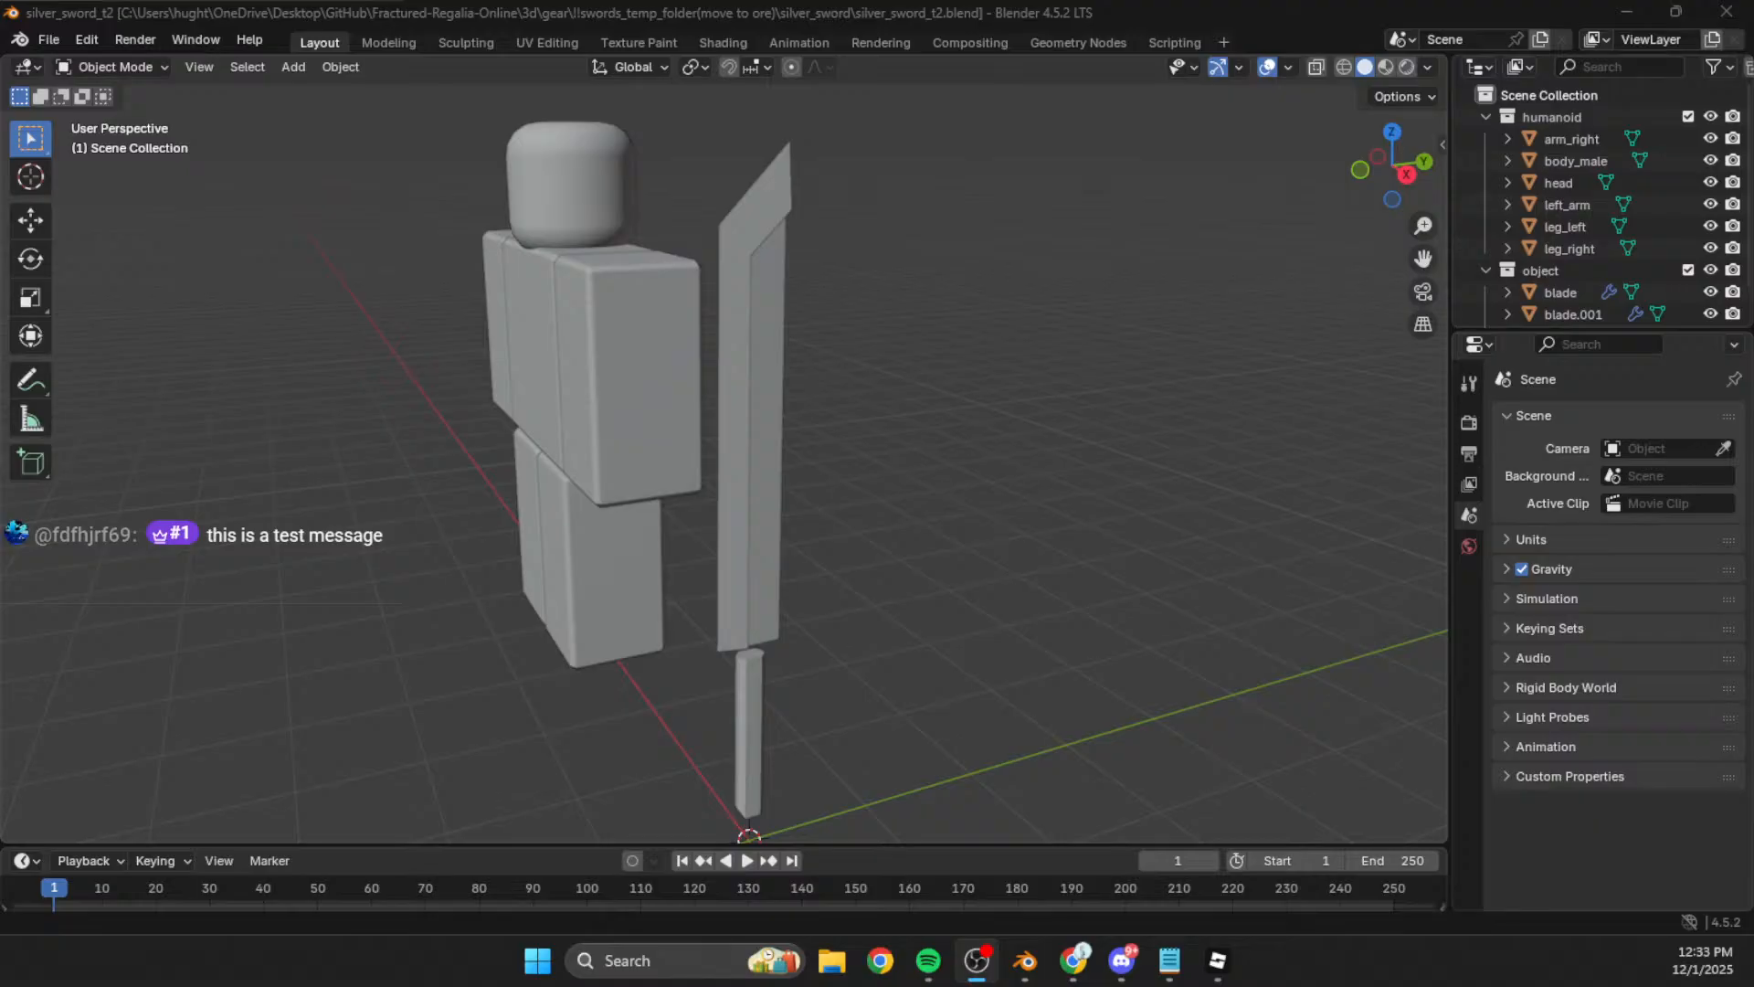
Step: Switch to Roblox Studio and look over the existing group of swords standing on the baseplate
middle_click_drag(895, 466, 810, 525)
scroll(775, 471, "up", 2)
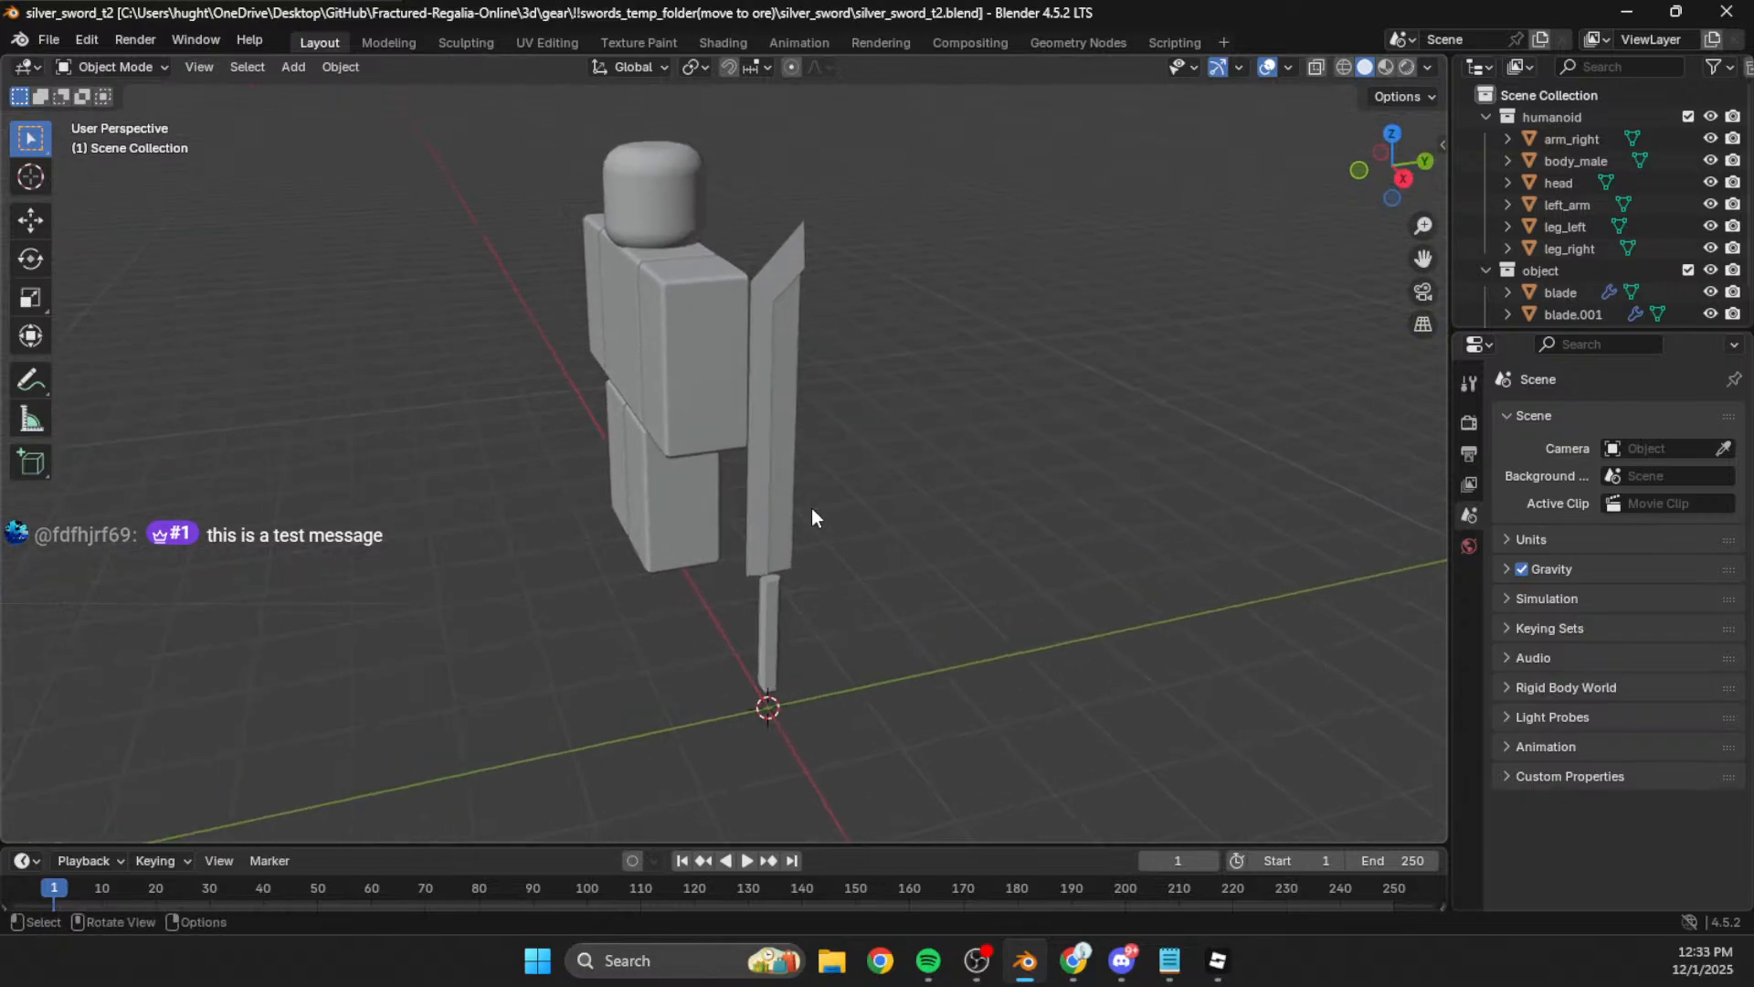
left_click(1218, 960)
mouse_move(980, 605)
right_mouse_down()
mouse_move(919, 579)
mouse_move(976, 605)
right_mouse_up()
key("s")
key("w")
key("s")
key("w")
key("s")
key("w")
key("s")
key("w")
key("w")
key("s")
key("w")
key("s")
key("w")
key("s")
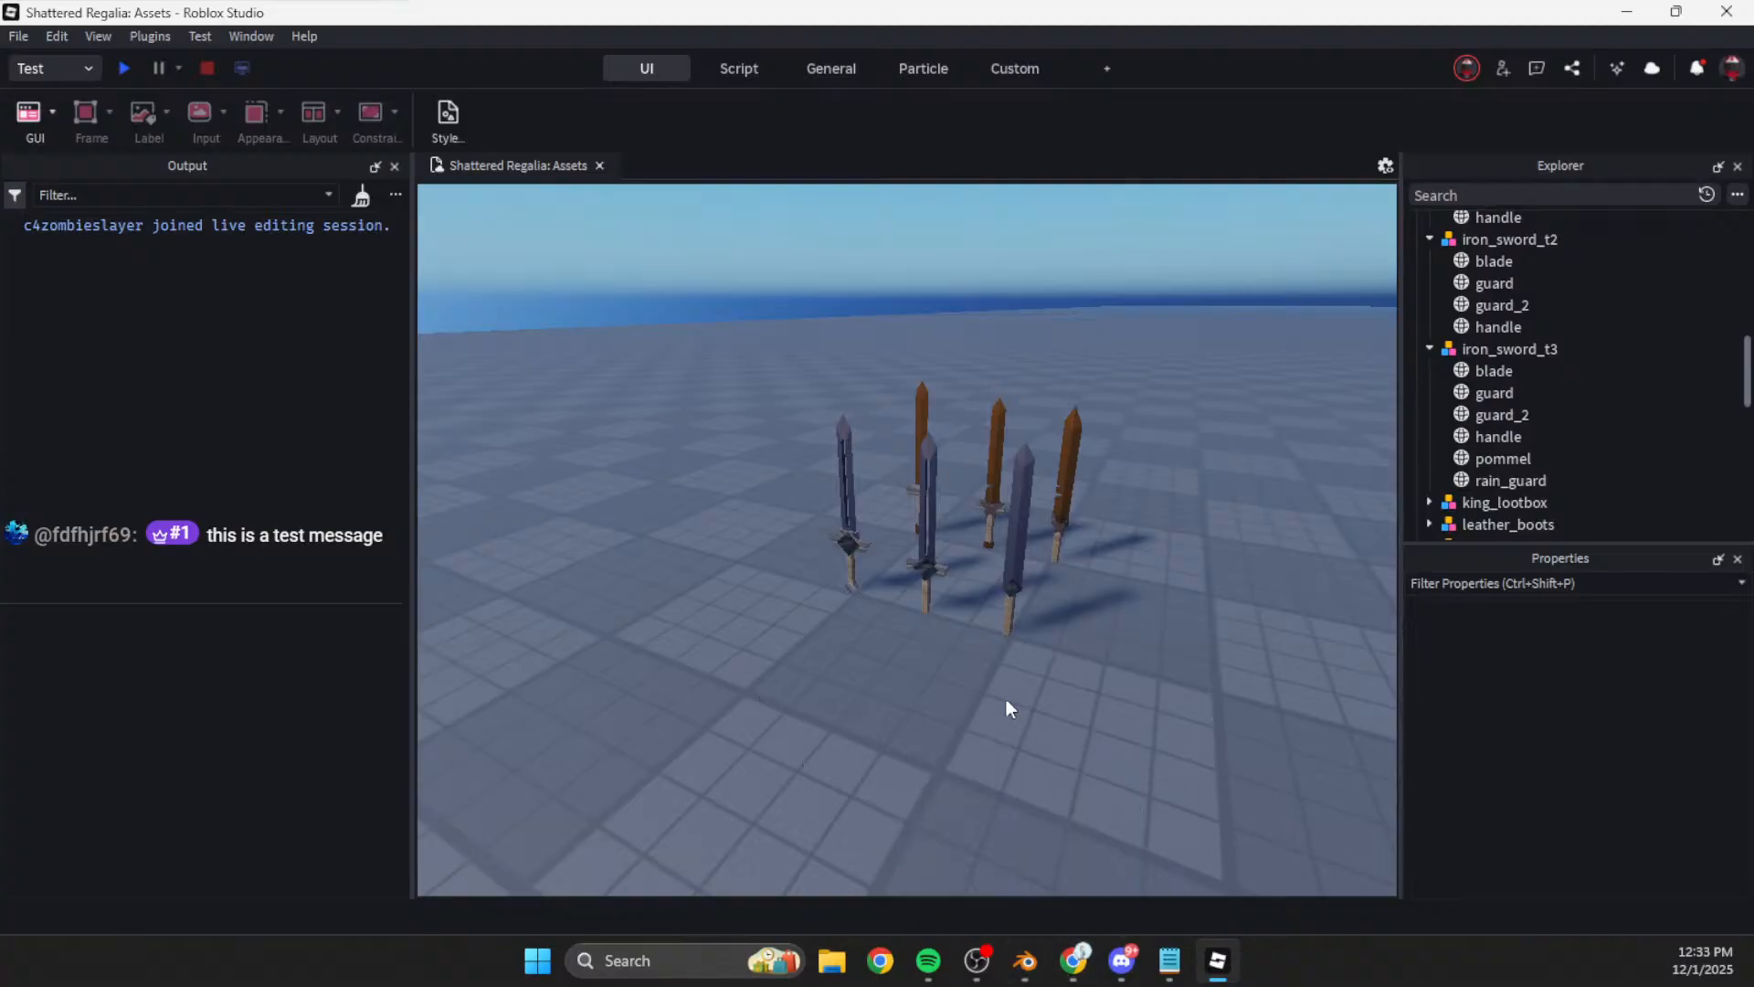
right_click_drag(1006, 699, 1005, 704)
right_click_drag(513, 579, 513, 587)
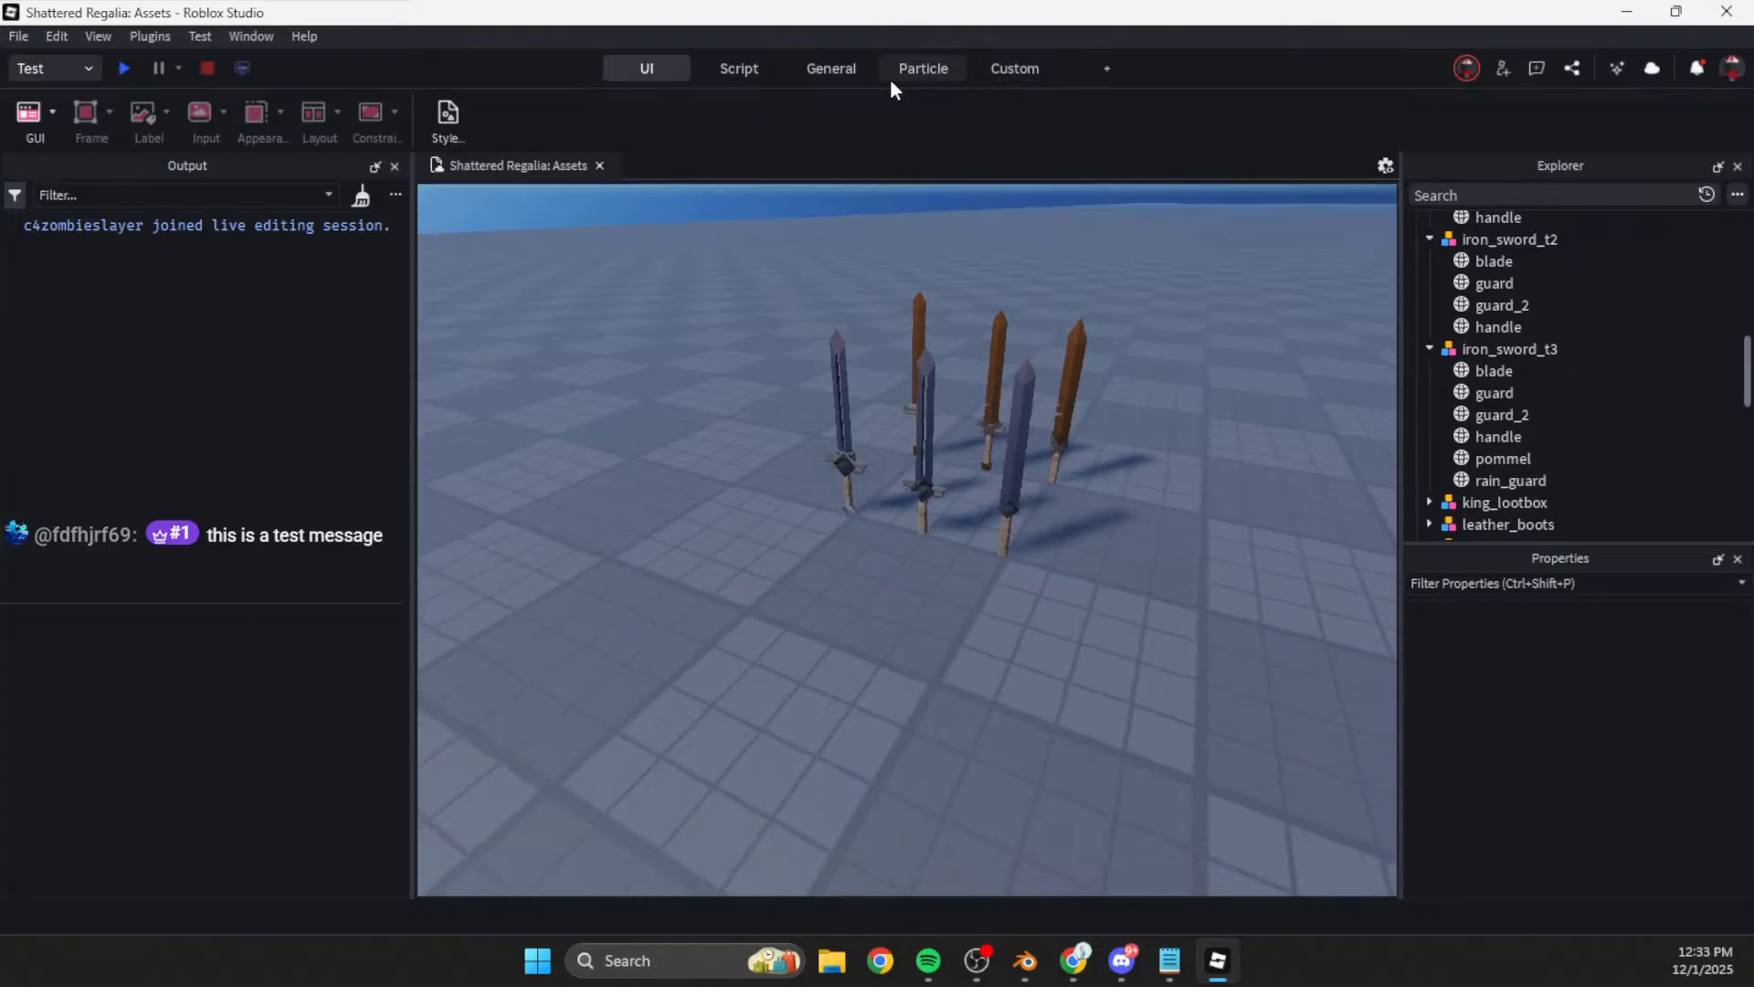
Step: Start a 3D import and browse to the gear folder inside Fractured-Regalia-Online's 3d folder
left_click(1013, 70)
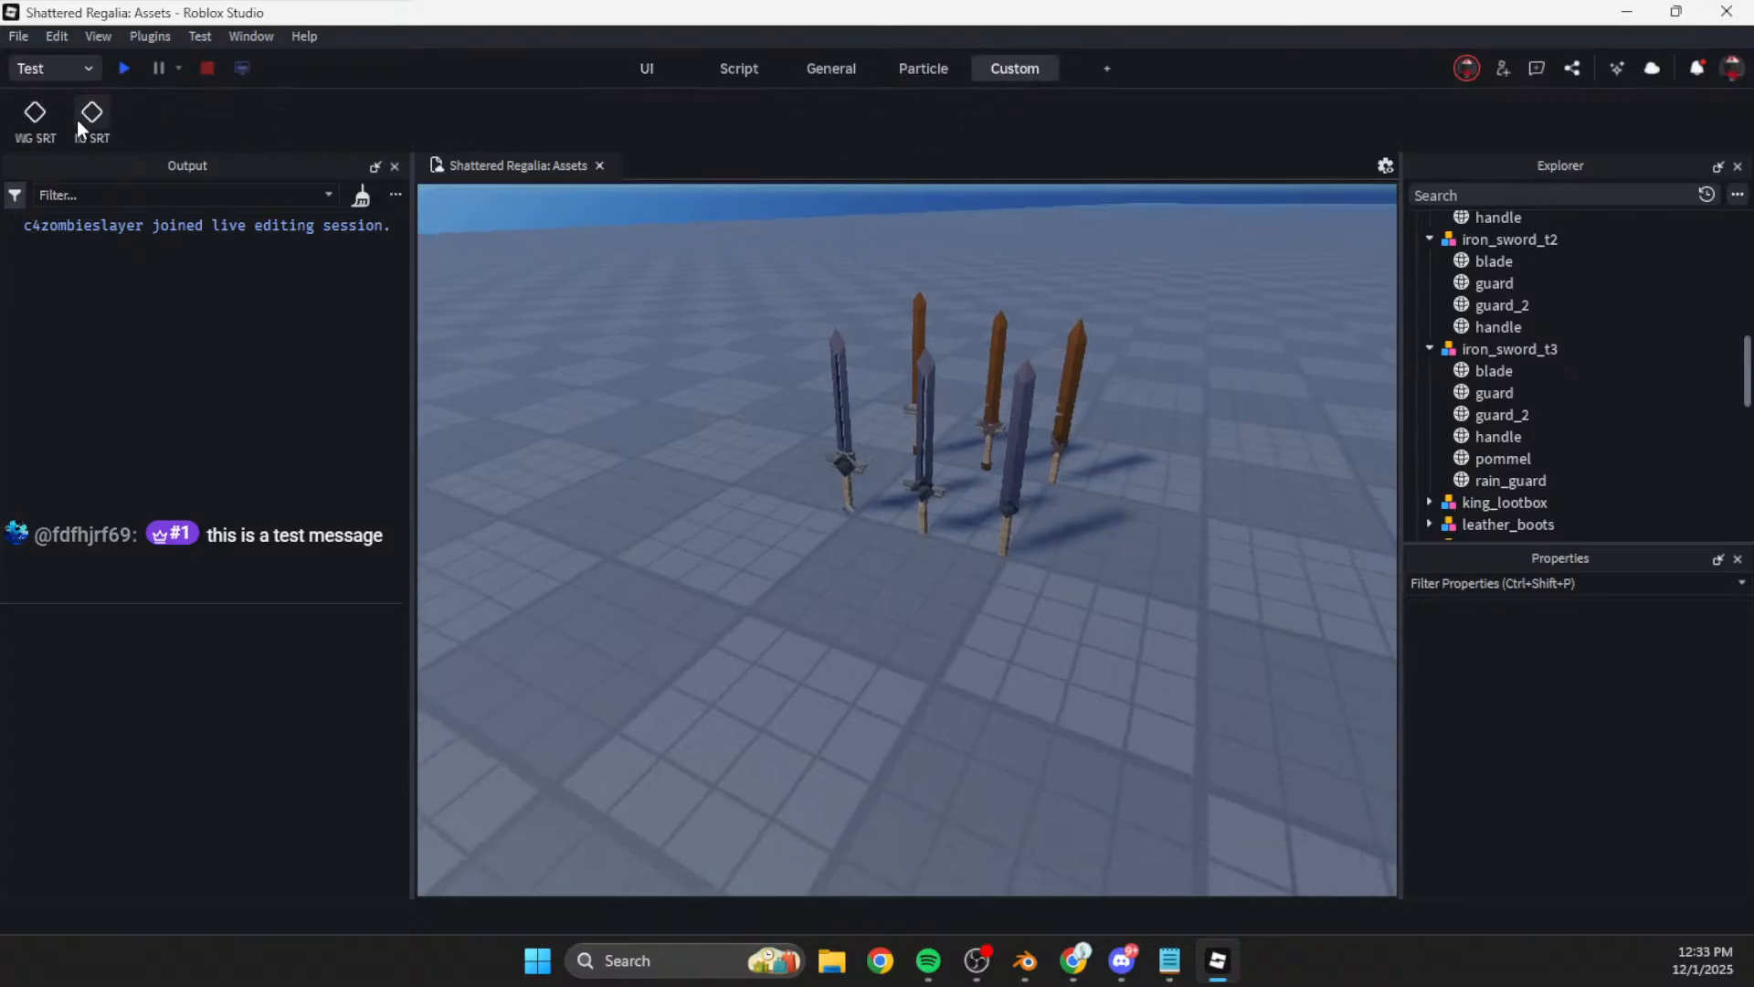
left_click(833, 66)
left_click(11, 130)
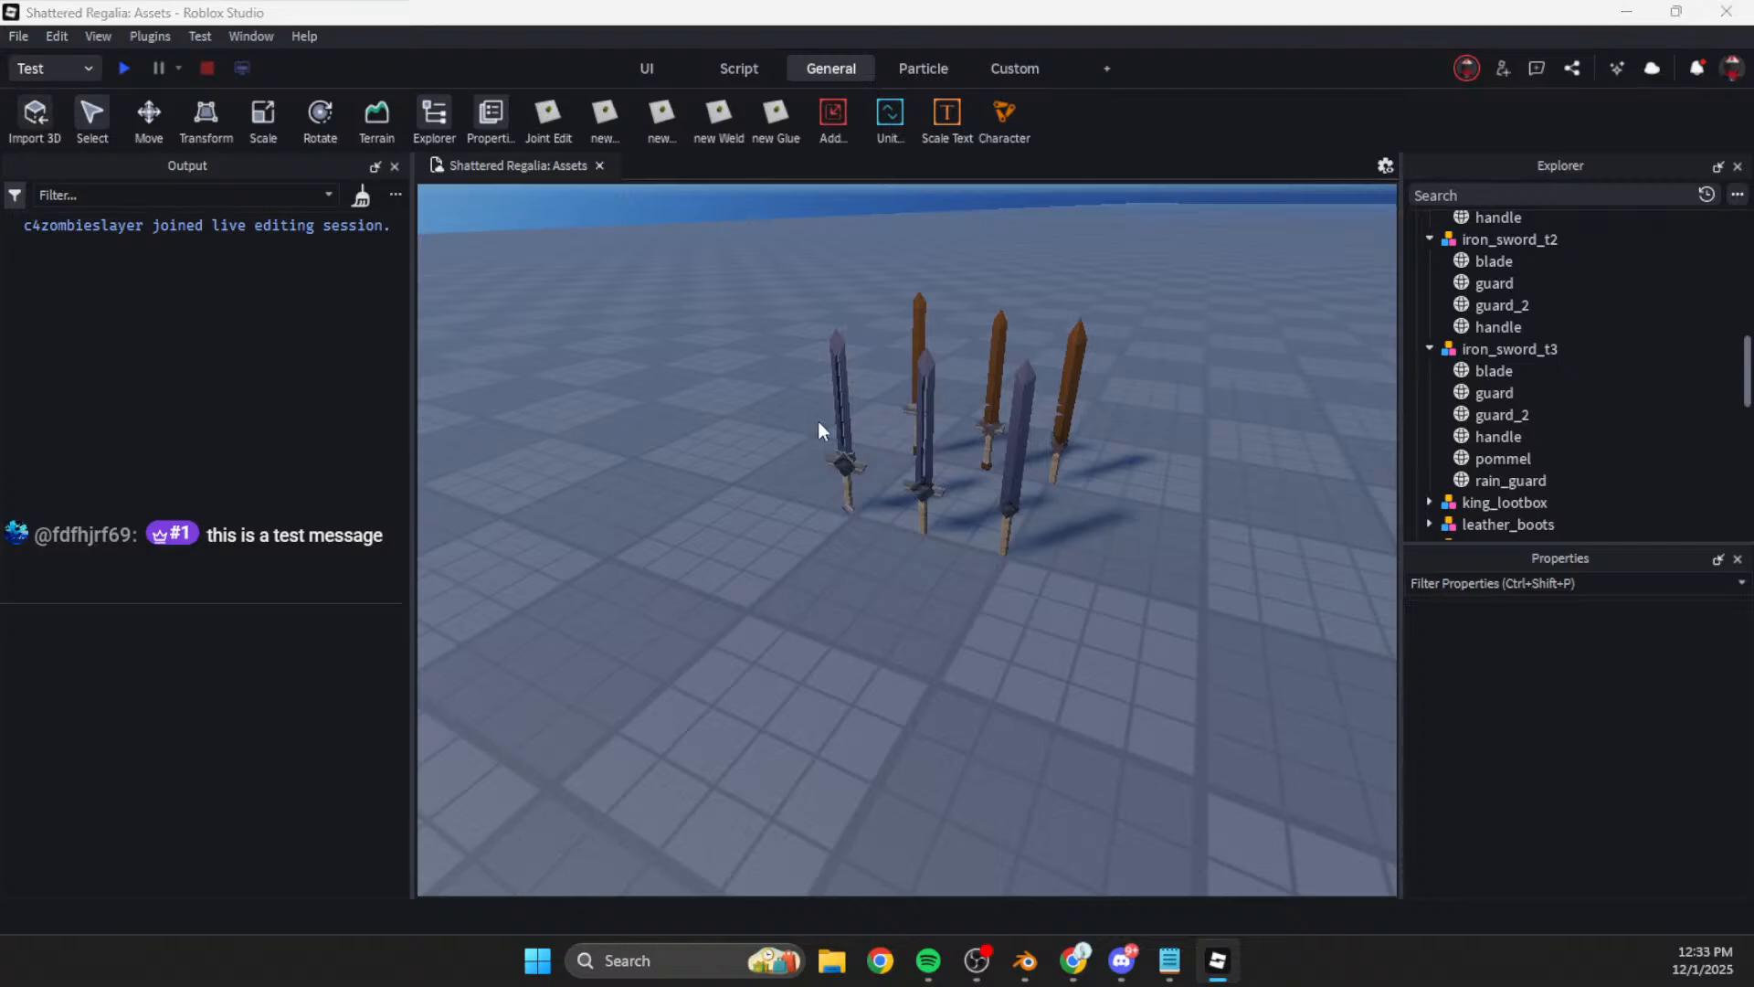
scroll(73, 274, "up", 5)
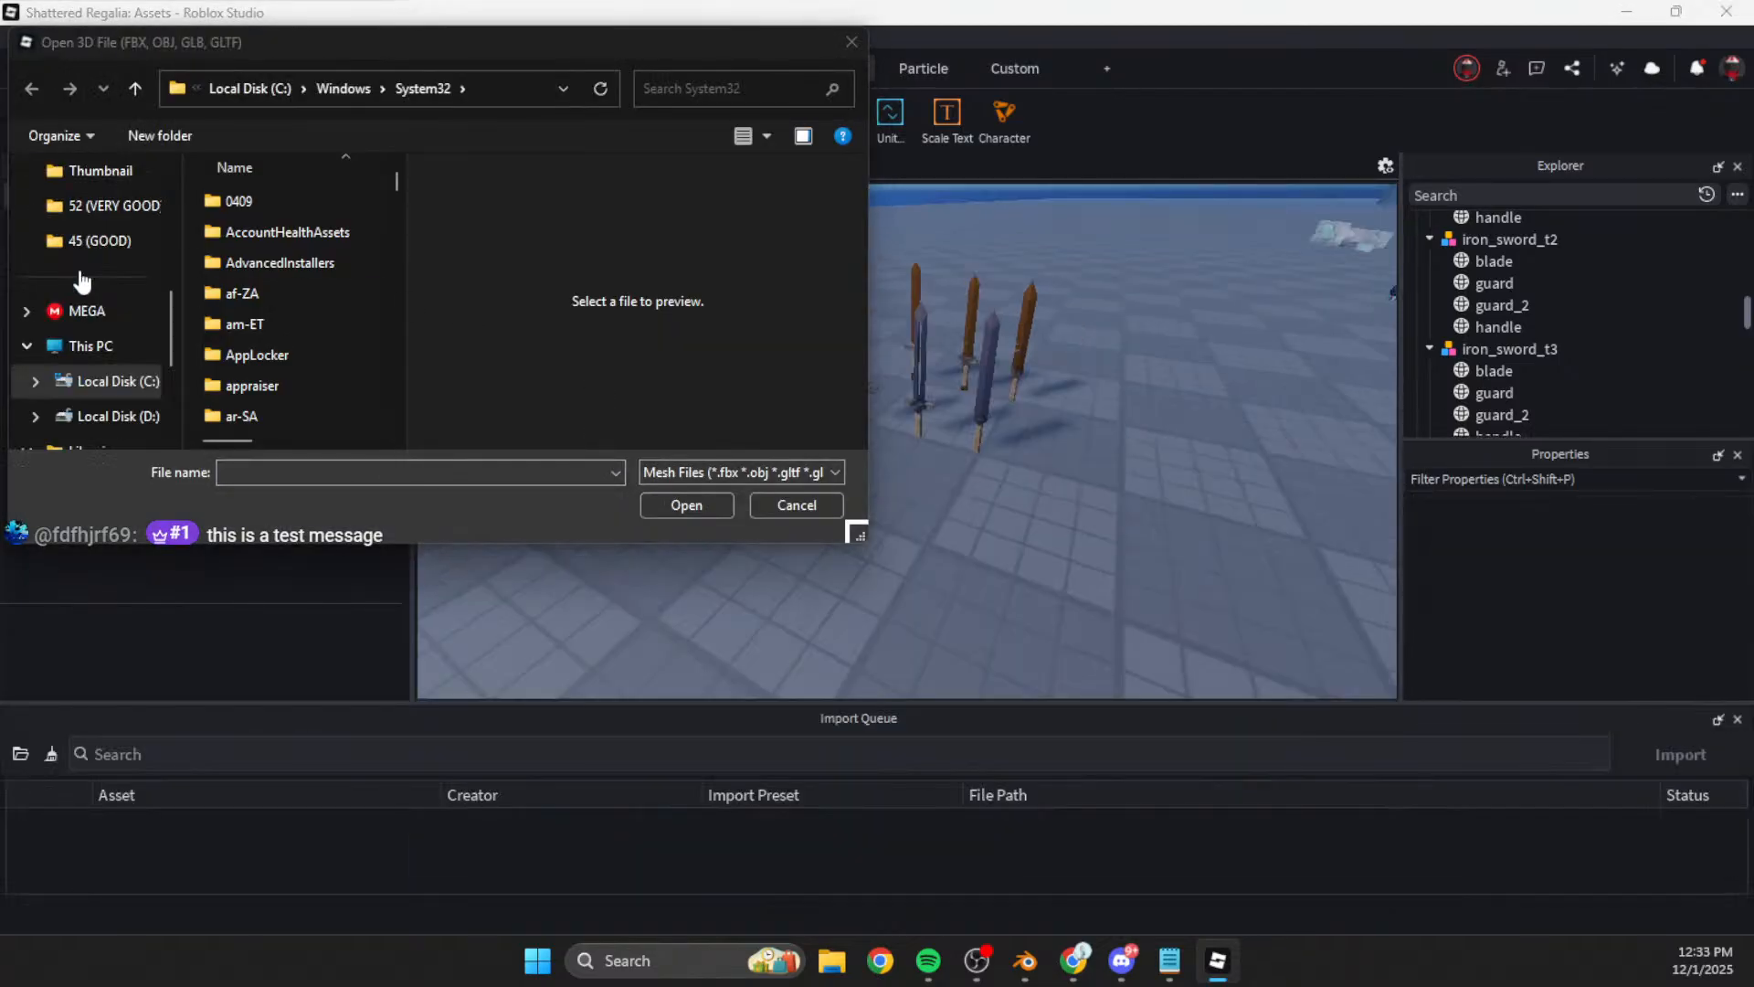
left_click(100, 345)
double_click(231, 214)
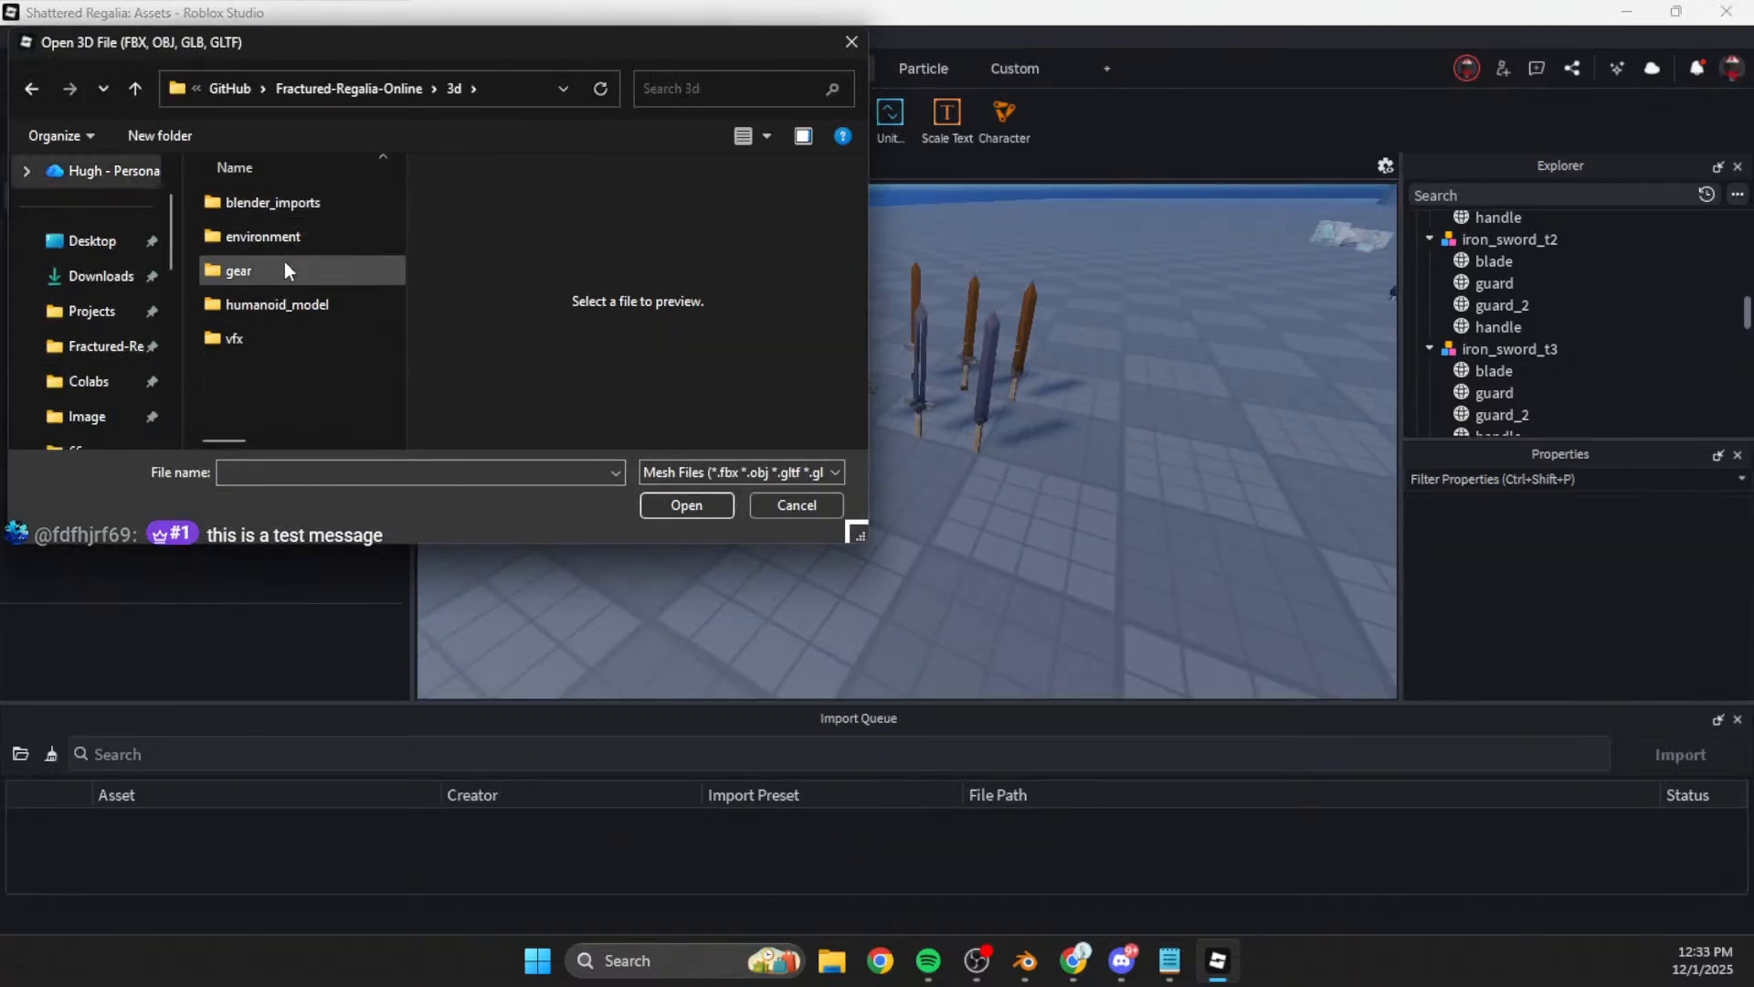
left_click(267, 267)
double_click(265, 272)
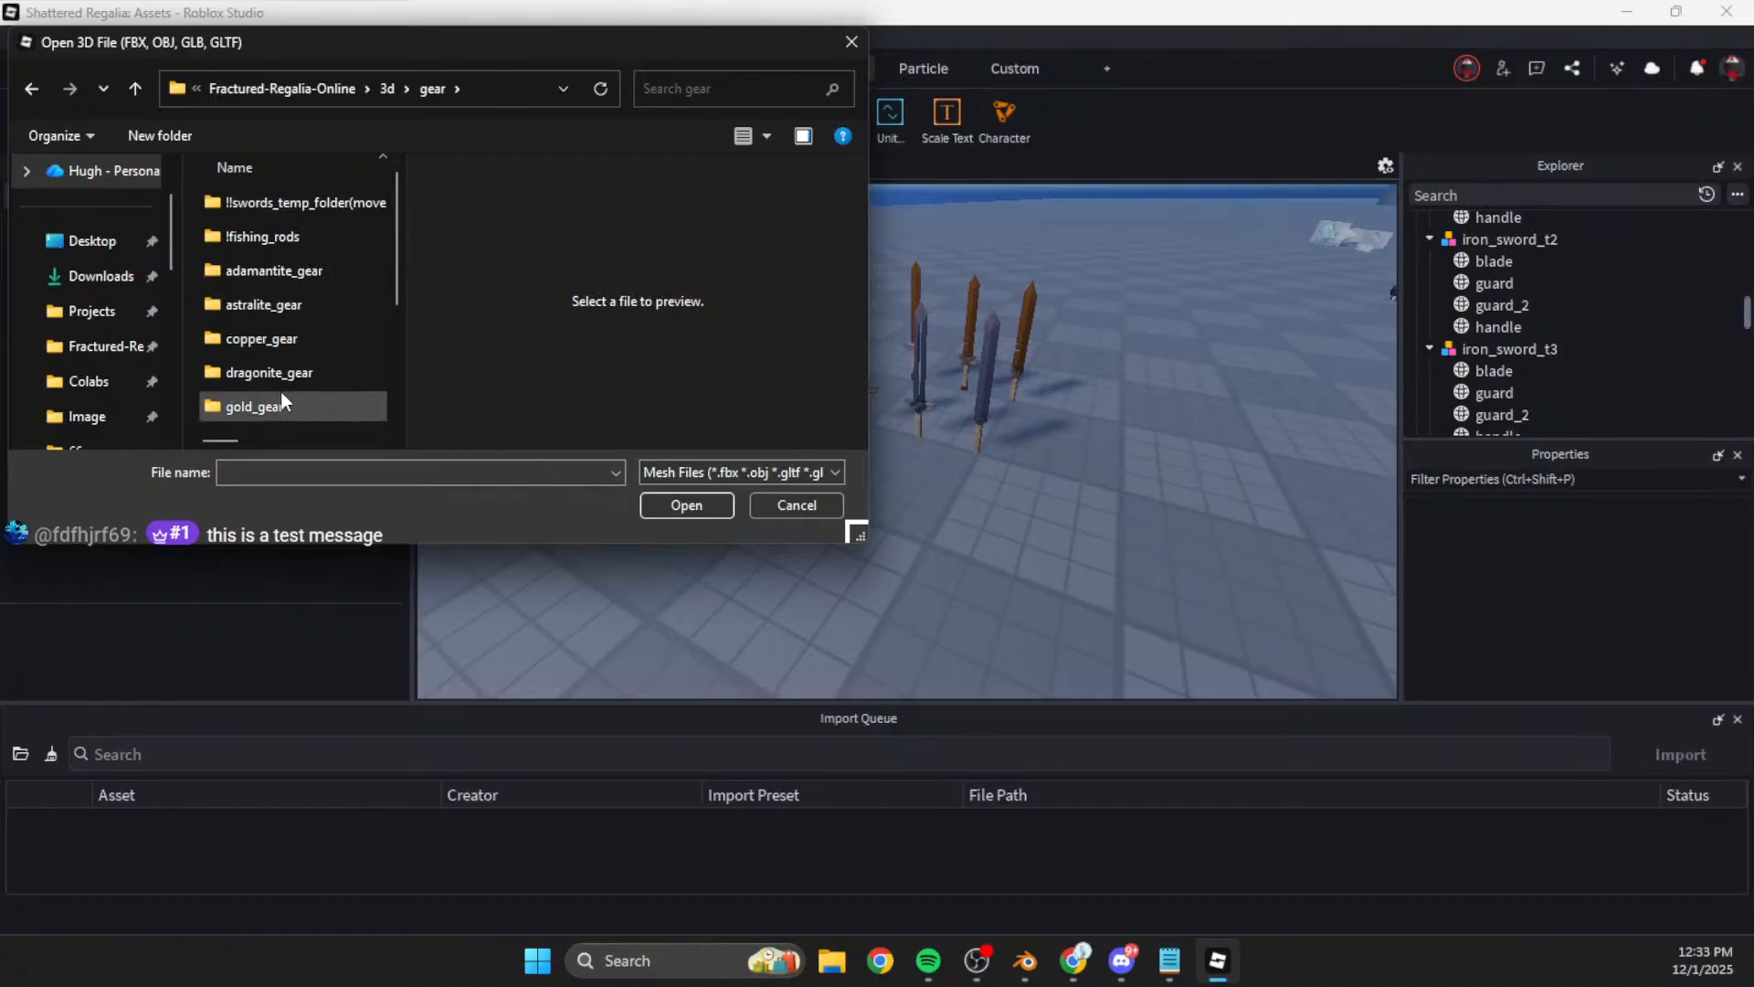
Step: Go to the steel_sword folder inside !!swords_temp_folder(move to ore) to reach its mesh files
scroll(279, 388, "down", 2)
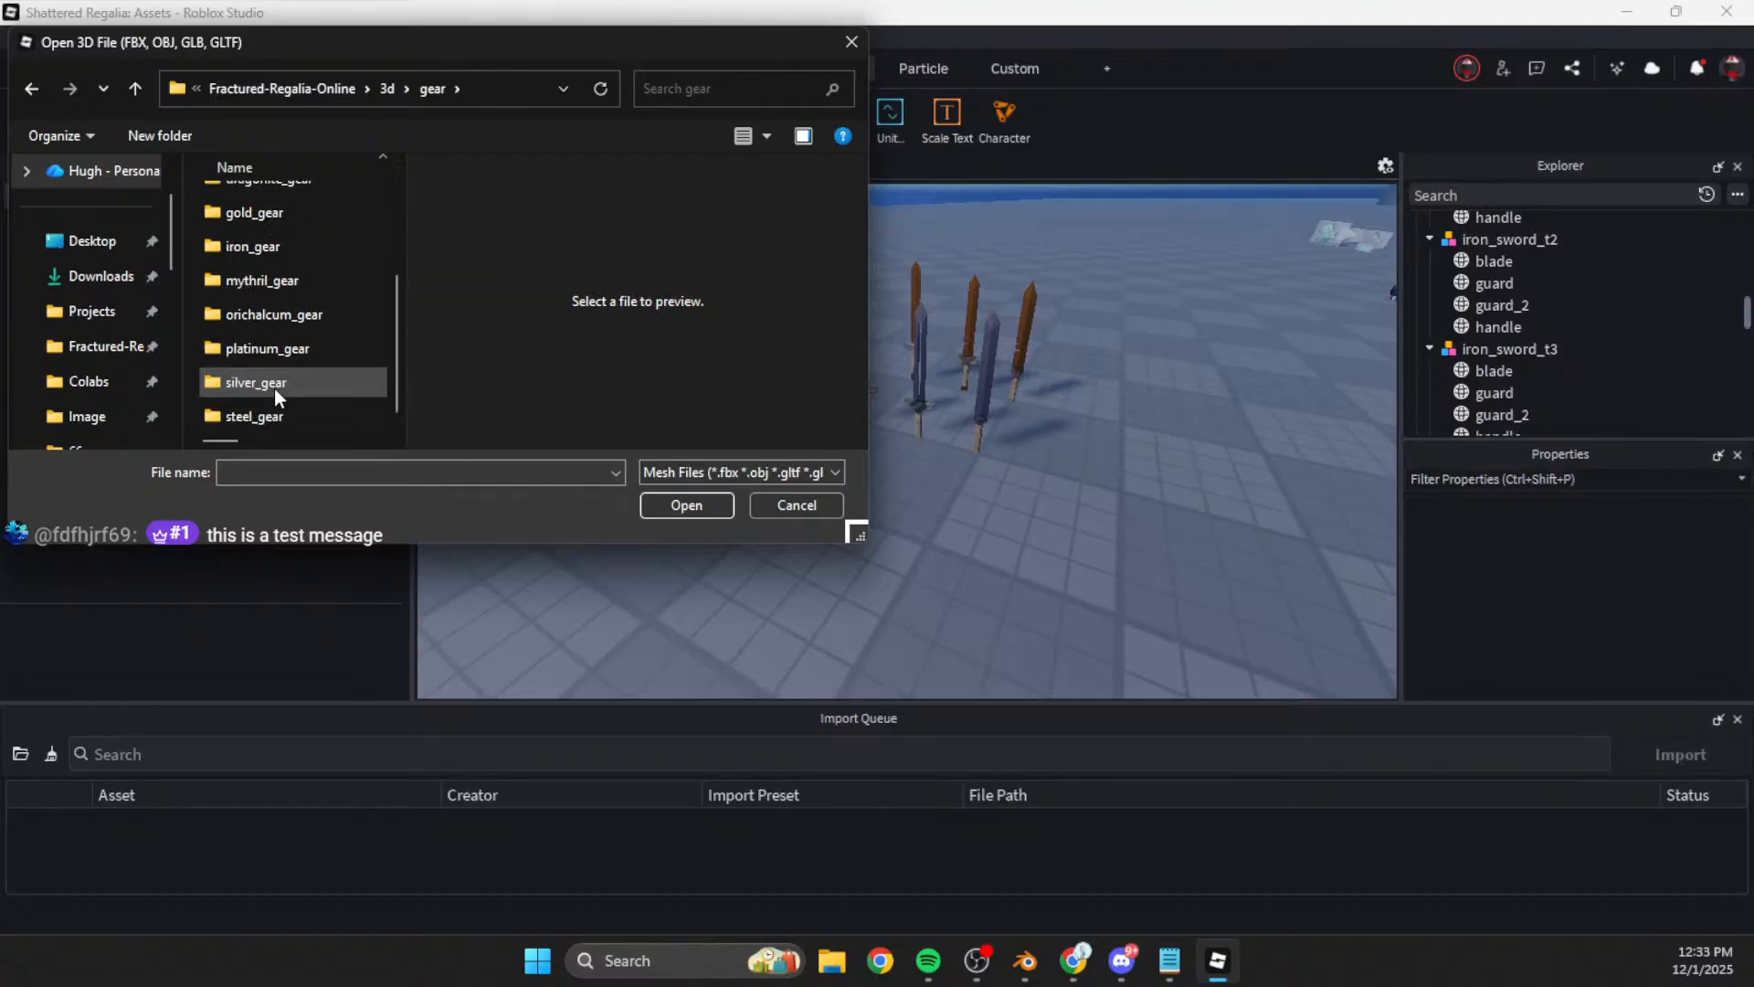
scroll(283, 280, "up", 2)
double_click(319, 207)
double_click(272, 304)
left_click(300, 268)
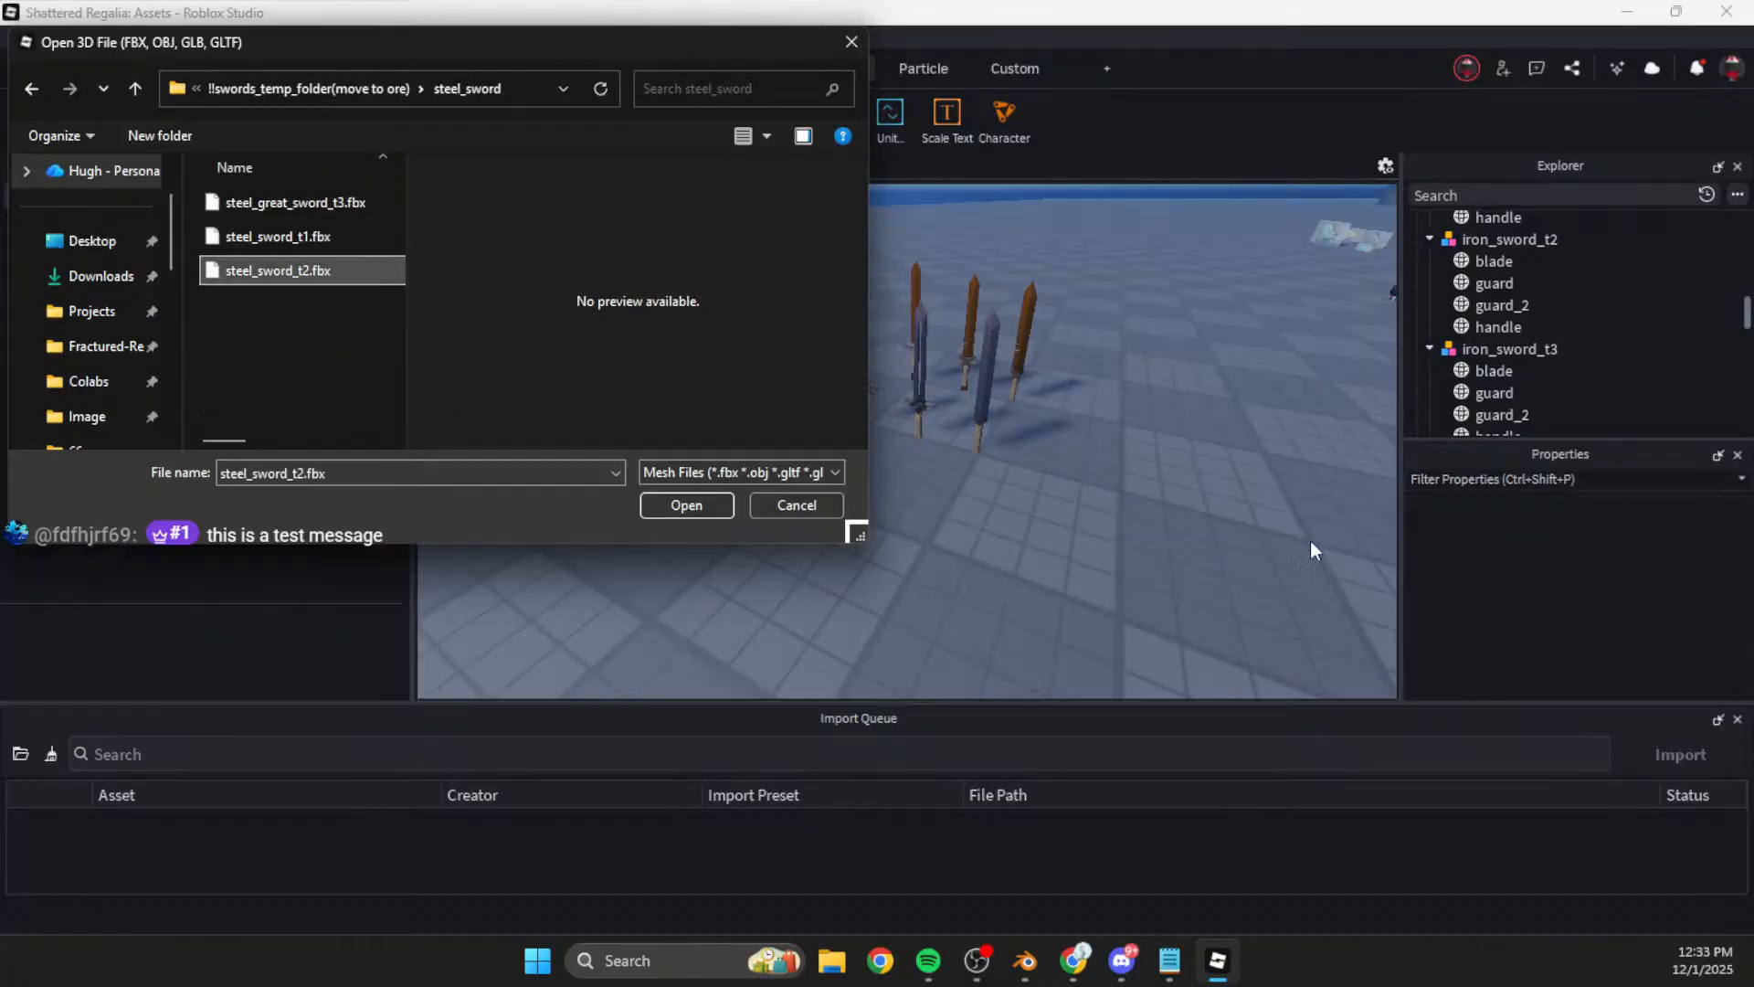
left_click(1073, 962)
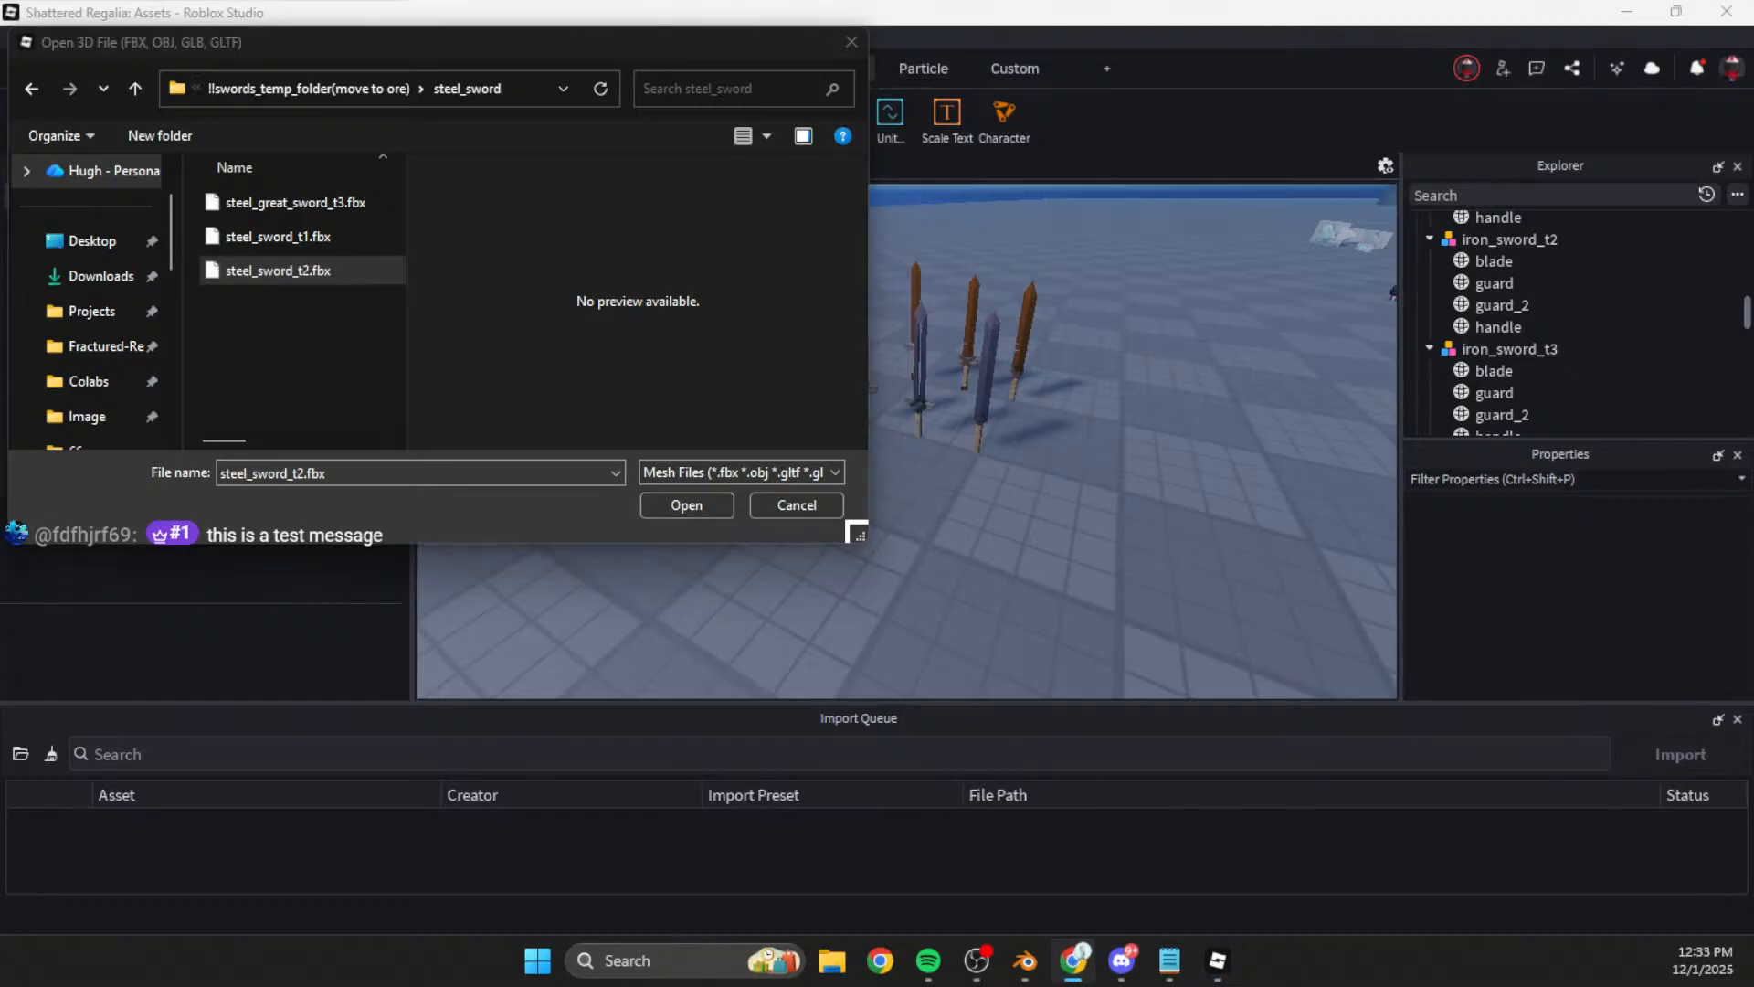
left_click(977, 961)
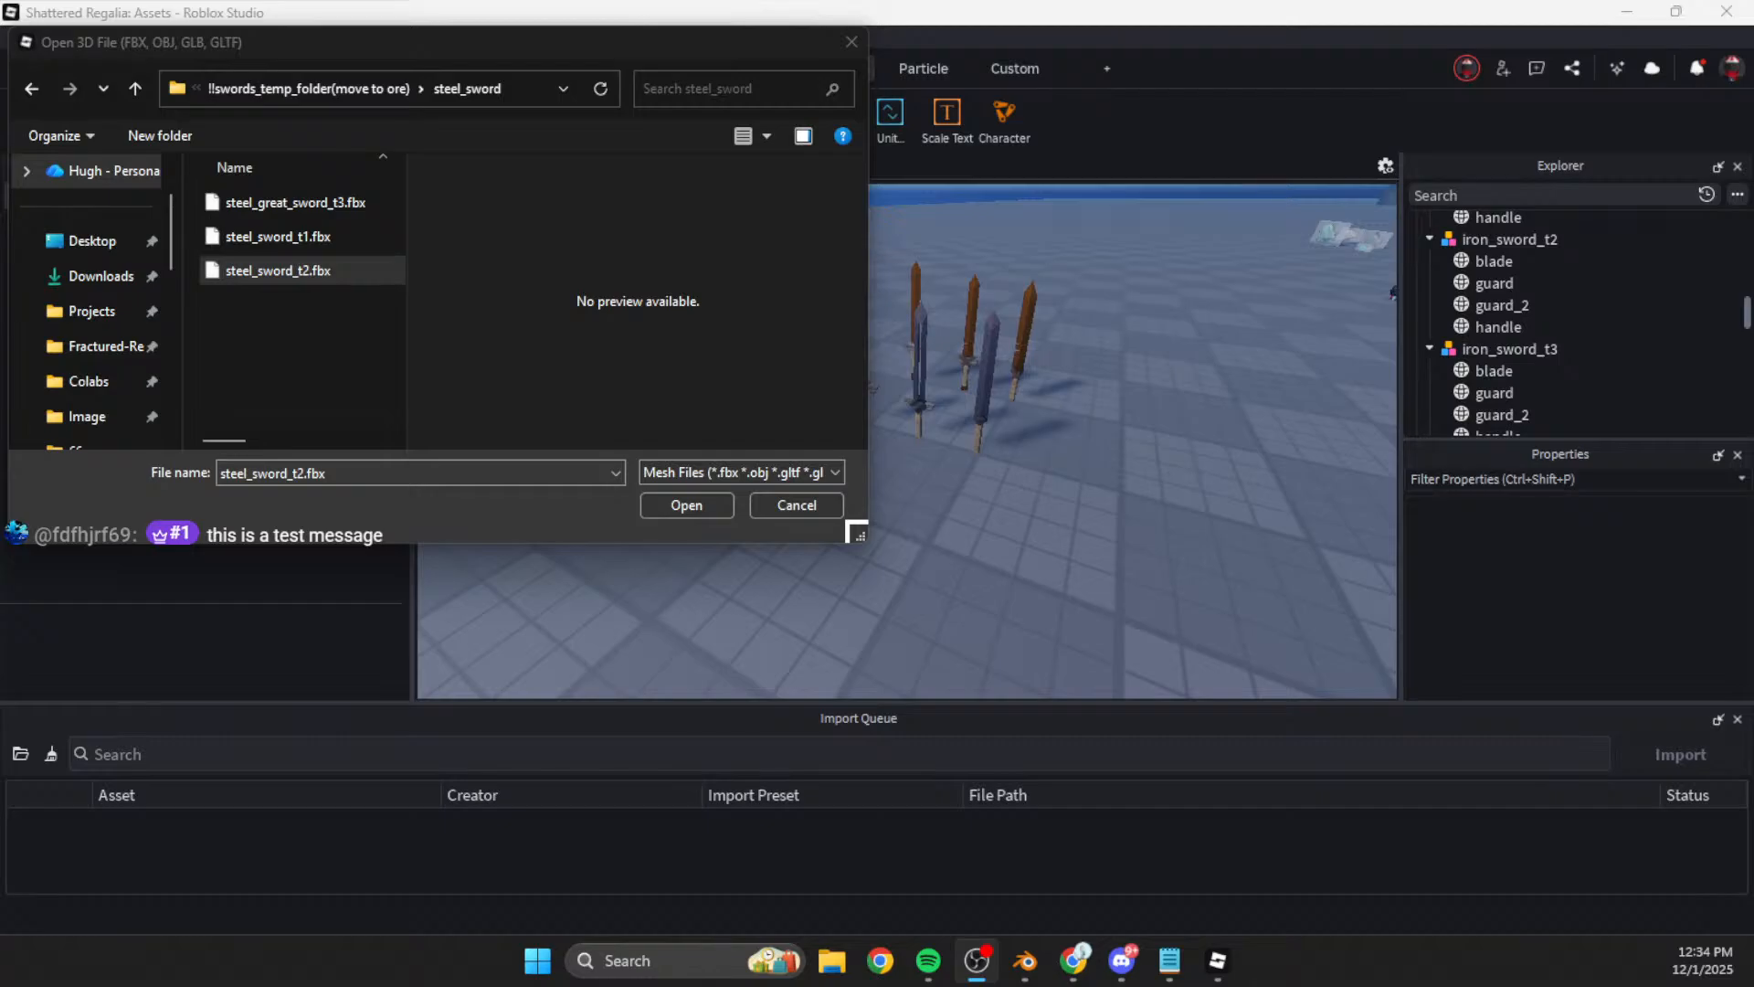
left_click(1074, 960)
Step: Import steel_sword_t1.fbx into the workspace, reviewing its preview and file geometry settings first
left_click_drag(641, 51, 1095, 165)
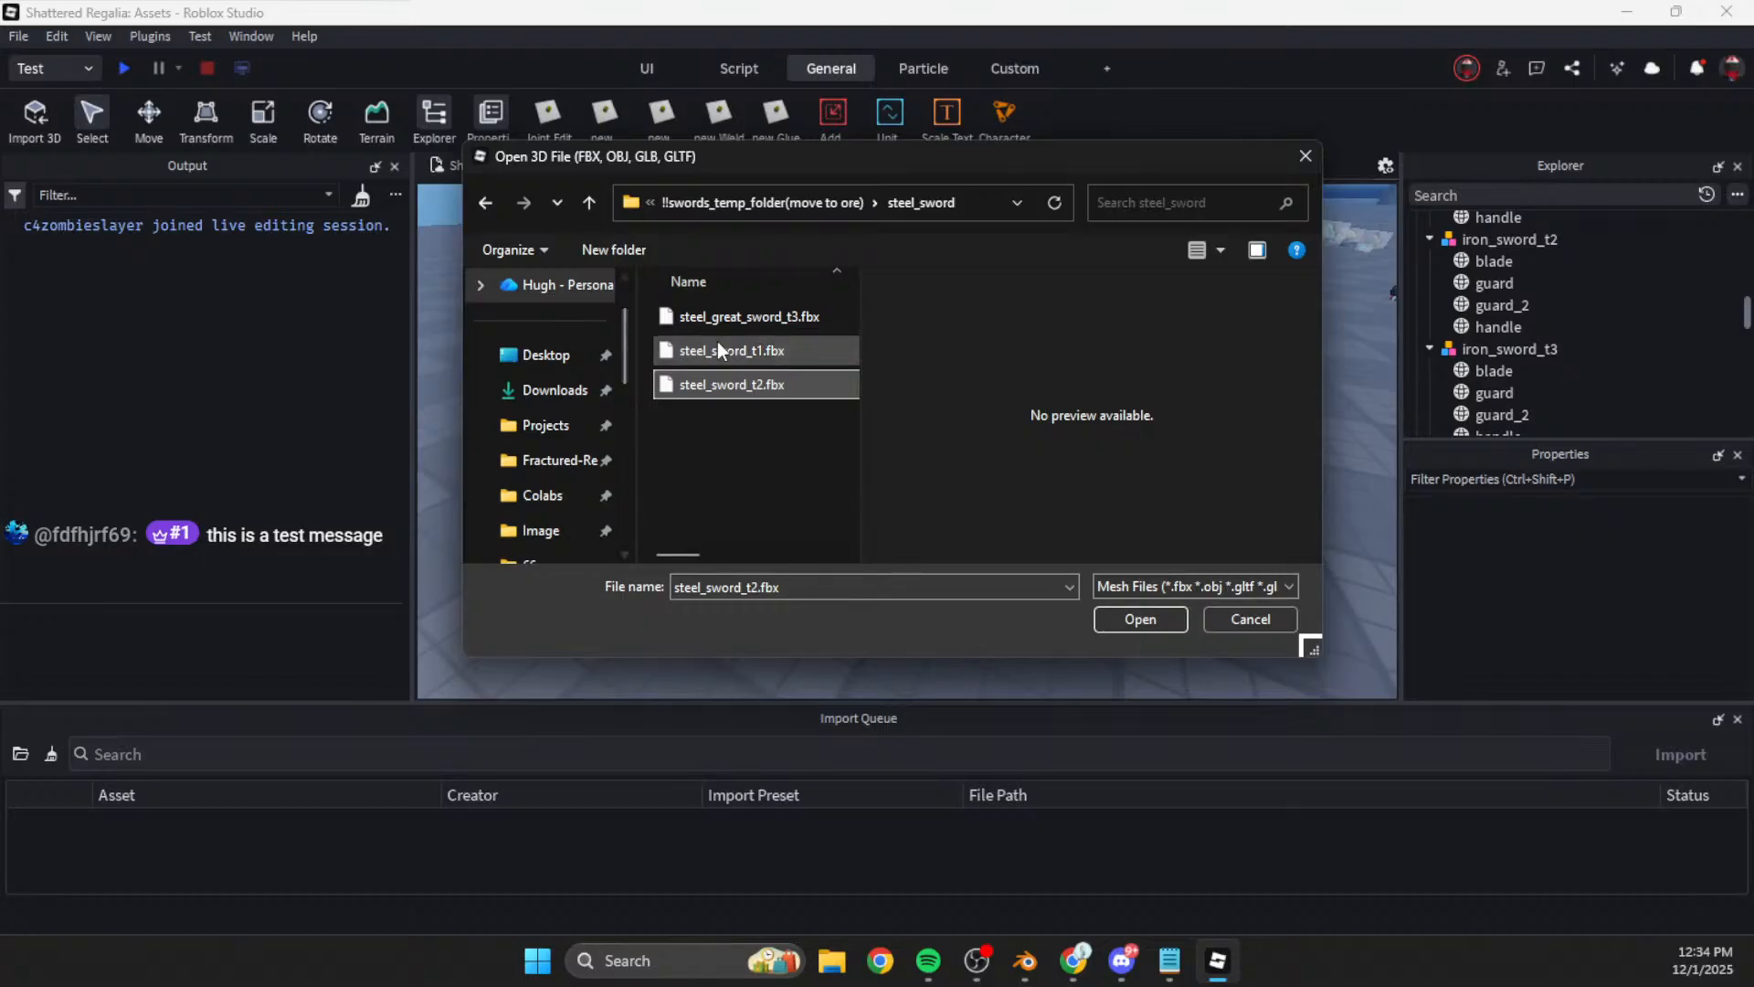
left_click(775, 353)
left_click(1141, 619)
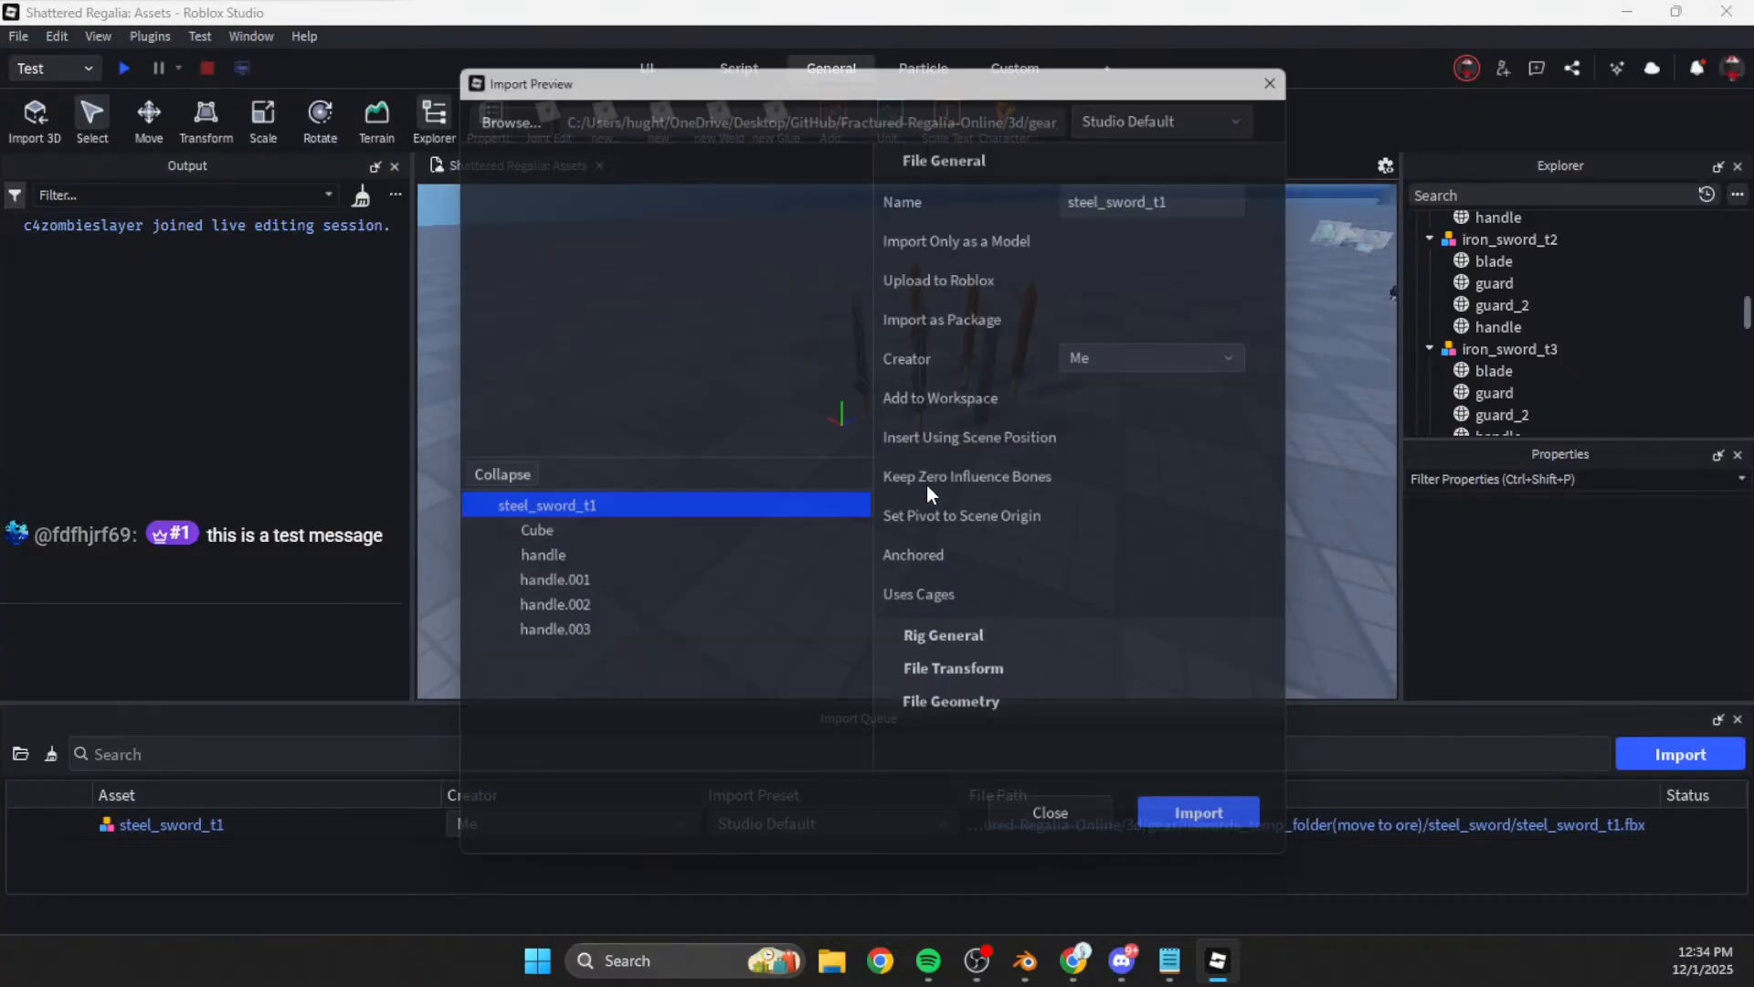
mouse_move(665, 306)
left_mouse_down()
mouse_move(684, 307)
mouse_move(605, 273)
mouse_move(682, 325)
left_mouse_up()
scroll(682, 320, "down", 2)
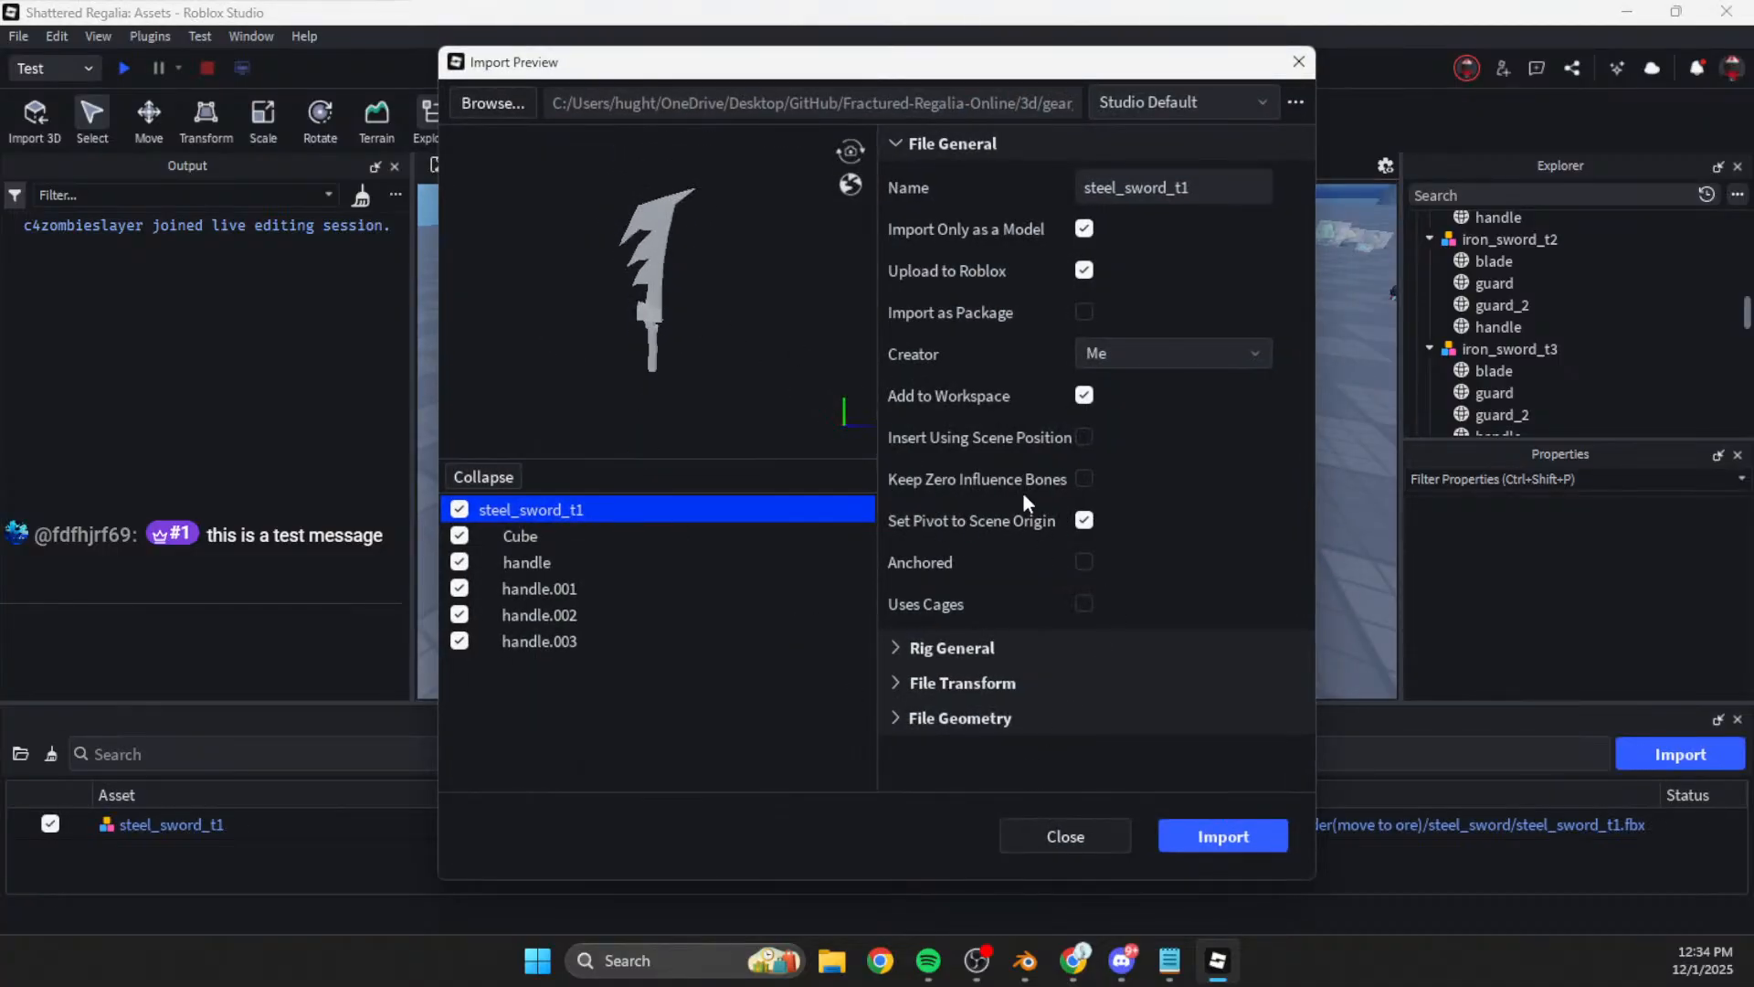
left_click(900, 720)
scroll(1085, 650, "down", 3)
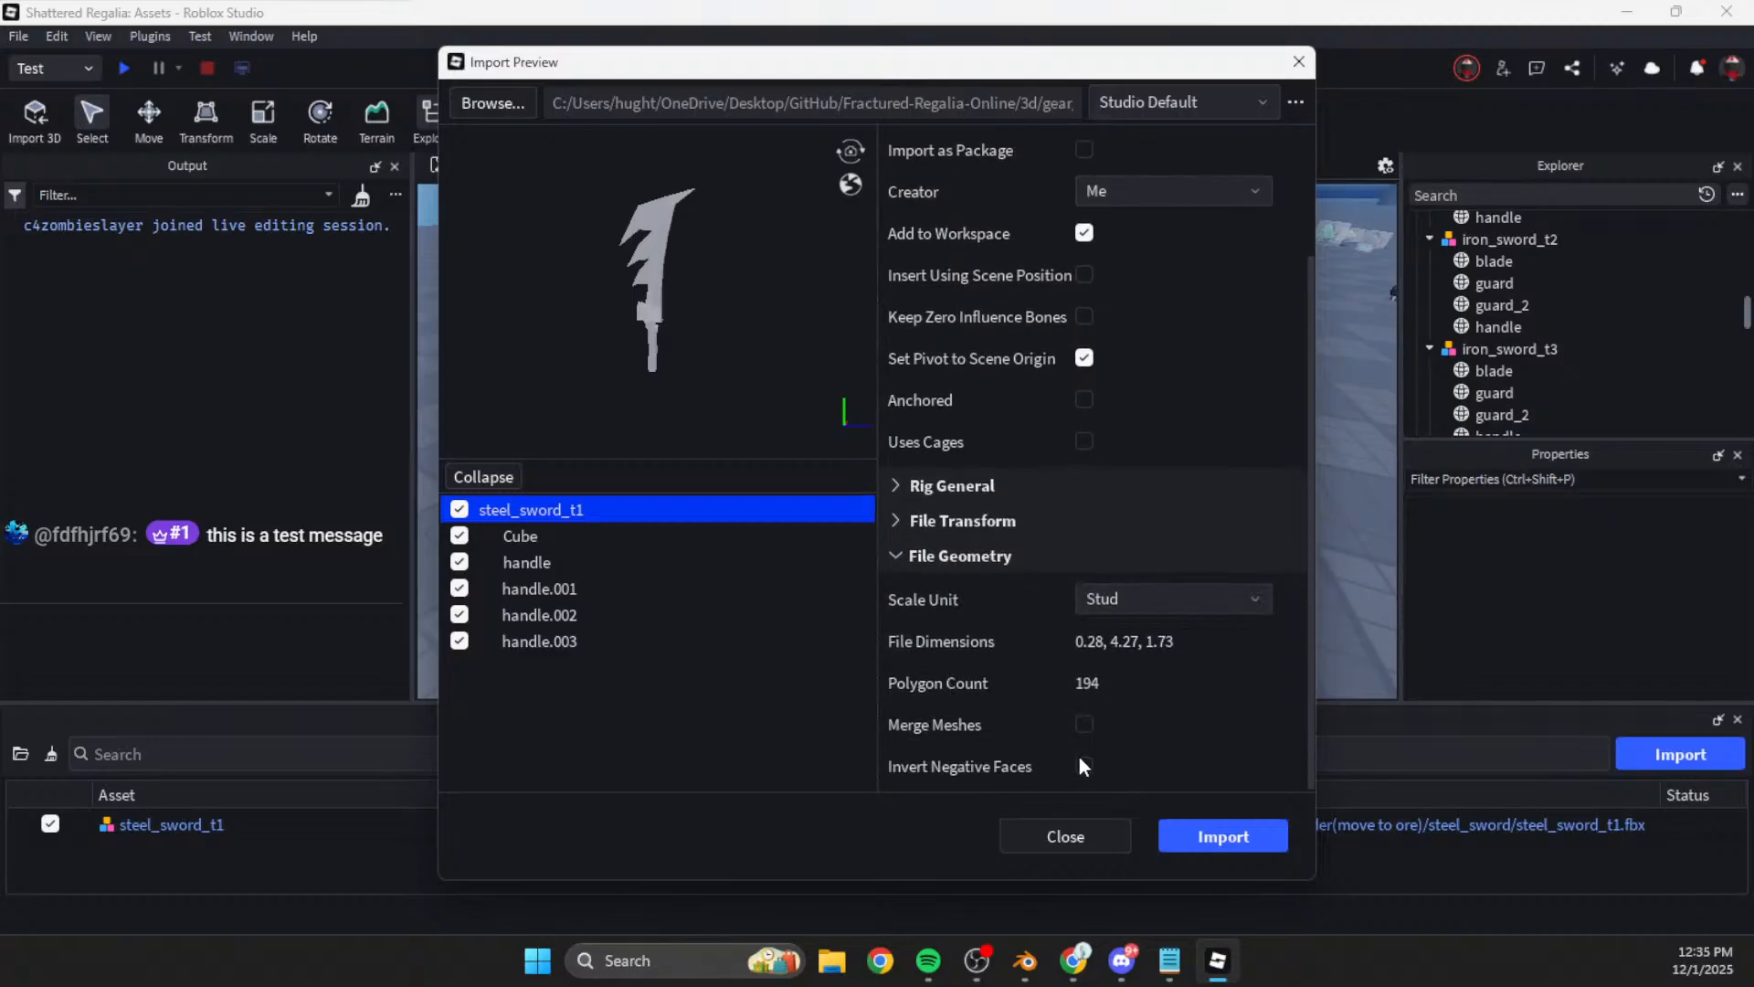
left_click(1215, 832)
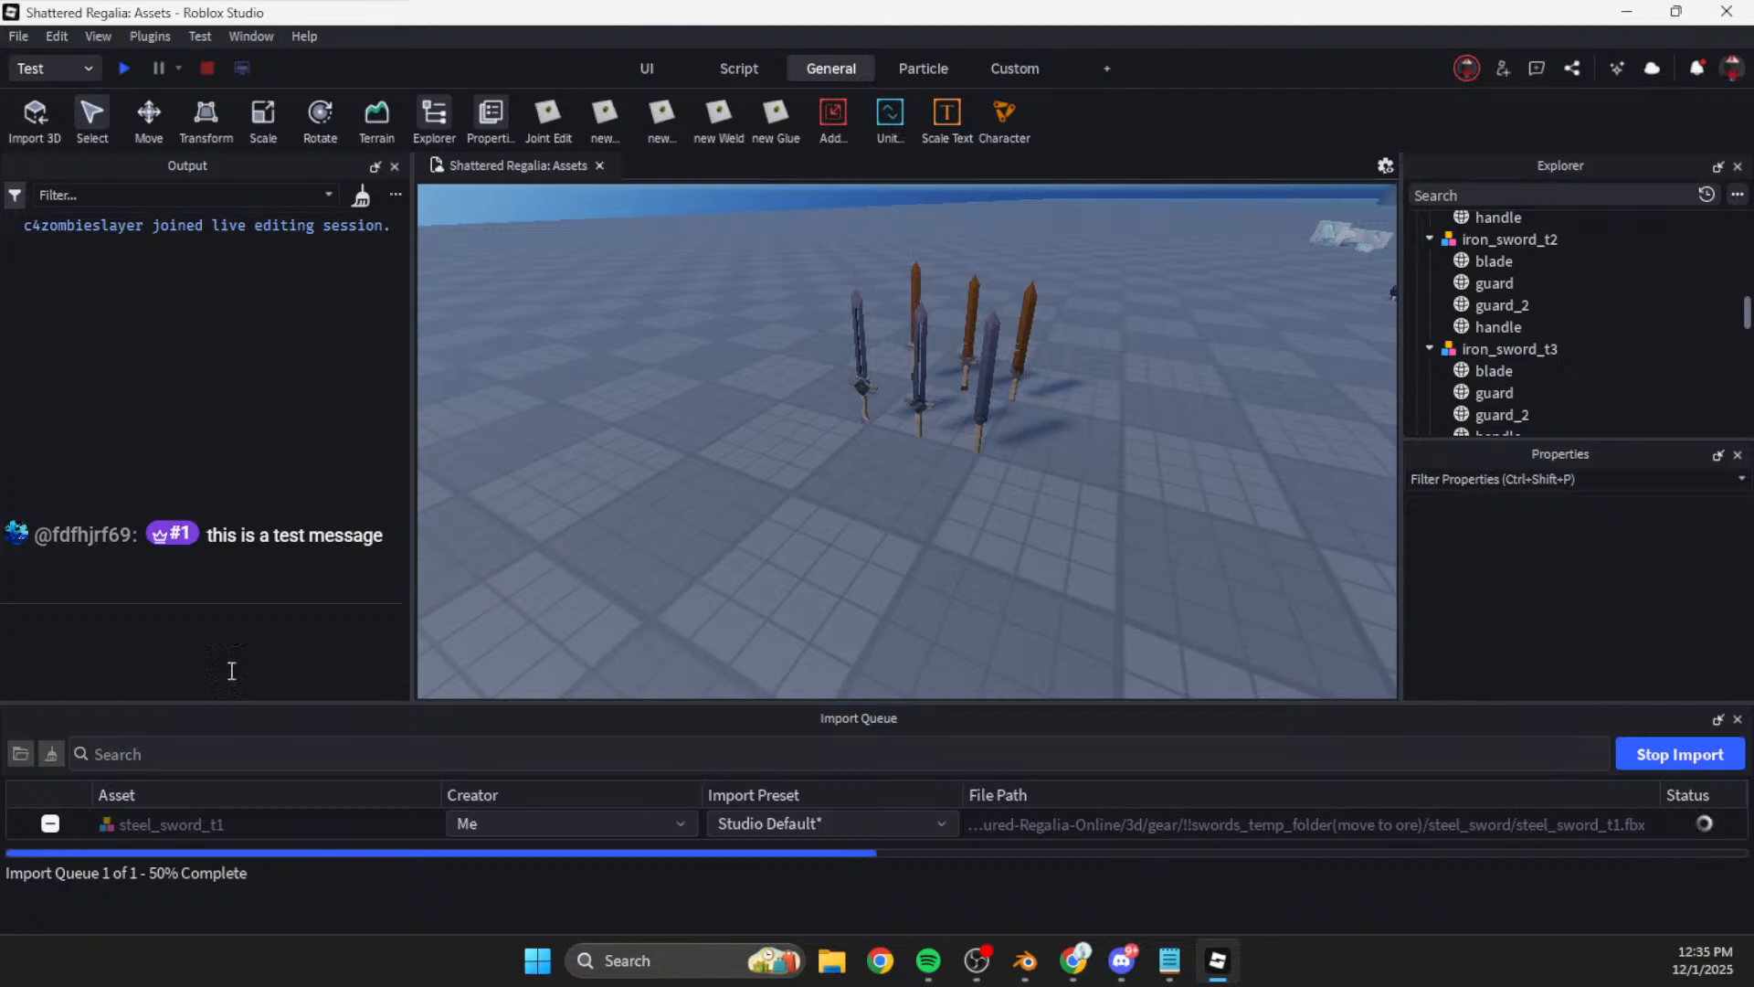
Step: Import steel_sword_t2.fbx from the same folder with the Studio Default preset
left_click(20, 754)
left_click(744, 351)
left_click(786, 384)
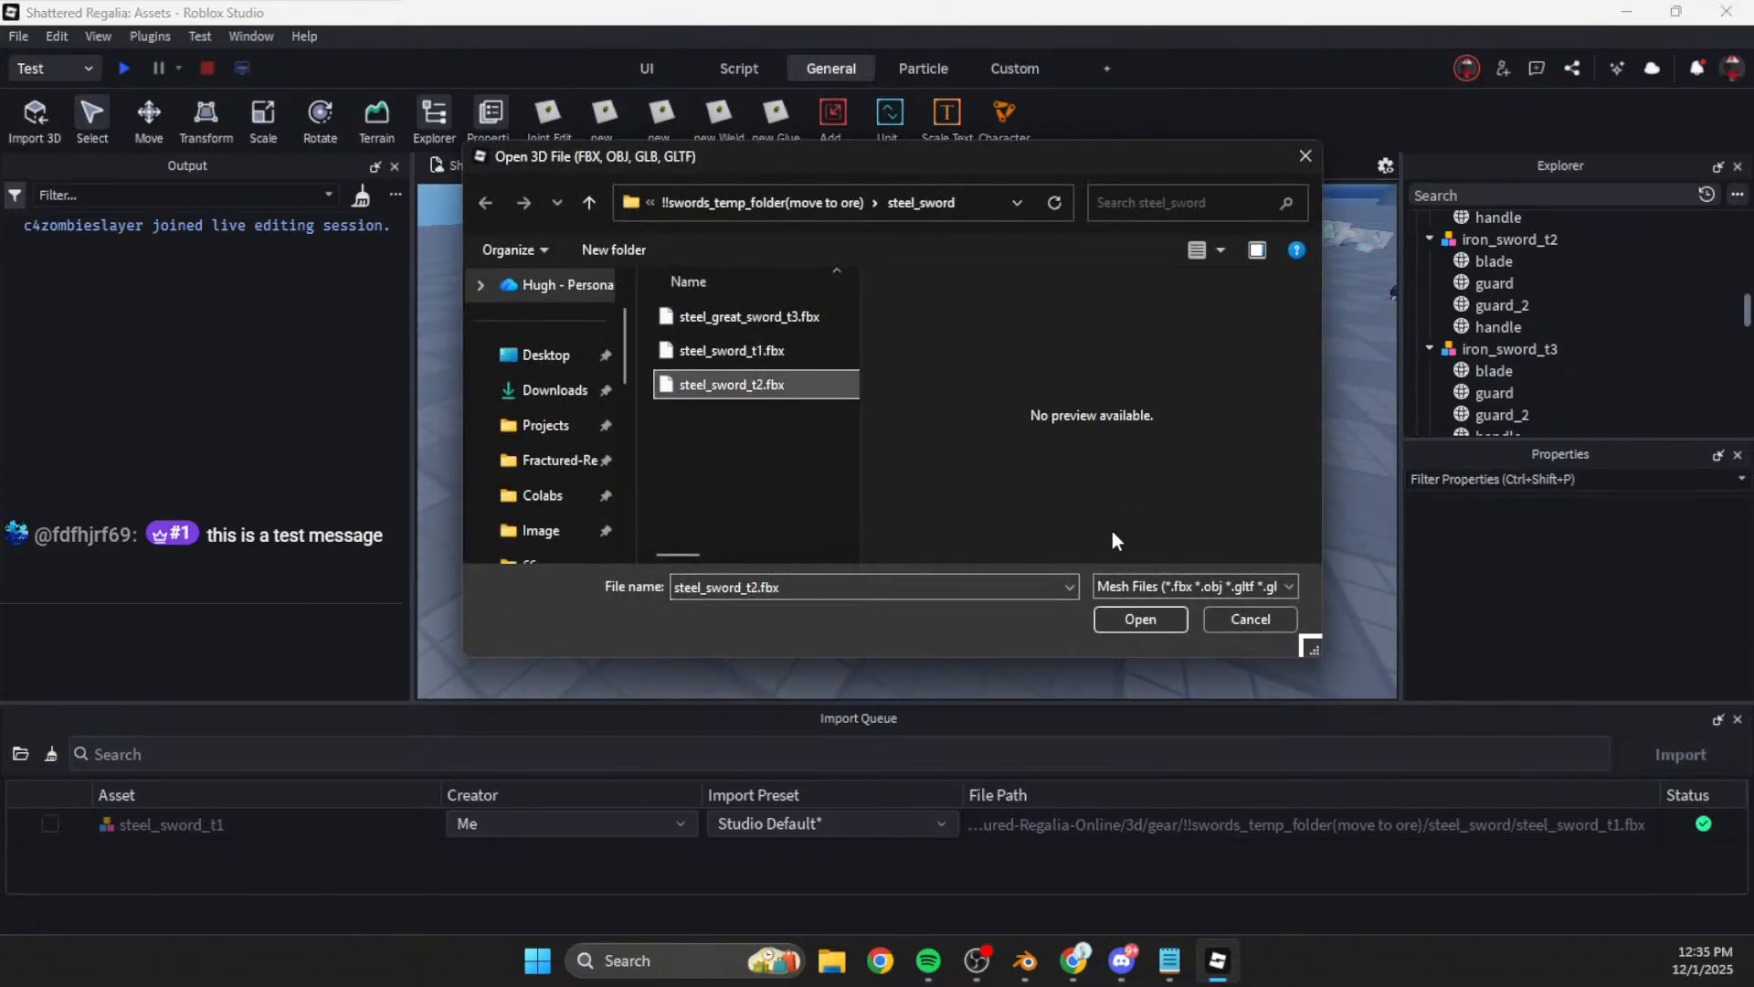
left_click(1140, 621)
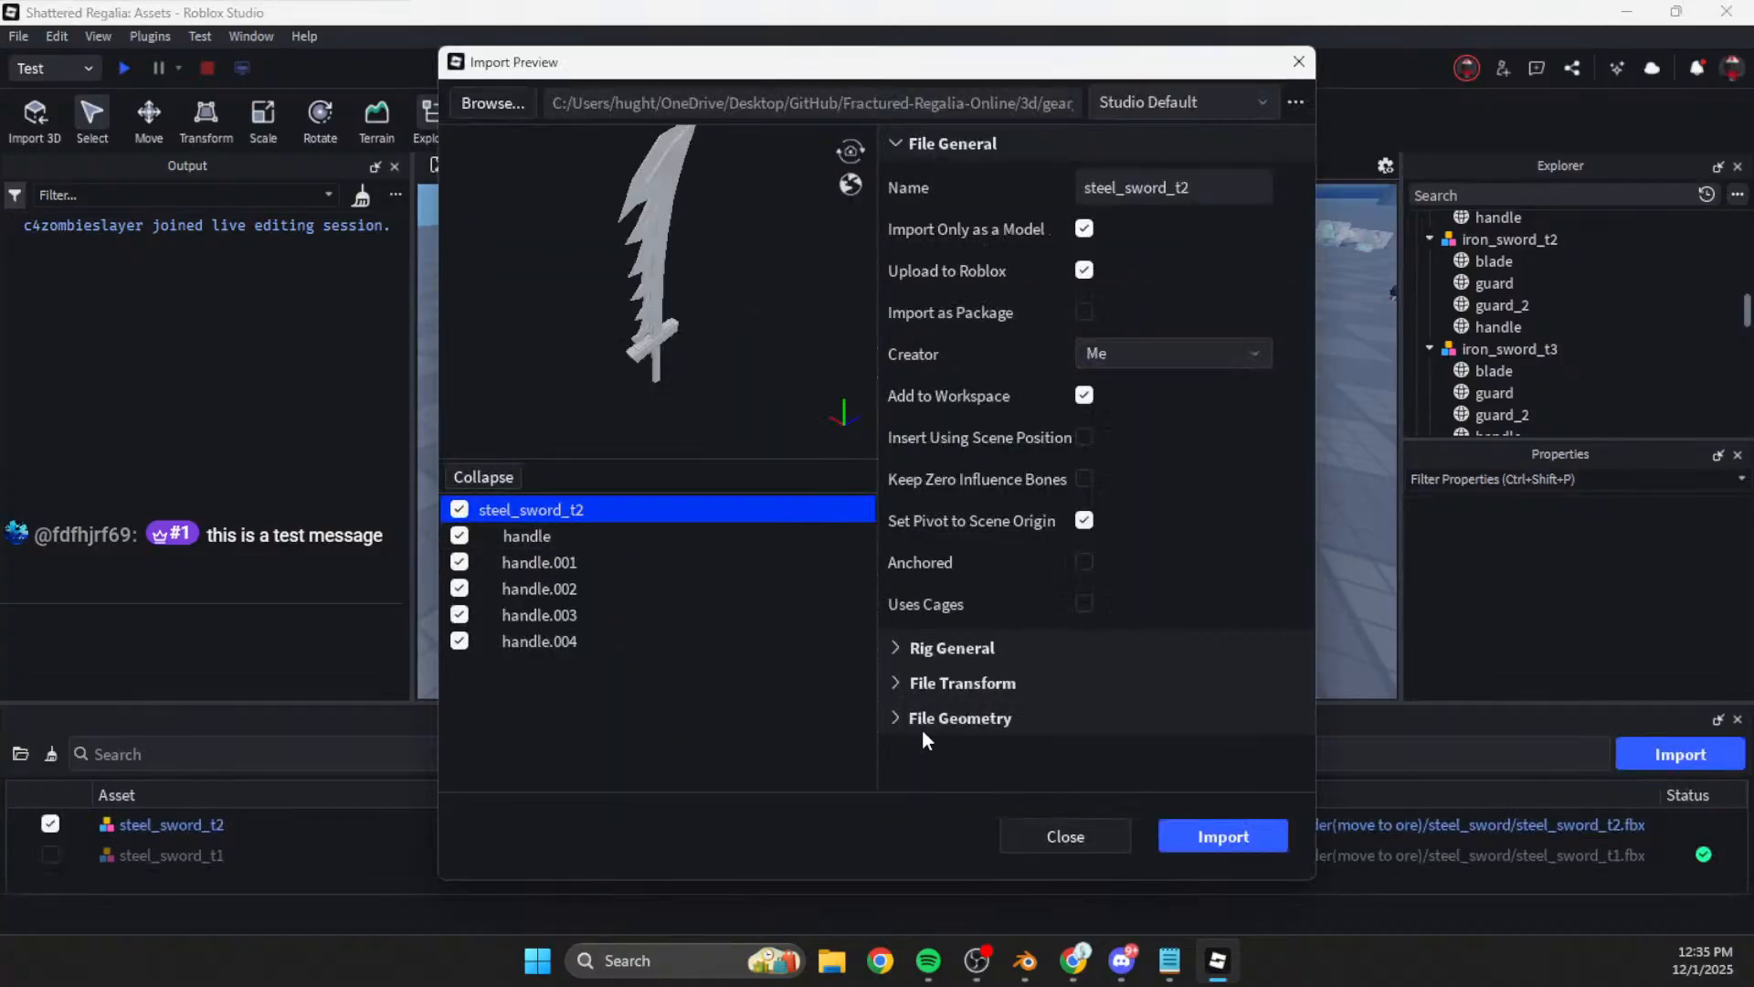
left_click(1214, 832)
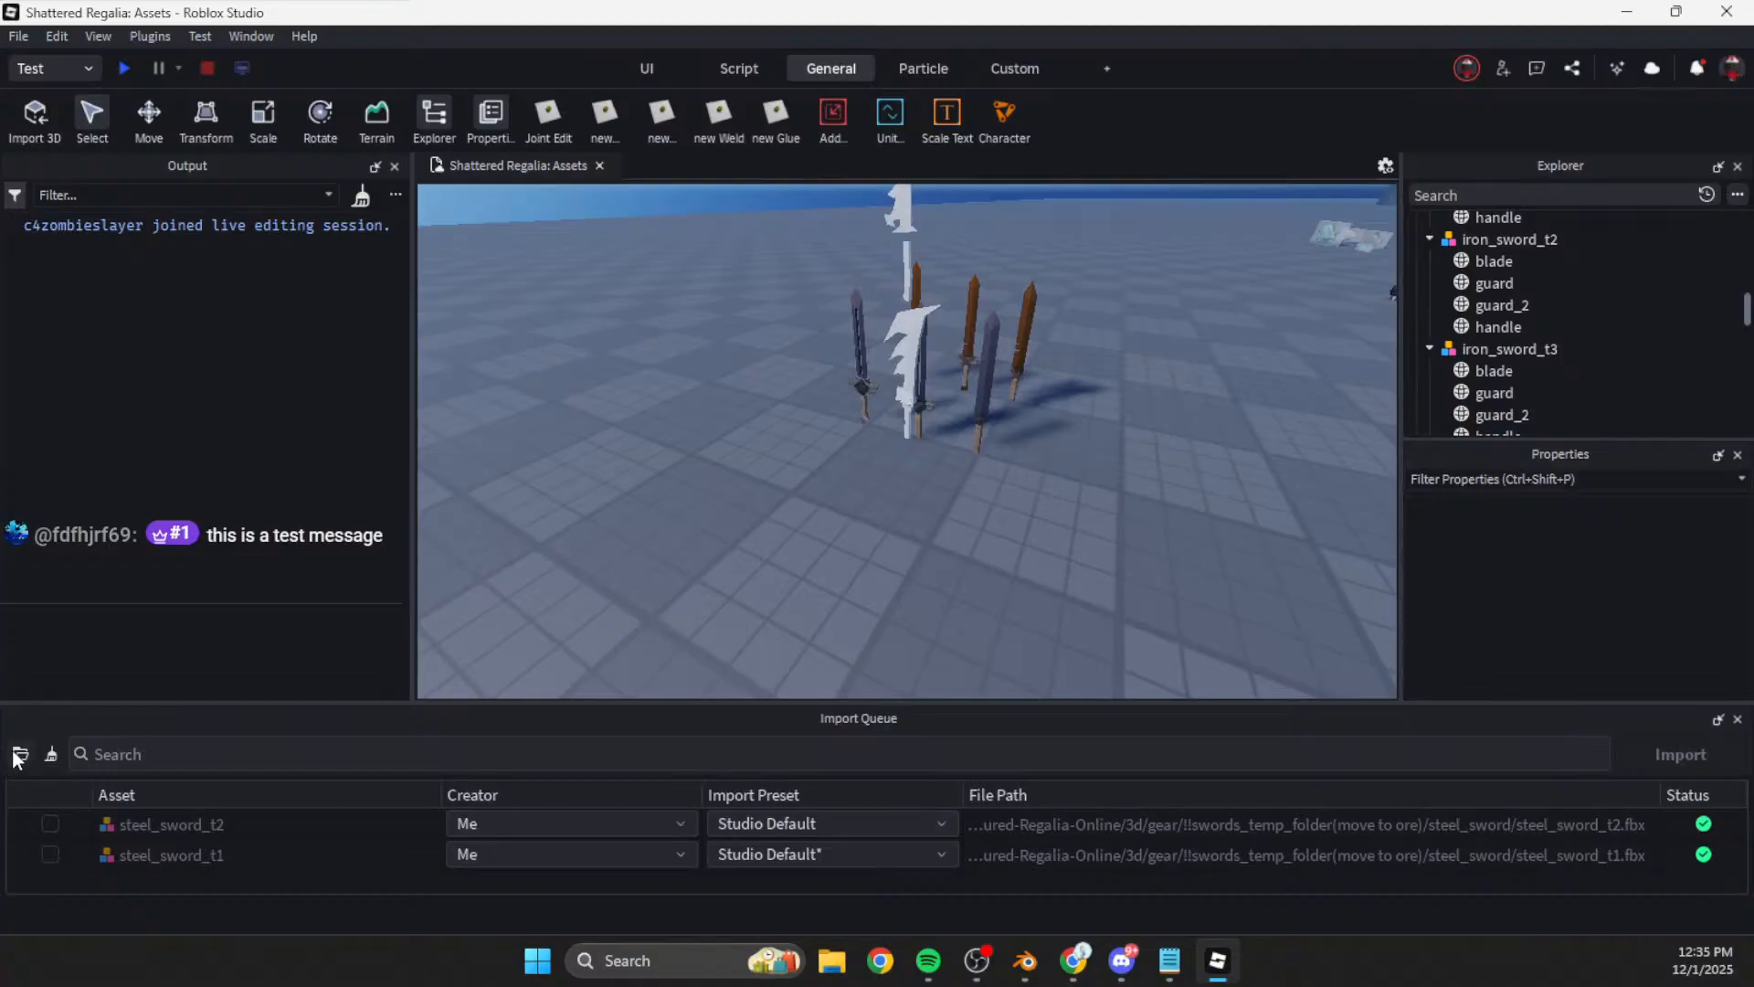
Step: Import steel_great_sword_t3.fbx with the Studio Default preset
left_click(19, 755)
left_click(731, 316)
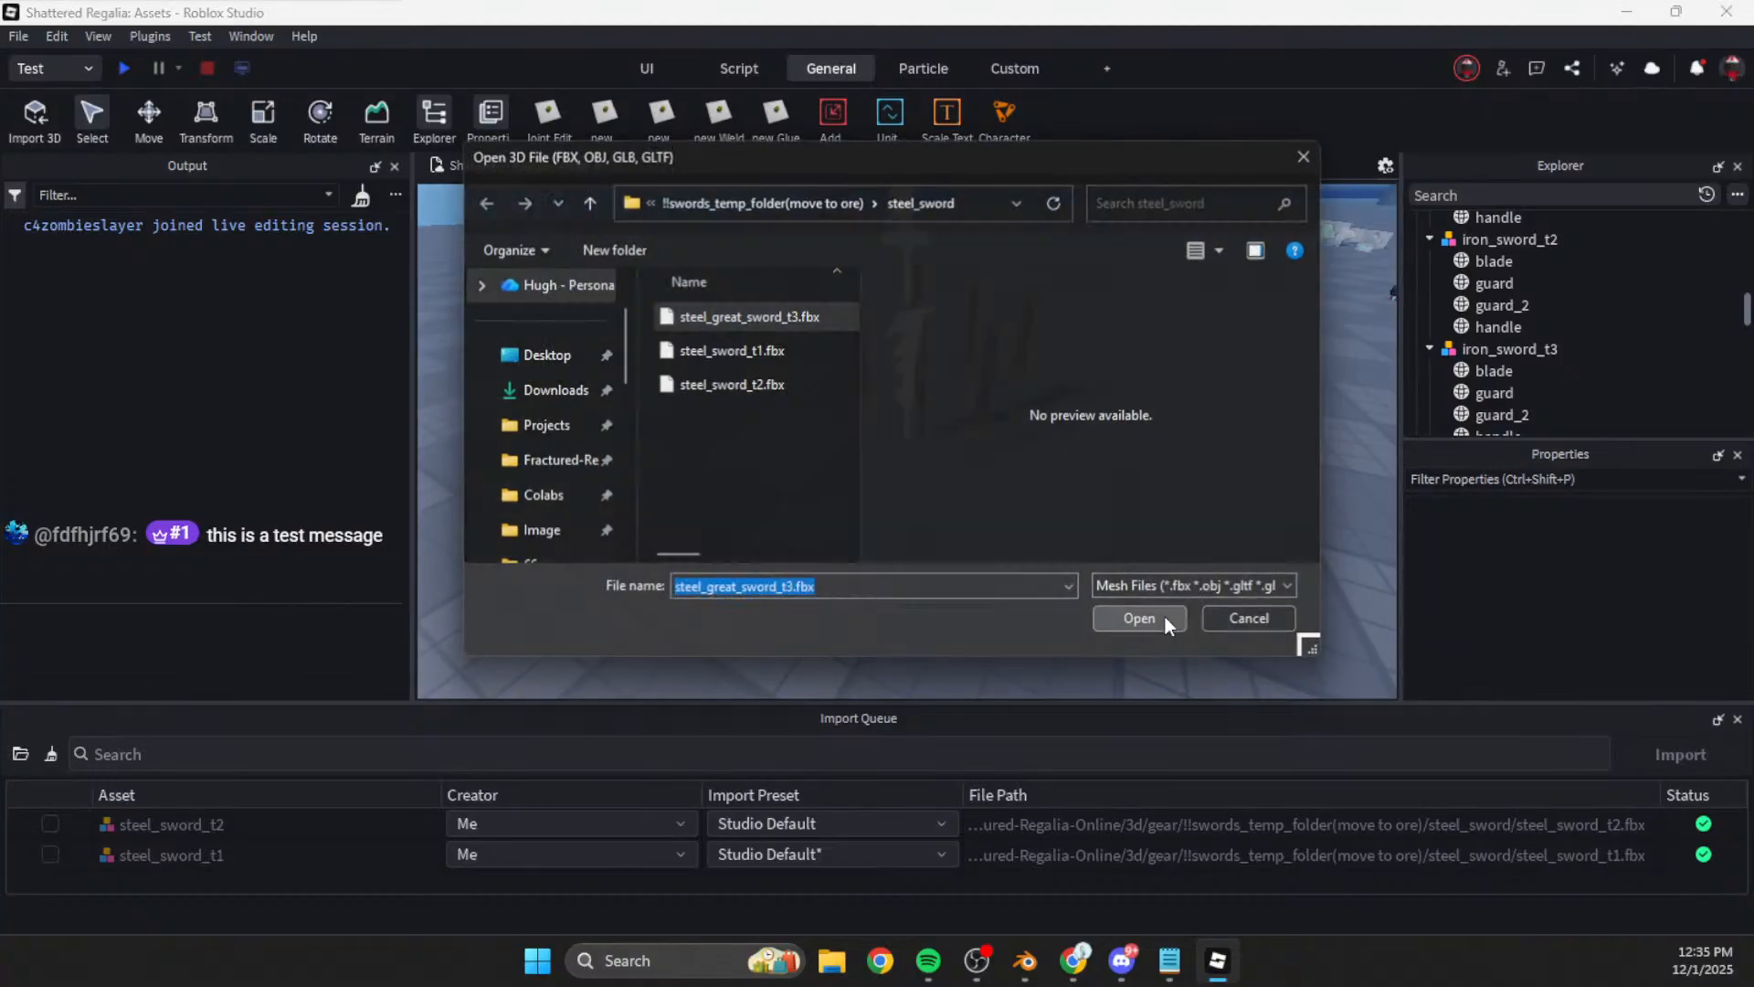
left_click(1141, 619)
left_click(1231, 831)
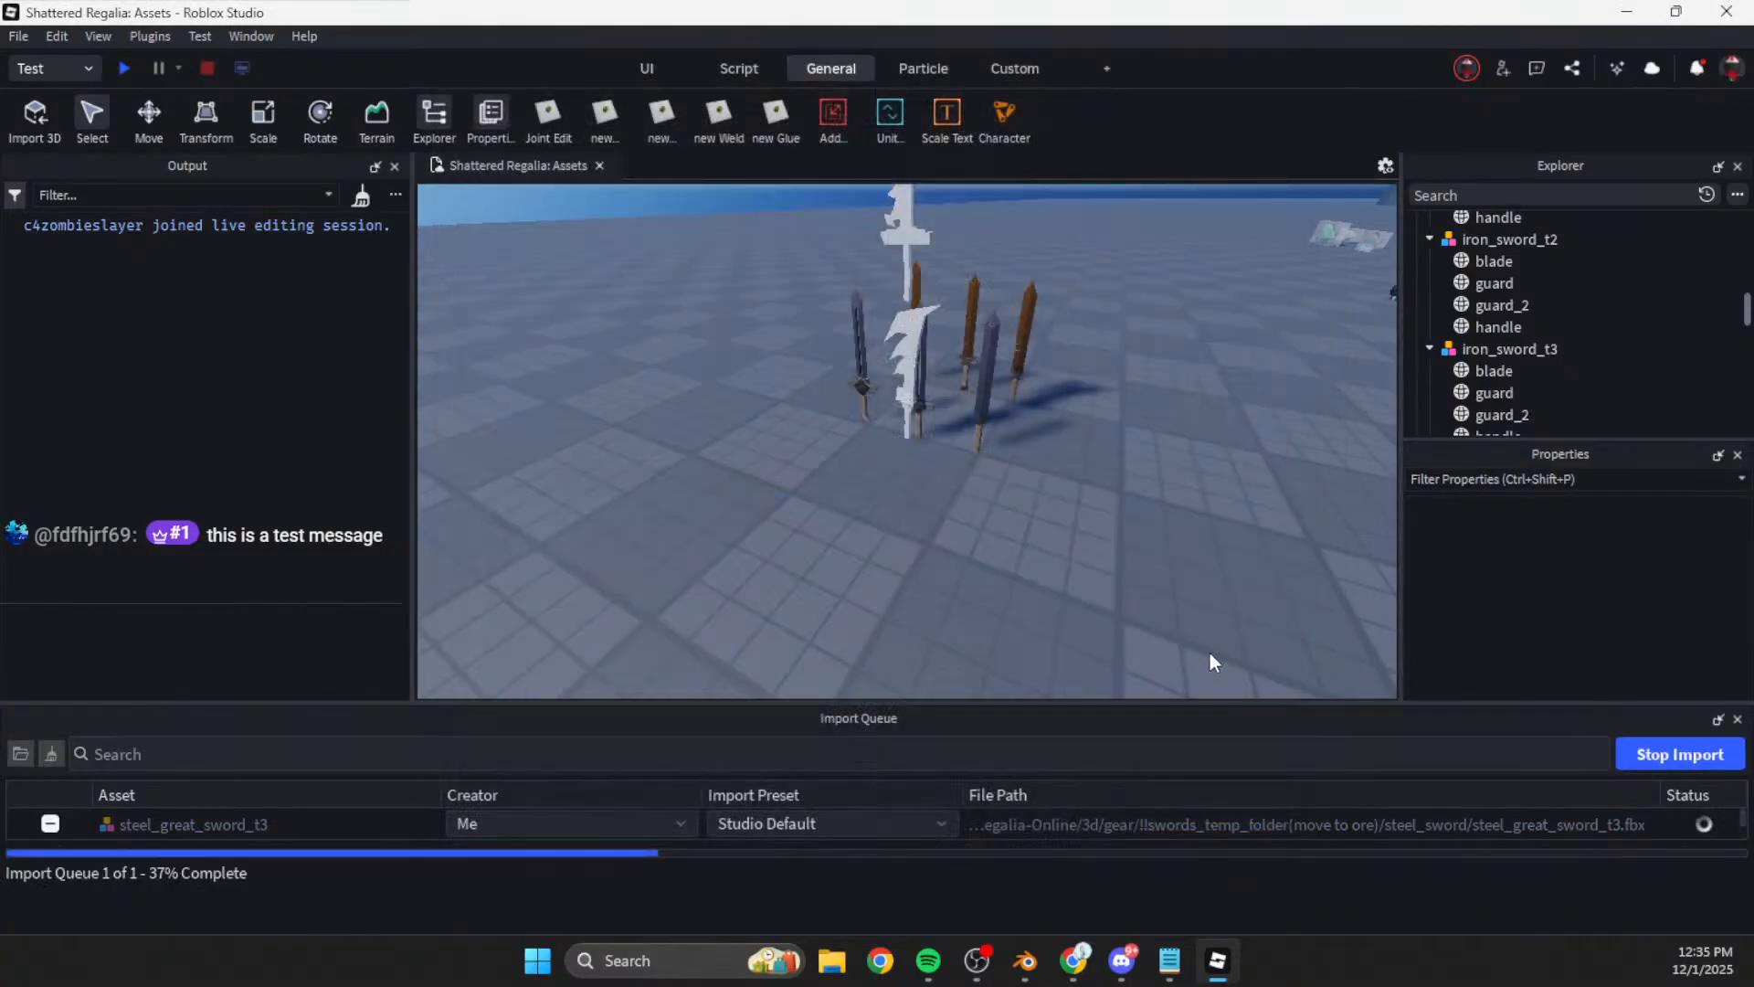
Step: Arrange the three imported steel swords side by side on the baseplate, with steel_sword_t2 between the other two
right_click_drag(1074, 485, 1074, 484)
key("w")
right_click_drag(919, 672, 919, 672)
scroll(919, 672, "down", 5)
left_click_drag(883, 568, 900, 601)
key("a")
left_click_drag(965, 545, 1077, 605)
left_click_drag(970, 392, 980, 590)
scroll(1051, 622, "down", 3)
right_click_drag(1046, 608, 1107, 569)
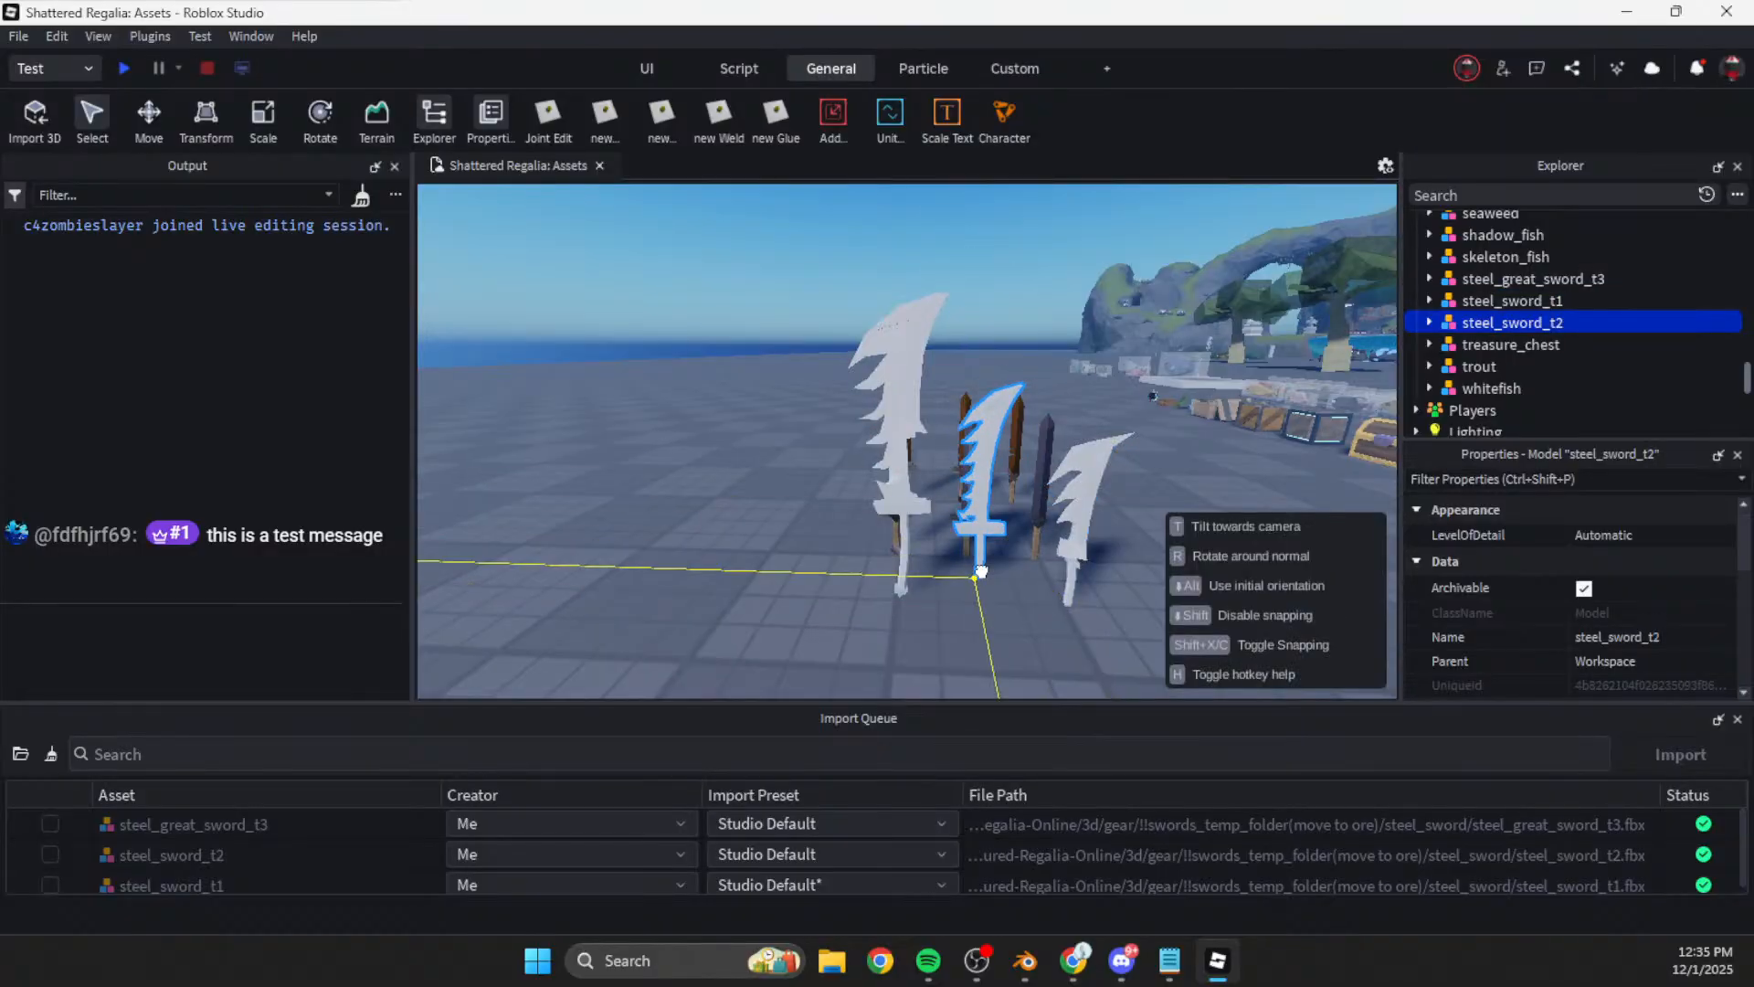
Step: Compare the shapes and sizes of the three steel swords from near and far
scroll(1051, 622, "up", 4)
scroll(1063, 614, "down", 4)
scroll(1064, 614, "up", 3)
scroll(1064, 614, "down", 3)
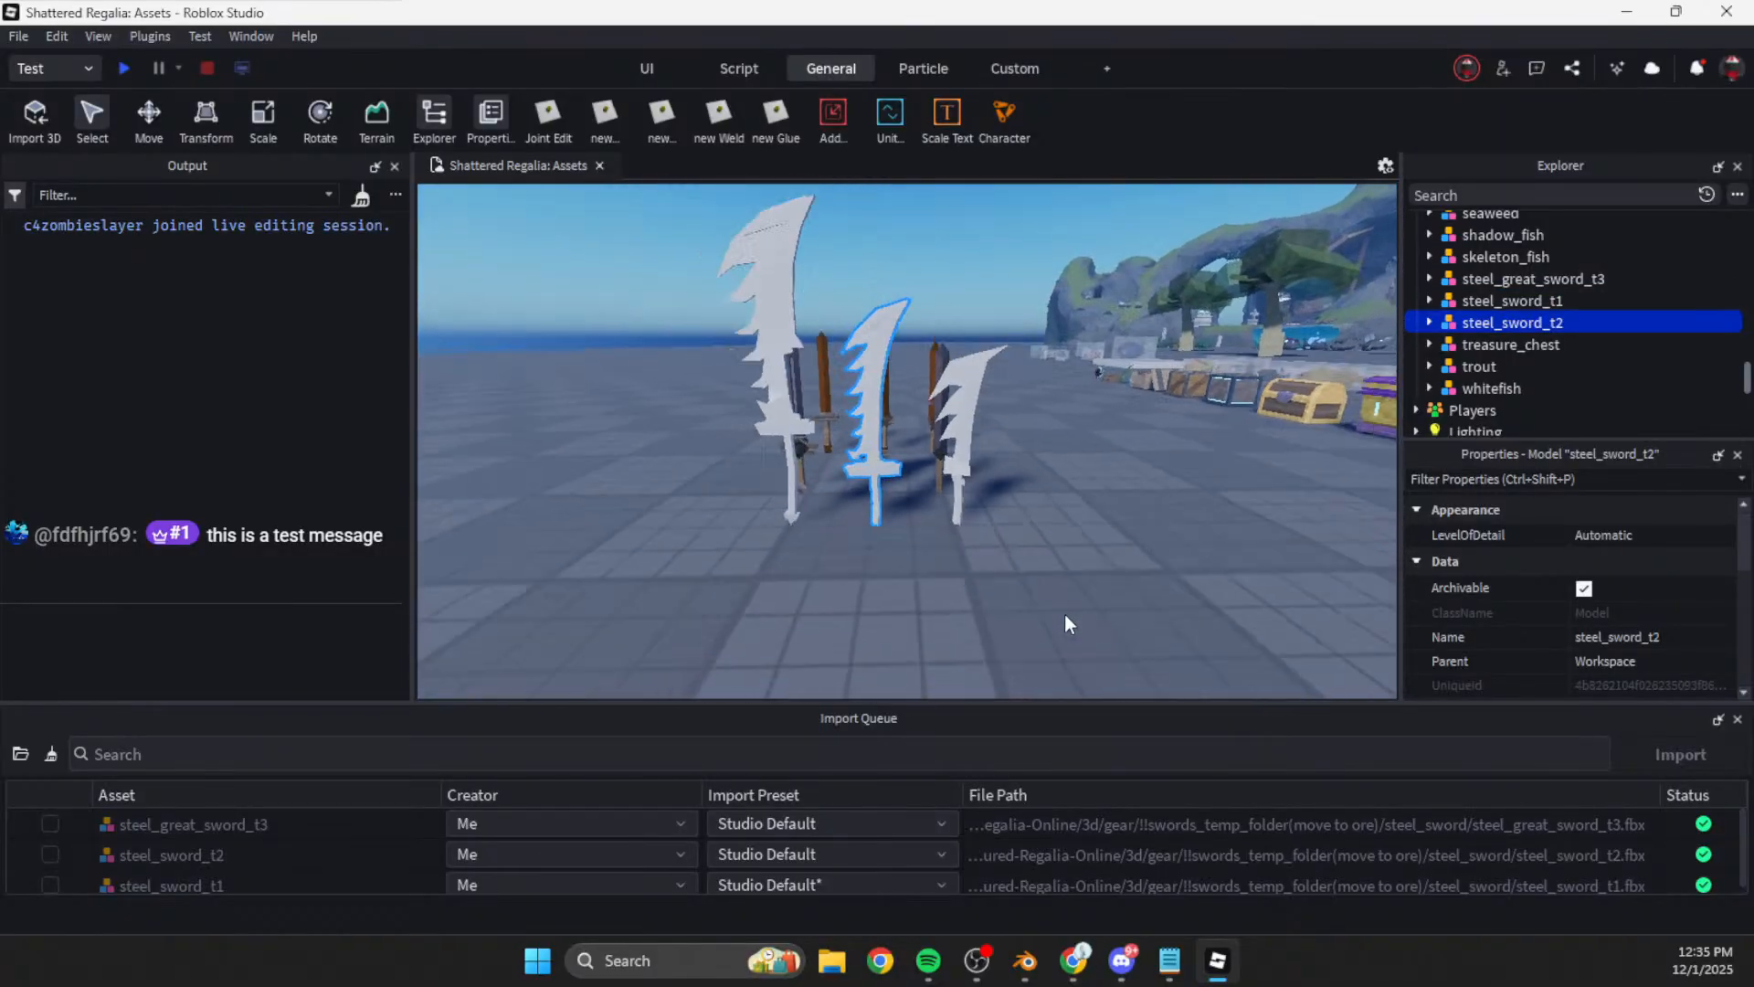
left_click(1065, 616)
scroll(1106, 569, "down", 3)
scroll(1106, 569, "up", 5)
scroll(1107, 568, "down", 5)
scroll(1105, 567, "up", 5)
scroll(1106, 567, "down", 4)
Step: Reposition the steel swords along the floor to adjust the spacing of their row
right_click_drag(1106, 568, 987, 565)
scroll(1029, 556, "up", 2)
mouse_move(956, 576)
left_mouse_down()
mouse_move(1016, 565)
mouse_move(983, 567)
left_mouse_up()
key("a")
scroll(990, 567, "down", 1)
right_click_drag(983, 568, 990, 566)
scroll(990, 567, "up", 1)
left_click_drag(1045, 534, 1022, 534)
left_click_drag(753, 526, 712, 543)
left_click(813, 553)
scroll(813, 553, "down", 3)
right_click_drag(813, 553, 807, 551)
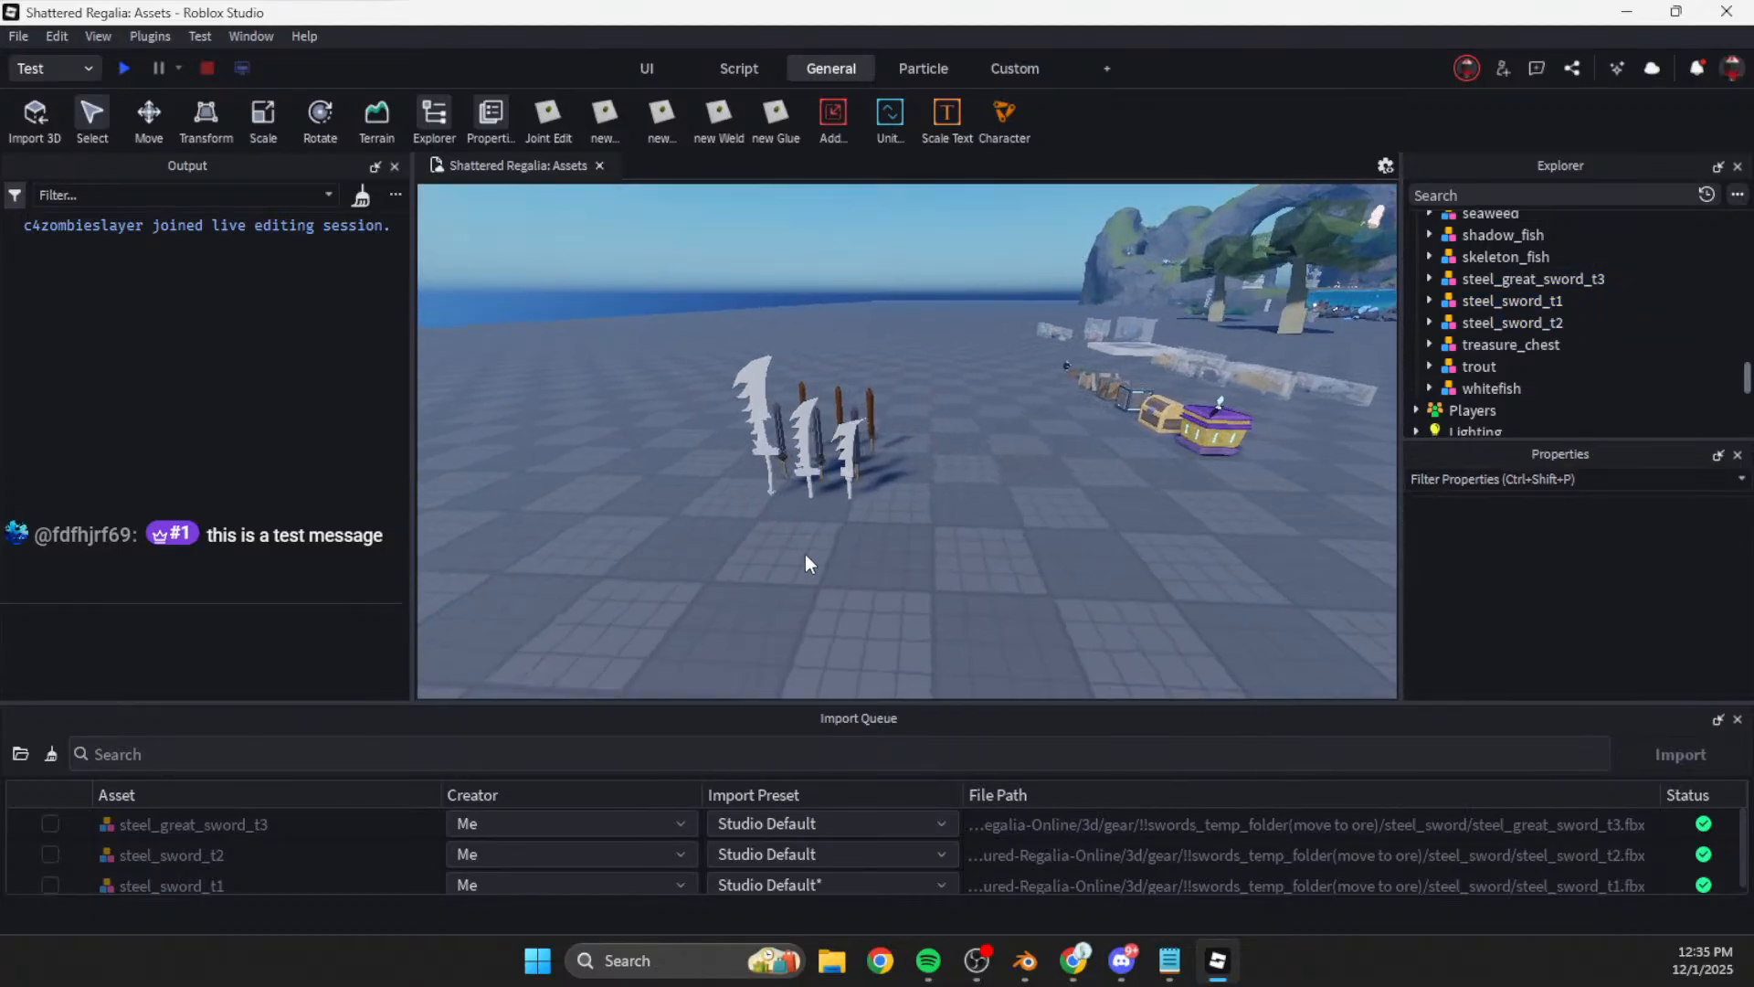
Step: Try to move only steel_sword_t1 and steel_sword_t2 2 studs away from the iron swords, and undo the move
key("d")
left_click_drag(804, 469, 934, 647)
key("ctrl+2")
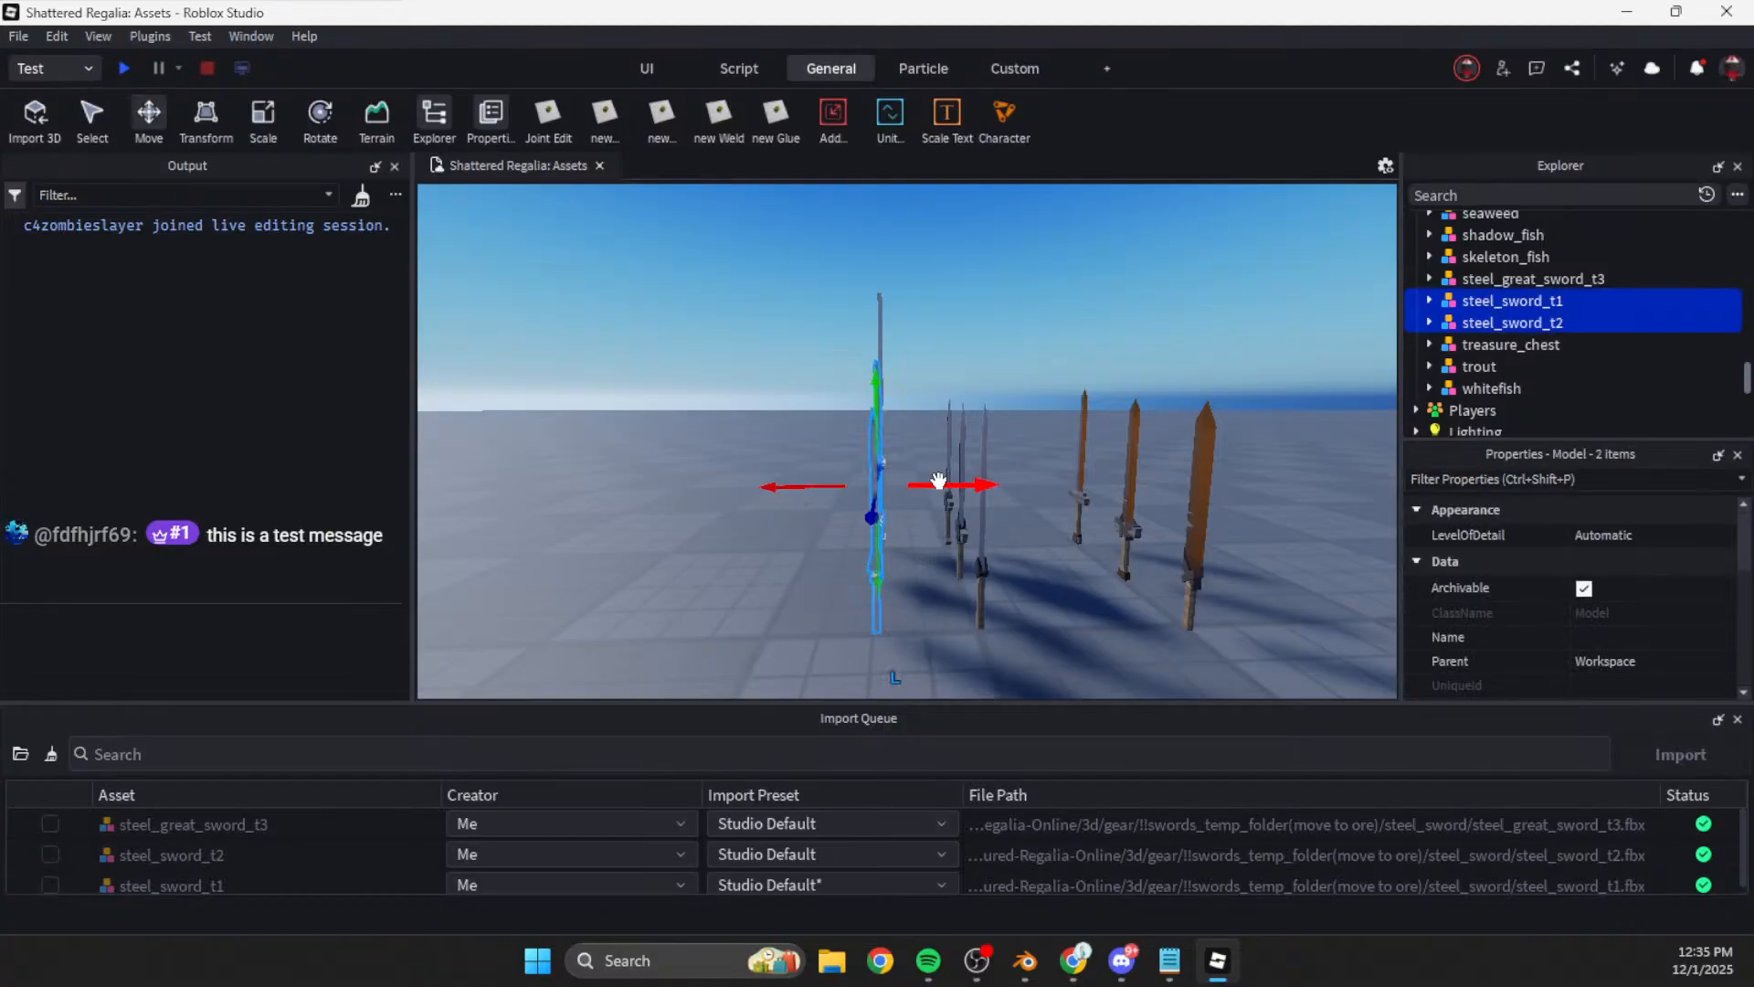
left_click_drag(930, 485, 832, 519)
right_click_drag(883, 576, 884, 579)
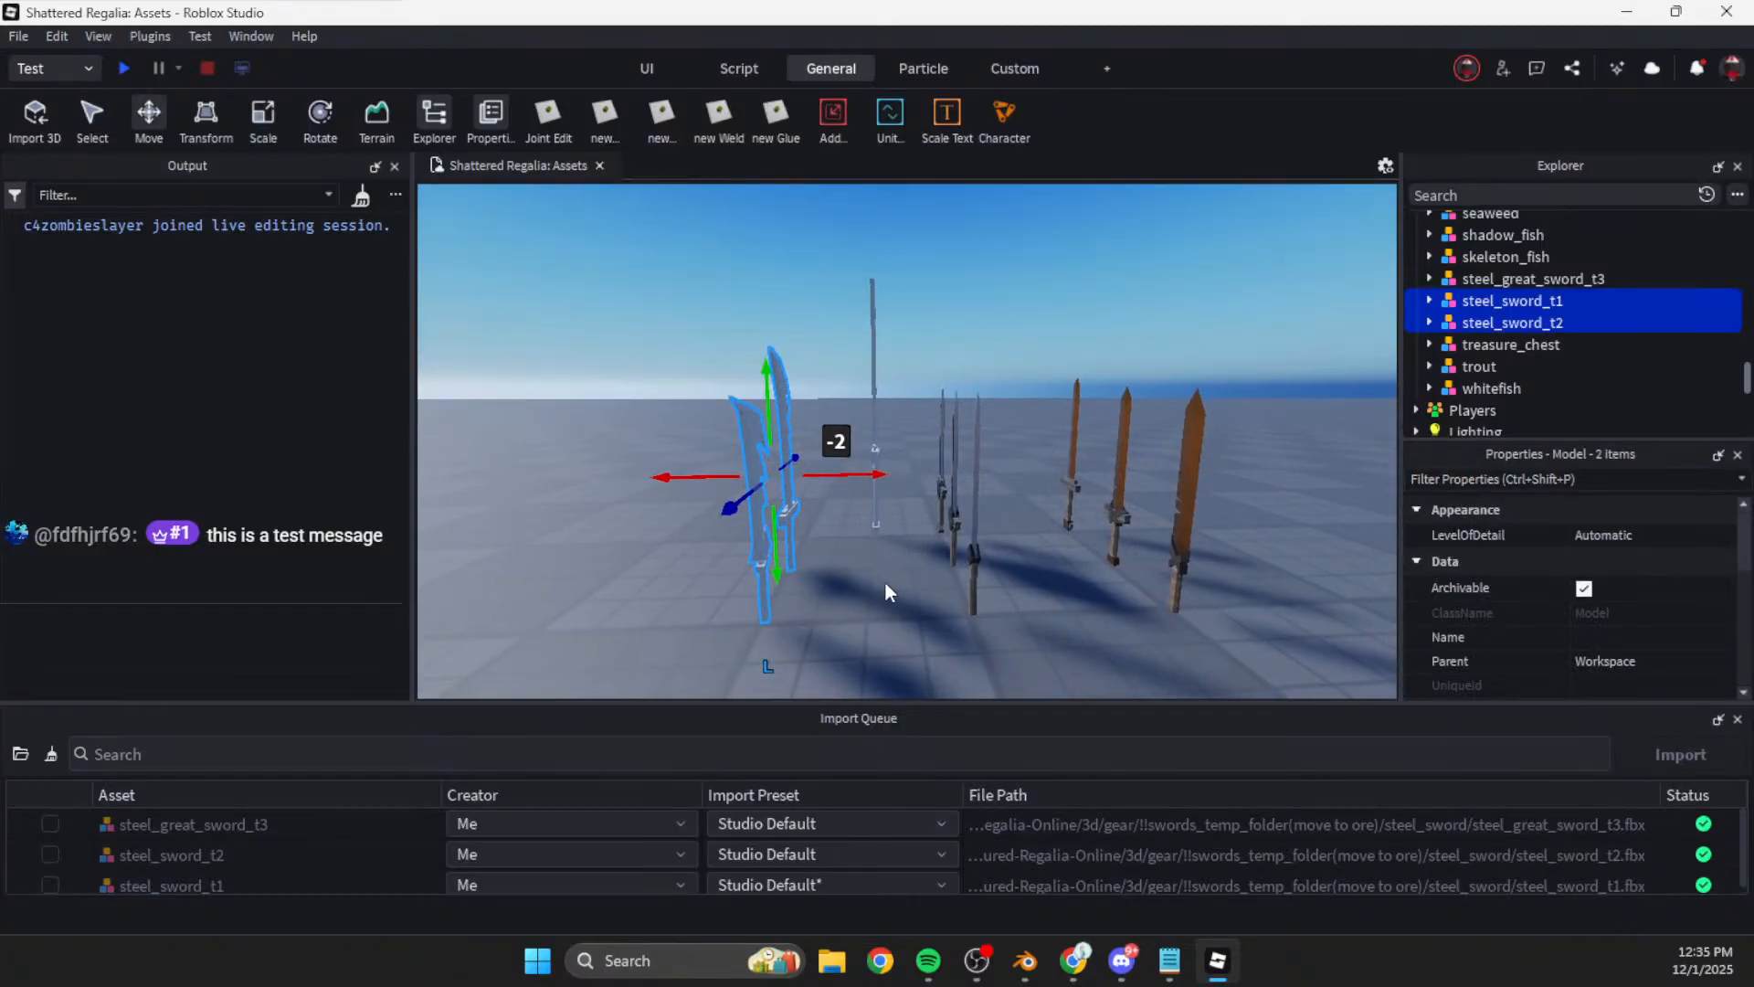
key("ctrl+z")
Step: Move all three steel swords together farther away from the row of iron swords
left_click(762, 377)
left_click_drag(762, 377, 913, 626)
left_click_drag(935, 442, 892, 516)
left_click(896, 556)
Step: Examine the repositioned steel swords up close in front of the older swords
key("s")
right_click_drag(898, 559, 898, 559)
key("w")
key("w")
key("s")
key("w")
key("s")
key("w")
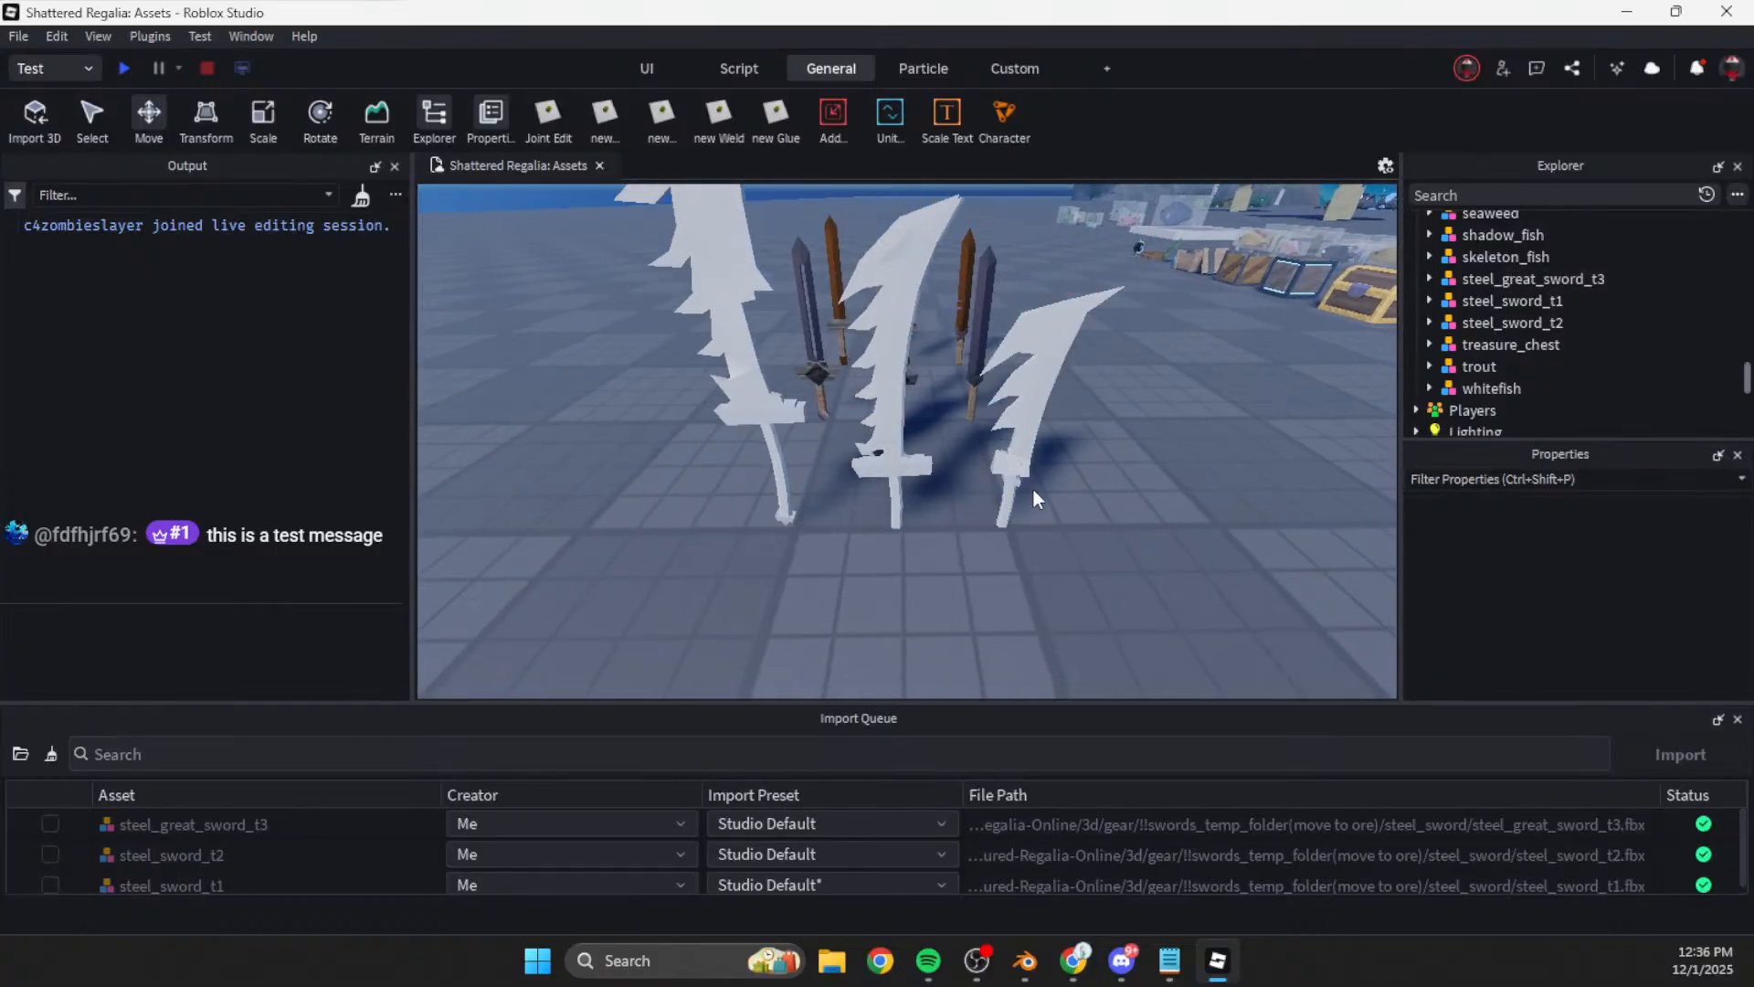
Step: Expand the steel_great_sword_t3, steel_sword_t1 and steel_sword_t2 models to list their mesh parts
left_click(1028, 475)
left_click(1429, 280)
scroll(1441, 318, "down", 2)
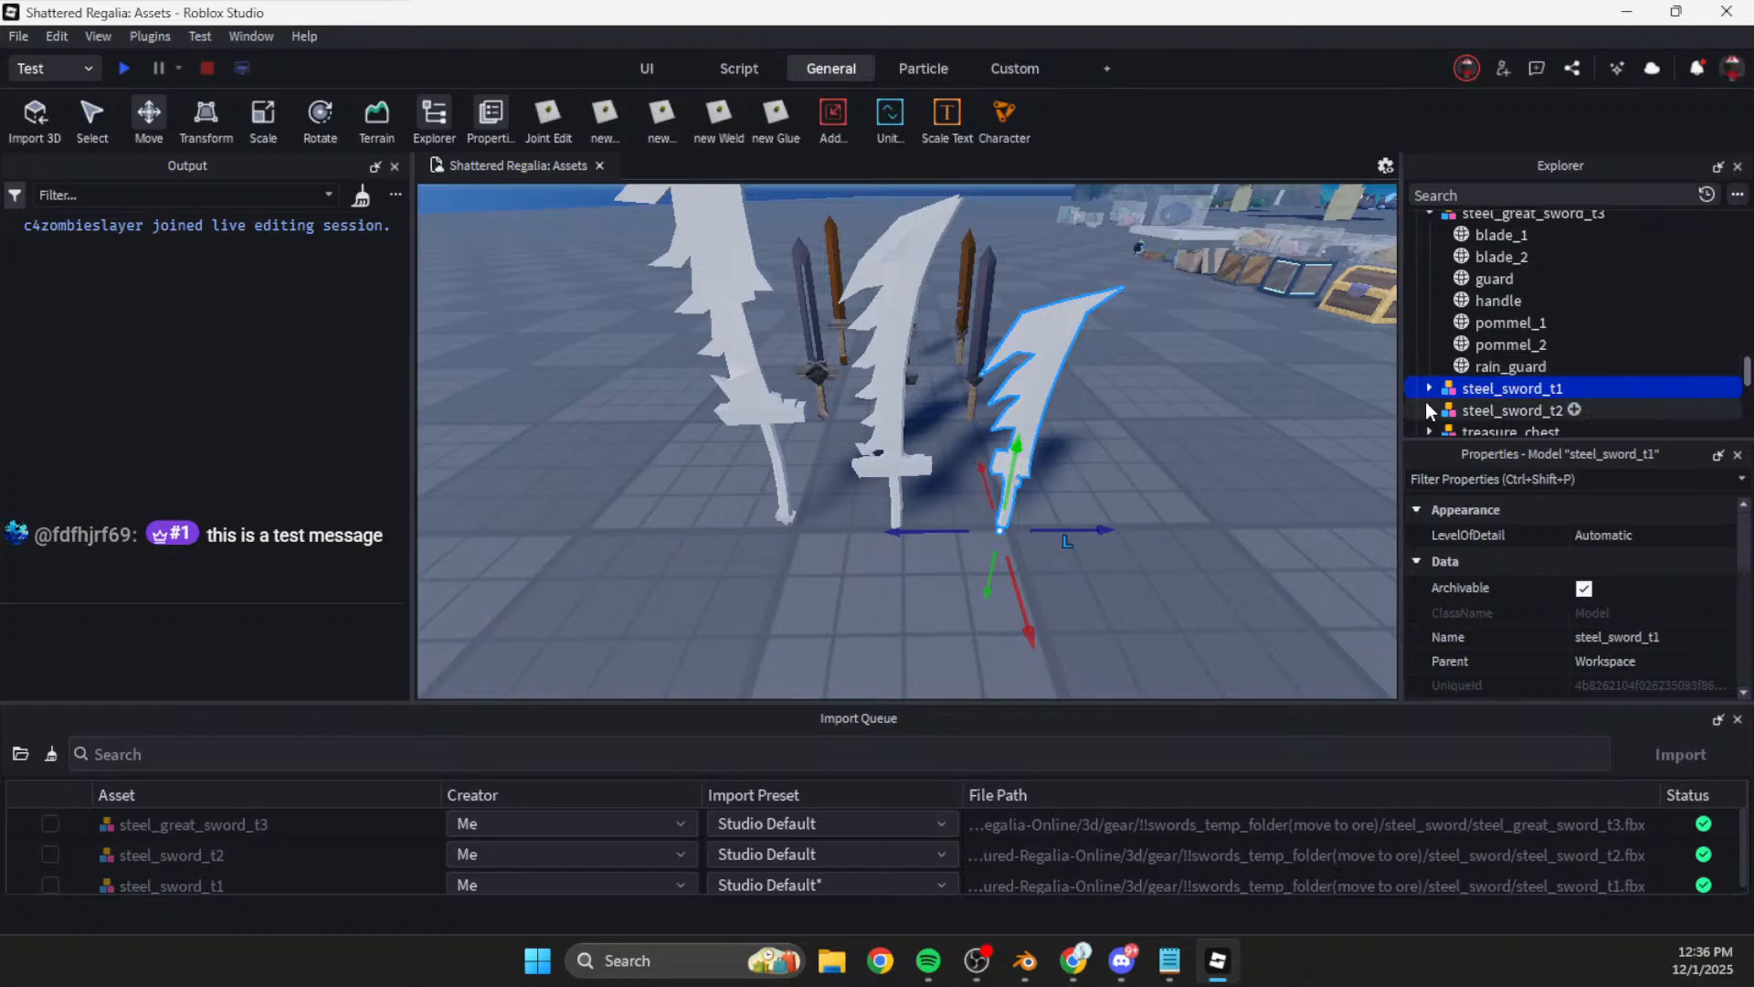
left_click(1429, 408)
left_click(1431, 388)
scroll(1481, 352, "down", 2)
Step: Rename the handle.003 part of steel_sword_t1 as bandage
left_click(1504, 366)
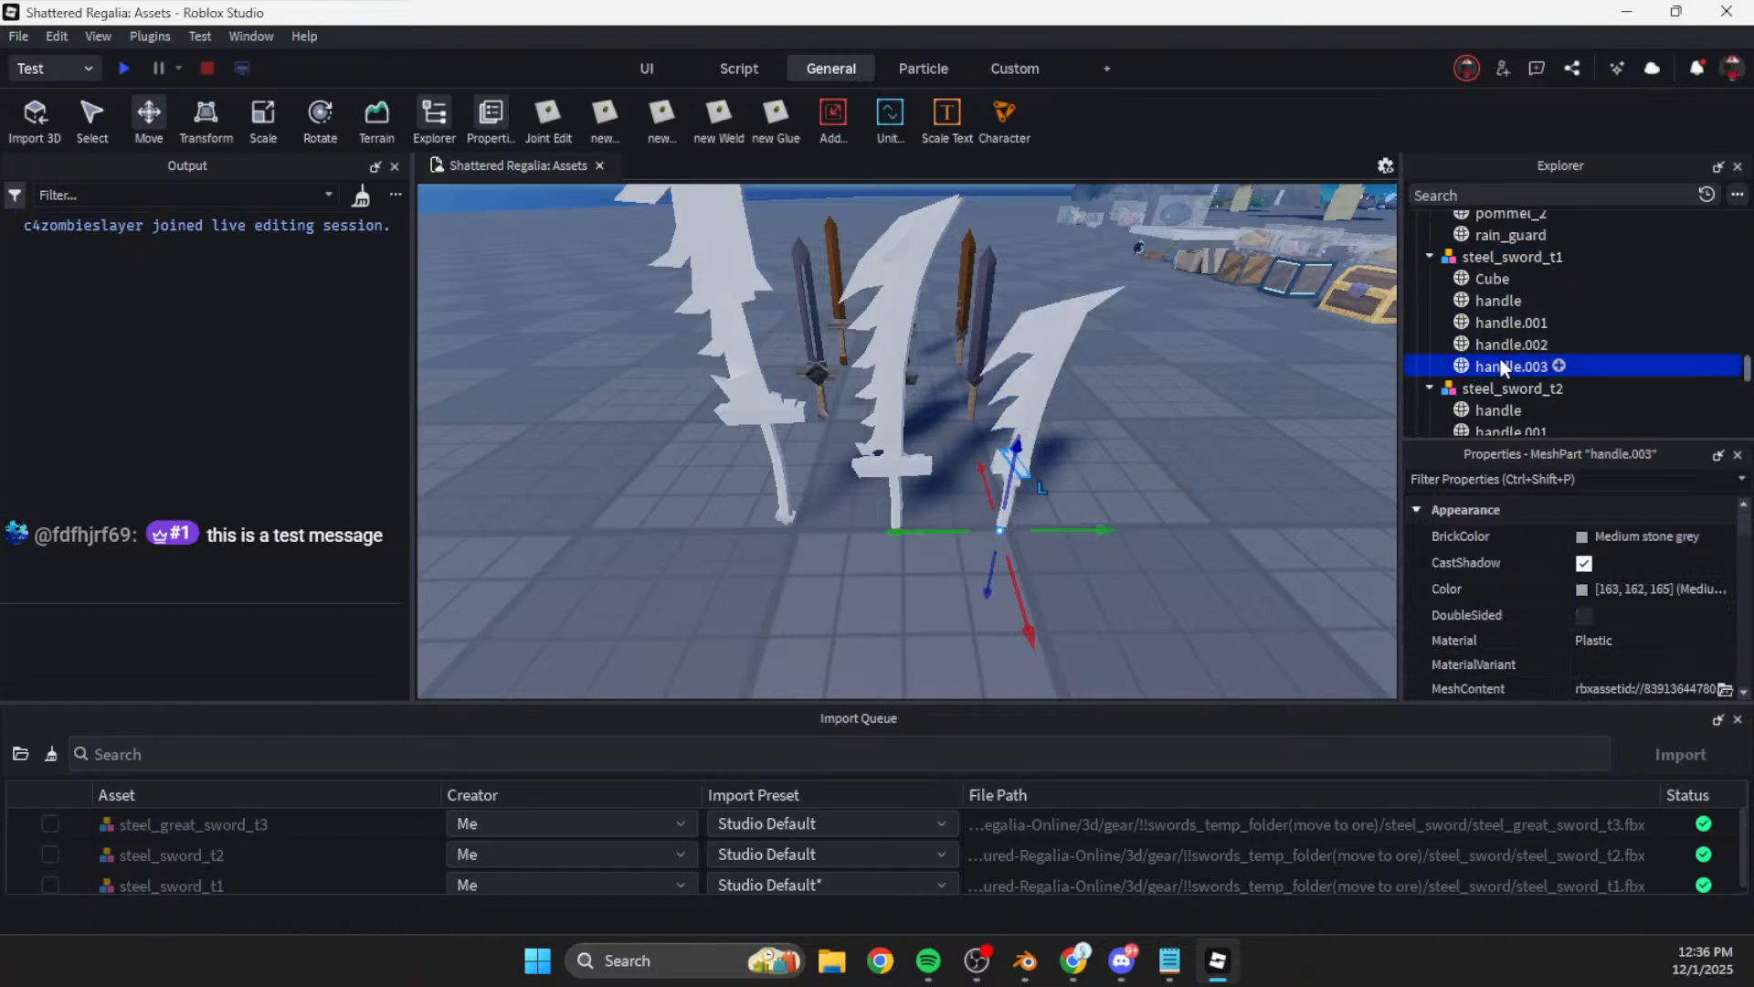
left_click(1504, 367)
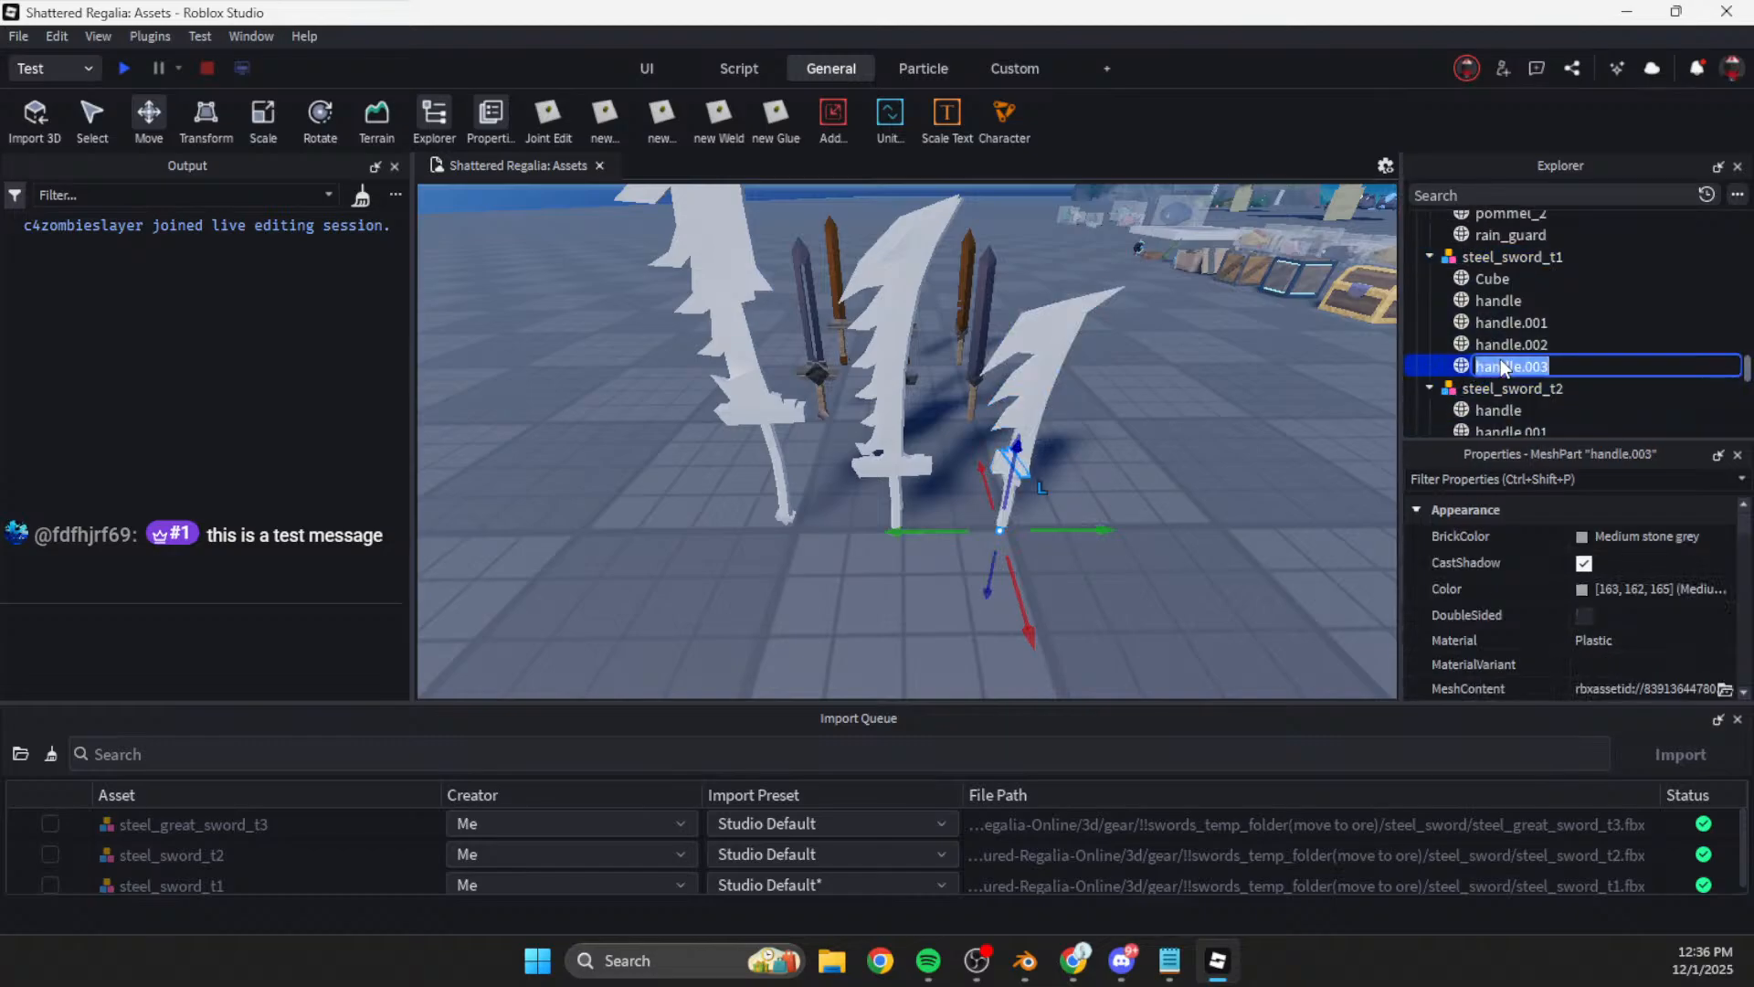
key("Return")
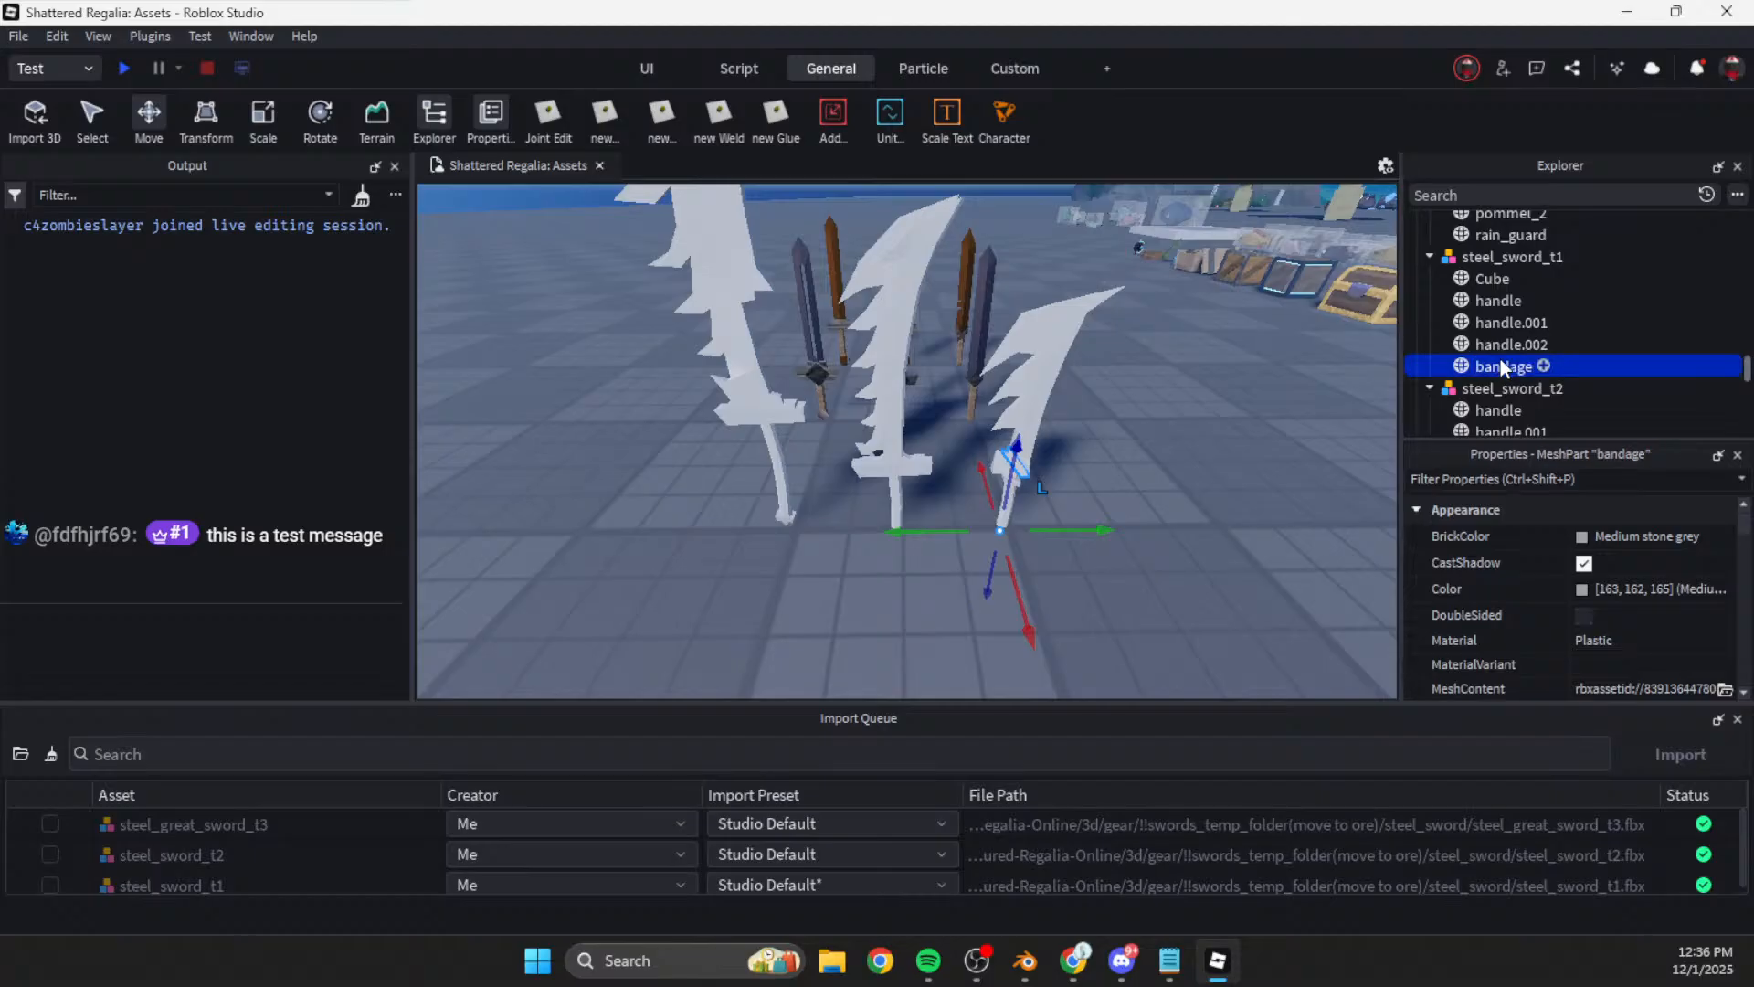
Step: Rename steel_sword_t1's handle.002 part as blade_1 and its handle.001 part as blade_2
key("Up")
key("F2")
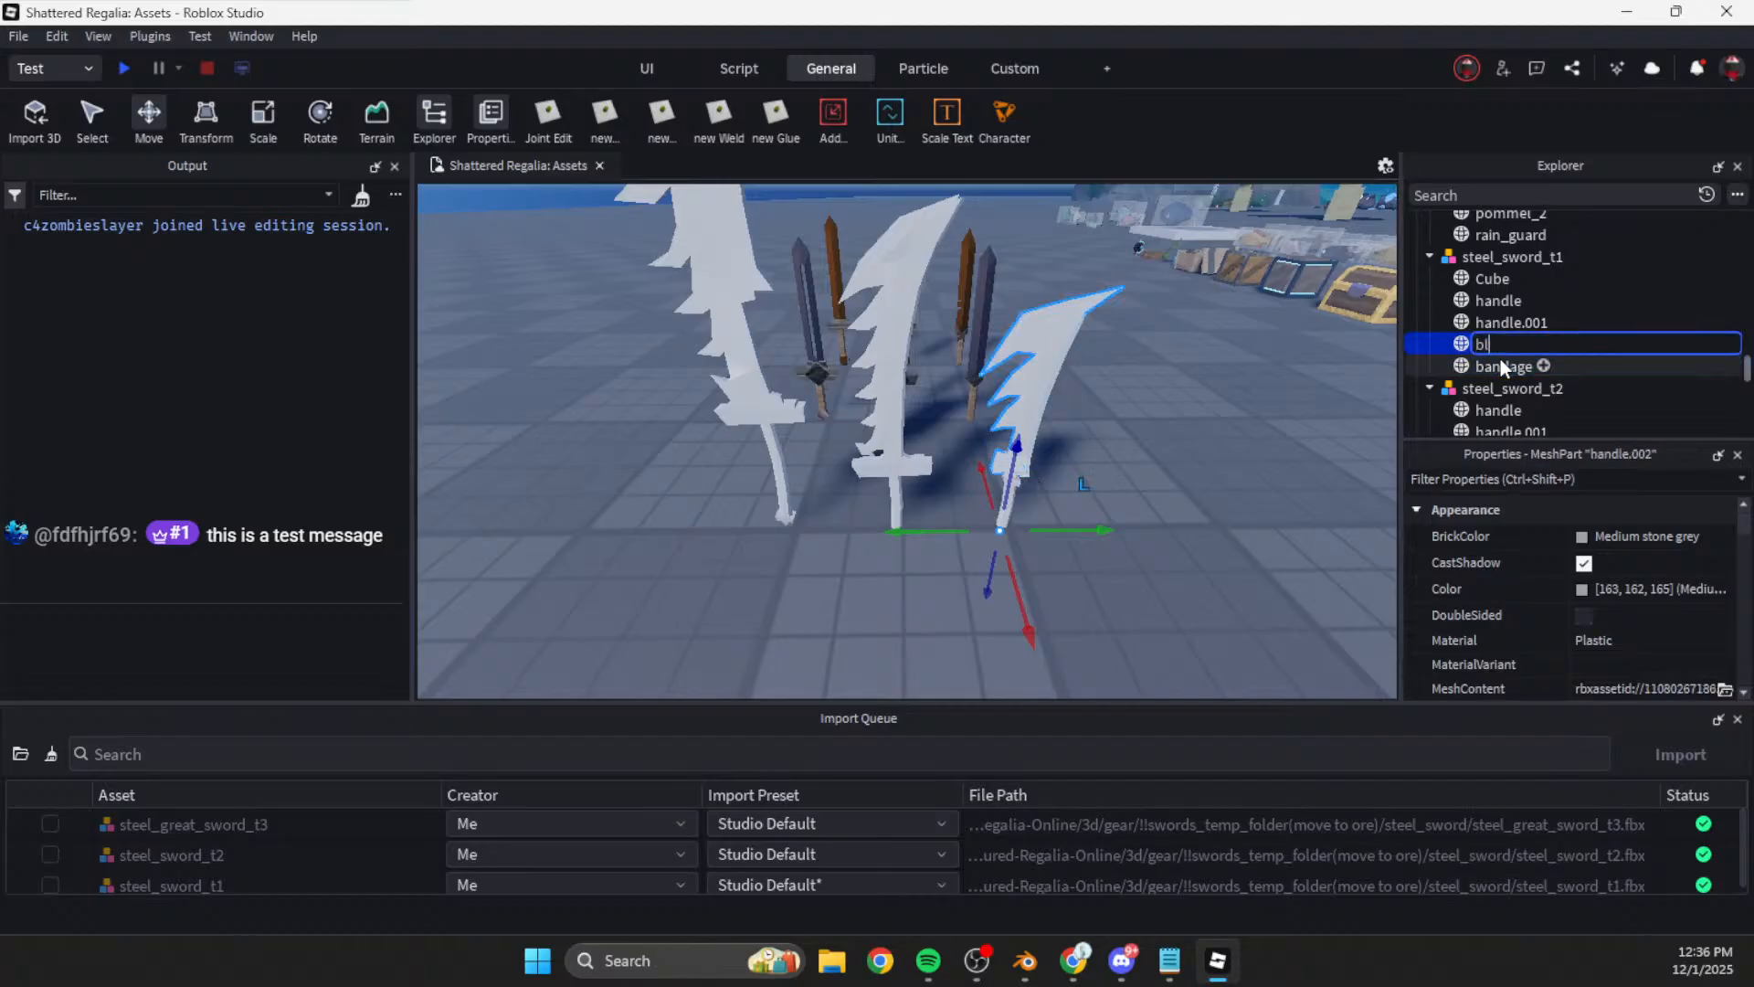
type("blade_1")
key("Return")
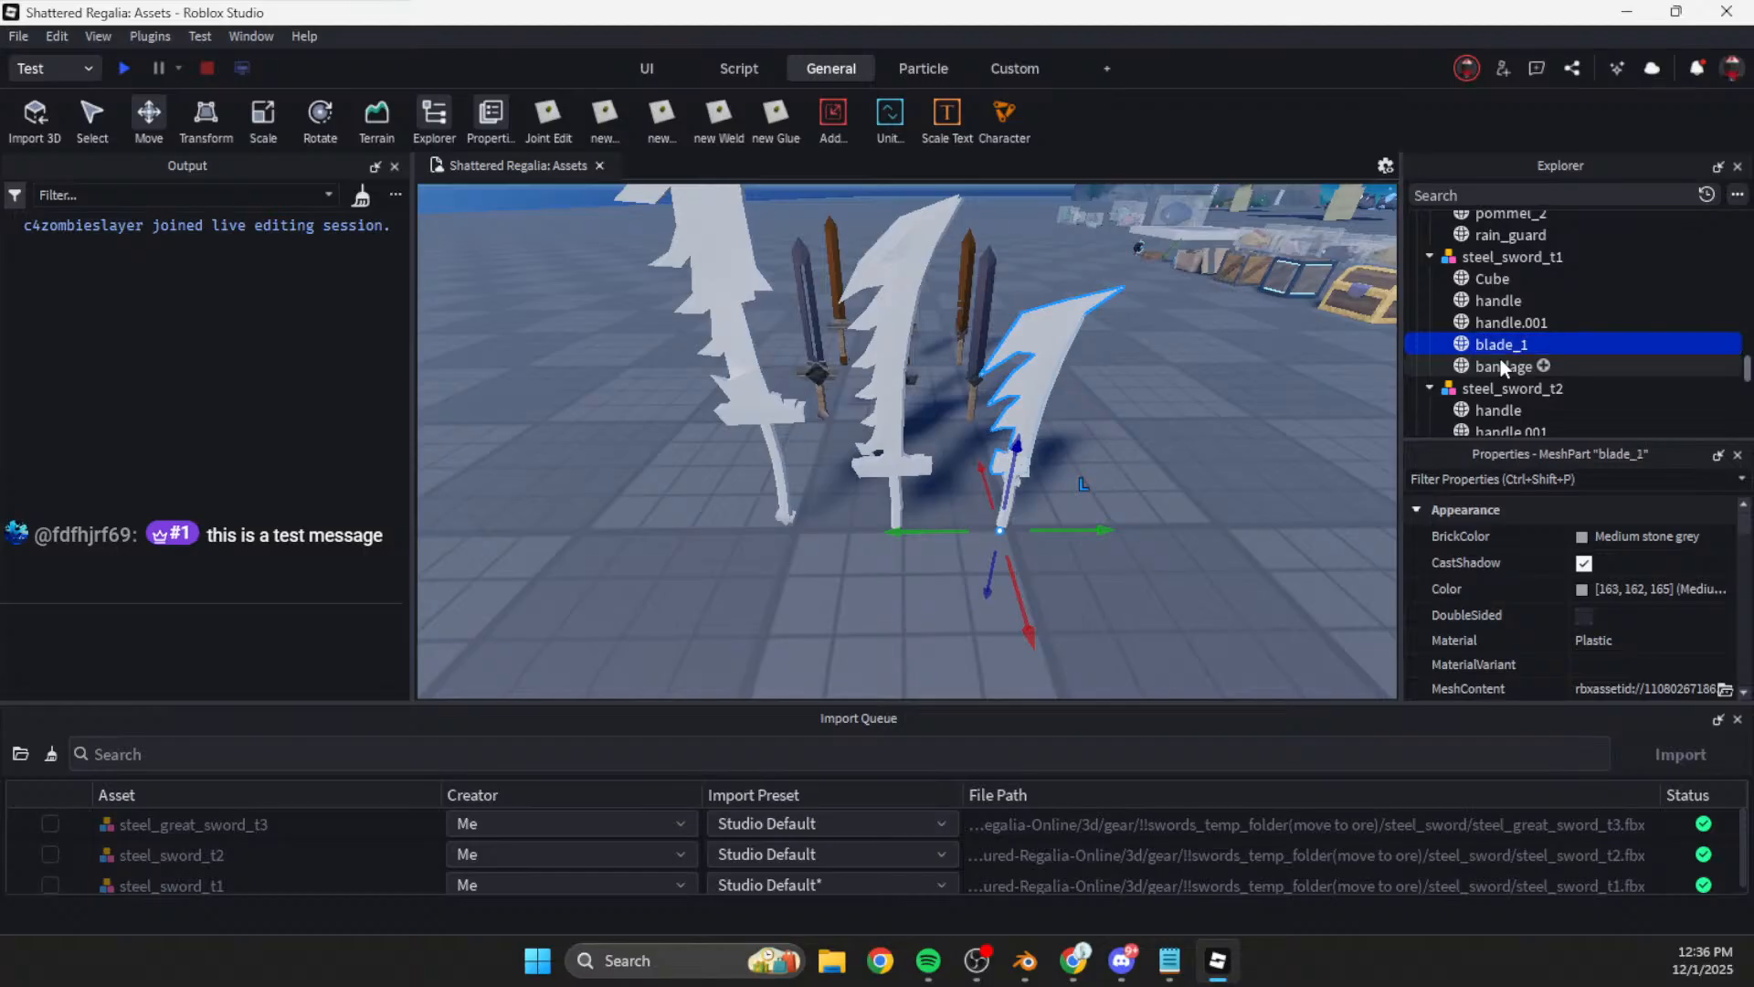
key("Up")
key("F2")
type("blade_2")
key("Return")
Step: Rename the Cube part of steel_sword_t1 as bandage_2
key("Up")
key("Up")
key("F2")
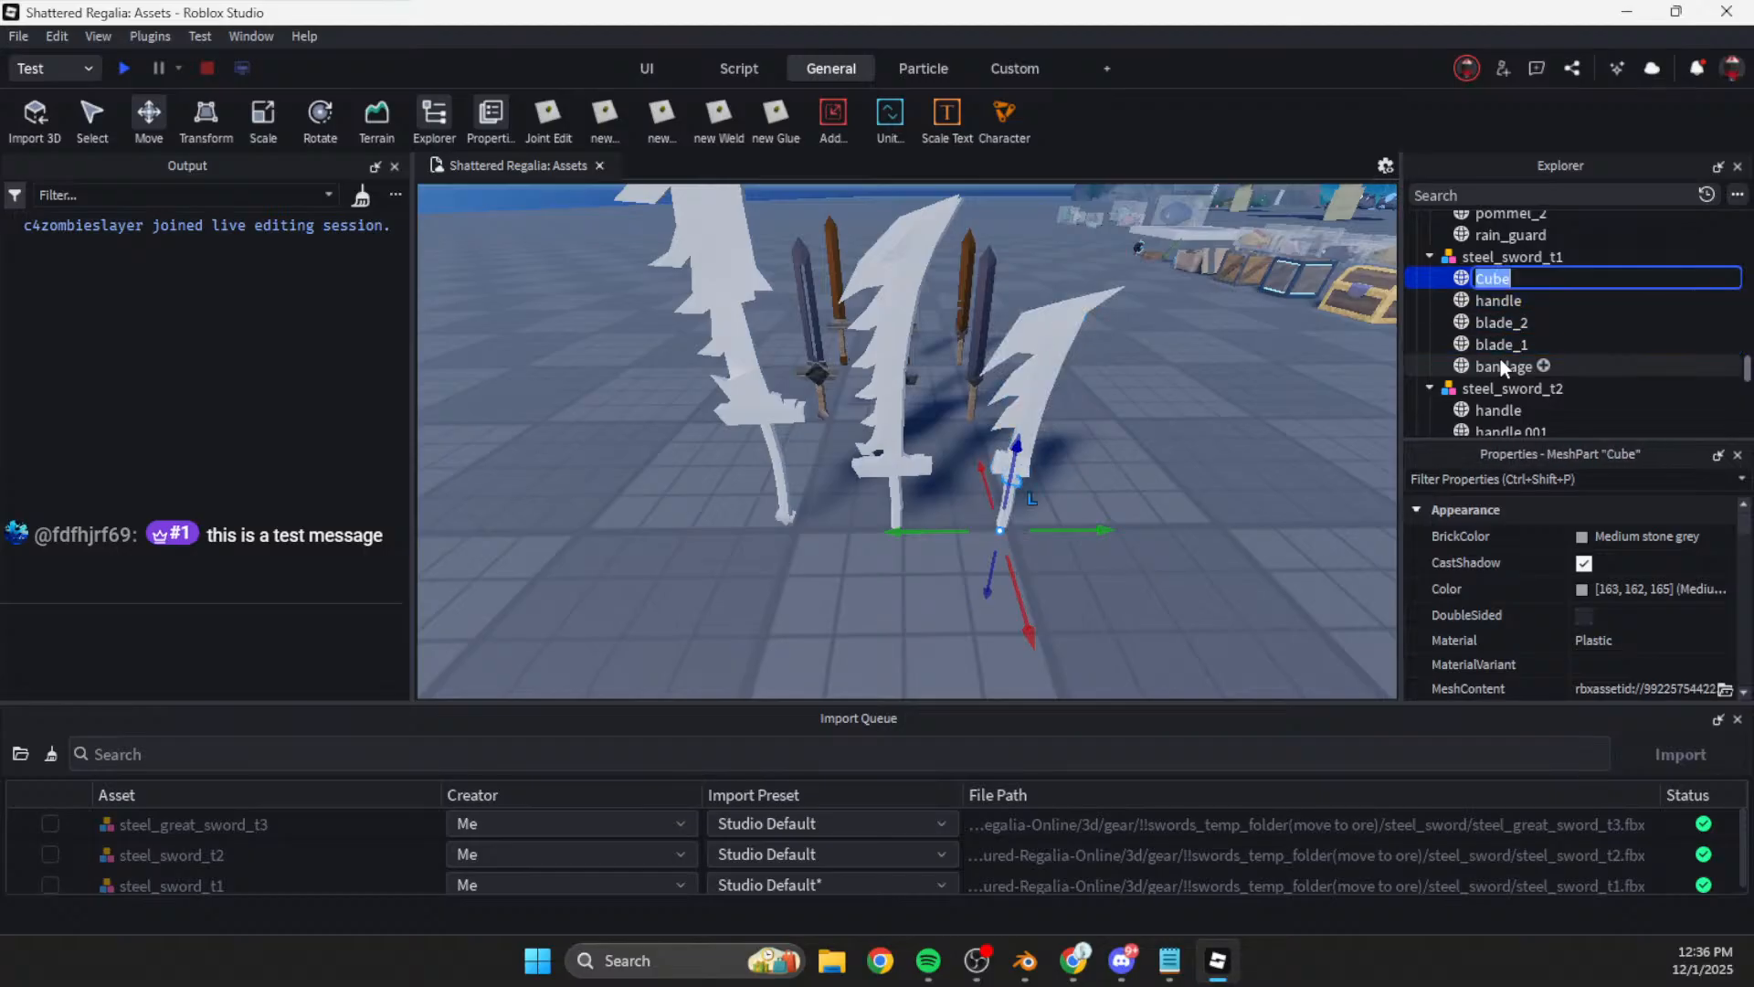
type("bandage_2")
key("Return")
Step: Rename steel_sword_t1's bandage part as bandage_1 and select both bandage parts together
key("Down")
key("Down")
key("Down")
key("Down")
key("F2")
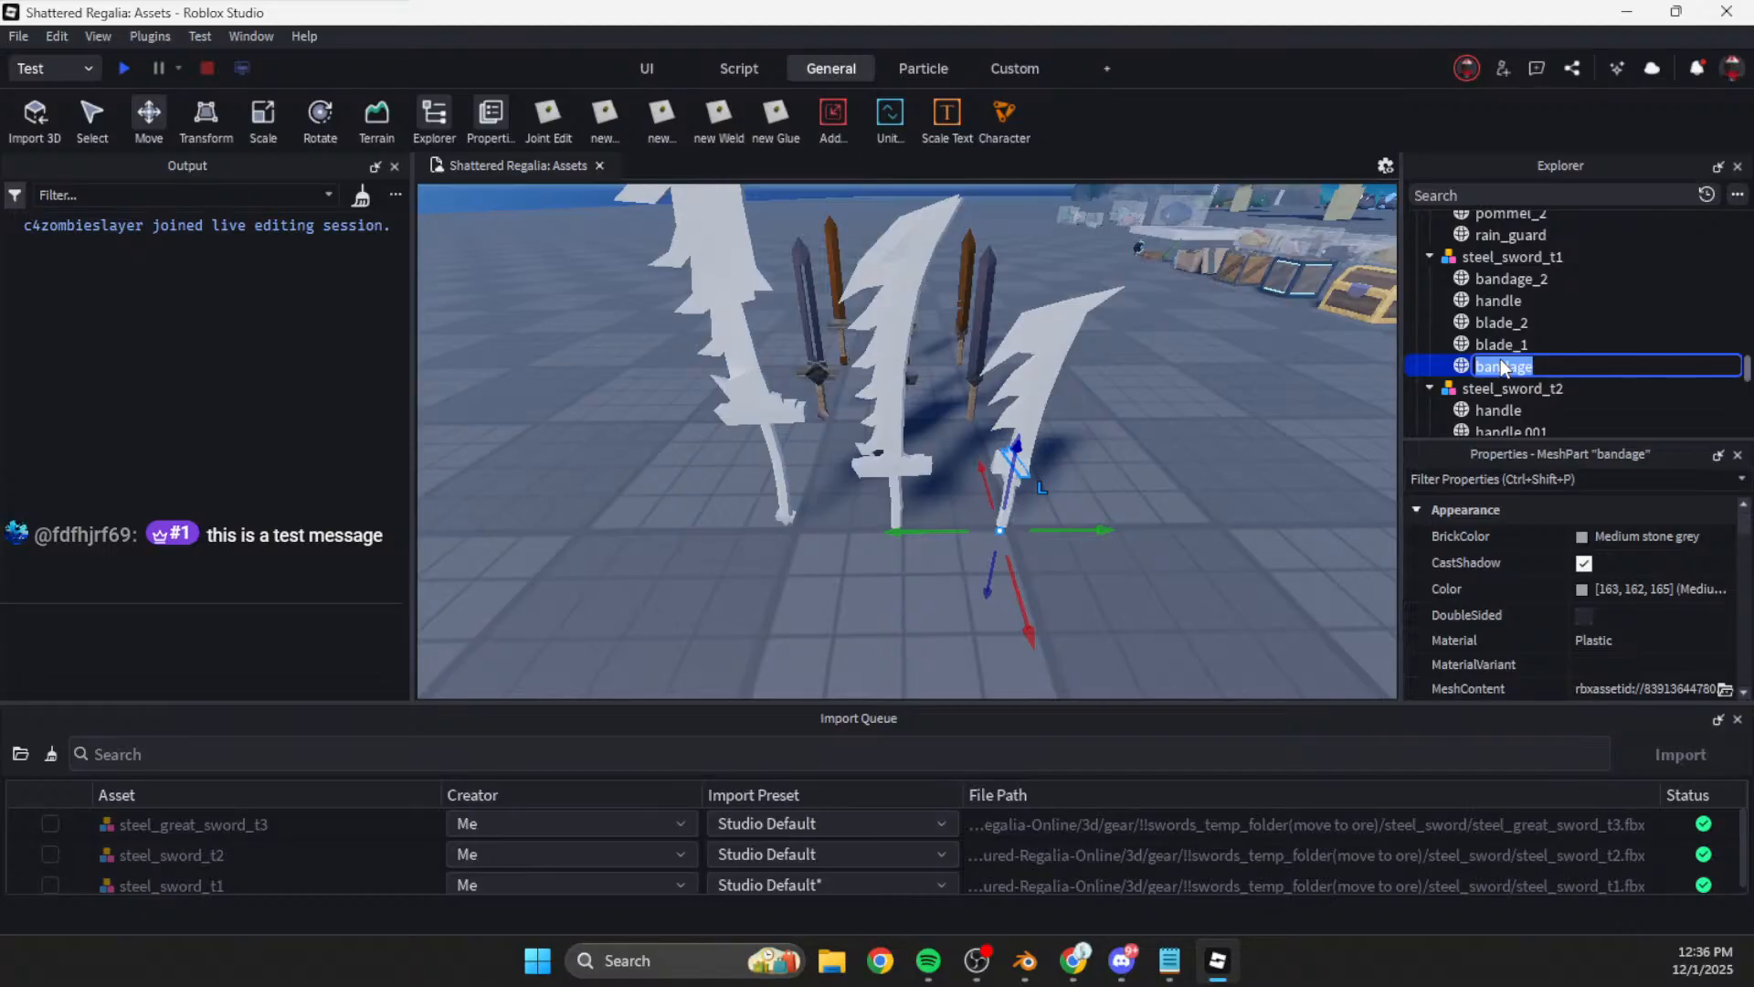
type("_1")
key("Return")
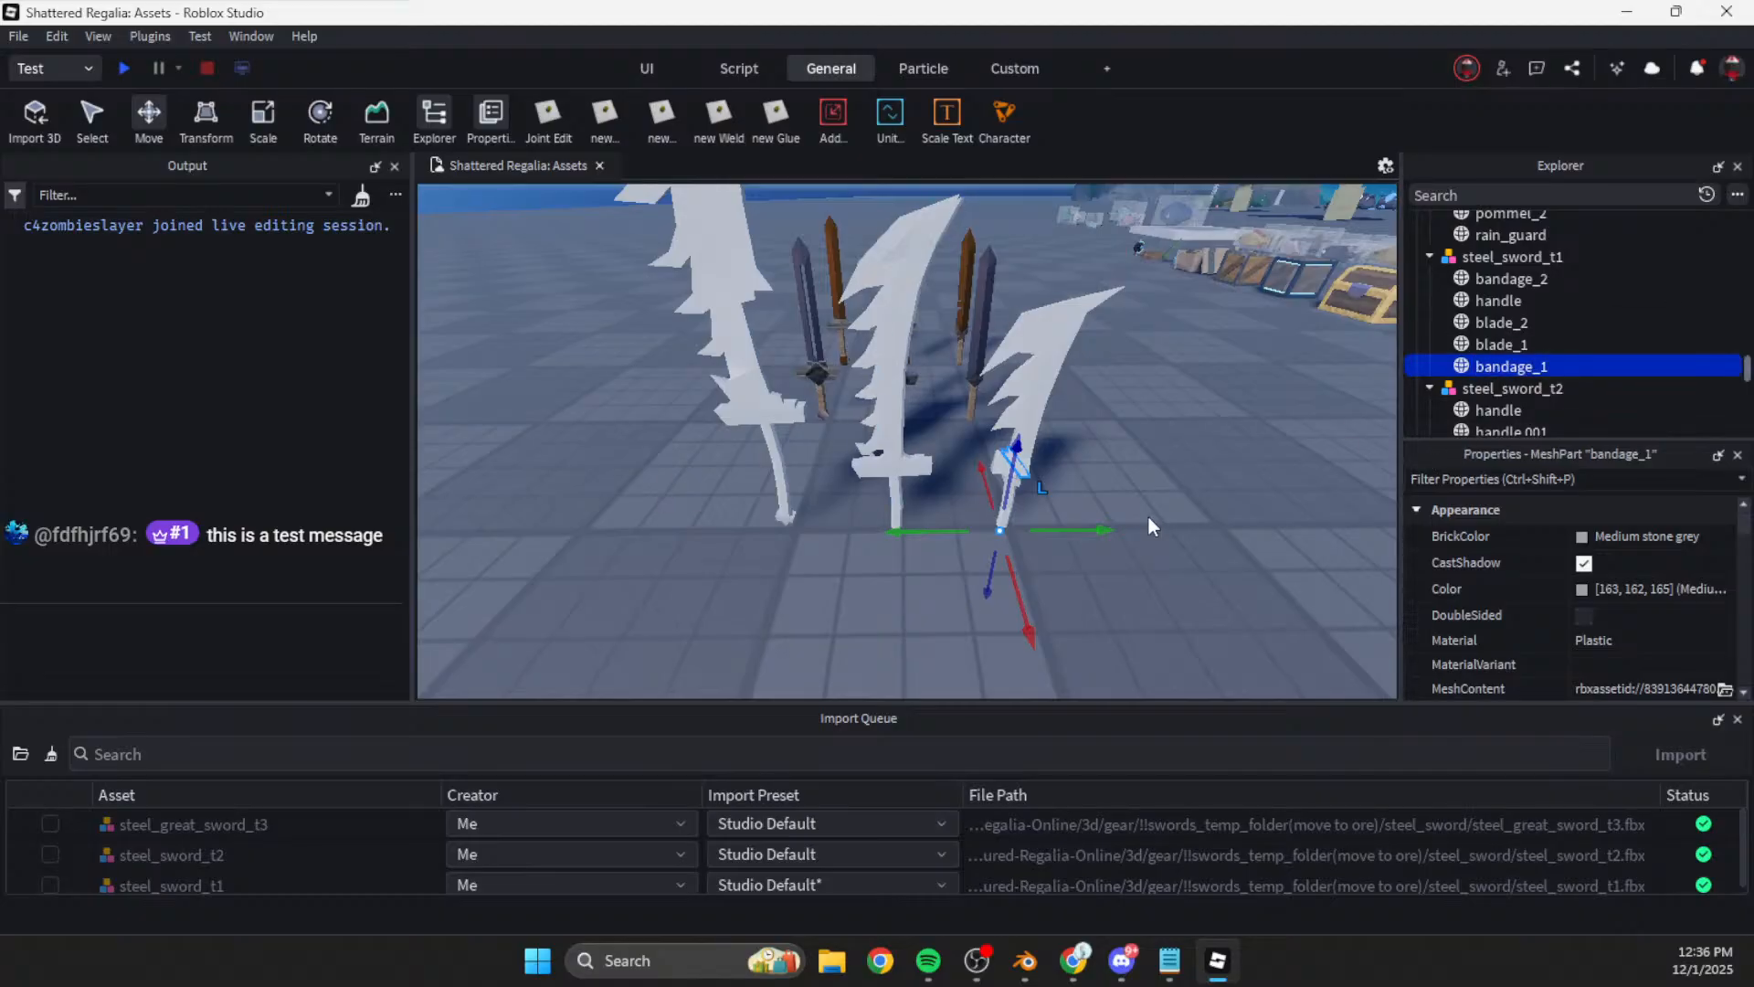
left_click(1495, 278, "ctrl")
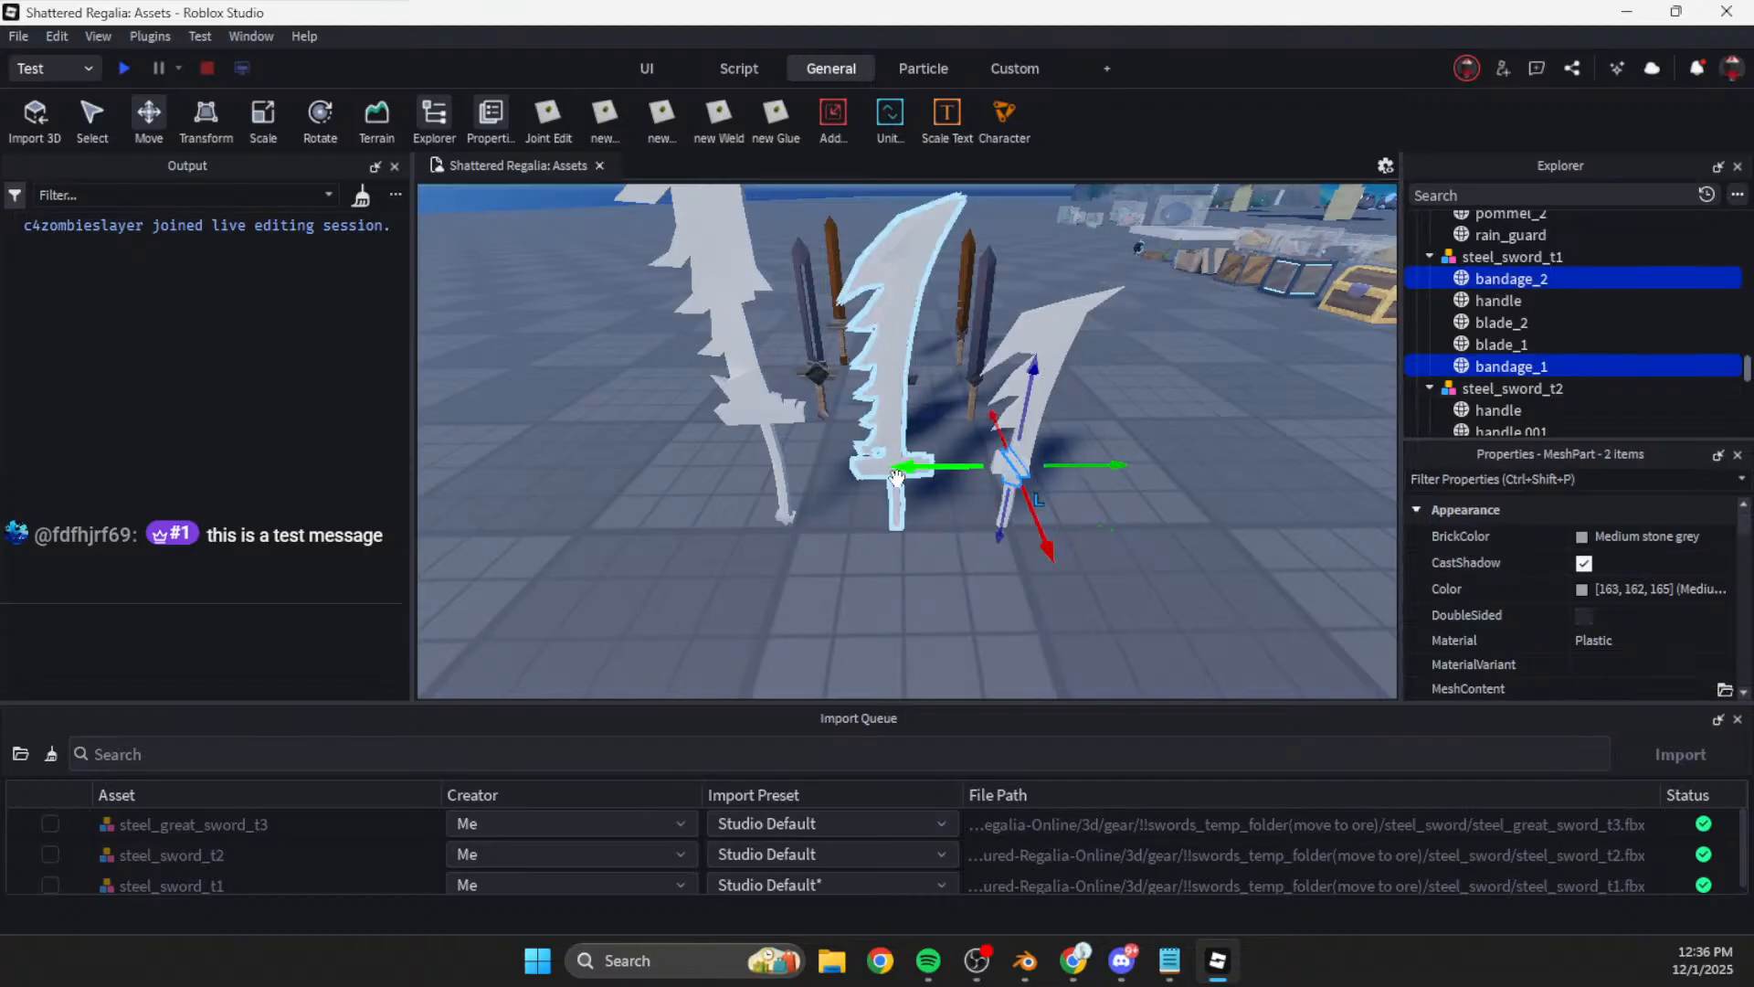
Step: Rename steel_sword_t2's handle.001 part as blade_1 and its handle.002 part as rain_guard
left_click(1512, 388)
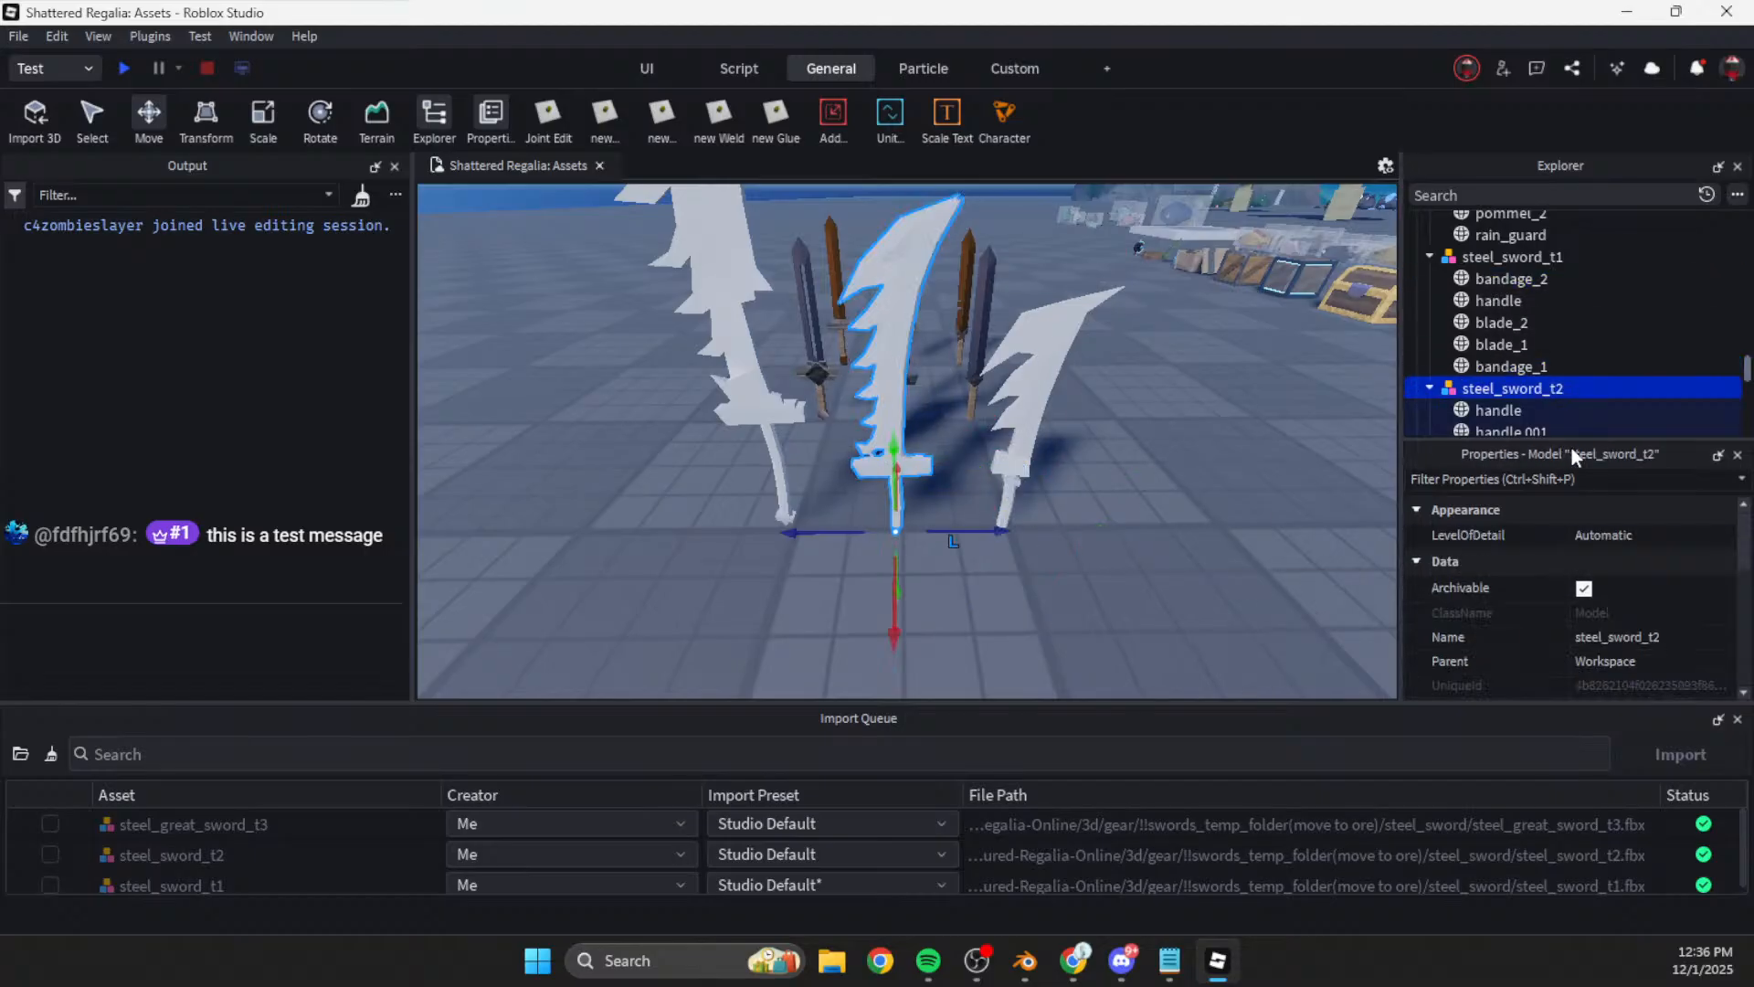
scroll(1462, 361, "down", 1)
left_click(1499, 346)
left_click(1522, 376)
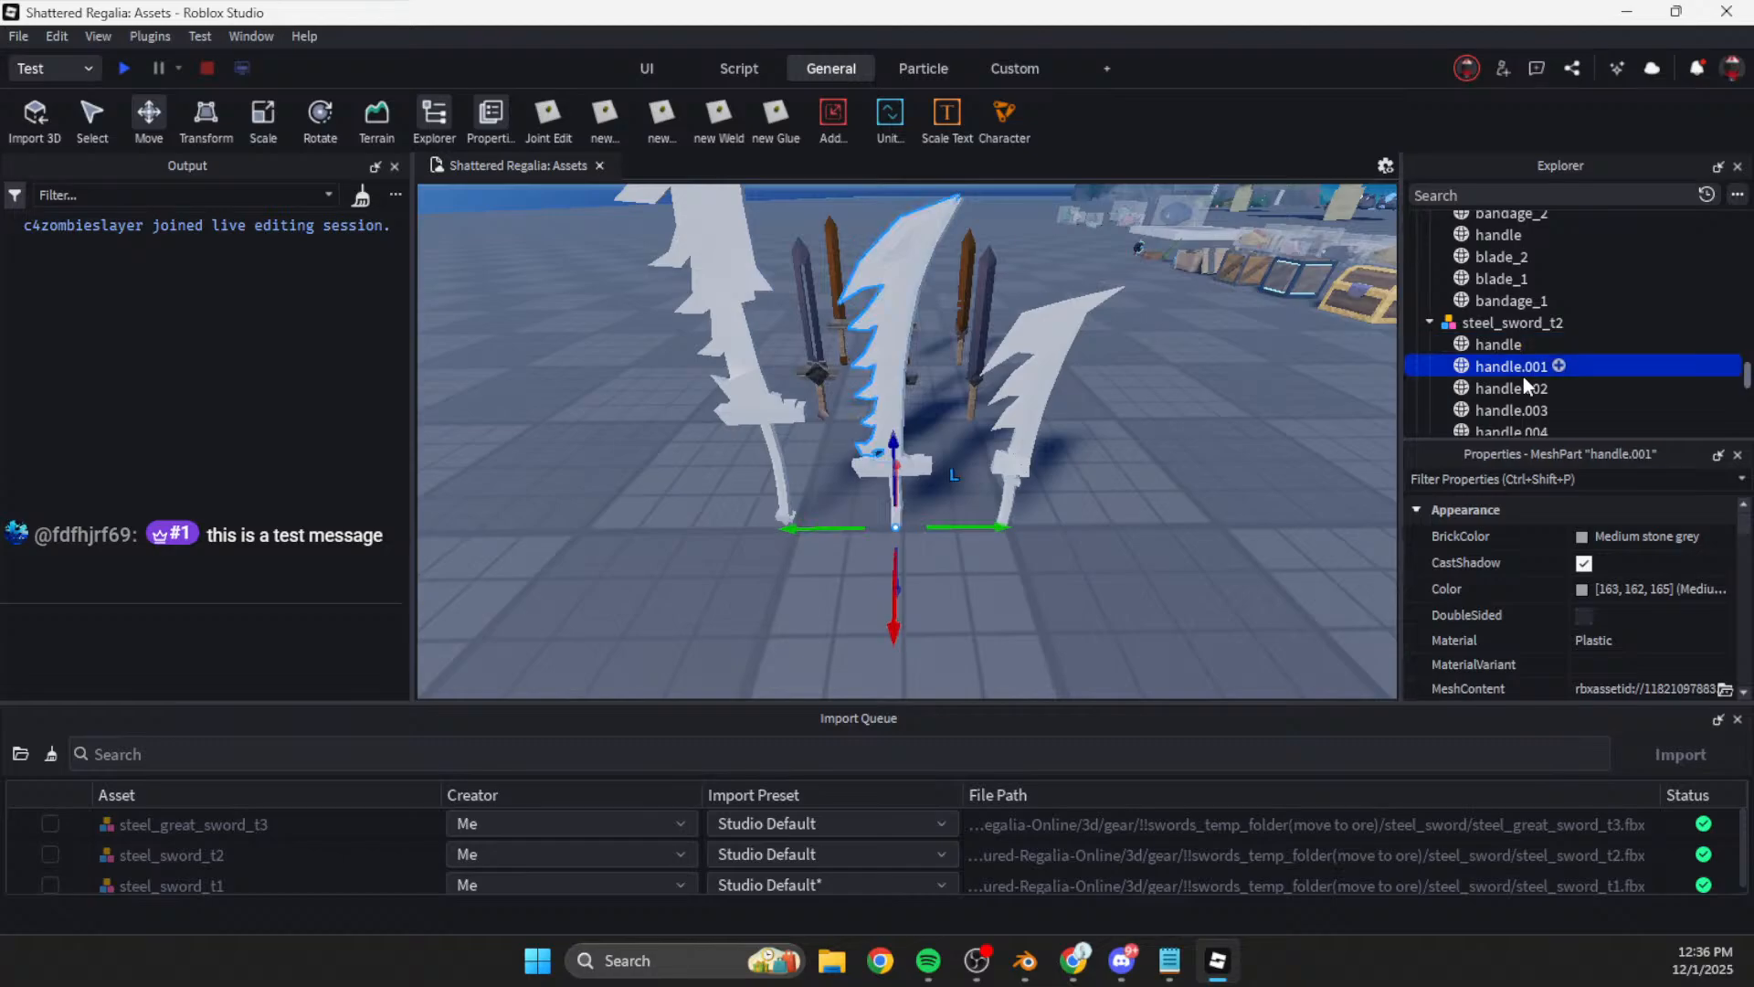
left_click(1523, 377)
type("blade_1")
key("Tab")
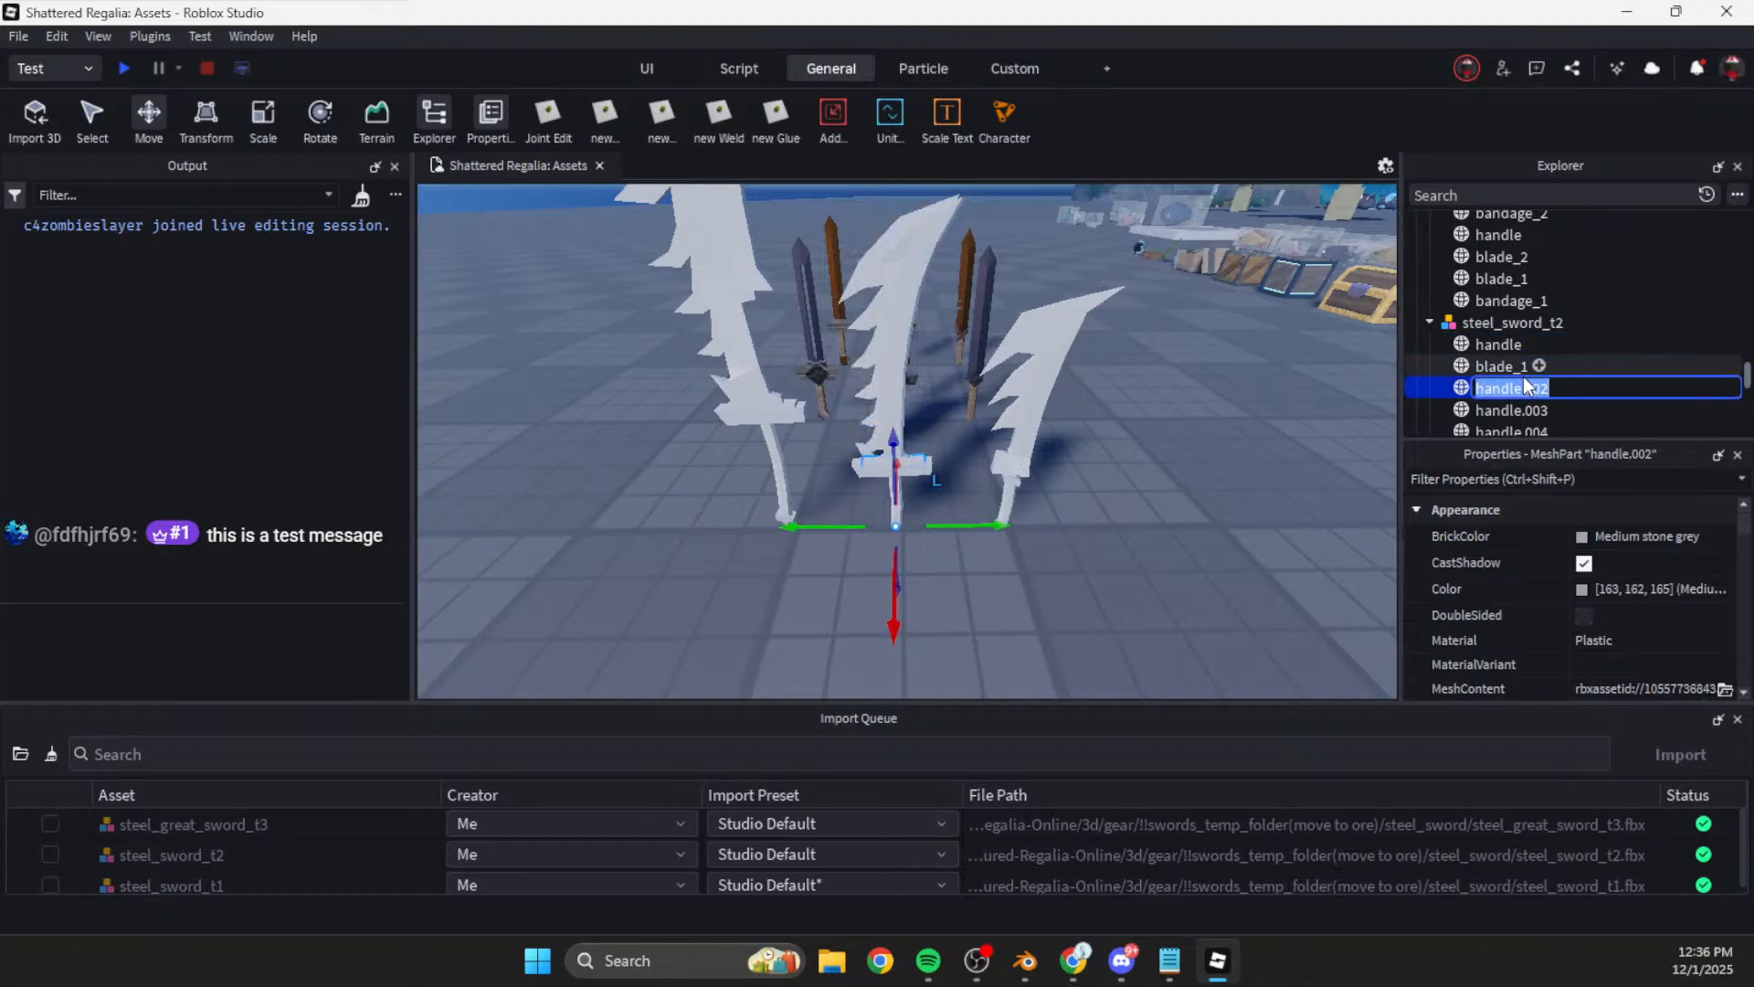
type("rain_guard")
key("Tab")
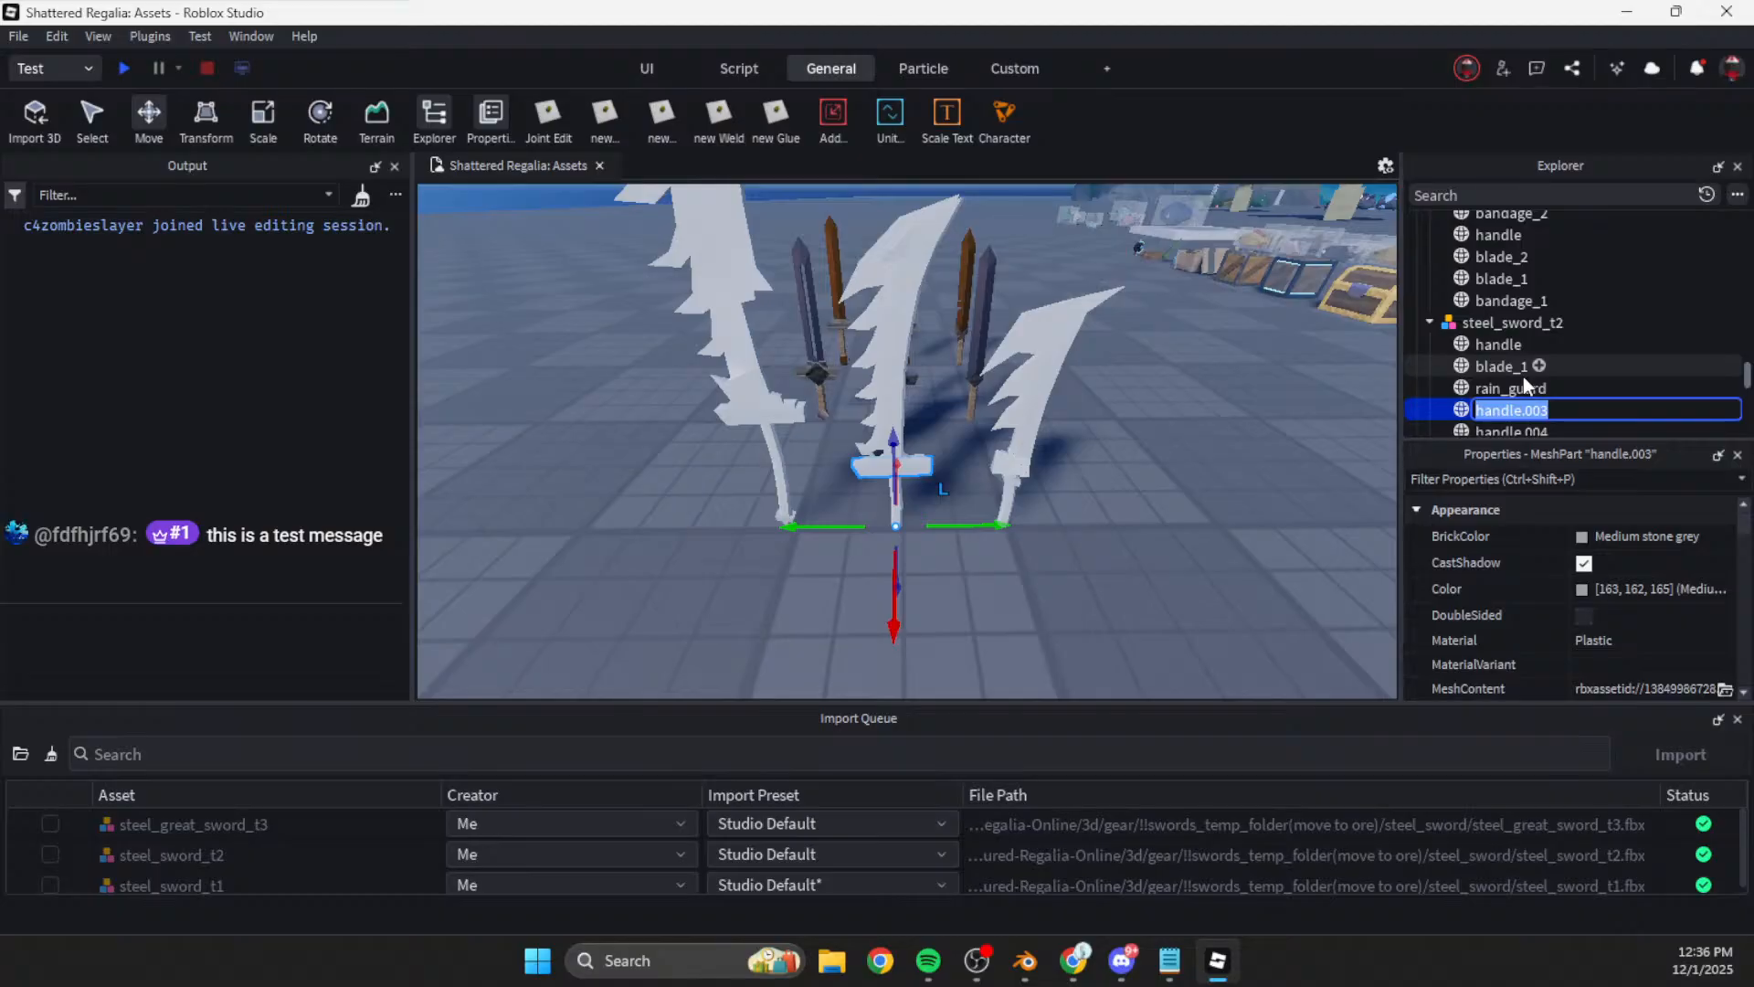
Step: Rename steel_sword_t2's handle.003 part as guard and its handle.004 part as blade_2
type("guard")
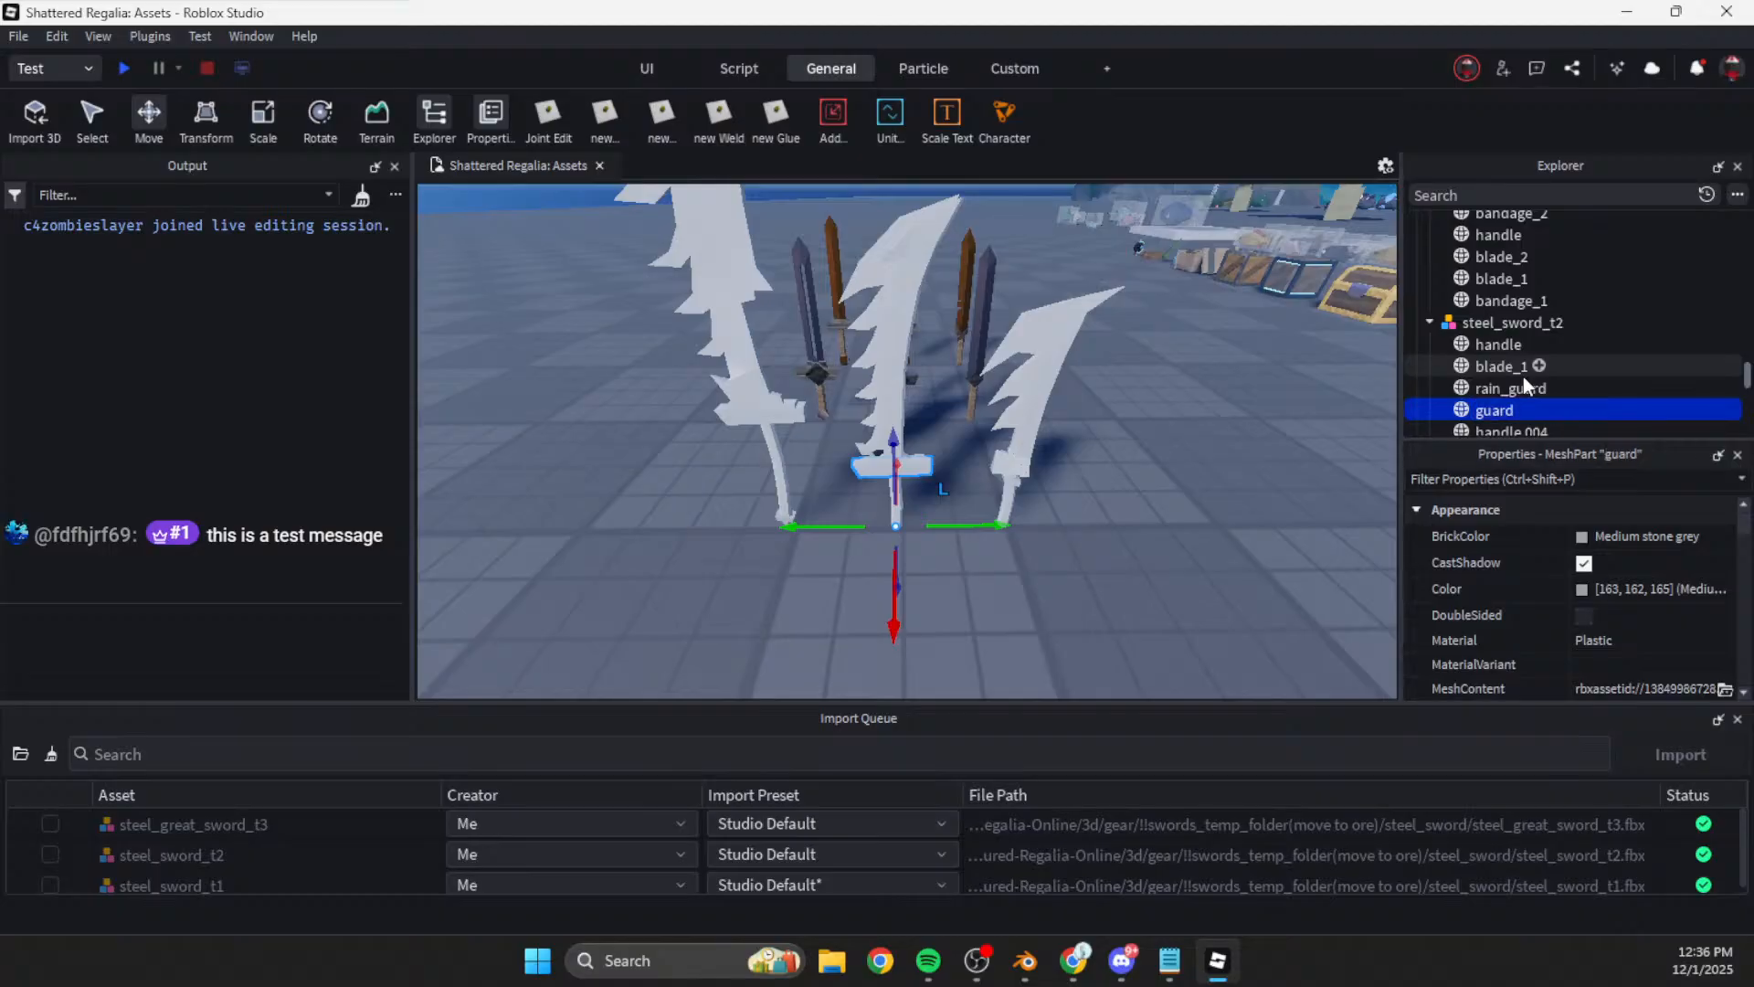
key("Tab")
type("blade_2")
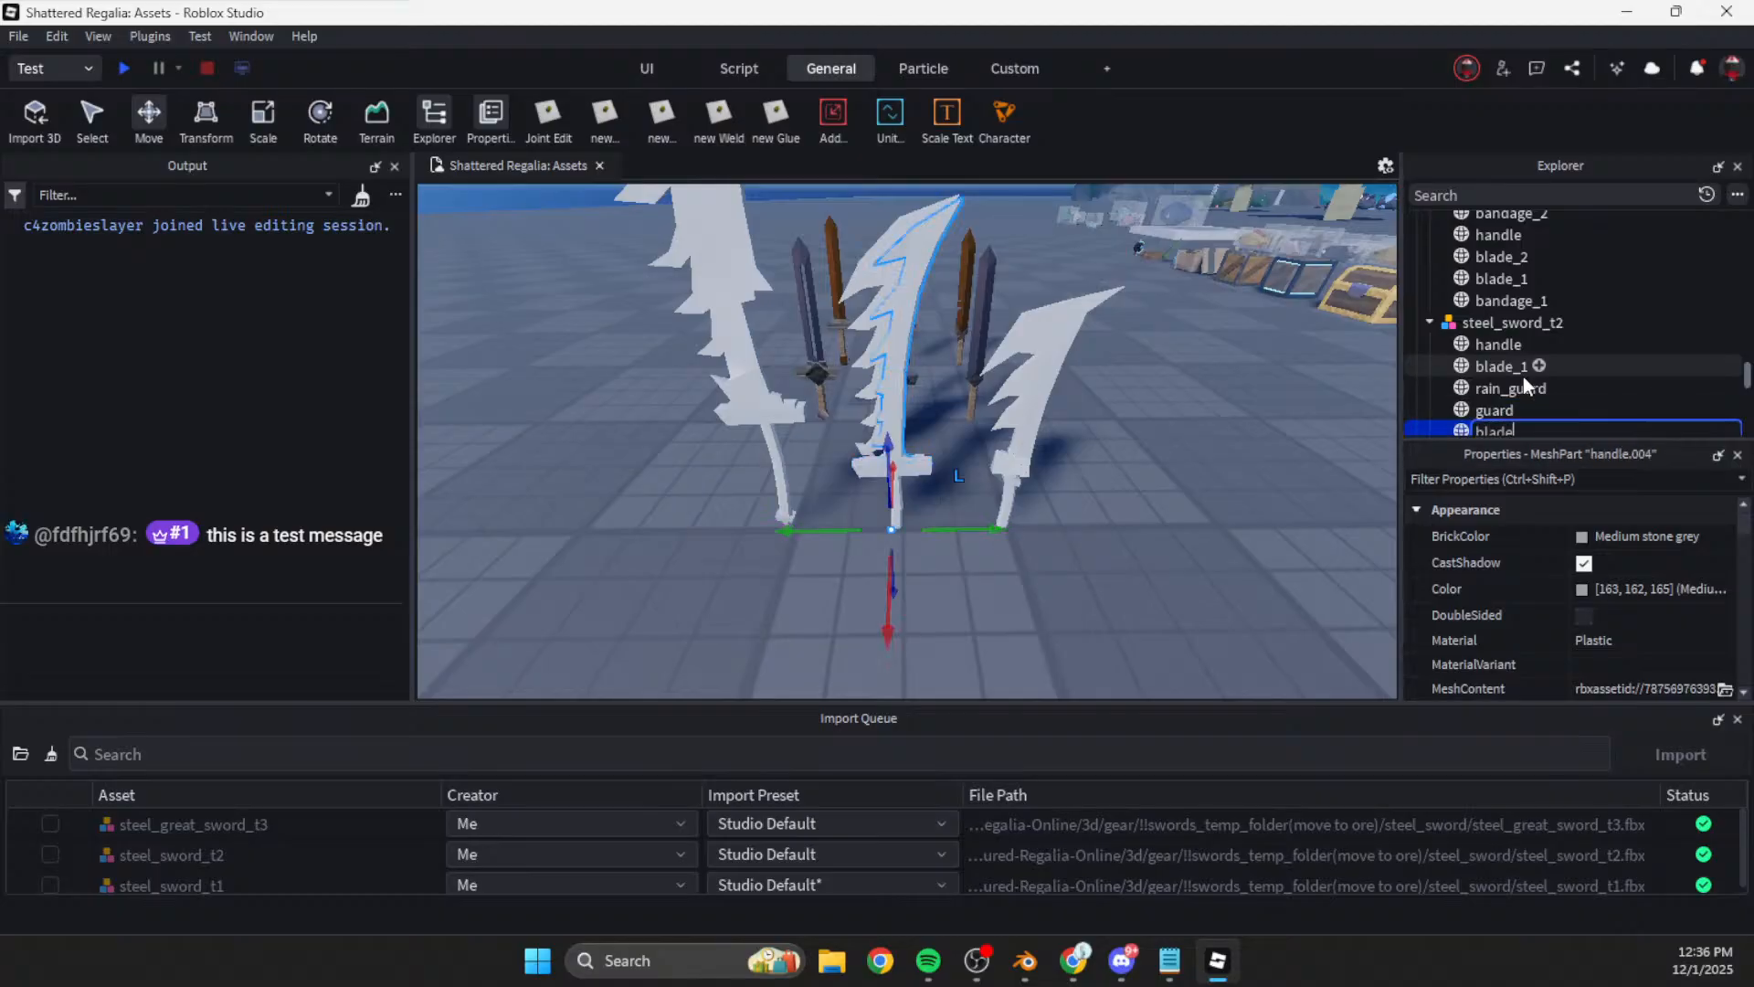
key("Return")
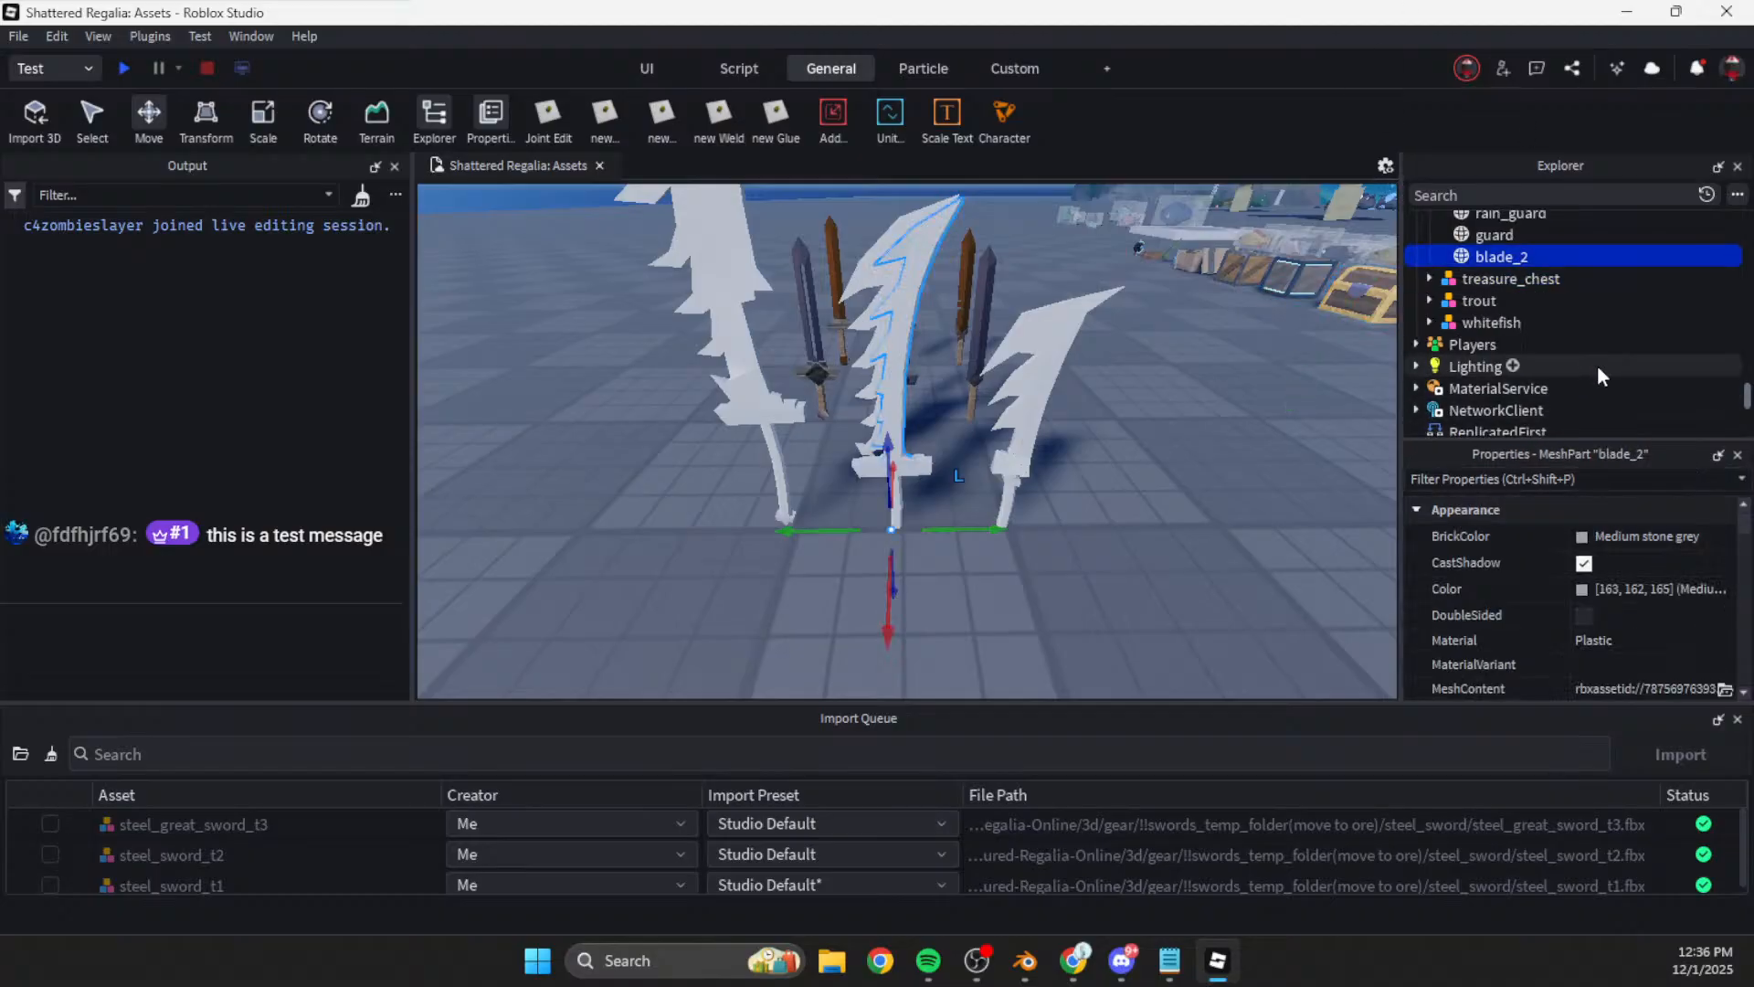
scroll(1554, 357, "up", 2)
left_click(1482, 240, "shift")
scroll(1553, 383, "up", 2)
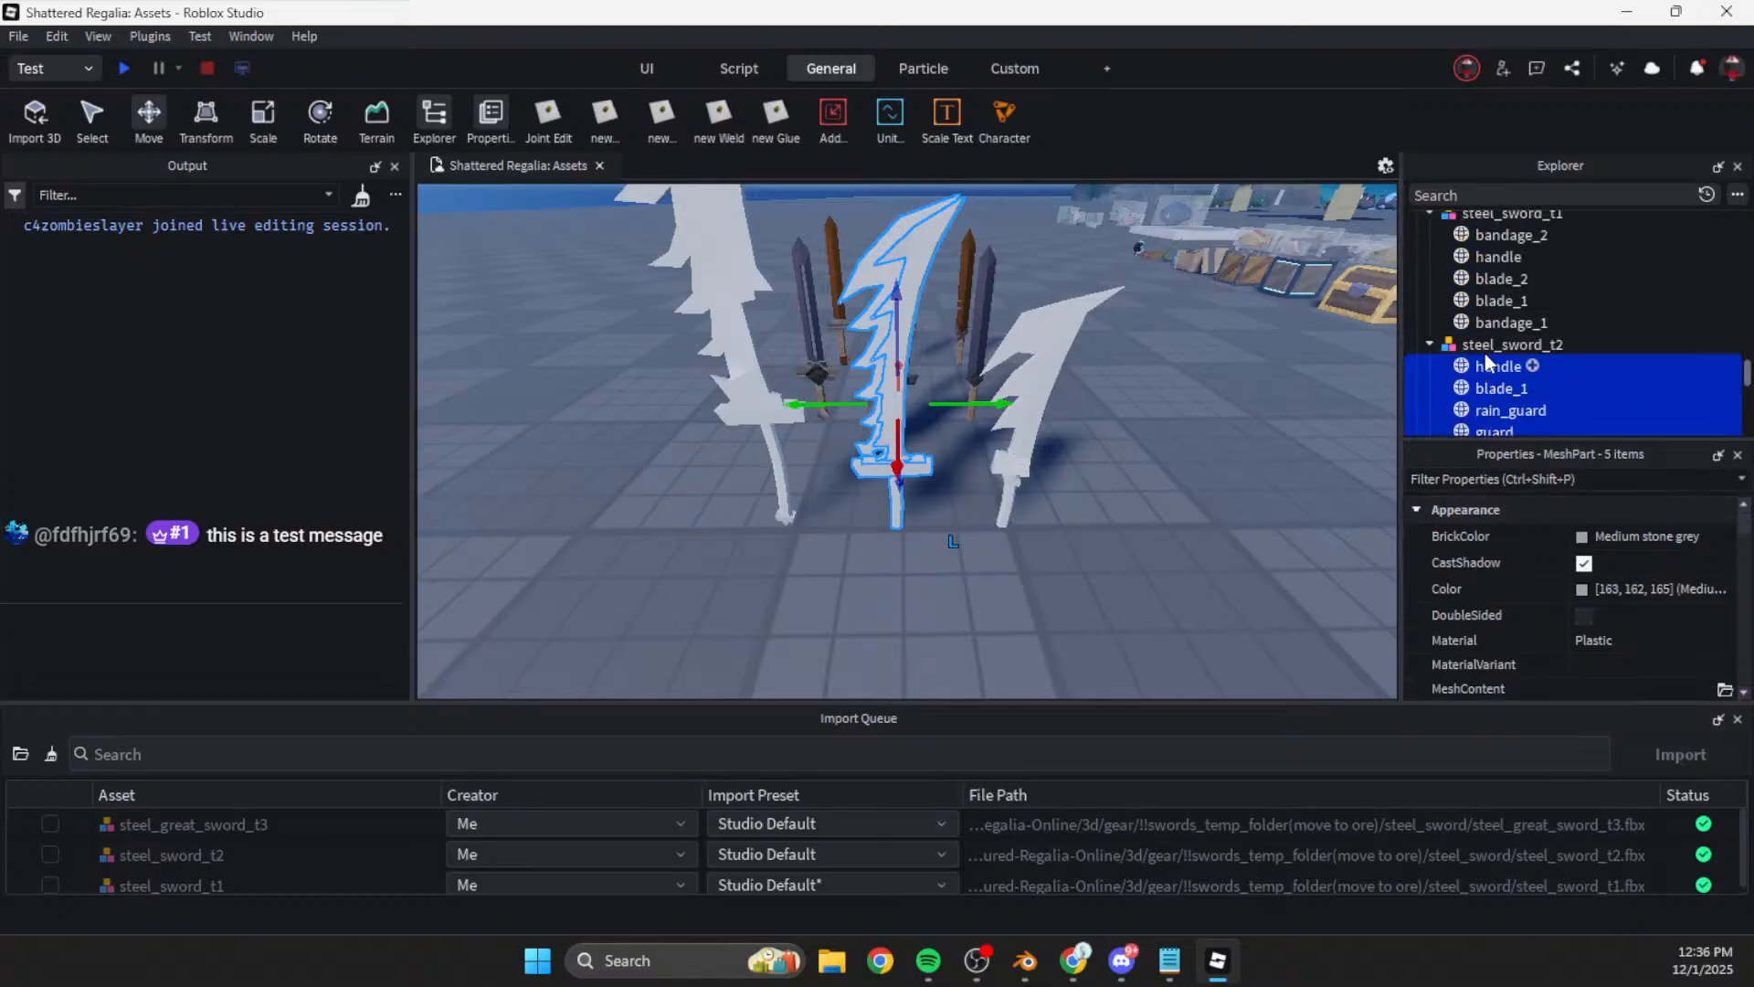
scroll(1492, 366, "up", 1)
left_click(1494, 391, "ctrl")
left_click(1493, 322, "shift")
scroll(1490, 320, "up", 1)
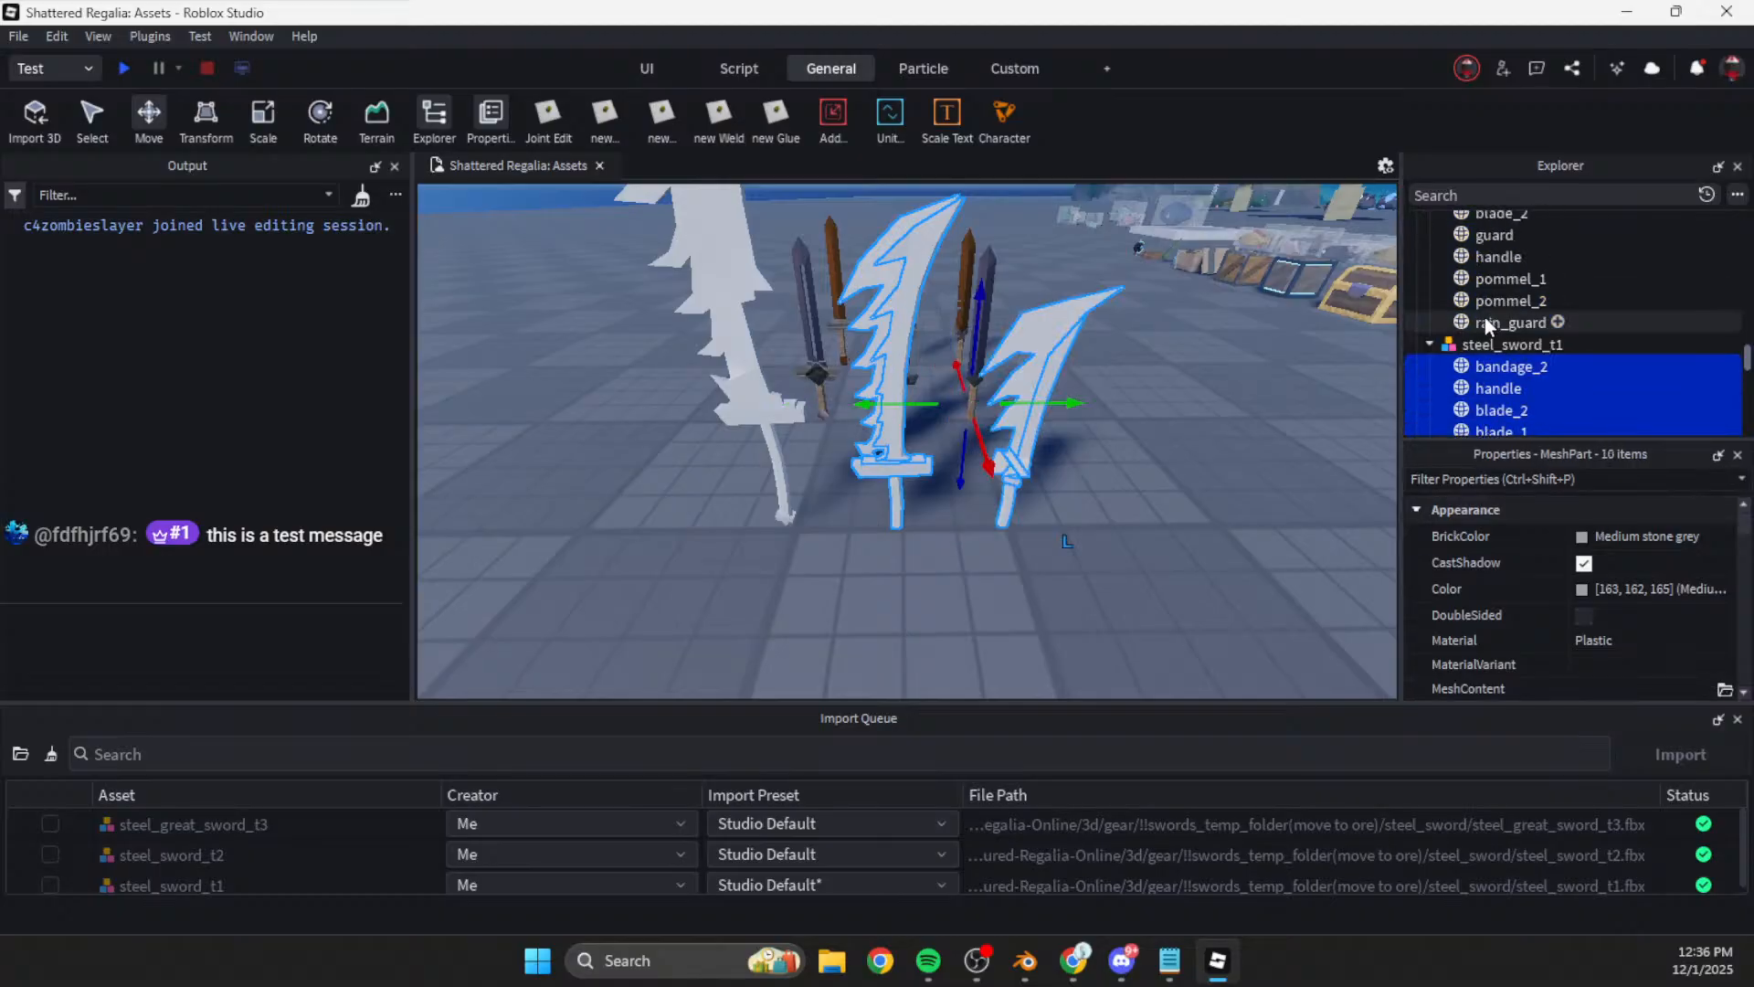
left_click(1484, 316)
scroll(1485, 325, "up", 1)
Step: Set the material of the blade_1 and blade_2 parts in all three steel swords to Metal
left_click(1487, 259)
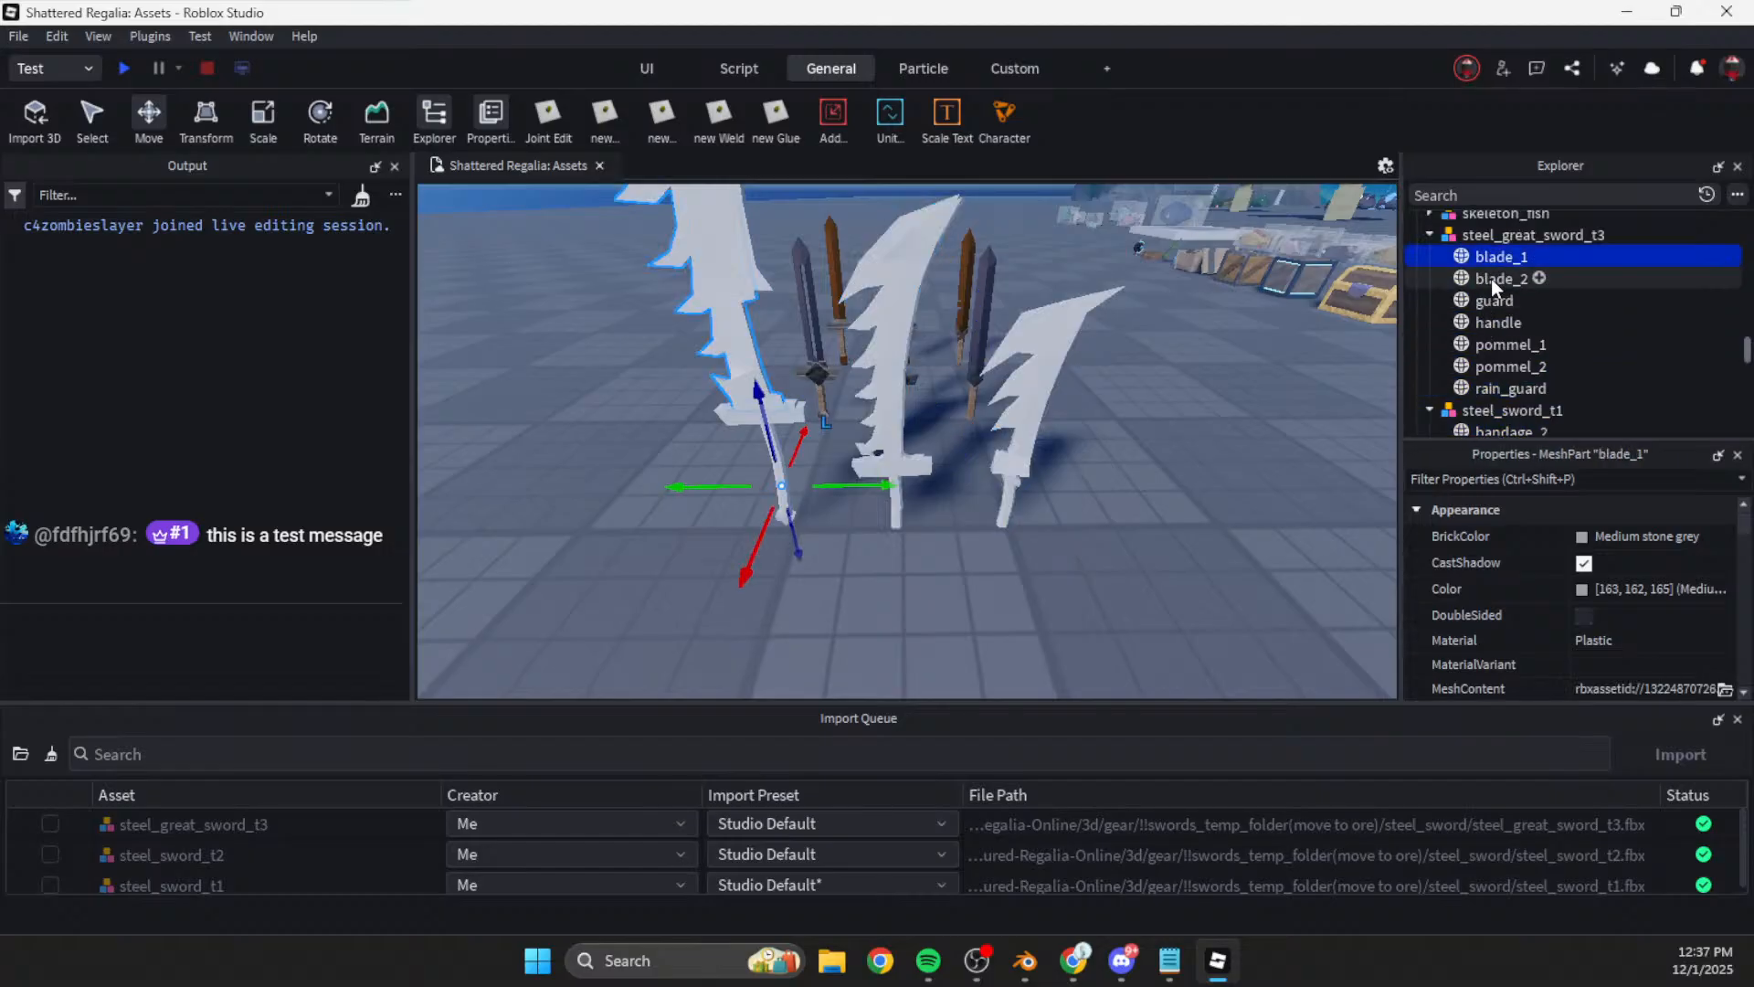
left_click(1493, 279, "shift")
scroll(1511, 352, "down", 1)
left_click(1510, 365, "ctrl")
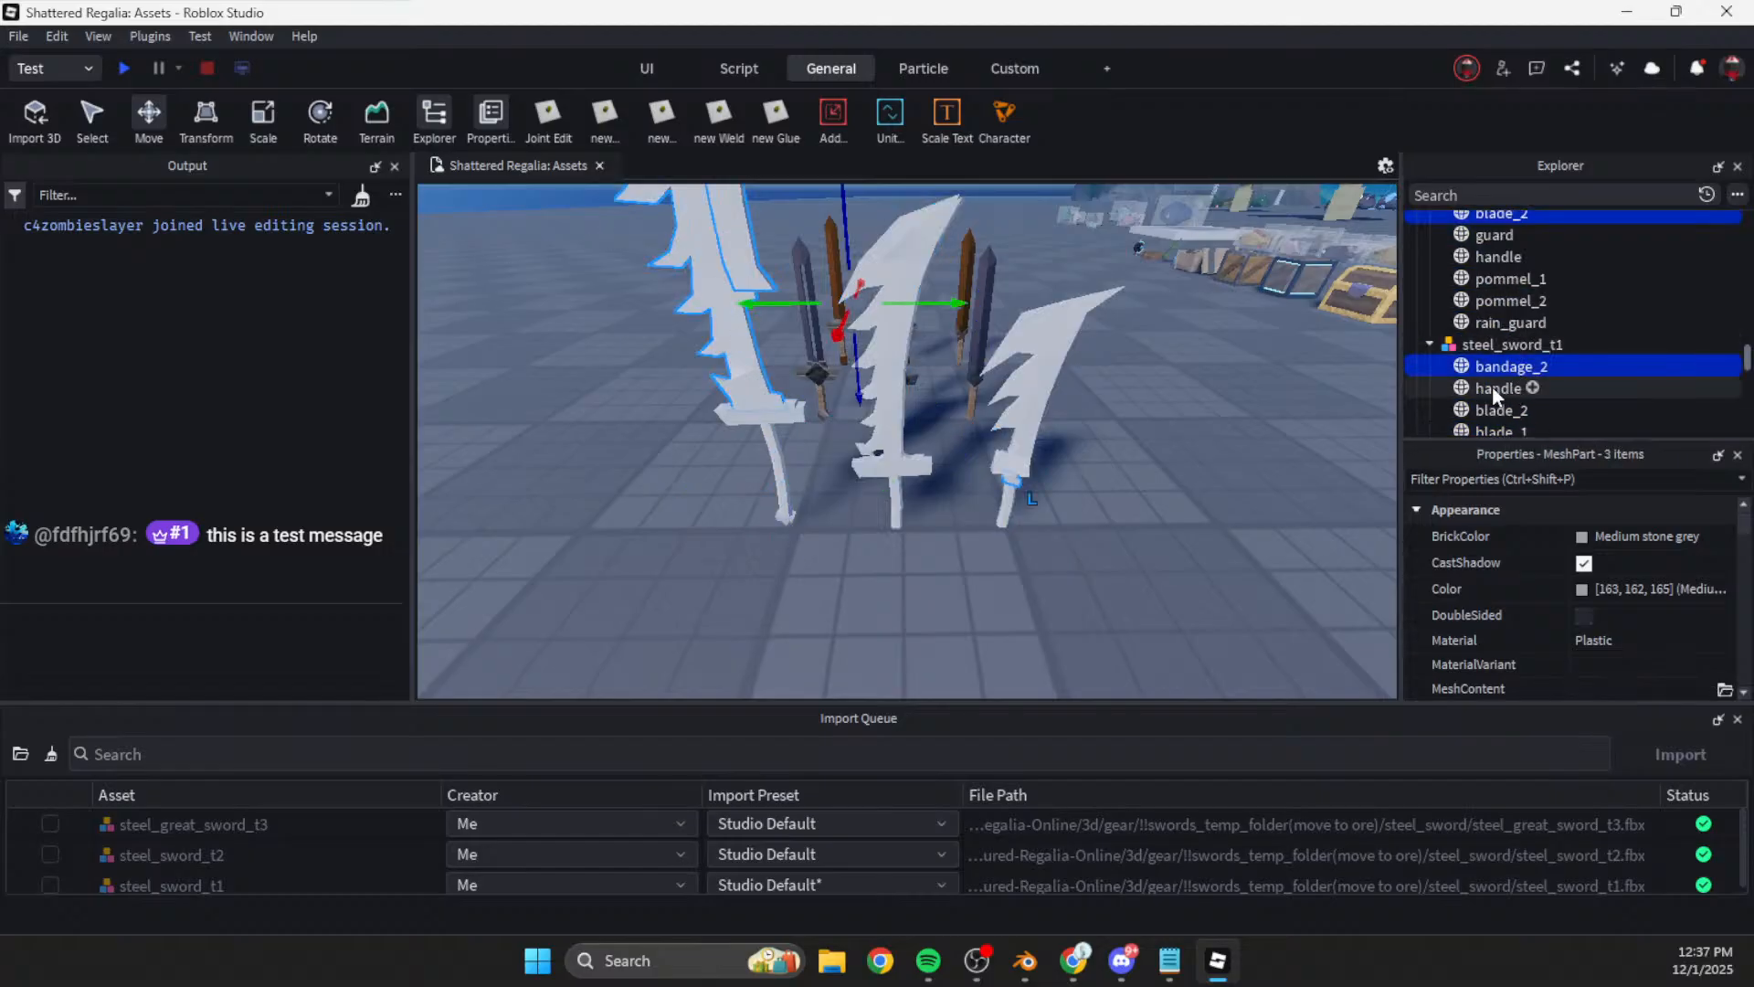
left_click(1500, 411, "ctrl")
scroll(1504, 376, "down", 1)
left_click(1504, 369, "ctrl")
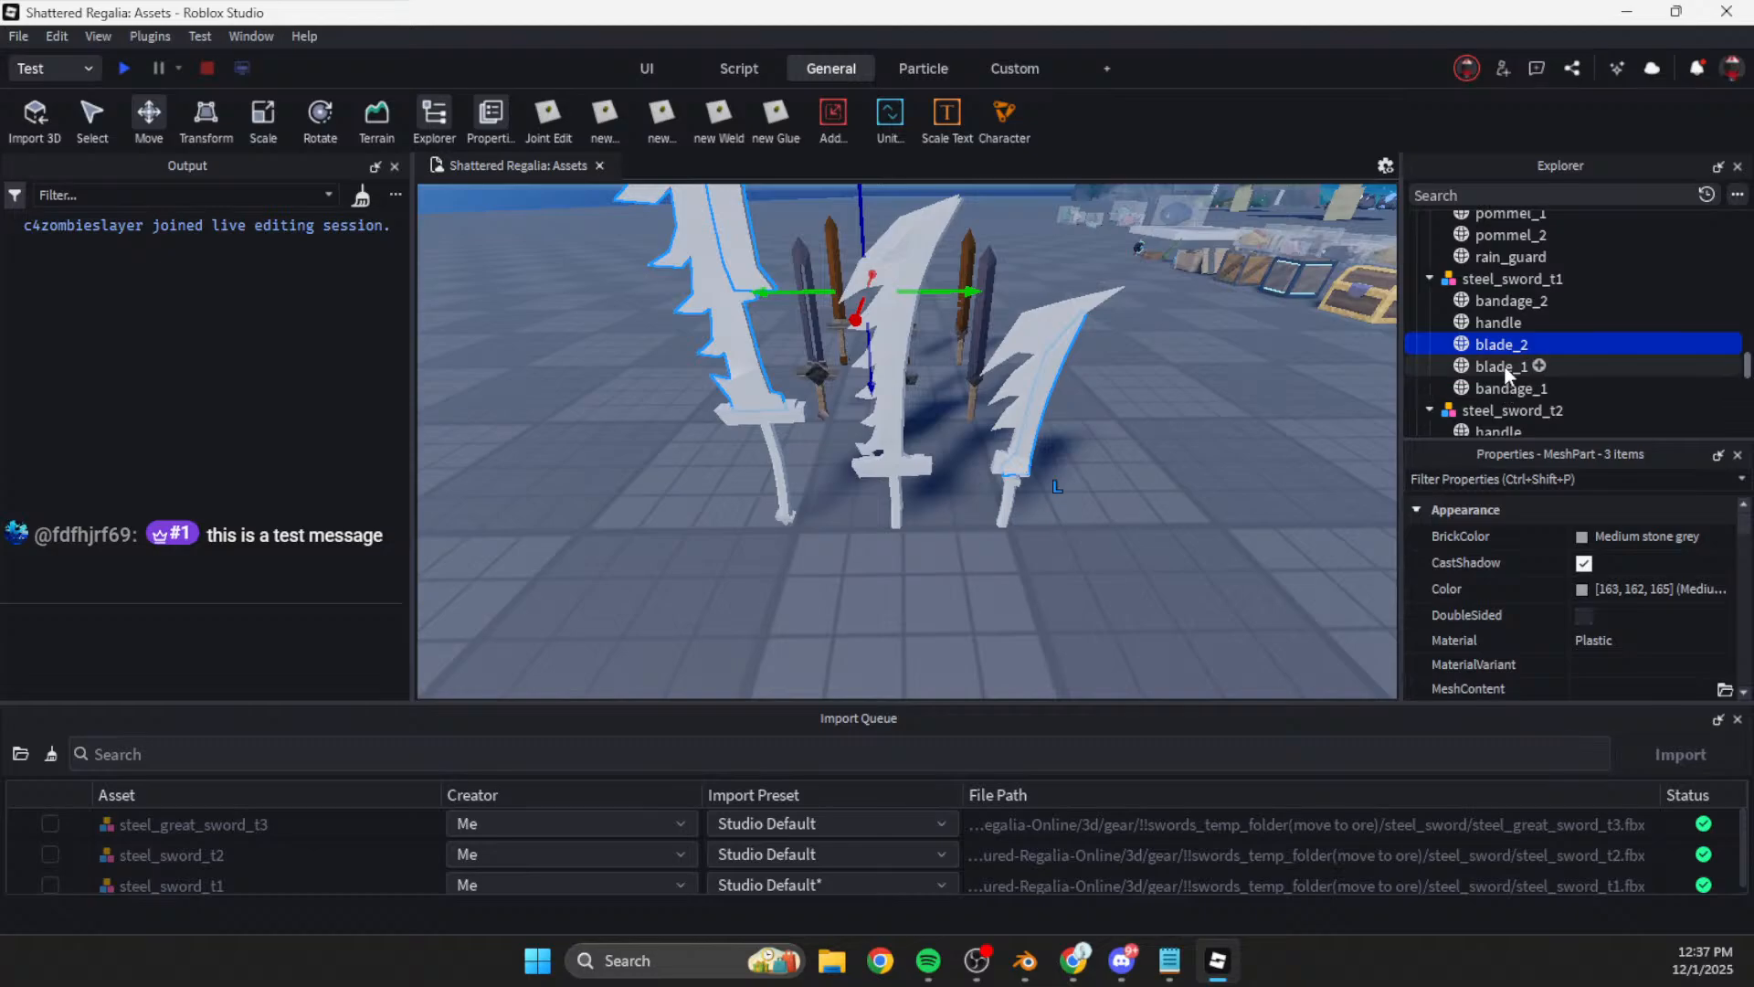
scroll(1506, 365, "down", 2)
left_click(1491, 322, "ctrl")
left_click(1497, 387, "ctrl")
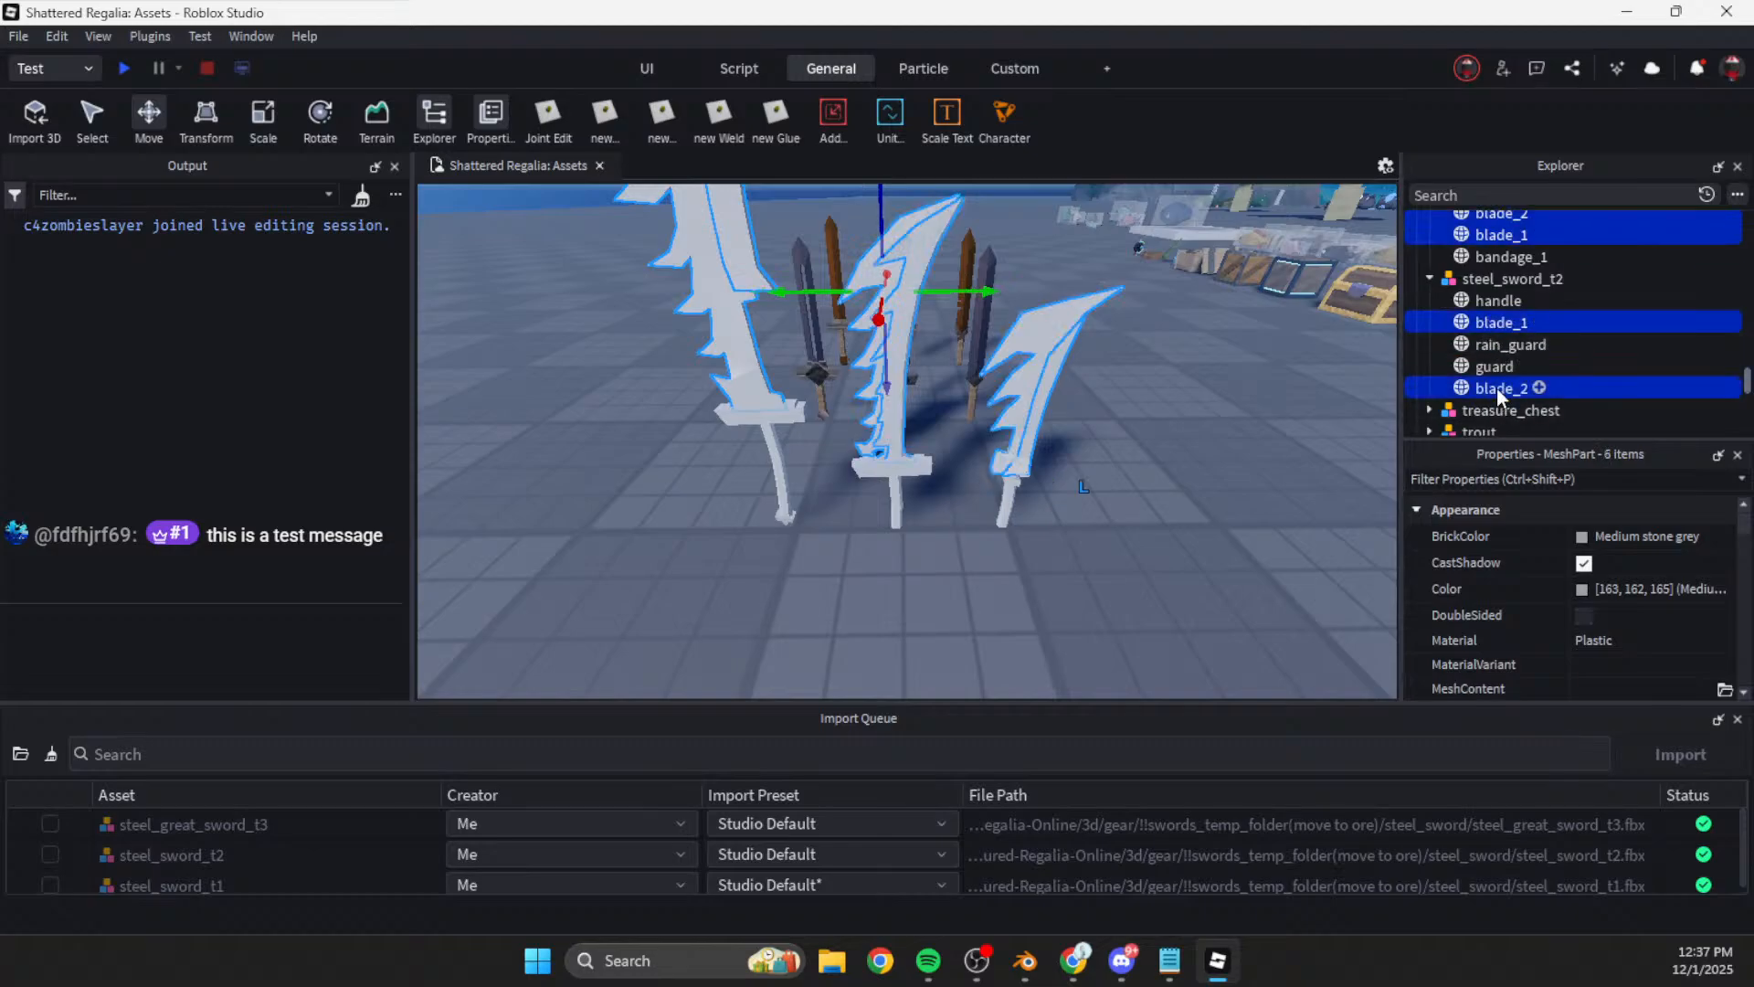
left_click(1600, 641)
key("m")
key("m")
Step: Locate the steel pickaxe among the existing tools in the scene and focus the view on it
right_click_drag(1080, 542, 1118, 521)
key("w")
key("s")
left_click_drag(1066, 450, 954, 473)
left_click(1110, 530)
right_click_drag(1110, 530, 1127, 533)
key("d")
key("w")
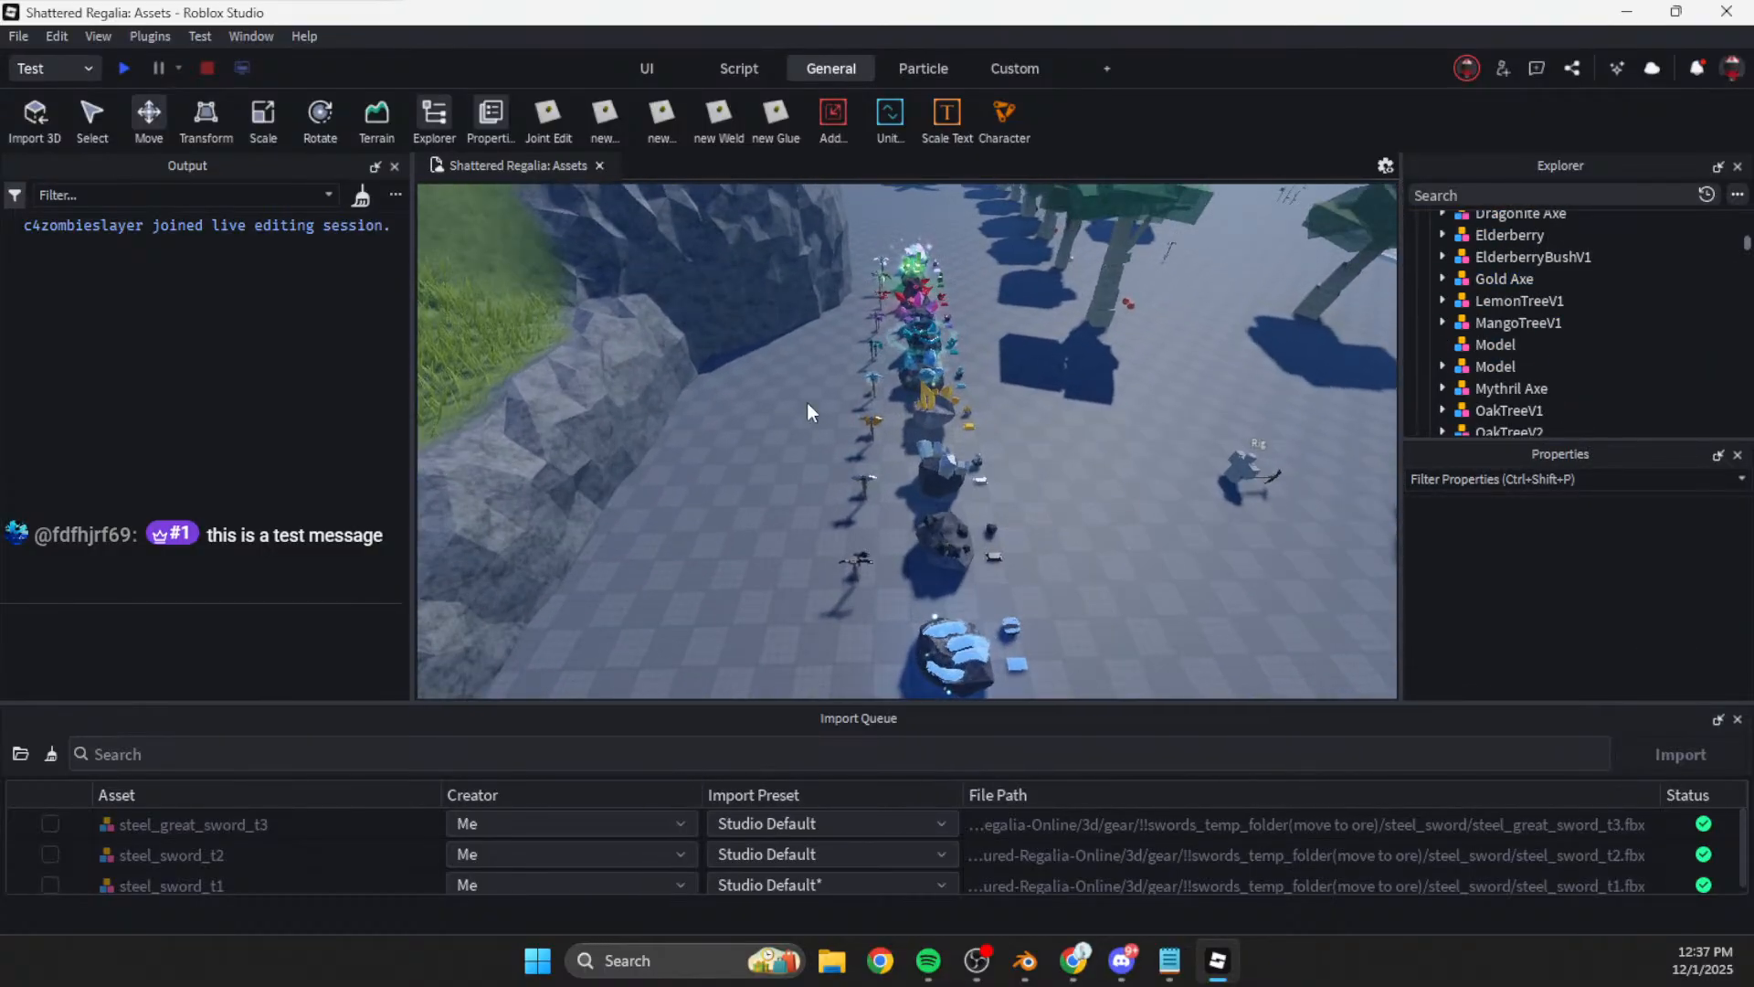
left_click_drag(855, 221, 894, 628)
left_click(1101, 523)
right_click_drag(1100, 522, 1100, 523)
key("ctrl+v")
left_click_drag(865, 445, 1017, 481)
left_click(888, 587)
right_click_drag(883, 587, 886, 588)
left_click(857, 554)
key("f")
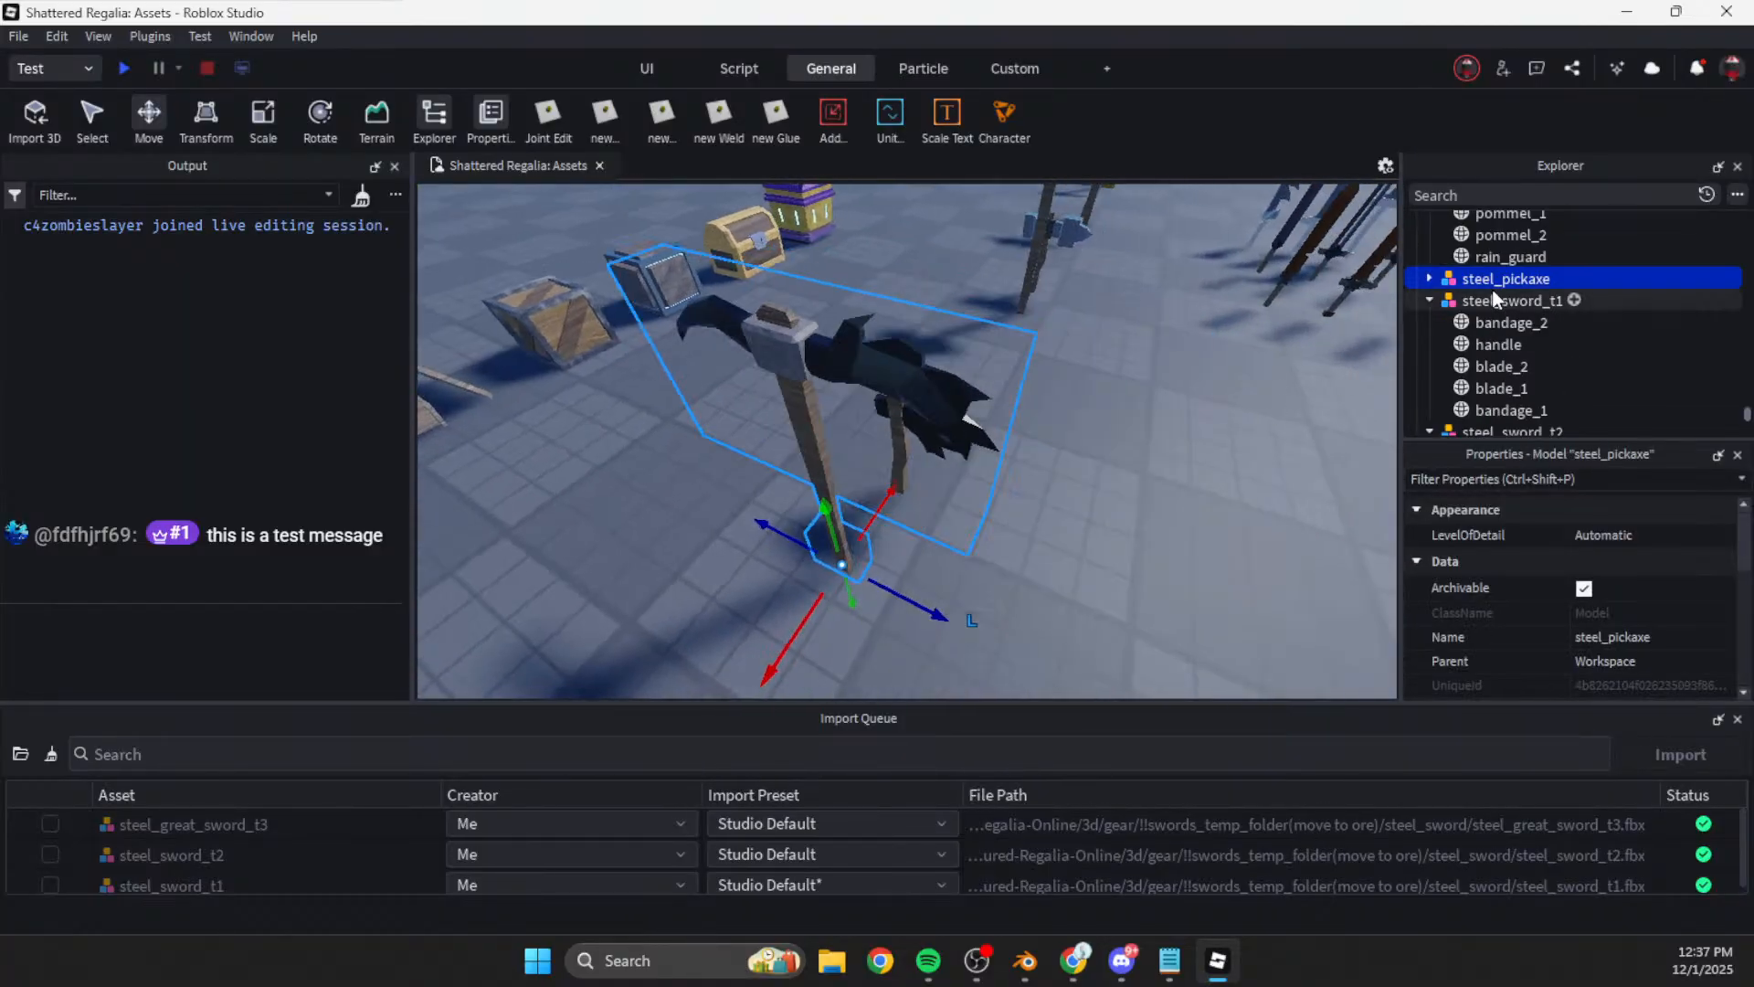
Step: Expand the steel_pickaxe model down to its mesh parts and copy the color value of its pick_head part
left_click(1430, 278)
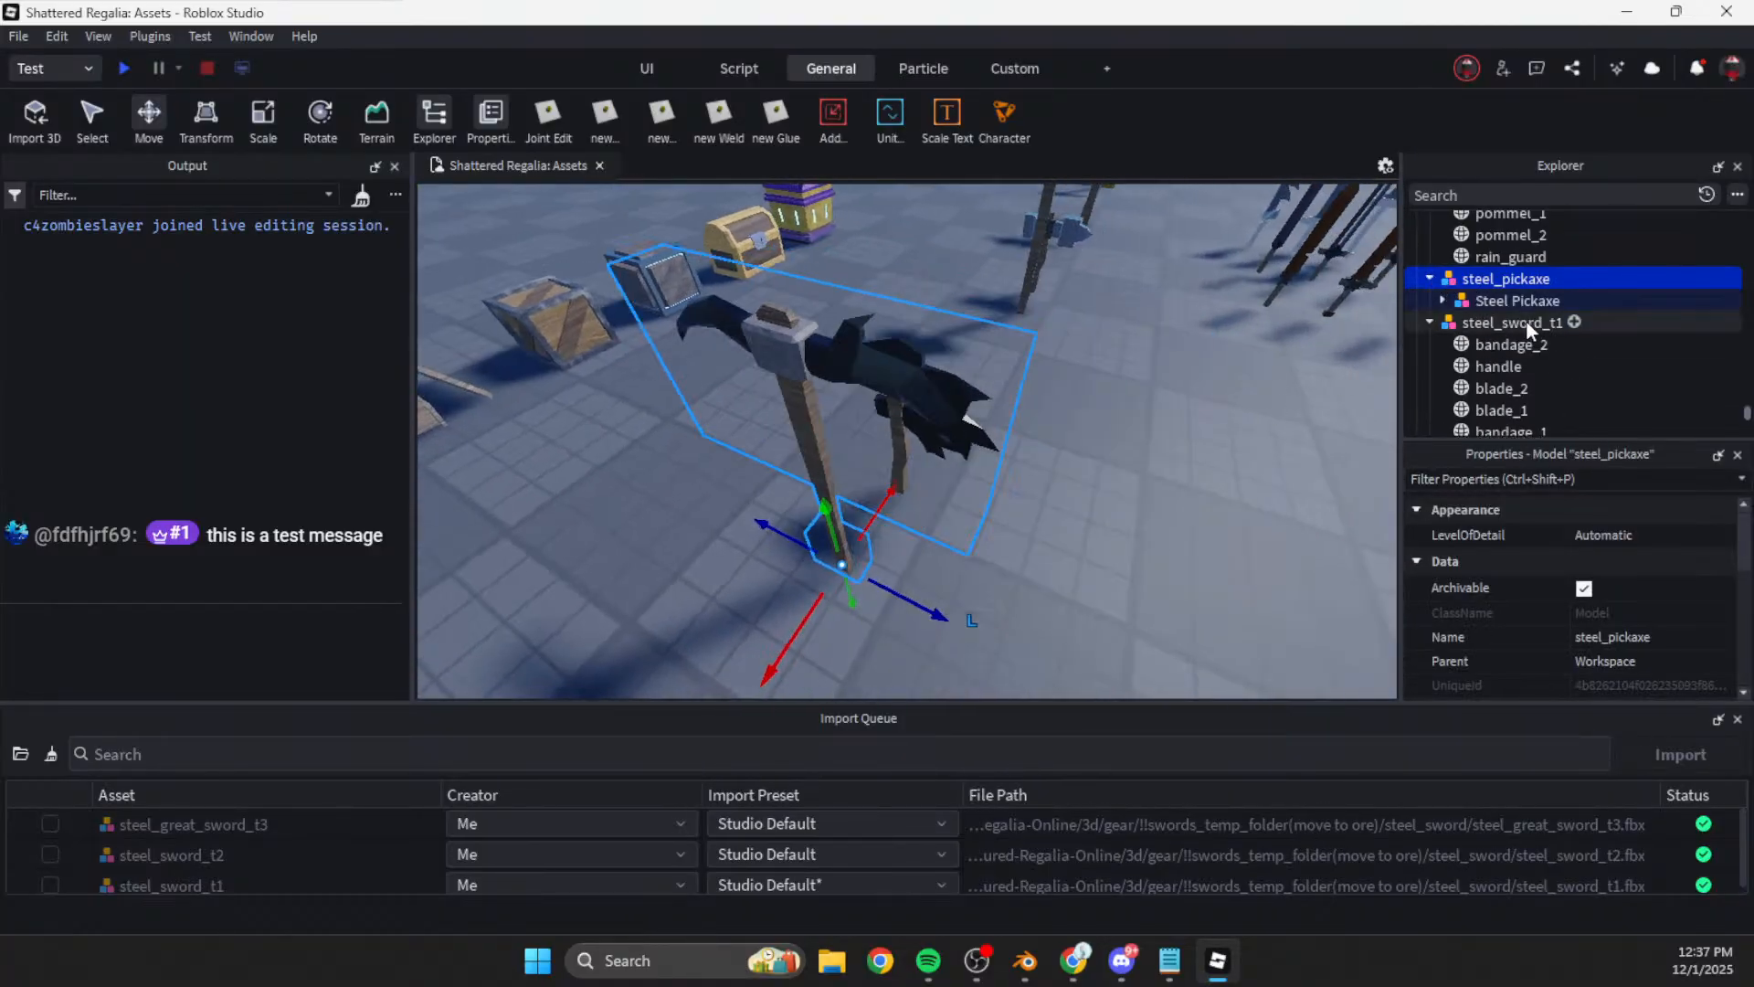
left_click(1443, 301)
scroll(1500, 342, "down", 1)
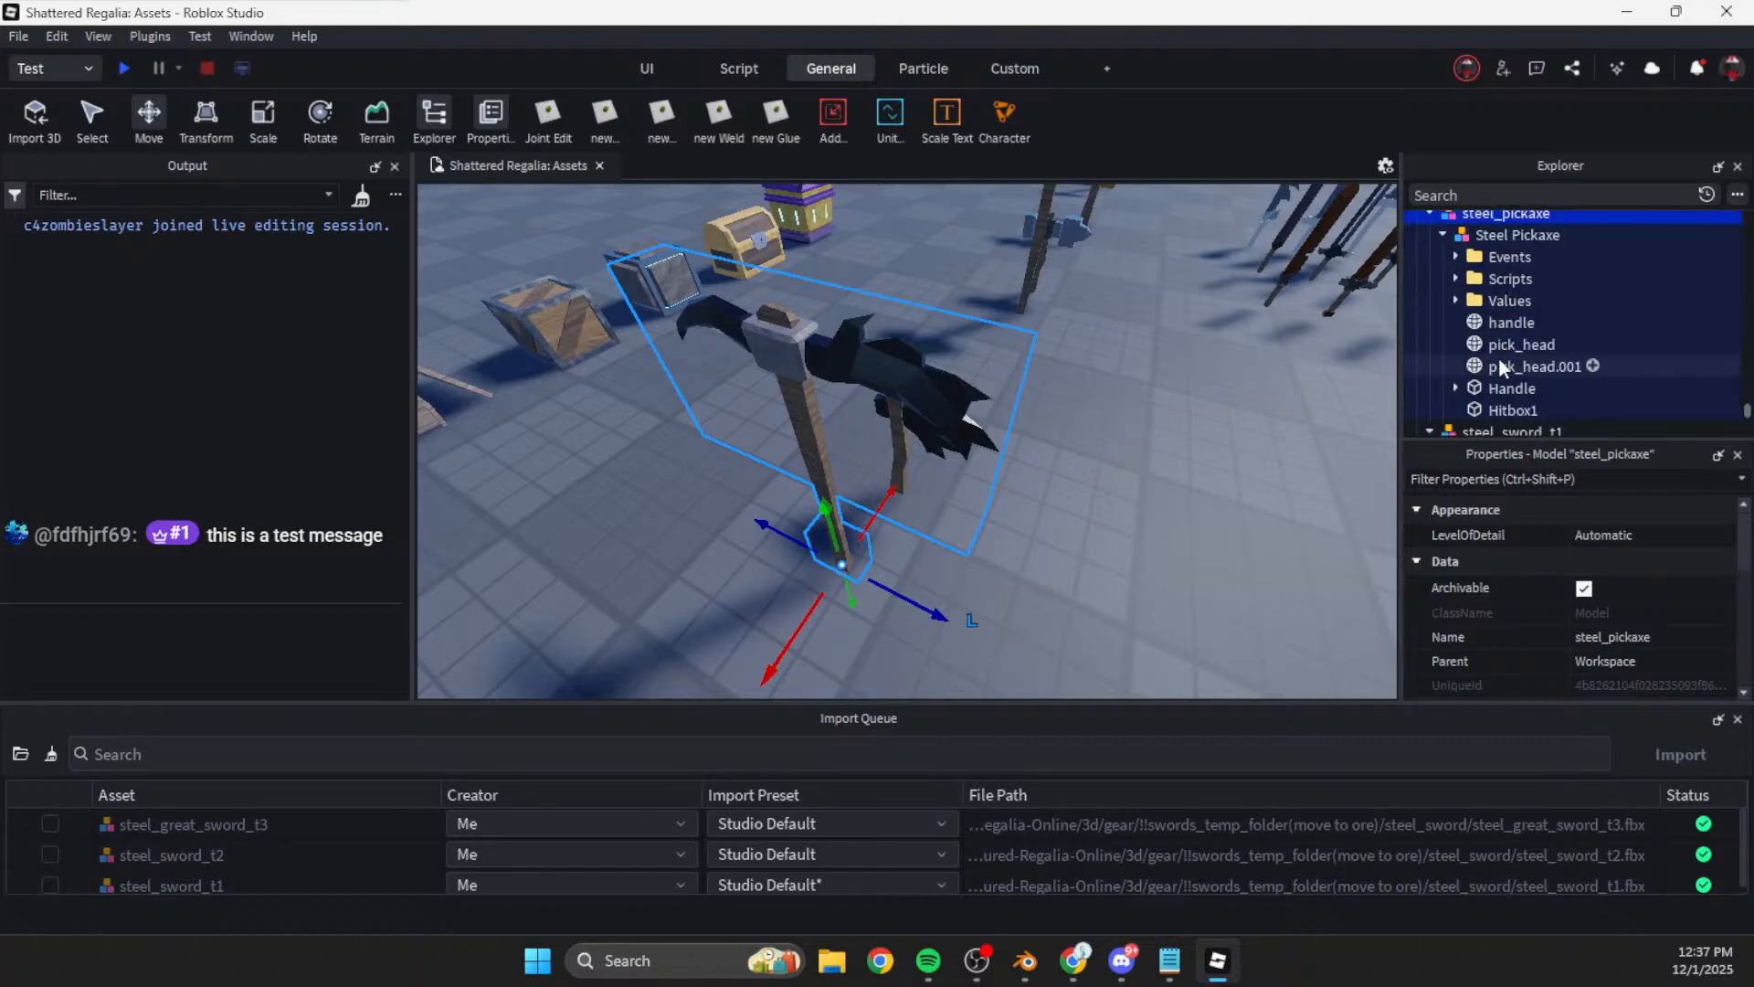
left_click(1499, 368)
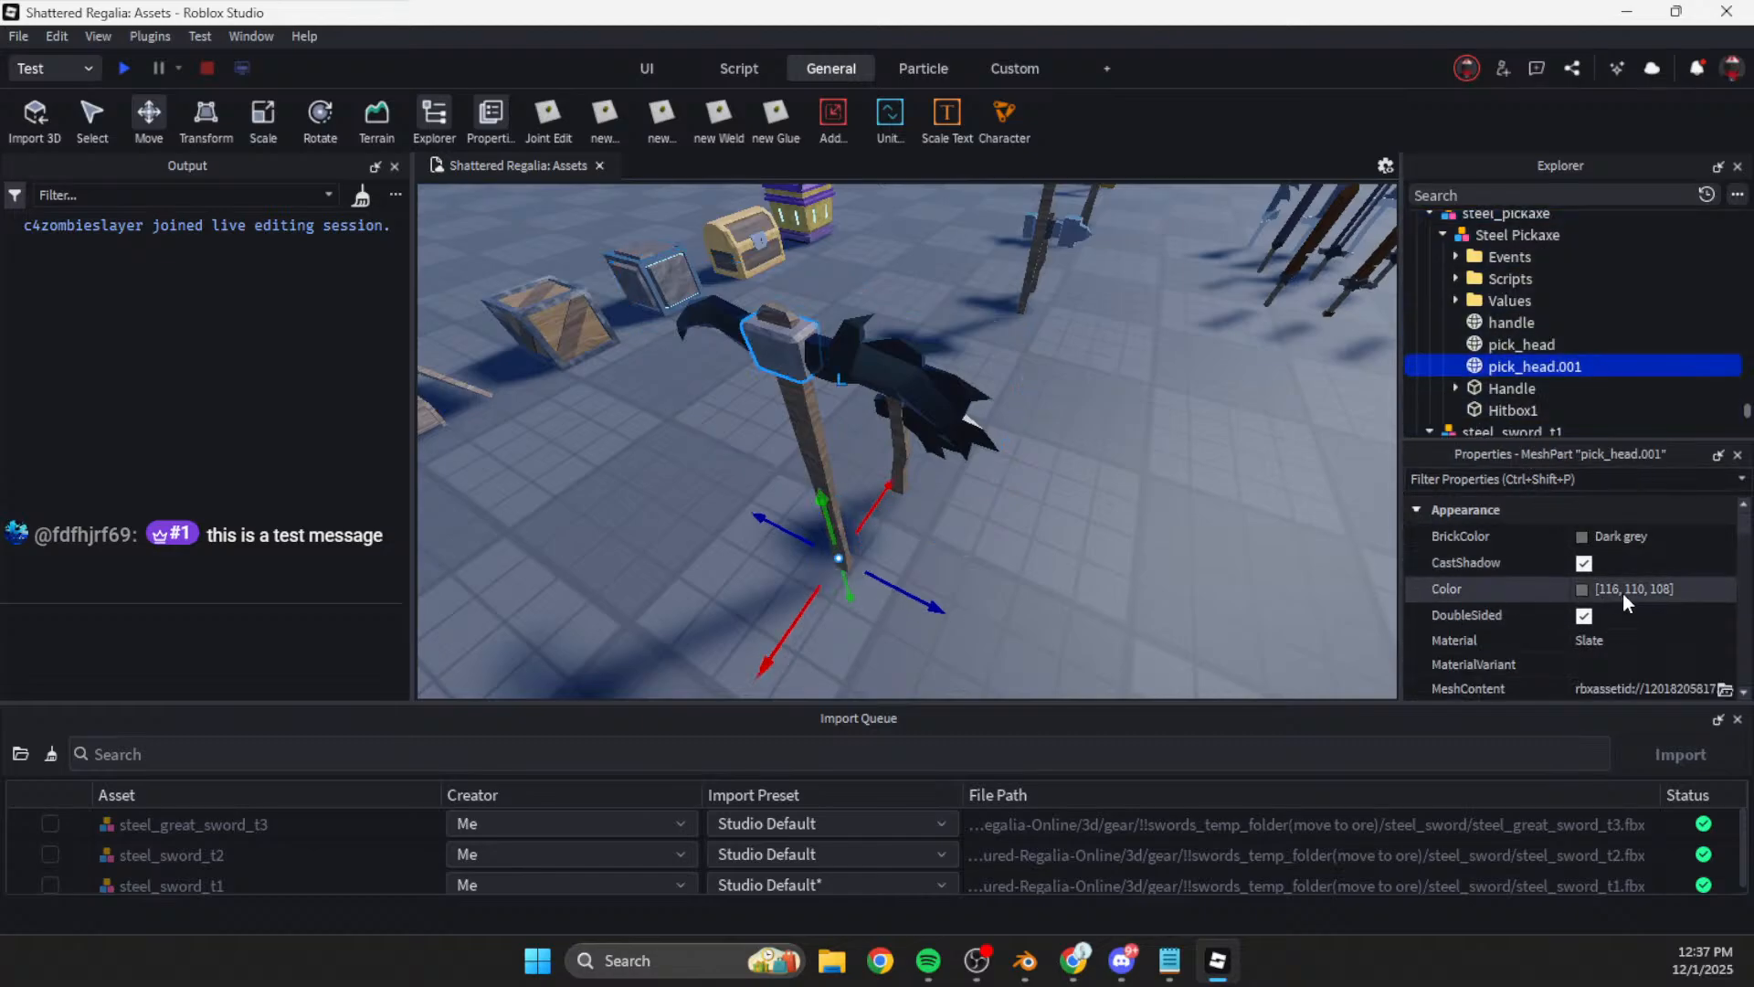
left_click(1520, 348)
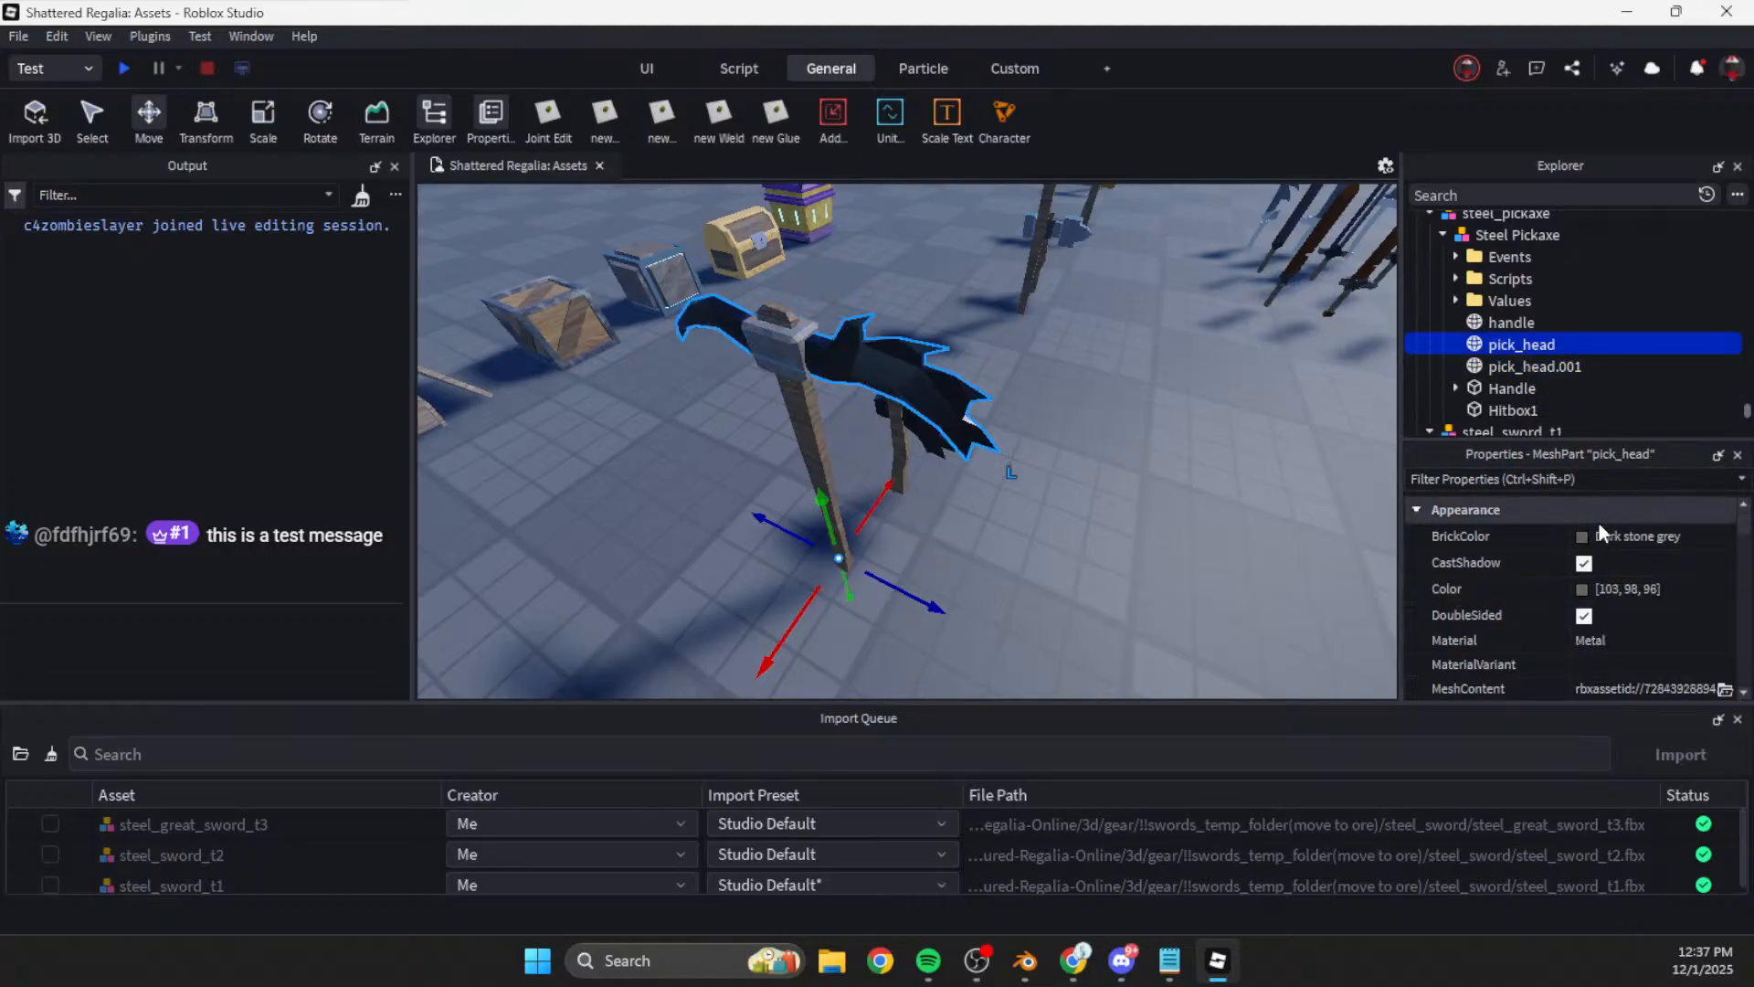
left_click(1647, 589)
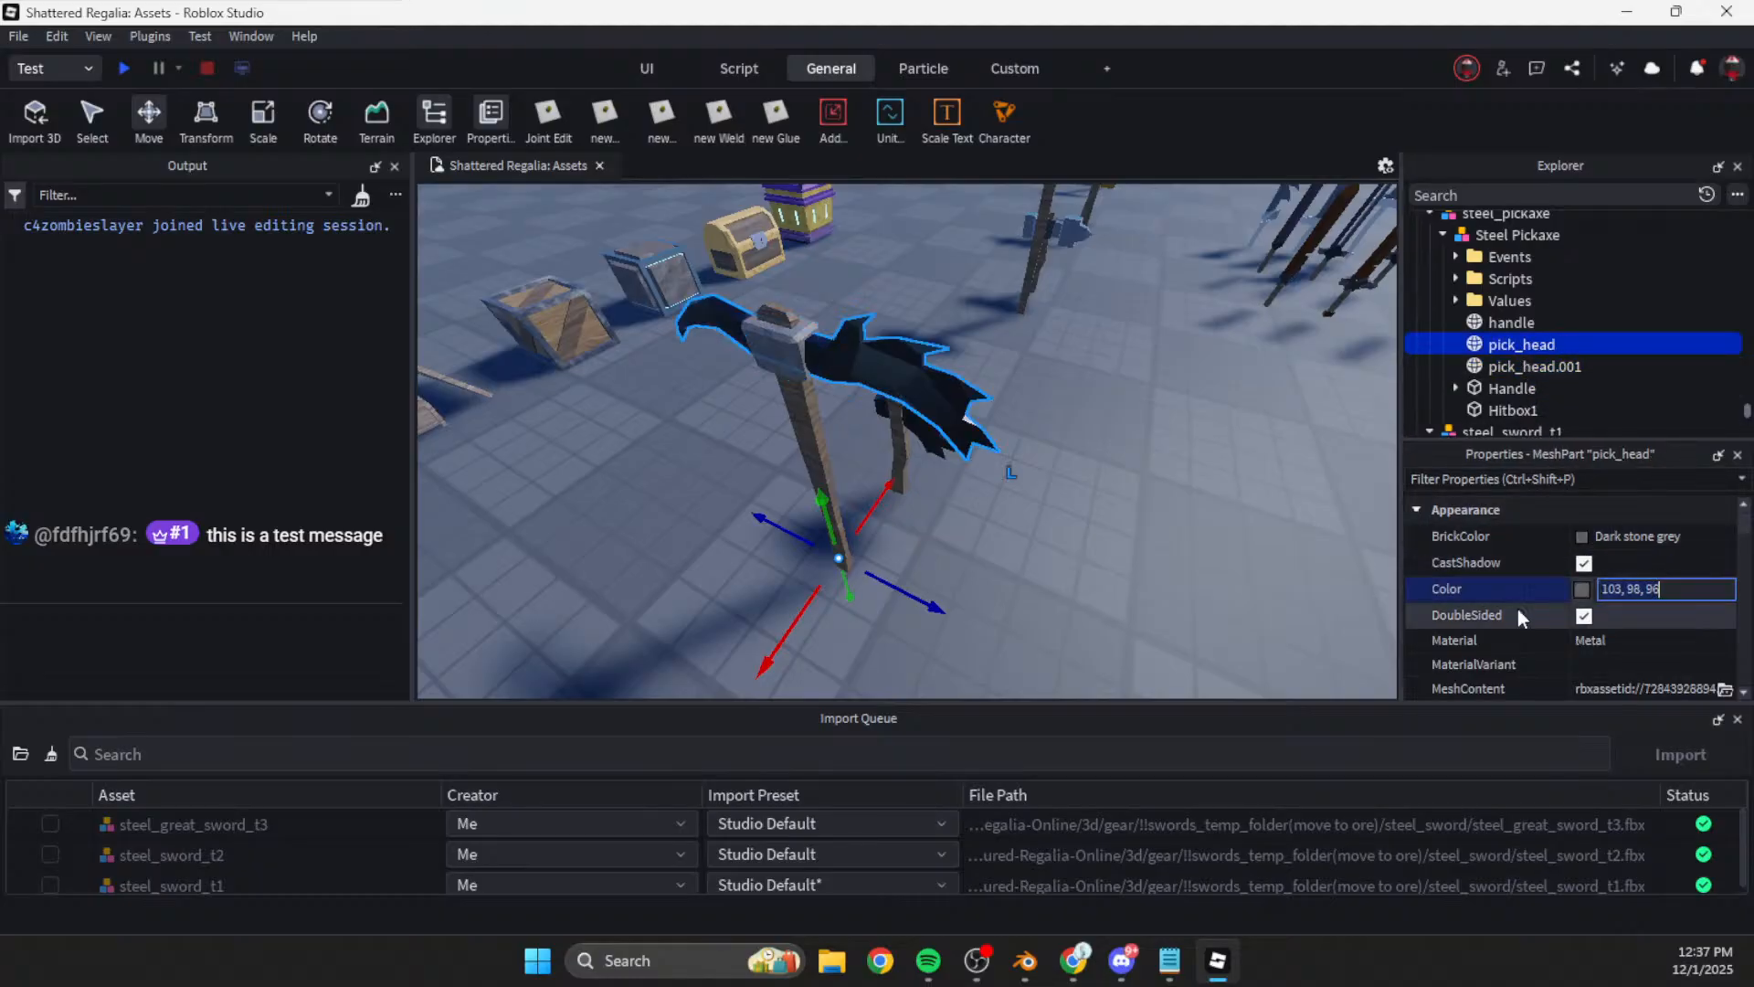
Step: Set the color of the blade_1 and blade_2 parts in all three steel swords to 103, 98, 96
left_click(1151, 588)
mouse_move(1152, 588)
right_mouse_down()
mouse_move(1165, 568)
mouse_move(1150, 584)
right_mouse_up()
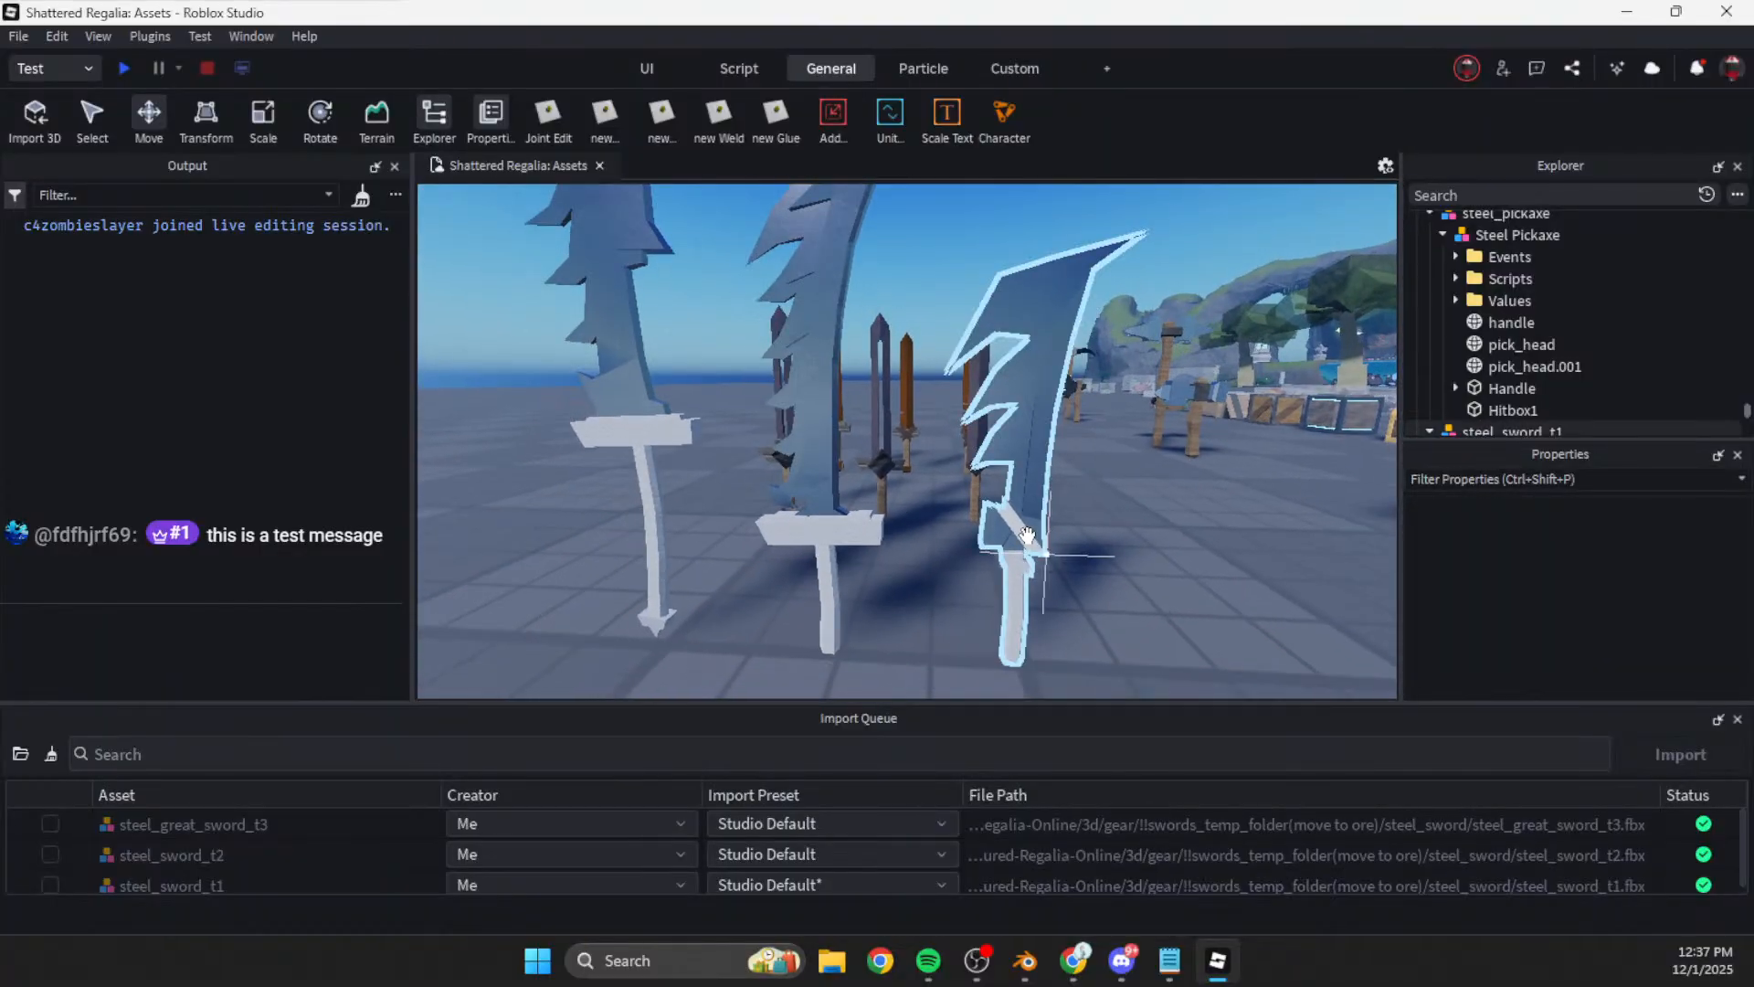
left_click(1027, 536)
scroll(1505, 388, "down", 2)
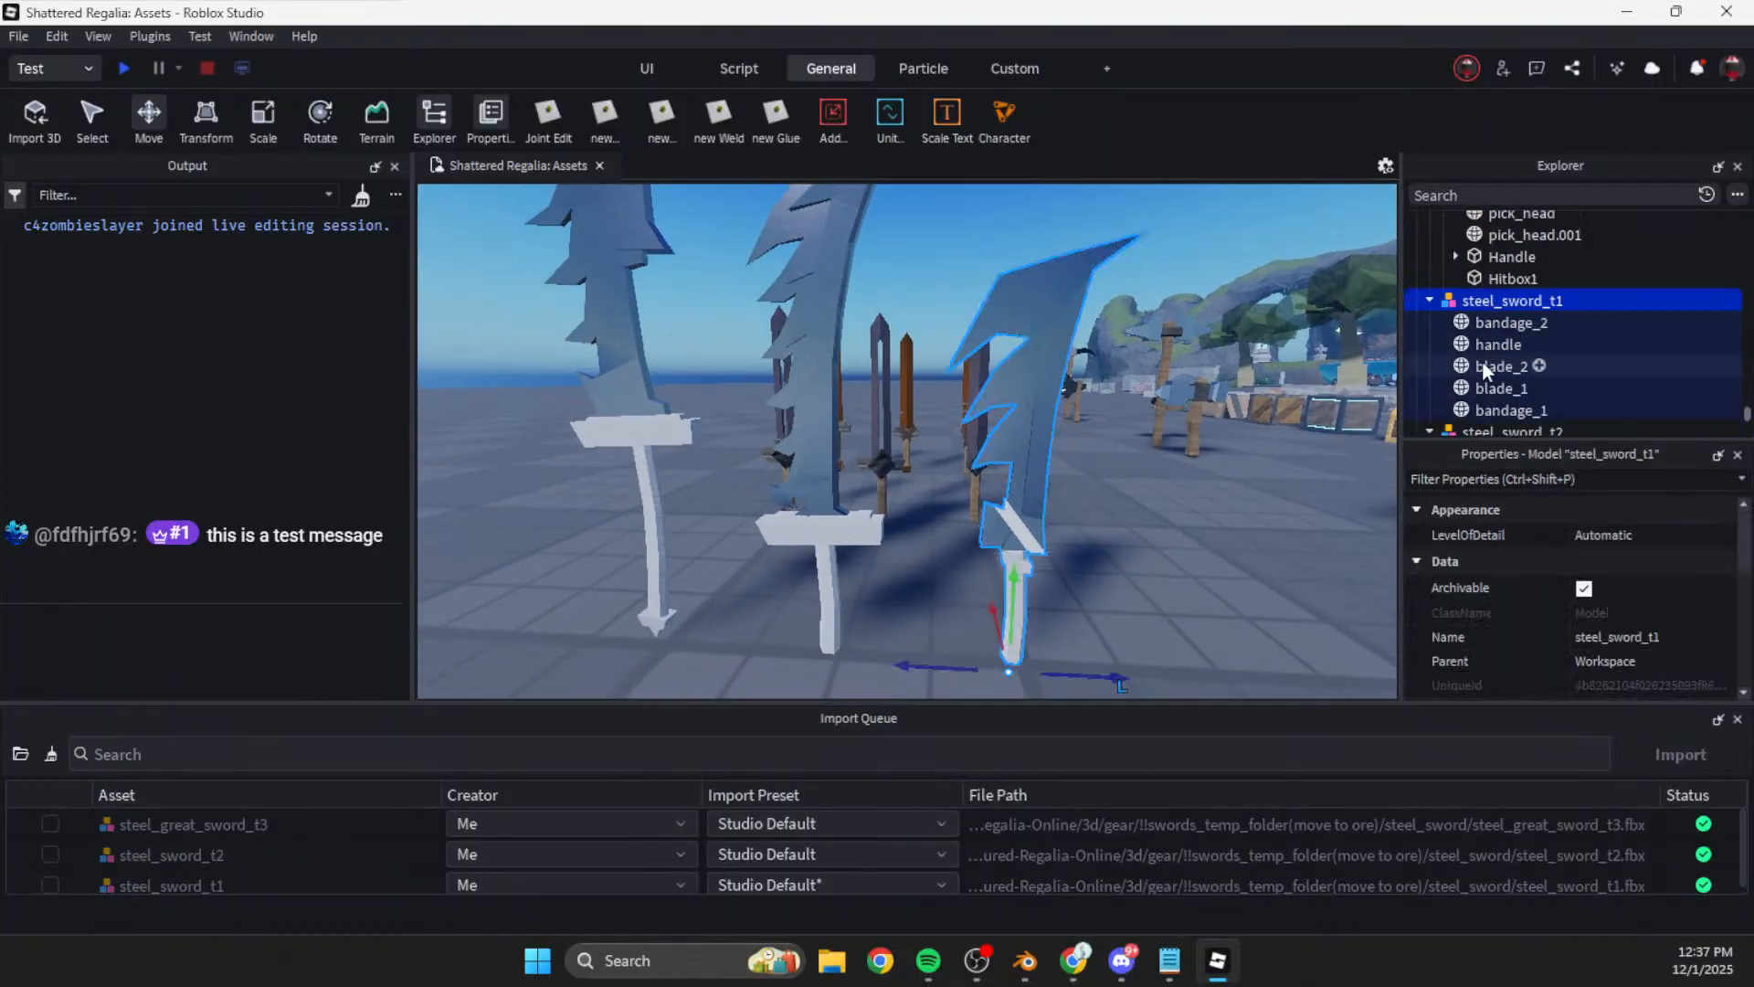
left_click(1485, 365)
left_click(1500, 387, "ctrl")
scroll(1504, 389, "down", 3)
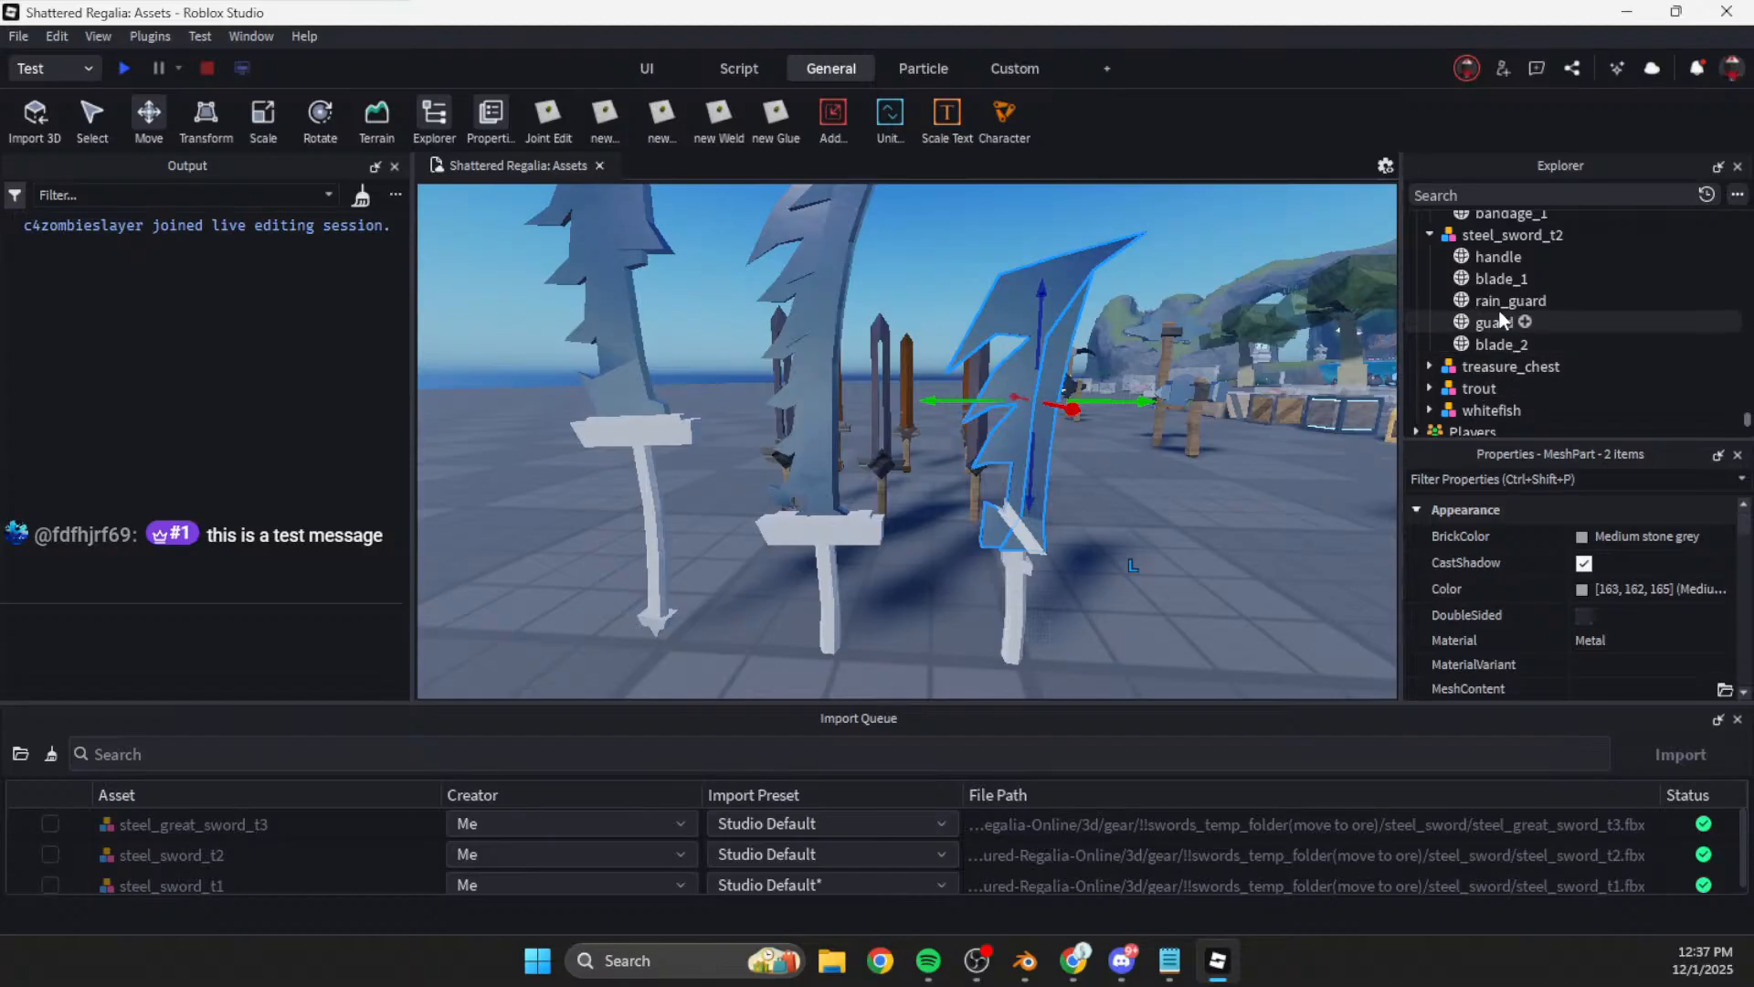
left_click(1502, 279, "ctrl")
left_click(1499, 344, "ctrl")
scroll(1498, 344, "down", 2)
scroll(1498, 343, "up", 5)
scroll(1503, 347, "up", 4)
left_click(1490, 278, "ctrl")
left_click(1496, 263, "ctrl")
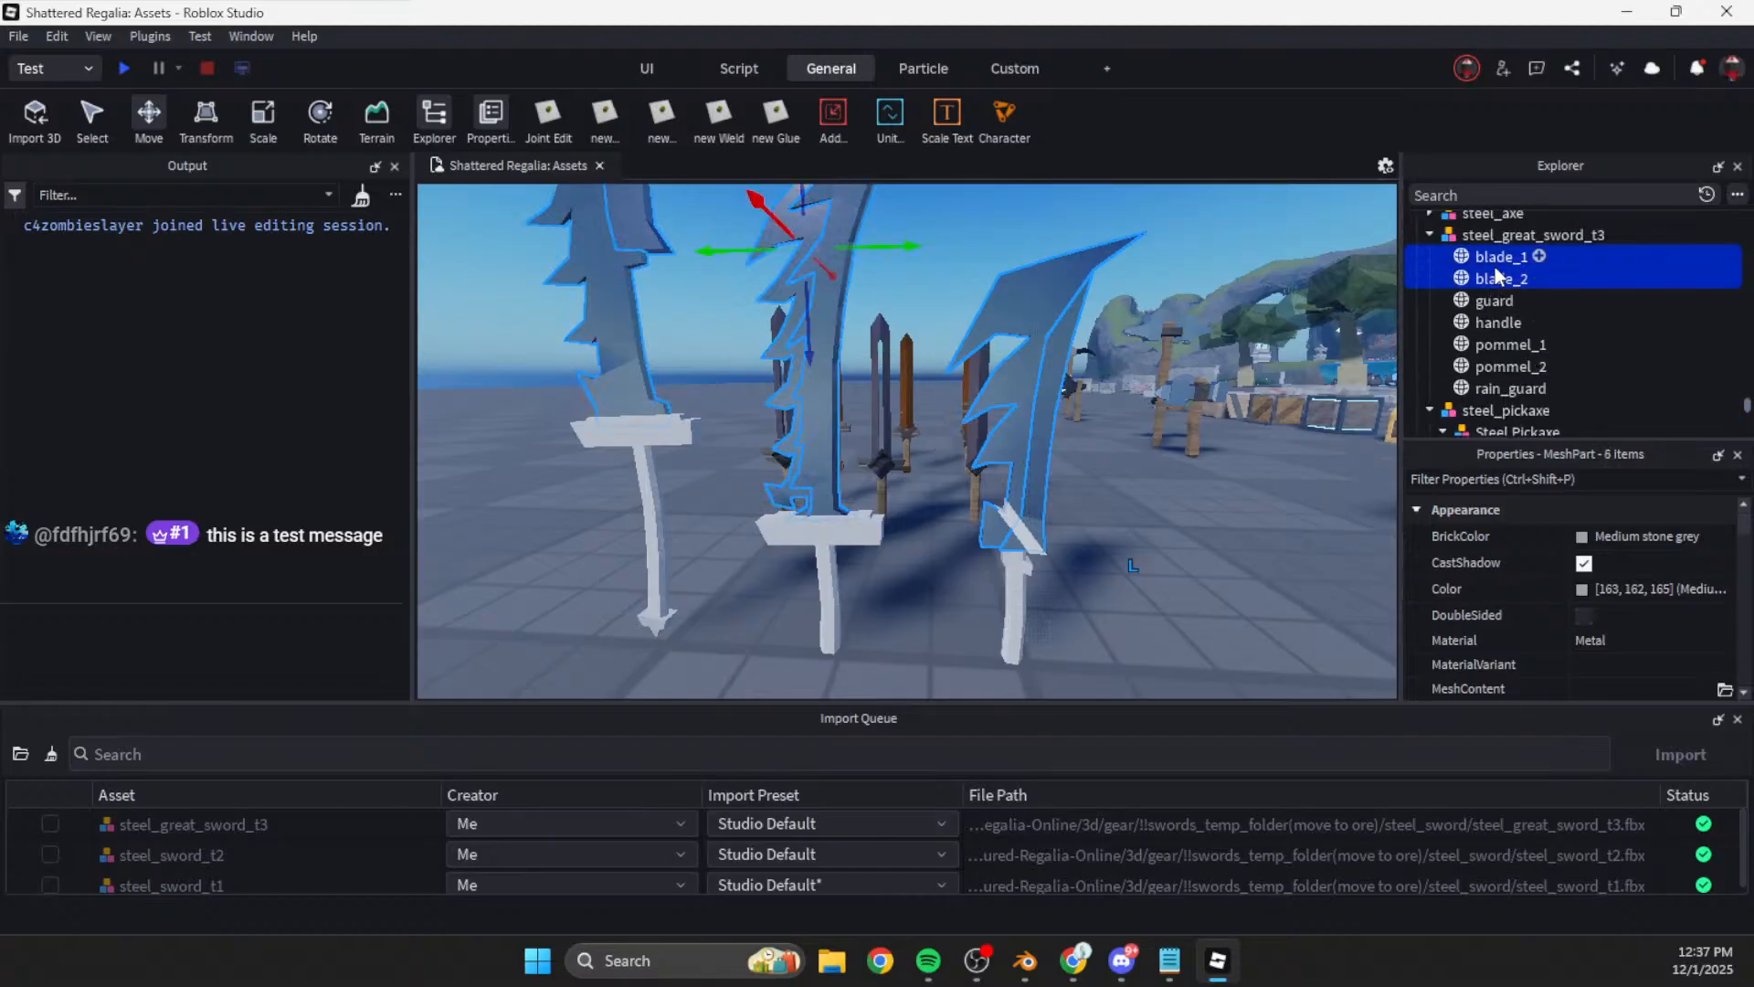
right_click_drag(1023, 378, 1024, 380)
key("a")
key("s")
left_click(1639, 591)
type("[103, 98, 96]")
key("Return")
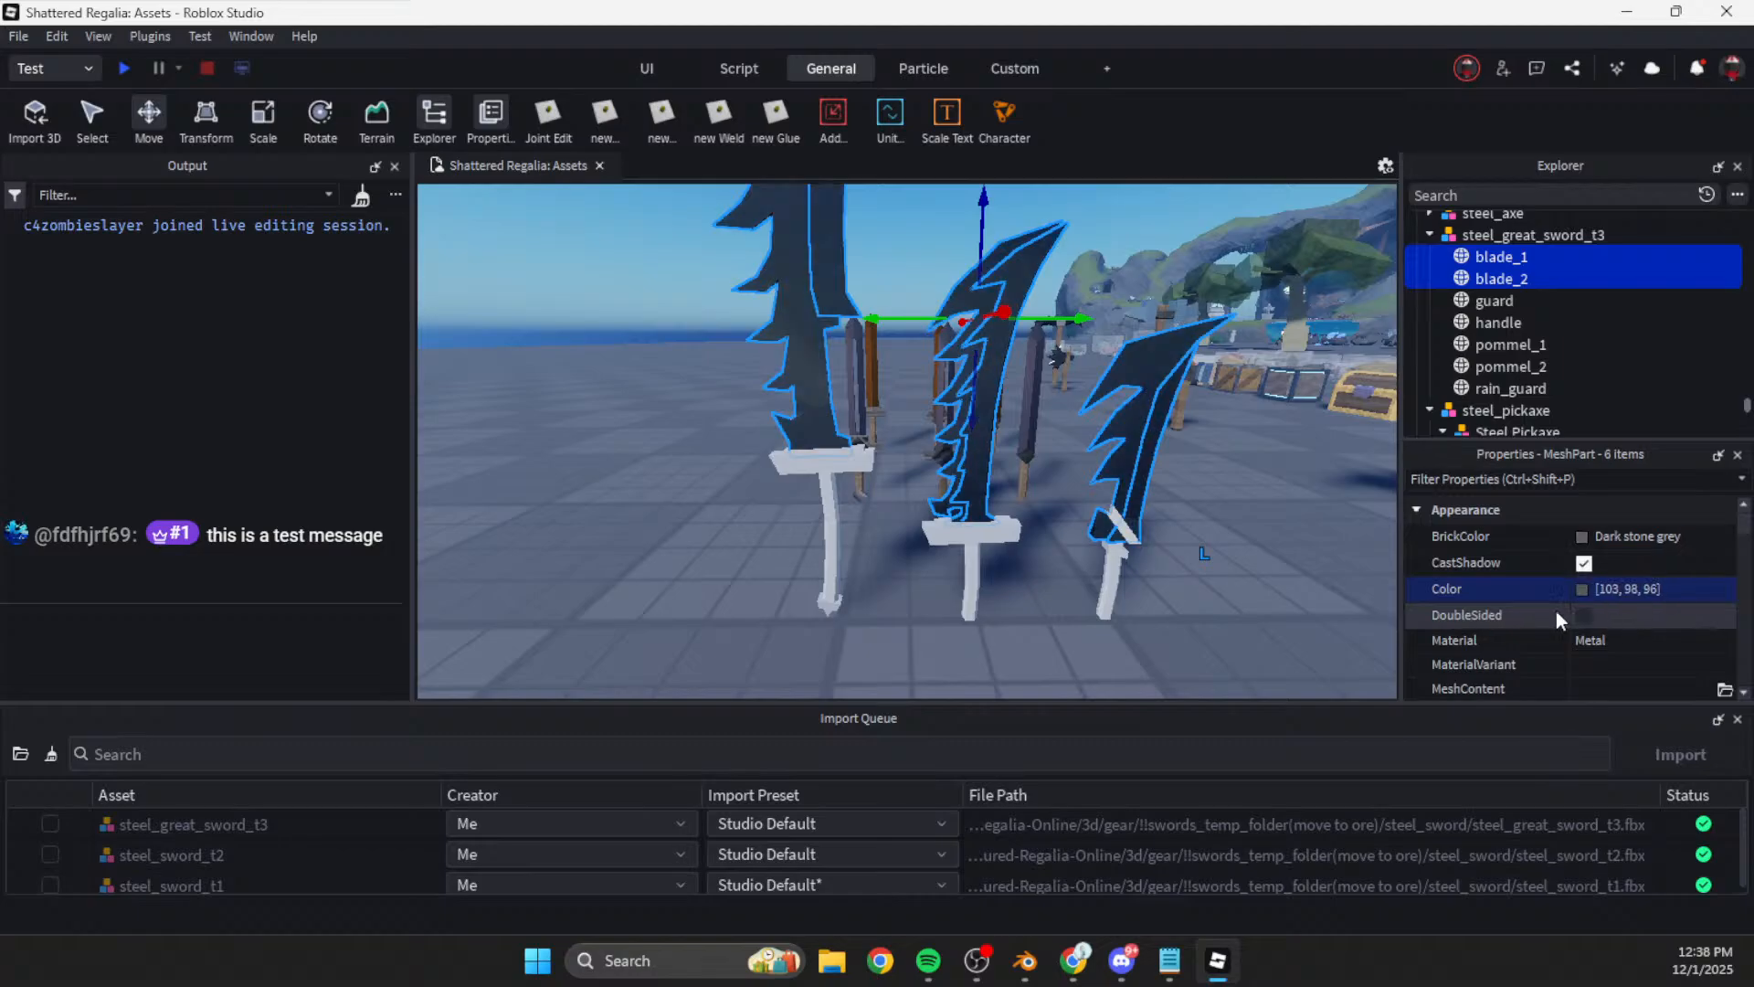
Step: Examine the recolored steel blades from several angles and check the rain_guard part of steel_sword_t2
left_click(1248, 628)
right_click_drag(1249, 628, 1249, 628)
key("s")
key("w")
right_click_drag(1178, 573, 1182, 574)
key("w")
right_click_drag(935, 365, 940, 365)
key("s")
left_click(907, 518)
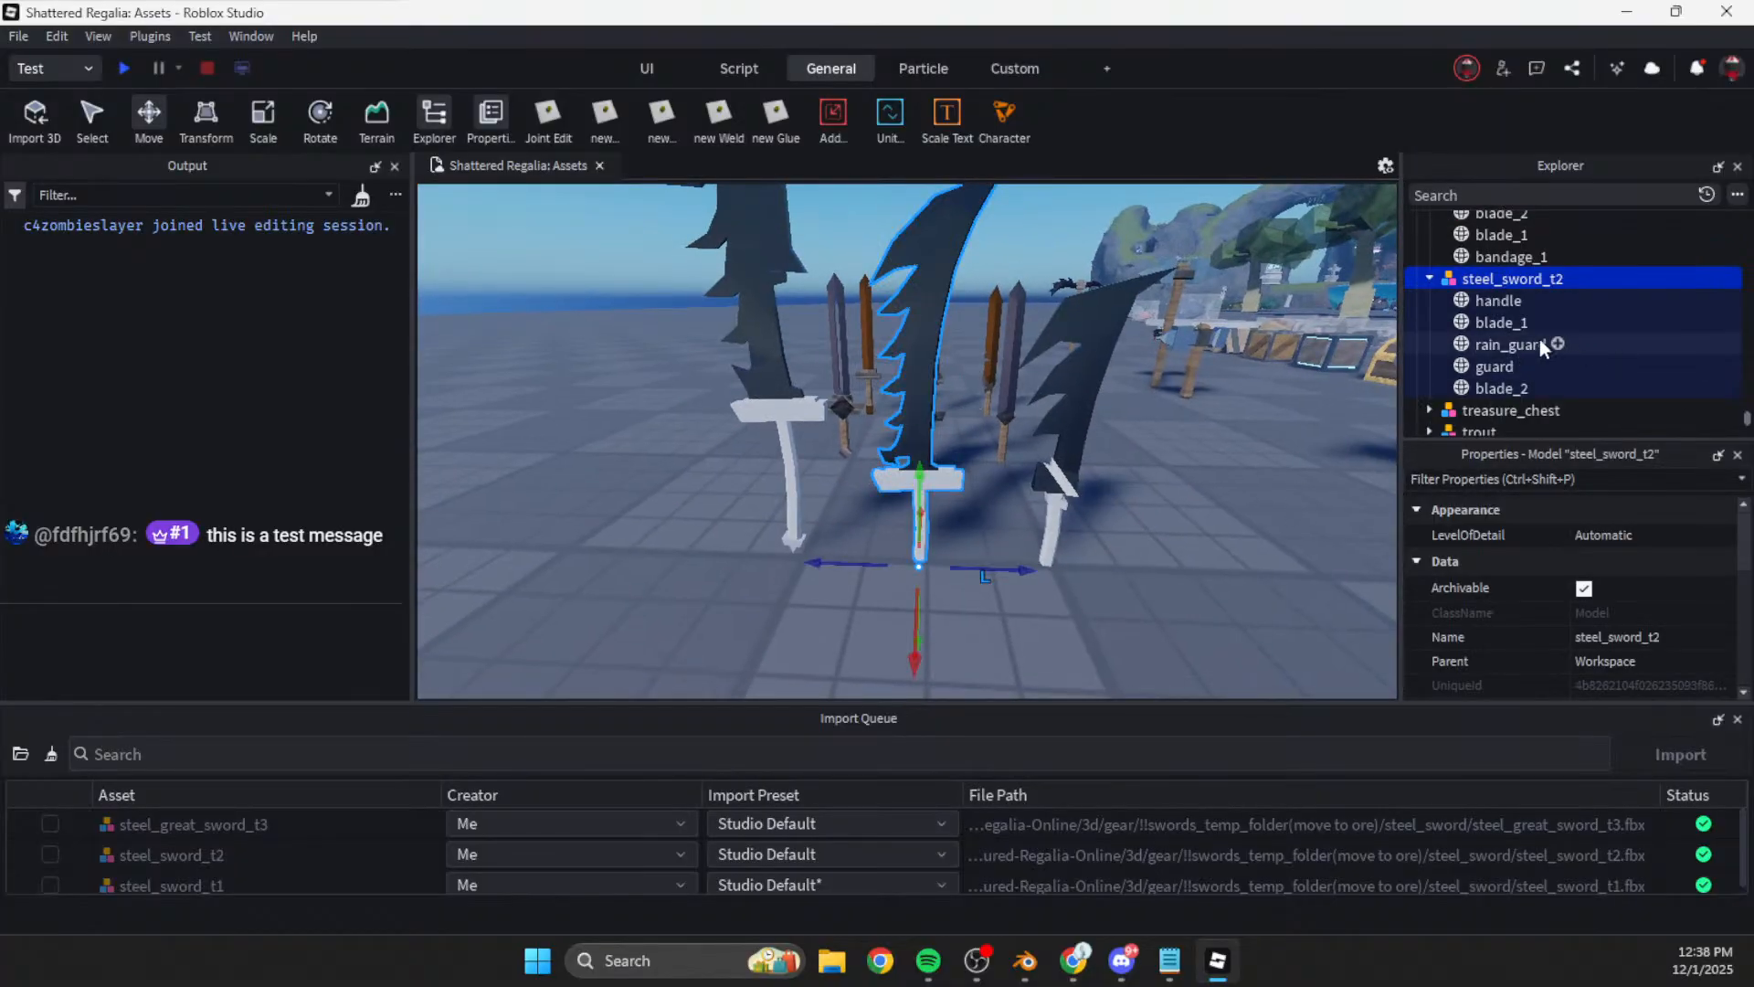
left_click(1503, 344)
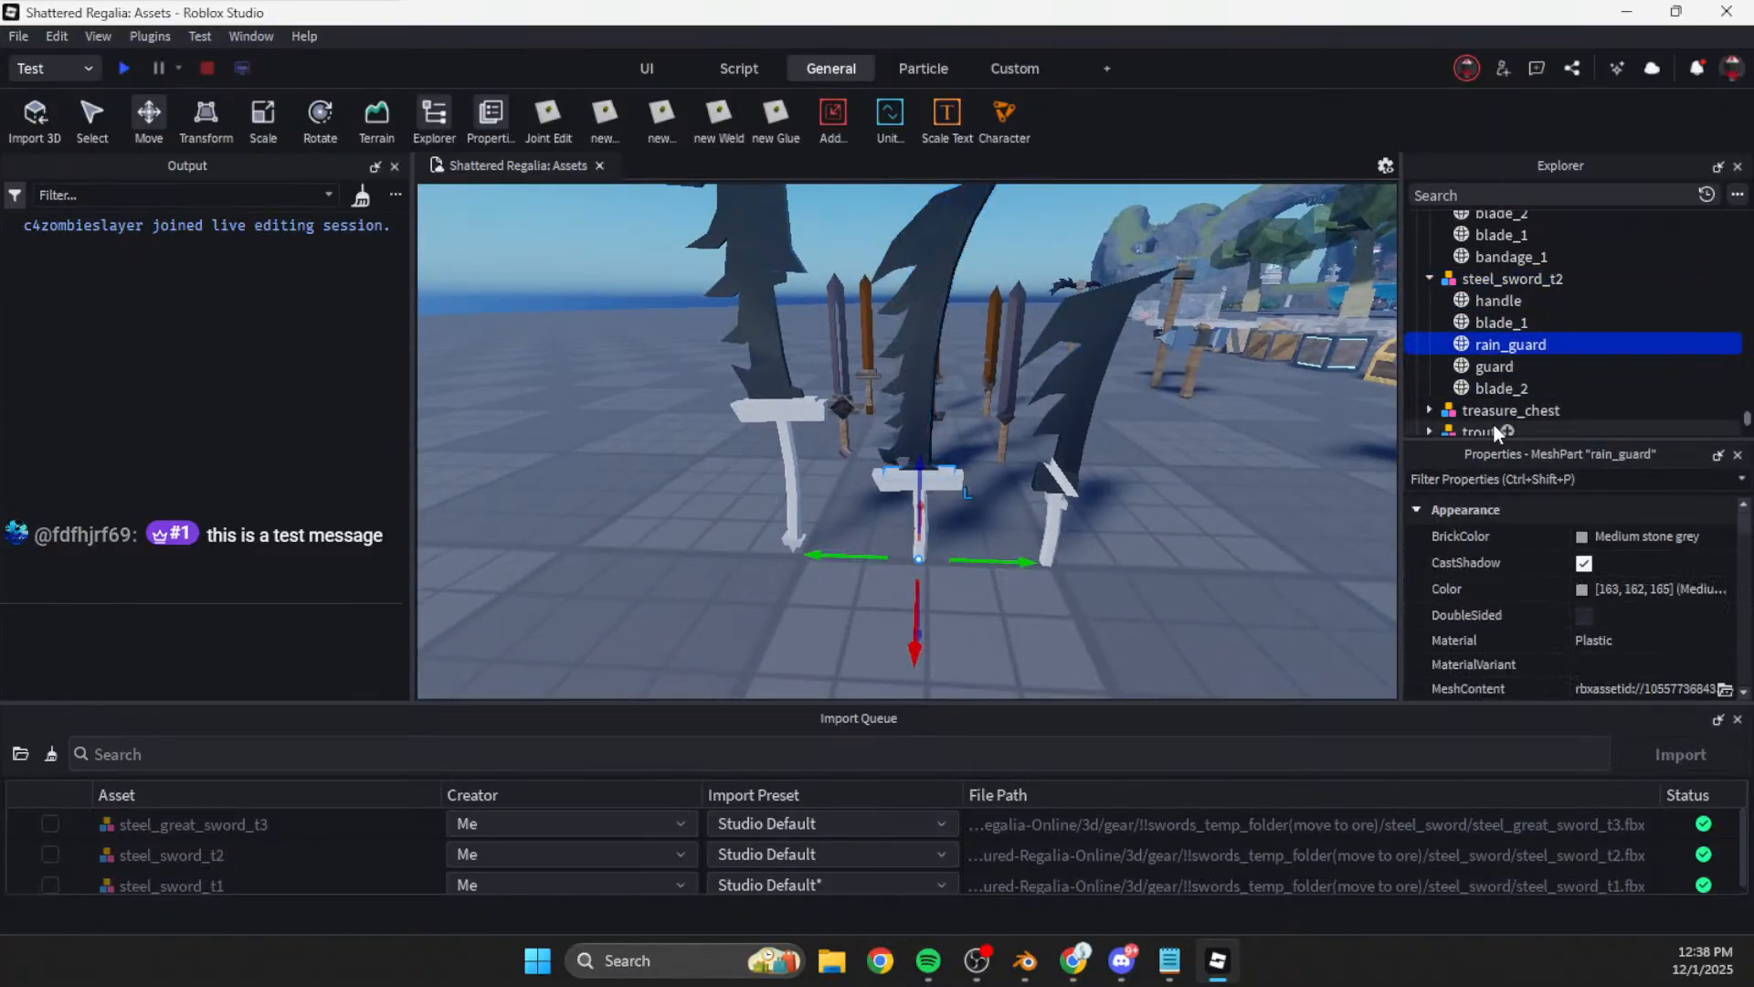
left_click(1042, 493)
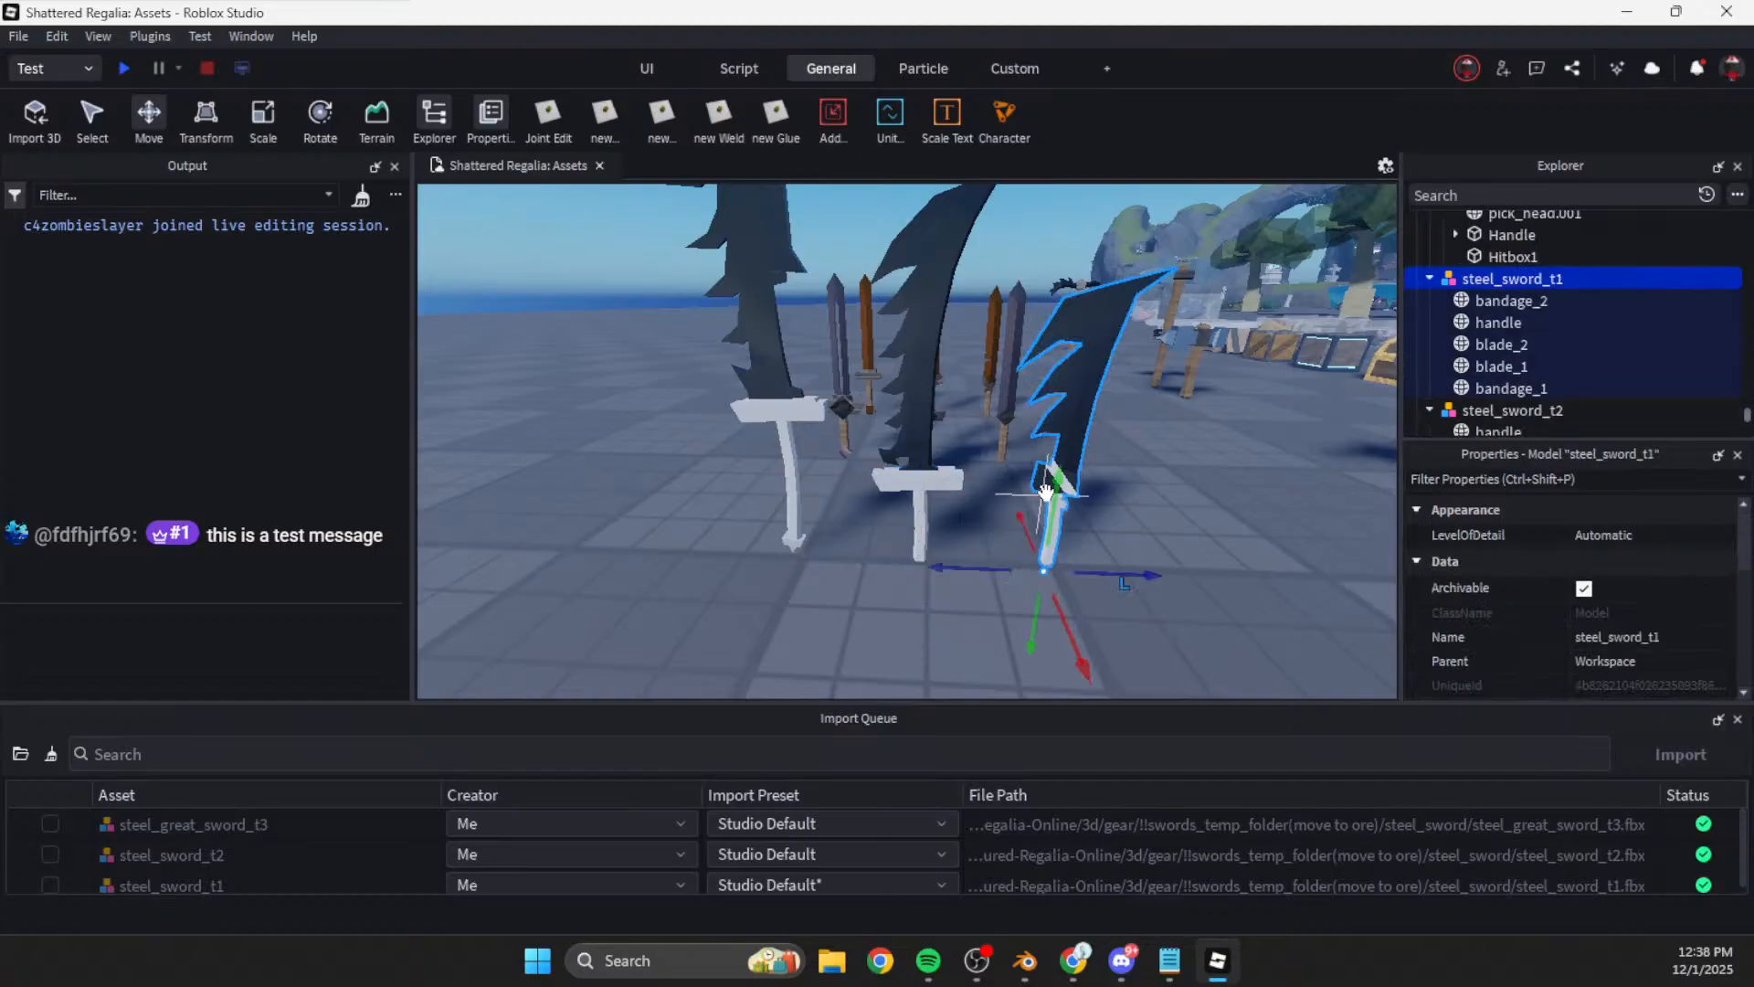
Step: Recolor the blade_2 part of steel_great_sword_t3 to a dark reddish brown
left_click(761, 400)
right_click_drag(837, 435, 837, 436)
key("w")
key("d")
left_click(1460, 323)
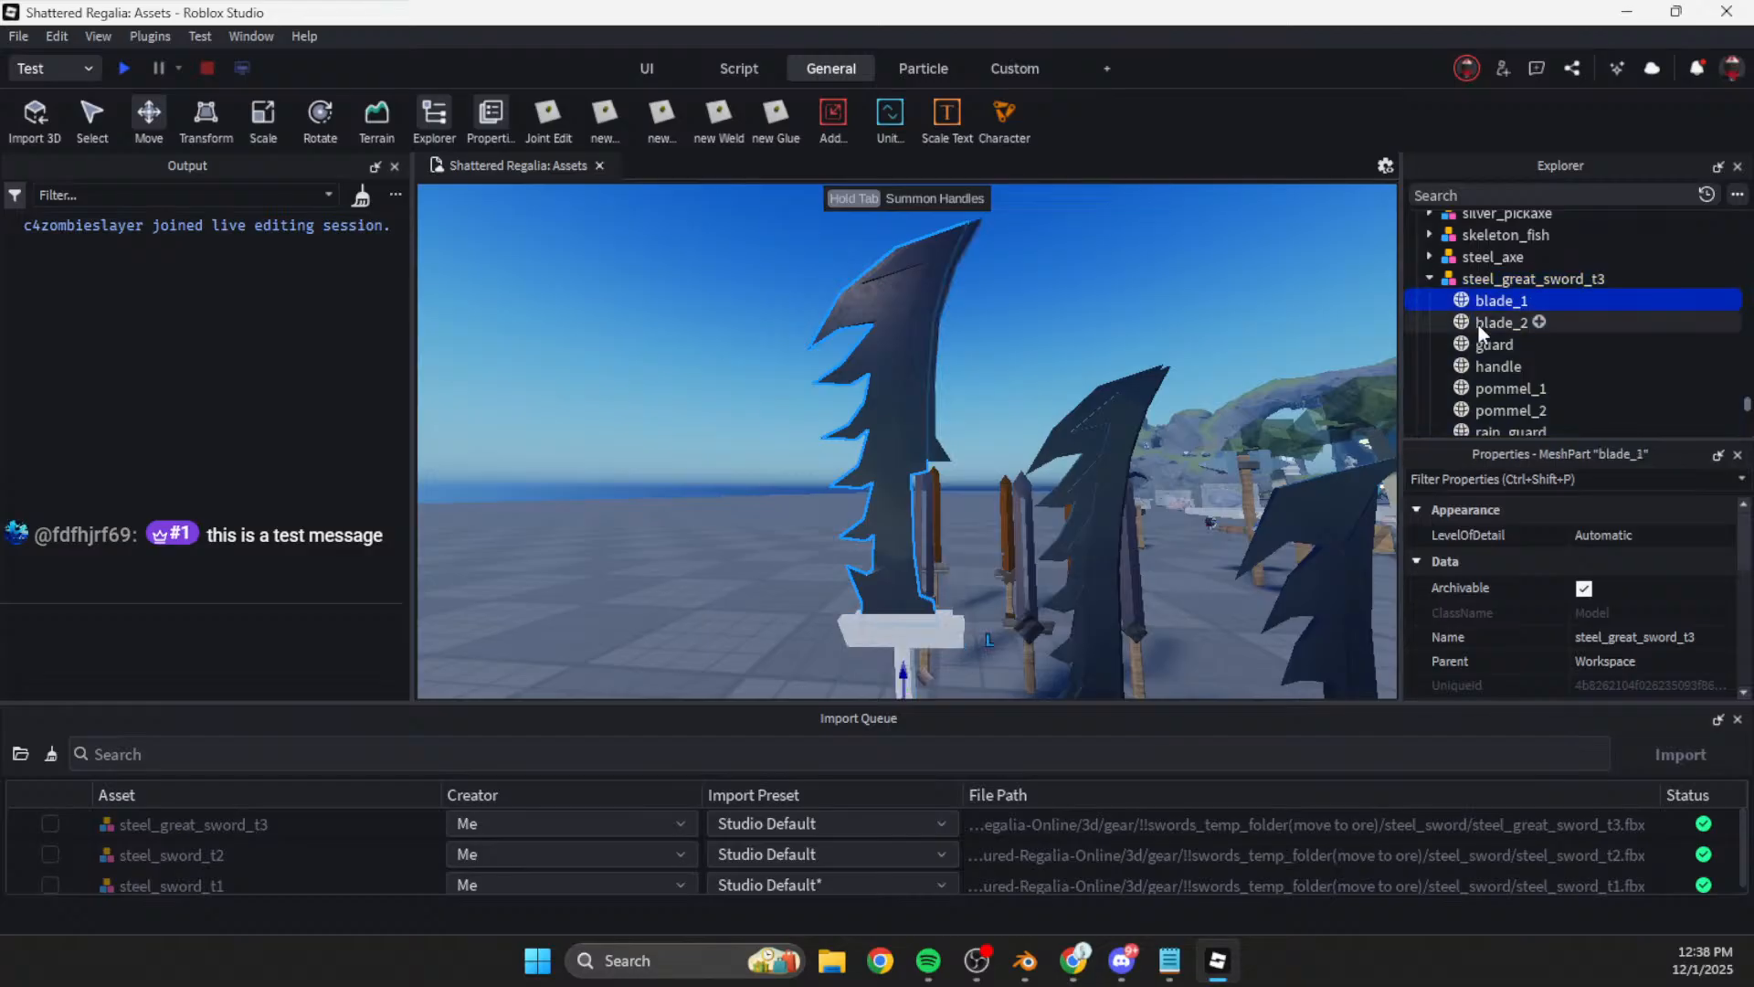
left_click(1583, 589)
left_click_drag(1043, 246, 509, 263)
left_click_drag(610, 429, 655, 460)
left_click(556, 695)
Step: Examine the great sword's new blade color beside the other steel swords
left_click(665, 580)
mouse_move(665, 579)
right_mouse_down()
mouse_move(655, 605)
mouse_move(662, 583)
right_mouse_up()
key("w")
key("s")
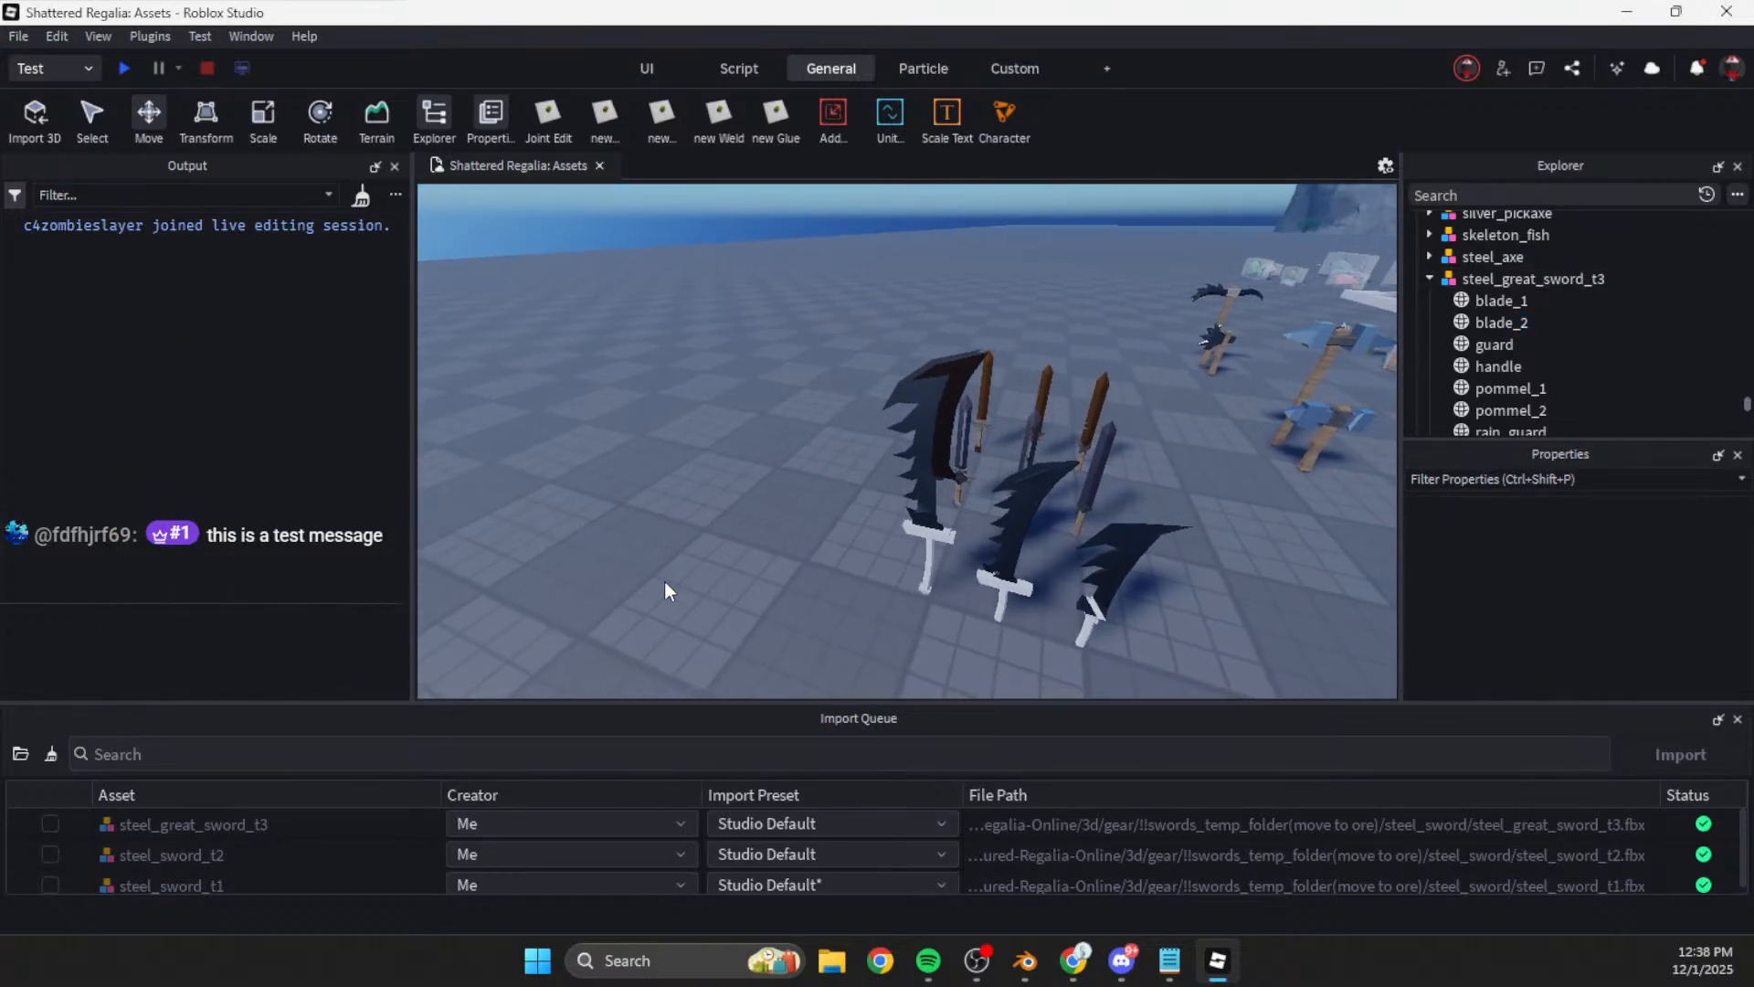
key("w")
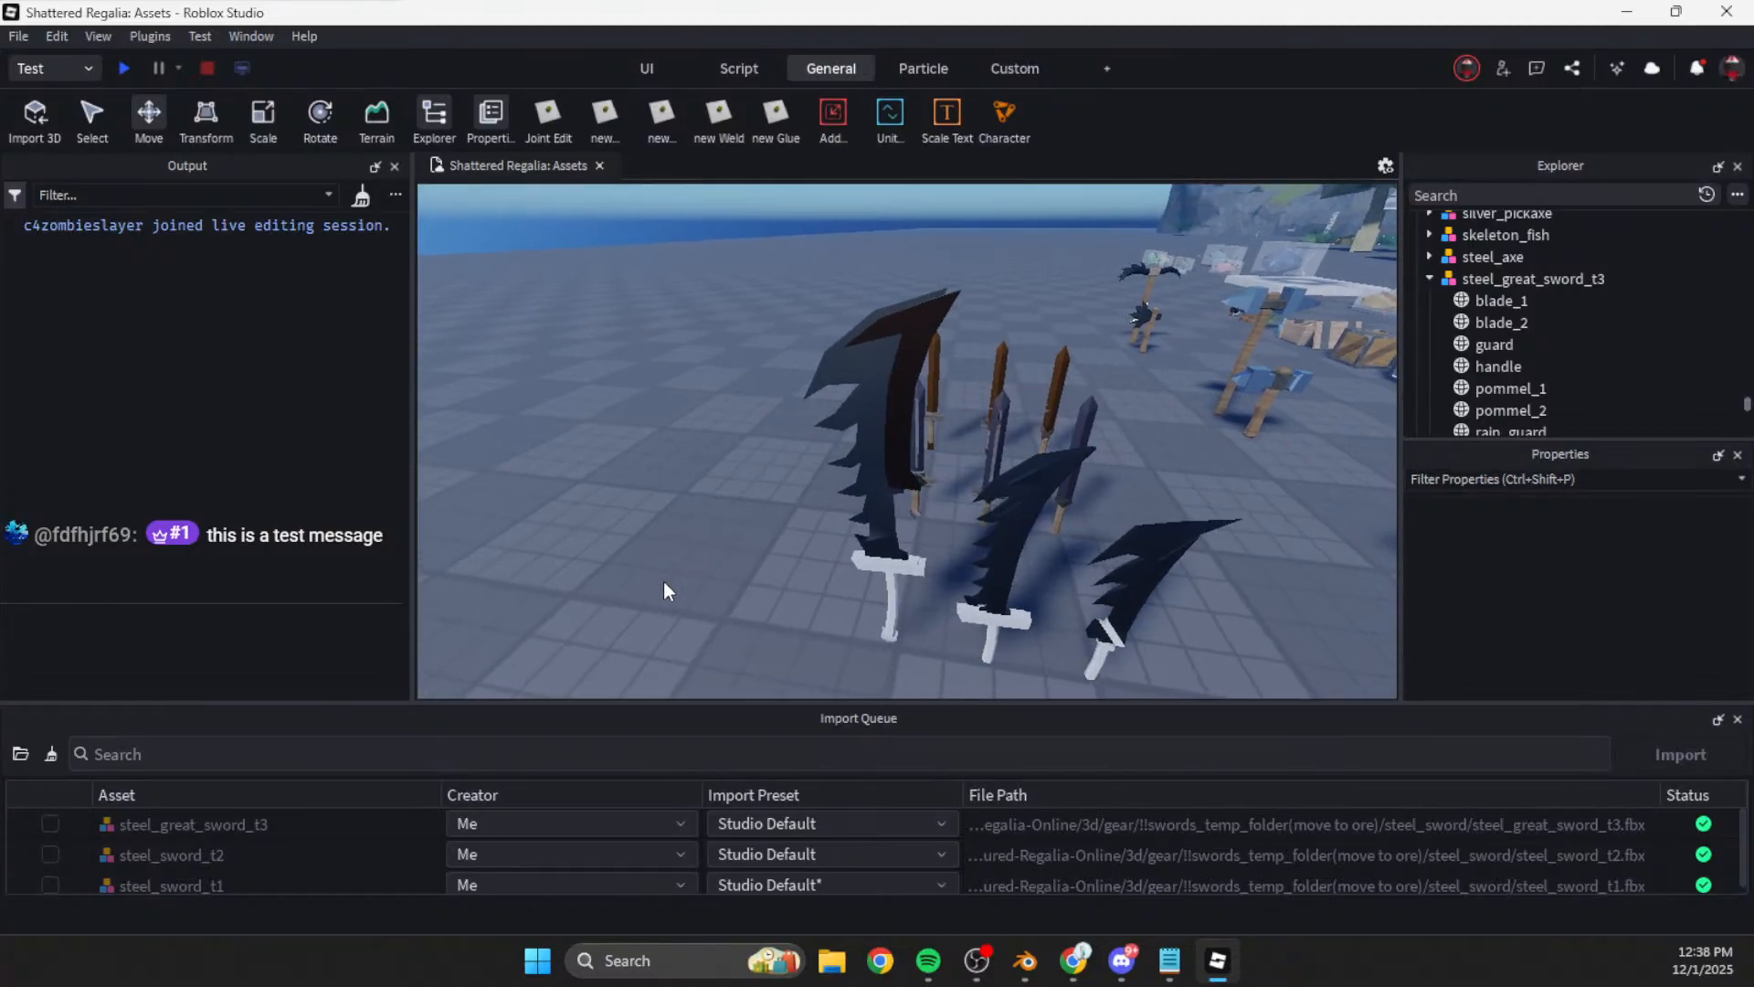
Step: Undo the last recolor of the great sword's blade_2 part
key("ctrl+z")
key("s")
key("w")
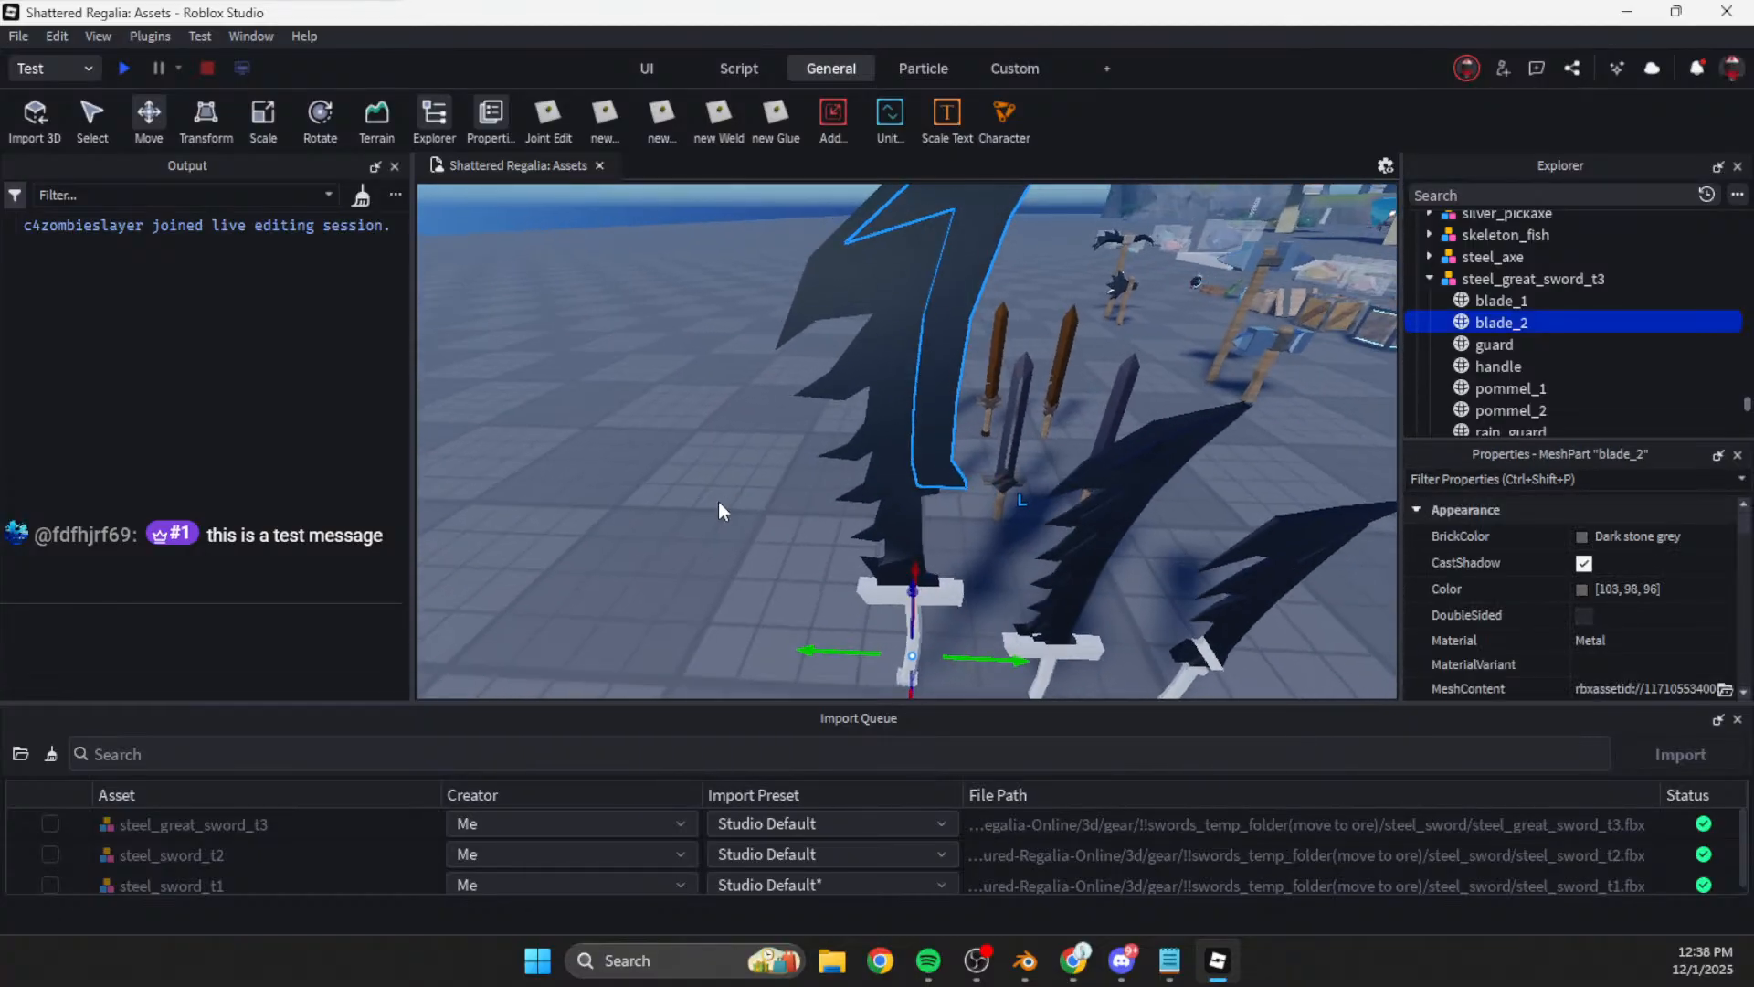
Step: Try a range of materials on the guard of steel_great_sword_t3, such as Slate, Snow, Leather and Foil
left_click(1495, 345)
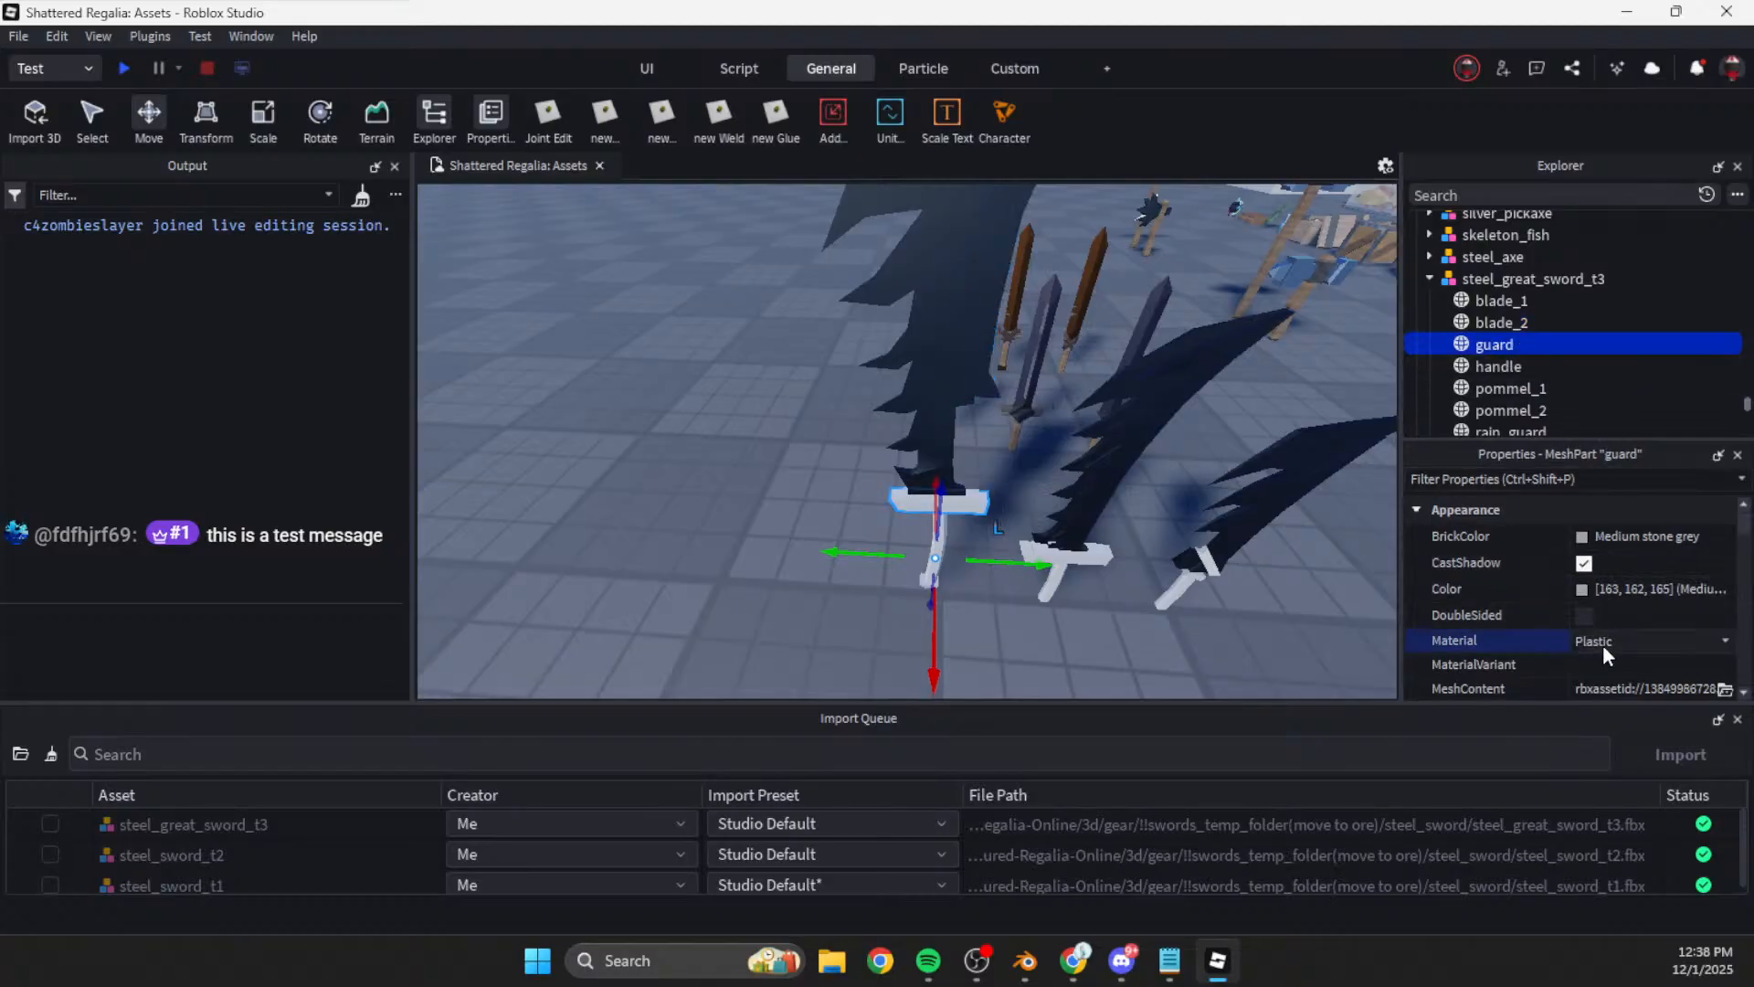
key("f")
scroll(1012, 528, "down", 3)
scroll(1656, 638, "down", 2)
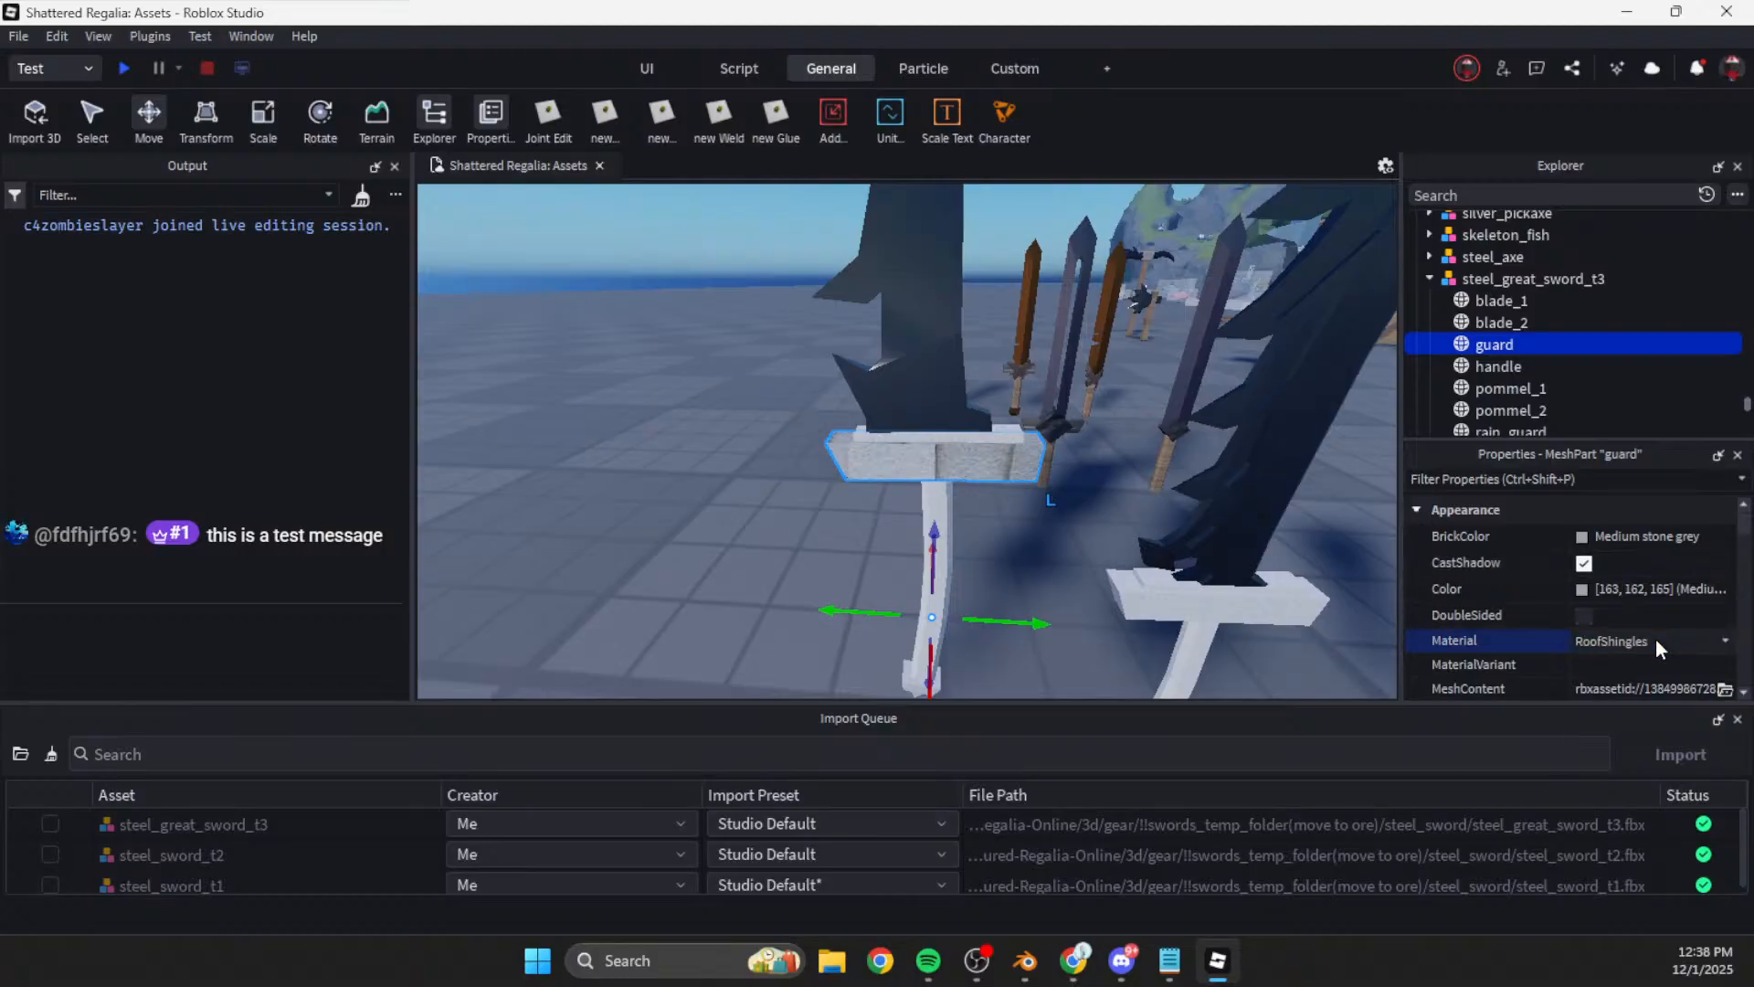
scroll(1656, 639, "down", 7)
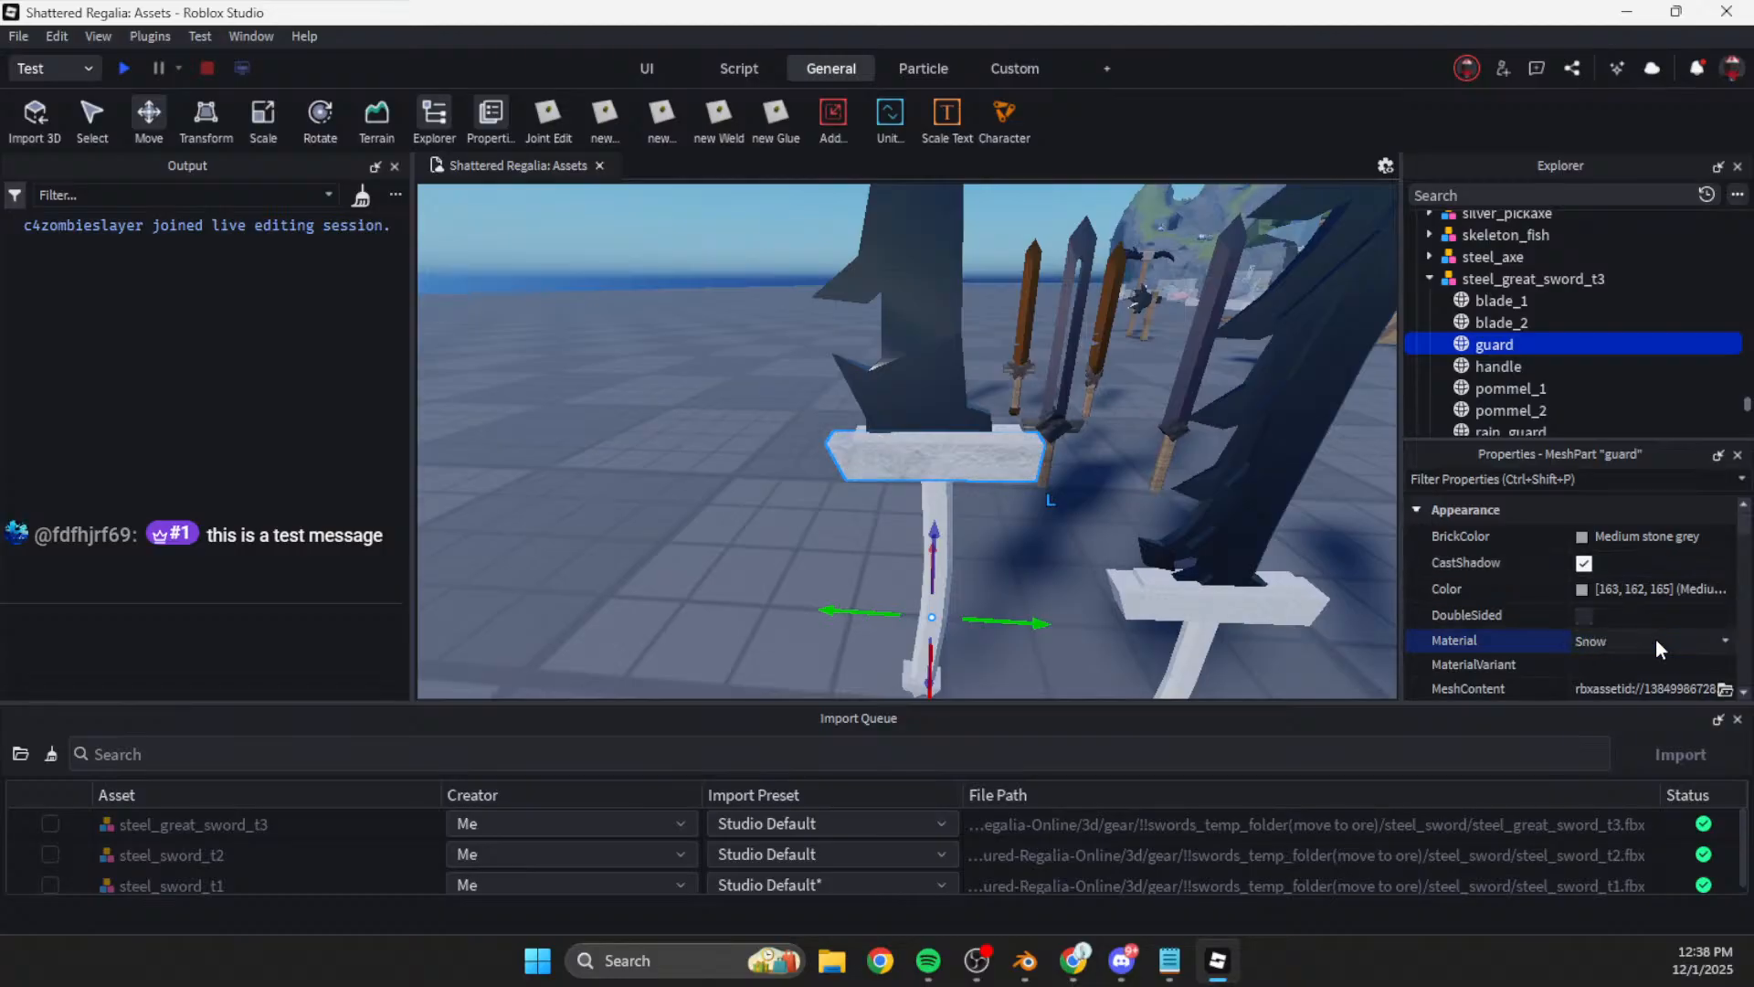
scroll(1656, 639, "down", 2)
scroll(1655, 639, "up", 8)
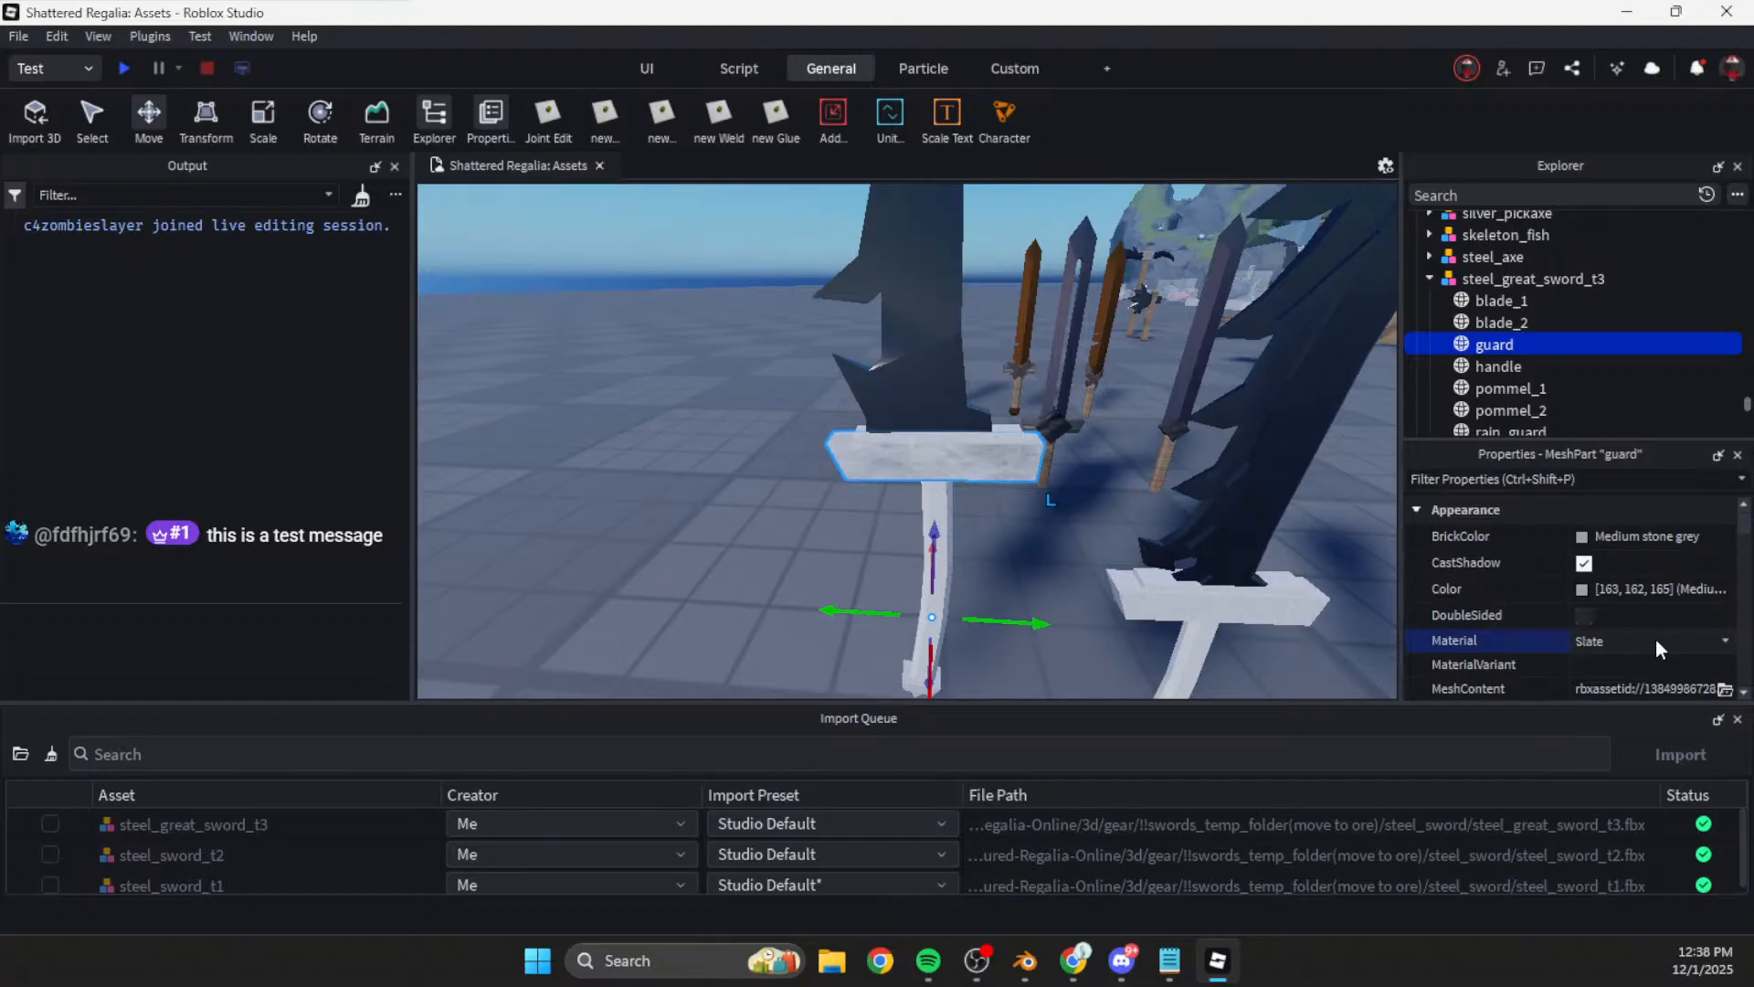
scroll(1656, 640, "up", 6)
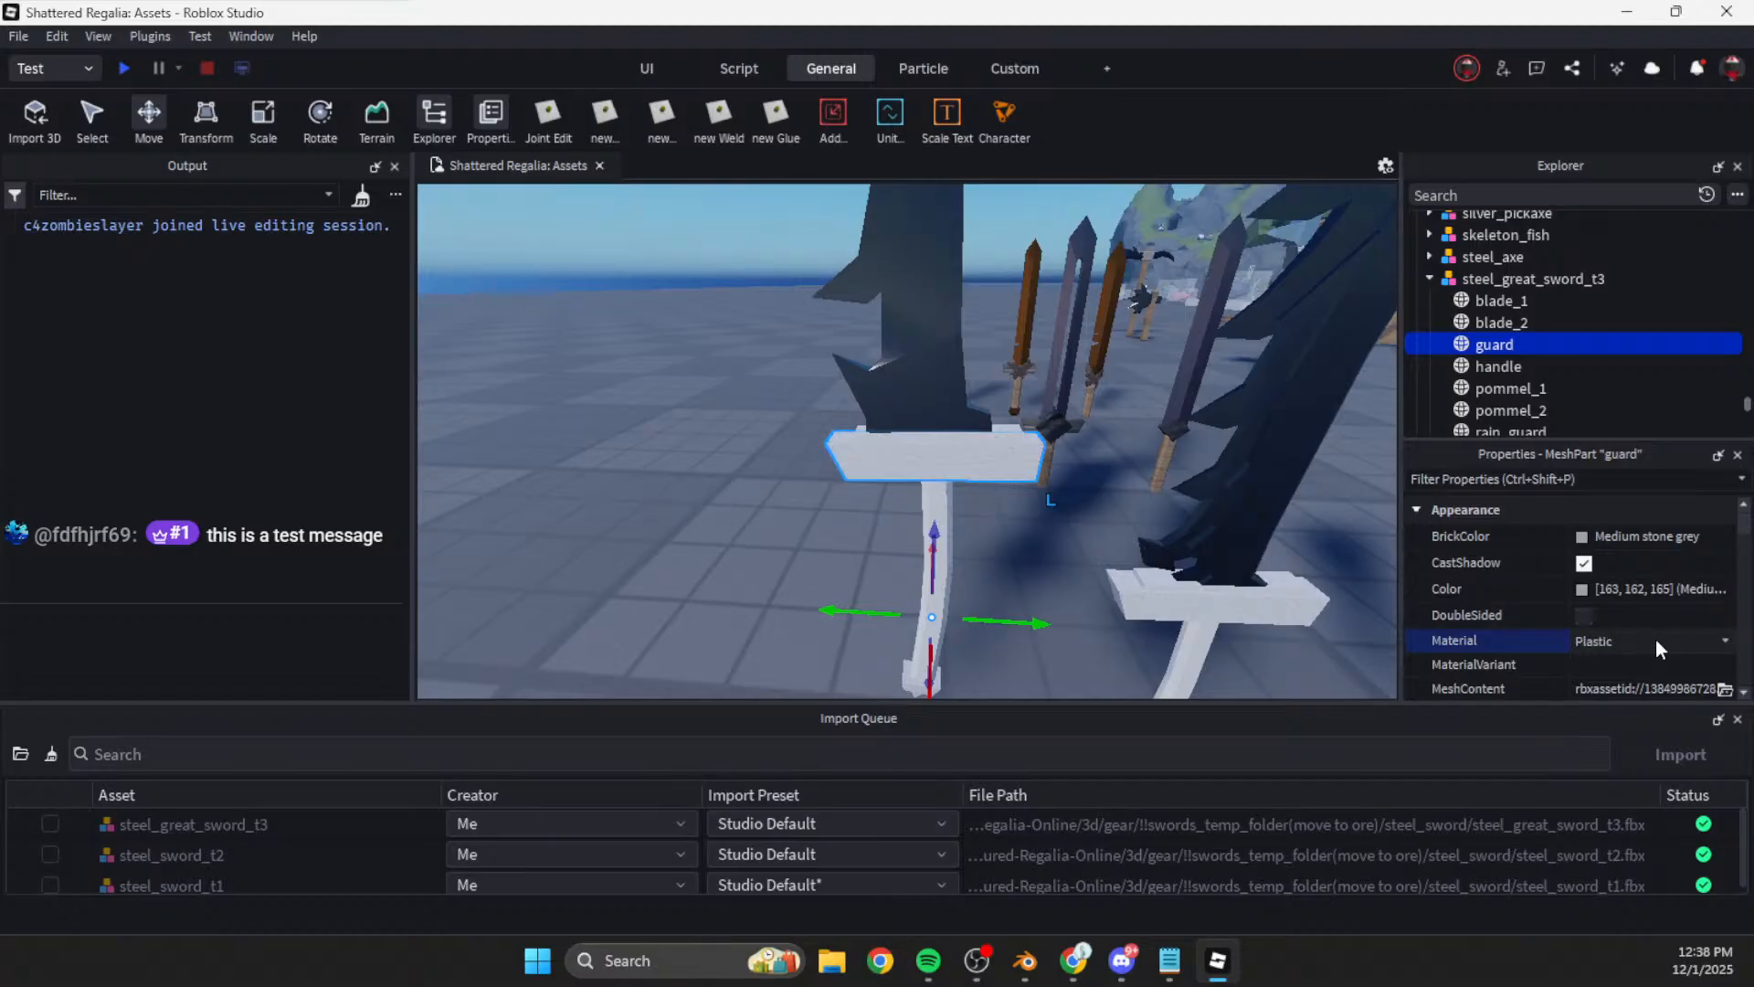
scroll(1656, 640, "up", 4)
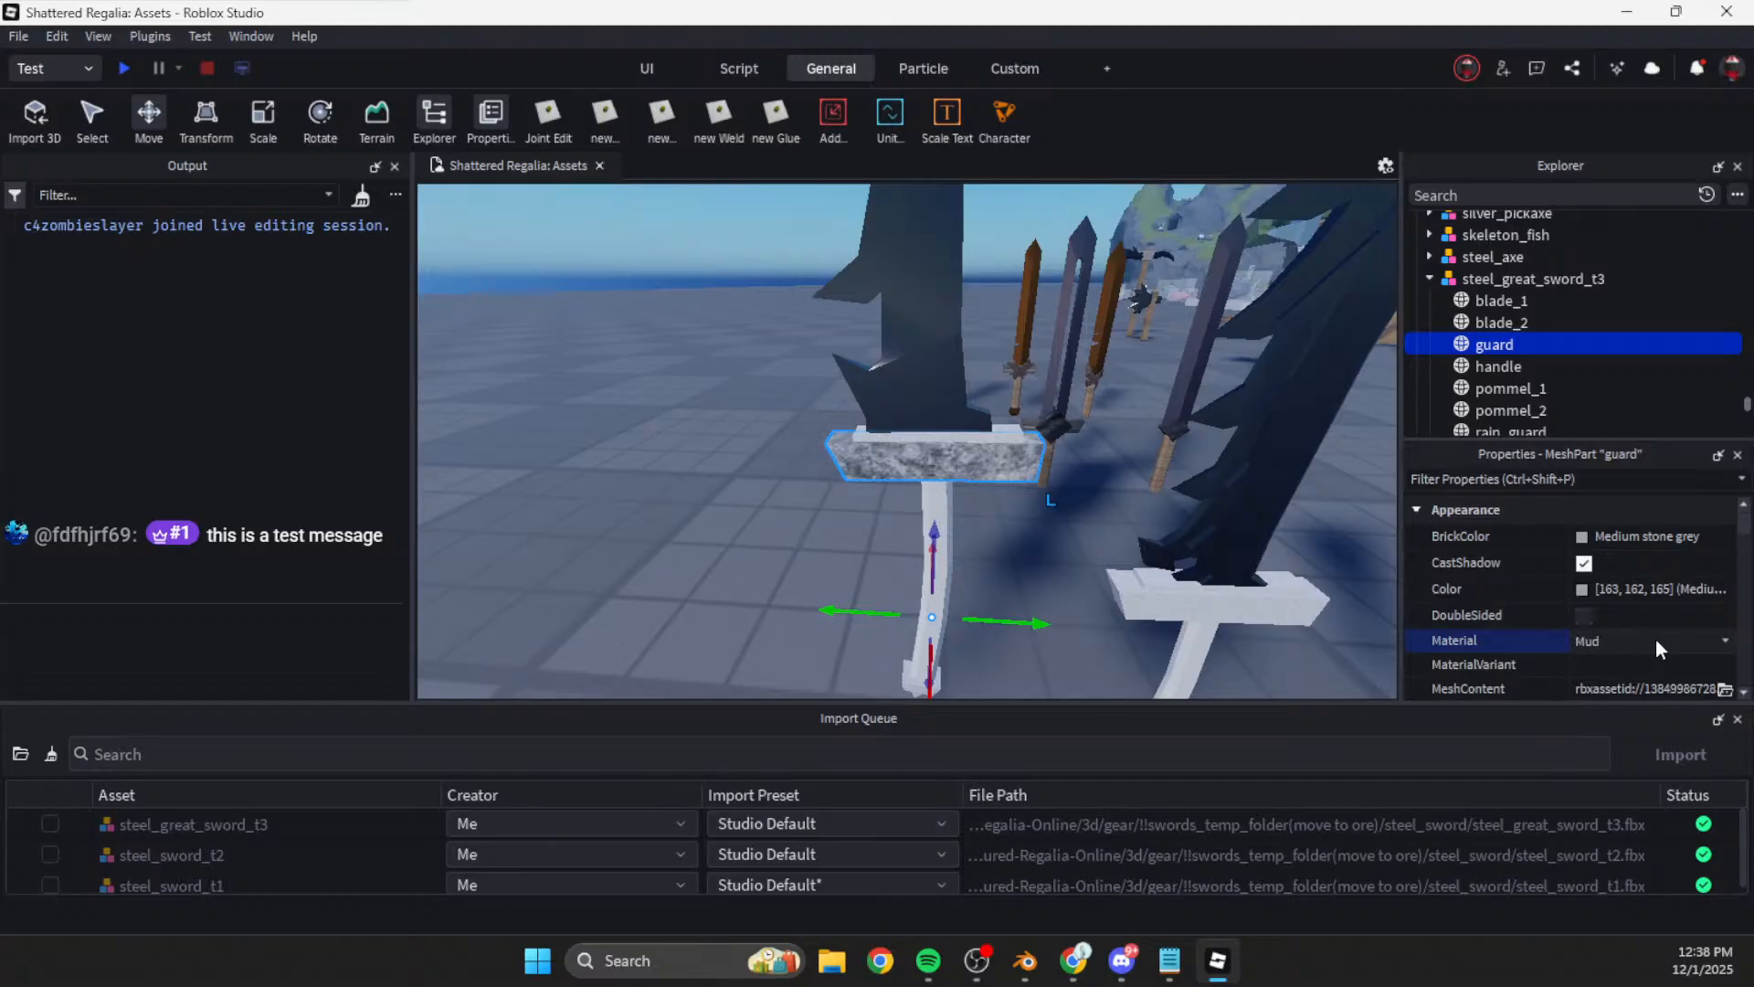
scroll(1656, 640, "up", 4)
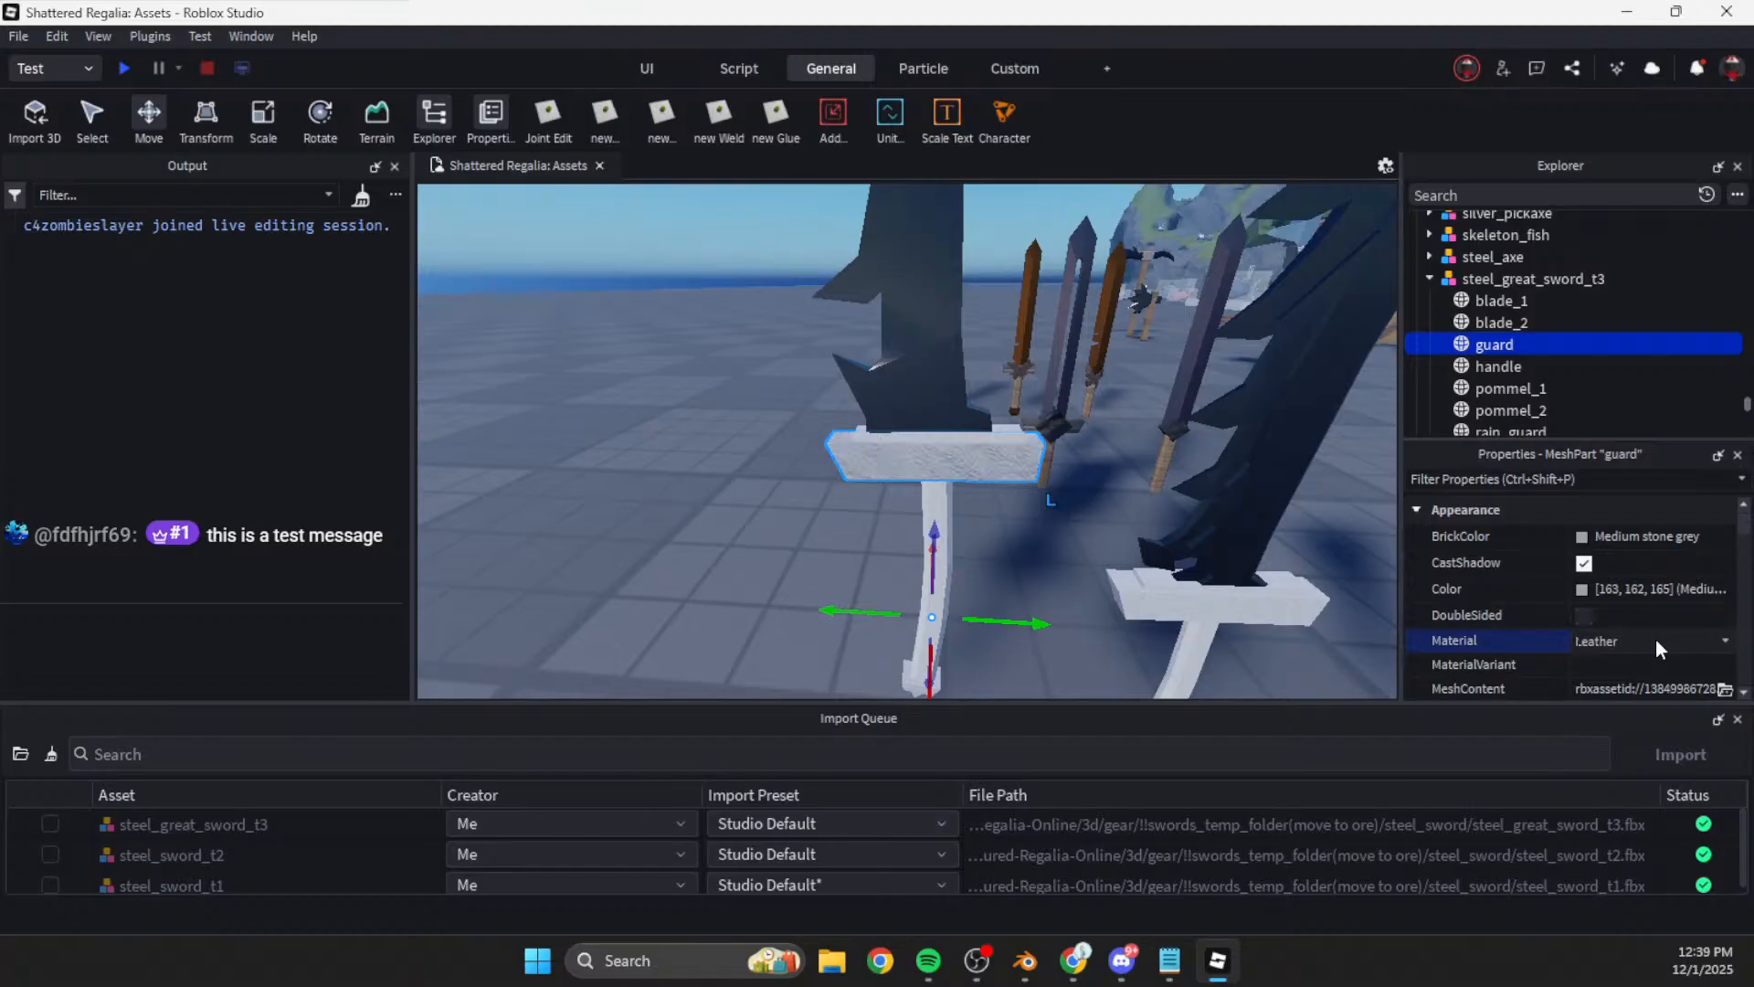
scroll(1656, 639, "up", 3)
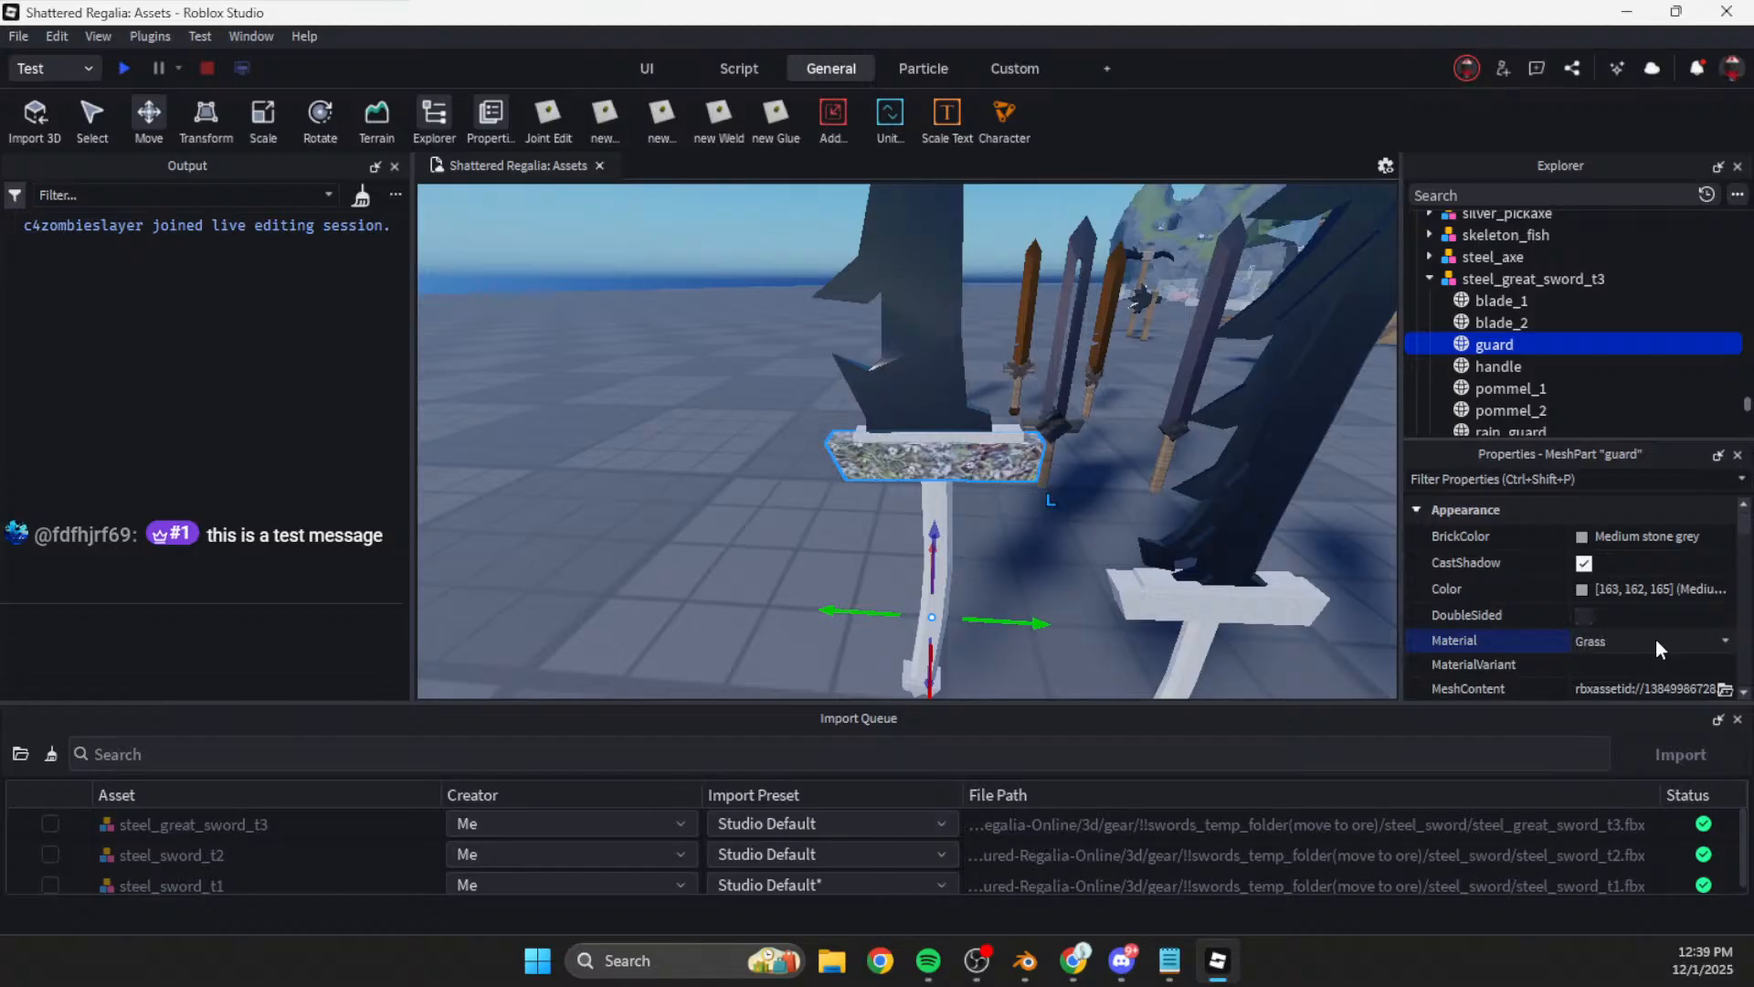
scroll(1656, 640, "up", 4)
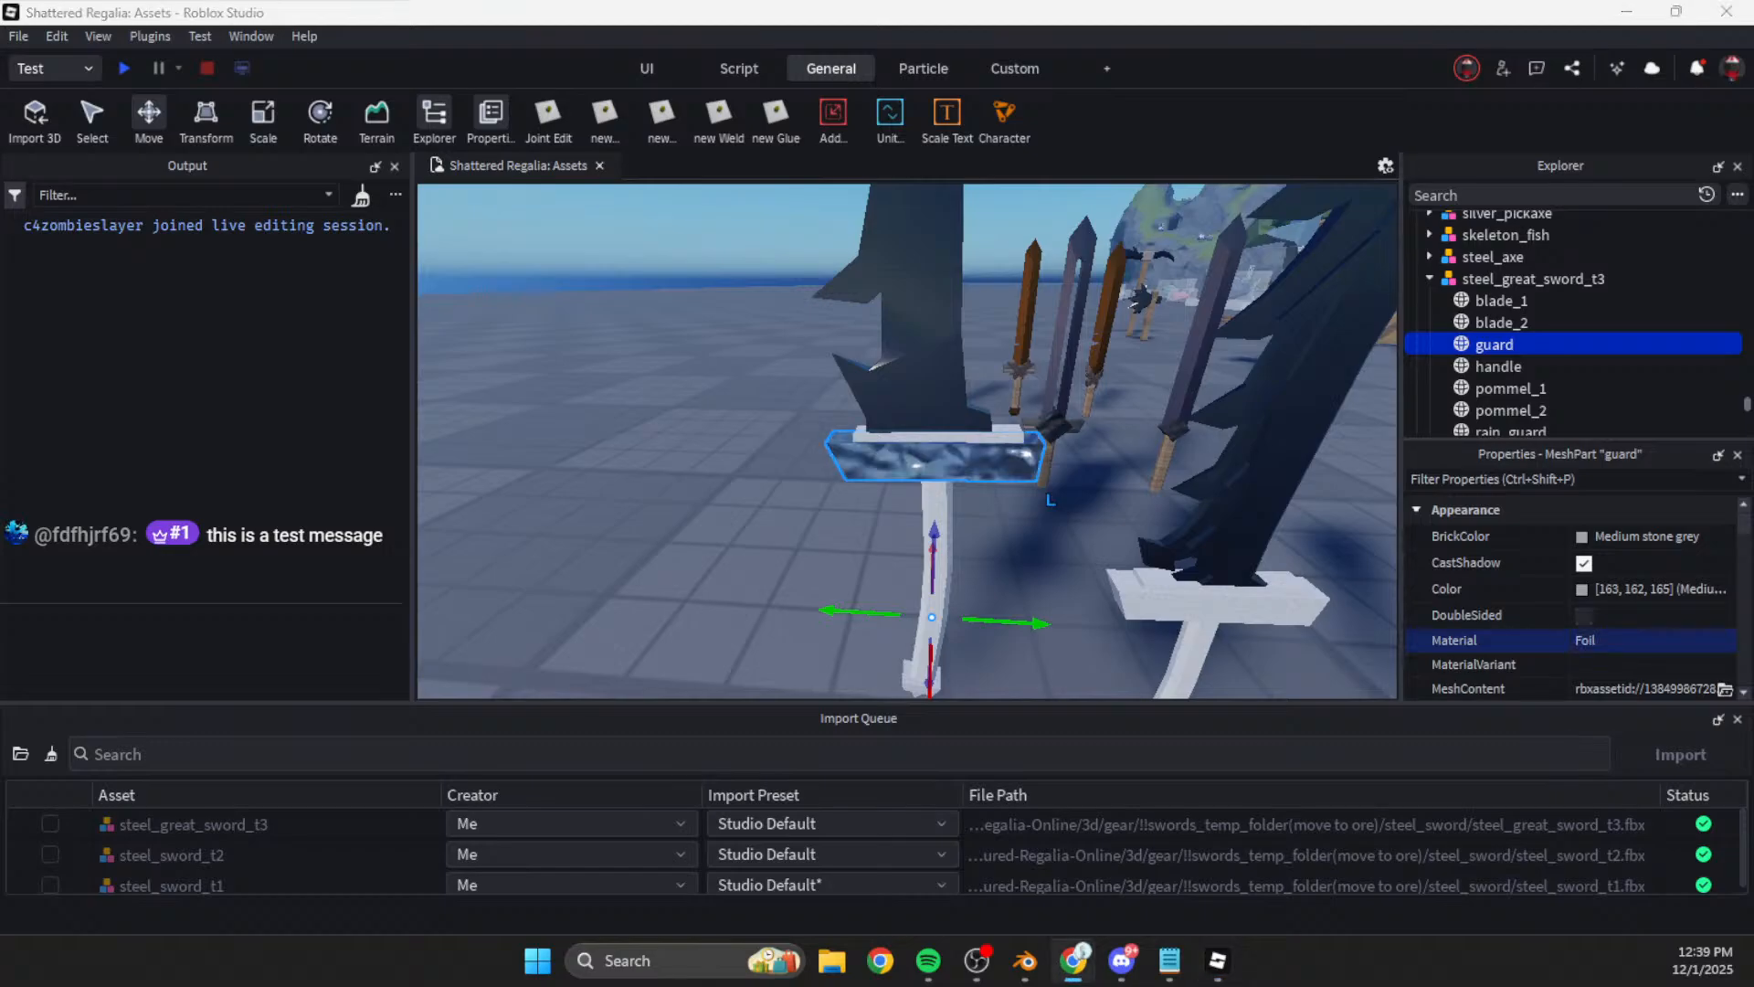
right_click_drag(1079, 554, 1040, 547)
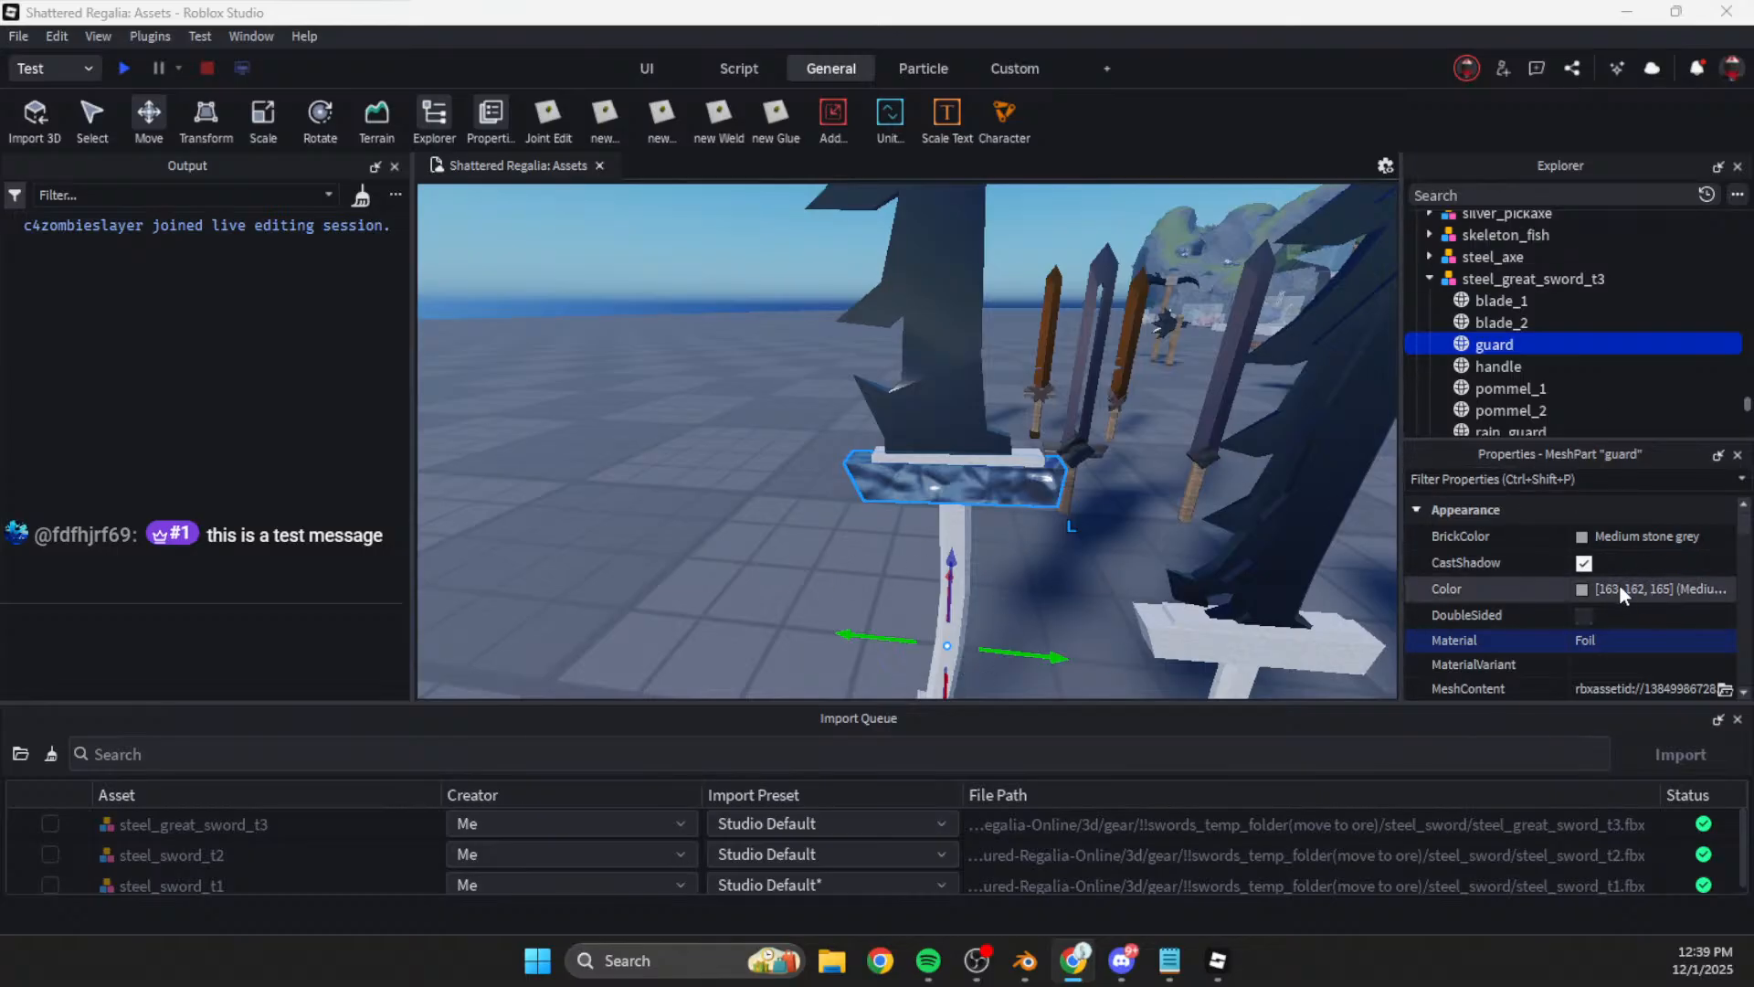
Step: Set the material of the guard in steel_great_sword_t3 to CrackedLava
left_click(1583, 589)
left_click(1094, 676)
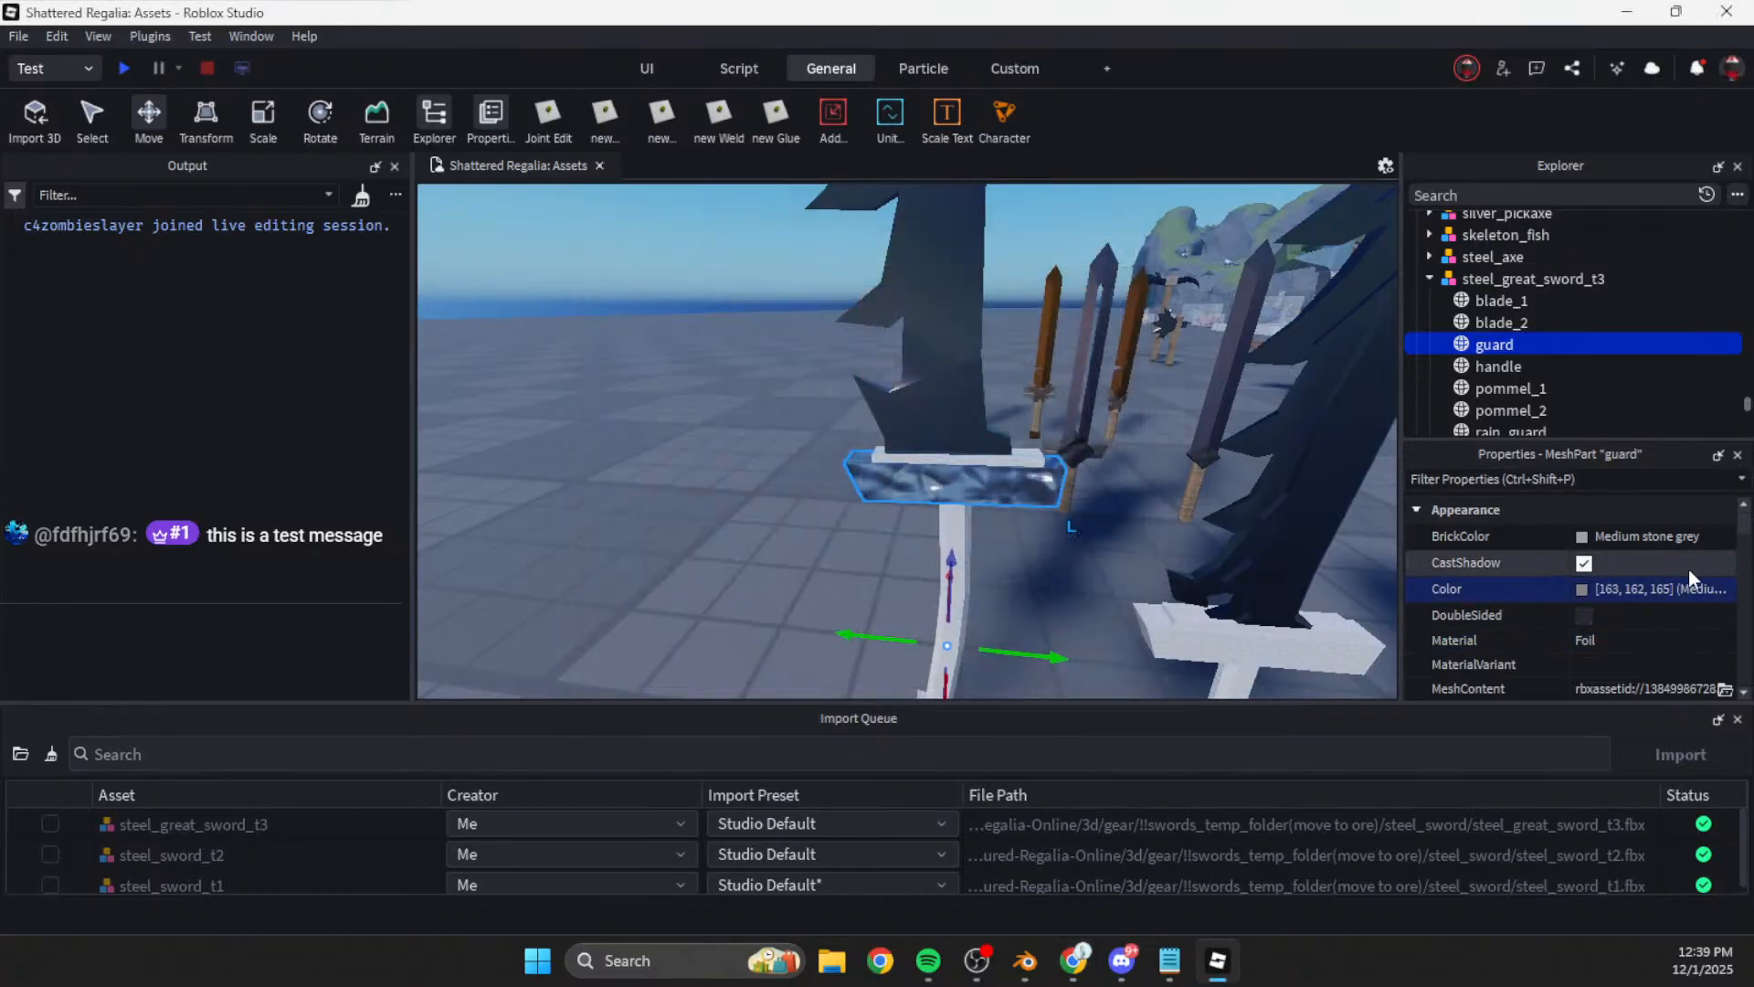
left_click(1607, 644)
scroll(1606, 643, "up", 2)
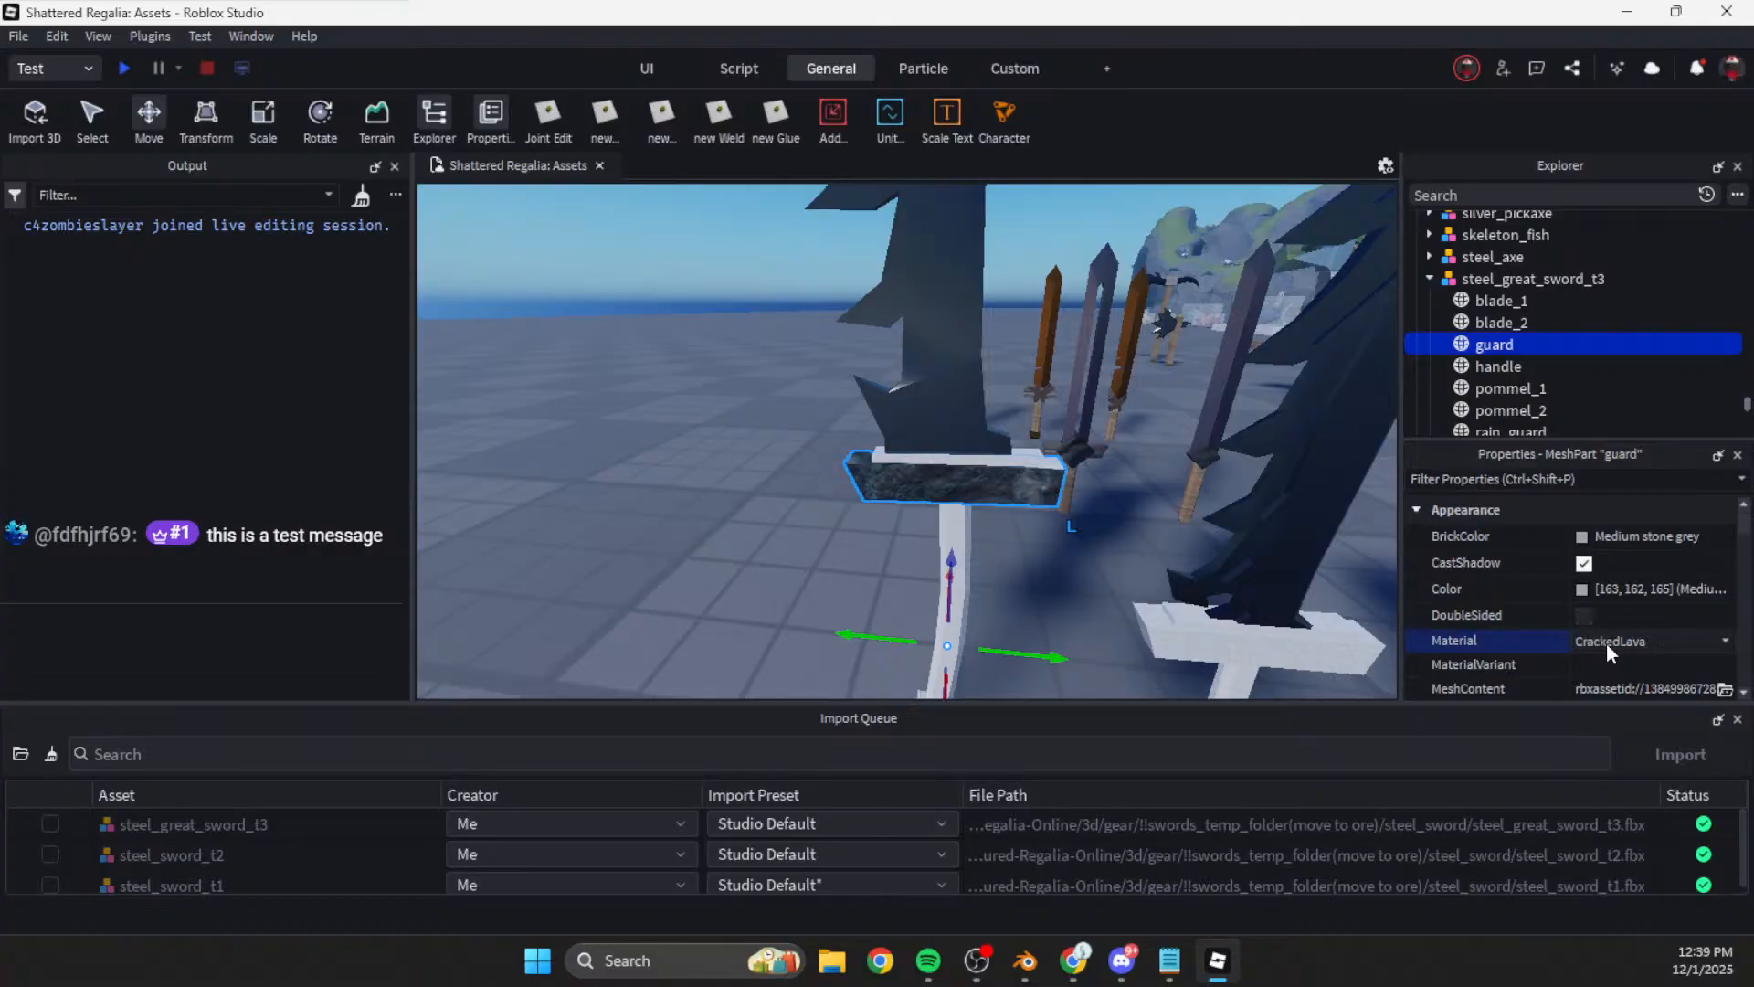
Step: Give the great sword's guard a muted reddish grey color of 165, 133, 133
left_click(1630, 589)
left_click(1582, 589)
left_click_drag(976, 245, 423, 294)
left_click_drag(524, 458, 591, 517)
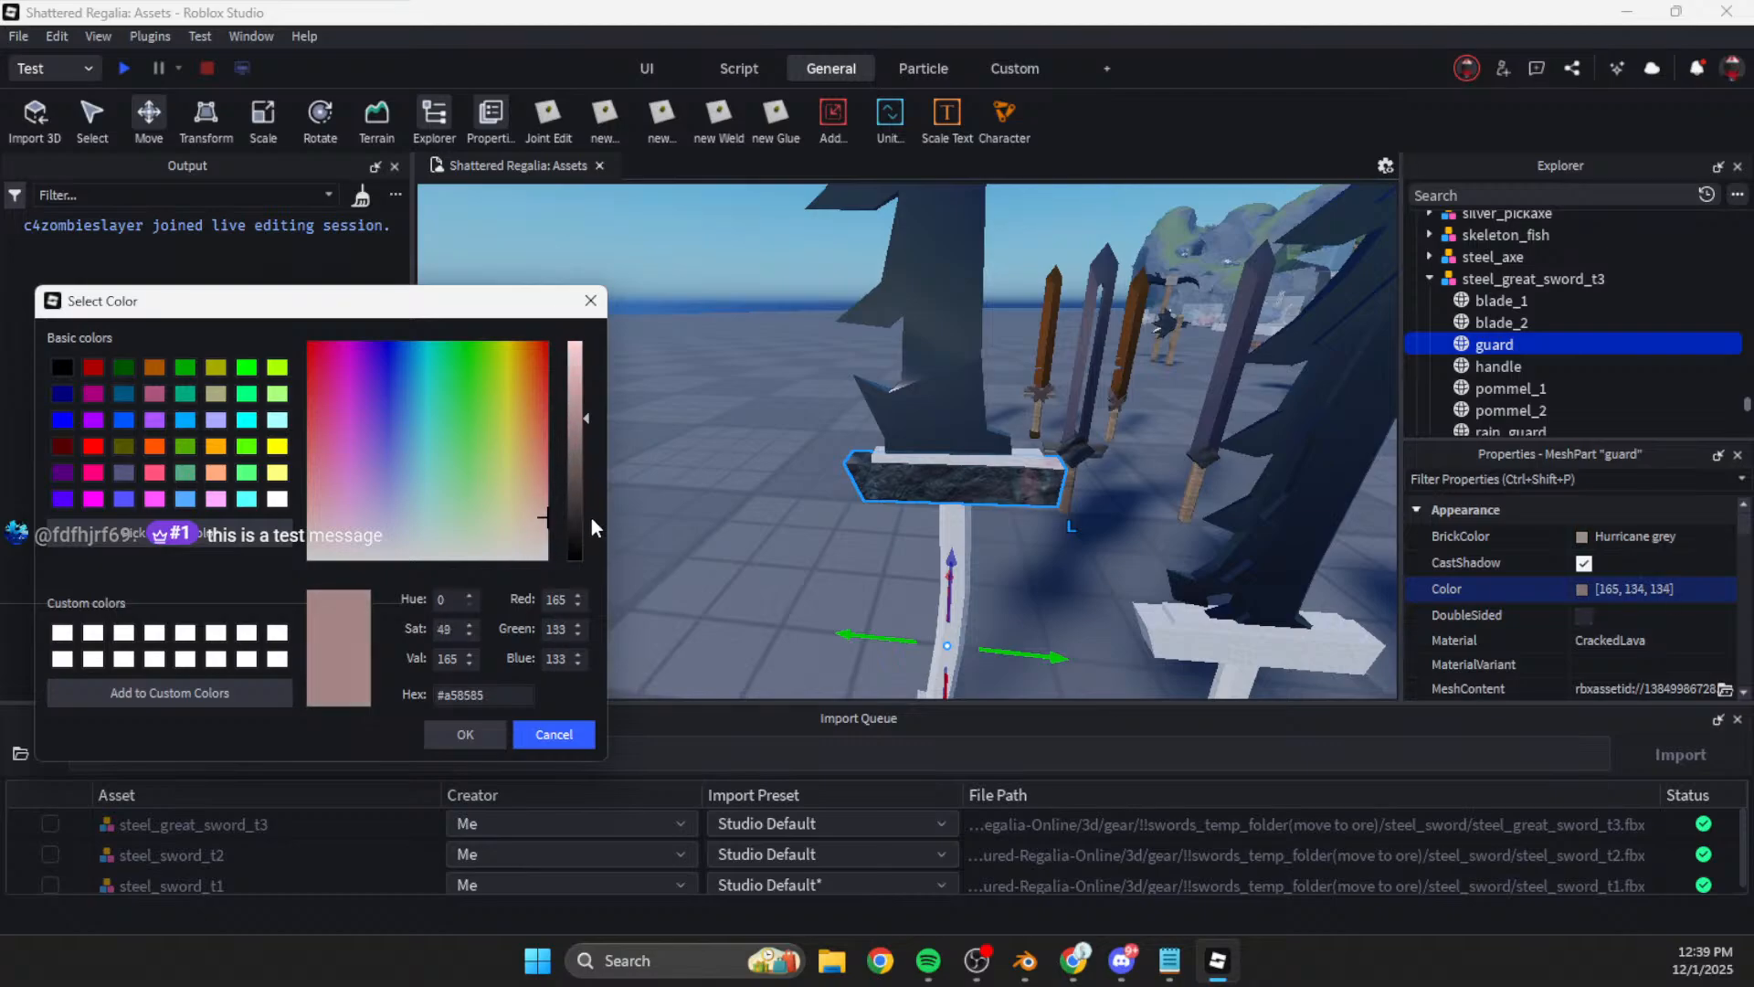
left_click(479, 742)
scroll(702, 514, "down", 6)
right_click_drag(704, 519, 696, 533)
scroll(702, 522, "up", 6)
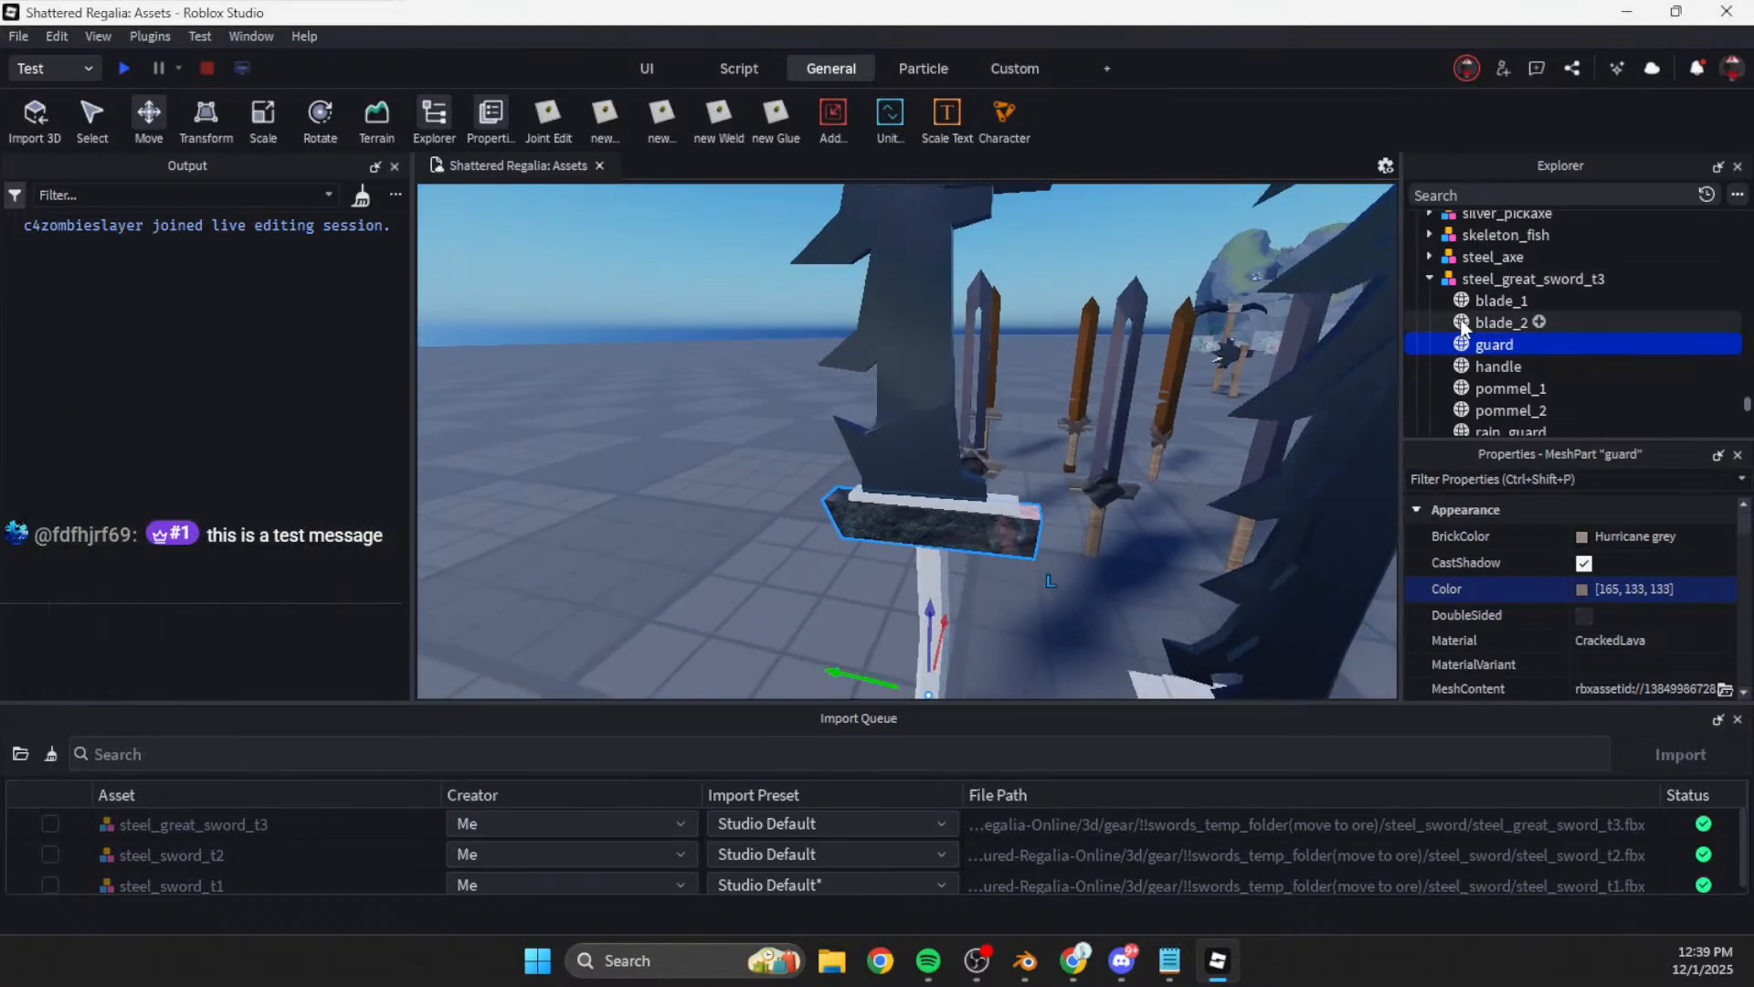
Step: Try the Plaster material on the rain_guard part of steel_great_sword_t3
scroll(1504, 398, "down", 1)
left_click(1510, 367)
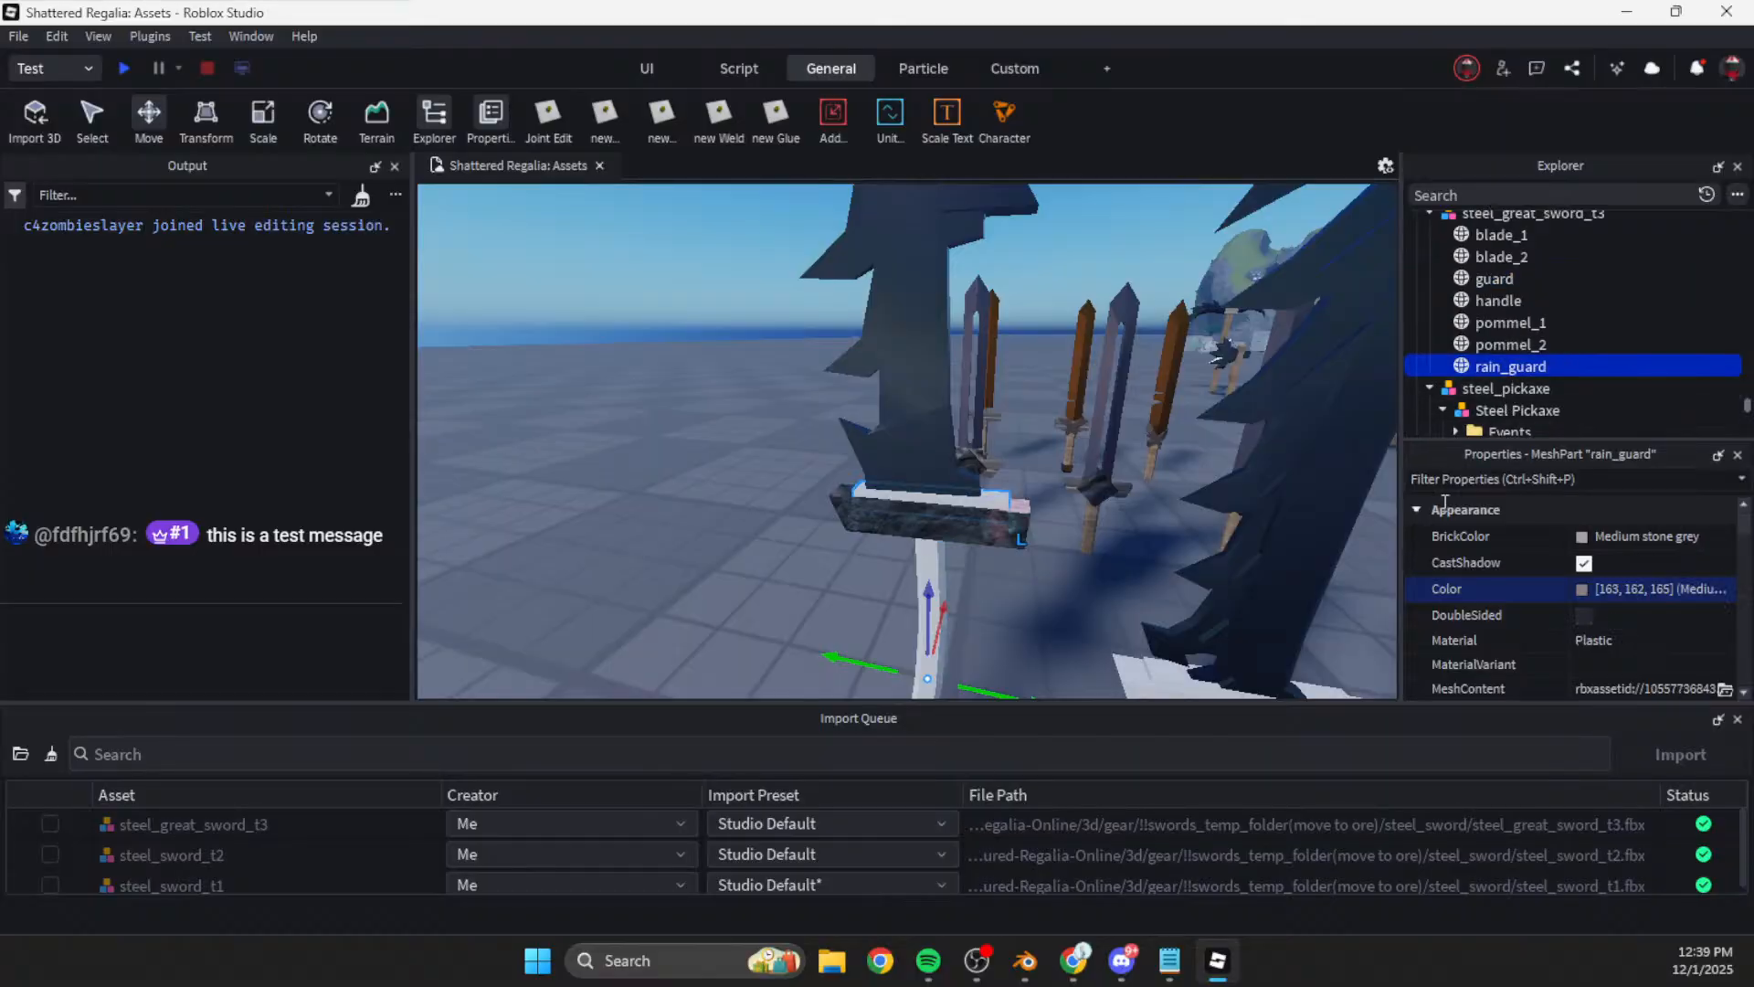
left_click(1606, 642)
scroll(1627, 643, "up", 1)
Step: Copy the color 109, 102, 97 from the rain_guard of iron_sword_t3 and check that part's material
right_click_drag(1018, 480, 1016, 477)
key("w")
left_click(990, 466)
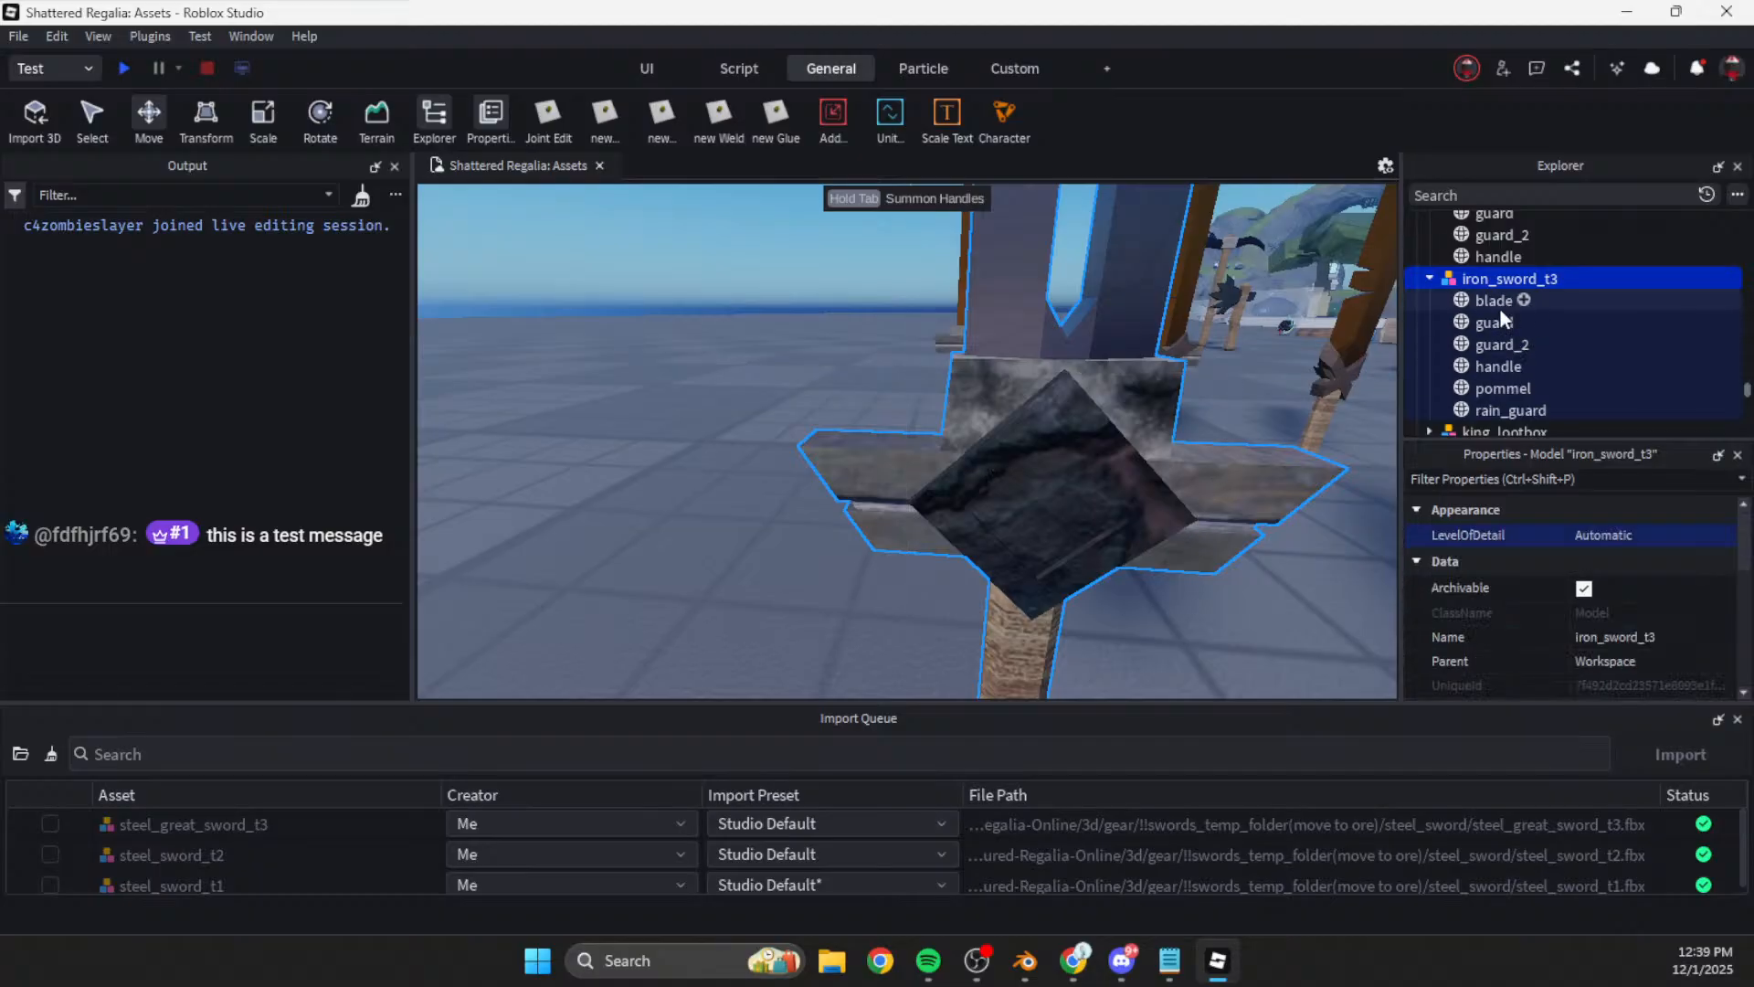
left_click(1634, 620)
left_click(1631, 592)
left_click(1592, 617)
left_click(1606, 594)
key("ctrl+c")
left_click(1605, 641)
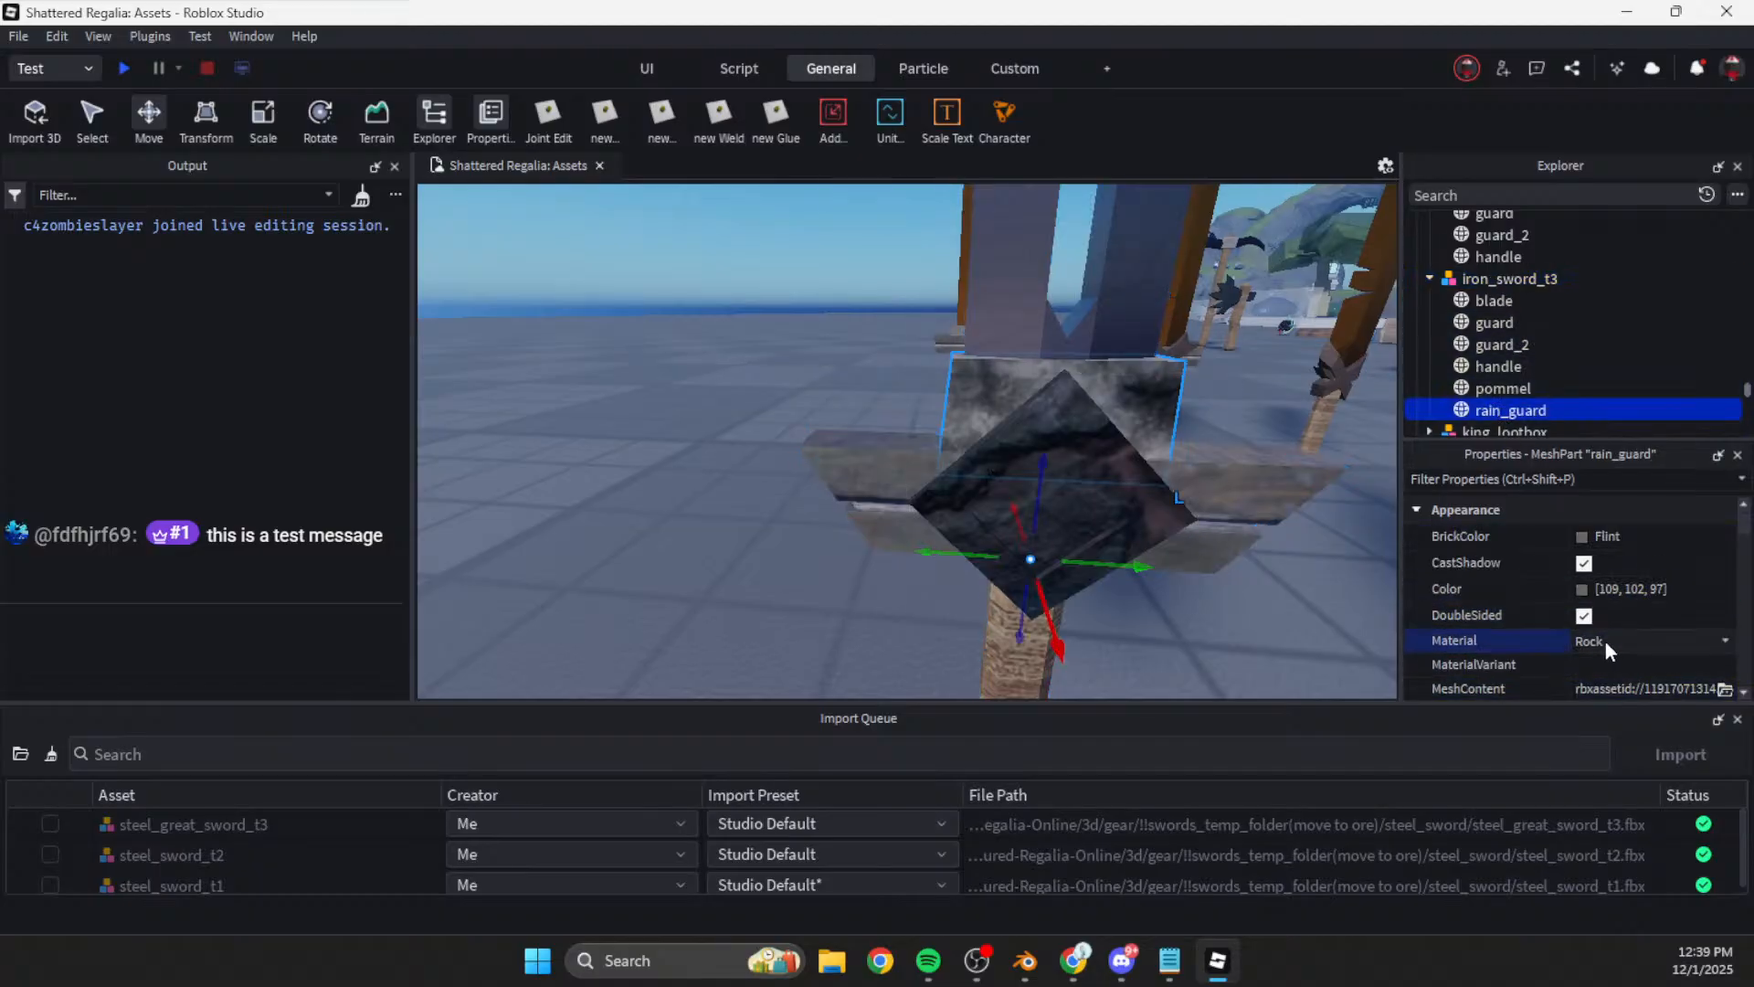
Step: Set the rain_guard of steel_great_sword_t3 to the Rock material and the color 109, 102, 97
key("s")
right_click_drag(819, 484, 816, 488)
left_click(893, 408)
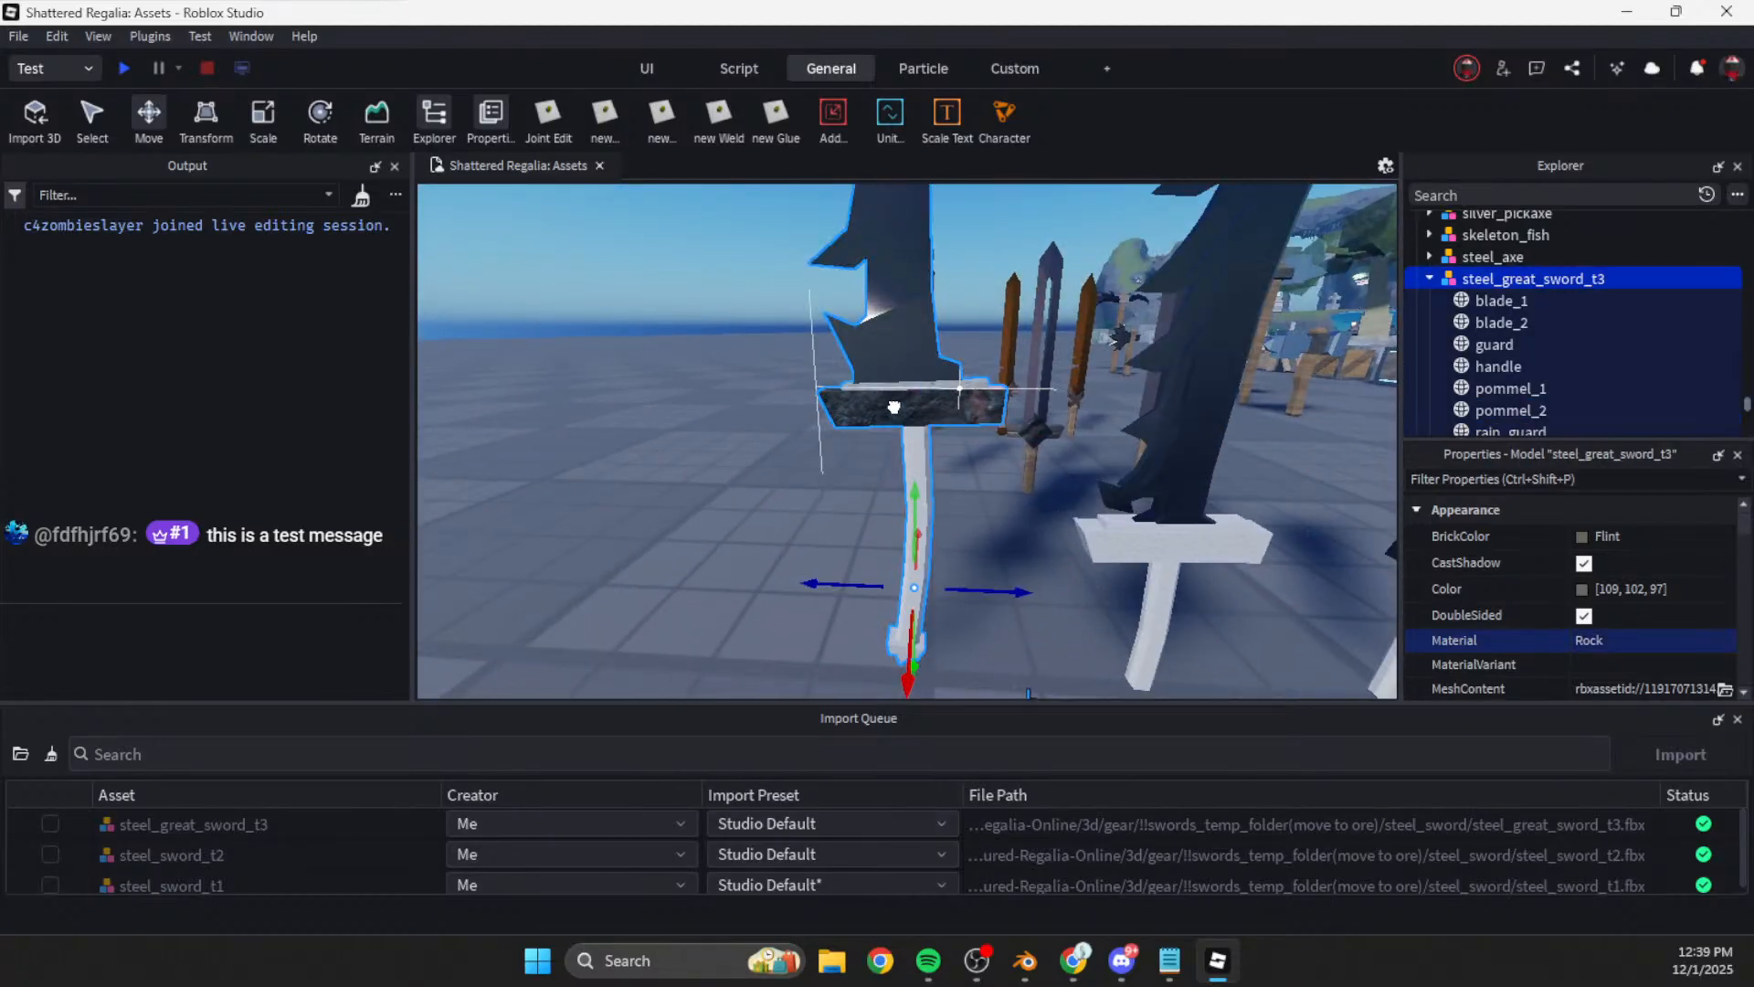
scroll(1504, 363, "down", 1)
left_click(1510, 366)
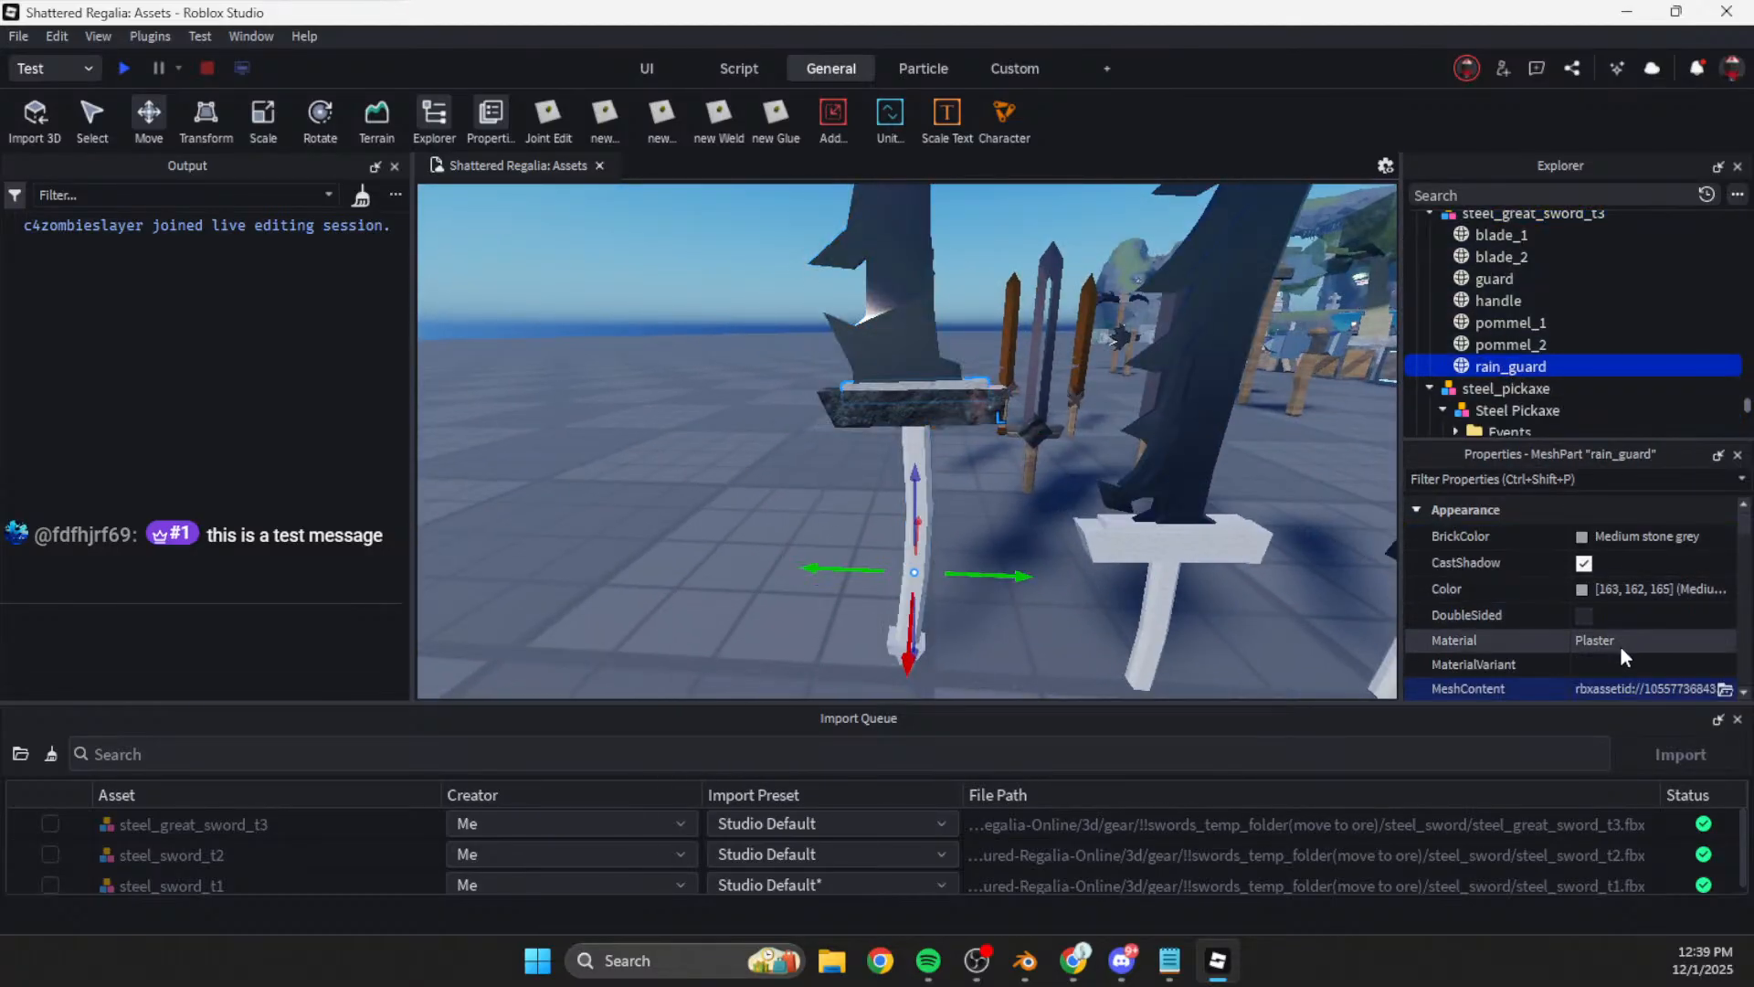
left_click(1636, 589)
key("ctrl+a")
key("ctrl+v")
key("Return")
Step: Copy the color value of the handle part in iron_sword_t3
right_click_drag(1014, 629, 979, 592)
key("w")
left_click(891, 567)
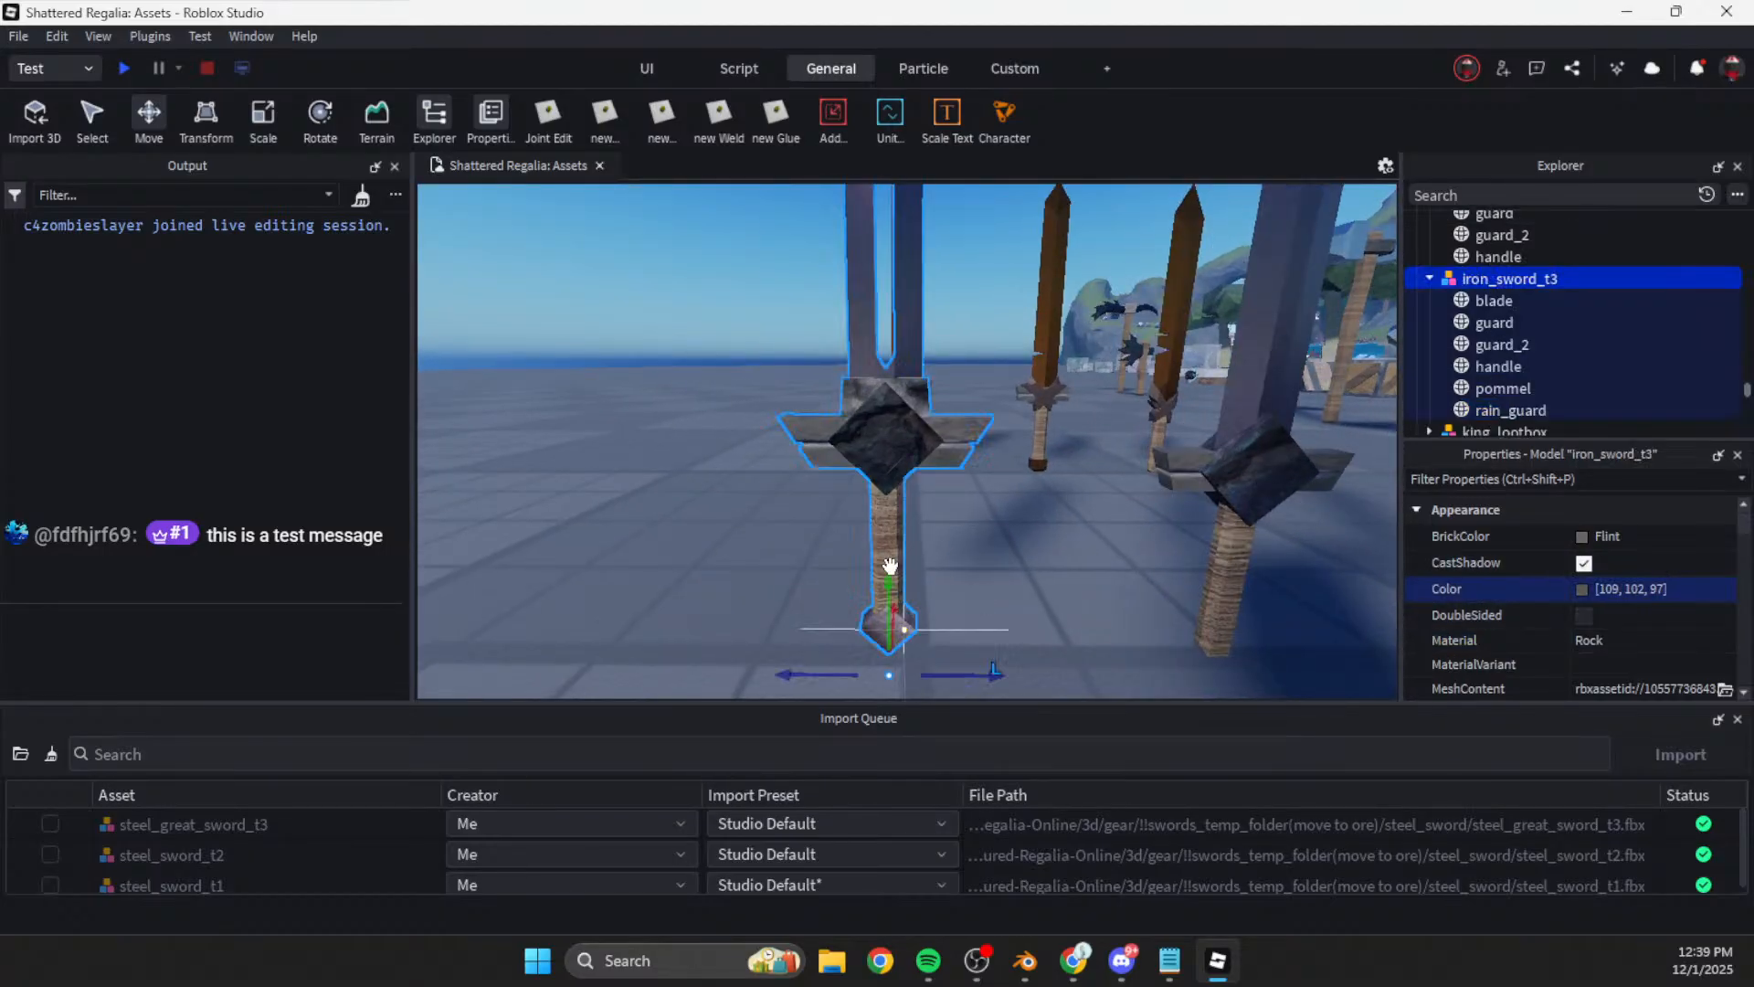
left_click(1502, 344)
left_click(1490, 302)
left_click(1501, 367)
left_click(1609, 587)
left_click(1055, 562)
Step: Set the color of the handle parts in all three steel swords to 130, 113, 92
scroll(1071, 556, "down", 8)
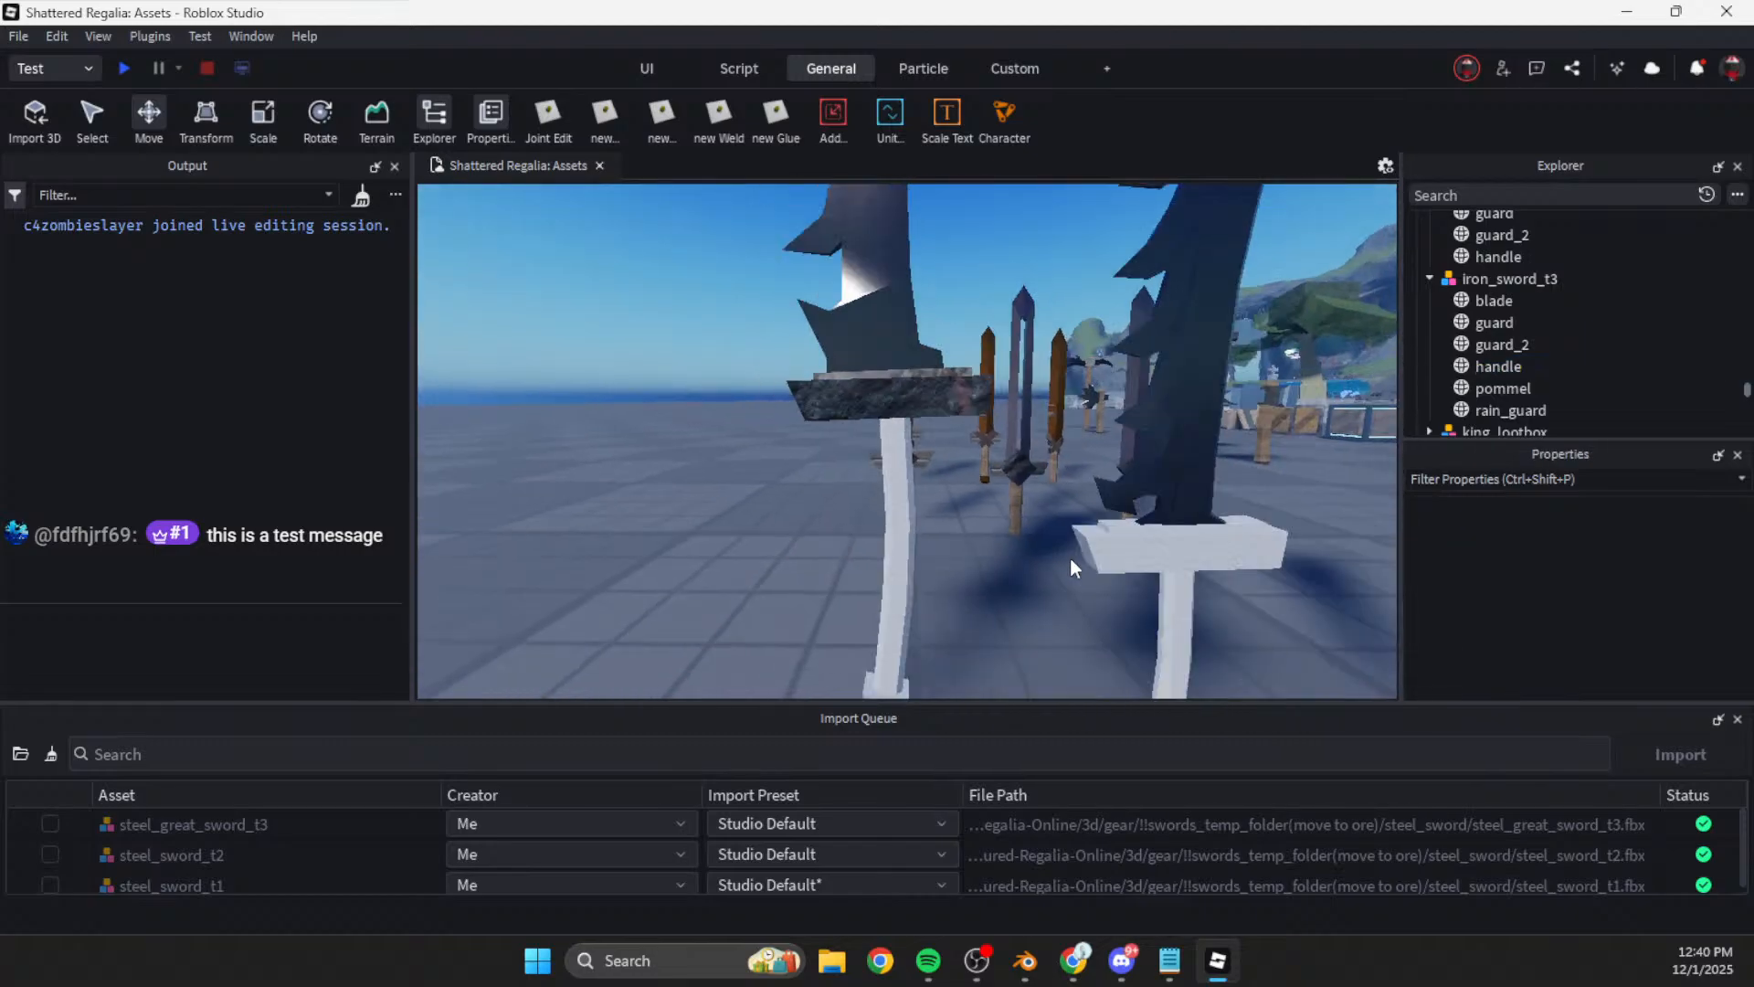
scroll(941, 502, "up", 4)
scroll(892, 463, "down", 4)
left_click(824, 472)
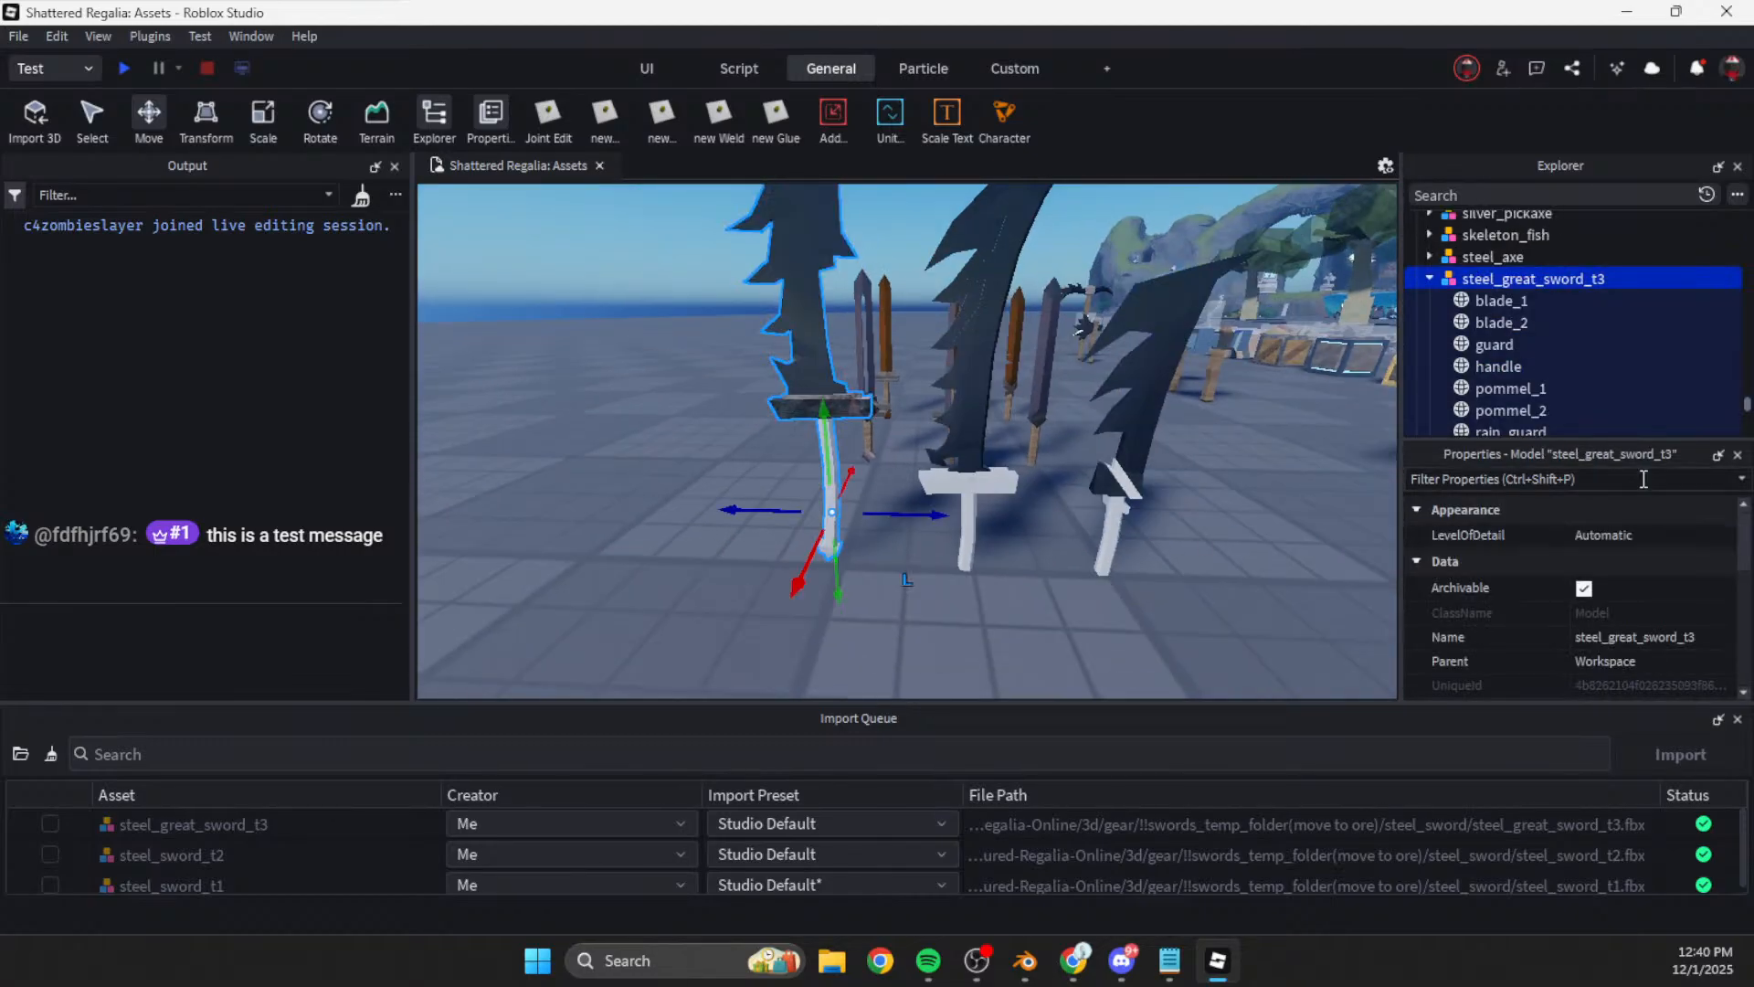
scroll(1480, 311, "down", 1)
left_click(1501, 300)
scroll(1508, 346, "down", 4)
scroll(1515, 351, "down", 3)
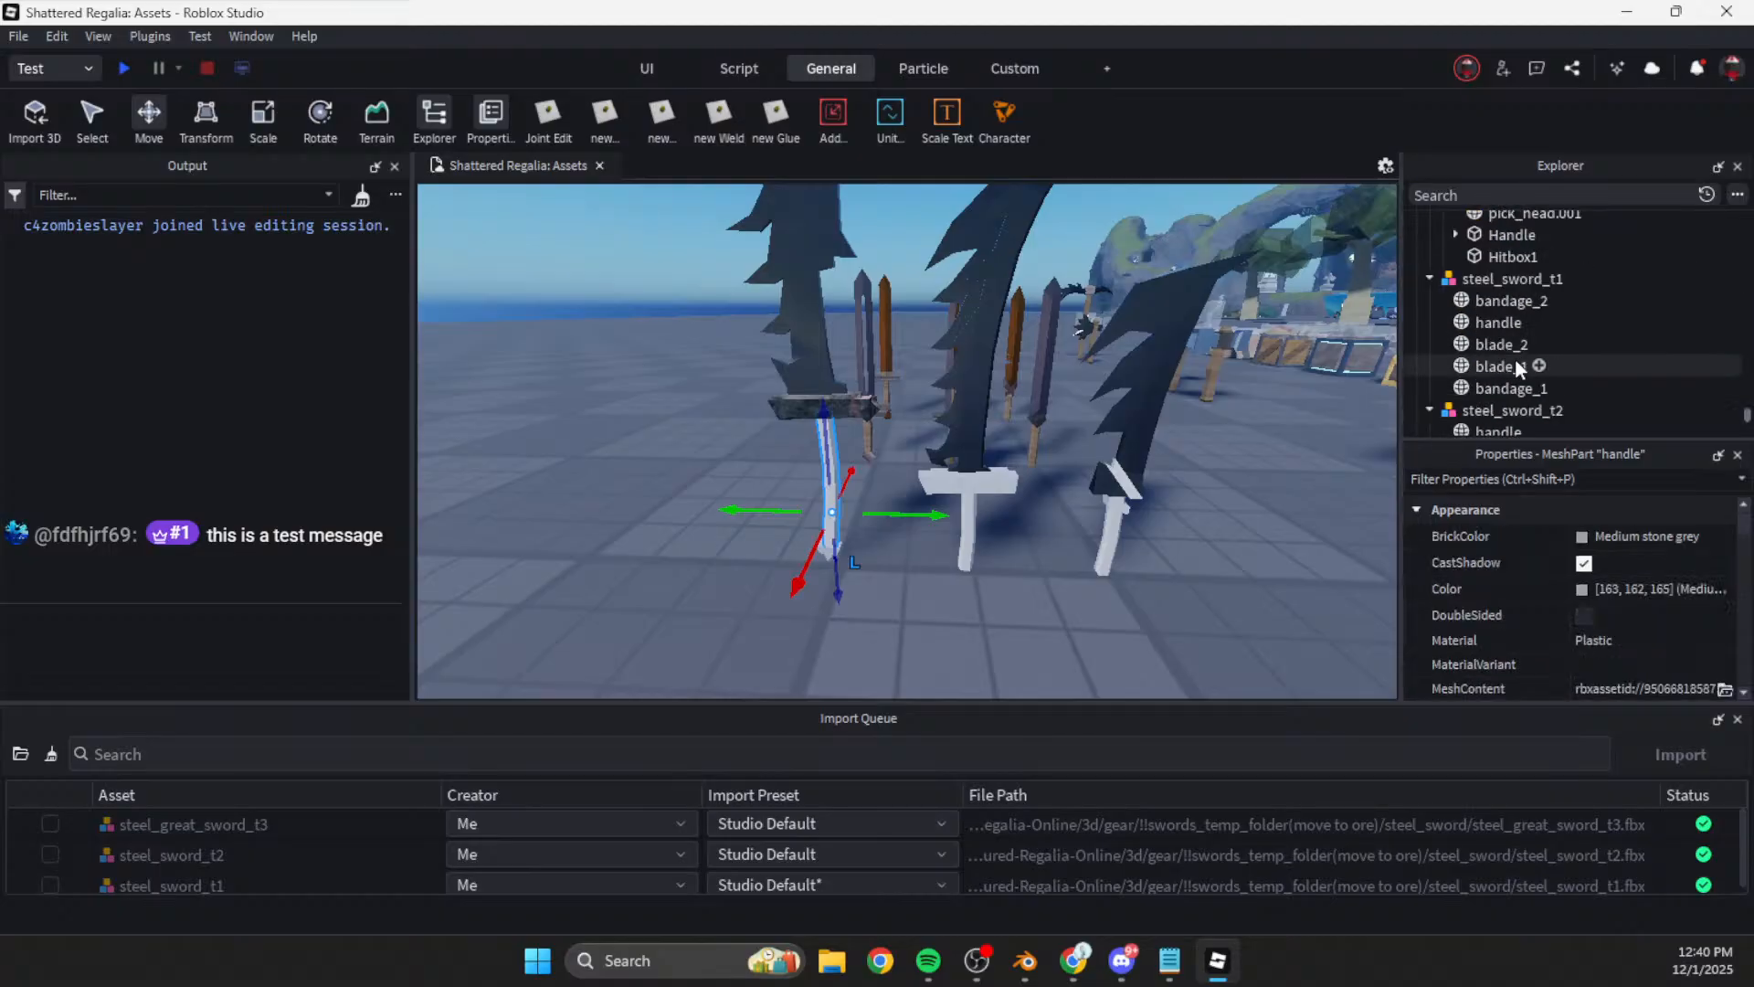
left_click(1486, 327, "ctrl")
scroll(1486, 329, "down", 3)
scroll(1485, 329, "down", 3)
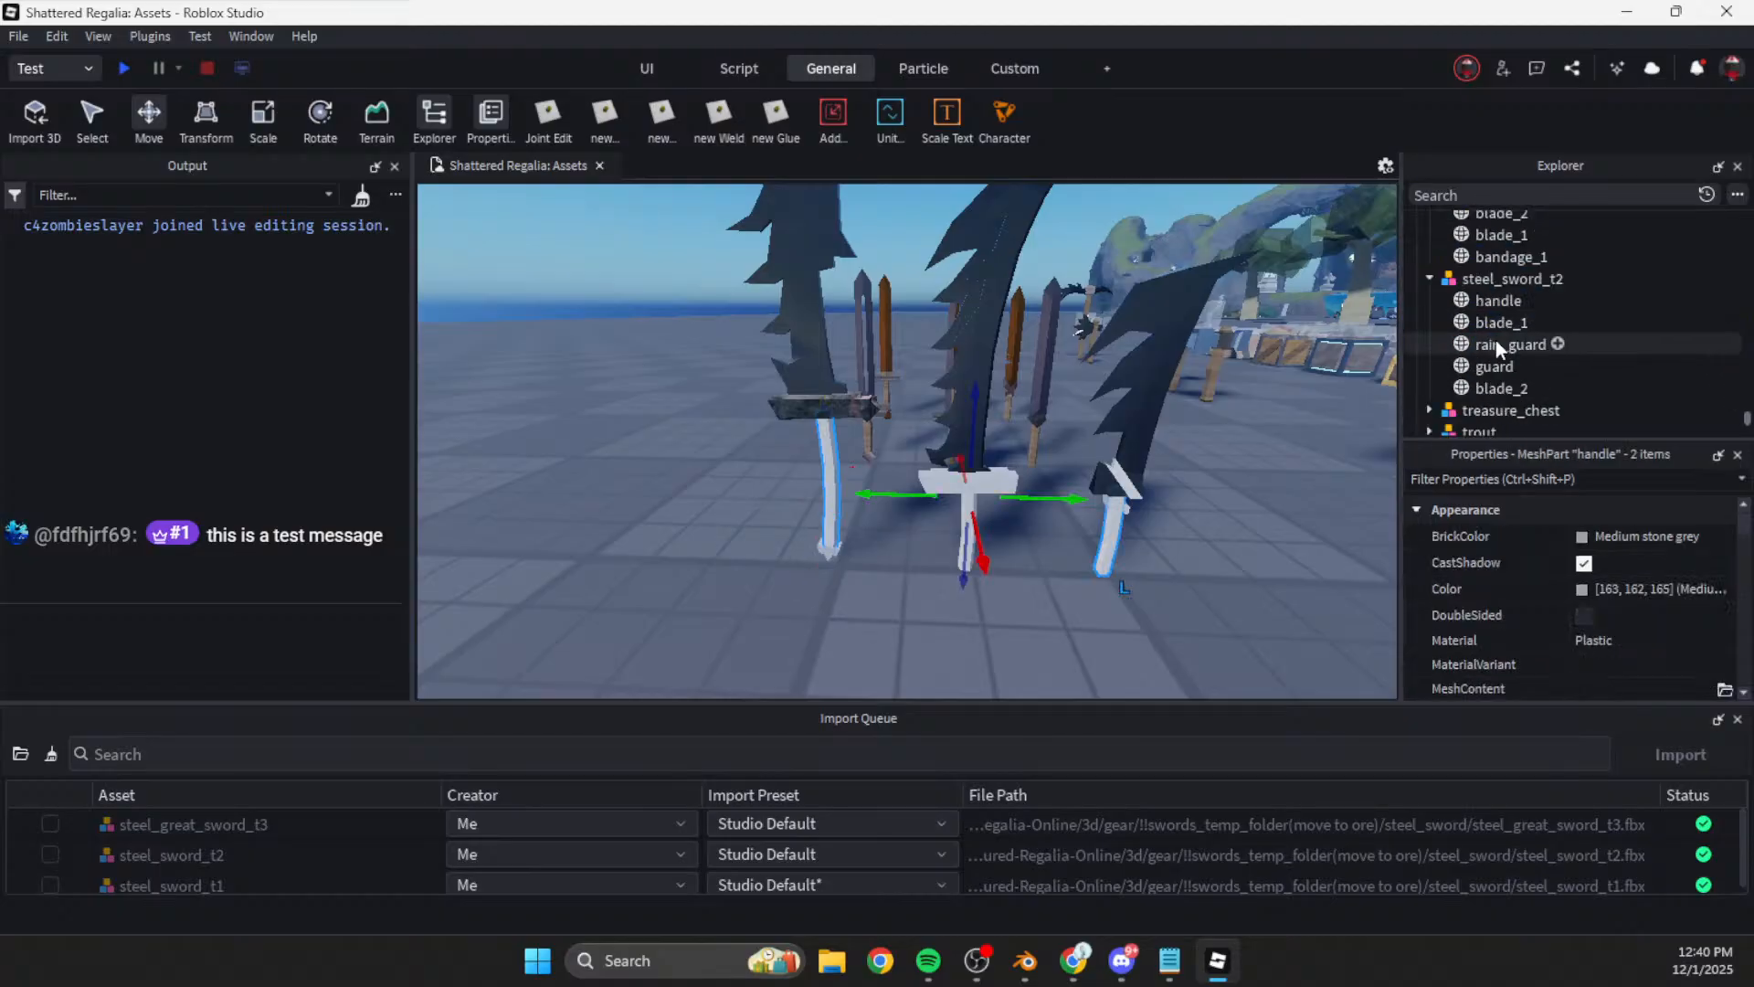
left_click(1503, 302, "ctrl")
left_click(1658, 590)
type("130, 113, 92")
key("Return")
Step: Change the material of the three steel sword handles to Wood
left_click(1626, 641)
key("w")
right_click_drag(1226, 591, 1226, 590)
key("w")
key("s")
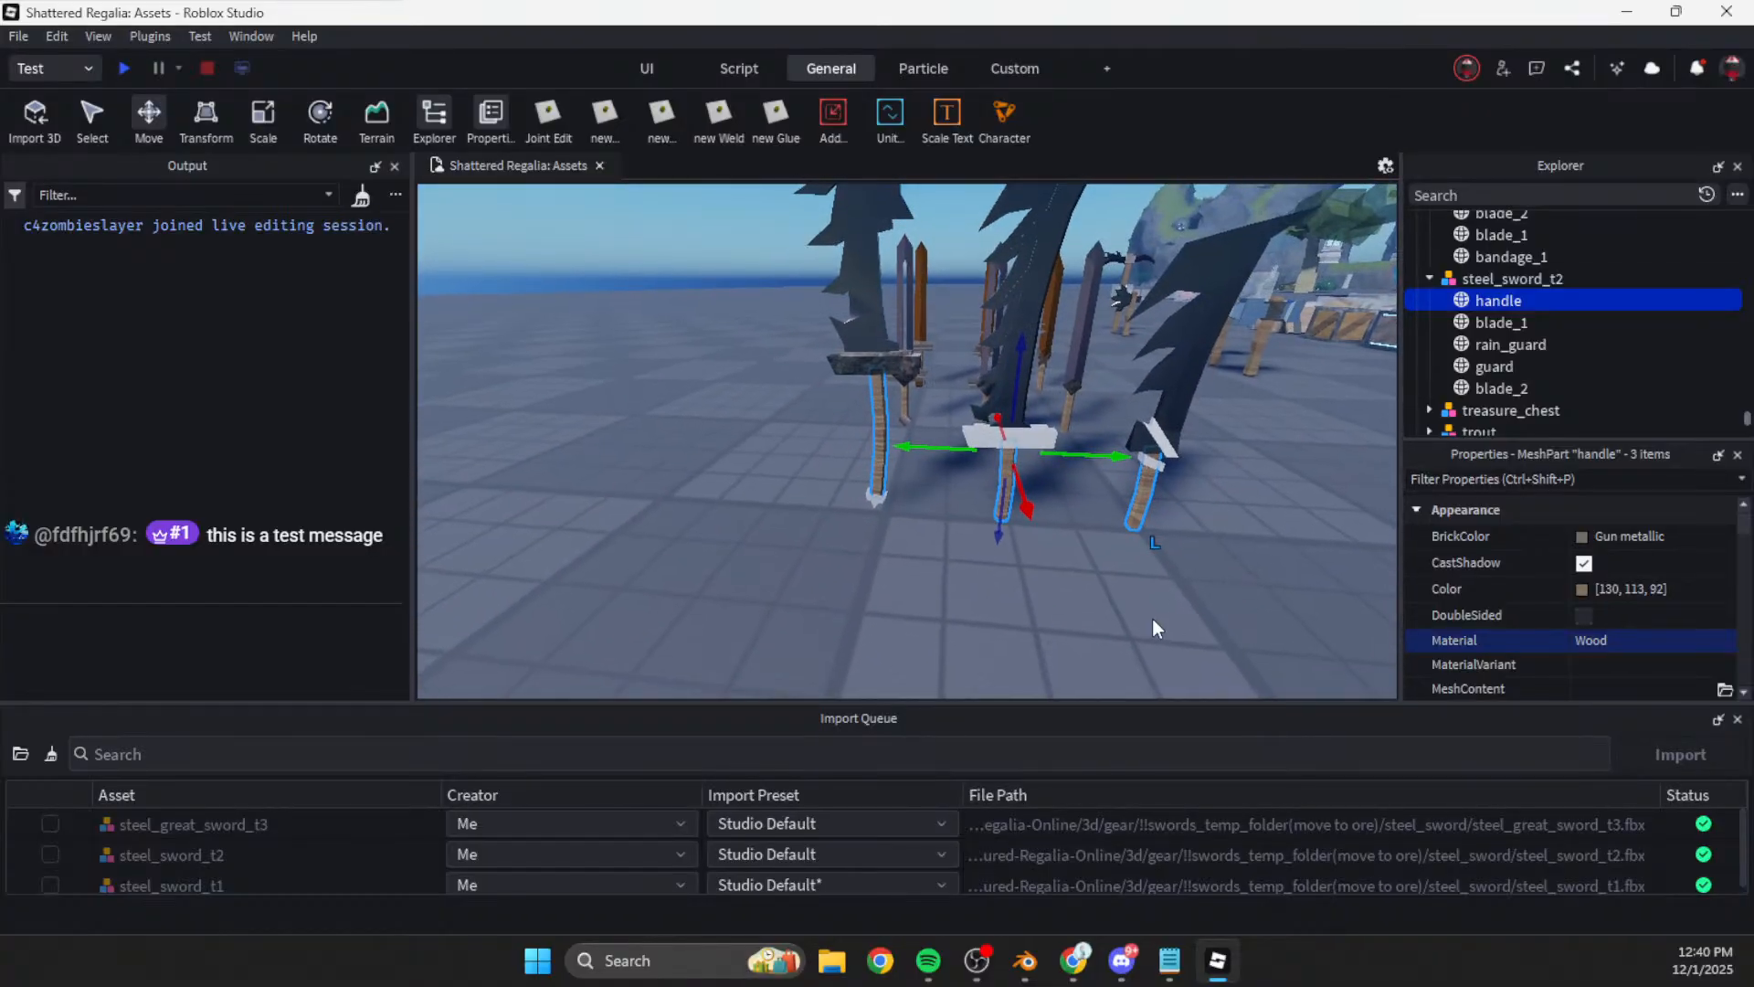
left_click(1153, 618)
Step: Examine the pommel_1 and pommel_2 parts of steel_great_sword_t3 up close
scroll(959, 475, "up", 3)
key("w")
right_click_drag(953, 458, 952, 457)
left_click(893, 502)
scroll(1521, 326, "down", 2)
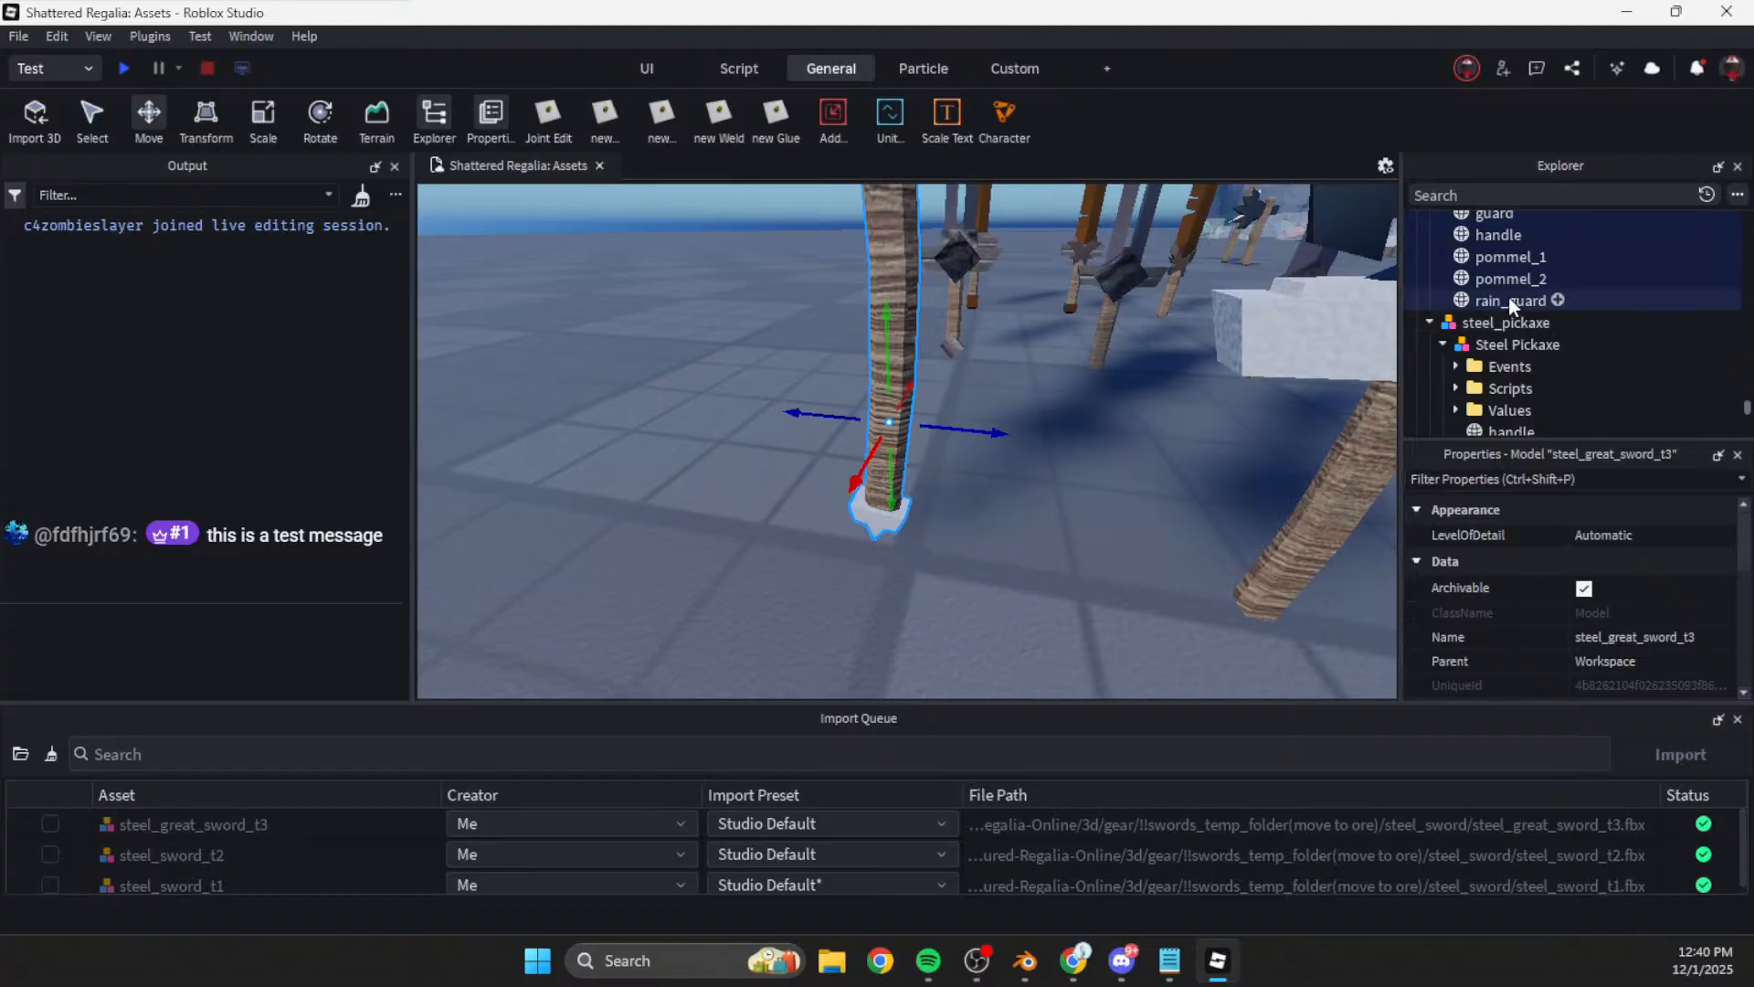
left_click(1509, 283)
key("Up")
right_click_drag(1046, 485, 1046, 483)
key("s")
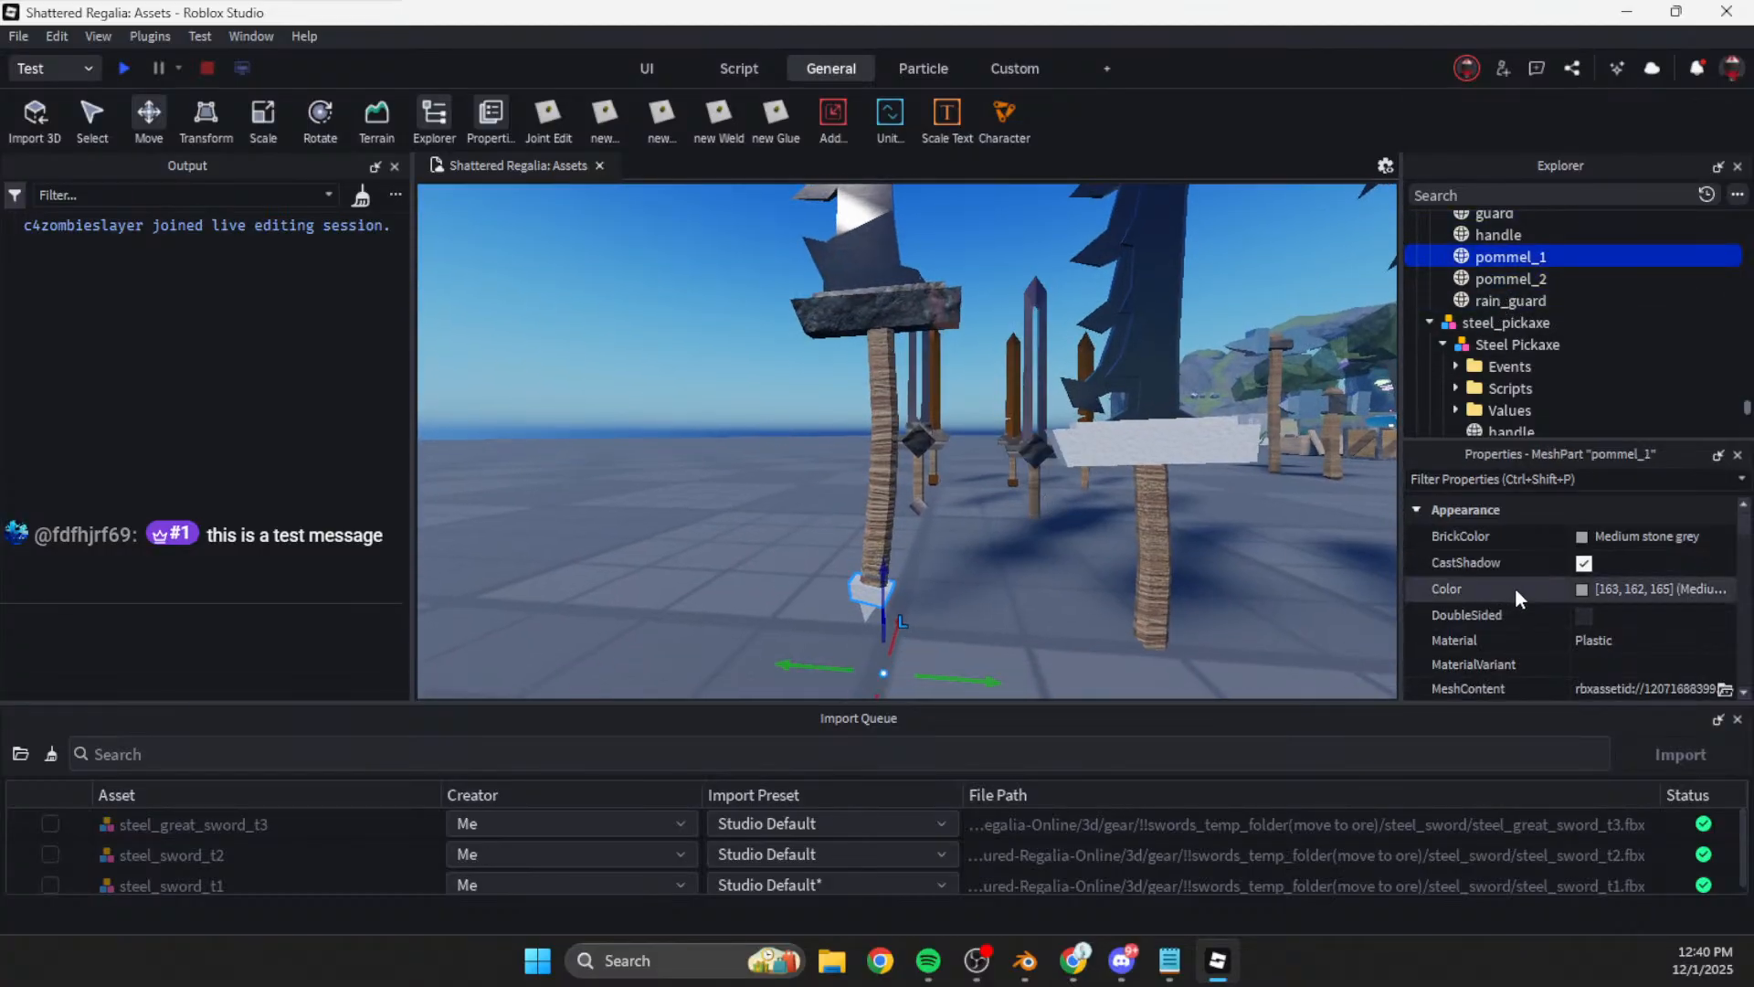
Step: Go through the parts of steel_great_sword_t3 and copy the color value of its guard
scroll(1508, 293, "up", 1)
left_click(1502, 260)
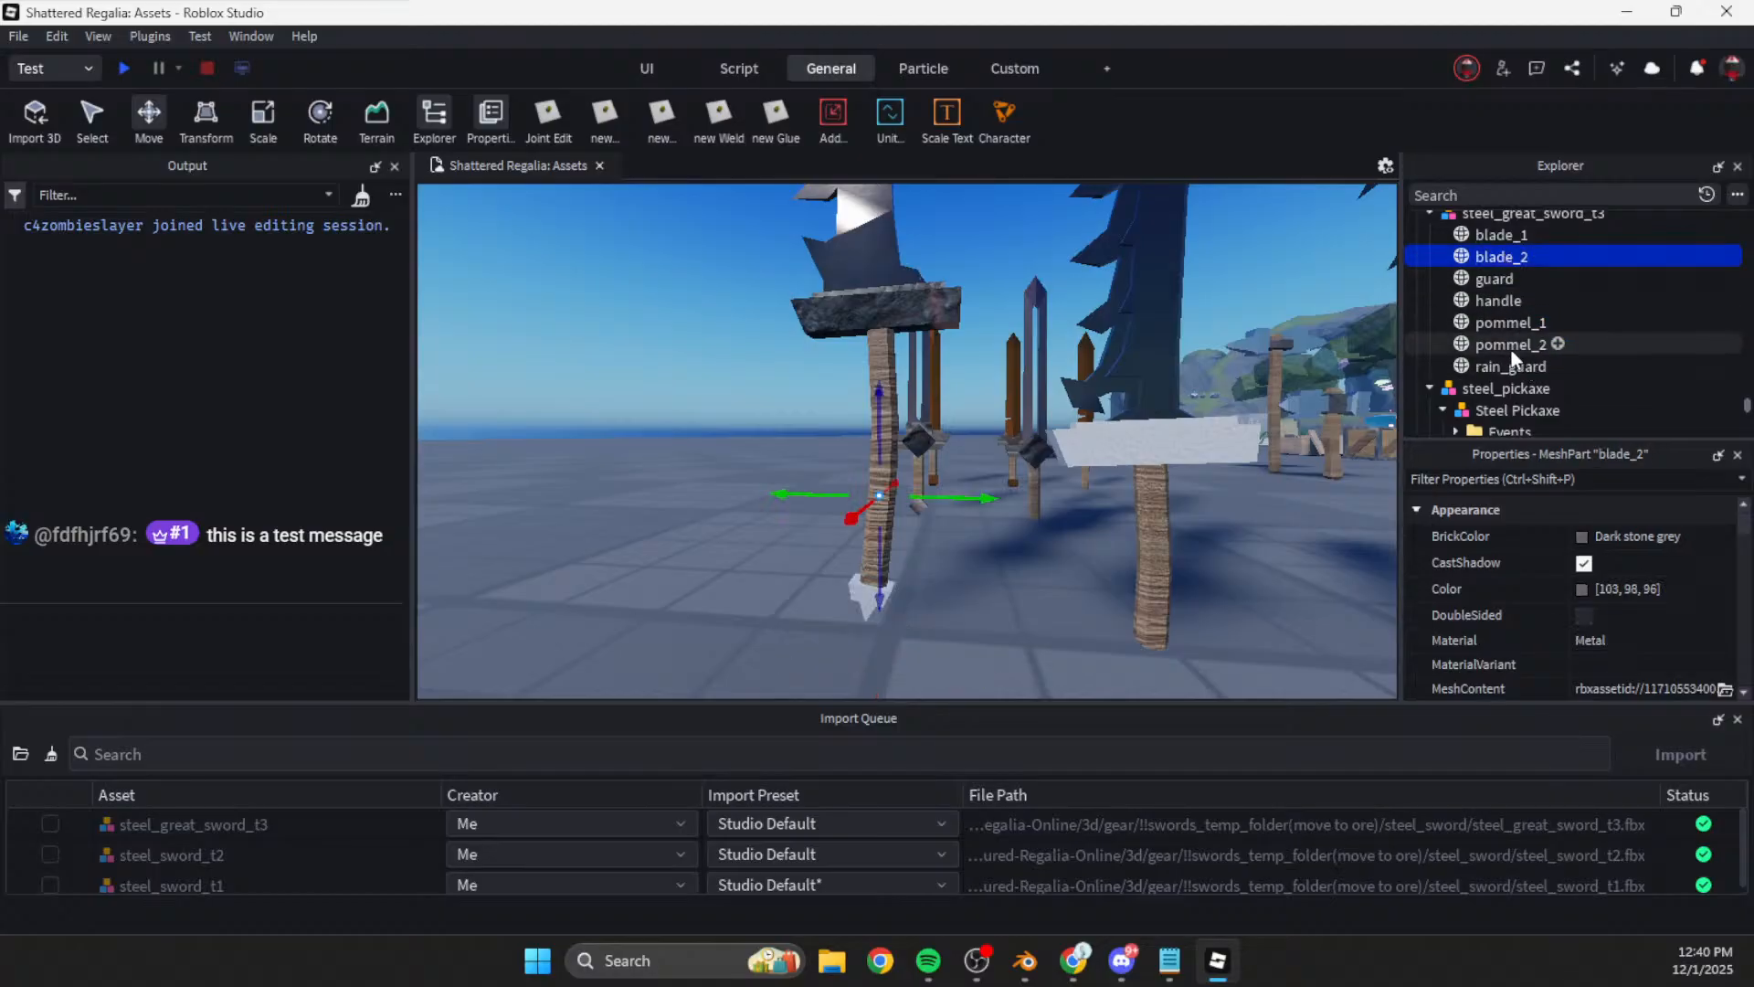
left_click(1503, 344)
left_click(1499, 323)
left_click(1495, 299)
left_click(1504, 278)
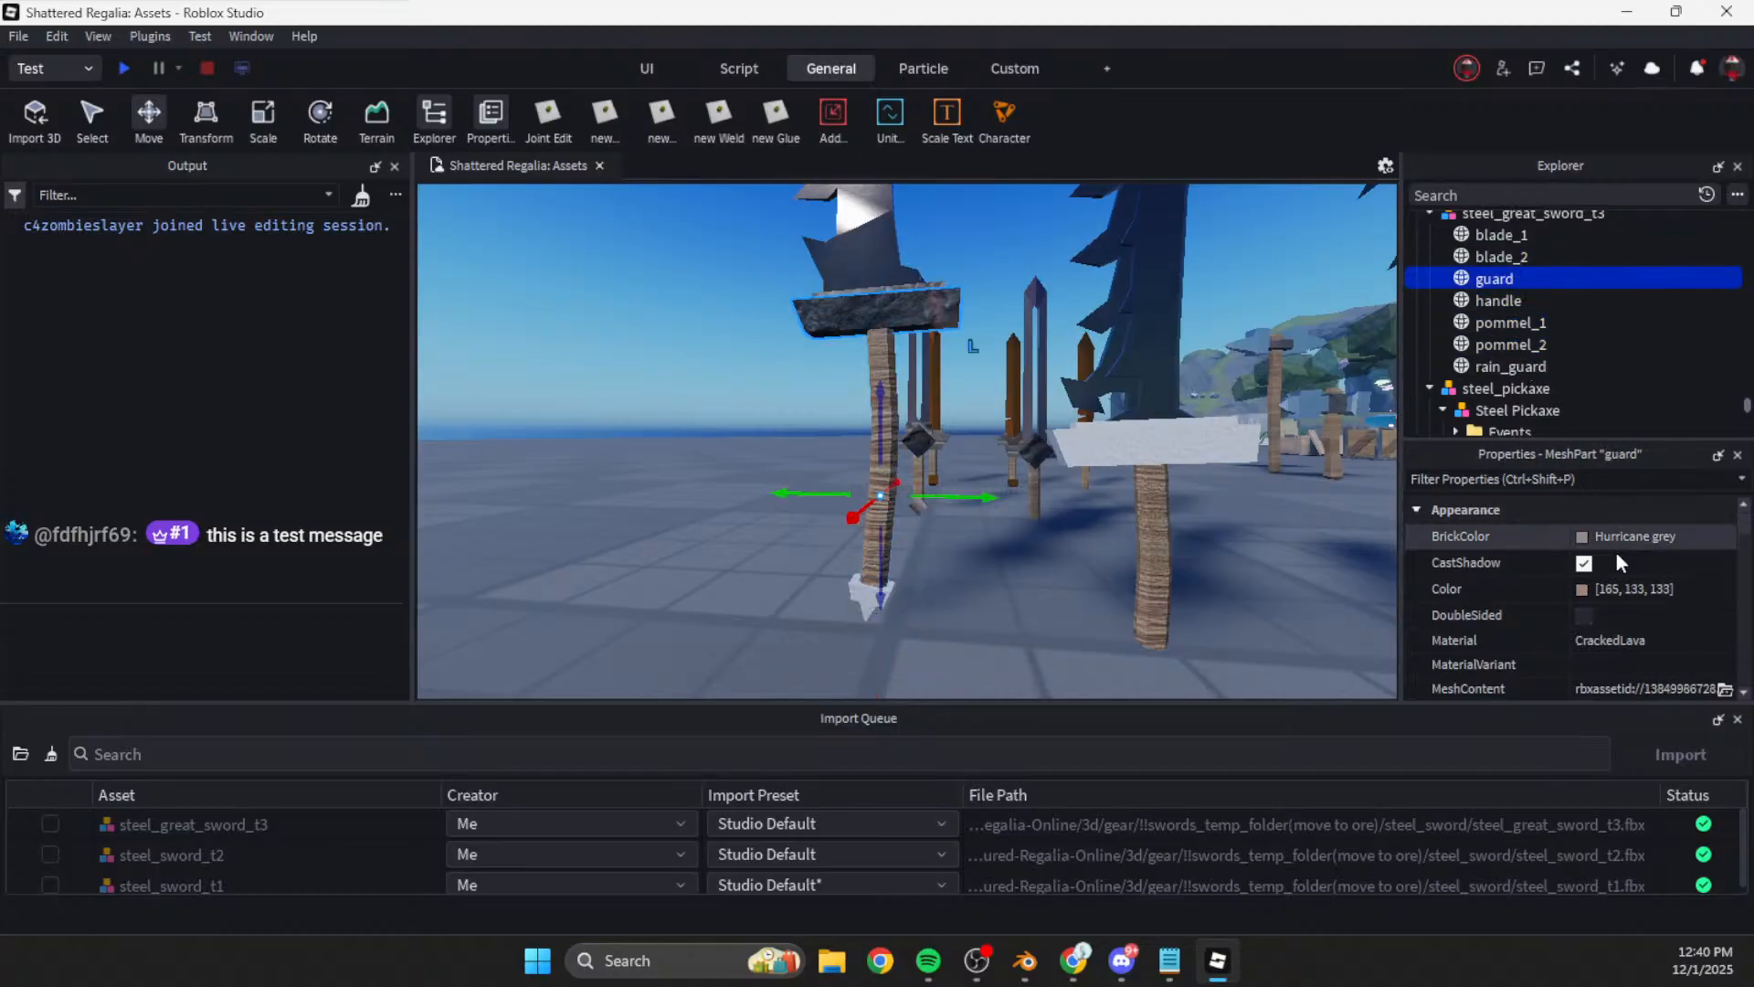
left_click(1635, 589)
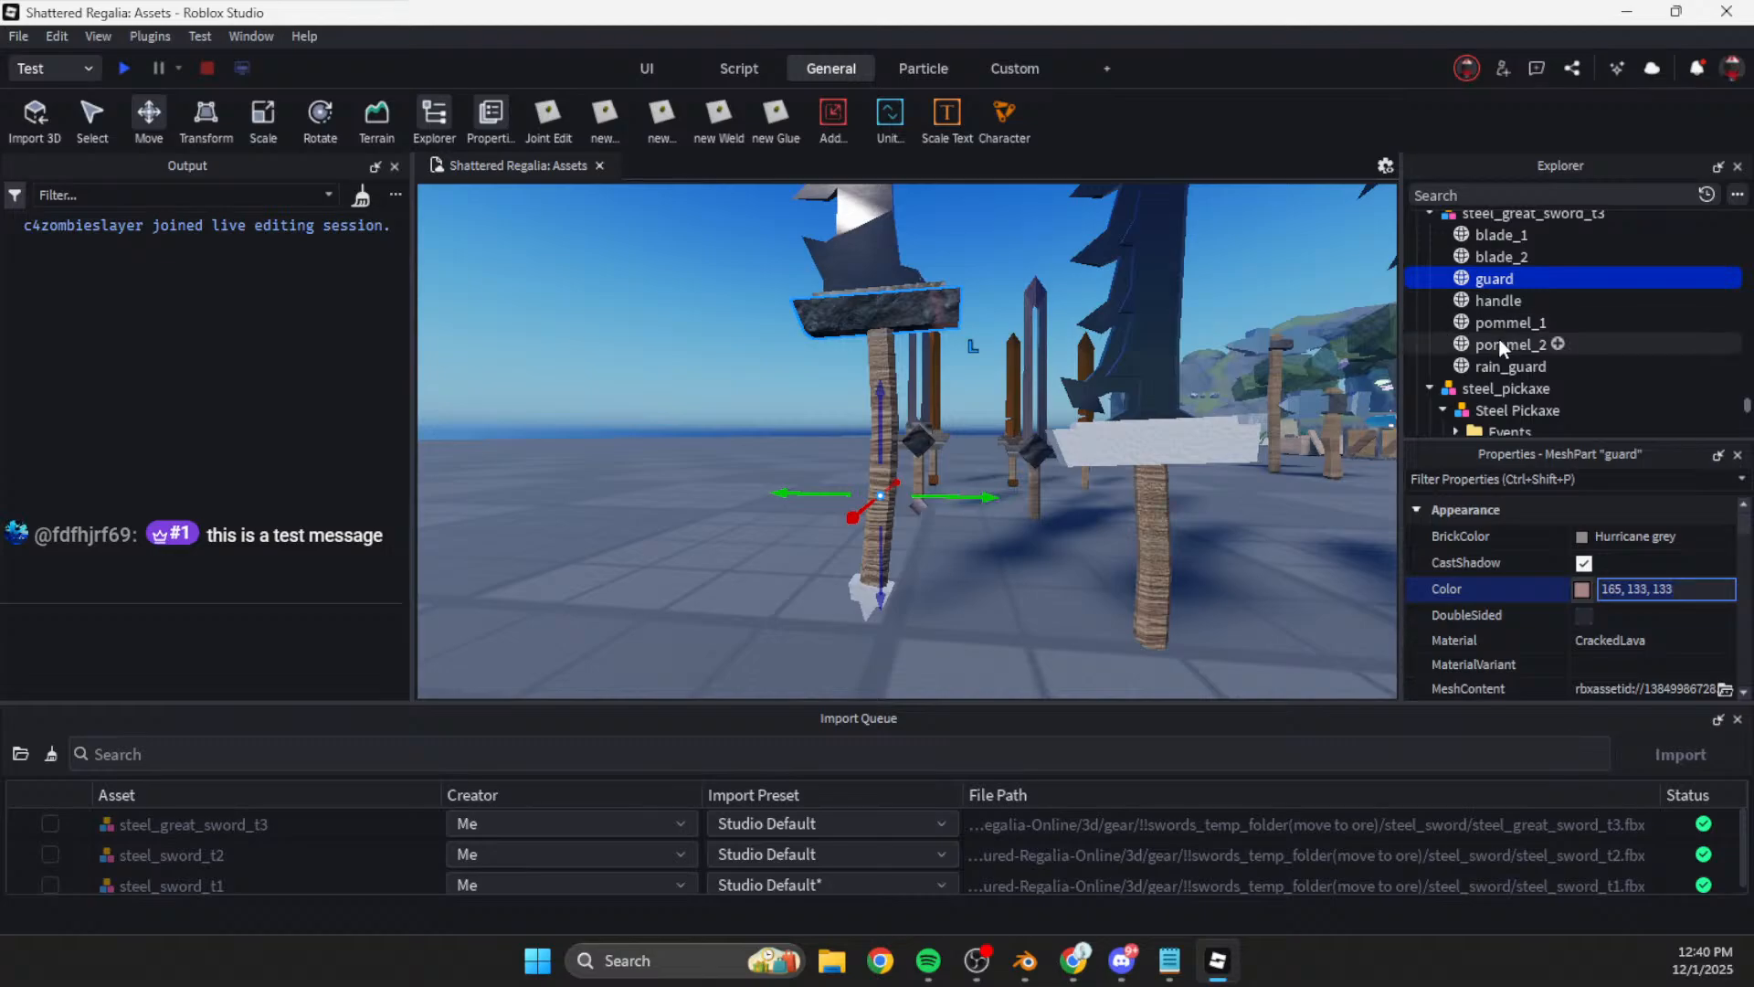
Step: Set pommel_1 of steel_great_sword_t3 to the color 165, 133, 133 and the CrackedLava material
left_click(1515, 321)
left_click(1629, 592)
type("165, 133, 133")
key("Return")
left_click(1605, 644)
key("c")
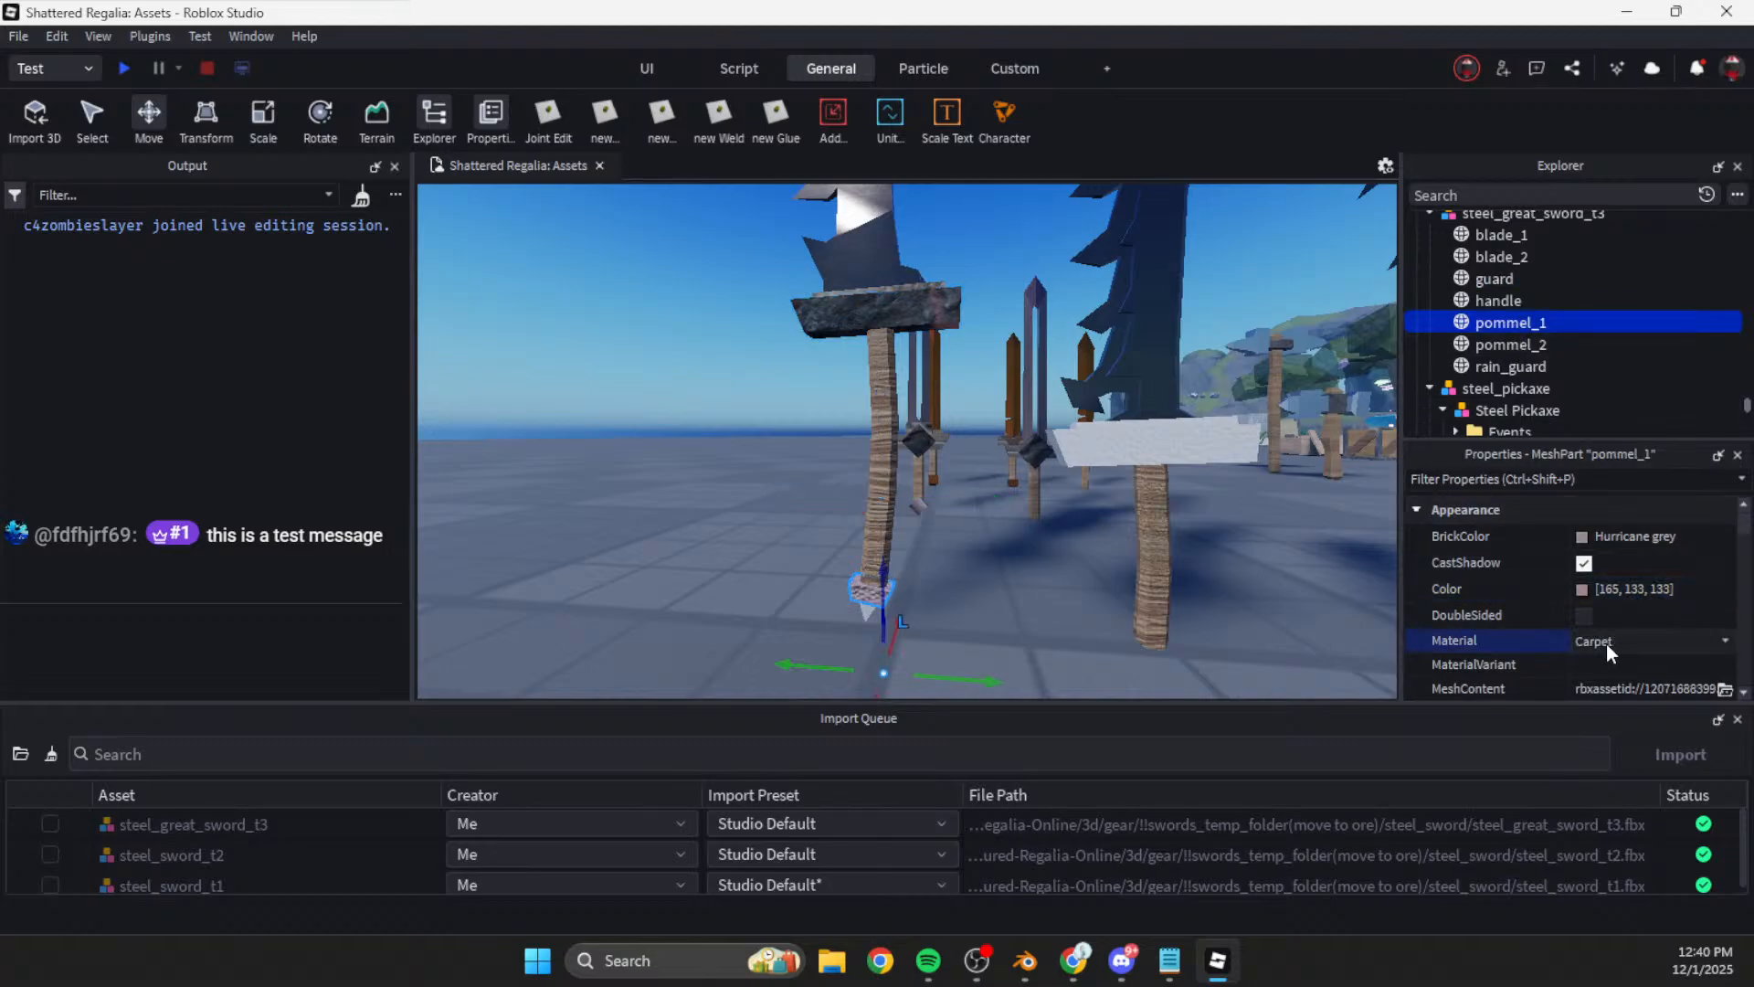
left_click(1618, 640)
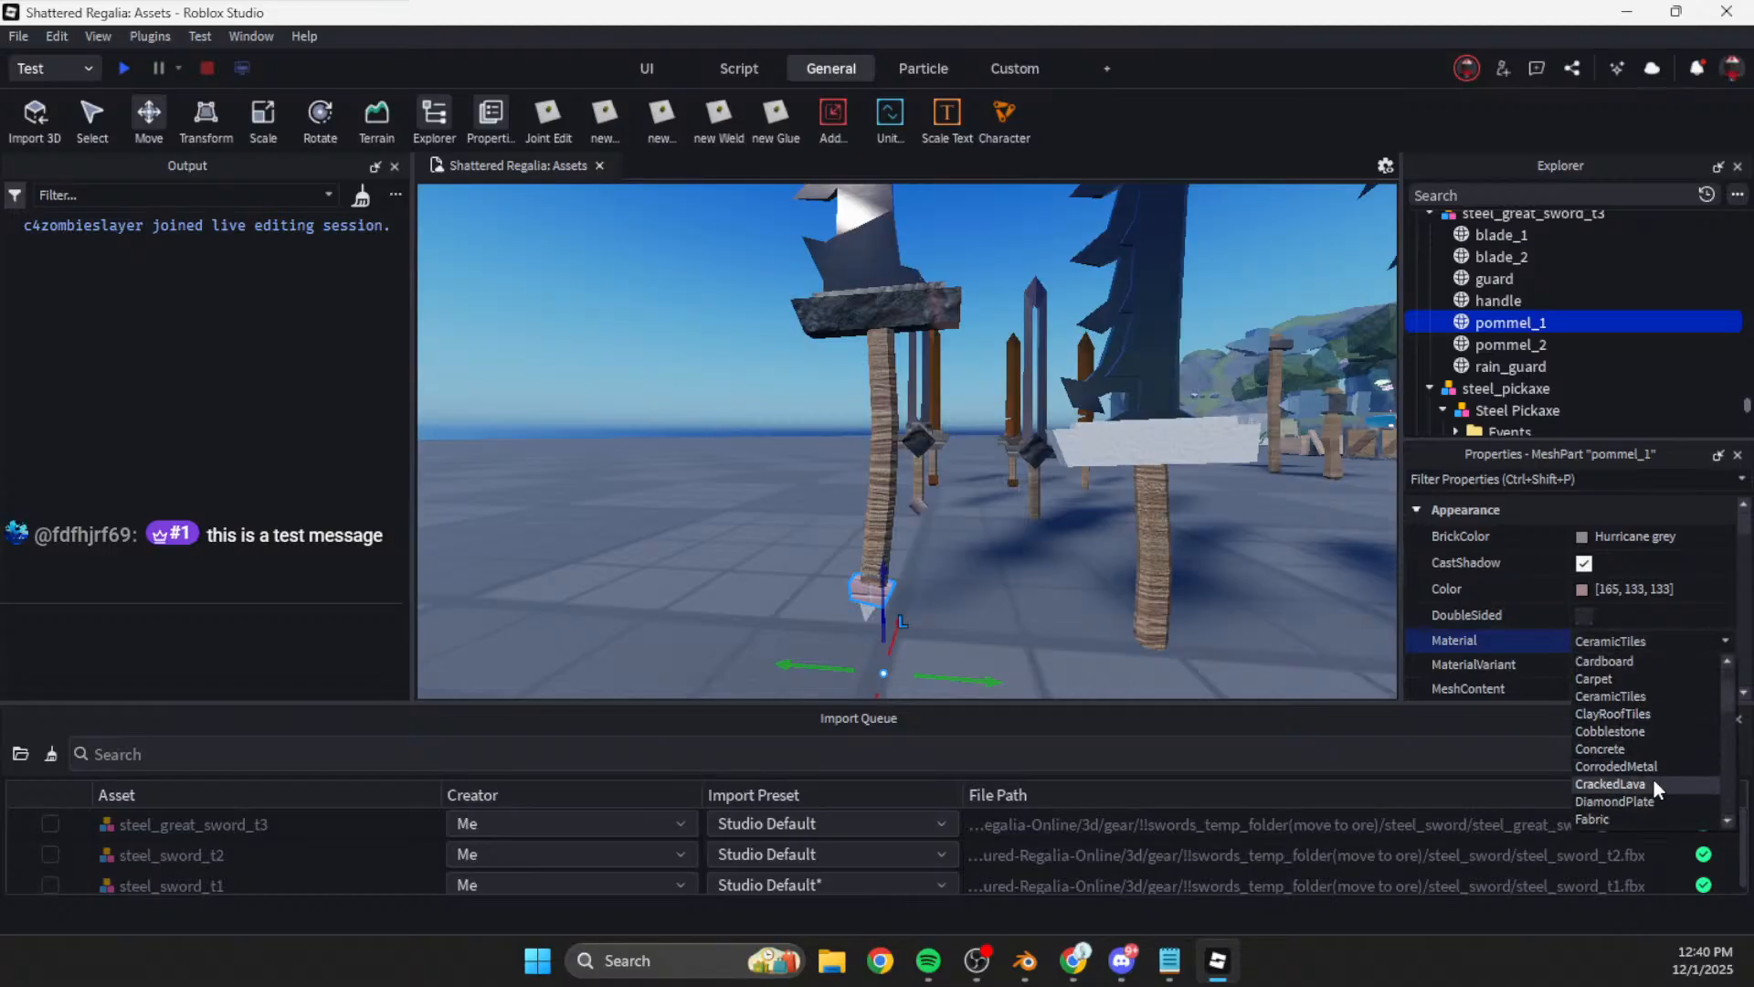
left_click(1654, 779)
Step: Copy the color value of the blade_2 part of steel_great_sword_t3
left_click(1480, 344)
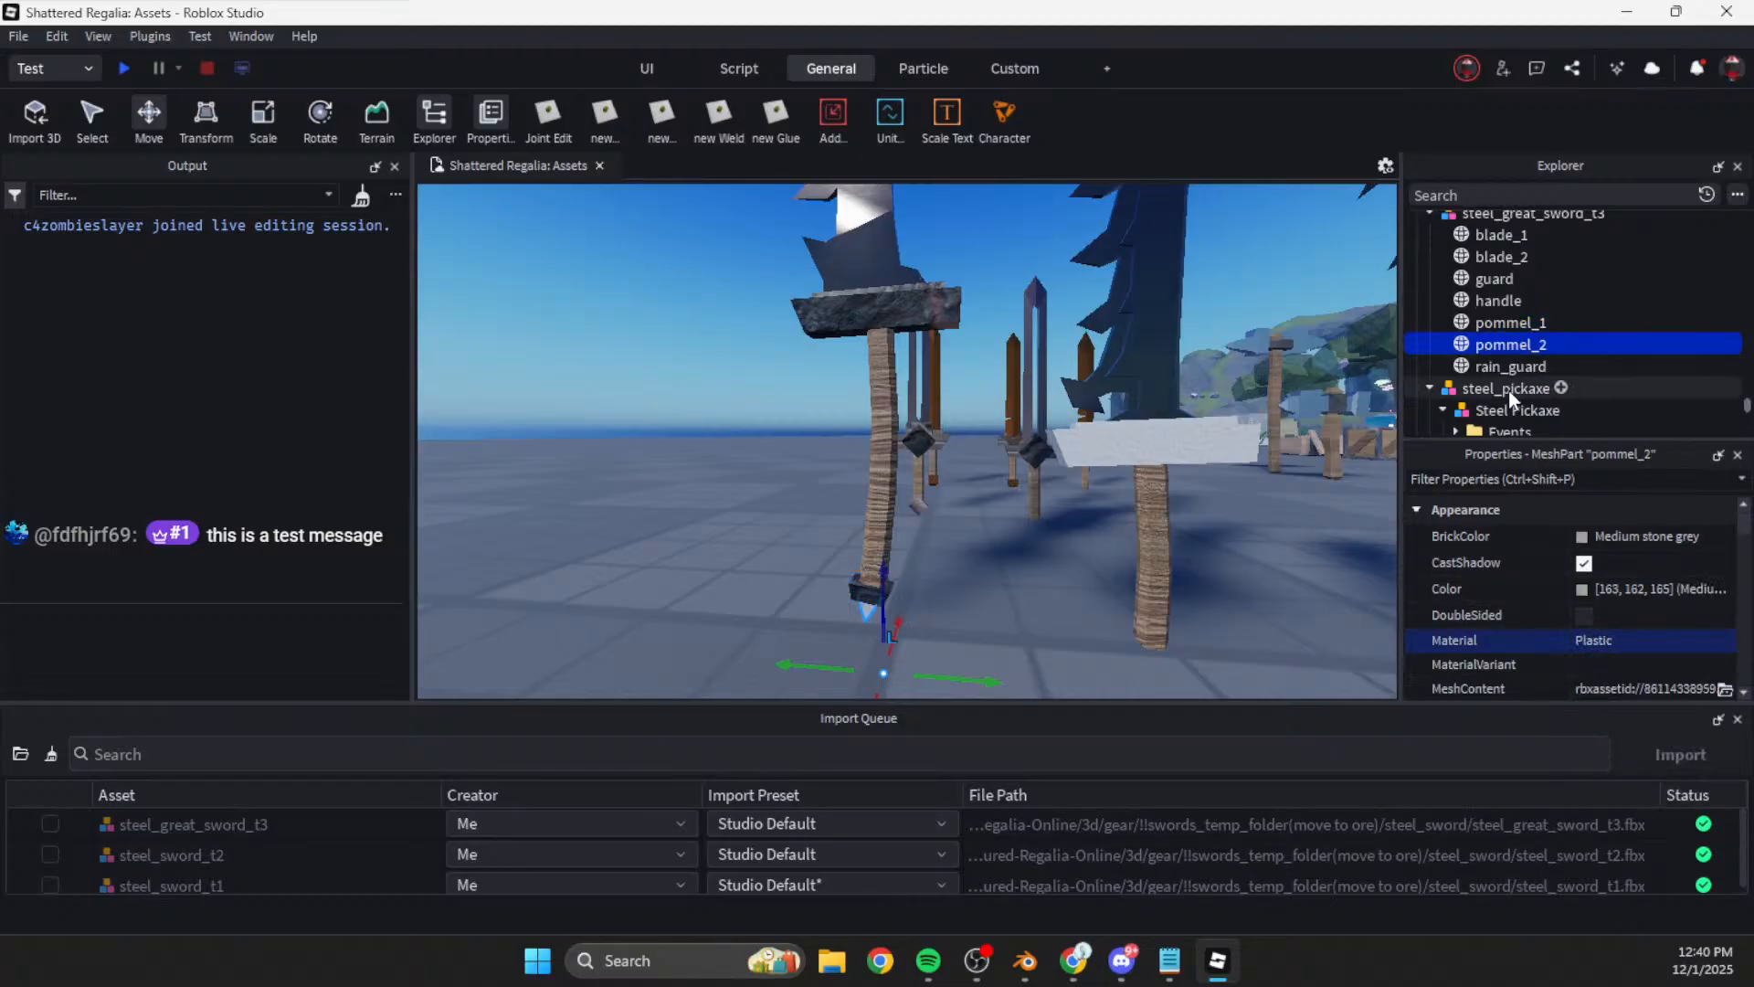
left_click(1489, 256)
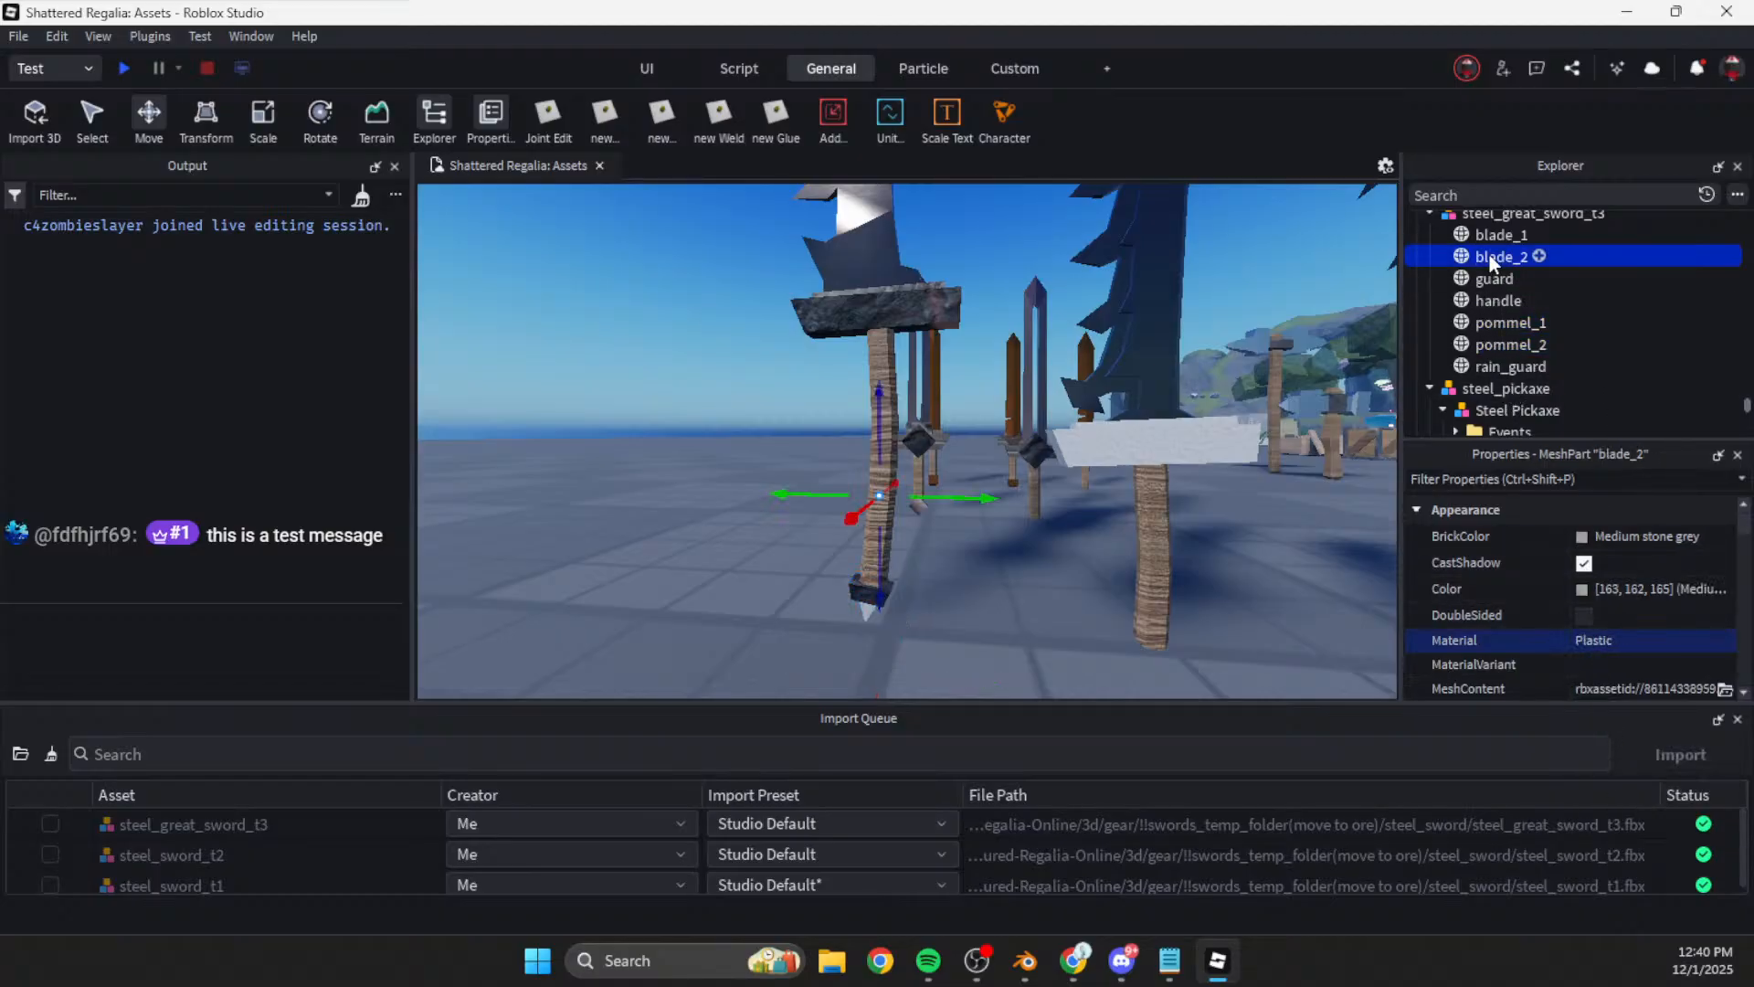
left_click(1627, 571)
left_click(1625, 584)
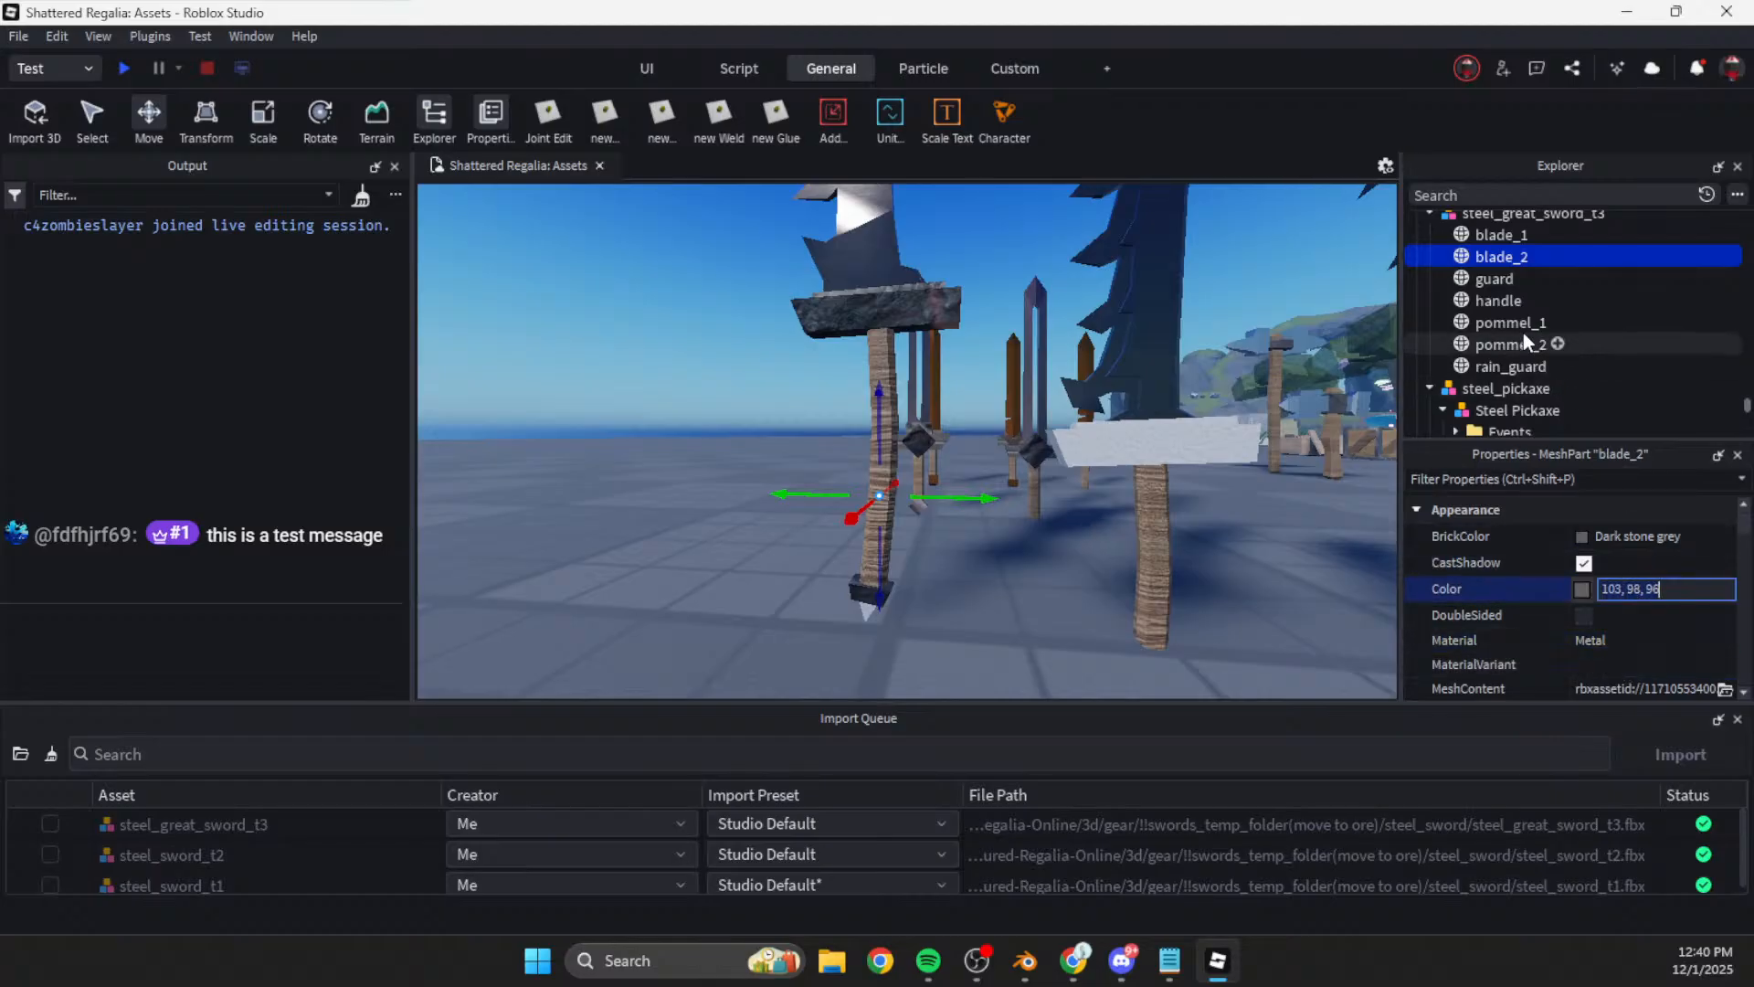
Step: Set pommel_2 of steel_great_sword_t3 to the color 103, 98, 96 and the Metal material
left_click(1488, 361)
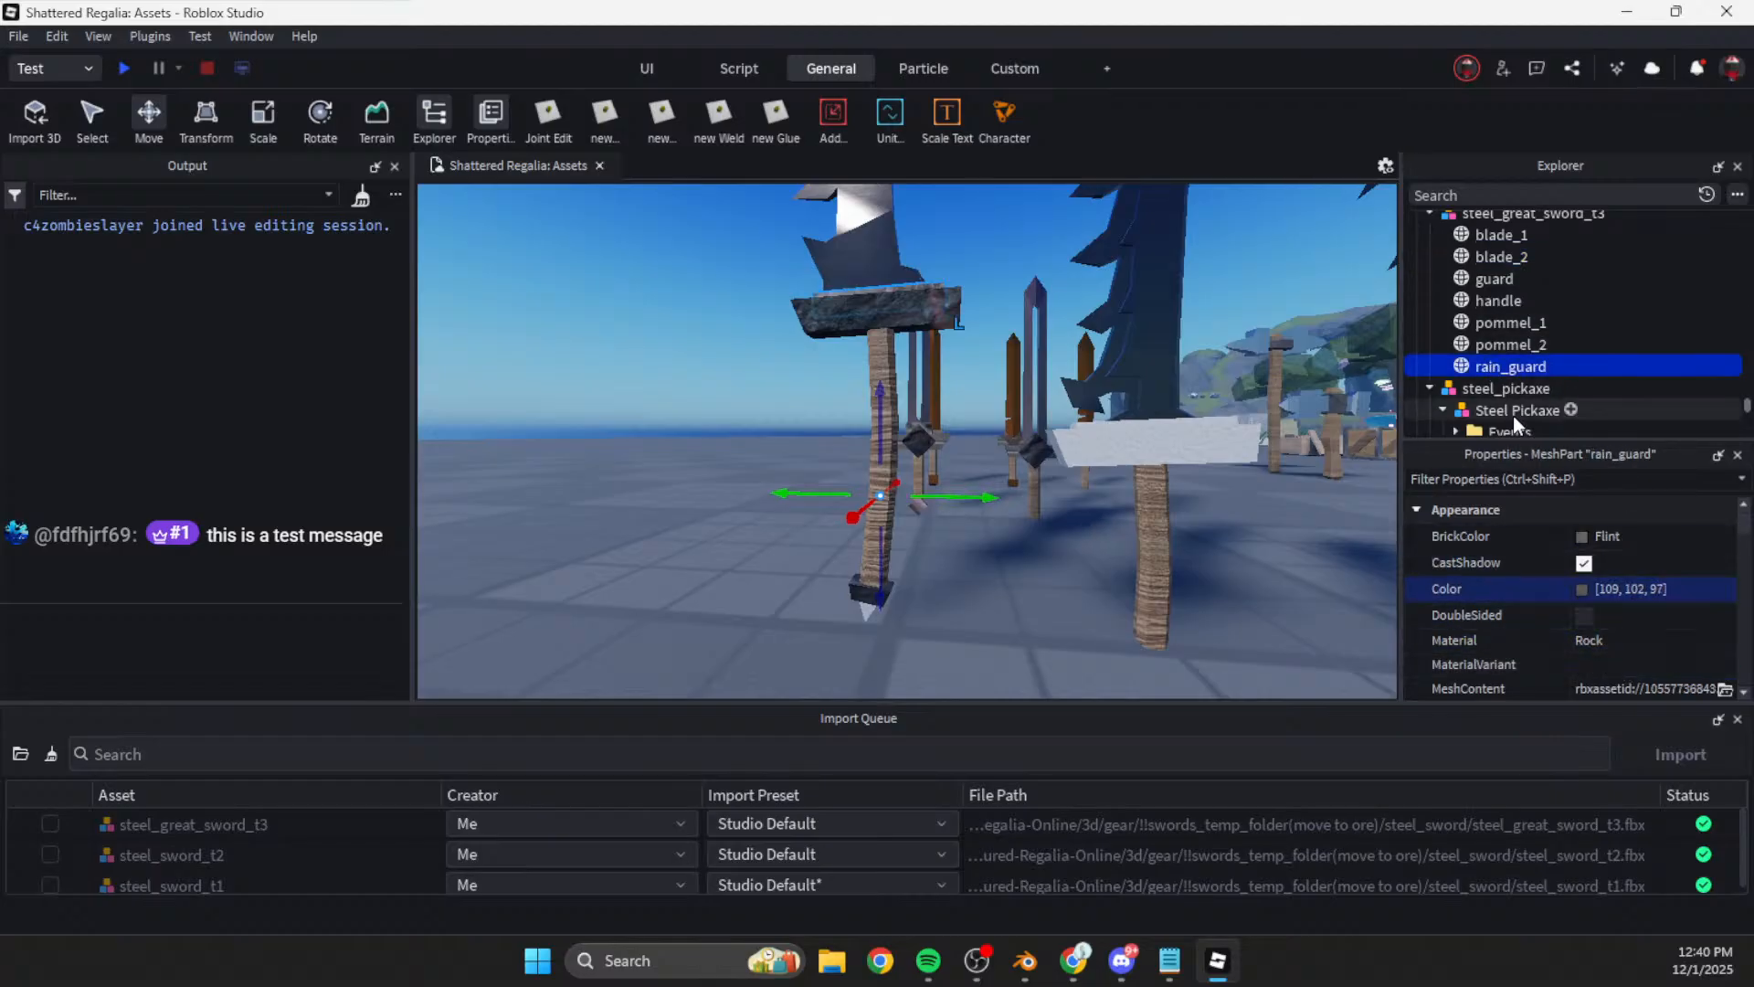
left_click(1513, 355)
left_click(1641, 631)
key("m")
left_click(1655, 592)
type("103, 98, 96")
key("Return")
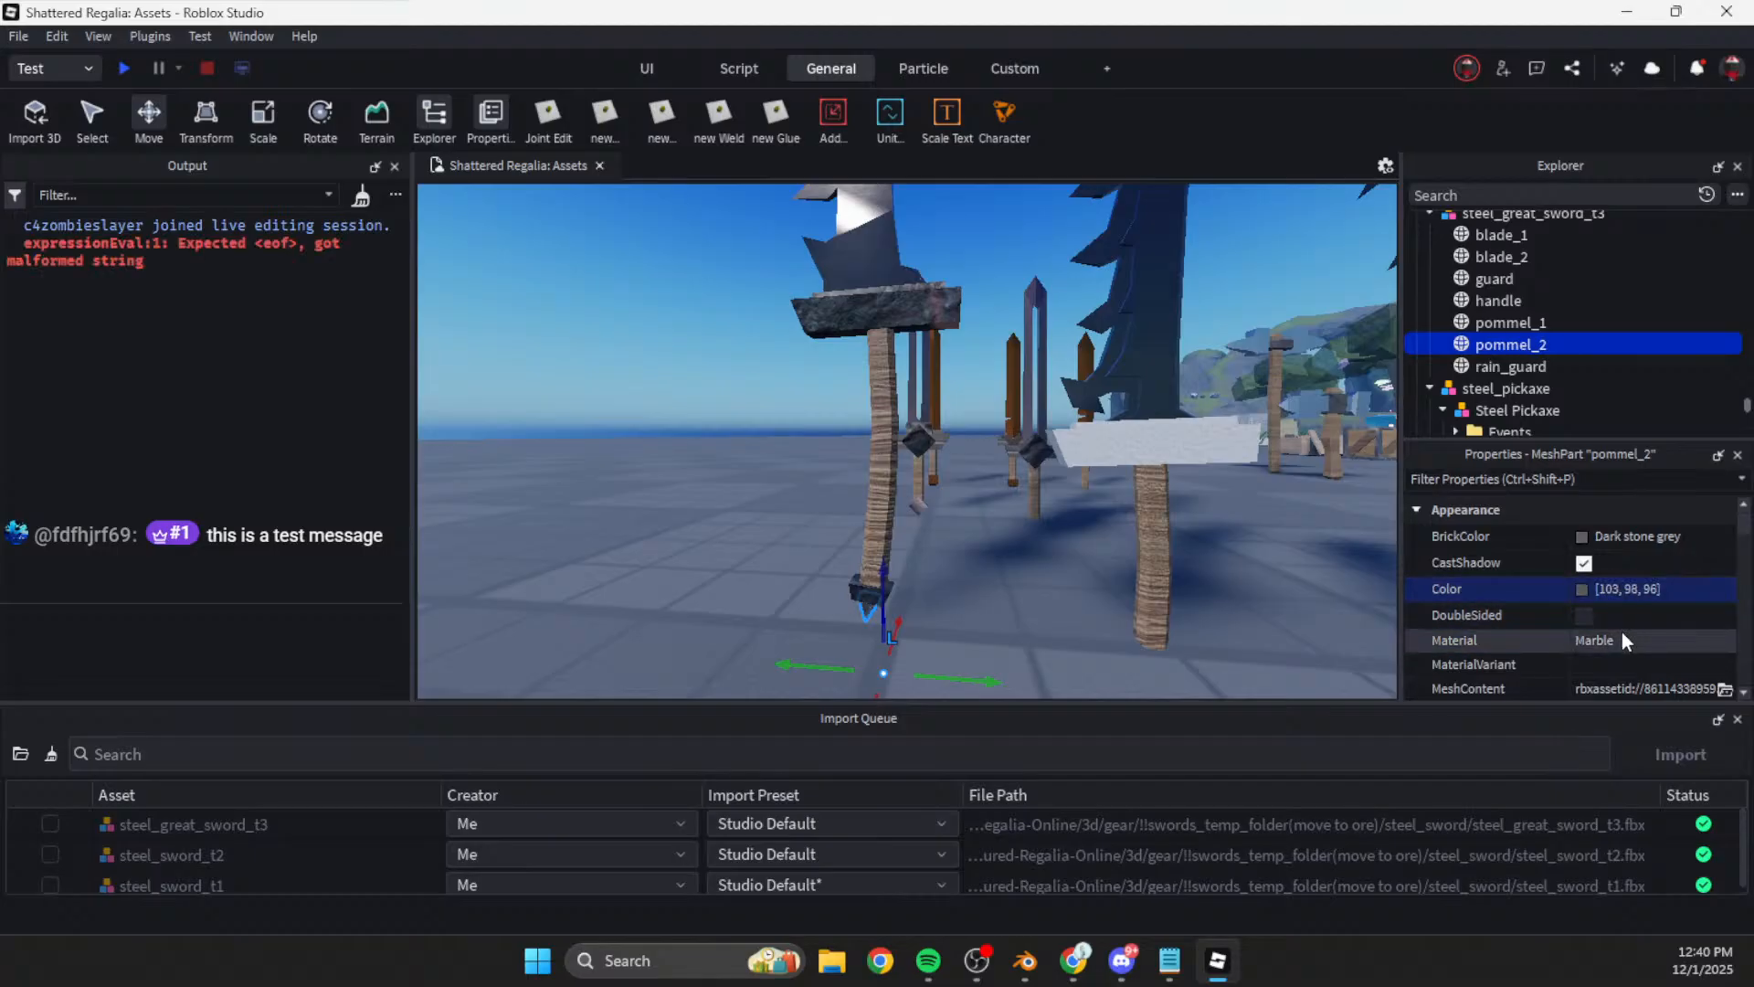
left_click(1632, 635)
key("m")
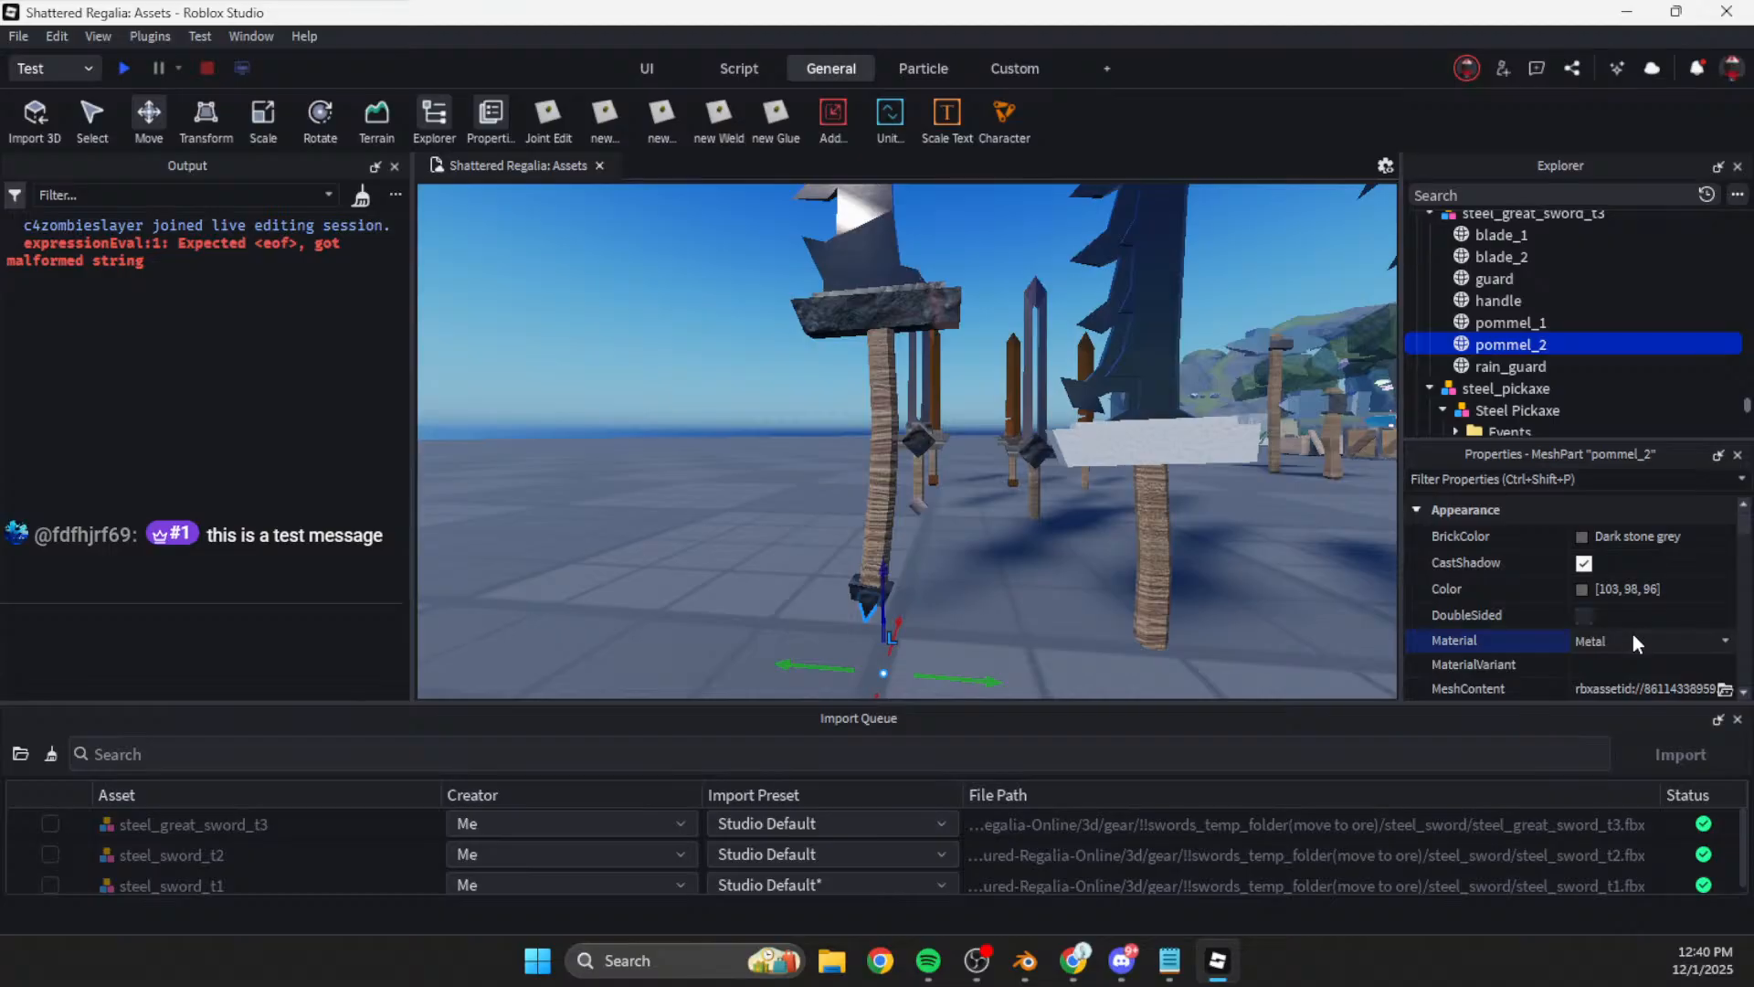
Step: Examine the three steel swords side by side from several distances
left_click(969, 613)
scroll(969, 611, "down", 5)
right_click_drag(969, 614, 961, 618)
scroll(969, 614, "up", 3)
scroll(968, 614, "up", 2)
scroll(968, 614, "down", 3)
scroll(969, 614, "up", 3)
key("w")
key("a")
key("d")
key("s")
key("d")
key("s")
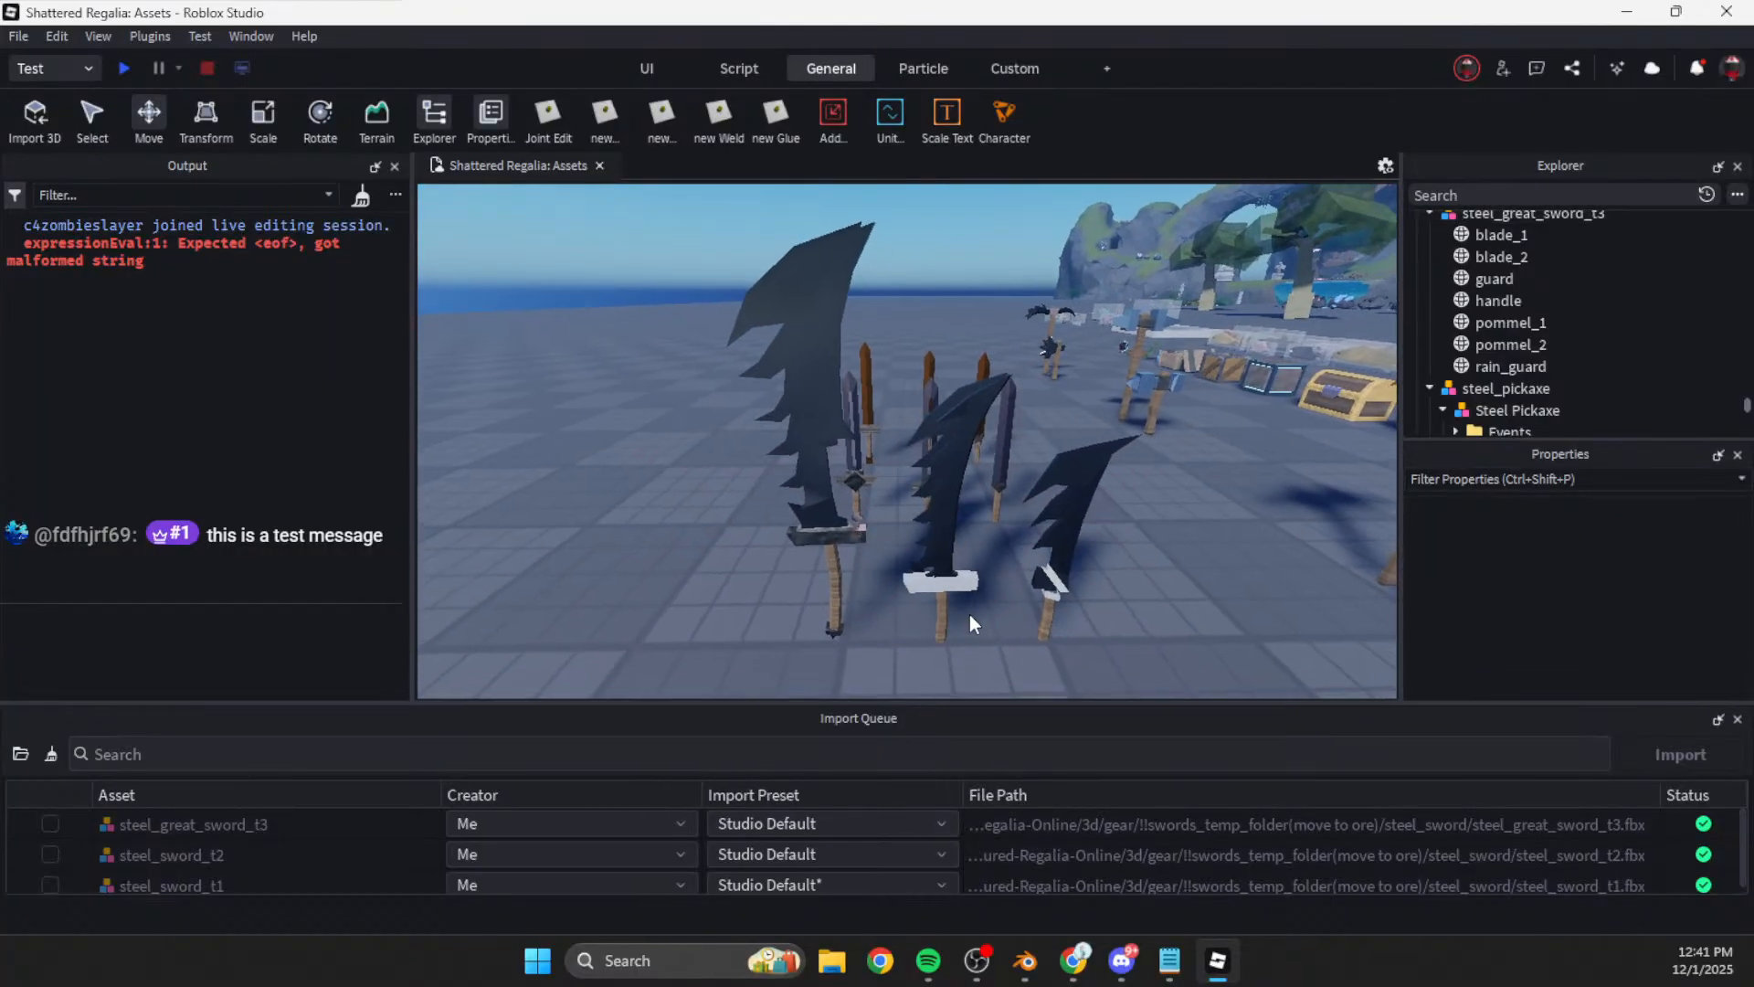
left_click(923, 769)
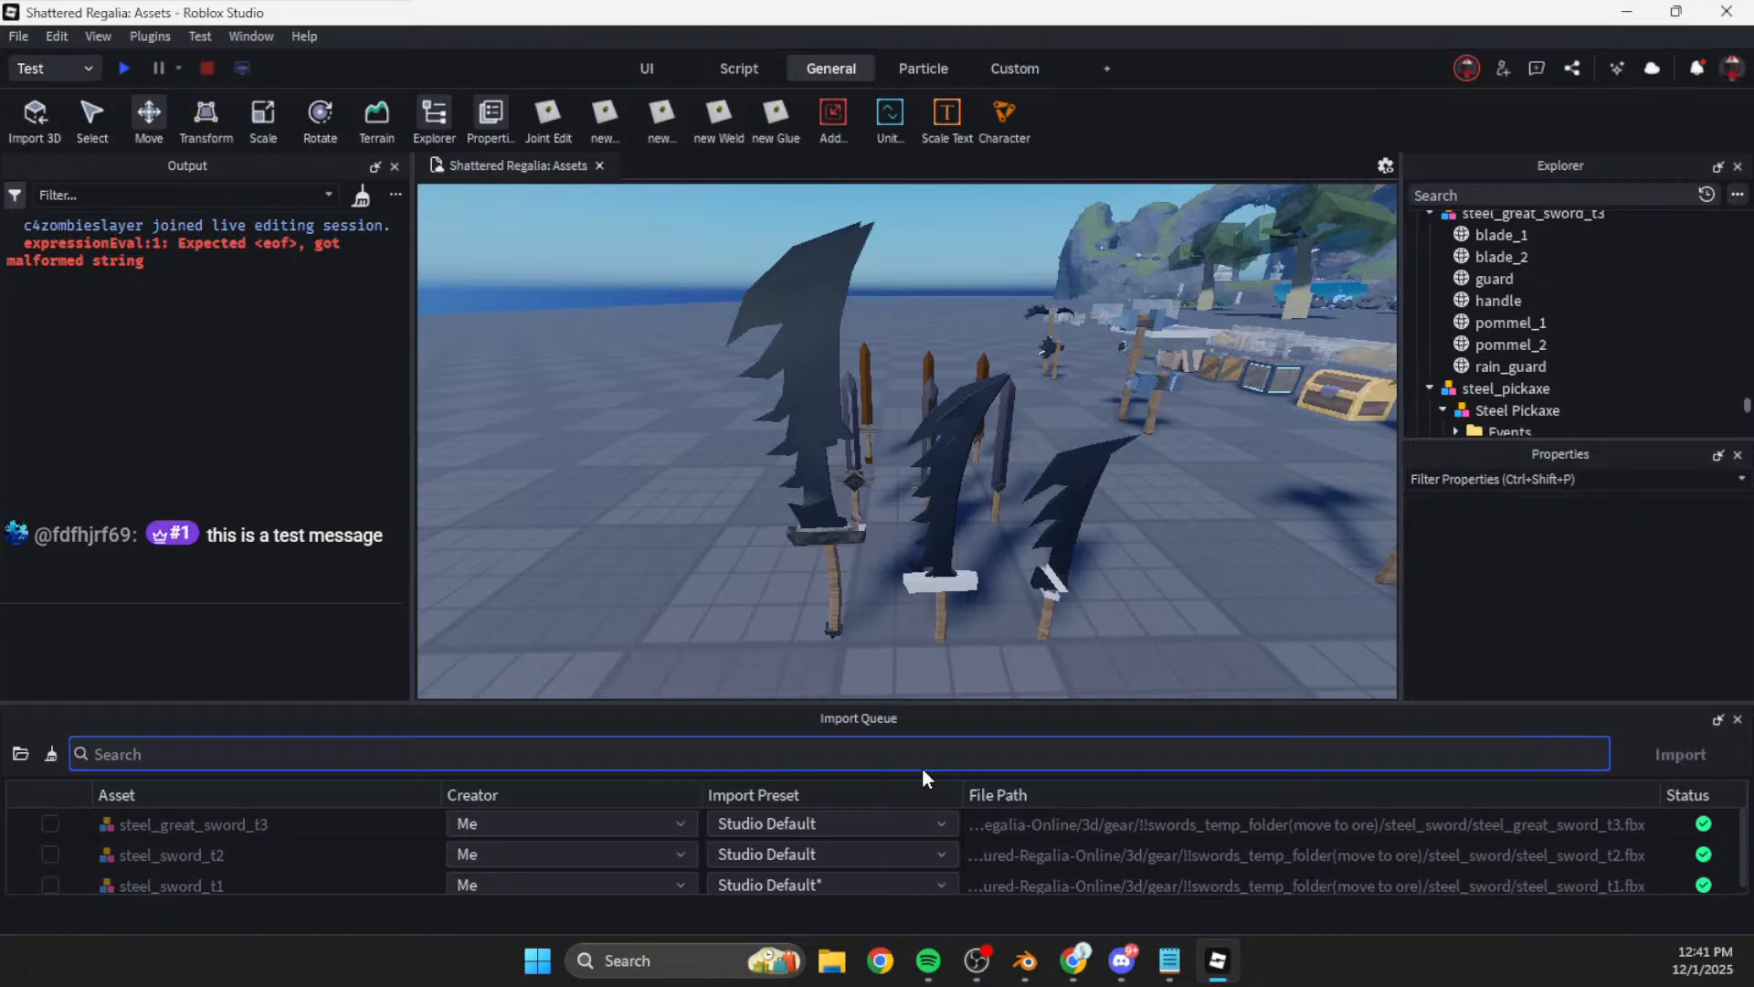
right_click_drag(1085, 599, 1087, 596)
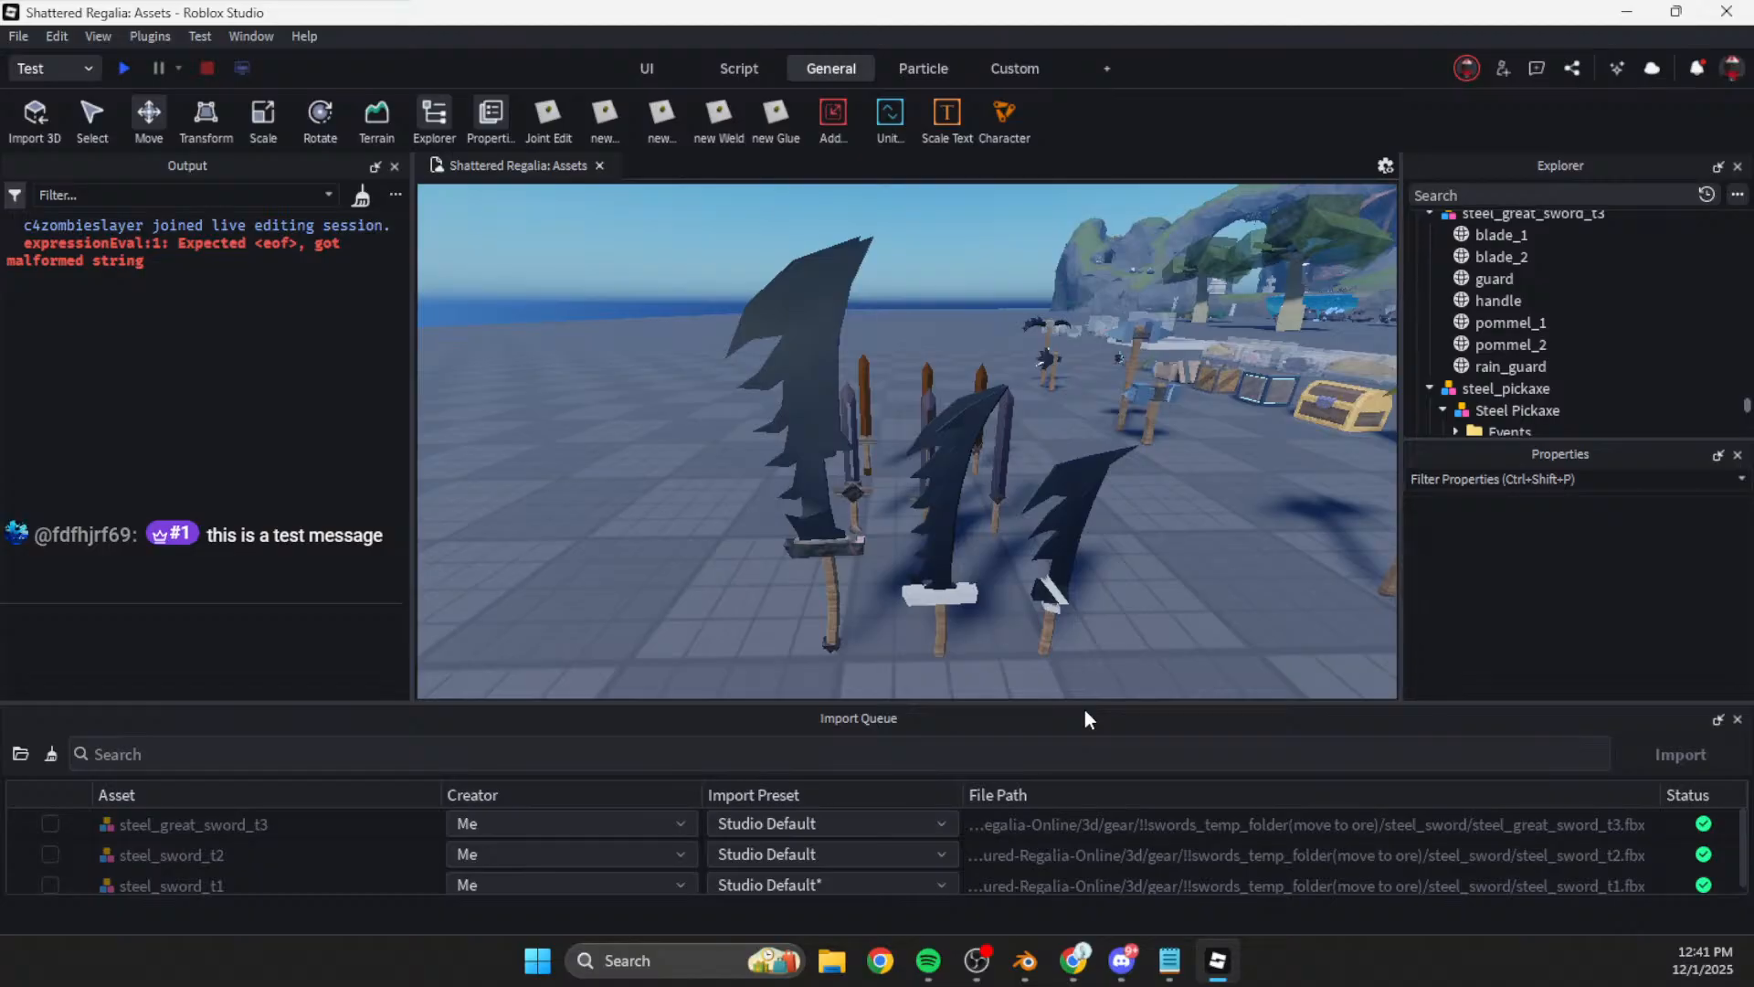
Step: Copy the color value of the wrap part of copper_sword_t1
key("s")
right_click_drag(1074, 572, 1069, 550)
key("w")
key("w")
left_click(1069, 550)
left_click(1430, 279)
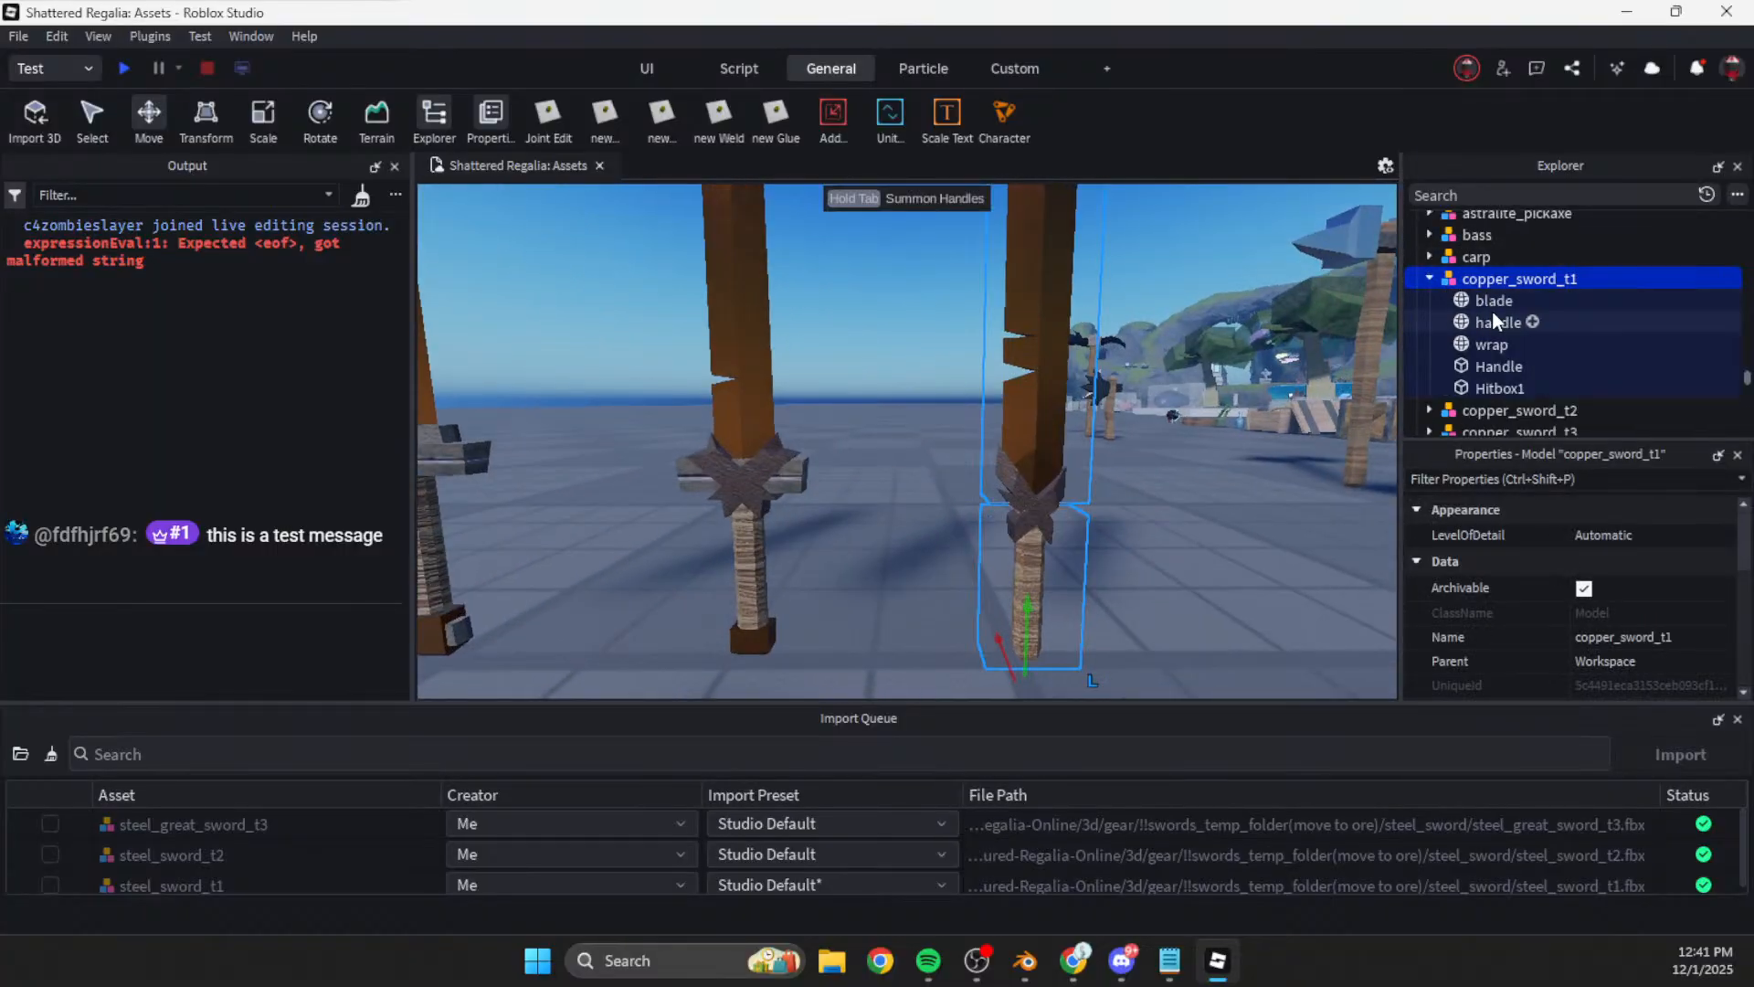
left_click(1497, 387)
left_click(1480, 344)
left_click(1632, 589)
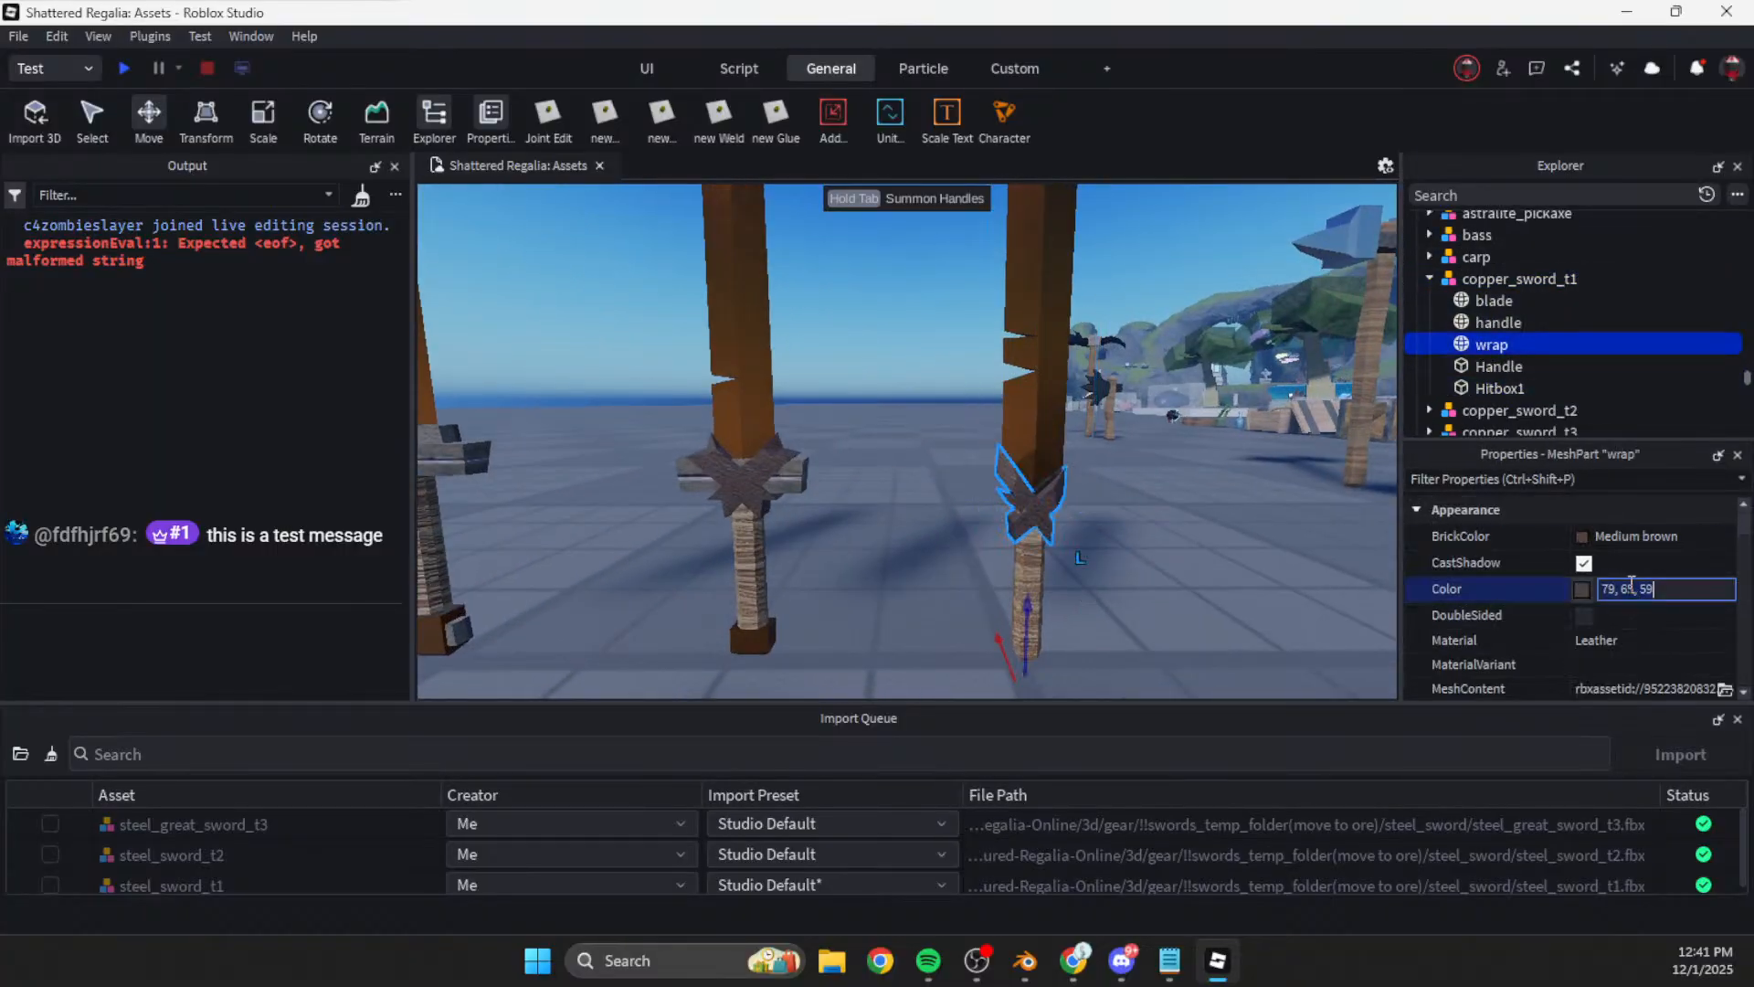
Step: Set bandage_1 of steel_sword_t1 to the color 79, 65, 59
left_click(1219, 598)
key("s")
right_click_drag(1220, 595, 1220, 603)
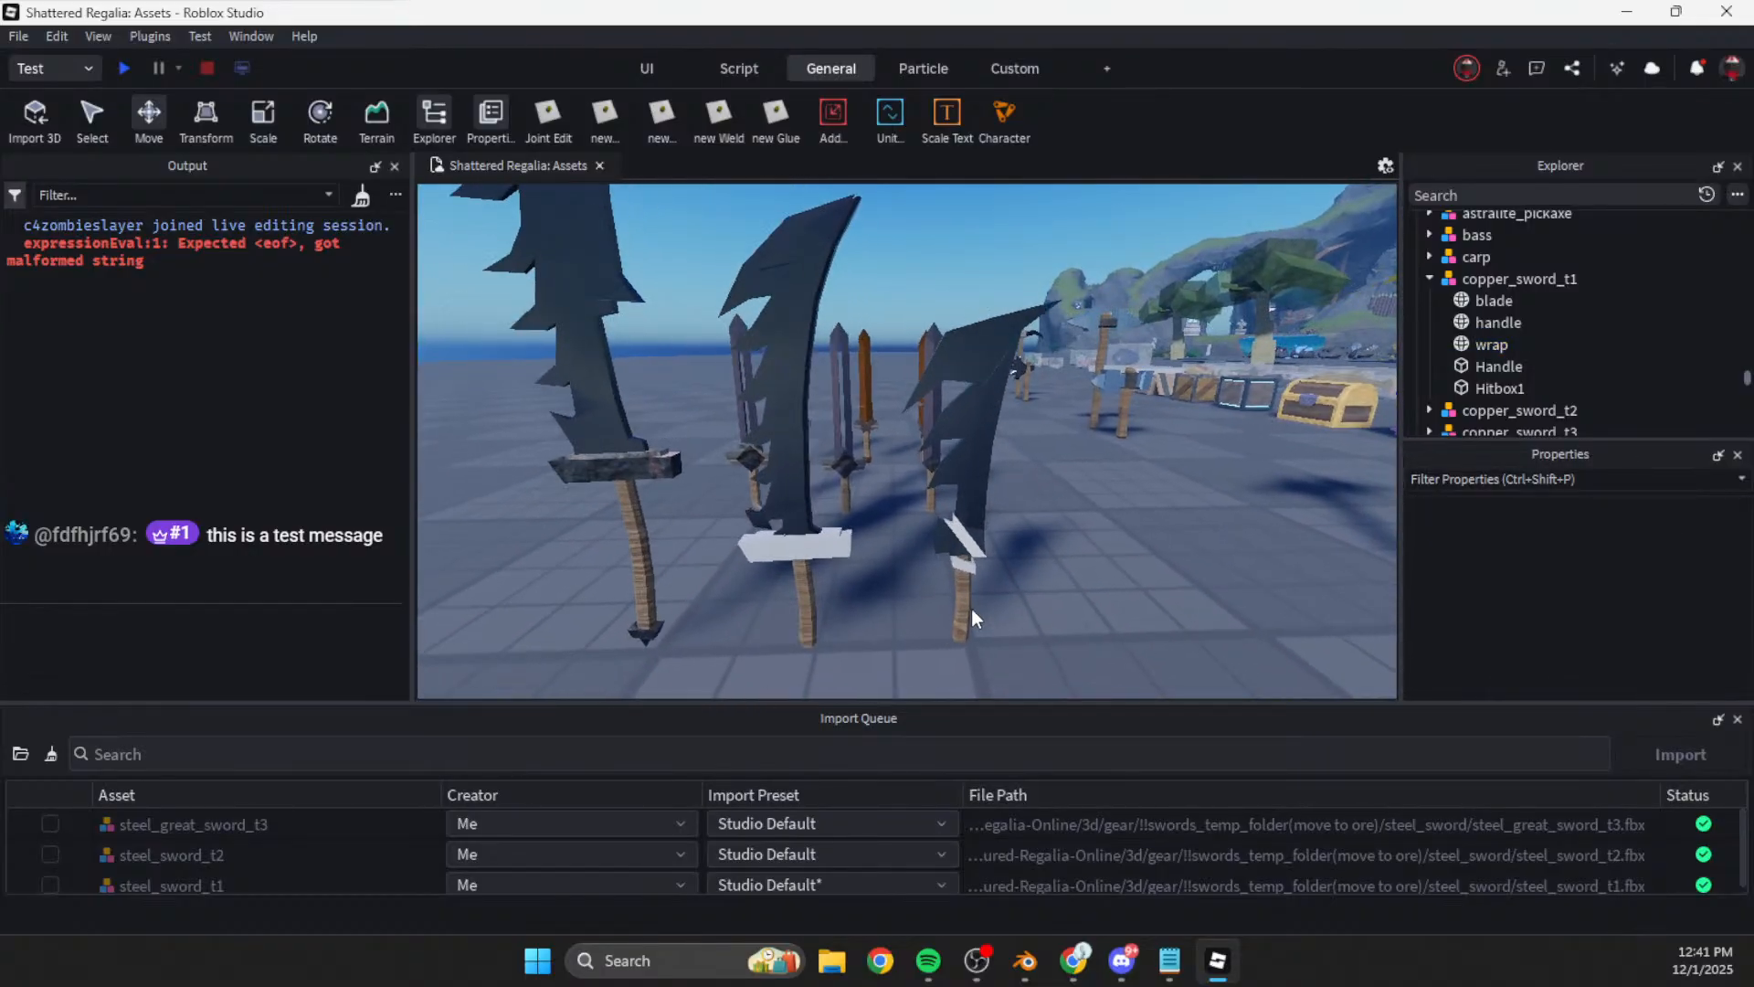
left_click(968, 608)
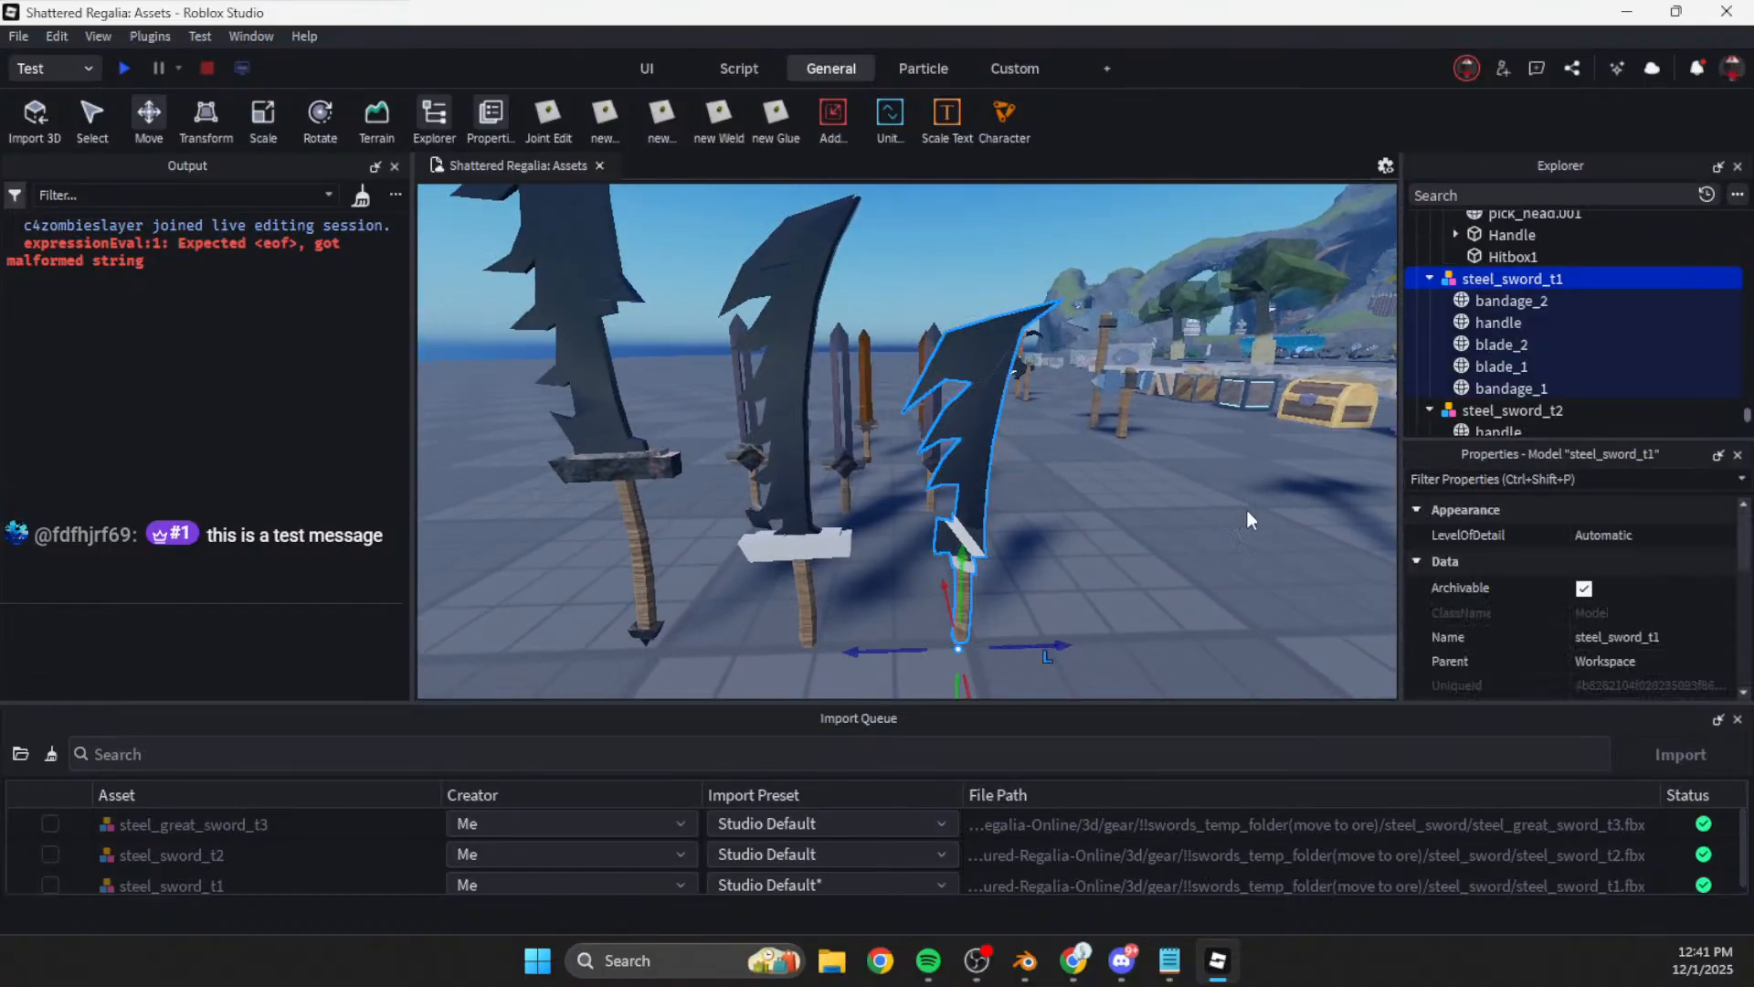
left_click(1506, 388)
left_click(1641, 592)
type("79, 65, 59")
key("Return")
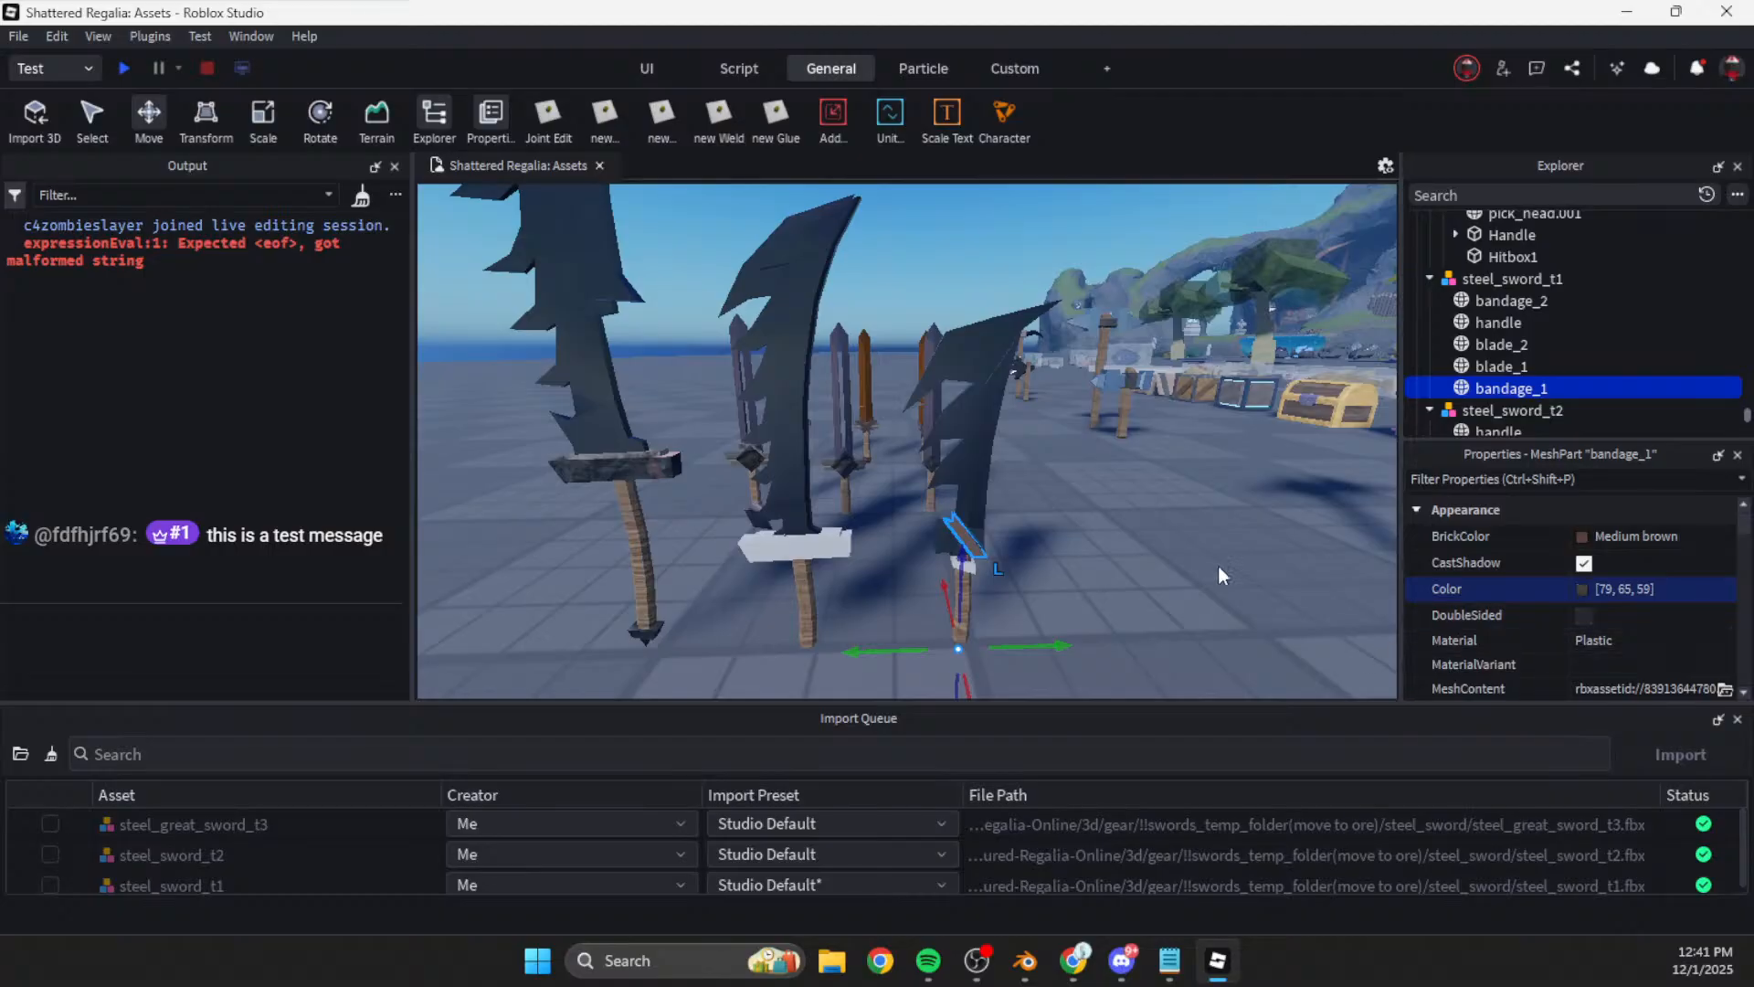
Step: Check which material the wrap part of copper_sword_t1 uses
right_click_drag(1164, 532, 1164, 530)
key("w")
left_click(1005, 618)
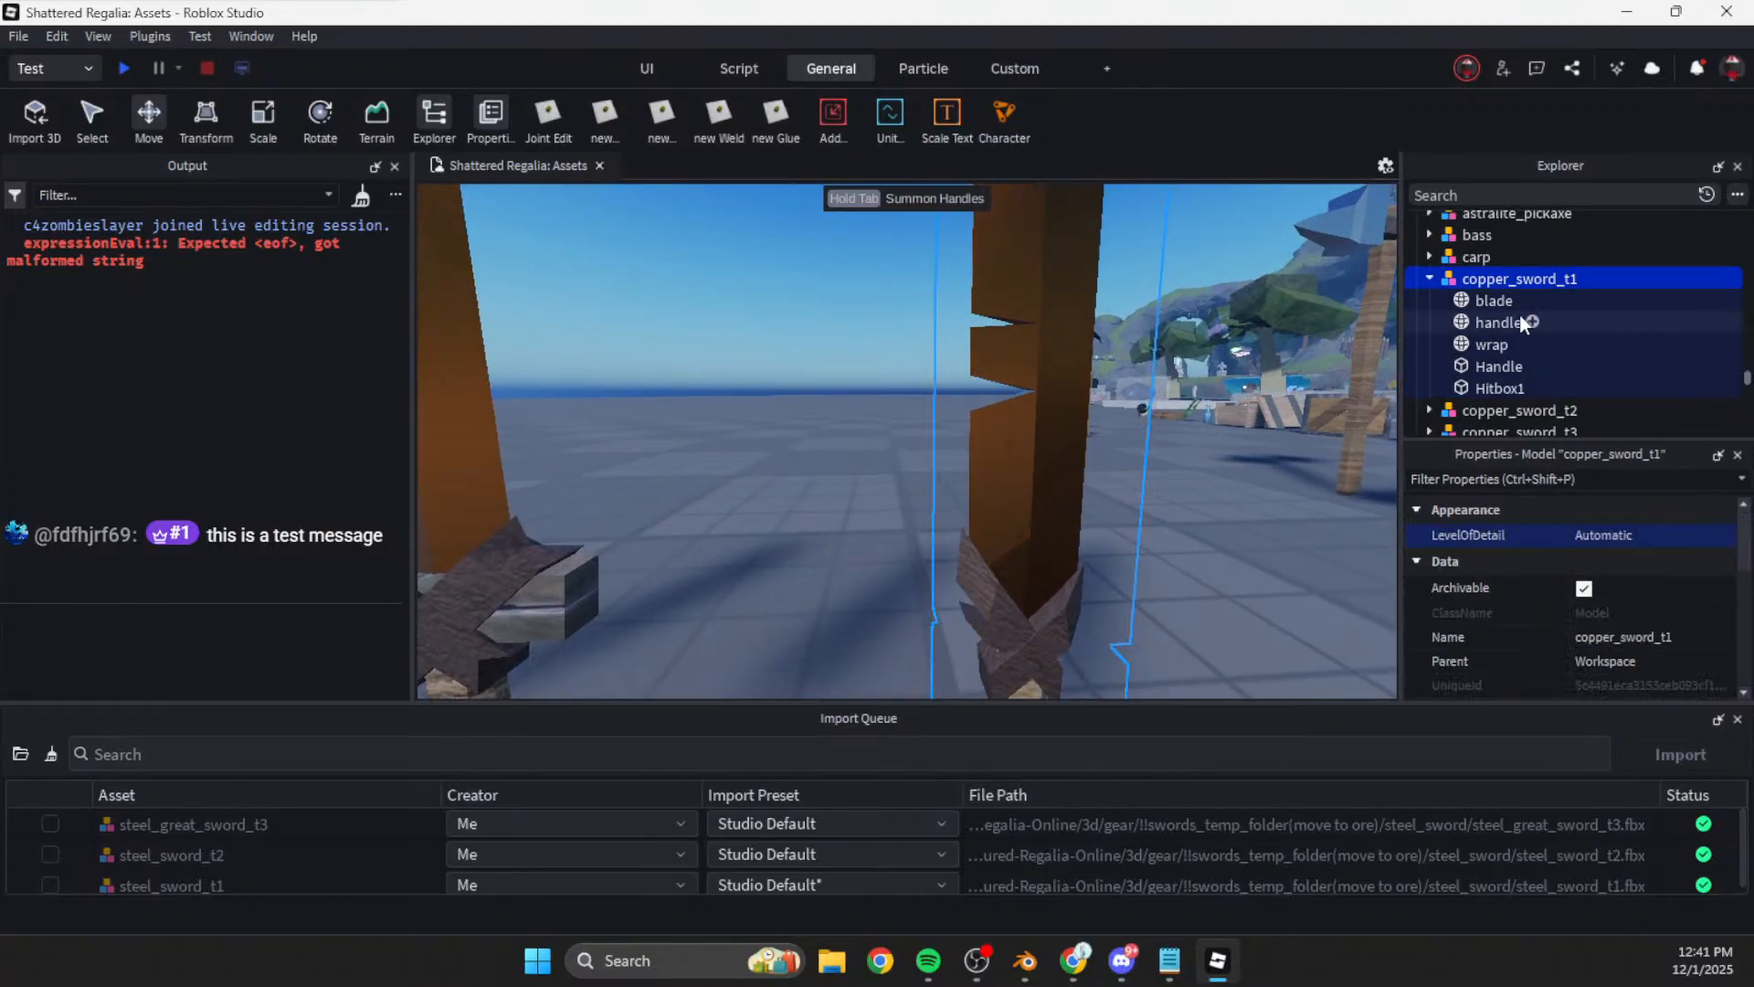
left_click(1489, 344)
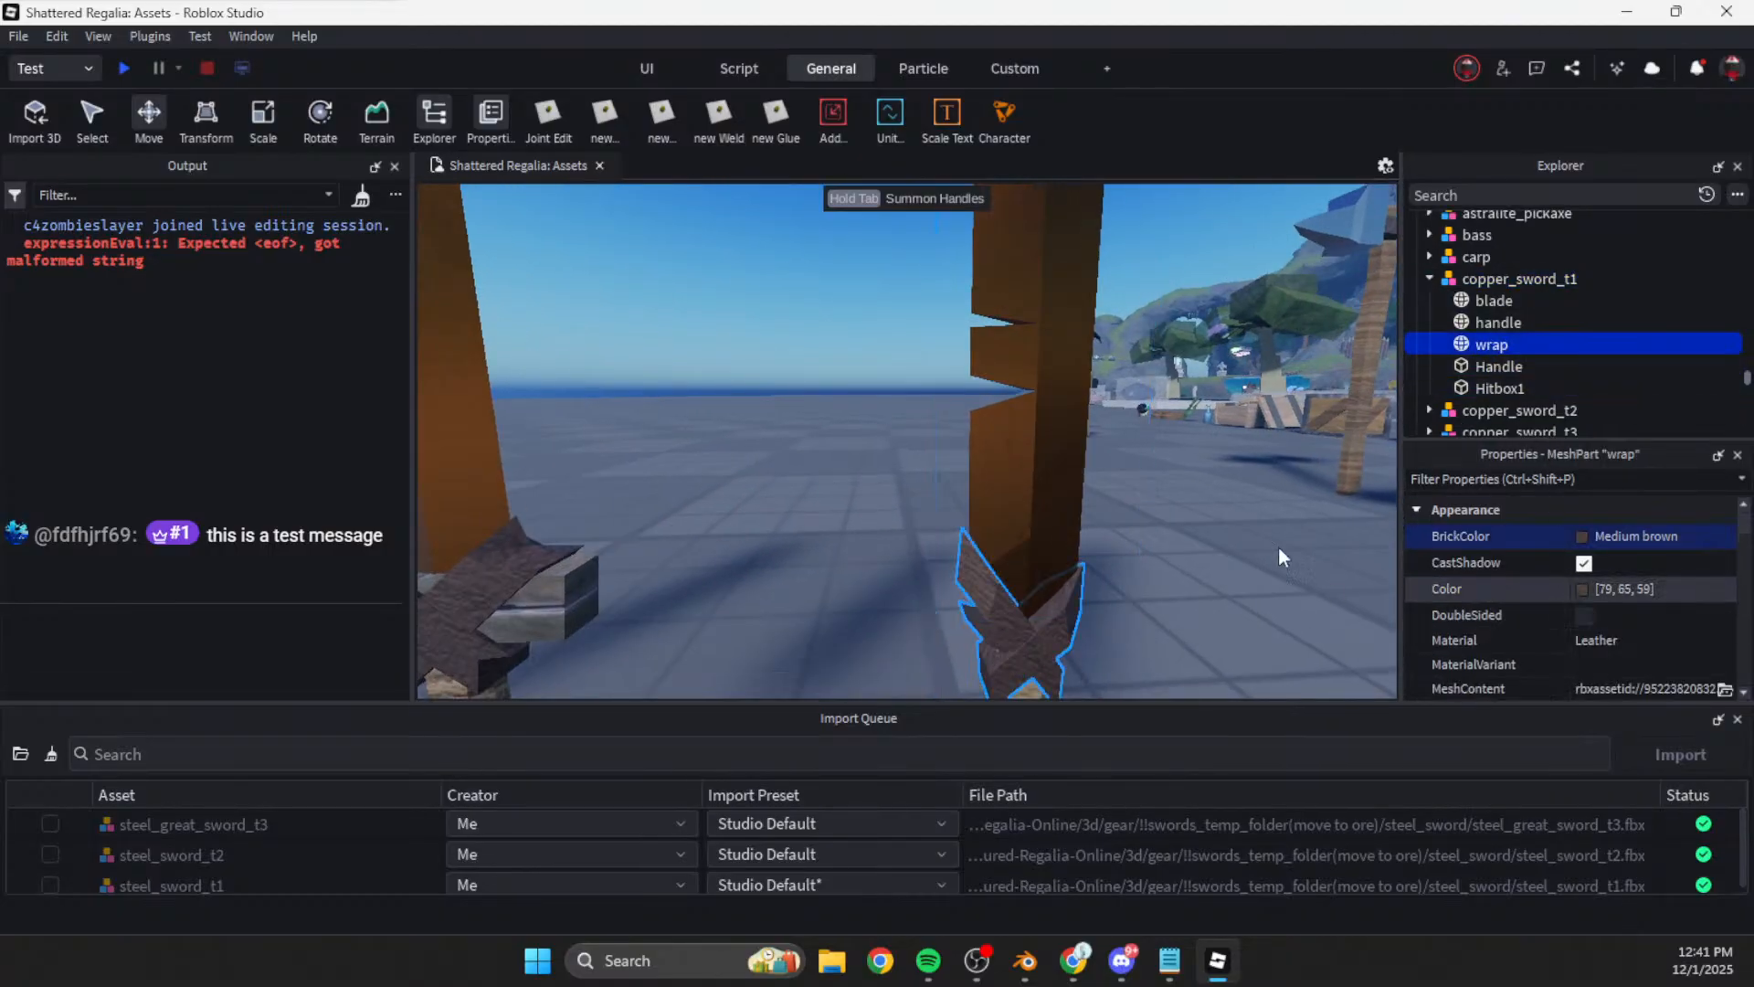
key("f")
Step: Give bandage_1 and bandage_2 of steel_sword_t1 the color 79, 65, 59 and the Leather material of the copper sword's wrap
key("s")
left_click(979, 601)
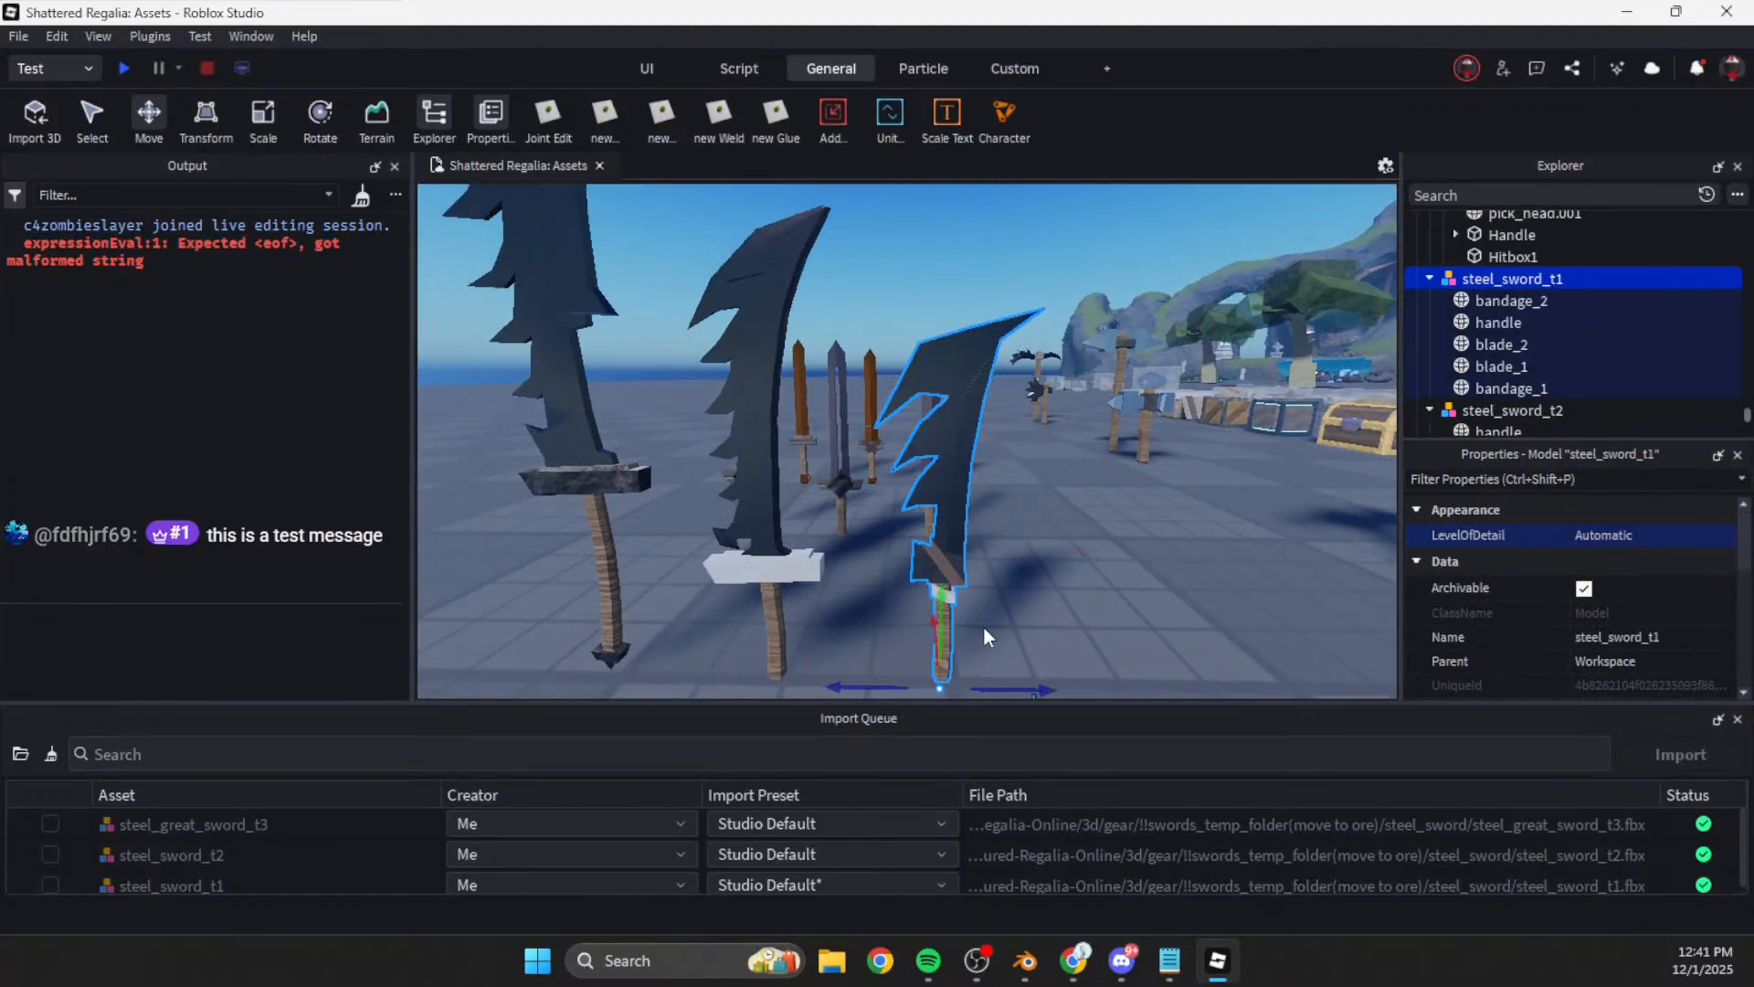
left_click(1511, 387)
left_click(1506, 301, "ctrl")
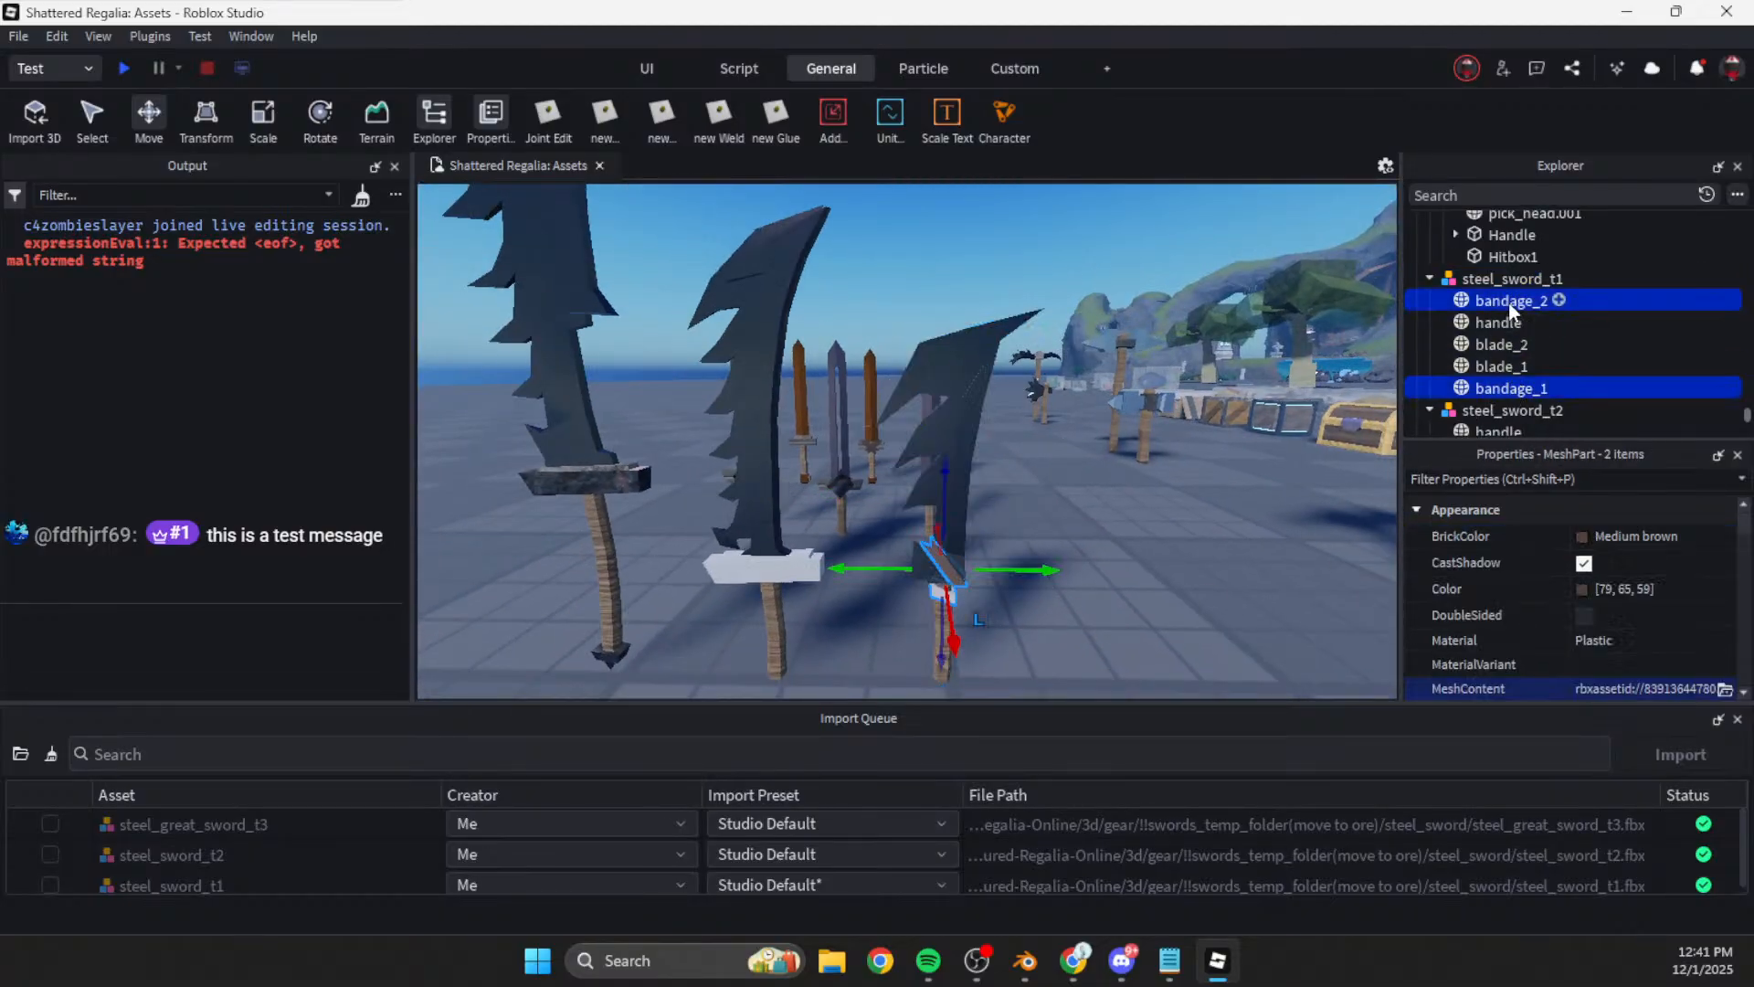
left_click(1624, 601)
left_click(1634, 590)
key("Return")
left_click(1621, 634)
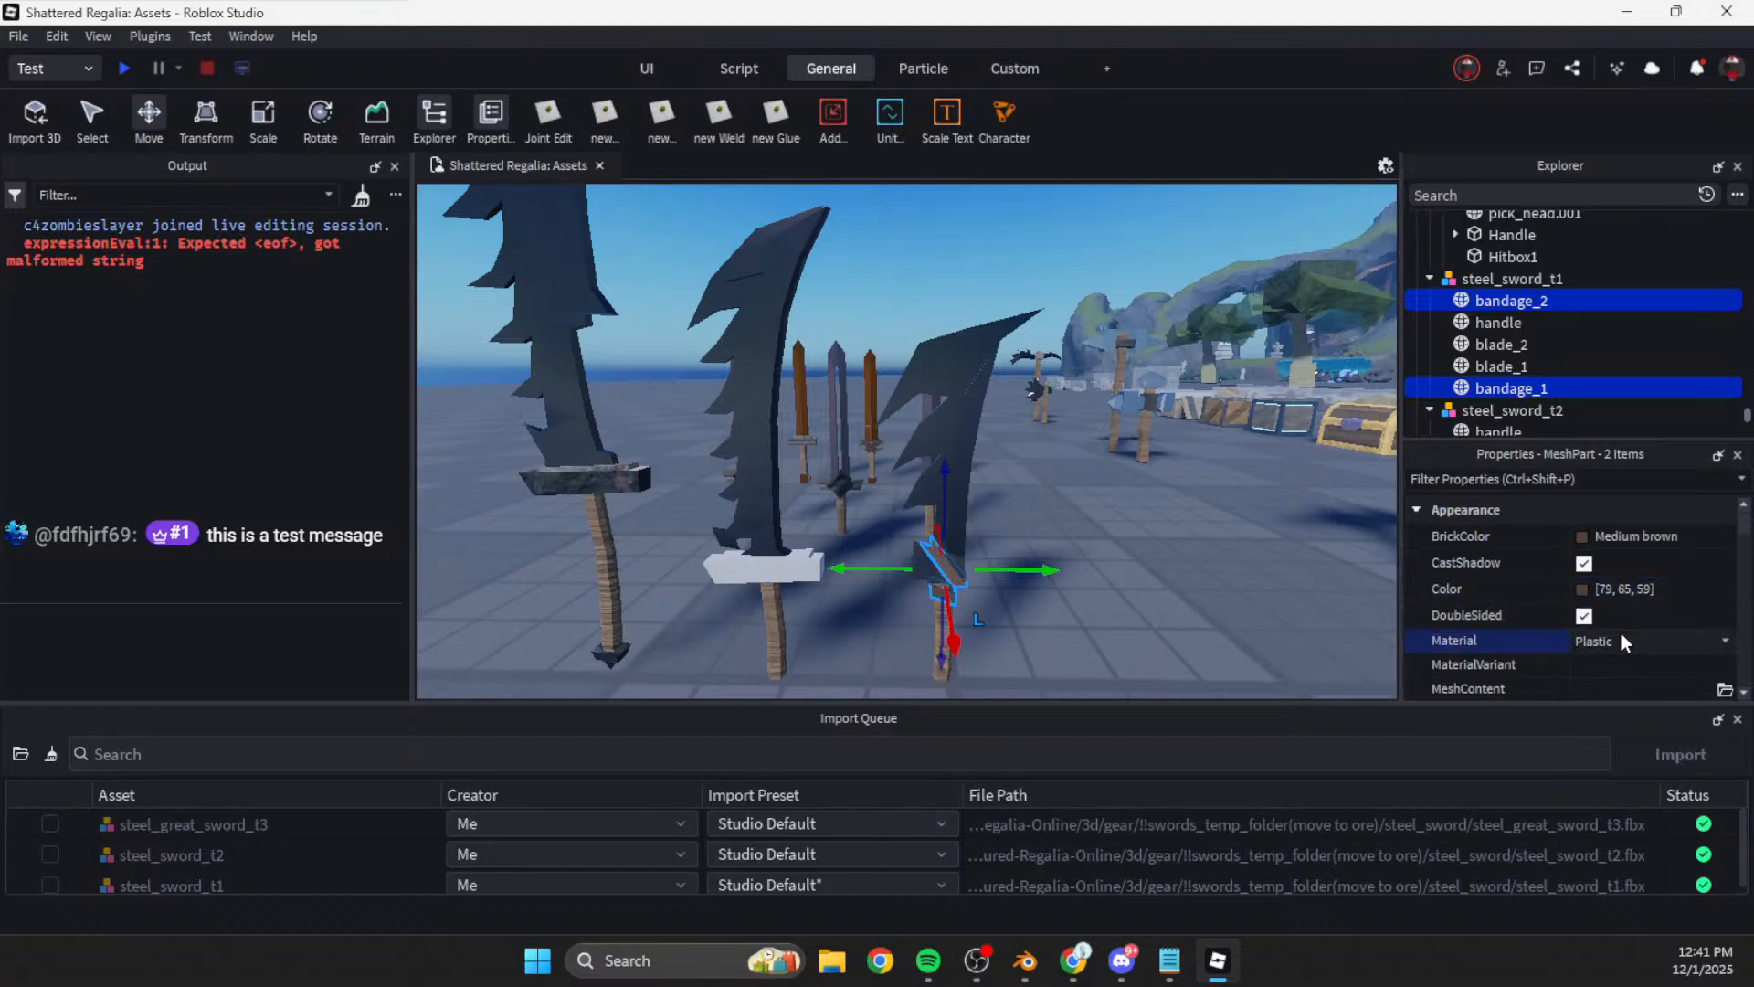
left_click(1614, 644)
scroll(1636, 783, "up", 2)
left_click(1615, 786)
Step: Copy the color value of the guard of steel_great_sword_t3
left_click(1168, 637)
mouse_move(1167, 637)
right_mouse_down()
mouse_move(1163, 622)
mouse_move(1171, 635)
right_mouse_up()
key("w")
key("s")
key("w")
key("s")
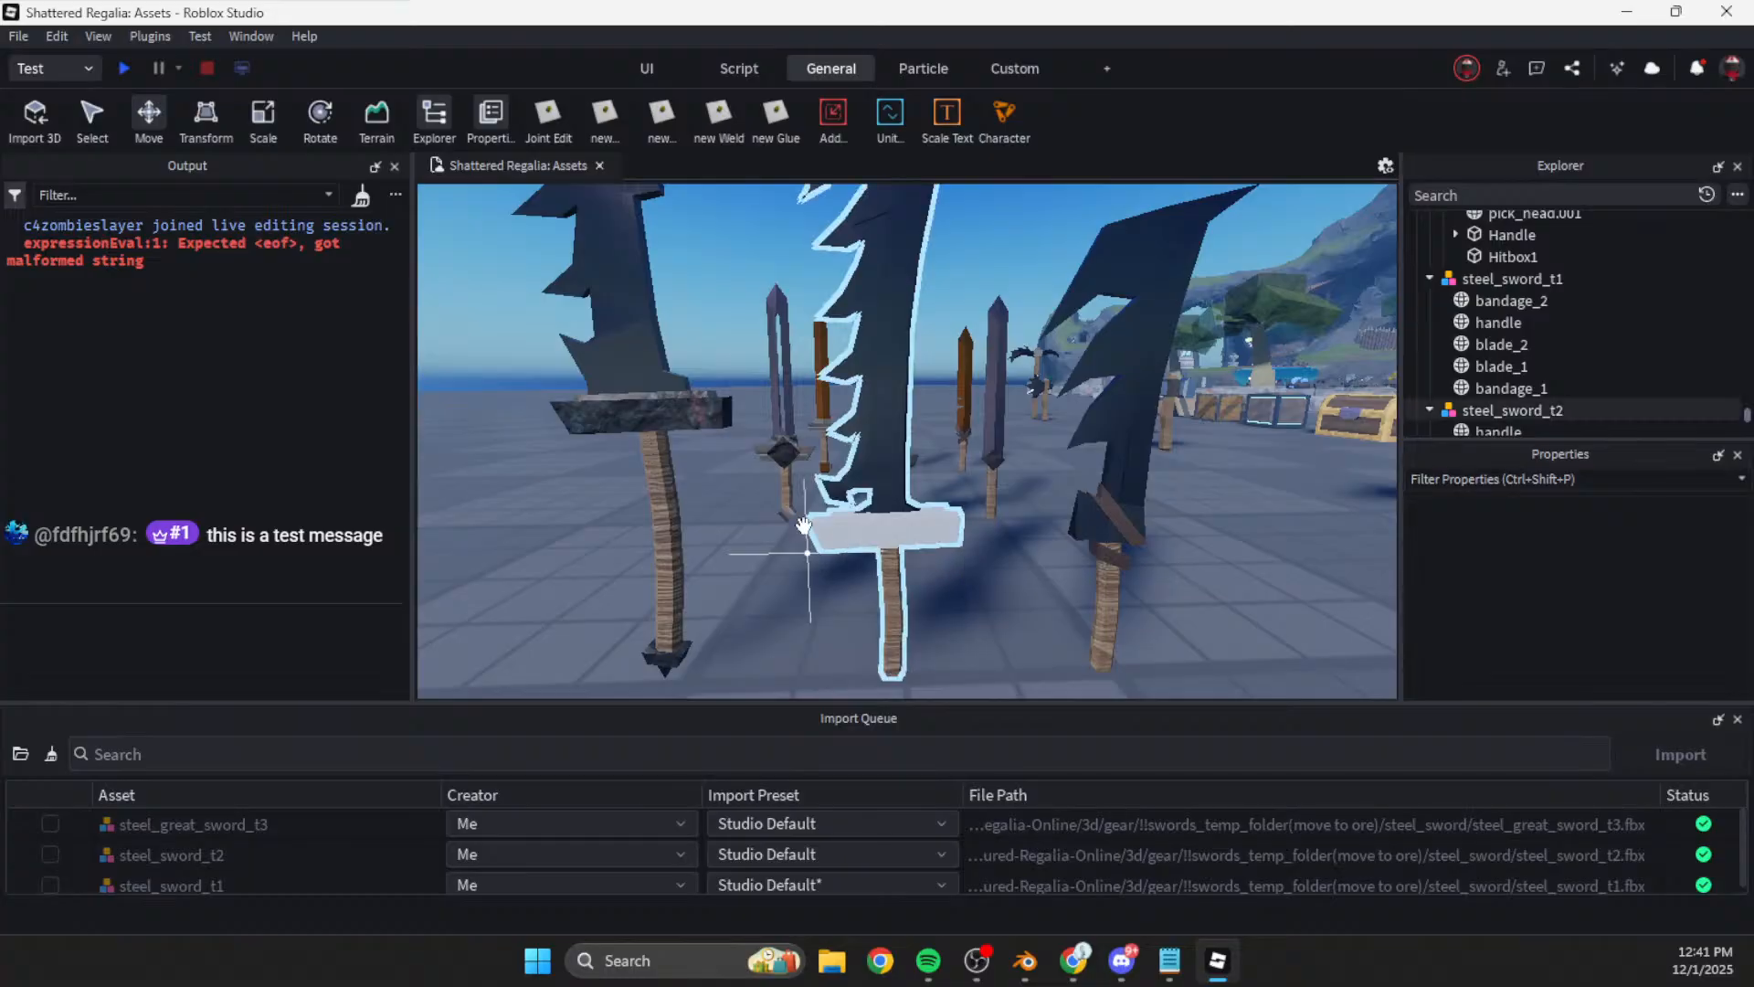
left_click(647, 439)
scroll(1503, 336, "down", 1)
left_click(1503, 282)
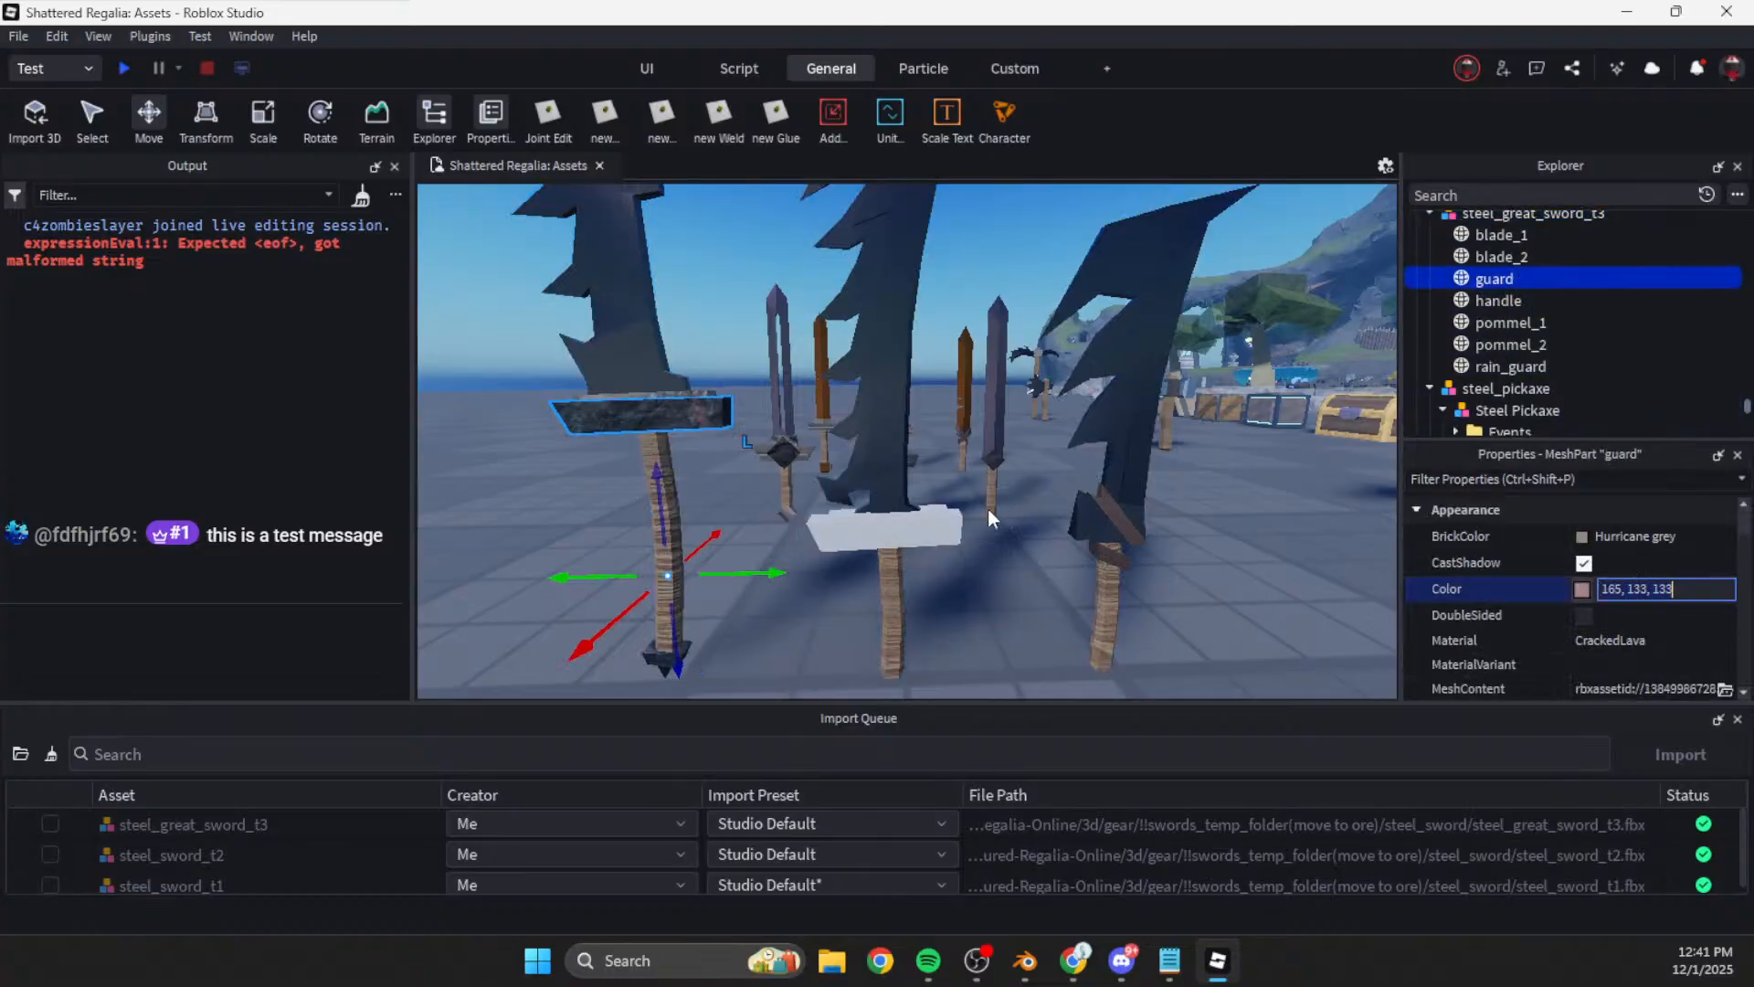
Step: Set rain_guard of steel_sword_t2 to the color 165, 133, 133
left_click(942, 521)
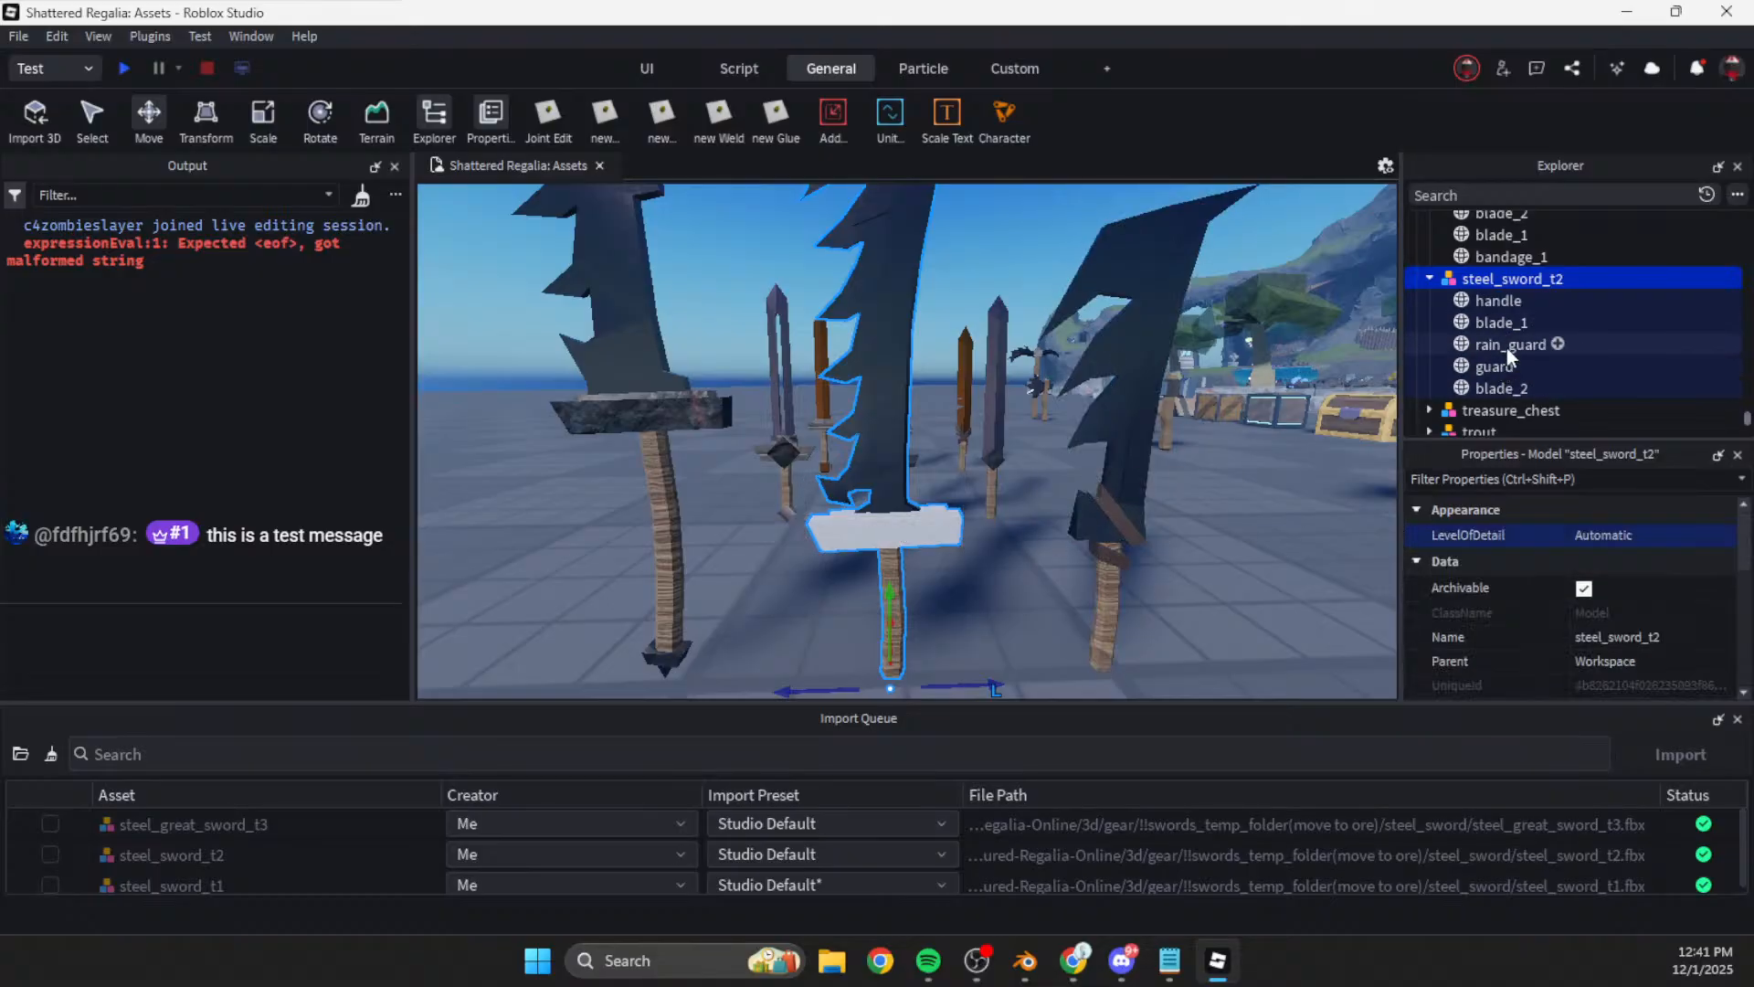
right_click_drag(1086, 459, 1084, 456)
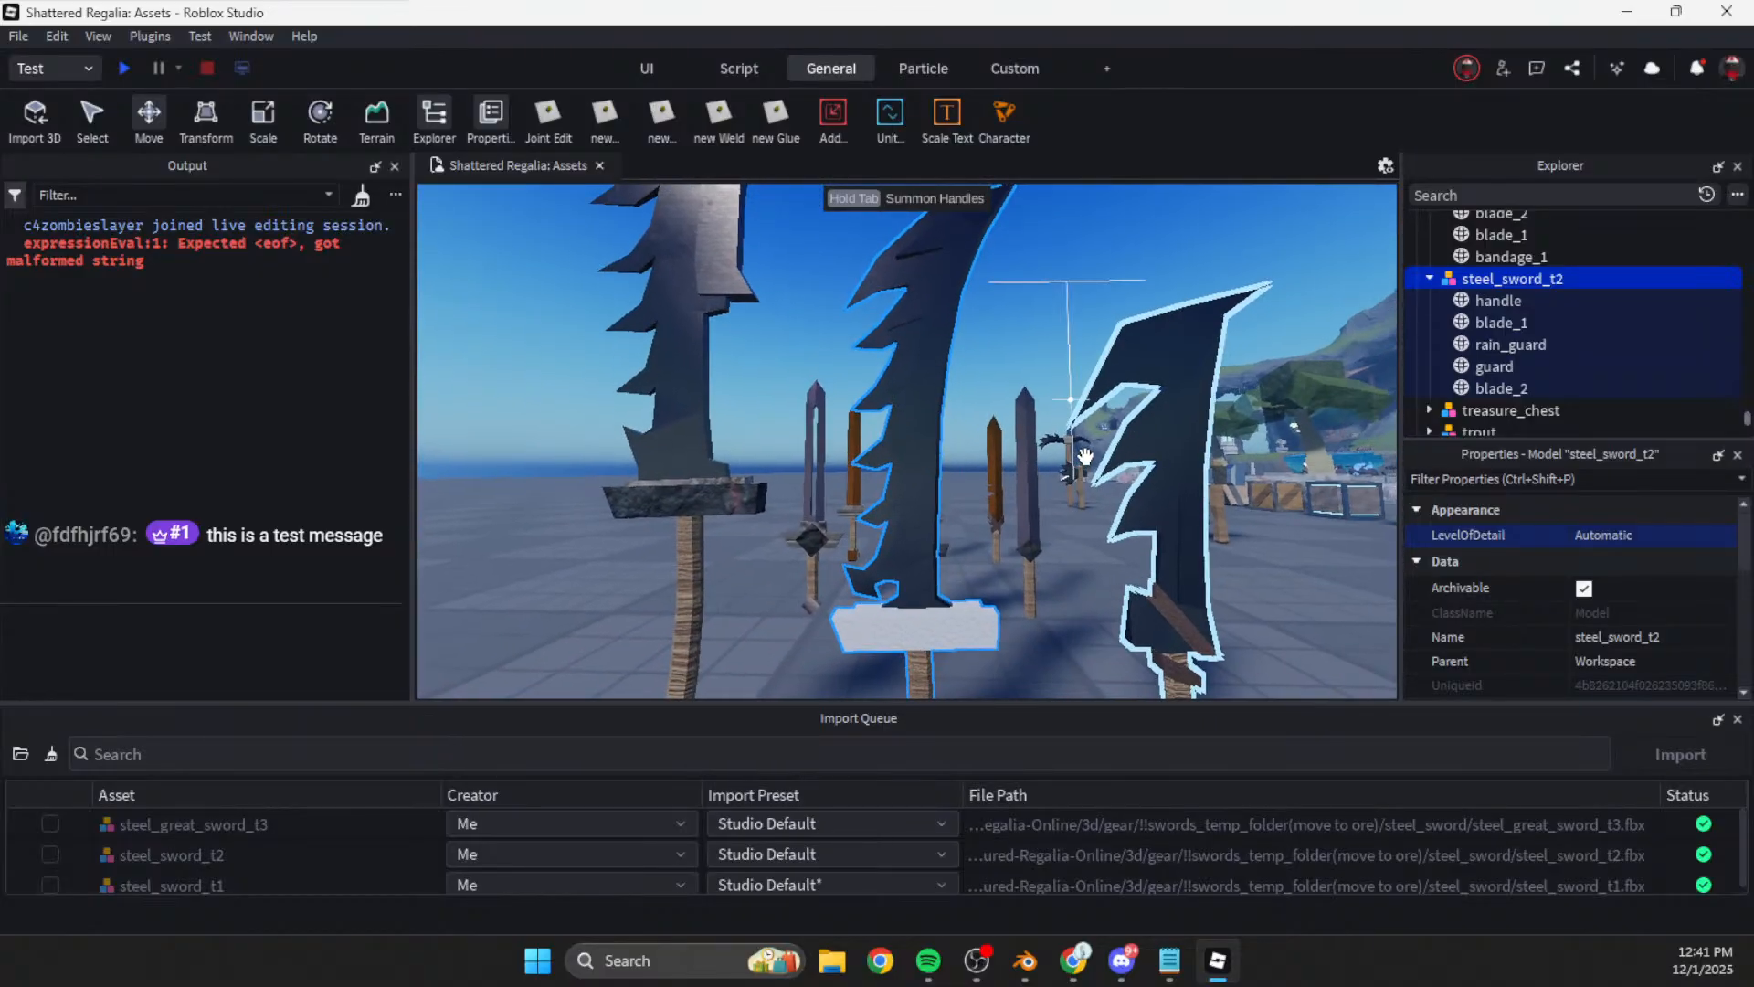
left_click(1495, 353)
left_click(1629, 589)
type("[165, 133, 133]")
key("Return")
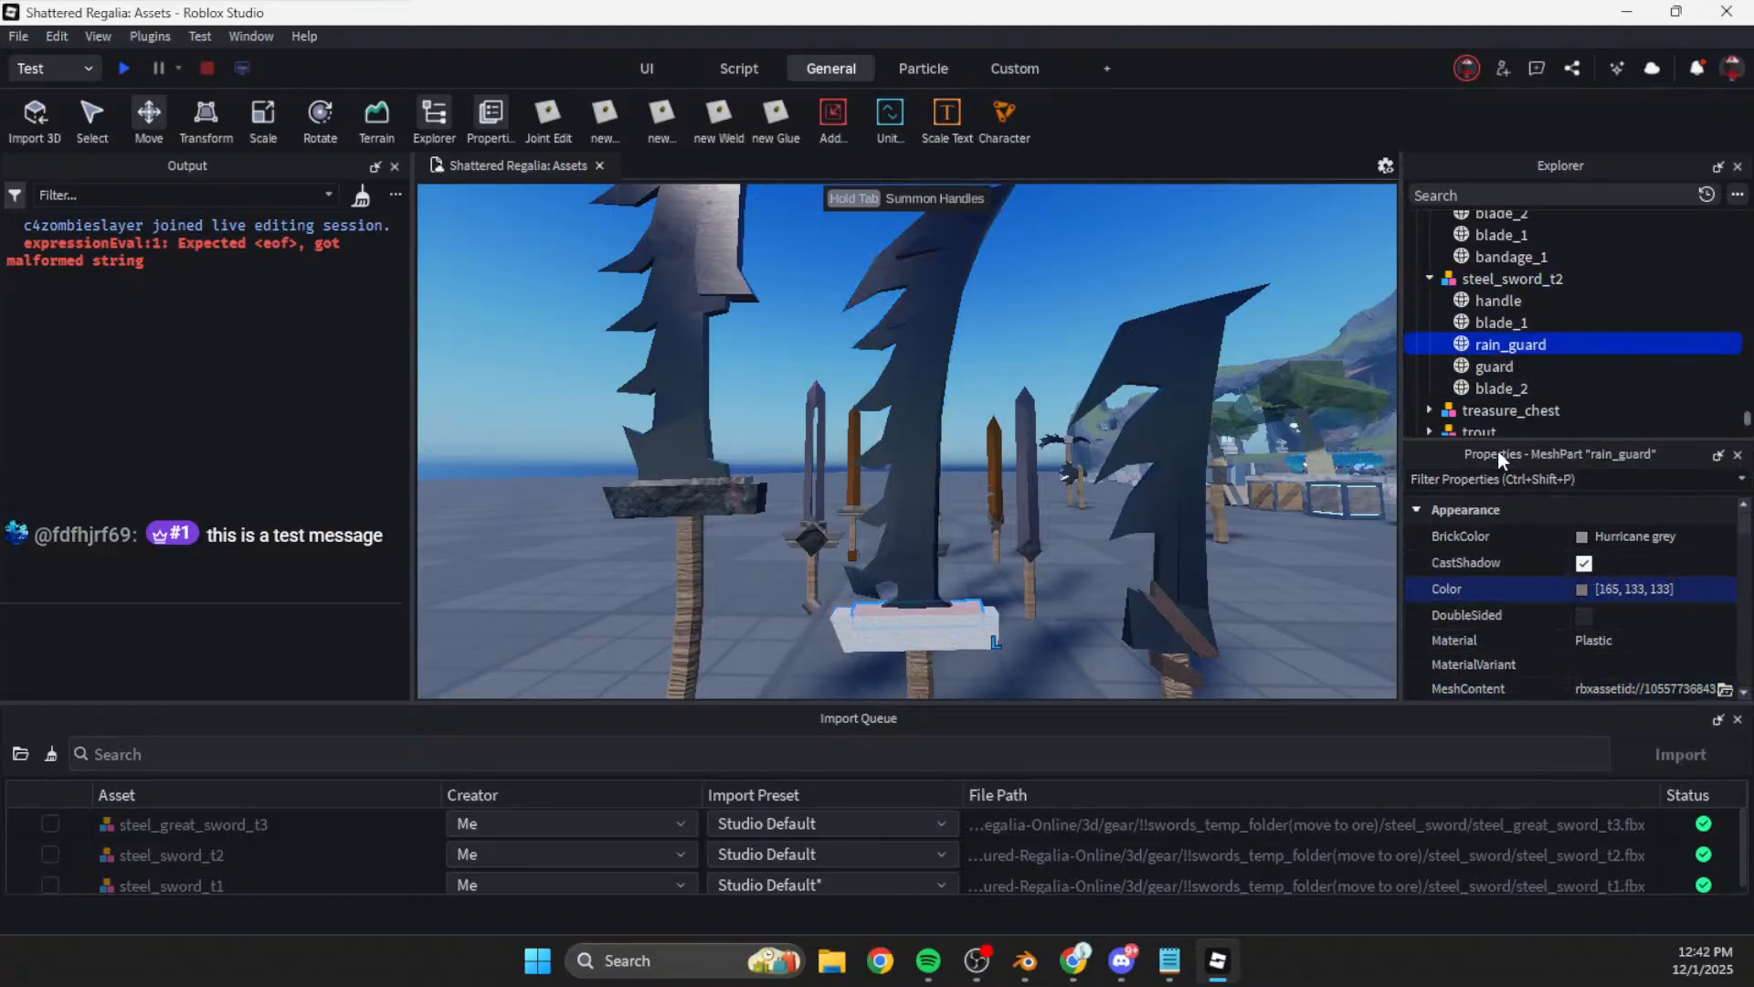
Step: Set the guard of steel_sword_t2 to the color 165, 133, 133 and the CrackedLava material
left_click(1495, 366)
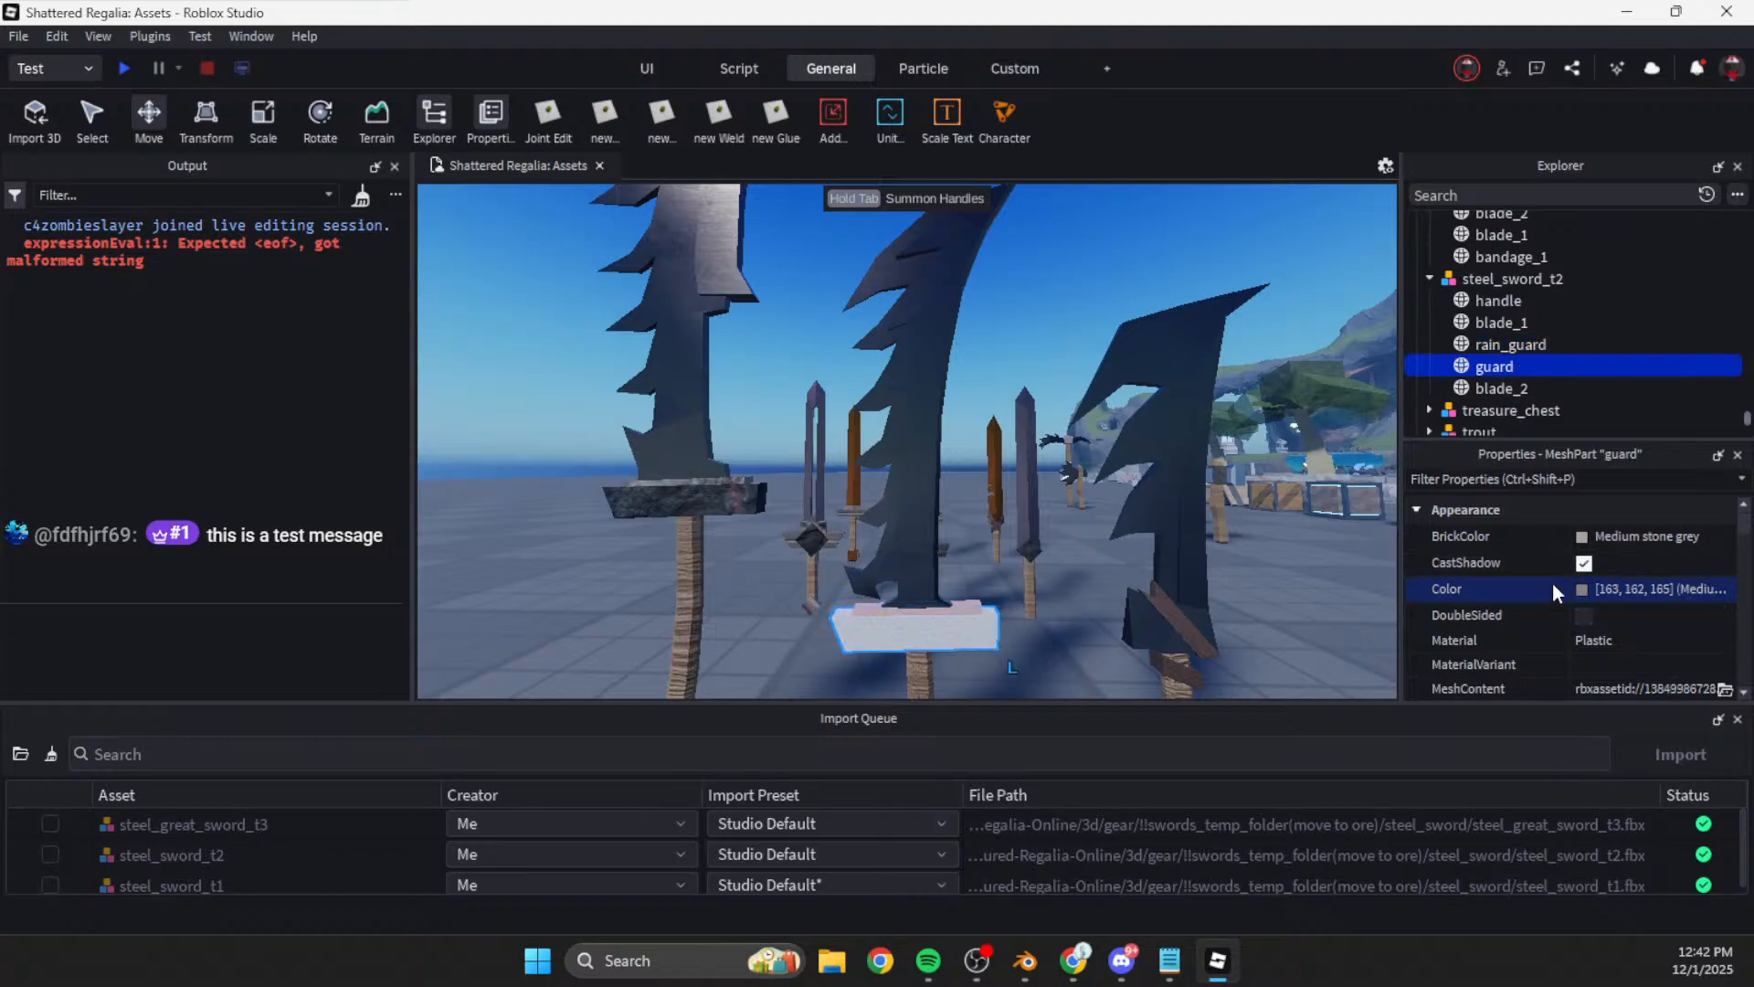
left_click(1595, 589)
left_click(1020, 674)
left_click(1645, 589)
type("165, 133, 133")
key("Return")
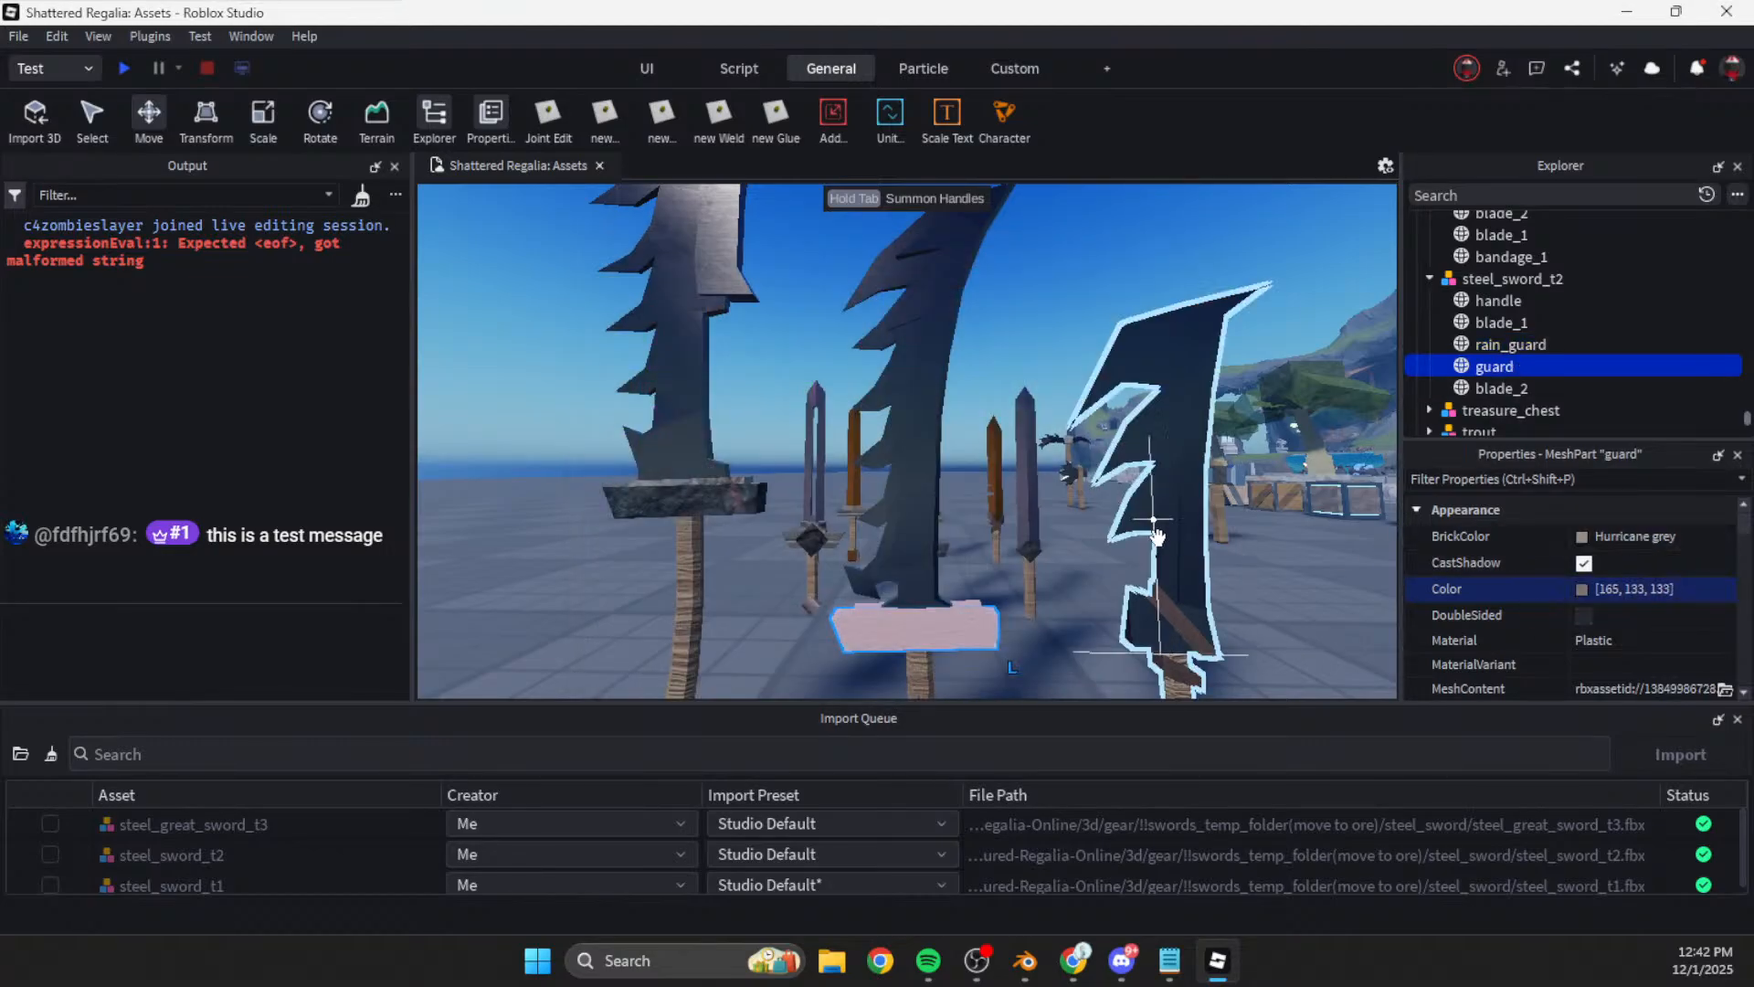
left_click(1614, 640)
key("c")
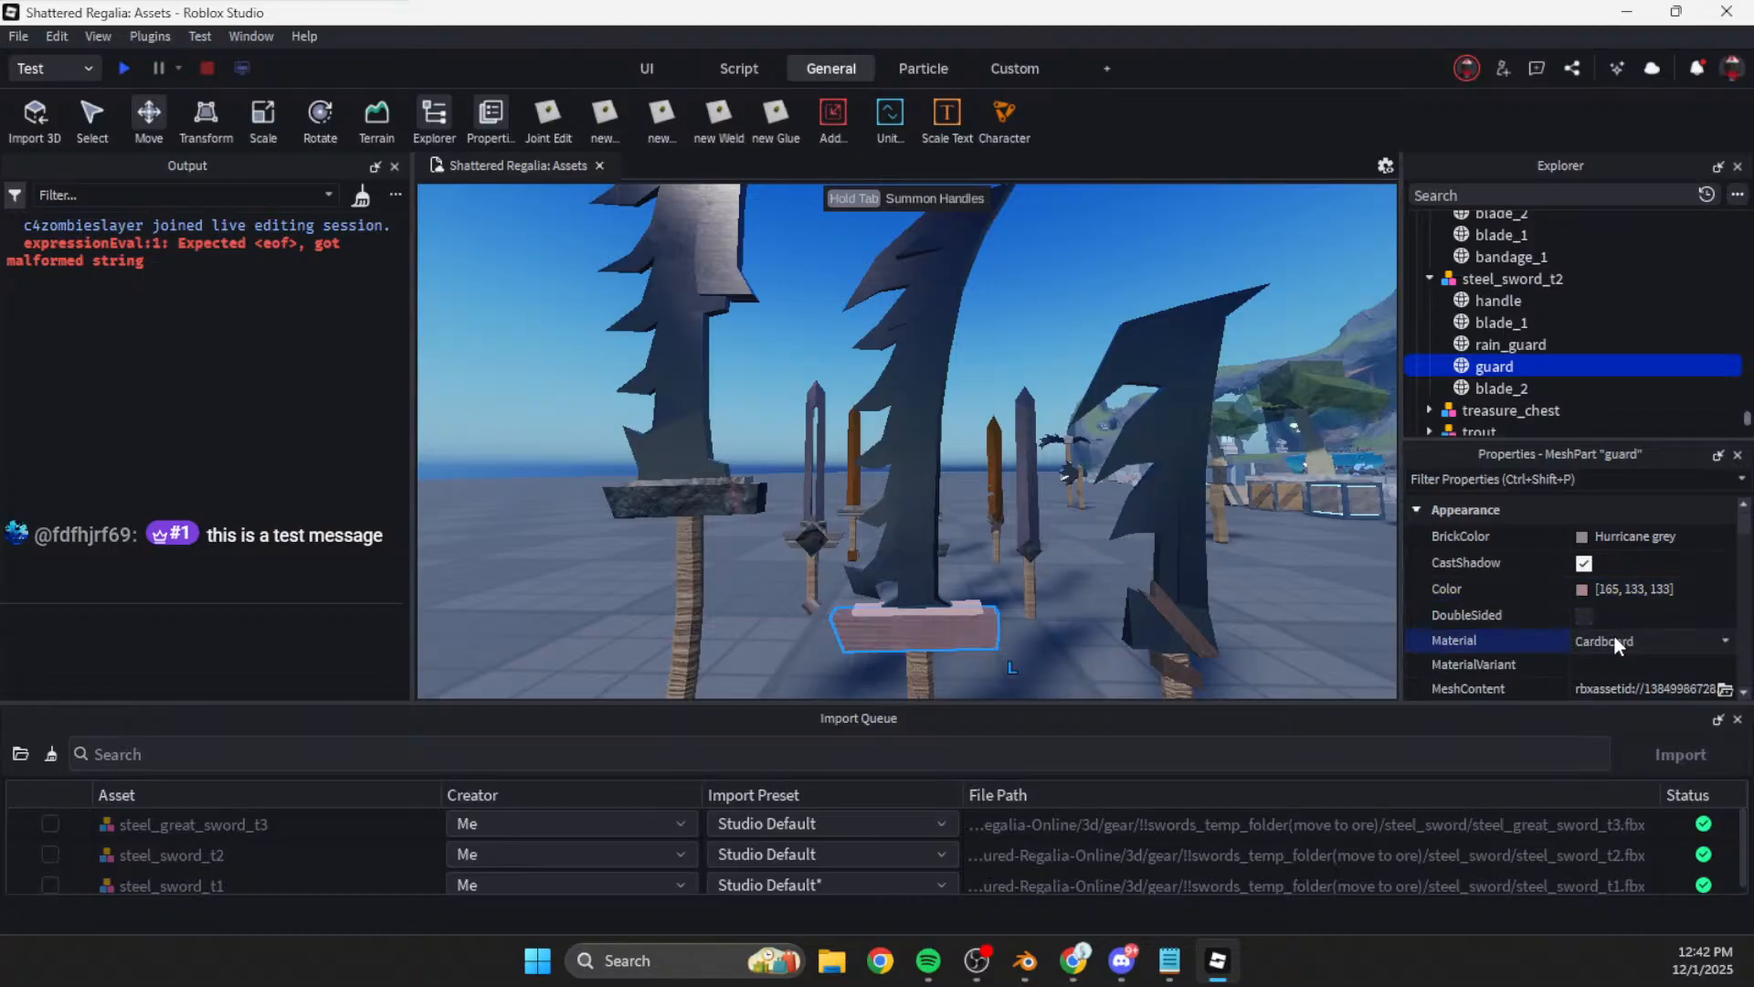
key("r")
left_click(1642, 639)
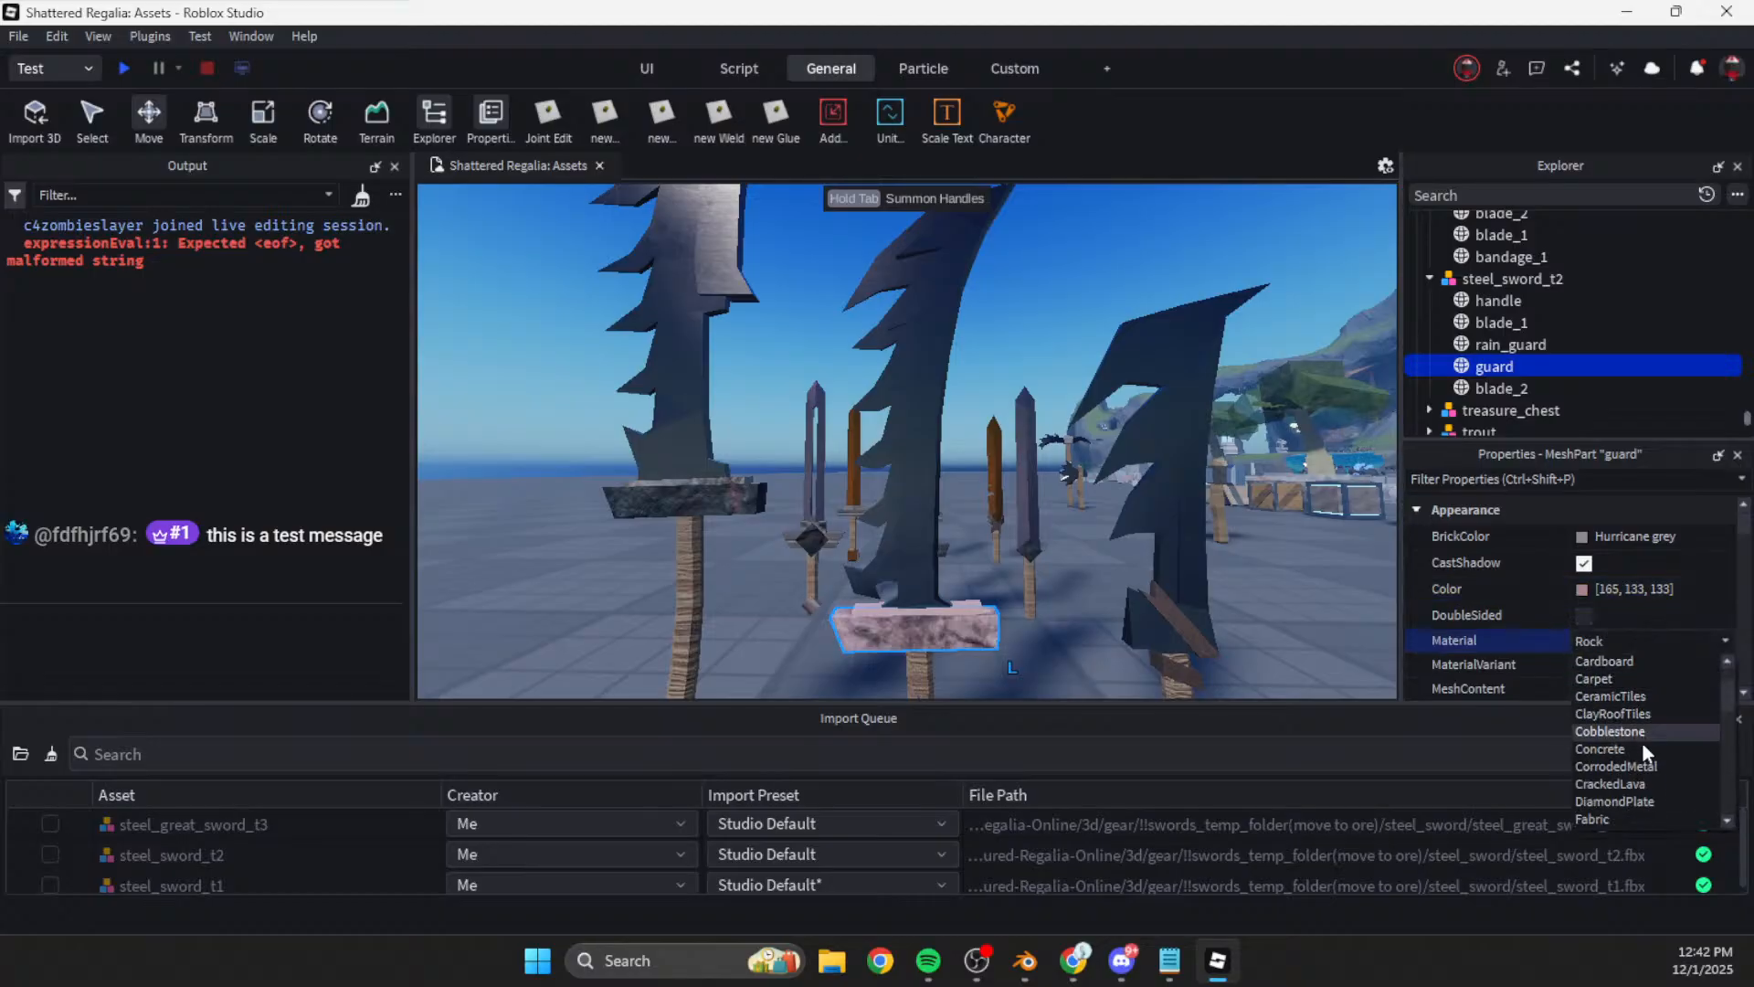
left_click(1644, 784)
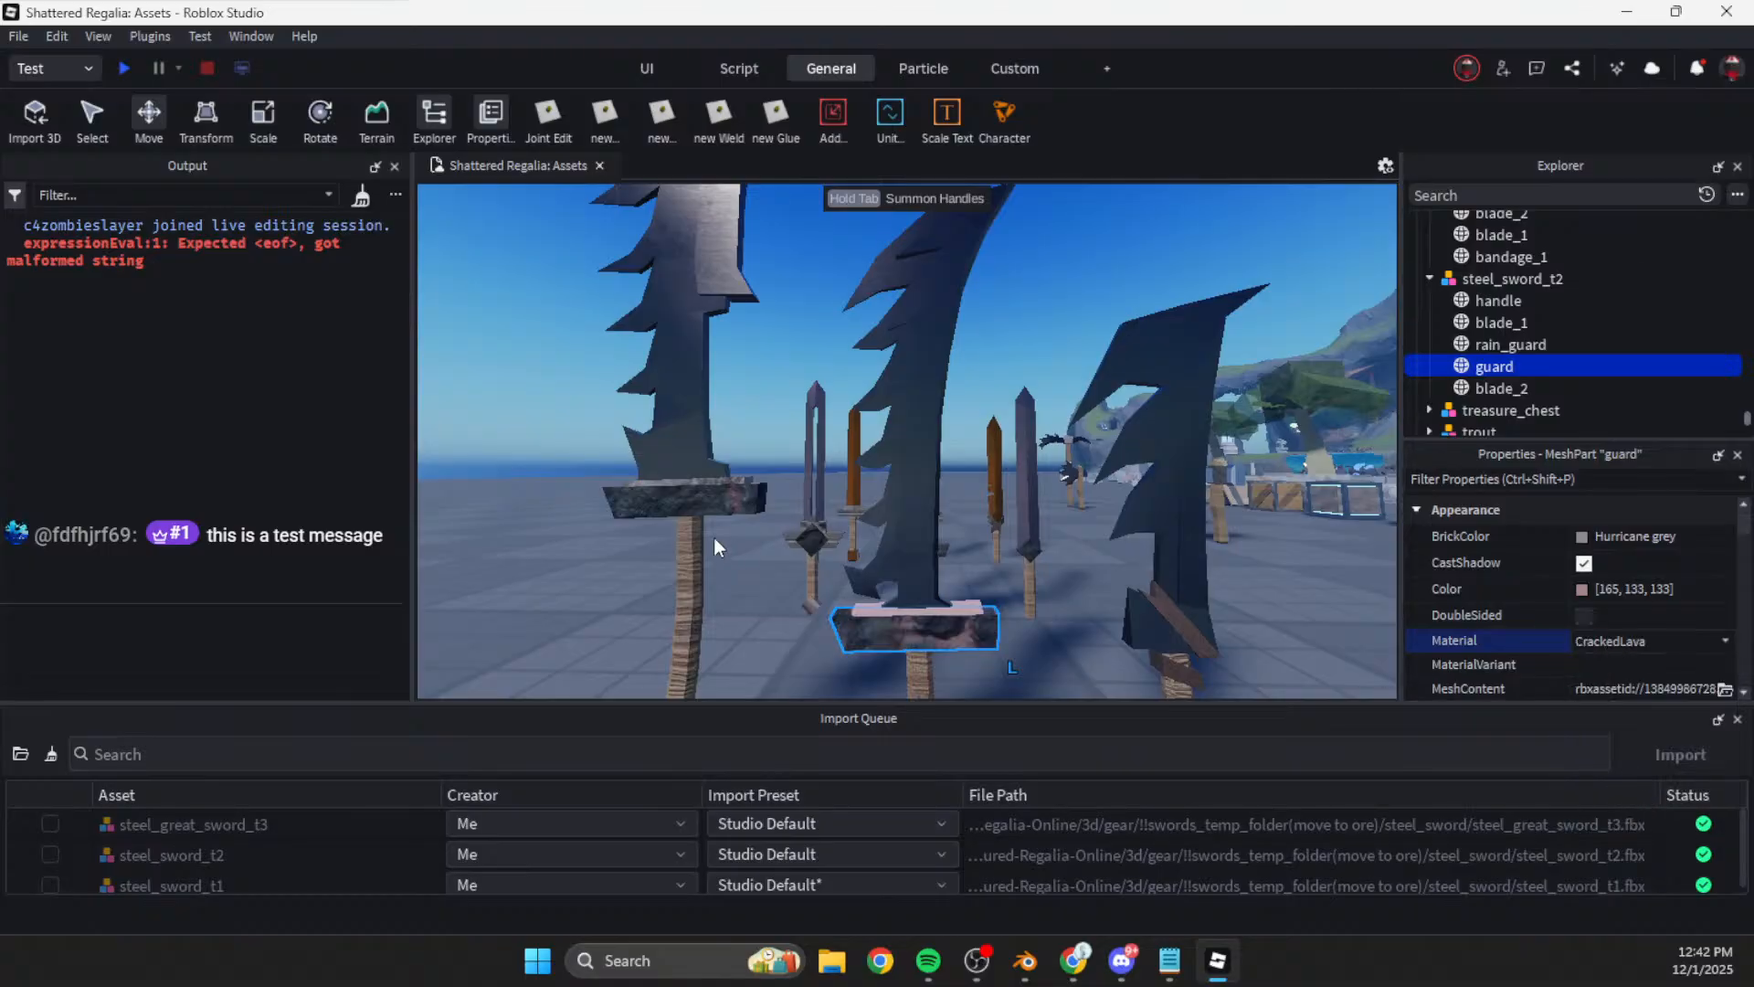
Step: Copy the color value of the rain_guard part of steel_great_sword_t3
left_click(672, 494)
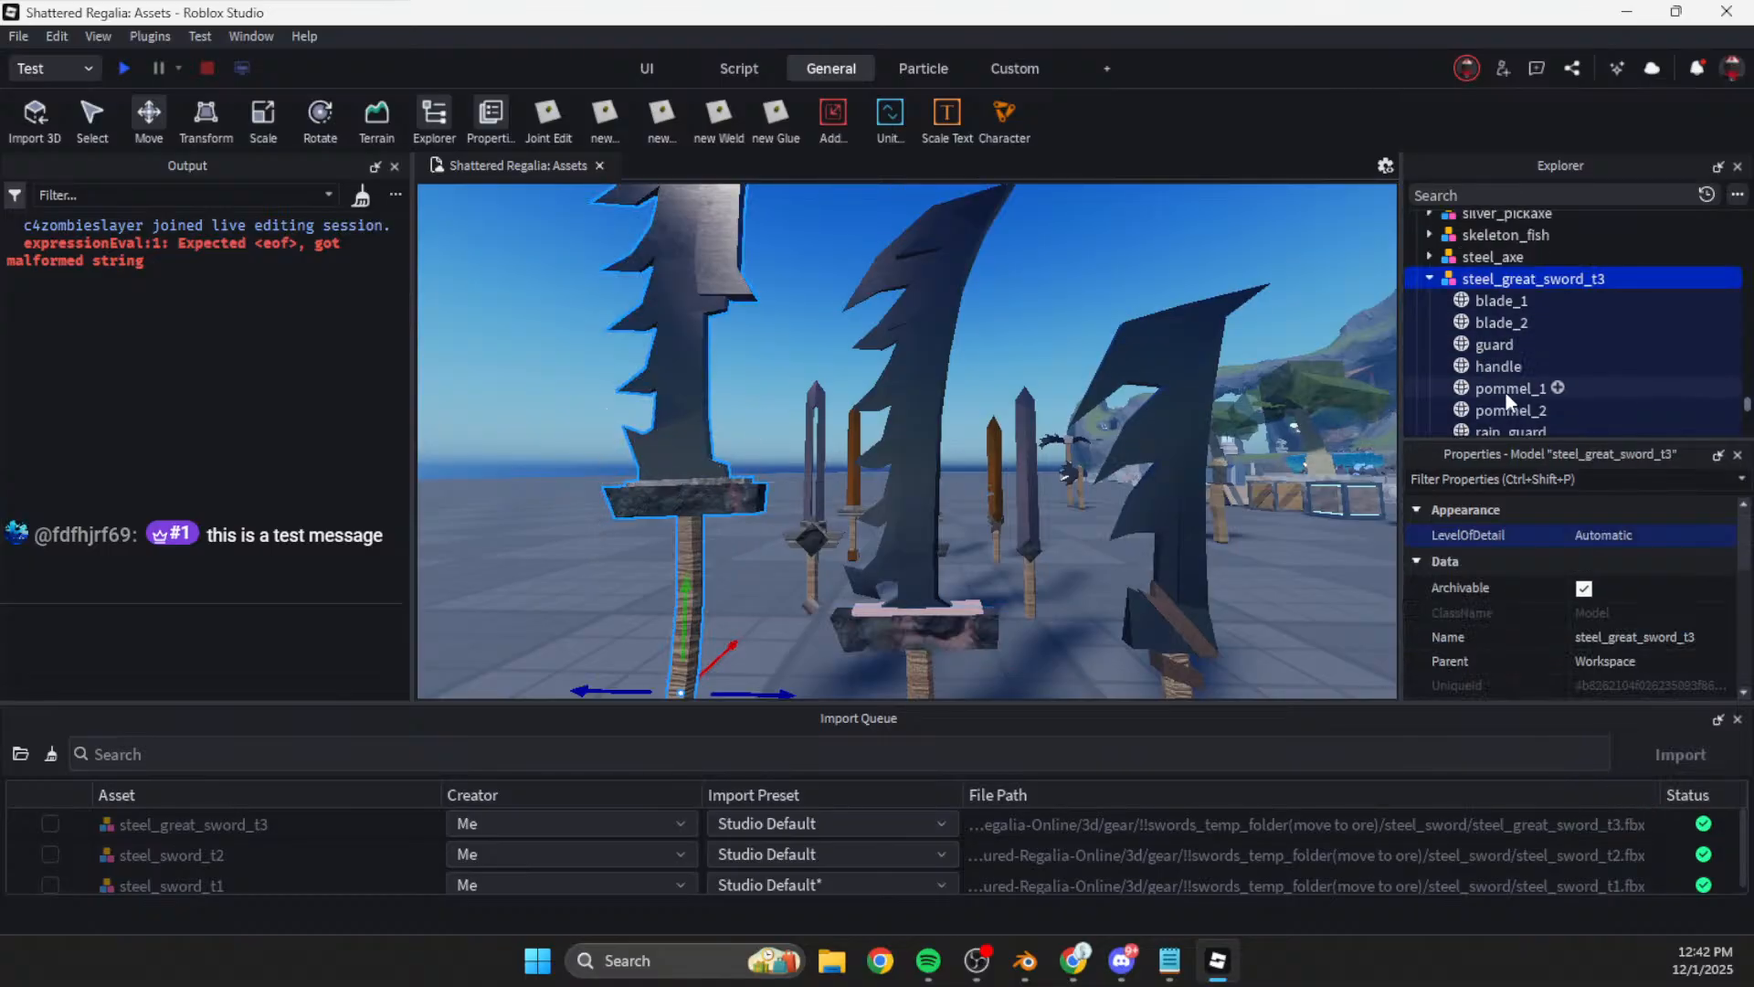
scroll(1498, 357, "down", 3)
left_click(1508, 300)
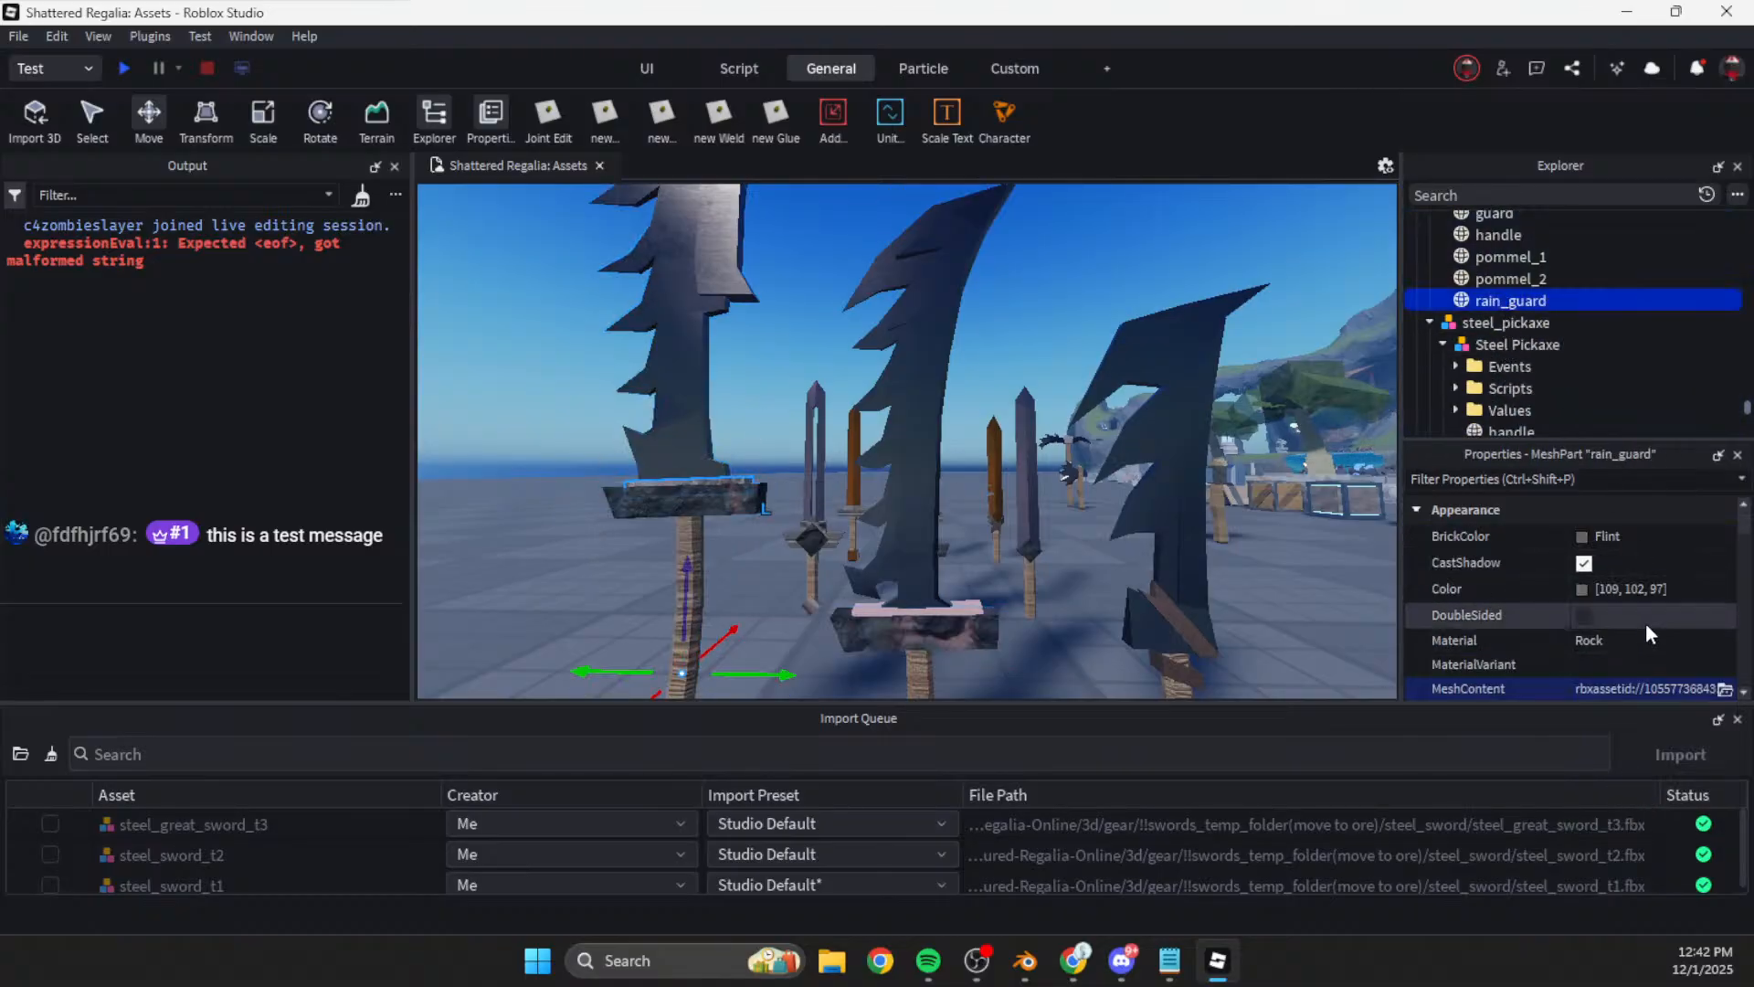
Step: Set rain_guard of steel_sword_t2 to the color 109, 102, 97 and the Rock material
left_click(923, 635)
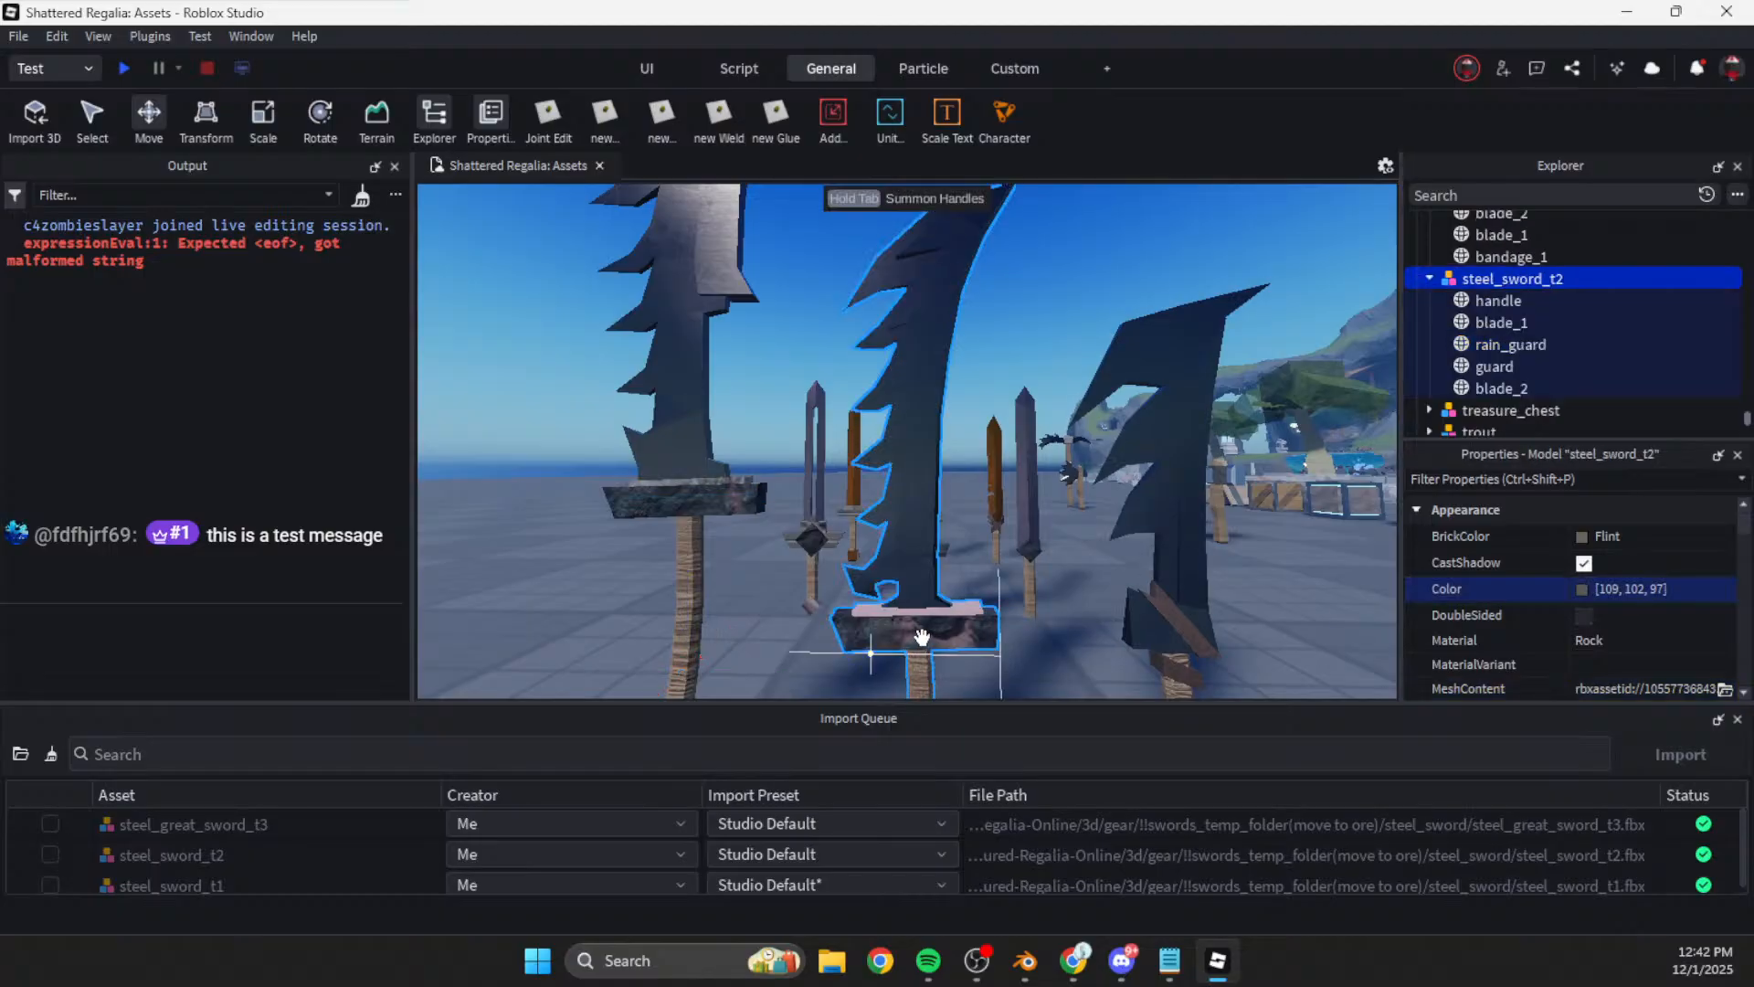
left_click(1553, 345)
left_click(1636, 590)
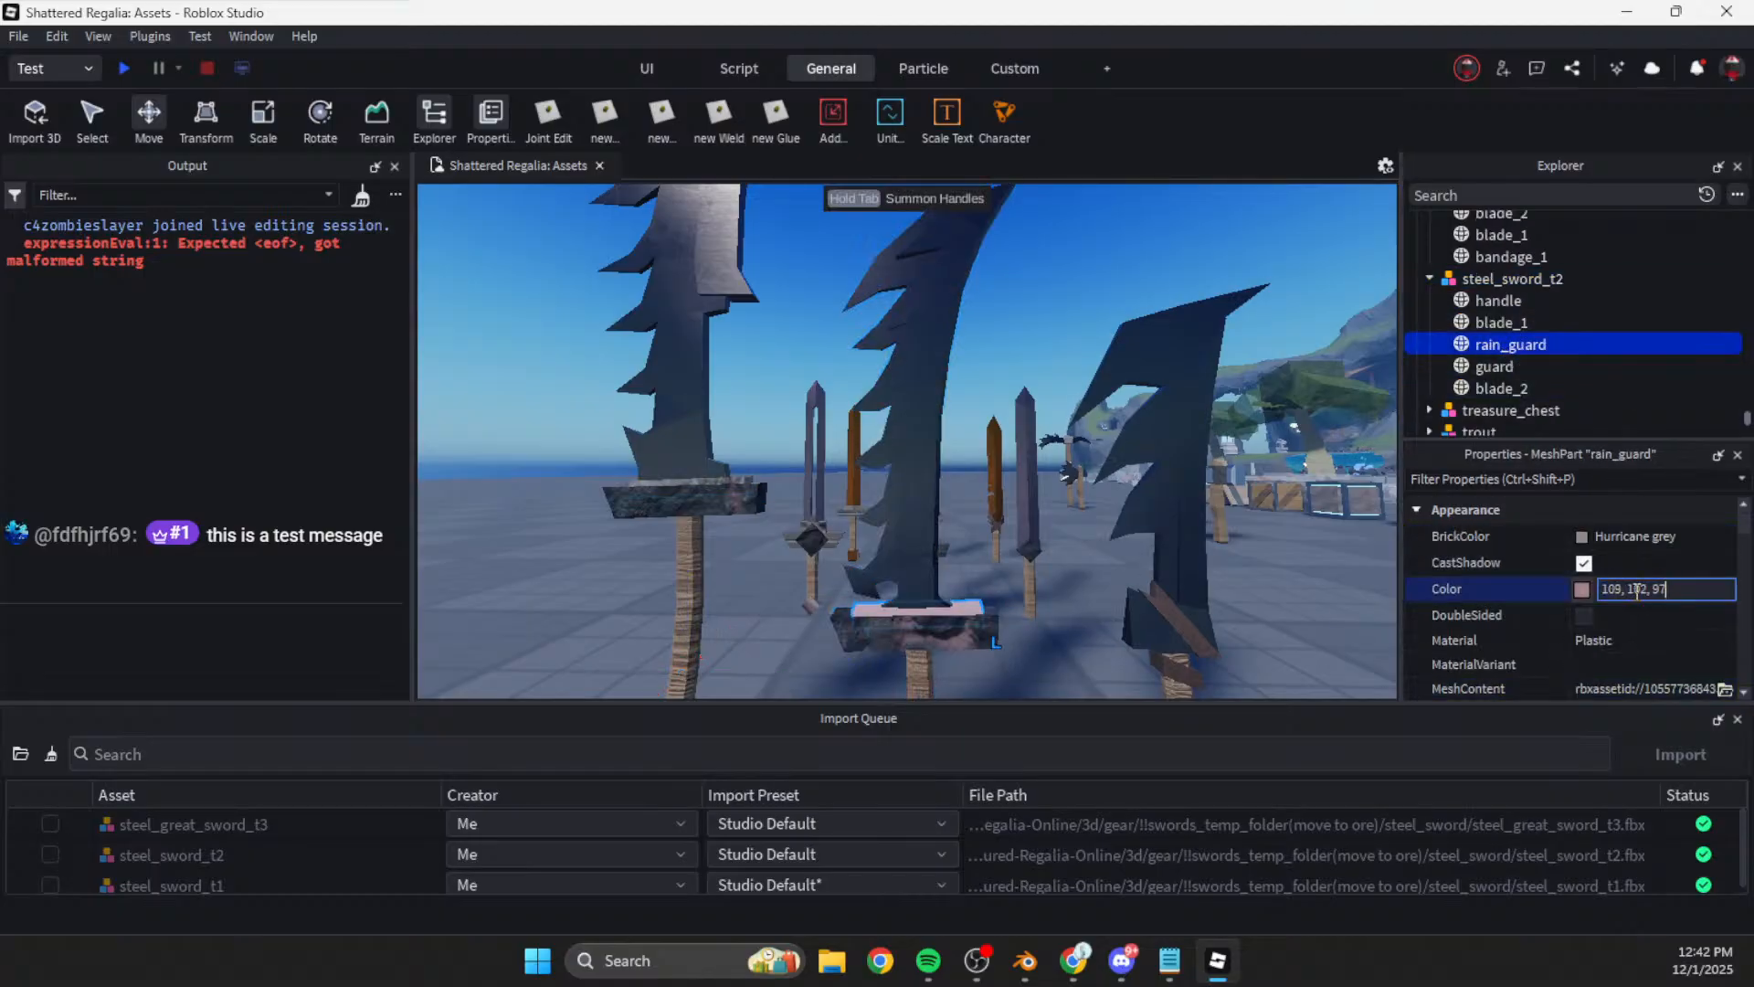
left_click(1627, 639)
key("r")
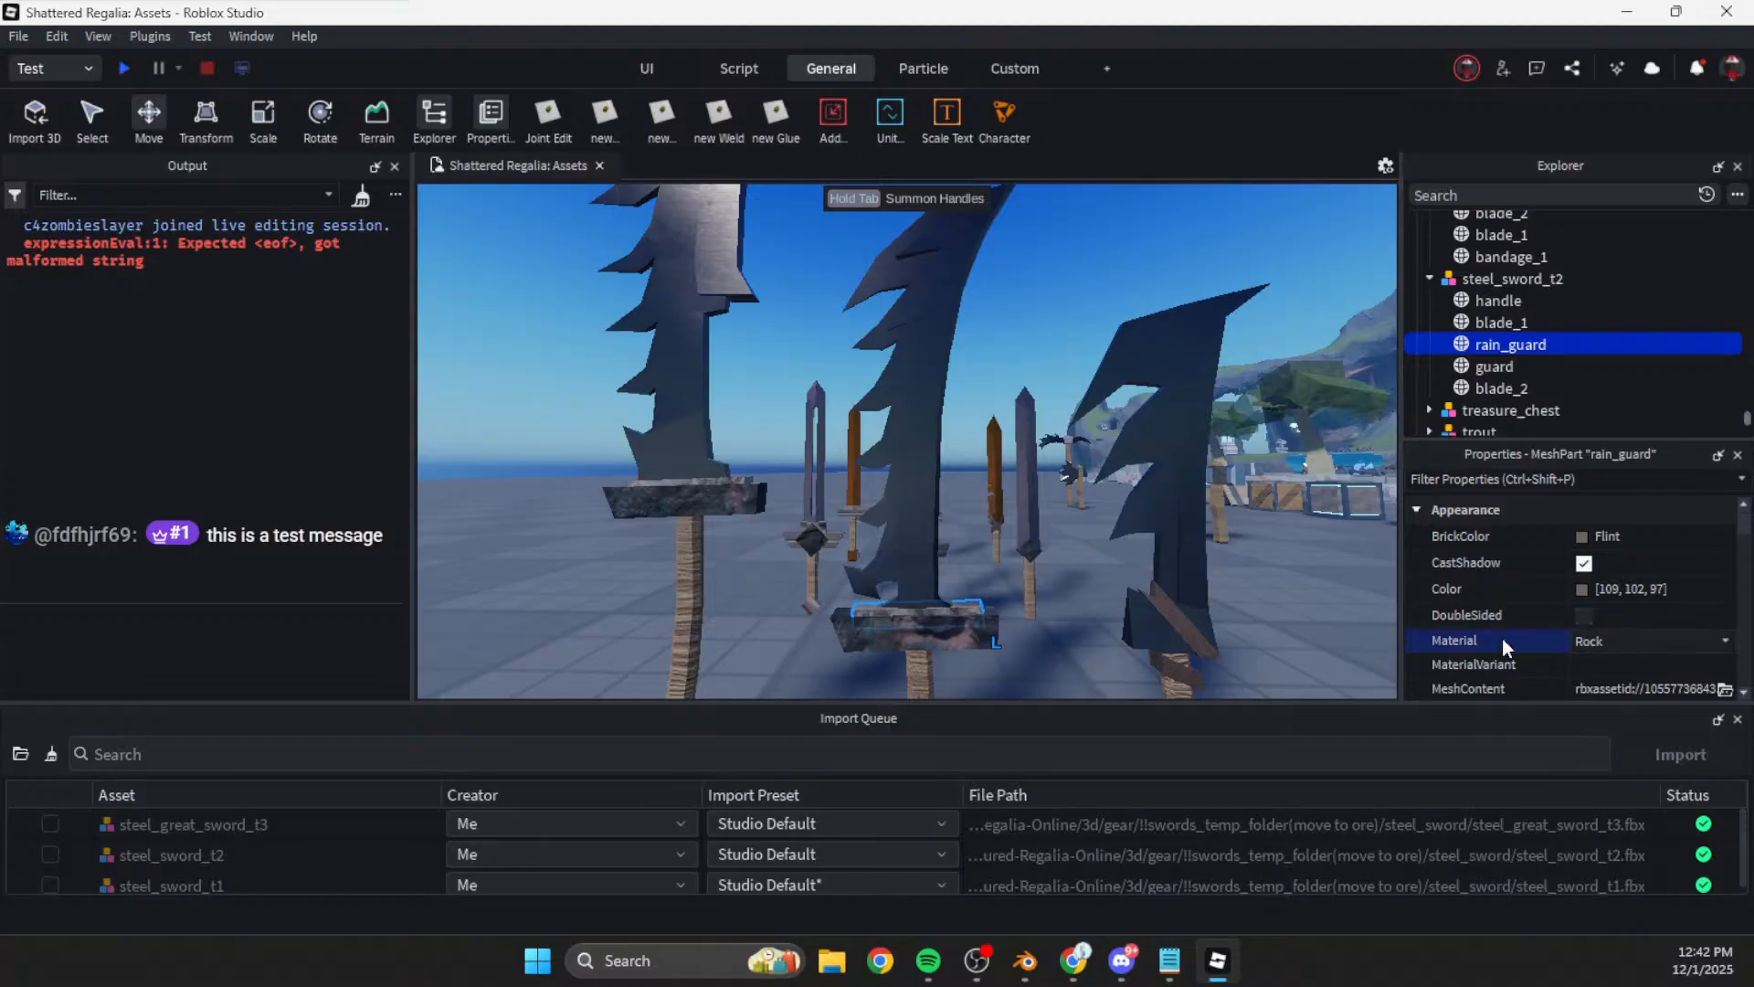
Step: Examine the materials and colors of the three steel swords from several distances and angles
left_click(1105, 641)
scroll(1111, 639, "down", 5)
scroll(1111, 640, "up", 5)
mouse_move(1111, 639)
right_mouse_down()
mouse_move(1095, 641)
mouse_move(1110, 639)
right_mouse_up()
scroll(1111, 639, "down", 4)
key("d")
scroll(1108, 641, "down", 5)
scroll(1112, 641, "up", 5)
key("w")
scroll(1111, 639, "up", 4)
scroll(1110, 639, "down", 5)
scroll(1114, 639, "down", 4)
scroll(1104, 641, "up", 5)
right_click_drag(937, 610, 939, 603)
scroll(939, 606, "up", 3)
Step: Darken the blade_2 part of steel_sword_t1 to the color 81, 77, 76
left_click(939, 461)
right_click_drag(939, 461, 975, 430)
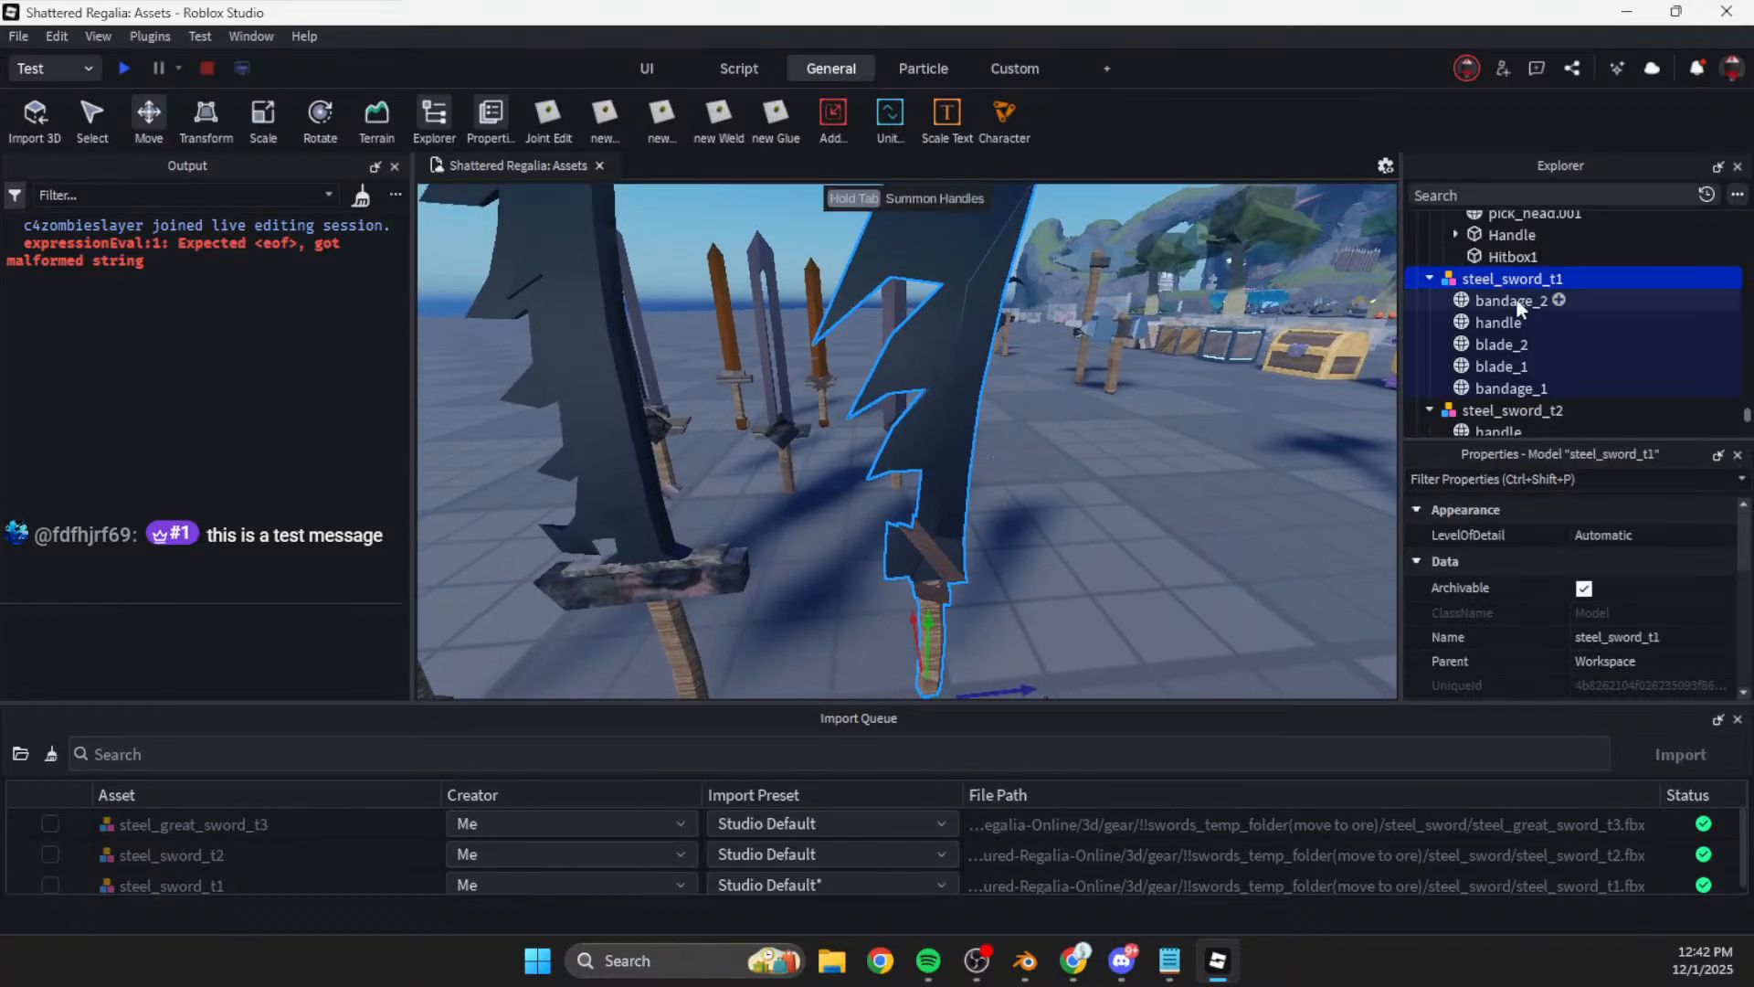
left_click(1501, 347)
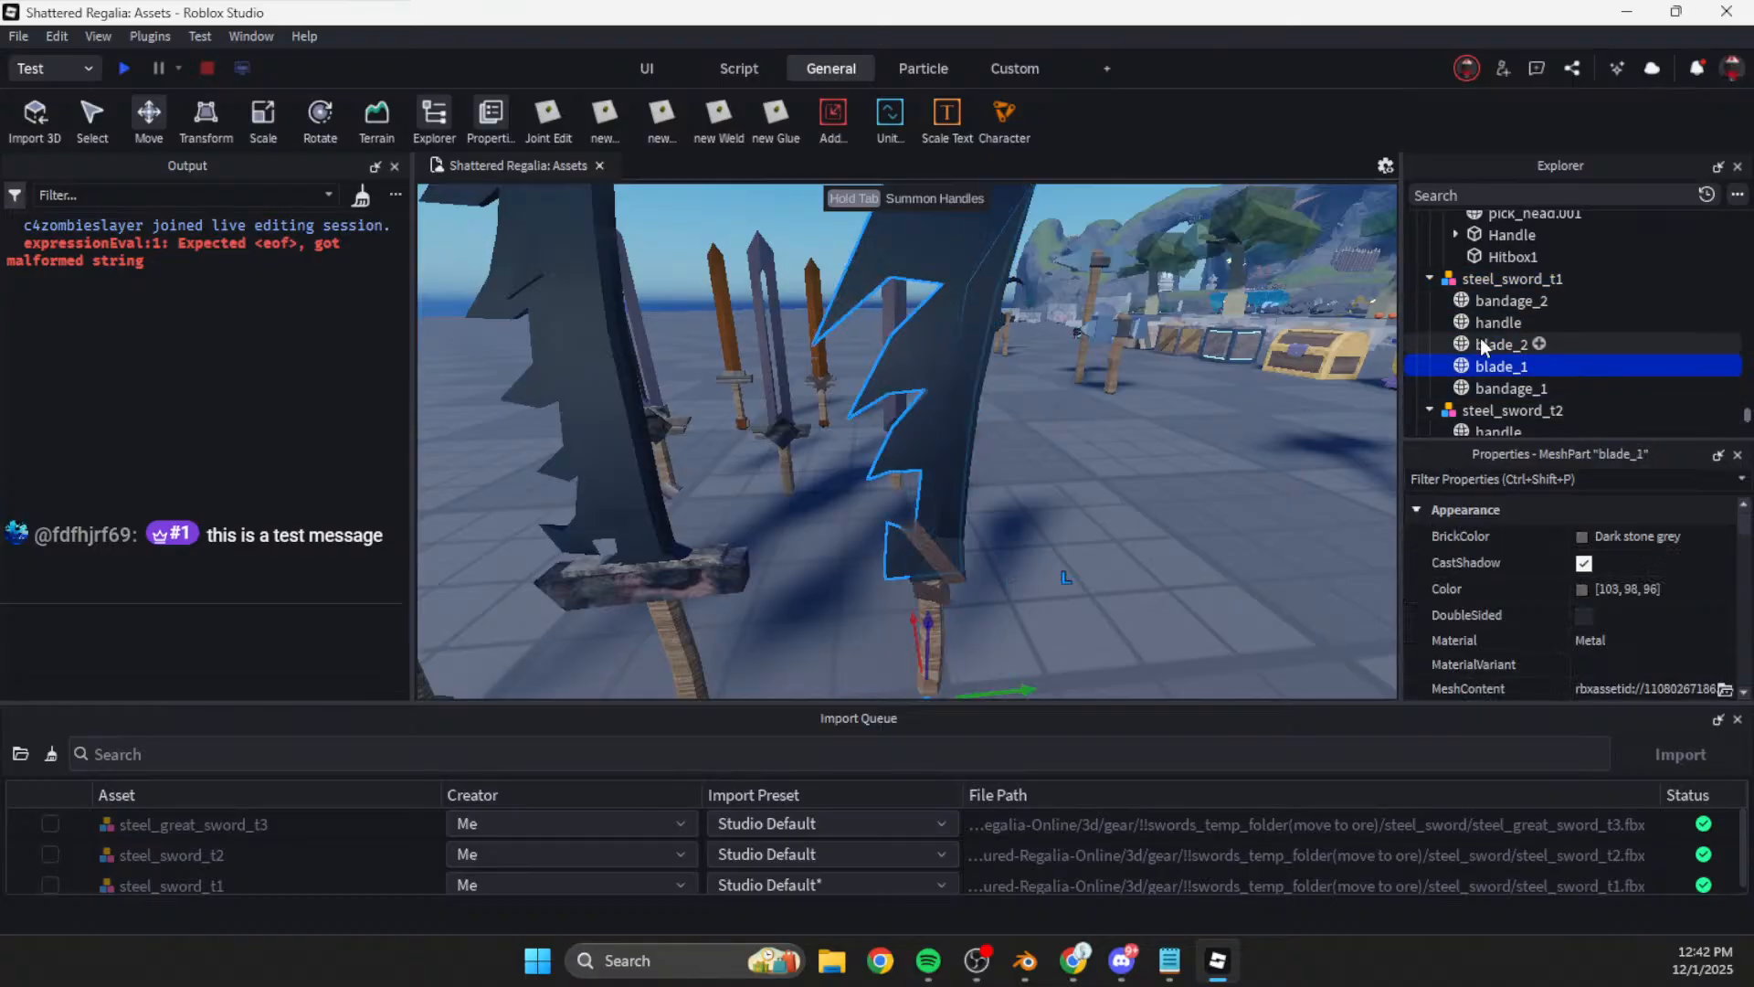
left_click(1582, 588)
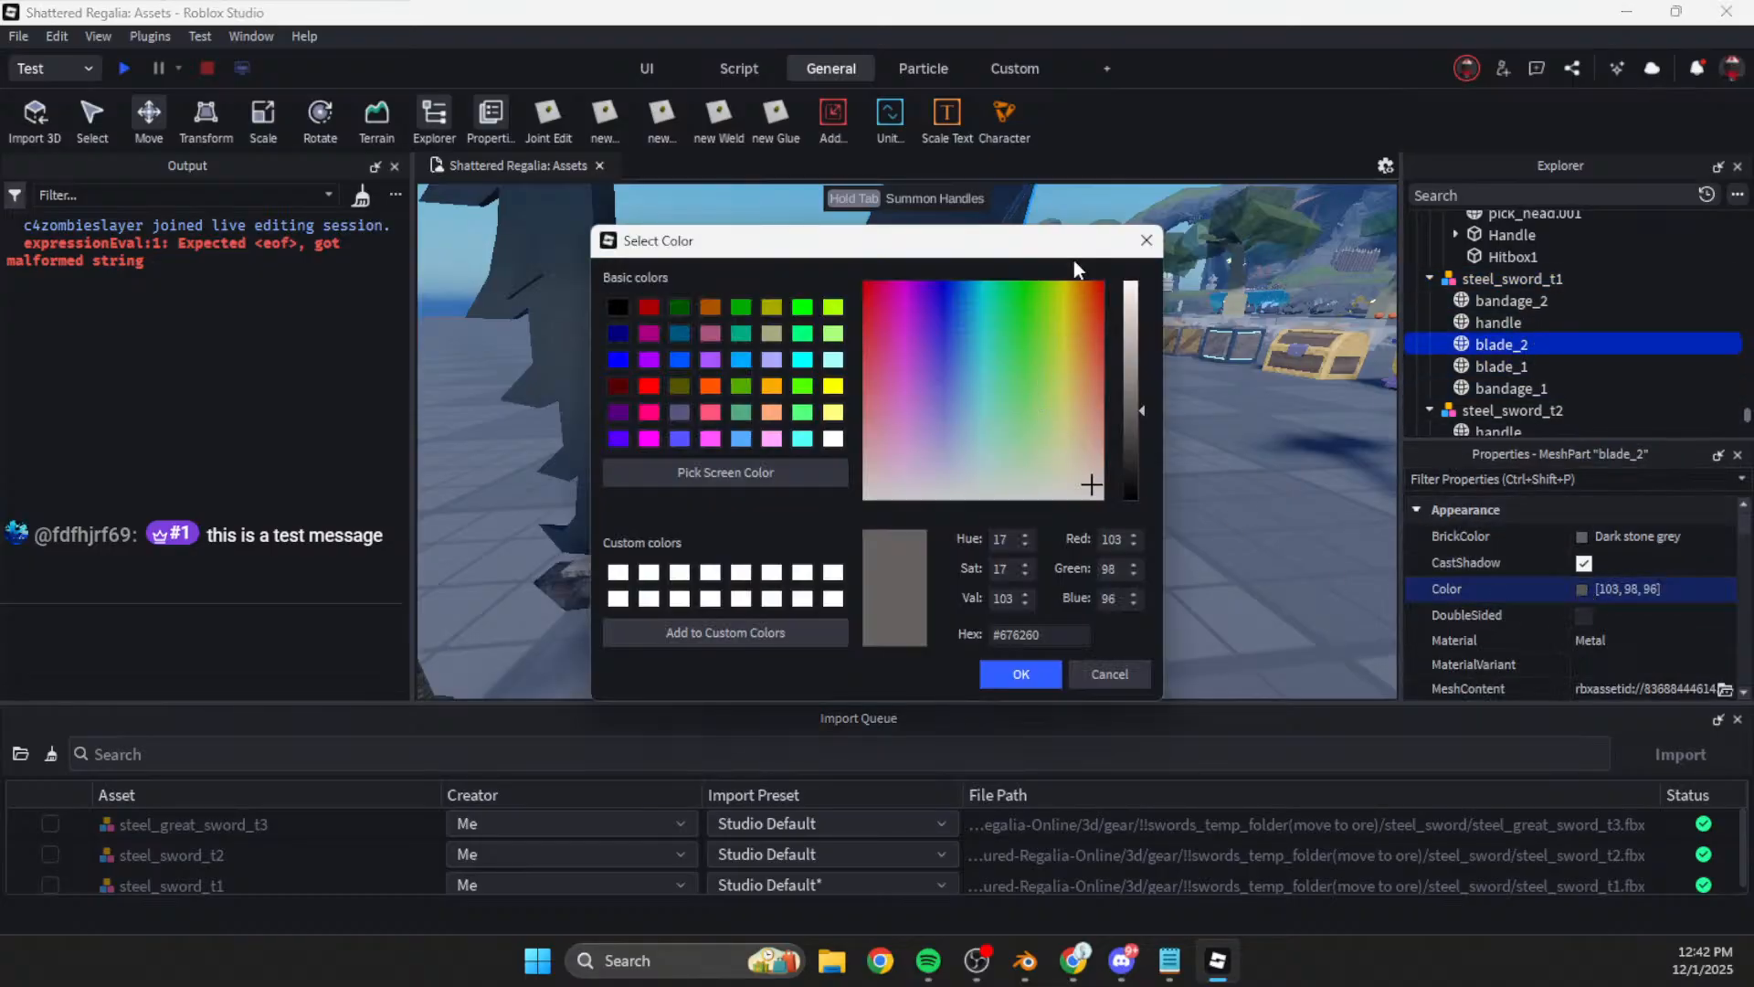
left_click_drag(1073, 260, 562, 312)
left_click(624, 480)
left_click_drag(619, 479, 612, 486)
left_click(510, 721)
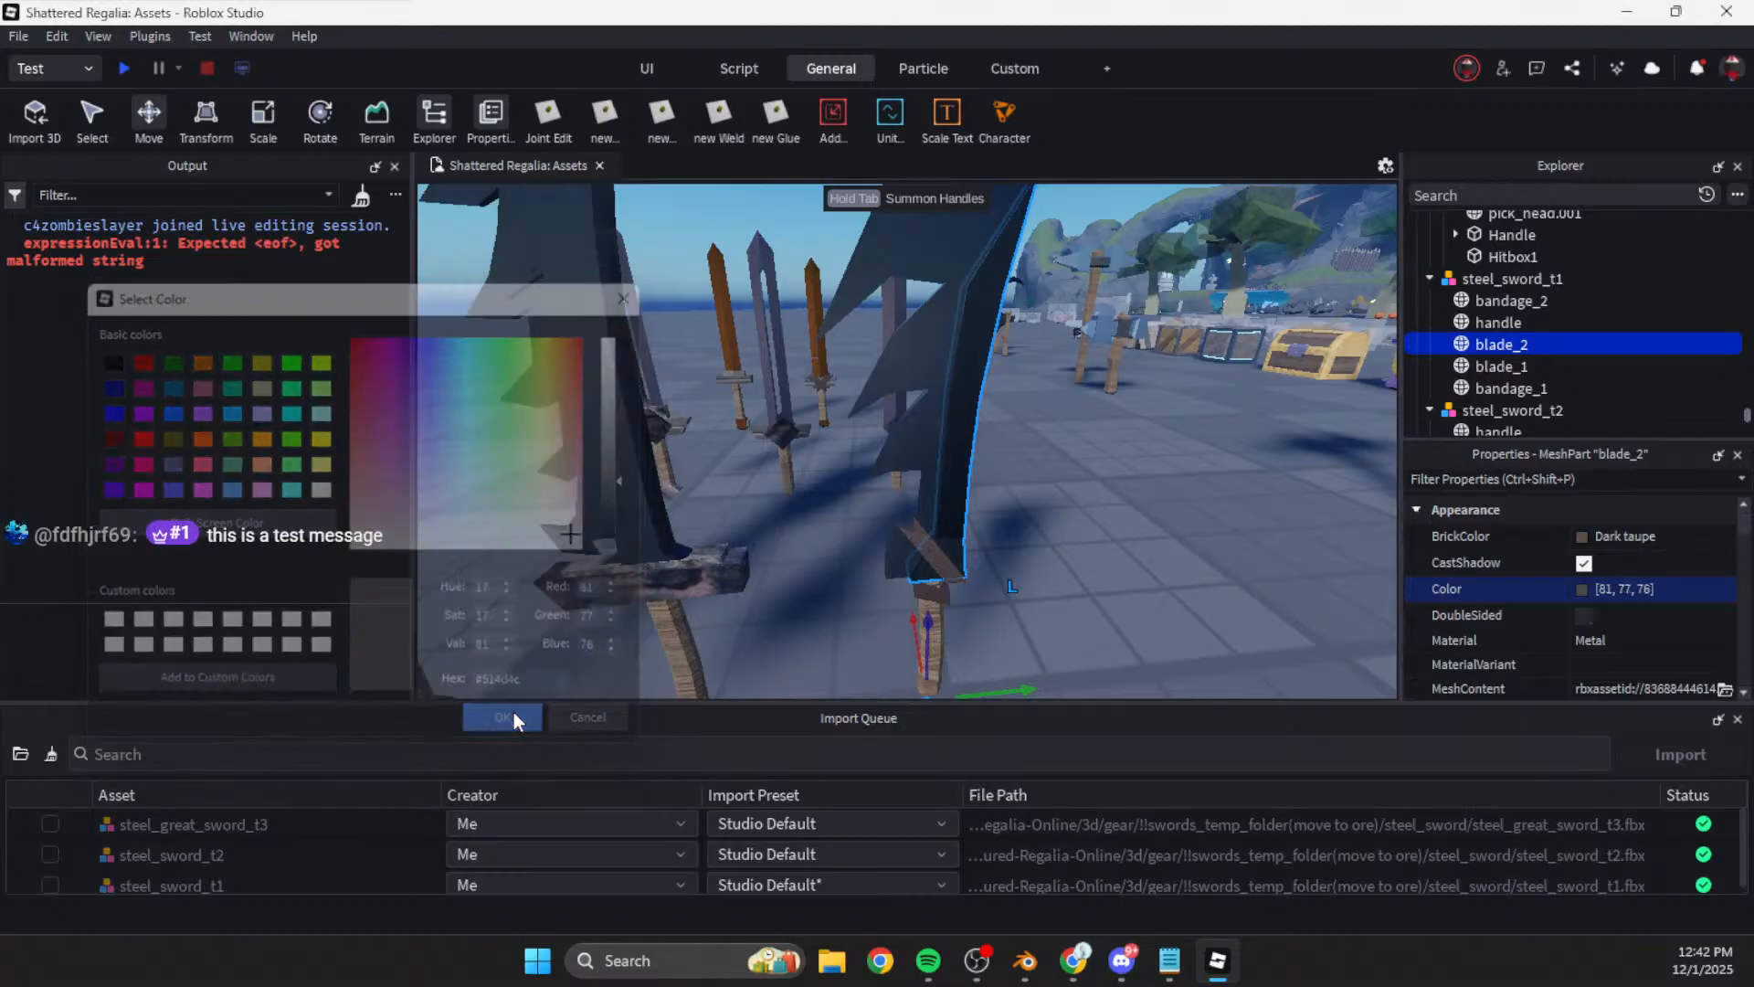
left_click(1097, 571)
key("s")
right_click_drag(1096, 571, 1103, 568)
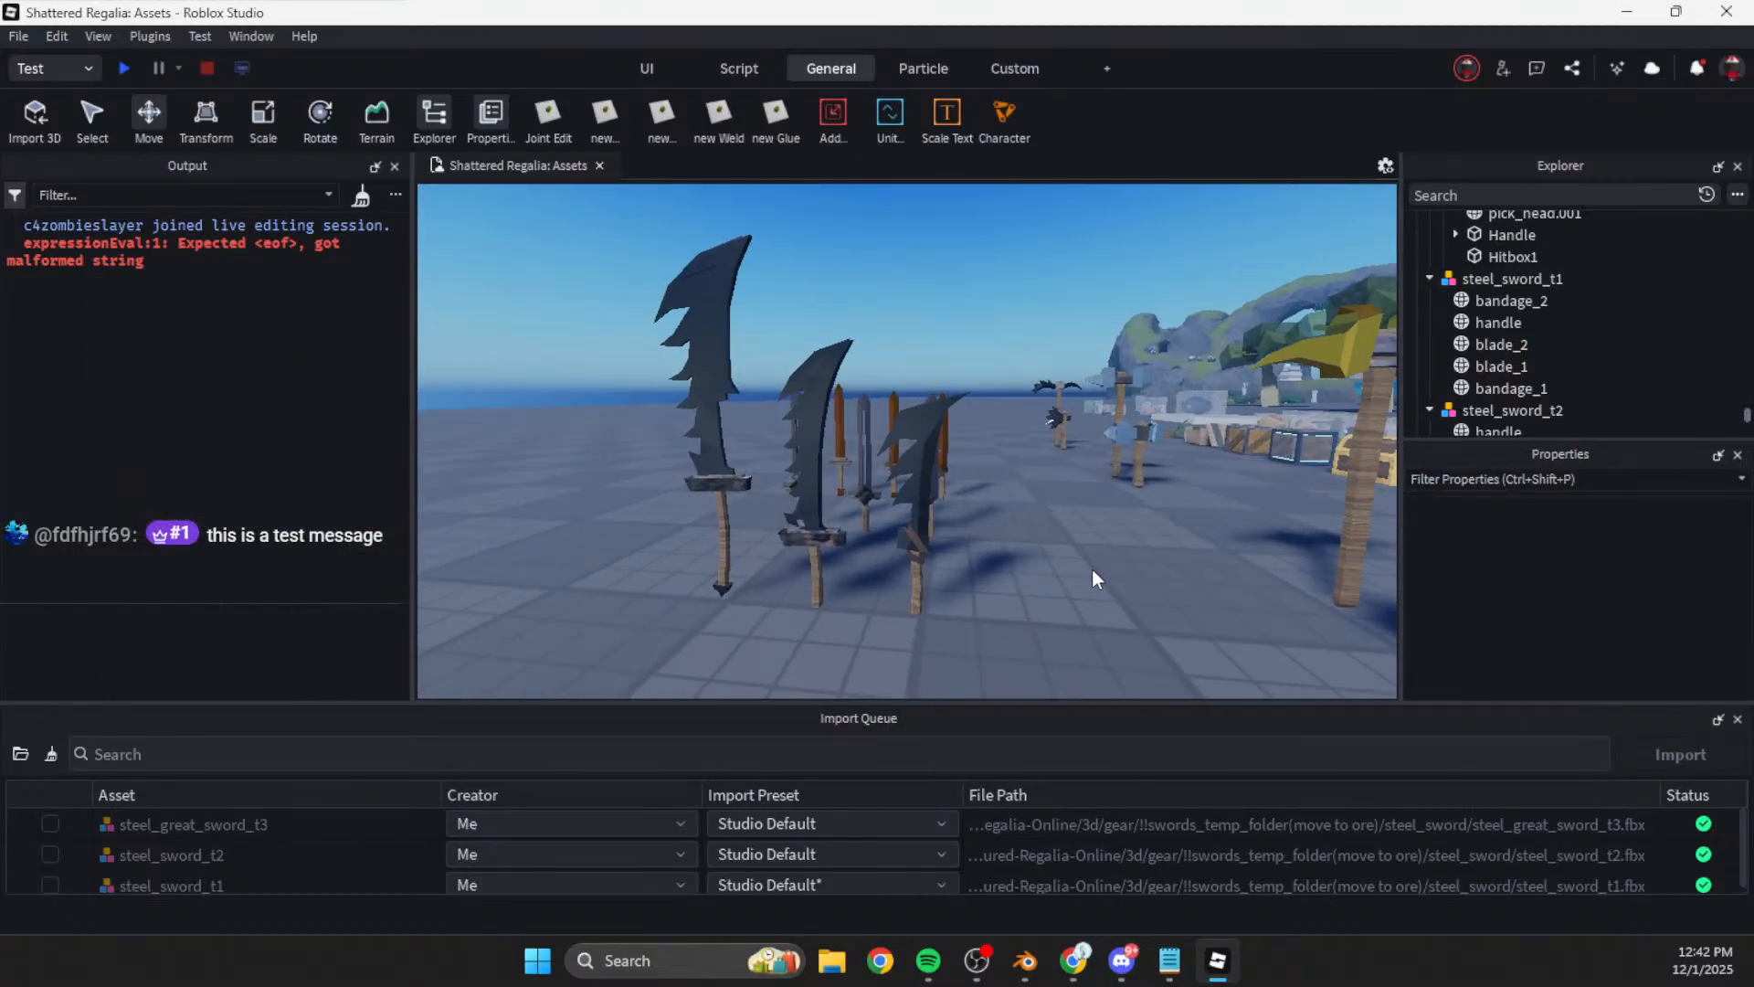
key("w")
Step: Copy the color value of the blade_2 part of steel_sword_t1
left_click(1521, 364)
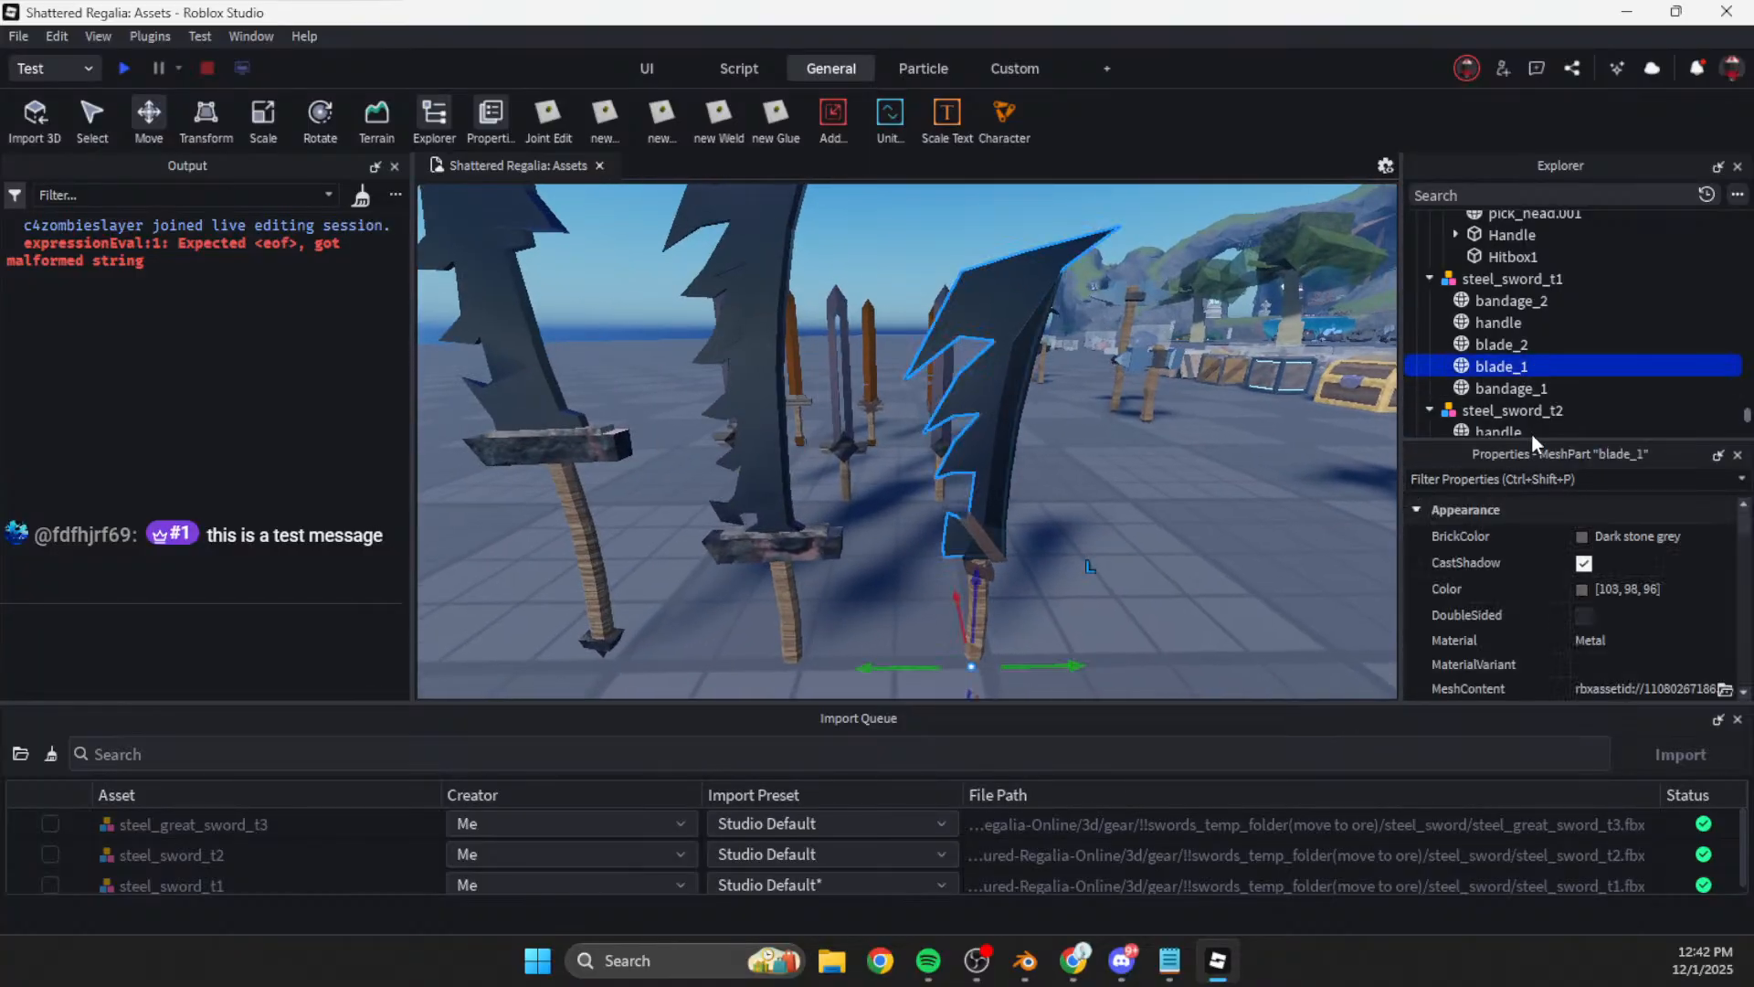
left_click(1535, 346)
left_click(1632, 588)
Step: Set the color of blade_2 in steel_sword_t2 to 81, 77, 76
left_click(764, 537)
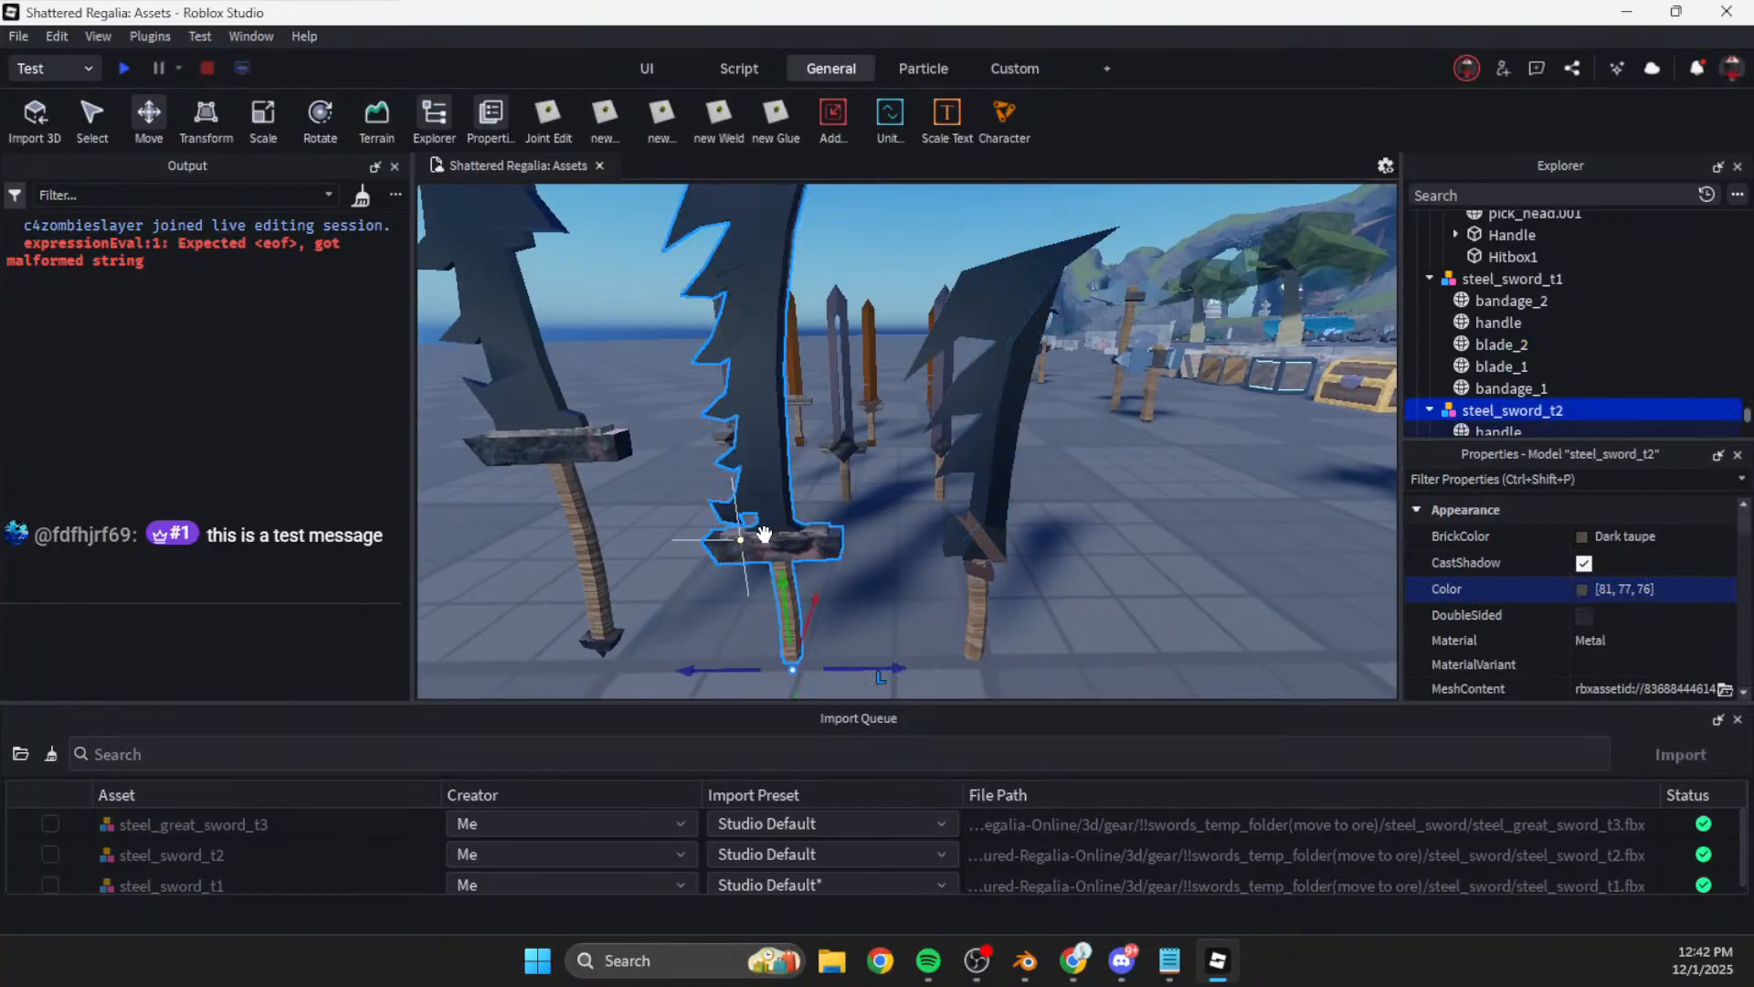
scroll(1505, 366, "down", 3)
left_click(1502, 387)
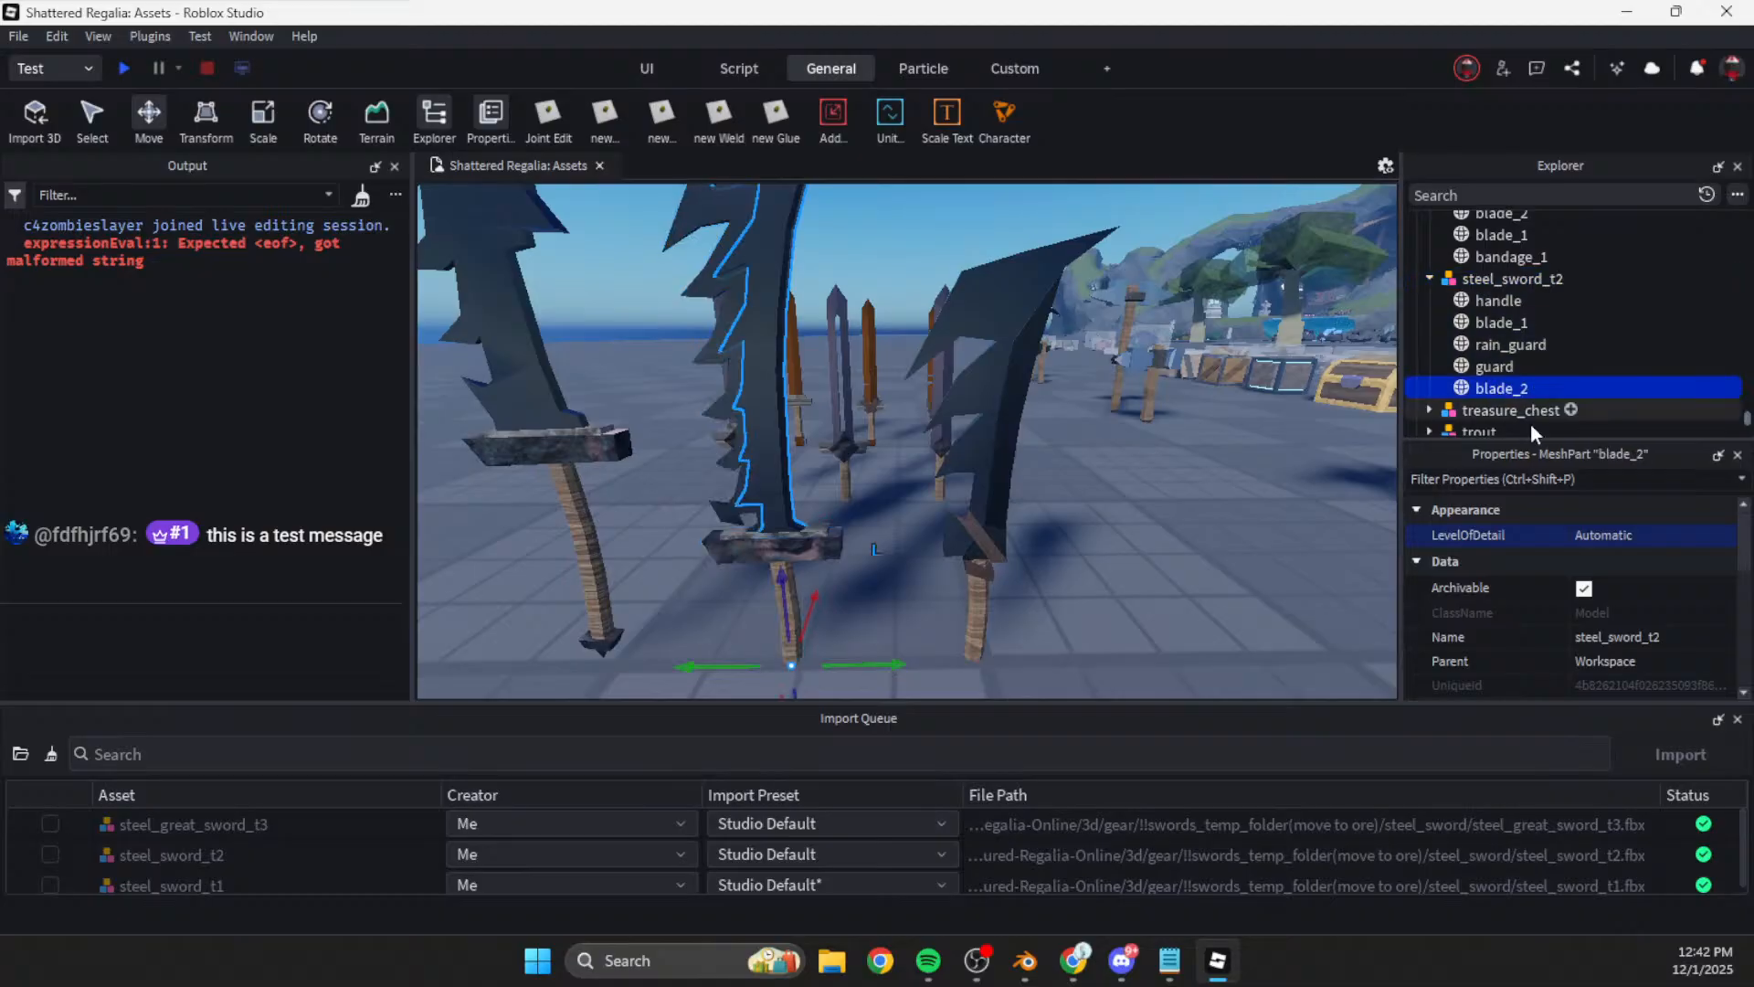
left_click(1629, 589)
left_click(1171, 563)
Step: Set the color of blade_2 in steel_great_sword_t3 to 81, 77, 76
scroll(1172, 563, "down", 5)
scroll(806, 506, "up", 4)
left_click(807, 505)
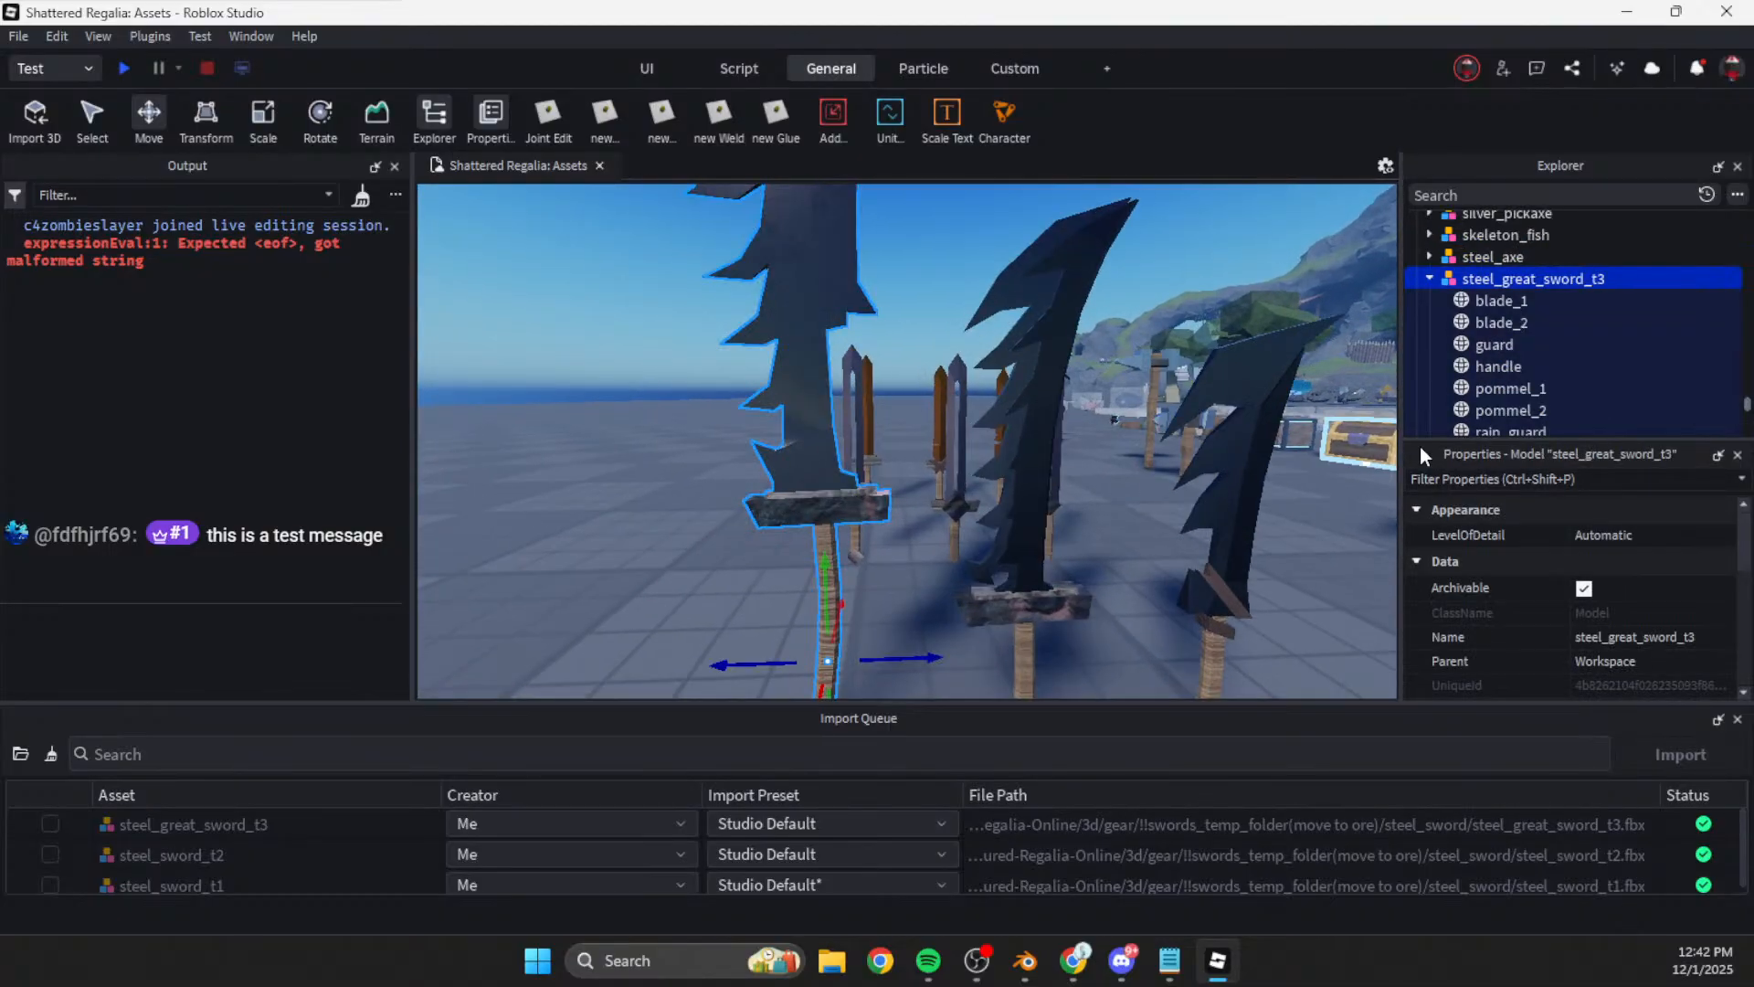
left_click(1517, 322)
left_click(1636, 590)
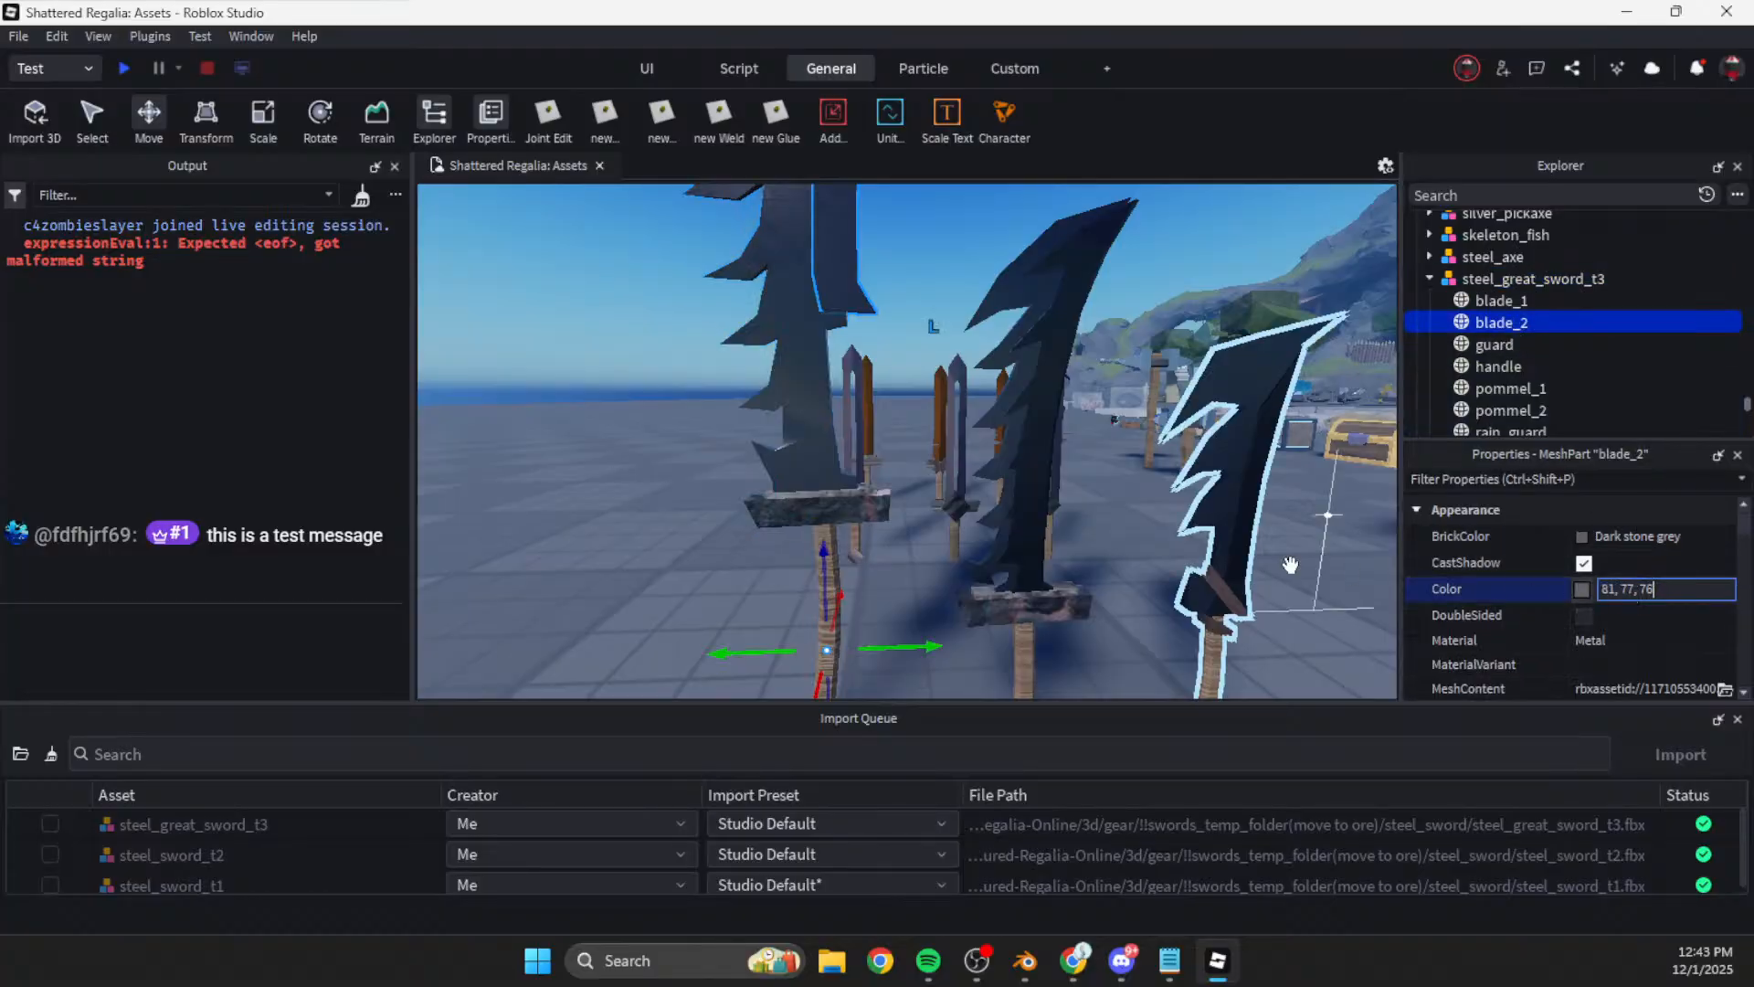
left_click(623, 595)
Step: Examine the darkened blade parts of the three steel swords from several distances and angles
scroll(623, 595, "down", 6)
right_click_drag(627, 594, 629, 596)
key("w")
key("s")
key("w")
key("s")
key("d")
key("w")
key("a")
key("s")
key("s")
key("w")
key("s")
right_click_drag(771, 552, 771, 551)
key("w")
right_click_drag(952, 499, 953, 499)
Step: Locate the guard of steel_great_sword_t3 in the model hierarchy and collapse that model's part list
left_click(884, 485)
right_click(1540, 340)
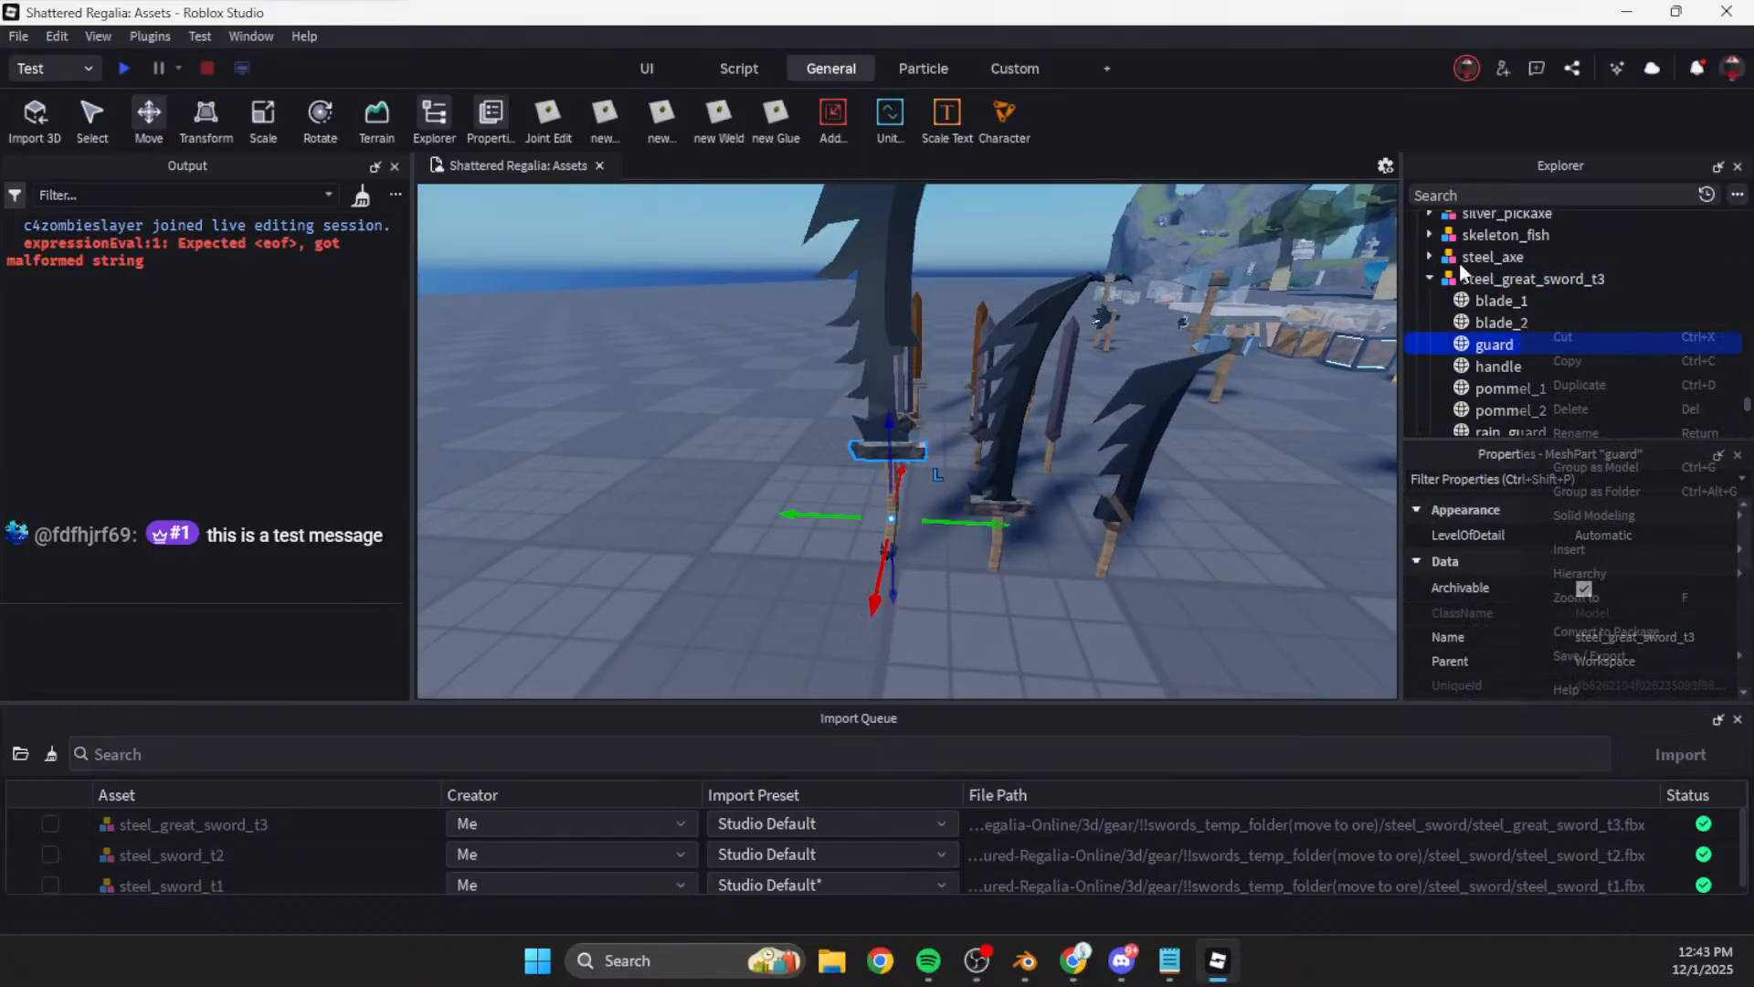
left_click(1431, 278)
Step: Examine how the three steel swords look beside the older swords, both up close and from afar
left_click(1171, 576)
right_click_drag(1147, 594, 1162, 592)
key("d")
key("s")
key("w")
key("s")
key("w")
key("s")
key("w")
key("s")
key("w")
key("a")
key("s")
key("w")
key("s")
key("a")
key("w")
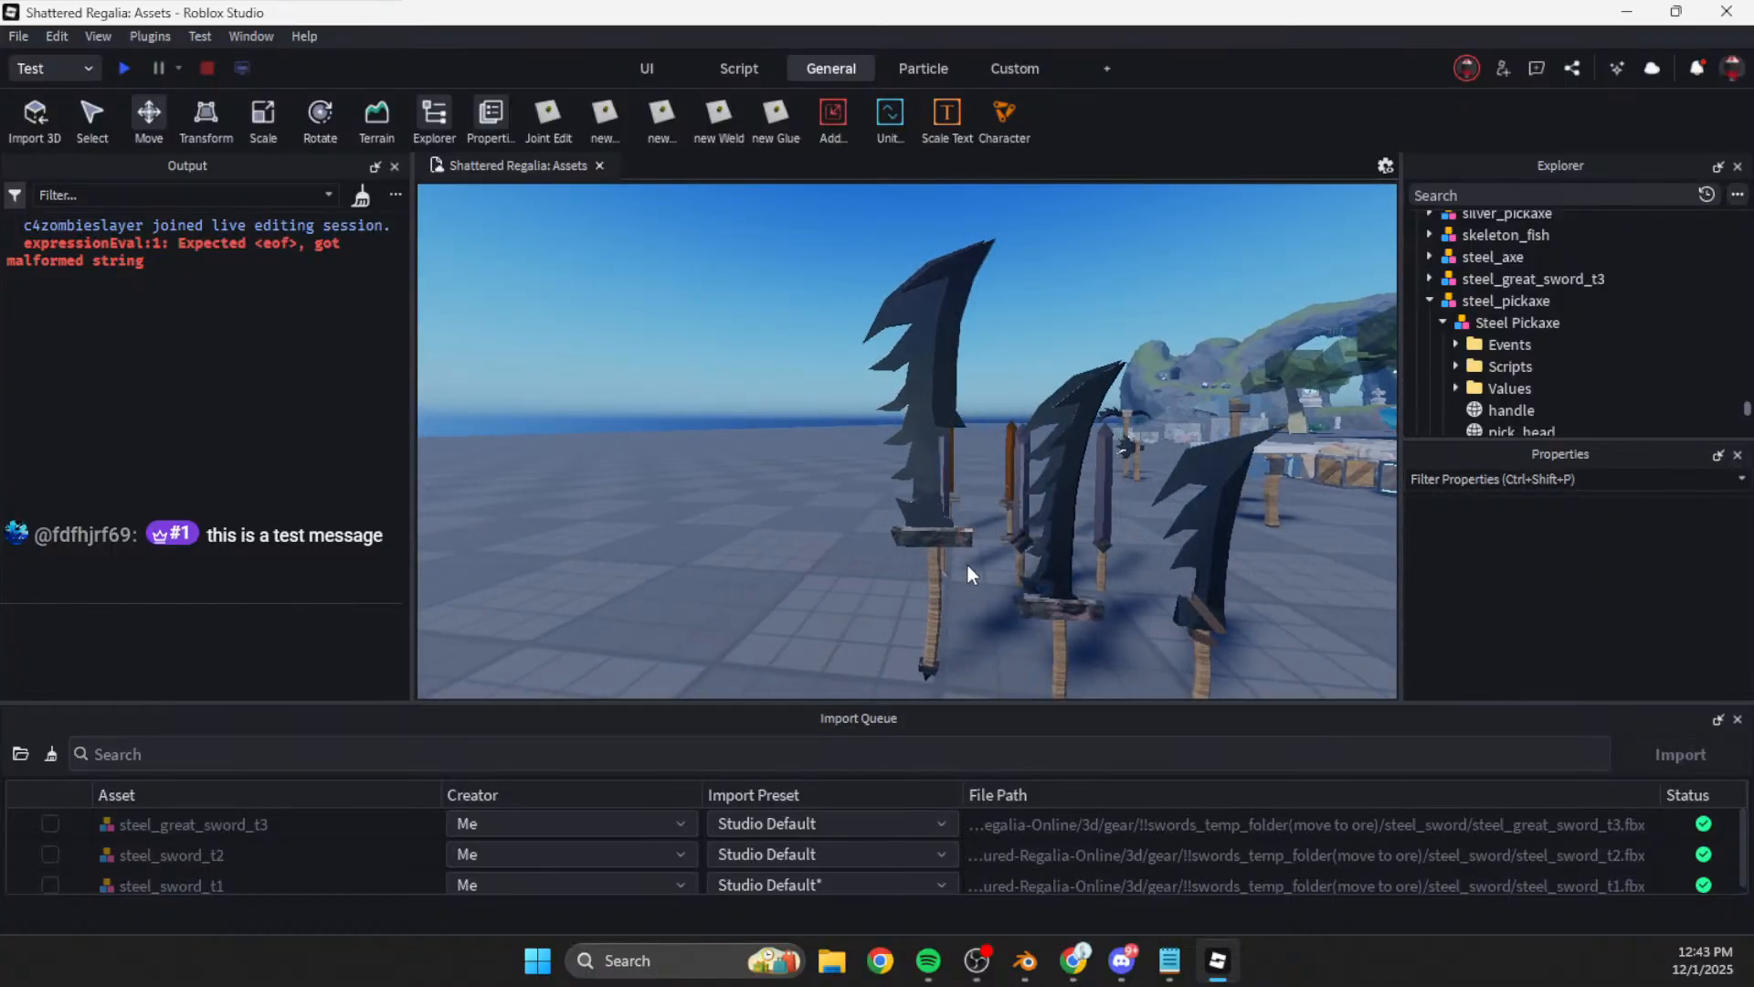
right_click_drag(966, 306, 968, 309)
key("w")
key("s")
key("d")
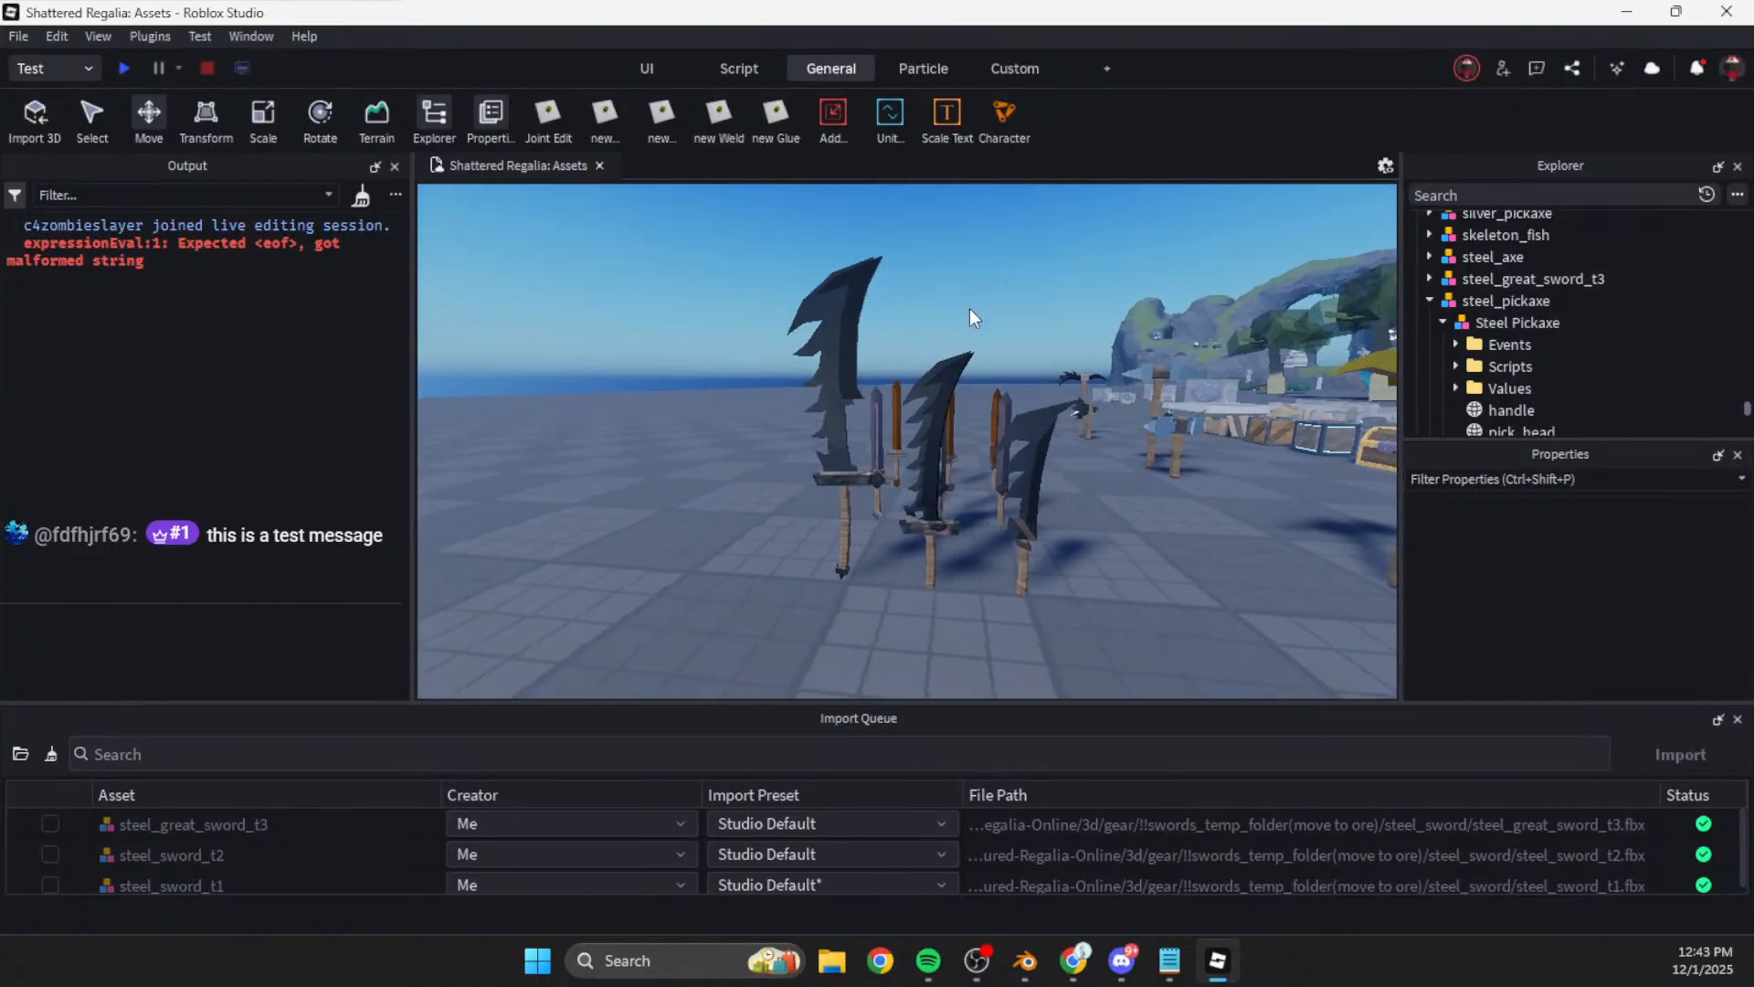
Step: Try raising steel_sword_t2 by 1 stud, undo the move, and view the sword lineup from above
left_click(941, 514)
mouse_move(930, 486)
left_mouse_down()
mouse_move(933, 441)
mouse_move(933, 462)
left_mouse_up()
key("w")
right_click_drag(1009, 438, 1009, 435)
key("s")
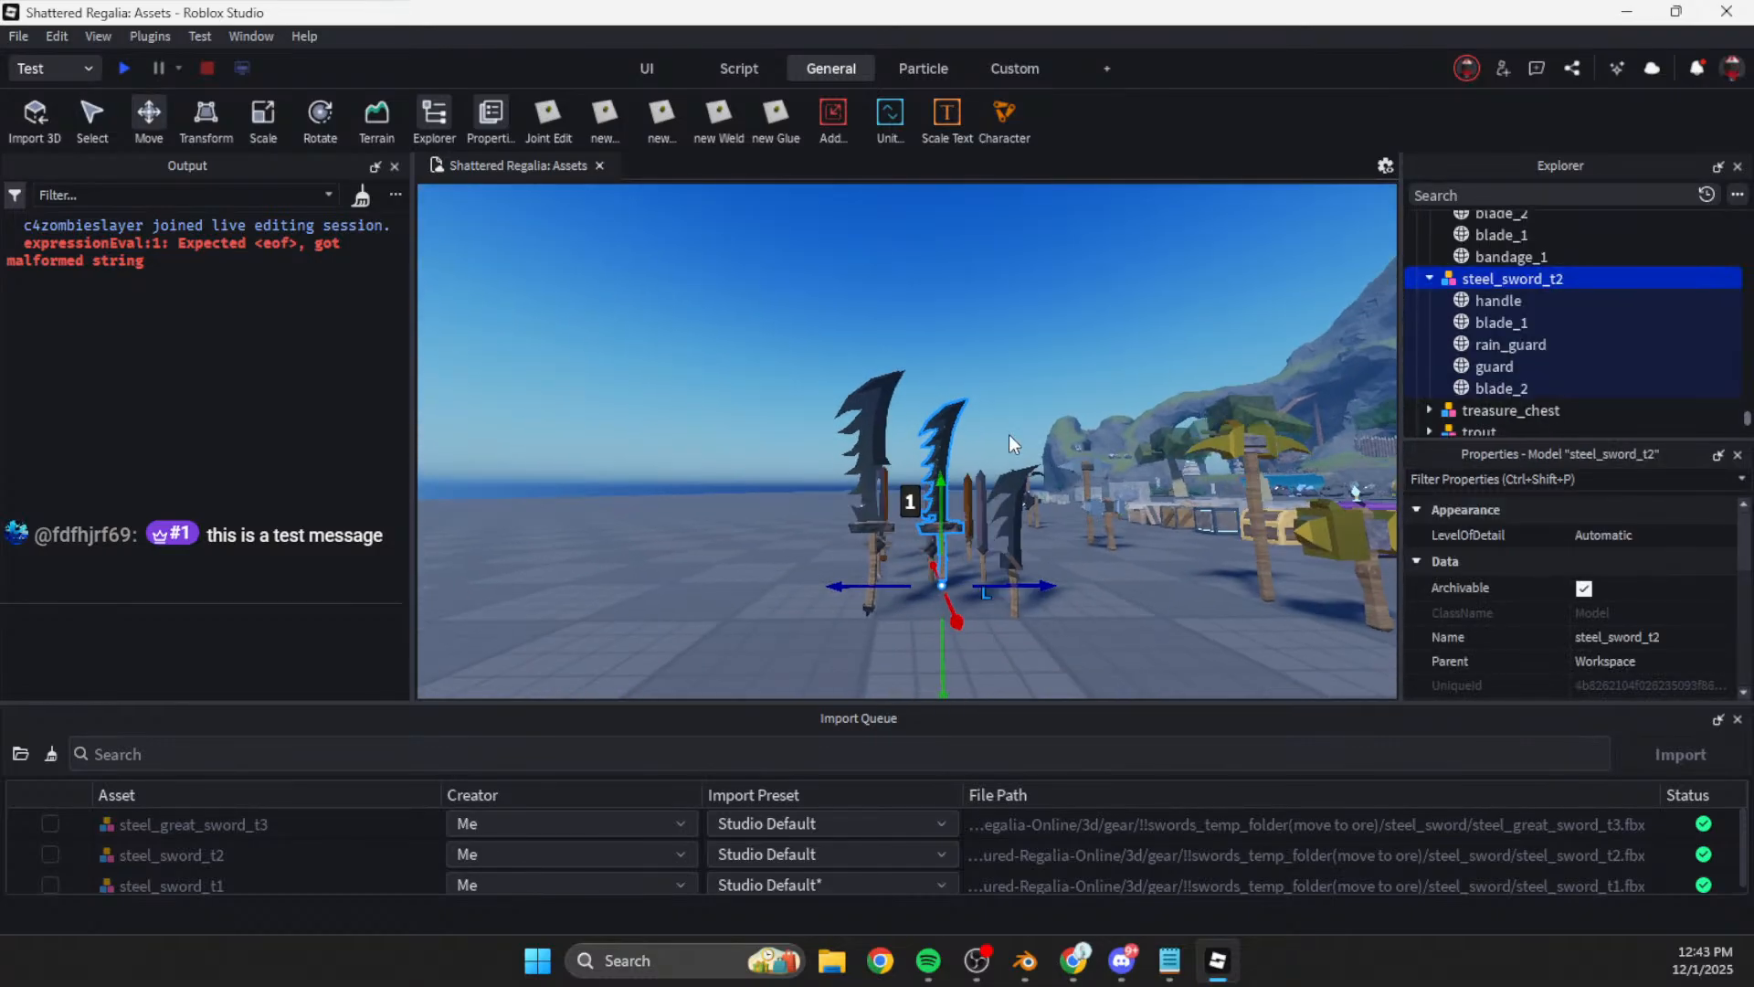
key("w")
key("ctrl+z")
left_click(1125, 644)
key("w")
right_click_drag(1126, 644, 1127, 645)
key("w")
key("s")
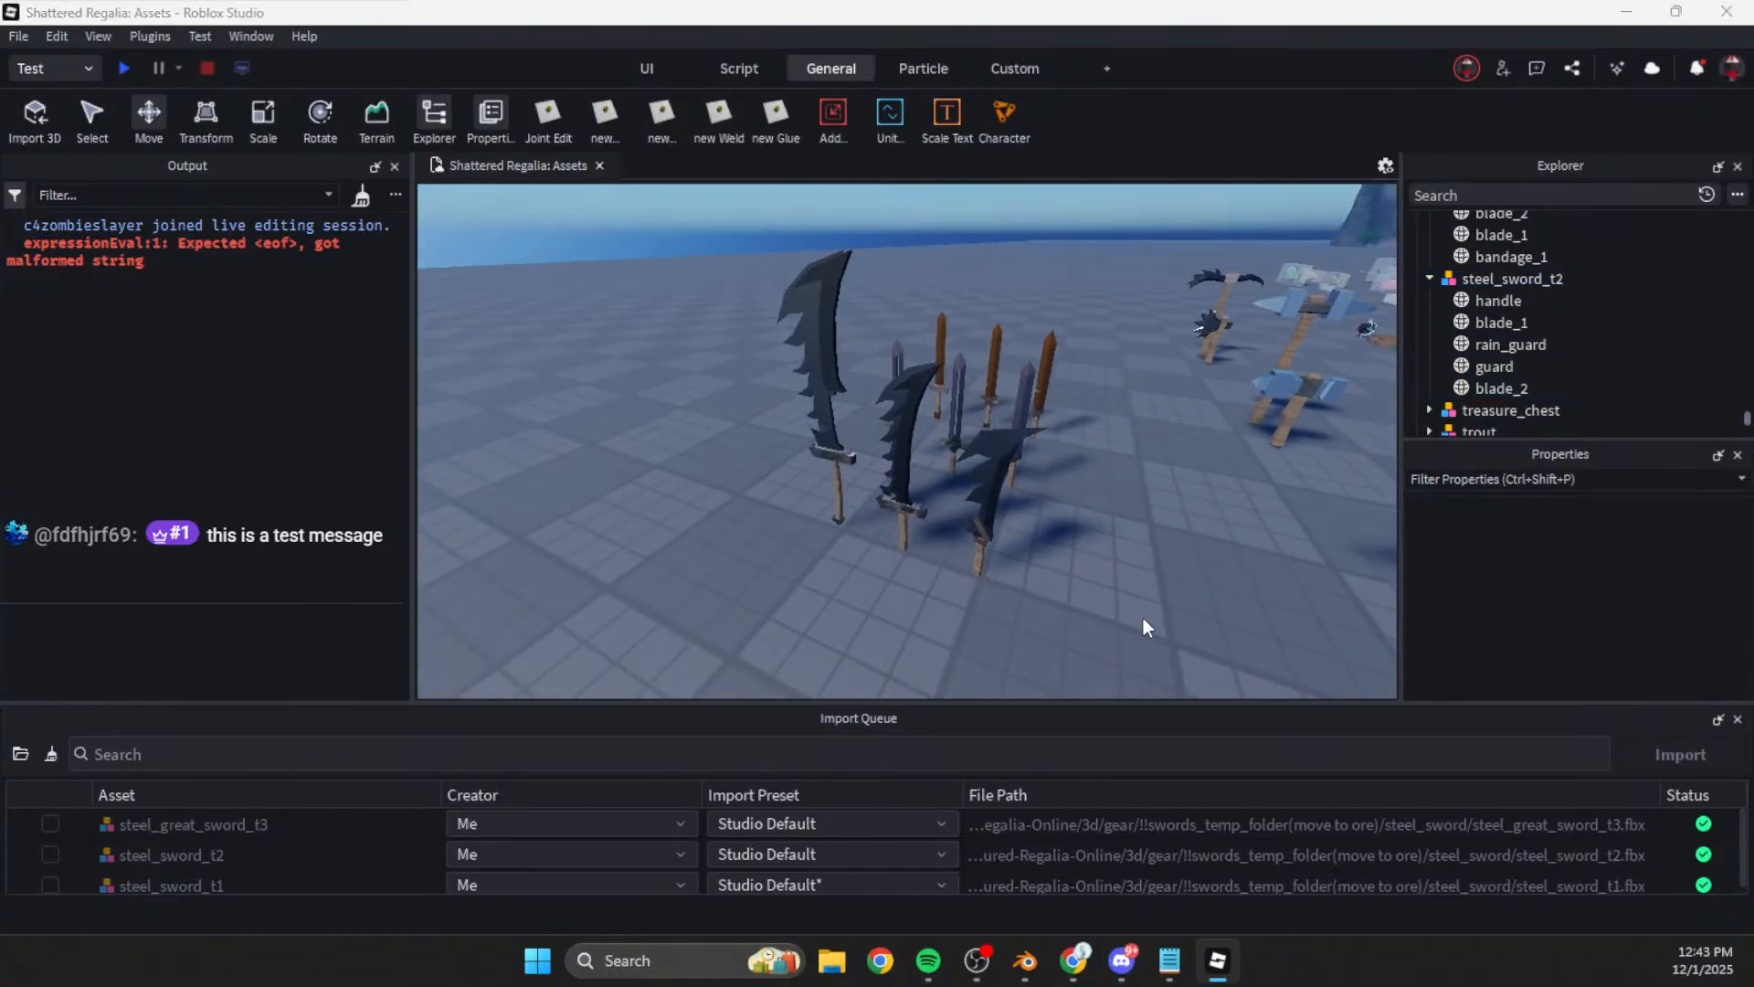
Step: Switch to Blender, select the handle in silver_sword_t2 from the right side view, and hide the humanoid collection
key("alt+Tab")
mouse_move(875, 588)
middle_mouse_down()
mouse_move(783, 562)
mouse_move(882, 564)
middle_mouse_up()
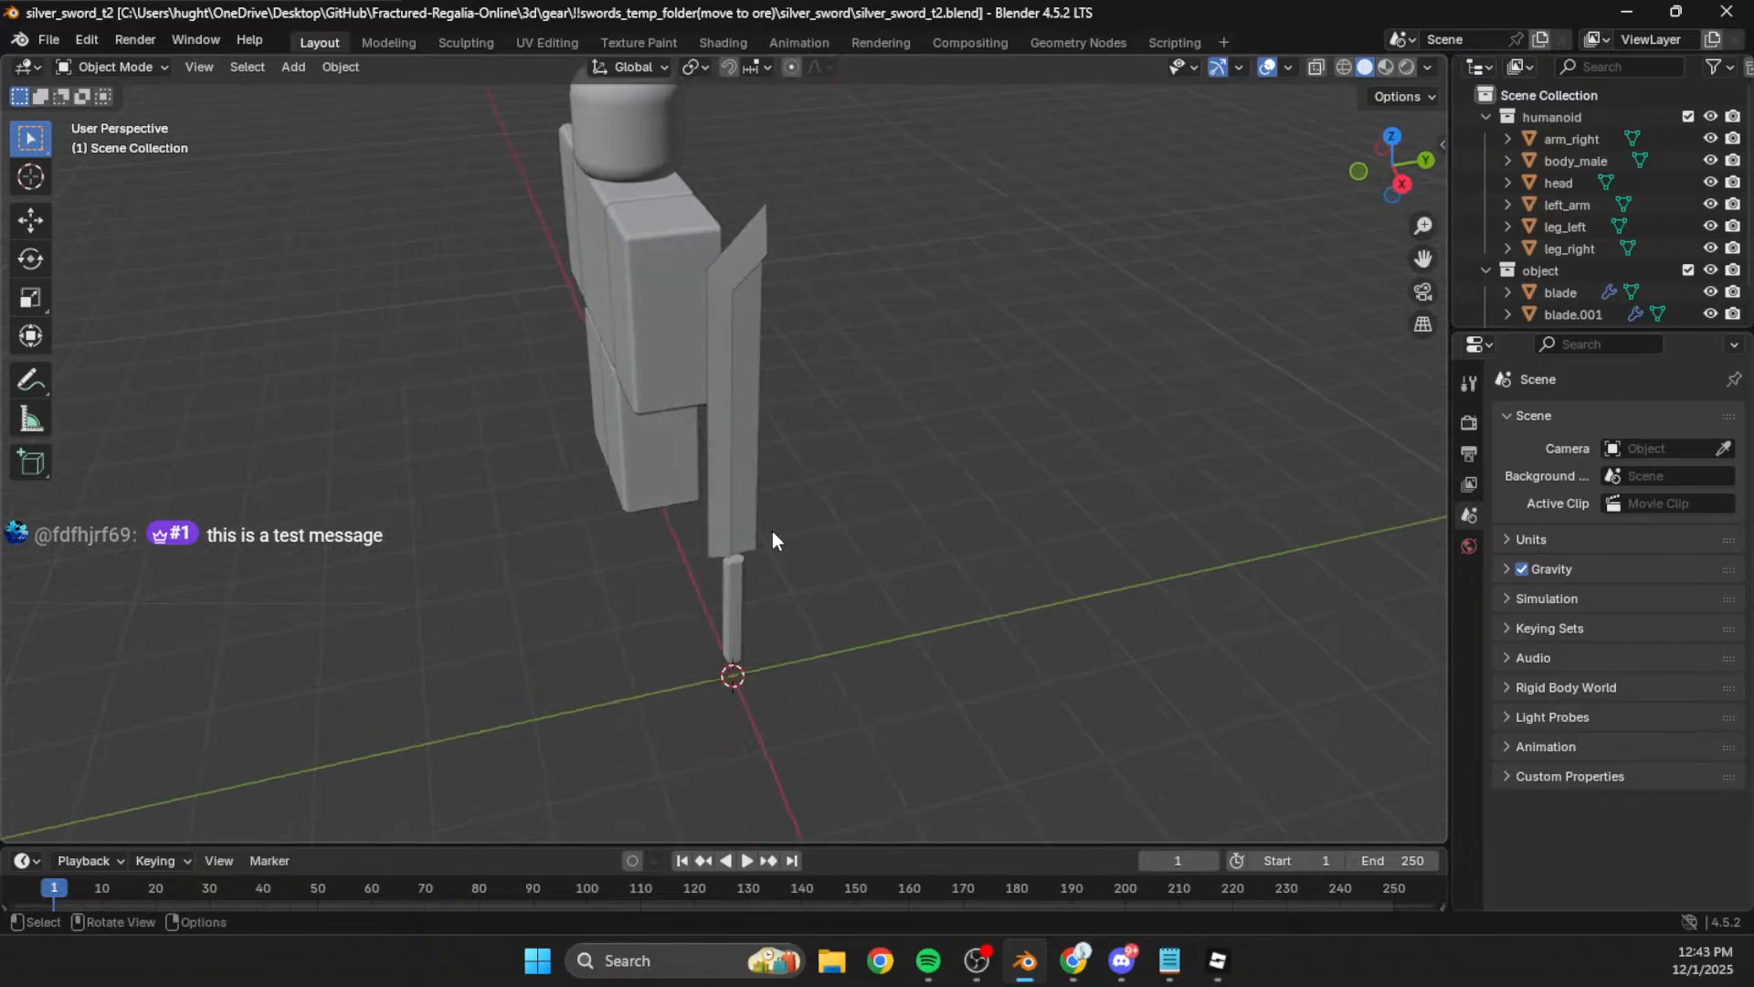
left_click(719, 516)
left_click(924, 575)
scroll(1621, 254, "down", 1)
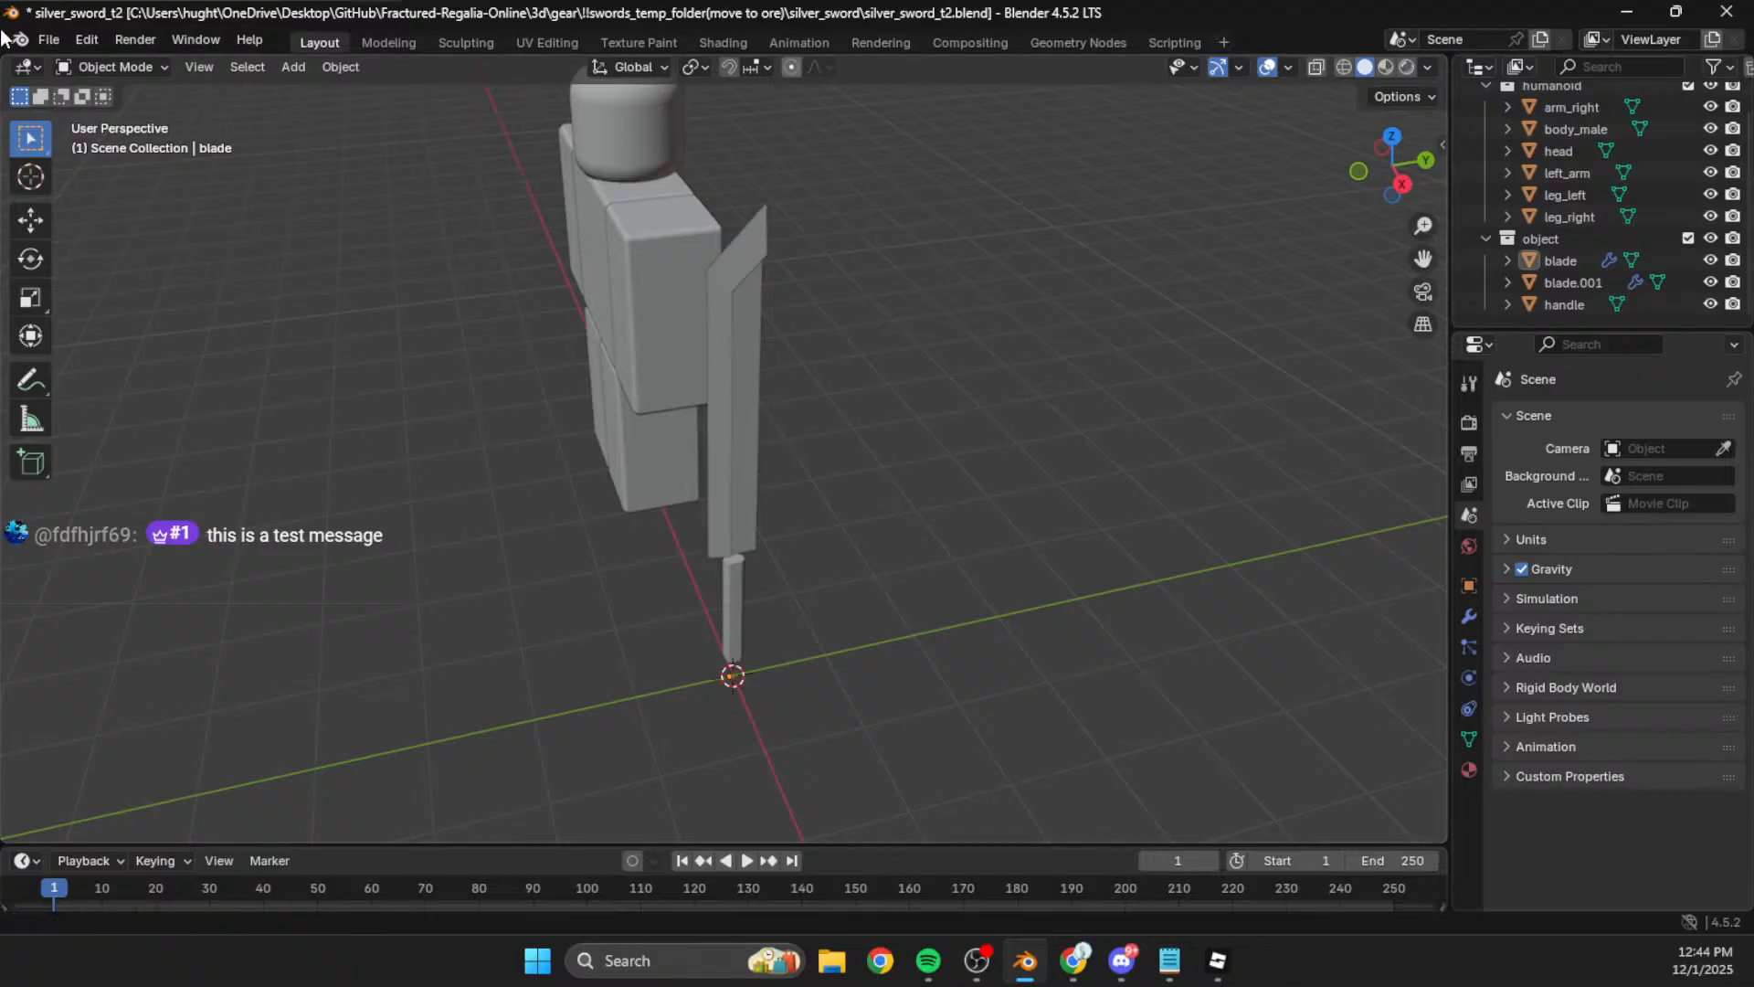
middle_click_drag(836, 582, 793, 569)
middle_click_drag(646, 754, 755, 533)
left_click(755, 533)
left_click(1395, 172)
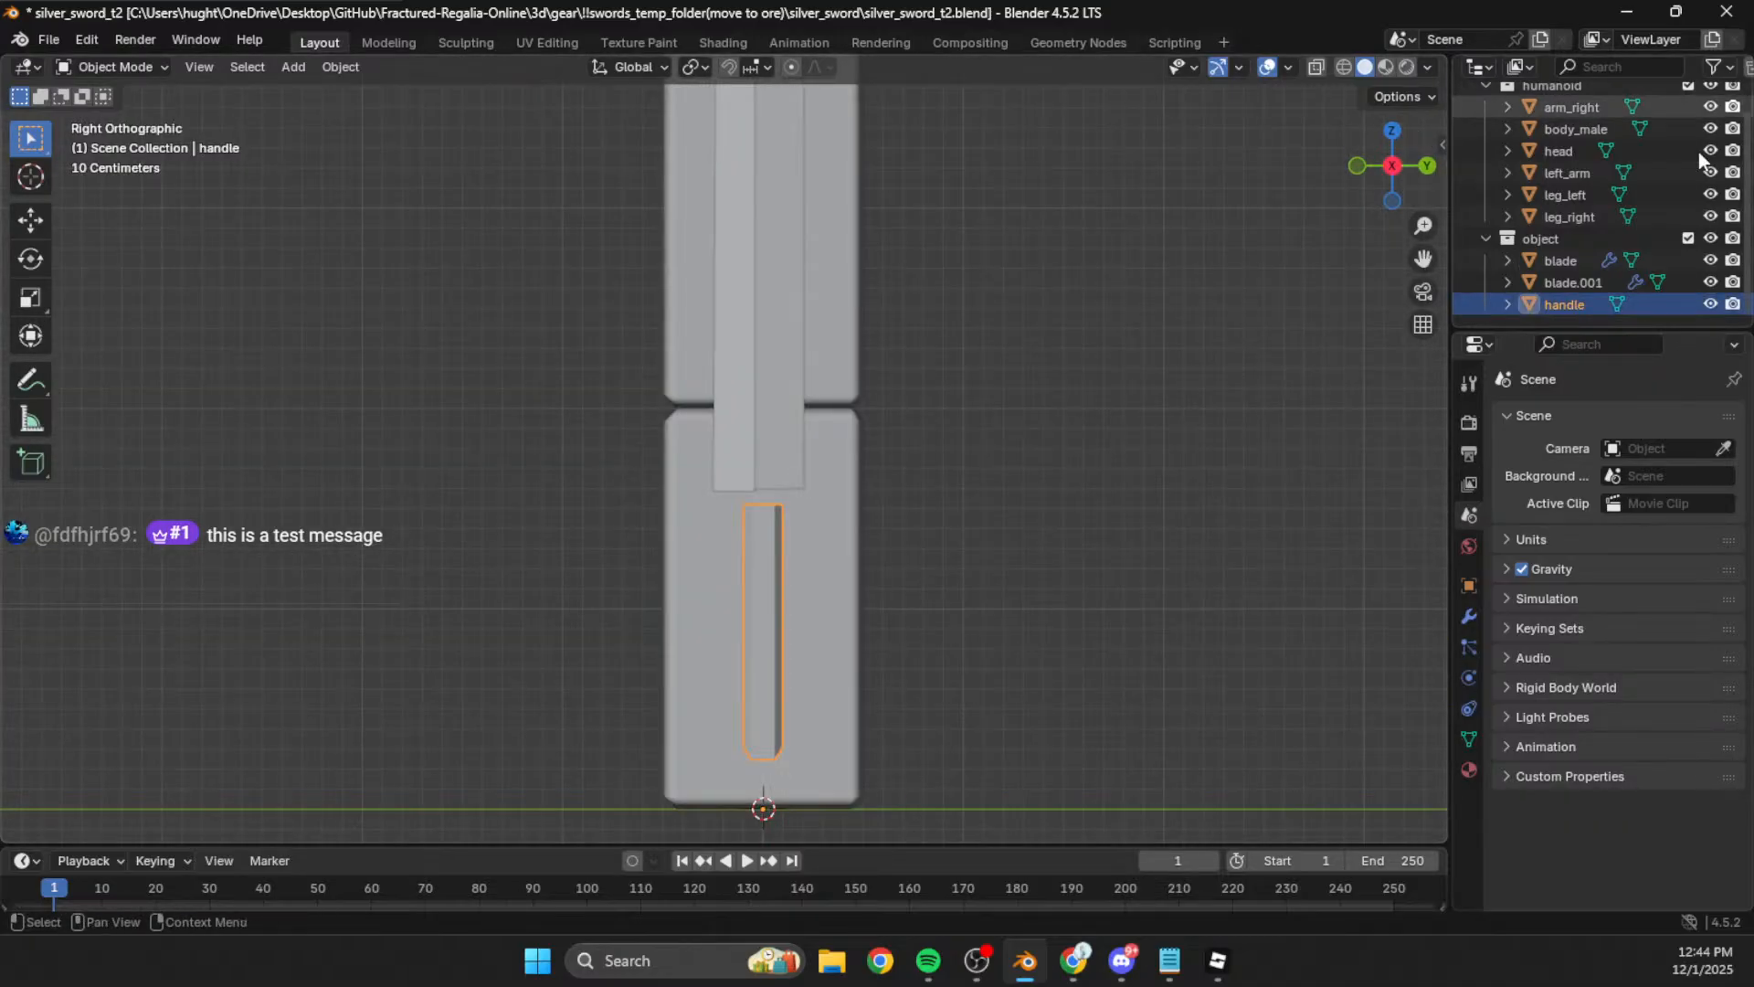
scroll(1599, 183, "up", 1)
left_click(1711, 117)
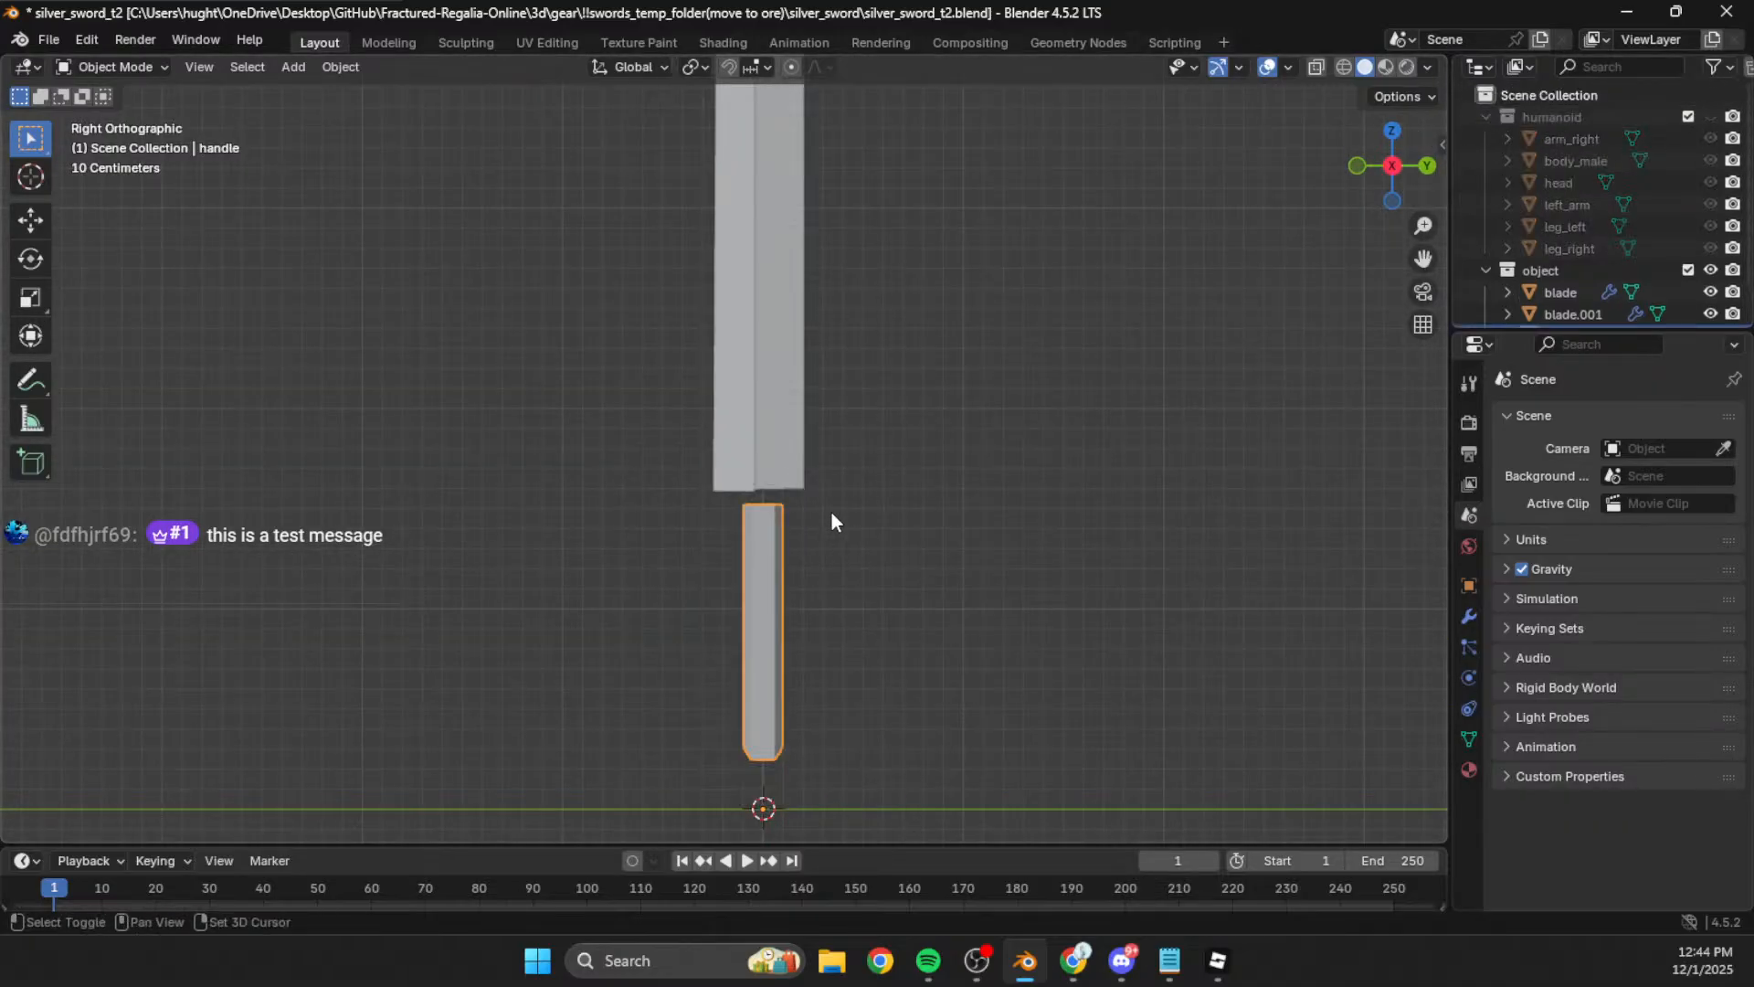
Step: Add a cube mesh for the sword's guard and raise its geometry about 1.33 m along Z in Edit Mode
left_click(296, 68)
mouse_move(358, 95)
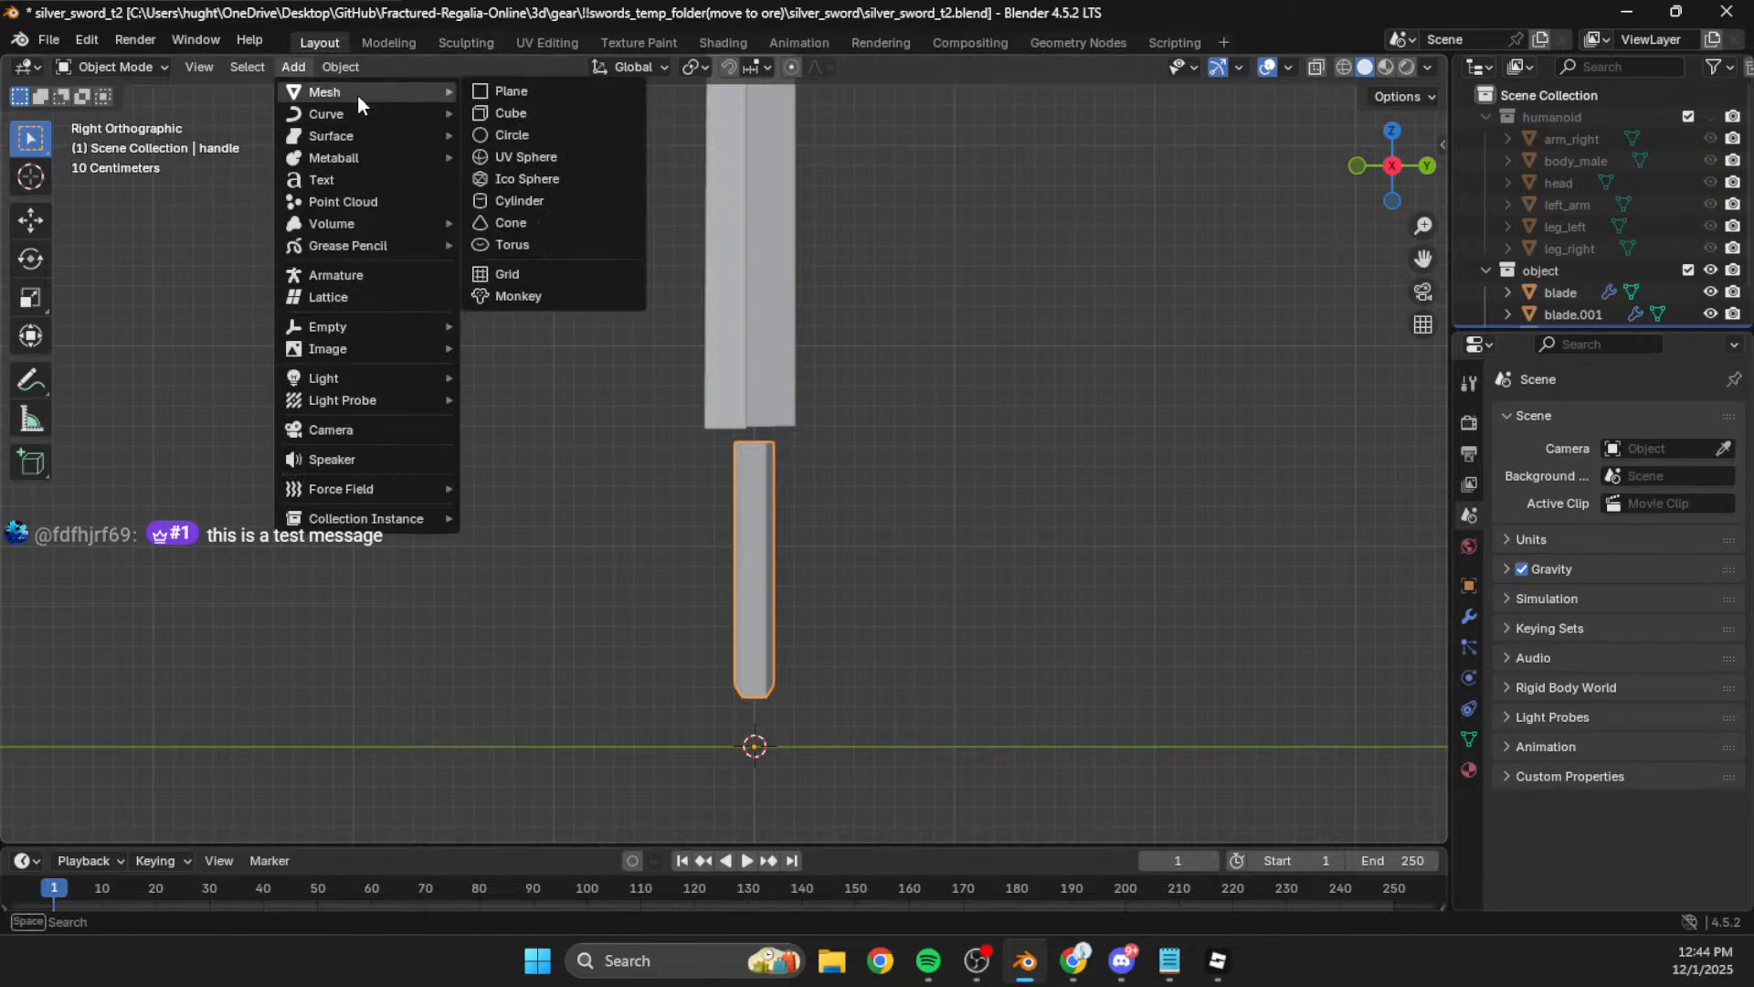
left_click(521, 114)
key("Tab")
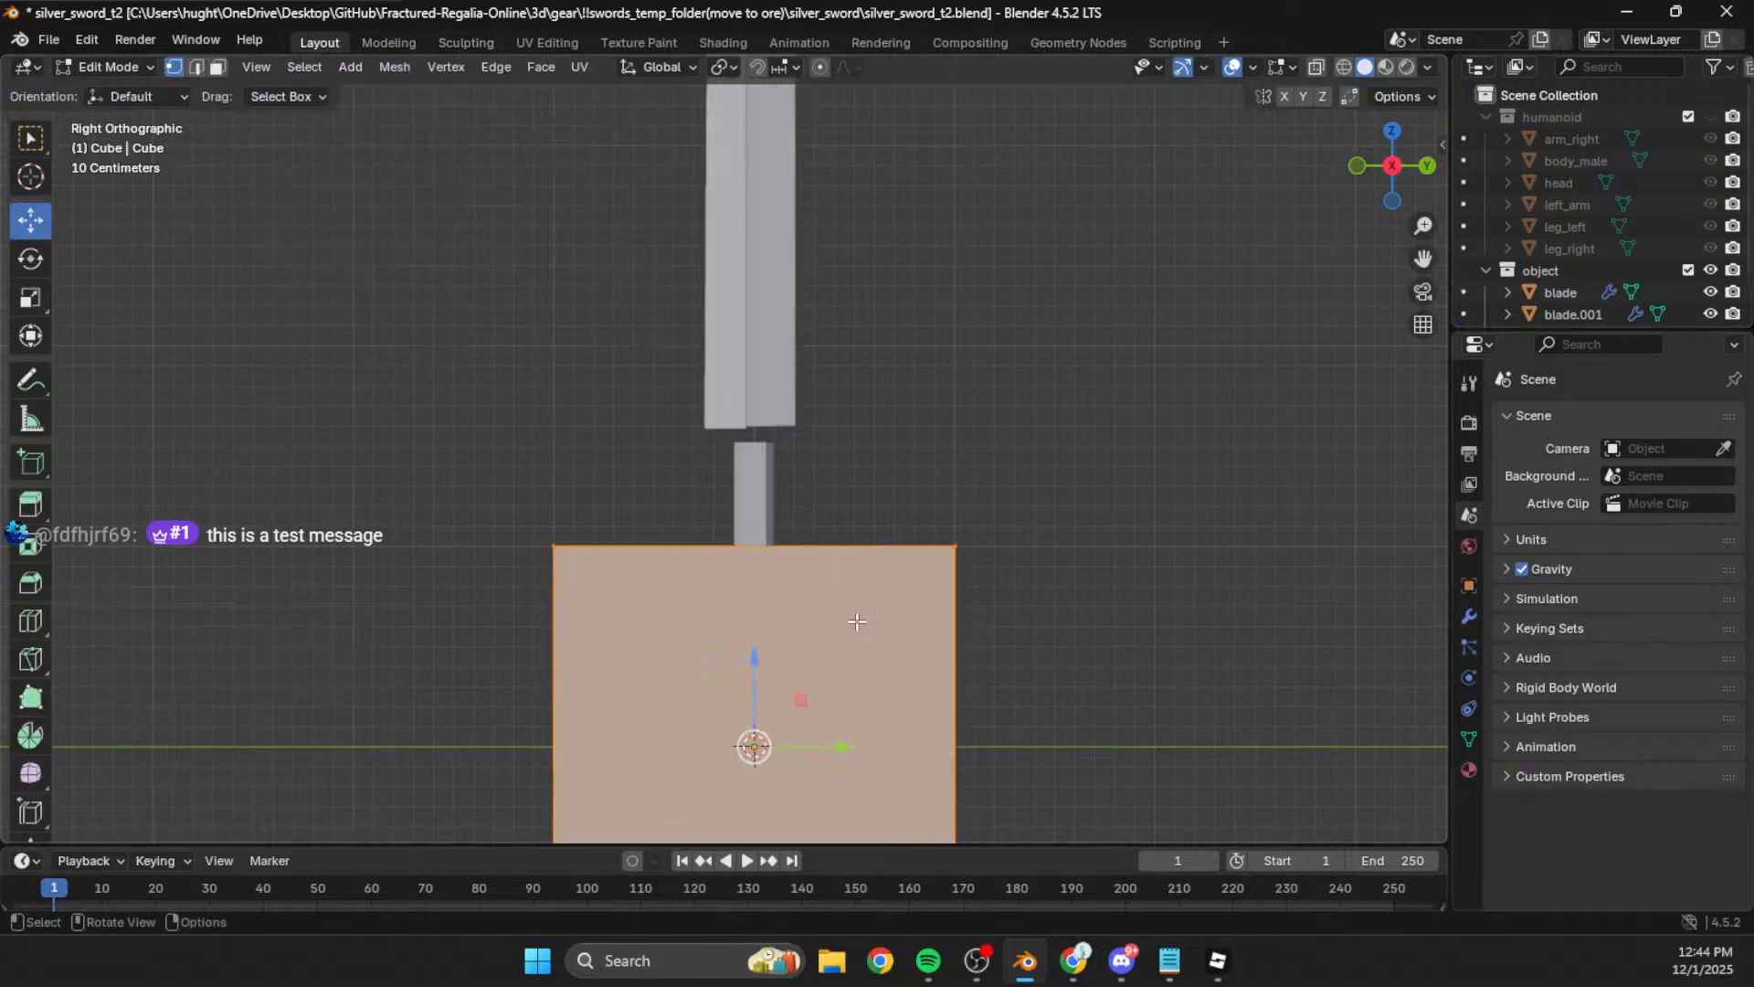
scroll(949, 349, "down", 2)
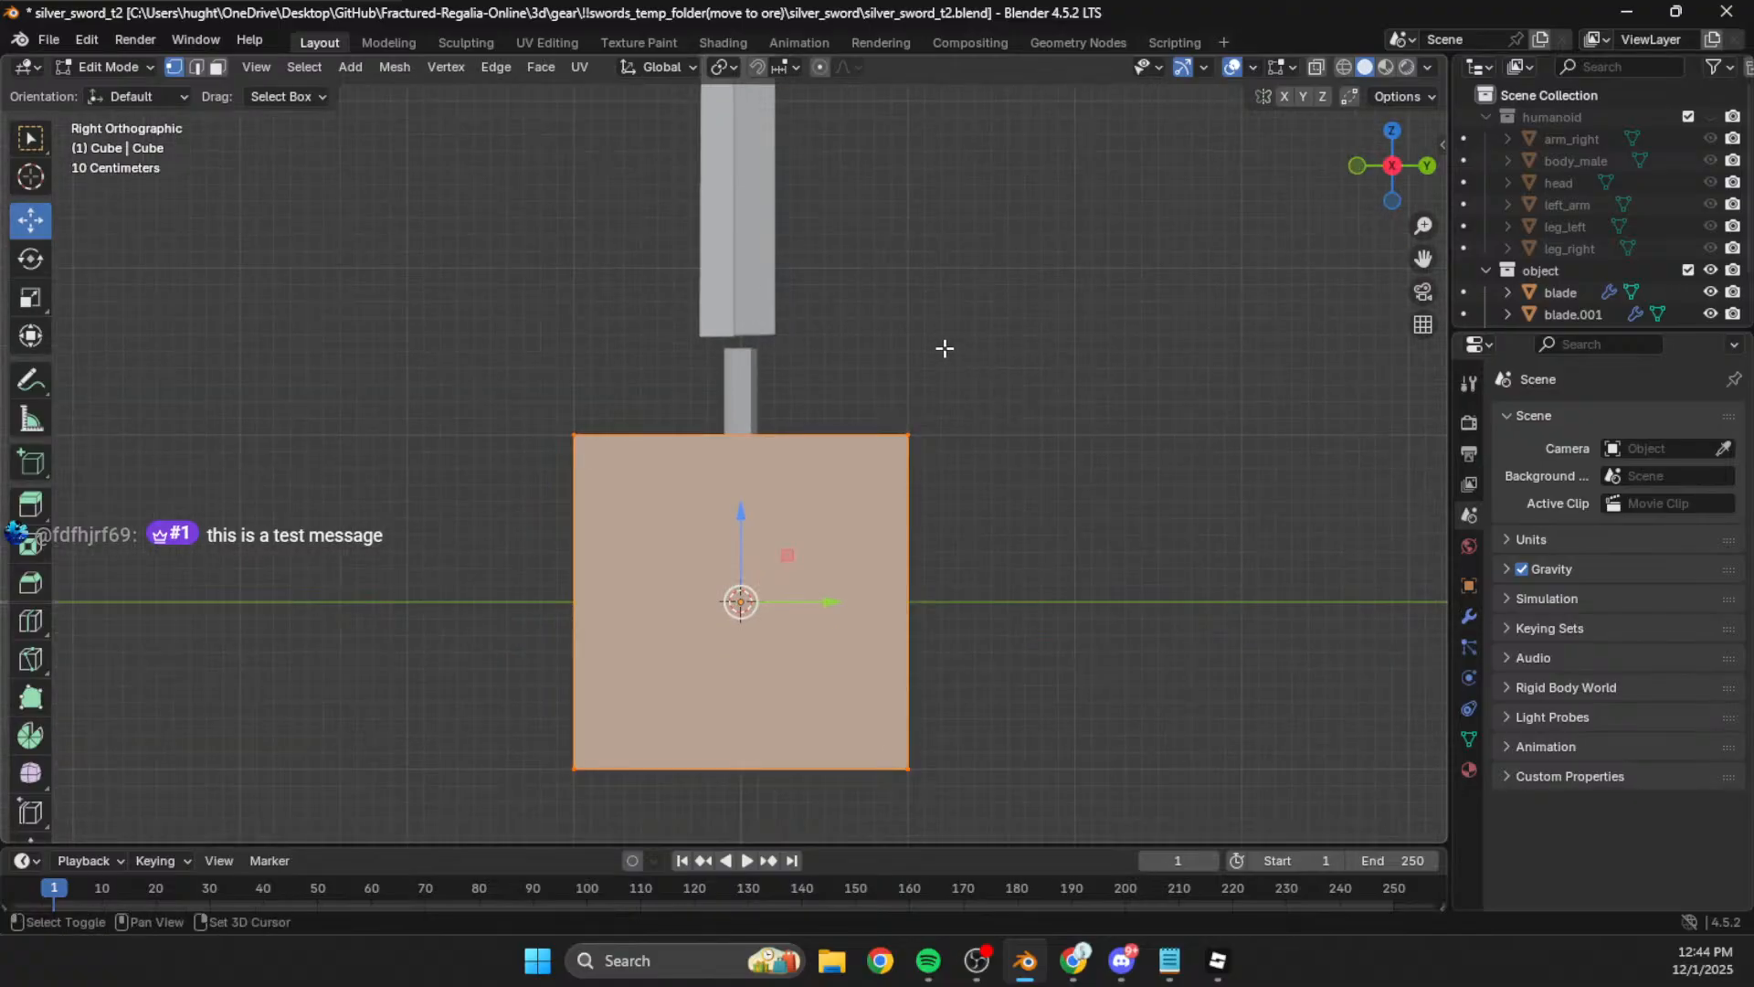
key("g")
key("z")
left_click(898, 403)
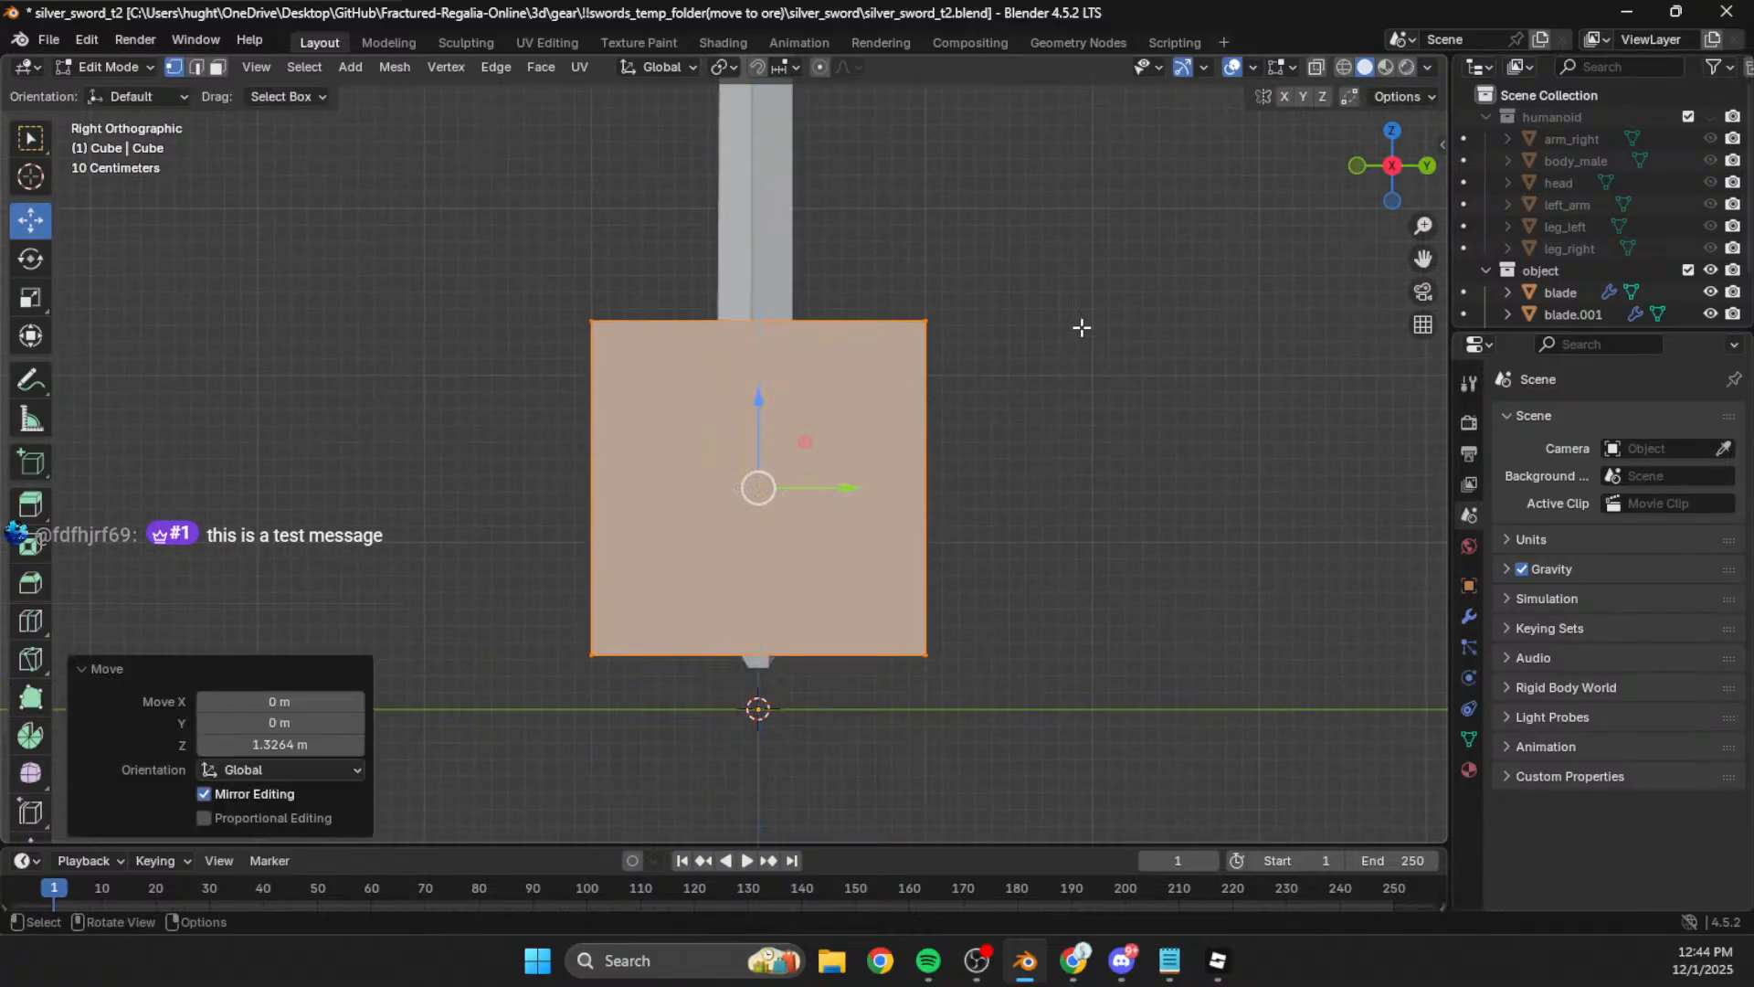
Step: Flatten the cube to about 0.14 along Z and raise it about 0.22 m to sit between blade and handle
key("s")
key("z")
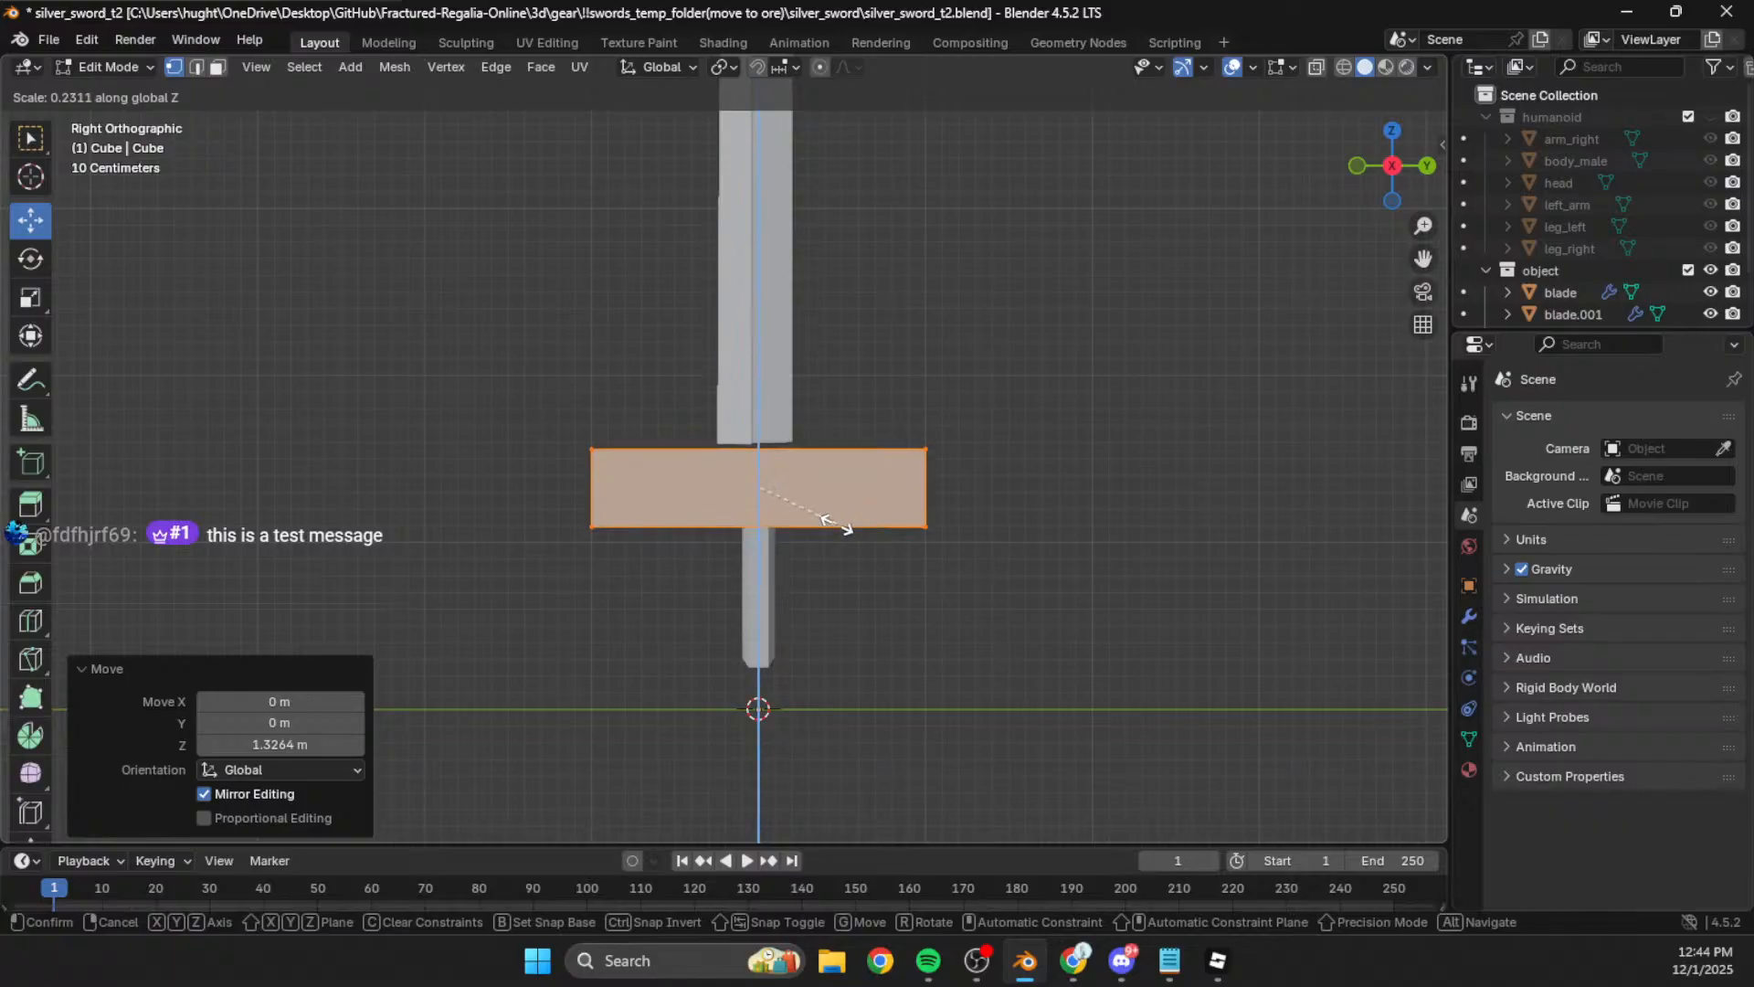
left_click(805, 485)
key("g")
key("z")
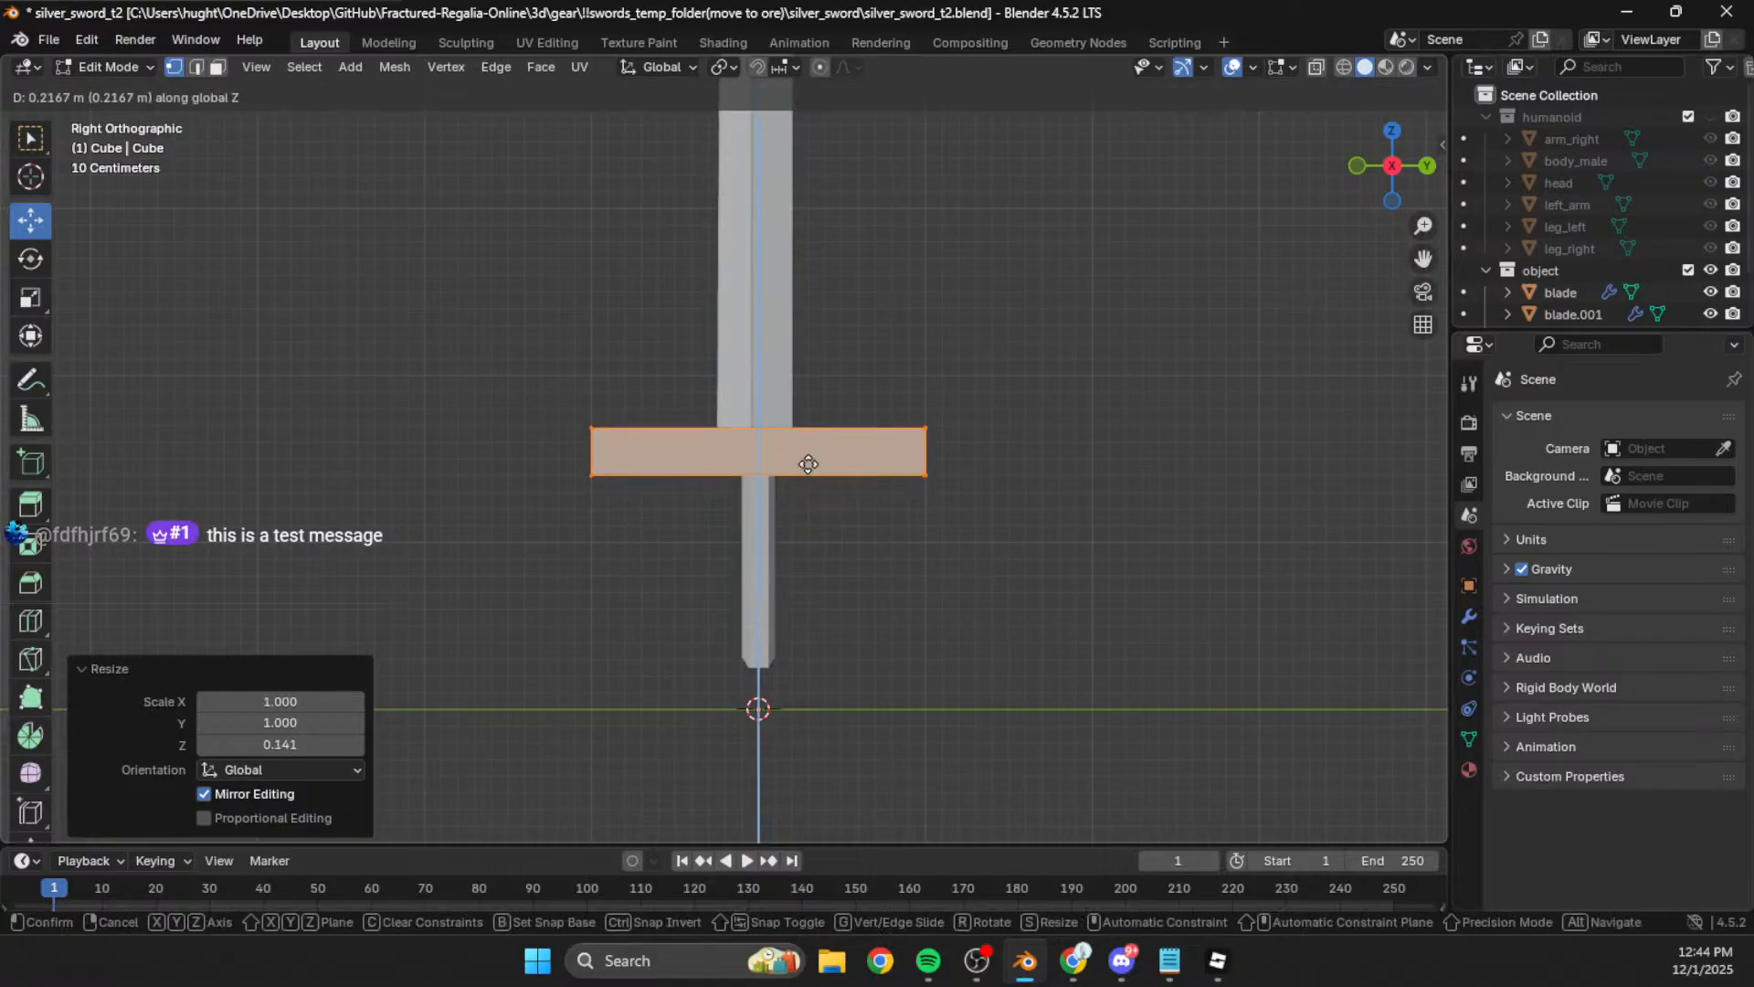
left_click(809, 464)
Step: Scale the guard cube to about 0.58 along Y and about 0.13 along X
key("s")
key("y")
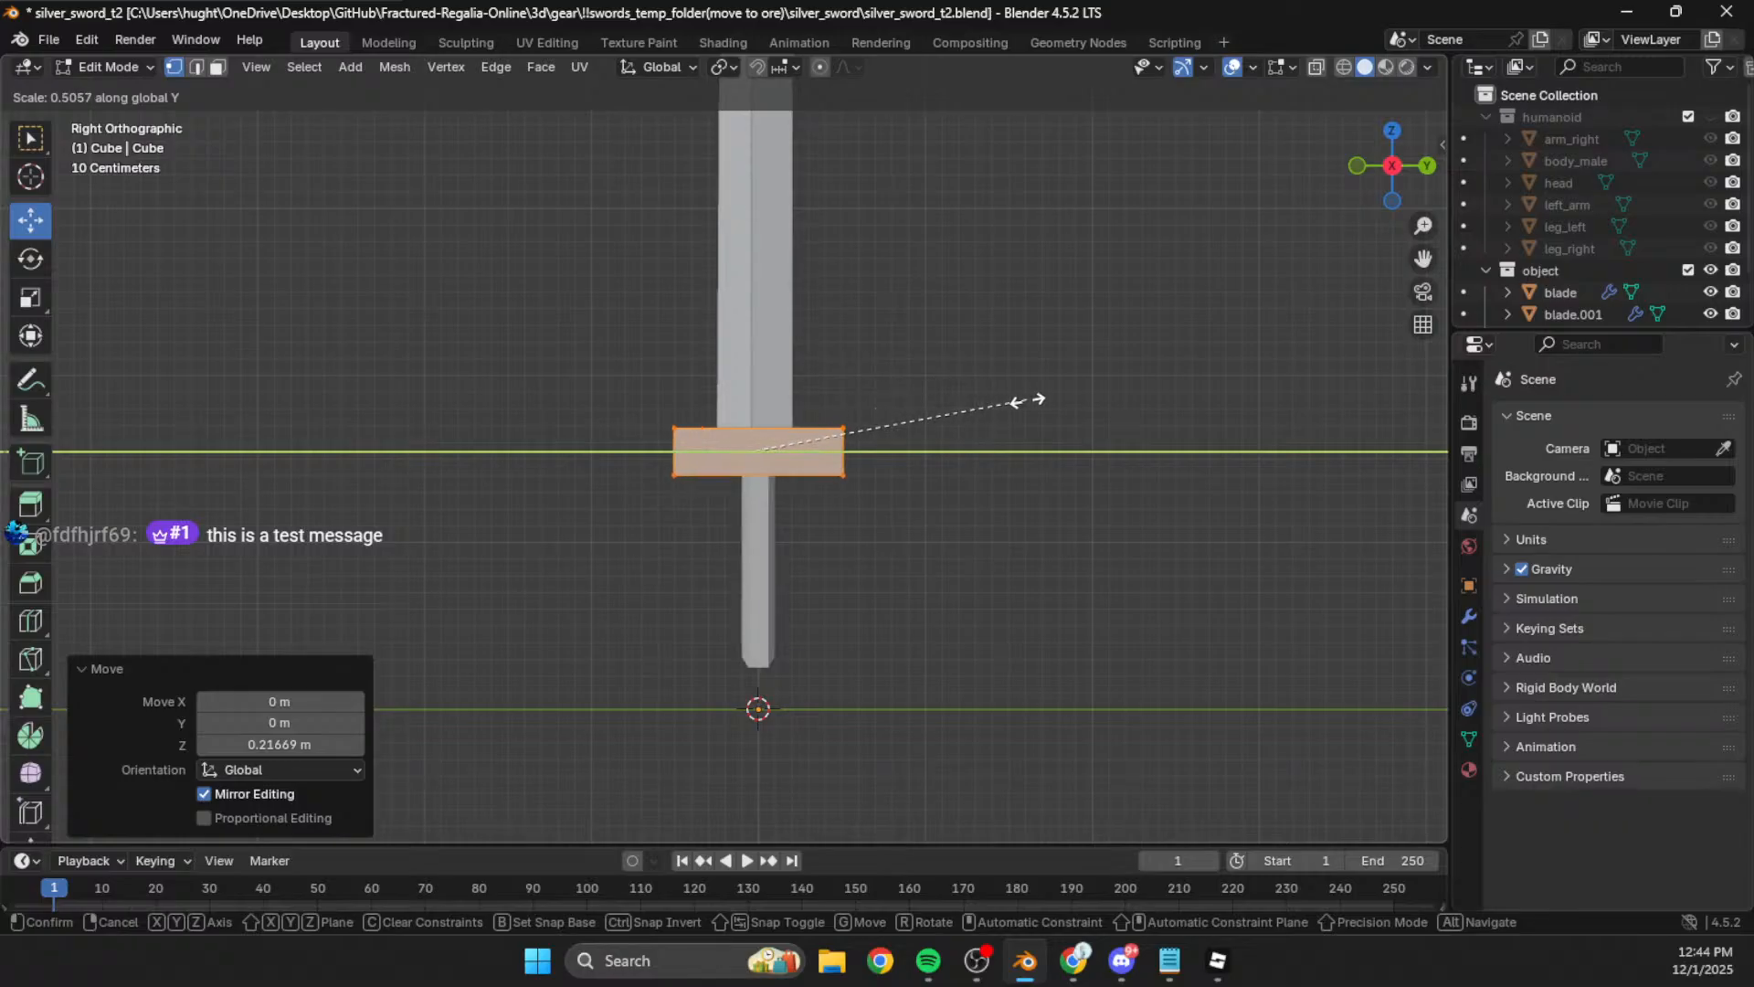
left_click(1073, 425)
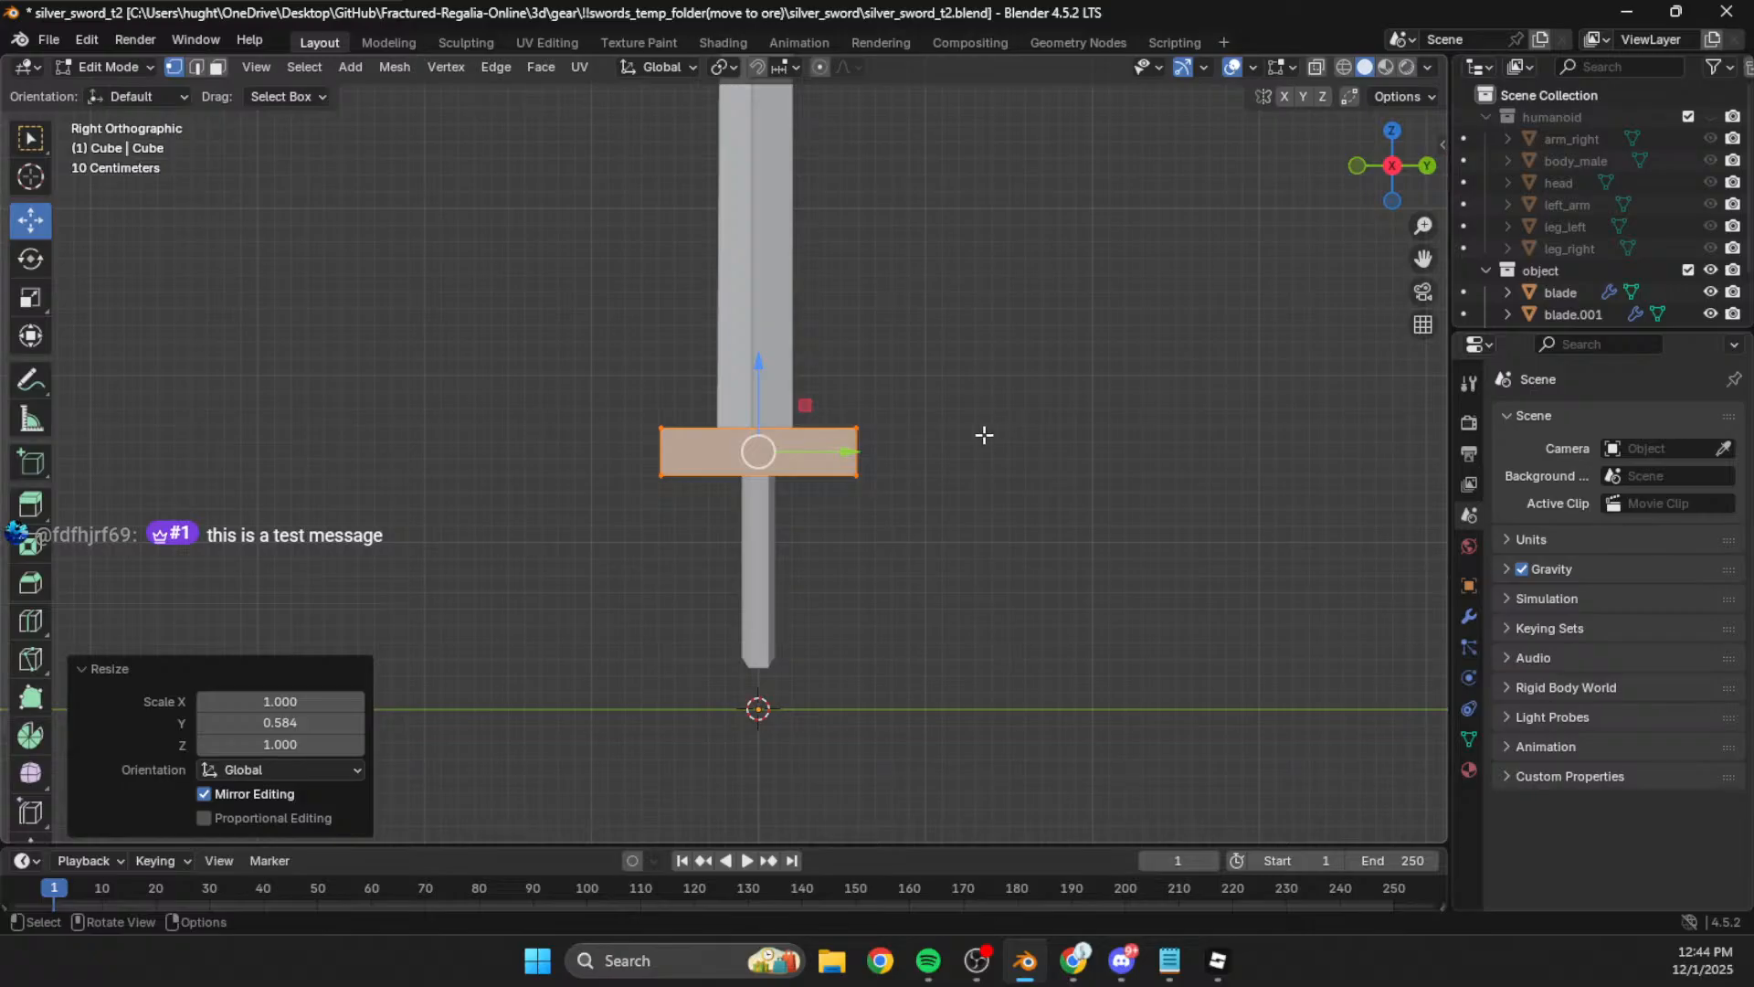
left_click(1428, 165)
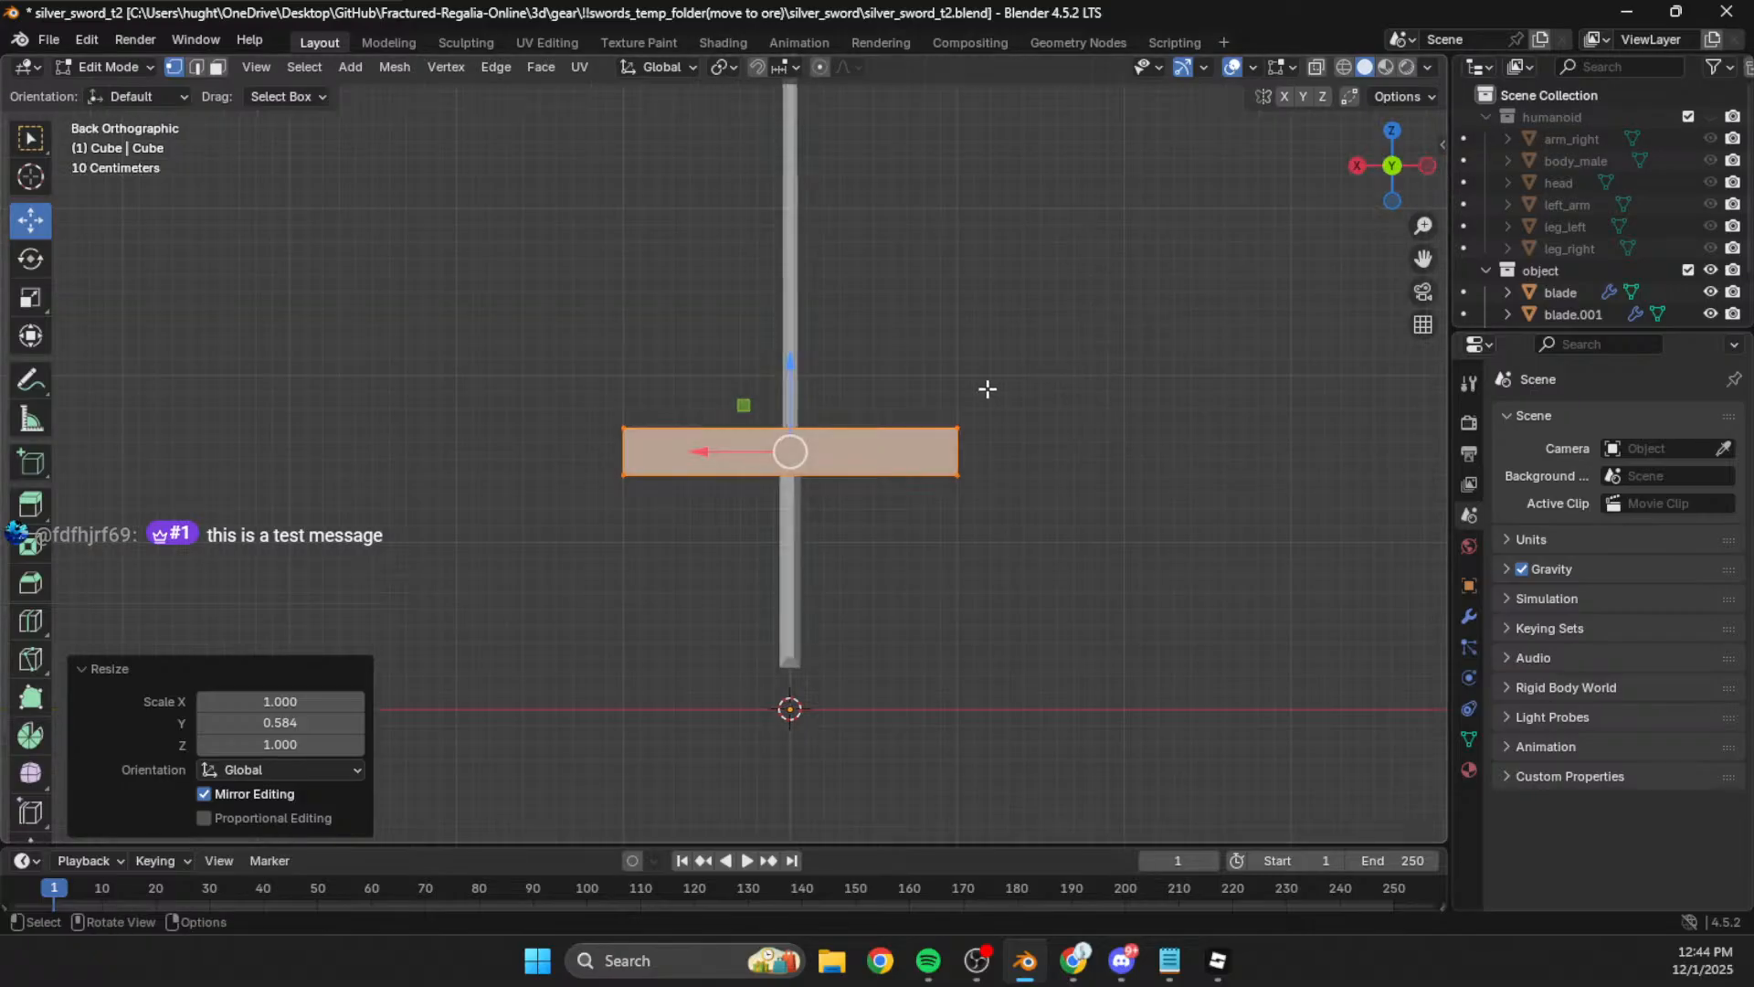
key("g")
key("x")
key("Escape")
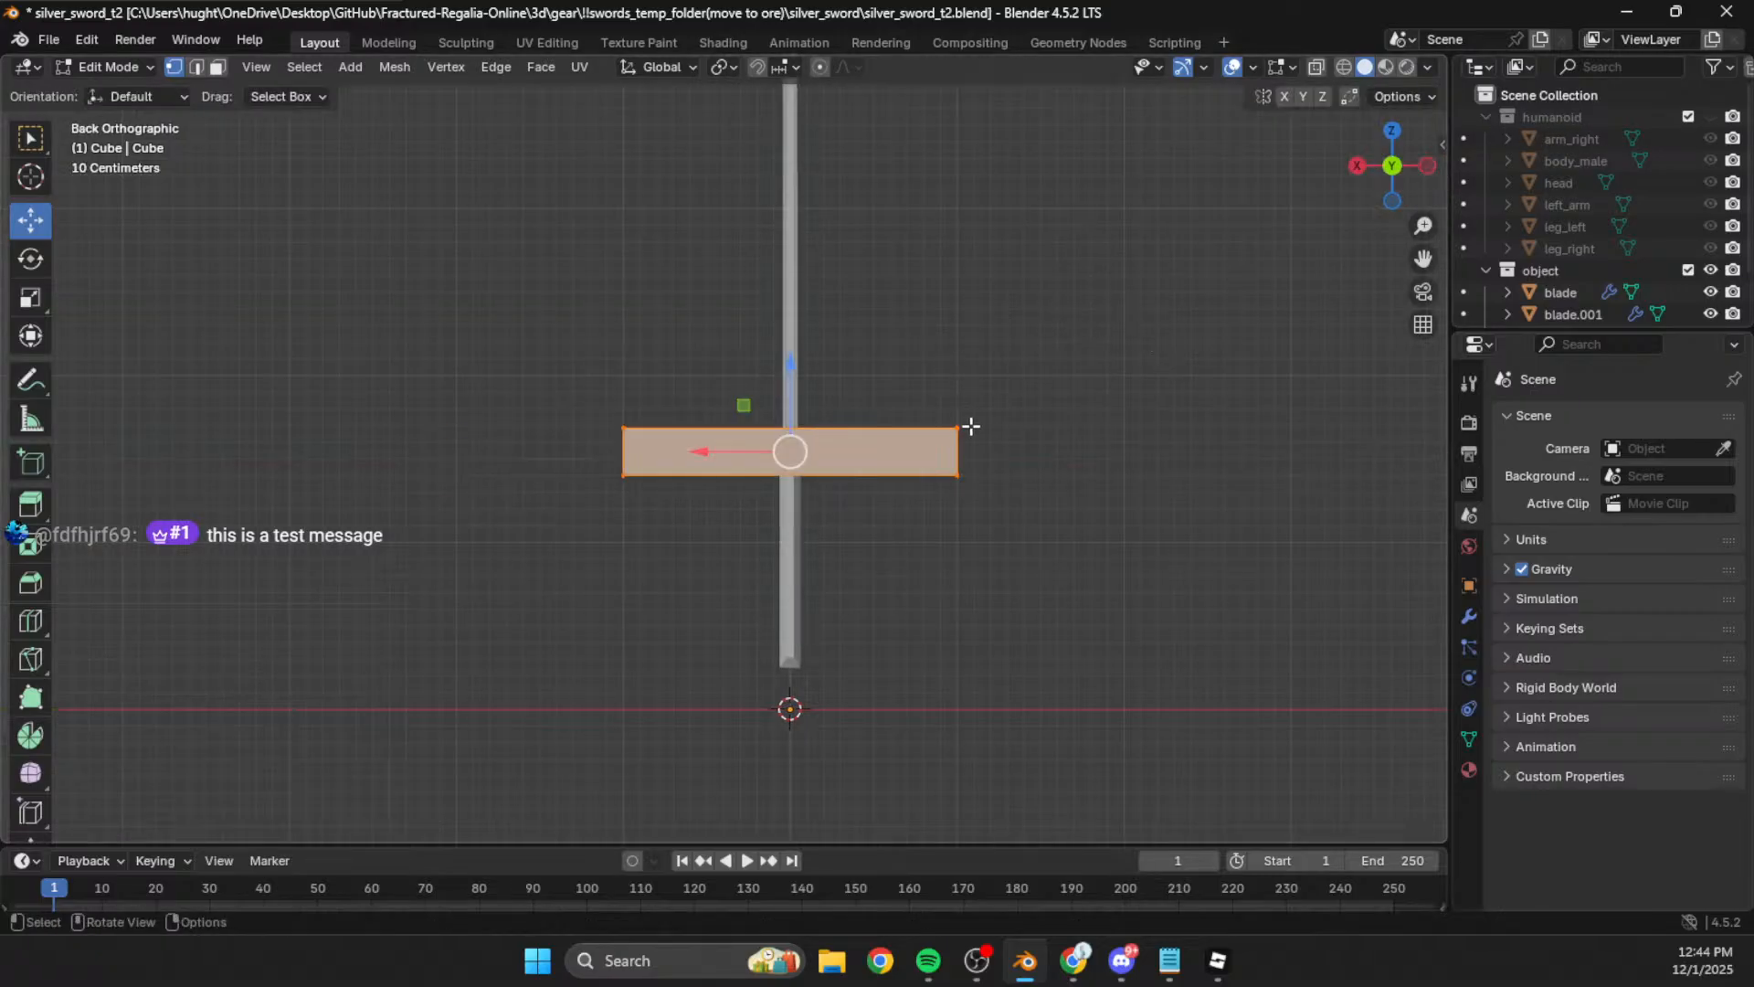
key("s")
key("x")
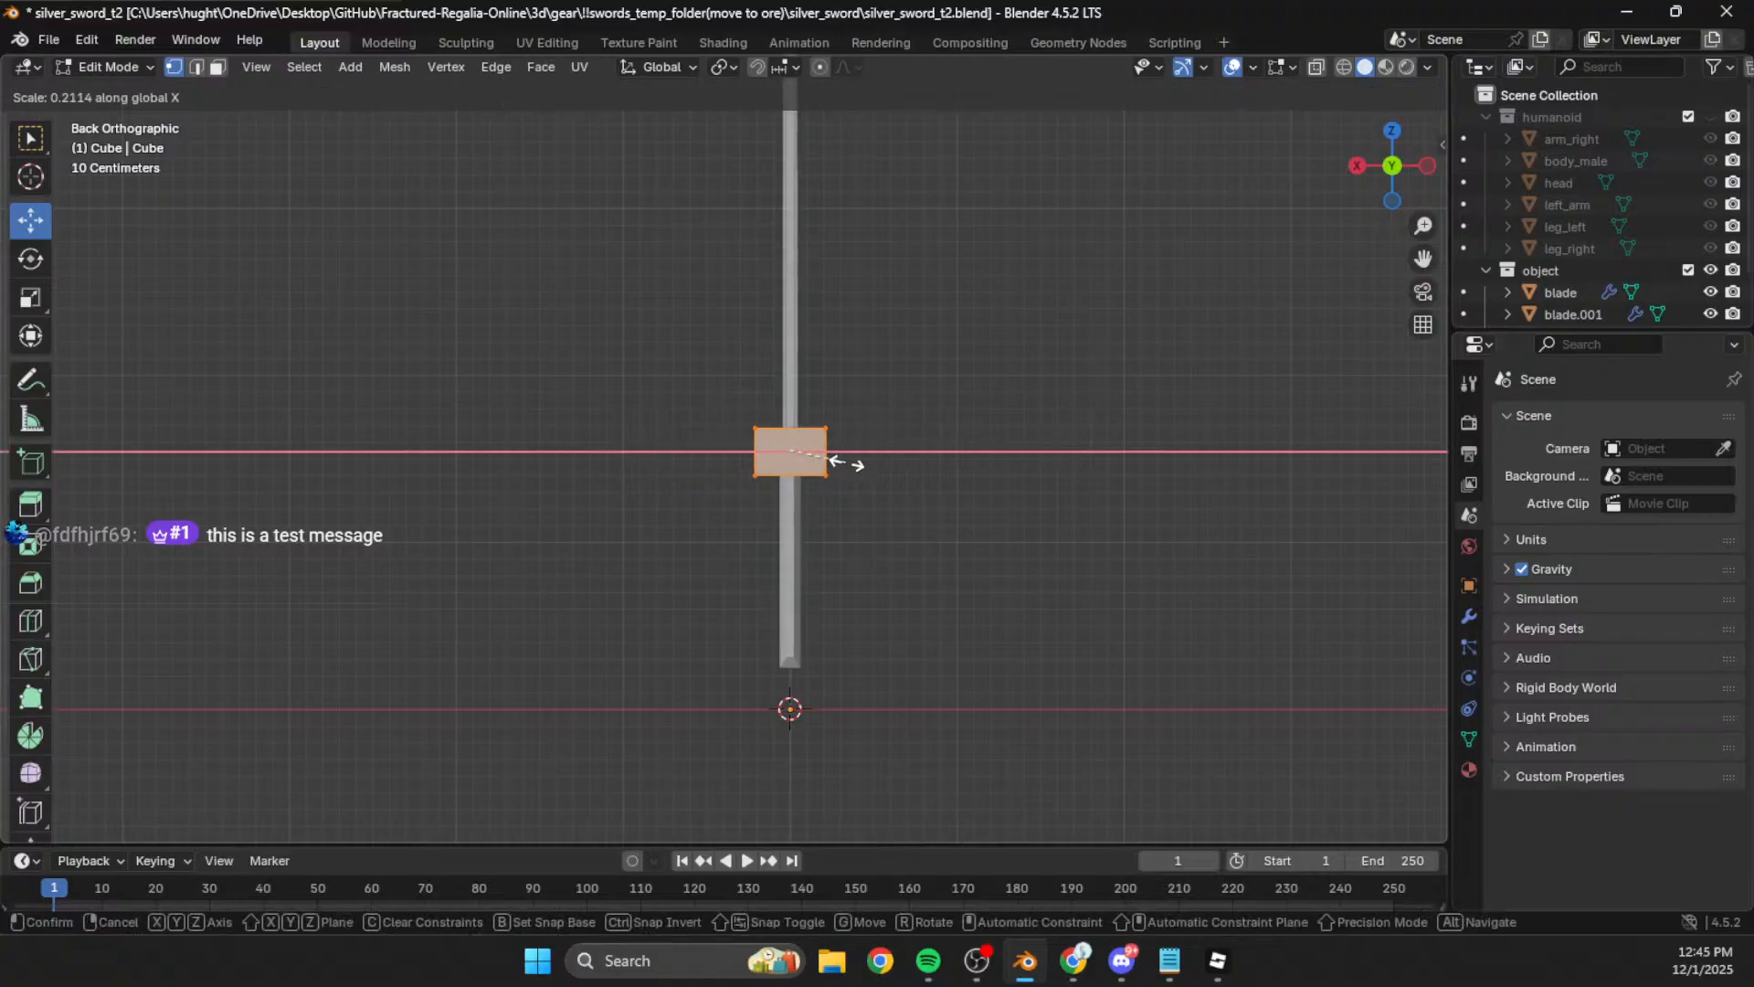
left_click(834, 470)
middle_click_drag(673, 536, 1027, 595)
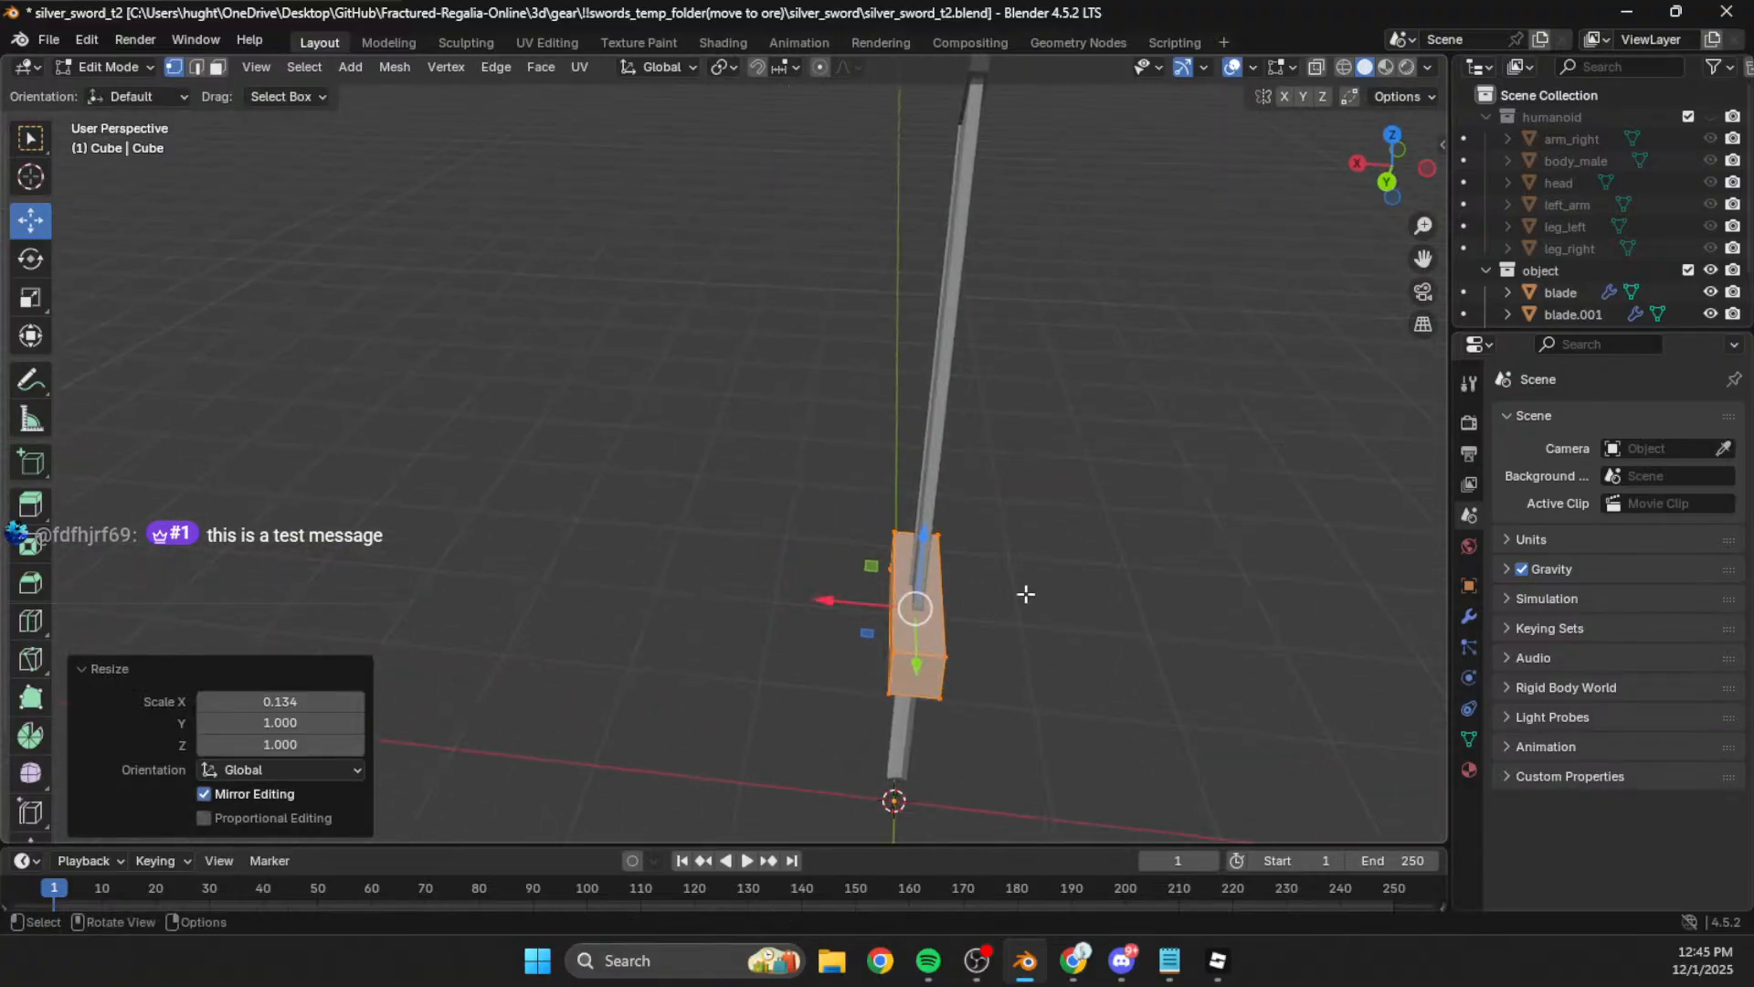
left_click(1388, 172)
key("g")
left_click(1024, 371)
key("ctrl+z")
Step: Narrow the guard slightly more along X and return to Object Mode
key("s")
key("x")
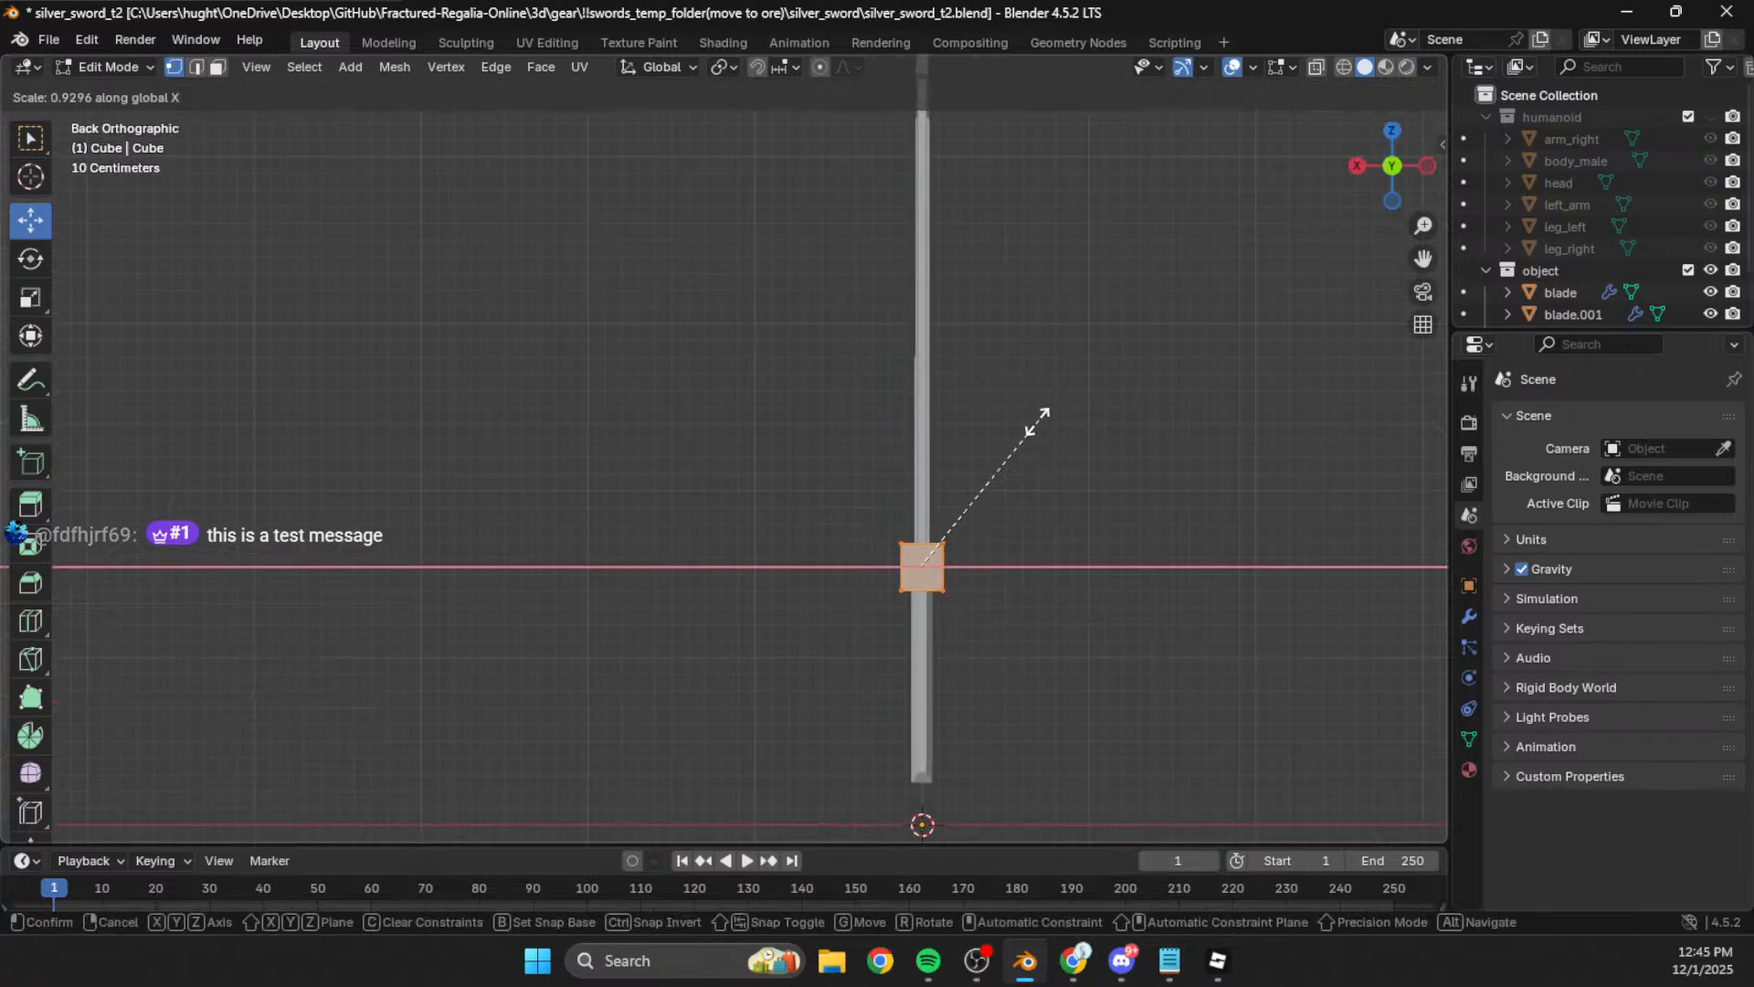
left_click(964, 431)
key("Tab")
Step: Examine the proportions of the new guard against the silver sword's blade and handle from several angles
middle_click_drag(717, 508, 1183, 410)
left_click(1133, 542)
scroll(1133, 543, "down", 5)
middle_click_drag(929, 449, 942, 529, "shift")
mouse_move(827, 528)
middle_mouse_down()
mouse_move(880, 563)
mouse_move(831, 502)
middle_mouse_up()
middle_click_drag(832, 501, 801, 428, "shift")
scroll(773, 514, "up", 5)
middle_click_drag(734, 521, 802, 532, "shift")
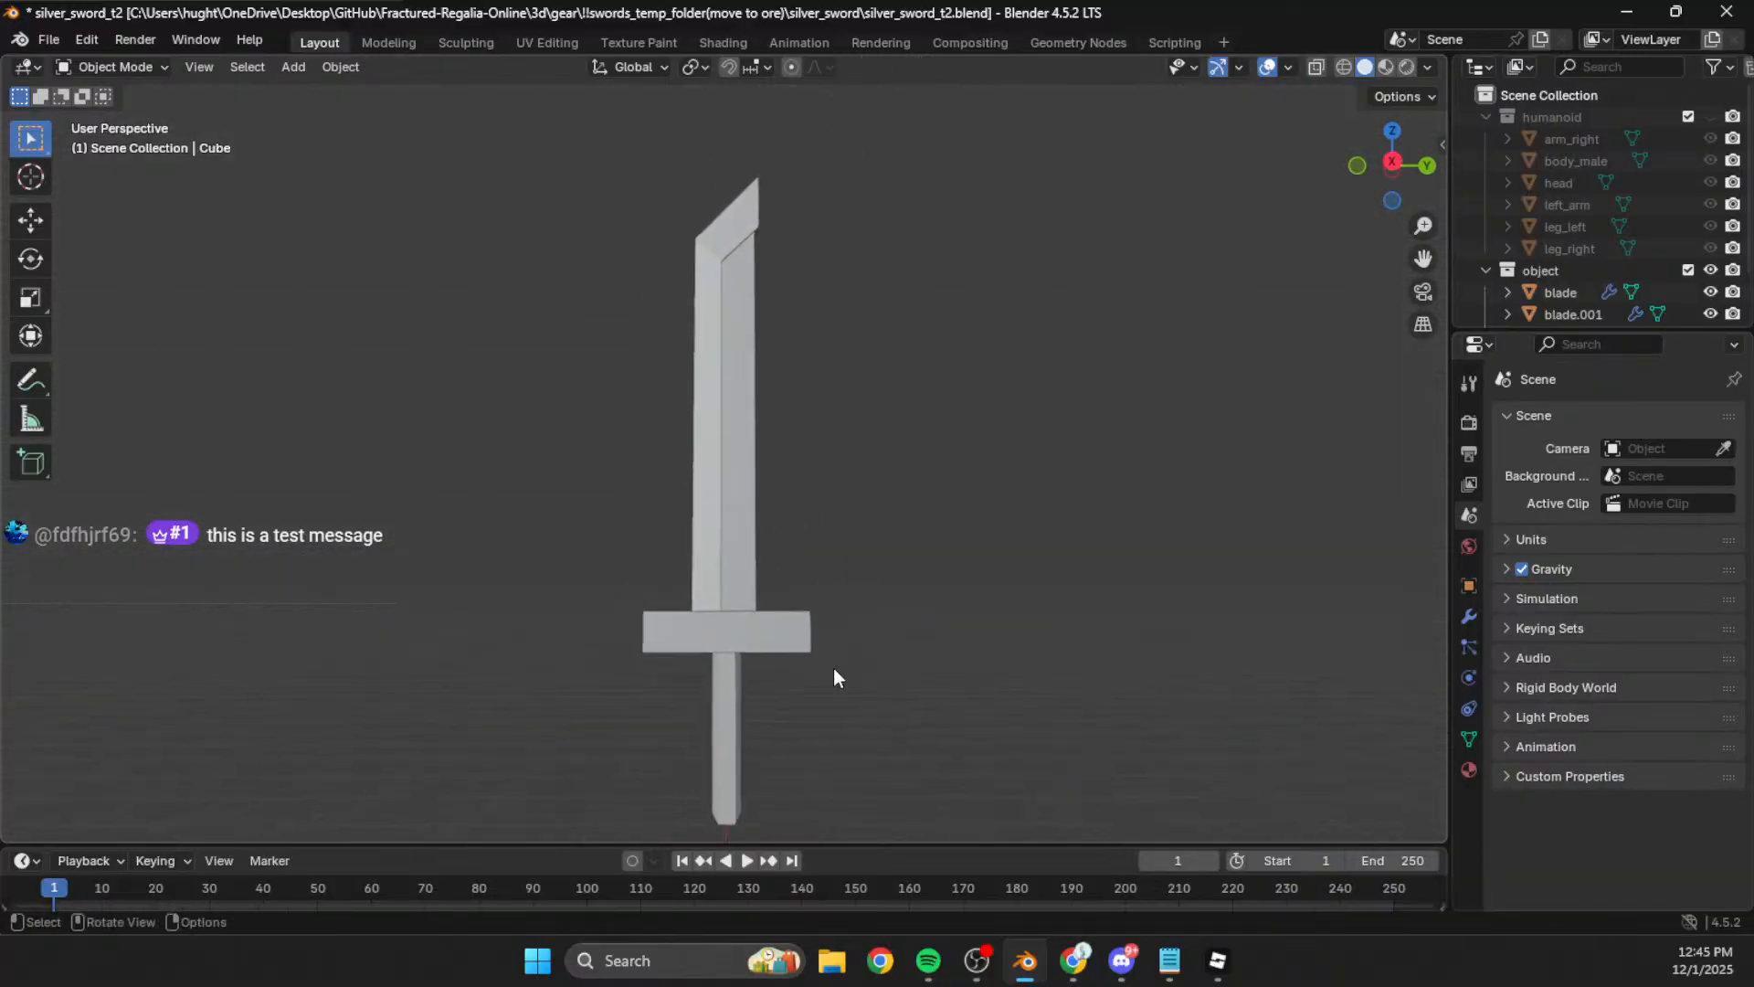
middle_click_drag(992, 452, 716, 541, "shift")
Step: Narrow the guard block slightly along Y in the right orthographic view
left_click(1392, 162)
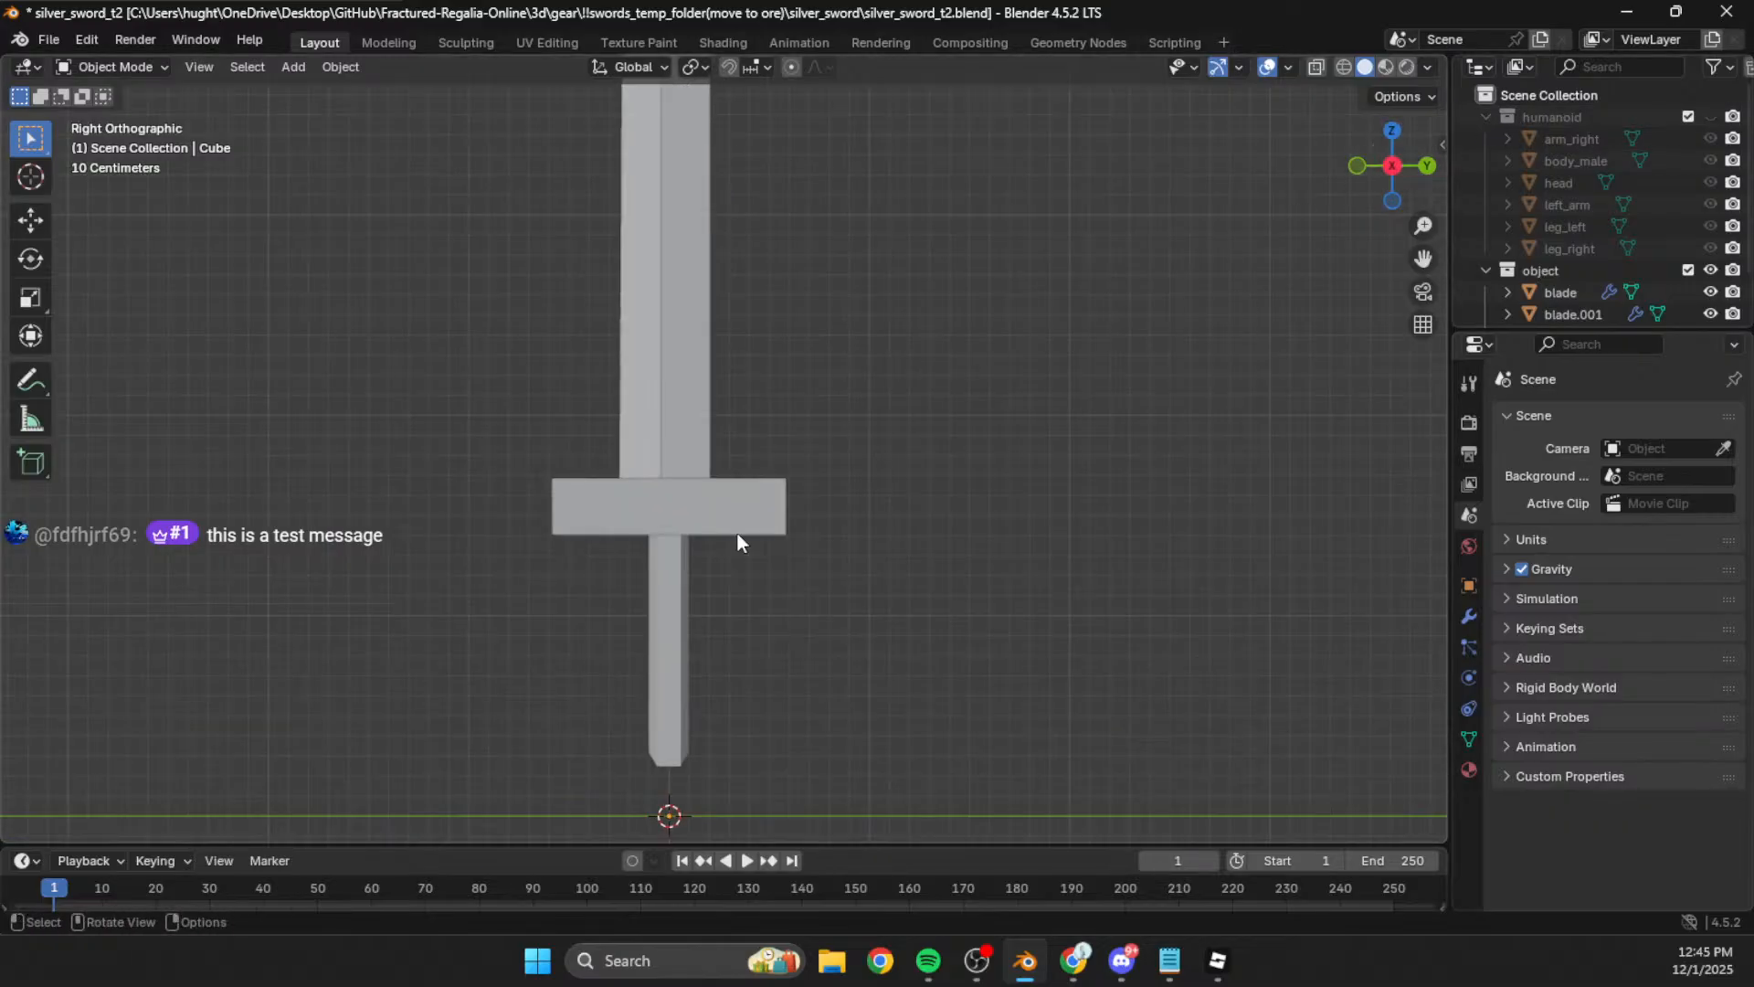
key("Tab")
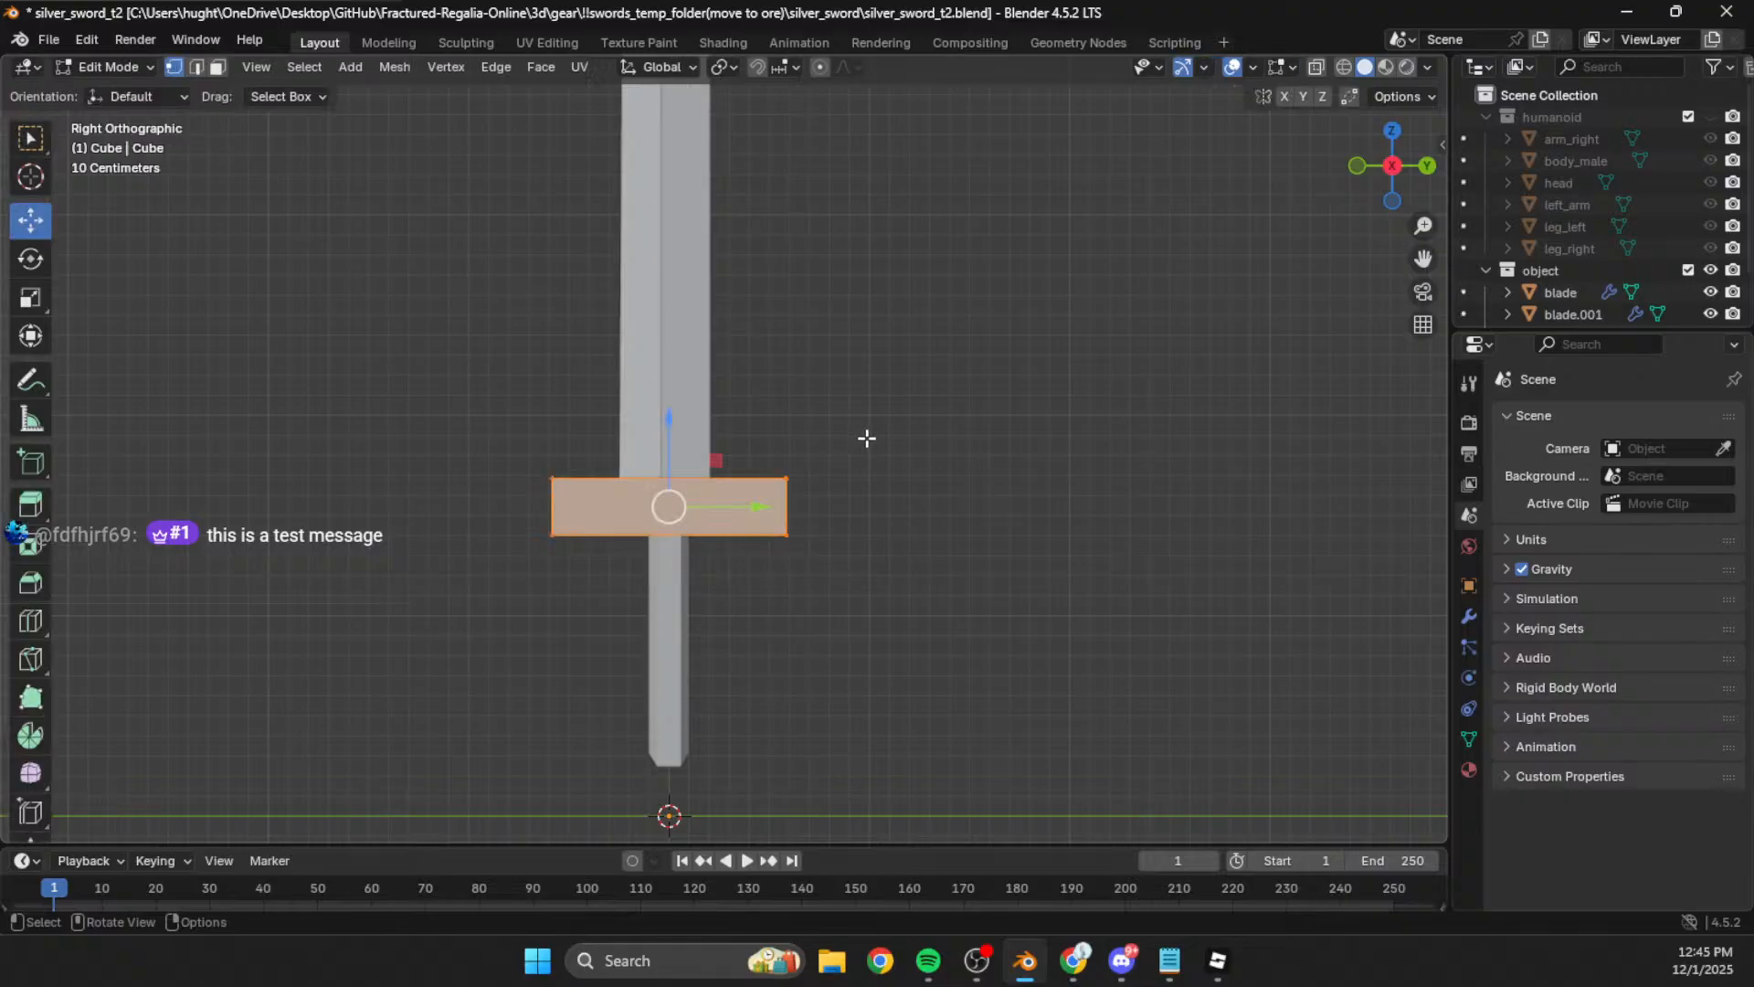
key("s")
key("x")
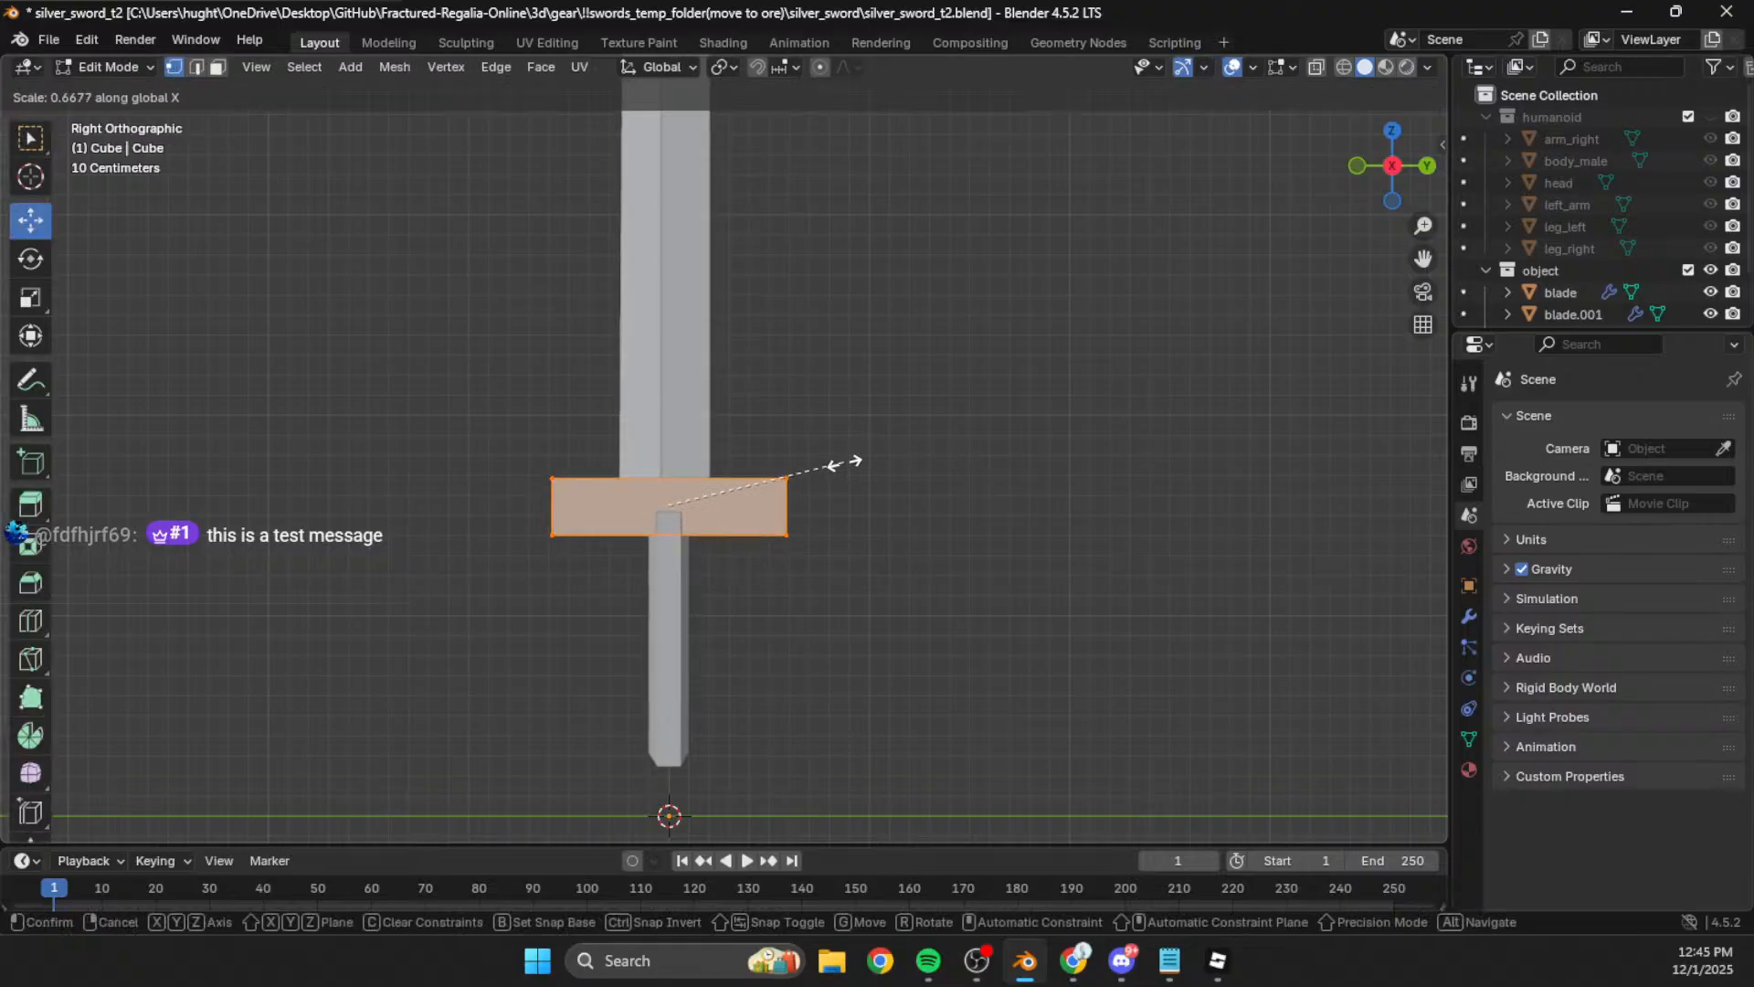
key("y")
left_click(868, 473)
Step: Select both blade halves in Object Mode and move them about 0.023 m along Y to centre them on the guard
middle_click_drag(749, 456, 829, 543, "shift")
scroll(922, 437, "down", 2)
scroll(845, 545, "up", 3)
scroll(830, 410, "up", 2)
scroll(790, 515, "down", 2)
left_click(824, 429)
left_click_drag(912, 414, 714, 399)
key("Tab")
key("g")
key("y")
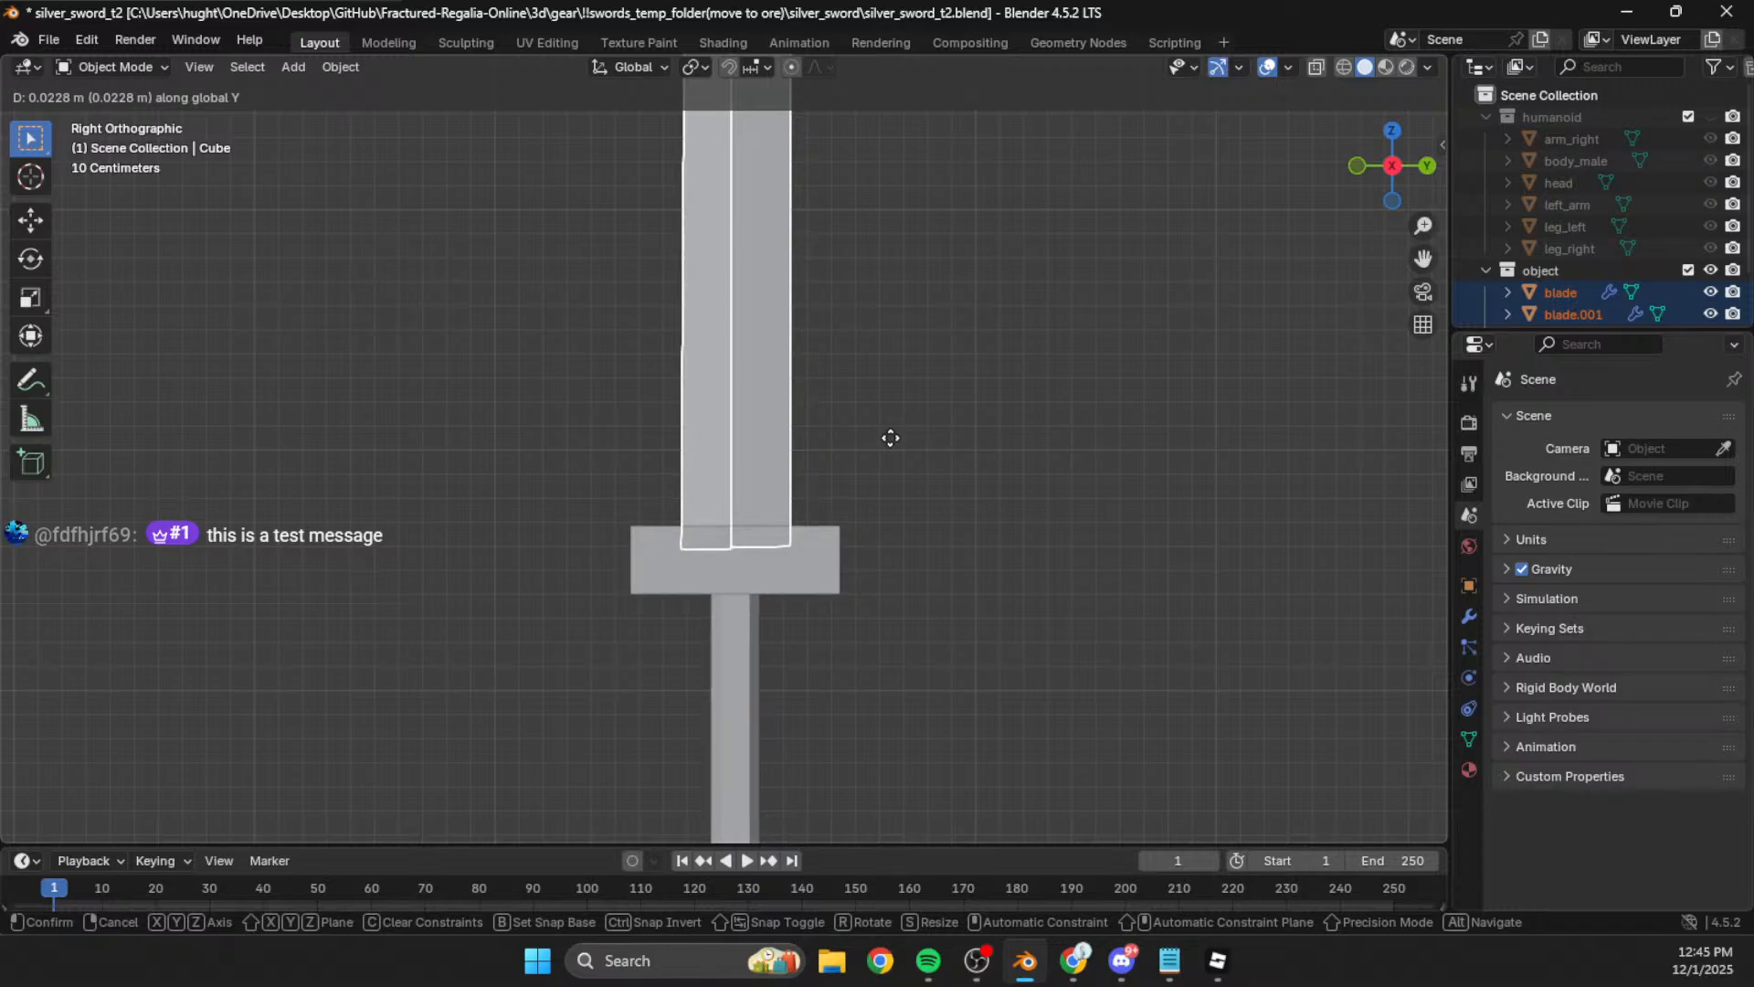
left_click(891, 438)
Step: Examine the blade's alignment with the guard and the sword's overall proportions
scroll(886, 448, "down", 3)
left_click(841, 536)
left_click(753, 518)
scroll(776, 428, "down", 2)
middle_click_drag(781, 447, 779, 503, "shift")
scroll(751, 613, "up", 3)
middle_click_drag(793, 603, 722, 548, "shift")
key("Tab")
key("Tab")
left_click(821, 640)
left_click(1407, 173)
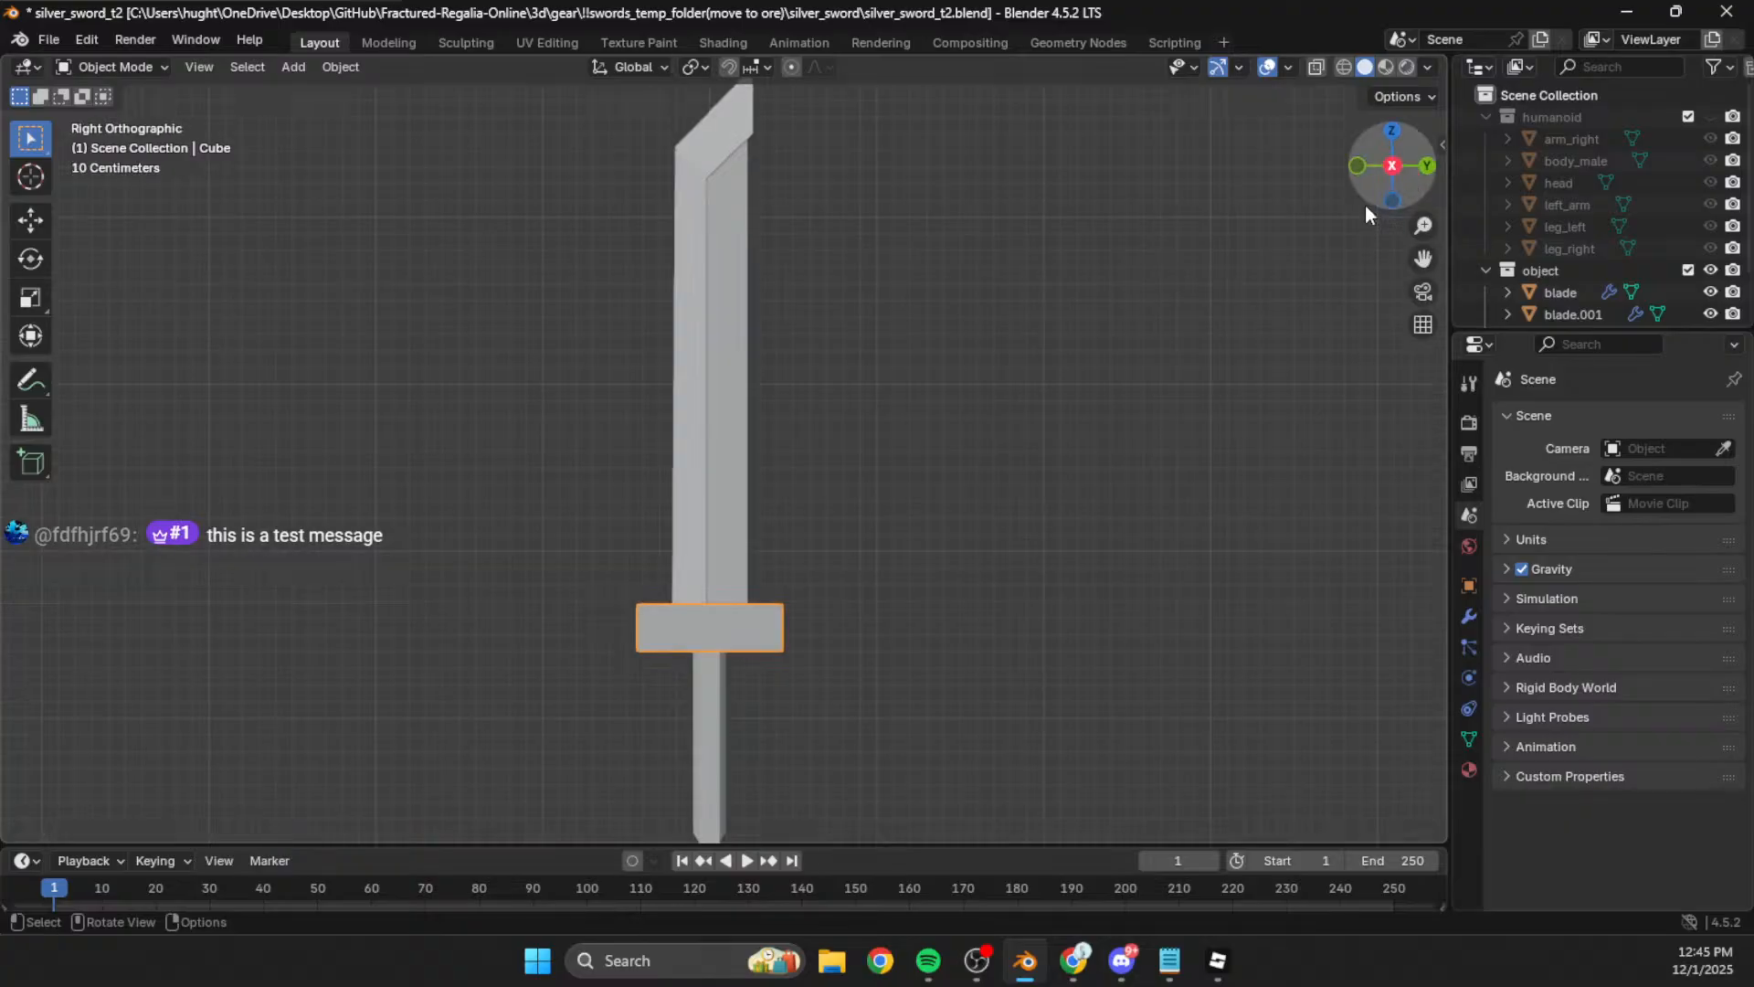
left_click(769, 522)
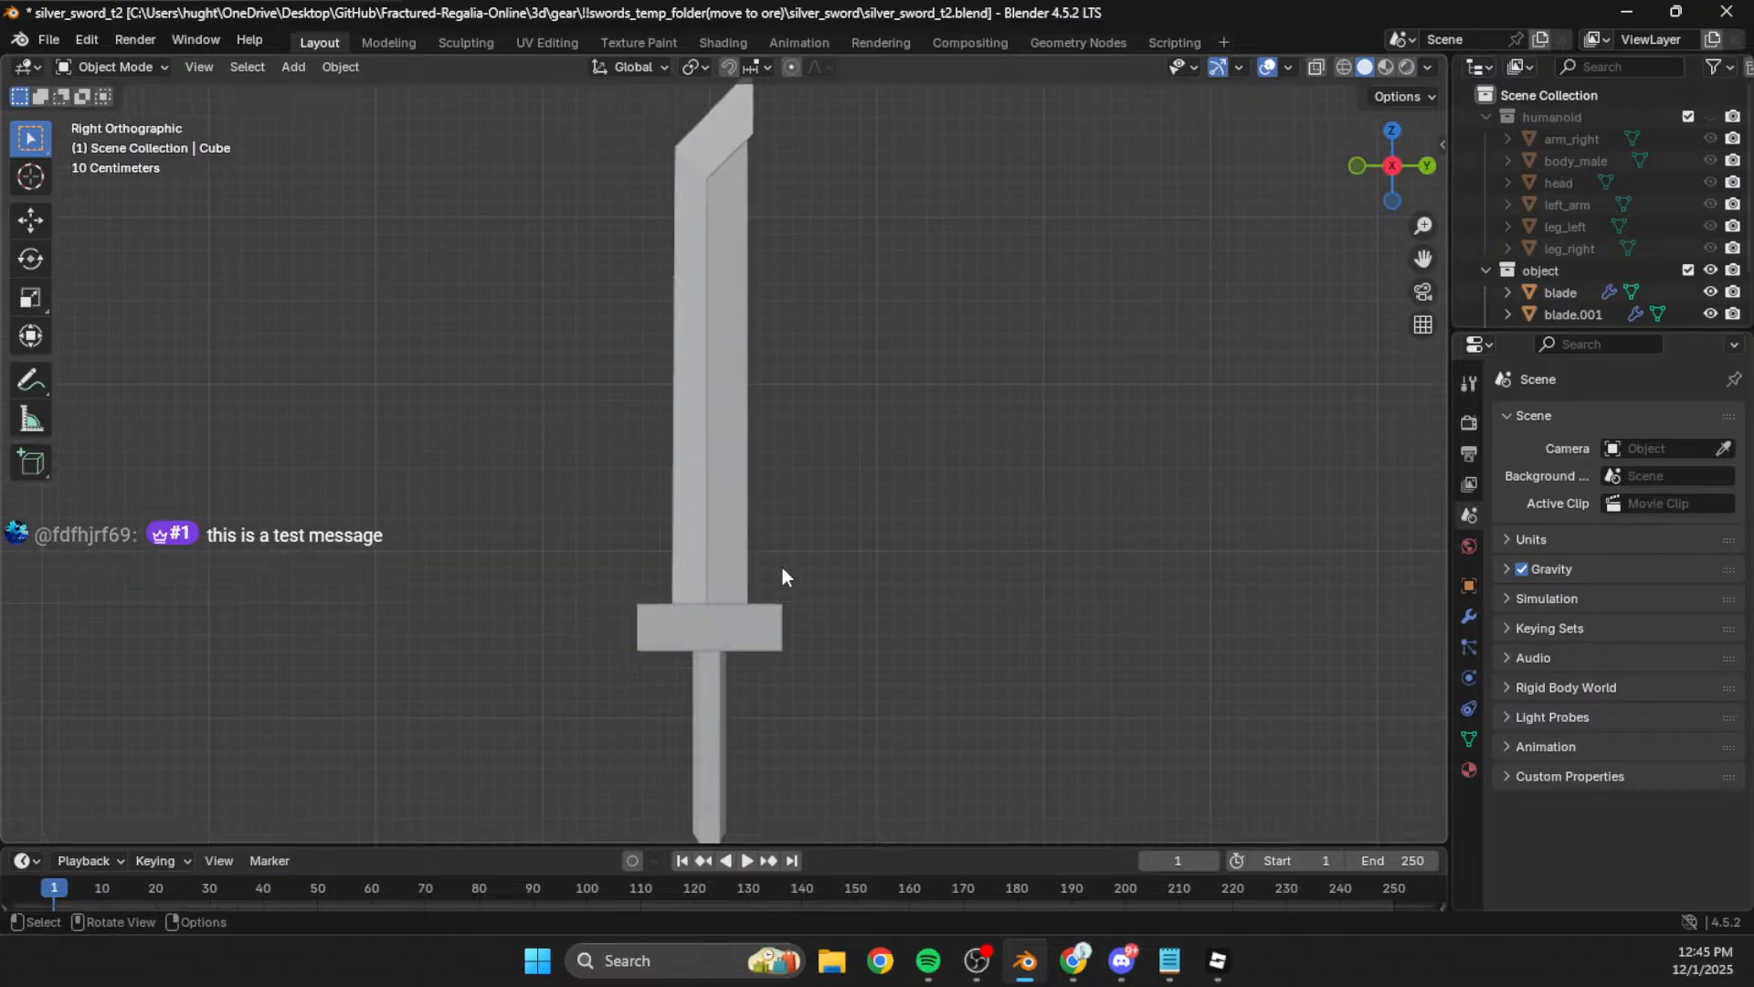
left_click(740, 600)
key("g")
left_click(945, 496)
key("ctrl+z")
Step: Duplicate the guard's mesh in place and separate the copy into its own object
key("Tab")
key("shift+d")
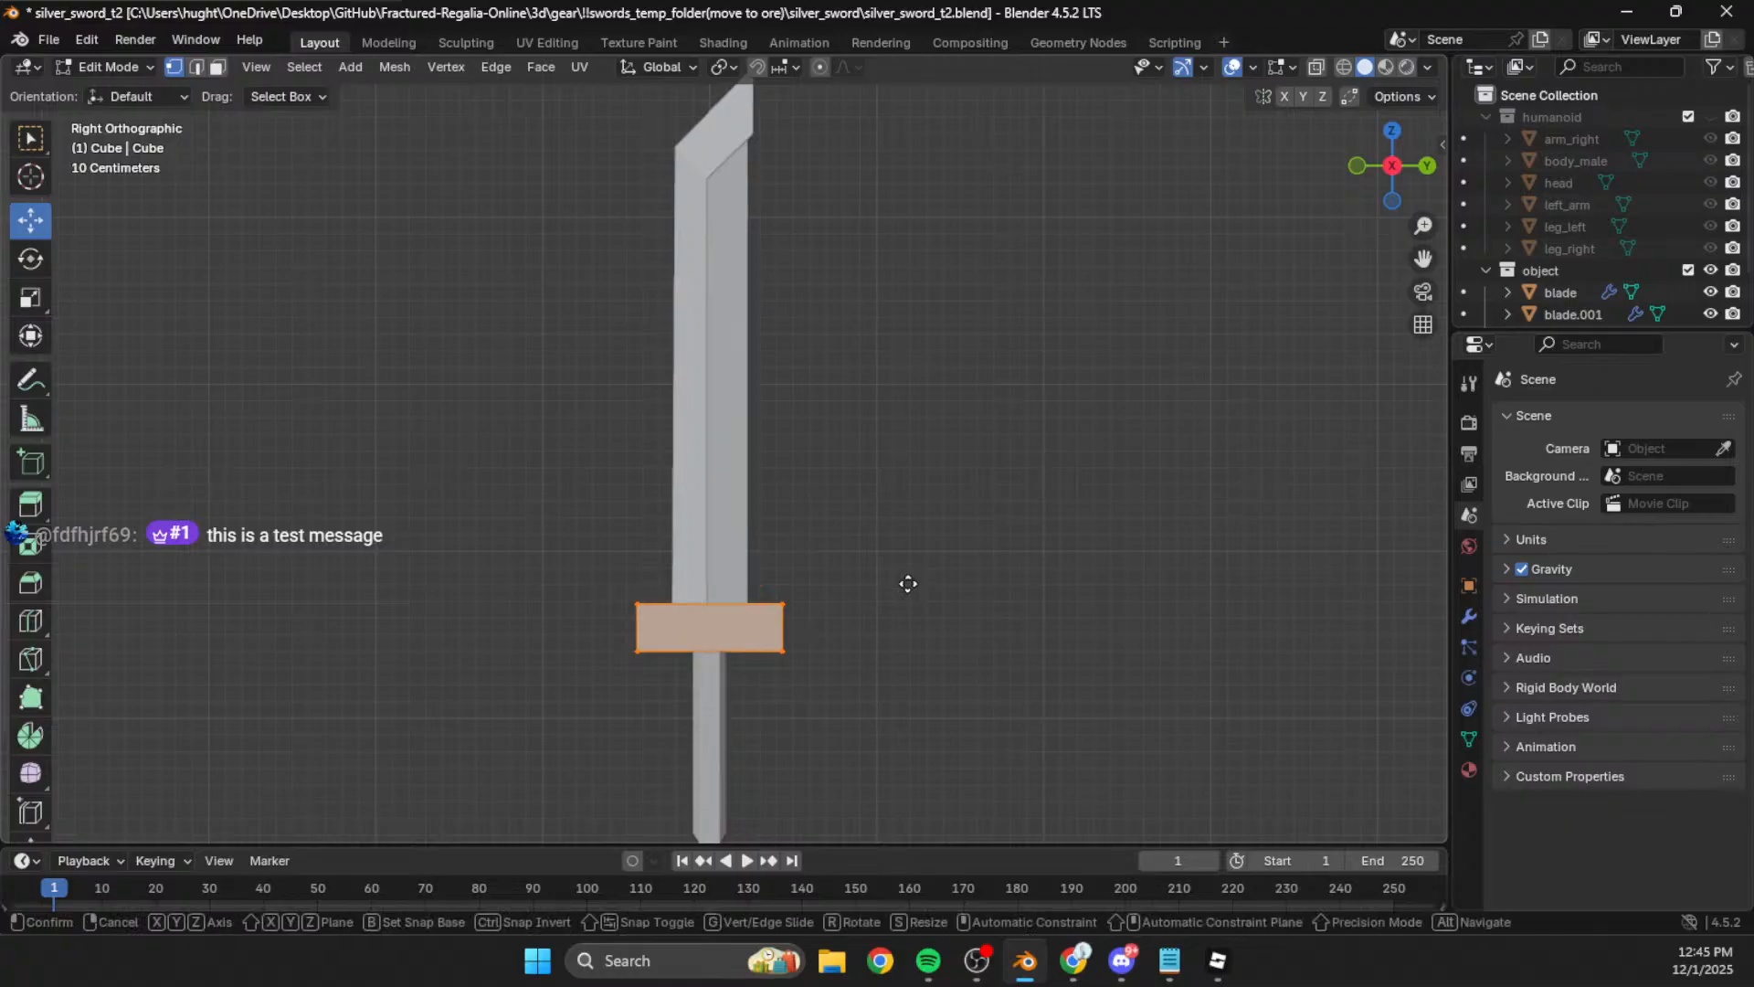
right_click(908, 584)
key("p")
left_click(908, 584)
Step: Select the whole mesh of one overlapping guard block and scale it to about 0.67 along Z
key("Tab")
left_click(753, 616)
key("Tab")
key("a")
key("g")
left_click(1126, 462)
key("ctrl+z")
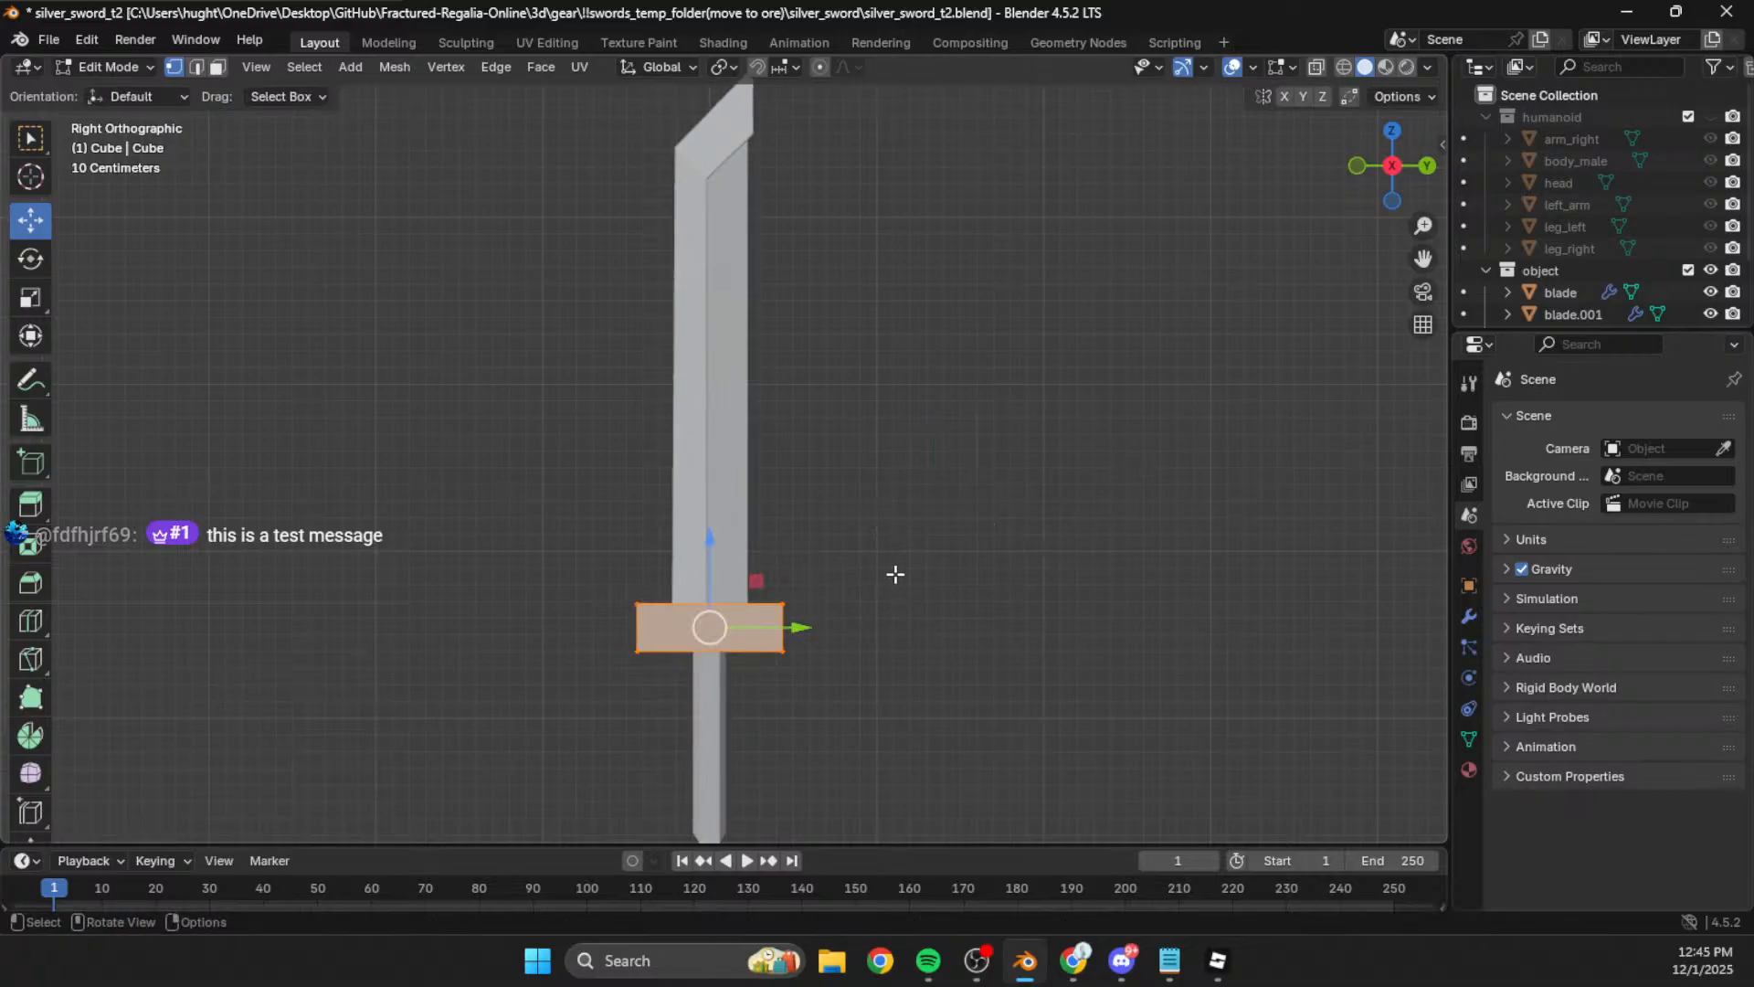
key("s")
key("z")
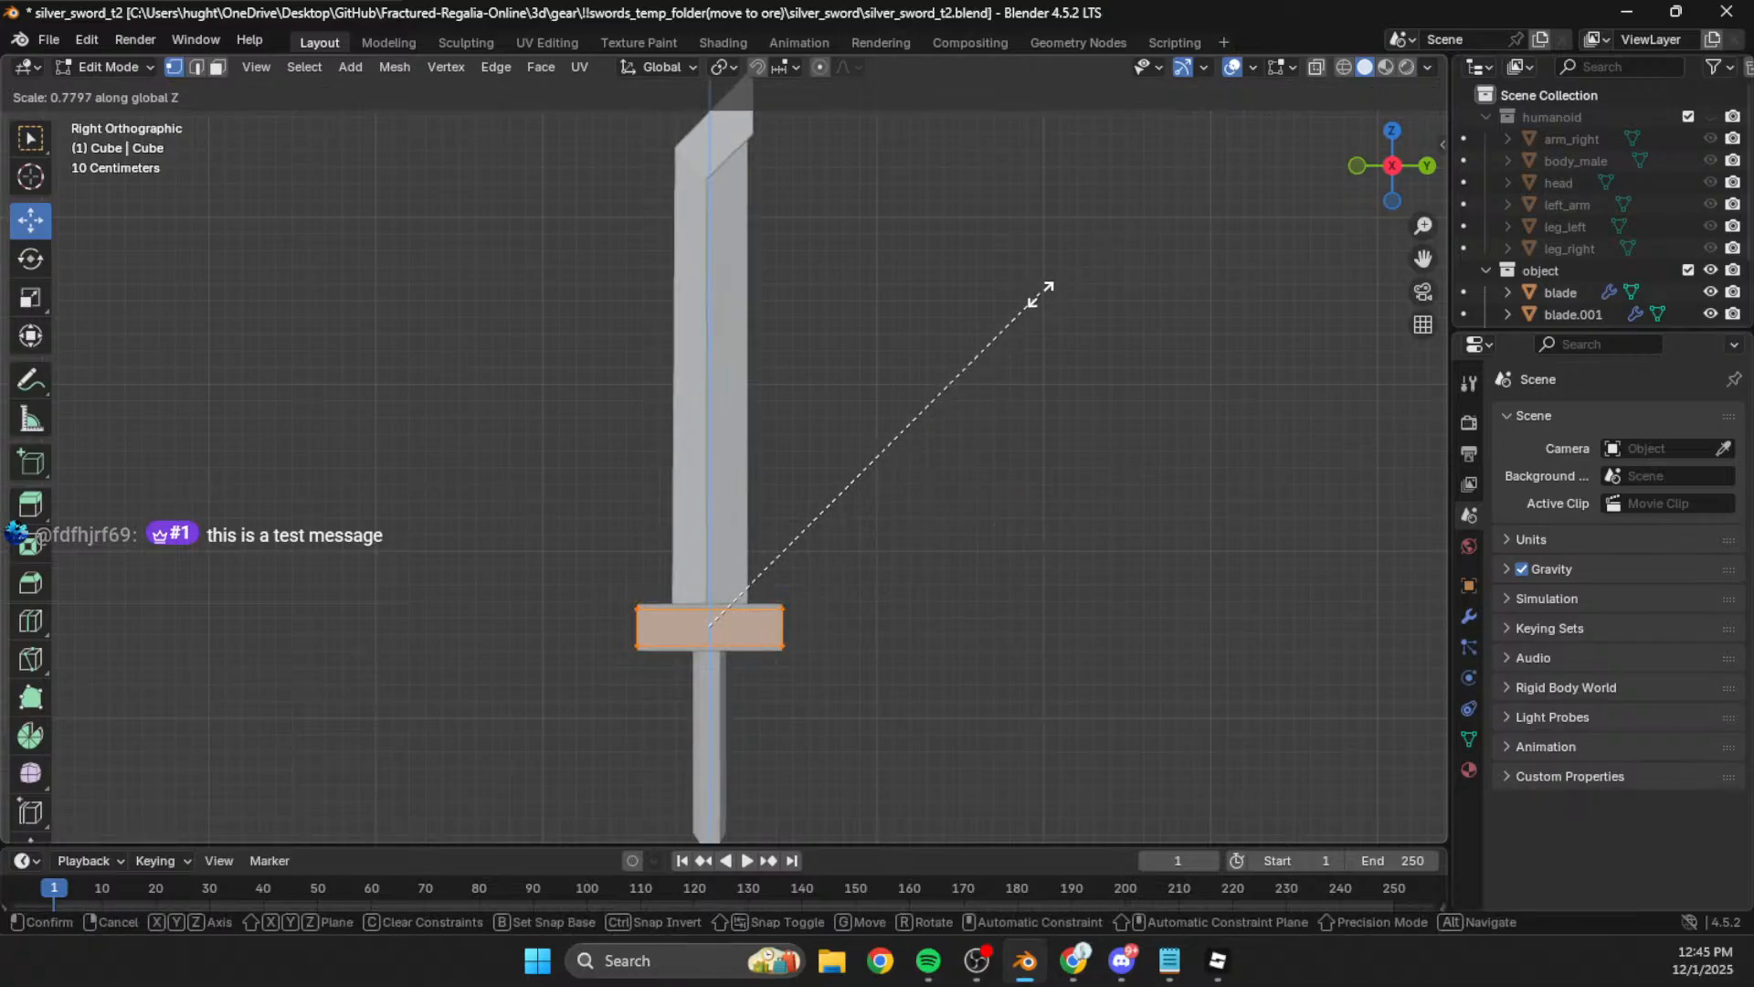
left_click(994, 343)
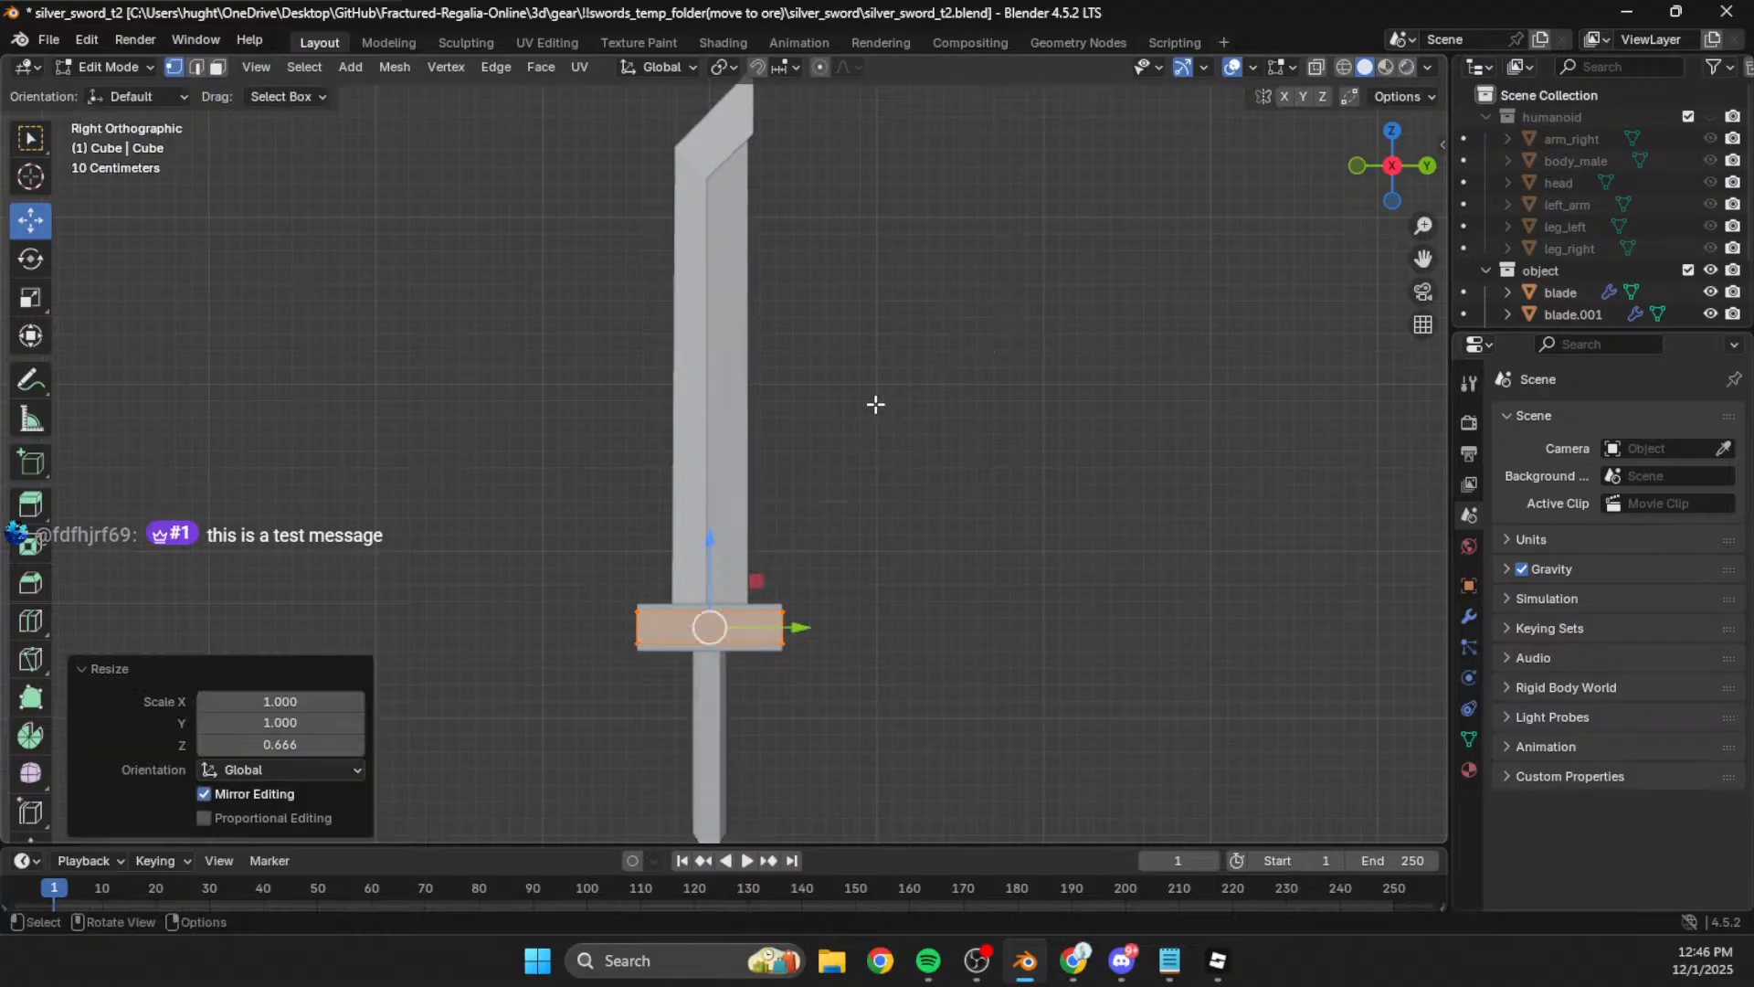
Step: Scale the inner guard block to about 0.6 along X
left_click(1427, 166)
key("s")
key("y")
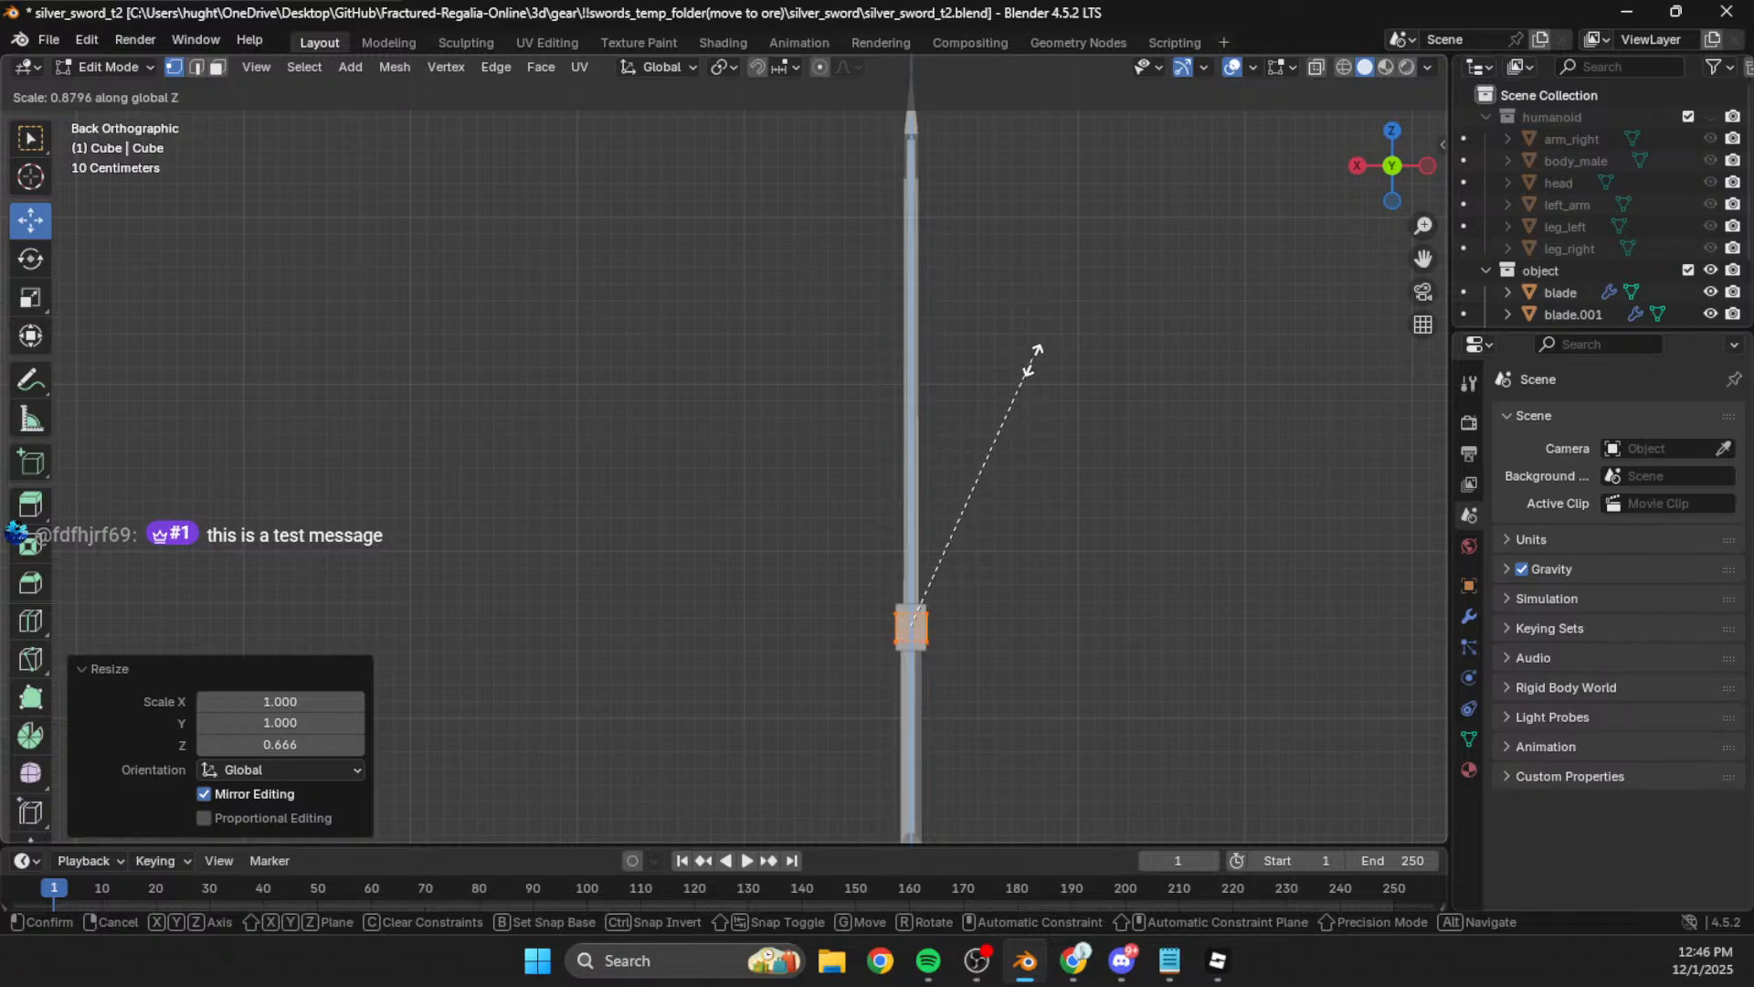
key("x")
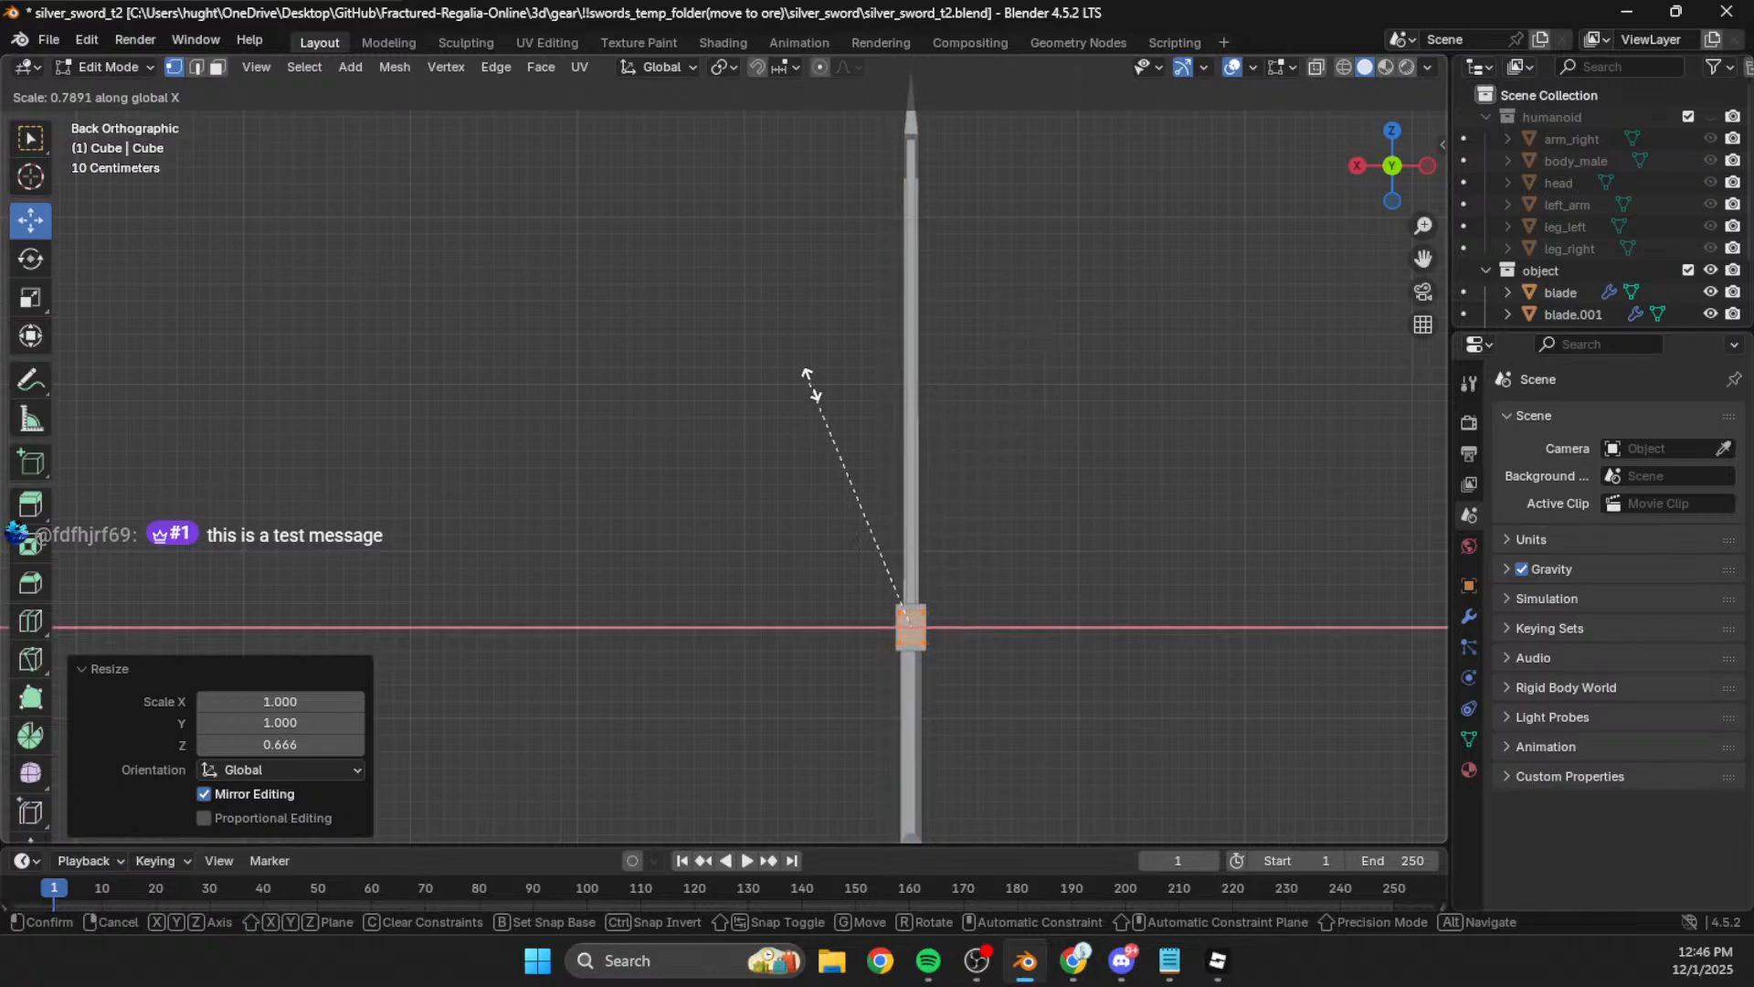
left_click(1057, 486)
left_click(1356, 169)
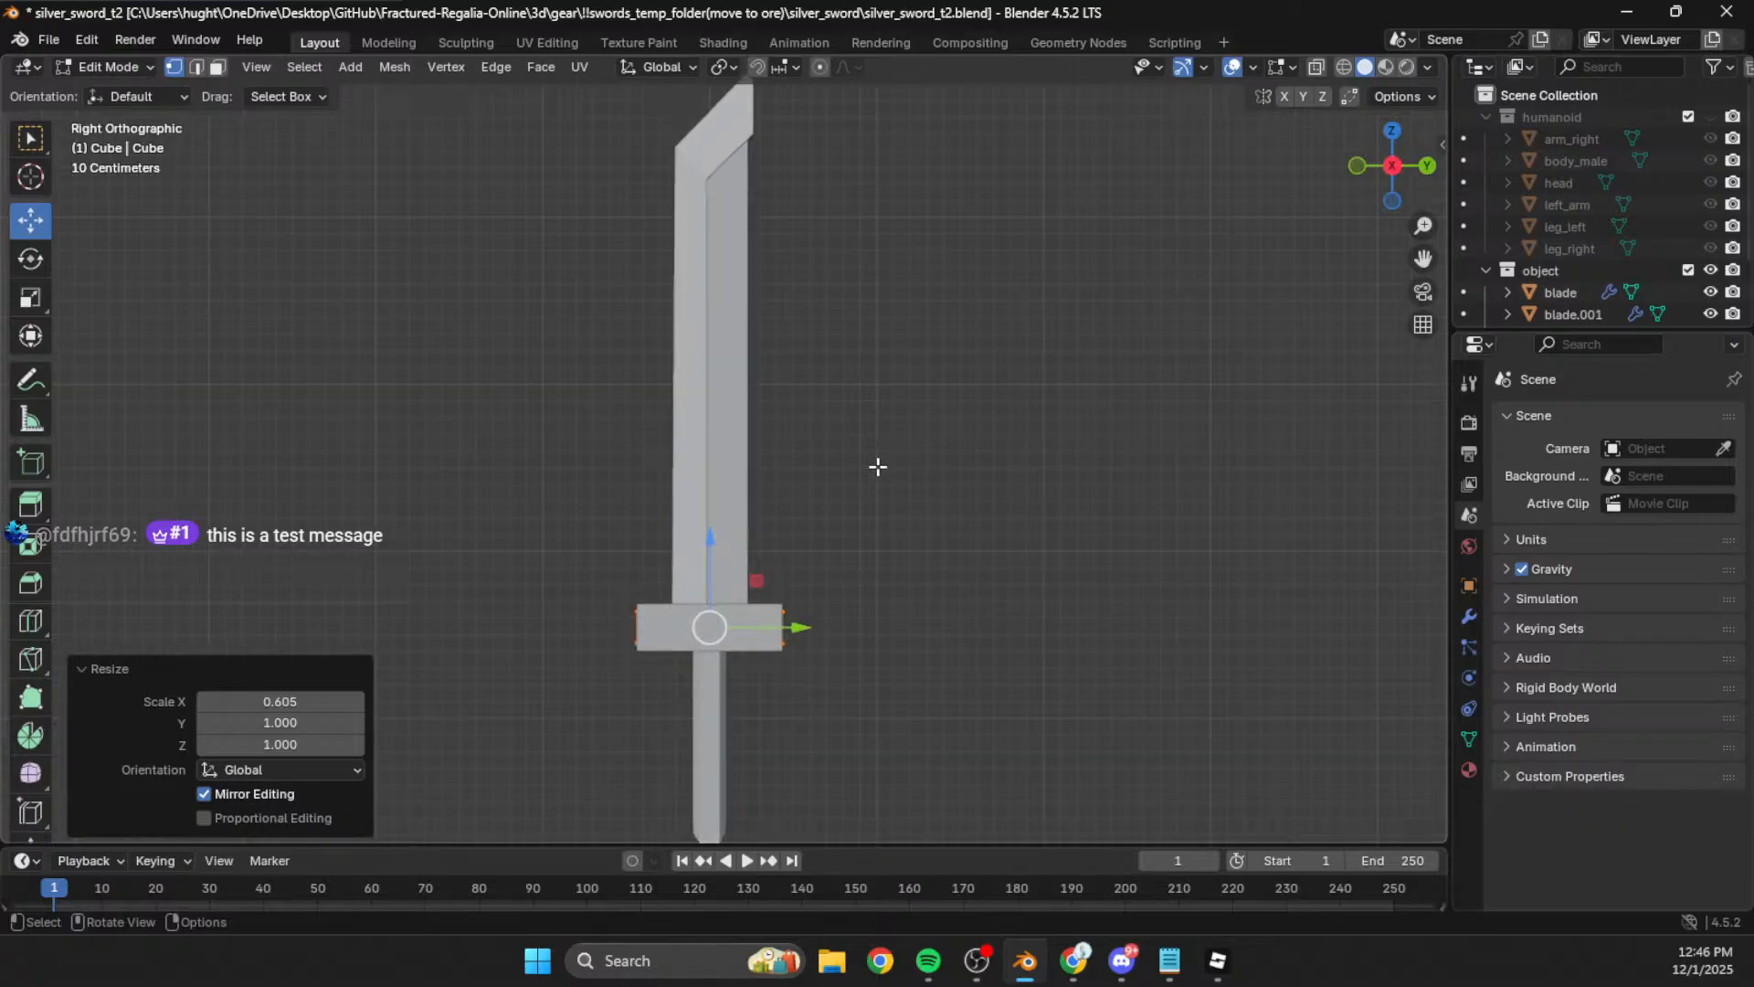
key("g")
key("y")
left_click(946, 458)
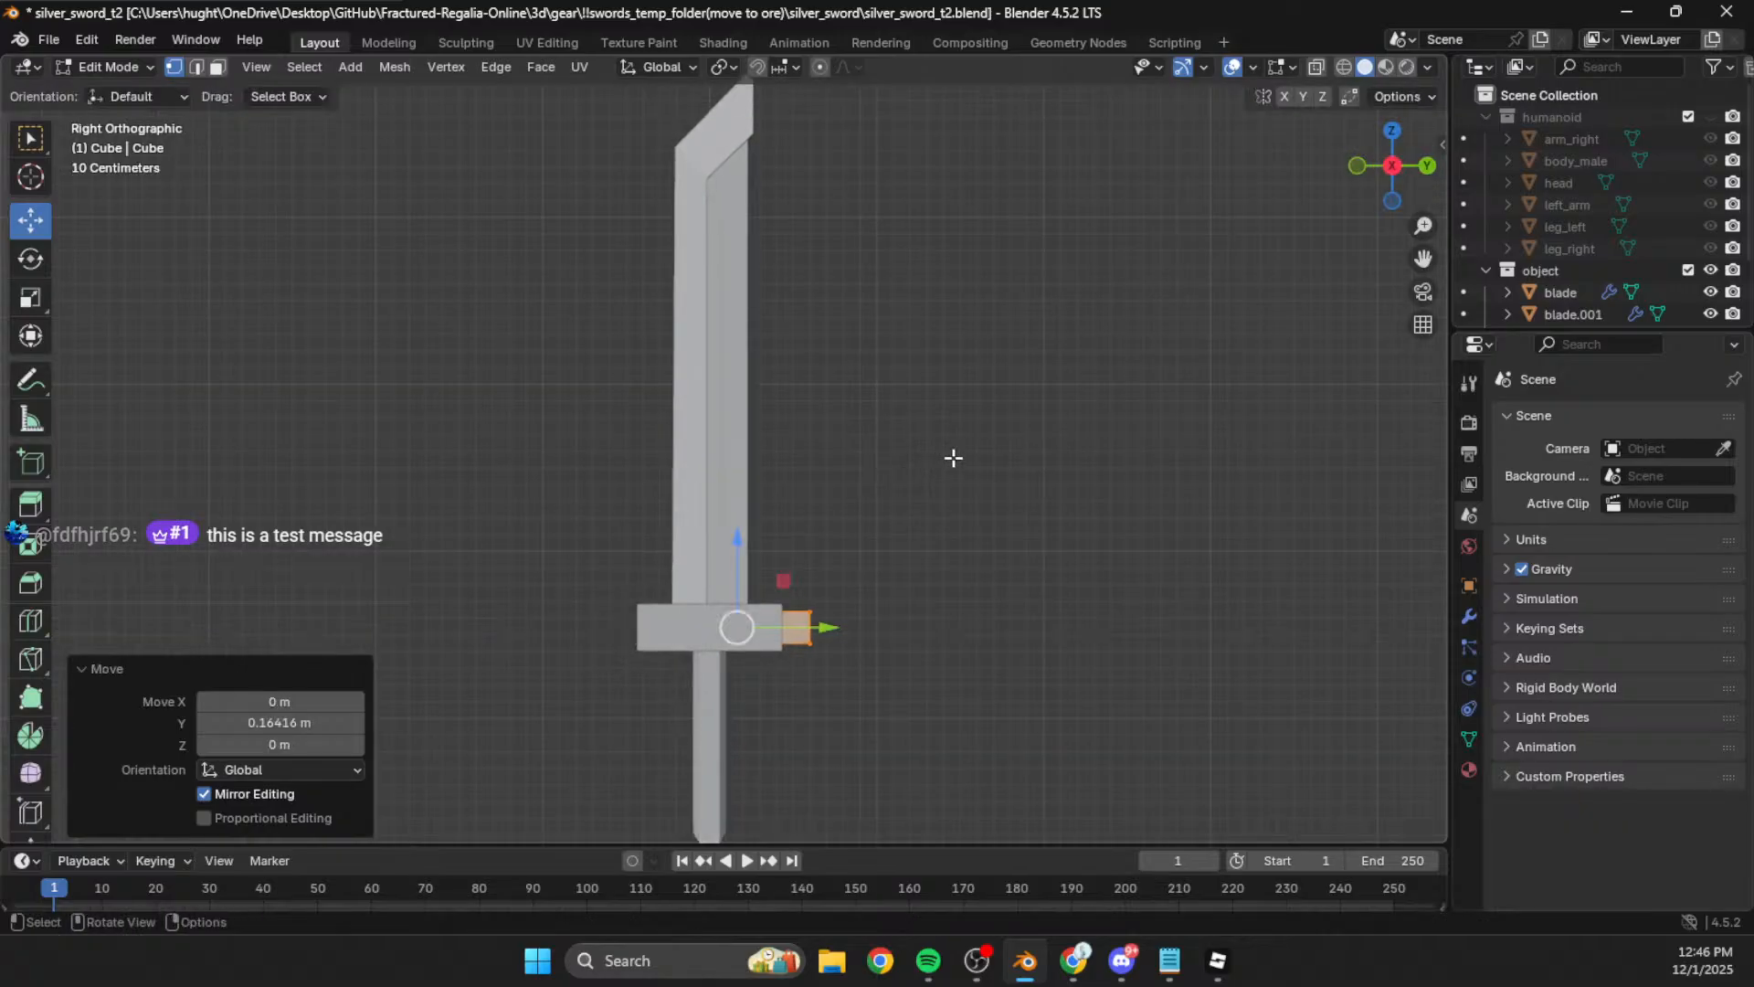
key("ctrl+z")
Step: Enlarge the inner guard block uniformly to about 1.1 so its ends protrude from the guard, and return to Object Mode
key("s")
left_click(985, 450)
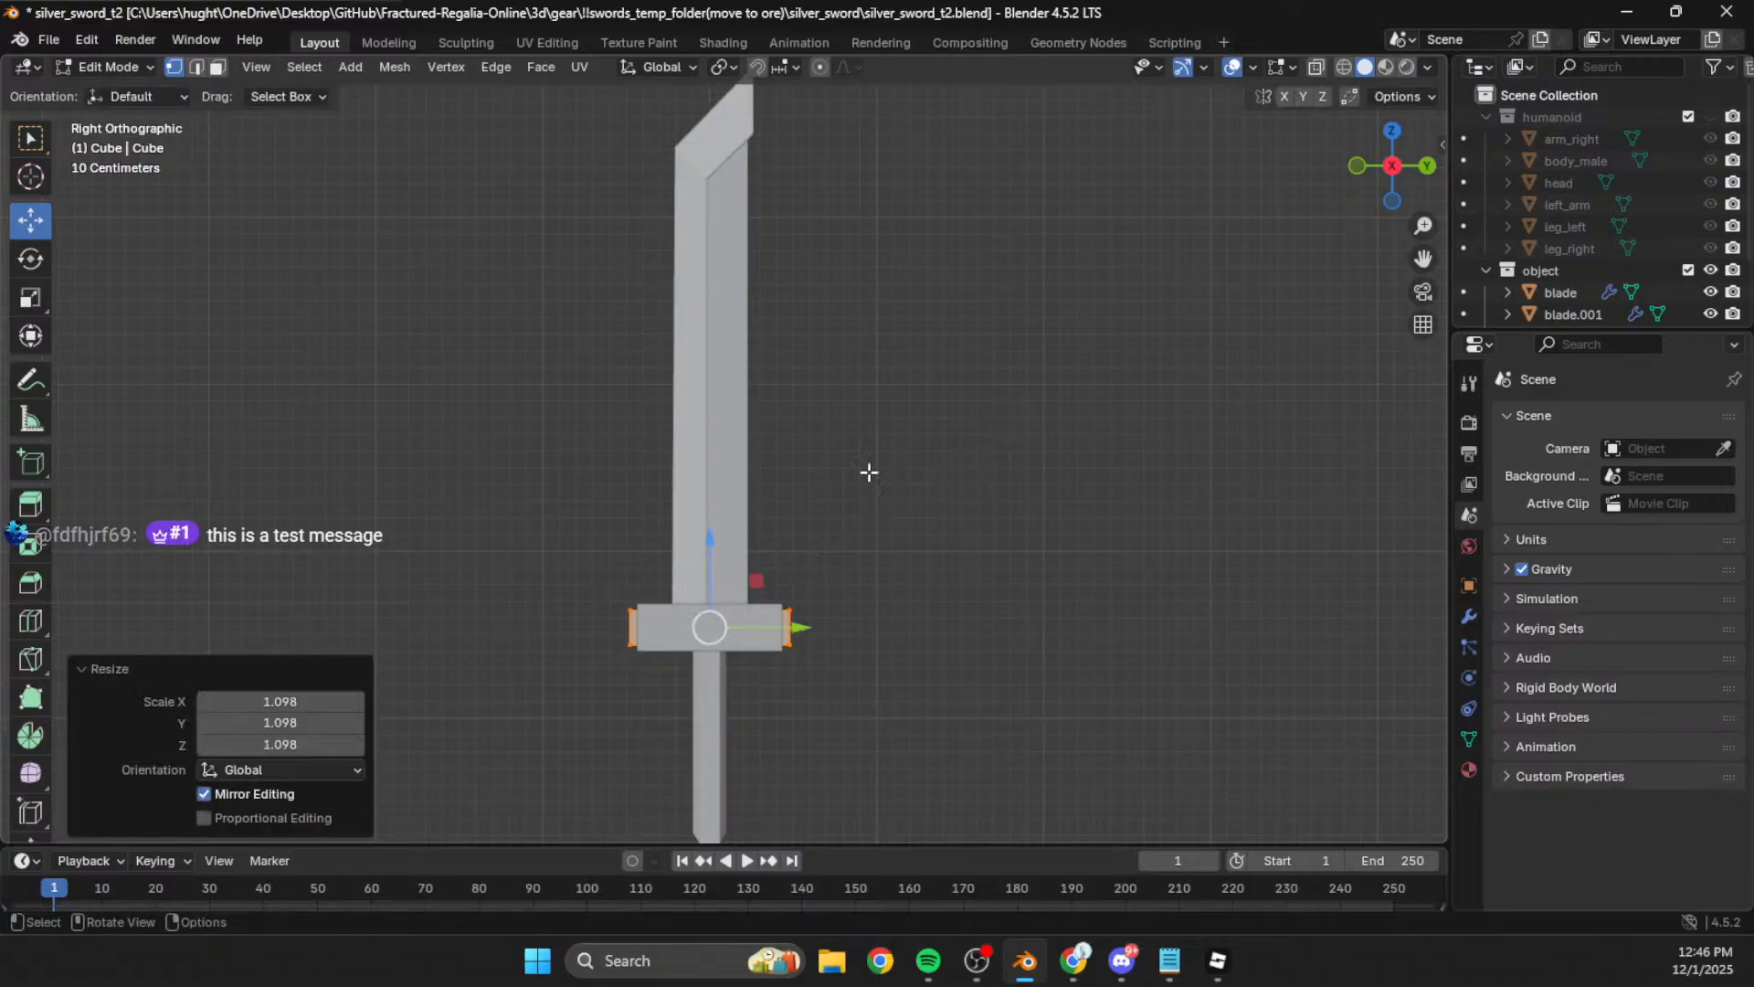
middle_click_drag(791, 477, 897, 525)
key("Tab")
middle_click_drag(756, 556, 1143, 256)
left_click(1357, 166)
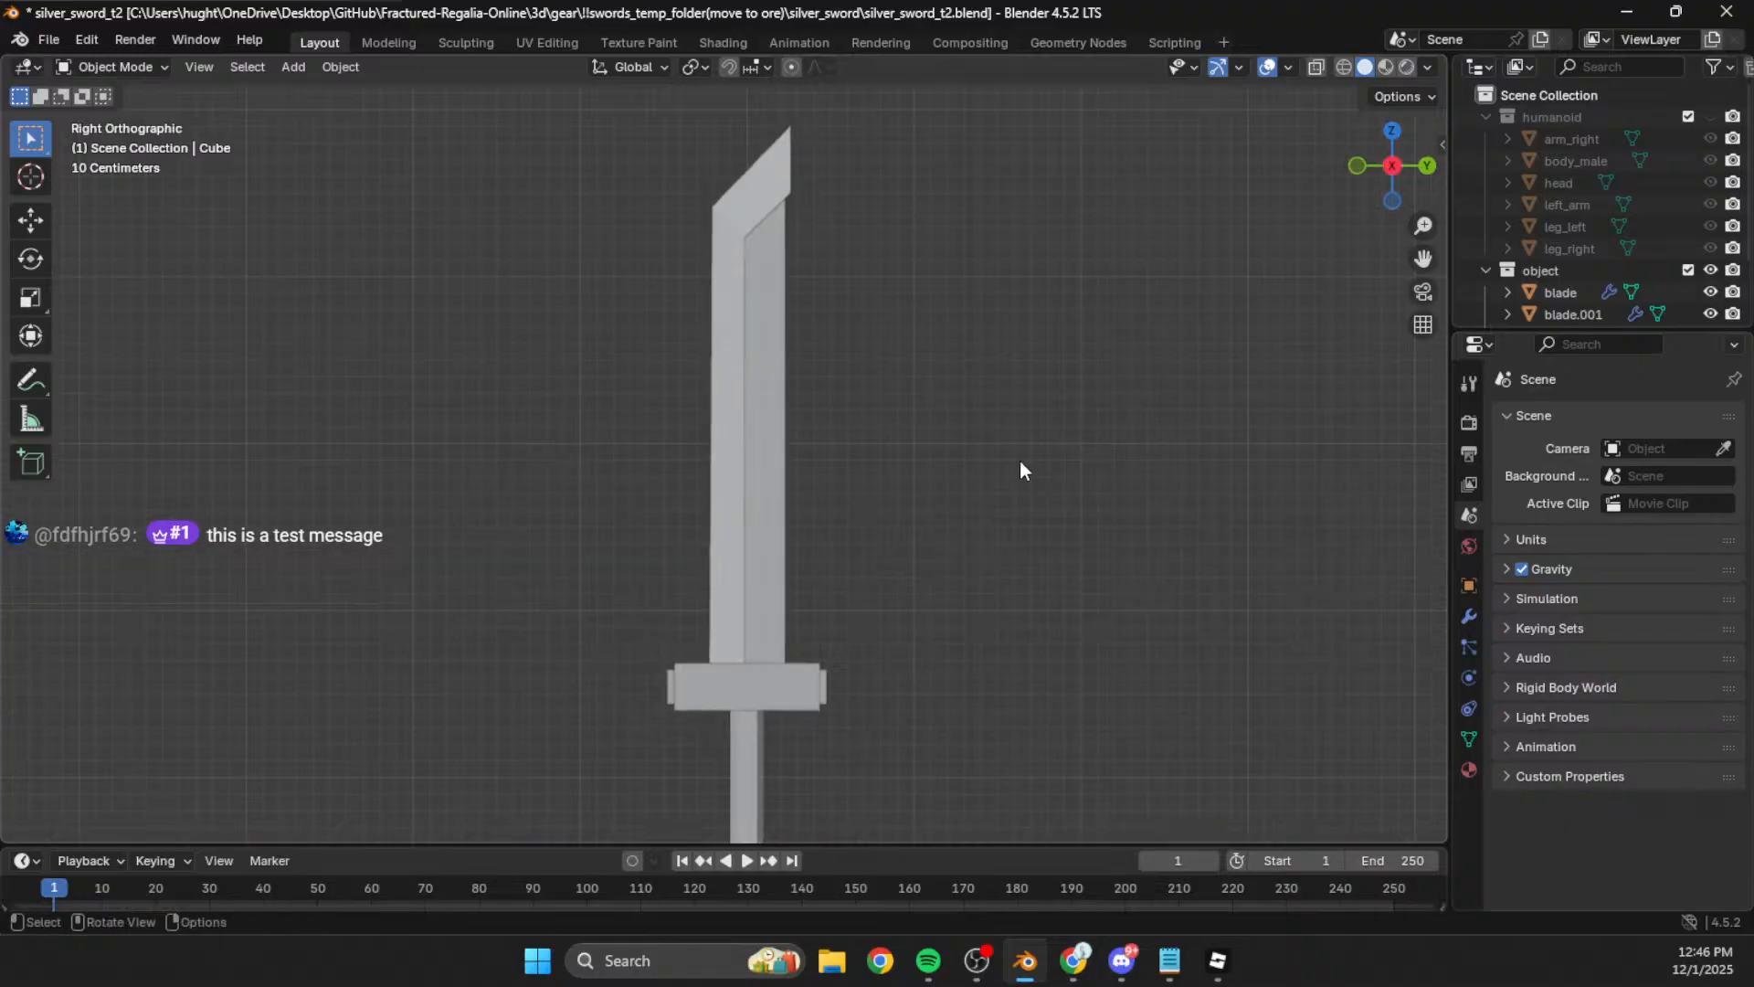
middle_click_drag(873, 677, 874, 415, "shift")
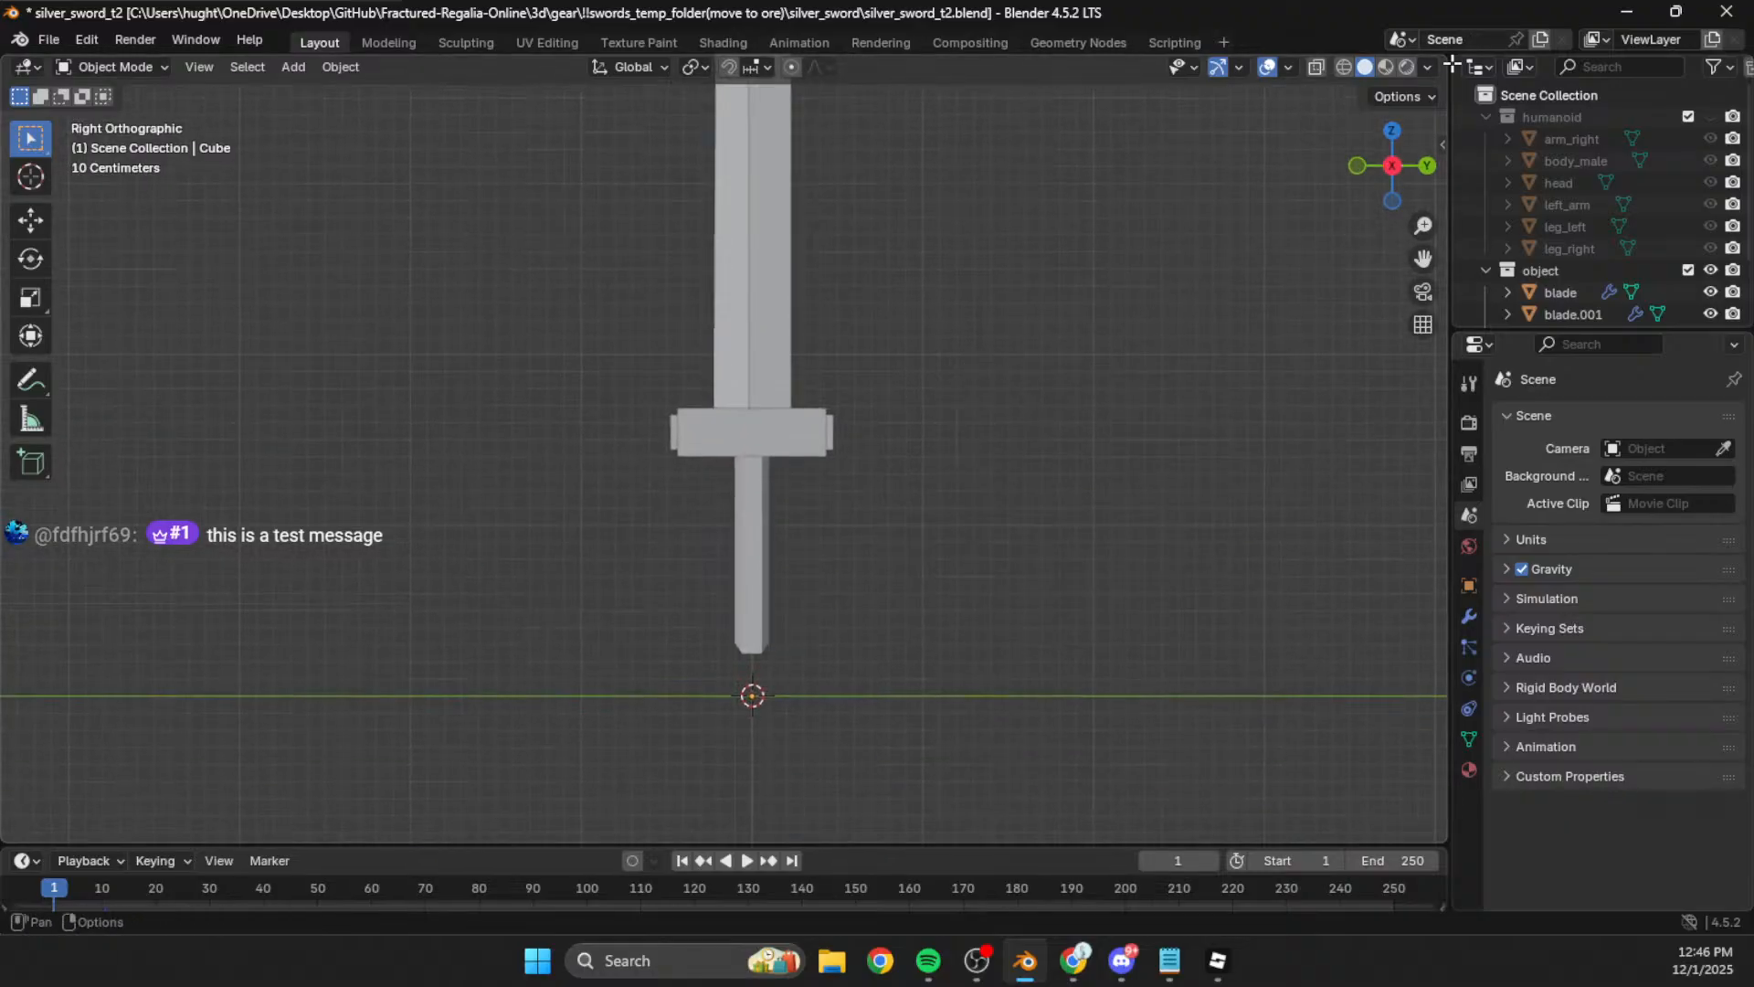
left_click(1392, 166)
left_click(1392, 165)
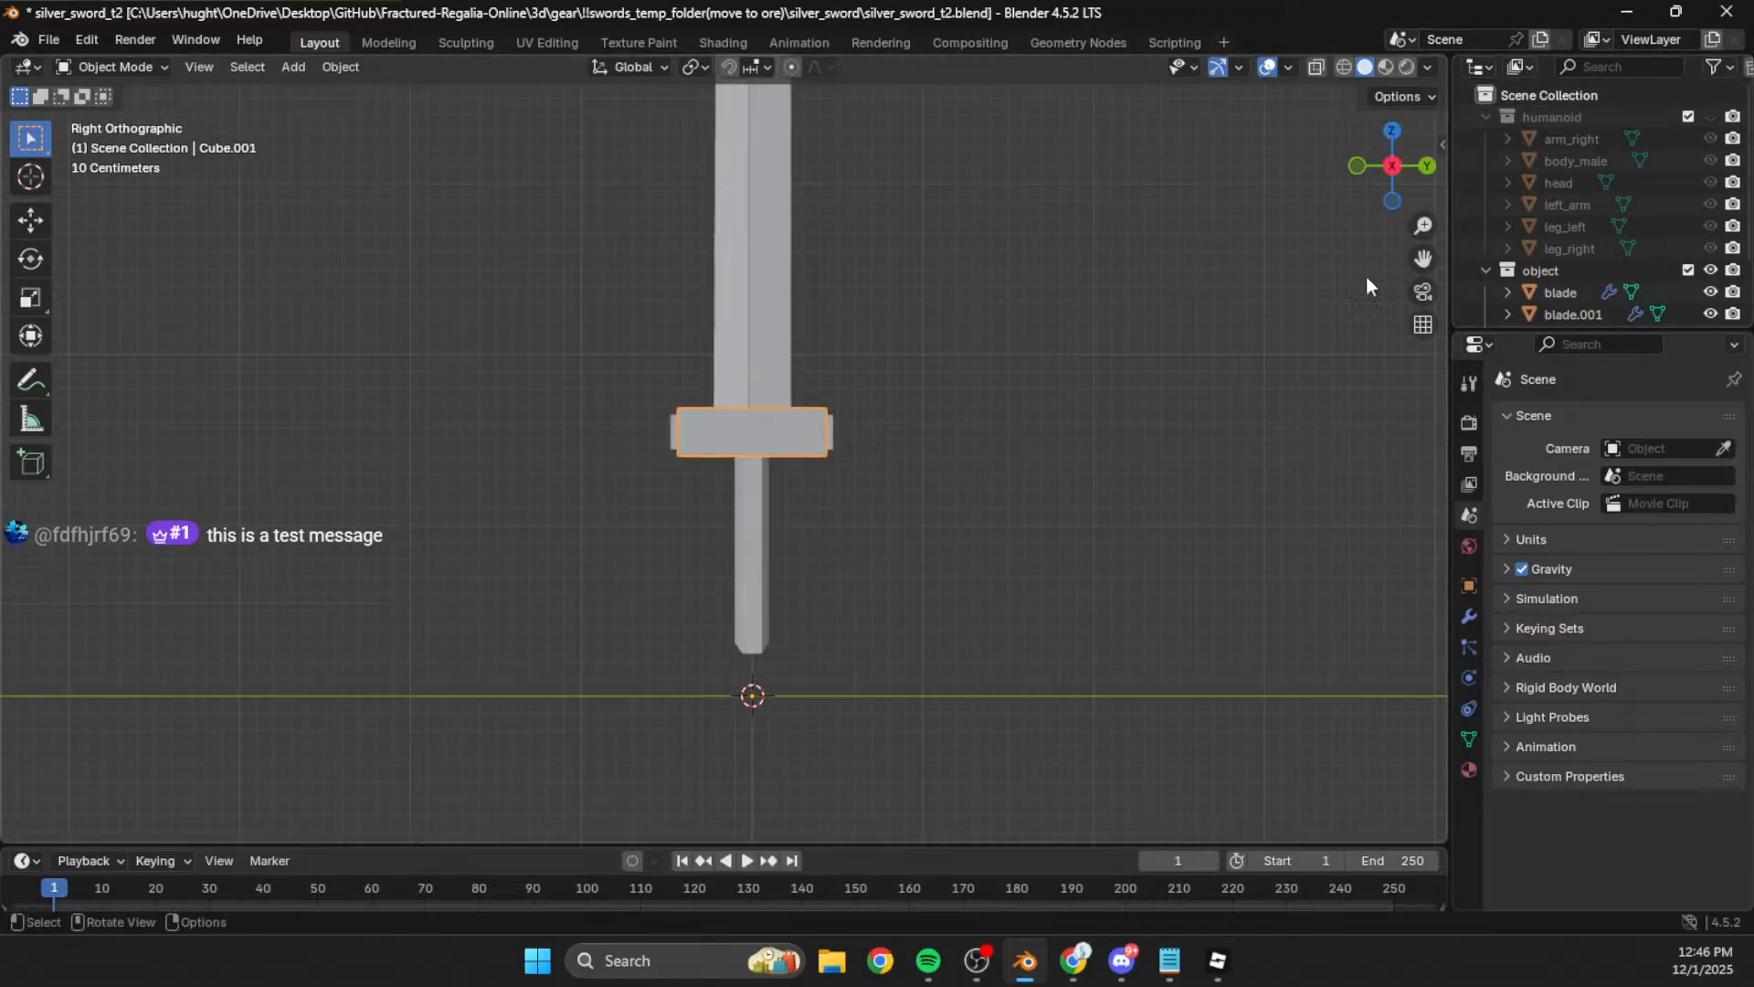
left_click(1090, 316)
left_click(725, 435)
key("g")
left_click(742, 565)
key("ctrl+z")
Step: Duplicate the outer guard block's mesh in place and separate the copy into its own object
key("Tab")
key("a")
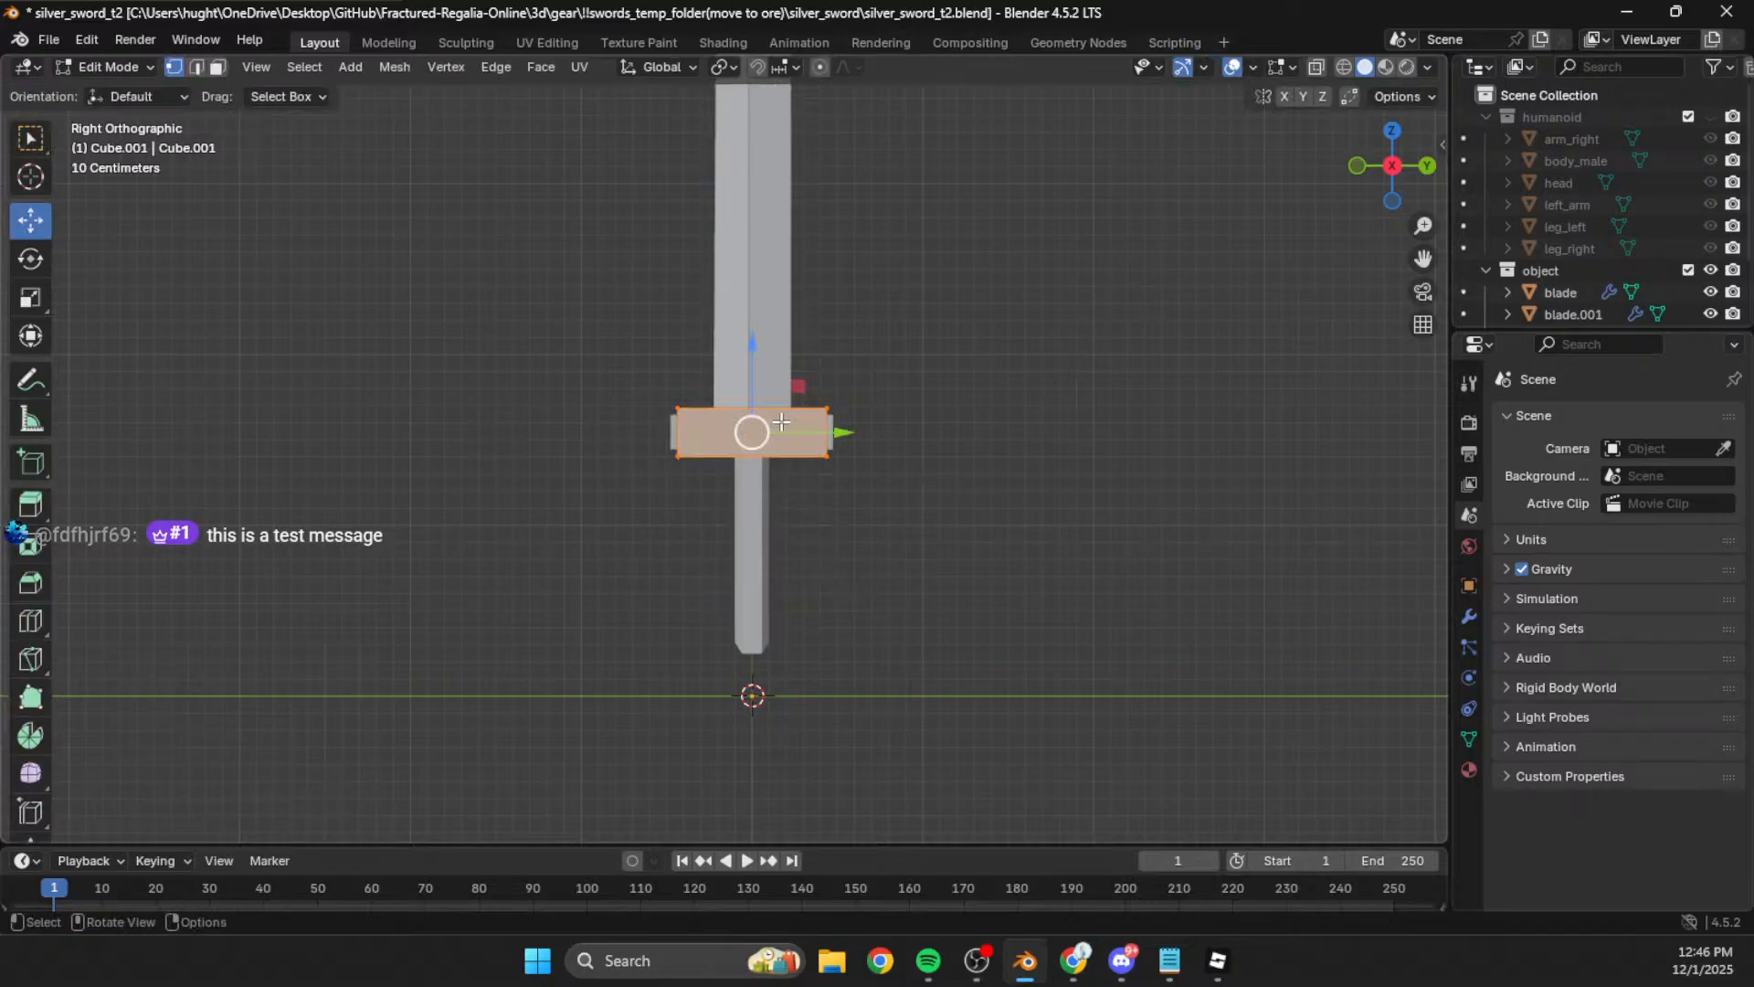
key("shift+d")
right_click(847, 435)
key("p")
left_click(846, 435)
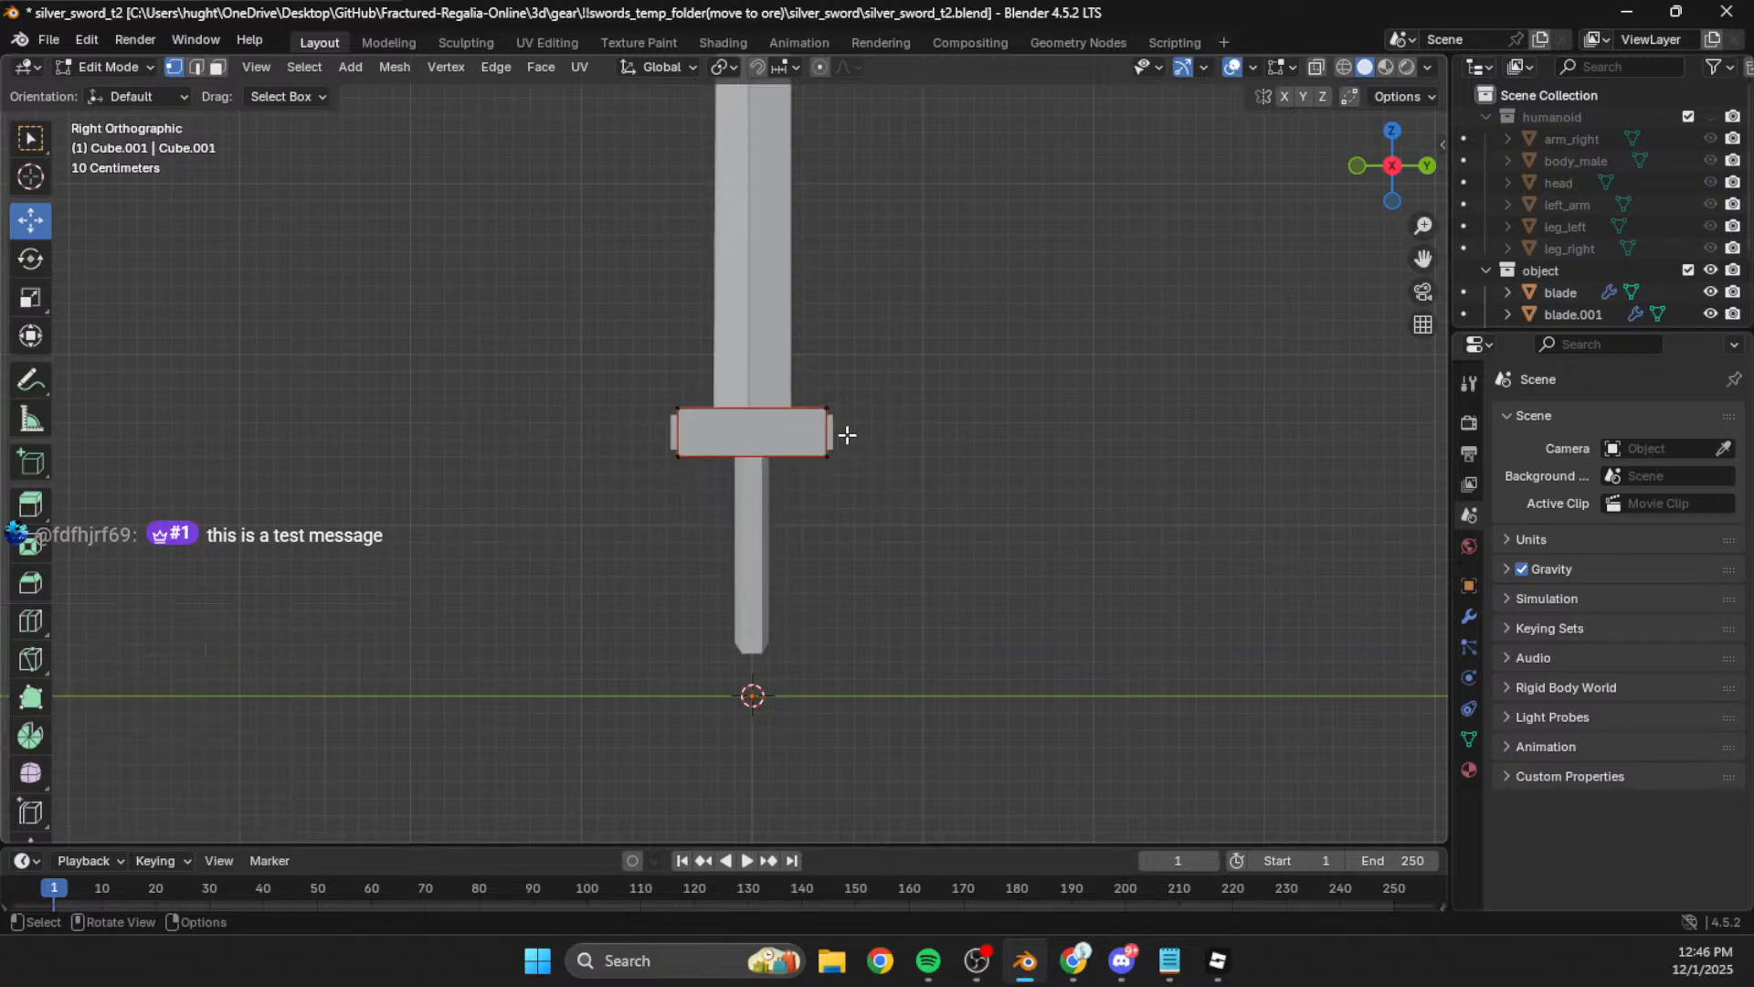
key("Tab")
key("g")
left_click(949, 623)
key("ctrl+z")
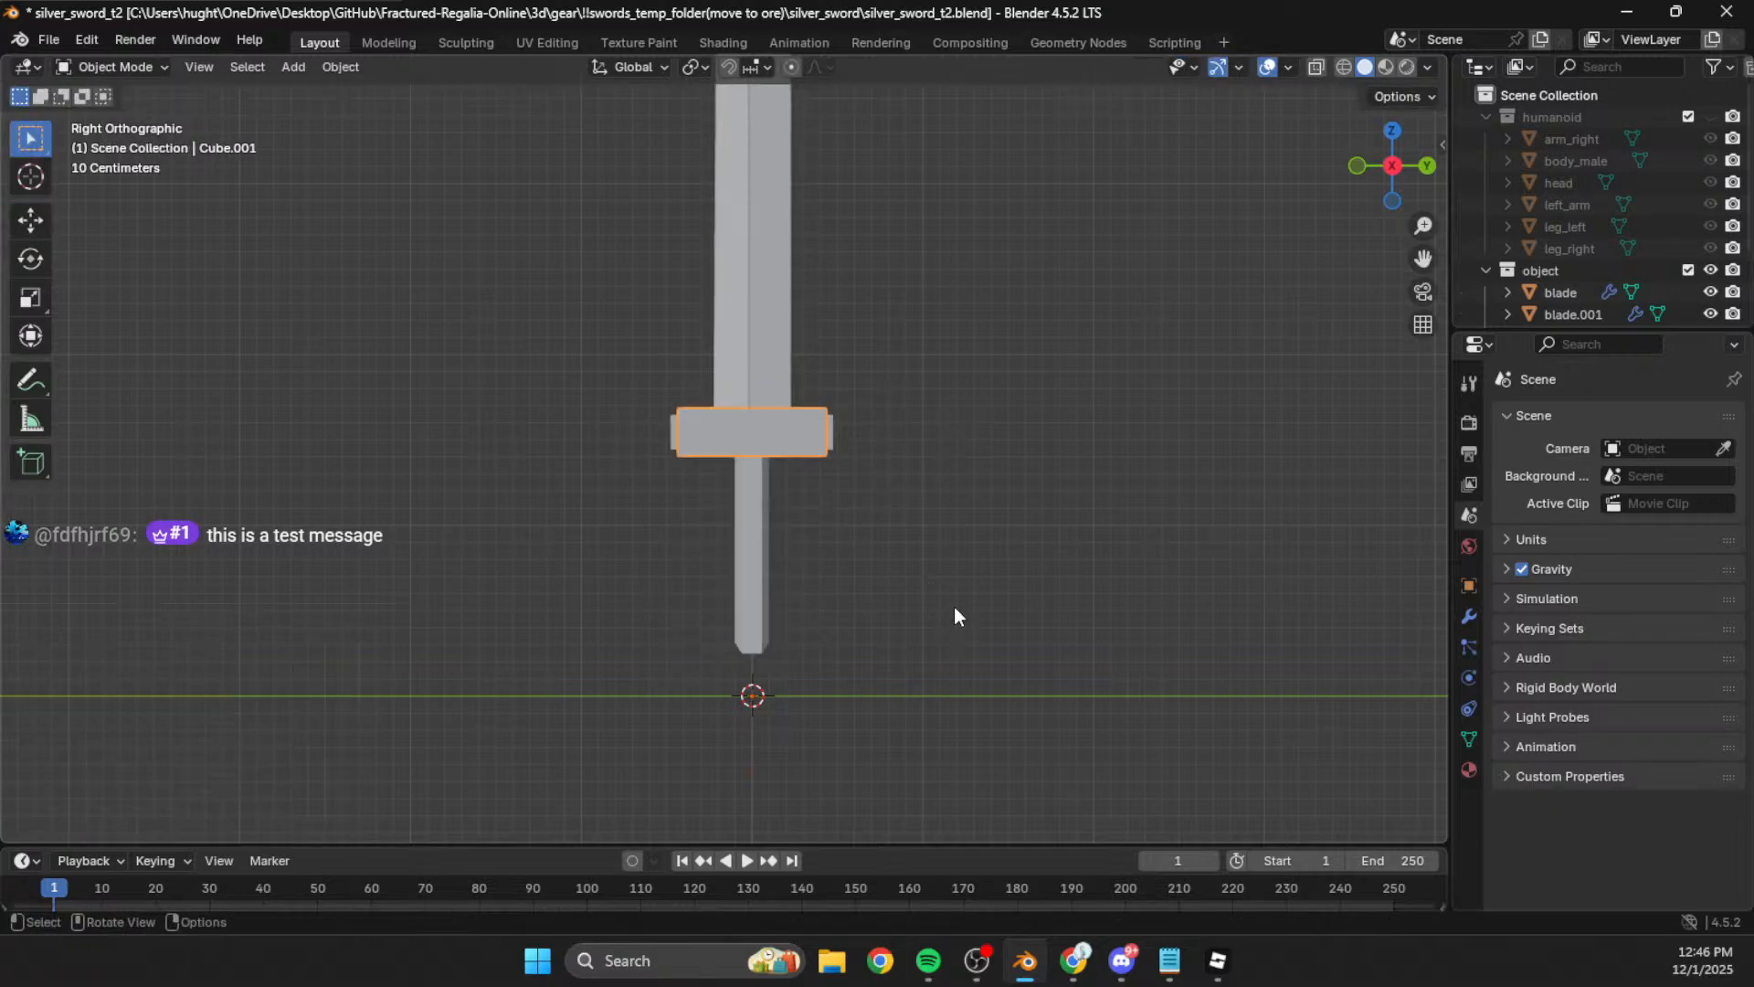
key("Tab")
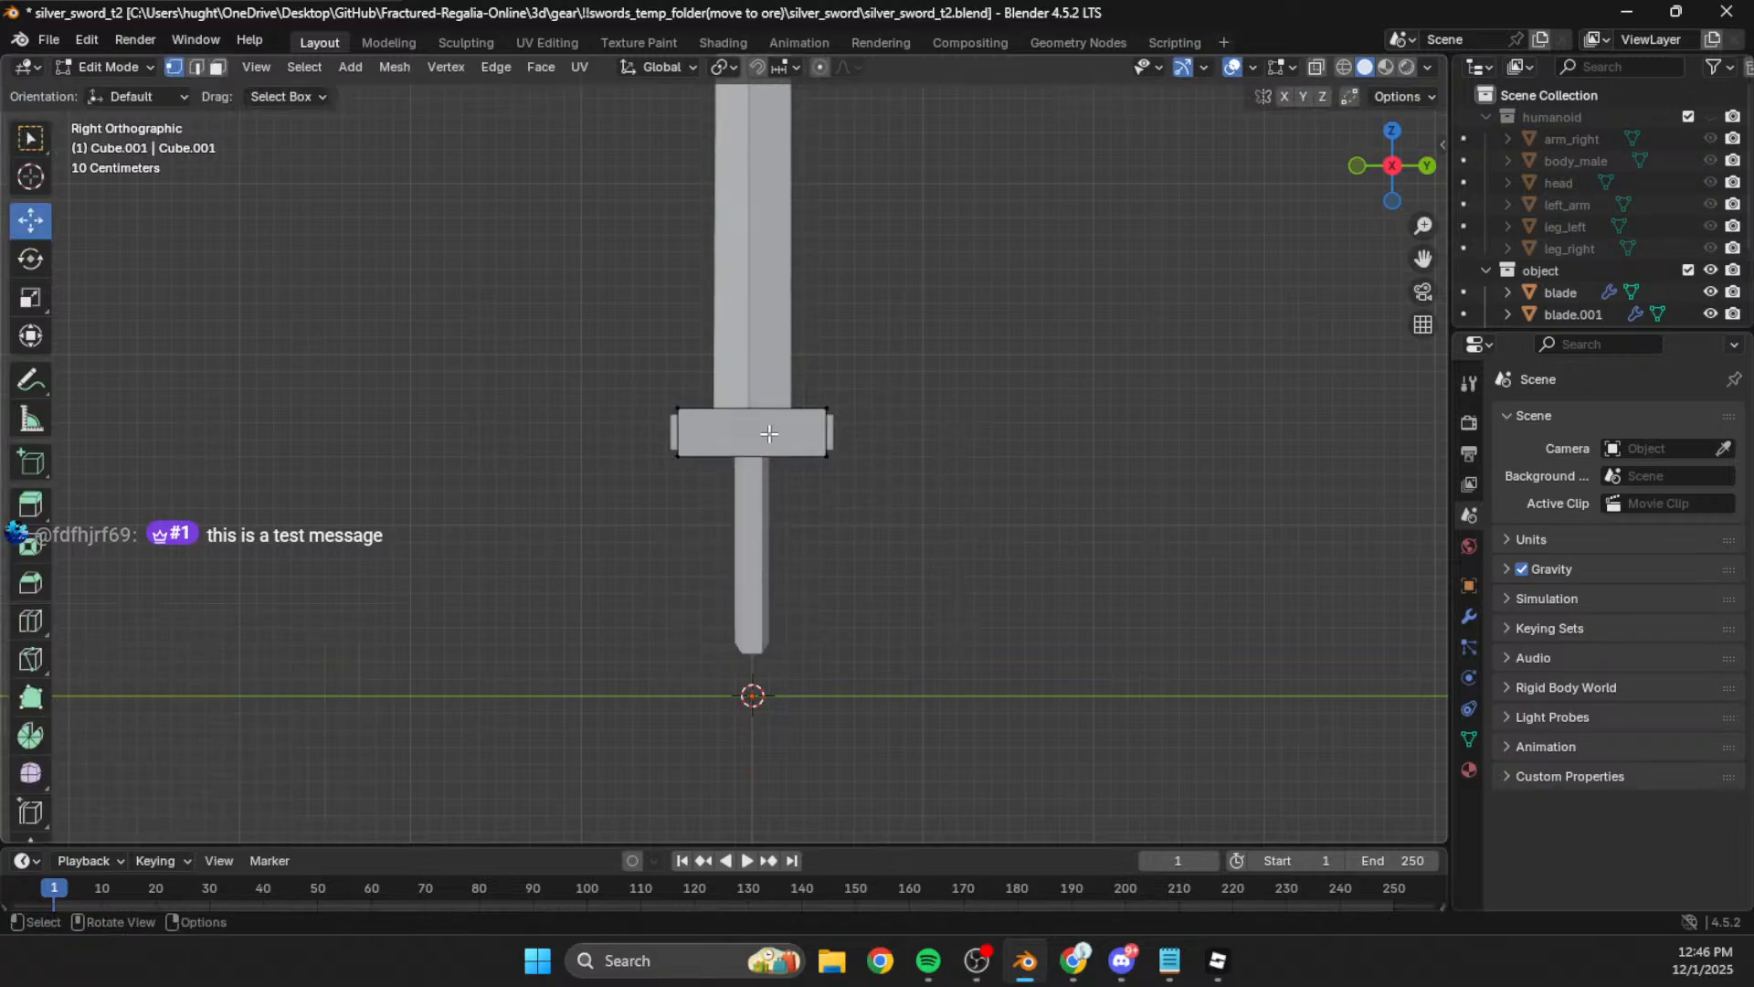
key("l")
key("g")
left_click(1141, 513)
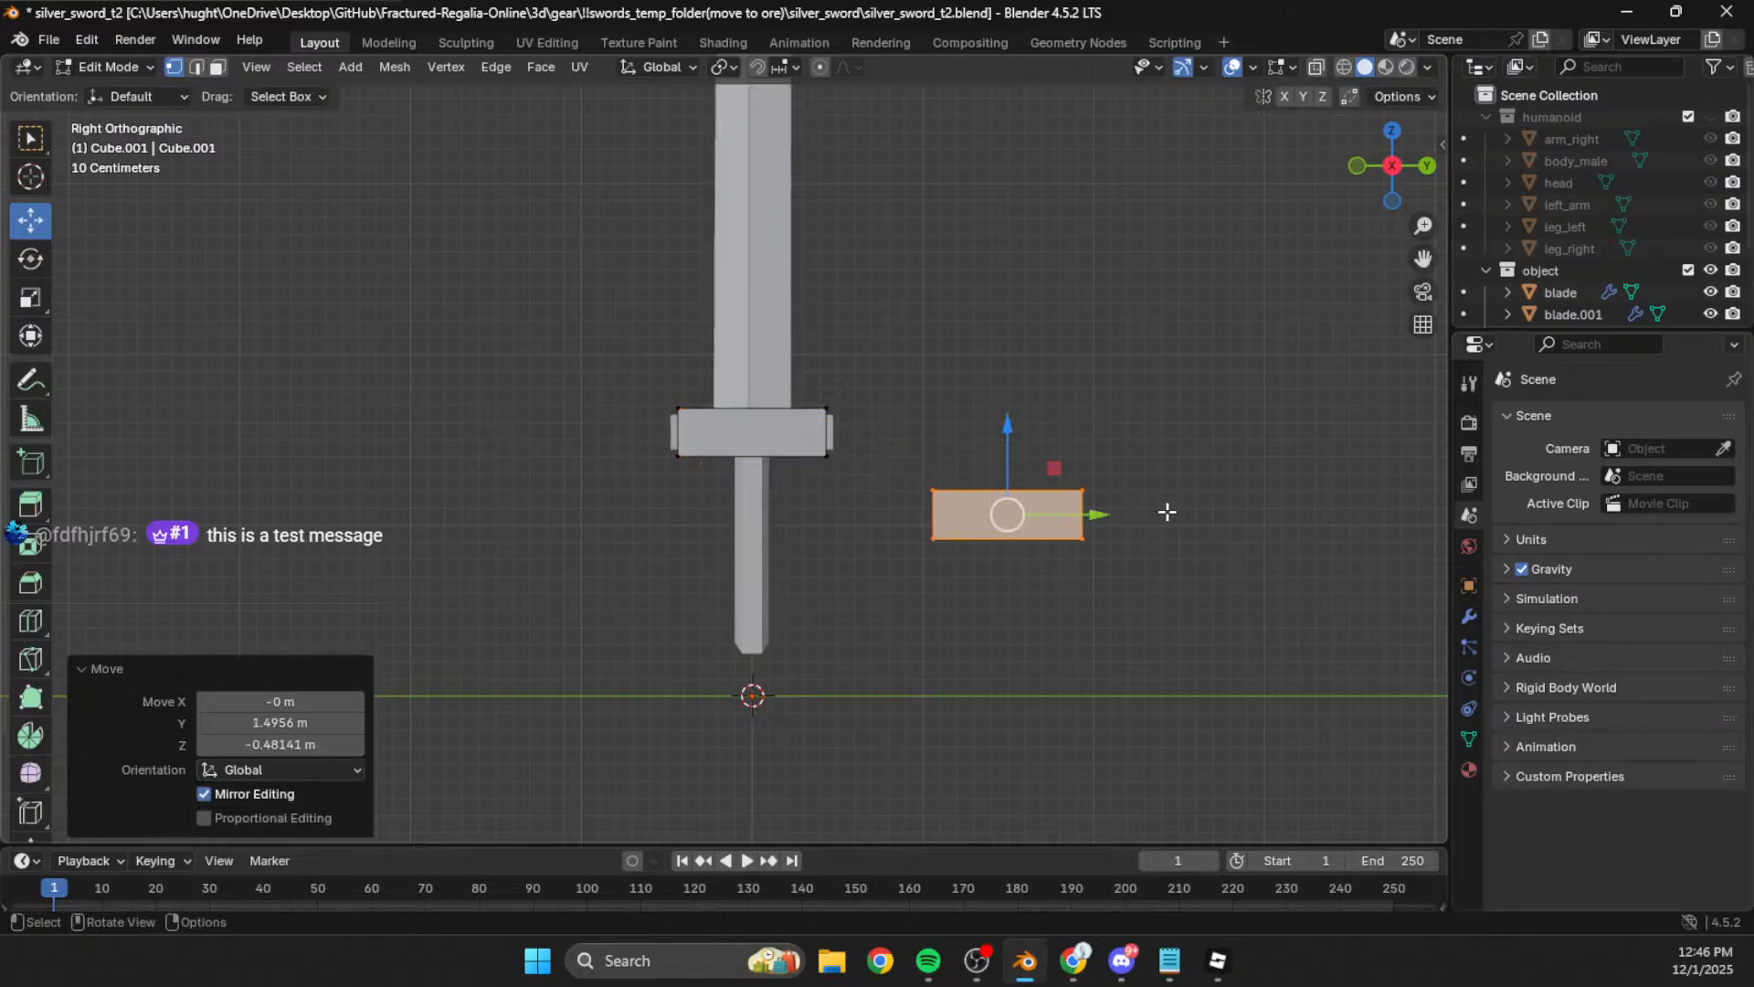
key("p")
left_click(1161, 492)
key("ctrl+z")
key("ctrl+z")
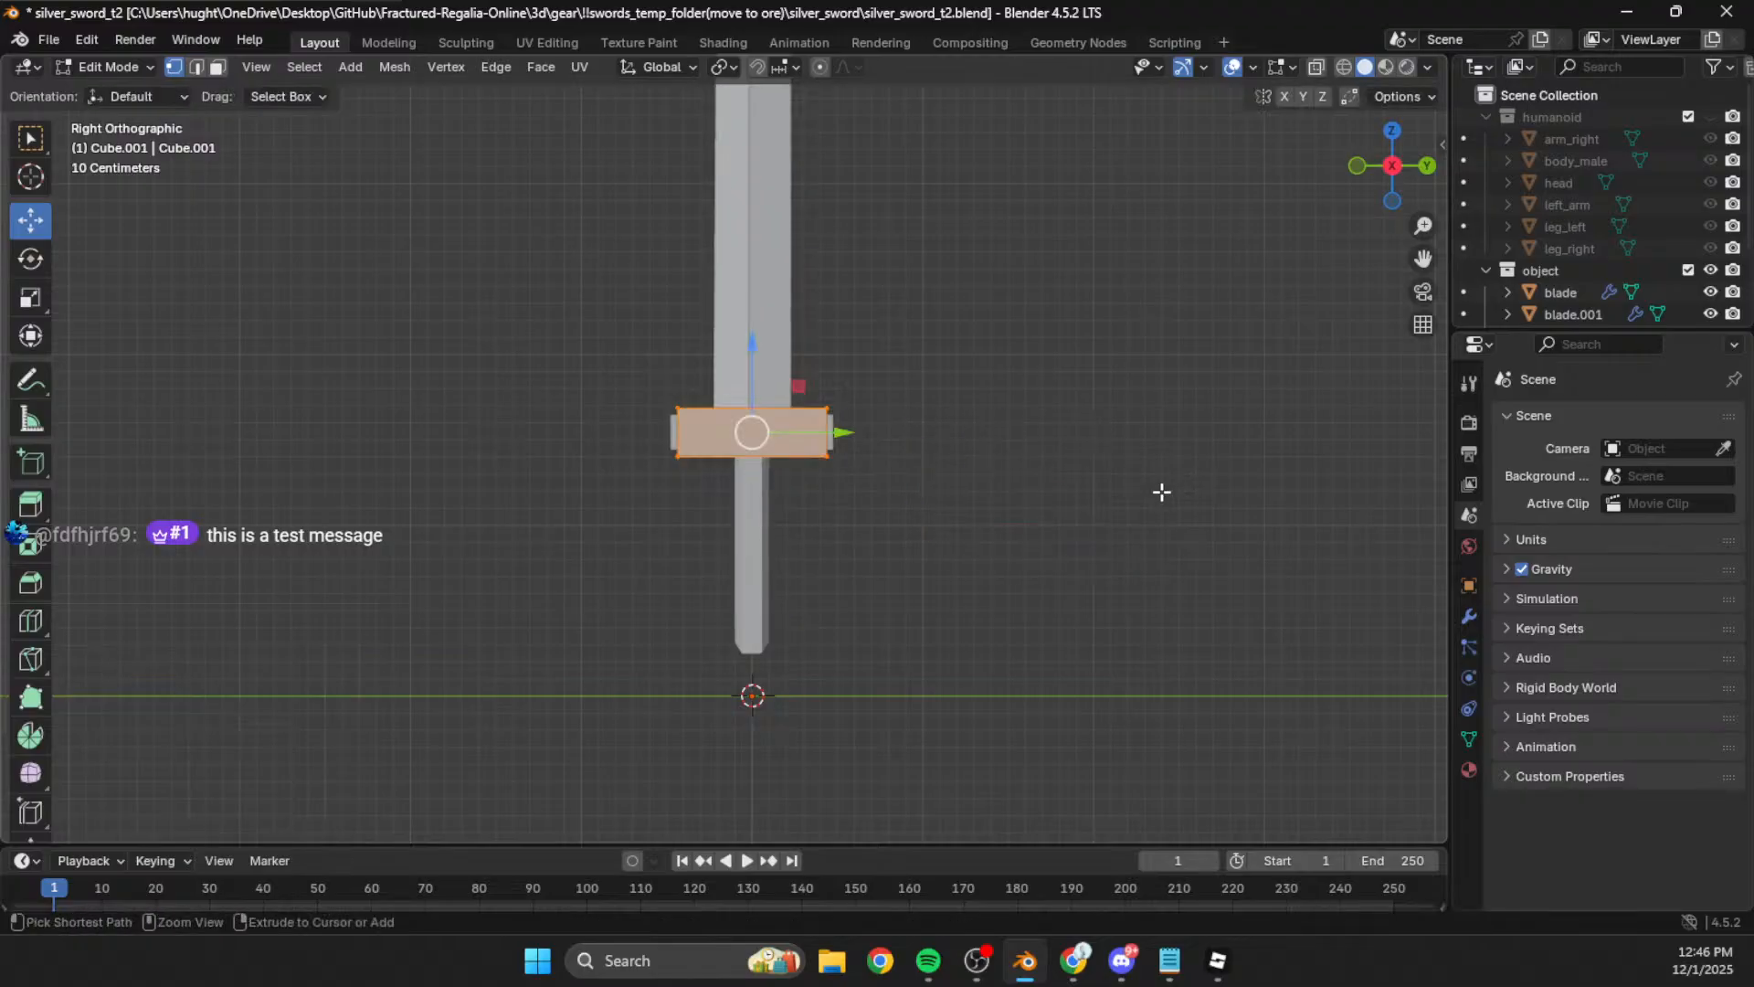
Step: Separate the selected guard mesh and lower one block about 1.28 m along Z to the handle's end
key("p")
left_click(1159, 490)
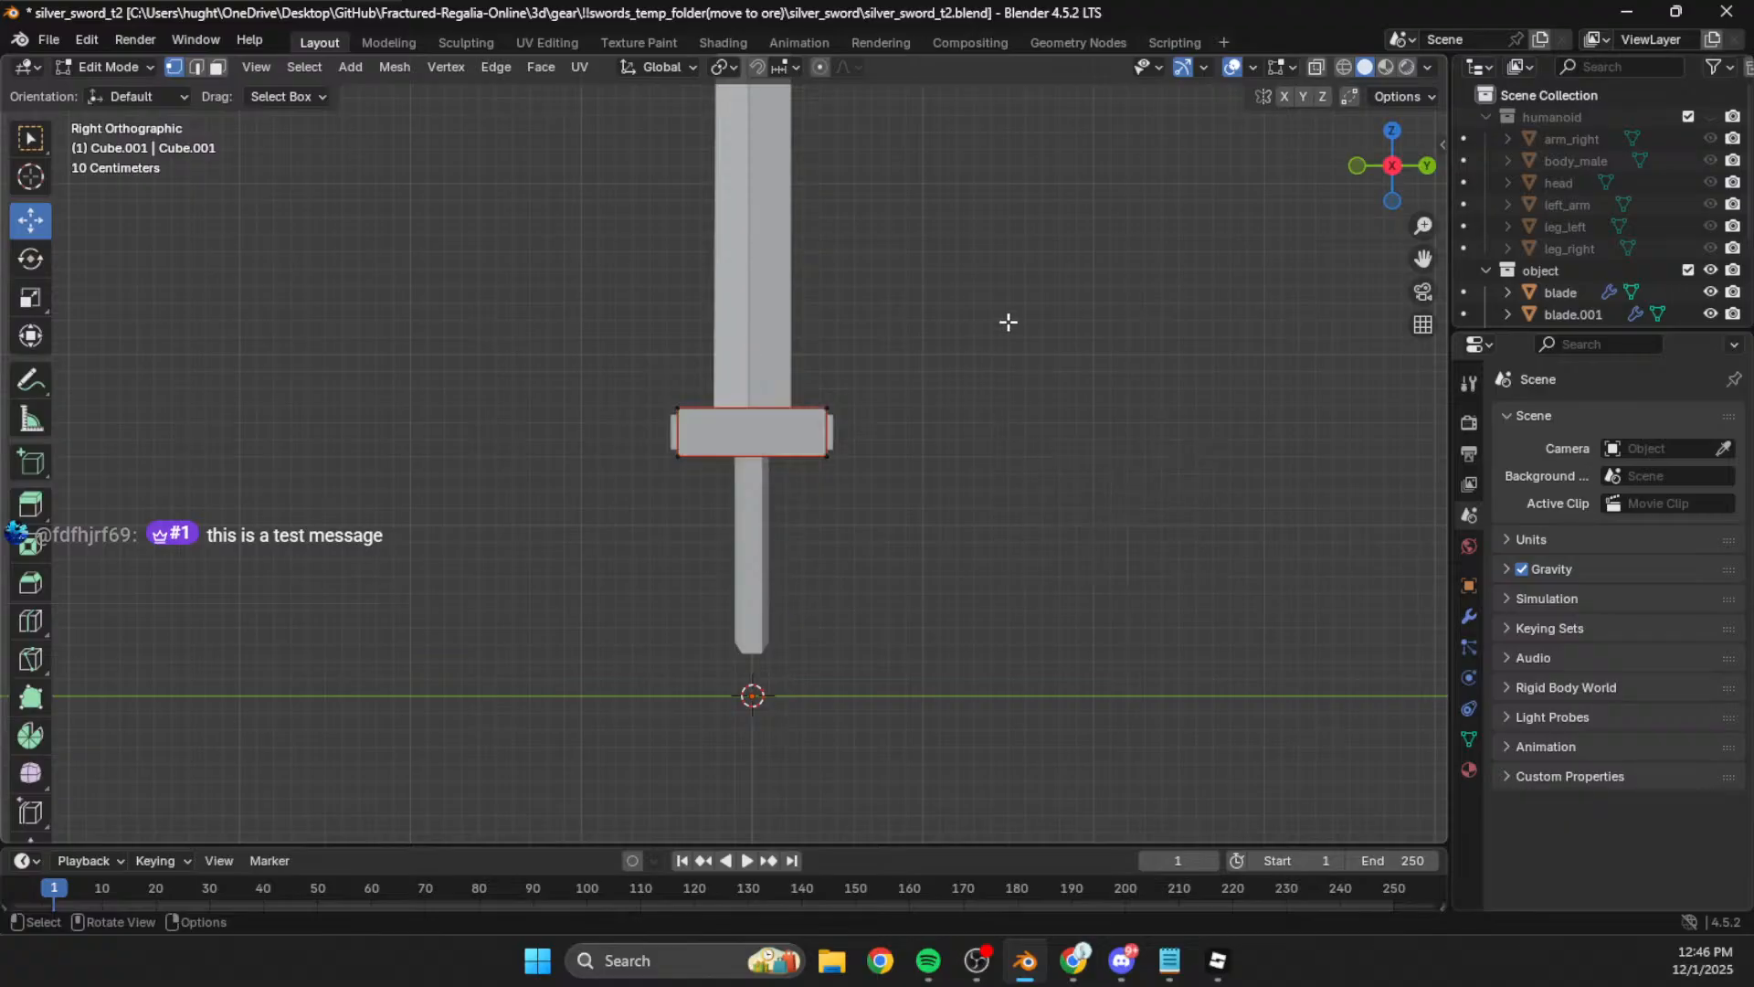
key("Tab")
key("Tab")
key("a")
key("g")
key("z")
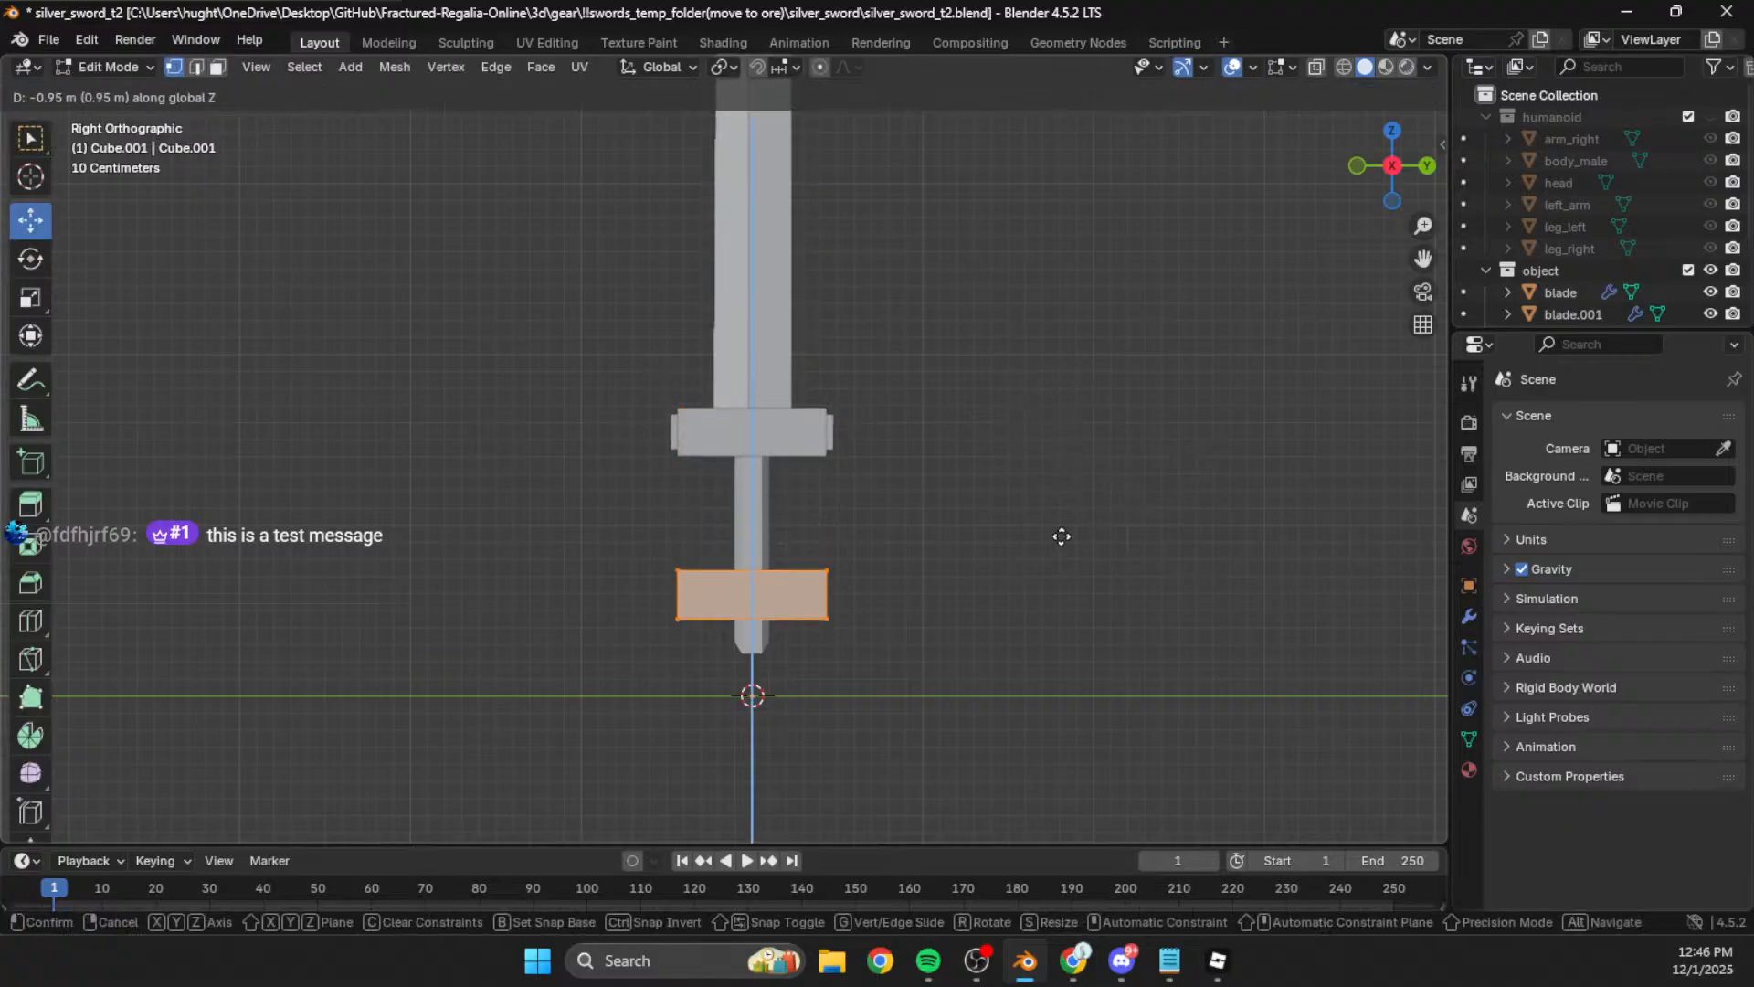
left_click(1062, 580)
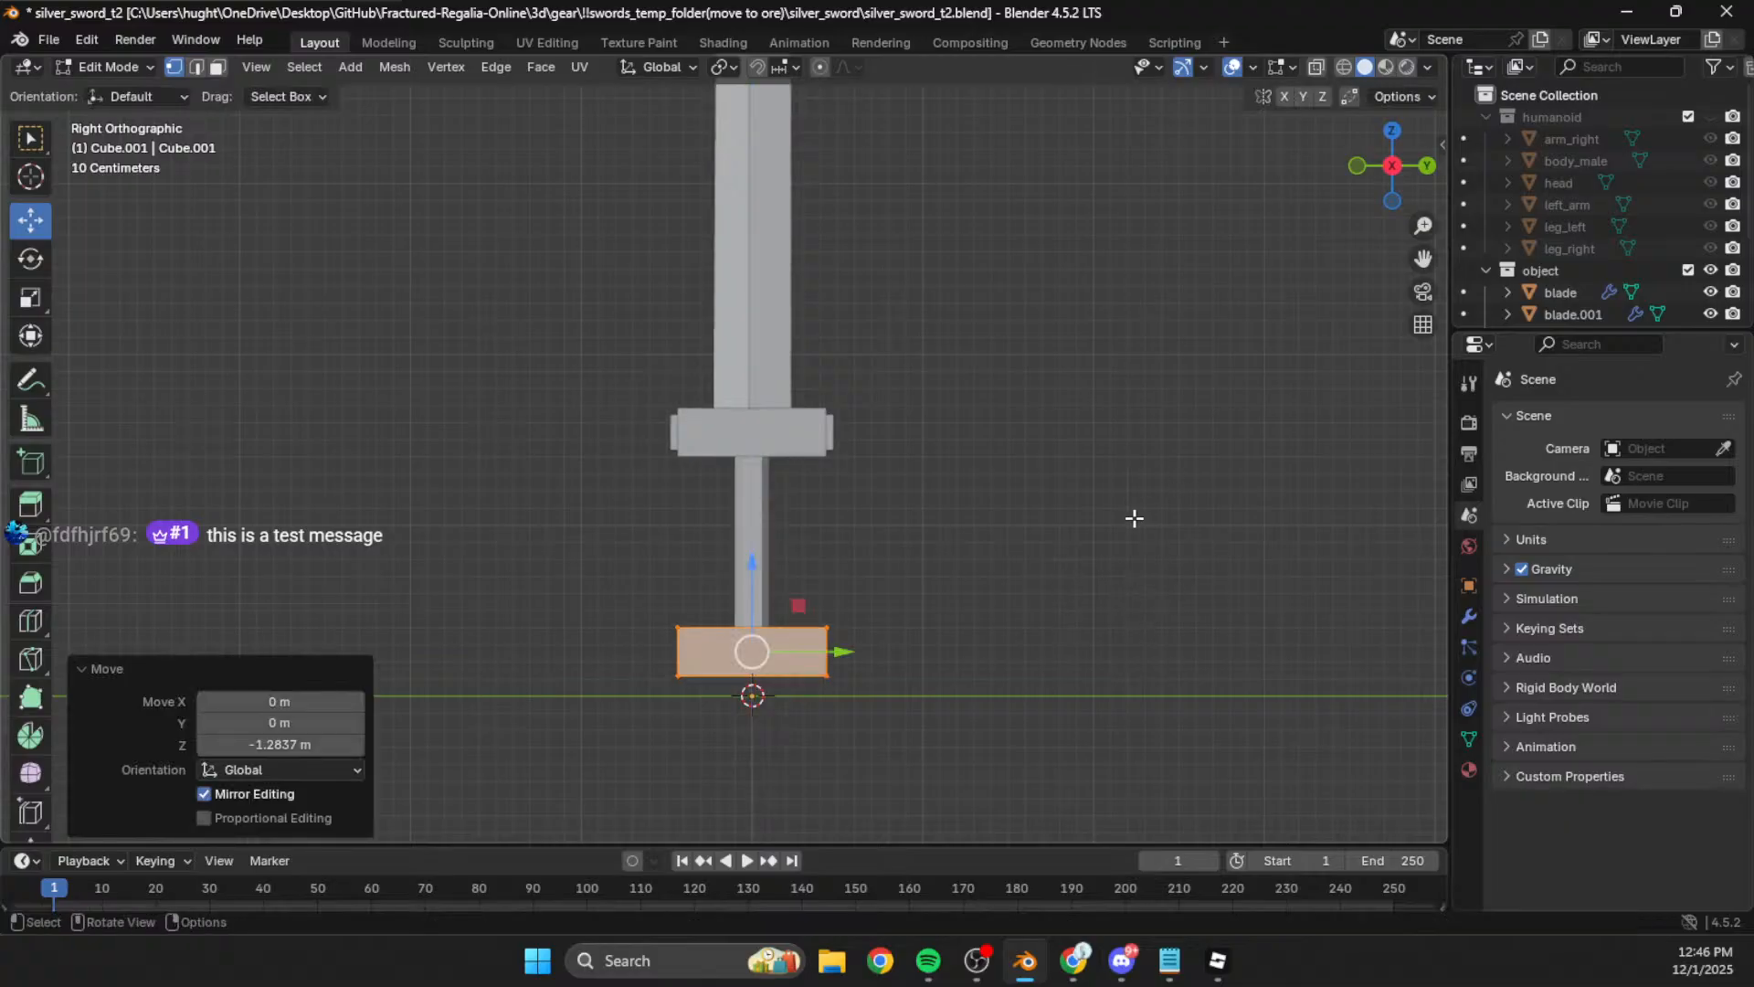
Step: Scale the lowered block to about 0.35 along Y and 0.65 along Z to form a pommel
key("s")
key("y")
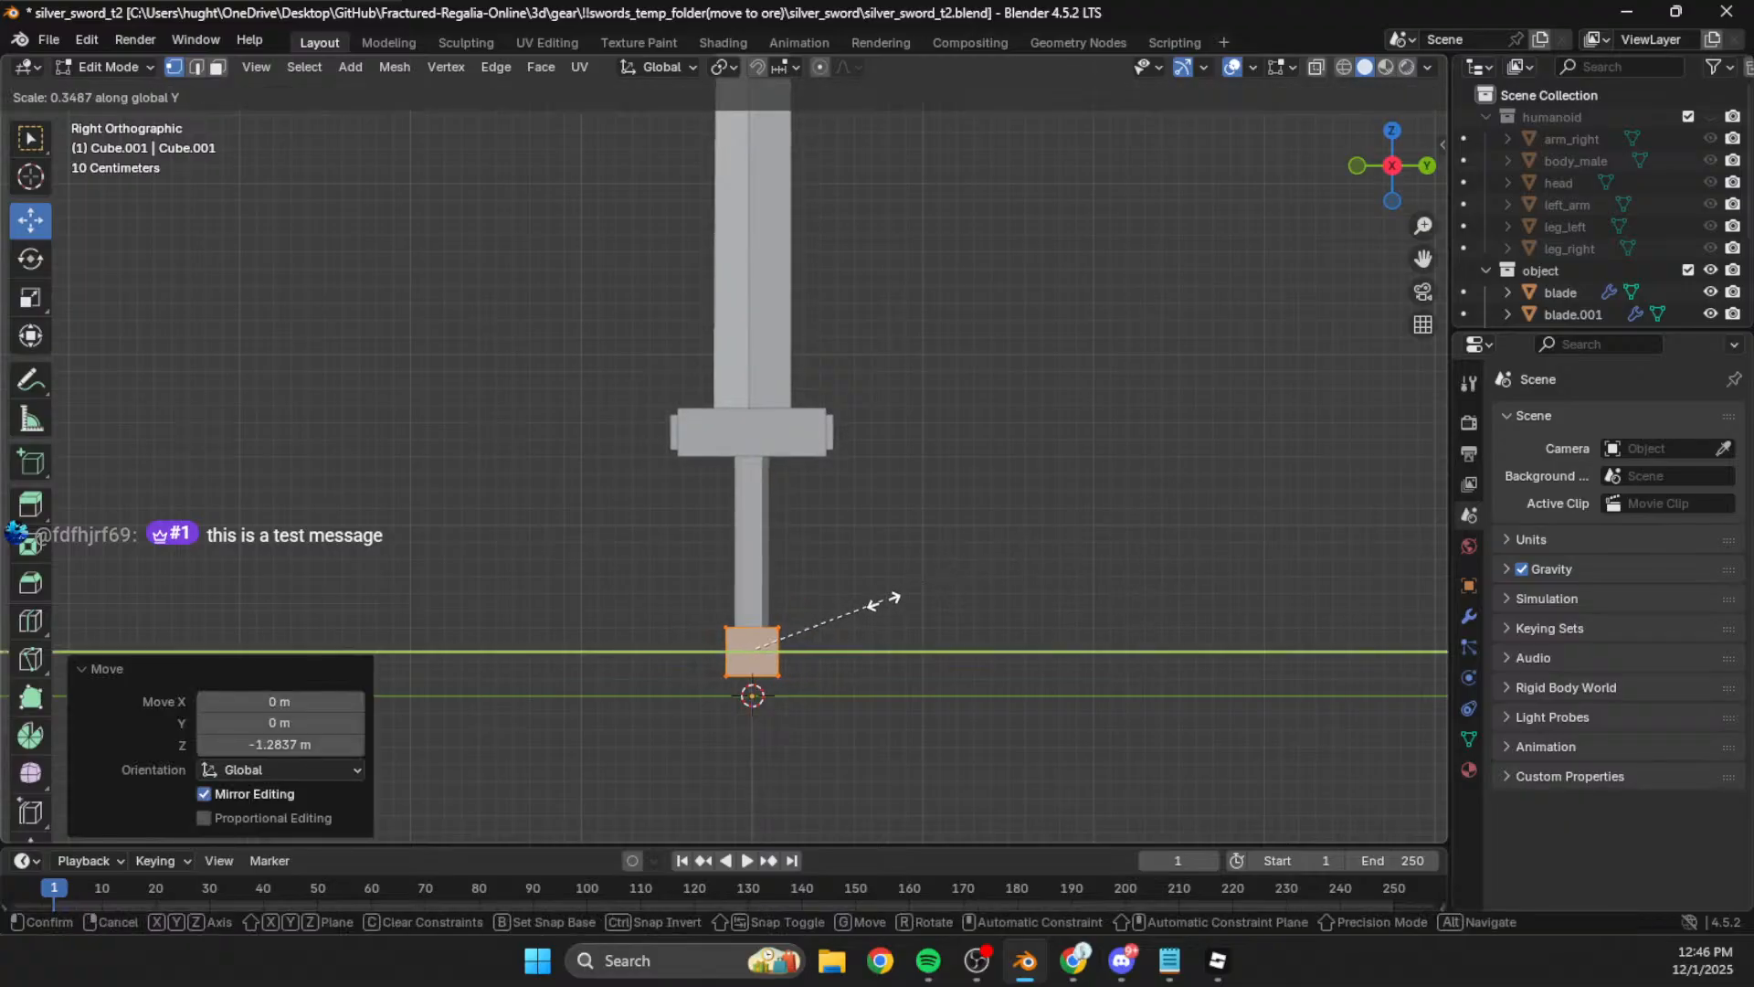
left_click(883, 602)
key("s")
key("z")
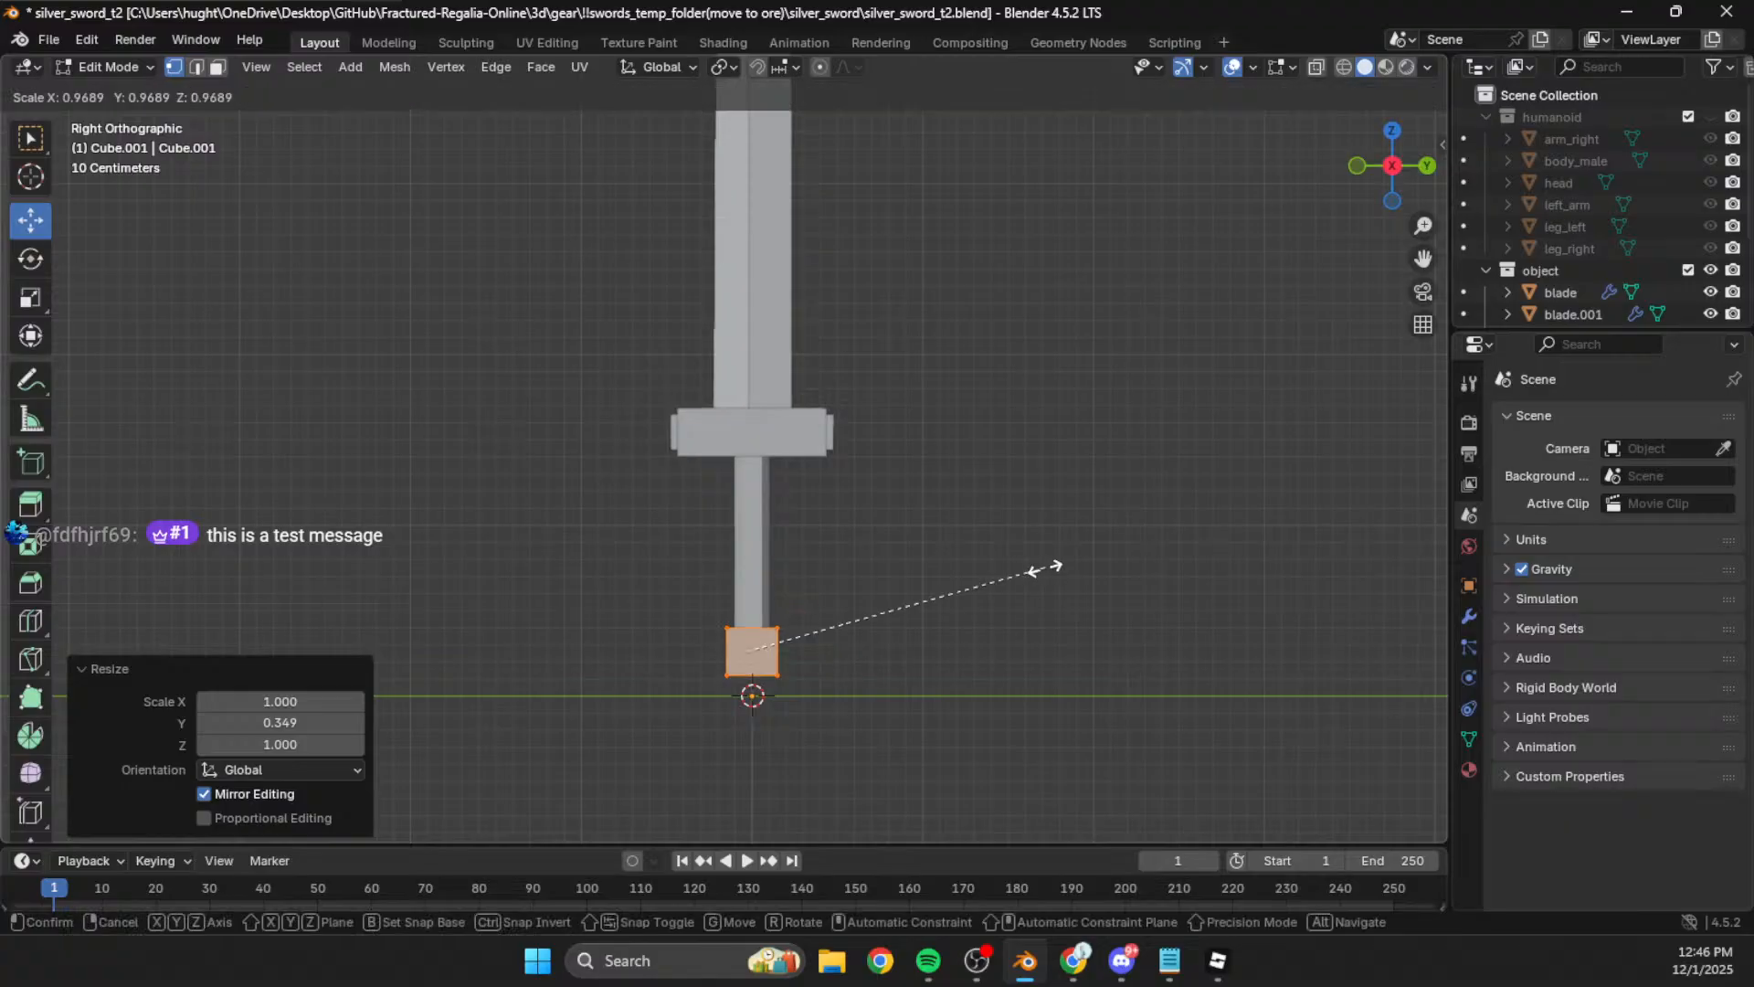
left_click(956, 615)
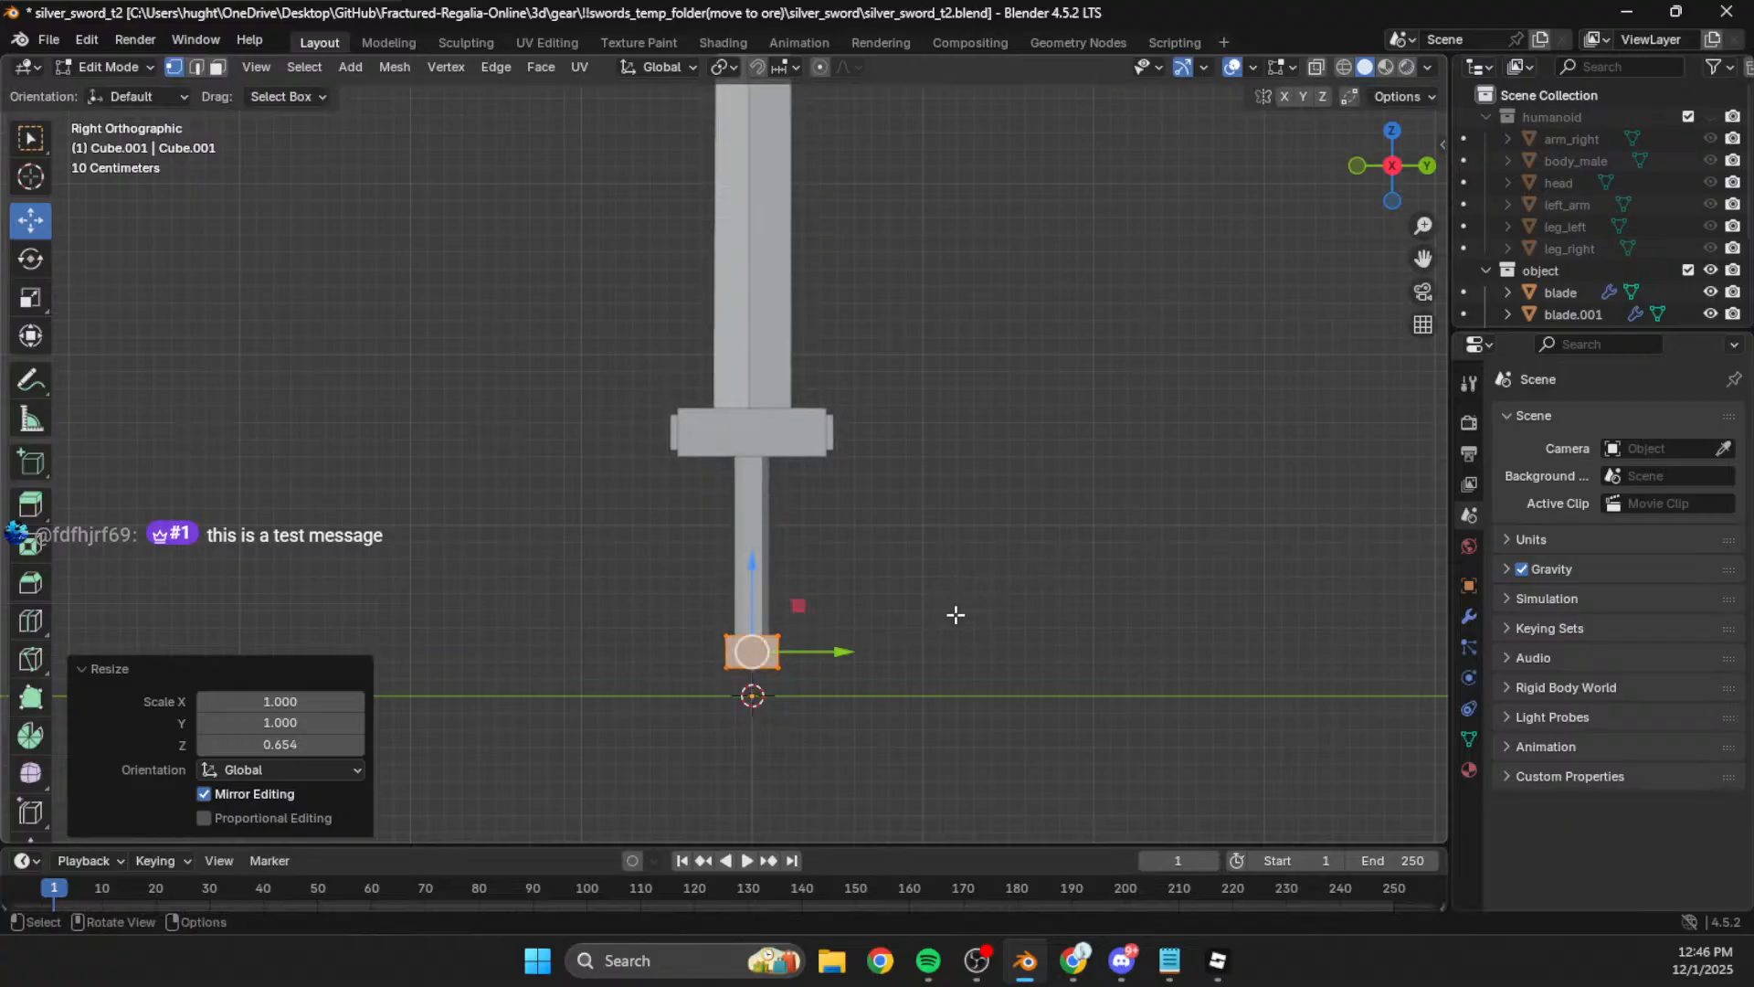
Step: Adjust the pommel block along Z so it caps the handle's lower end, and return to Object Mode
left_click(1429, 166)
scroll(855, 580, "up", 2)
middle_click_drag(900, 551, 816, 265, "shift")
scroll(795, 374, "up", 3)
key("g")
key("z")
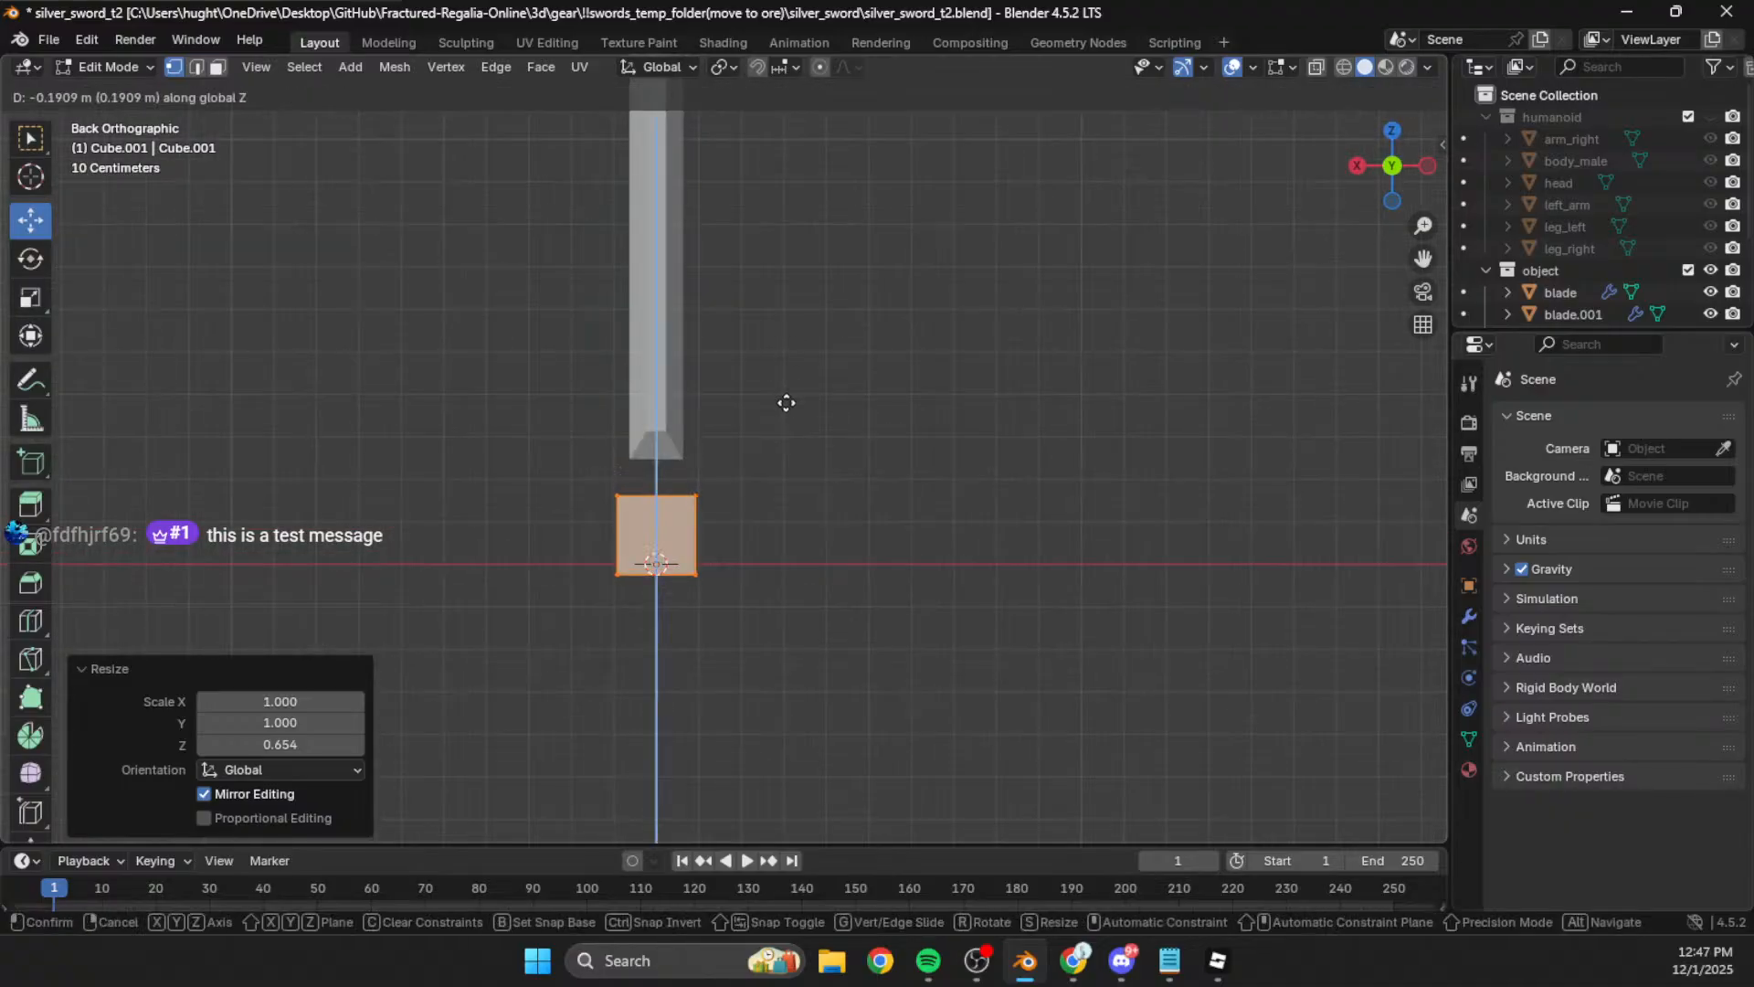
left_click(791, 333)
key("Tab")
Step: Examine the pommel, handle and guard proportions from several angles
scroll(820, 325, "down", 4)
middle_click_drag(821, 325, 941, 638)
left_click(976, 574)
scroll(939, 594, "down", 5)
middle_click_drag(937, 559, 854, 503, "shift")
scroll(805, 528, "up", 3)
middle_click_drag(690, 663, 731, 515, "shift")
middle_click_drag(762, 431, 778, 433)
middle_click_drag(791, 437, 816, 587, "shift")
left_click(1388, 168)
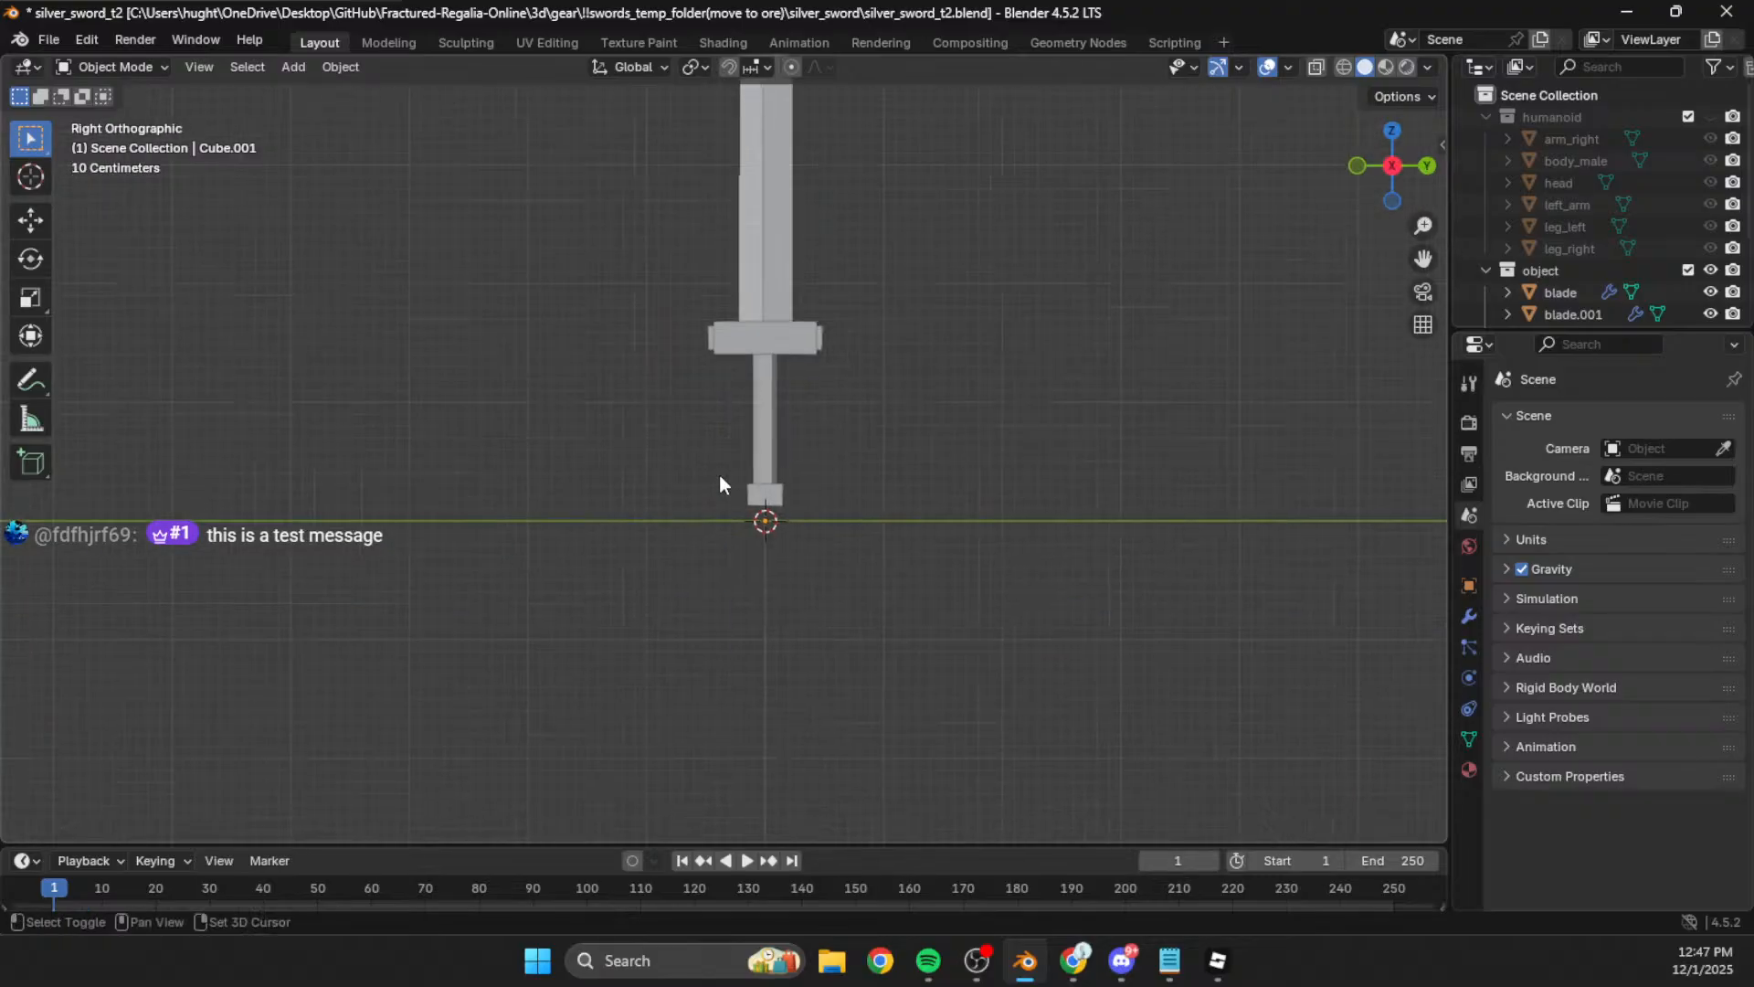
scroll(777, 503, "up", 5)
left_click(843, 583)
Step: Bevel the pommel block's vertical corner edges on one side with a width of 0.06 m
middle_click_drag(725, 495, 683, 568)
key("Tab")
left_click(773, 541)
left_click(900, 572, "shift")
left_click(905, 618, "shift")
middle_click_drag(820, 592, 905, 505)
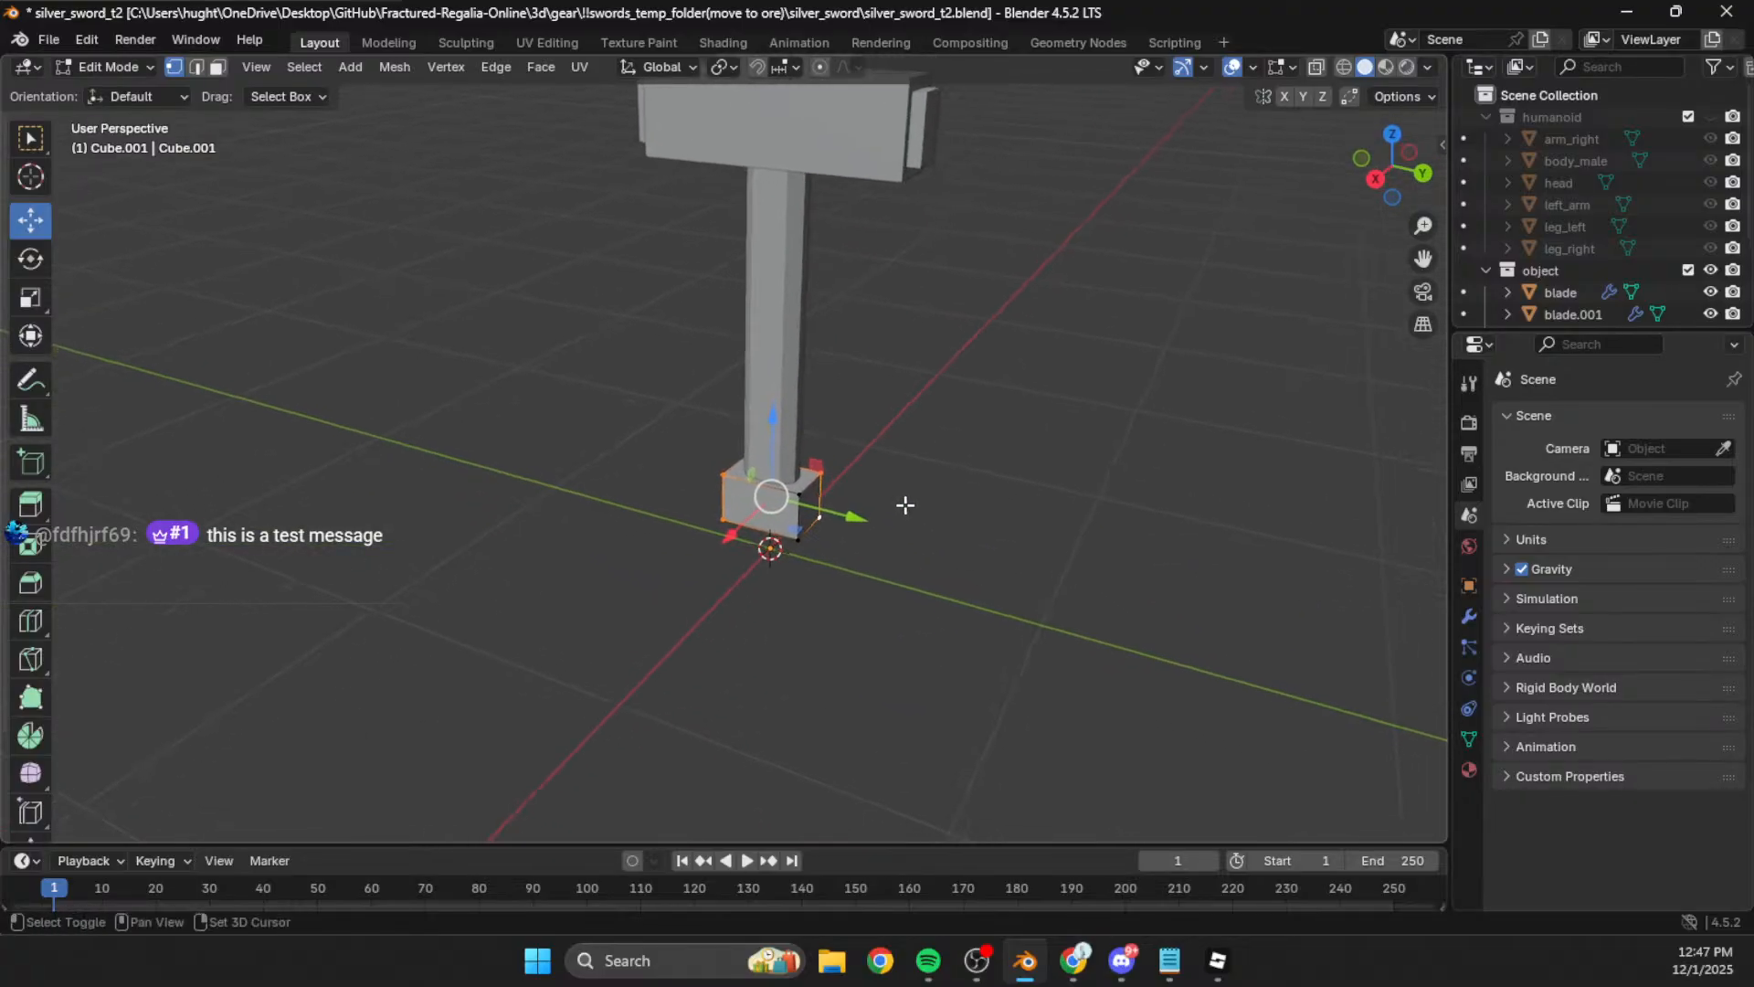
left_click(41, 586)
key("ctrl+b")
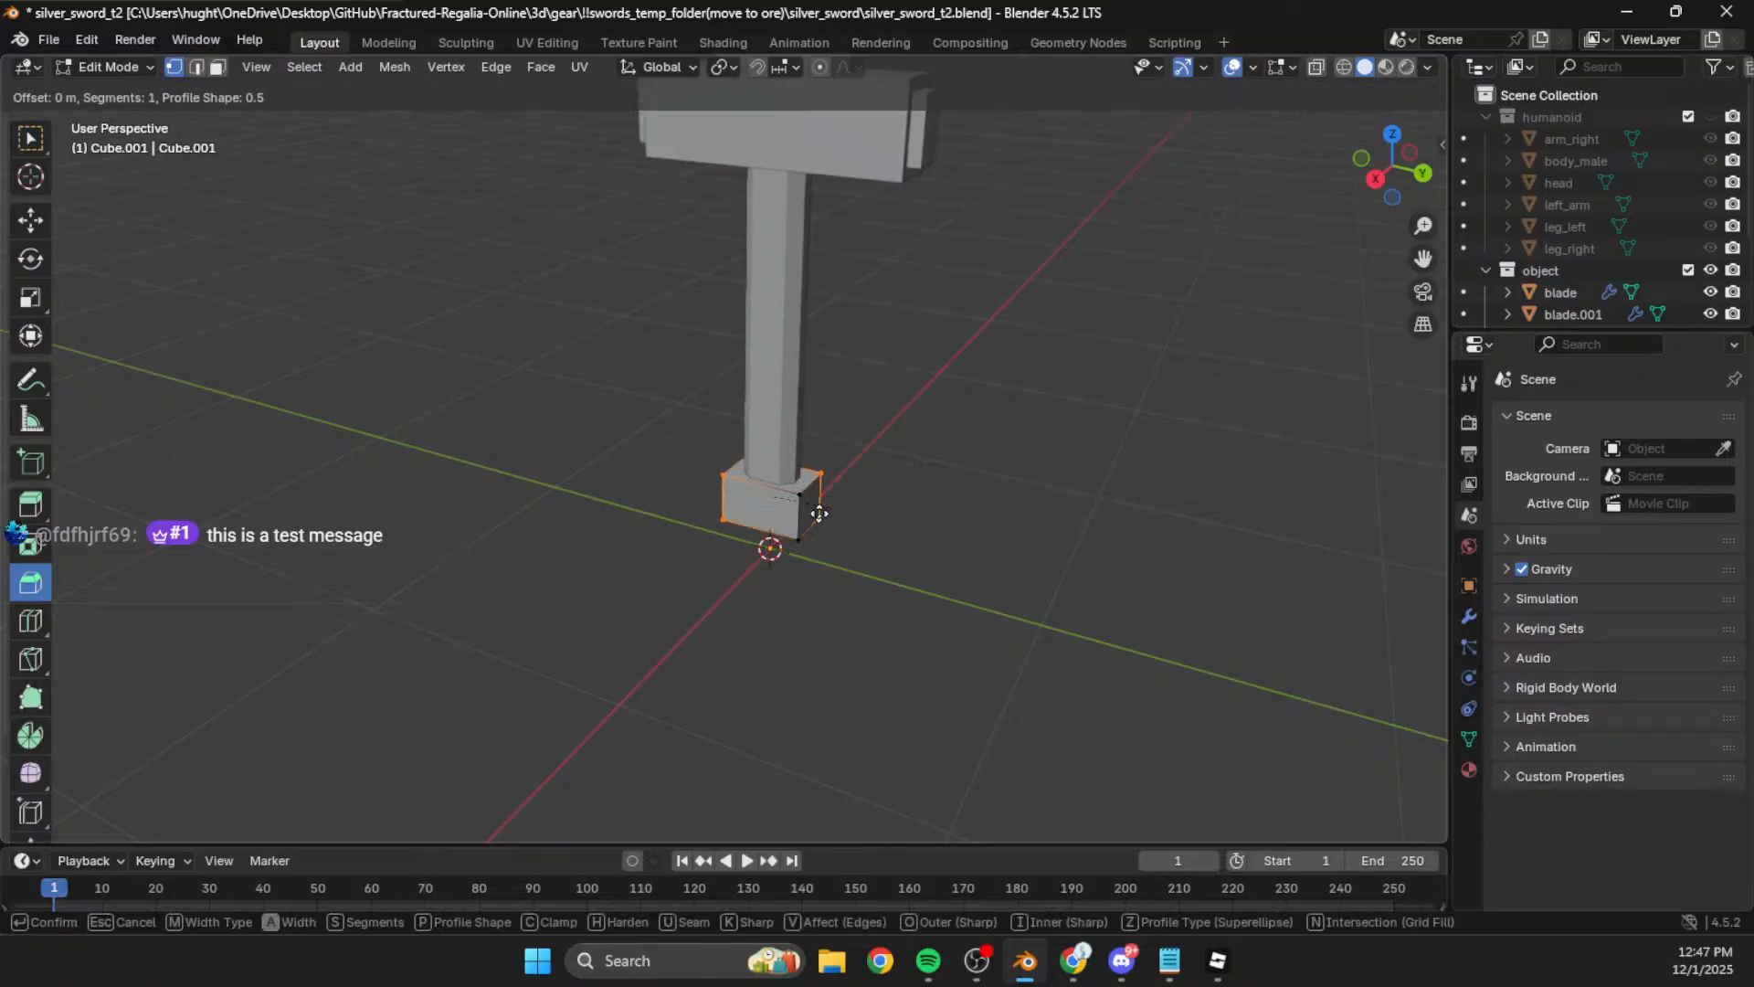
left_click(827, 389)
left_click(279, 485)
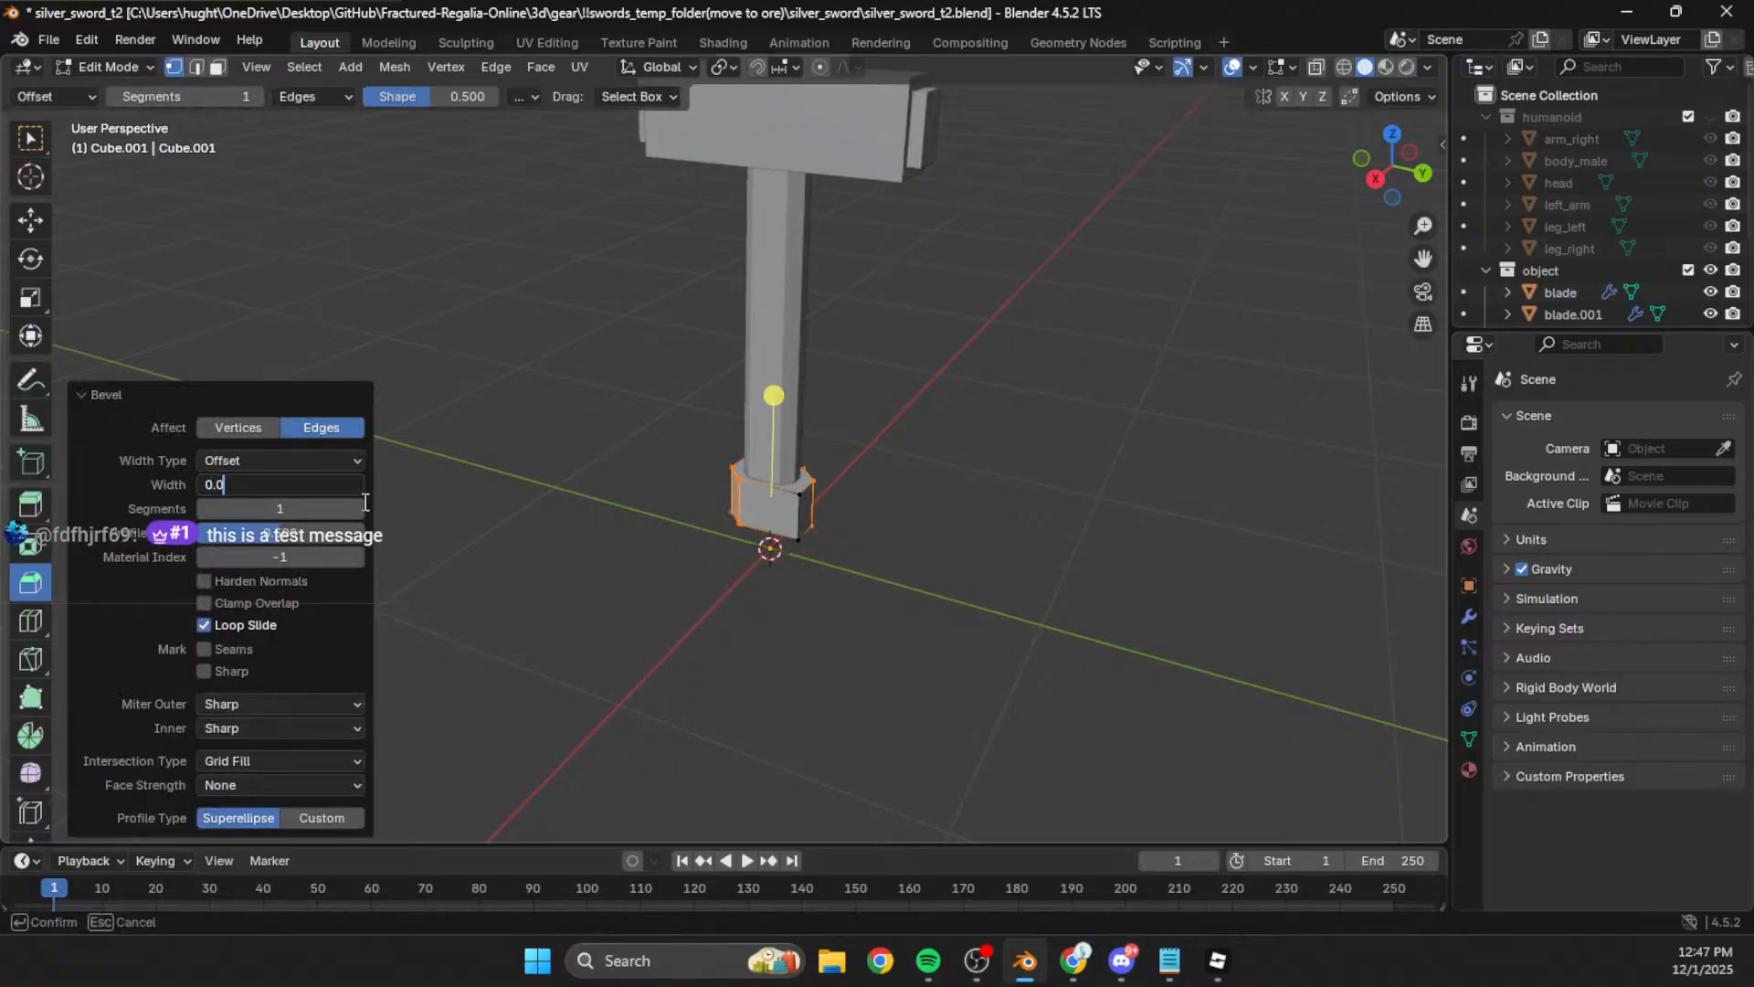
type("0.06")
key("Return")
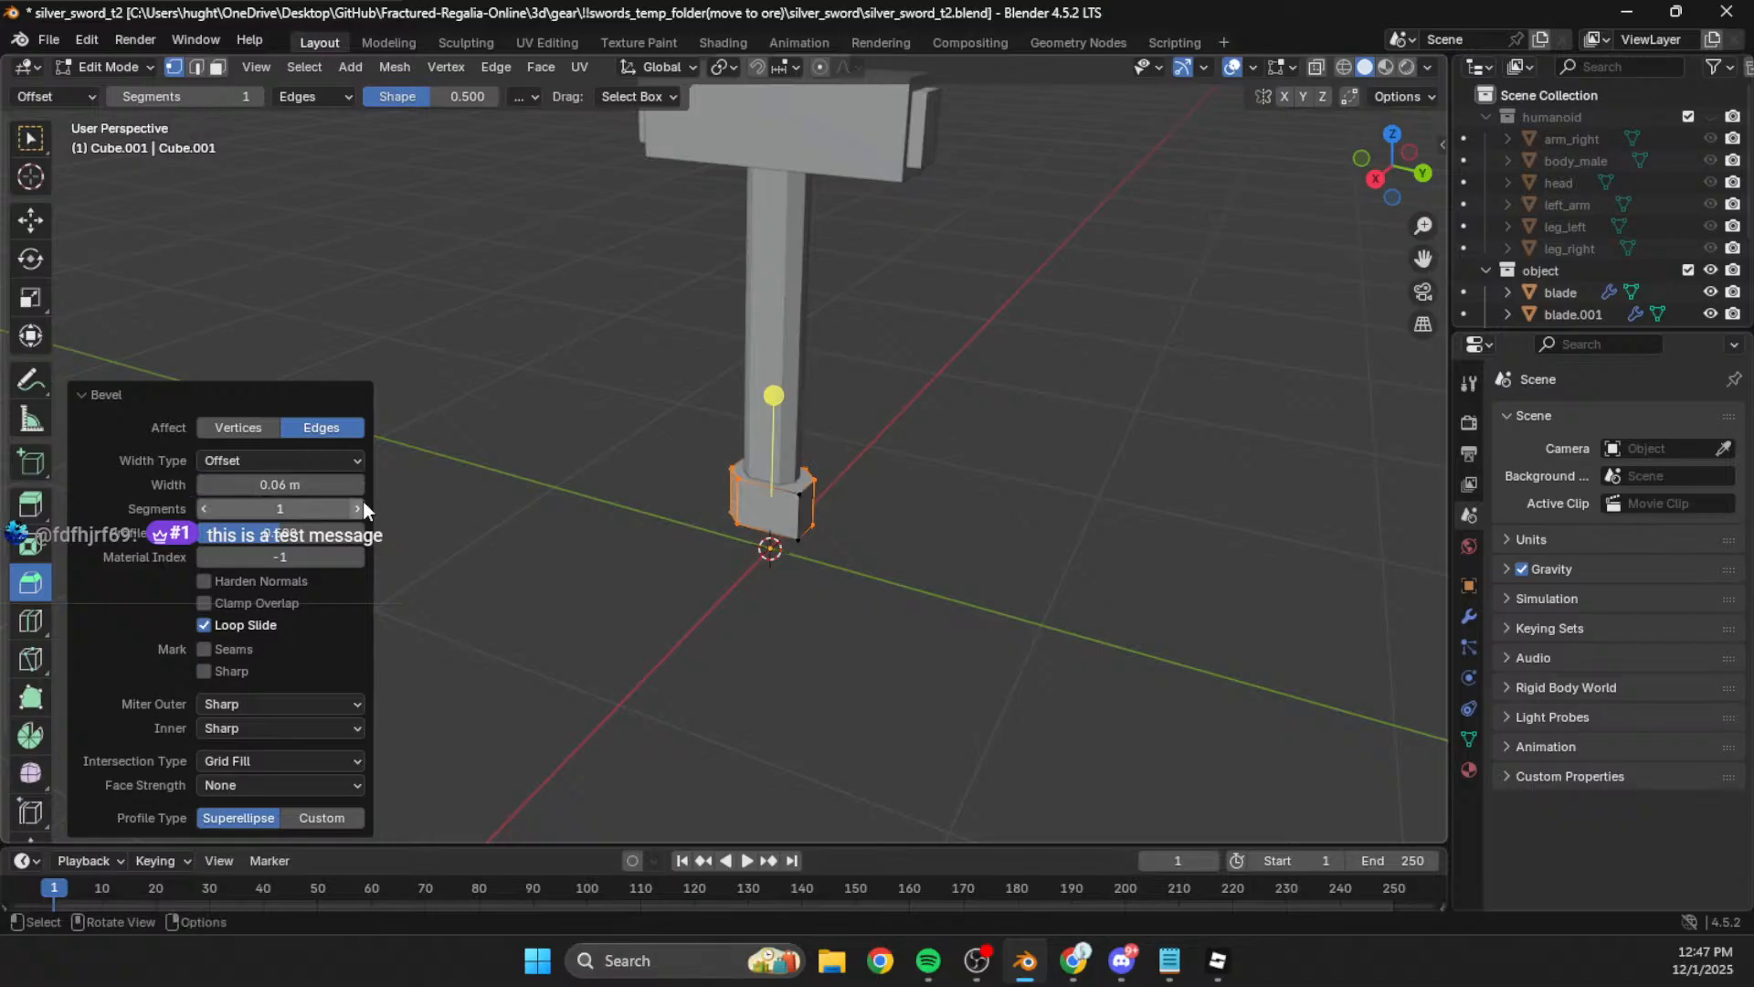
Step: Bevel the vertical corner edges on the pommel's opposite side with a width of 0.06 m and return to Object Mode
left_click(875, 562)
middle_click_drag(796, 531, 629, 491)
left_click(642, 524, "shift")
left_click_drag(694, 401, 779, 408)
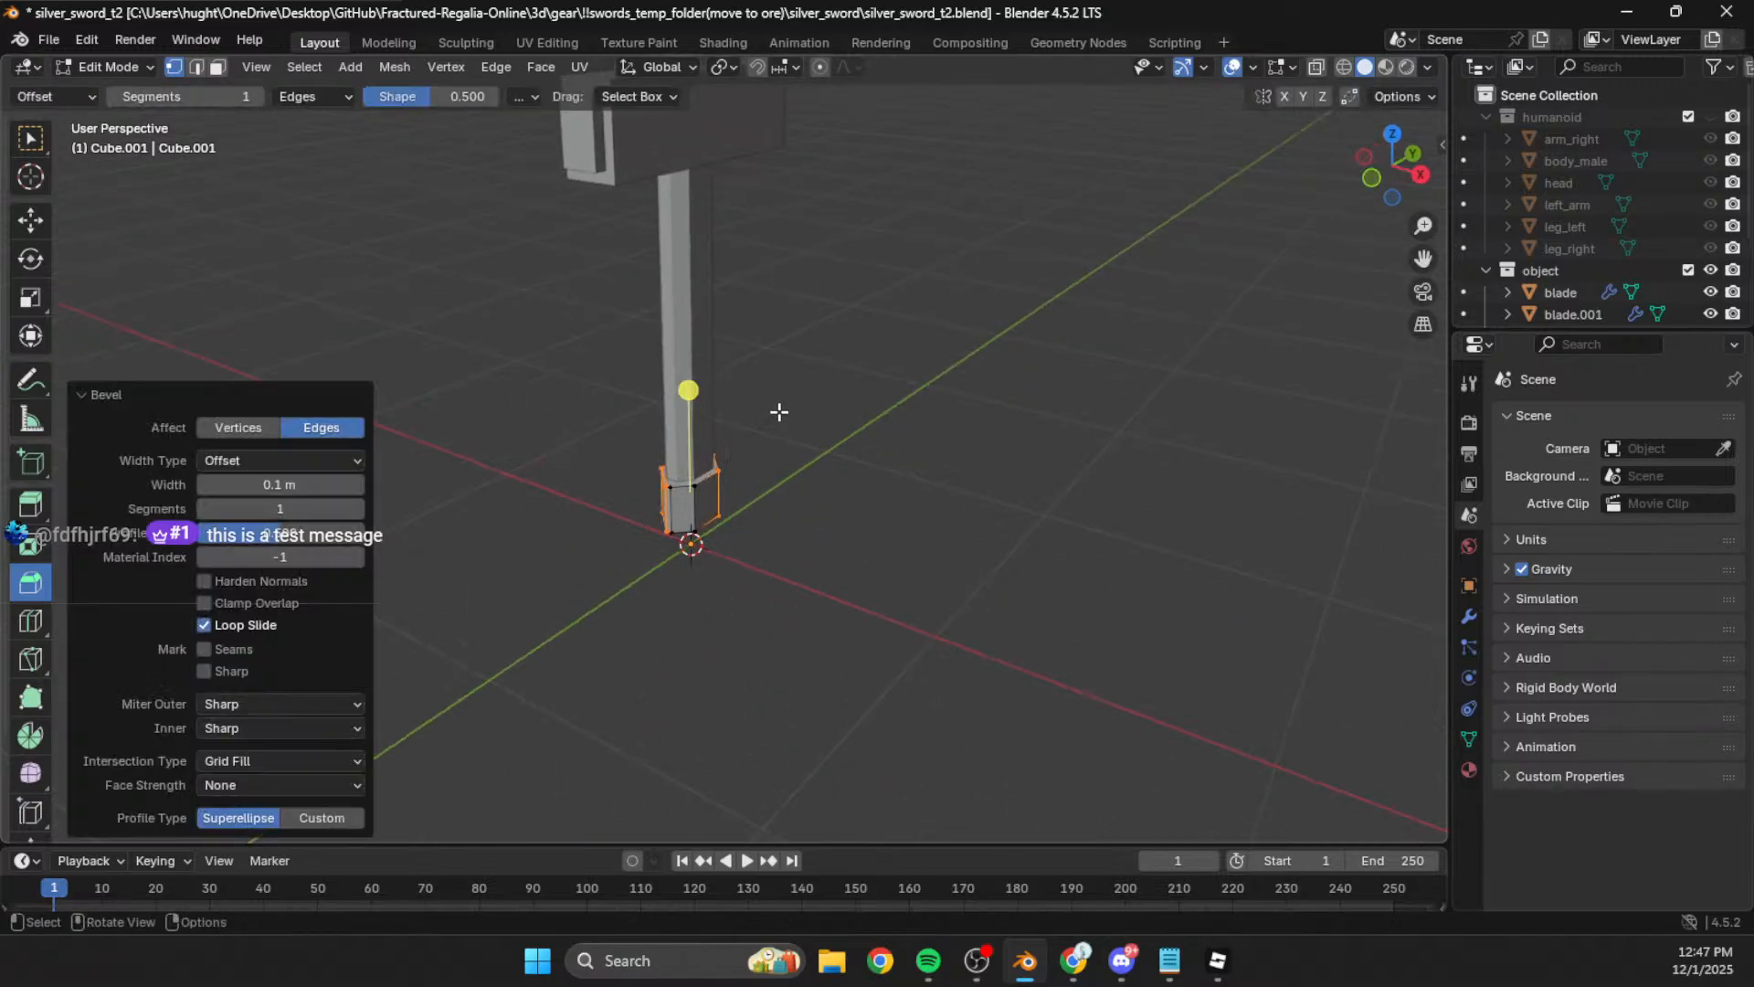
left_click(315, 487)
key("Return")
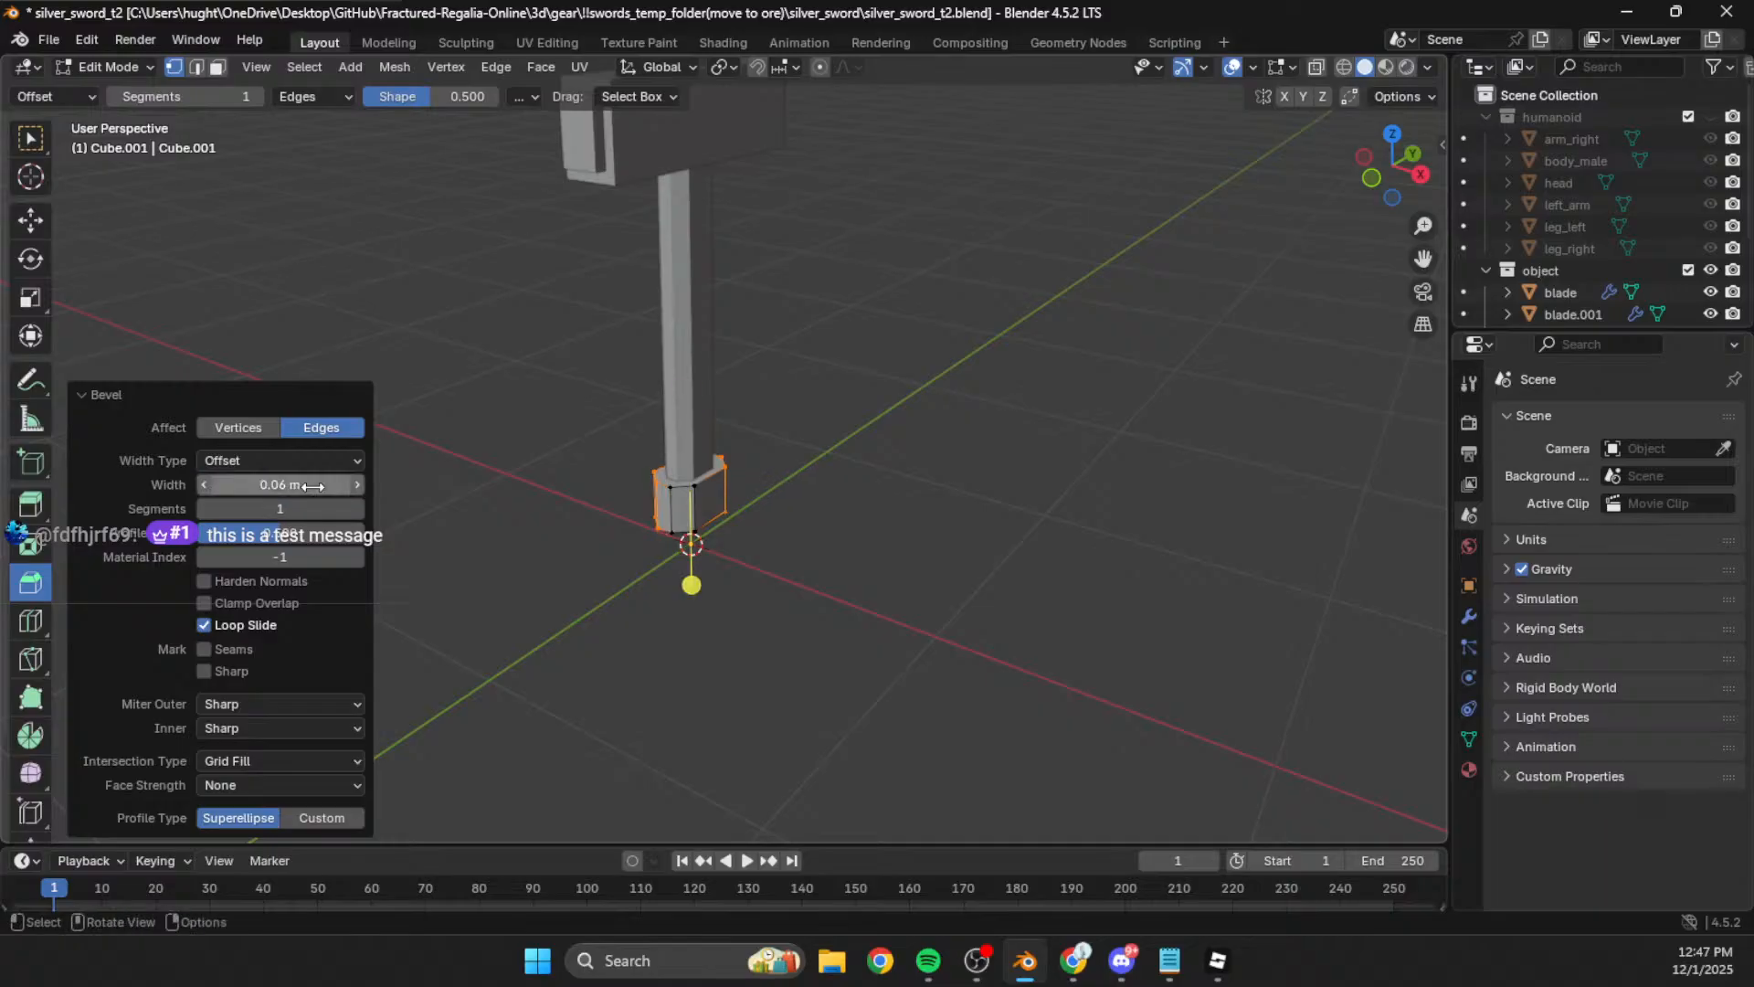
left_click(901, 530)
middle_click_drag(901, 530, 777, 647)
key("Tab")
Step: Select all parts of the sword and save the file
scroll(685, 553, "up", 3)
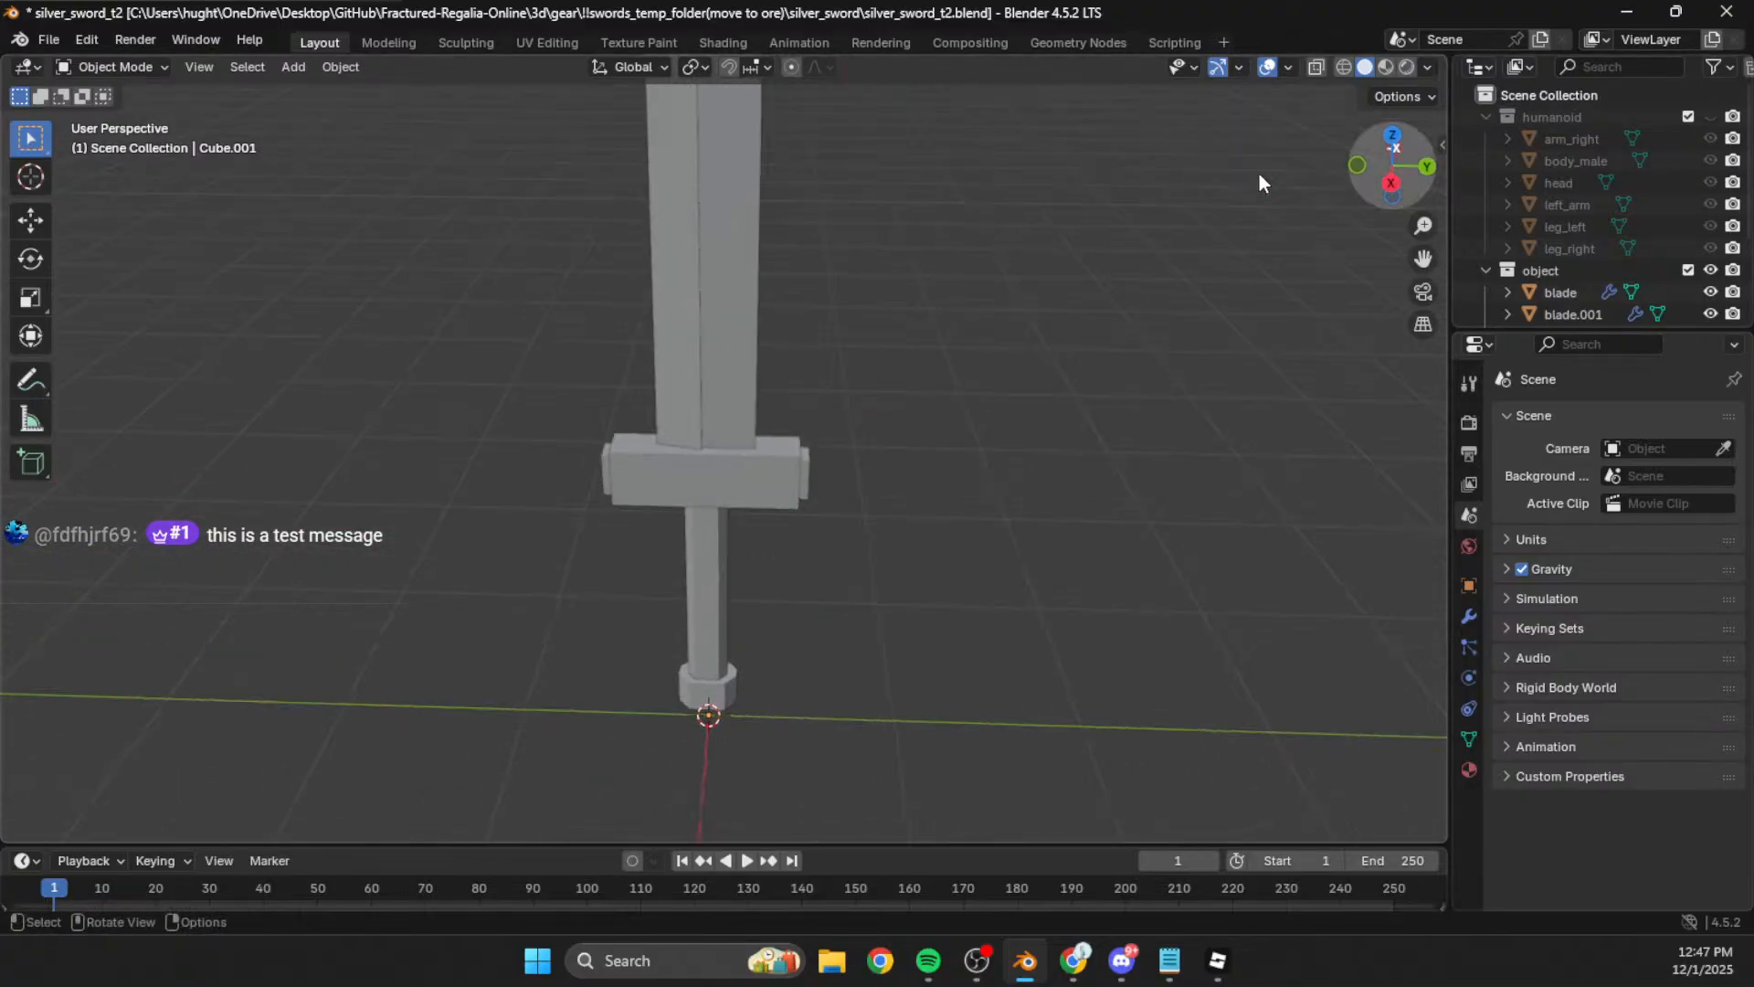
left_click(1393, 183)
scroll(831, 311, "down", 4)
middle_click_drag(746, 577, 738, 639, "shift")
middle_click_drag(763, 485, 876, 481, "shift")
left_click_drag(869, 412, 709, 637)
key("ctrl+s")
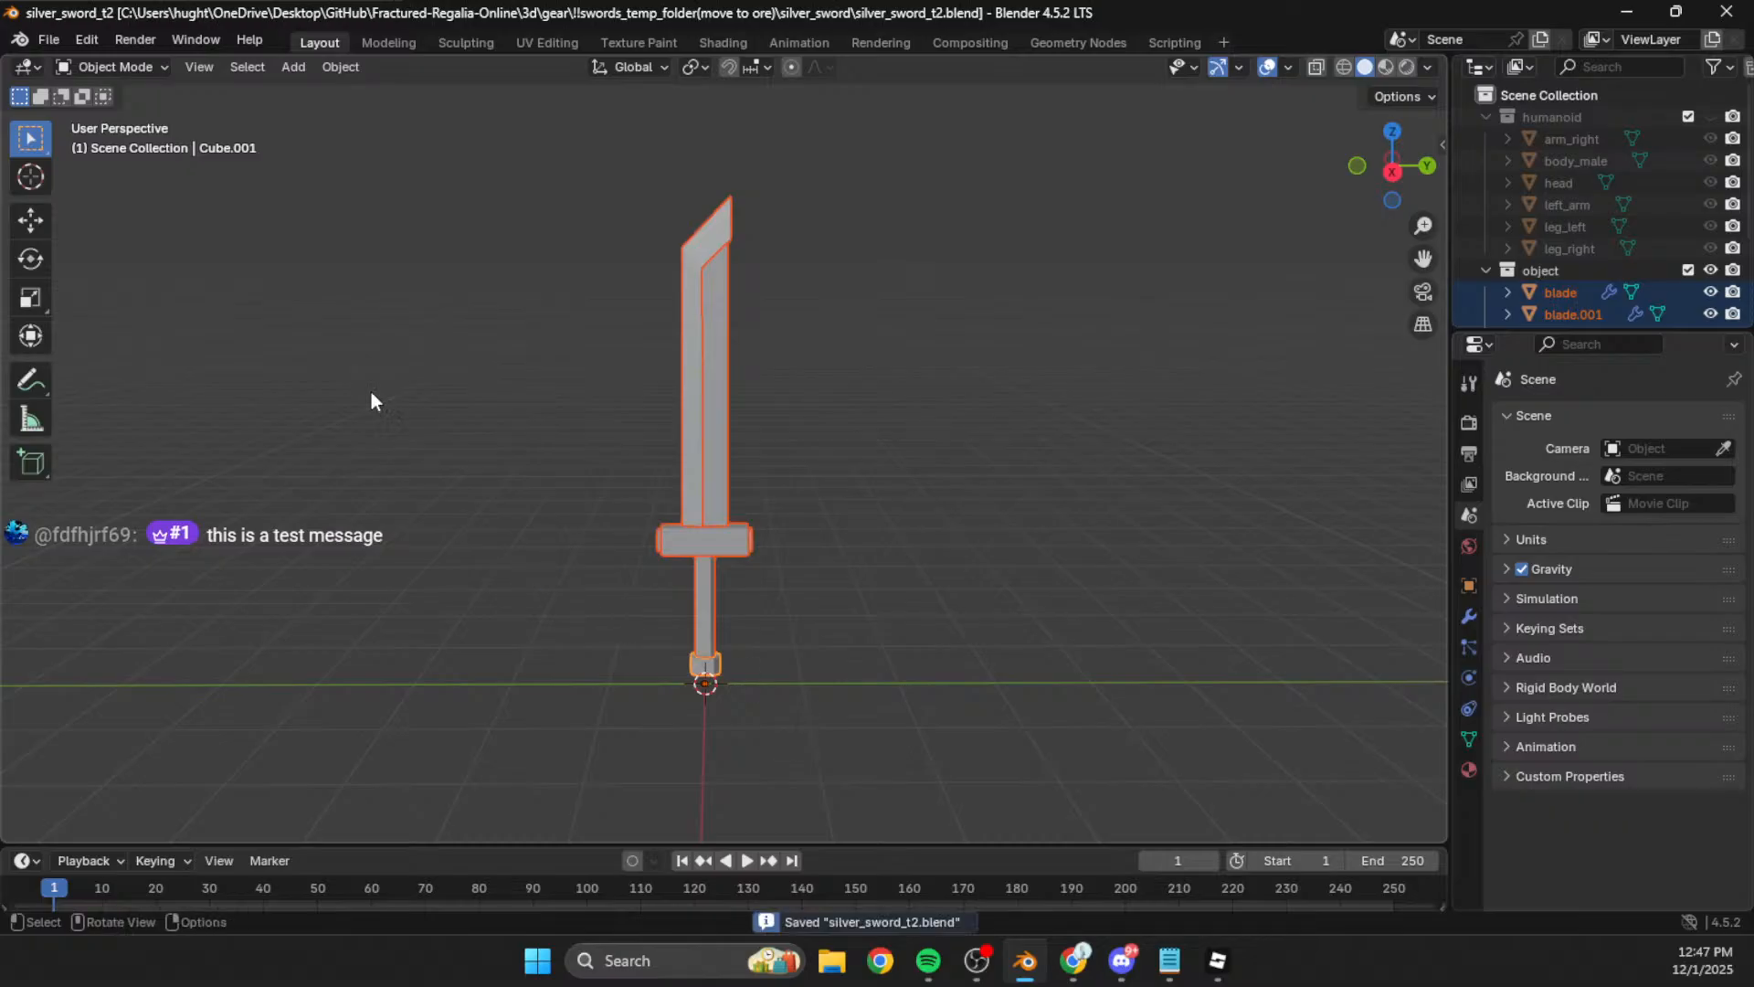
Step: Export the sword as silver_sword_t2.fbx into the silver_sword folder, using the frbx operator preset
left_click(49, 40)
mouse_move(92, 373)
left_click(315, 572)
left_click(1371, 215)
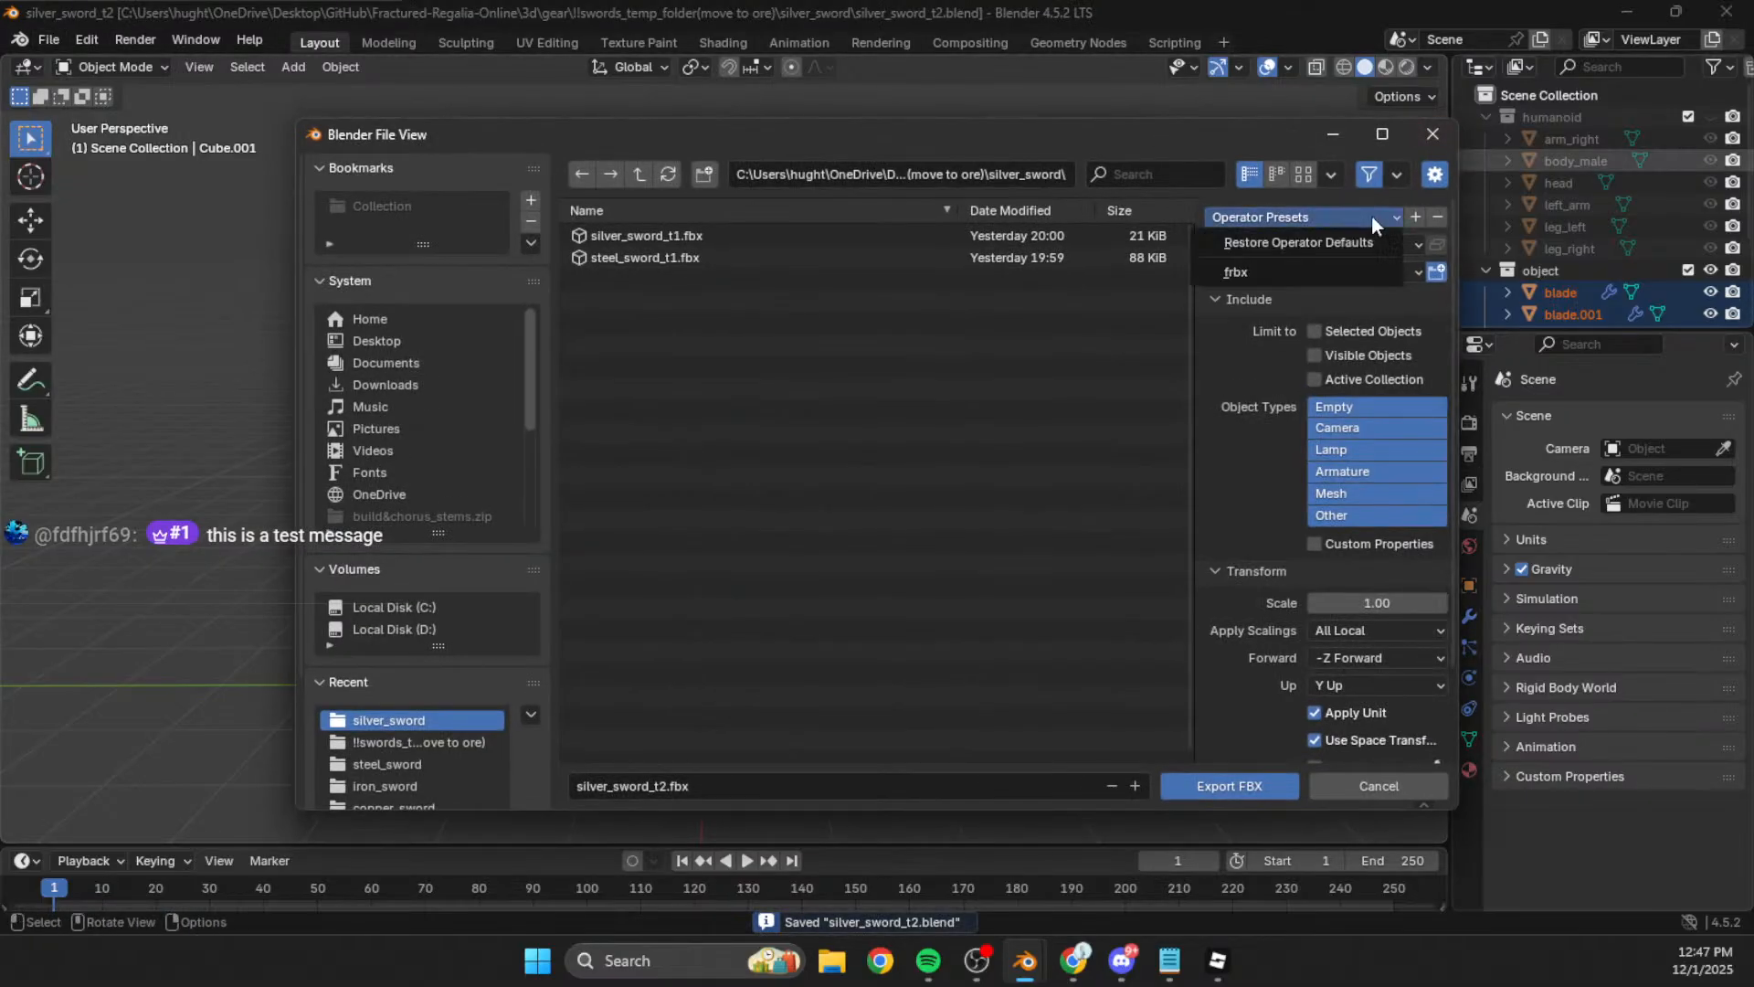
left_click(1241, 783)
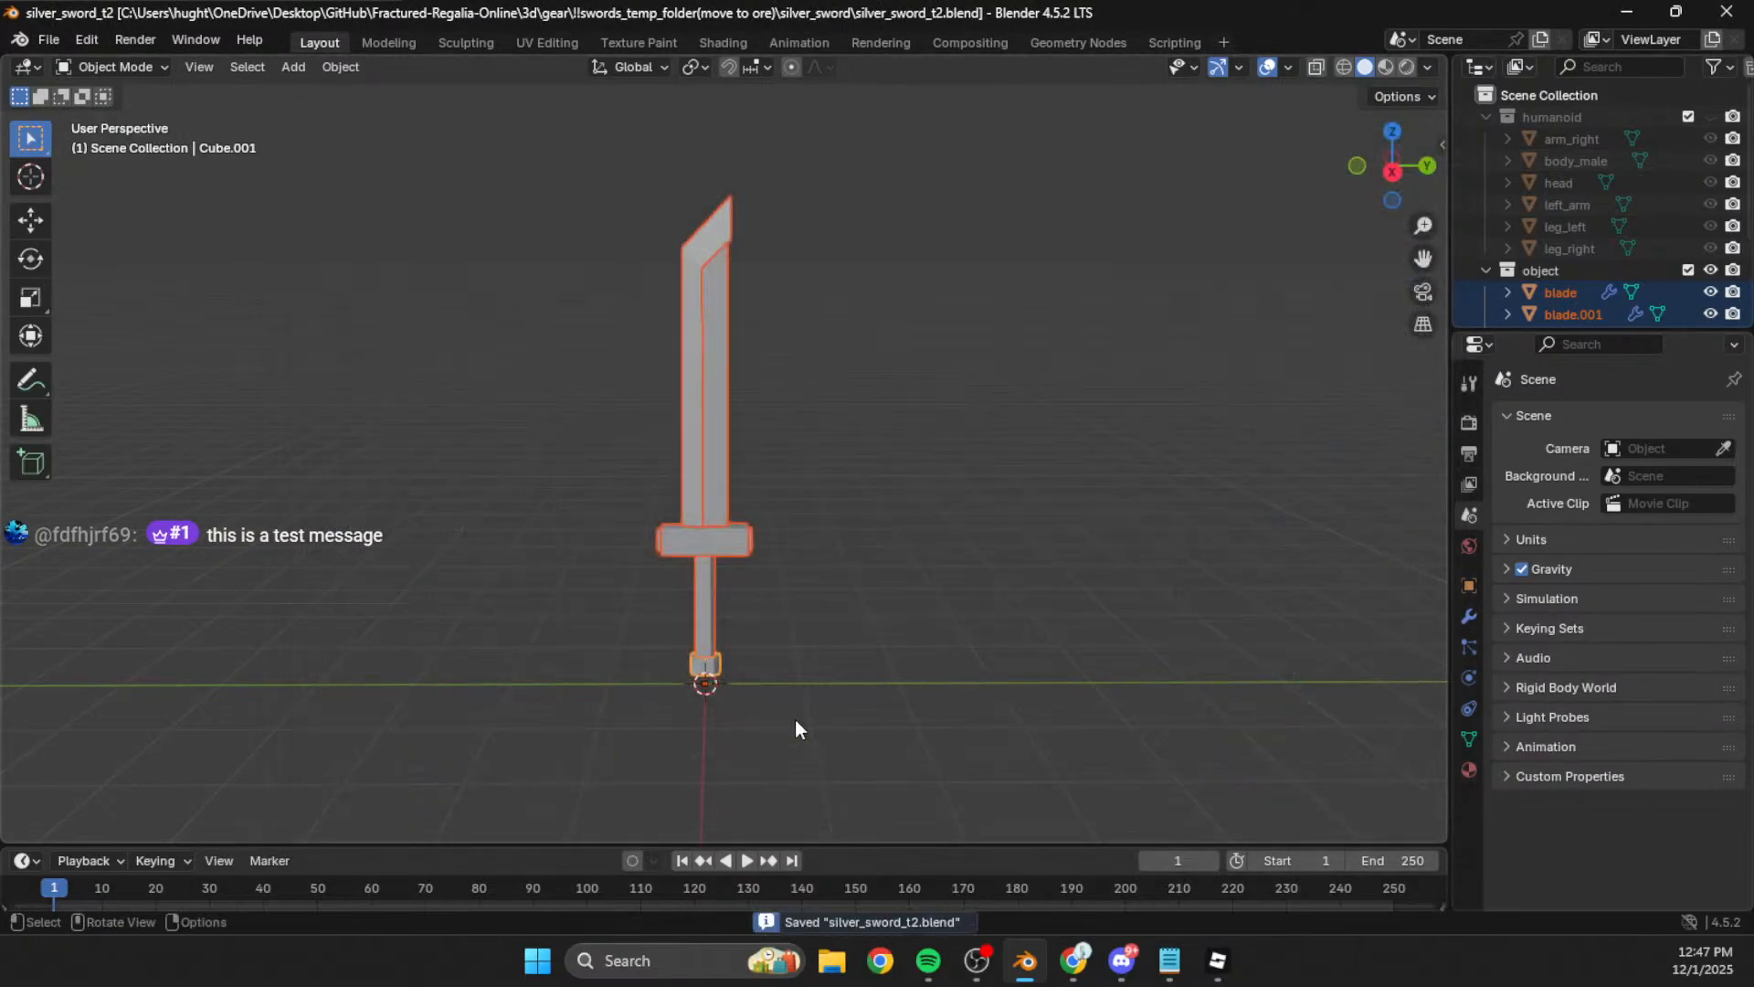
Step: Switch to Roblox Studio, add a file to the import queue and browse to the silver_sword folder
middle_click_drag(865, 726, 893, 719, "shift")
left_click(1218, 960)
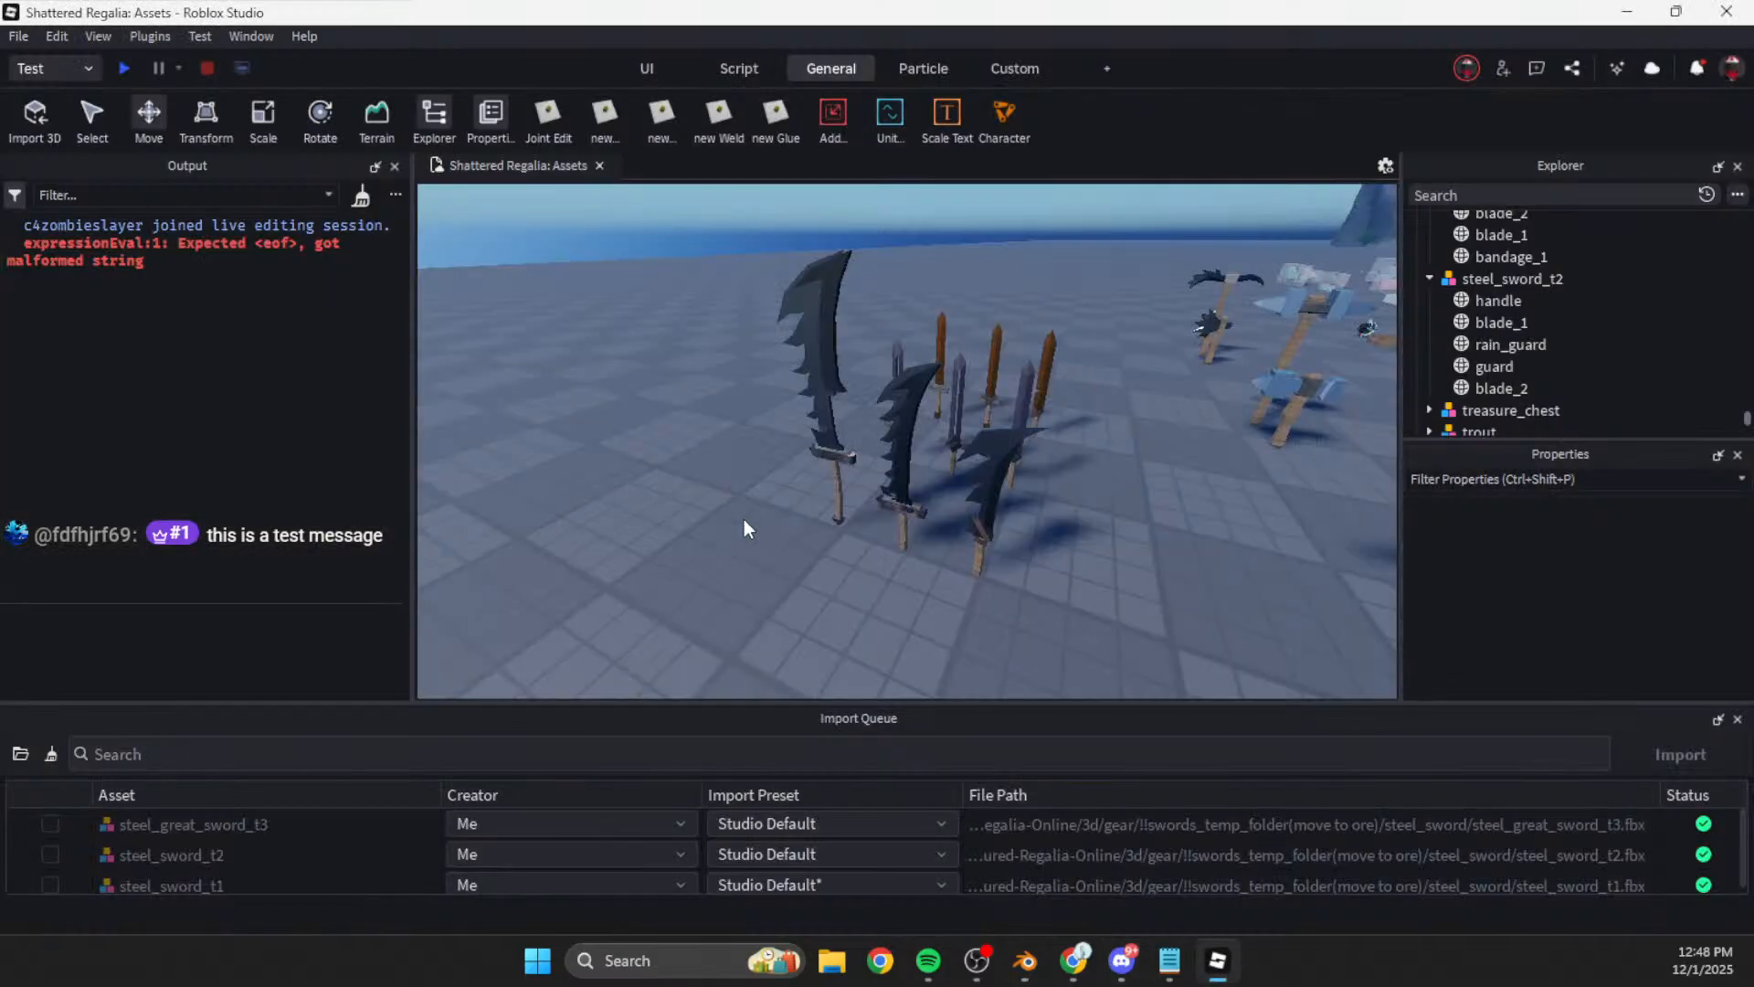
scroll(877, 566, "up", 5)
right_click_drag(879, 563, 2, 690)
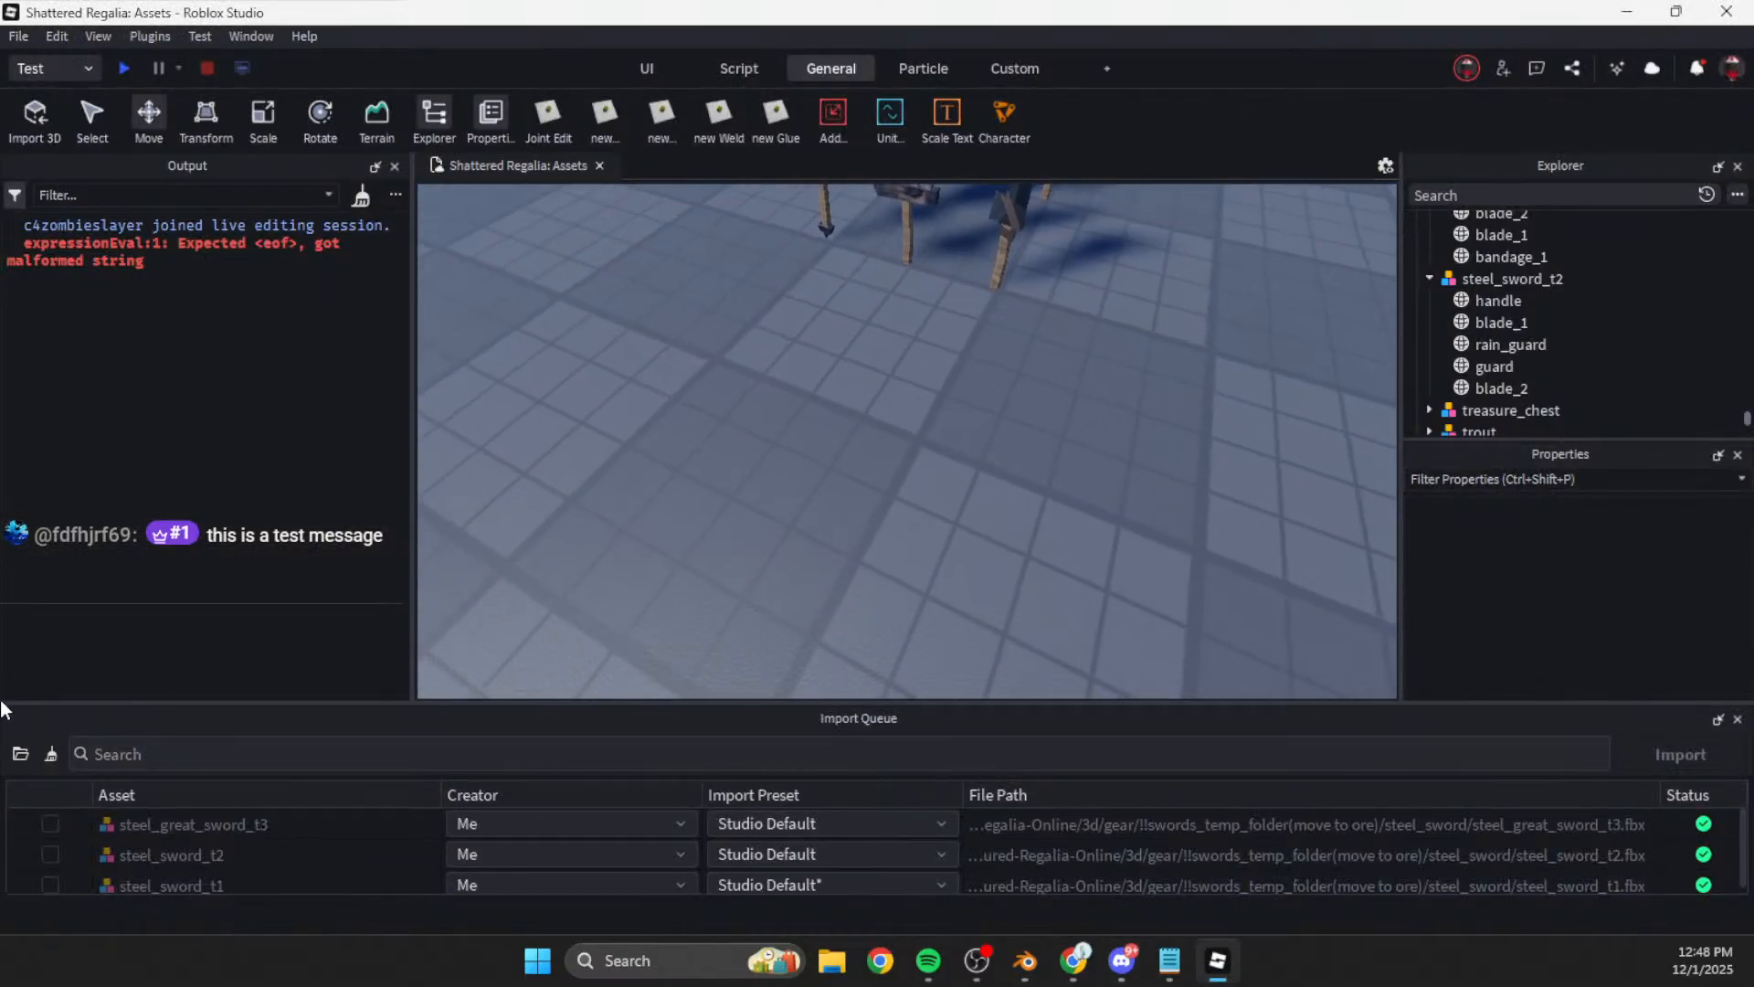
left_click(22, 756)
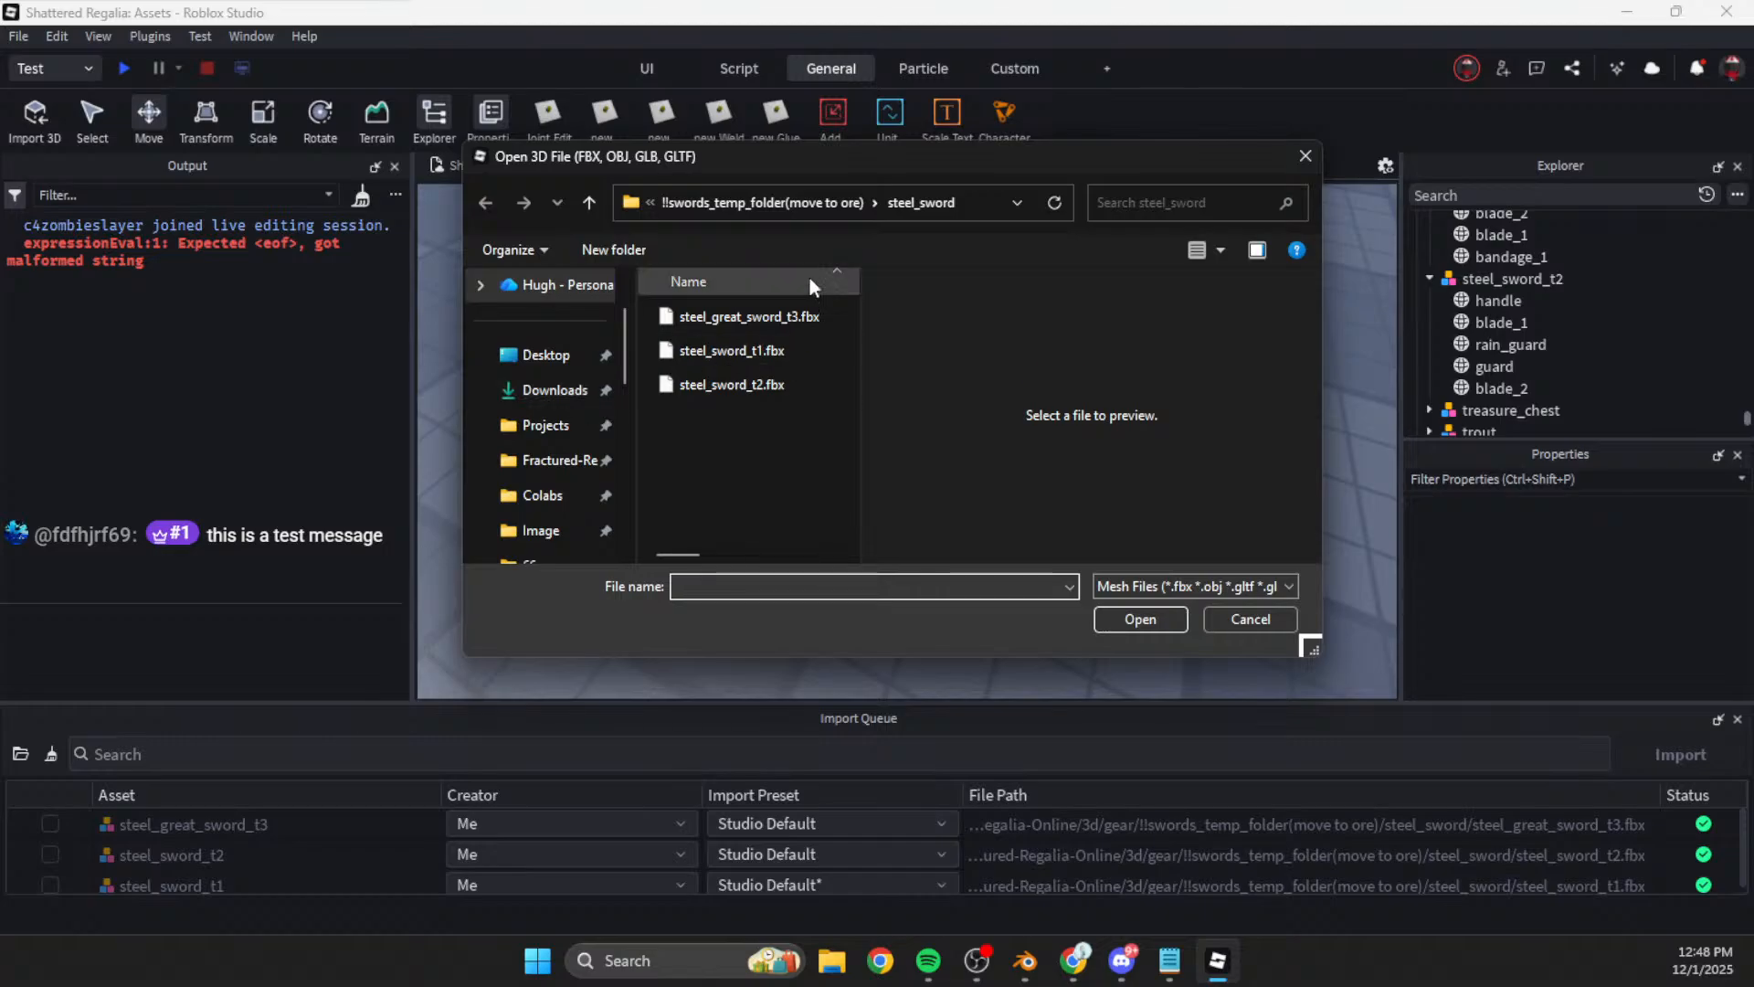
left_click(828, 200)
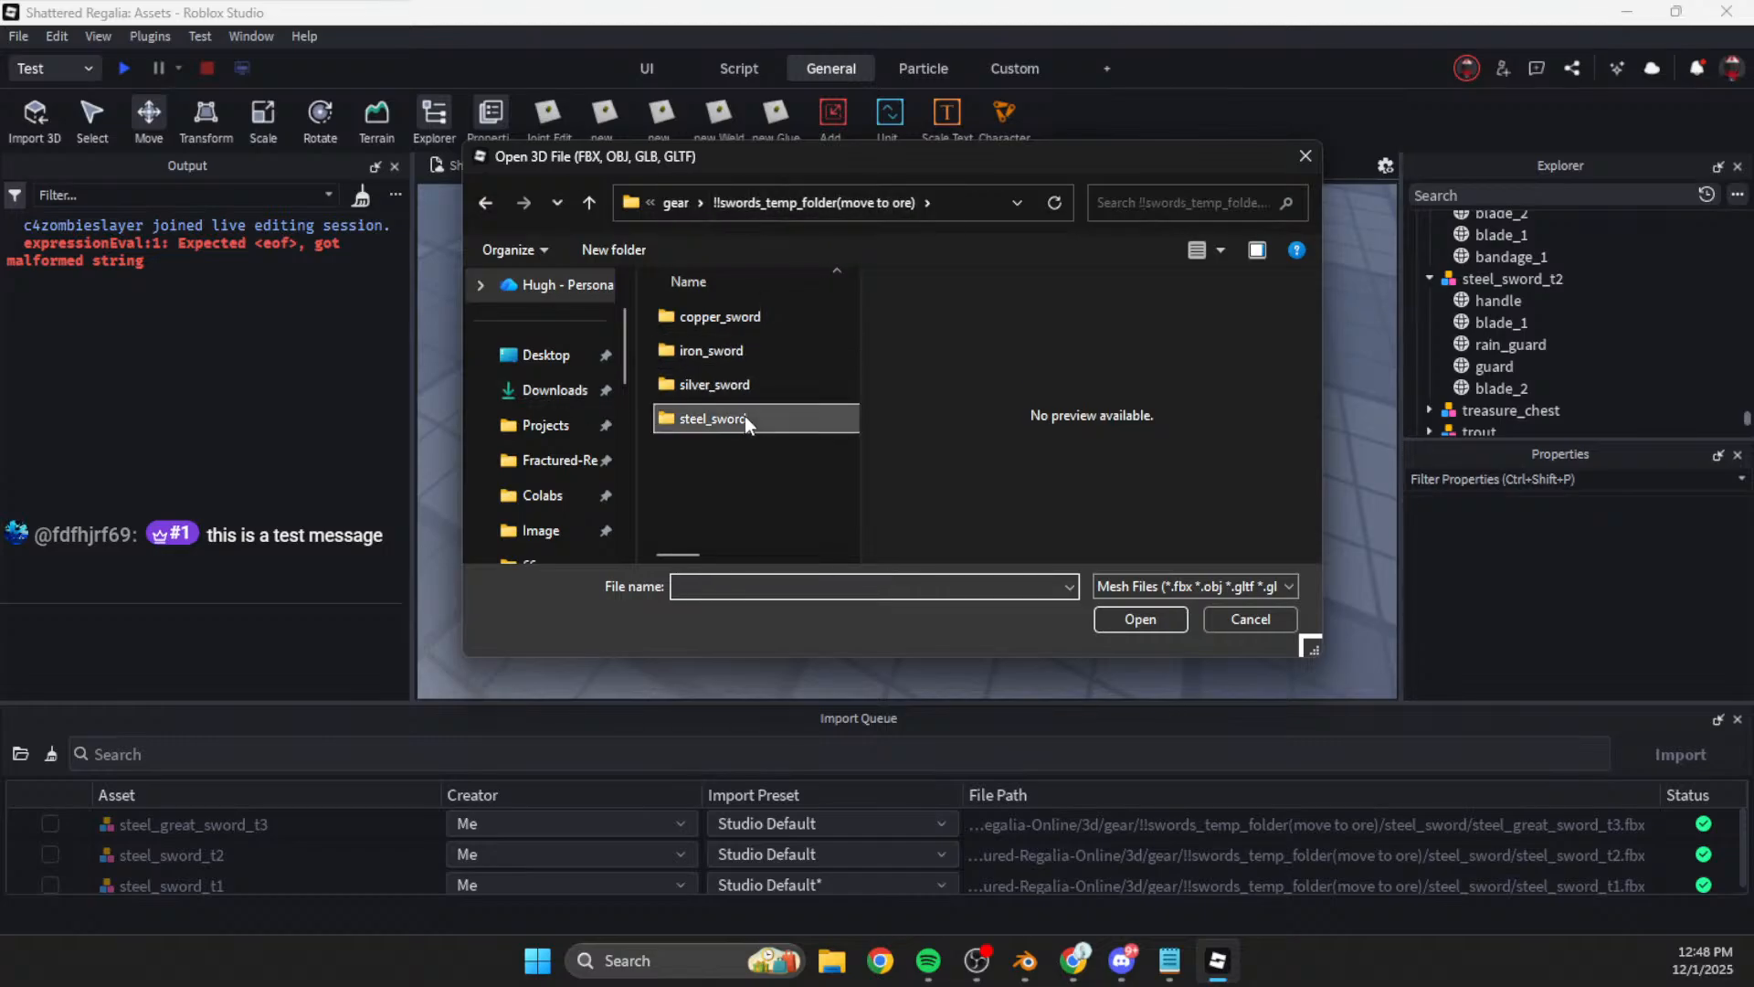
double_click(744, 415)
left_click(791, 202)
double_click(726, 389)
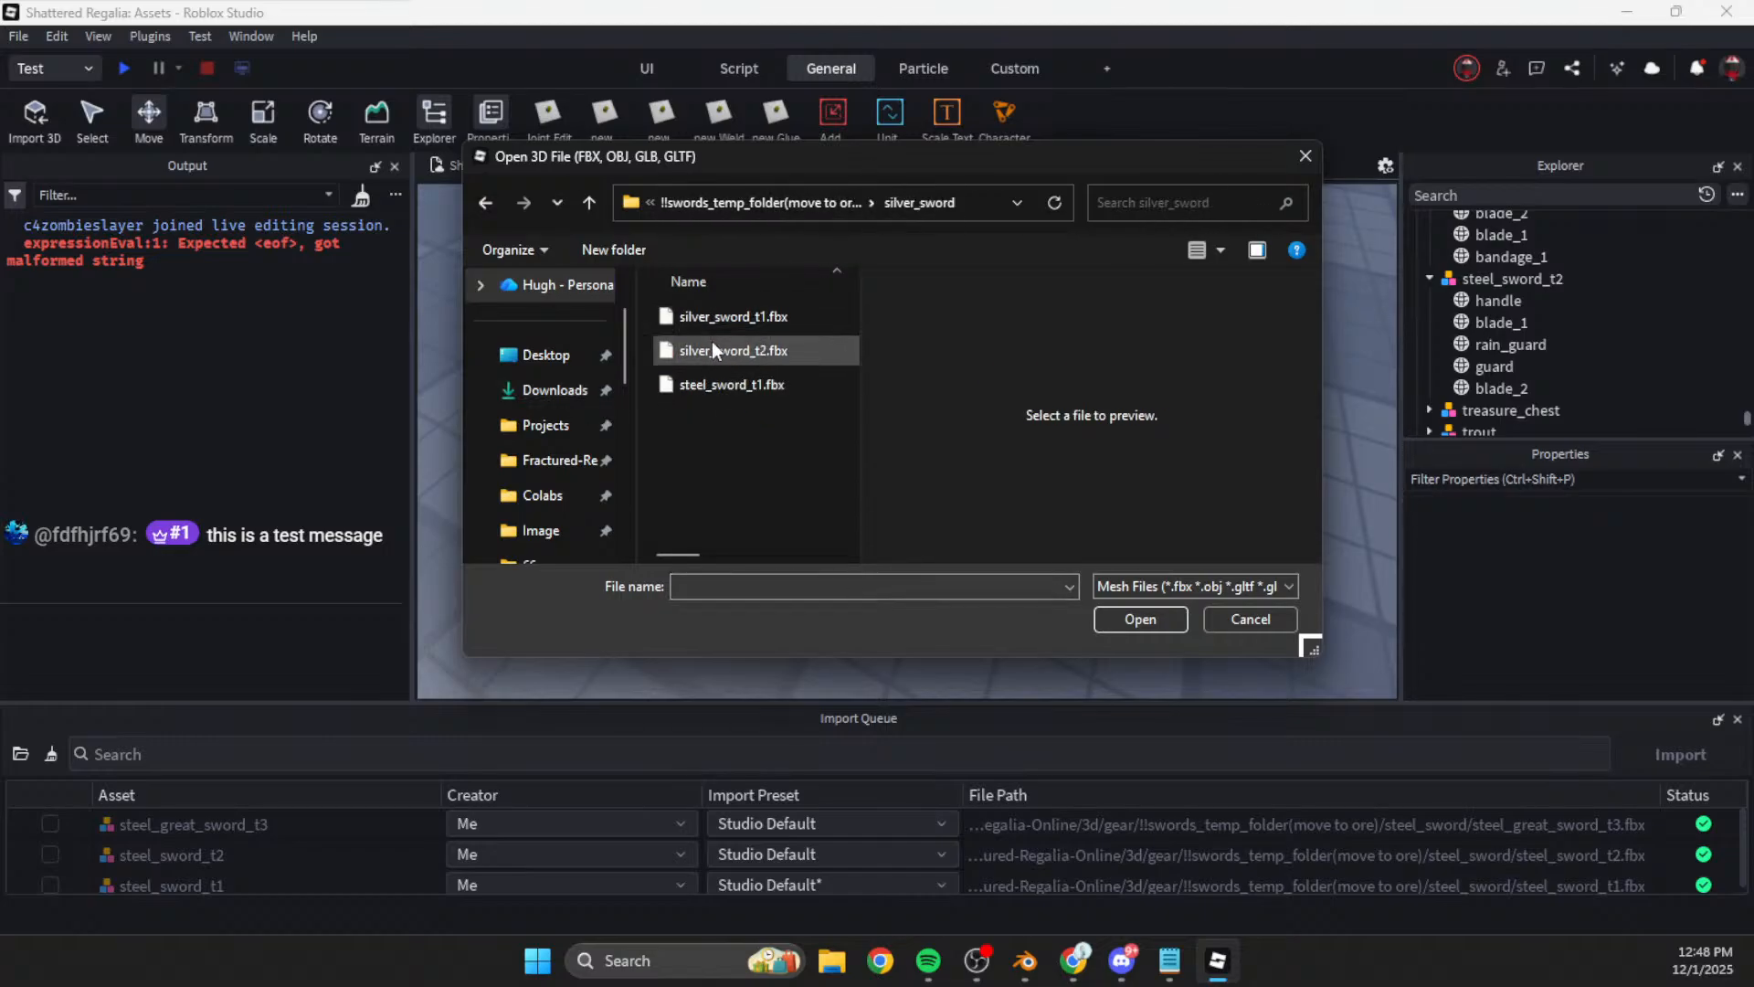
Step: Delete steel_sword_t1.fbx from the folder and import silver_sword_t1.fbx with the Studio Default preset
left_click(784, 316)
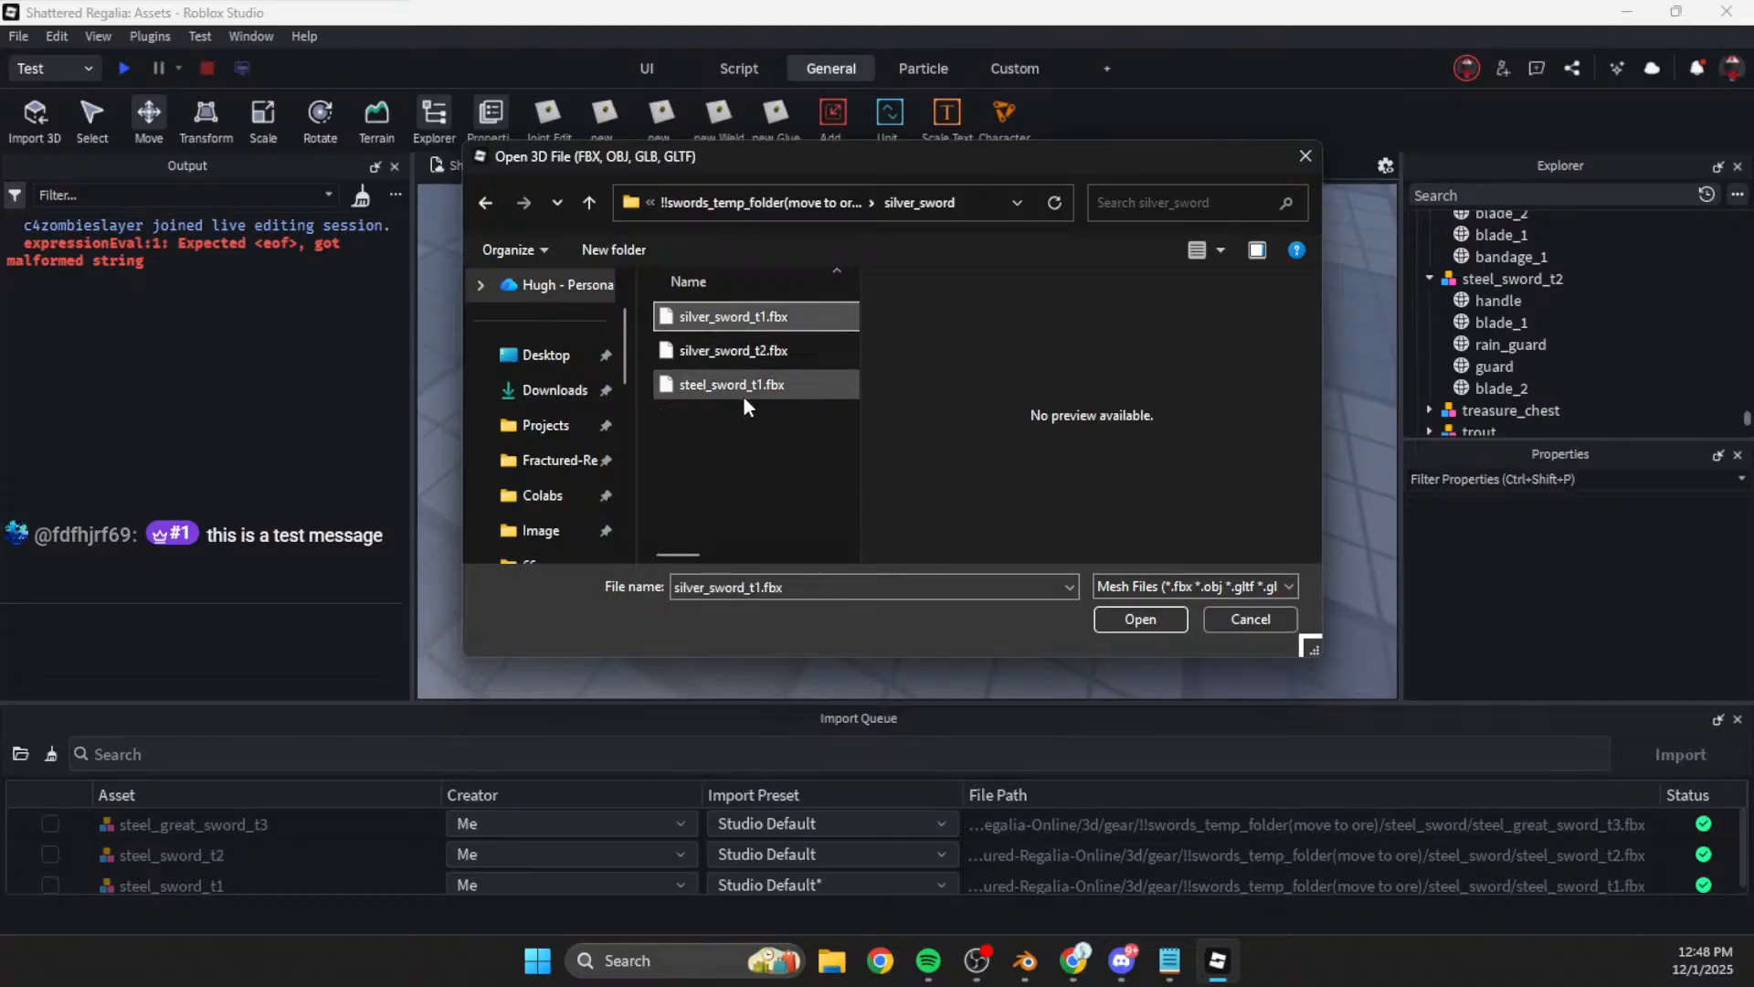
left_click(775, 384)
left_click(769, 322)
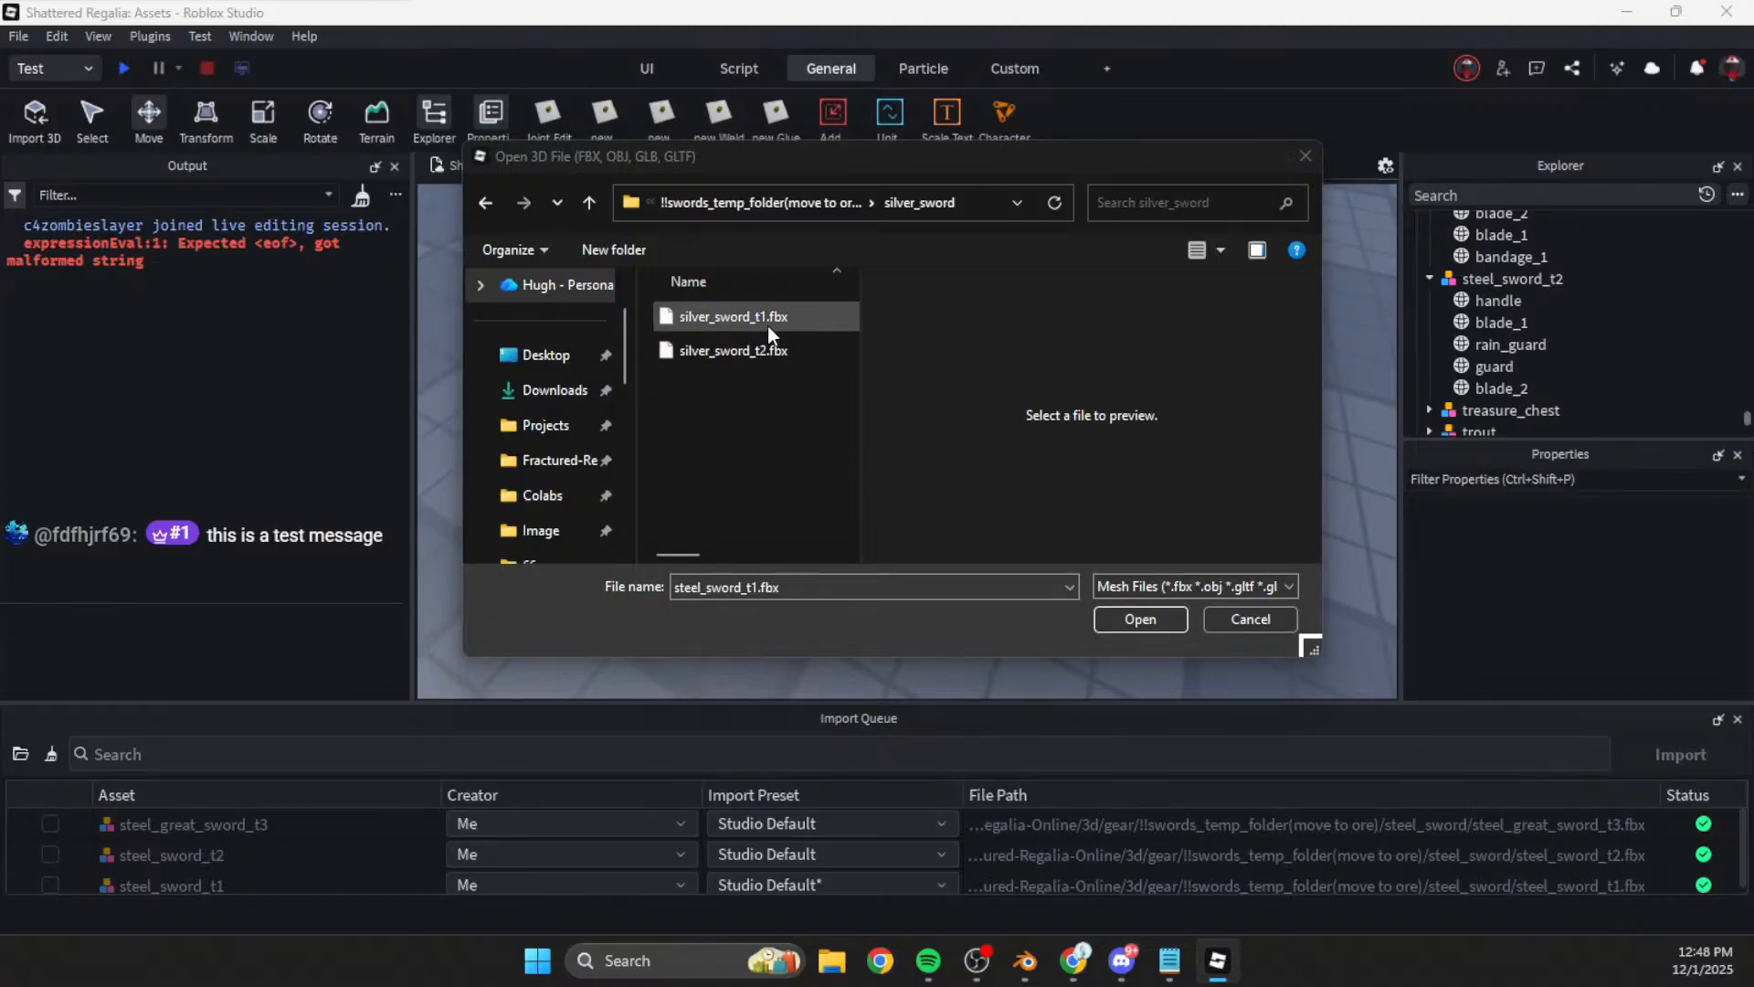
left_click(1140, 619)
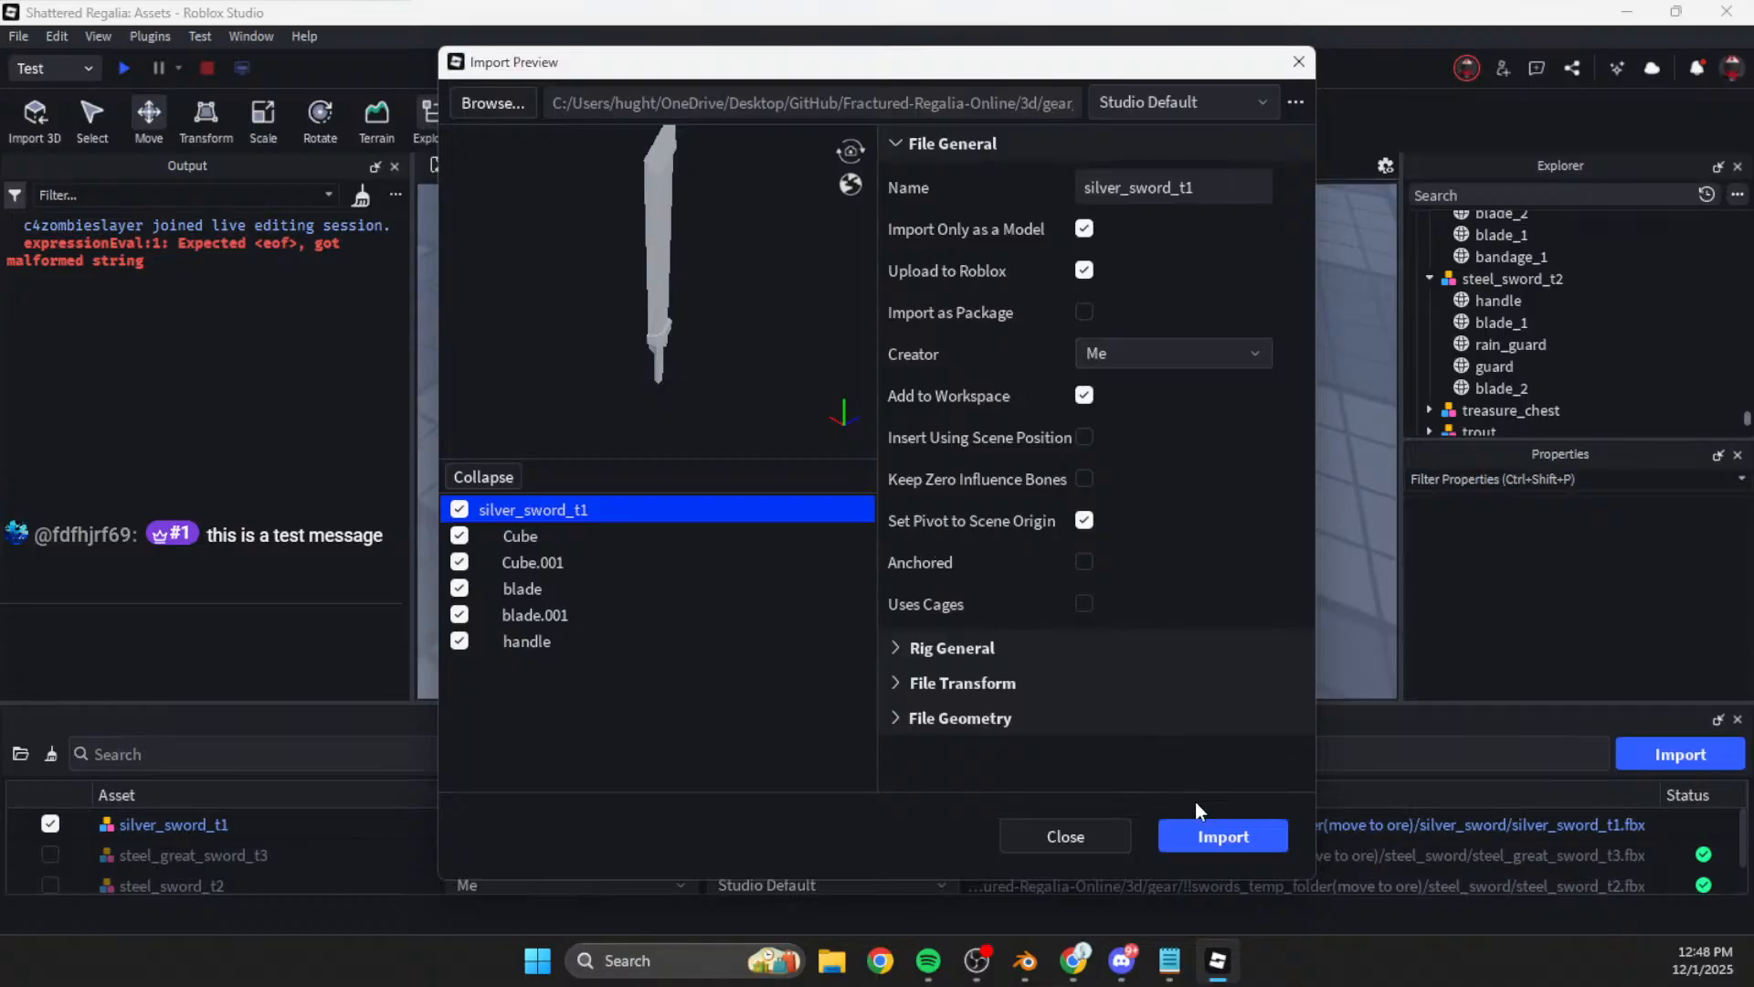
left_click(1222, 836)
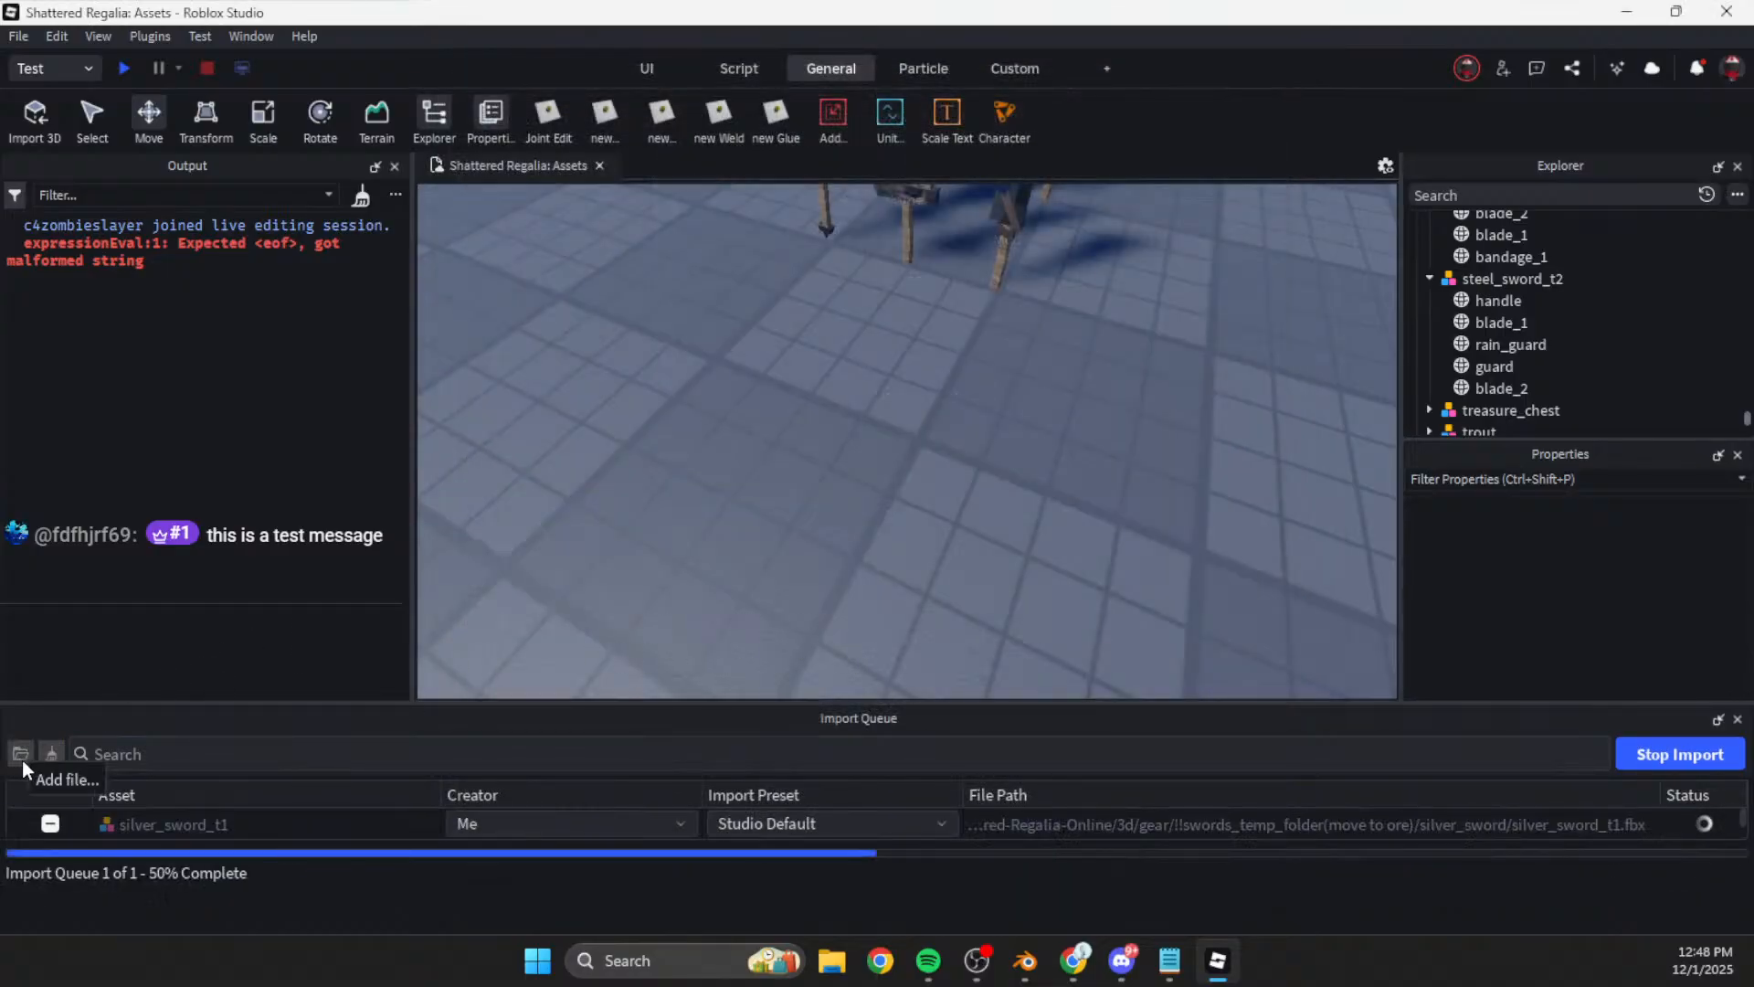
Step: Add silver_sword_t2.fbx to the import queue and import it with the Studio Default preset
left_click(21, 755)
left_click(731, 351)
left_click(1142, 619)
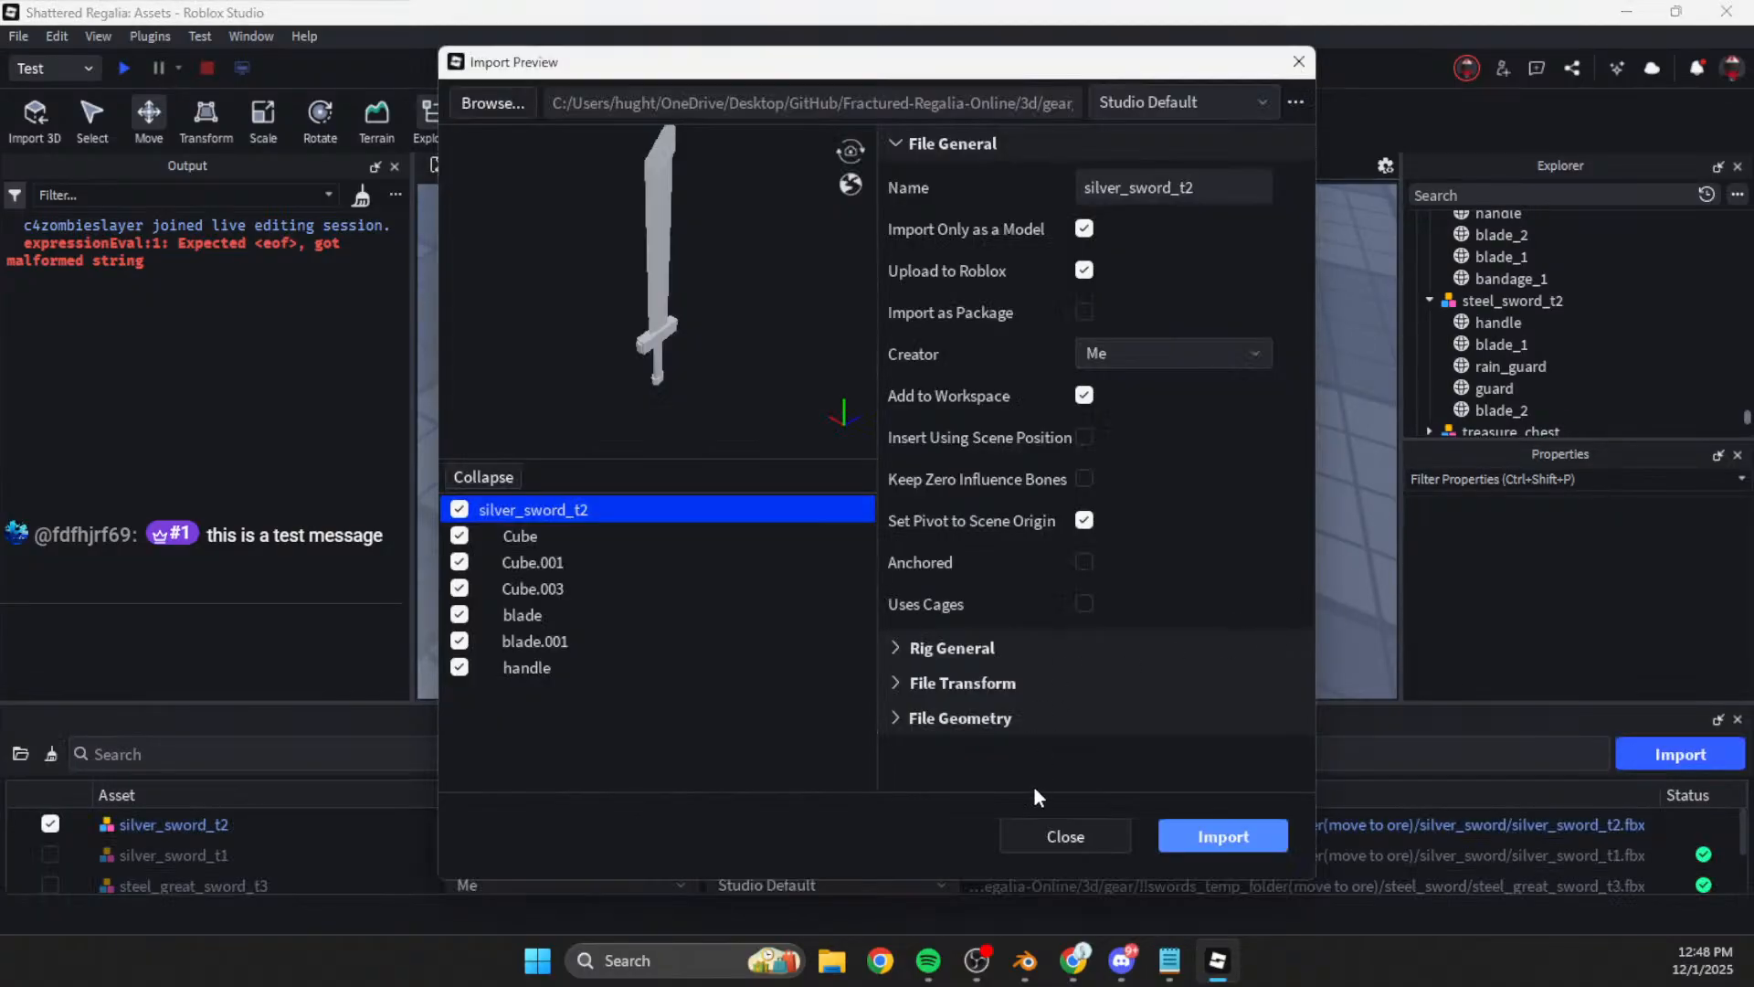
left_click(1188, 837)
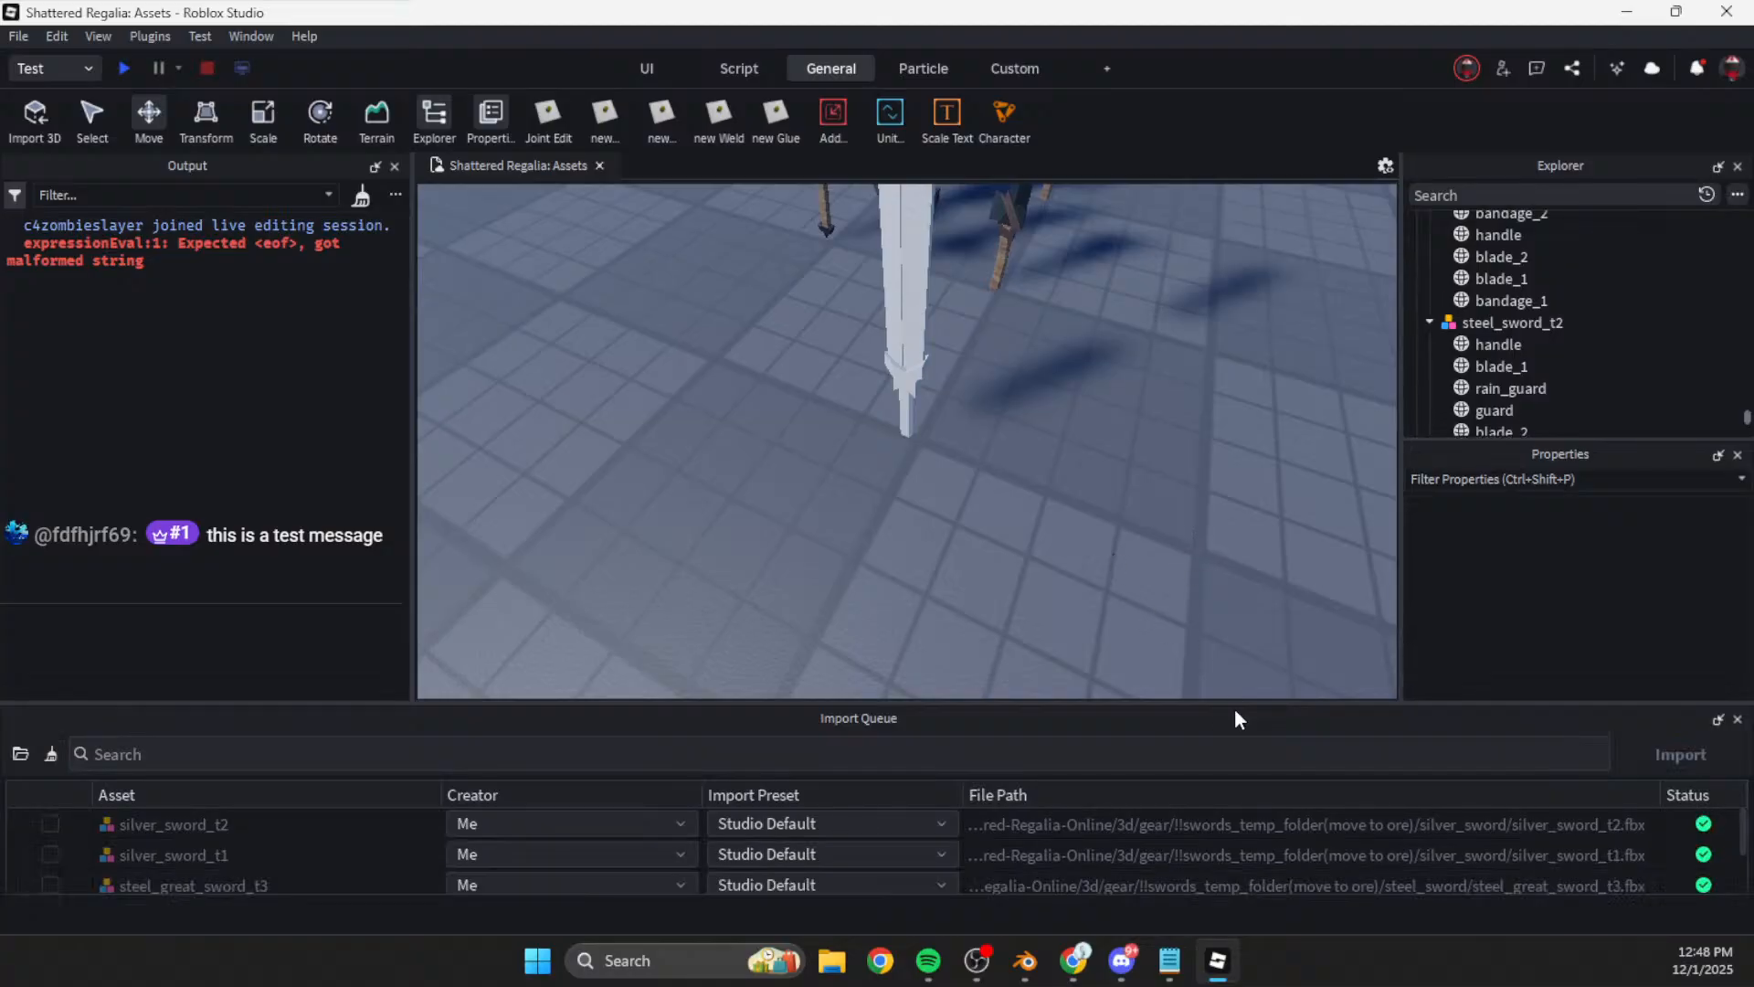
Step: Reposition silver_sword_t2 and silver_sword_t1 so they stand side by side in front of the existing swords
scroll(1078, 343, "up", 4)
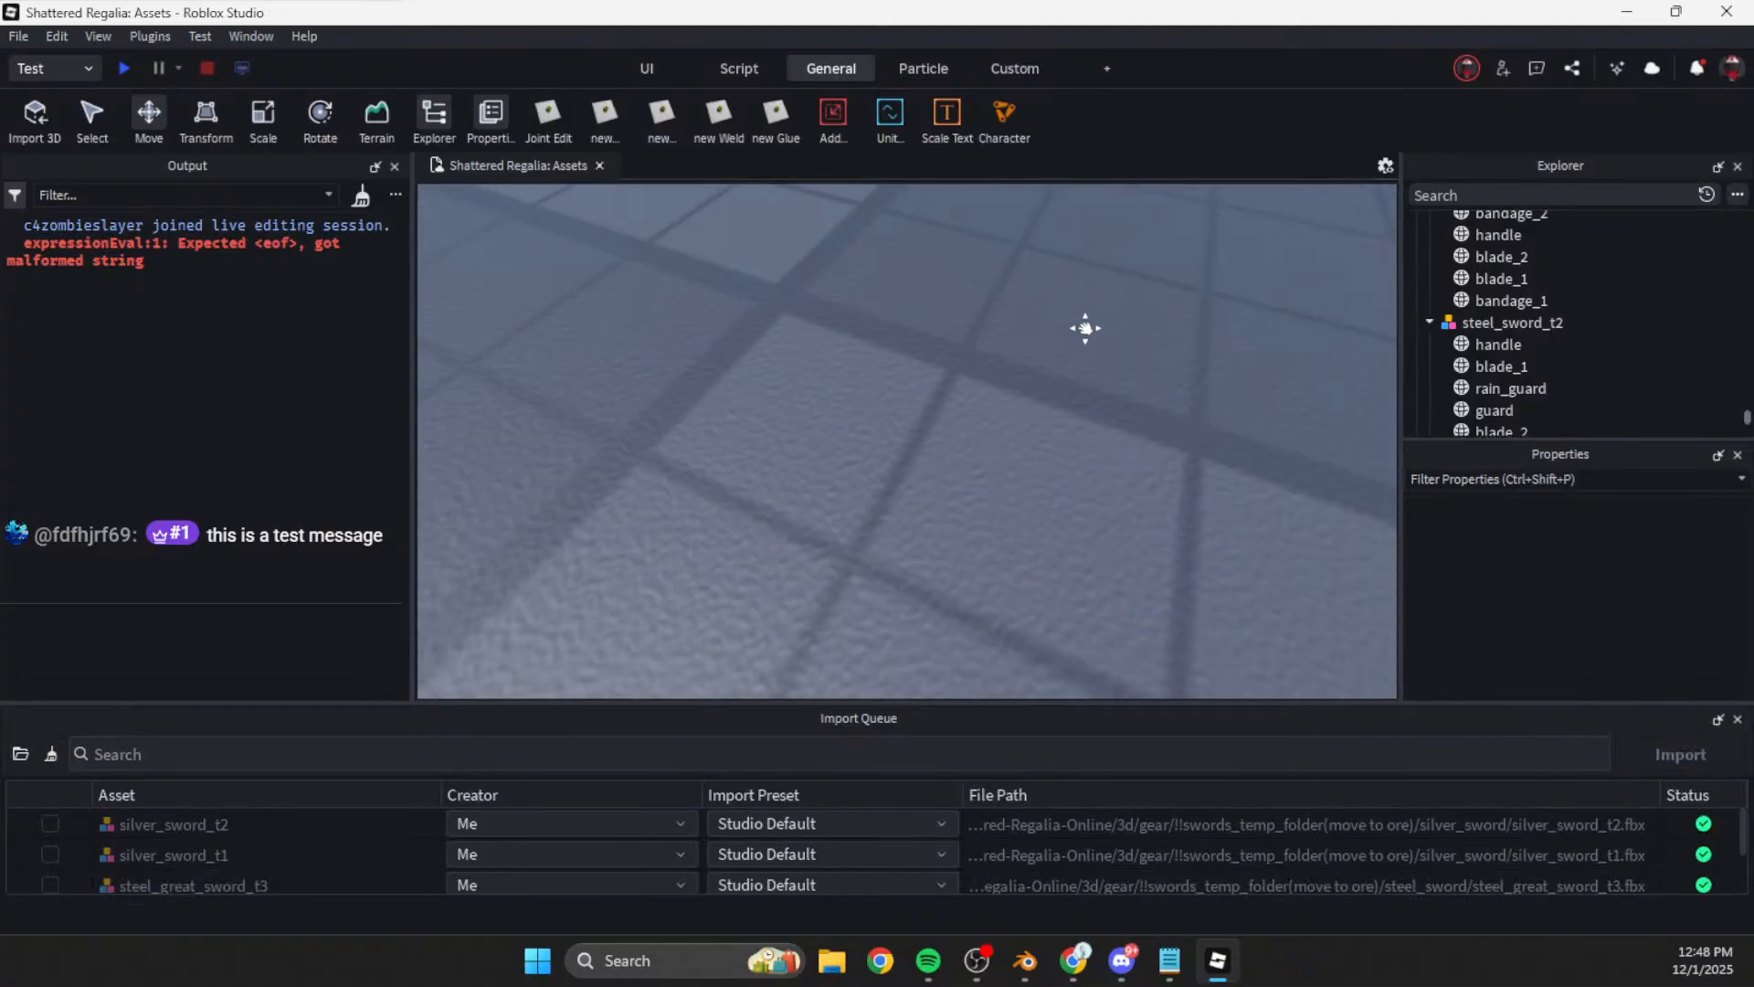
scroll(1071, 410, "down", 5)
right_click_drag(1071, 409, 1048, 405)
left_click_drag(904, 413, 862, 683)
right_click_drag(893, 680, 898, 688)
scroll(894, 671, "up", 6)
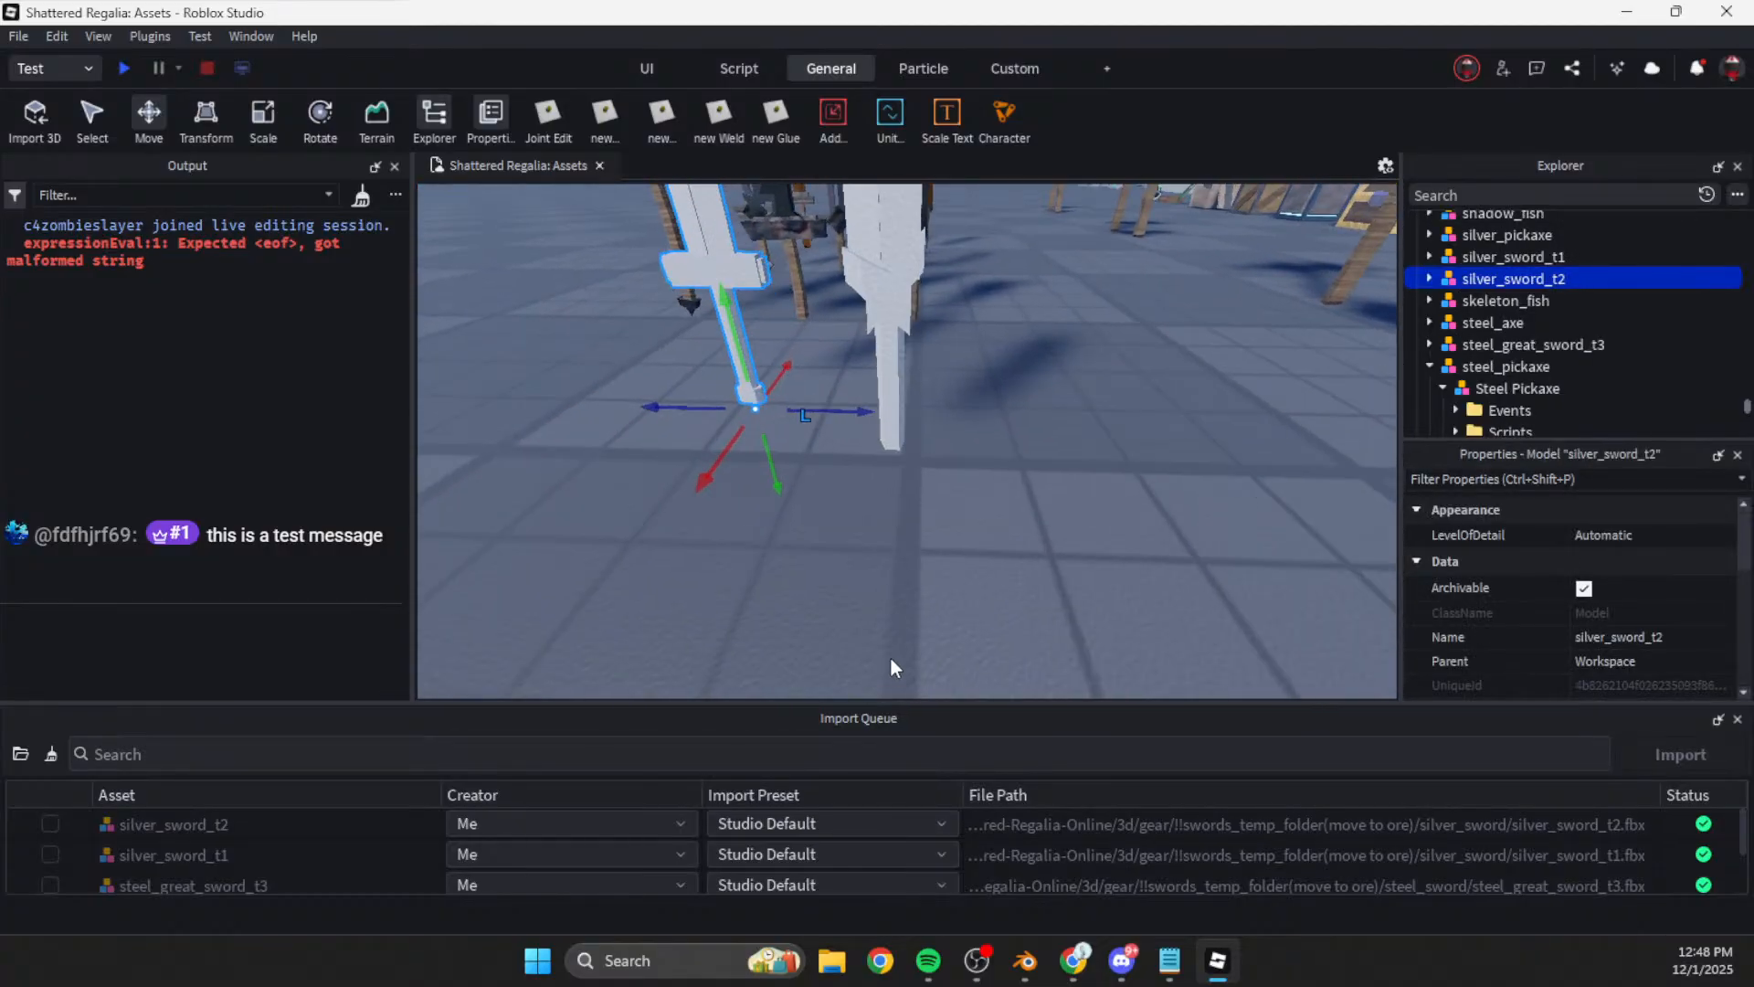
left_click_drag(924, 574, 890, 588)
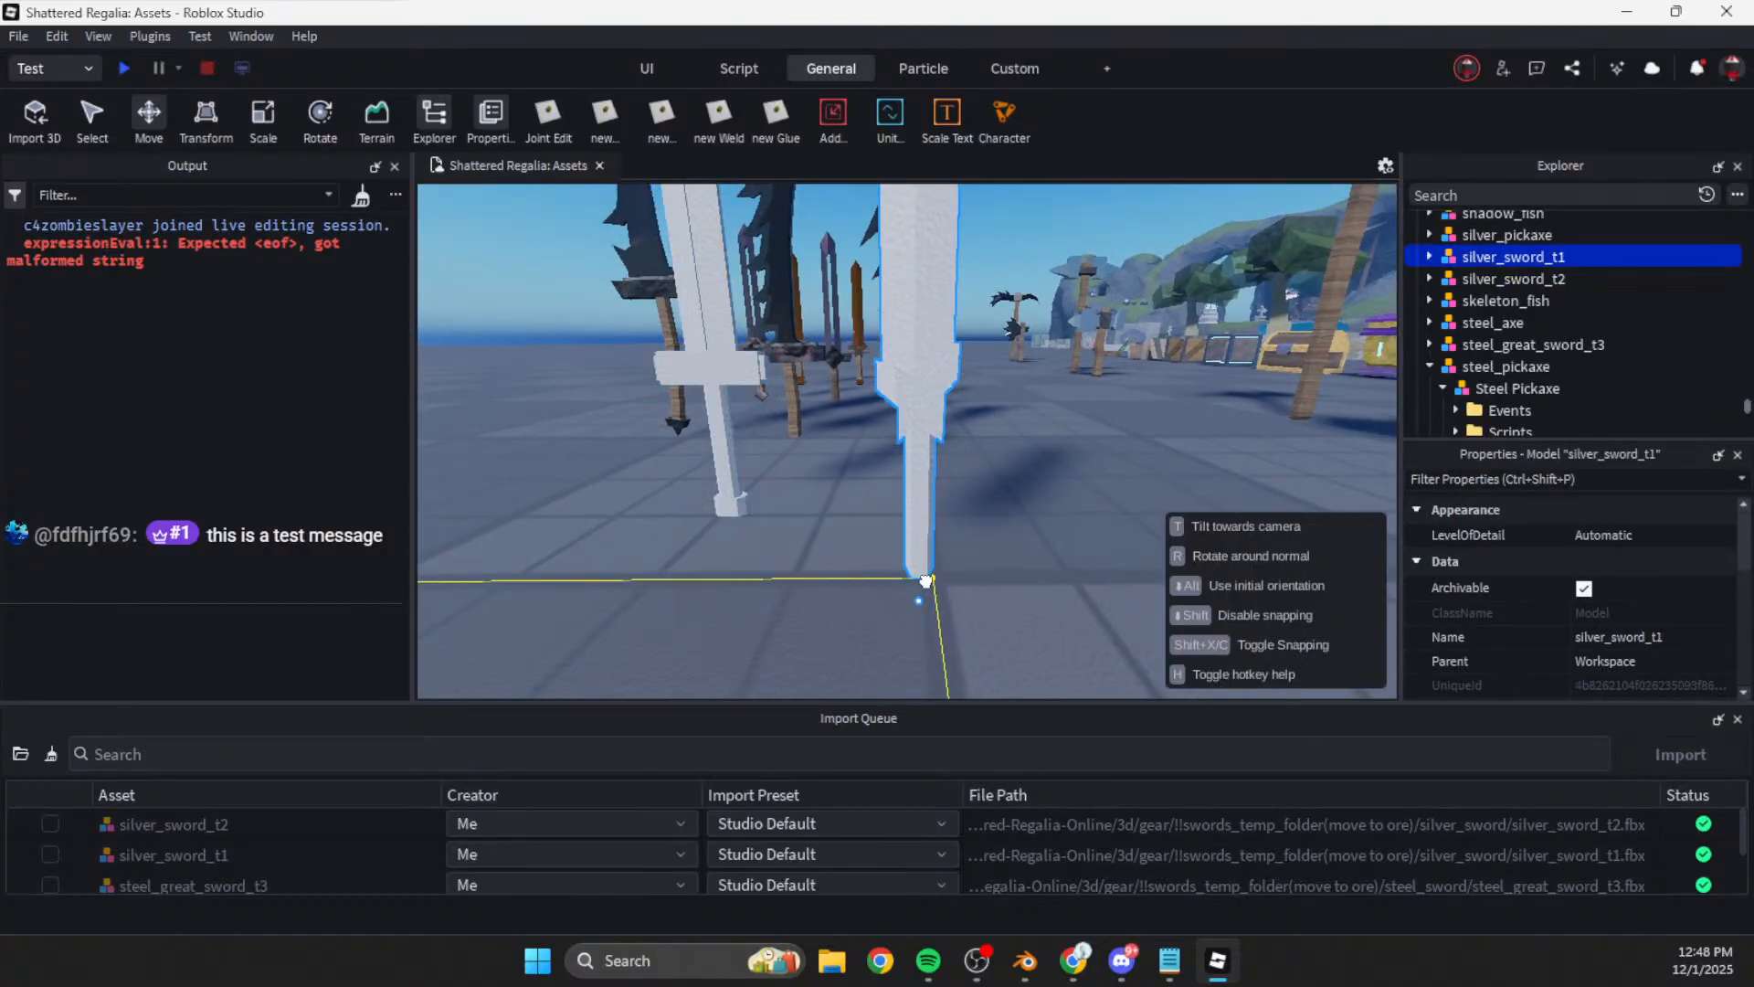
key("a")
left_click_drag(731, 502, 808, 540)
left_click(1061, 560)
left_click_drag(871, 377, 841, 530)
Step: Compare the shapes and sizes of silver_sword_t1 and silver_sword_t2 from several distances and angles
left_click(967, 574)
key("s")
right_click_drag(967, 574, 969, 574)
key("w")
key("s")
key("w")
key("s")
key("s")
key("s")
key("w")
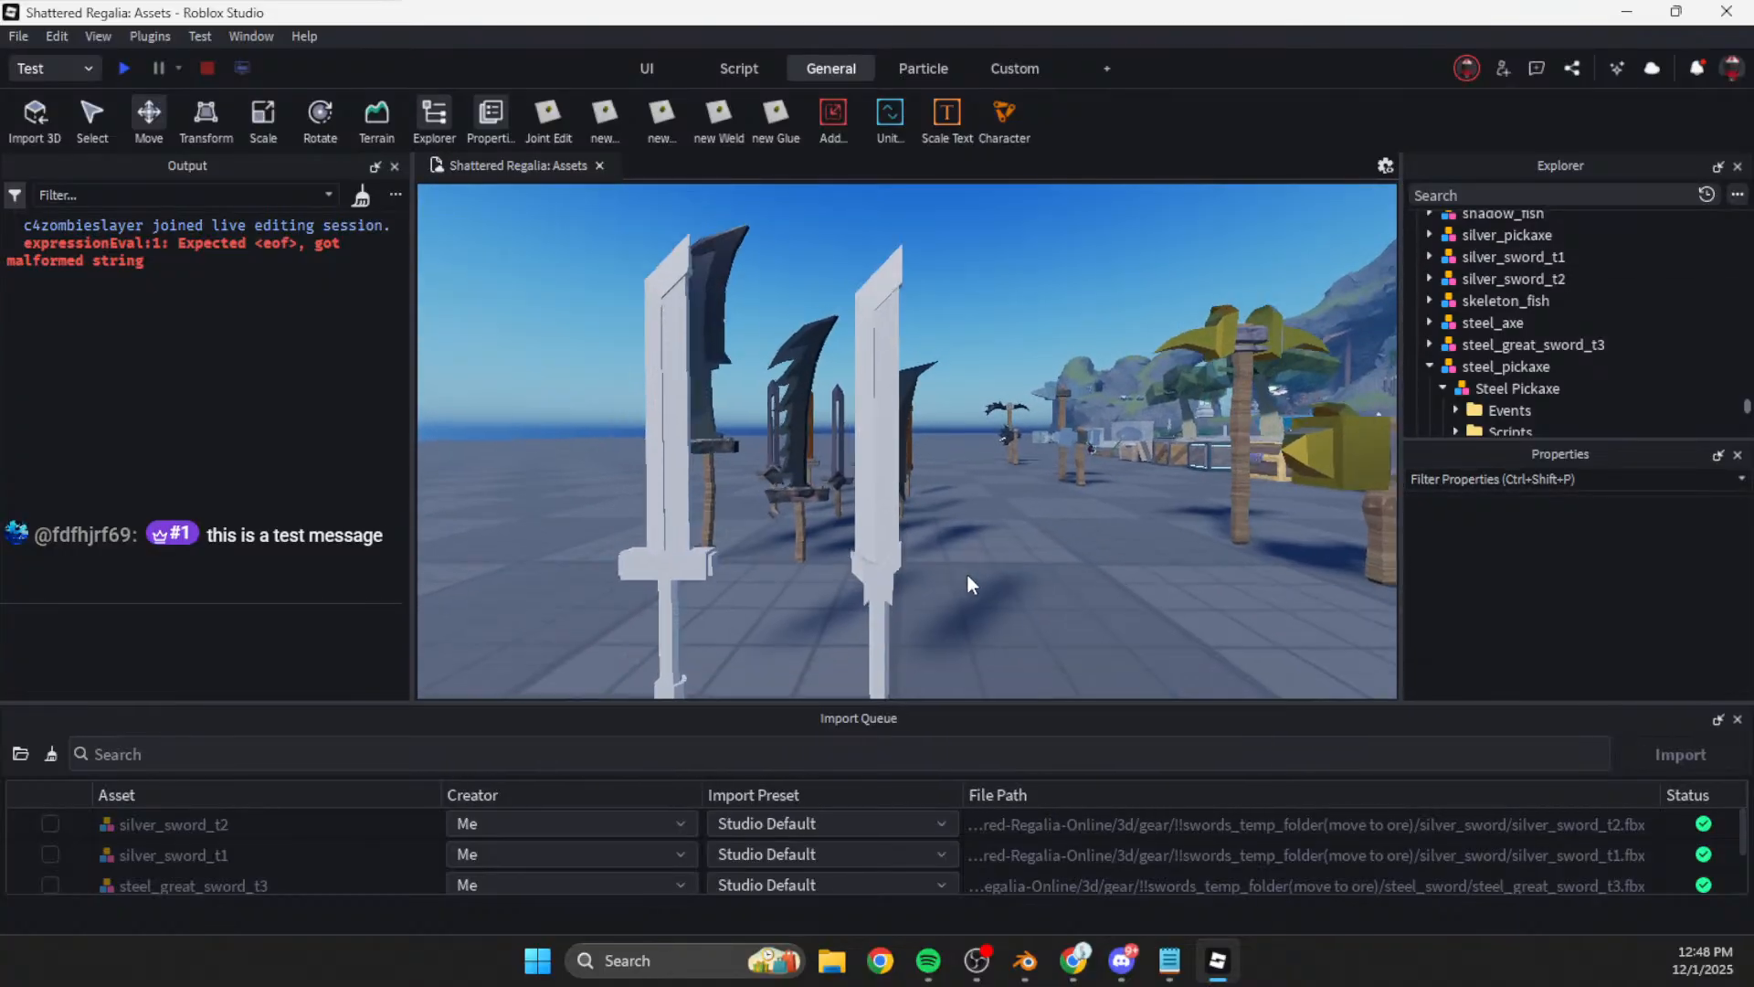
left_click(965, 574)
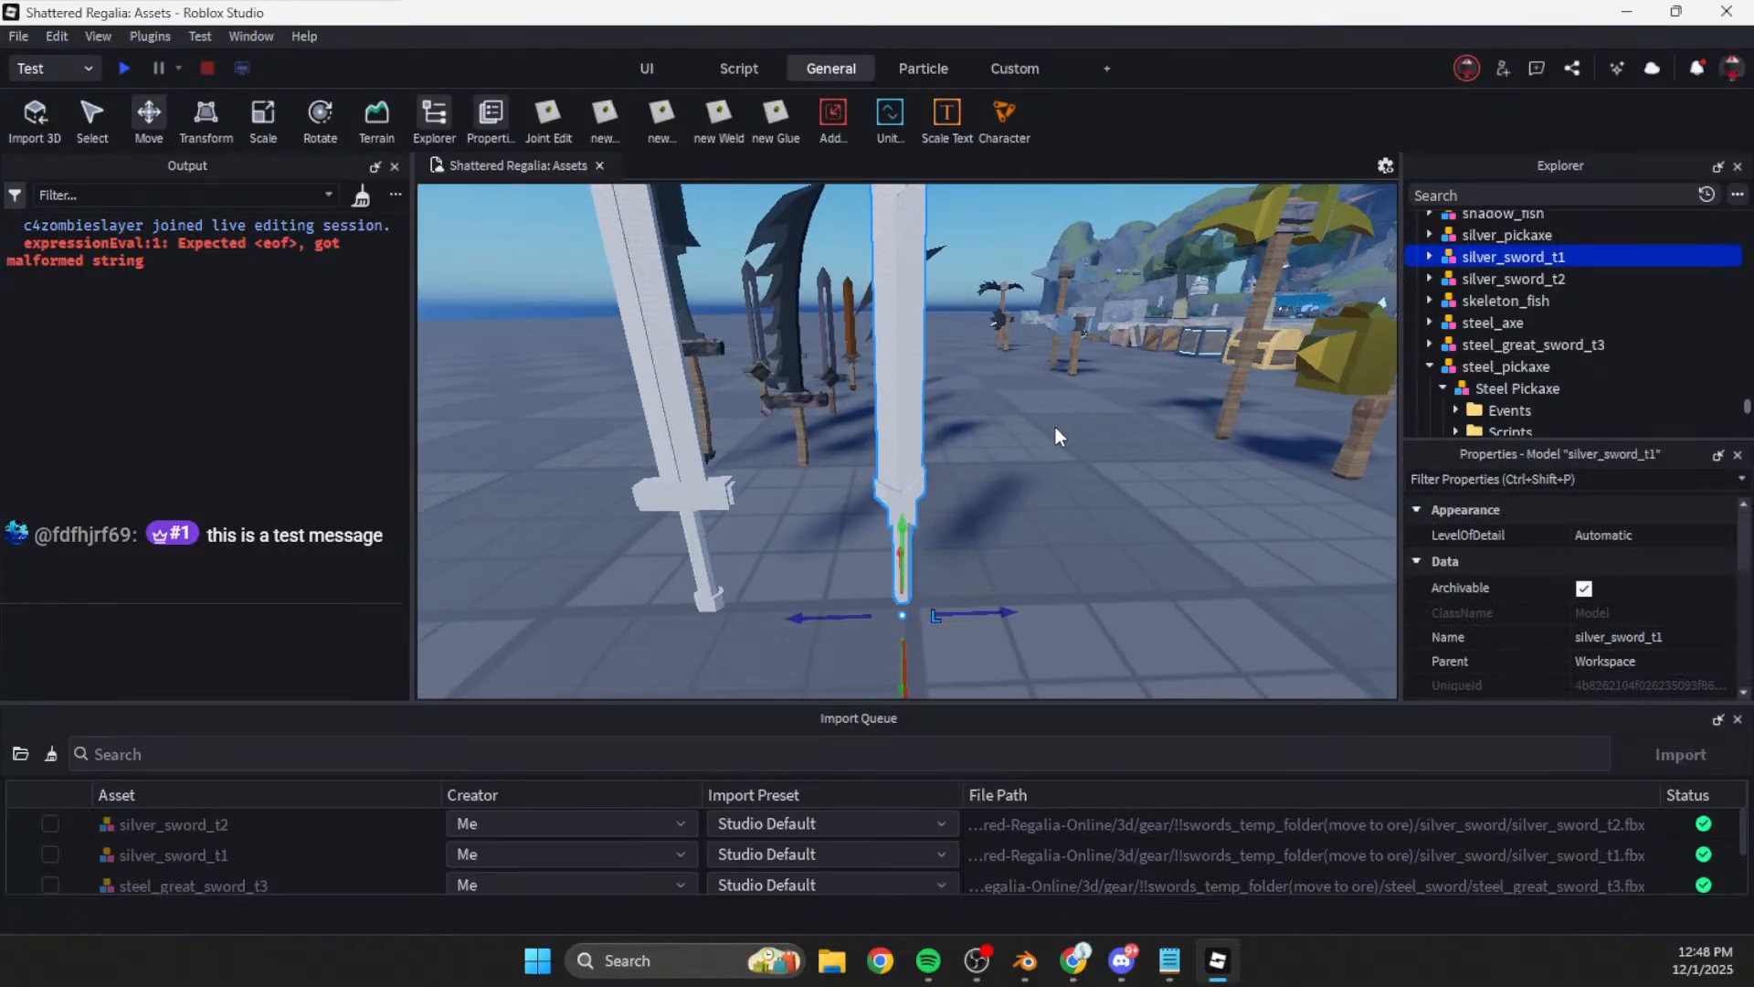
key("s")
left_click(1094, 481)
key("a")
right_click_drag(1094, 480, 1067, 481)
key("d")
key("d")
key("a")
key("w")
Step: Switch back to Blender and save a copy of the sword file as silver_sword_t3.blend
key("alt+Tab")
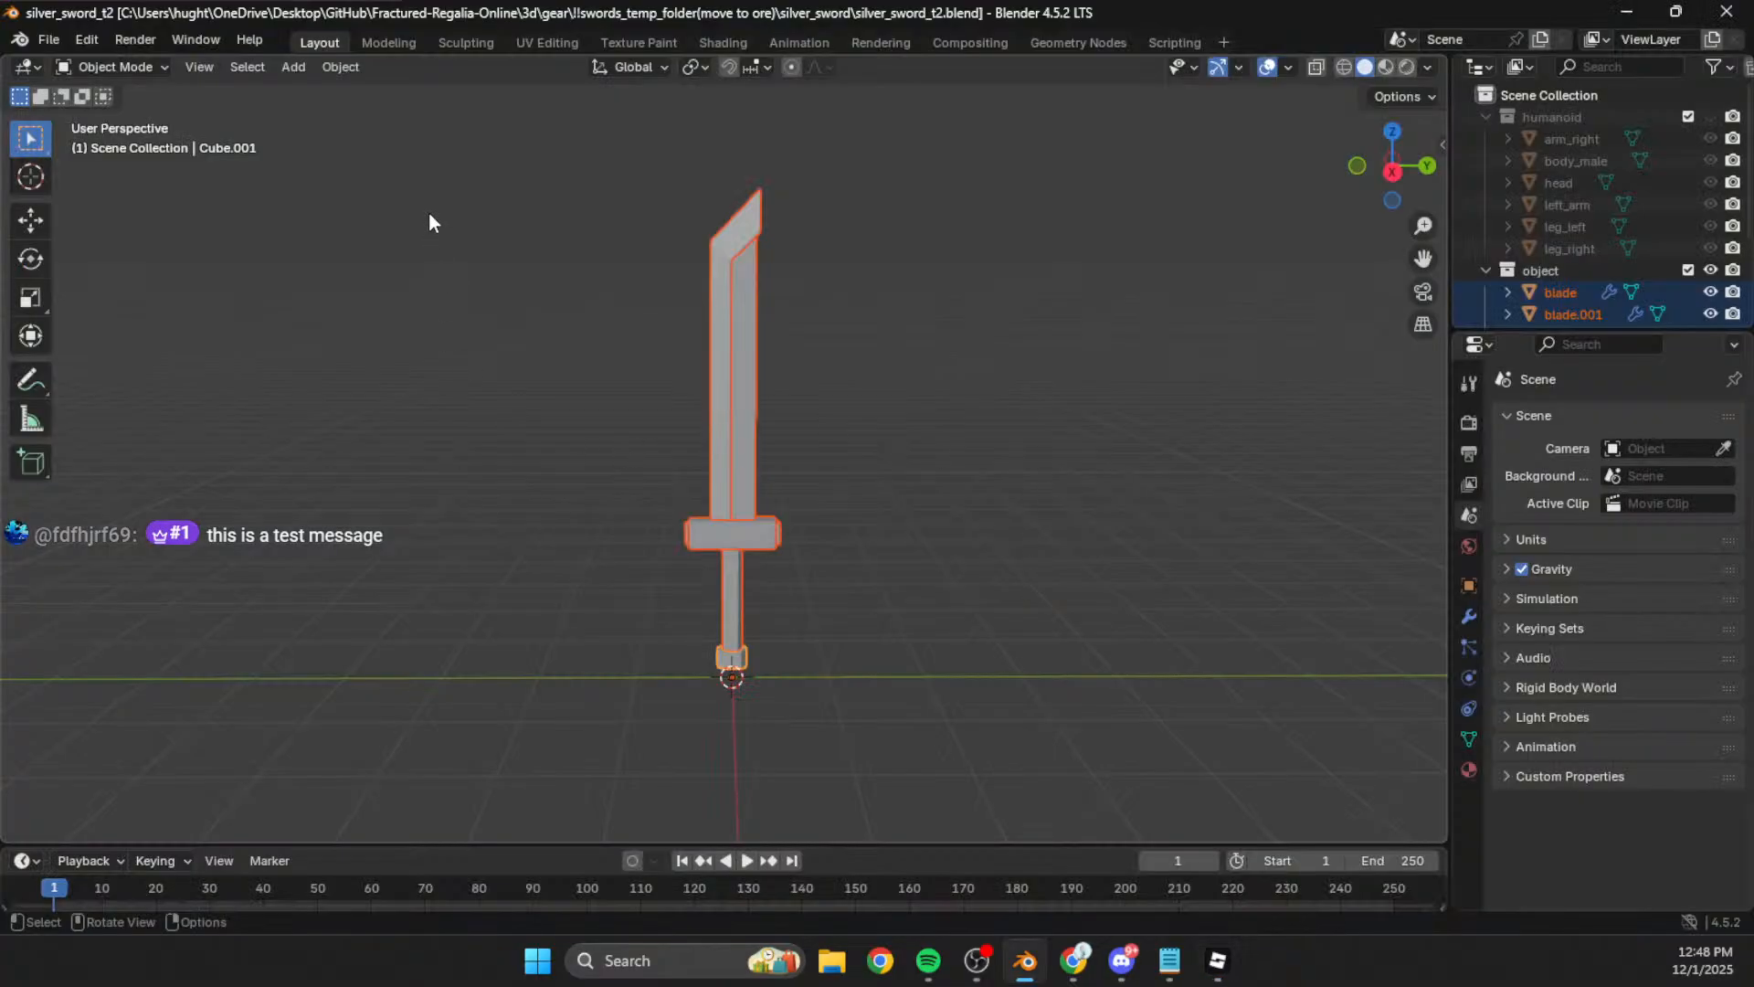
left_click(48, 39)
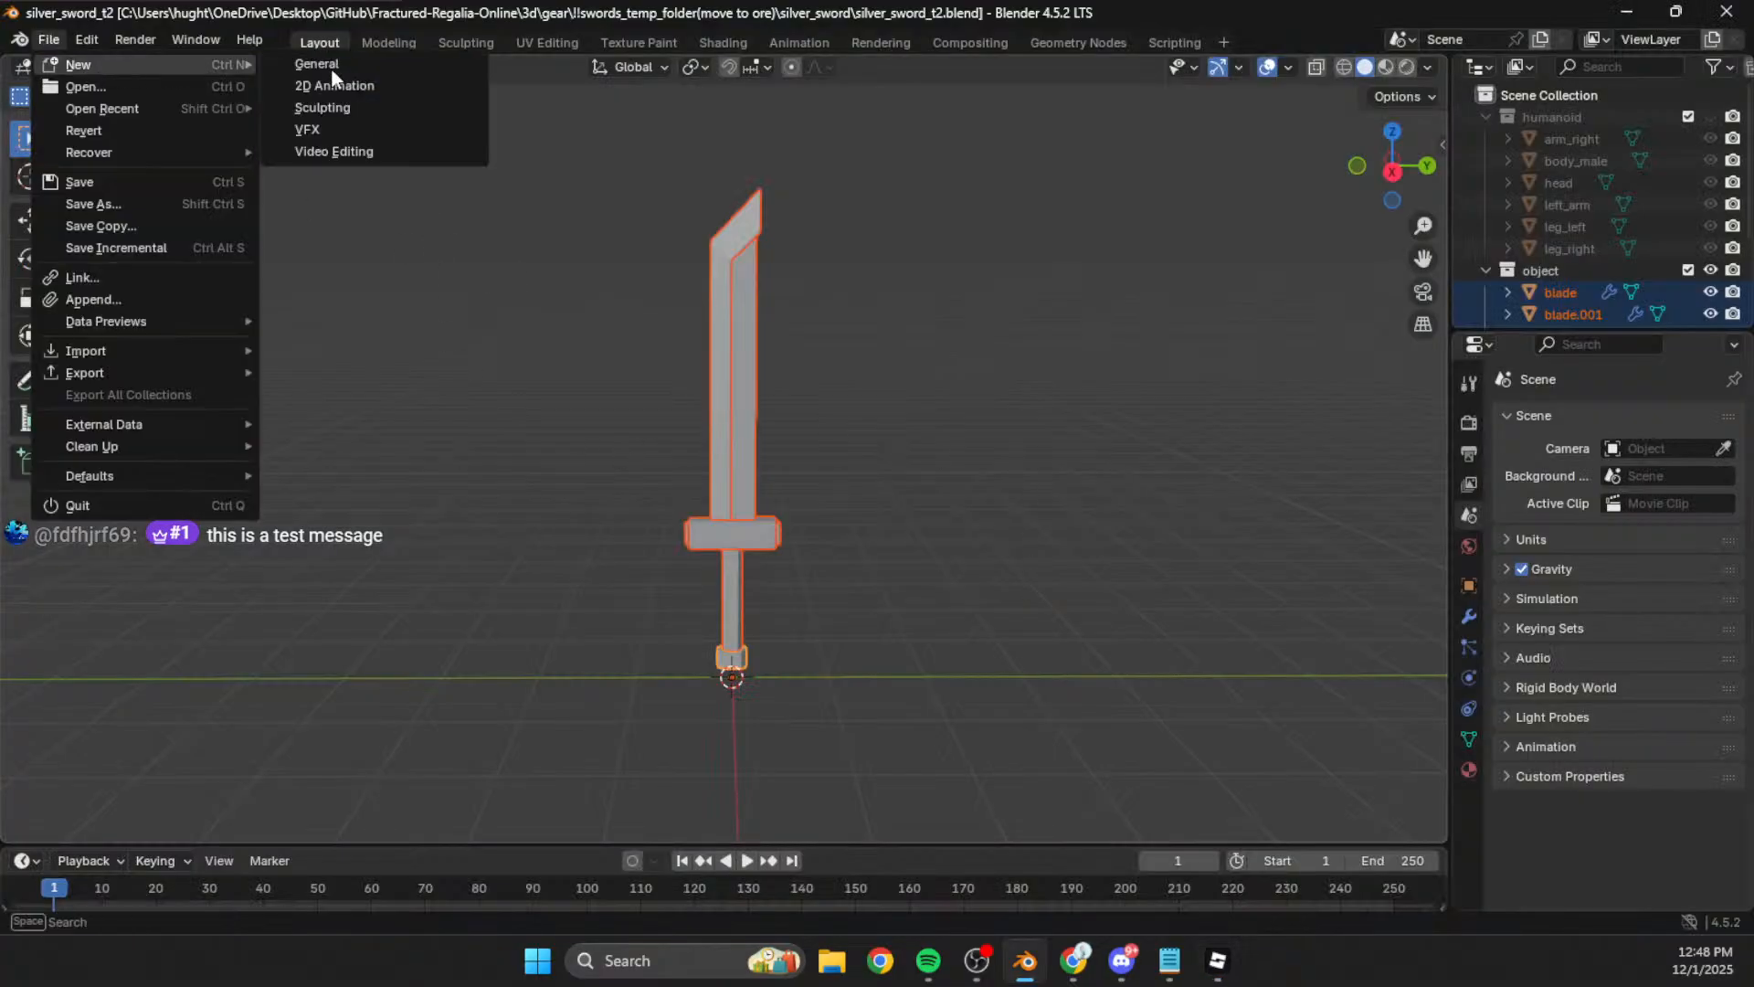
left_click(50, 40)
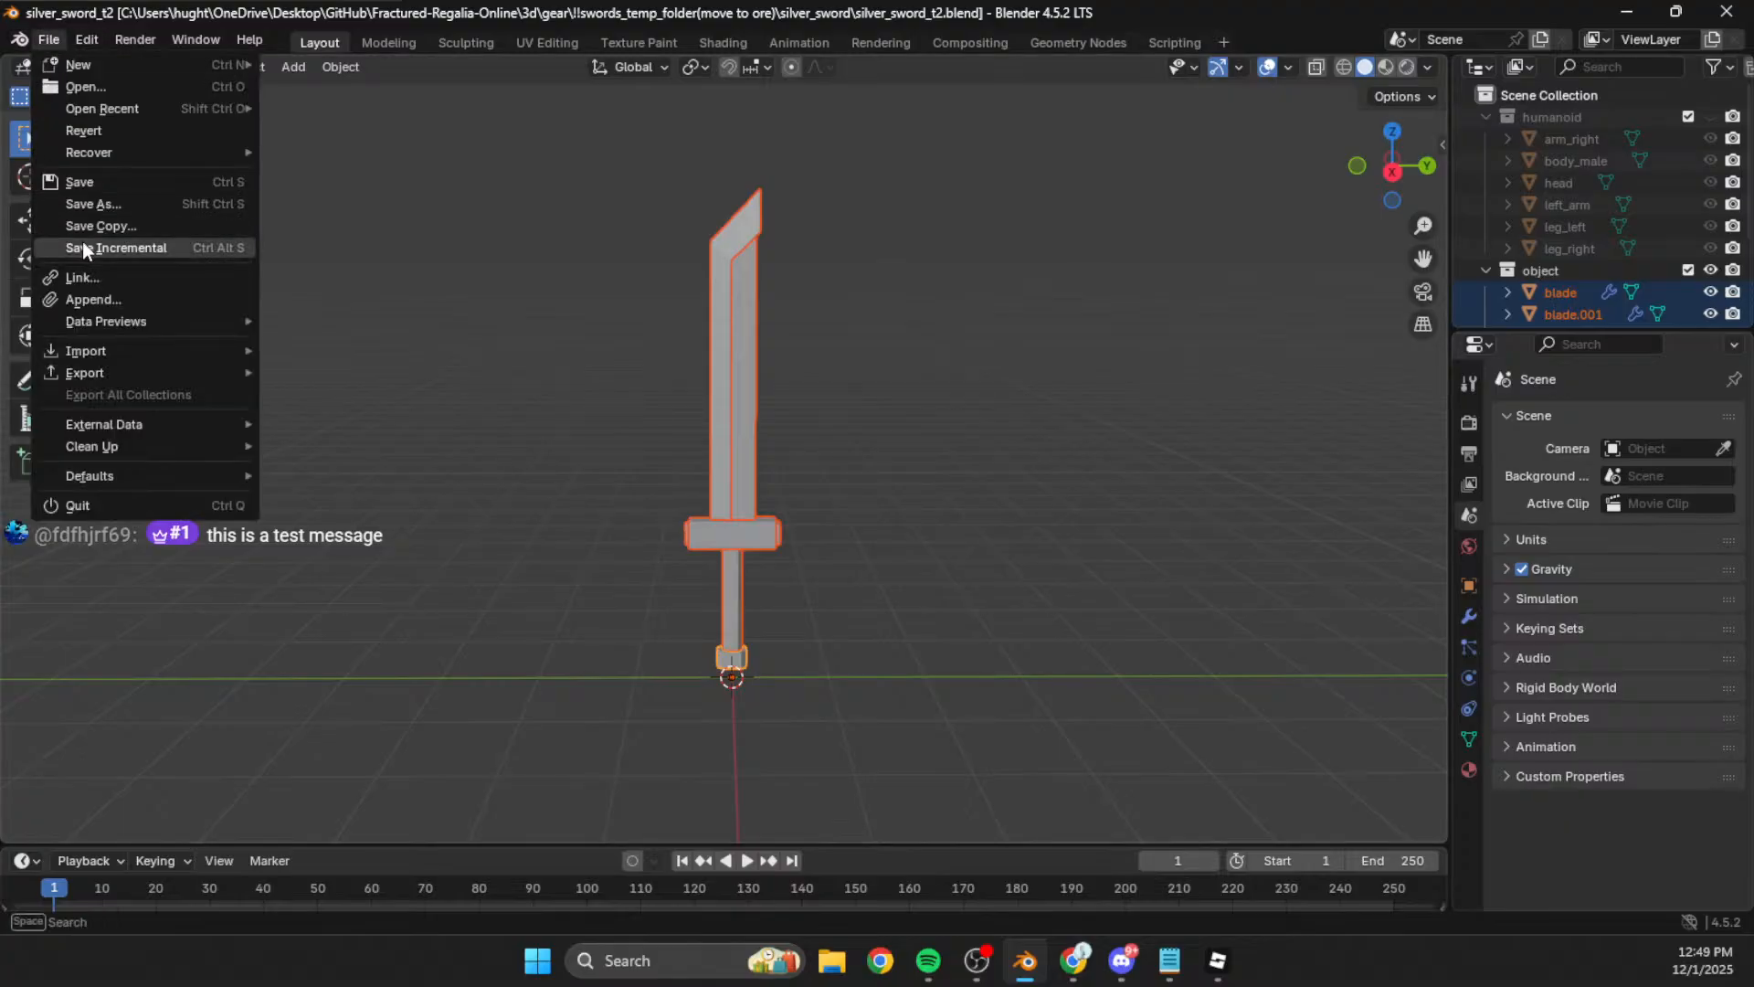
left_click(78, 228)
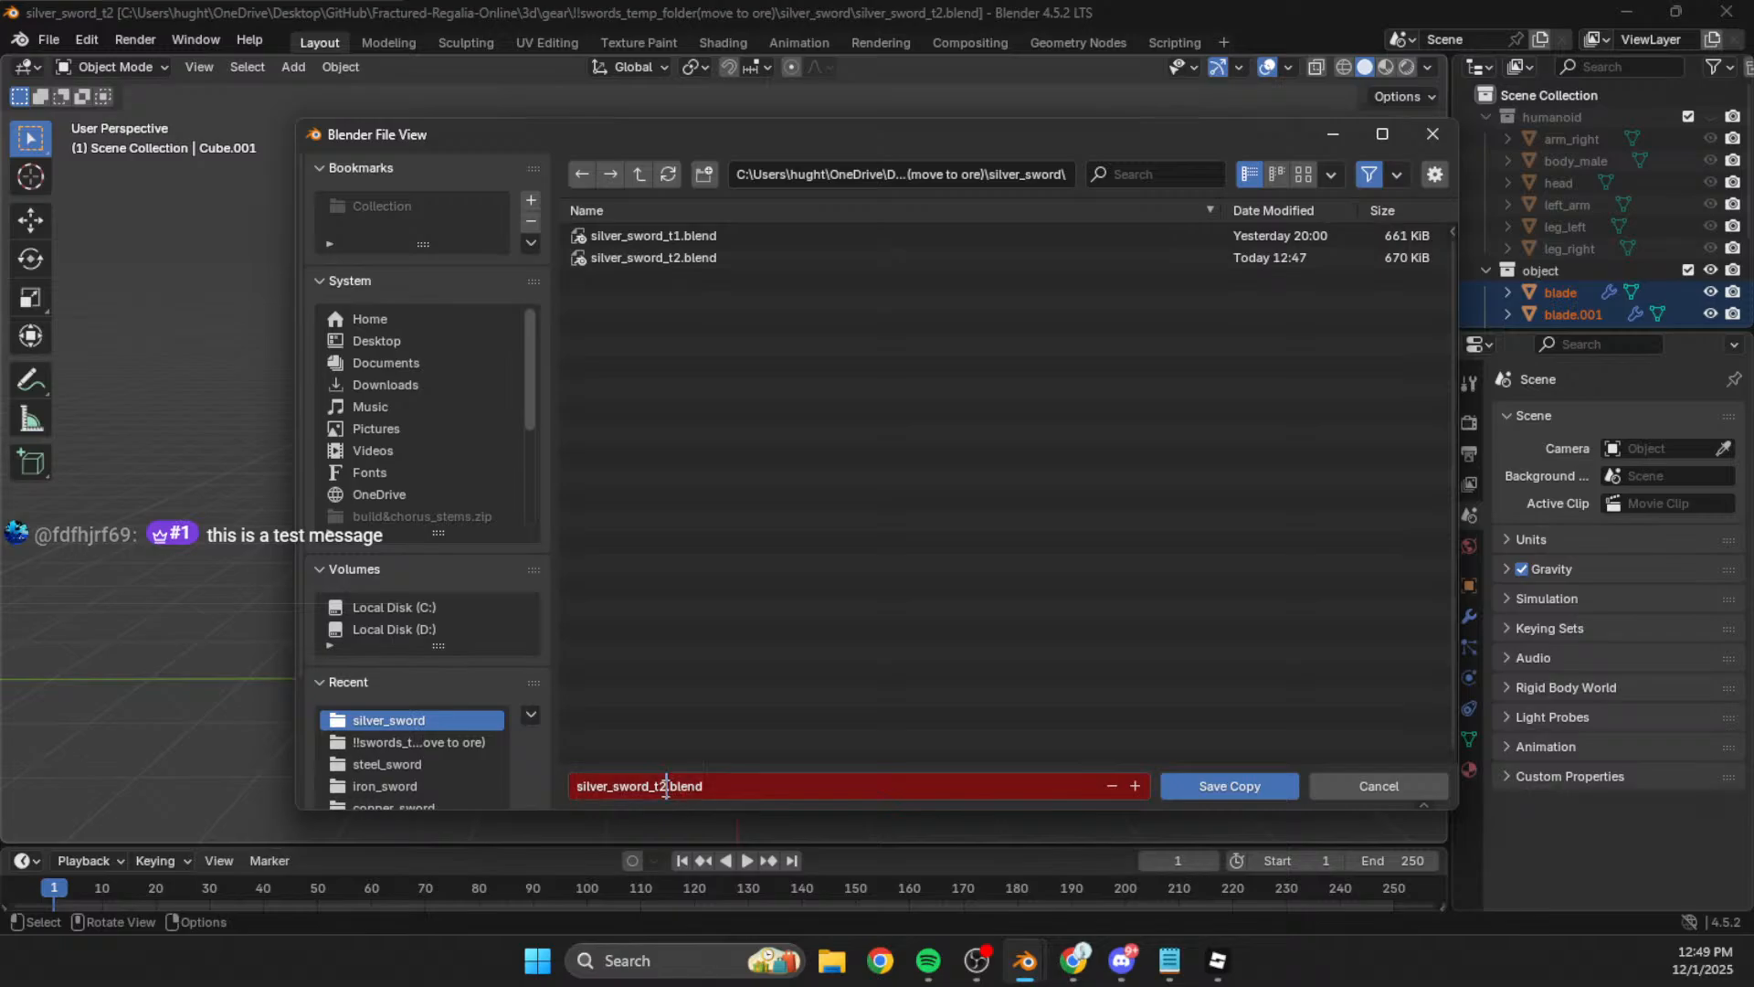
key("BackSpace")
type("3")
key("Return")
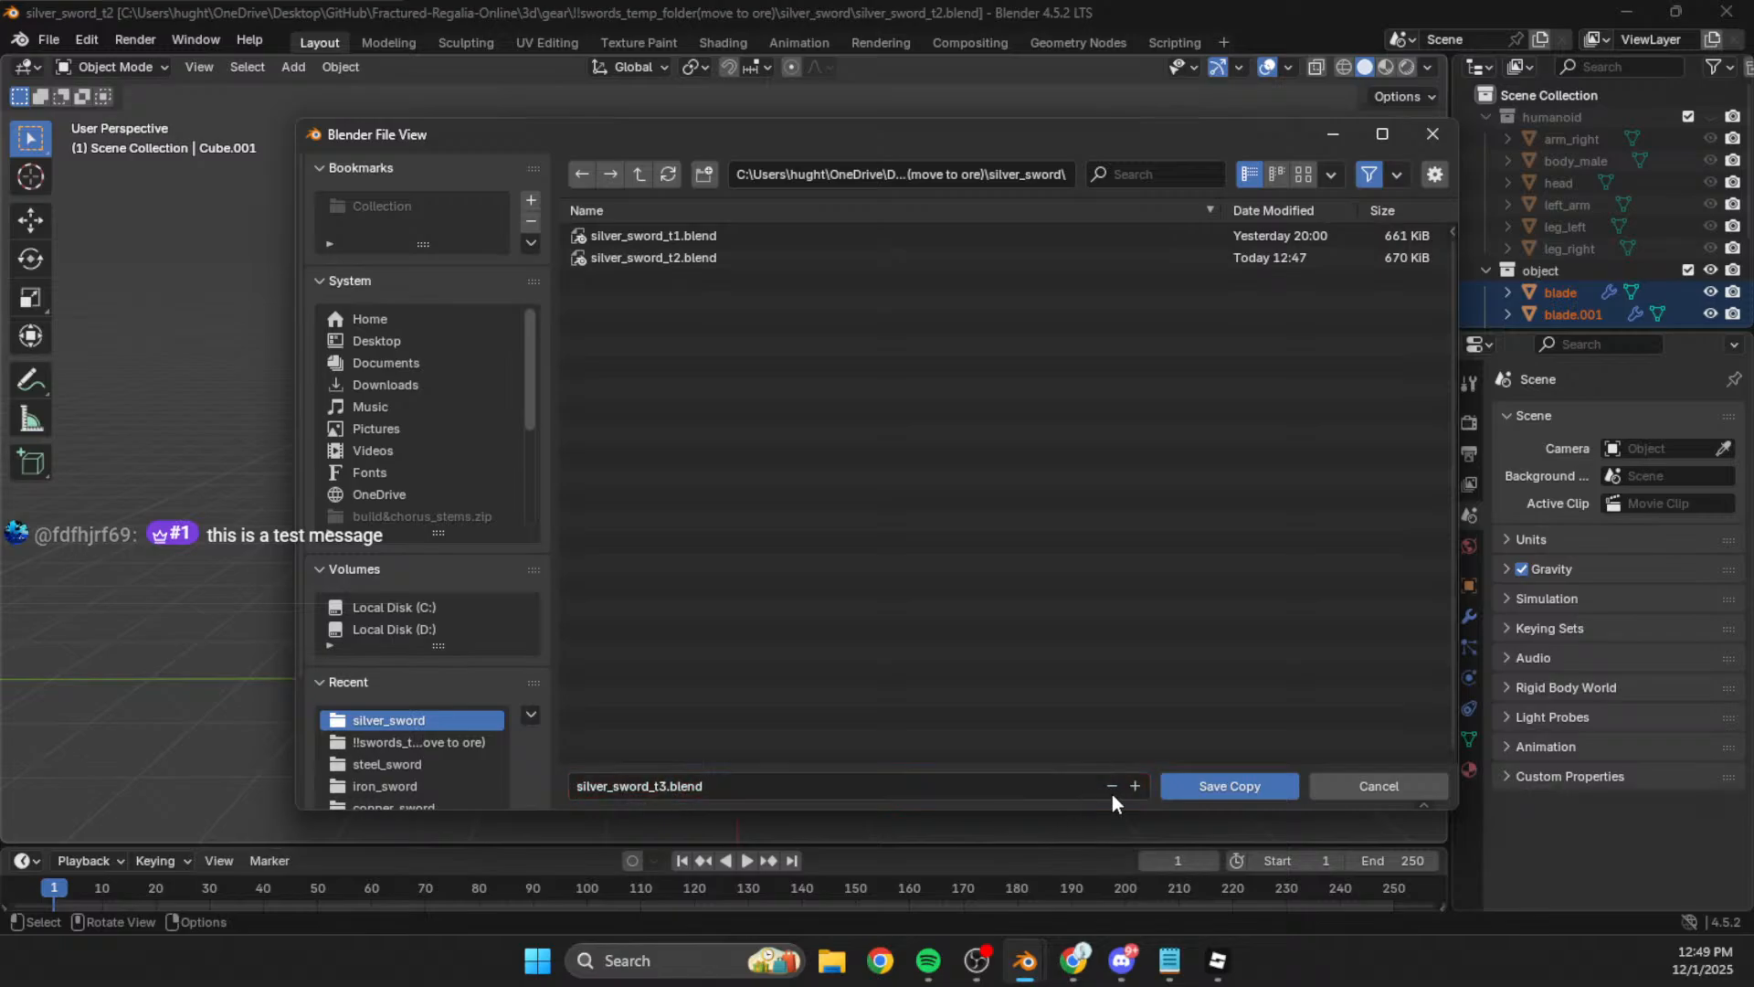
left_click(1225, 785)
Step: Open silver_sword_t3.blend and set the viewport to the right orthographic view
left_click(49, 41)
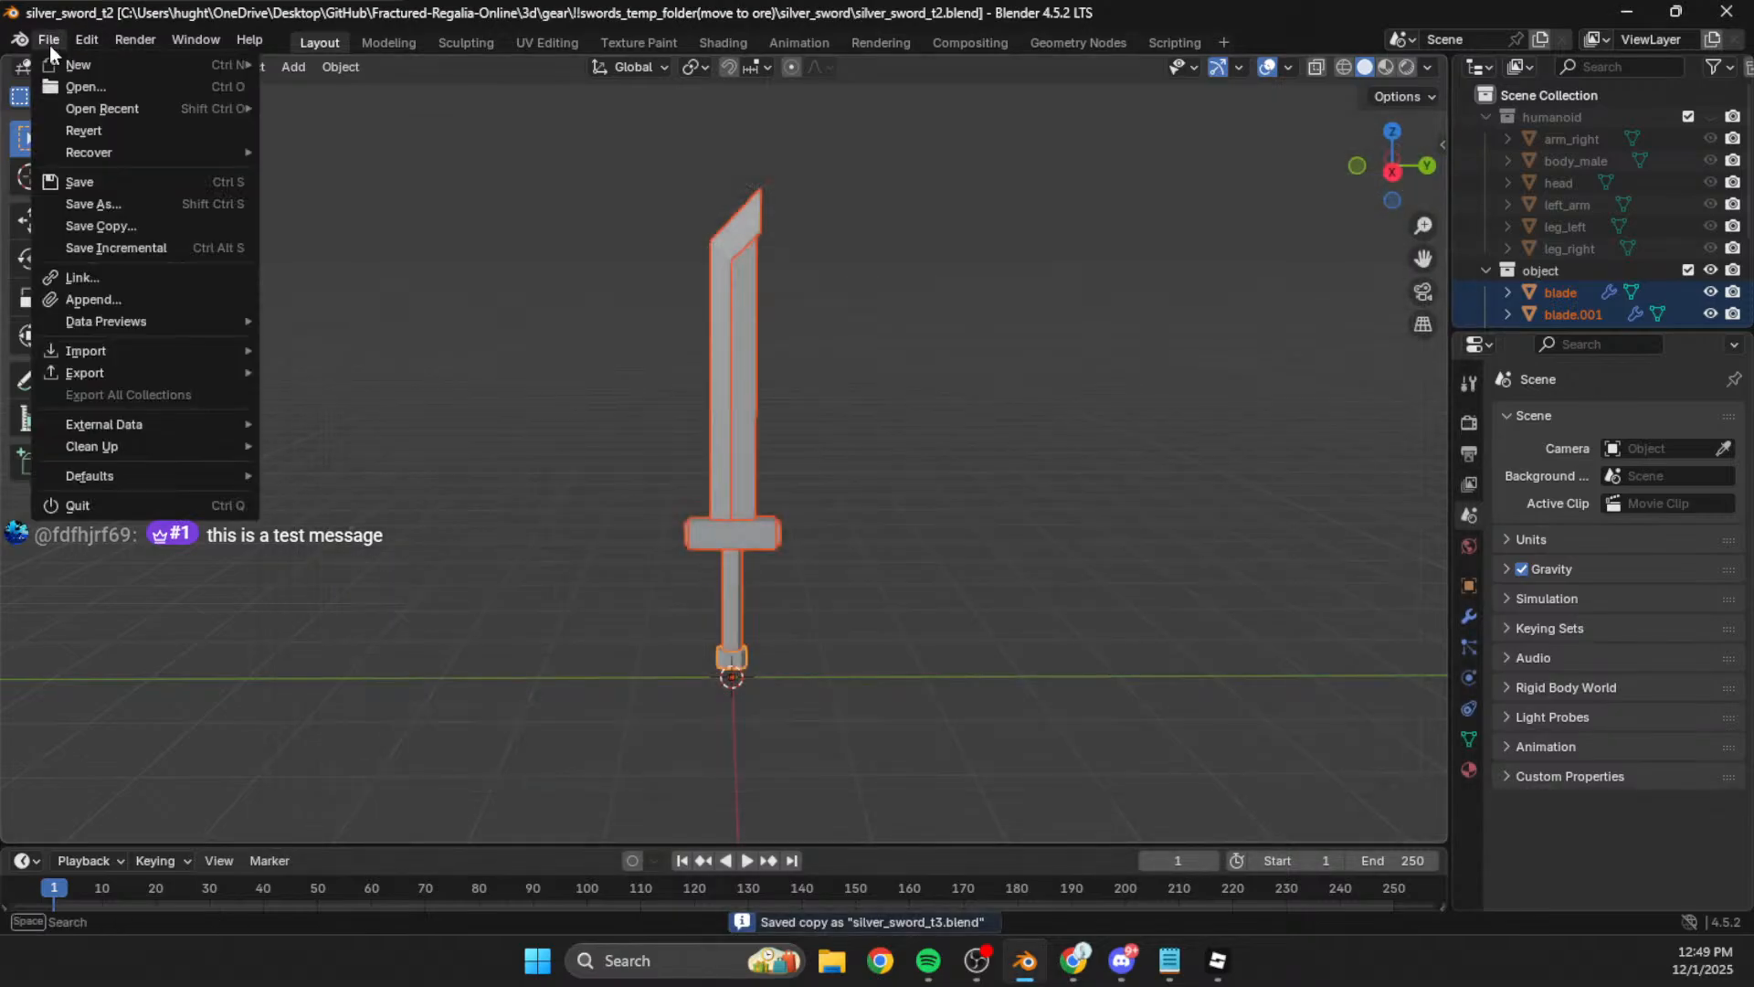
left_click(78, 87)
double_click(671, 280)
middle_click_drag(870, 524, 917, 509)
left_click(1388, 173)
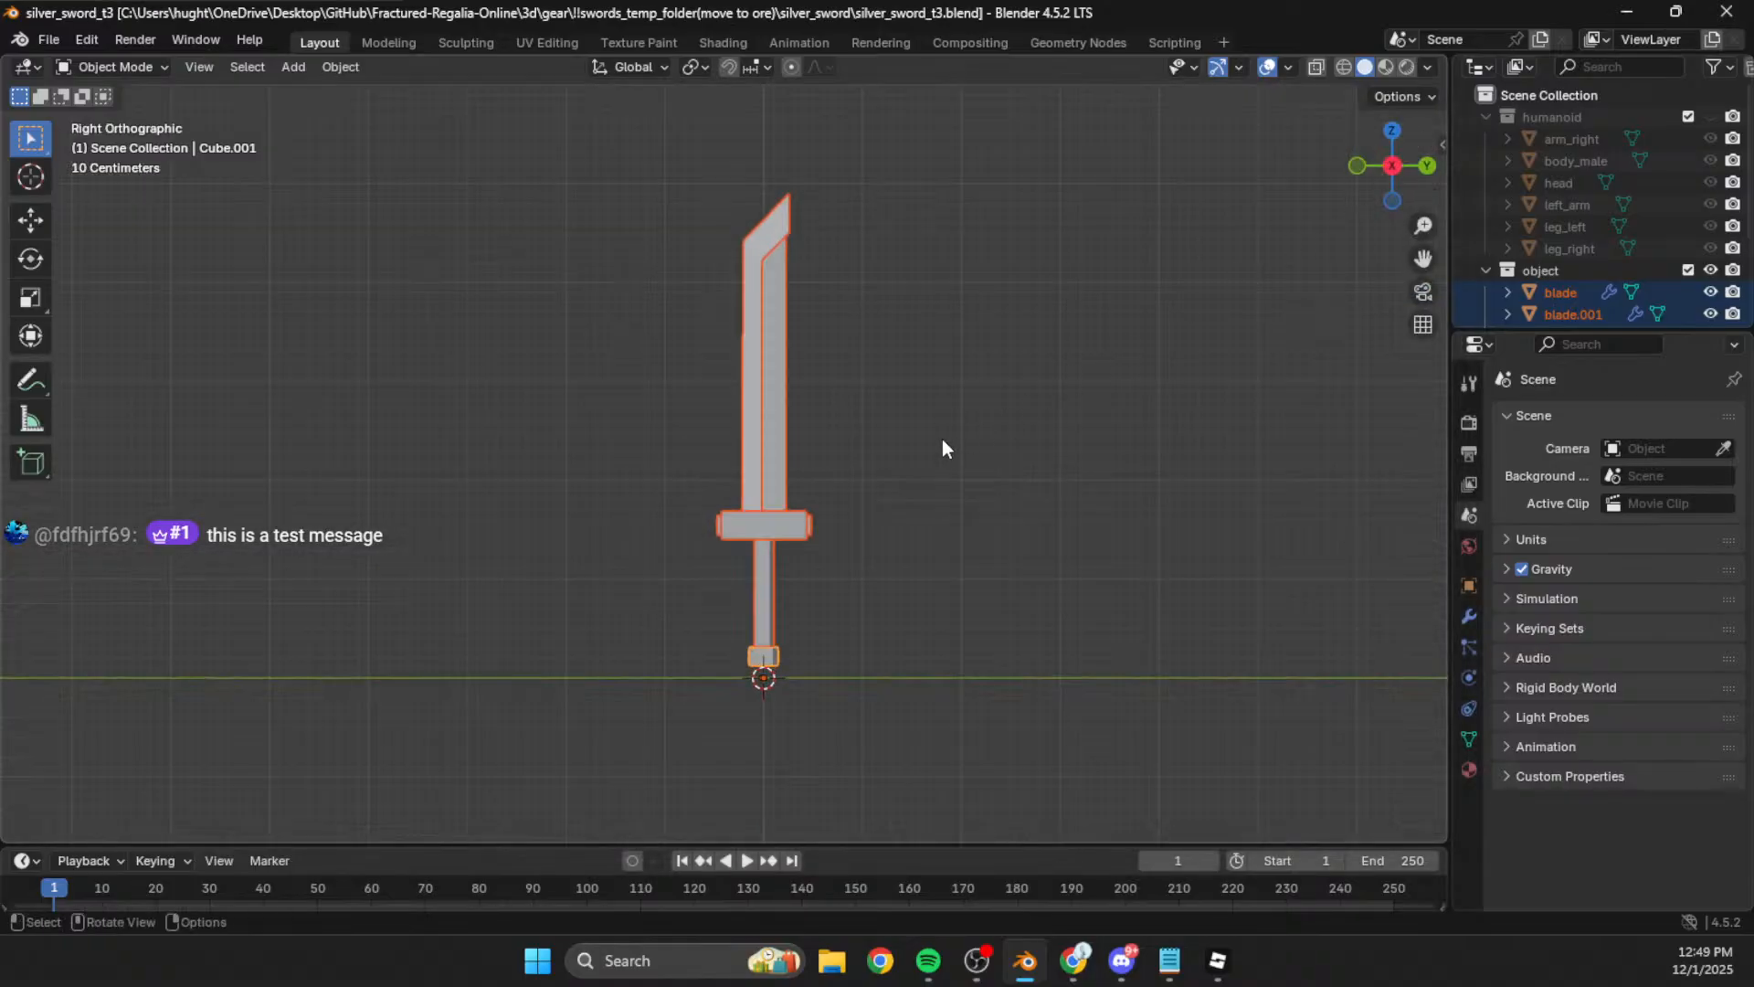
middle_click_drag(939, 437, 954, 462, "shift")
Step: Show the humanoid collection for scale, select both blade objects and enter Edit Mode on them
left_click(1712, 117)
left_click(865, 311)
left_click(776, 354)
left_click(784, 371)
left_click(784, 371, "shift")
left_click(764, 382, "shift")
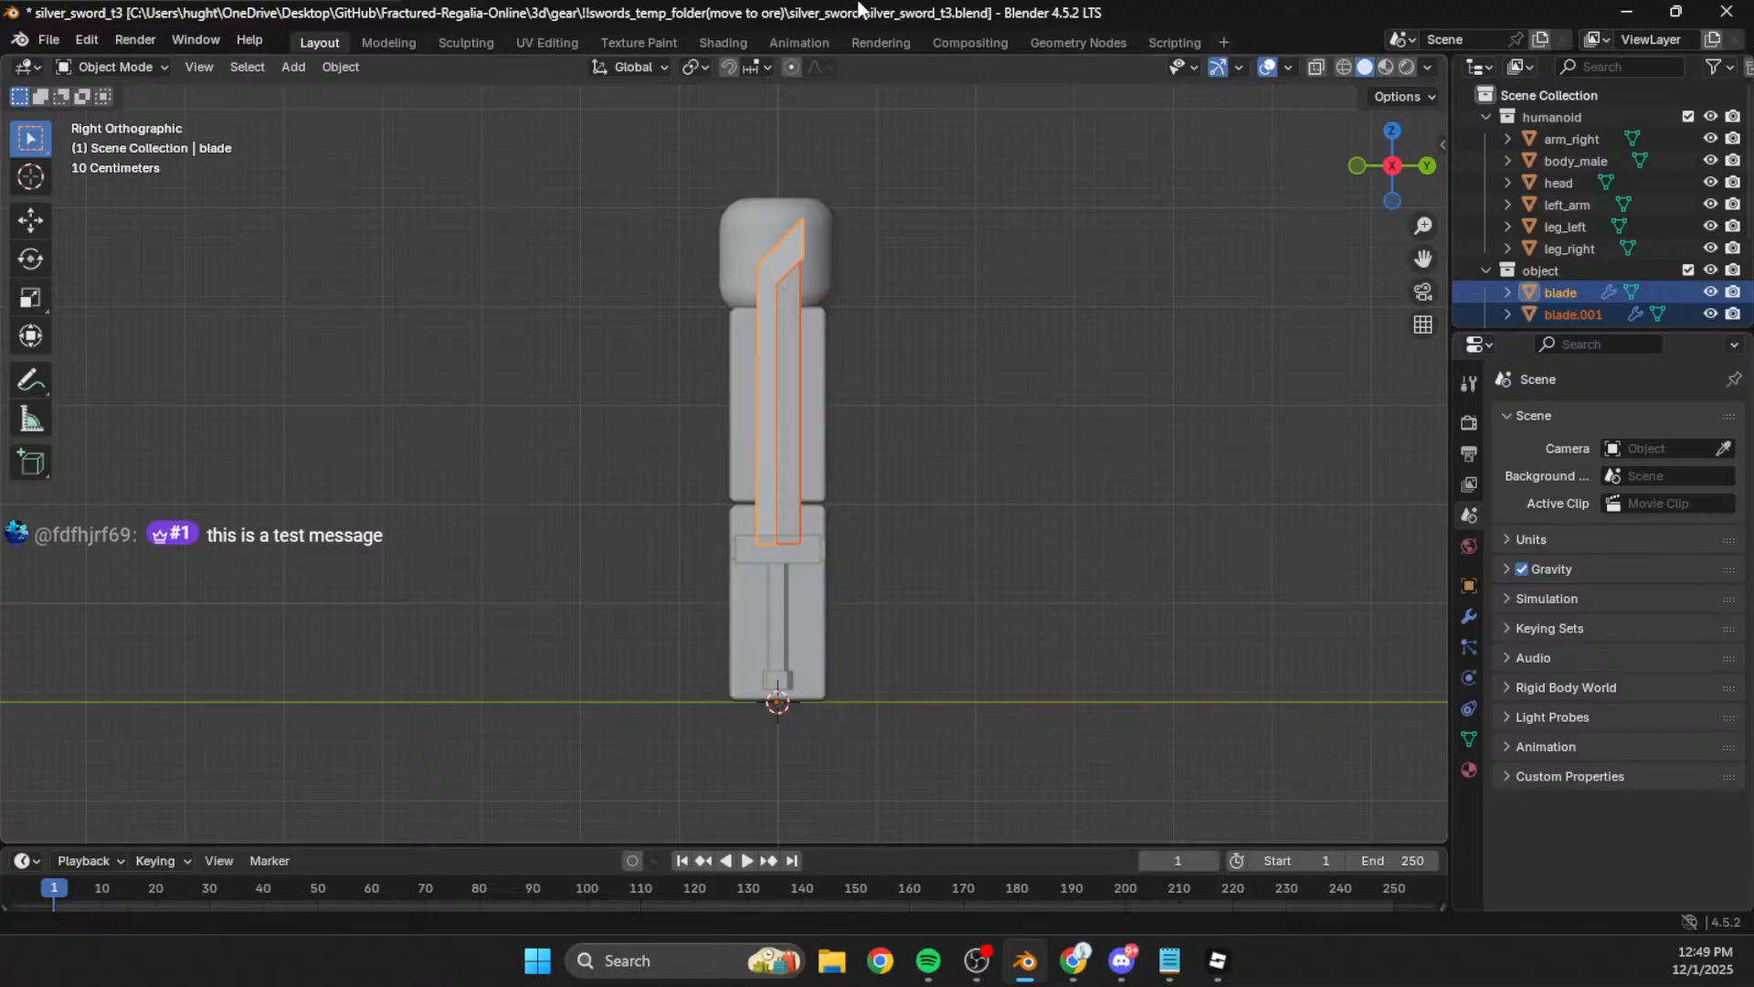
middle_click_drag(869, 406, 863, 433, "shift")
key("Tab")
Step: Try scaling both complete blade meshes along the Z axis, and undo the scaling
key("a")
key("s")
key("z")
left_click(905, 320)
key("ctrl+z")
Step: In wireframe display, lower the tip vertices of both blade objects along Z by about 1.08 m and leave Edit Mode
left_click(1344, 67)
left_click_drag(674, 155, 876, 307)
key("g")
key("z")
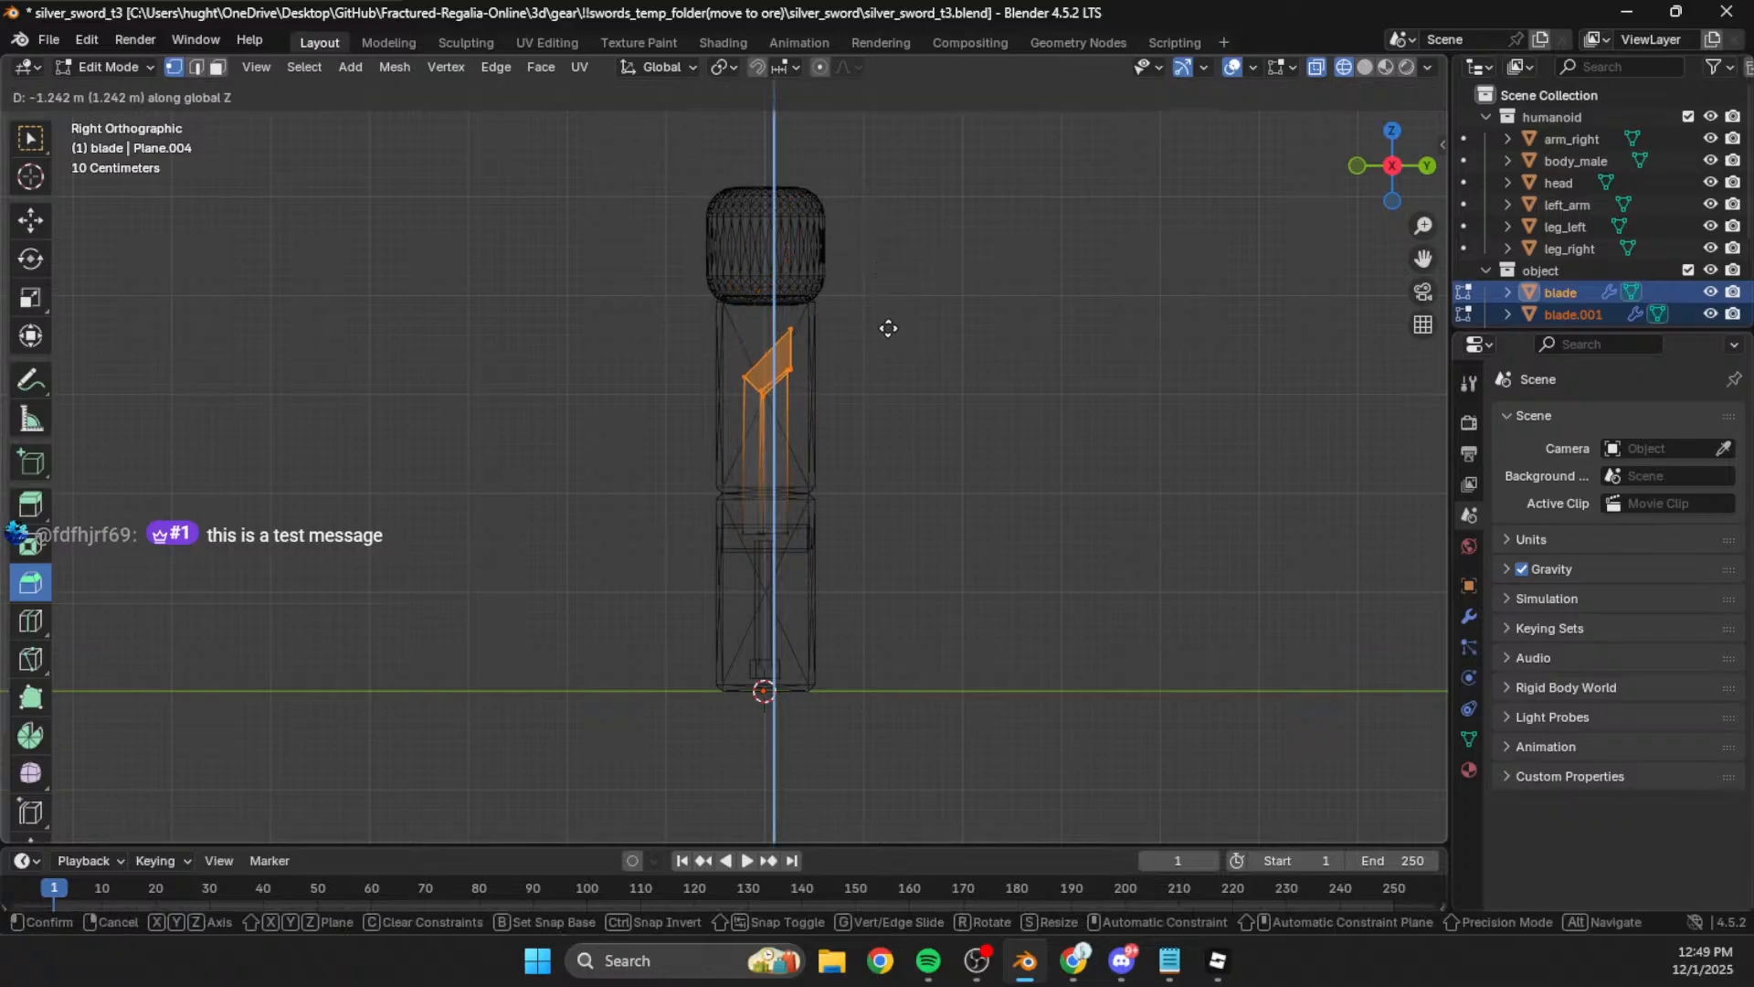
left_click(895, 310)
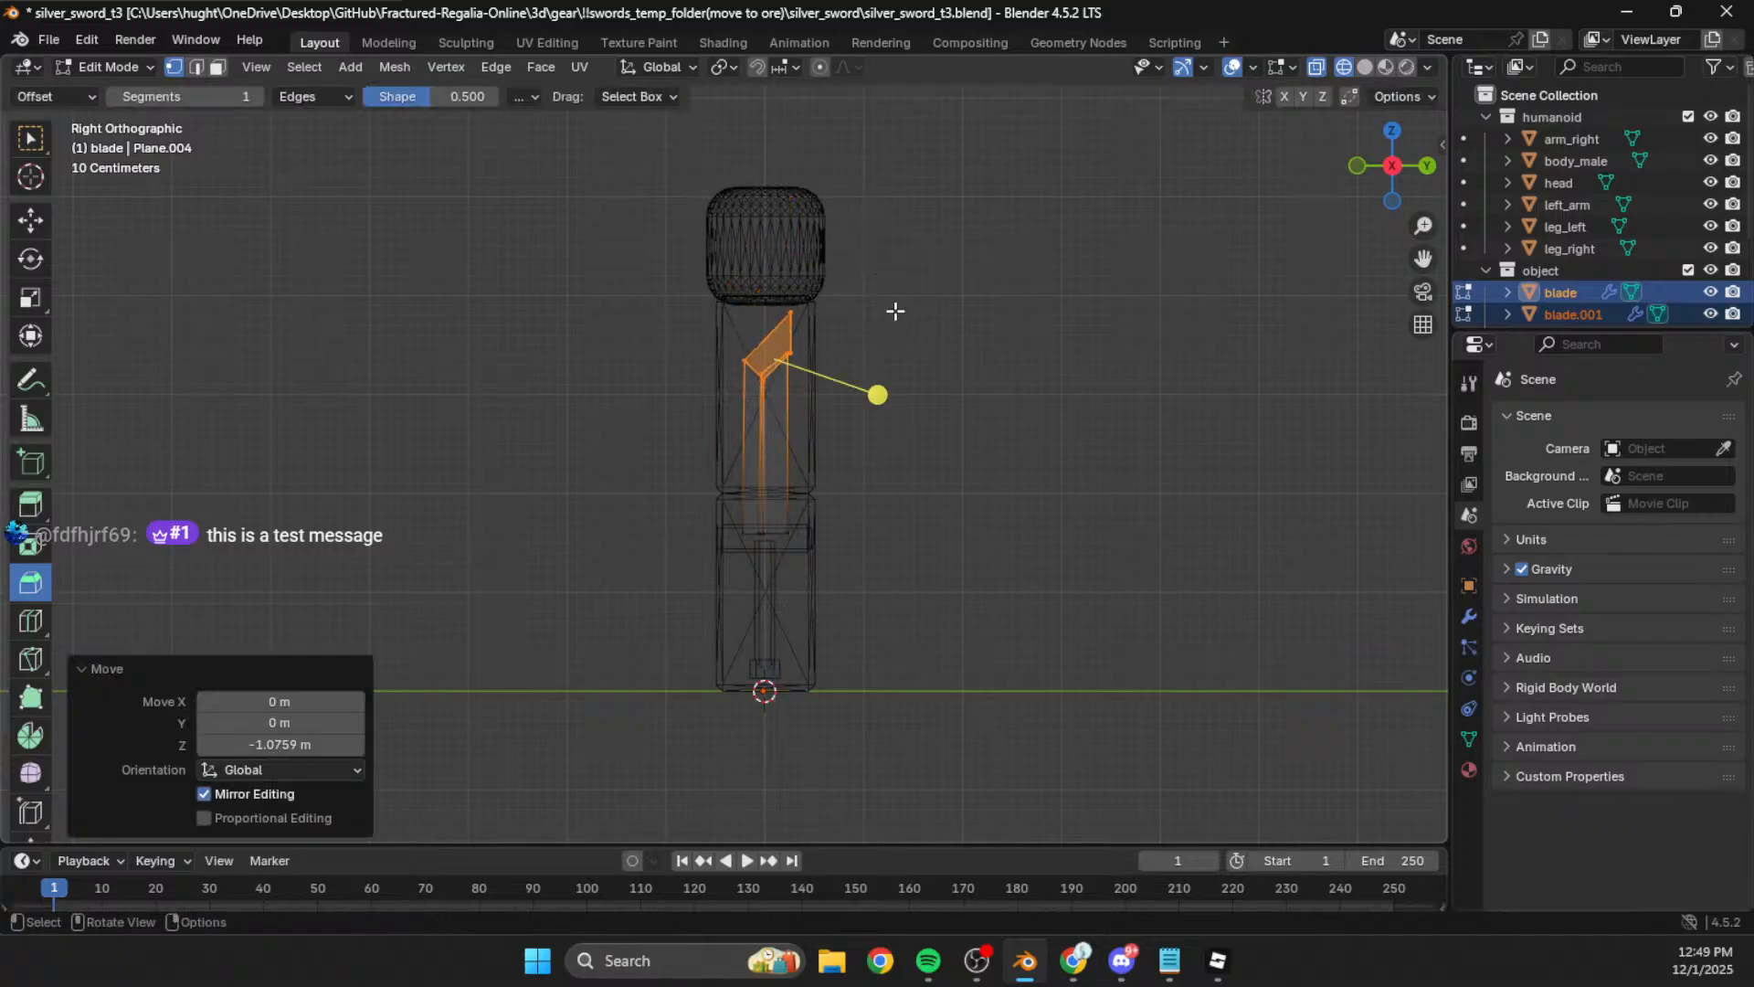
middle_click_drag(803, 369, 834, 411)
key("Tab")
left_click(1401, 171)
Step: Select the vertices at the -Y end of the inner crossguard block in Edit Mode
middle_click_drag(713, 514, 759, 480, "shift")
scroll(664, 620, "up", 1)
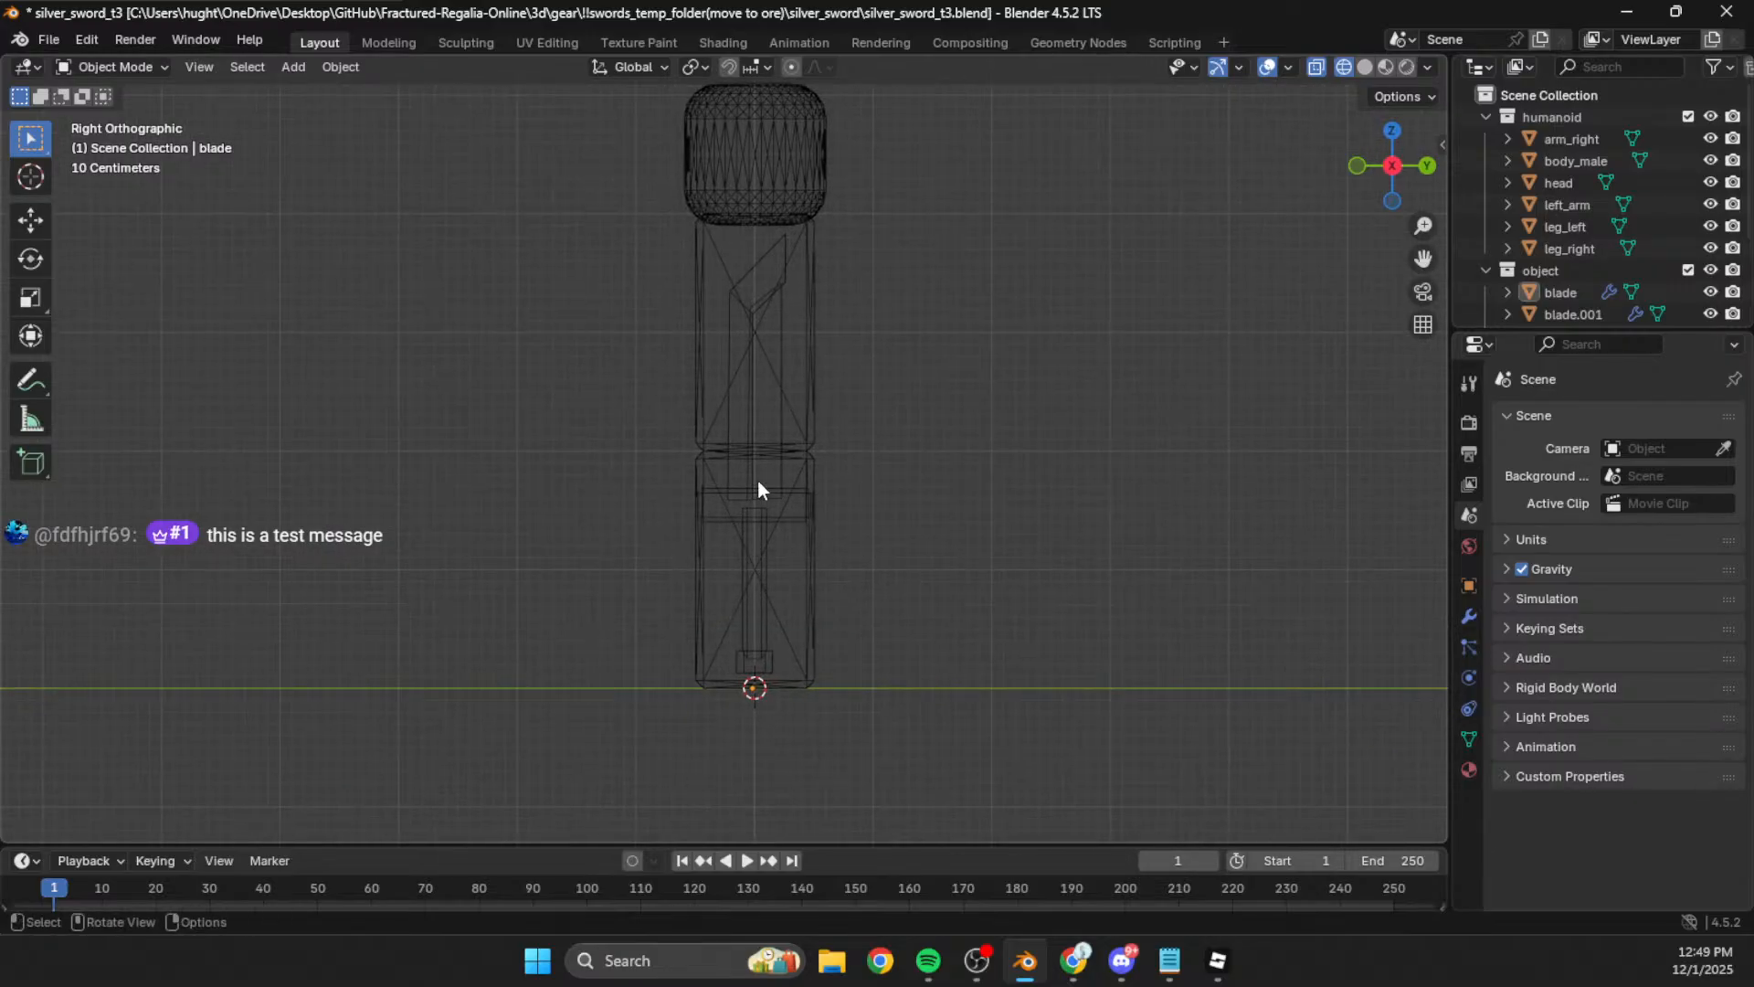
left_click(698, 508)
middle_click_drag(709, 539, 763, 557)
left_click(1403, 174)
key("Tab")
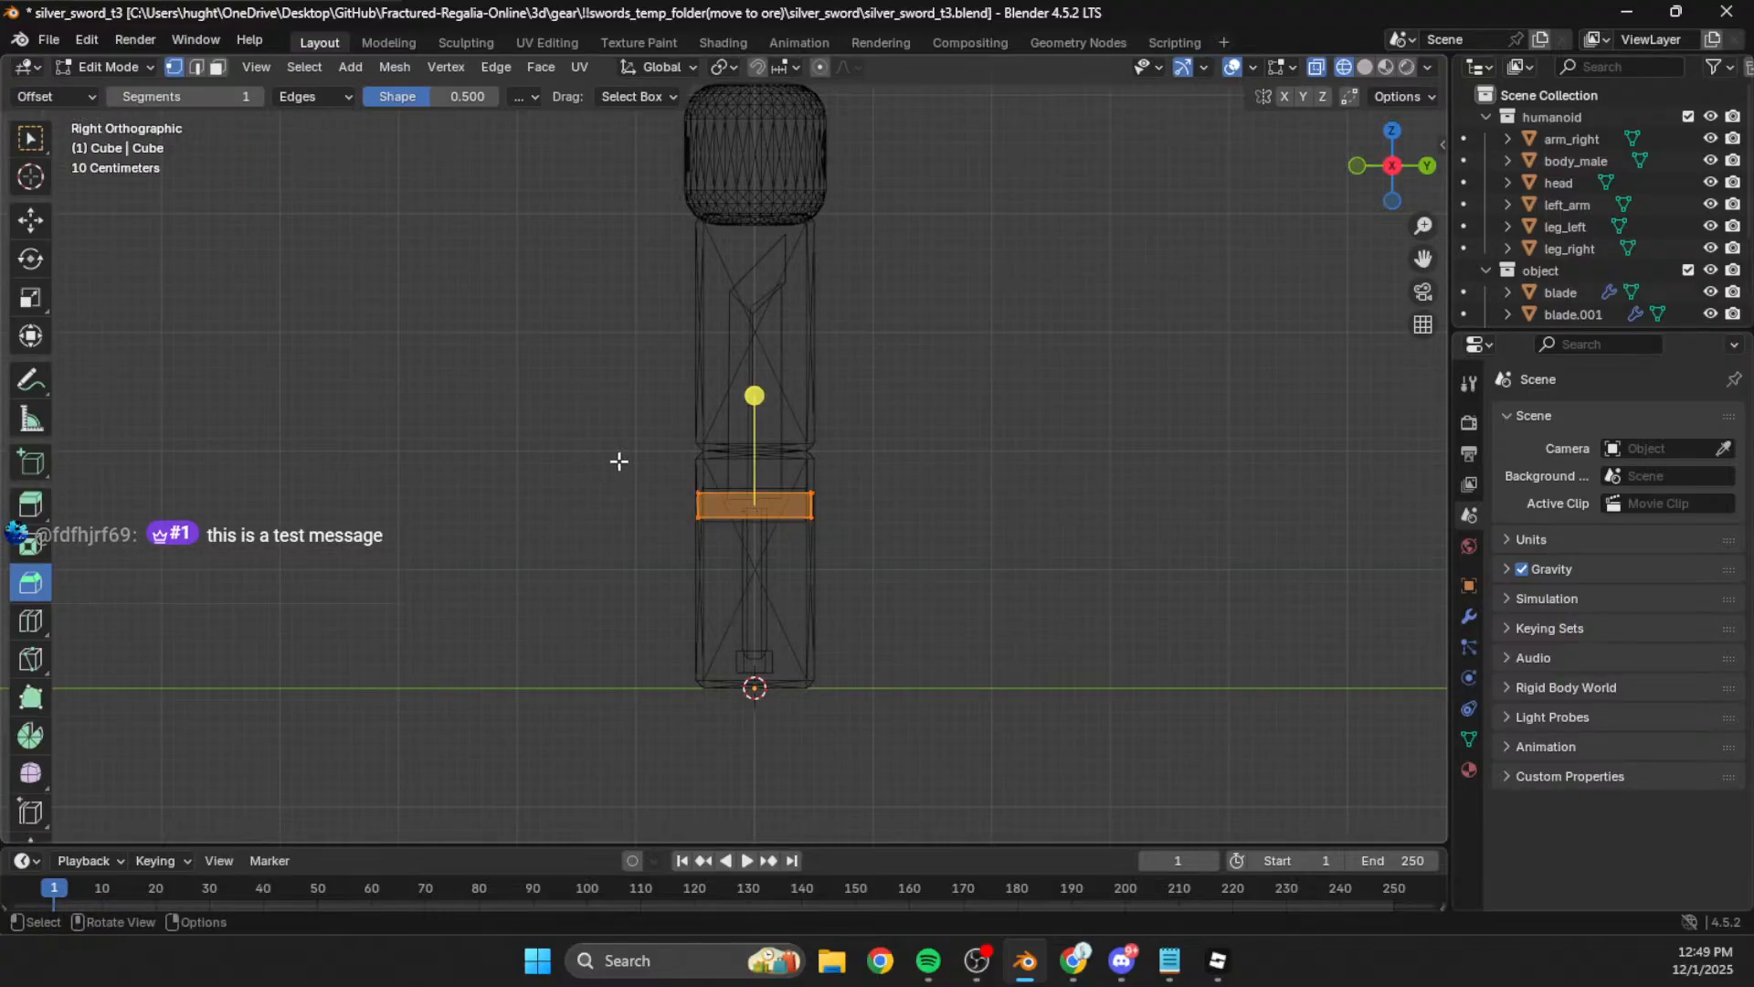
left_click_drag(616, 461, 771, 579)
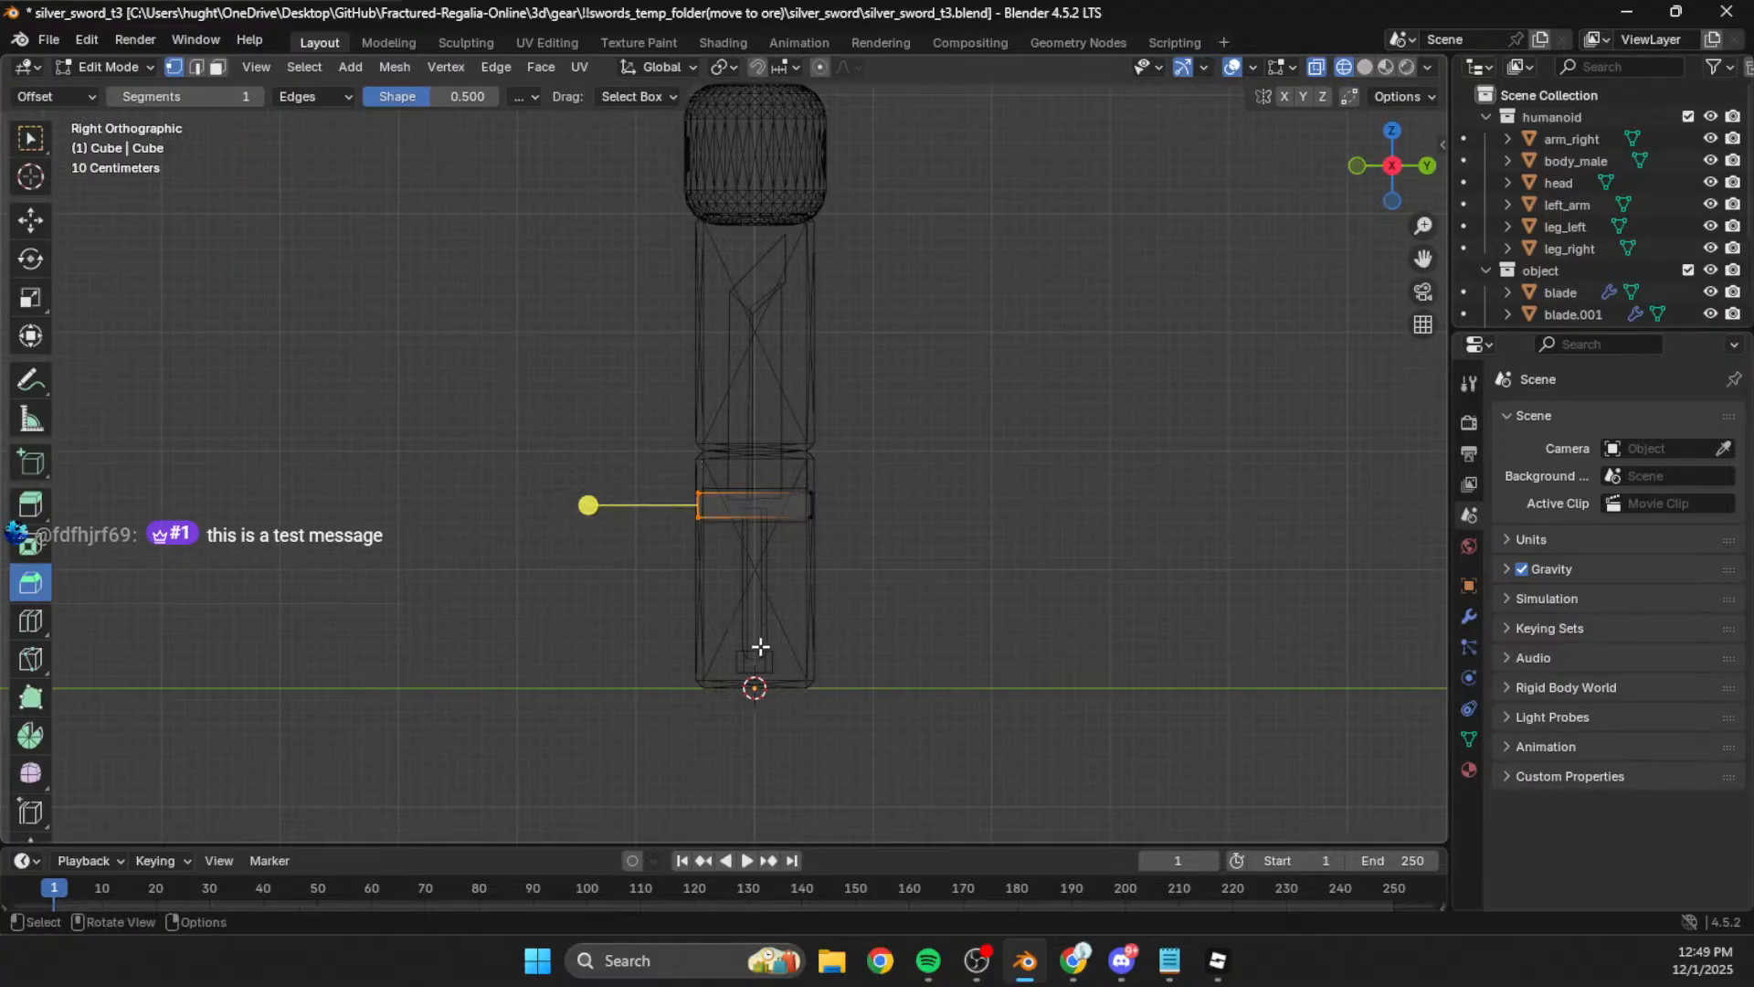
scroll(670, 653, "up", 1)
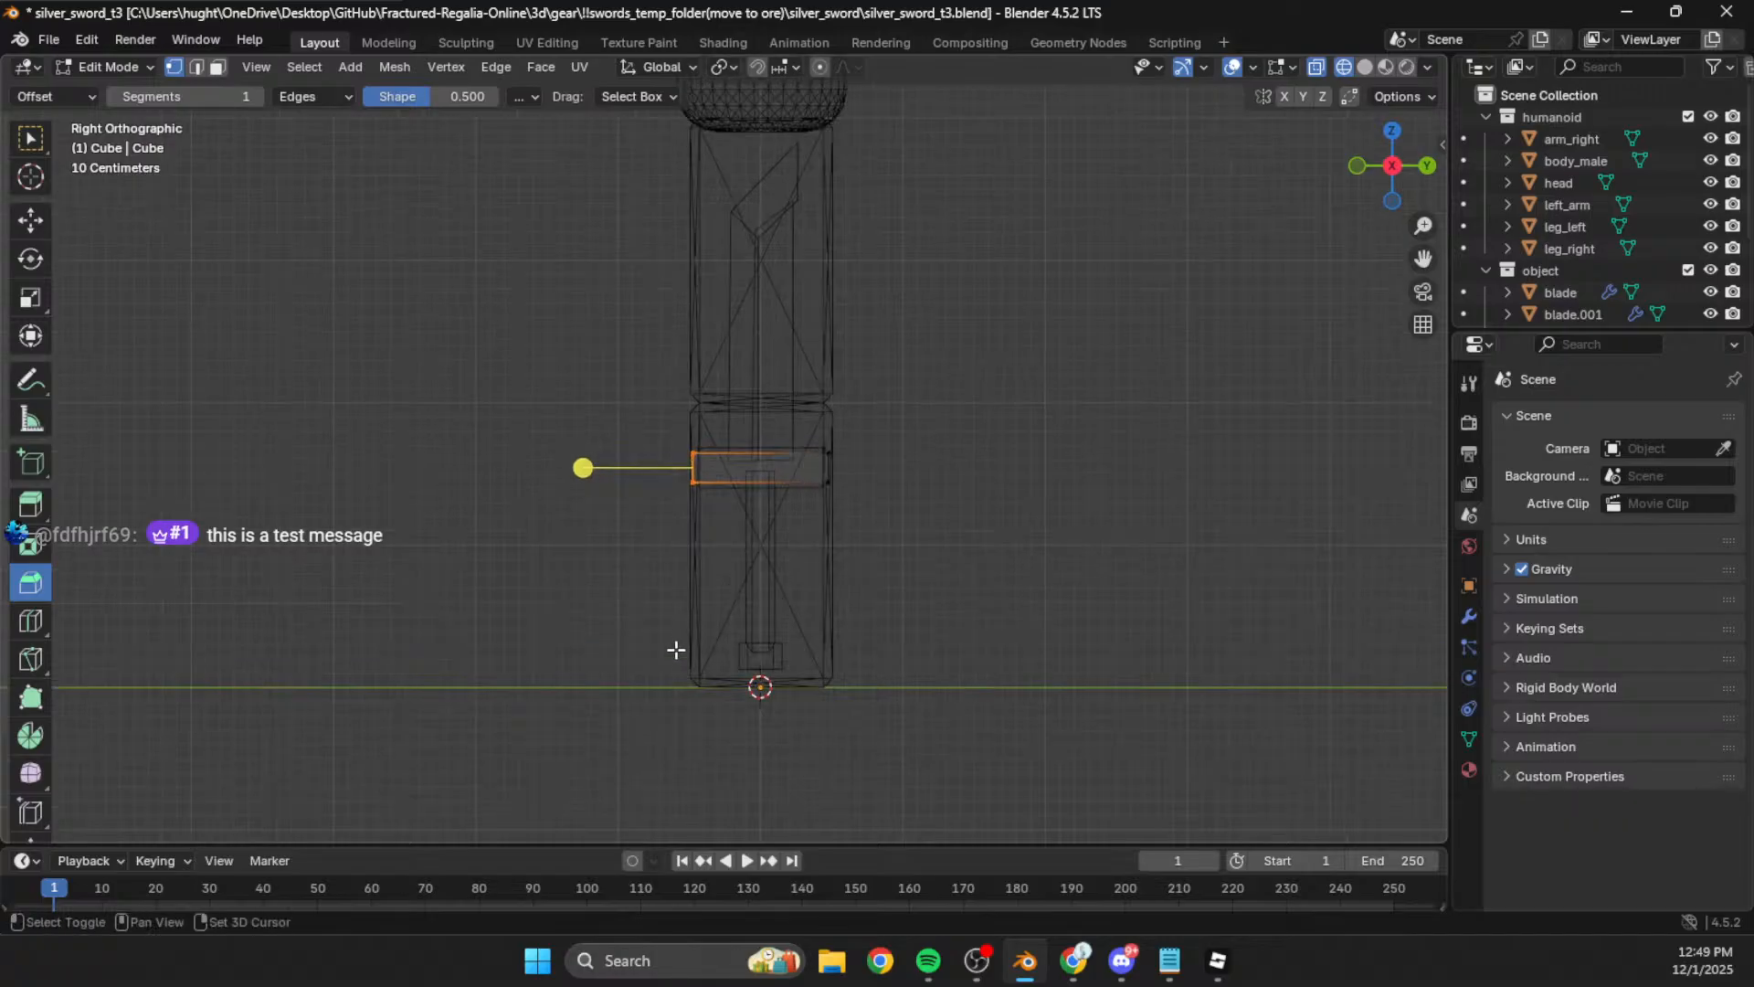
middle_click_drag(677, 649, 678, 607, "shift")
key("Tab")
Step: Lengthen the pommel cube by moving its bottom vertices down along Z by about 0.08 m
left_click(781, 642)
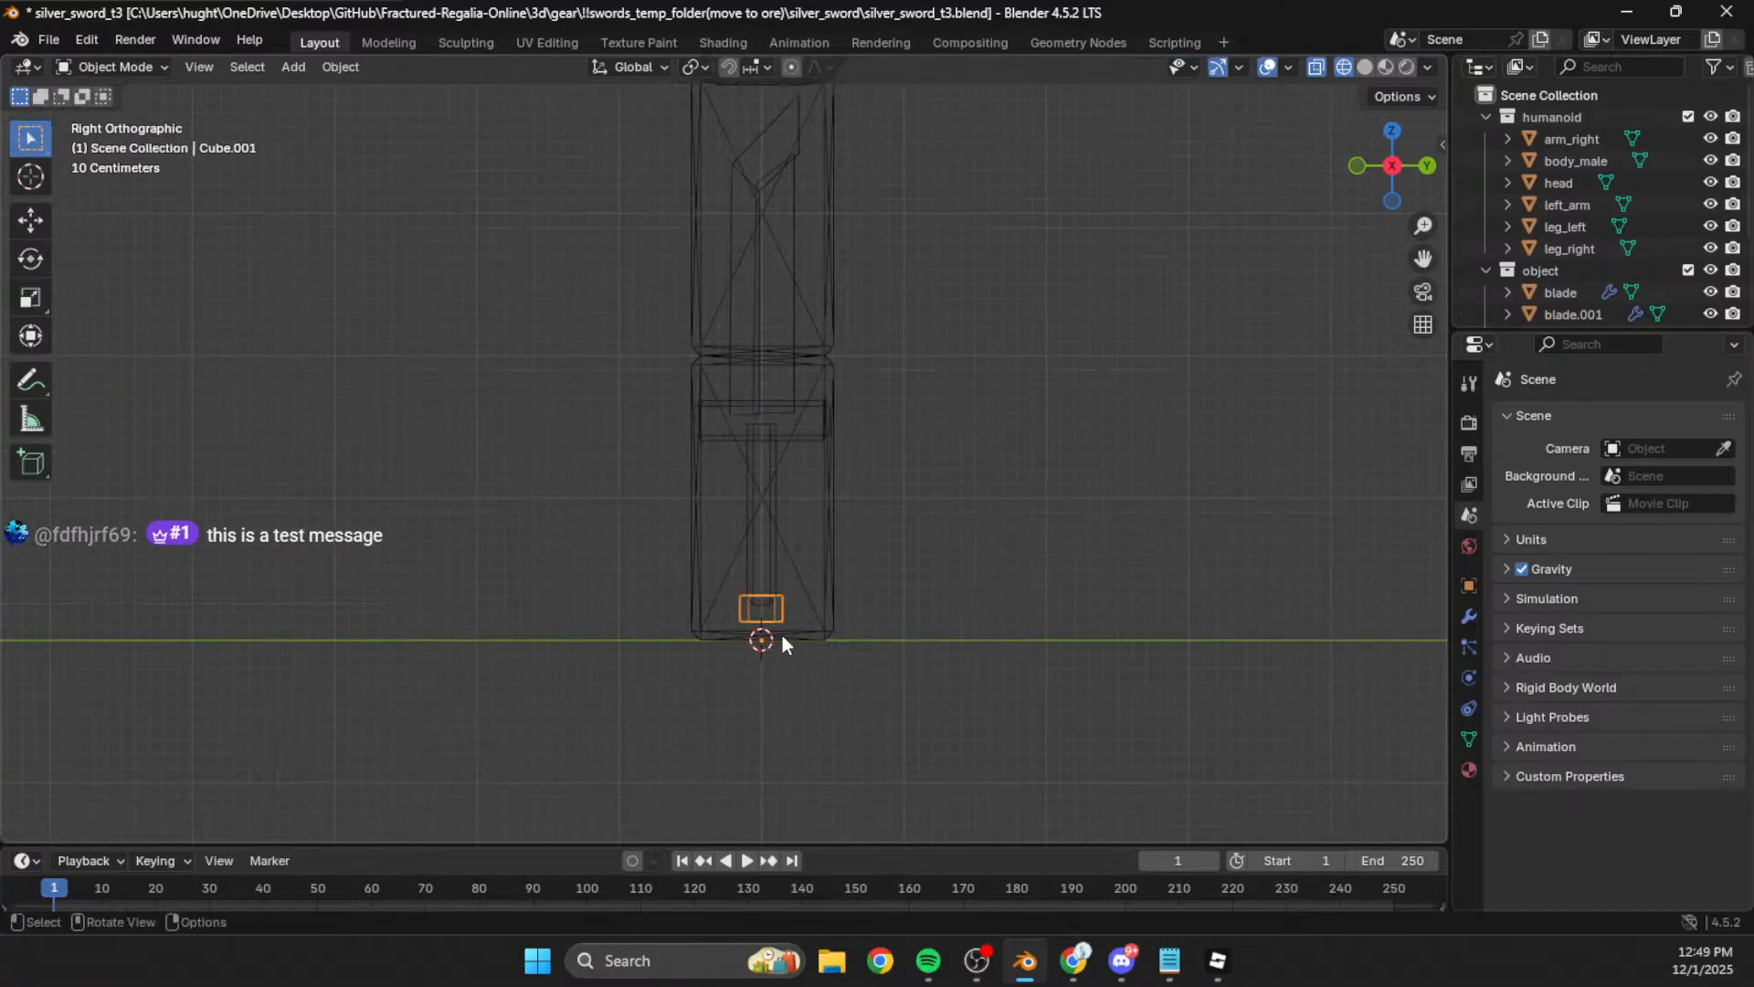
key("Tab")
key("a")
left_click_drag(844, 608, 708, 709)
key("g")
key("z")
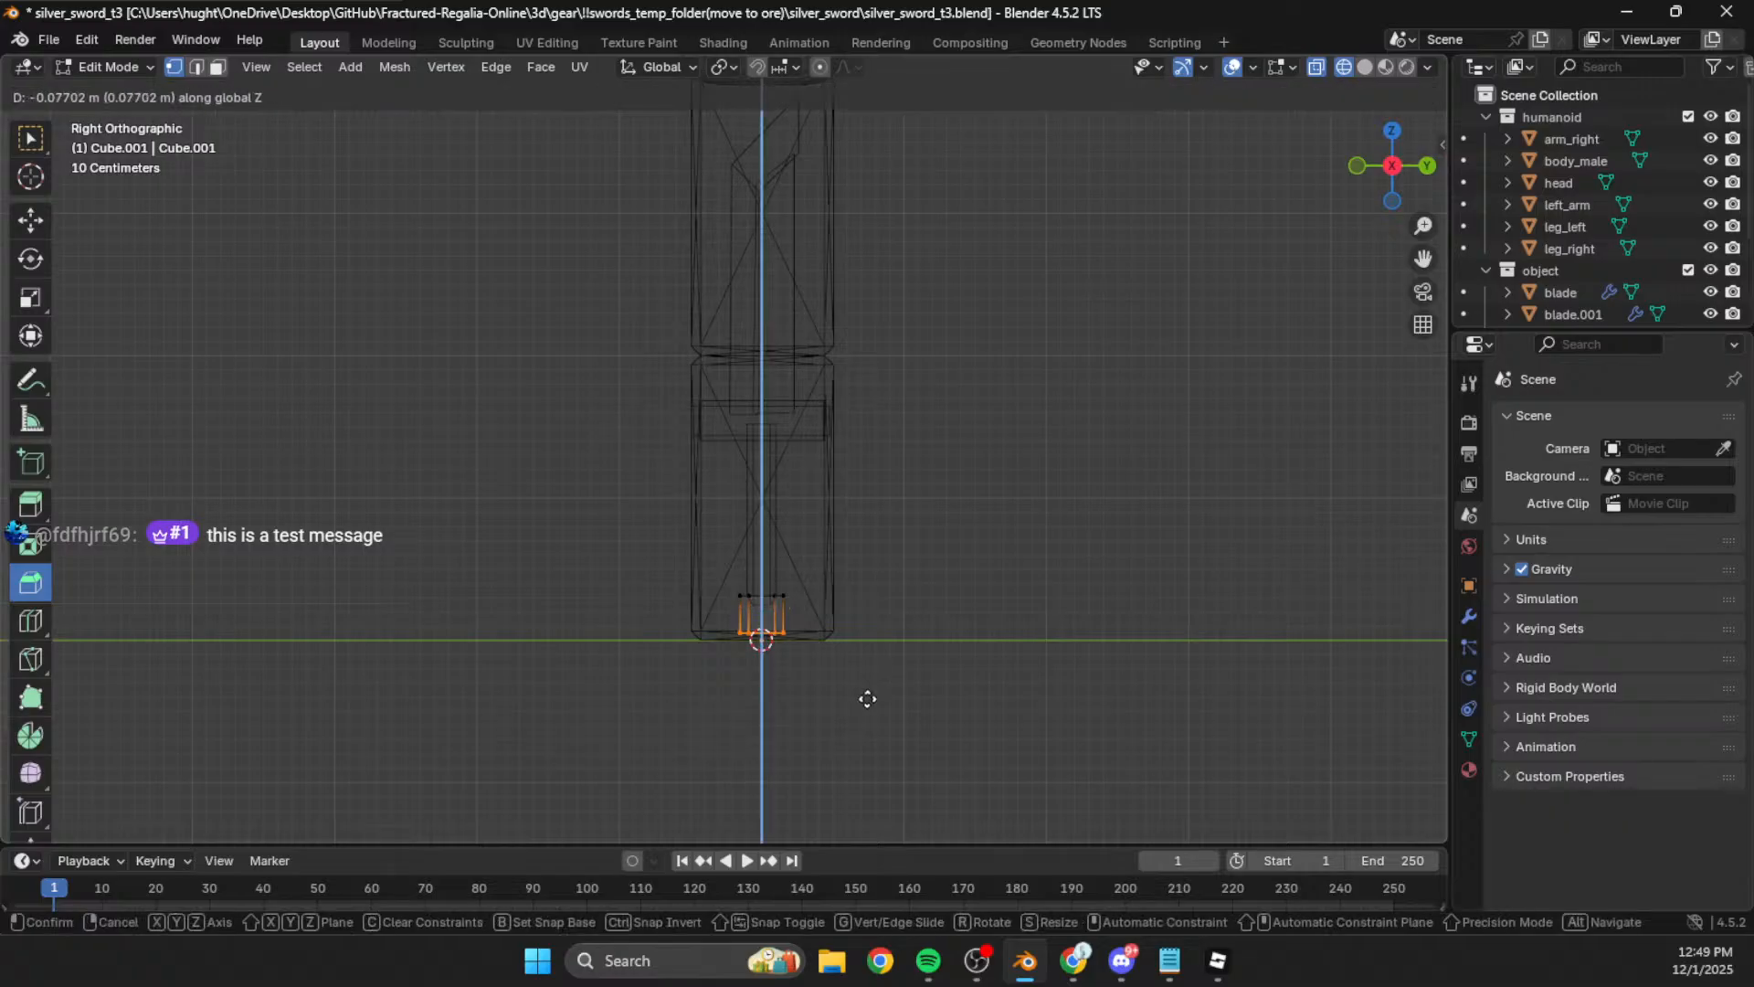
left_click(871, 703)
Step: Leave the pommel's Edit Mode and hide the humanoid collection
middle_click_drag(684, 505, 701, 486, "shift")
scroll(725, 414, "up", 1)
left_click(702, 396)
key("Tab")
left_click(708, 399)
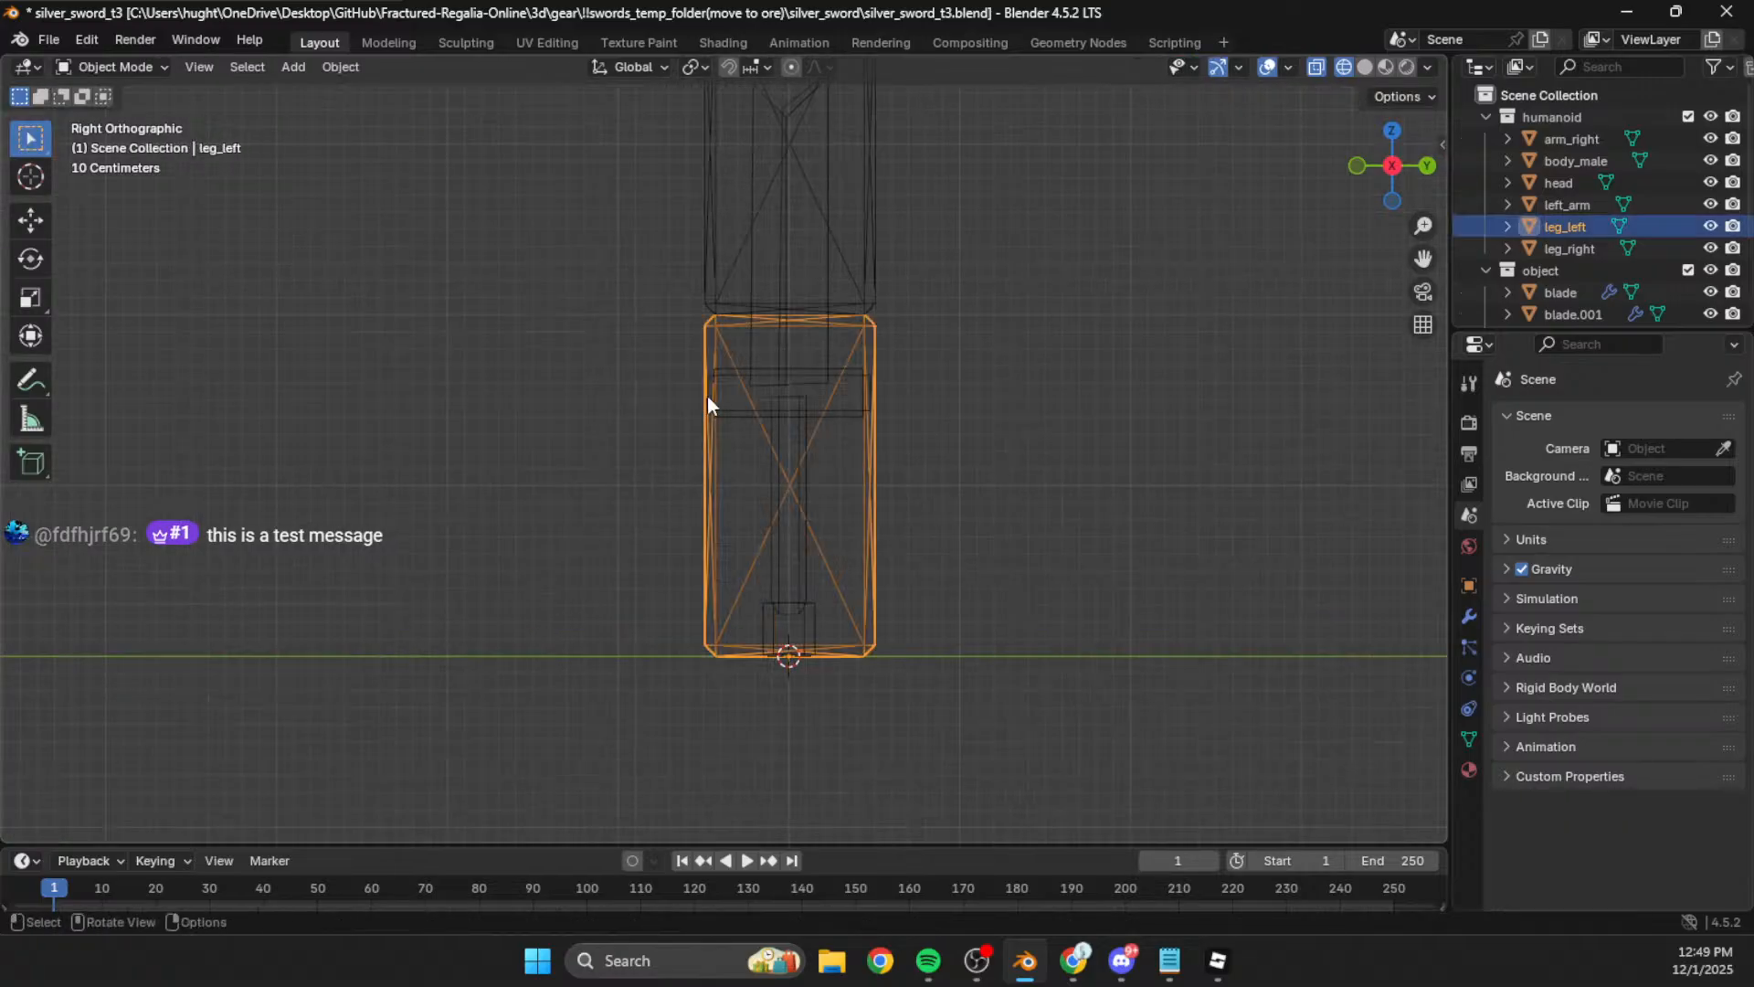
left_click(708, 399)
left_click(1711, 117)
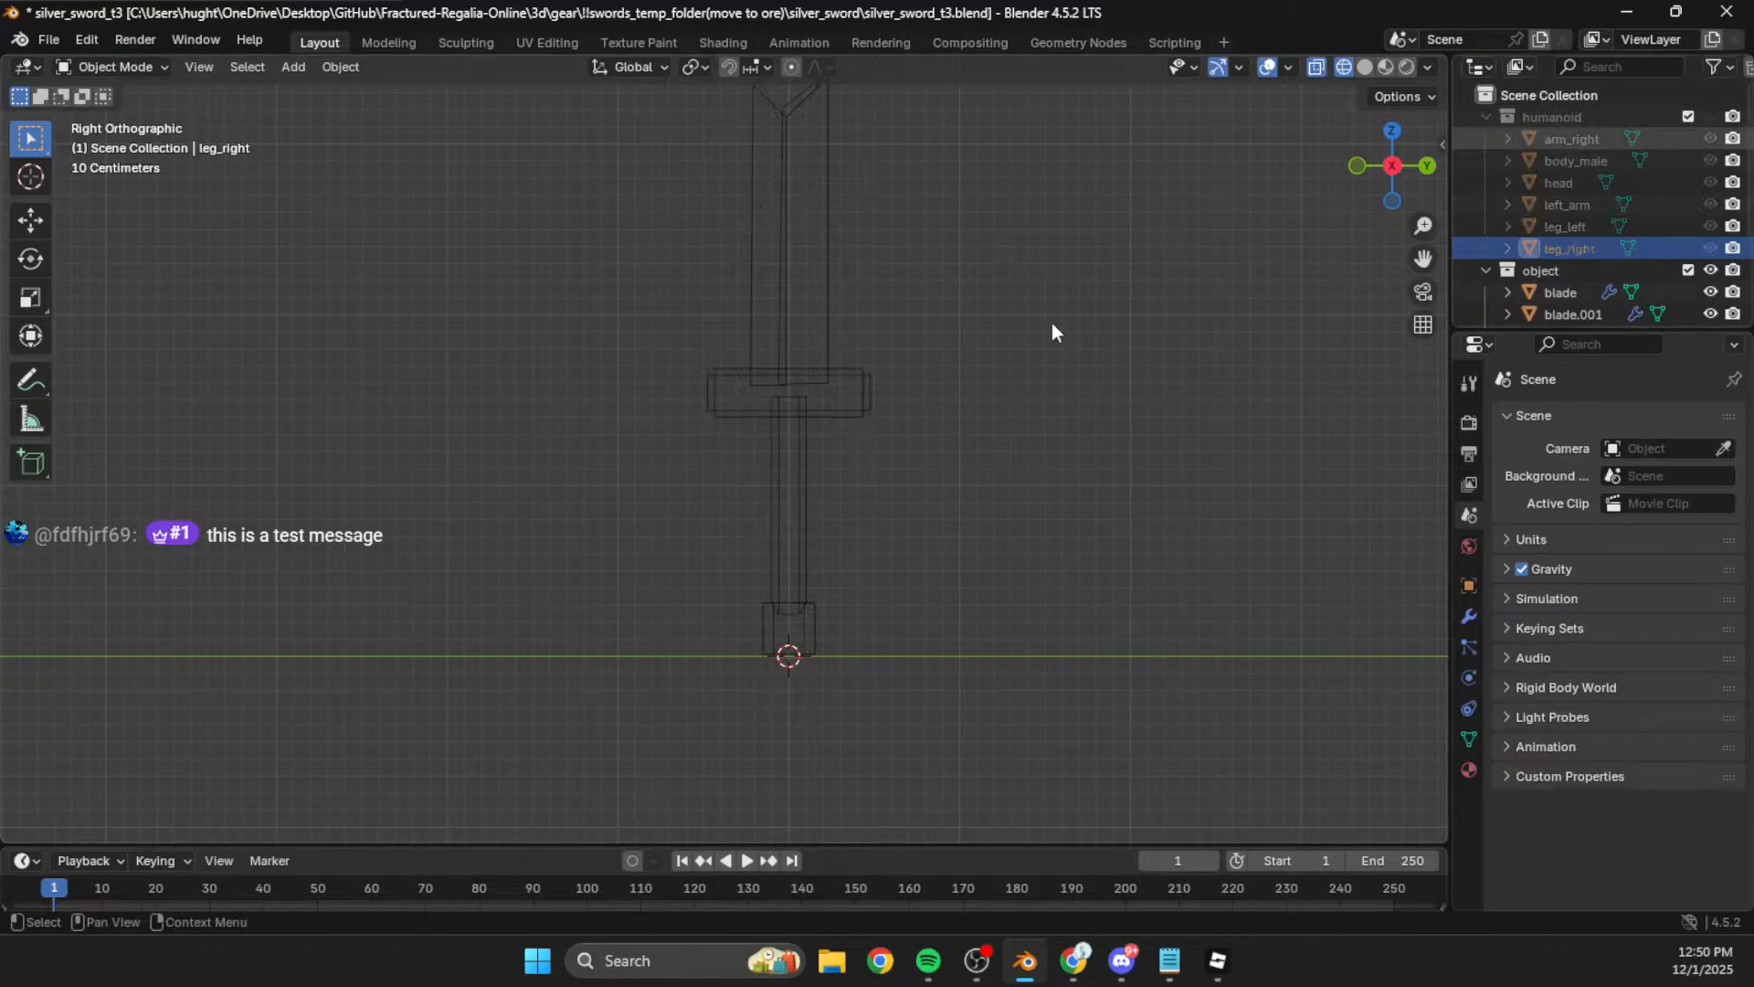
Step: Duplicate the inner crossguard block and move the copy down along Z by about 1.38 m onto the pommel
left_click(711, 399)
key("shift+d")
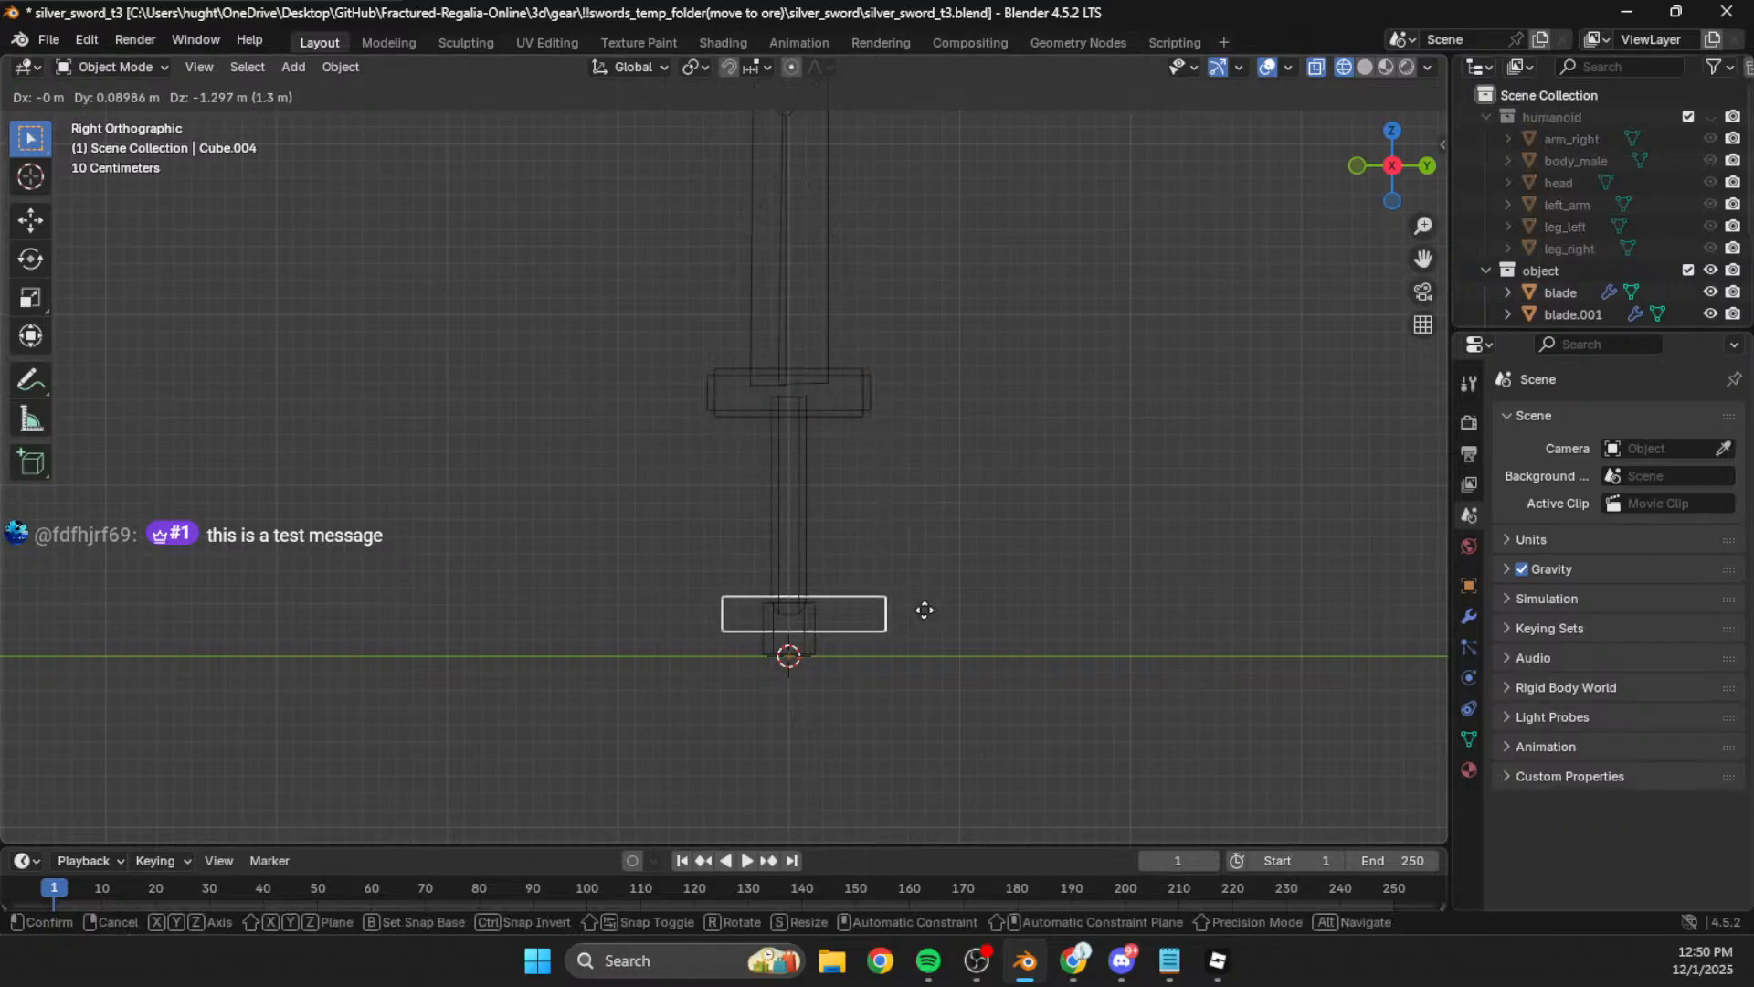
key("z")
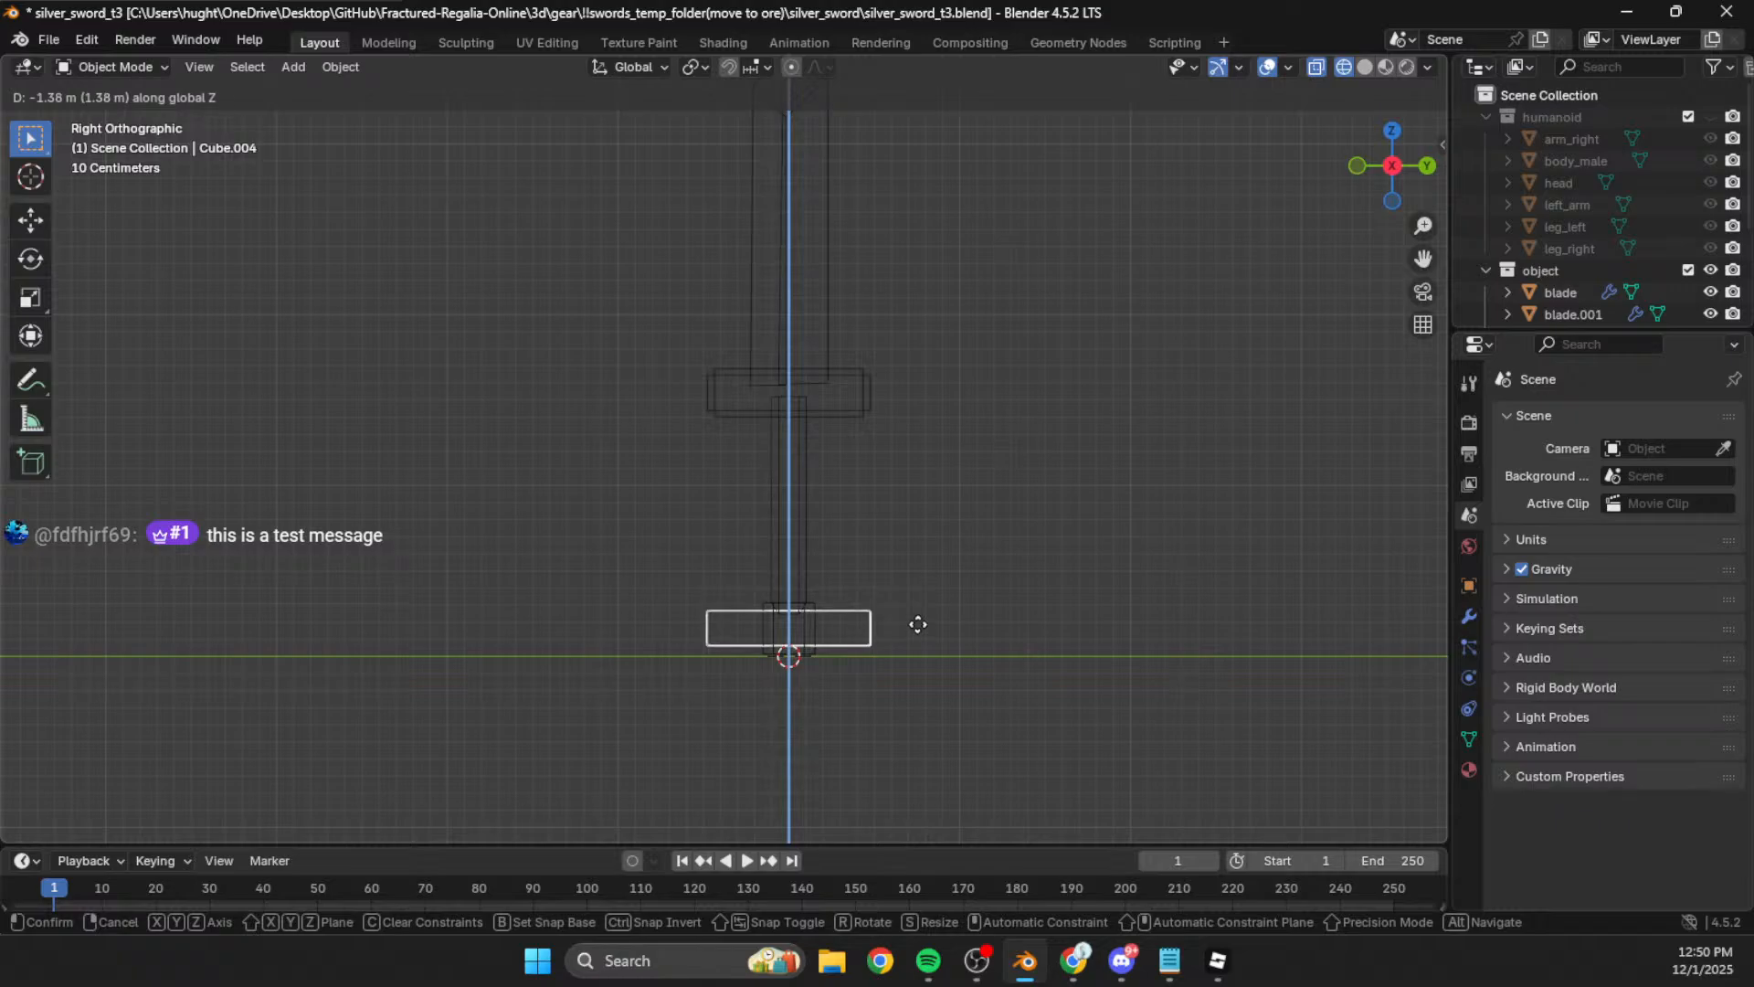
left_click(916, 625)
Step: Shorten the duplicated block around the pommel along Y, moving its -Y end inward by about 0.257 m
key("Tab")
left_click(894, 622)
key("g")
key("y")
left_click(927, 559)
left_click_drag(607, 605, 757, 705)
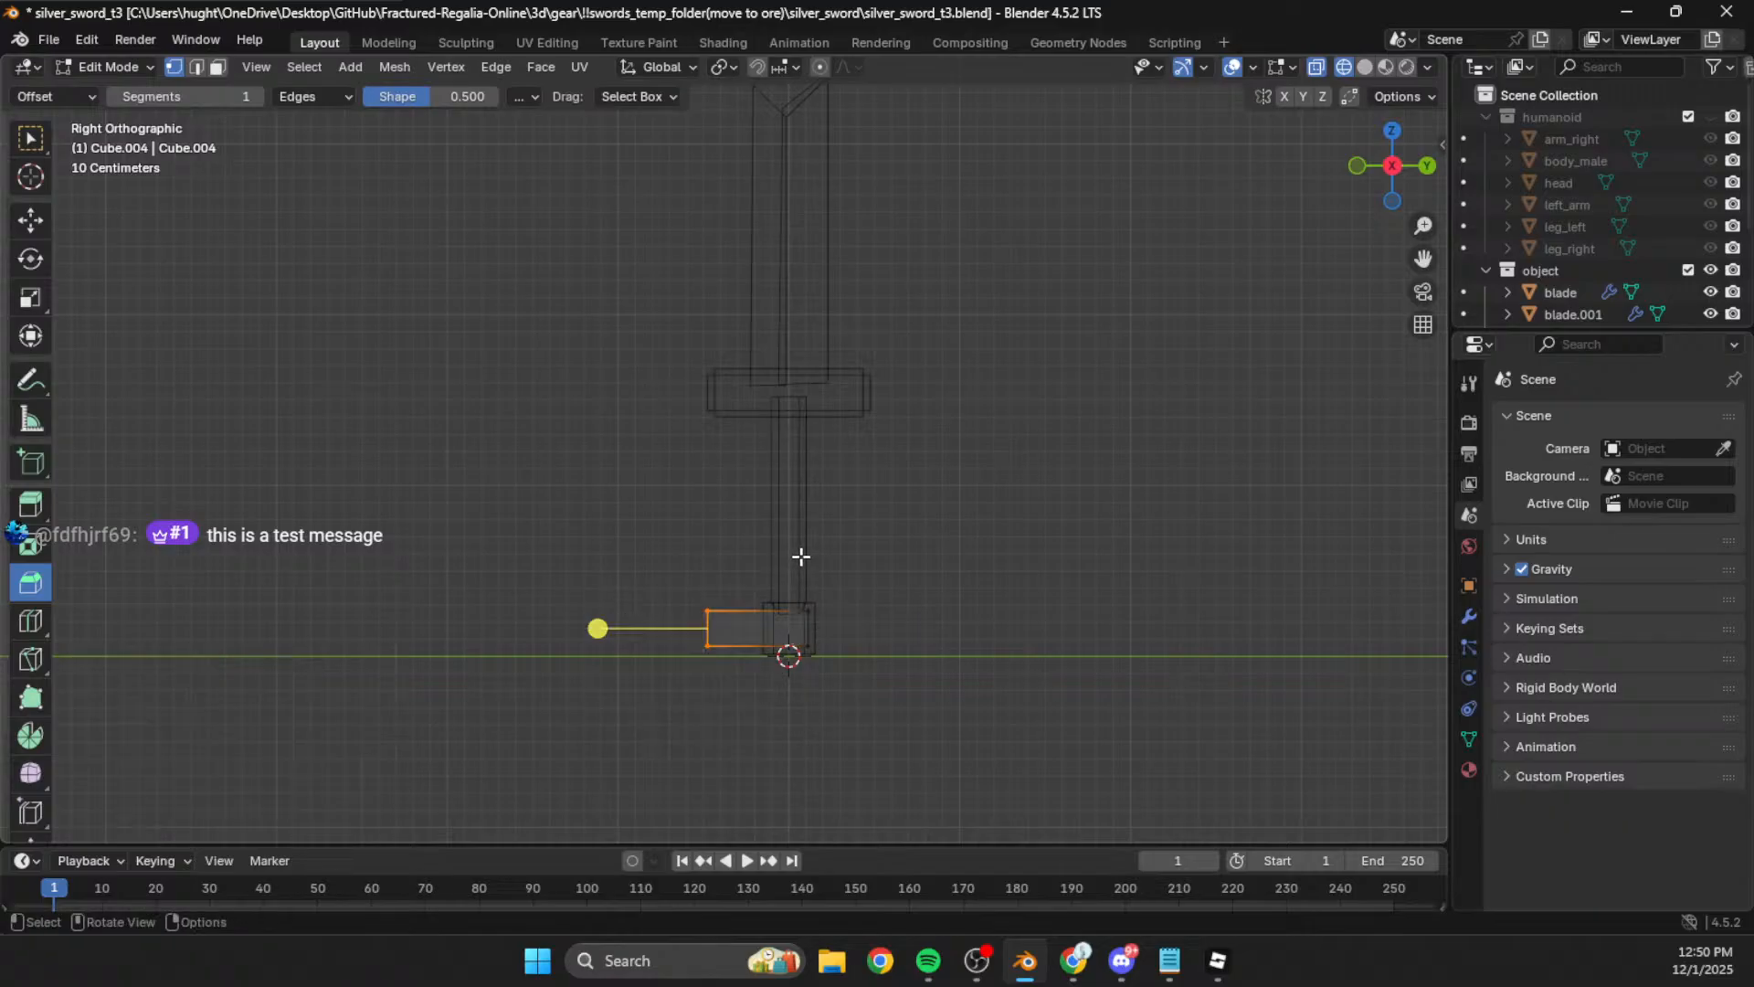
key("g")
key("y")
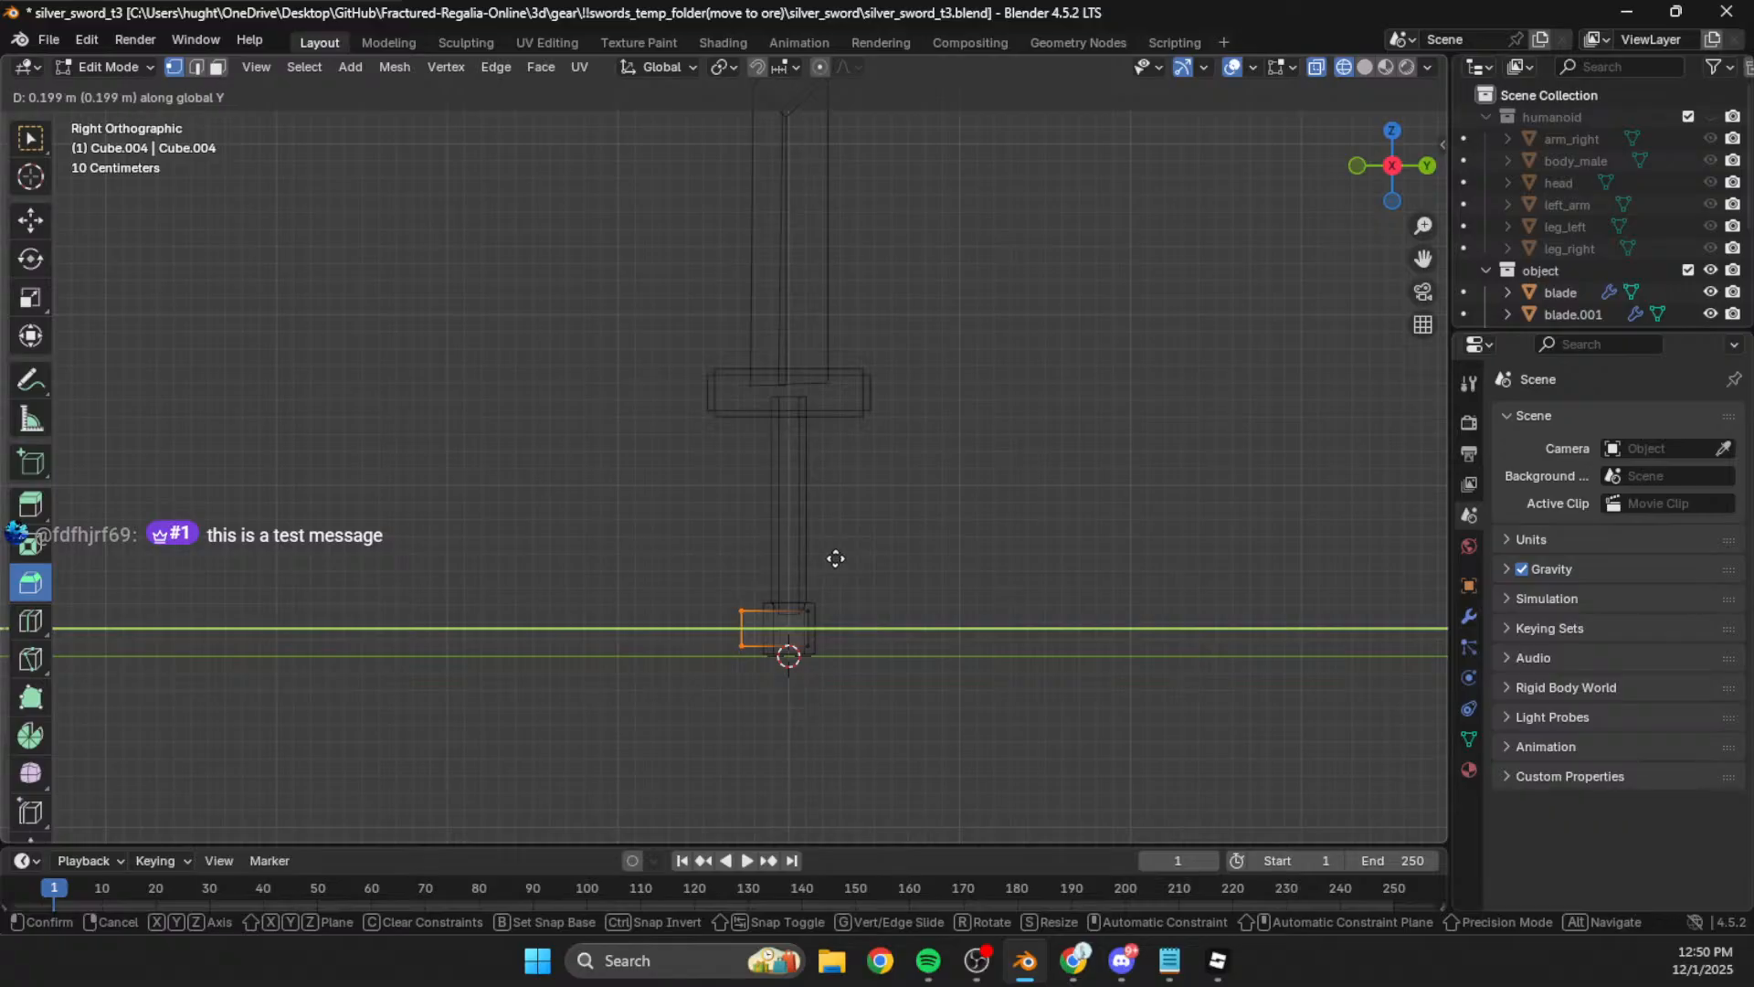
left_click(845, 559)
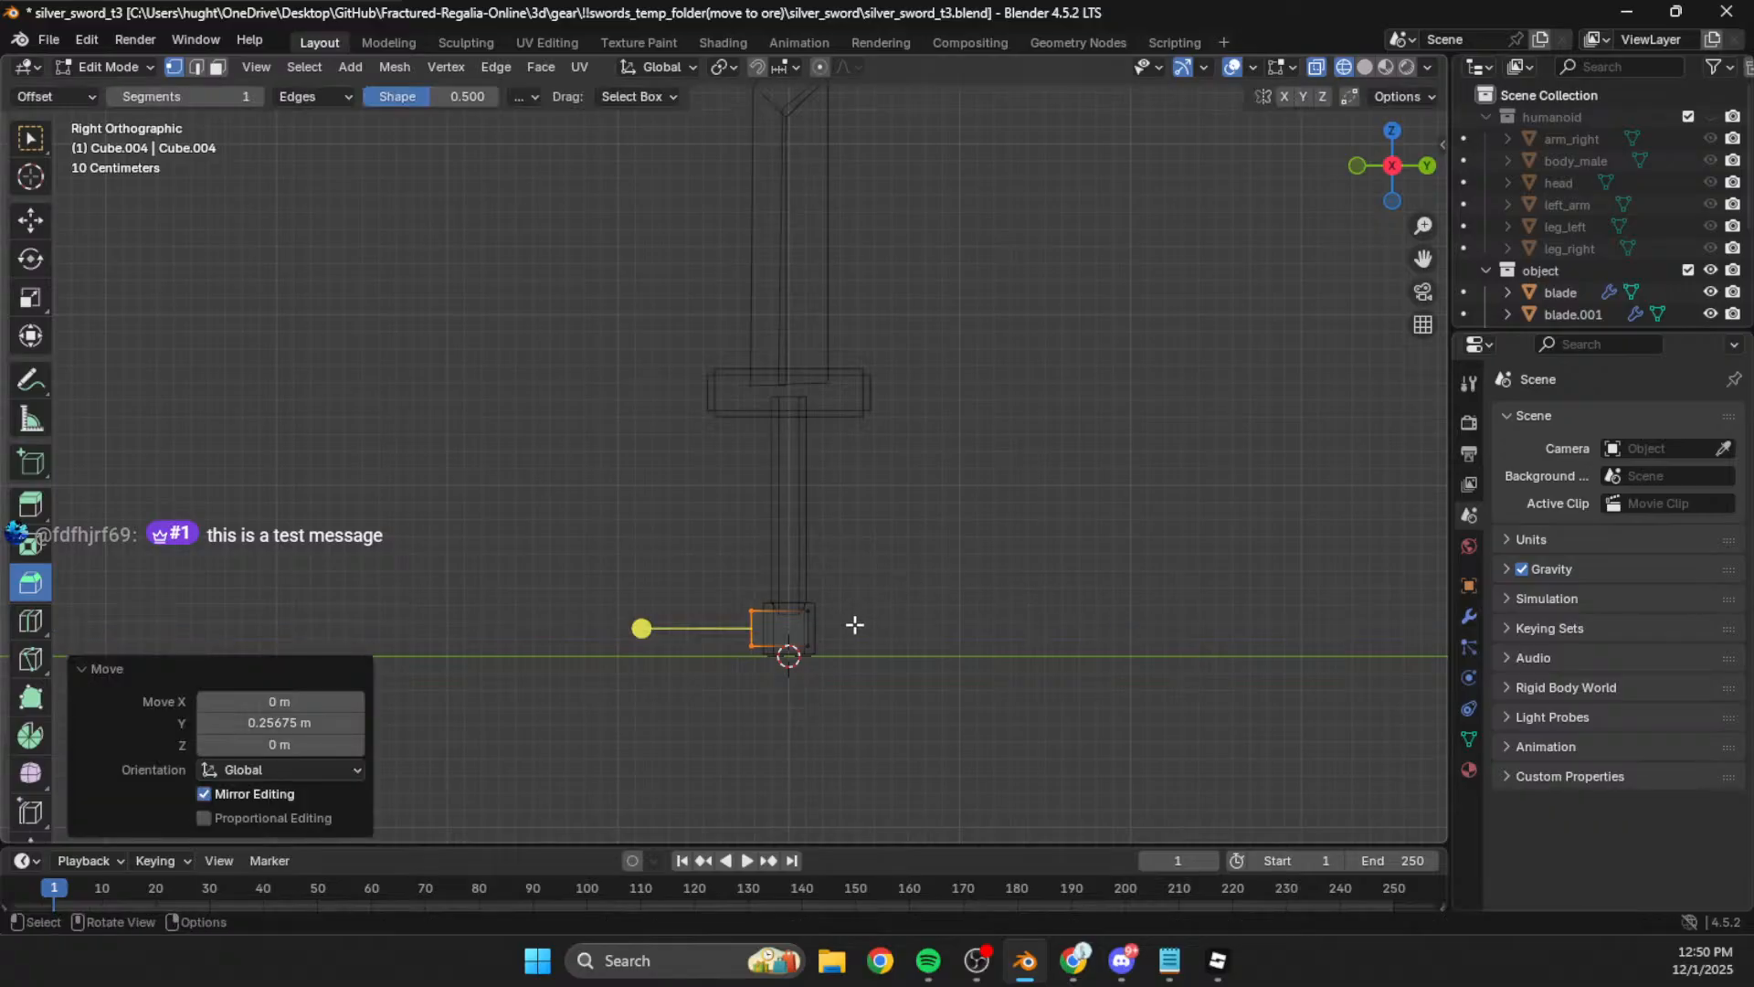
key("alt+a")
key("a")
key("Tab")
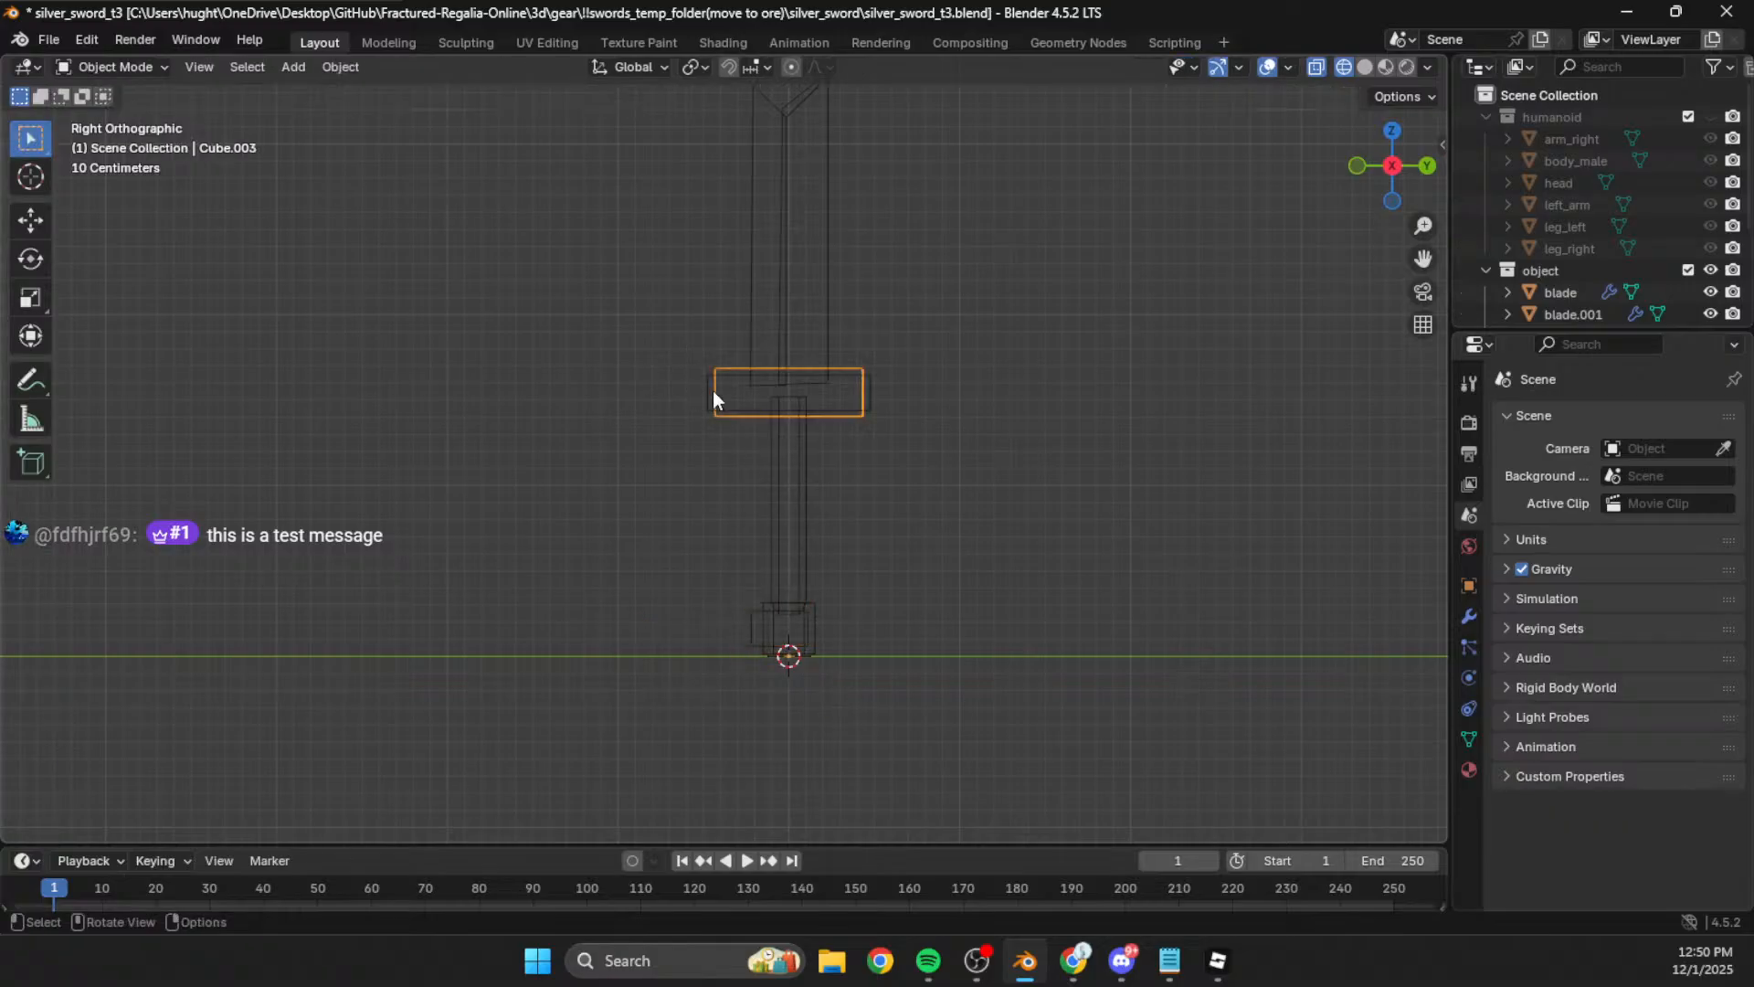
Step: Extend the -Y end of the inner crossguard block outward along Y by about 0.058 m
key("Tab")
key("g")
key("y")
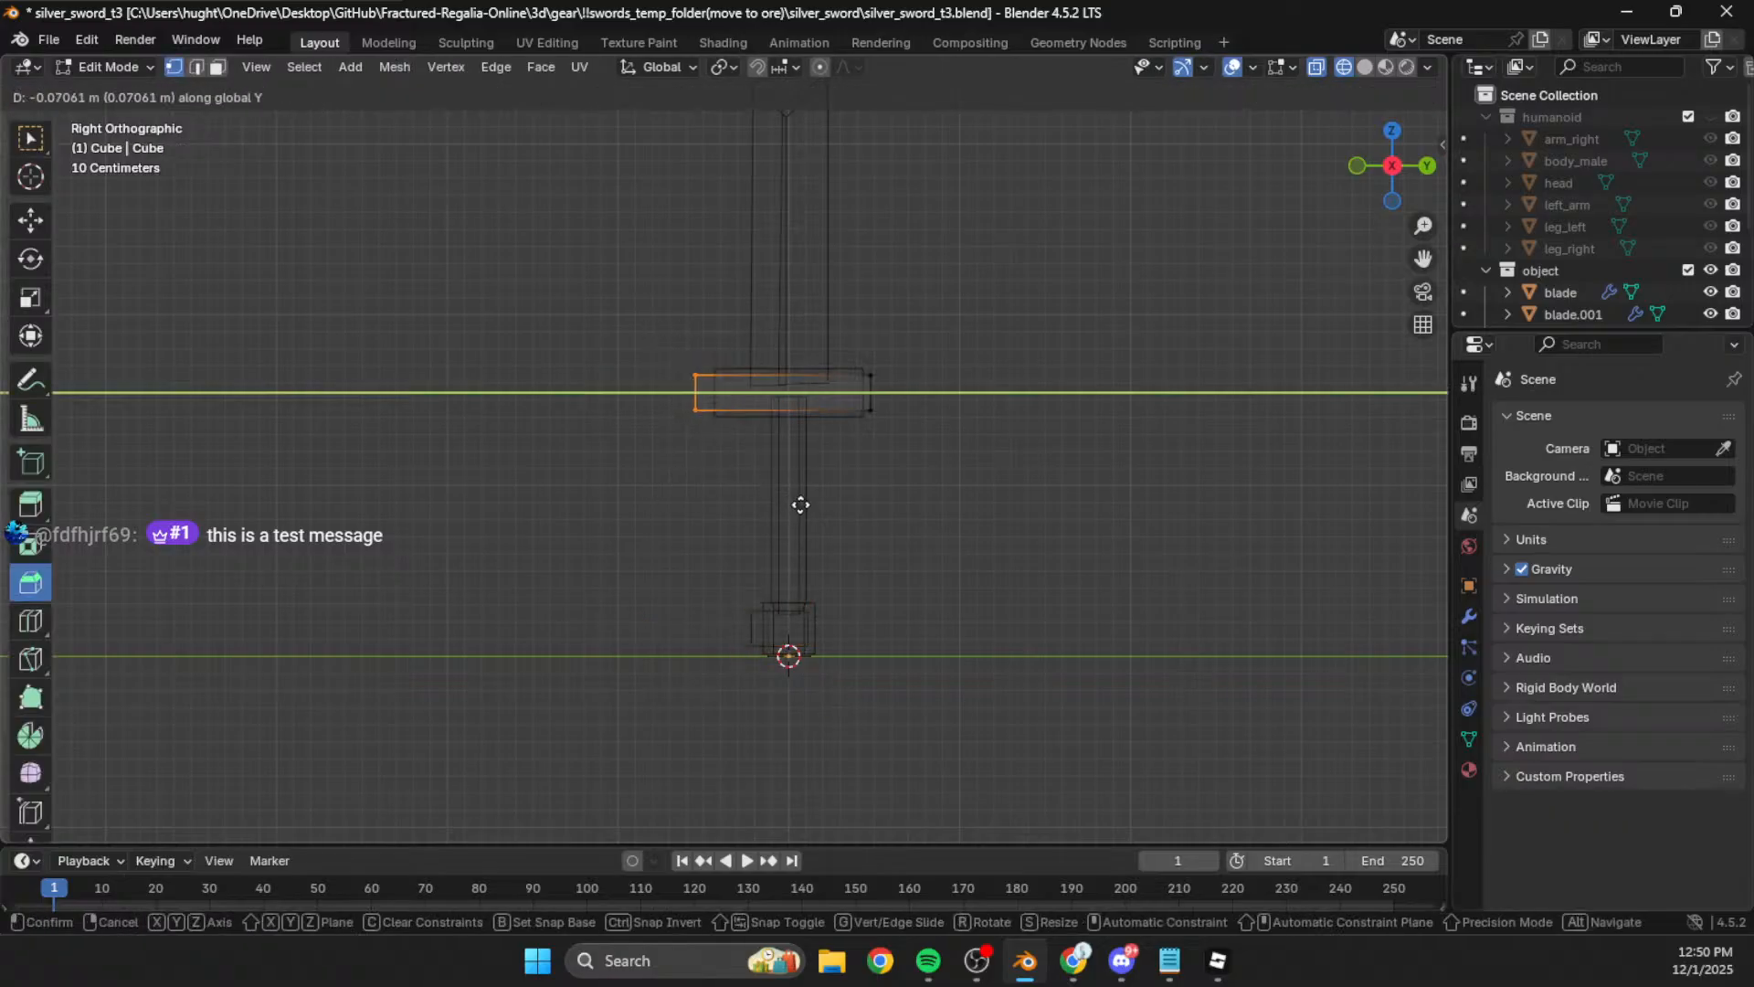
left_click(801, 509)
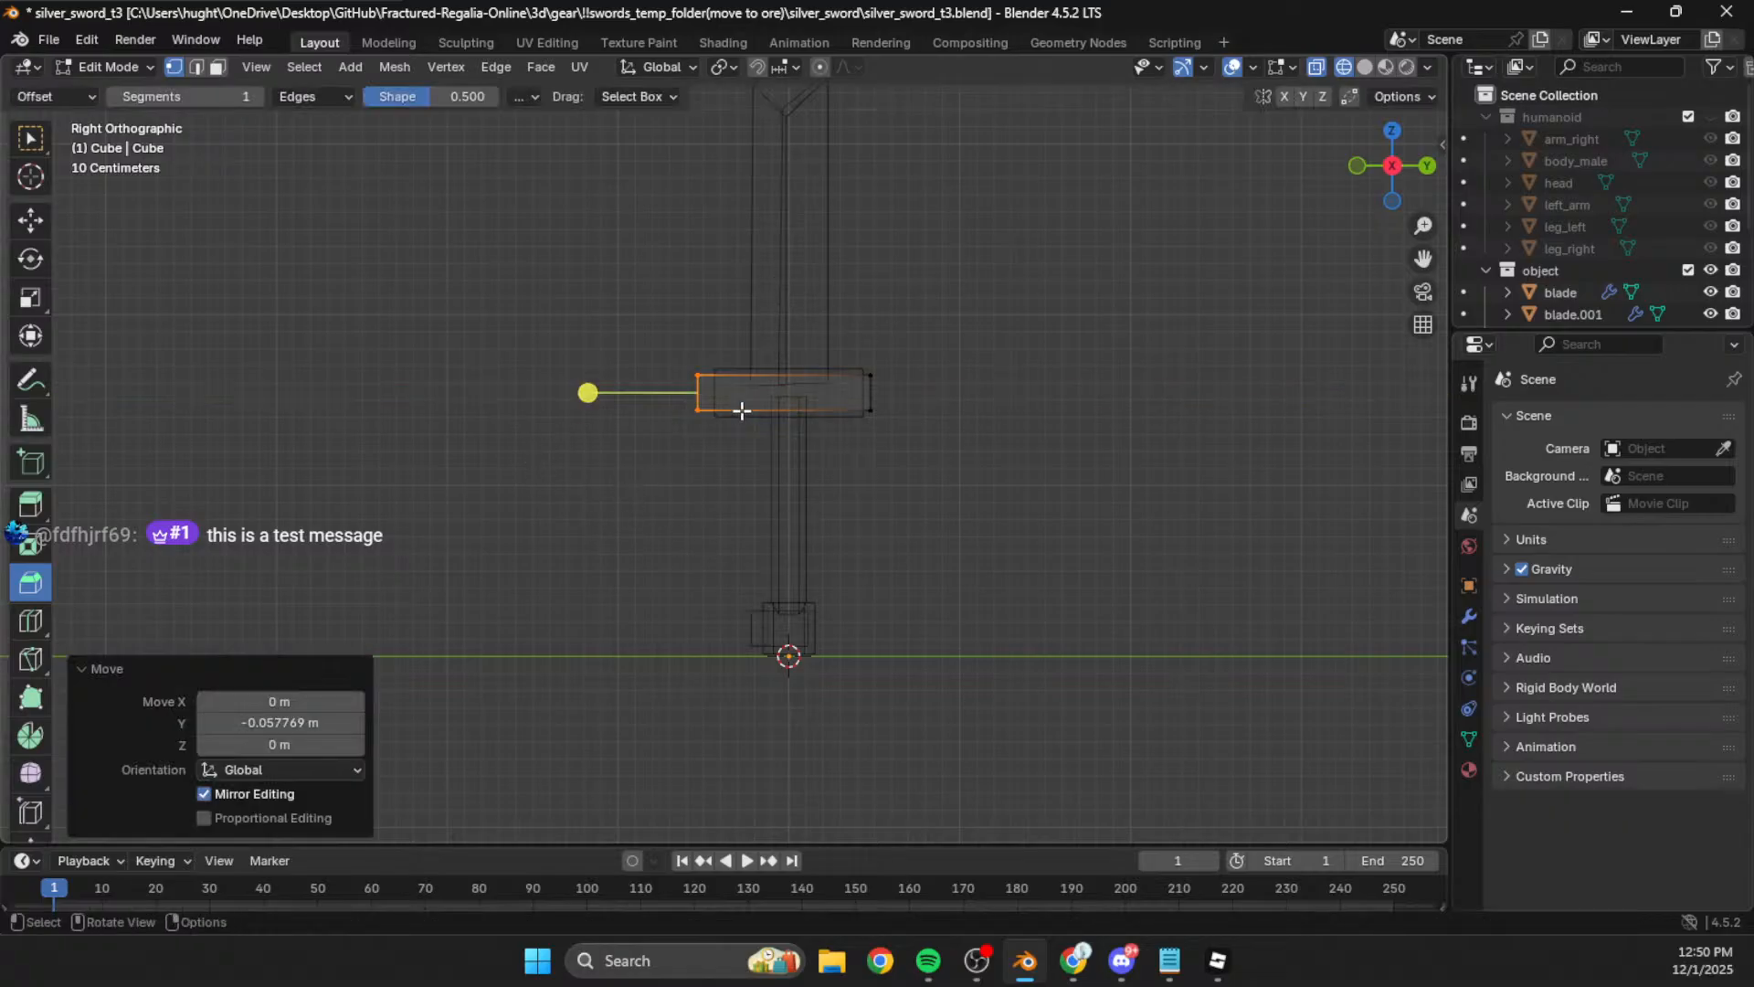
Step: Try moving an upper corner vertex at the crossguard block's -Y end, and undo the move
key("a")
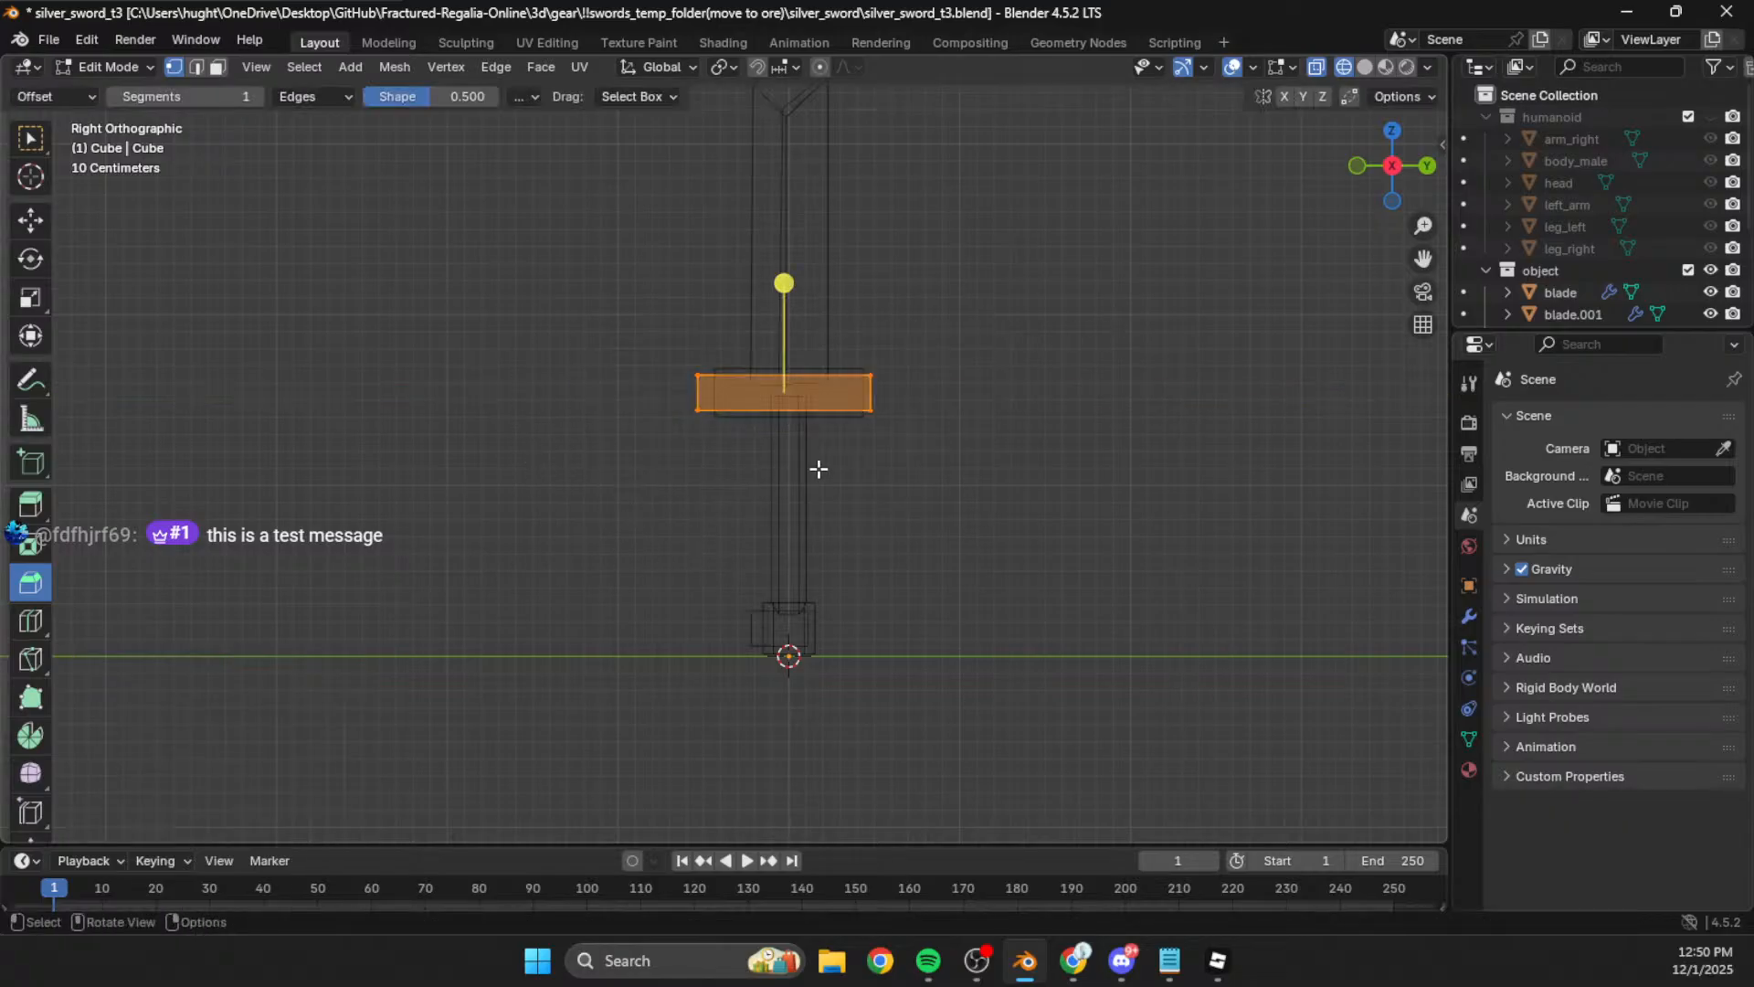
key("alt+a")
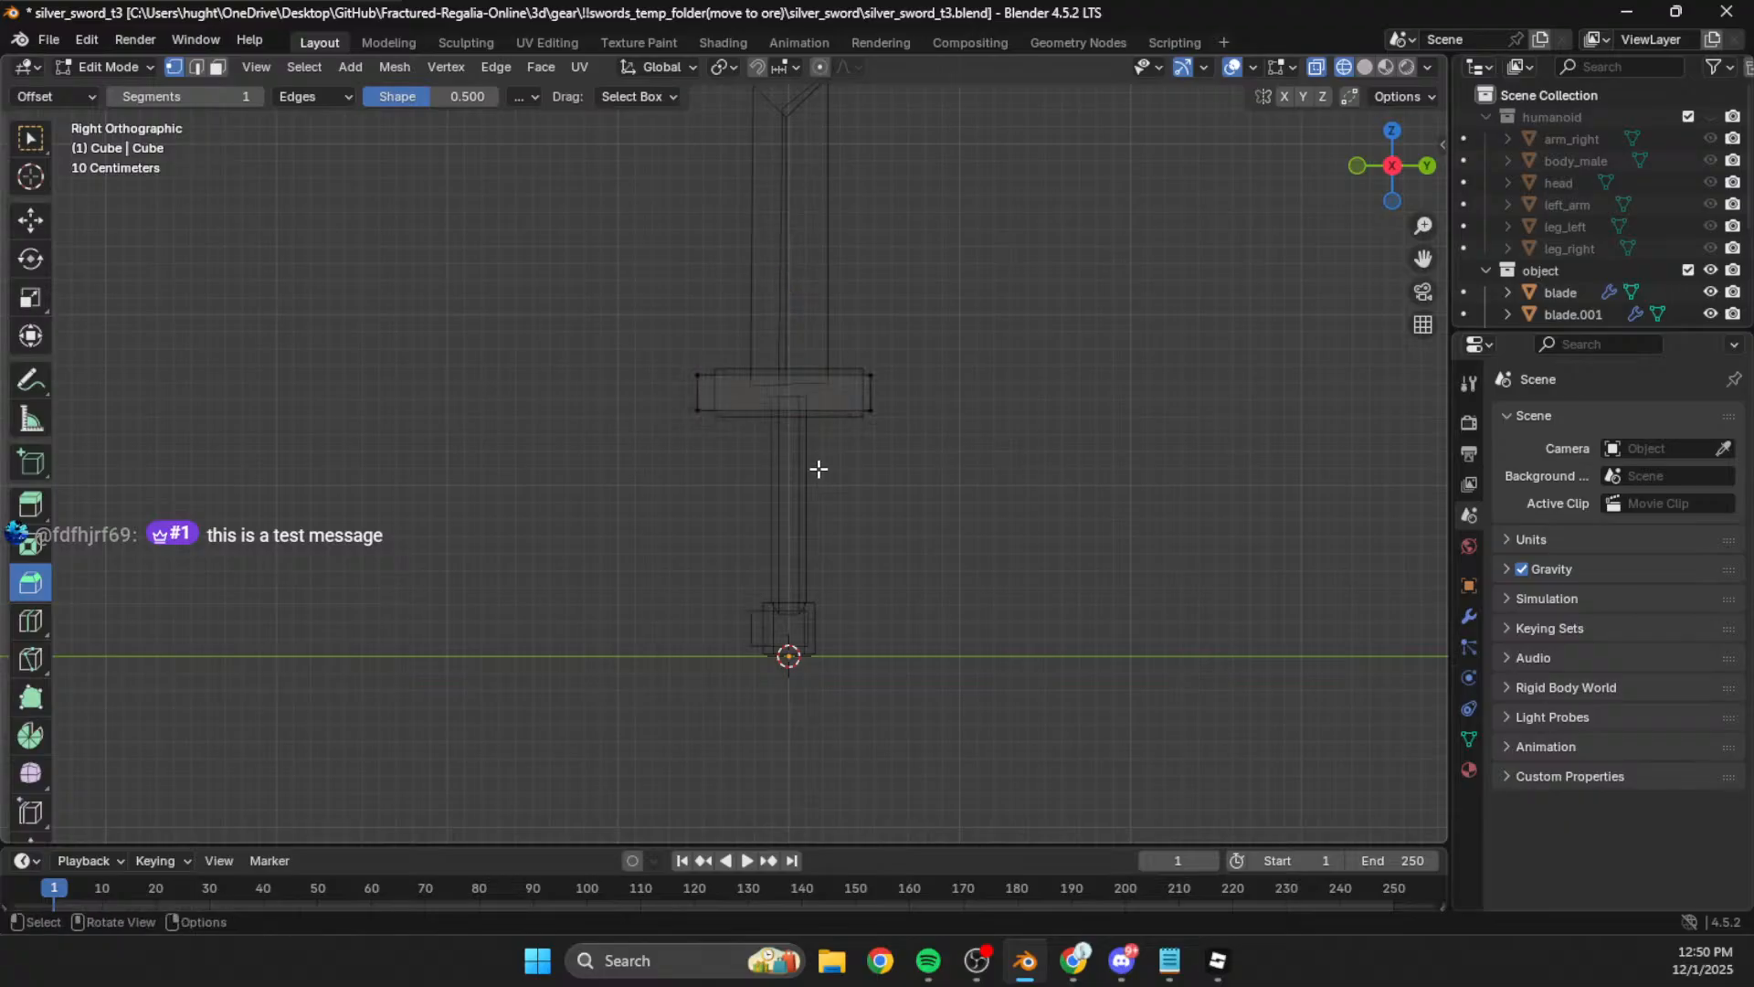
left_click_drag(624, 304, 807, 405)
key("g")
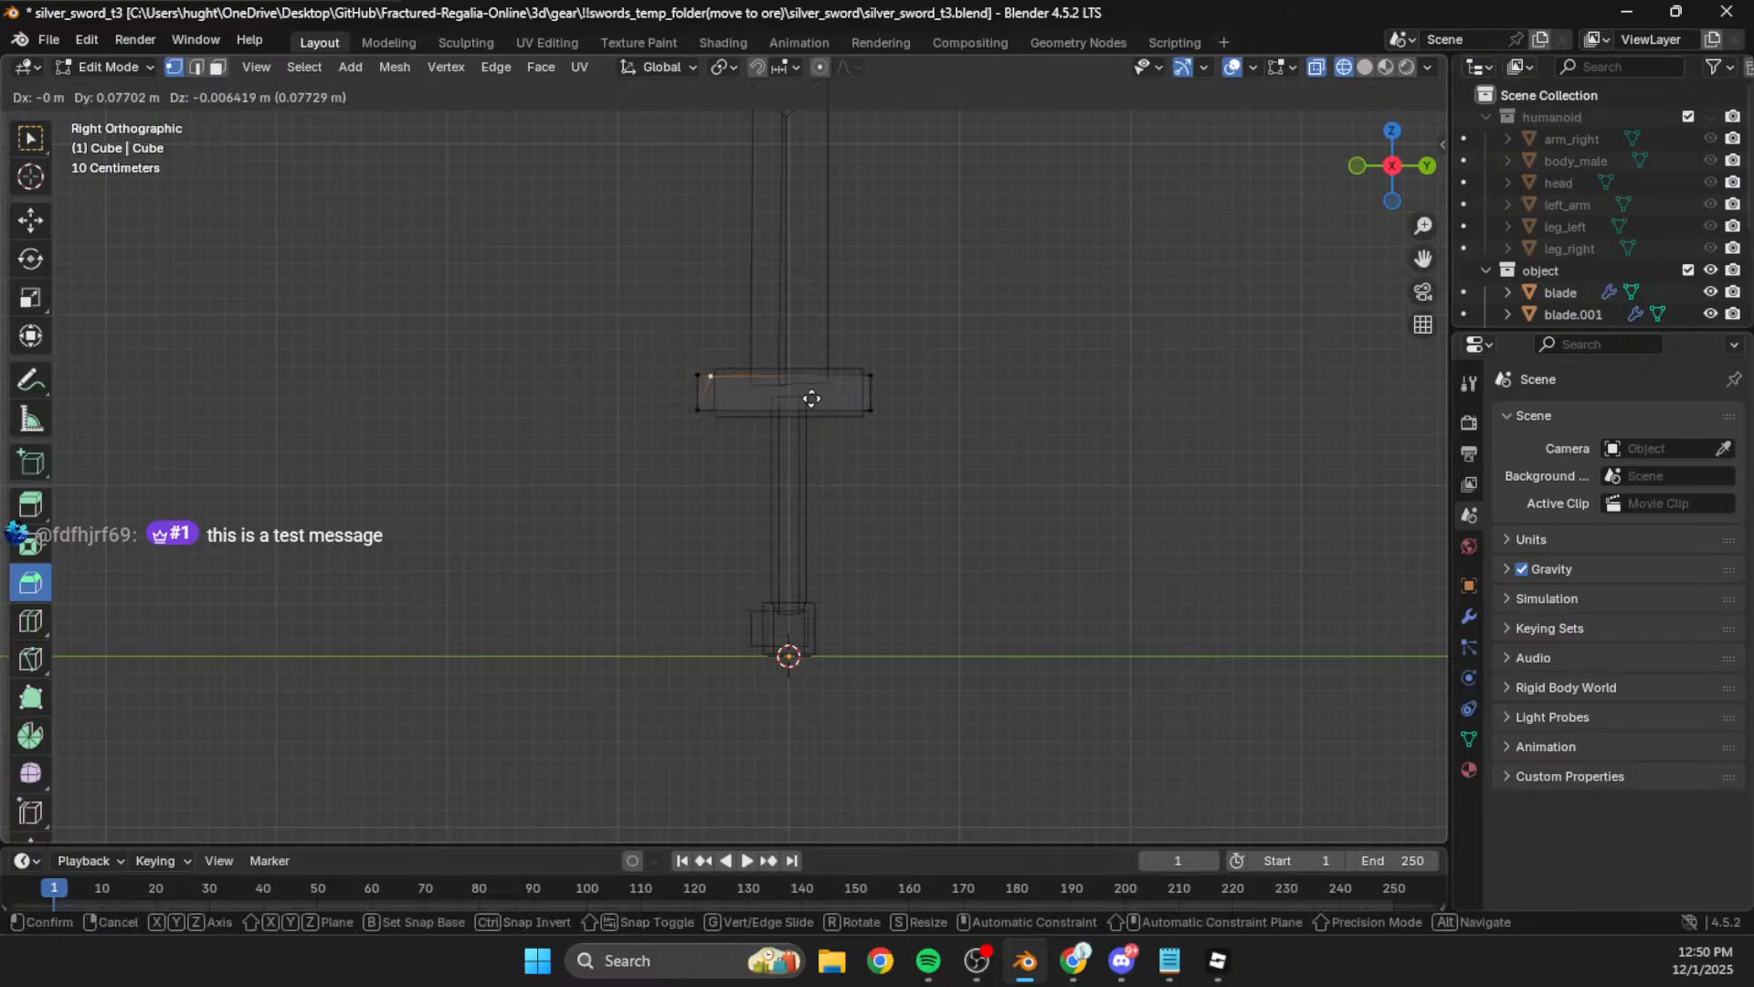
left_click(888, 317)
middle_click_drag(883, 317, 1075, 357)
key("ctrl+z")
Step: Duplicate the whole inner crossguard block in place, separate the copy by selection into its own object and select it
left_click_drag(1124, 282, 533, 447)
key("alt+a")
left_click_drag(1088, 240, 485, 512)
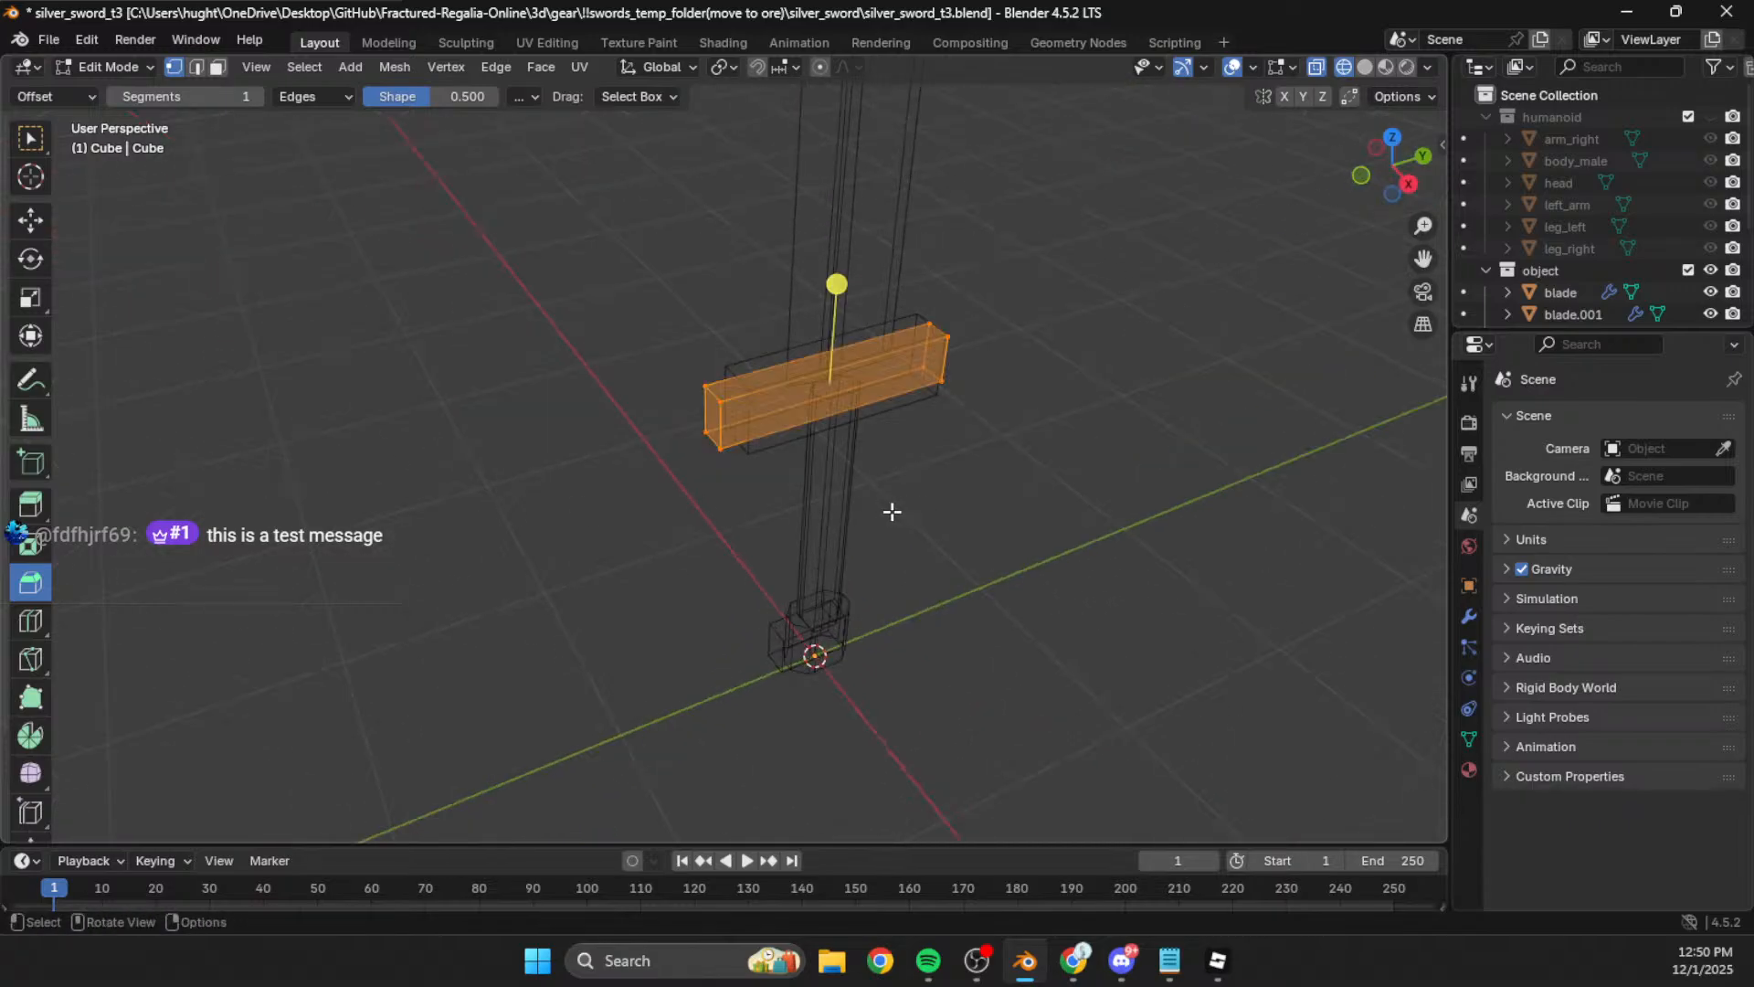
key("shift+d")
right_click(901, 492)
key("p")
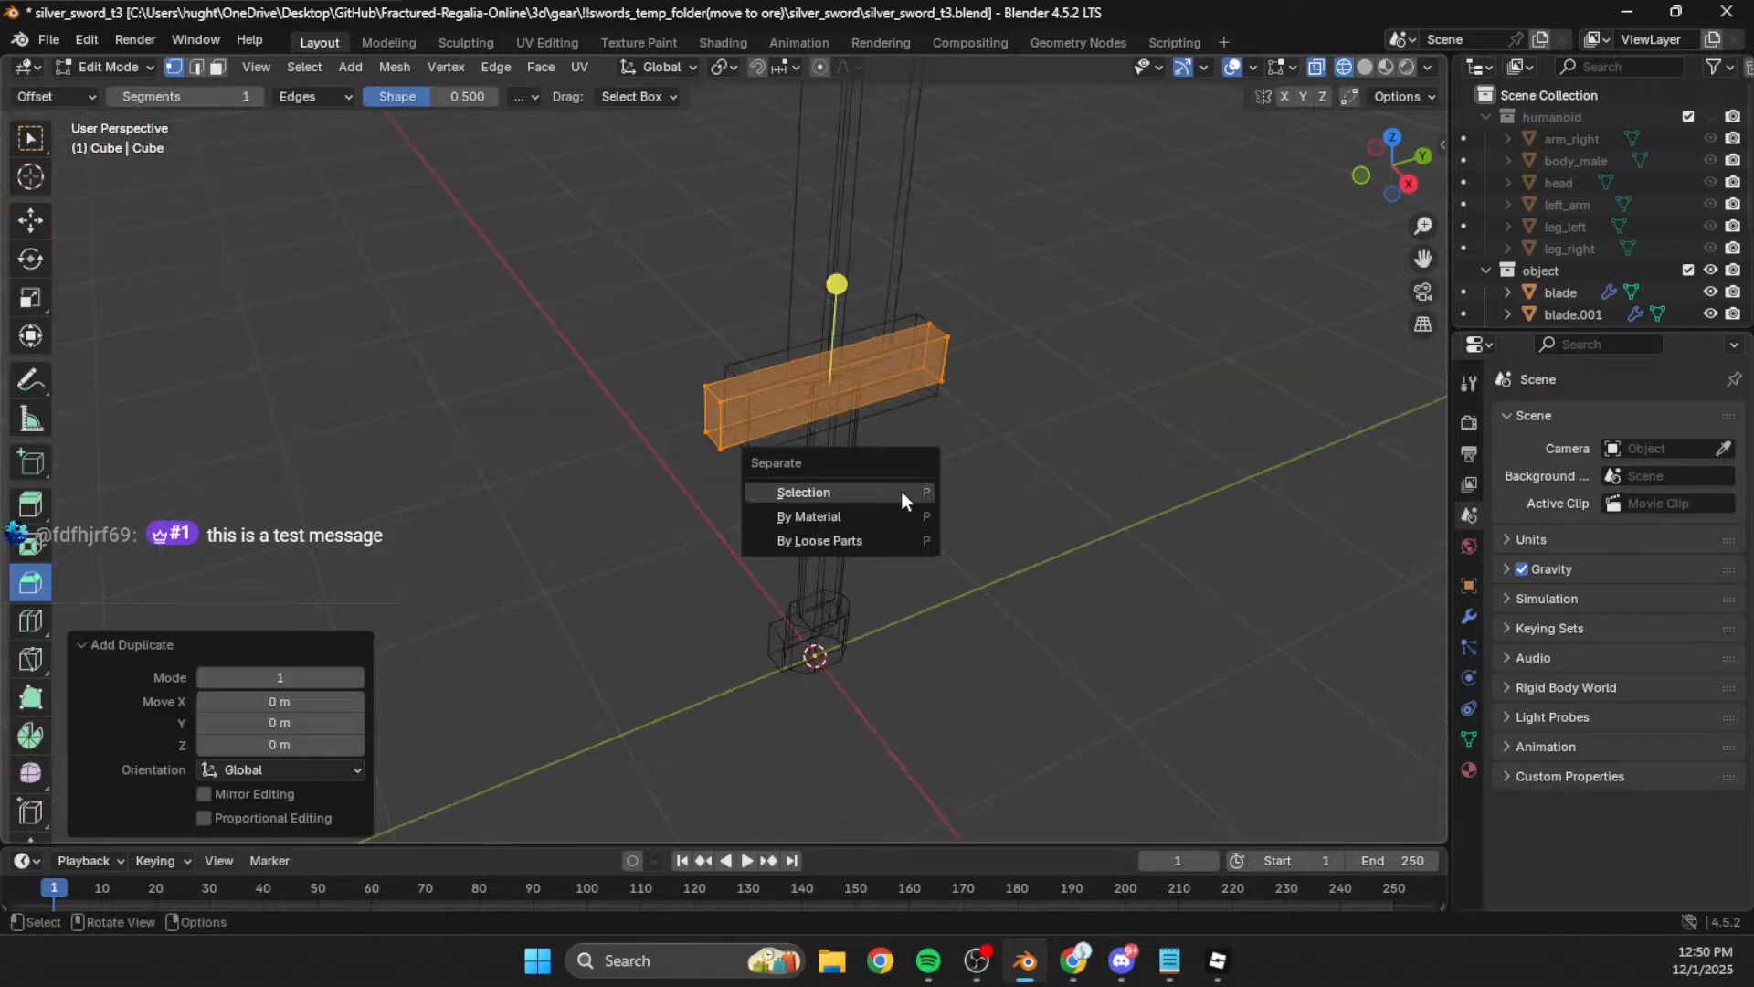
left_click(901, 491)
key("Tab")
left_click(803, 402)
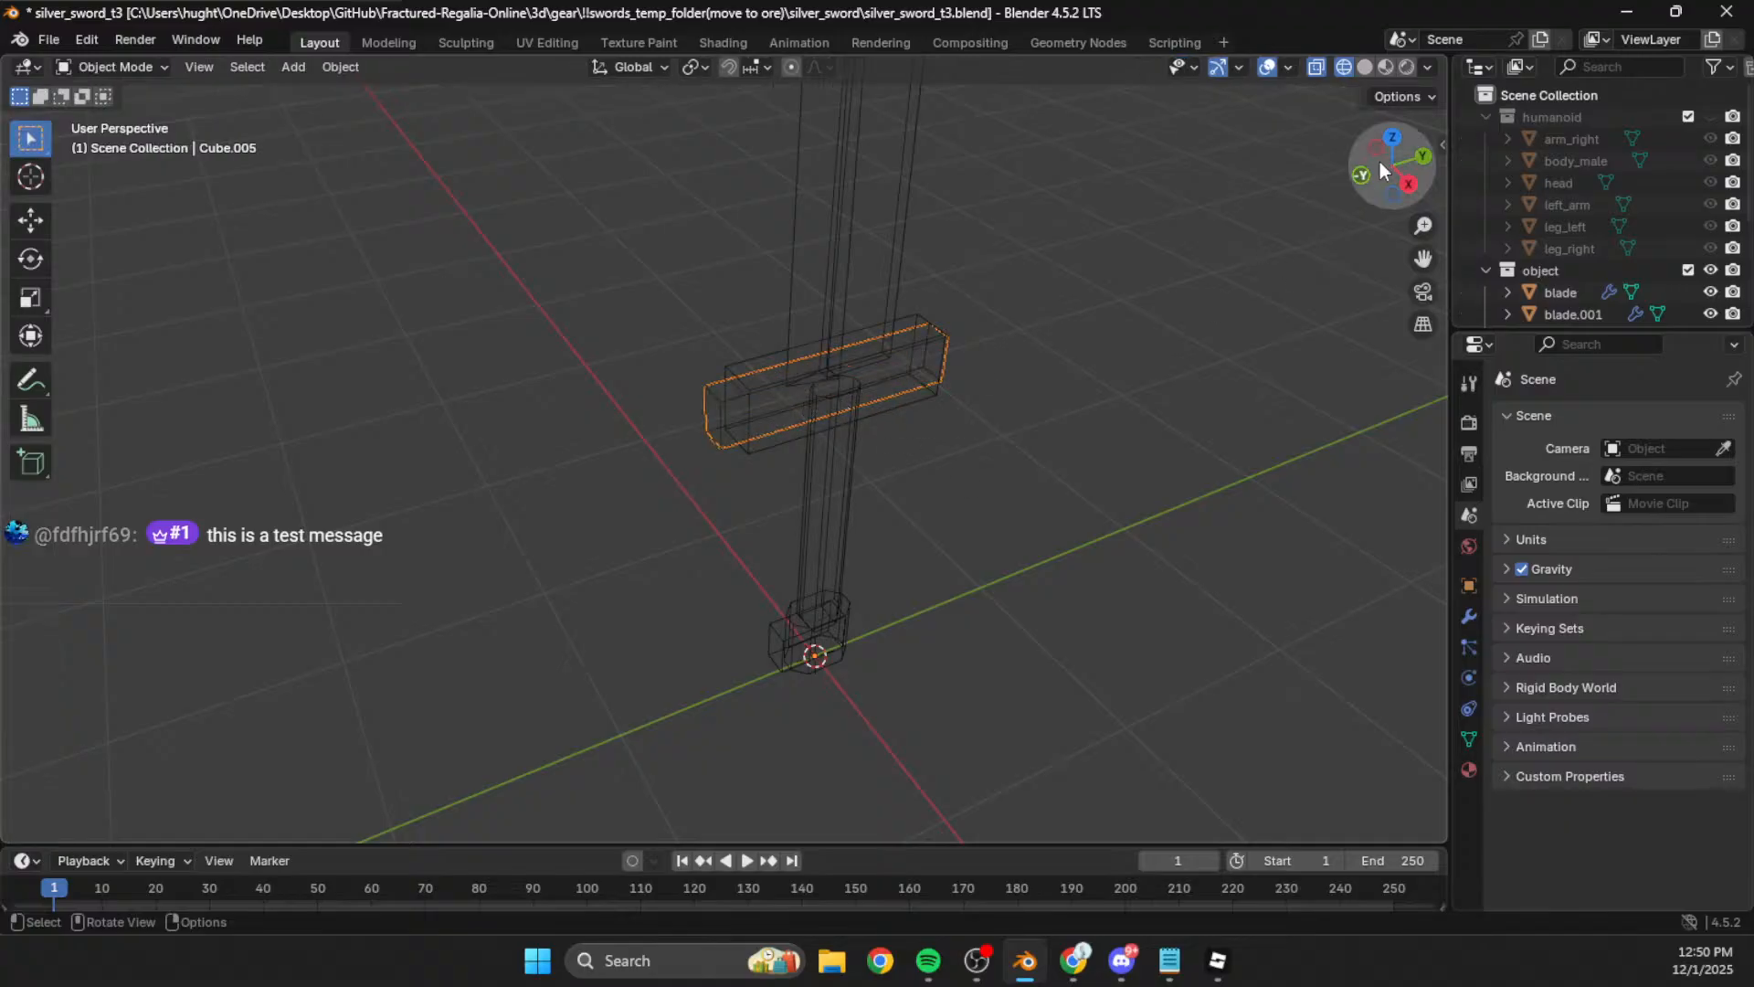
Step: In the right orthographic view, move the separated block's mesh along Y past the crossguard's -Y end and scale it down
left_click(1408, 184)
key("Tab")
key("a")
key("g")
key("x")
key("y")
left_click(879, 356)
key("s")
left_click(955, 333)
Step: Shorten the scaled block by moving its +Y end along Y by about -0.28 m
left_click_drag(804, 313, 722, 424)
key("g")
key("y")
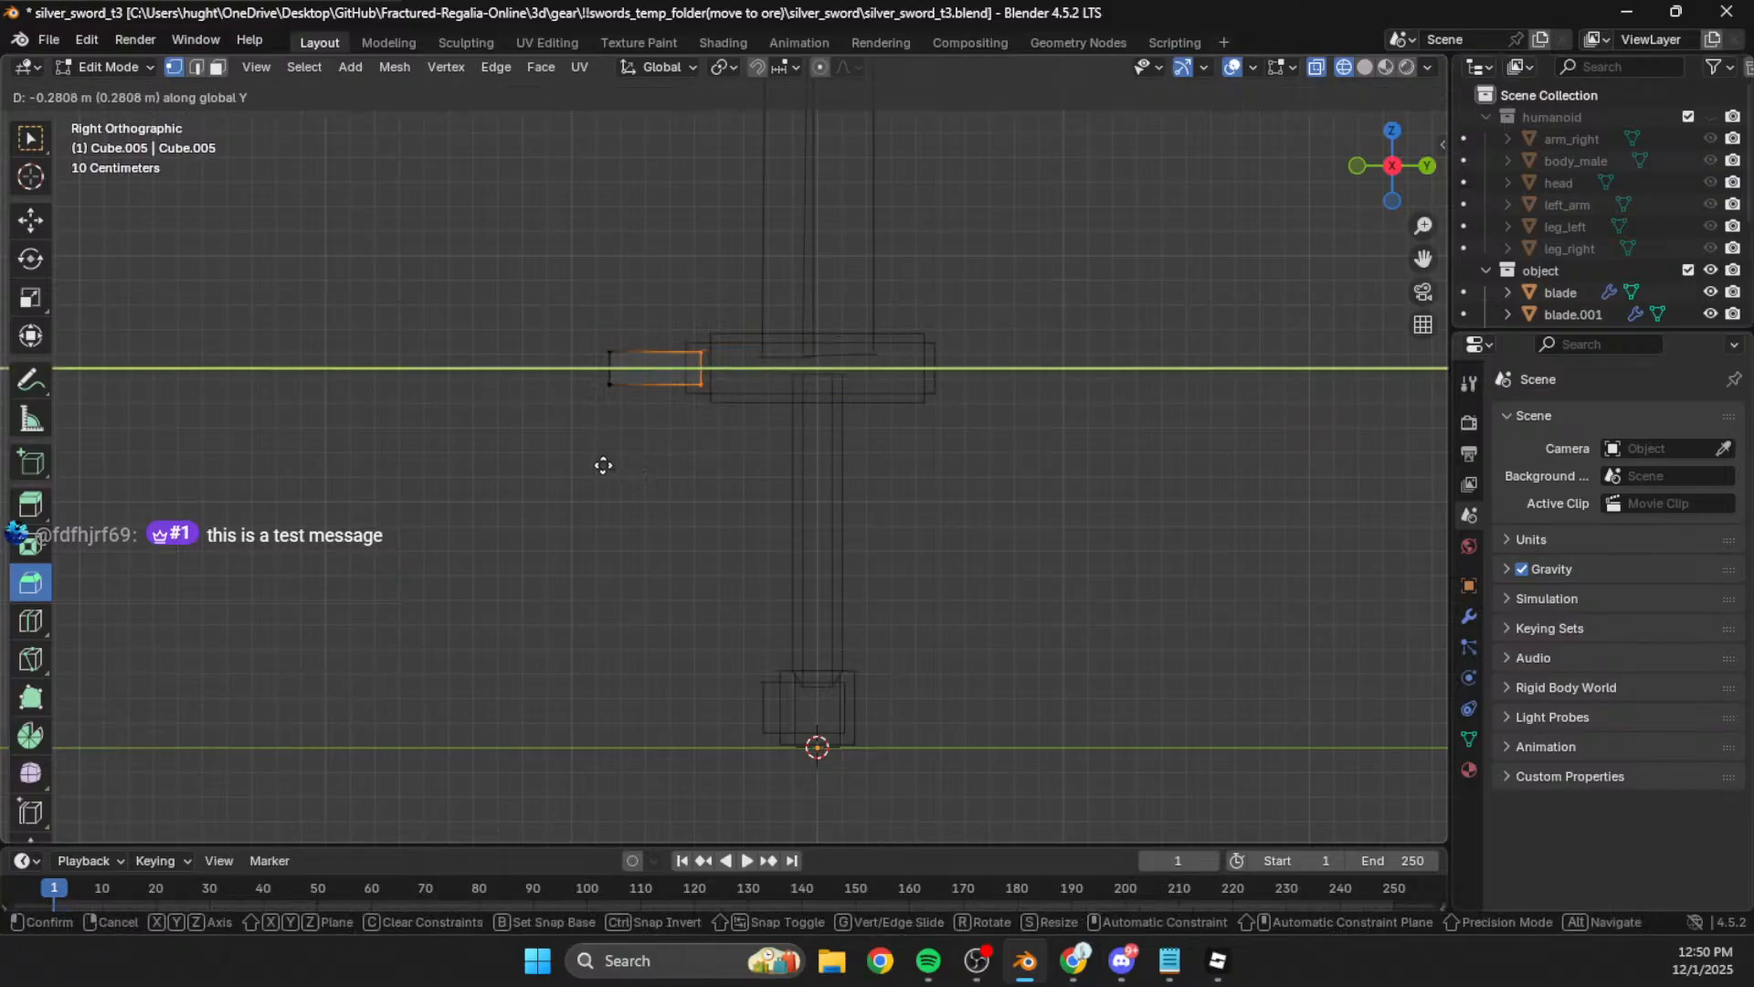
left_click(603, 466)
Step: Extrude the block's outer -Y end face a short distance outward to form the hand guard's upper corner
left_click_drag(548, 320, 728, 501)
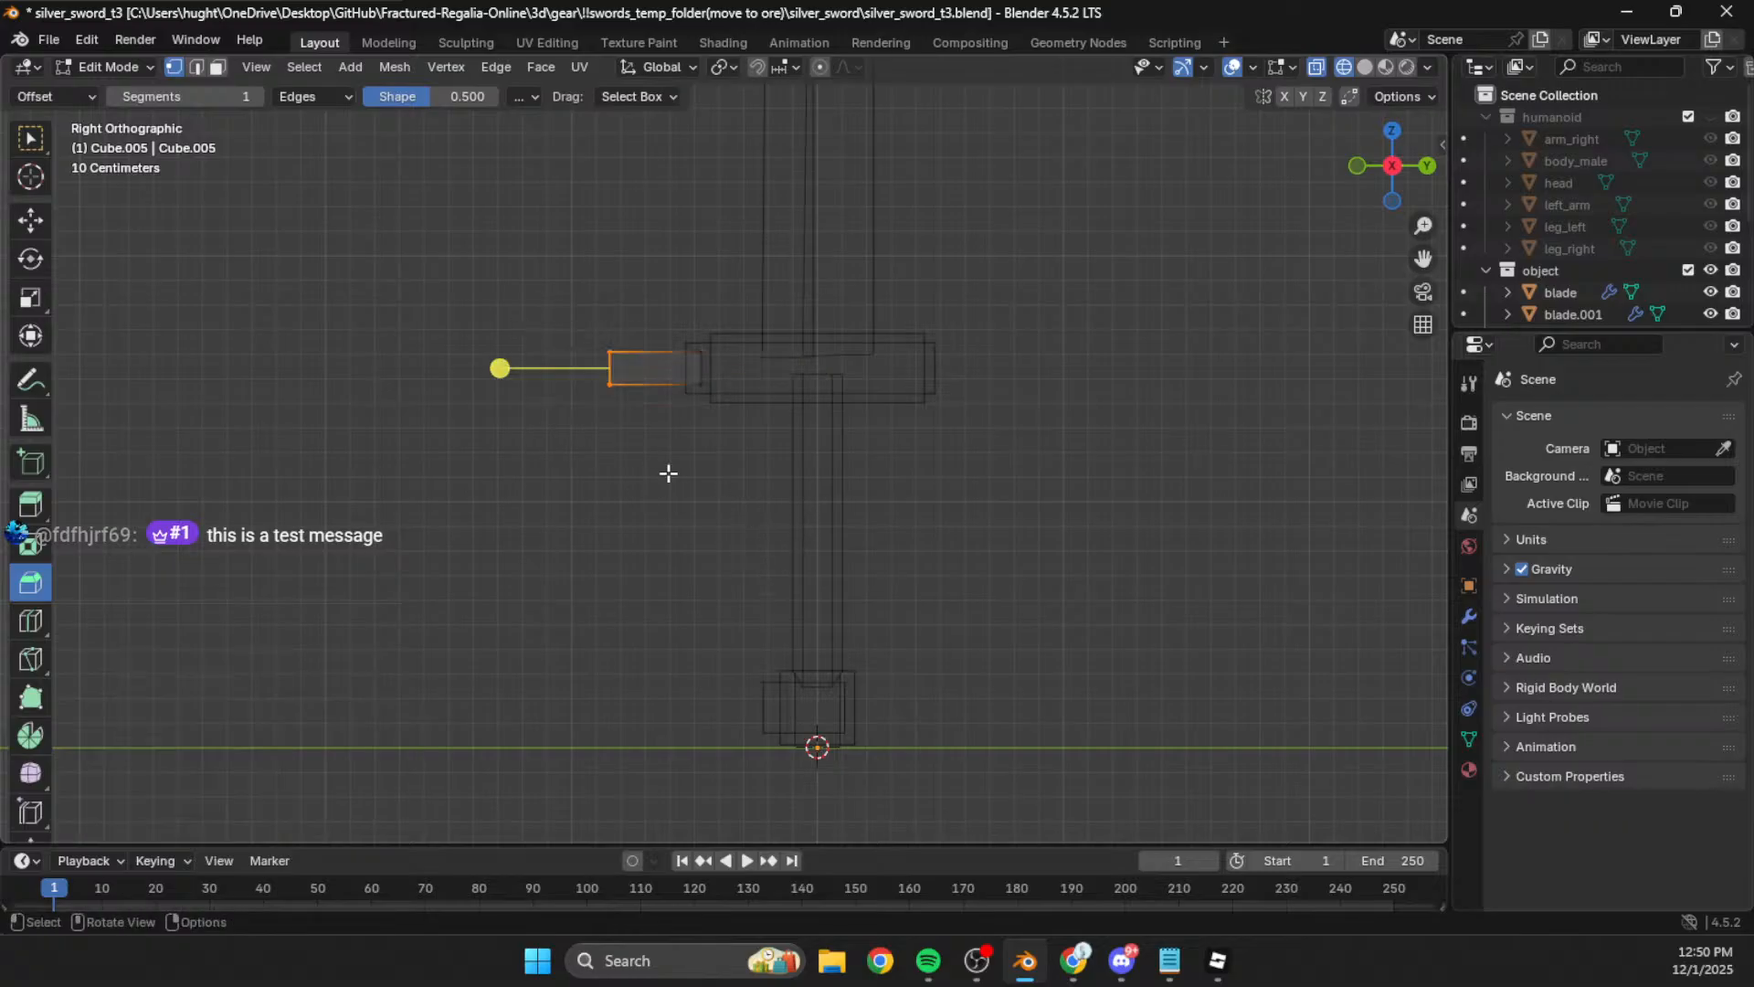
left_click_drag(534, 275, 828, 498)
left_click_drag(546, 308, 698, 461)
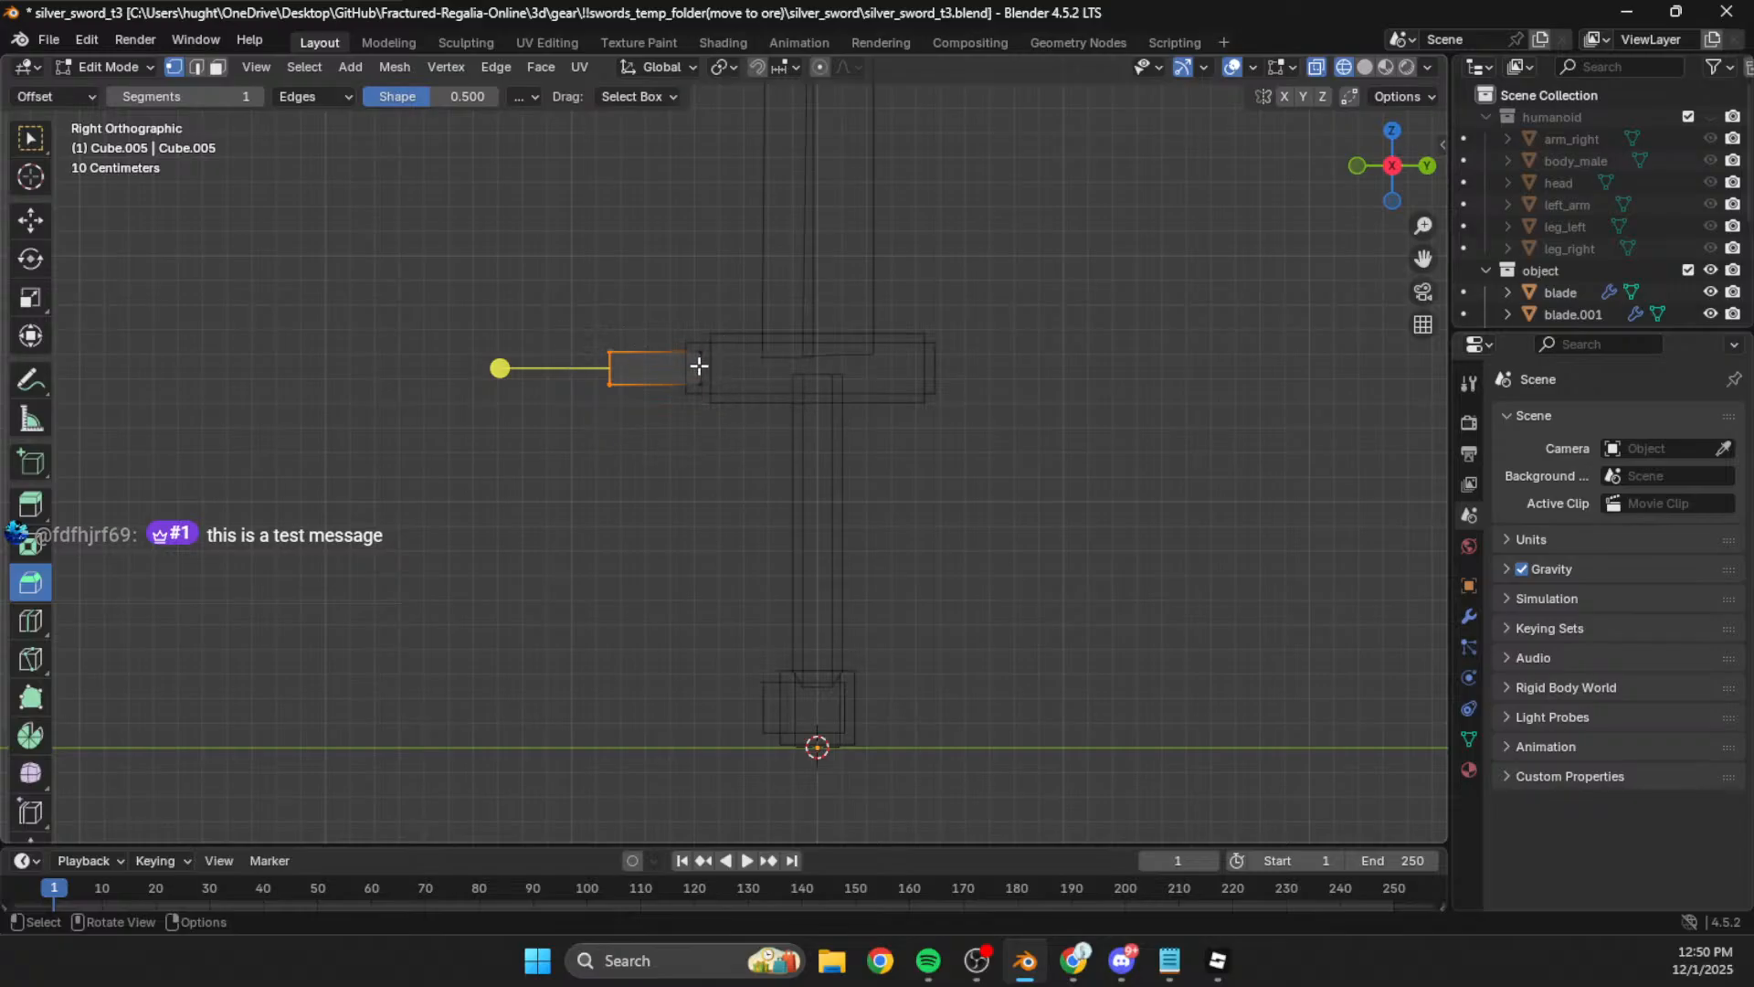
key("e")
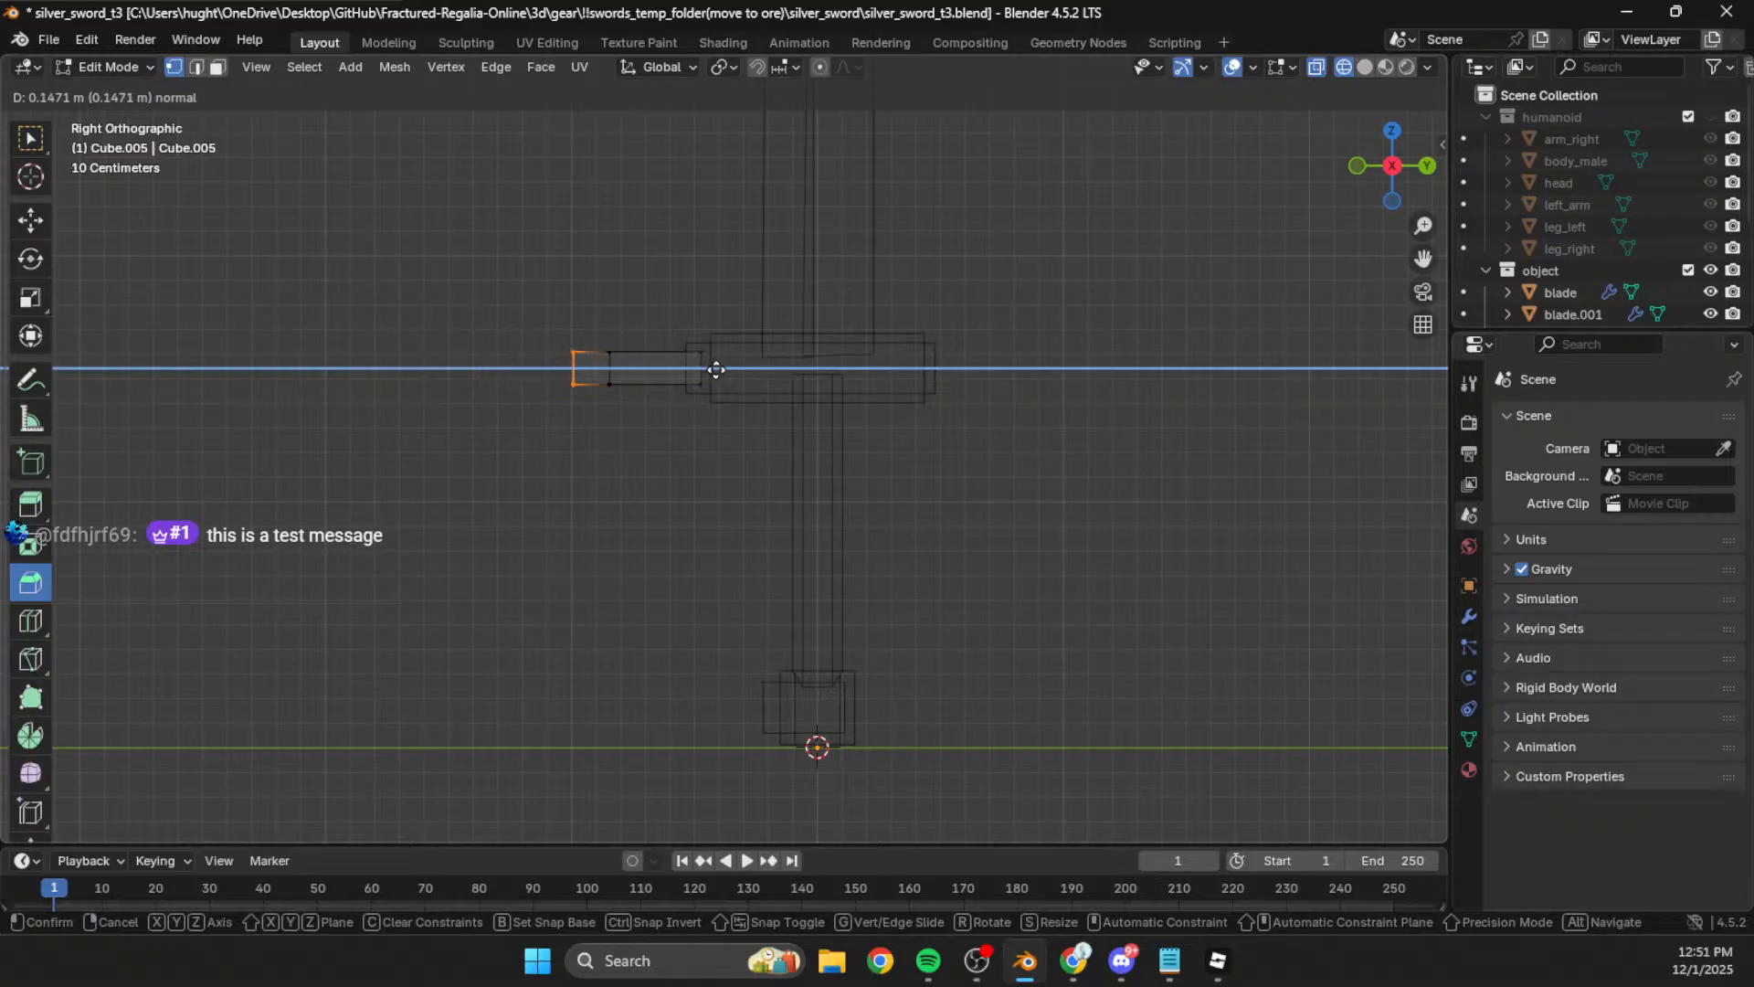
left_click(709, 377)
Step: Extrude the corner's underside down about 1.19 m, and extrude its end once more to form the lower corner
left_click_drag(559, 375, 669, 429)
key("e")
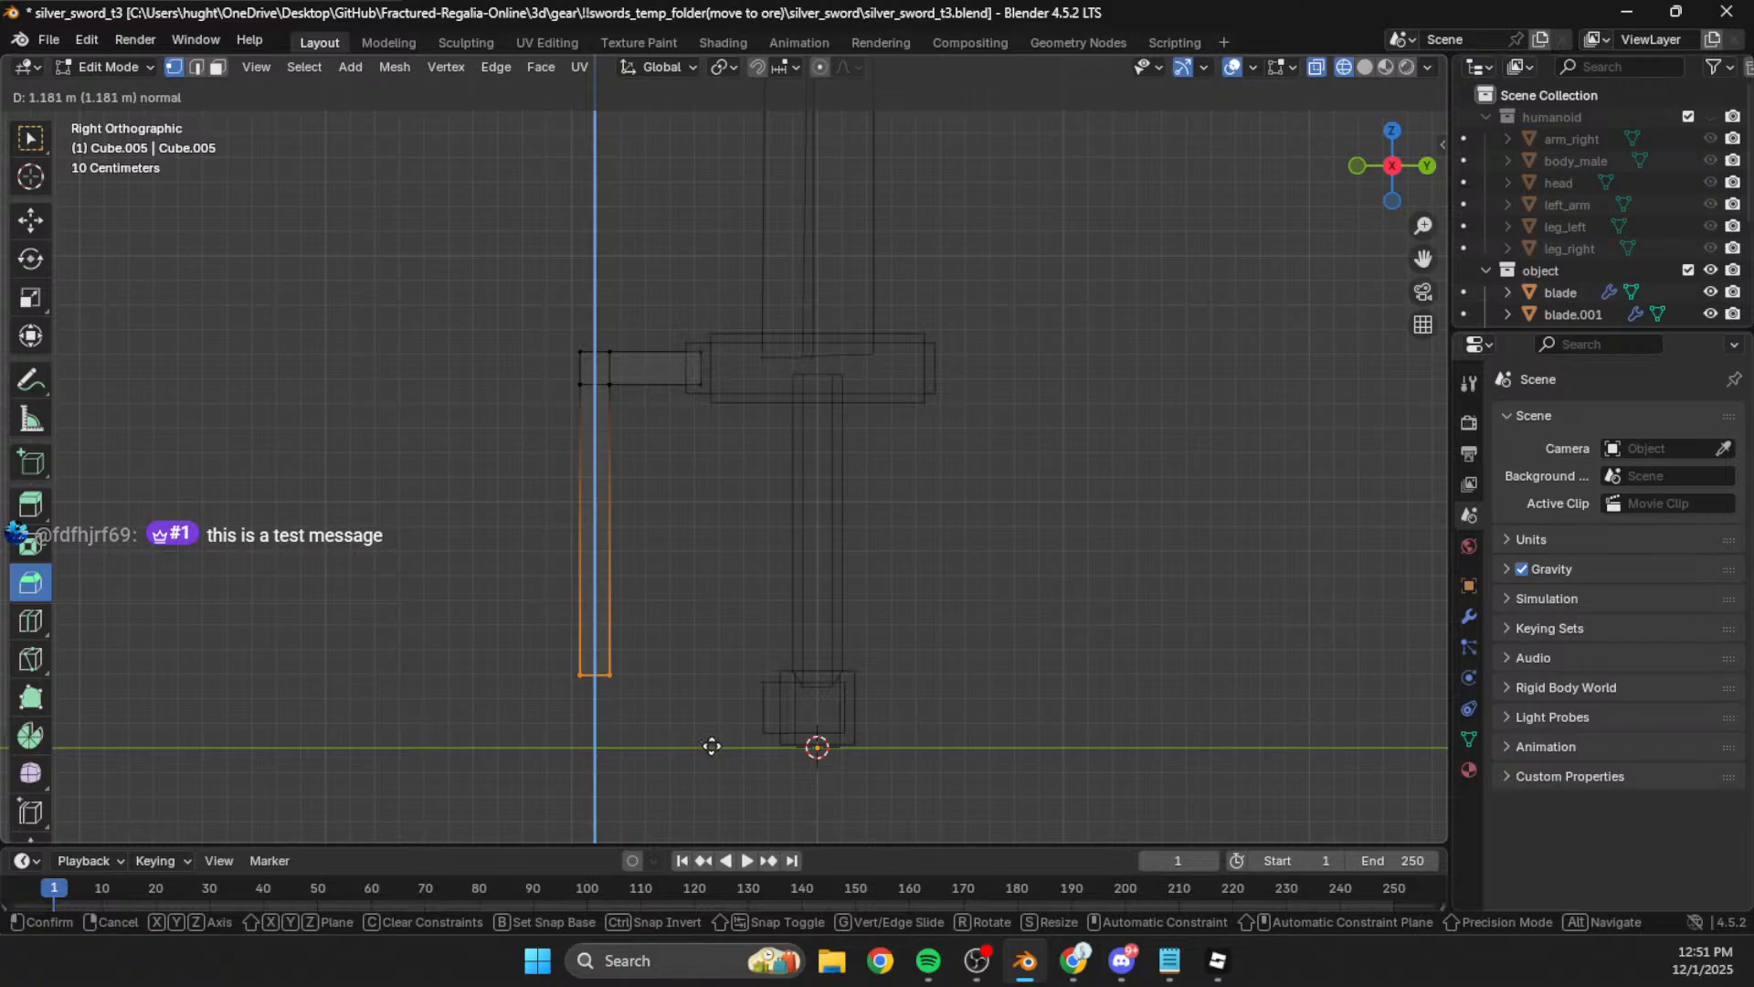
left_click(716, 747)
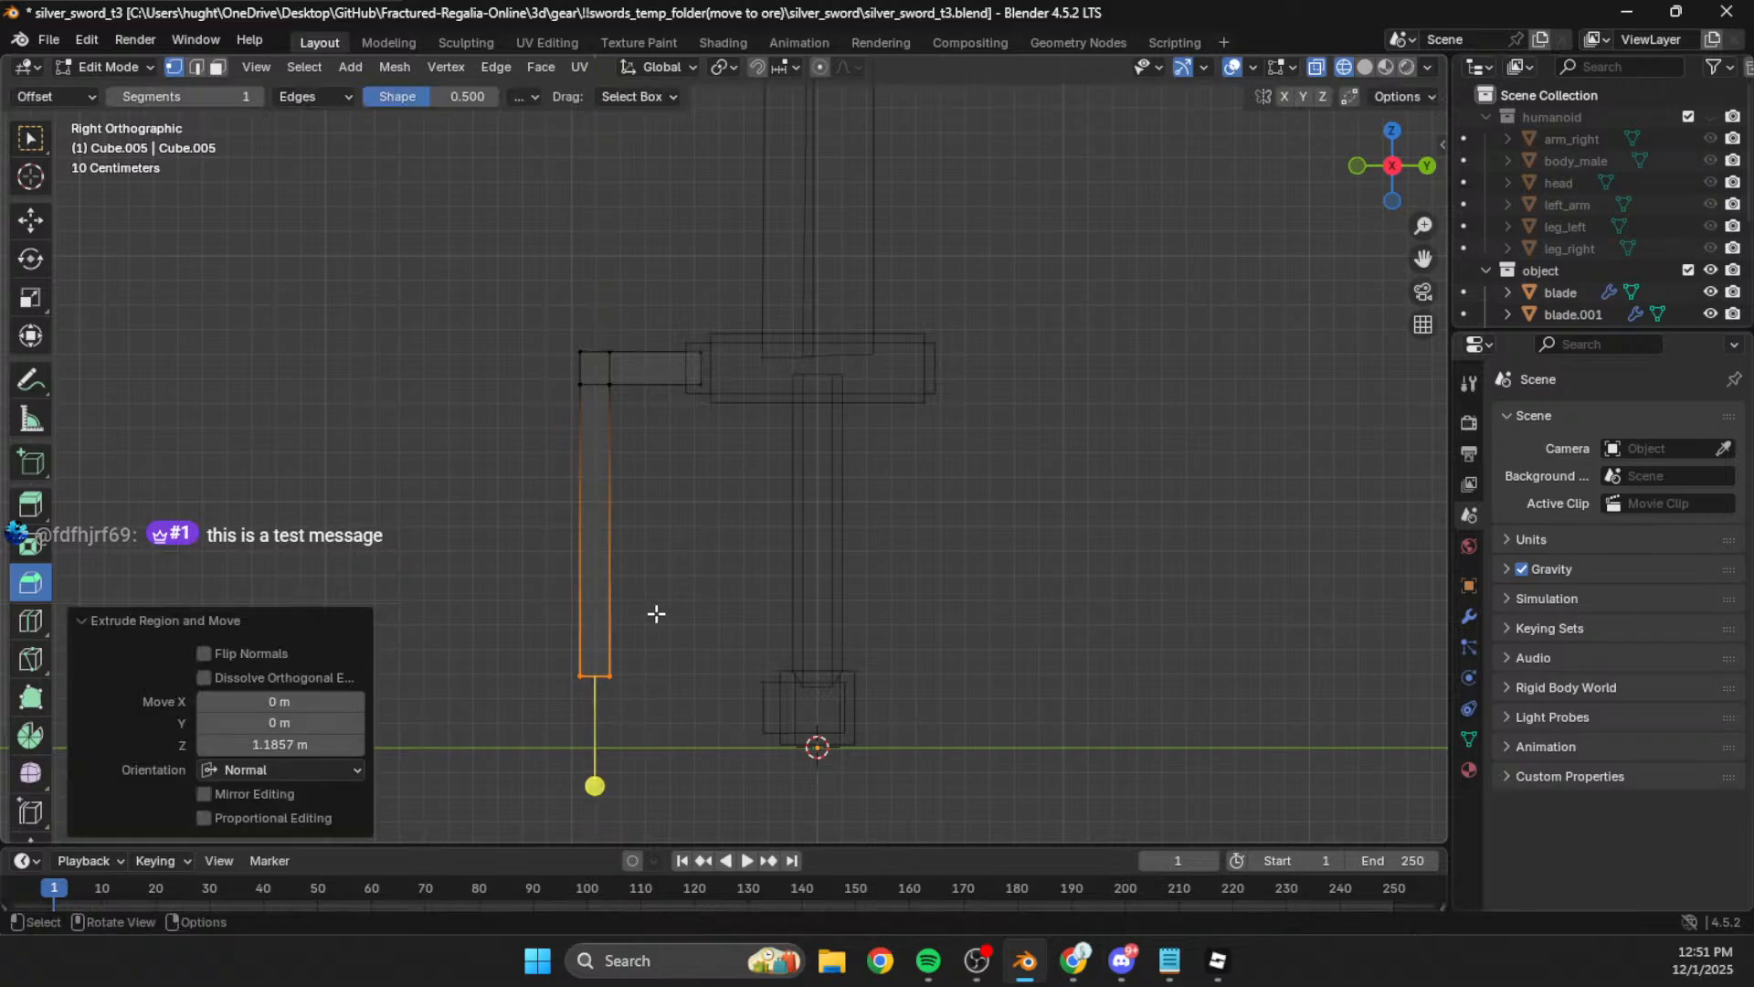
key("e")
left_click(670, 662)
Step: Extrude the lower corner's inner face along Y to the pommel, and shift the bottom bar down about 0.02 m along Z
left_click_drag(647, 656, 590, 769)
key("e")
left_click(758, 771)
left_click_drag(834, 634, 462, 799)
key("g")
key("y")
key("x")
key("z")
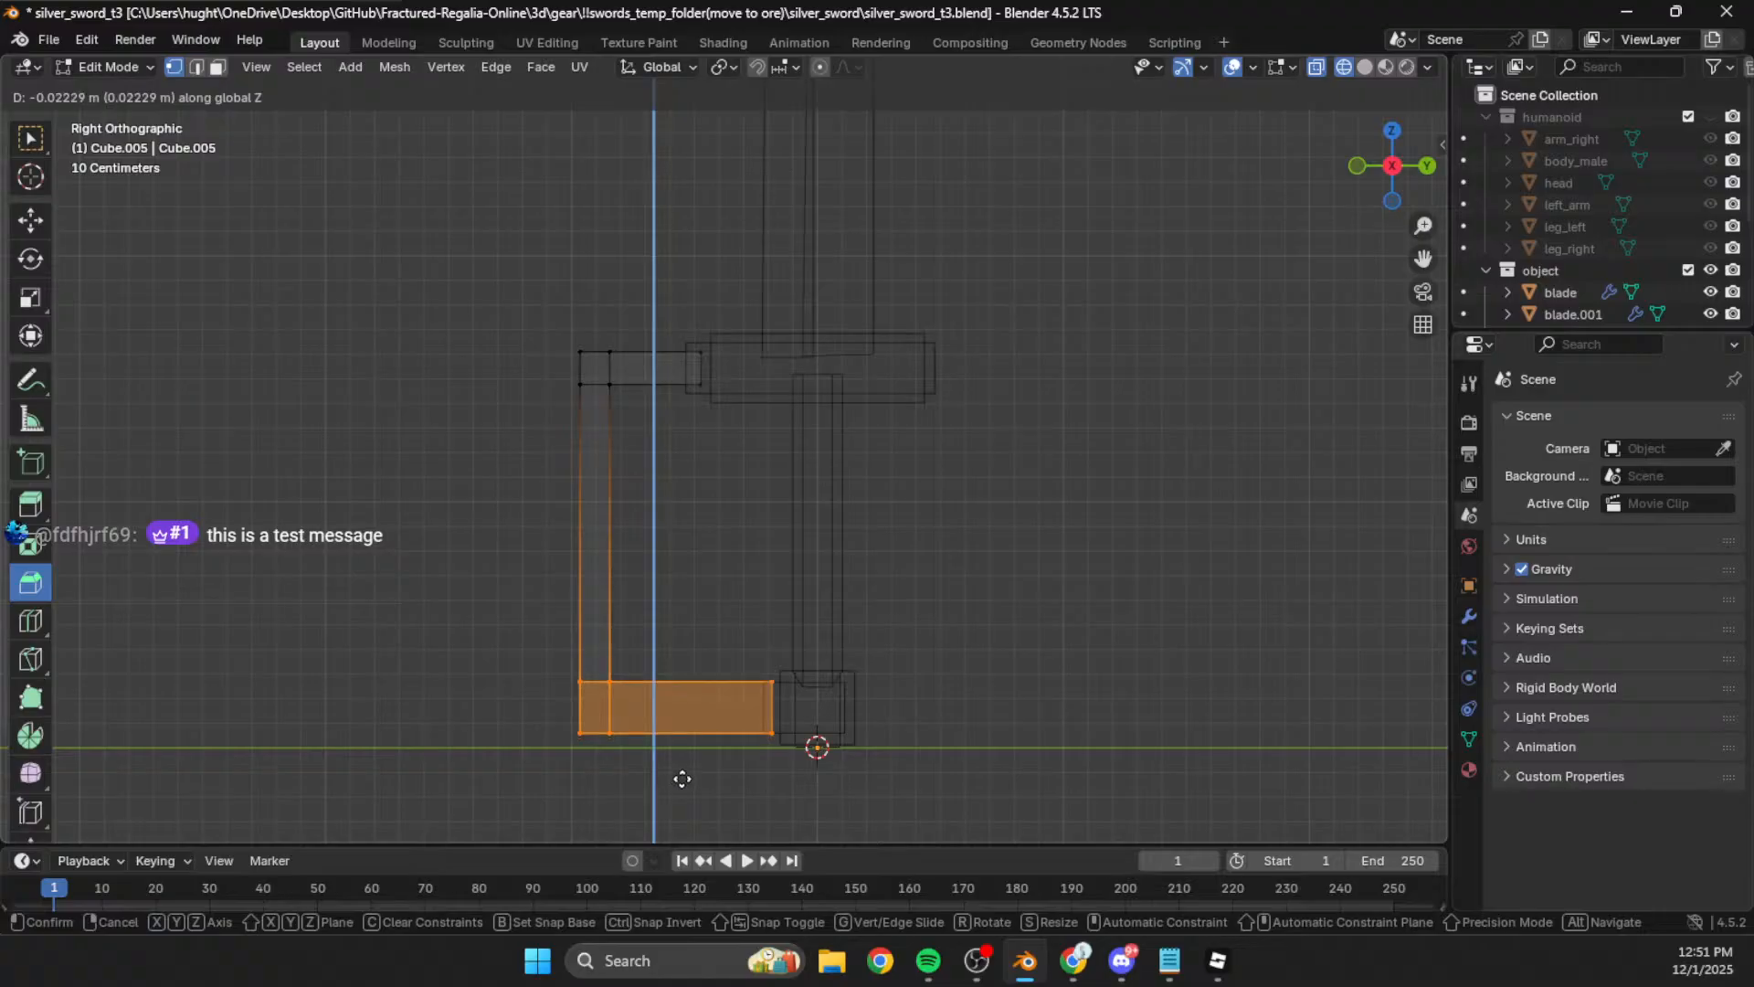
left_click(684, 777)
Step: Thin the bottom bar by lowering its upper vertices along Z, and raise the whole bar by about 0.03 m
left_click_drag(812, 643, 497, 716)
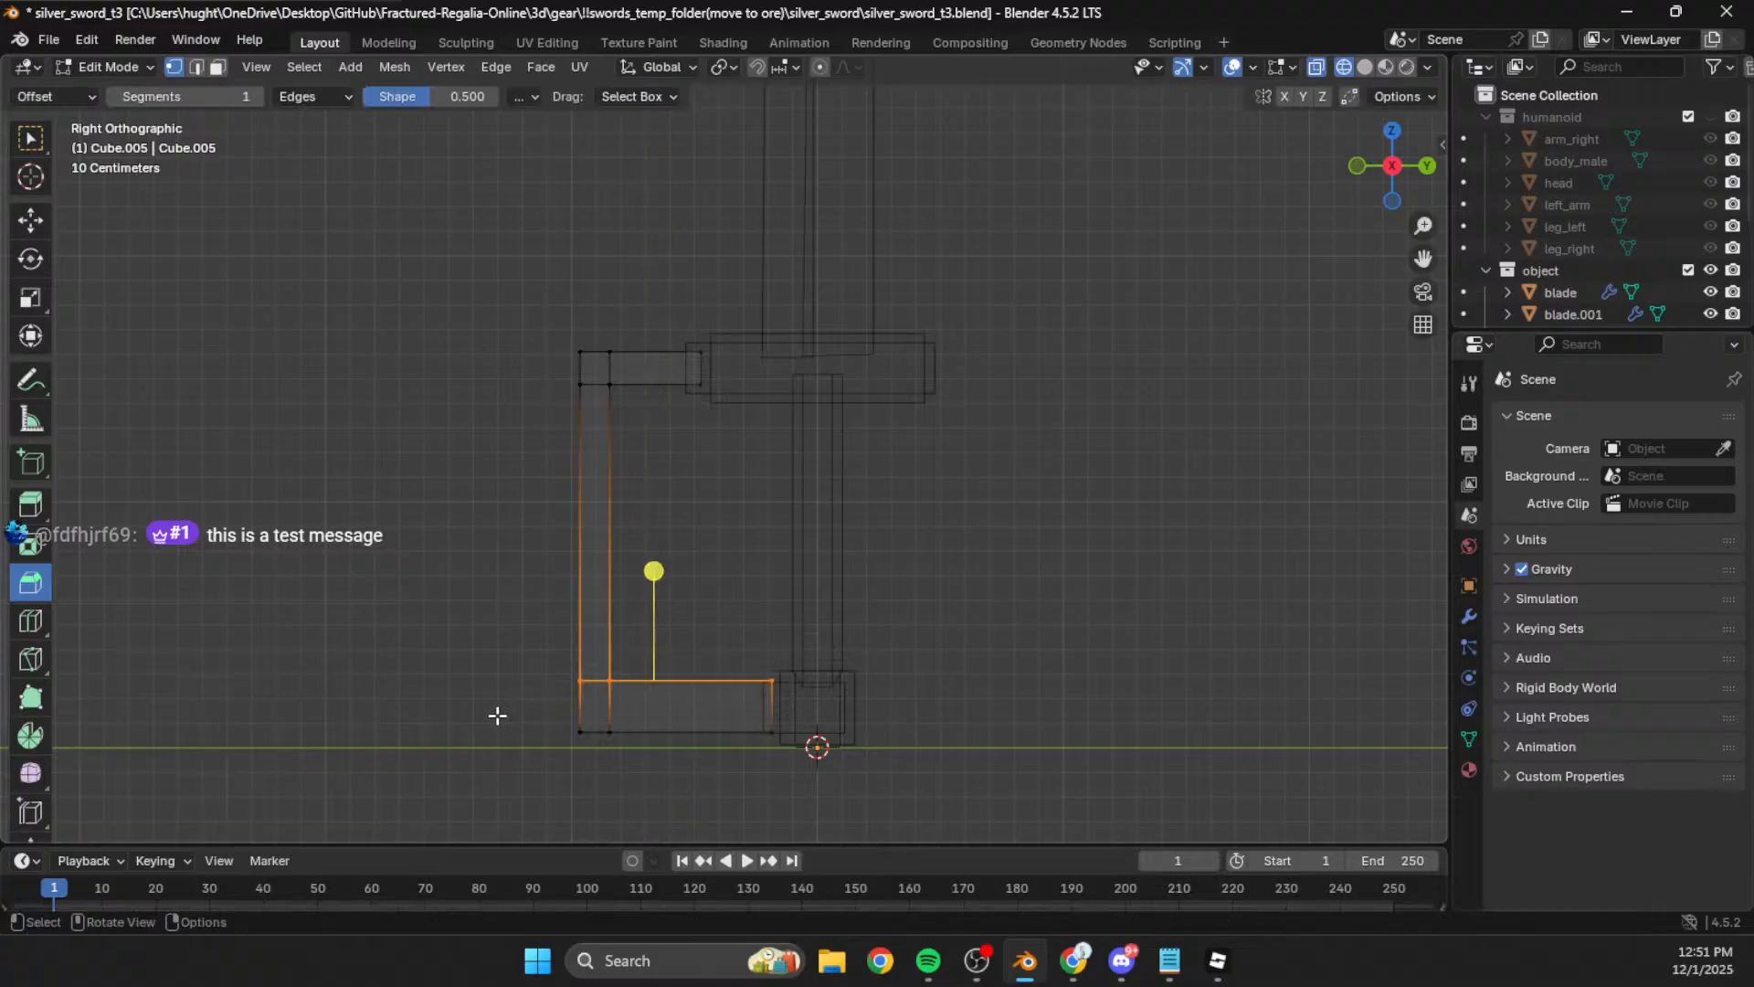
key("g")
key("z")
left_click(555, 728)
left_click_drag(857, 674, 512, 762)
key("g")
key("z")
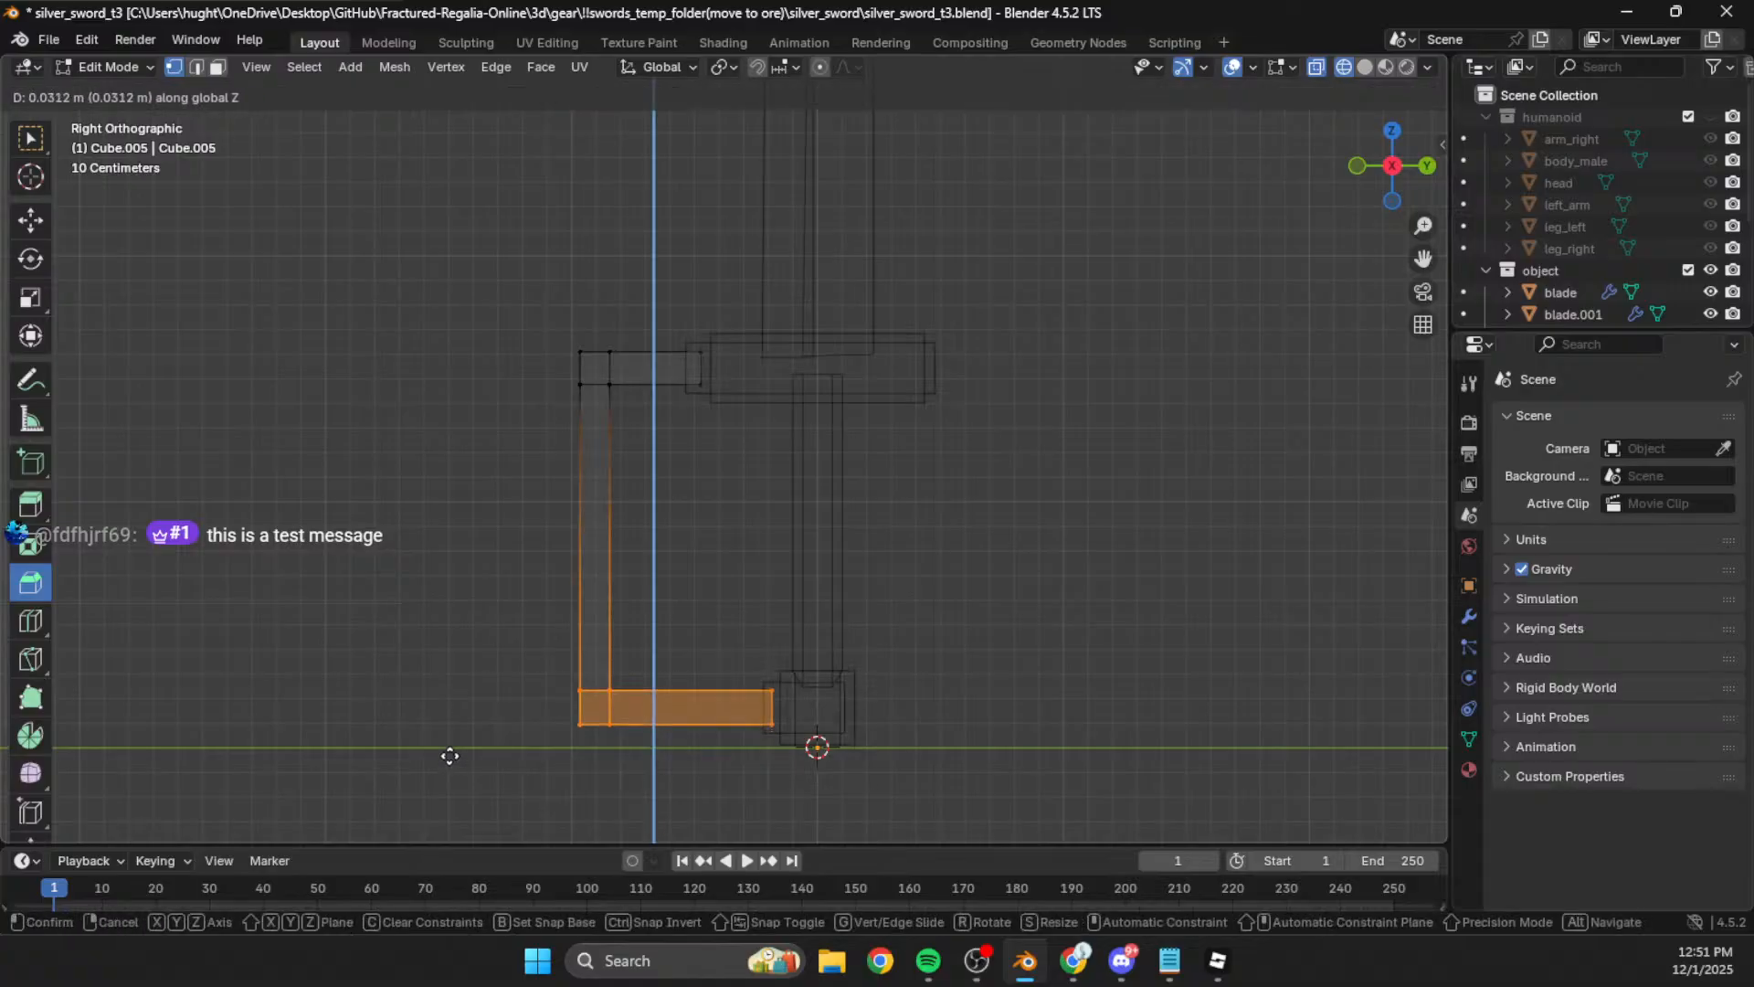
left_click(449, 756)
Step: Leave Edit Mode and show the complete sword in solid shading from the right orthographic view
key("Tab")
middle_click_drag(677, 647, 811, 635)
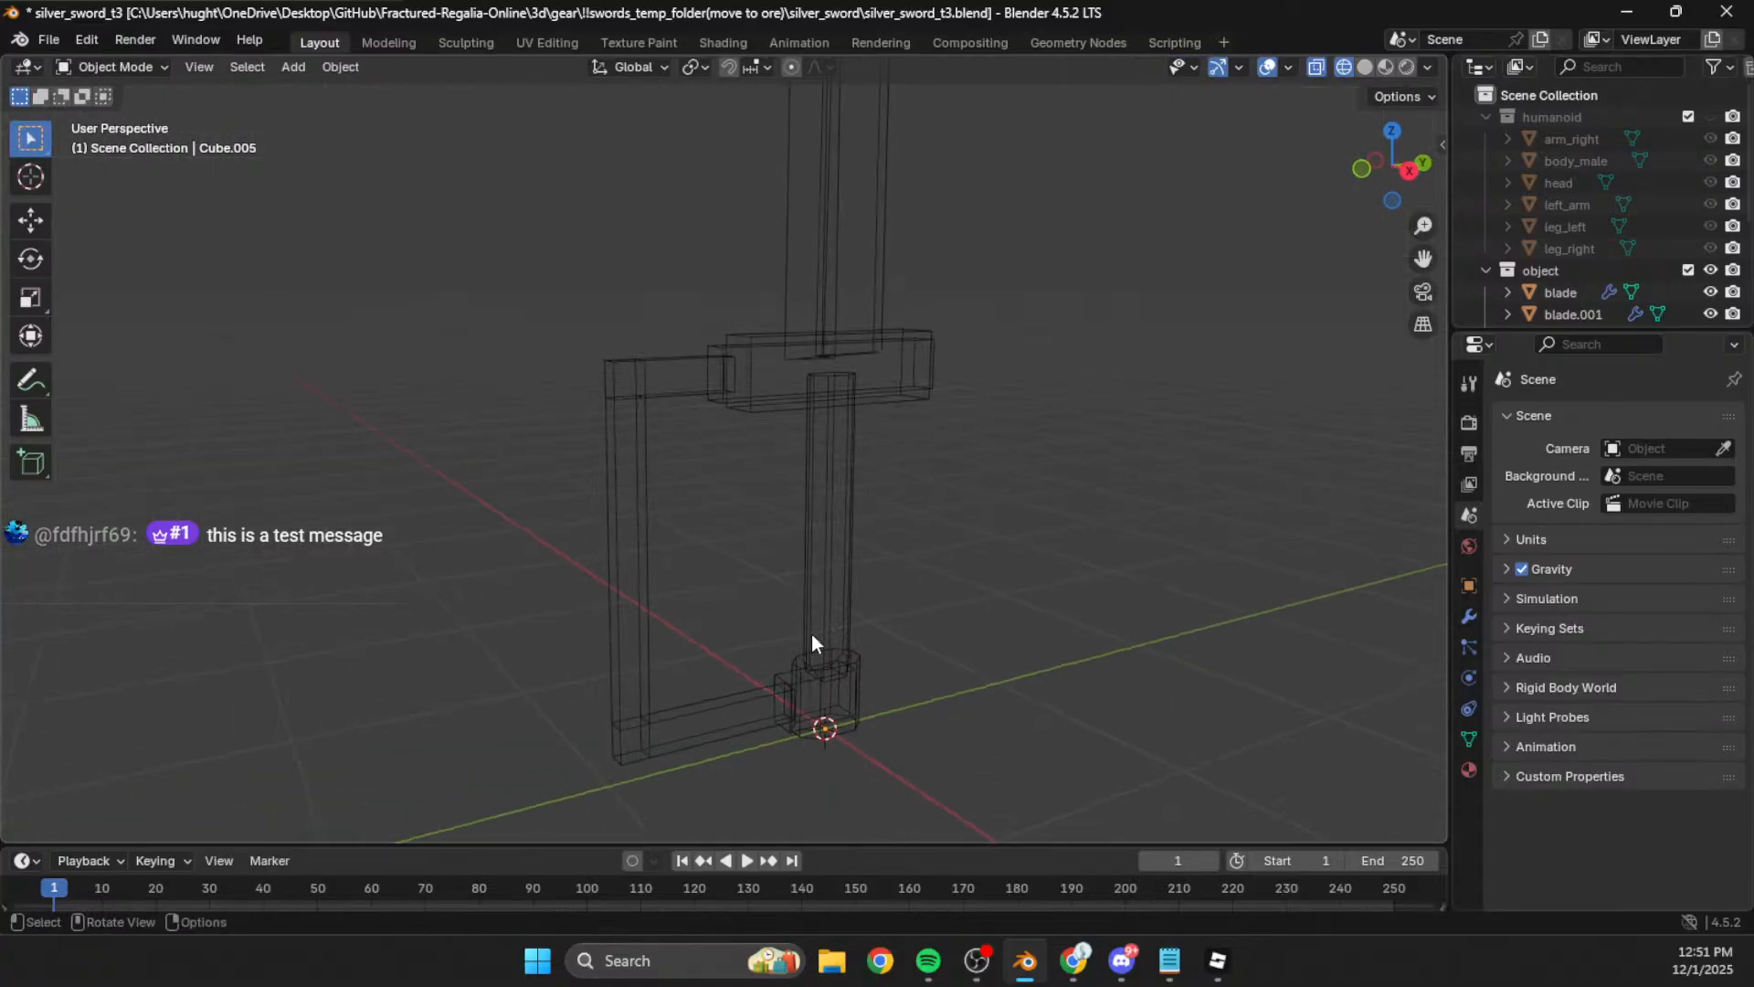
left_click(1365, 67)
mouse_move(1233, 174)
middle_mouse_down()
mouse_move(1105, 282)
mouse_move(811, 292)
mouse_move(908, 459)
mouse_move(890, 441)
mouse_move(1349, 116)
middle_mouse_up()
left_click(1411, 168)
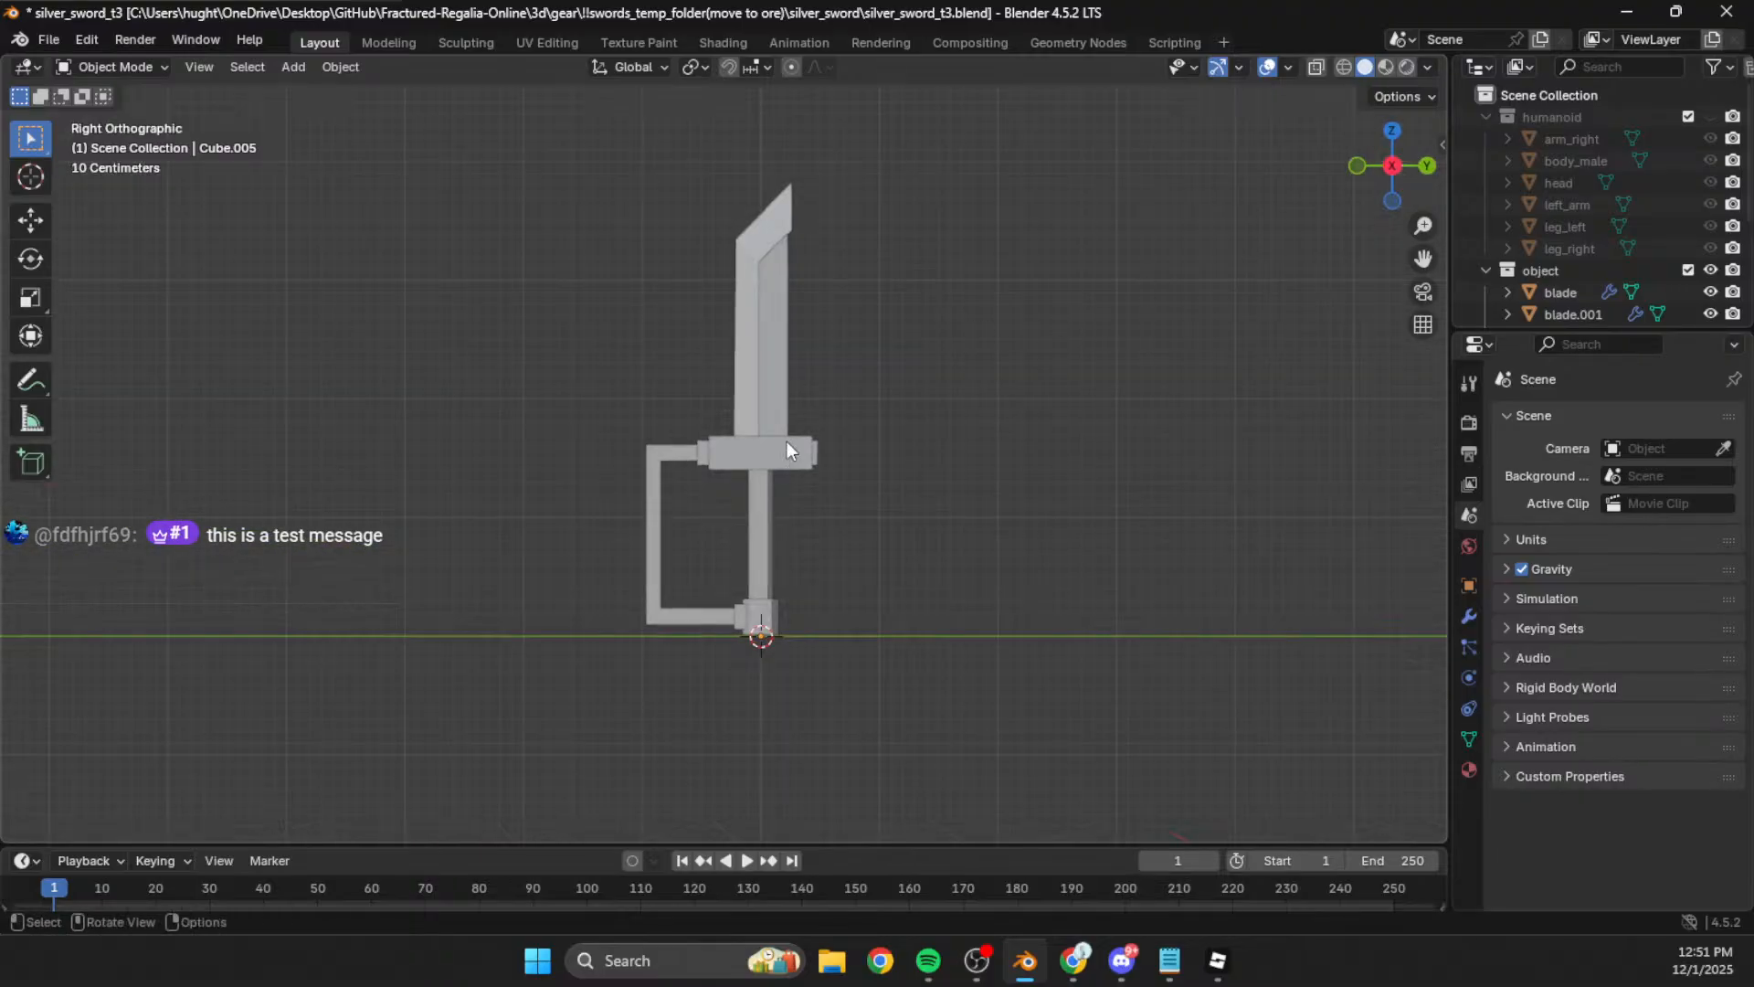
Step: Bevel the upper and lower outer corners of the hand guard by about 0.09 m
left_click(654, 461)
key("Tab")
middle_click_drag(615, 400, 667, 468)
scroll(668, 468, "up", 4)
left_click(557, 455)
left_click(560, 458, "shift")
left_click(575, 786, "shift")
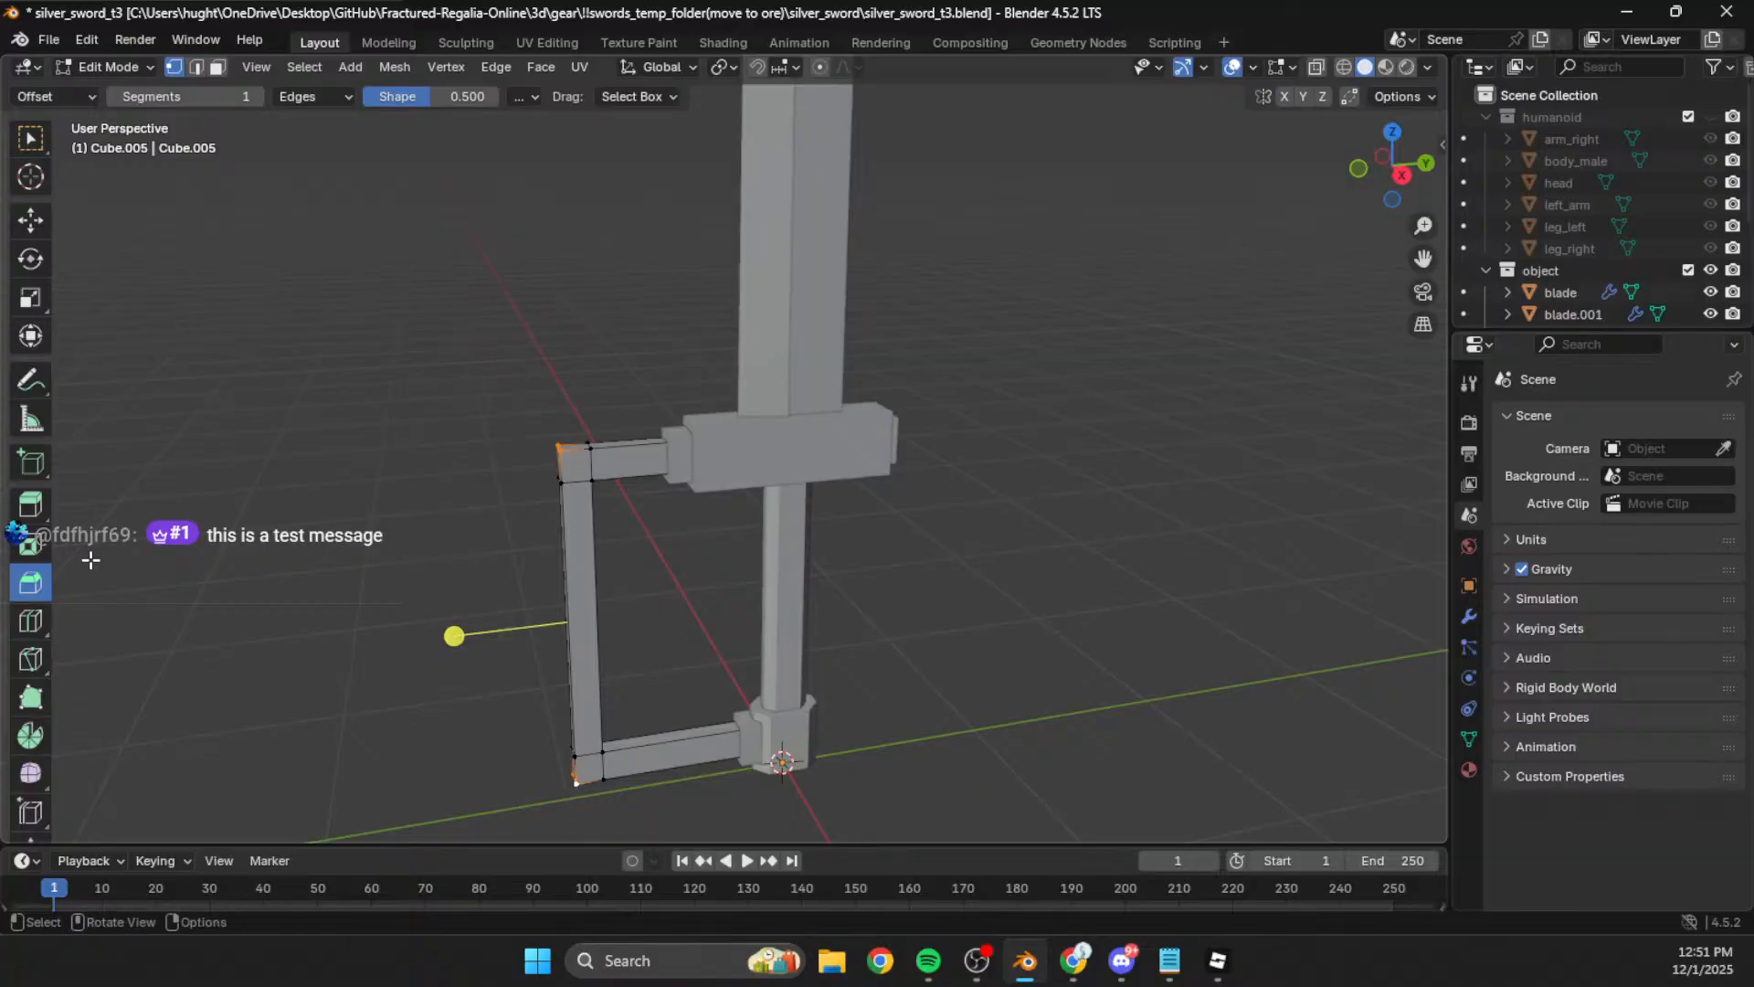
key("ctrl+b")
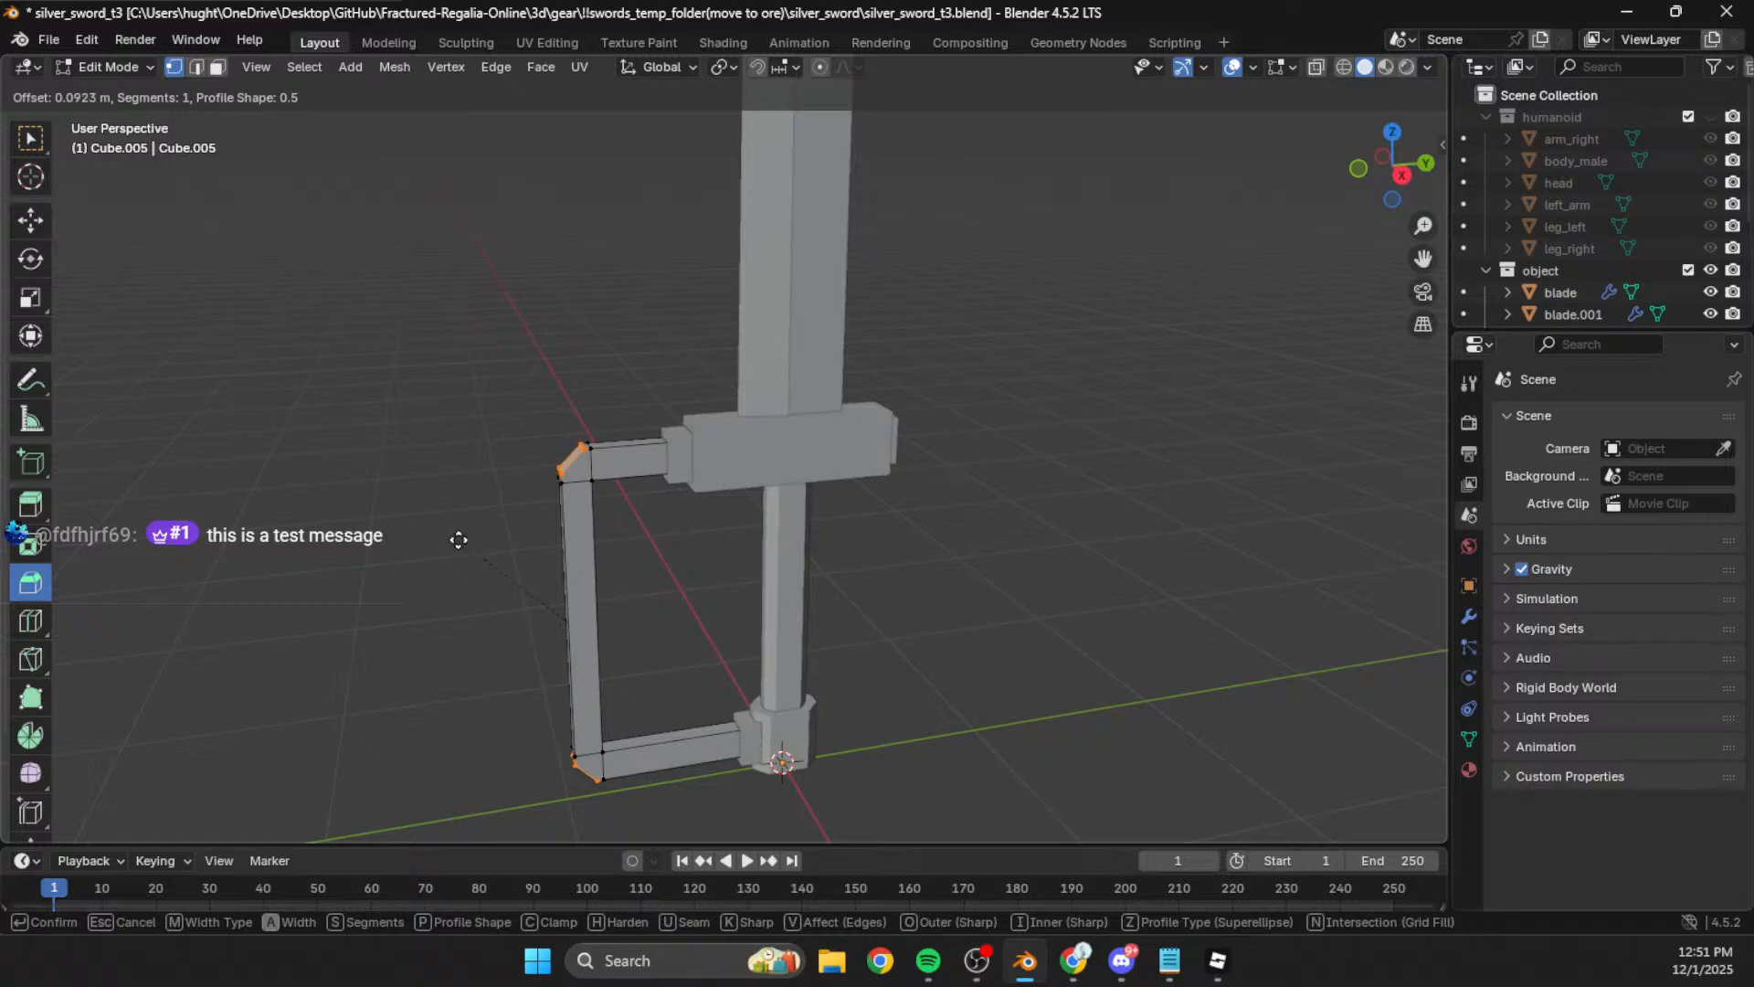
left_click(460, 542)
key("Tab")
Step: Move the hand guard's vertical bar and beveled corners about 0.22 m along Y towards the grip, working in wireframe shading
middle_click_drag(737, 556, 682, 545)
scroll(638, 578, "up", 2)
left_click(1390, 174)
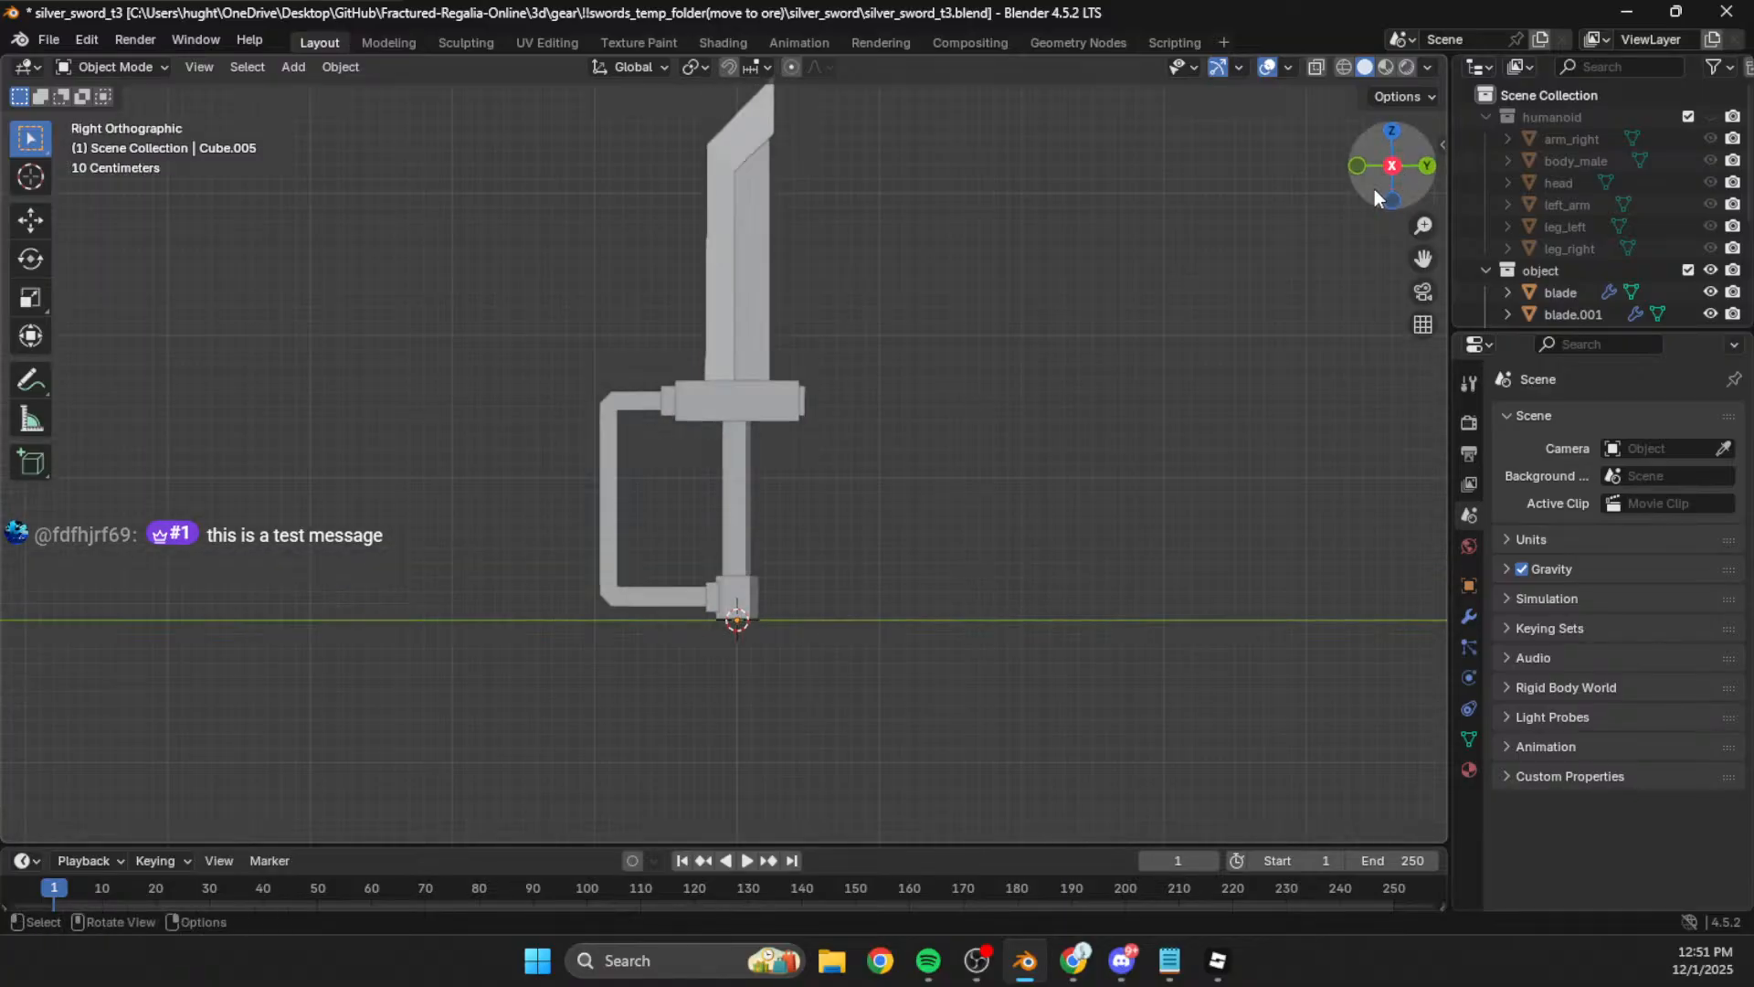
left_click(631, 408)
key("Tab")
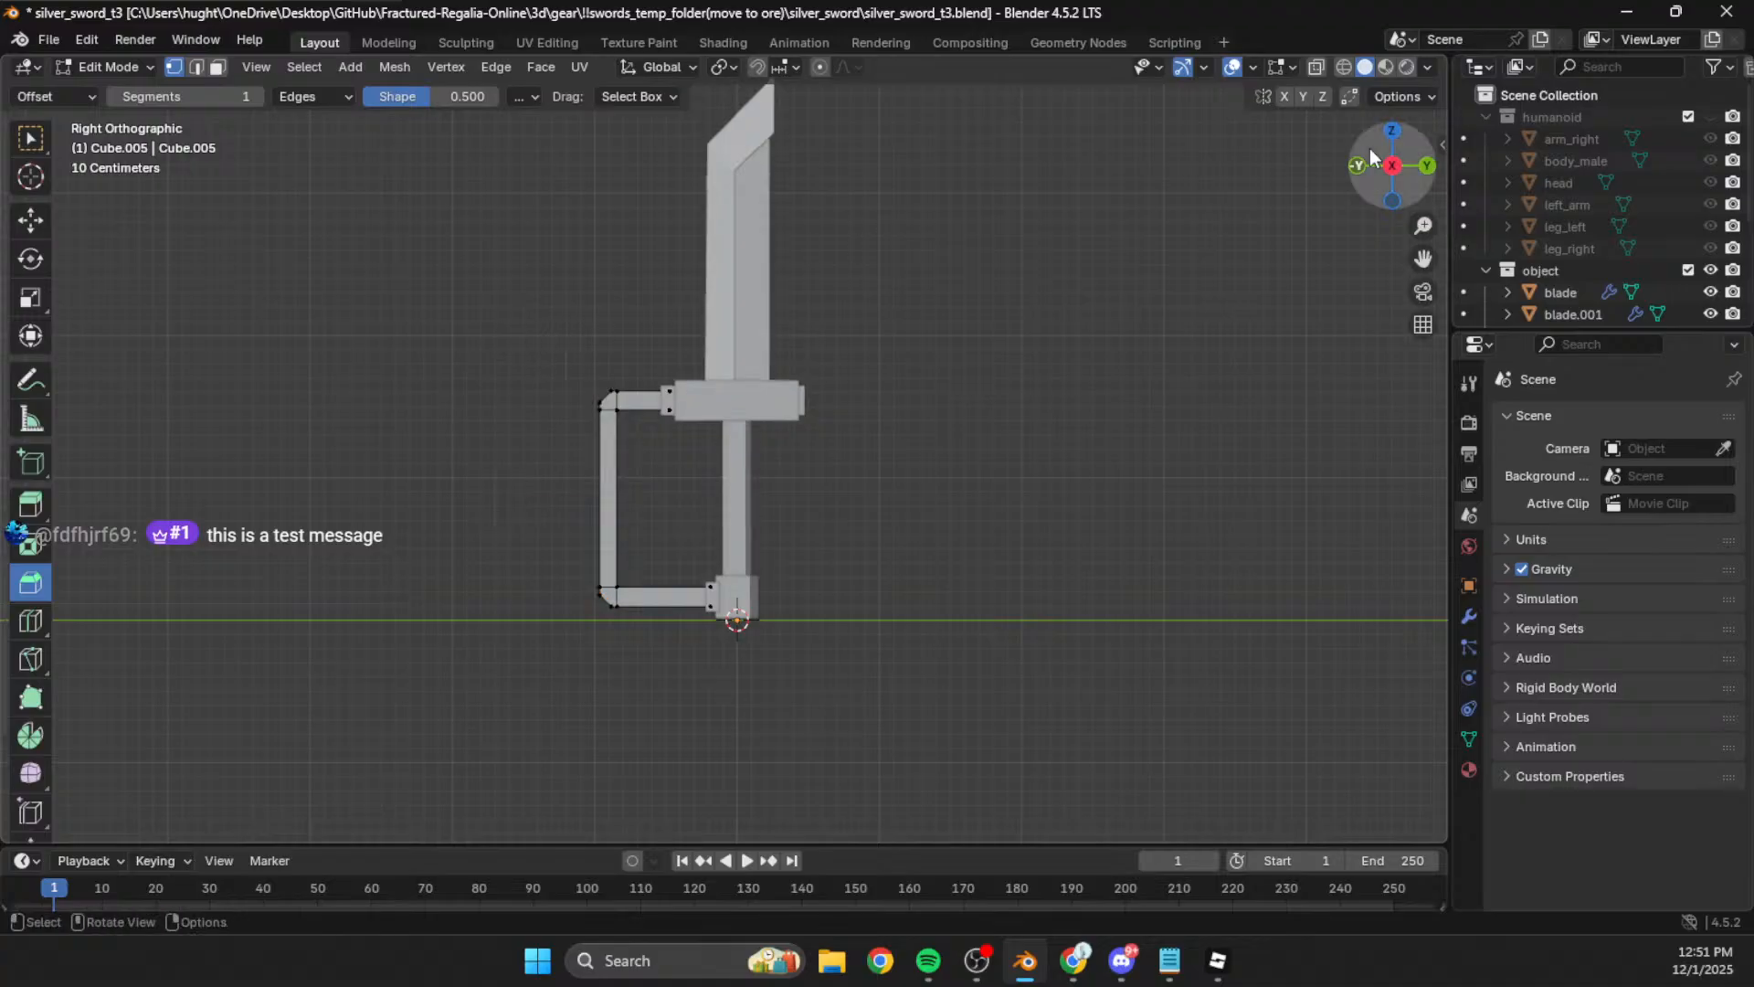
left_click(1345, 67)
left_click_drag(522, 367, 644, 722)
key("g")
key("y")
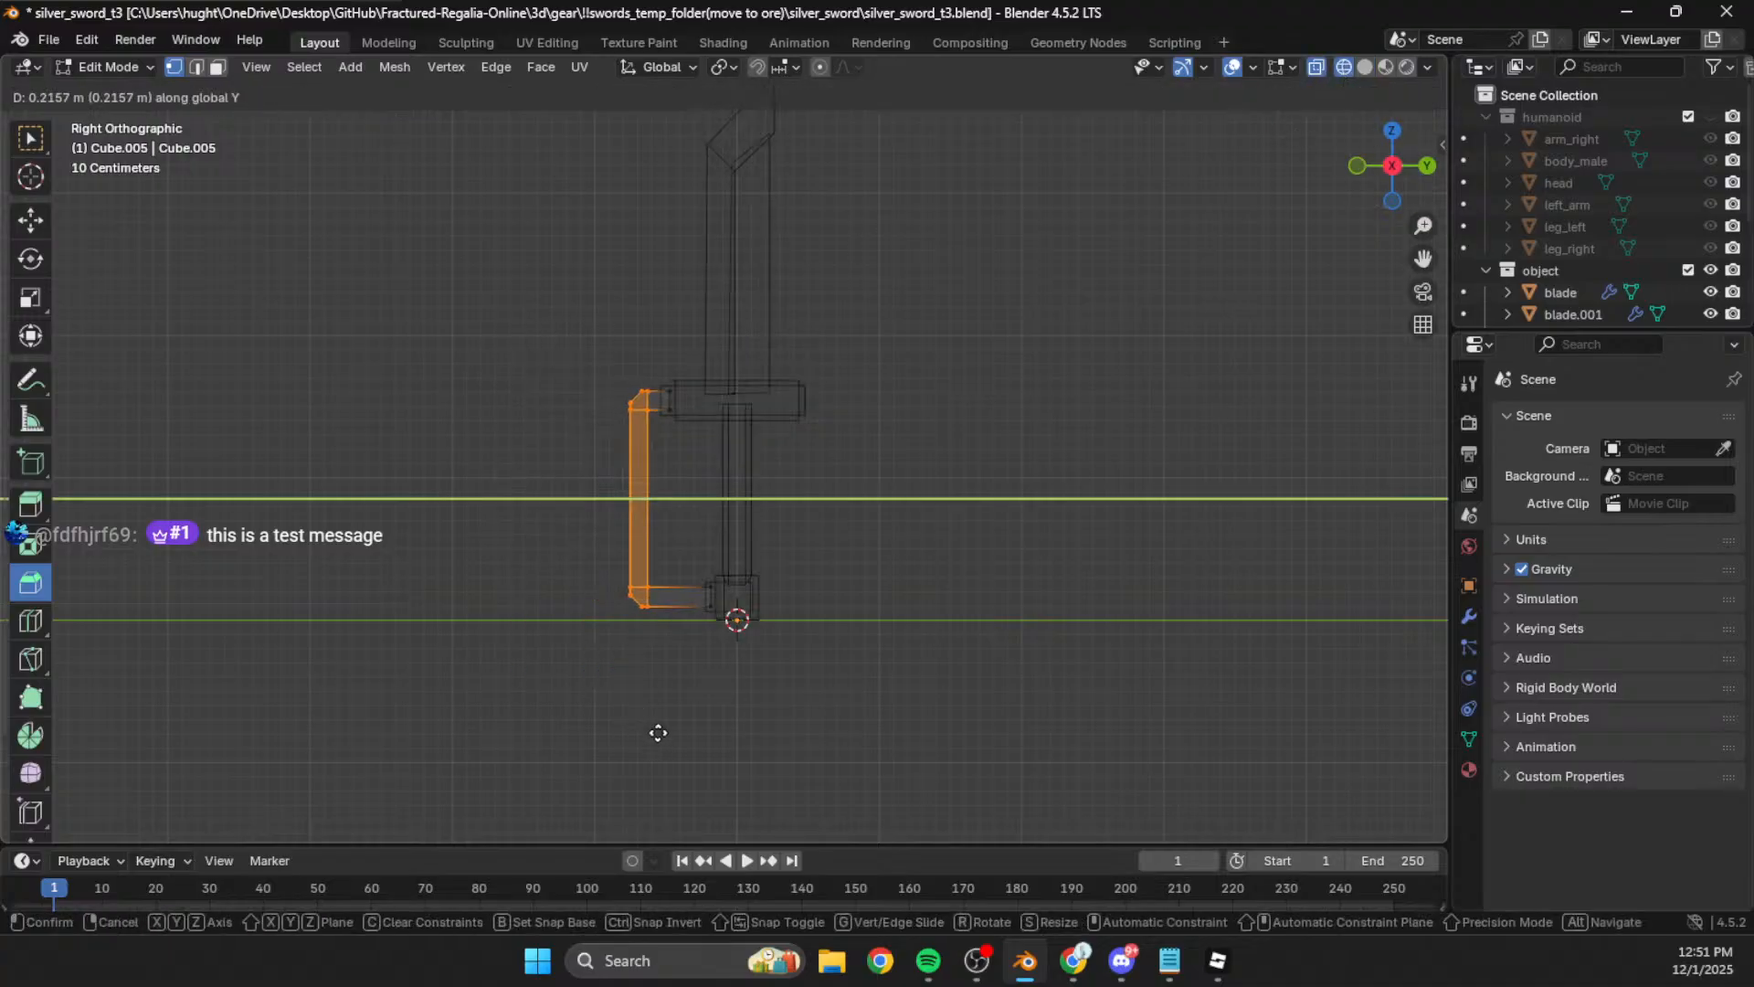
left_click(652, 735)
key("Tab")
left_click(1192, 170)
left_click(1365, 67)
Step: Widen the crossguard and pommel parts together along X by a factor of 1.422
mouse_move(1177, 256)
middle_mouse_down()
mouse_move(891, 435)
mouse_move(987, 634)
mouse_move(704, 676)
mouse_move(513, 649)
mouse_move(854, 576)
mouse_move(672, 581)
mouse_move(814, 575)
mouse_move(700, 583)
mouse_move(599, 557)
mouse_move(717, 580)
mouse_move(804, 552)
mouse_move(800, 479)
mouse_move(596, 501)
mouse_move(674, 565)
mouse_move(919, 539)
mouse_move(985, 360)
mouse_move(897, 433)
mouse_move(793, 252)
middle_mouse_up()
left_click(1396, 174)
key("Tab")
key("Tab")
left_click(793, 253)
left_click(775, 632, "shift")
left_click(777, 601, "shift")
left_click(1416, 170)
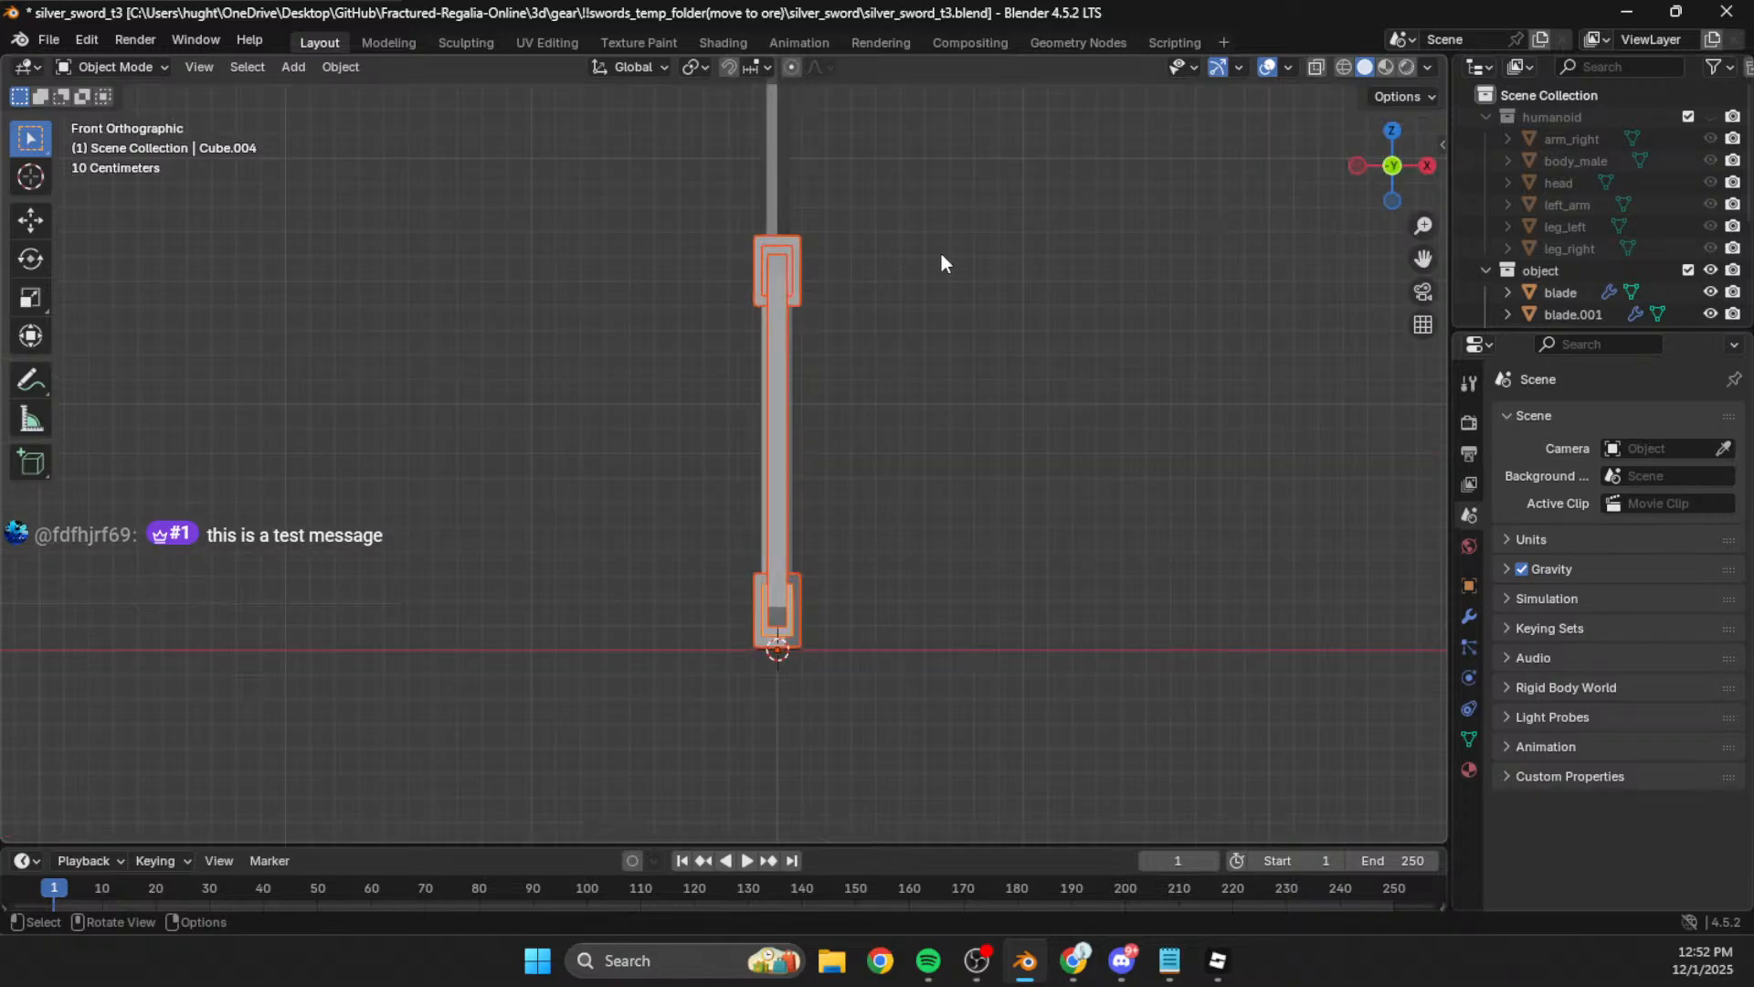
key("Tab")
key("s")
key("x")
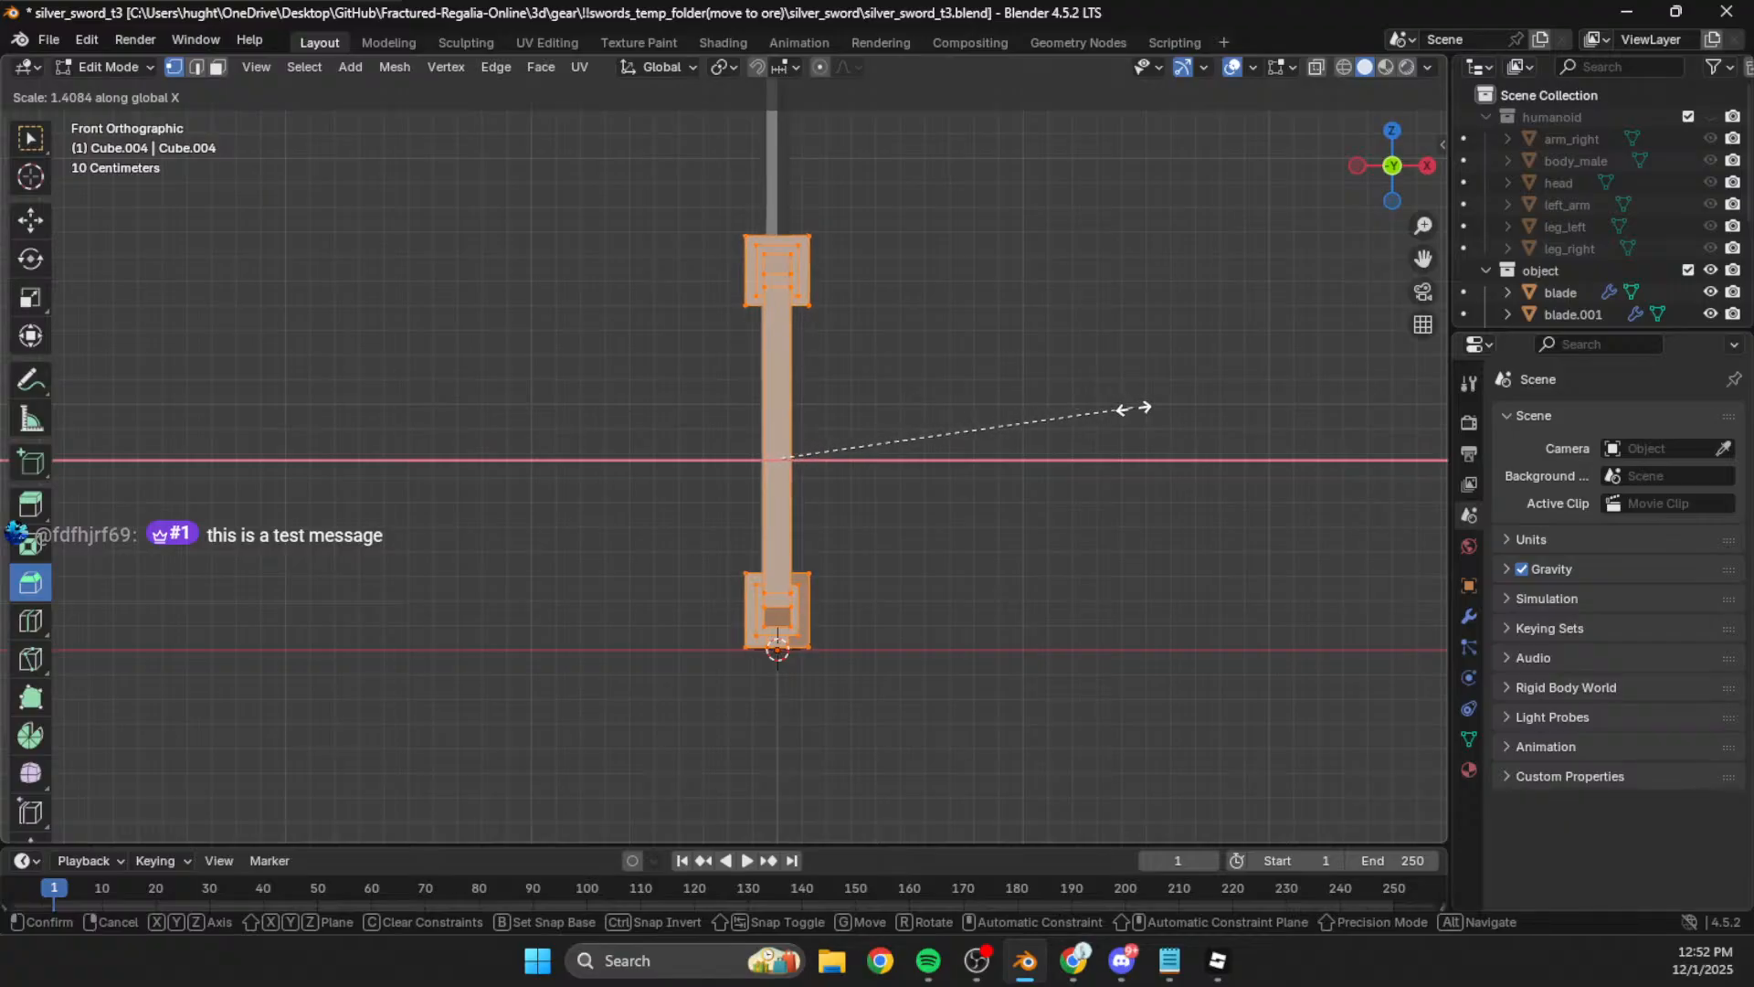
left_click(1137, 409)
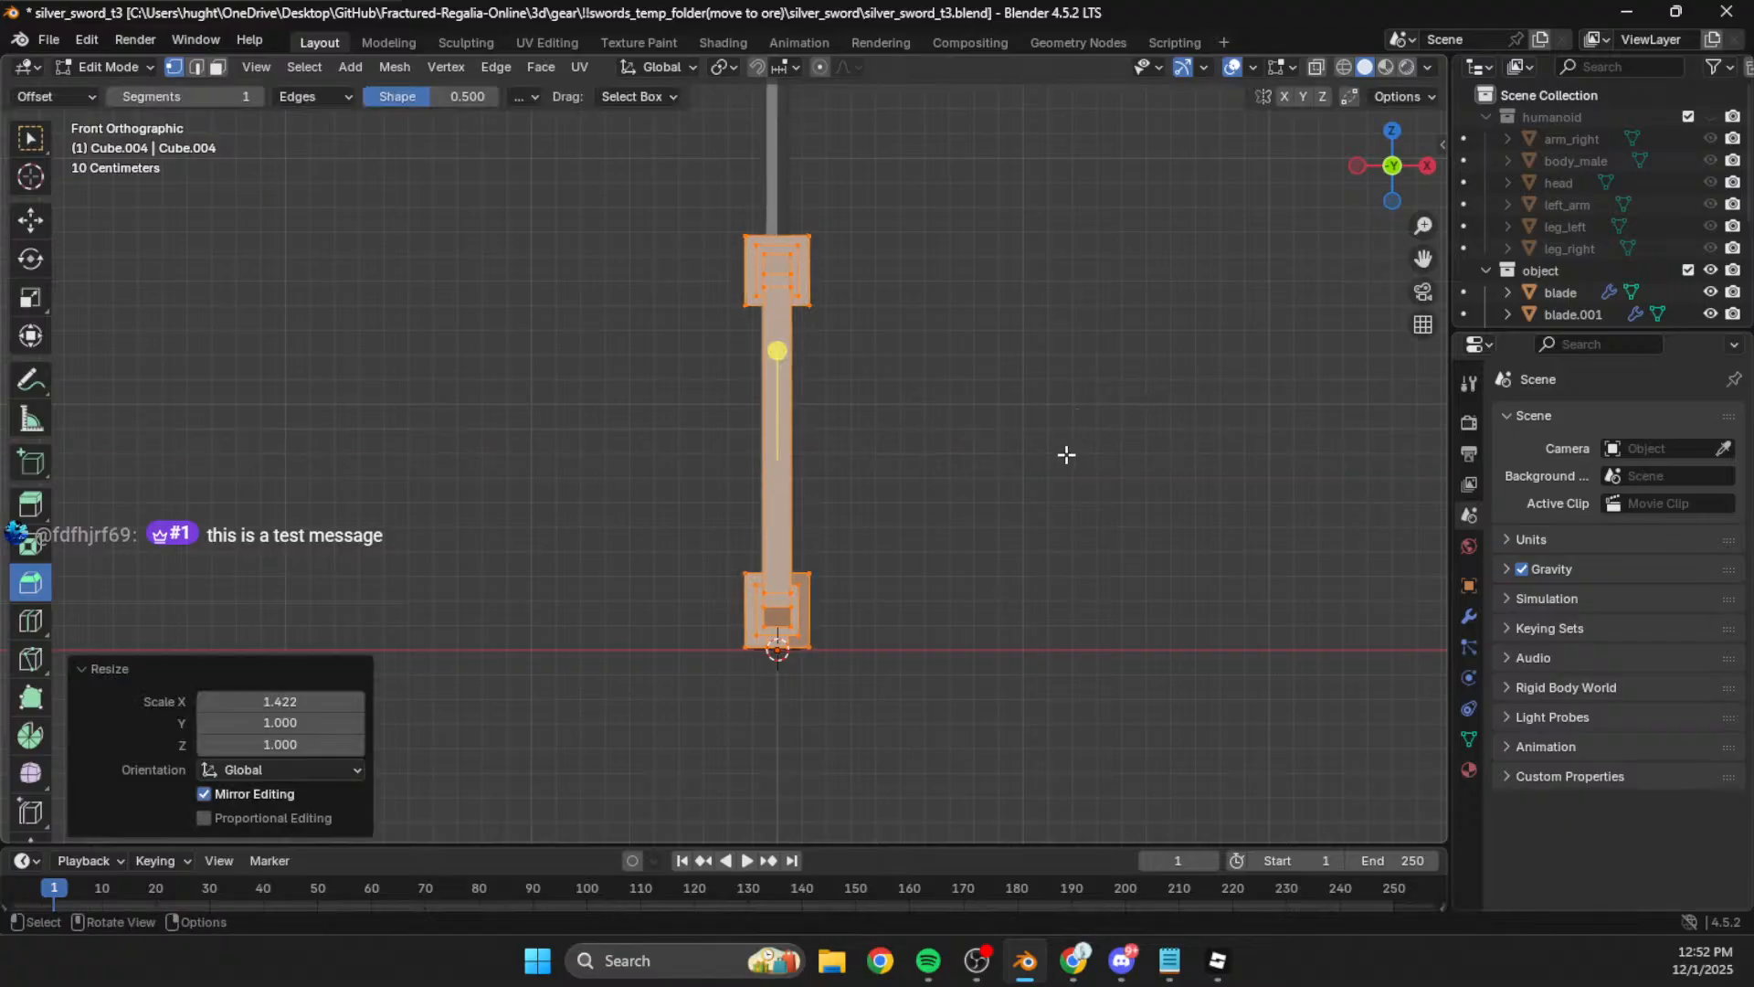
key("Tab")
Step: Narrow the crossguard's main block slightly along X from the front orthographic view
middle_click_drag(1056, 416, 756, 365)
left_click(755, 366)
middle_click_drag(738, 535, 837, 302)
left_click(837, 301)
left_click(818, 296)
left_click(1385, 184)
key("Tab")
key("s")
key("x")
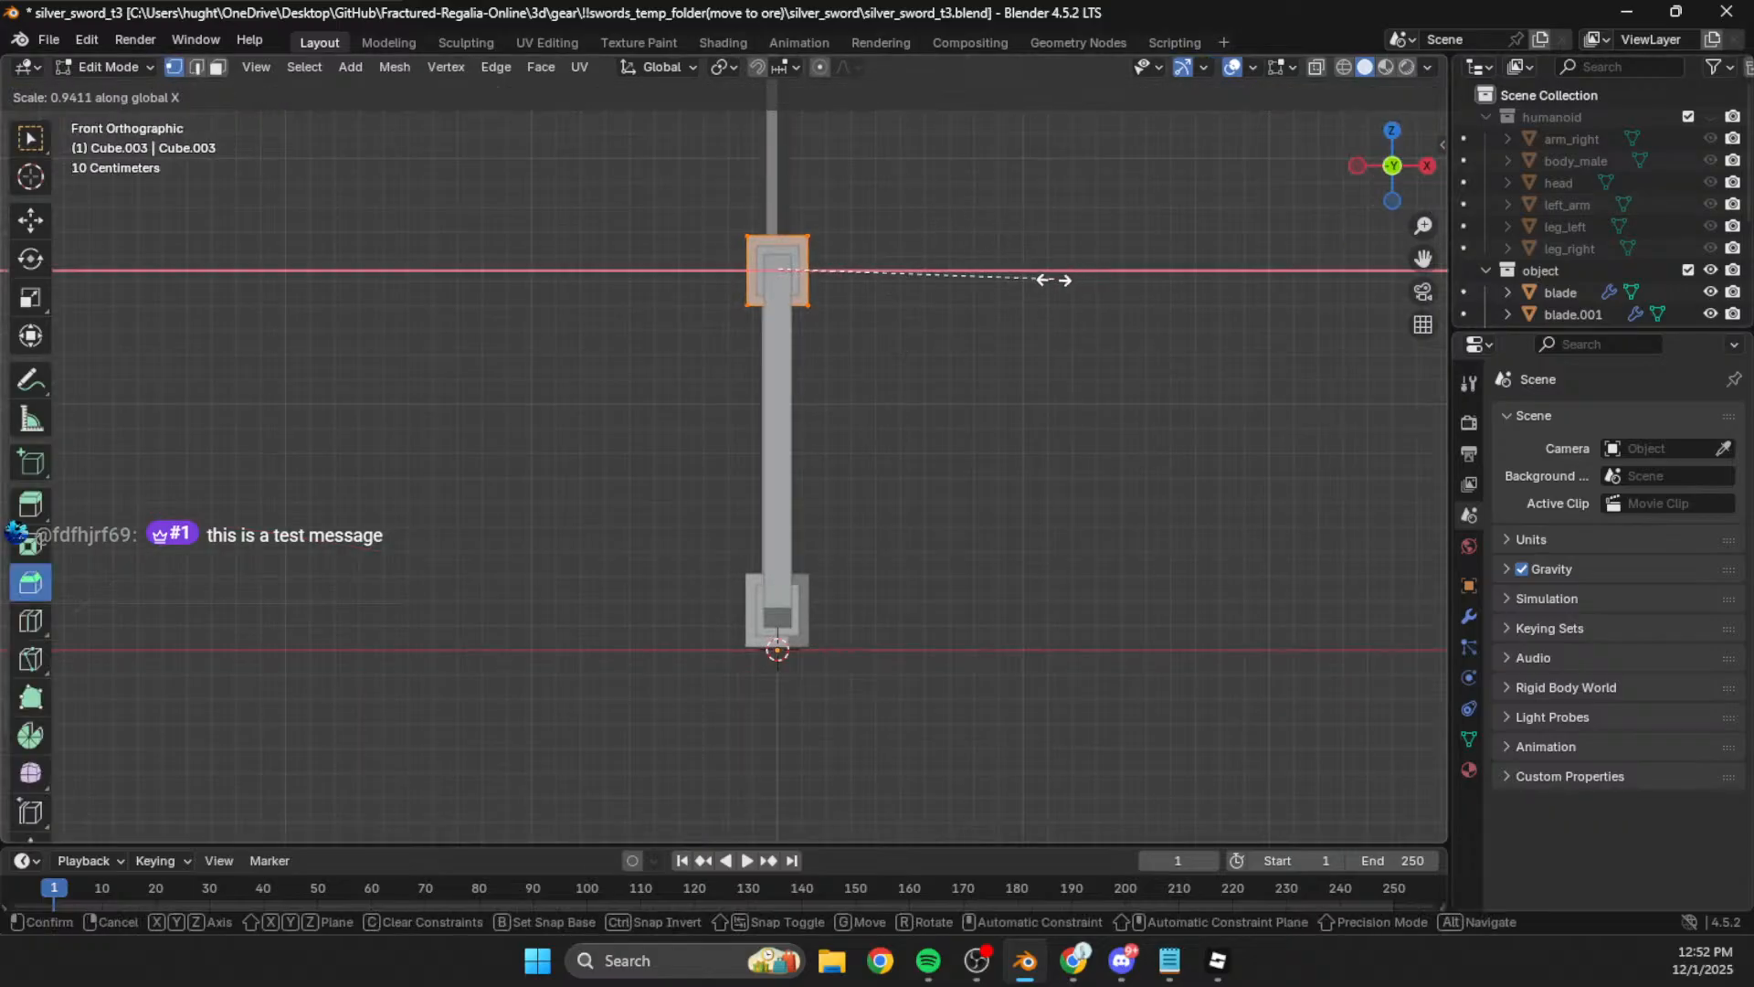
left_click(1002, 294)
key("Tab")
Step: Save silver_sword_t3.blend and export all the selected sword parts as silver_sword_t3.fbx
middle_click_drag(1002, 289, 866, 552)
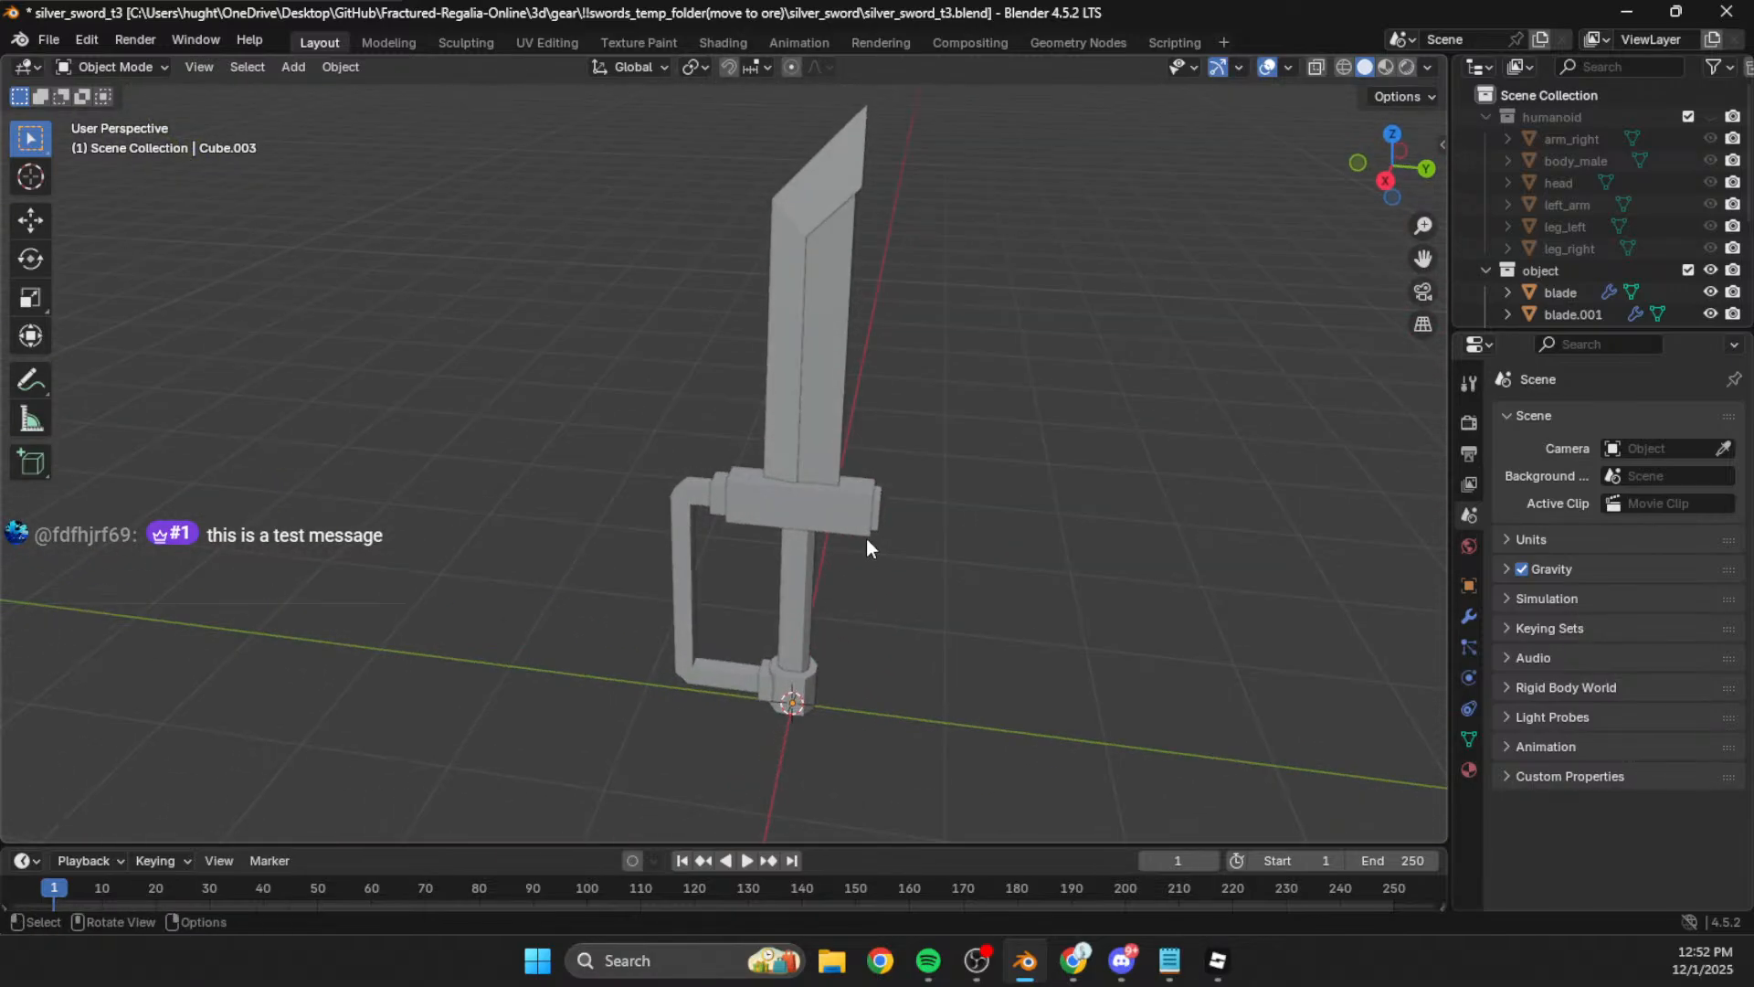
middle_click_drag(861, 466, 956, 435)
key("ctrl+s")
left_click_drag(1165, 266, 446, 729)
left_click(48, 40)
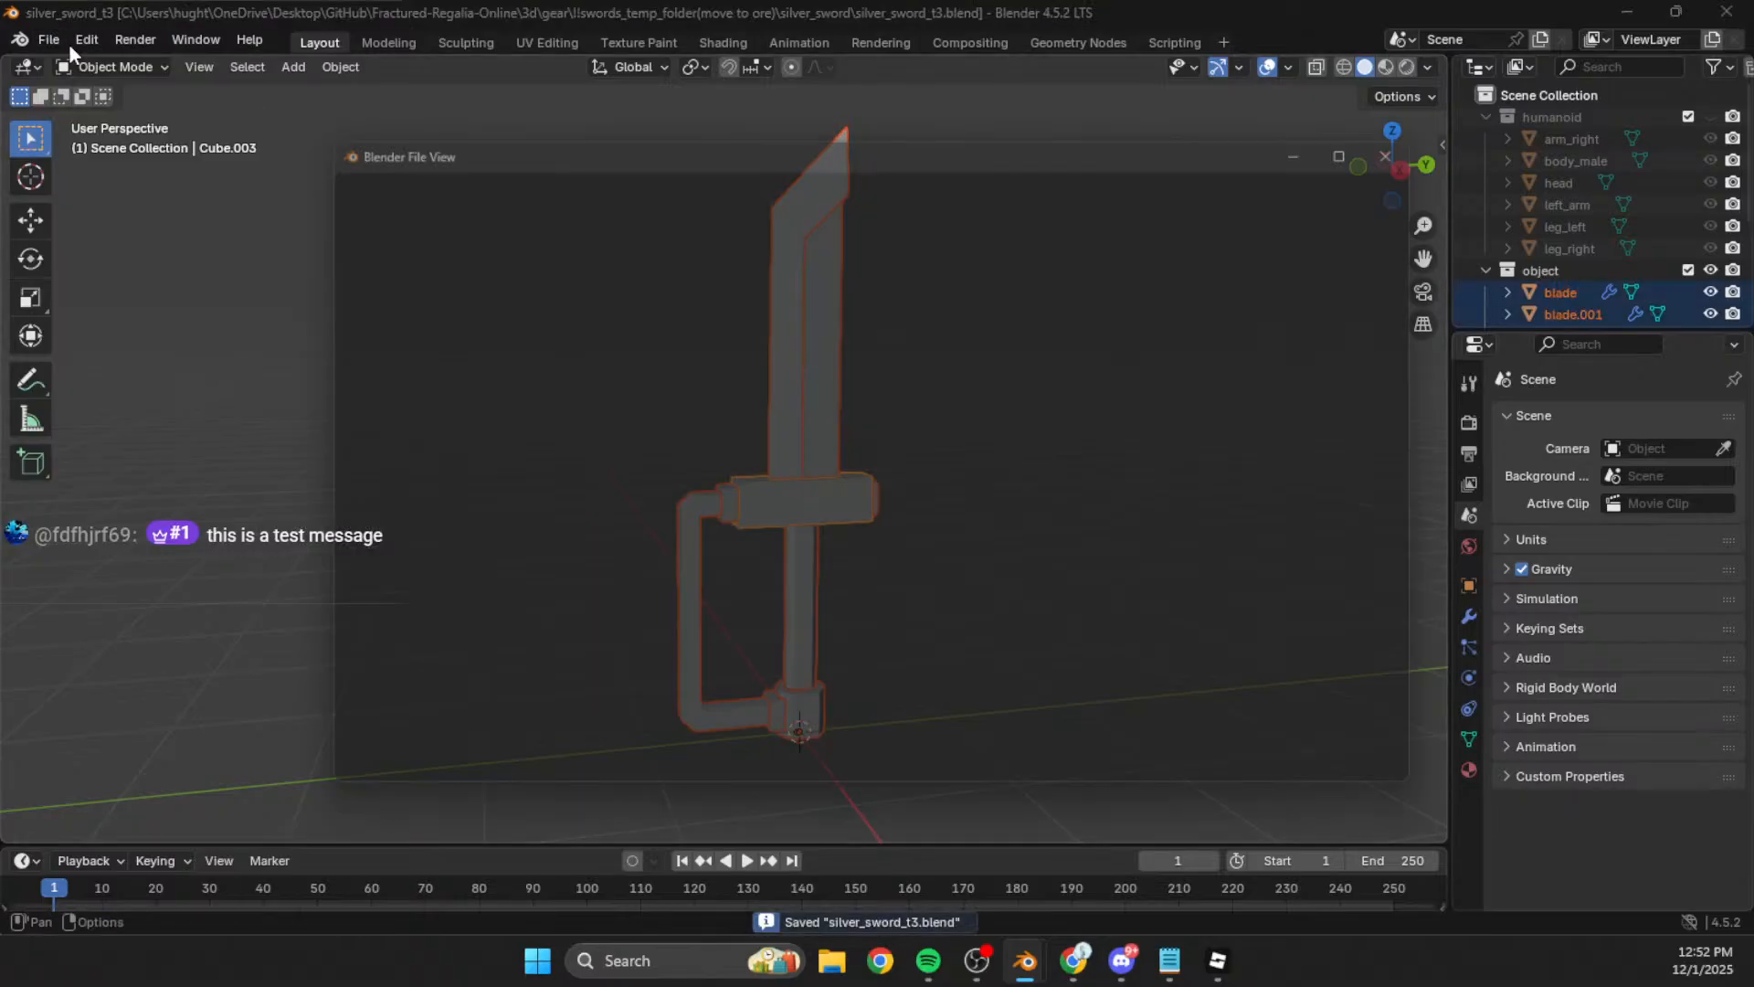
left_click(324, 568)
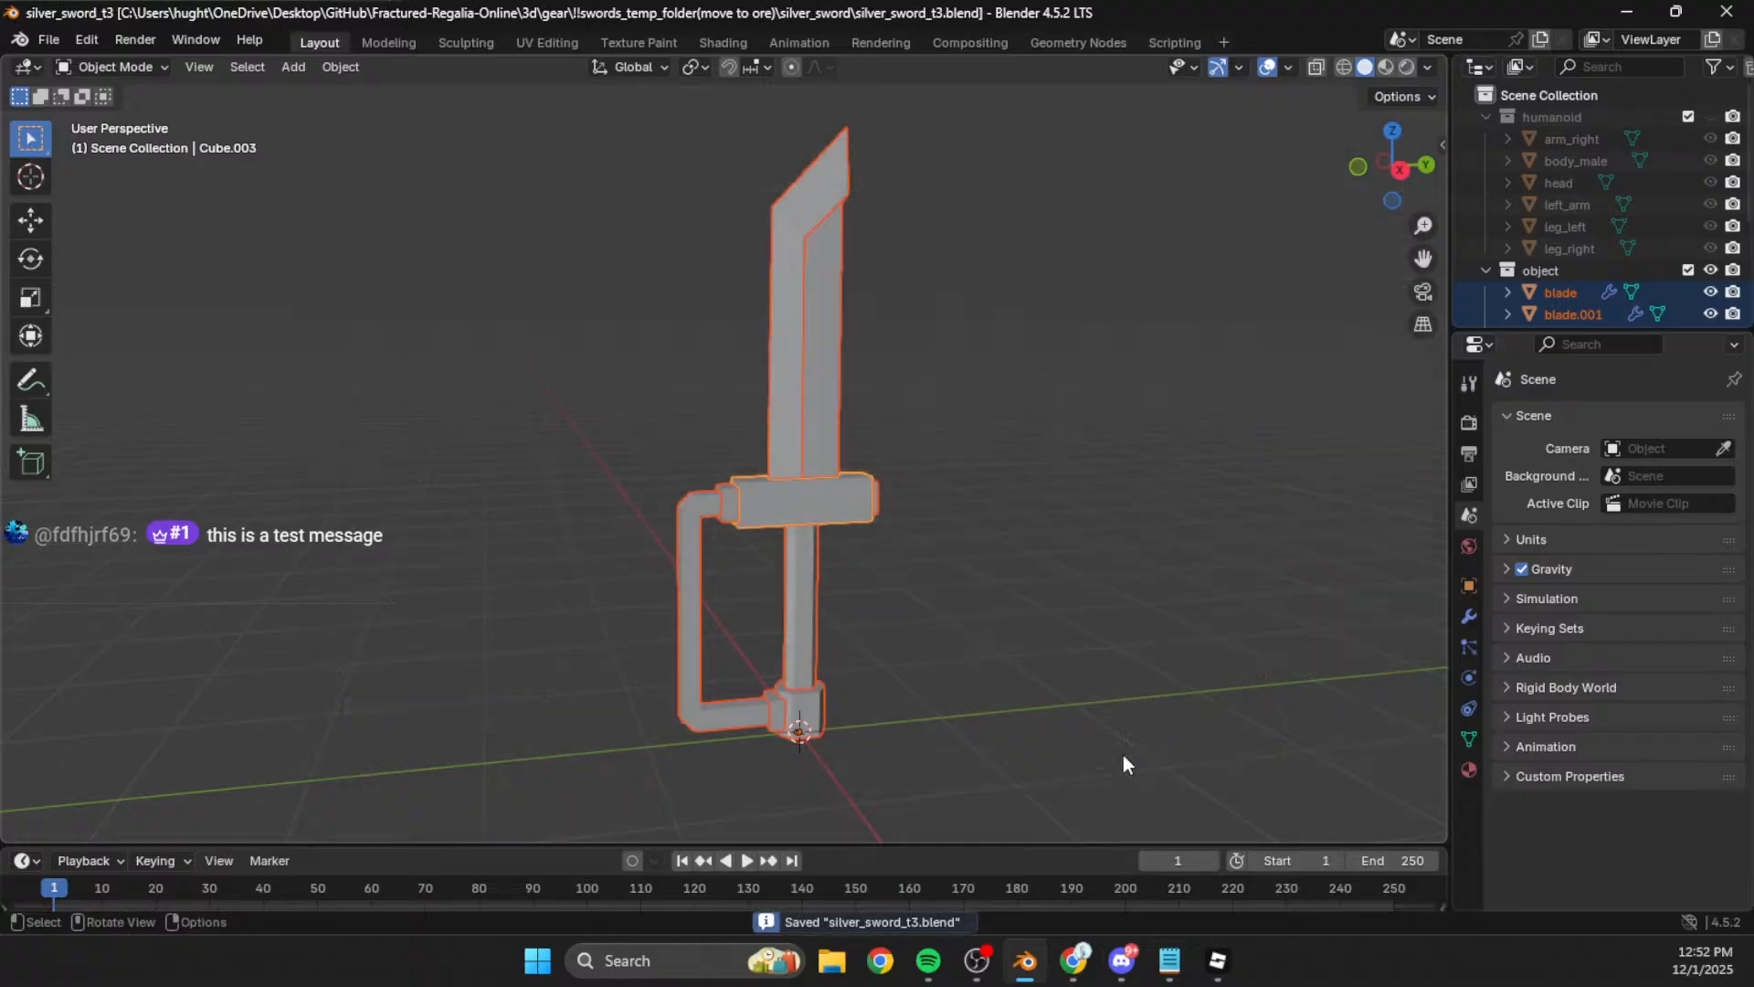
Step: Switch to Roblox Studio and import silver_sword_t3.fbx with the Studio Default preset
left_click(1217, 961)
left_click(20, 754)
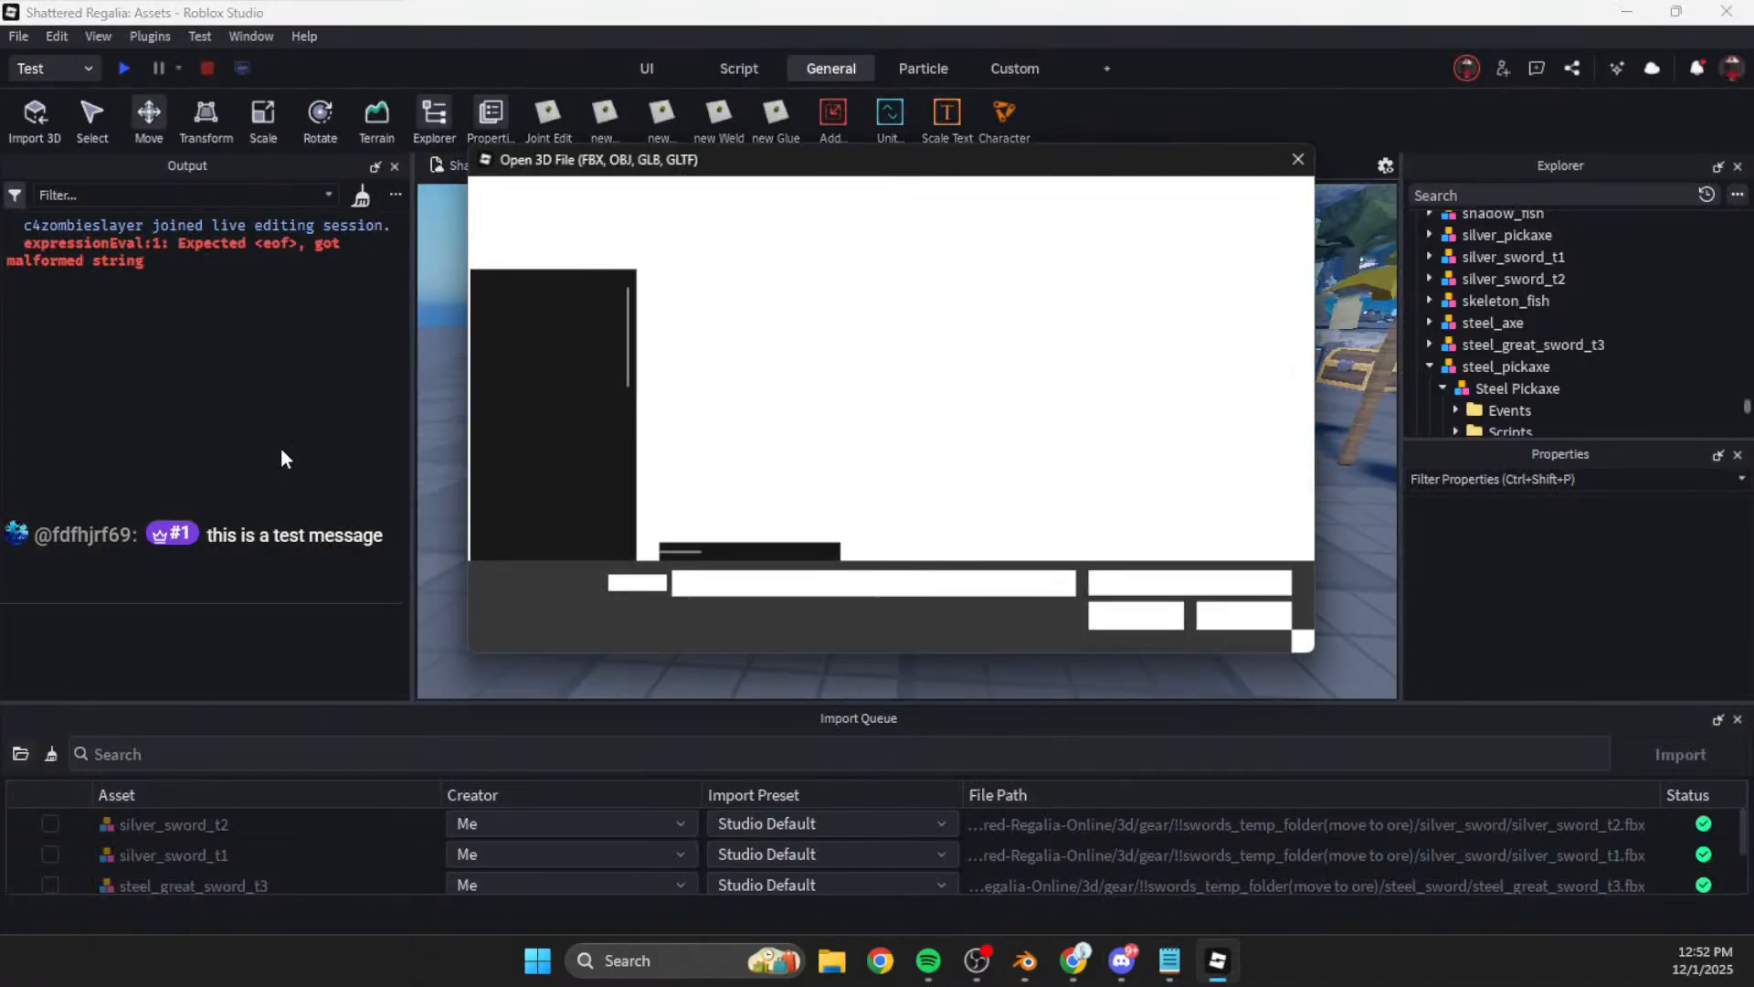
left_click(703, 380)
left_click(1135, 616)
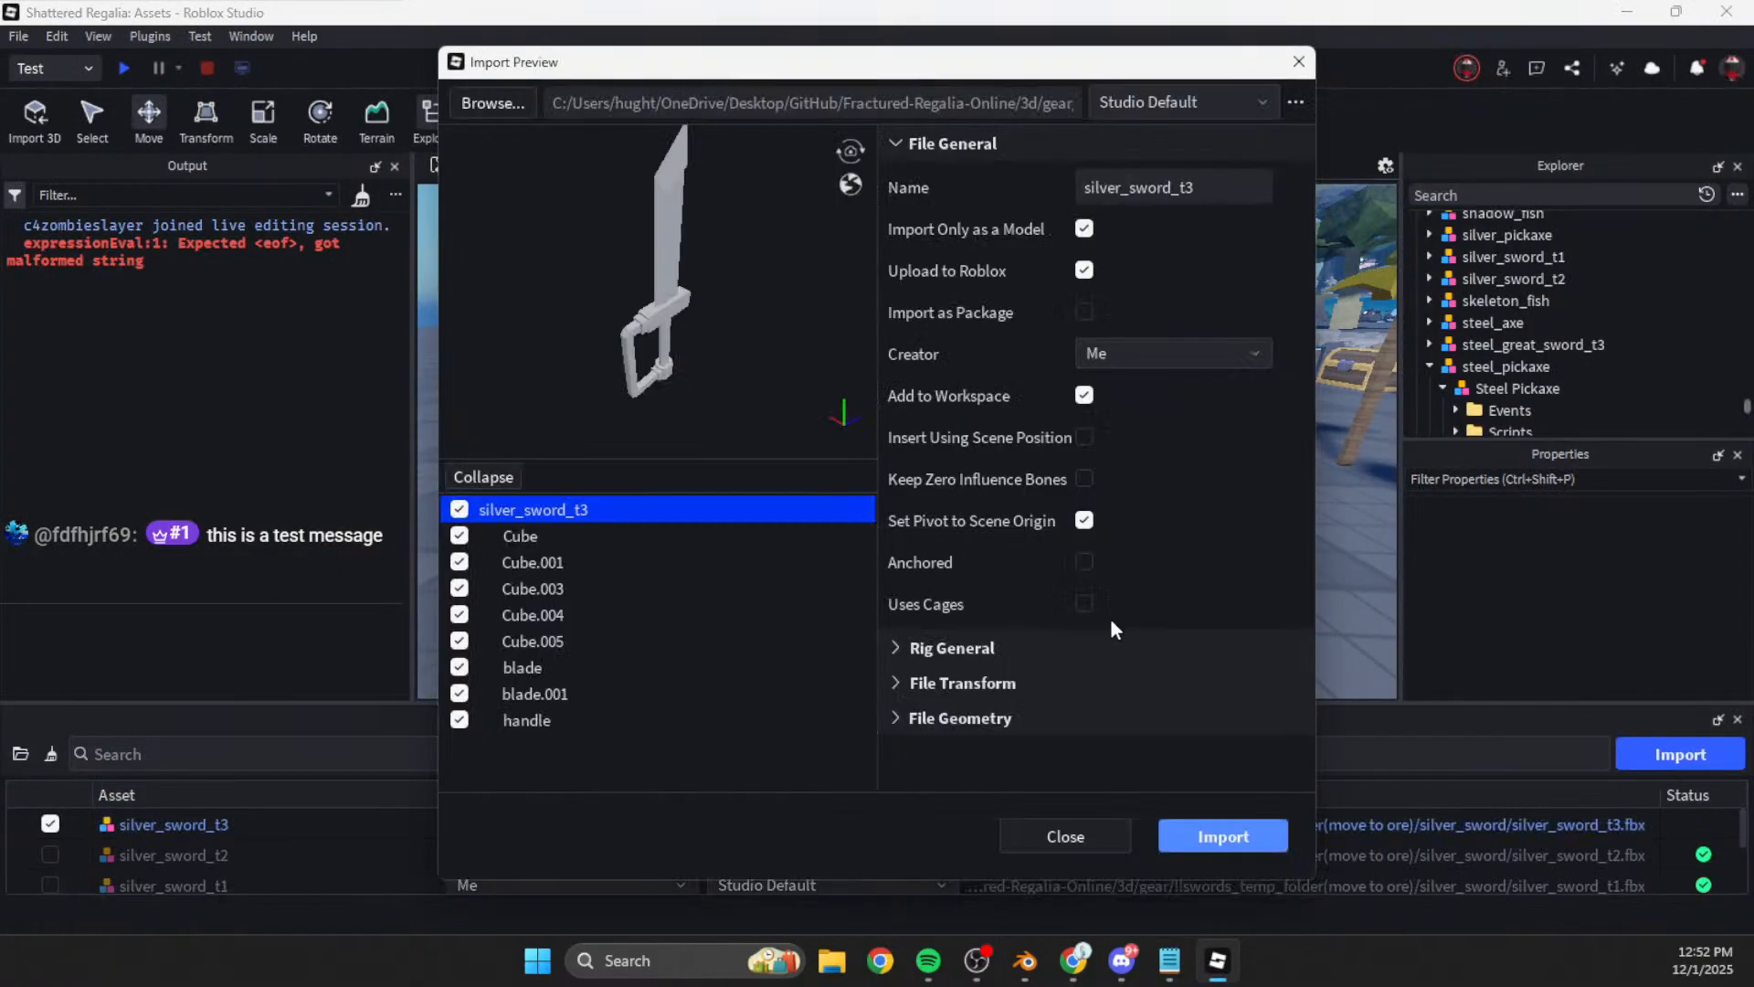
left_click(1175, 834)
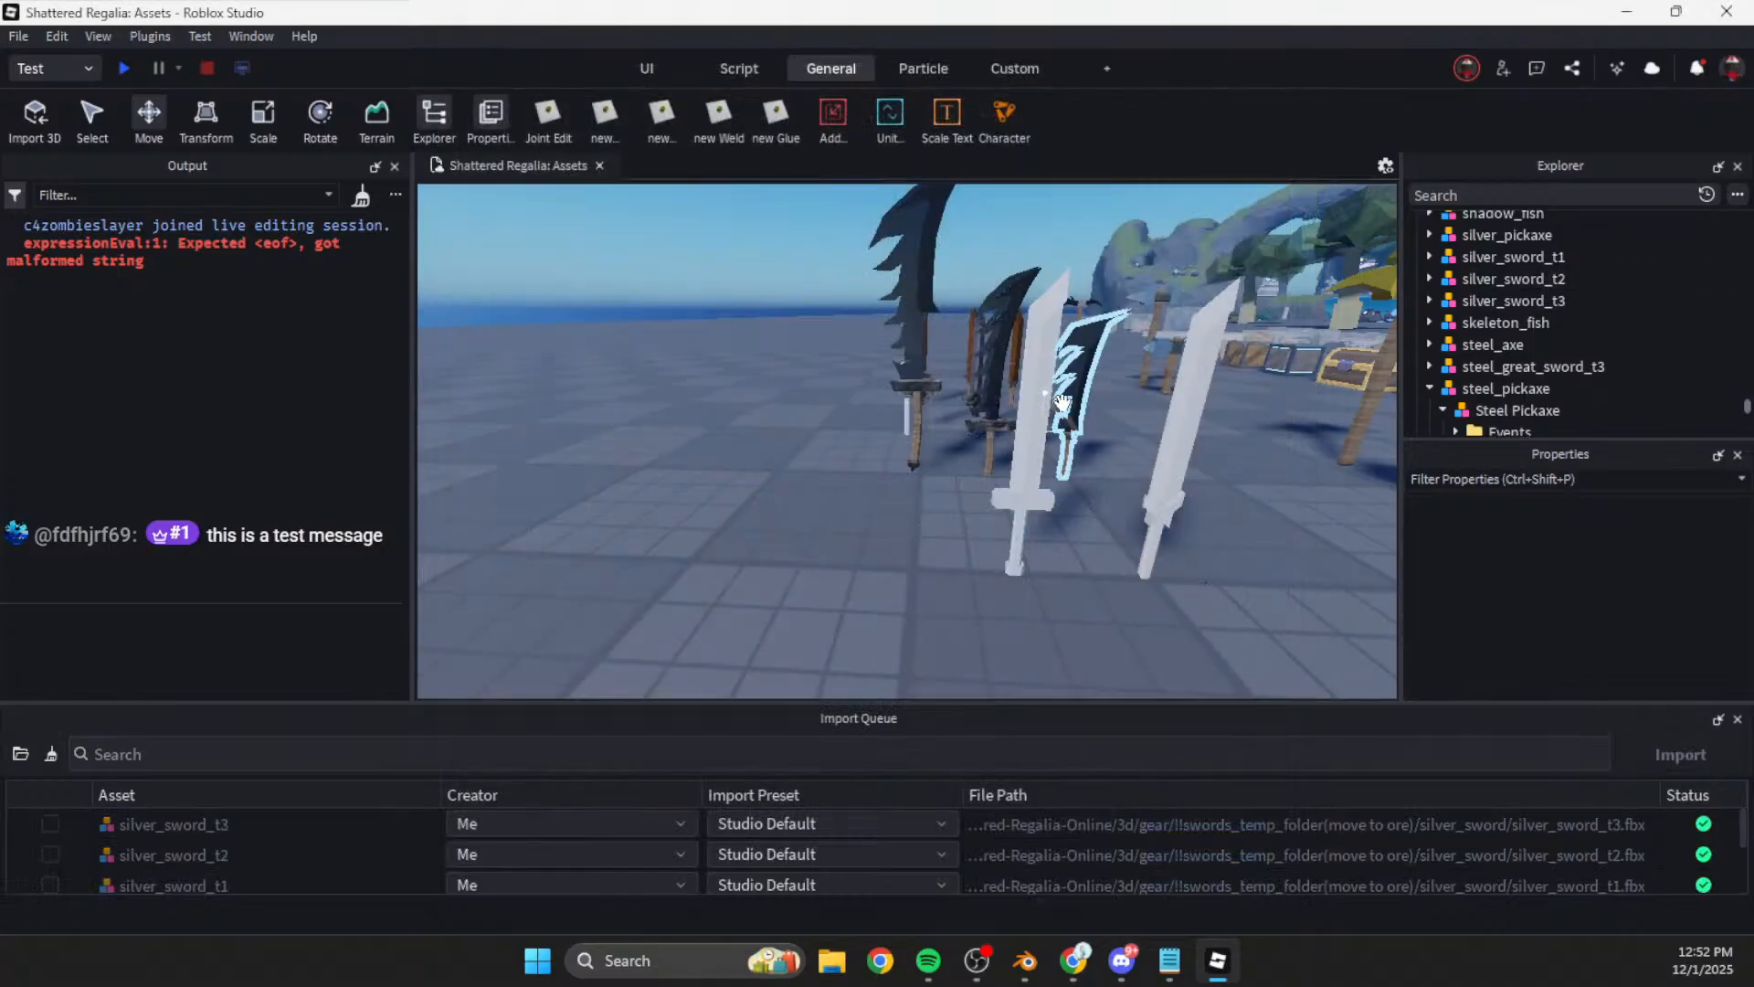
Step: Position the imported silver_sword_t3 beside the other two silver swords
left_click_drag(899, 426, 904, 582)
right_click_drag(980, 548, 994, 547)
left_click(1007, 556)
key("w")
left_click_drag(895, 478, 859, 494)
left_click(967, 552)
Step: Find the Silver Axe in the workspace, select its blade part and open the Color value
key("s")
right_click_drag(967, 552, 994, 552)
key("w")
key("s")
key("w")
key("s")
key("w")
key("s")
key("w")
key("s")
key("w")
key("s")
key("w")
key("s")
key("a")
key("d")
key("s")
key("w")
key("d")
key("w")
key("w")
left_click(994, 552)
scroll(1491, 298, "up", 3)
left_click(1430, 279)
scroll(1473, 378, "down", 1)
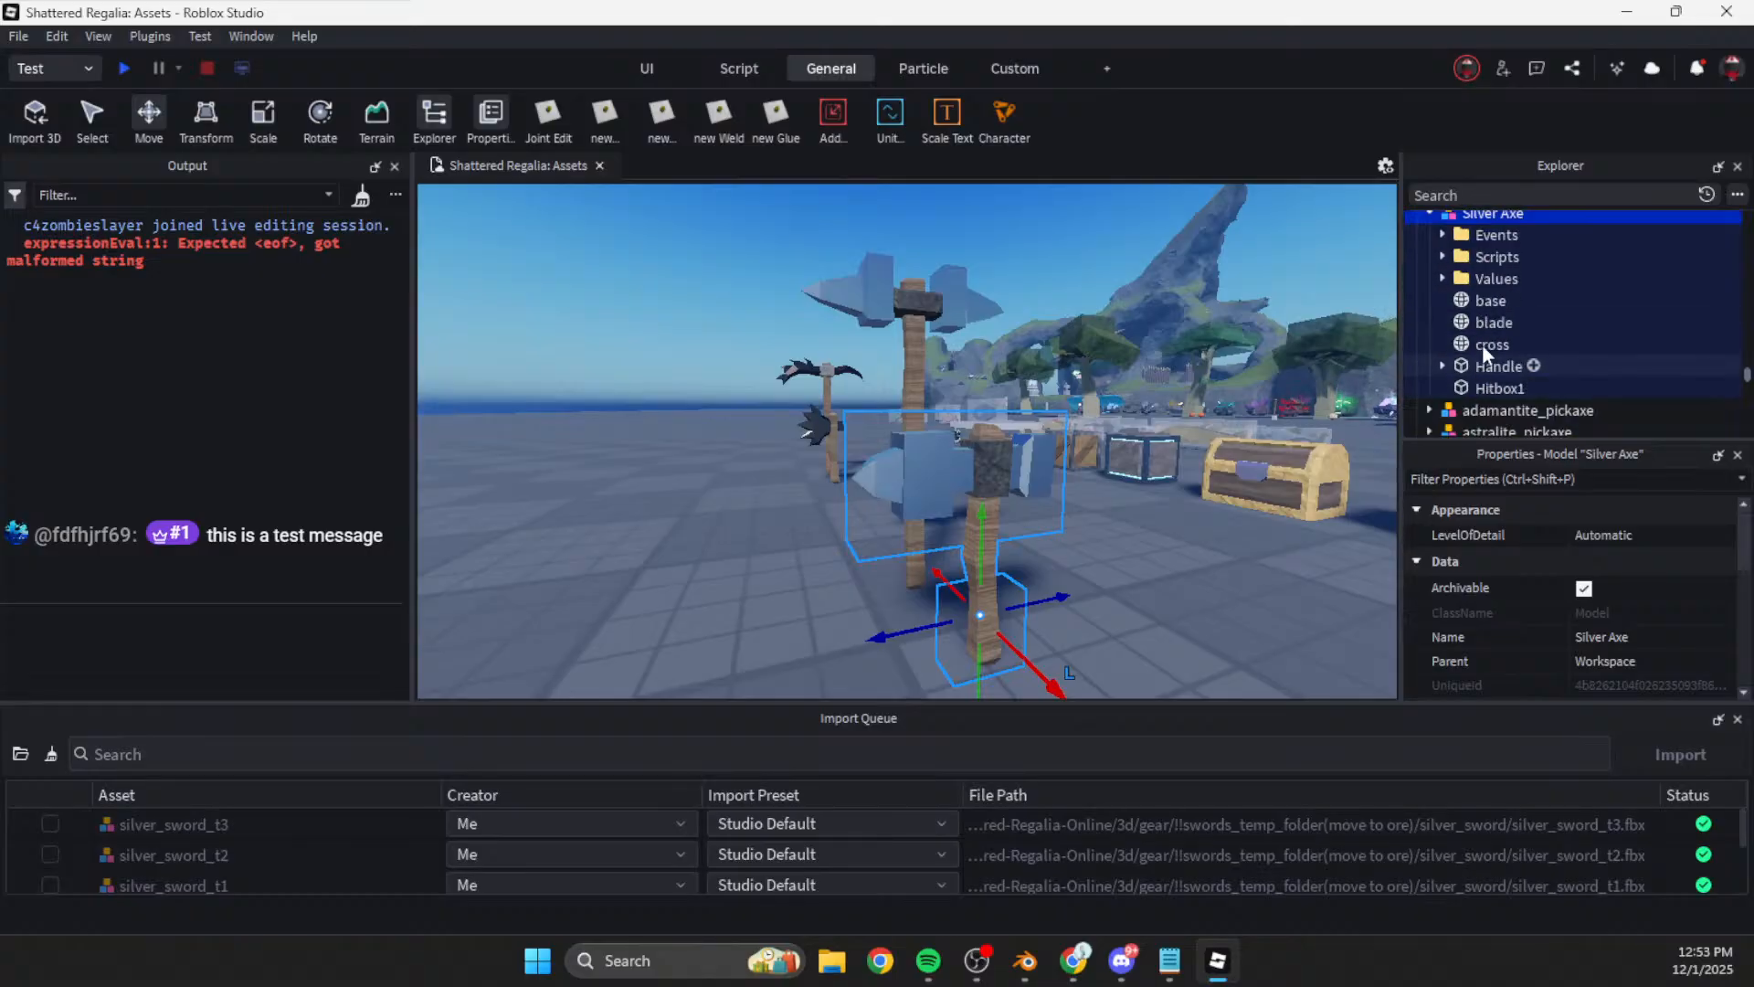
left_click(1486, 323)
left_click(1630, 590)
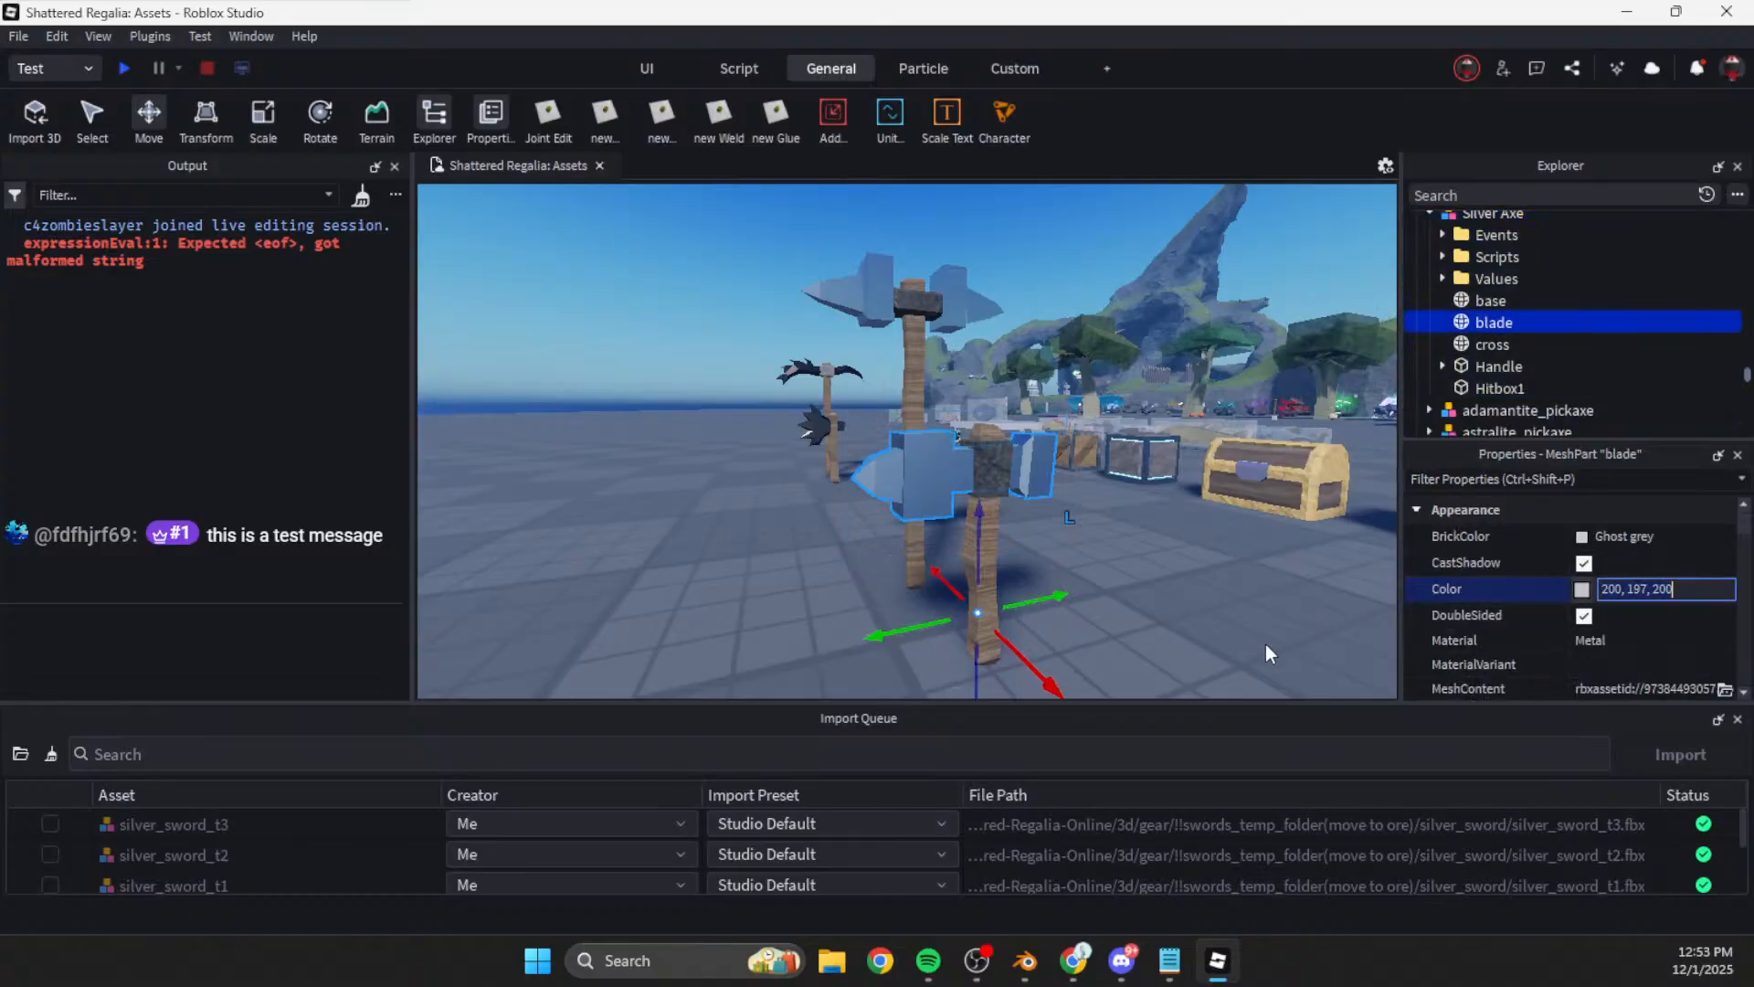
Step: Return to the silver swords and expand the part lists of silver_sword_t1, silver_sword_t2 and silver_sword_t3
left_click(1101, 634)
key("s")
right_click_drag(1100, 634, 1072, 581)
key("w")
key("s")
left_click(975, 482)
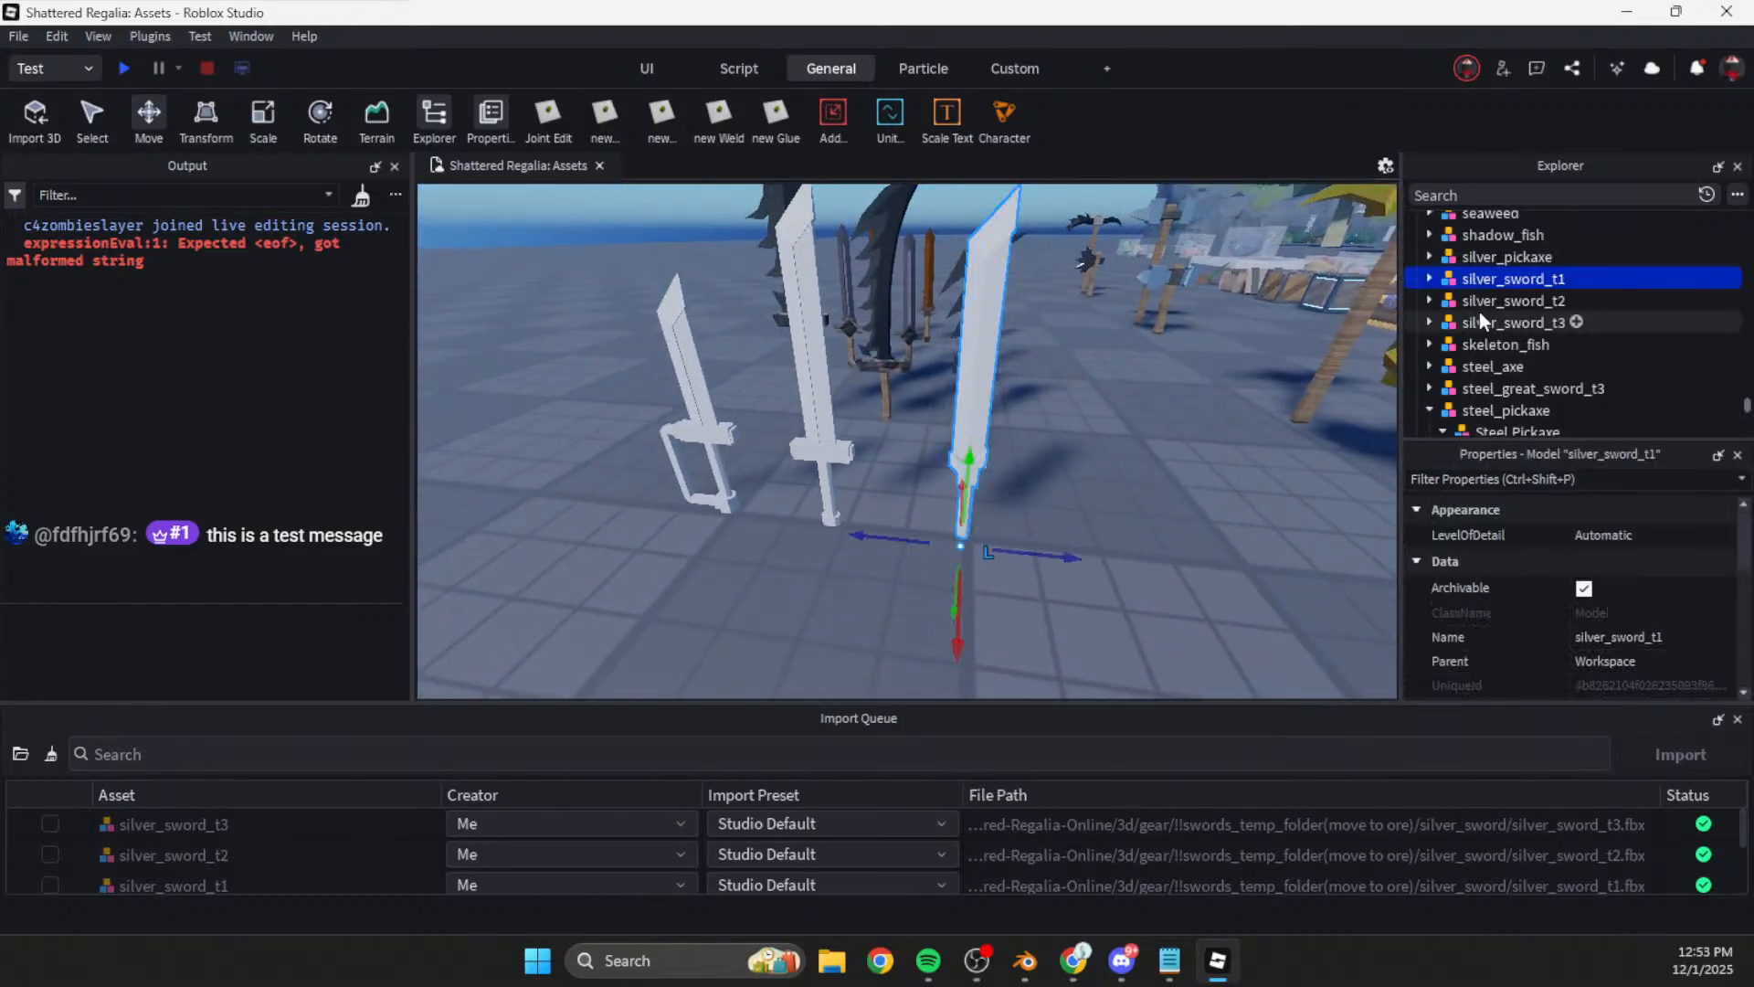
left_click(1429, 322)
left_click(1429, 301)
left_click(1430, 278)
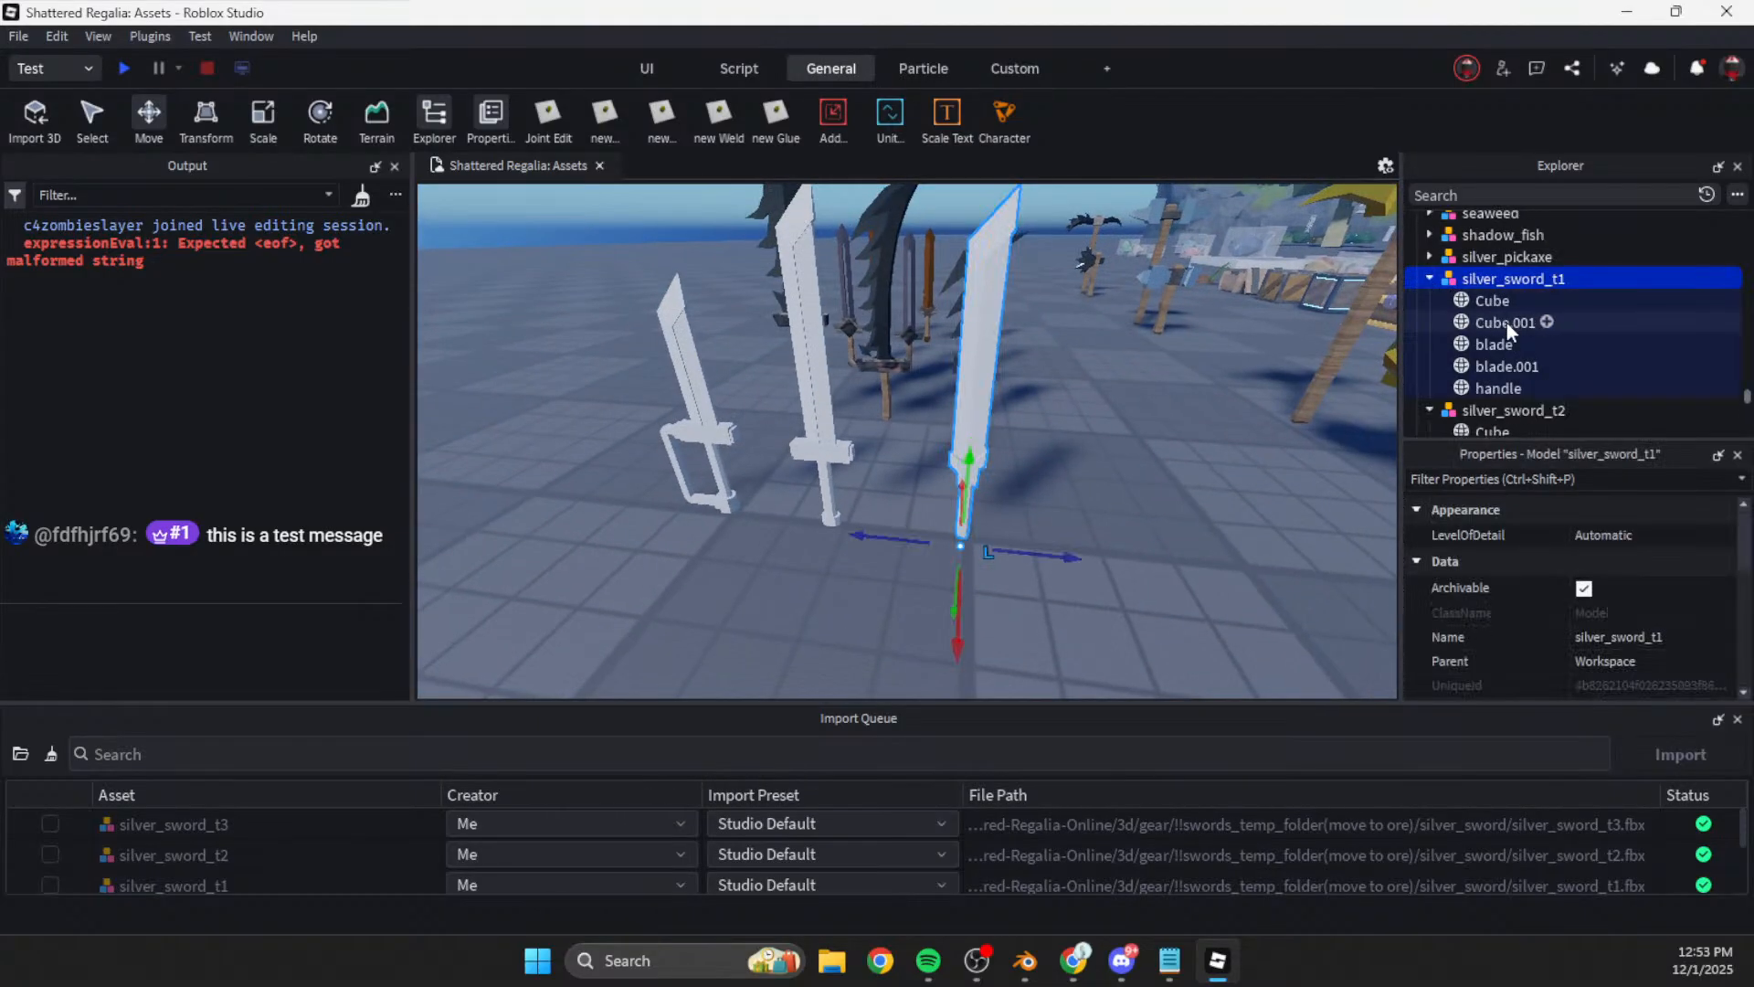
Step: In silver_sword_t1, rename Cube as bandage_1 and Cube.001 as bandage_2
left_click(1488, 387)
key("Up")
key("Up")
key("Up")
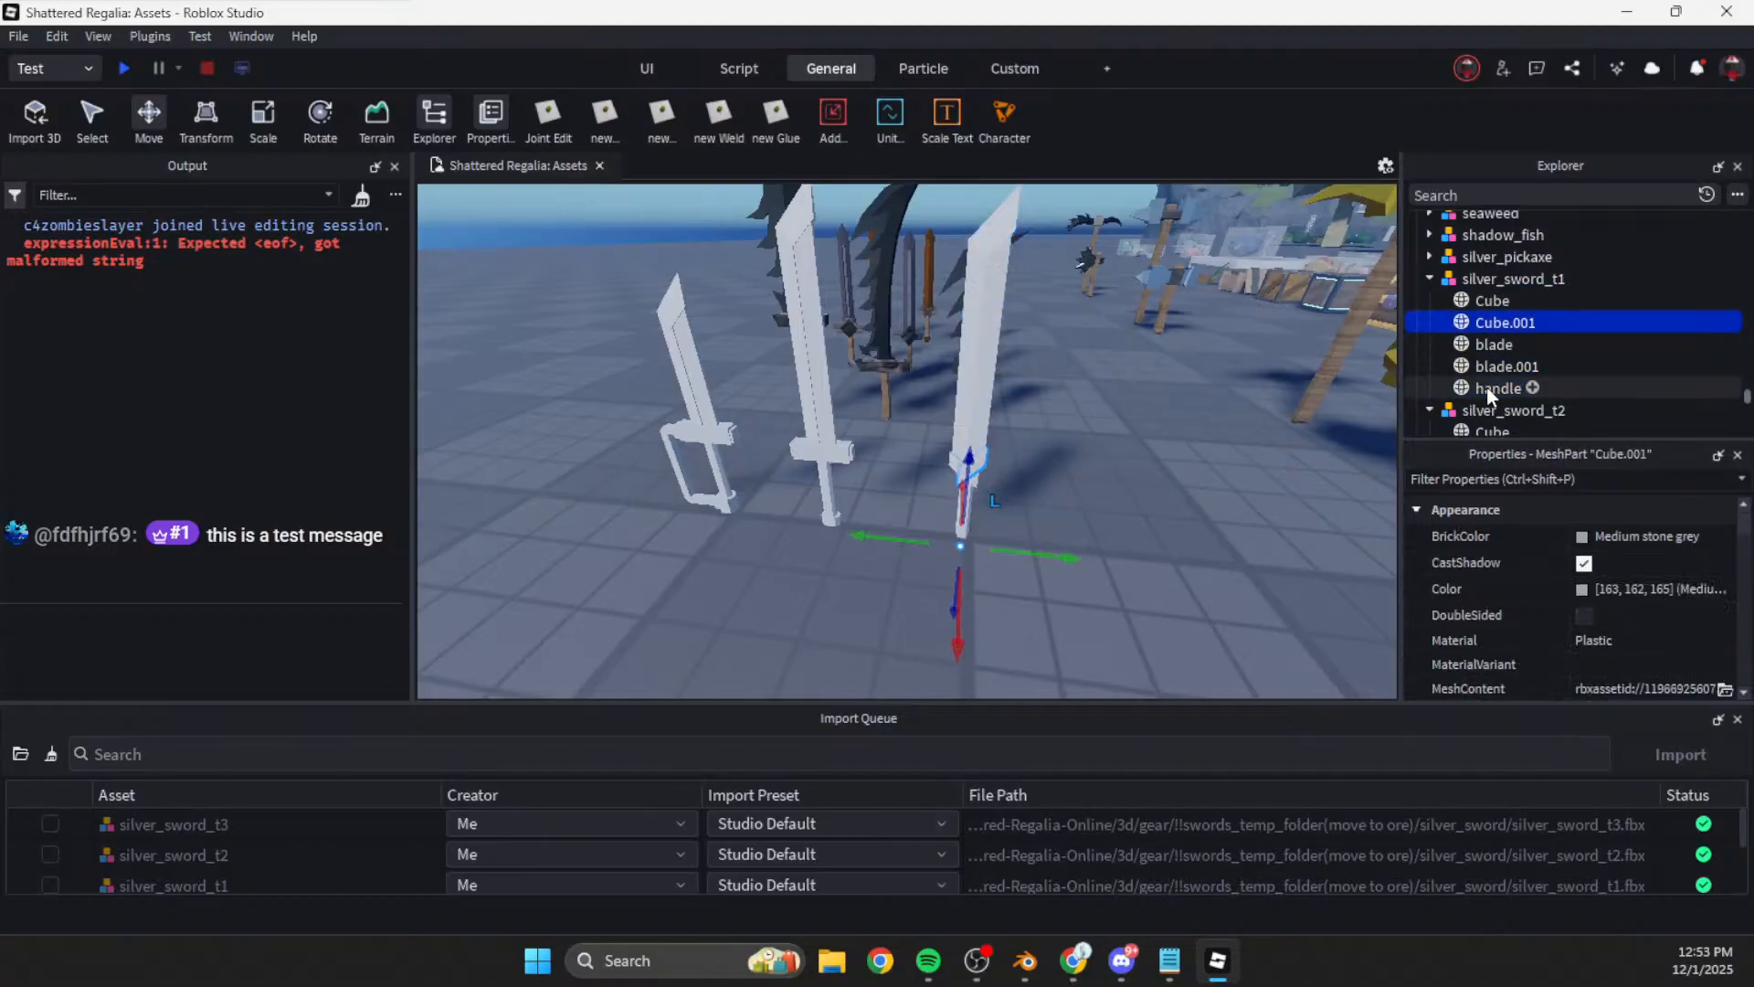
key("Up")
key("F2")
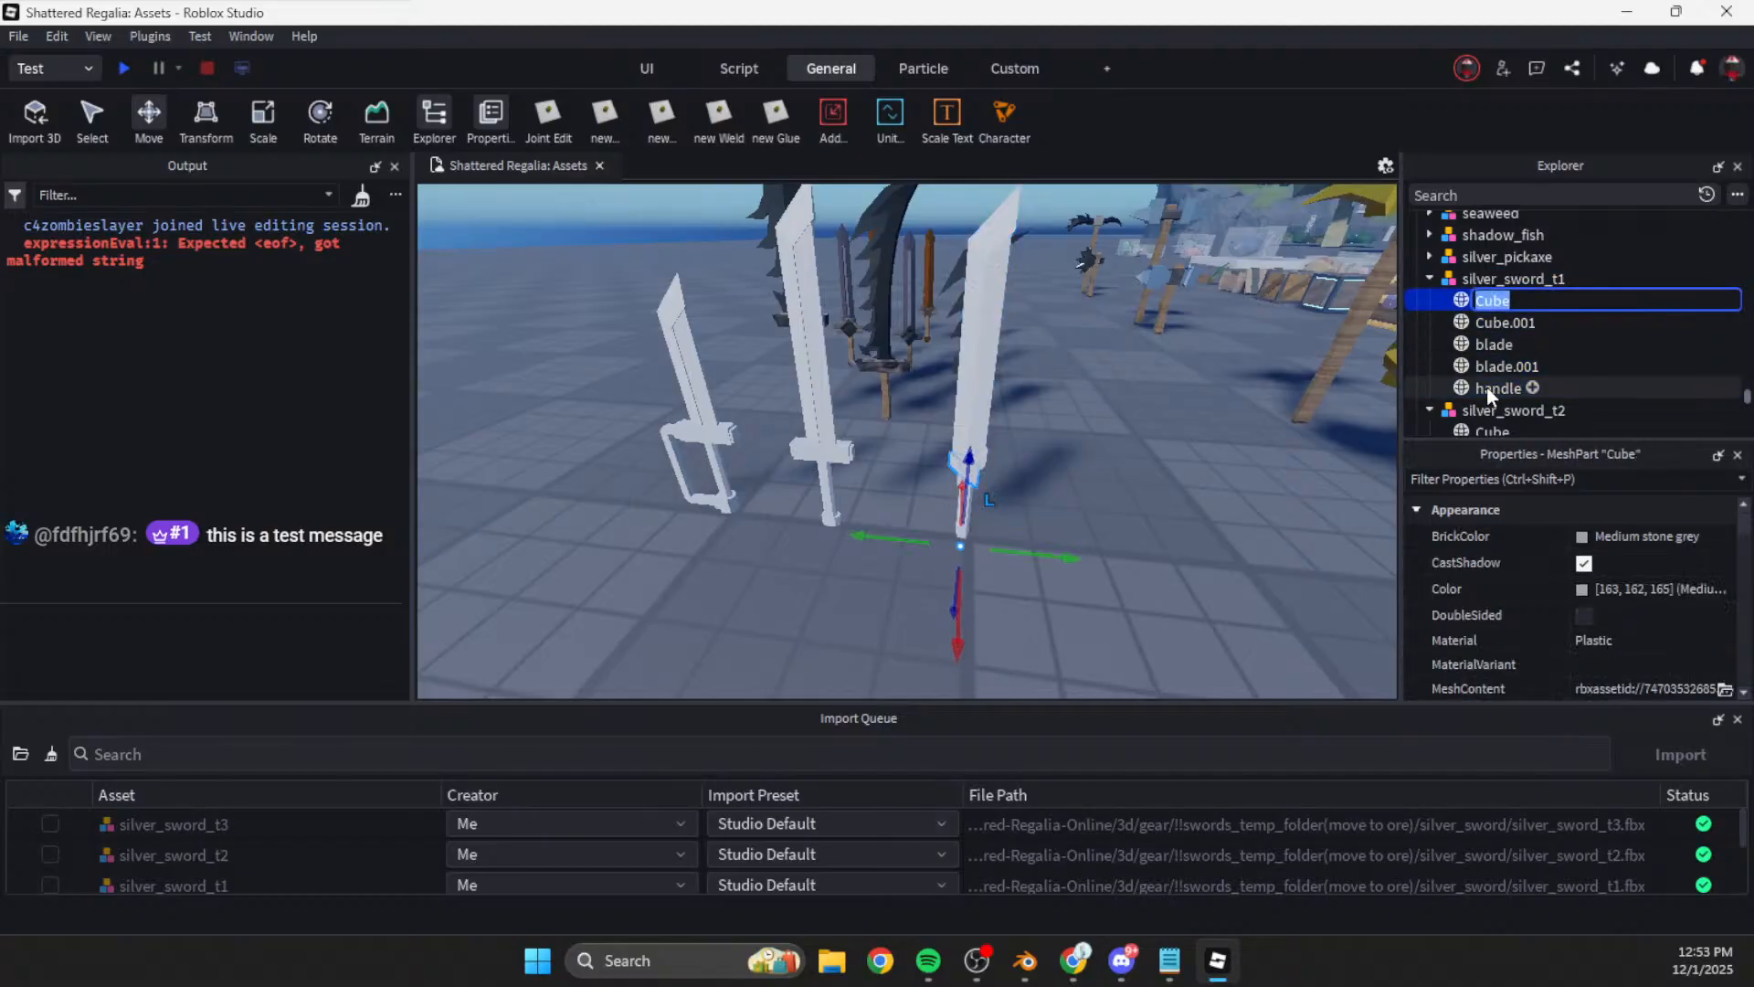
type("bandage_1")
key("Return")
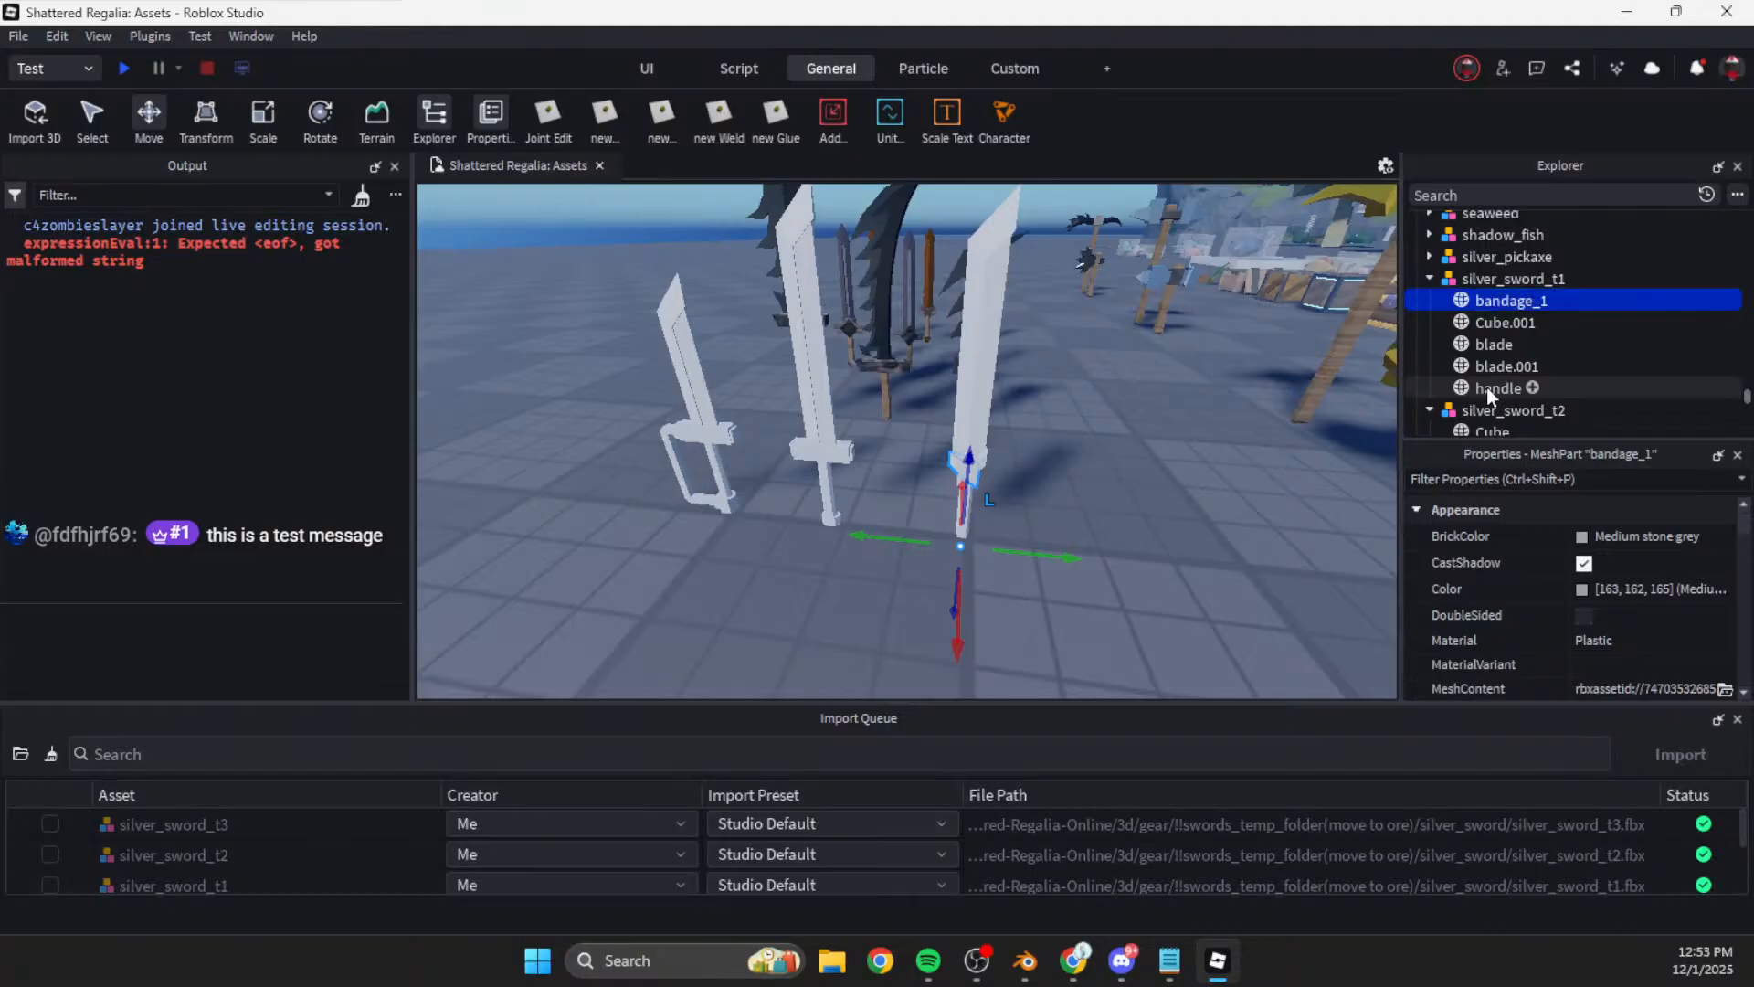
key("Down")
key("F2")
type("bandage_2")
key("Return")
Step: In silver_sword_t1, rename blade as blade_1 and blade.001 as blade_2
key("Down")
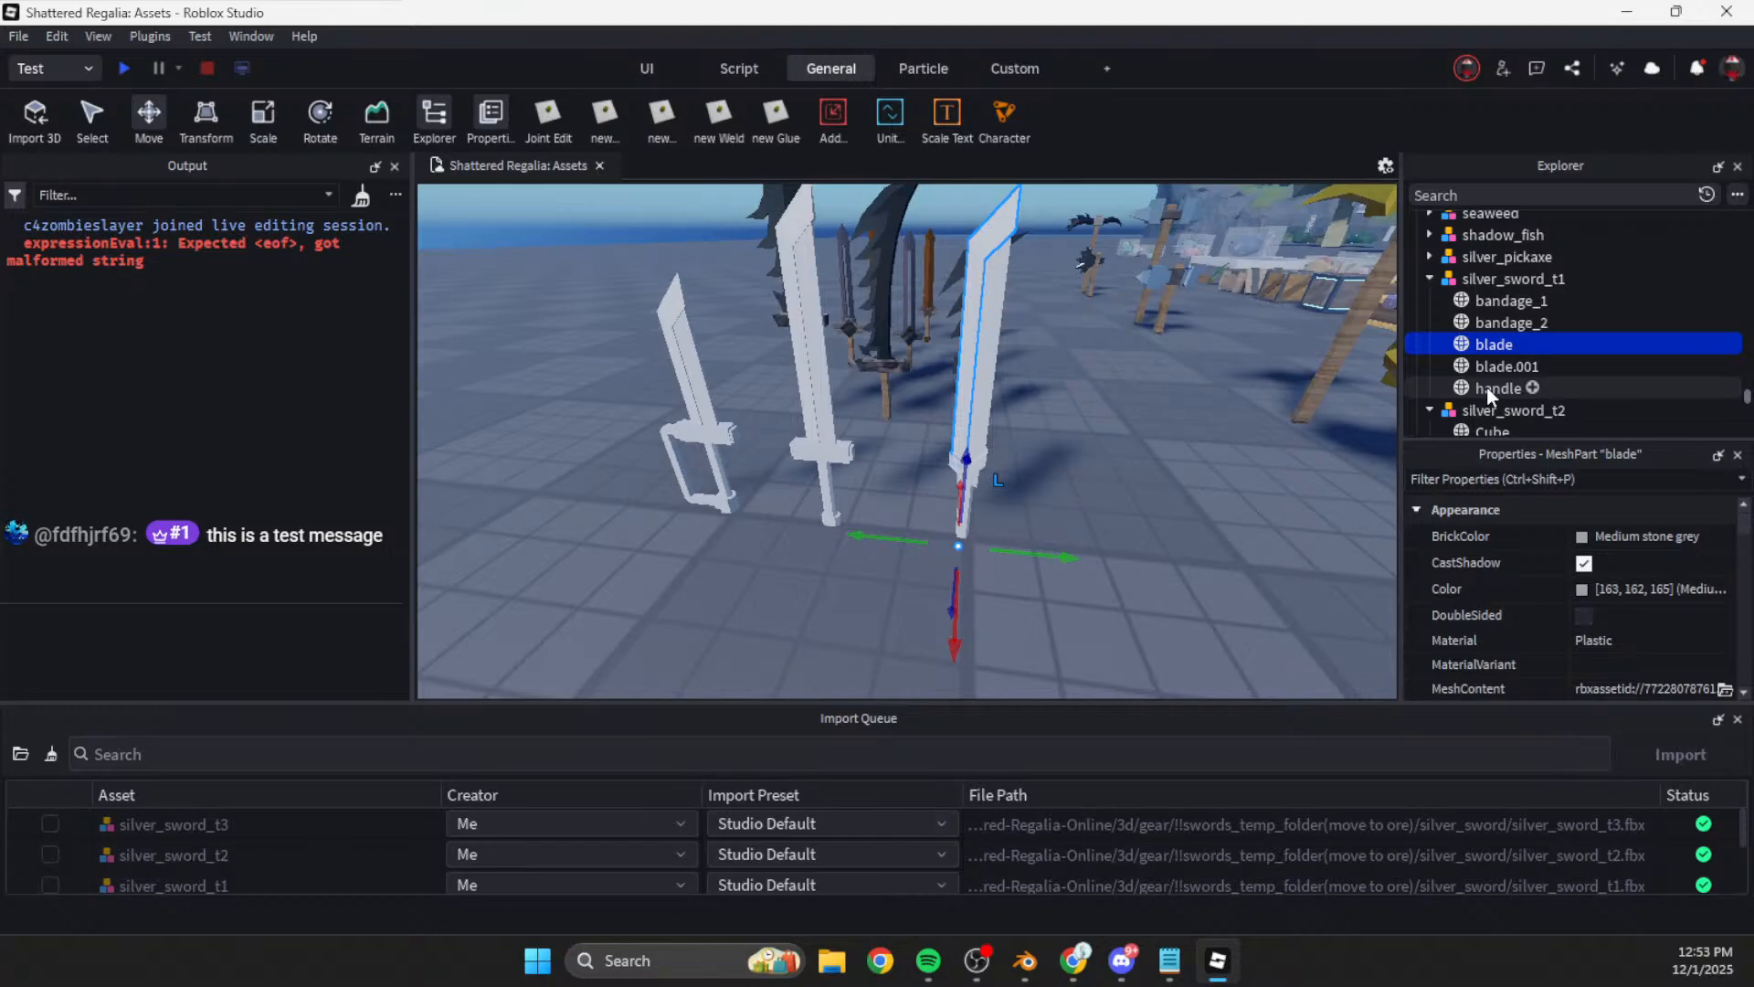
key("F2")
type("blade_q1")
key("Return")
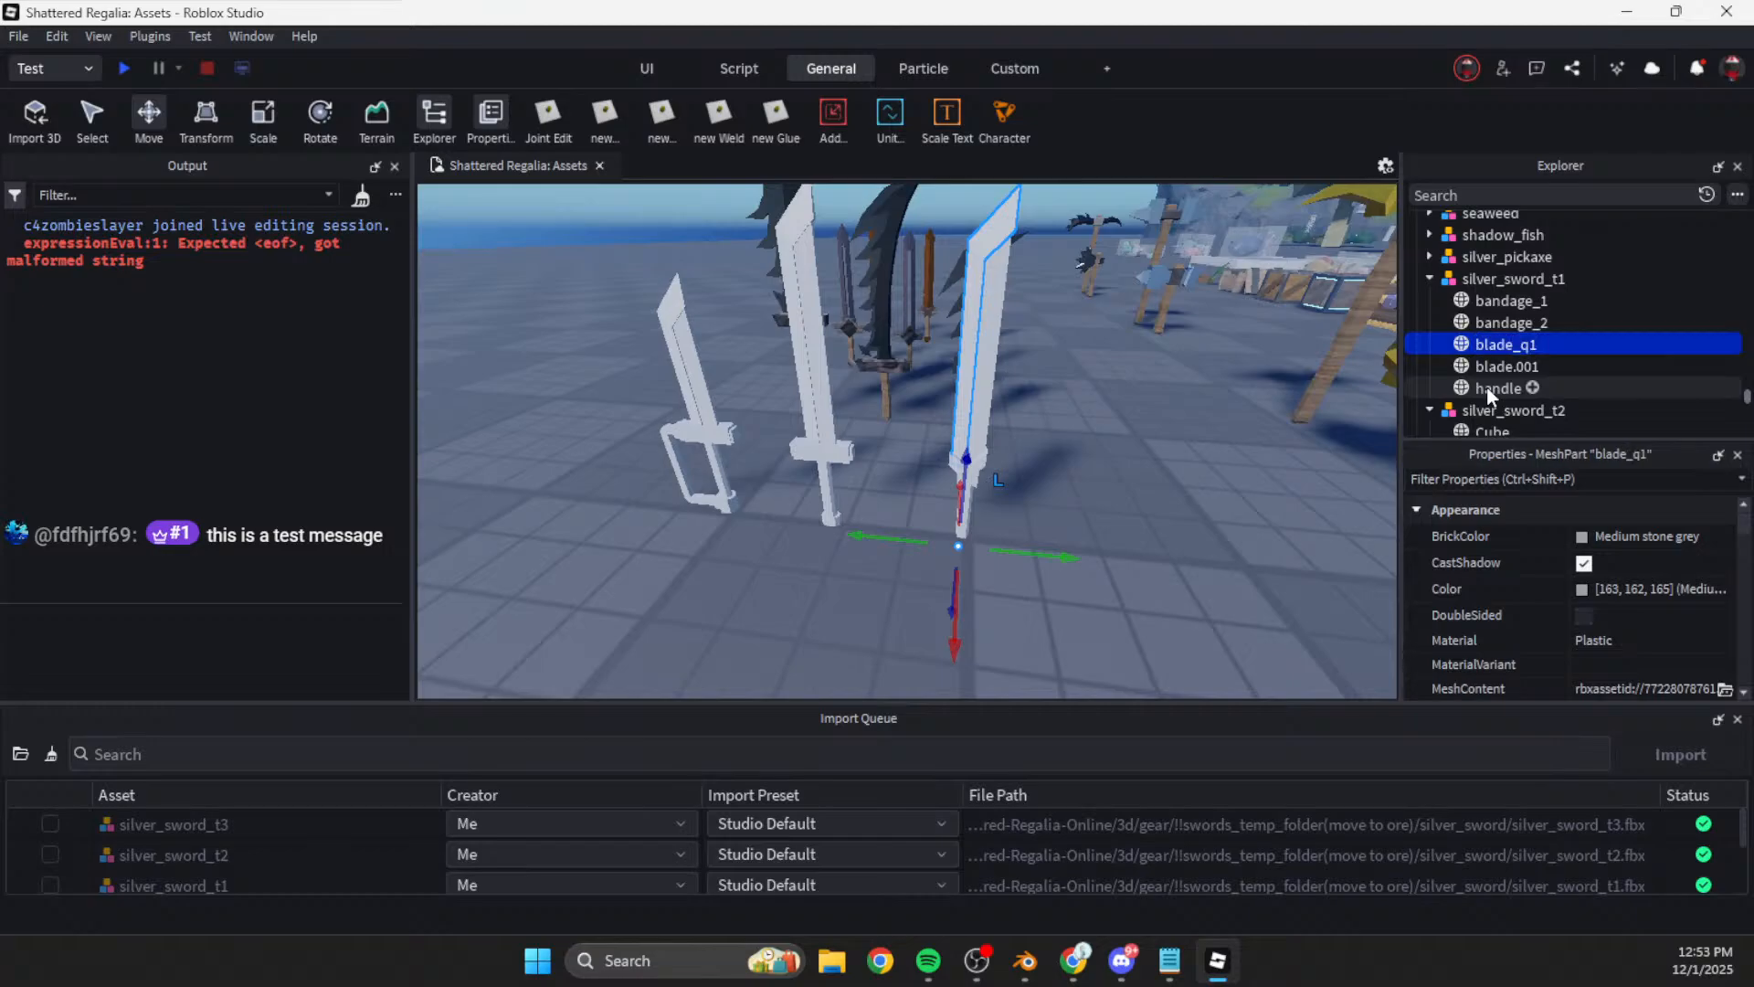
key("F2")
key("BackSpace")
key("Return")
key("Down")
key("F2")
type("blade_2")
key("Return")
Step: In silver_sword_t2, rename Cube as guard_1, Cube.001 as pommel_1 and Cube.003 as guard_2
key("Down")
key("Down")
key("Down")
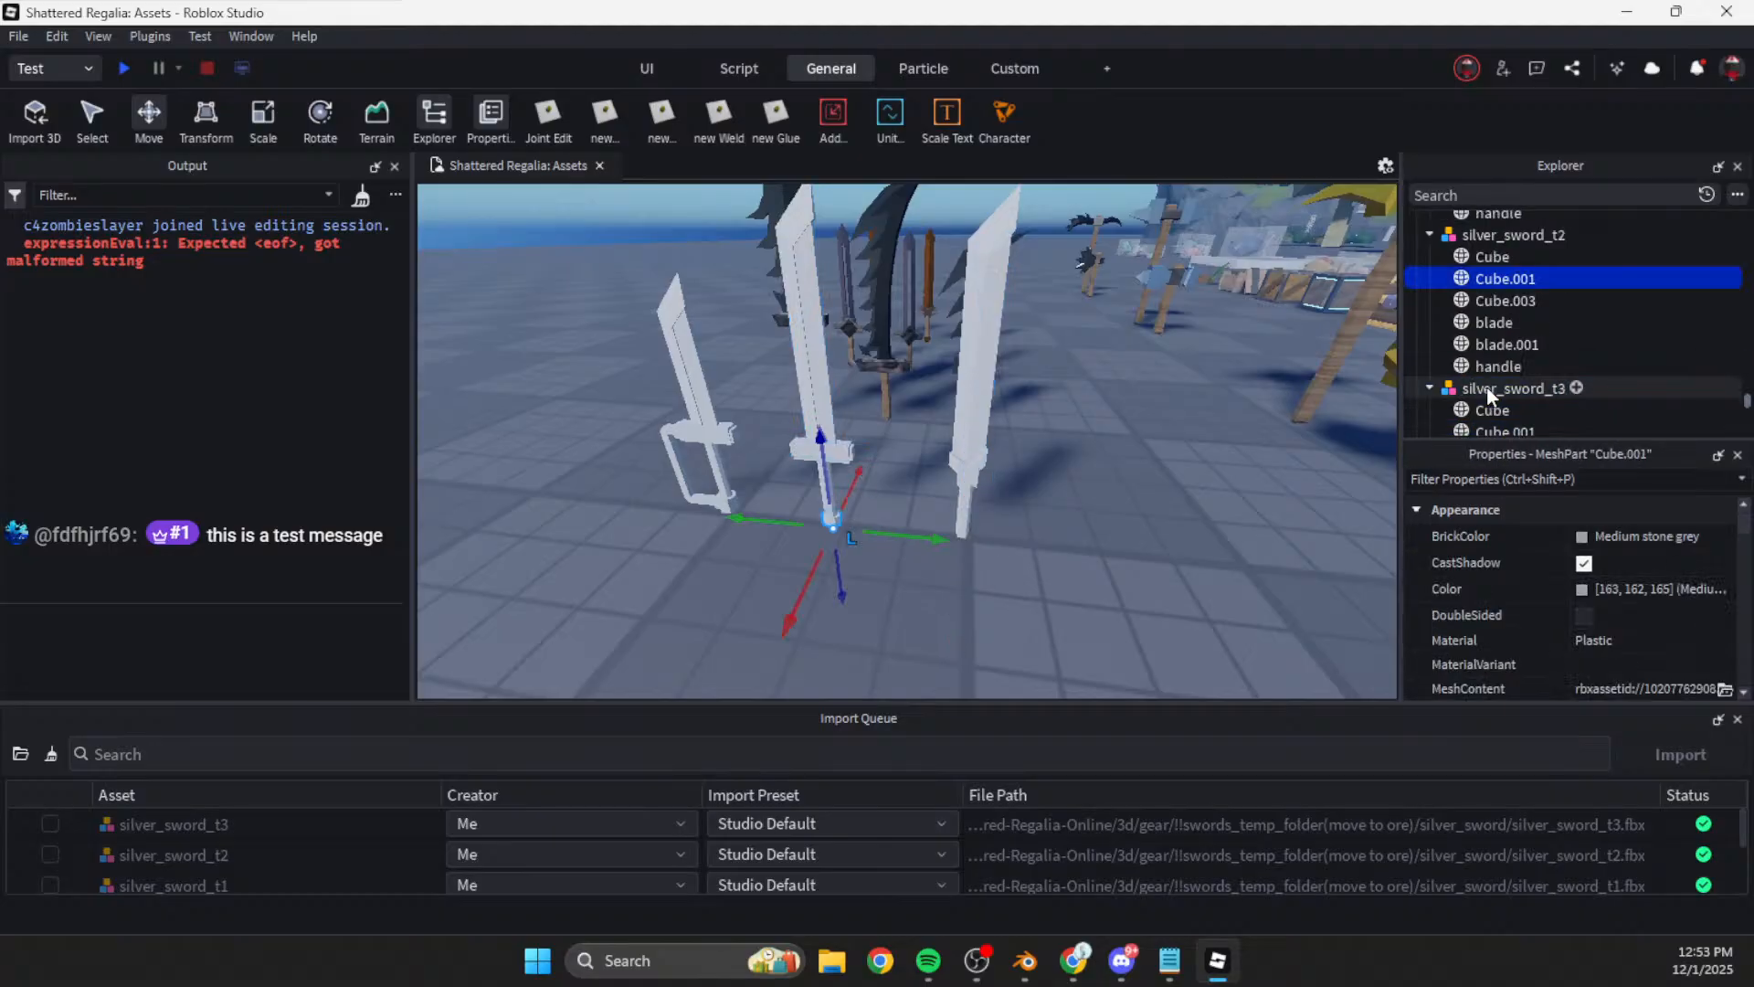
key("F2")
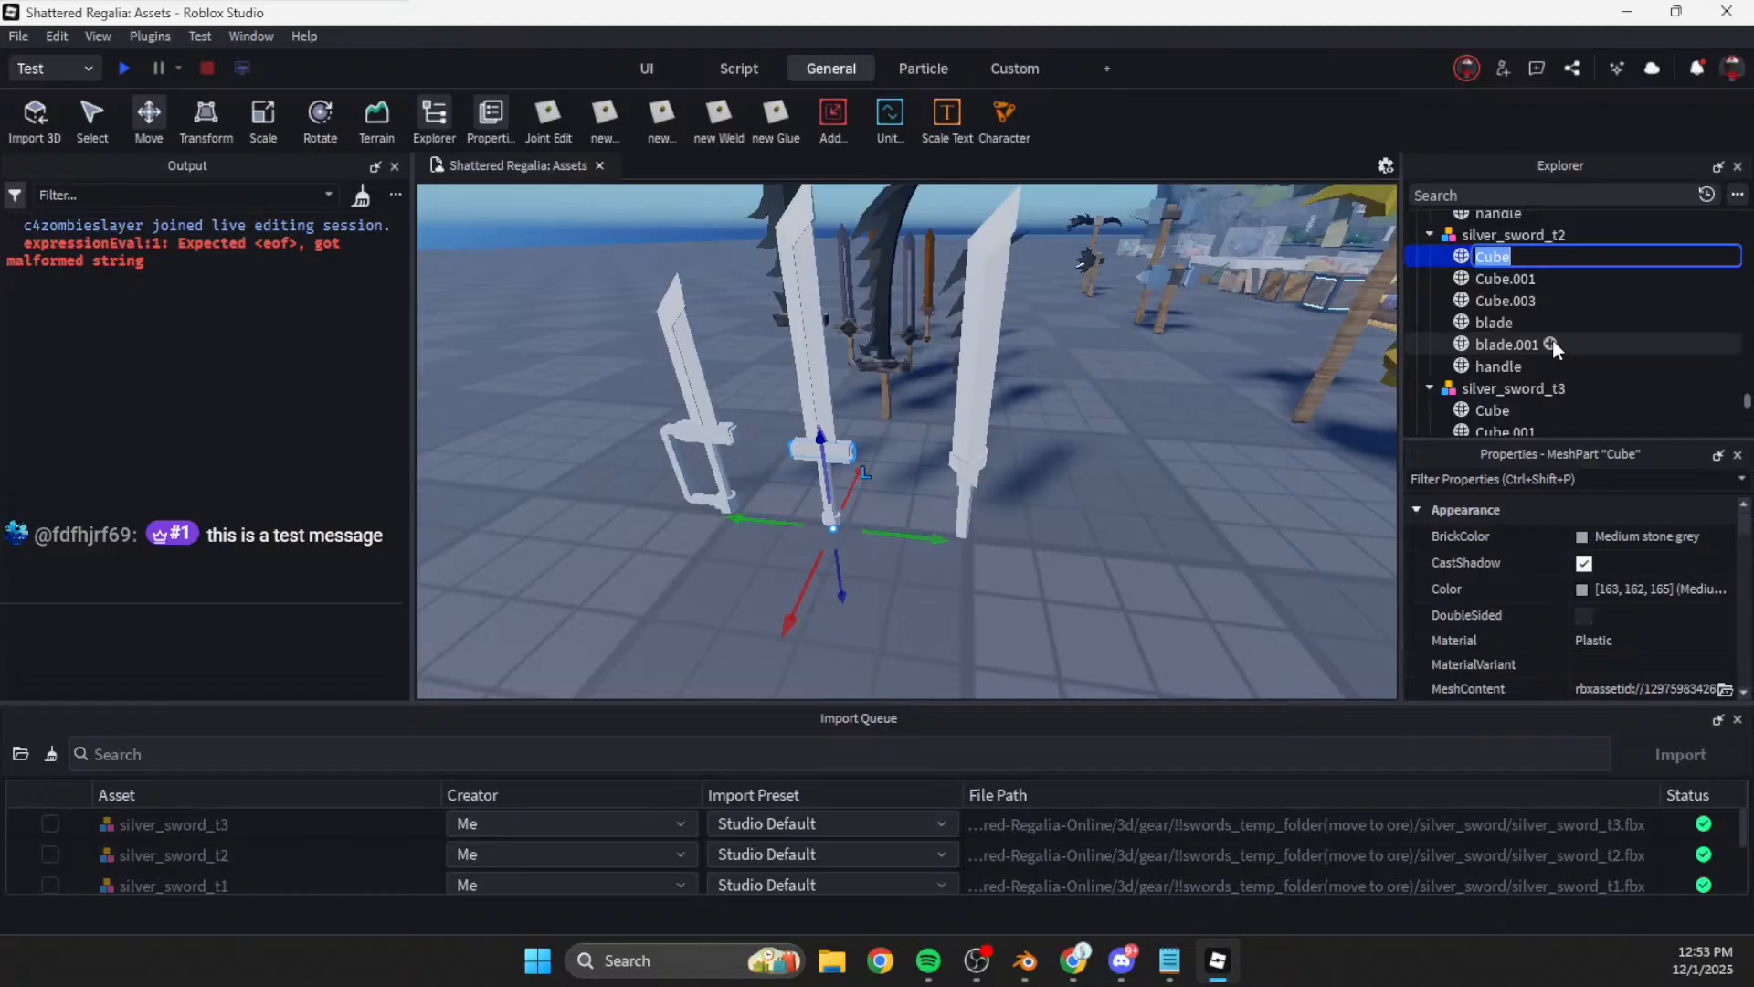
type("guard_1")
key("Return")
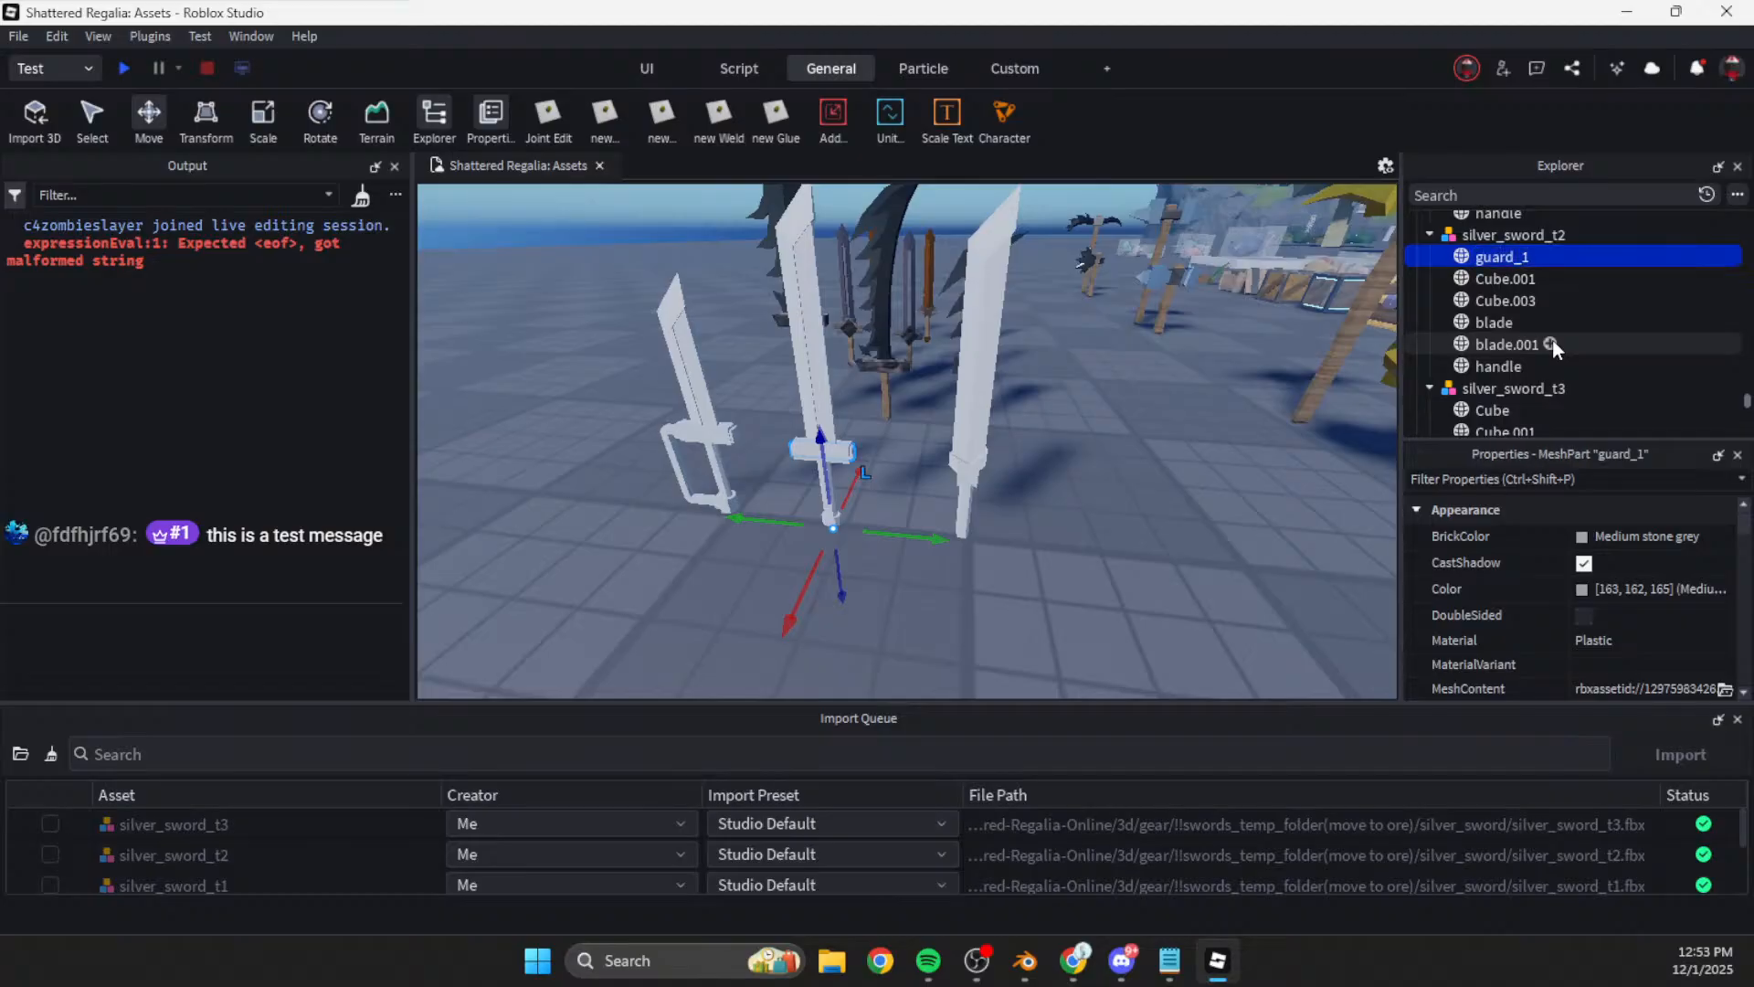
key("Down")
key("F2")
type("pommel_1")
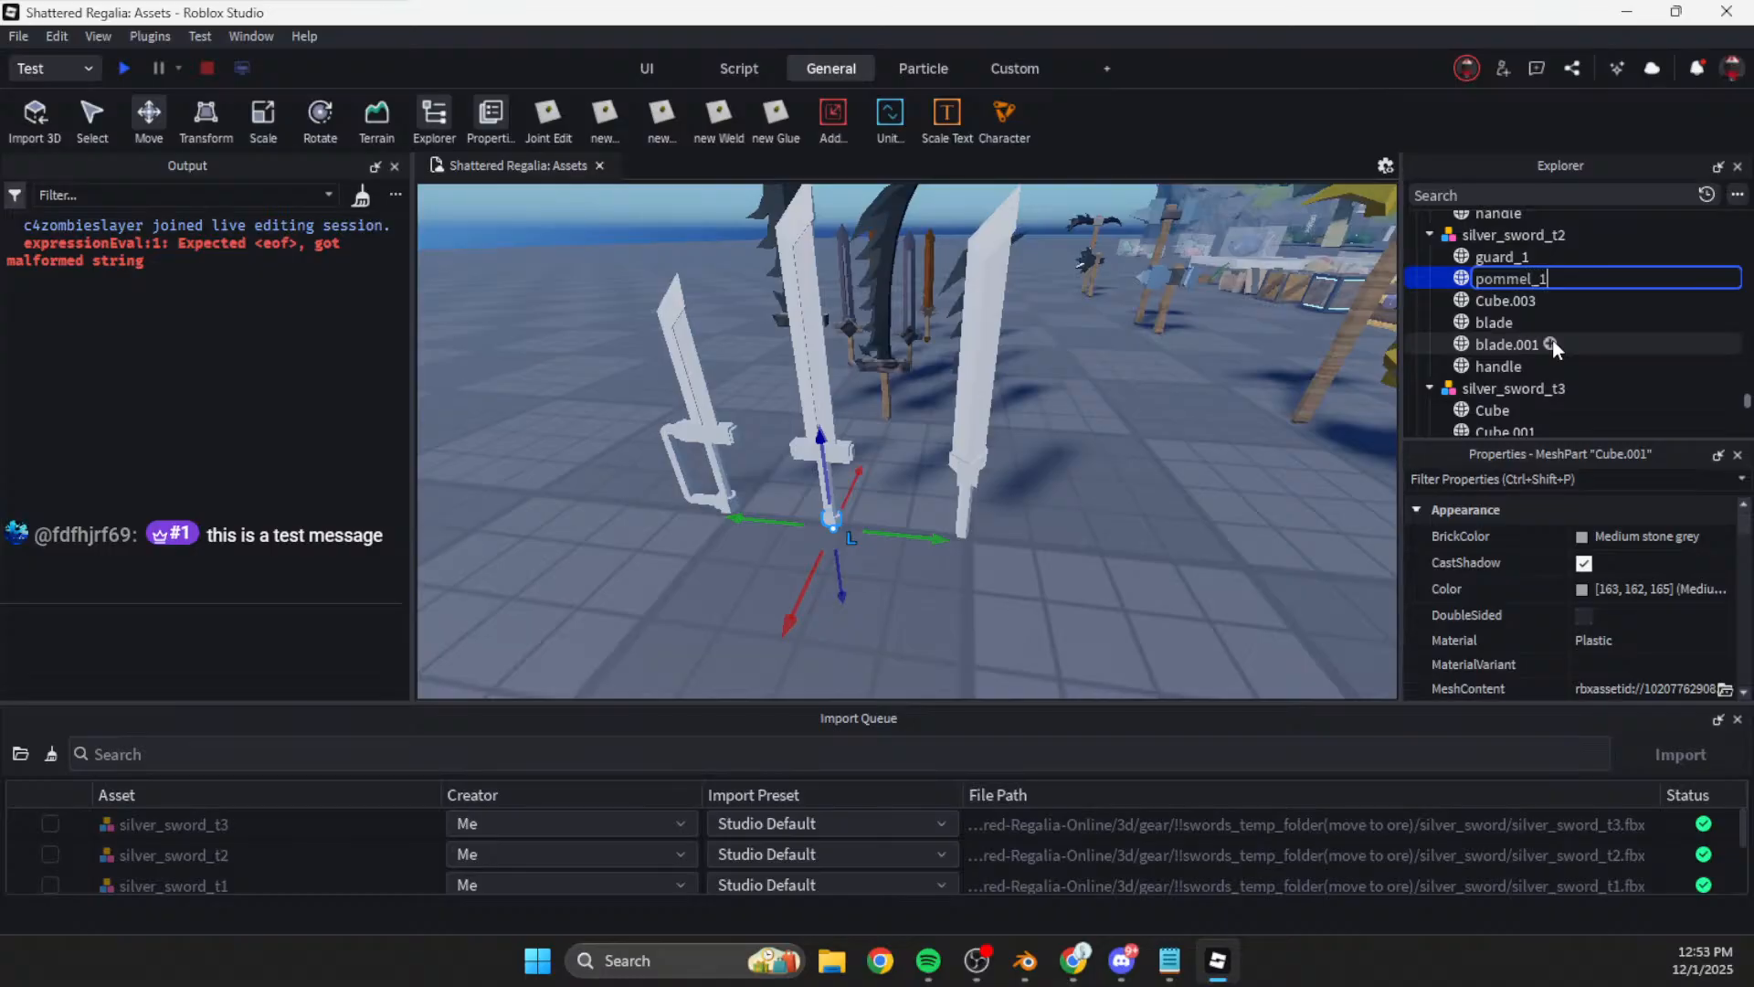
key("Return")
key("Down")
key("F2")
type("guard_2")
key("Return")
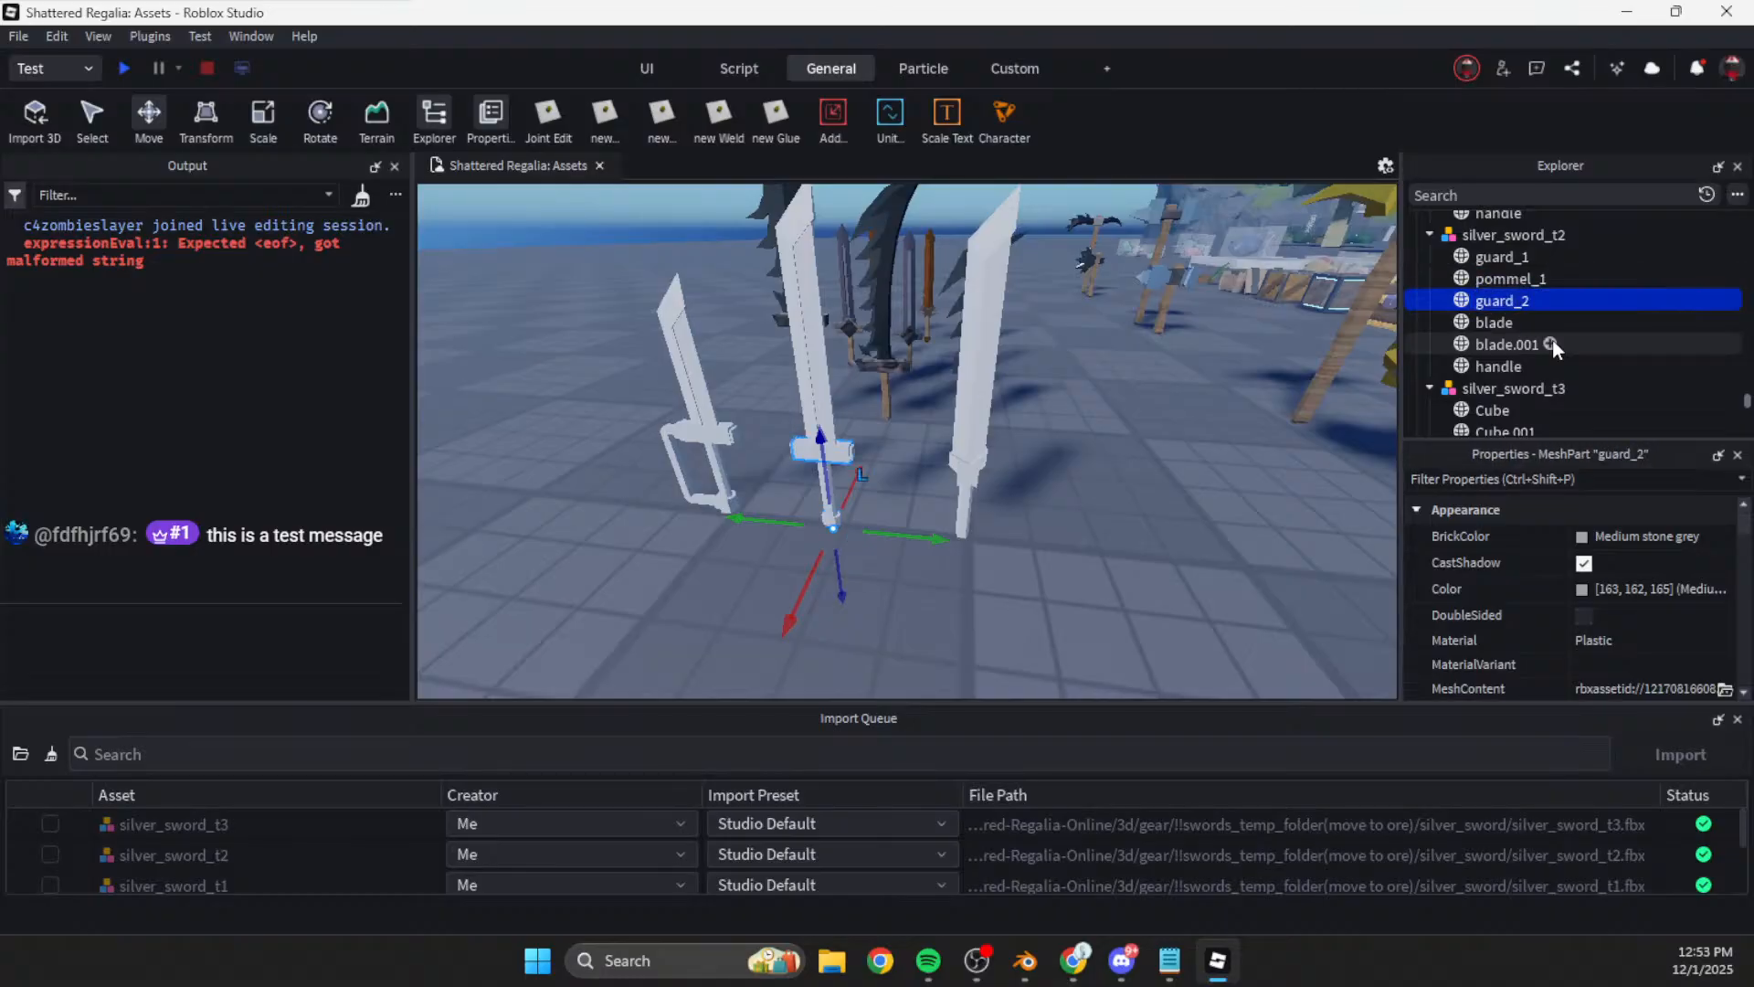
Step: Swap silver_sword_t2's guard names so the main block is guard_1 and the part with the protruding ends is guard_2
right_click_drag(1012, 449, 1013, 448)
key("w")
key("f")
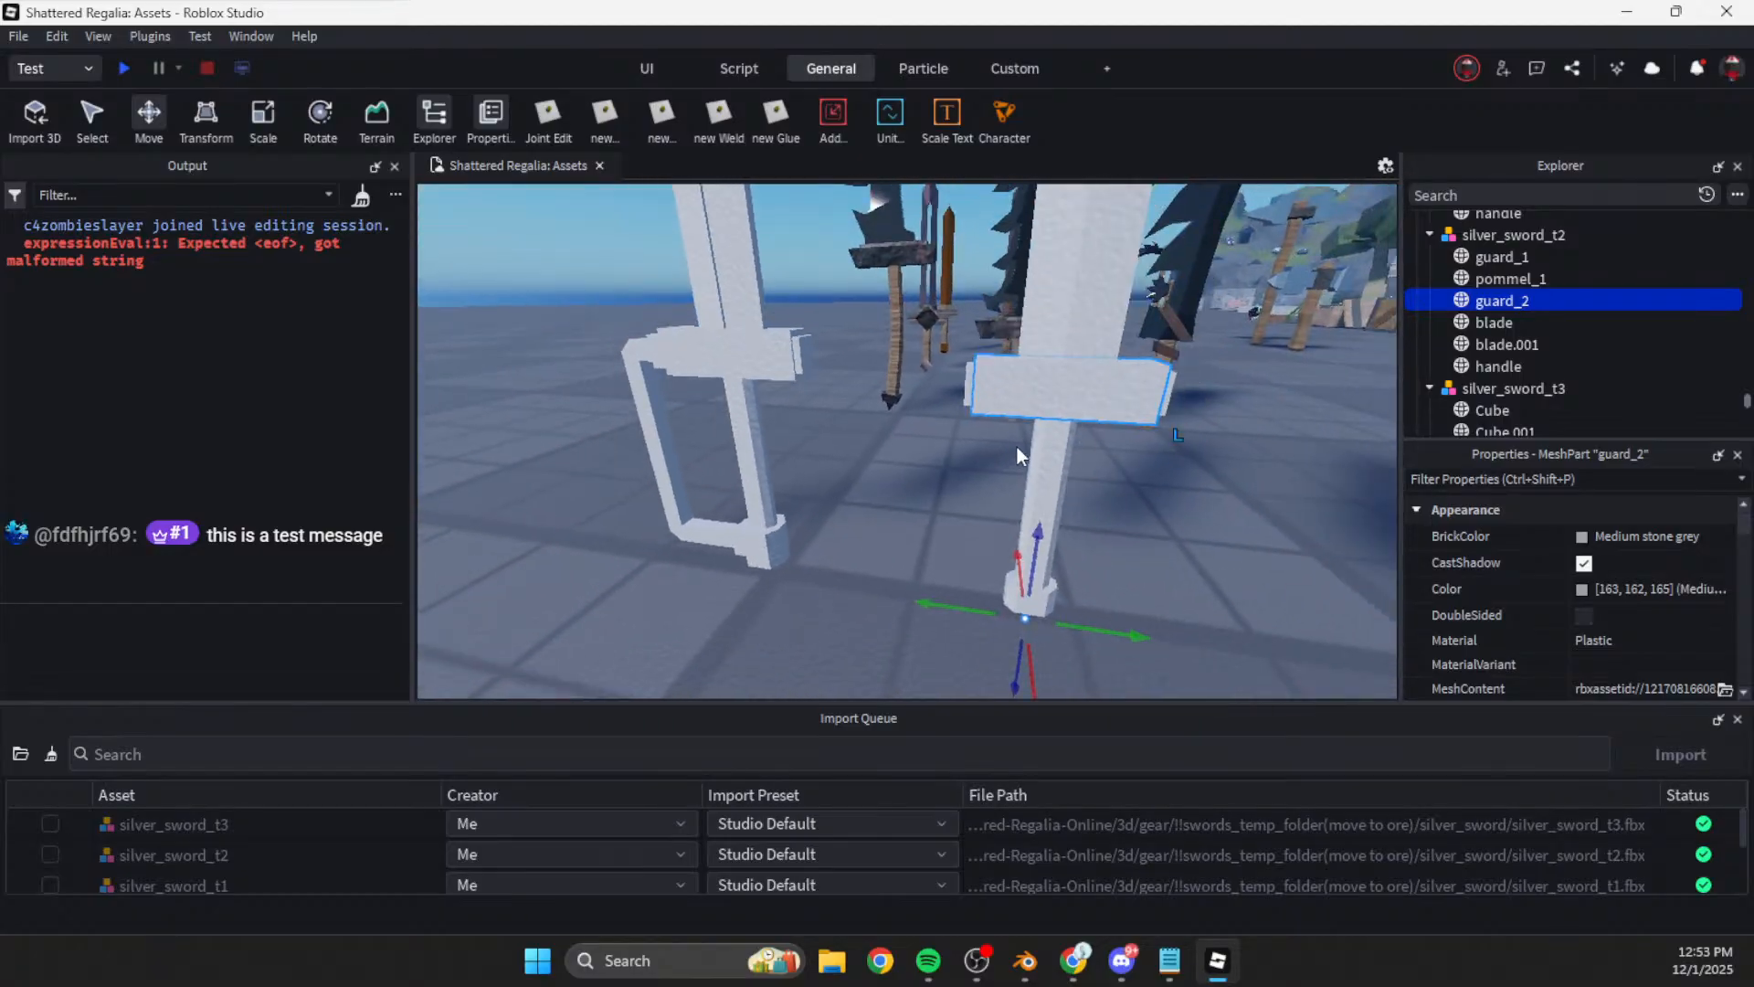
left_click(1496, 257)
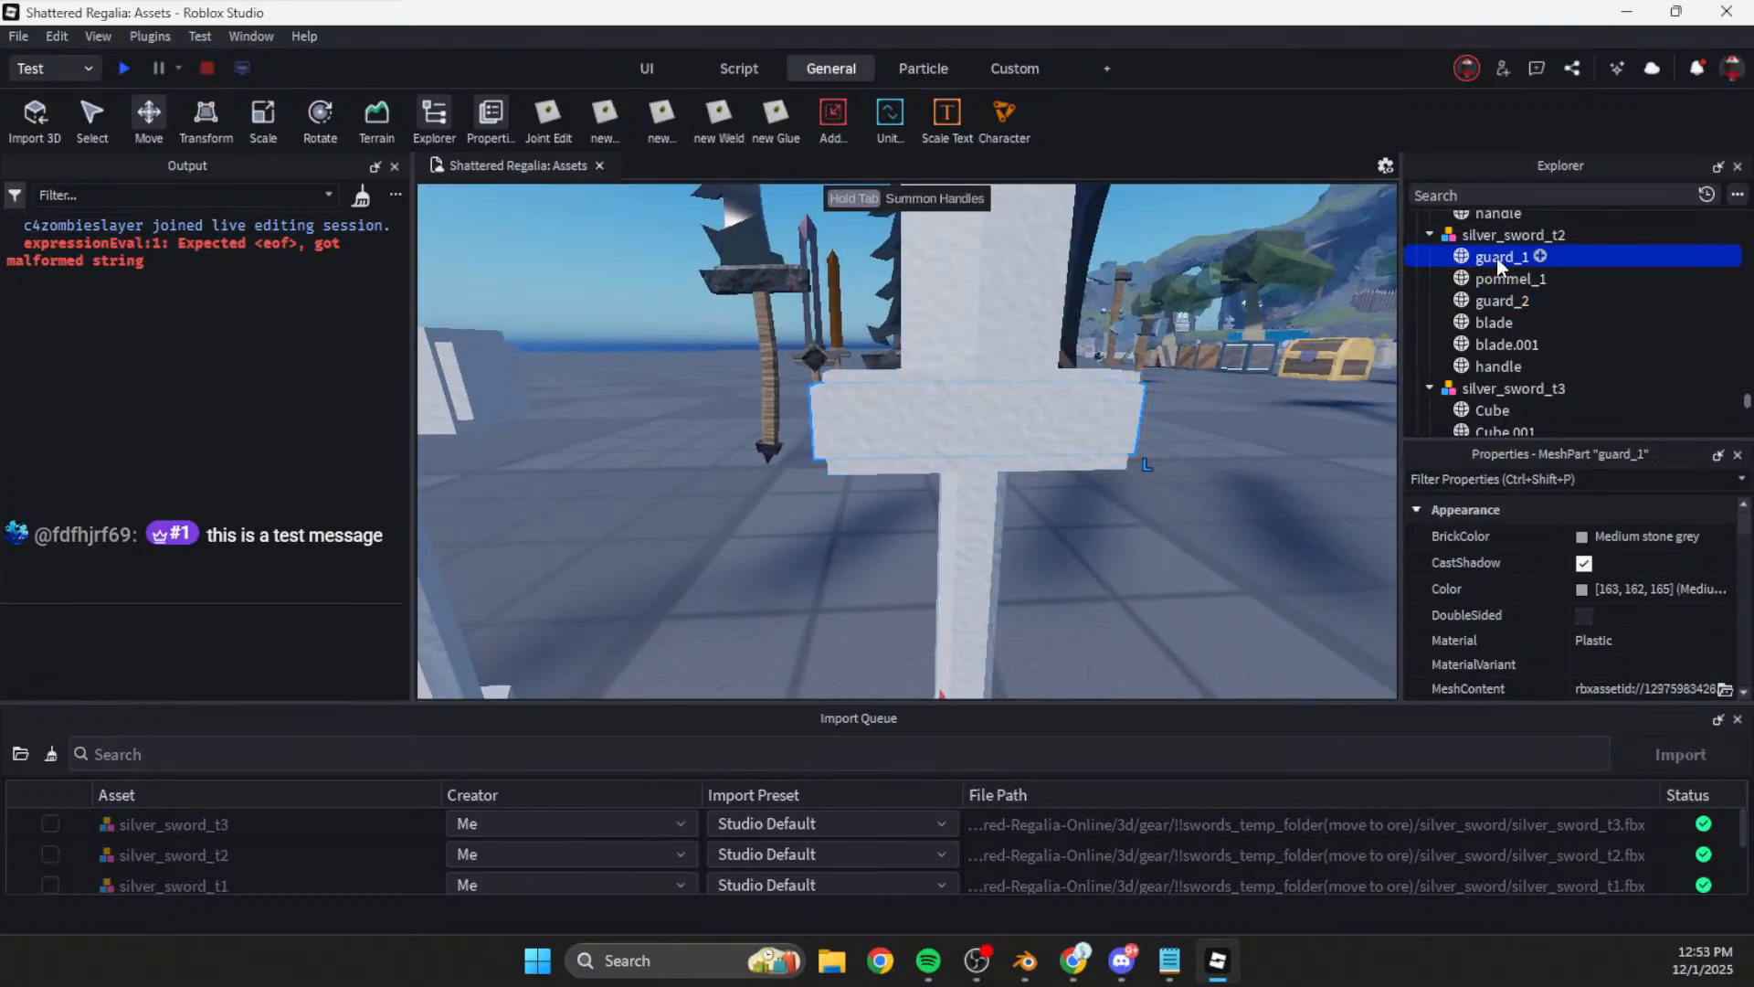
key("F2")
type("guard_2")
key("Return")
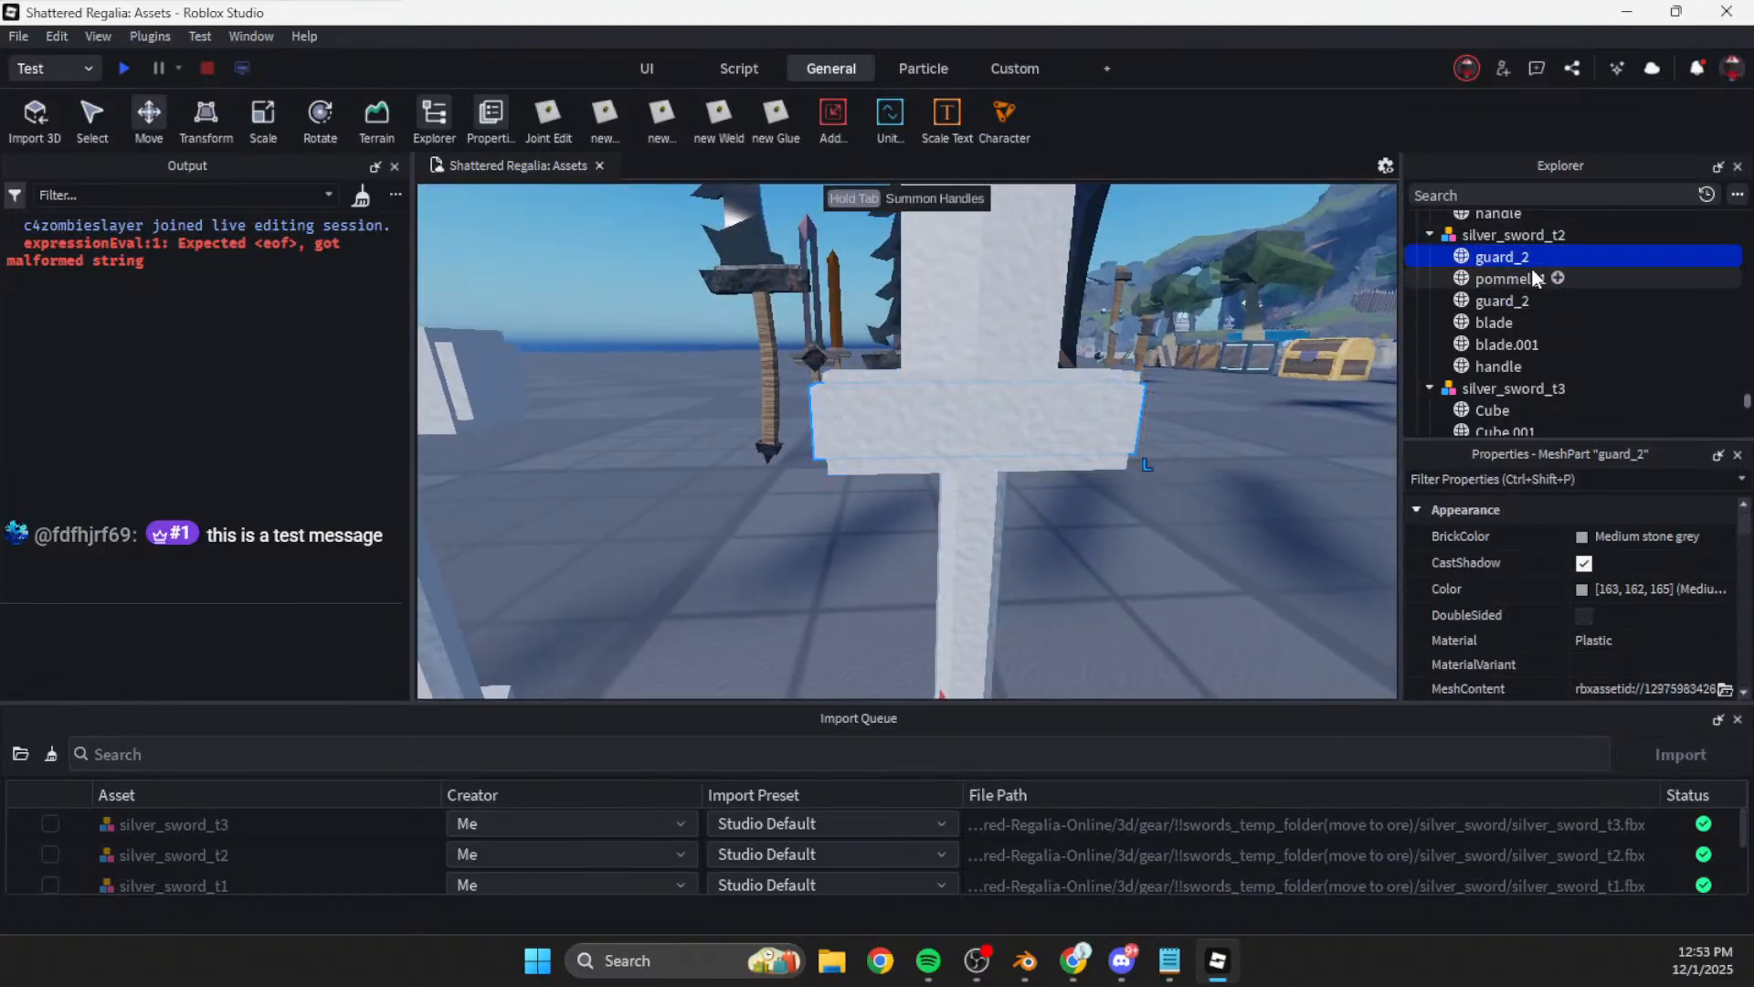
left_click(1512, 301)
key("F2")
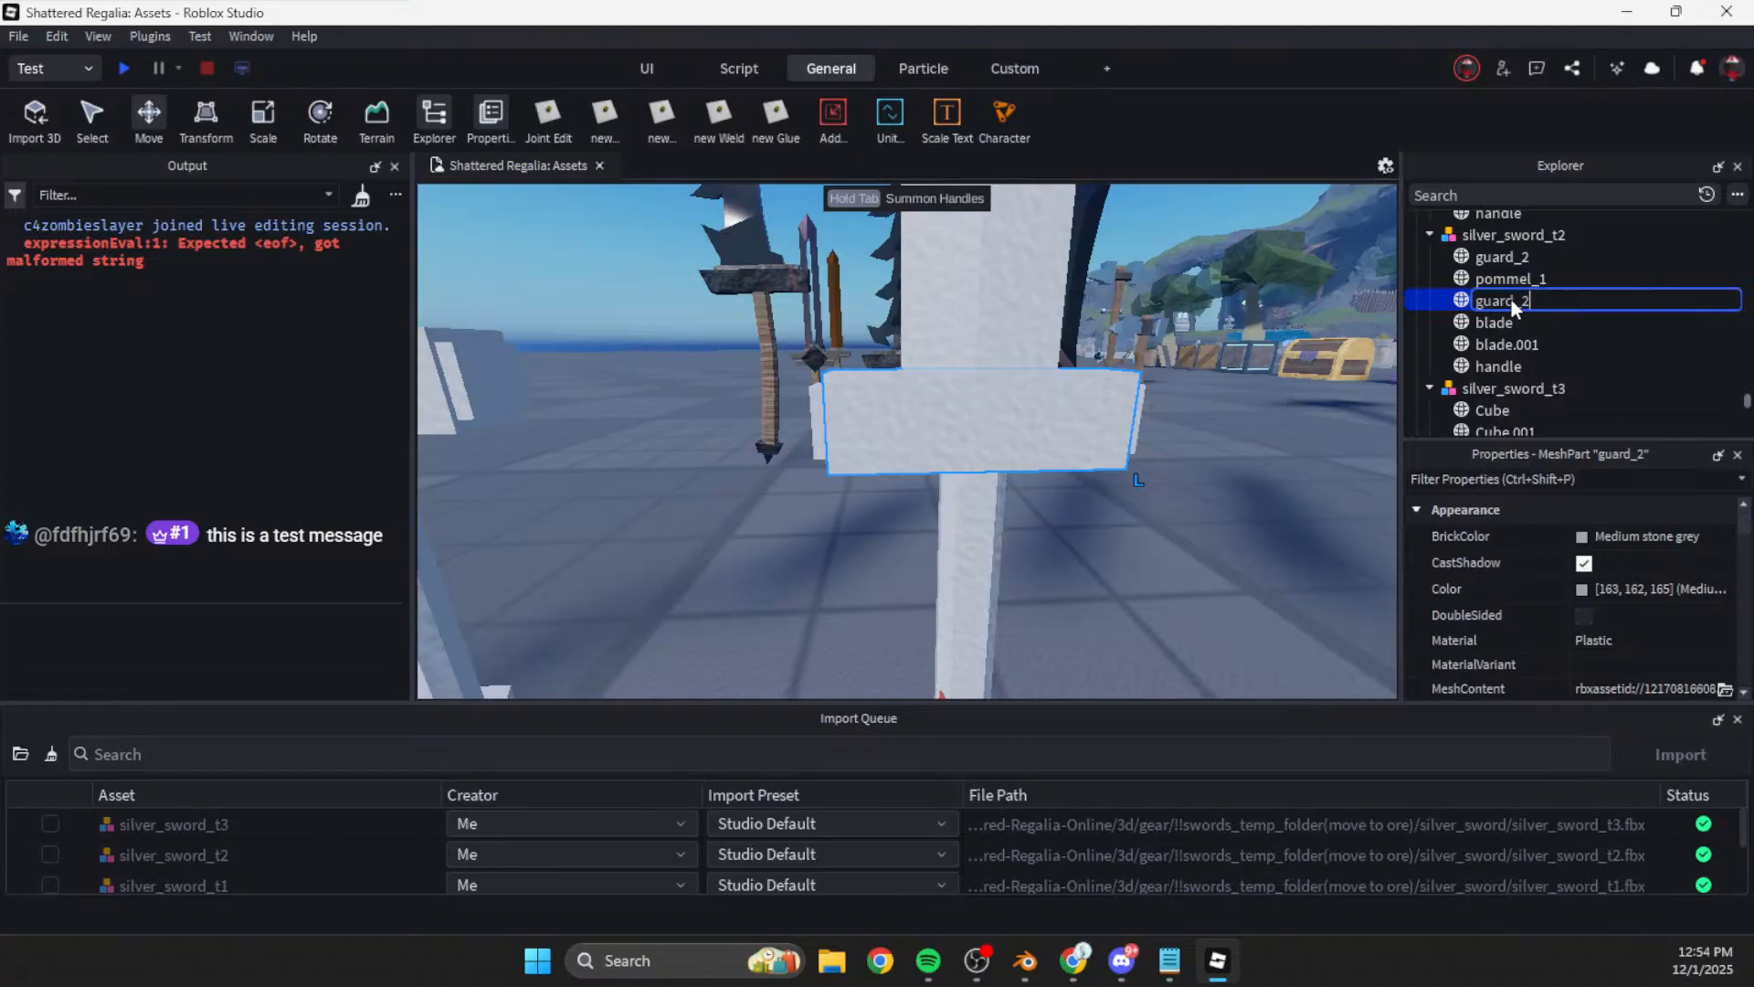
key("BackSpace")
type("1")
key("Return")
Step: In silver_sword_t2, rename blade as blade_1 and blade.001 as blade_2
key("Down")
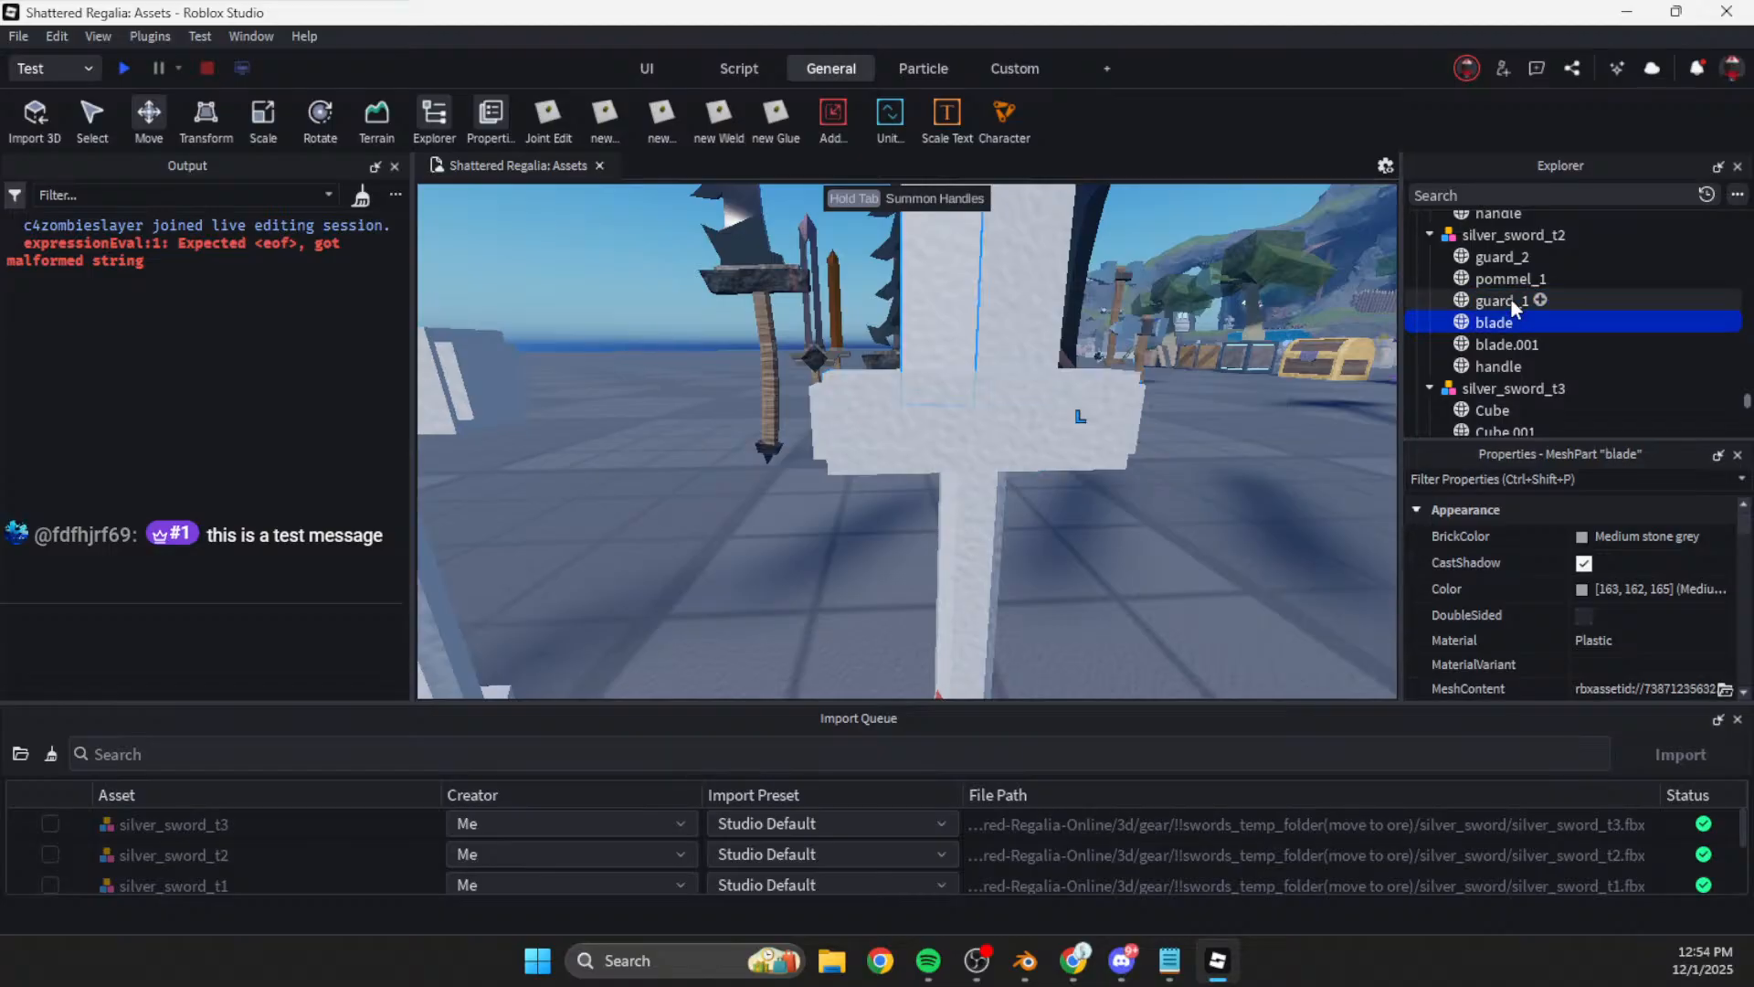
key("F2")
type("_1")
key("Return")
key("Down")
key("F2")
type("blade_2")
key("Return")
key("Down")
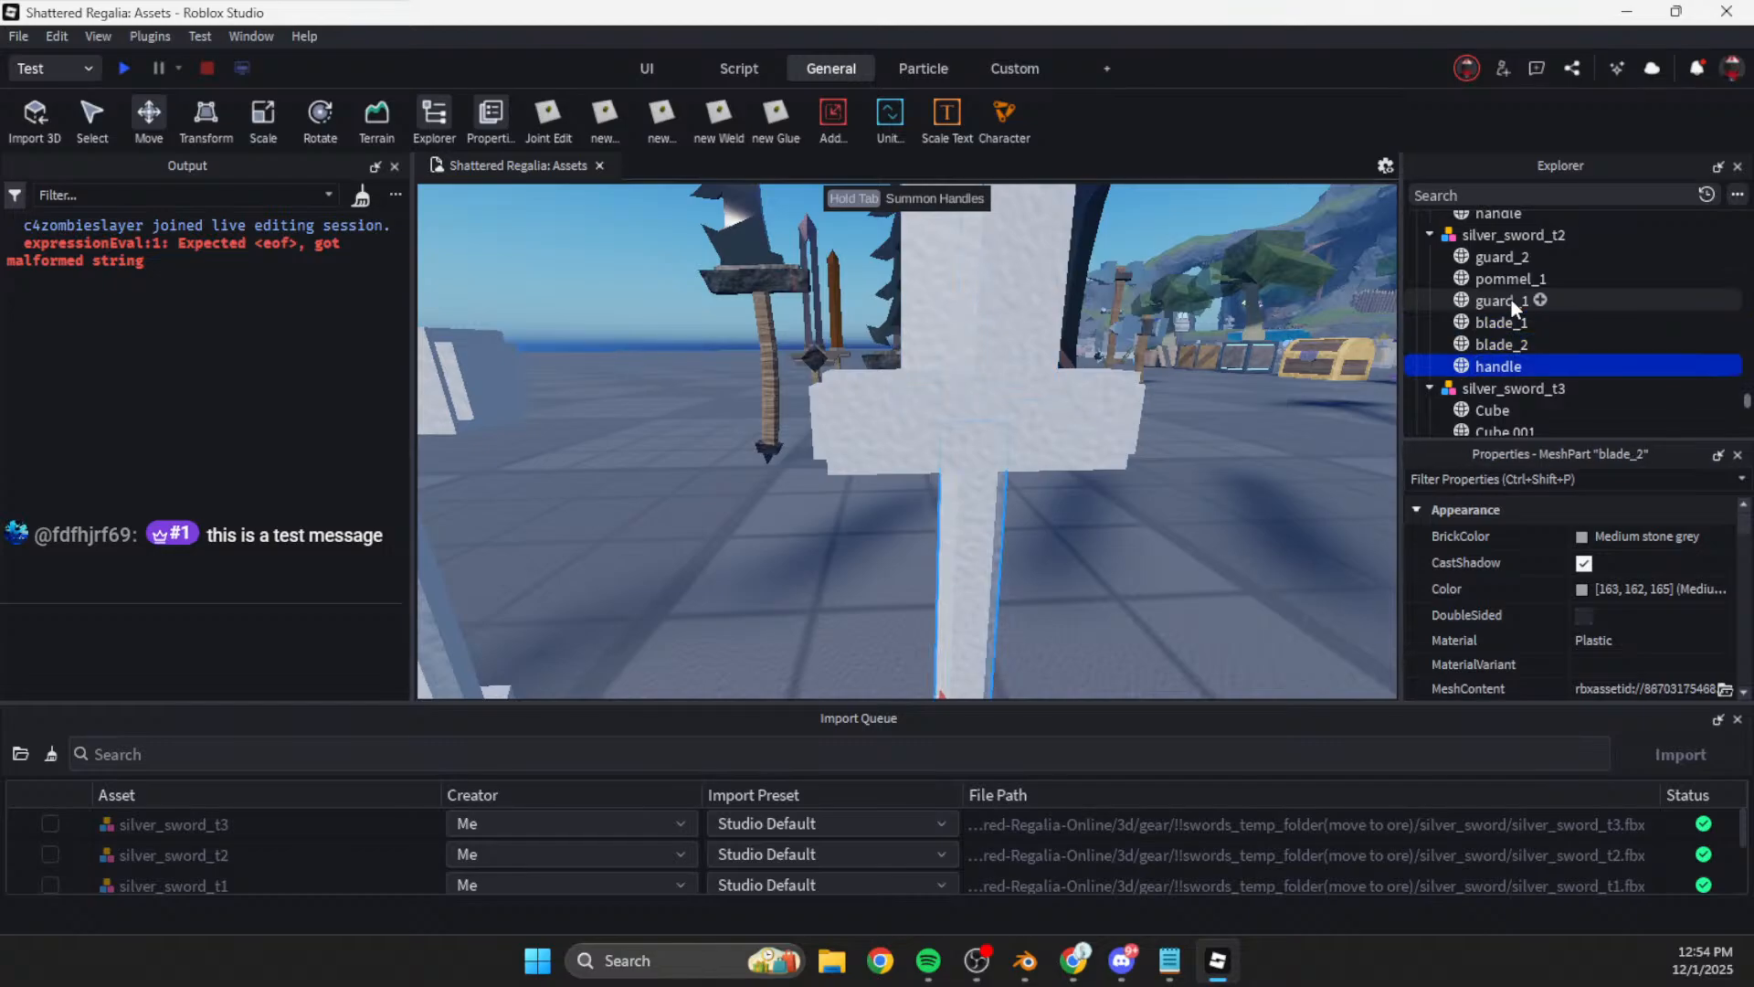
Step: In silver_sword_t3, rename Cube as guard_2 and Cube.001 as pommel_1
right_click_drag(1183, 499, 978, 495)
key("s")
left_click(976, 492)
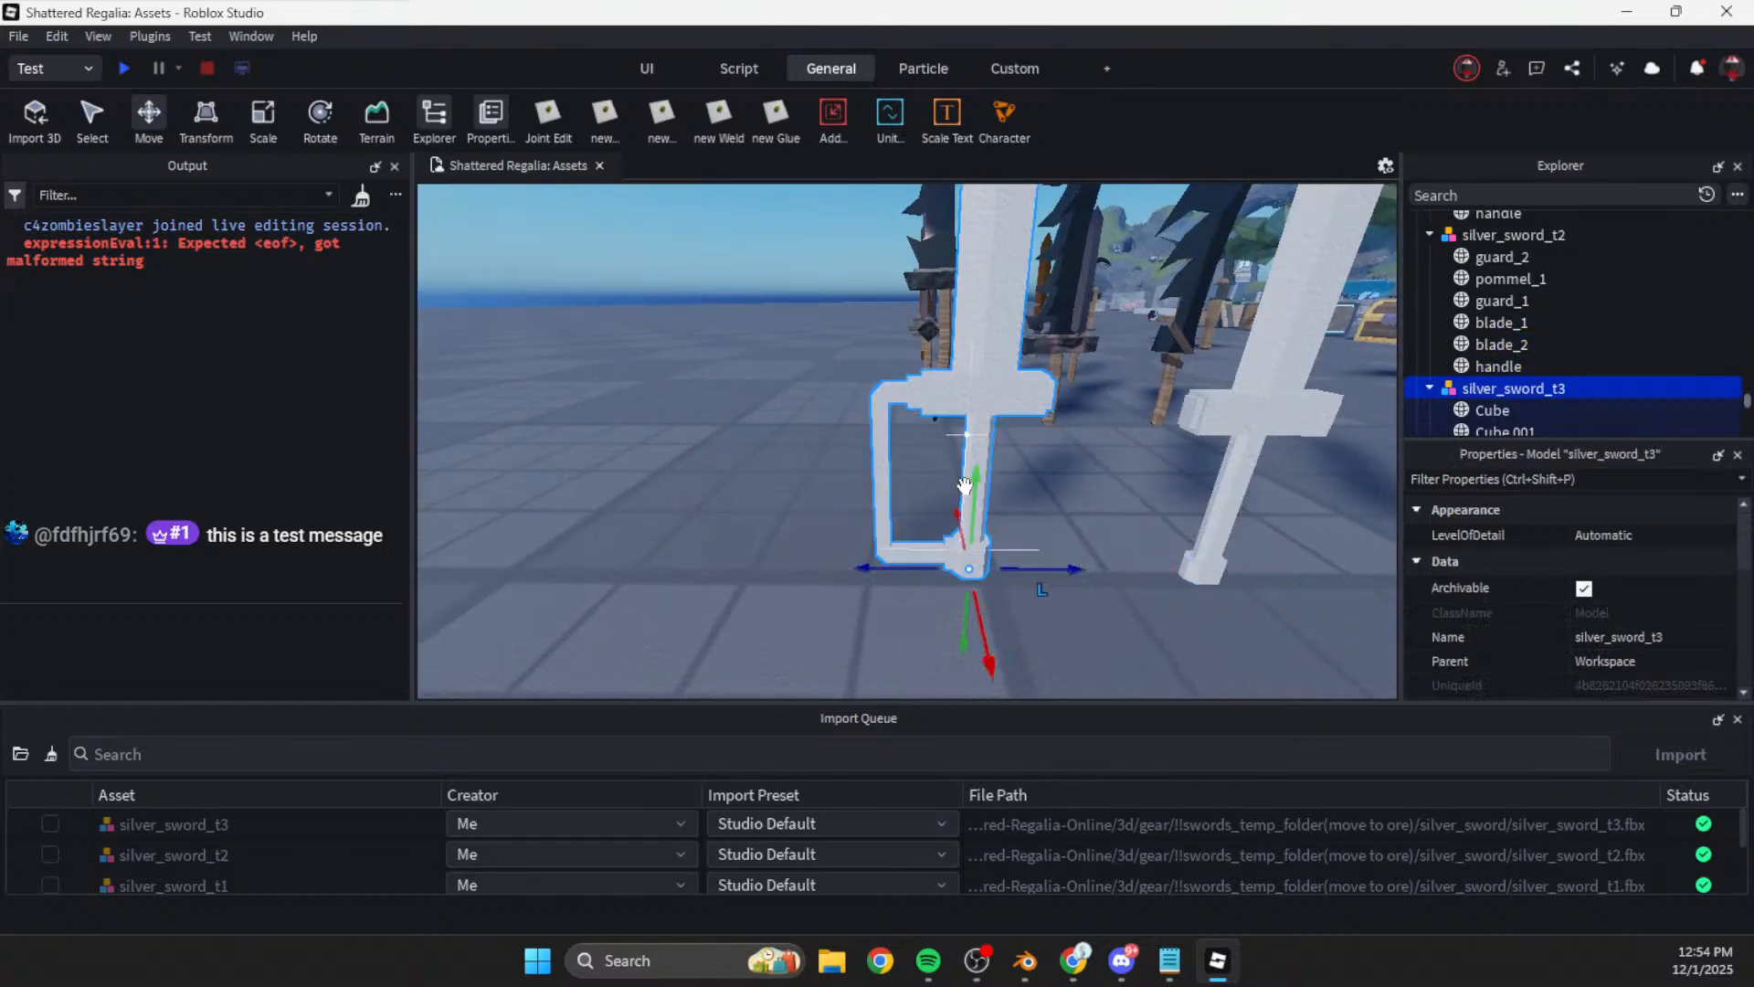
key("d")
scroll(1497, 336, "down", 2)
left_click(1489, 280)
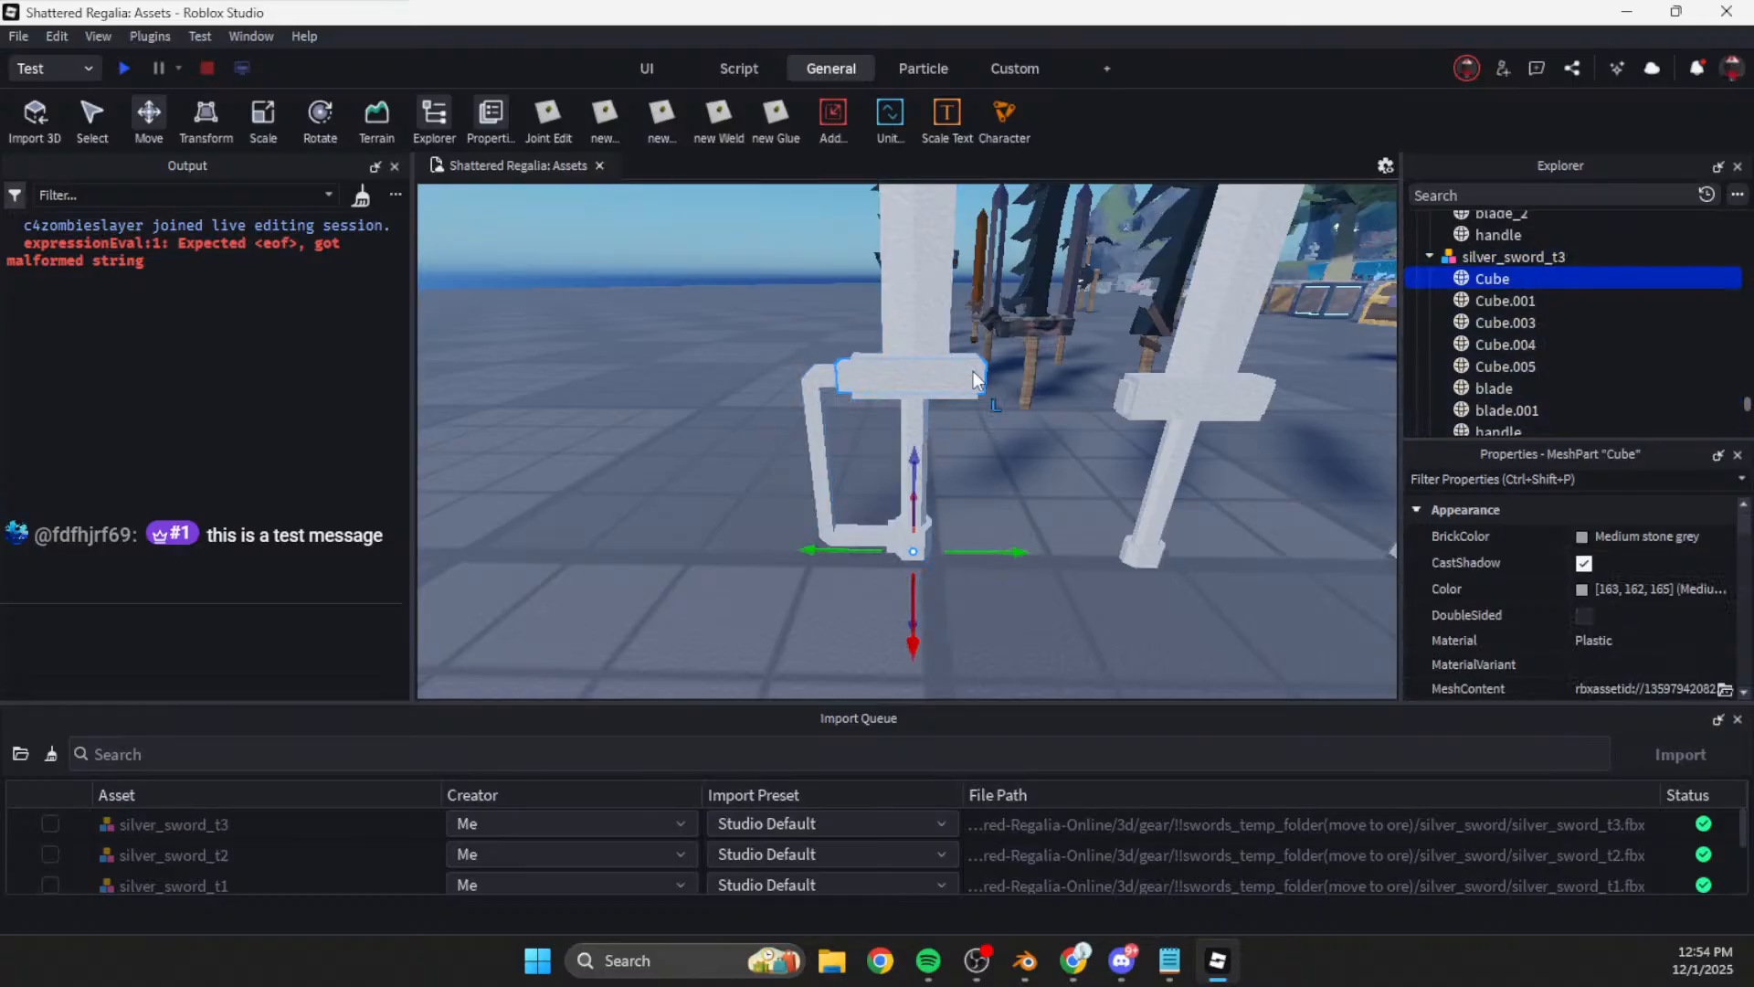
right_click(1058, 391)
key("Escape")
key("F2")
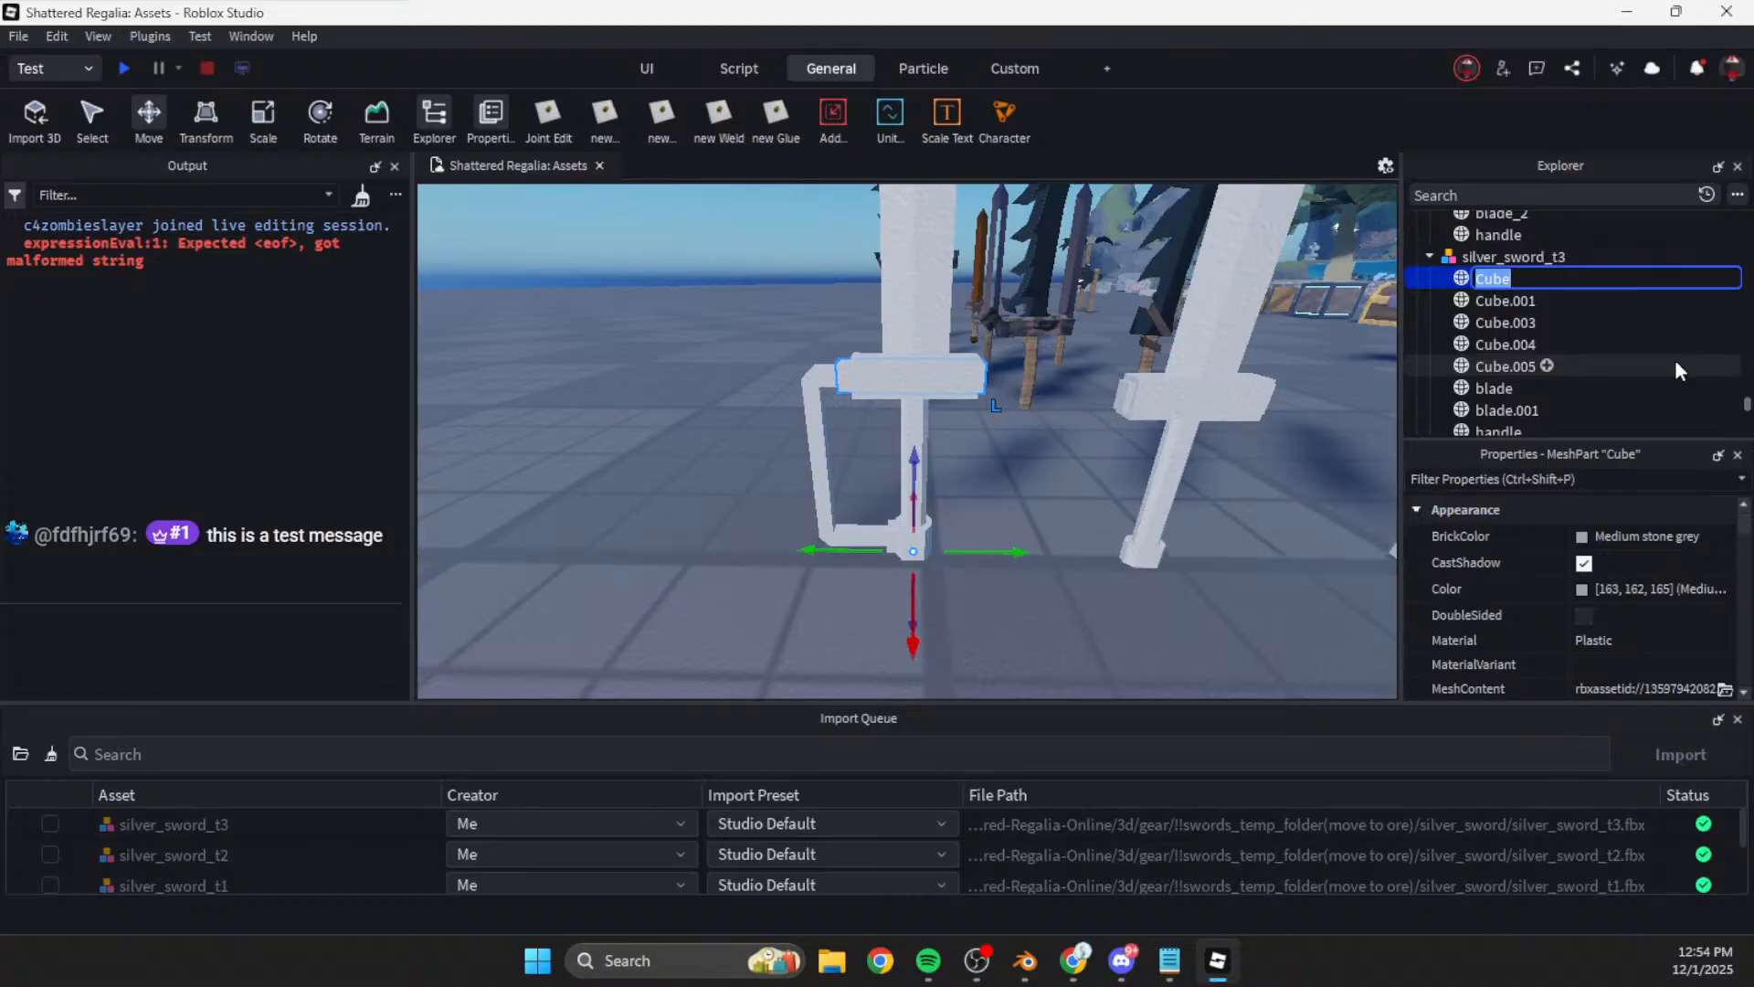
type("guard_2")
key("Return")
key("Down")
key("F2")
type("pommel_1")
key("Return")
Step: In silver_sword_t3, rename Cube.003 as guard_1 and Cube.004 as pommel_2
key("Down")
key("F2")
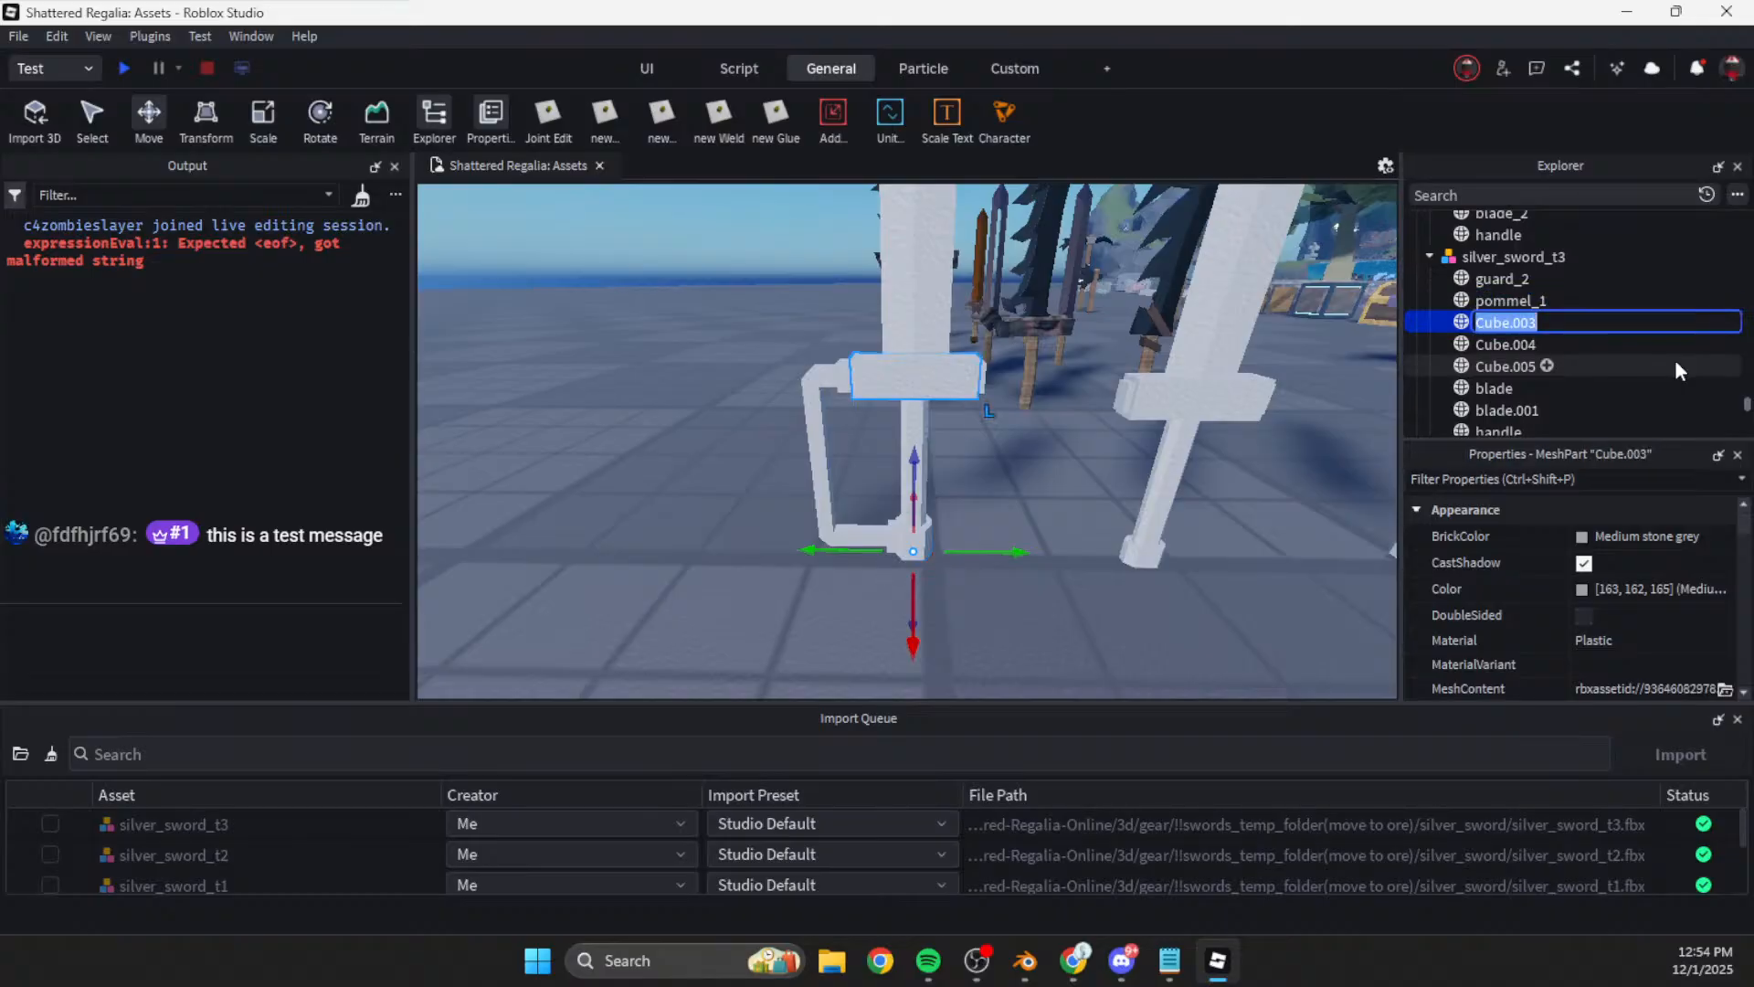
type("guard_1")
key("Return")
key("Down")
key("F2")
type("pommel_2")
key("Return")
Step: Rename Cube.005, the hand-guard loop of silver_sword_t3, as guard_3
key("Down")
key("F2")
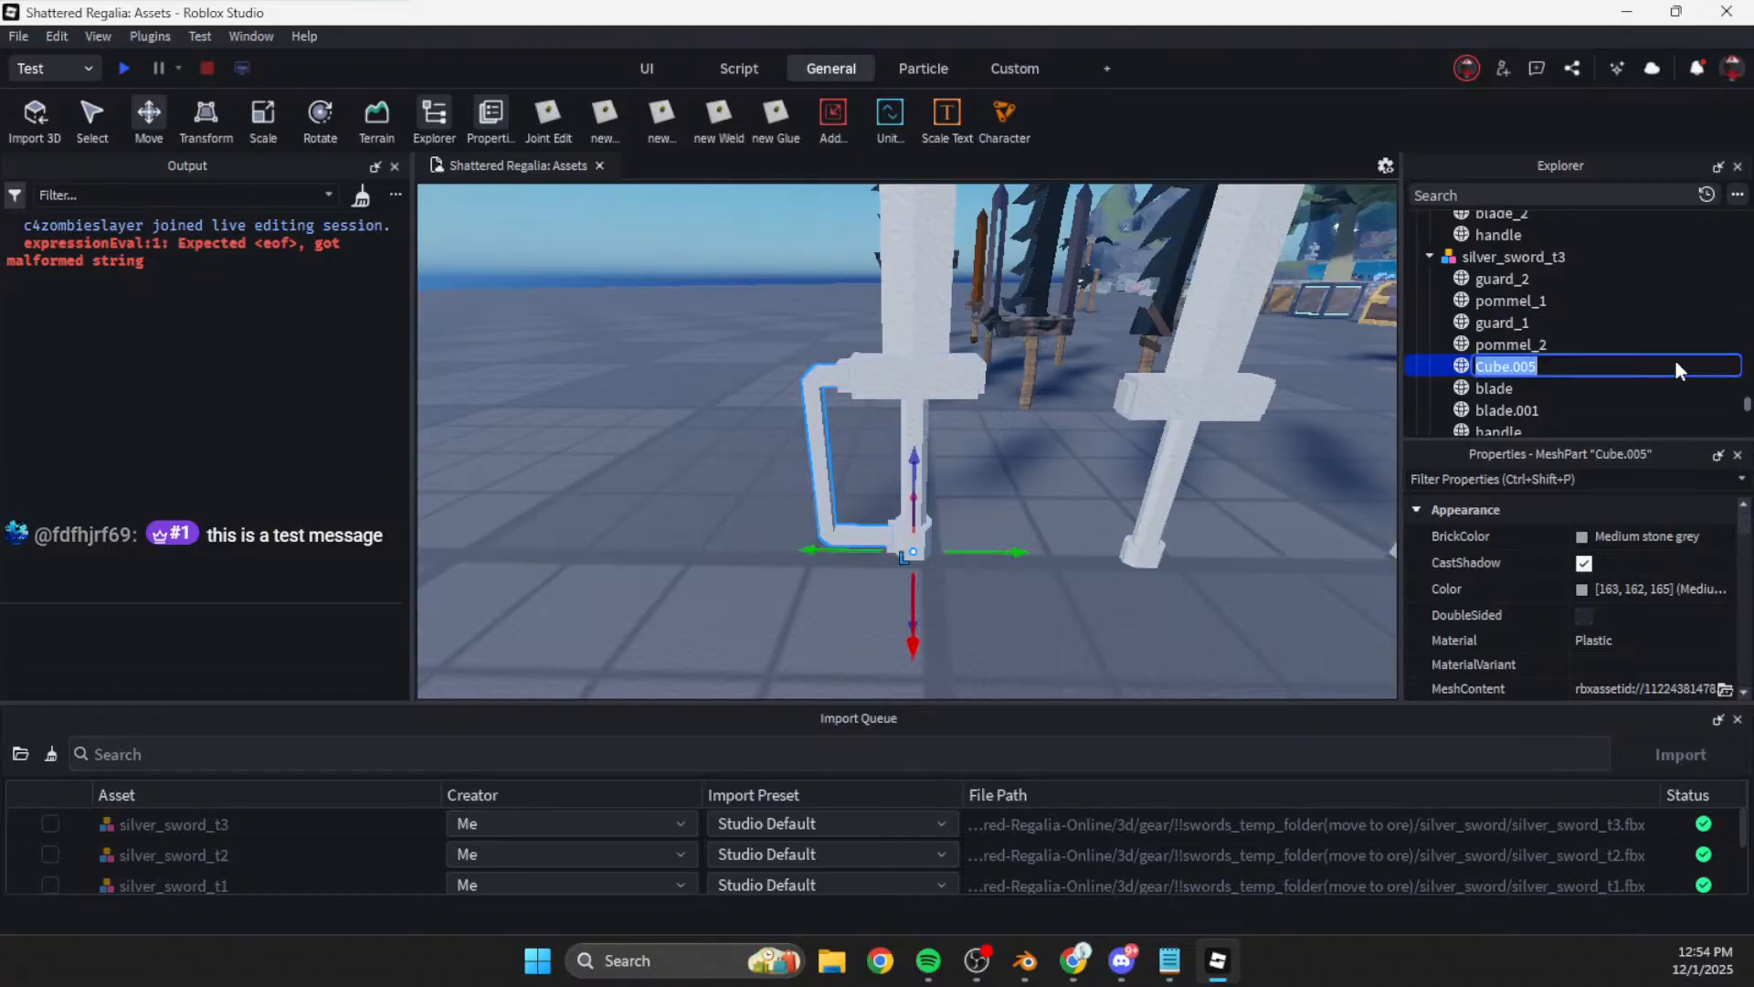
type("guard_34")
key("Return")
key("F2")
key("End")
key("BackSpace")
key("Return")
Step: In silver_sword_t3, rename blade as blade_1 and blade.001 as blade_2
key("Down")
key("F2")
key("End")
type("+1")
key("BackSpace")
key("BackSpace")
type("_1")
key("Return")
key("Down")
key("F2")
type("blade_2")
key("Return")
key("Down")
Step: Set blade_1 and blade_2 of all three silver swords to colour 200, 197, 200 and material Metal
scroll(1361, 413, "down", 3)
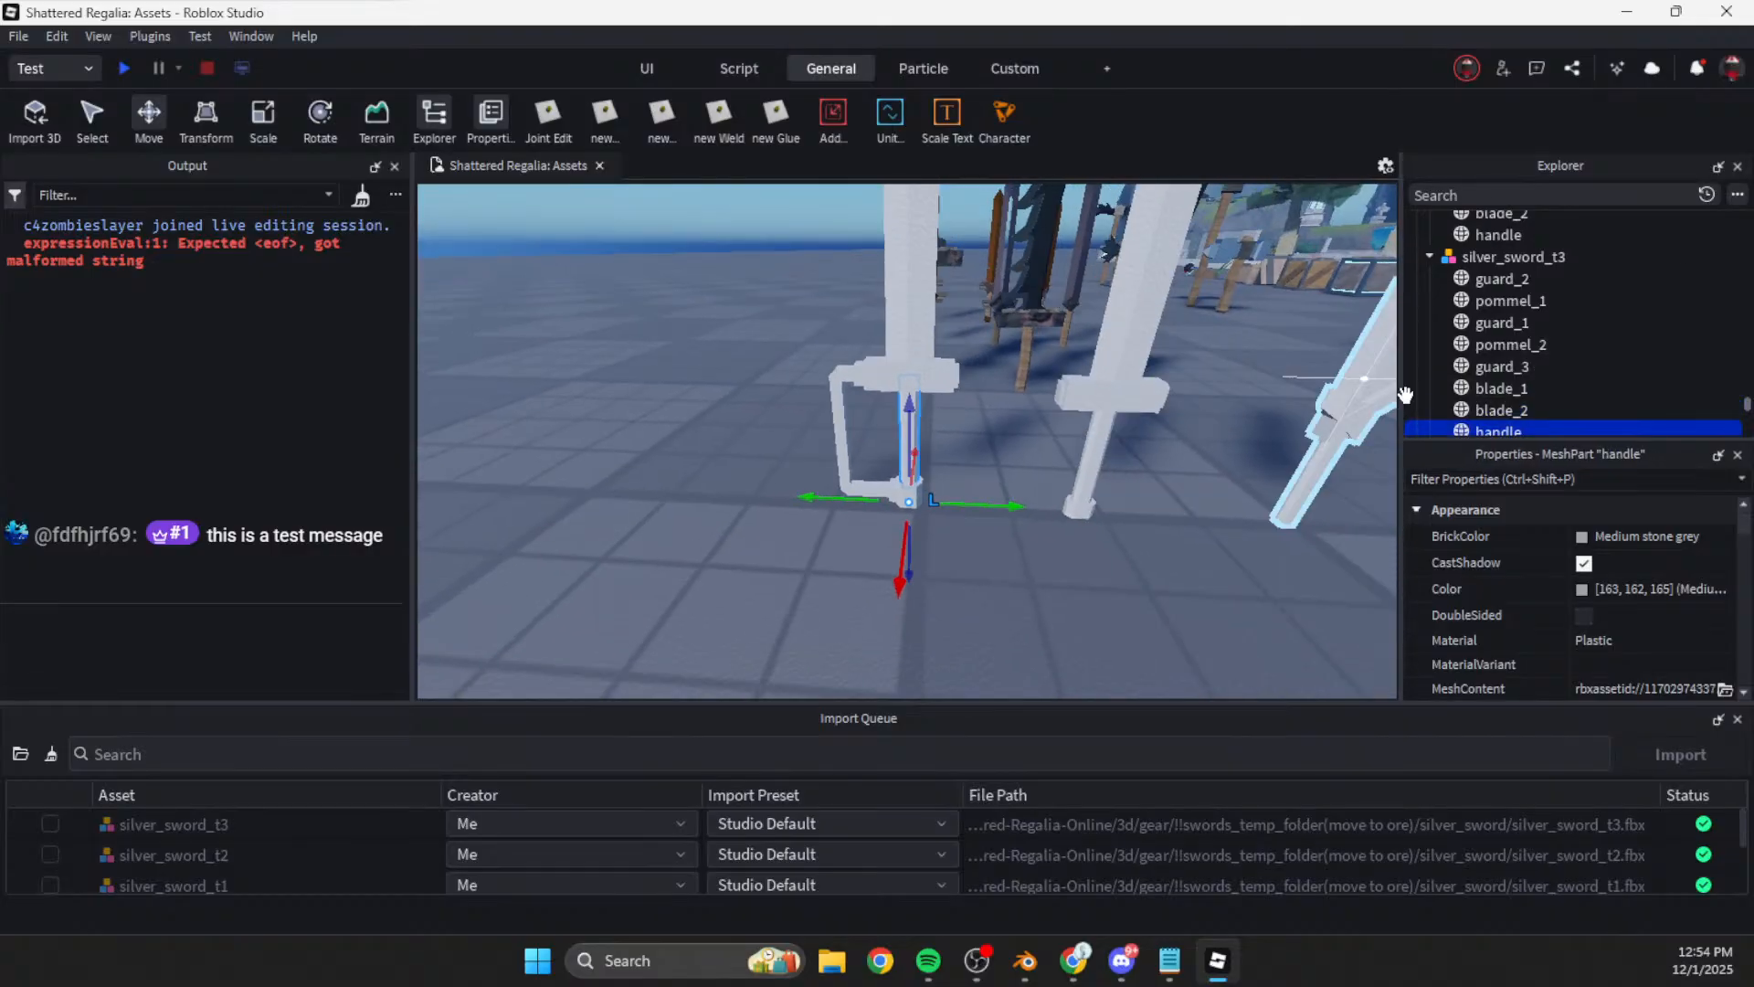
scroll(1462, 393, "down", 3)
scroll(1188, 475, "down", 2)
mouse_move(1133, 470)
right_mouse_down()
mouse_move(1142, 488)
mouse_move(1100, 465)
right_mouse_up()
scroll(1100, 465, "down", 2)
left_click(1100, 465)
scroll(996, 475, "up", 3)
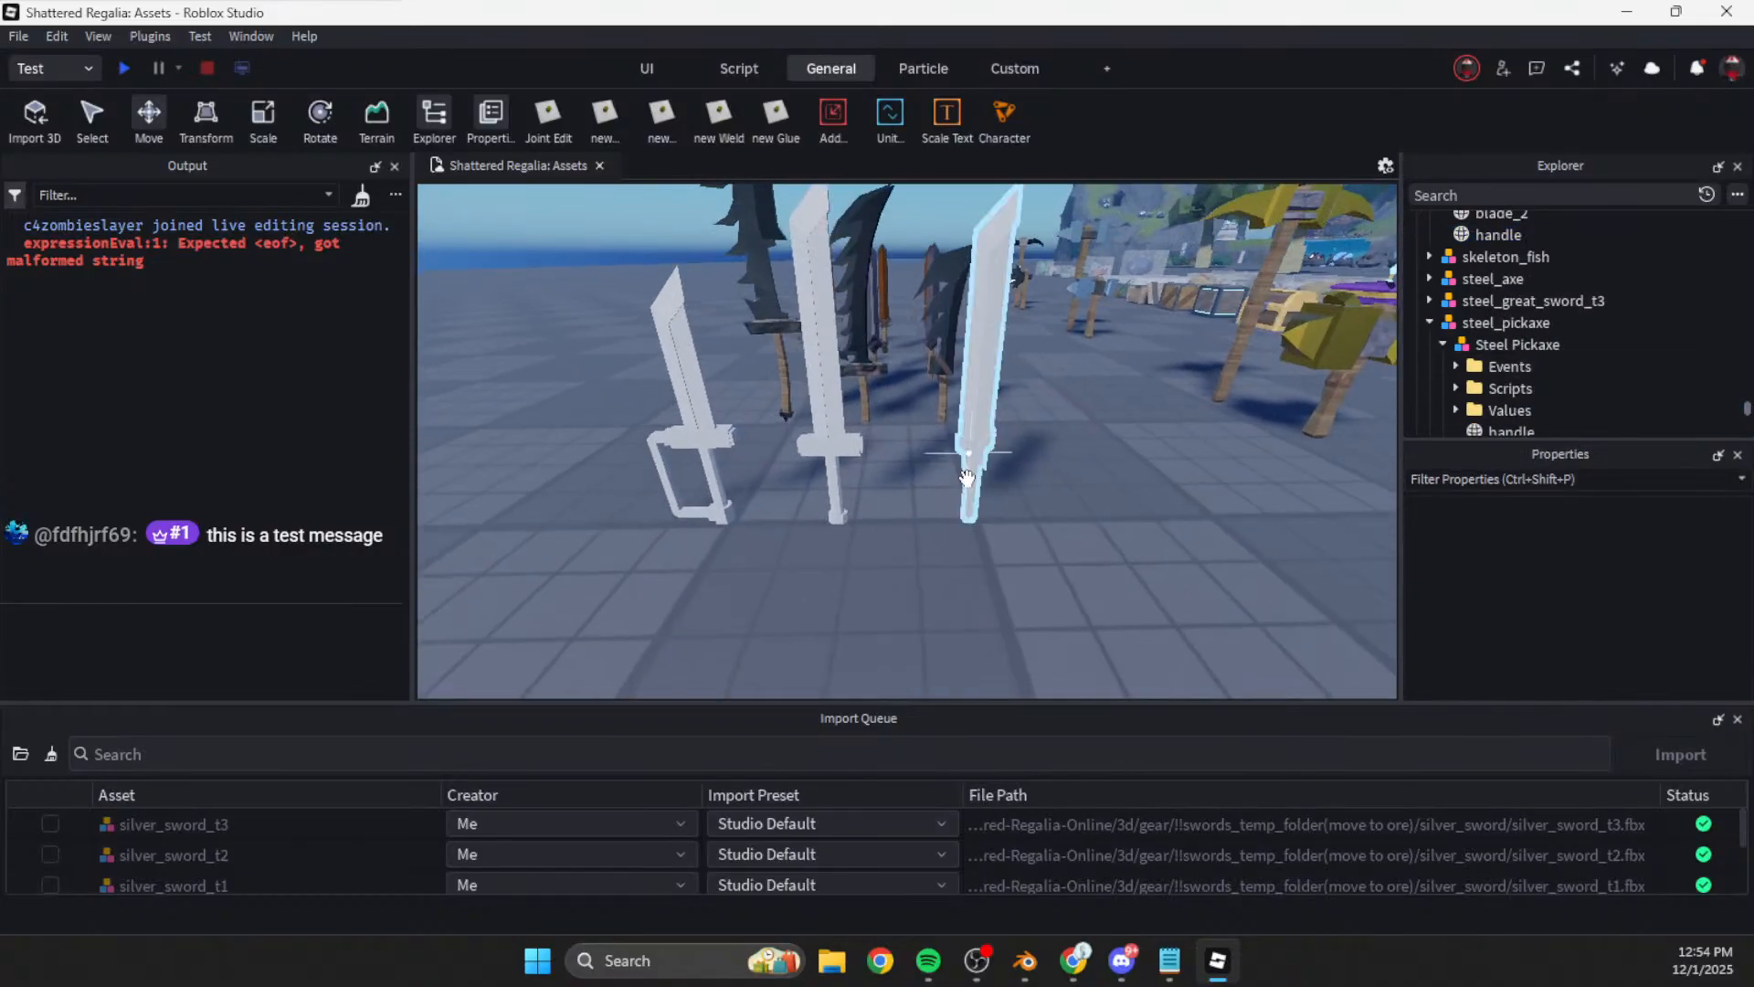
left_click(982, 477)
left_click(1495, 364)
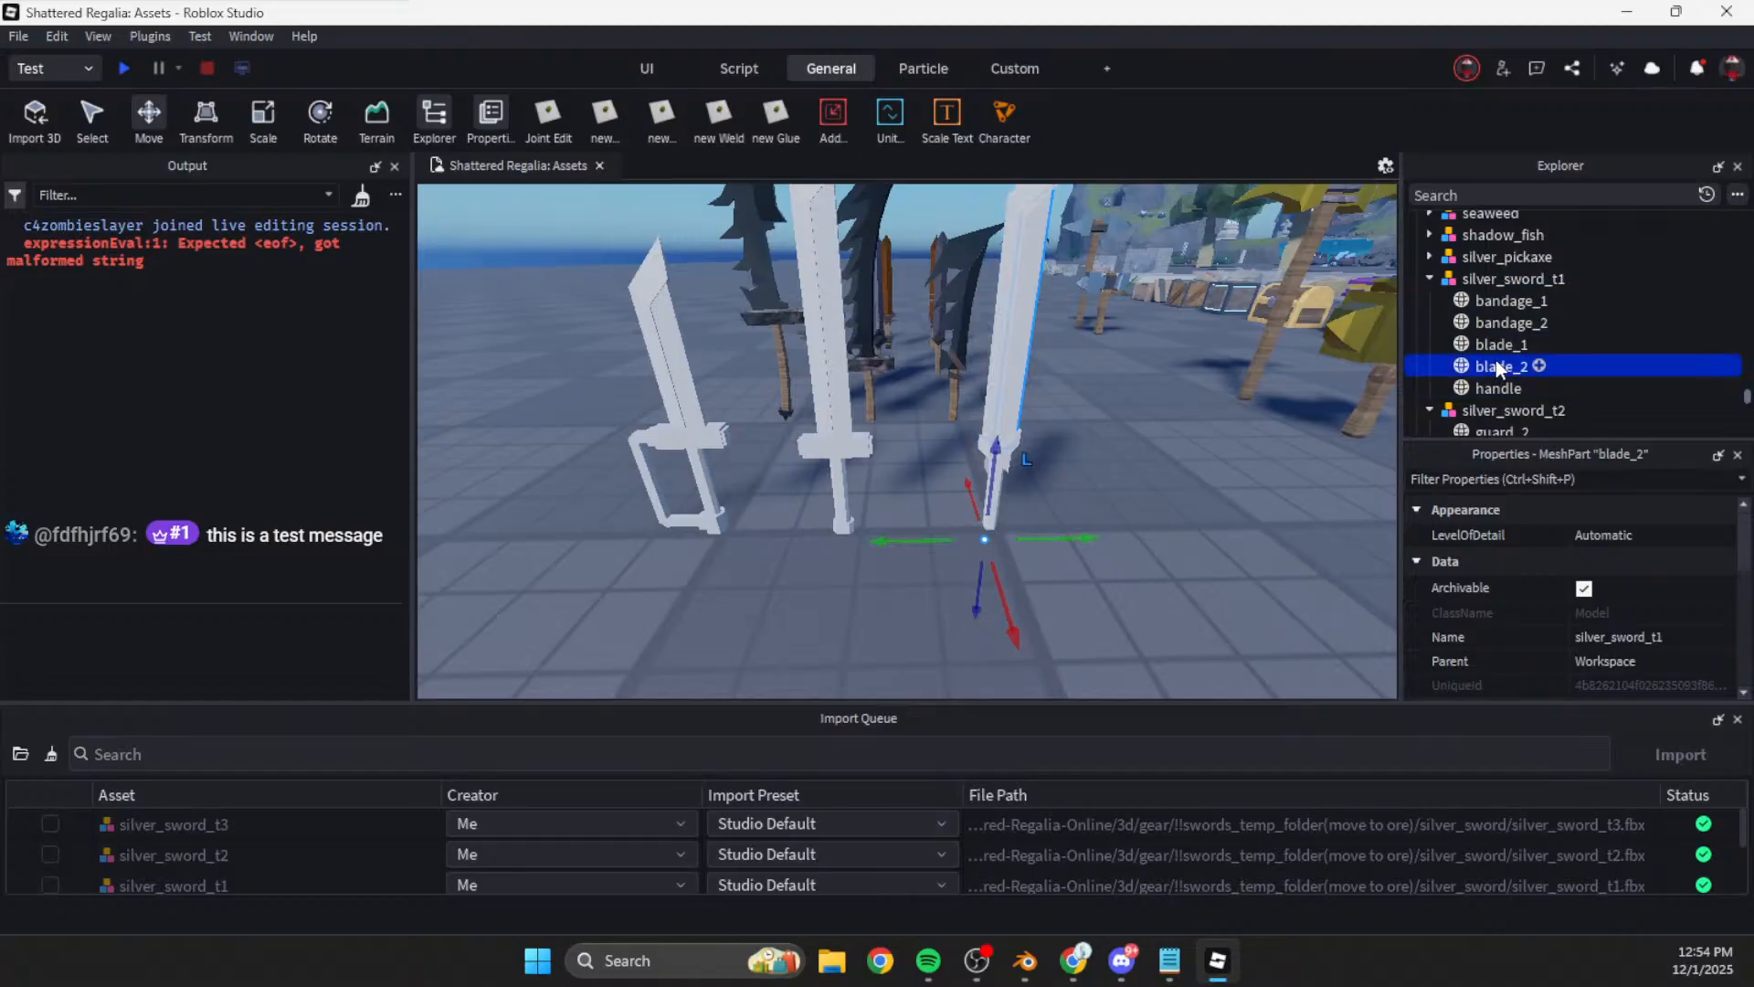
left_click(1502, 345, "ctrl")
scroll(1506, 320, "down", 4)
left_click(1506, 321, "ctrl")
left_click(1500, 299, "ctrl")
scroll(1502, 311, "down", 1)
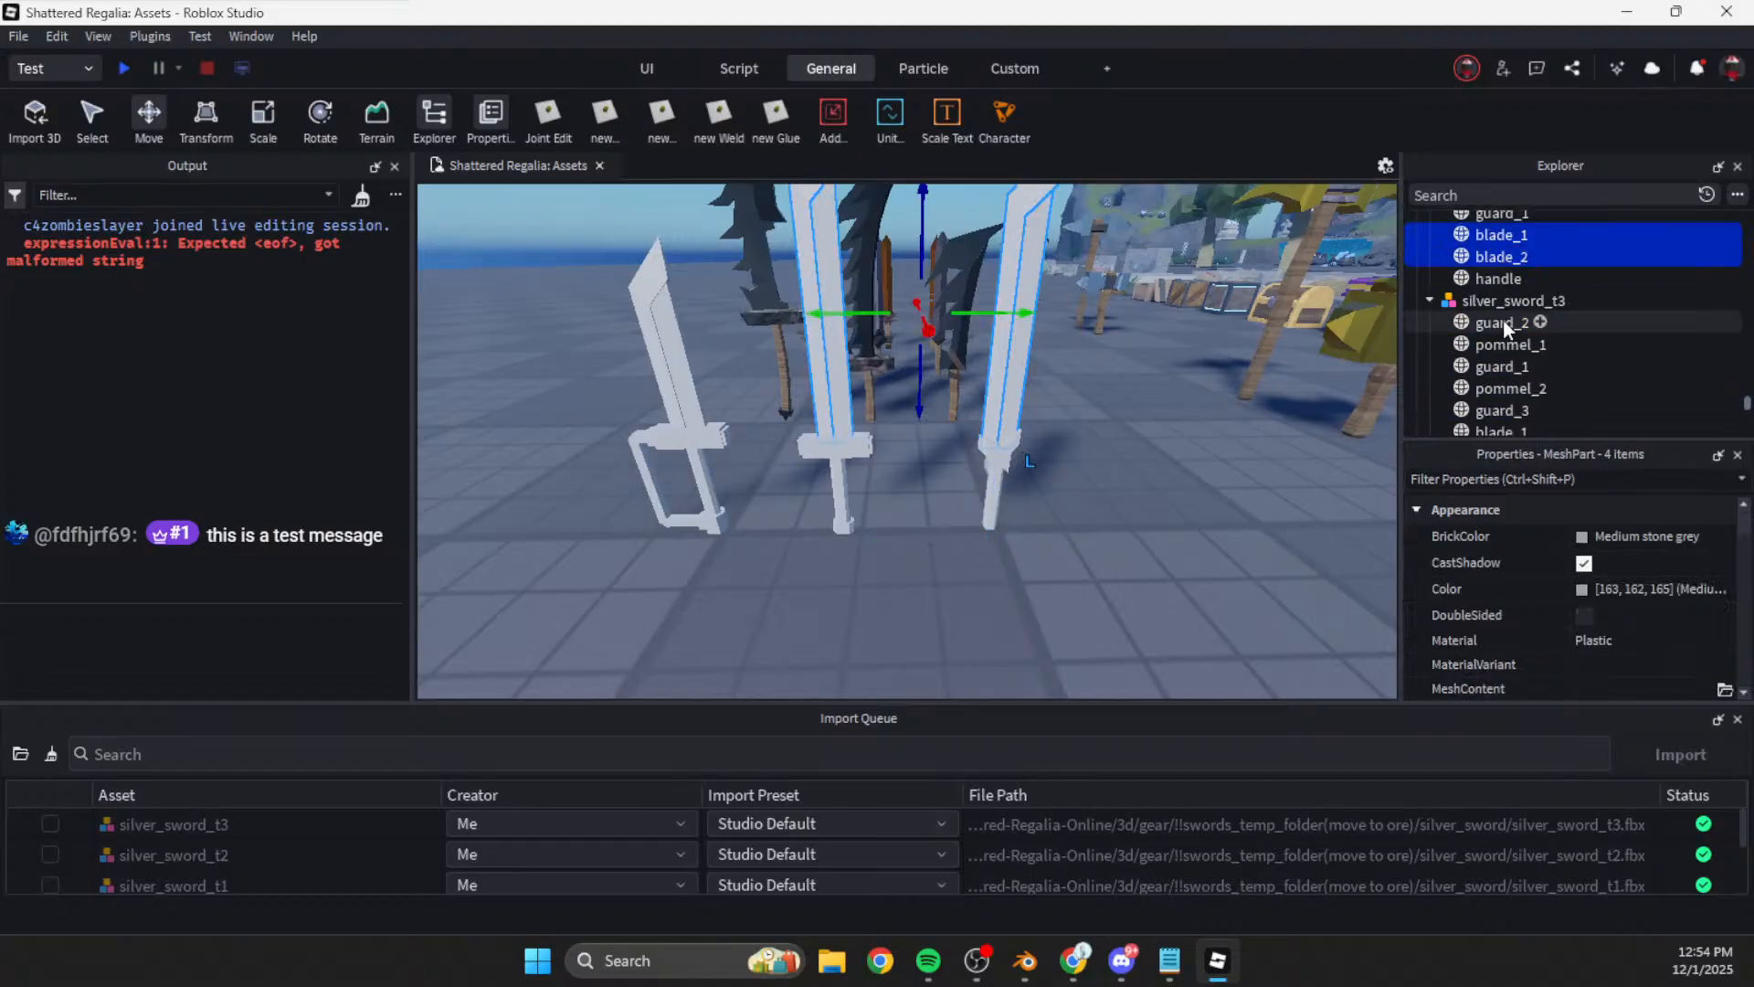
scroll(1510, 407, "down", 1)
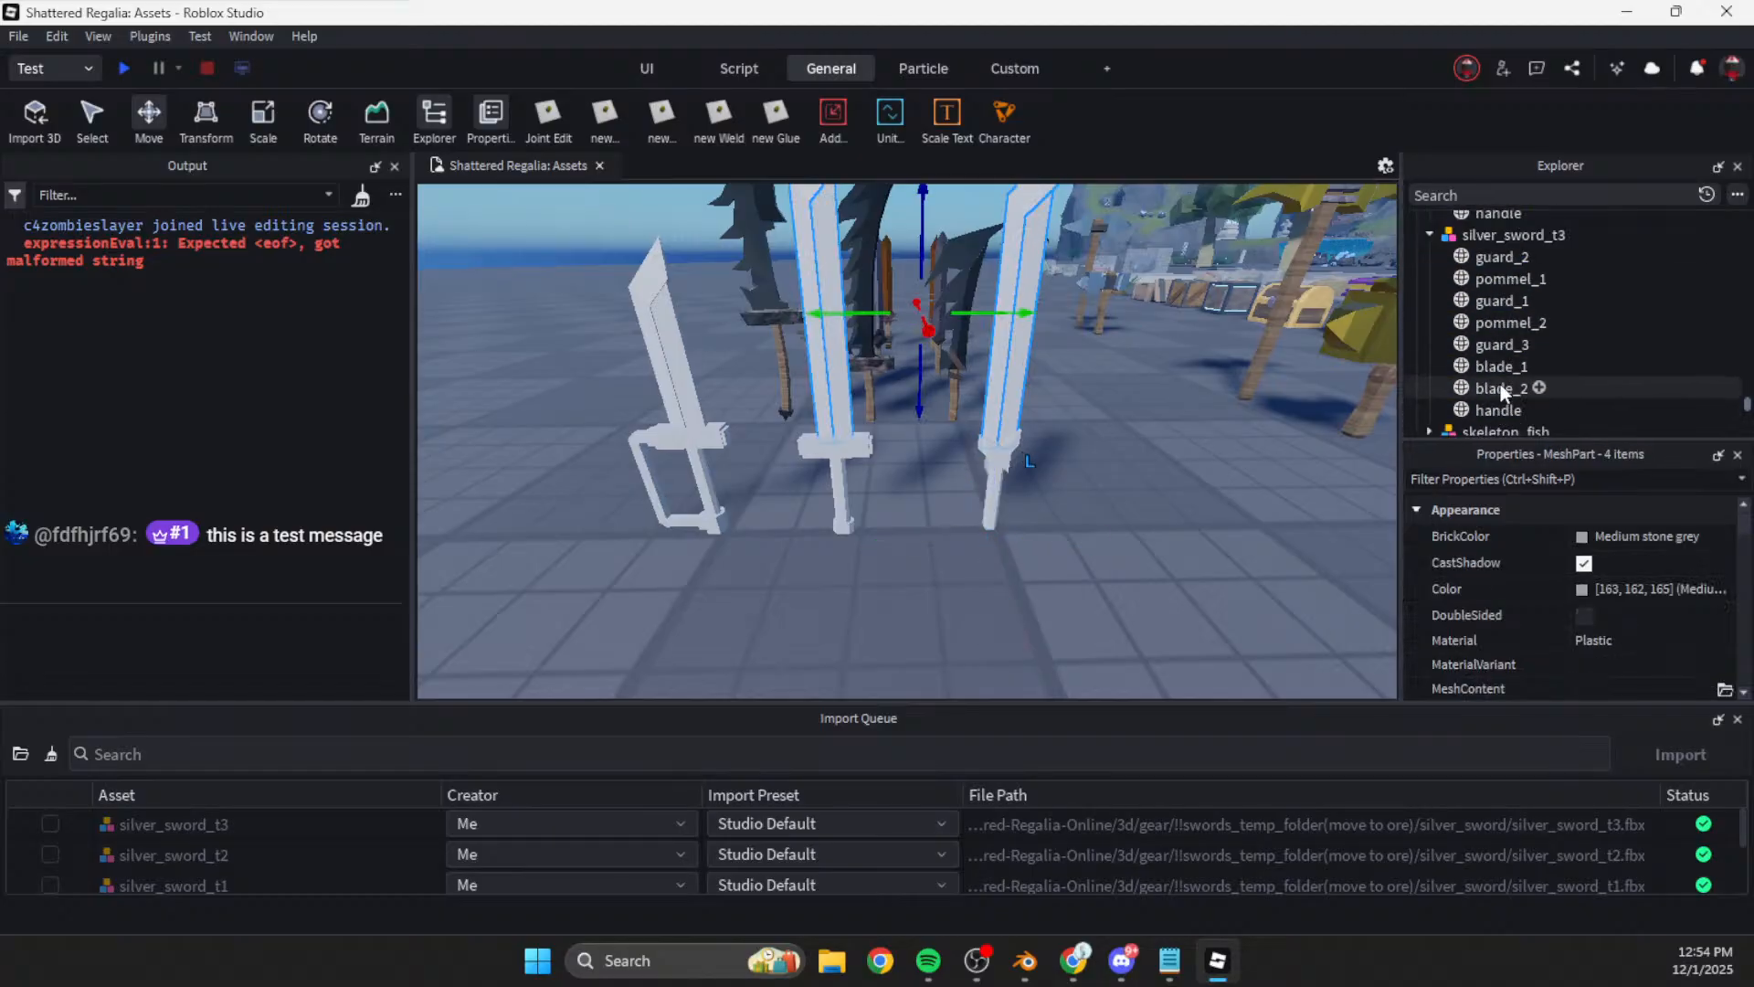
left_click(1501, 388, "ctrl")
left_click(1501, 366, "ctrl")
left_click(1625, 589)
type("200, 197, 200")
key("Return")
left_click(1620, 640)
key("m")
key("m")
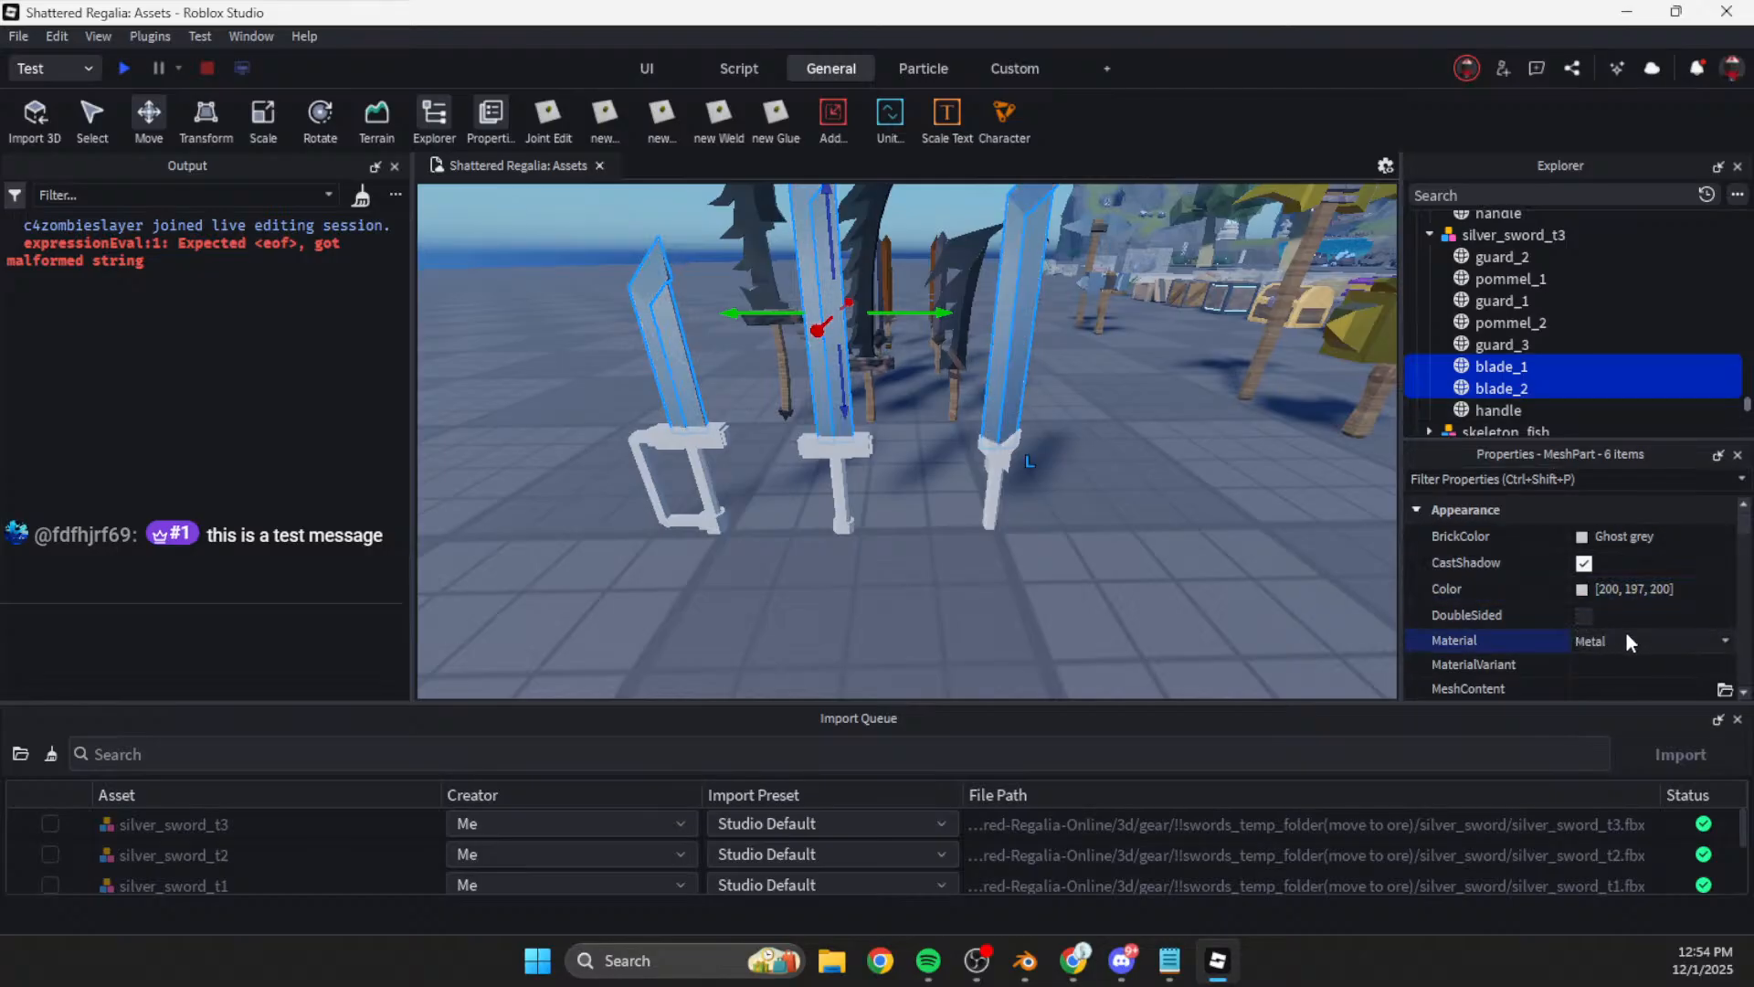
left_click(1204, 550)
Step: Copy the colour value of the cross part in the Silver Axe model
key("s")
right_click_drag(1204, 550, 1201, 546)
key("w")
key("s")
key("s")
key("w")
key("s")
key("w")
key("s")
key("w")
key("s")
key("w")
key("s")
key("w")
key("s")
key("w")
key("w")
left_click(927, 502)
scroll(1506, 321, "down", 1)
left_click(1475, 342)
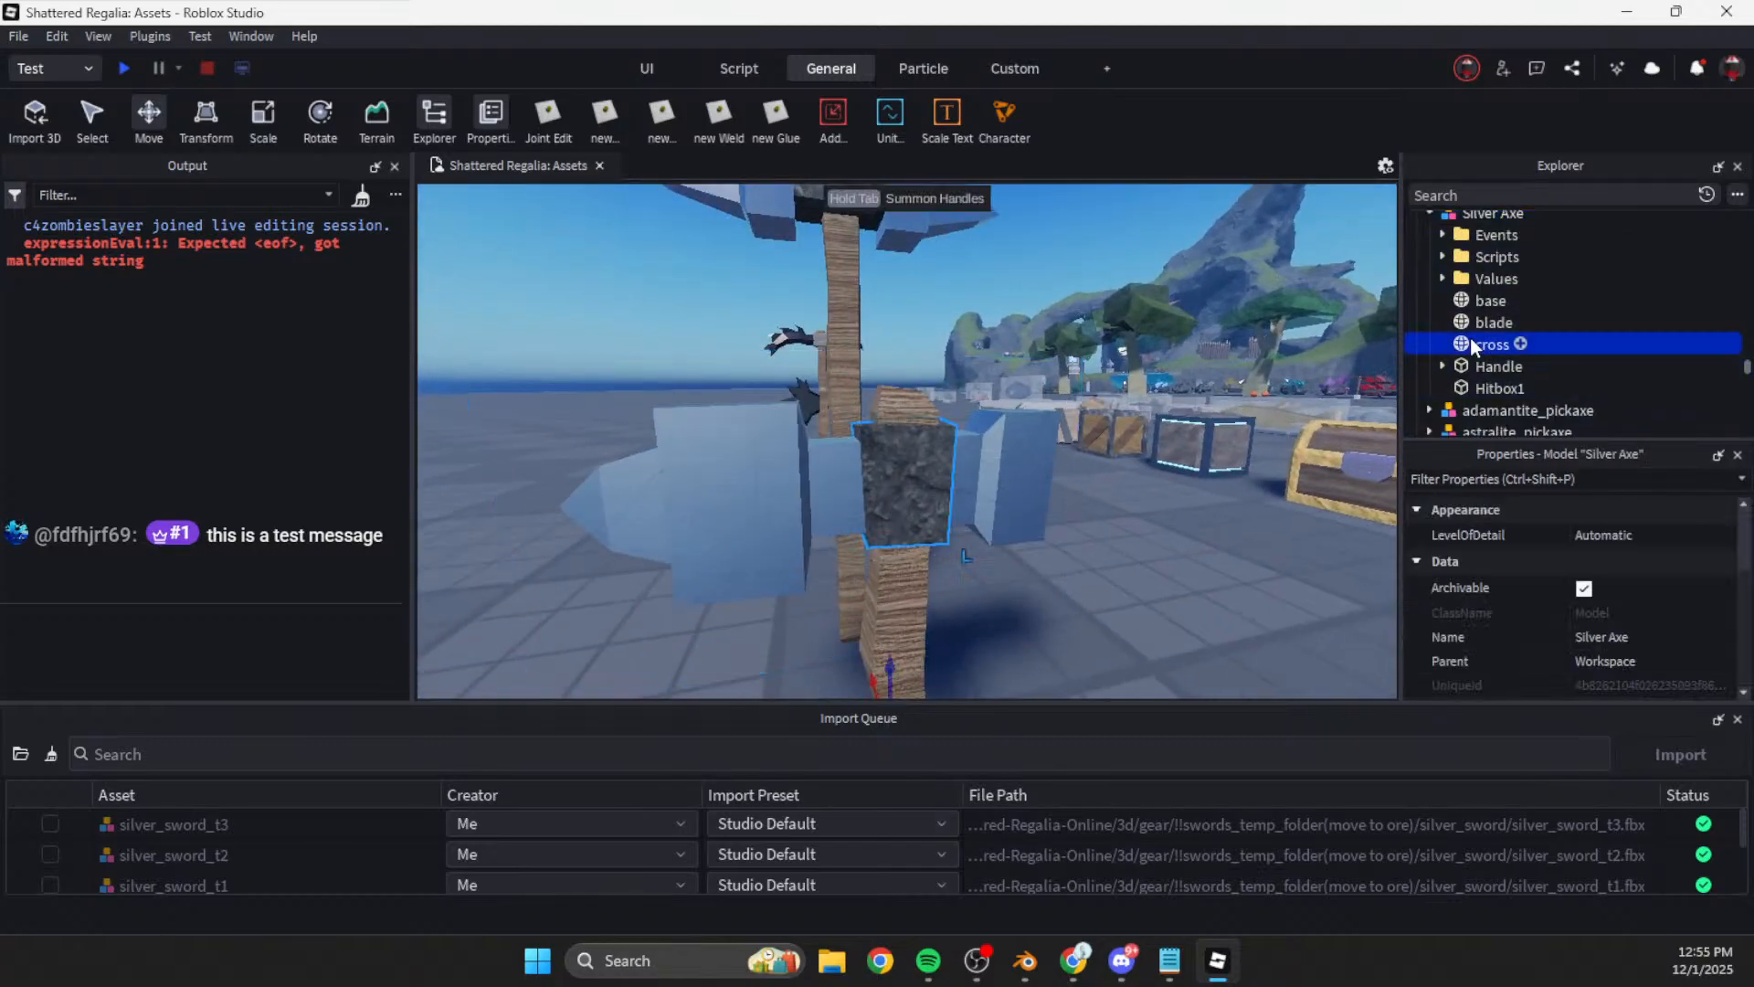
left_click(1626, 590)
left_click(1115, 619)
Step: Set guard_1 and pommel_1 of silver_sword_t2 and silver_sword_t3 to colour 79, 77, 80 and a rough stone material
key("s")
right_click_drag(1115, 619, 1115, 611)
key("w")
key("s")
key("w")
key("a")
left_click(985, 534)
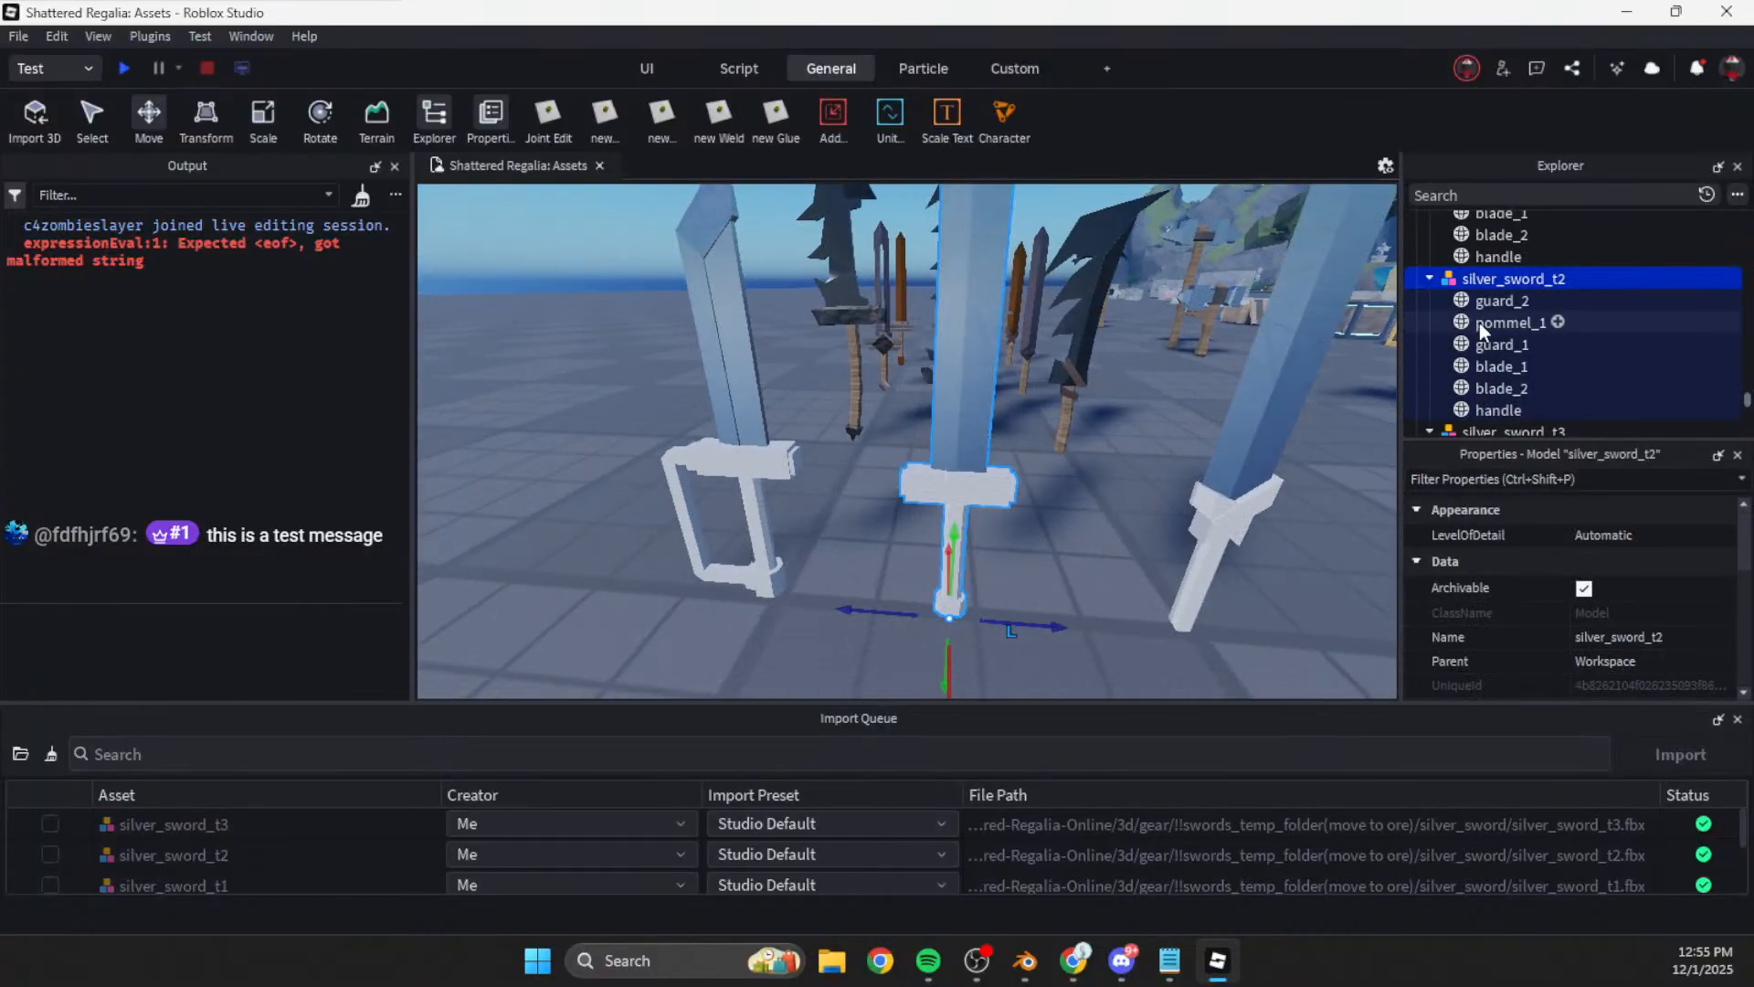
left_click(1505, 348)
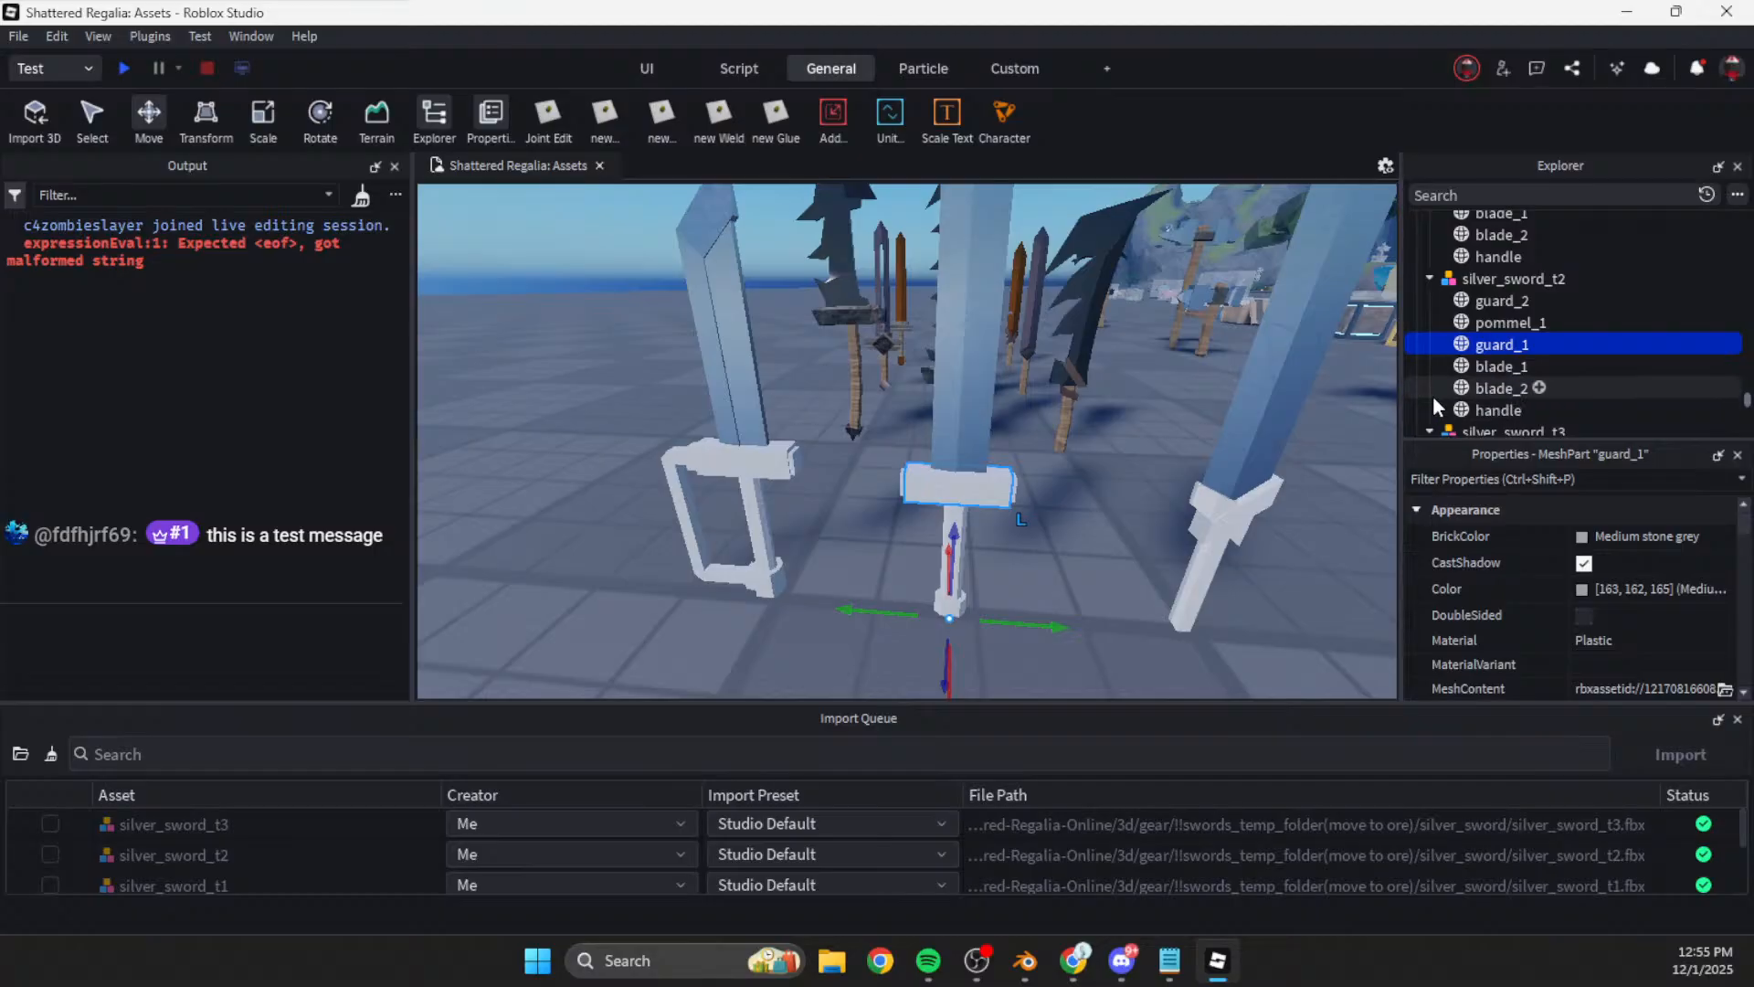
scroll(1510, 293, "up", 1)
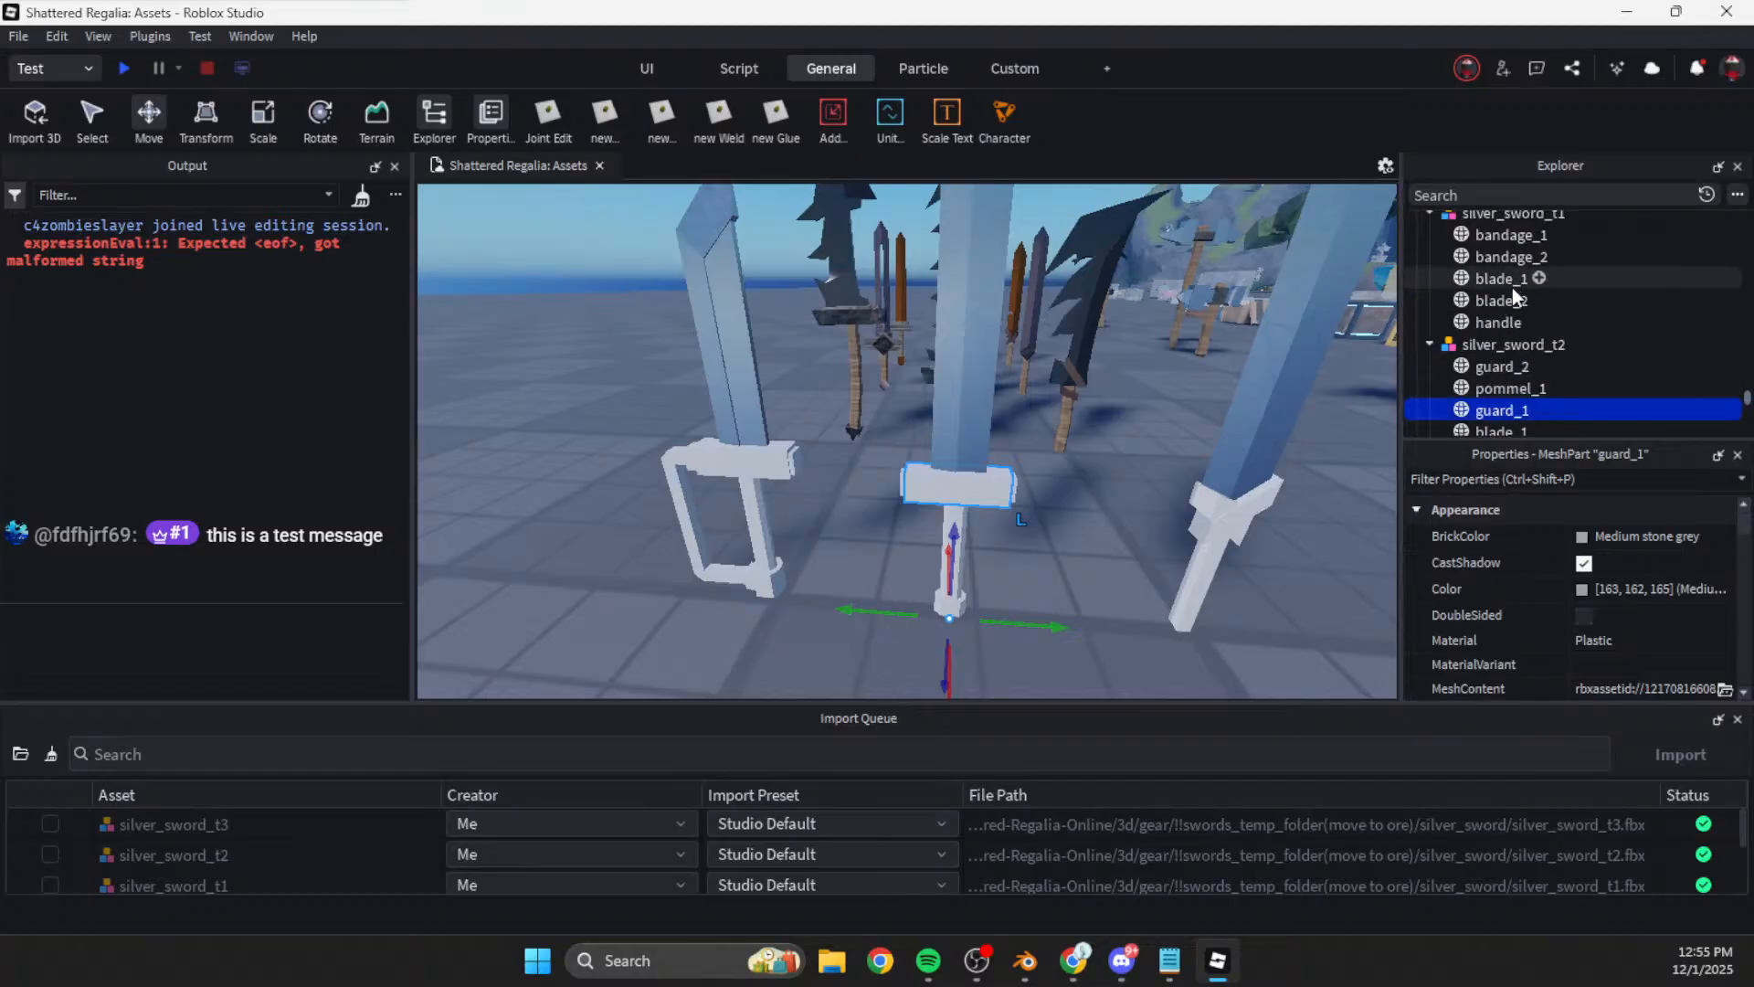
scroll(1499, 321, "up", 1)
scroll(1499, 322, "down", 4)
left_click(1503, 322, "ctrl")
left_click(1500, 322, "ctrl")
left_click(1504, 365, "ctrl")
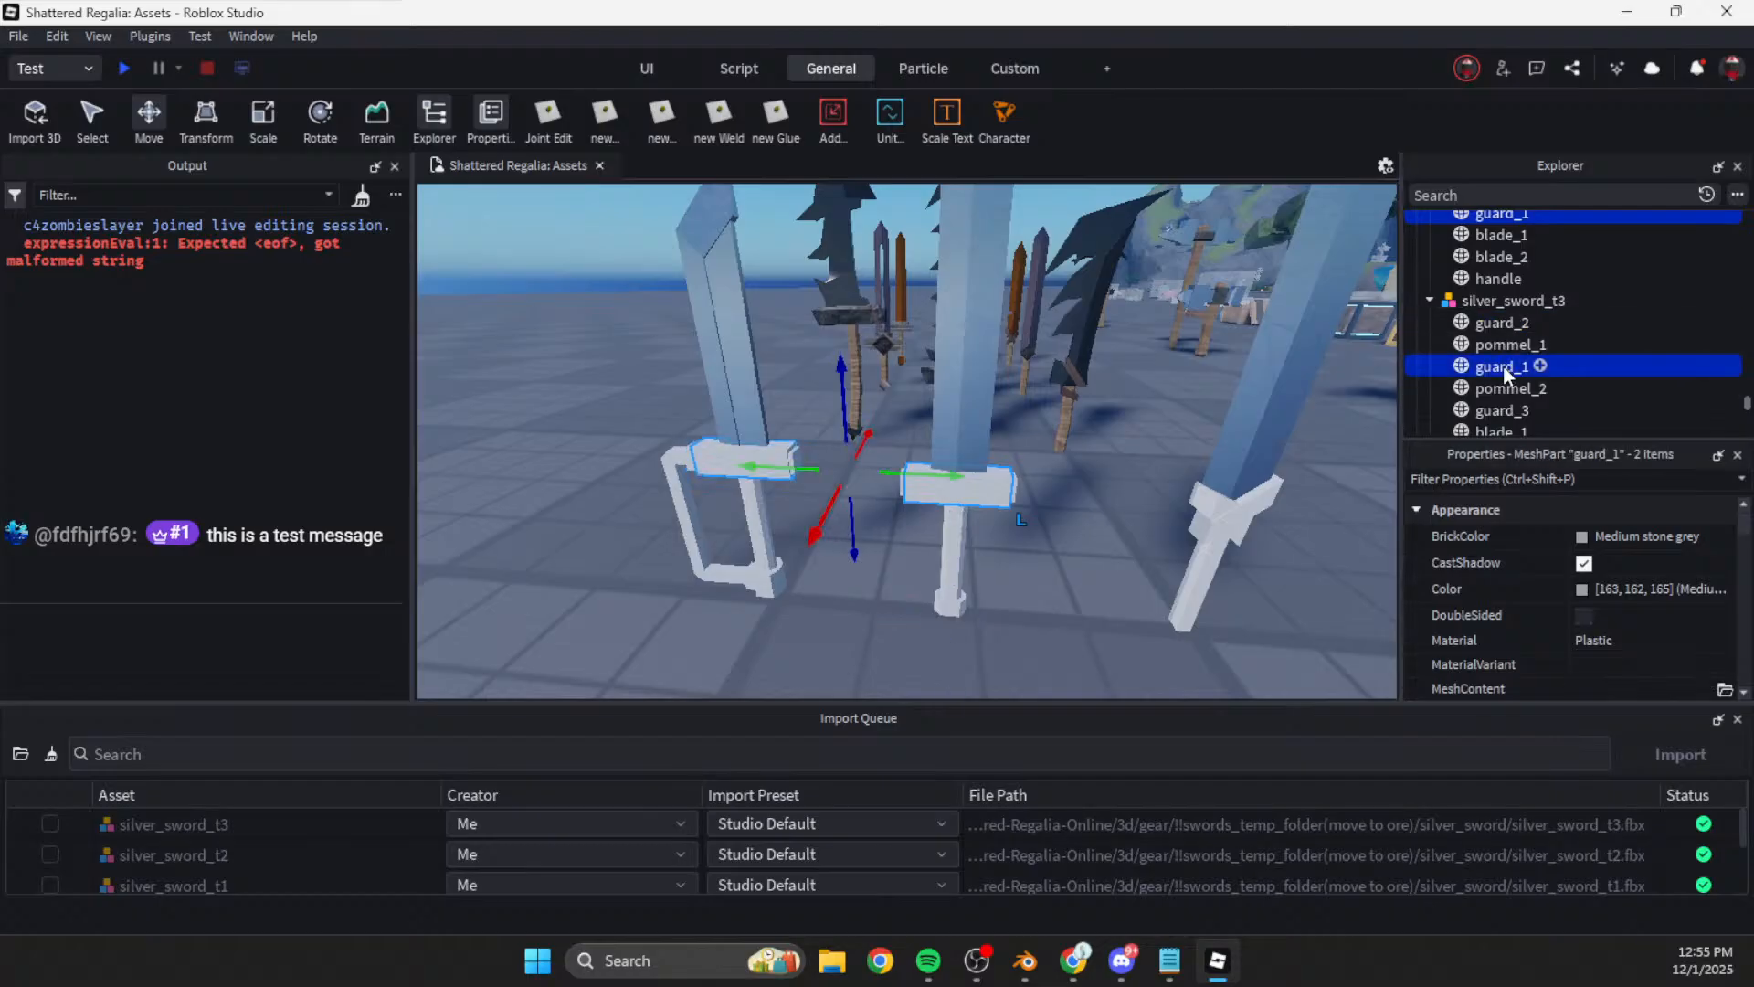
scroll(1505, 366, "down", 1)
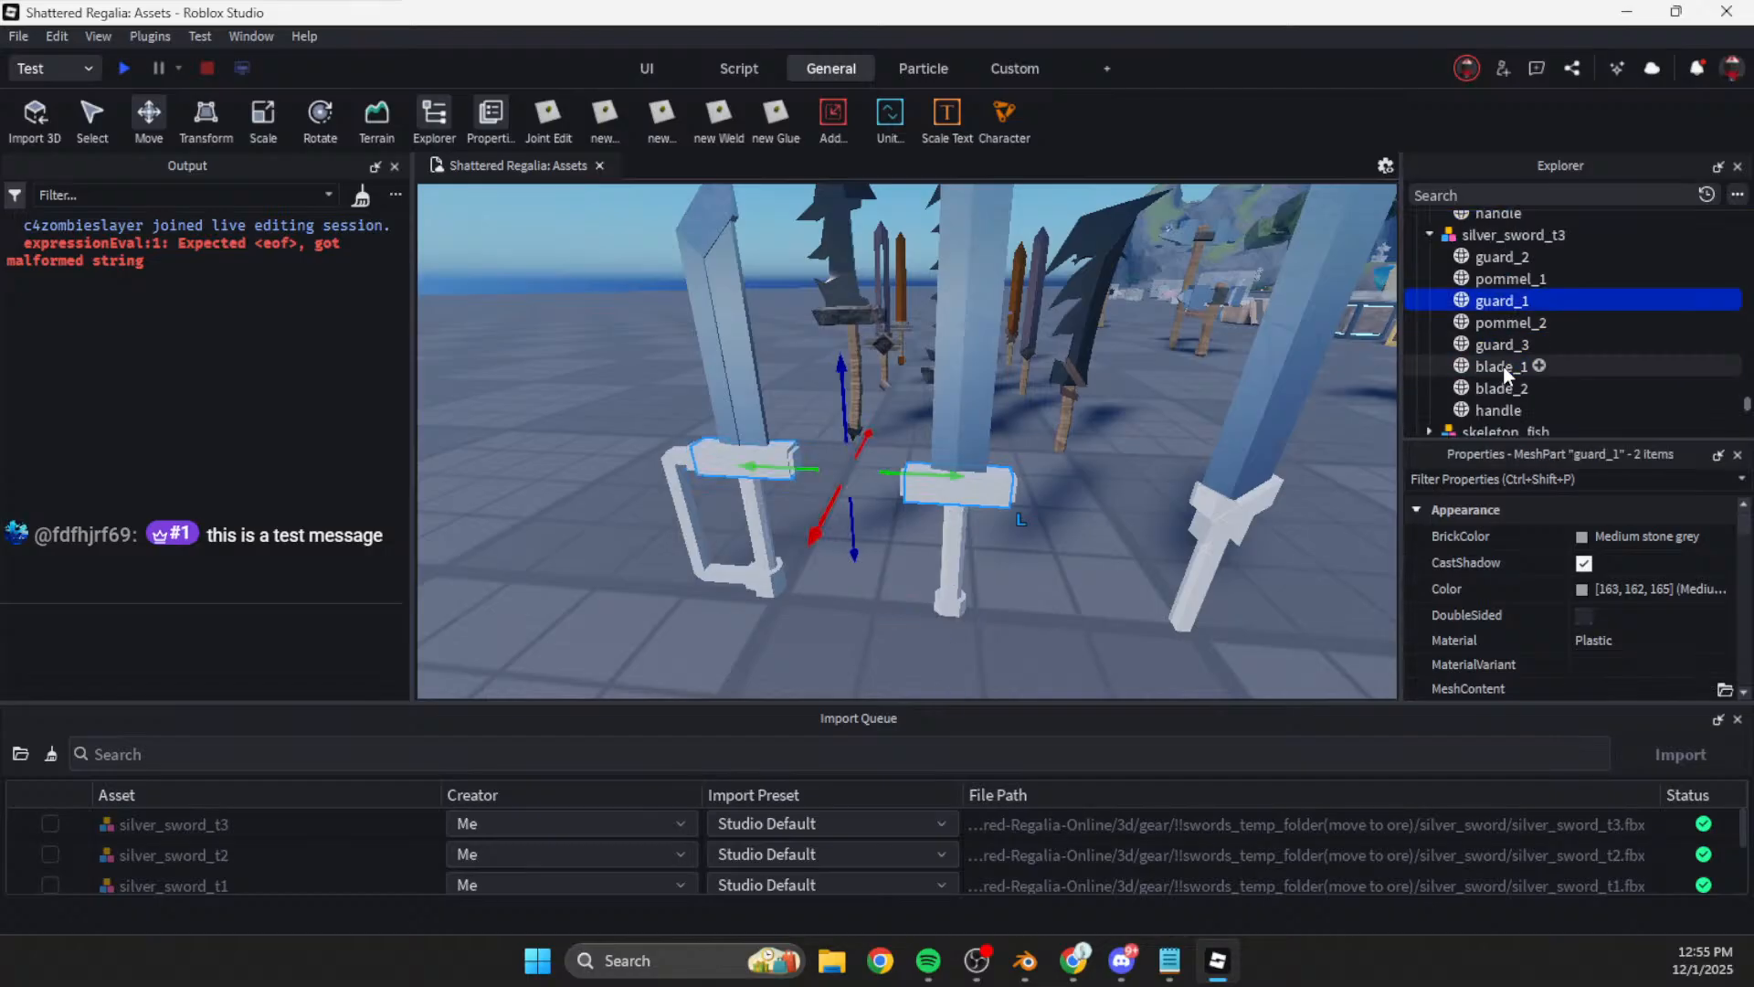
left_click(1505, 278, "ctrl")
scroll(1504, 283, "up", 2)
left_click(1504, 260, "ctrl")
left_click(1658, 589)
key("Return")
left_click(1594, 645)
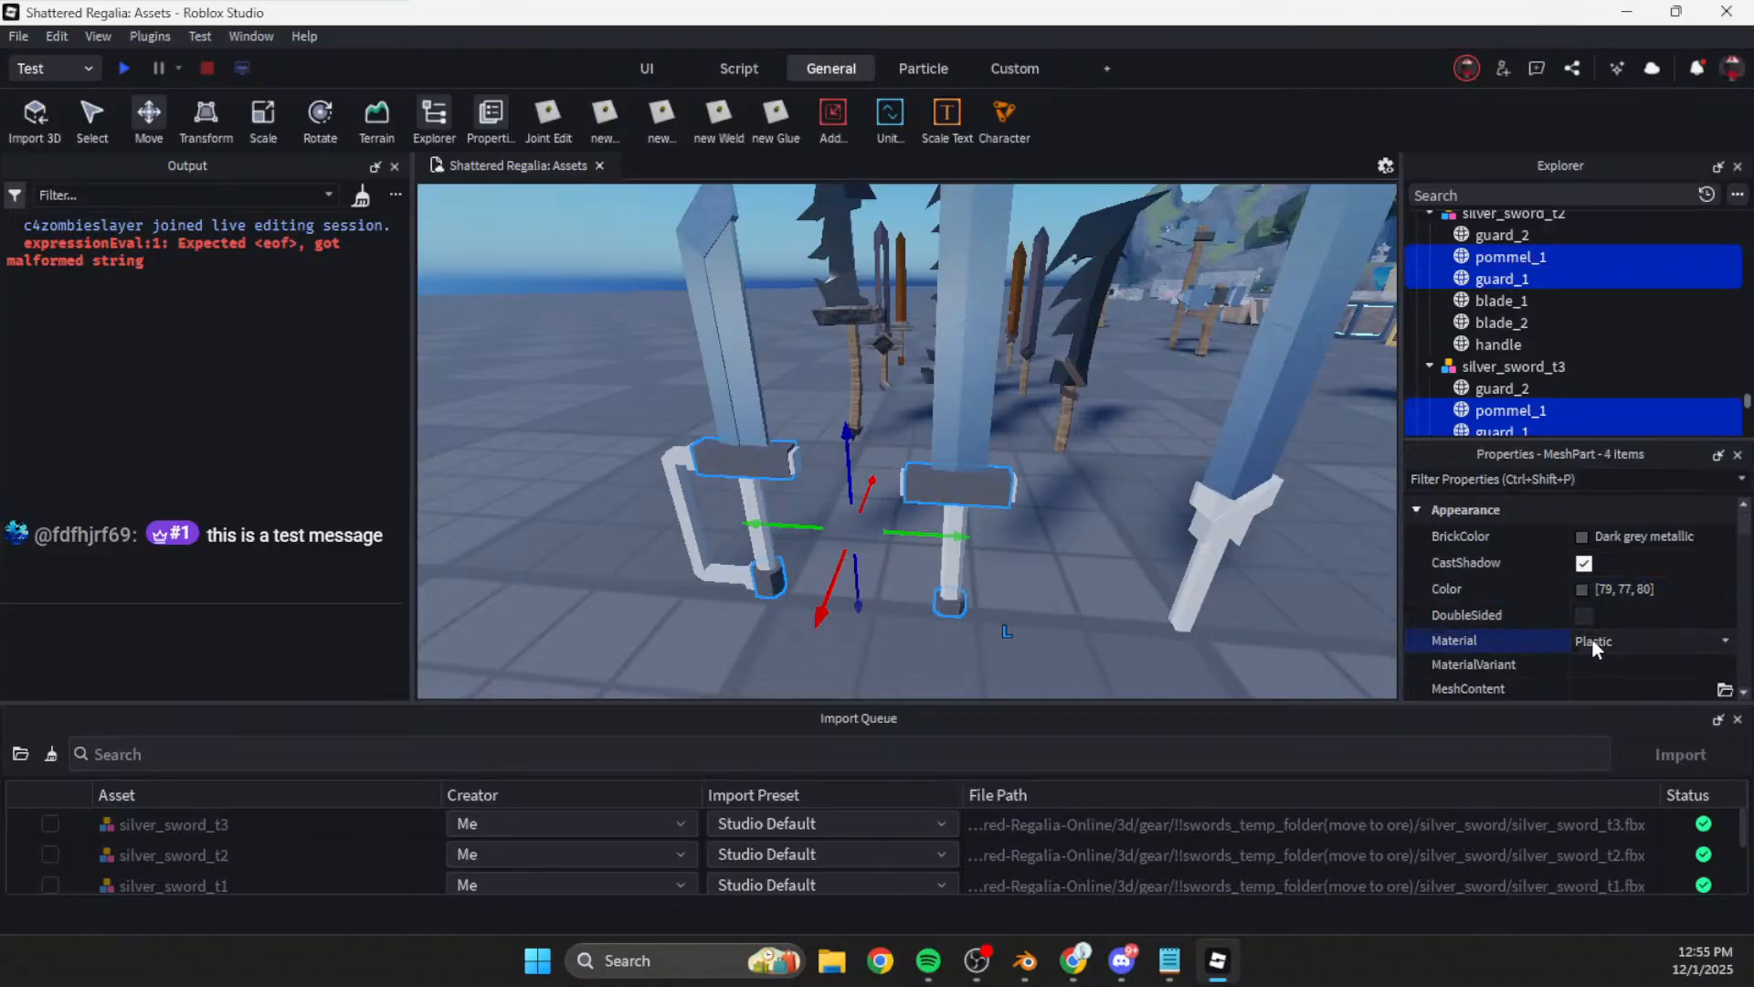
key("b")
left_click(1115, 573)
Step: Copy the colour value of bandage_2 in steel_sword_t1
scroll(1115, 573, "down", 5)
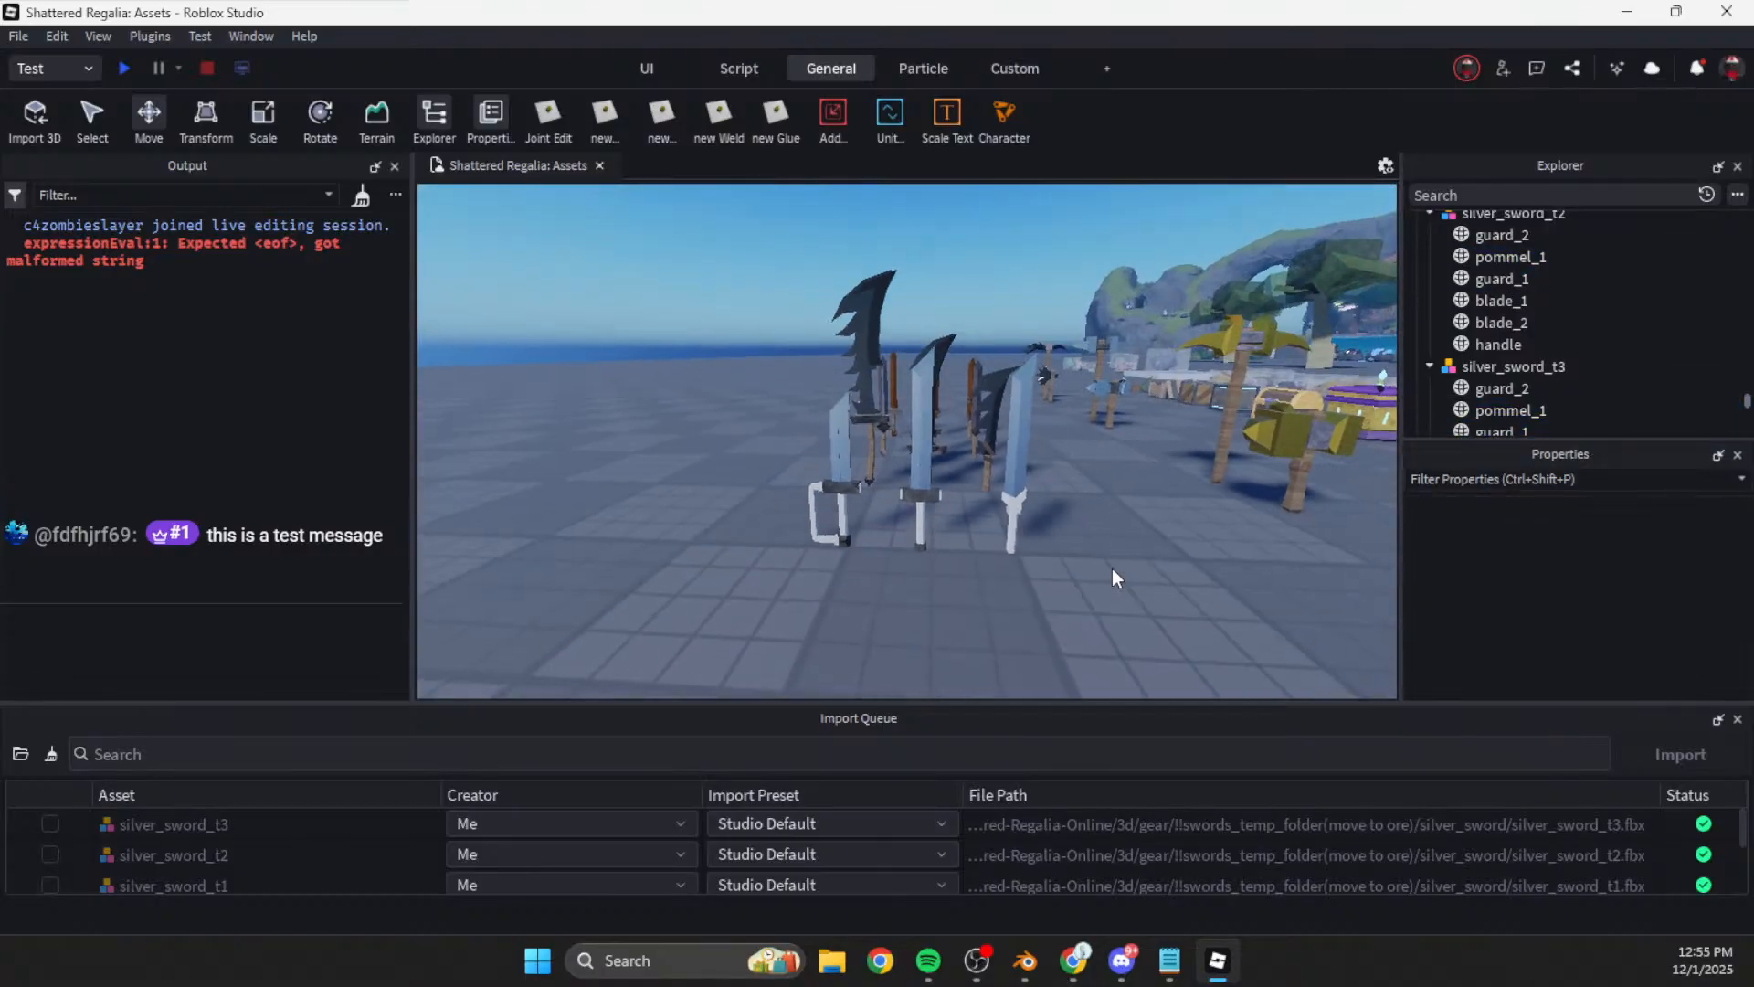
scroll(1115, 574, "up", 5)
right_click_drag(1117, 567, 1113, 566)
scroll(1106, 567, "up", 3)
scroll(1108, 569, "down", 4)
key("s")
key("w")
key("w")
scroll(1111, 569, "down", 4)
key("s")
key("w")
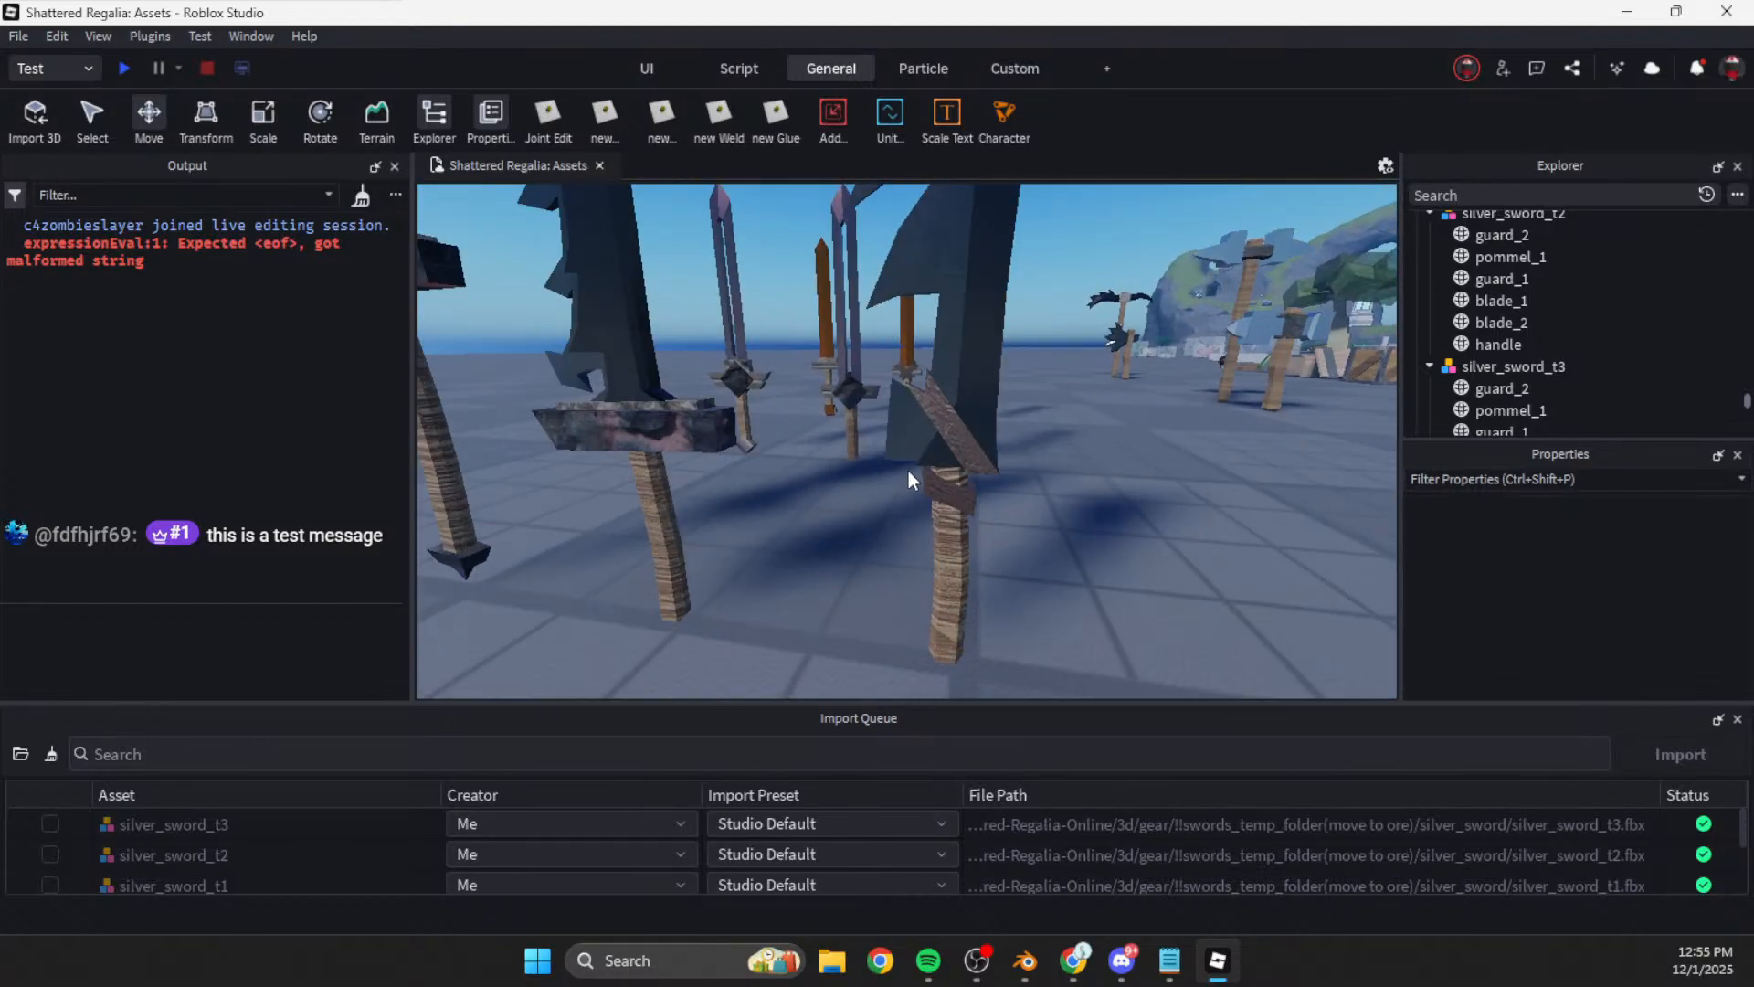
left_click(921, 464)
left_click(1507, 301)
left_click(1634, 588)
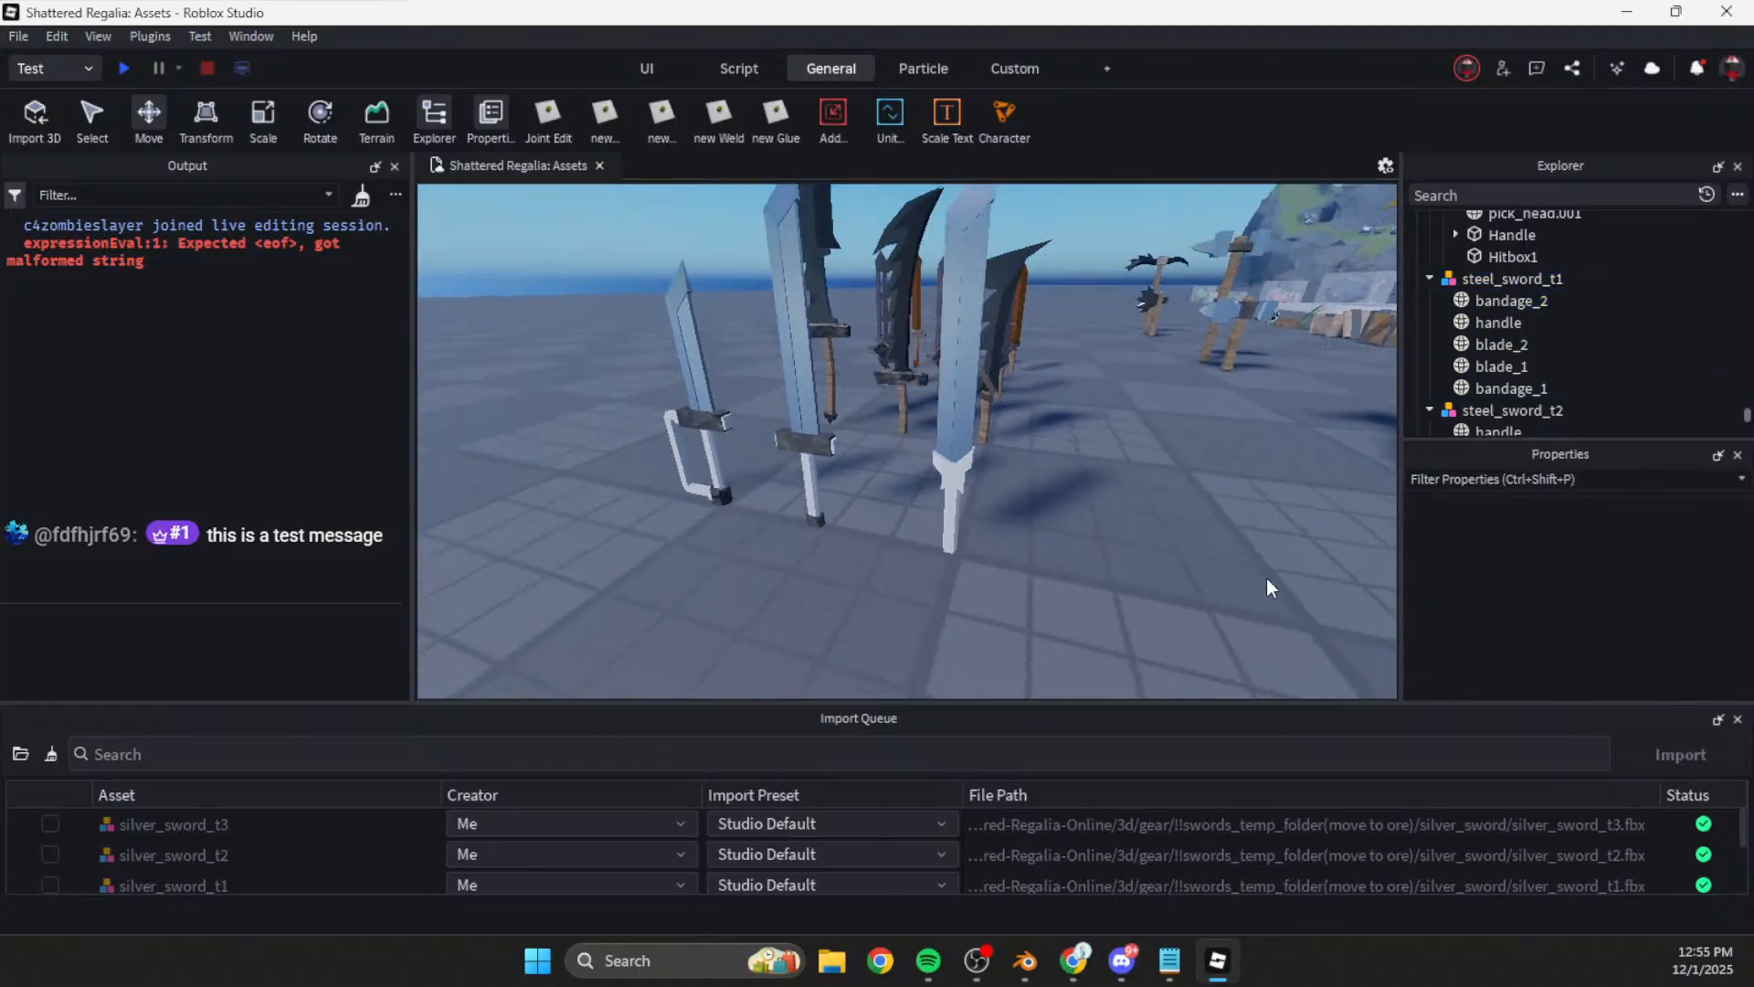
Step: Set bandage_1 and bandage_2 of silver_sword_t1 to colour 79, 65, 59 and material Leather
key("w")
right_click_drag(1023, 345, 1022, 346)
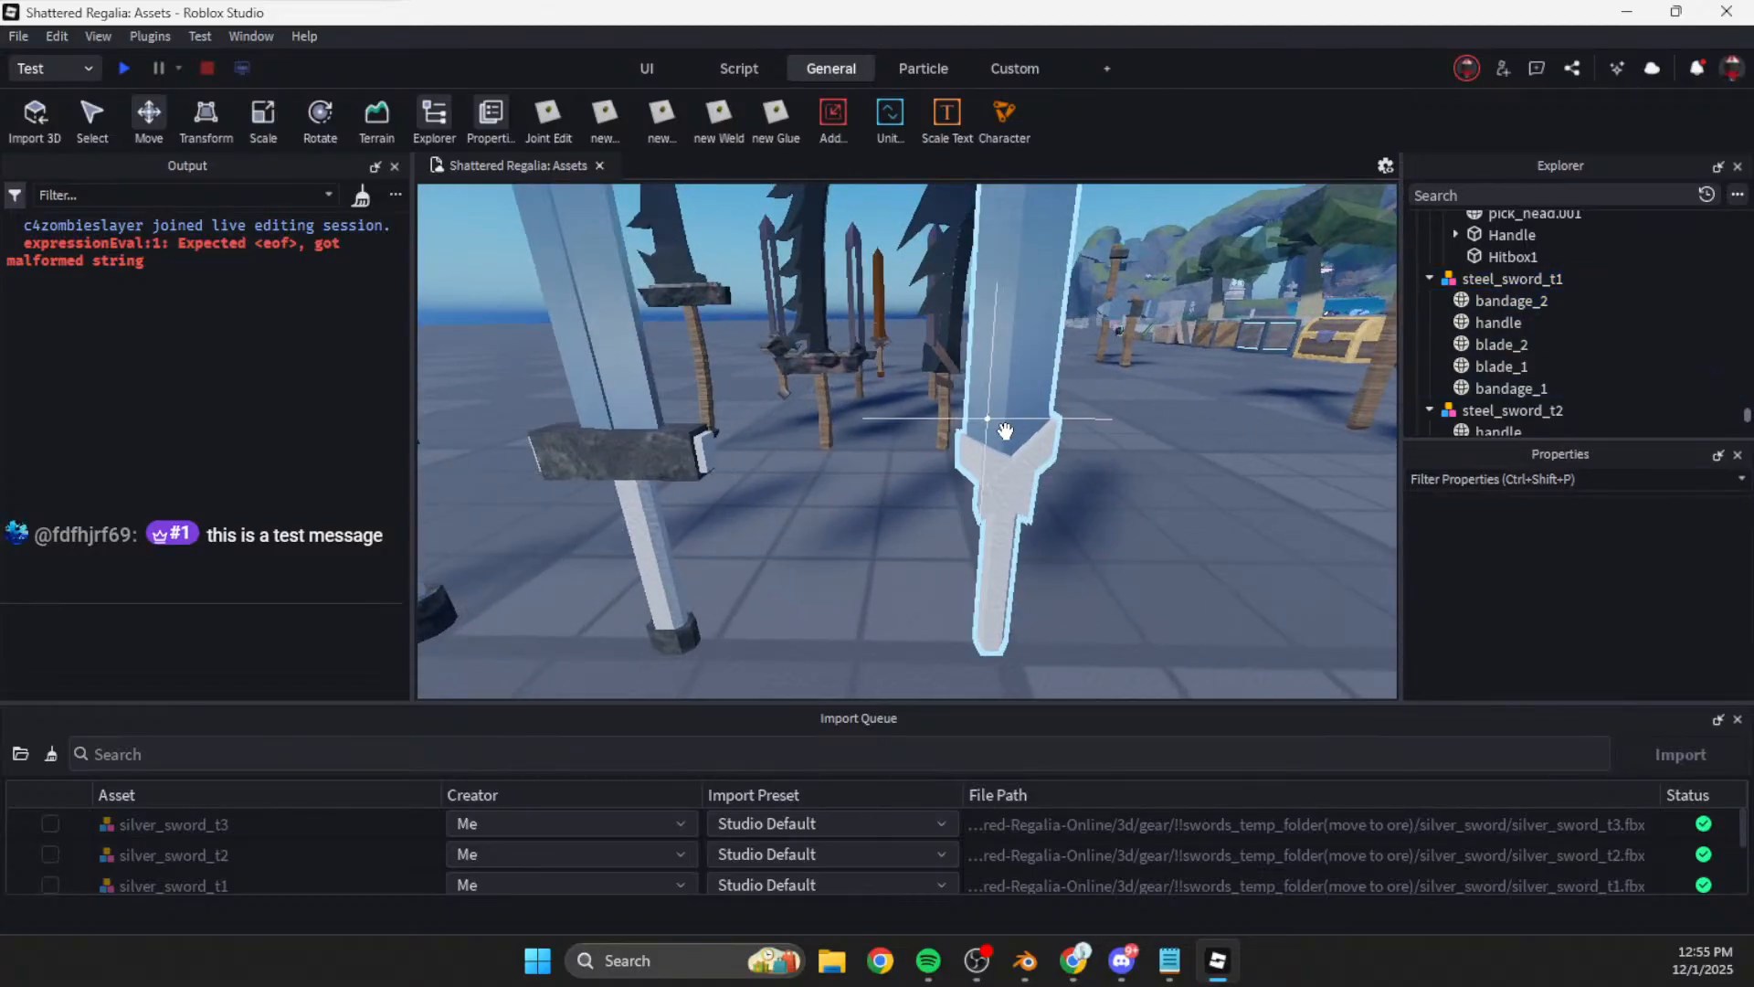
left_click(1005, 432)
left_click(1495, 303)
left_click(1495, 320, "shift")
left_click(1643, 594)
left_click(1604, 642)
key("l")
left_click(1626, 643)
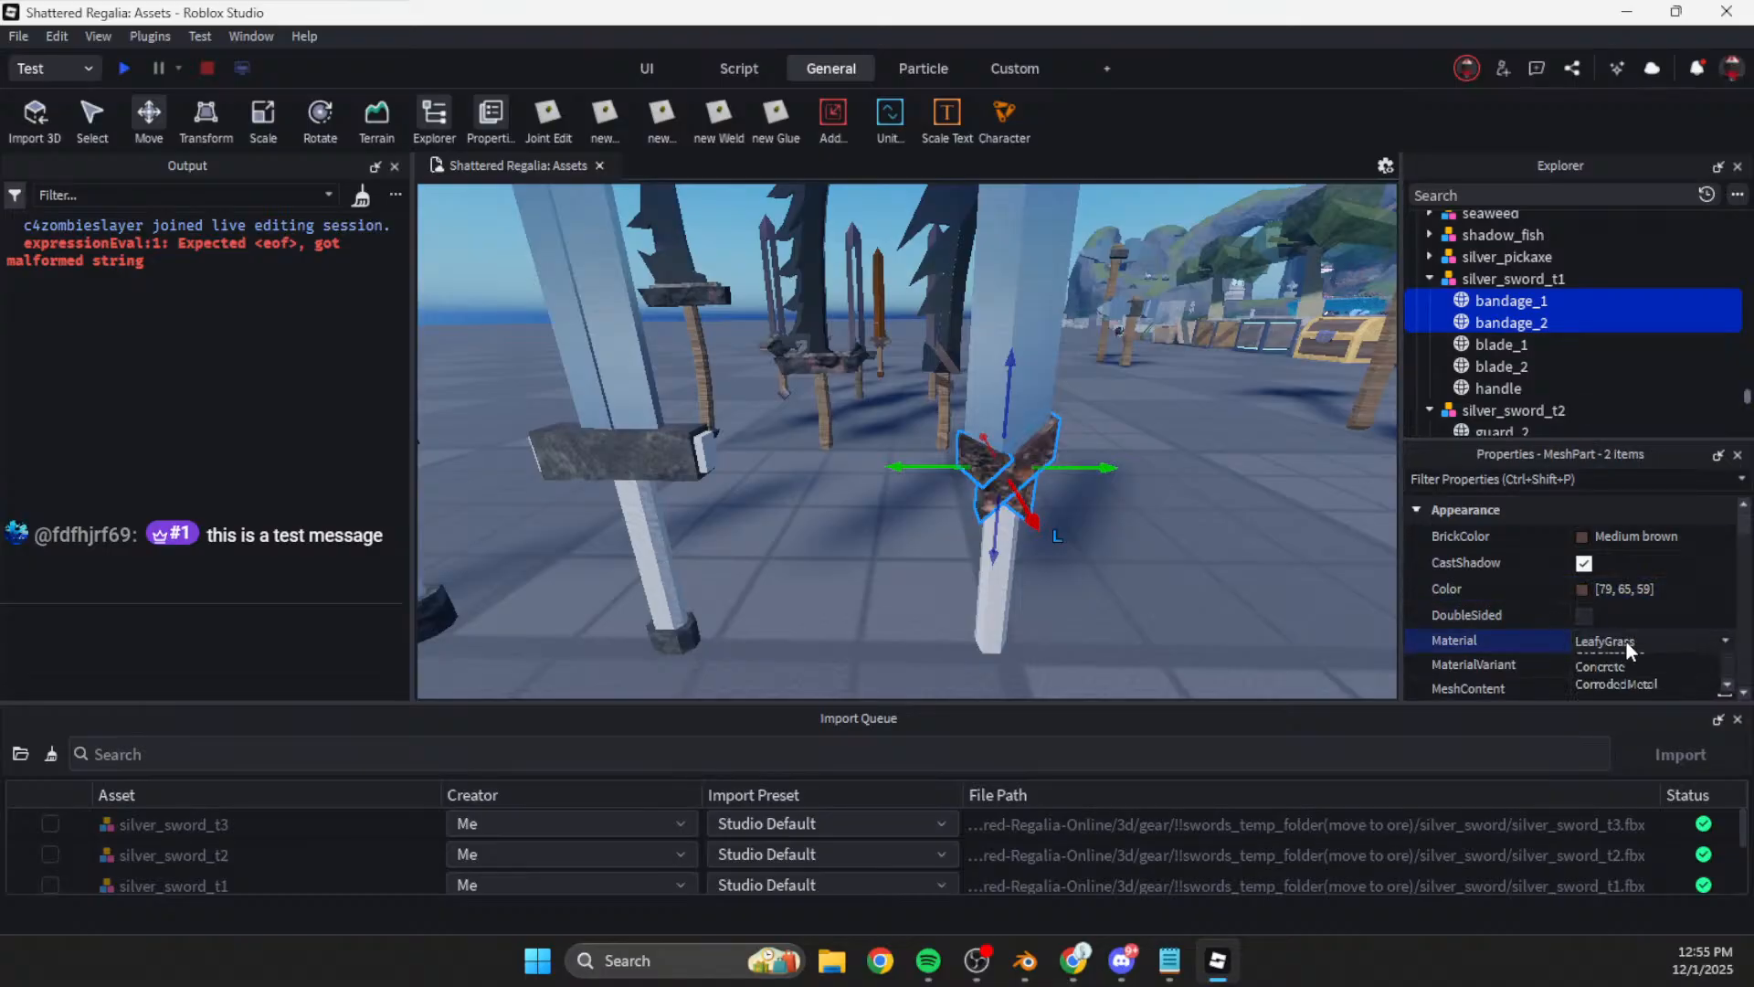
scroll(1616, 727, "down", 2)
left_click(1606, 732)
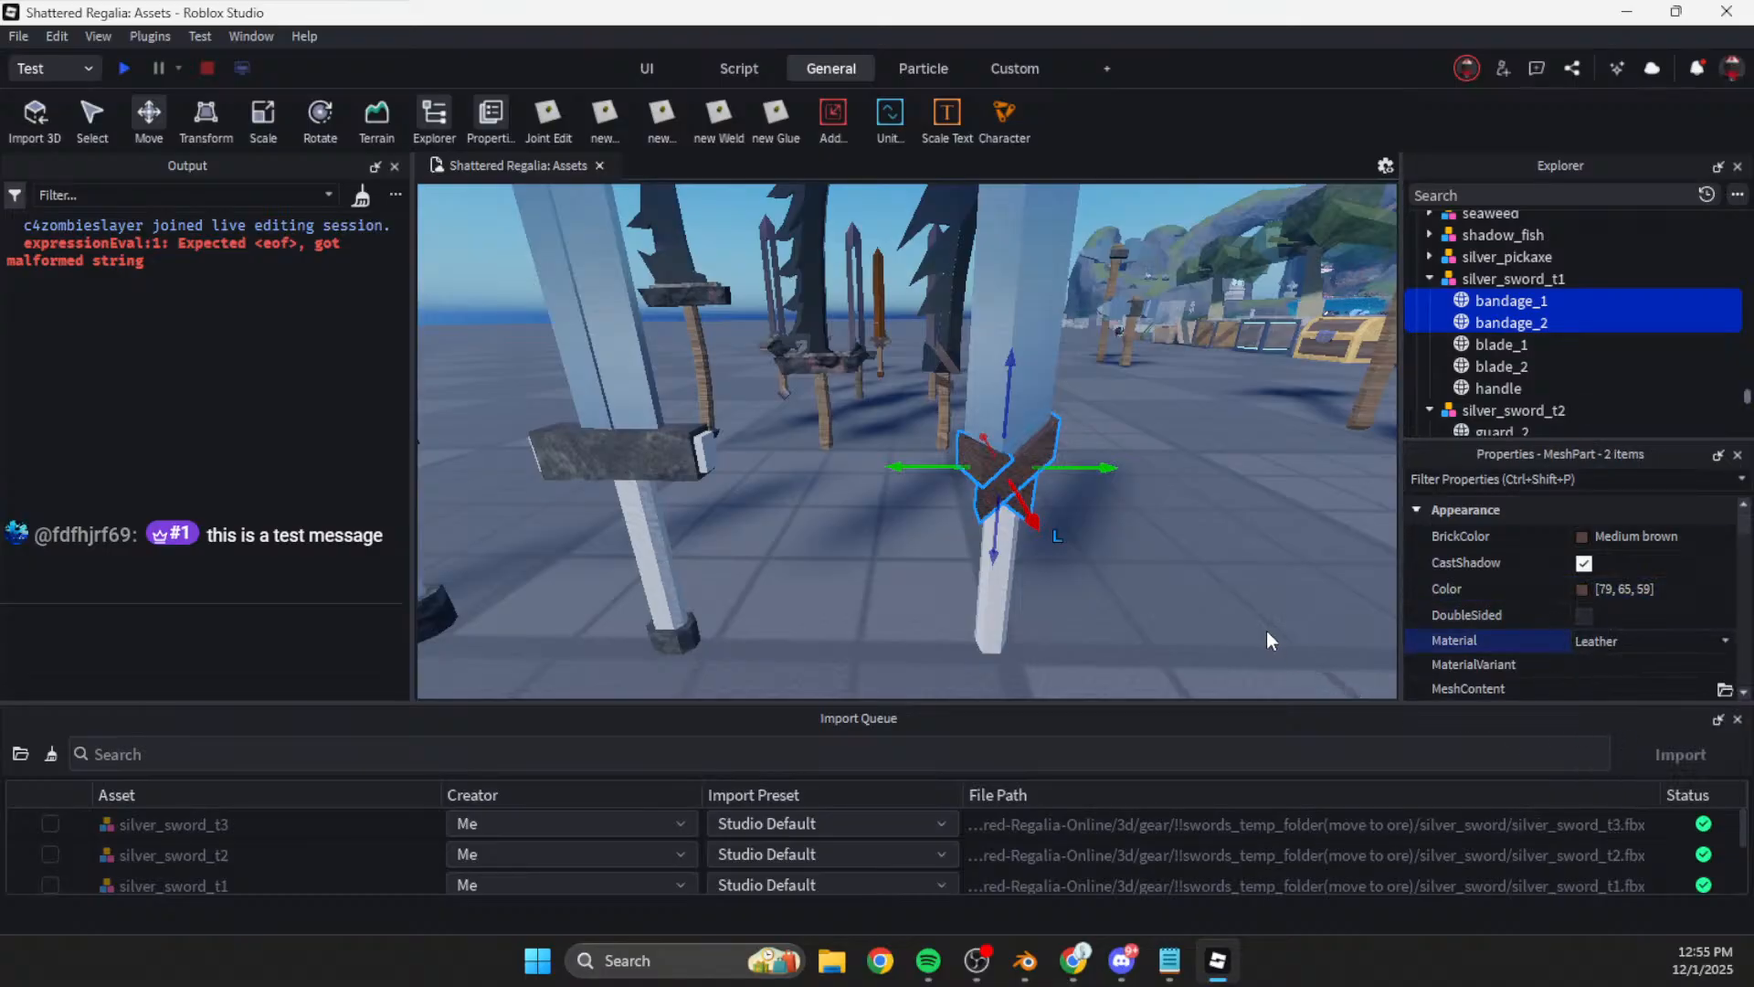
left_click(1230, 617)
Step: Copy the colour value of the handle in steel_sword_t2
scroll(1230, 617, "down", 3)
key("a")
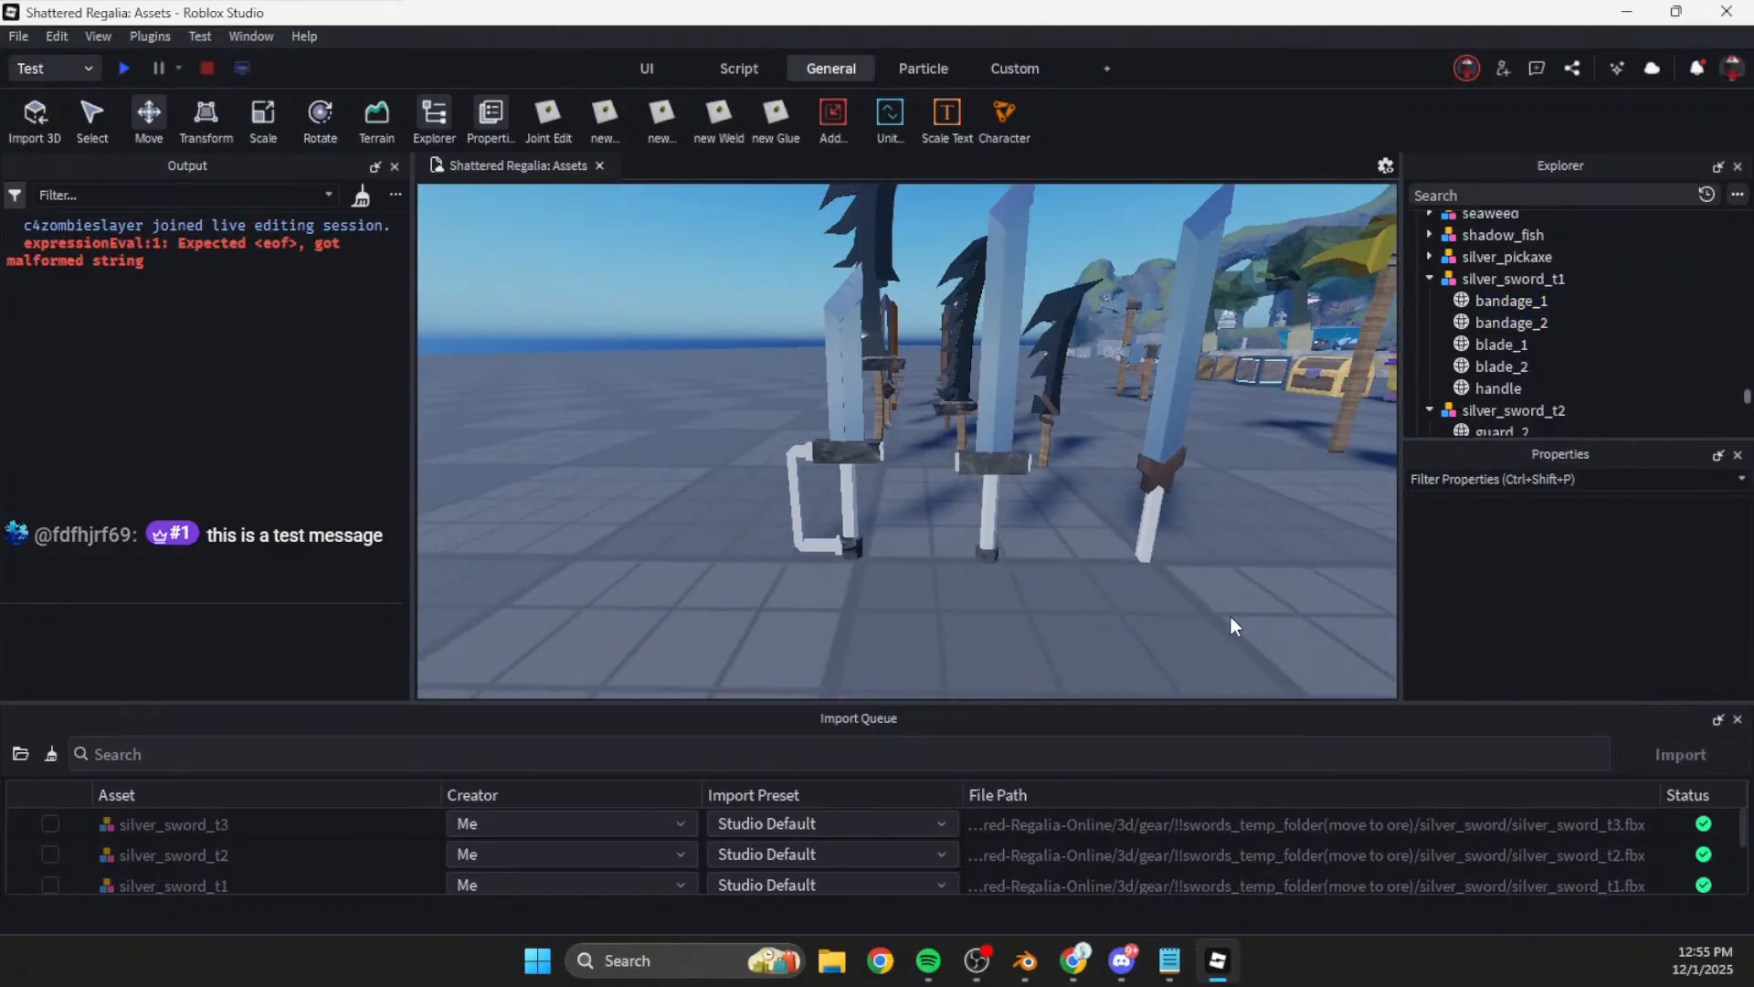
scroll(1230, 617, "up", 5)
left_click(825, 549)
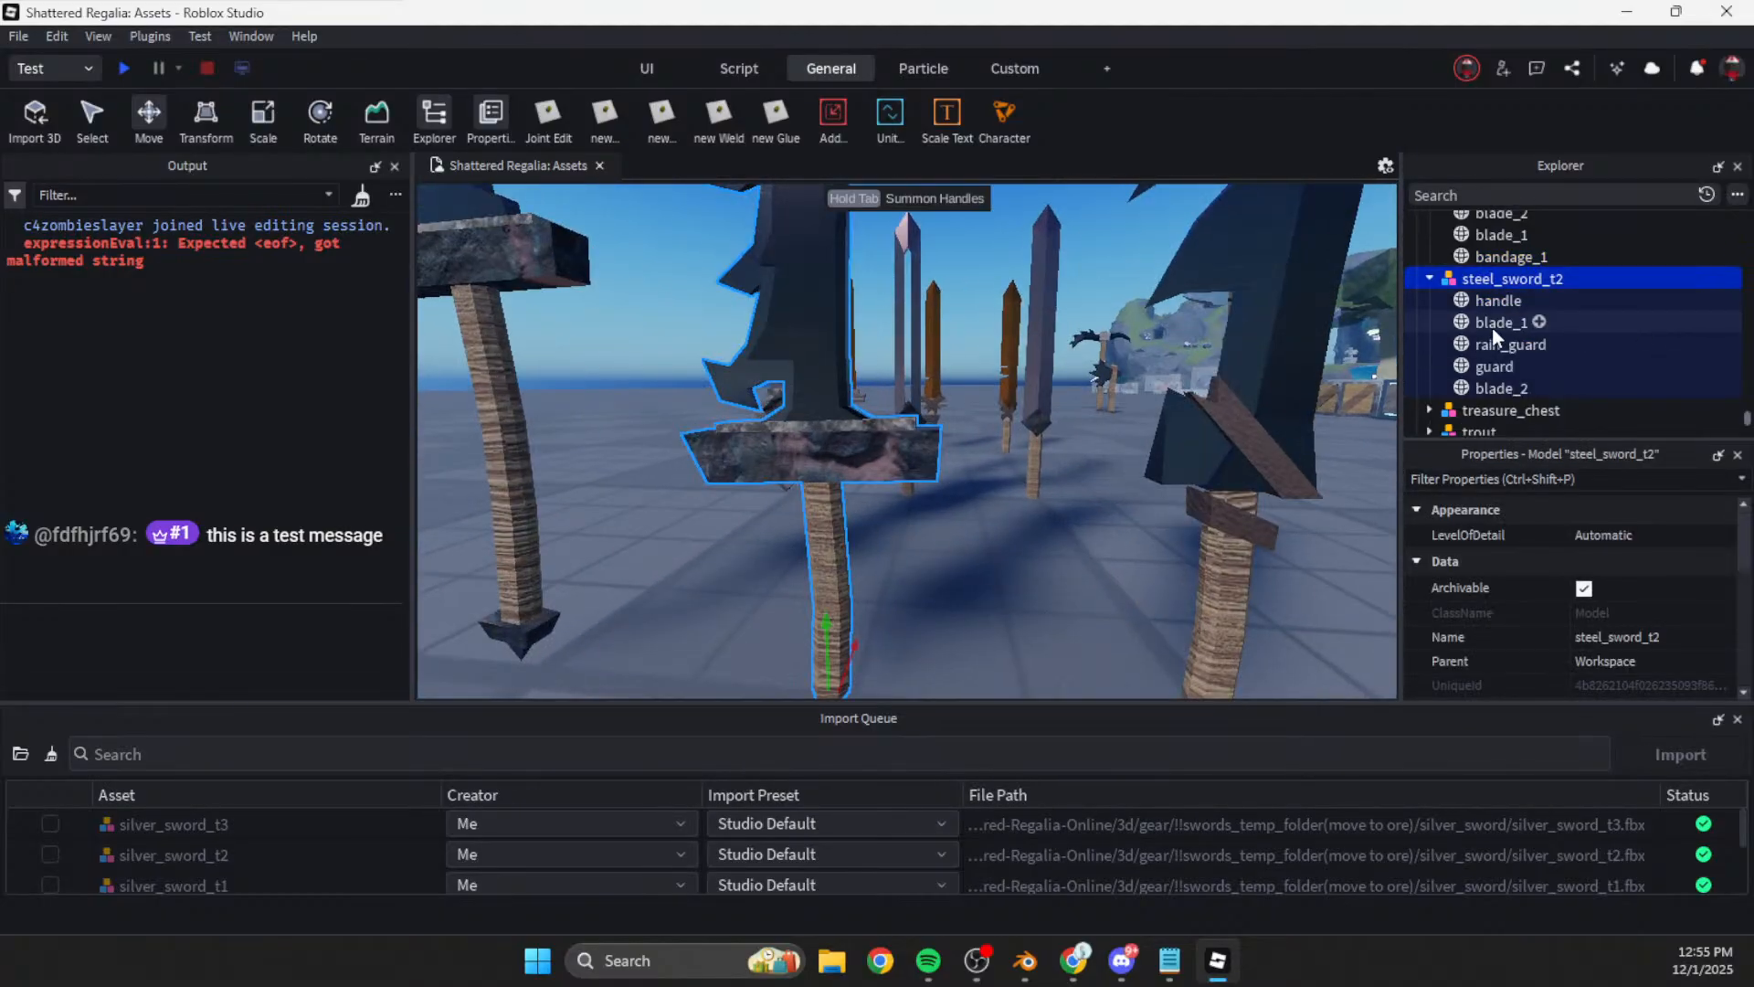
left_click(1498, 303)
left_click(1621, 596)
left_click(1056, 581)
Step: Set the handles of all three silver swords to colour 130, 113, 92 and material Wood
scroll(1056, 581, "down", 5)
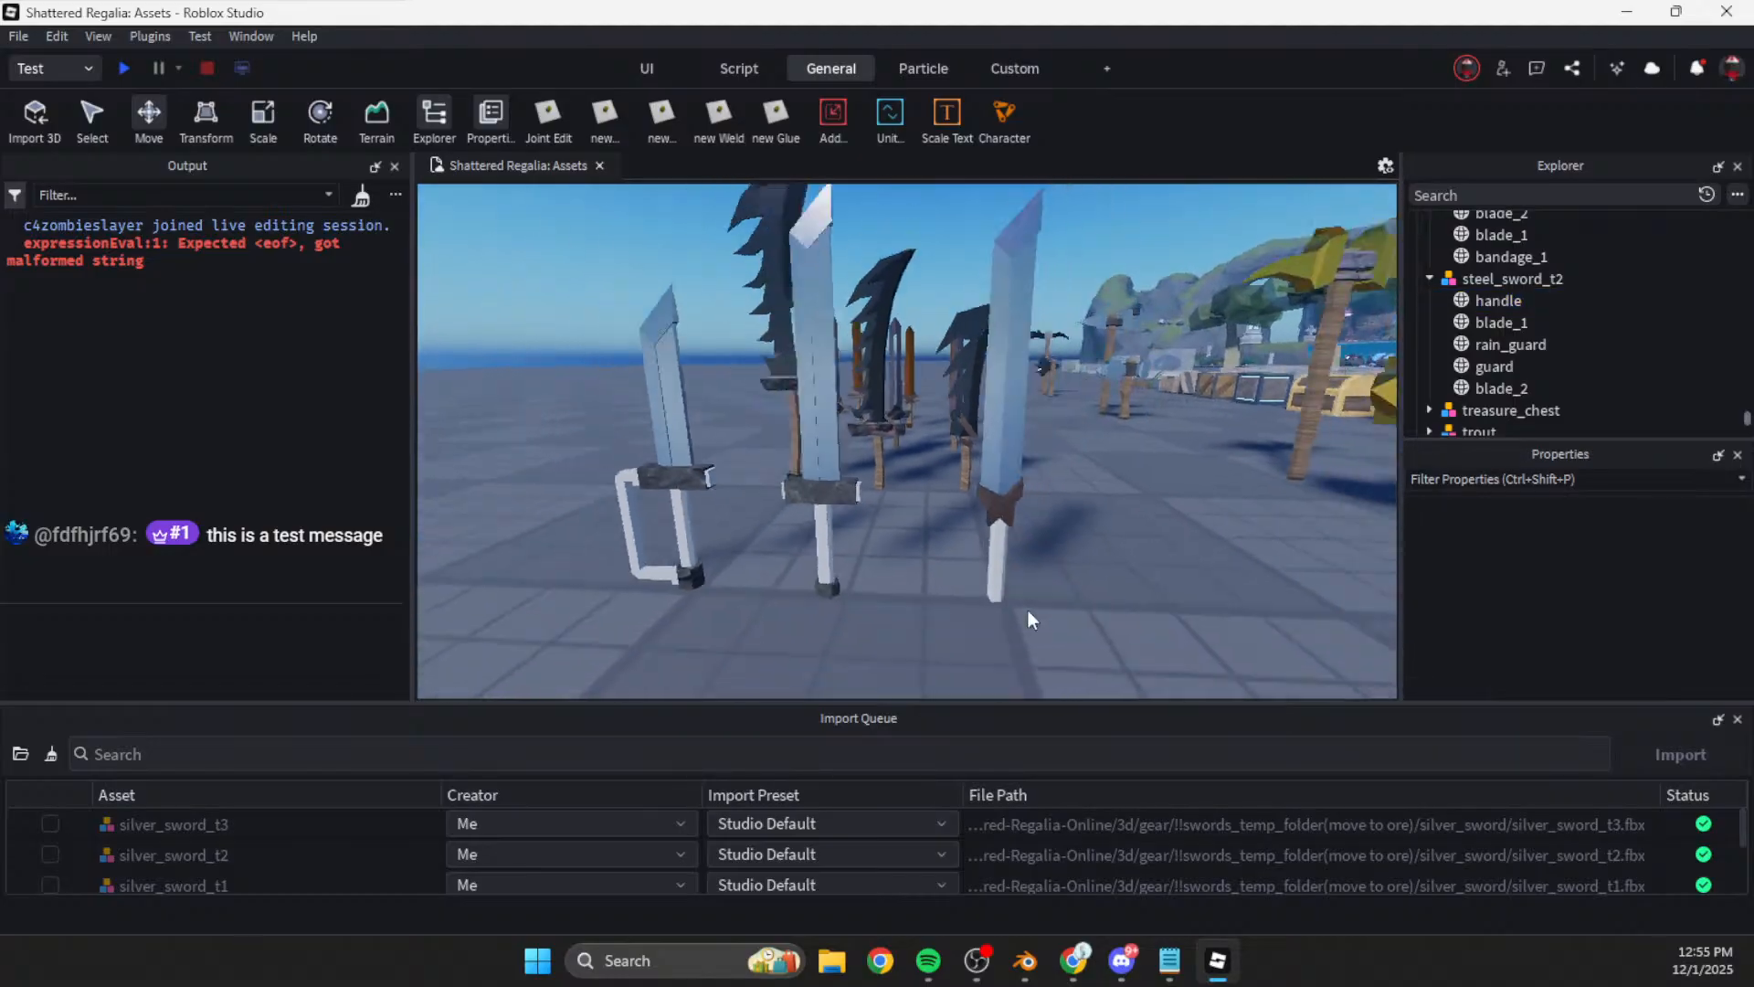
left_click(1047, 557)
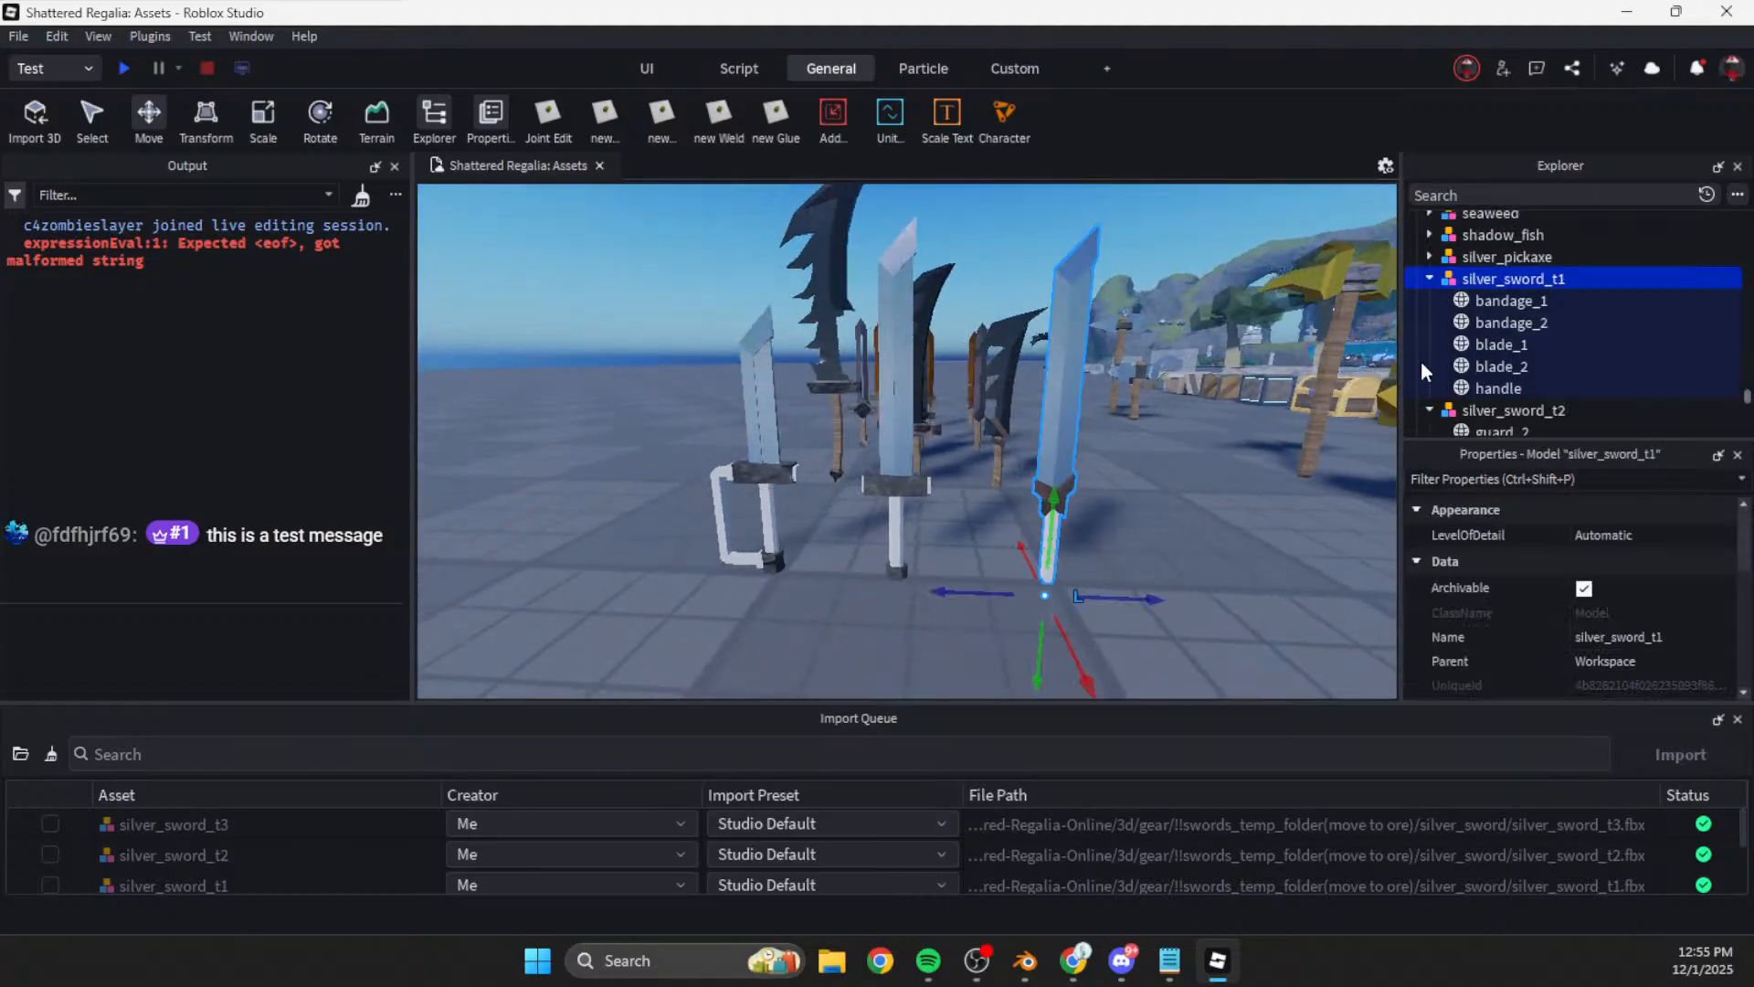
left_click(1493, 380)
scroll(1514, 397, "down", 3)
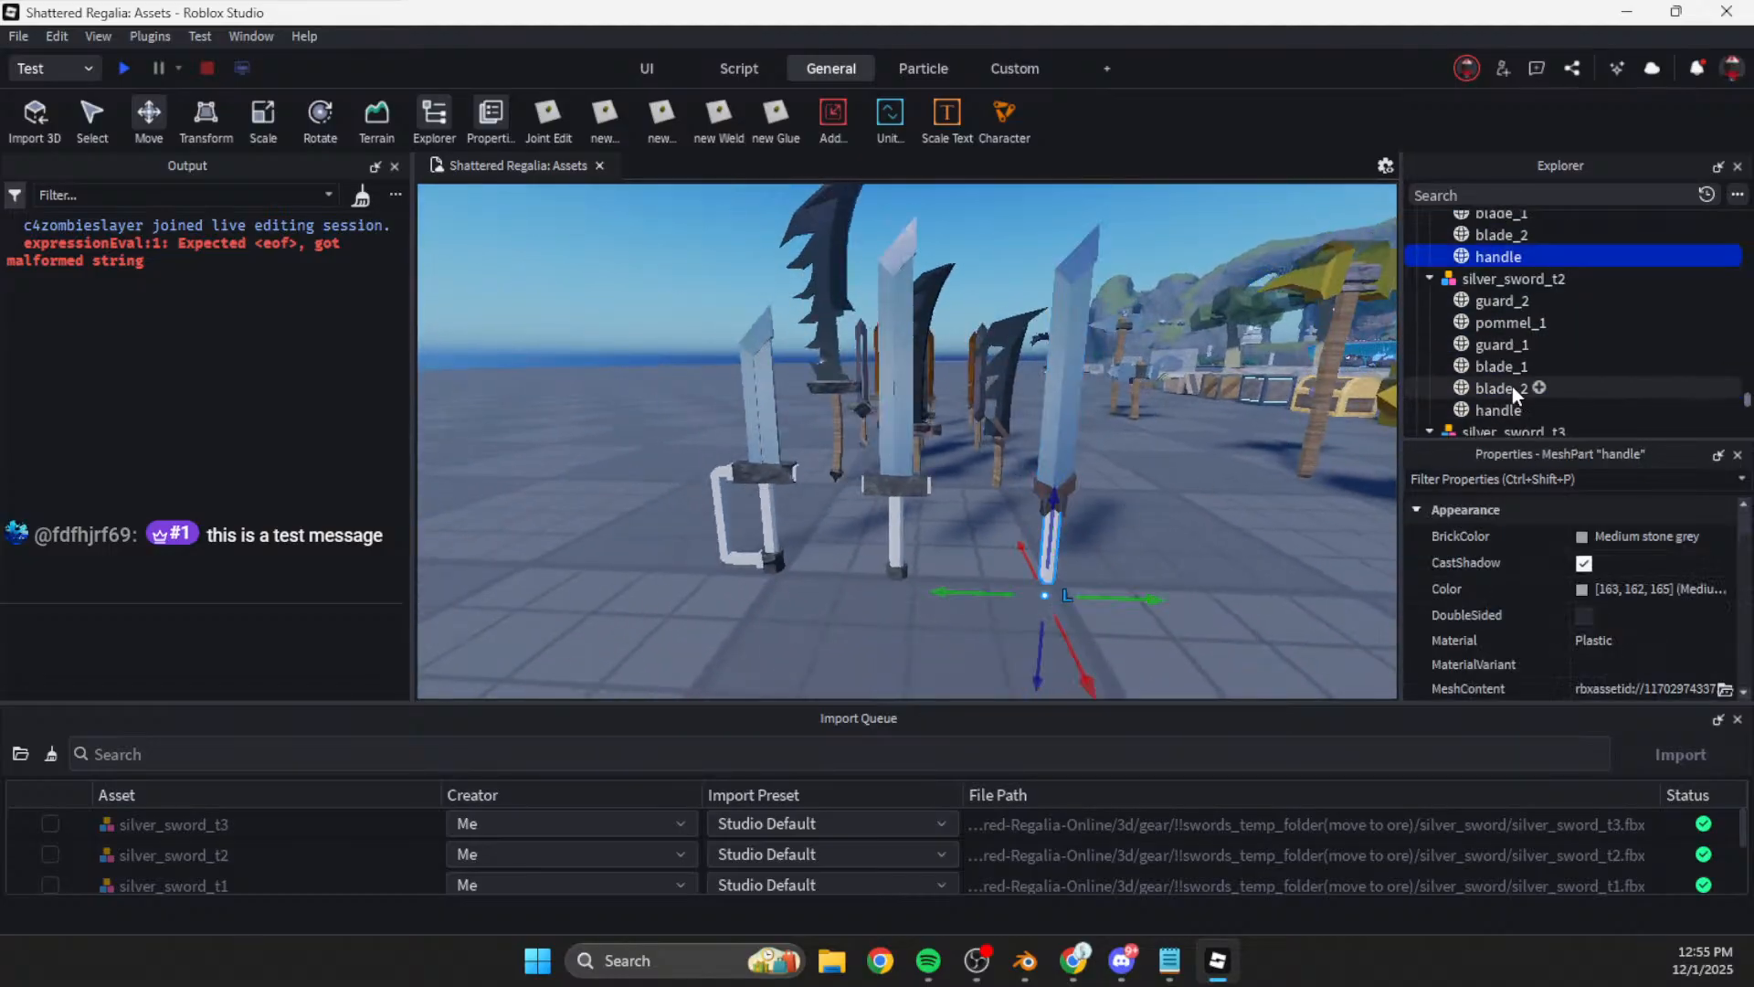
left_click(1506, 411, "ctrl")
scroll(1499, 383, "down", 5)
left_click(1503, 413, "ctrl")
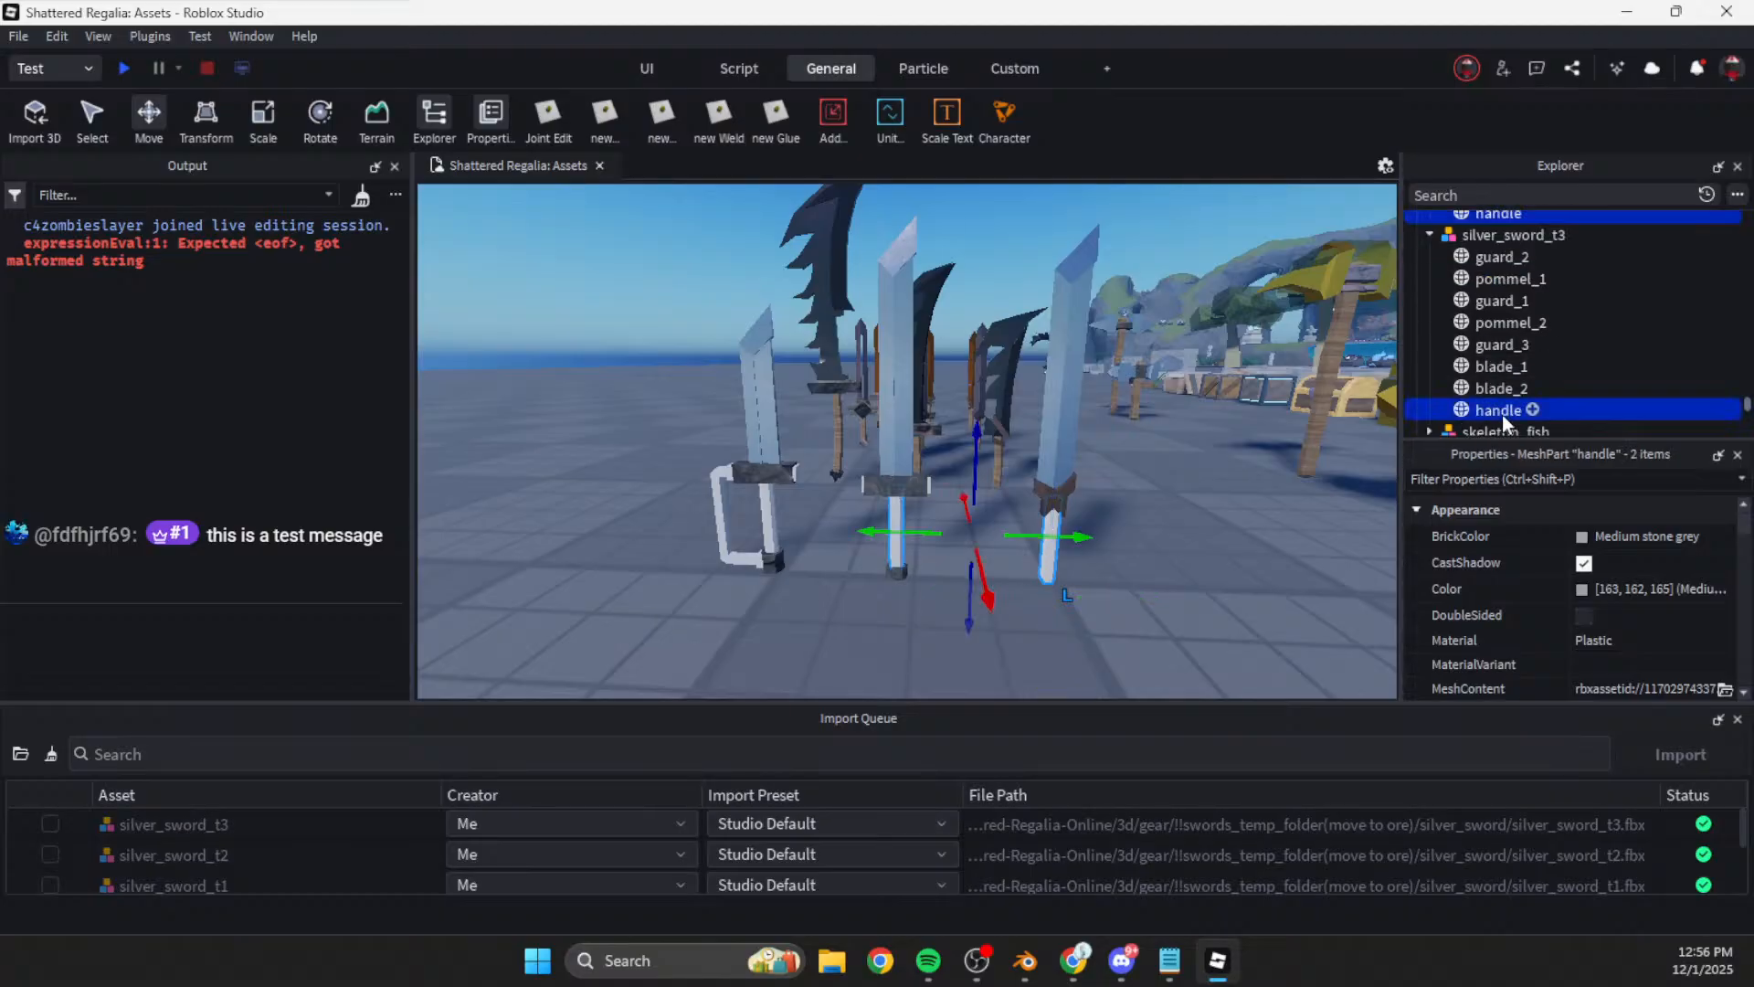
left_click(1626, 591)
type("130, 113, 92")
key("Return")
left_click(1614, 643)
key("w")
right_click_drag(1244, 564, 1243, 578)
key("s")
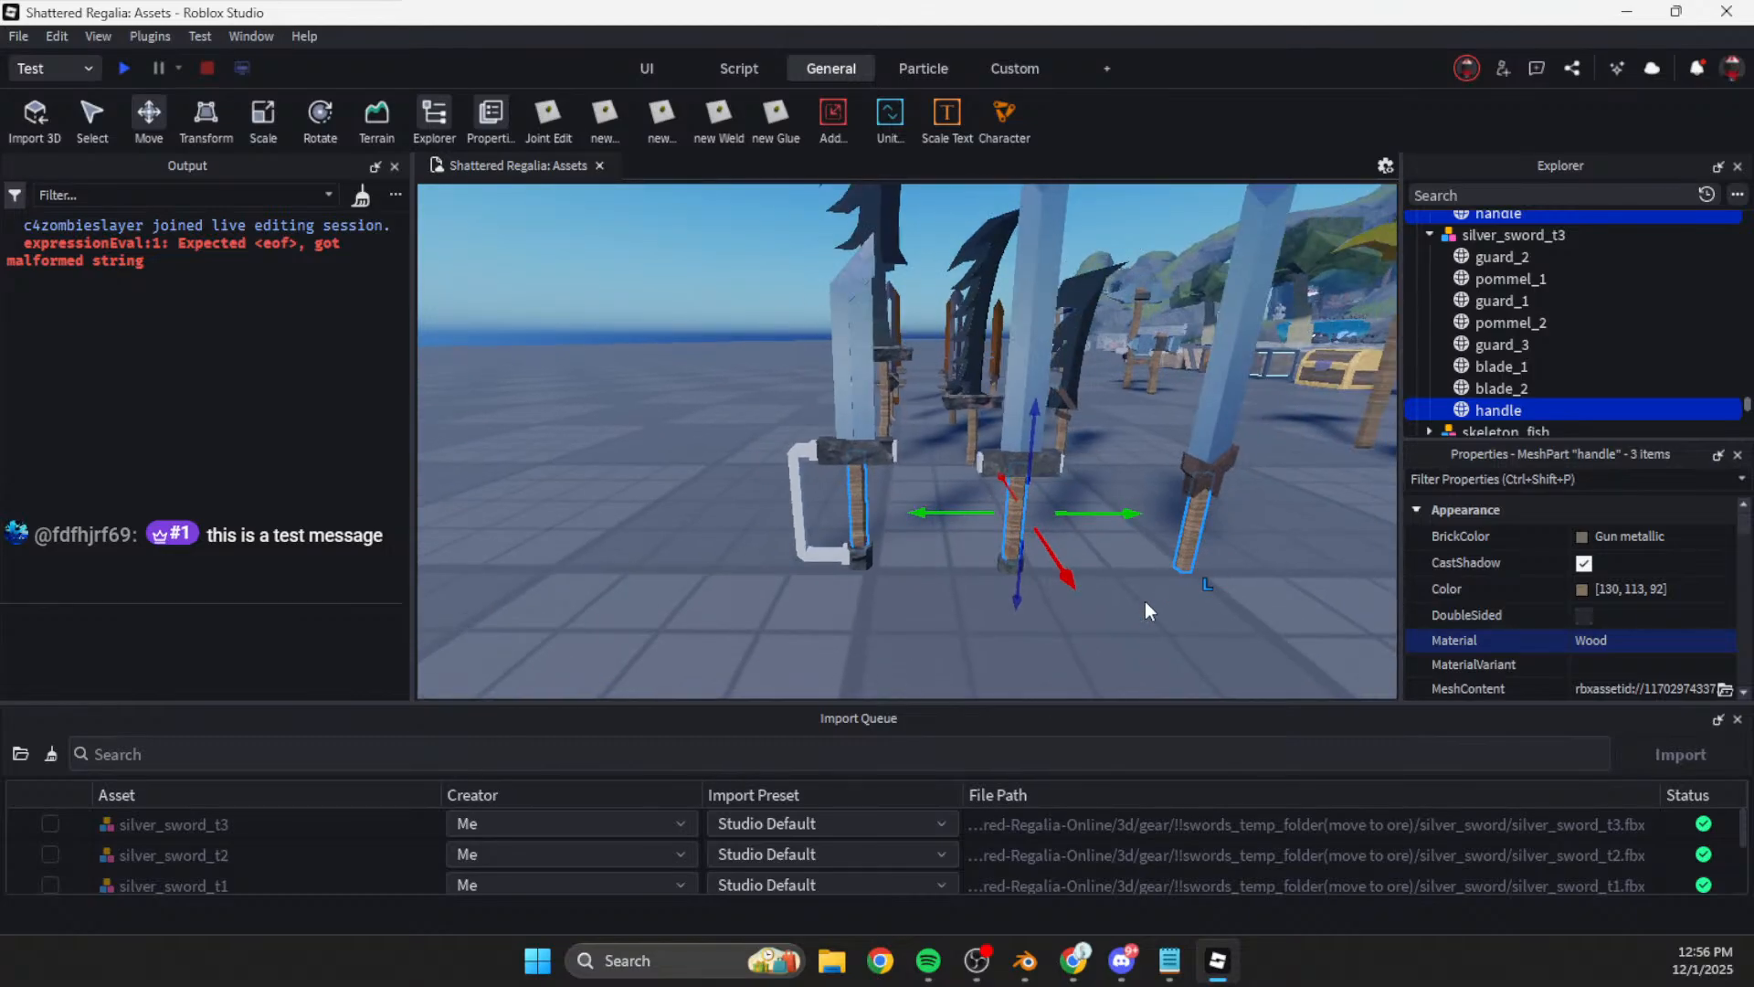
Step: Copy the colour value of blade_1 in silver_sword_t3
left_click(918, 643)
key("w")
right_click_drag(918, 643, 917, 643)
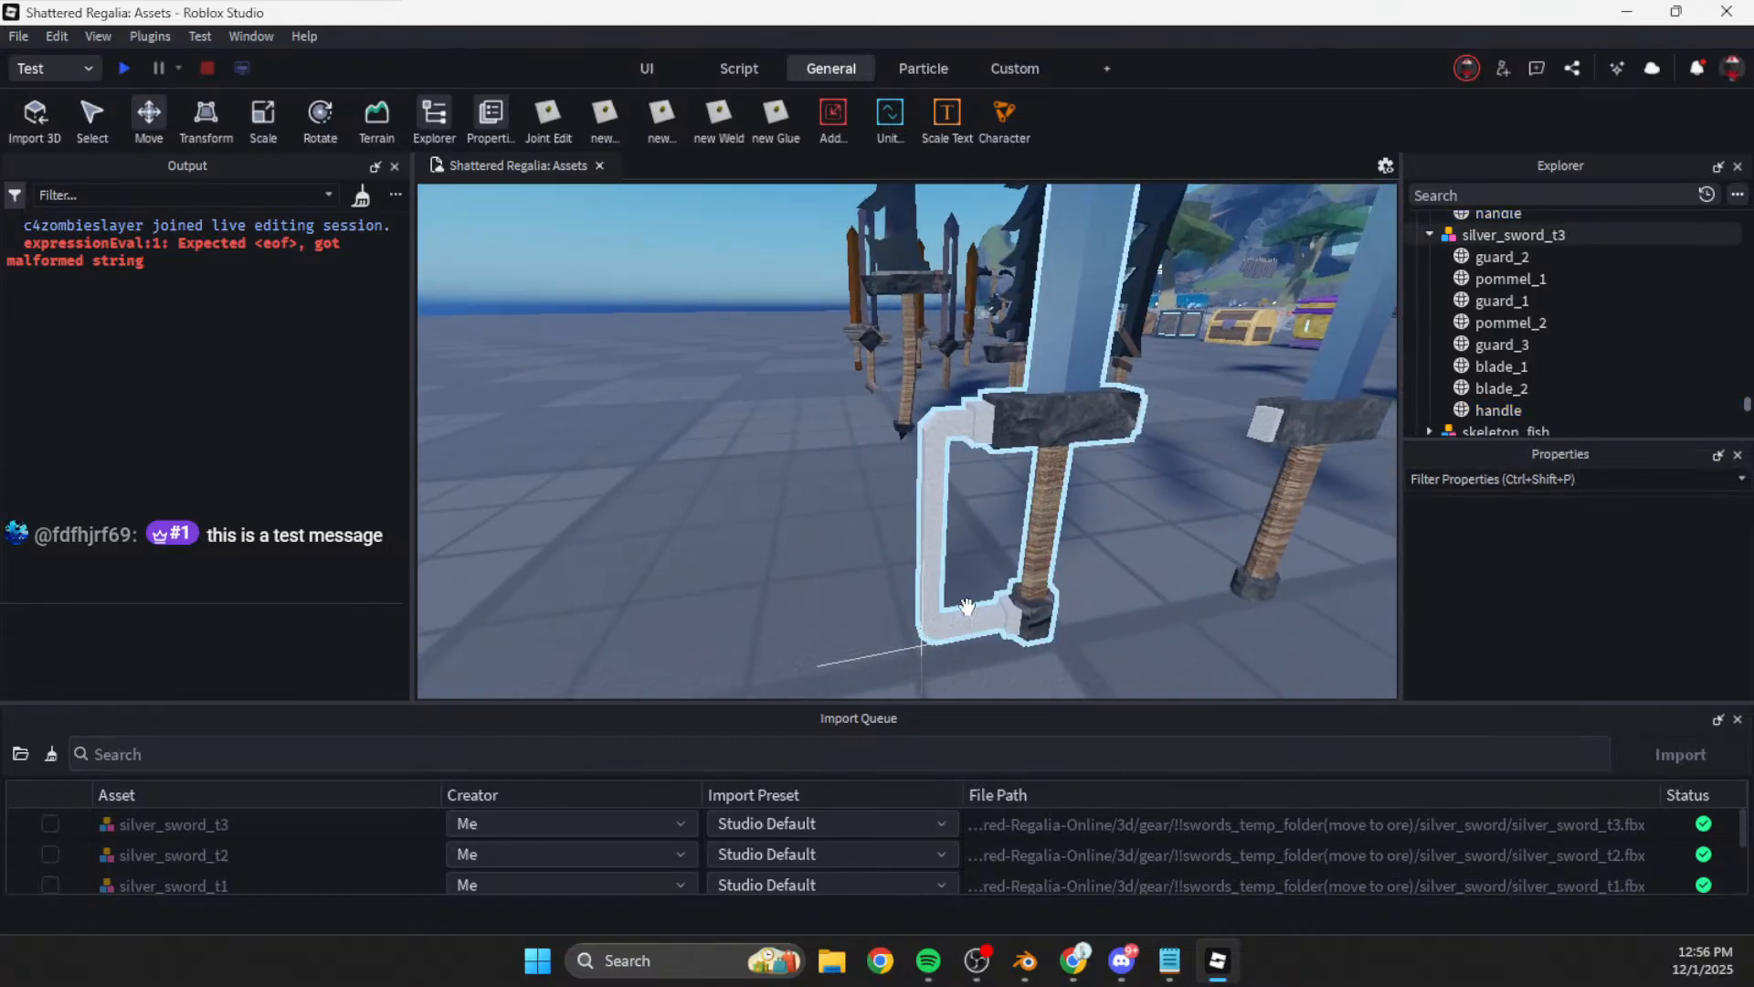
key("d")
right_click_drag(979, 486, 979, 484)
left_click(979, 486)
left_click(1491, 258)
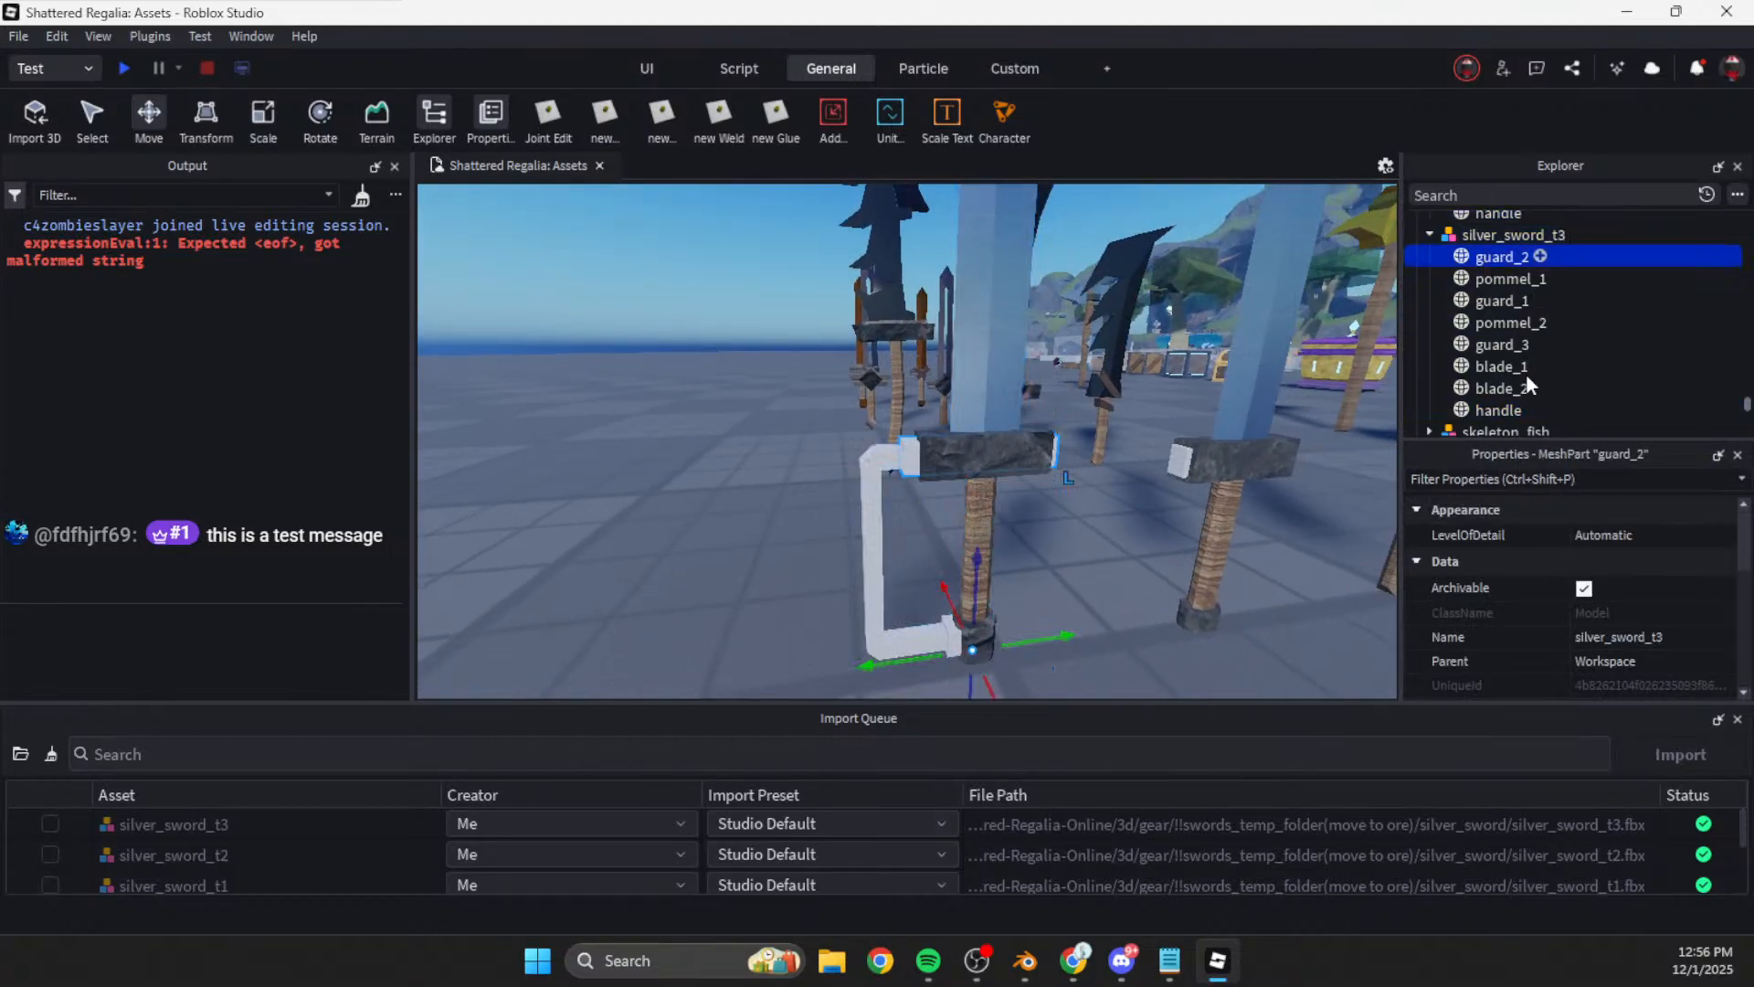
left_click(1506, 367)
left_click(1613, 588)
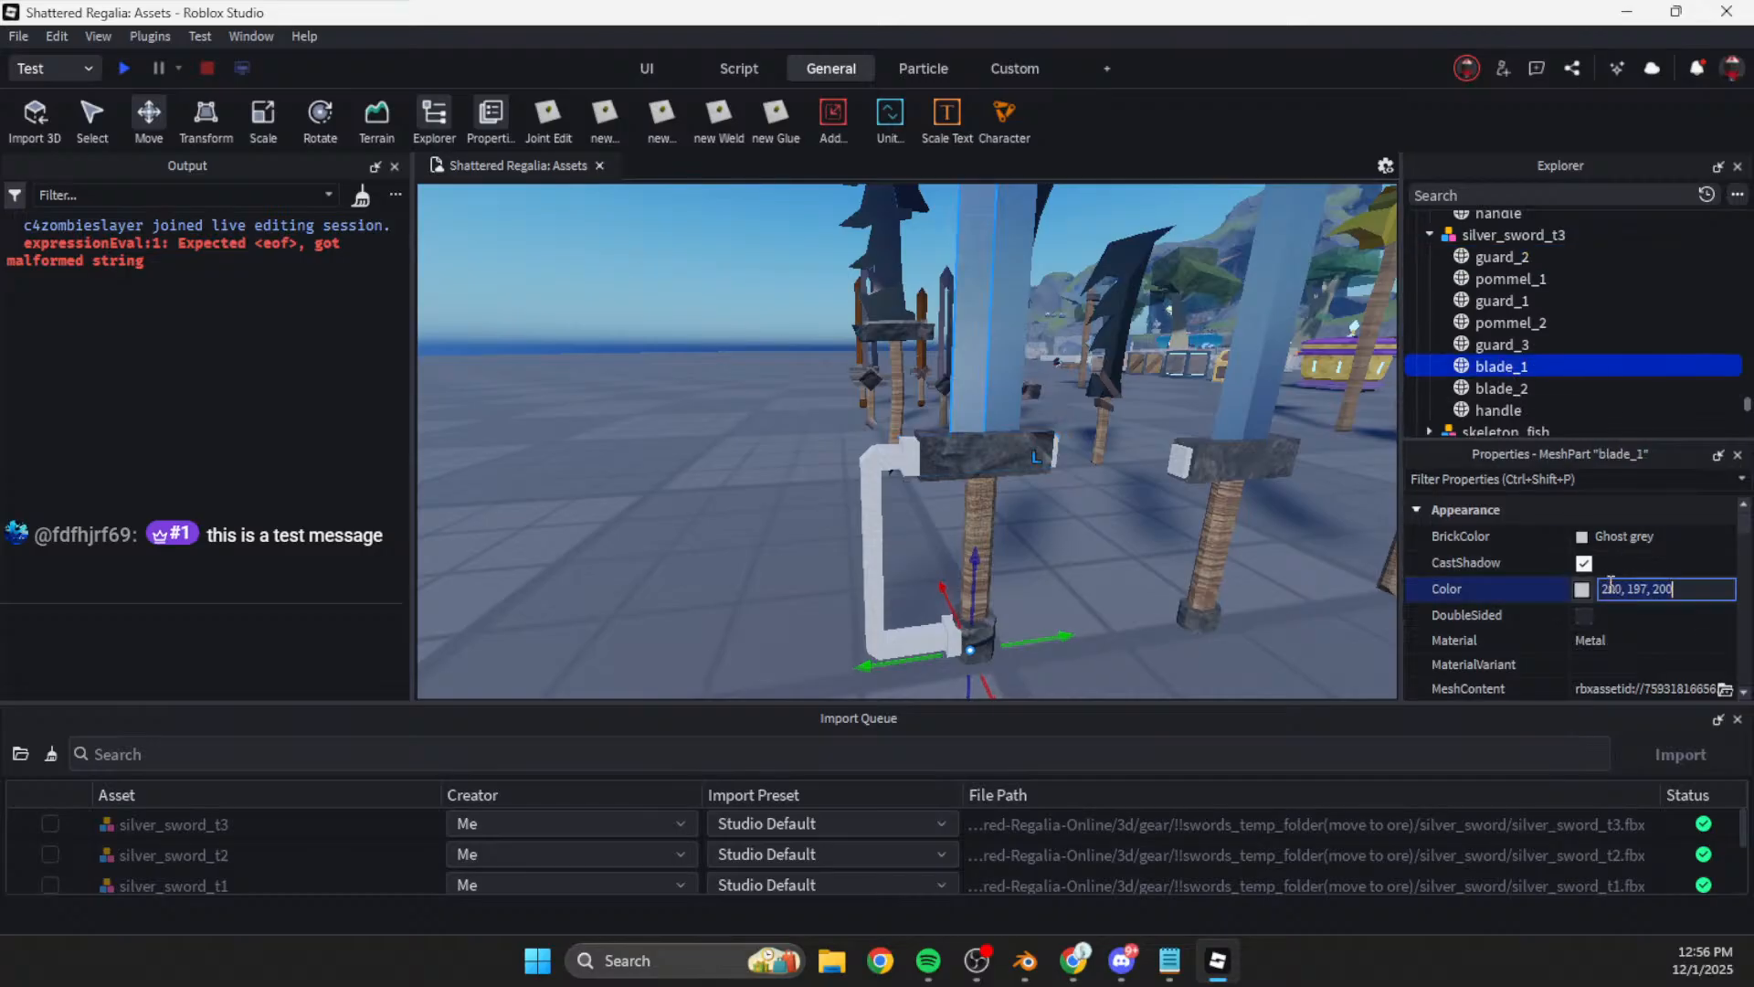
Step: Set guard_3 of silver_sword_t3 to colour 200, 197, 200 and material Metal
left_click(1500, 345)
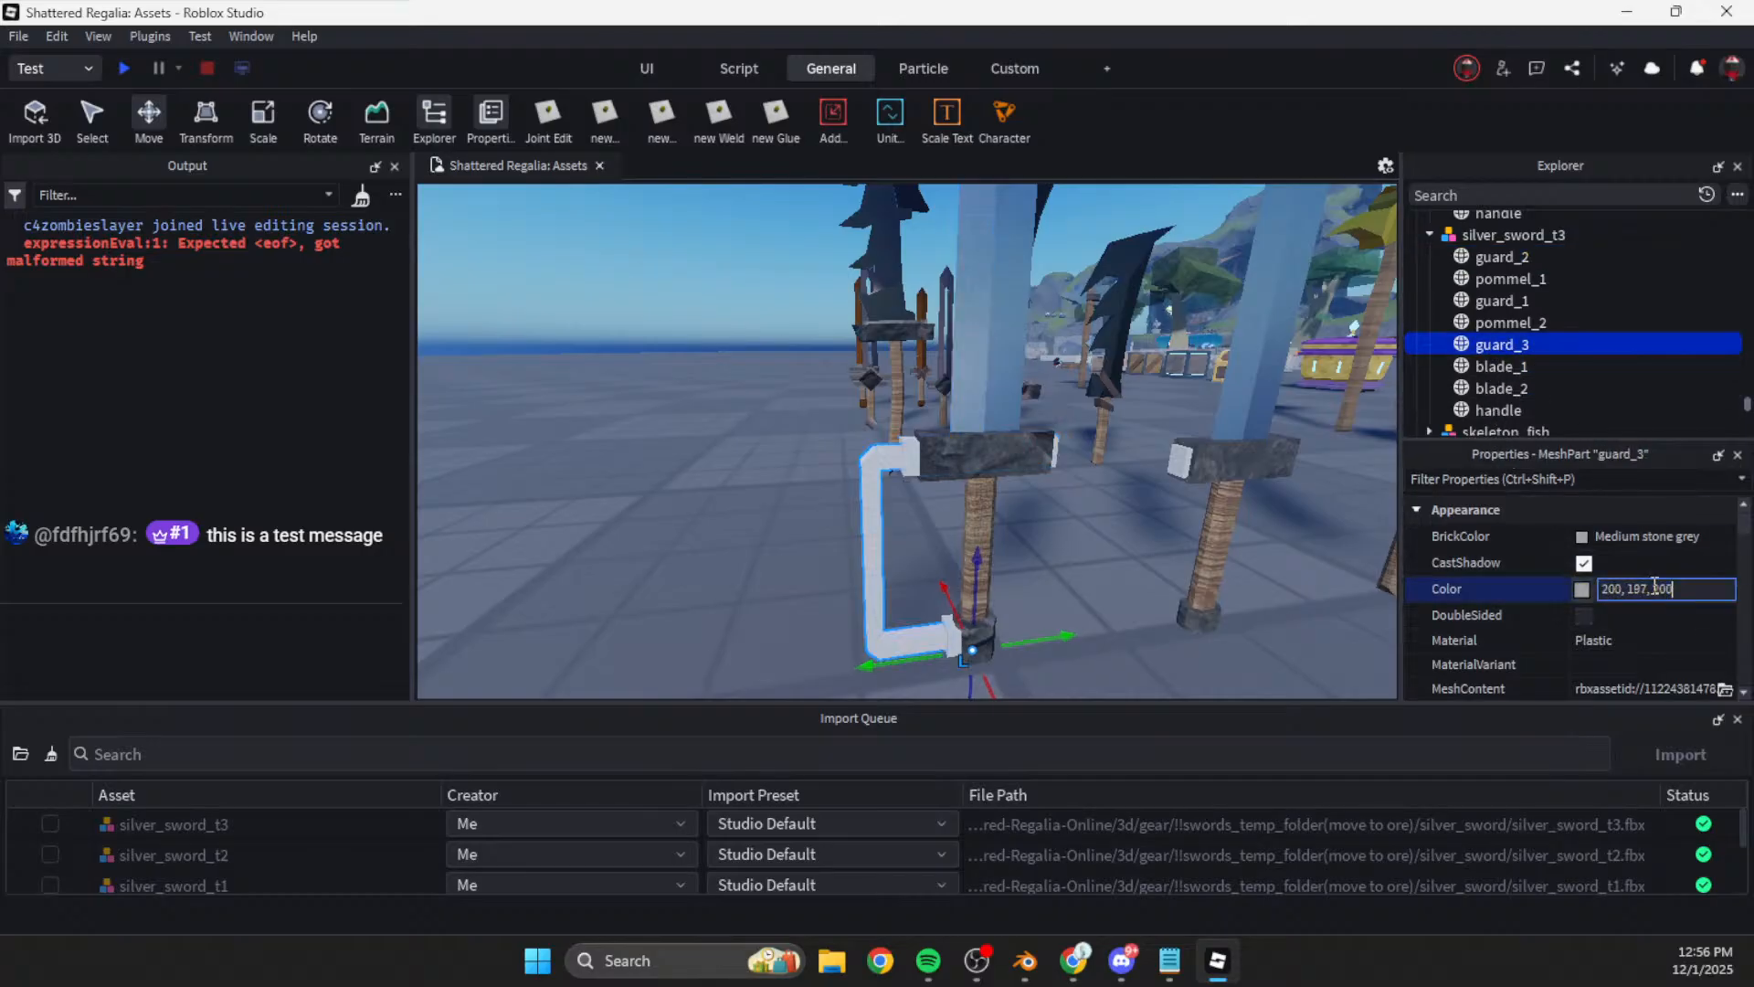
left_click(1652, 634)
key("m")
key("m")
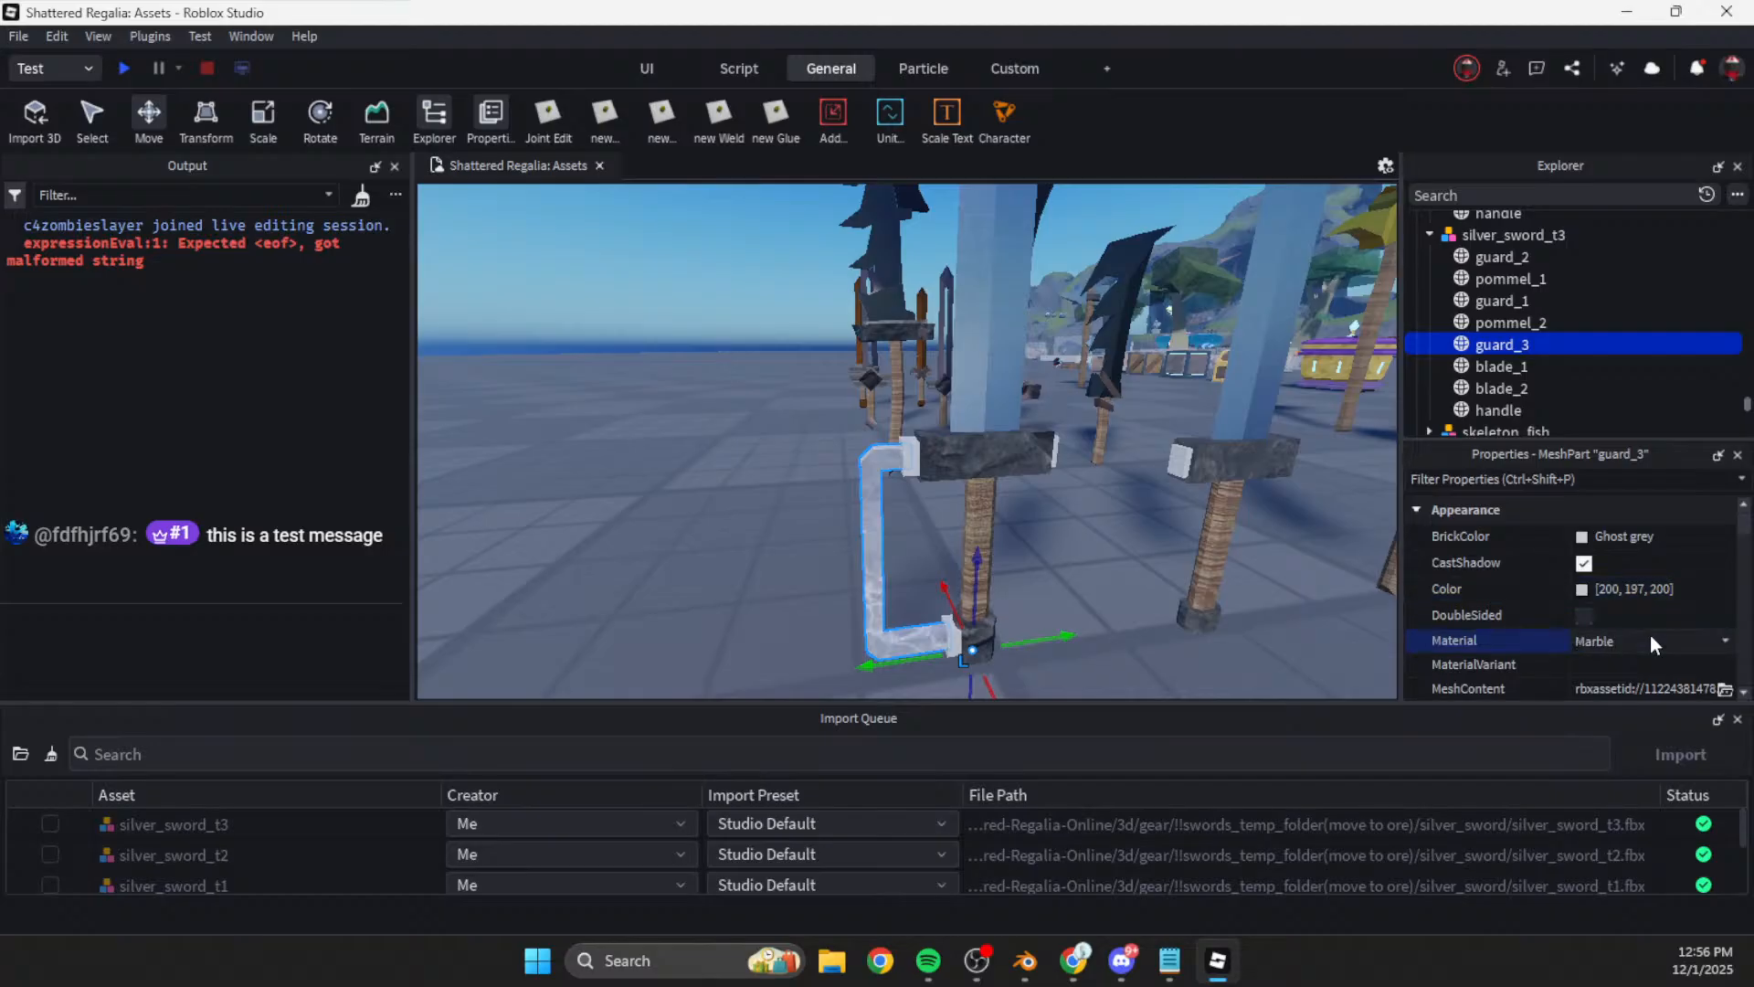
key("d")
right_click_drag(1164, 623, 1165, 624)
key("w")
right_click_drag(1057, 555, 1056, 555)
key("s")
key("a")
key("s")
scroll(1160, 475, "up", 1)
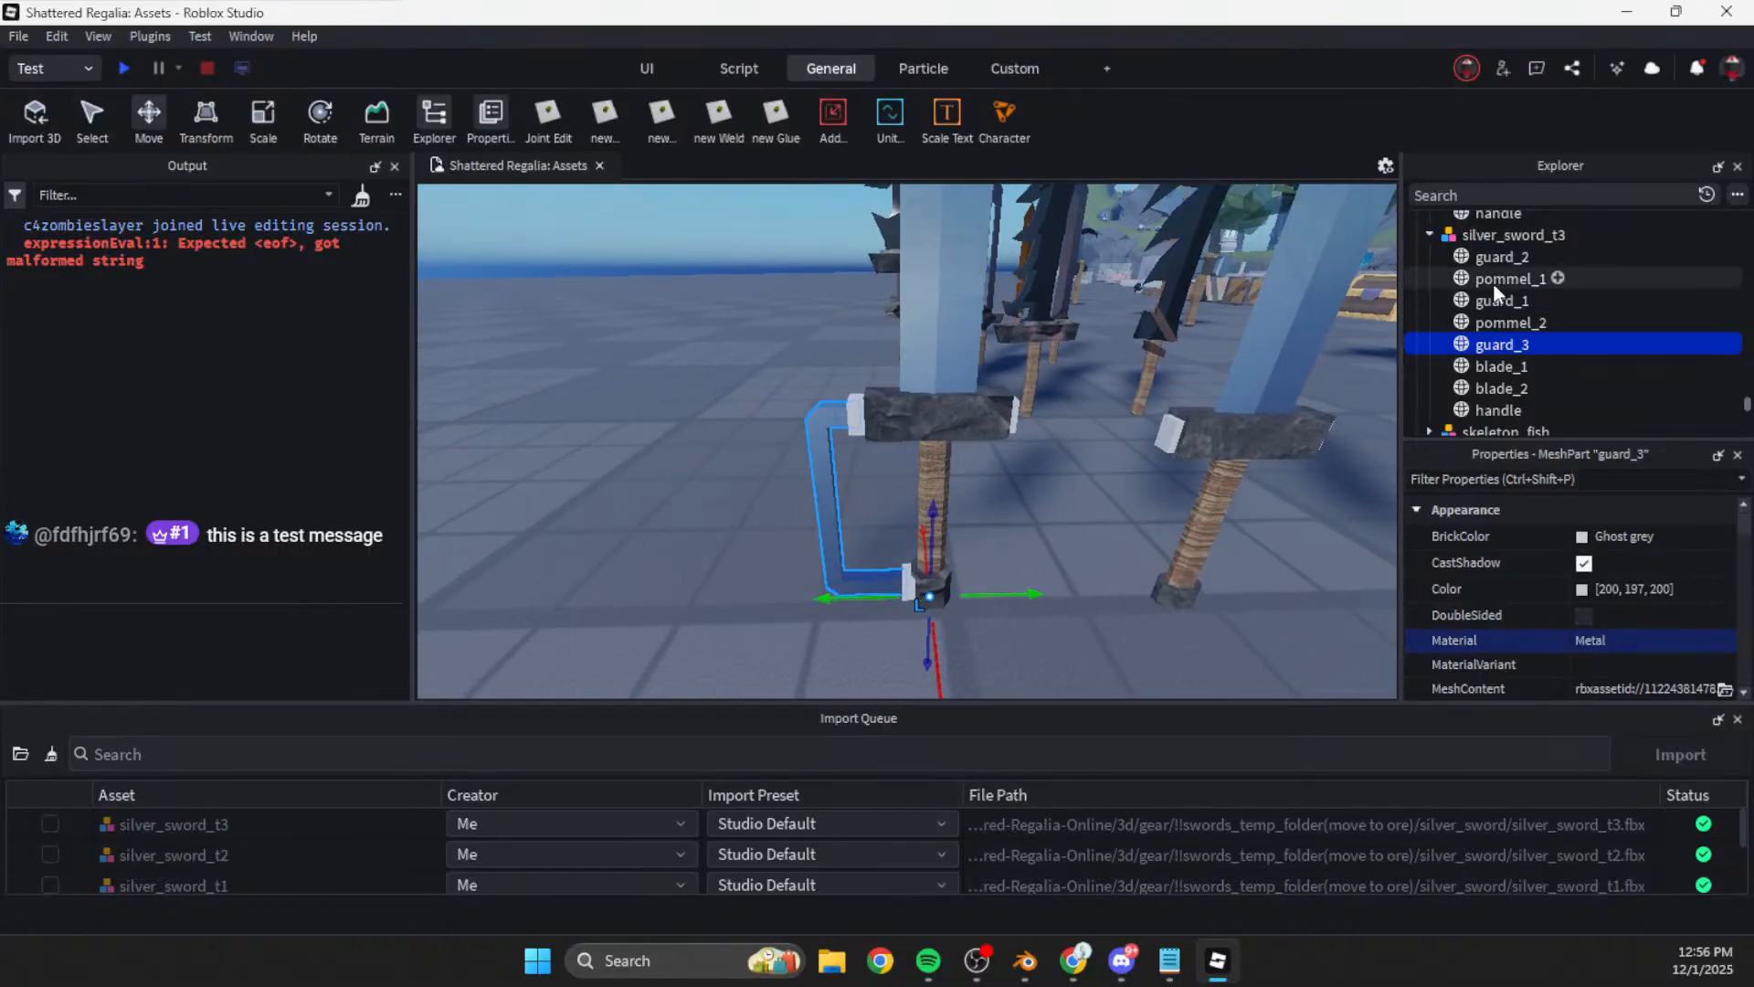
Step: Try material WoodPlanks and colour 168, 181, 184 on guard_2 and pommel_2 of silver_sword_t3
left_click(1506, 256)
right_click_drag(1319, 380, 1319, 380)
key("w")
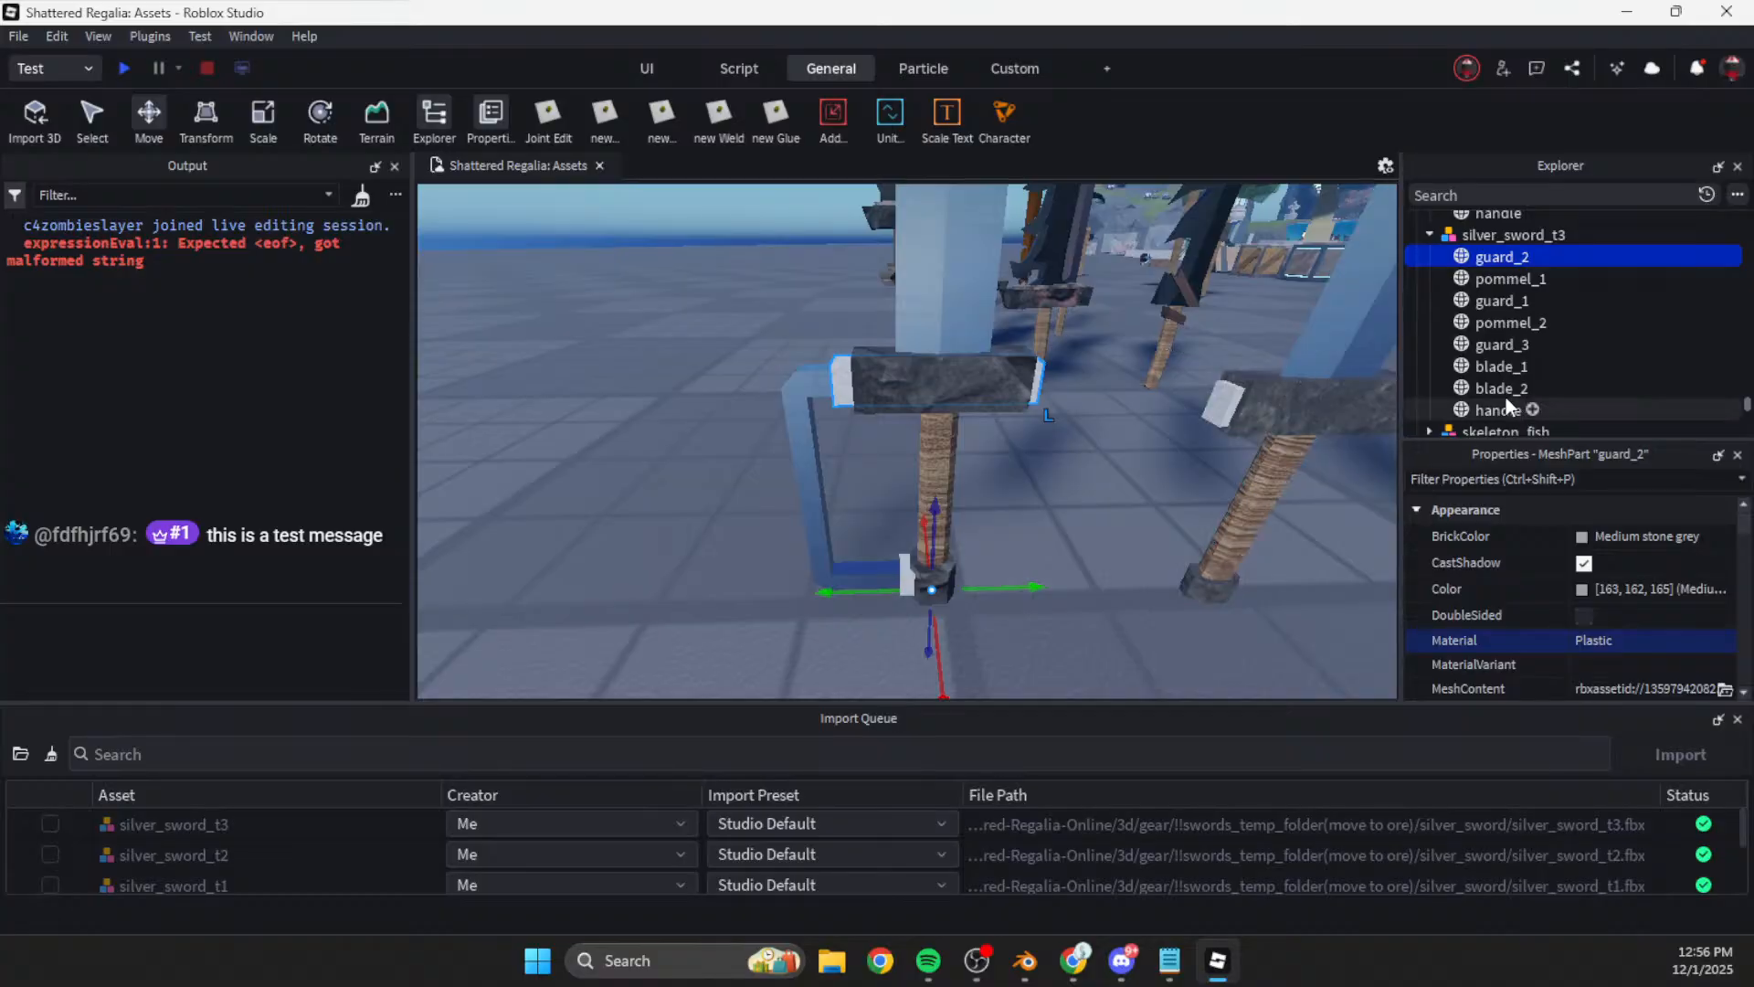
left_click(1509, 322, "ctrl")
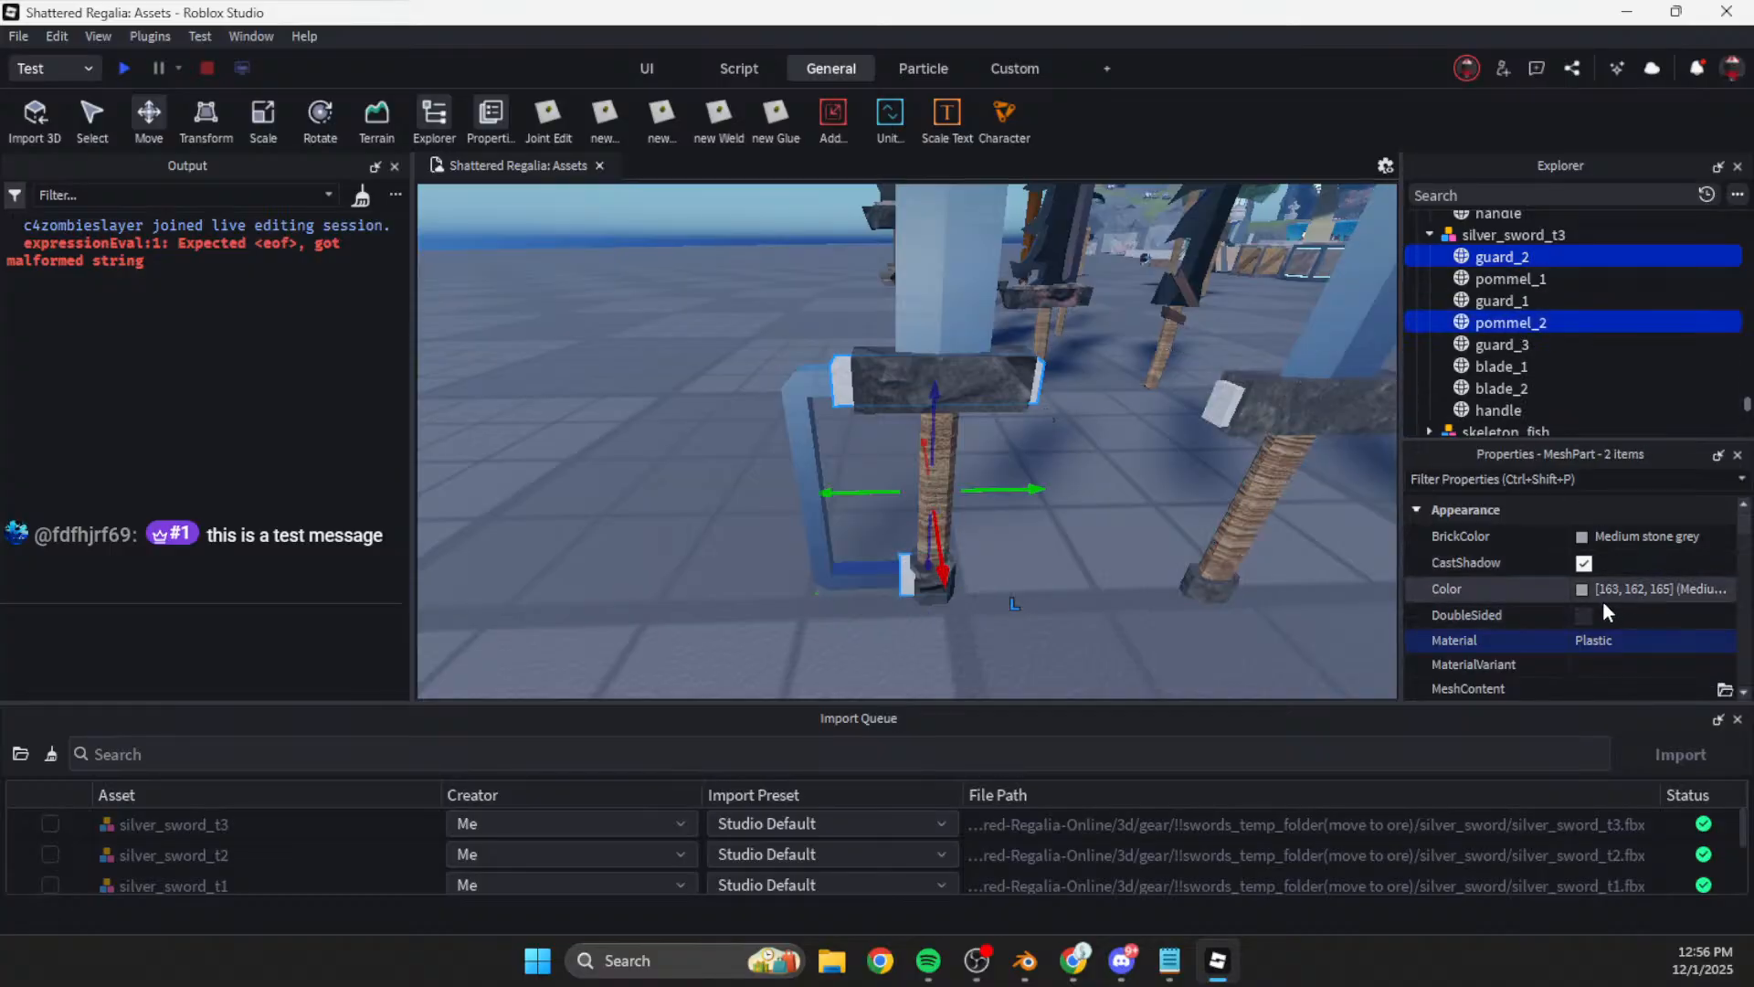
left_click(1645, 590)
left_click(1636, 639)
key("w")
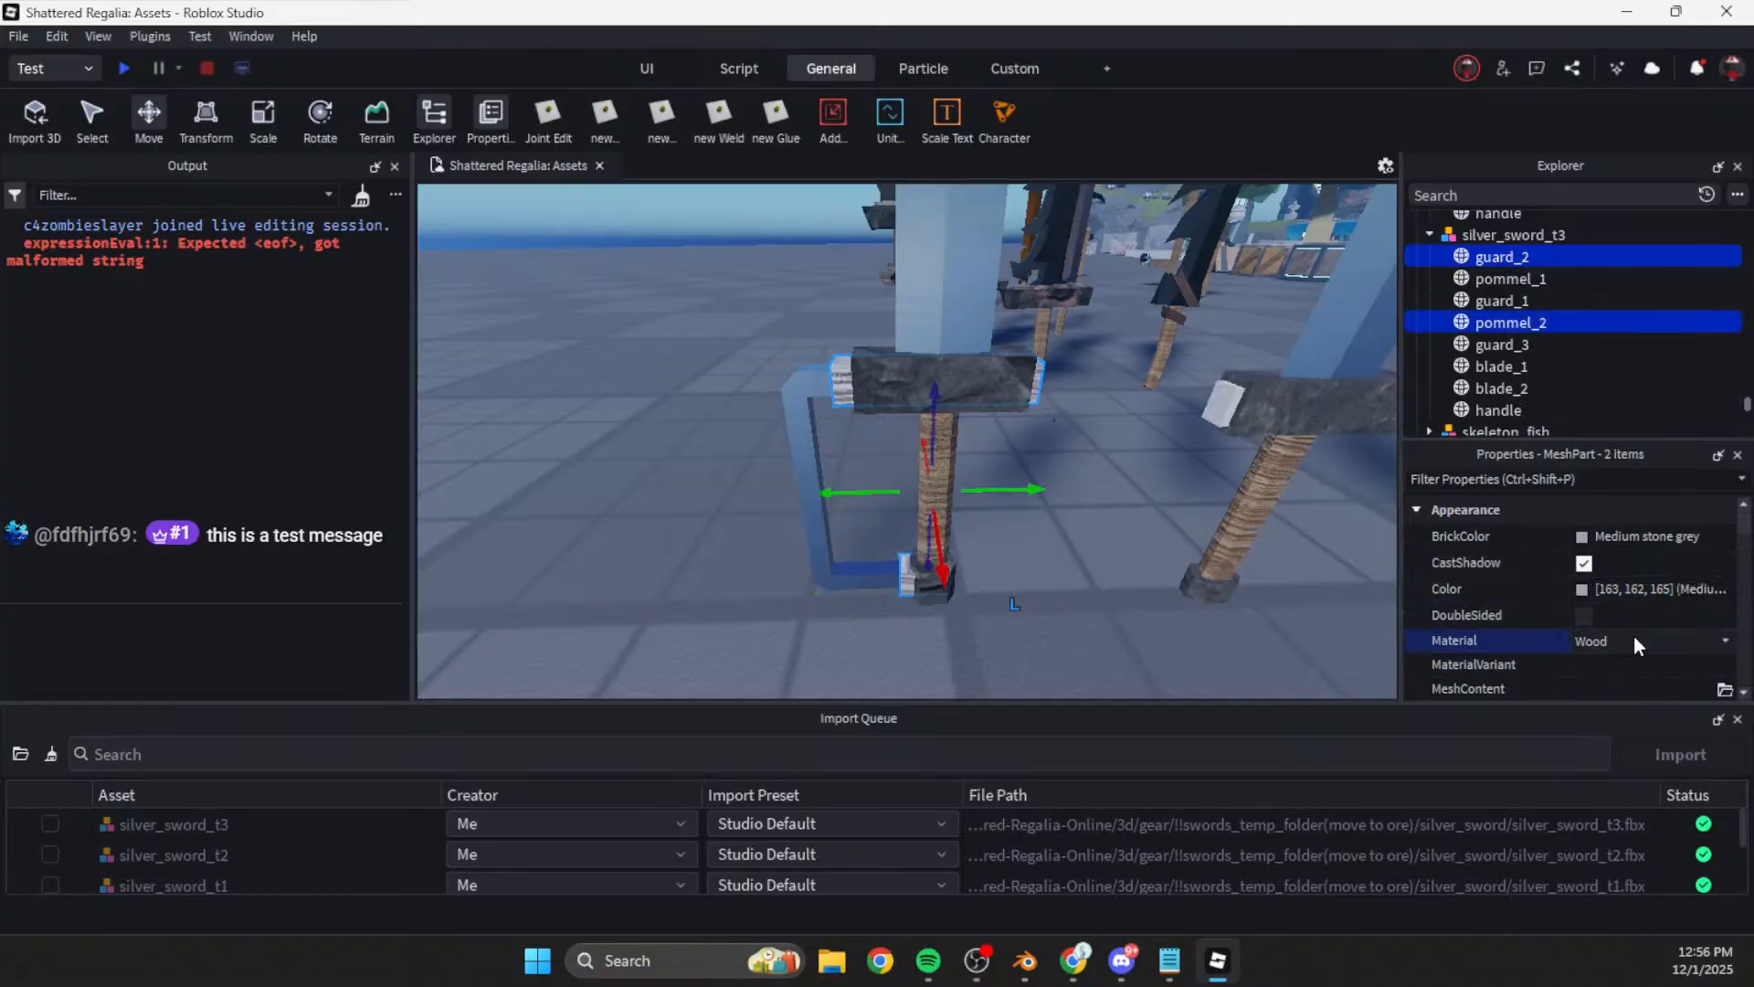
left_click(1583, 589)
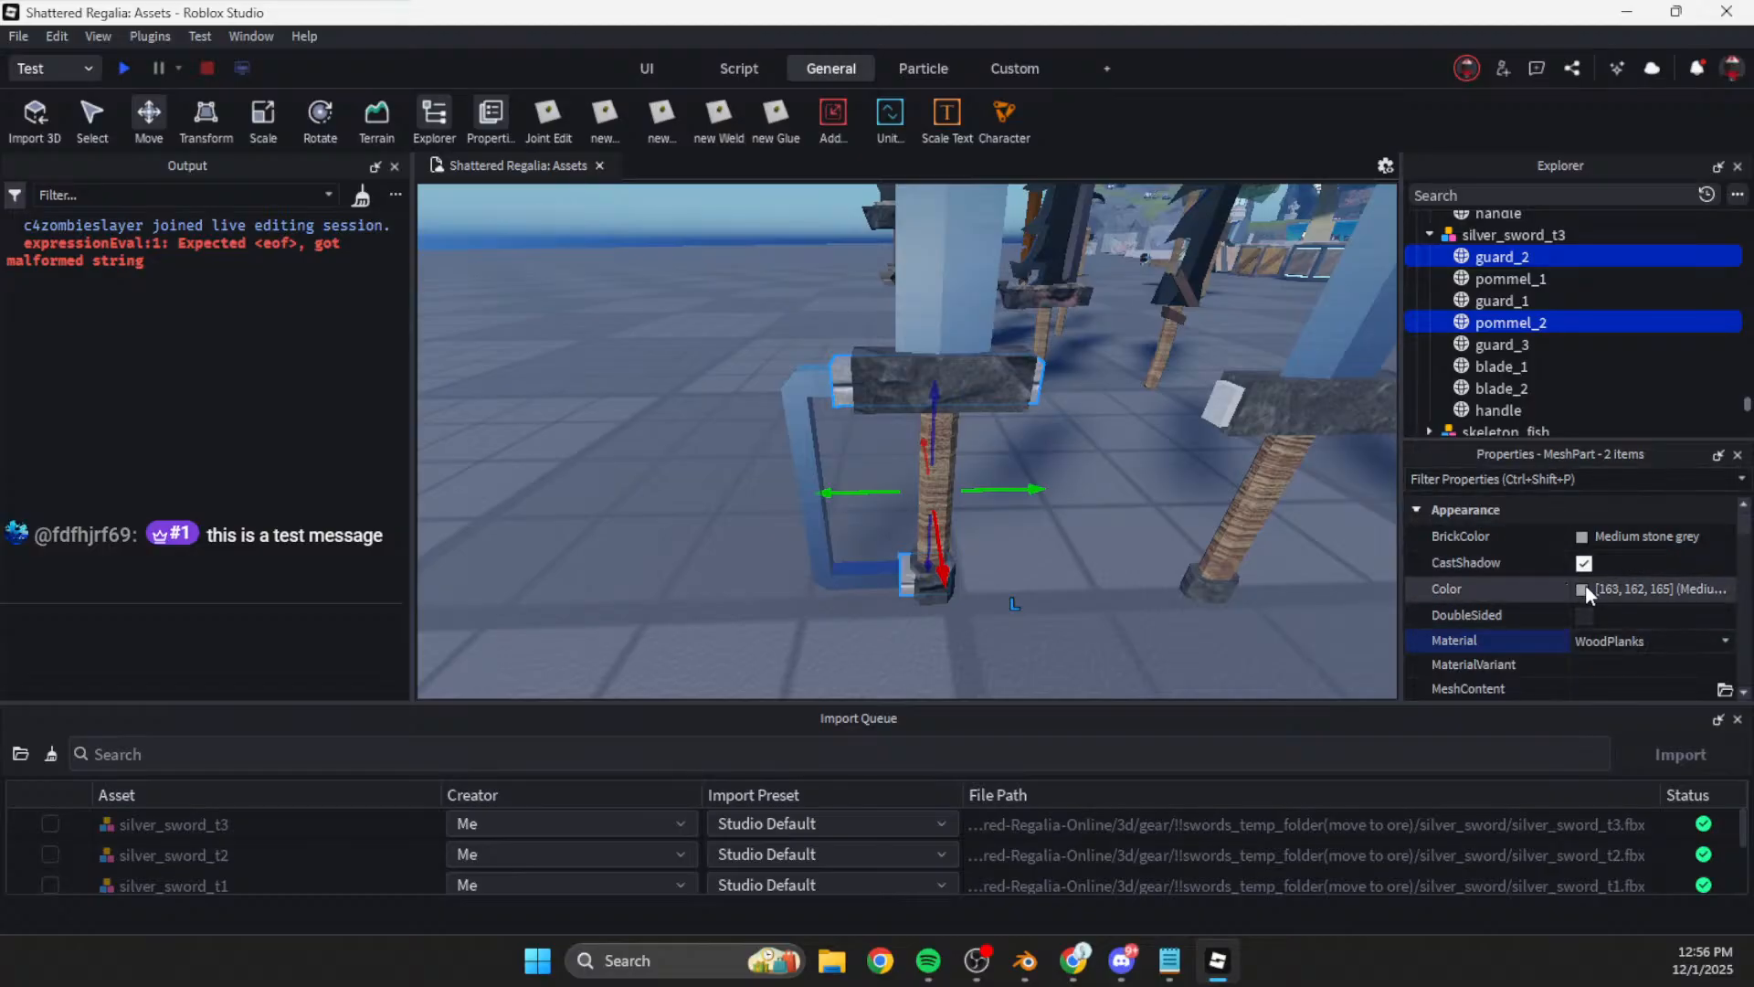
left_click_drag(1046, 238, 1605, 233)
mouse_move(1682, 357)
left_mouse_down()
mouse_move(1681, 433)
mouse_move(1685, 336)
left_mouse_up()
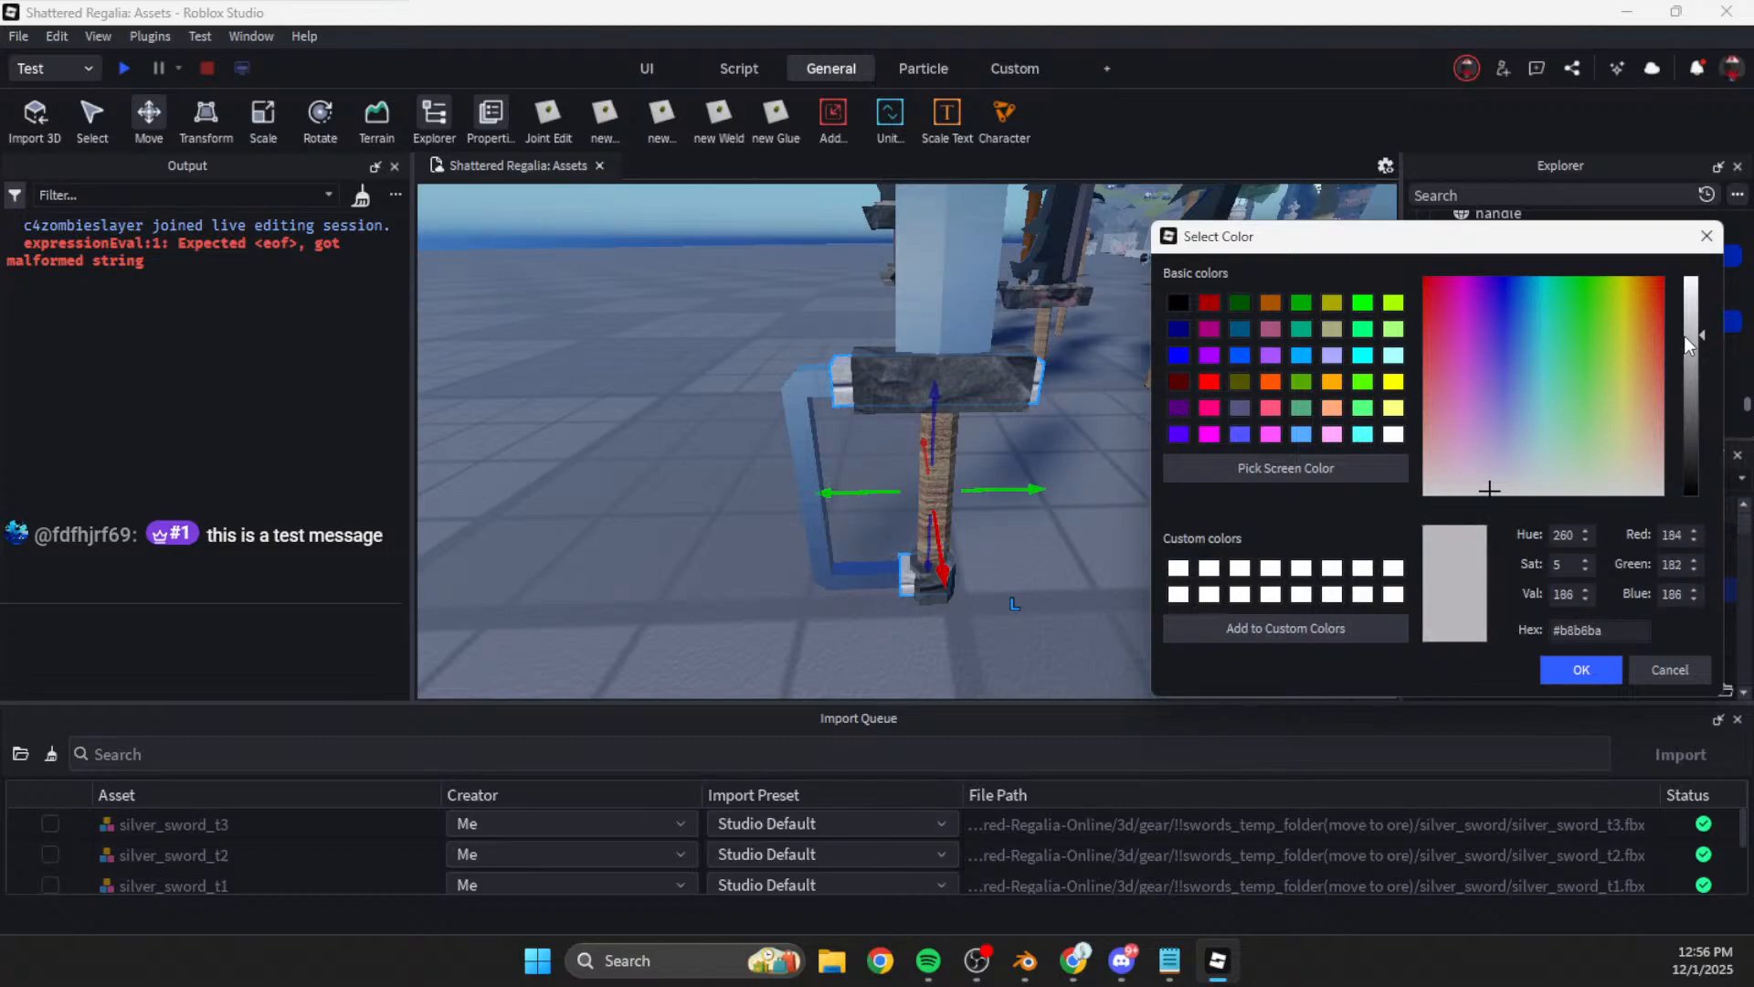
left_click_drag(1480, 482, 1534, 472)
left_click(1581, 670)
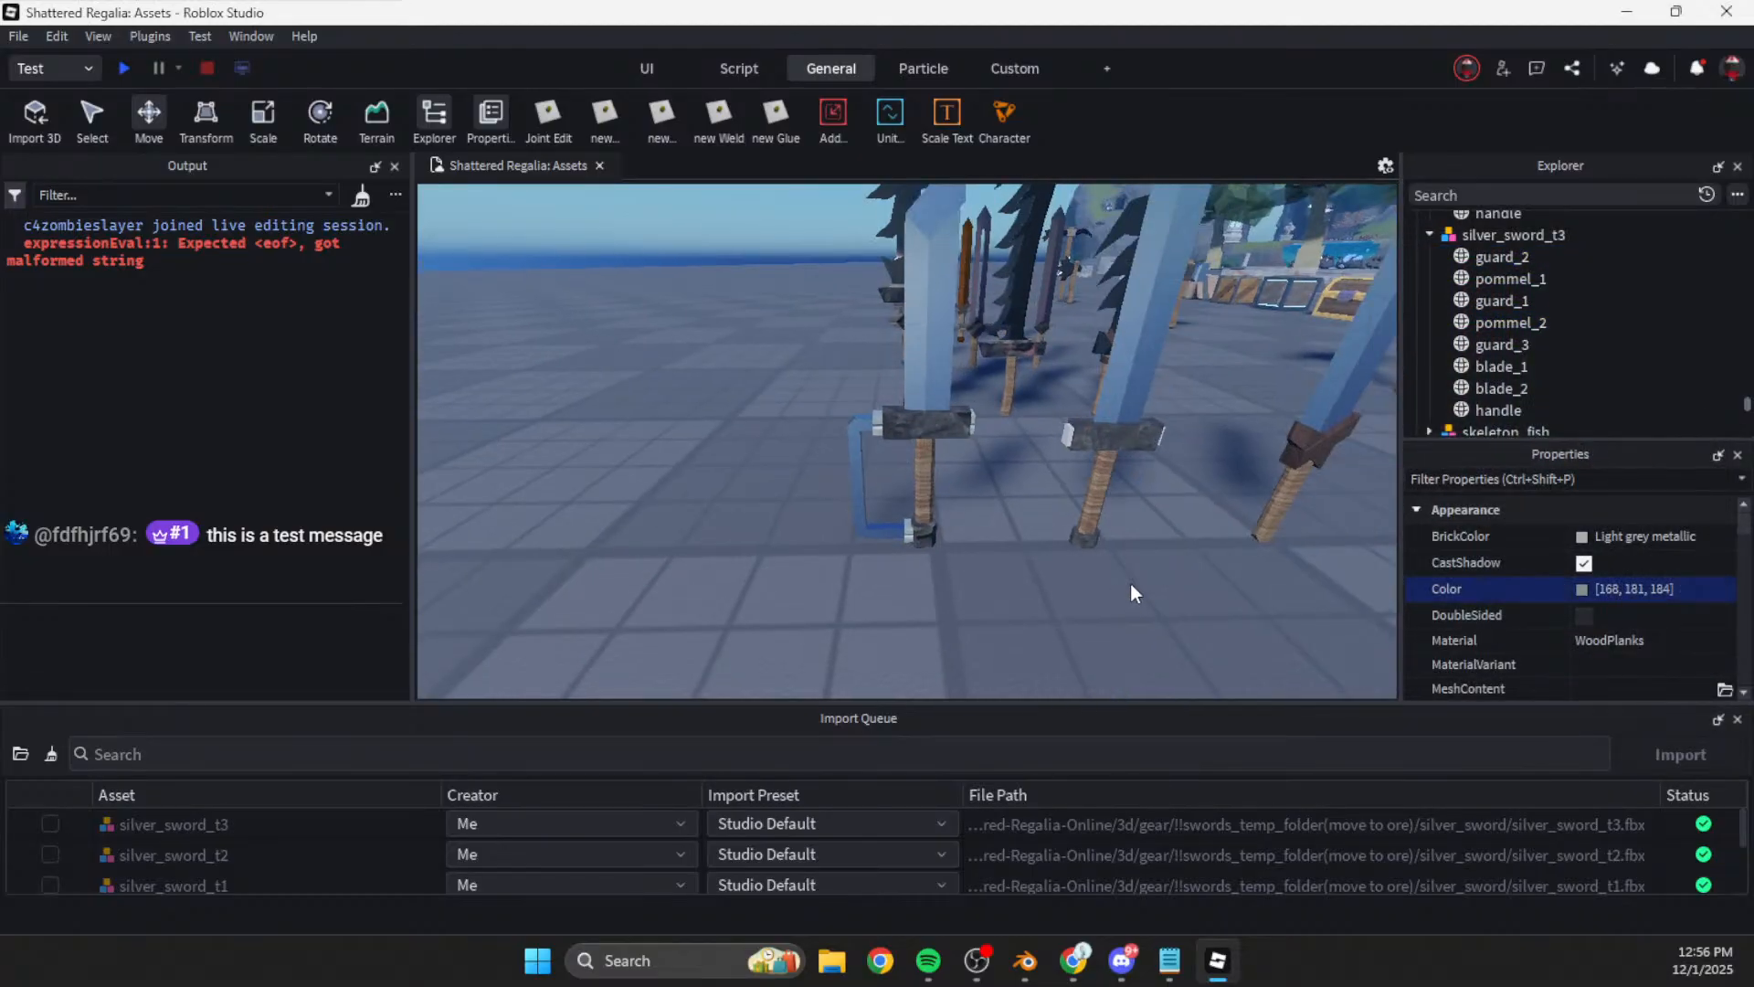
Step: Set the colour of guard_2 and pommel_2 in silver_sword_t3 to 146, 159, 165
key("w")
mouse_move(1132, 593)
right_mouse_down()
mouse_move(1110, 592)
mouse_move(1138, 599)
right_mouse_up()
key("w")
left_click(1508, 322)
left_click(1502, 257, "ctrl")
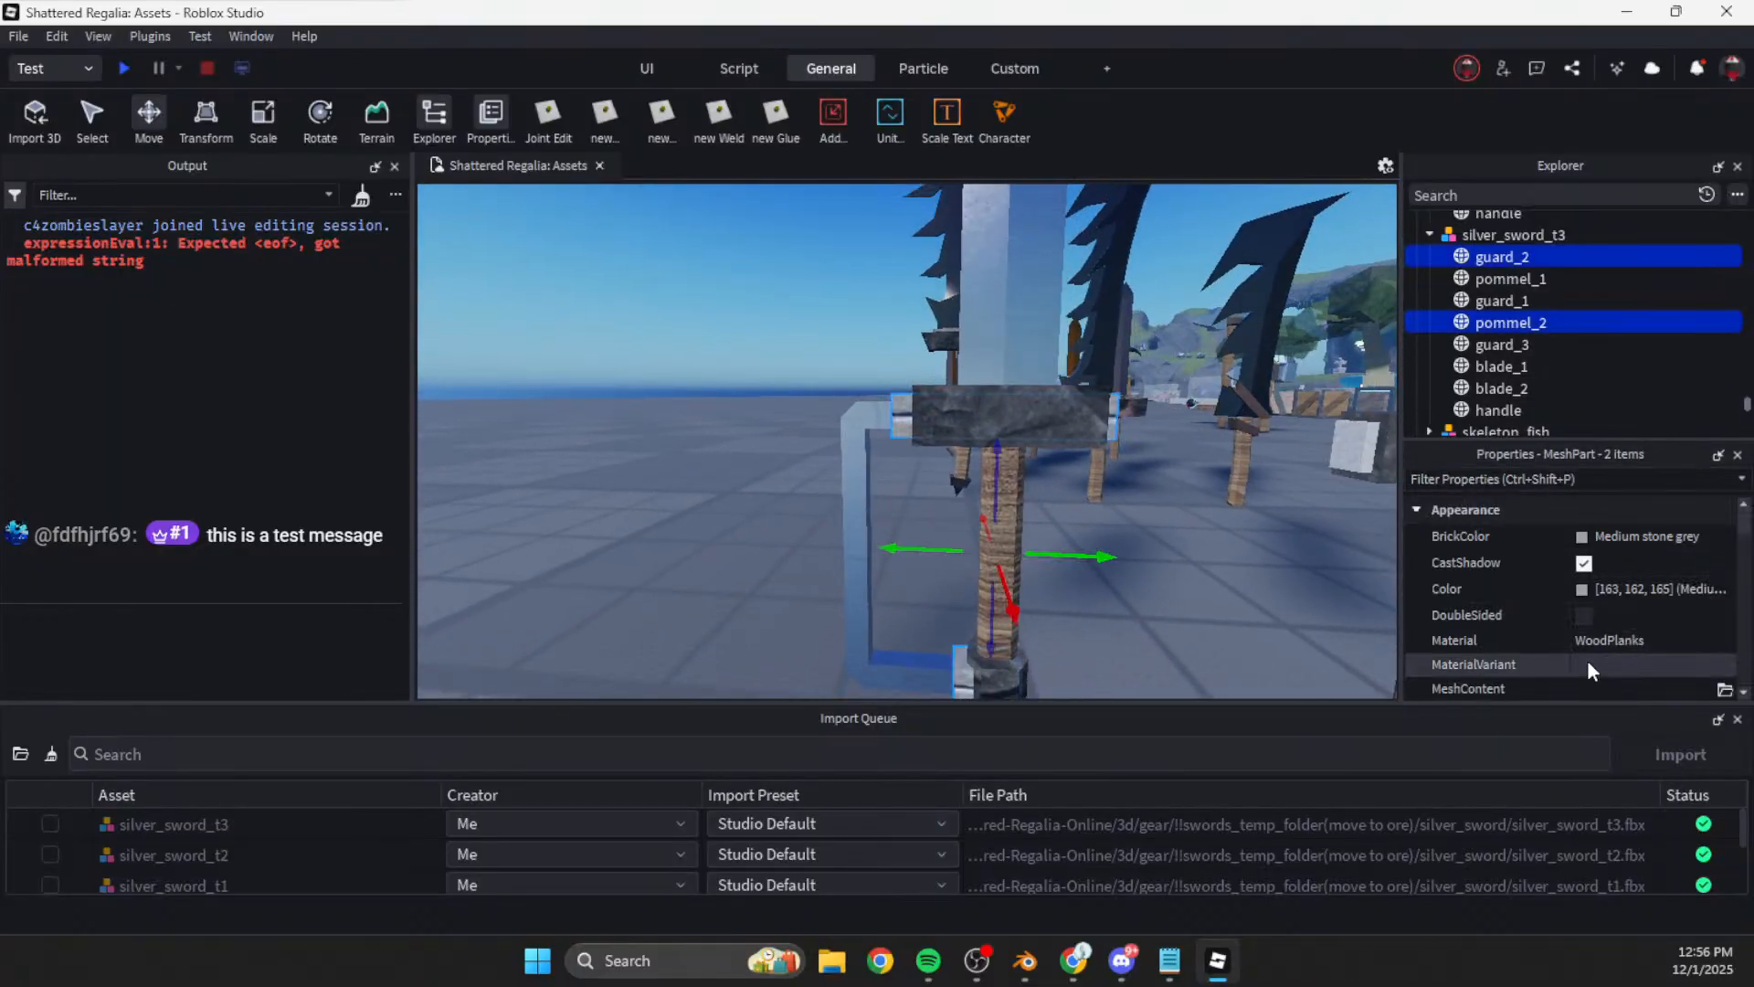
left_click(1576, 590)
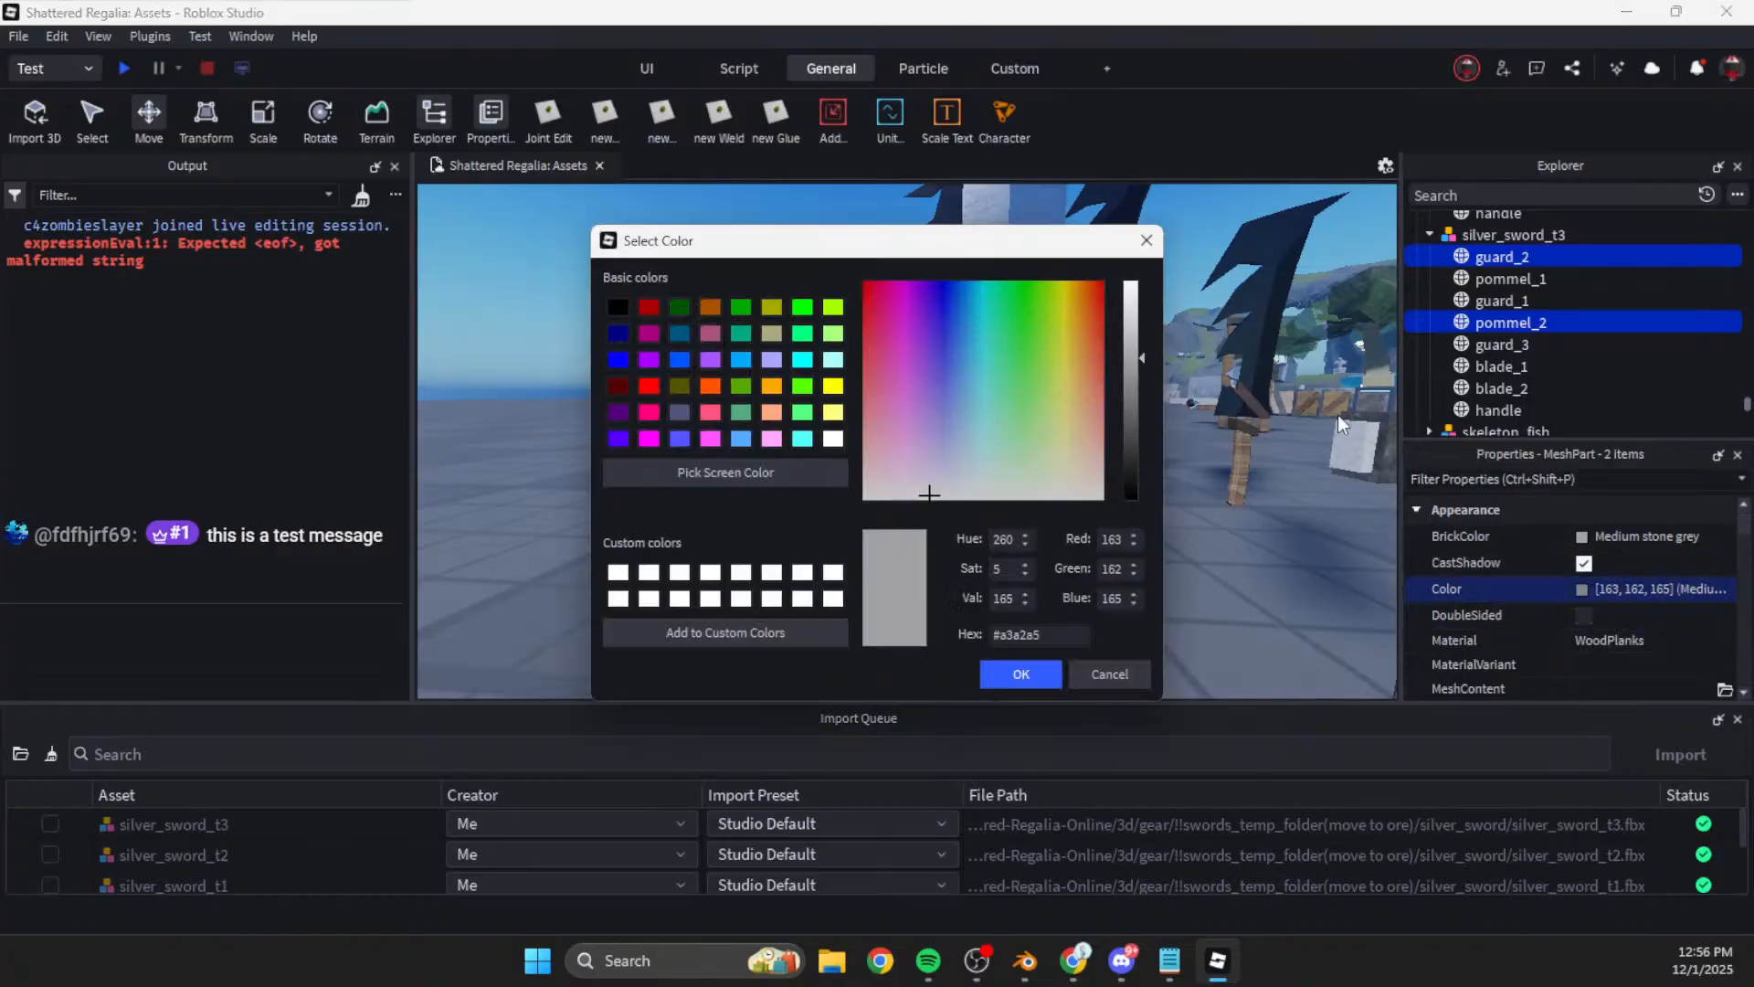
left_click_drag(941, 240, 624, 258)
left_click_drag(678, 345, 652, 495)
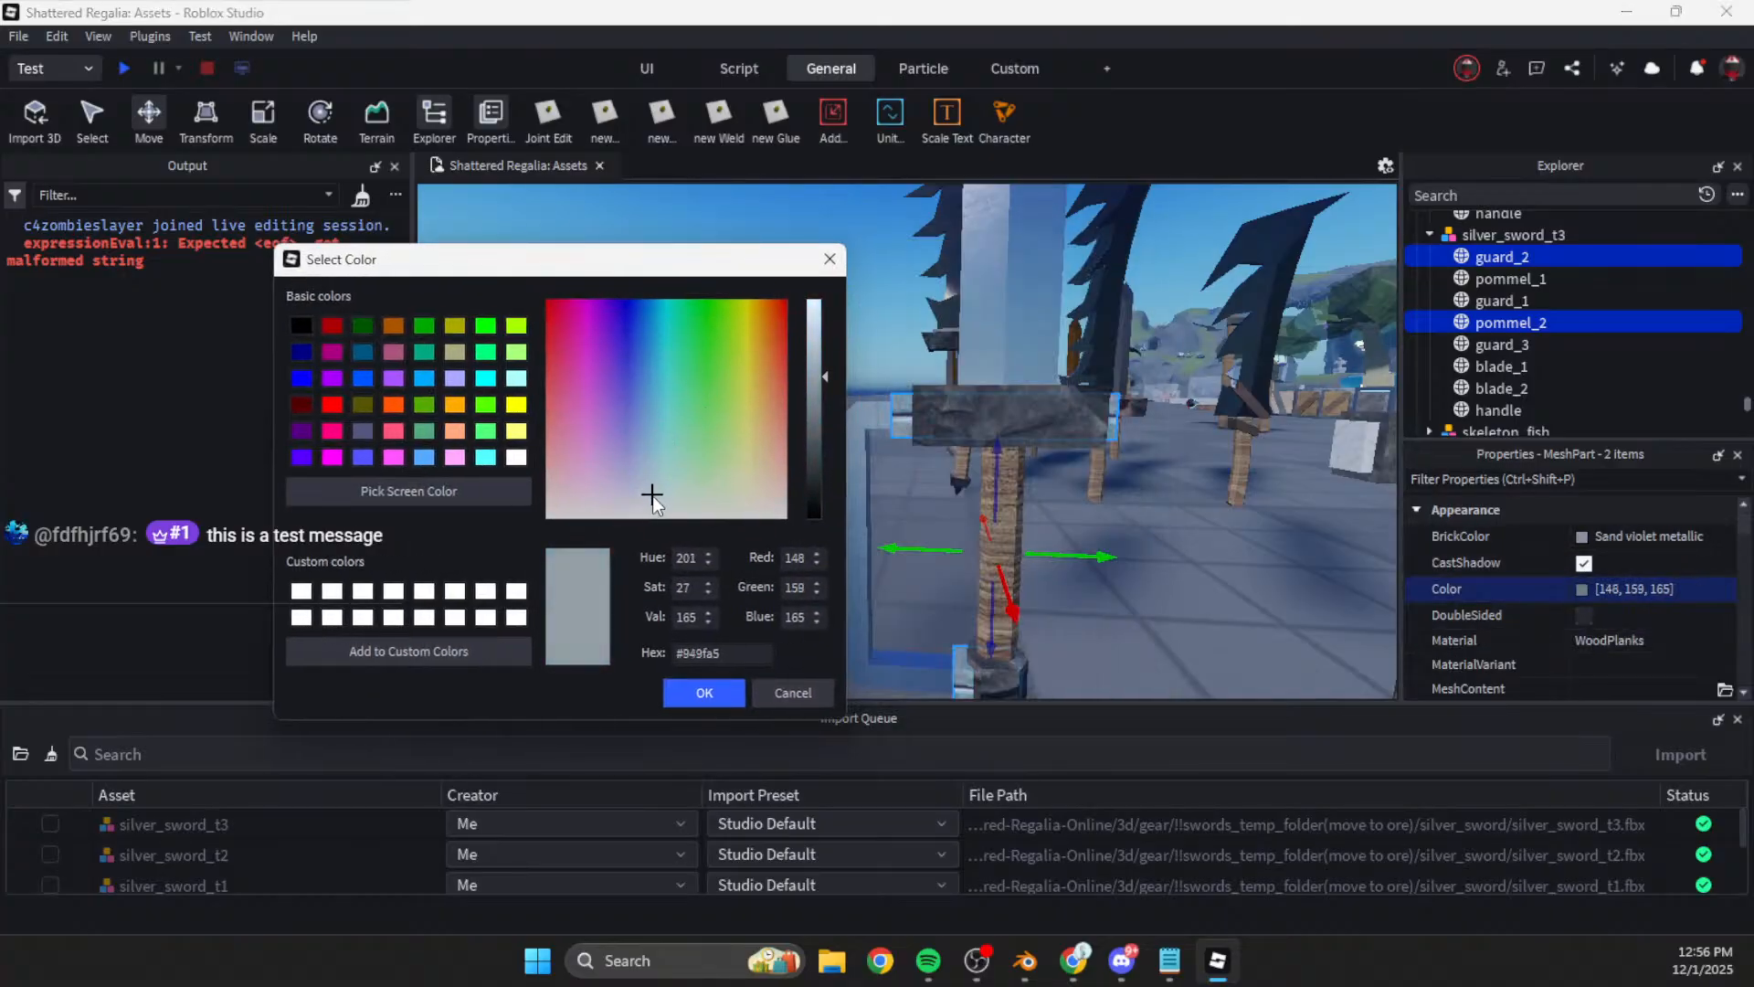
left_click(703, 694)
Step: Go through the material options for guard_2 and pommel_2 of silver_sword_t3 and set them to Rock
left_click(1687, 647)
left_click(1687, 644)
key("Up")
key("Up")
key("Up")
key("Up")
key("Up")
key("Down")
key("Down")
key("Down")
key("Return")
key("Up")
key("Up")
key("Up")
key("Up")
key("Up")
key("Up")
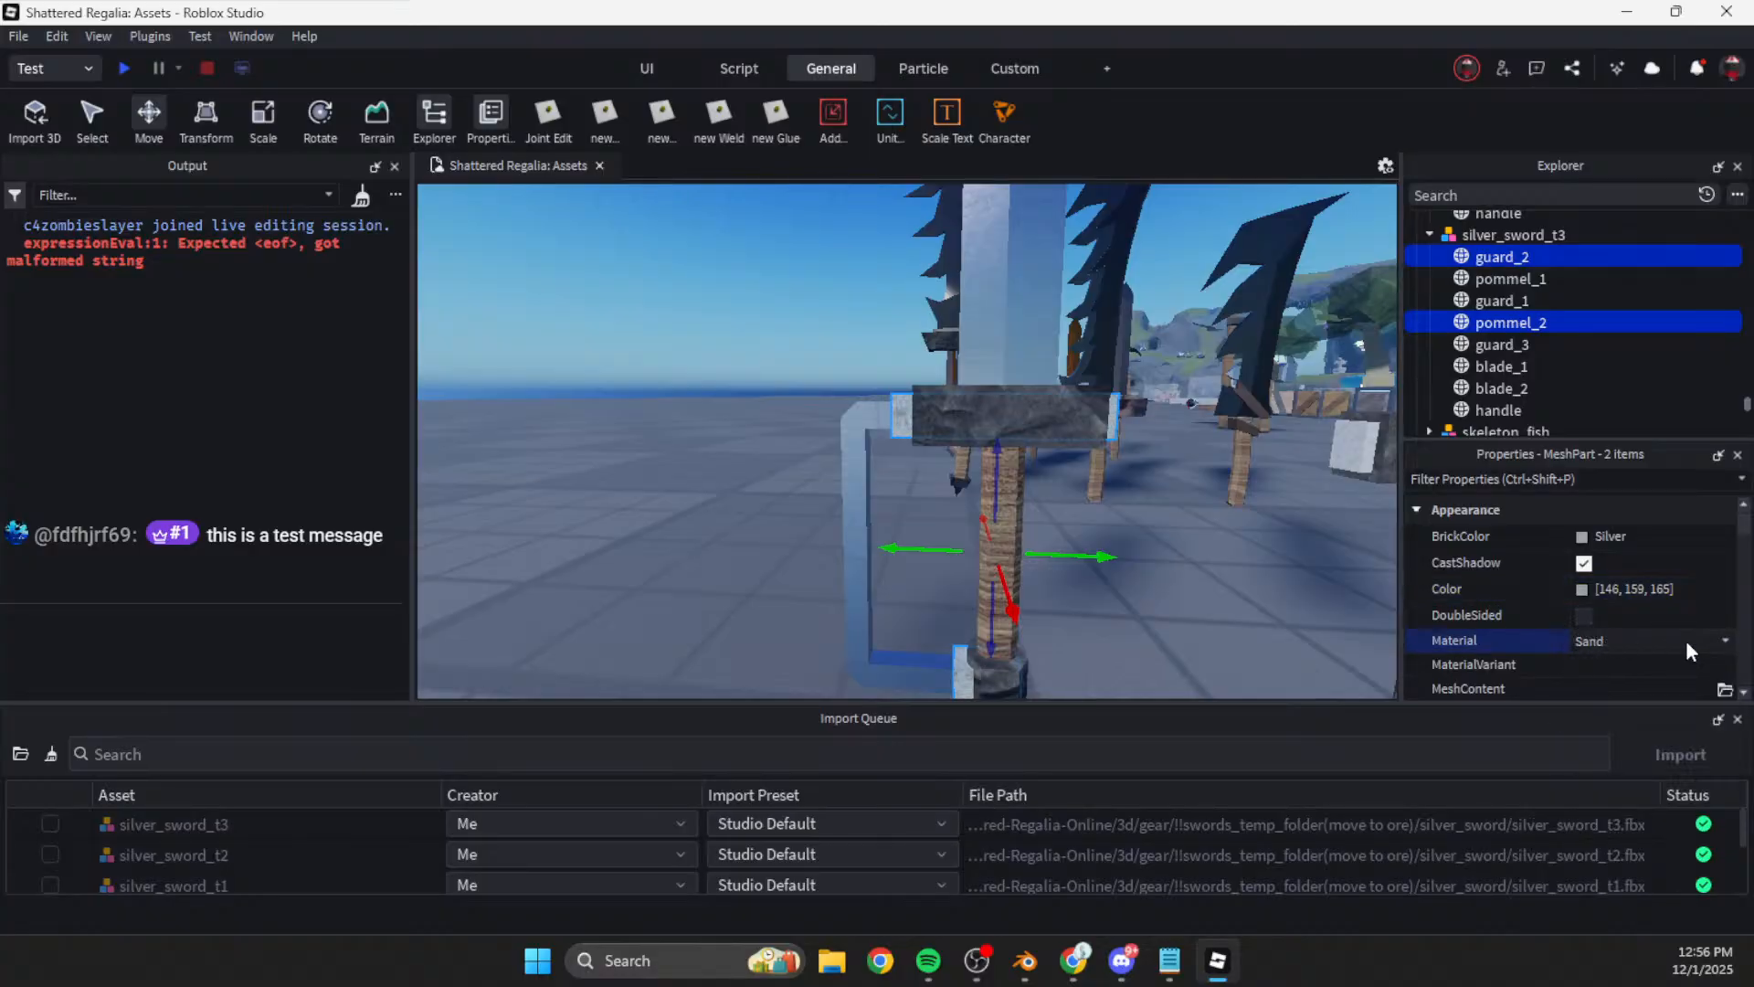
key("Up")
key("Up")
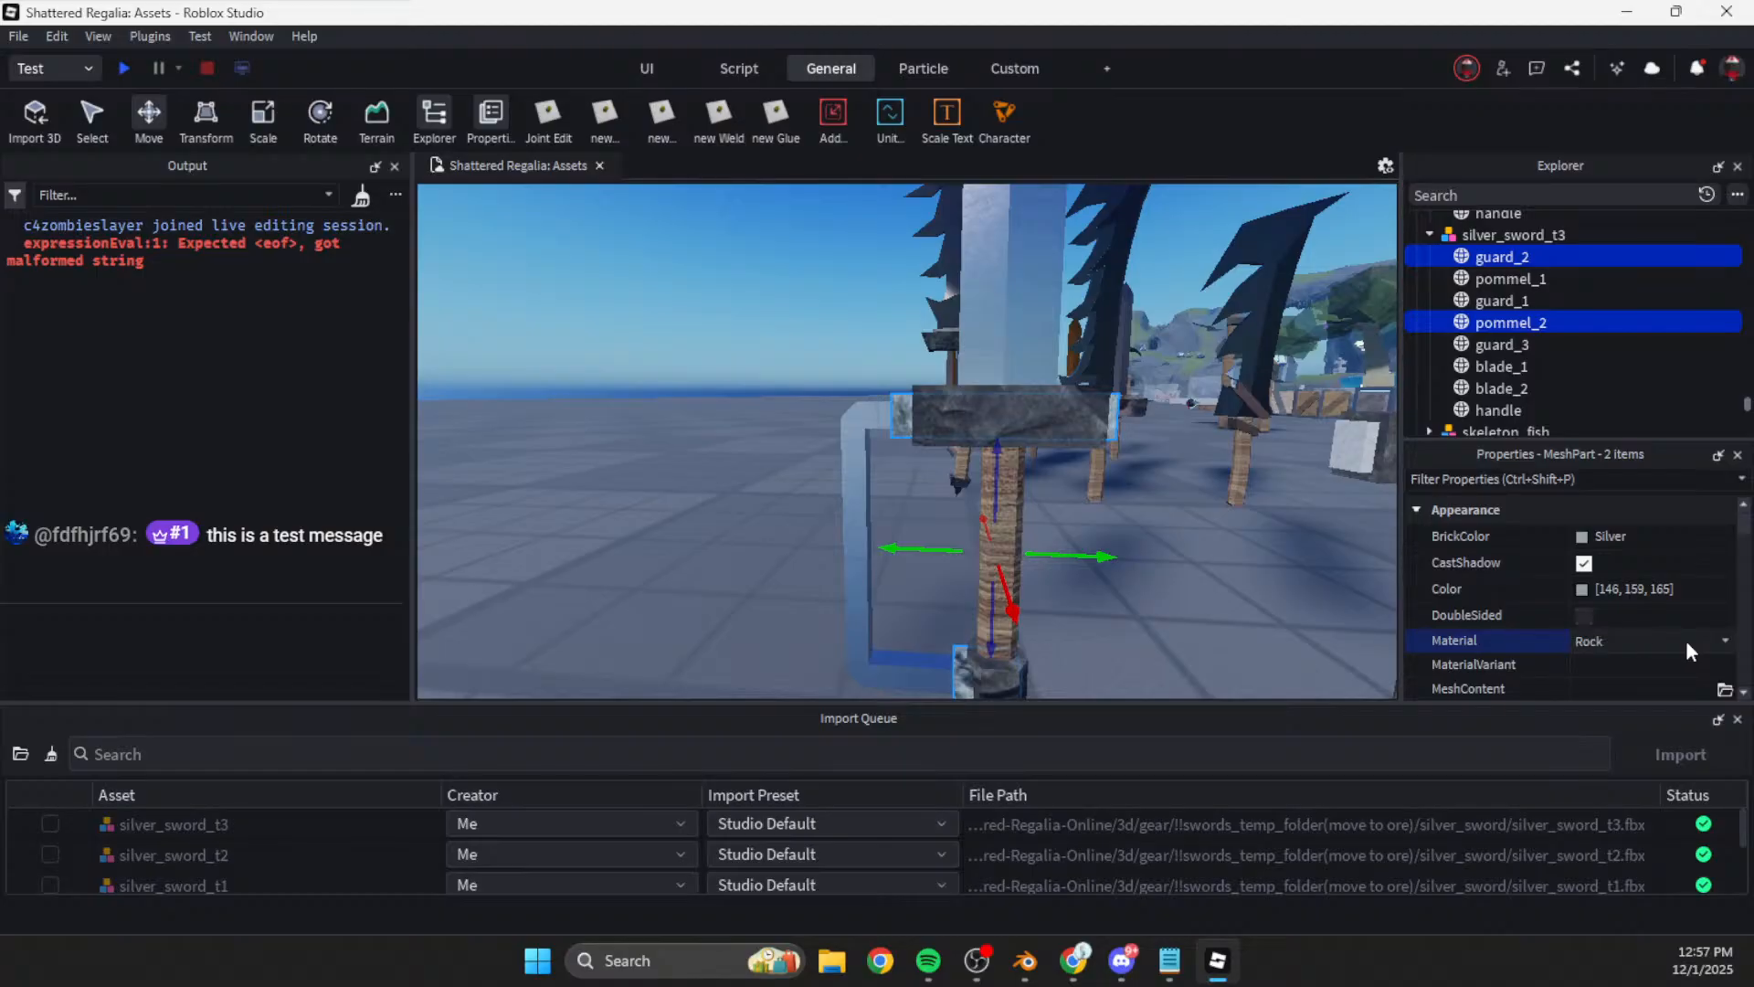
key("Up")
key("Down")
Step: Examine the guard and pommel materials of silver_sword_t3 from several angles
left_click(1277, 671)
right_click_drag(1243, 670, 1228, 672)
key("s")
key("w")
key("a")
key("d")
key("w")
key("w")
key("s")
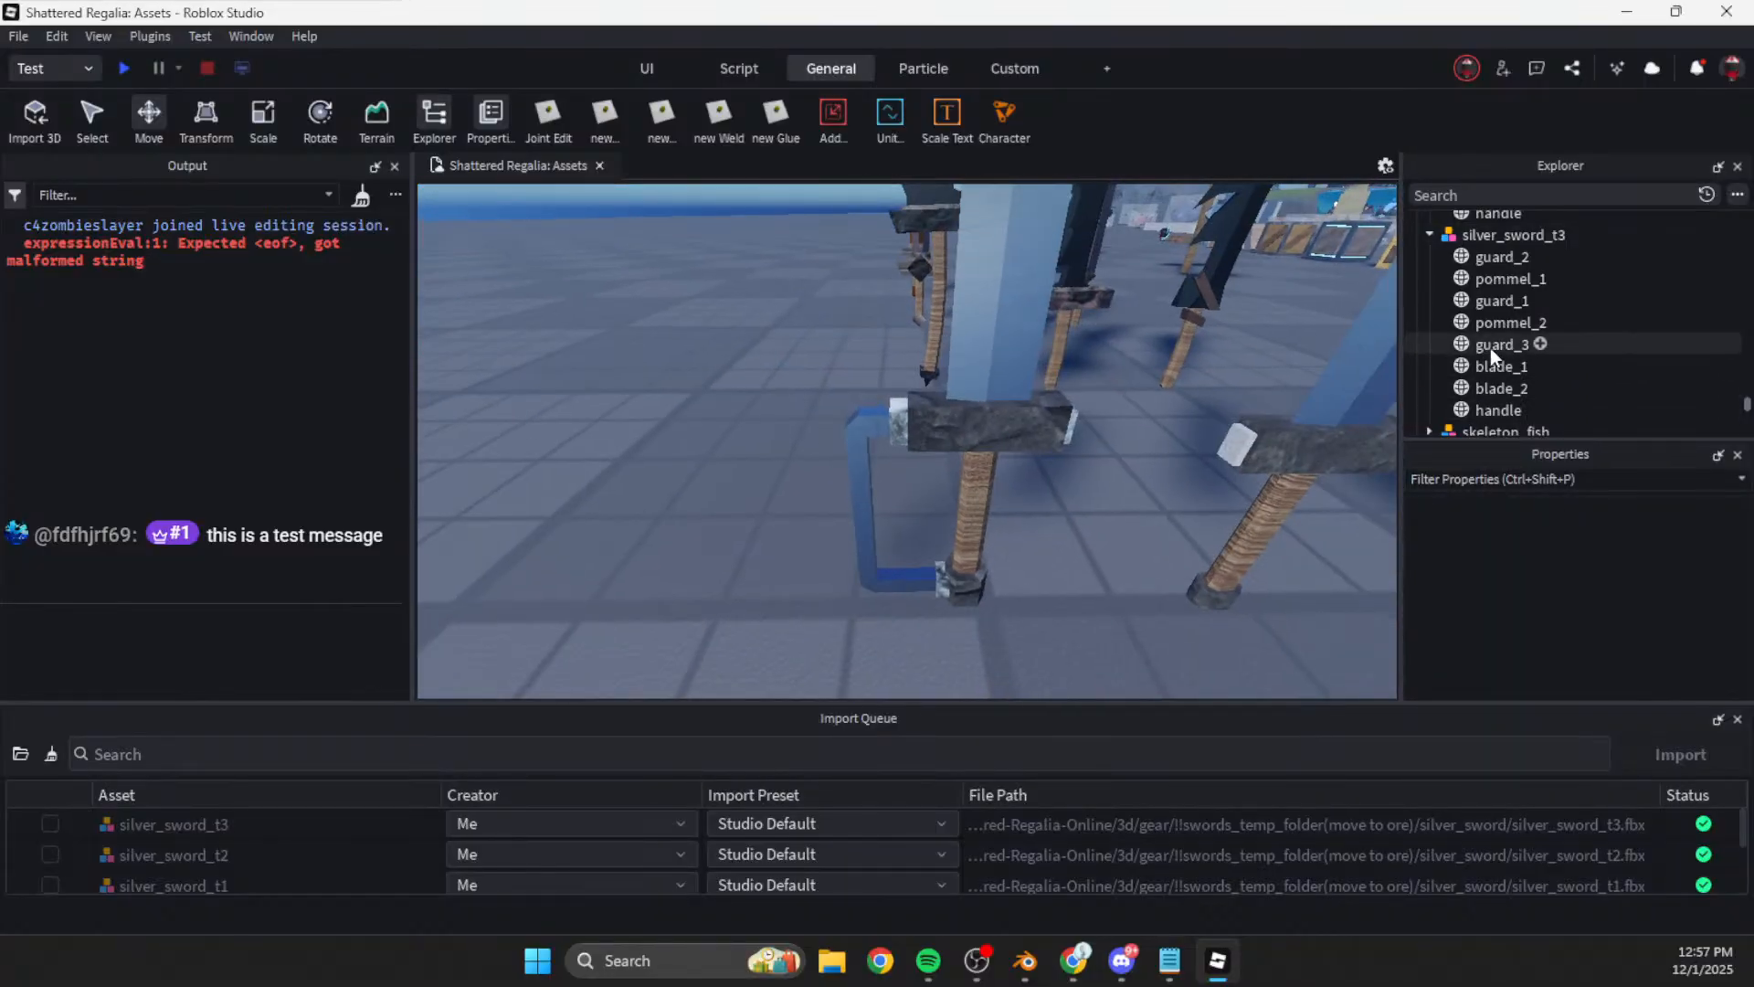
Step: Copy the colour value of pommel_2 in silver_sword_t3
left_click(1506, 323)
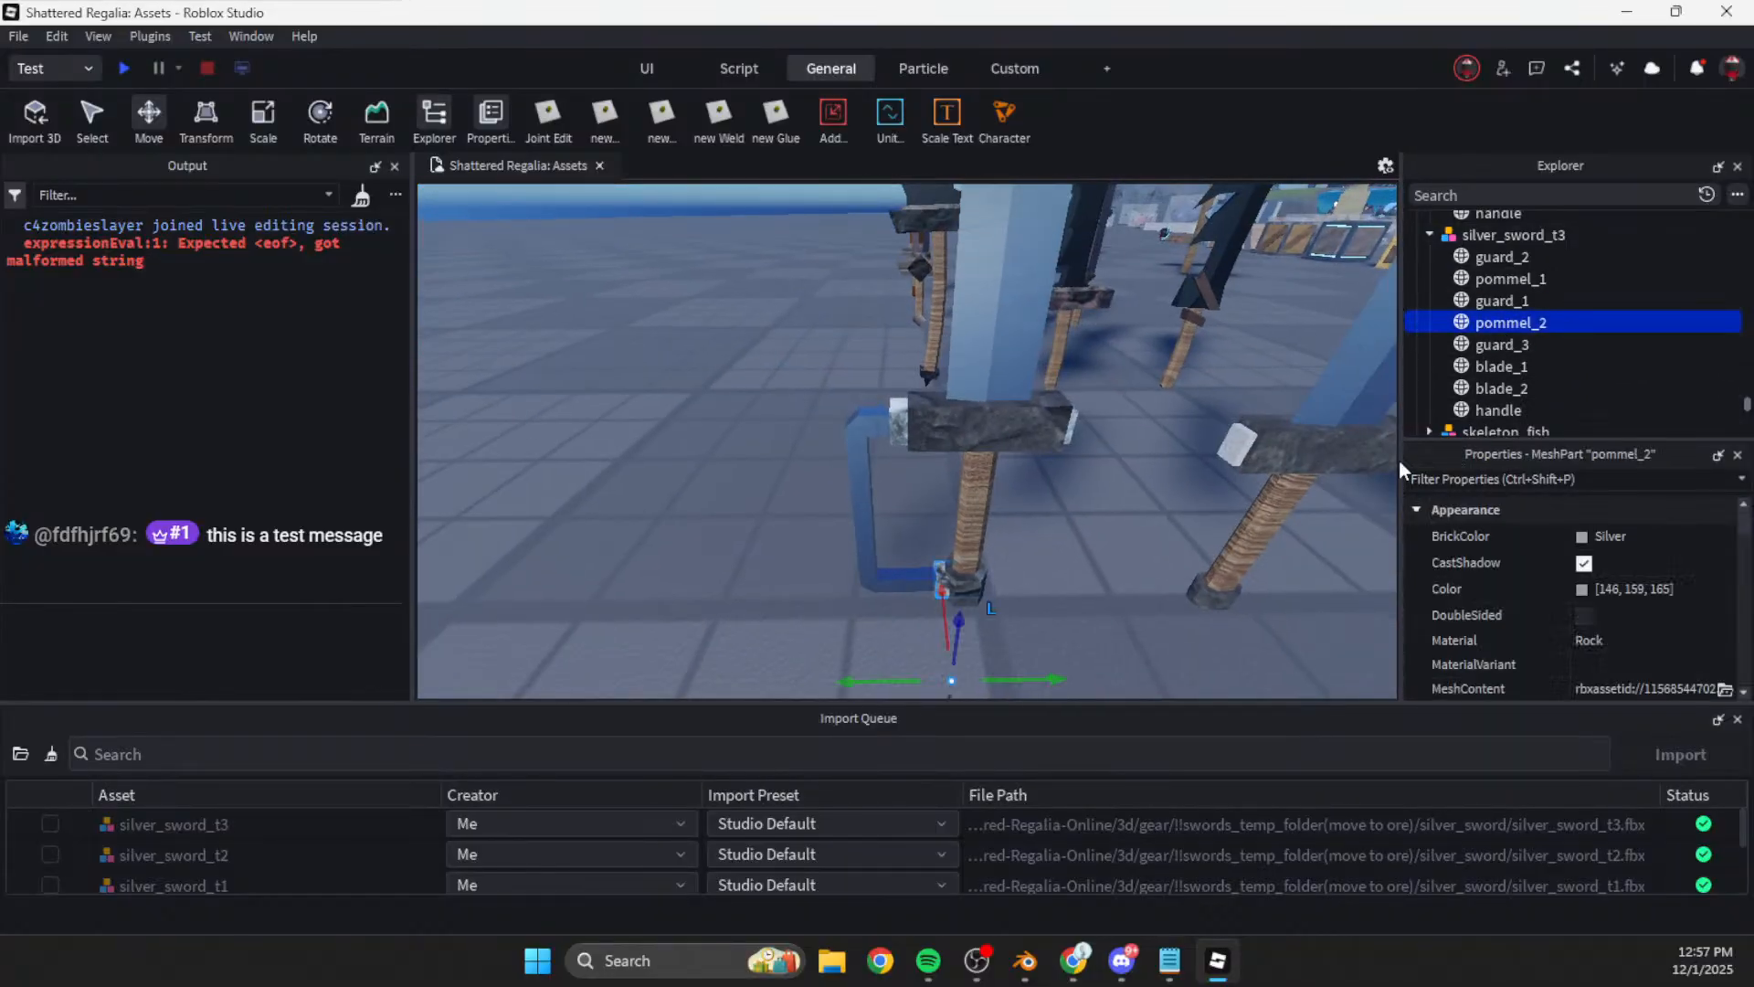
left_click(1491, 278)
left_click(1501, 321)
left_click(1620, 600)
key("ctrl+c")
Step: Set guard_2 of silver_sword_t2 to colour 146, 159, 165 and material Rock
left_click(1208, 590)
right_click_drag(1040, 466, 1043, 466)
key("d")
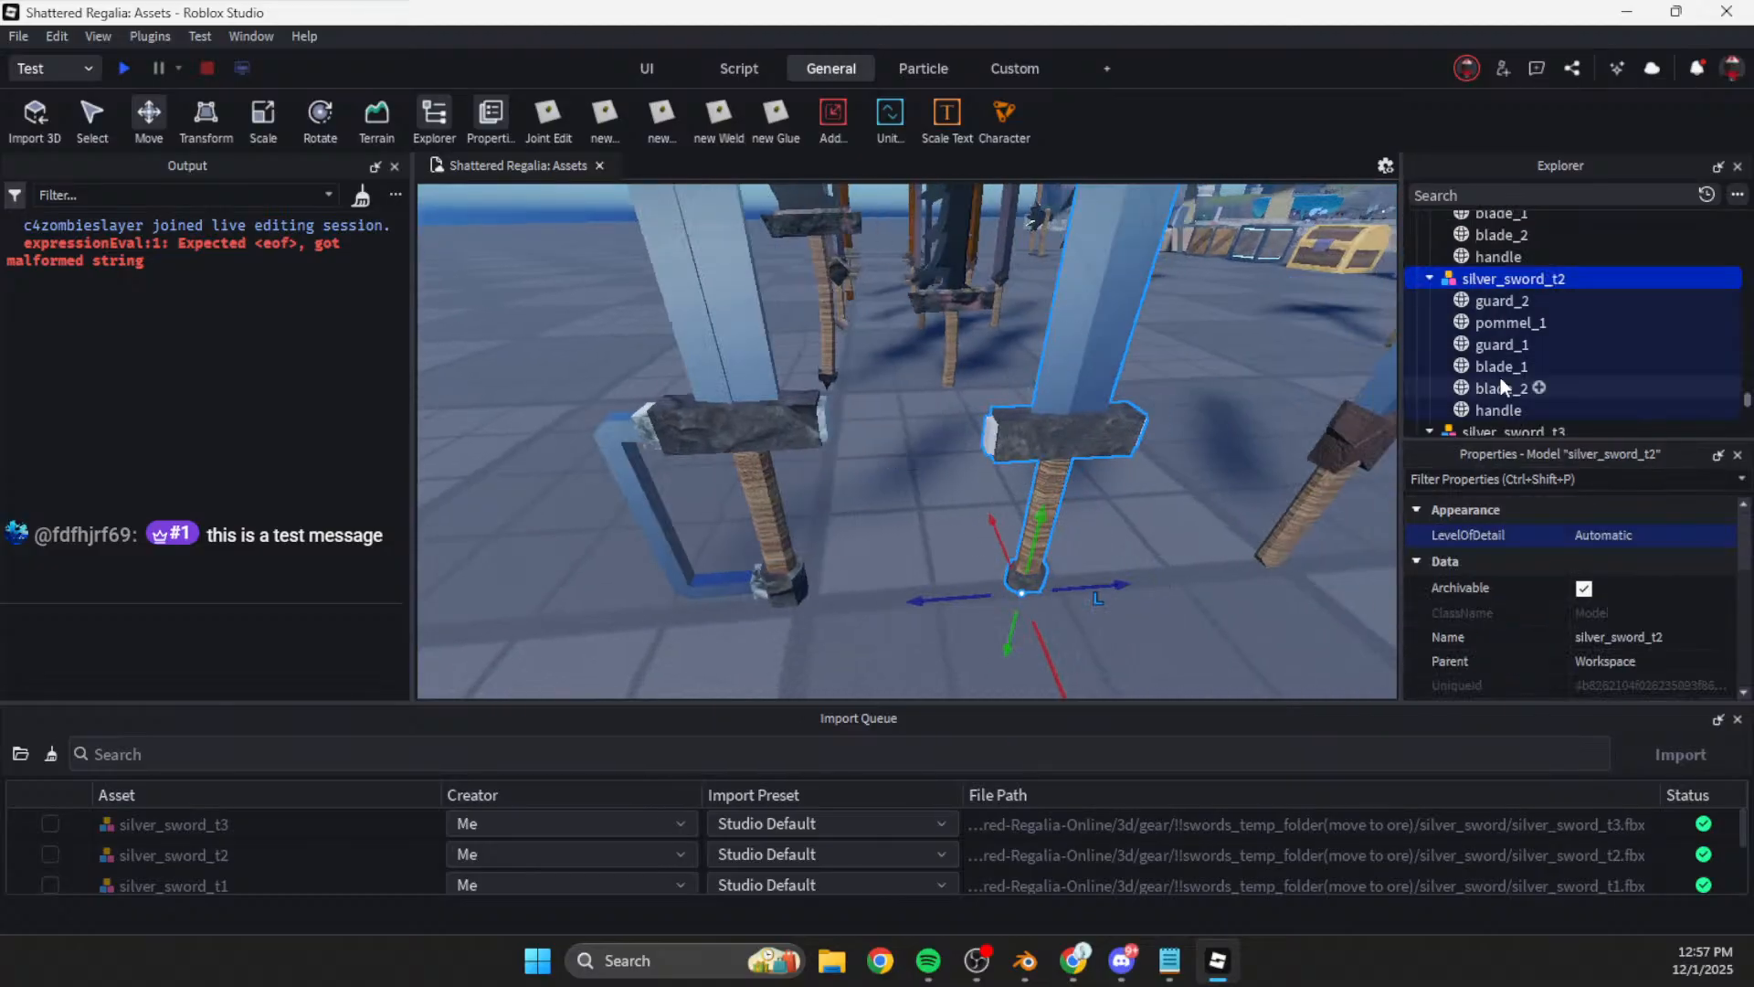
scroll(1489, 403, "down", 1)
right_click_drag(1047, 554, 1056, 547)
key("w")
key("s")
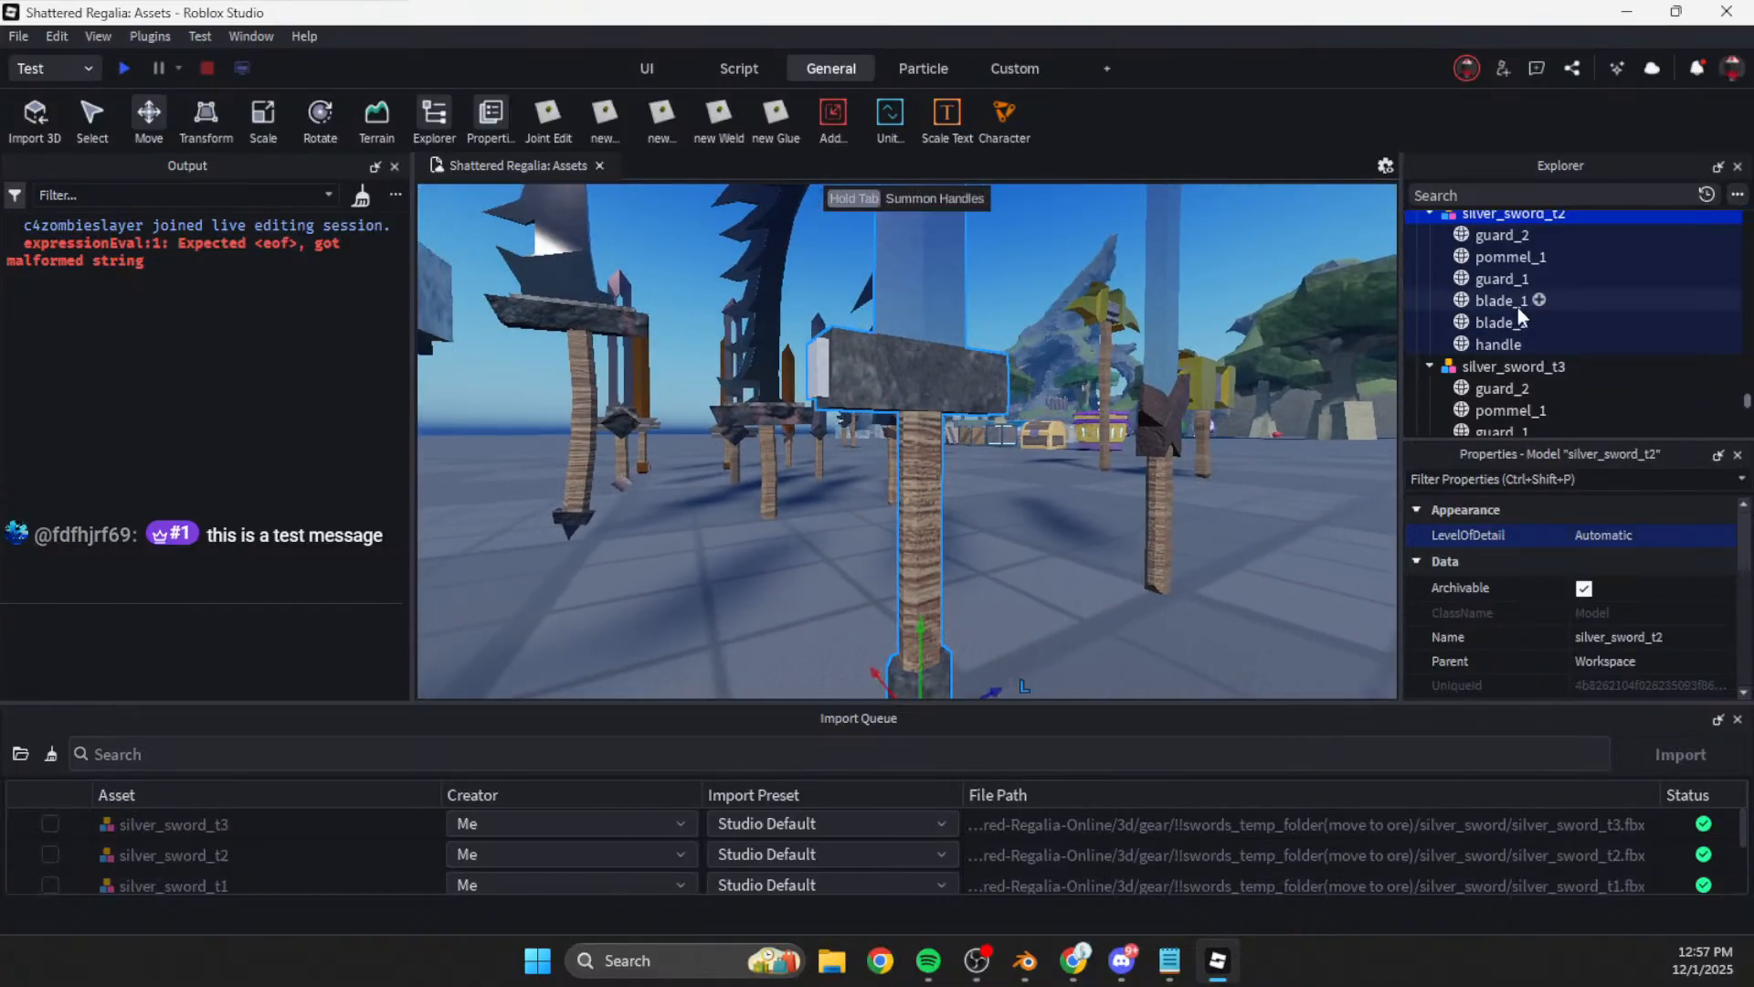
left_click(1517, 238)
left_click(1609, 594)
key("ctrl+v")
key("Return")
left_click(1608, 640)
key("r")
left_click(1138, 651)
Step: Nudge the three silver swords slightly so that they stand side by side on the baseplate
right_click_drag(1139, 652, 1133, 649)
key("s")
key("w")
key("s")
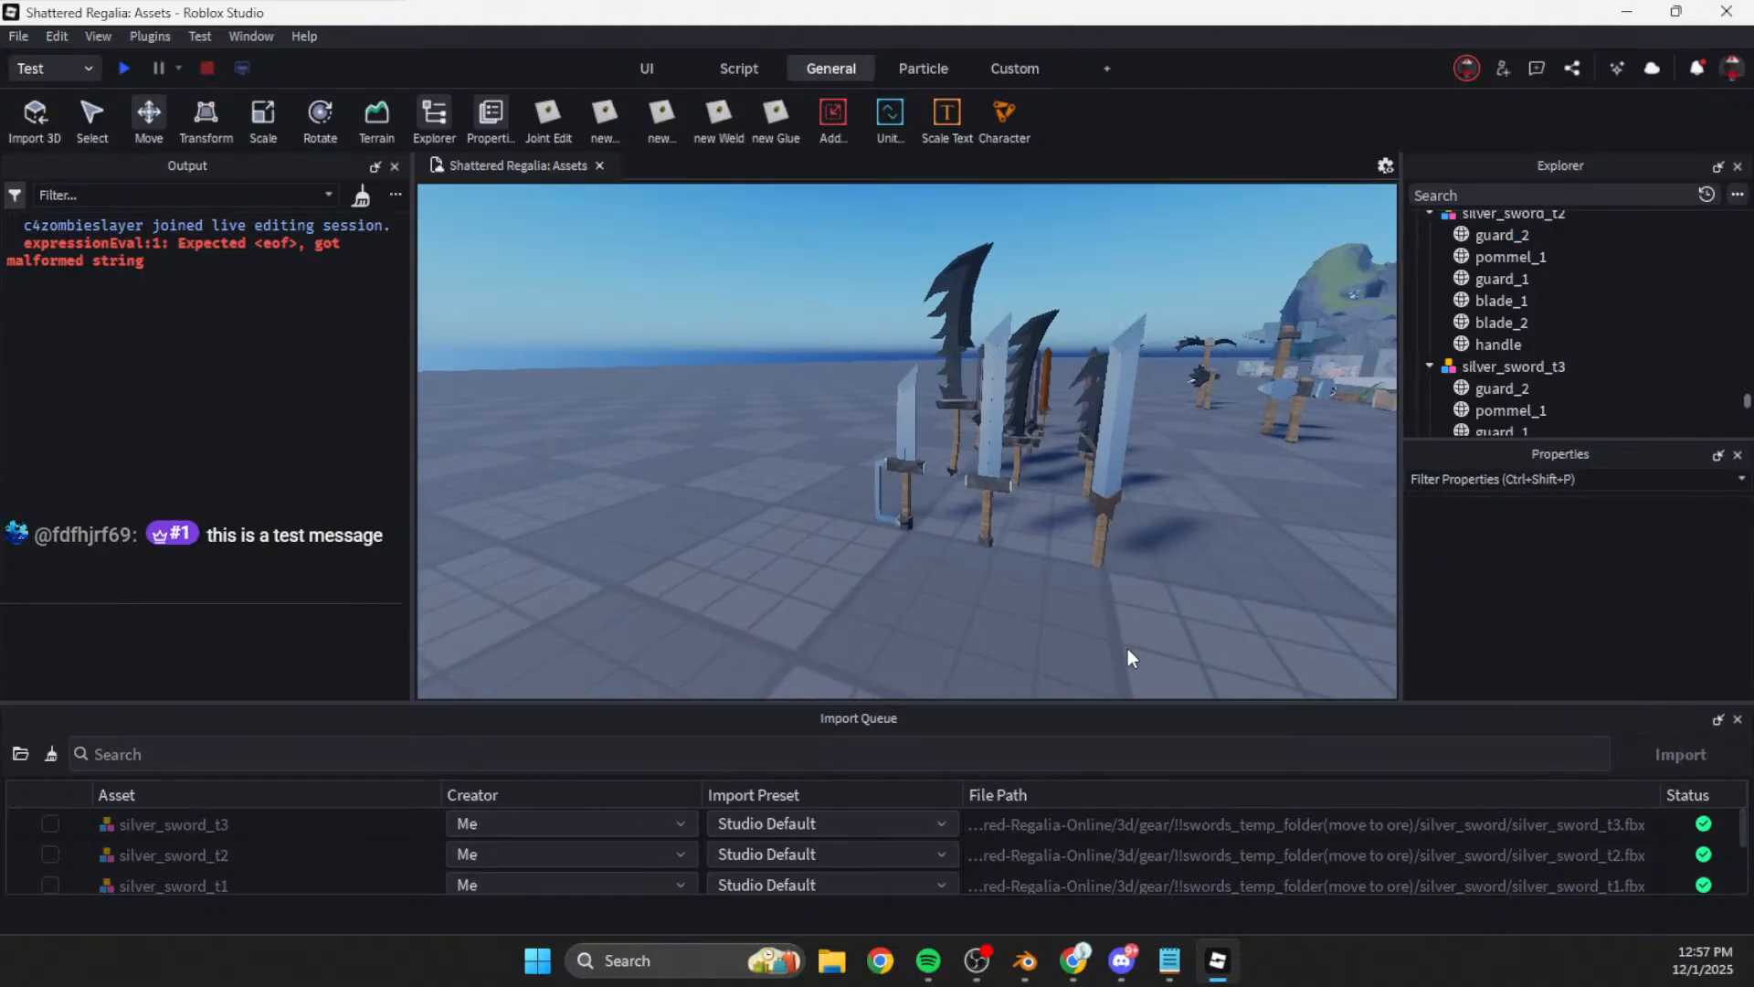
key("w")
left_click_drag(936, 537, 932, 539)
left_click_drag(766, 537, 777, 537)
left_click_drag(950, 548, 955, 553)
left_click_drag(1132, 547, 1110, 533)
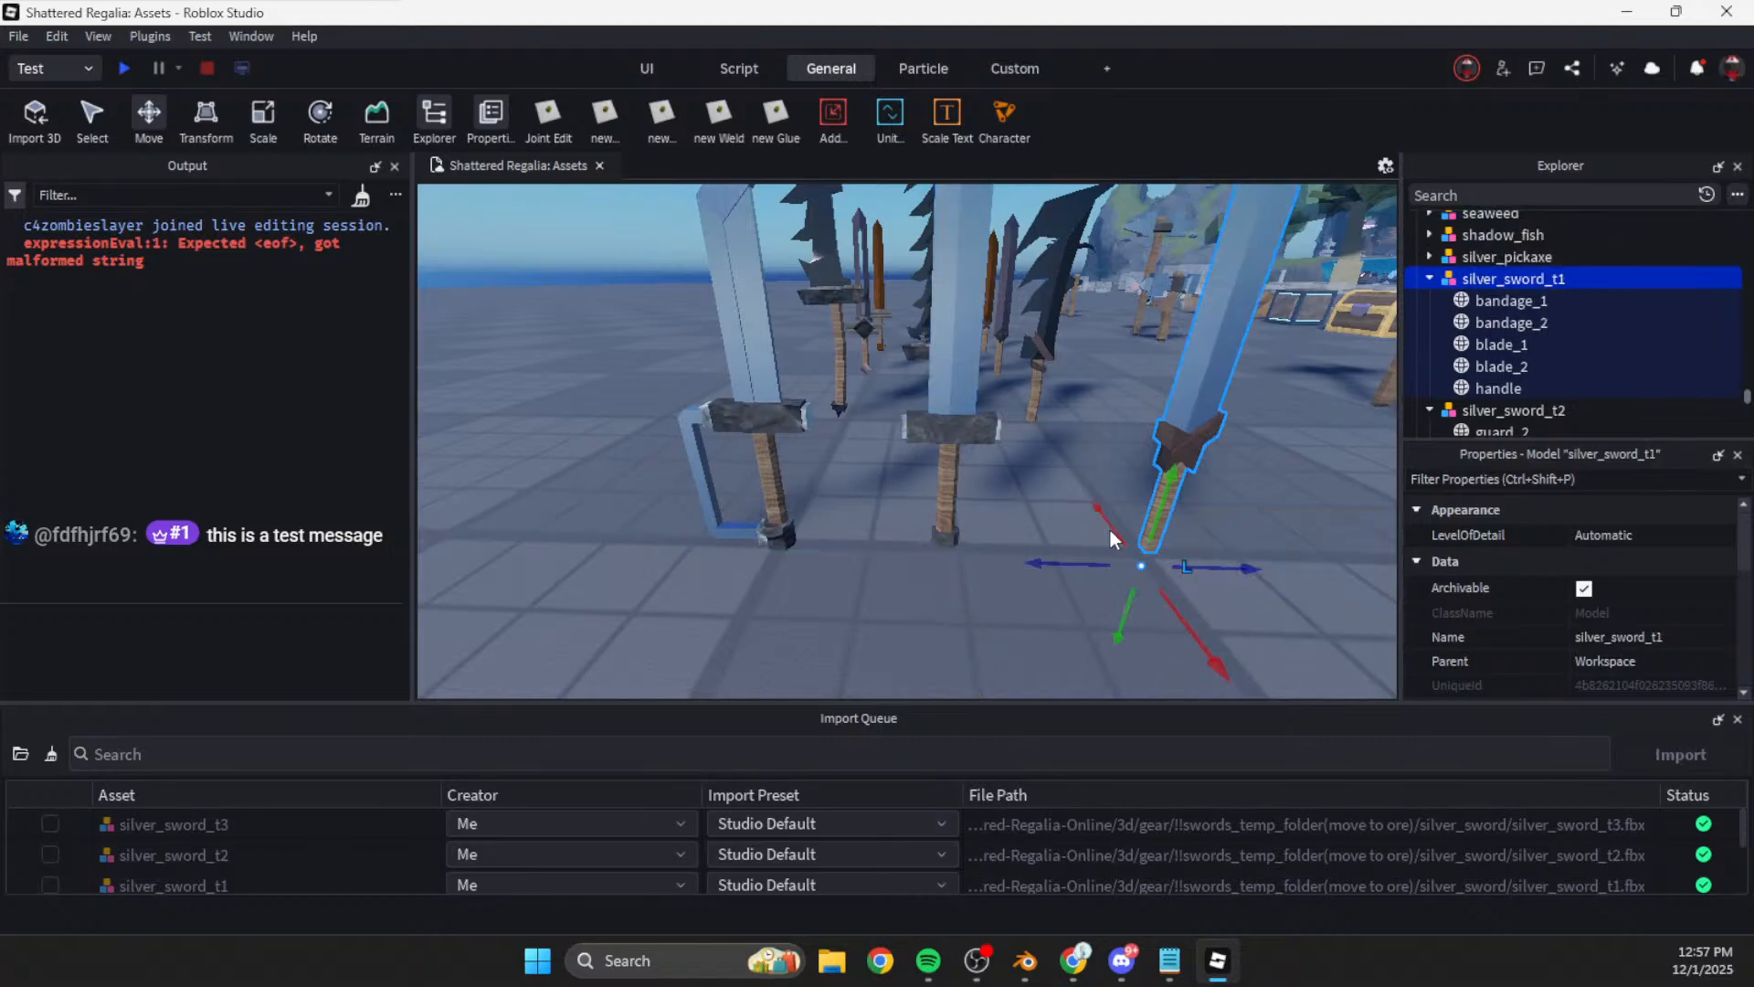
right_click_drag(1110, 532, 1010, 552)
key("d")
mouse_move(987, 544)
left_mouse_down()
mouse_move(971, 546)
mouse_move(987, 540)
left_mouse_up()
Step: Brighten blade_2 of silver_sword_t1 to the near-white colour 251, 246, 255
left_click(1071, 520)
key("s")
mouse_move(1073, 519)
right_mouse_down()
mouse_move(1056, 521)
mouse_move(1071, 521)
right_mouse_up()
key("w")
key("s")
key("d")
key("w")
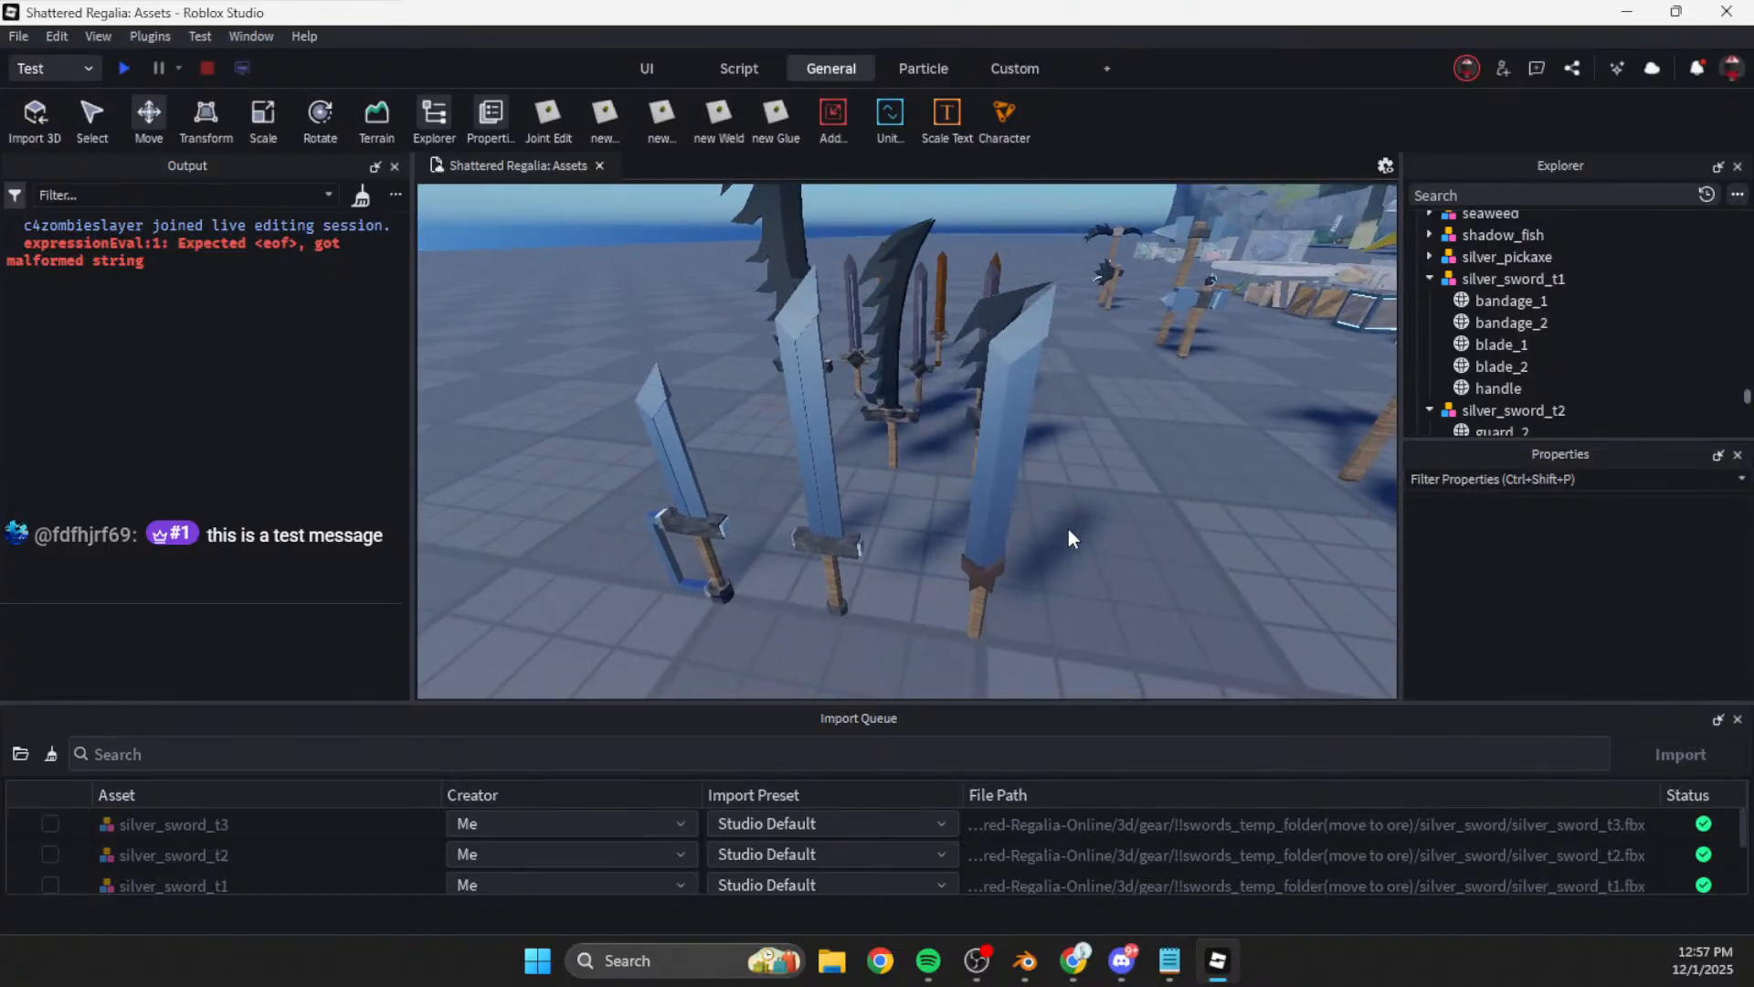
left_click(1005, 512)
left_click(1508, 367)
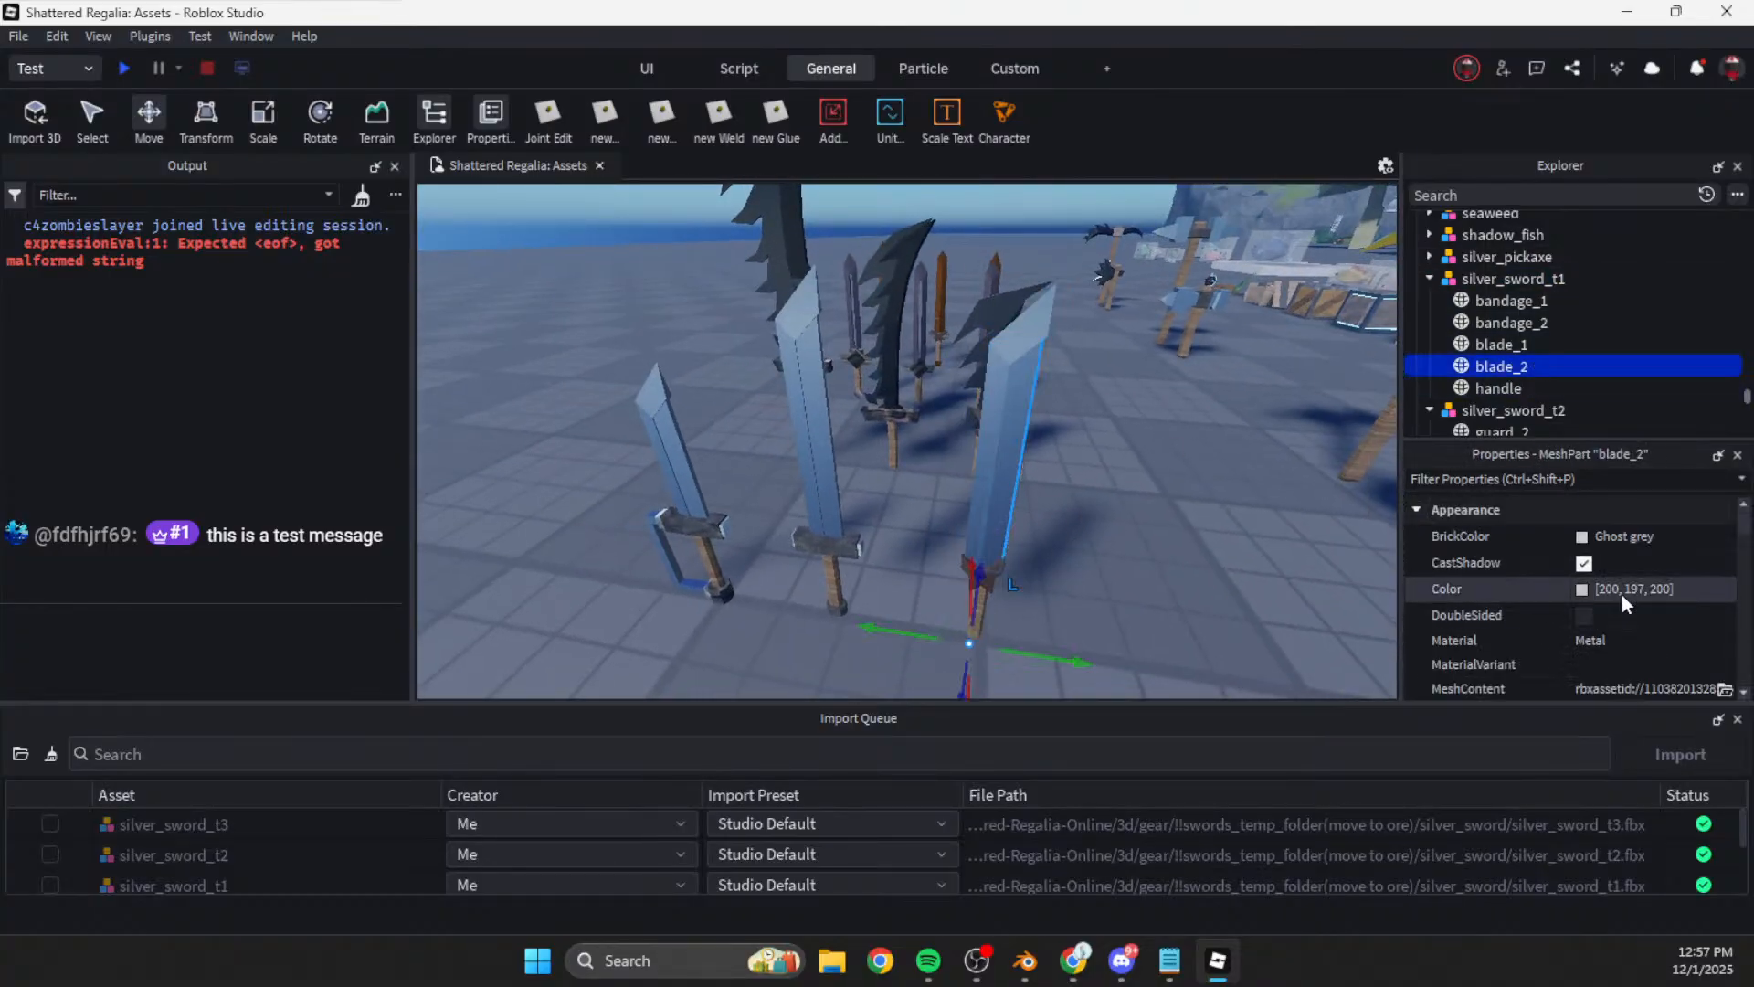
left_click(1582, 590)
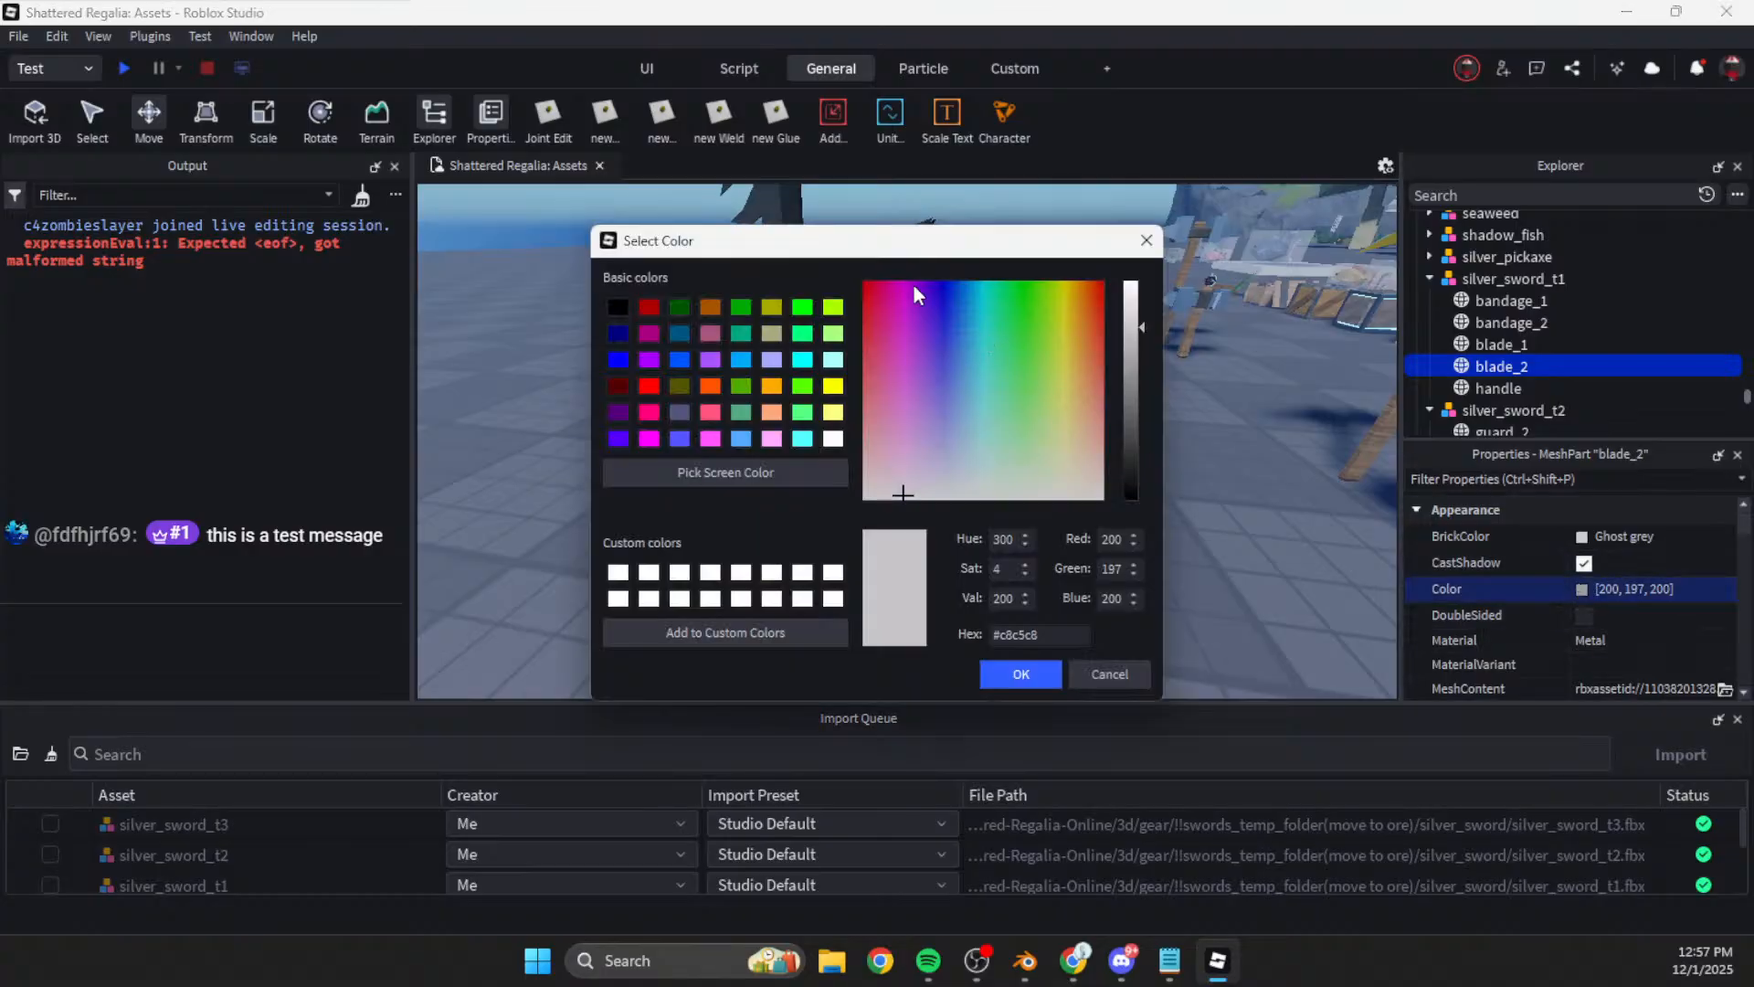
left_click_drag(822, 240, 270, 261)
left_click_drag(577, 359, 589, 289)
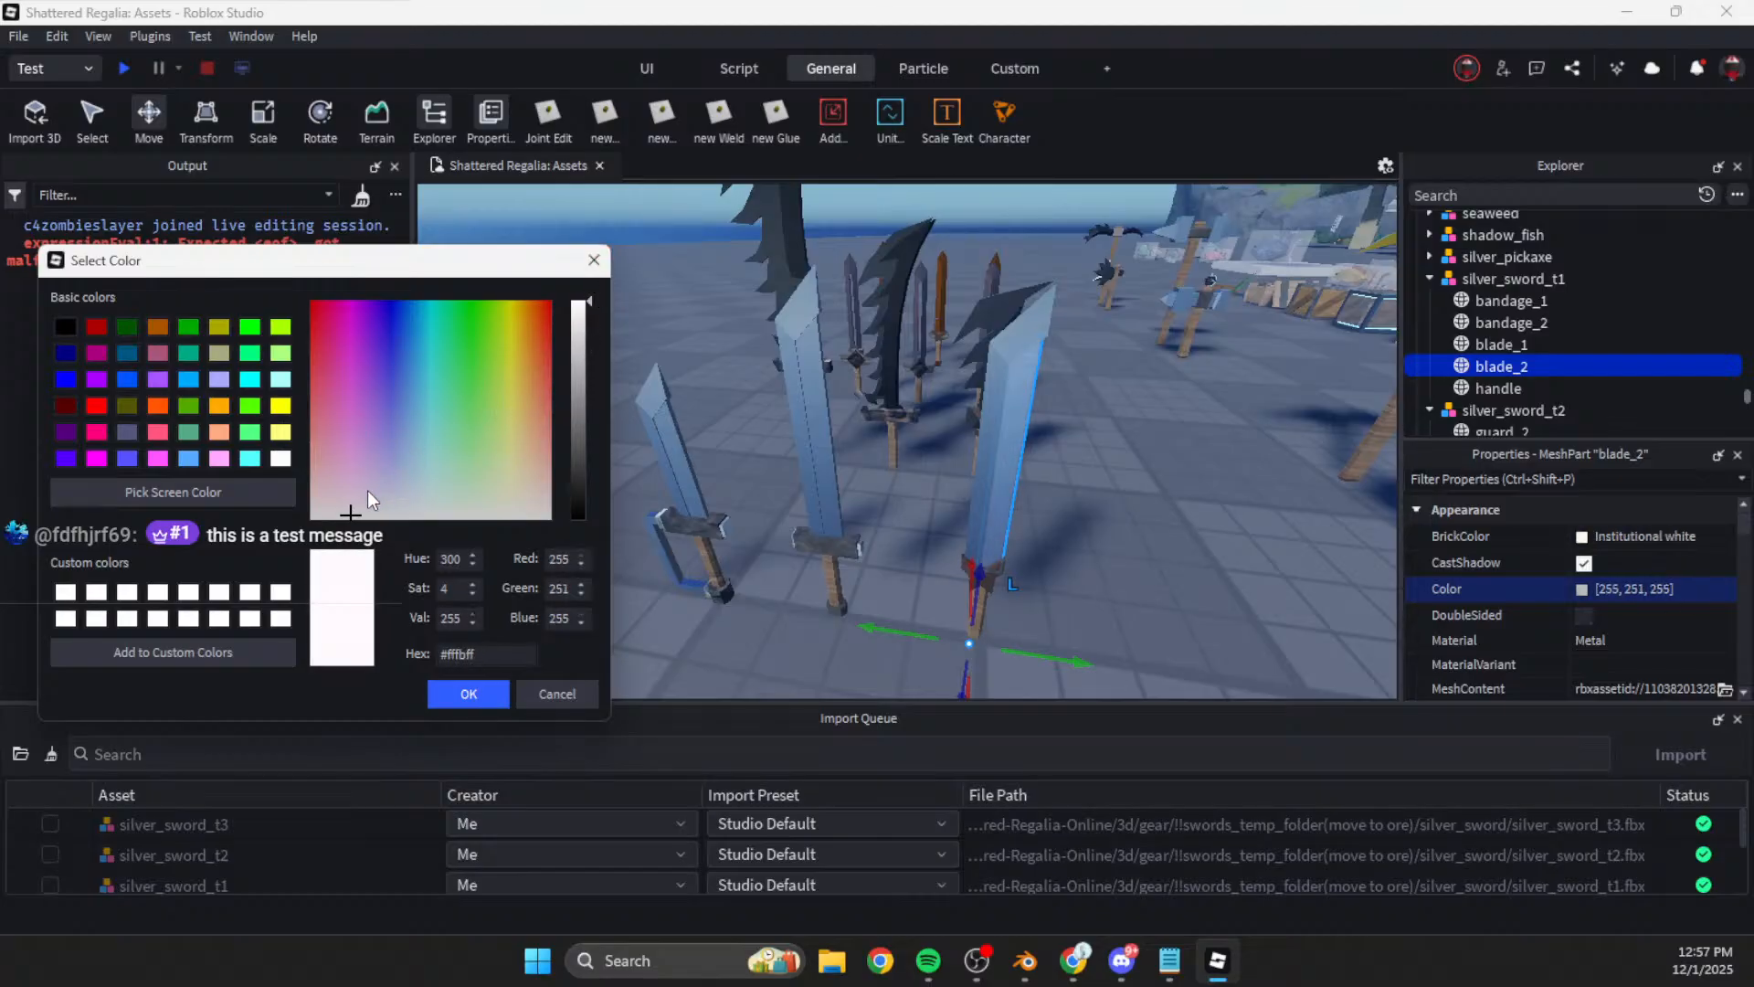
left_click_drag(354, 502, 374, 509)
left_click(468, 693)
Step: Compare the recoloured blade edge of silver_sword_t1 with the other two silver swords from several angles
left_click(1102, 607)
right_click_drag(1102, 607, 1115, 543)
key("d")
key("a")
key("w")
key("s")
key("s")
key("a")
mouse_move(1102, 393)
right_mouse_down()
mouse_move(1138, 393)
mouse_move(1116, 393)
right_mouse_up()
key("w")
key("d")
key("a")
key("a")
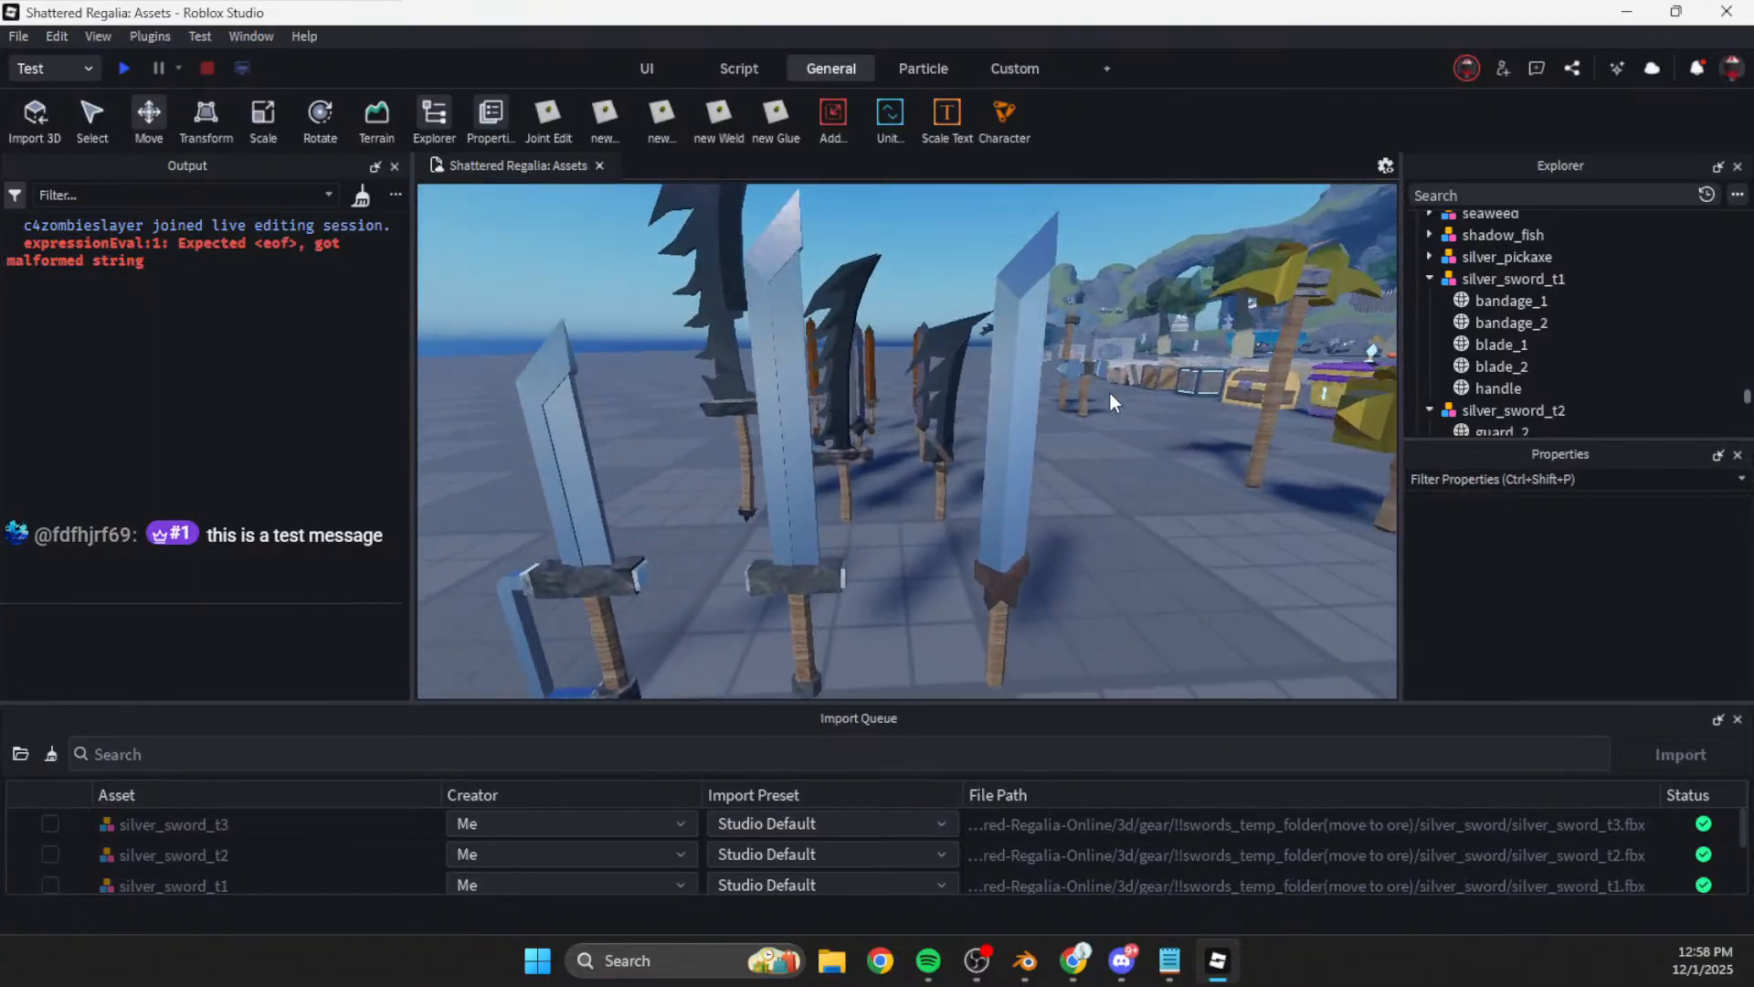
key("s")
Step: Copy the blade_2 colour 251, 246, 255 from silver_sword_t1 to blade_2 of silver_sword_t2 and silver_sword_t3
left_click(1501, 366)
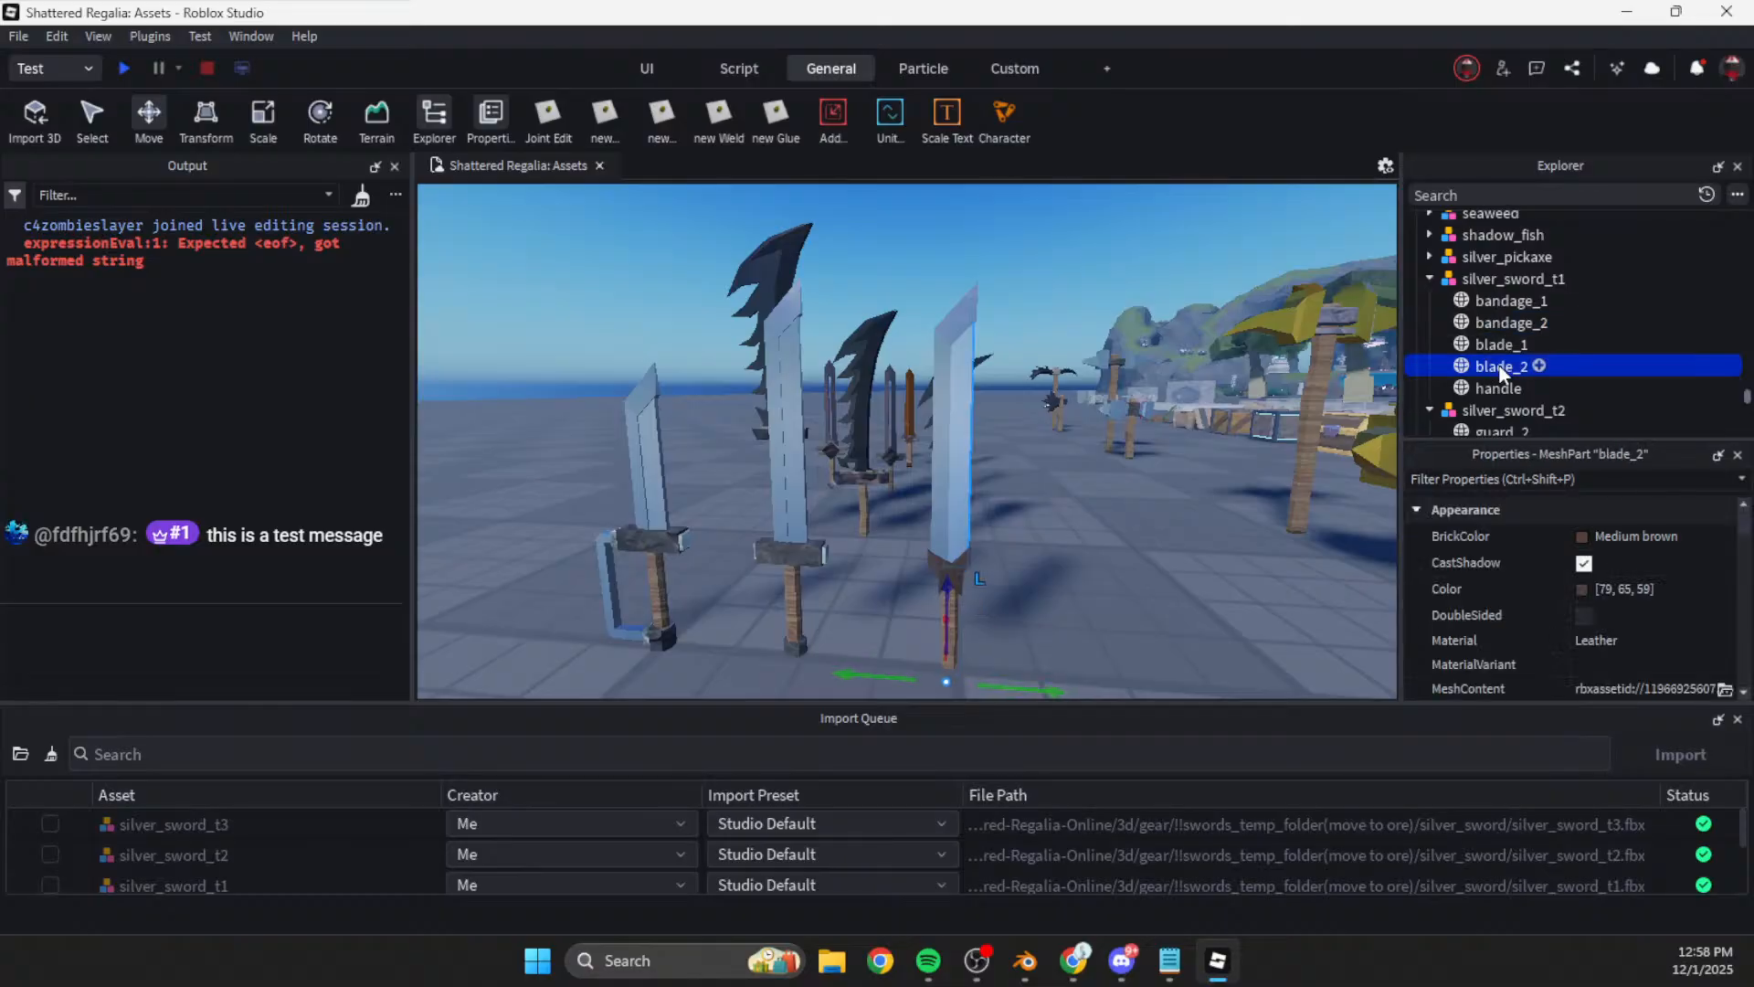
left_click(1625, 589)
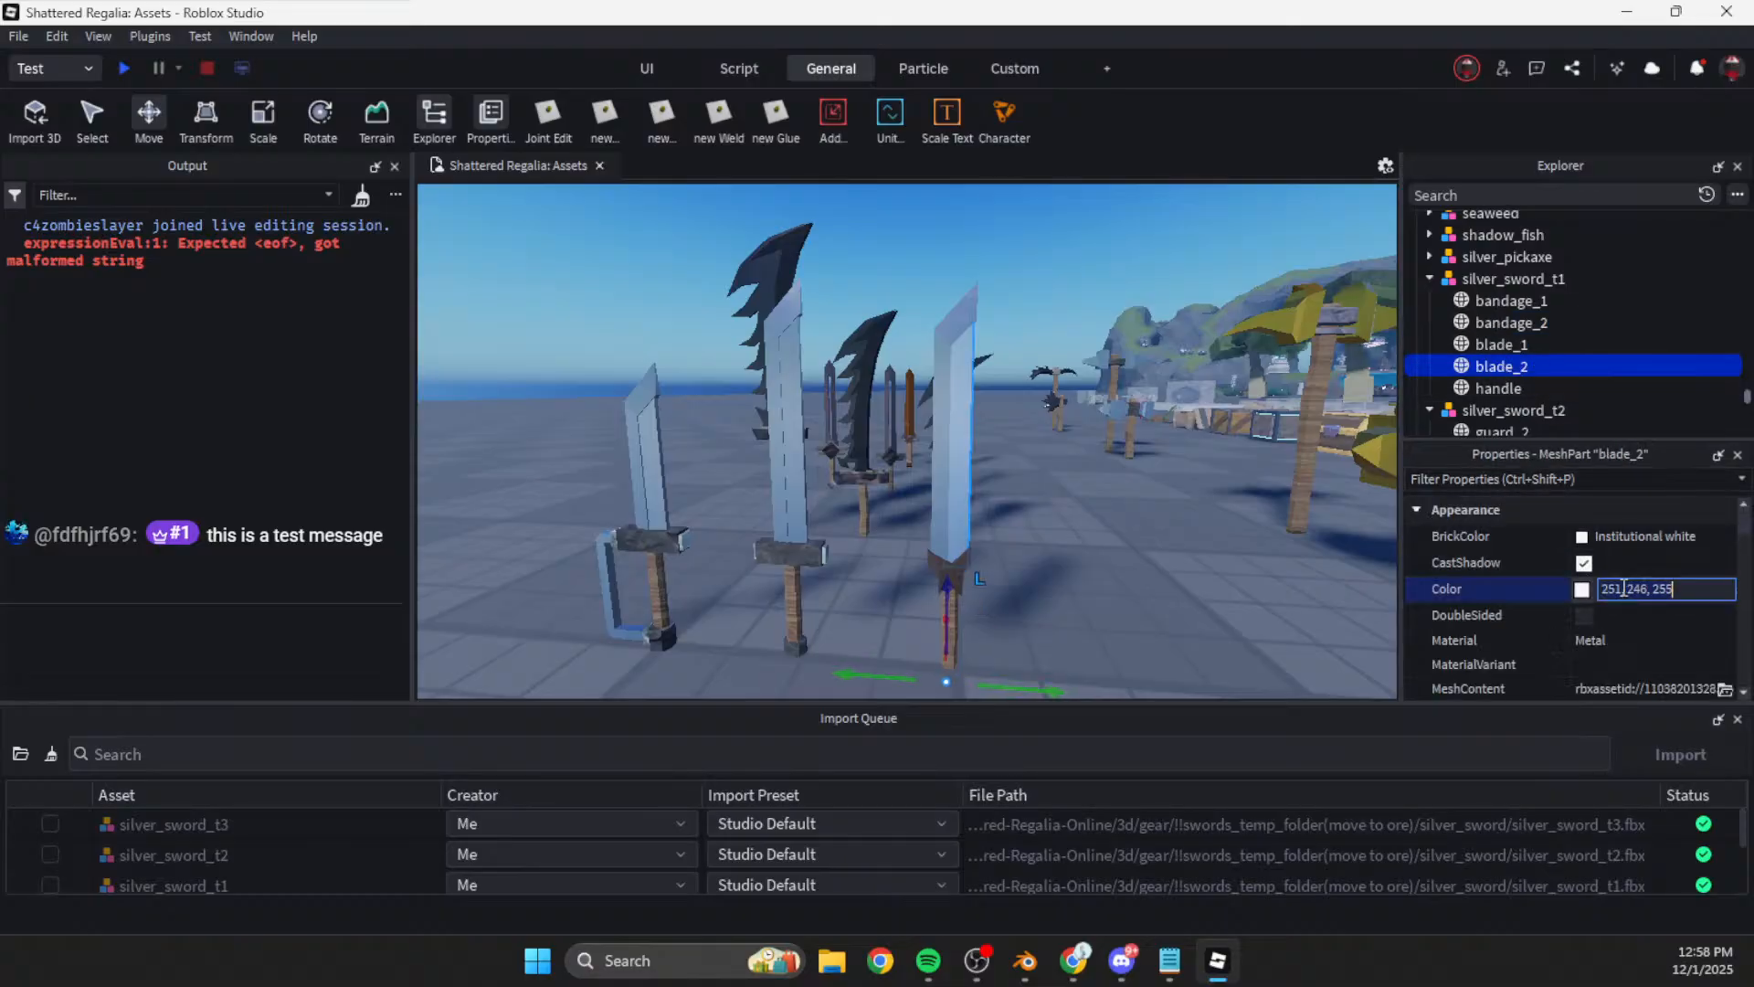
left_click(836, 502)
key("f")
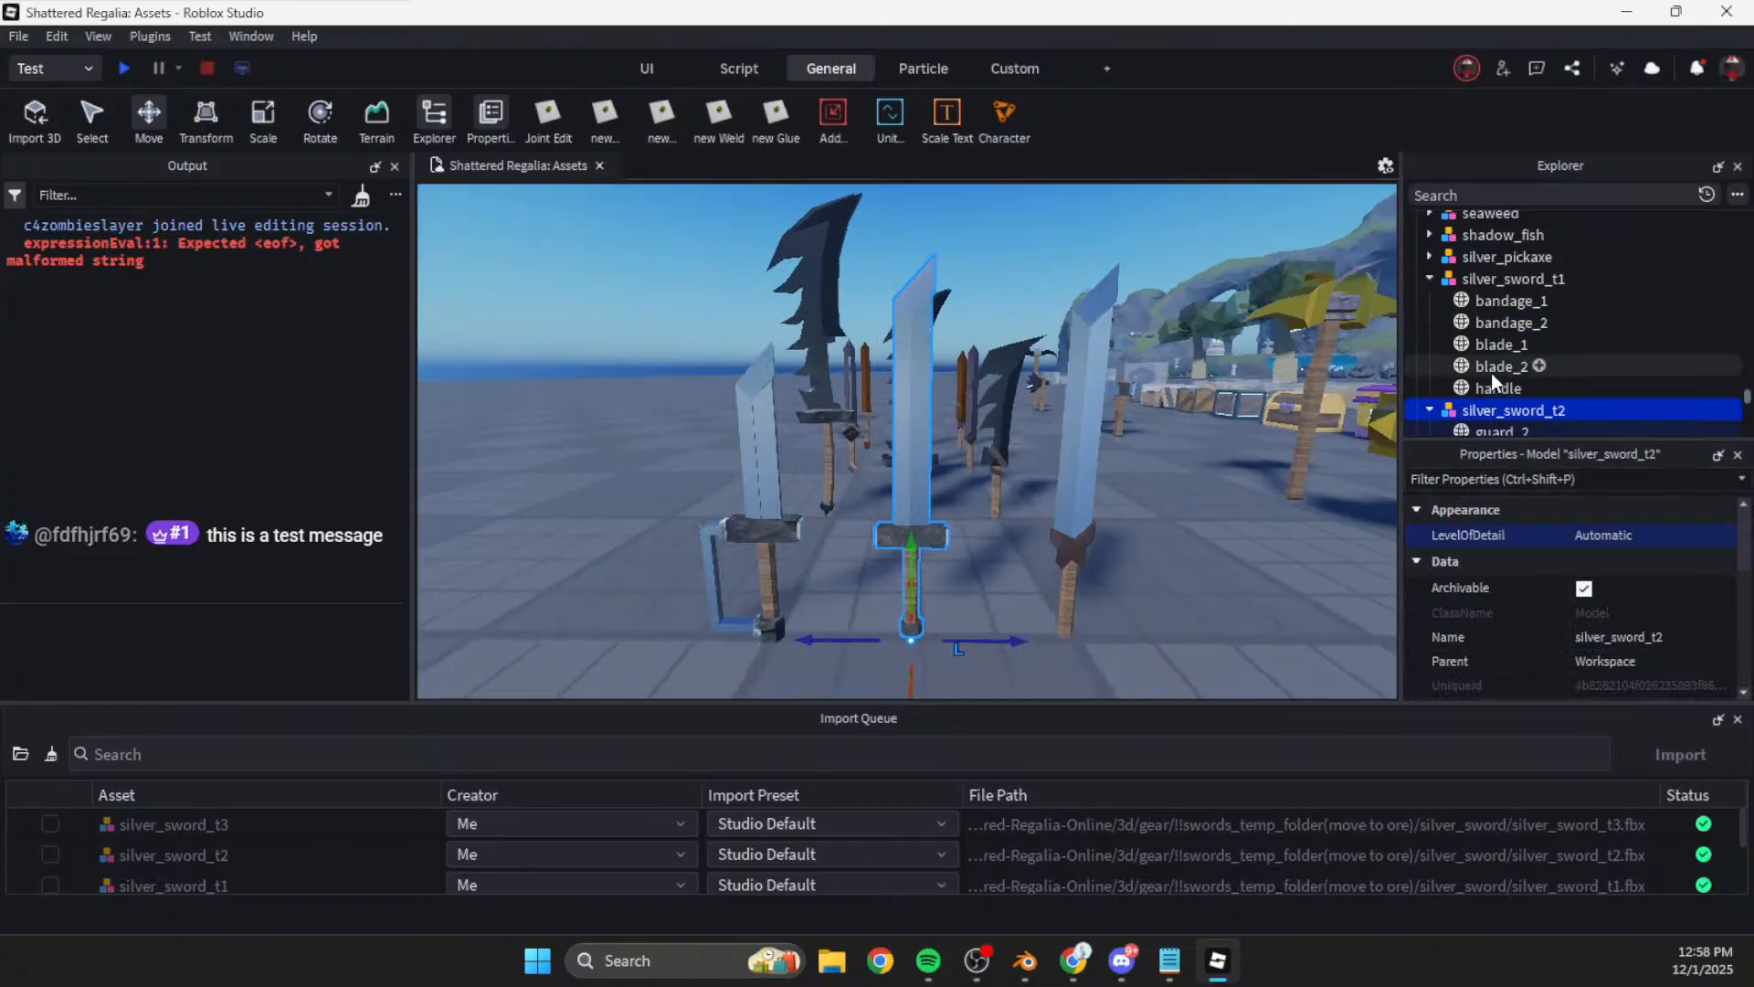
scroll(1499, 374, "down", 3)
left_click(1504, 320)
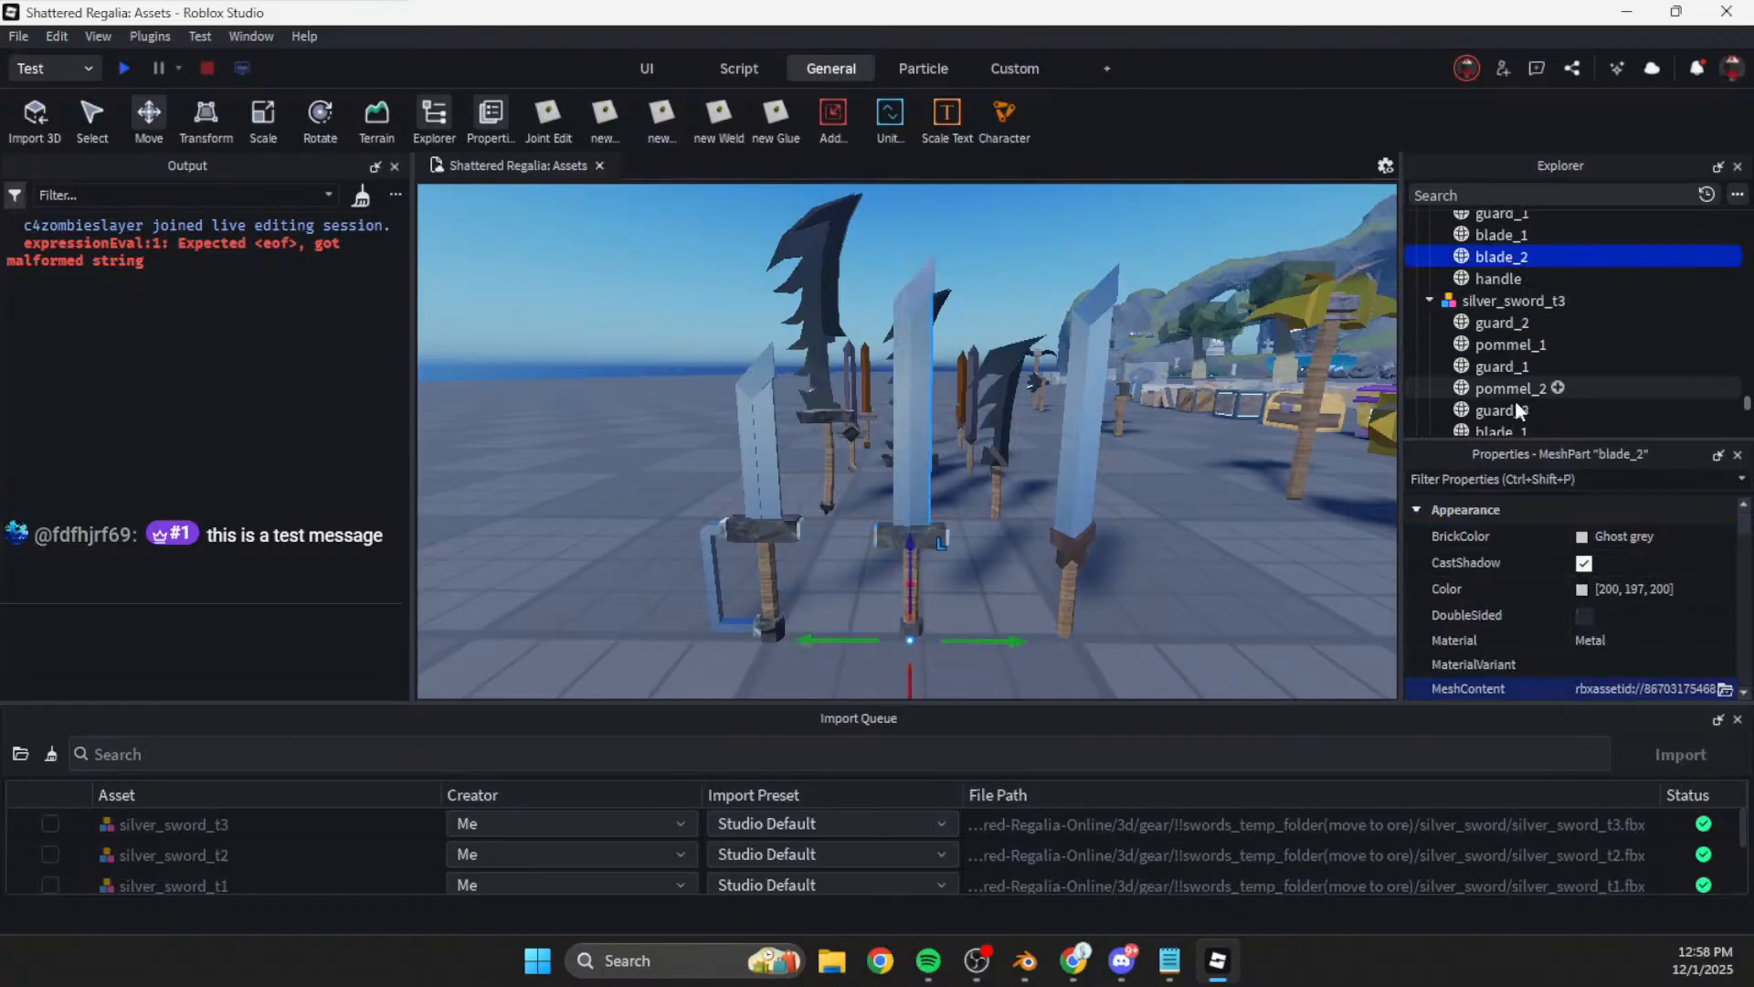
scroll(1512, 404, "down", 1)
left_click(1514, 391, "ctrl")
left_click(1625, 587)
type("251, 246, 255")
key("Return")
Step: Examine the finished colours of all three silver swords from different distances and angles
left_click(1196, 576)
mouse_move(1196, 576)
right_mouse_down()
mouse_move(1165, 573)
mouse_move(1219, 574)
mouse_move(1177, 569)
mouse_move(1173, 586)
right_mouse_up()
key("w")
key("s")
key("w")
key("a")
key("d")
key("a")
key("s")
key("w")
key("s")
key("d")
key("a")
key("w")
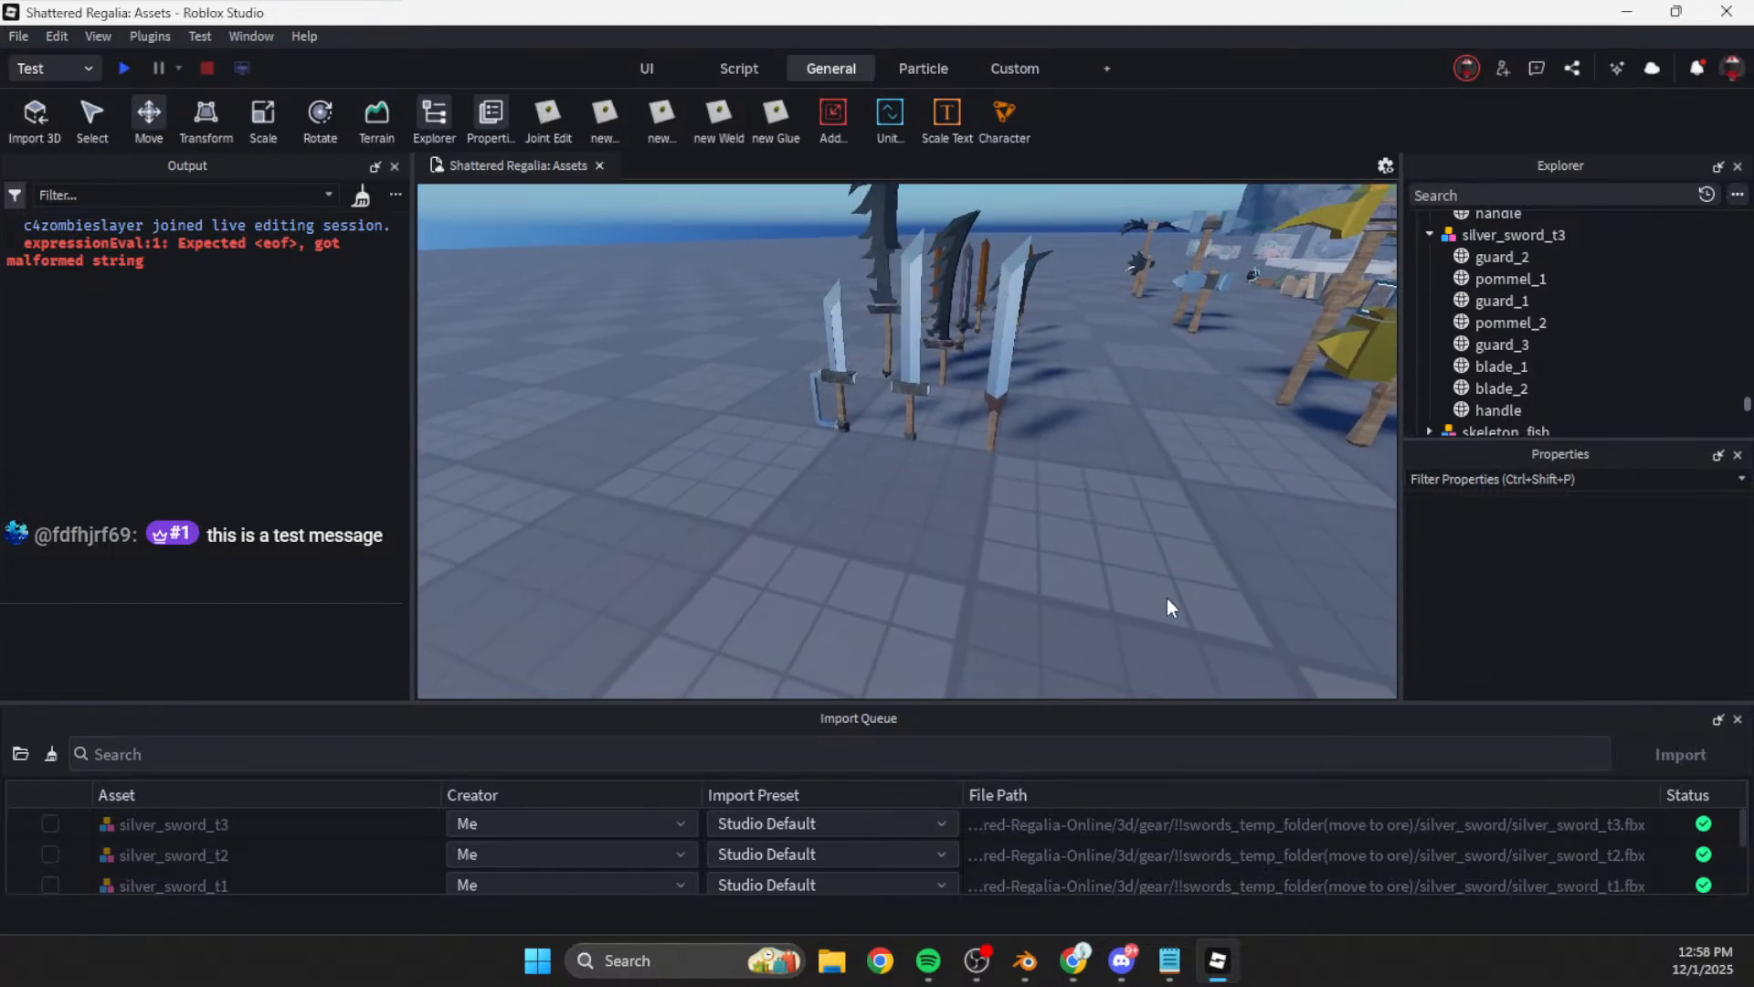
Step: Switch to Blender and open base_sword.blend from the parent folder of silver_sword
key("alt+Tab")
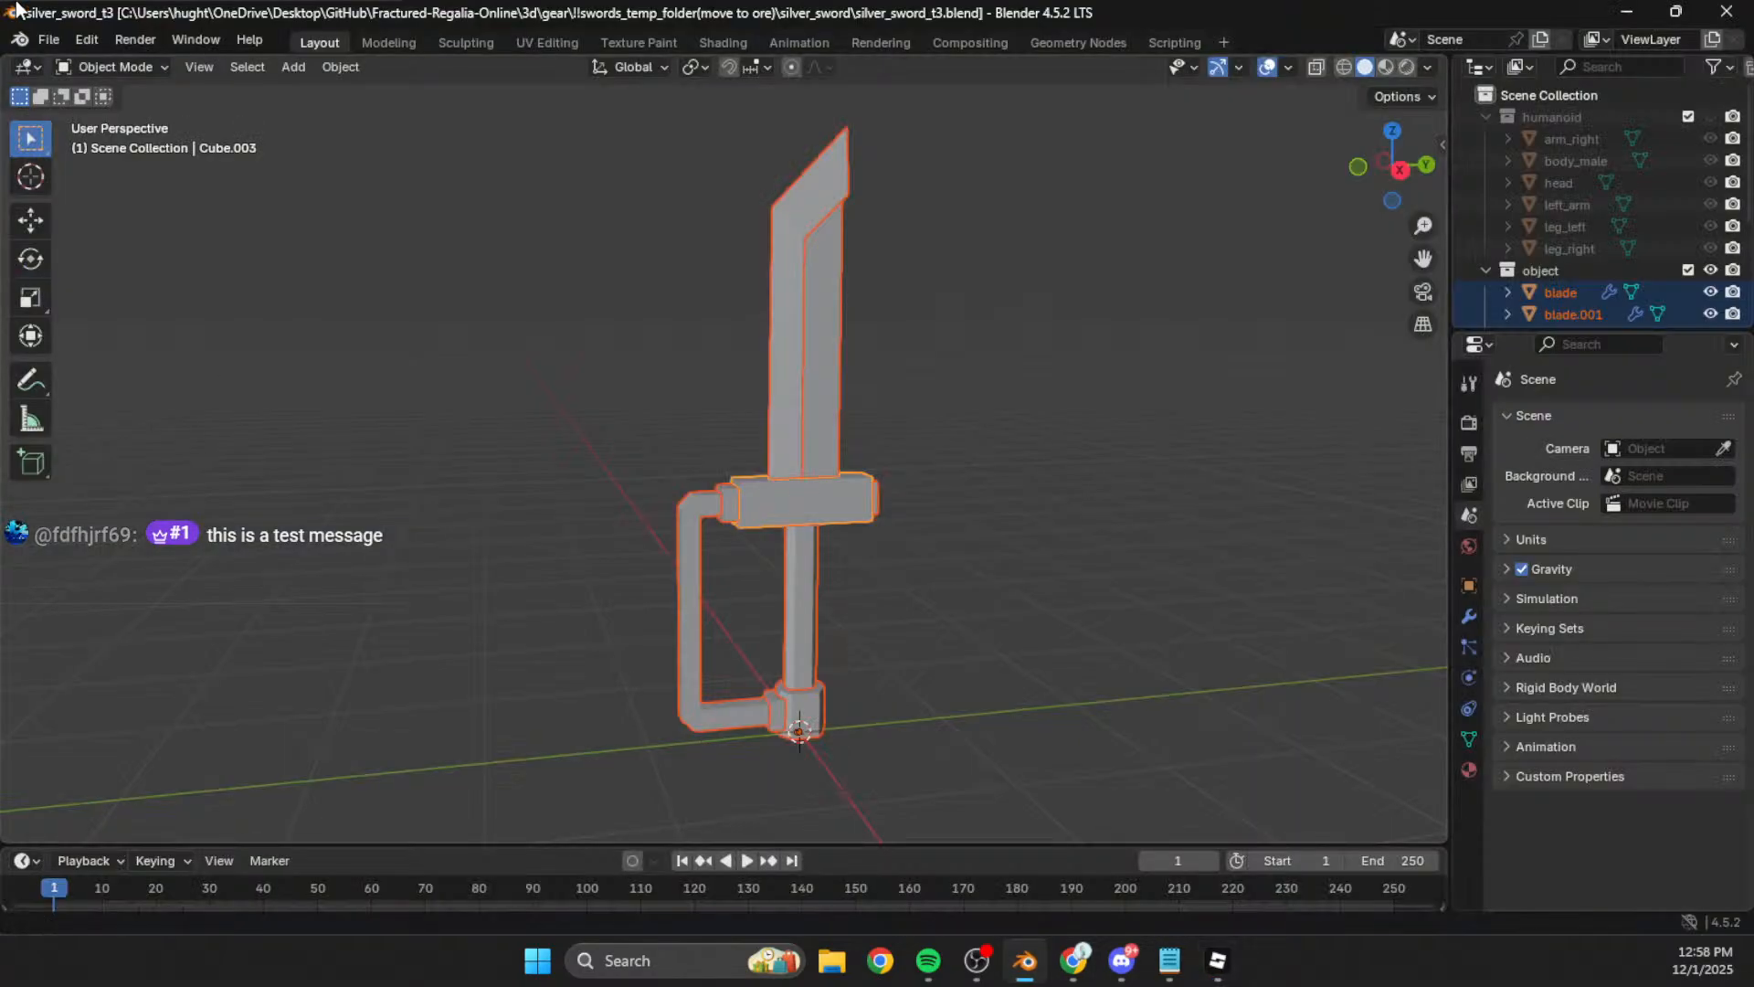
left_click(46, 40)
left_click(91, 86)
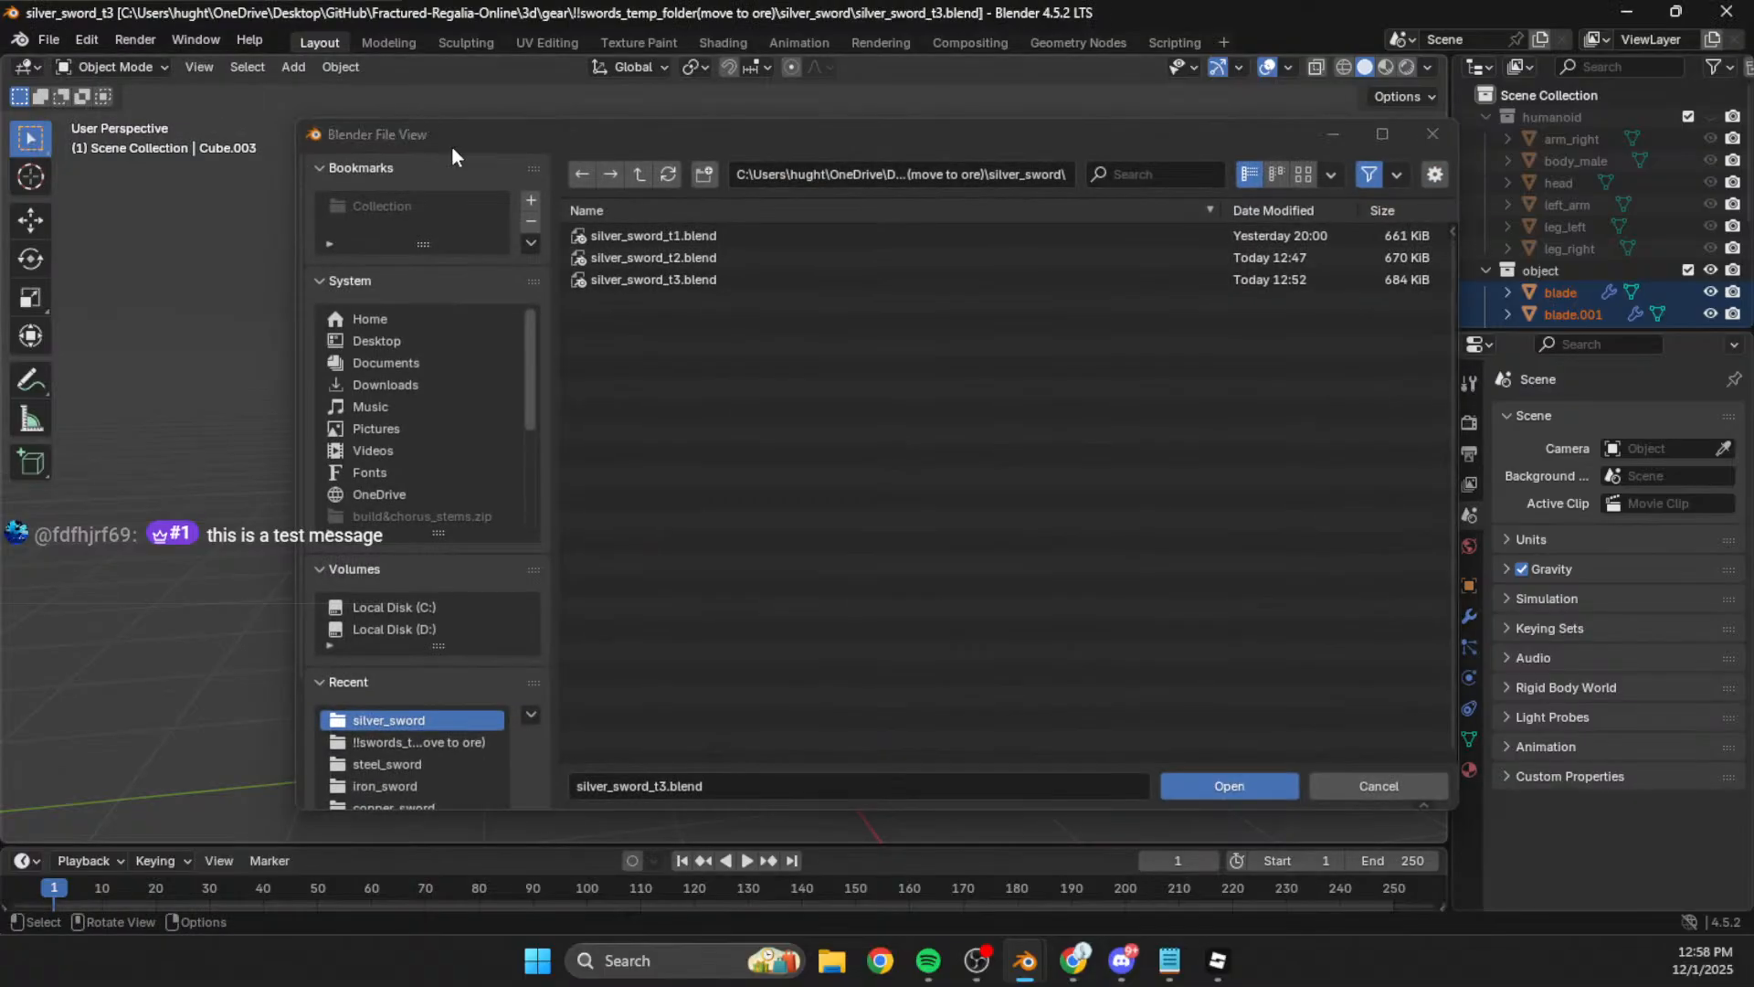
left_click(637, 174)
double_click(639, 322)
middle_click_drag(940, 310, 509, 534)
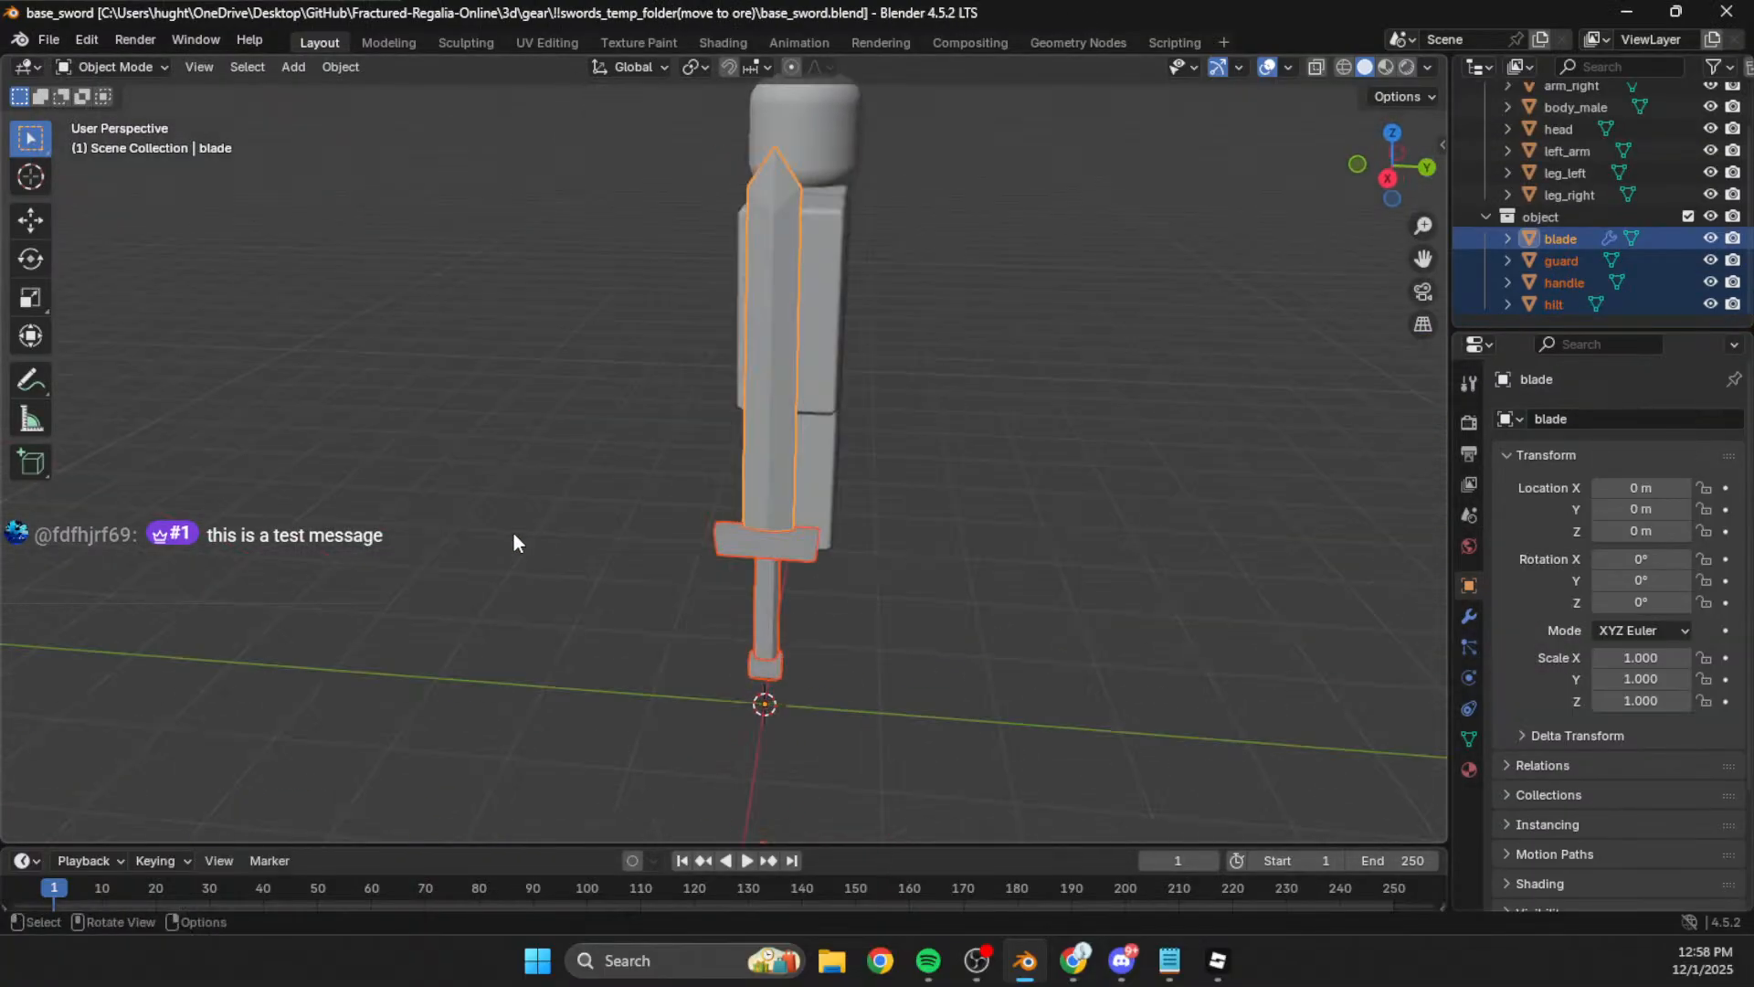
Step: Start saving a copy of the base sword file and create a folder named gold_sword beside the other sword folders
left_click(47, 40)
left_click(125, 228)
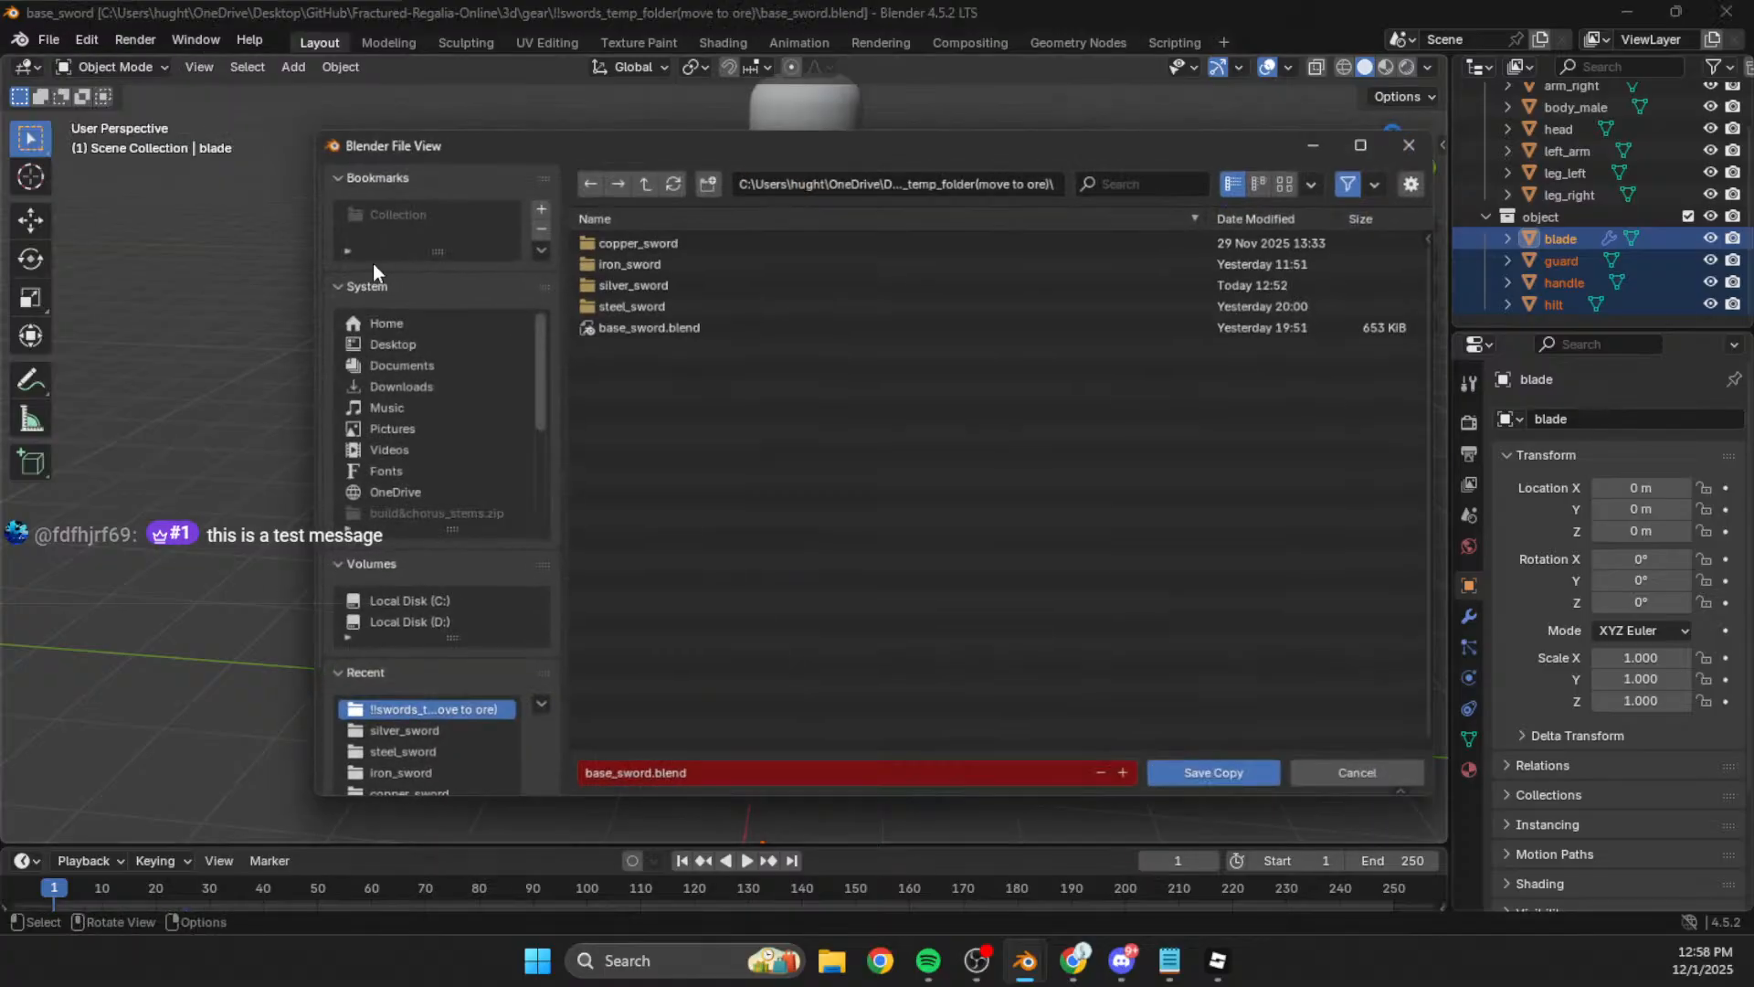
left_click(707, 179)
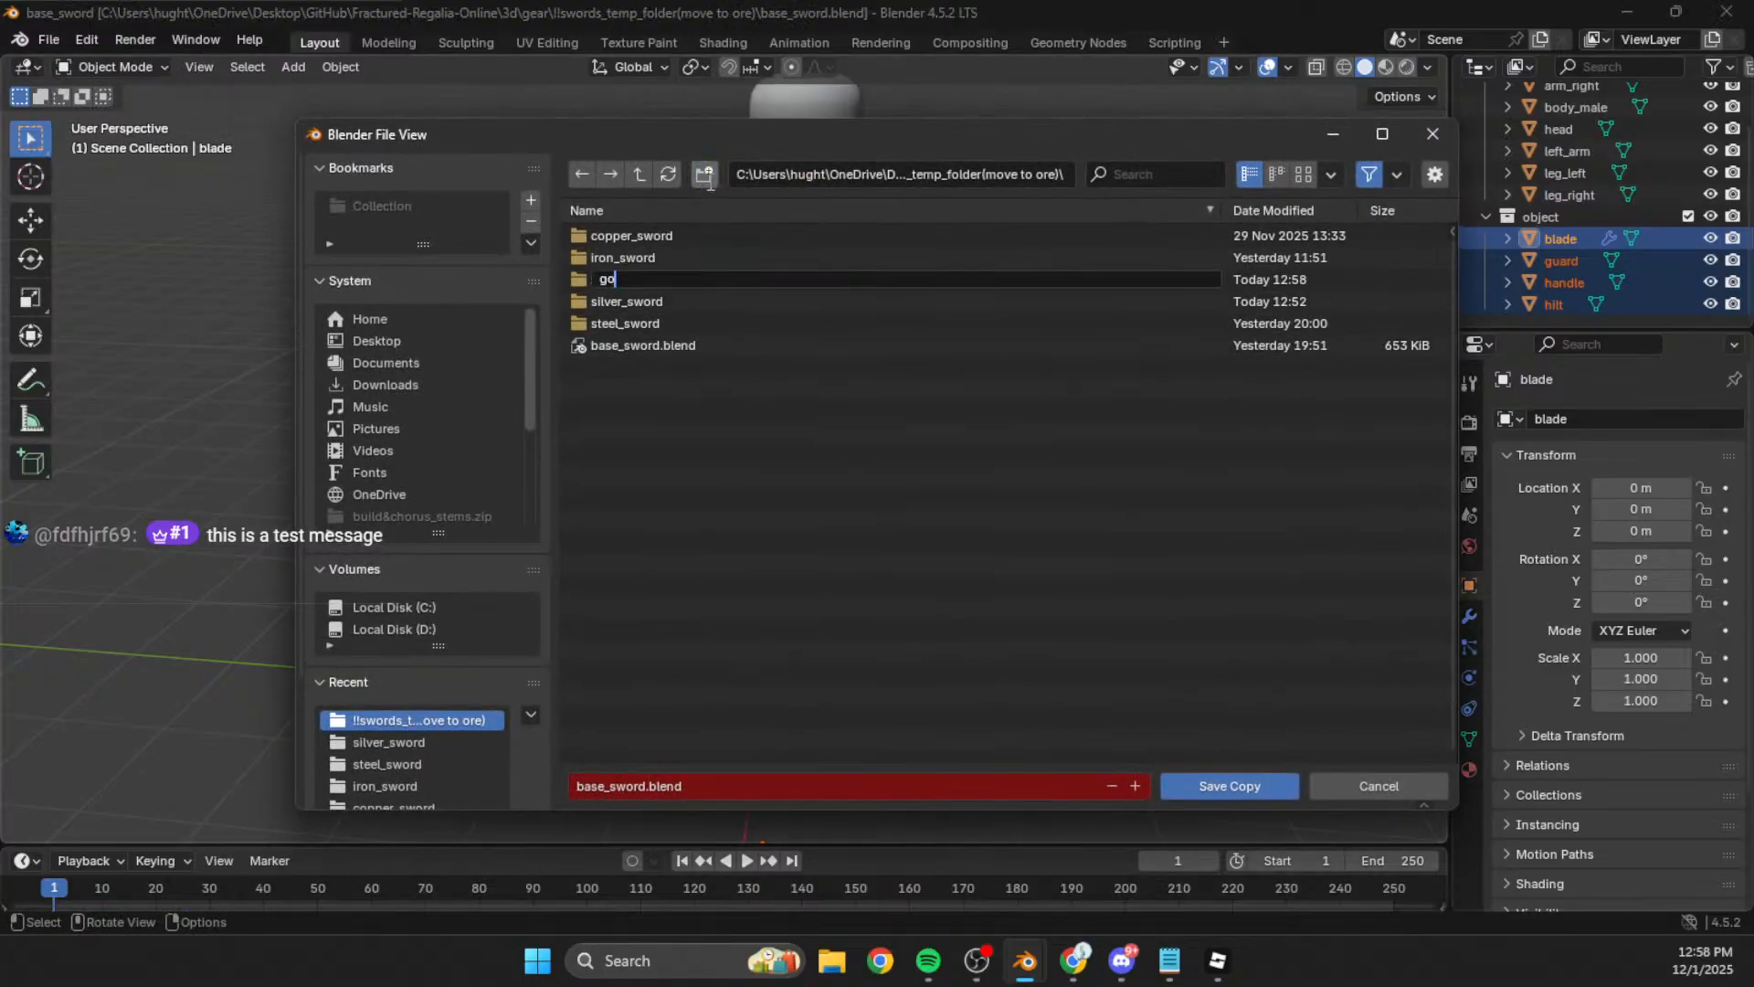
type("gold_sword")
key("Return")
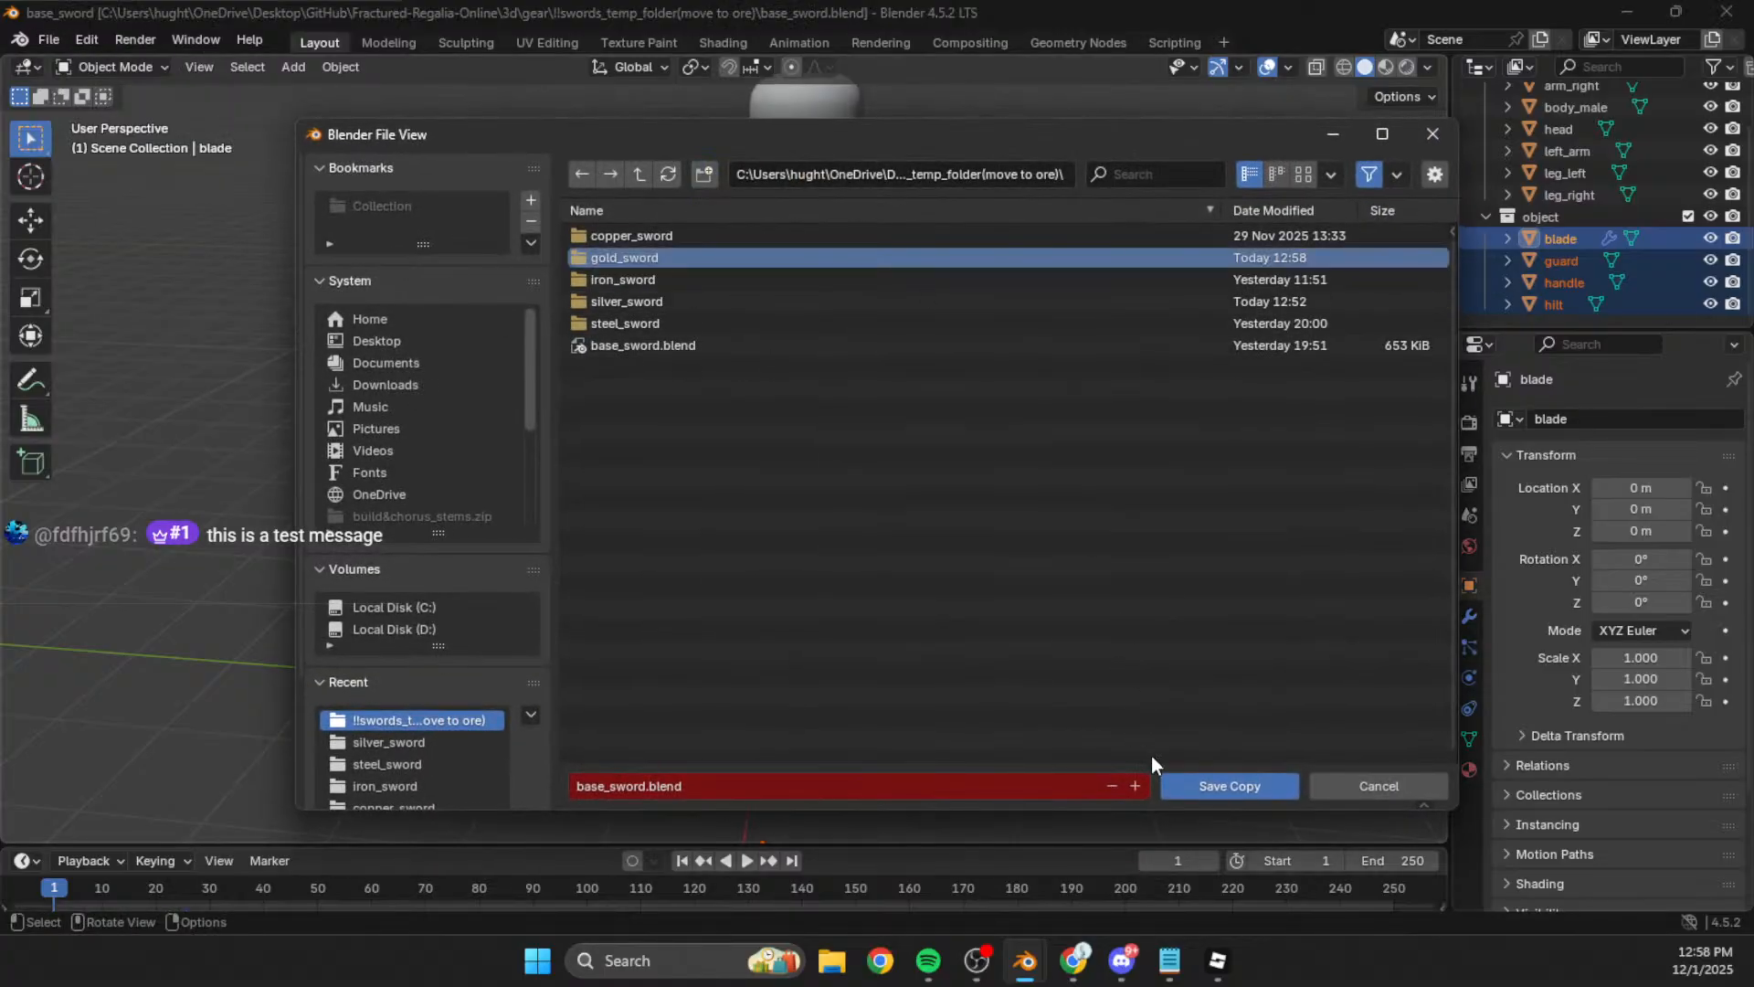
Step: Save the copy inside the gold_sword folder under the name gold_sword
double_click(756, 258)
left_click(747, 782)
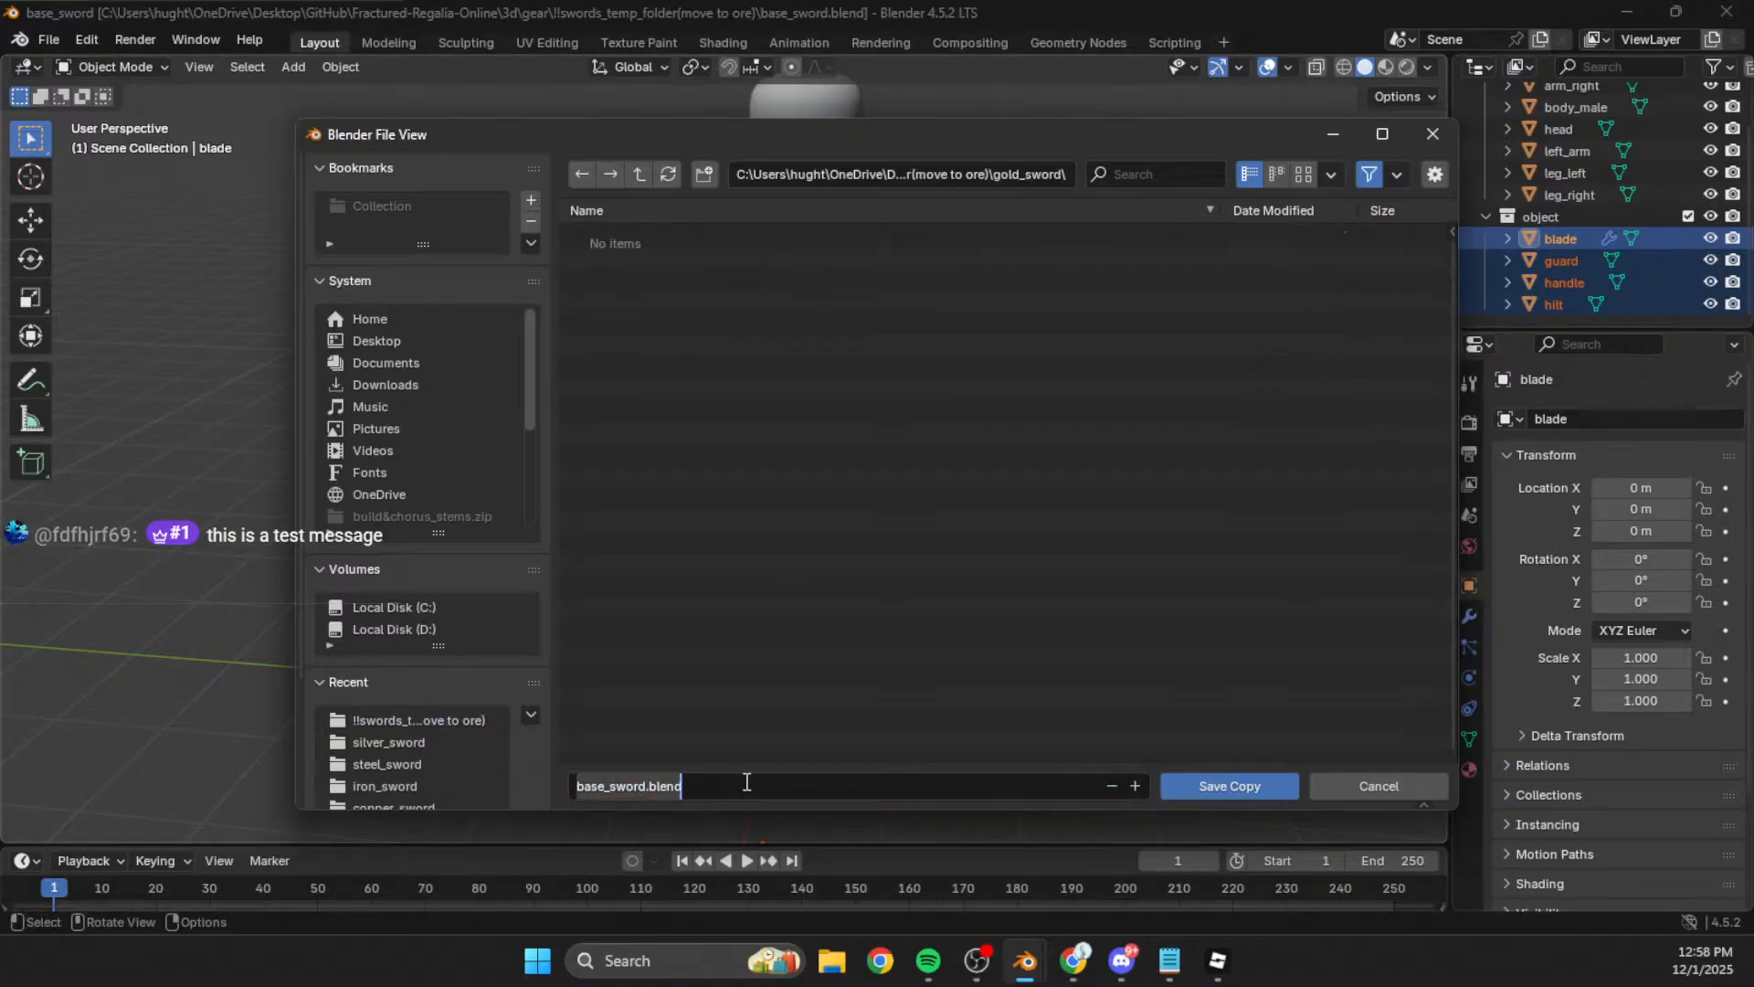
type("gold_sword")
key("Return")
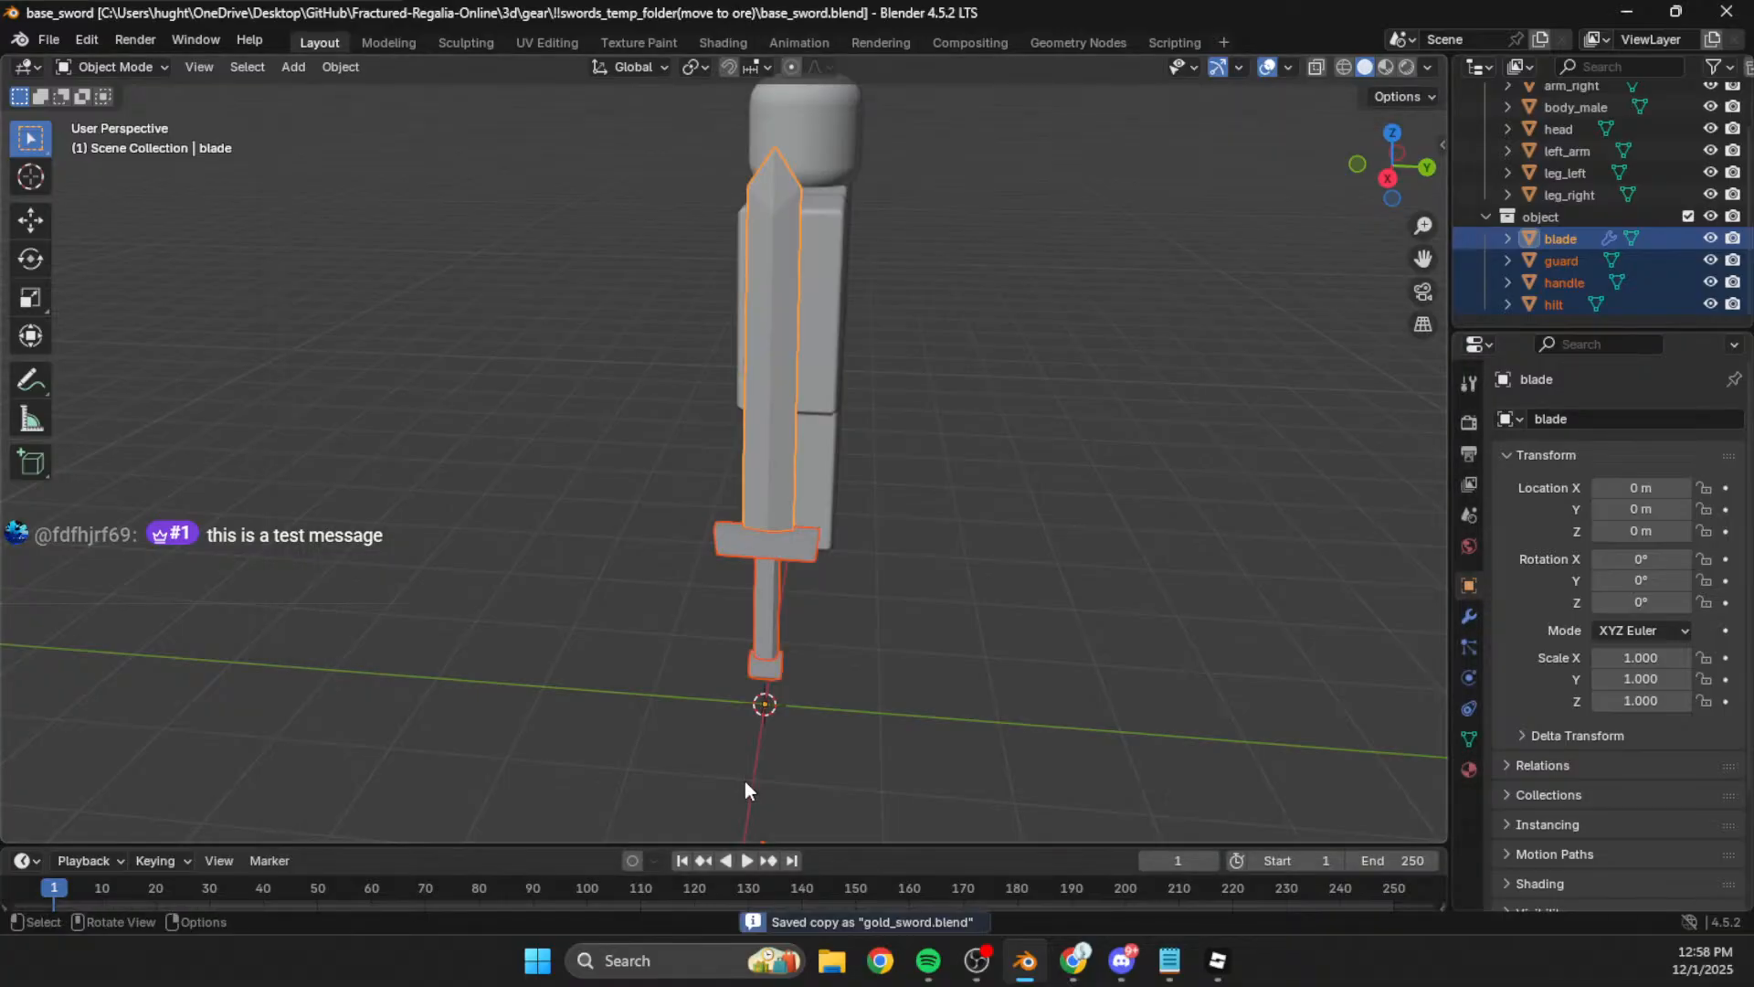
Step: Open gold_sword_t1.blend from the gold_sword folder
left_click(47, 39)
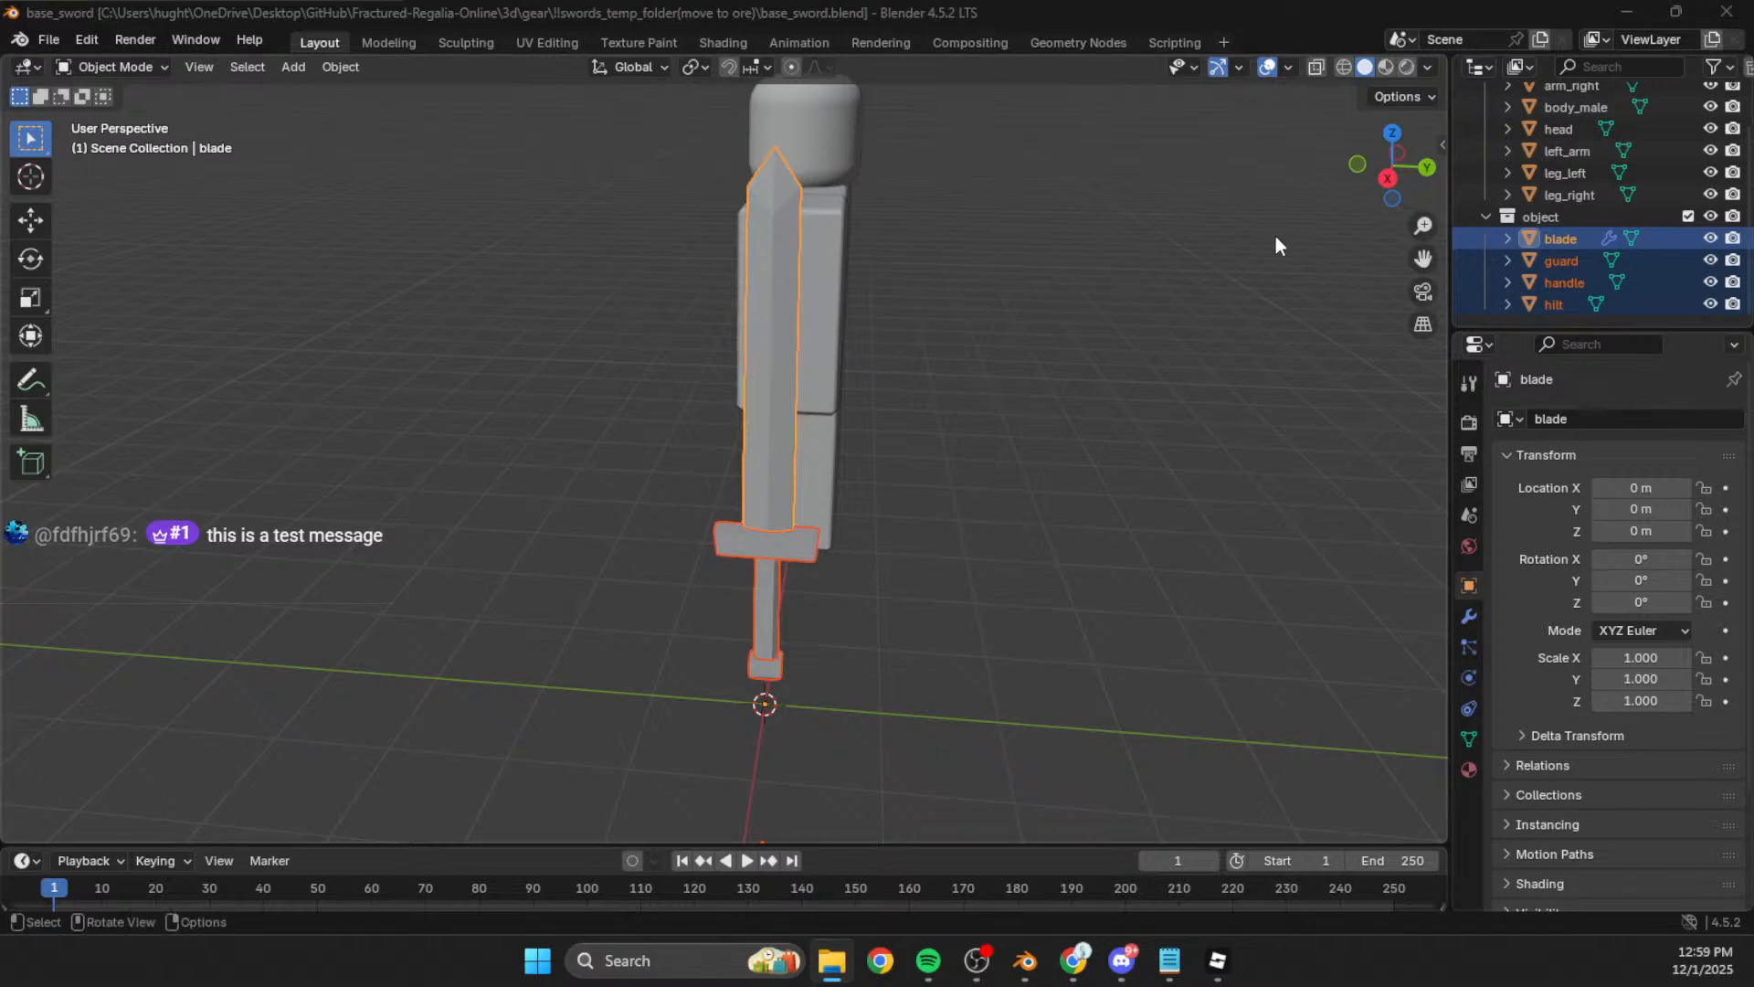
left_click(48, 40)
left_click(55, 87)
left_click(665, 260)
double_click(665, 259)
double_click(678, 234)
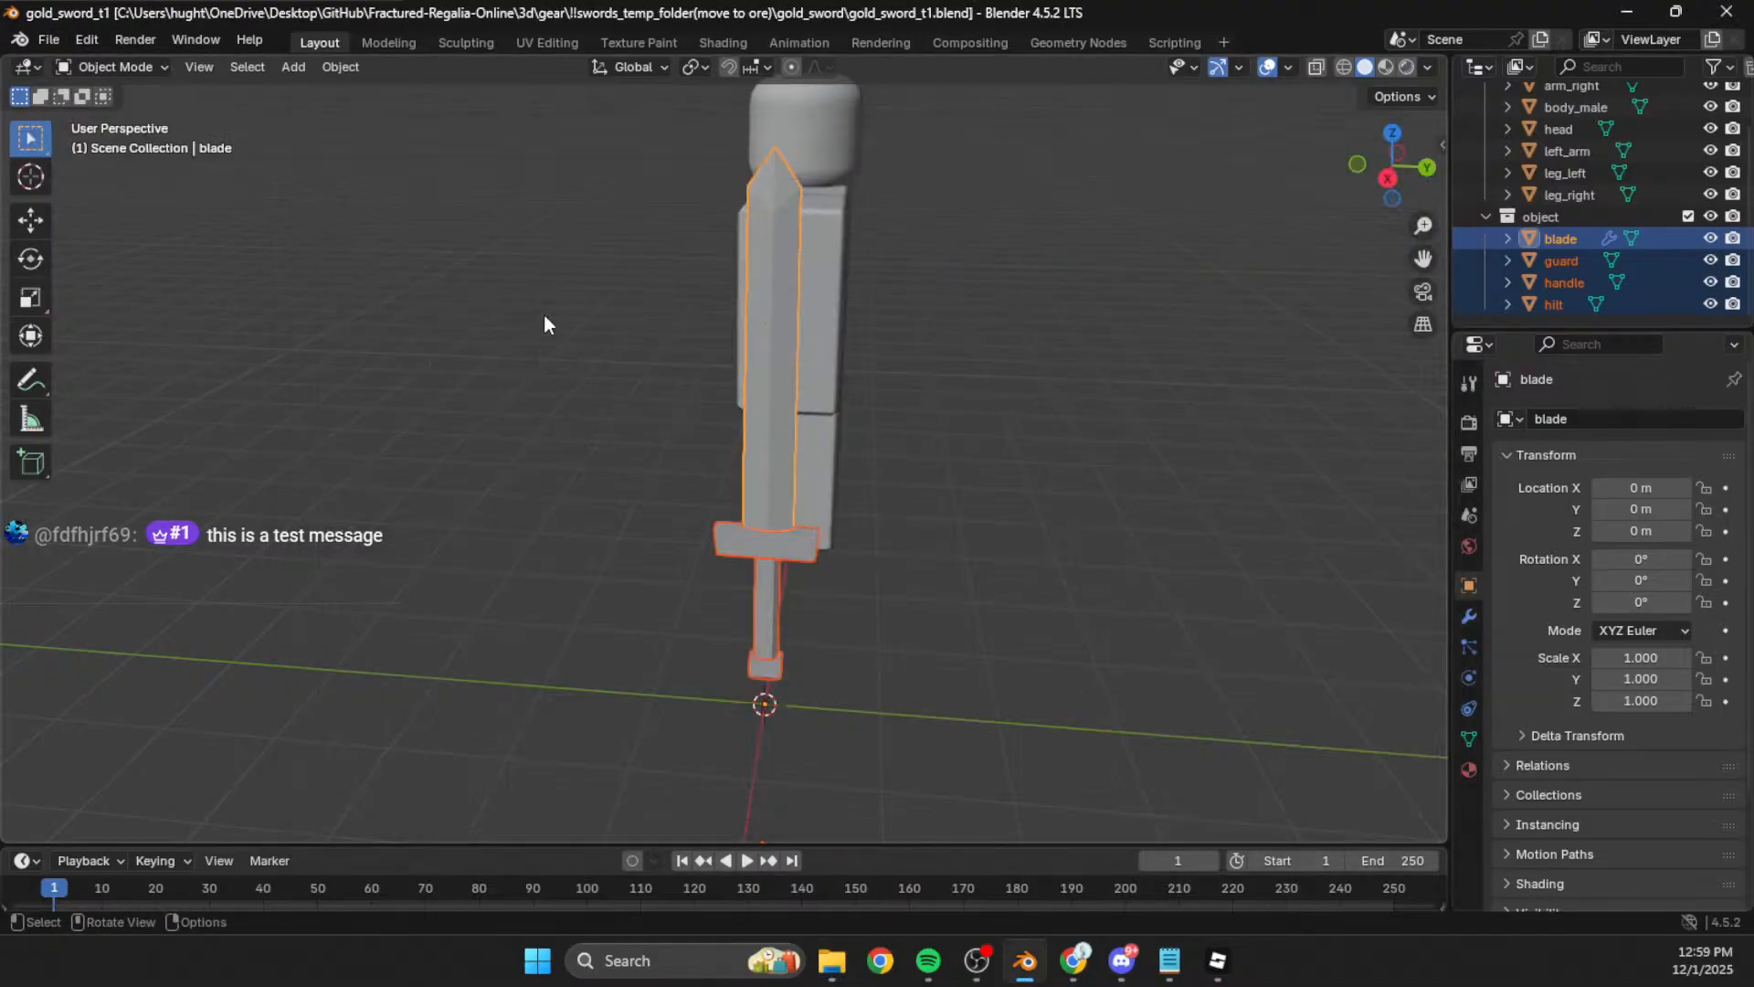
middle_click_drag(932, 541, 1207, 421)
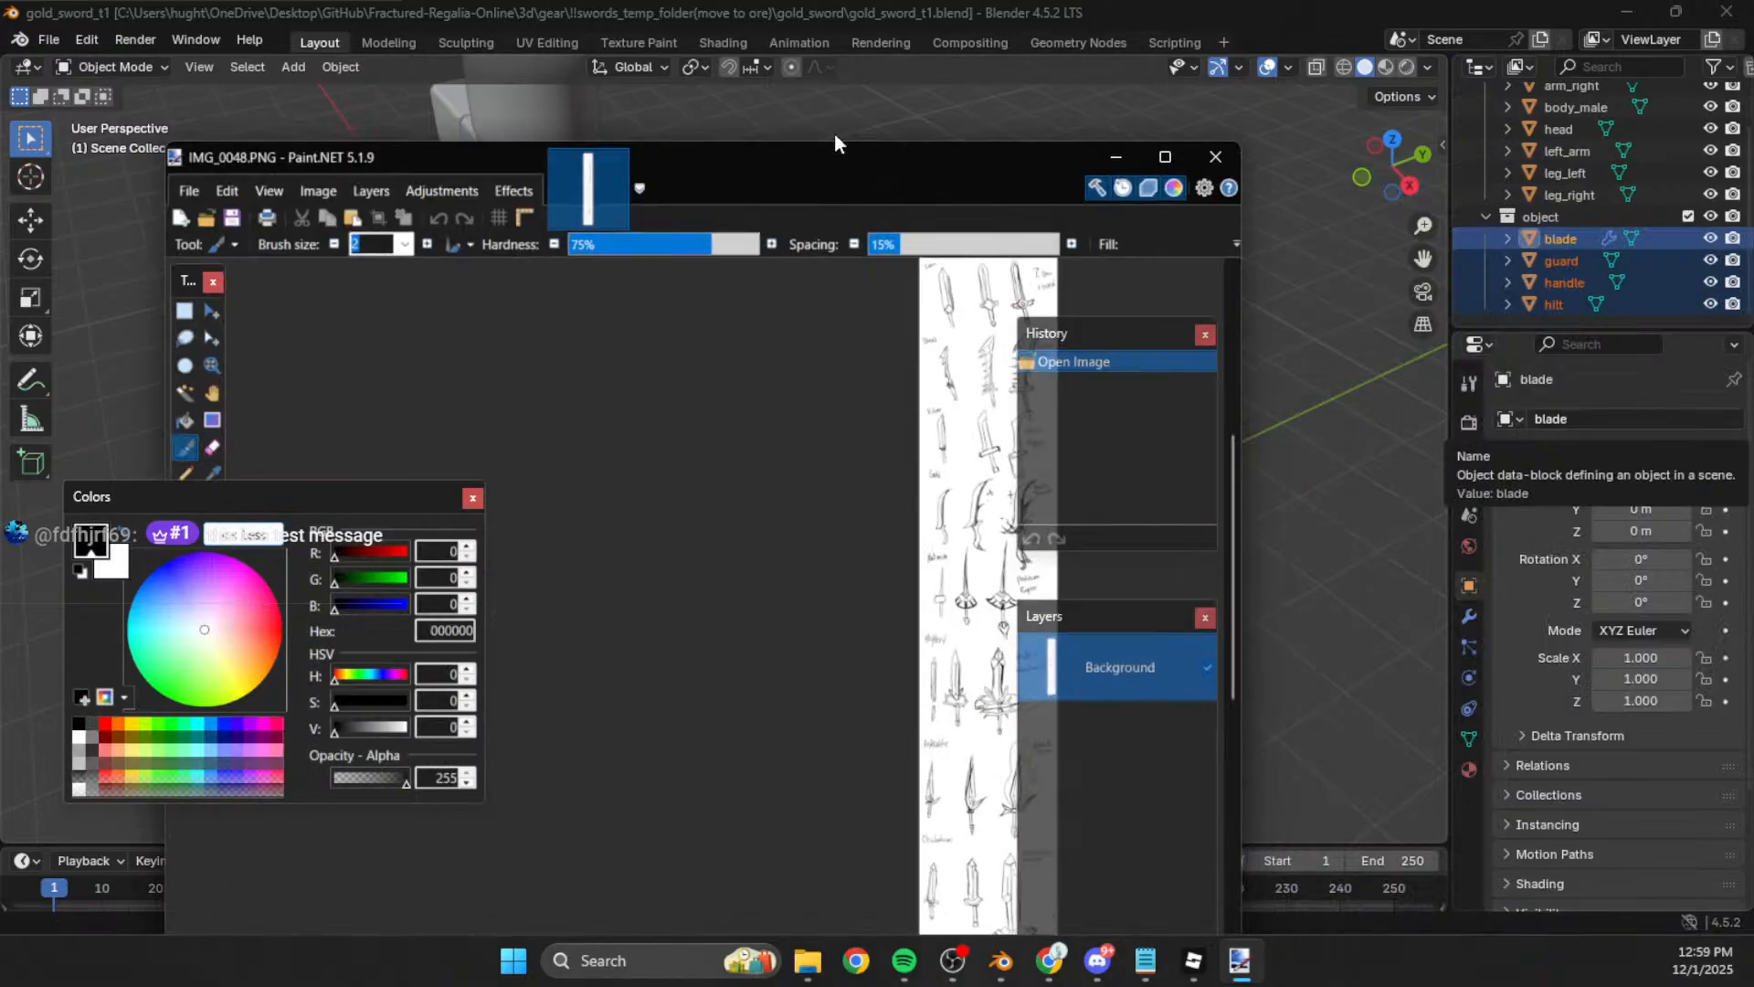
Step: Examine the sword concept sketches in IMG_0048.PNG in Paint.NET, from the copper row down to the dragonite row
left_click_drag(845, 151, 891, 2)
scroll(880, 401, "up", 1, "ctrl")
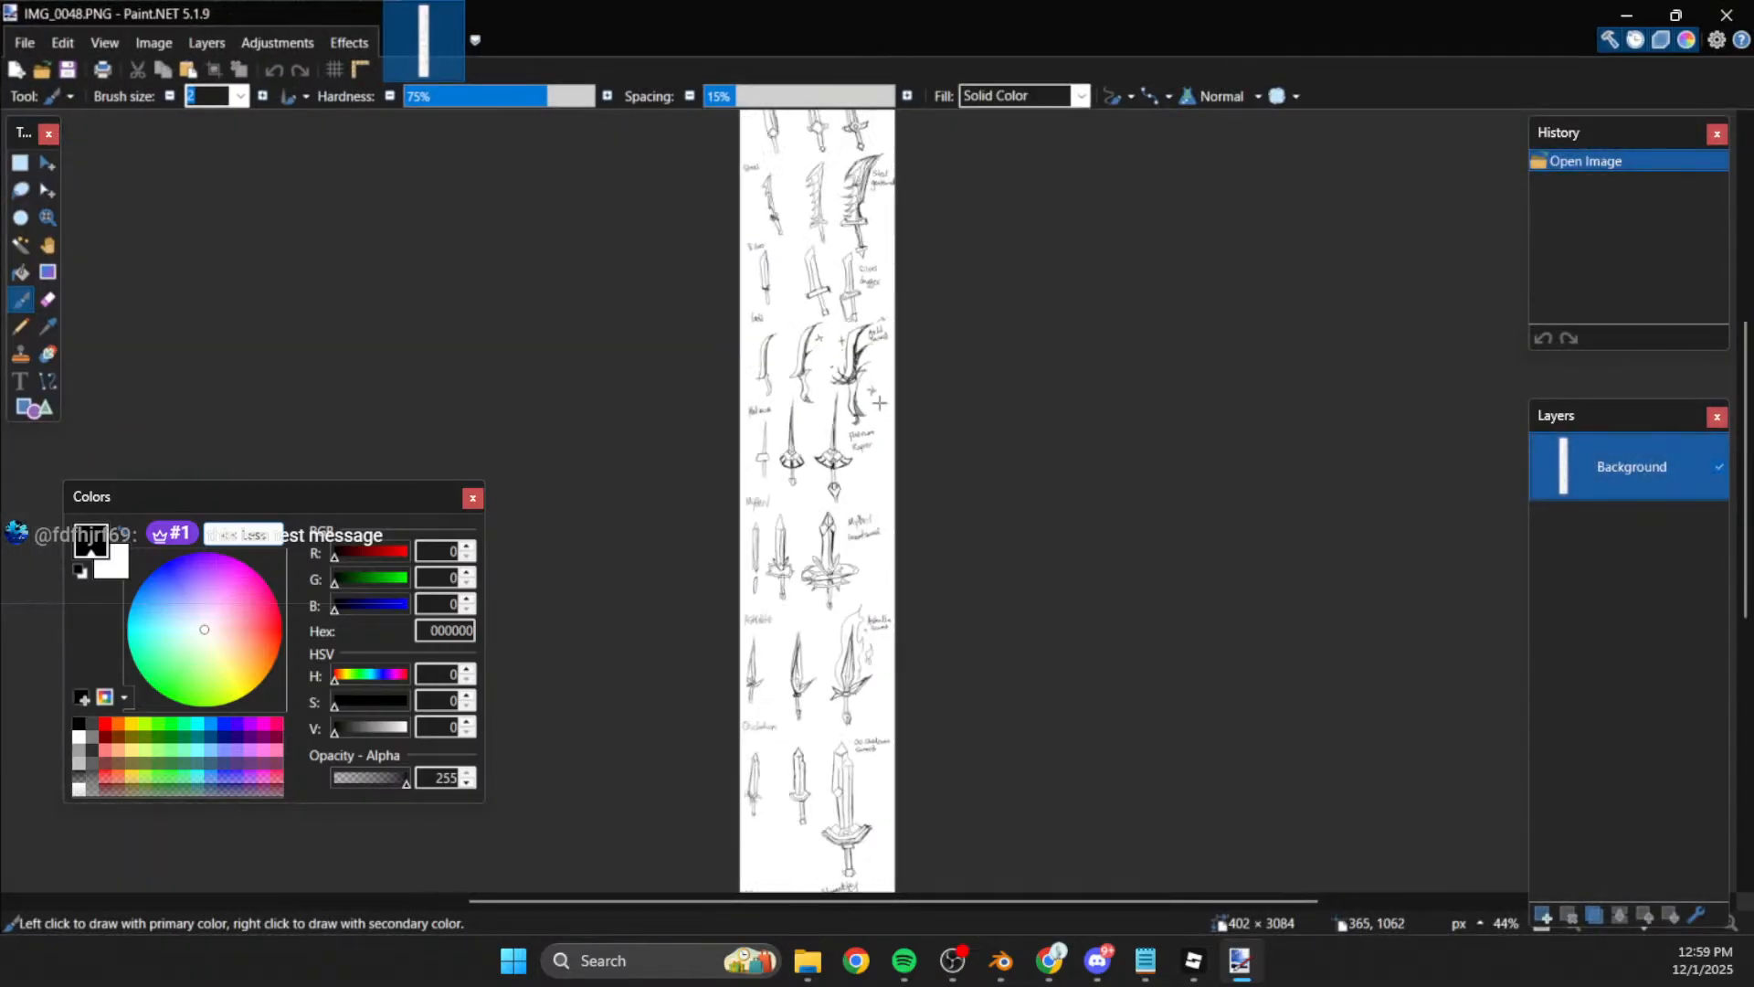
scroll(831, 558, "down", 1, "ctrl")
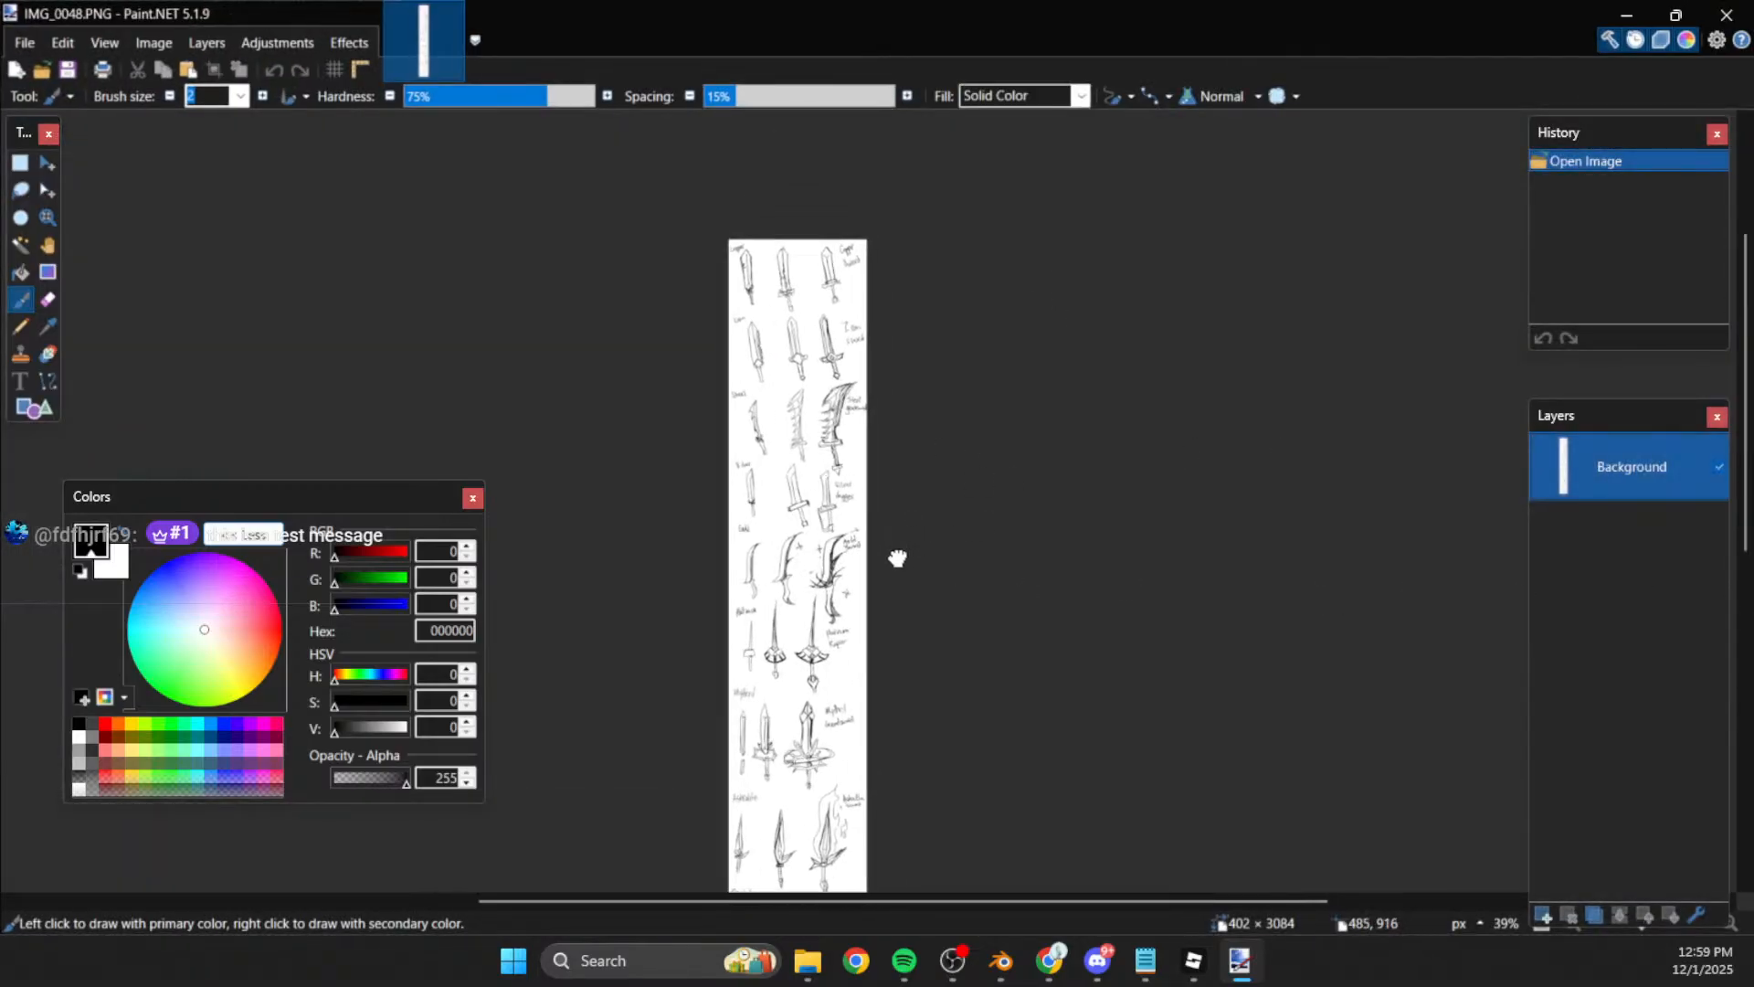
scroll(901, 552, "up", 3, "ctrl")
scroll(900, 558, "up", 3, "ctrl")
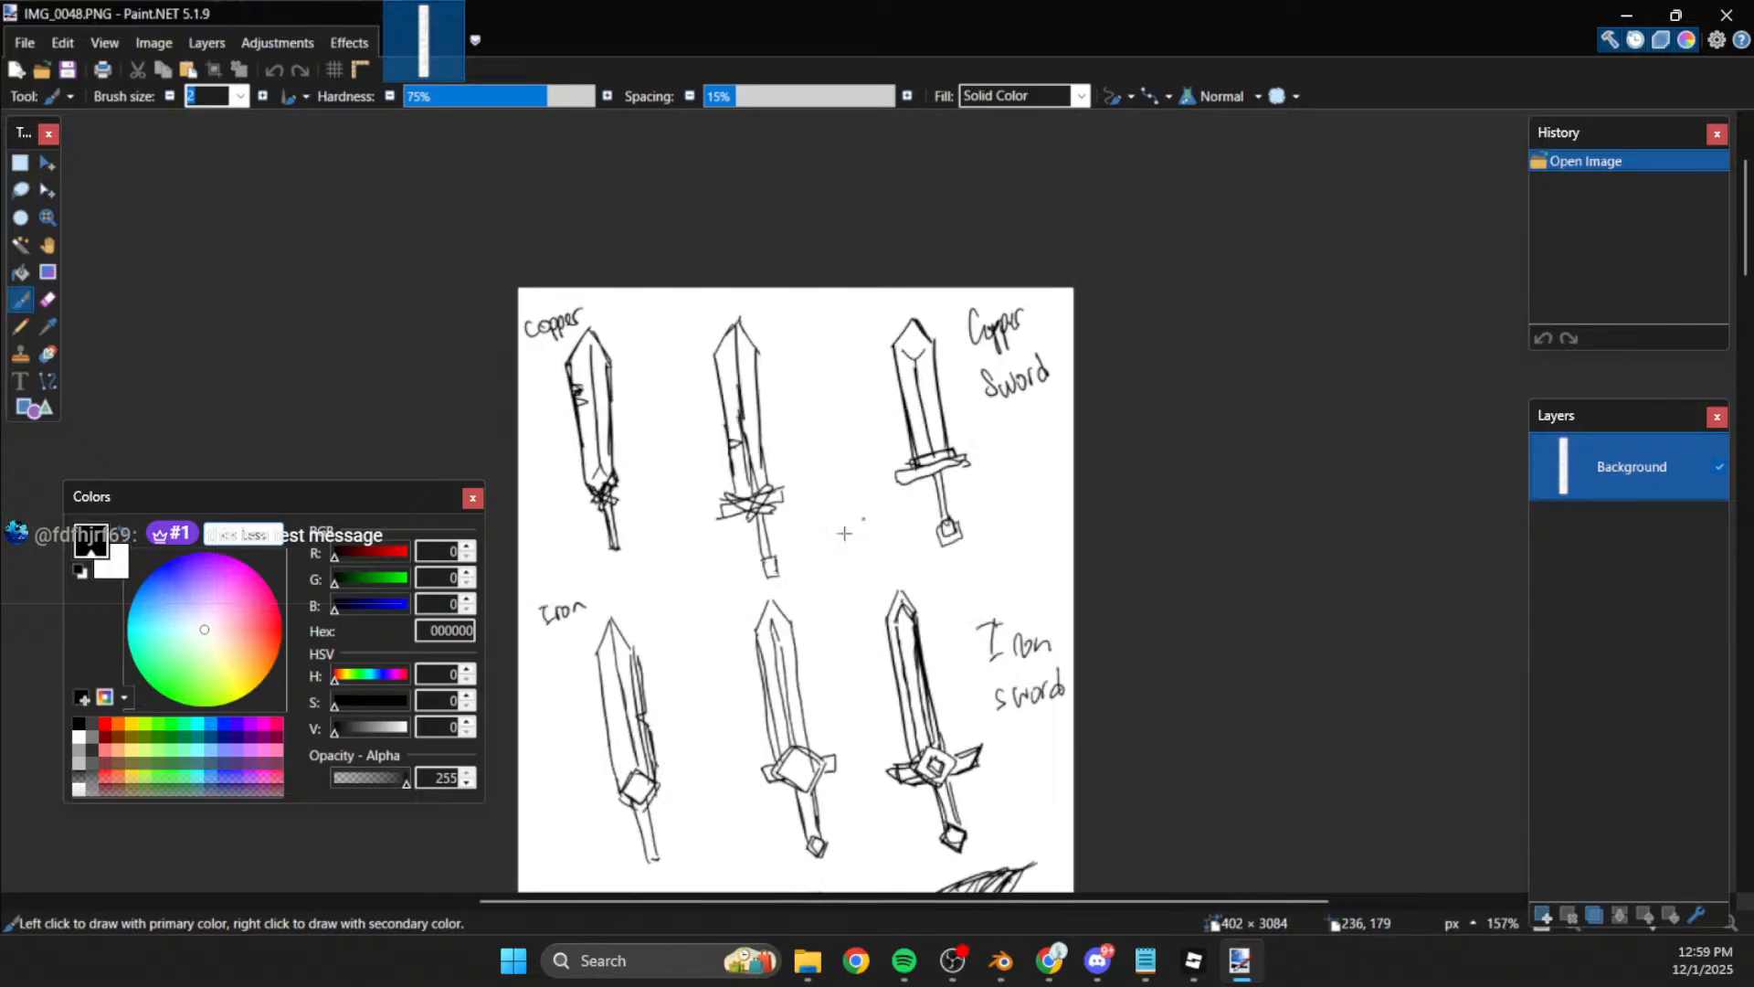
scroll(732, 447, "down", 3)
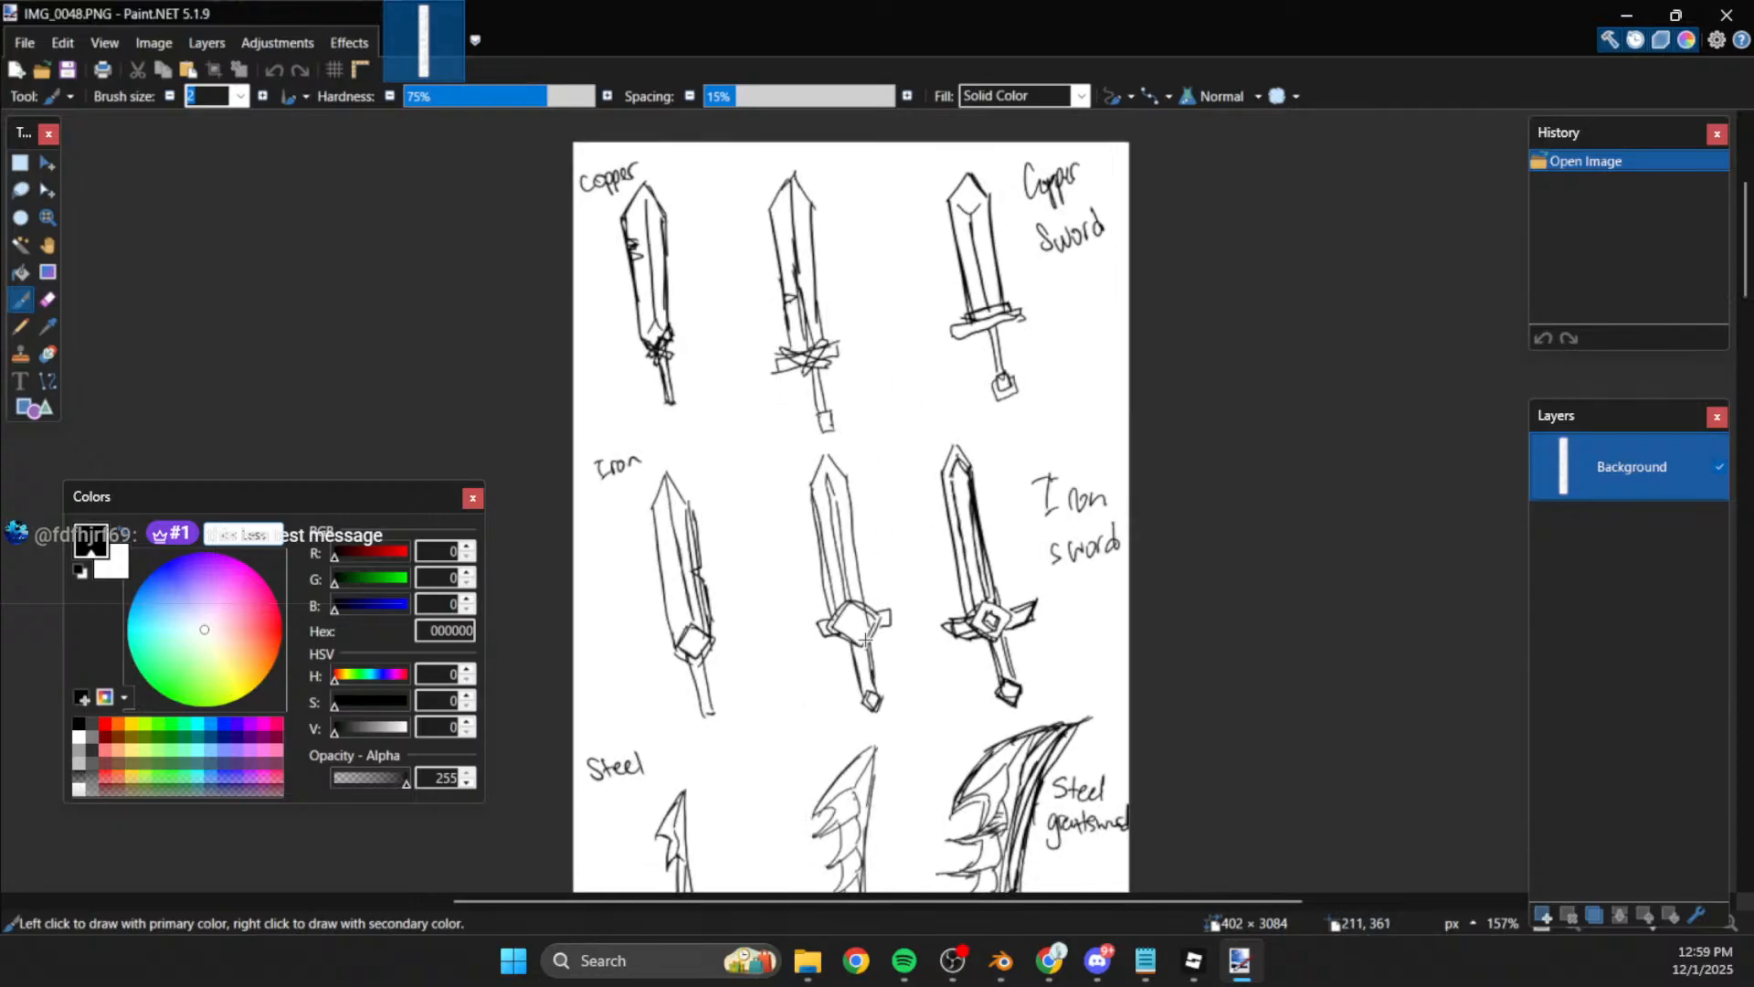
scroll(918, 436, "down", 2)
scroll(918, 436, "down", 2)
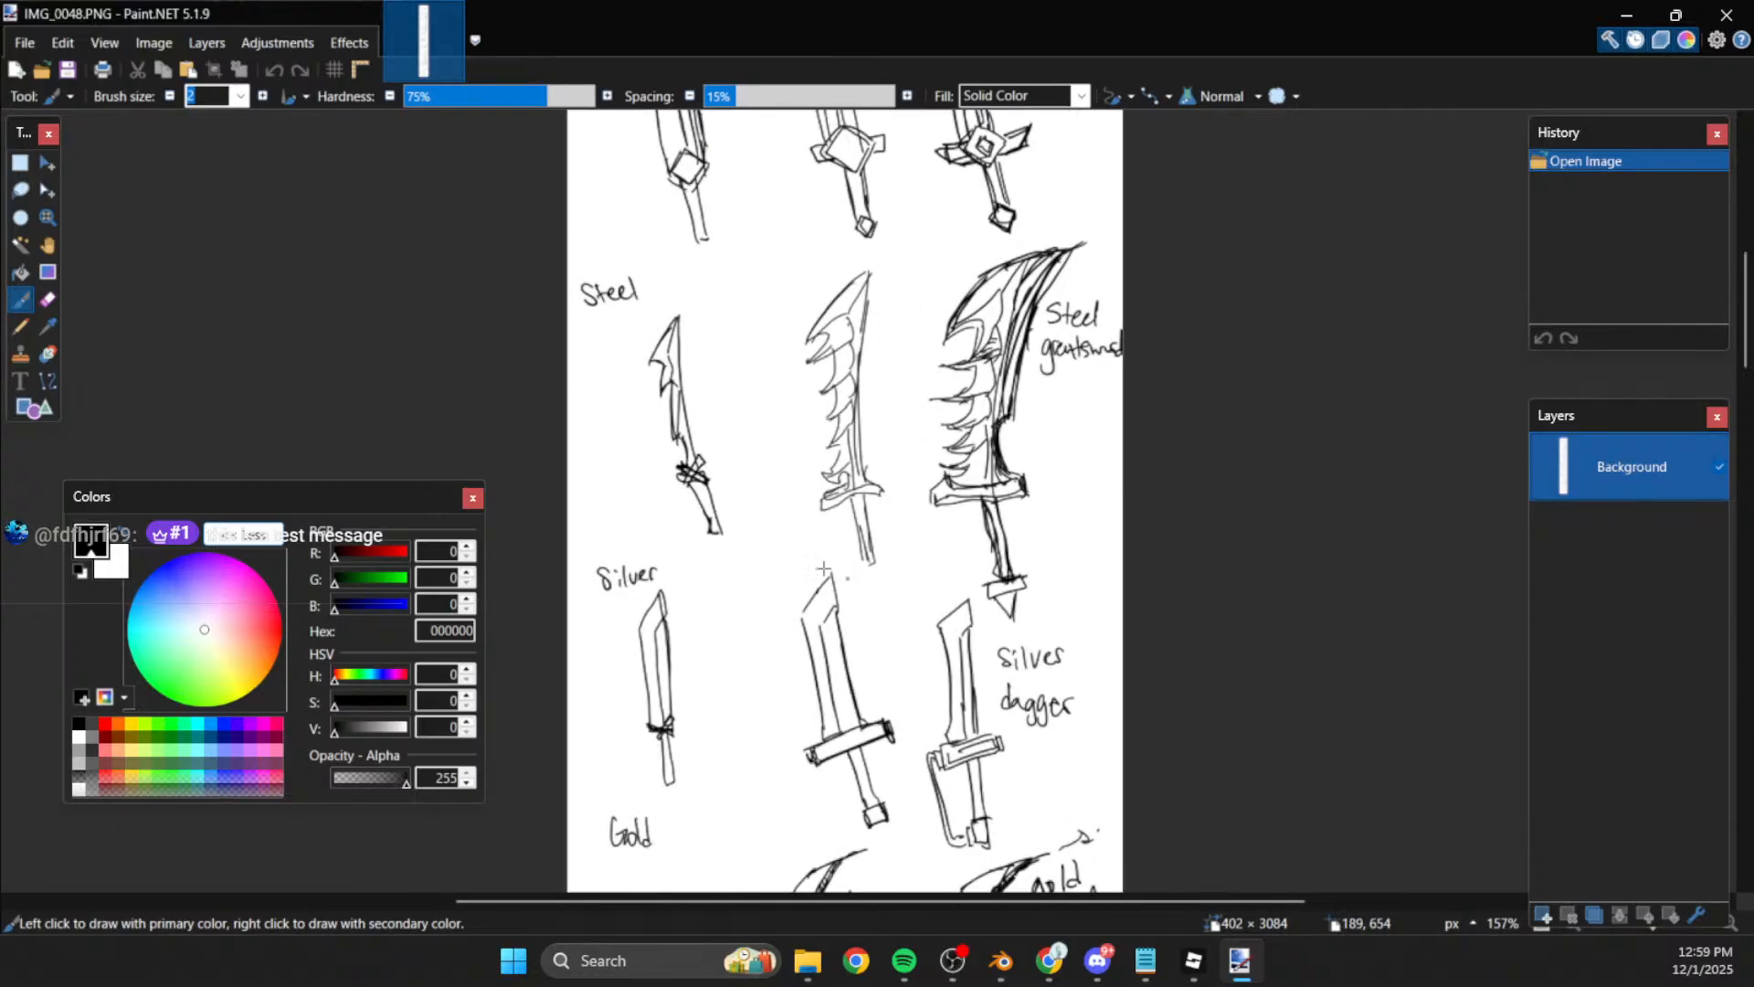
scroll(1023, 553, "down", 2)
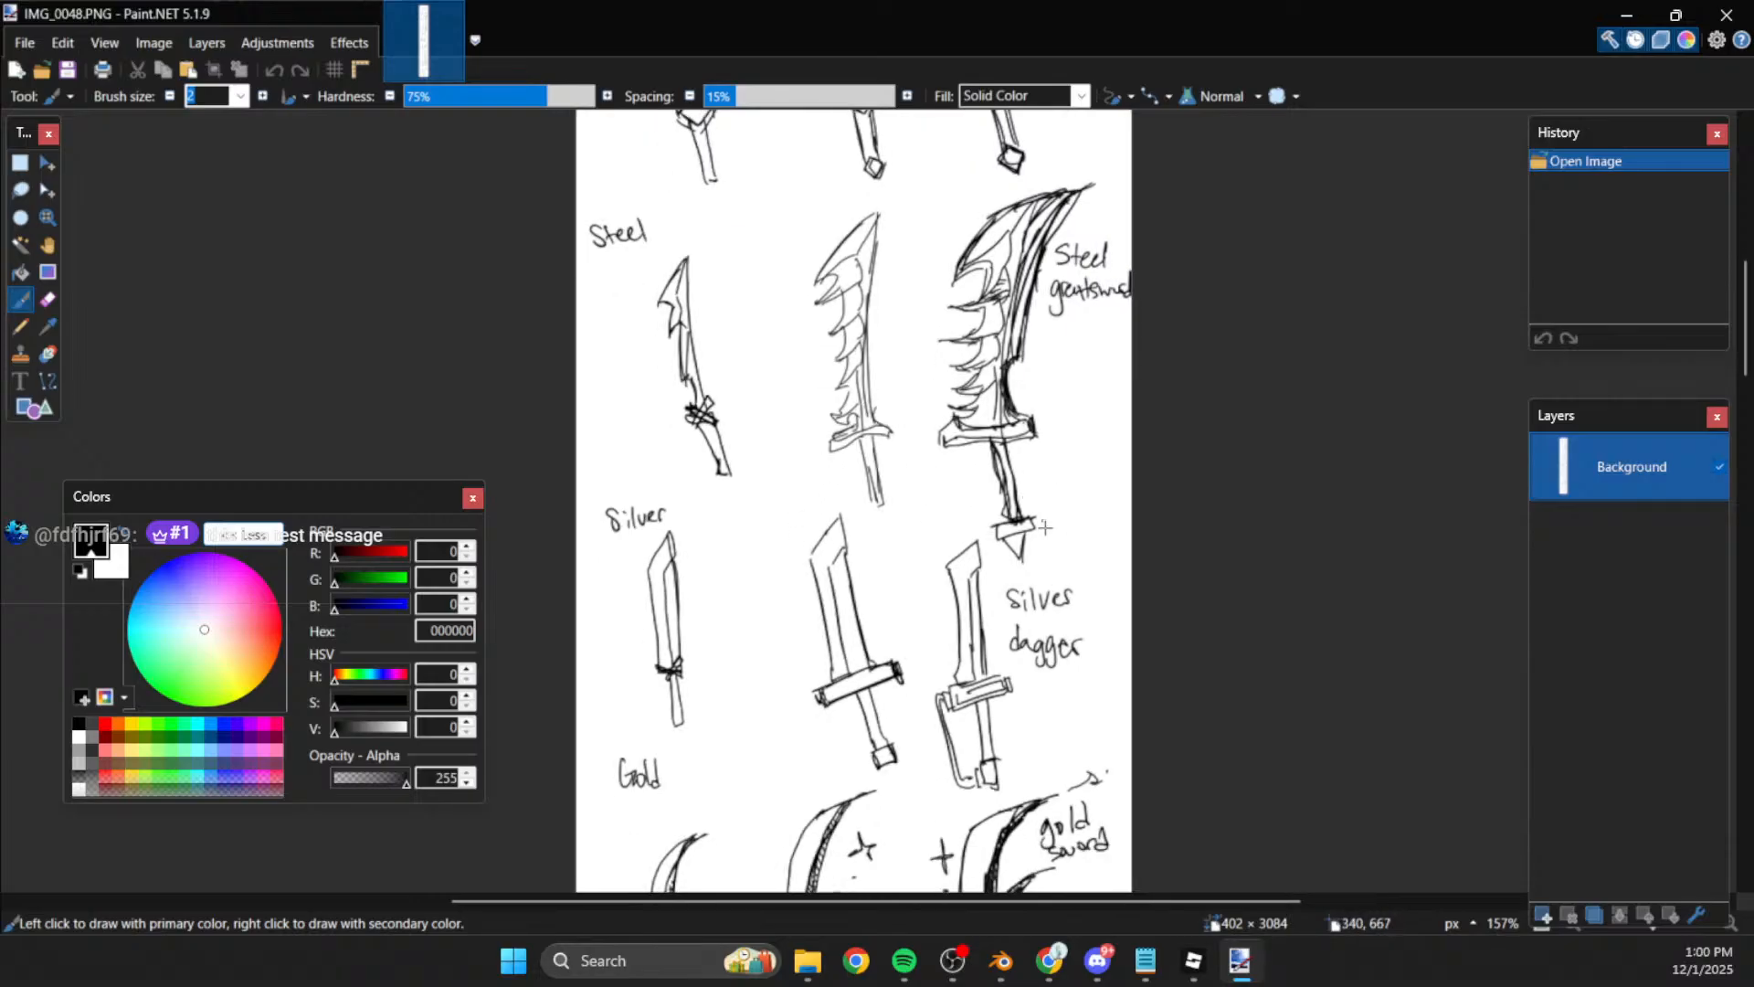
scroll(963, 519, "down", 2)
scroll(962, 519, "up", 2)
scroll(904, 411, "down", 3)
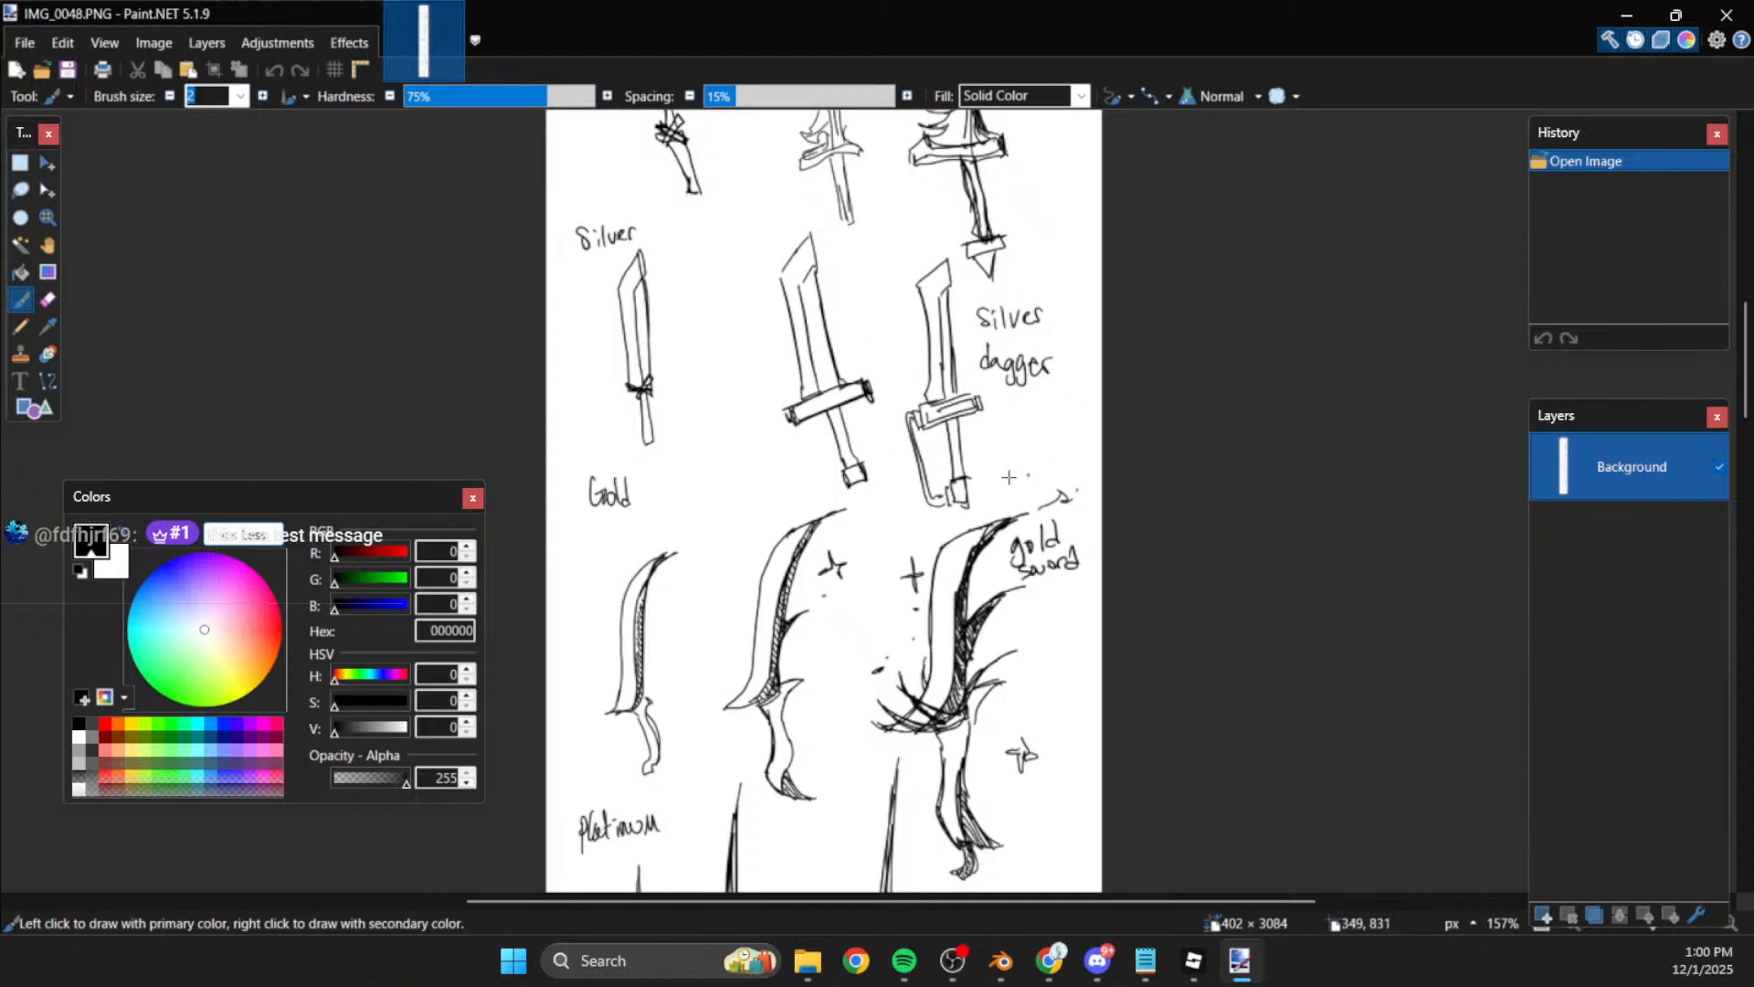
scroll(1029, 479, "down", 1)
scroll(829, 266, "down", 3)
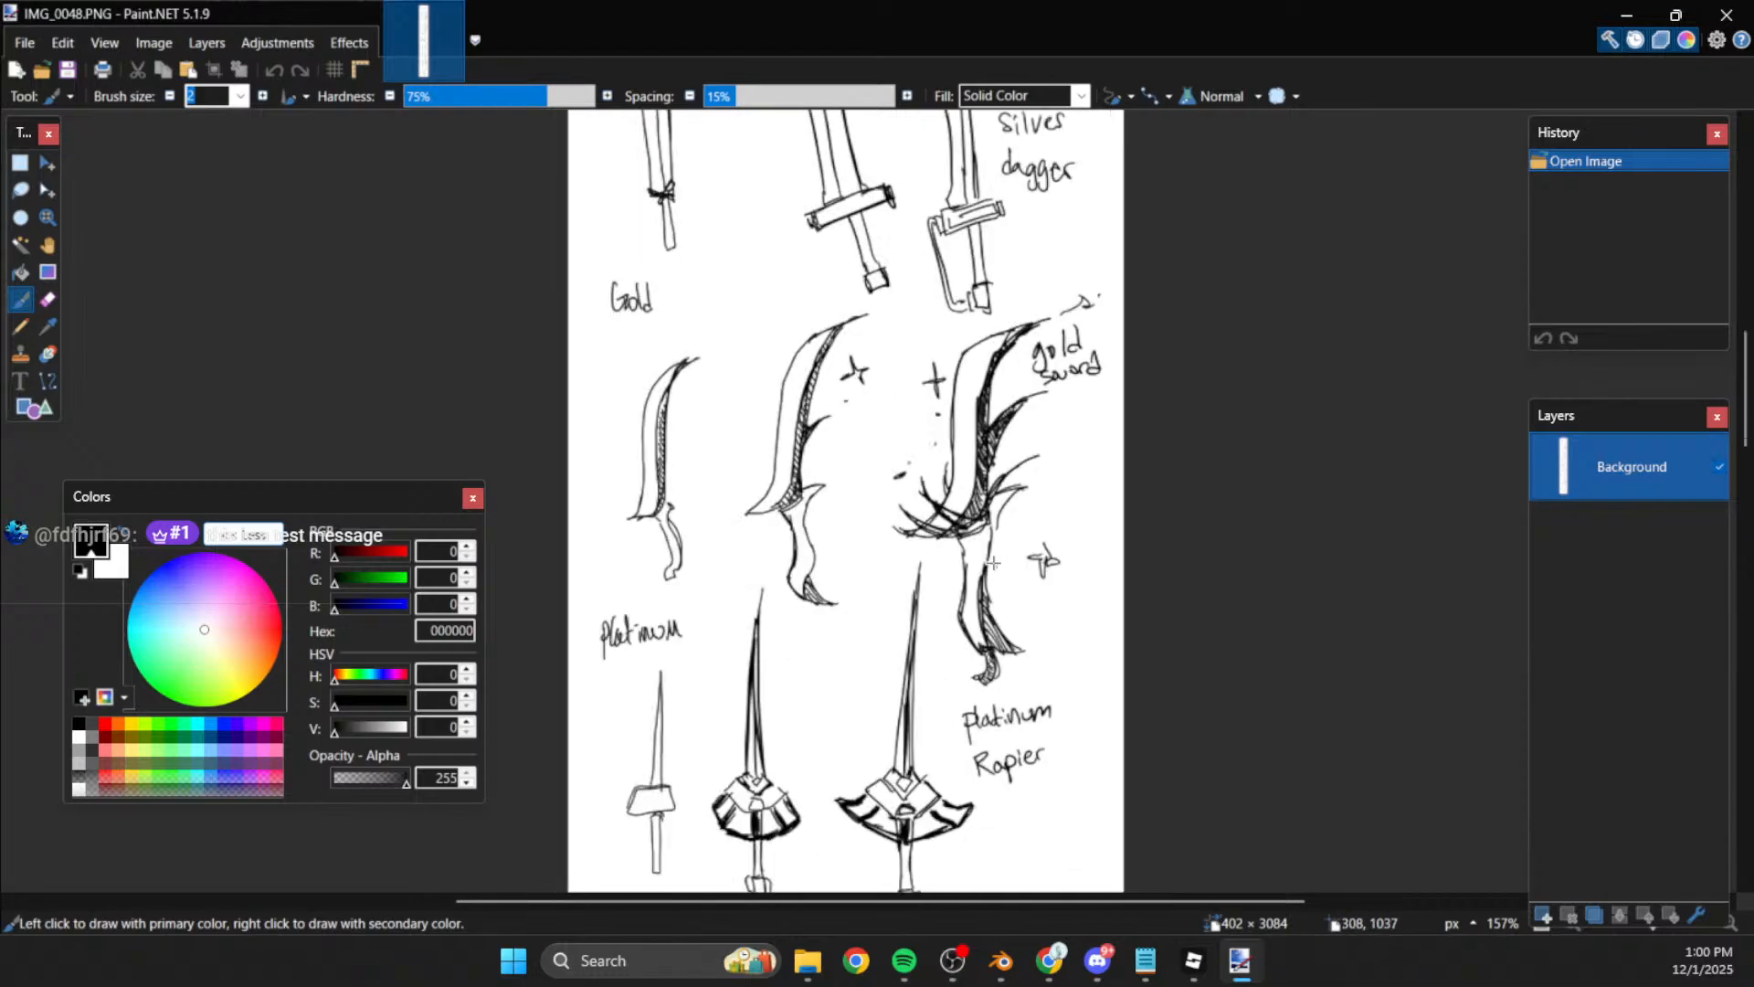
scroll(814, 412, "down", 3)
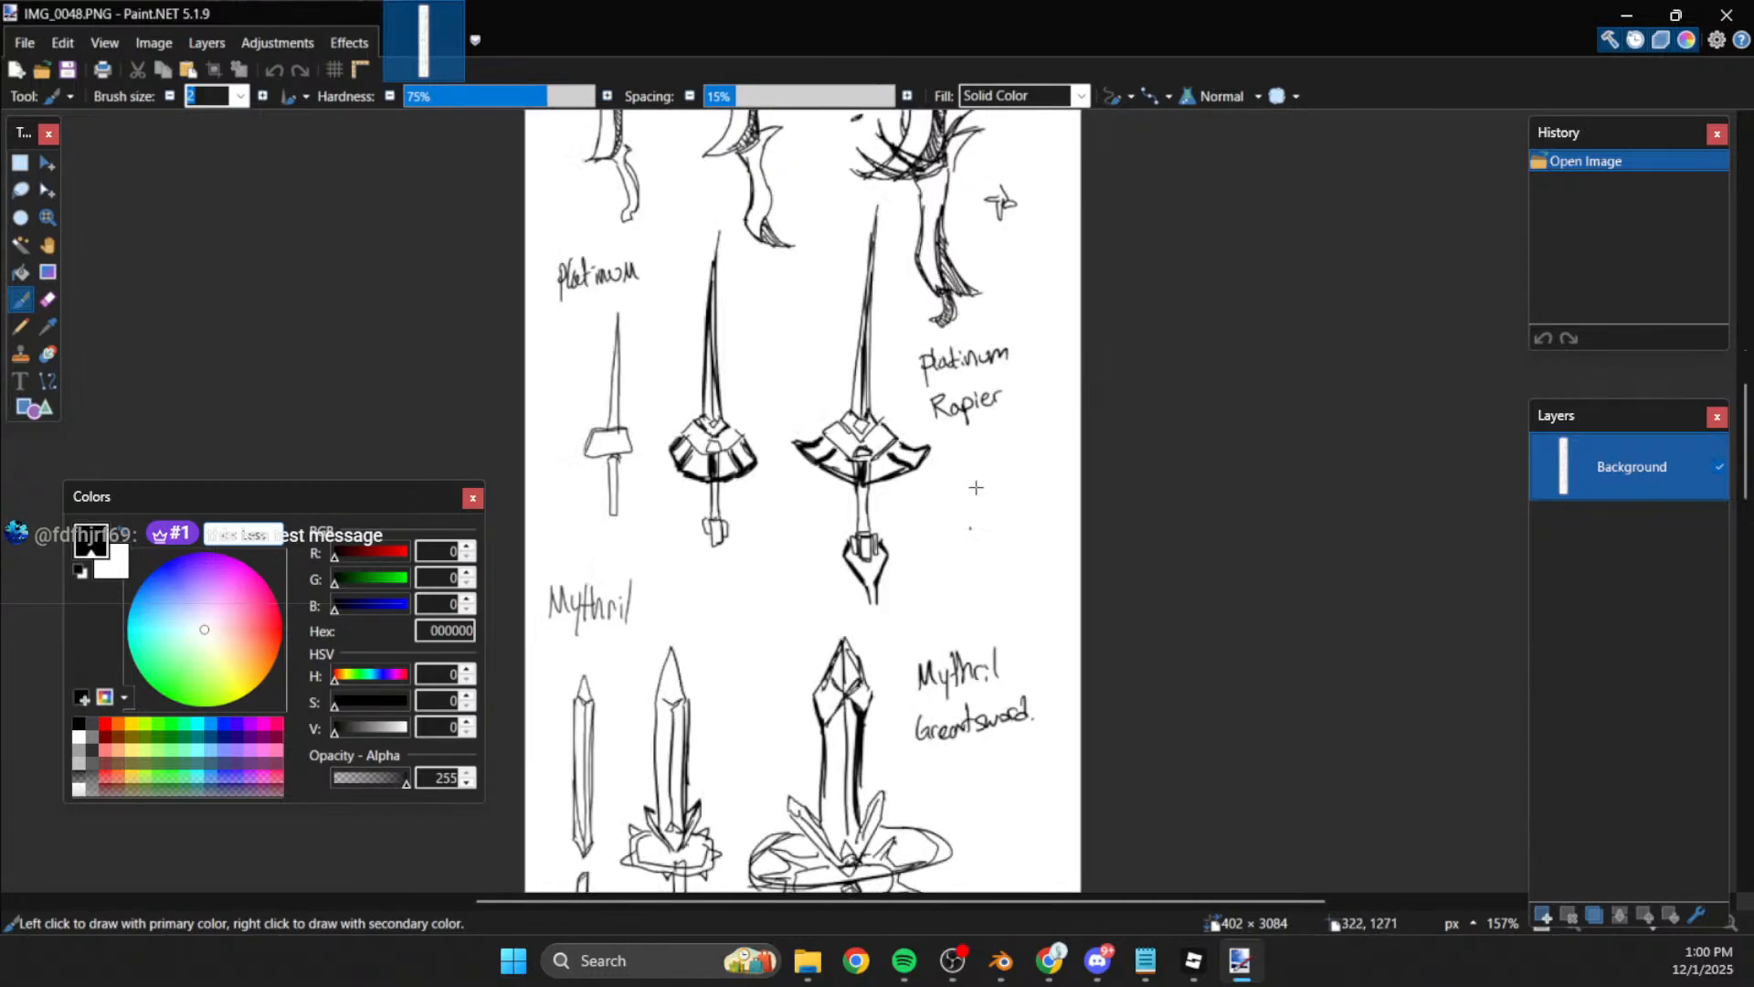
scroll(823, 606, "down", 7)
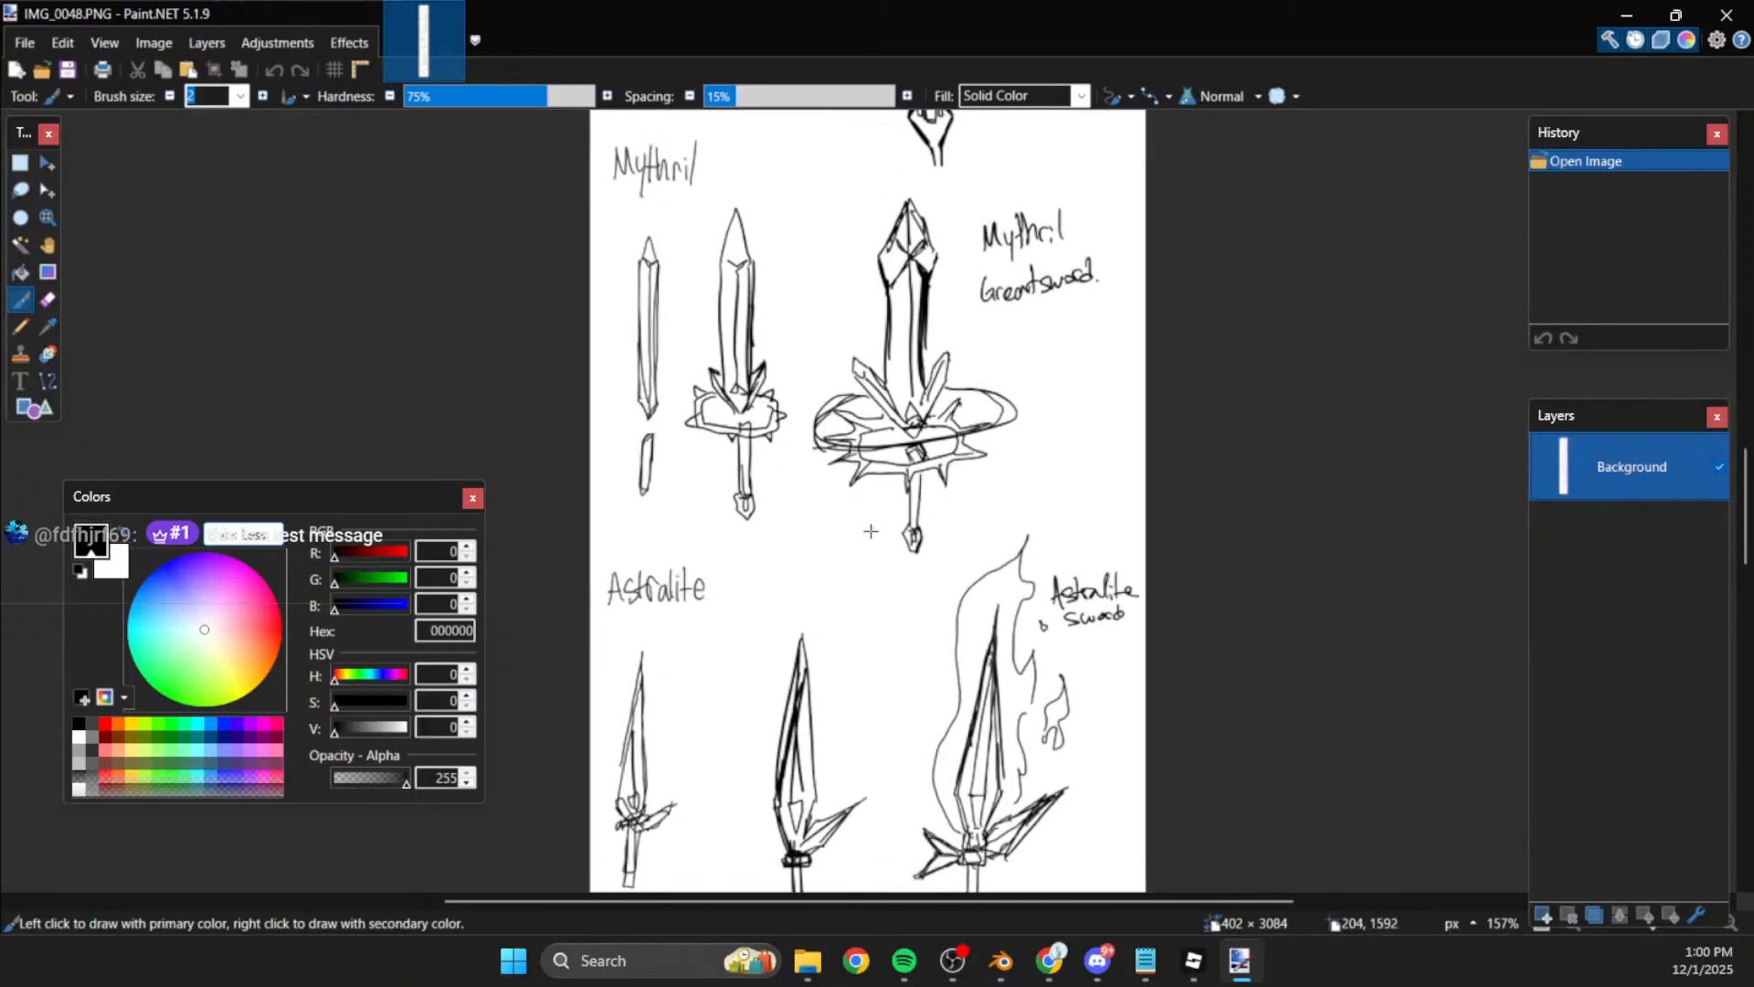
scroll(917, 590, "down", 8)
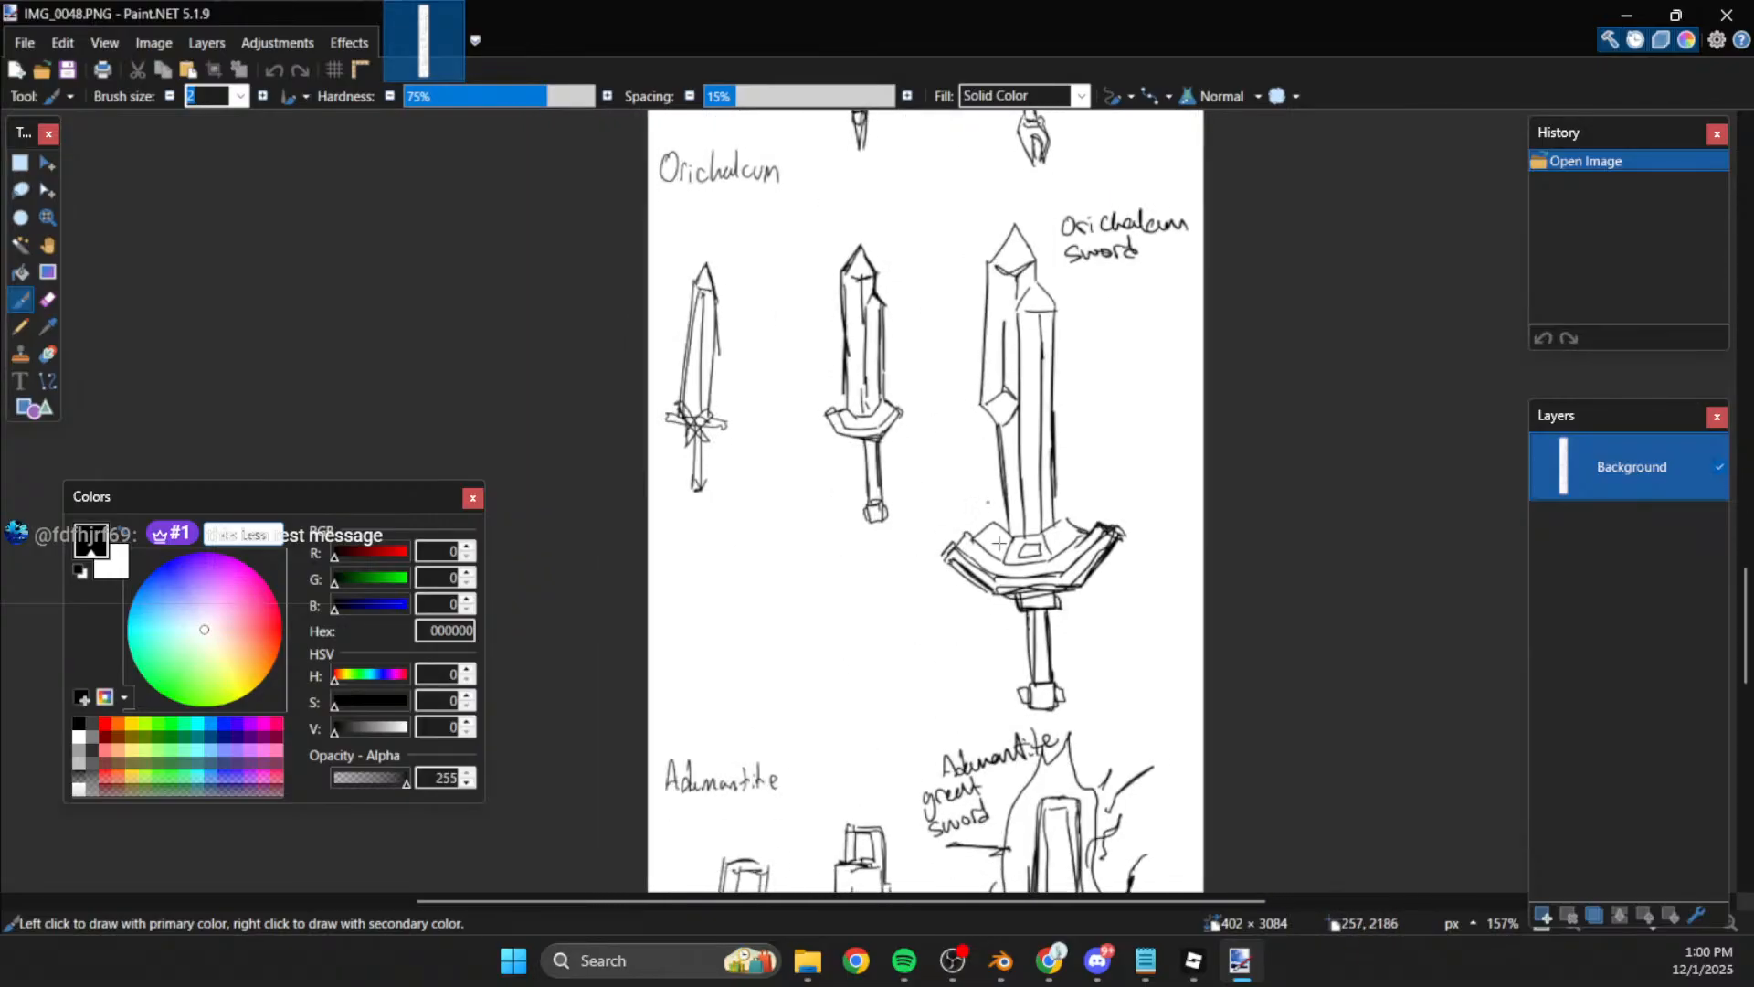
scroll(1045, 564, "down", 6)
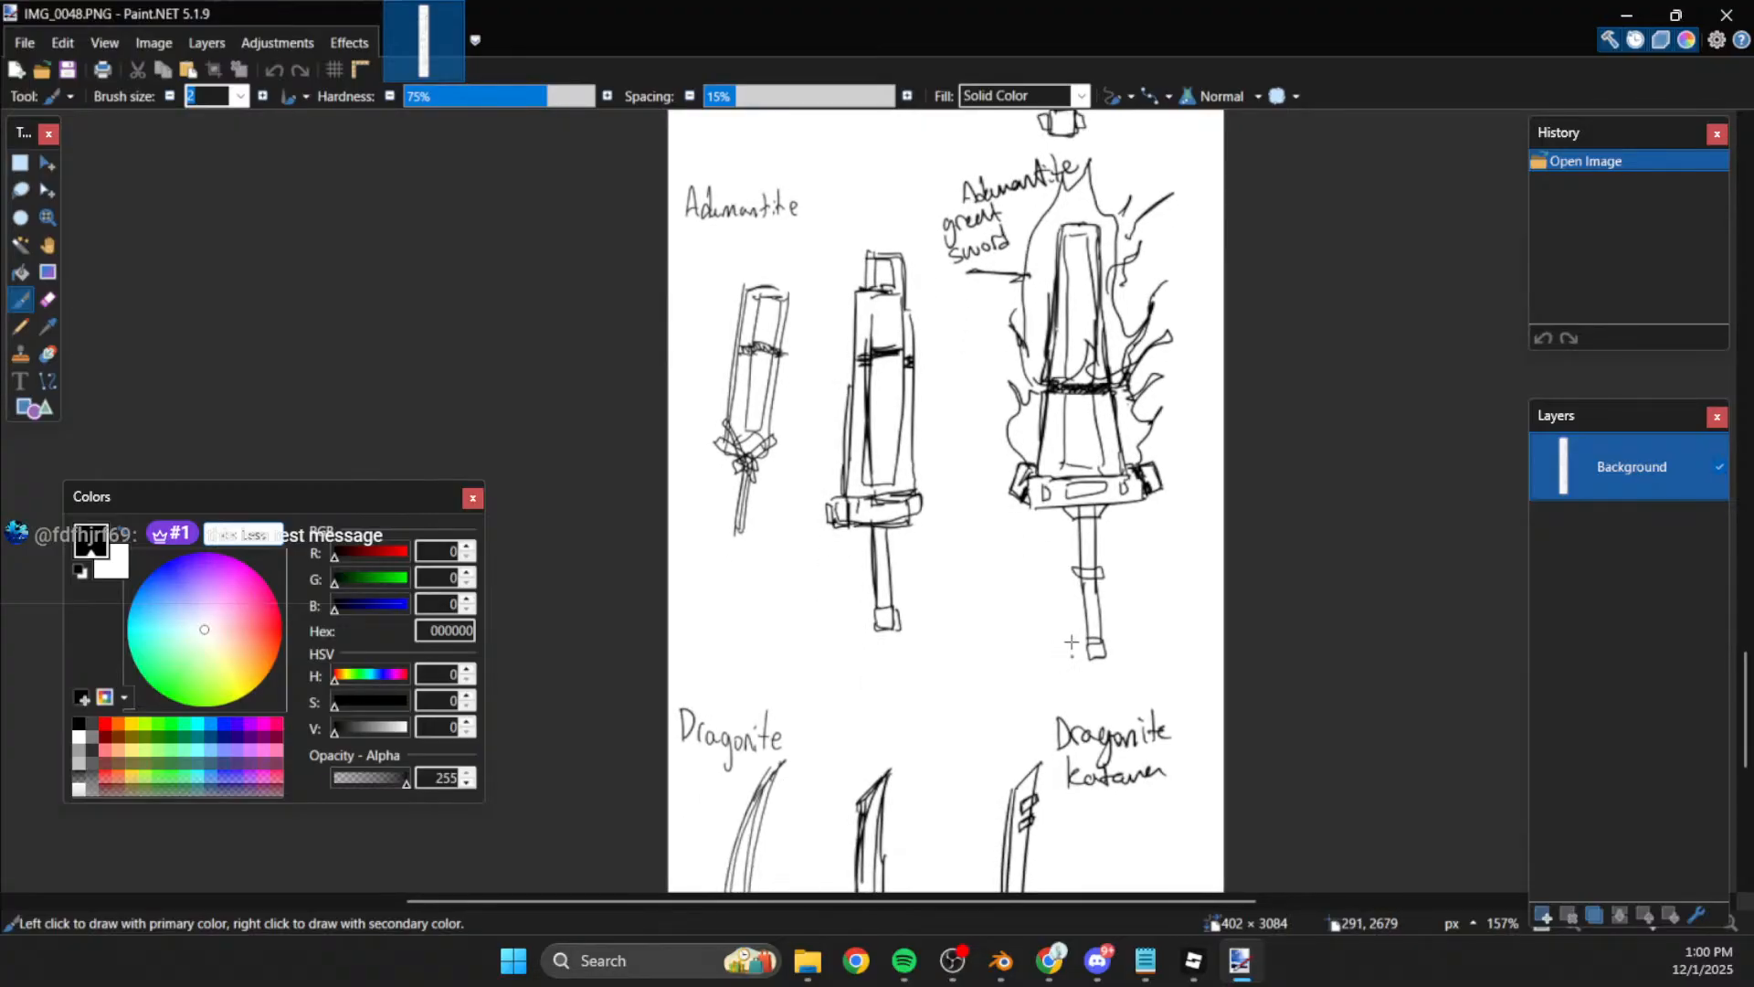
scroll(1094, 594, "up", 1)
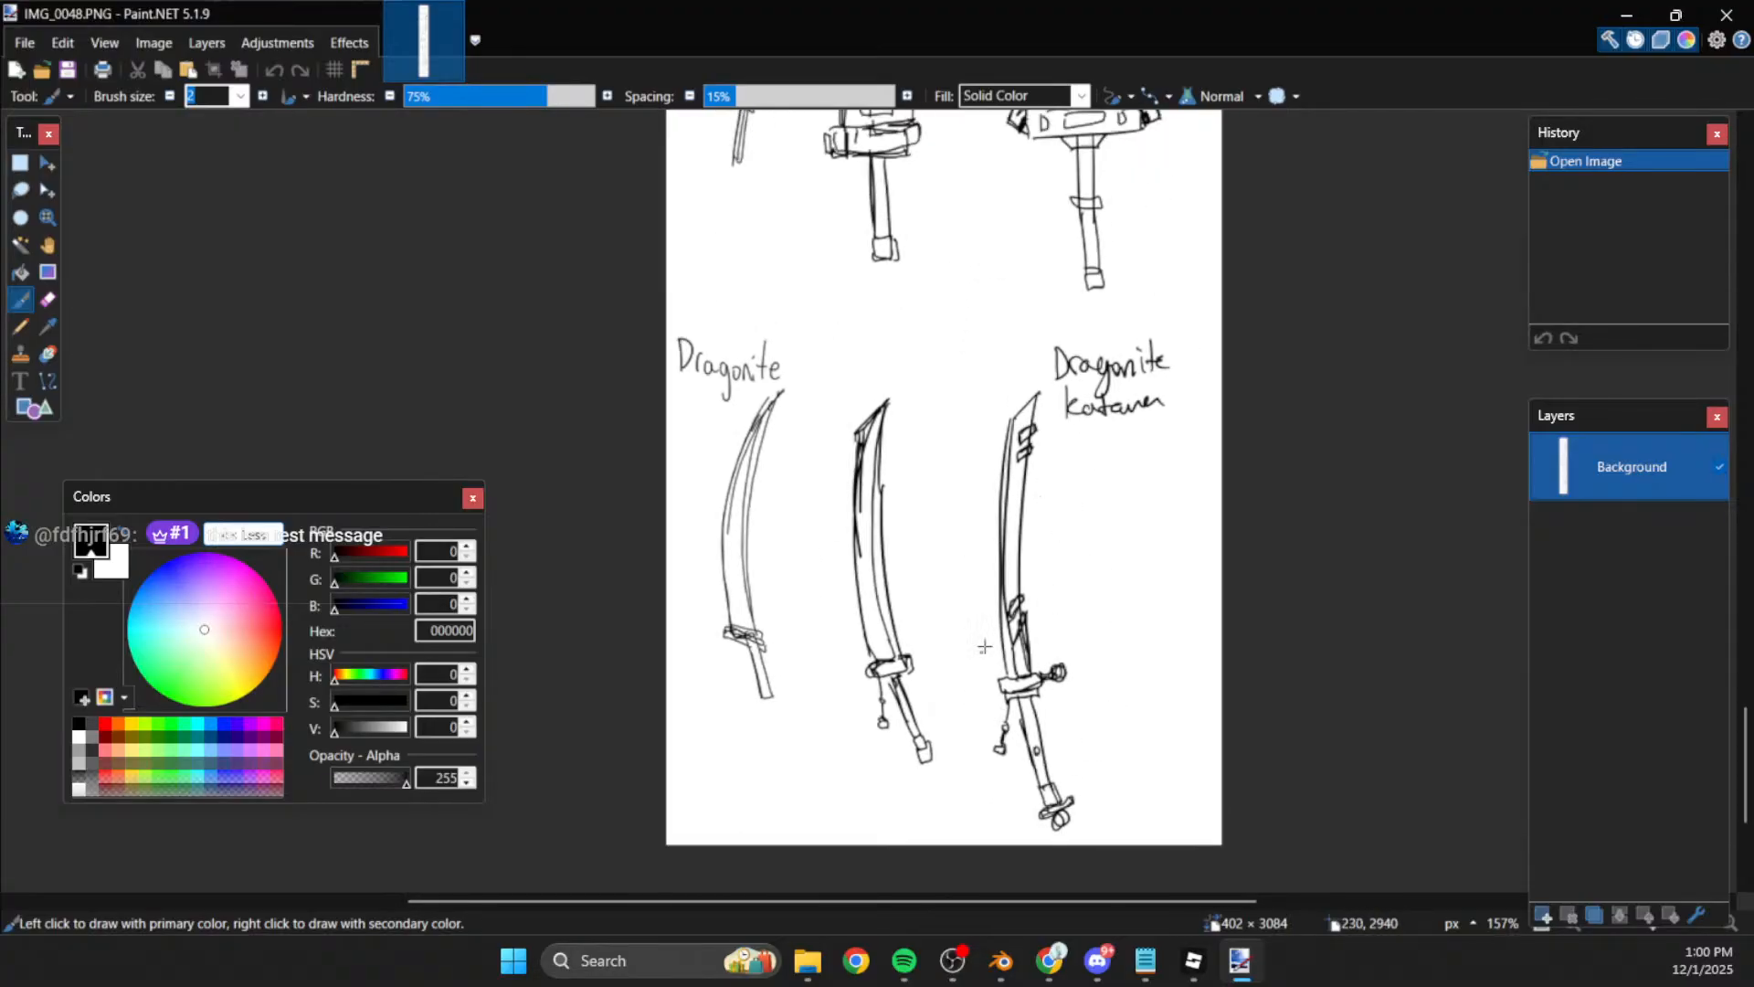
scroll(992, 550, "down", 6, "ctrl")
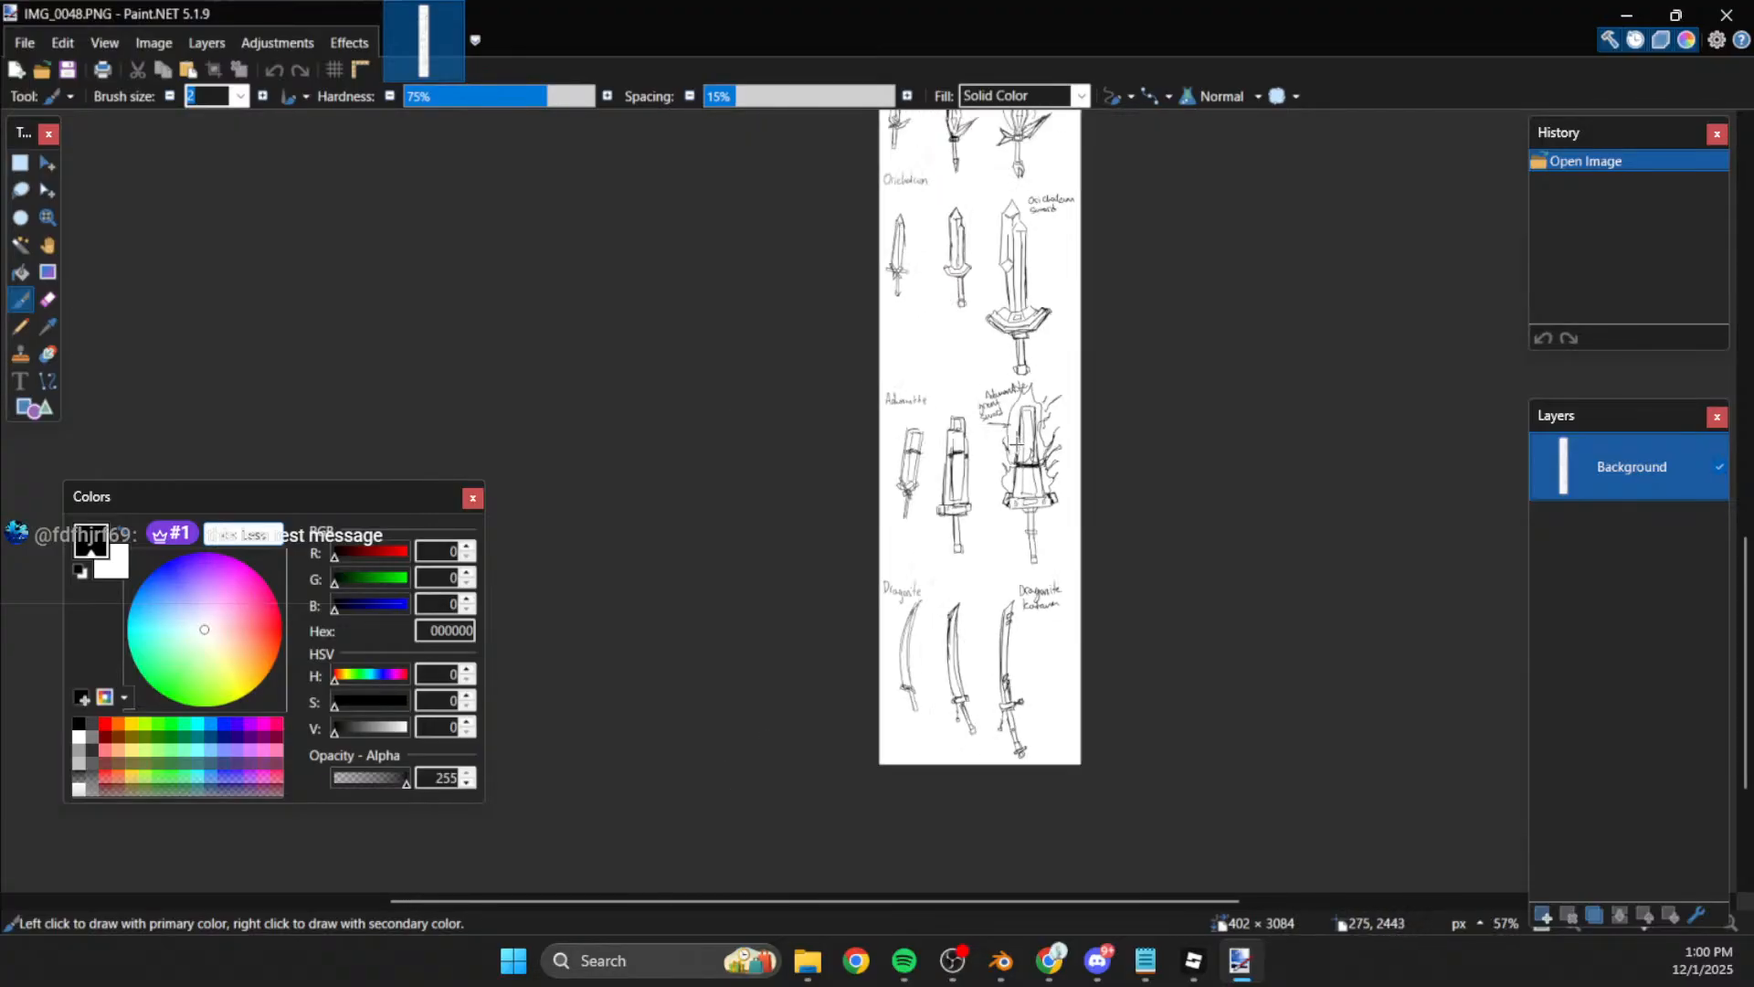
scroll(1027, 537, "up", 4, "ctrl")
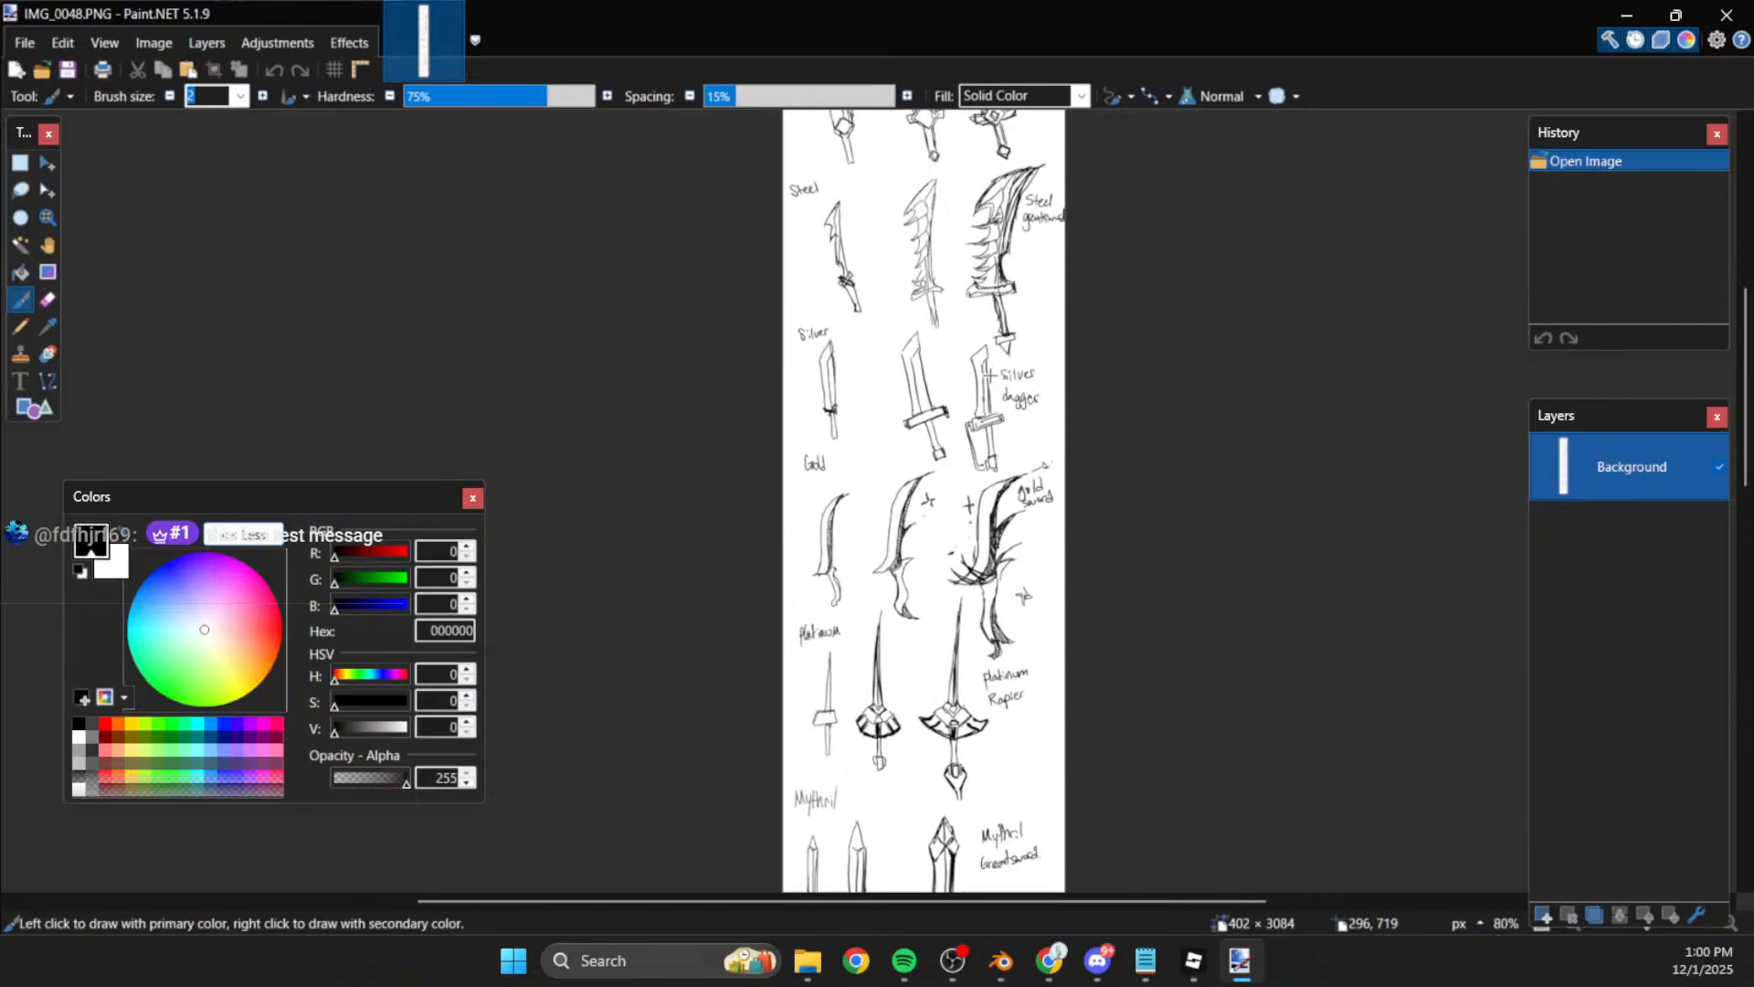
Step: Copy the full-width area around the Gold row of sketches into a new 402 × 343 pixel image
scroll(987, 374, "up", 2, "ctrl")
key("s")
left_click_drag(1138, 319, 621, 656)
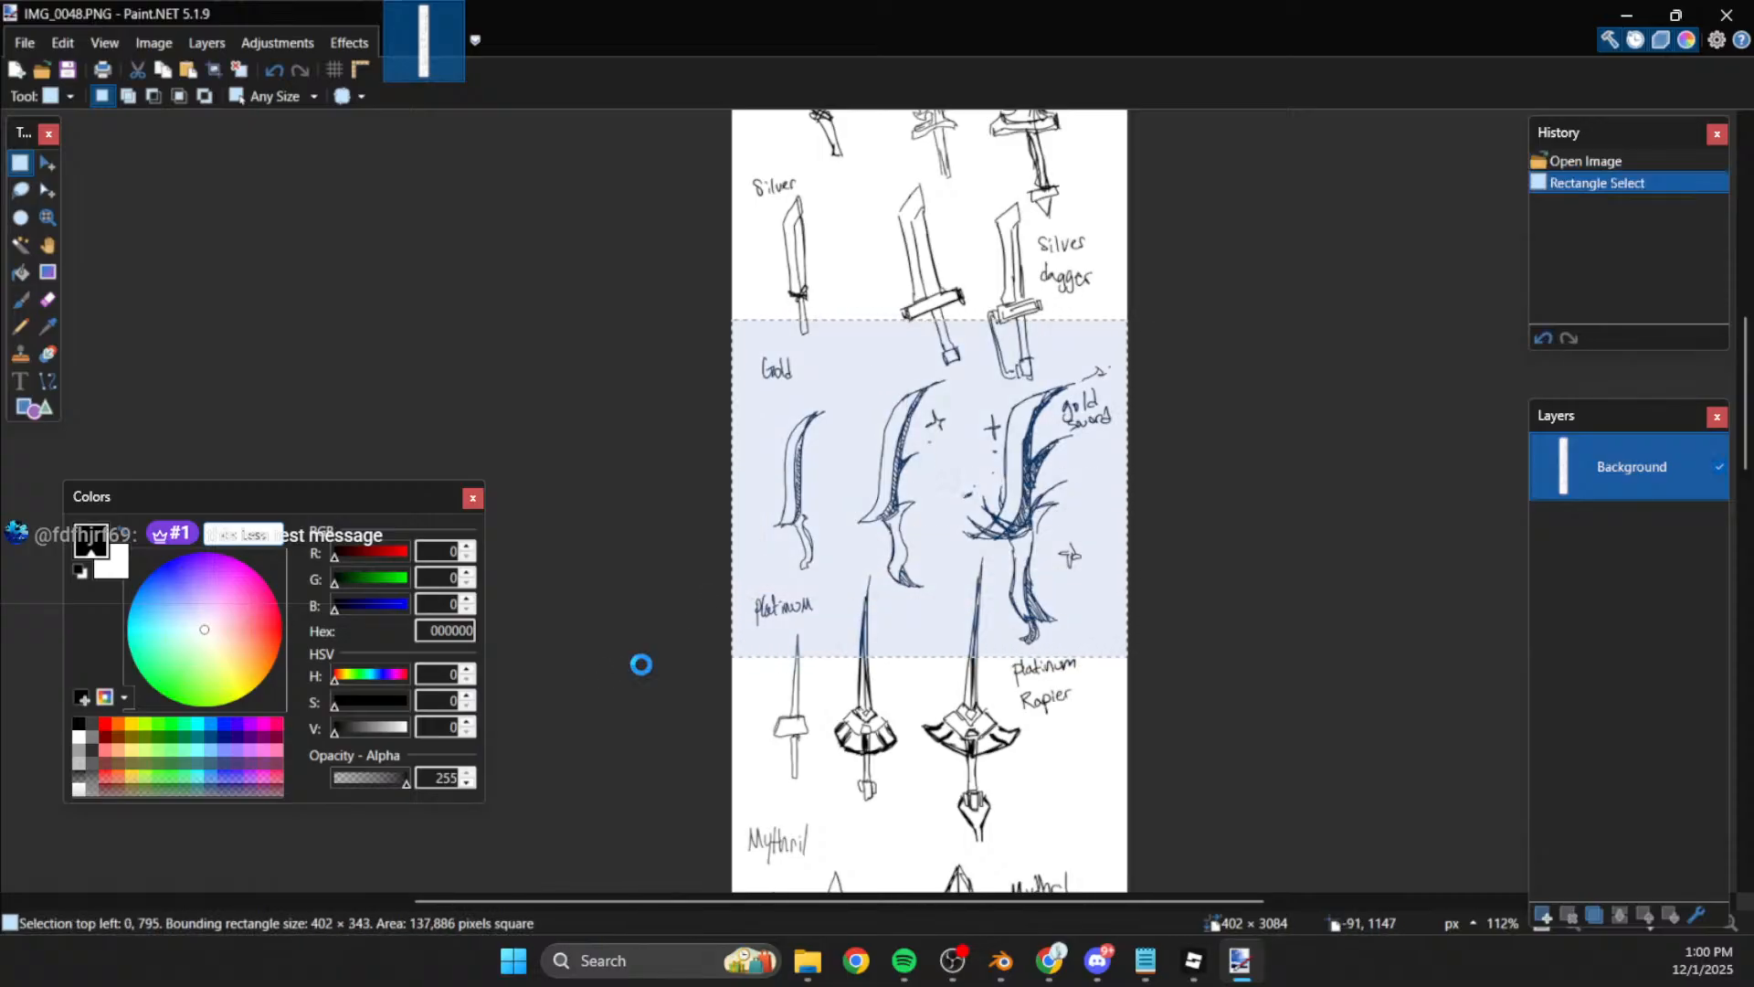
key("ctrl+n")
left_click(850, 610)
key("ctrl+v")
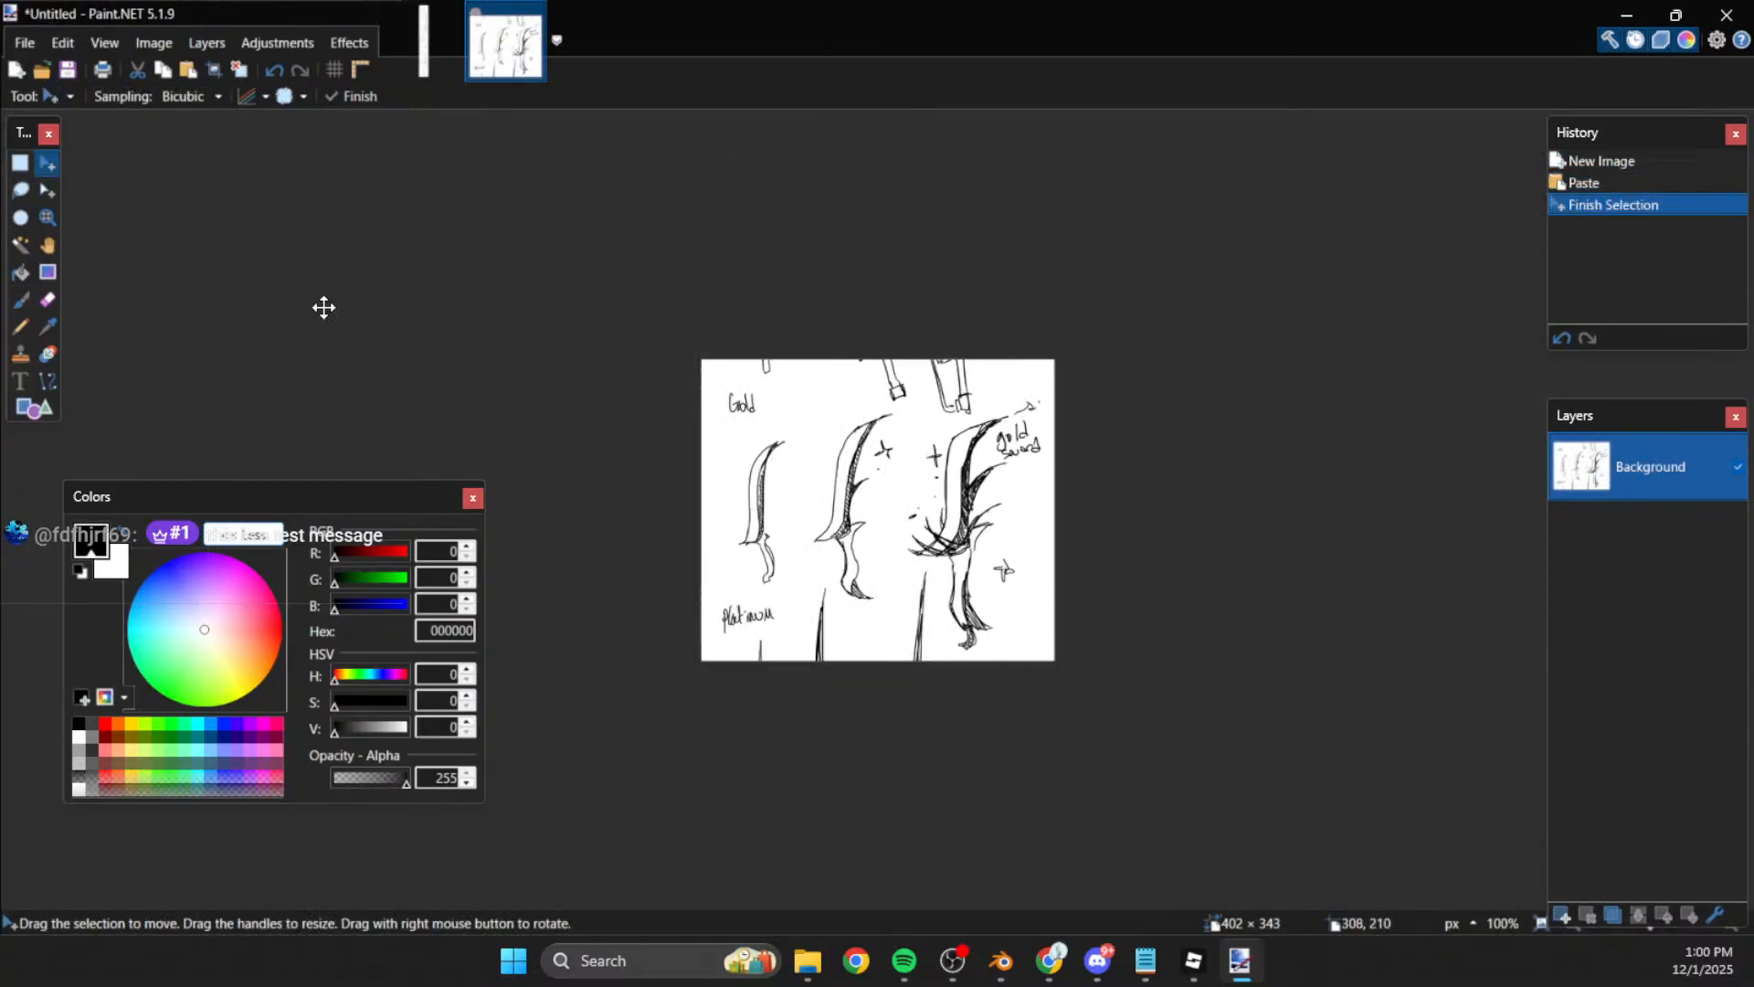
key("ctrl+d")
Step: Save the cropped sketch as a PNG named gold_sword with auto-detected bit depth, and close Paint.NET
key("ctrl+s")
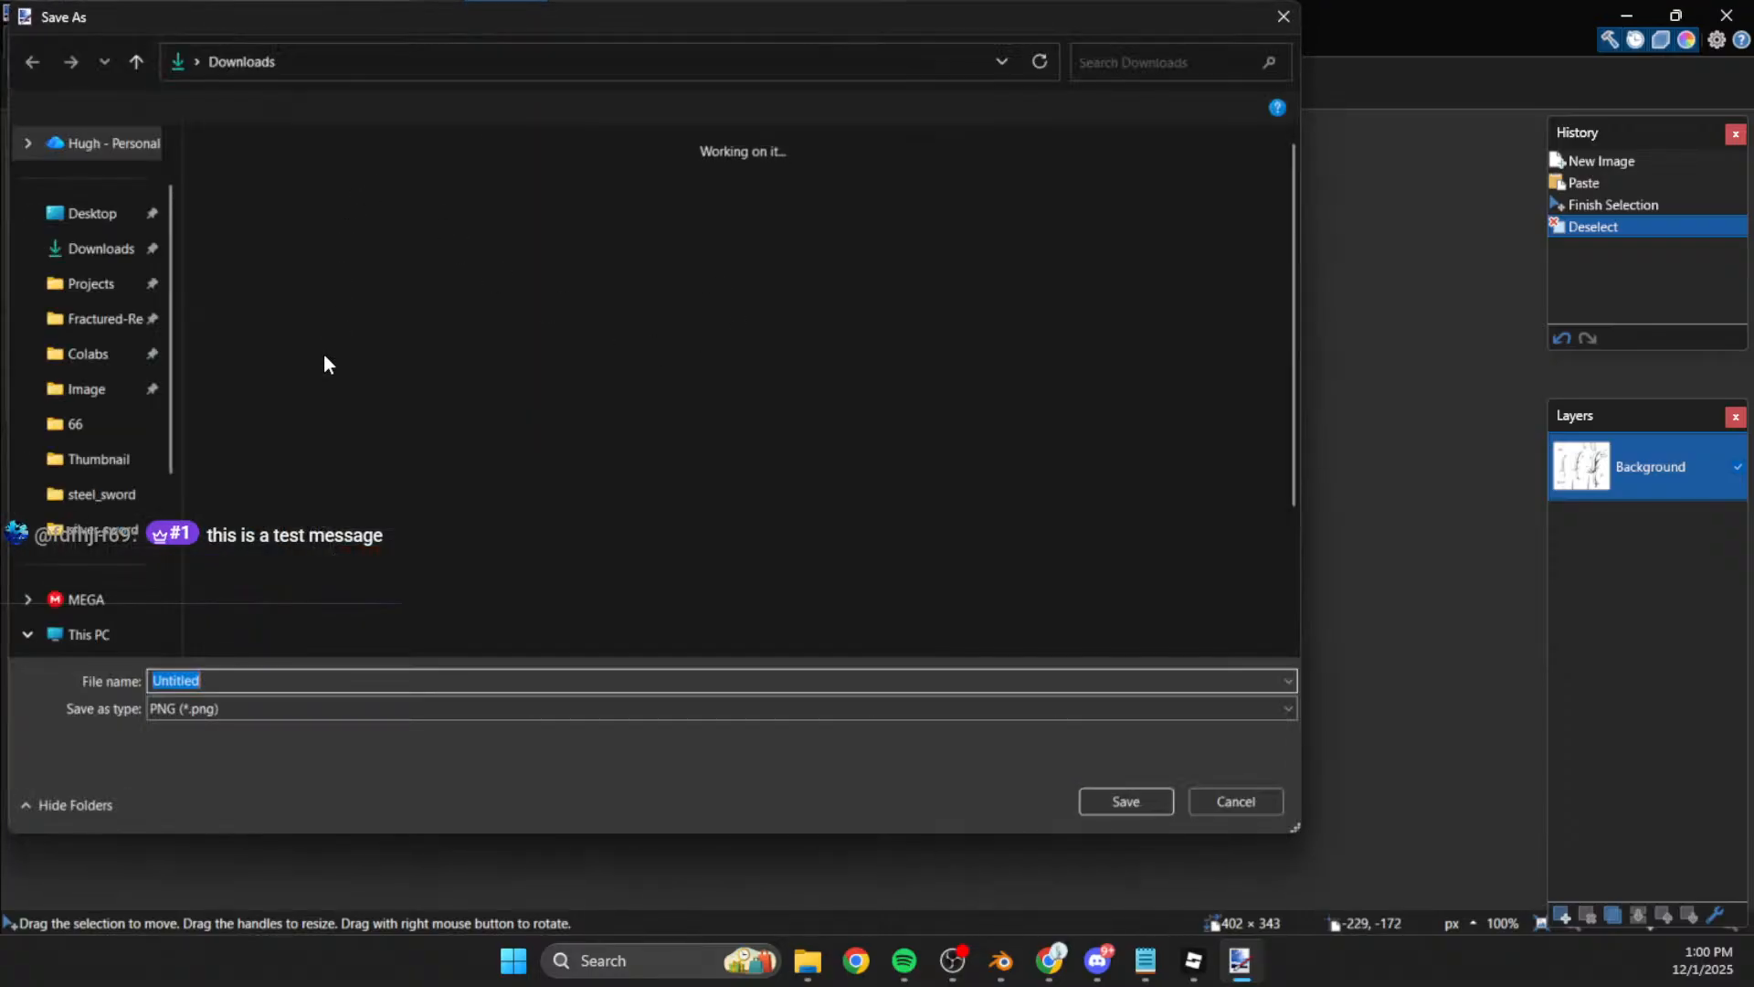
type("gold_sword")
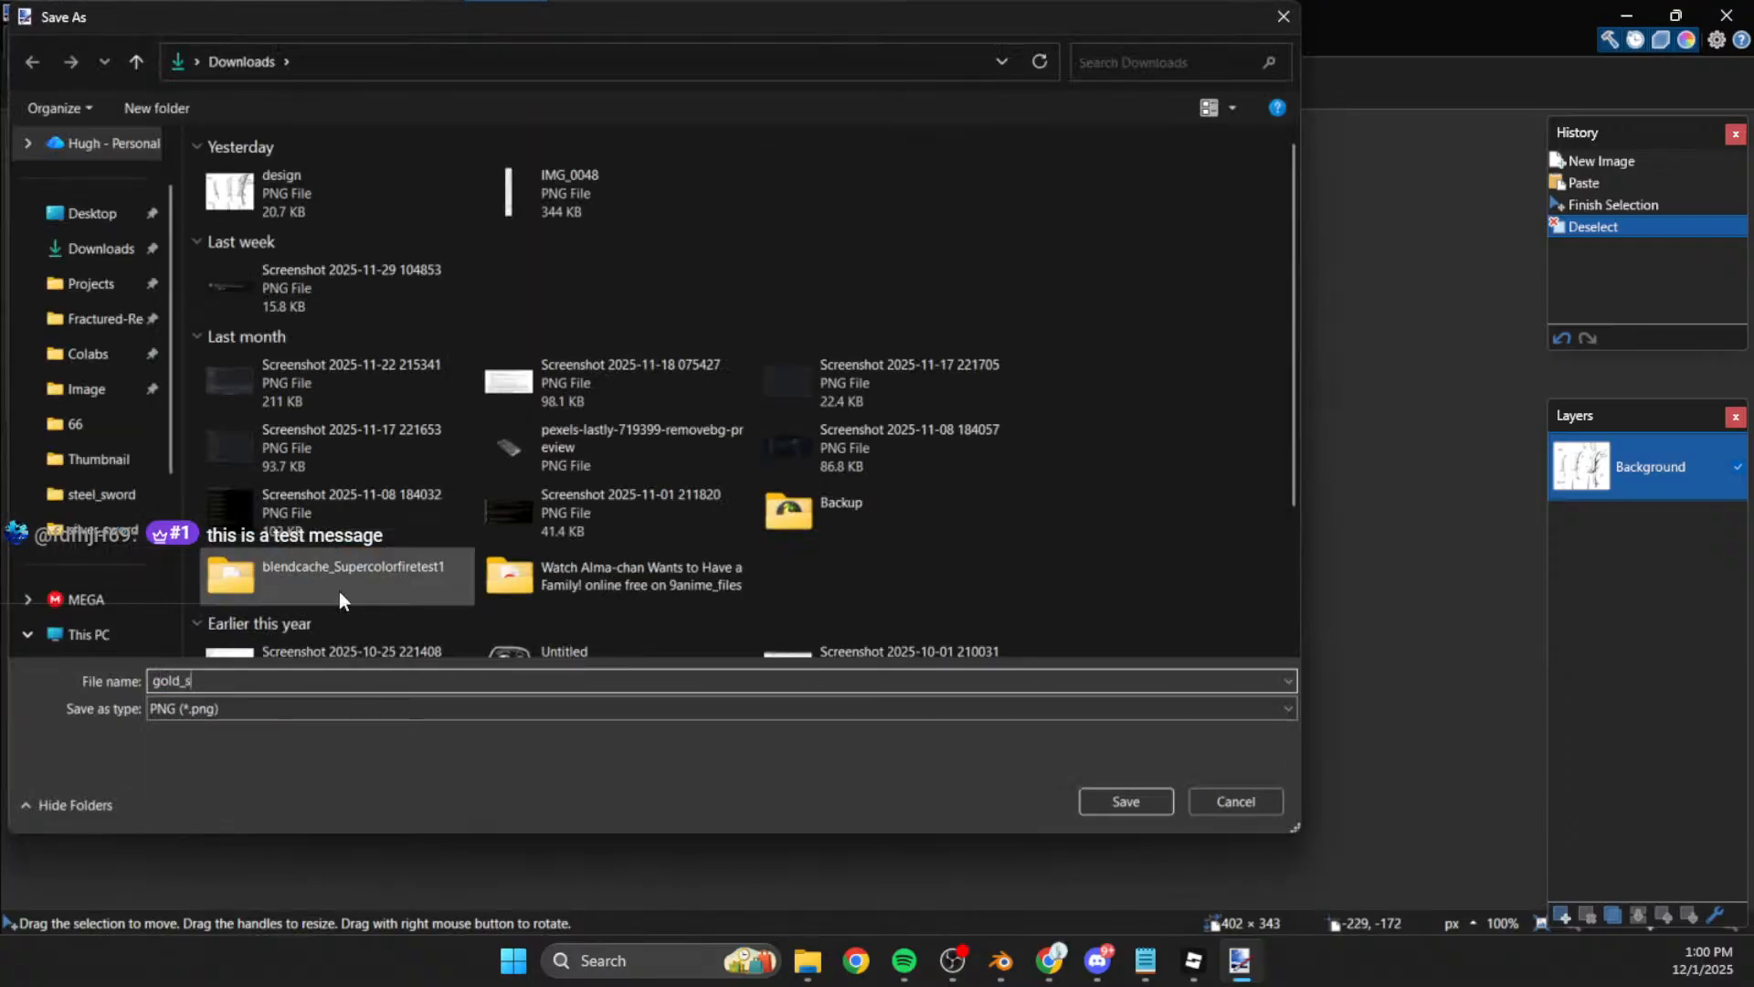
key("Return")
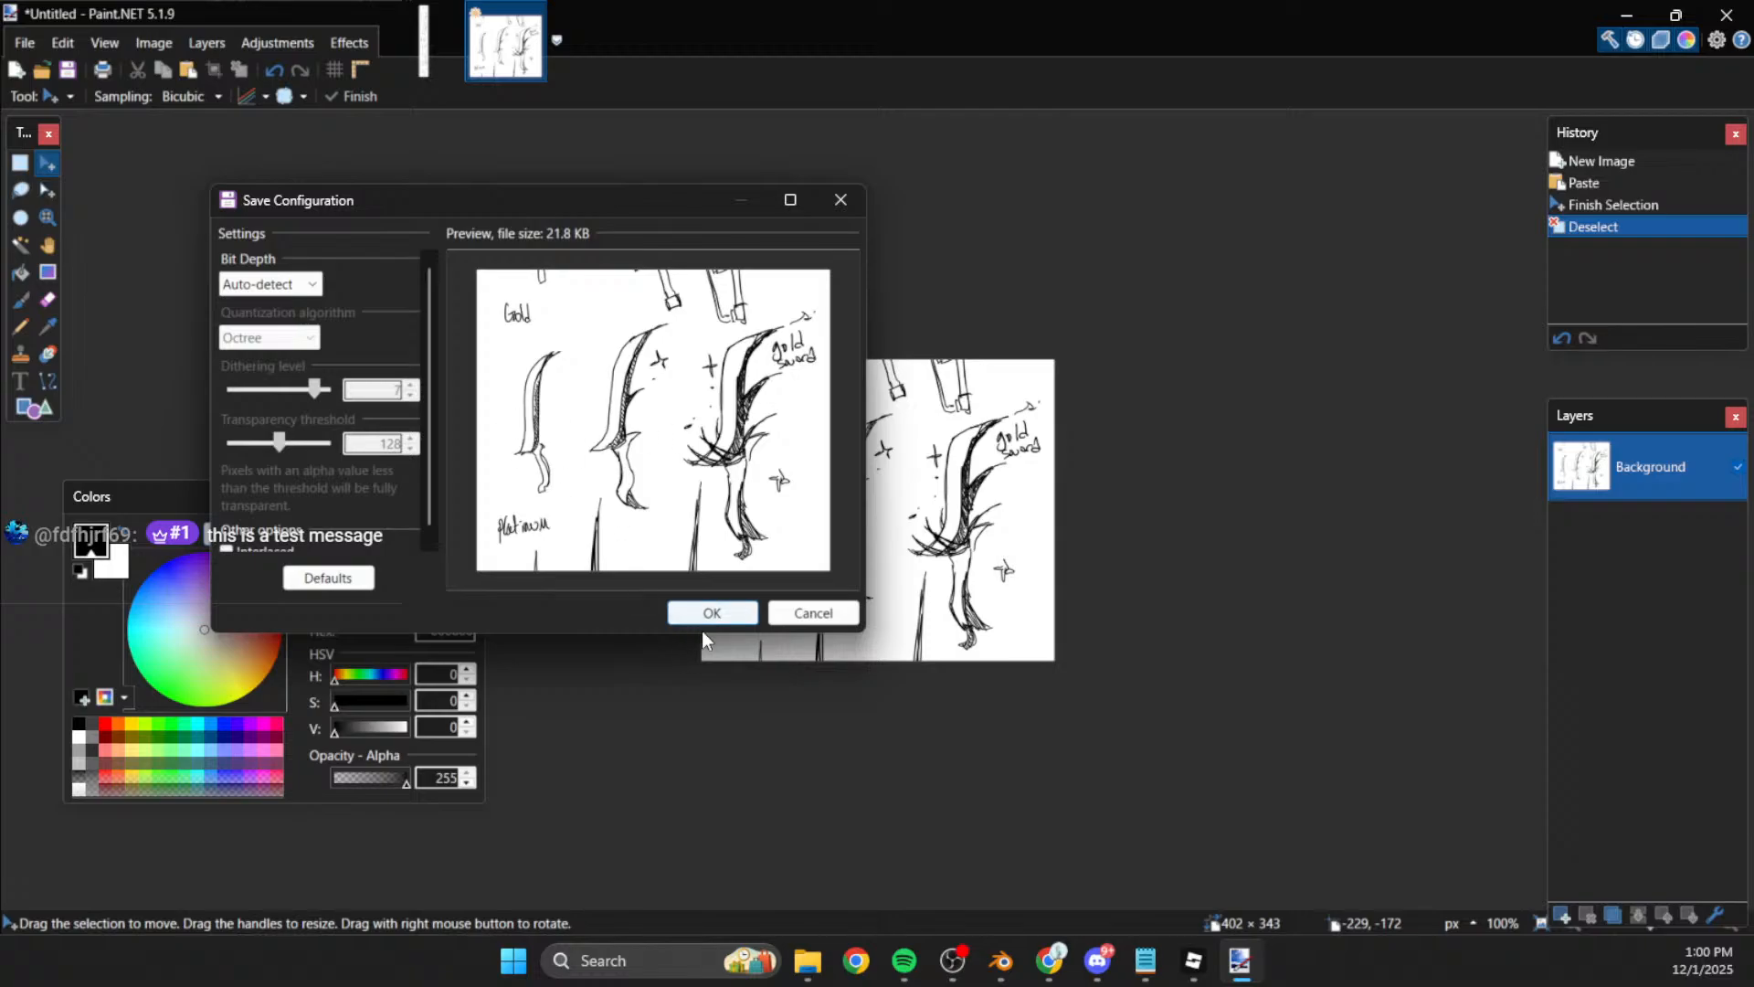
left_click(710, 614)
left_click(1727, 14)
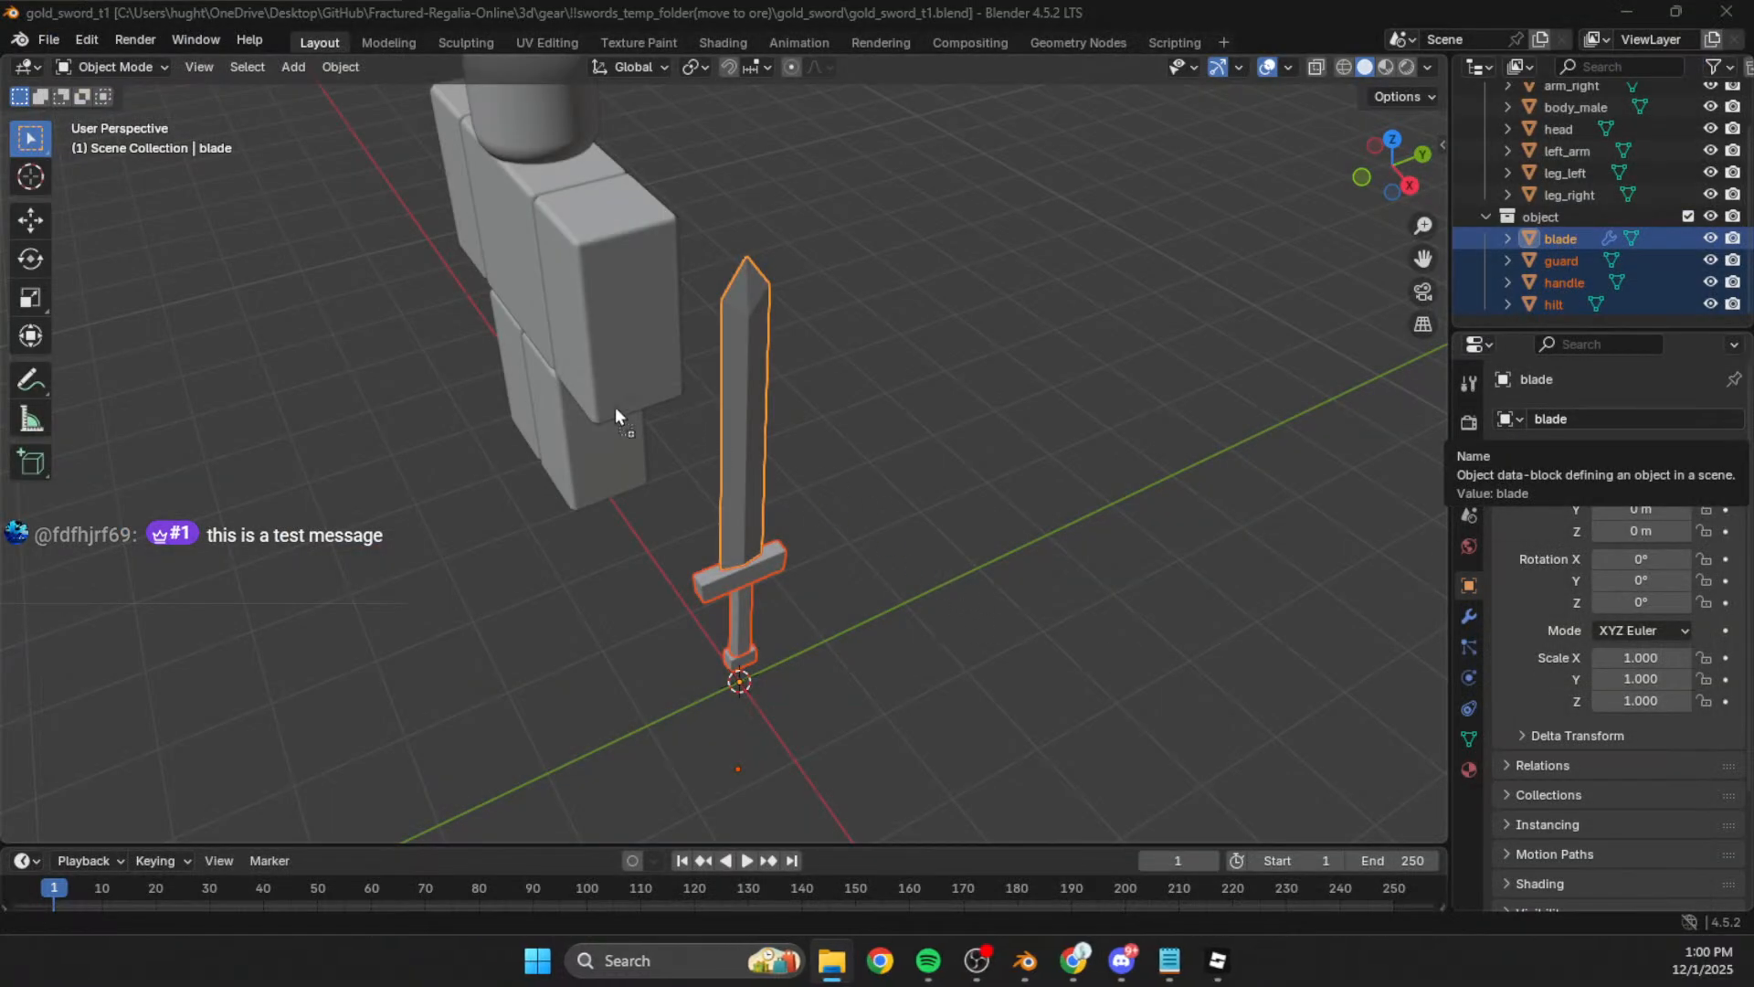
left_click_drag(617, 418, 616, 413)
middle_click_drag(1143, 518, 927, 367)
key("ctrl+z")
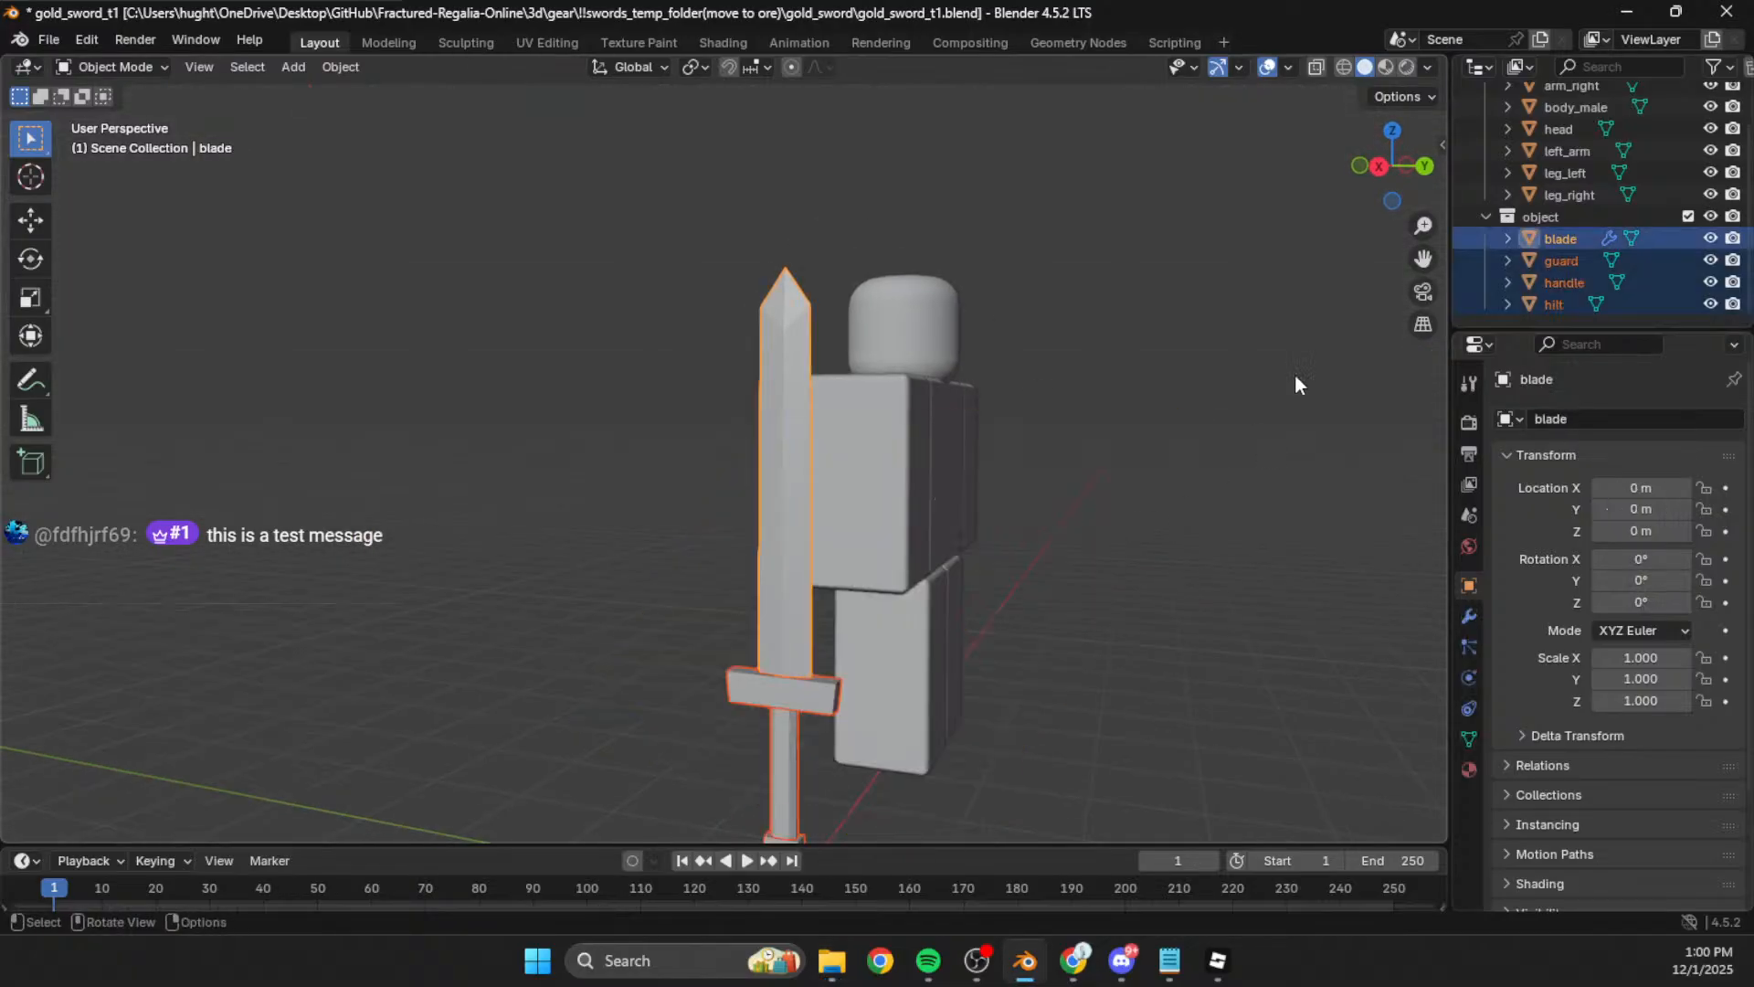
Step: Place the gold sword sketch as a reference image aligned to the right view beside the sword, at about Y 2.63 m and Z 2.48 m
left_click(1379, 167)
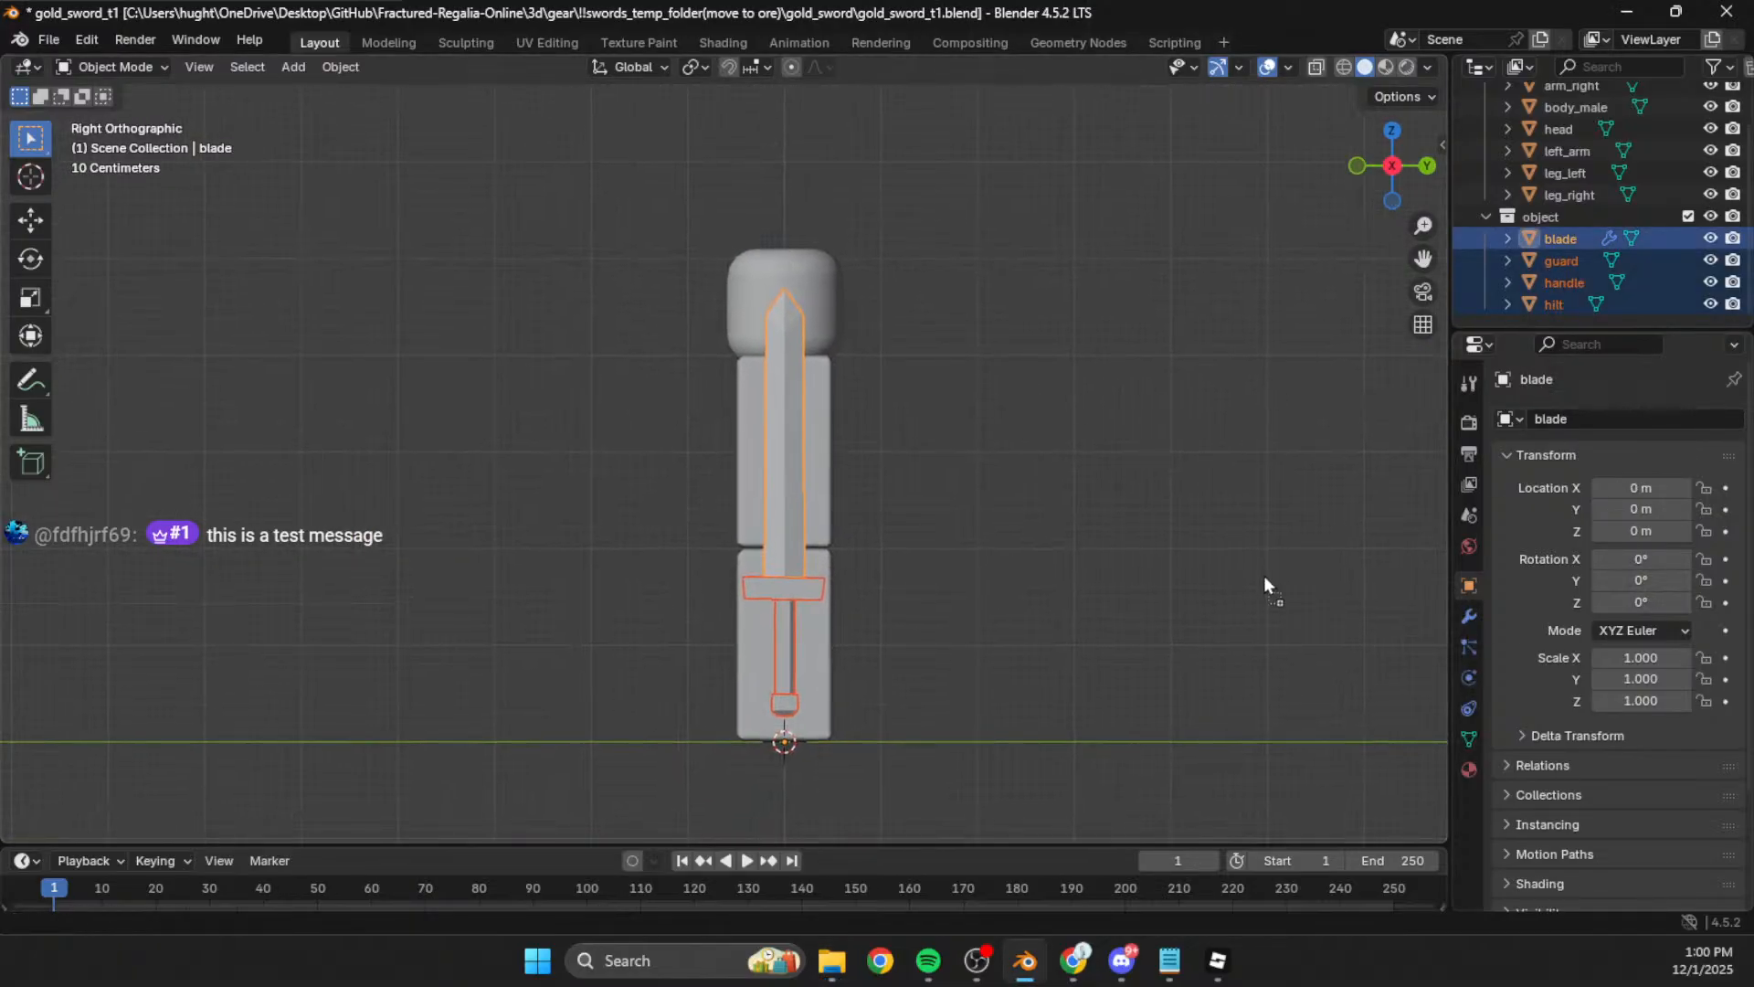
left_click_drag(1304, 596, 1038, 501)
middle_click_drag(1037, 499, 969, 631)
left_click(1427, 167)
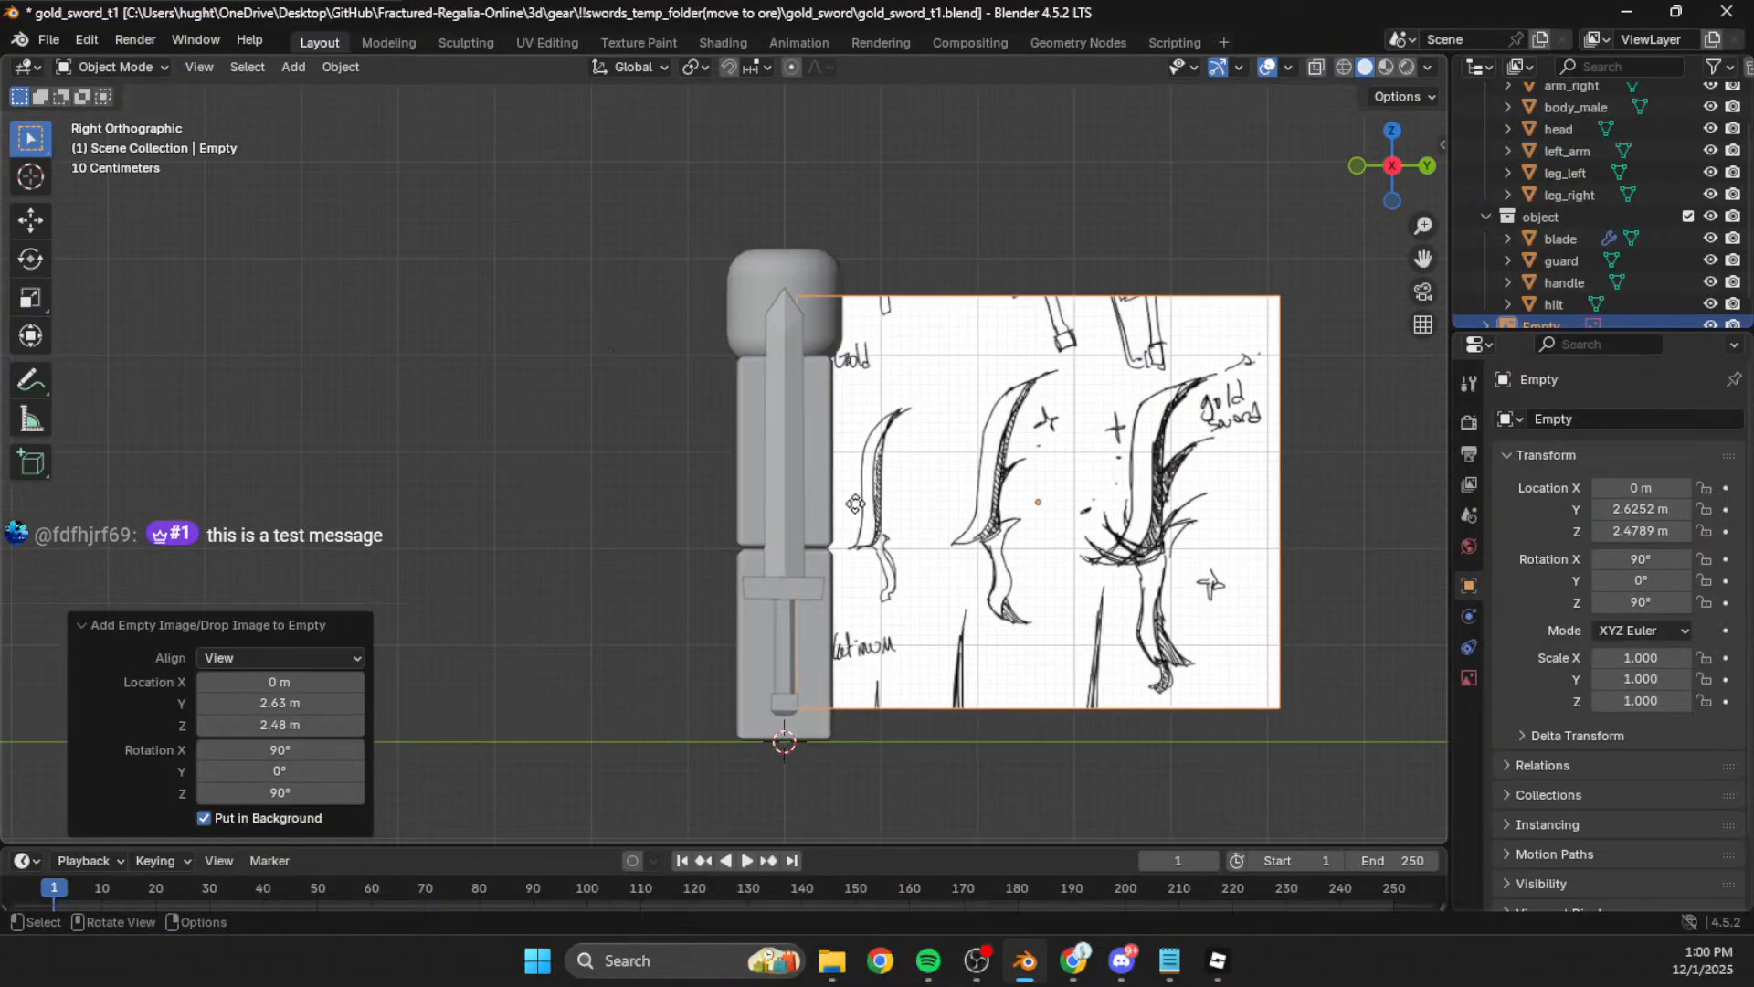
Step: Move the reference sketch across the sword and hide the humanoid collection
left_click_drag(996, 475, 742, 456)
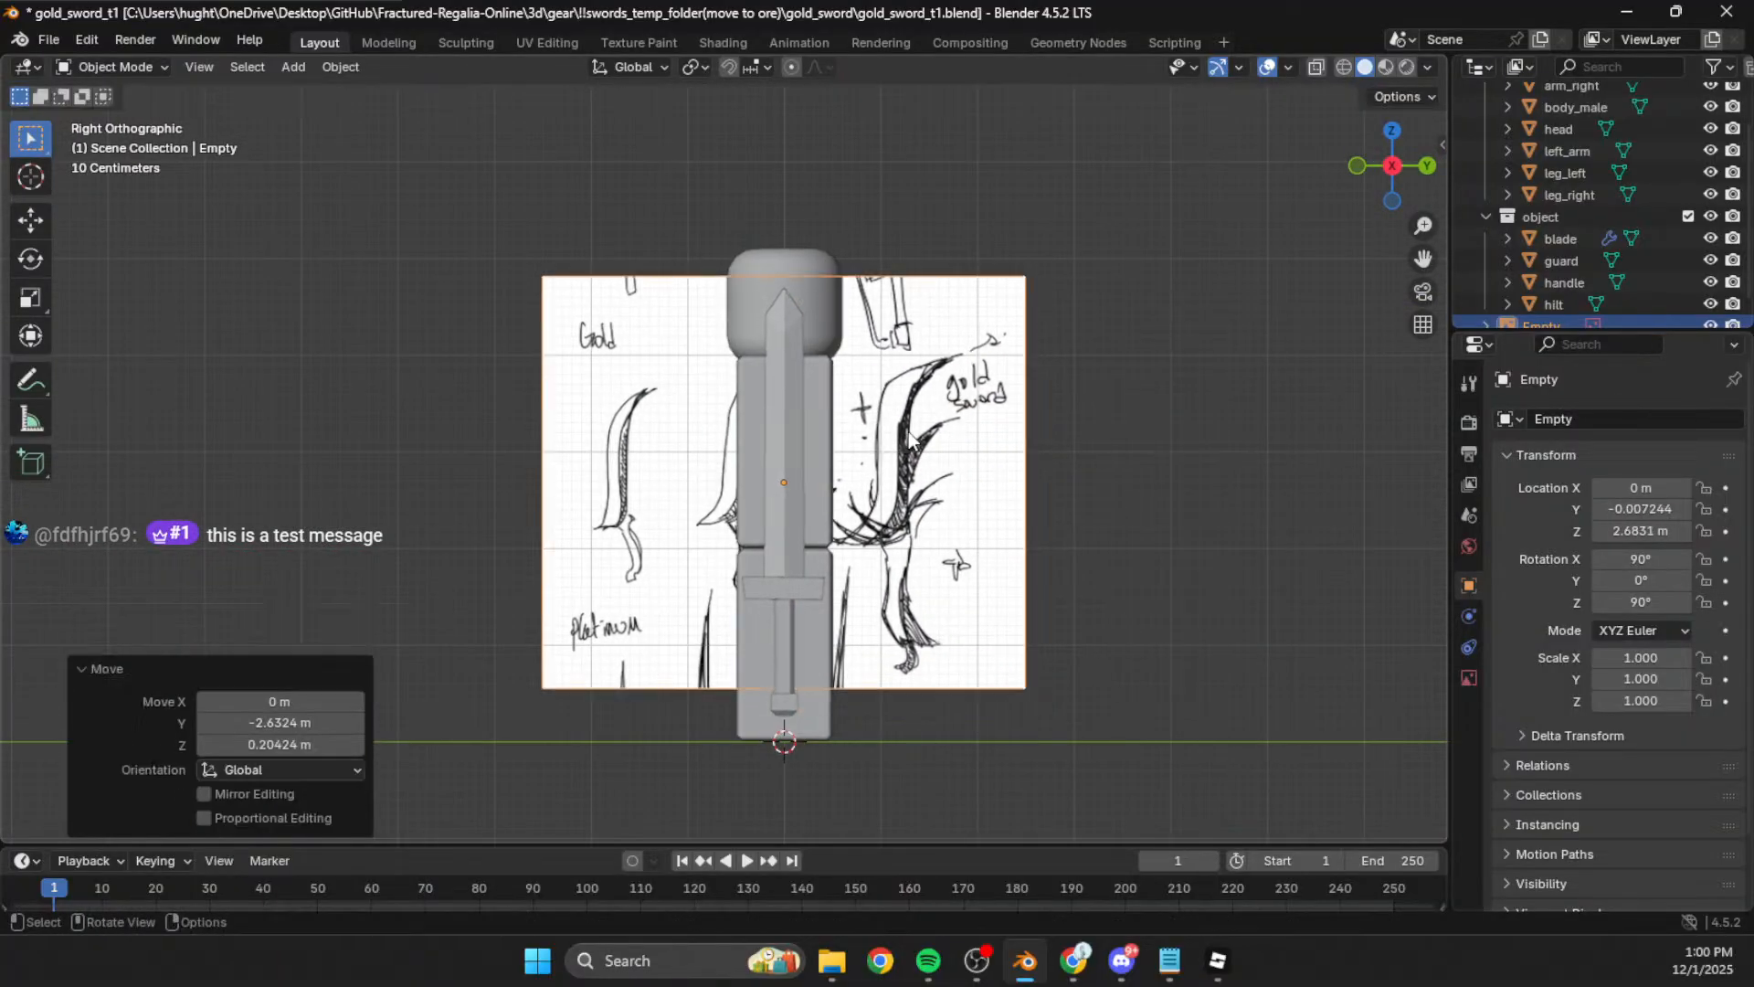
key("g")
left_click(1261, 347)
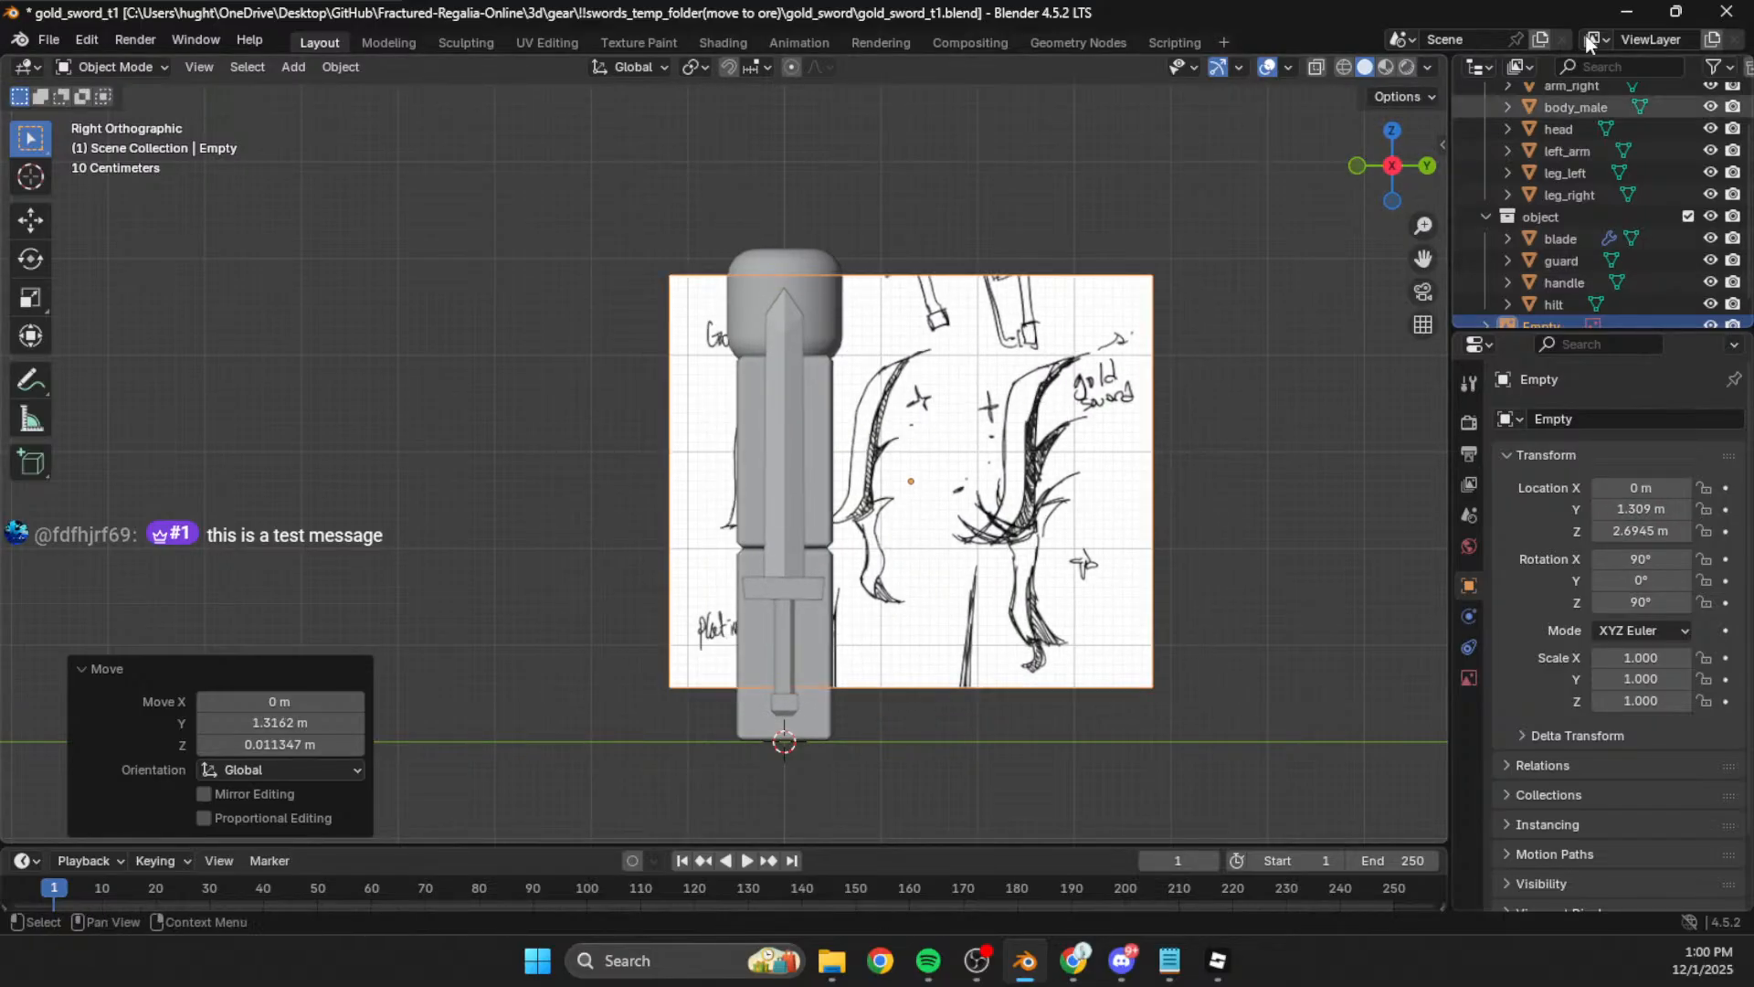
scroll(1636, 135, "up", 2)
left_click(1711, 117)
Step: Enlarge the reference sketch to a scale of about 1.966 and position its smallest Gold sword near the sword model
key("g")
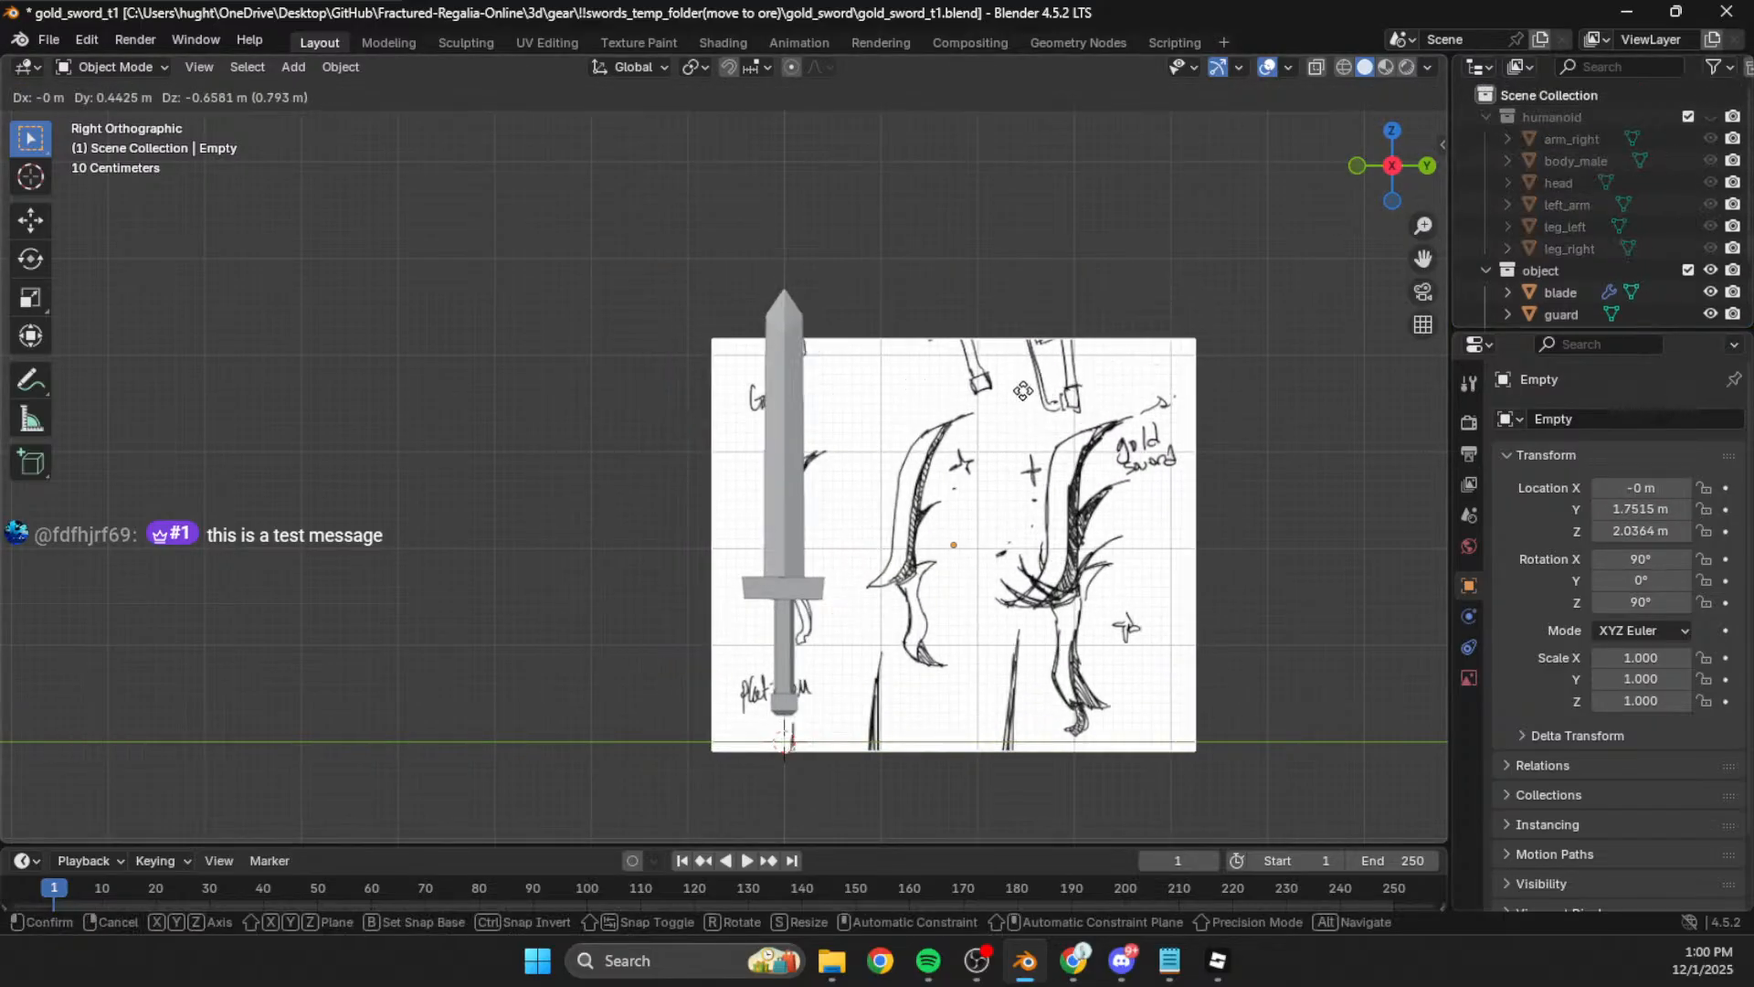
left_click(1027, 387)
key("s")
left_click(1116, 164)
key("g")
left_click(1309, 94)
left_click(1079, 340)
key("g")
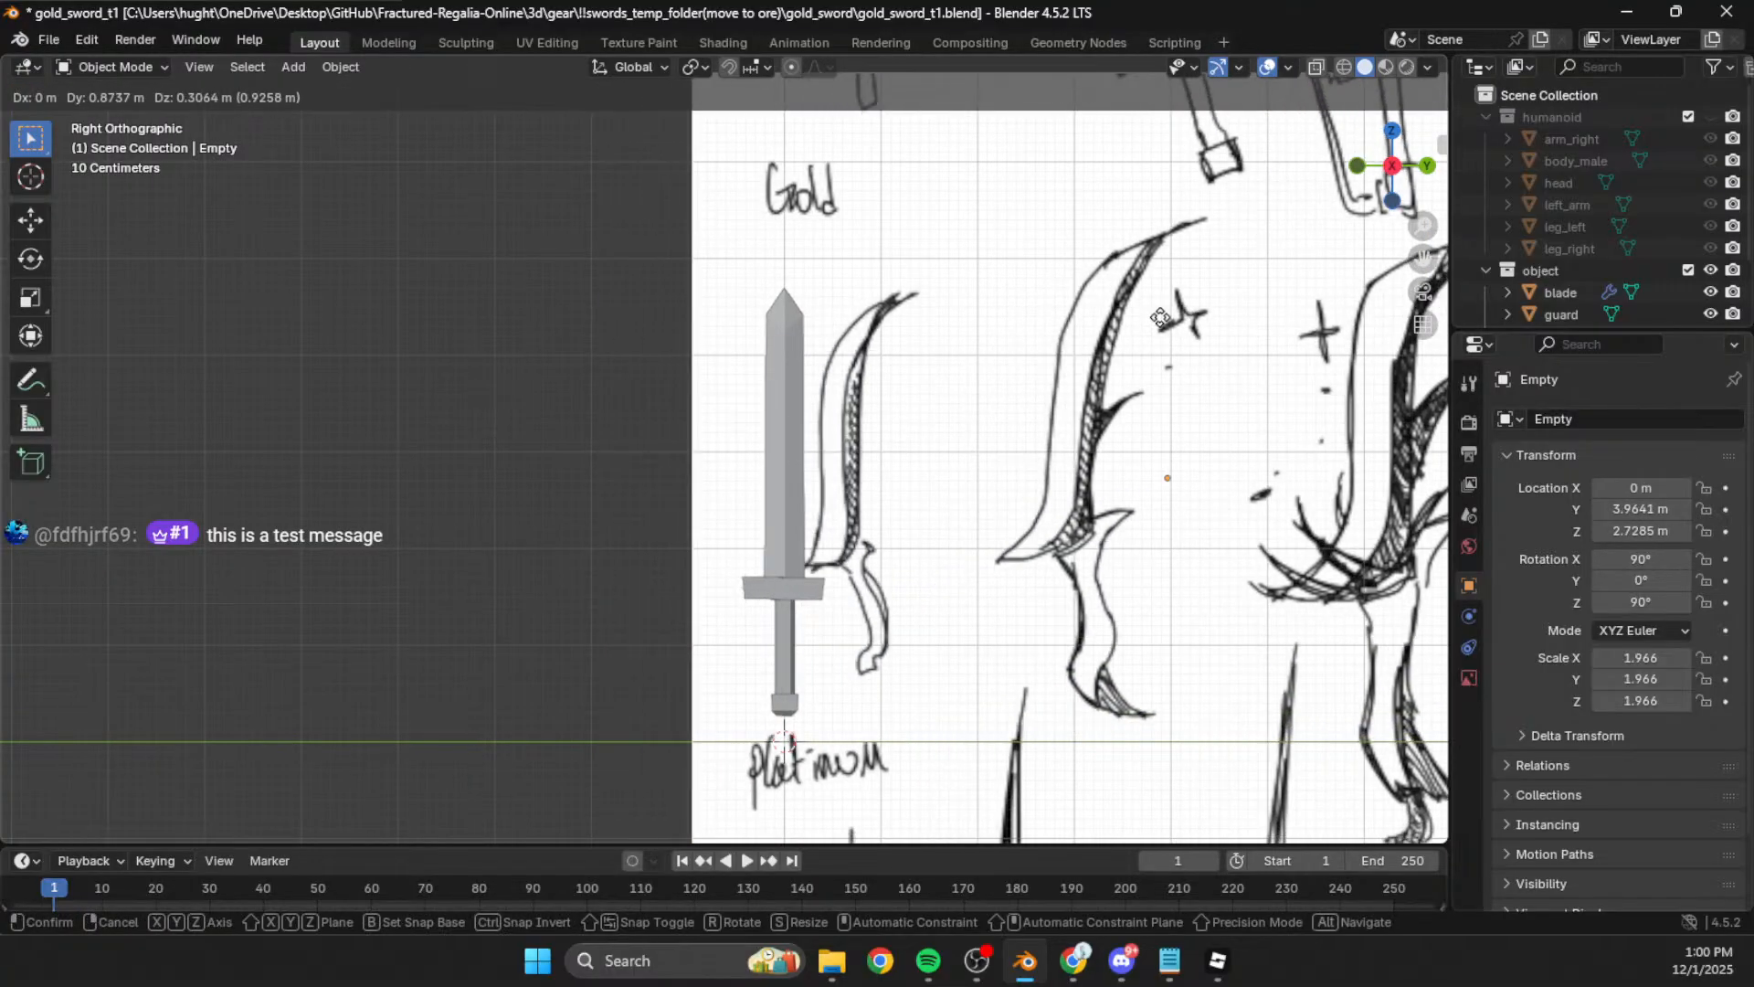
left_click(1094, 341)
Step: Tilt the reference sketch to a Y rotation of about 1.9° and reposition it at about Y 3.17 m and Z 2.38 m
key("r")
left_click(1087, 335)
key("g")
left_click(1071, 326)
key("r")
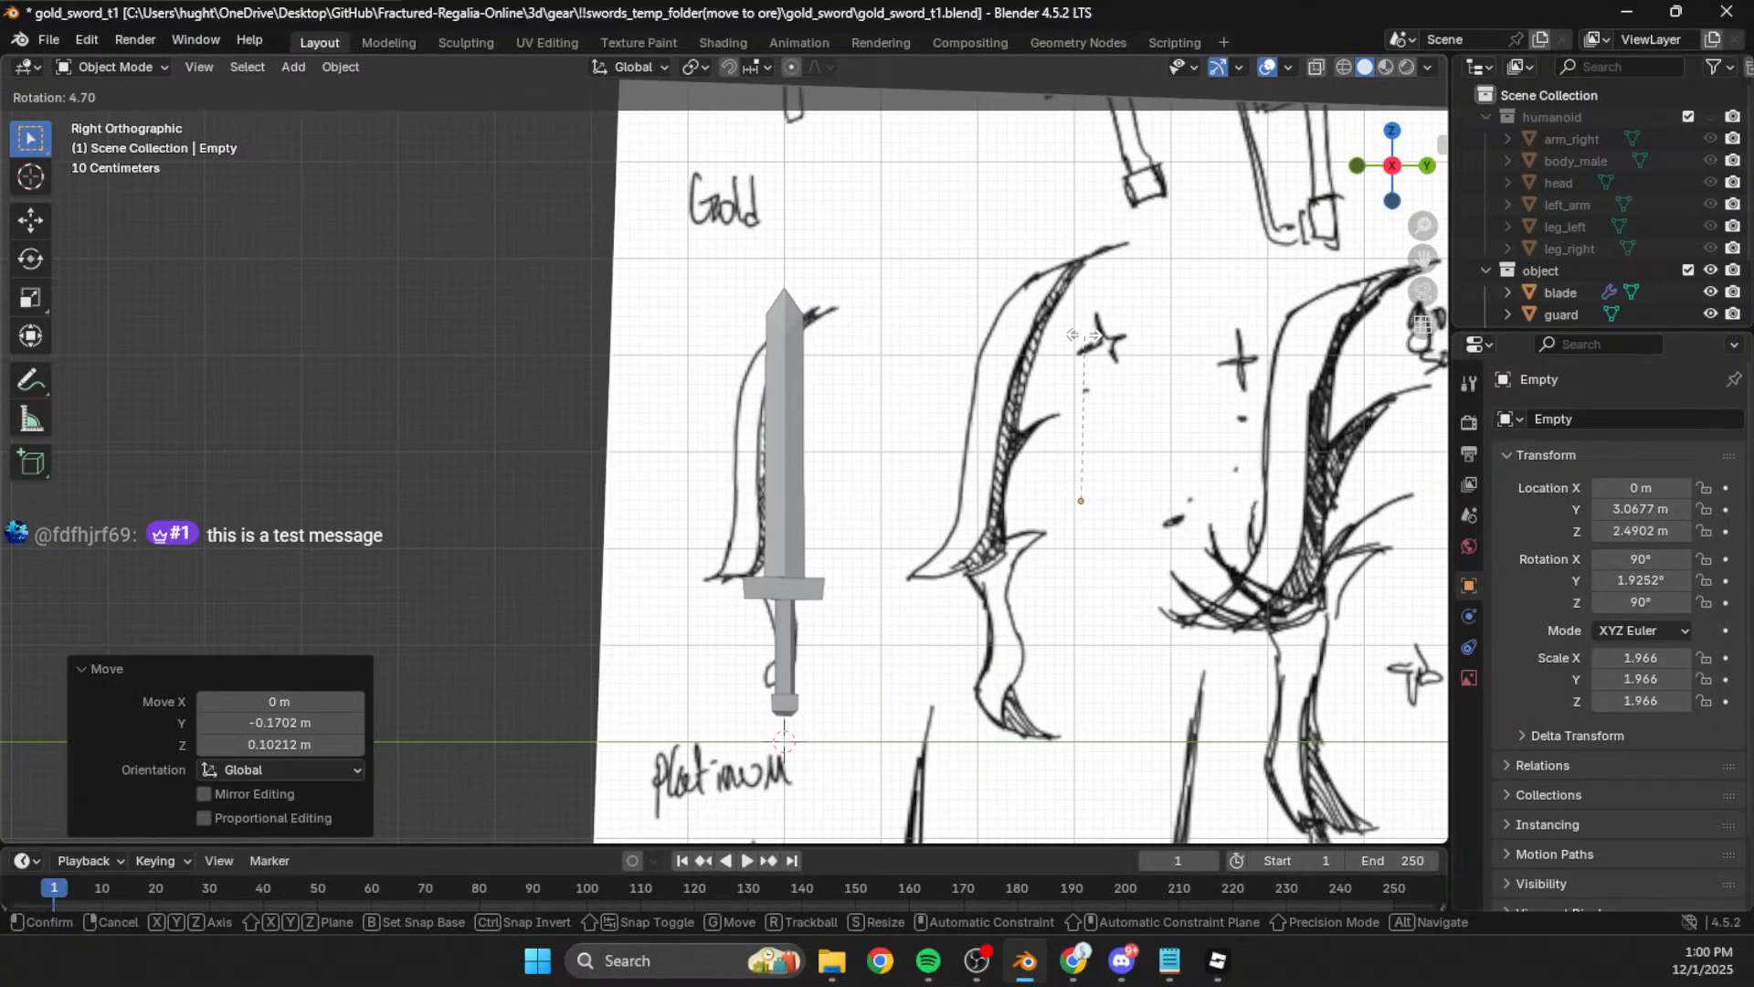
left_click(1085, 335)
key("g")
left_click(1095, 347)
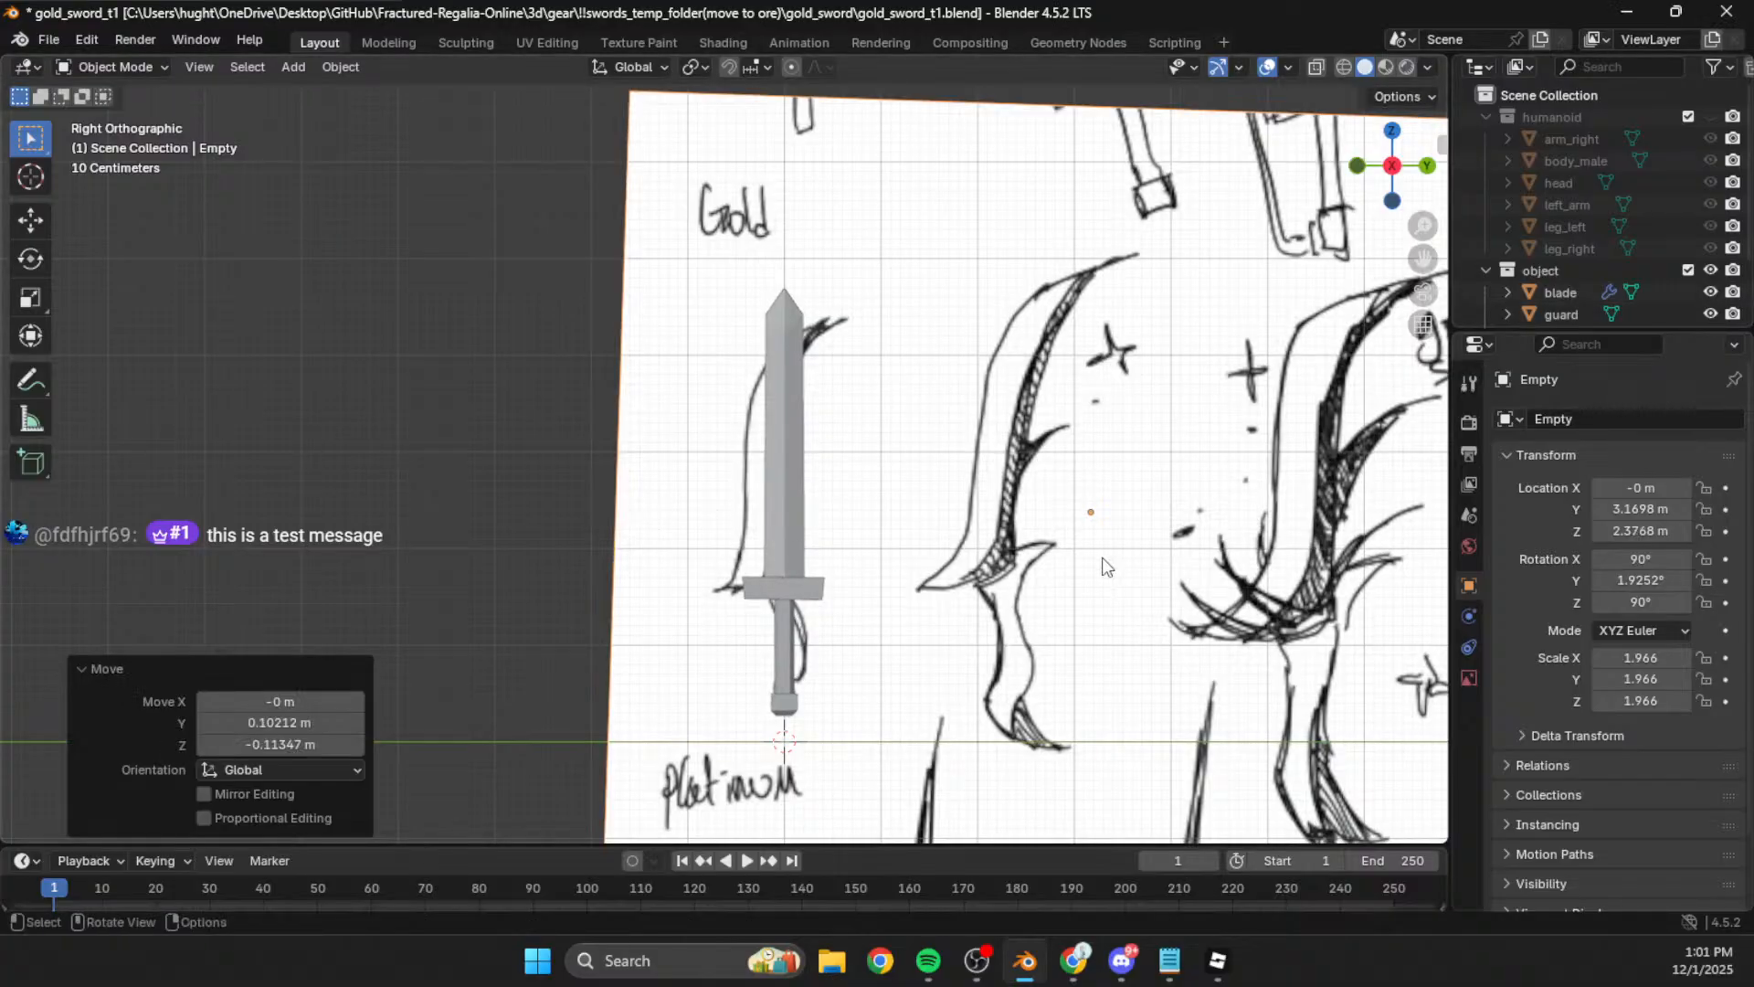
Step: Adjust the reference sketch's position and set its scale to about 2.046 to match the sword's length
key("g")
left_click(1074, 551)
key("s")
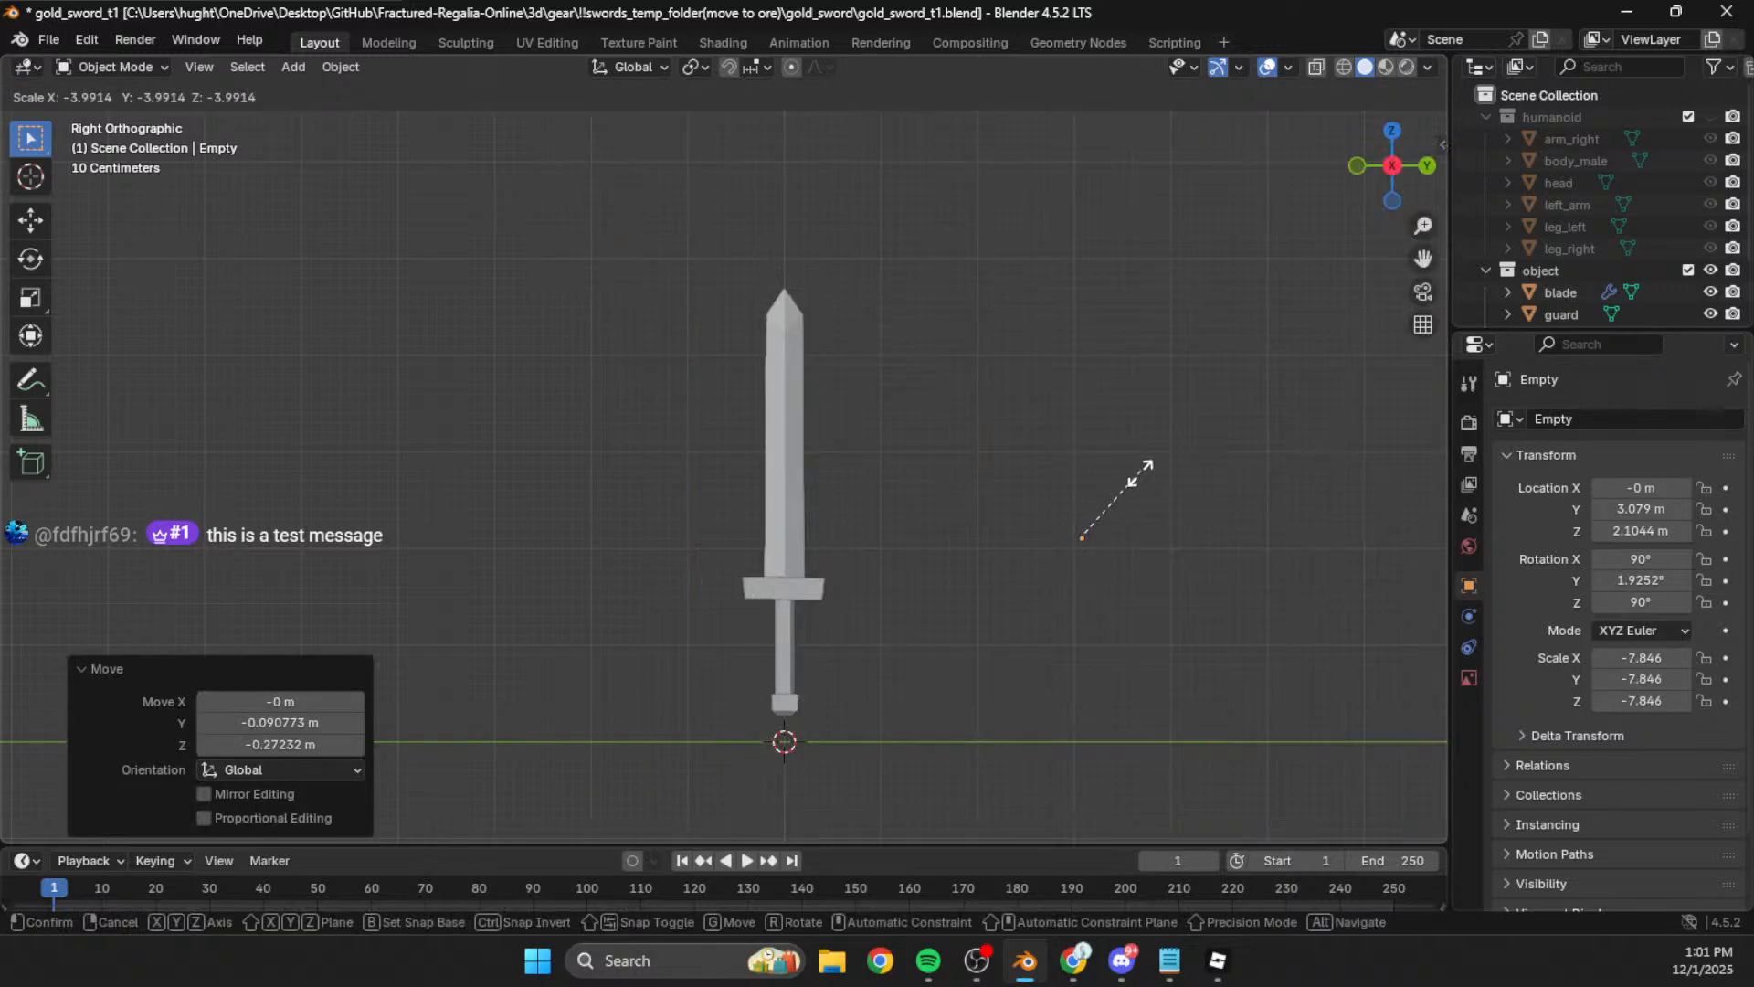
left_click(1136, 487)
key("g")
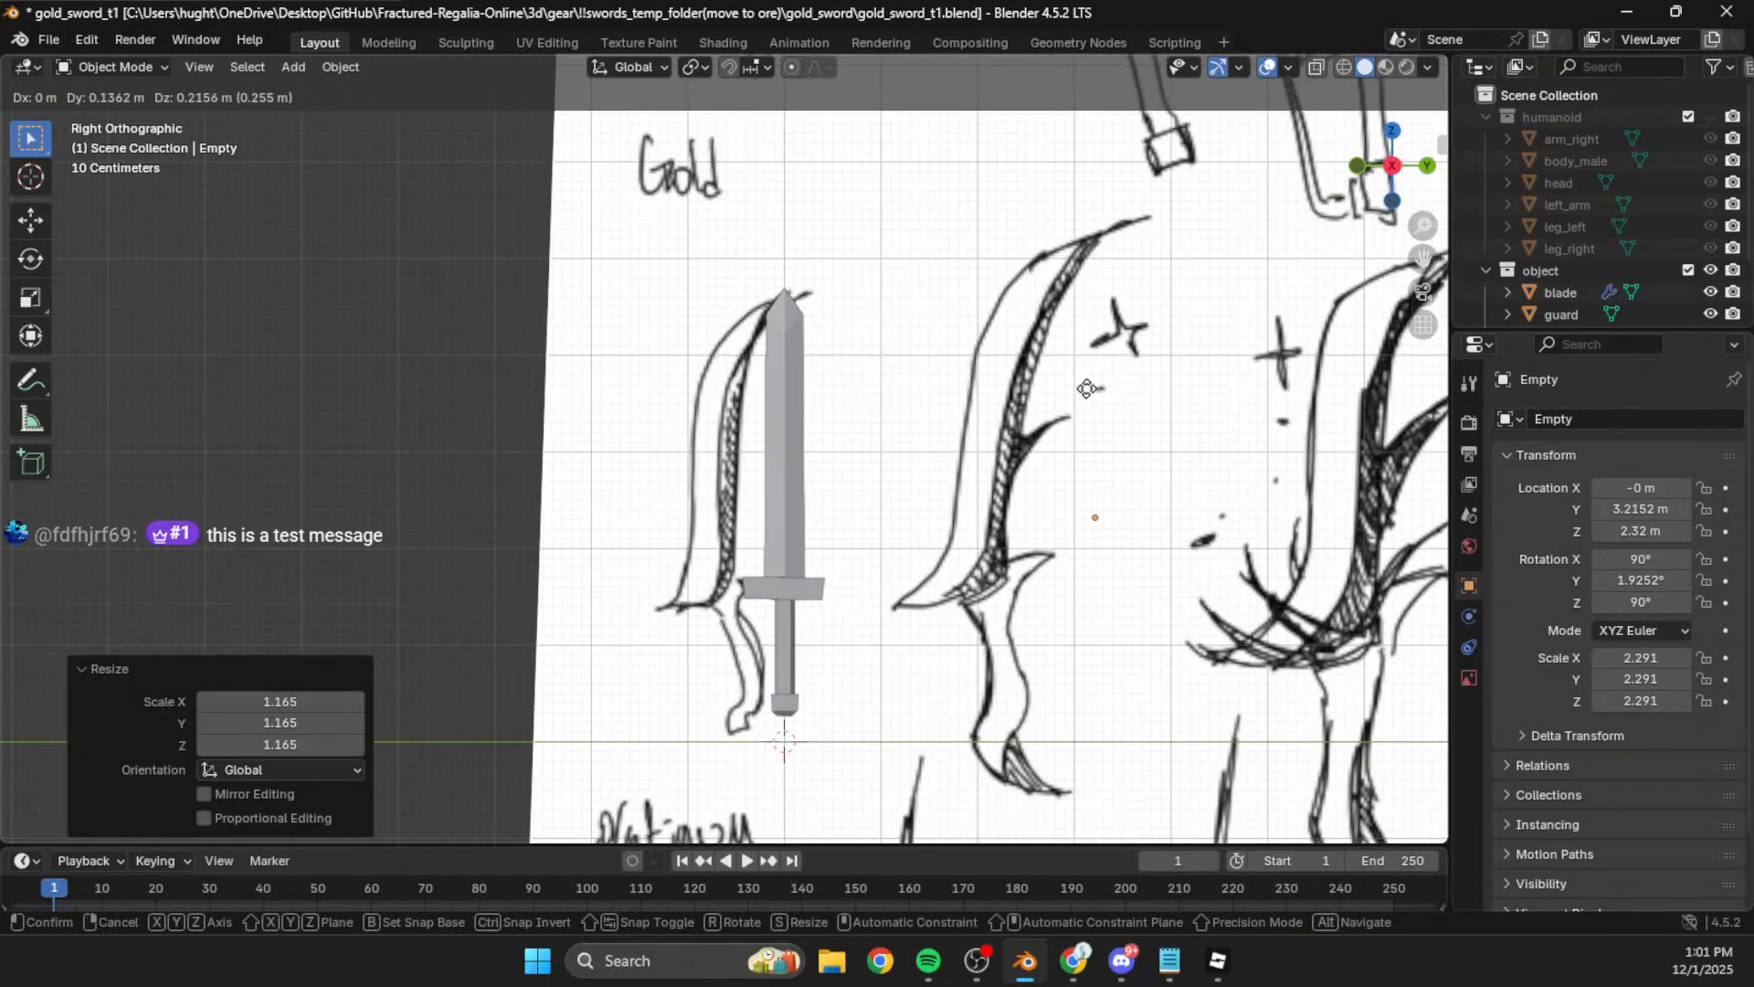
left_click(1095, 391)
key("s")
left_click(1083, 410)
key("s")
left_click(1077, 408)
Step: Straighten the reference sketch to a Y rotation of about 0.09° and place it at about Y 3.28 m and Z 2.47 m
key("g")
left_click(1072, 403)
key("r")
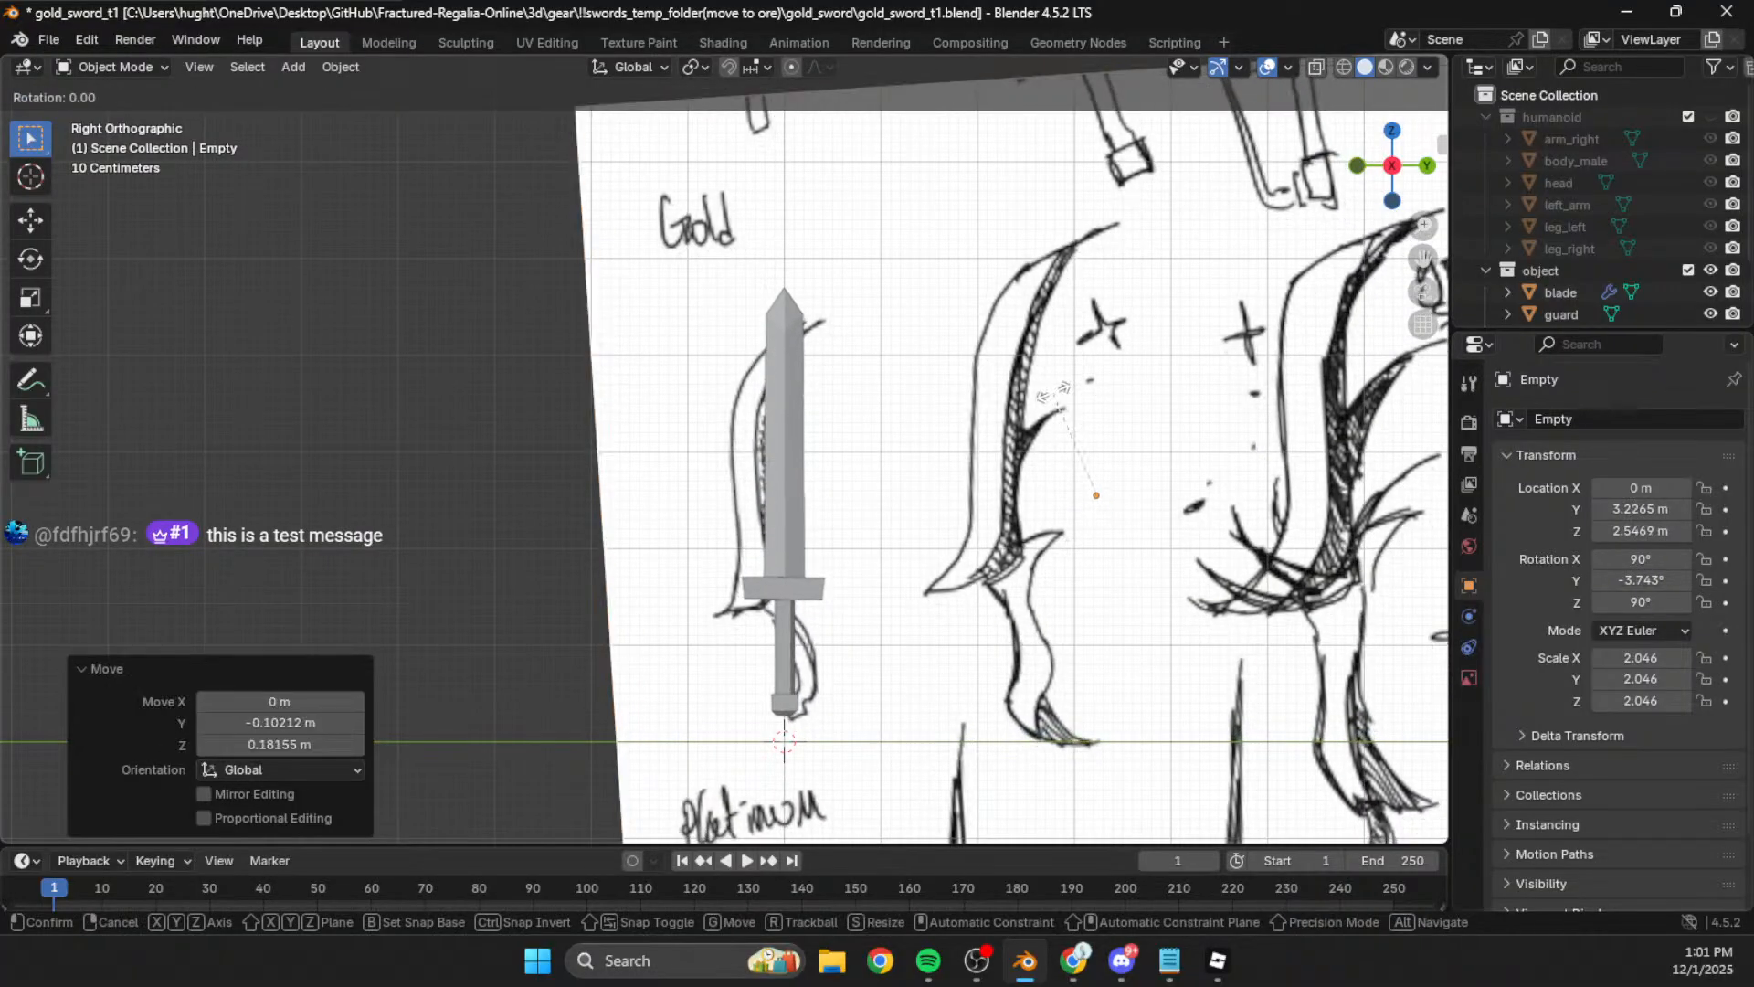
left_click(1063, 402)
key("g")
left_click(1069, 410)
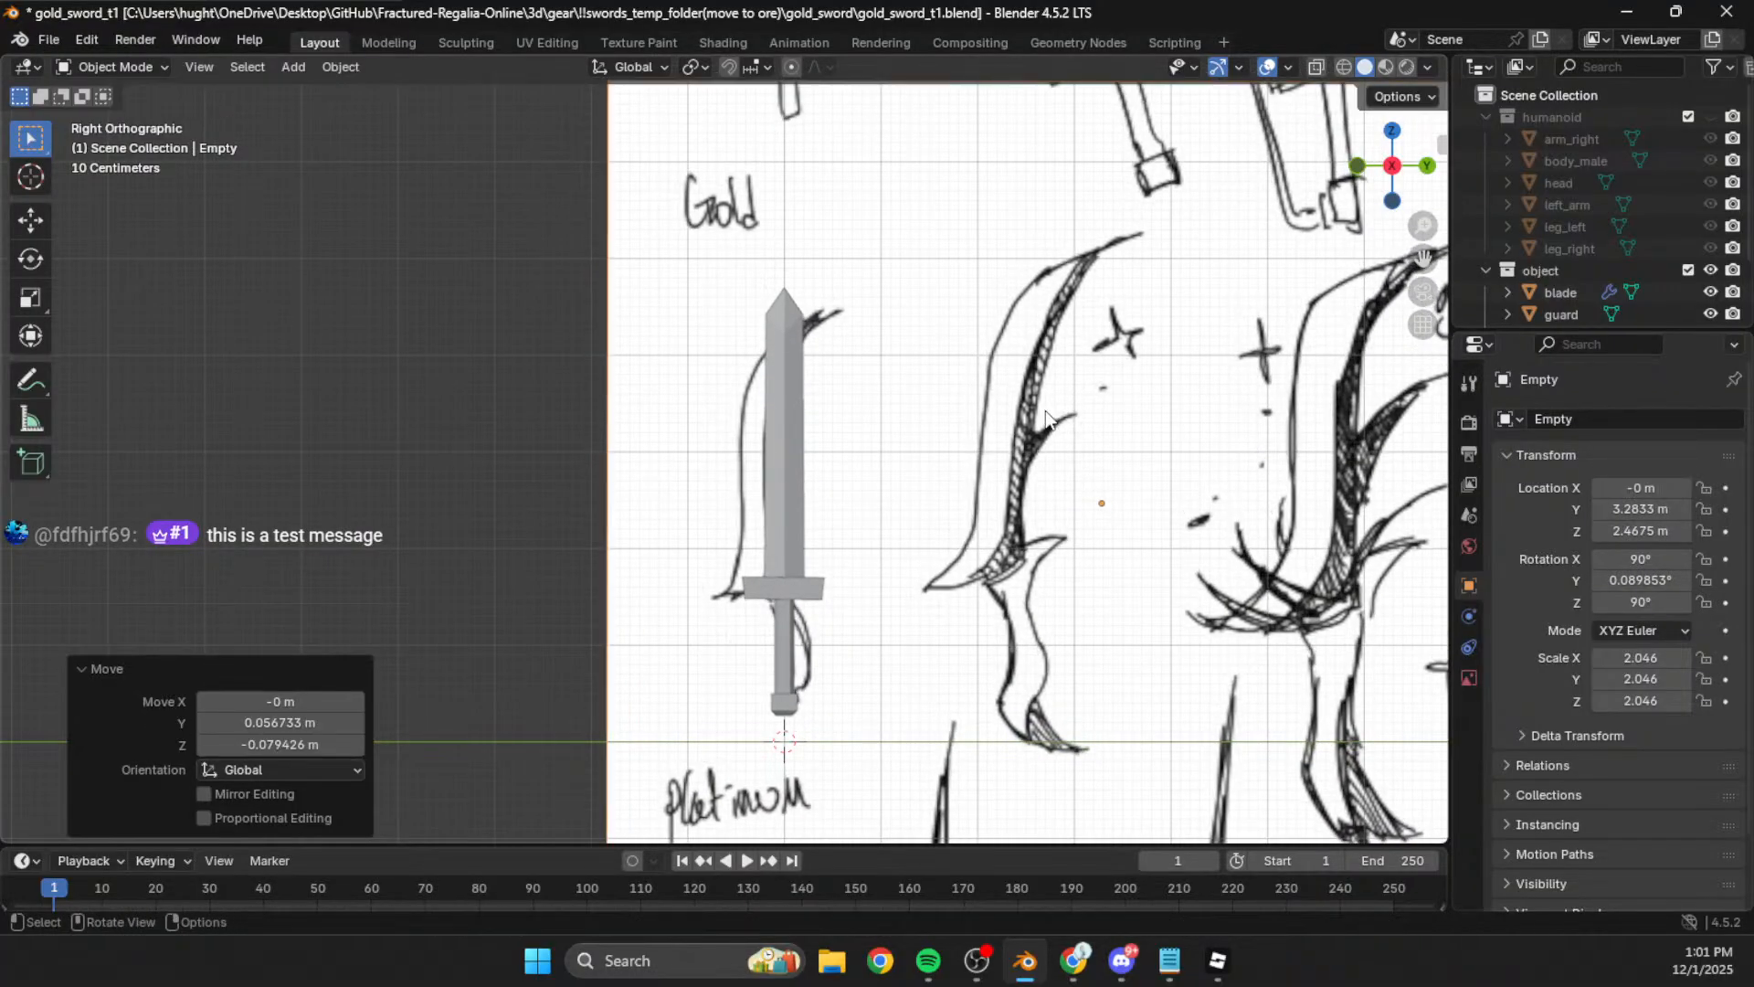
Step: Delete the old sword's blade, guard, handle and hilt objects, keeping the reference sketch
left_click(771, 486)
middle_click_drag(940, 479, 942, 362, "shift")
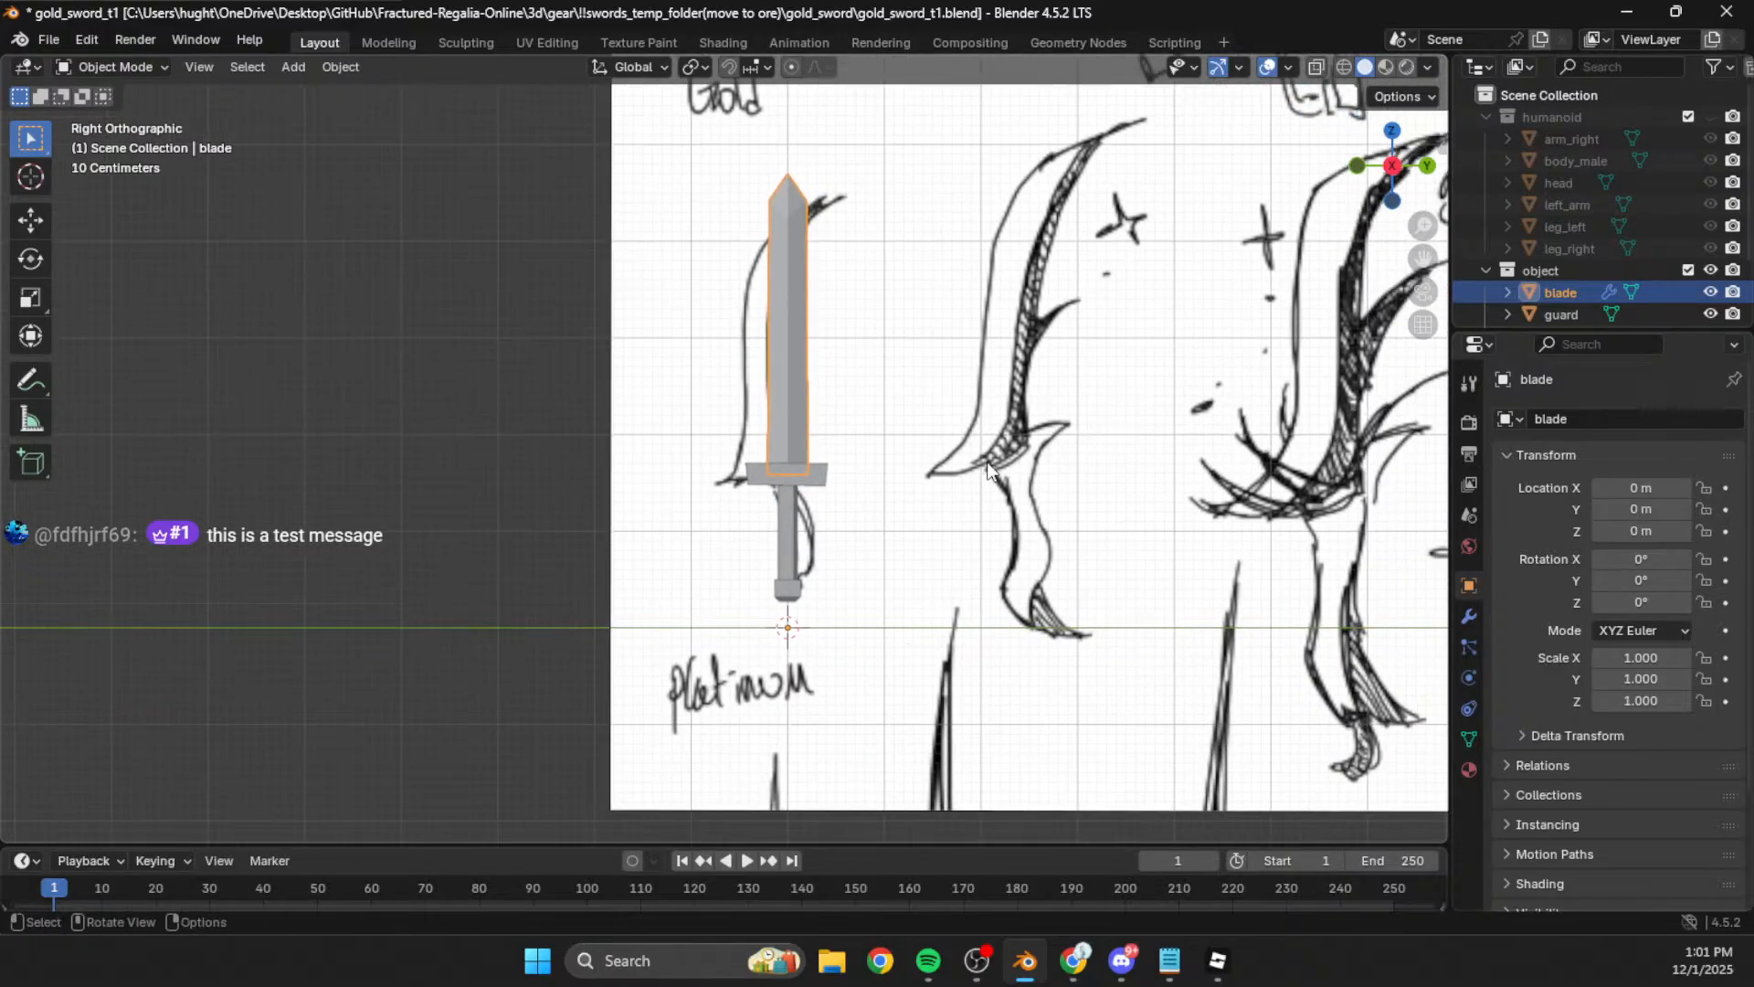
middle_click_drag(866, 405, 917, 548, "shift")
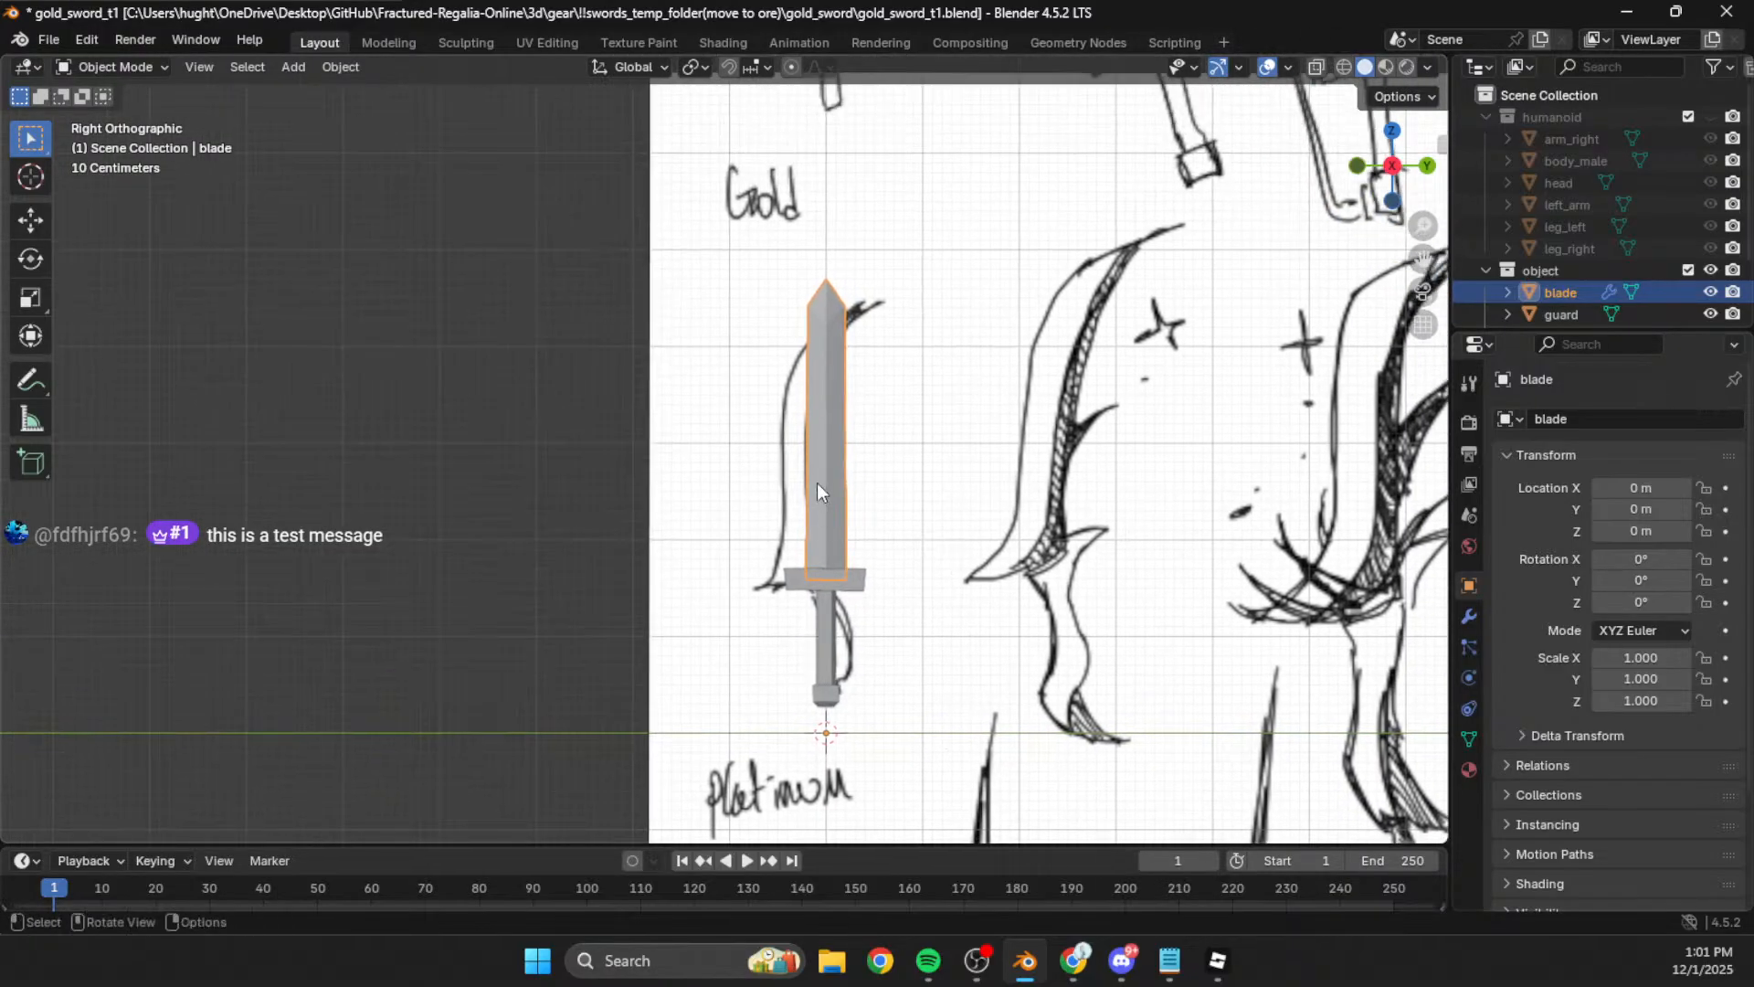
key("Delete")
scroll(838, 618, "up", 3)
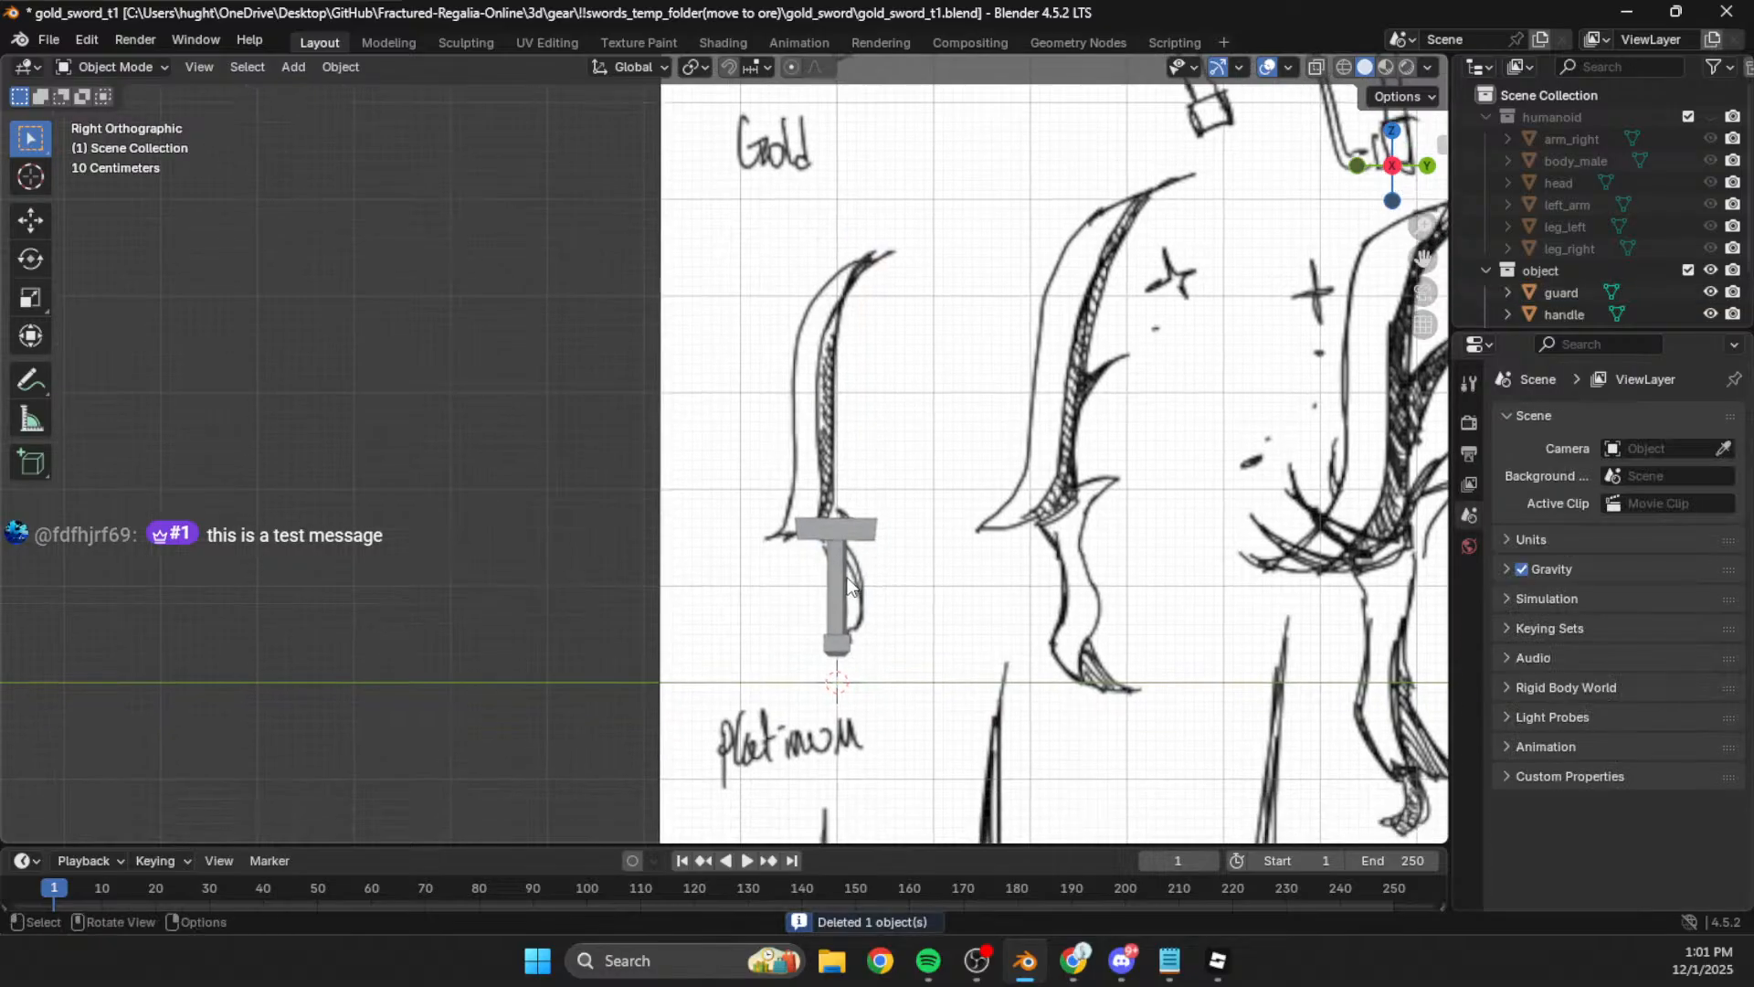
left_click(899, 635)
key("Delete")
left_click(894, 585)
key("Delete")
left_click(894, 717)
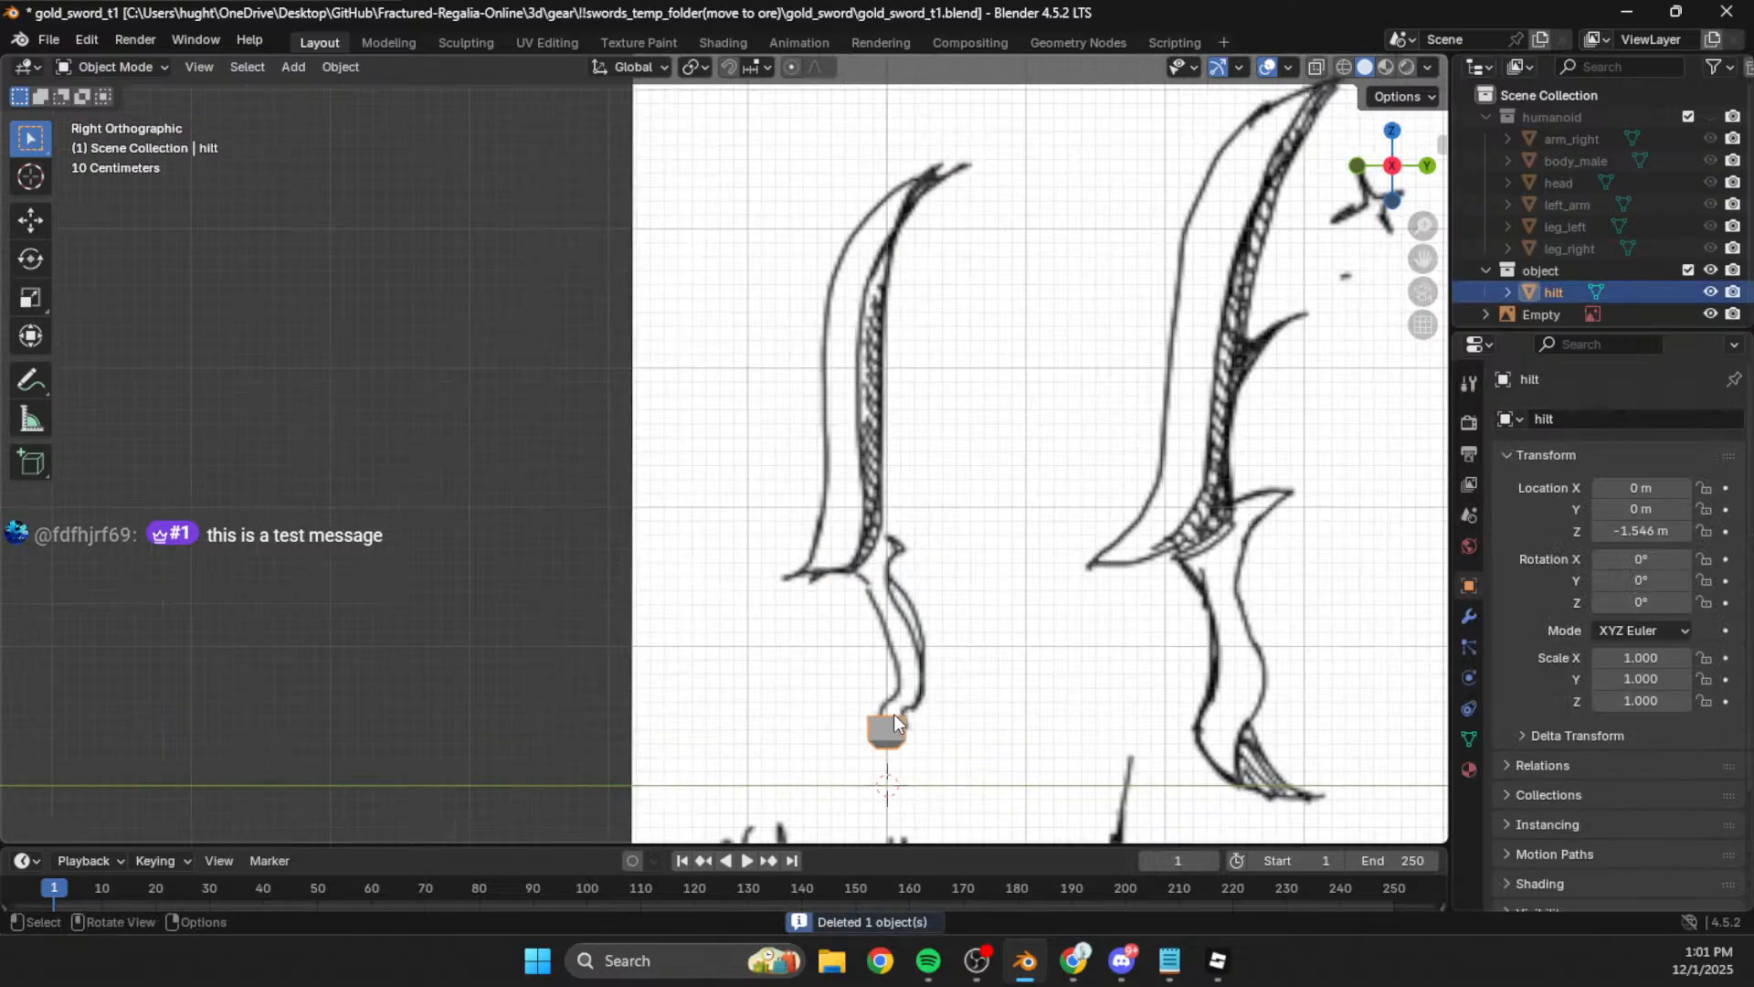
key("Delete")
Step: Add a 2 m mesh cube at the world origin
middle_click_drag(1094, 555, 1067, 460, "shift")
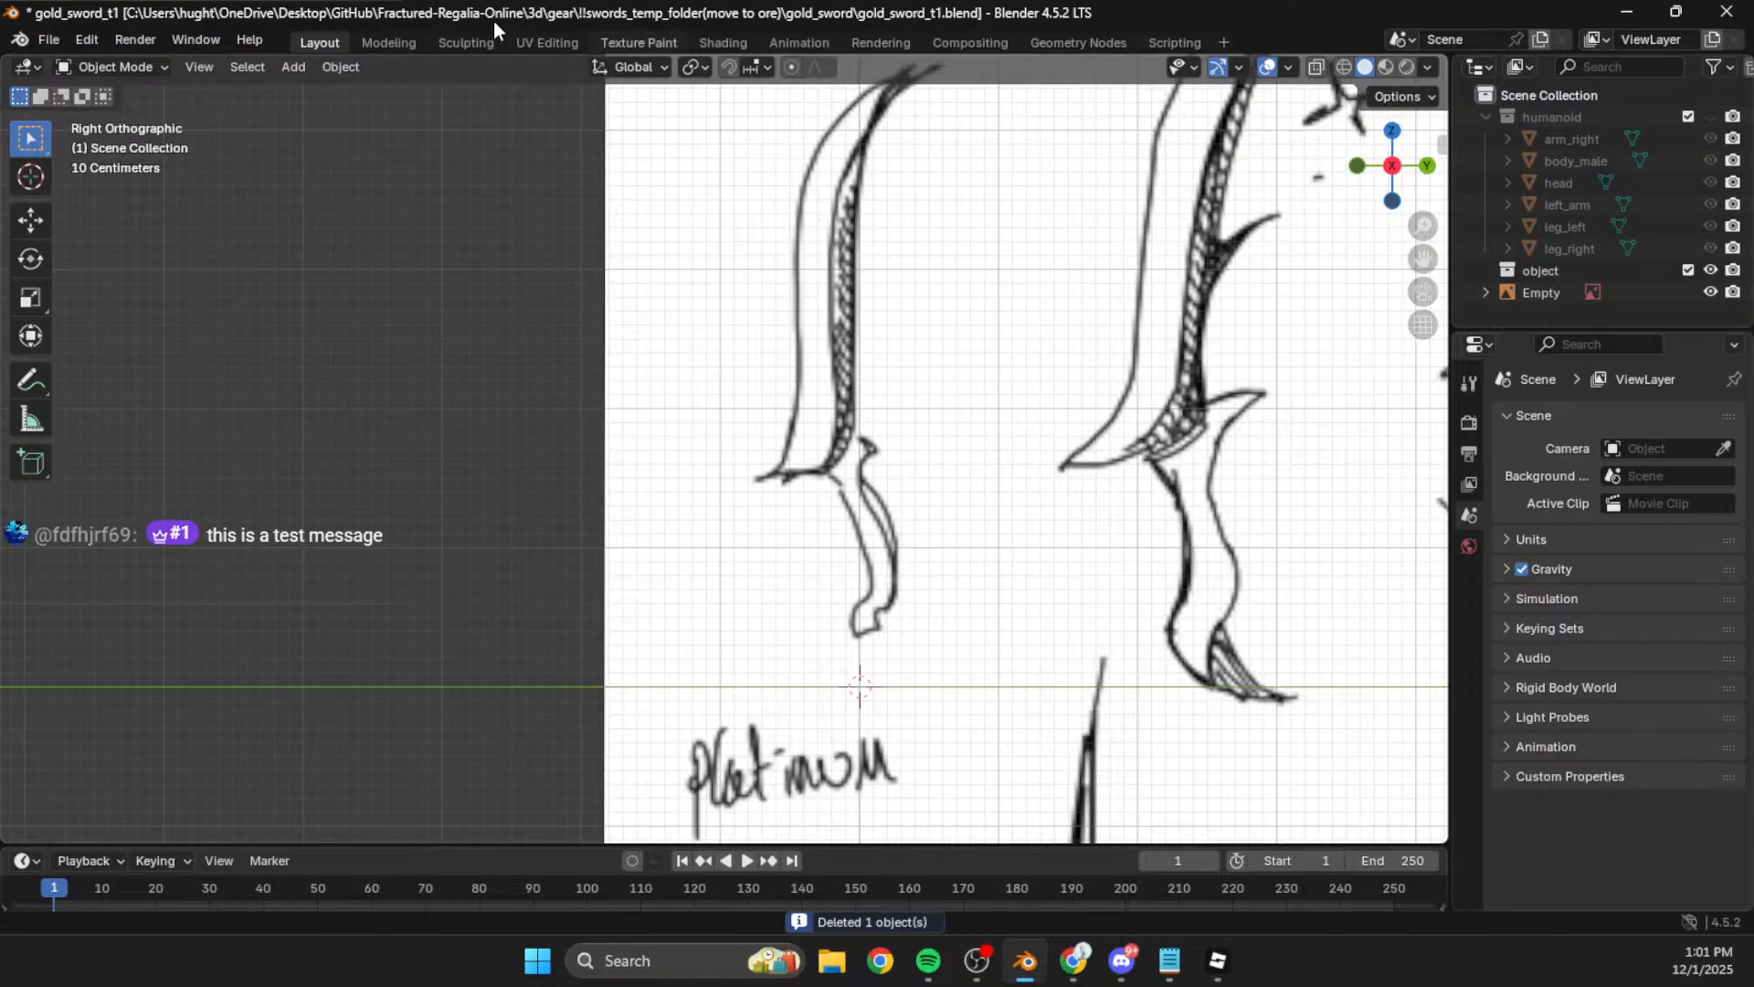
left_click(294, 68)
mouse_move(351, 91)
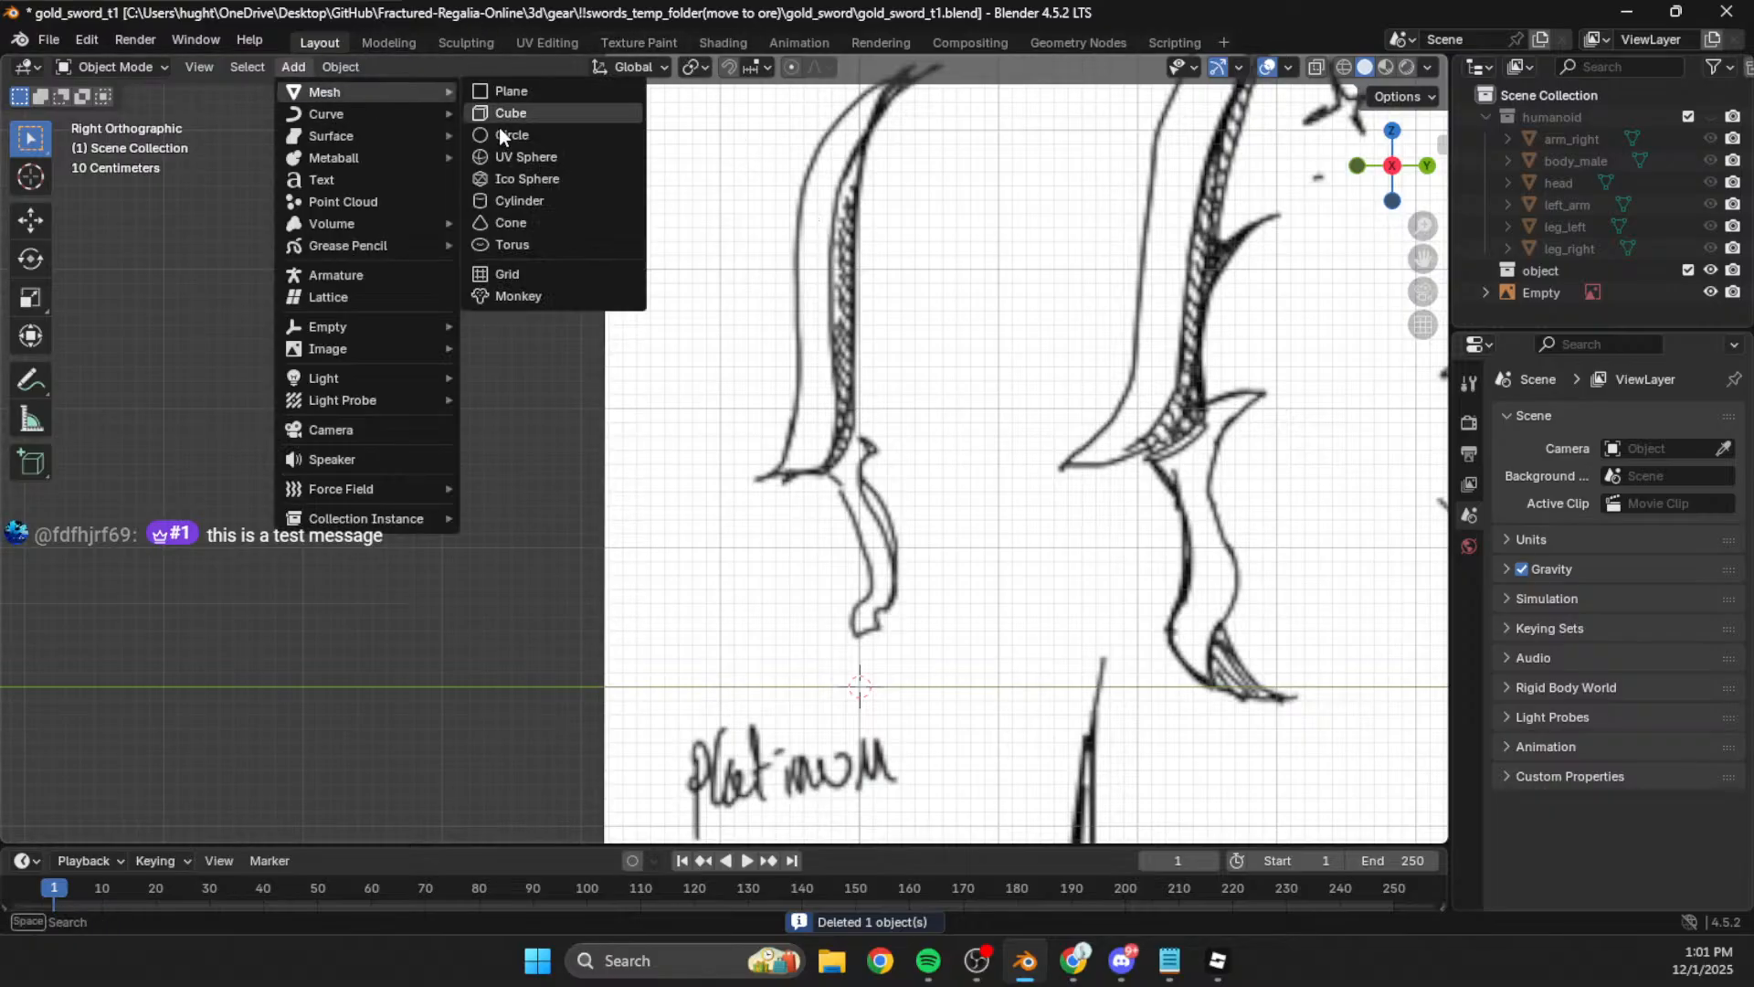
left_click(550, 117)
middle_click_drag(970, 640, 934, 594, "shift")
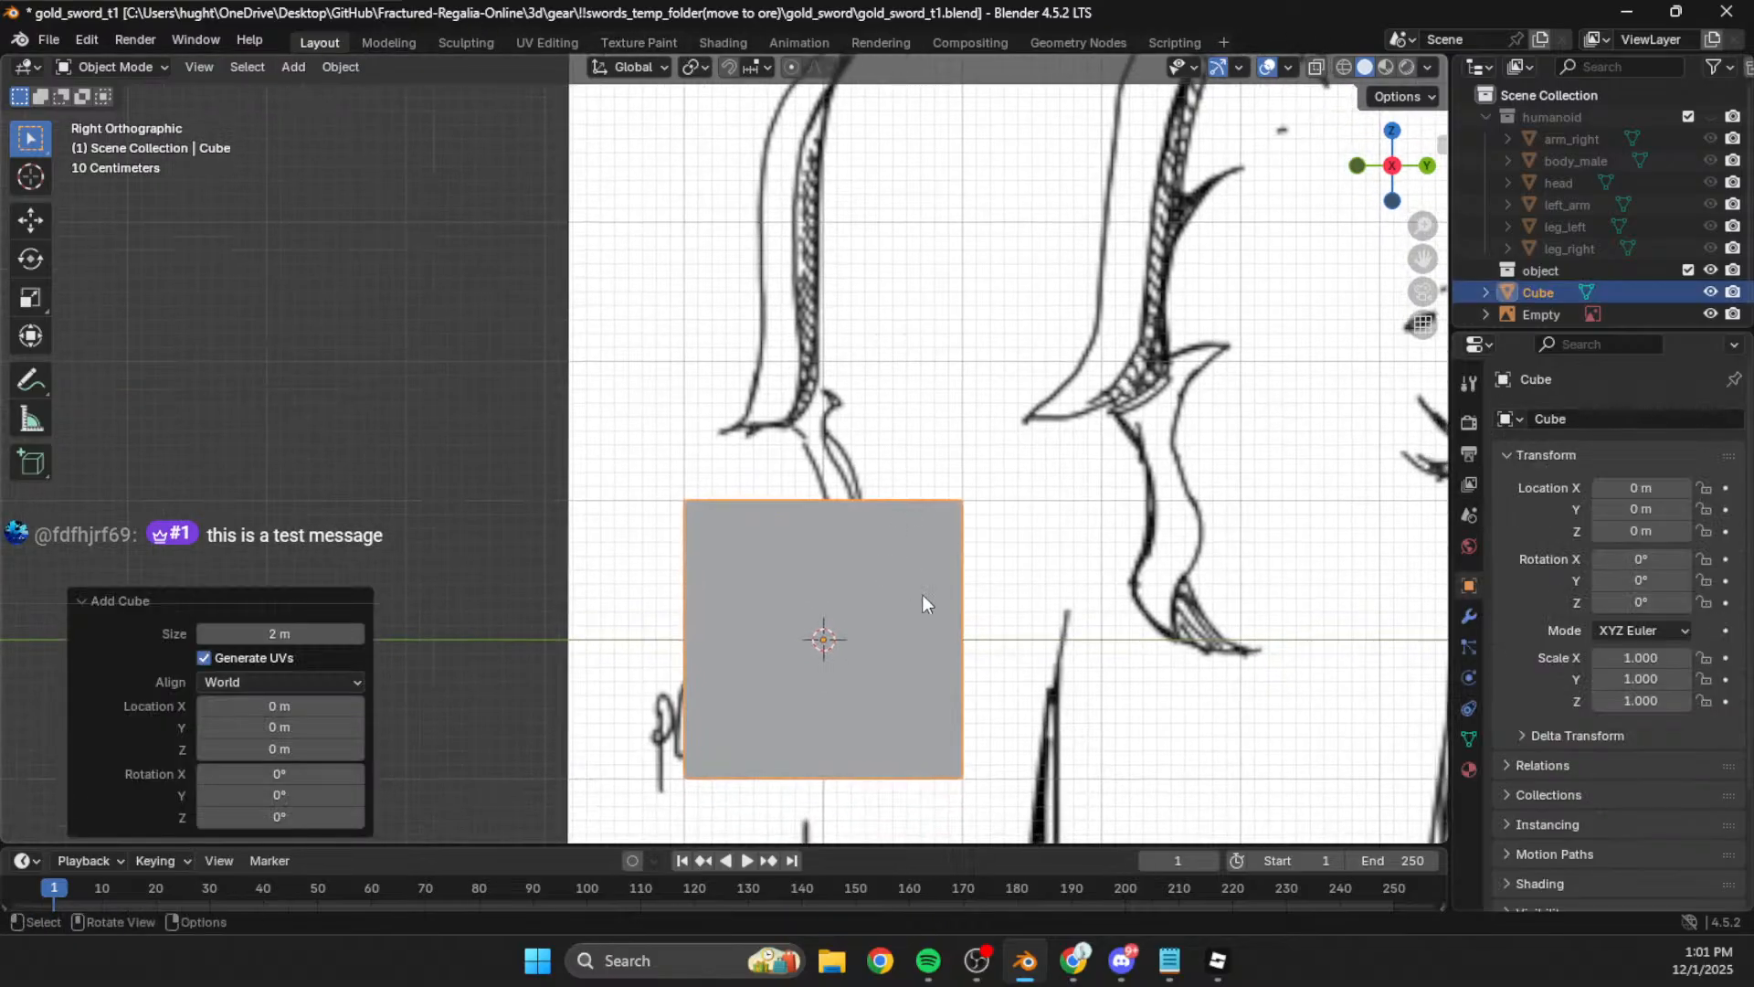
Step: Move the cube over the smallest Gold sword's handle, at about Z 0.89 m, and rotate it about 8.75° around X
key("g")
left_click(860, 431)
key("r")
left_click(940, 371)
key("g")
left_click(971, 401)
key("r")
left_click(1011, 482)
Step: In Edit Mode with X-ray on, shrink the cube's mesh and roughly align it with the sketched handle
key("Tab")
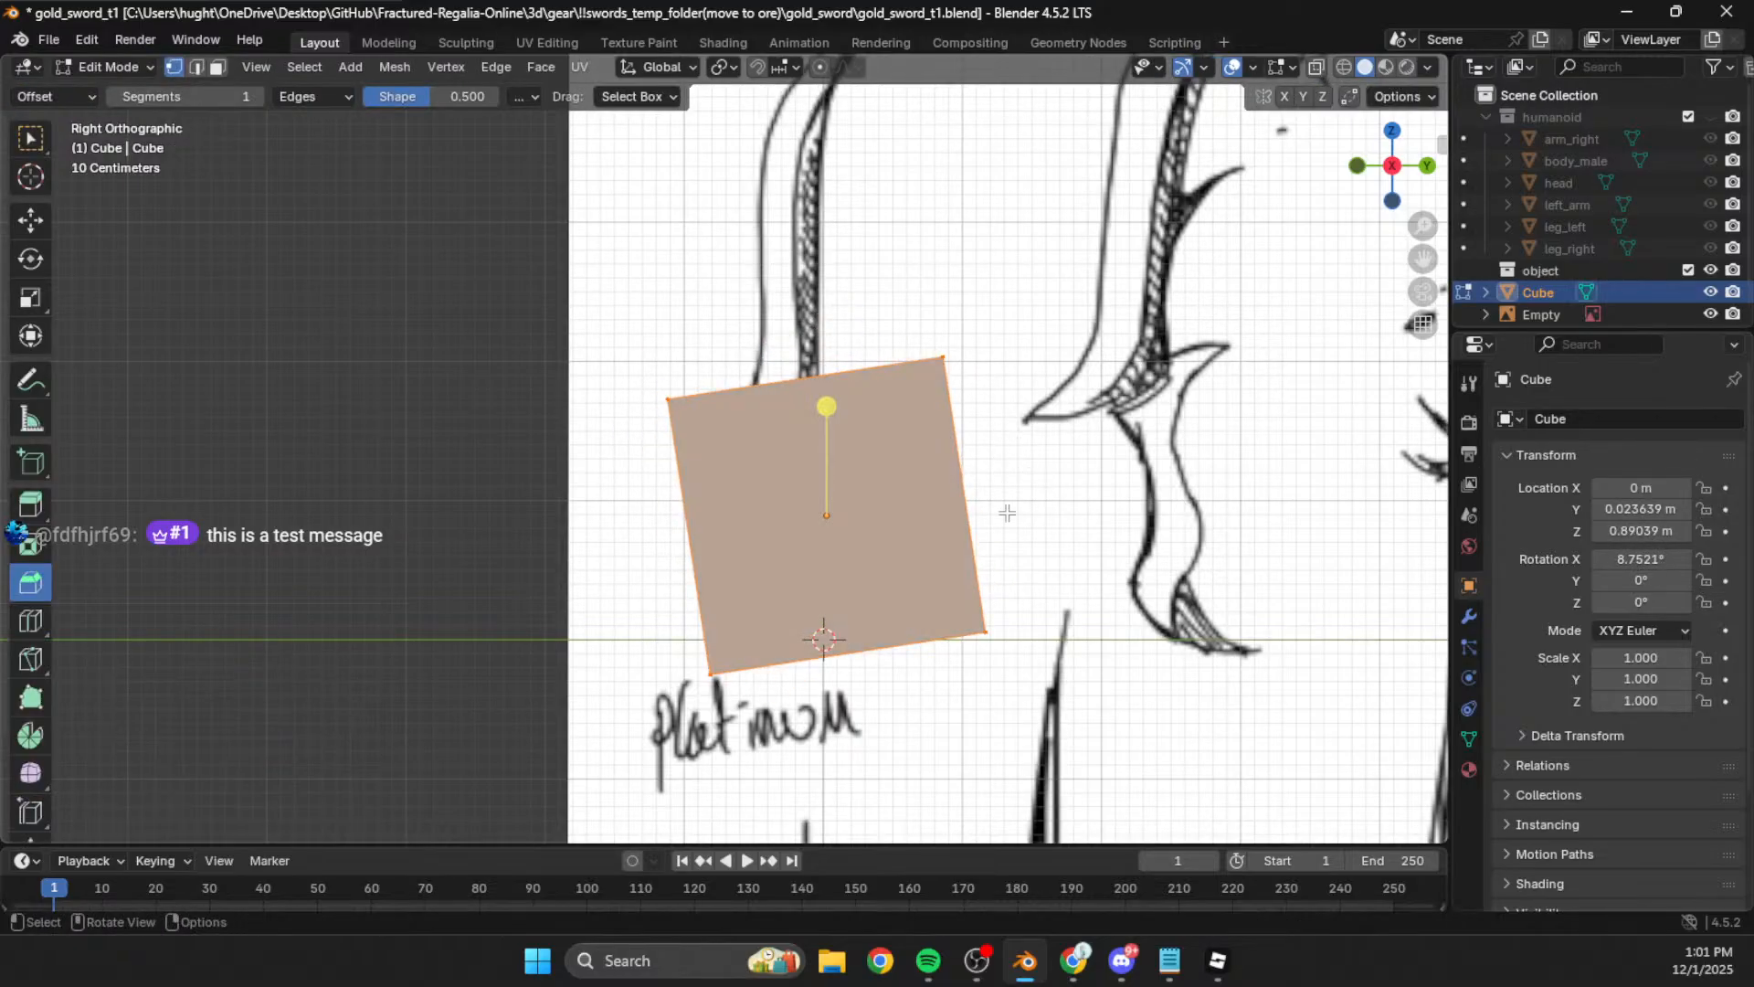
key("alt+z")
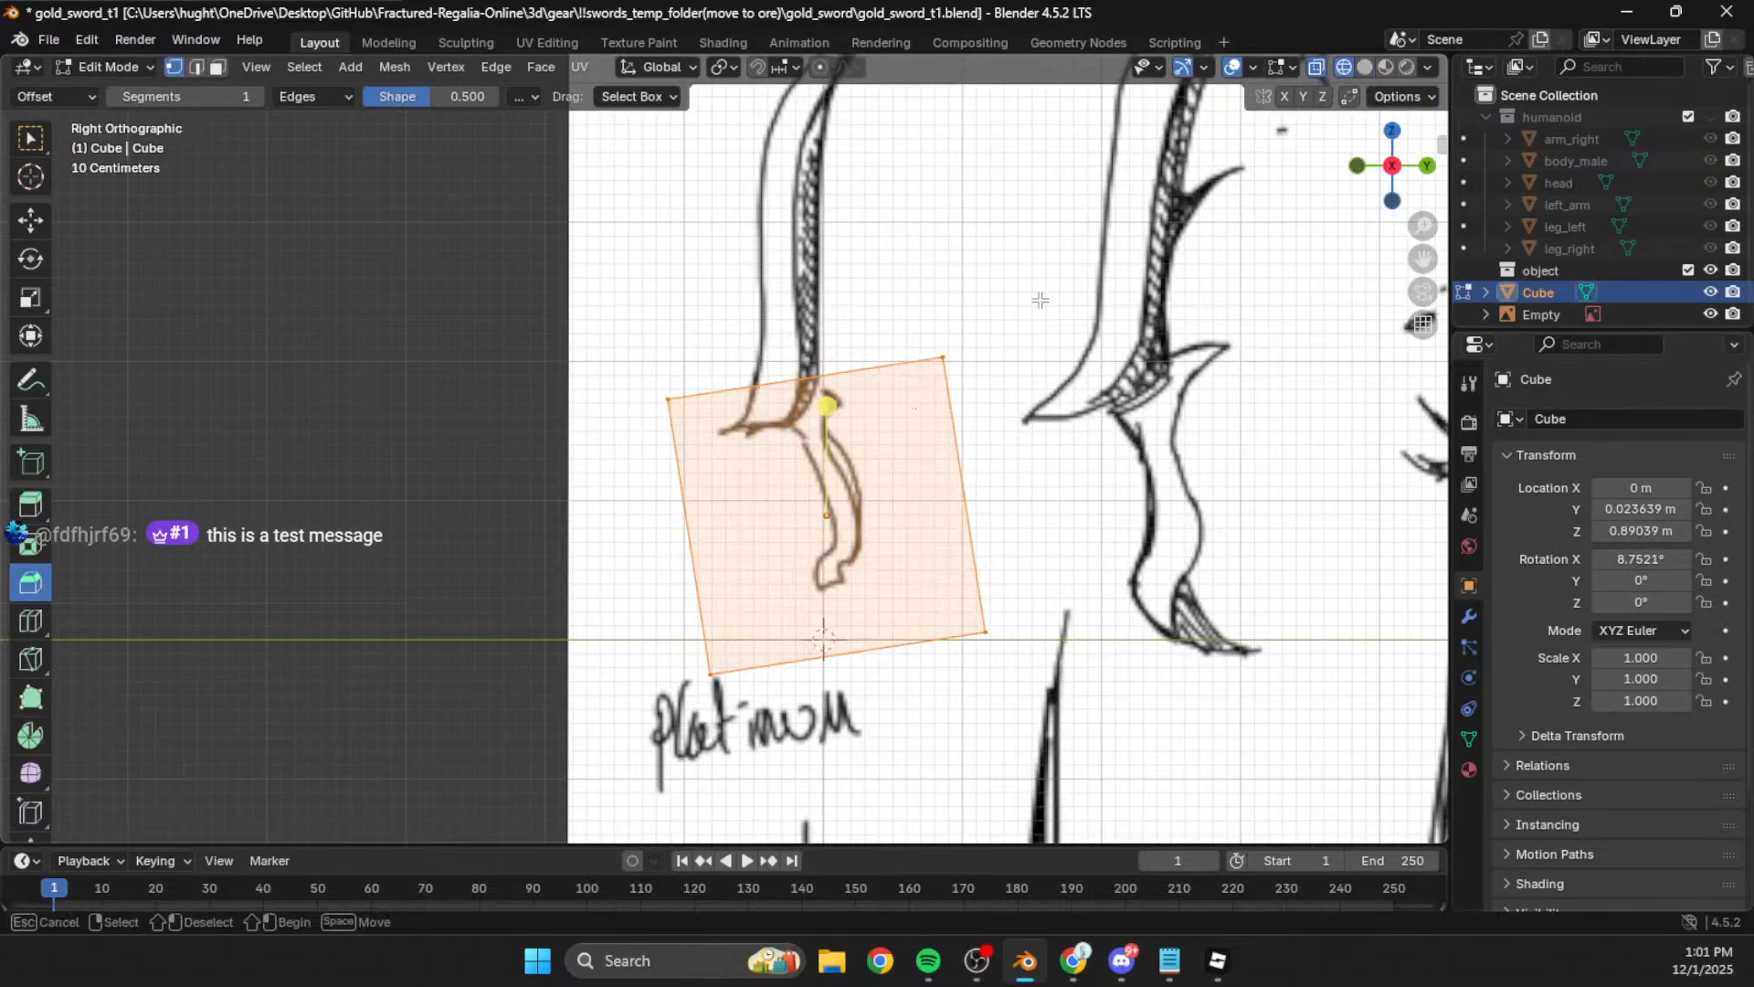
key("s")
left_click(879, 548)
key("g")
left_click(1031, 472)
key("g")
left_click(1093, 518)
key("r")
left_click(1089, 566)
key("s")
left_click(960, 614)
key("g")
left_click(947, 604)
Step: Scale, rotate and move the mesh into a small block fitting the lower grip of the sketched handle
scroll(948, 604, "up", 4)
key("s")
left_click(855, 392)
key("g")
left_click(861, 395)
key("r")
left_click(900, 313)
key("g")
left_click(906, 293)
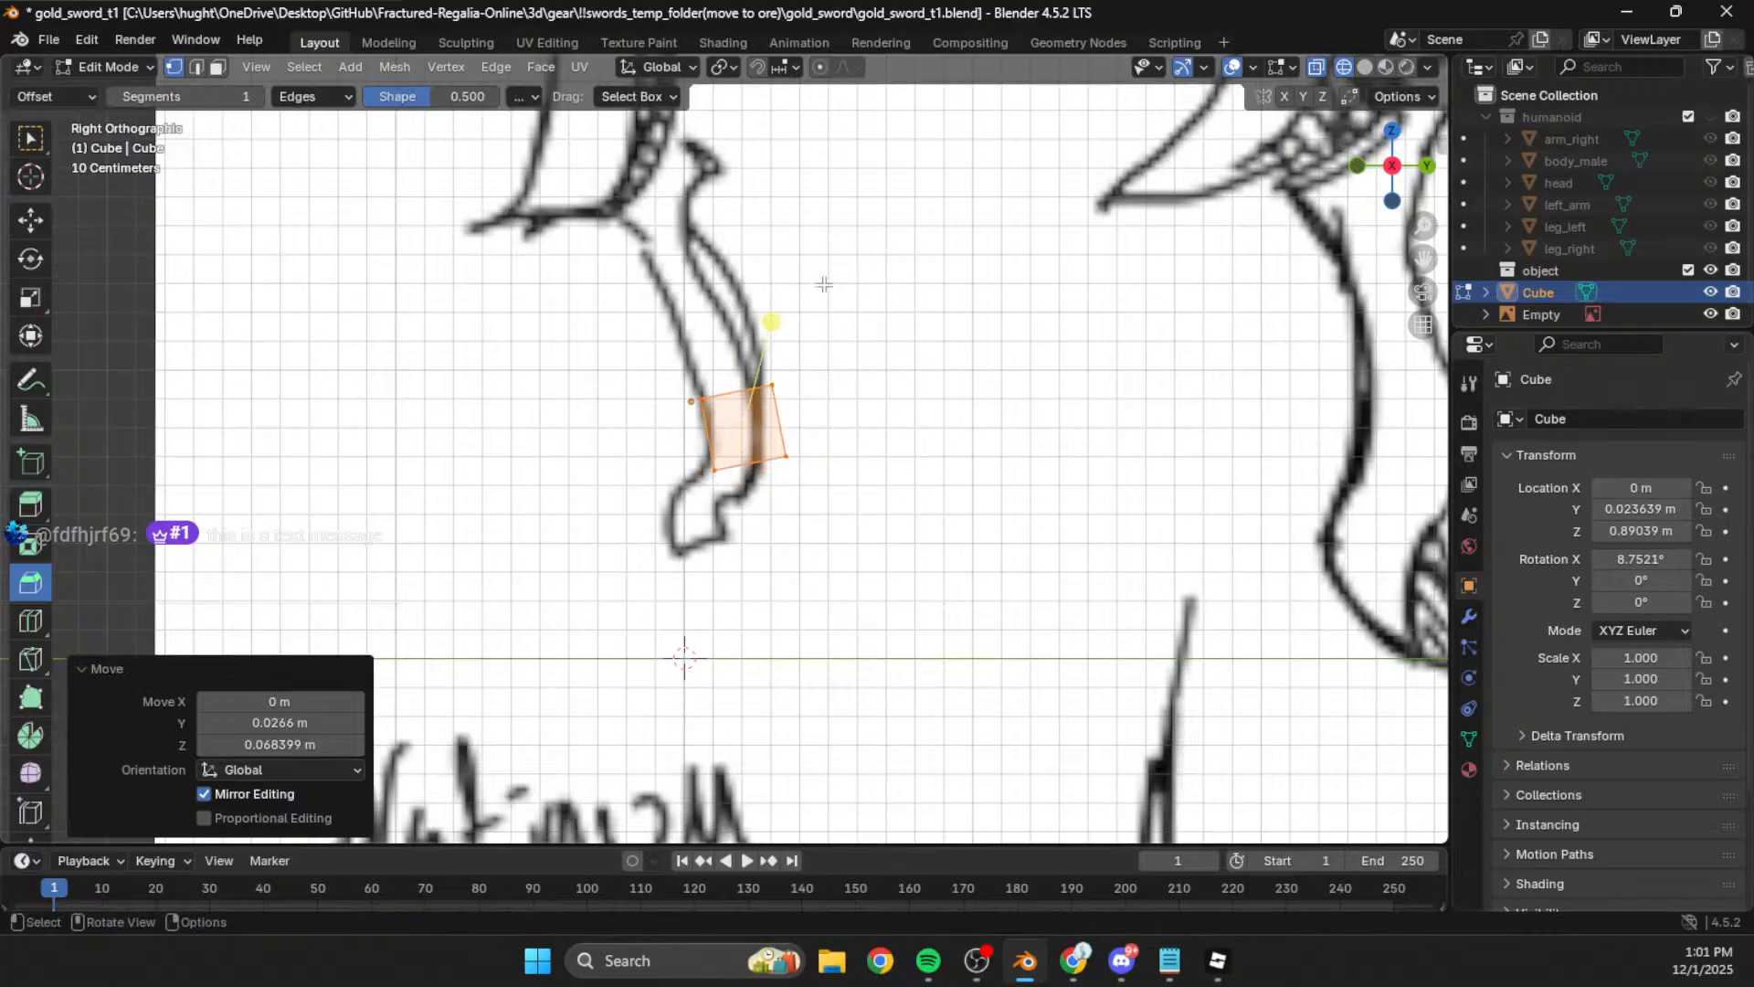
Step: Raise the block's upper vertices about 0.22 m along the curve of the sketched grip
left_click_drag(837, 331, 666, 420)
key("g")
left_click(644, 374)
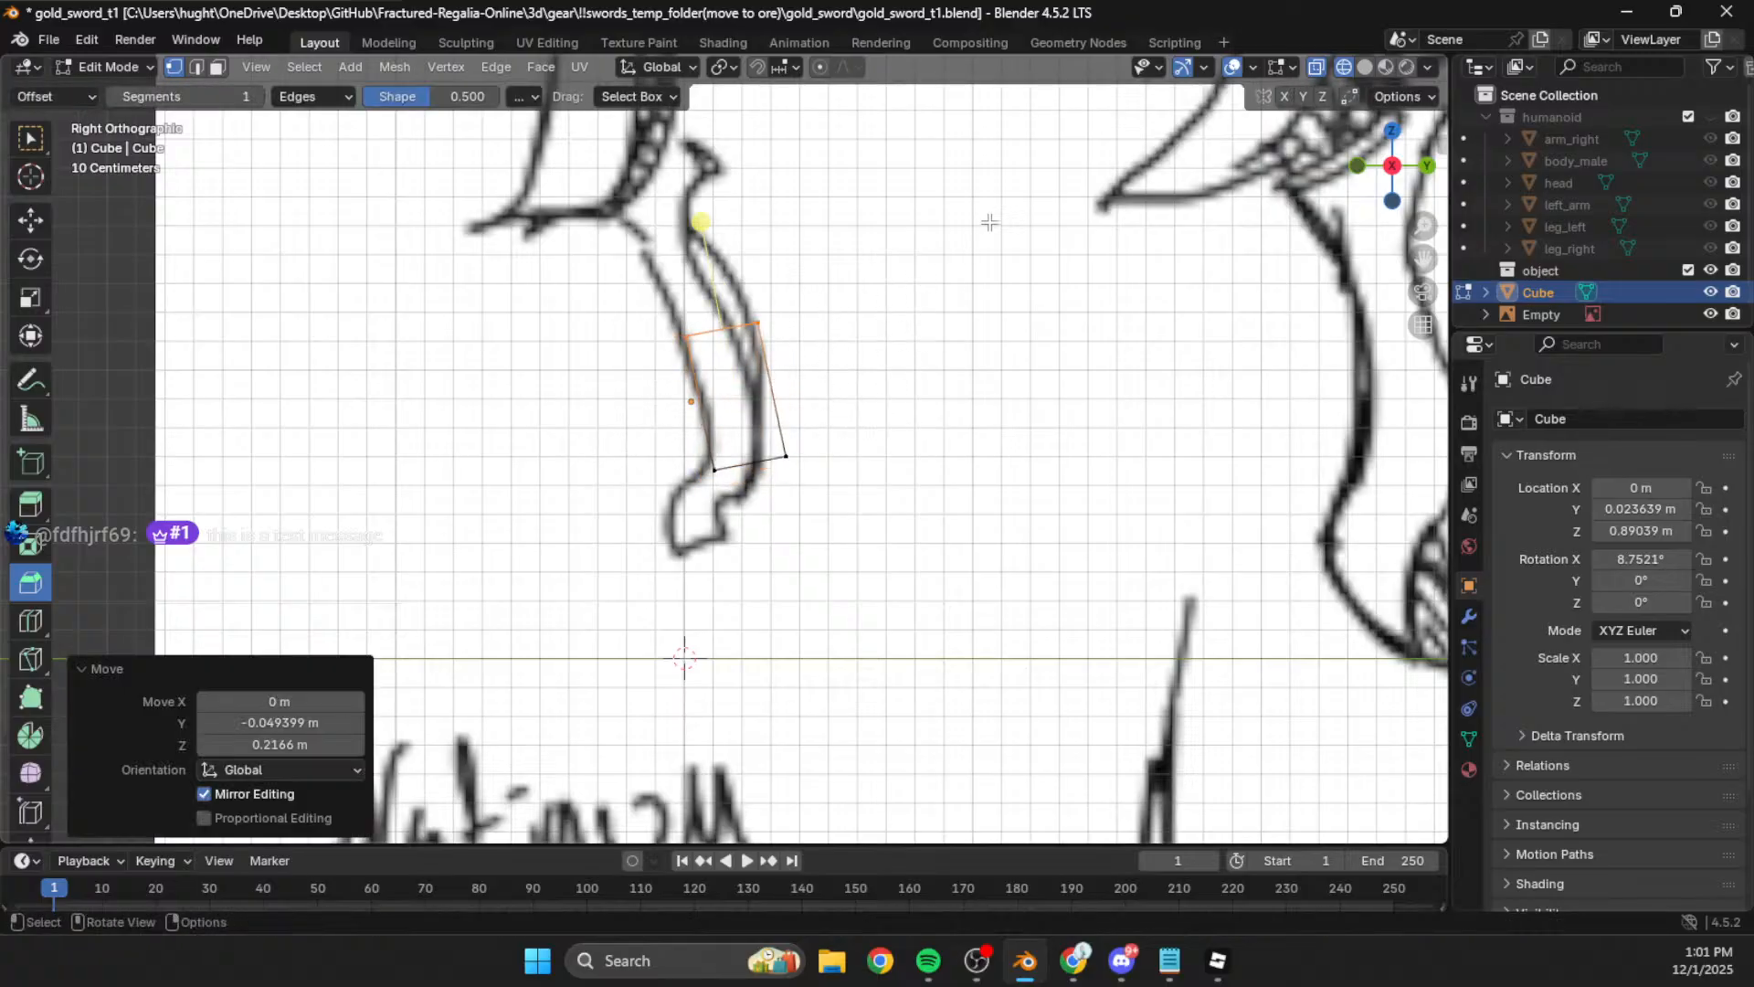
Step: Extrude the block's upper end toward the blade base, rotating and moving it to follow the sketched grip
key("e")
left_click(841, 251)
key("r")
left_click(859, 205)
key("g")
left_click(849, 219)
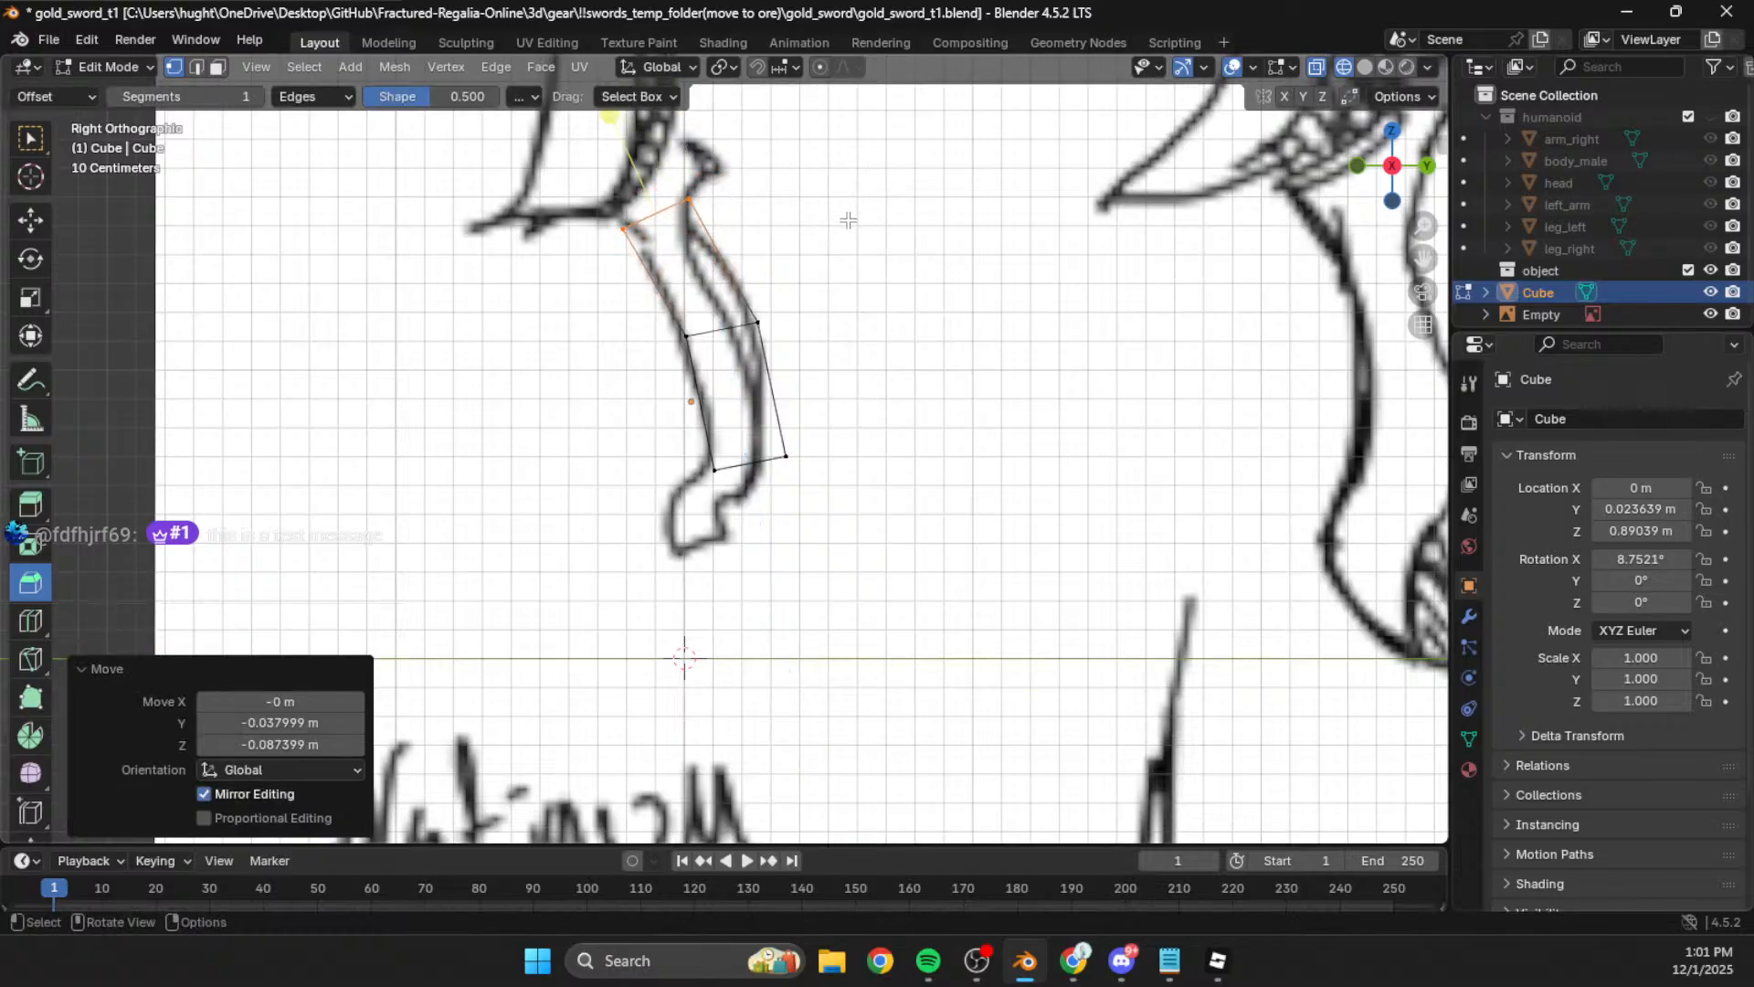
Step: Extrude the grip's upper end about 0.19 m, then rotate and move the new section toward the sketched pointed tip
scroll(859, 356, "up", 2)
mouse_move(830, 200)
middle_mouse_down("shift")
mouse_move(900, 379)
mouse_move(819, 430)
middle_mouse_up("shift")
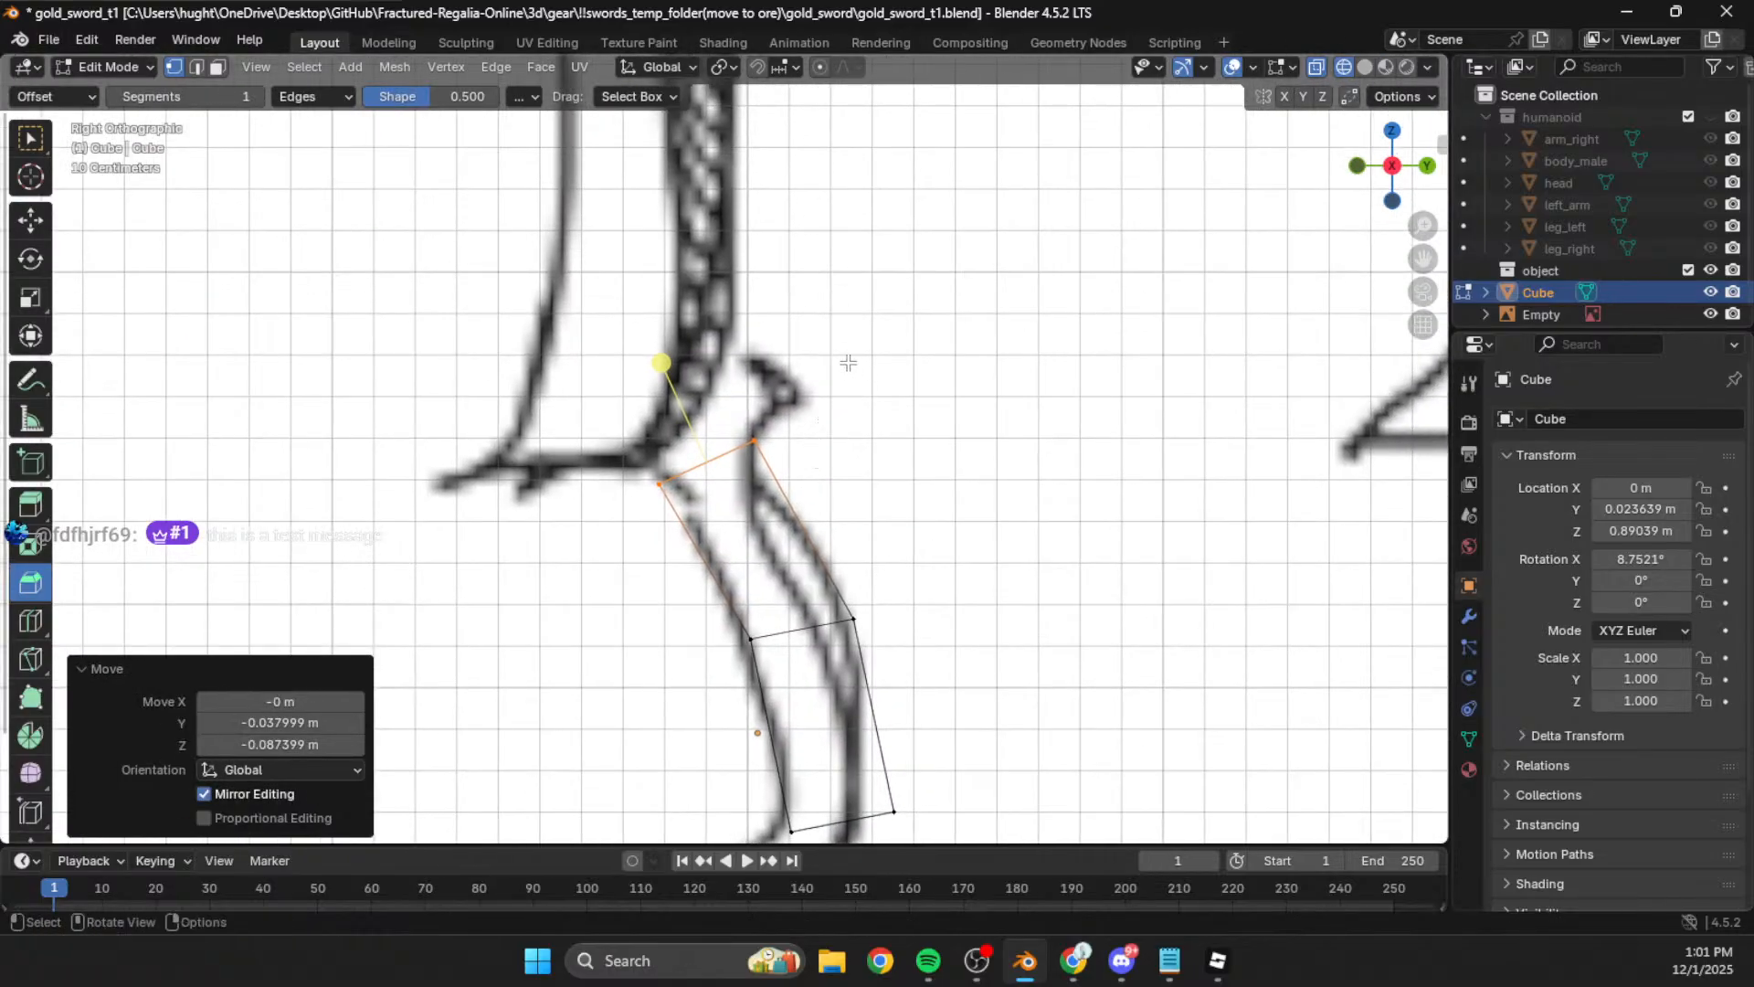
key("g")
key("z")
key("z")
left_click(861, 266)
key("r")
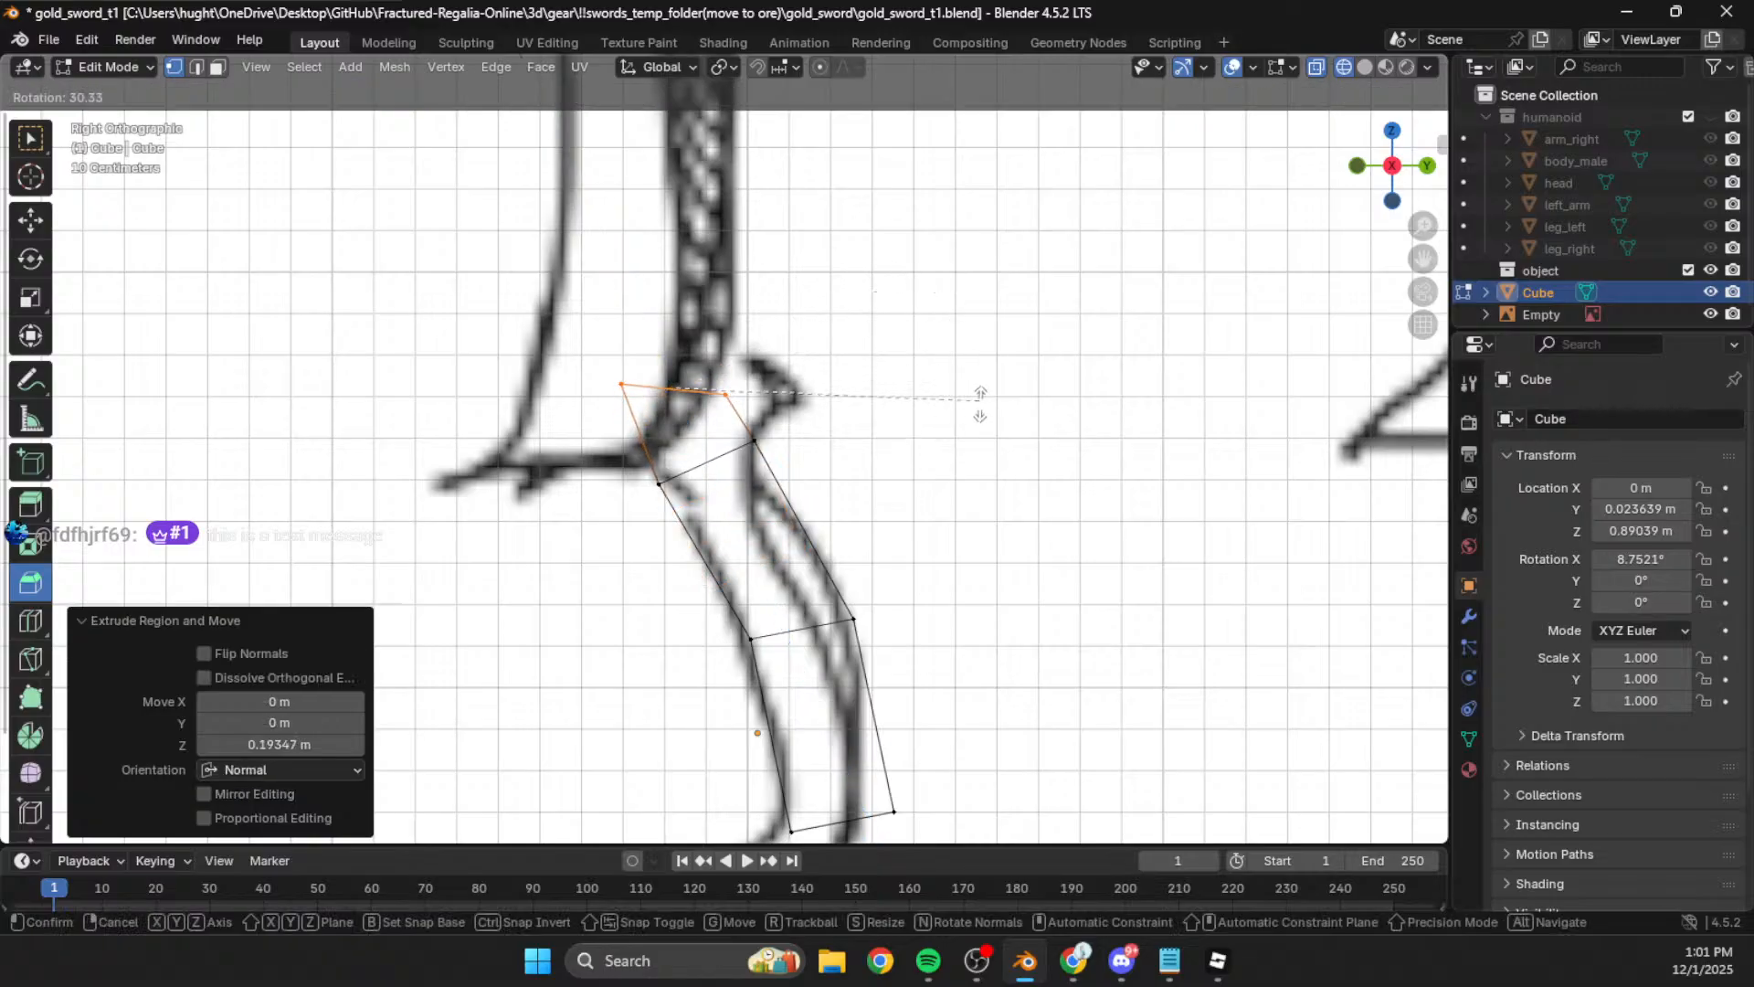
left_click(967, 411)
key("g")
left_click(1003, 370)
Step: Move the upper section's individual vertices to outline the pointed tip at the top of the sketched handle
left_click(763, 351)
key("g")
left_click(784, 420)
left_click(754, 441)
key("g")
left_click(784, 480)
left_click_drag(629, 312, 707, 378)
key("g")
left_click(790, 390)
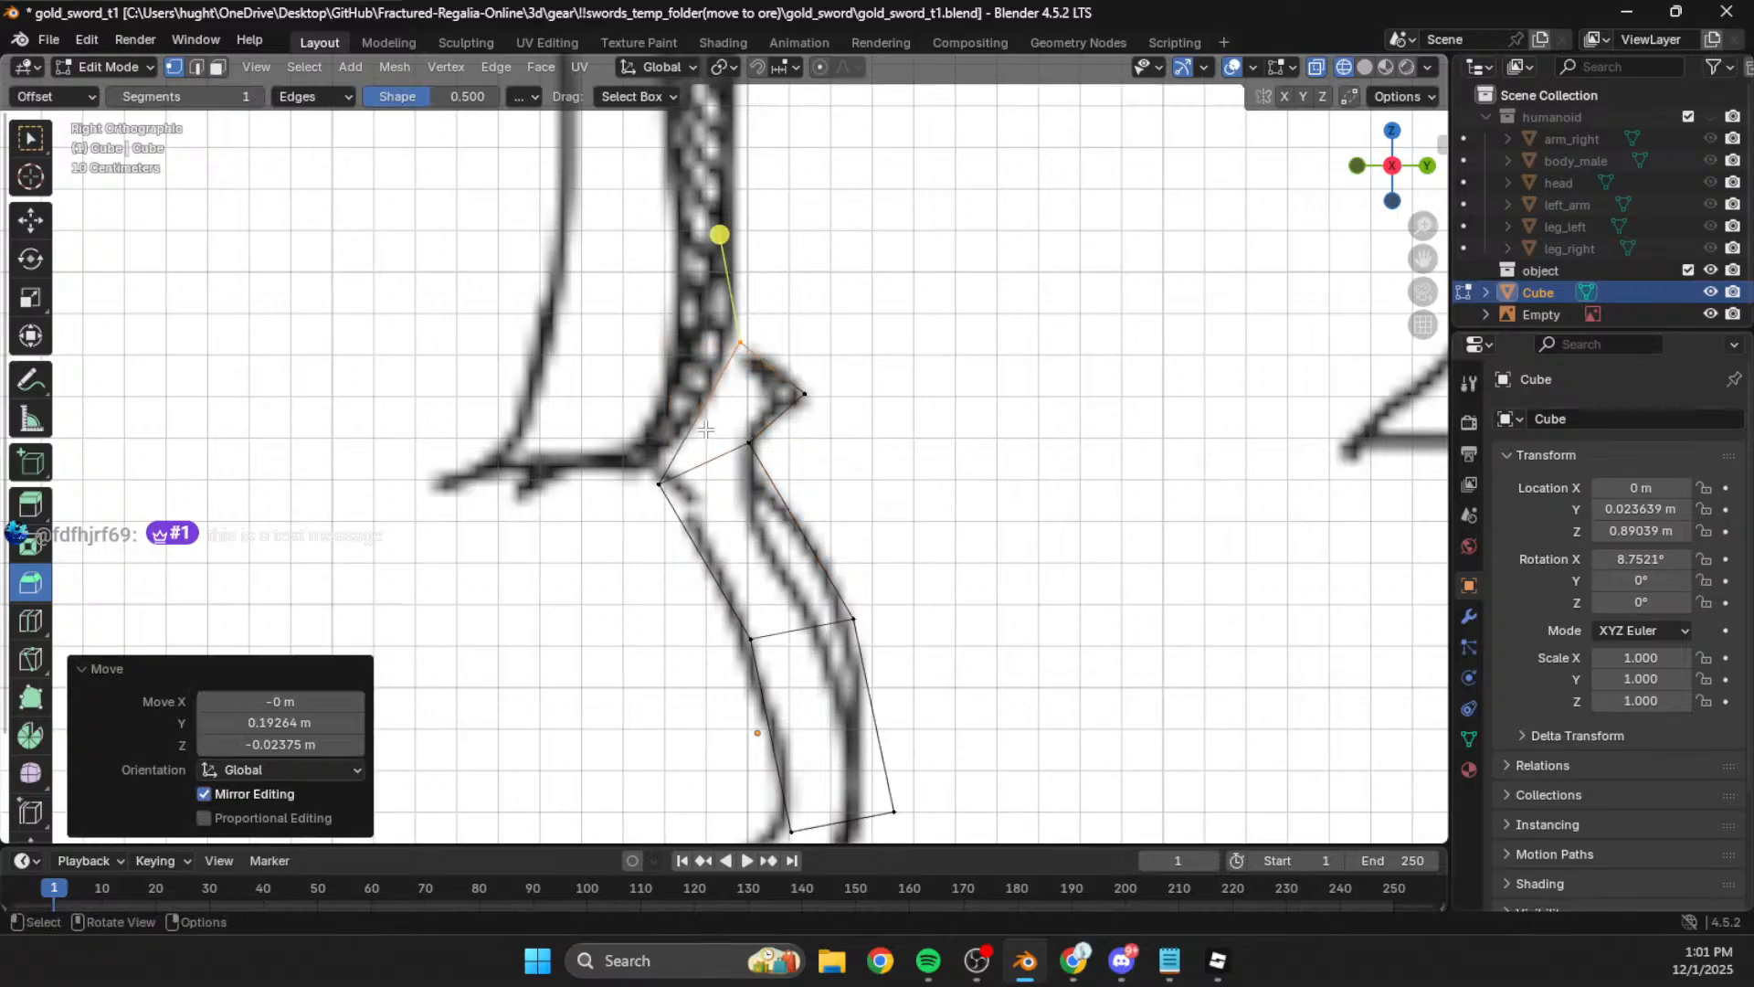
Step: Shift the upper section's blade-side vertices to meet the base of the sketched blade
left_click(659, 484, "shift")
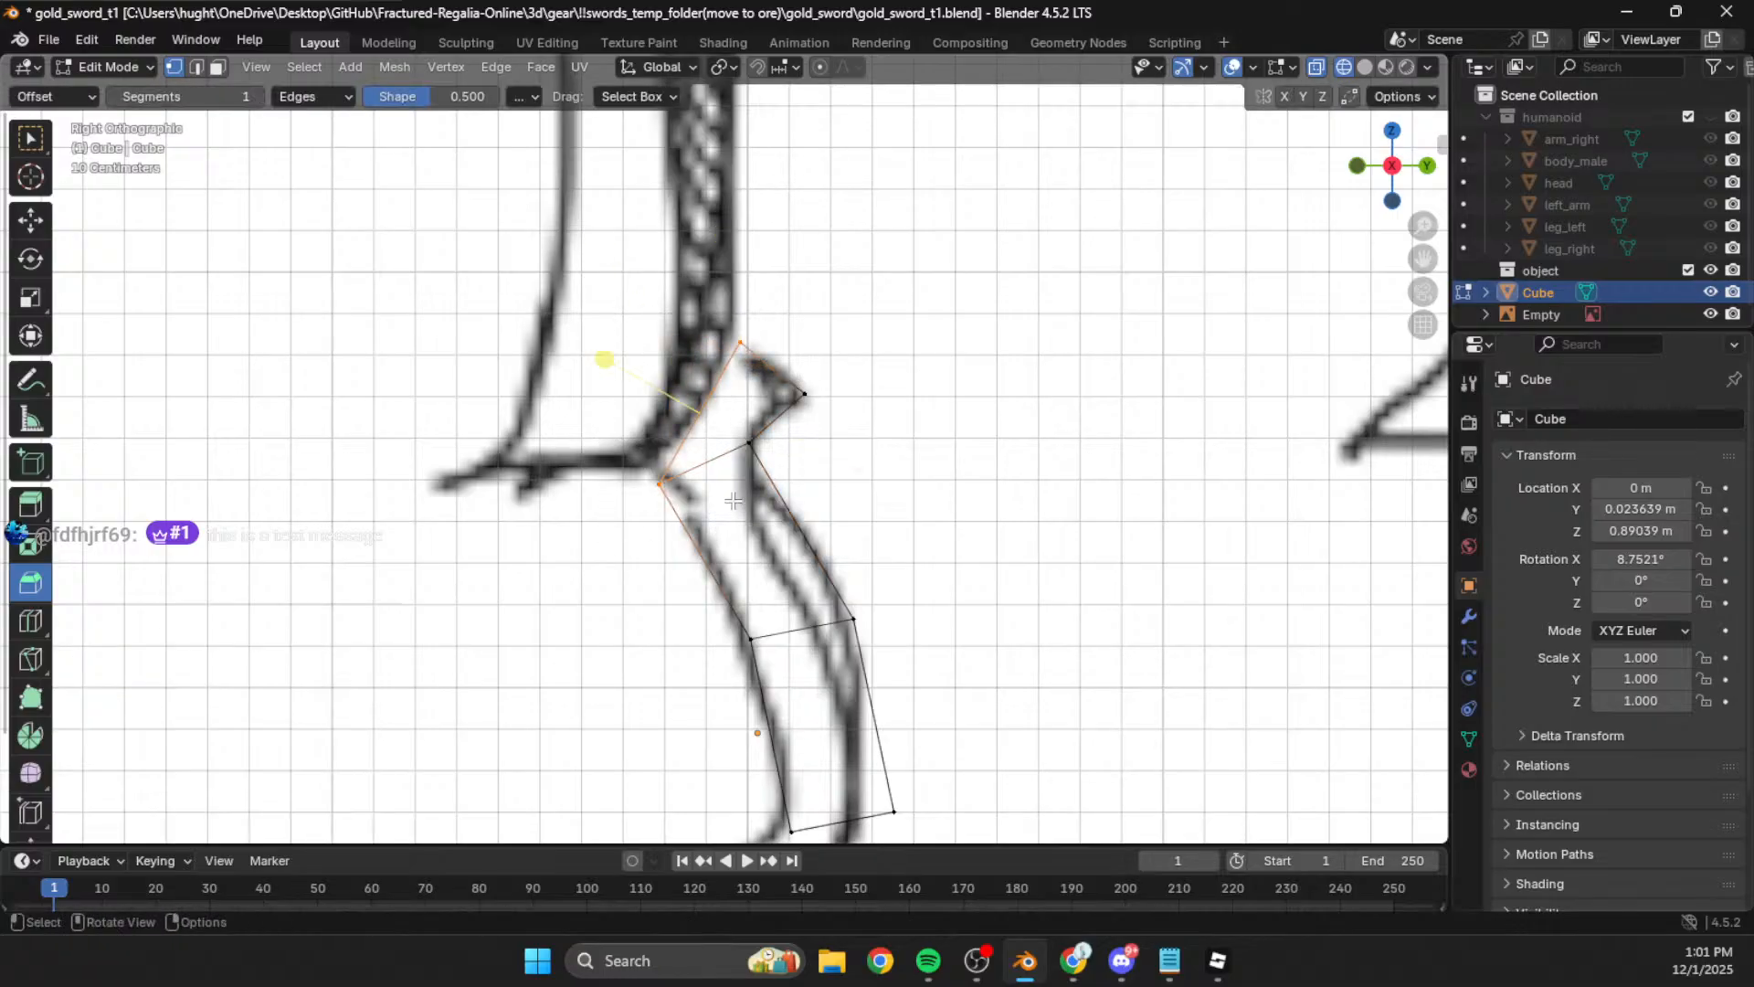
key("g")
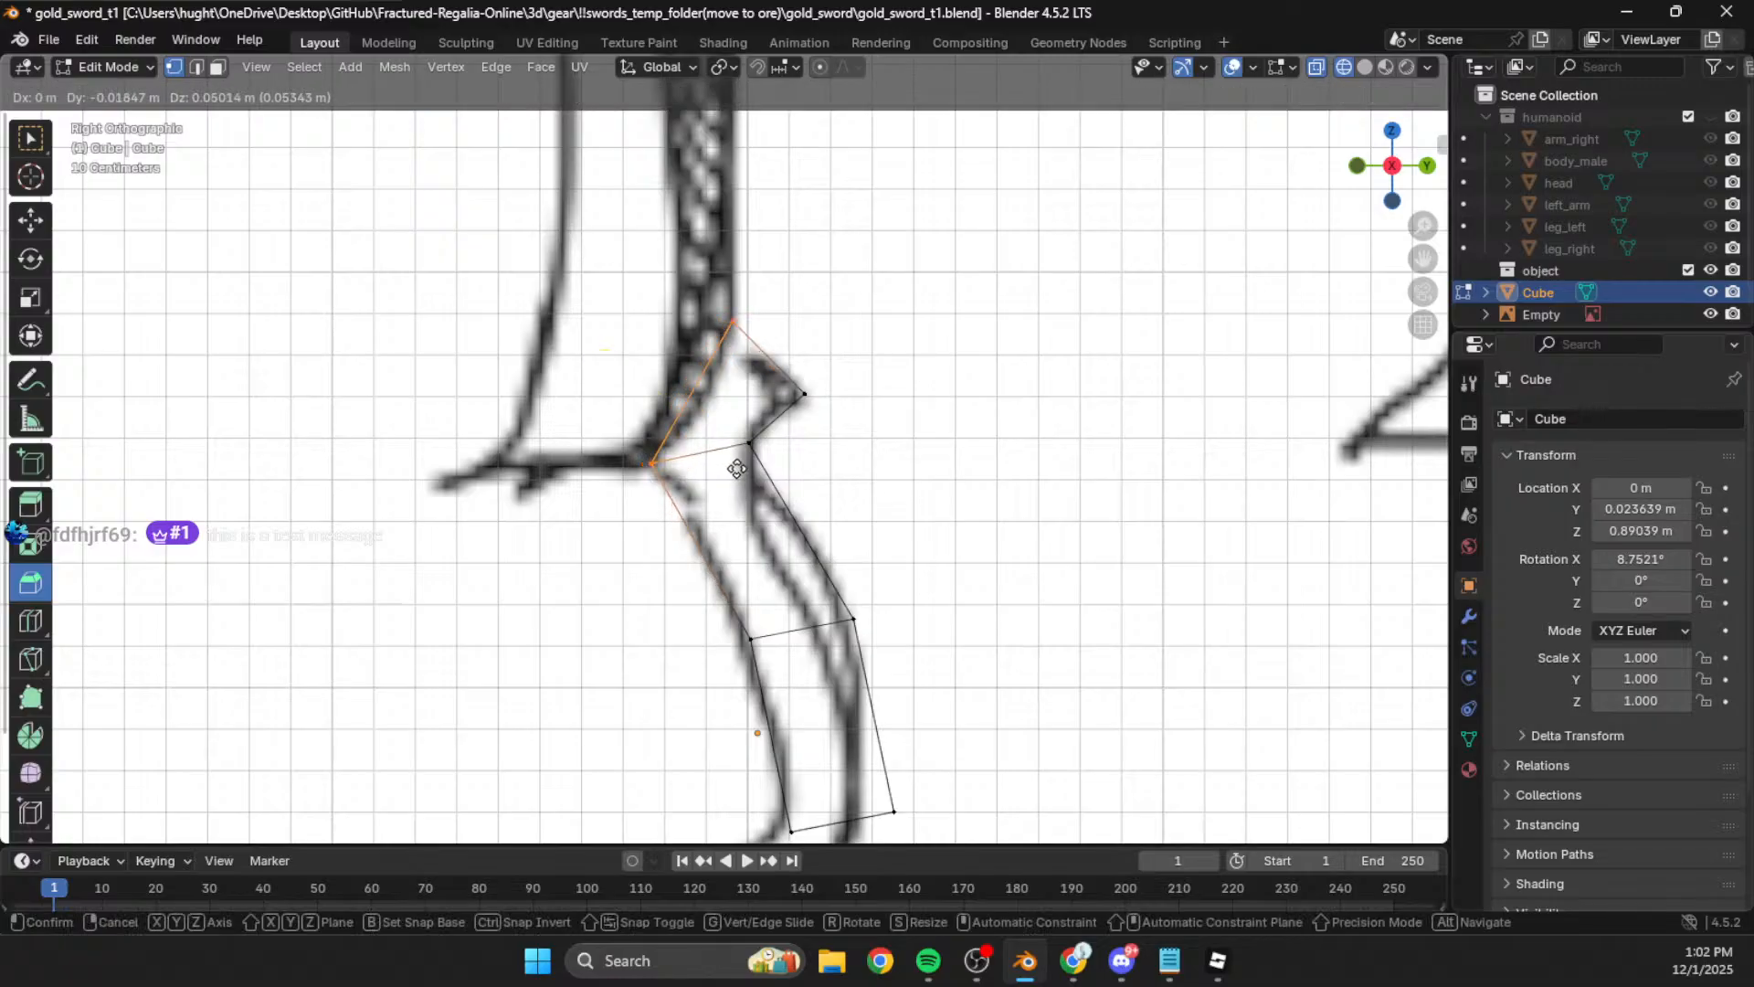
left_click(739, 482)
key("g")
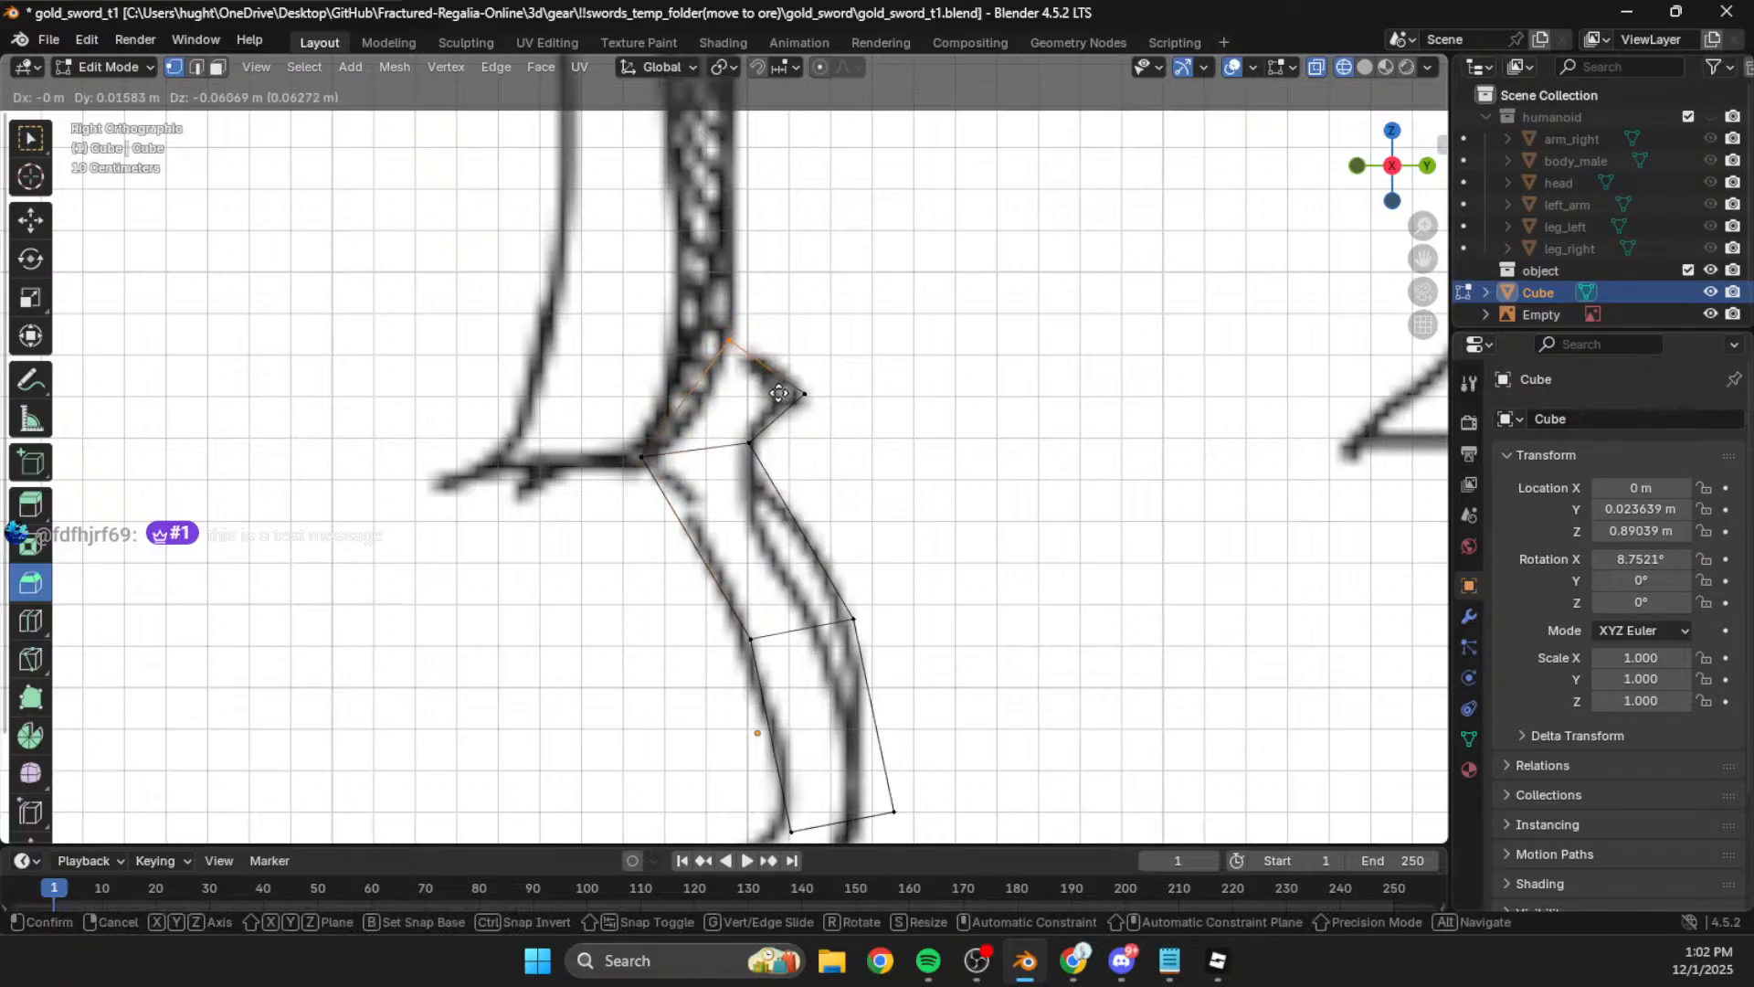
left_click(778, 389)
Step: Rotate the grip's bottom vertices 14° and move them slightly toward the sketched outline
middle_click_drag(808, 519, 769, 402, "shift")
scroll(770, 402, "down", 2)
middle_click_drag(830, 549, 829, 468, "shift")
left_click_drag(869, 511, 745, 553)
middle_click_drag(959, 457, 997, 495, "shift")
scroll(997, 494, "up", 1)
key("r")
left_click(994, 579)
key("g")
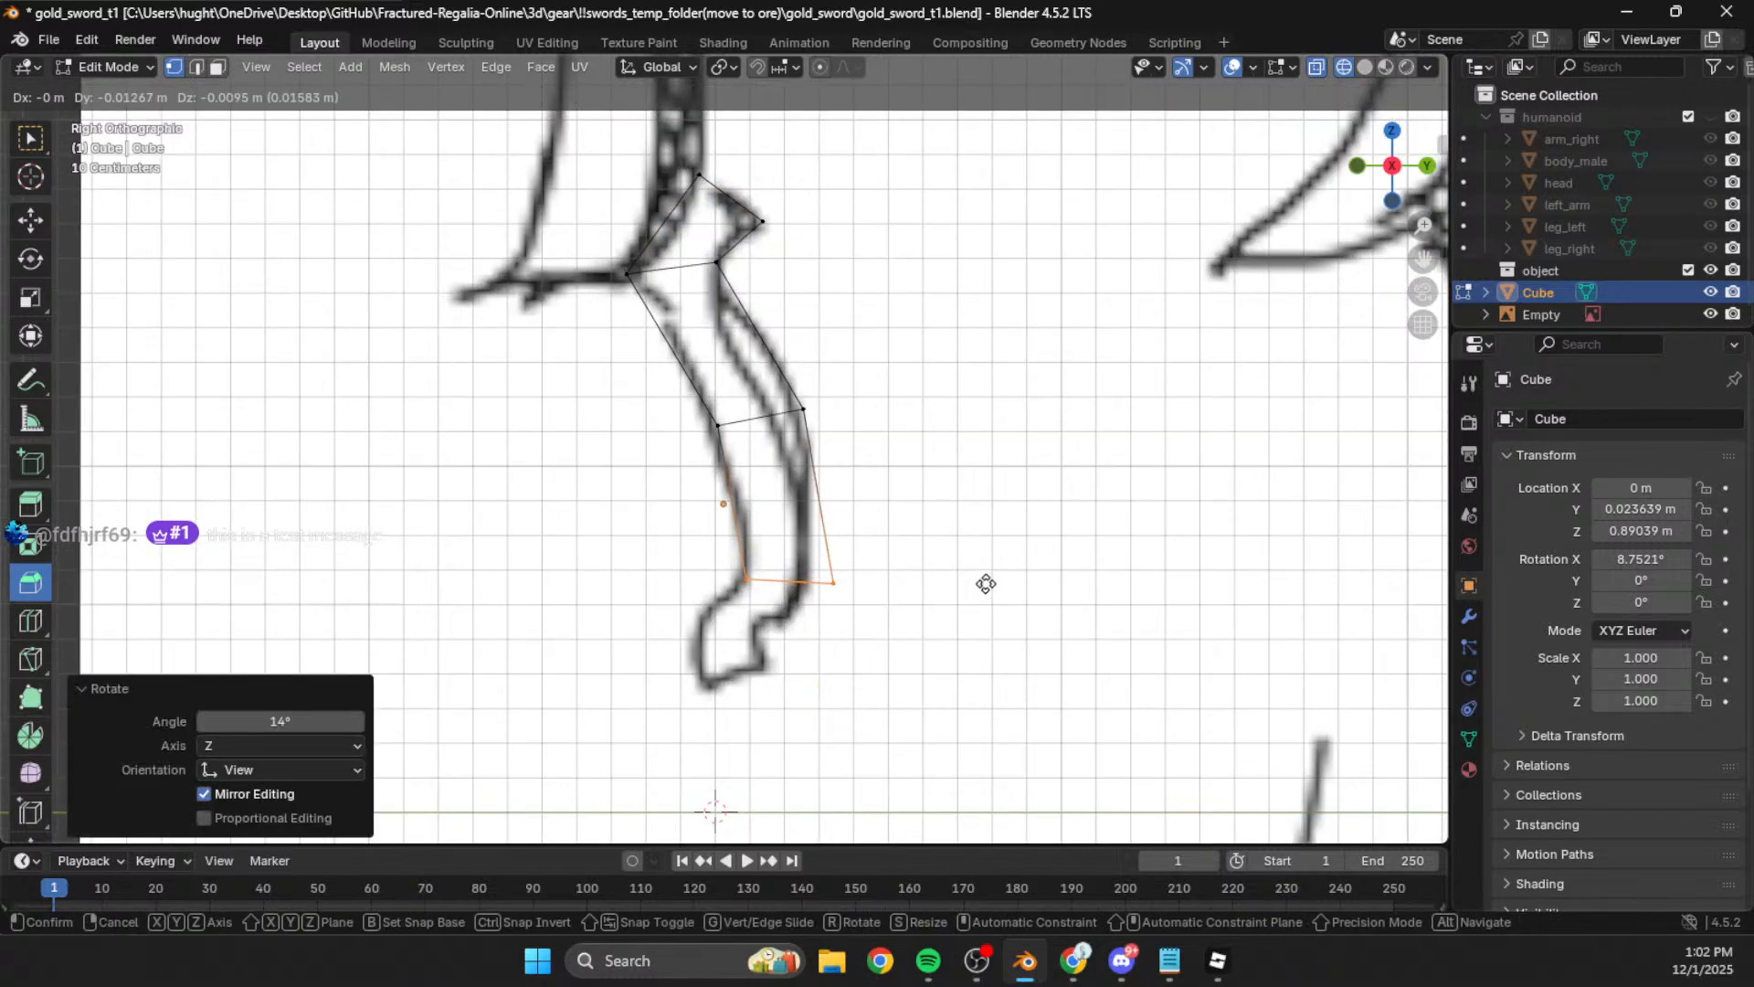
left_click(977, 586)
Step: Reposition the grip's middle and bottom vertices one corner at a time to follow the sketched handle's curve
left_click_drag(776, 382, 881, 466)
key("g")
left_click(890, 486)
left_click_drag(784, 546, 855, 655)
key("g")
left_click(849, 663)
left_click_drag(706, 559, 758, 619)
key("g")
left_click(751, 621)
left_click_drag(688, 395, 756, 459)
key("g")
left_click(764, 468)
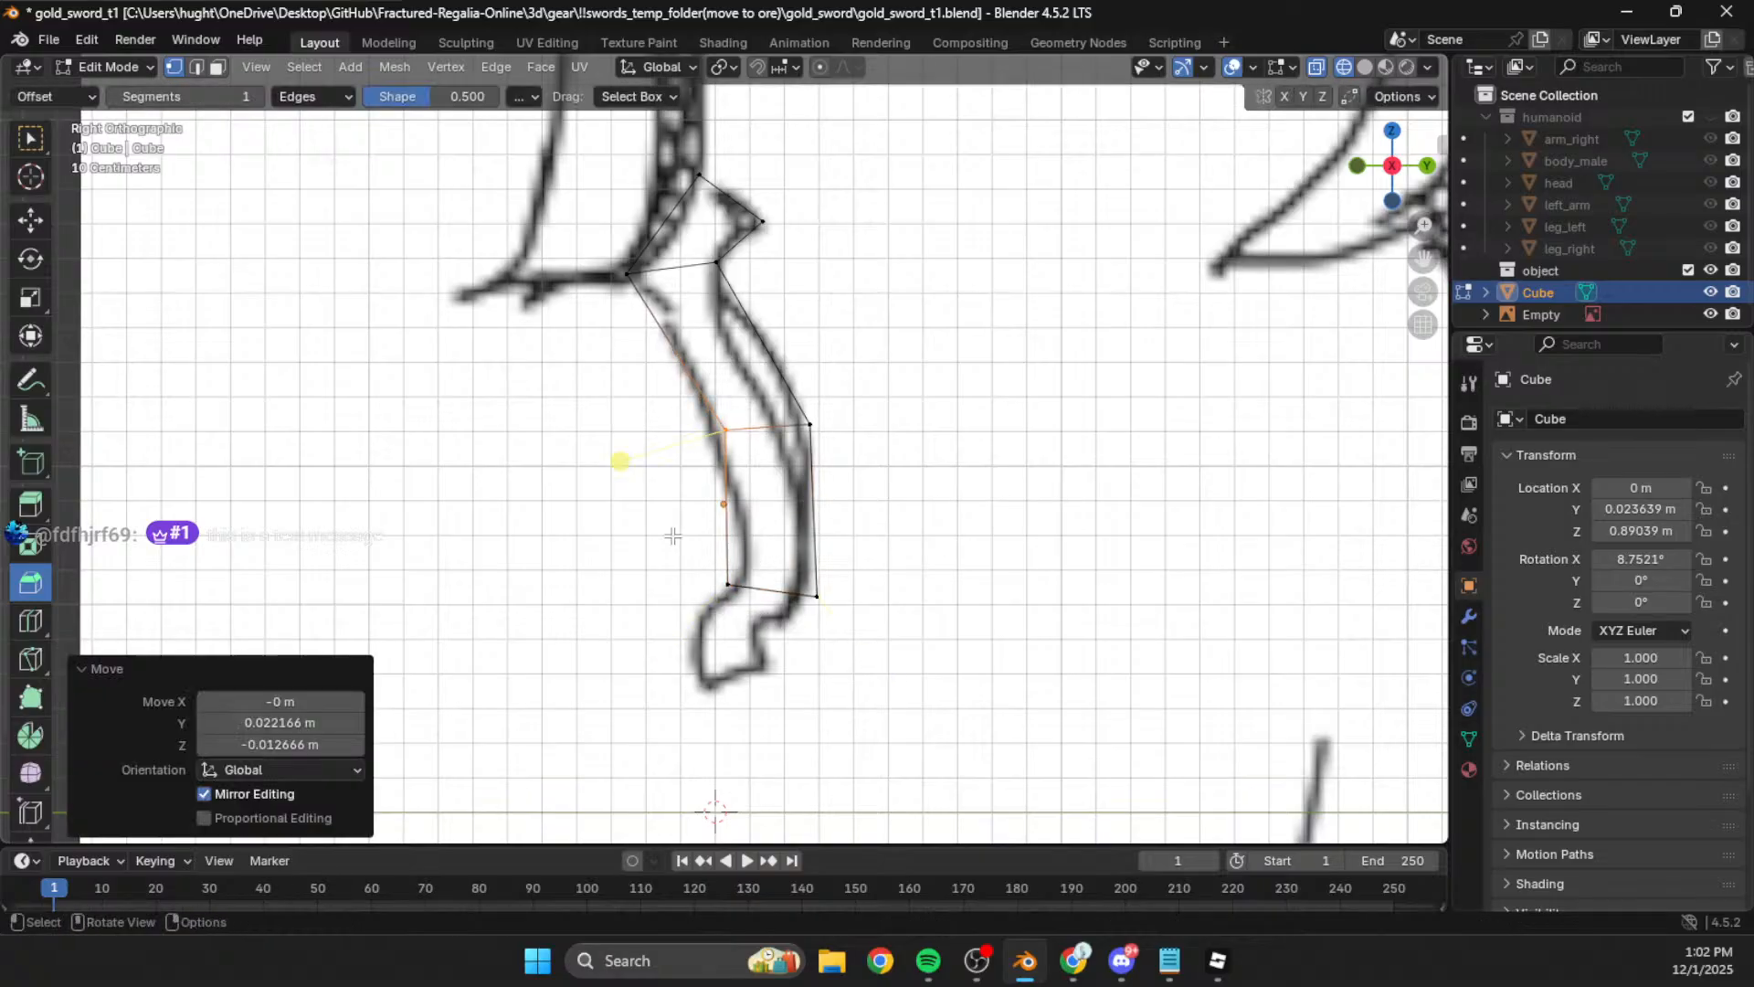
Step: Check the mesh without the reference sketch, then extrude the grip's bottom end about 0.23 m down over the sketched pommel
left_click_drag(675, 539, 781, 625)
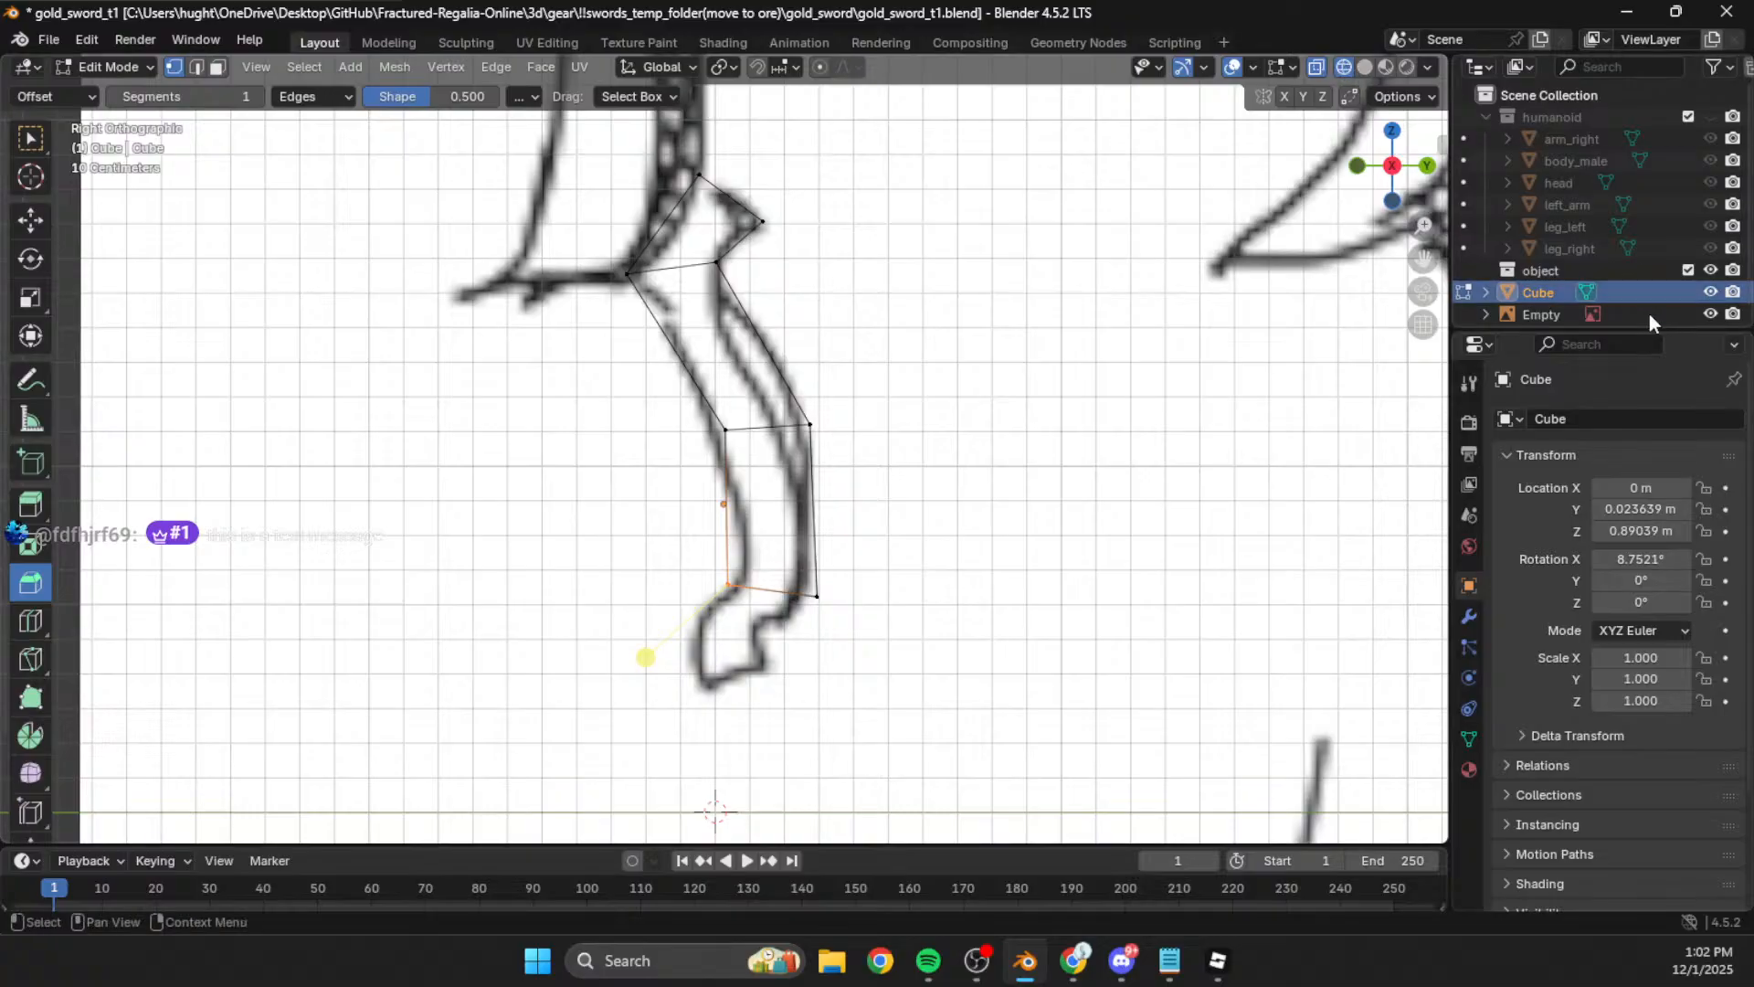
left_click(1710, 313)
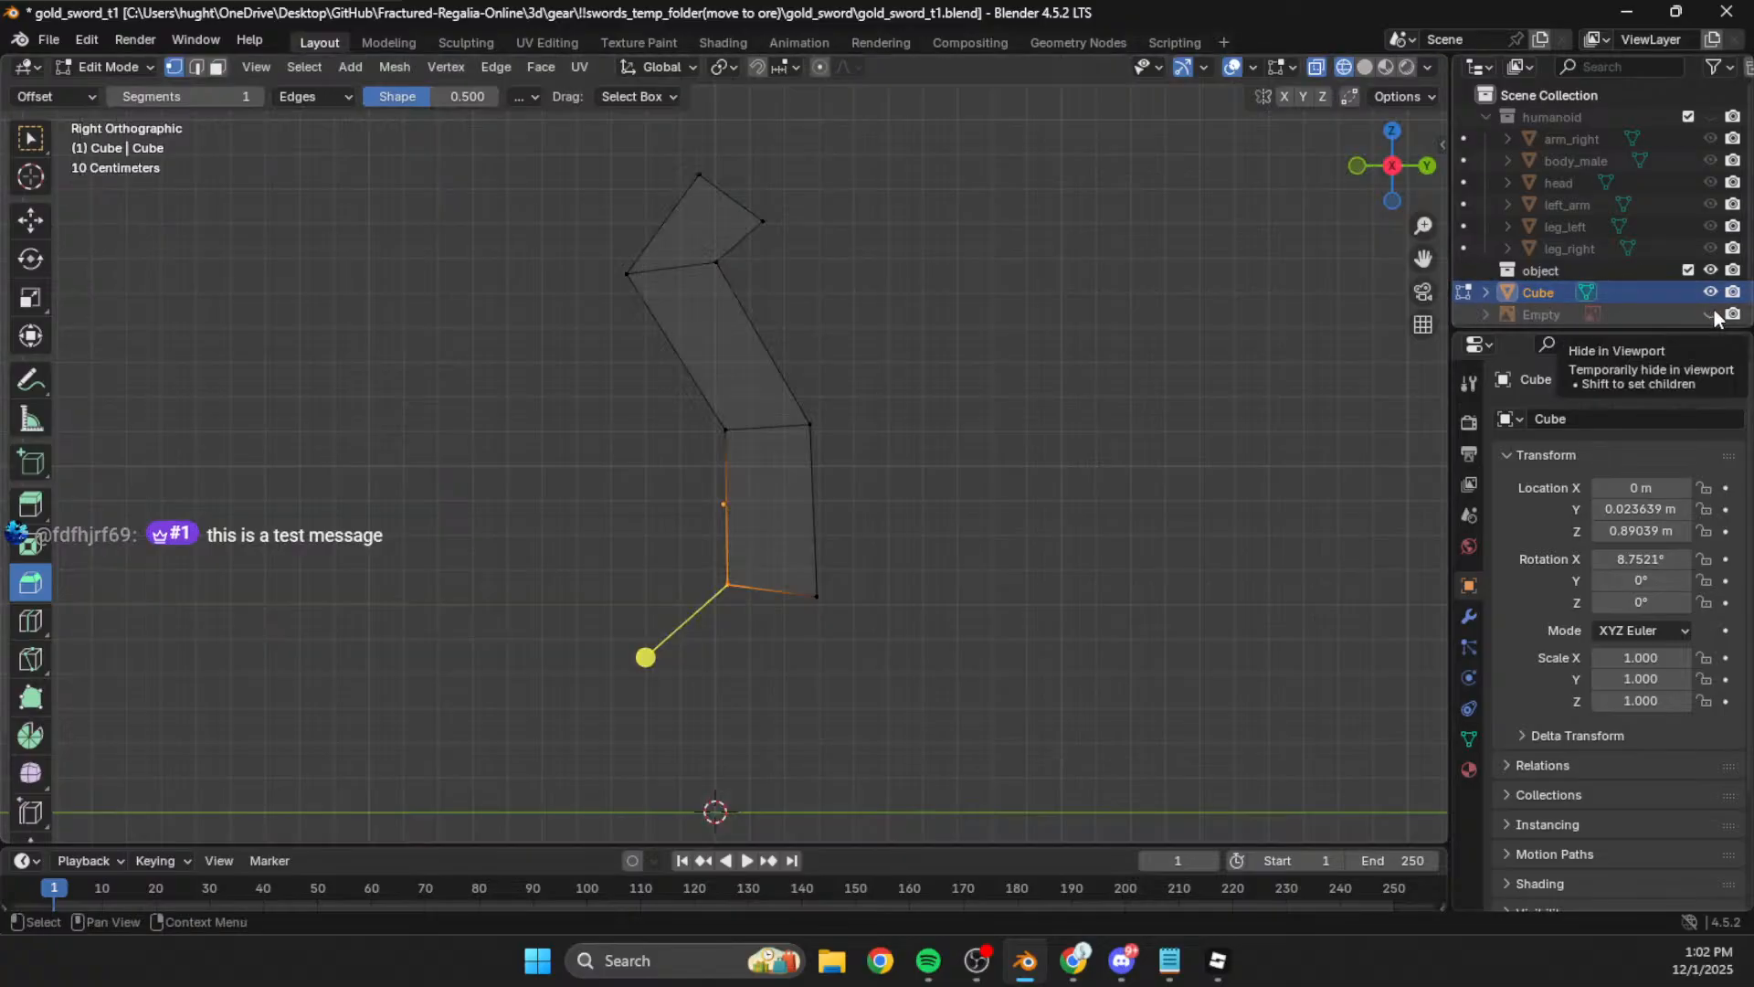
left_click(1710, 314)
key("e")
left_click(859, 529)
key("e")
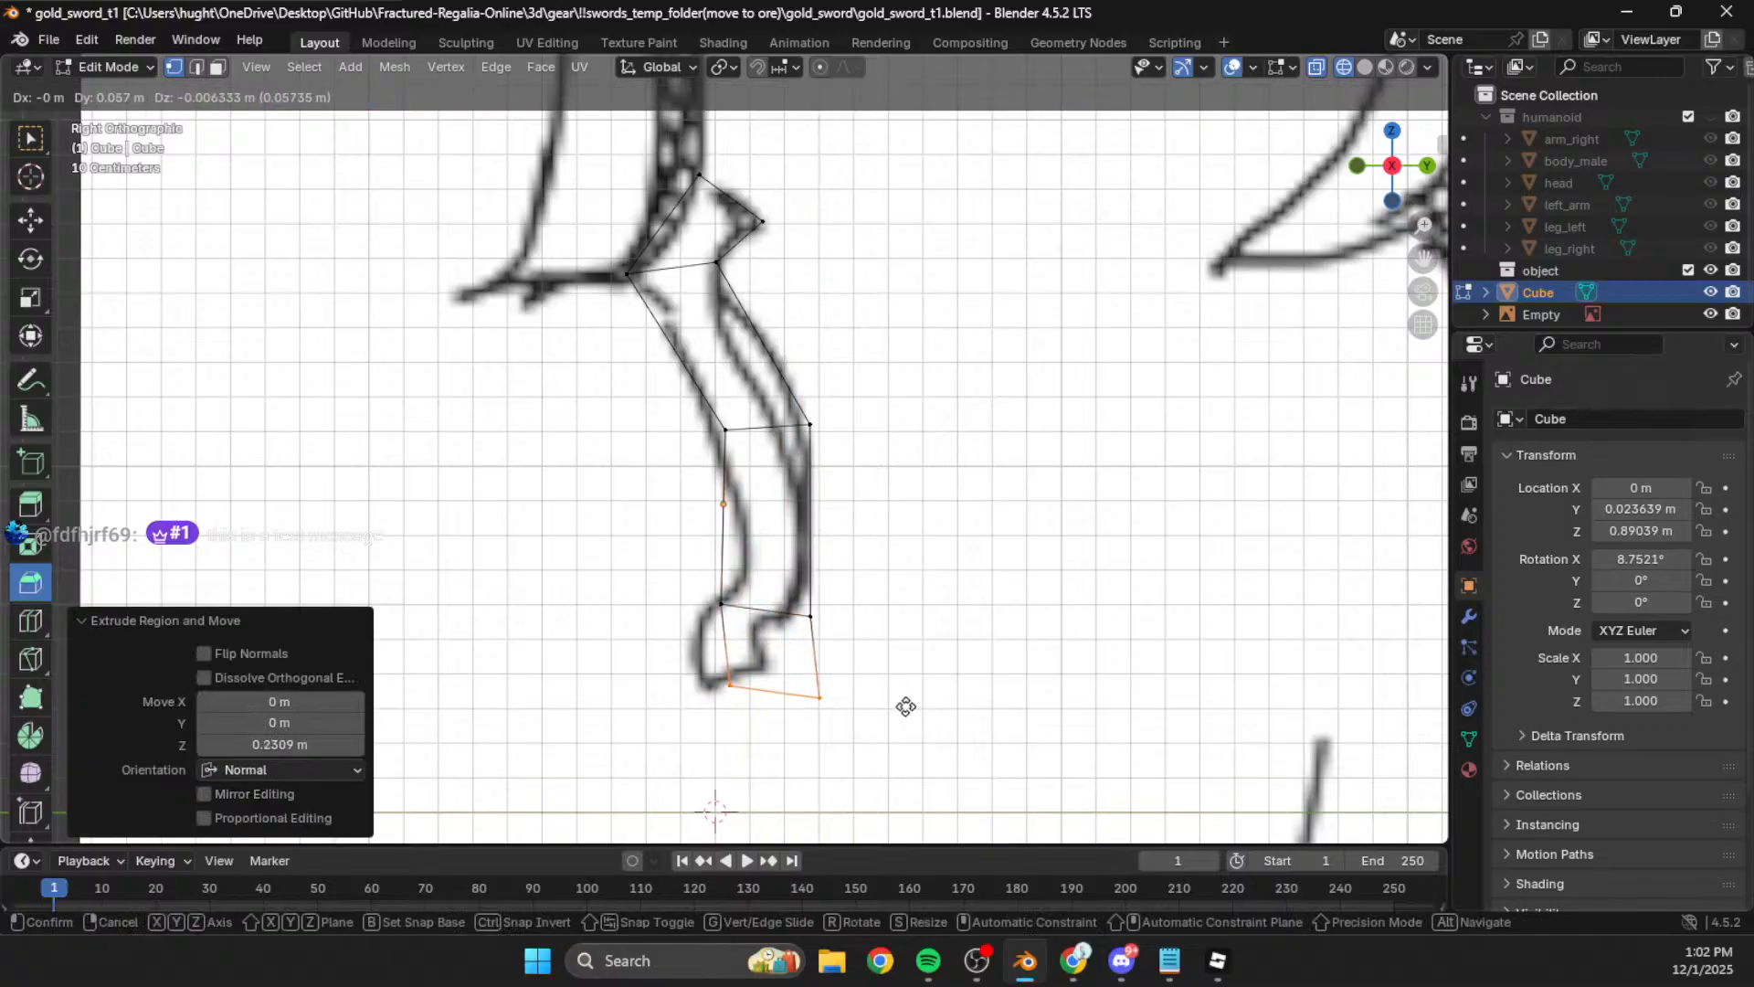
left_click(863, 696)
Step: Extrude another section below the pommel, then rotate and move it to angle back toward the sword's rear
key("e")
left_click(864, 728)
key("g")
left_click(897, 726)
key("r")
left_click(913, 599)
key("g")
left_click(930, 605)
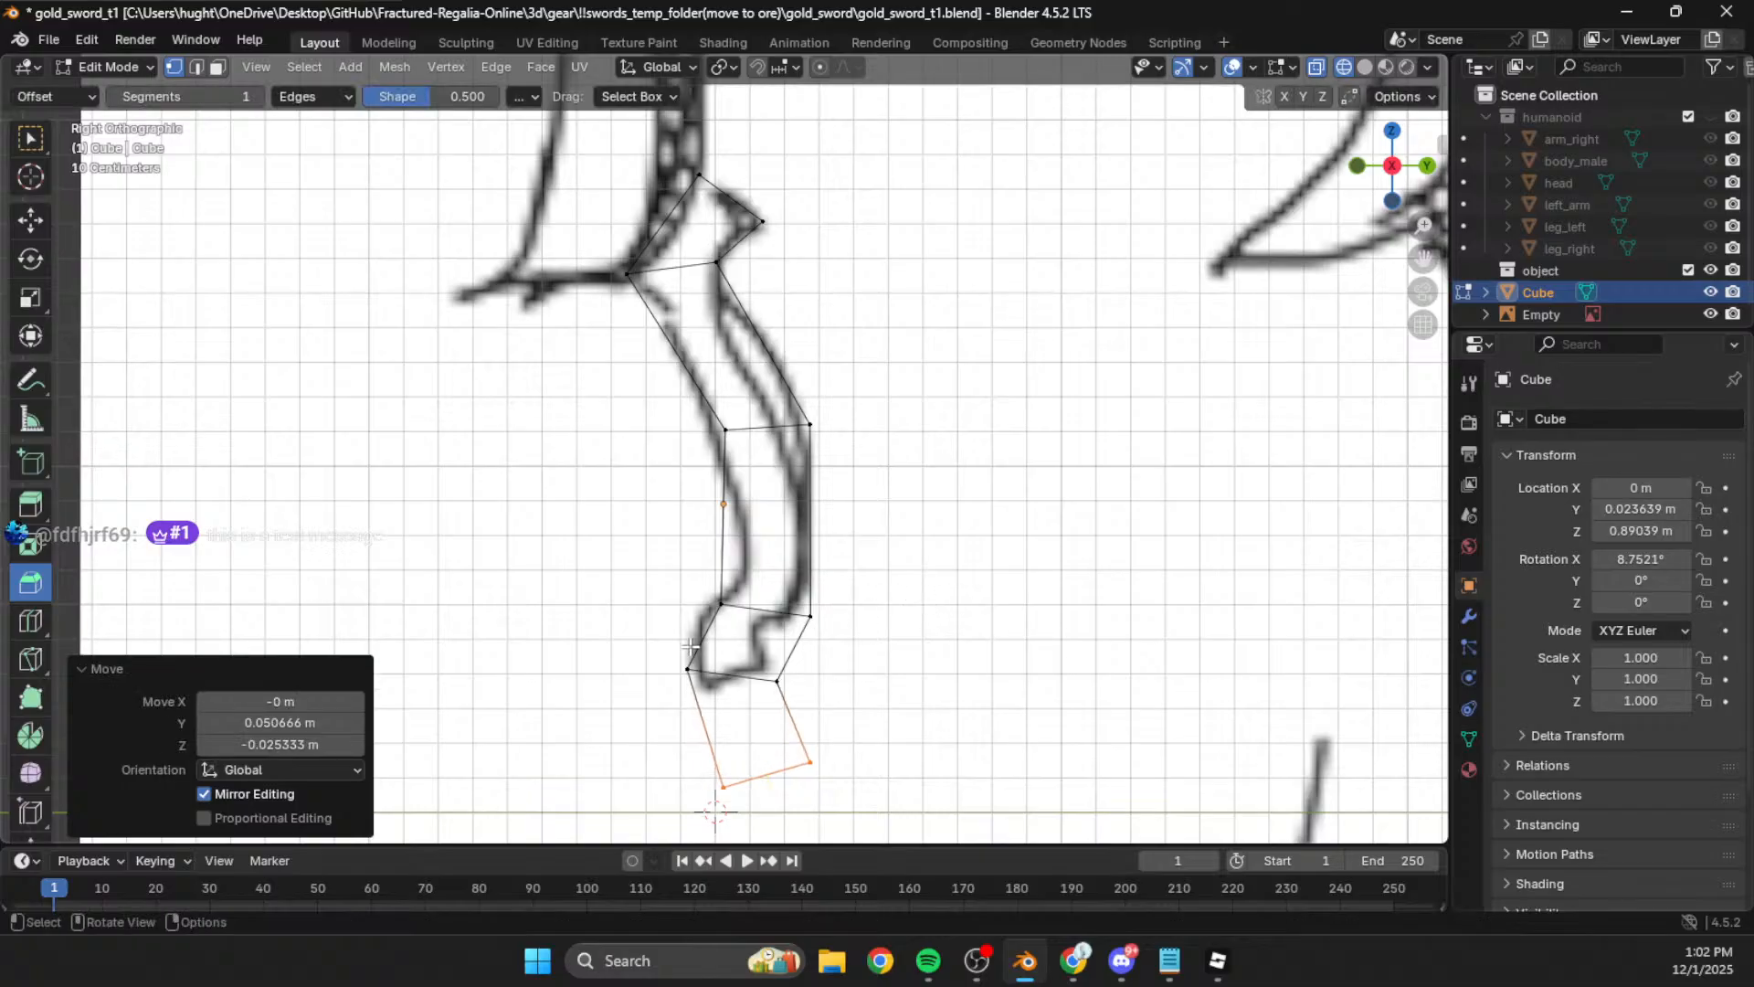
Step: Reposition the extruded pommel's two bottom corners and its upper rear corner one at a time to narrow the tip
key("g")
left_click_drag(817, 715, 848, 797)
left_click(813, 716)
key("g")
left_click(814, 792)
left_click_drag(686, 778, 745, 809)
key("g")
left_click(731, 749)
left_click_drag(713, 704, 782, 700)
key("g")
left_click(806, 691)
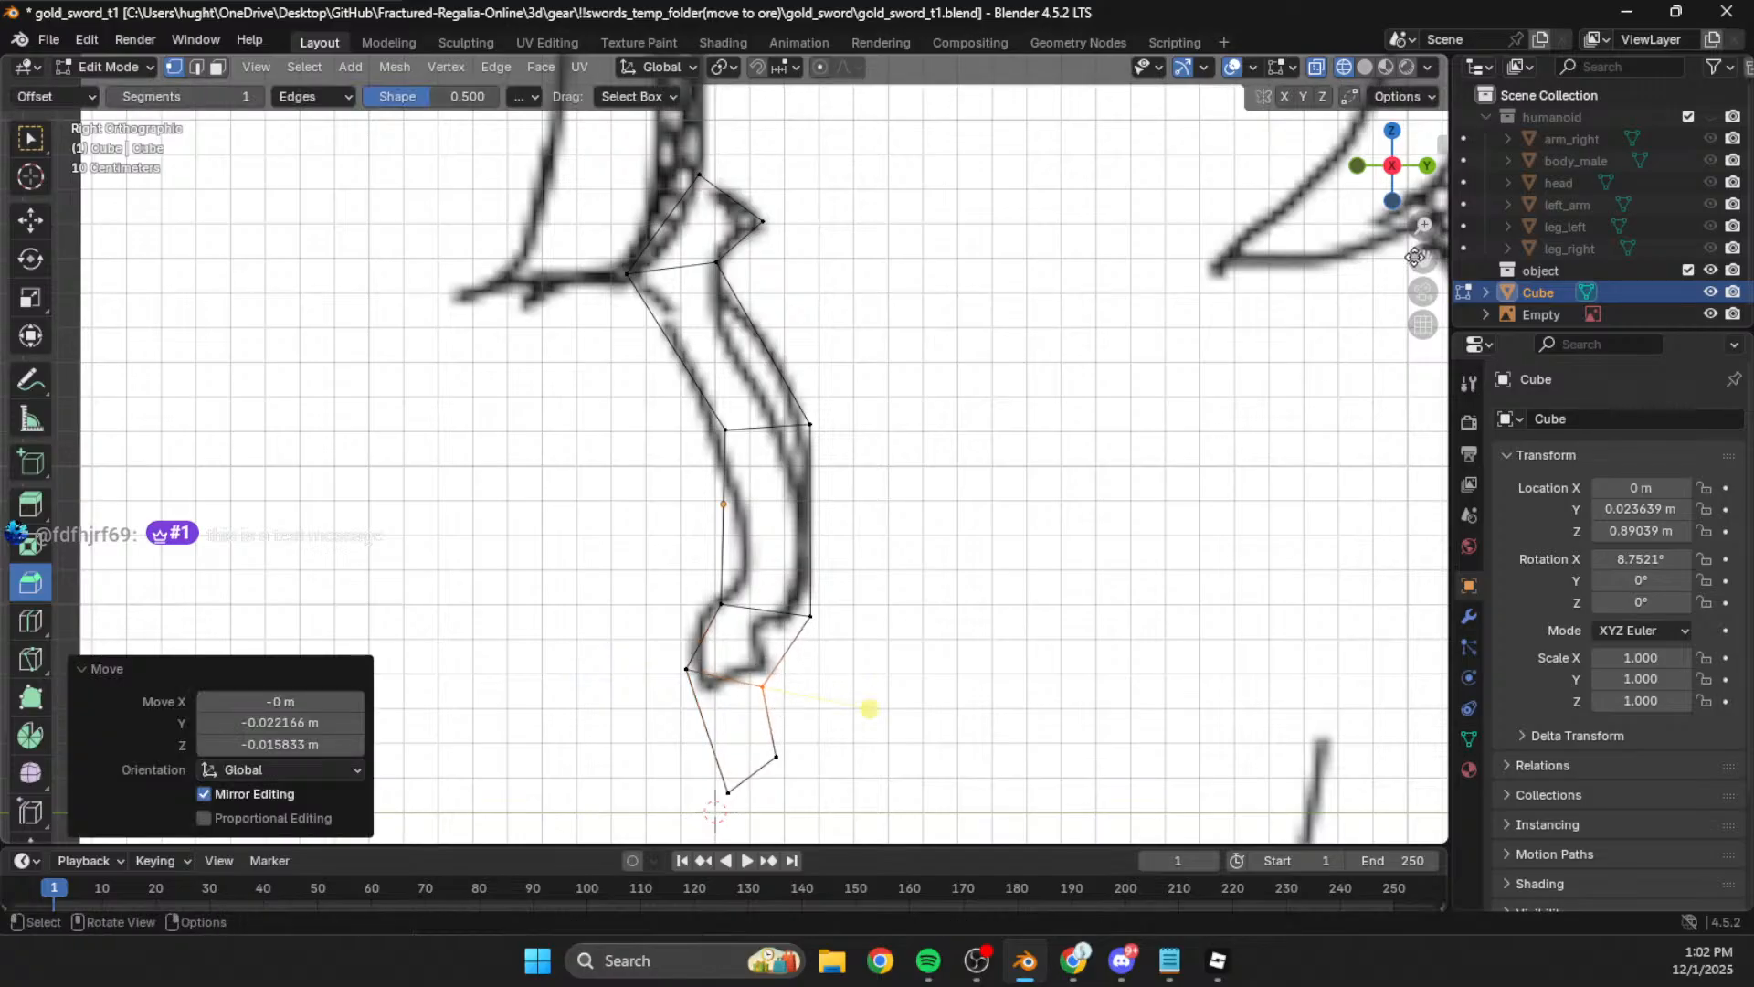
Step: Examine the handle's silhouette in solid shading, from the pommel up to the sketched blade
left_click(1365, 68)
scroll(904, 443, "down", 2)
scroll(903, 443, "down", 2)
middle_click_drag(879, 481, 885, 528, "shift")
left_click(826, 398)
middle_click_drag(877, 445, 862, 328, "shift")
scroll(761, 549, "up", 2)
middle_click_drag(778, 599, 774, 484, "shift")
scroll(756, 539, "up", 2)
scroll(813, 451, "down", 1)
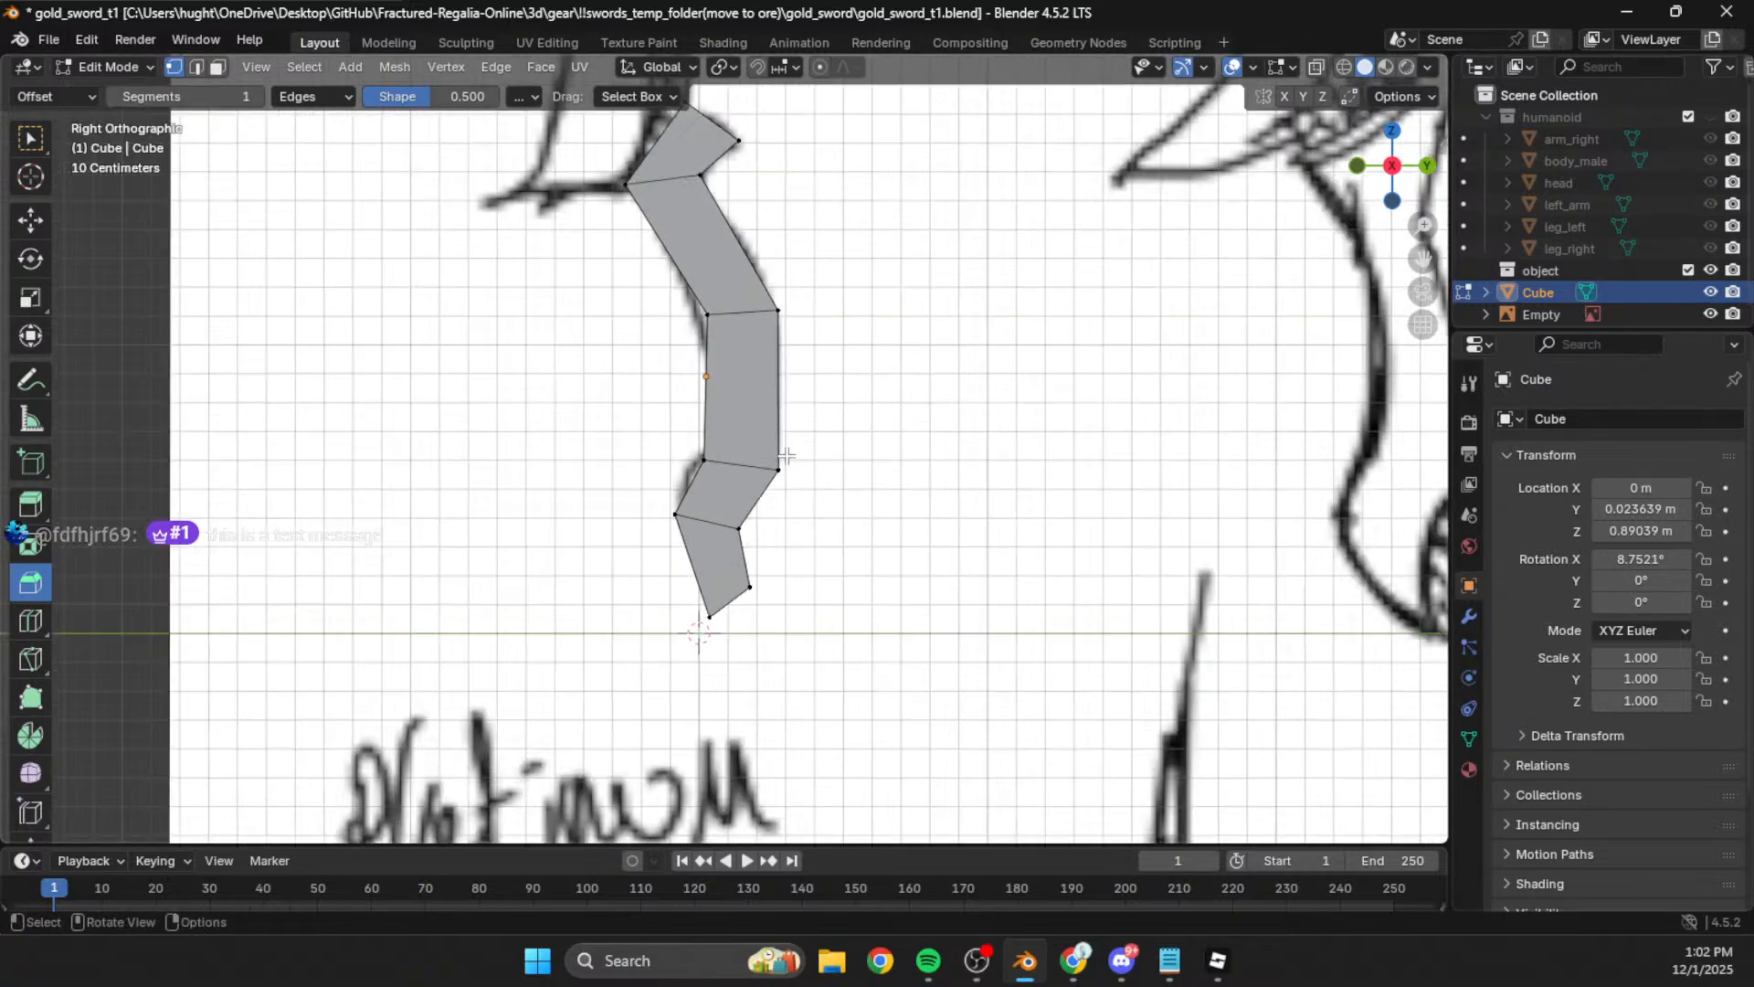
middle_click_drag(788, 359, 786, 585, "shift")
middle_click_drag(743, 453, 733, 521, "shift")
middle_click_drag(744, 289, 792, 535, "shift")
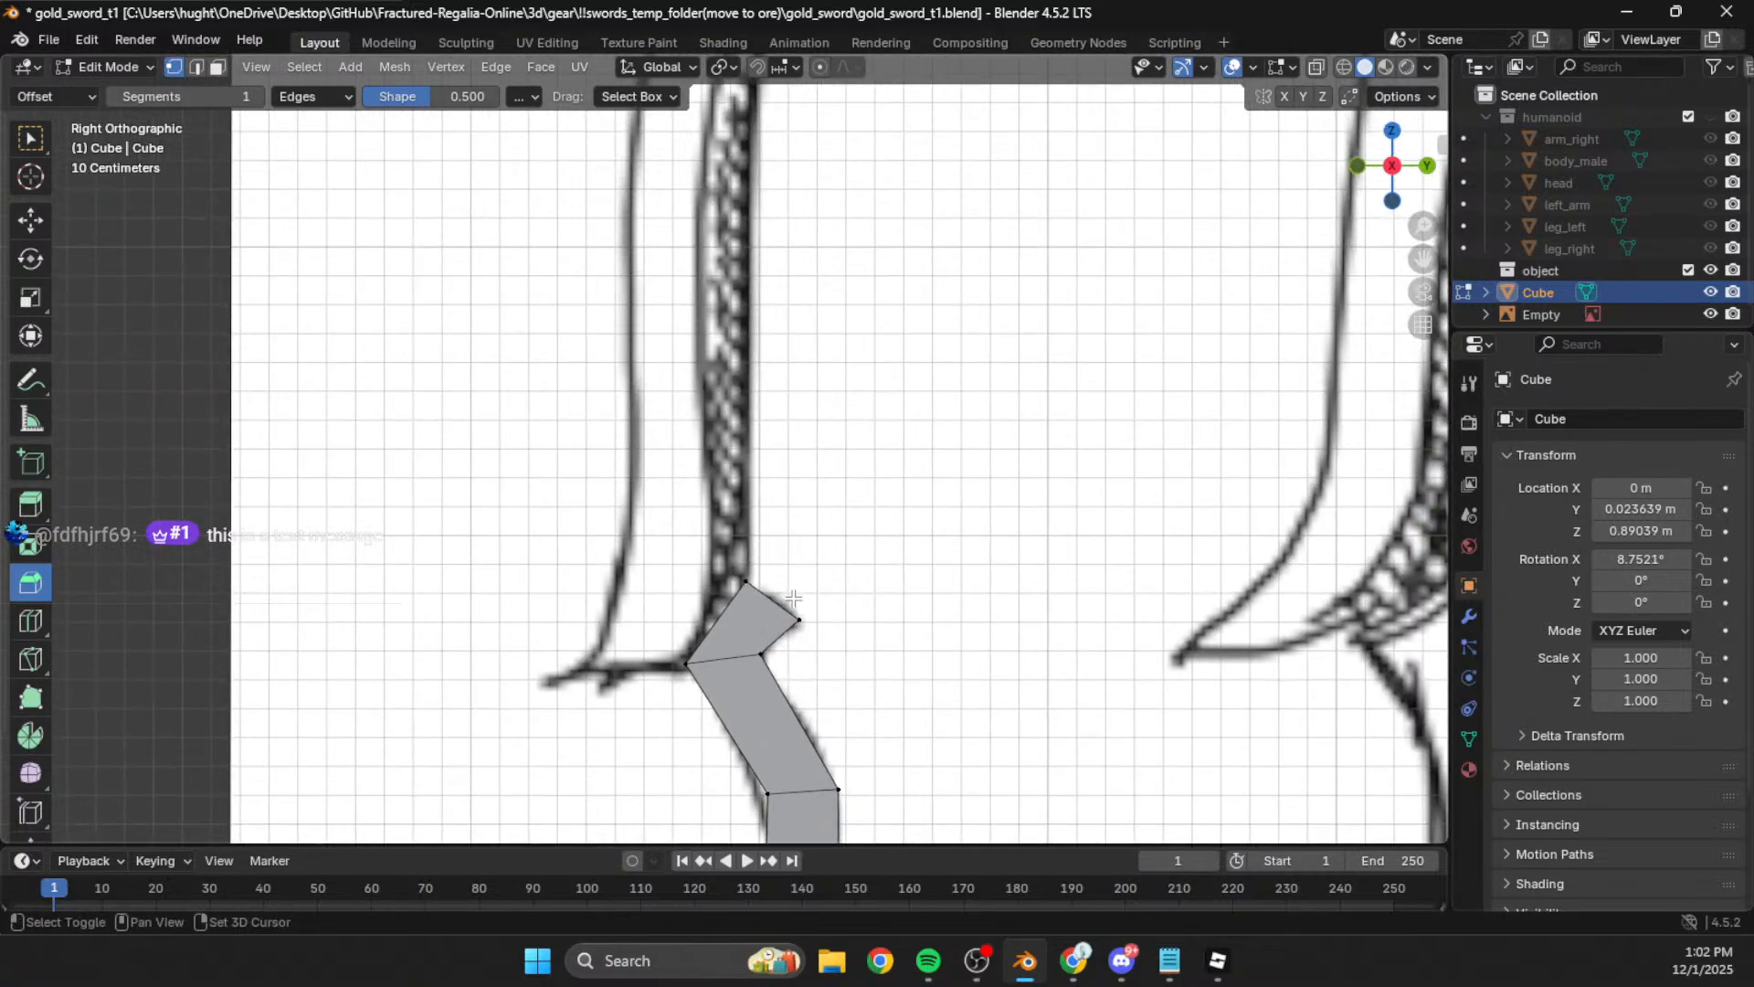
scroll(793, 535, "down", 1)
scroll(770, 512, "down", 3)
mouse_move(780, 435)
middle_mouse_down("shift")
mouse_move(748, 593)
mouse_move(747, 449)
mouse_move(755, 498)
middle_mouse_up("shift")
scroll(748, 449, "up", 2)
Step: Add one loop cut across the upper grip just below the guard, slid to a factor of -0.532
left_click_drag(792, 504, 763, 534)
scroll(757, 558, "up", 2)
middle_click_drag(756, 557, 751, 434, "shift")
scroll(731, 431, "up", 1)
left_click(1346, 69)
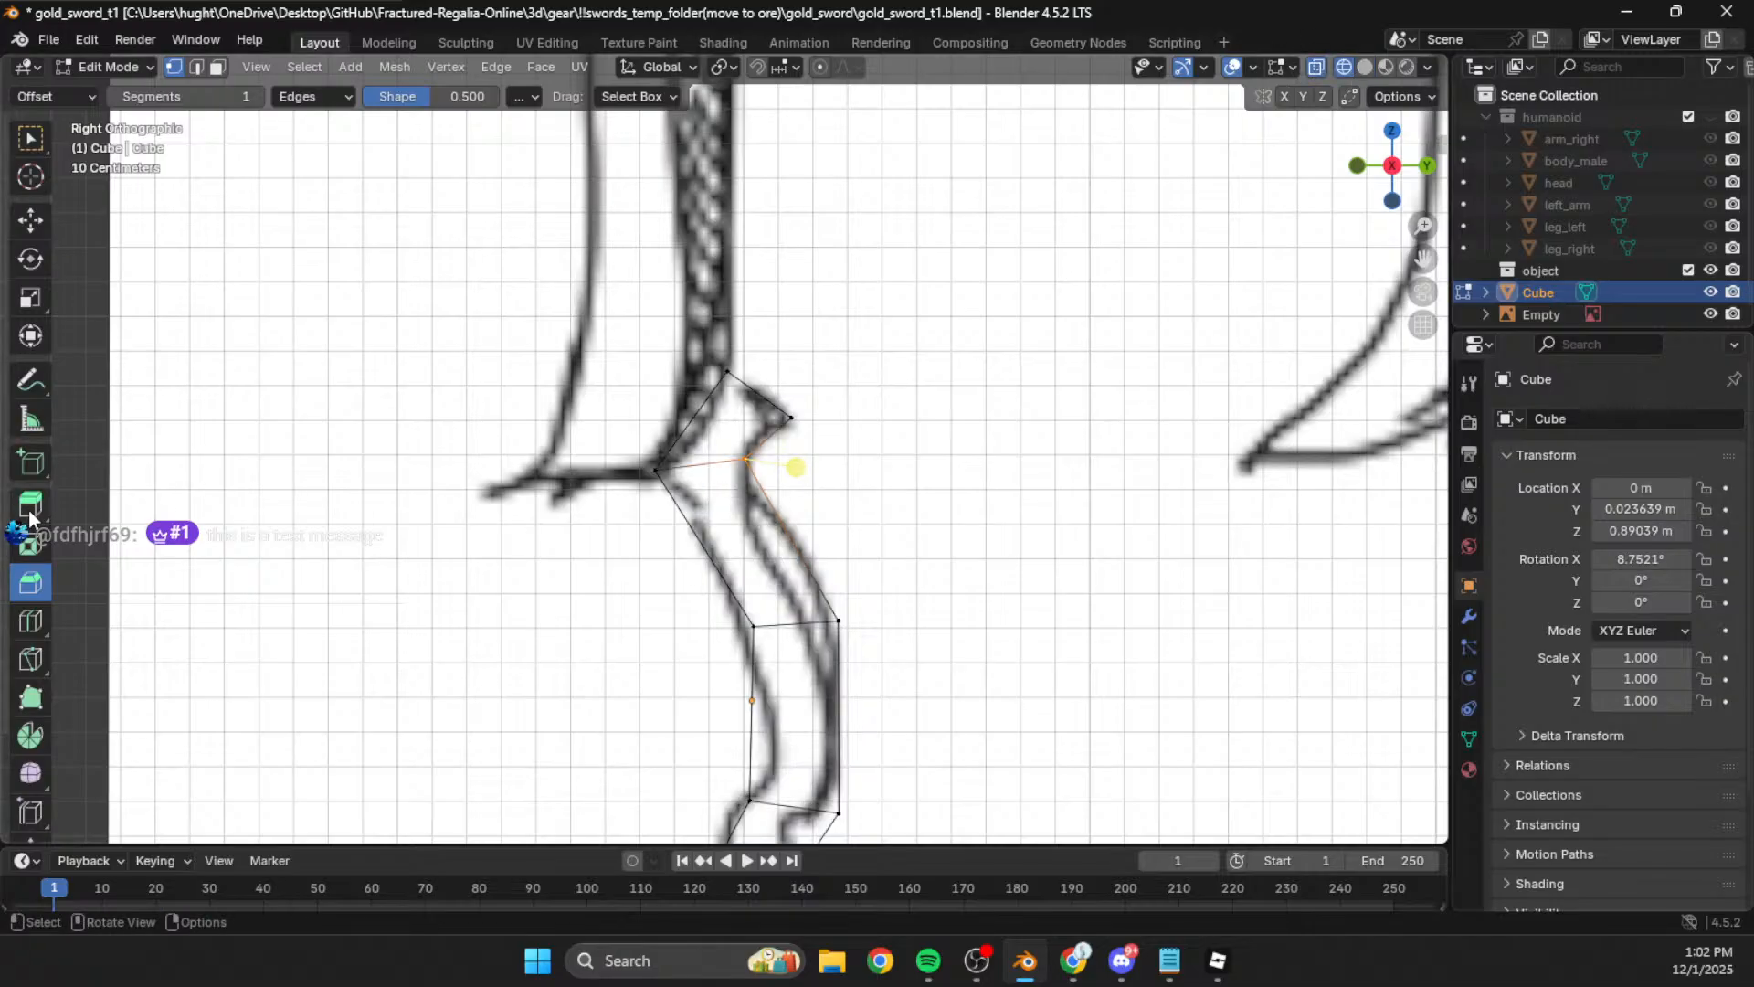
left_click(30, 620)
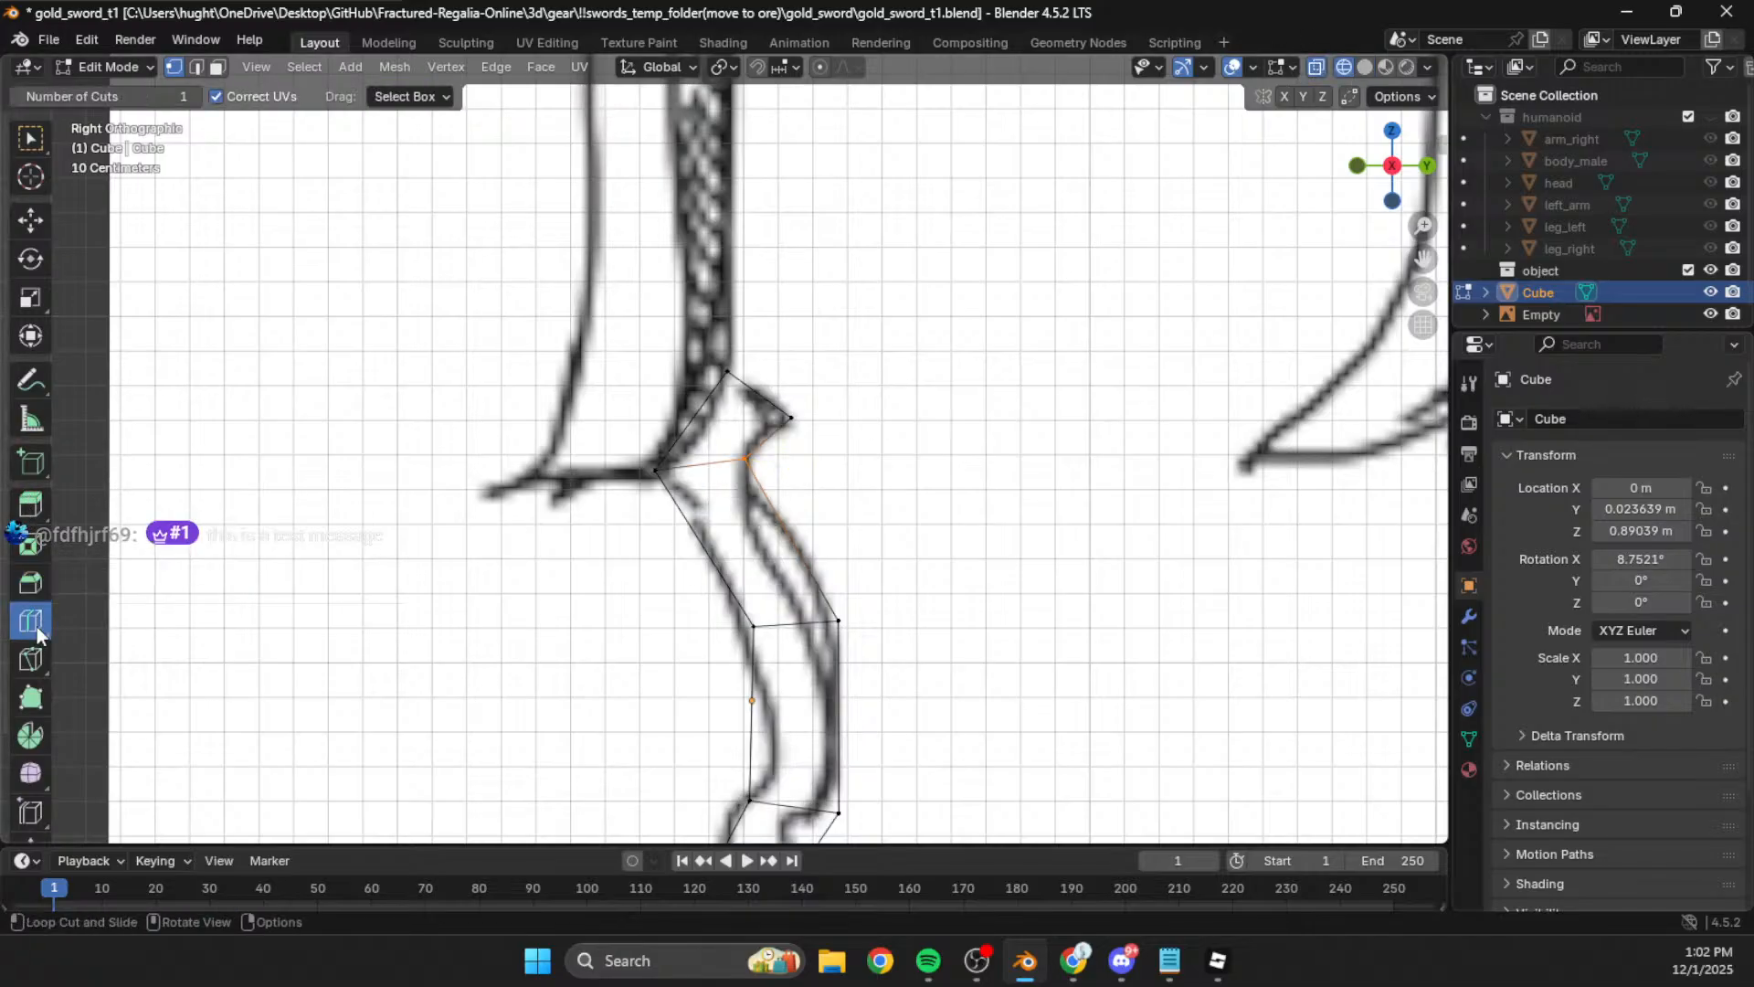
left_click_drag(735, 546, 717, 506)
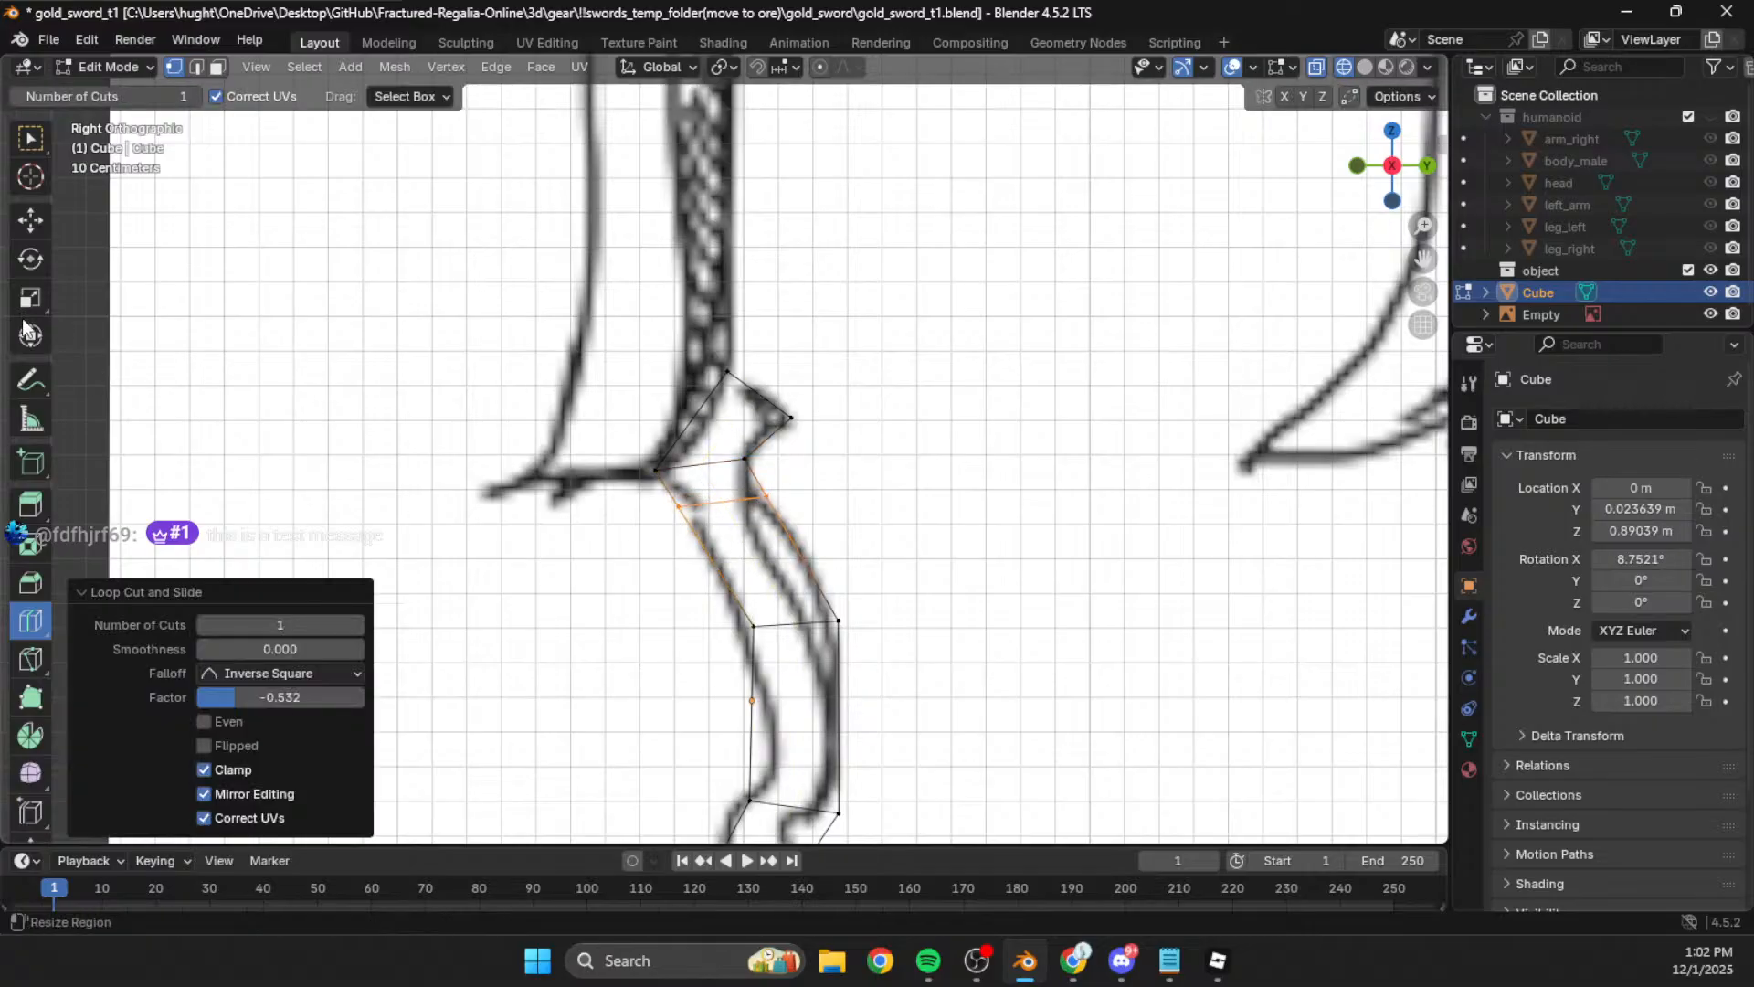
Step: Move the rear vertices at and just above the new loop cut to fit the sketched neck, and return to solid shading
left_click(30, 220)
key("r")
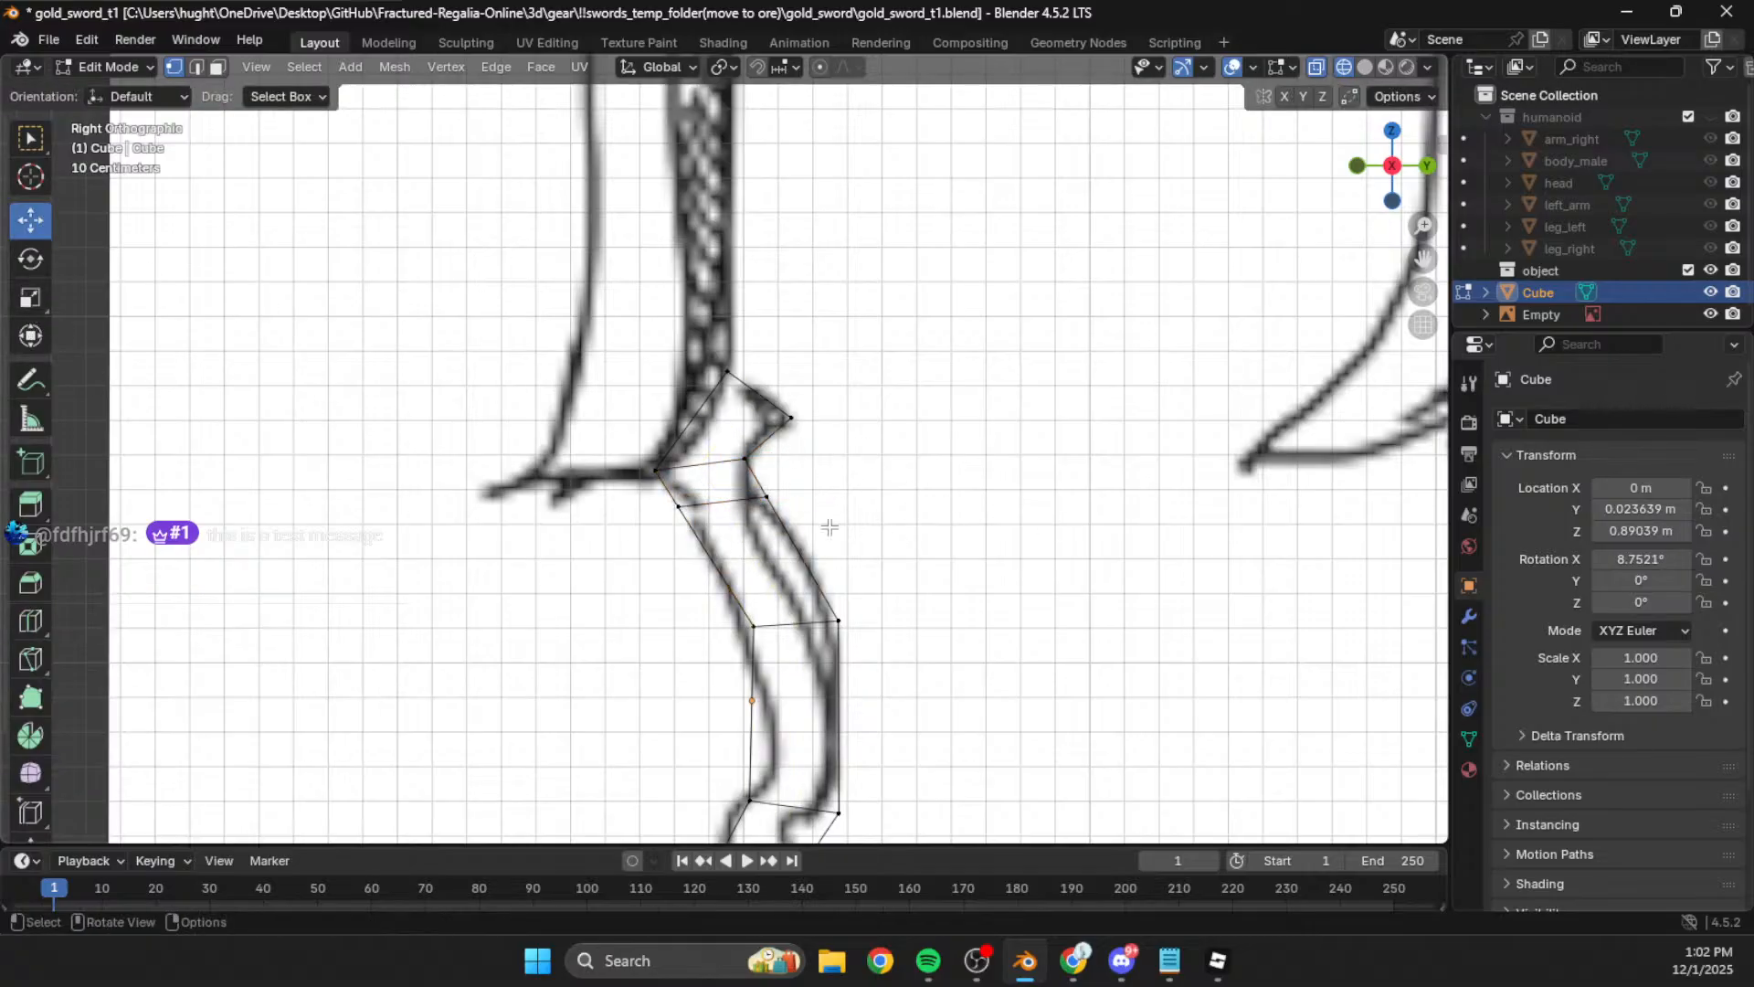
left_click(1055, 514)
left_click(916, 409)
left_click(1365, 68)
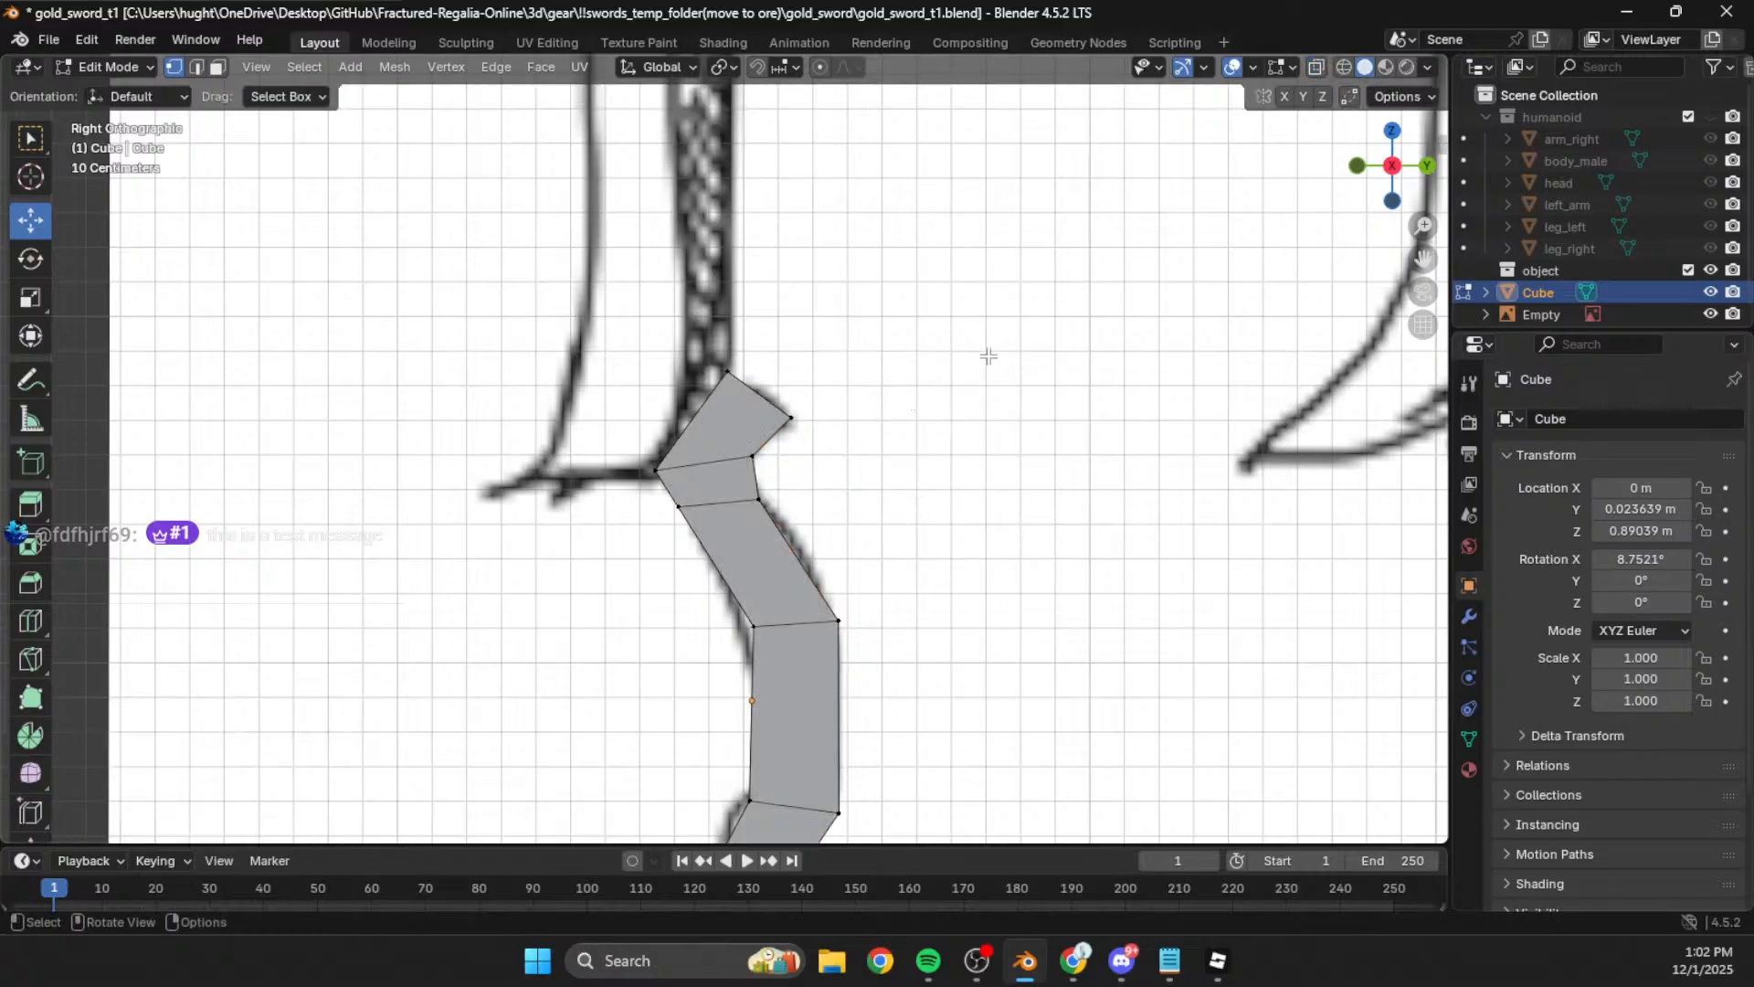
Step: Try moving the upper and middle rear vertices of the grip individually in solid shading, and undo both moves
scroll(976, 370, "down", 3)
scroll(868, 466, "up", 1)
middle_click_drag(823, 586, 803, 482, "shift")
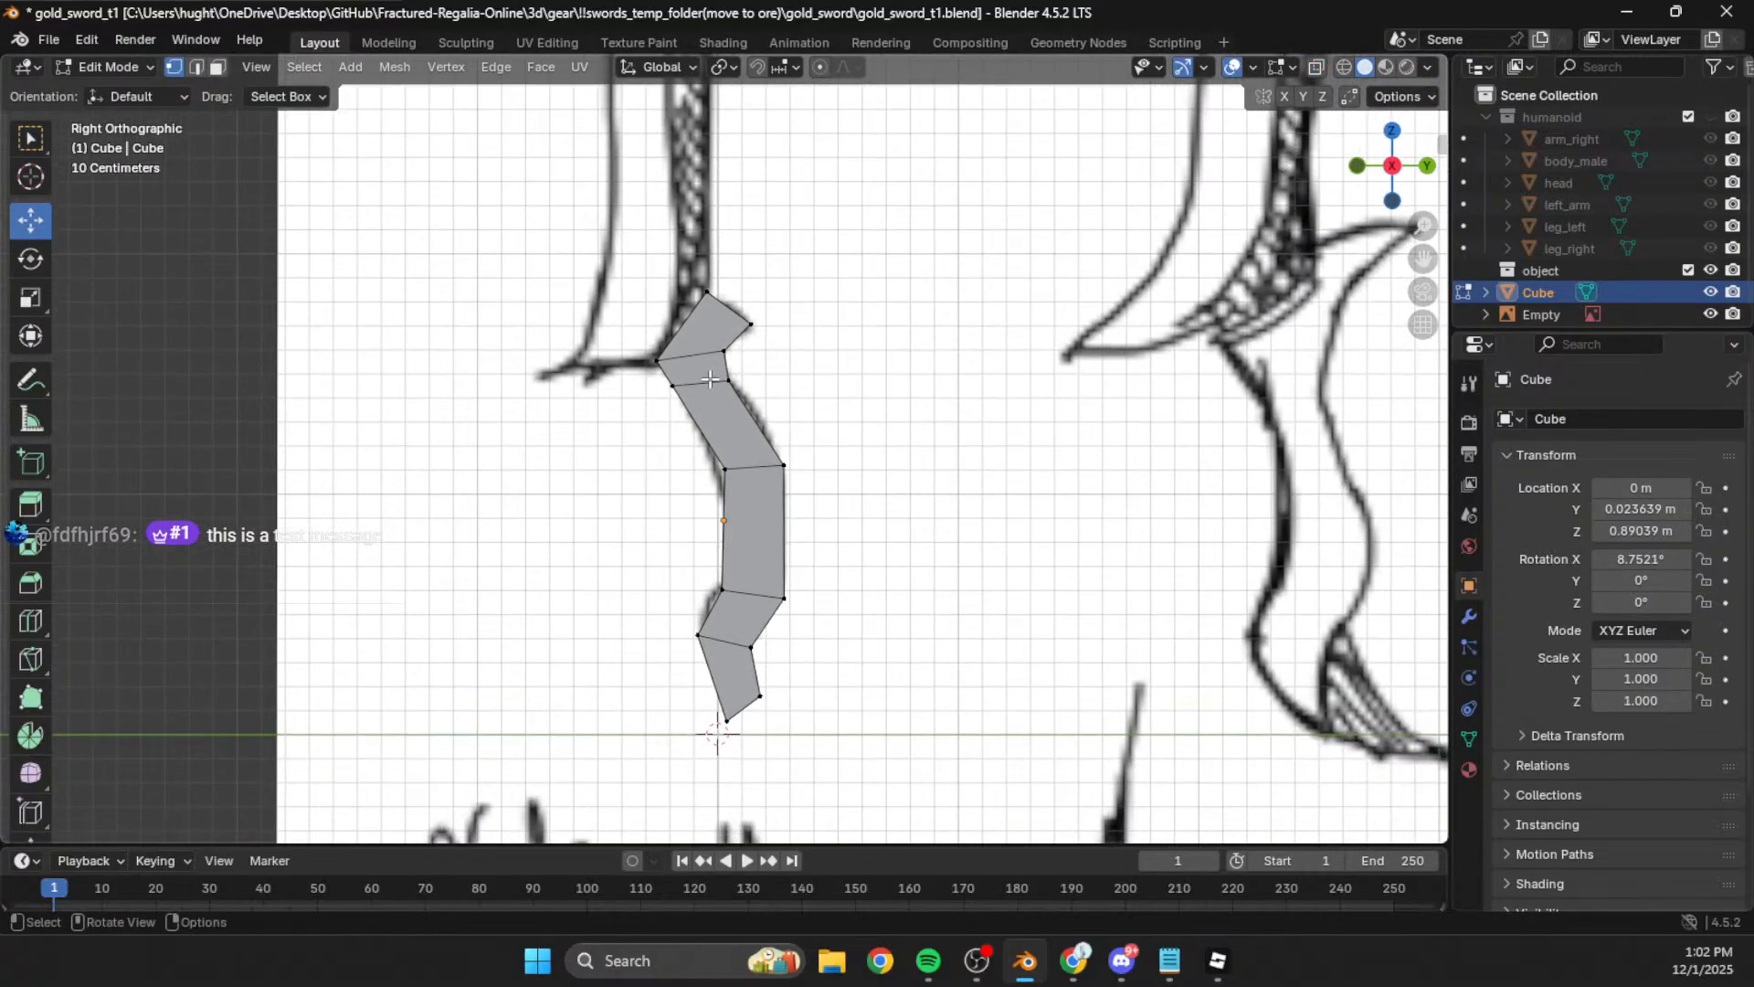
left_click_drag(710, 378, 771, 403)
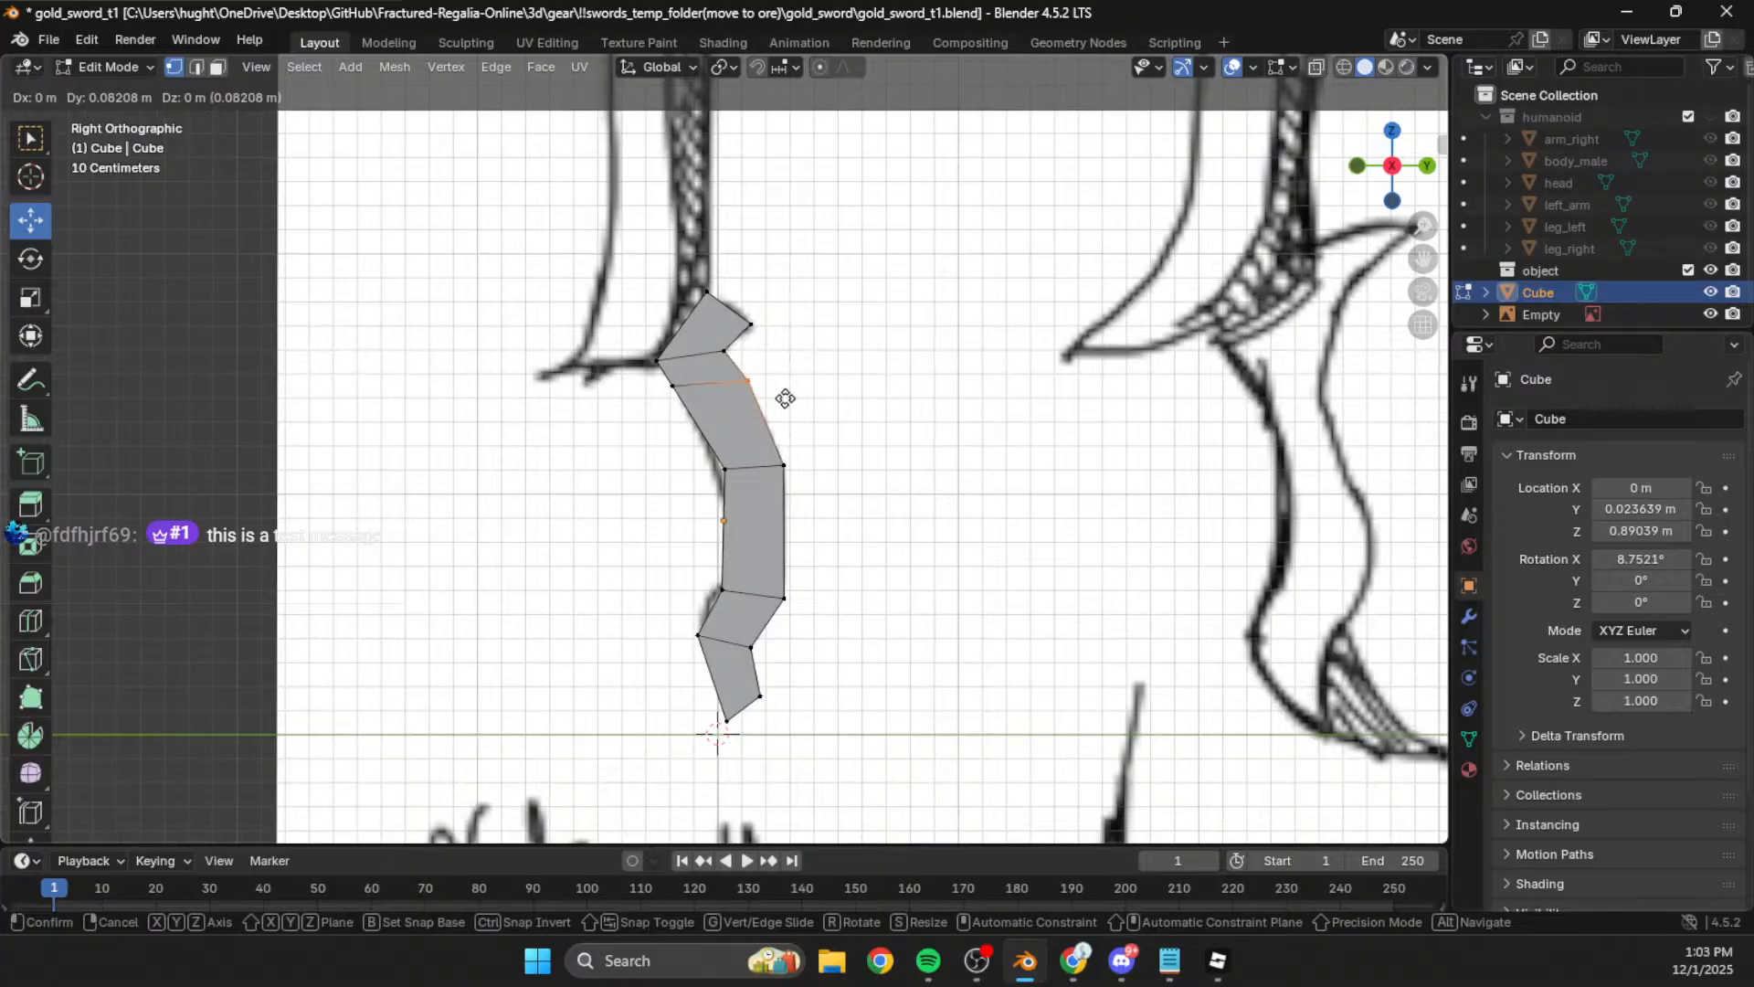
left_click(780, 403)
key("ctrl+z")
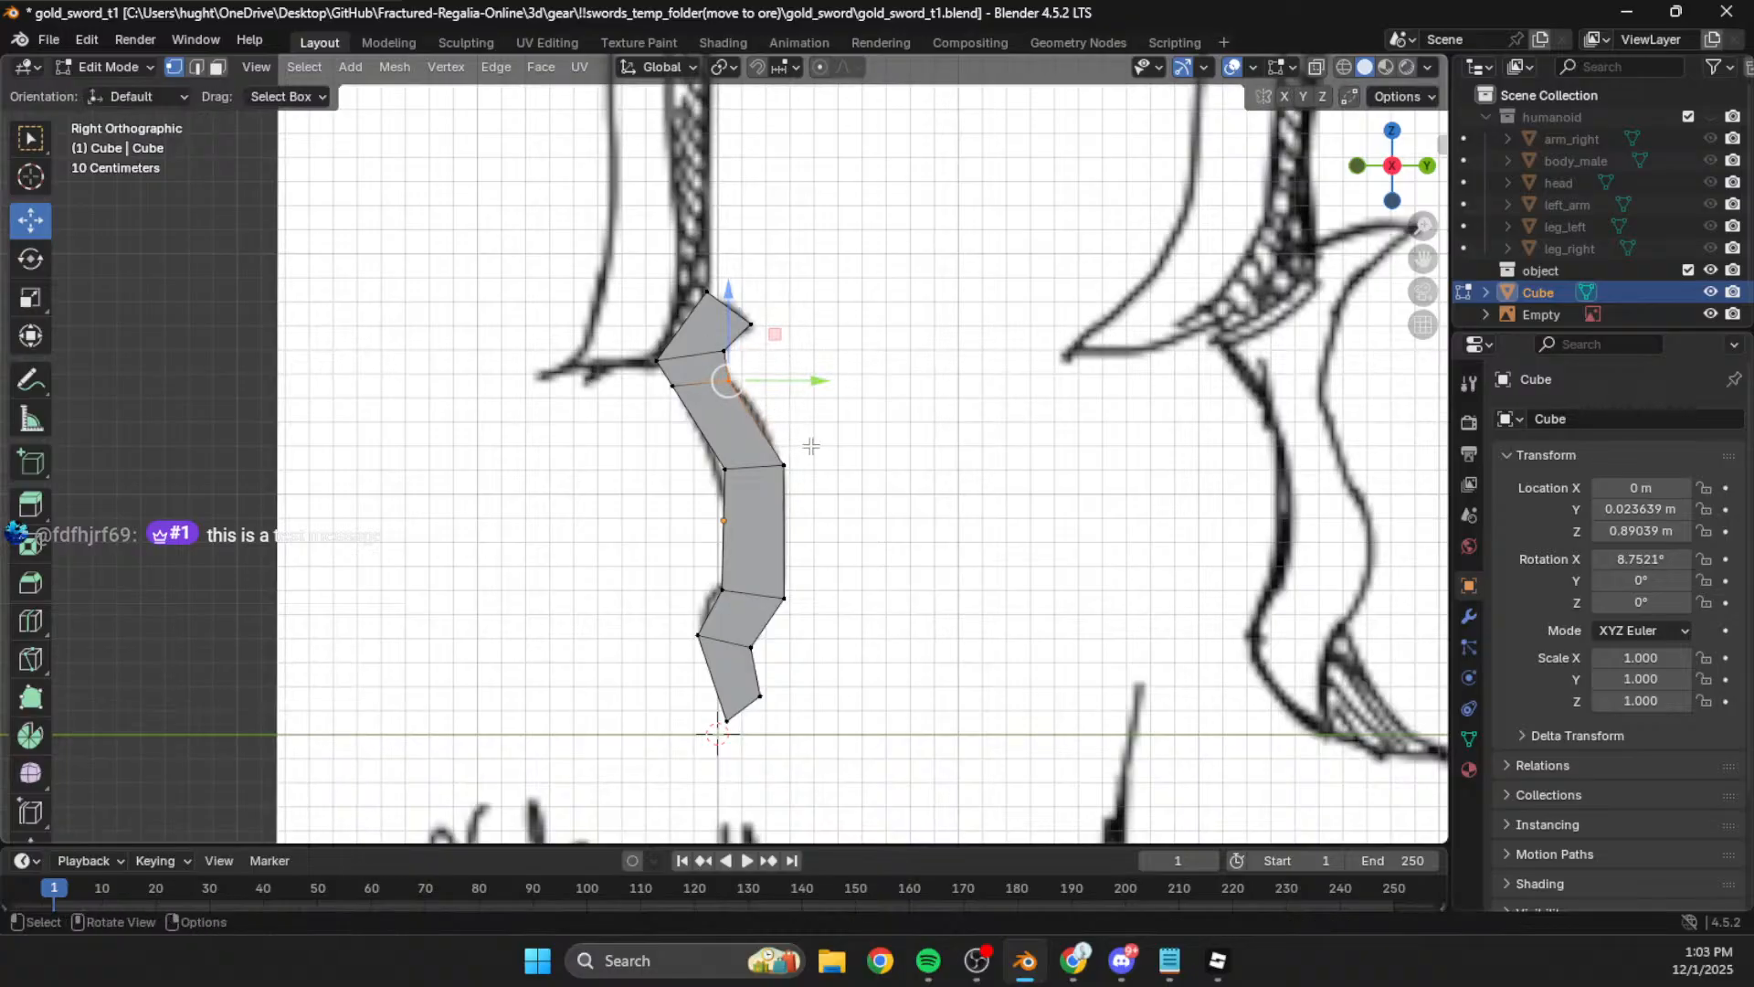
scroll(811, 446, "up", 1)
left_click(788, 463)
key("g")
left_click(820, 435)
key("ctrl+z")
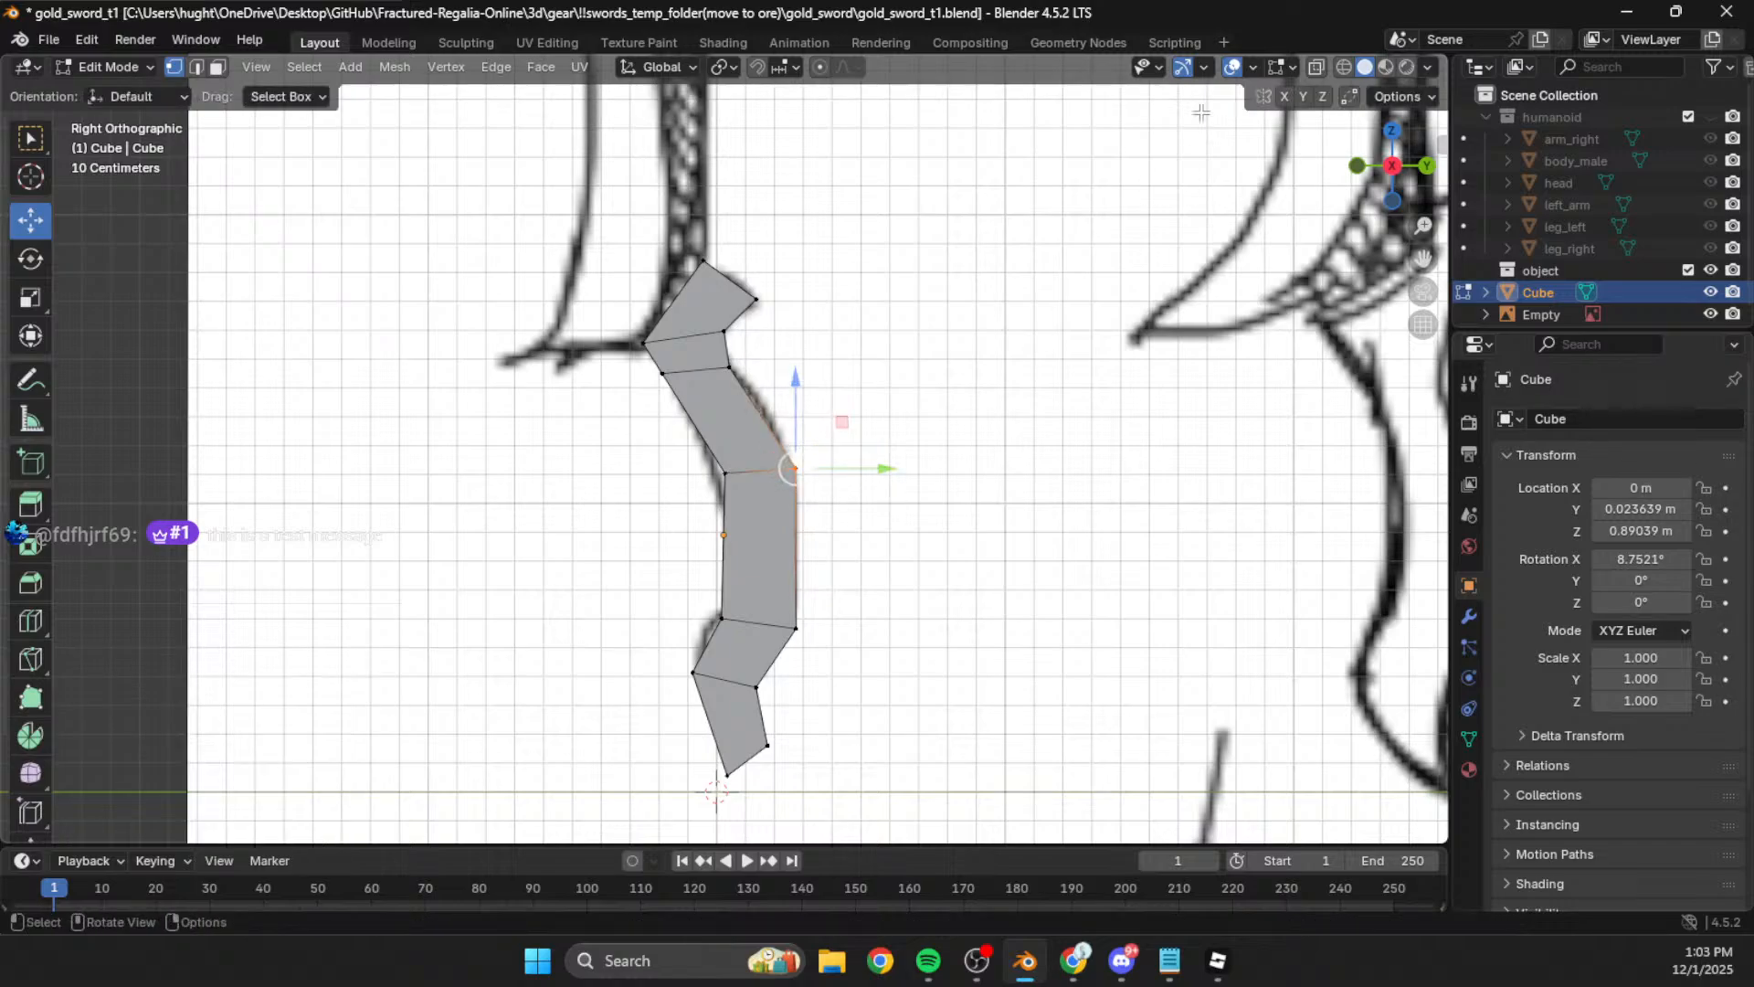
Step: In wireframe, raise the grip's middle rear vertex slightly and lower its middle front vertex to follow the sketched curve
left_click(1344, 67)
key("g")
left_click(761, 480)
left_click(725, 473)
key("g")
left_click(749, 507)
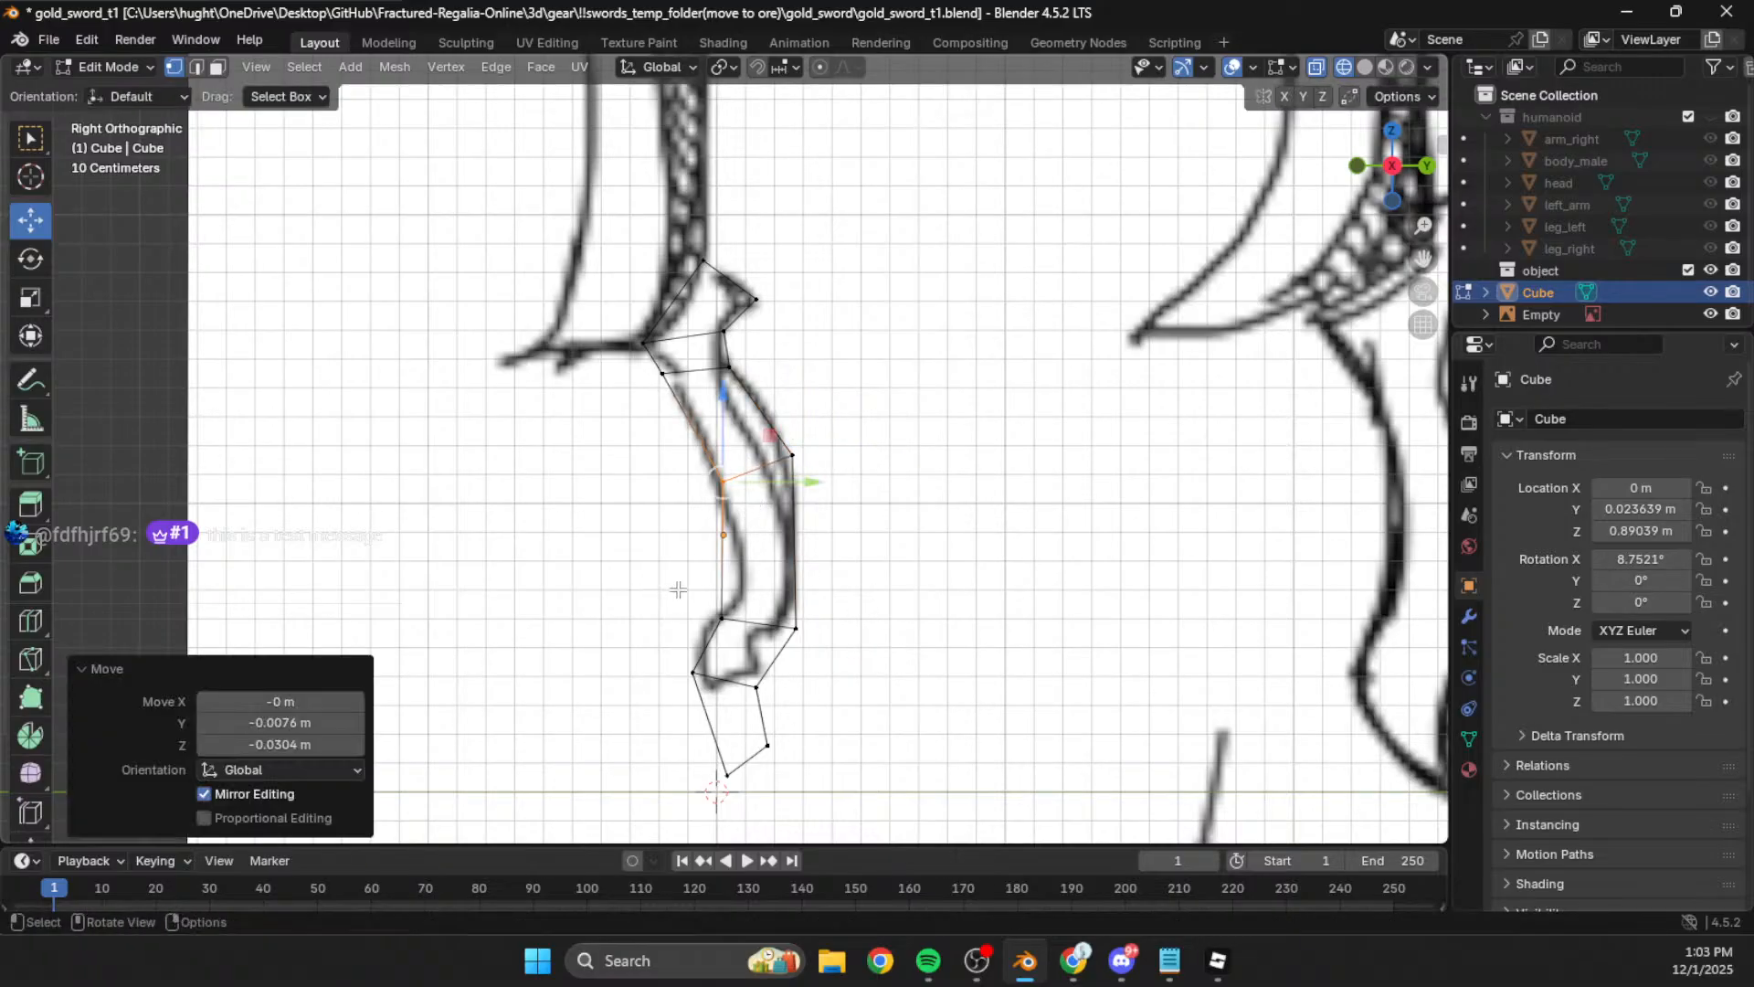
Step: Move the grip's lower front vertex toward the sketched outline and its lower rear vertex slightly outward and up
left_click(722, 619)
key("g")
left_click(758, 621)
left_click(796, 628)
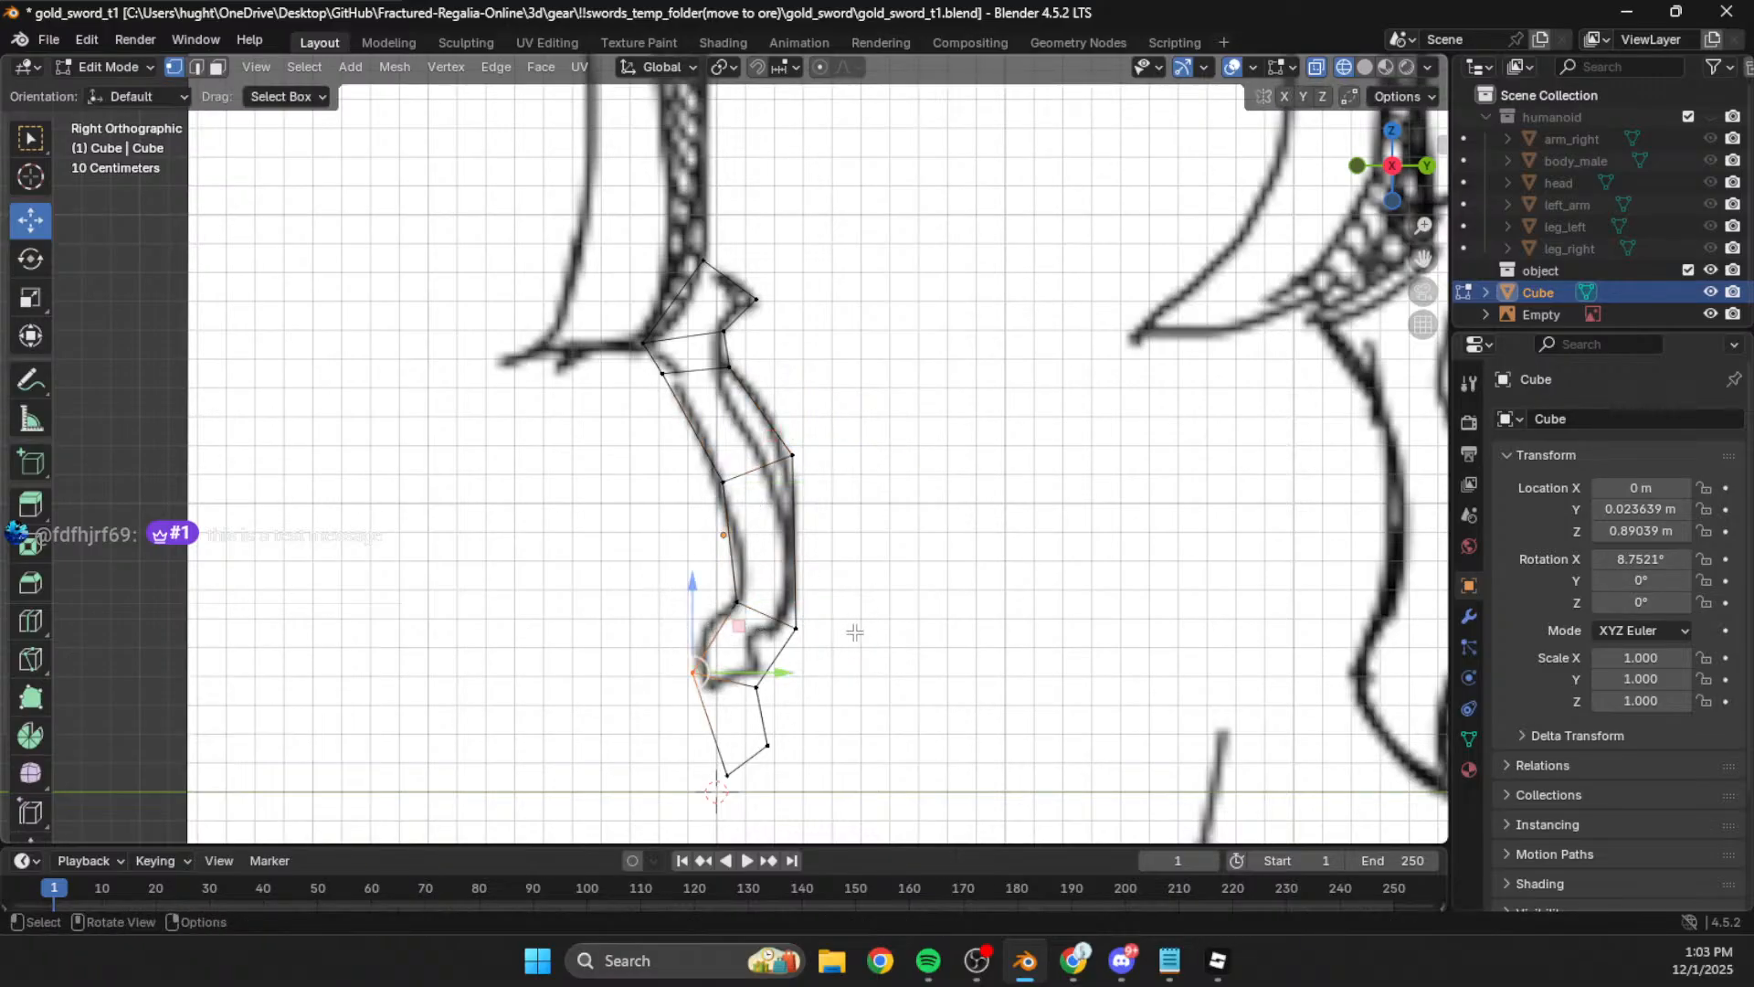
key("g")
left_click(797, 634)
left_click(1041, 631)
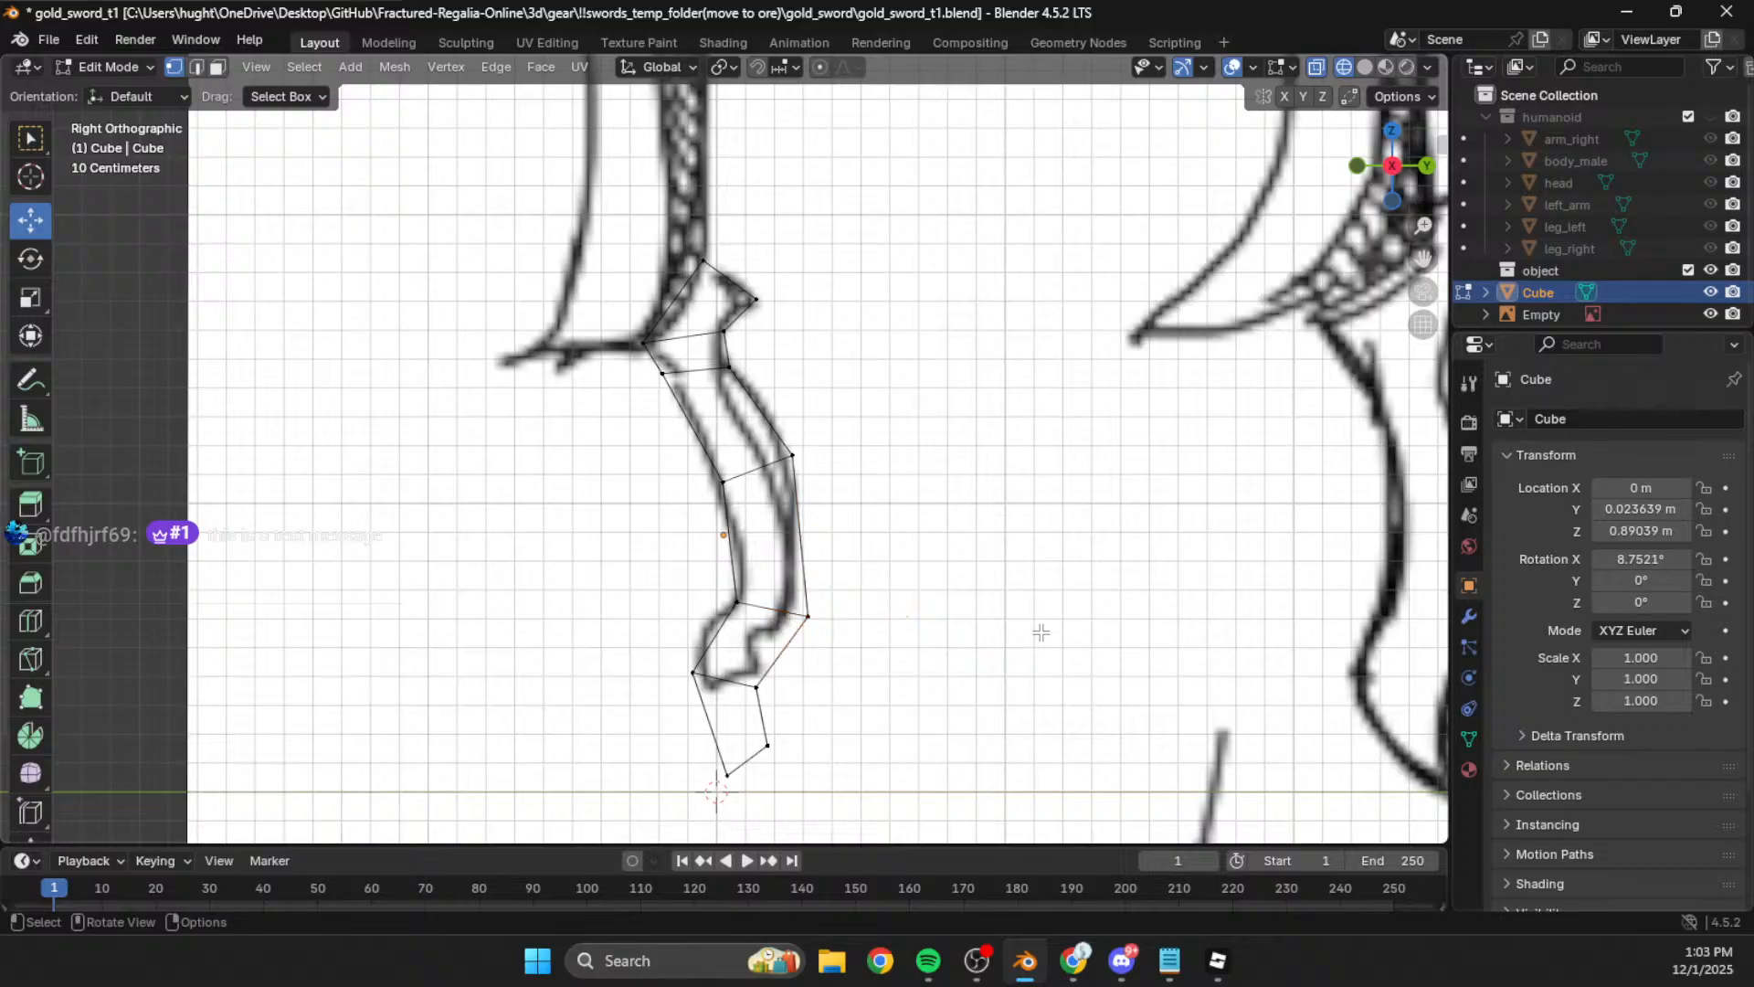
Step: Show the humanoid collection and view it with the handle from the back in Object Mode
scroll(1042, 631, "down", 1)
middle_click_drag(744, 240, 791, 576, "shift")
scroll(793, 580, "down", 2)
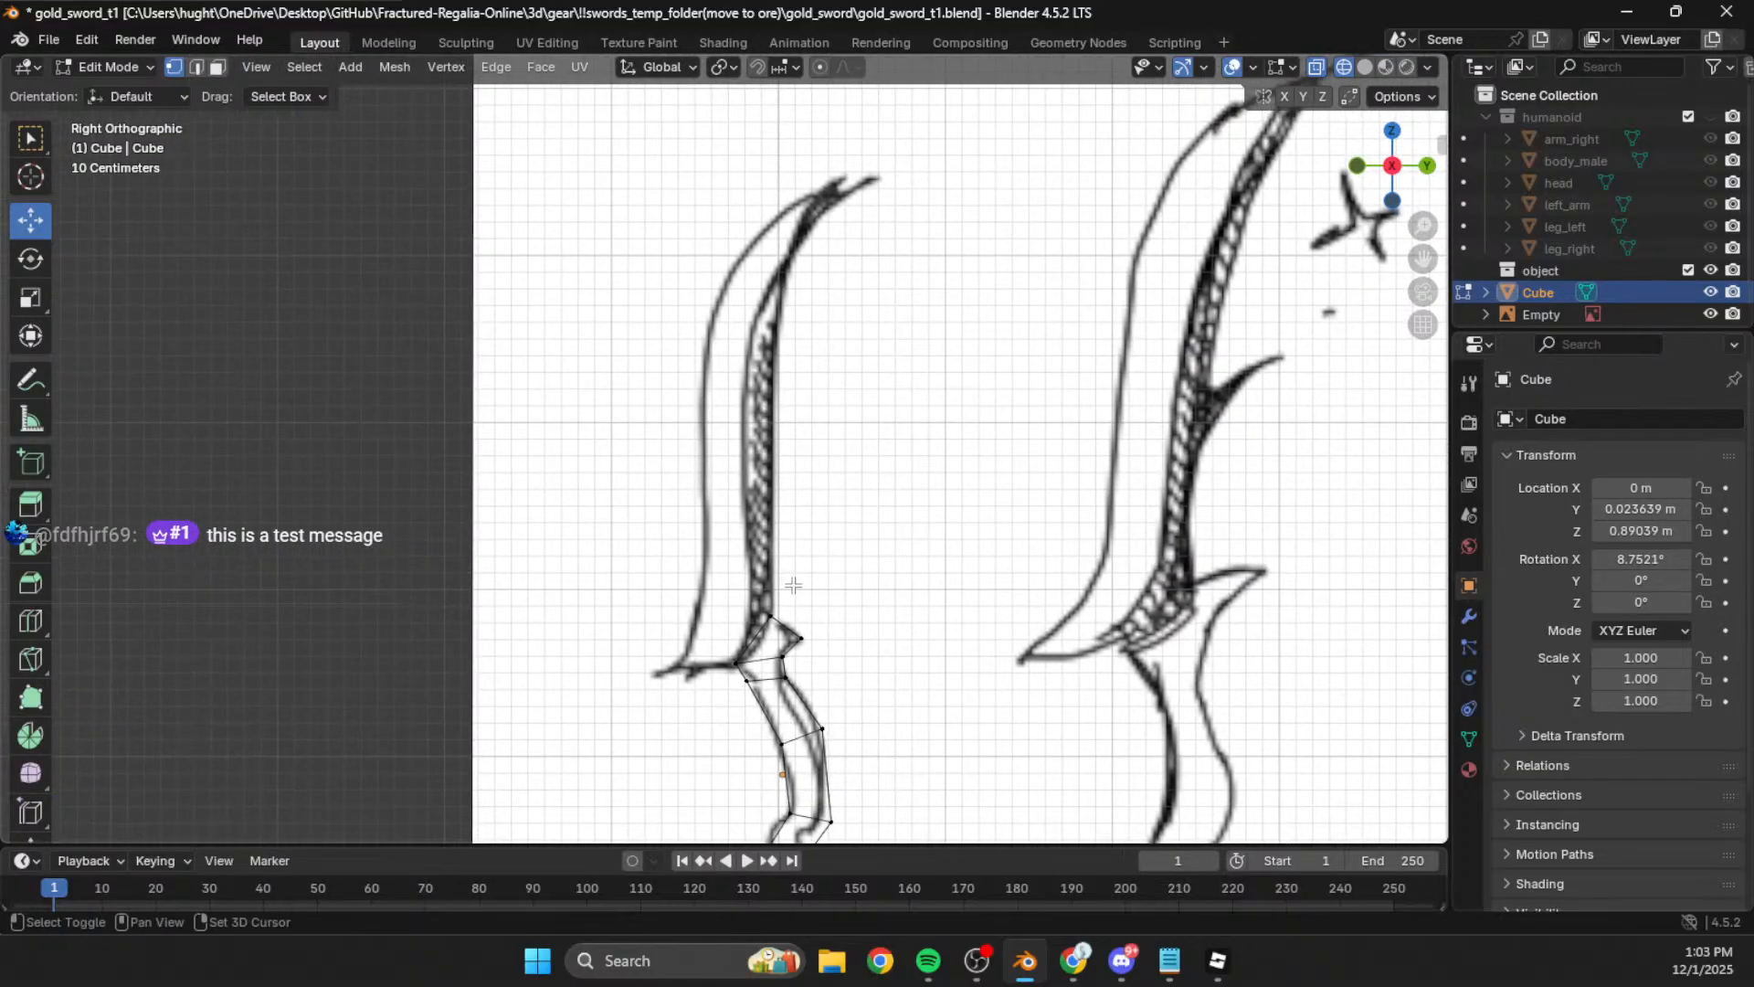
left_click_drag(775, 588, 703, 668)
scroll(731, 639, "up", 5)
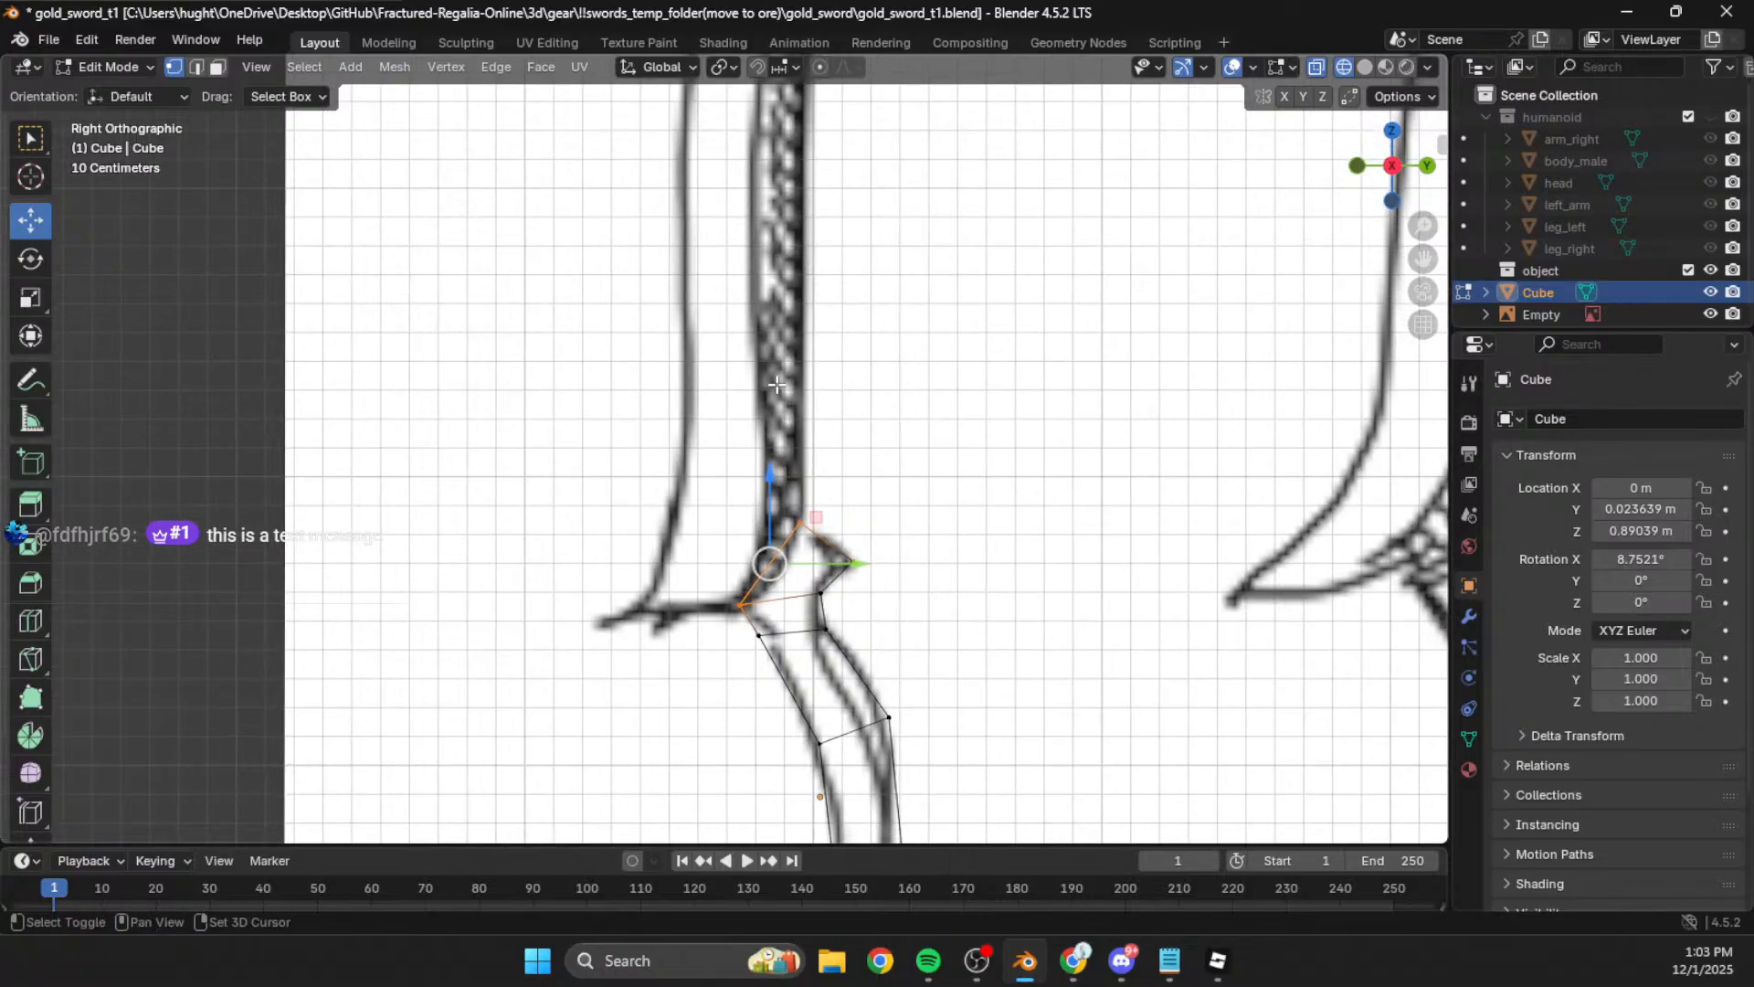
left_click(1426, 167)
middle_click_drag(941, 436, 932, 206, "shift")
middle_click_drag(843, 291, 805, 321)
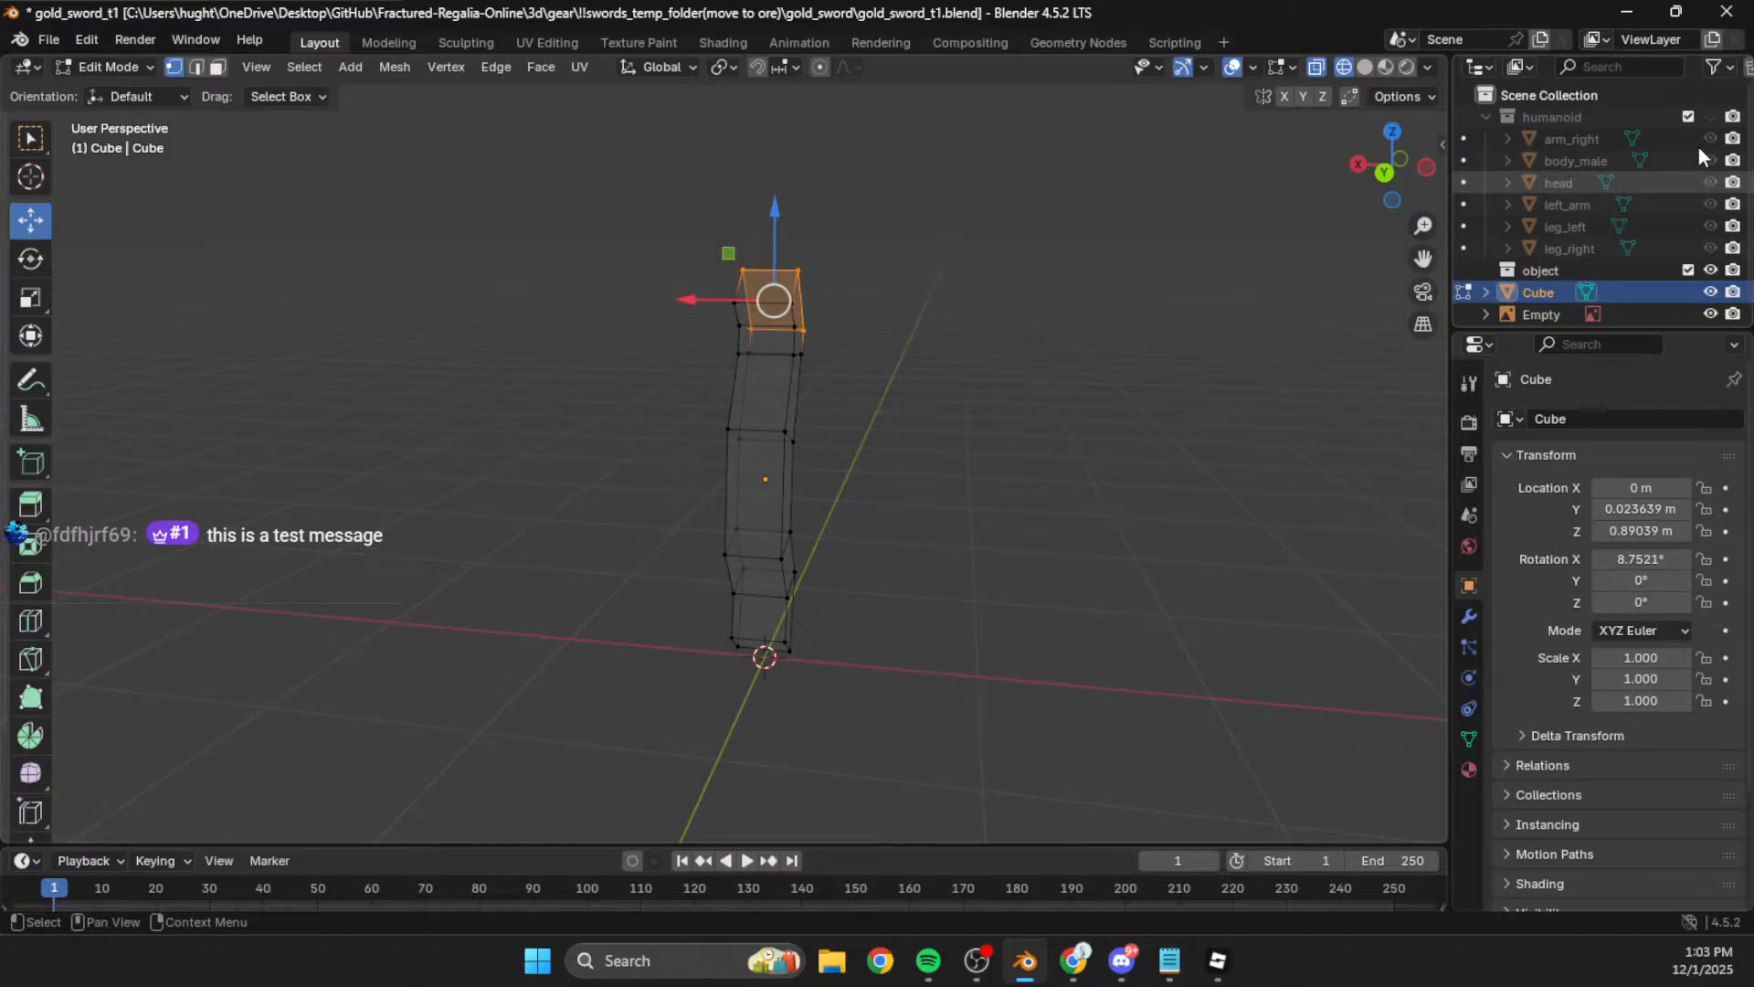
left_click(1711, 117)
scroll(921, 342, "down", 4)
middle_click_drag(920, 343, 877, 456)
key("Tab")
left_click(870, 477)
left_click(1386, 172)
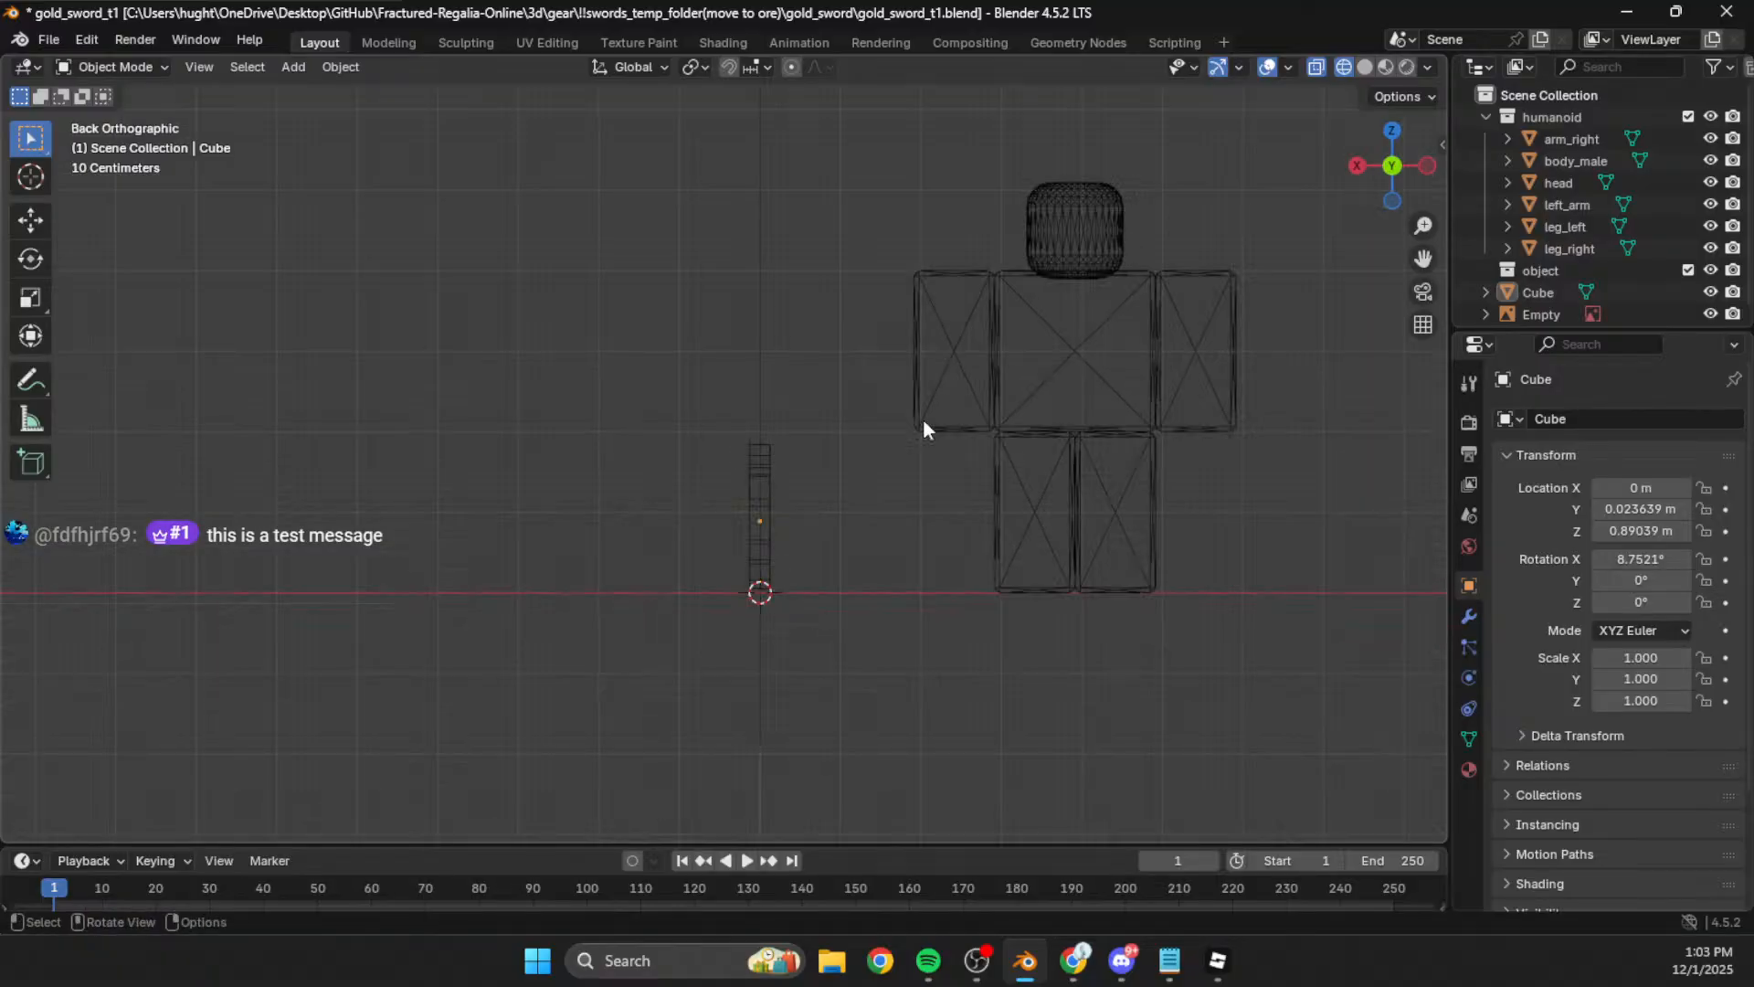
Step: Scale the handle's entire mesh narrower along the X axis
left_click(767, 489)
scroll(795, 503, "up", 4)
key("Tab")
key("a")
key("s")
key("x")
left_click(1021, 443)
key("Tab")
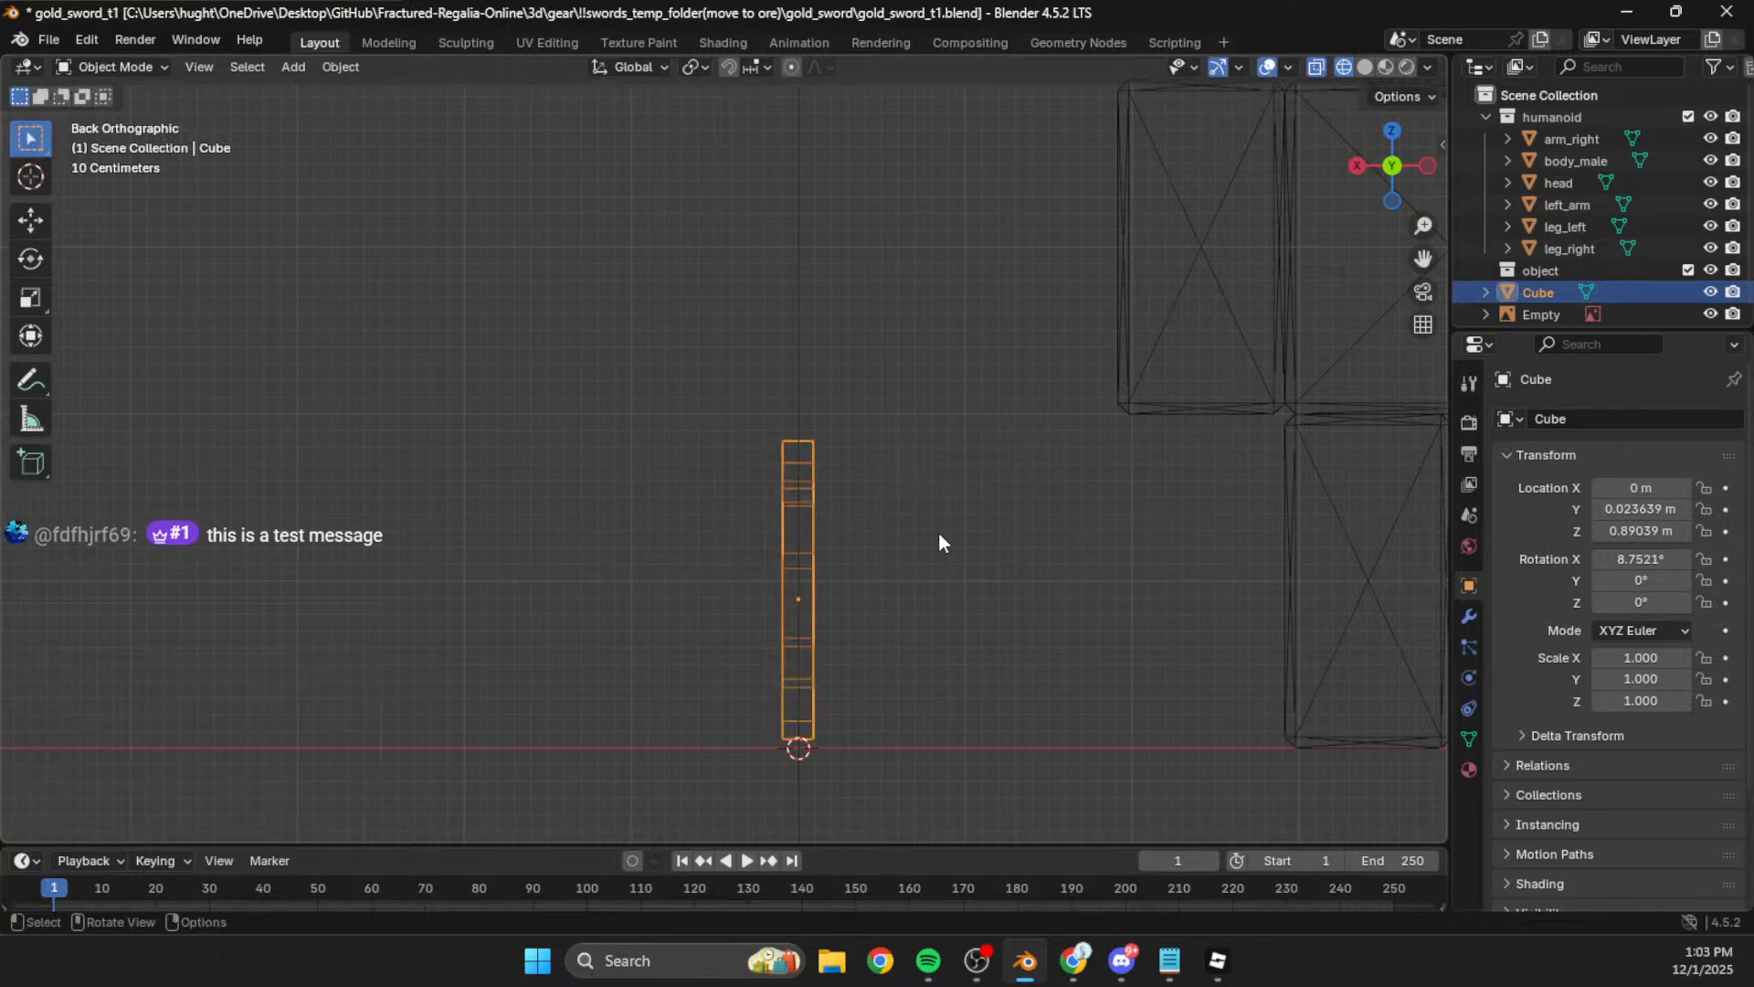
Step: Compare the narrowed handle with the humanoid in solid and wireframe side views, and hide the humanoid collection again
left_click(926, 519)
mouse_move(926, 519)
middle_mouse_down()
mouse_move(1162, 558)
mouse_move(874, 360)
mouse_move(1000, 387)
mouse_move(1032, 338)
mouse_move(674, 308)
mouse_move(775, 298)
mouse_move(987, 360)
mouse_move(1038, 286)
mouse_move(1047, 304)
mouse_move(956, 304)
middle_mouse_up()
key("shift+z")
left_click(1405, 170)
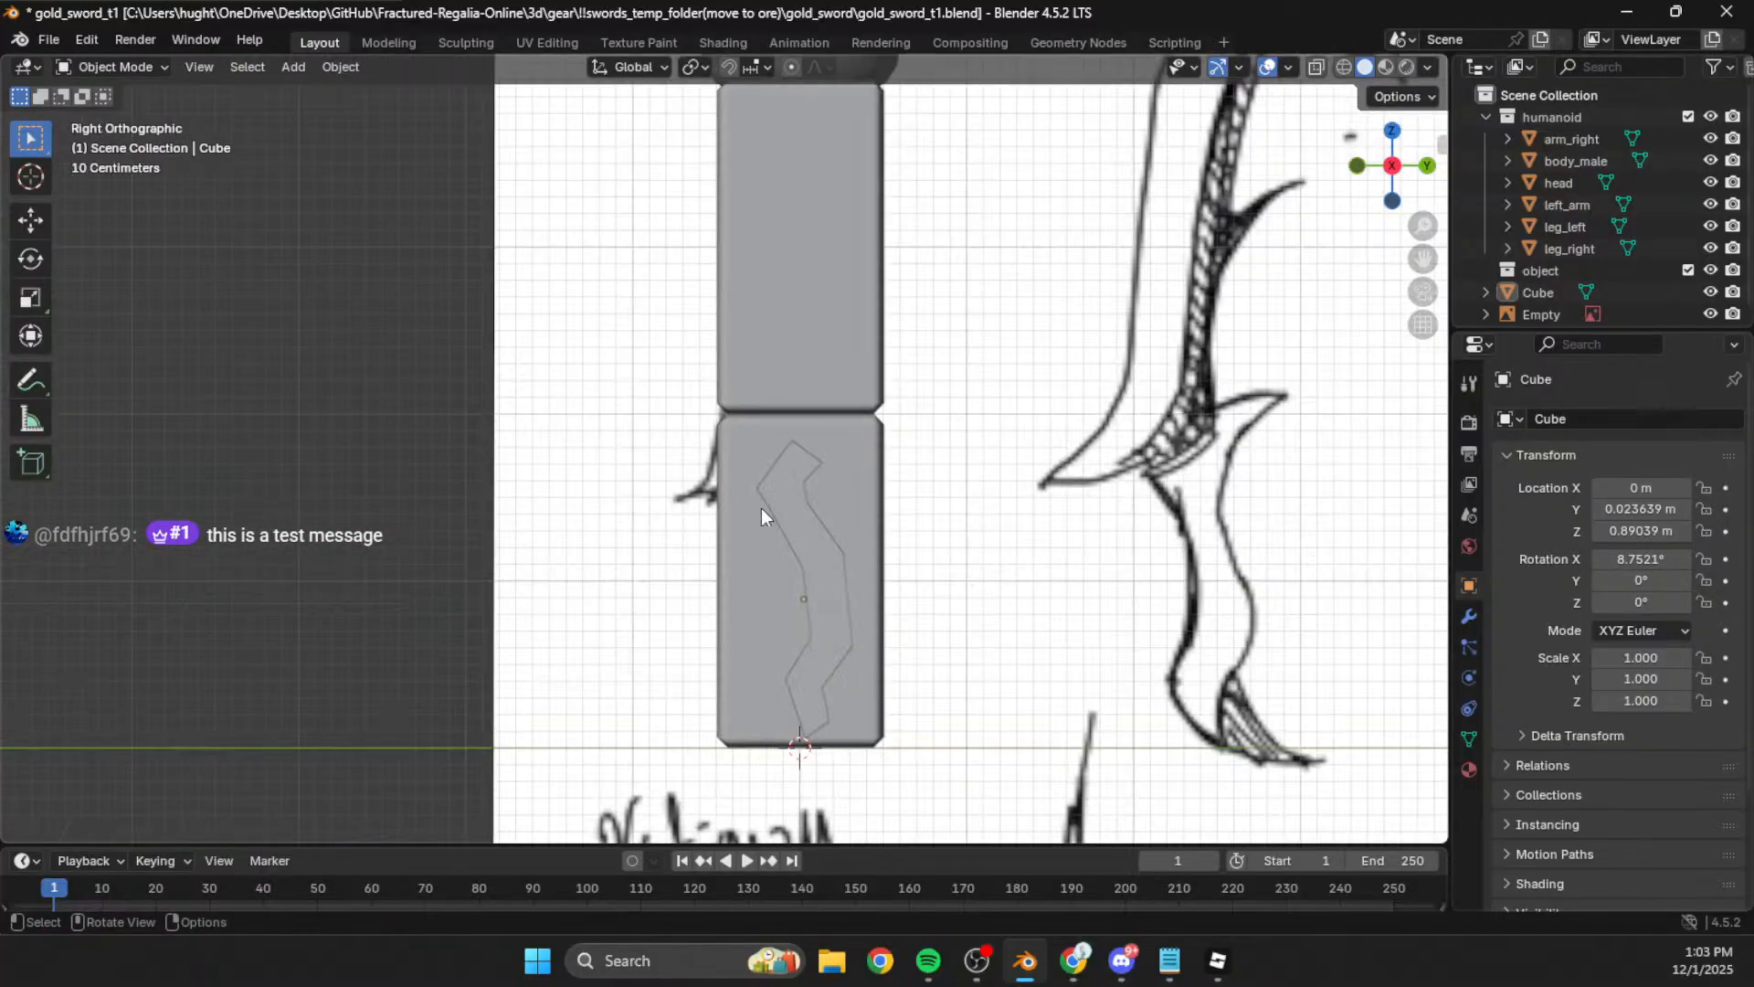
left_click(810, 543)
middle_click_drag(810, 543, 865, 547)
left_click(1381, 168)
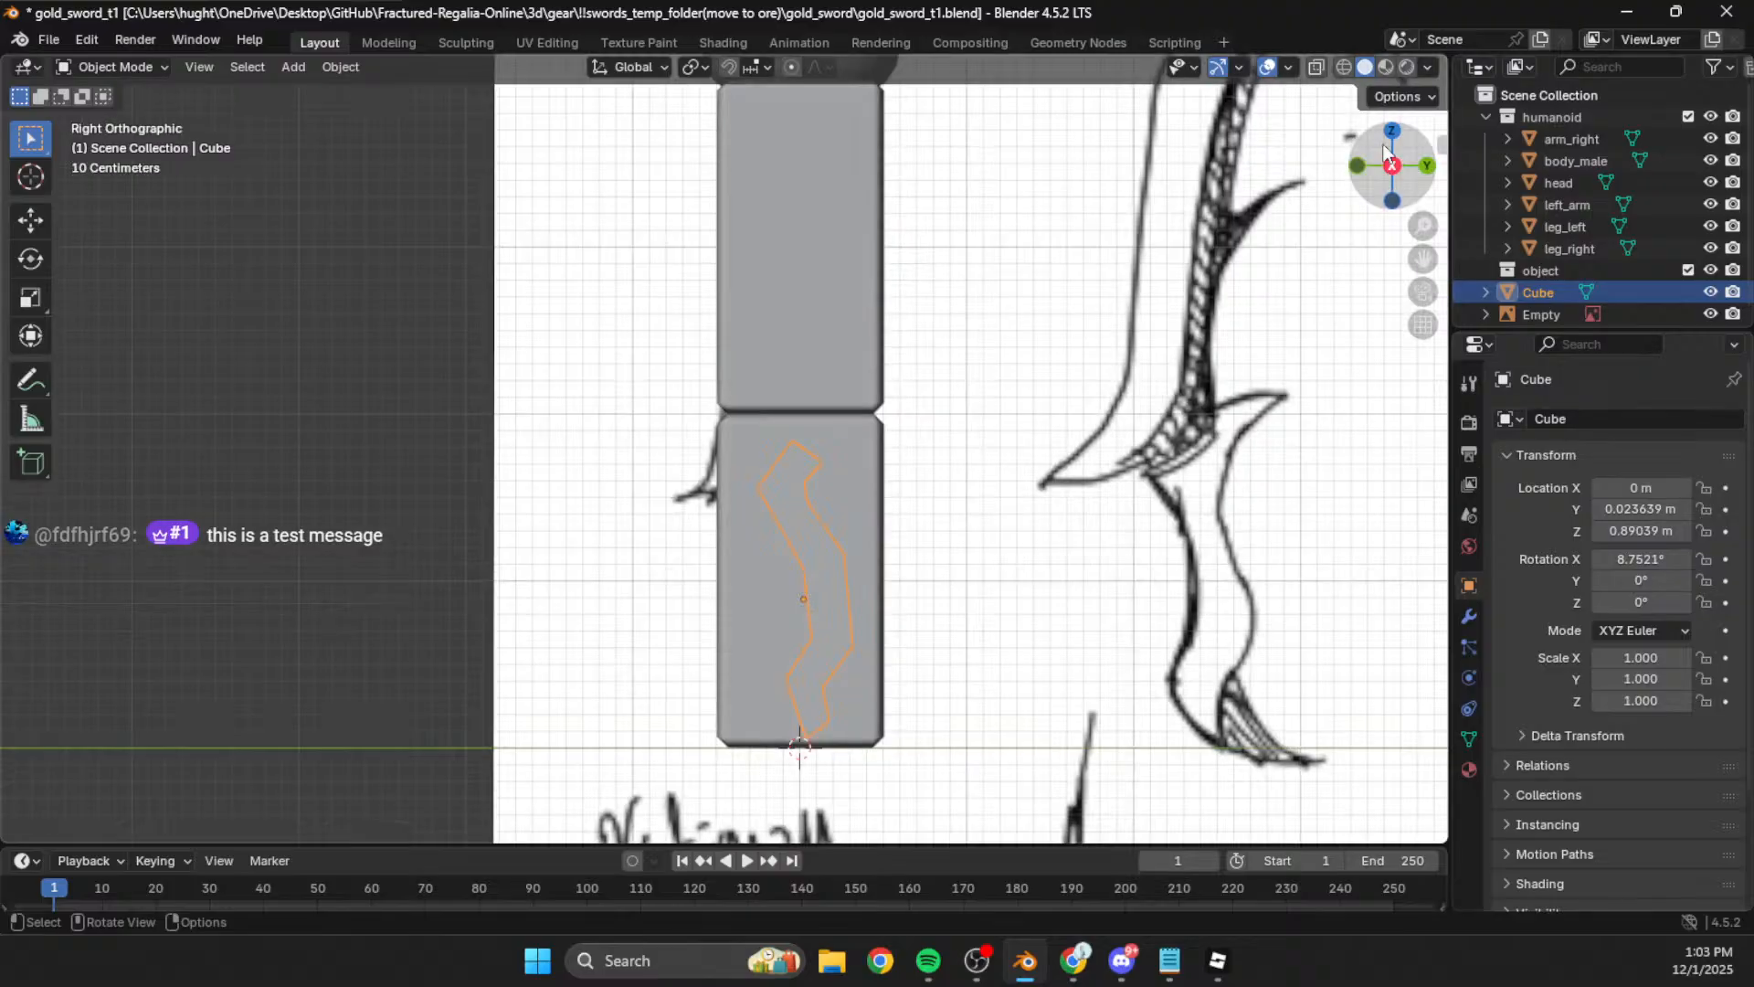
key("shift+z")
scroll(976, 396, "up", 1)
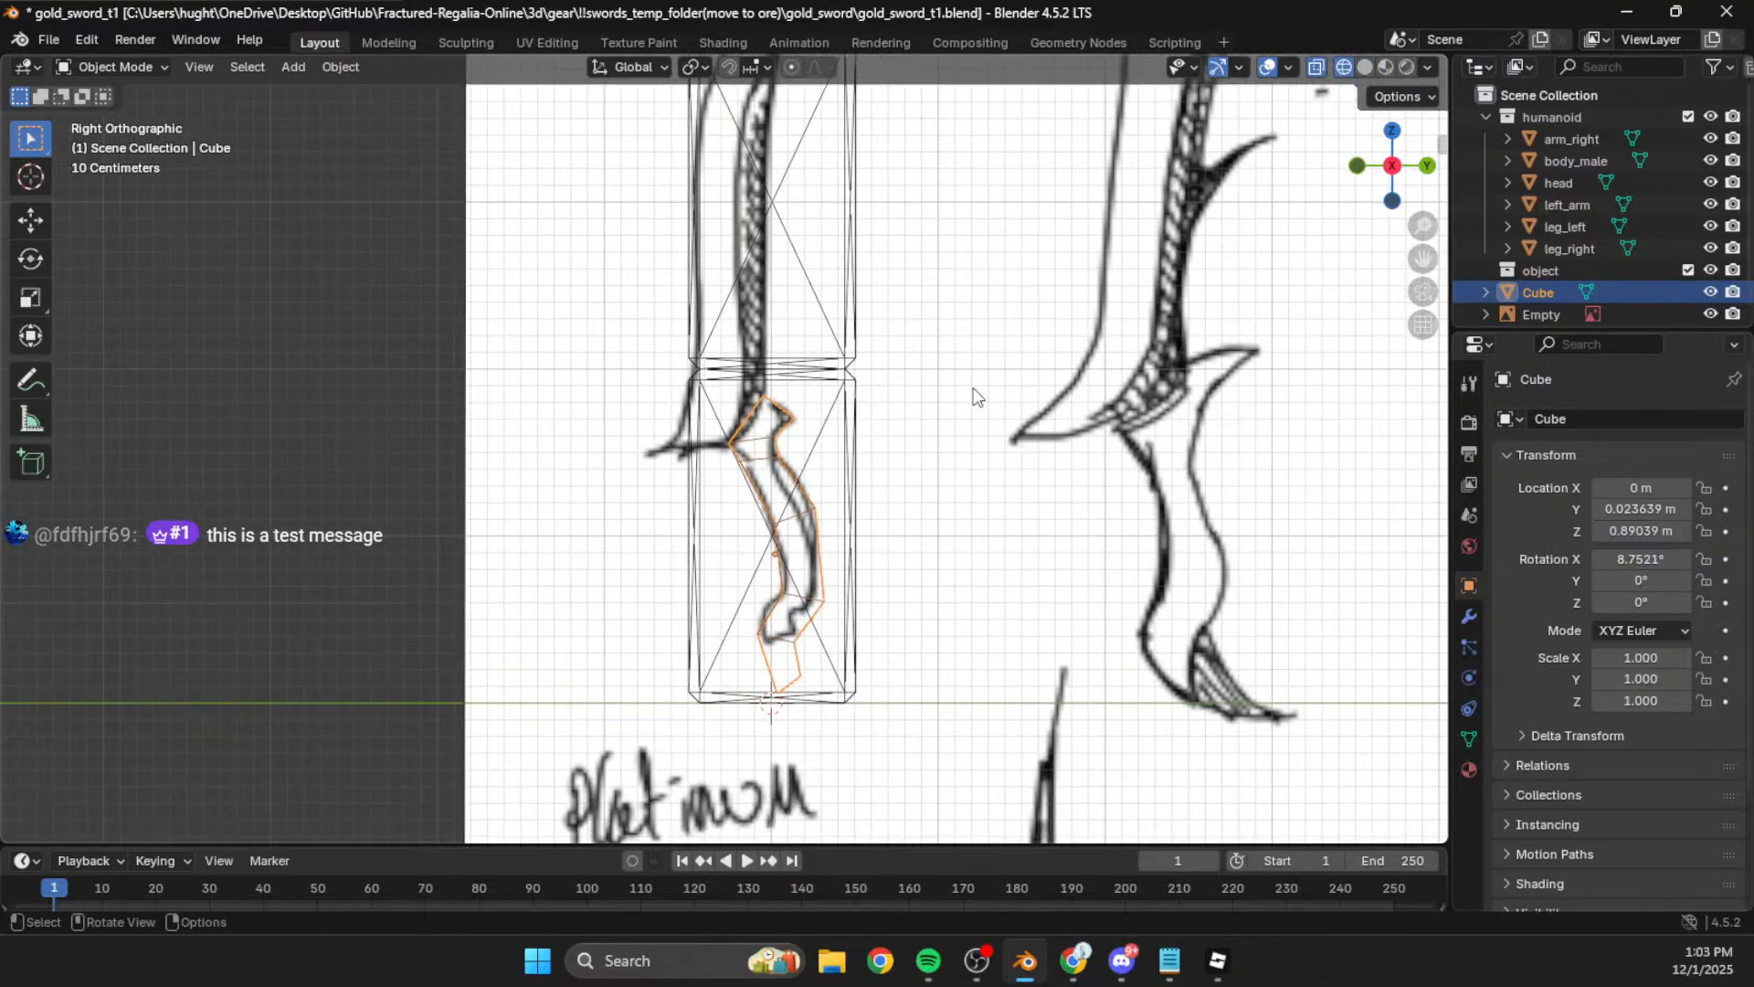
left_click(1710, 116)
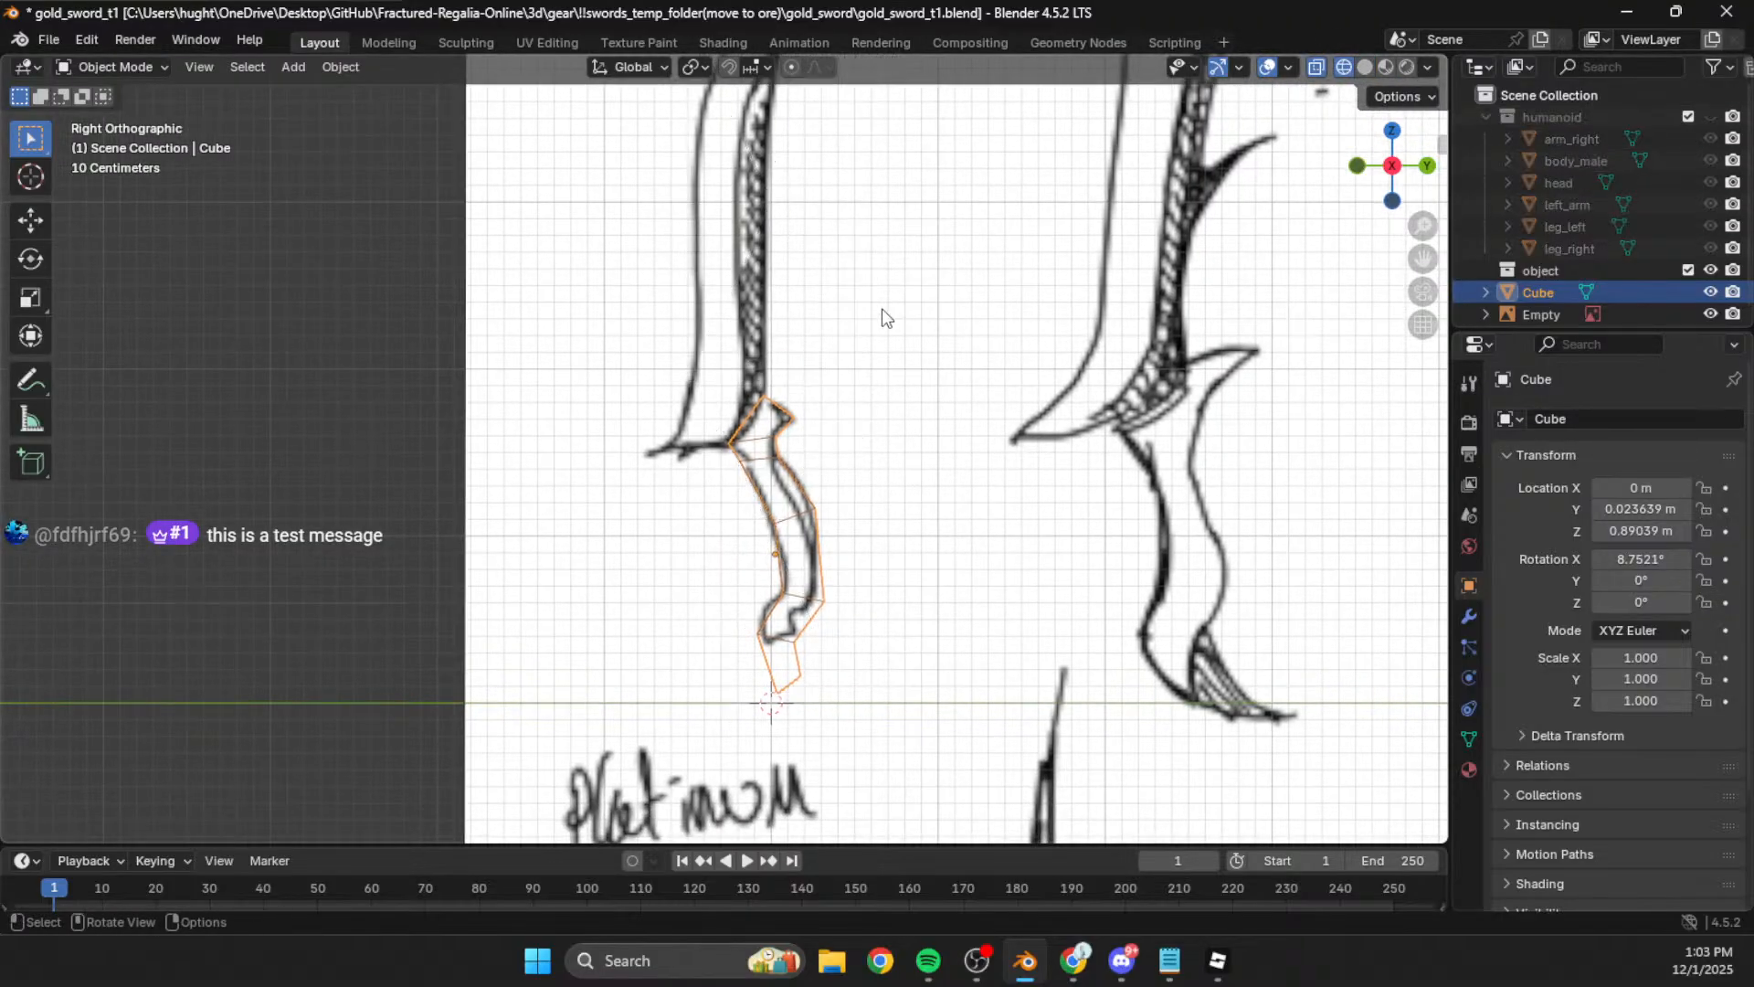
scroll(917, 521, "down", 2)
scroll(754, 541, "up", 2)
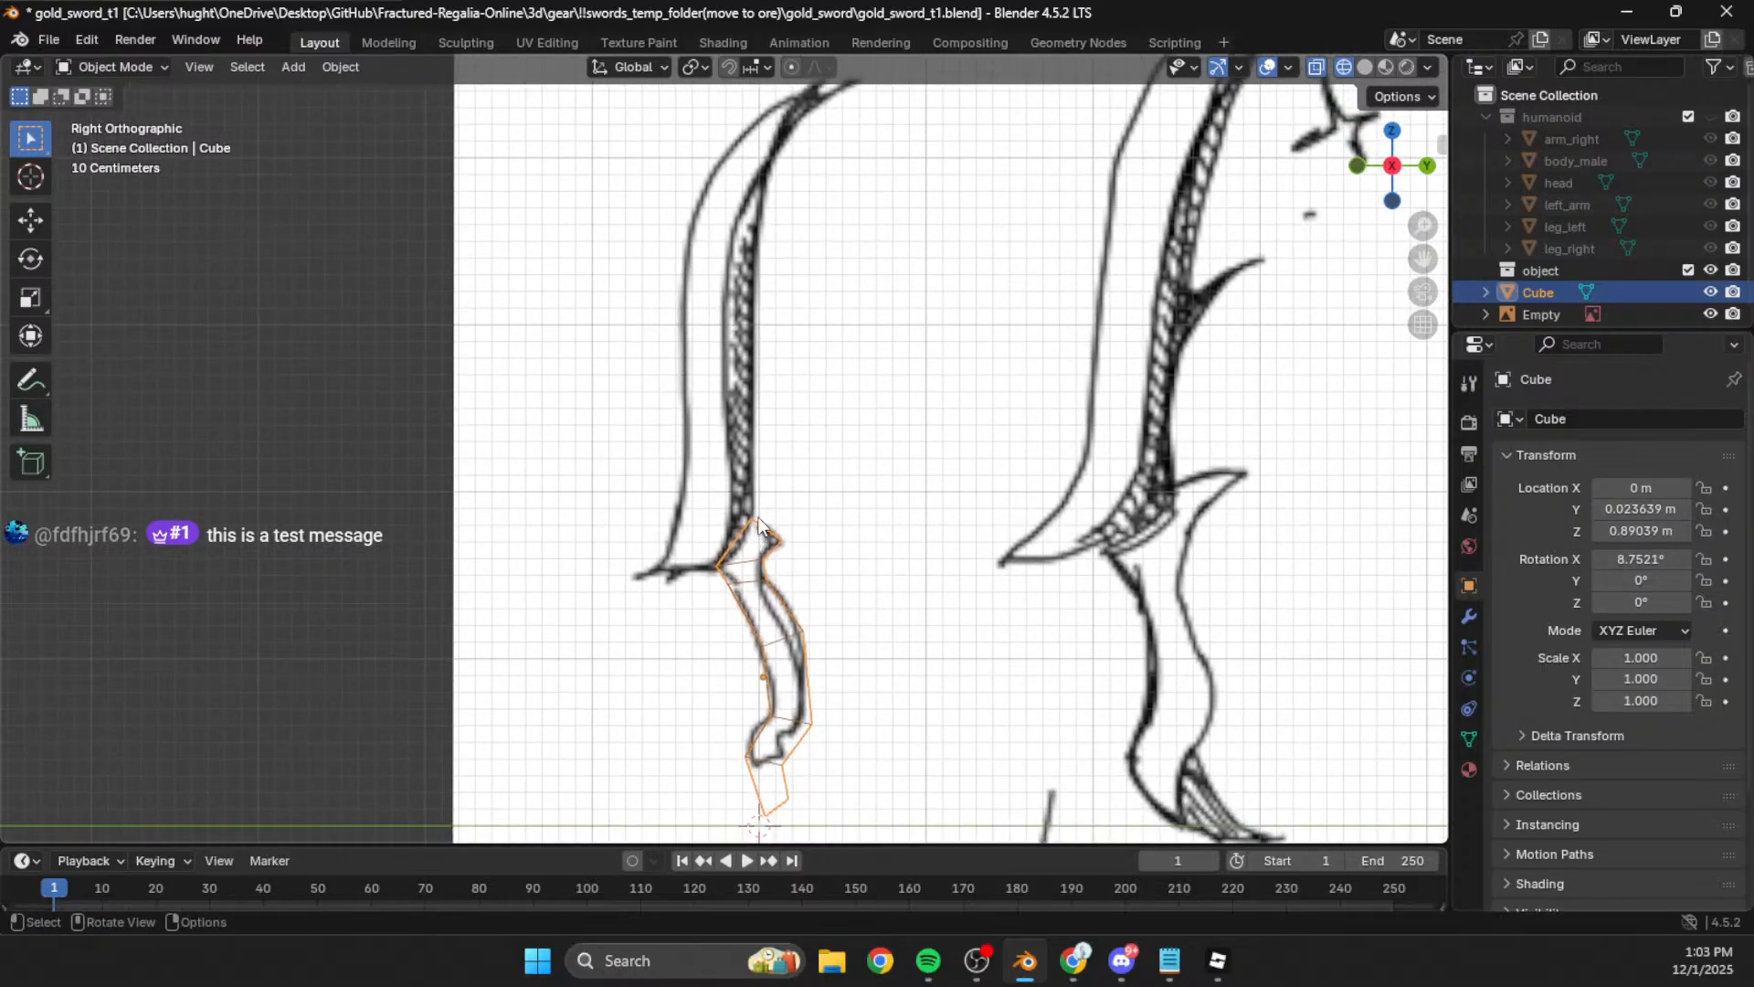
Step: Duplicate the vertices of the handle's top front edge in place and separate them into a new object
left_click(759, 519)
middle_click_drag(752, 576, 764, 541, "shift")
scroll(776, 485, "up", 3)
left_click(779, 484)
key("Tab")
left_click_drag(808, 434, 768, 500)
left_click_drag(708, 578, 739, 541, "shift")
key("shift+d")
right_click(737, 540)
key("p")
left_click(738, 539)
key("Tab")
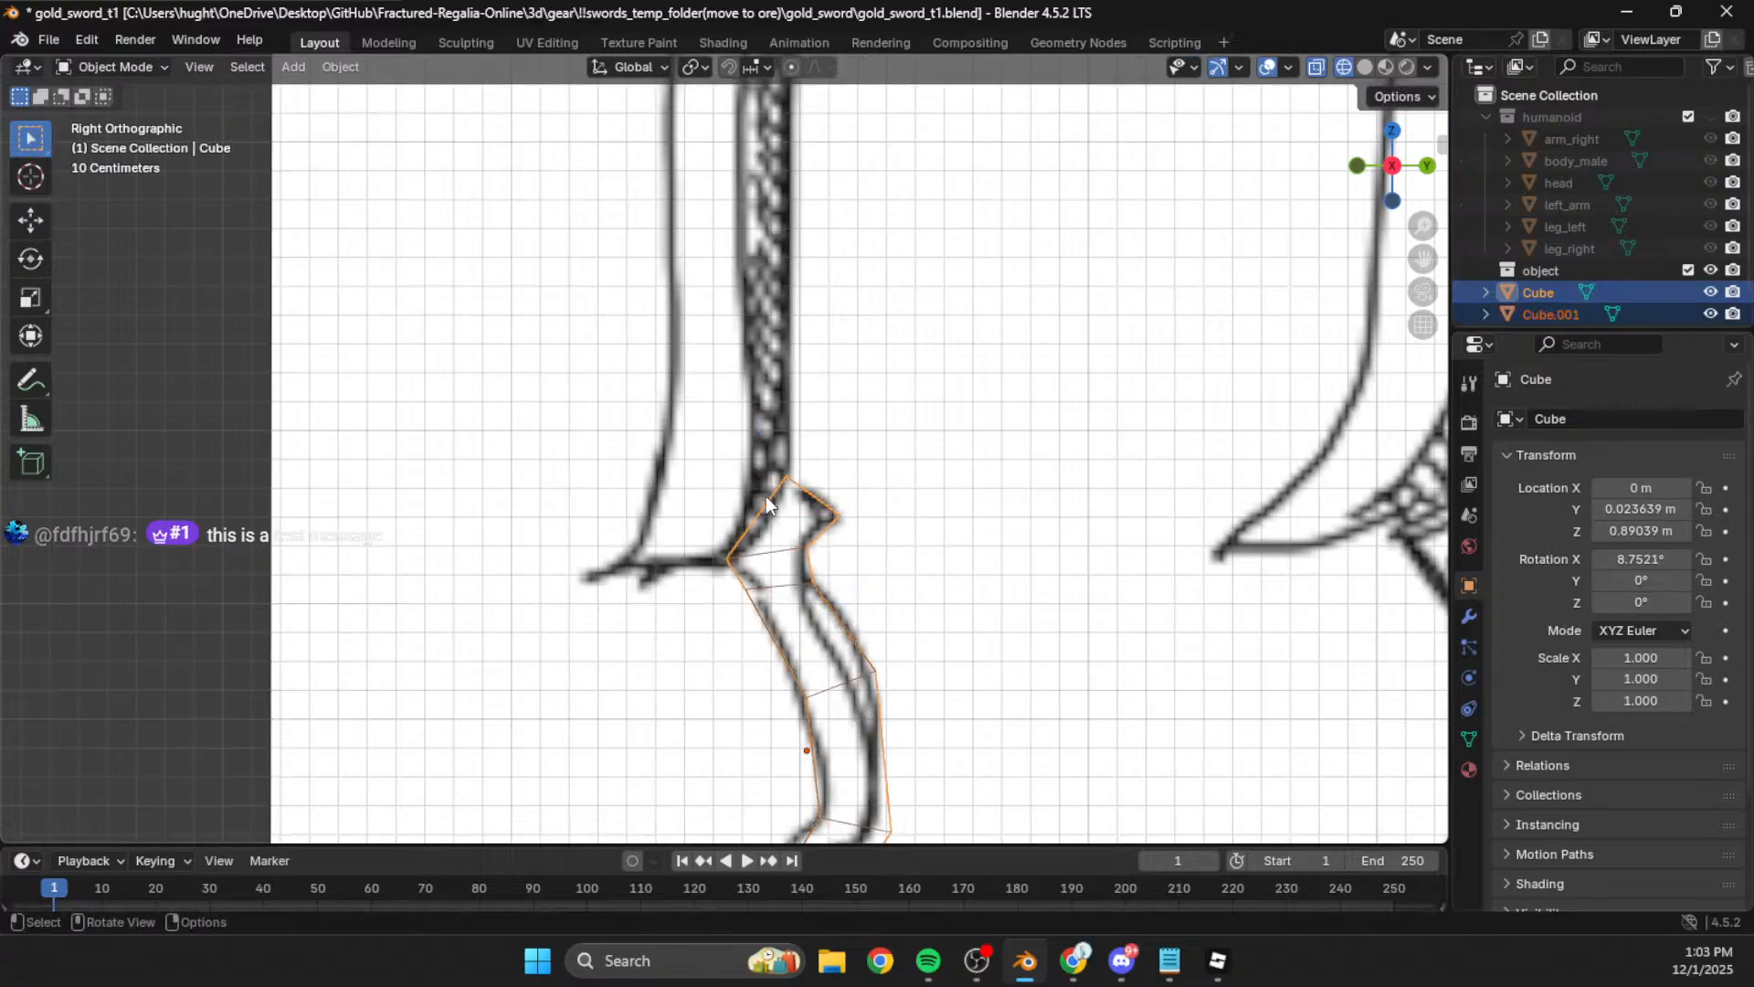
Step: Extrude the separated object's lower front edge forward along the sketched blade base, around its front point and back up
left_click(767, 497)
key("Tab")
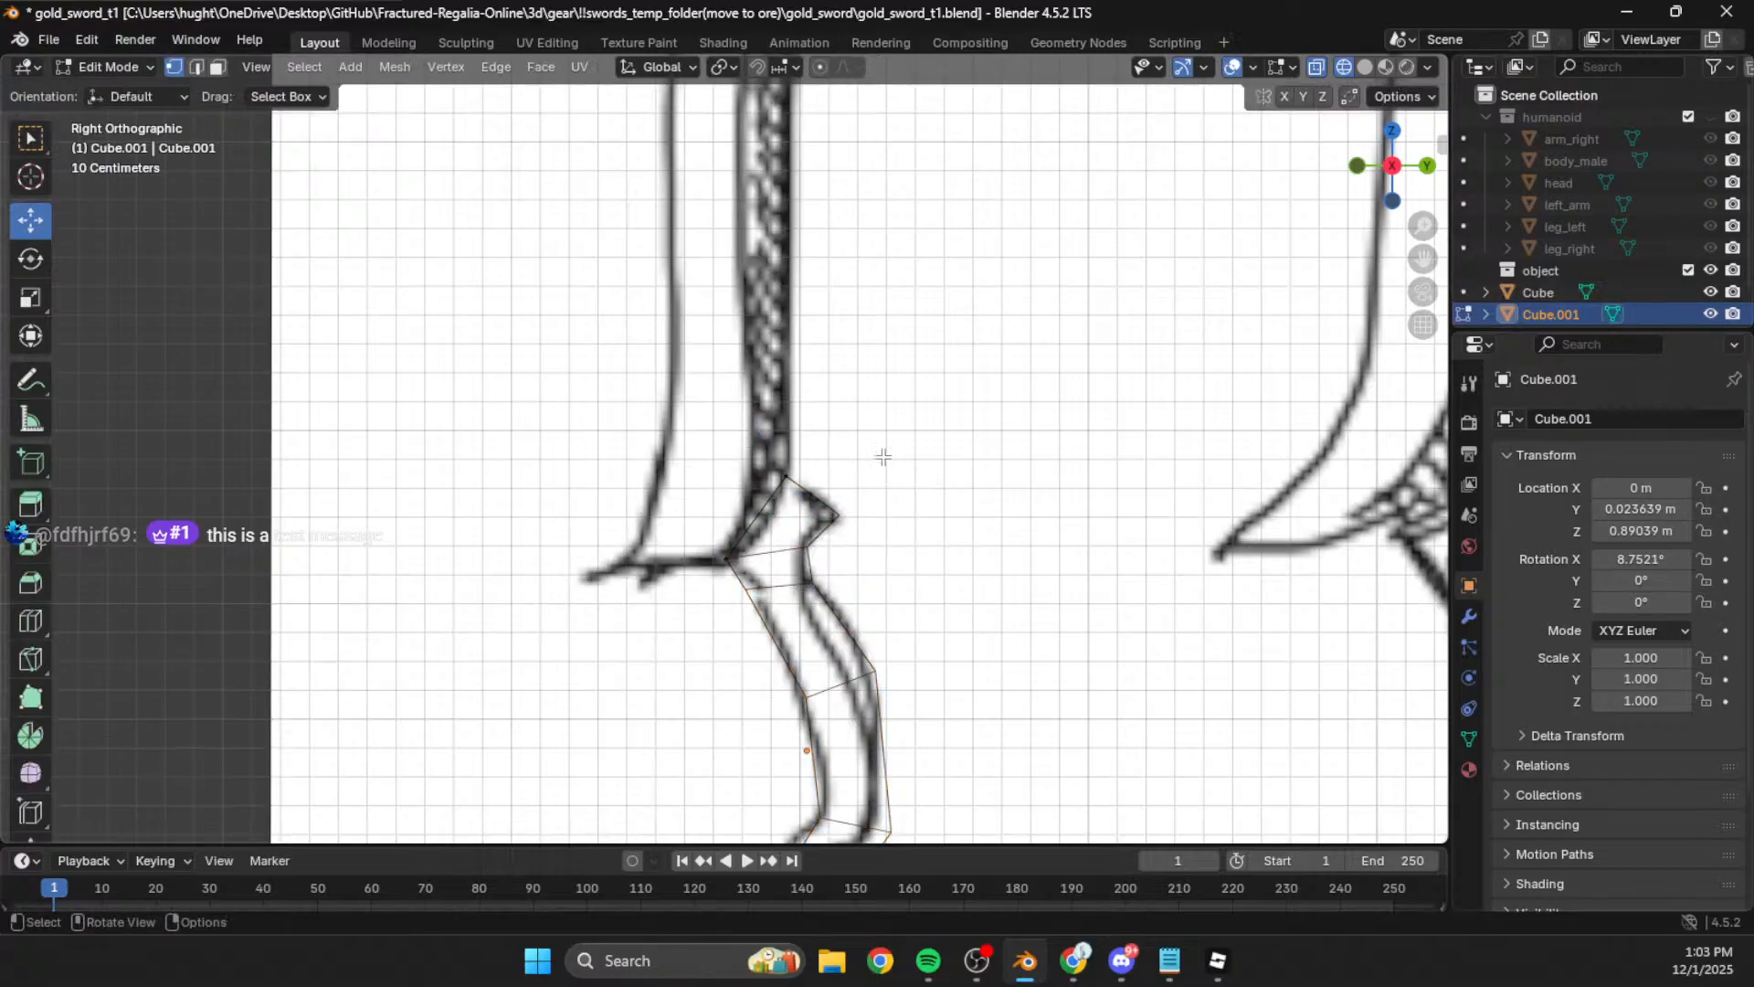
key("a")
scroll(834, 415, "down", 3)
middle_click_drag(806, 420, 811, 485, "shift")
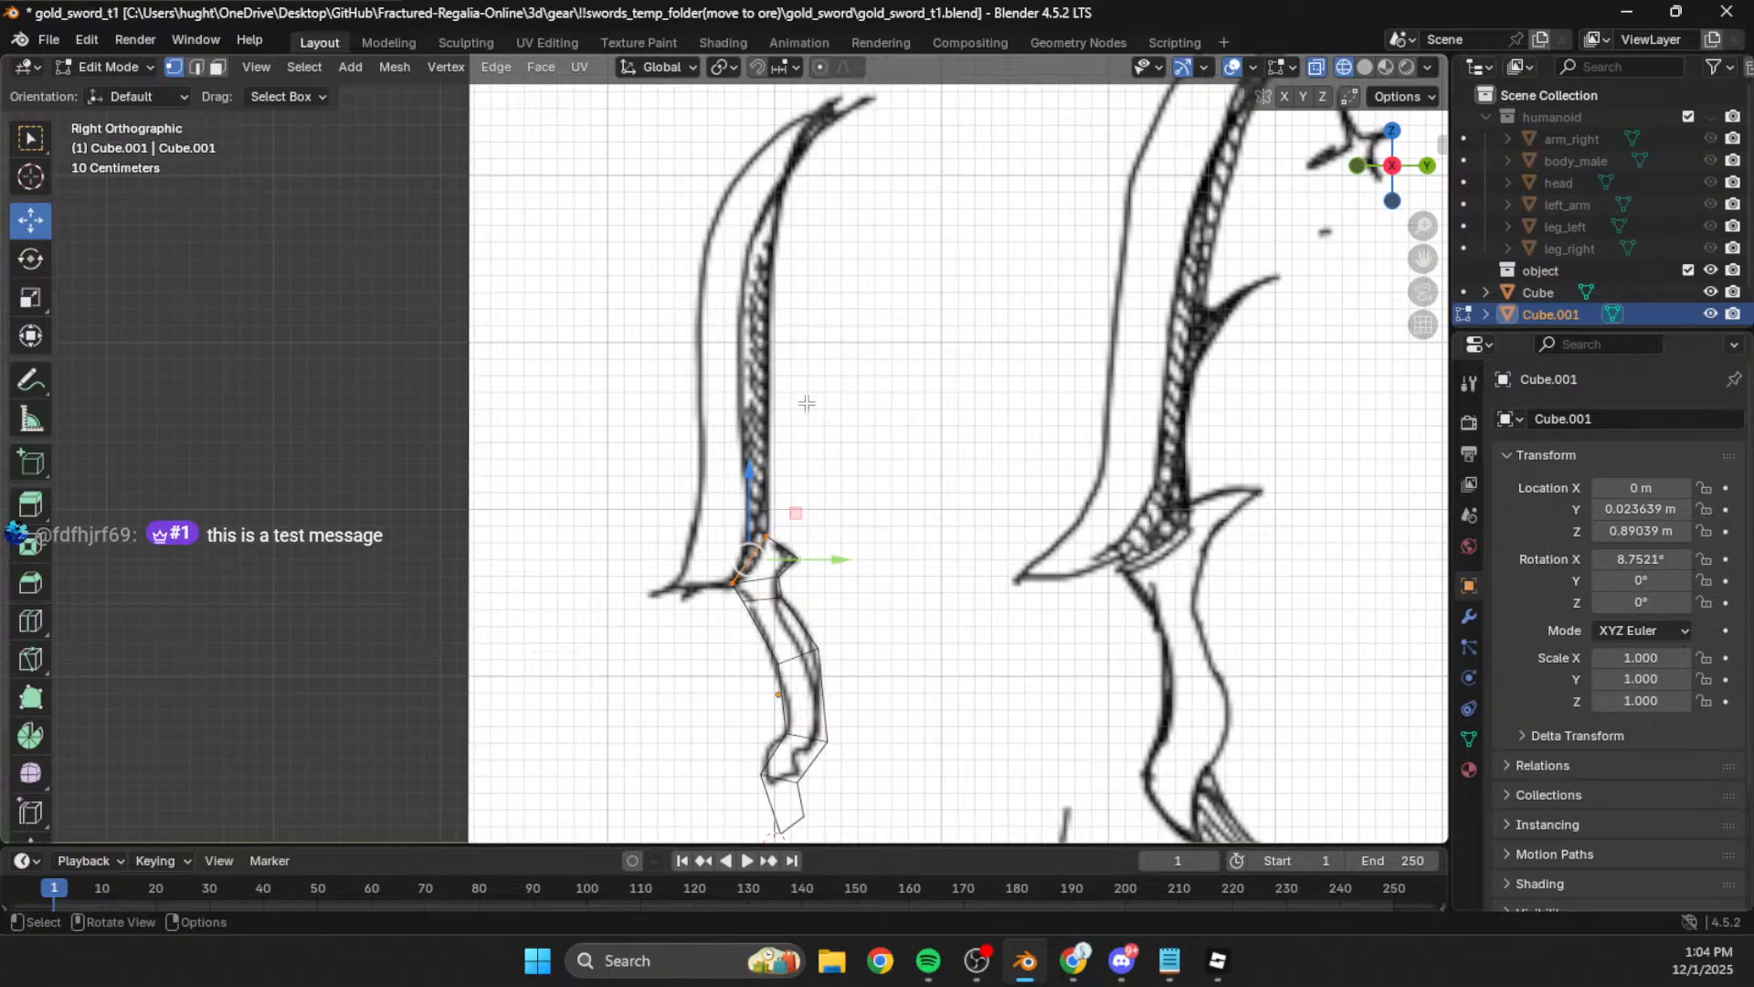
middle_click_drag(697, 596, 689, 576, "shift")
left_click_drag(690, 530, 741, 578)
key("e")
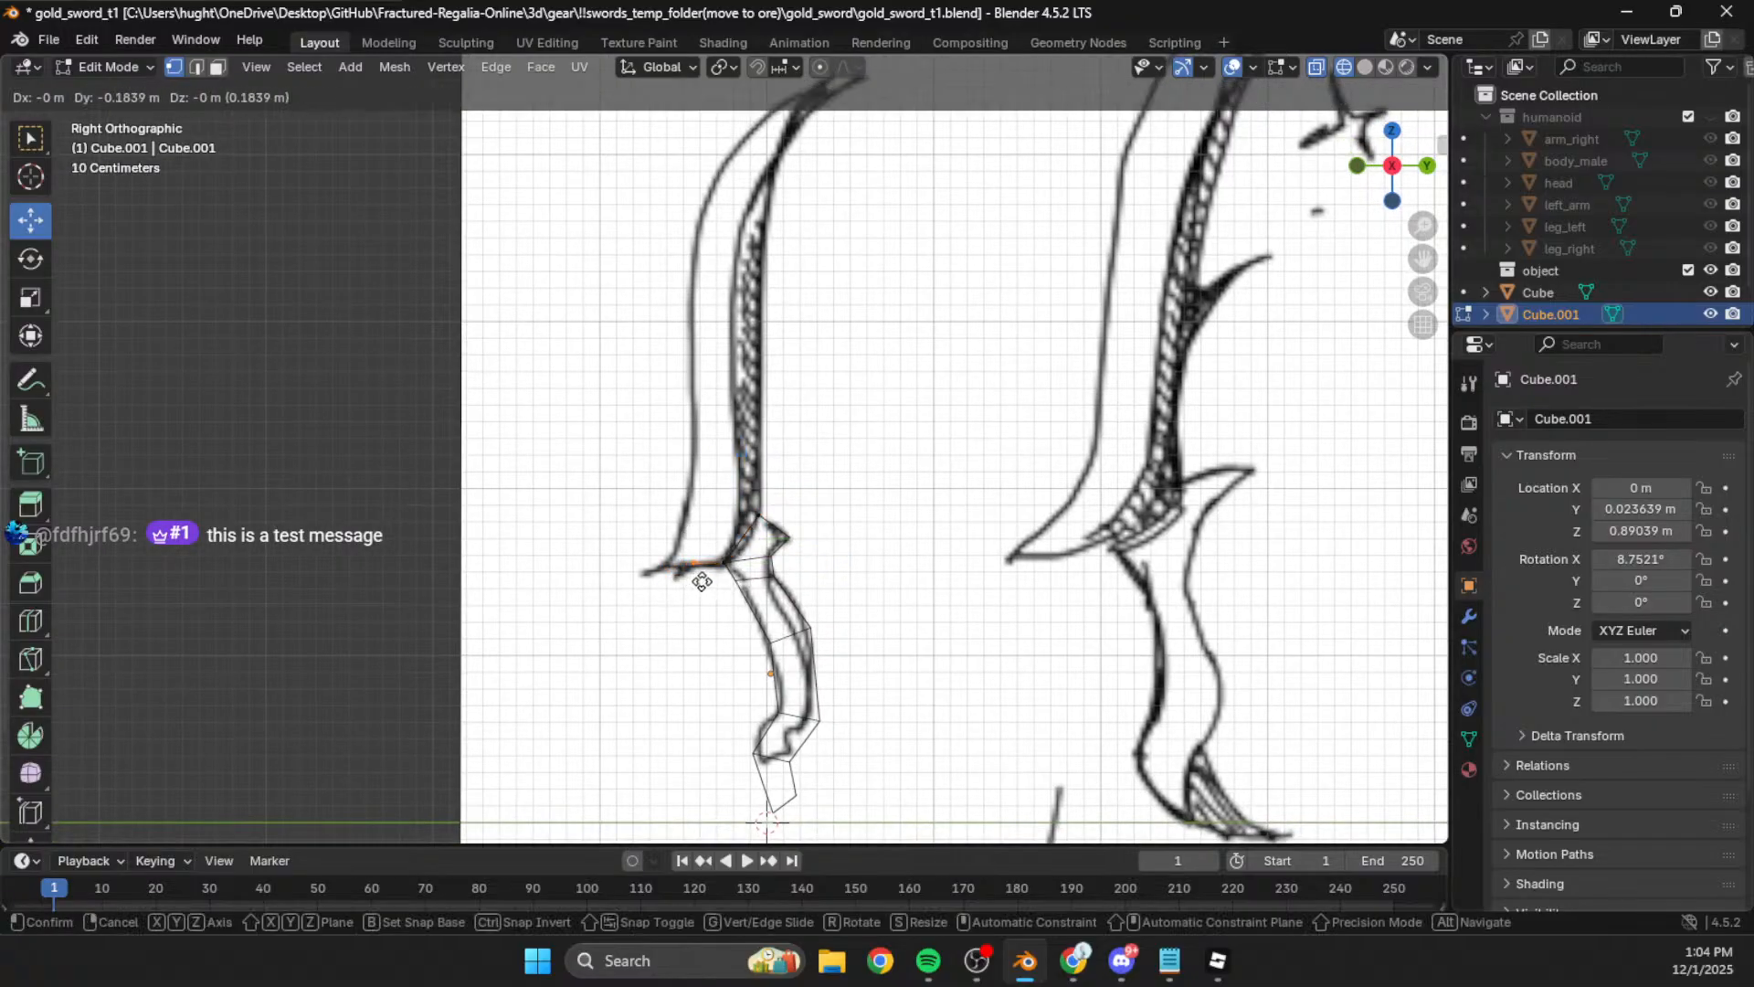
left_click(688, 583)
key("e")
left_click(652, 590)
key("e")
left_click(676, 547)
Step: Continue extruding segments up the blade's sketched front edge and around its curve to the pointed tip
key("e")
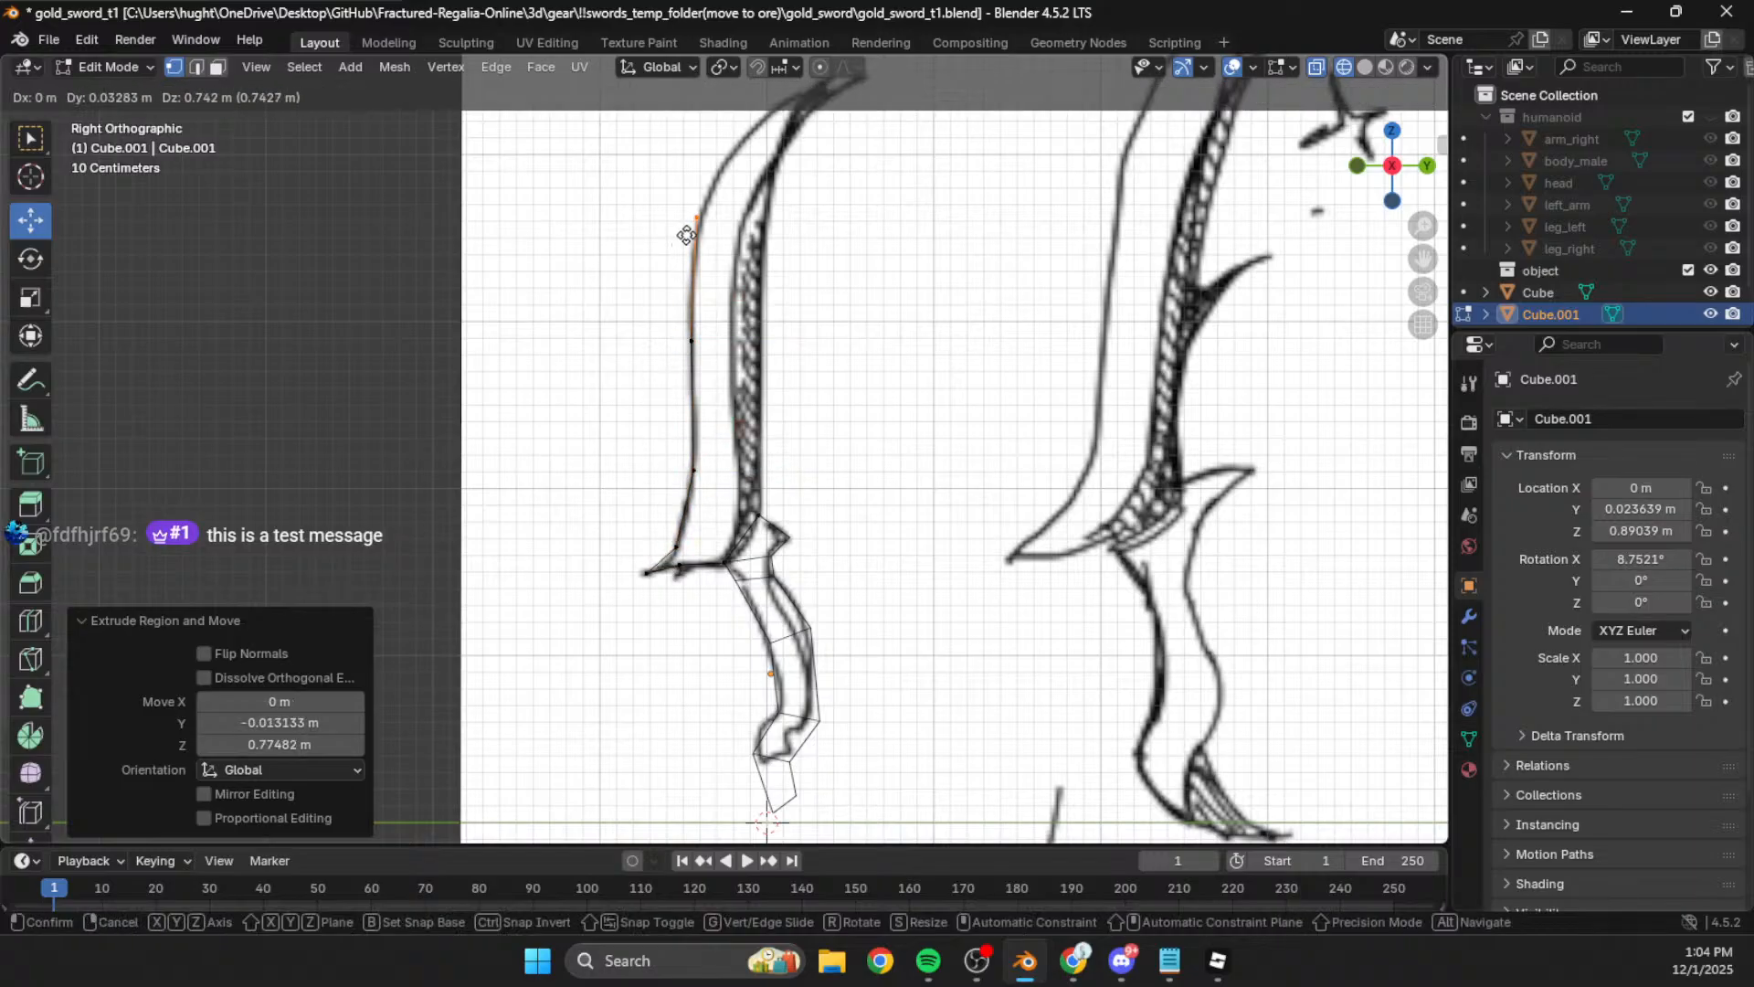
left_click(812, 104)
middle_click_drag(811, 104, 727, 405, "shift")
key("e")
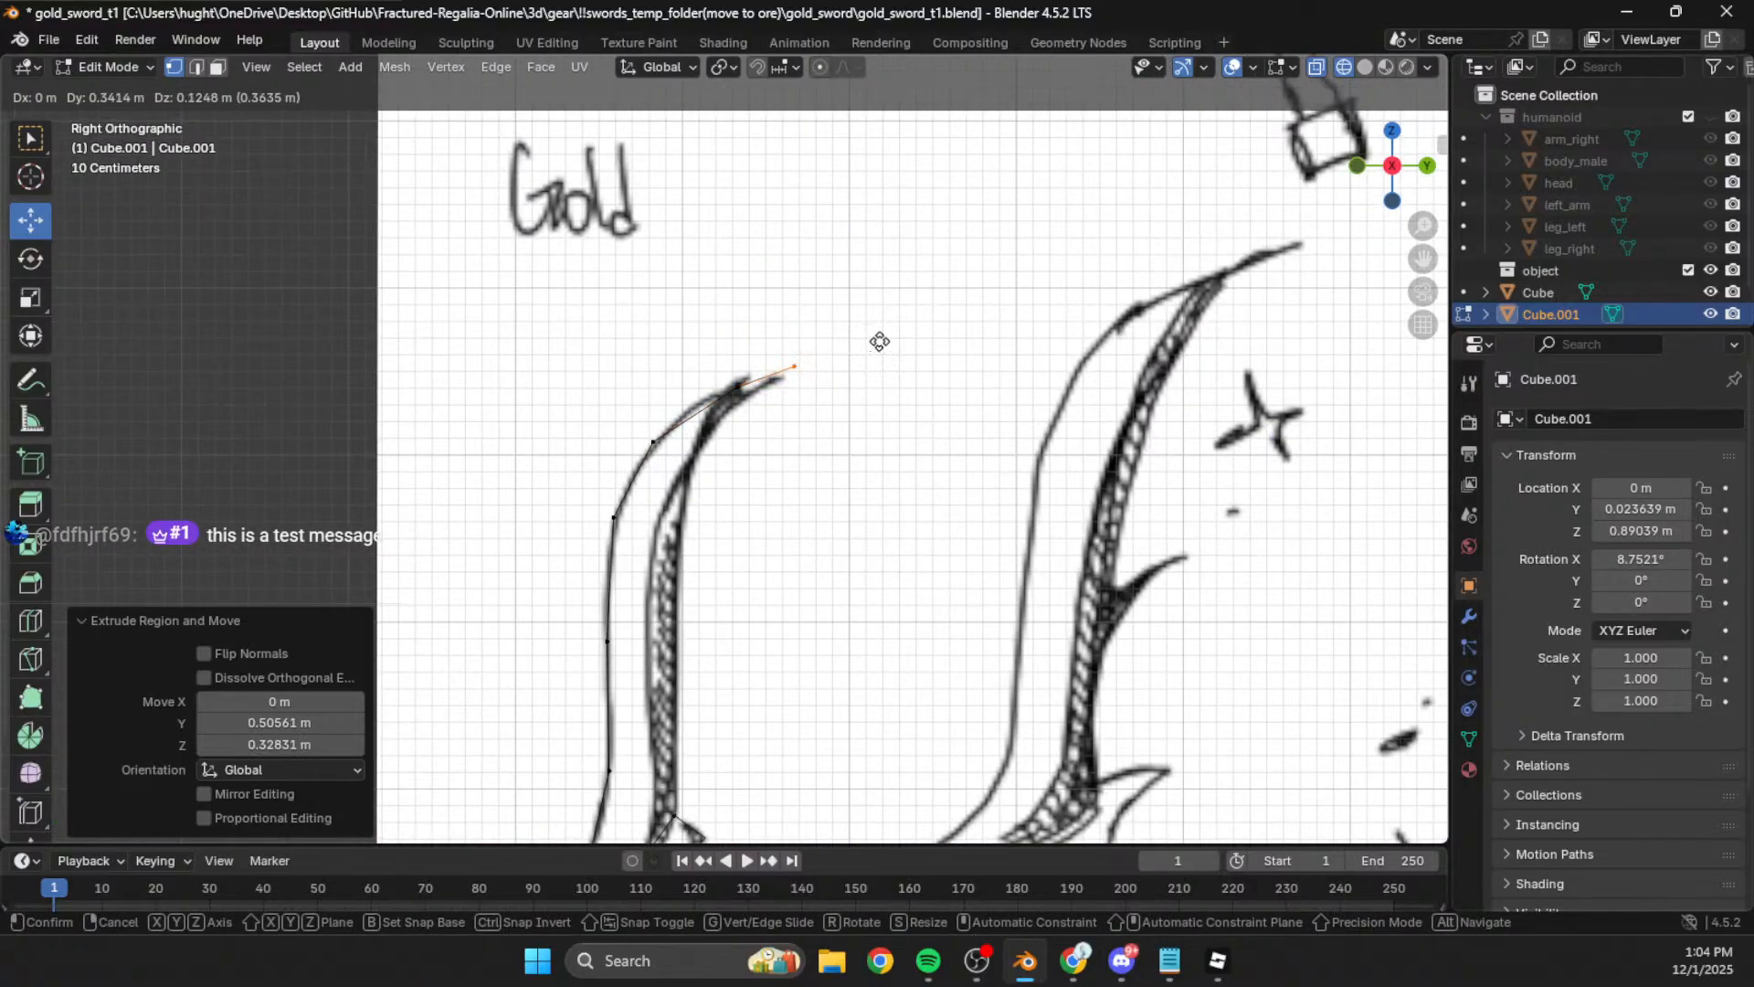
left_click(880, 342)
Step: Try extruding the blade's rear edge from the tip down to the guard, and undo those extrusions
middle_click_drag(835, 321, 869, 291, "shift")
key("e")
left_click(806, 333)
key("e")
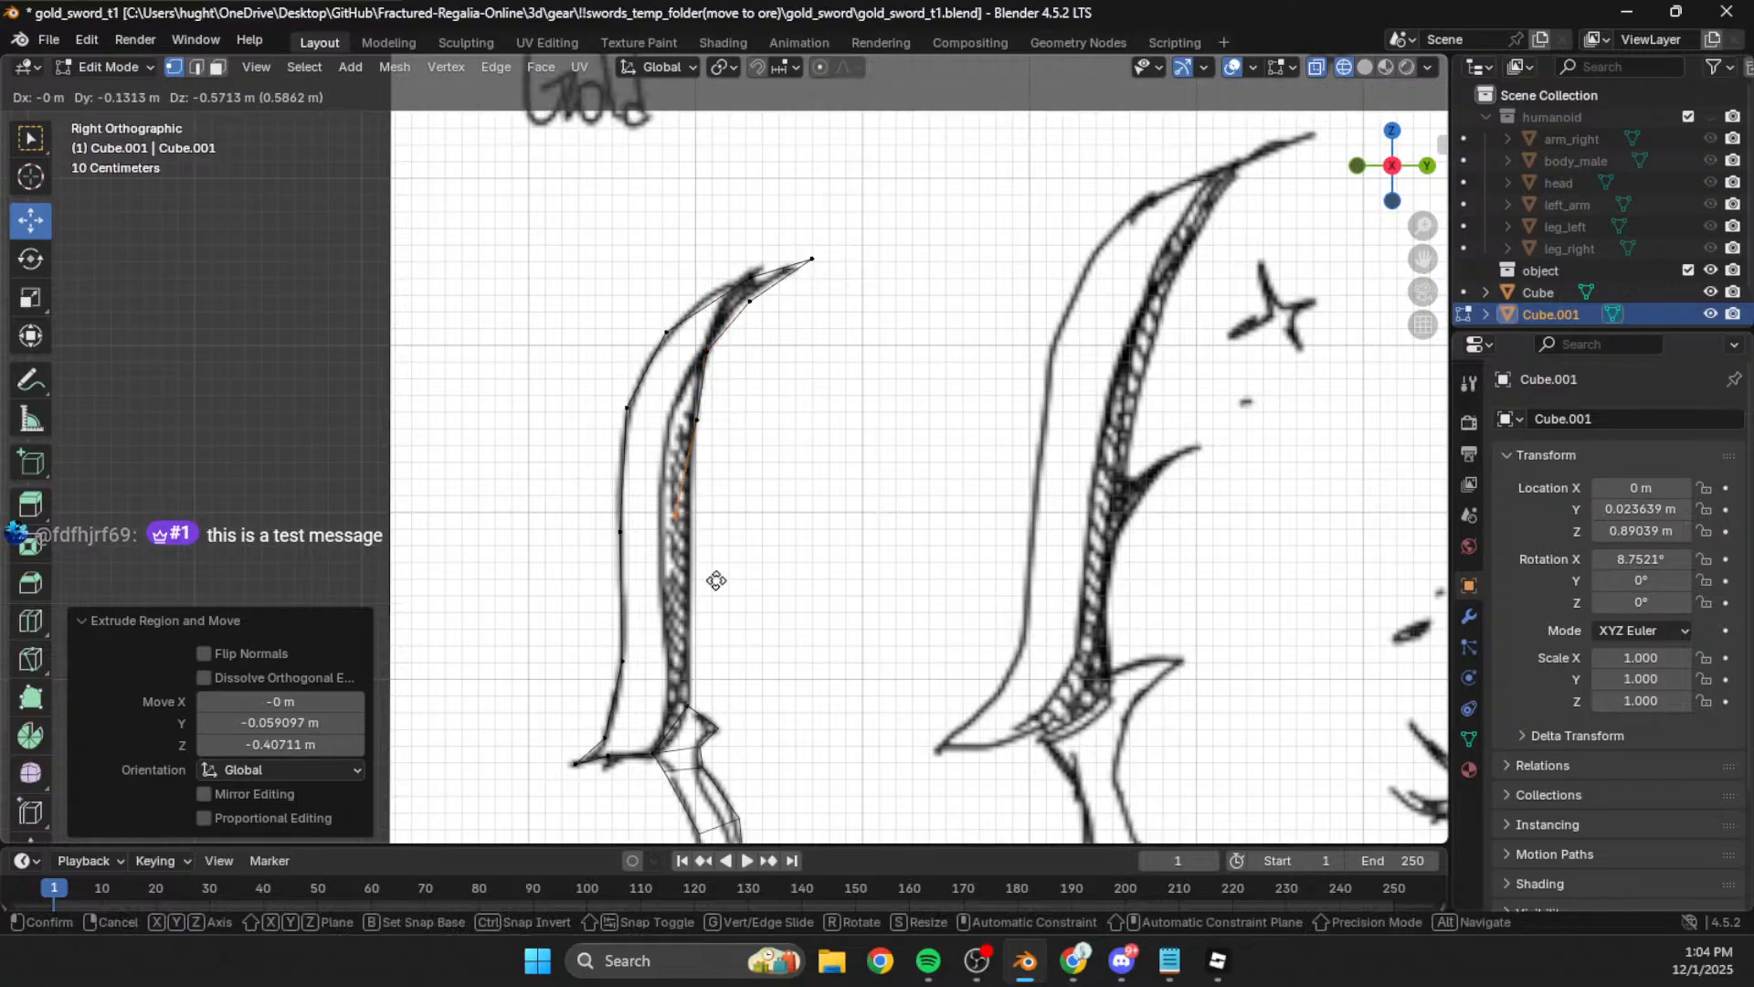
left_click(726, 604)
key("e")
left_click(734, 723)
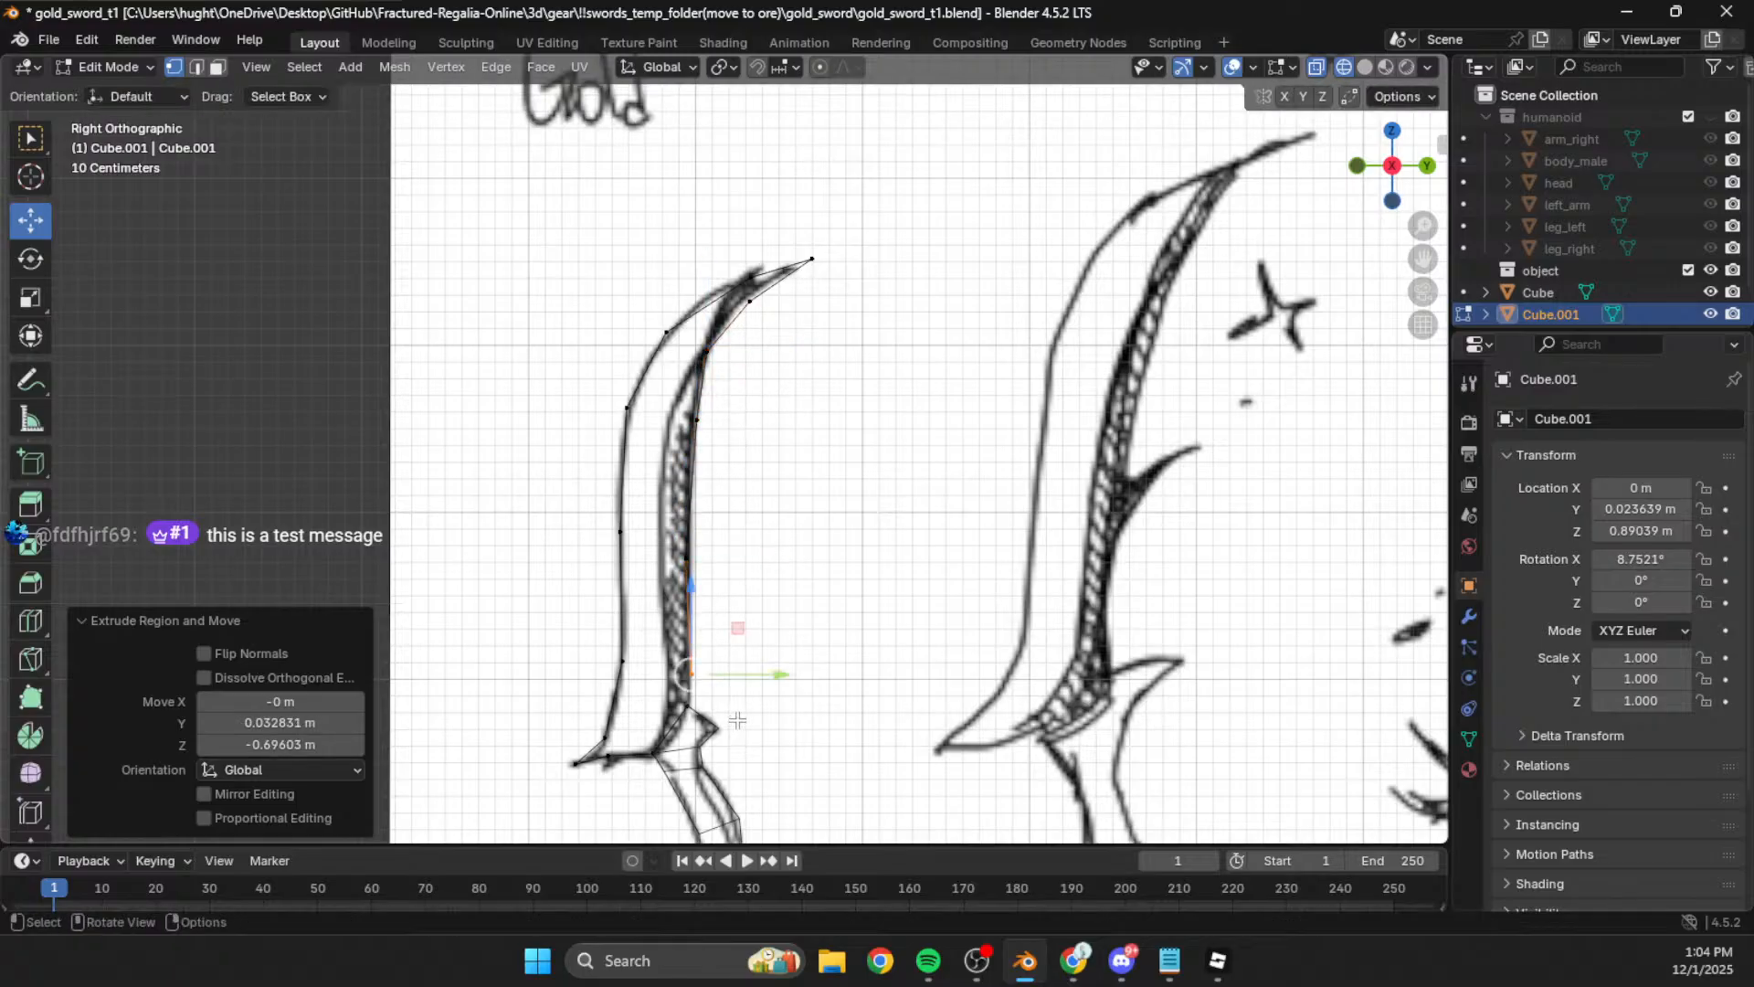
key("ctrl+z")
key("ctrl+z")
key("ctrl+z")
key("ctrl+z")
key("ctrl+z")
Step: Hide the concept sketch reference image to show the traced blade edge alone
scroll(772, 298, "up", 2)
middle_click_drag(791, 353, 803, 278, "shift")
scroll(803, 277, "down", 2)
scroll(1665, 256, "down", 2)
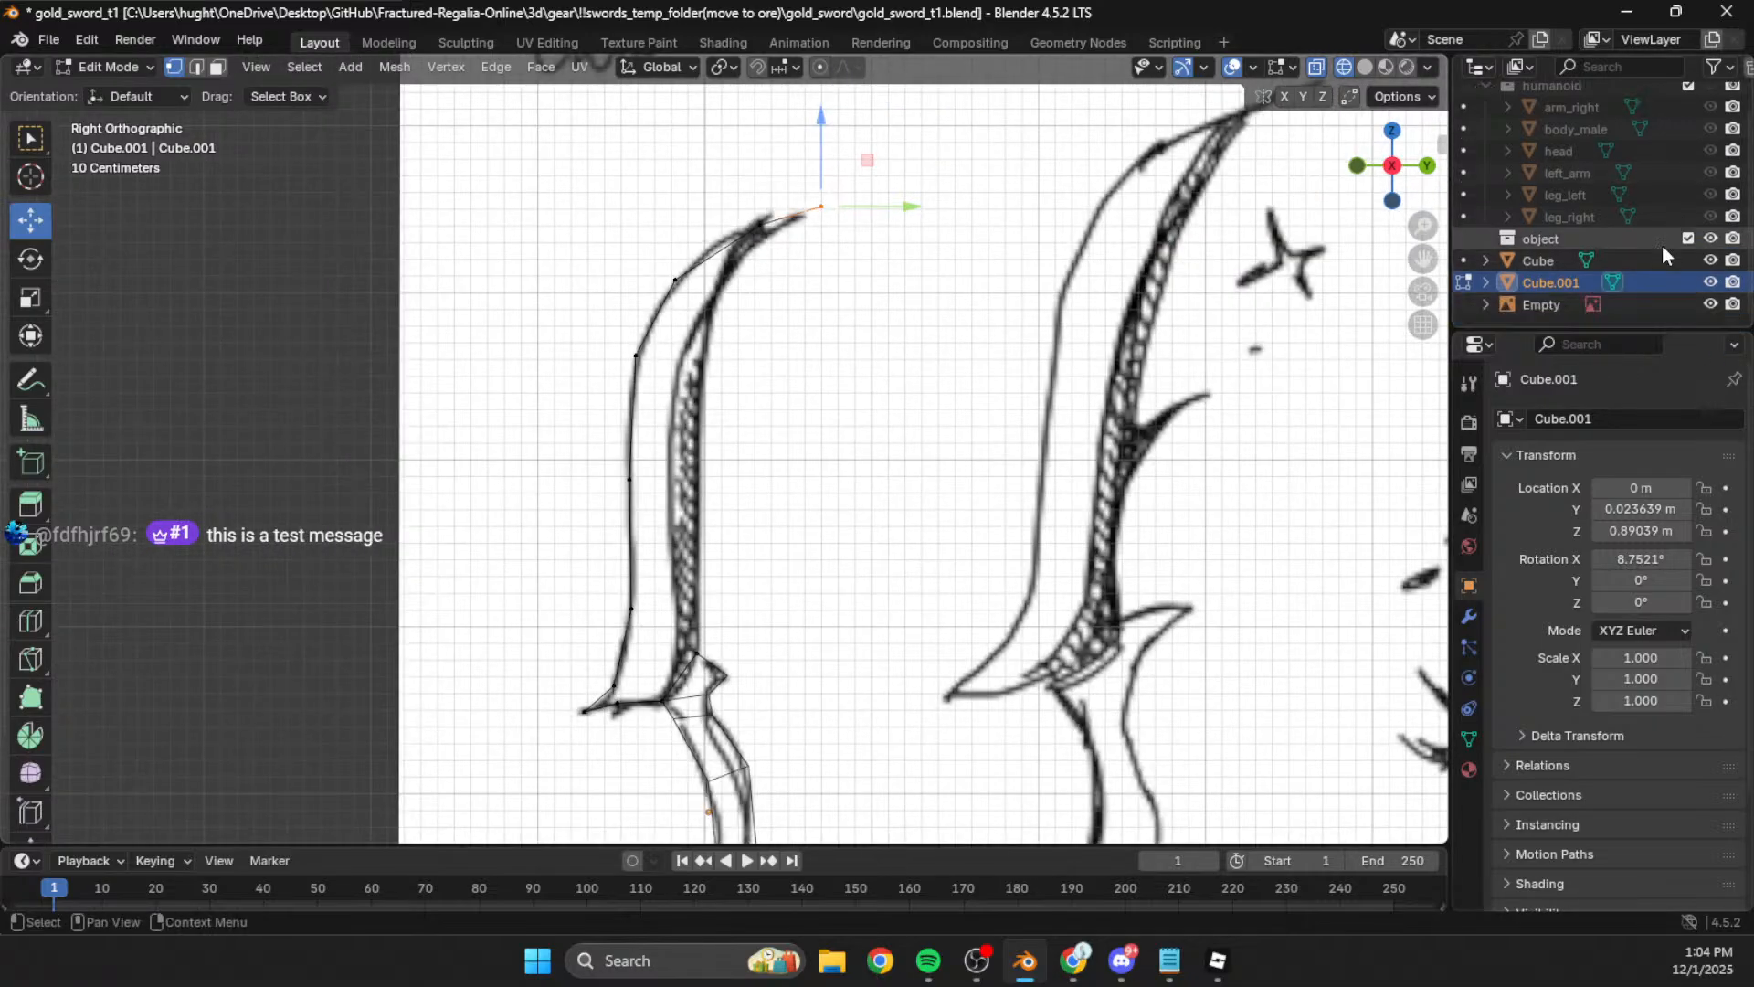
left_click(1711, 305)
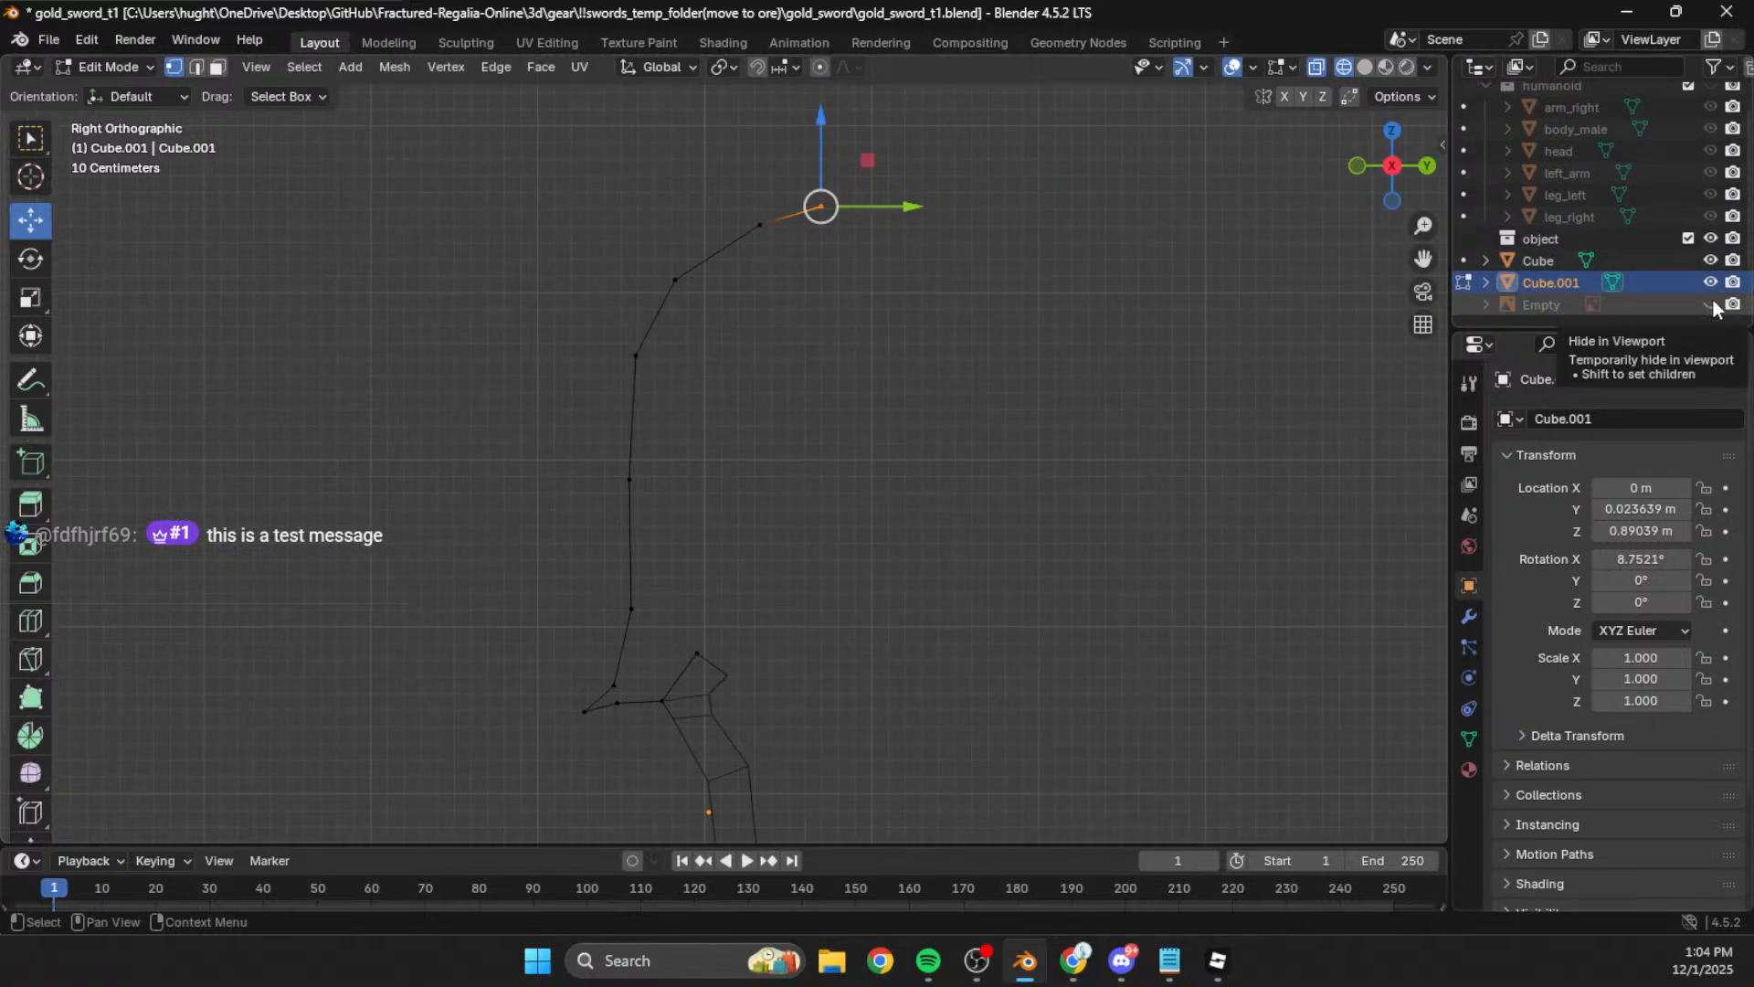
Step: Show the concept sketch again and extrude the blade's rear edge from the tip down toward the guard
left_click(1711, 305)
key("g")
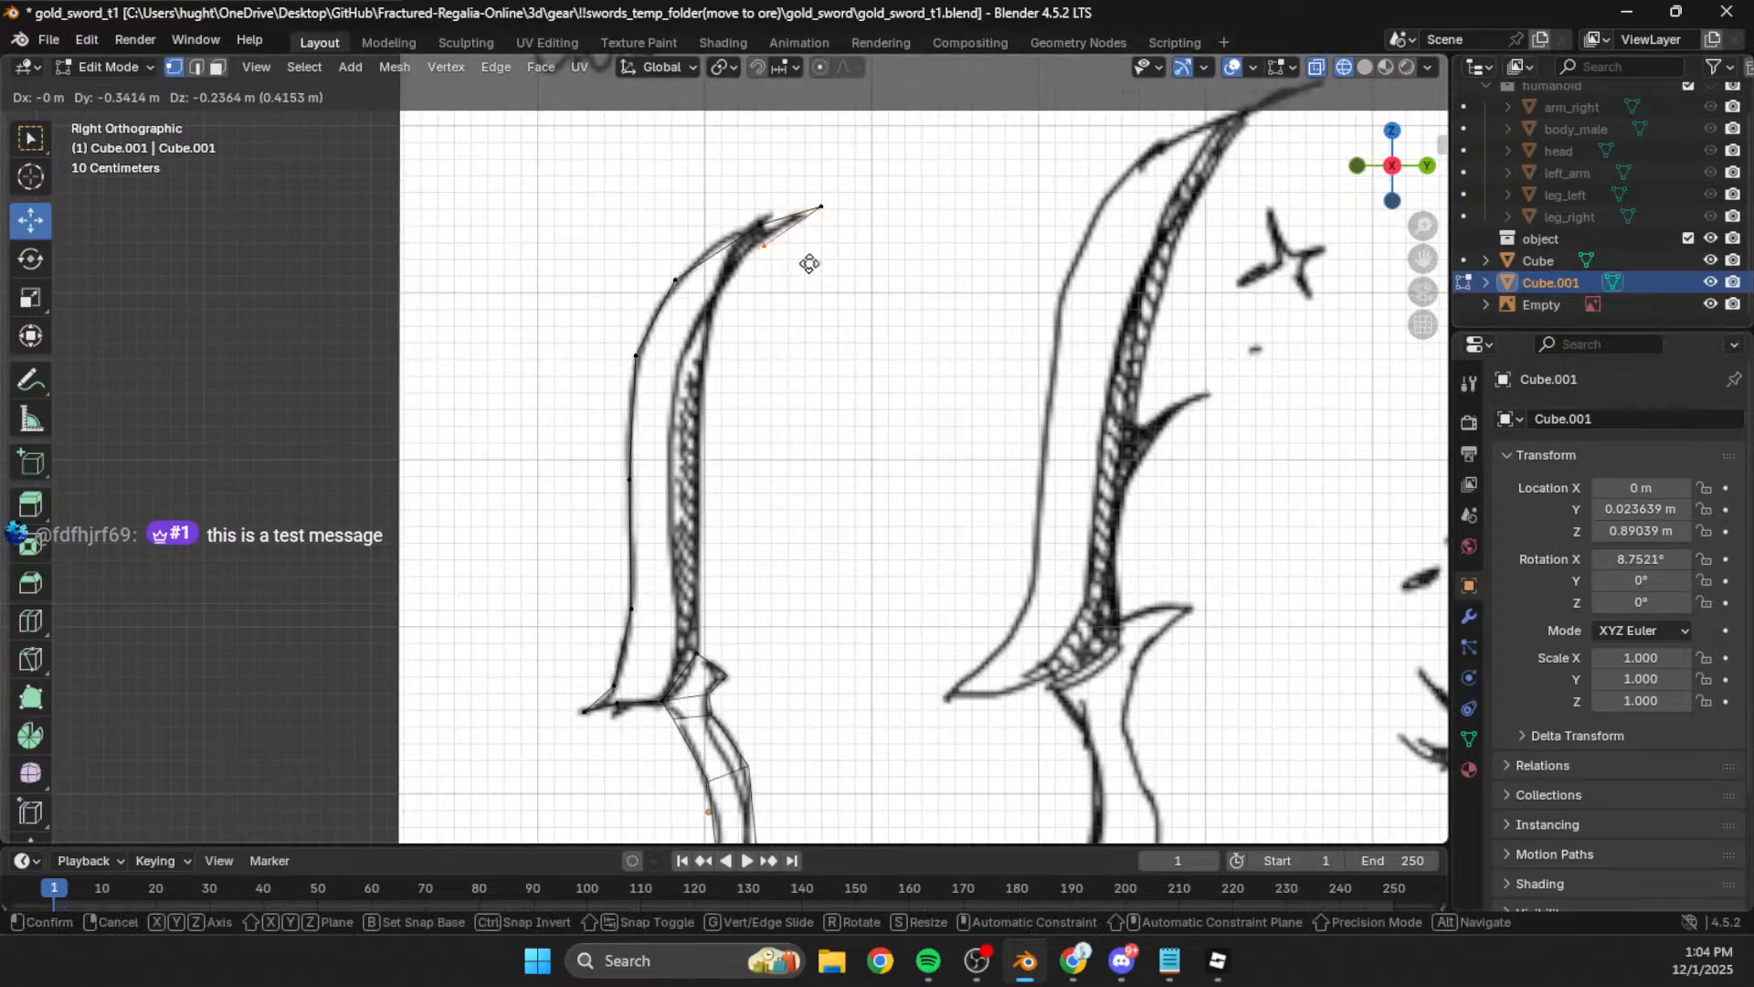
left_click(815, 259)
key("e")
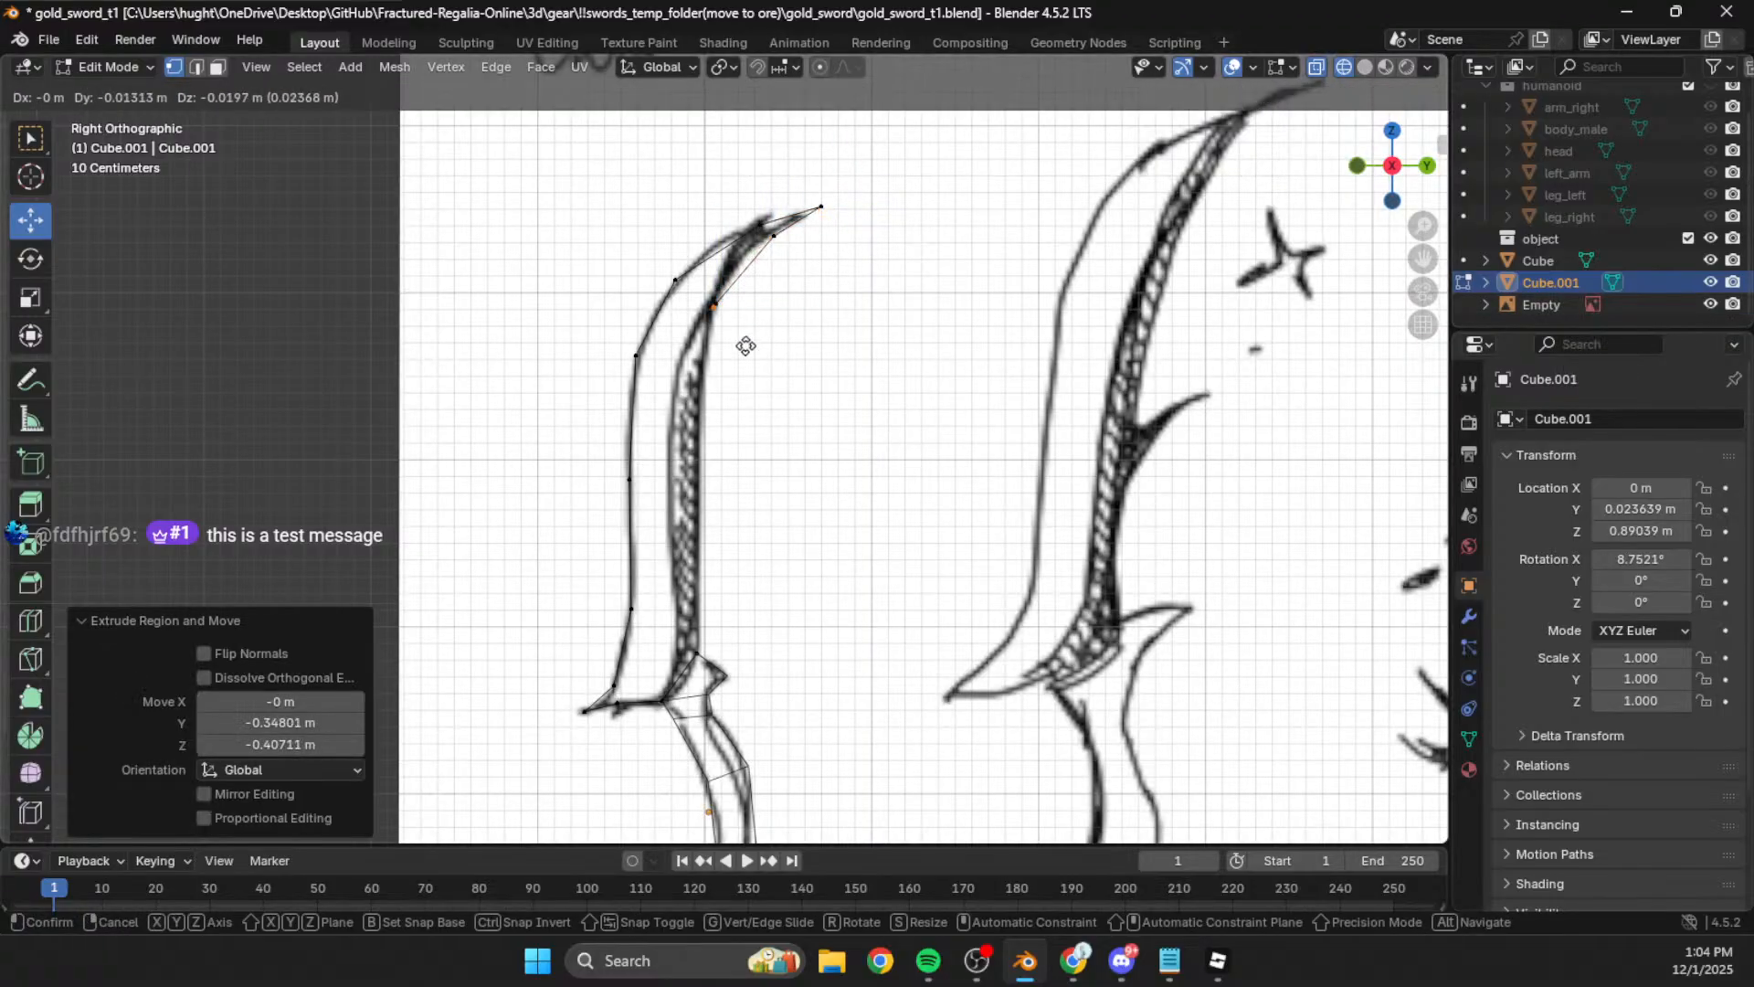
left_click(742, 512)
key("e")
left_click(748, 619)
Step: Move the two lowest vertices of the blade's rear edge to follow the sketched rear outline
scroll(639, 512, "up", 4)
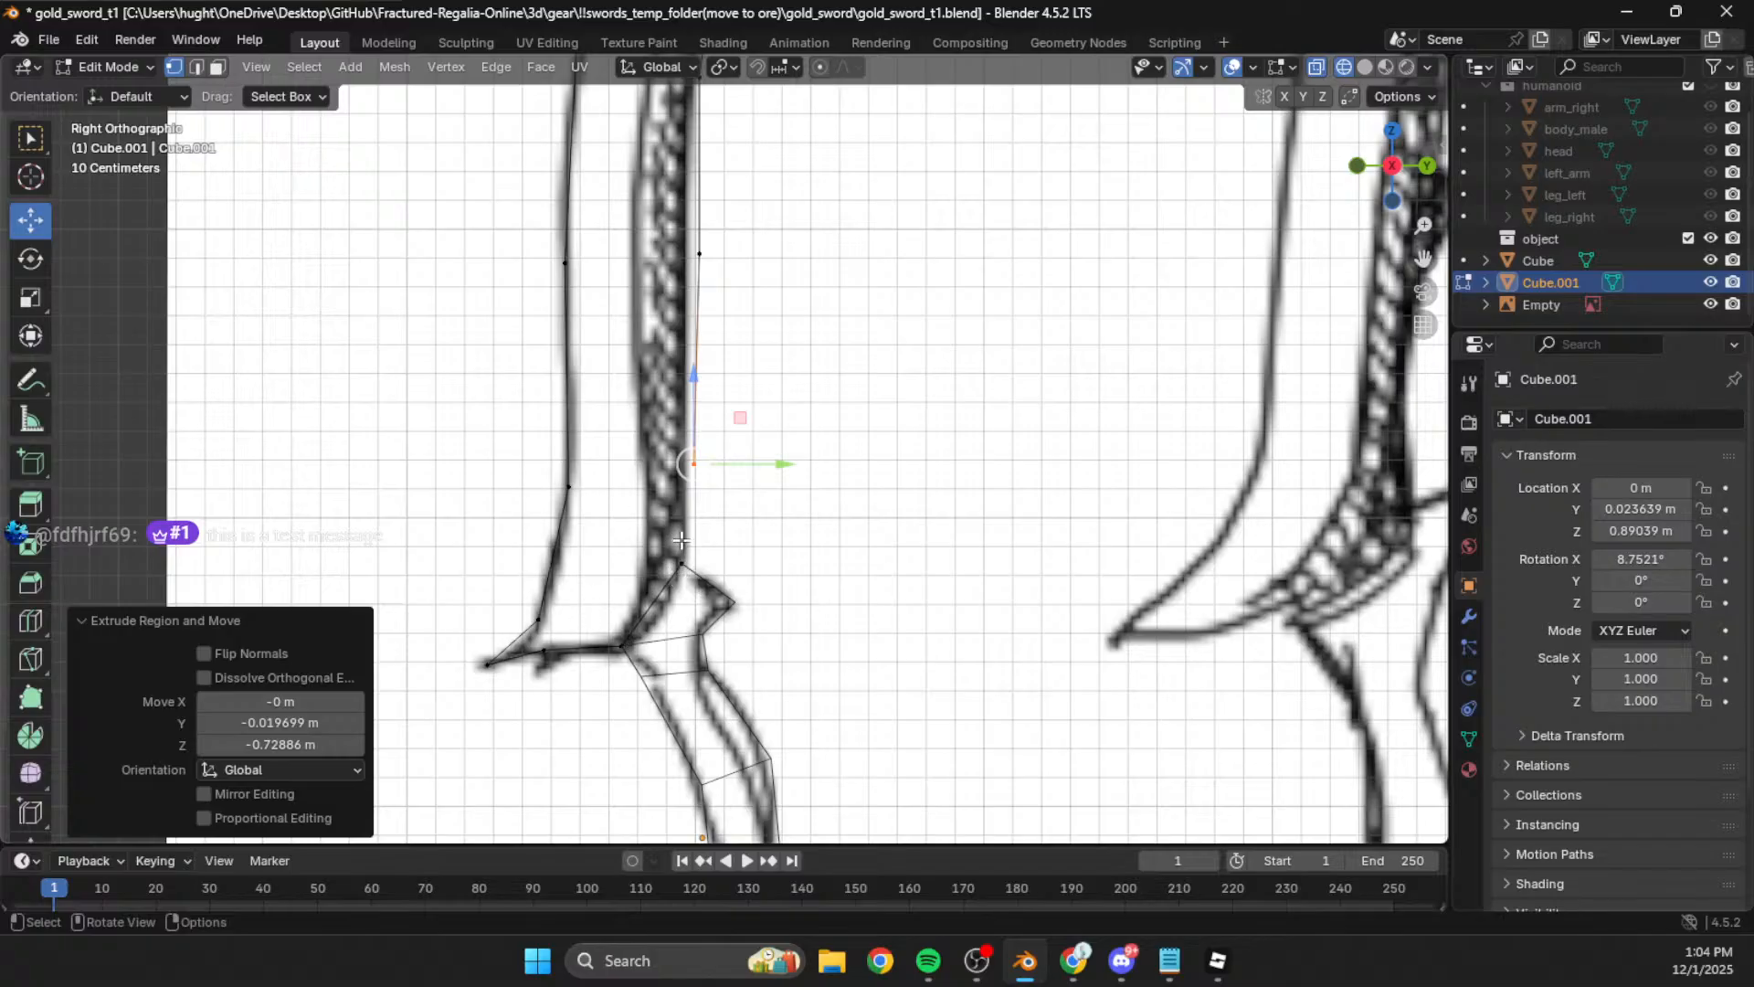
key("g")
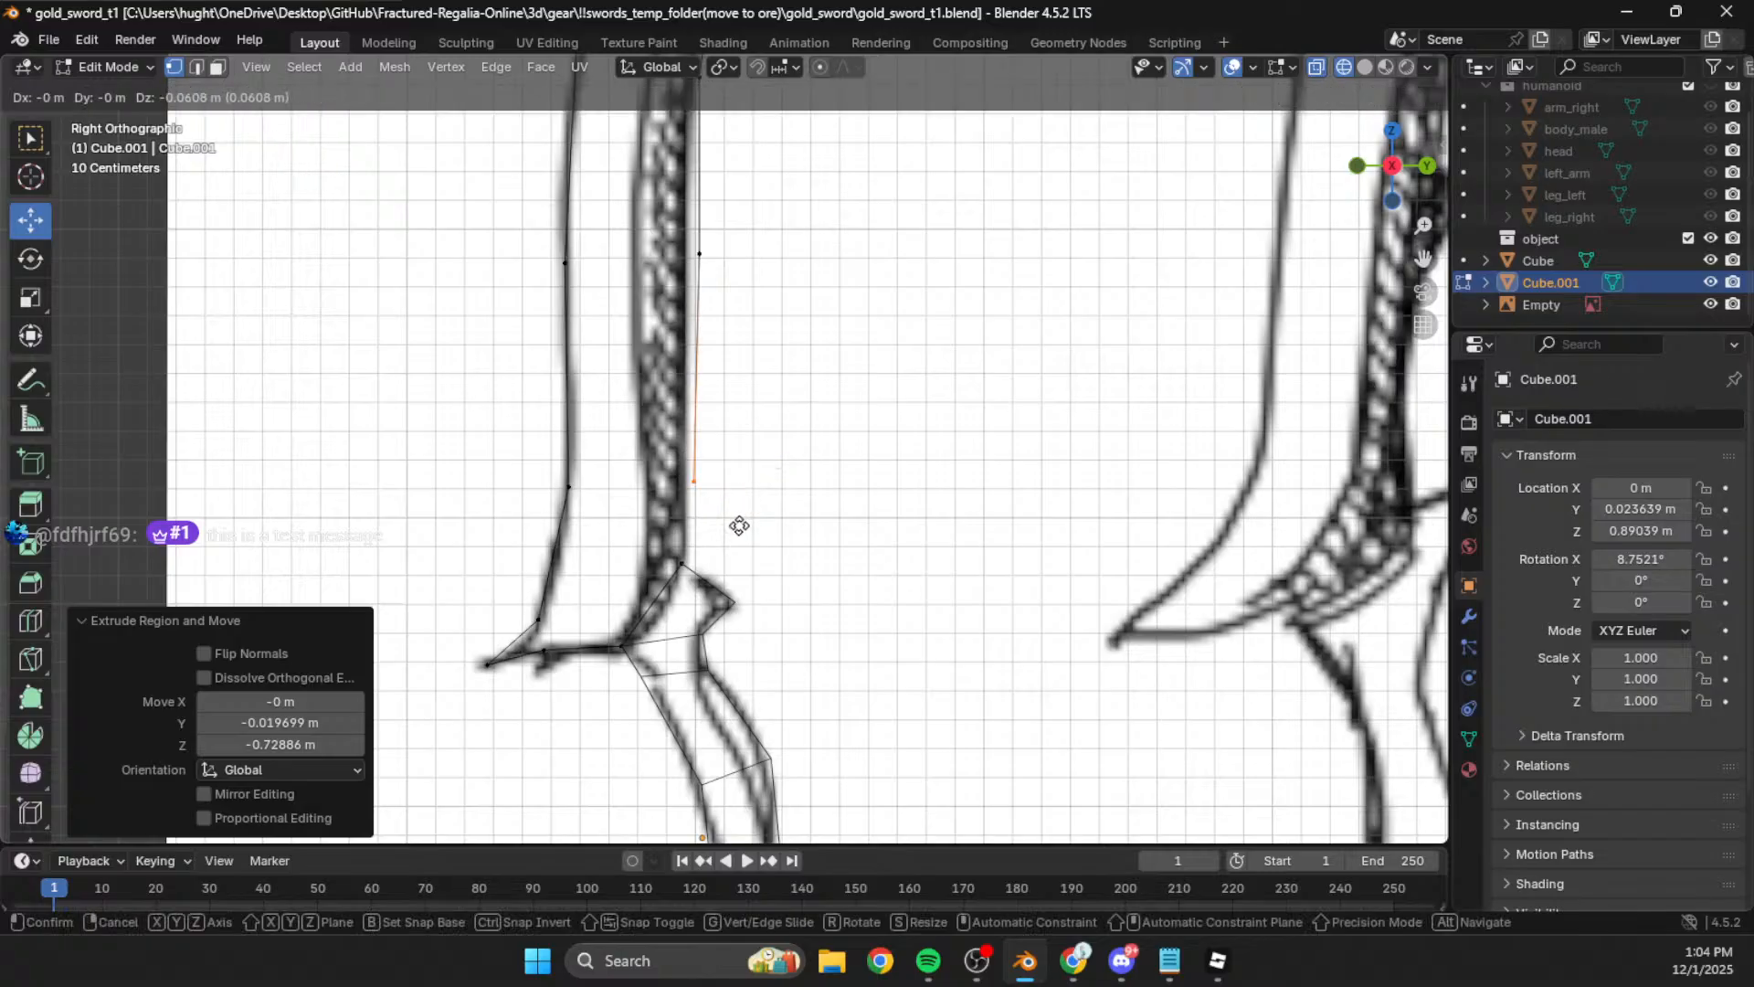
left_click(739, 552)
left_click_drag(680, 235, 739, 297)
key("g")
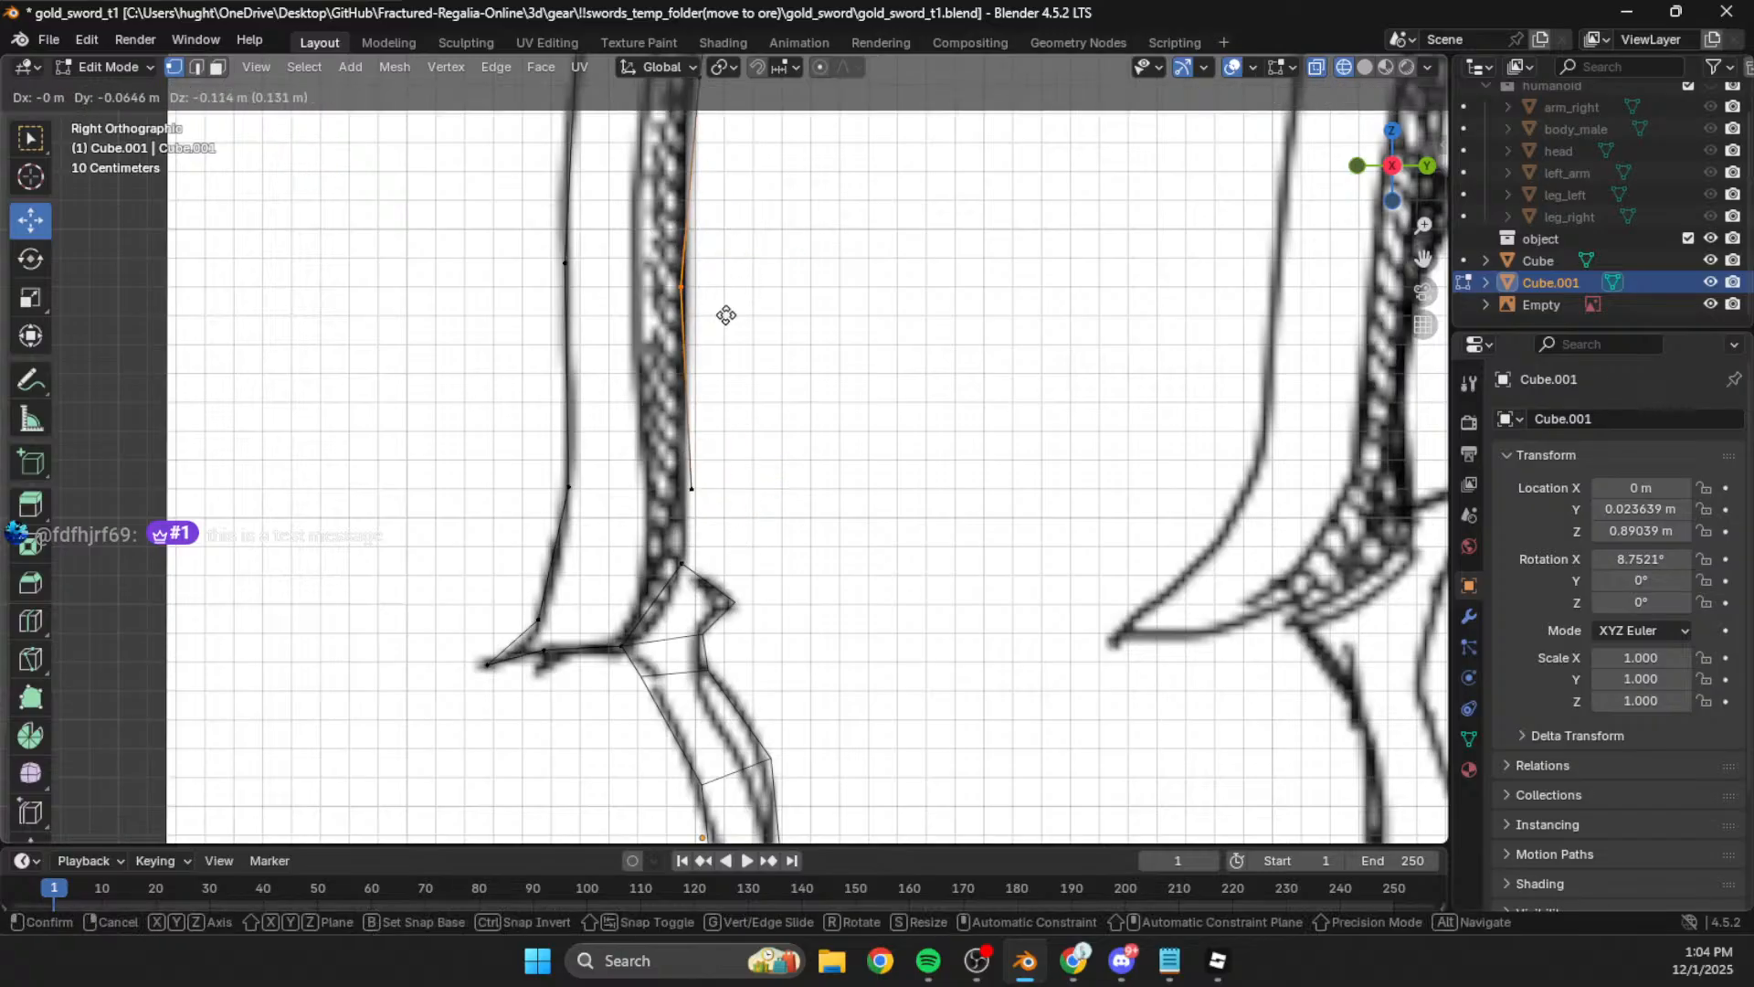
left_click(730, 314)
Step: Fill cross faces between the blade's front and rear edges at the two lowest matching levels
scroll(638, 536, "up", 1)
middle_click_drag(643, 585, 697, 451, "shift")
left_click_drag(561, 491, 598, 587)
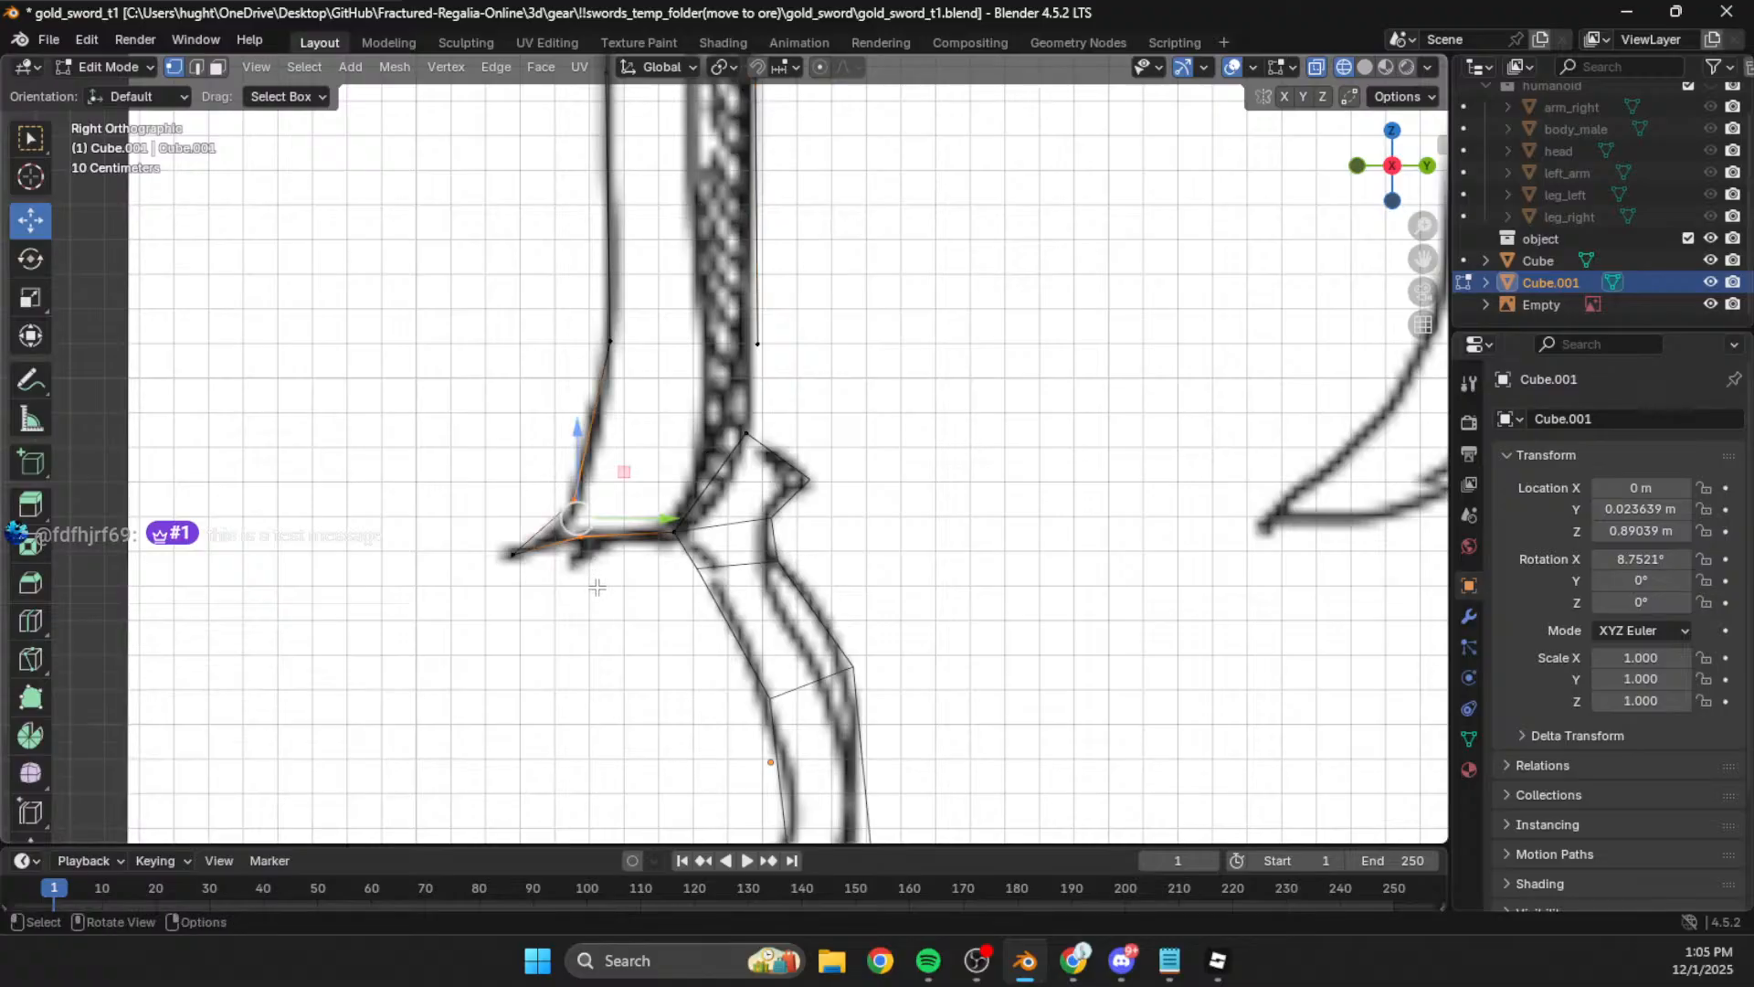
left_click(659, 634)
middle_click_drag(674, 518, 669, 559, "shift")
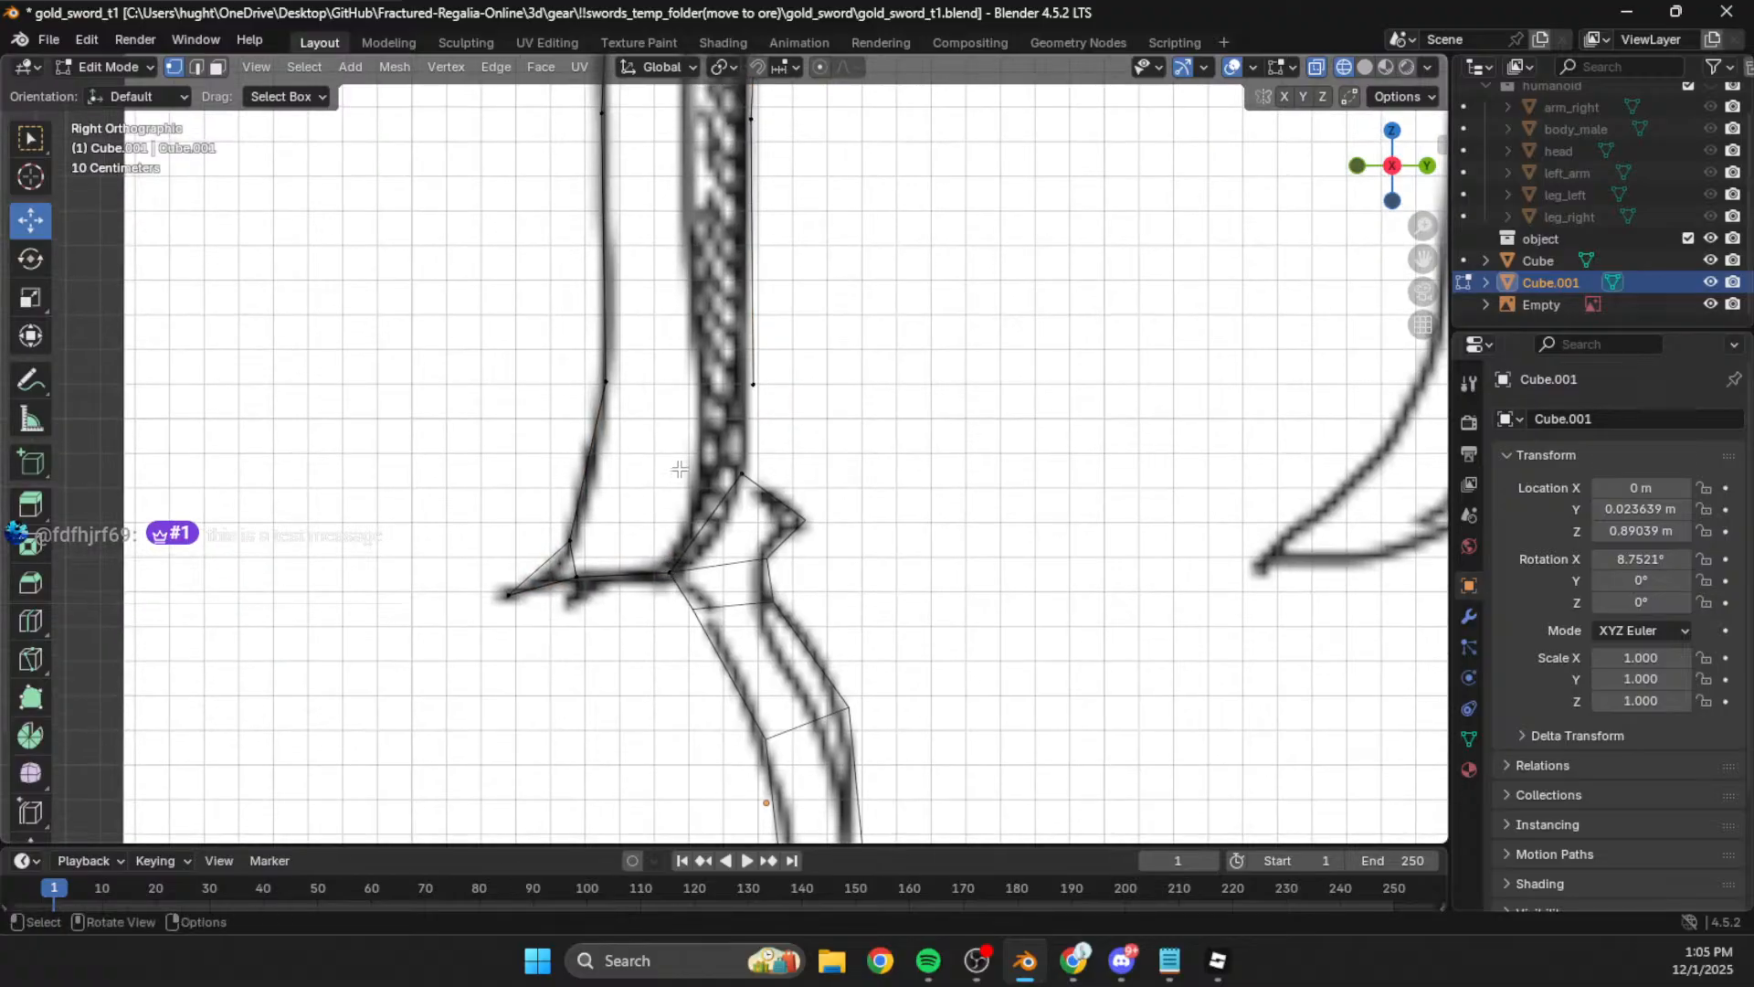
left_click_drag(585, 349, 827, 413)
key("f")
middle_click_drag(774, 286, 783, 607, "shift")
left_click_drag(822, 408, 583, 468)
key("f")
Step: Fill cross faces between the front and rear edges along the blade's upper curve, and switch the viewport to solid shading
middle_click_drag(725, 477, 714, 691, "shift")
left_click_drag(806, 364, 482, 423)
left_click_drag(912, 420, 724, 487, "shift")
key("f")
left_click_drag(614, 223, 869, 329)
key("f")
middle_click_drag(913, 285, 885, 428, "shift")
left_click_drag(790, 219, 990, 552)
middle_click_drag(991, 552, 916, 627)
left_click(1411, 163)
left_click(1365, 67)
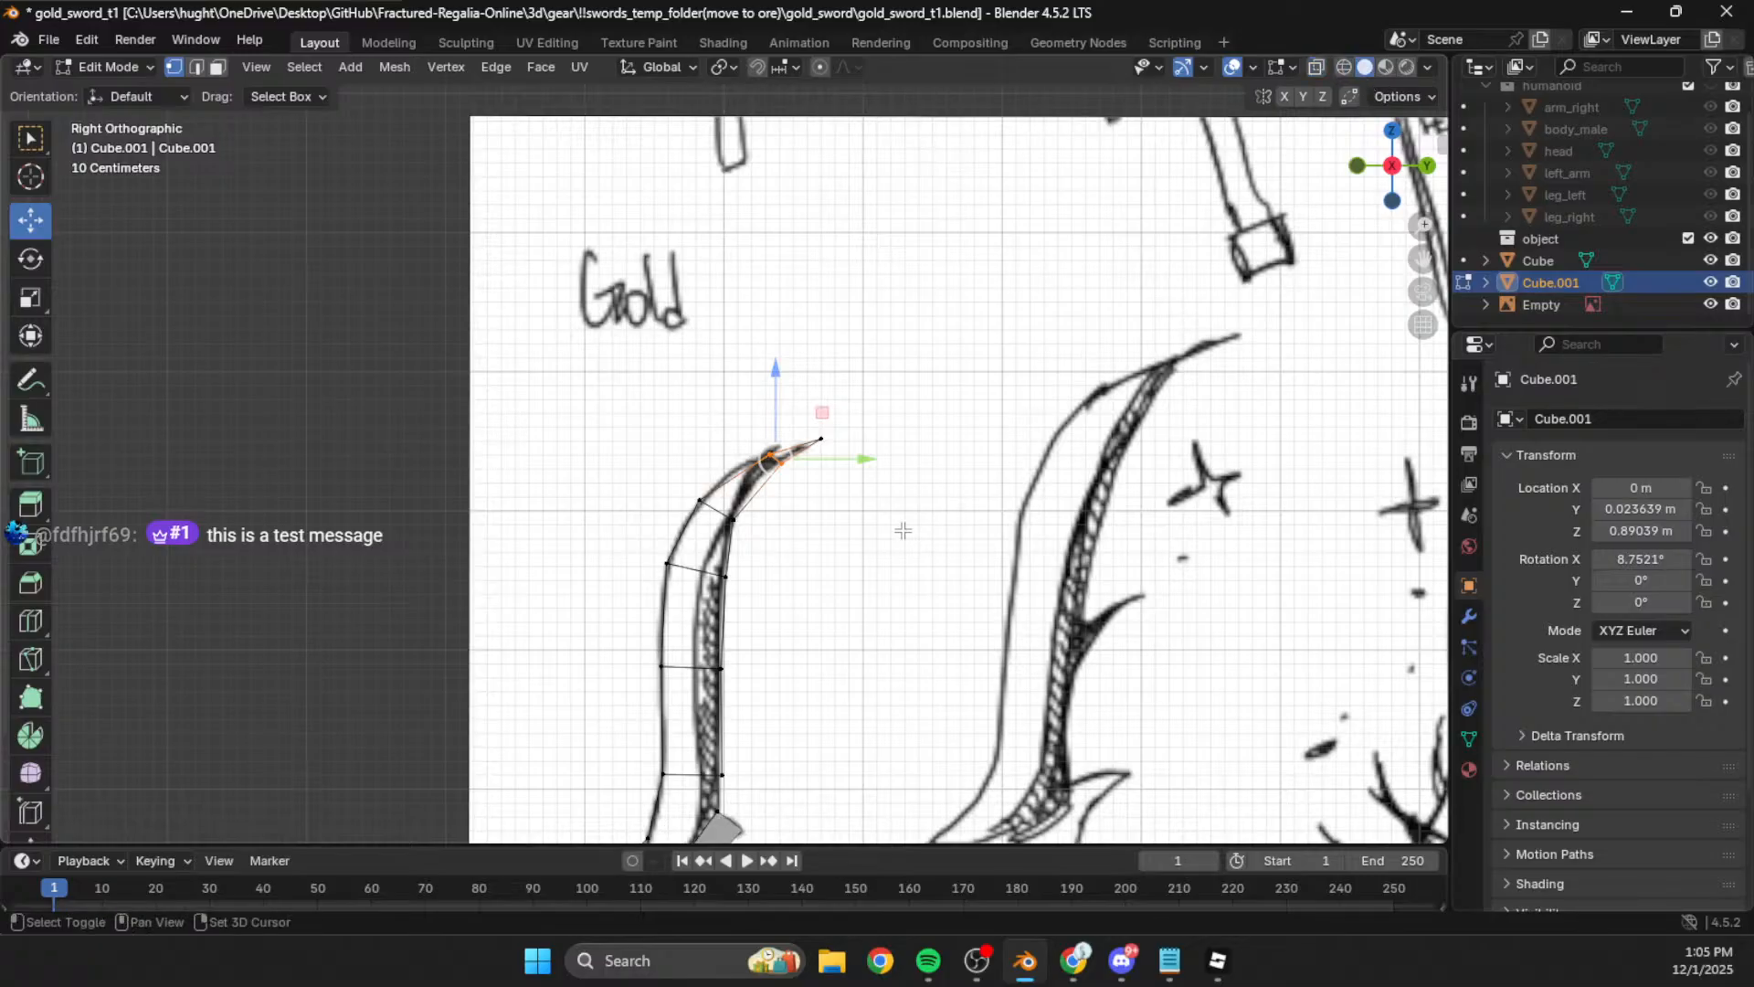
Step: Subdivide one of the two lower front edges between the lowest cross face and the blade's base
middle_click_drag(901, 529, 901, 297, "shift")
scroll(679, 524, "up", 3)
middle_click_drag(739, 562, 766, 275, "shift")
scroll(749, 396, "up", 3)
left_click_drag(798, 259, 718, 369)
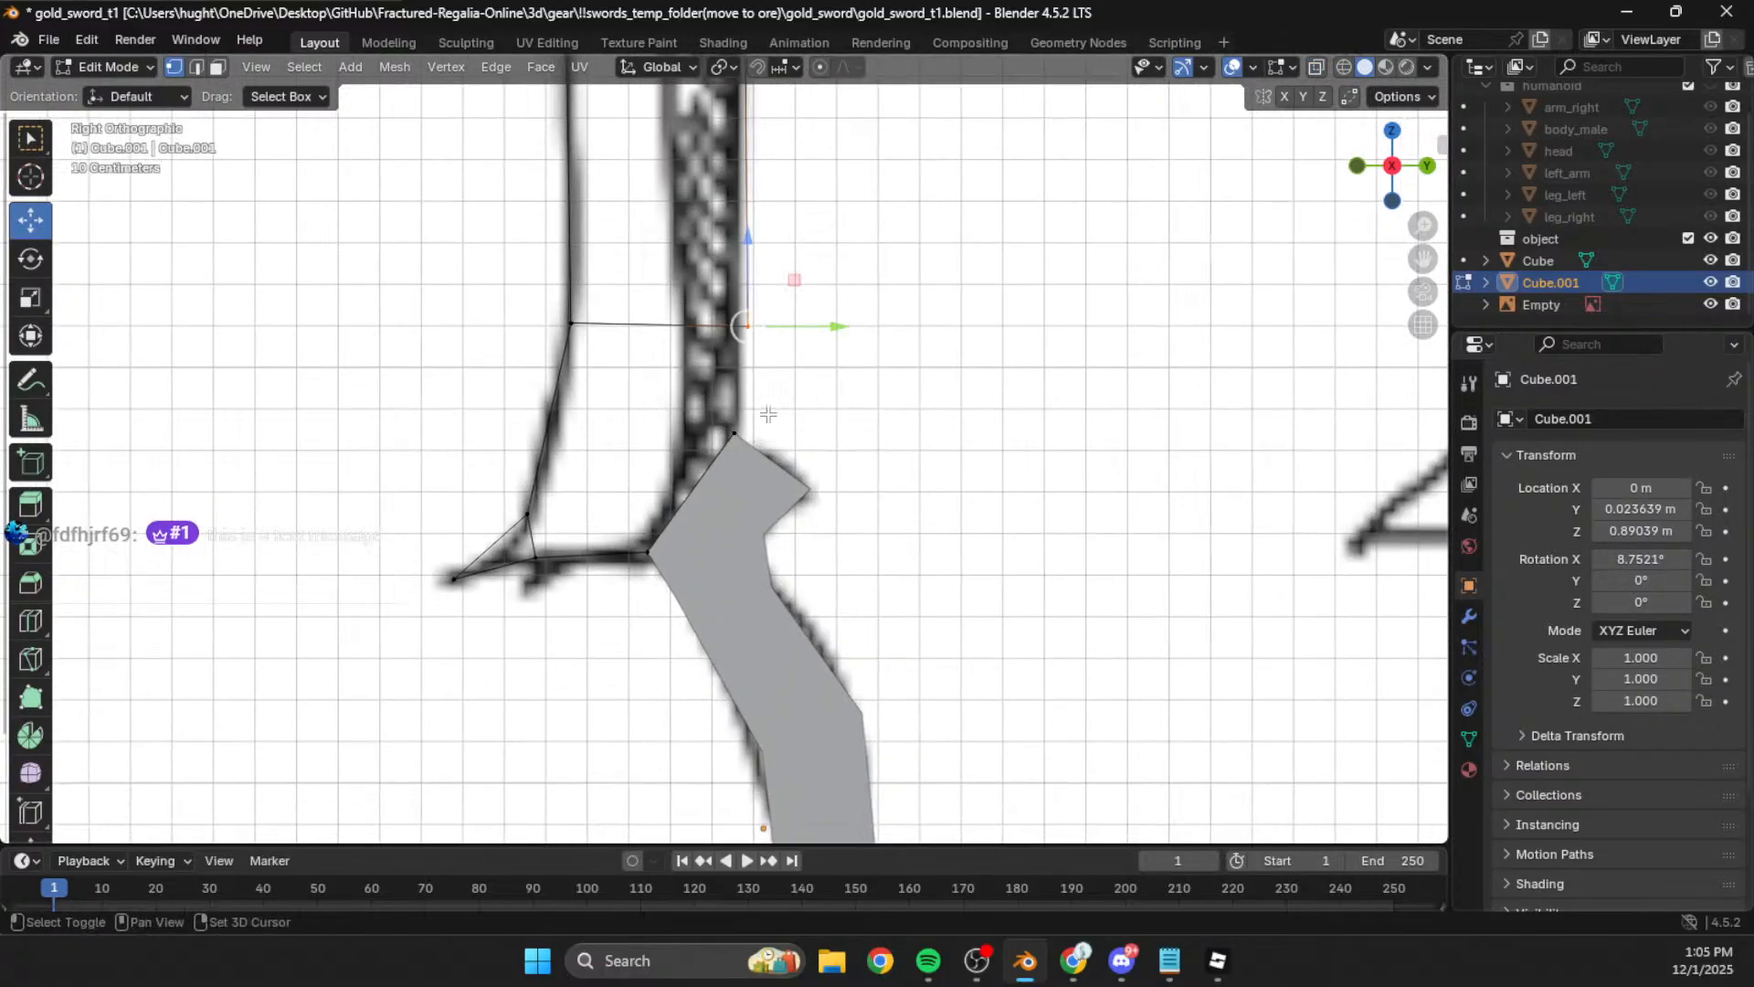
left_click(538, 393)
left_click(770, 376)
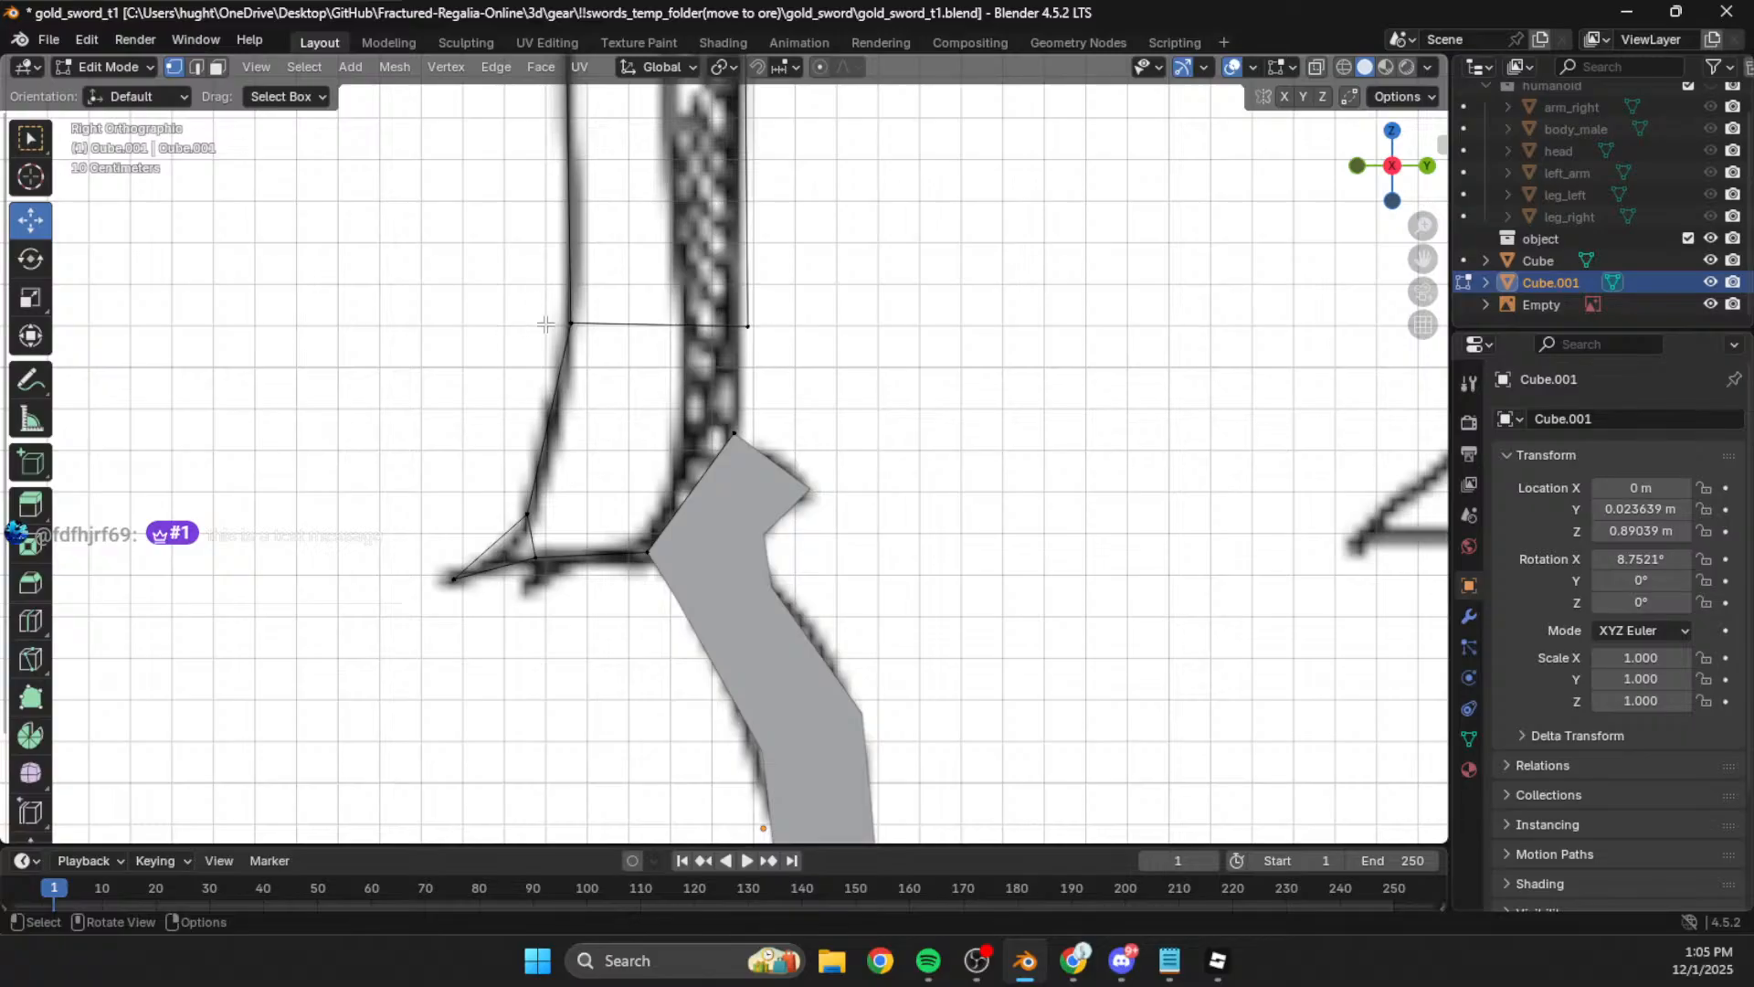
middle_click_drag(549, 315, 660, 460)
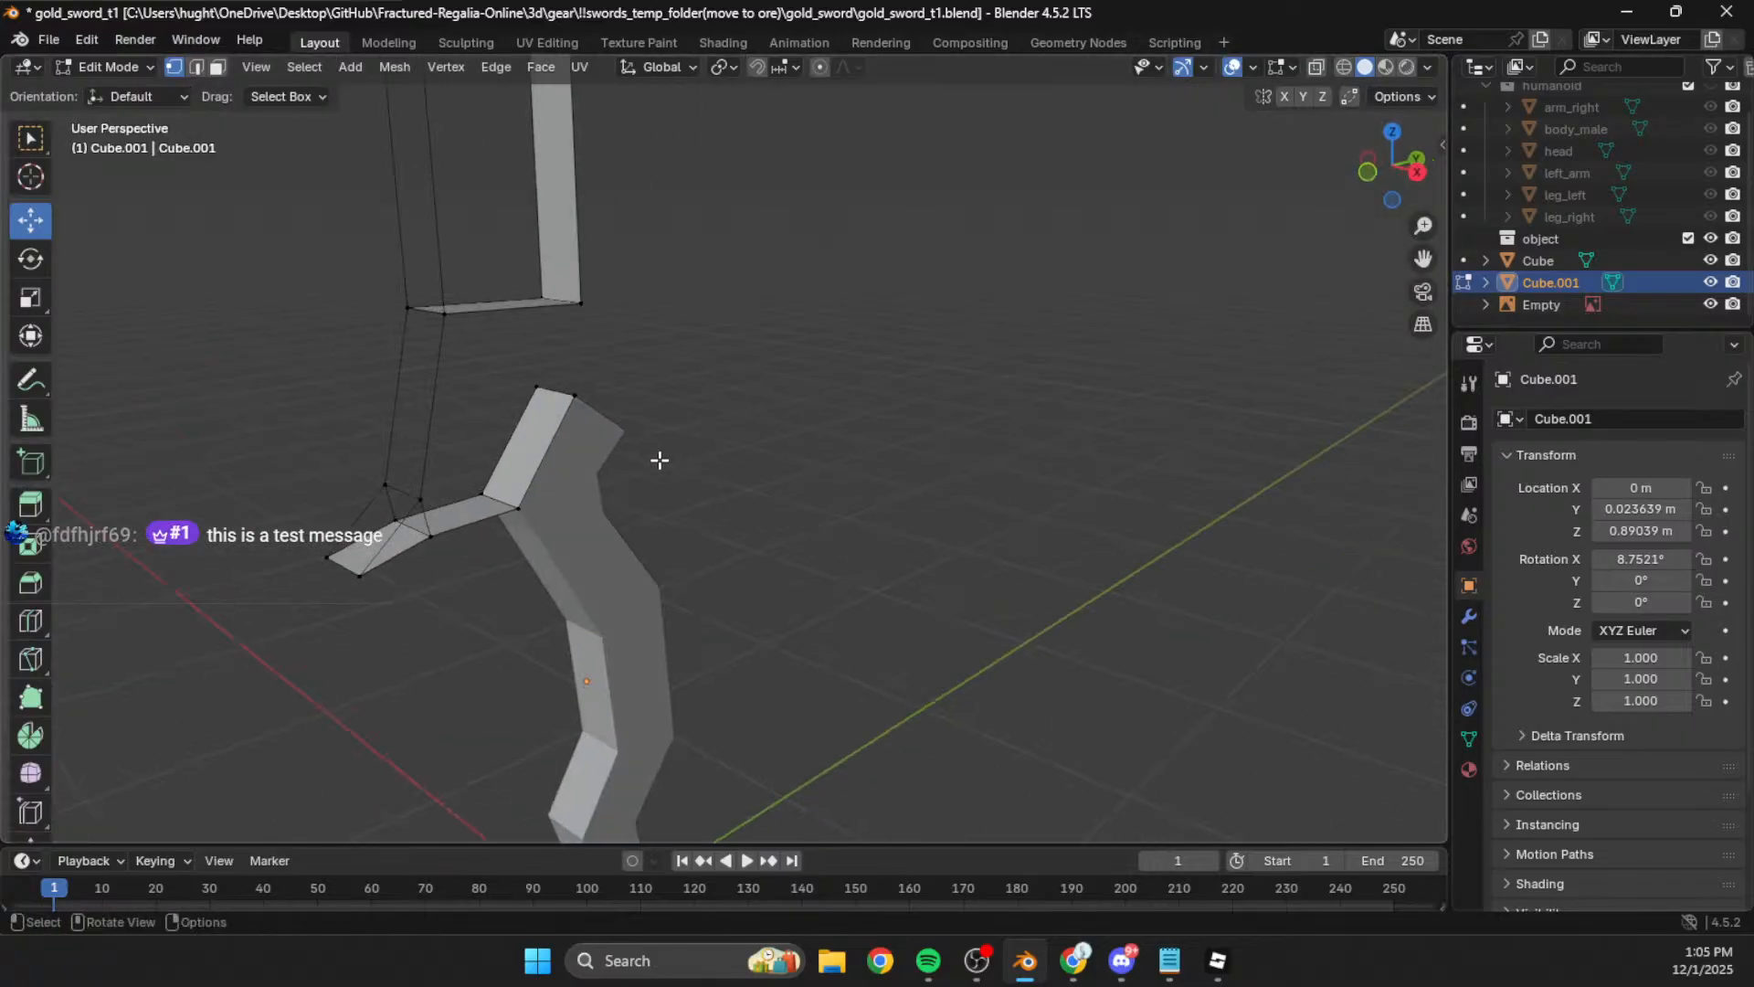
left_click(465, 329)
left_click(408, 470, "shift")
left_click(399, 324)
left_click(384, 465, "shift")
right_click(646, 381)
left_click(625, 381)
Step: Subdivide the parallel lower front edge on the blade's other side
left_click(444, 312)
left_click(420, 500, "shift")
right_click(634, 331)
left_click(634, 340)
left_click(396, 395)
left_click(433, 408, "shift")
left_click(757, 364)
Step: Connect both lowest rear-edge vertices of the blade to the guard's top corners with new edges
middle_click_drag(733, 346, 645, 327)
middle_click_drag(766, 318, 747, 315)
left_click(714, 318)
left_click(702, 403, "shift")
key("f")
left_click(691, 394)
left_click(702, 314, "shift")
key("f")
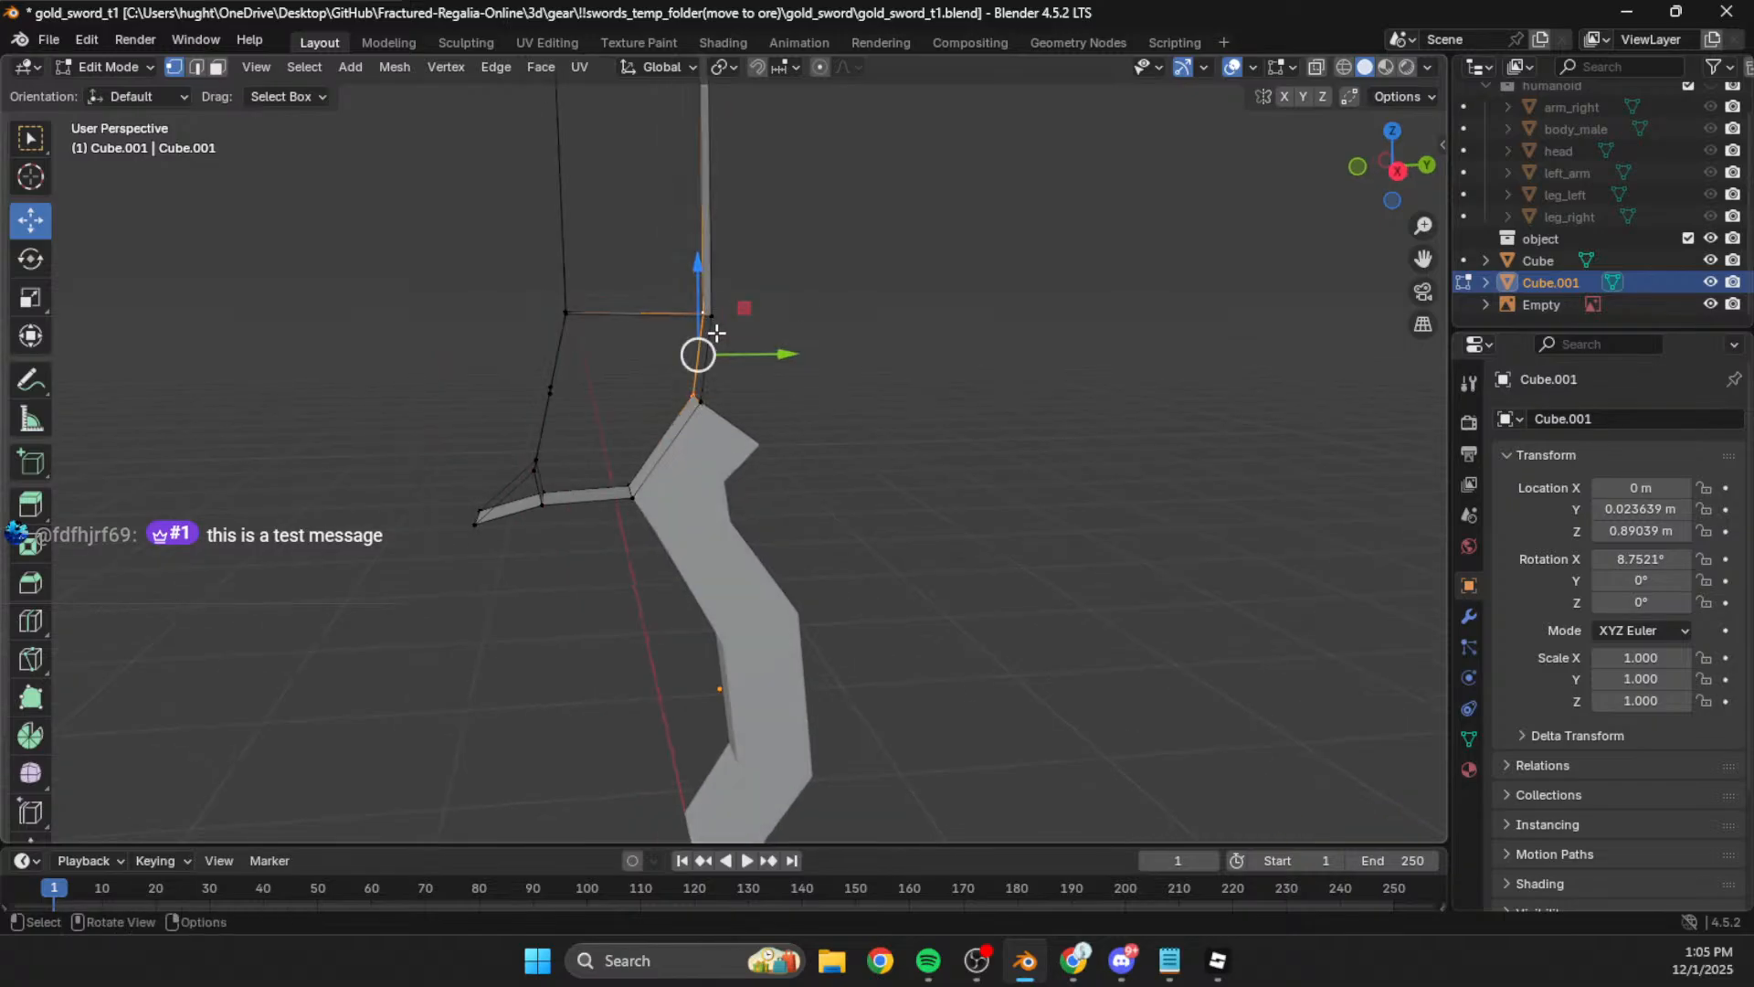
Step: Try filling between a rear connecting edge and the front edge's new midpoint, and undo it
left_click(552, 383, "shift")
key("f")
left_click(549, 396)
key("ctrl+z")
key("ctrl+z")
key("ctrl+shift+z")
key("ctrl+z")
Step: Join the front edge's new midpoints to the guard's top corners to form a cross section just above the guard
left_click(538, 380, "shift")
left_click(552, 384)
left_click_drag(653, 385, 674, 385, "shift")
left_click(705, 394, "shift")
left_click(691, 388, "shift")
left_click(704, 401, "shift")
key("f")
left_click(707, 405)
left_click(555, 408, "shift")
key("f")
left_click(783, 403)
Step: Try merging the front-edge vertices around the blade's upper curve at center from the right orthographic view
middle_click_drag(569, 412, 739, 574)
scroll(607, 365, "down", 2)
scroll(726, 471, "down", 5)
middle_click_drag(846, 529, 815, 559)
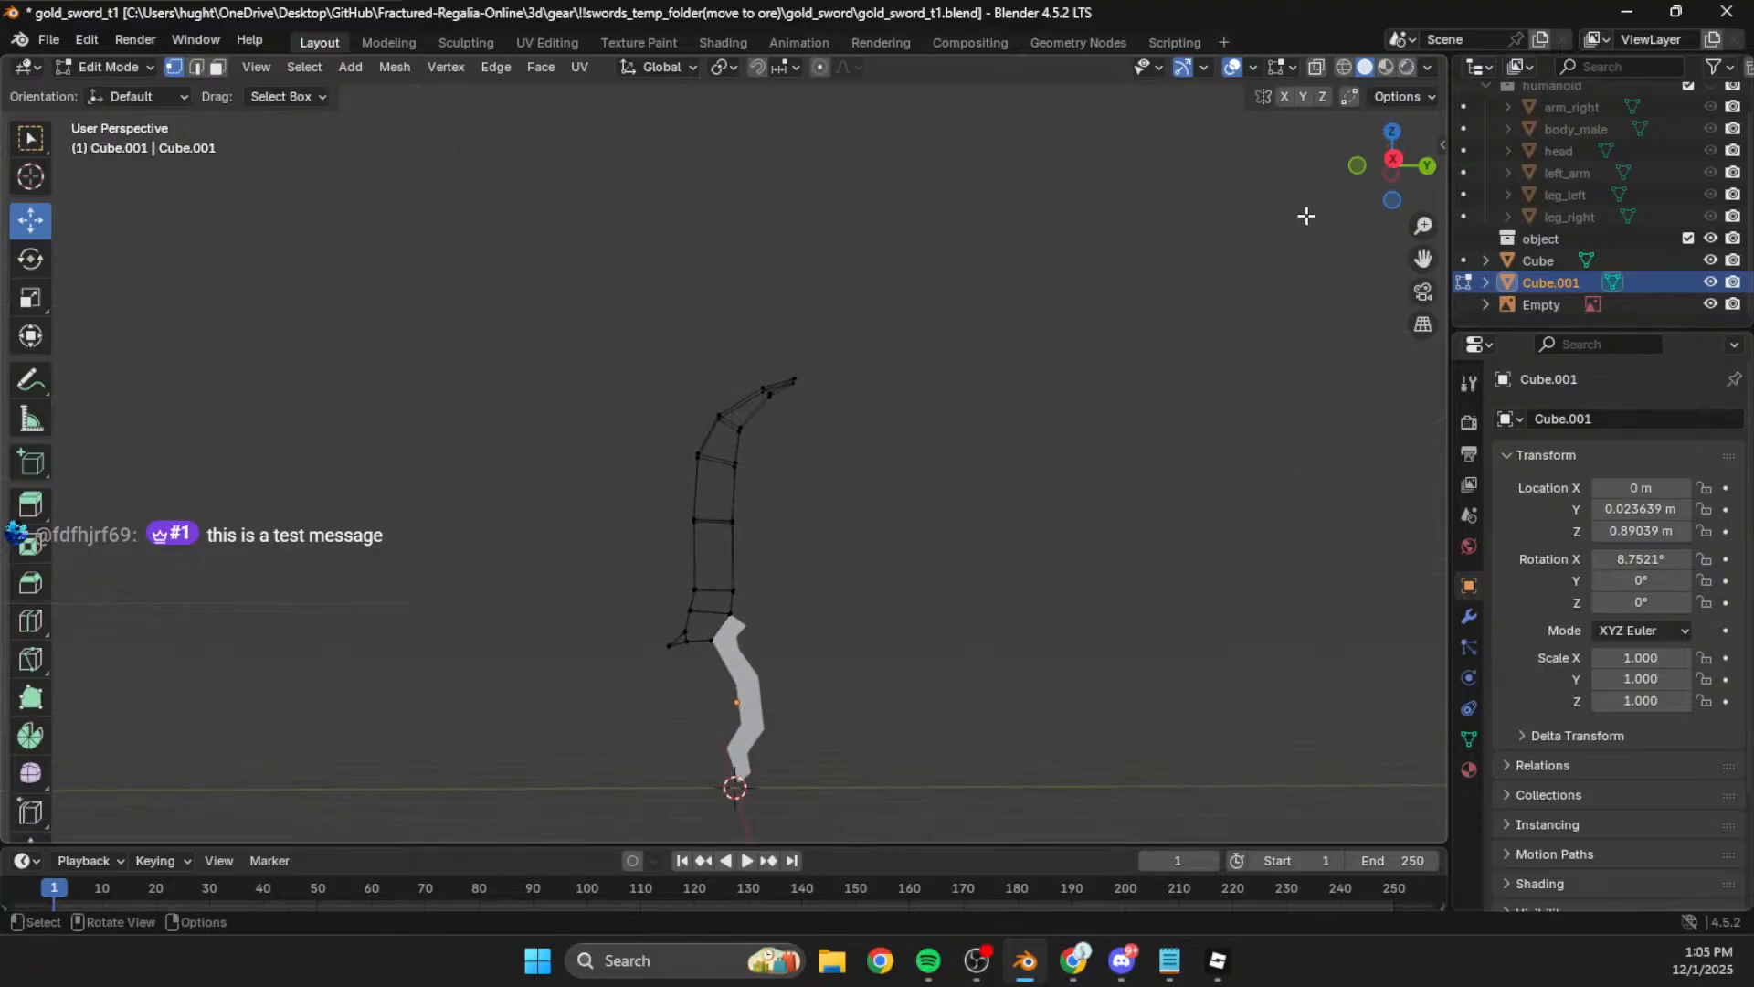
left_click(1393, 159)
scroll(729, 329, "up", 2)
middle_click_drag(736, 345, 729, 315, "shift")
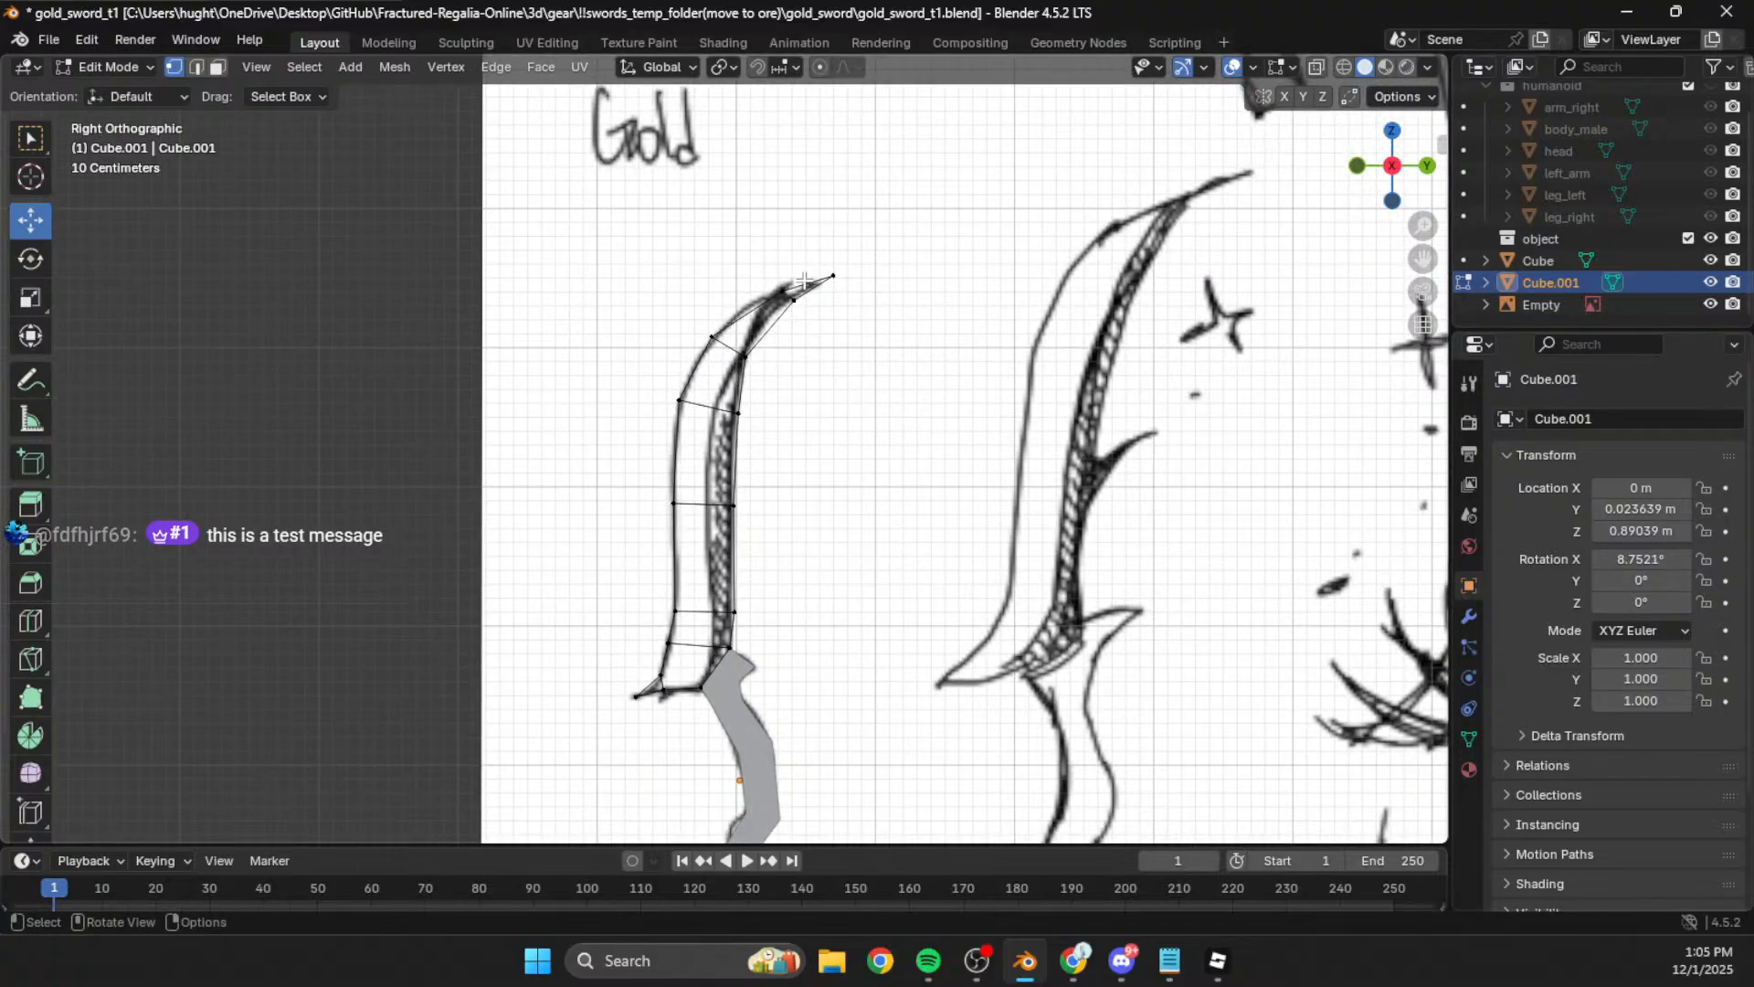
key("m")
left_click(689, 317)
left_click_drag(696, 323, 716, 353)
key("m")
left_click(716, 353)
left_click(664, 383)
key("m")
left_click(669, 421)
Step: Try merging the front-edge vertices along the blade's lower half, and undo the last change
left_click(667, 506)
key("m")
left_click(667, 522)
key("m")
left_click_drag(676, 618, 666, 676)
left_click(673, 625)
key("m")
left_click(676, 667)
key("m")
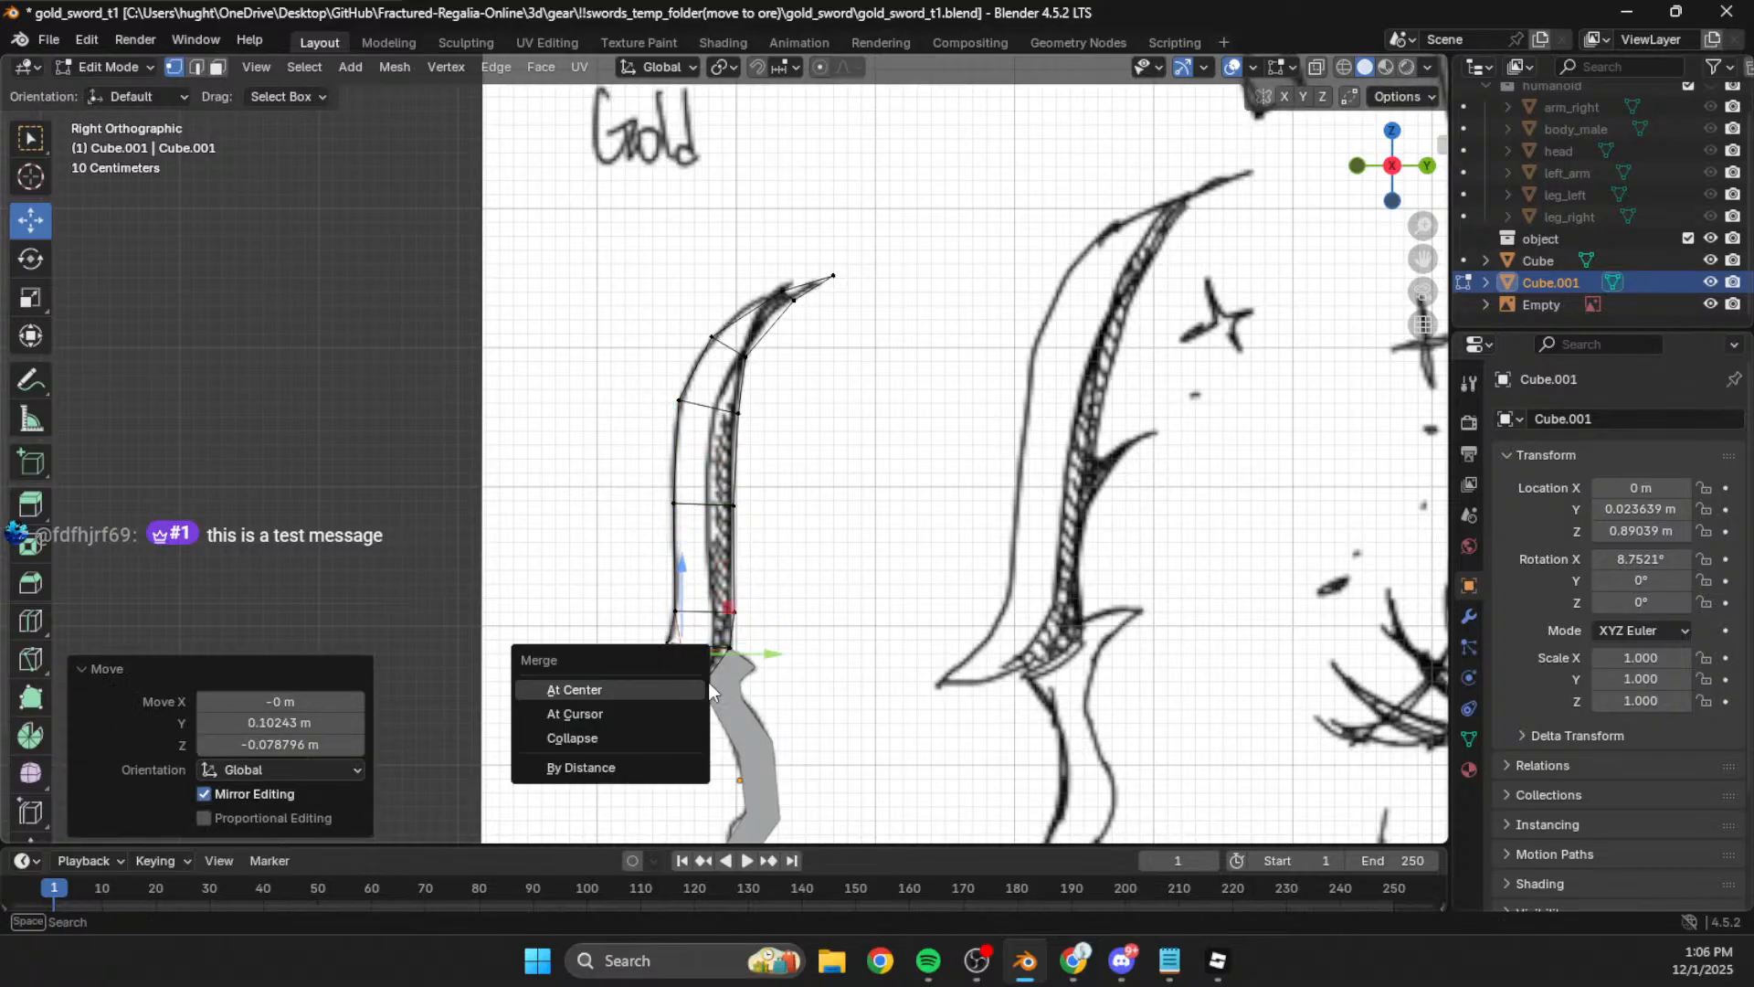
left_click(948, 611)
key("ctrl+z")
Step: Try merging the vertices just above the guard and at the base's front point from the side view
scroll(673, 745, "up", 1)
middle_click_drag(666, 764, 674, 568, "shift")
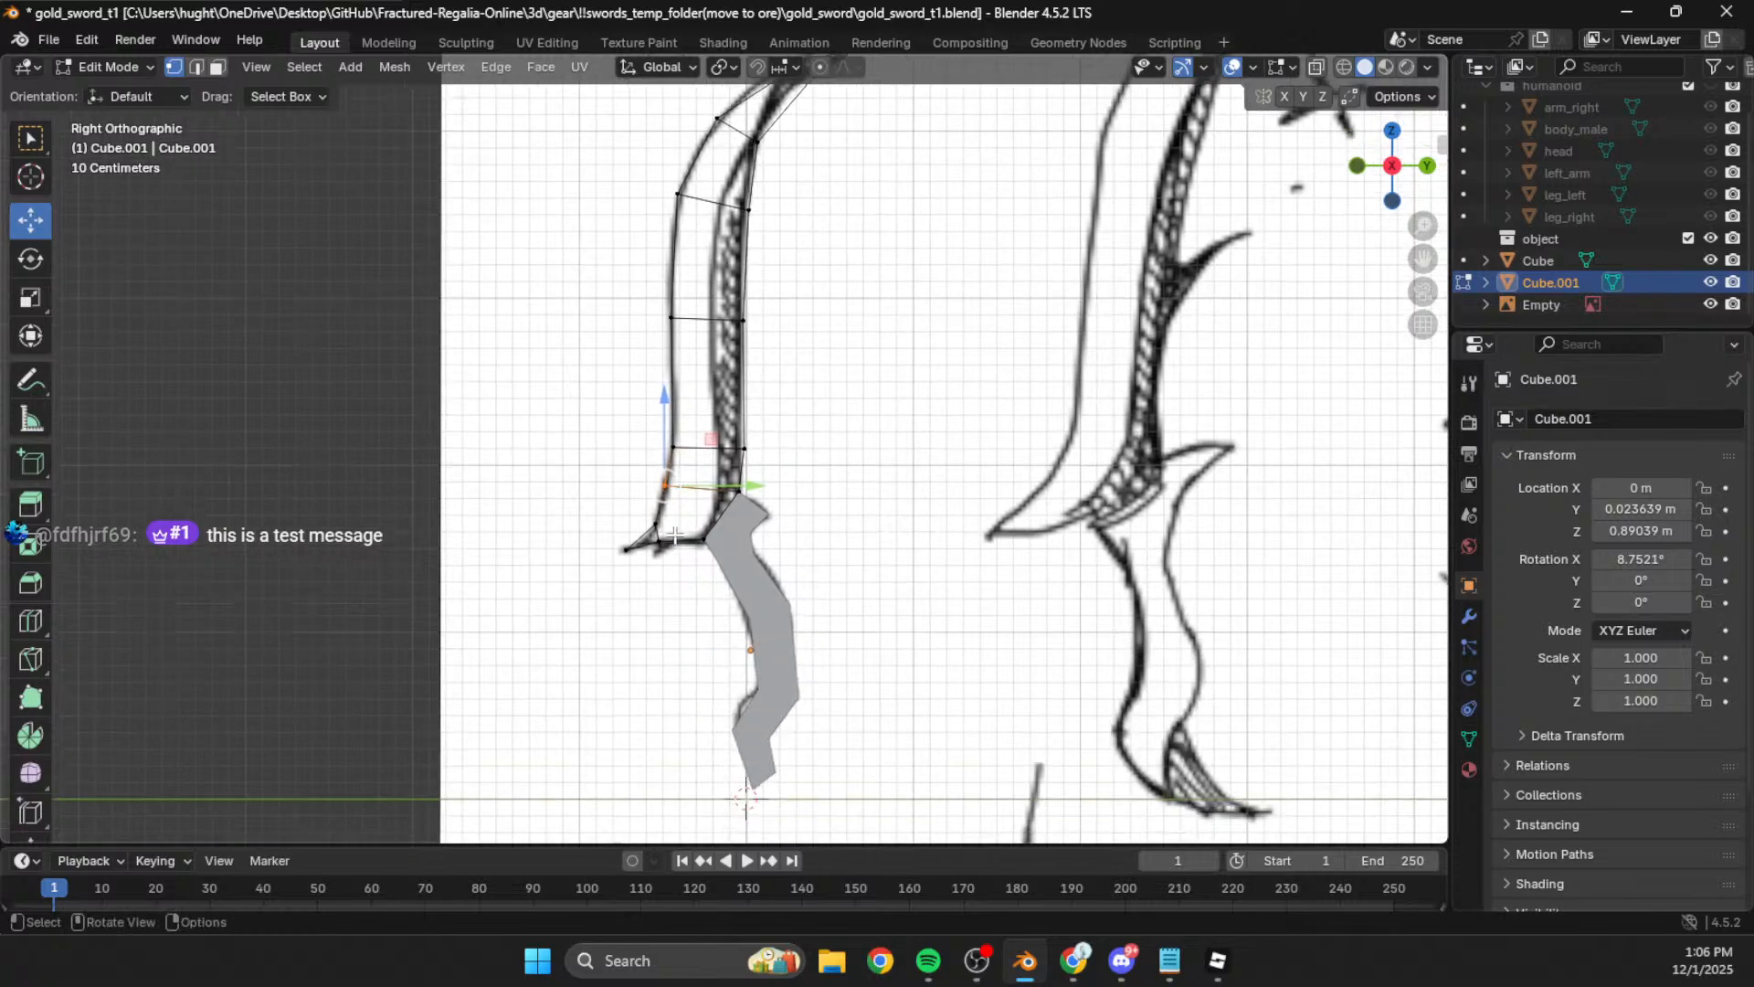
scroll(673, 567, "up", 3)
left_click(481, 483)
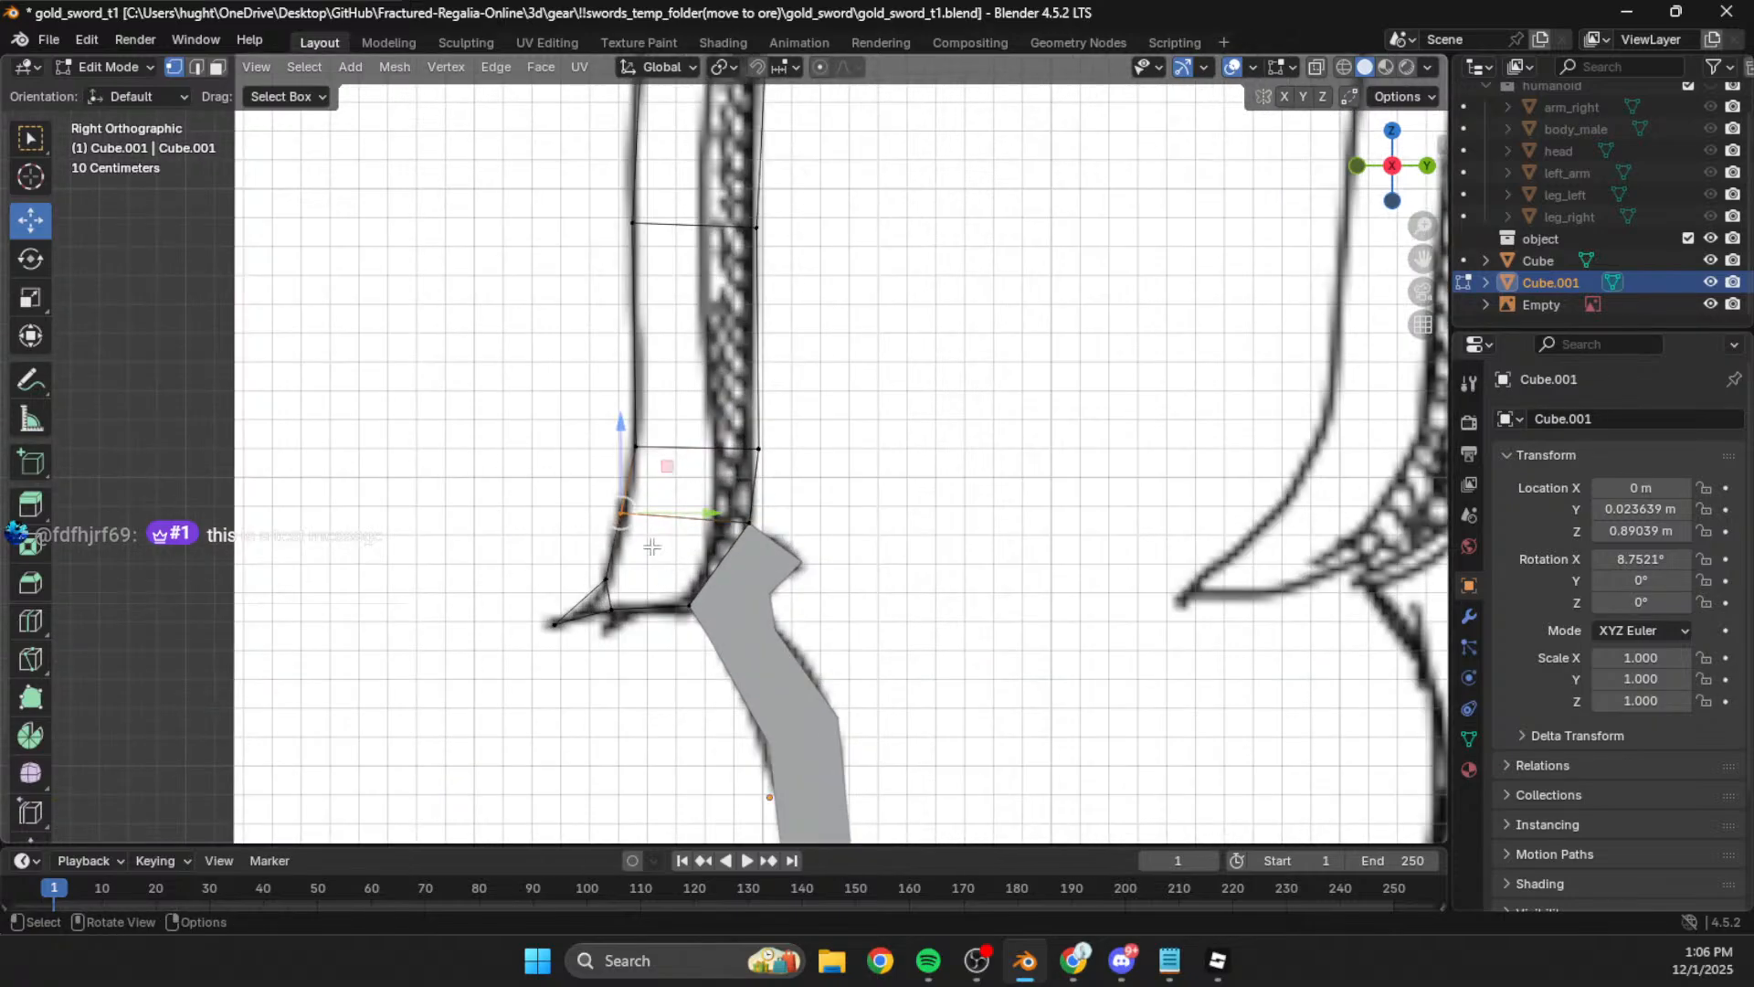
key("shift+s")
key("Escape")
key("m")
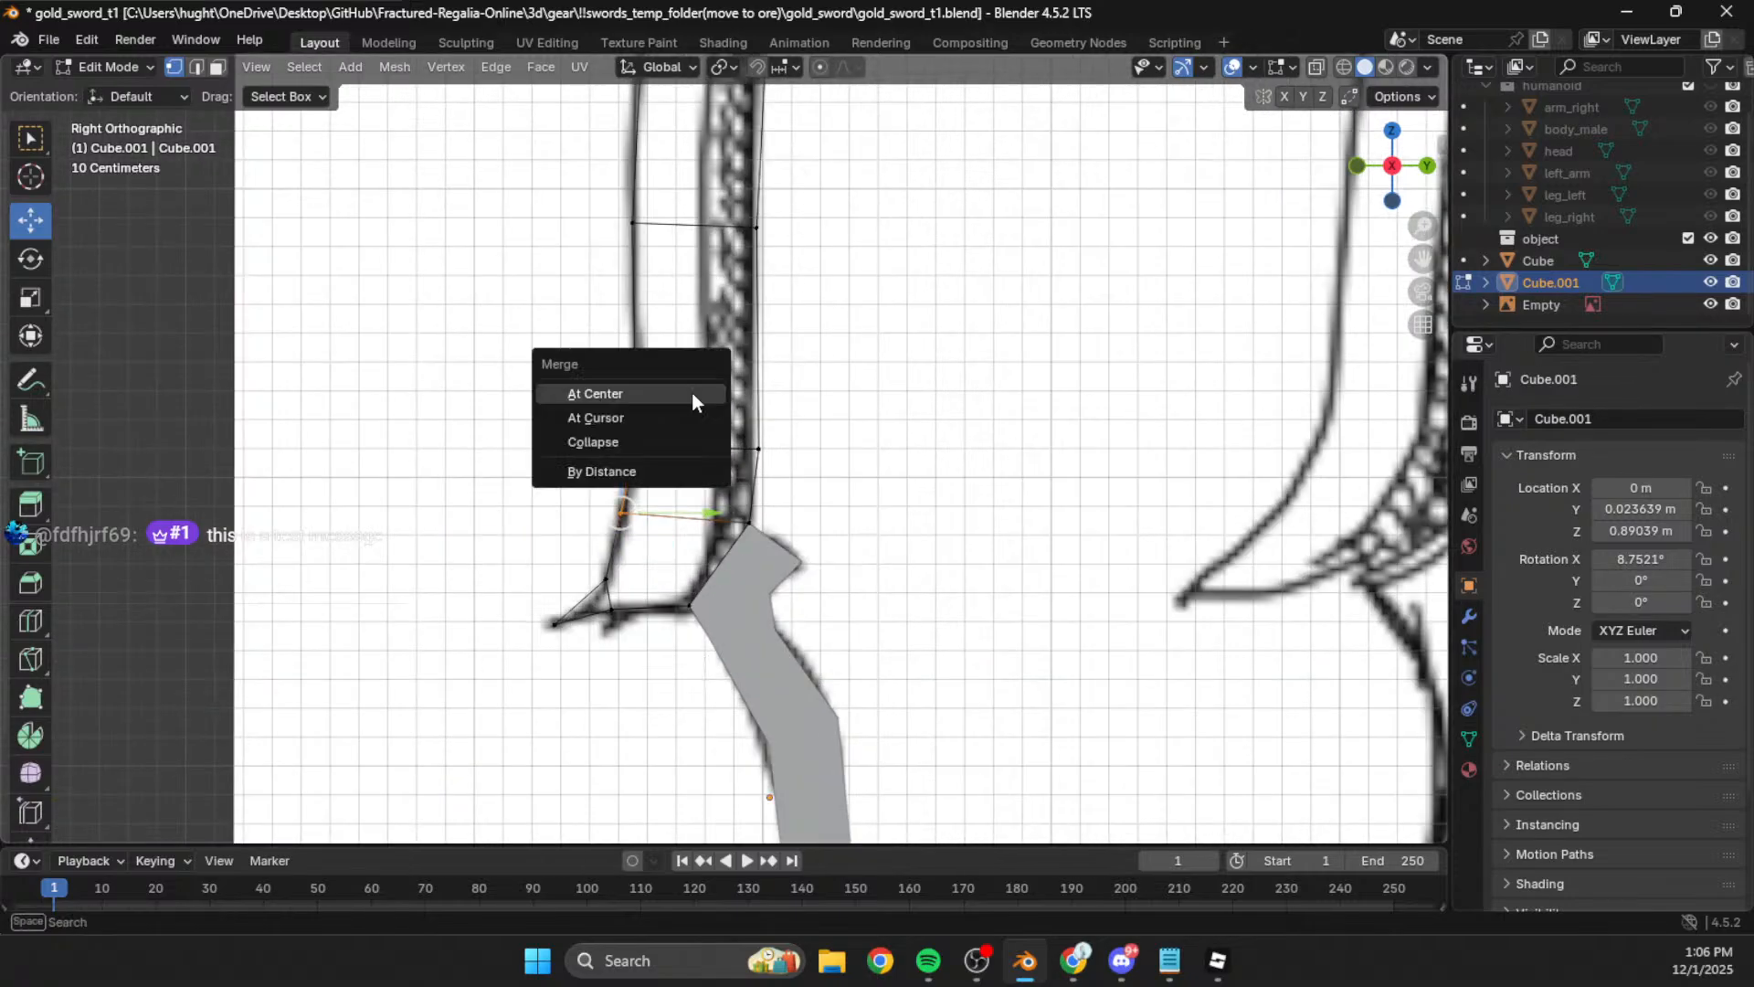
left_click(693, 394)
left_click_drag(581, 566, 625, 596)
key("m")
left_click(605, 594)
left_click(555, 629)
key("m")
left_click(627, 678)
left_click(630, 679)
Step: Merge the front-edge vertex pair at the start of the blade's upper curve at center
middle_click_drag(594, 631, 666, 594)
middle_click_drag(681, 512, 807, 698, "shift")
middle_click_drag(956, 529, 935, 511)
middle_click_drag(905, 441, 881, 527, "shift")
left_click_drag(677, 426, 781, 495)
key("a")
key("m")
left_click(1040, 457)
key("m")
left_click(775, 495)
Step: Merge the next two front-edge vertex pairs up the curve toward the tip at center
left_click_drag(834, 393, 820, 370)
key("m")
left_click(820, 373)
left_click_drag(820, 264, 903, 294)
key("m")
left_click(897, 291)
Step: Merge the front-edge vertex pairs at mid-blade and at the next lower cross section at center
middle_click_drag(960, 481, 657, 471)
left_click_drag(756, 551, 702, 581)
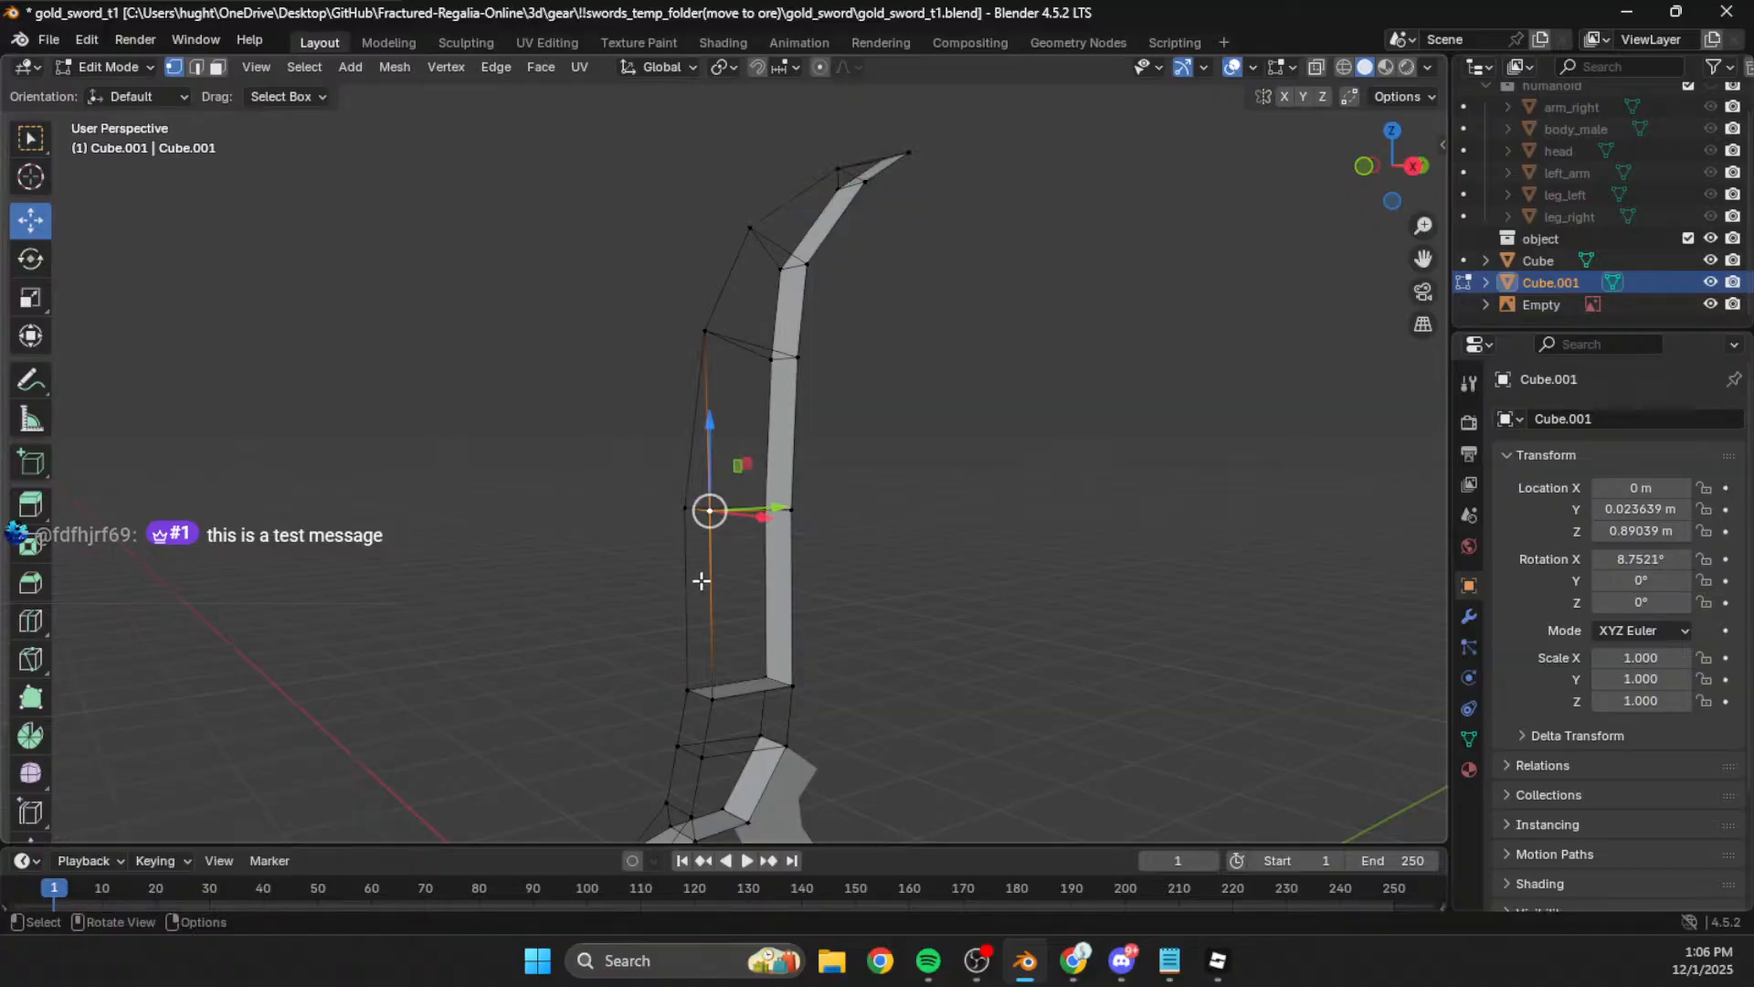
key("m")
left_click(771, 560)
left_click_drag(636, 647, 715, 711)
key("m")
left_click(722, 714)
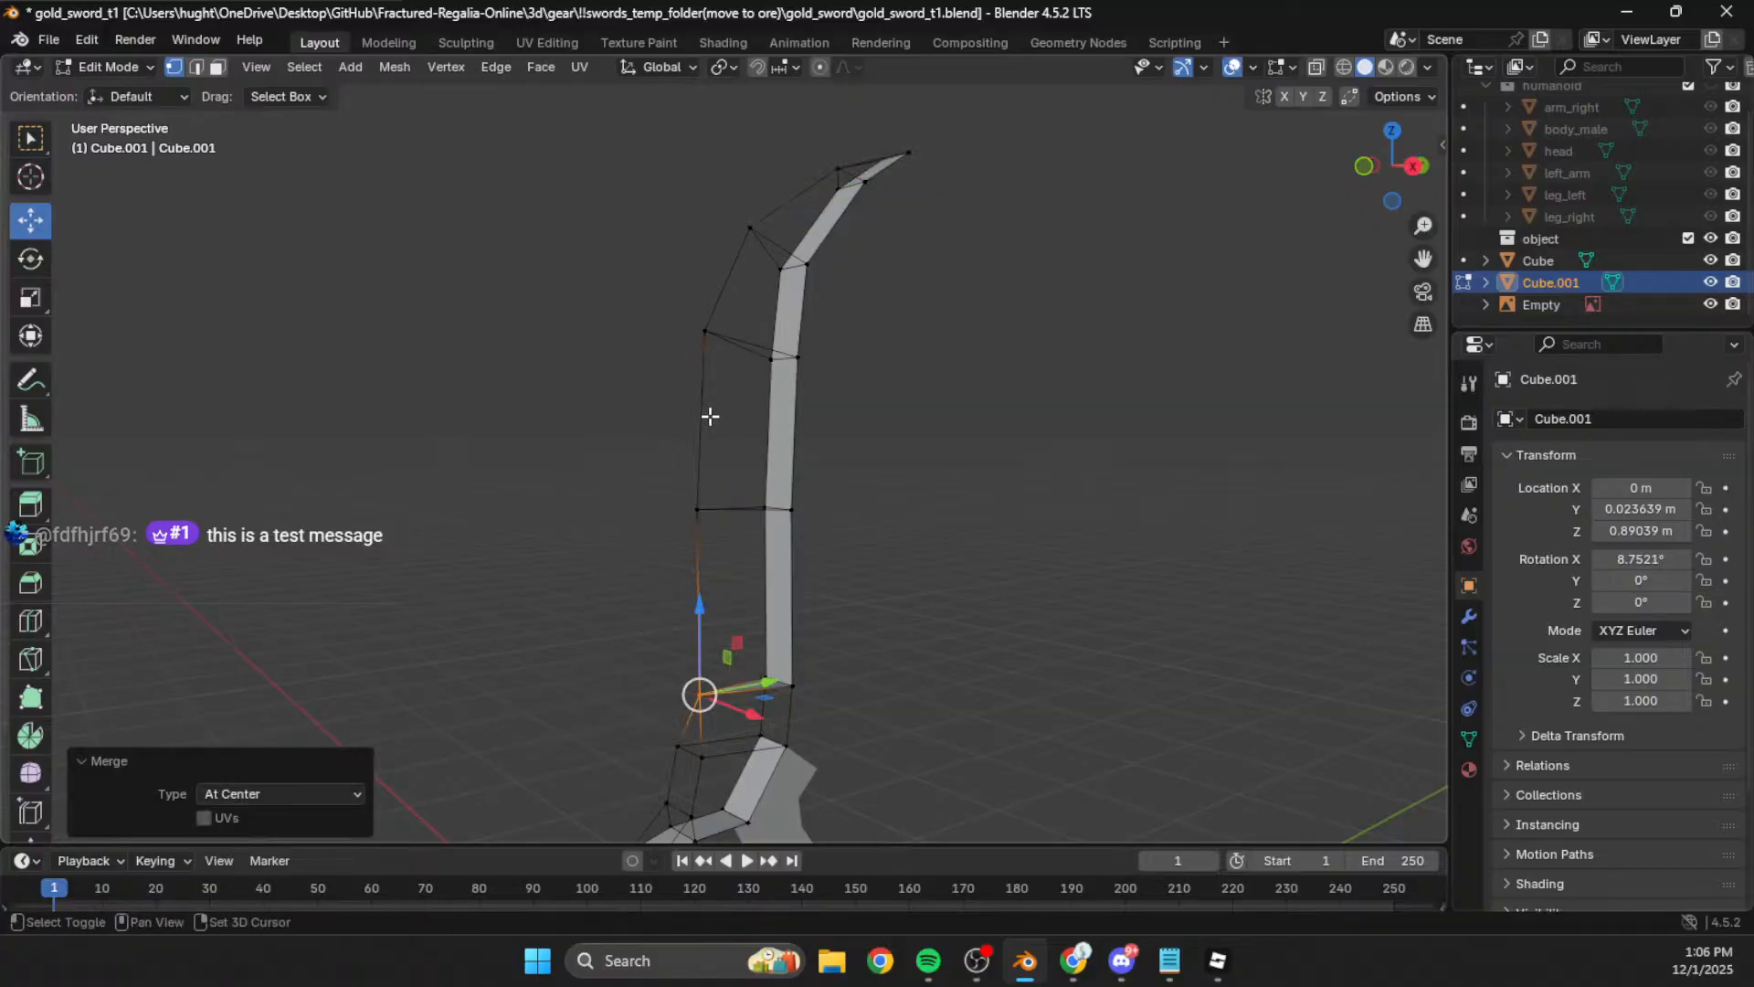
Step: Merge the front vertex pair of the cross section just above the guard at center
middle_click_drag(729, 678, 743, 507, "shift")
left_click_drag(726, 594, 727, 662)
key("m")
left_click(705, 644)
key("m")
left_click(995, 623)
Step: Scale the front vertex pair above the blade's base point to about 0.53
middle_click_drag(691, 673, 721, 609, "shift")
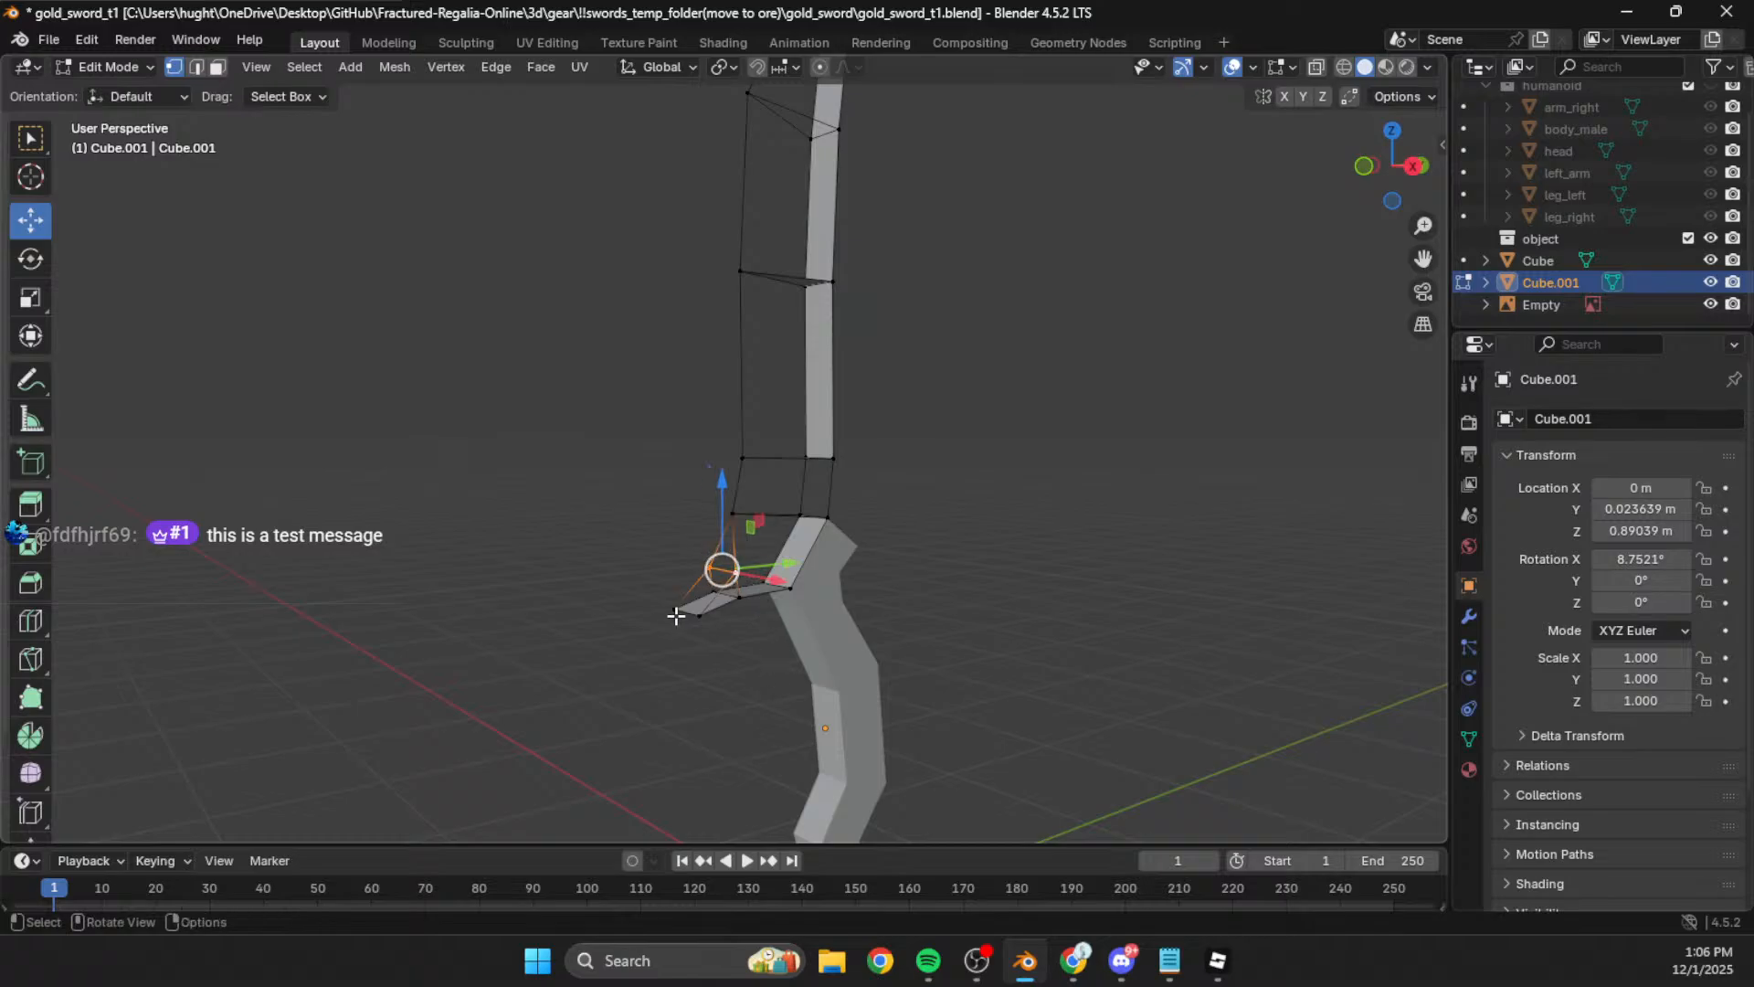
key("s")
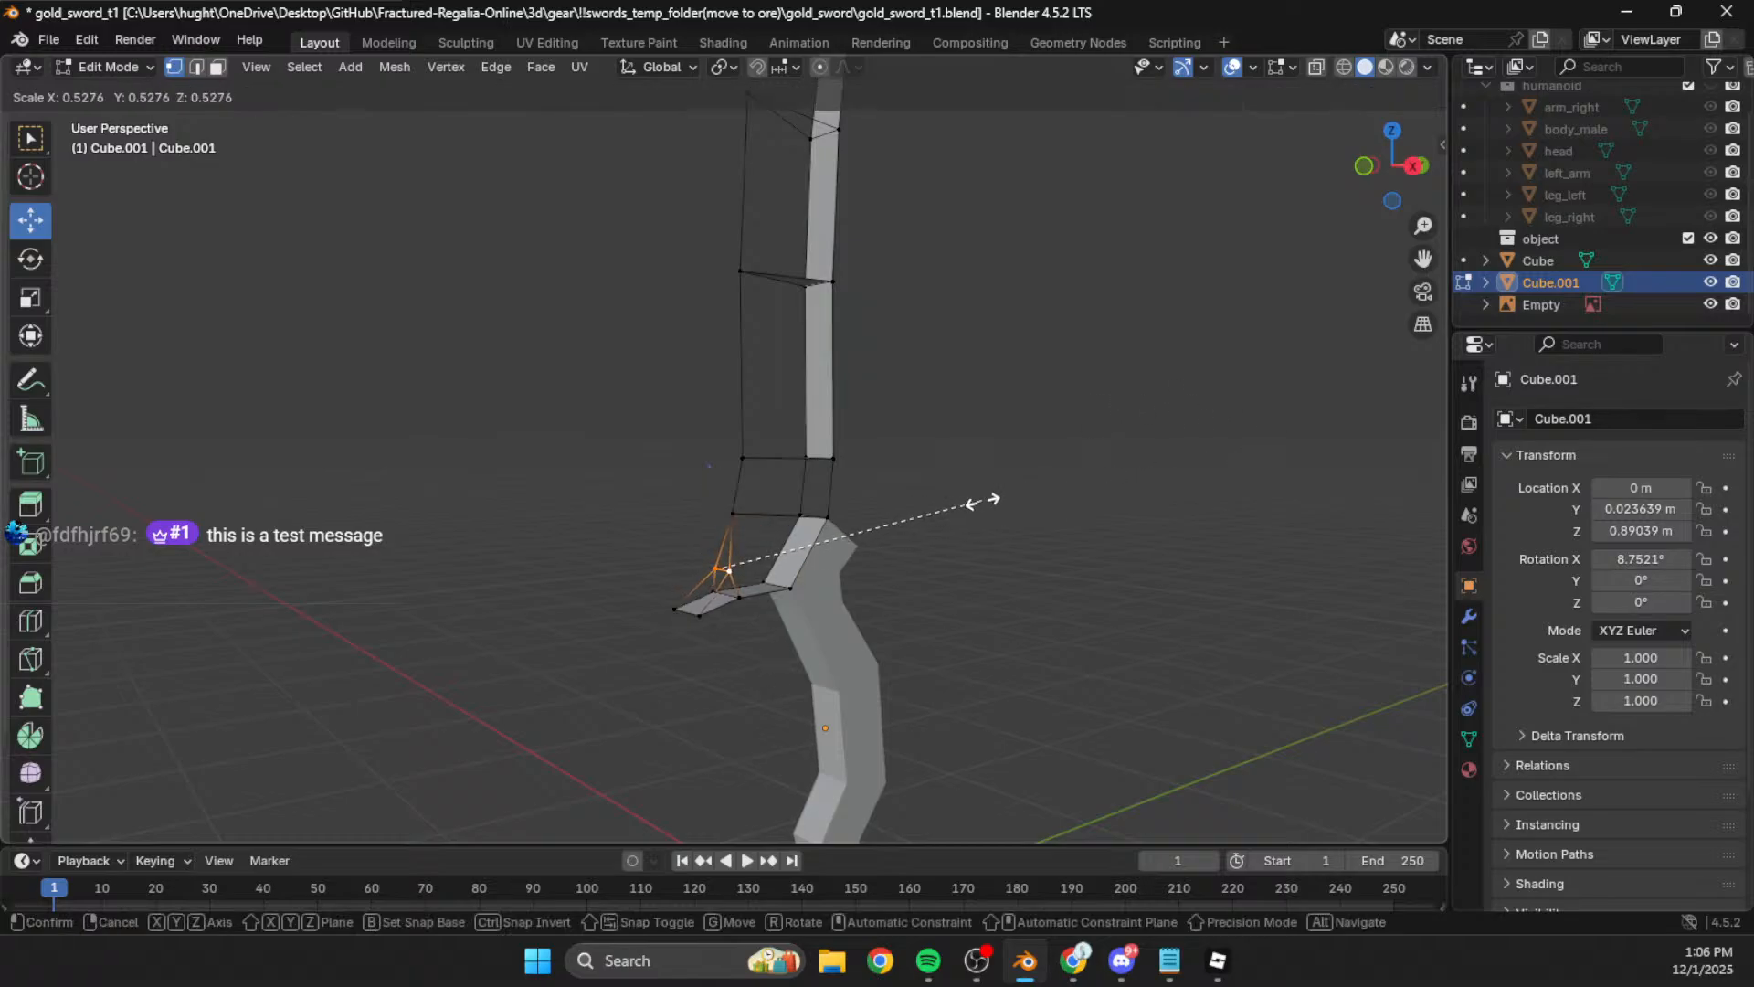
left_click(982, 501)
Step: Merge the vertex pair at the blade's base point at center
middle_click_drag(744, 709, 761, 650)
left_click_drag(728, 613, 785, 641)
key("m")
left_click(1110, 621)
left_click(1065, 607)
middle_click_drag(1065, 607, 901, 622)
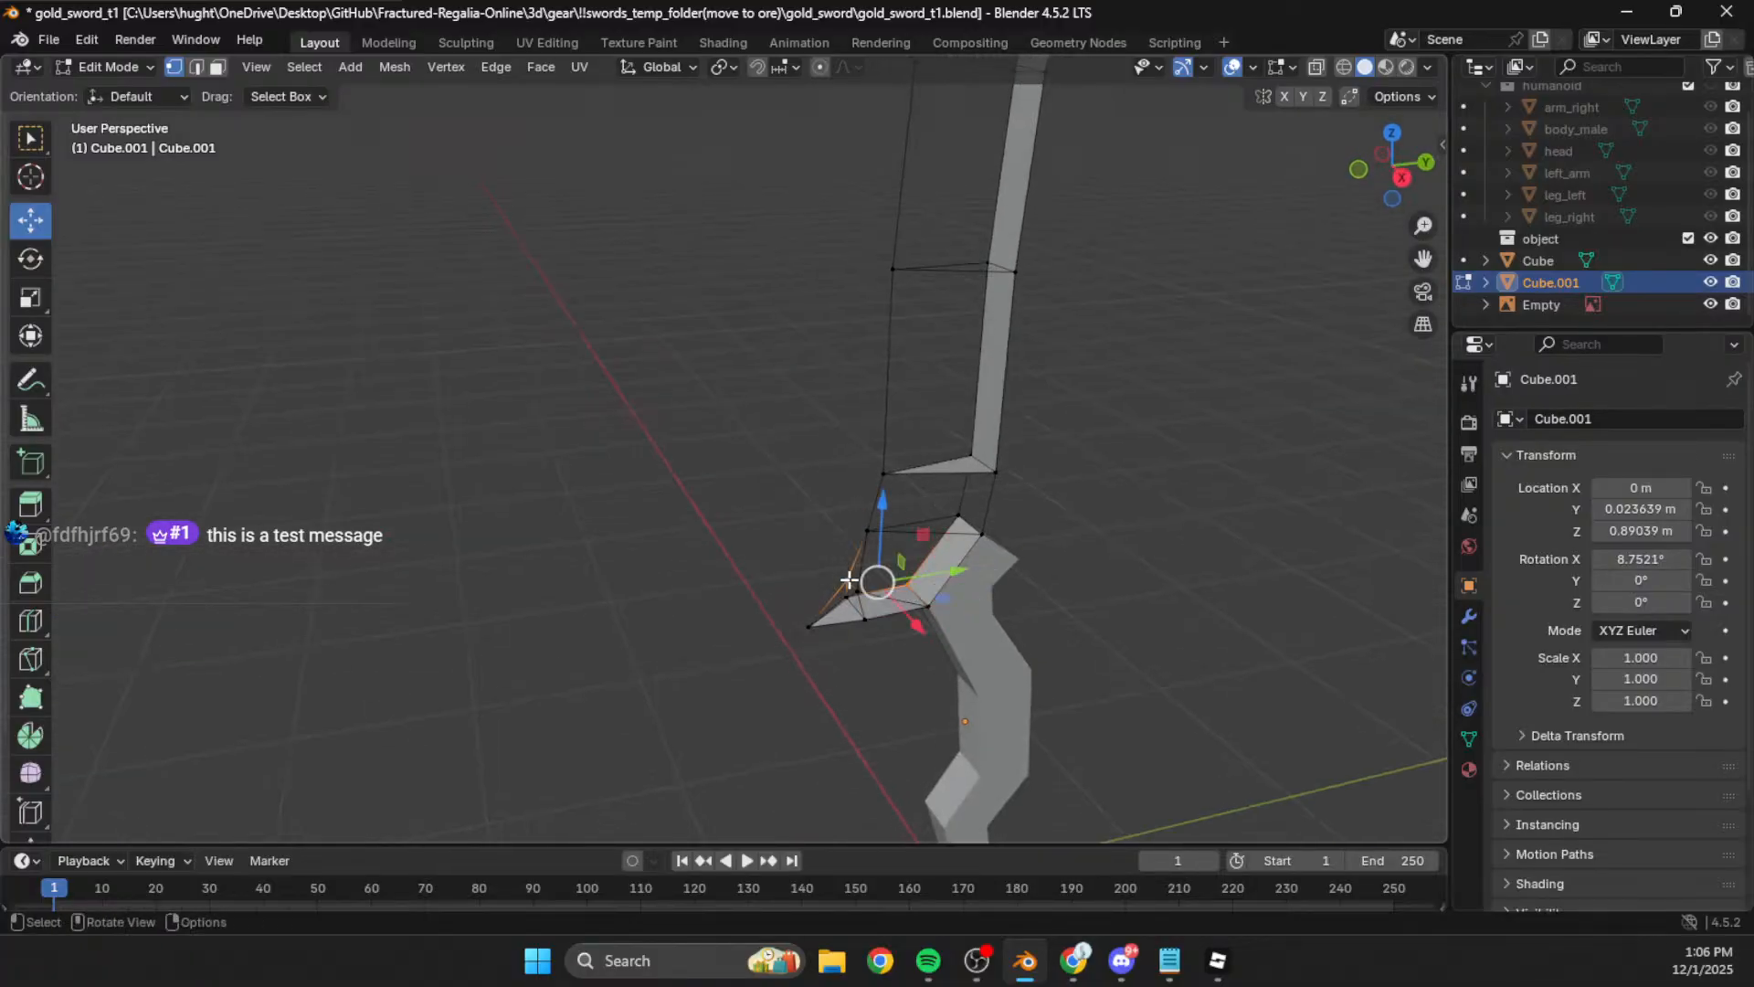
Step: Merge the two vertices at the very tip of the blade at center
middle_click_drag(1168, 589, 1028, 634)
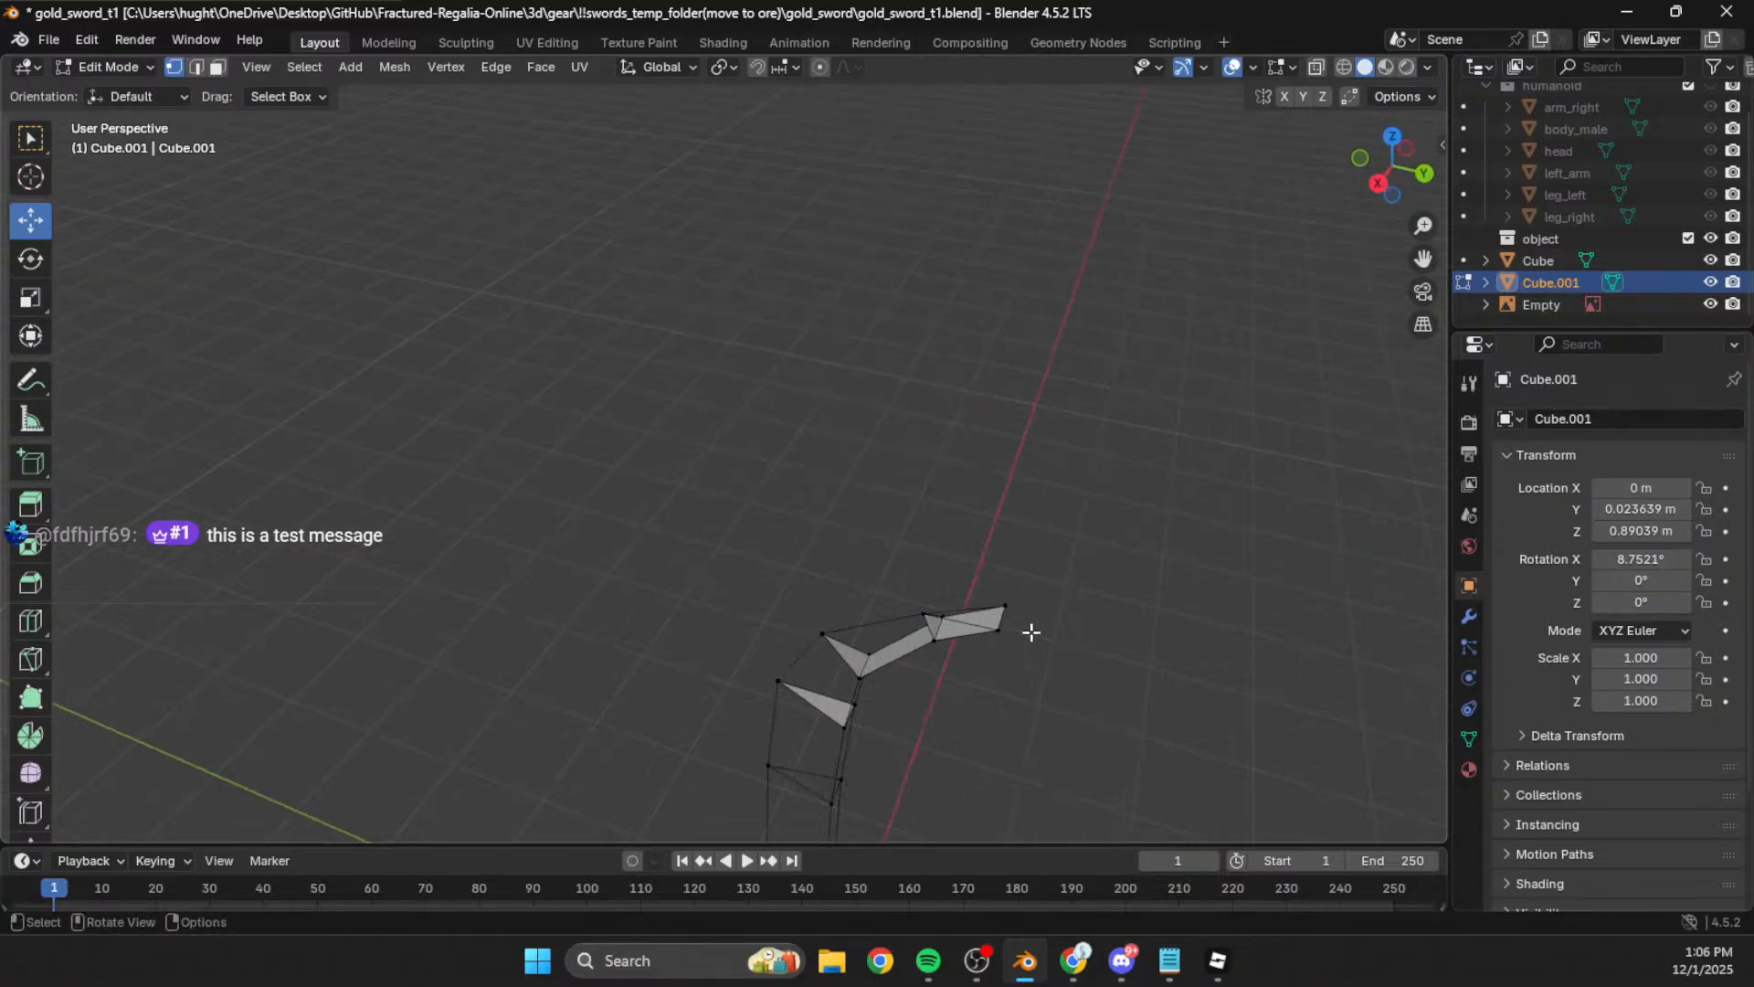
left_click_drag(1108, 549, 987, 673)
key("m")
left_click(984, 676)
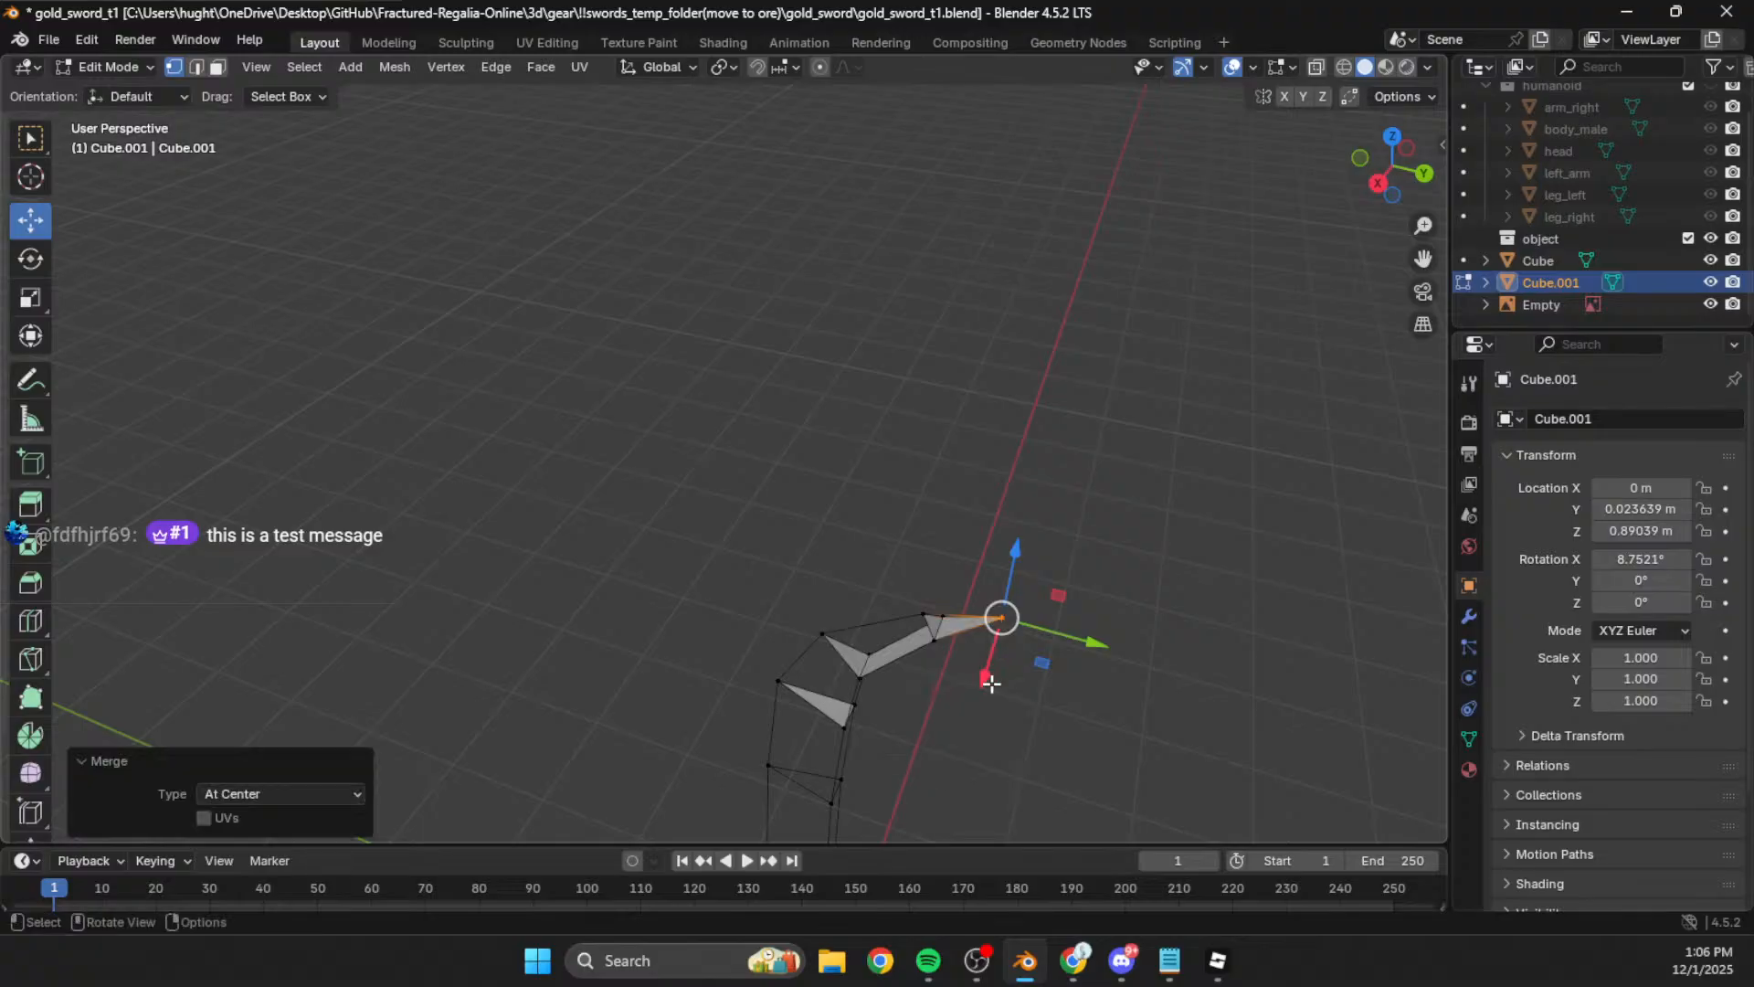
Step: Delete all faces of the blade mesh while keeping its edges and vertices
middle_click_drag(957, 740, 931, 617)
key("a")
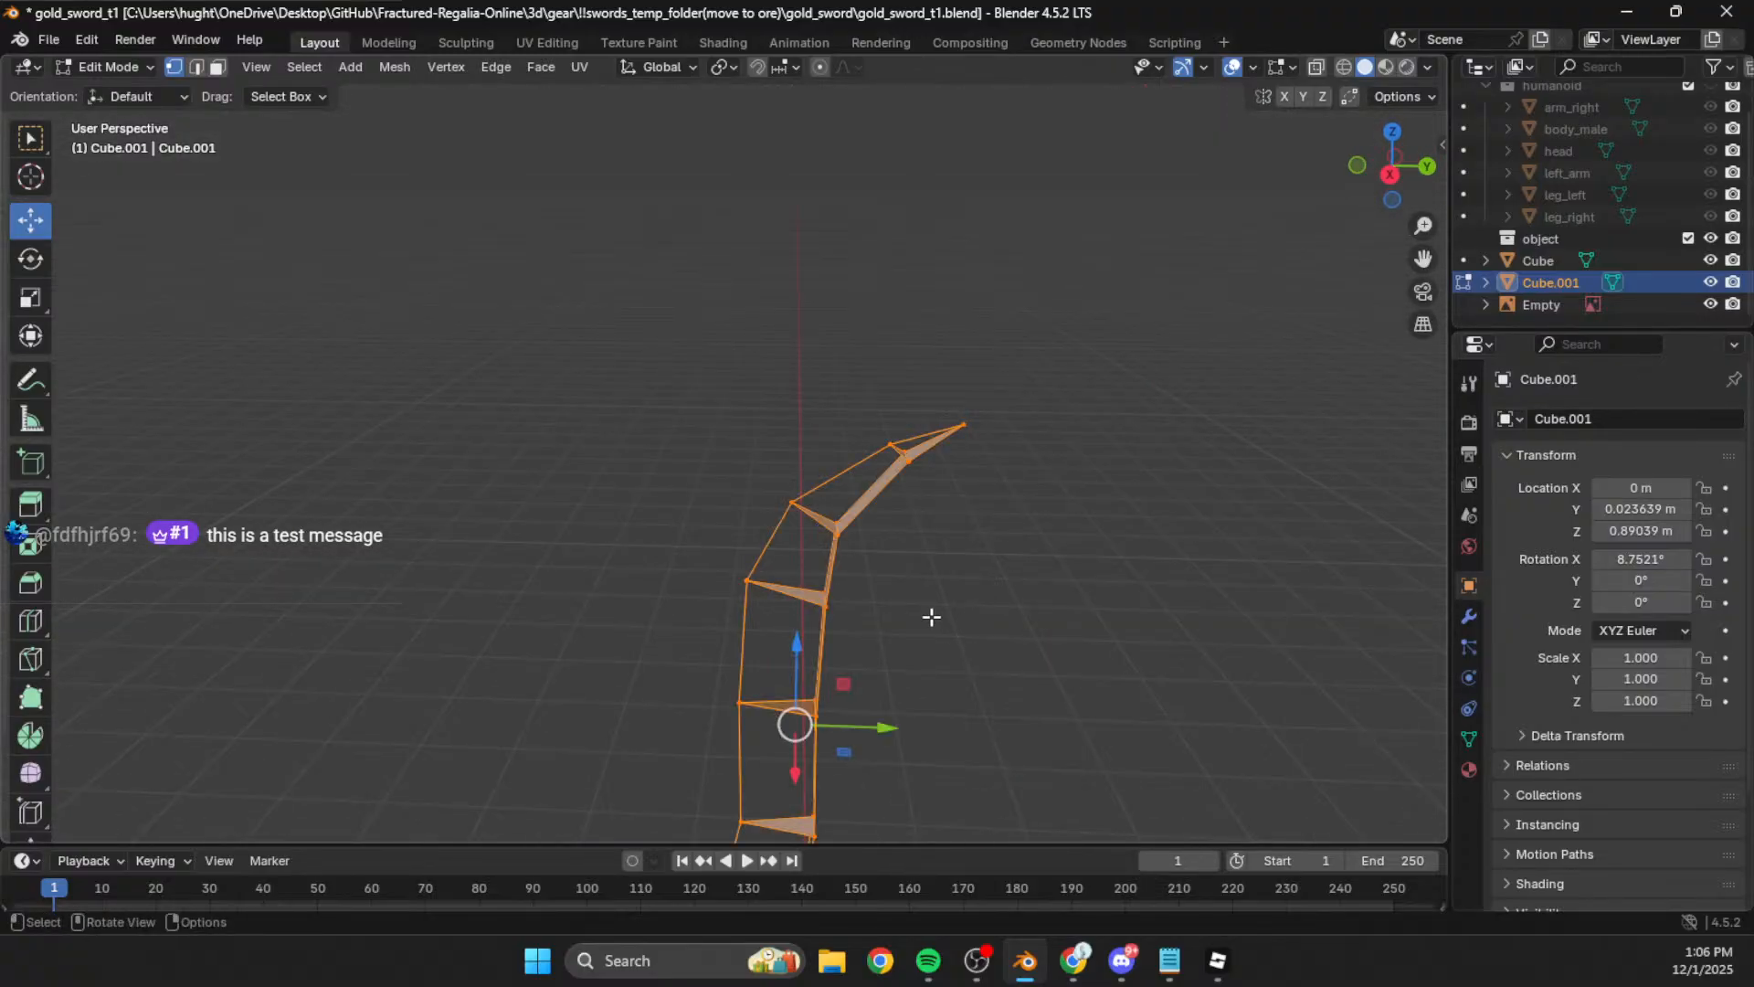
key("x")
left_click(886, 720)
middle_click_drag(948, 689, 940, 424)
scroll(893, 491, "up", 2)
key("ctrl+z")
key("ctrl+z")
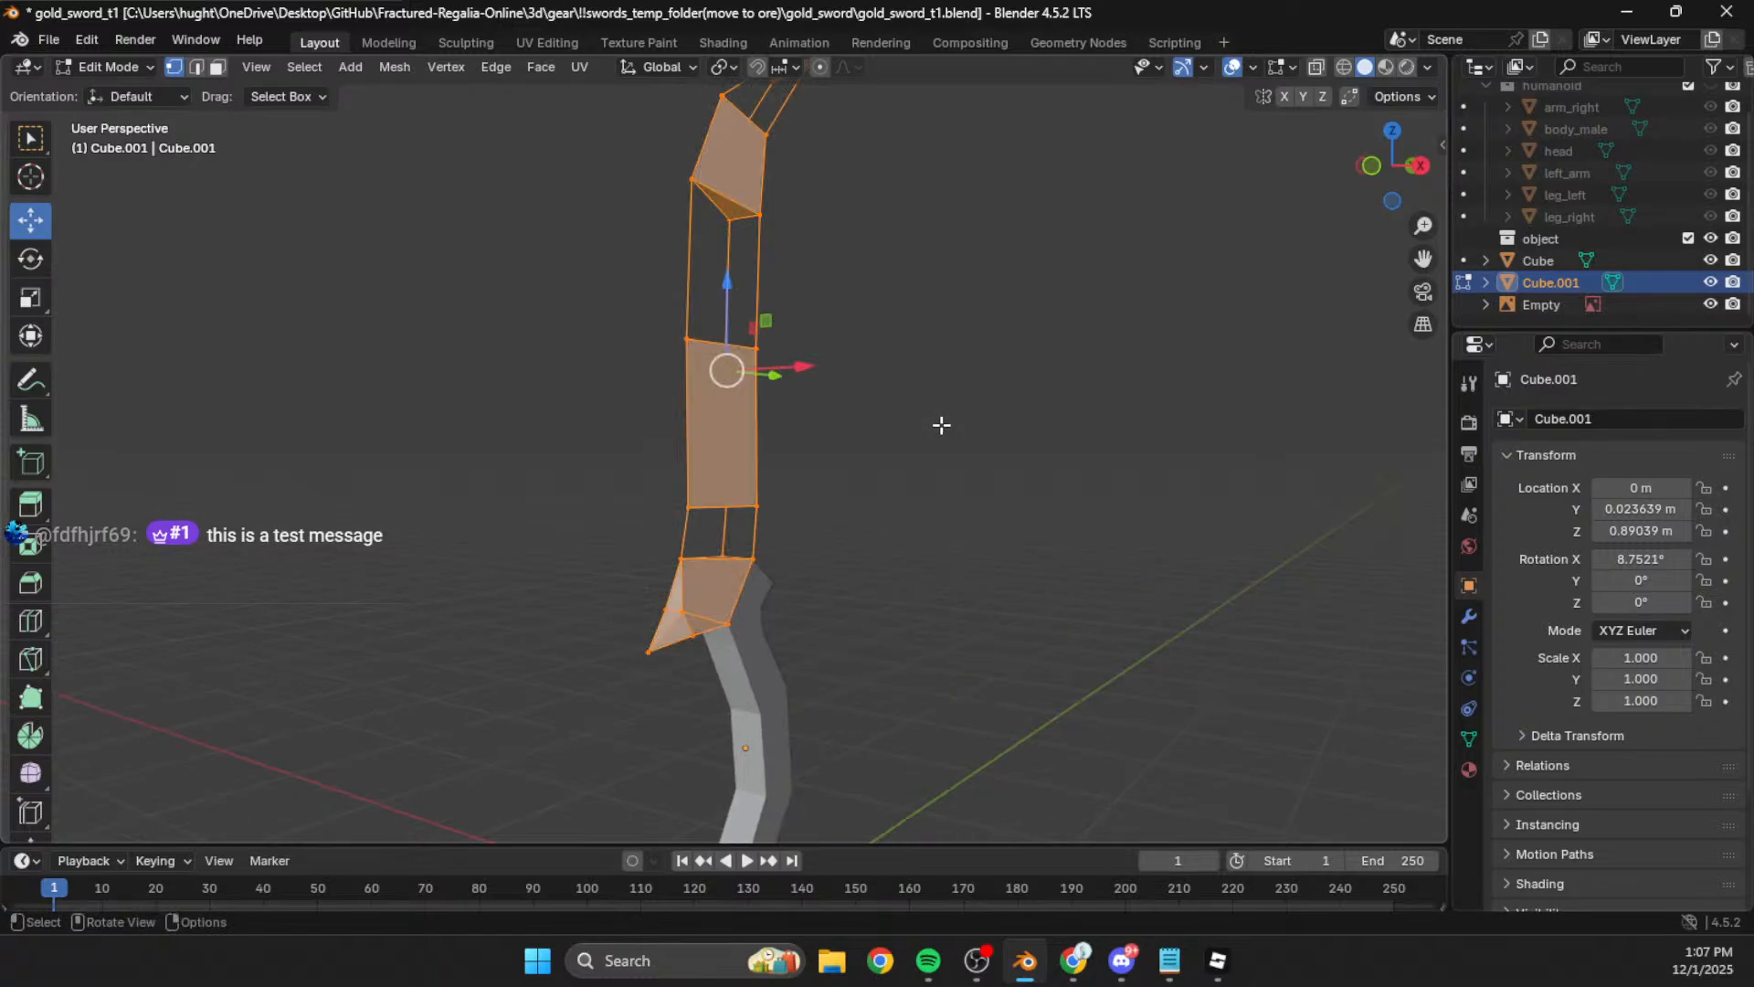
middle_click_drag(916, 349, 905, 566, "shift")
middle_click_drag(905, 566, 731, 648)
key("a")
key("ctrl+shift+z")
Step: Fill the tip triangle and the quad directly below it on the blade's -X side
middle_click_drag(1353, 247, 939, 521, "shift")
left_click(918, 361)
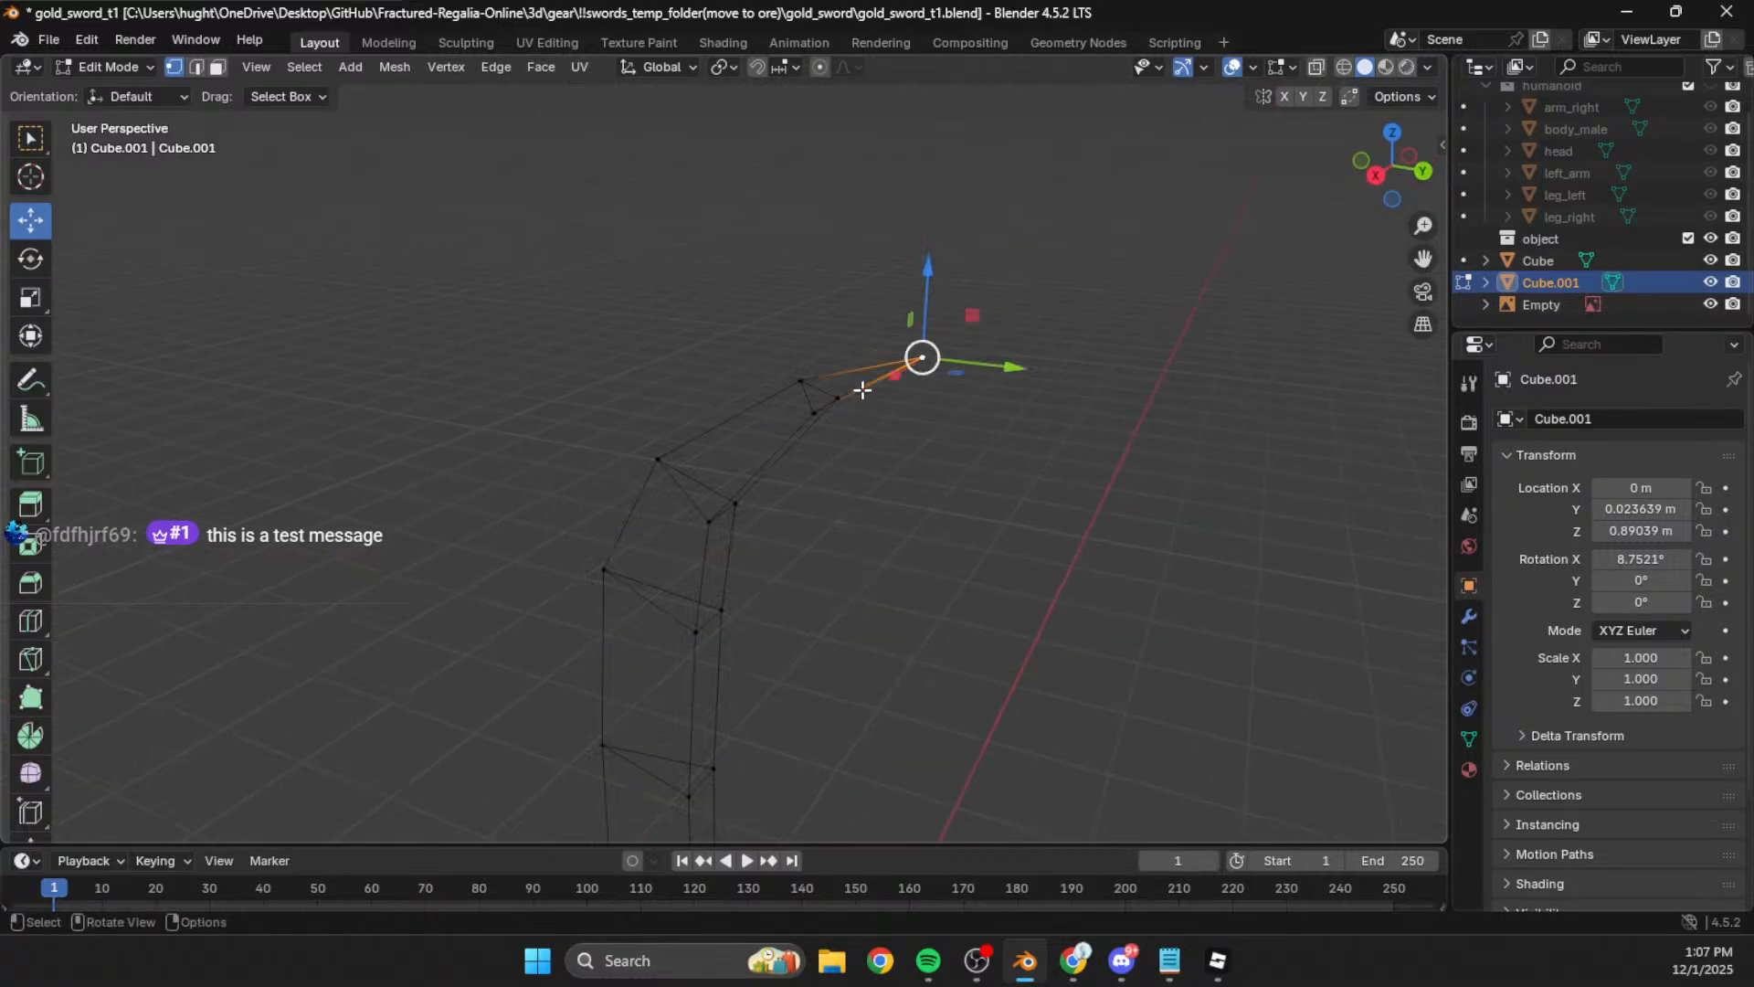
left_click(803, 384, "shift")
left_click(839, 398)
left_click(911, 367, "shift")
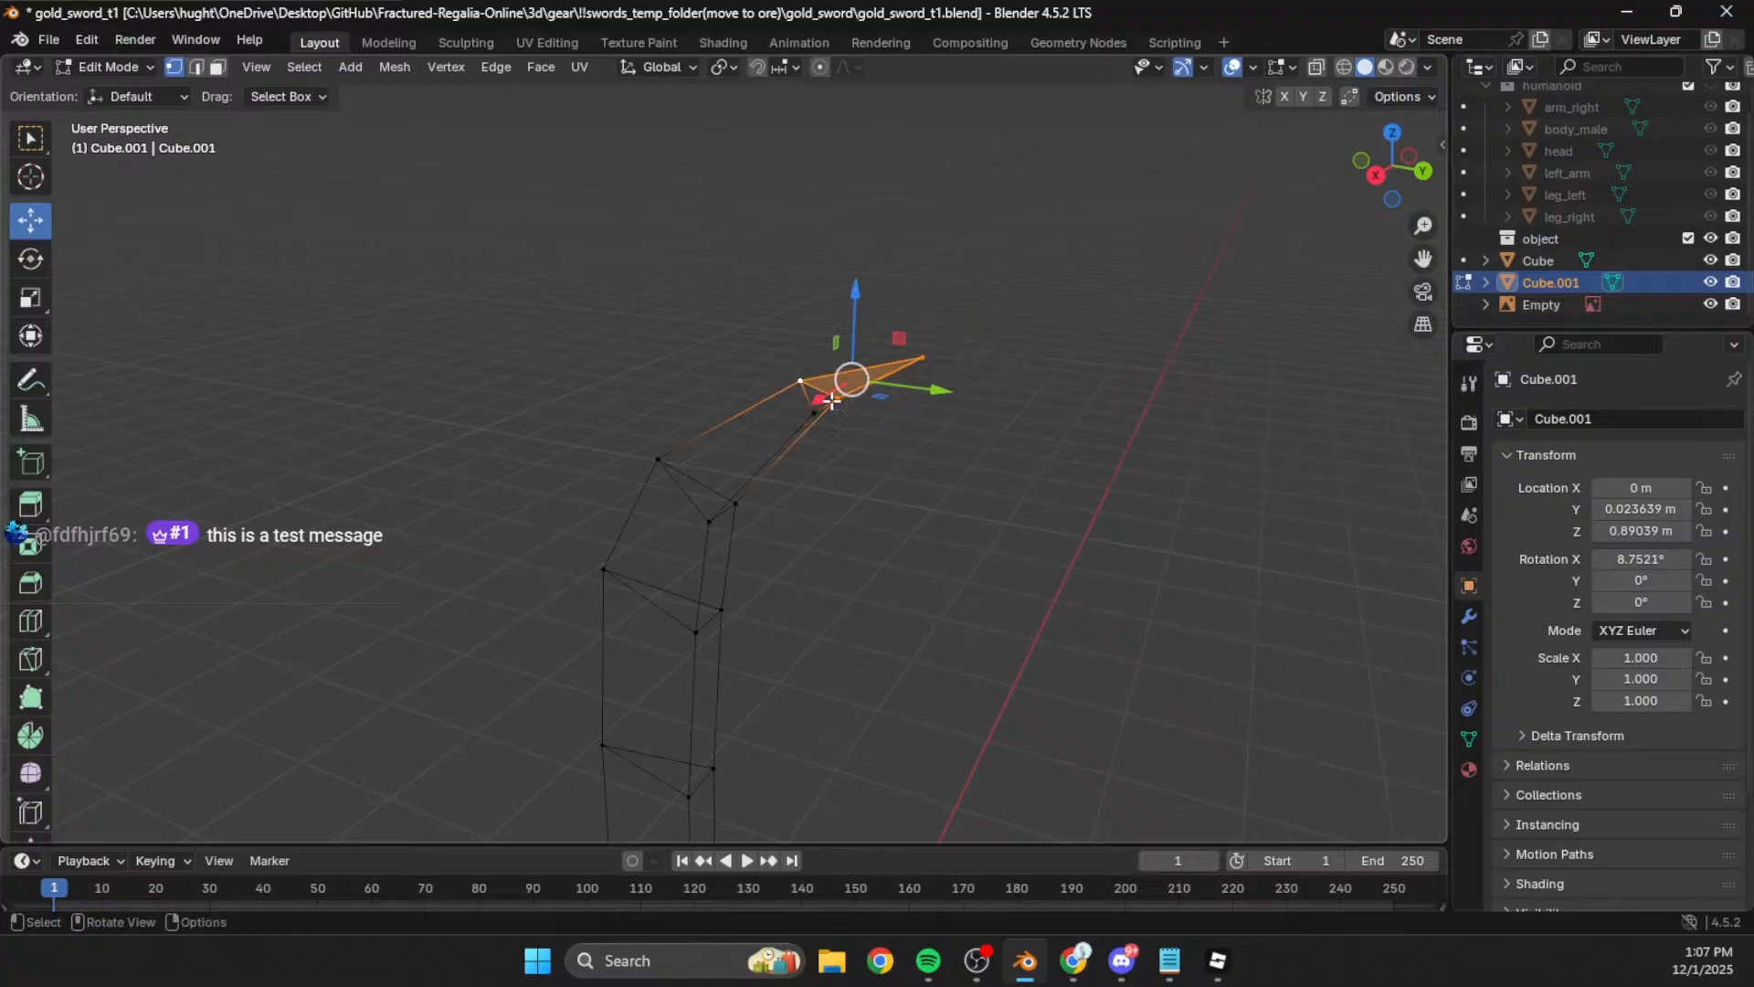
left_click(792, 381, "shift")
left_click(660, 458, "shift")
left_click(739, 505, "shift")
key("f")
Step: Fill the next two quads down the upper curve on the blade's -X side
left_click(864, 547)
left_click(733, 508)
left_click(647, 458, "shift")
left_click(728, 606, "shift")
key("f")
middle_click_drag(799, 701, 844, 424, "shift")
left_click(768, 326)
left_click(633, 300, "shift")
key("f")
Step: Fill the mid-blade quad and the short quad beneath it on the -X side
left_click(761, 513)
left_click(768, 683, "shift")
left_click(642, 672, "shift")
left_click(653, 498, "shift")
key("f")
middle_click_drag(816, 574, 718, 496, "shift")
left_click(706, 446)
left_click(696, 523, "shift")
key("f")
Step: Fill the lowest -X side faces beside the guard and select the front triangle at the base point
left_click(695, 530)
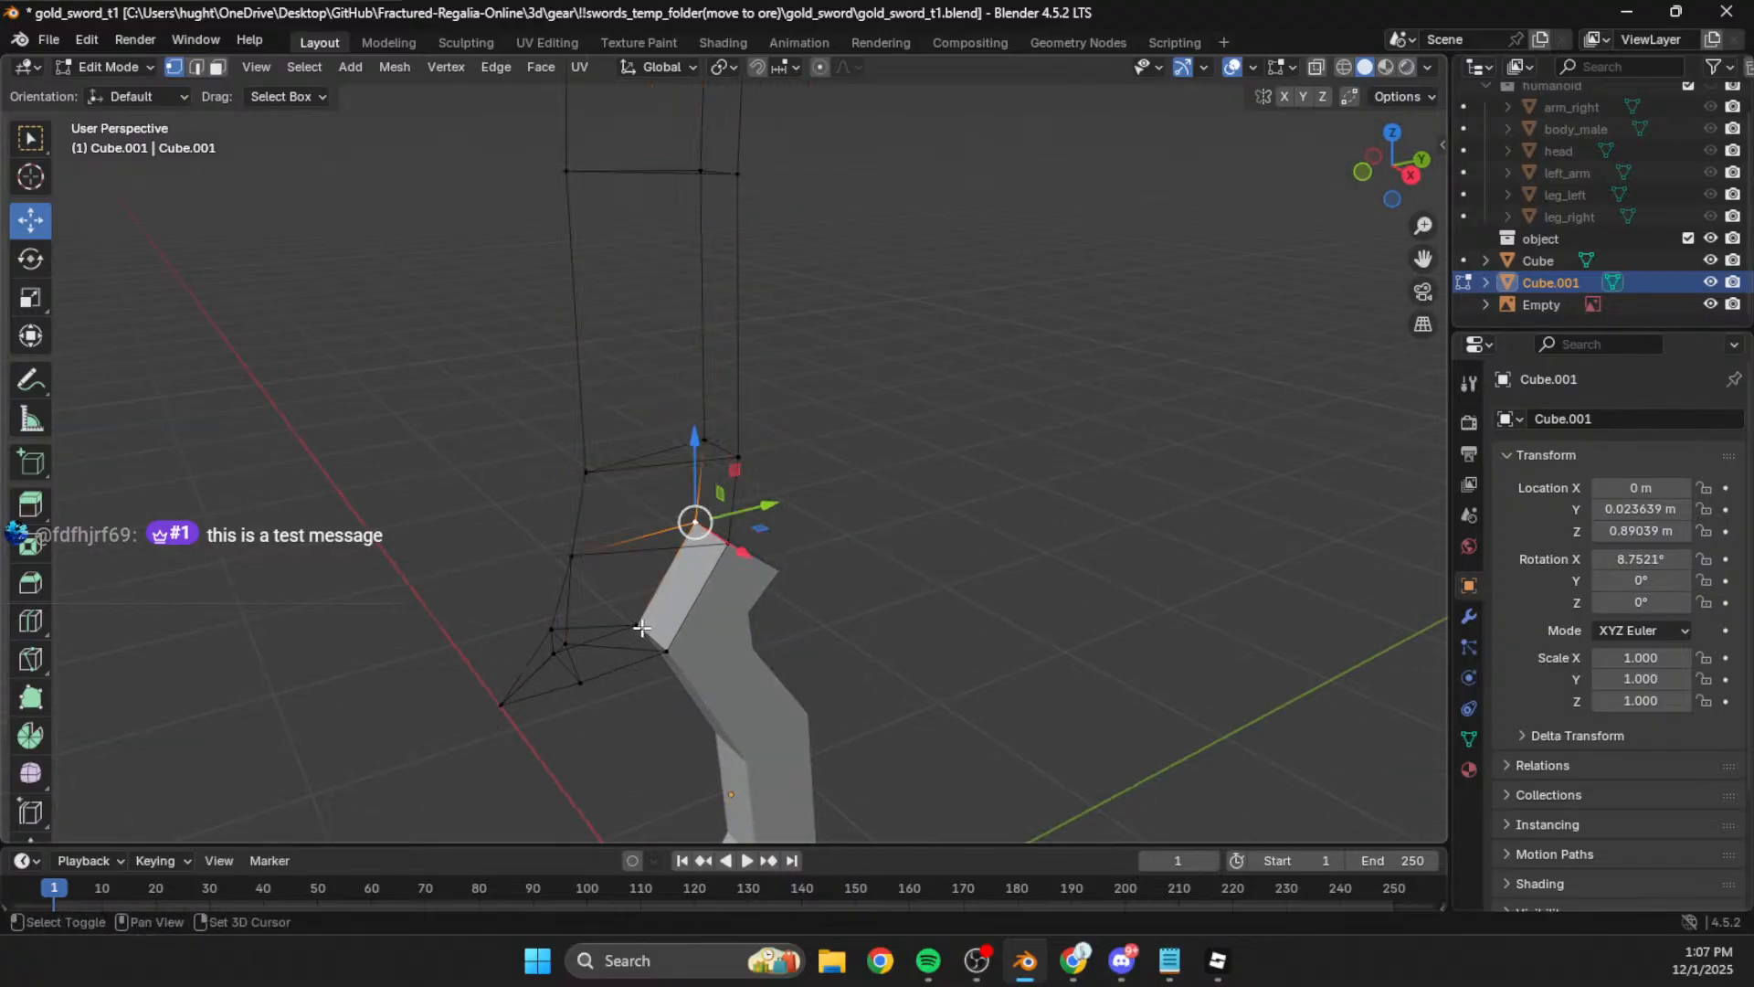
key("f")
middle_click_drag(567, 638, 574, 594, "shift")
left_click(642, 585)
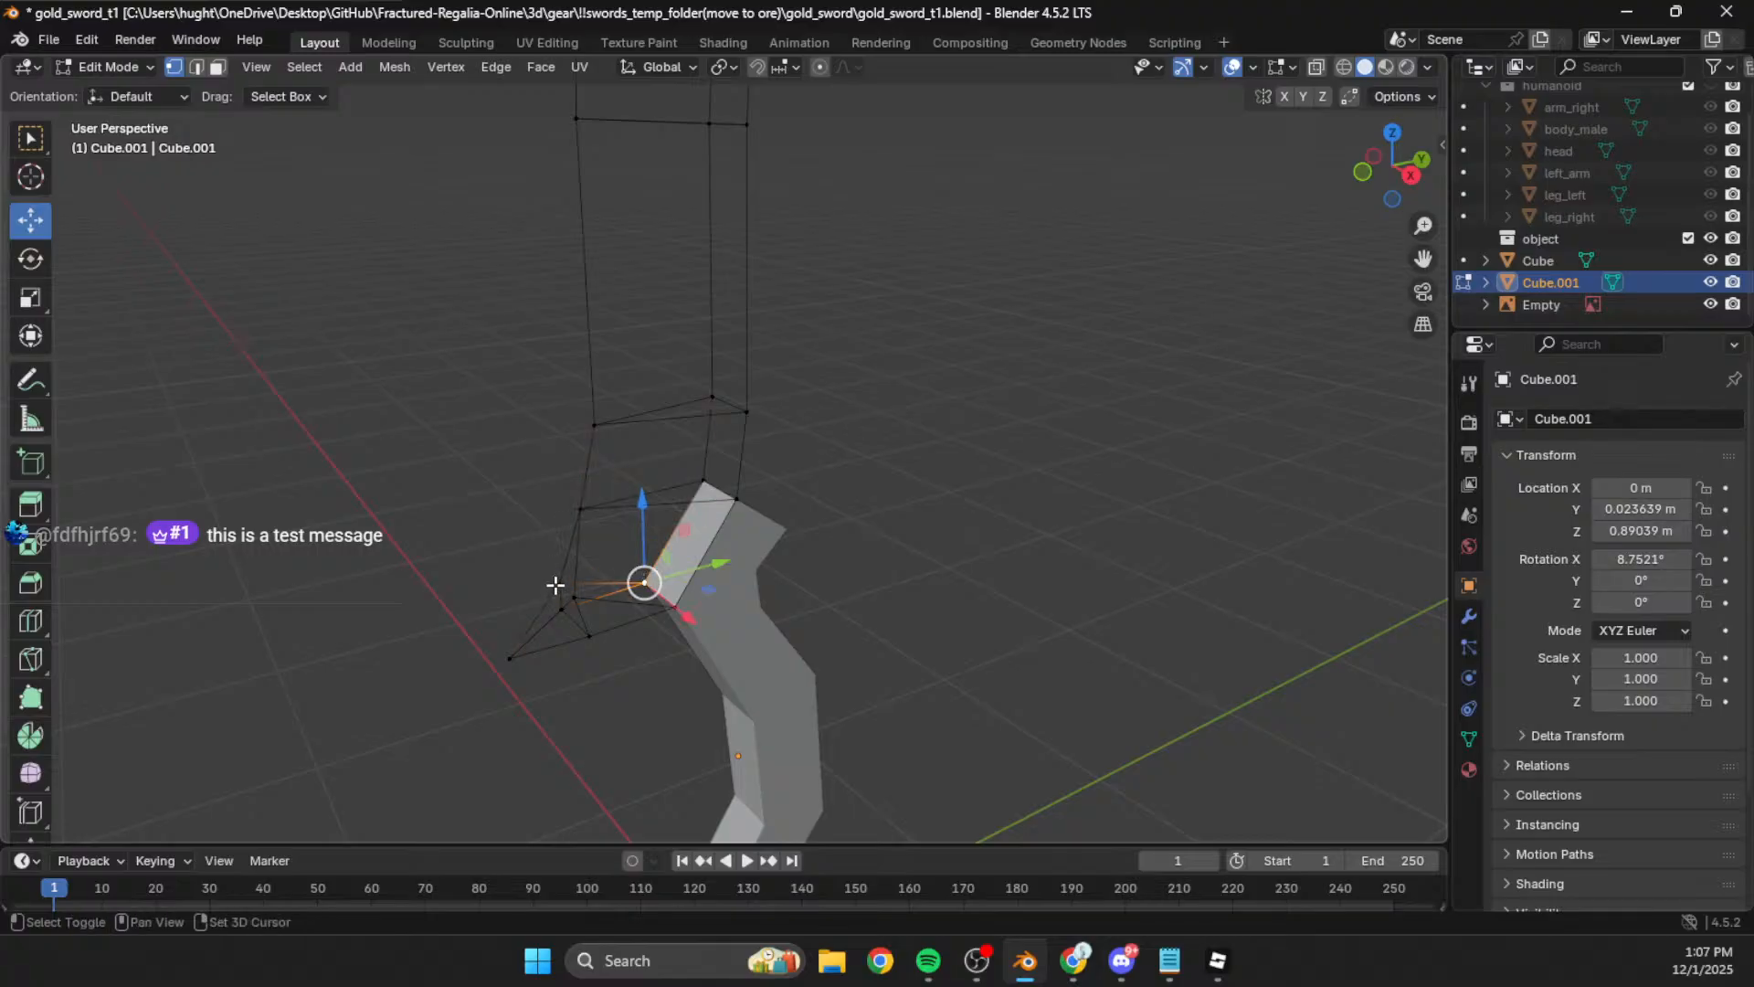
left_click(559, 607)
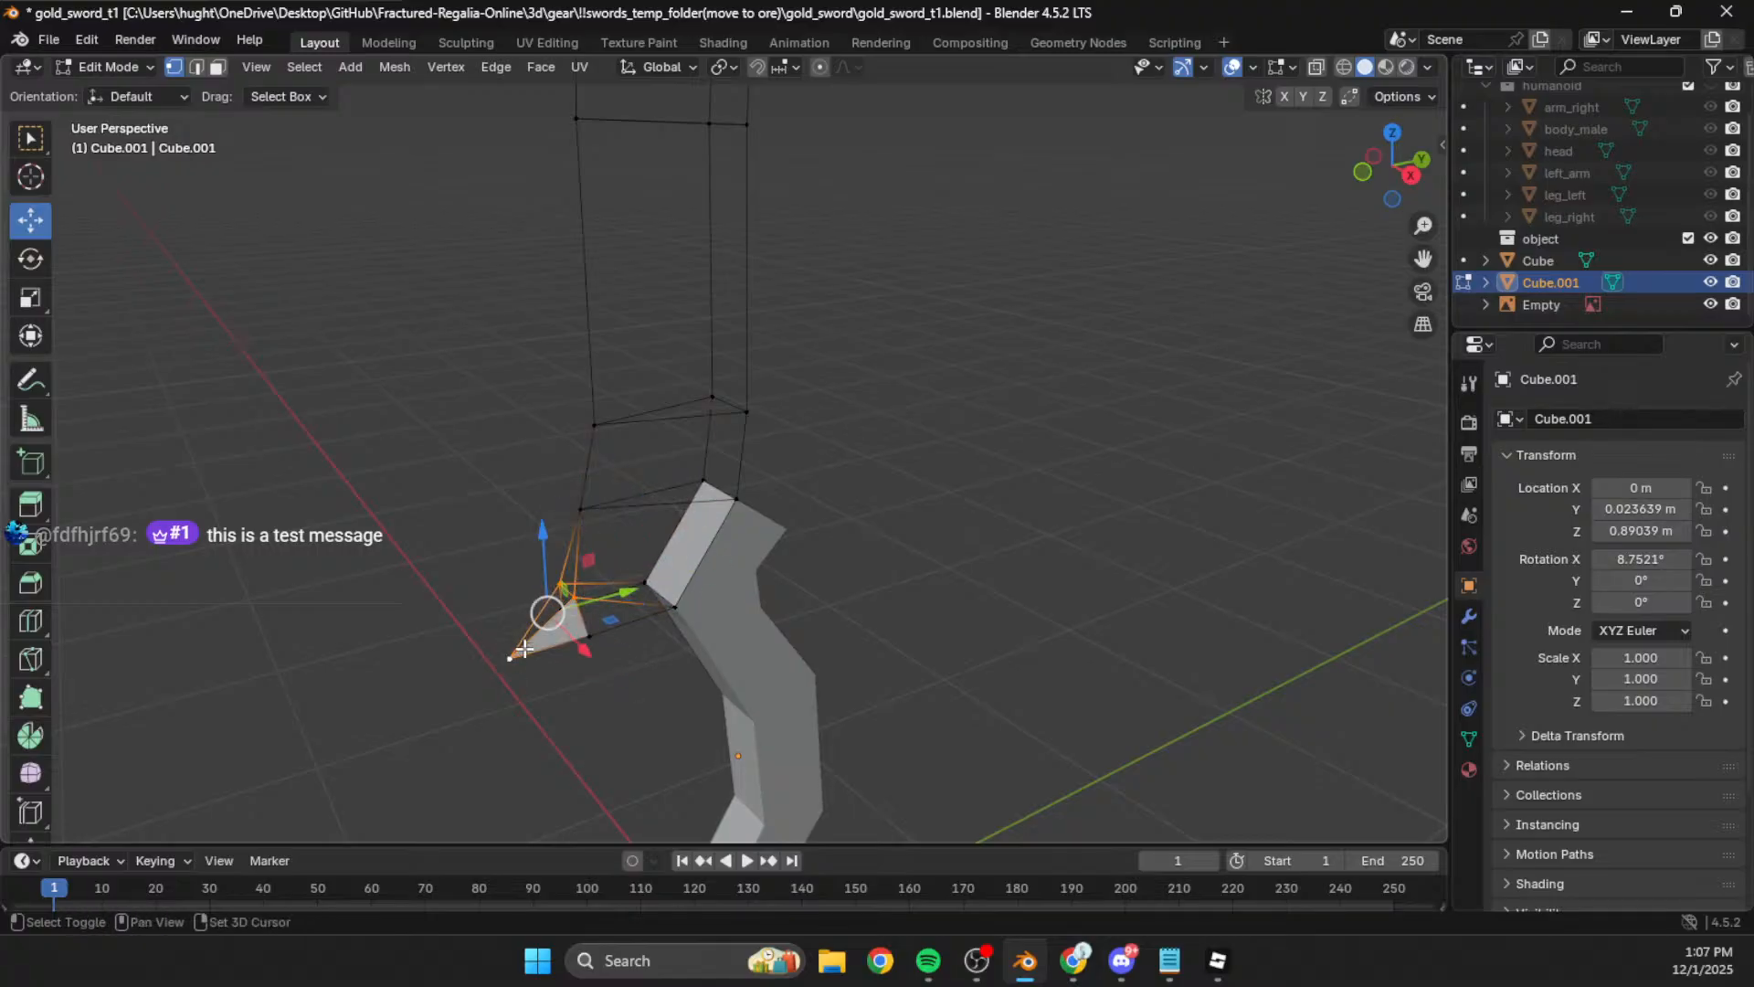
Step: Fill the base point face and the two quads above it on the blade's +X side
left_click(593, 641)
left_click(576, 601, "shift")
left_click(680, 611, "shift")
key("f")
left_click(677, 610)
left_click(732, 505, "shift")
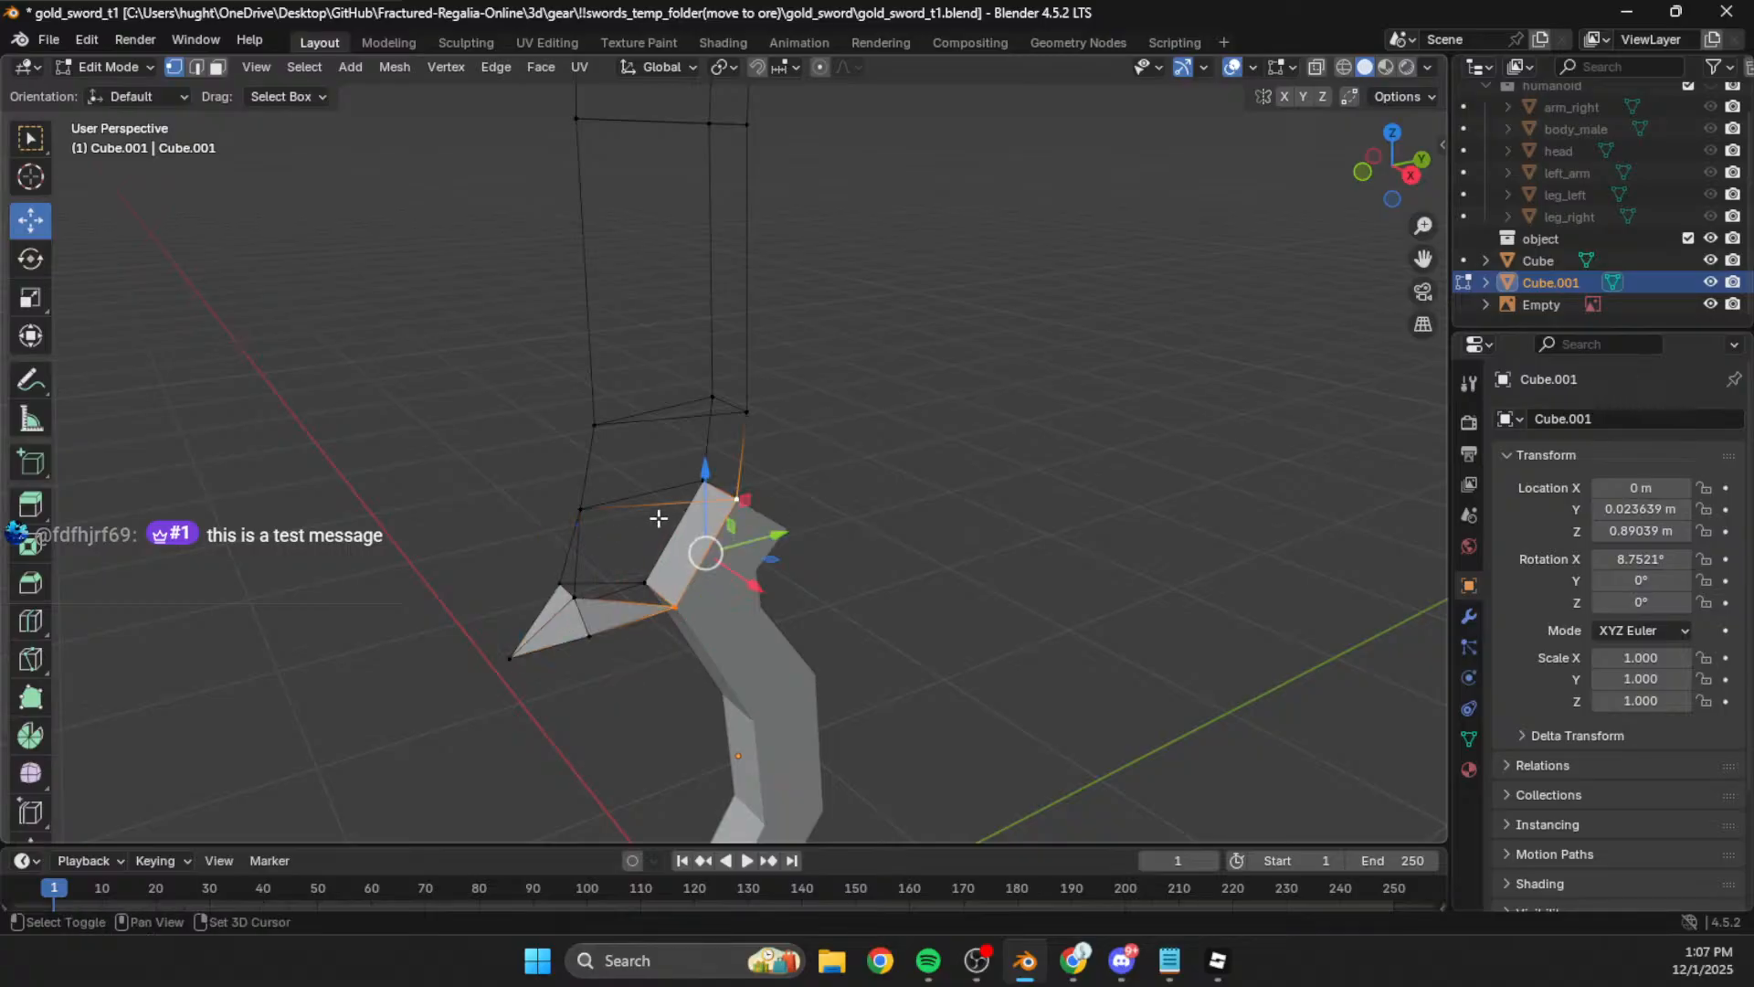
key("f")
left_click(739, 500)
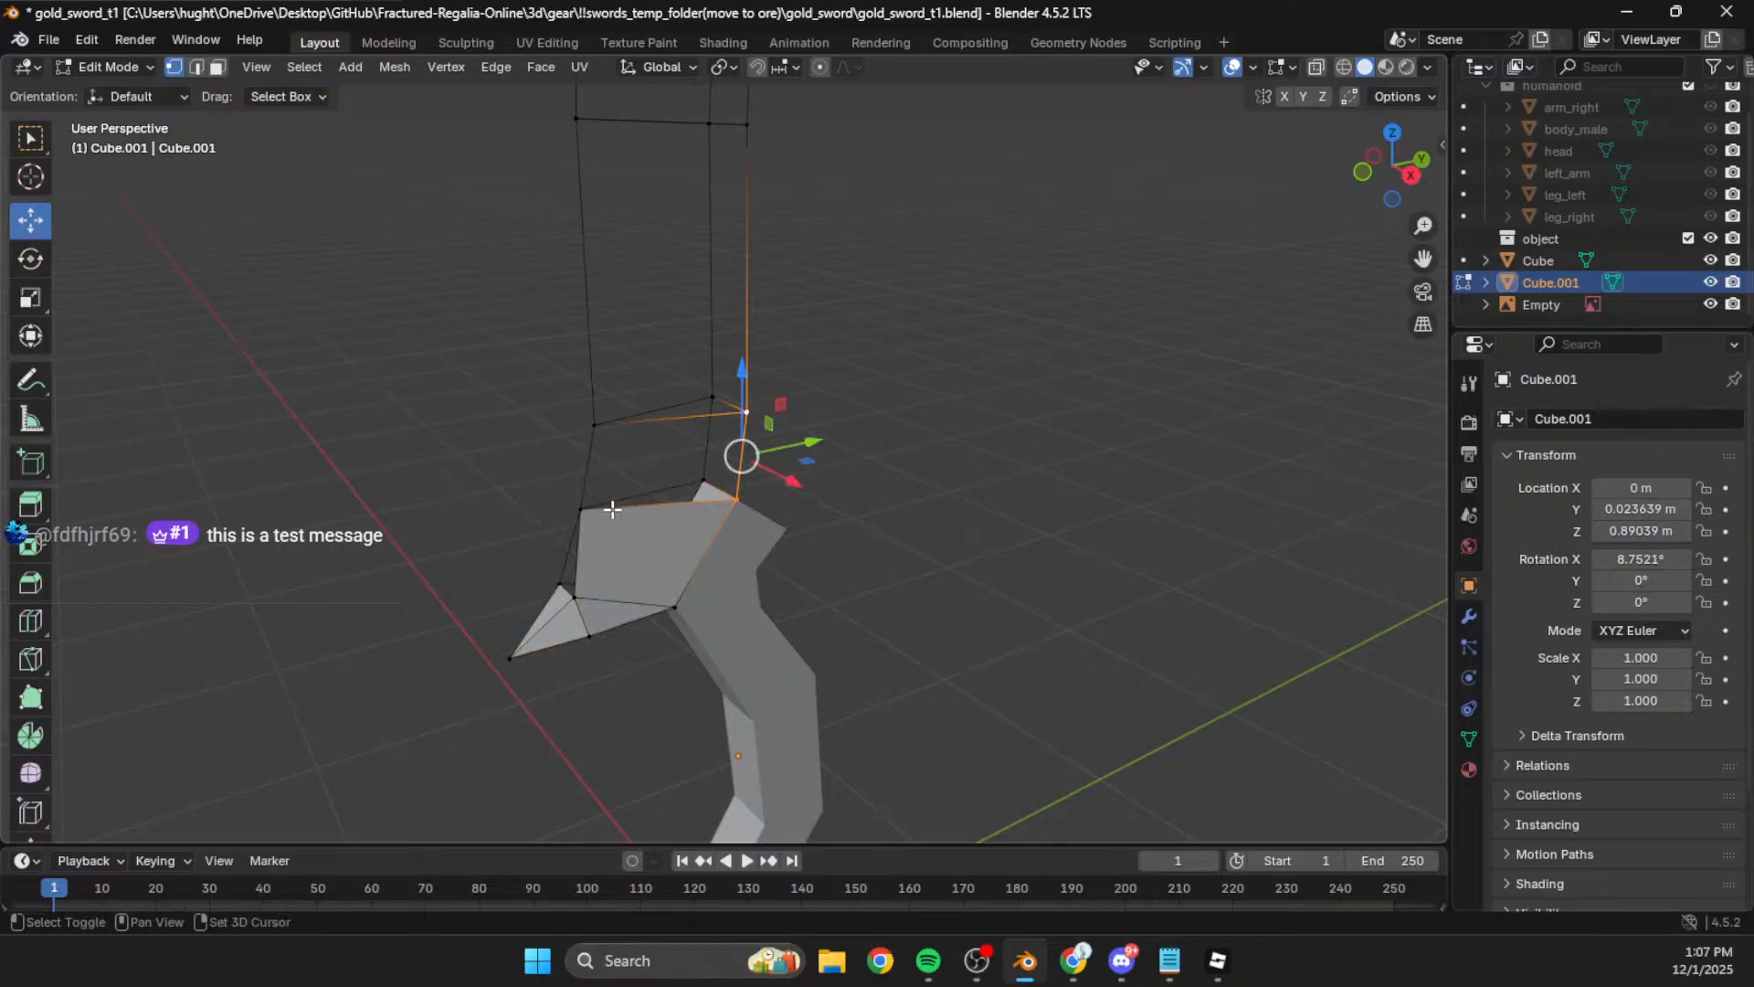
key("f")
Step: Fill the two long mid-blade quads on the +X side
scroll(690, 338, "down", 3)
middle_click_drag(705, 317, 709, 515, "shift")
left_click(741, 619)
left_click(740, 464, "shift")
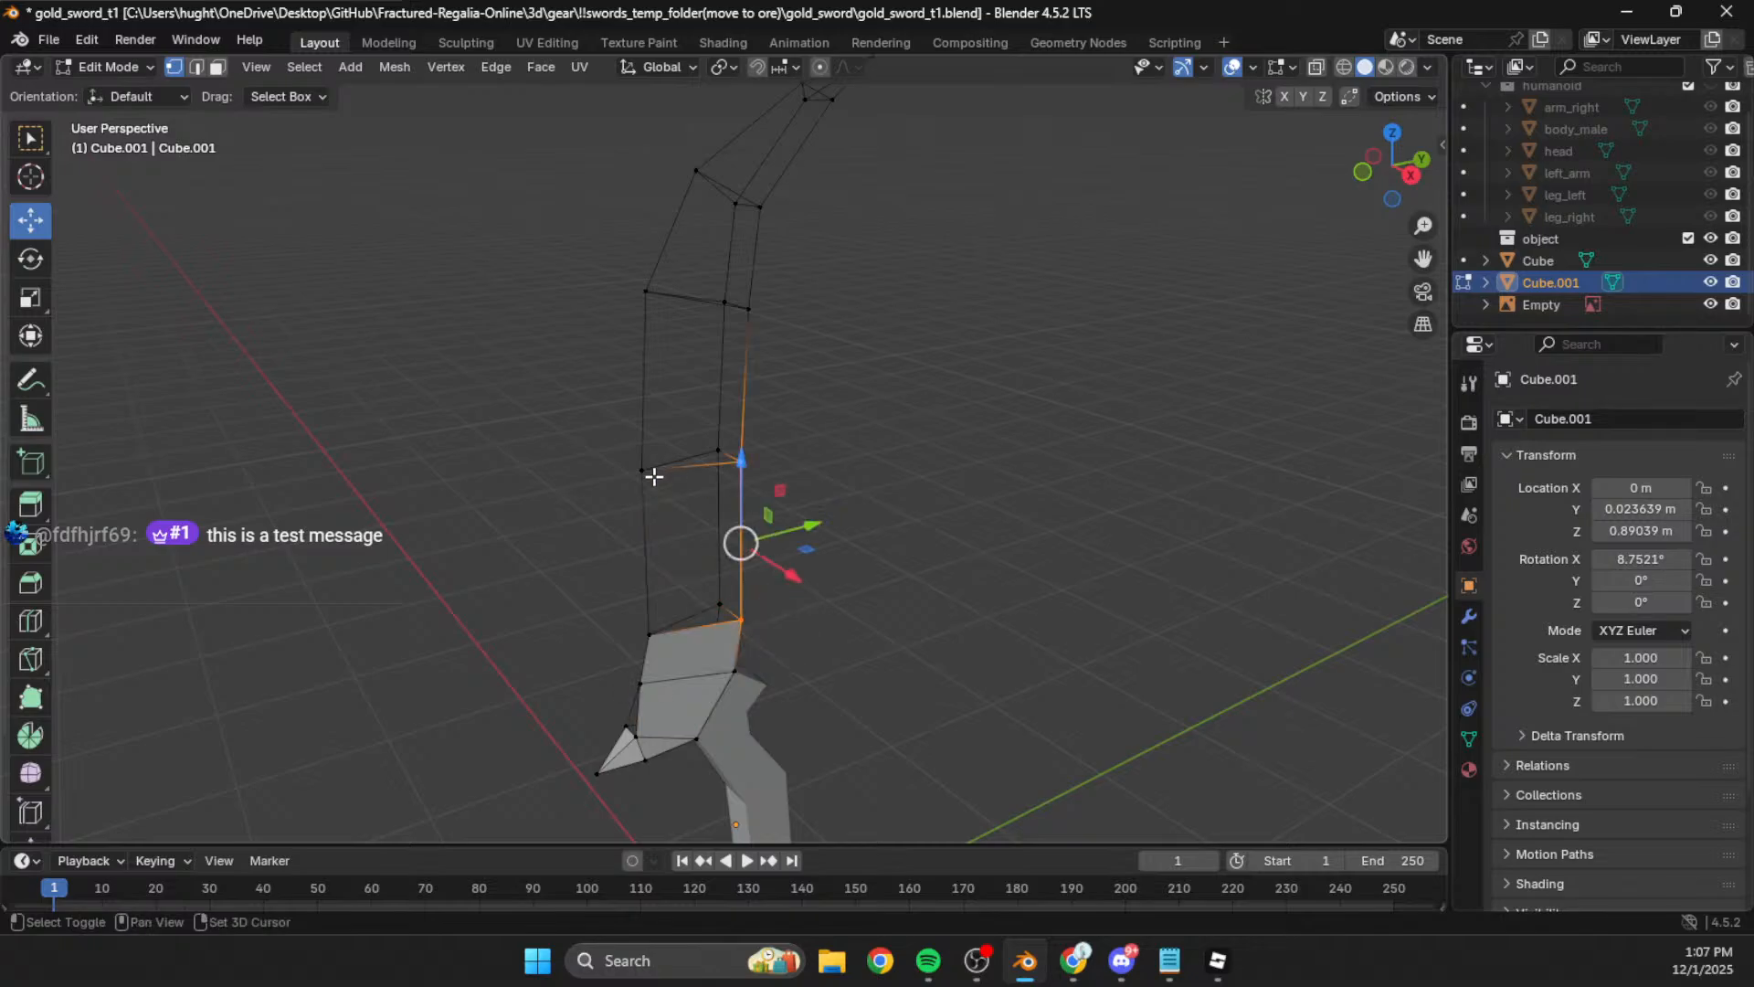
key("f")
left_click(642, 472)
left_click(645, 294, "shift")
key("f")
Step: Fill the curved upper quads and the tip triangle on the blade's +X side
middle_click_drag(783, 415, 797, 661, "shift")
left_click(760, 546)
left_click(772, 452, "shift")
key("f")
left_click(725, 408)
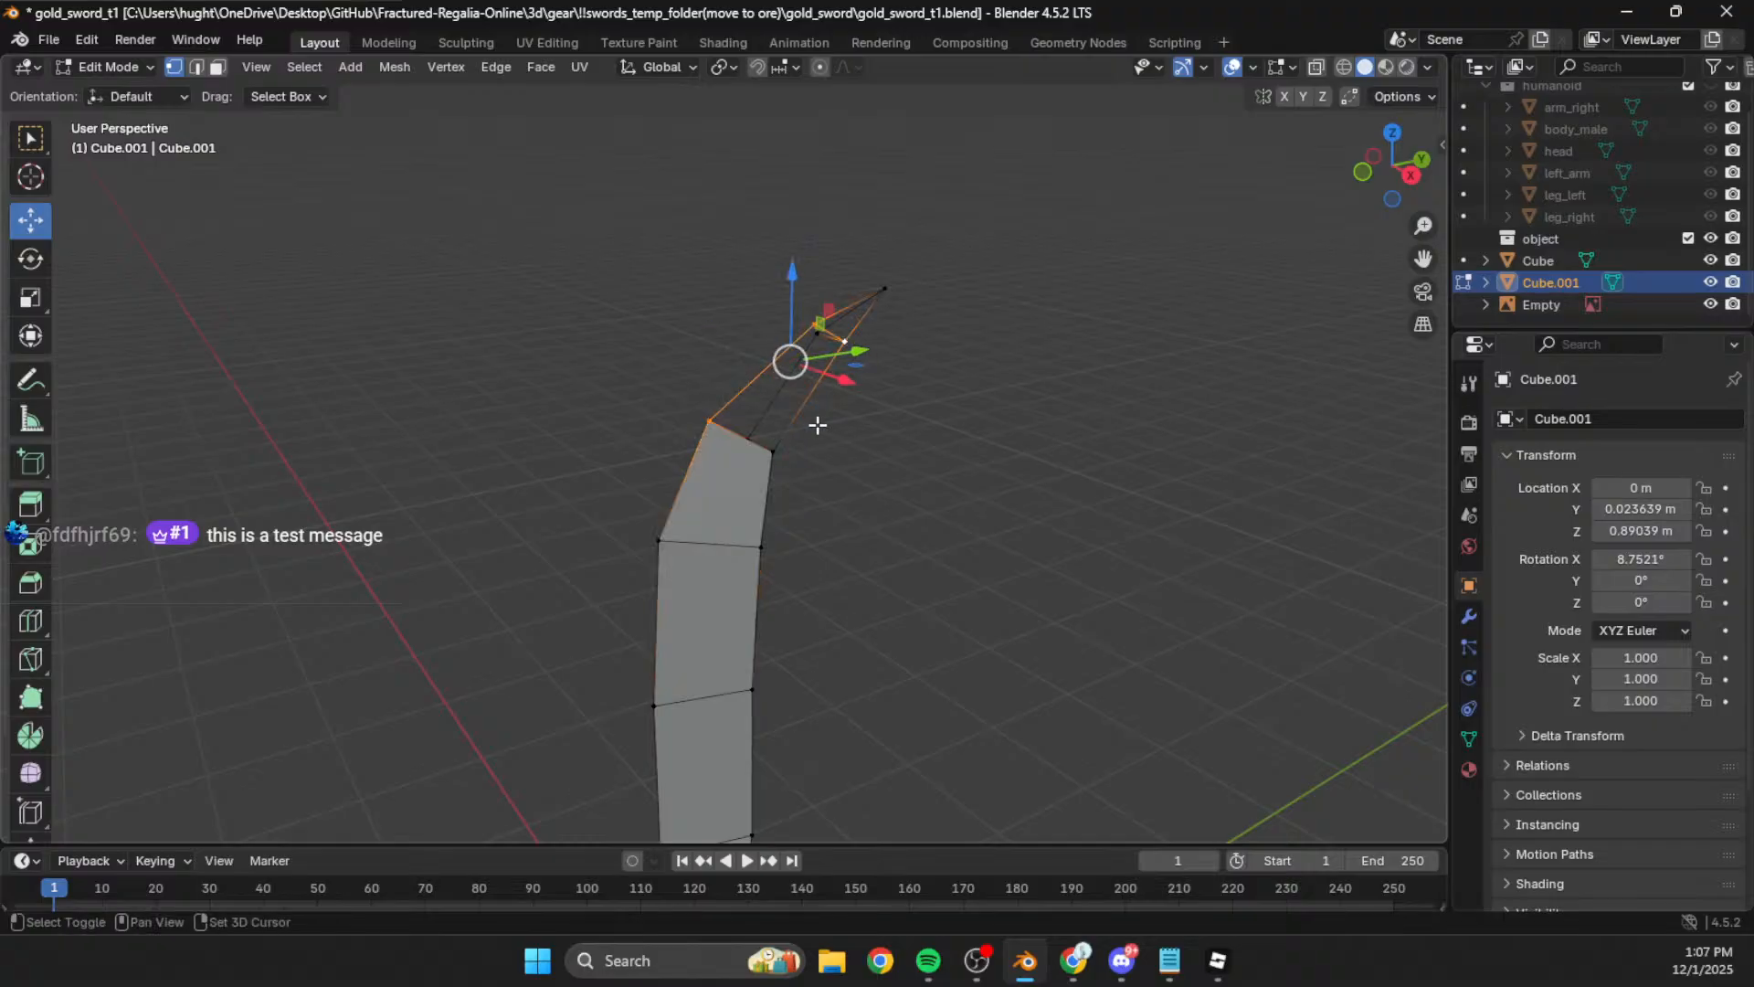
key("f")
left_click(844, 342)
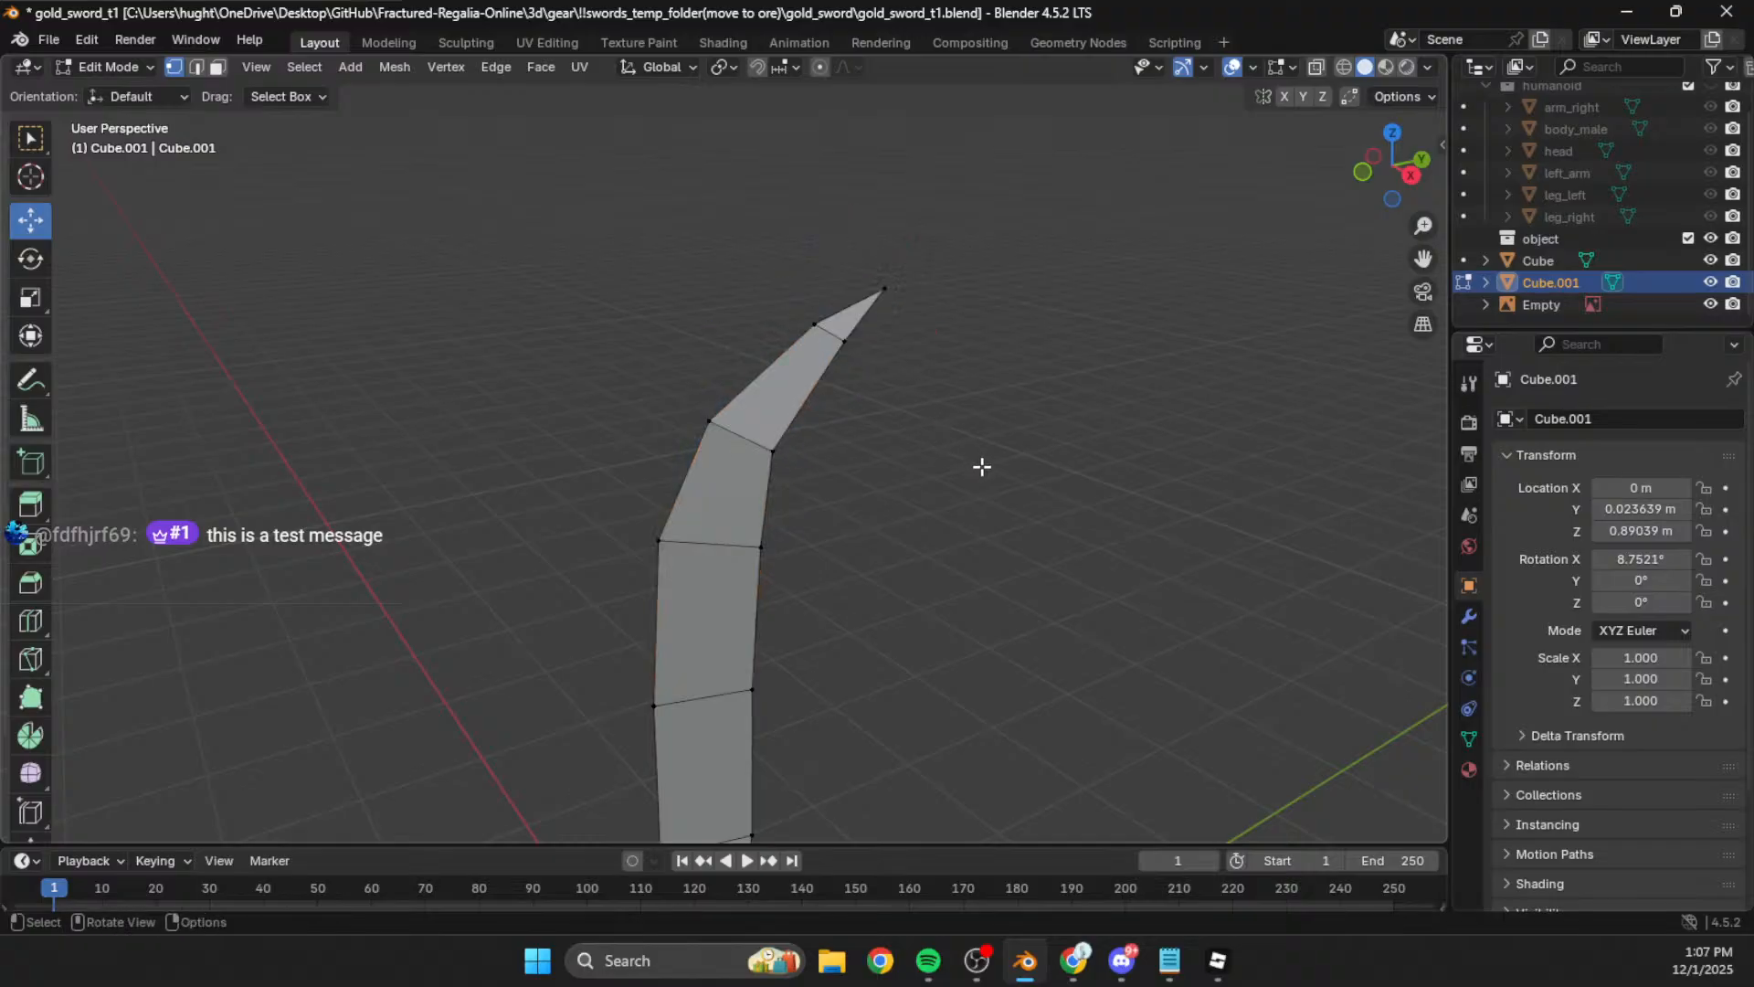
Step: Fill the narrow back-edge faces of the blade from the tip down to mid-blade
middle_click_drag(981, 467, 712, 378)
key("f")
left_click(772, 327)
left_click(727, 440)
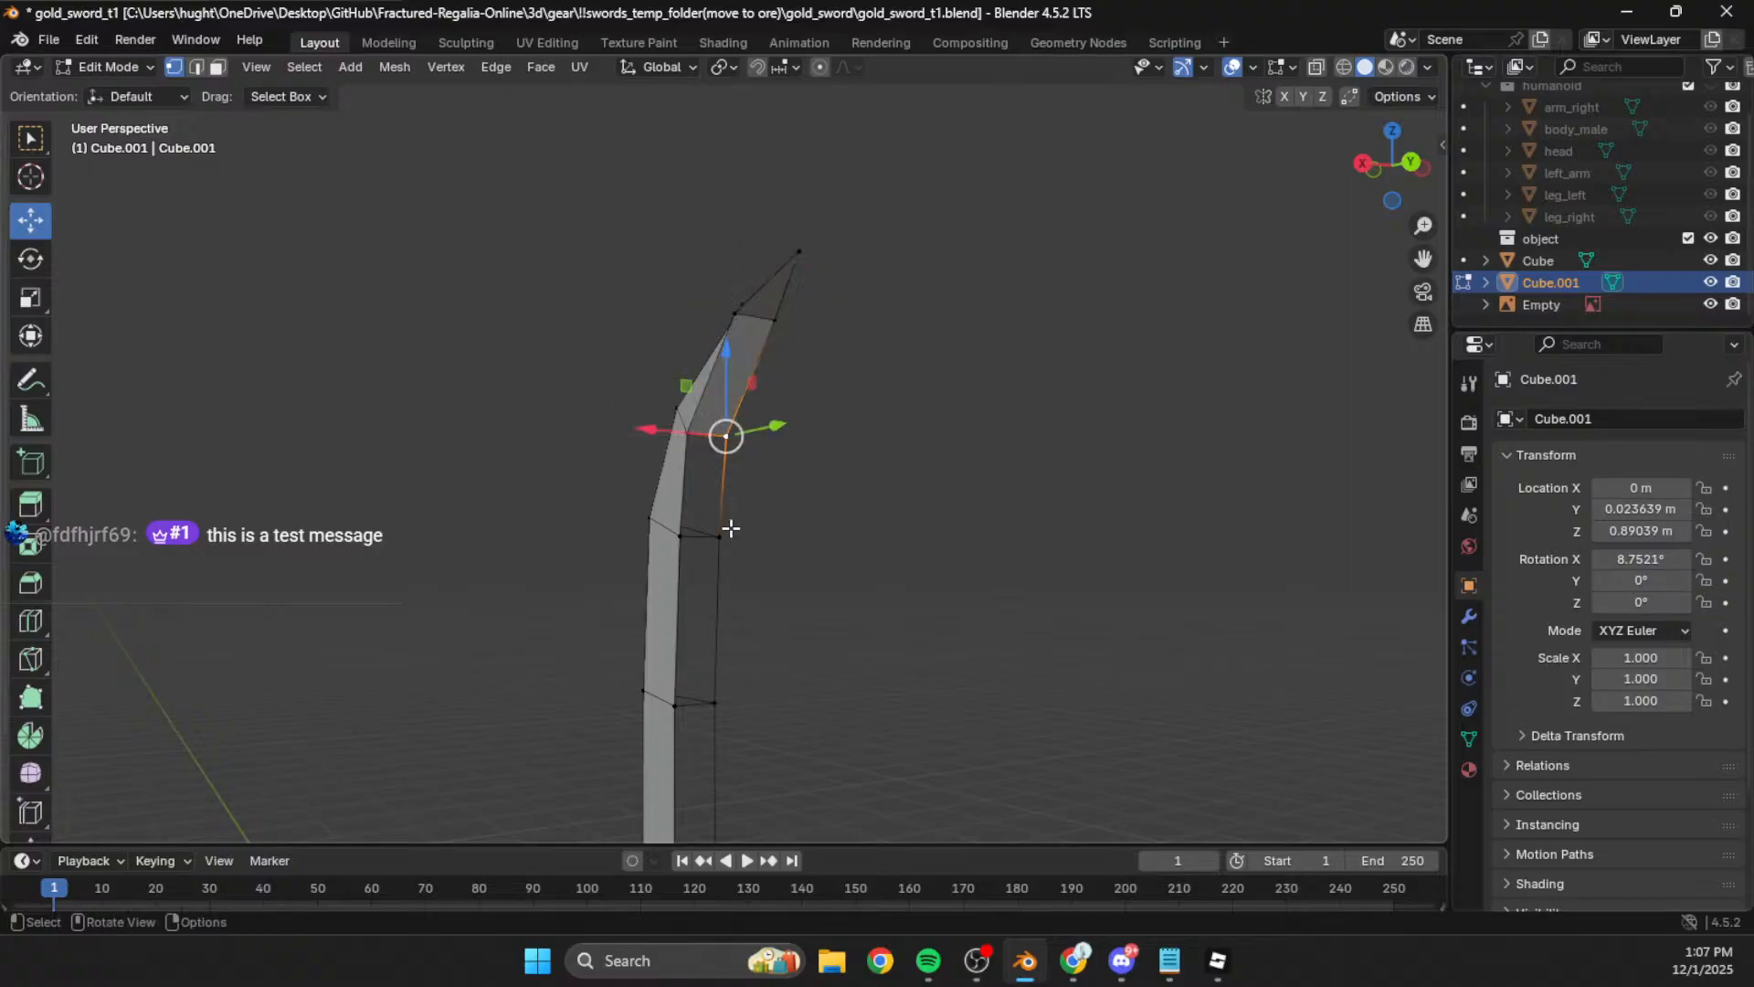
left_click(692, 445, "shift")
middle_click_drag(785, 621, 797, 493, "shift")
left_click(696, 416, "shift")
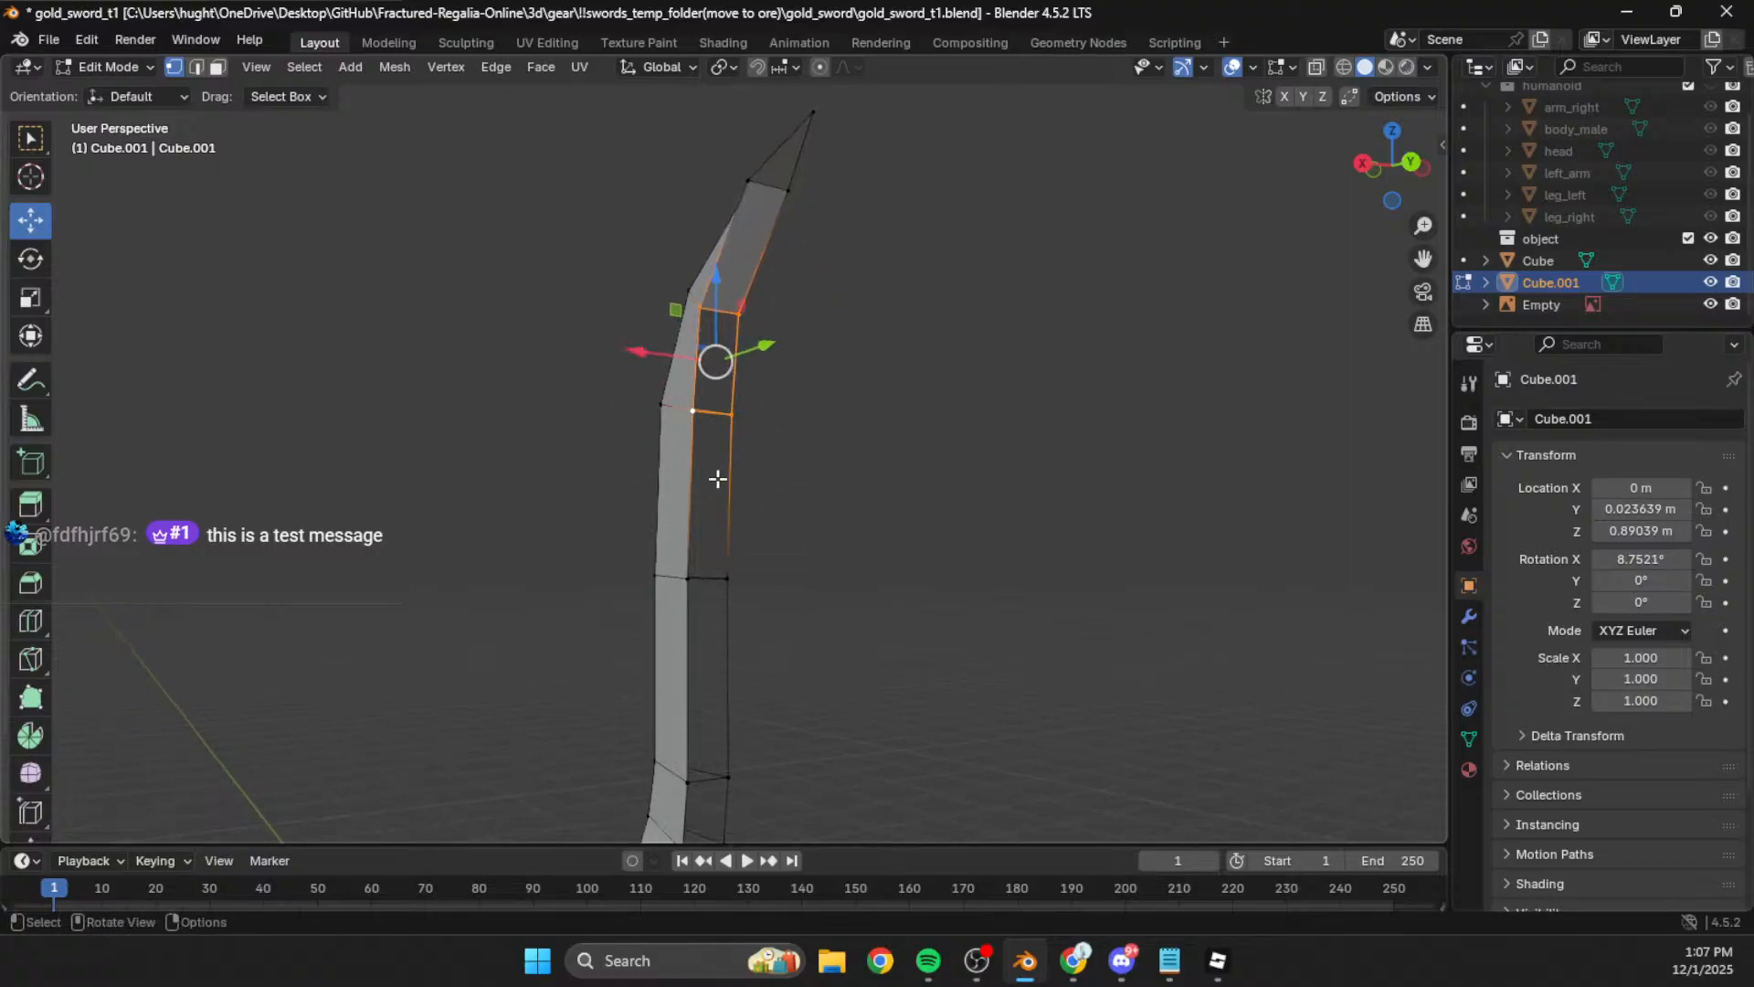
left_click(725, 410)
left_click(727, 578, "shift")
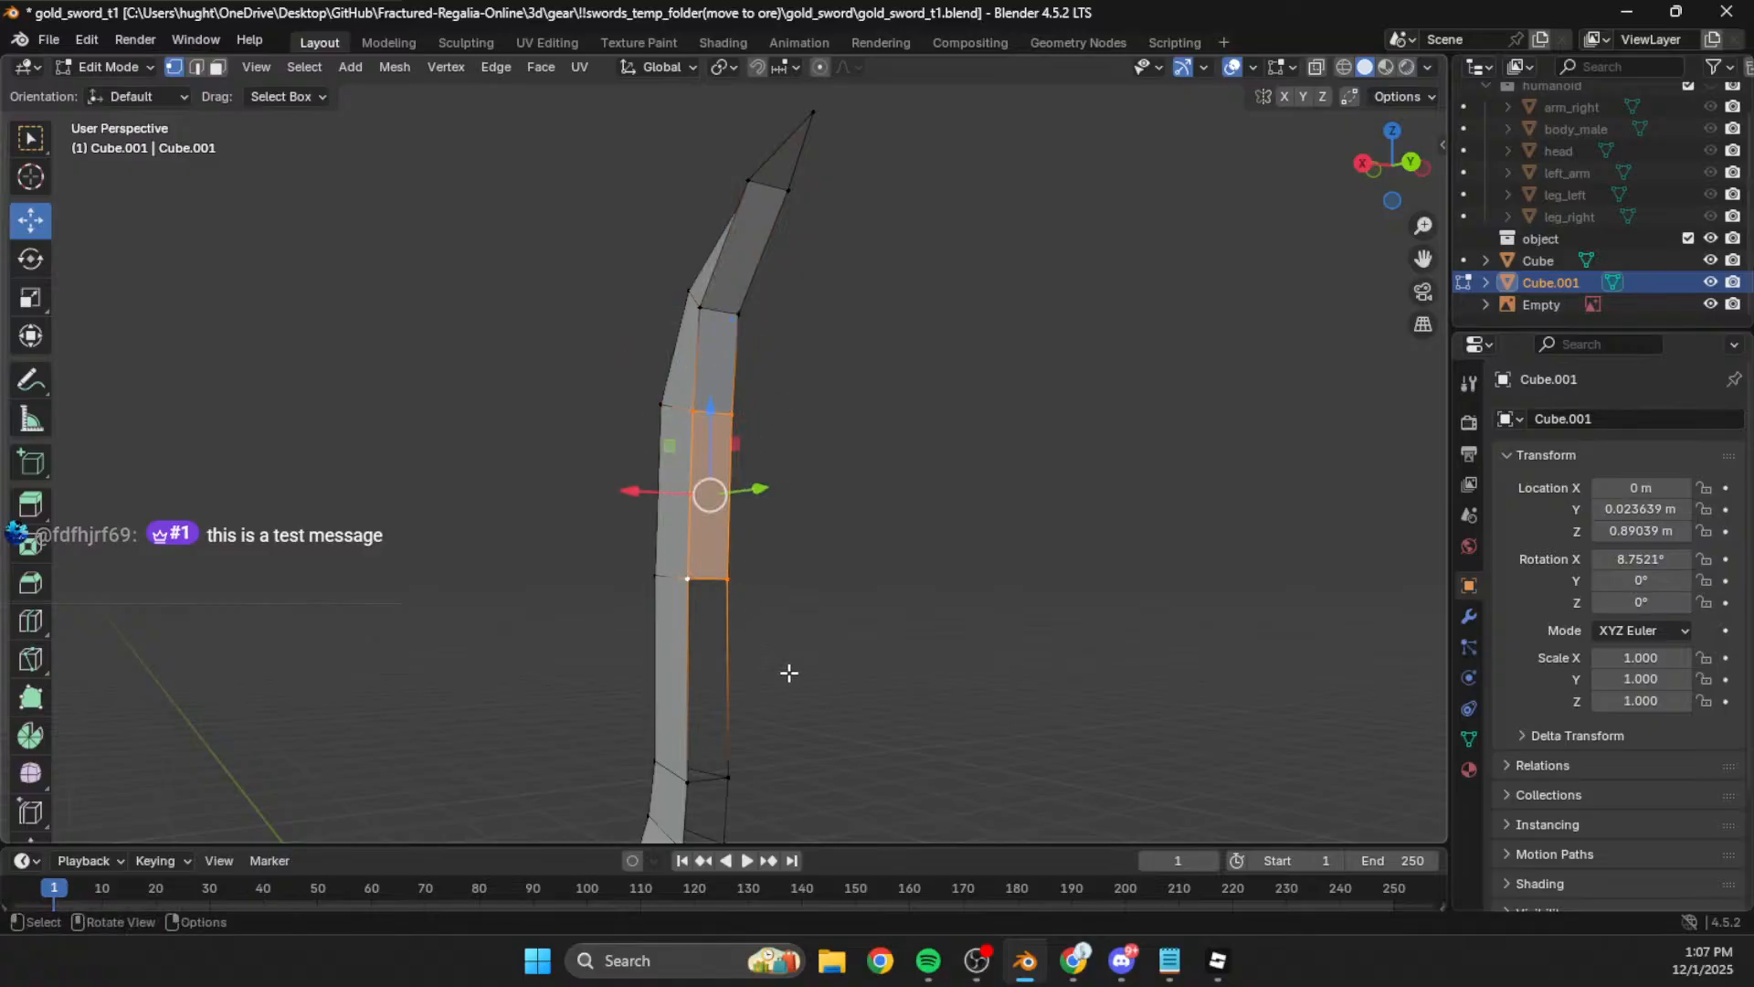
Step: Hide the handle object and fill the remaining back-edge faces down to the blade's underside
middle_click_drag(786, 672, 791, 427, "shift")
left_click(736, 336)
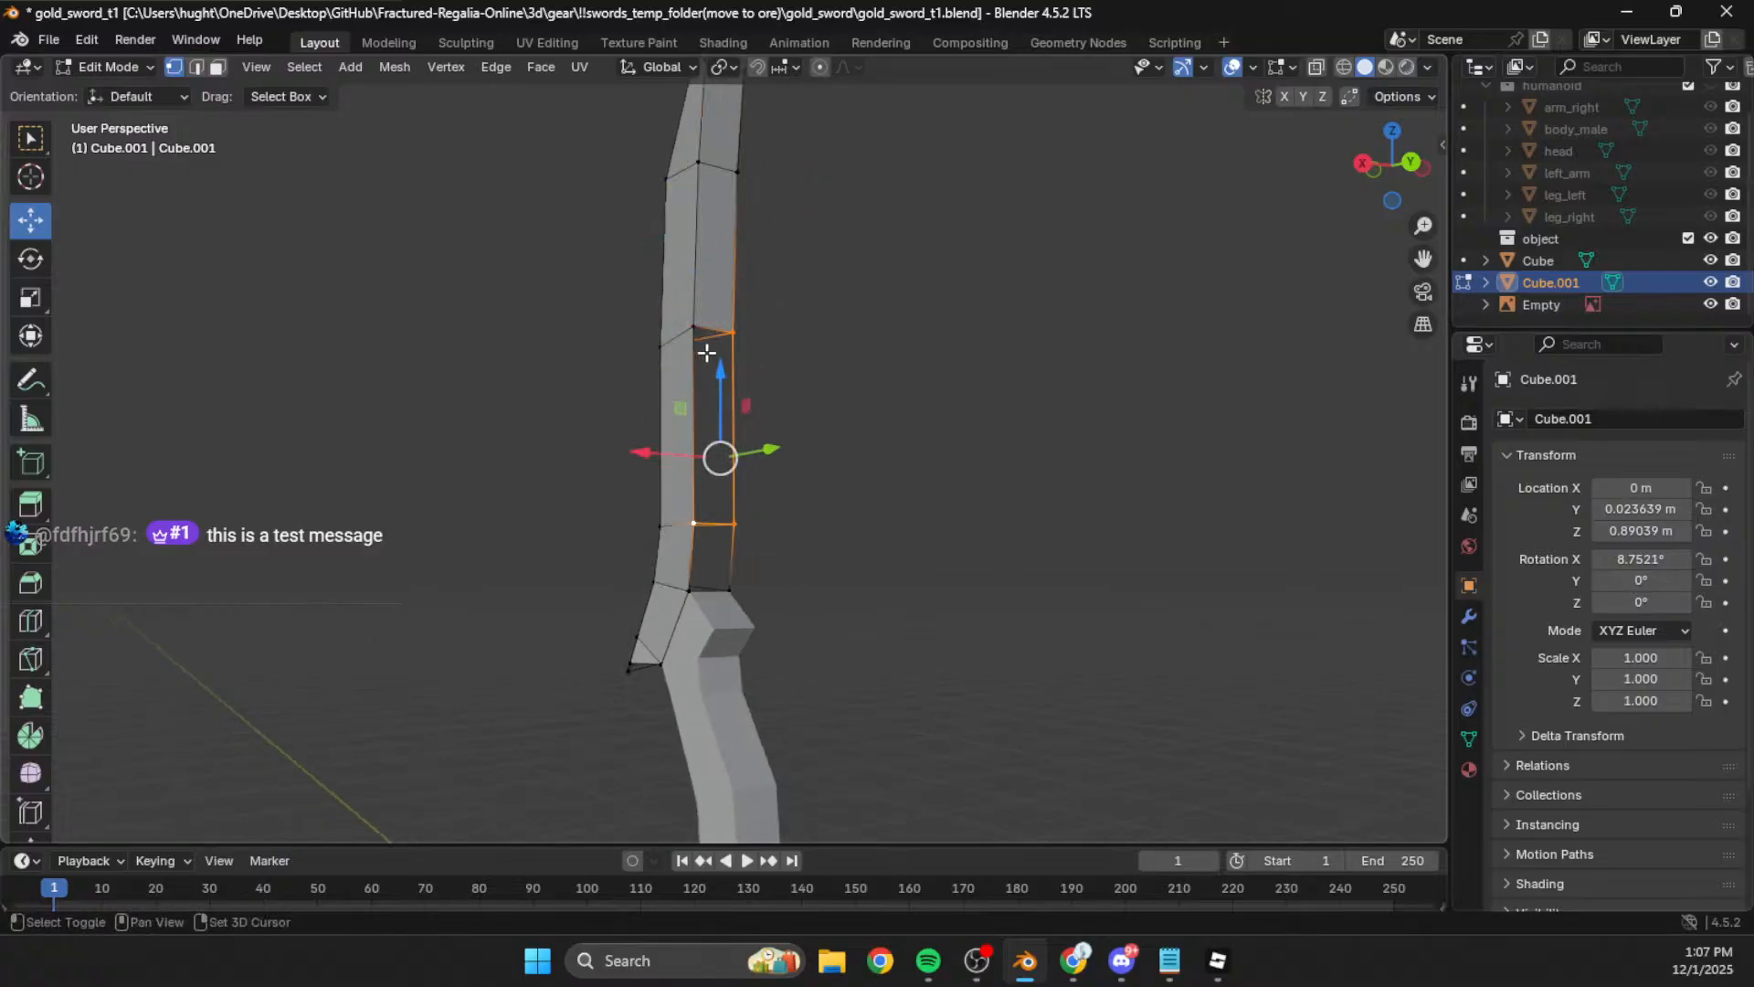
left_click(1710, 261)
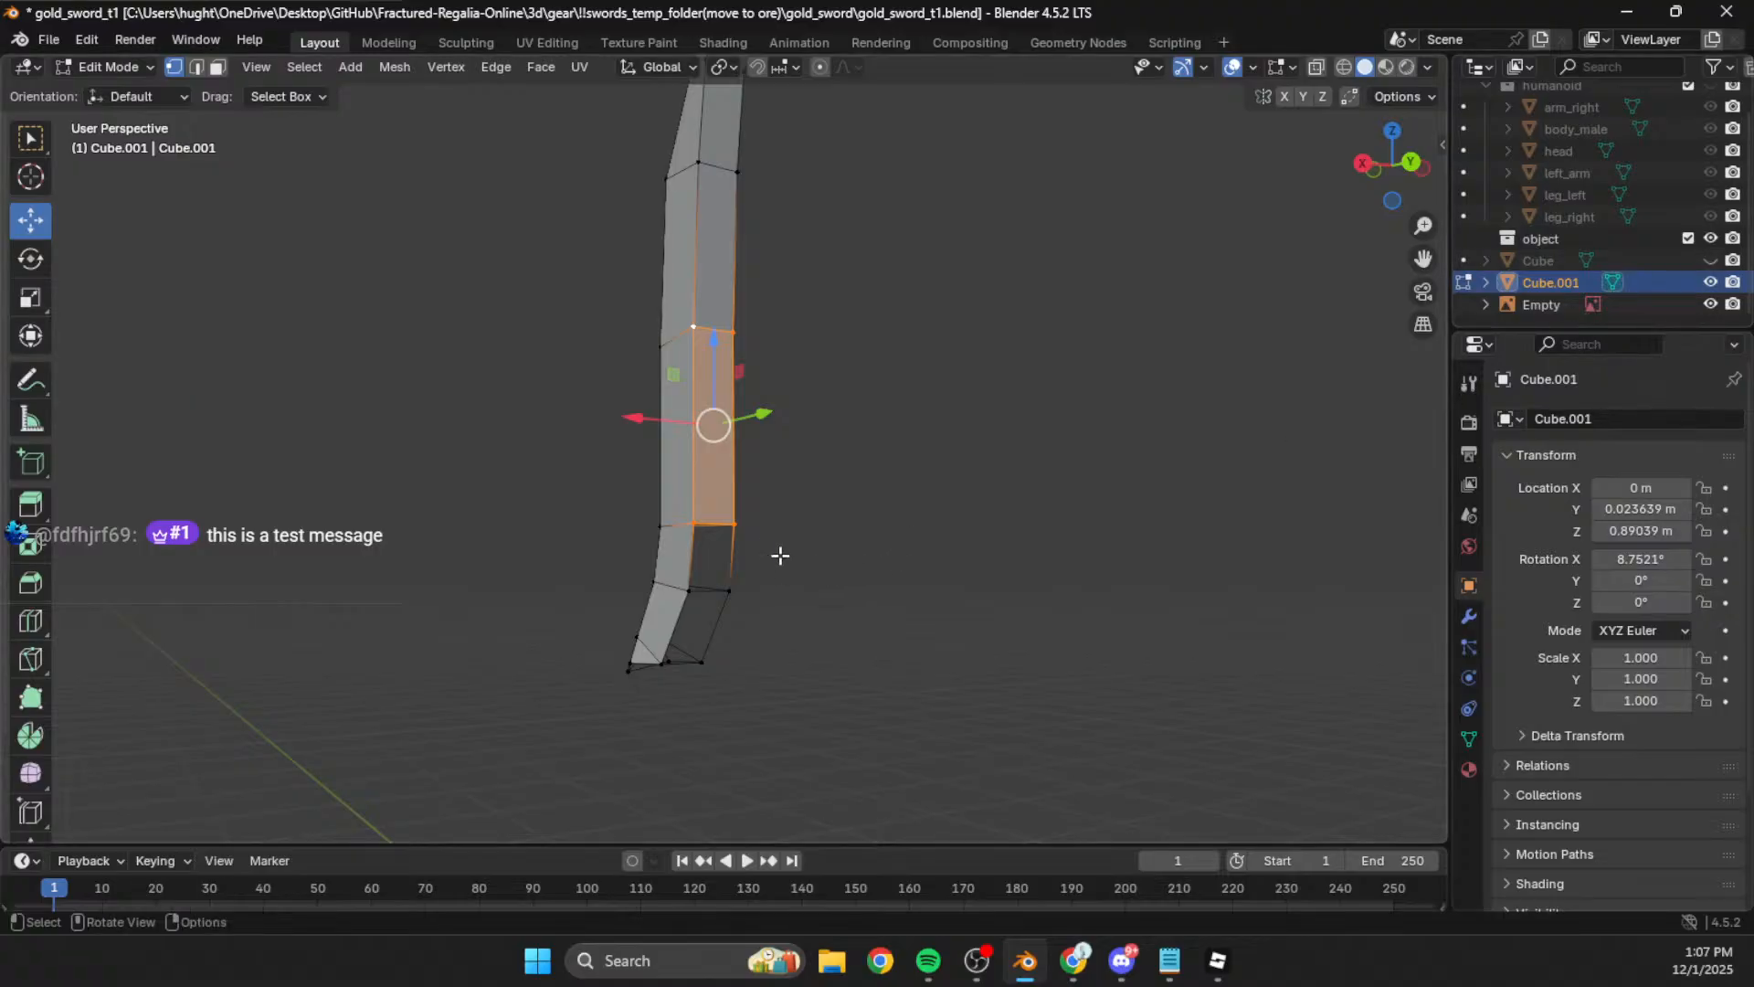
left_click(735, 524)
middle_click_drag(736, 666, 694, 579)
middle_click_drag(715, 500, 723, 587)
left_click(803, 642)
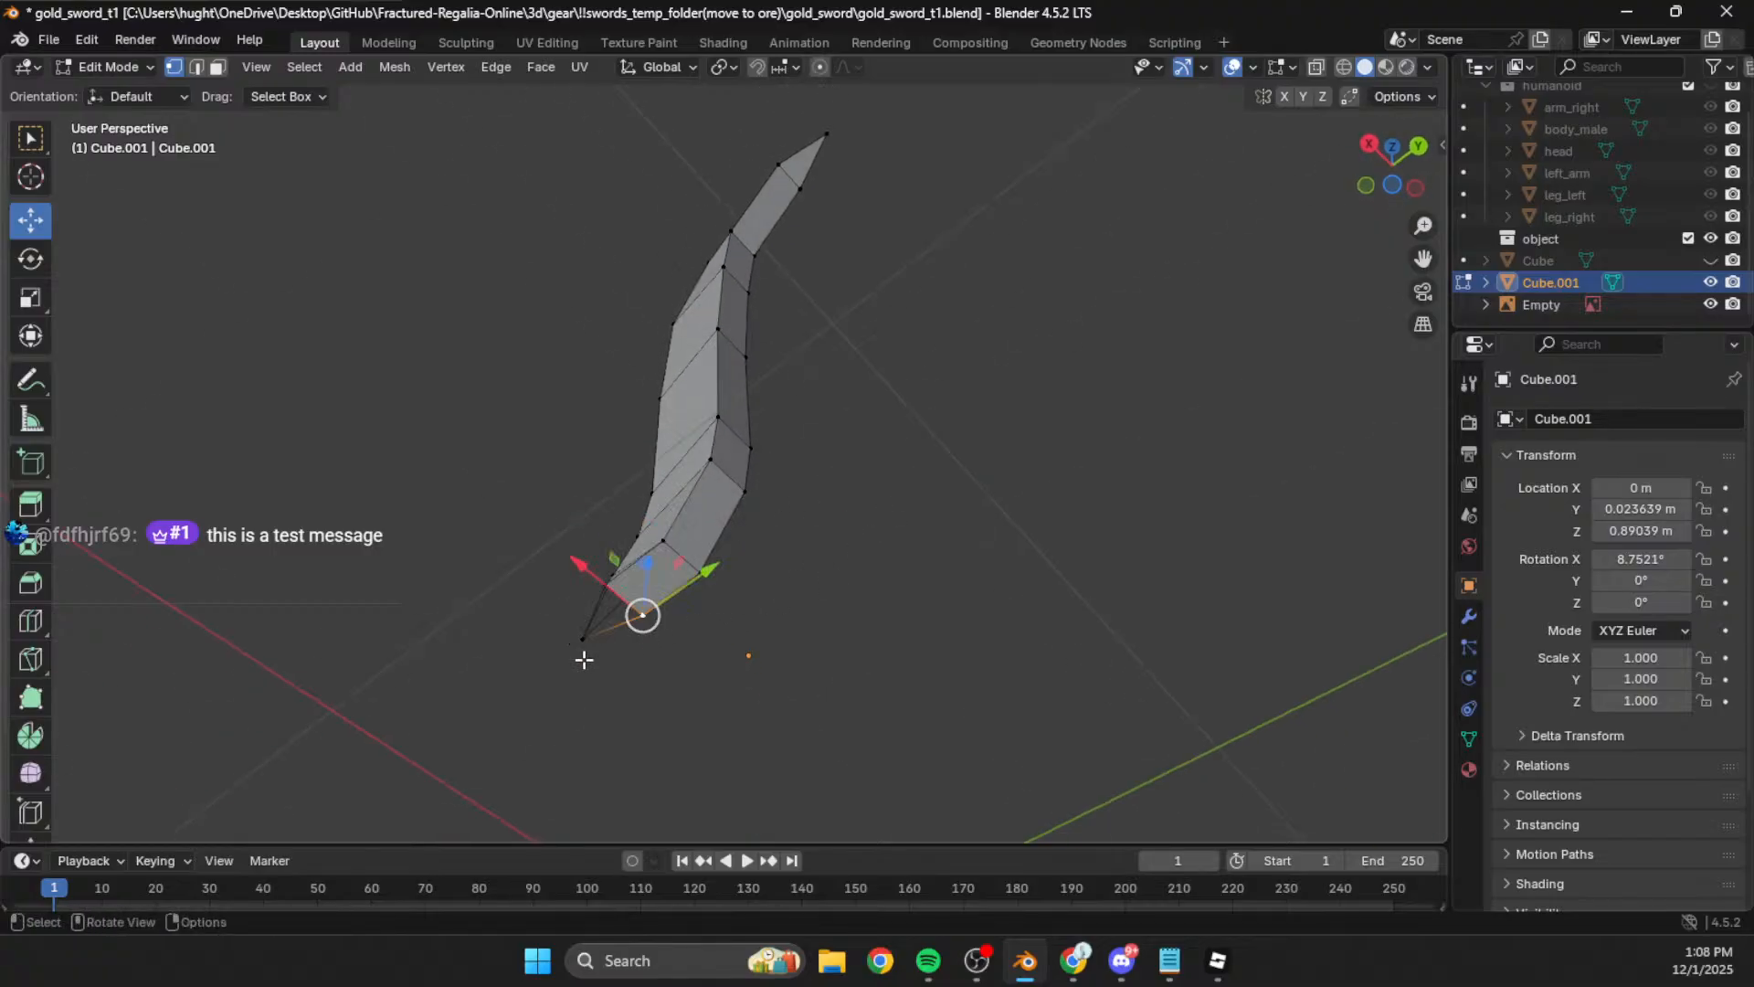
Step: Fill the remaining triangular gaps on the front edge just above the blade's base point
middle_click_drag(913, 590, 756, 662)
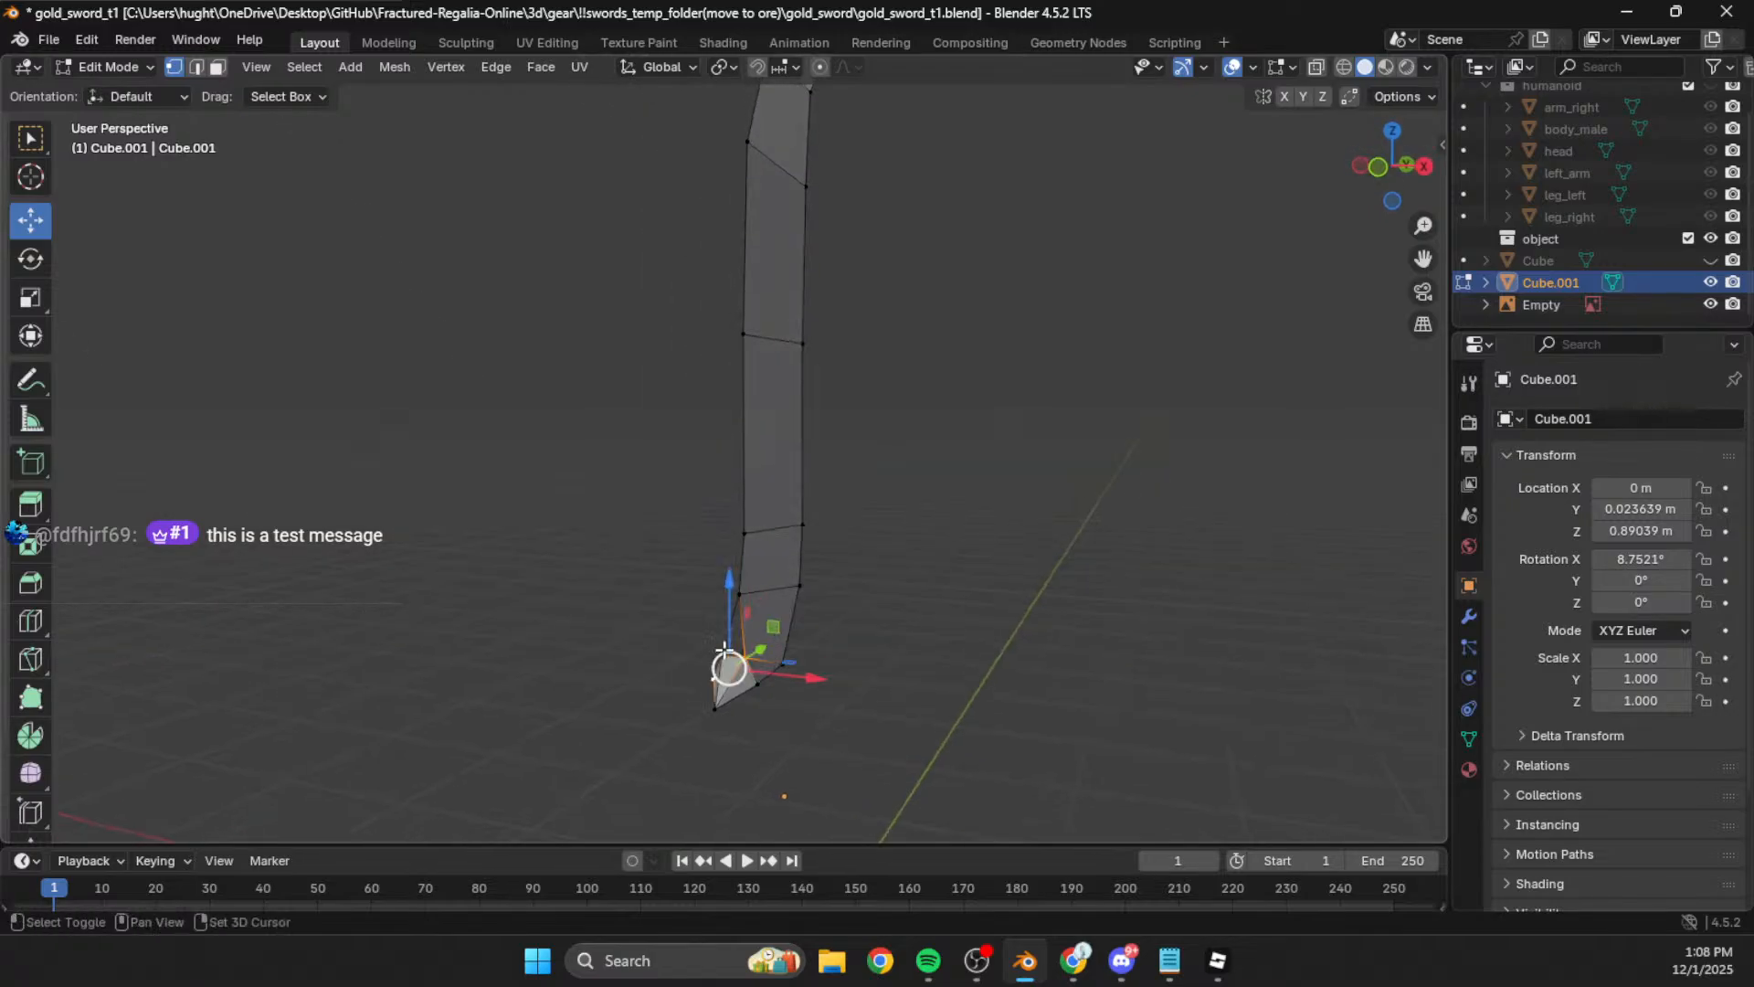
scroll(839, 645, "up", 3)
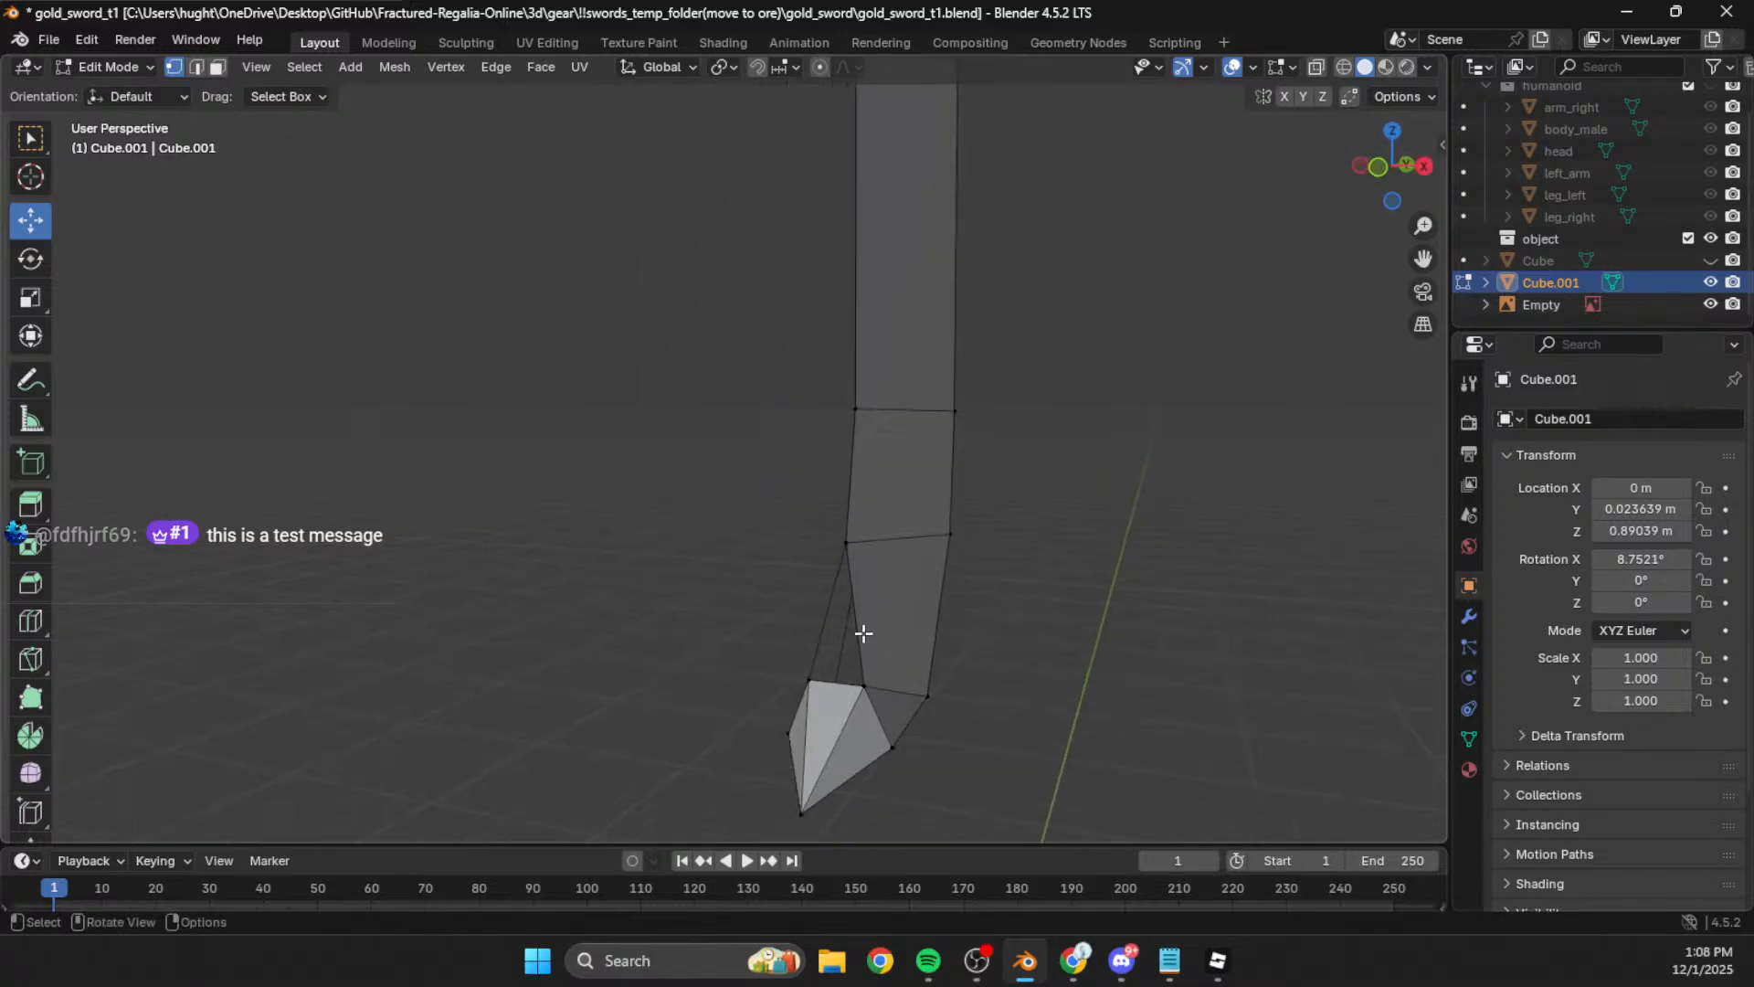
key("a")
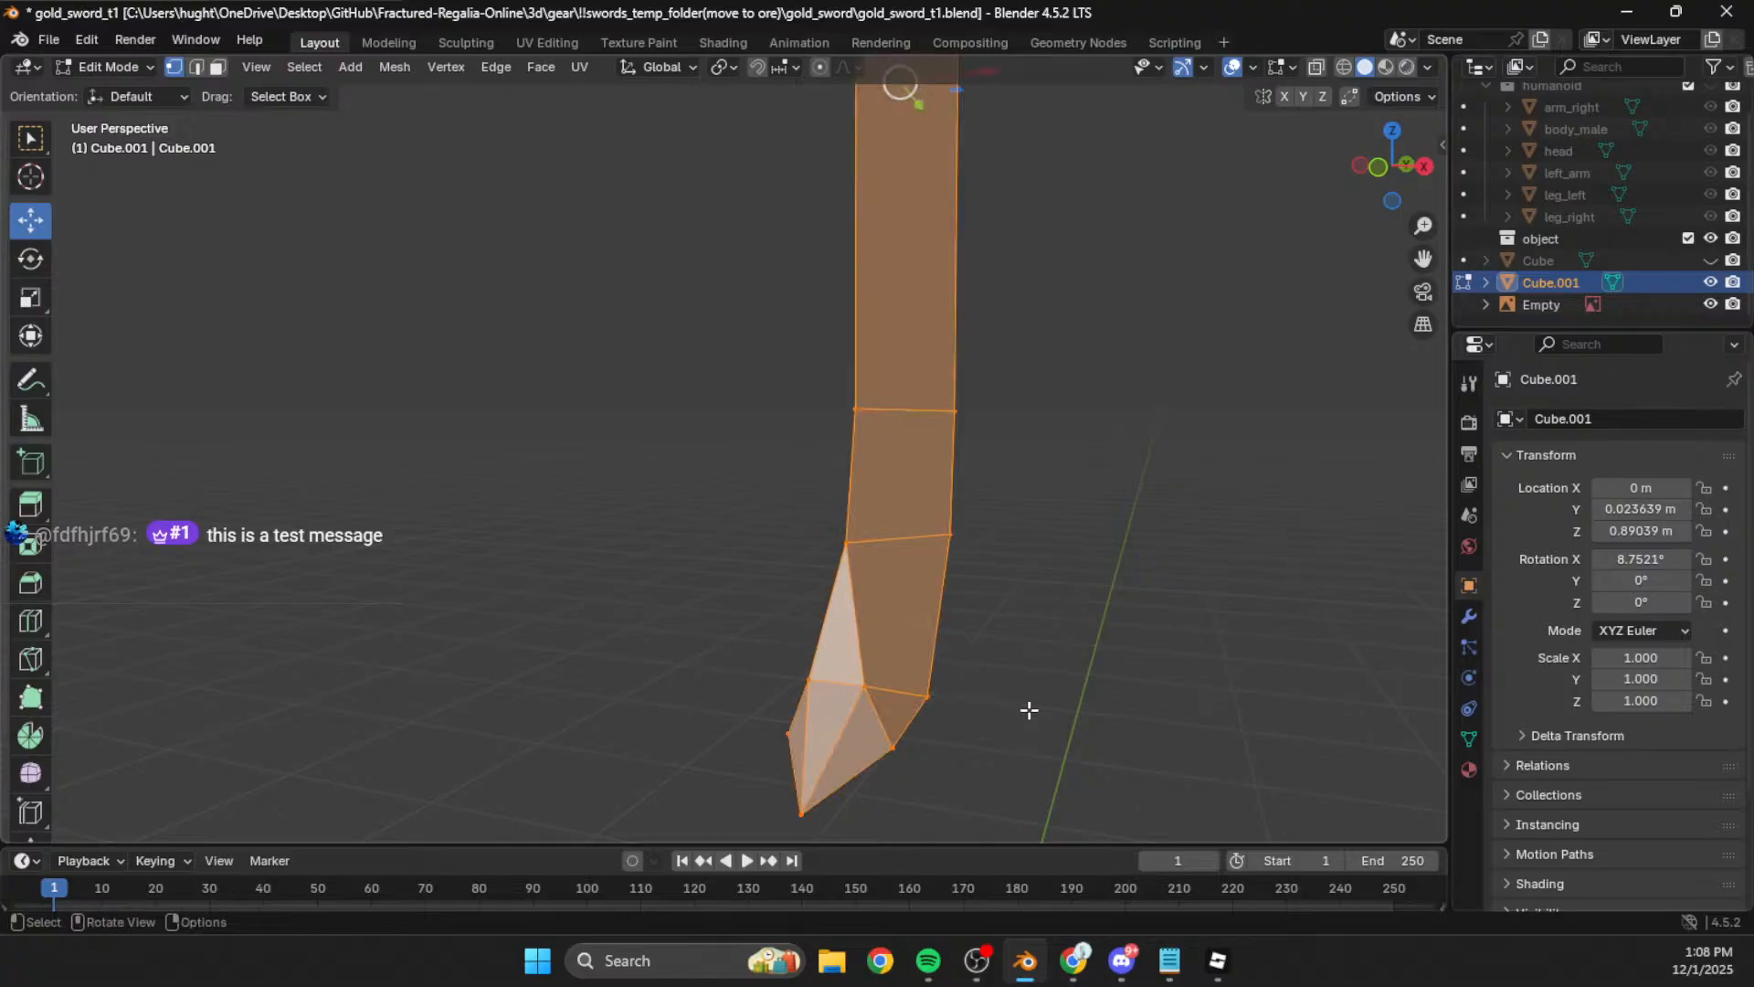
left_click(1025, 707)
Step: Show the handle object again and return to Object Mode with nothing selected
middle_click_drag(1014, 700, 806, 528)
scroll(838, 575, "down", 5)
left_click(1709, 262)
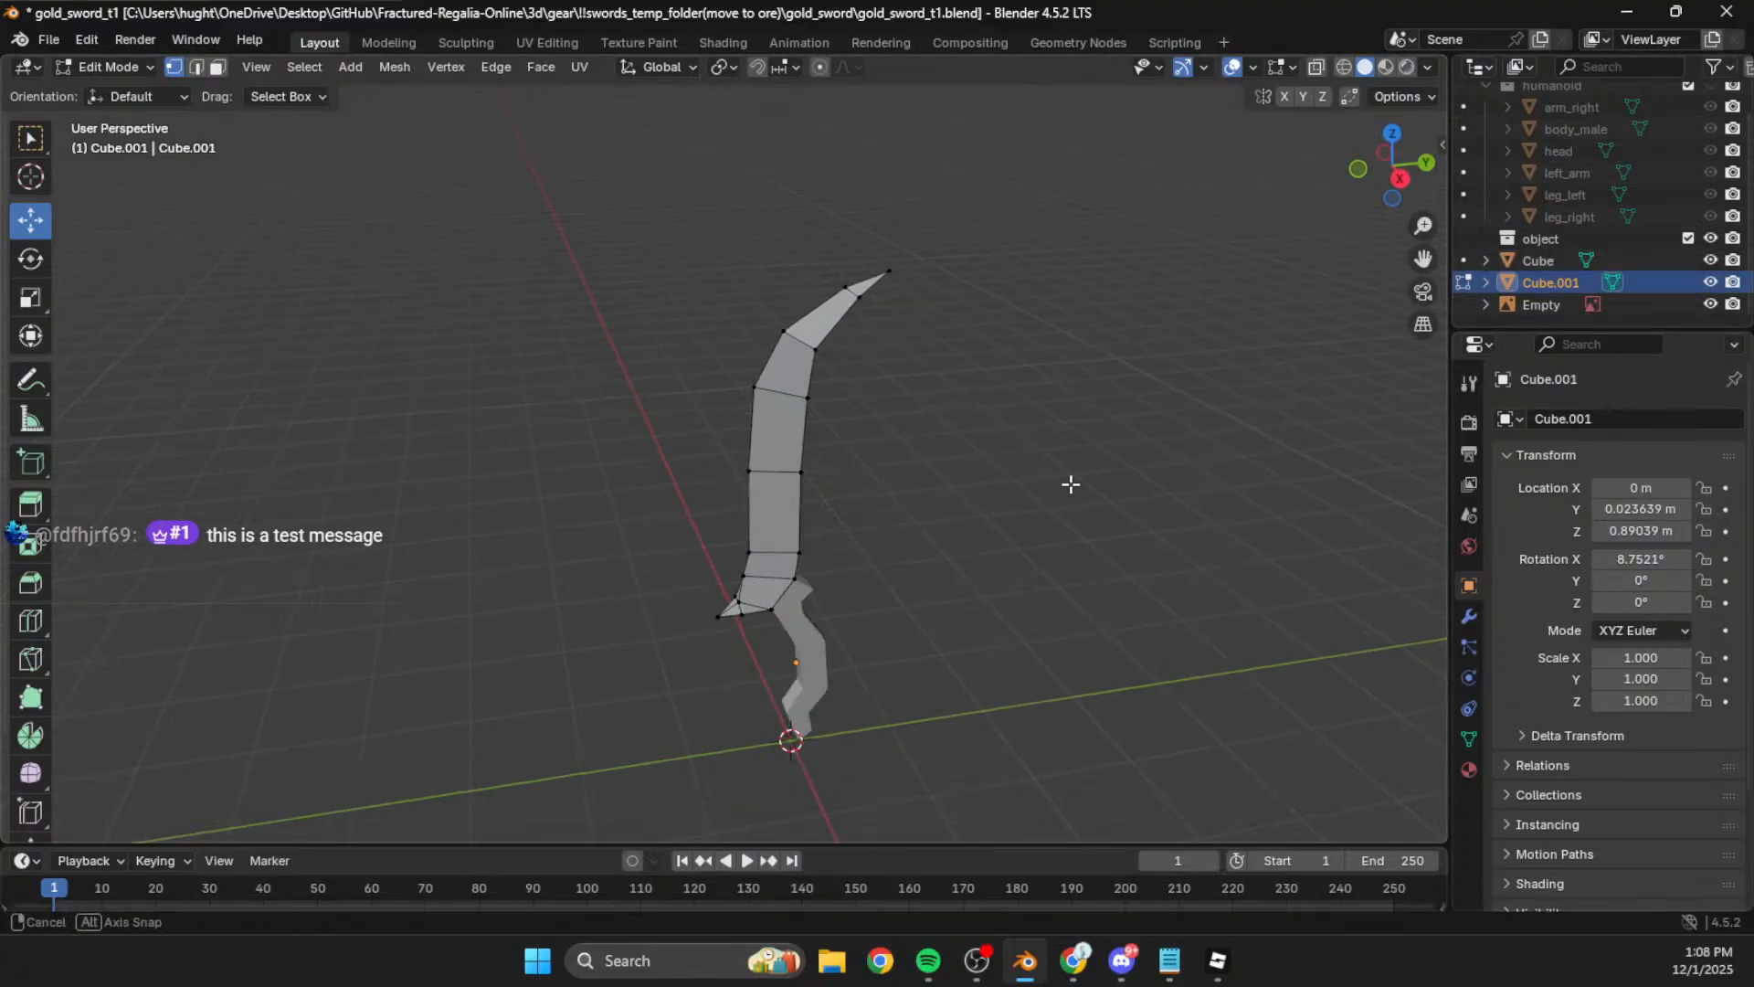
key("Tab")
left_click(1047, 533)
middle_click_drag(1047, 533, 990, 481)
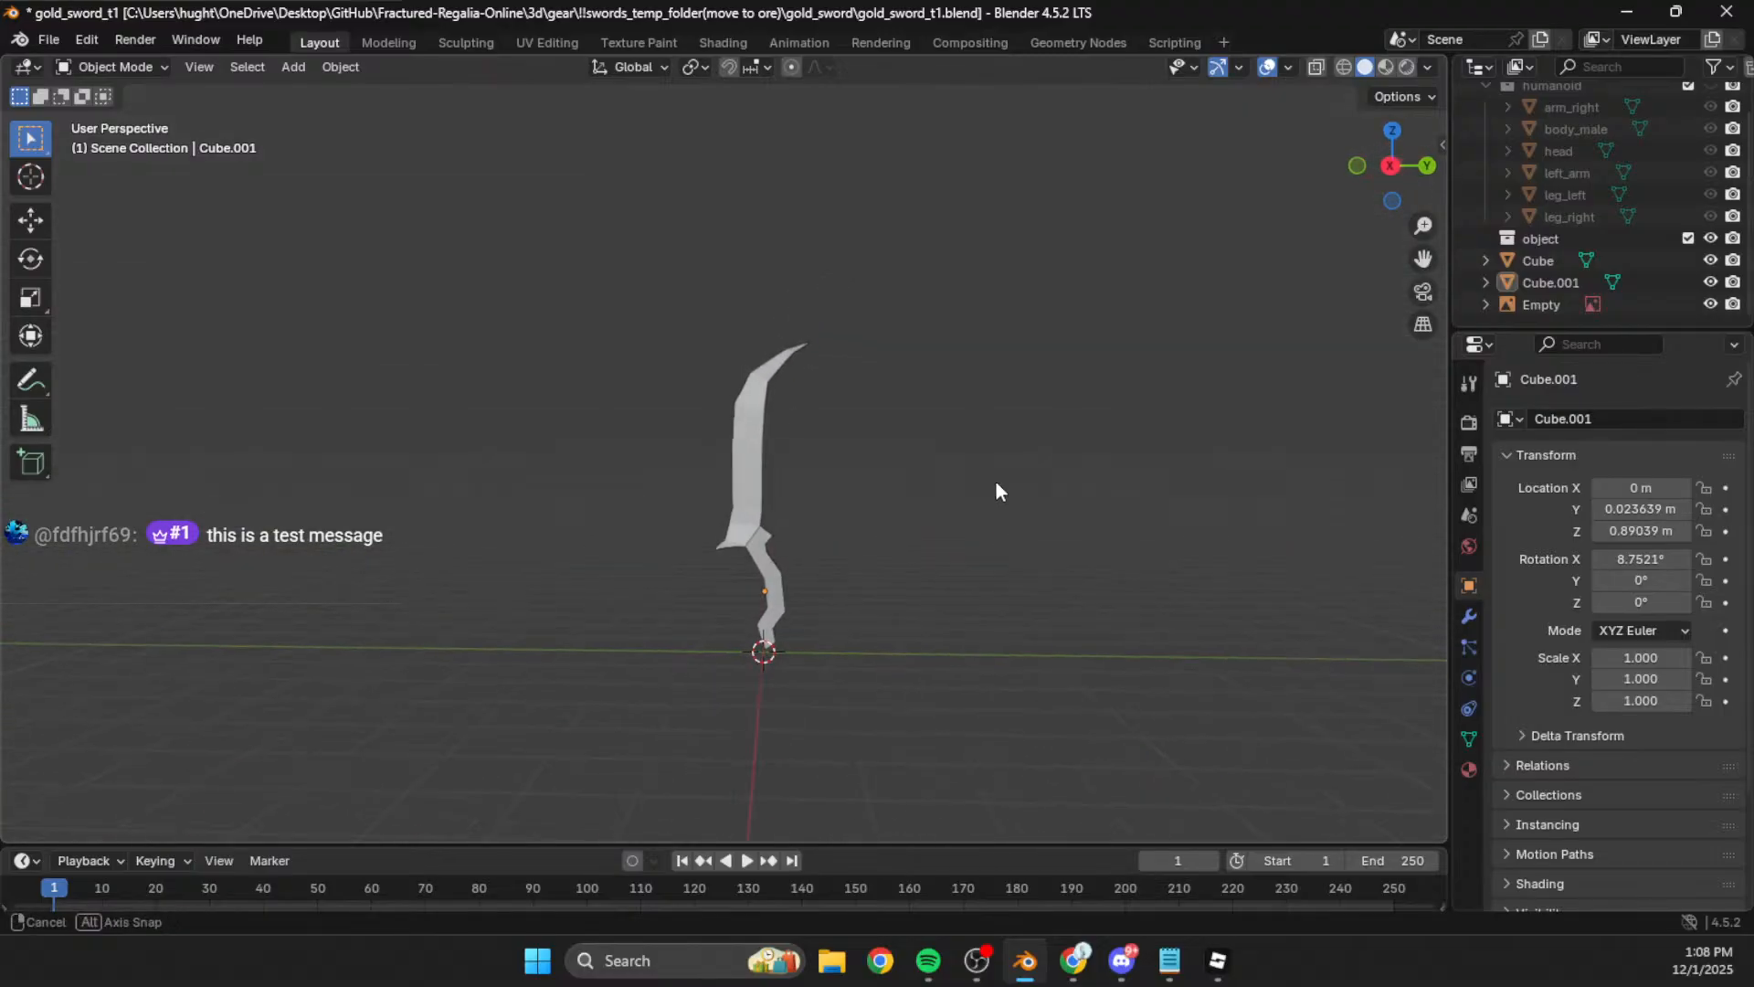
Step: Compare the sword with the Gold sketch in the right wireframe view, and hide the reference image
left_click(1393, 163)
scroll(868, 494, "down", 2)
middle_click_drag(809, 608, 818, 661, "shift")
scroll(811, 669, "up", 3)
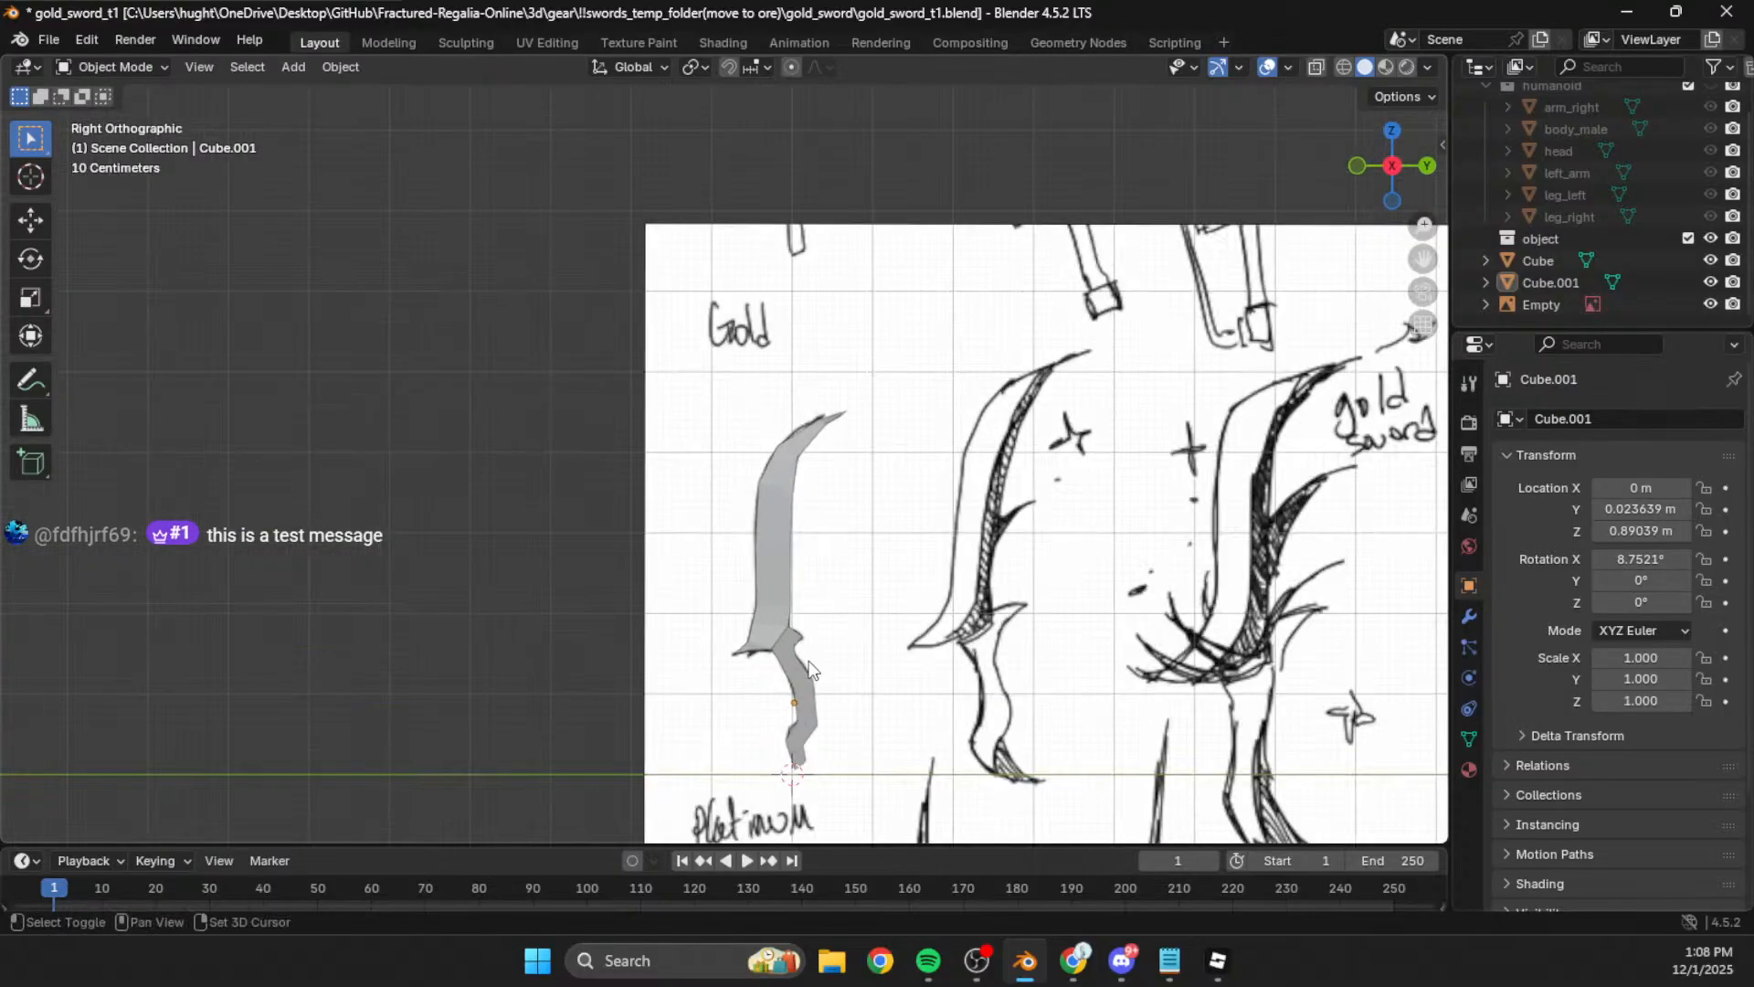
scroll(804, 639, "up", 3)
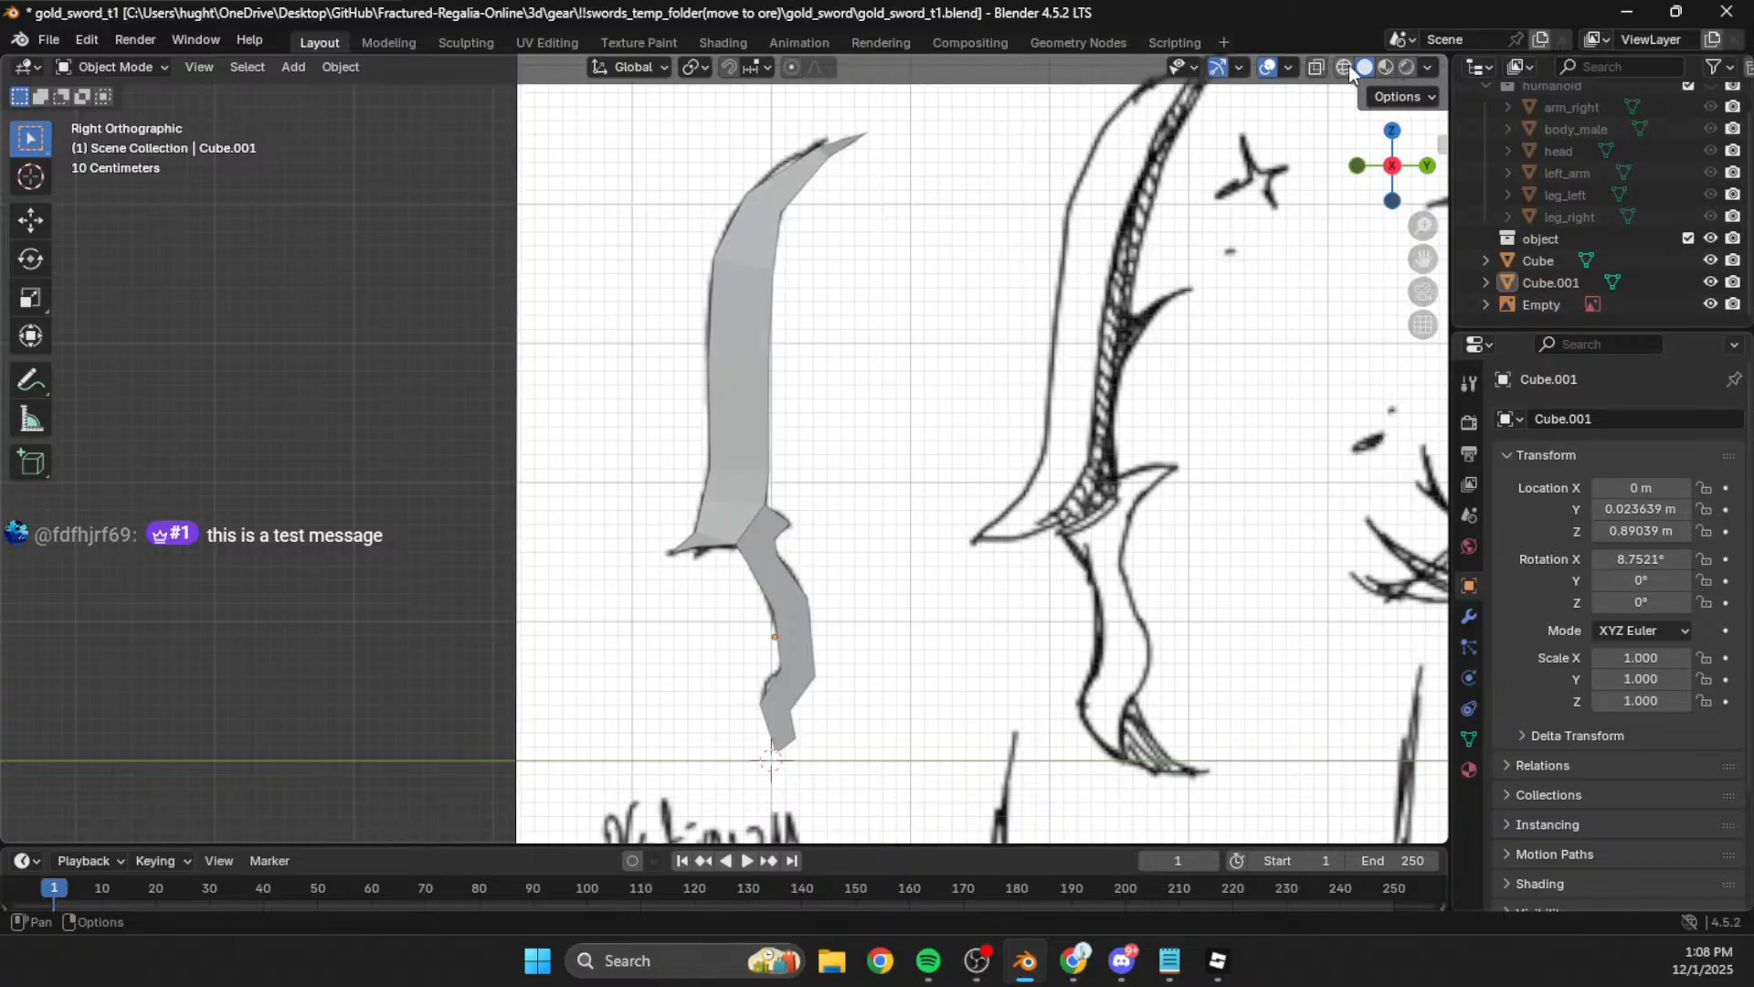
left_click(1345, 65)
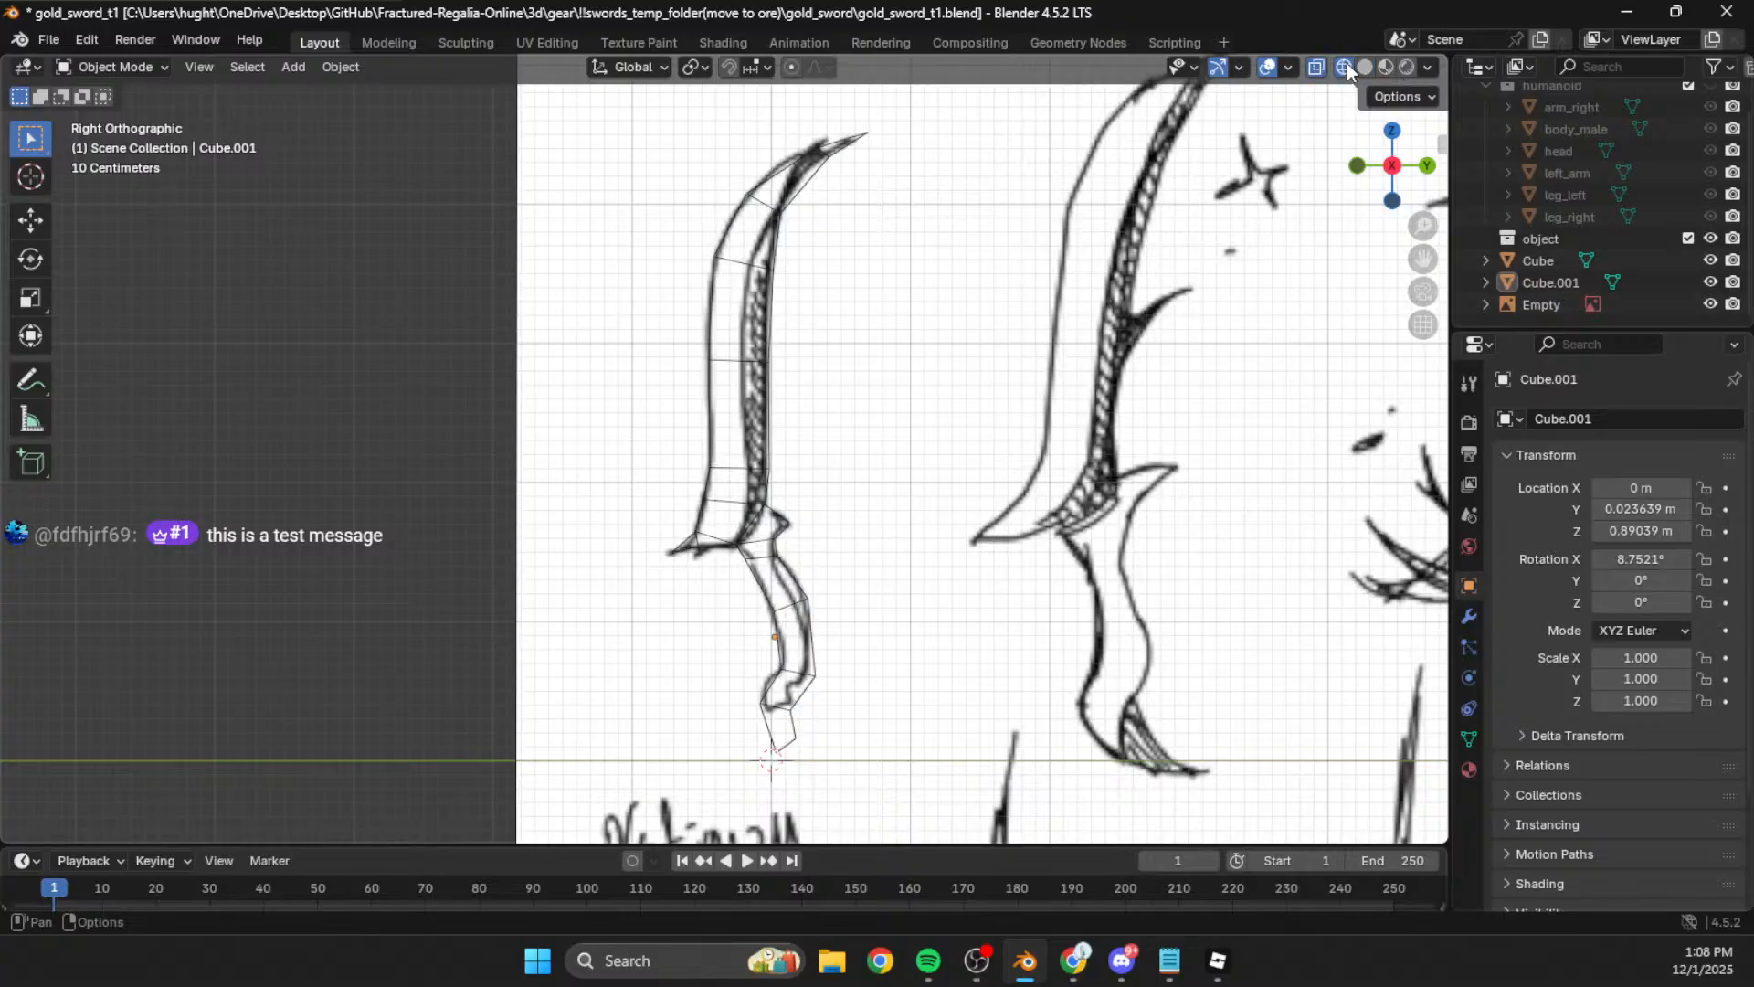
left_click(1710, 304)
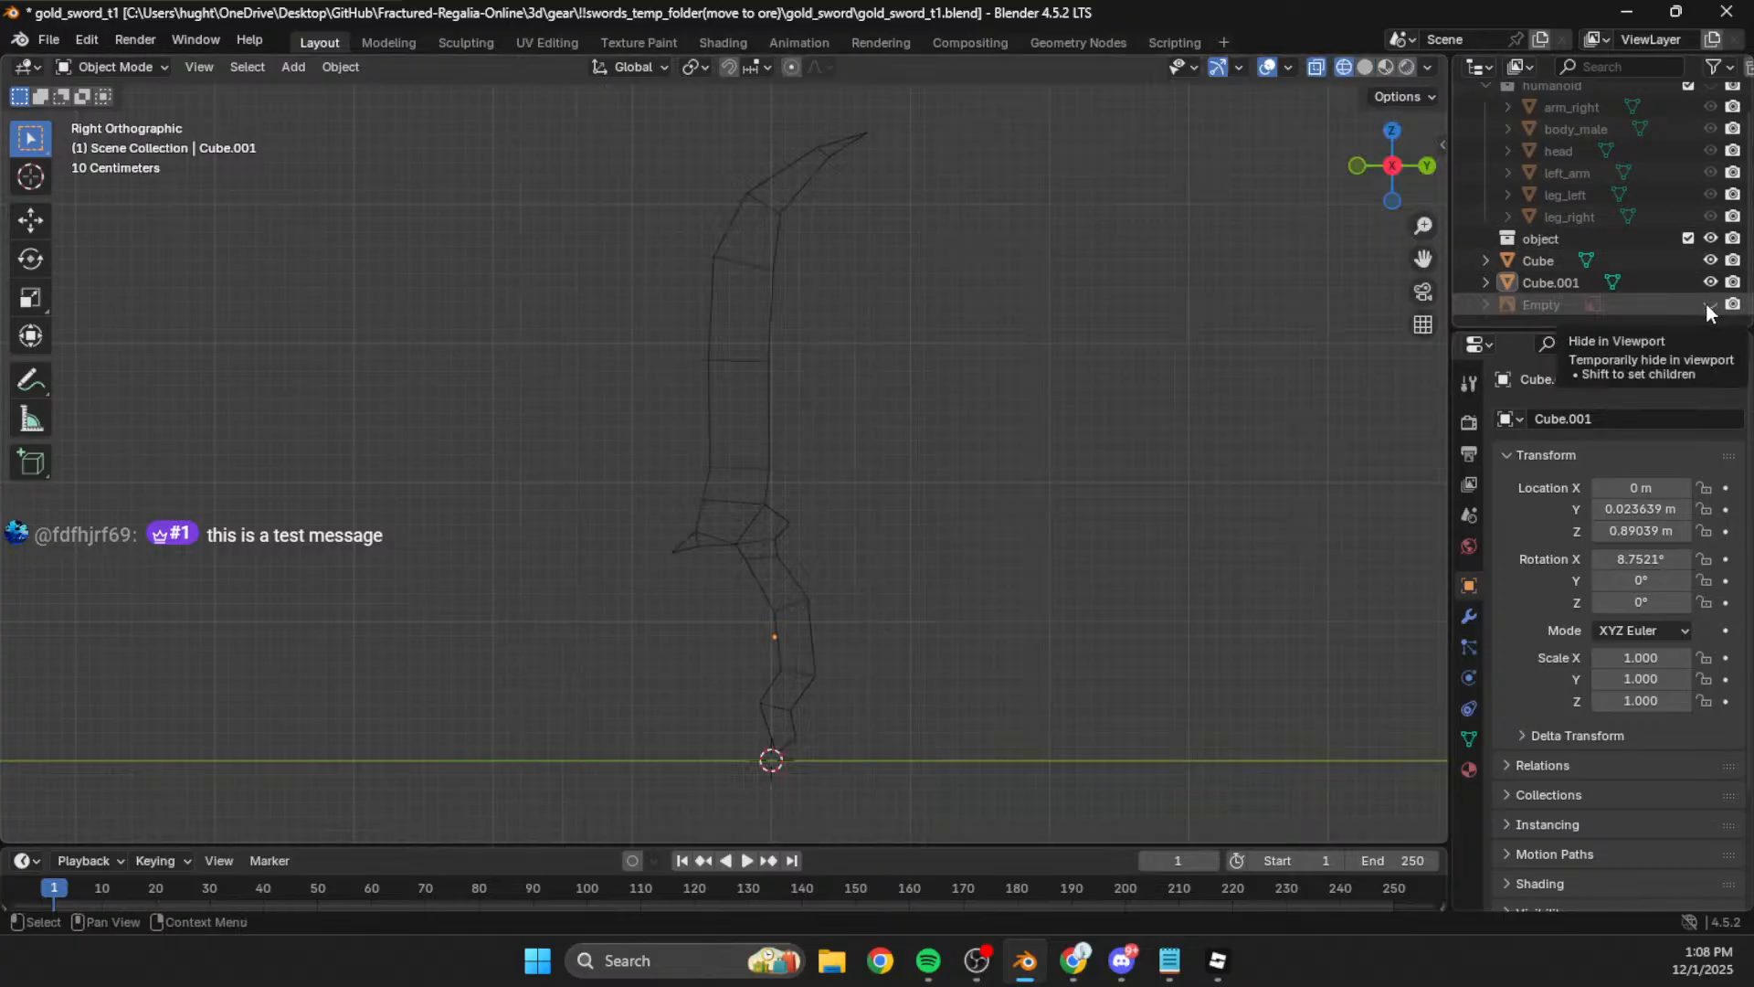
left_click(1363, 68)
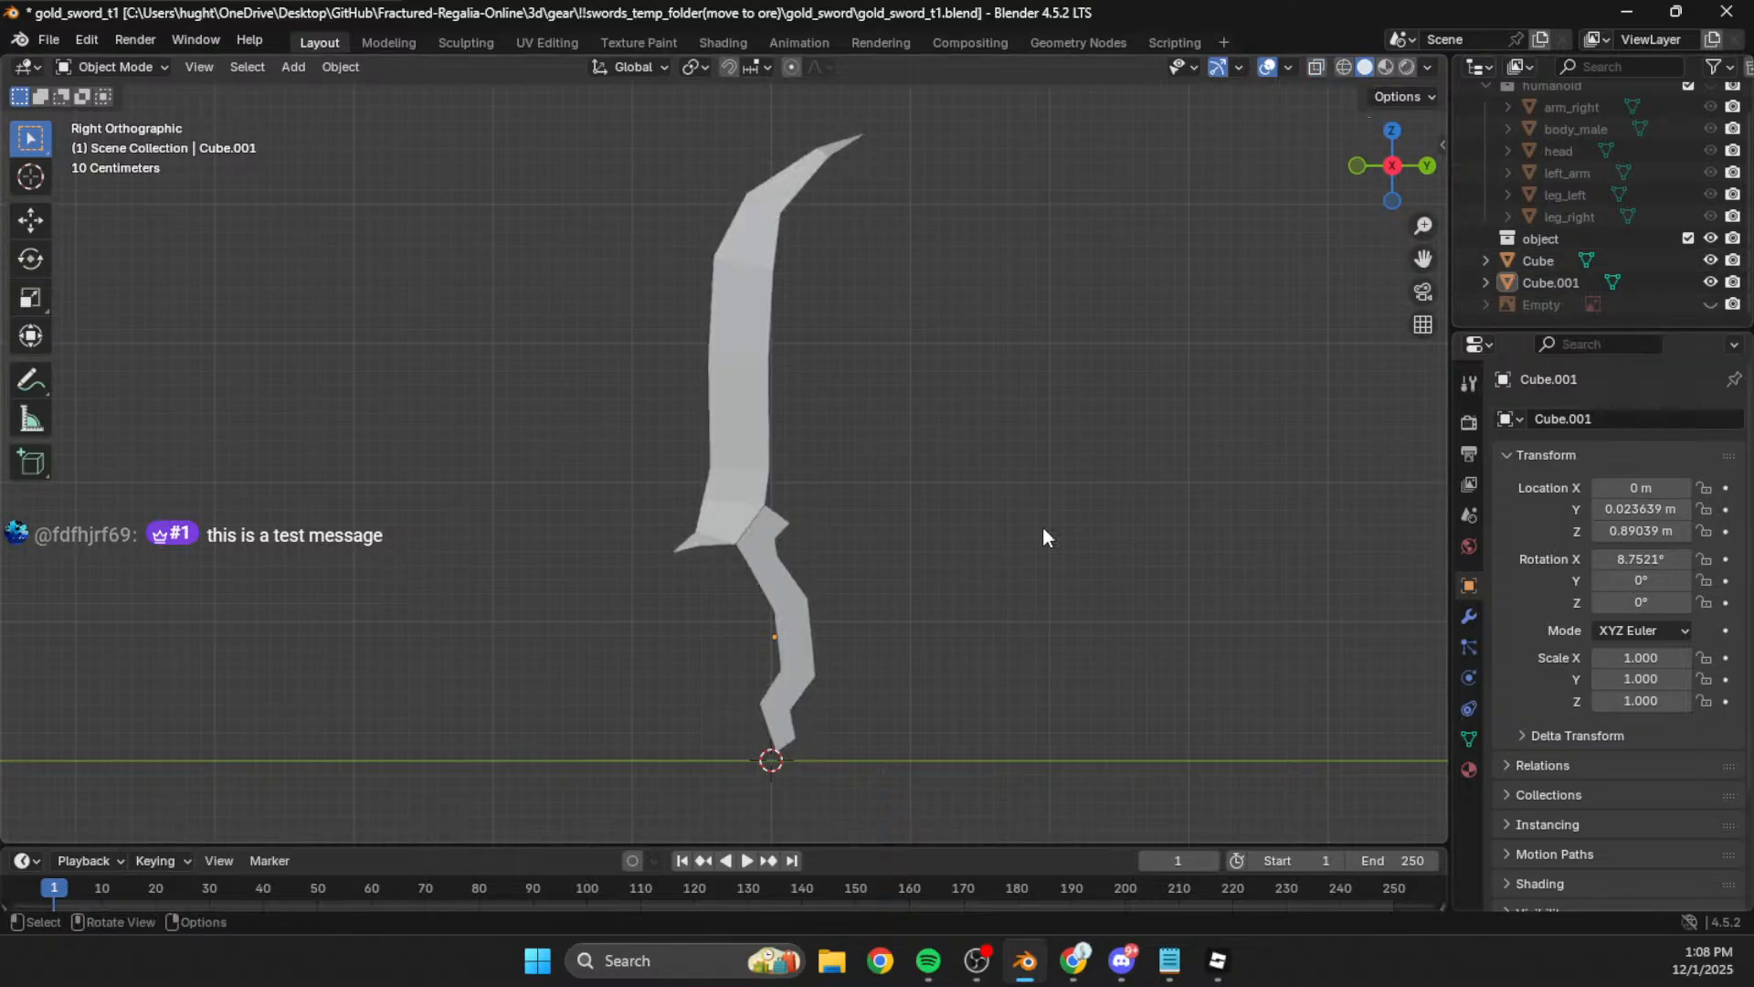
Step: Examine the handle's mesh and the sword's overall shape from several angles
middle_click_drag(817, 645, 814, 535, "shift")
left_click(812, 535)
key("Tab")
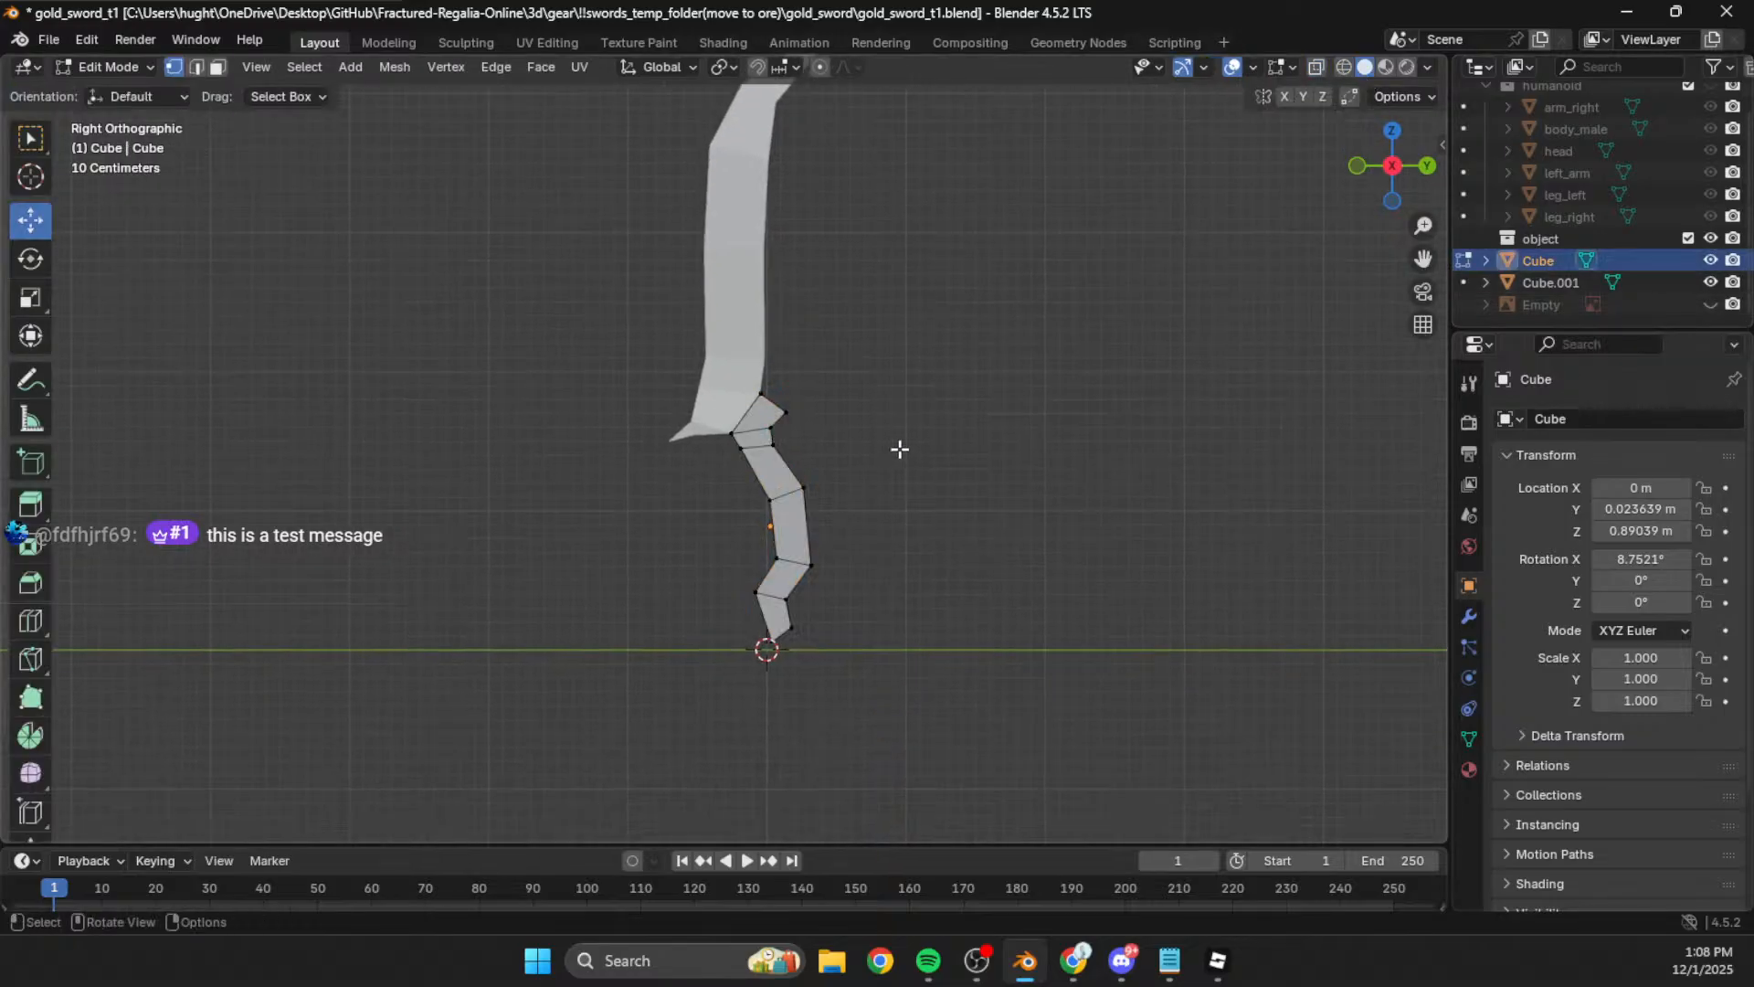
key("Tab")
left_click(901, 448)
middle_click_drag(901, 447, 856, 440)
scroll(856, 441, "up", 5)
middle_click_drag(919, 609, 841, 570)
scroll(902, 594, "down", 5)
Step: Select the blade object and open its mesh in Edit Mode, seen from the back in wireframe
left_click(771, 563)
scroll(903, 447, "up", 2)
middle_click_drag(903, 448, 697, 442)
scroll(697, 442, "down", 3)
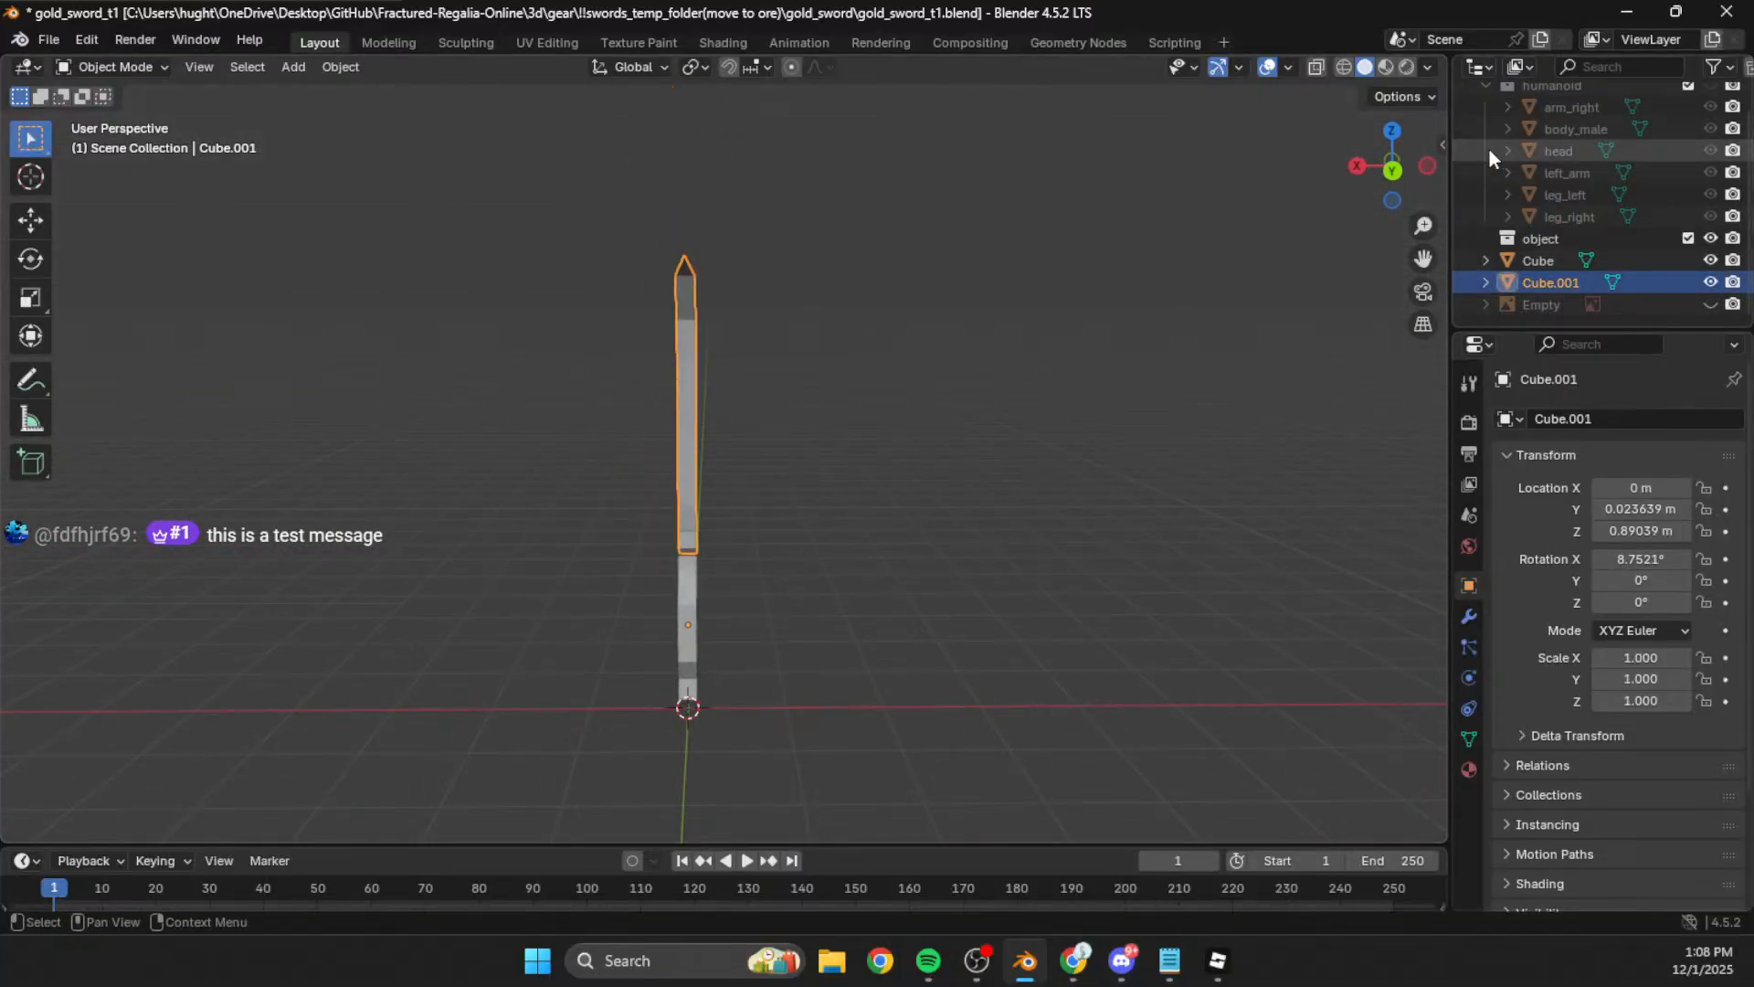
left_click(1390, 171)
key("Tab")
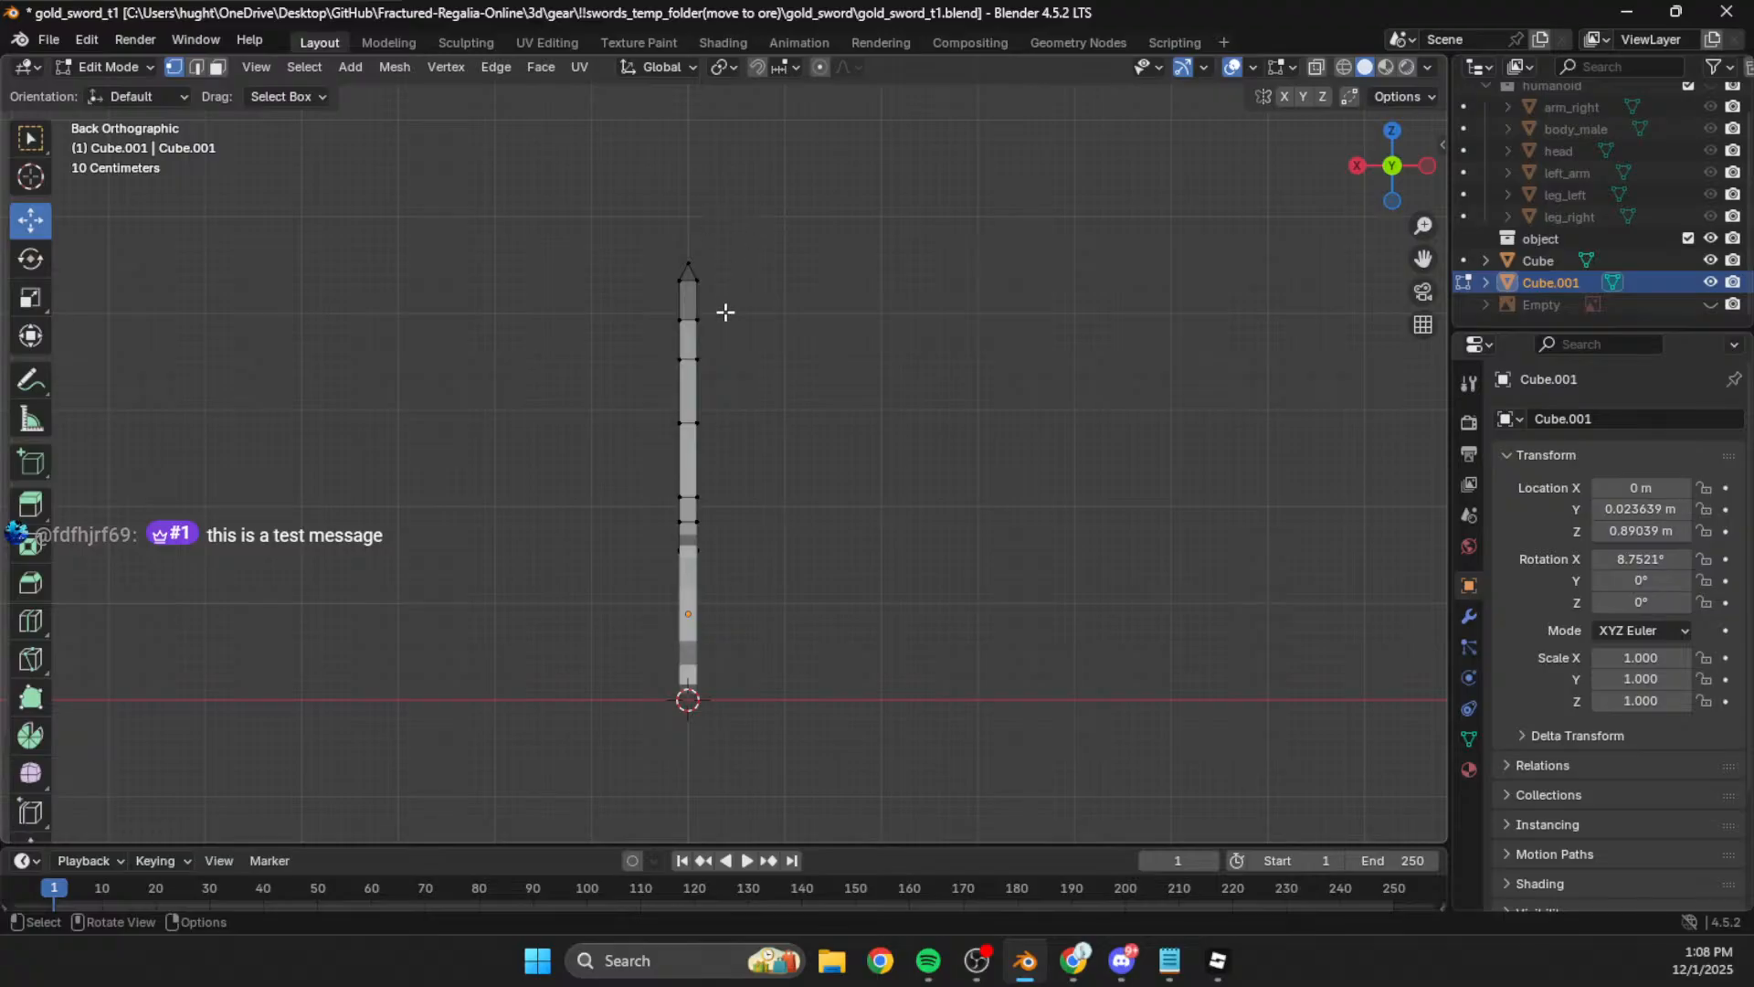
scroll(693, 245, "up", 1)
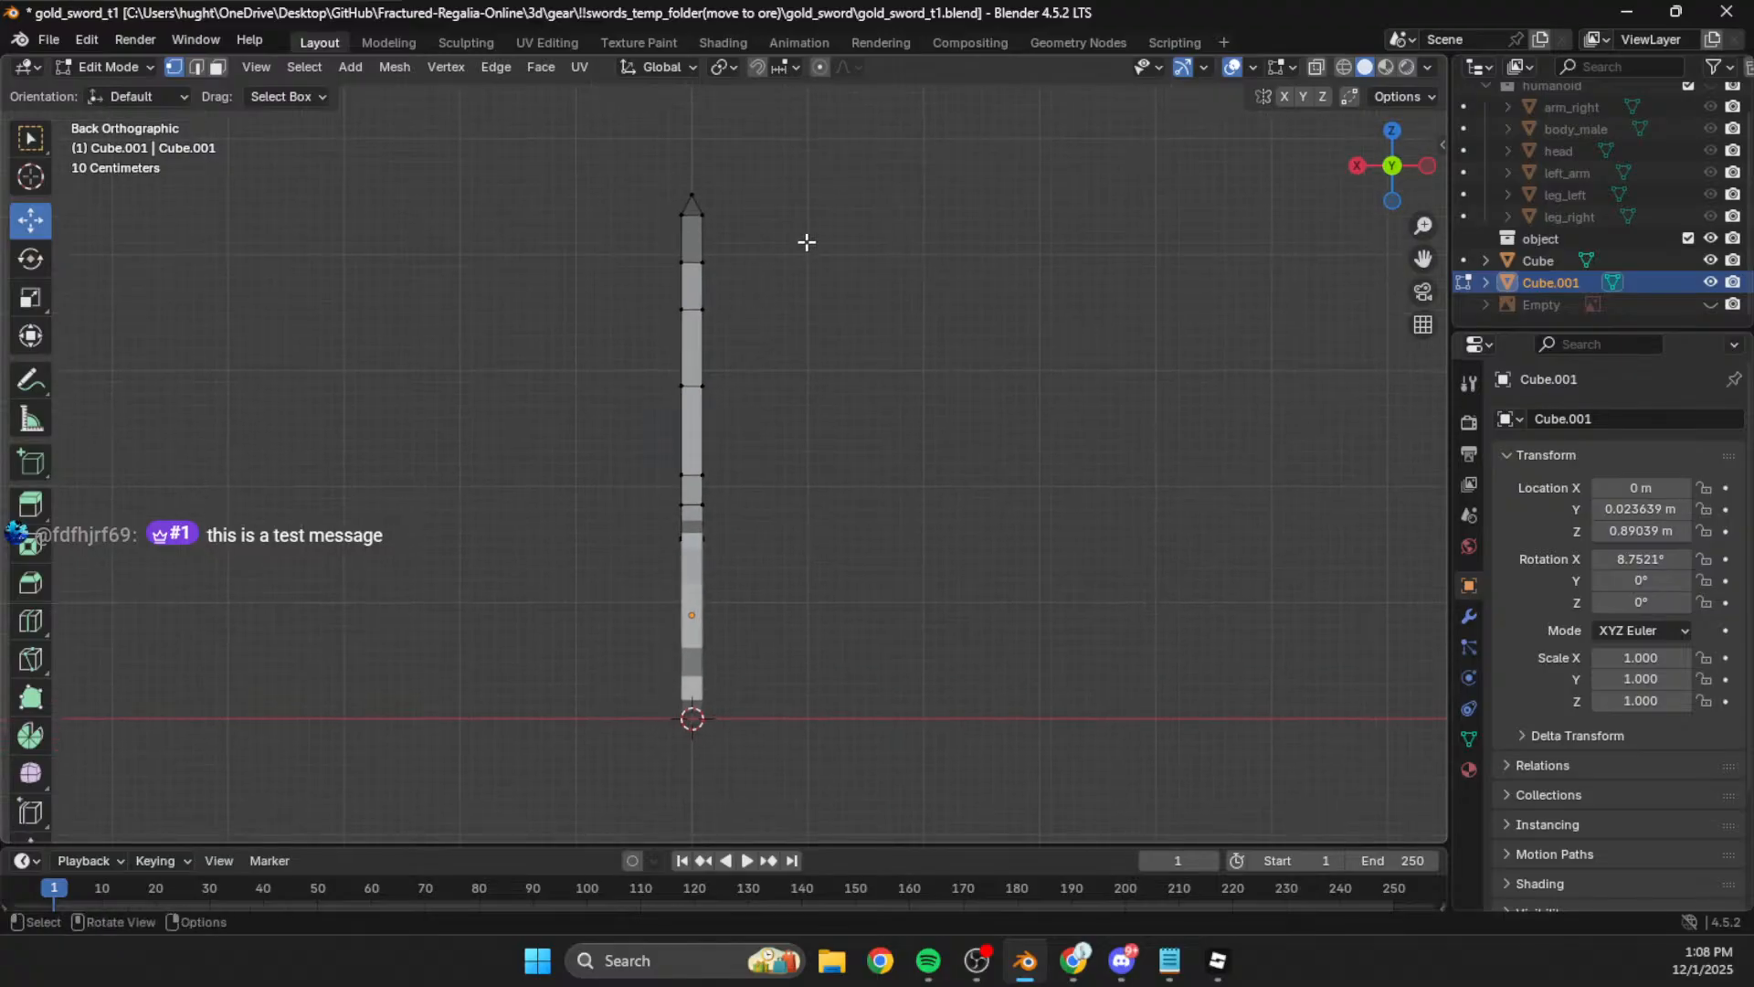
left_click(1344, 68)
Step: Select all the blade's vertices and narrow the blade along X to a factor of about 0.448
middle_click_drag(713, 387, 847, 476, "shift")
scroll(854, 478, "up", 2)
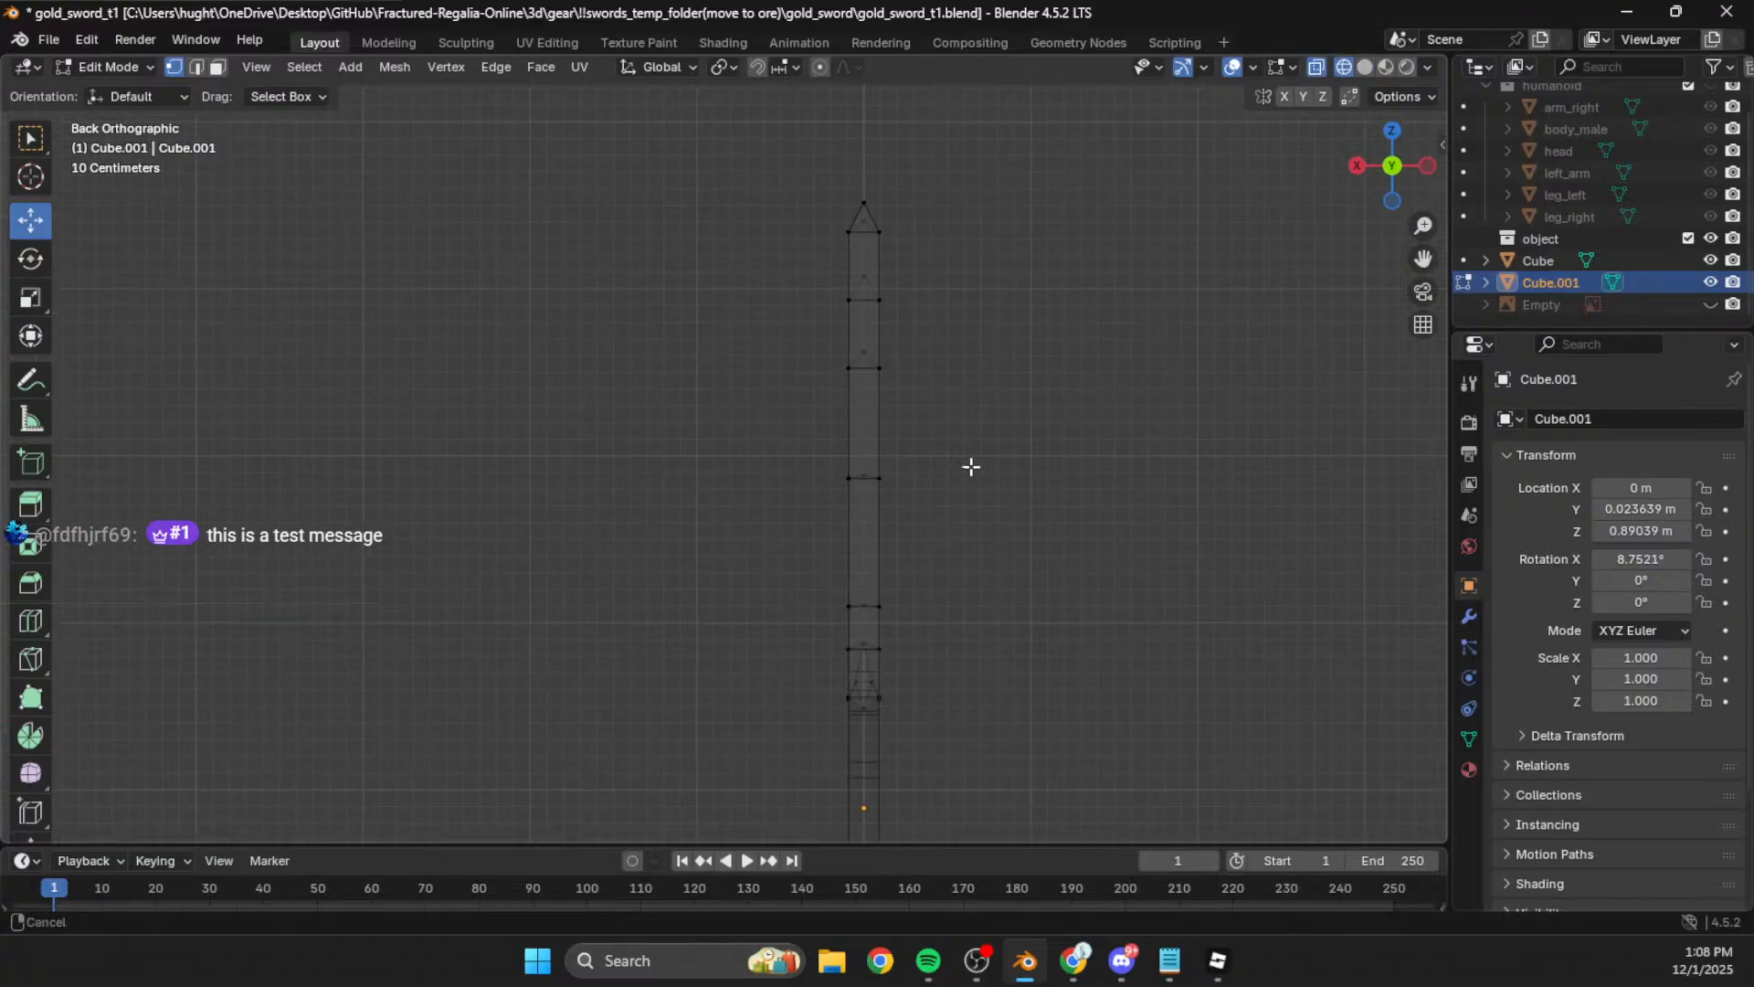
middle_click_drag(978, 474, 939, 431, "shift")
key("b")
left_click_drag(884, 409, 844, 466)
left_click_drag(941, 125, 723, 674)
key("s")
key("x")
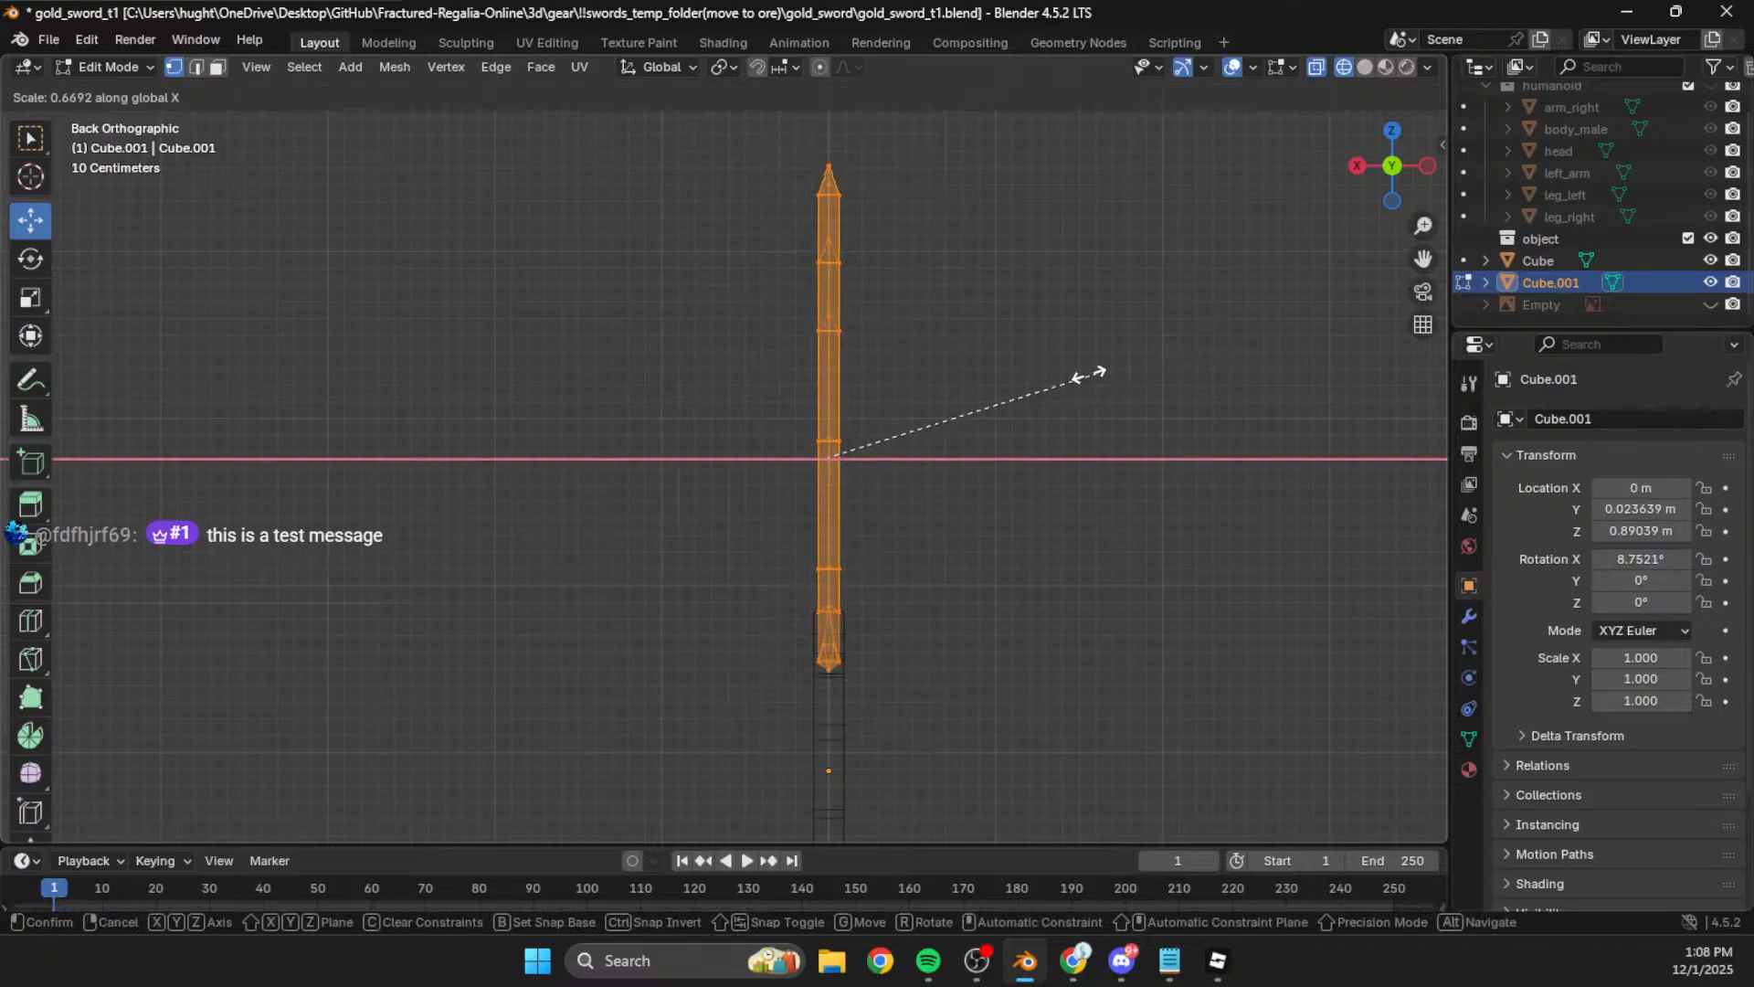
left_click(1010, 403)
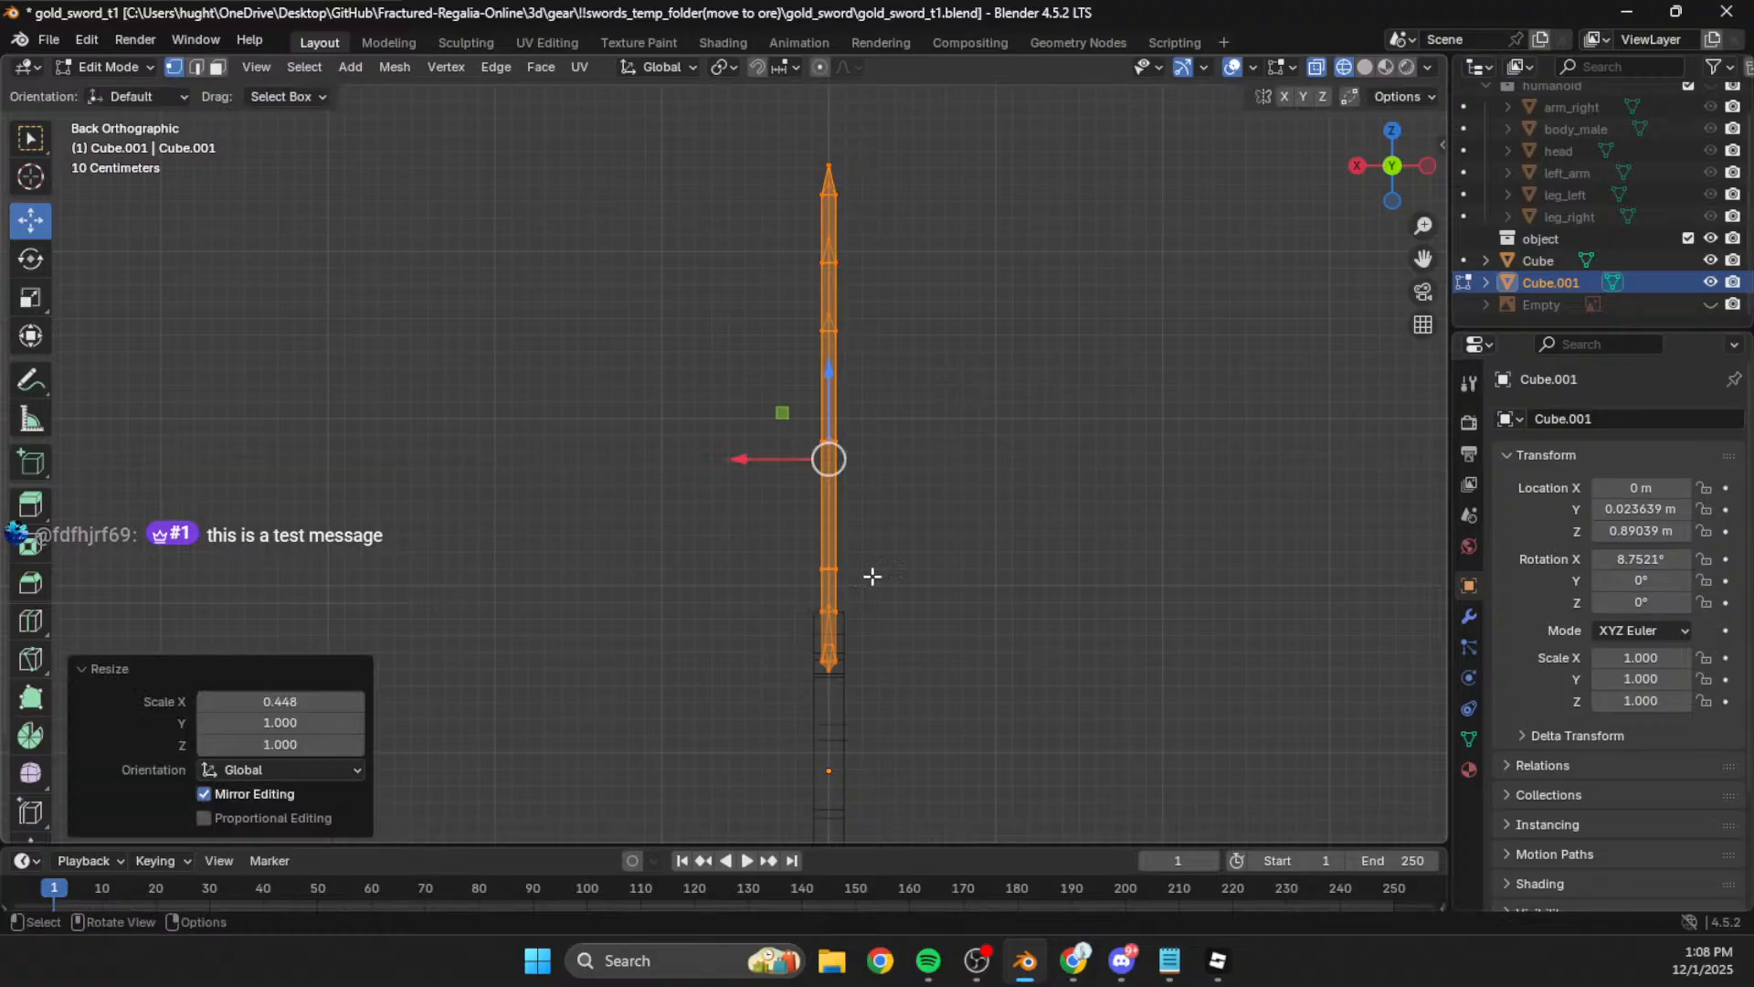
Step: Widen the blade's base section along X, and rescale the cross-section just above it to even out the taper
left_click_drag(887, 708, 761, 451)
key("s")
key("x")
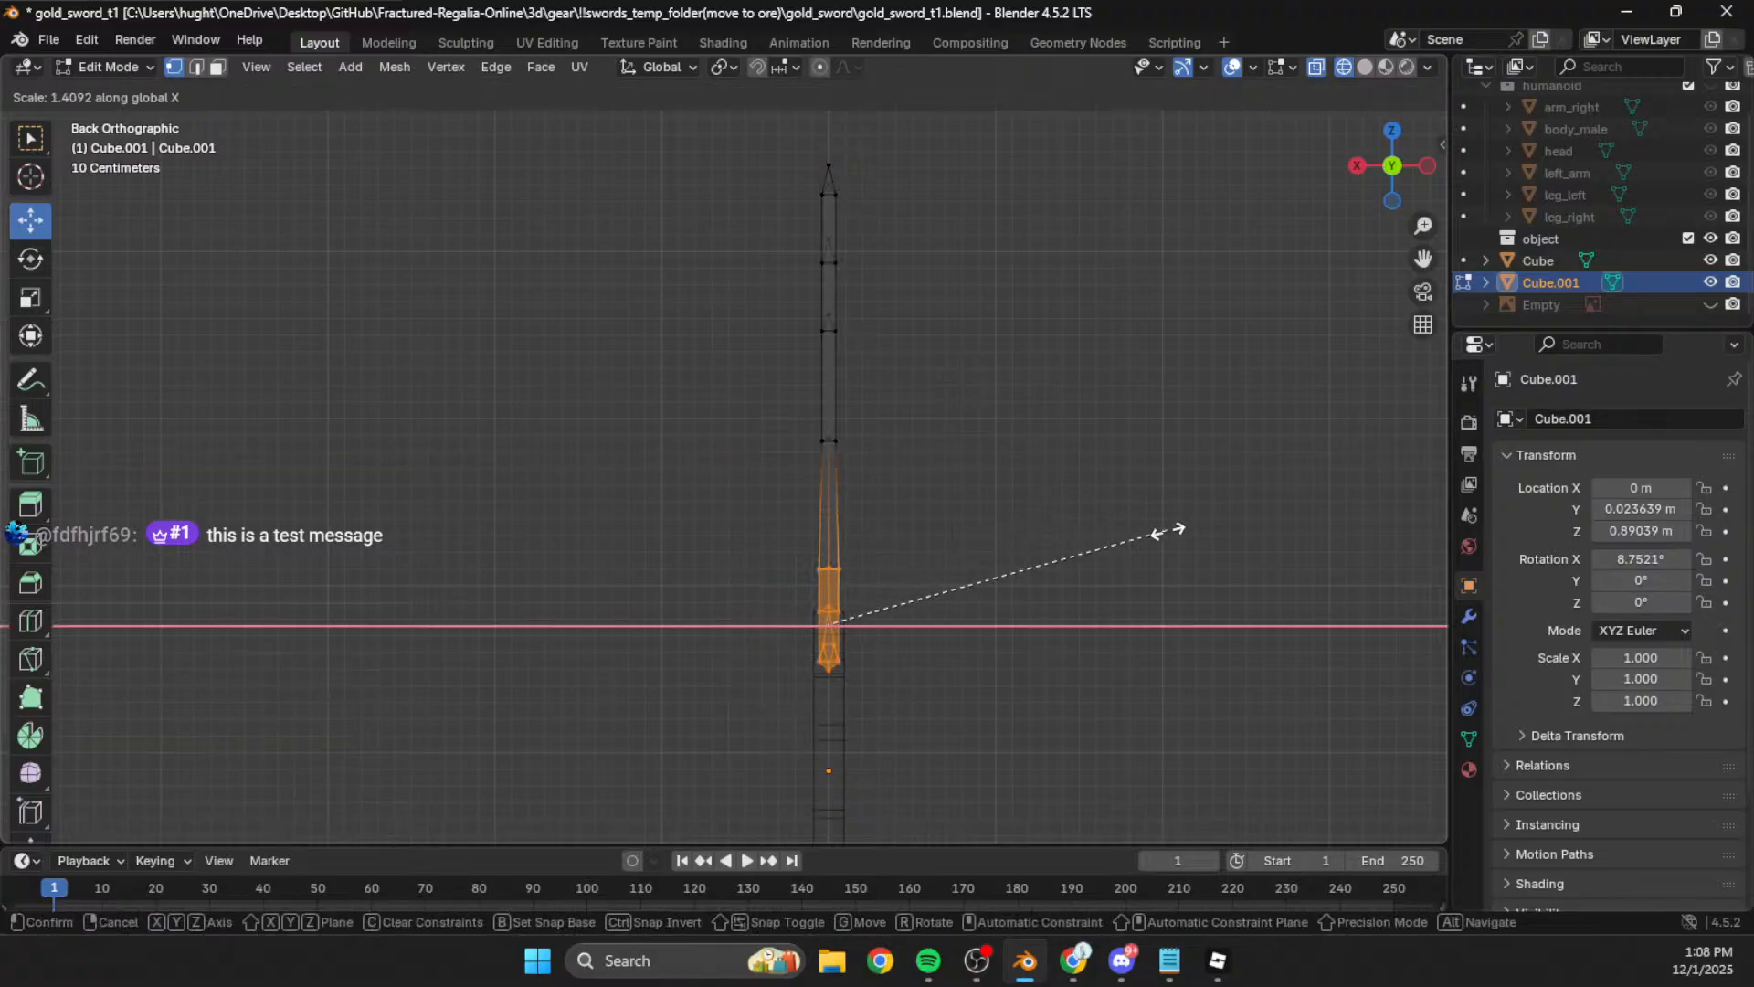
left_click(1176, 529)
left_click_drag(896, 454, 795, 425)
key("s")
key("x")
left_click(1185, 368)
left_click(1133, 402)
Step: Return the blade to Object Mode with solid shading and clear the selection
middle_click_drag(868, 557, 1234, 331)
key("Tab")
left_click(1362, 67)
mouse_move(893, 504)
middle_mouse_down()
mouse_move(912, 545)
mouse_move(851, 577)
mouse_move(617, 567)
mouse_move(483, 516)
mouse_move(552, 546)
mouse_move(784, 554)
mouse_move(839, 442)
mouse_move(669, 471)
middle_mouse_up()
left_click(917, 551)
Step: Examine the handle's mesh where its upper end meets the blade
scroll(645, 444, "up", 5)
left_click(644, 444)
key("Tab")
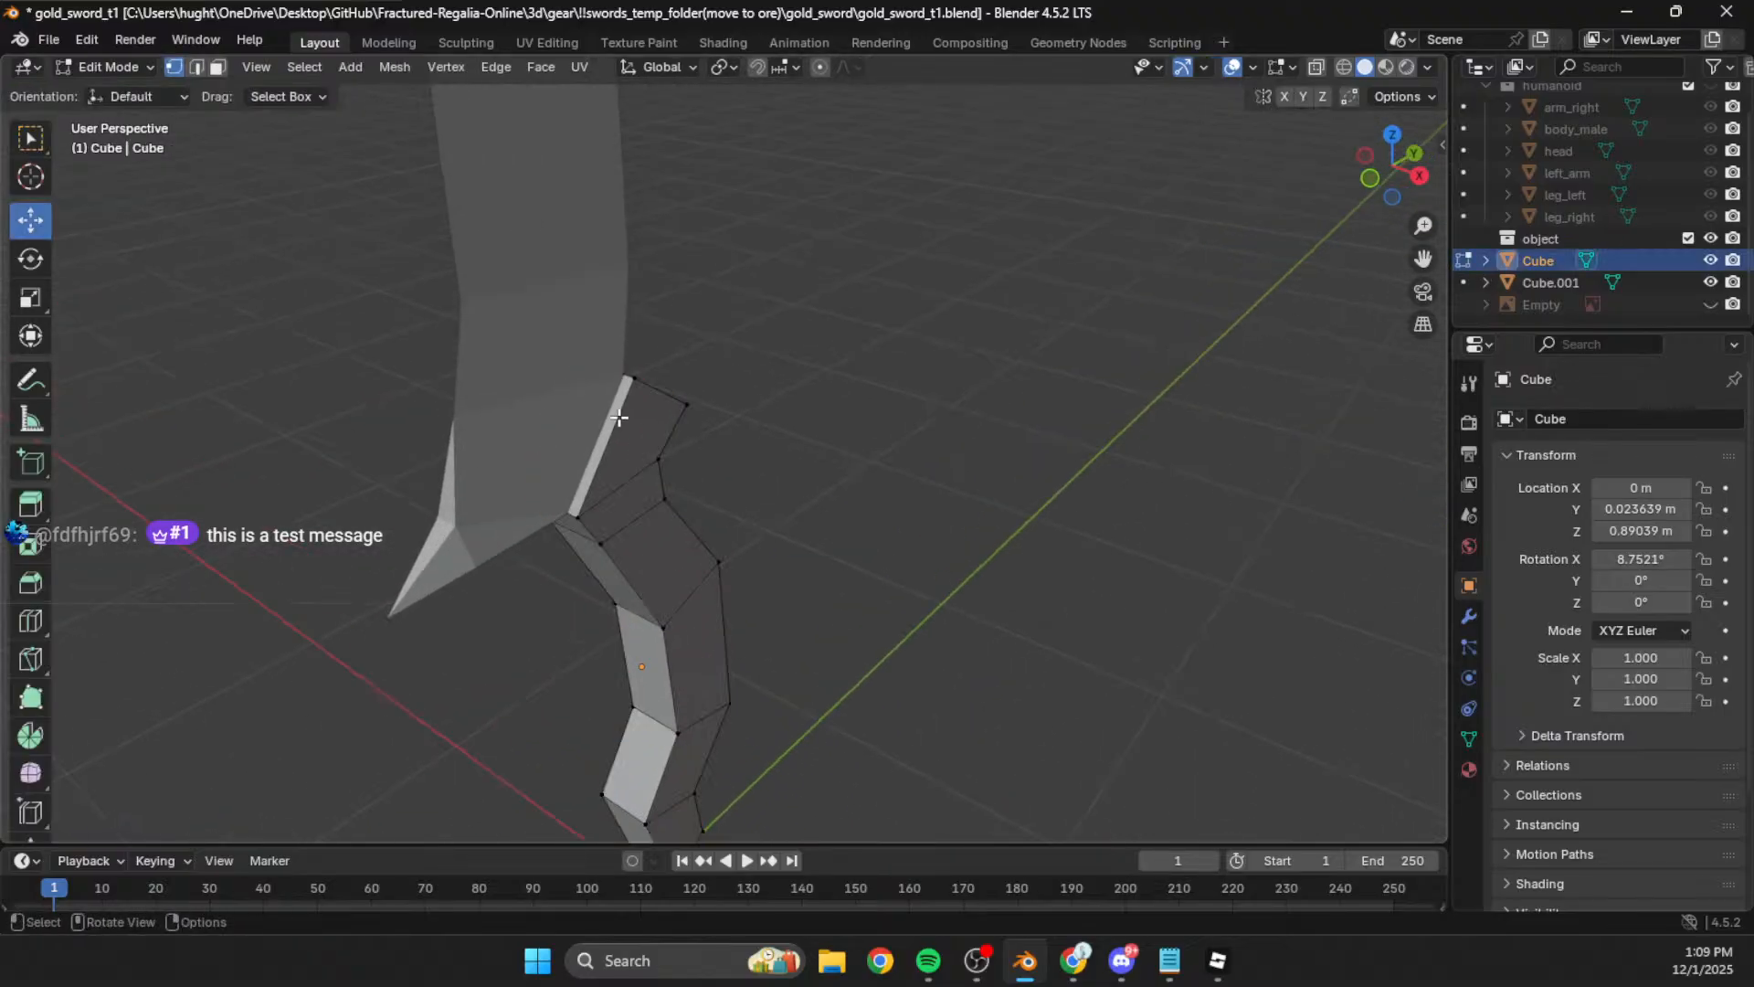
middle_click_drag(806, 429, 985, 547)
key("Tab")
left_click(979, 546)
left_click(866, 523)
Step: Compare the blade and handle with the reference sketch by toggling their visibility, and hide the reference image again
left_click(1414, 155)
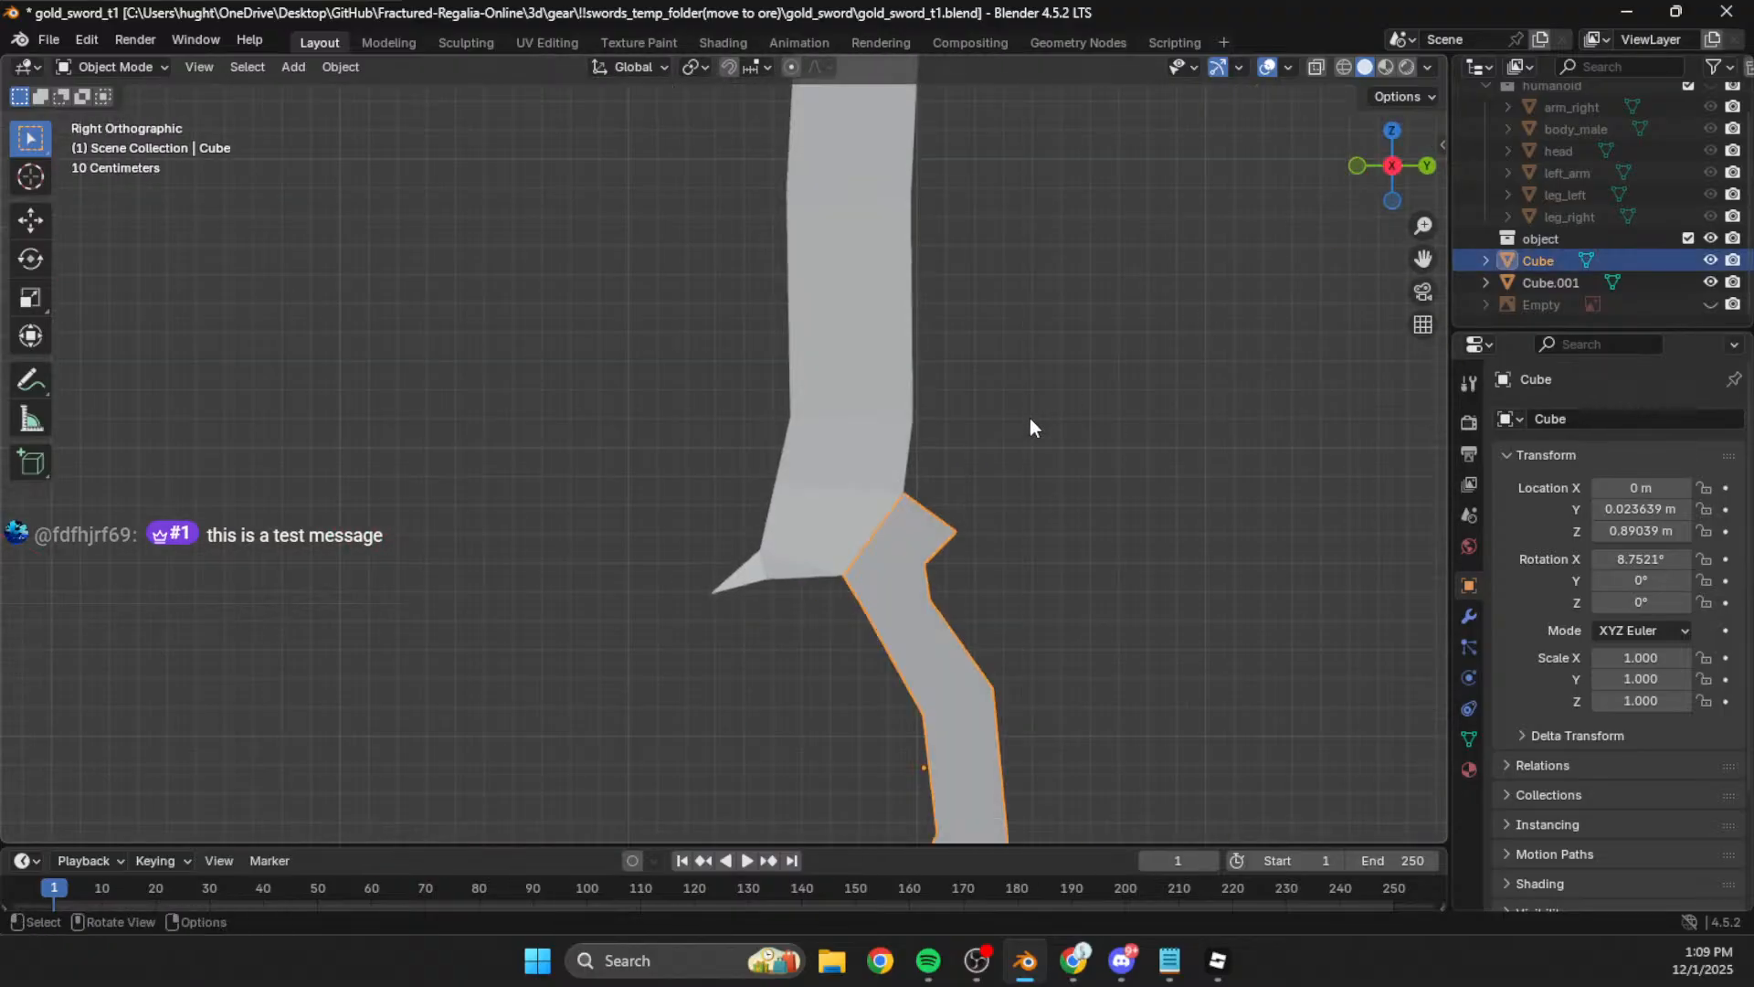
left_click(1708, 305)
scroll(1104, 512, "down", 3)
middle_click_drag(1108, 596, 1081, 596)
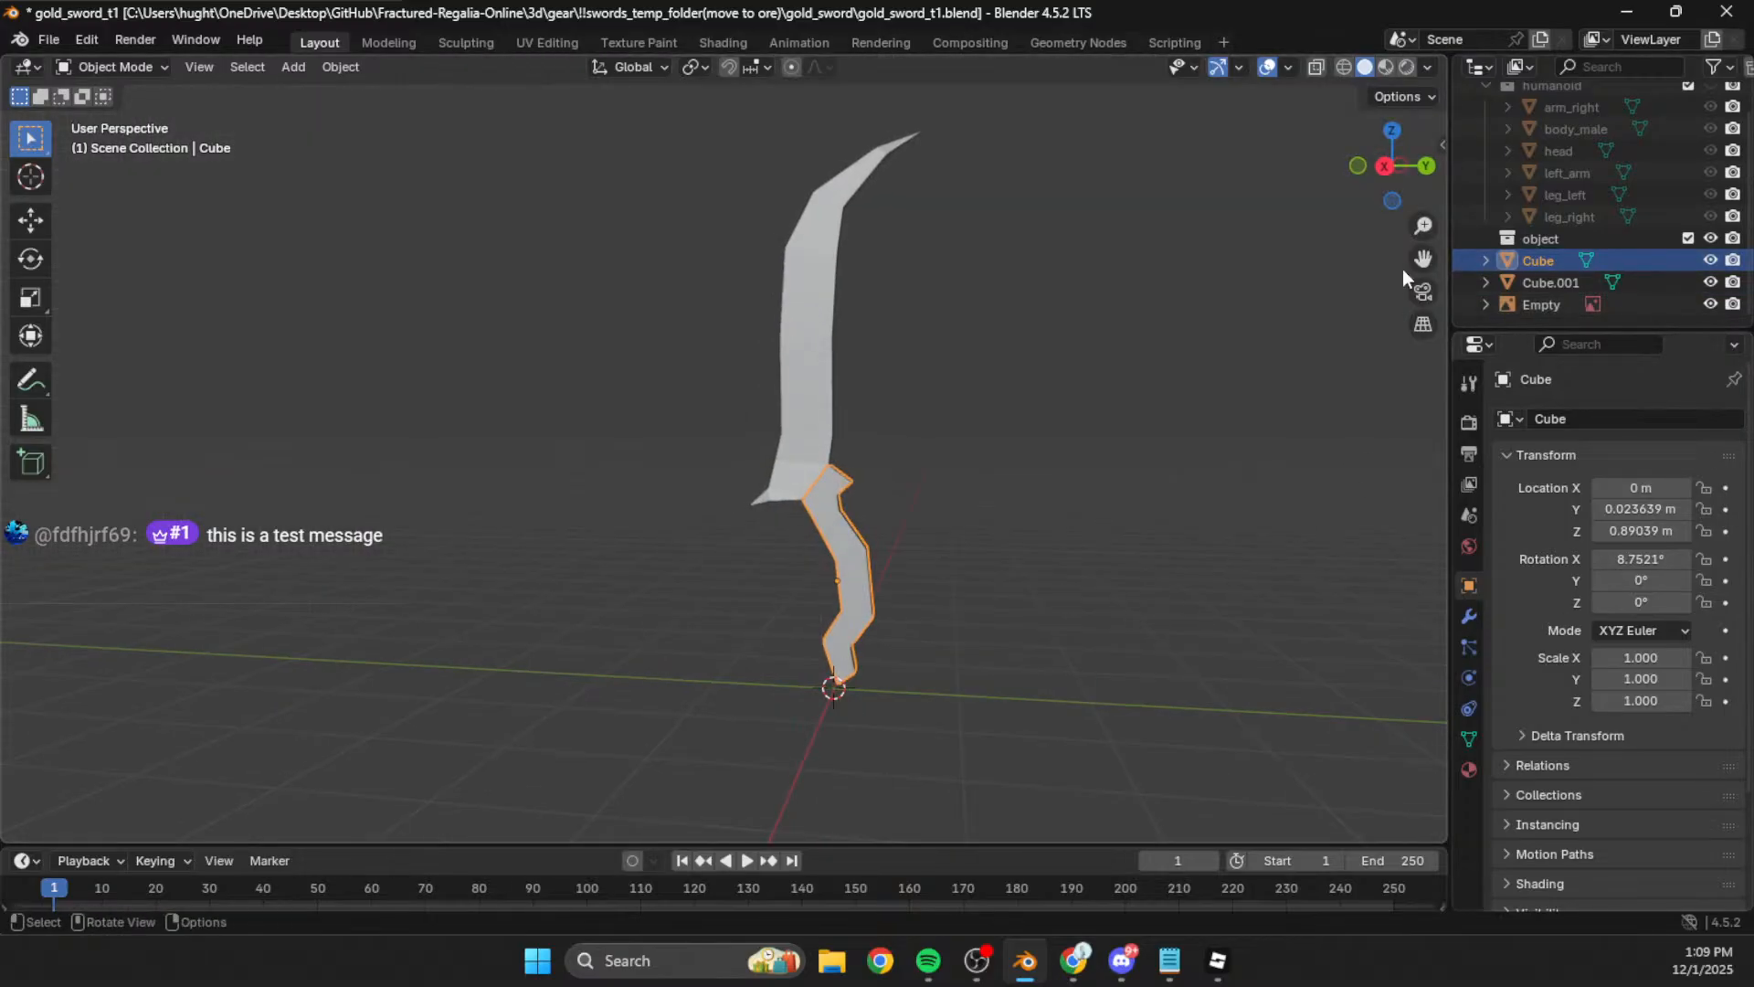
scroll(622, 420, "up", 2)
scroll(750, 512, "down", 3)
scroll(599, 642, "up", 2)
scroll(631, 579, "up", 2)
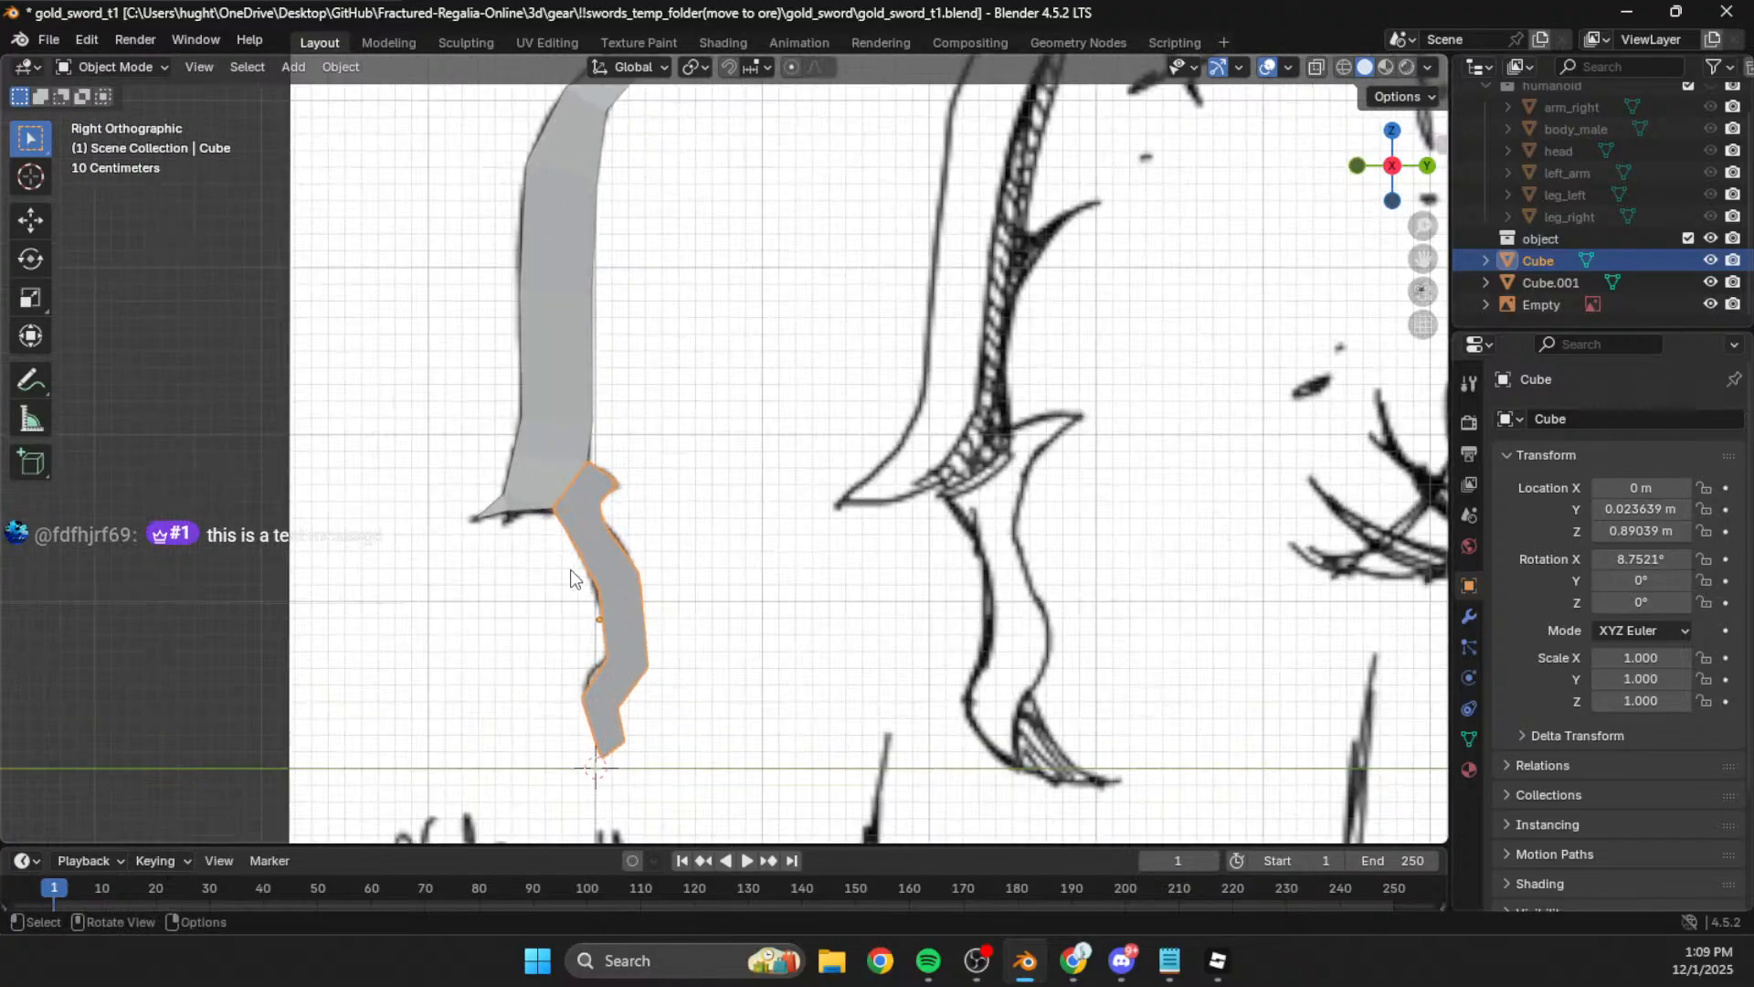
left_click_drag(1713, 263, 1705, 279)
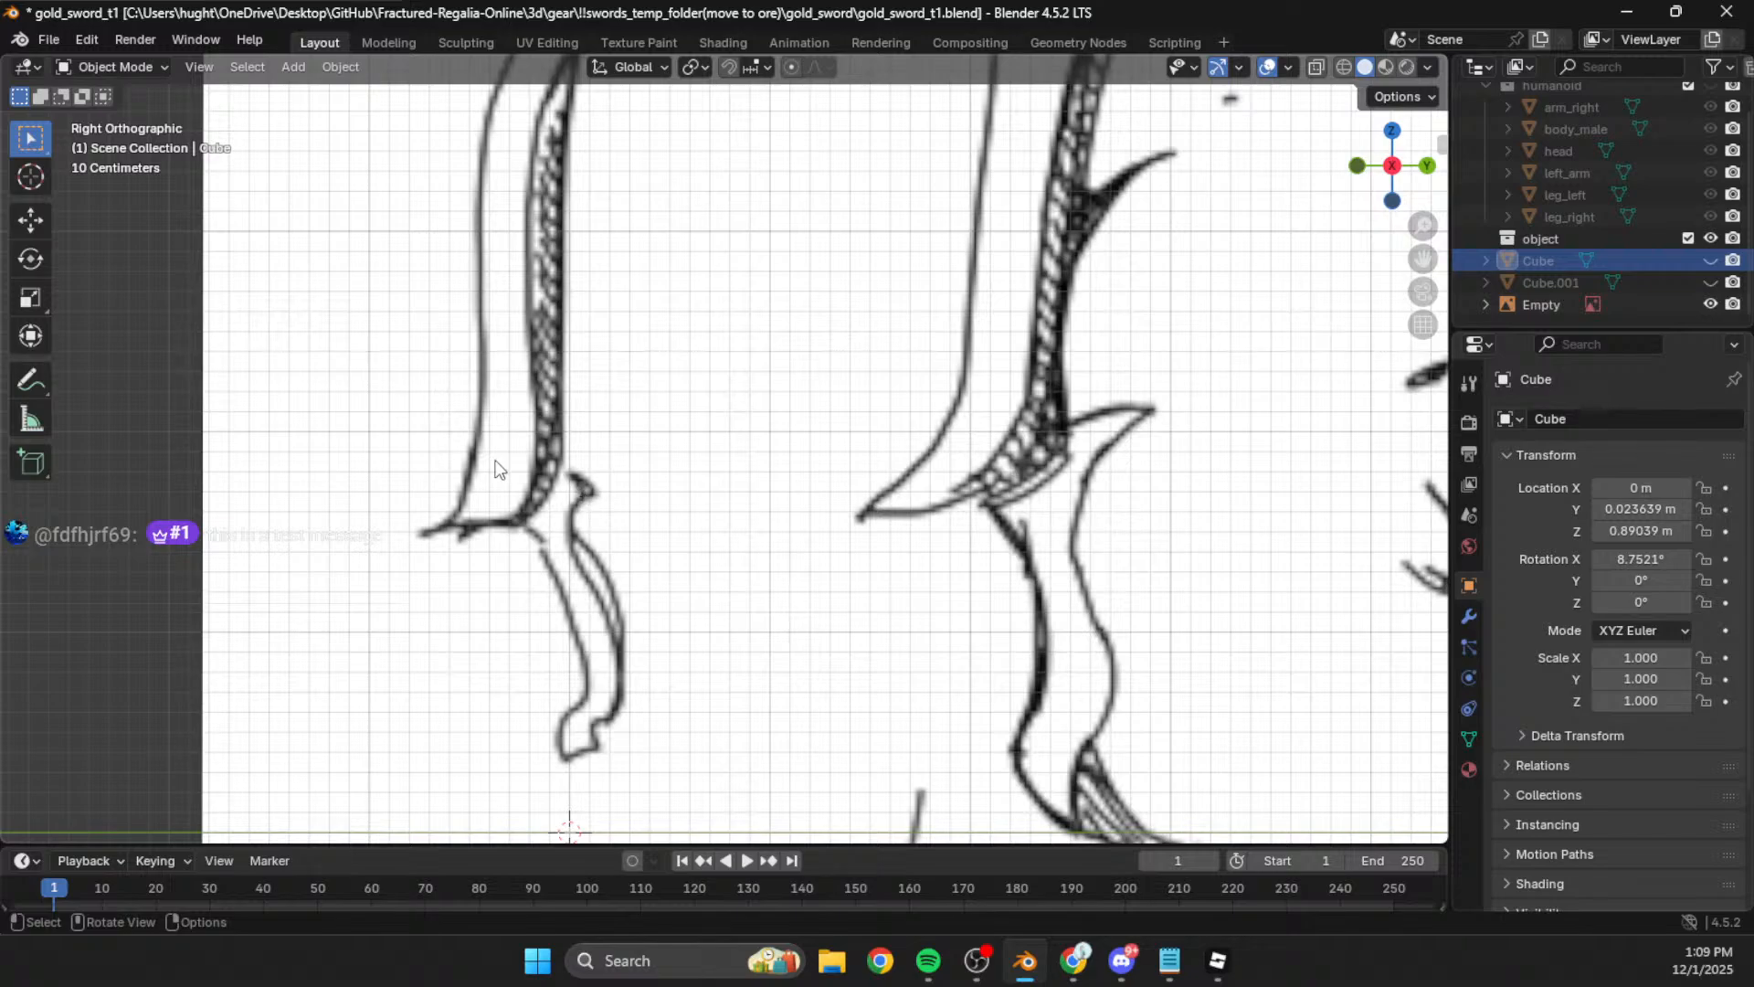
left_click_drag(1709, 263, 1709, 282)
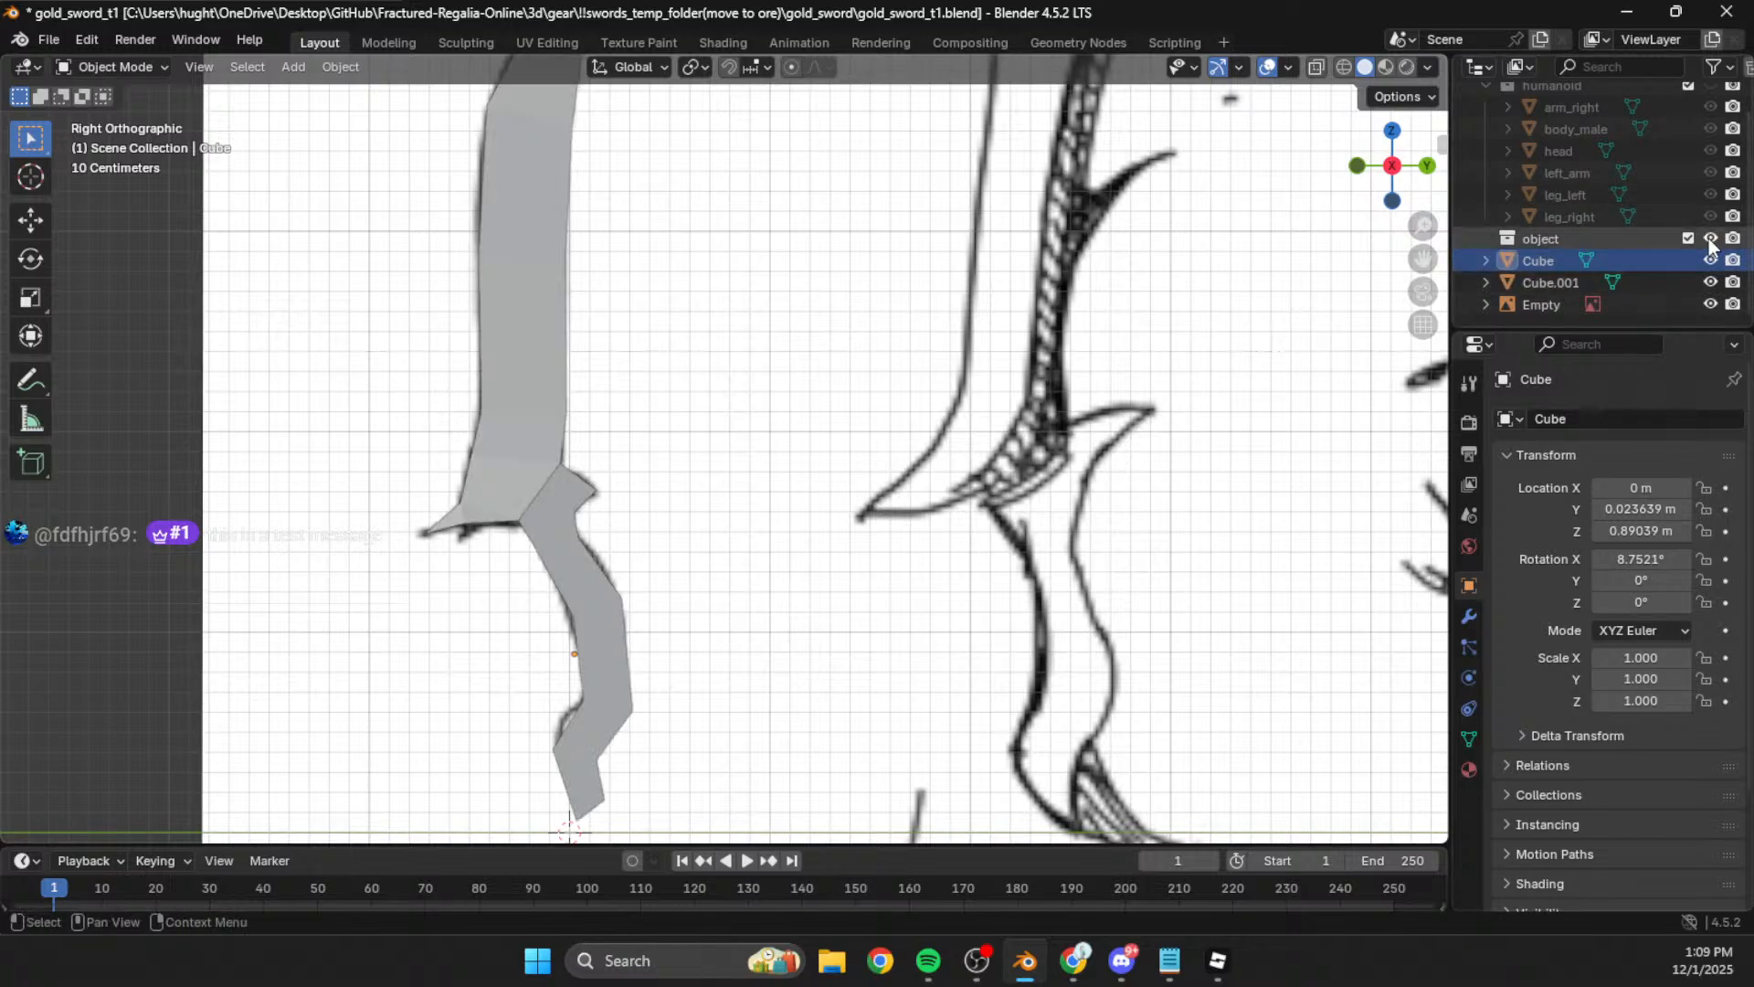
left_click(1711, 305)
scroll(817, 541, "up", 2)
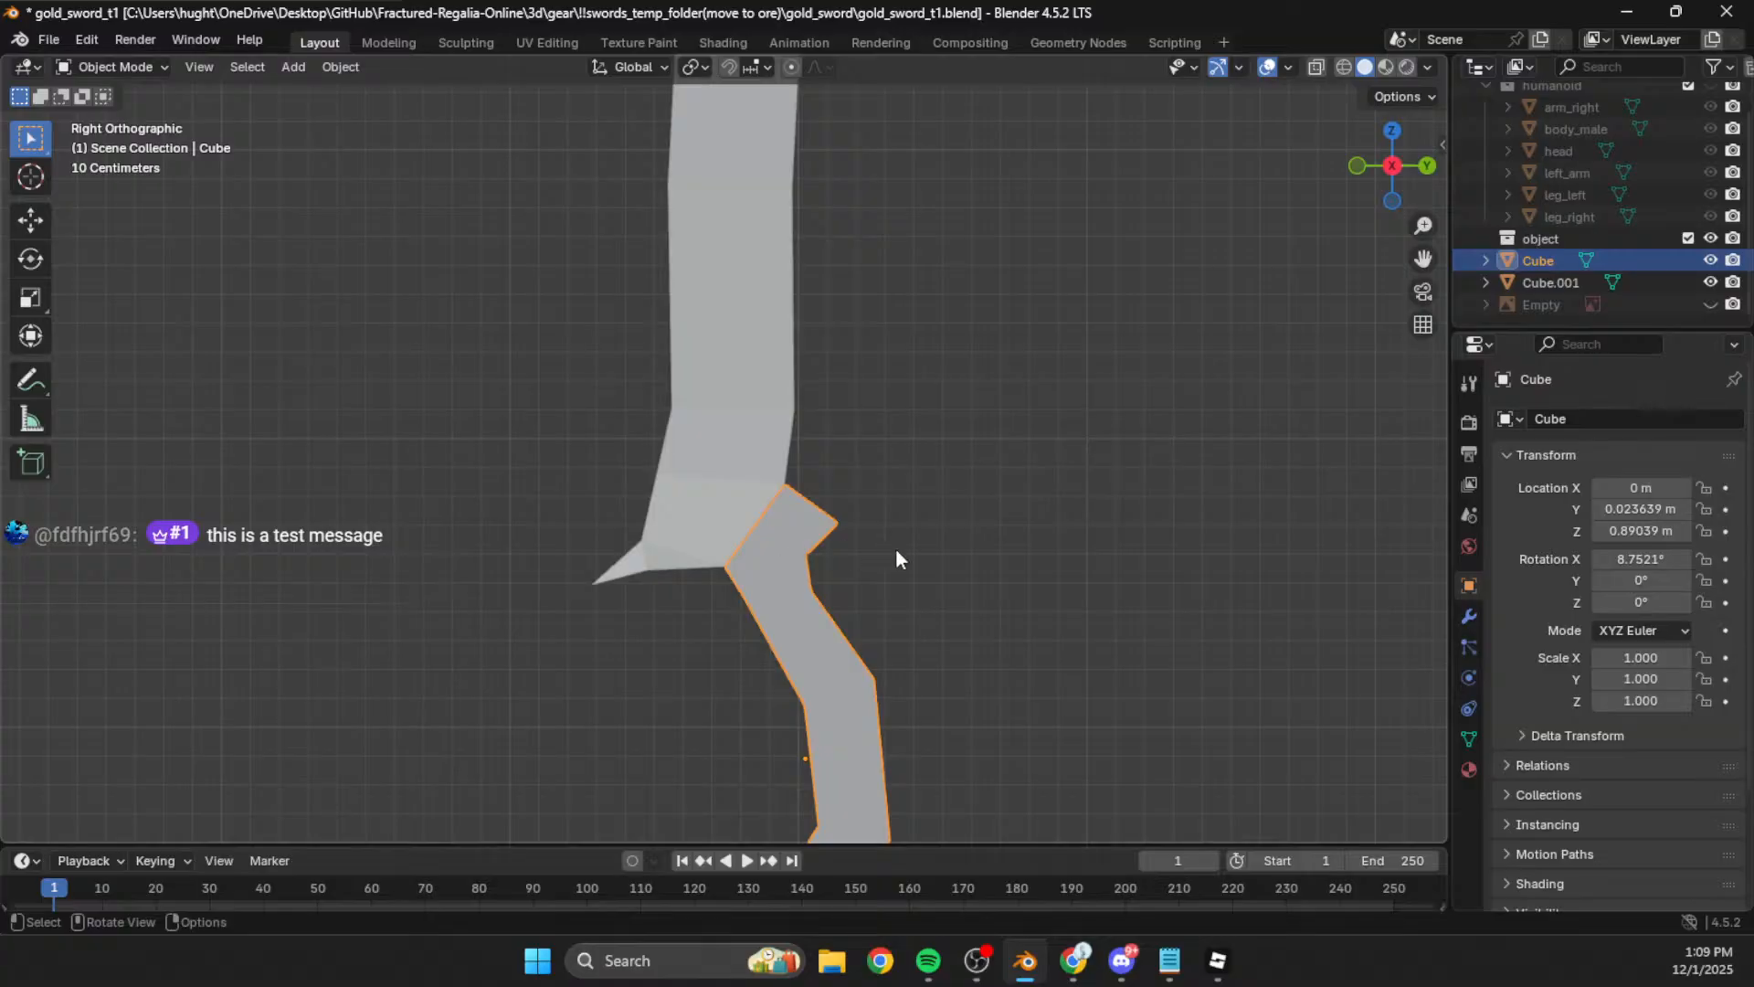
key("Tab")
left_click(805, 553)
left_click(786, 486)
left_click(571, 409)
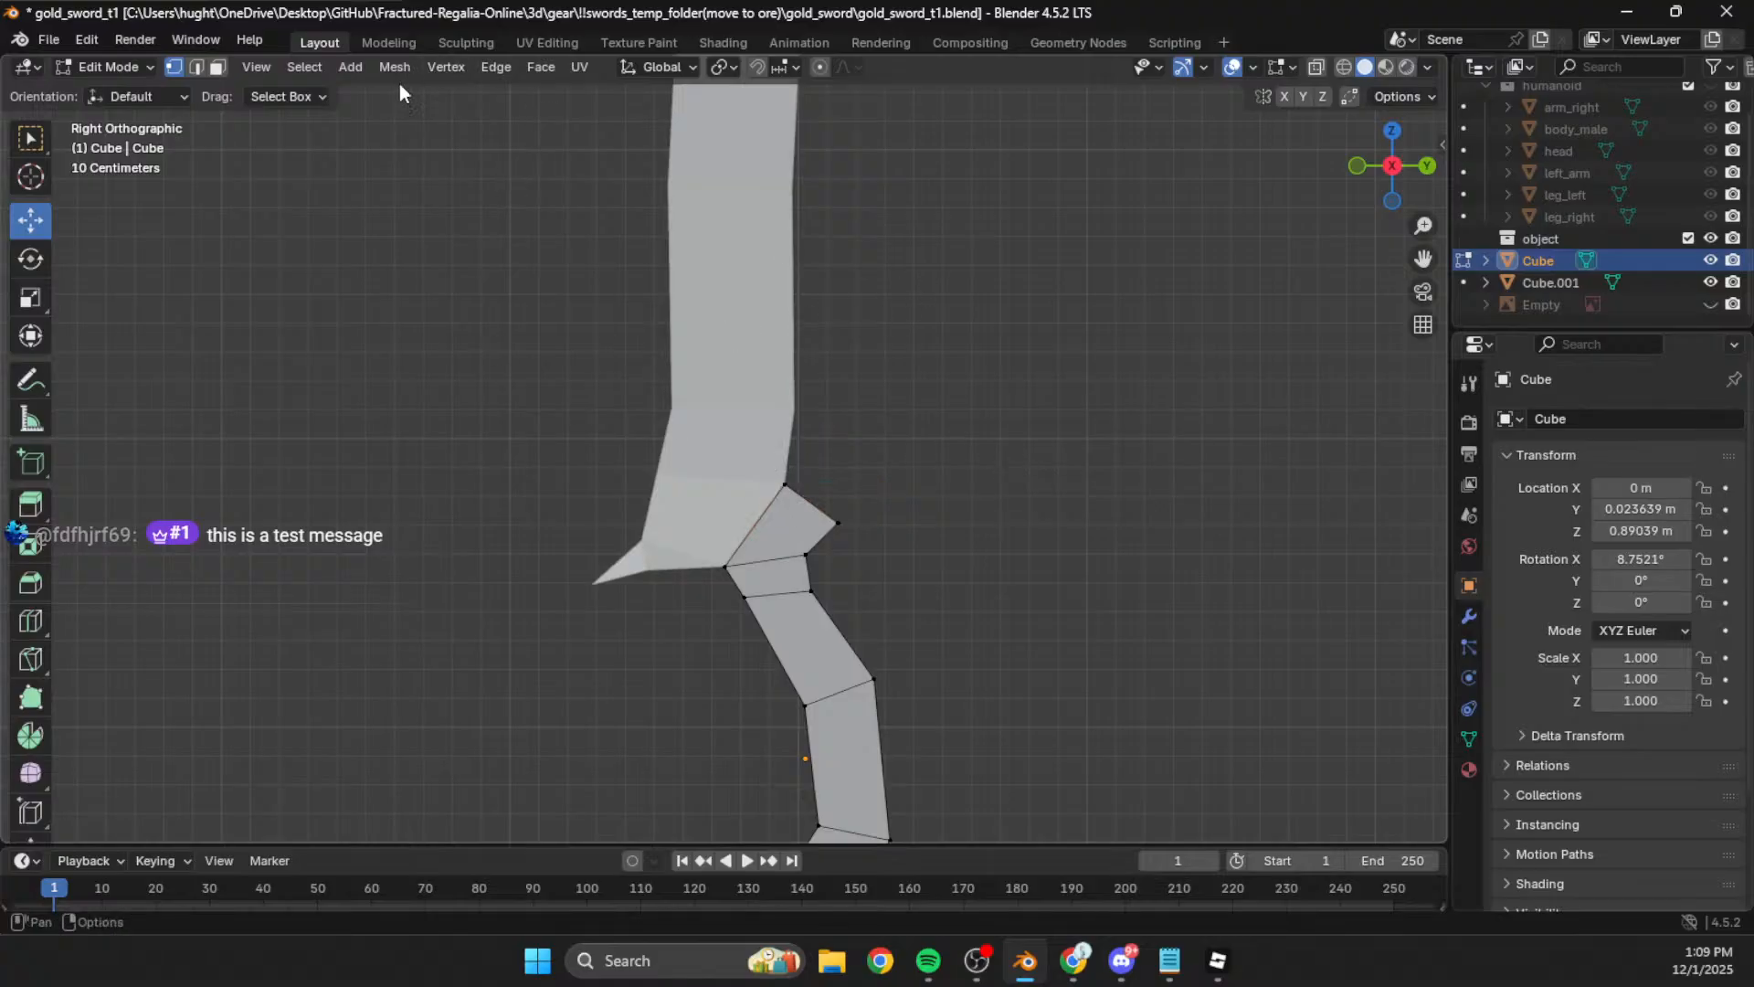
left_click(305, 67)
key("Tab")
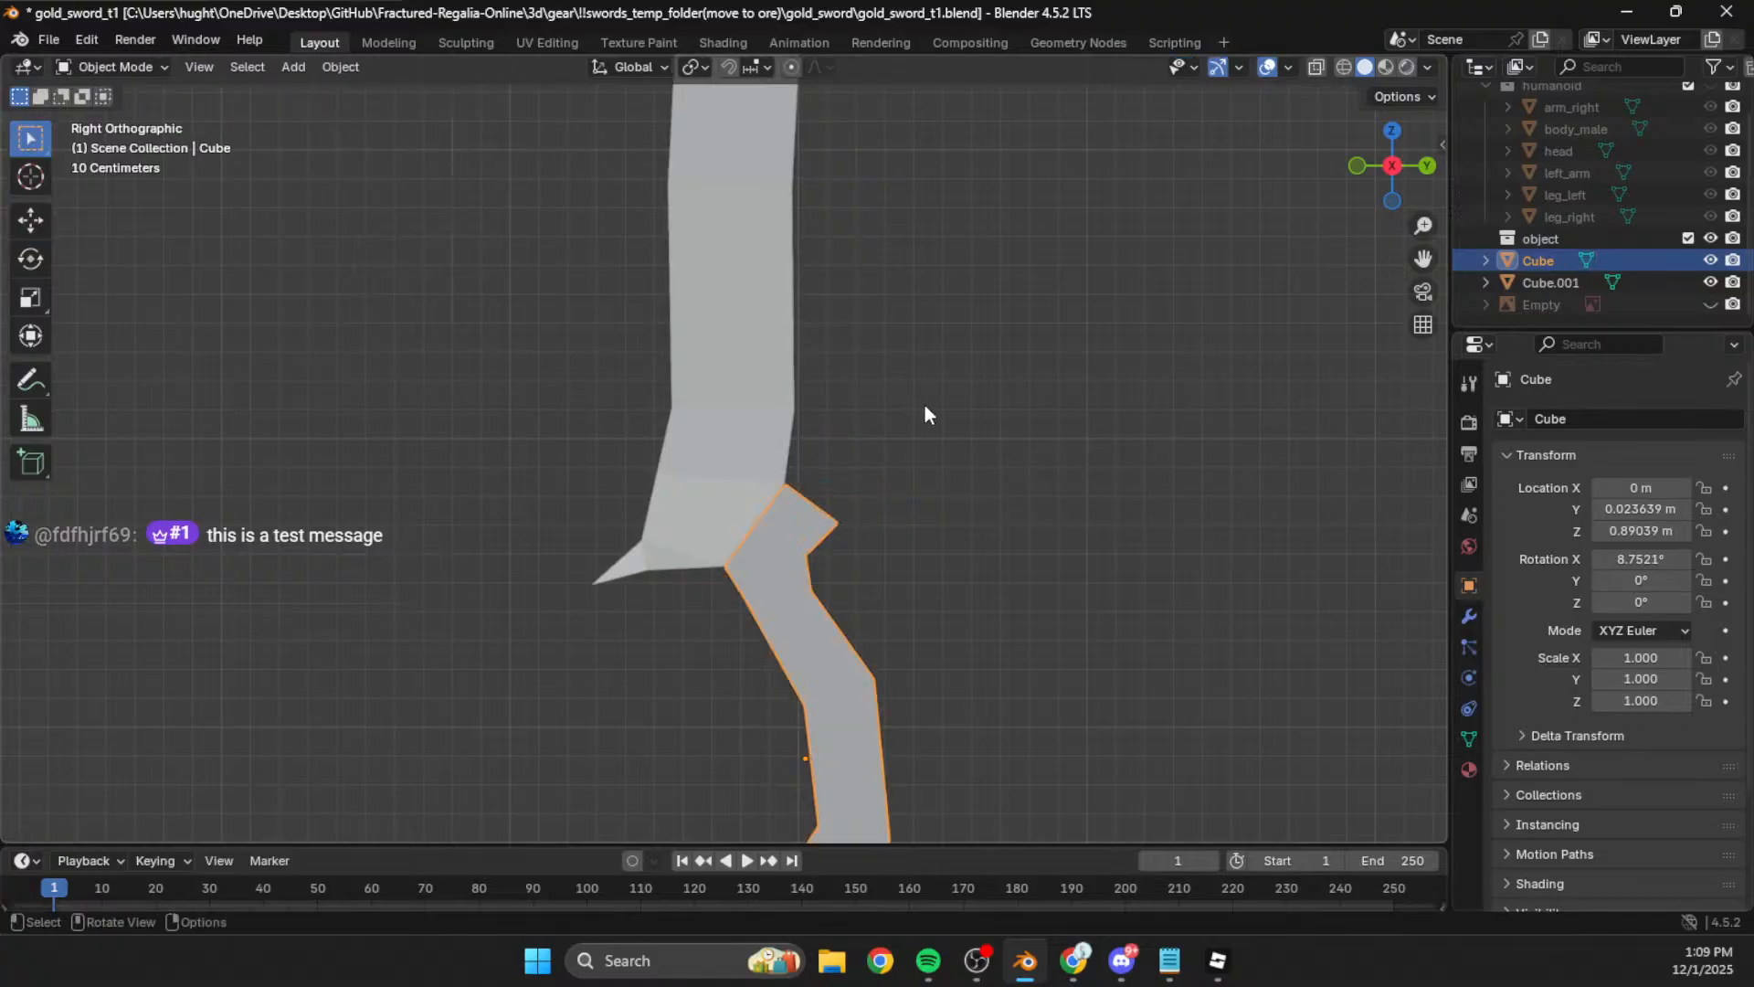
left_click(924, 404)
Step: Add a cube mesh and move its geometry up over the joint between the blade and the handle
left_click(293, 66)
mouse_move(302, 92)
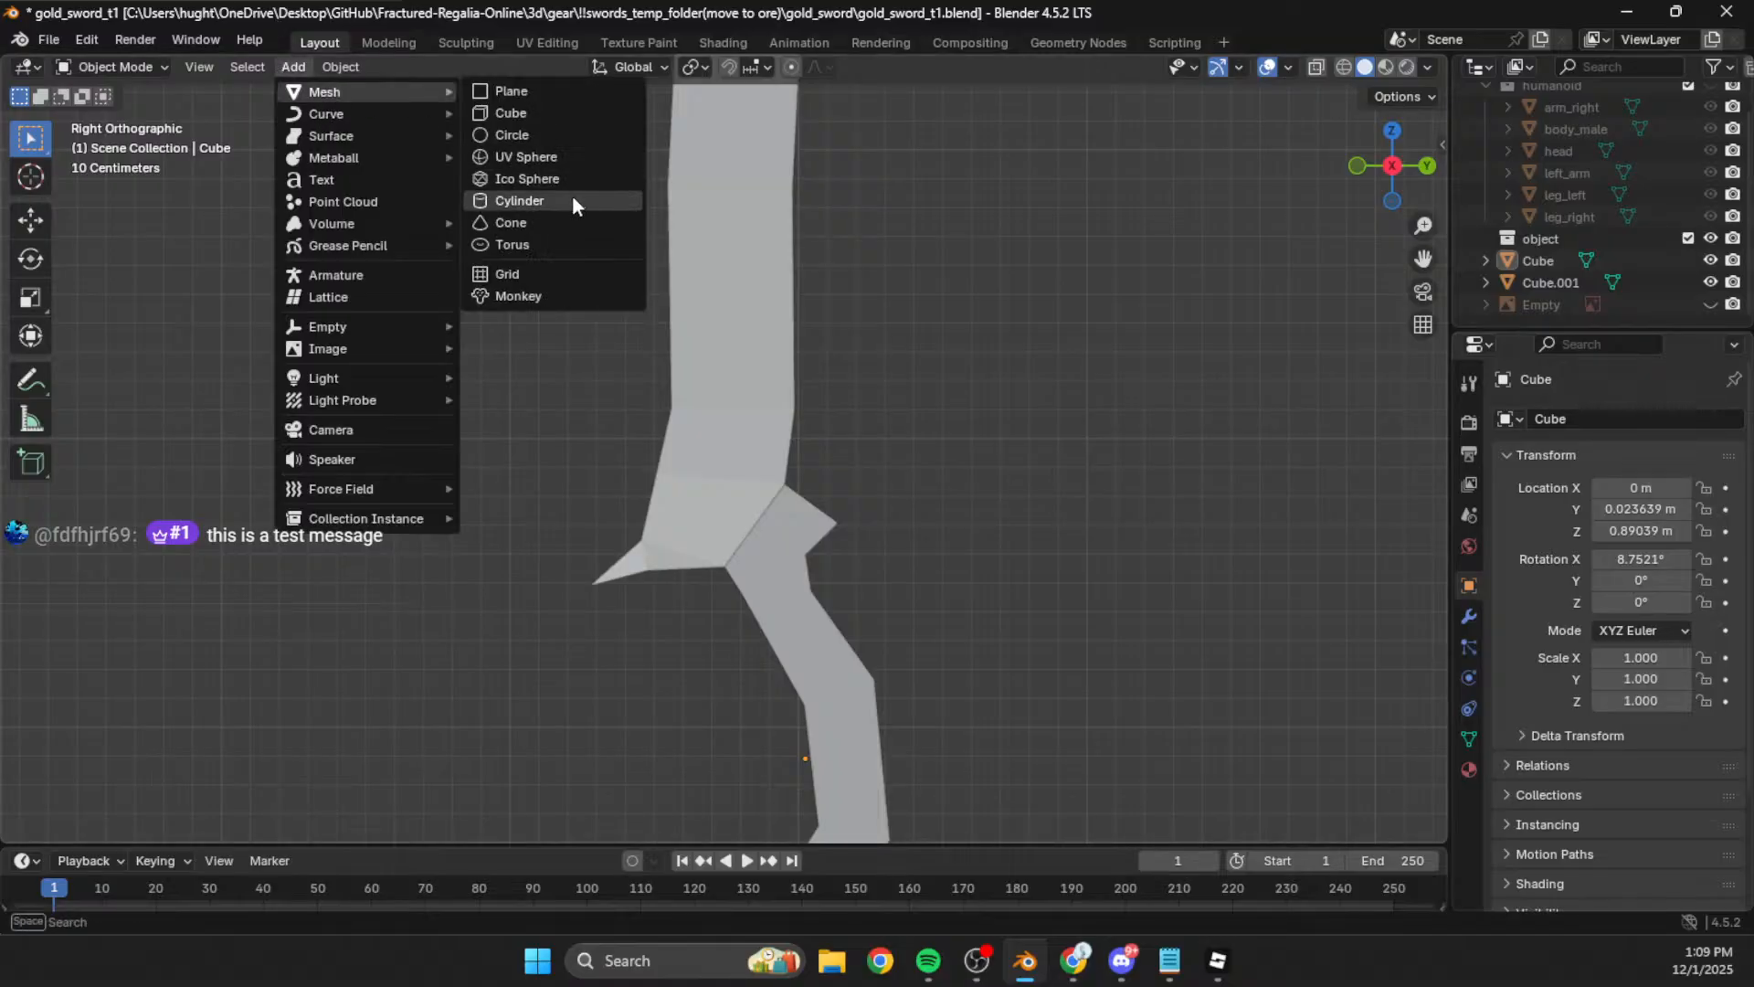
left_click(510, 113)
key("a")
left_click(979, 773)
key("Tab")
key("g")
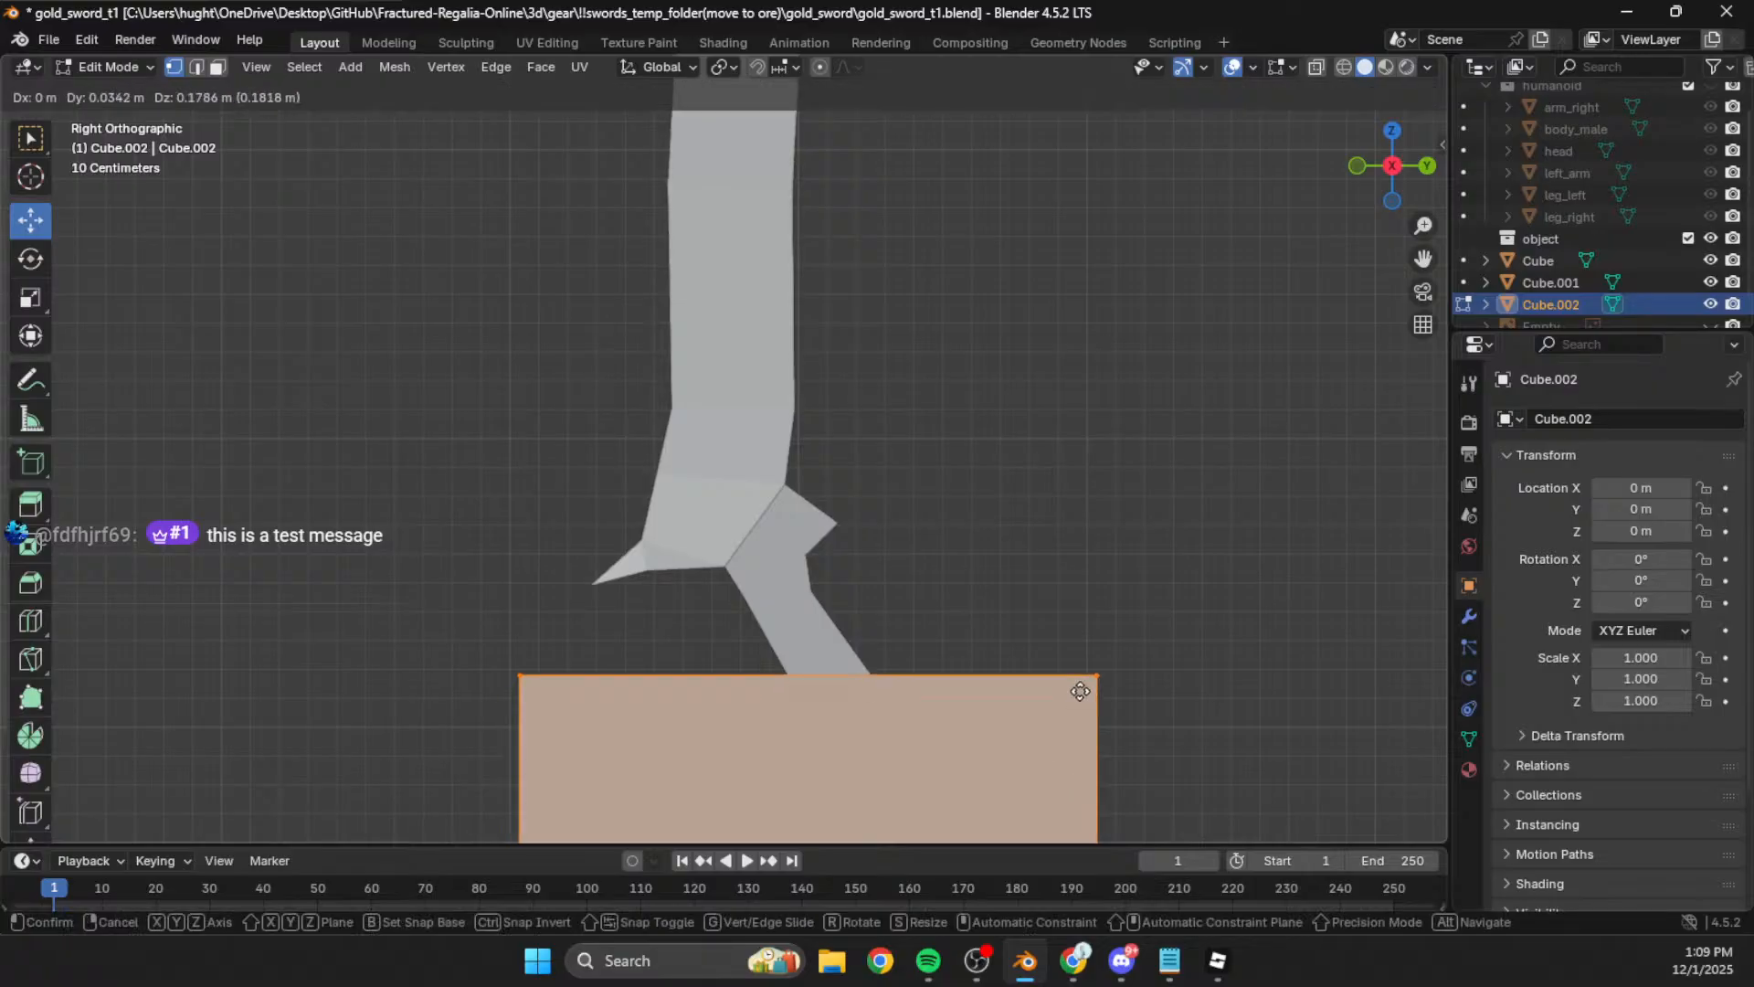
left_click(1021, 368)
key("Tab")
scroll(1077, 585, "down", 5)
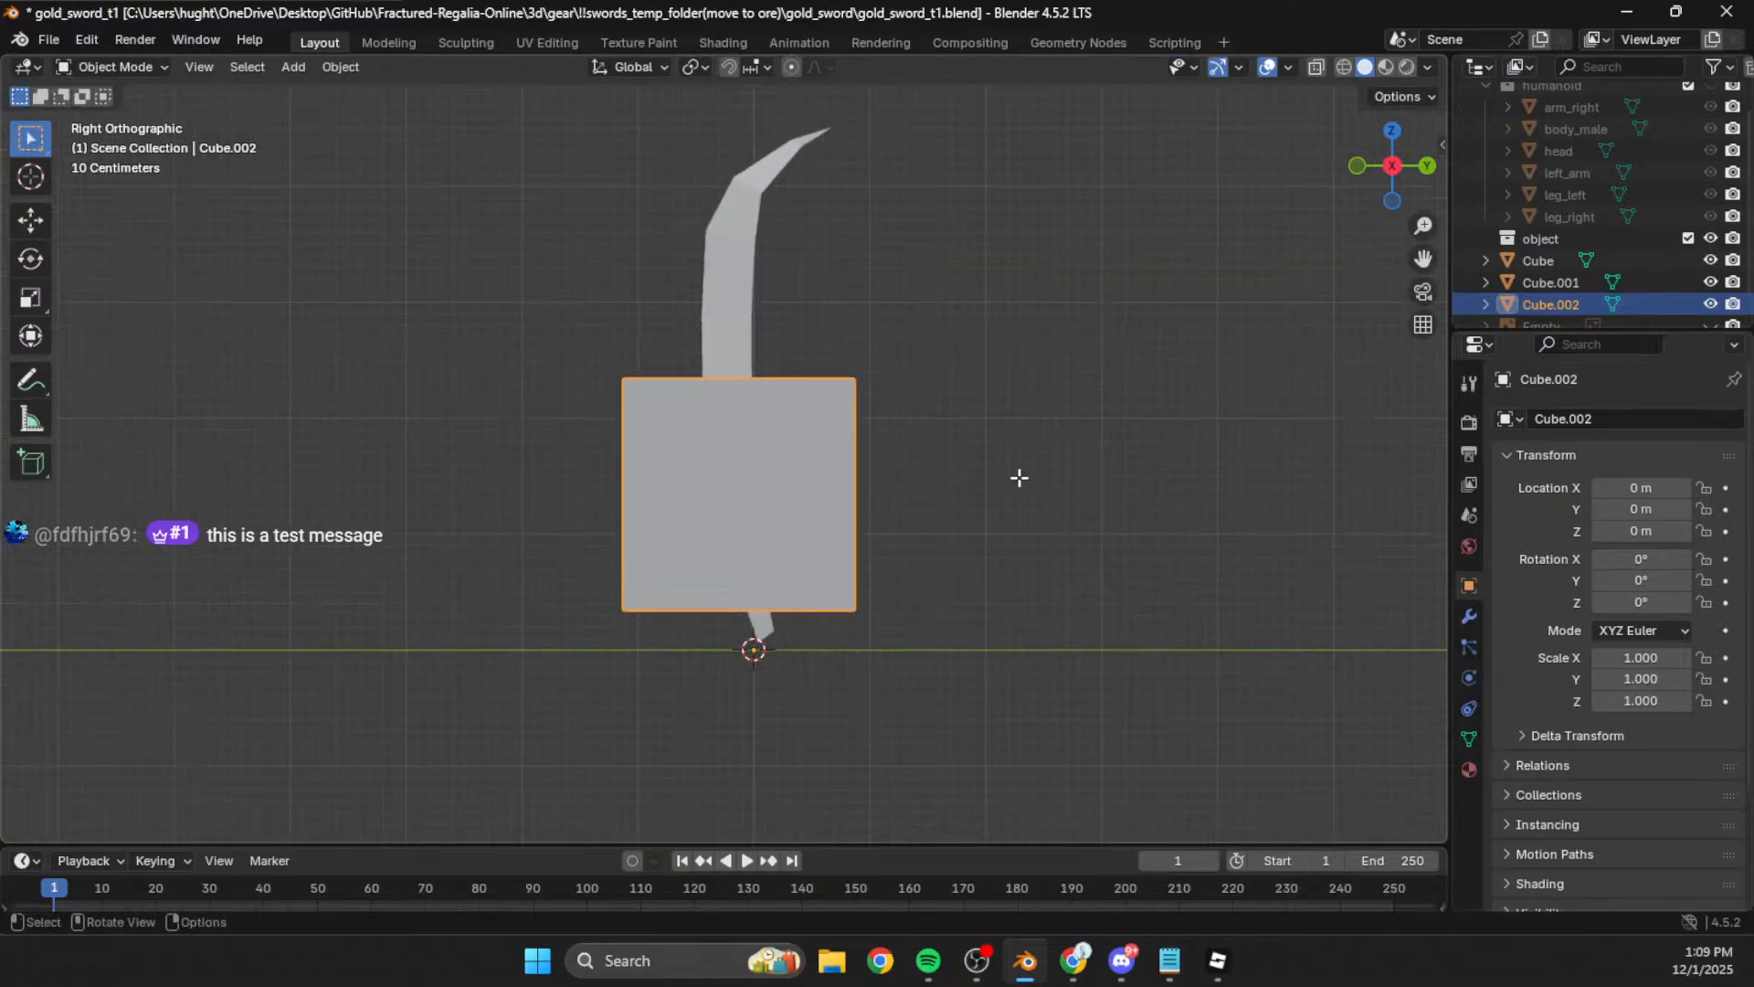
Step: Flatten the new cube along Z into a low, wide slab for the guard
key("Tab")
scroll(810, 403, "up", 2)
key("s")
key("x")
key("z")
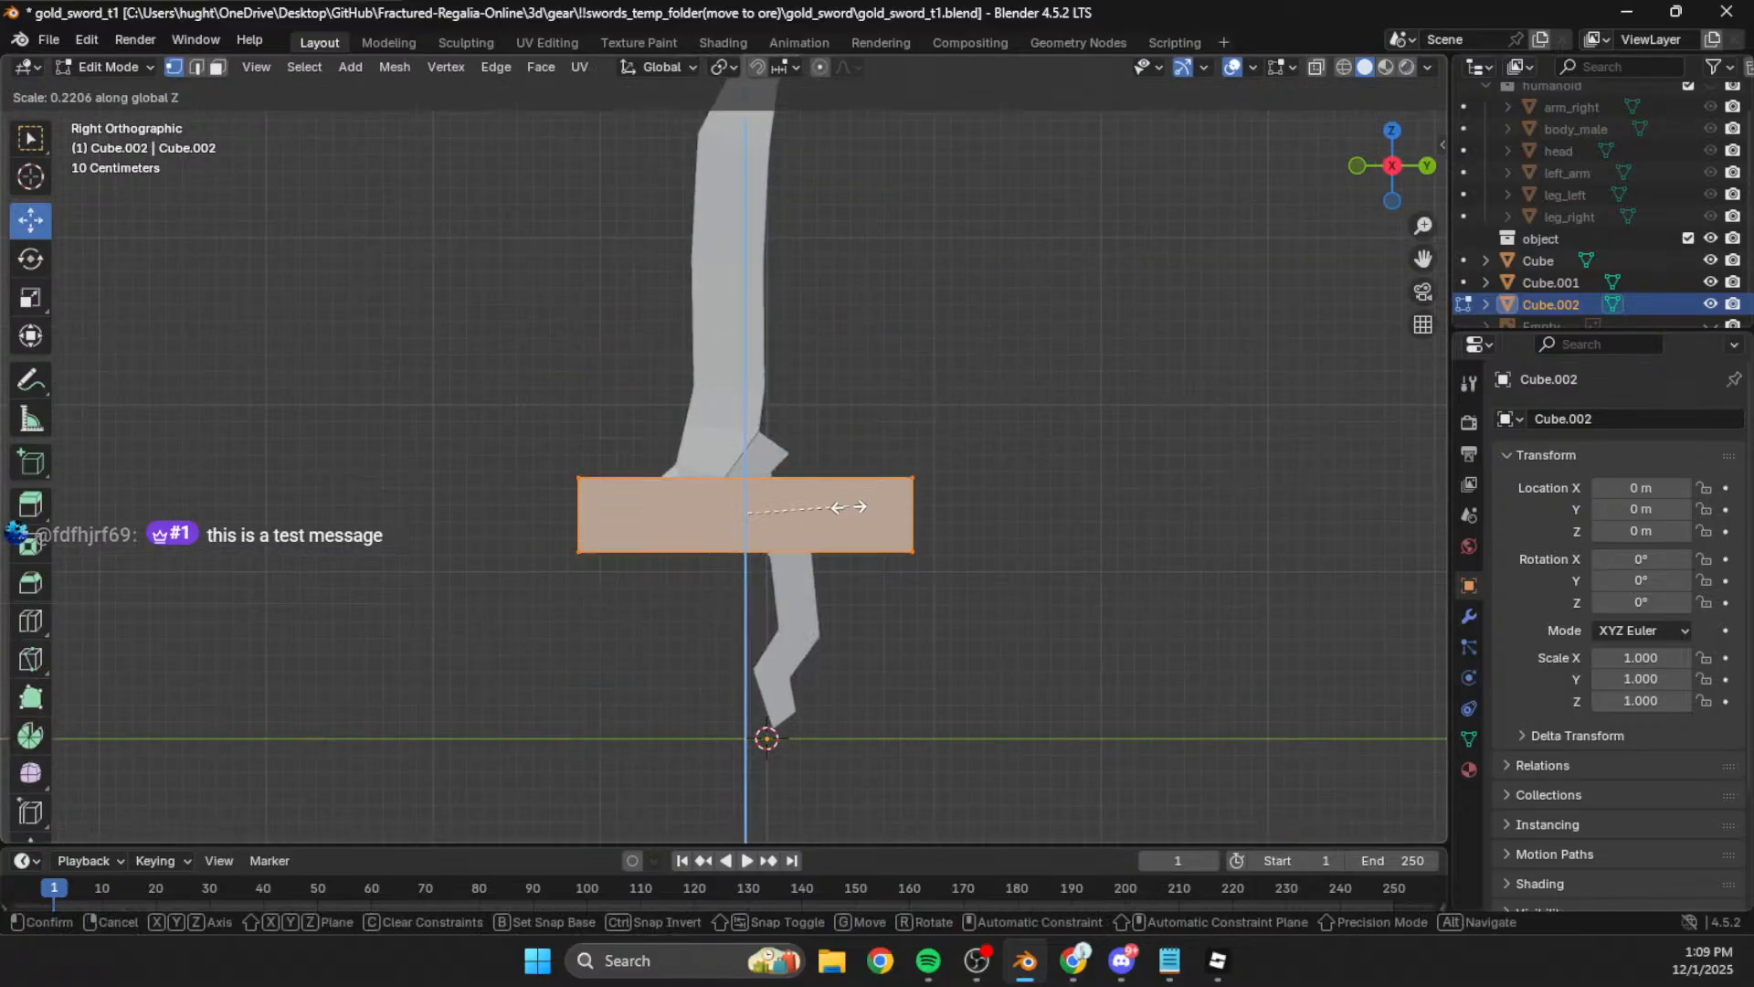
left_click(851, 512)
Step: Move the guard slab up to the base of the blade and rotate it about 27.1° to slope down toward the back
key("g")
left_click(924, 407)
key("r")
left_click(994, 508)
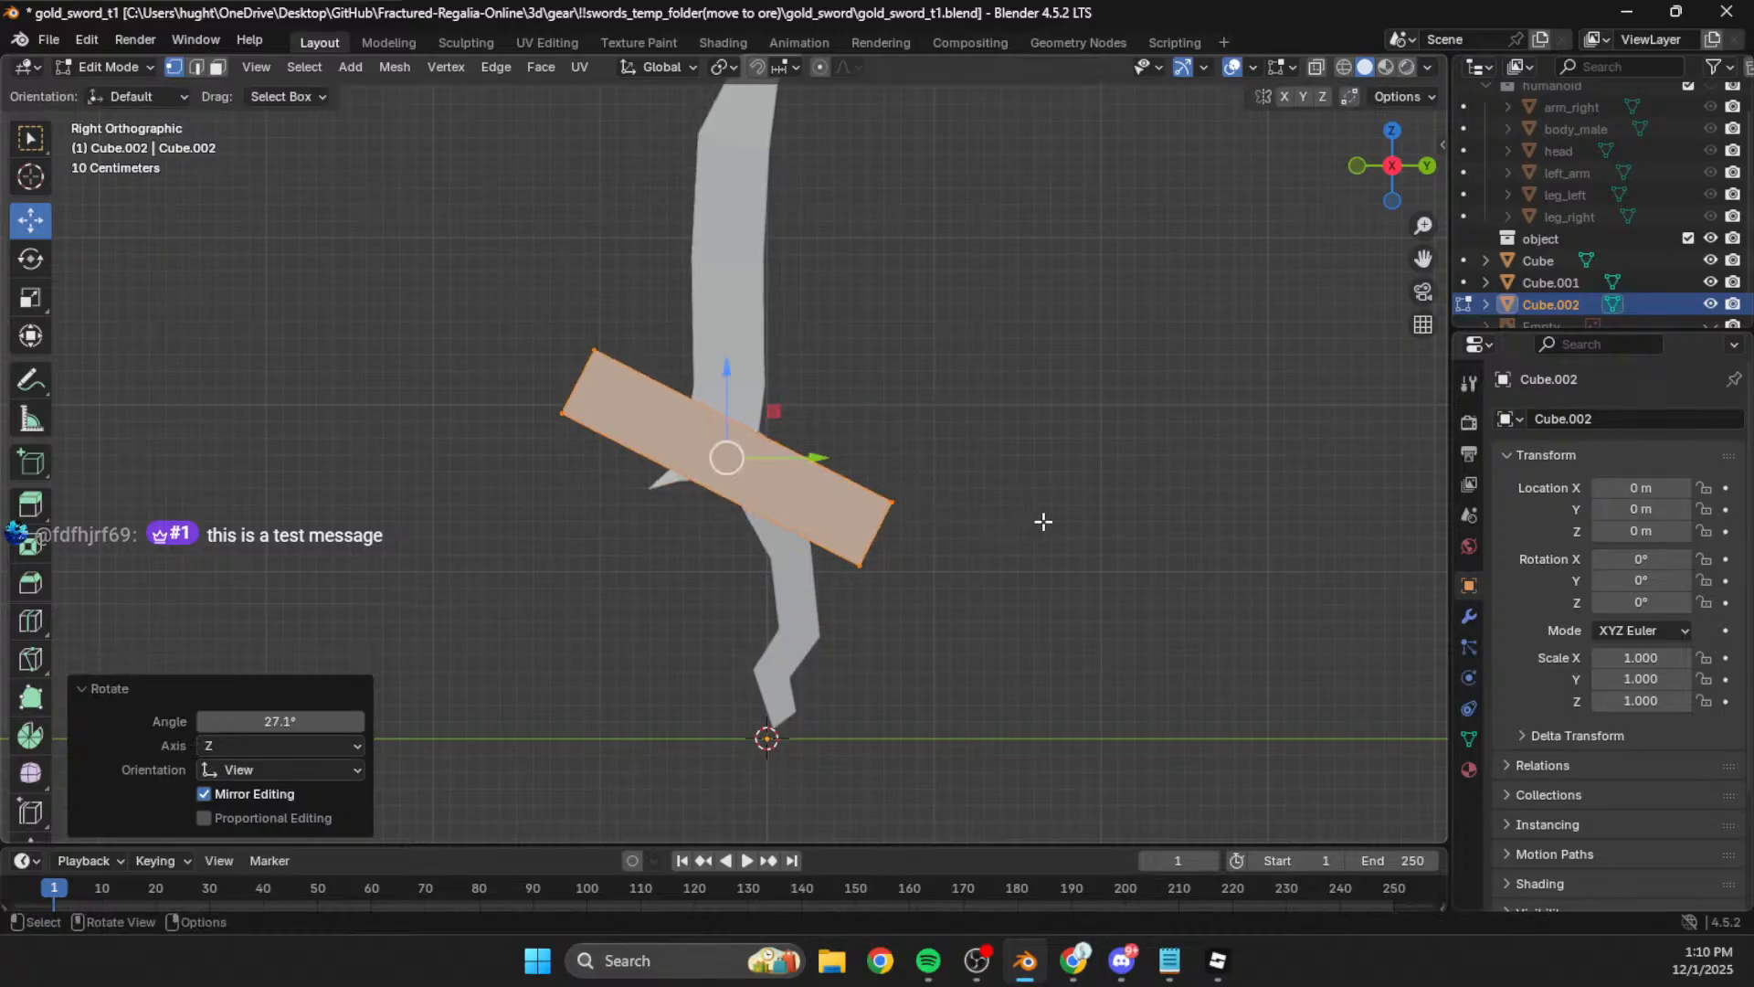
key("Tab")
key("Tab")
Step: Thin the guard slab along X to a factor of about 0.113
left_click_drag(1422, 149, 1389, 177)
left_click(1407, 174)
key("s")
key("x")
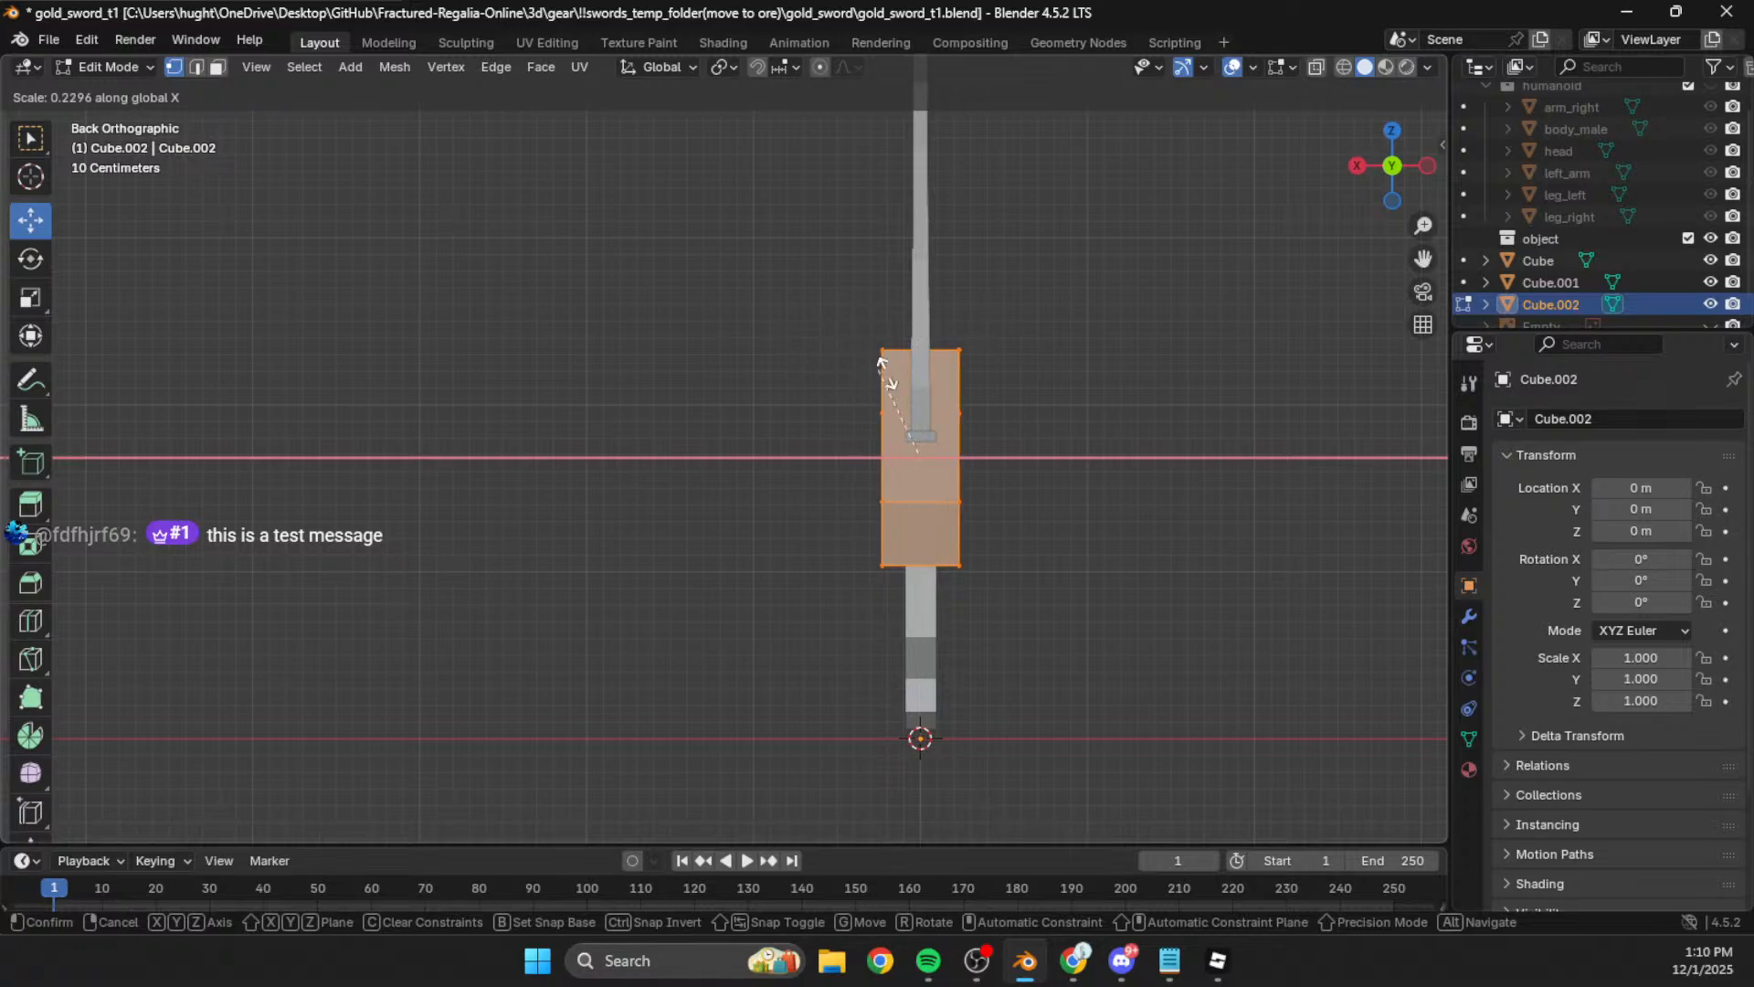
left_click(964, 477)
middle_click_drag(948, 429, 1142, 448)
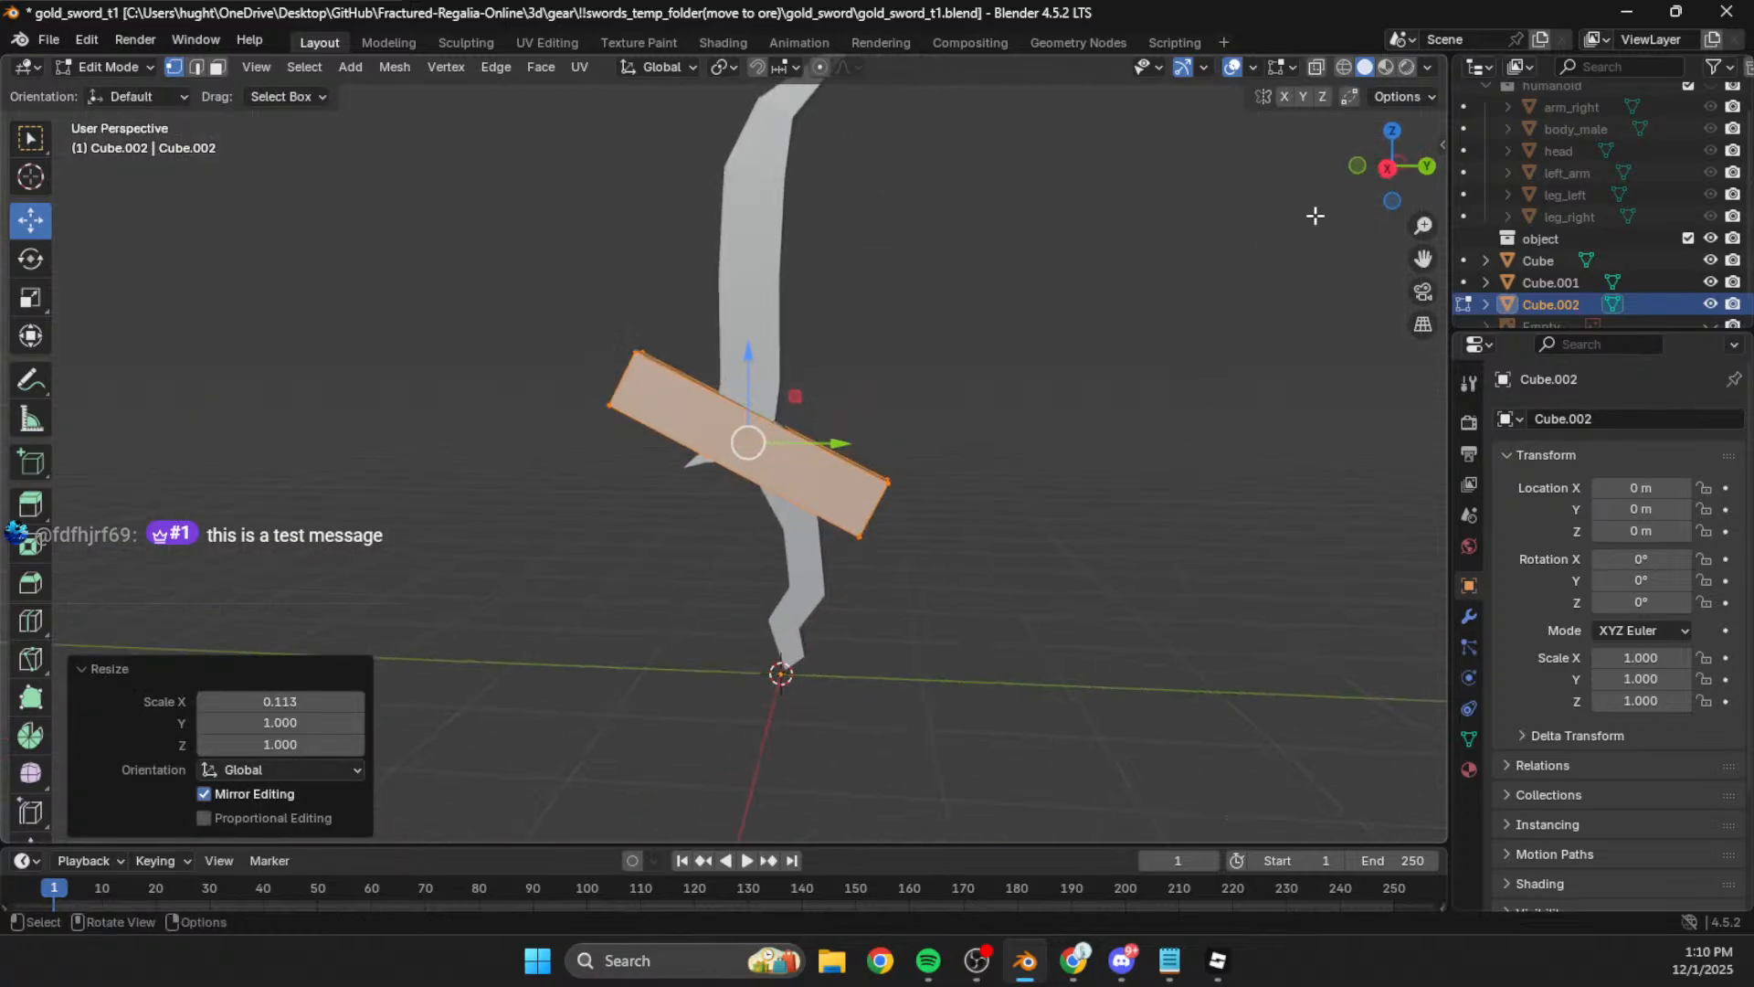
left_click(1387, 176)
key("s")
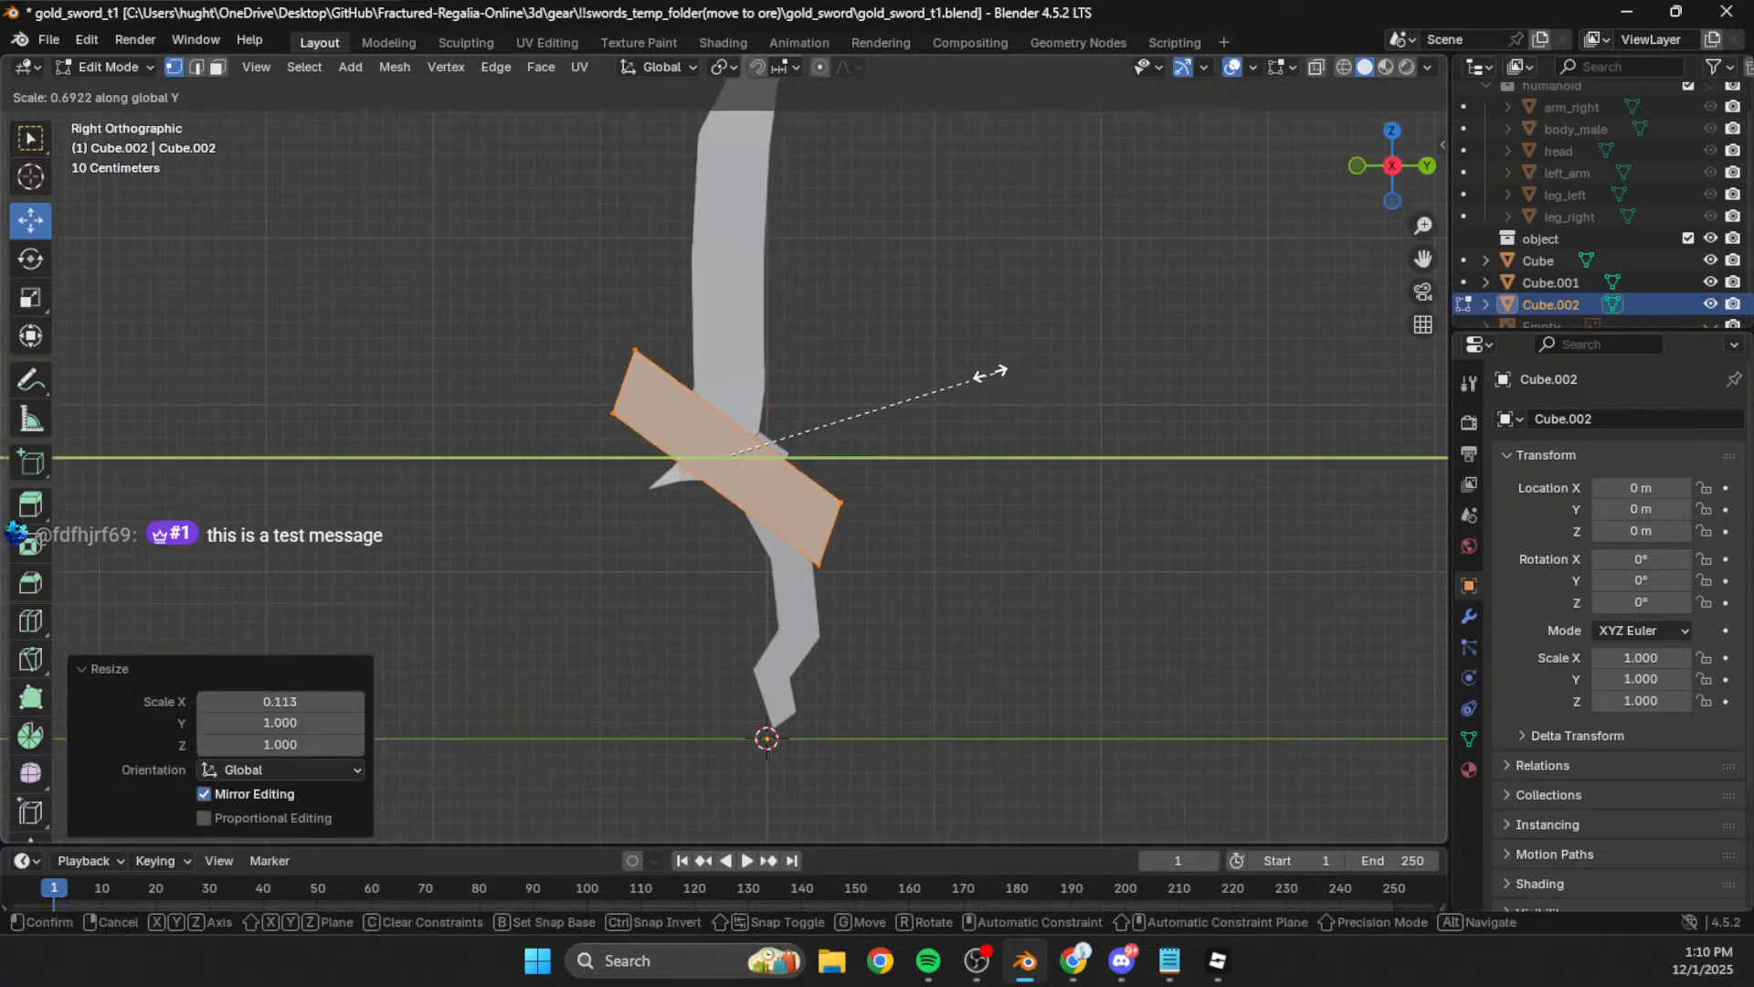
key("z")
right_click(935, 433)
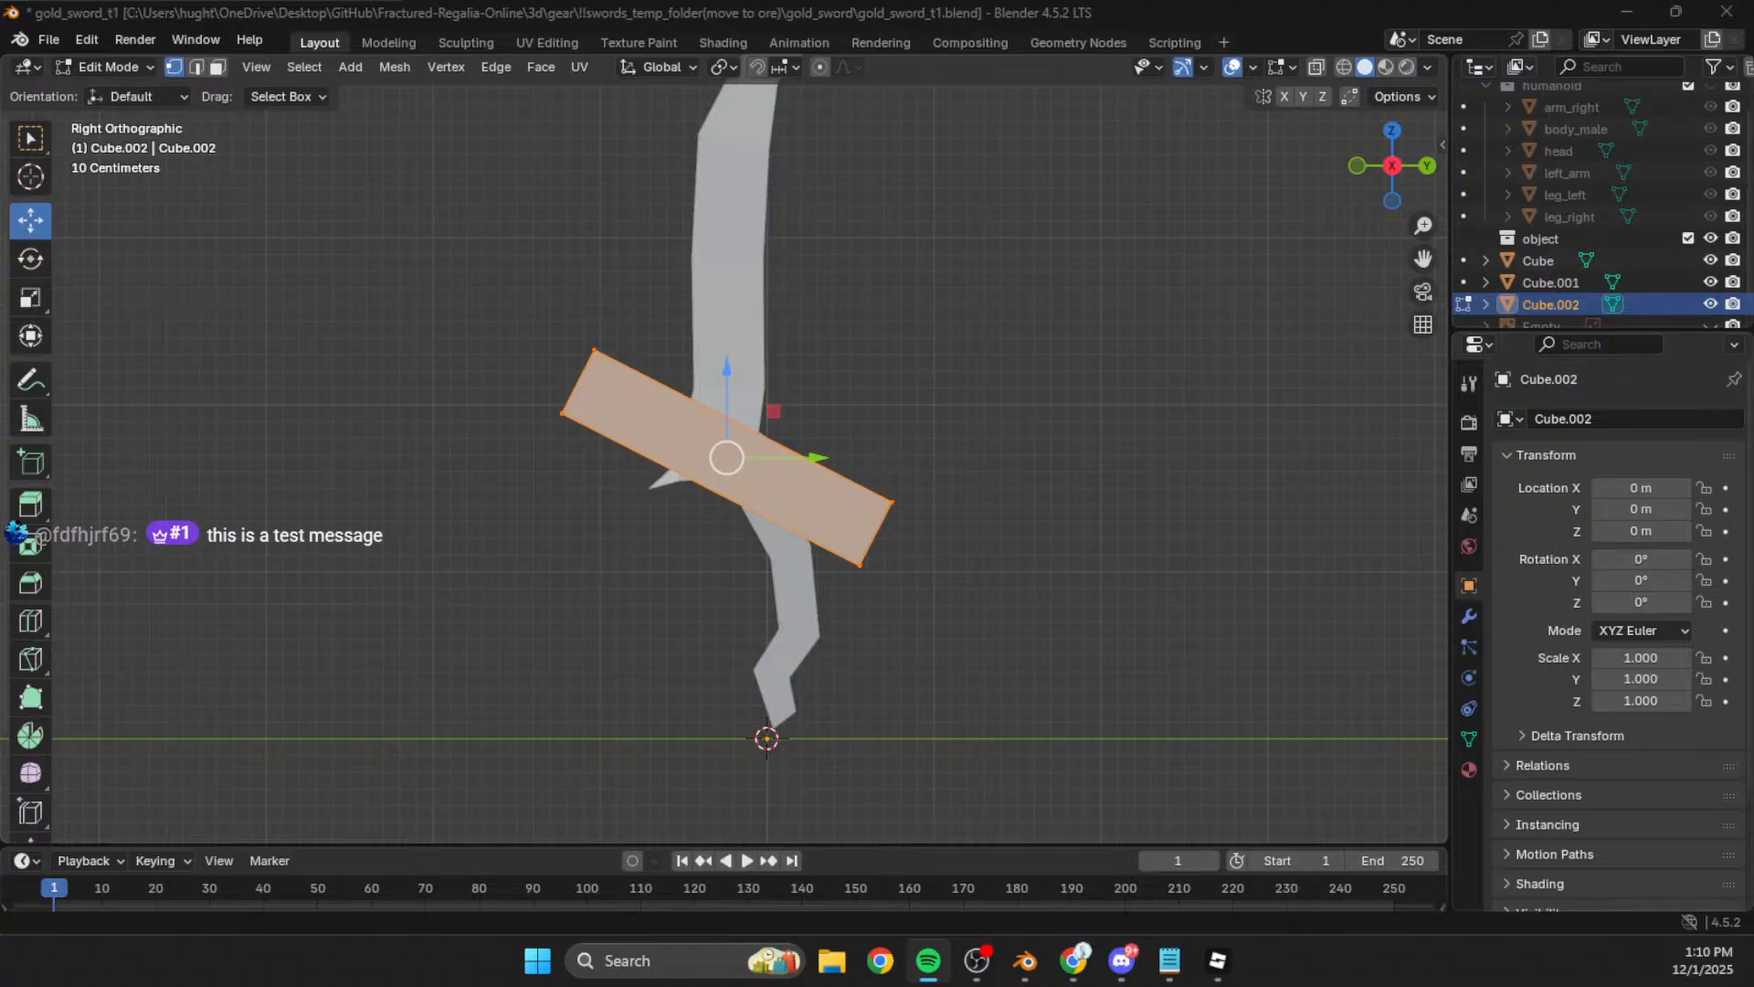
left_click(832, 961)
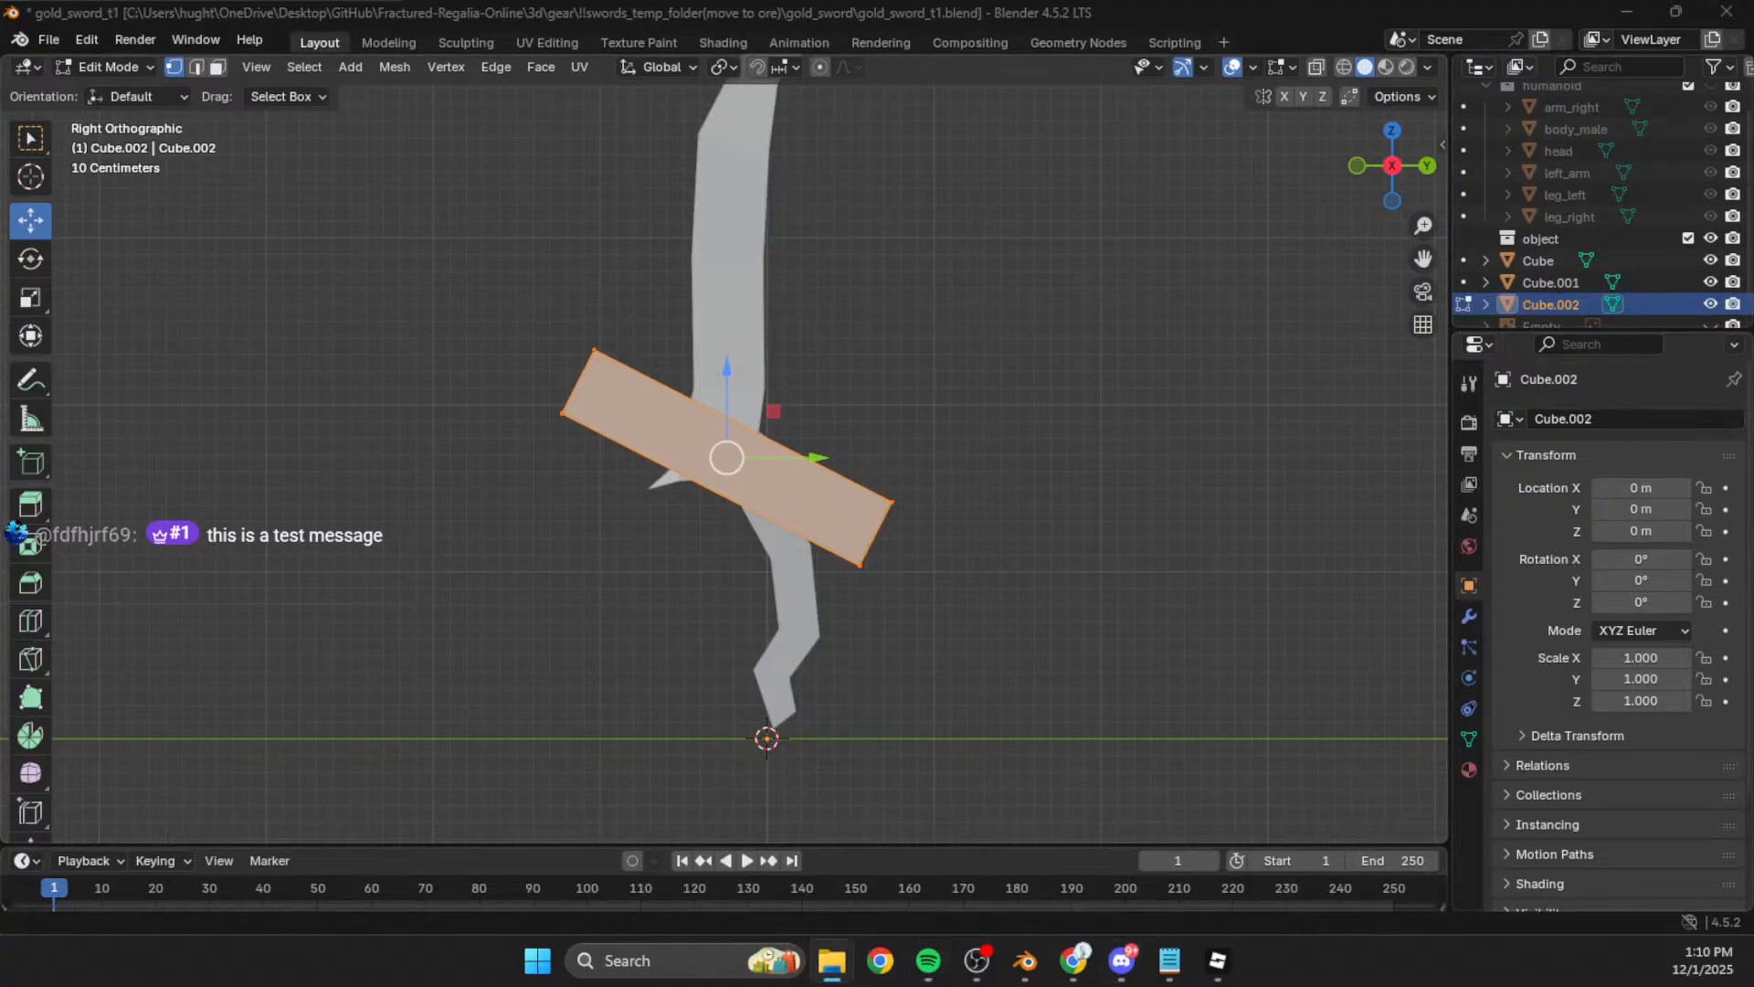
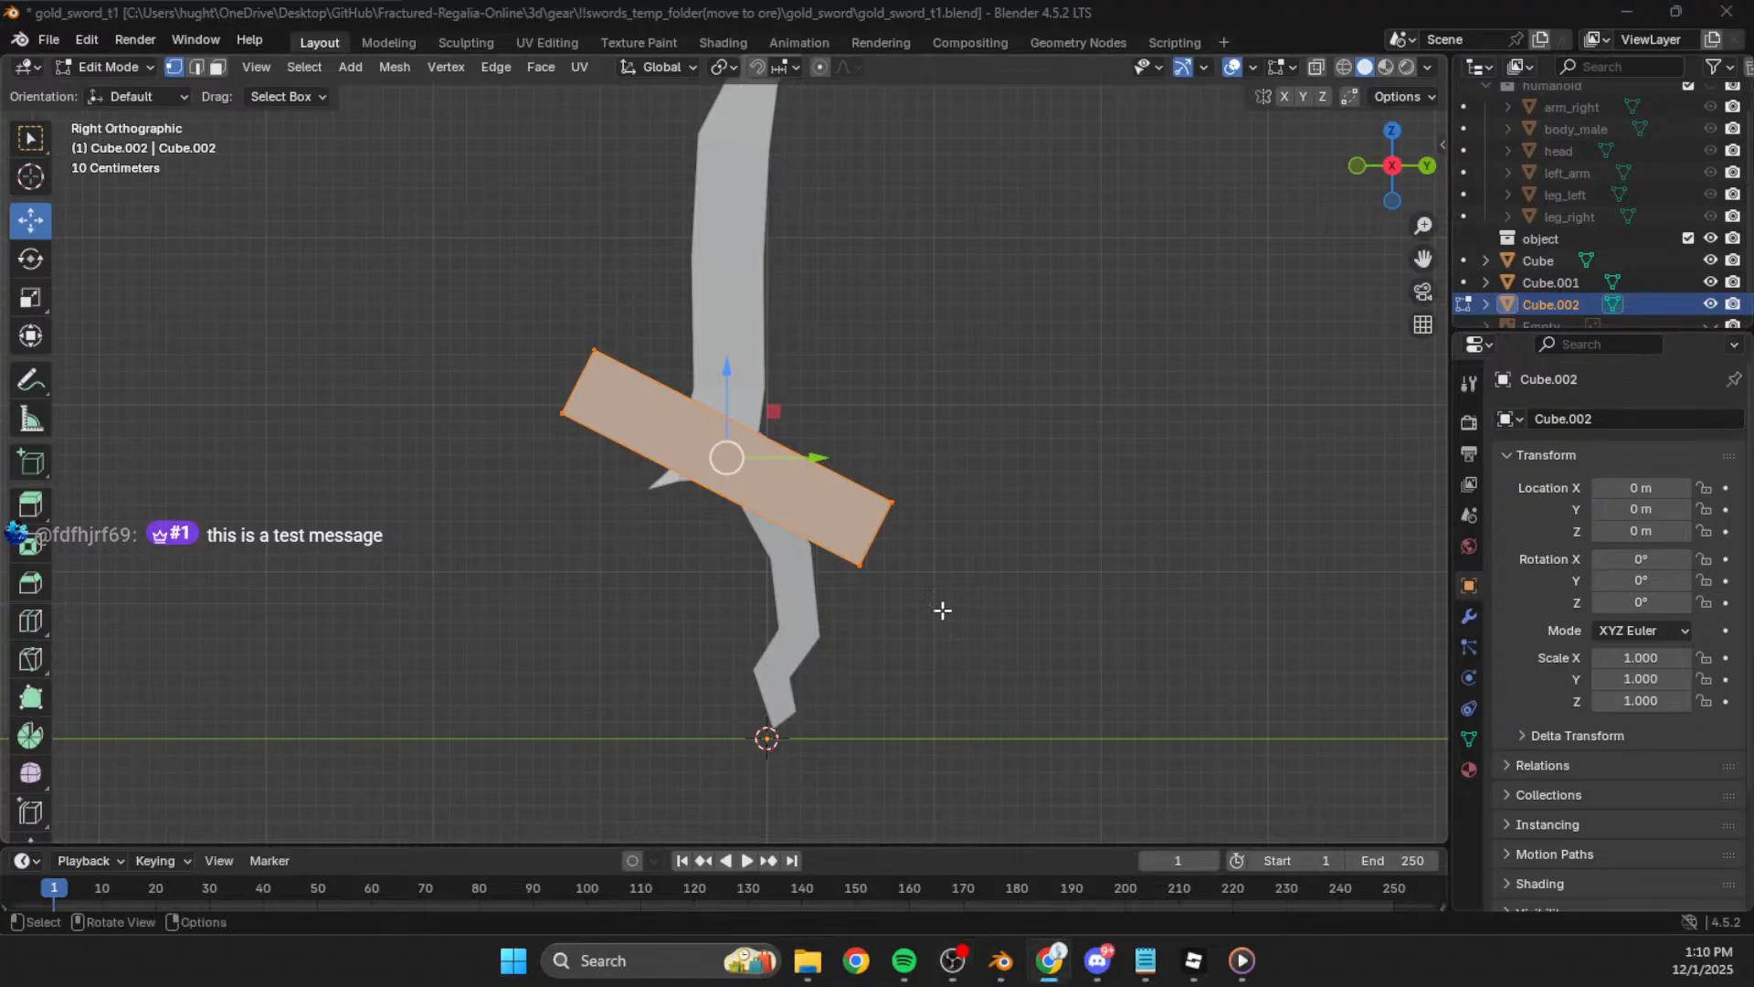
middle_click_drag(913, 512, 931, 494, "shift")
scroll(923, 479, "up", 2)
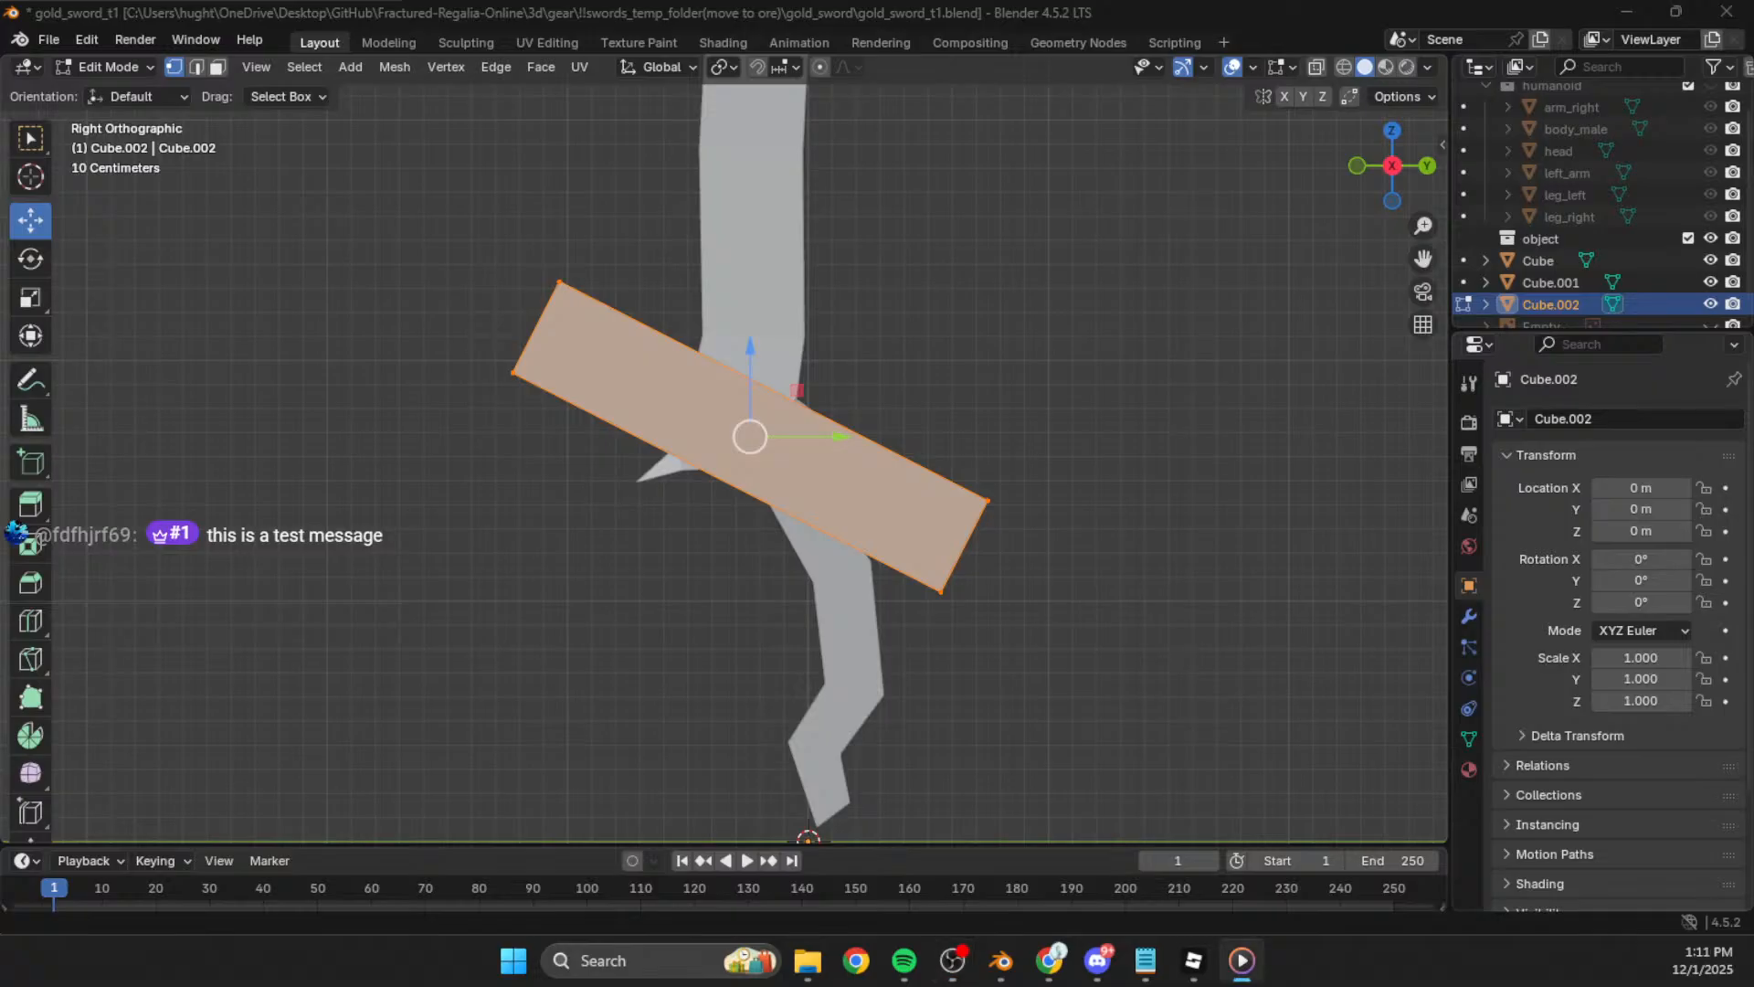
left_click(1323, 658)
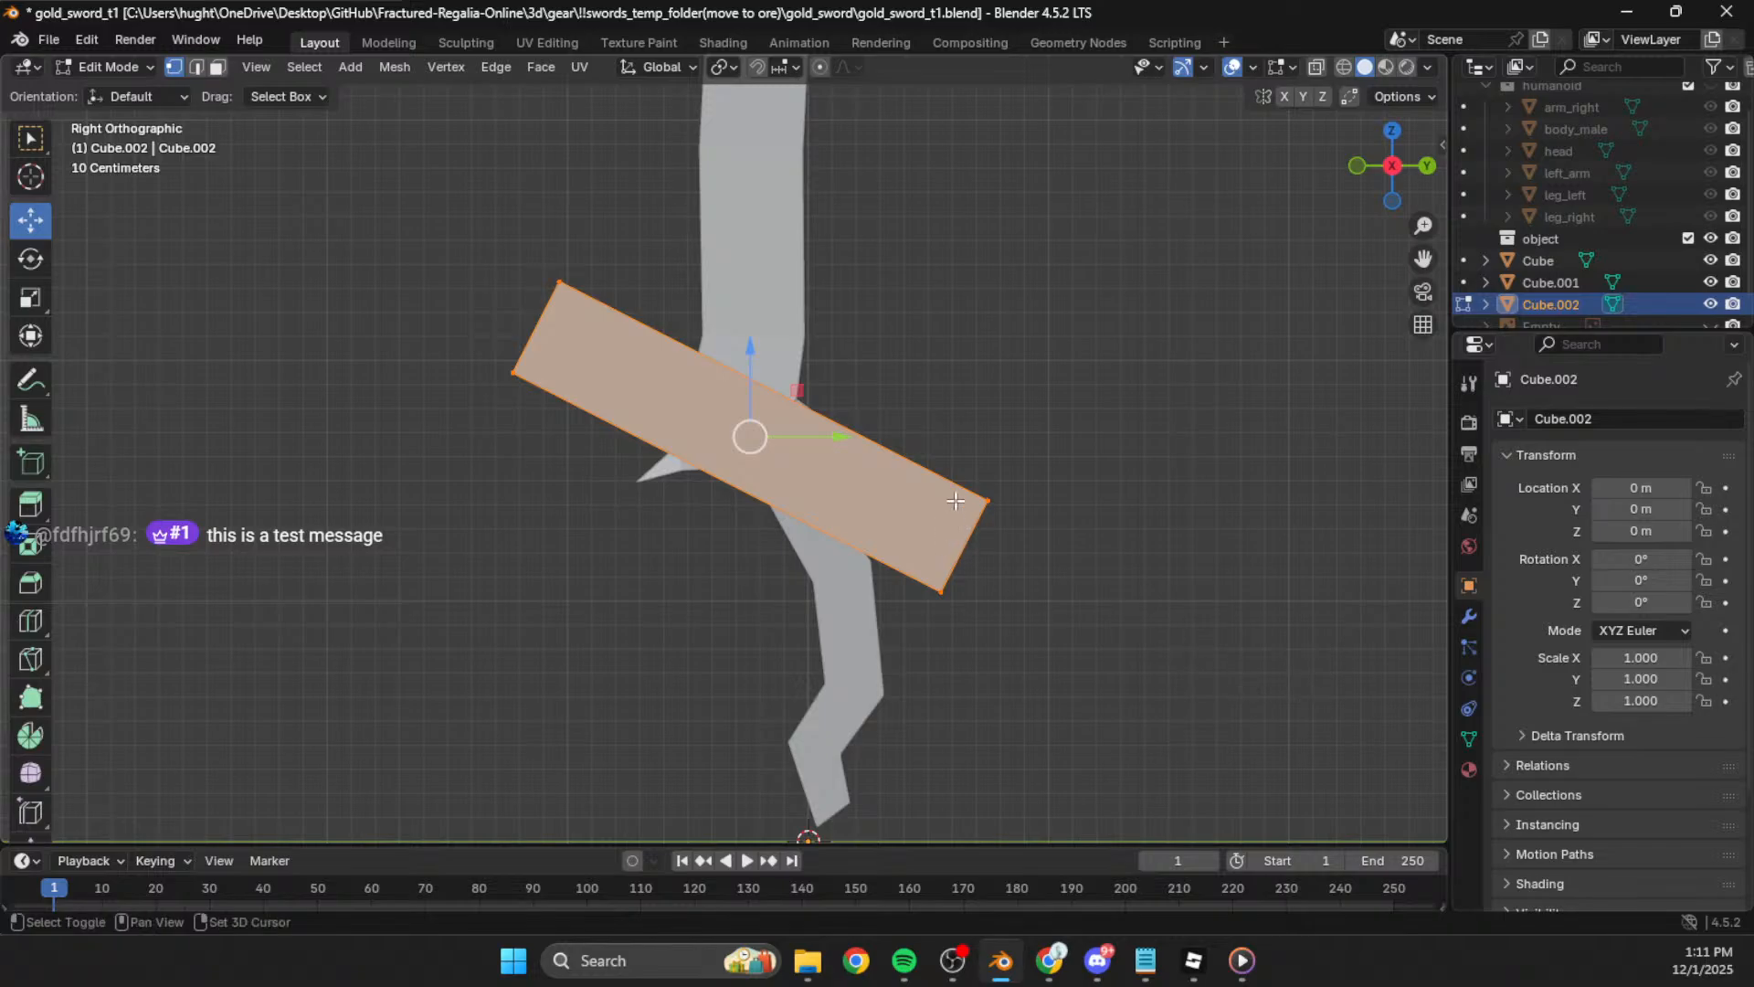
middle_click_drag(958, 503, 975, 527, "shift")
Step: Try to move the guard slab's front end in toward the blade, and undo the move
left_click_drag(468, 243, 676, 469)
key("g")
left_click(817, 510)
key("ctrl+z")
Step: Switch to wireframe and move all the vertices of the guard slab's front end in to the blade's front edge
left_click(1344, 66)
left_click_drag(545, 186, 647, 536)
key("g")
right_click(718, 563)
left_click_drag(429, 251, 731, 516)
key("g")
left_click(987, 649)
scroll(972, 658, "up", 4)
key("g")
left_click(764, 512)
Step: Add one centred loop cut running lengthwise through the guard slab, and return to the Move tool
left_click_drag(548, 529, 736, 620)
left_click_drag(770, 337, 718, 462)
left_click_drag(512, 518, 630, 650, "shift")
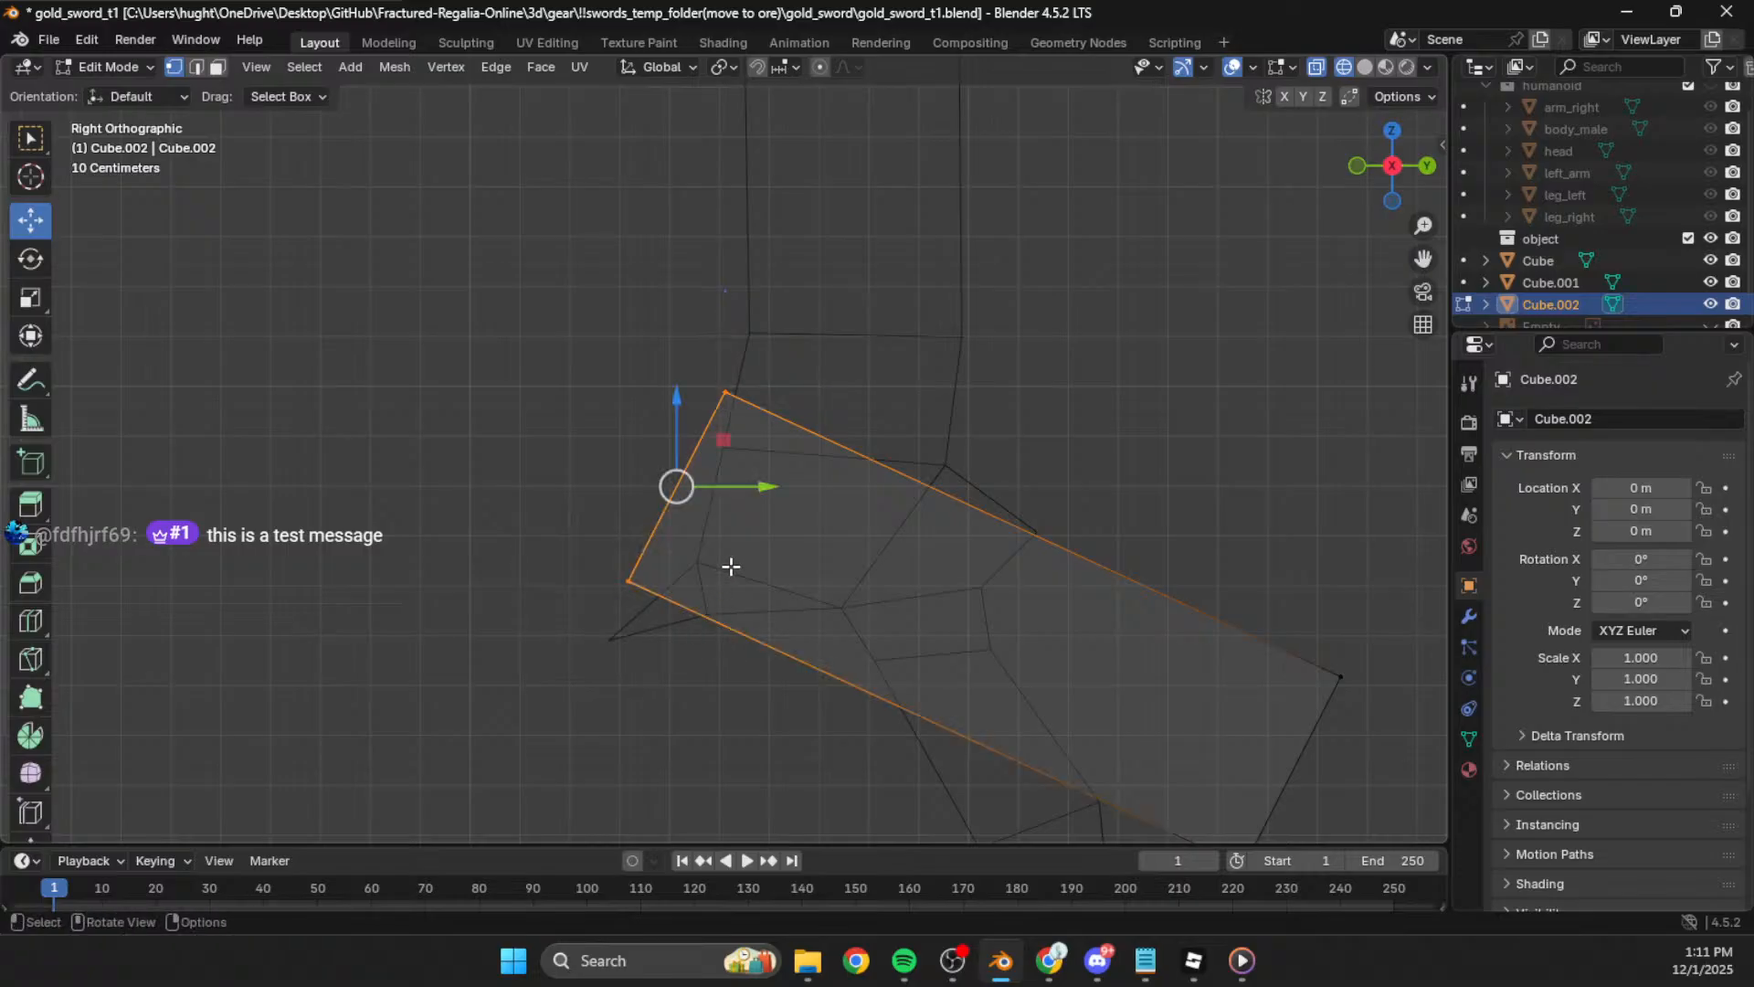
left_click(458, 545)
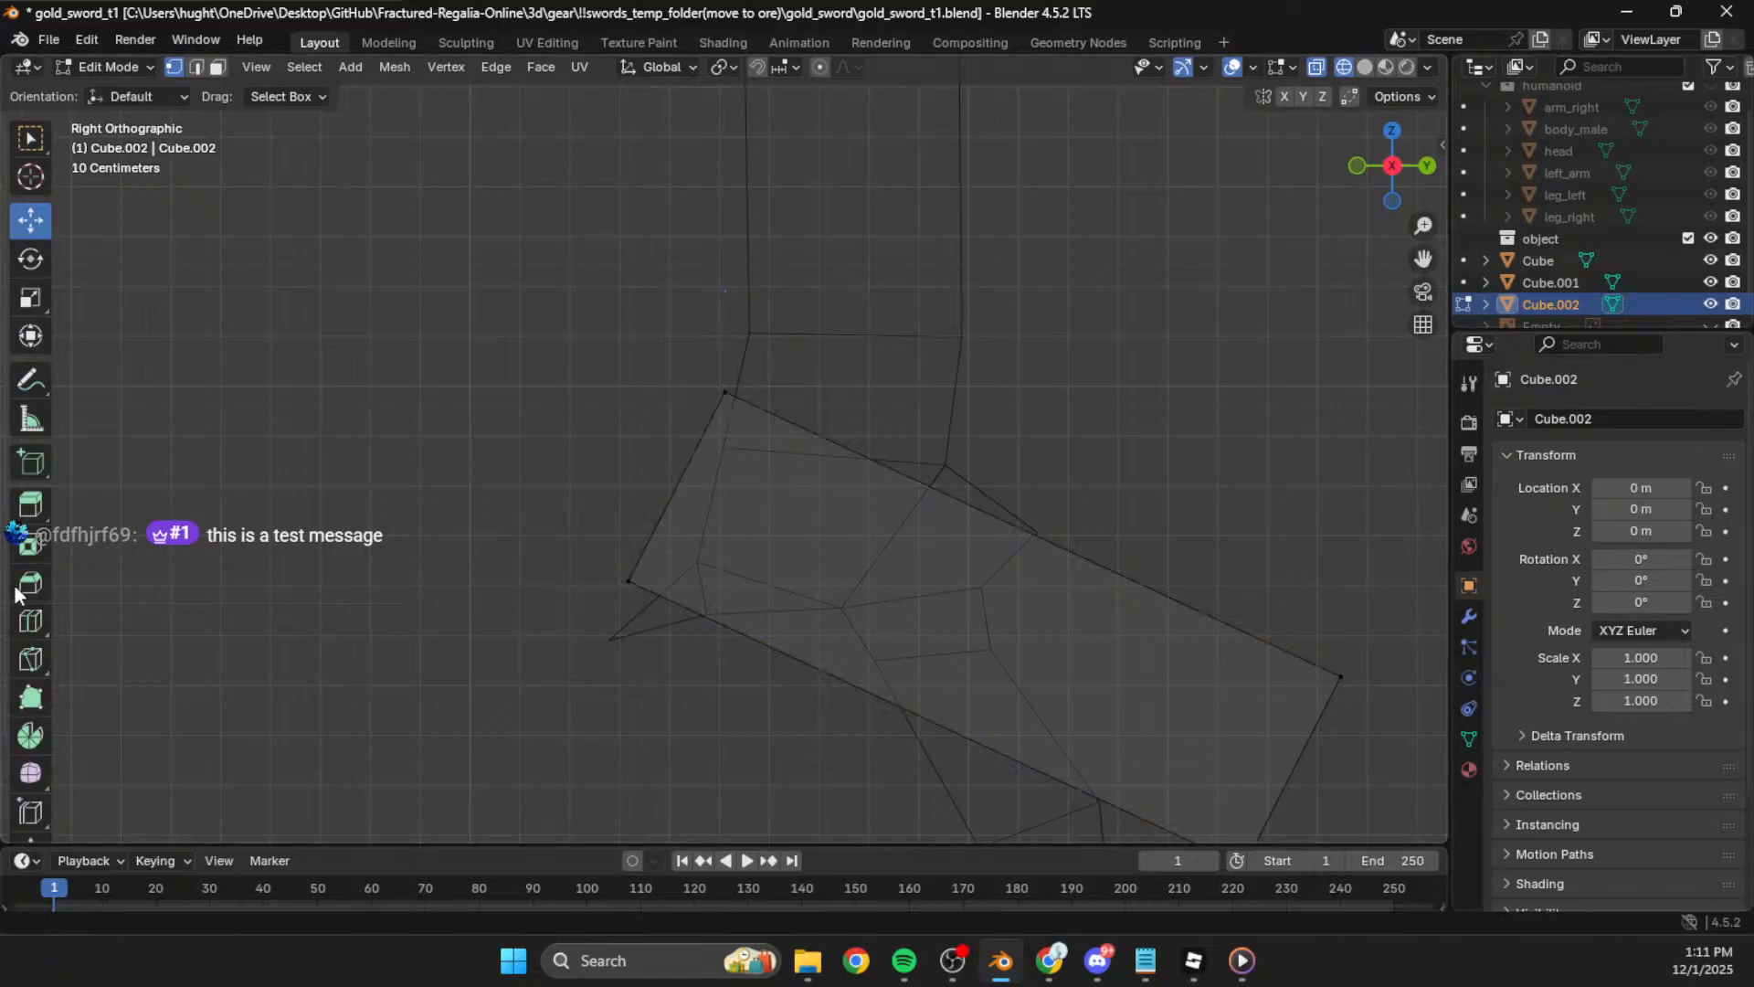
left_click(30, 620)
left_click(714, 494)
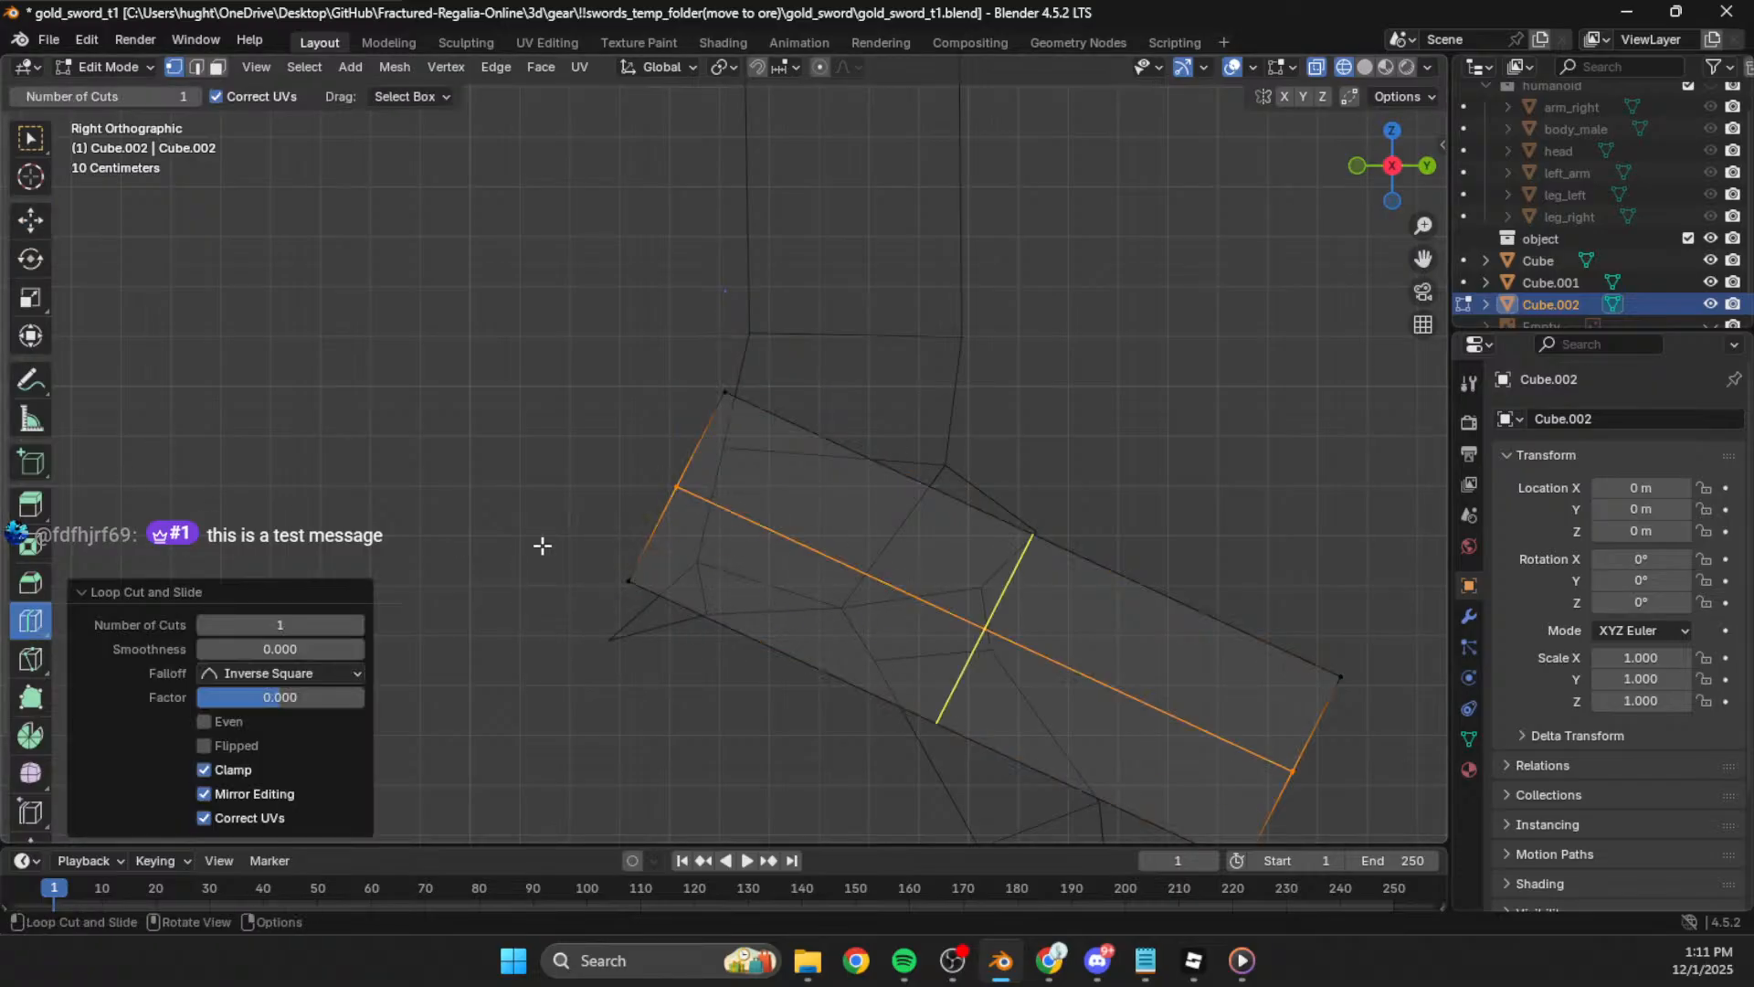
left_click(30, 219)
Step: Reposition the guard's front-end middle, upper and lower vertices to form a pointed front near the blade's base point
left_click_drag(655, 450, 740, 540)
key("g")
left_click(739, 607)
left_click_drag(697, 356, 741, 427)
key("g")
left_click(721, 468)
left_click_drag(607, 555, 660, 618)
key("g")
left_click(665, 625)
Step: Pull the guard's back end in to the handle and offset its vertices to form a notched end
middle_click_drag(949, 601, 811, 433, "shift")
left_click_drag(1259, 473, 1053, 717)
key("g")
left_click(850, 479)
key("g")
left_click(809, 466)
key("g")
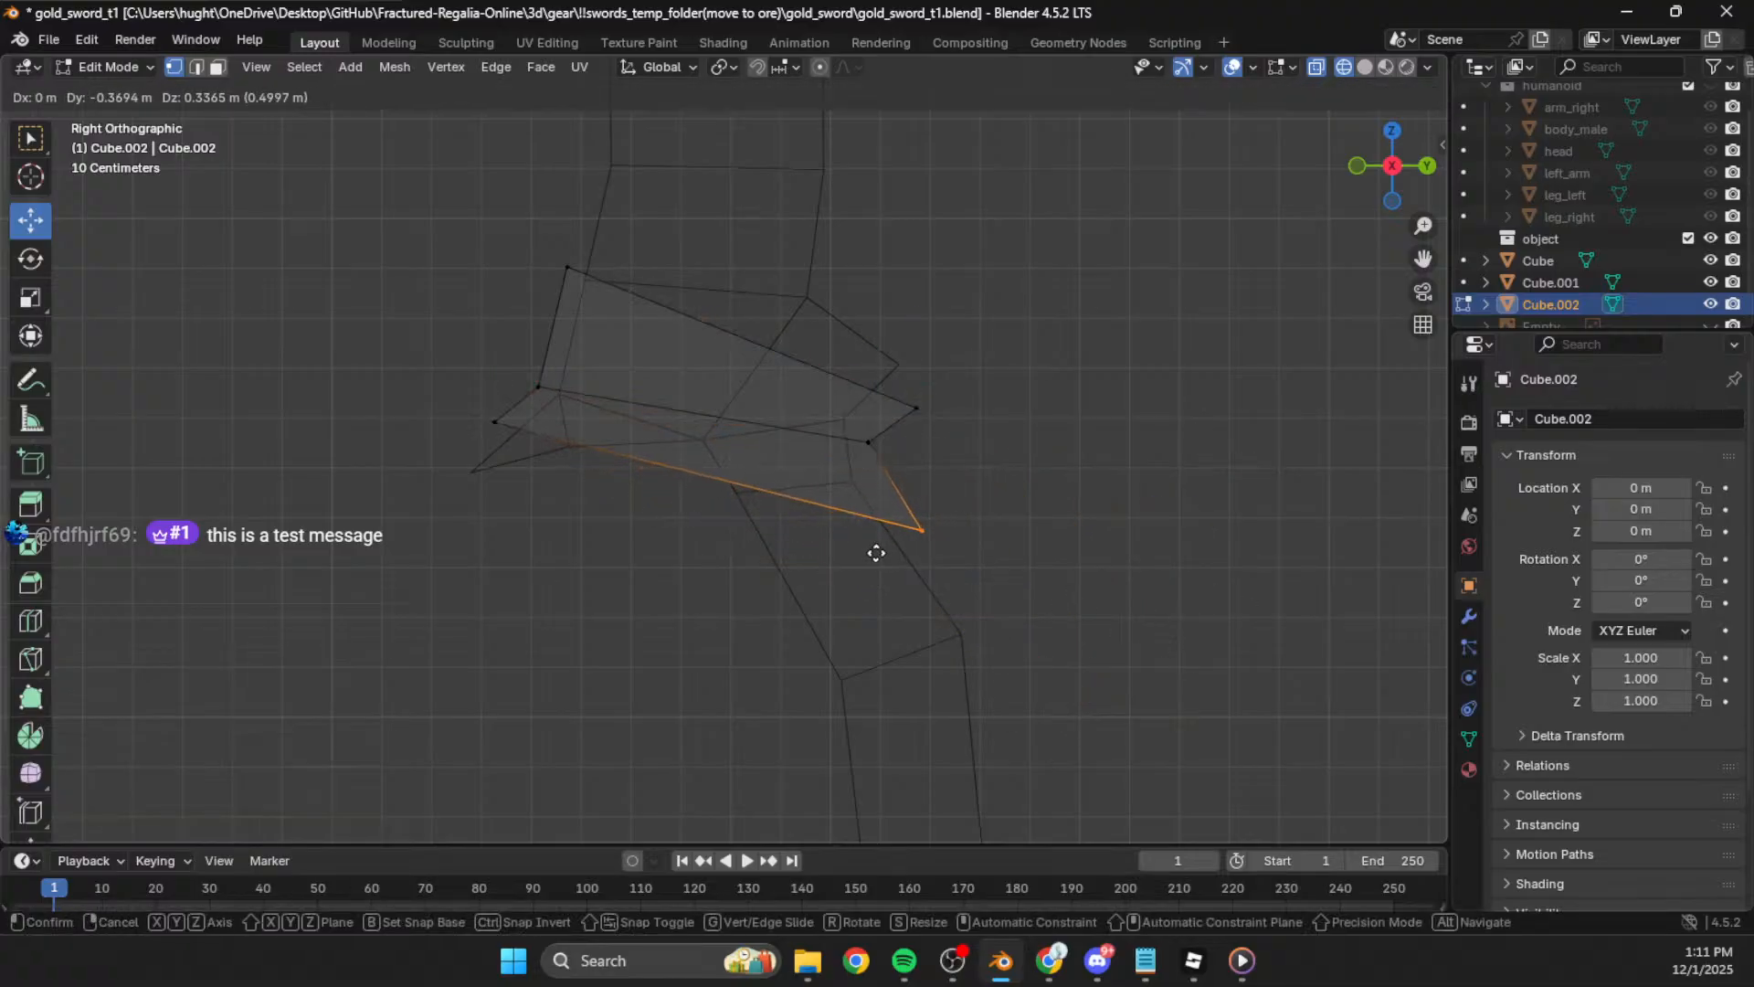
left_click(877, 548)
left_click(833, 613)
middle_click_drag(833, 612, 846, 562, "shift")
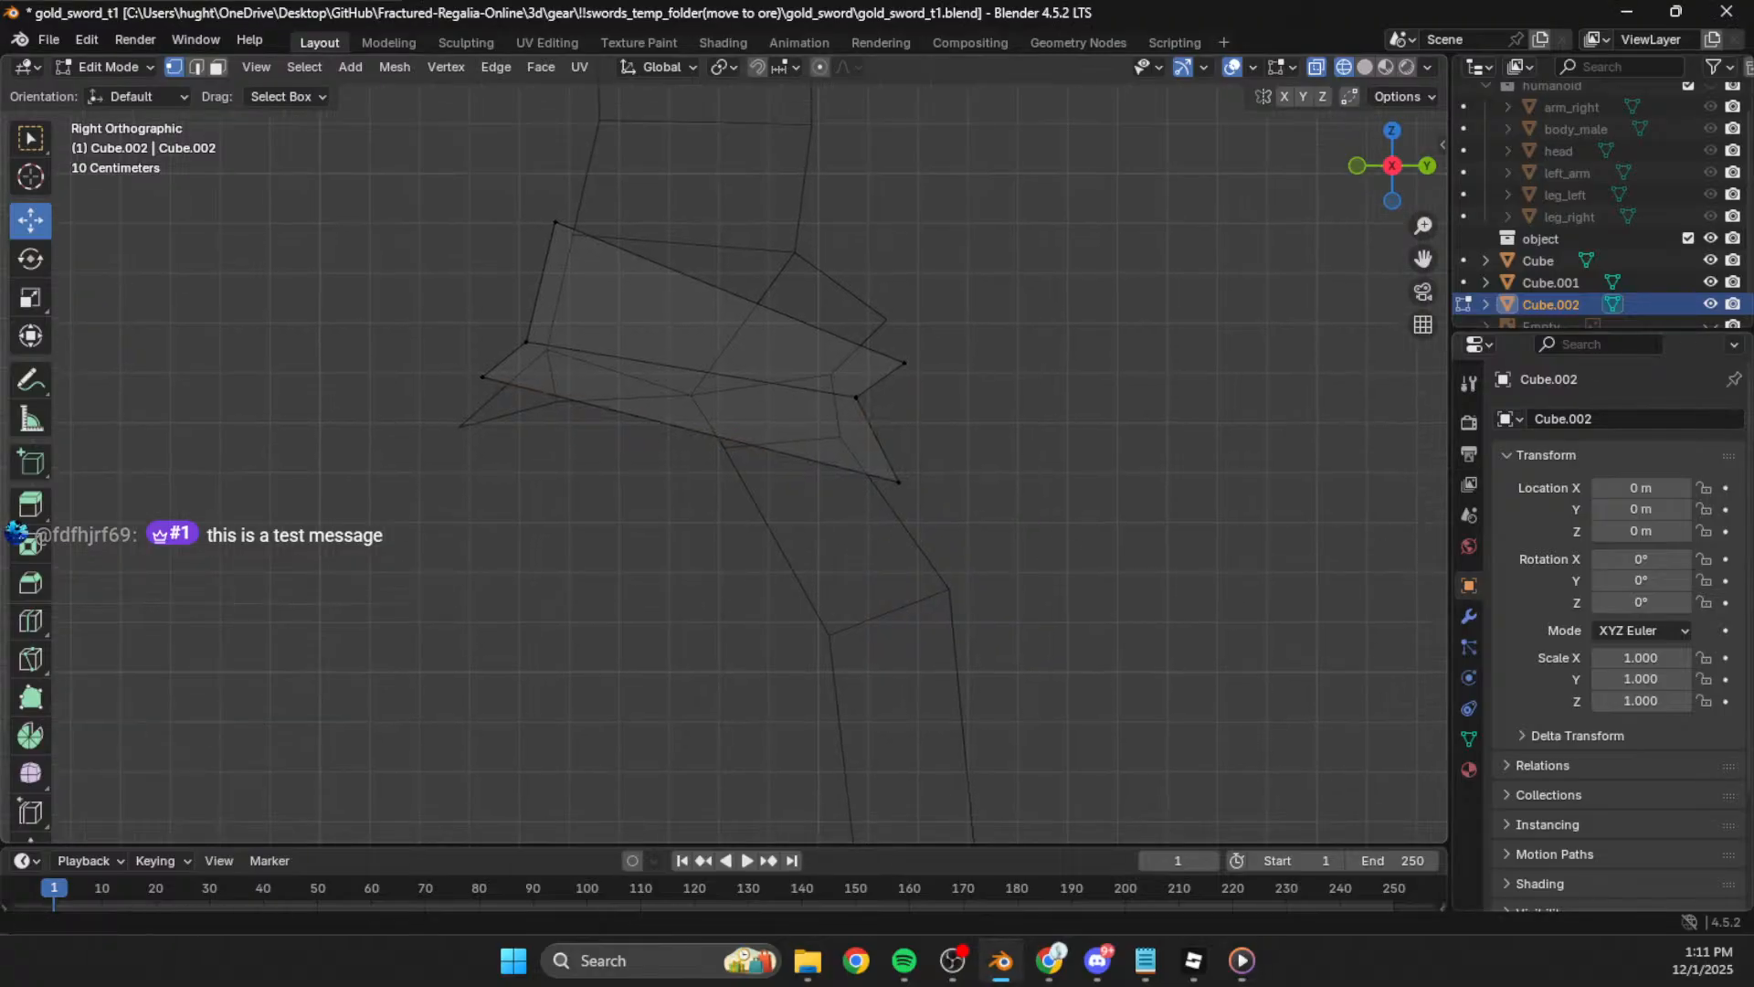
Step: Adjust the position and angle of the guard's upper and middle back-end vertices beside the handle's top spur
middle_click_drag(763, 583, 753, 617, "shift")
middle_click_drag(843, 449, 837, 490, "shift")
left_click_drag(971, 409, 827, 489)
key("g")
left_click(912, 522)
key("g")
left_click(947, 529)
key("r")
left_click(985, 491)
Step: Reposition the guard's lower back vertex, and return to Object Mode with nothing selected
left_click_drag(985, 491, 814, 614)
key("g")
left_click(801, 590)
key("Tab")
left_click(1056, 491)
scroll(1057, 492, "down", 5)
middle_click_drag(988, 376, 1038, 551, "shift")
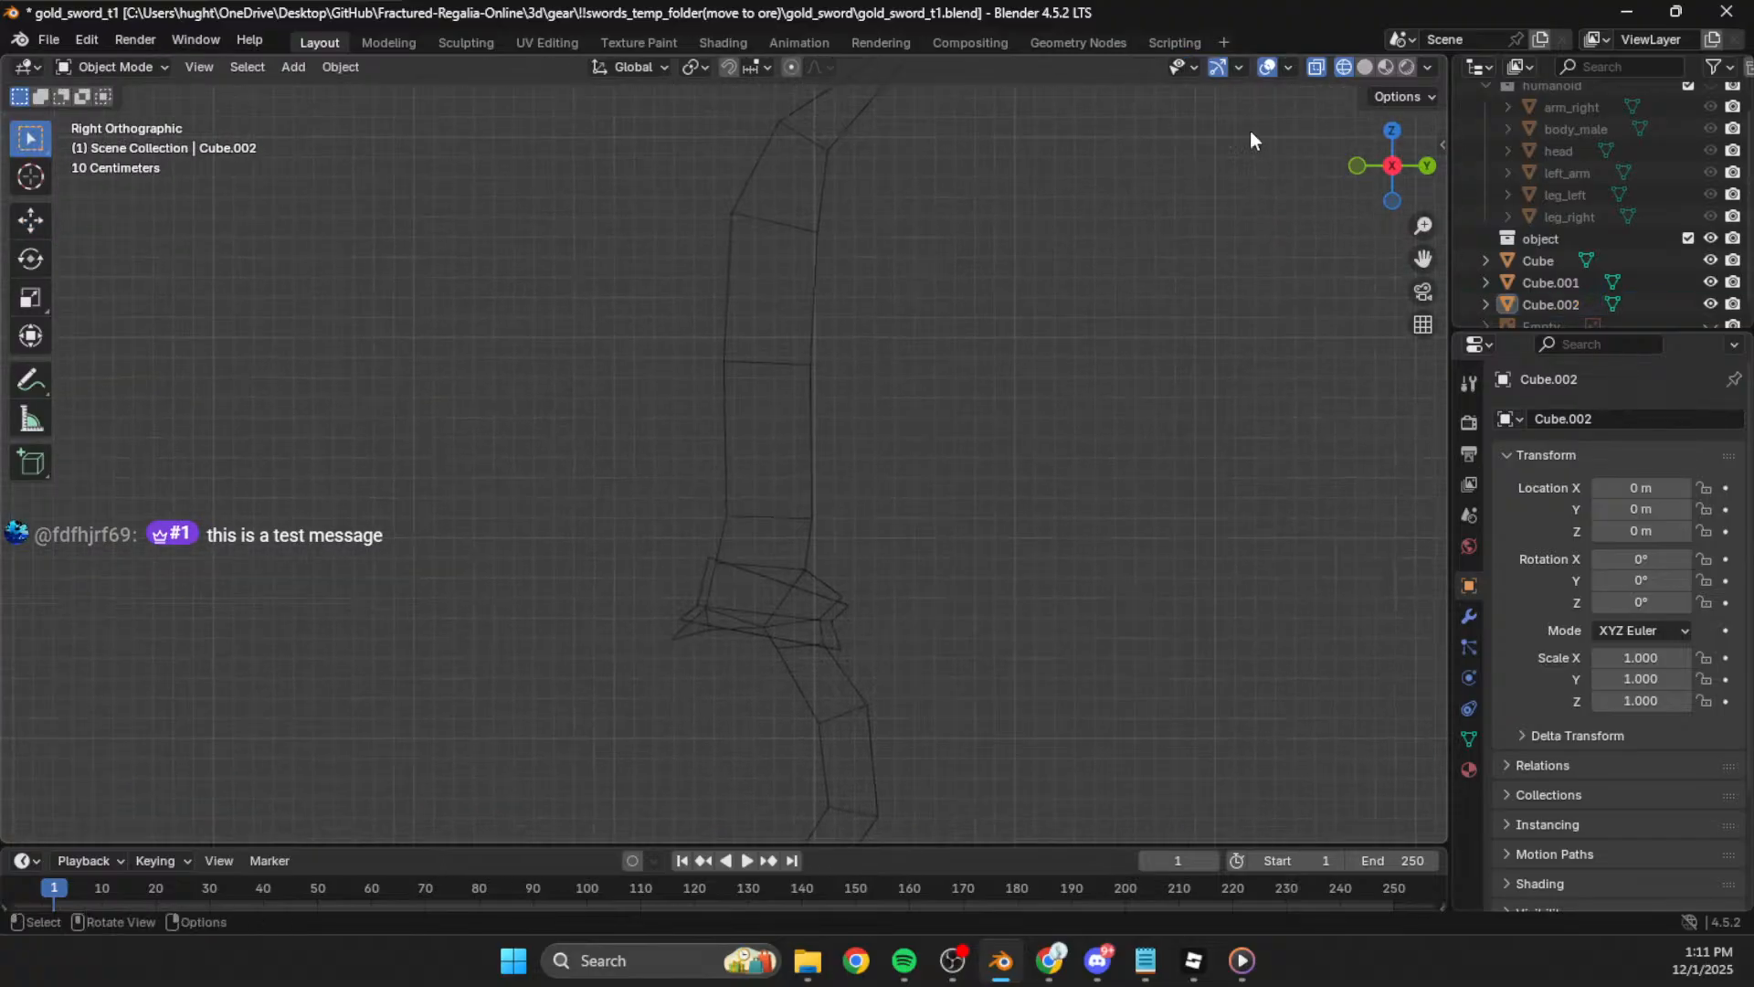
Step: In solid shading, add a loop cut around the middle of the guard, between its front and back ends
left_click(1364, 67)
mouse_move(801, 473)
middle_mouse_down()
mouse_move(944, 482)
mouse_move(568, 471)
mouse_move(713, 558)
mouse_move(883, 385)
middle_mouse_up()
left_click(733, 544)
key("Tab")
middle_click_drag(782, 508, 854, 470)
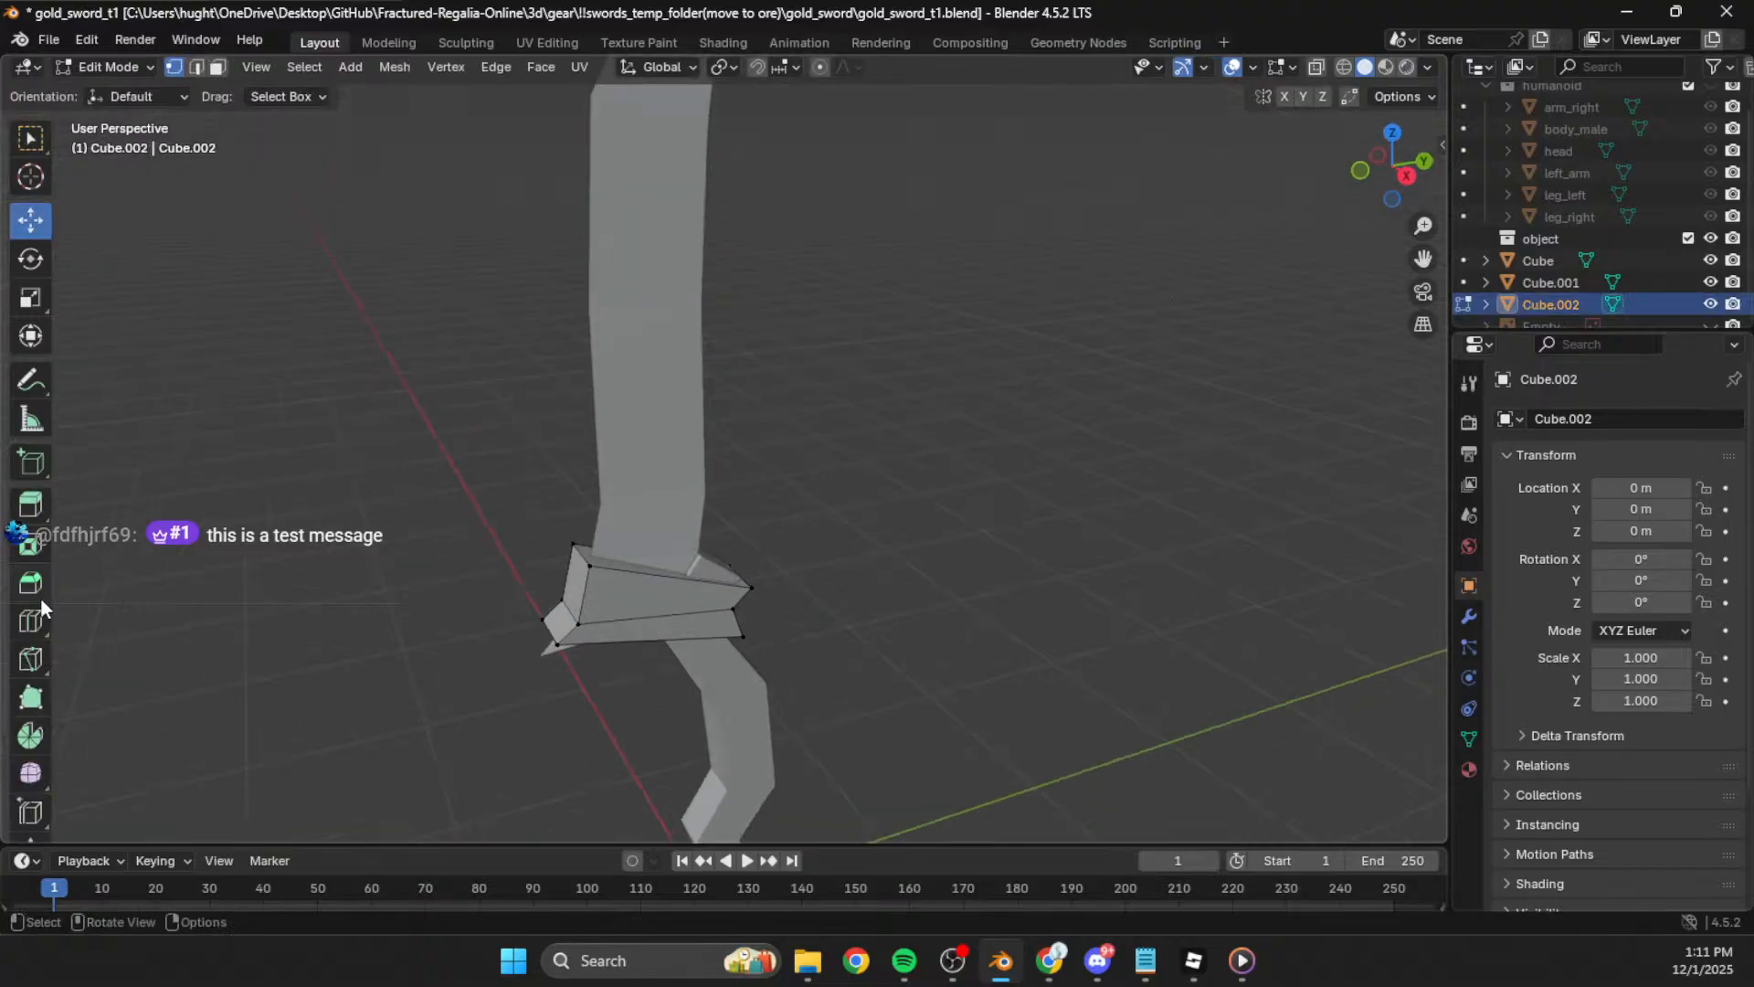
left_click(30, 621)
mouse_move(655, 622)
left_mouse_down()
mouse_move(622, 623)
mouse_move(642, 629)
left_mouse_up()
Step: Merge the pair of upper vertices at the guard's front end into one centred vertex
middle_click_drag(846, 677, 700, 502)
left_click(31, 219)
left_click_drag(564, 462, 614, 650)
key("m")
left_click(605, 519)
key("m")
left_click(596, 655)
Step: Merge the middle pair and the lower pair of front-end vertices so the guard's front narrows to a single edge
left_click(584, 551)
left_click(601, 580, "shift")
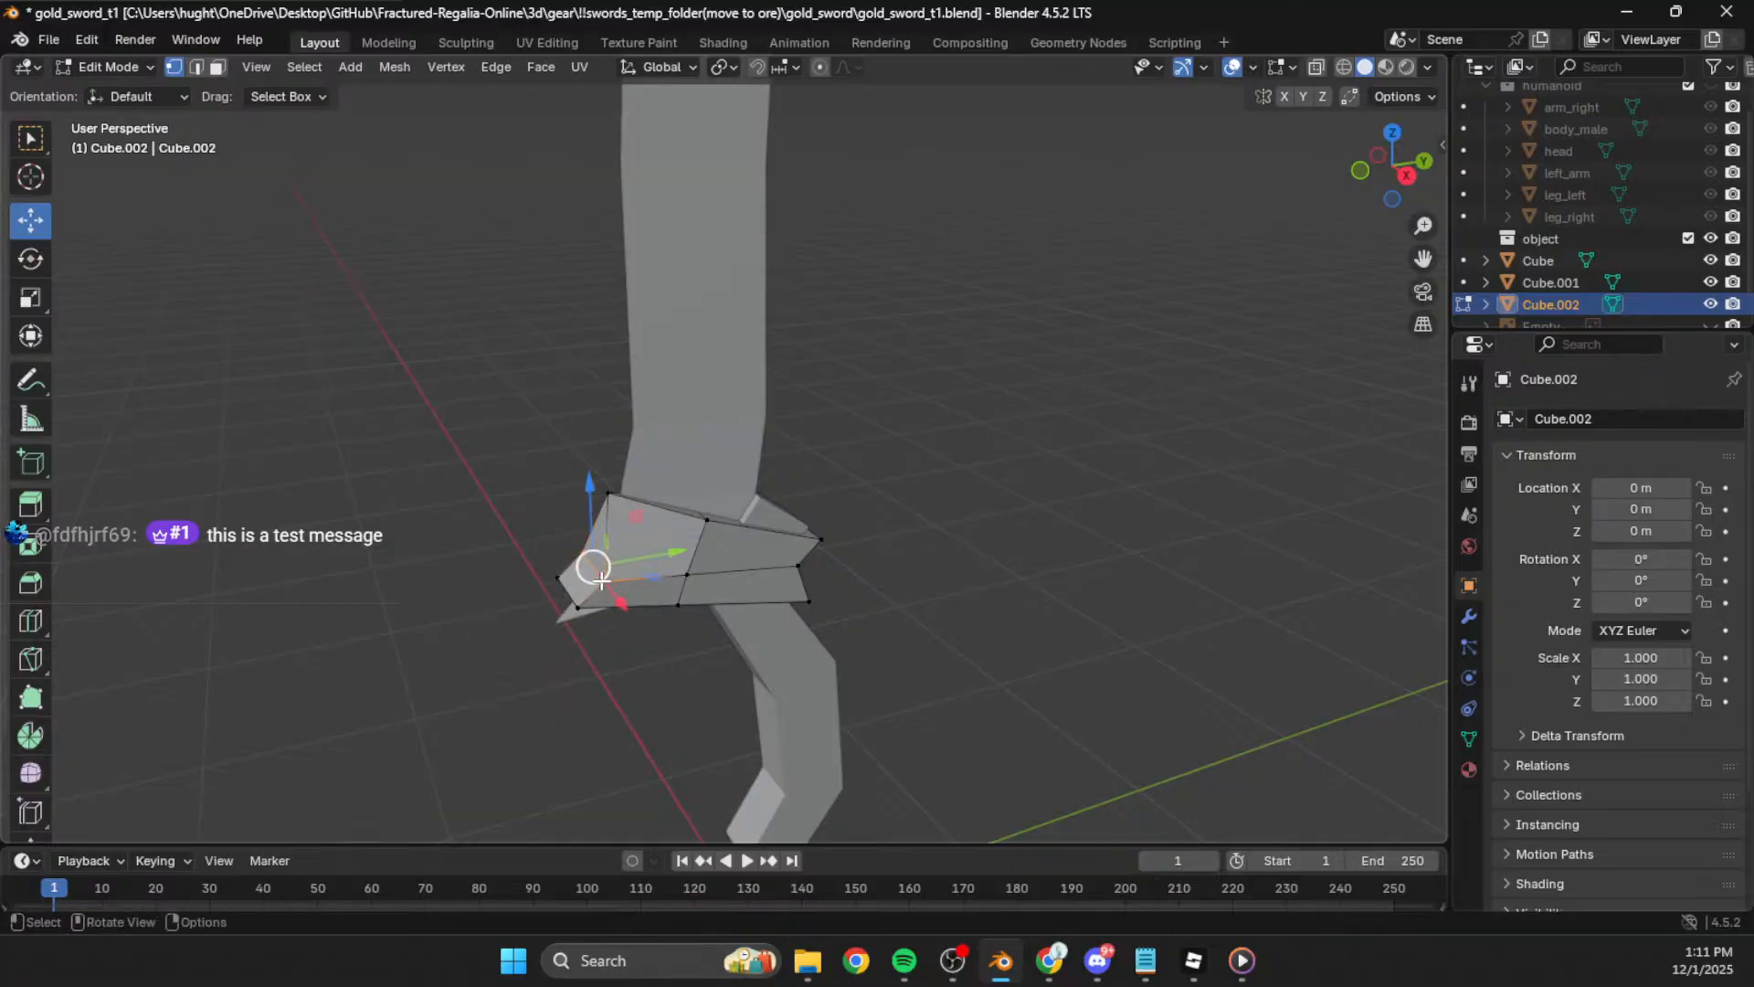
key("comma")
key("Escape")
key("m")
left_click(716, 472)
left_click(553, 577)
left_click(576, 609, "shift")
key("m")
left_click(576, 610)
left_click(658, 654)
Step: In the right wireframe view, shift the middle and lower vertices of the guard's new loop toward its front end
middle_click_drag(636, 612, 623, 536)
middle_click_drag(622, 536, 860, 651, "shift")
left_click(1407, 169)
left_click(1346, 66)
middle_click_drag(1016, 654, 842, 263, "shift")
scroll(845, 265, "up", 3)
left_click_drag(1054, 365, 894, 570)
key("g")
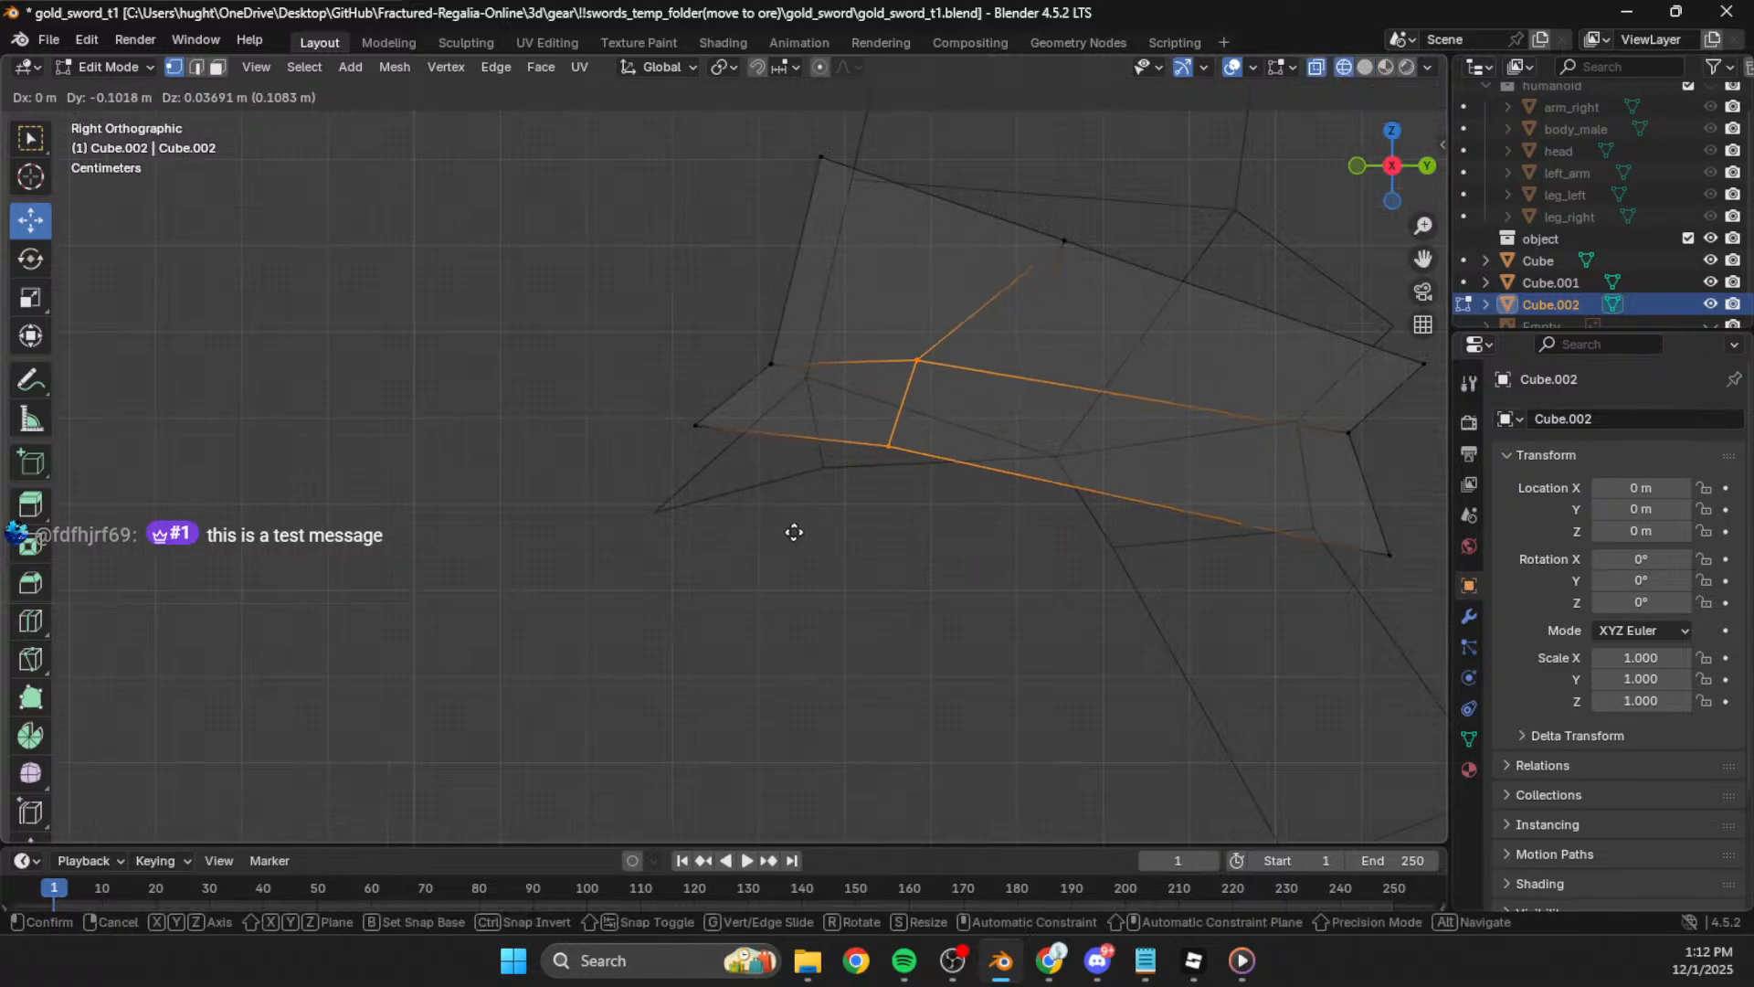
left_click(801, 548)
key("g")
left_click(827, 499)
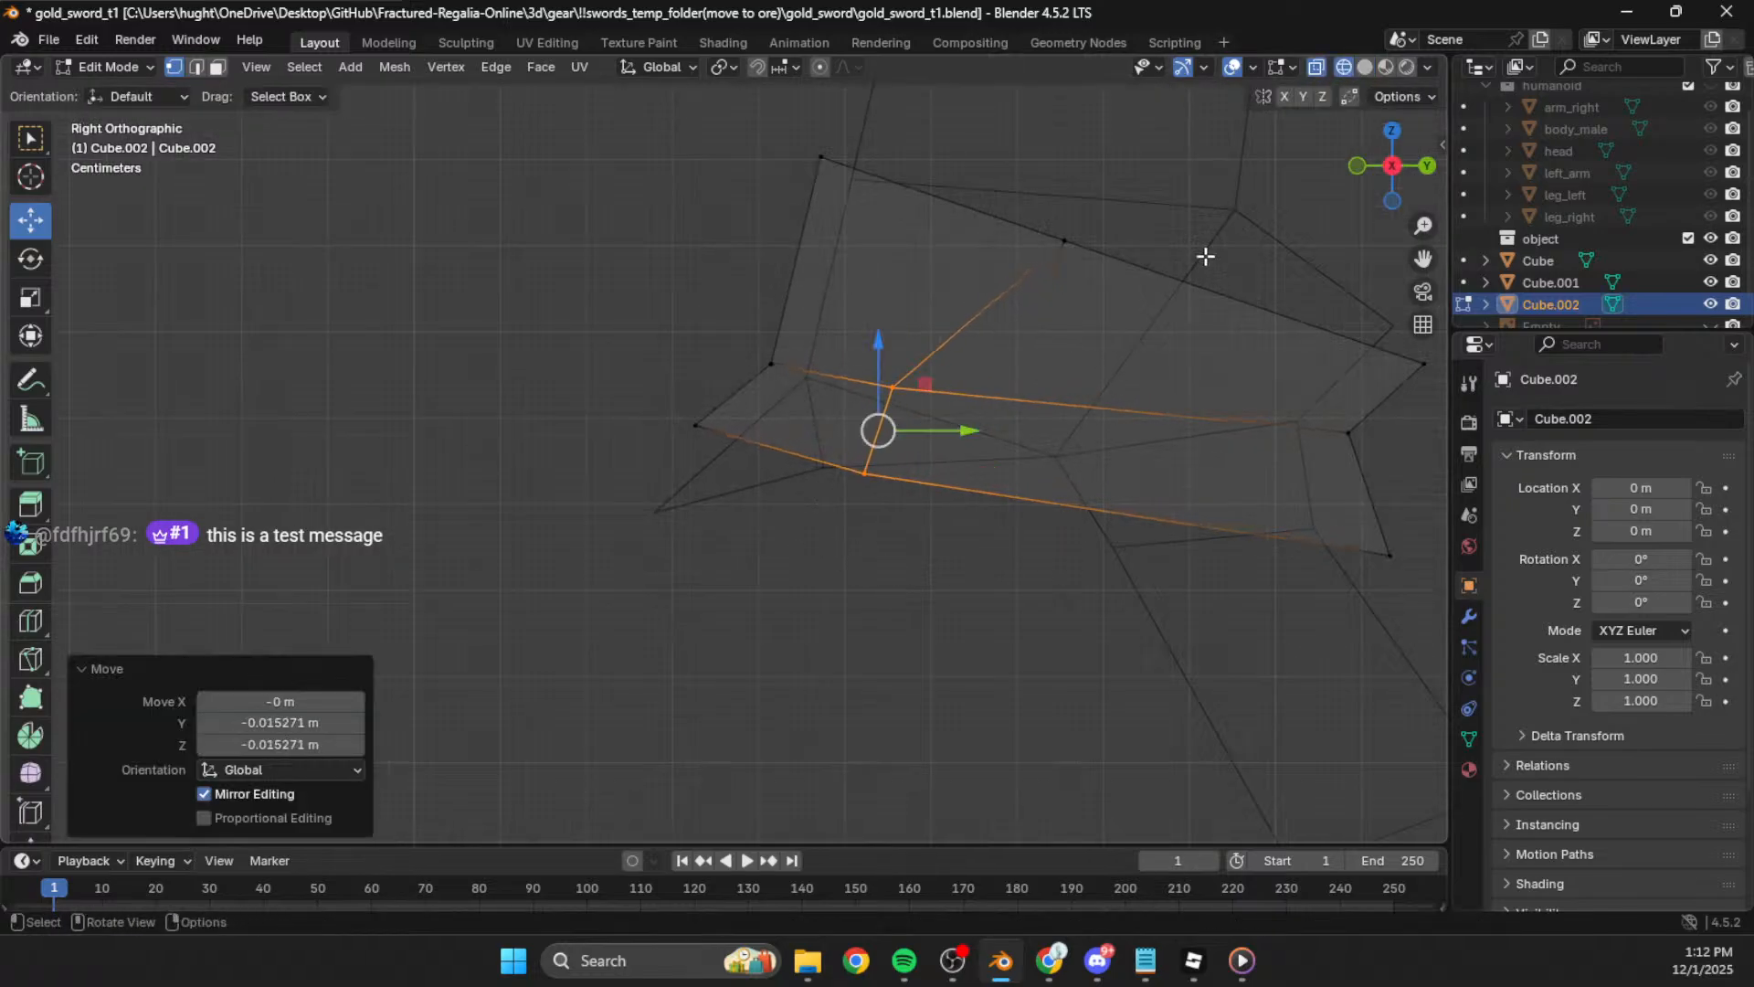
key("g")
left_click(895, 375)
Step: Fine-tune the positions of the guard's front-end middle vertex and the loop's middle vertices
left_click_drag(732, 336, 812, 396)
key("g")
left_click(813, 393)
left_click_drag(913, 361, 871, 406)
key("g")
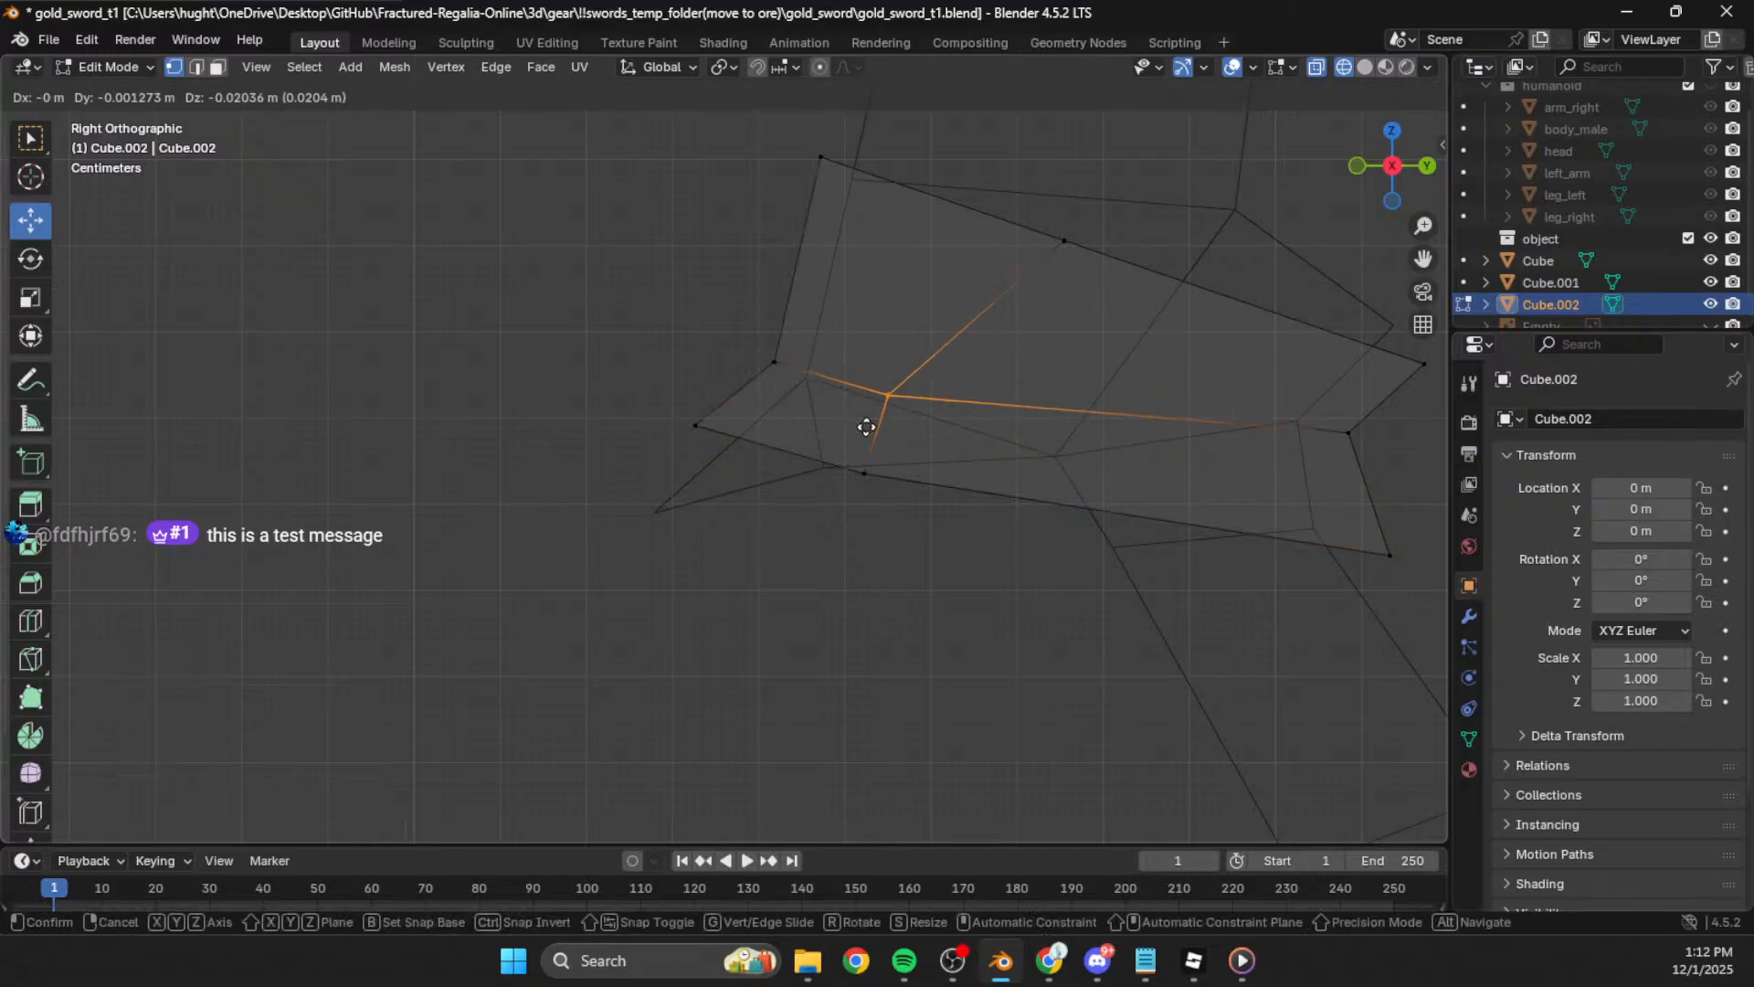
left_click(865, 426)
Step: Move the guard's middle and lower back-end vertices slightly inward and up, and return to Object Mode in solid shading
left_click_drag(1393, 395, 1303, 490)
key("g")
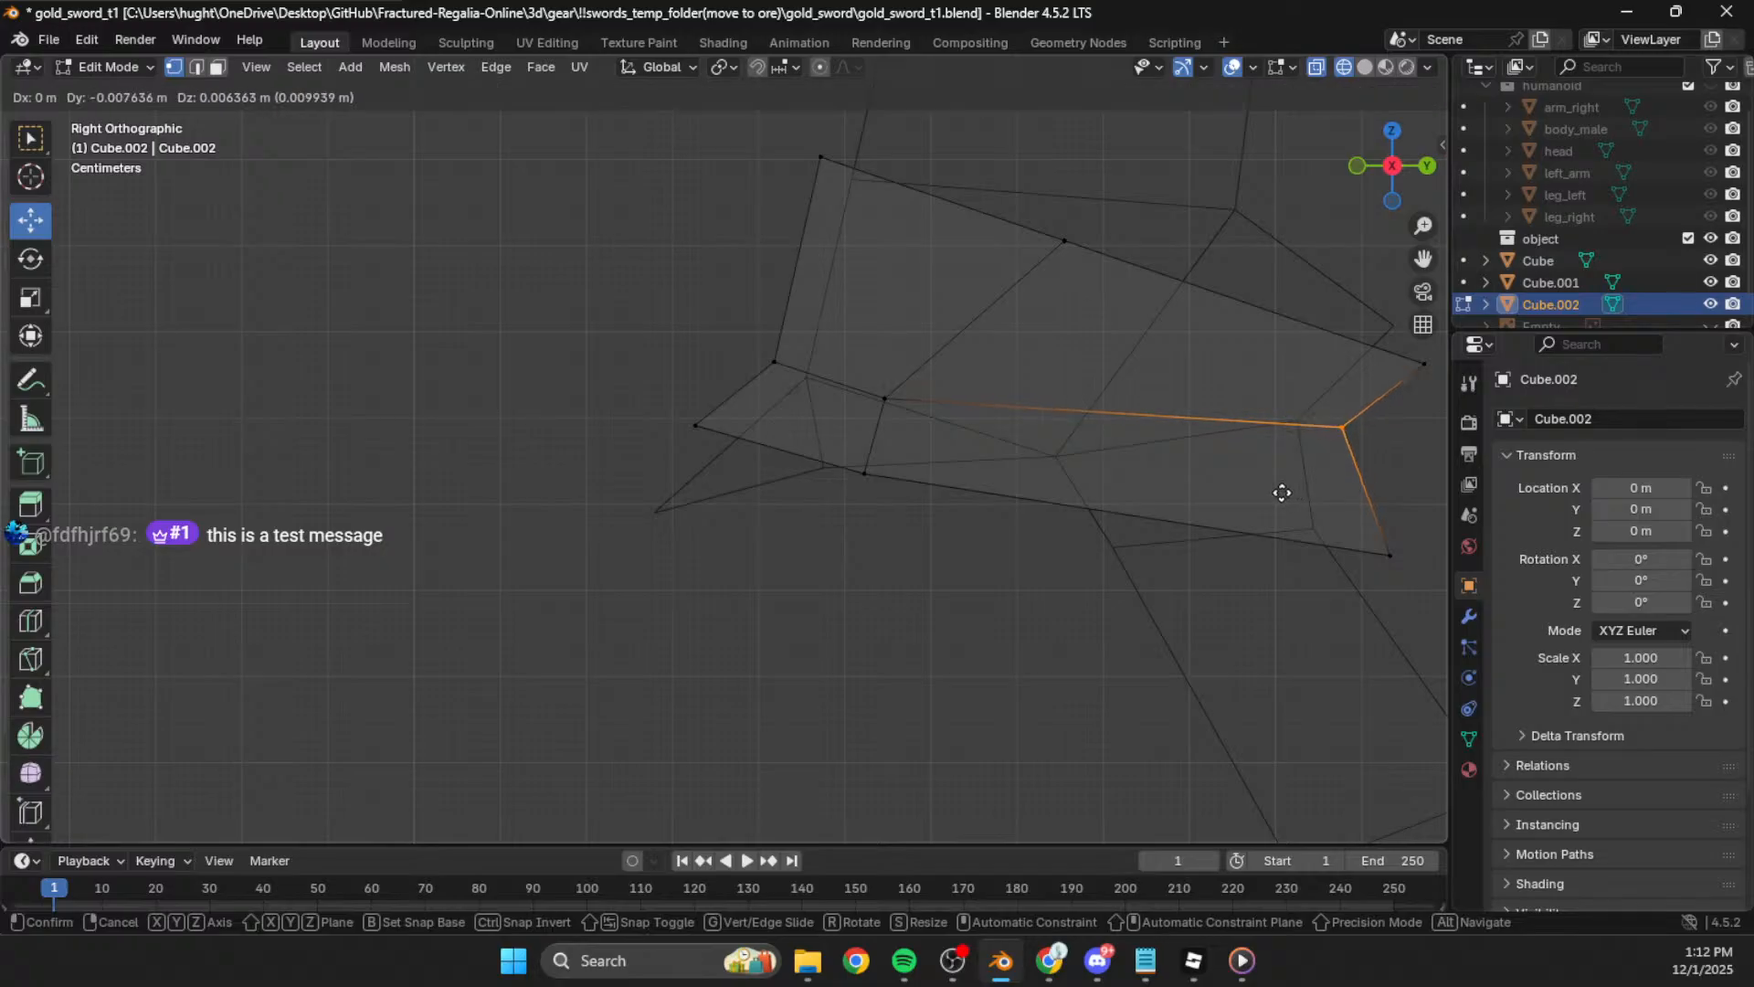
left_click(1283, 493)
left_click(1468, 547)
left_click(1469, 584)
left_click(1390, 554)
key("g")
left_click(1343, 564)
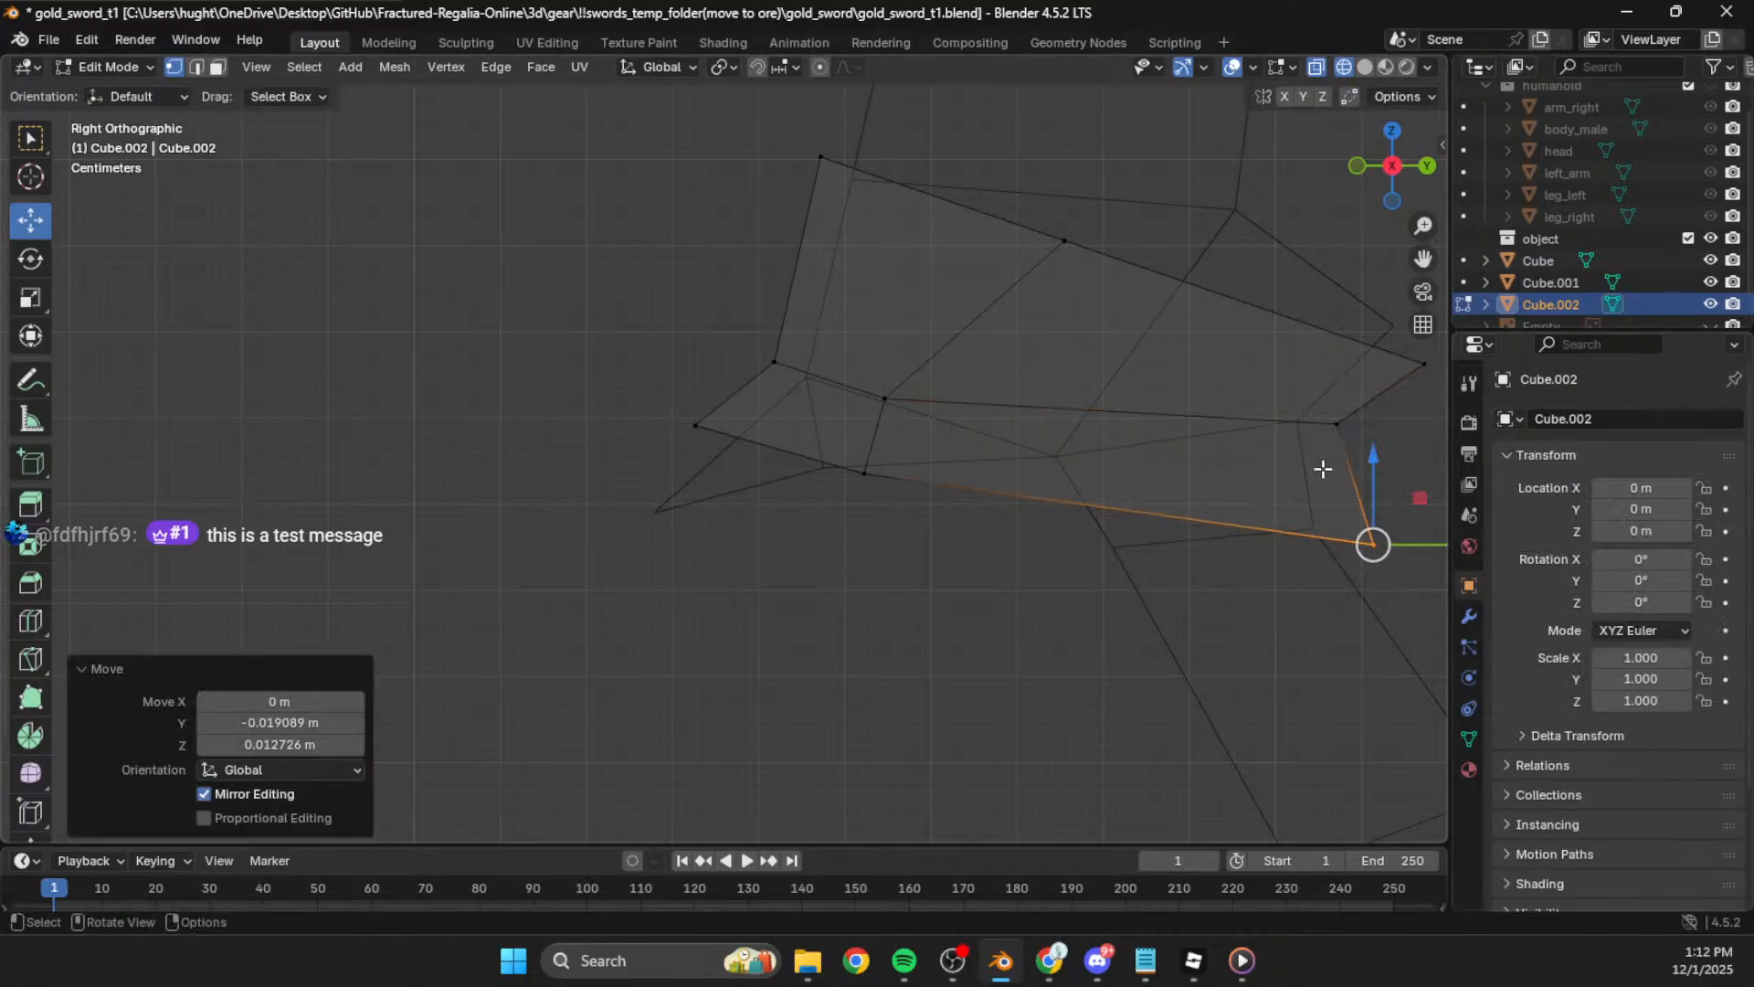
left_click(1365, 68)
key("Tab")
left_click(797, 548)
Step: In the front view, raise the loop's middle vertex on the guard's negative X side slightly
mouse_move(796, 548)
middle_mouse_down()
mouse_move(867, 521)
mouse_move(699, 596)
mouse_move(898, 618)
mouse_move(1000, 574)
mouse_move(859, 655)
mouse_move(709, 559)
mouse_move(823, 512)
middle_mouse_up()
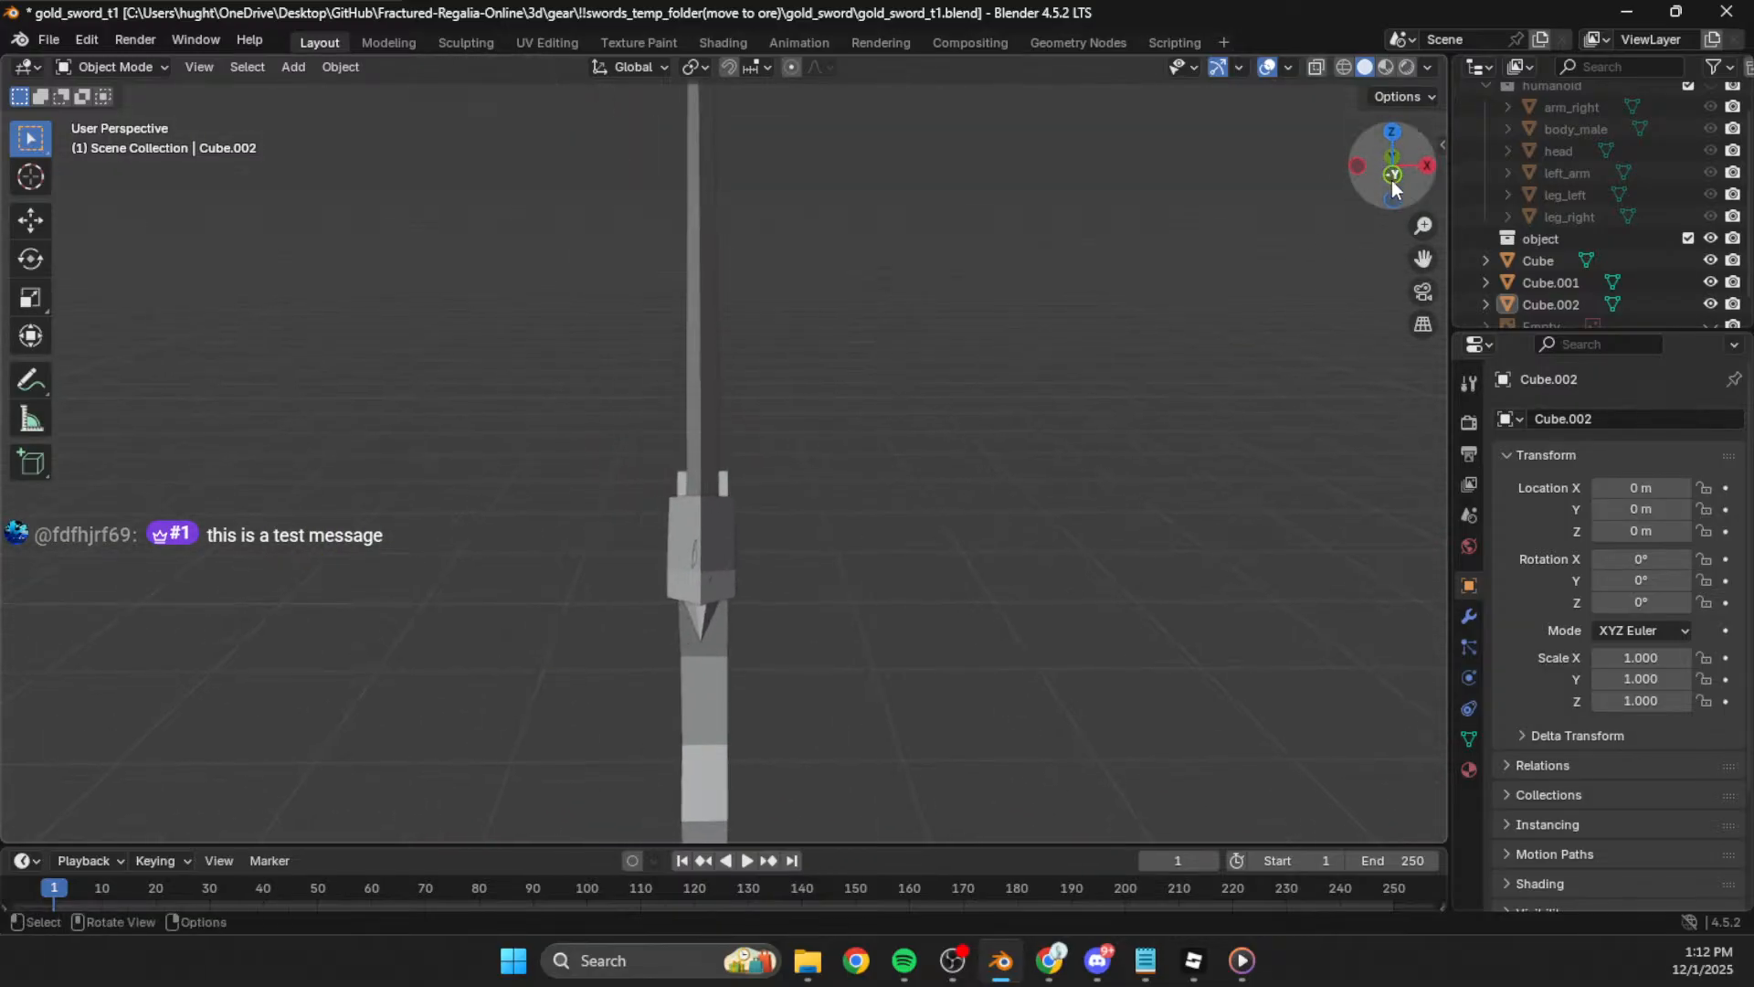
left_click(1392, 176)
left_click(721, 612)
scroll(749, 614, "up", 3)
key("Tab")
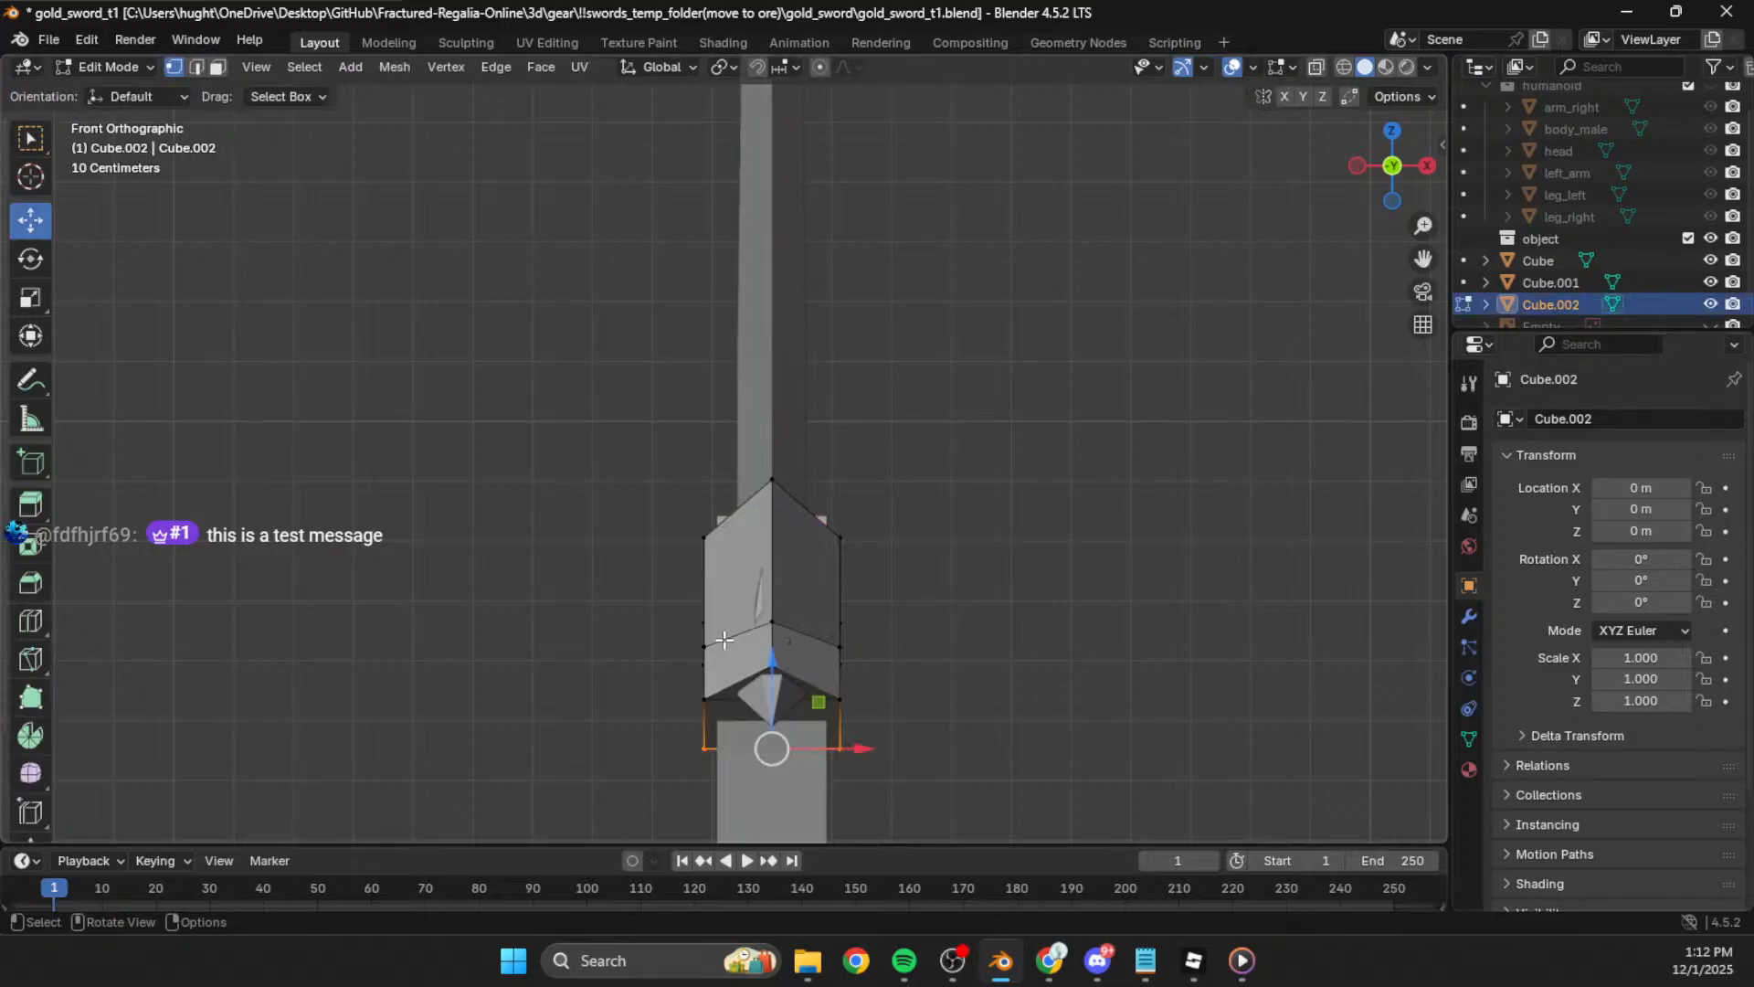
left_click_drag(675, 622, 711, 656)
left_click(708, 655)
key("g")
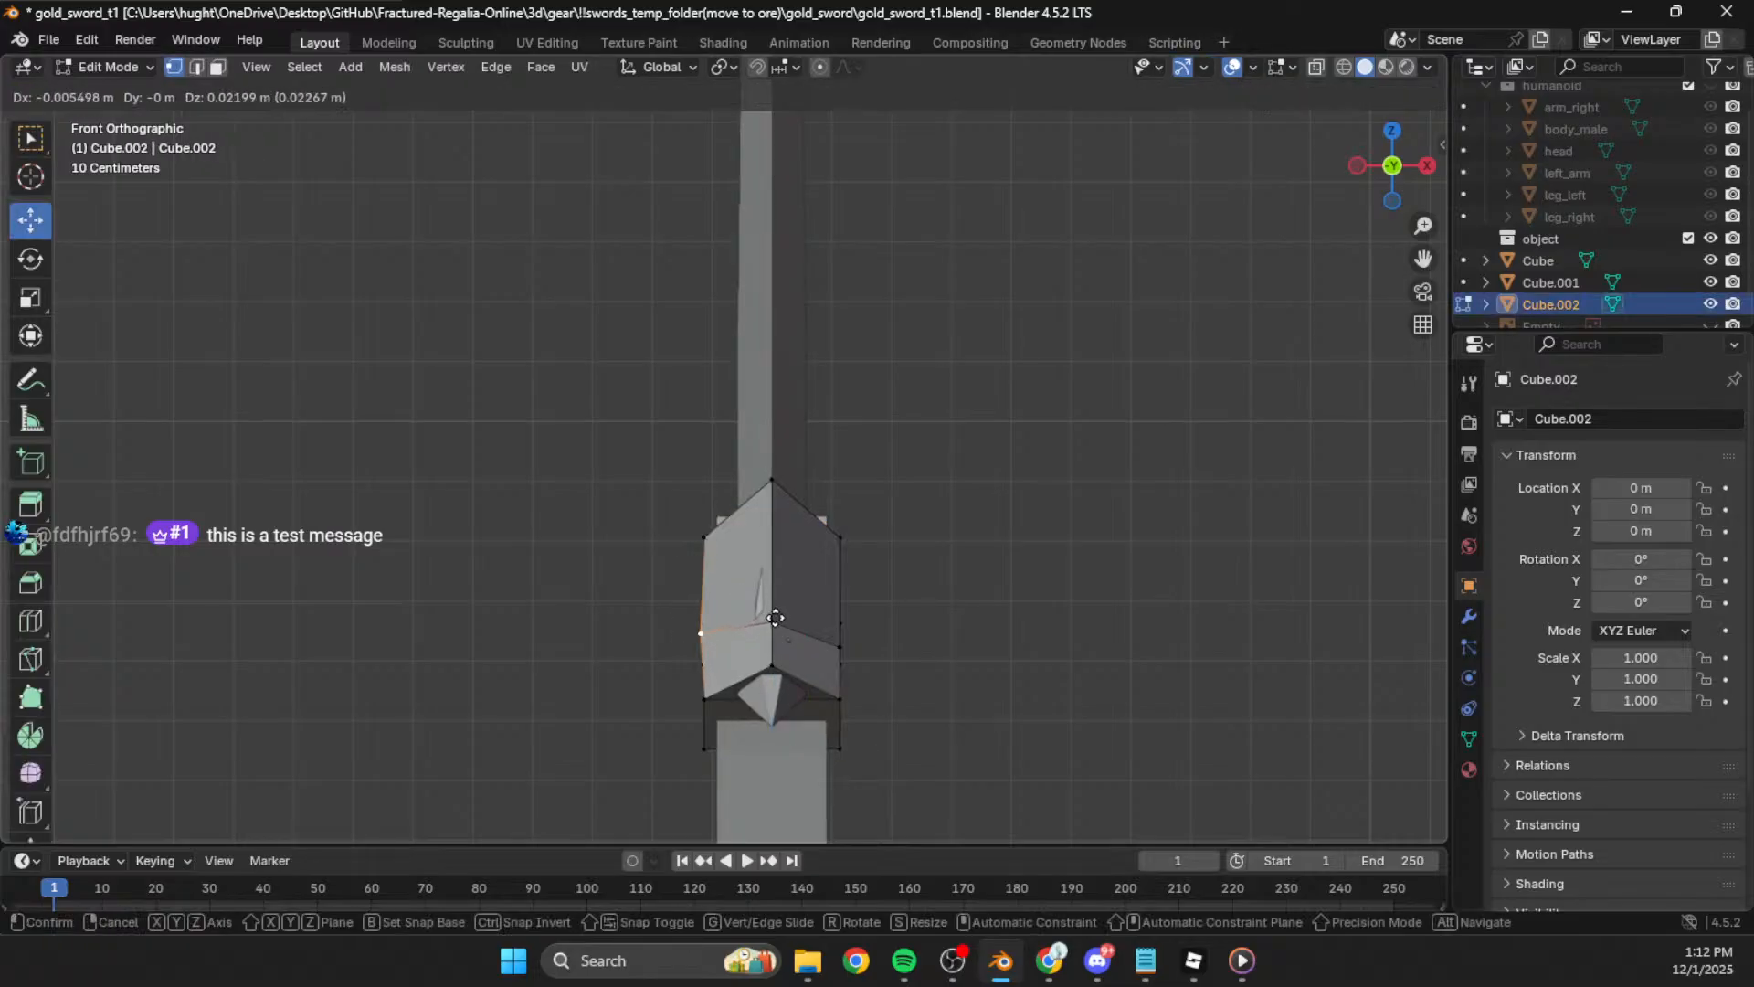
left_click(779, 624)
Step: In the left view, nudge the guard's middle and lower front-end vertices, and return to Object Mode with nothing selected
middle_click_drag(808, 626, 1073, 618)
middle_click_drag(772, 560, 896, 546)
left_click(1388, 171)
middle_click_drag(870, 470, 897, 437, "shift")
left_click(771, 500)
key("g")
left_click(784, 486)
left_click(810, 541)
key("g")
left_click(803, 552)
key("Tab")
left_click(981, 473)
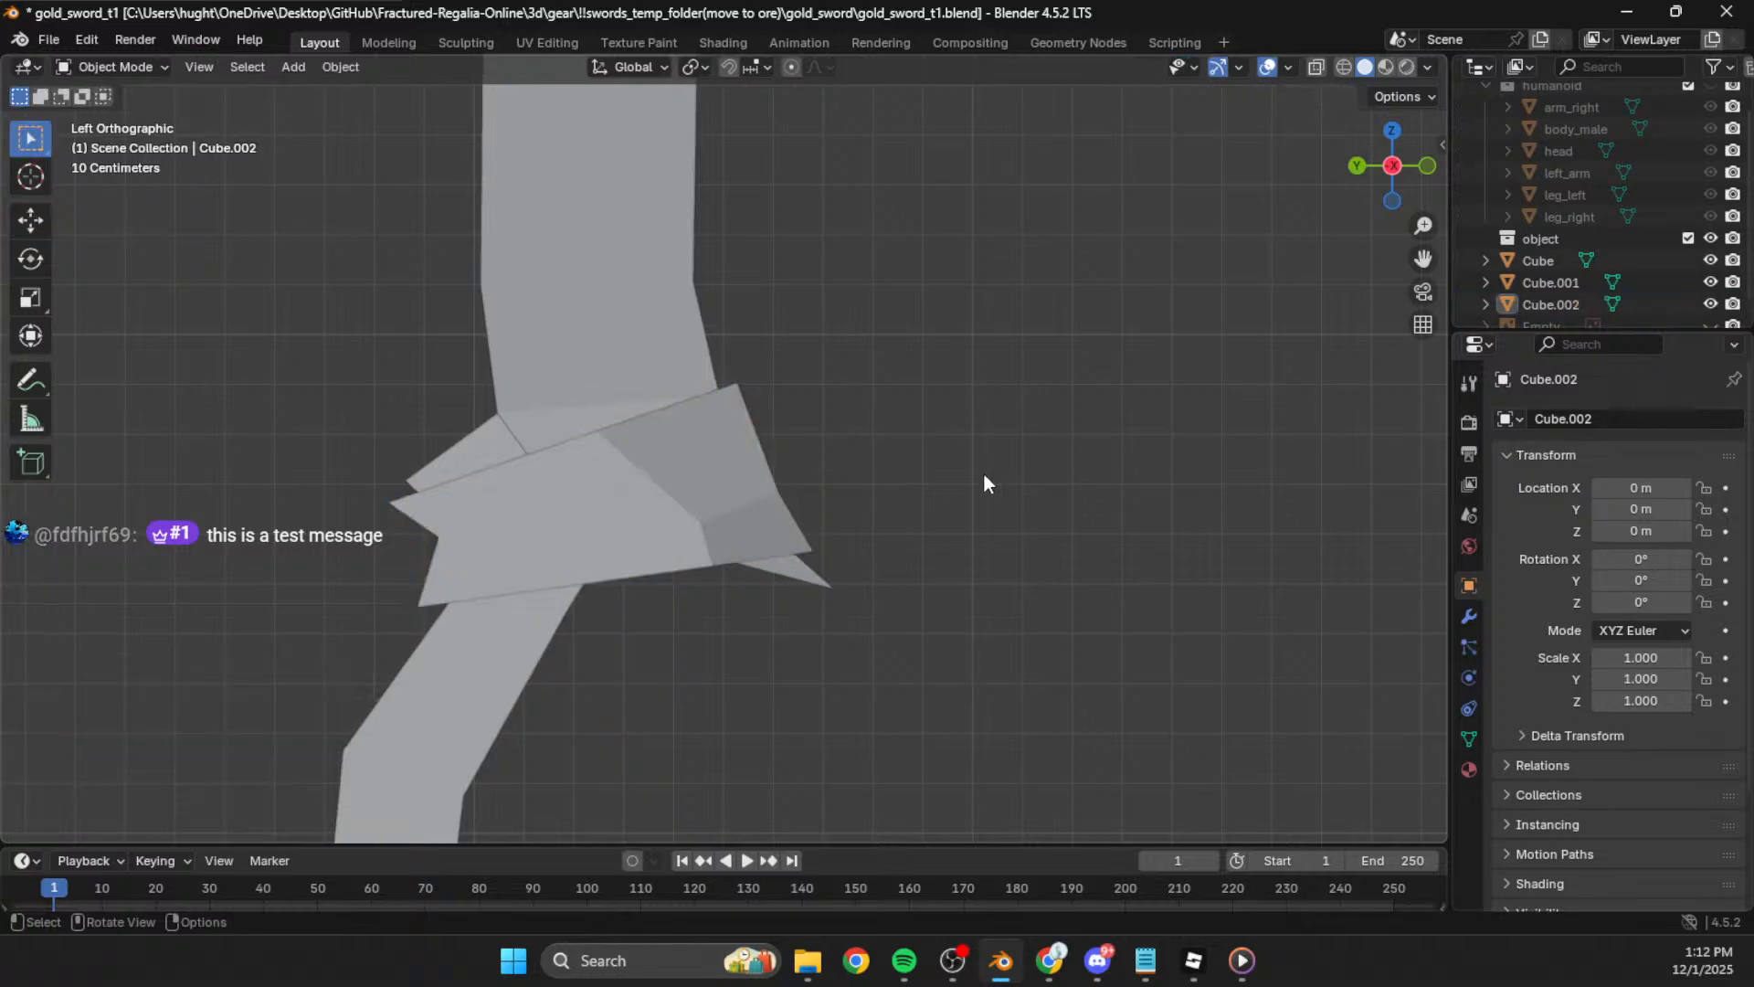
Step: Examine the shape of the assembled blade, guard and handle from several angles
middle_click_drag(984, 473, 550, 488)
scroll(786, 440, "down", 10)
scroll(790, 365, "down", 1)
middle_click_drag(822, 380, 873, 508, "shift")
scroll(804, 583, "up", 3)
middle_click_drag(829, 656, 864, 509, "shift")
middle_click_drag(817, 563, 839, 530)
Step: Bevel the back faces at the lower end of the handle, and return to Object Mode
left_click(1394, 168)
scroll(795, 677, "up", 2)
middle_click_drag(790, 685, 781, 506, "shift")
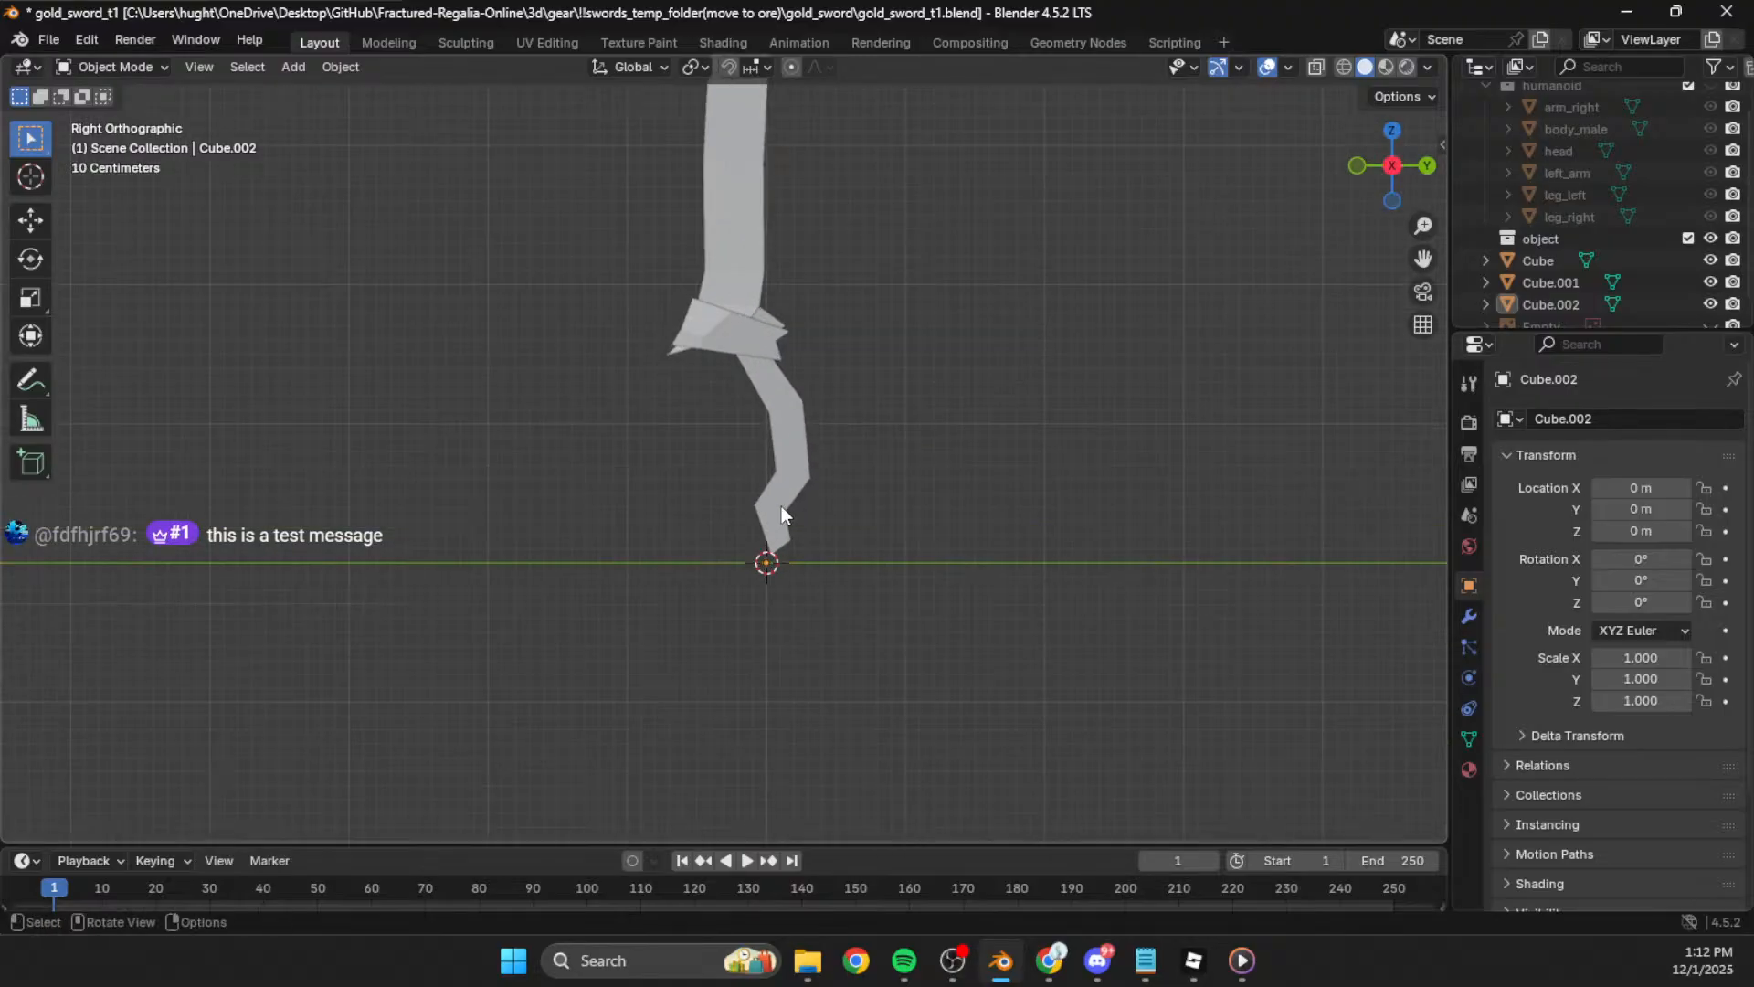
left_click(782, 506)
key("Tab")
scroll(825, 402, "up", 3)
middle_click_drag(861, 464, 706, 540, "shift")
left_click(806, 499)
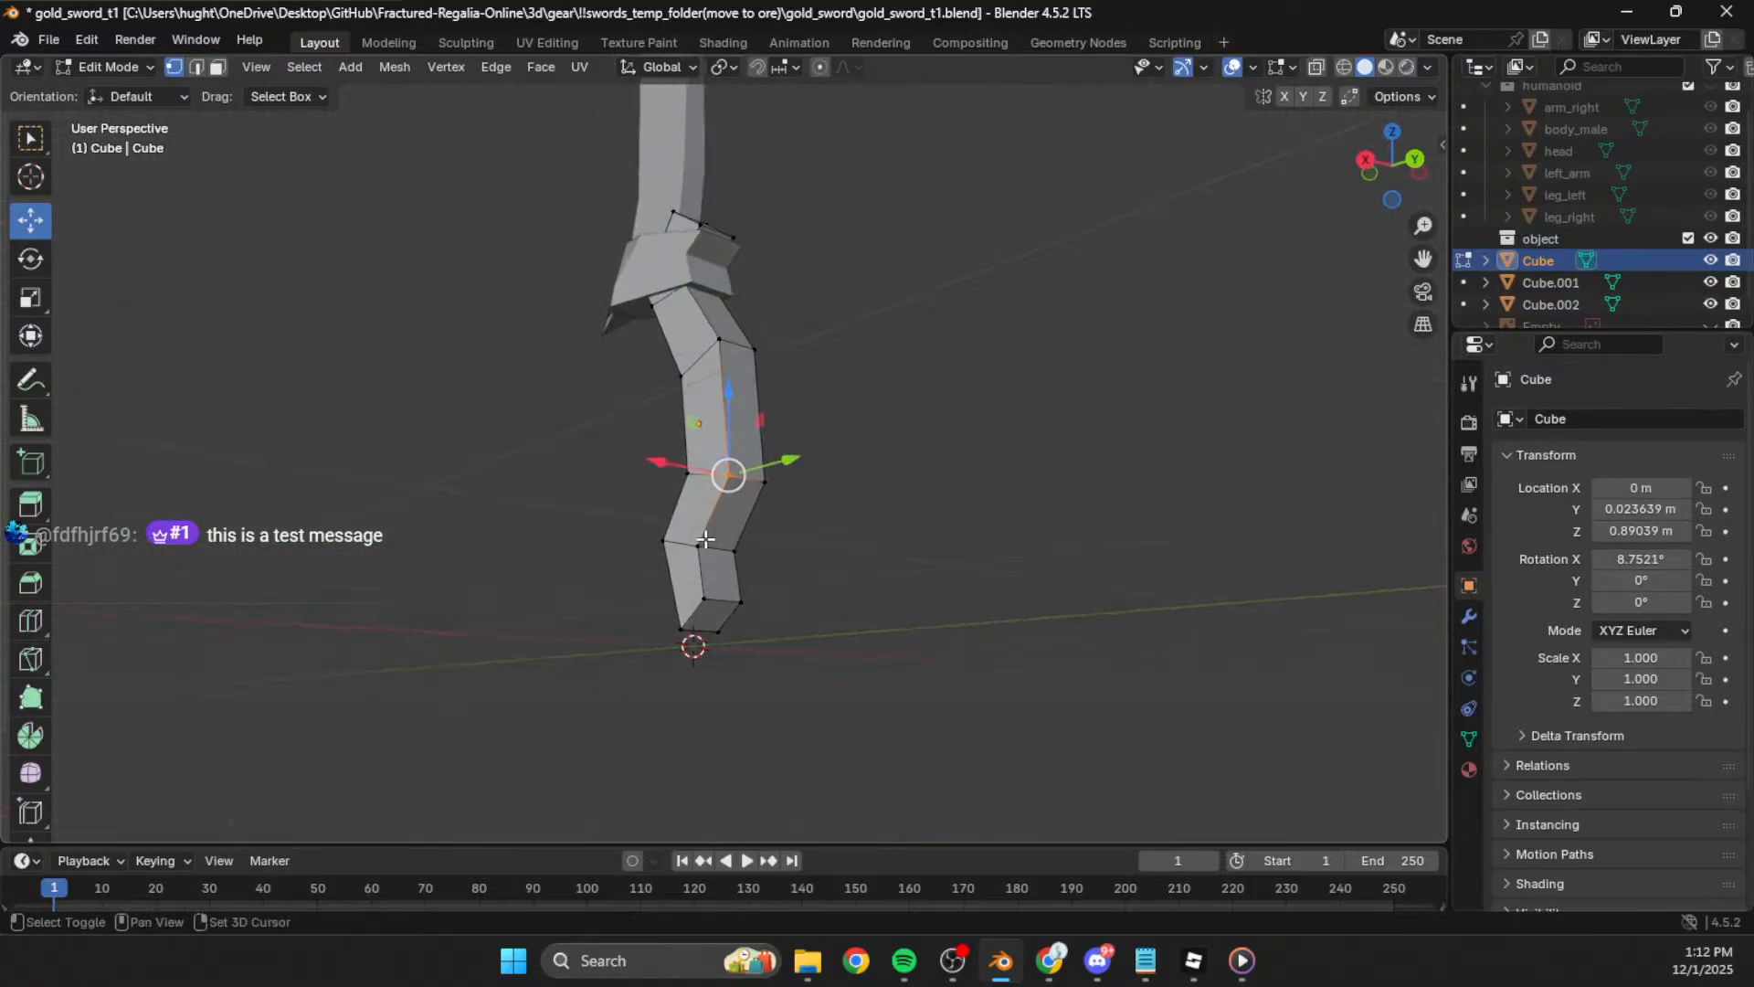
left_click(773, 479, "shift")
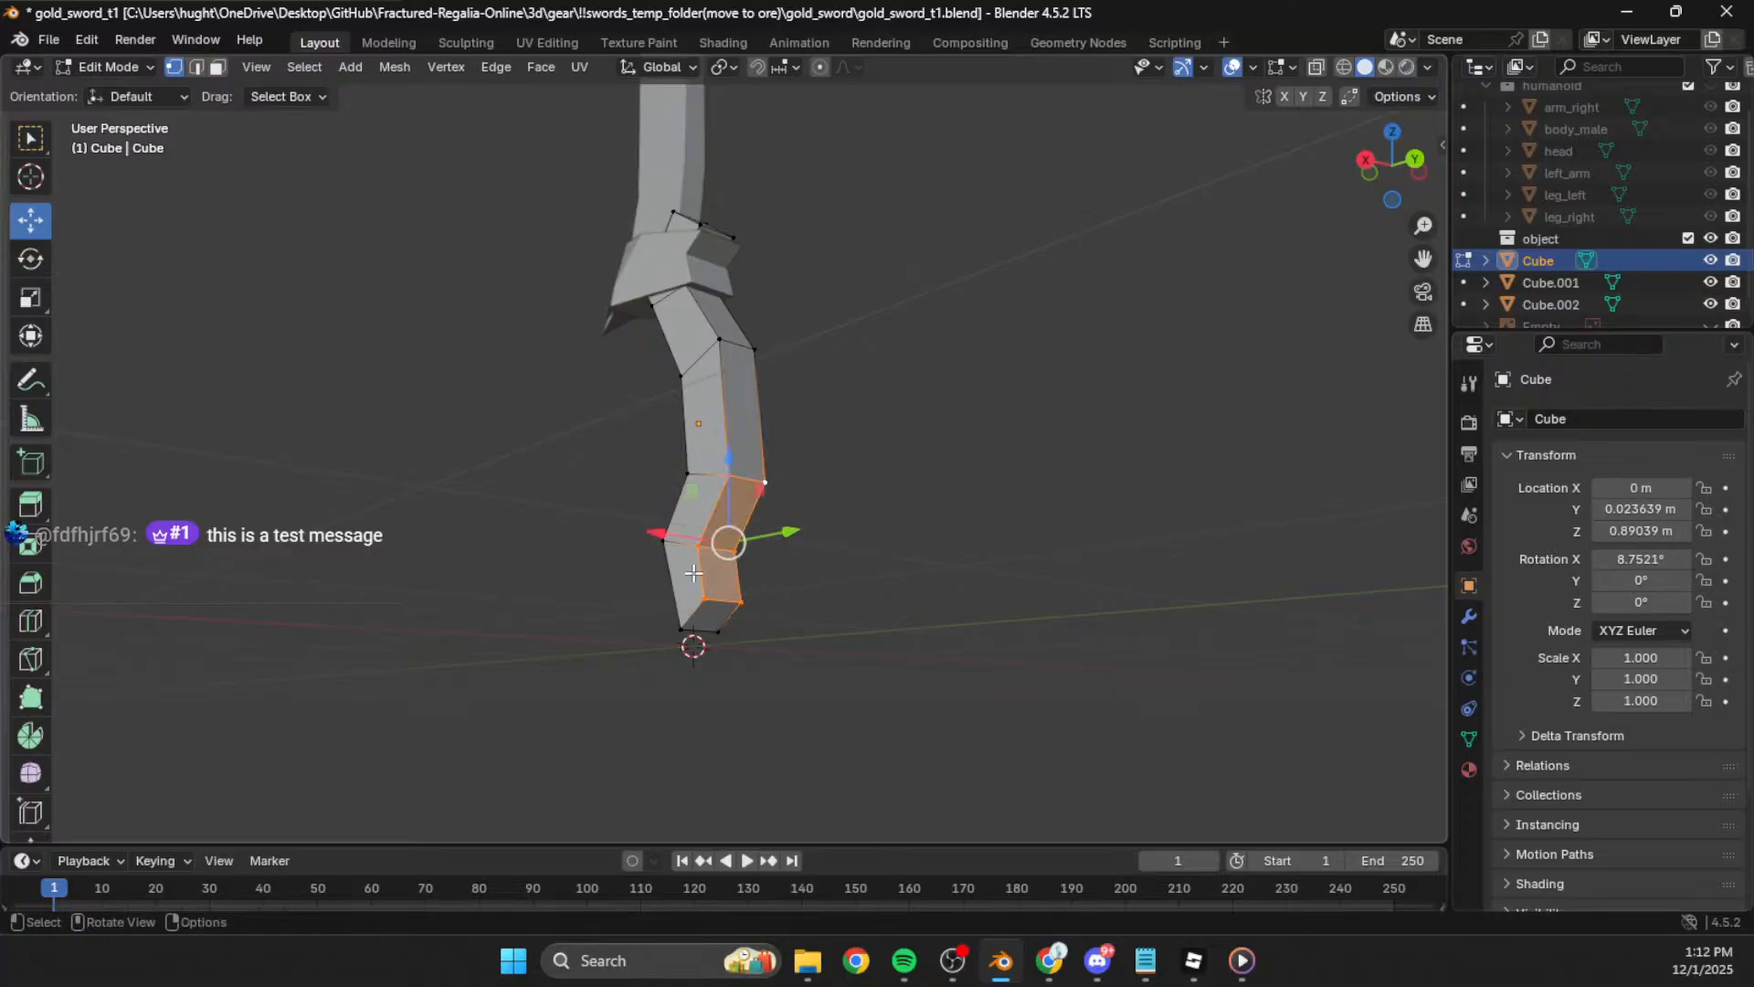
left_click(30, 583)
left_click_drag(788, 553, 806, 597)
key("Tab")
left_click(945, 581)
Step: Hide the blade and guard, and bevel the handle's front corner at the neck below its top spur
middle_click_drag(948, 581, 826, 488)
scroll(985, 547, "down", 3)
left_click(827, 488)
key("Tab")
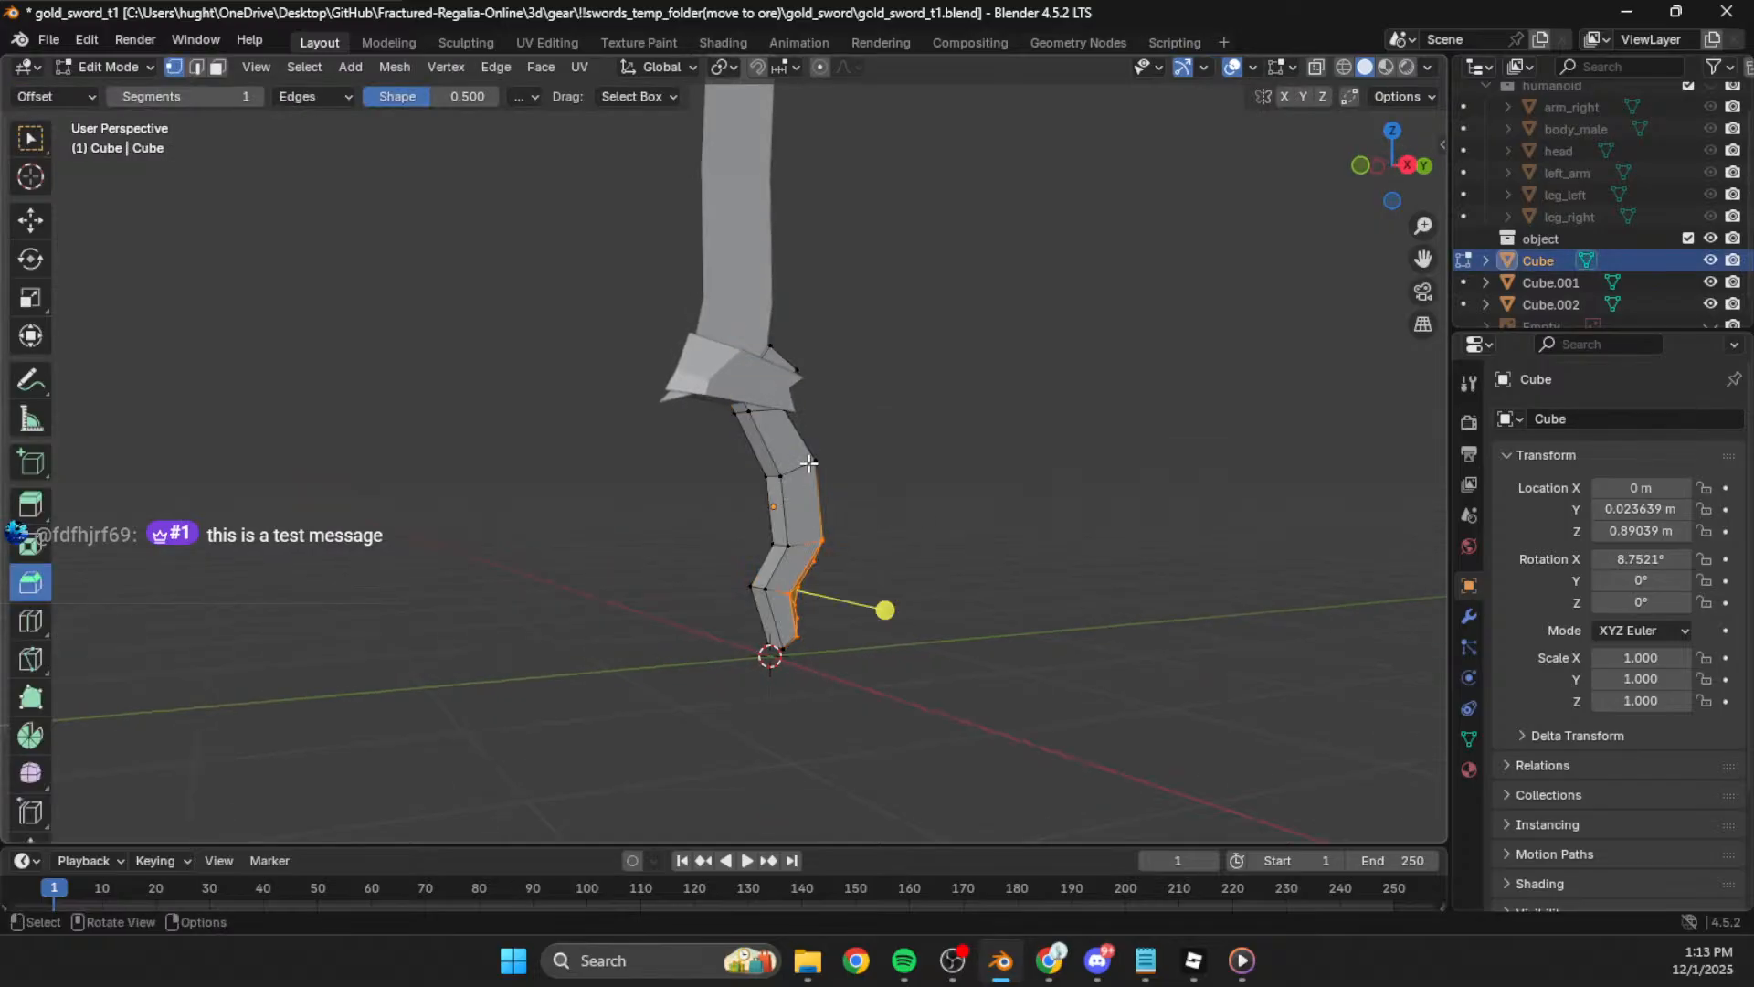
left_click(760, 424)
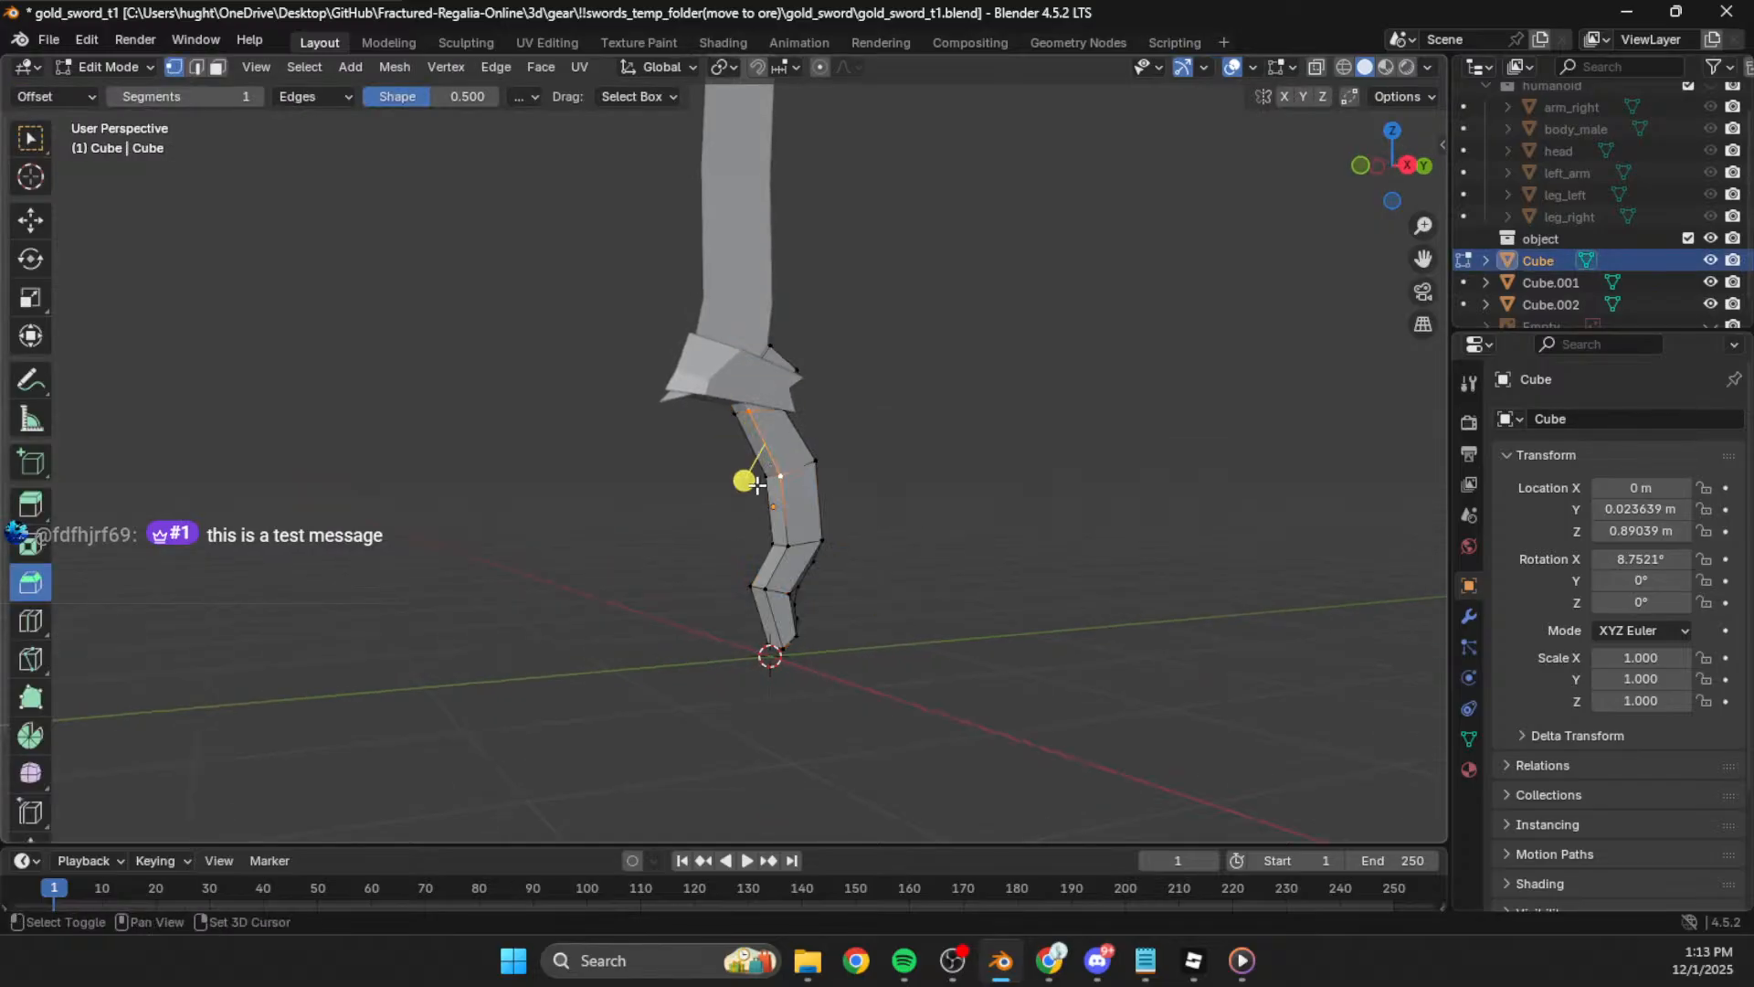
left_click(1711, 282)
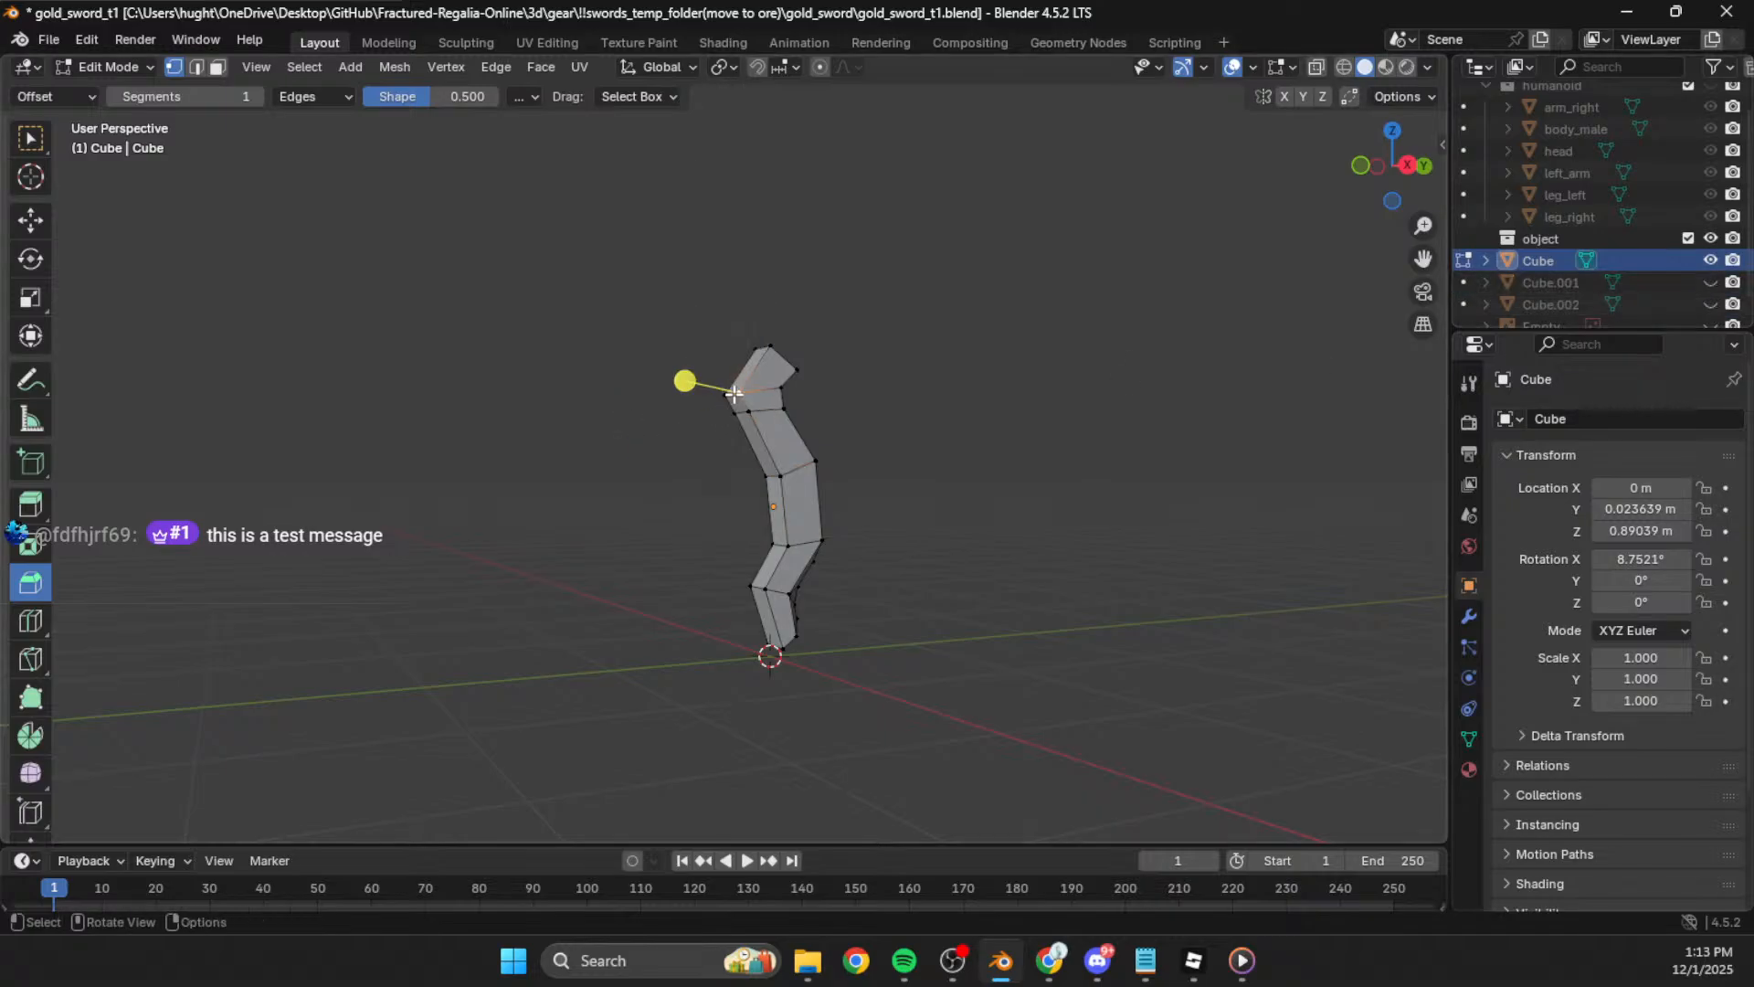
left_click_drag(624, 388, 696, 365)
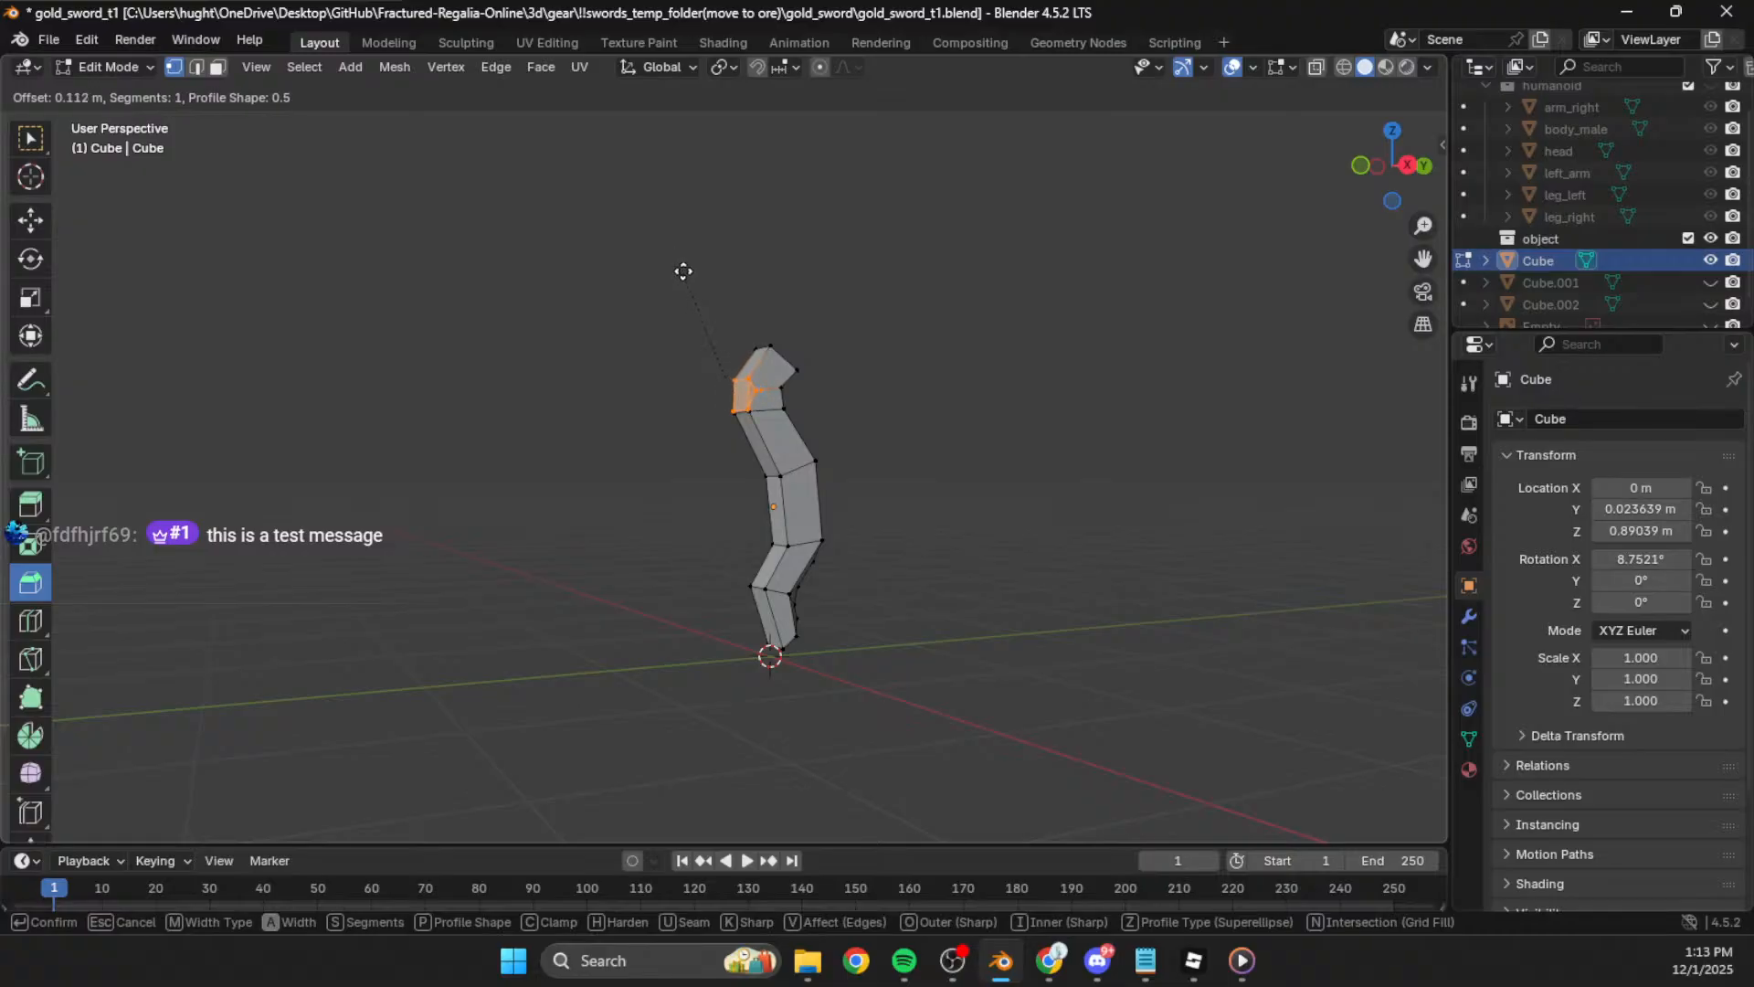
left_click_drag(688, 261, 690, 263)
left_click(741, 400)
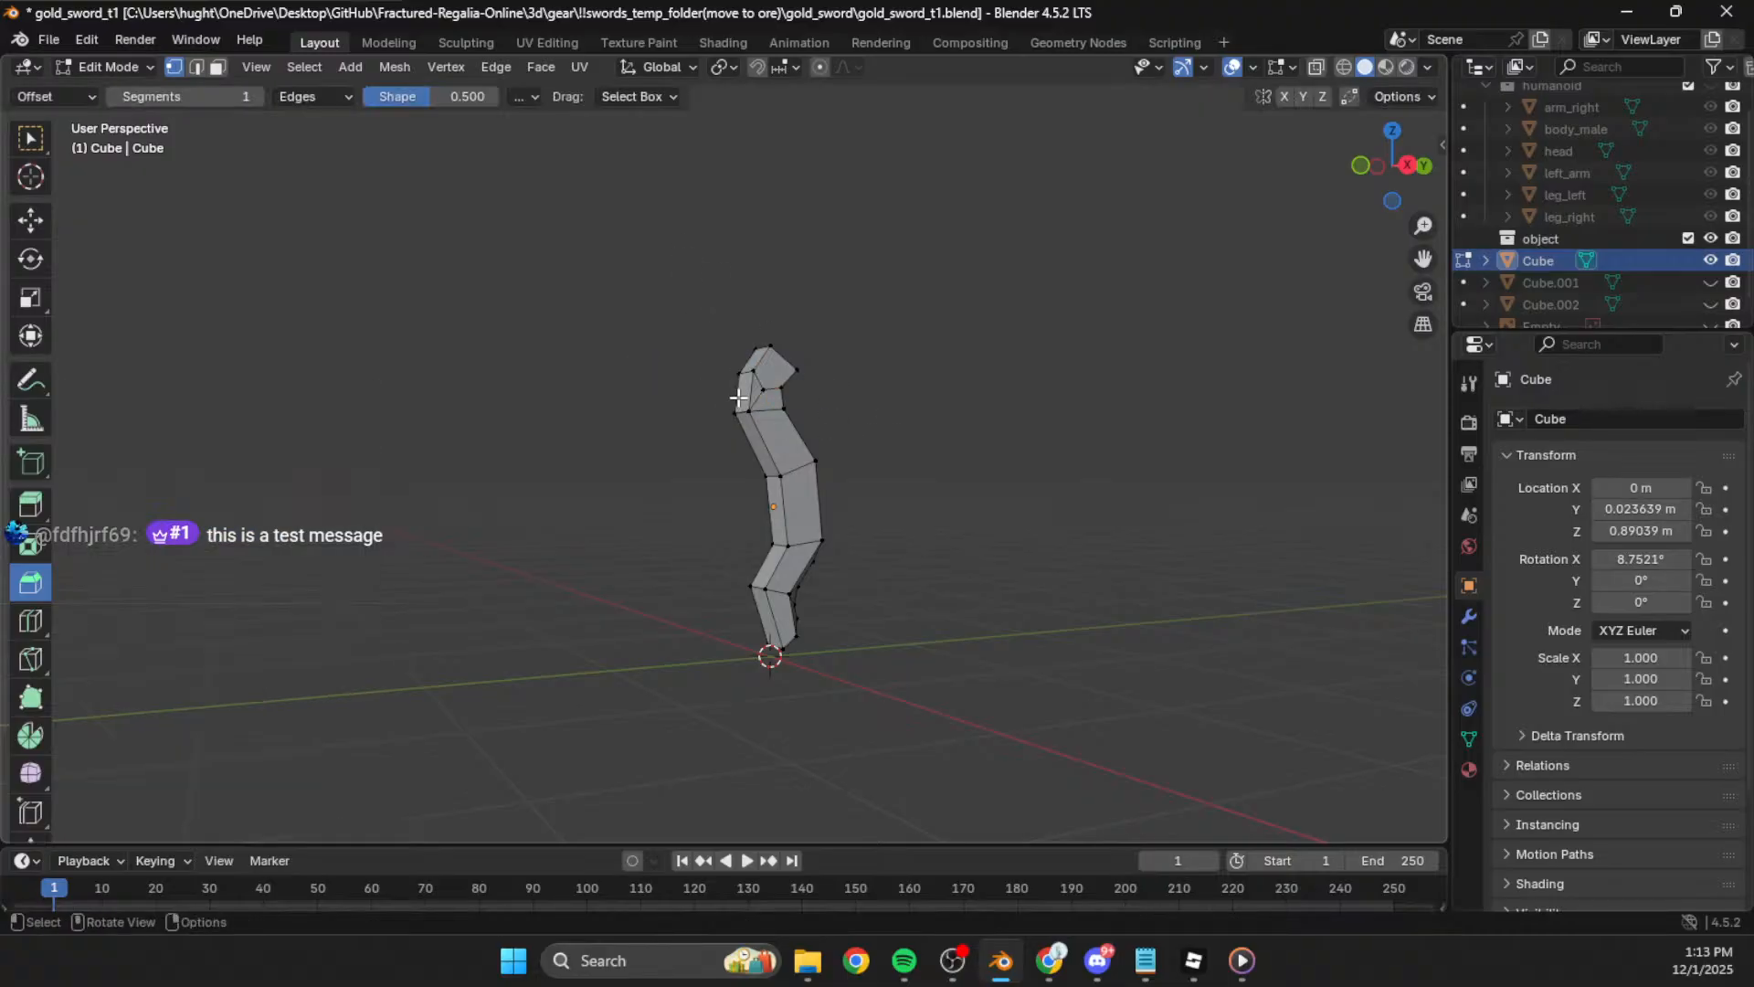
key("g")
left_click(727, 393)
Step: Merge the extra vertices along the lower edge of the bevelled neck on the handle
scroll(777, 376, "up", 2)
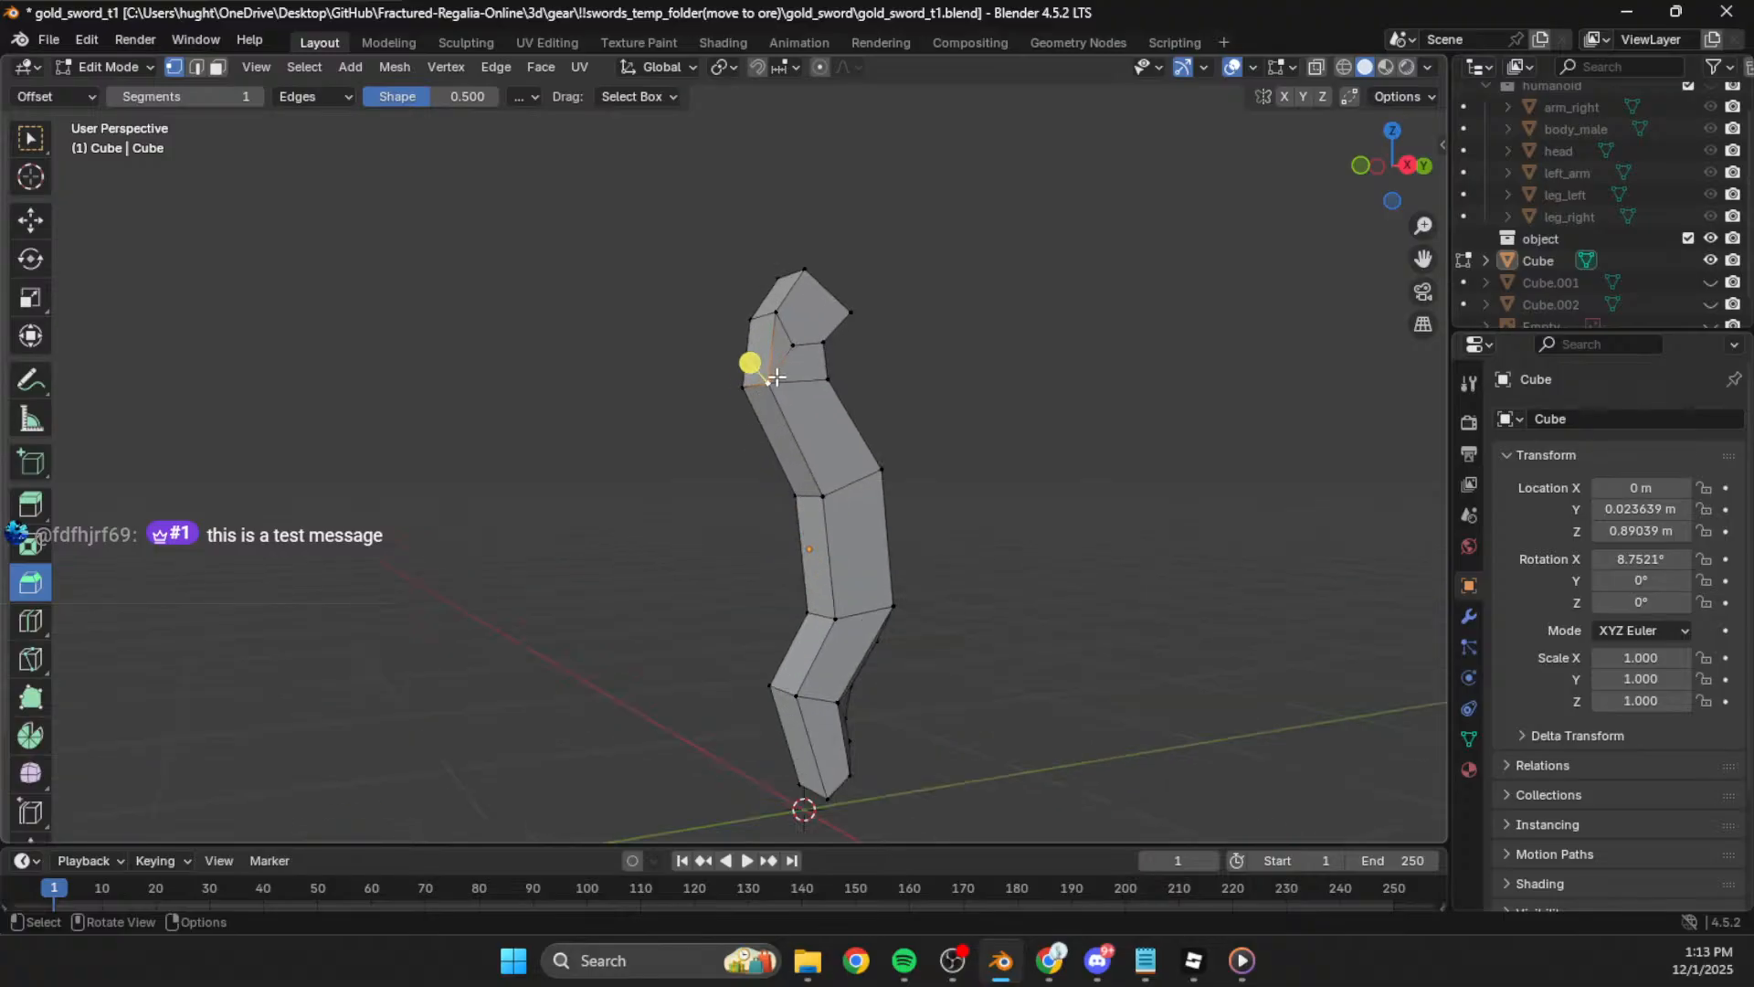
key("m")
left_click(792, 405)
left_click_drag(731, 371, 762, 415)
key("m")
left_click(739, 410)
Step: In the right view, rotate and reposition the bottom end vertices of the handle
middle_click_drag(638, 453, 856, 484)
middle_click_drag(923, 703, 866, 653)
left_click(1389, 156)
scroll(886, 553, "up", 3)
left_click_drag(816, 590, 697, 690)
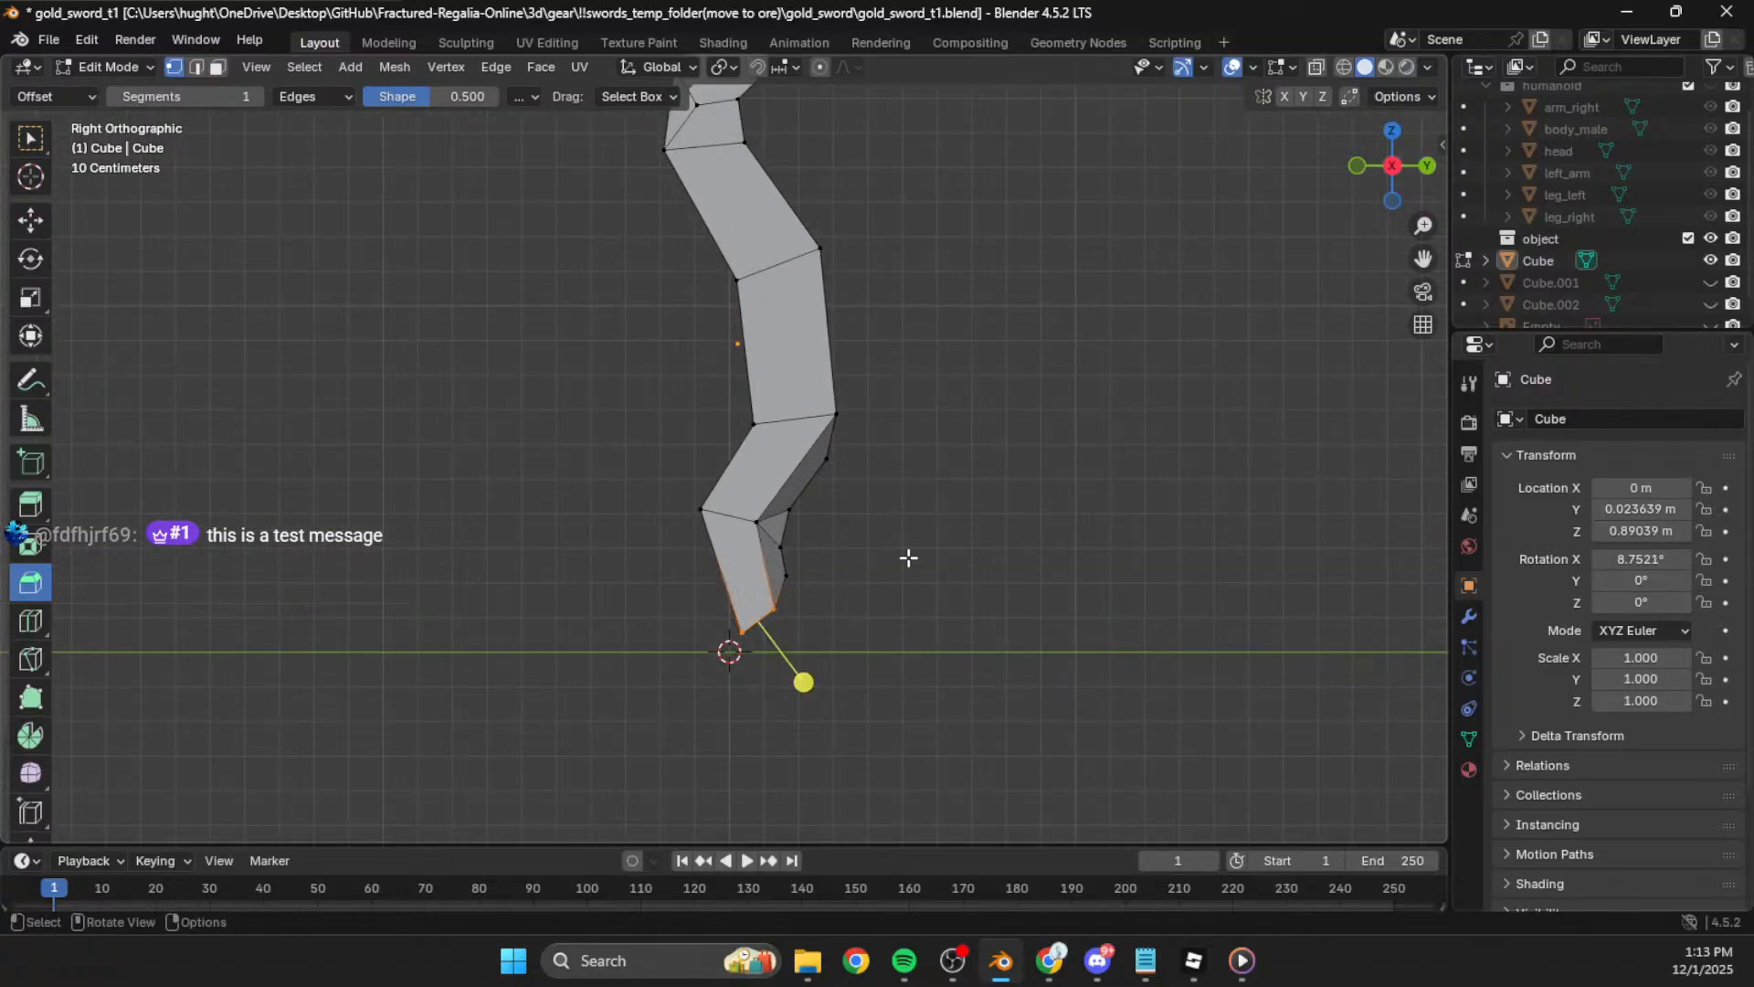
key("r")
left_click(959, 501)
key("g")
left_click(964, 503)
Step: Nudge the handle's back-side vertices at the upper bend, the neck and the top spur's tip
middle_click_drag(952, 400, 936, 589, "shift")
left_click_drag(833, 424, 791, 467)
key("g")
left_click(796, 459)
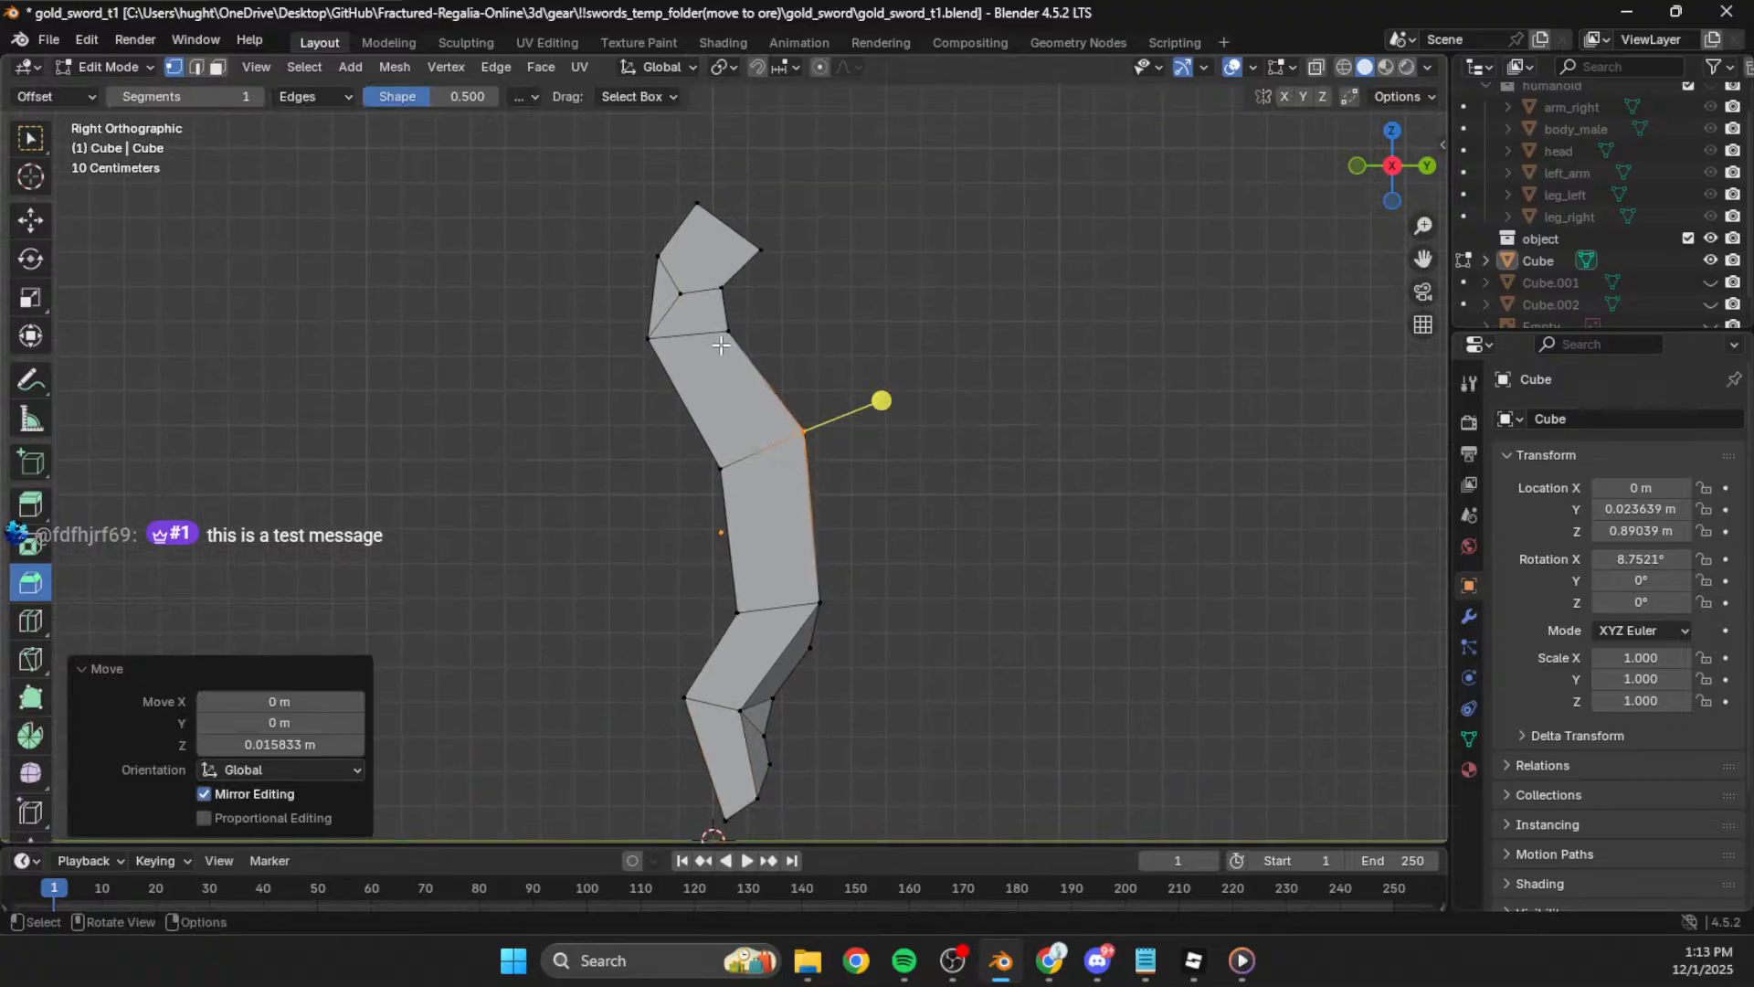
left_click_drag(711, 324, 770, 359)
key("g")
left_click(767, 362)
left_click_drag(794, 222, 751, 268)
key("g")
left_click(756, 271)
Step: Select the end face of the handle's top spur and bevel it
middle_click_drag(788, 325, 775, 434, "shift")
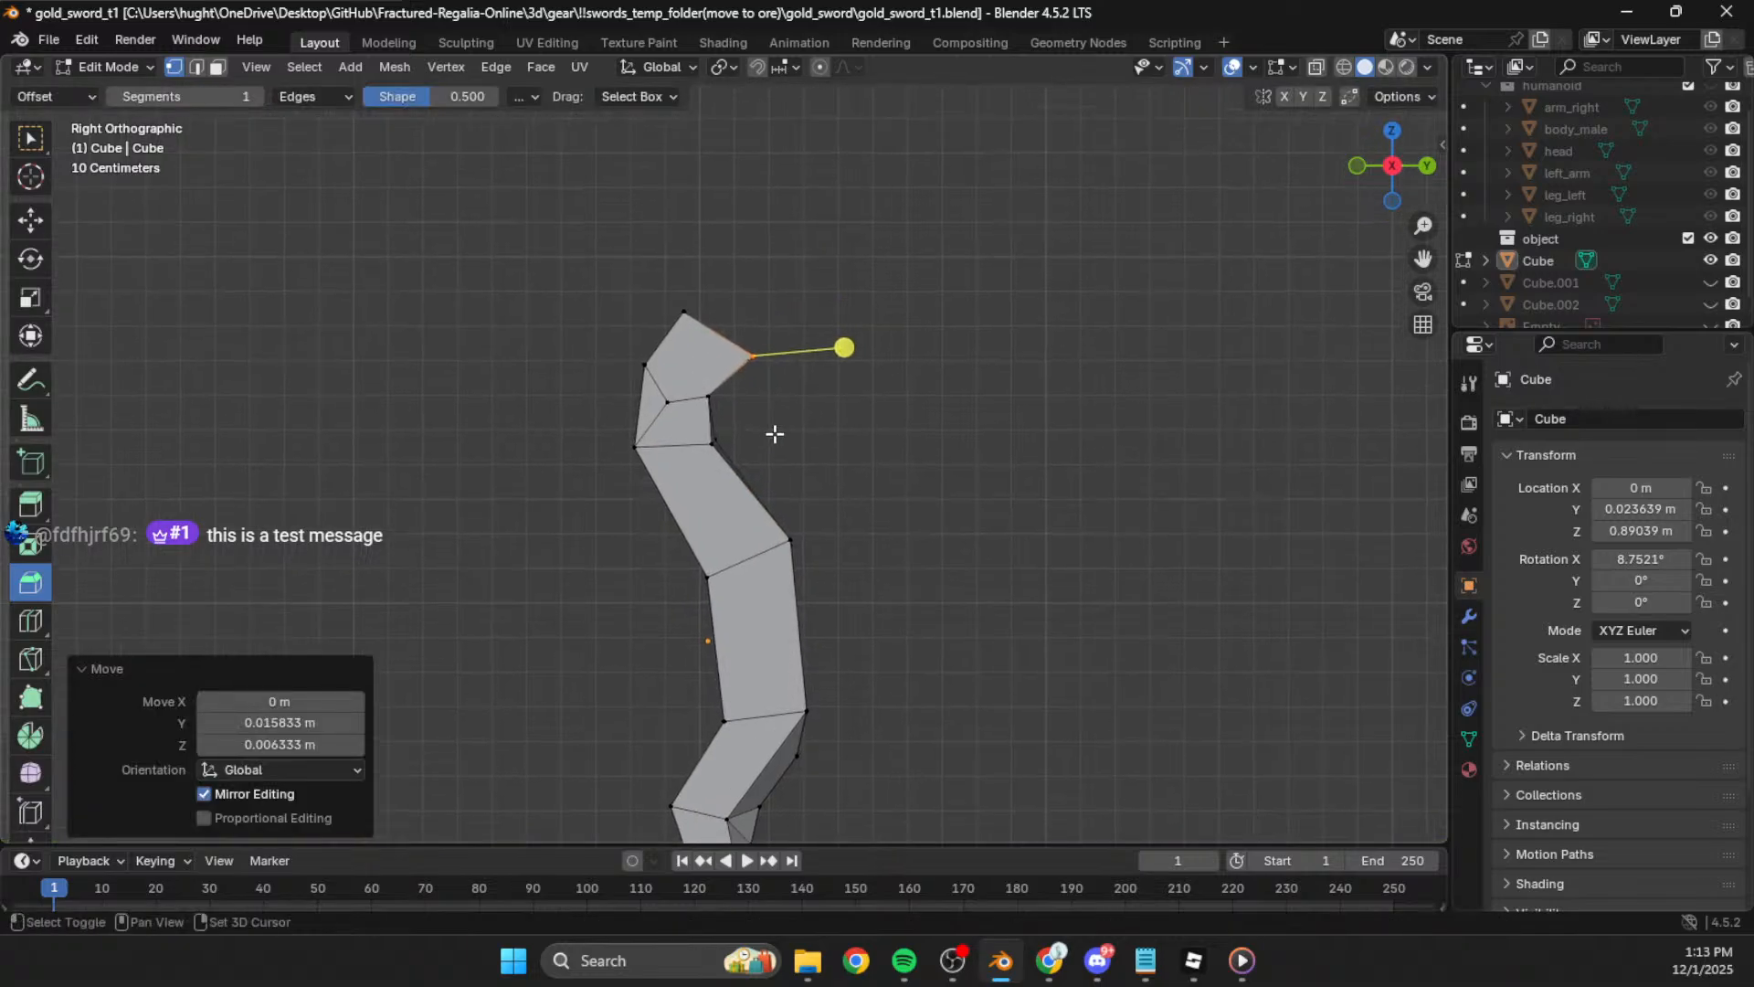
left_click_drag(657, 275, 841, 387)
middle_click_drag(841, 387, 700, 458)
left_click(618, 413, "shift")
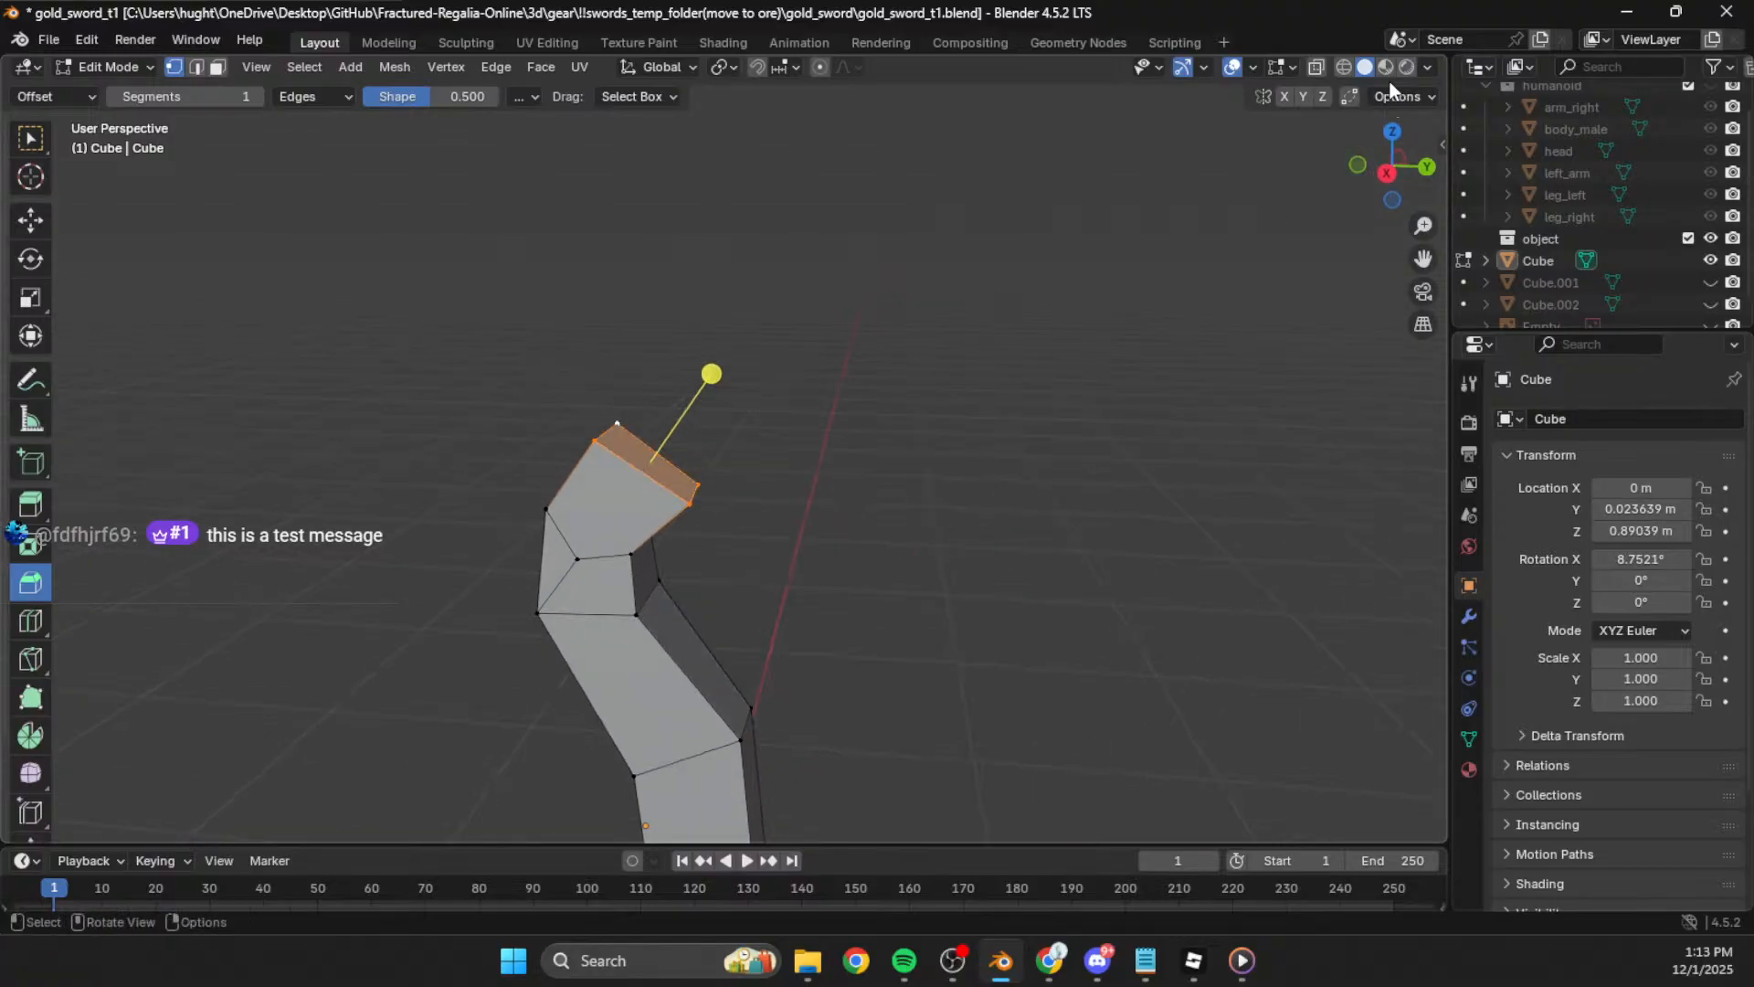
left_click(1387, 173)
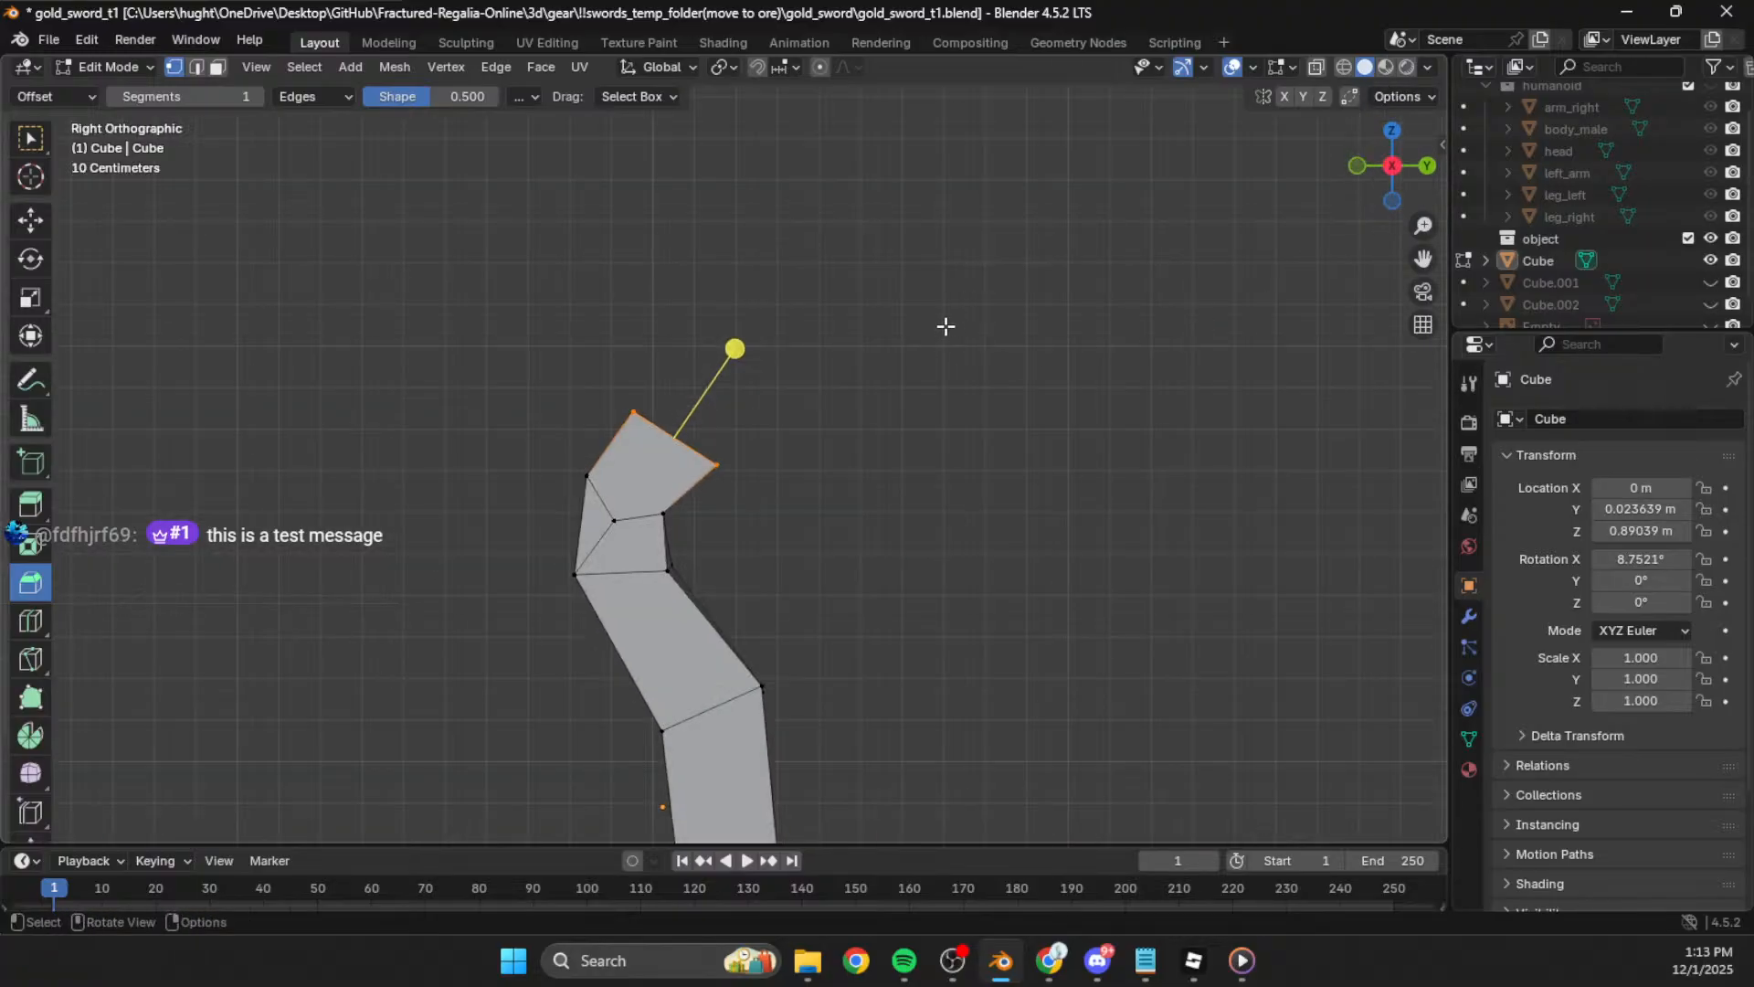
left_click_drag(736, 352, 780, 344)
left_click(843, 422)
left_click(703, 457)
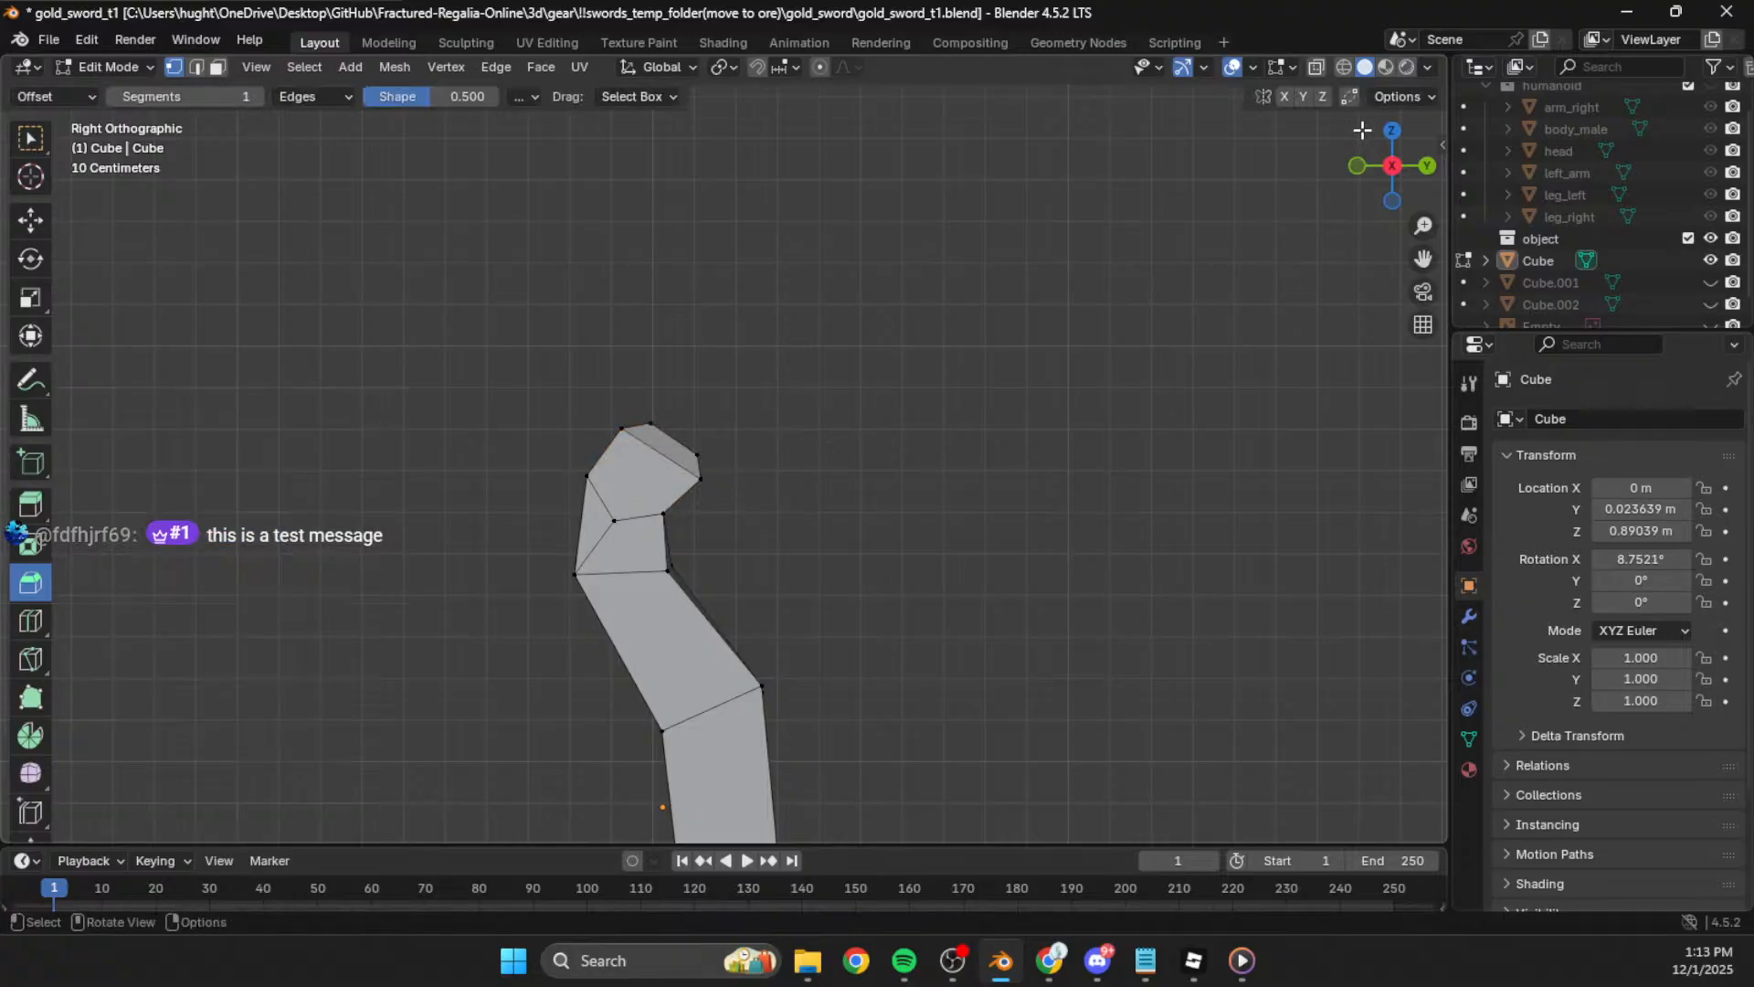
Step: In wireframe, move the bevelled top spur end outward and upward, and rotate it by about 7°
left_click(1344, 69)
left_click(674, 440)
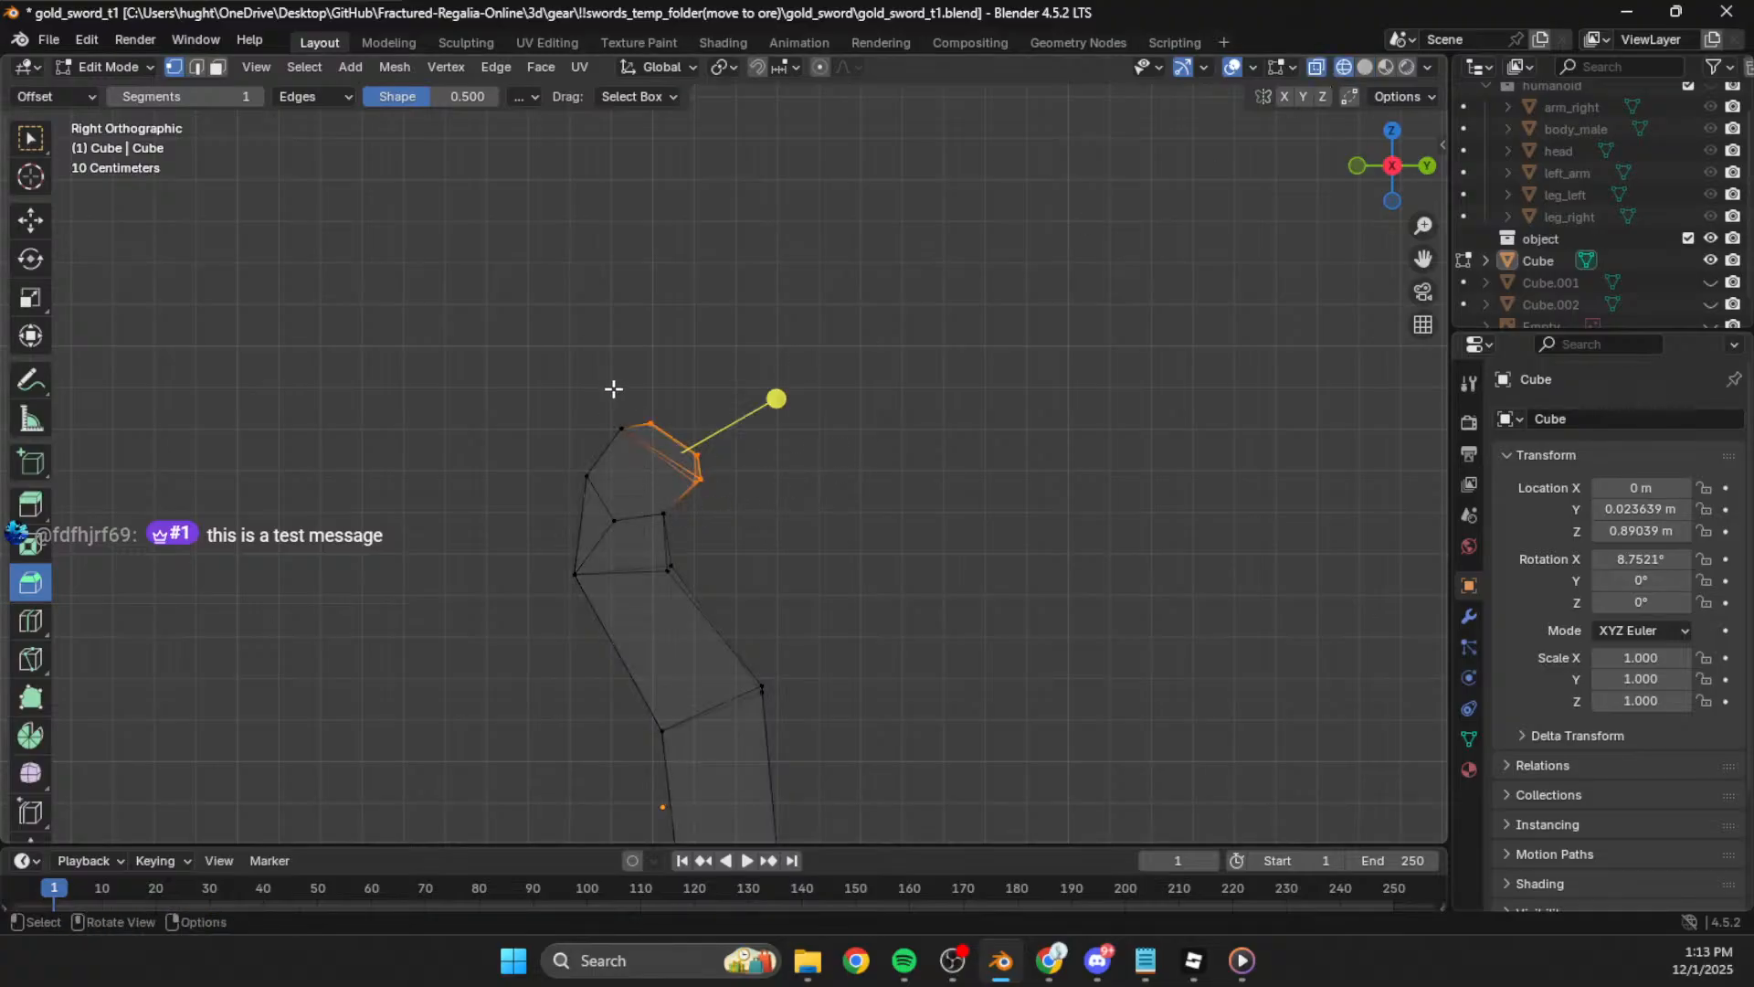
key("g")
left_click(853, 415)
key("r")
left_click(860, 431)
key("g")
left_click(868, 439)
key("g")
left_click(859, 425)
key("g")
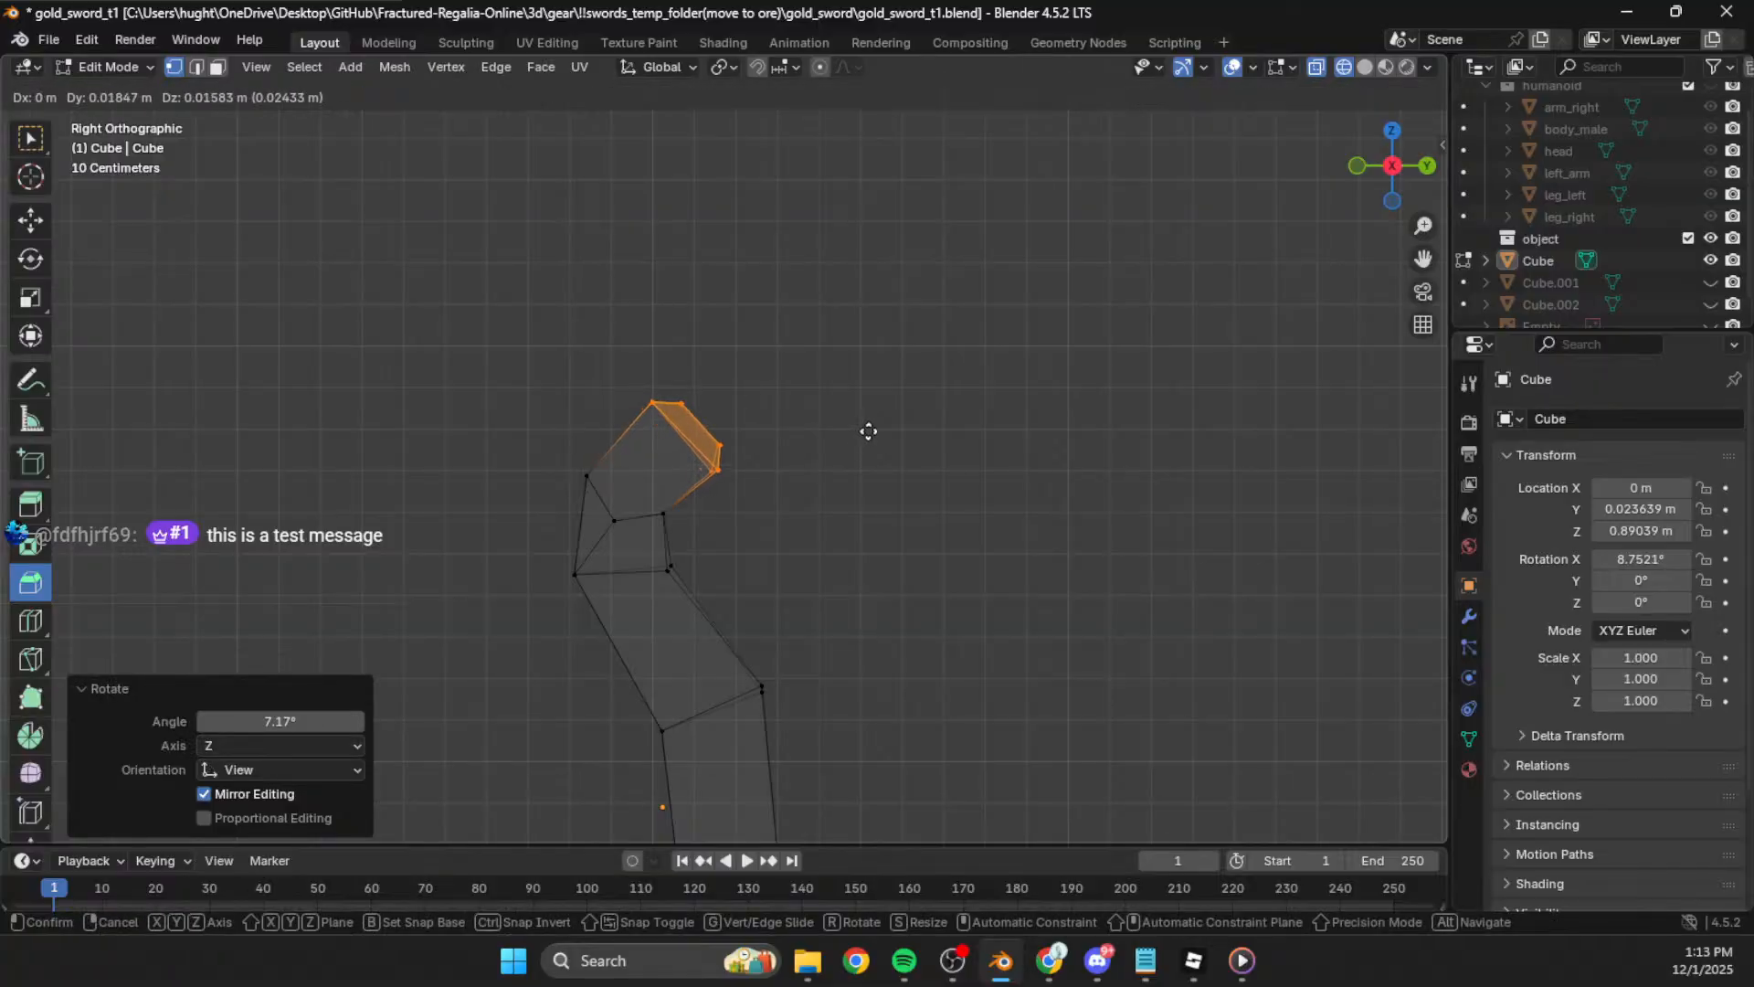
left_click(868, 430)
Step: Pull the outermost edge of the handle's top spur further outward and upward, and clear the selection
left_click_drag(617, 373, 678, 420)
left_click(787, 389)
left_click_drag(745, 426, 705, 455, "shift")
key("g")
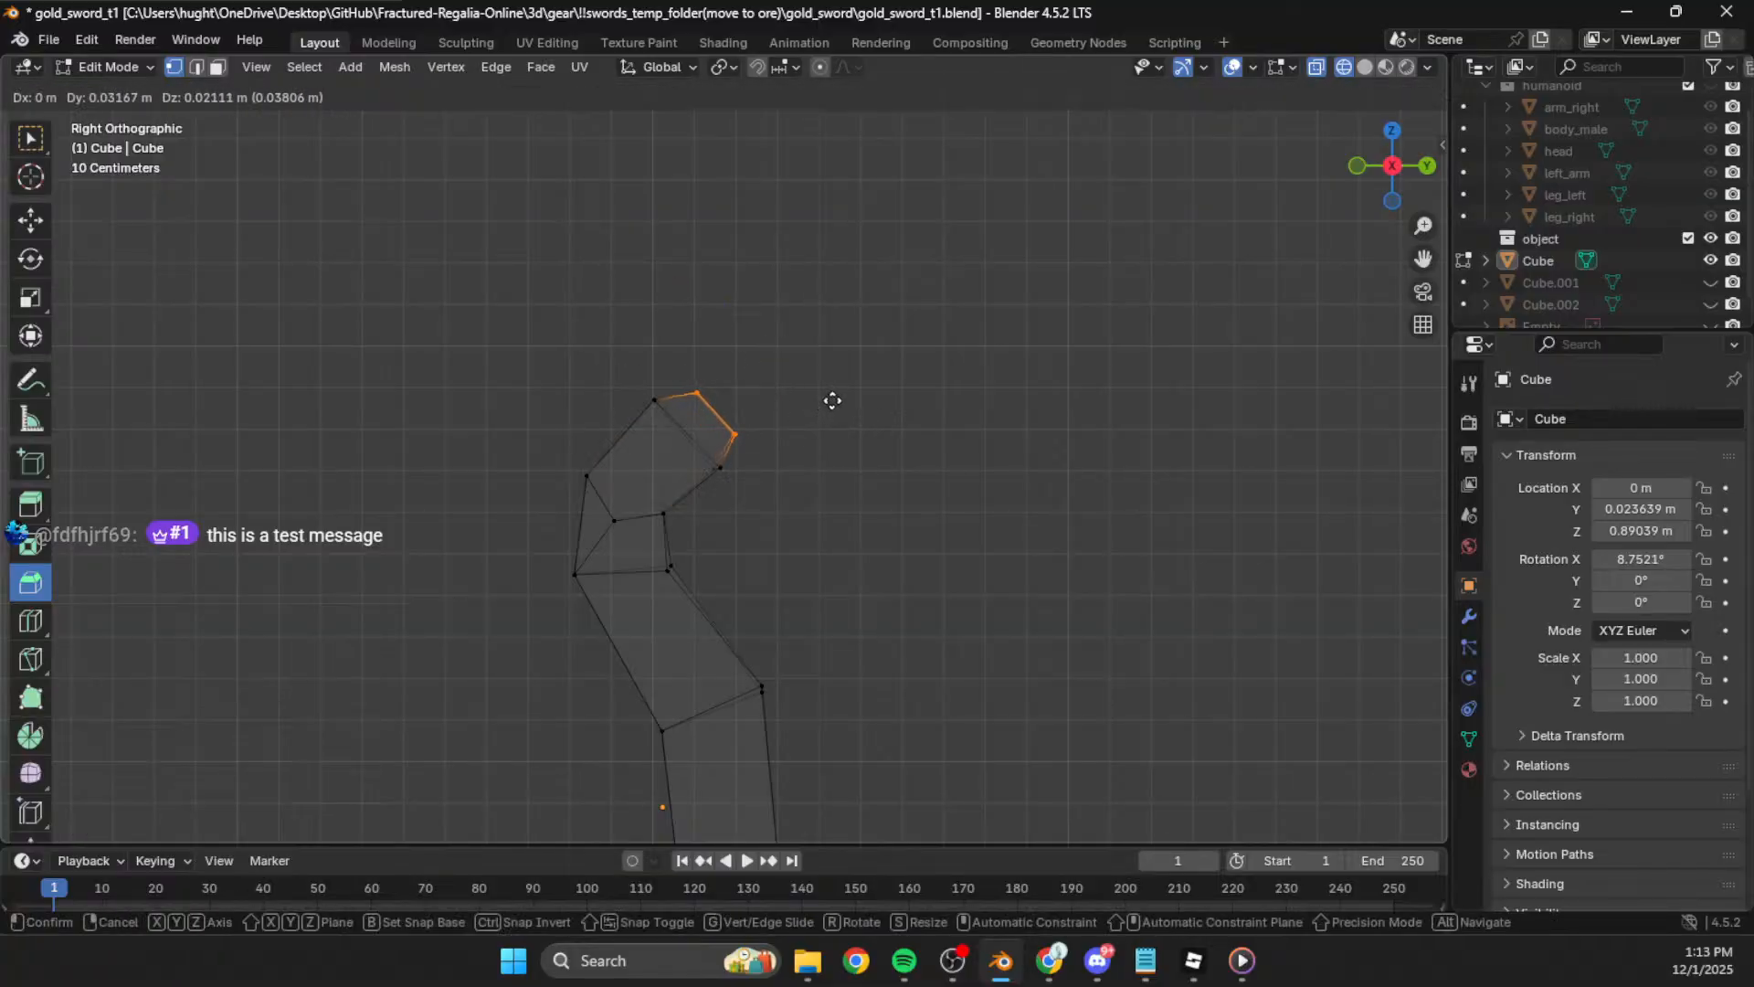
left_click(833, 402)
left_click(941, 446)
scroll(942, 462, "down", 4)
middle_click_drag(928, 483, 945, 460, "shift")
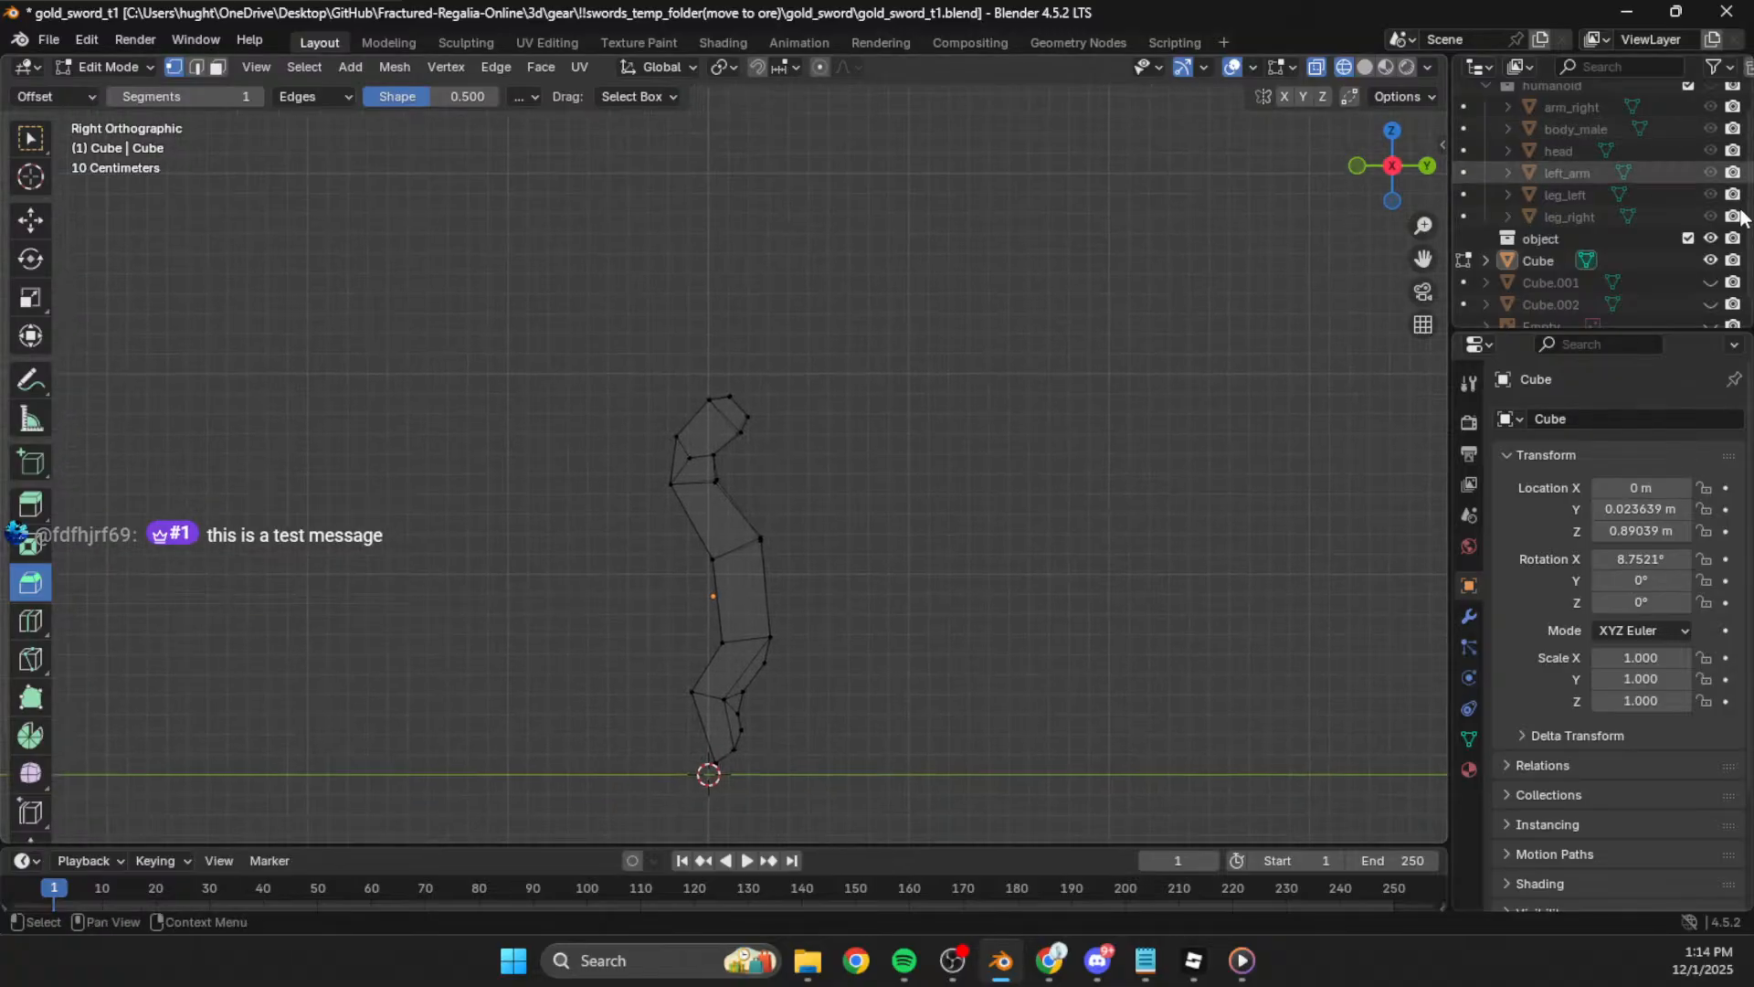
Step: Unhide the blade and guard, then select the blade and edit its mesh in solid shading from the right orthographic view
left_click(1711, 282)
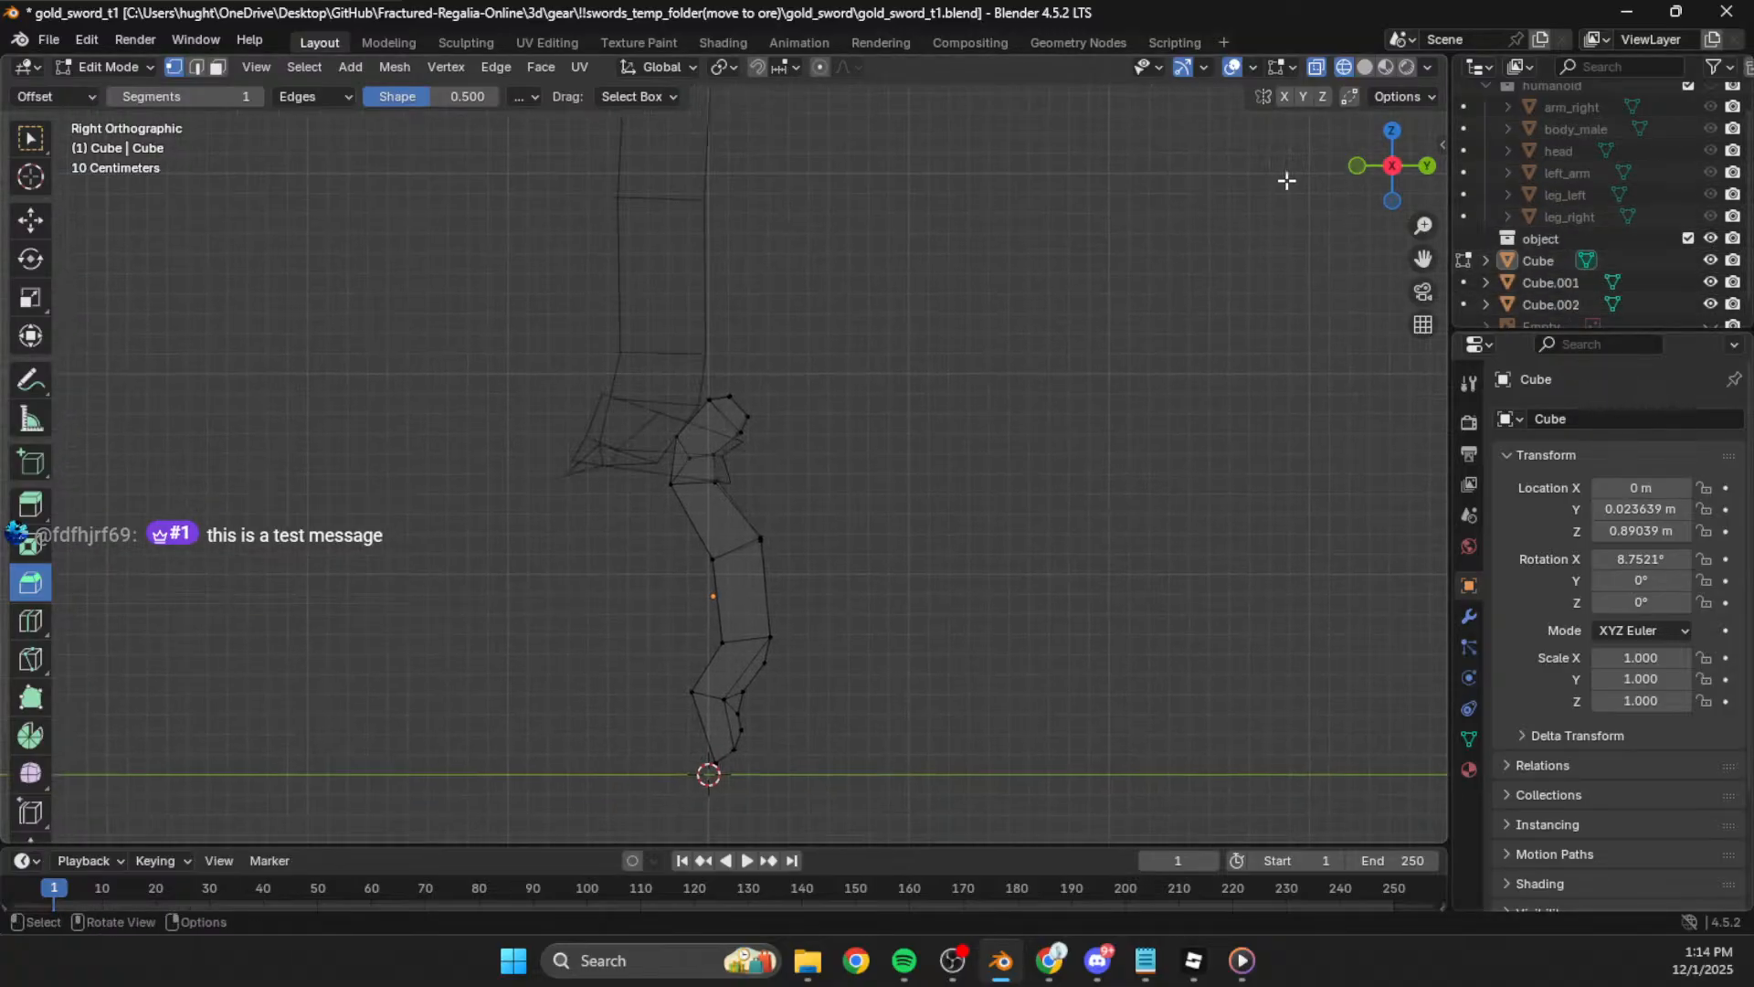
left_click(1368, 68)
key("Tab")
mouse_move(989, 343)
middle_mouse_down()
mouse_move(988, 398)
mouse_move(522, 398)
mouse_move(926, 382)
mouse_move(853, 458)
mouse_move(874, 411)
mouse_move(967, 388)
mouse_move(888, 413)
mouse_move(846, 525)
mouse_move(775, 478)
middle_mouse_up()
left_click(695, 439)
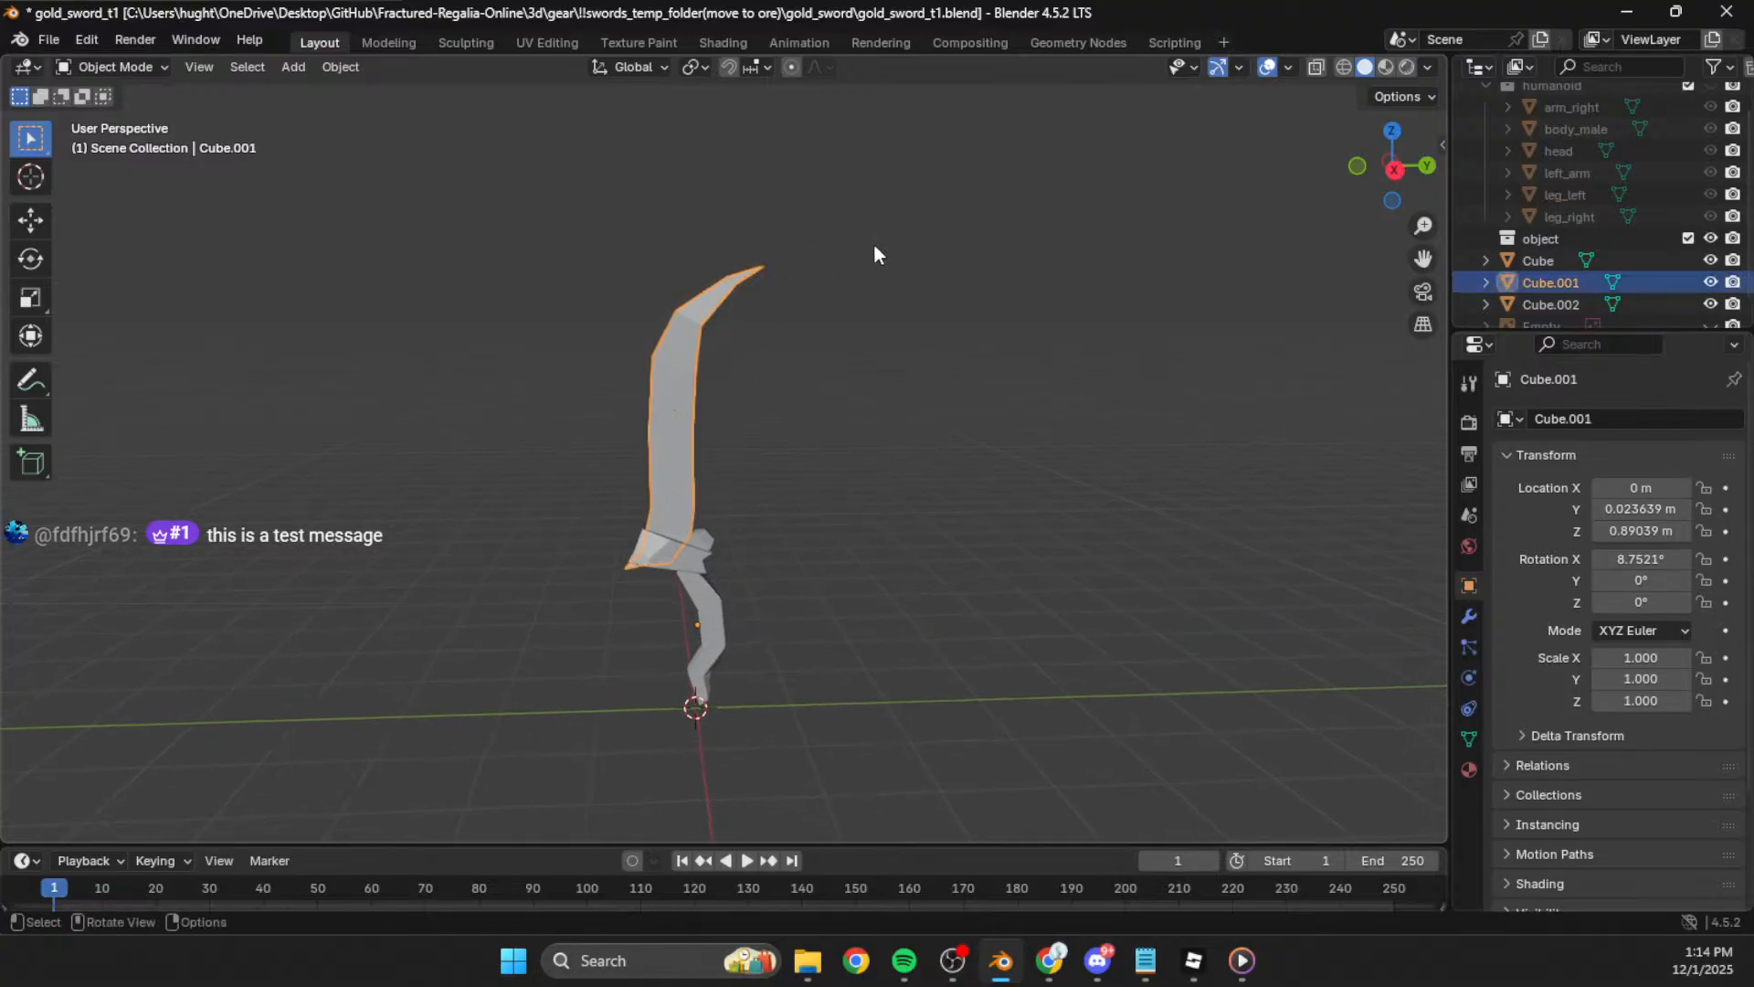
left_click(1393, 172)
key("Tab")
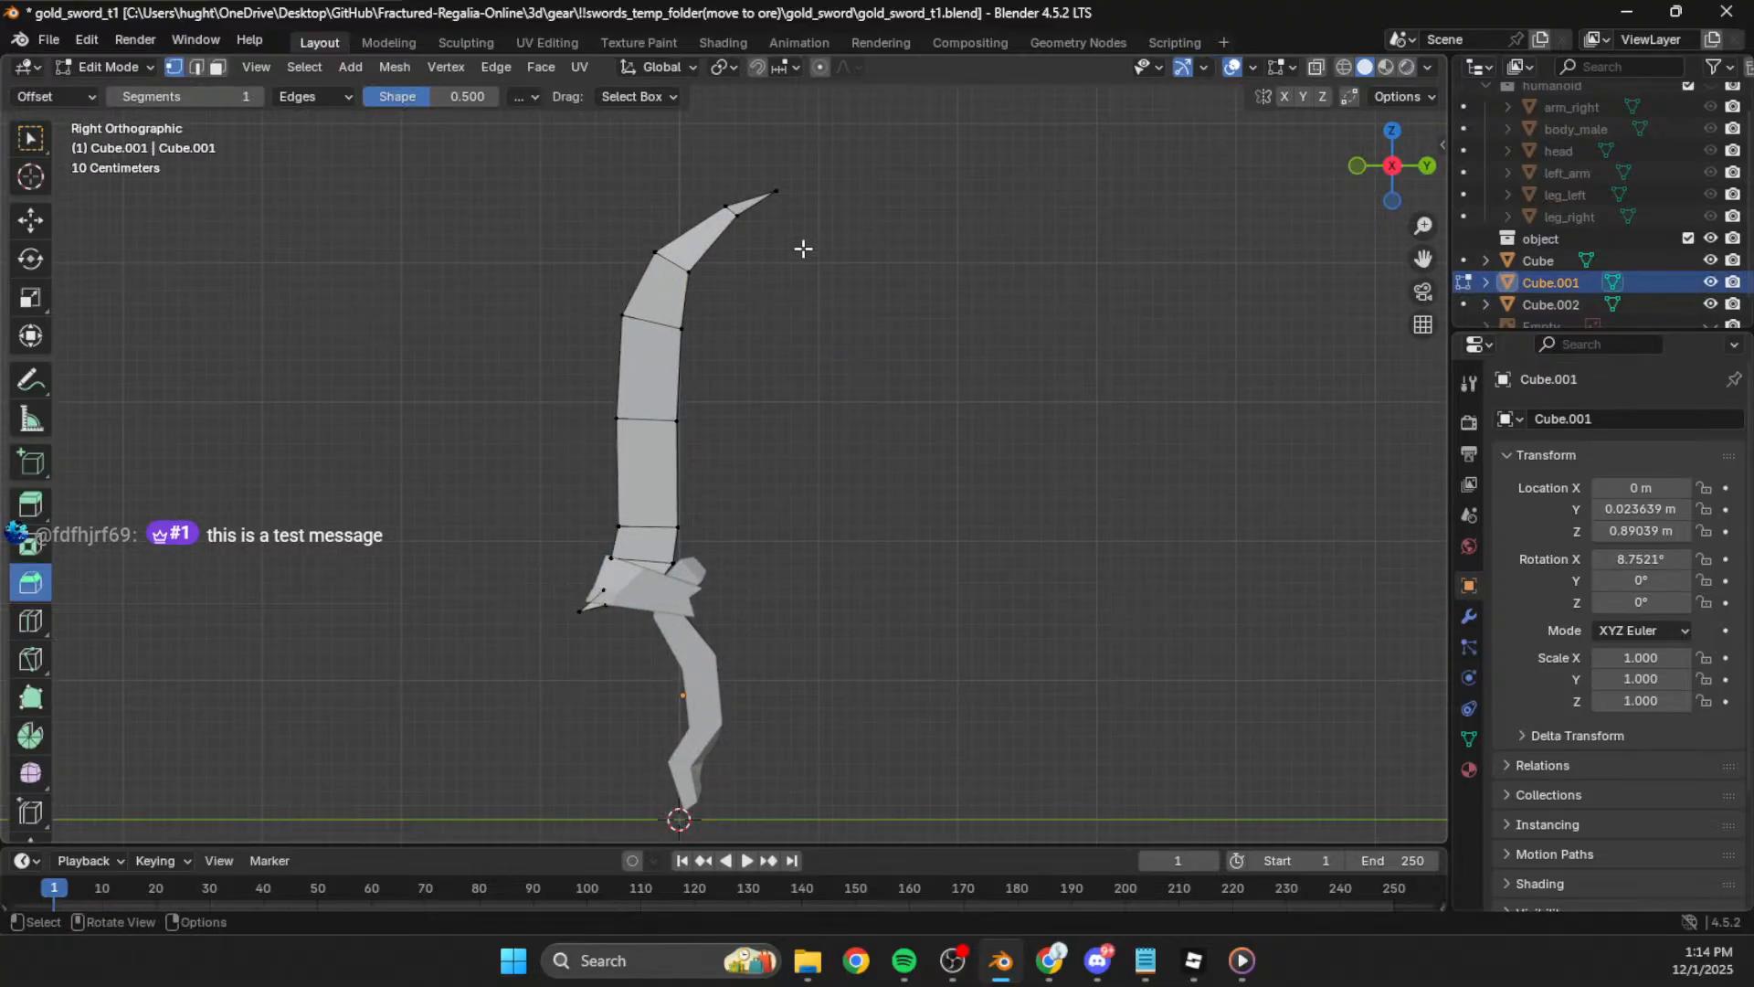
Step: In wireframe, select the vertices of the blade's curved tip section and pull them back toward the blade's body
left_click(1344, 68)
left_click_drag(823, 161, 708, 226)
key("g")
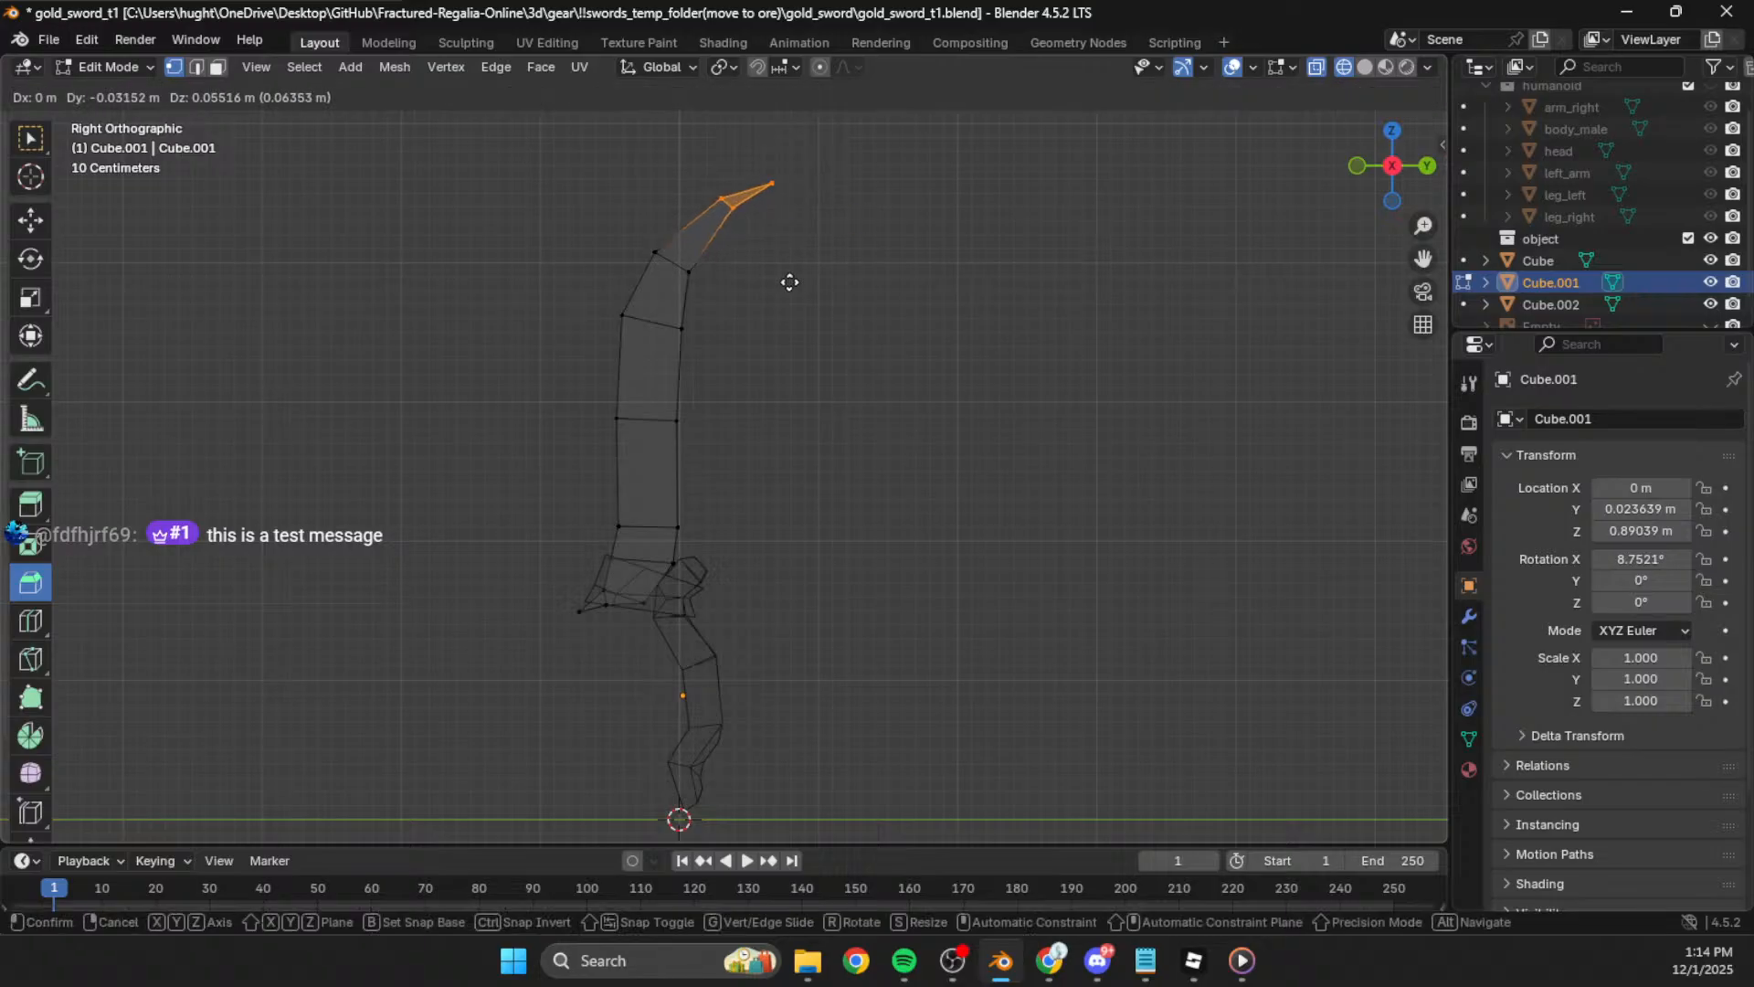
left_click(771, 298)
key("g")
left_click_drag(813, 162, 706, 241)
left_click(730, 250)
key("g")
left_click(794, 186)
key("g")
left_click(705, 240)
Step: Move the blade's outermost tip by about 0.0158 m in Y and -0.0079 m in Z
left_click_drag(790, 179, 743, 212)
key("g")
left_click(753, 212)
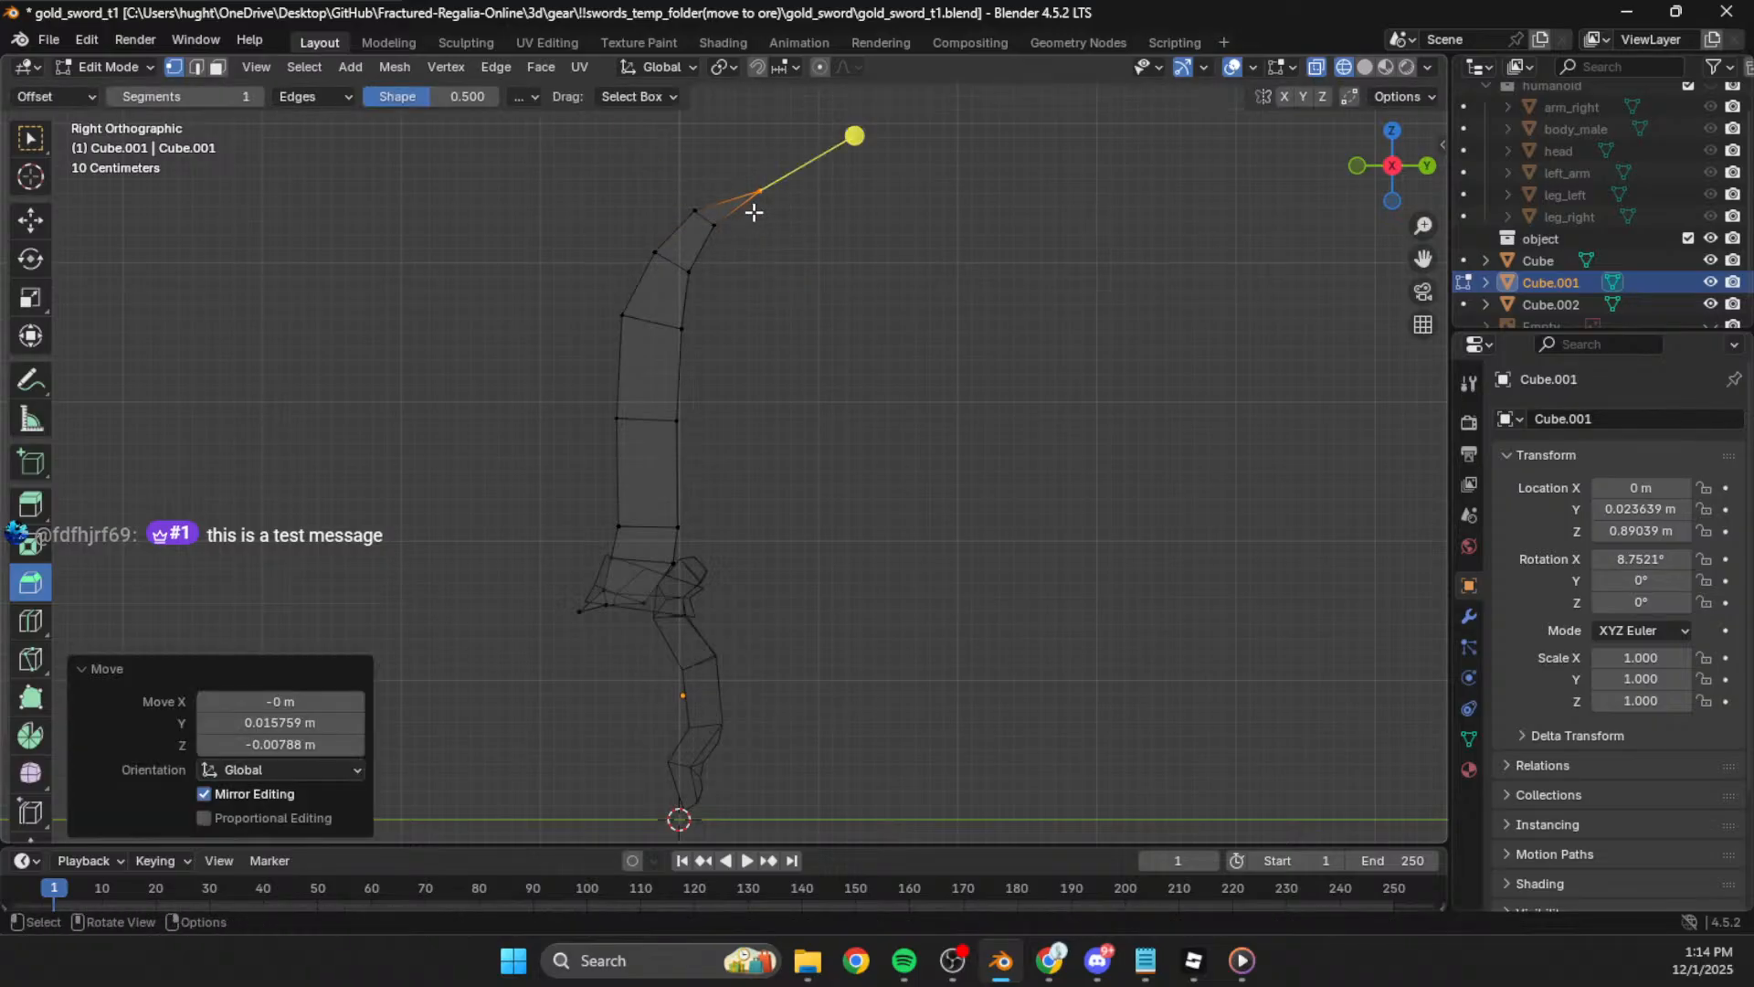
Step: Return to Object Mode with solid shading, clear the selection and save gold_sword_t1.blend
key("Tab")
left_click(830, 309)
left_click(1365, 67)
scroll(901, 452, "down", 3)
mouse_move(901, 451)
middle_mouse_down()
mouse_move(820, 484)
mouse_move(864, 510)
mouse_move(788, 545)
middle_mouse_up()
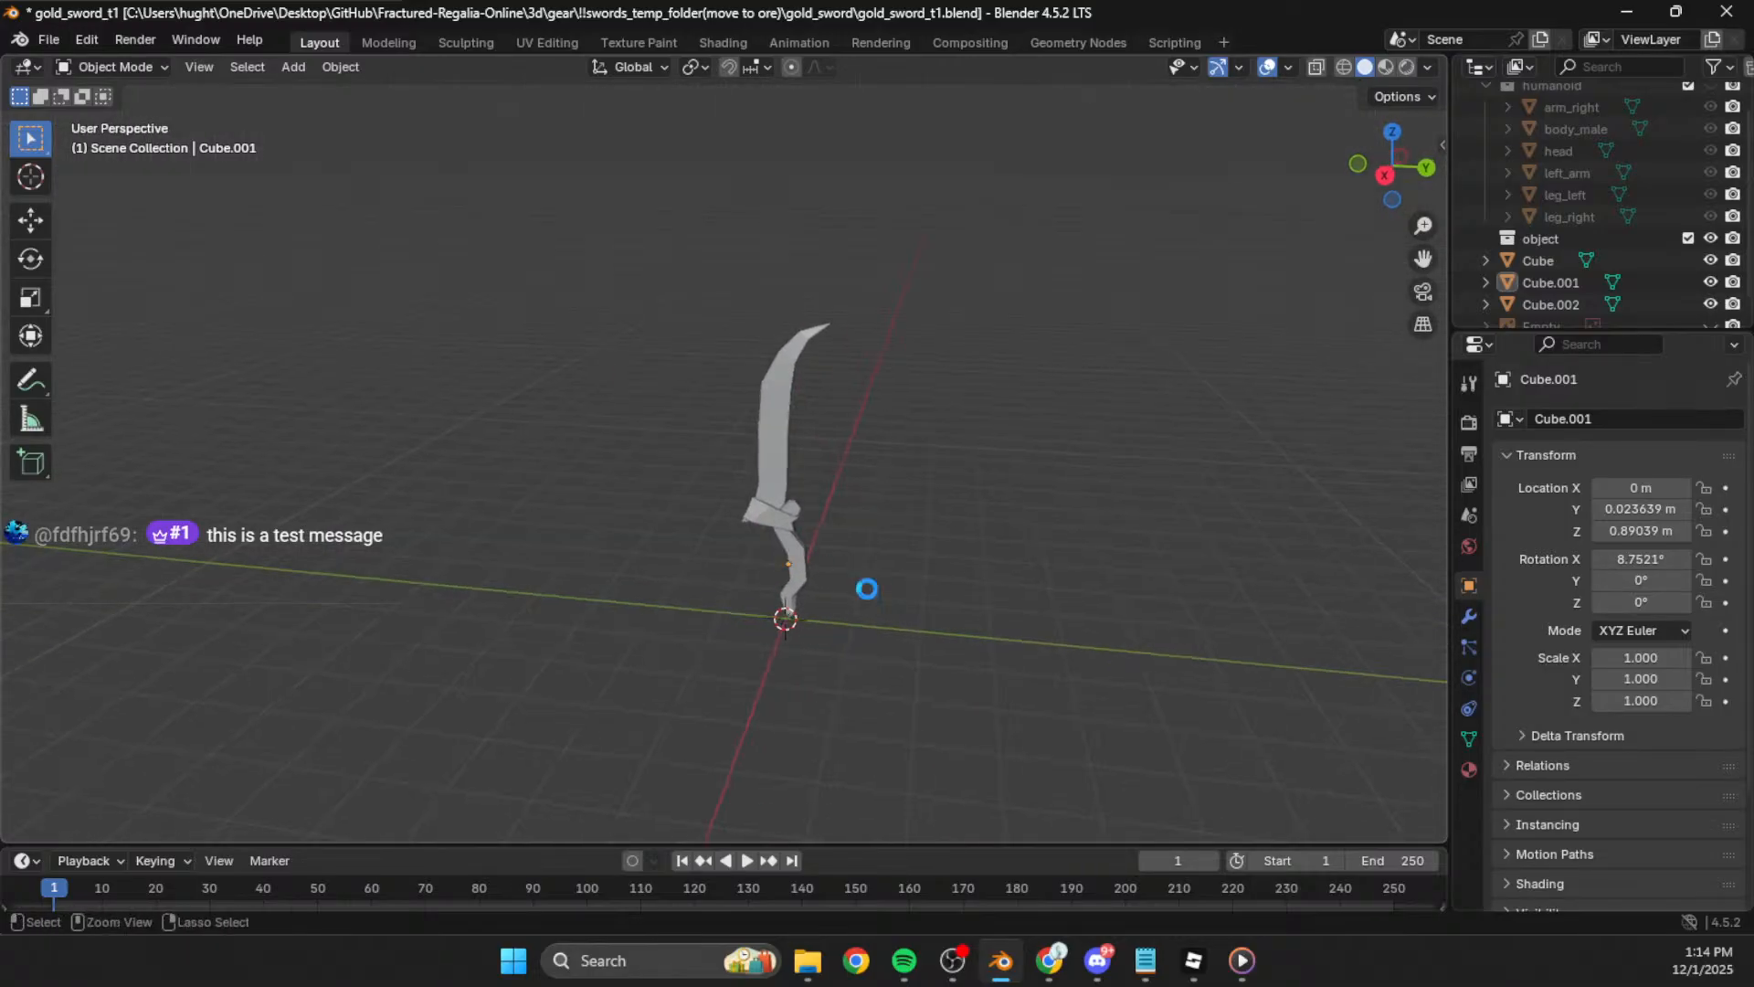
key("ctrl+s")
Step: Select all three sword parts and export them as an FBX file
left_click_drag(869, 416, 714, 629)
left_click(49, 39)
mouse_move(78, 364)
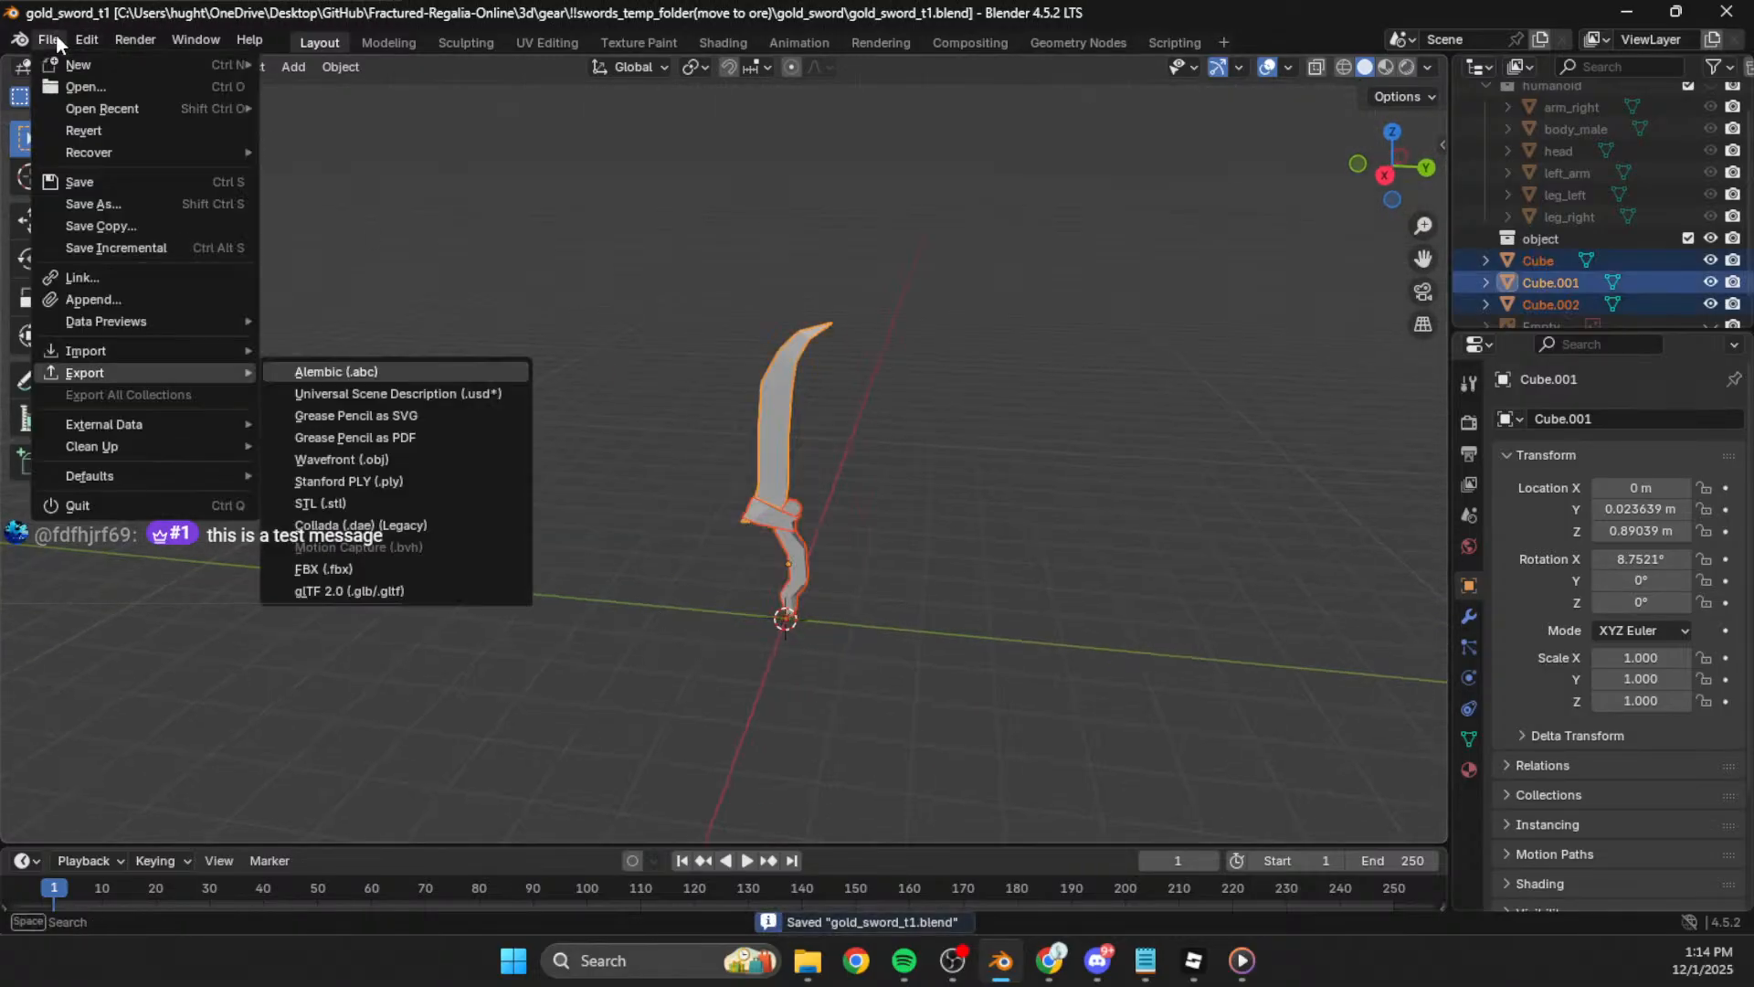
left_click(329, 561)
left_click(1230, 786)
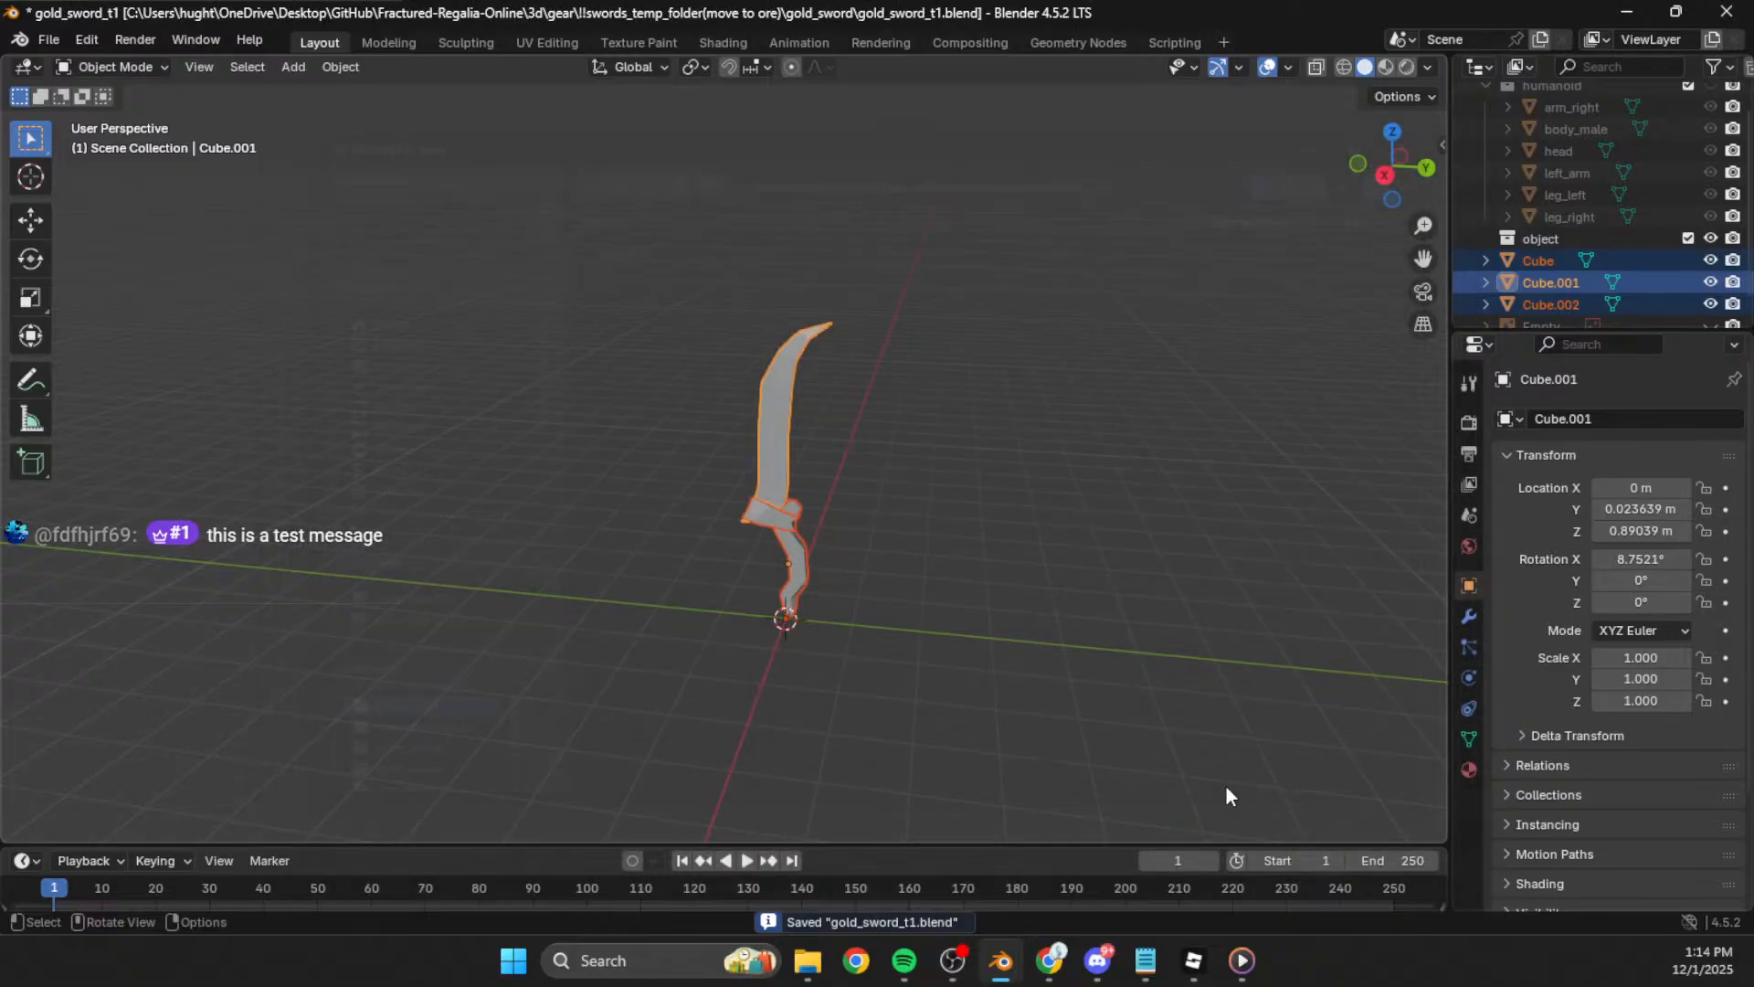
Step: Switch to Roblox Studio and import gold_sword_t1 from the gold_sword folder with the Studio Default preset
left_click(1185, 967)
scroll(1067, 472, "up", 5)
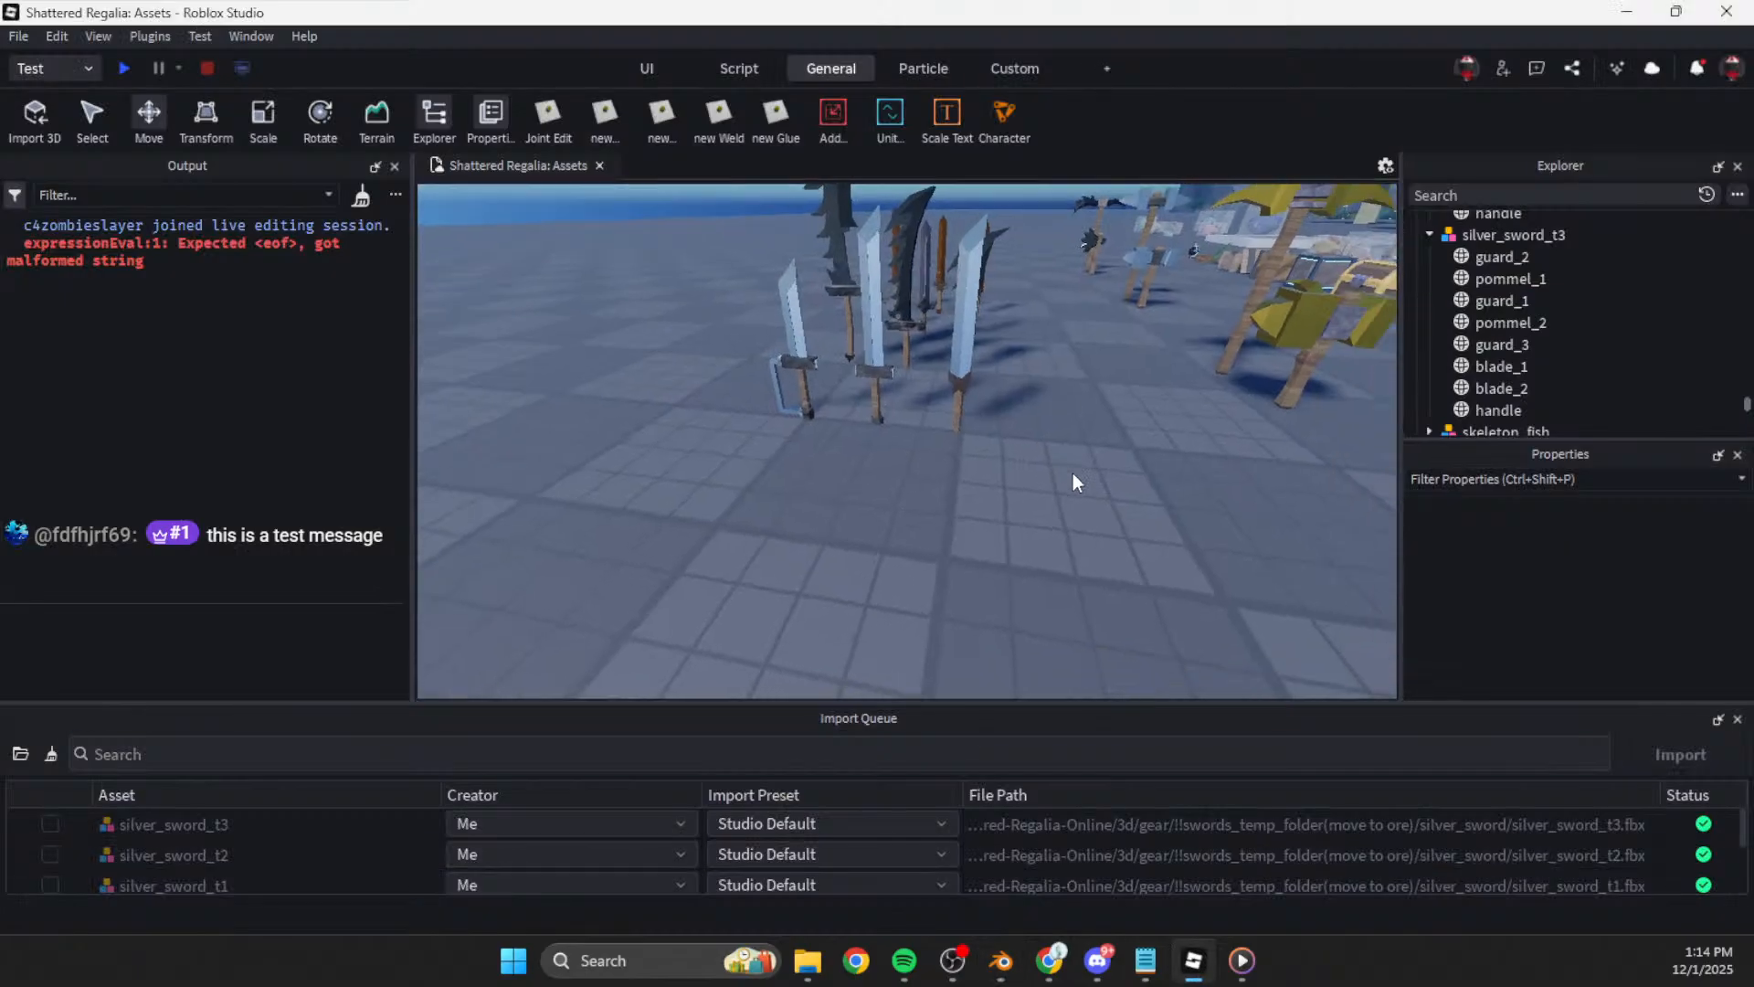
left_click(36, 115)
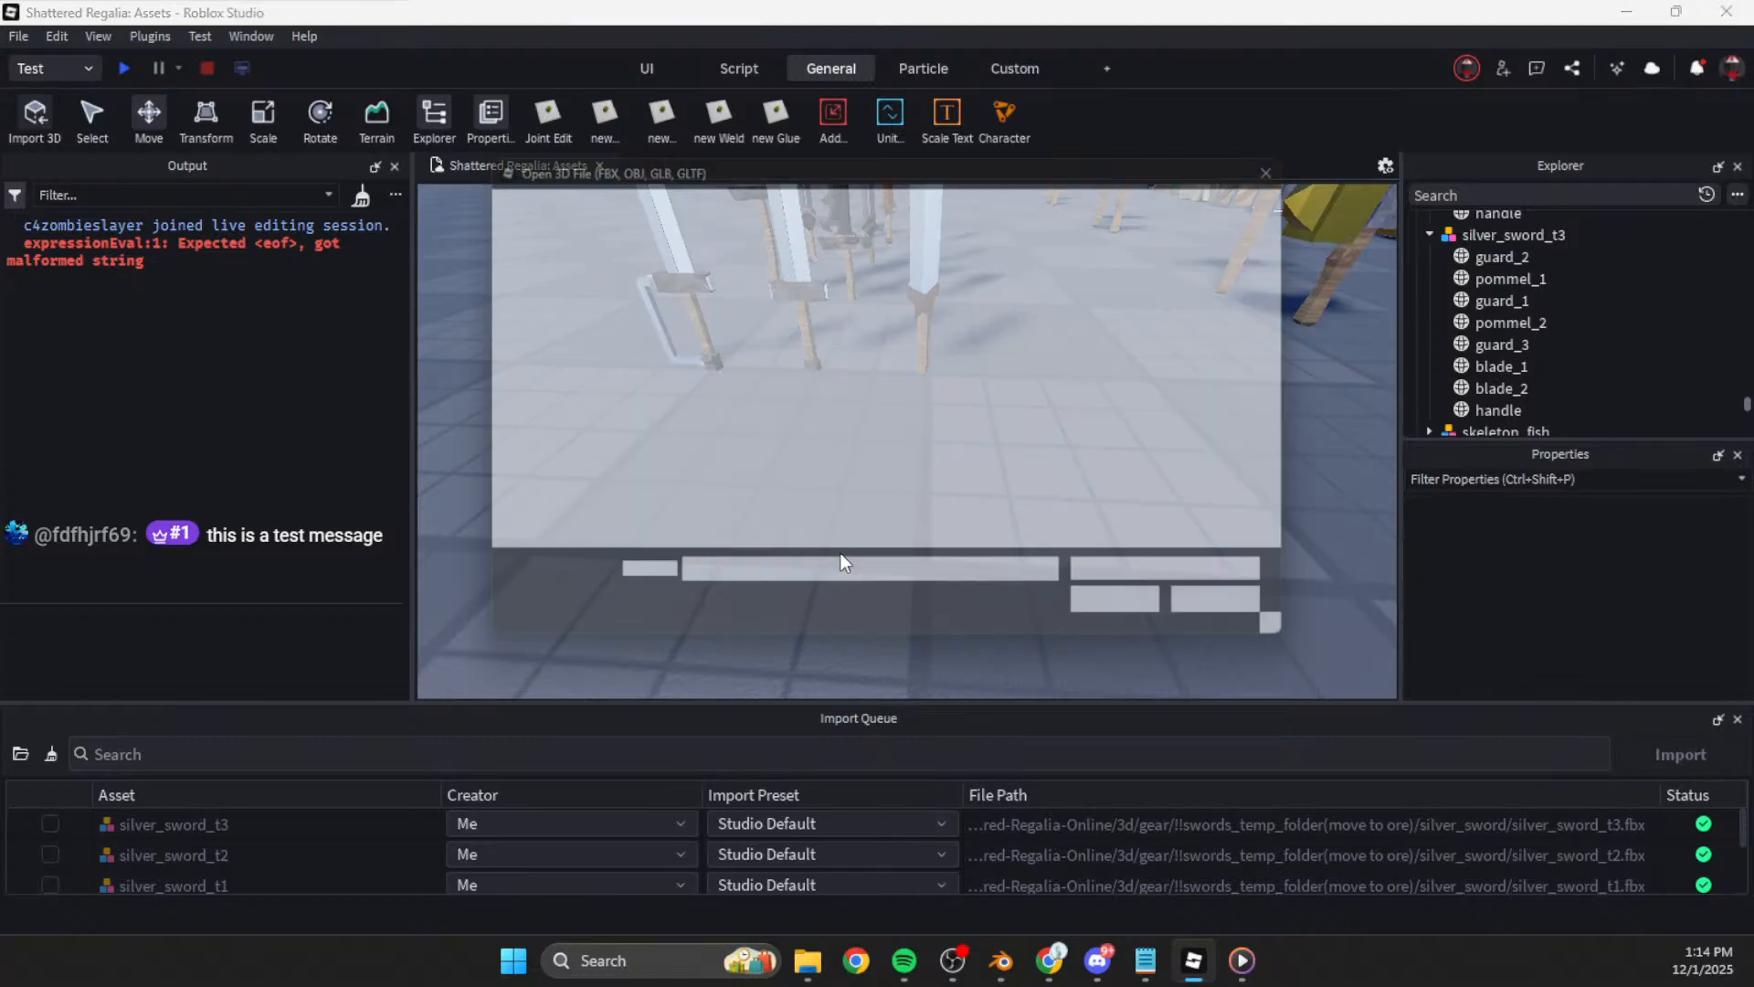
left_click(808, 215)
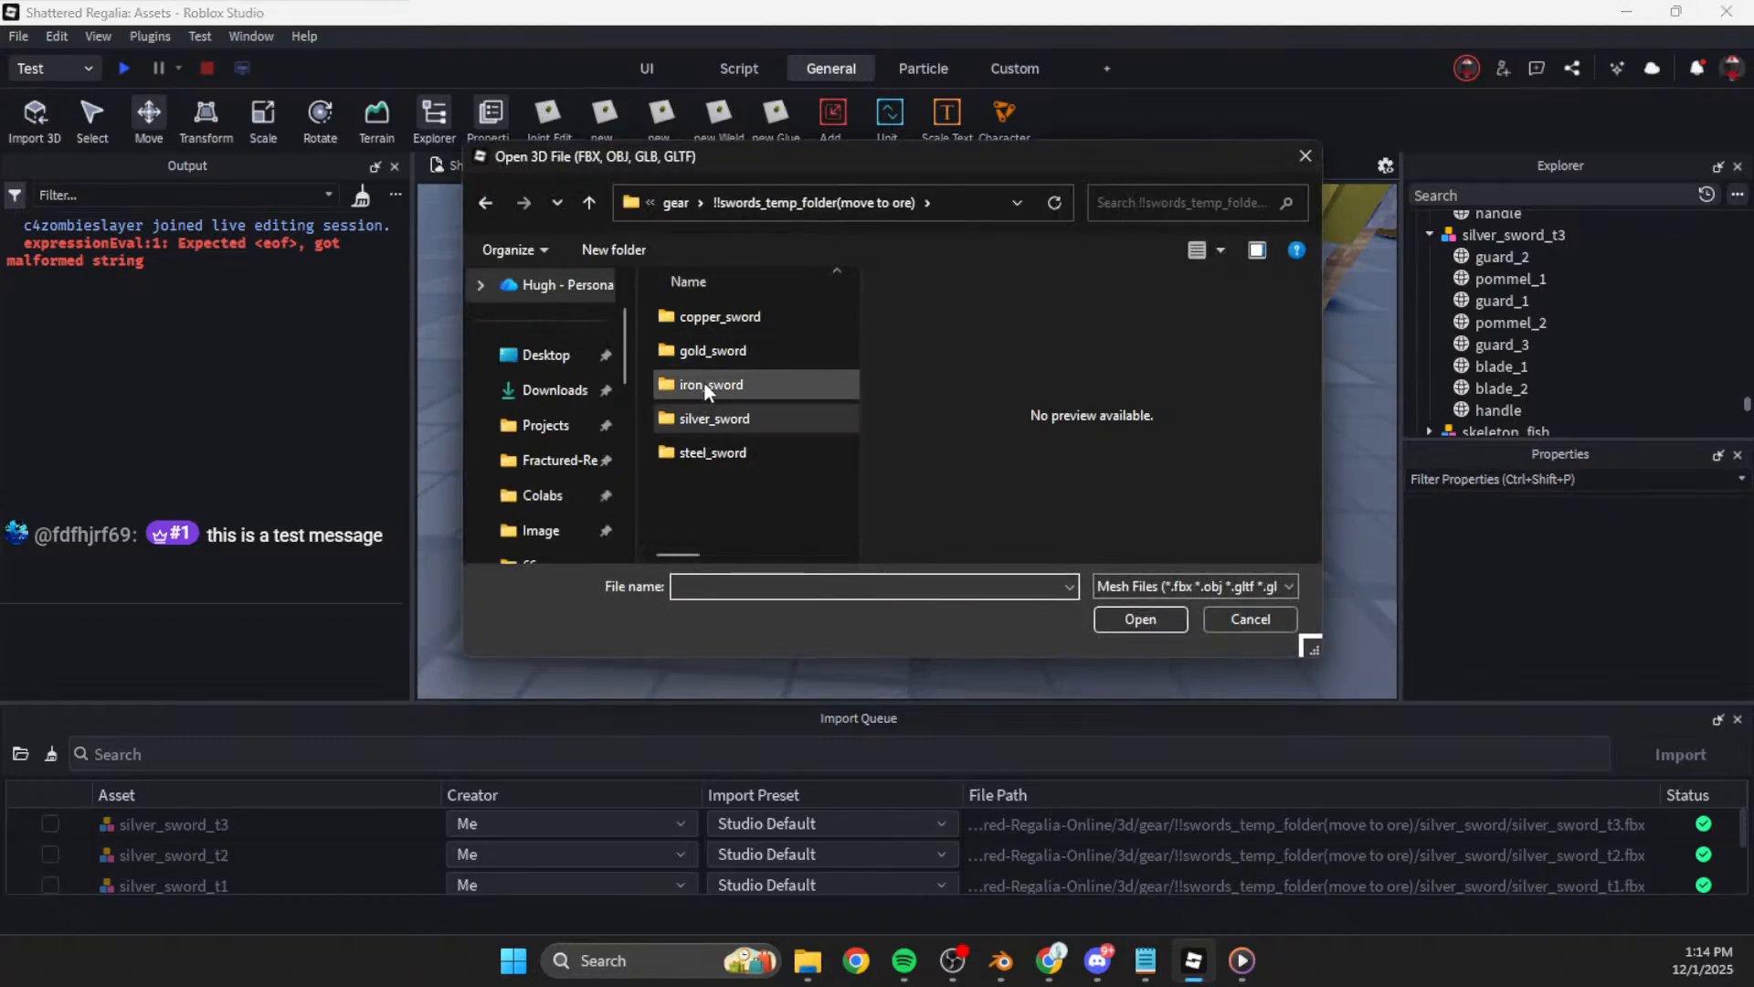
double_click(710, 349)
left_click(726, 316)
left_click(1133, 619)
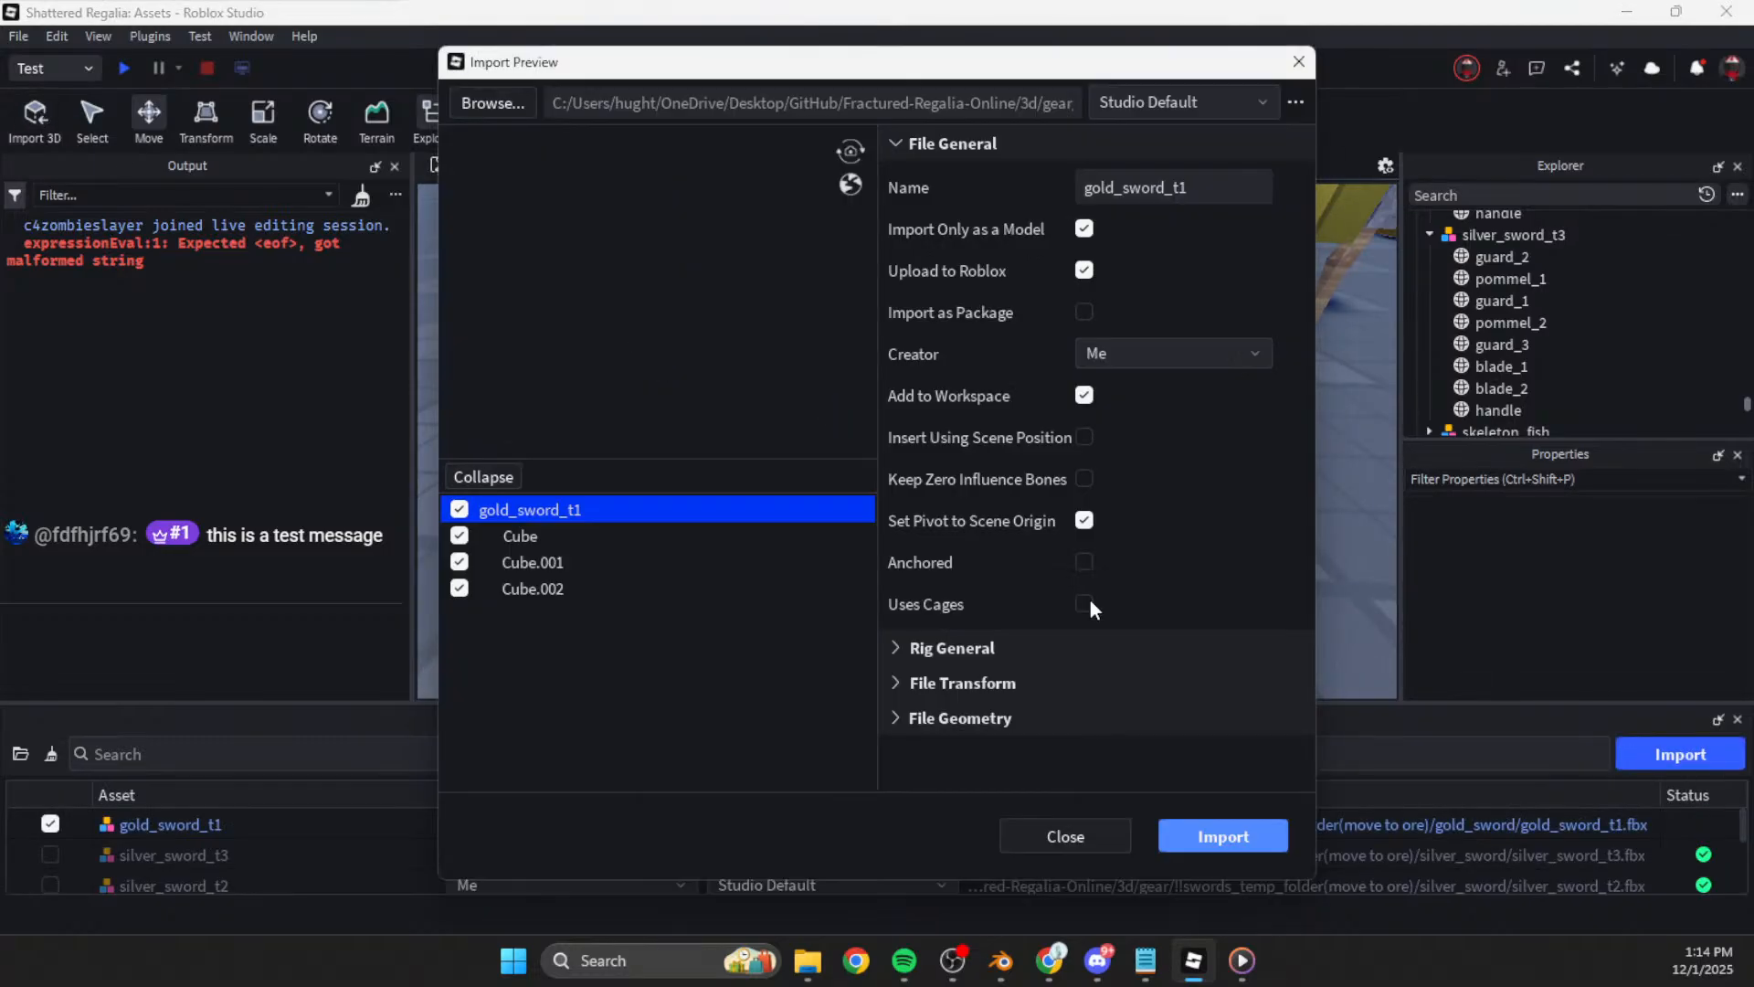
left_click(1218, 835)
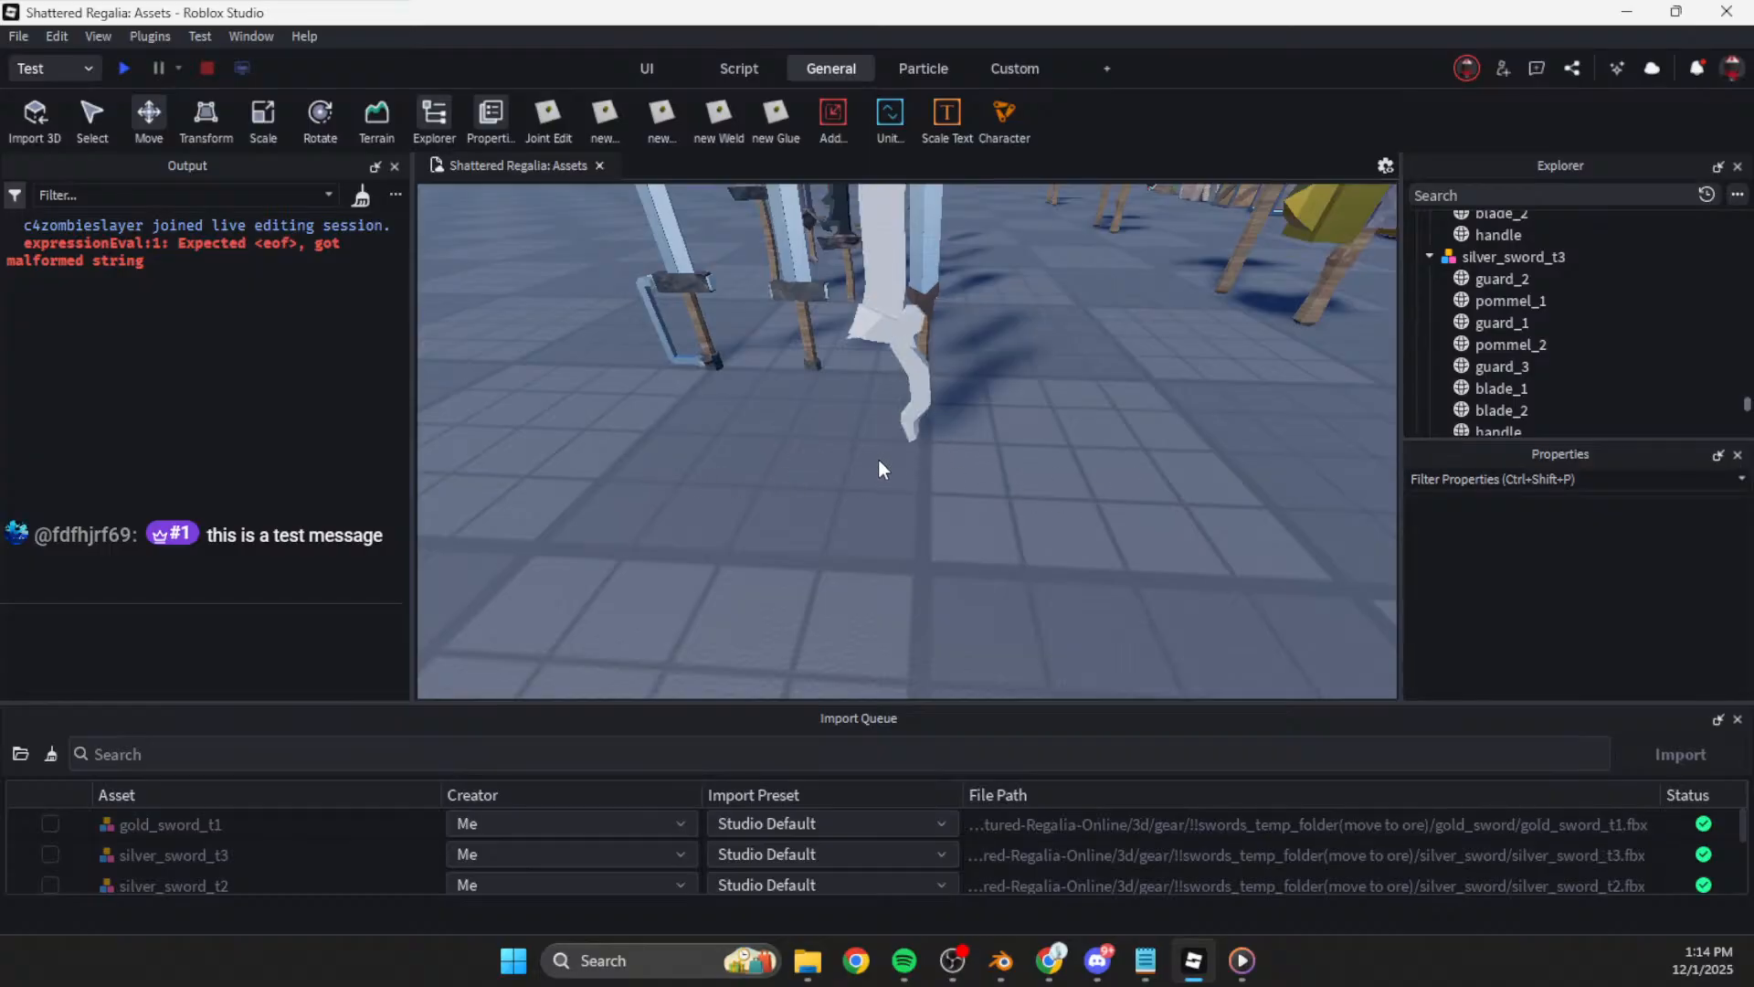
Step: Reposition the imported gold sword in front of the silver swords and clear the selection
right_click_drag(963, 494, 963, 488)
left_click_drag(908, 498, 912, 588)
left_click(984, 549)
right_click_drag(984, 548, 989, 543)
Step: Locate the Gold Axe model and pick up the color value 250, 186, 82 from its base.002 part
scroll(985, 547, "down", 3)
scroll(987, 543, "up", 4)
scroll(987, 543, "down", 4)
key("w")
key("d")
key("a")
key("d")
key("a")
key("w")
left_click(1120, 478)
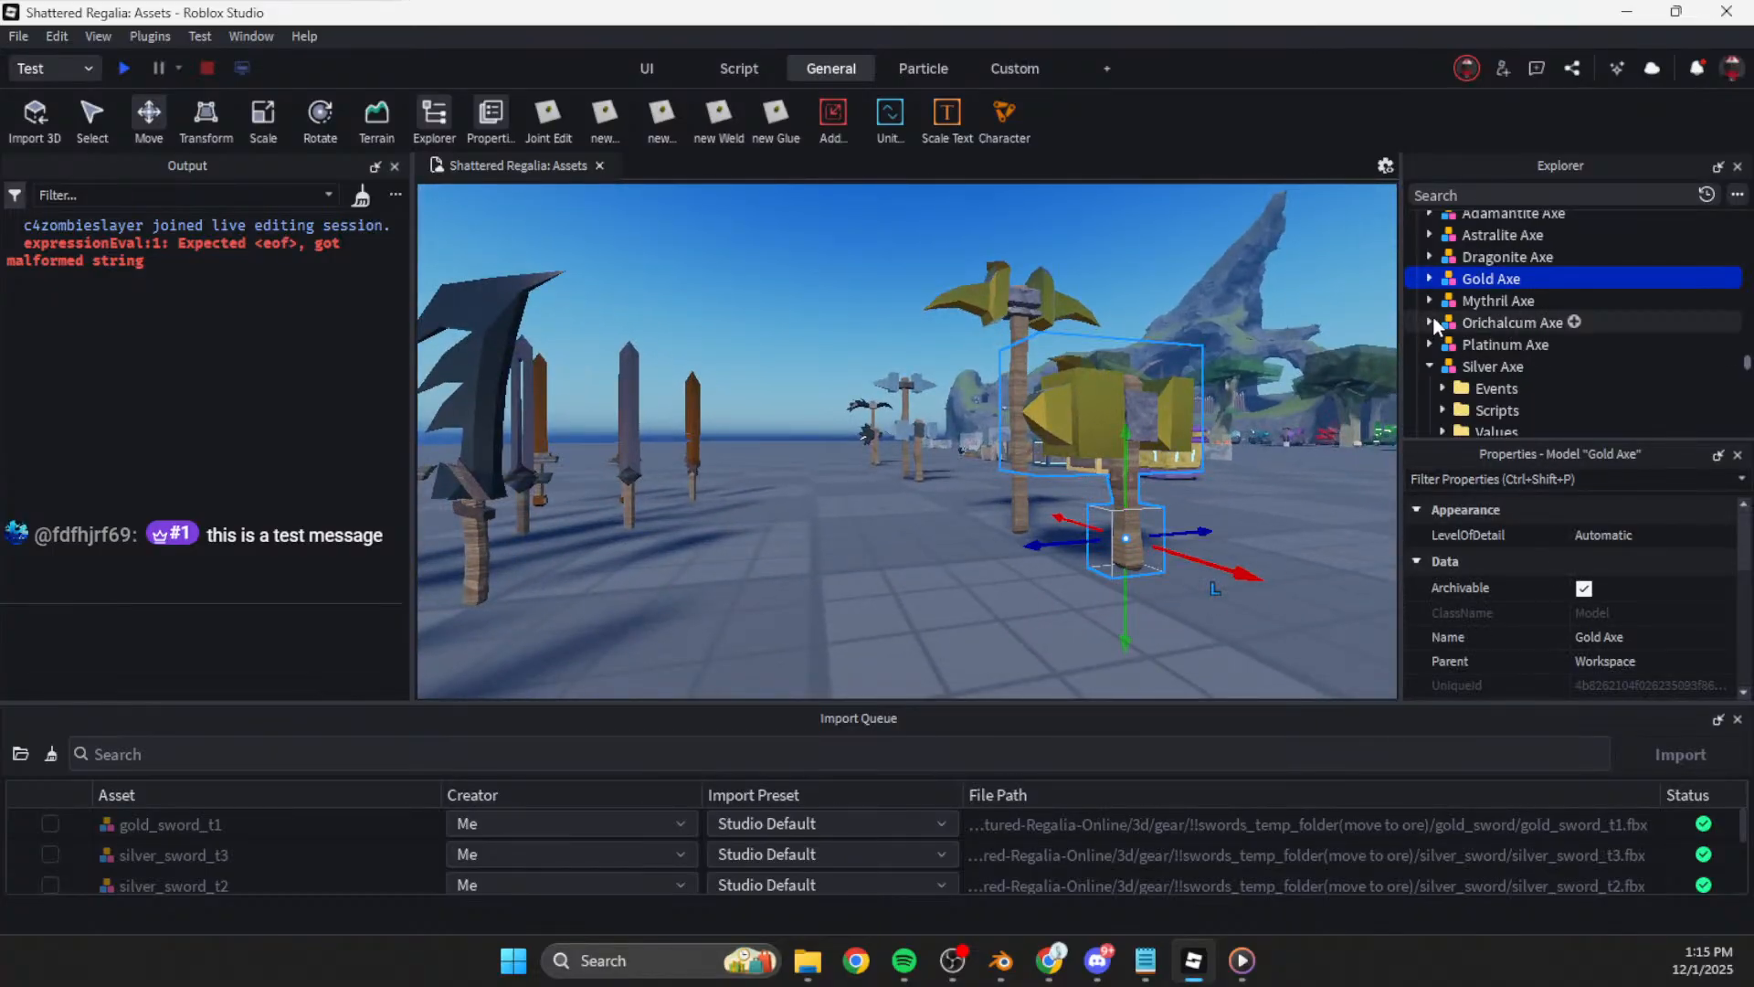
left_click(1429, 280)
scroll(1478, 356, "down", 1)
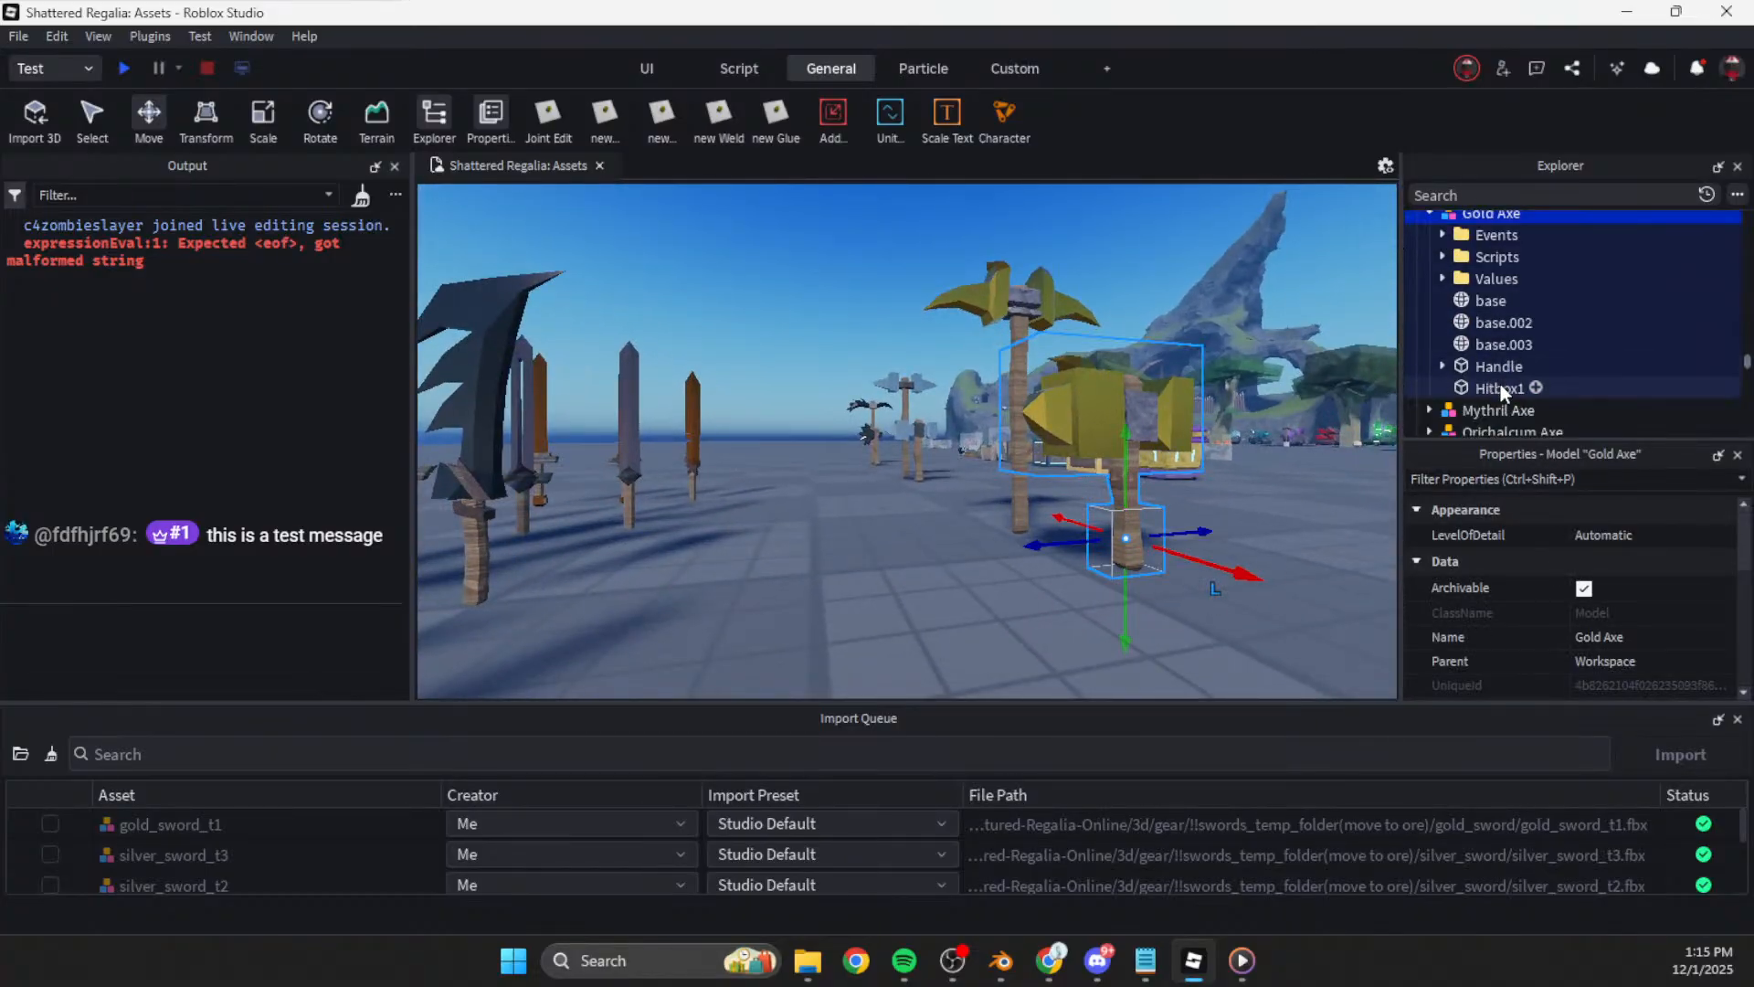
left_click(1499, 321)
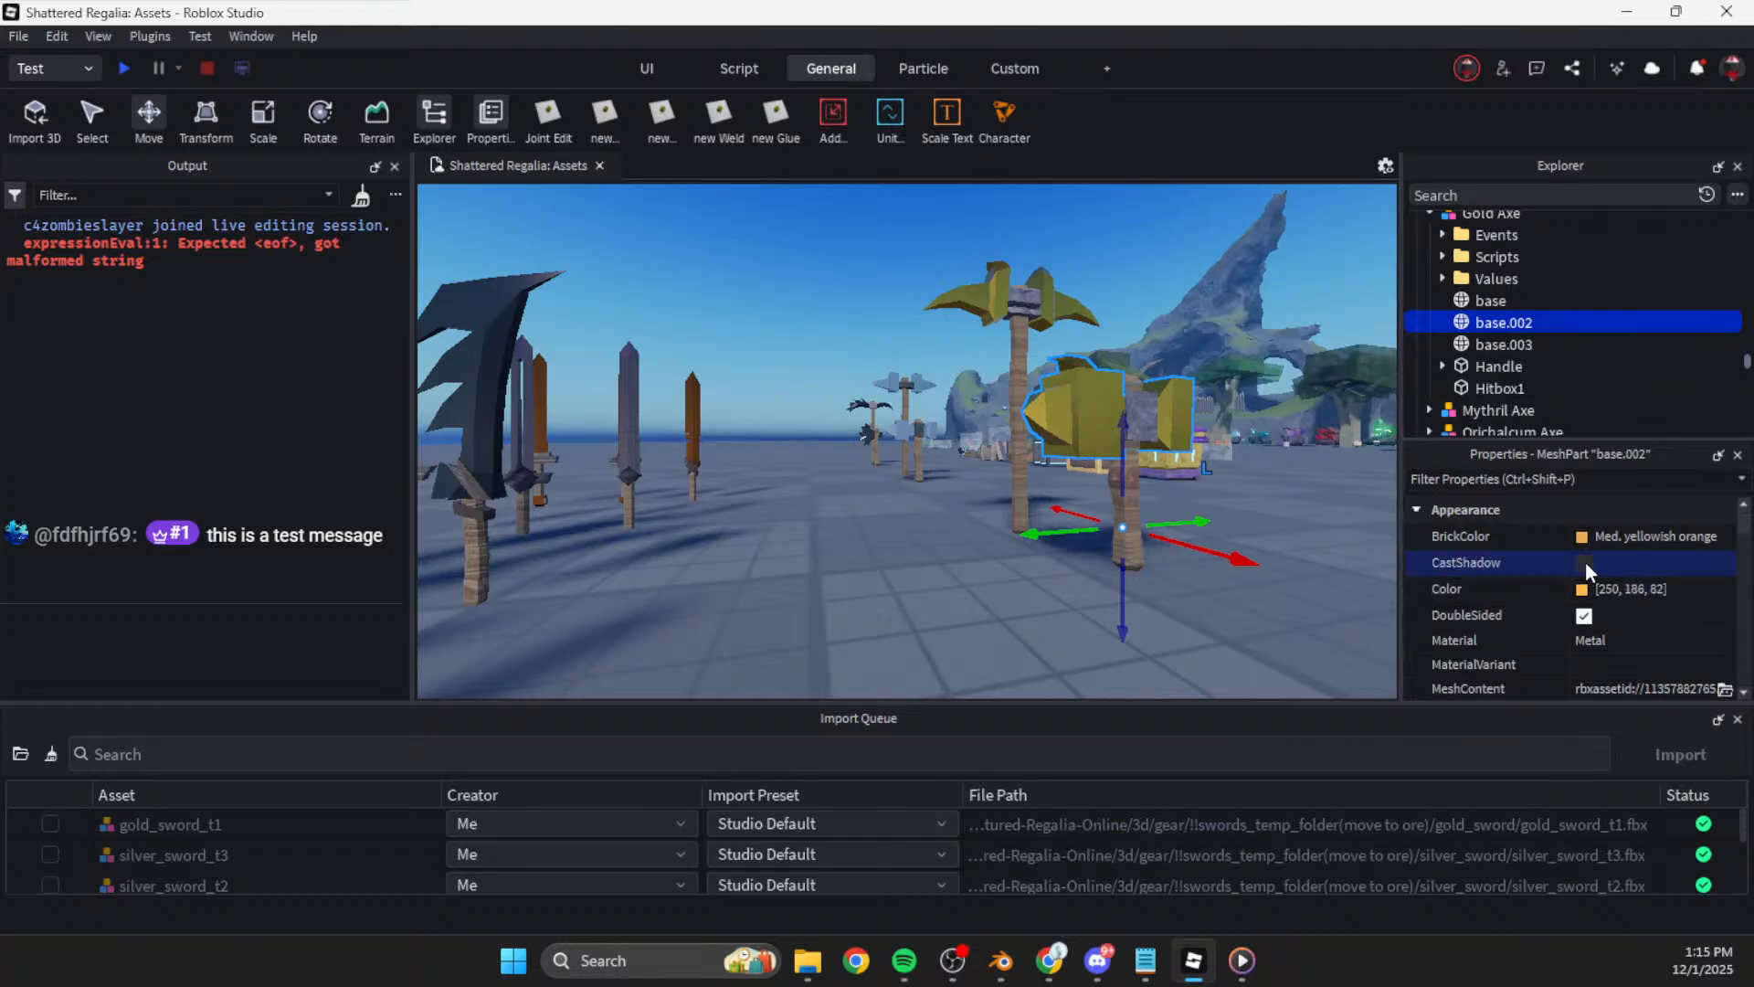
left_click(1619, 590)
Step: Select the gold_sword_t1 model and rename its Cube mesh as handle
left_click(826, 641)
right_click_drag(826, 642, 826, 642)
key("s")
scroll(878, 571, "up", 1)
left_click(913, 546)
left_click(1429, 278)
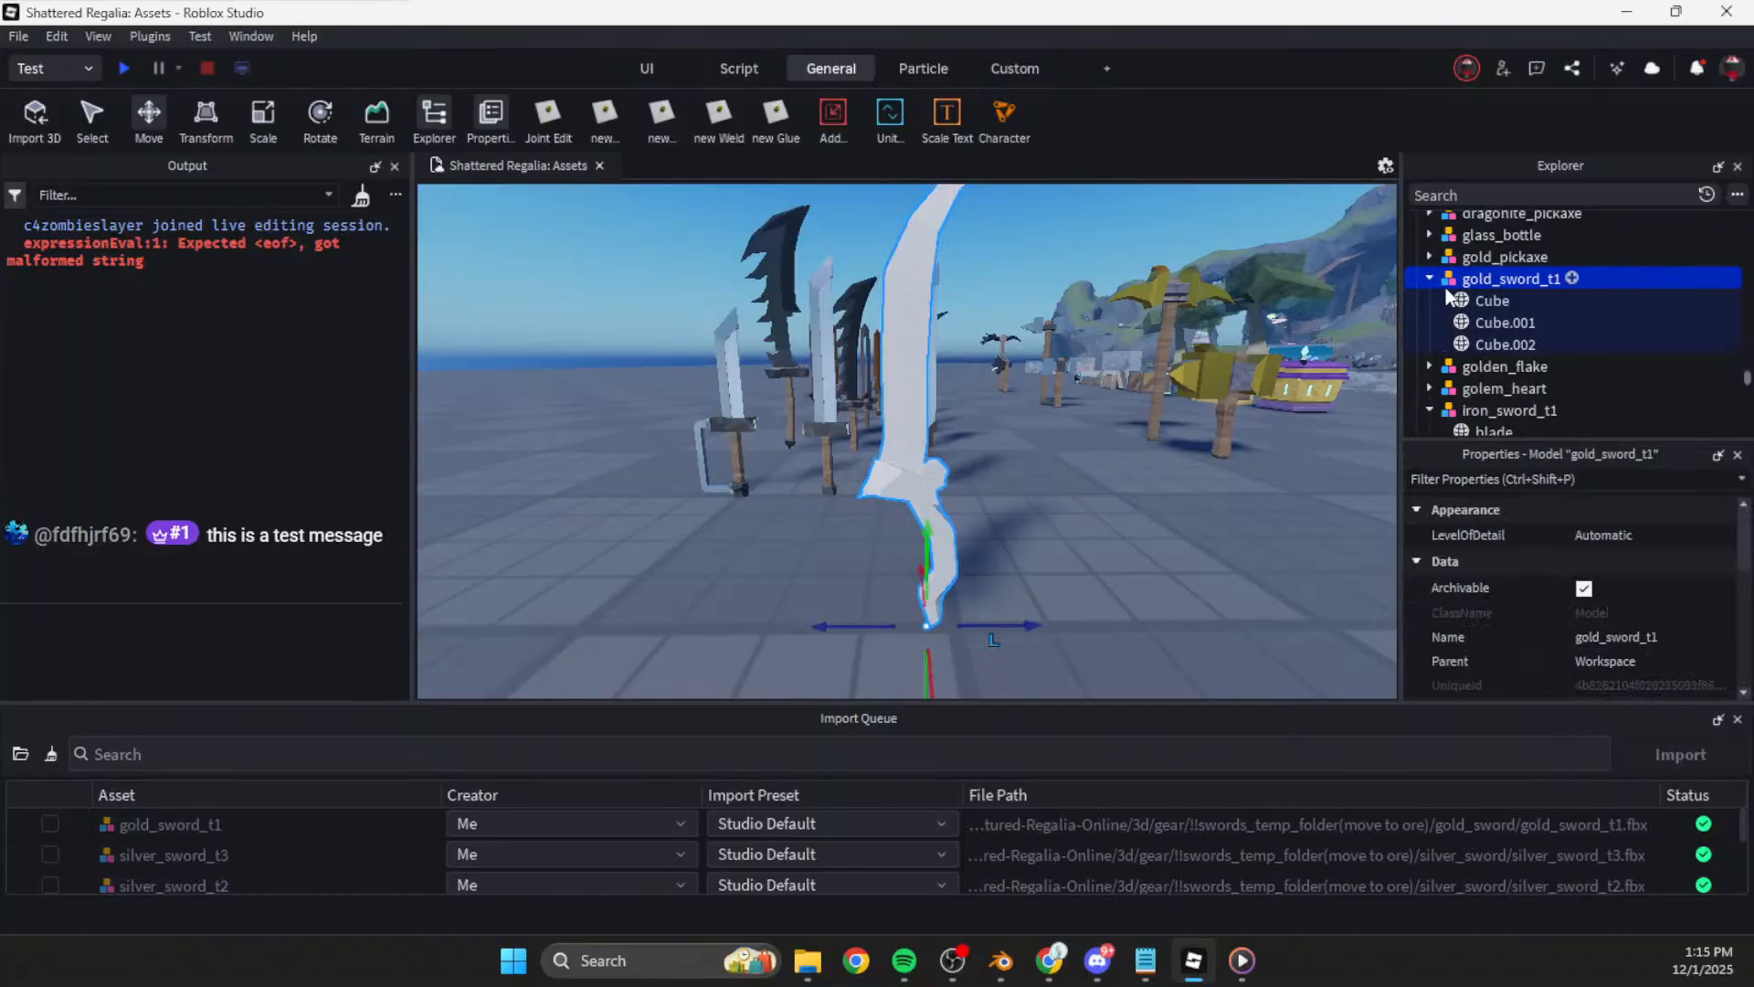
left_click(1494, 302)
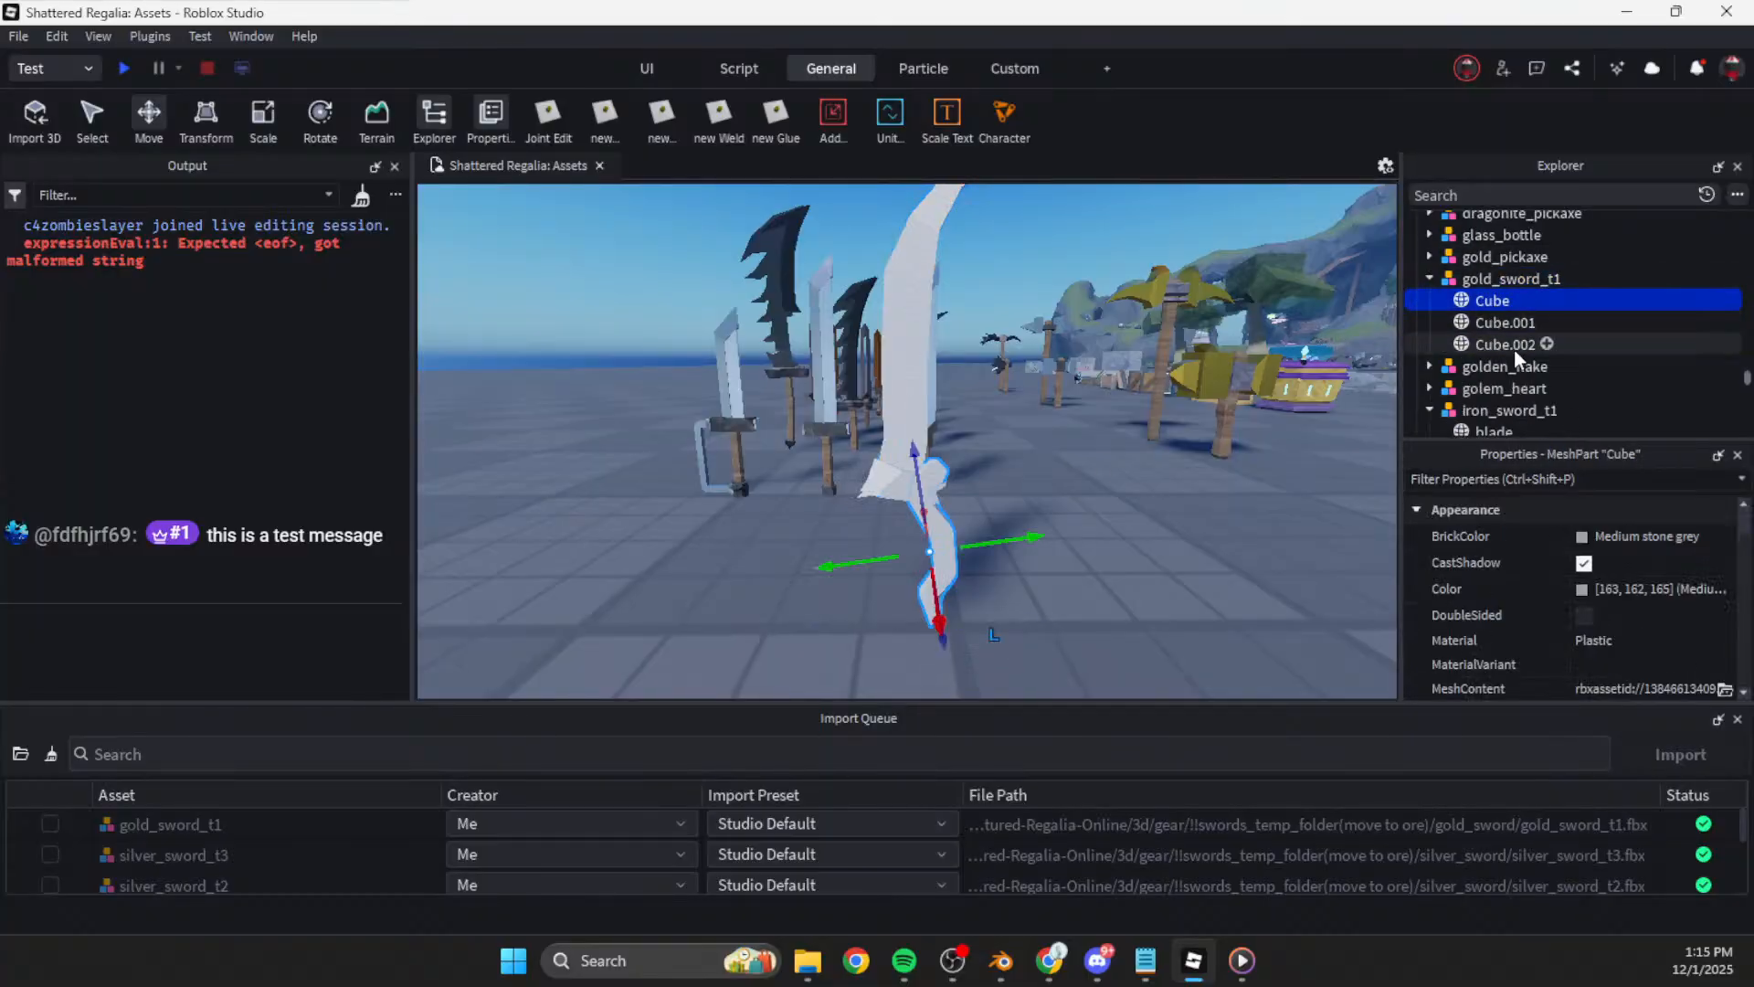
key("F2")
type("handle")
key("Return")
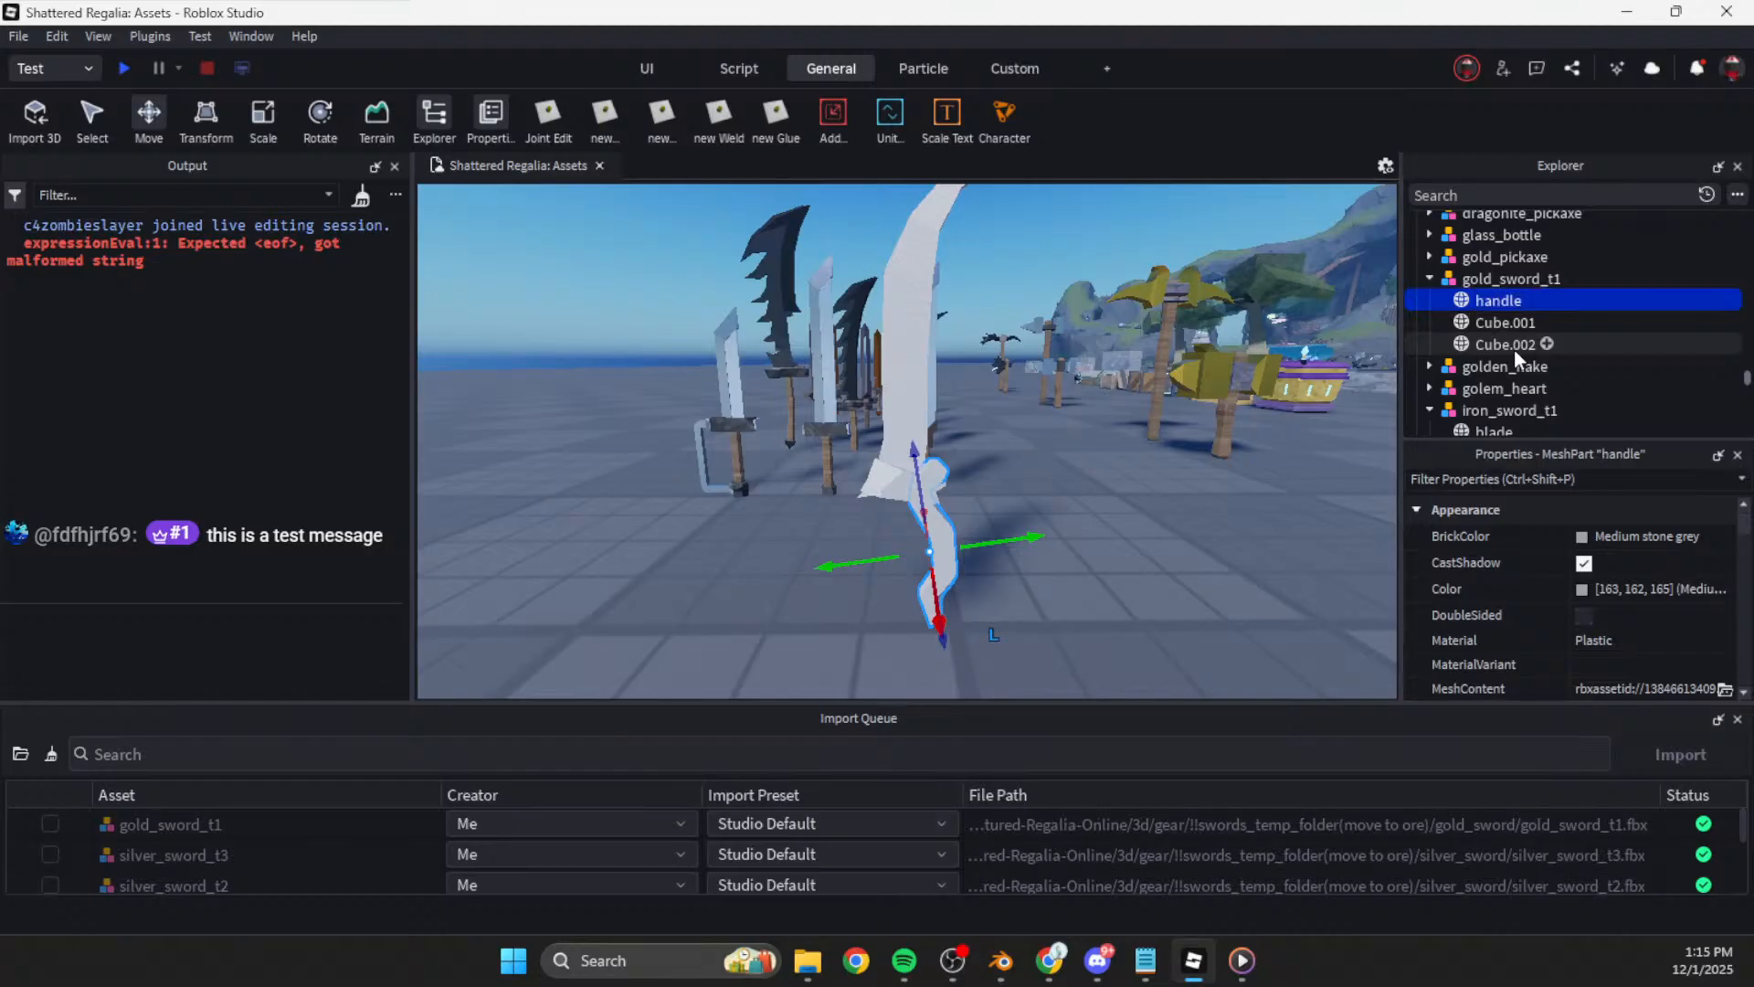
Step: Rename the gold sword's Cube.001 mesh as blade and its Cube.002 mesh as bandage
key("Down")
key("F2")
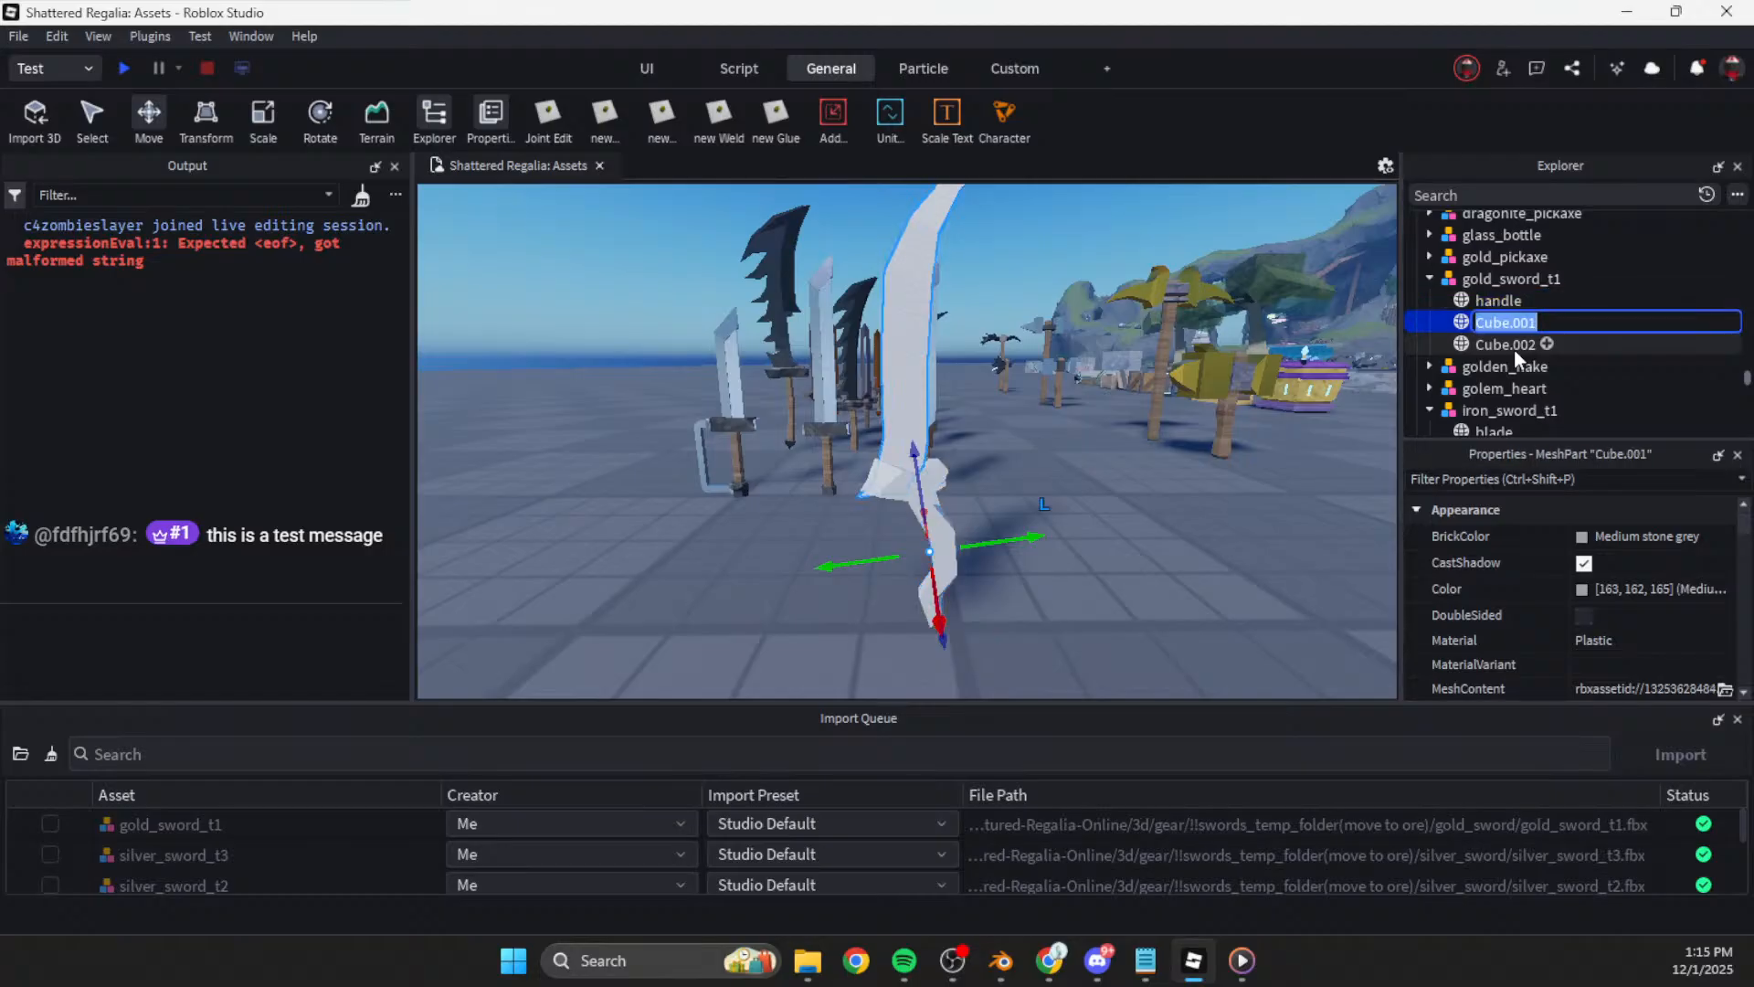
type("blade")
key("Return")
key("Down")
key("F2")
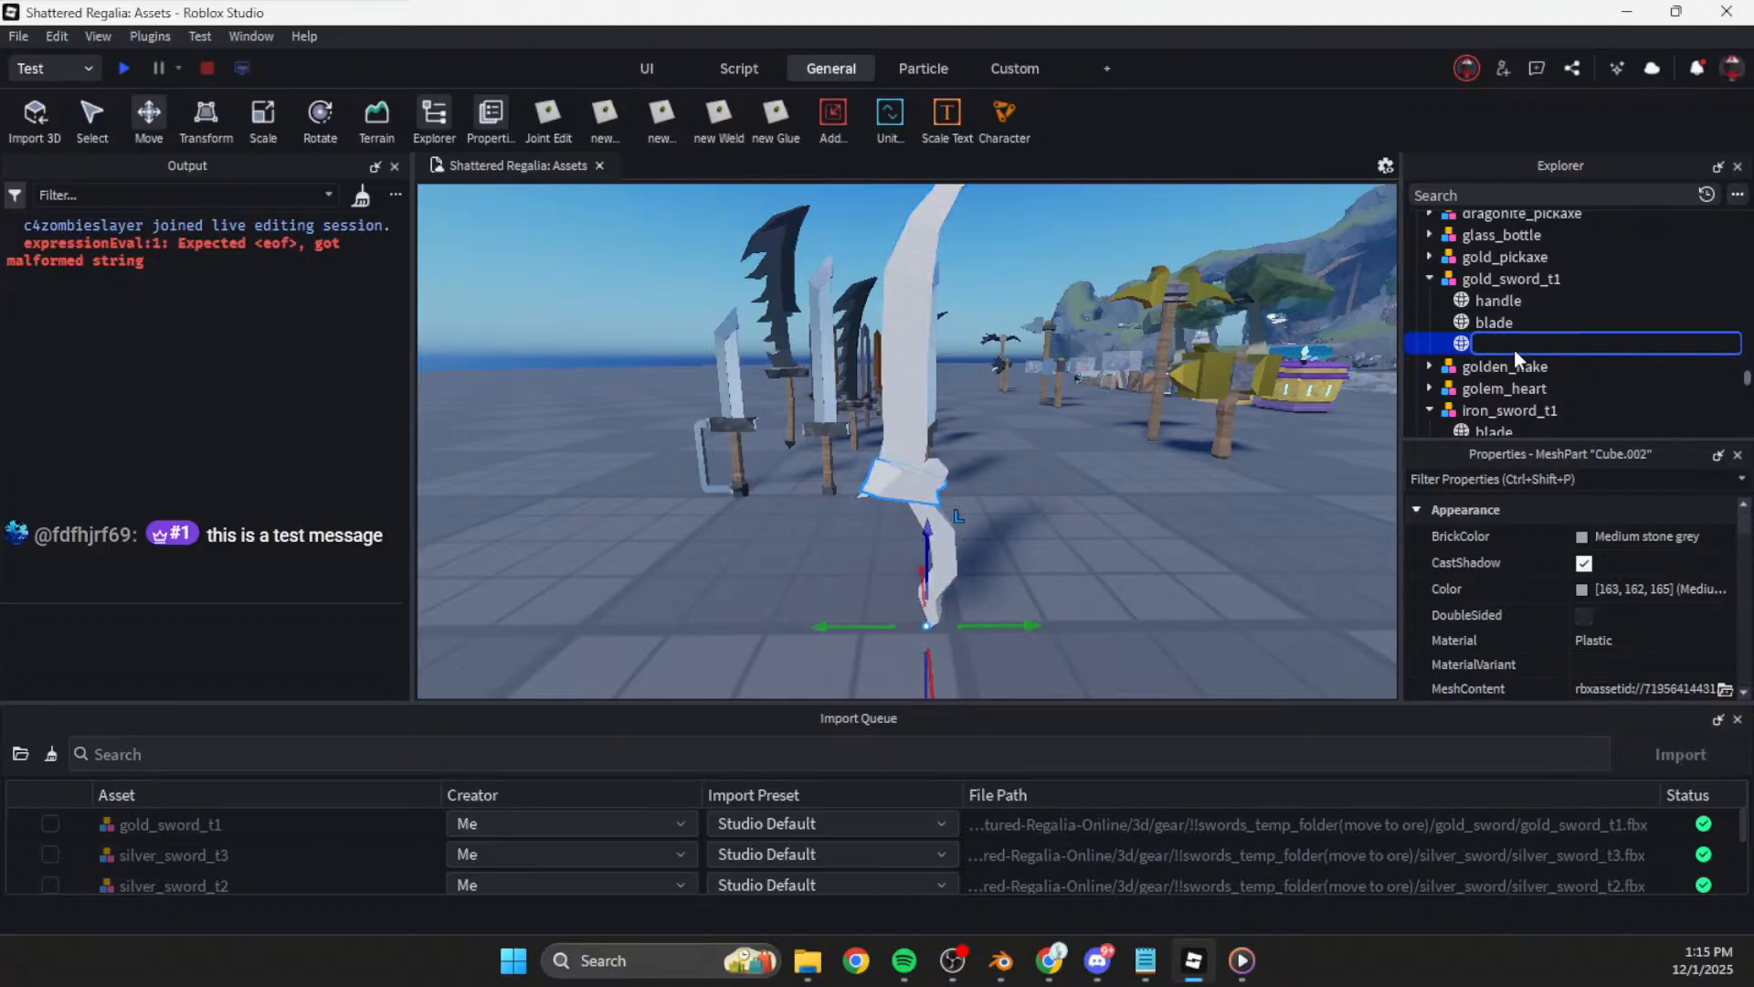
type("bandage")
key("Return")
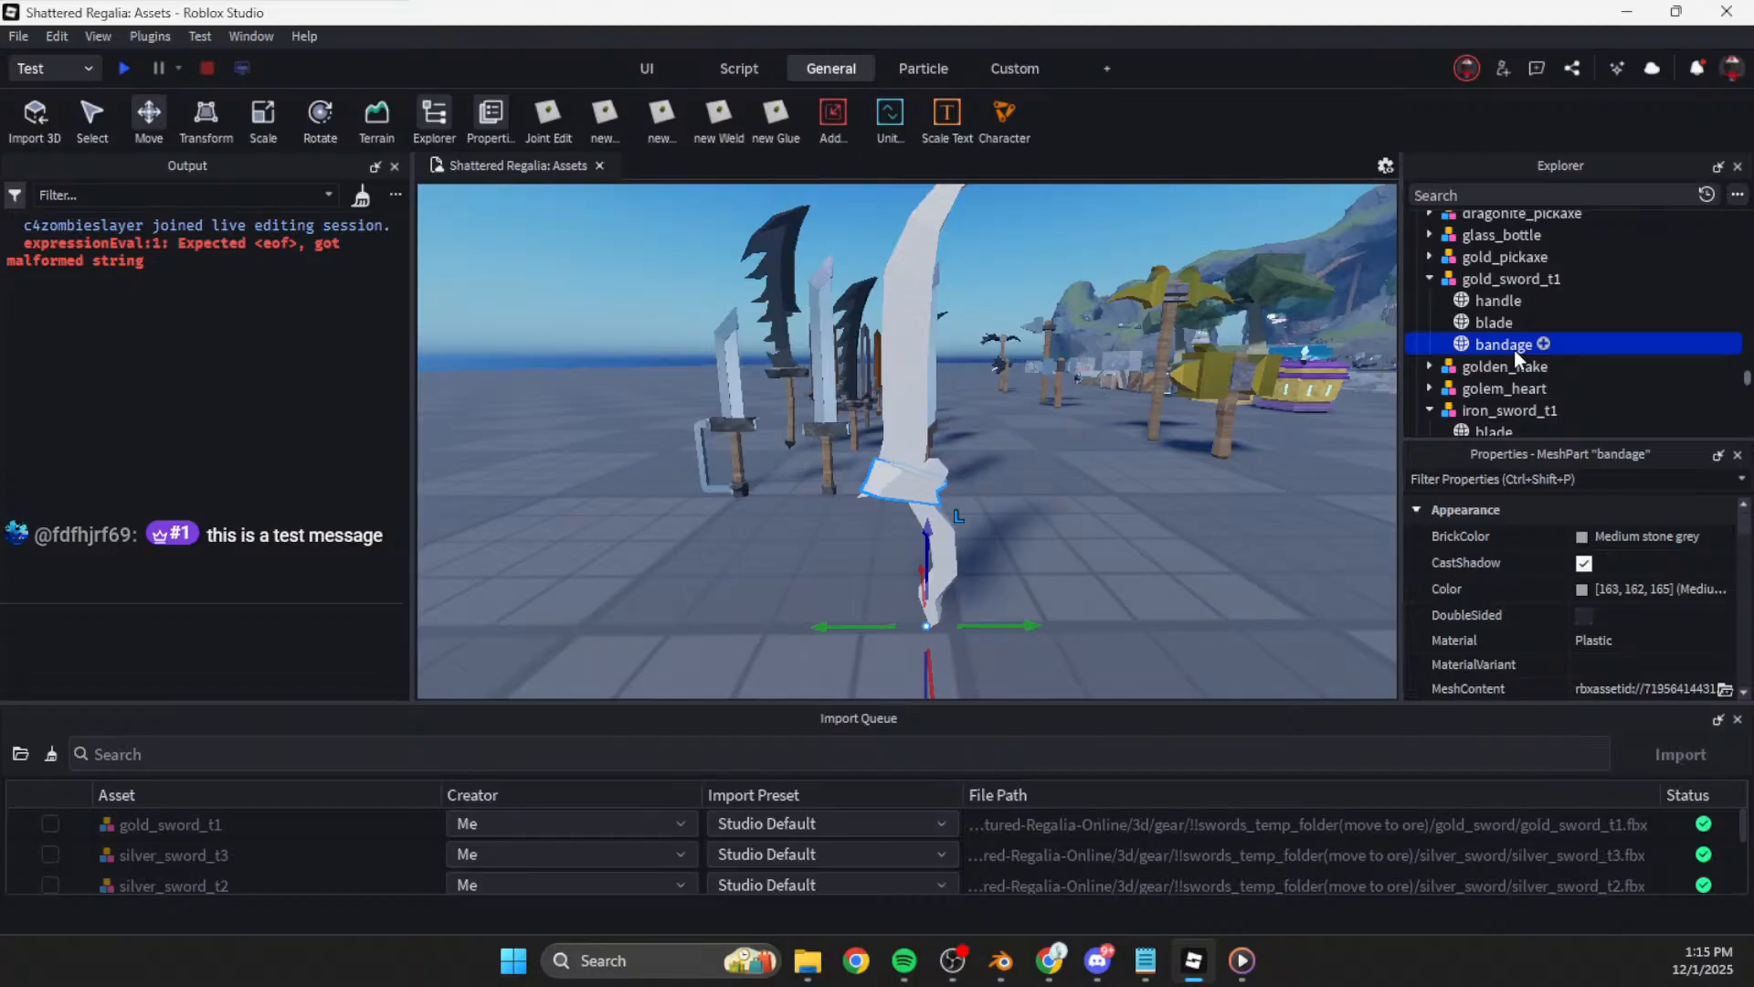
Step: Set the gold sword's blade to color 250, 186, 82 and material Metal
left_click(1494, 319)
left_click(1633, 594)
type("[250, 186, 82]")
key("Return")
left_click(1624, 640)
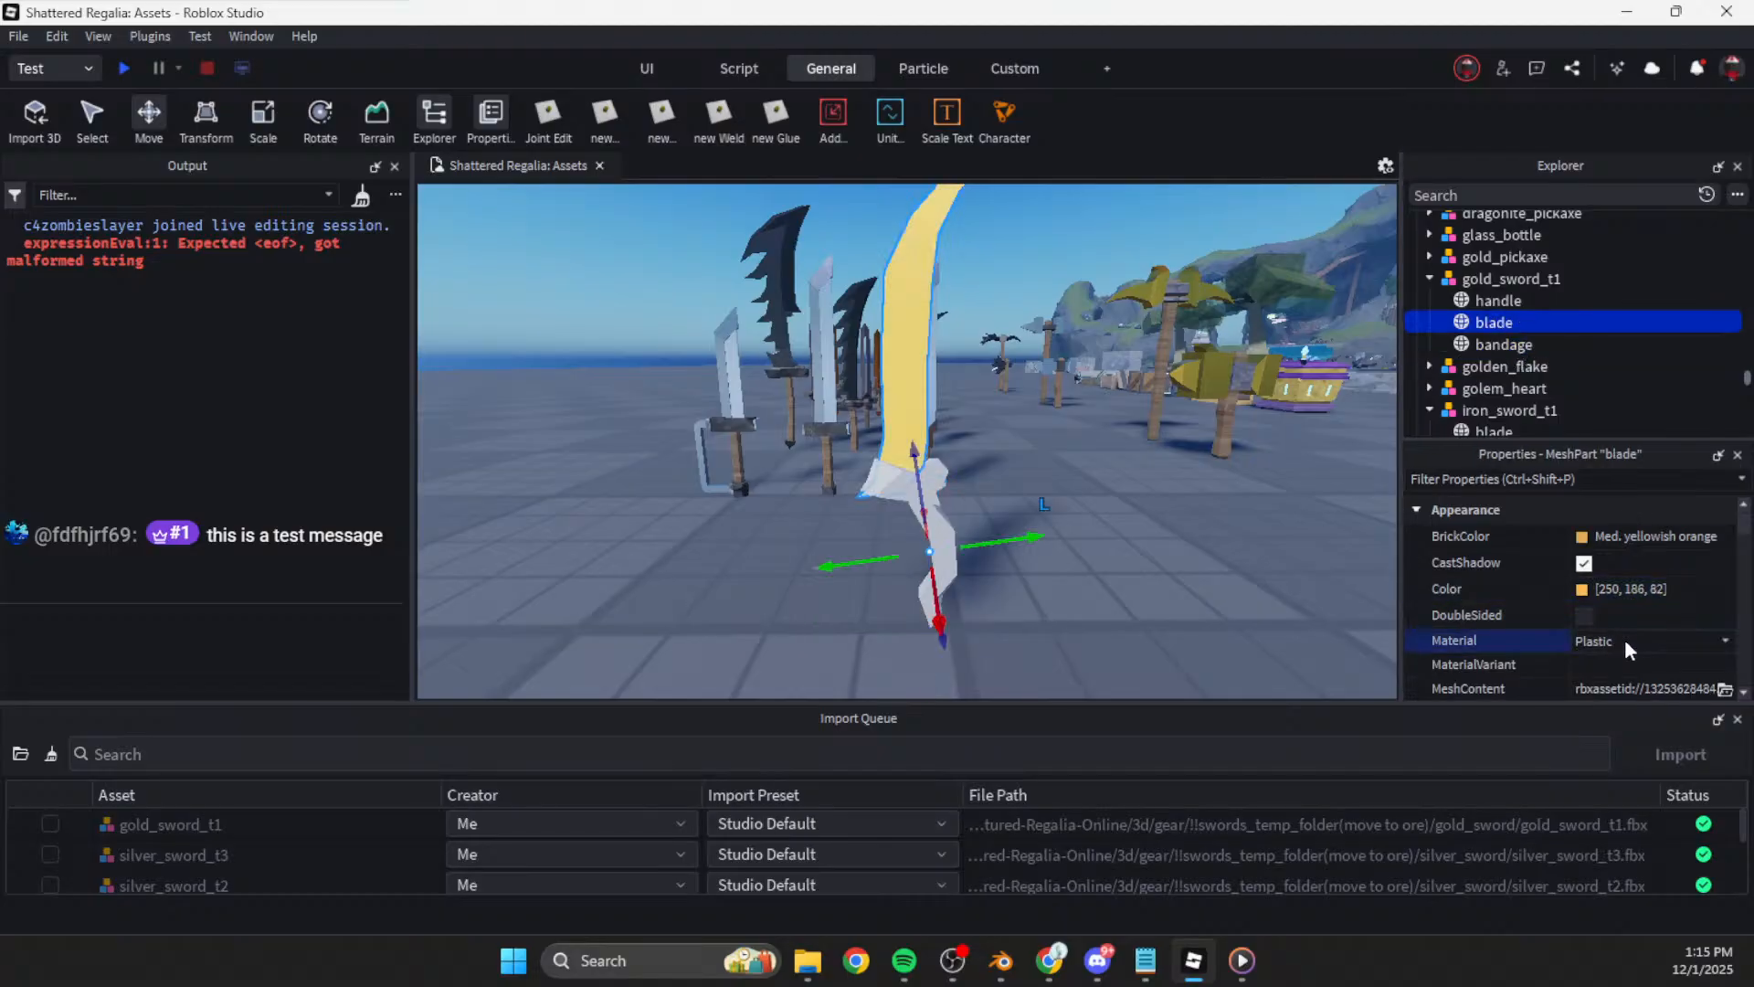
key("m")
key("m")
Step: Copy the color value 130, 113, 92 from the handle of silver_sword_t1
left_click(1215, 612)
key("w")
right_click_drag(1214, 611, 1184, 605)
left_click(942, 532)
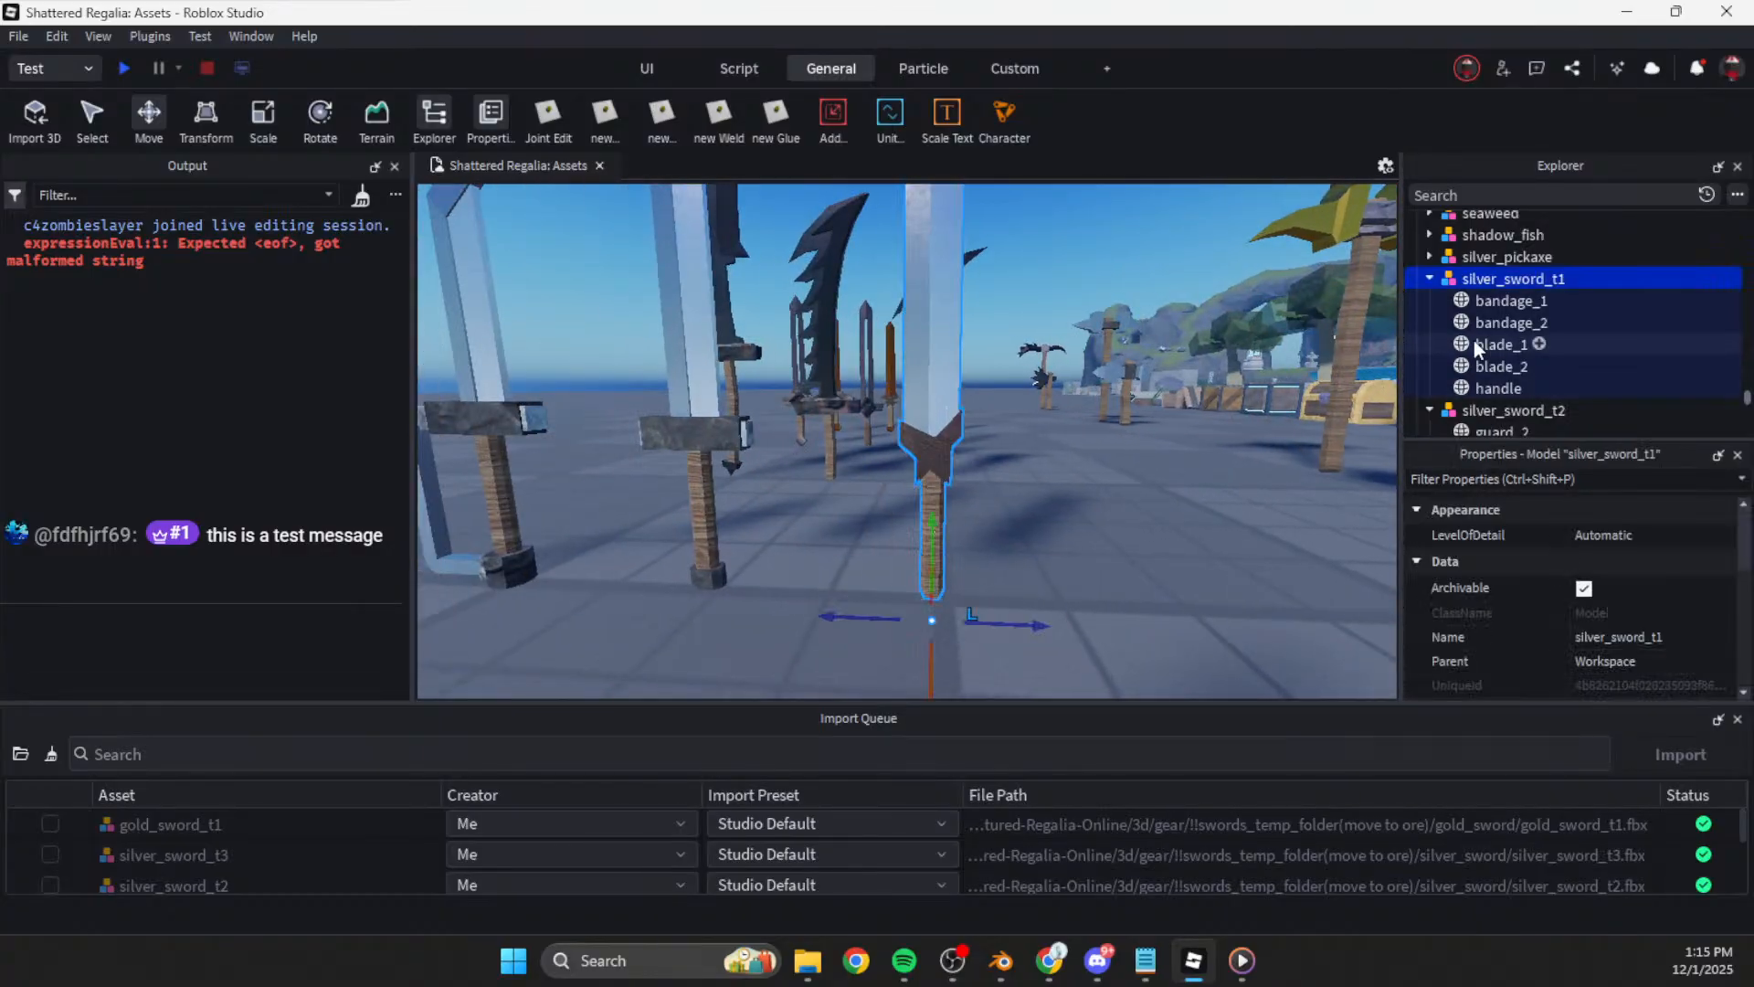
left_click(1504, 387)
left_click(1633, 591)
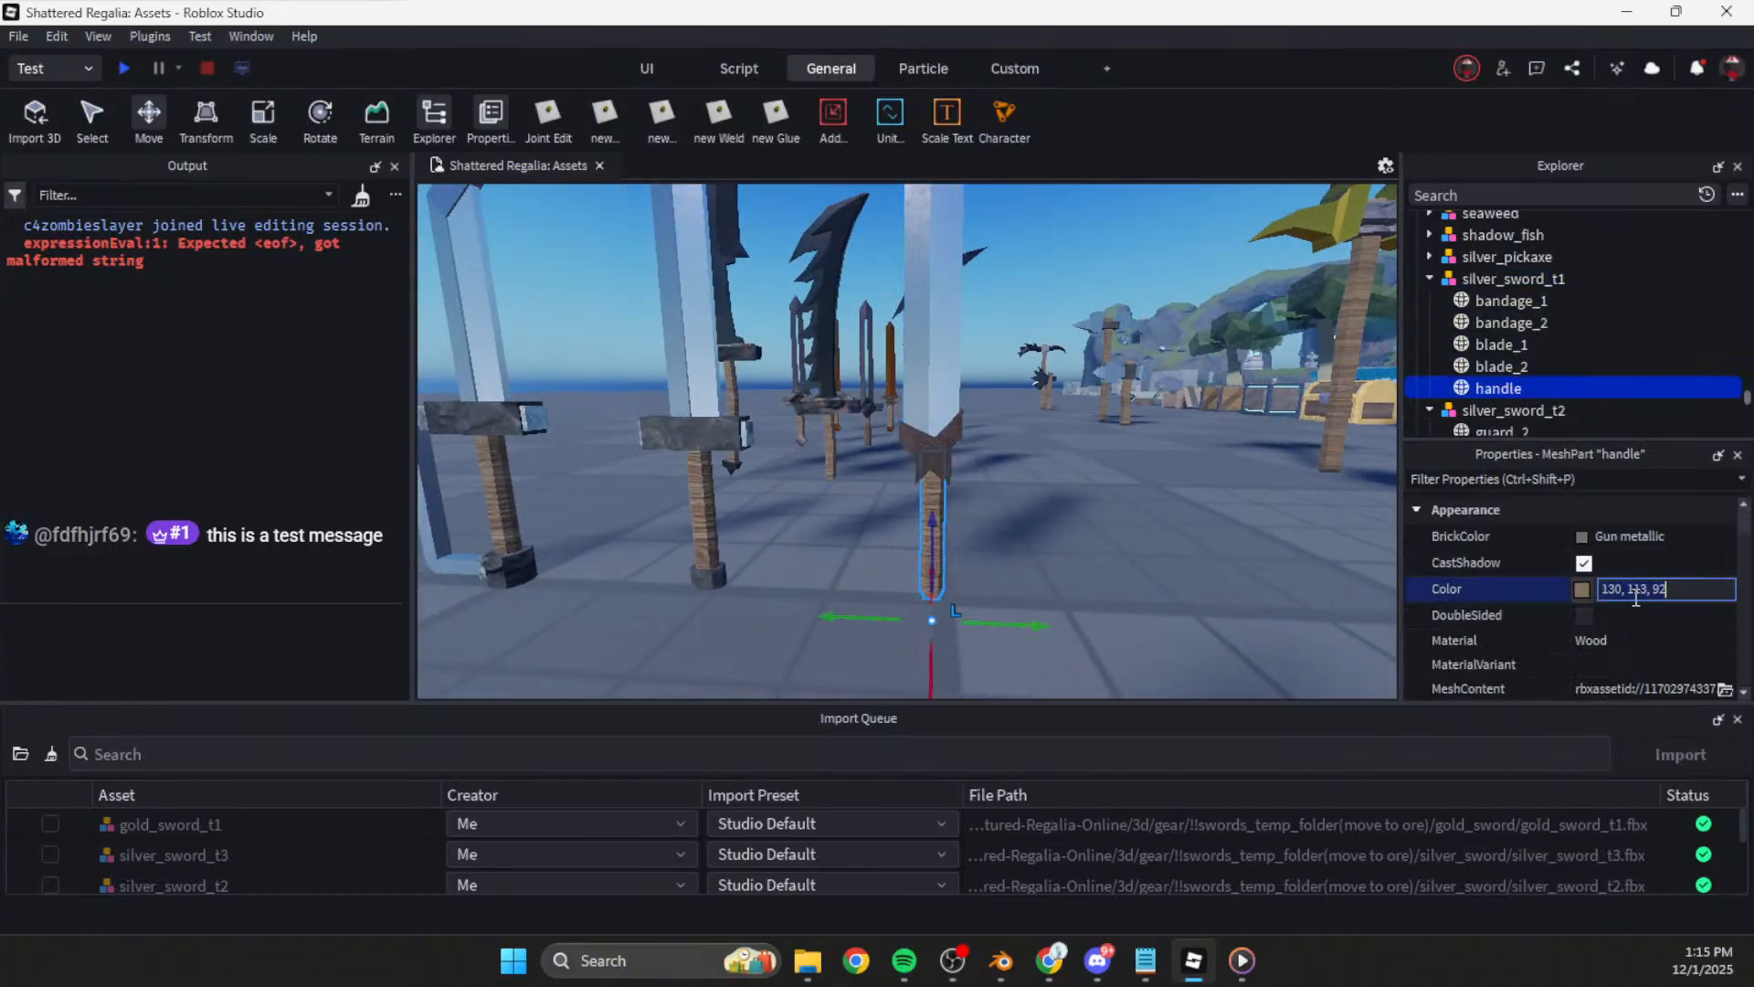
key("ctrl+c")
Step: Set the color of the gold sword's handle to 130, 113, 92
left_click(1177, 538)
key("s")
left_click(964, 586)
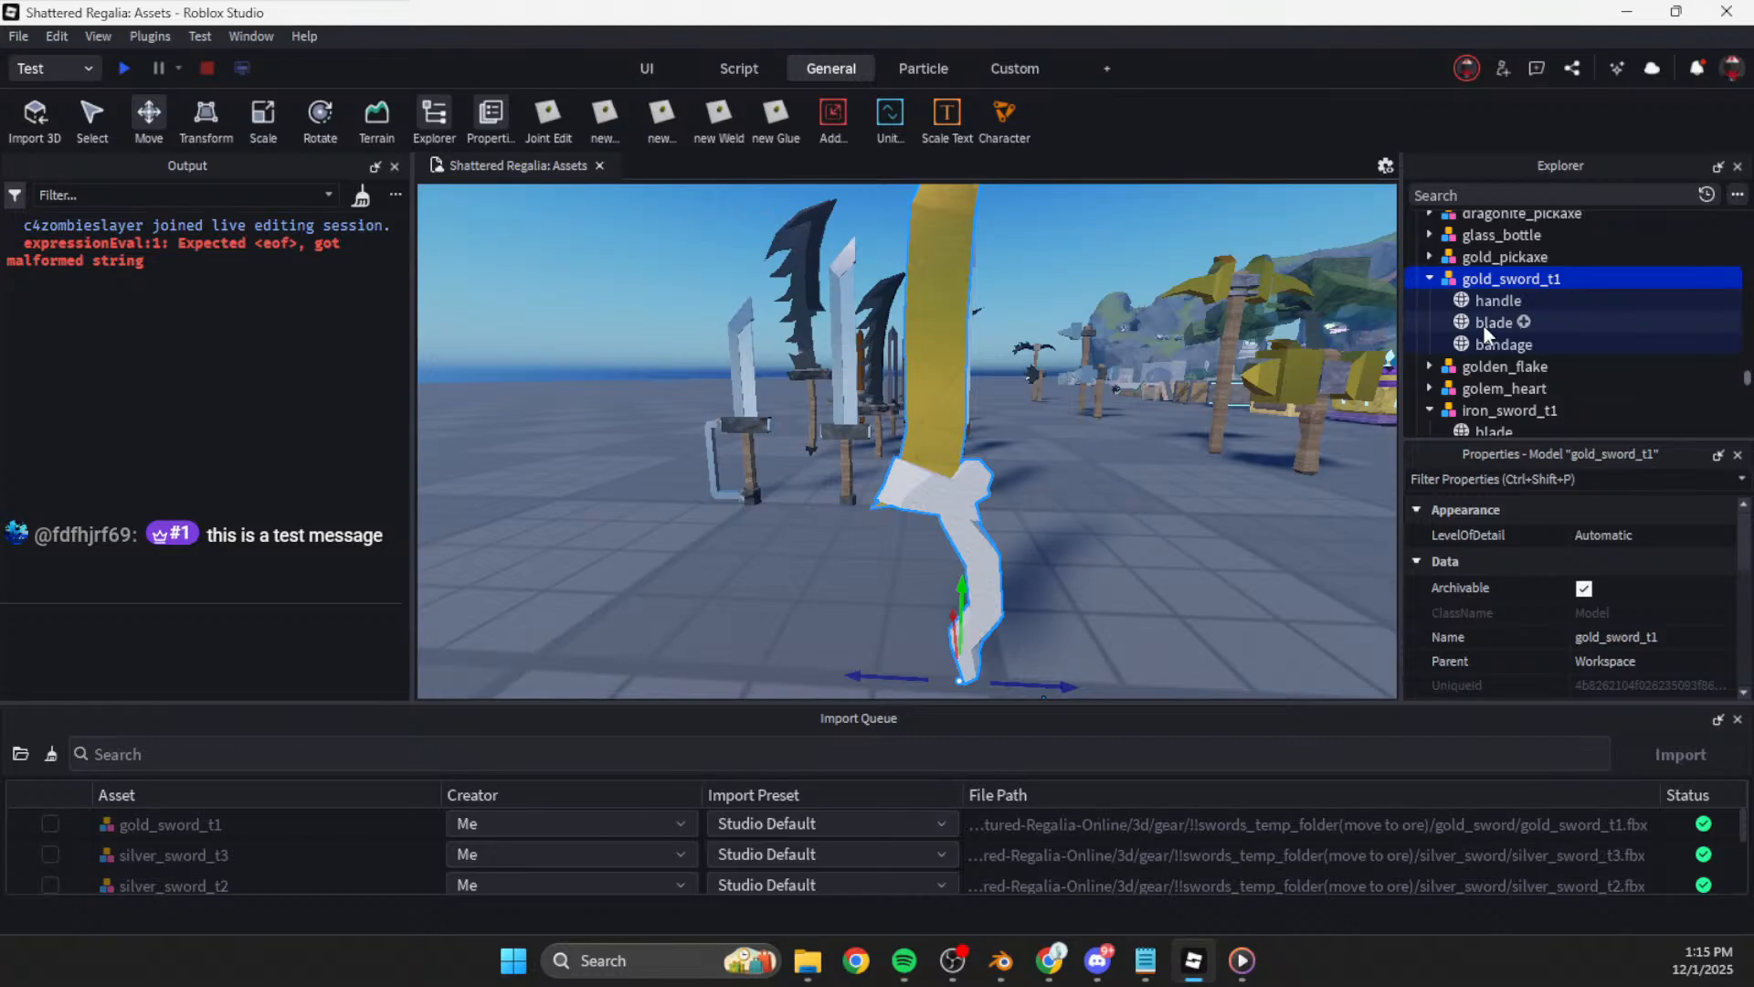
left_click(1499, 301)
left_click(1636, 591)
key("ctrl+v")
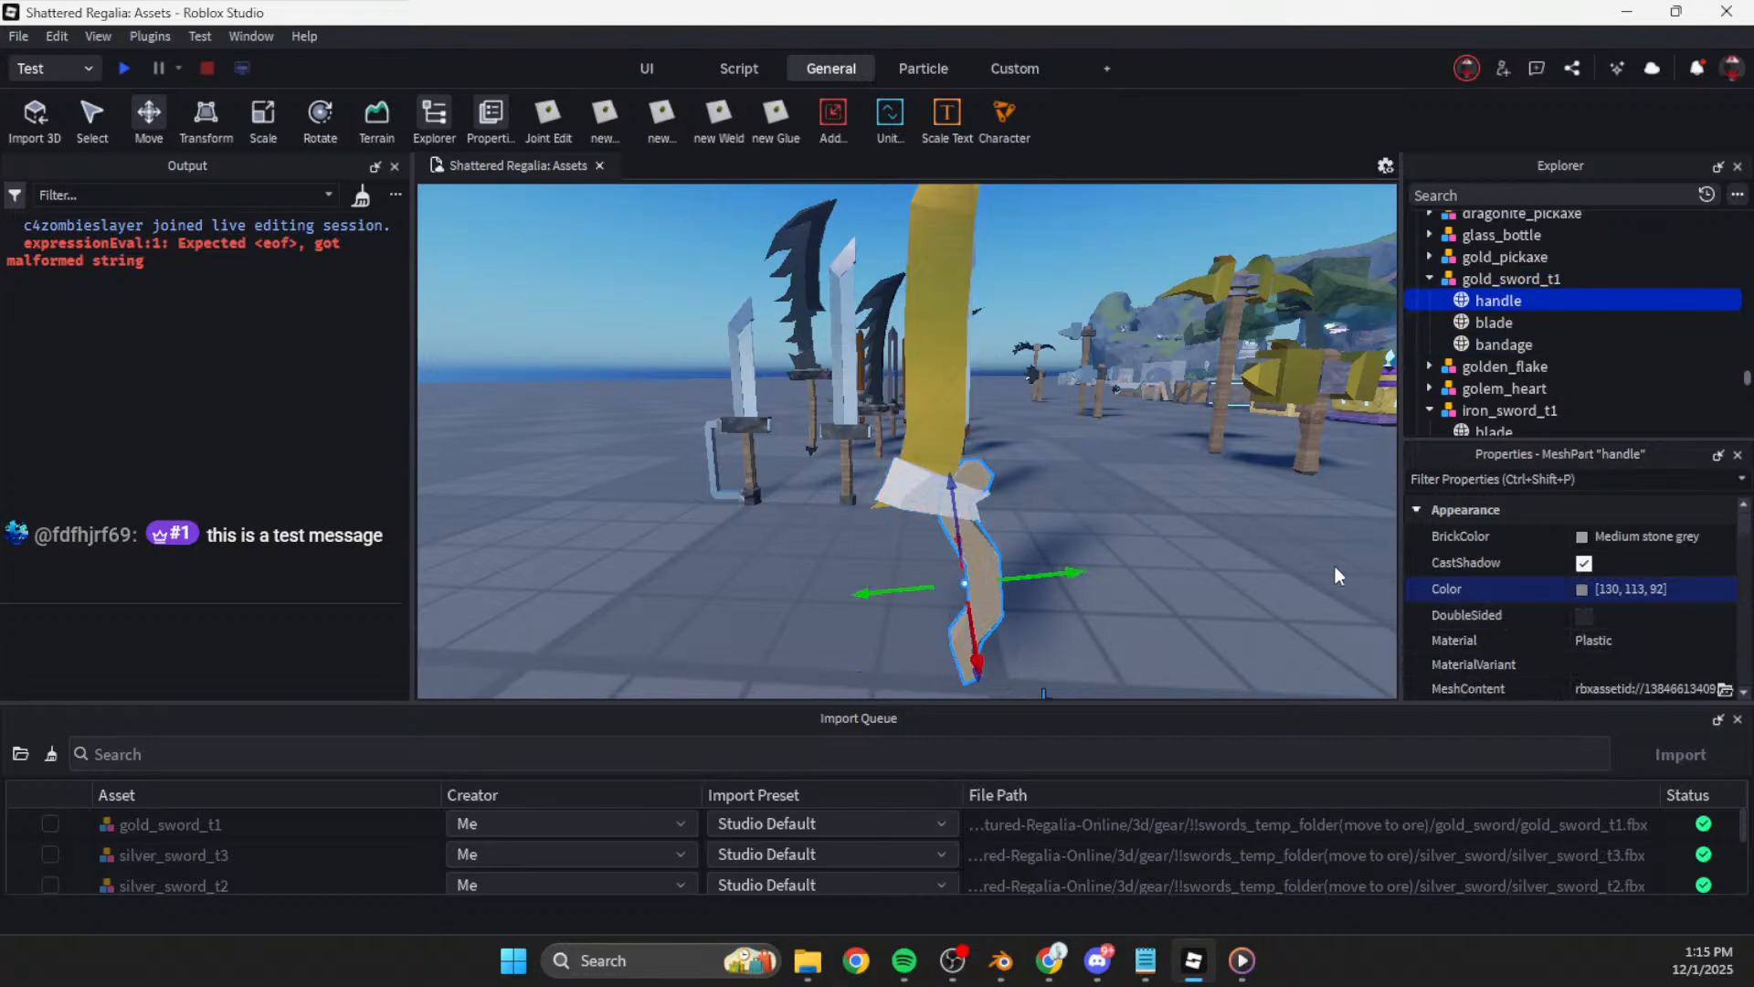
Step: Pick up the color value of the bandage_2 part in silver_sword_t1
left_click(1204, 550)
key("w")
key("d")
left_click(882, 498)
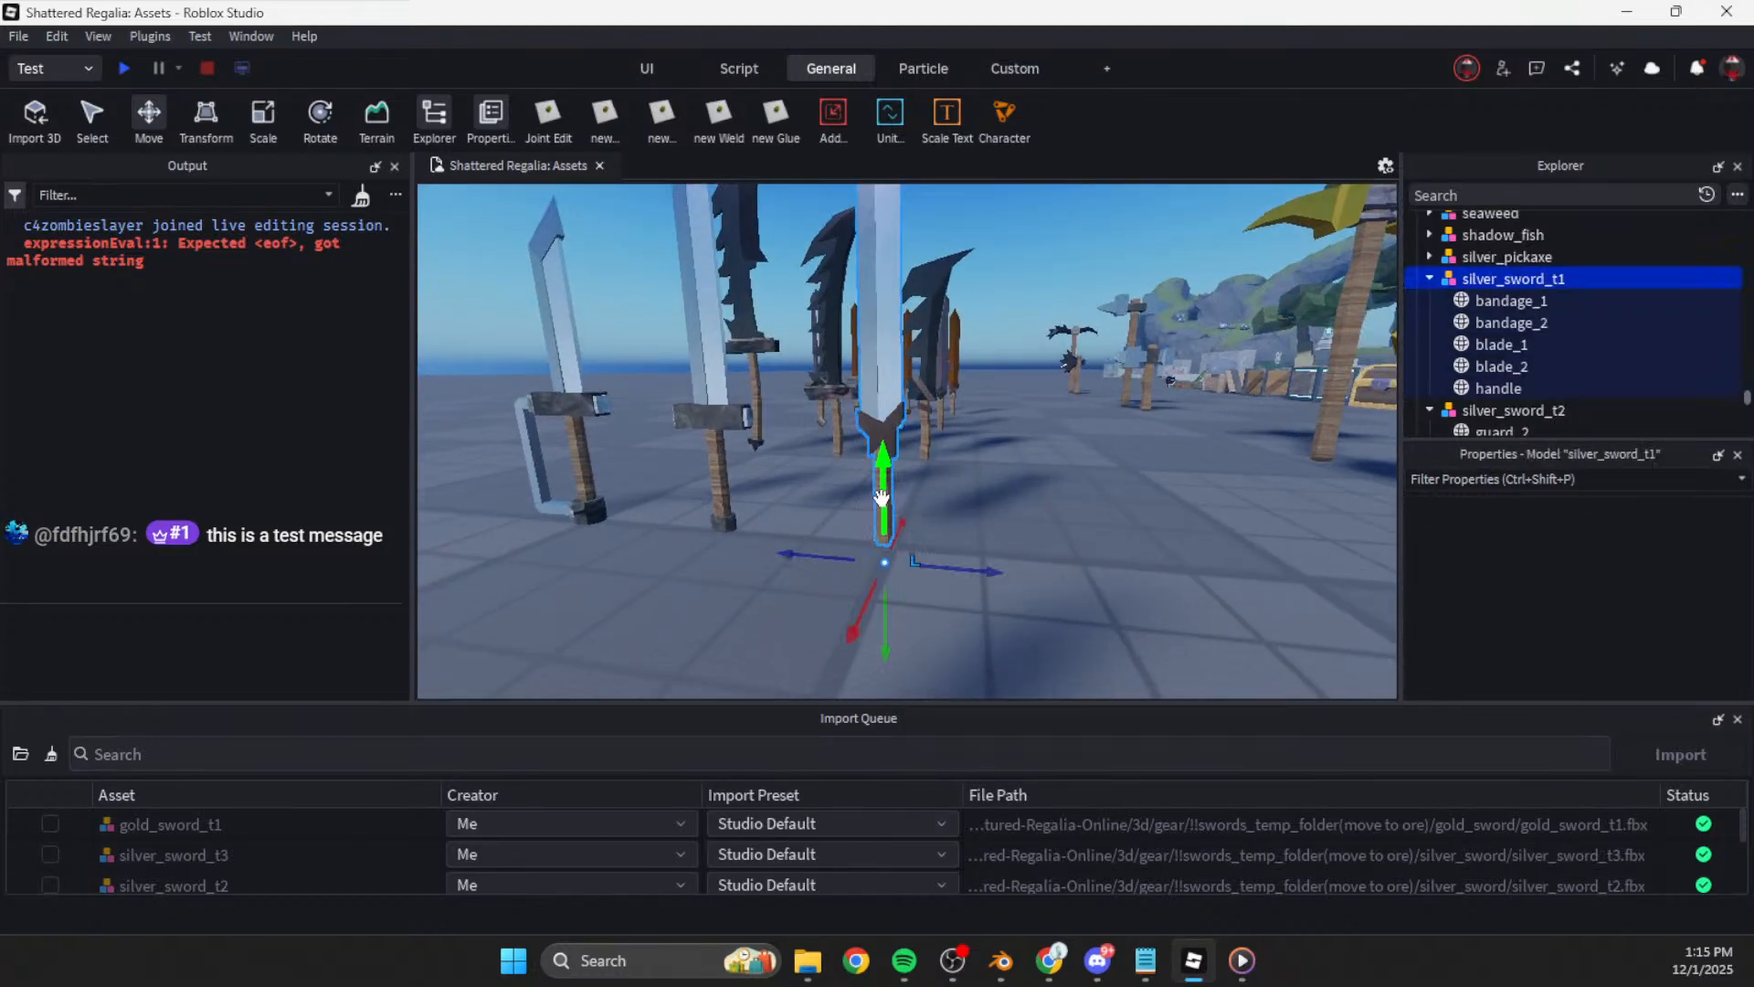
left_click(1513, 327)
left_click(1638, 589)
Step: Apply the color copied from silver_sword_t1's bandage_2 to the gold sword's bandage part
left_click(1144, 543)
key("s")
key("a")
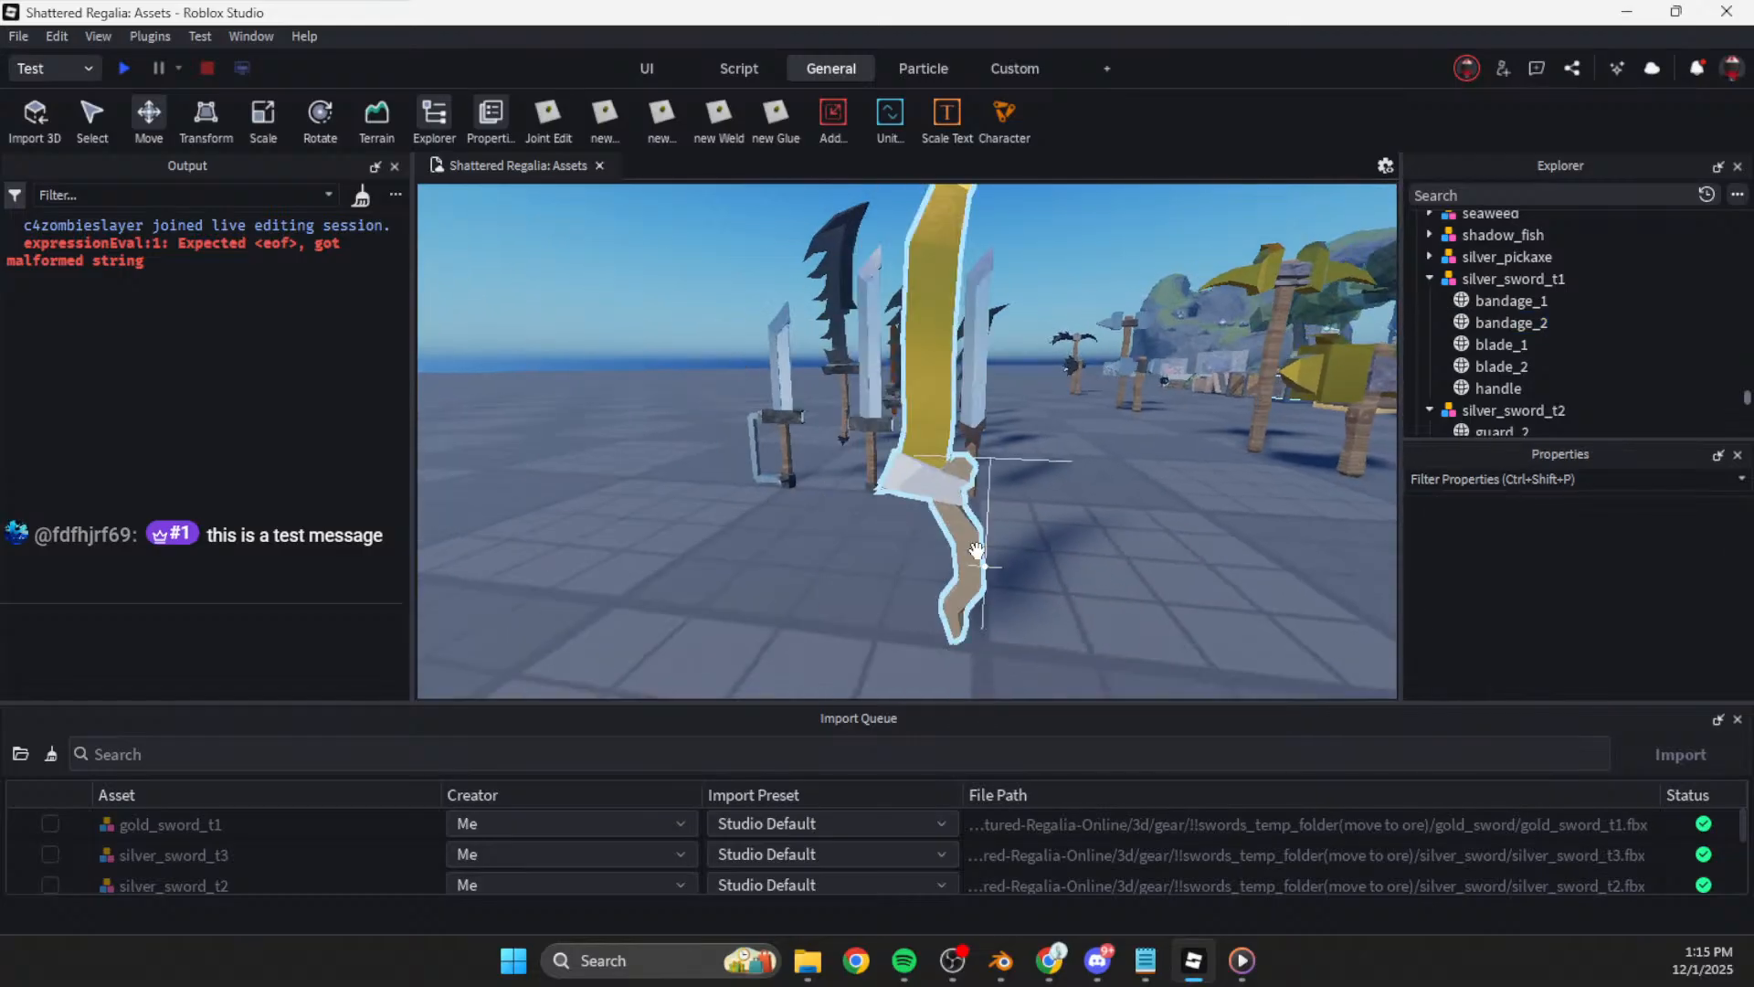
left_click(976, 552)
left_click(1506, 345)
left_click(1628, 588)
key("ctrl+v")
Step: Set the material of the gold sword's handle to Wood
left_click(1137, 539)
right_click_drag(1136, 539, 1137, 559)
left_click(969, 503)
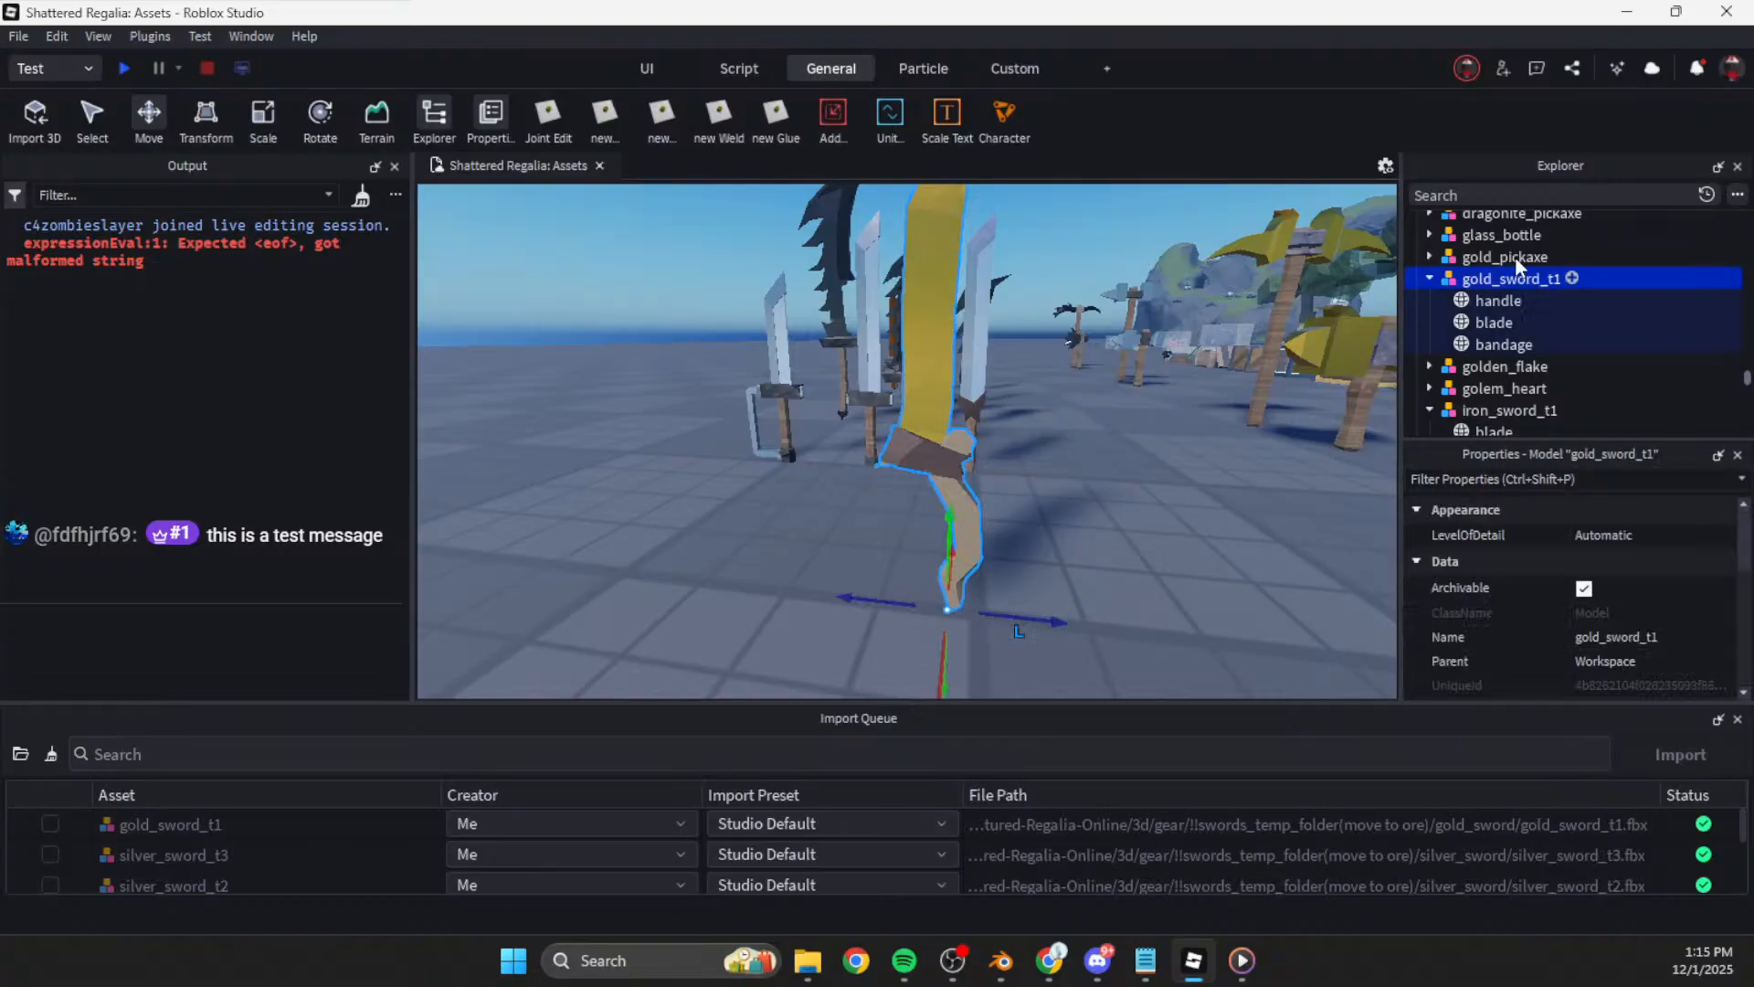
left_click(1498, 300)
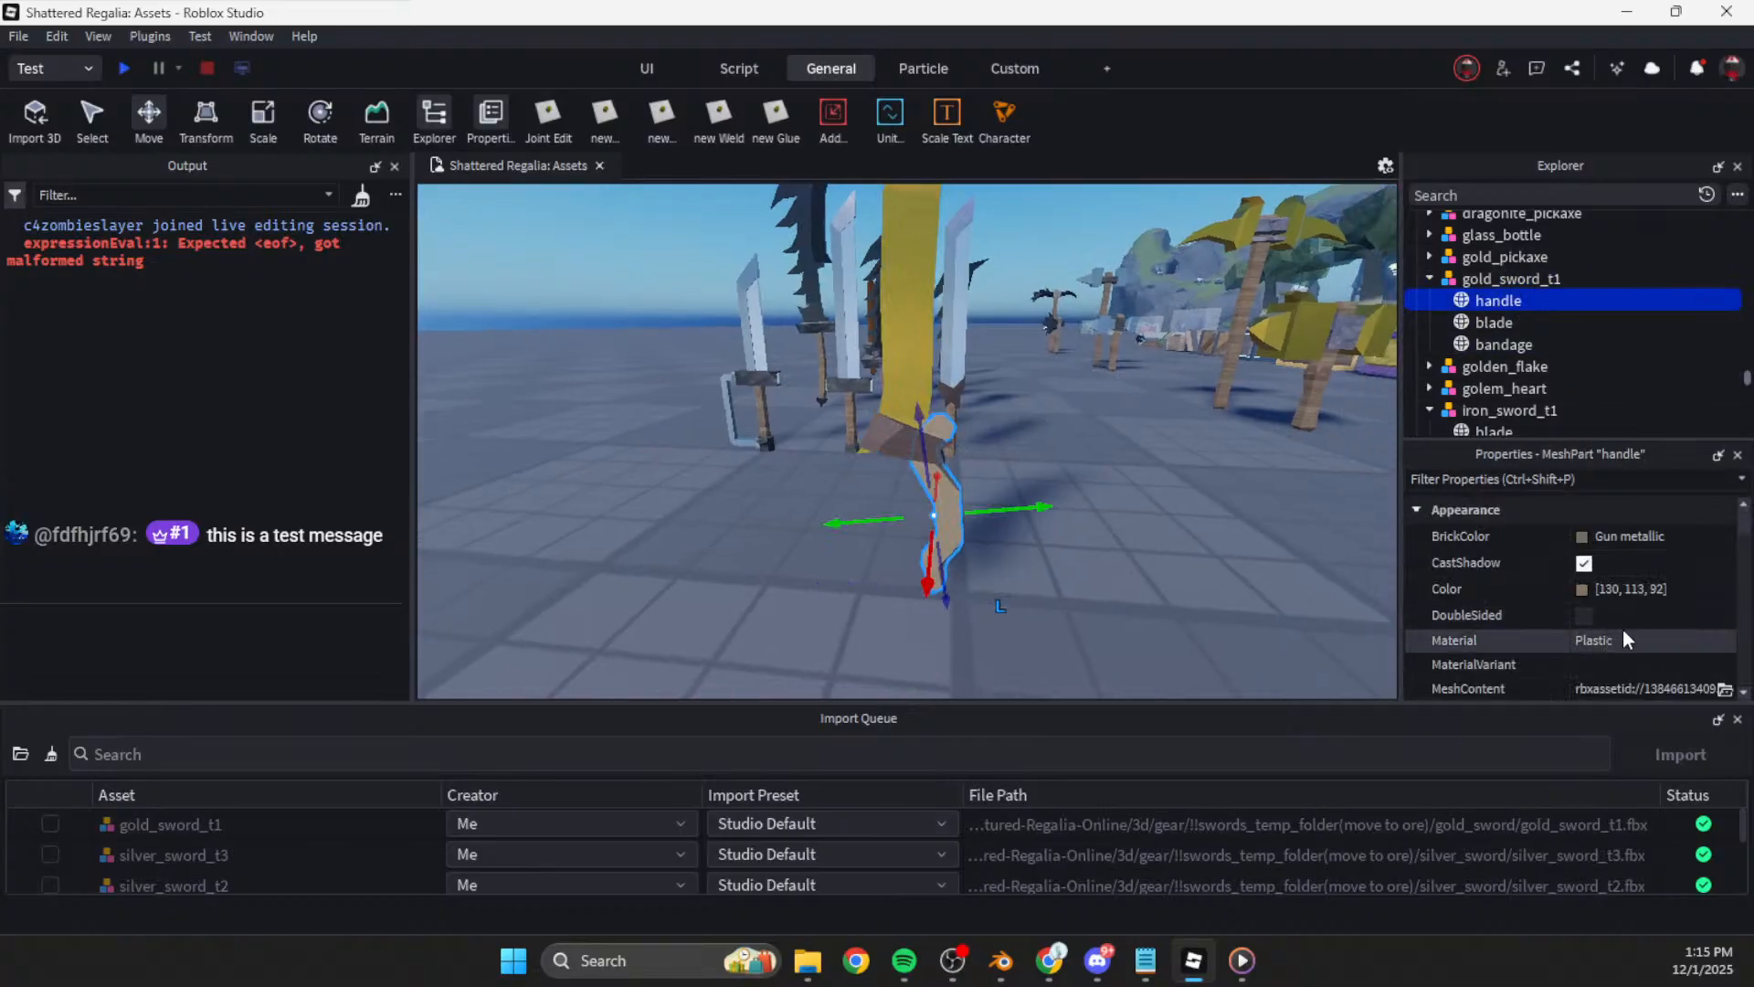
left_click(1622, 631)
Step: Change the material of the gold sword's bandage part
left_click(1508, 322)
left_click(1501, 344)
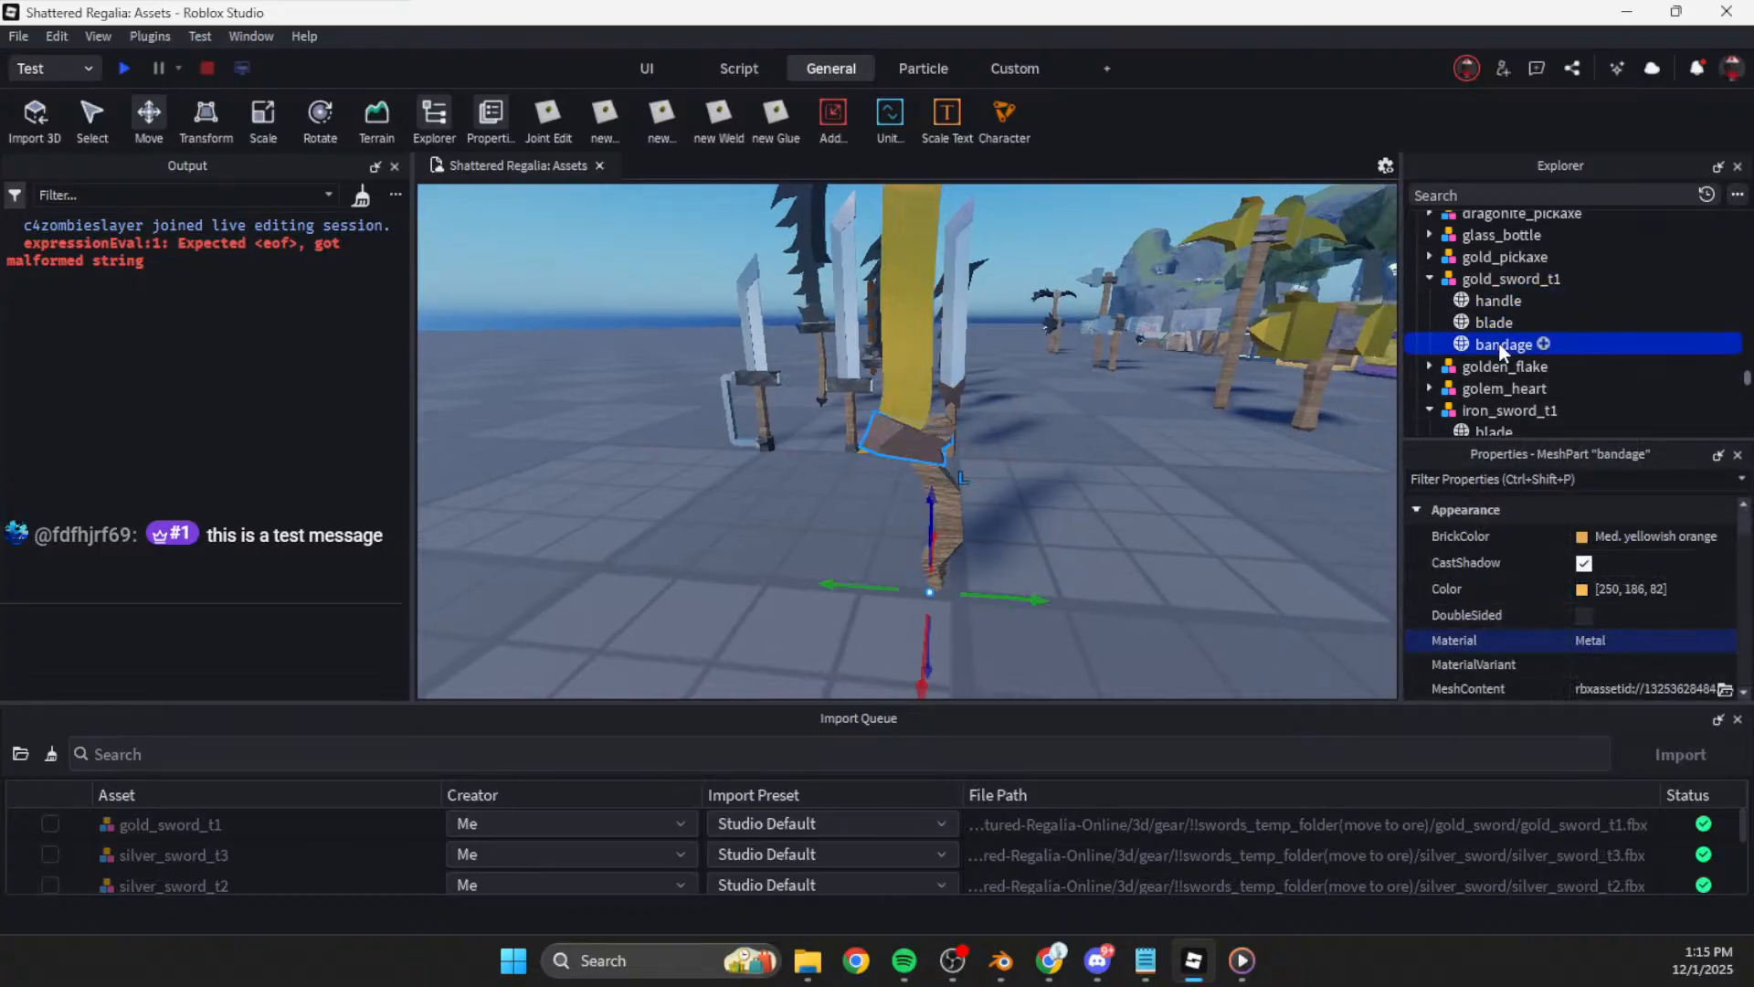
left_click(1634, 645)
left_click(1624, 779)
Step: Examine the textured gold sword from several angles and distances alongside the neighbouring swords and gold tools
left_click(1239, 626)
mouse_move(1240, 626)
right_mouse_down()
mouse_move(1144, 631)
mouse_move(1239, 624)
right_mouse_up()
key("s")
key("w")
key("d")
key("w")
key("a")
key("w")
key("s")
key("a")
key("a")
key("s")
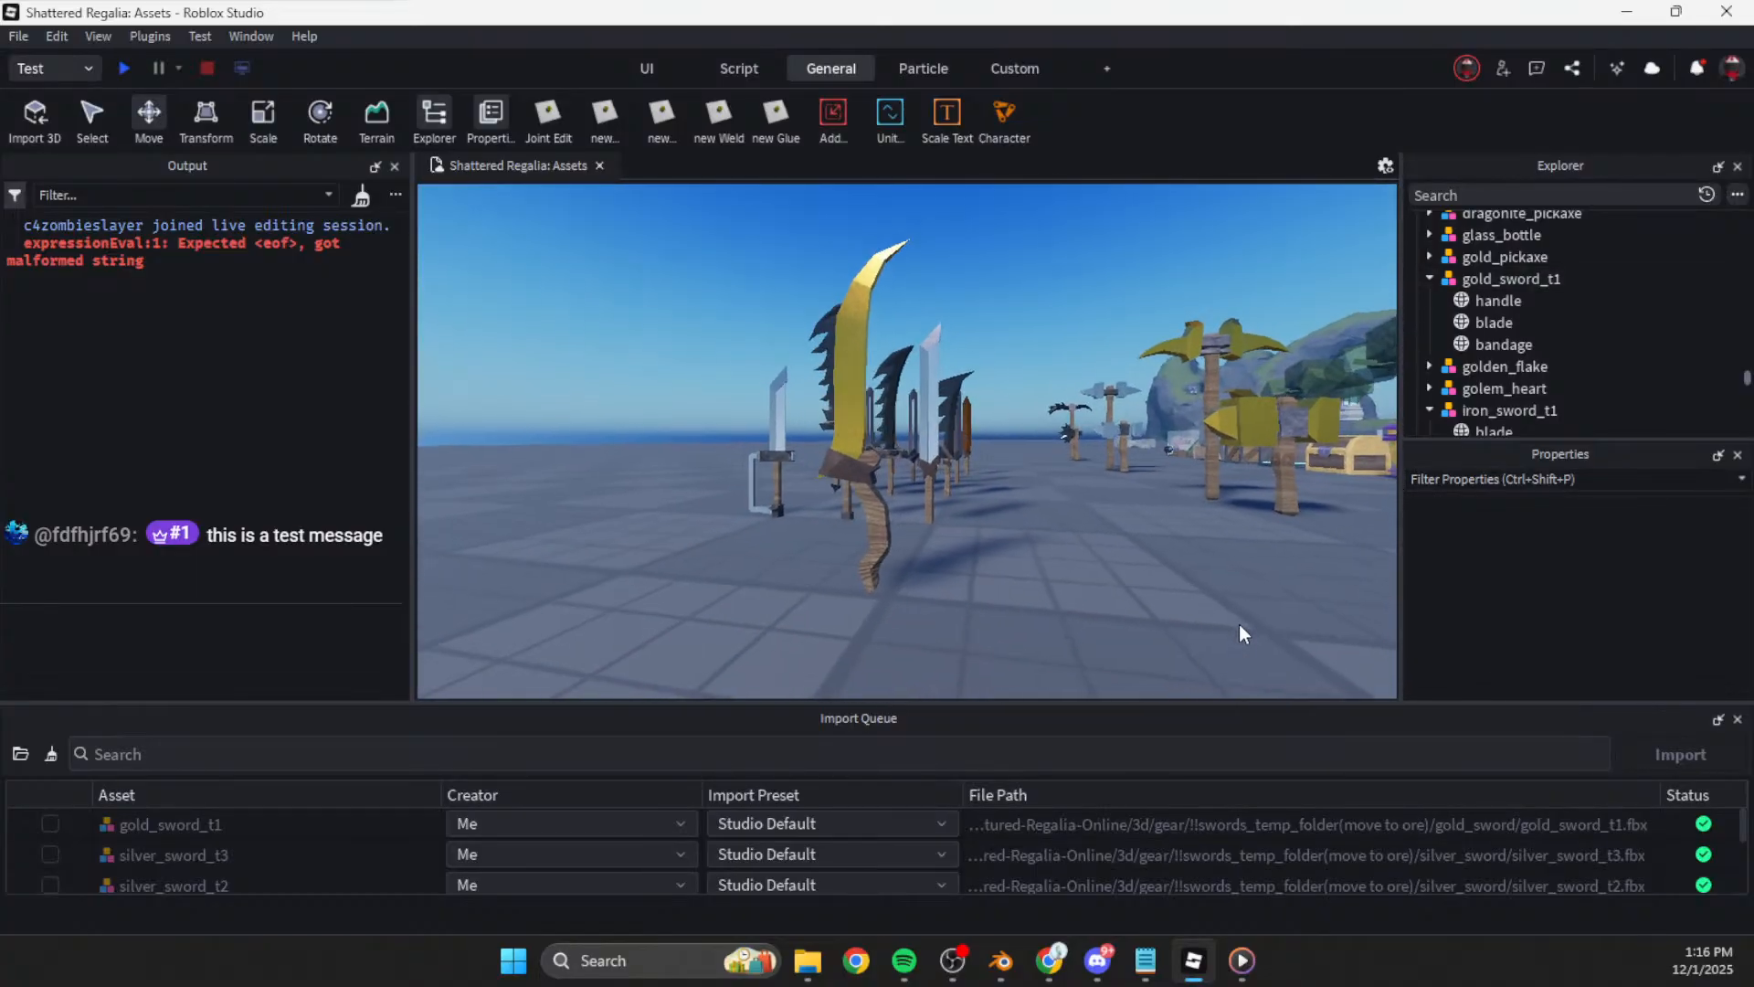
key("a")
right_click_drag(1239, 625, 1239, 627)
key("s")
key("w")
key("d")
key("w")
key("w")
key("s")
key("a")
key("w")
right_click_drag(1067, 466, 1067, 464)
key("a")
key("s")
key("w")
key("s")
key("a")
key("s")
key("s")
key("w")
Step: Switch to Blender and save a copy of the gold sword file as gold_sword_t2.blend
key("alt+Tab")
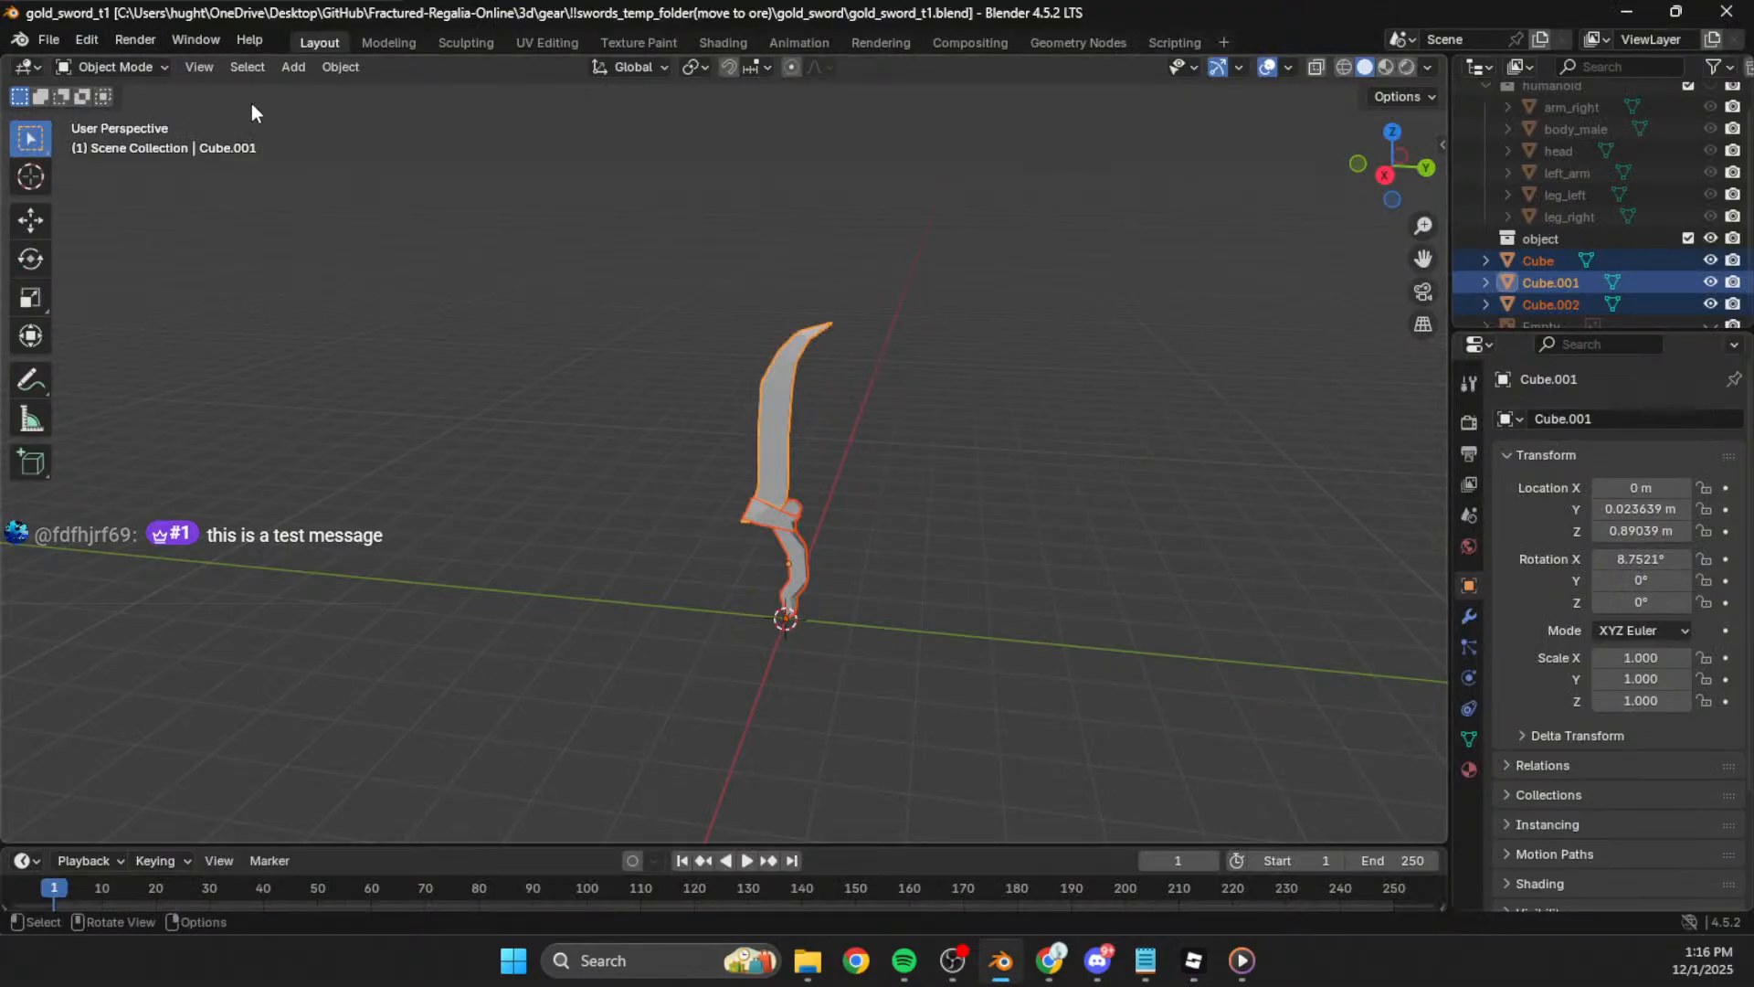
left_click(48, 41)
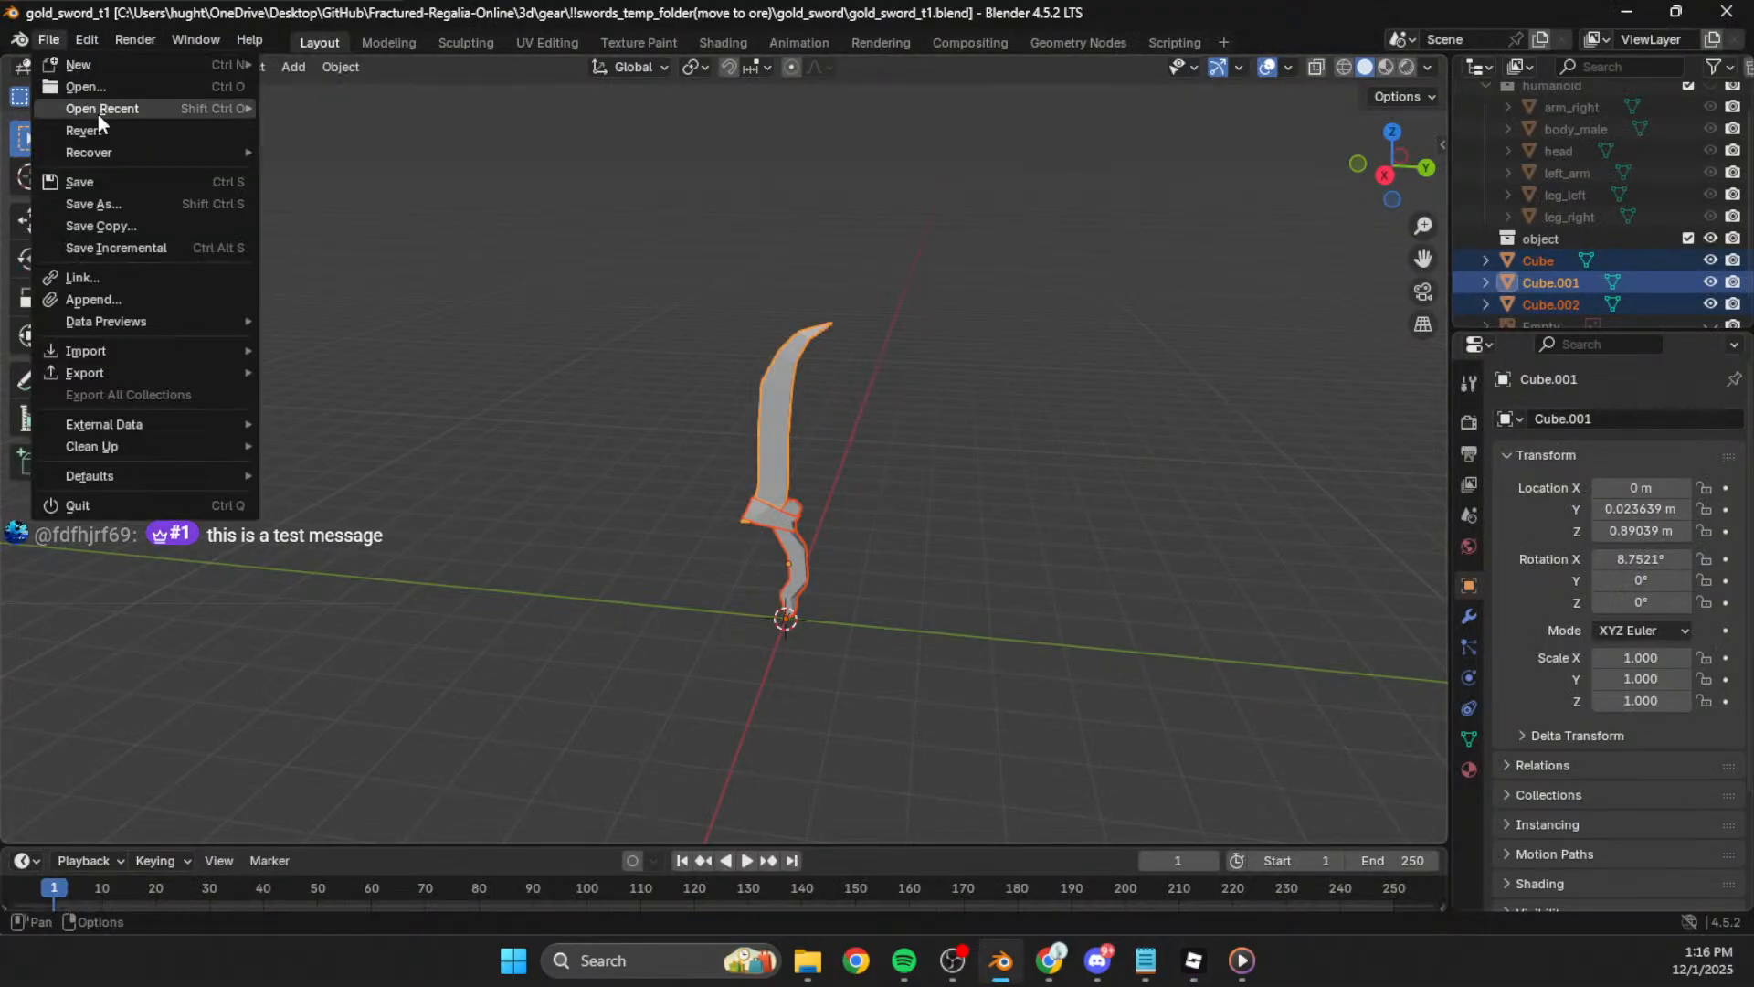
left_click(126, 225)
key("Right")
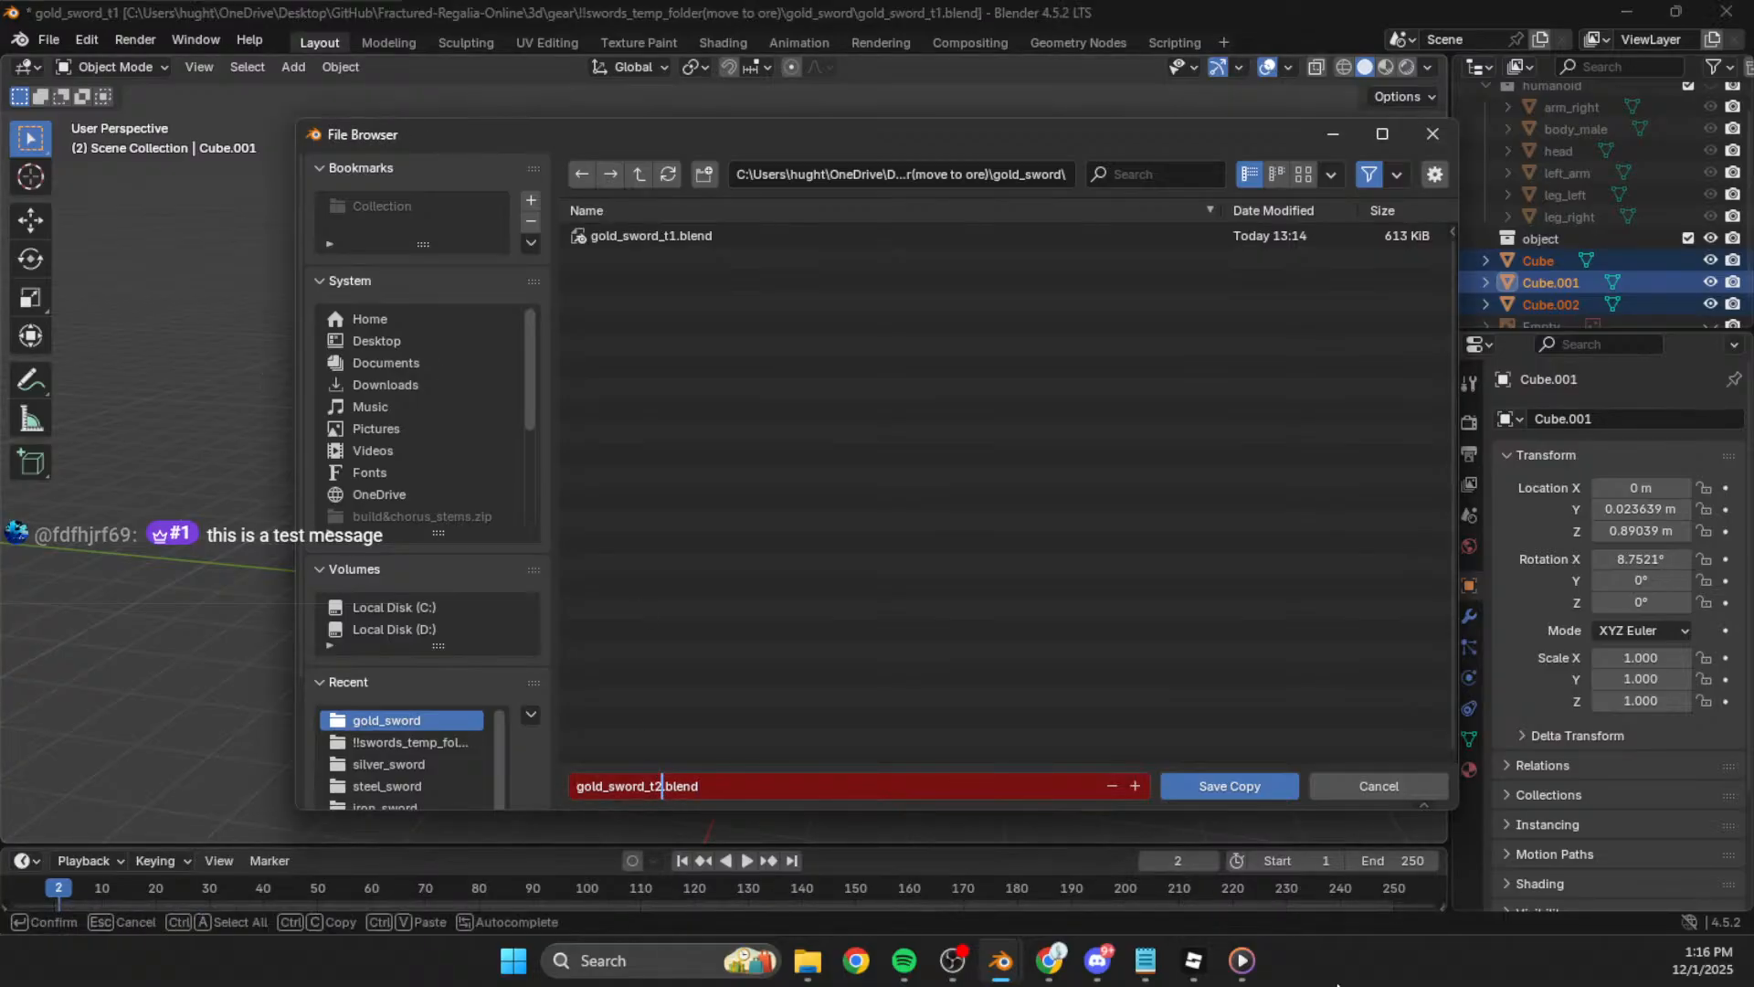
key("Return")
left_click(1215, 792)
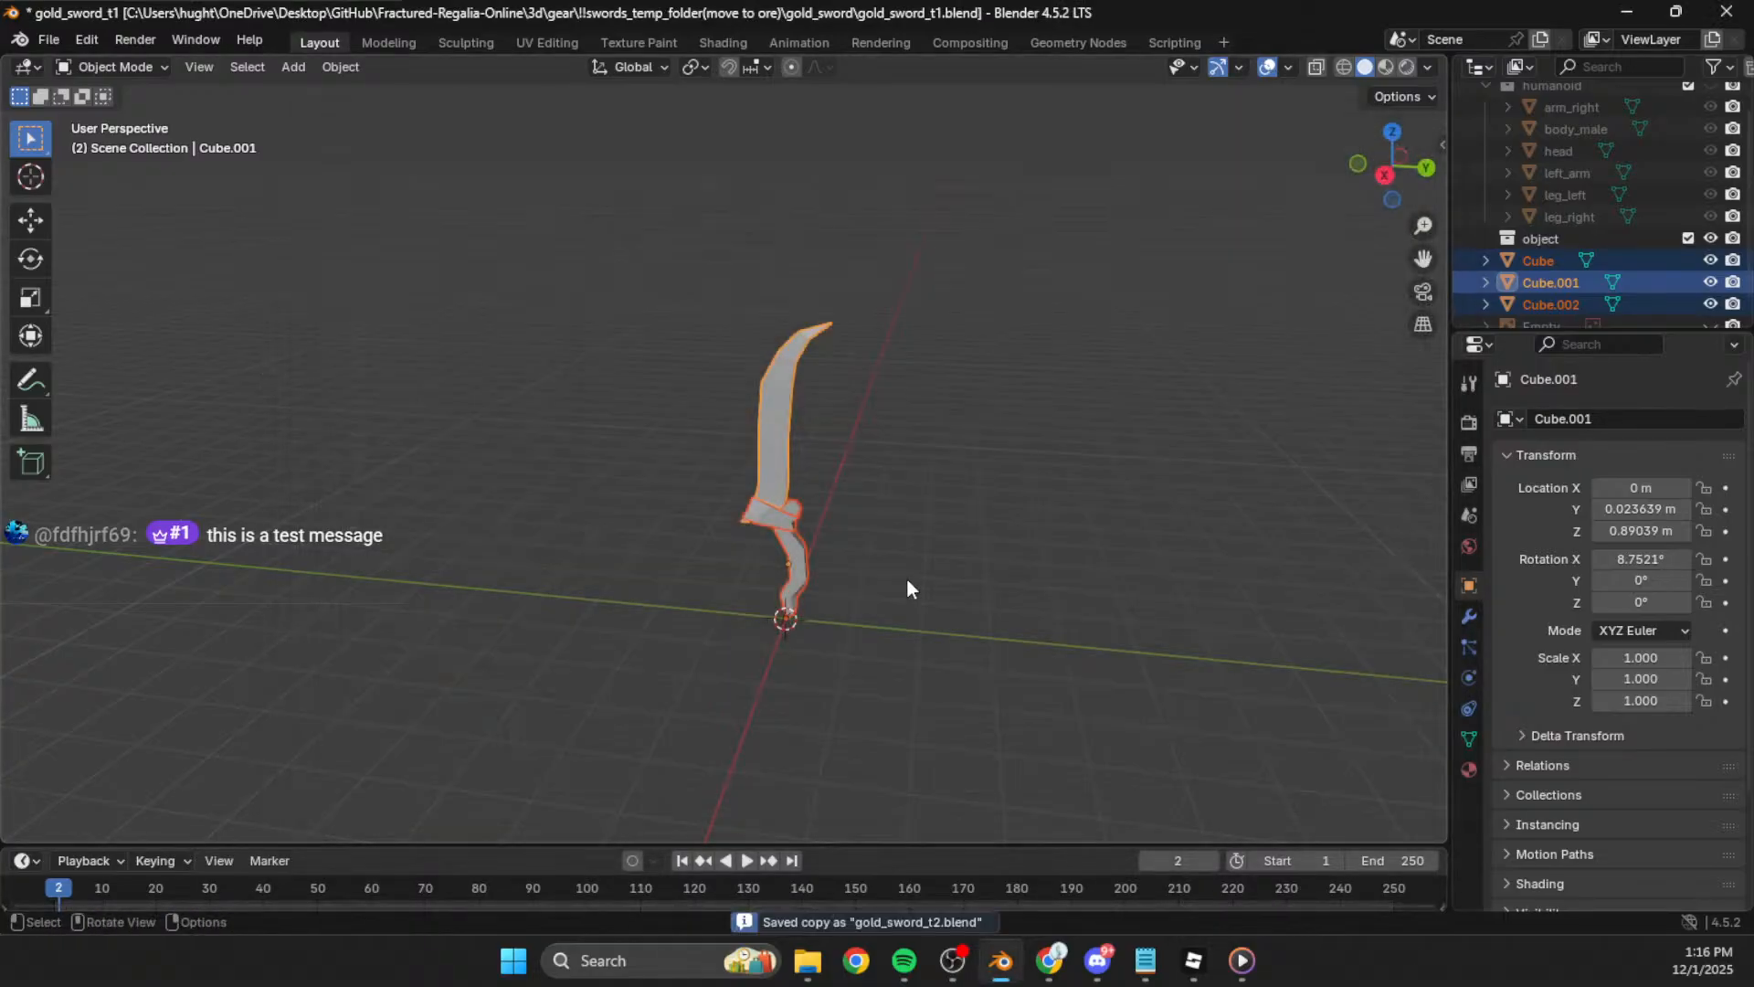
Step: Save gold_sword_t1.blend and open gold_sword_t2.blend from the gold_sword folder
left_click(60, 37)
left_click(904, 434)
key("ctrl+s")
key("a")
left_click(45, 39)
left_click(74, 84)
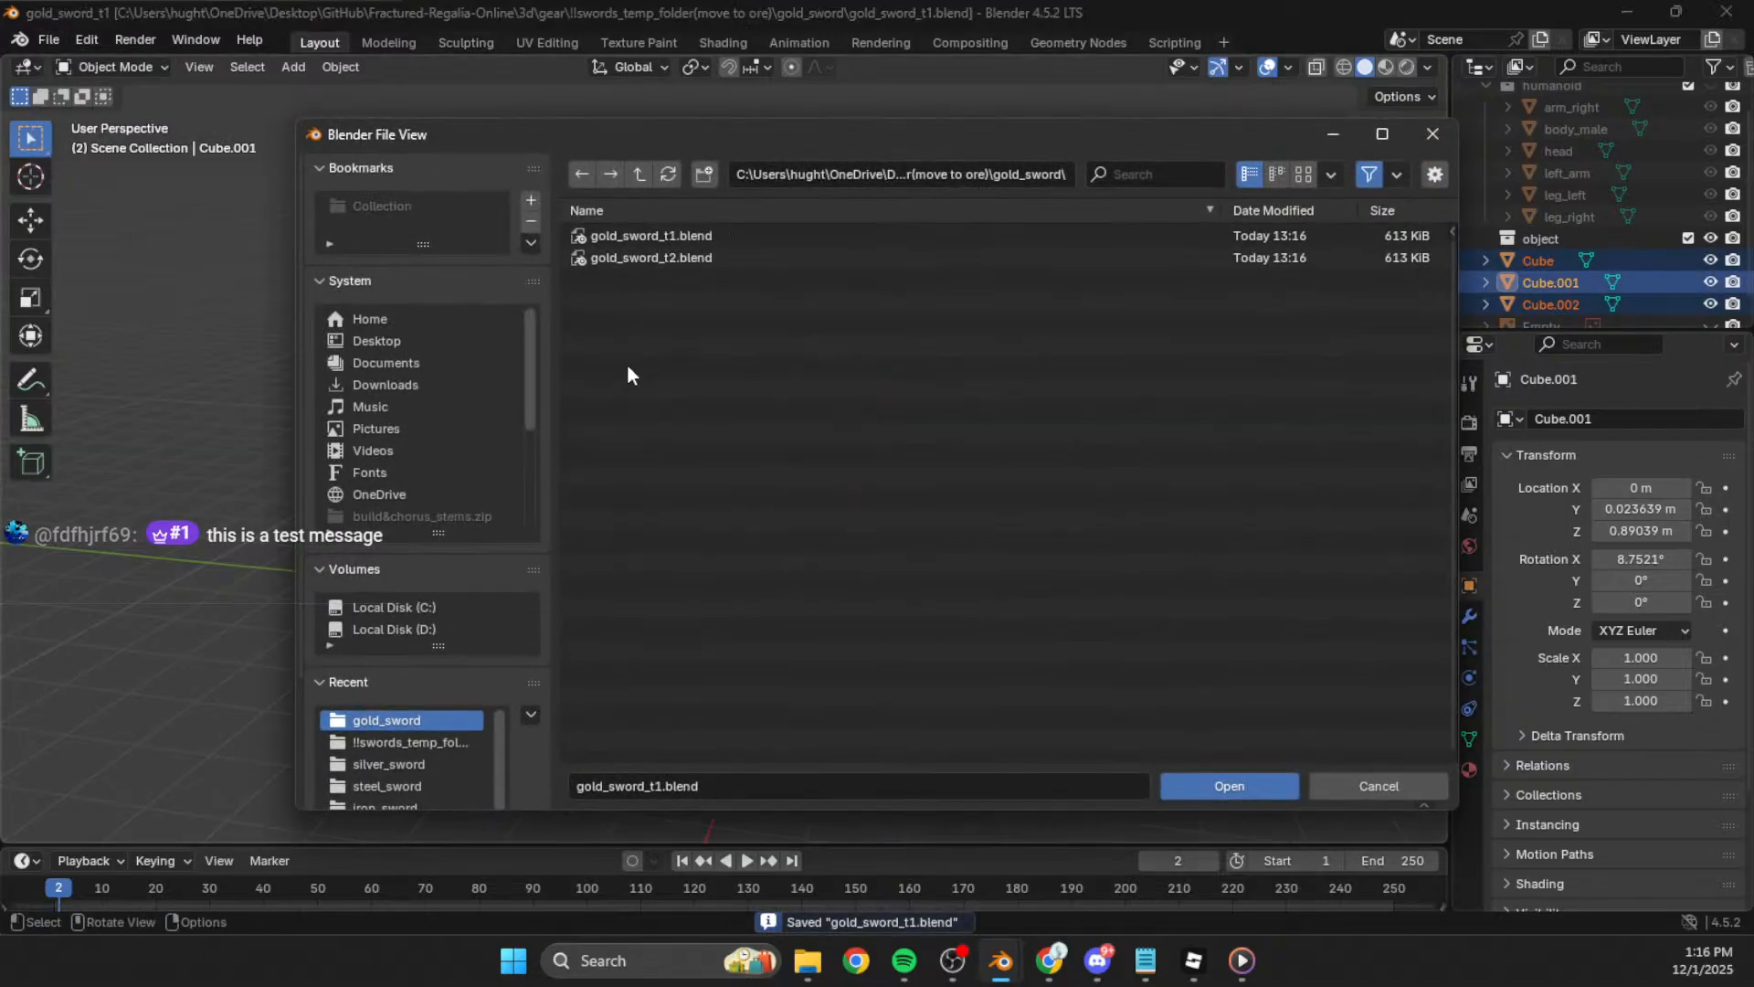
left_click(688, 256)
left_click(1188, 788)
Step: Show the hidden reference image in right orthographic view and move it toward the sword model
middle_click_drag(825, 425, 887, 442)
middle_click_drag(887, 442, 859, 373, "shift")
left_click(1398, 174)
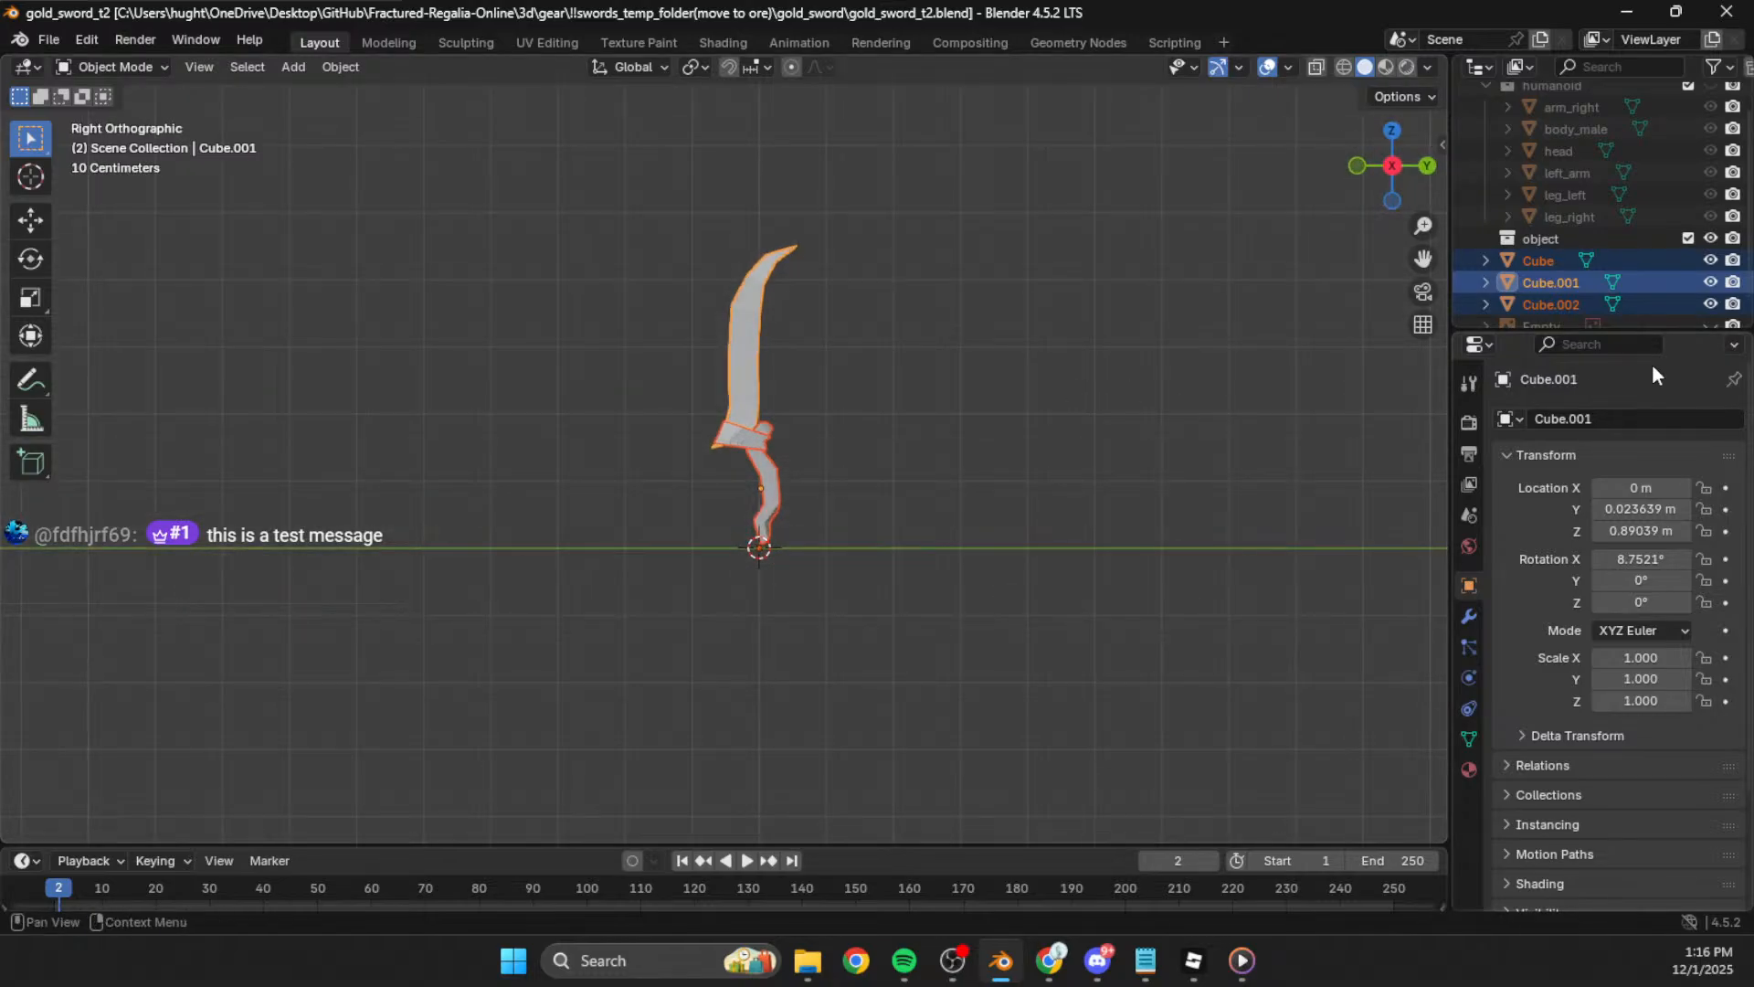
scroll(1672, 256, "down", 1)
left_click(1710, 305)
left_click(1095, 420)
key("g")
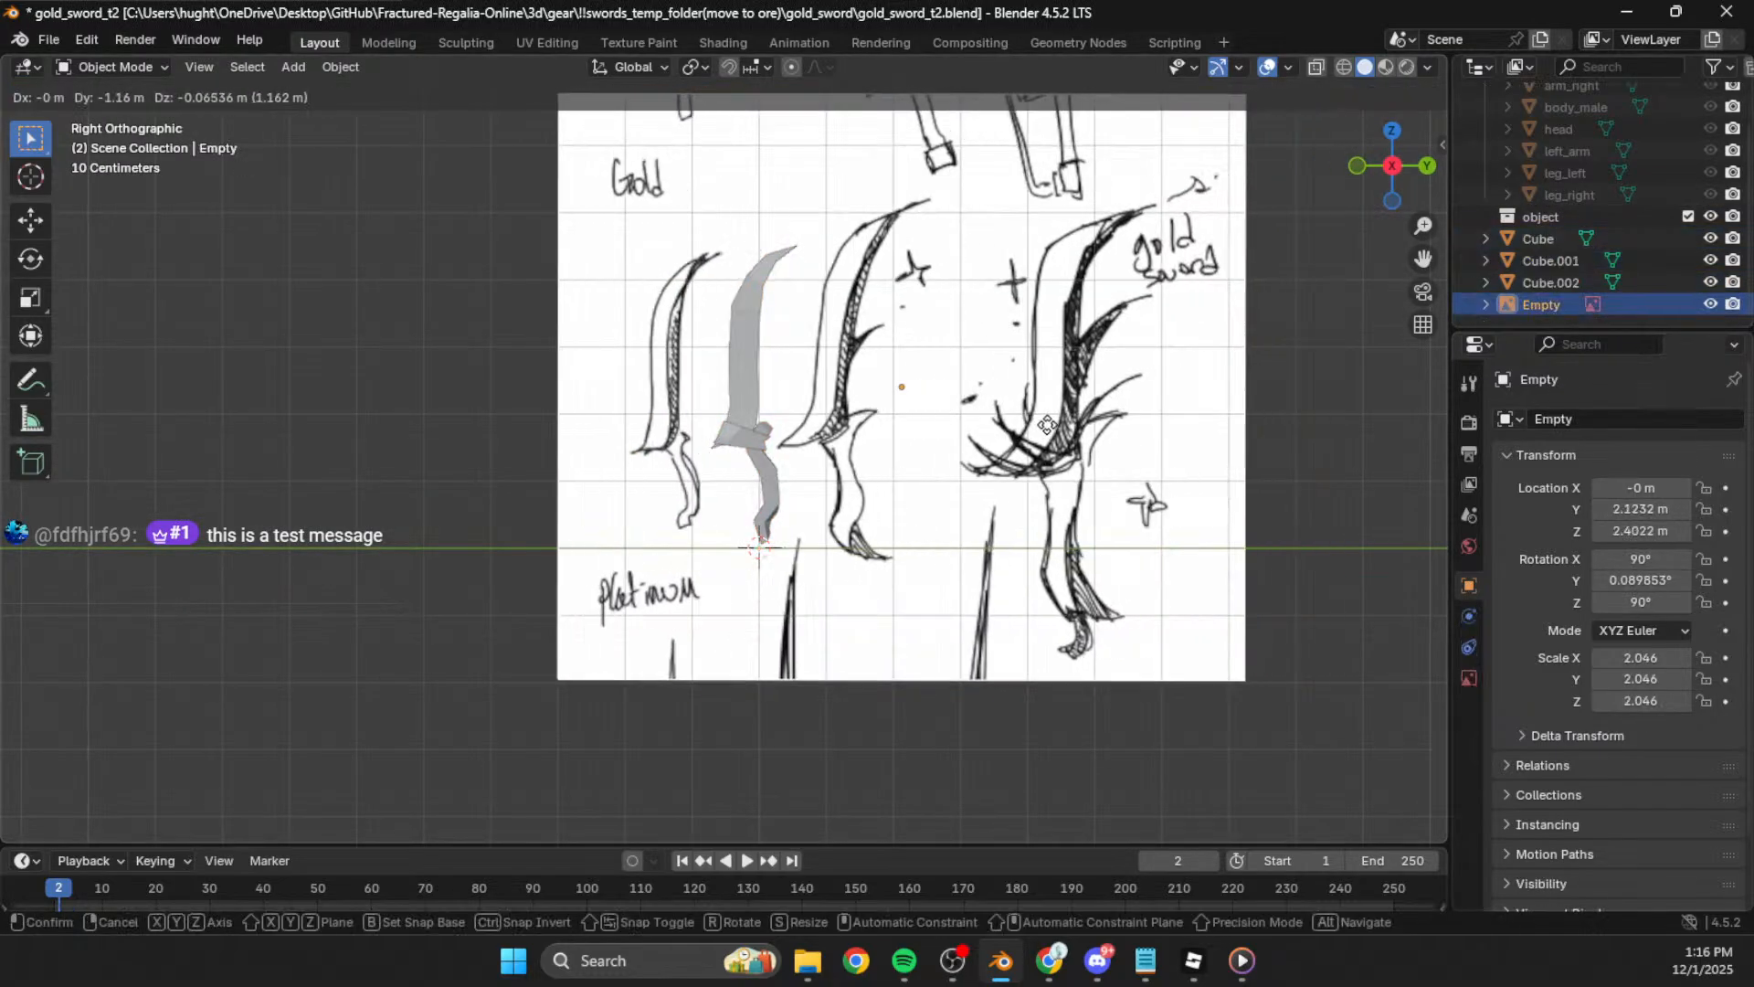
left_click(962, 410)
Step: Scale the reference image to about 1.75 and move it so the middle gold sword sketch overlaps the model
key("s")
left_click(1046, 346)
key("g")
left_click(1024, 376)
key("s")
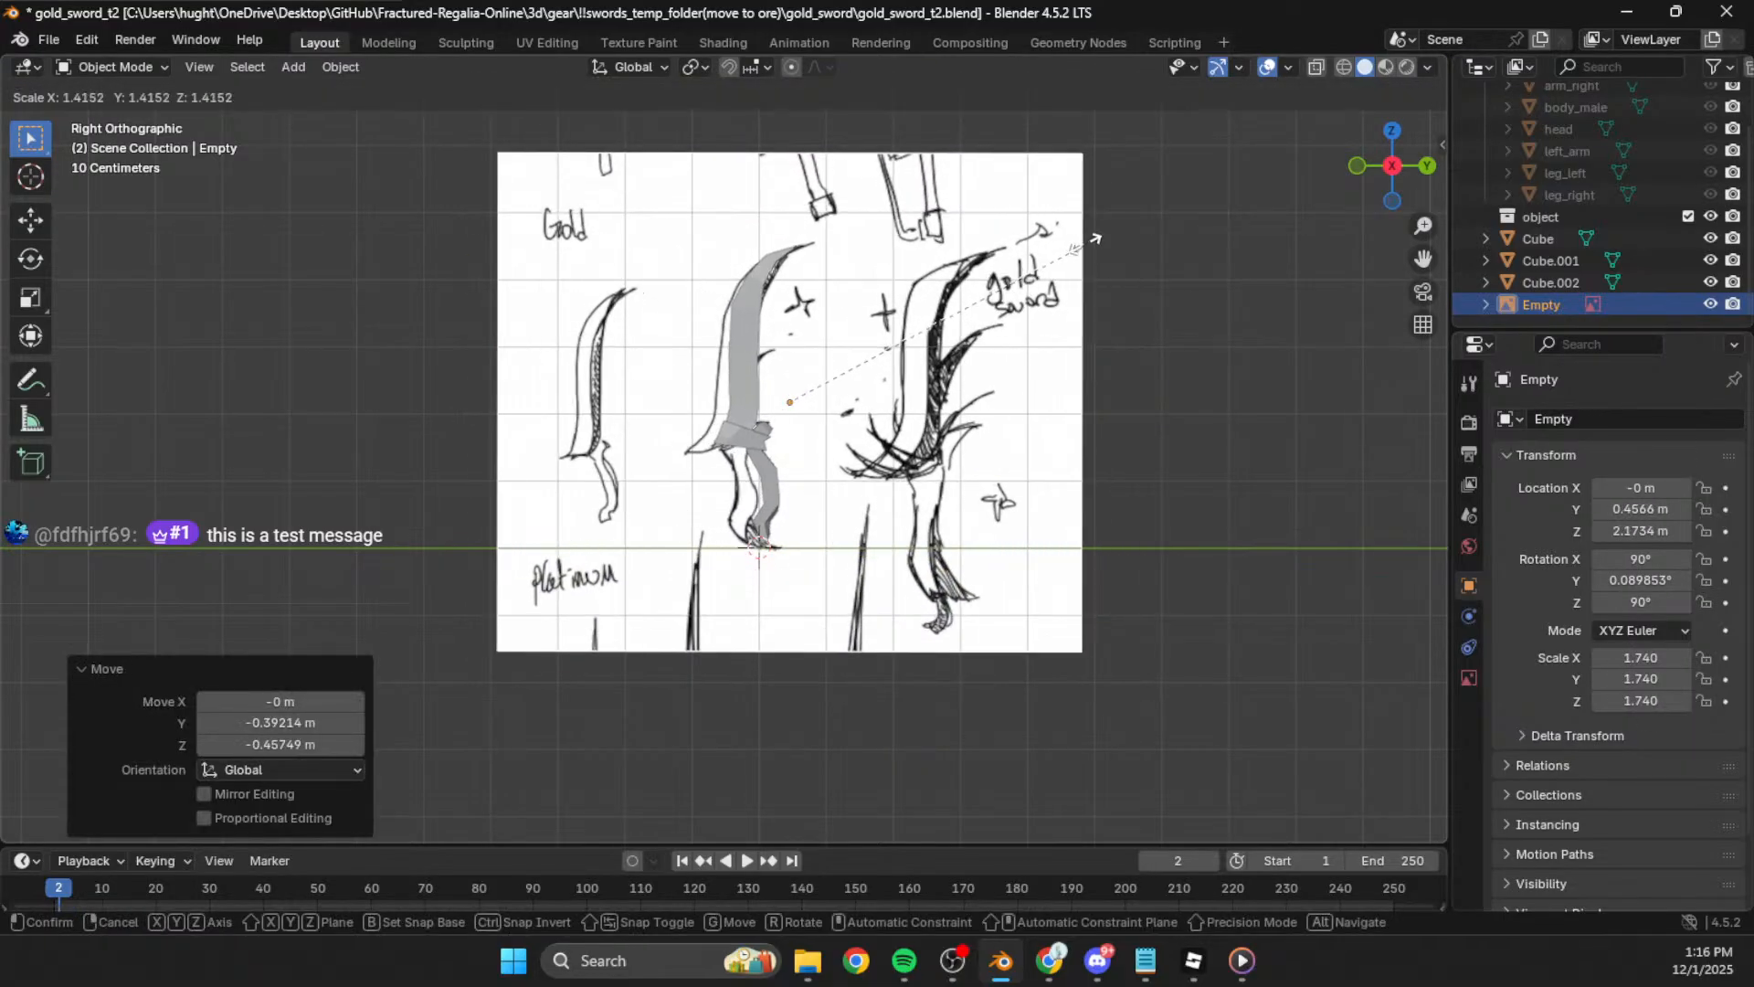
left_click(1088, 244)
key("g")
left_click(1115, 231)
Step: Rotate the reference image to about -2.5° and shift it so the middle sketch lines up with the blade and handle
key("r")
left_click(1100, 195)
key("r")
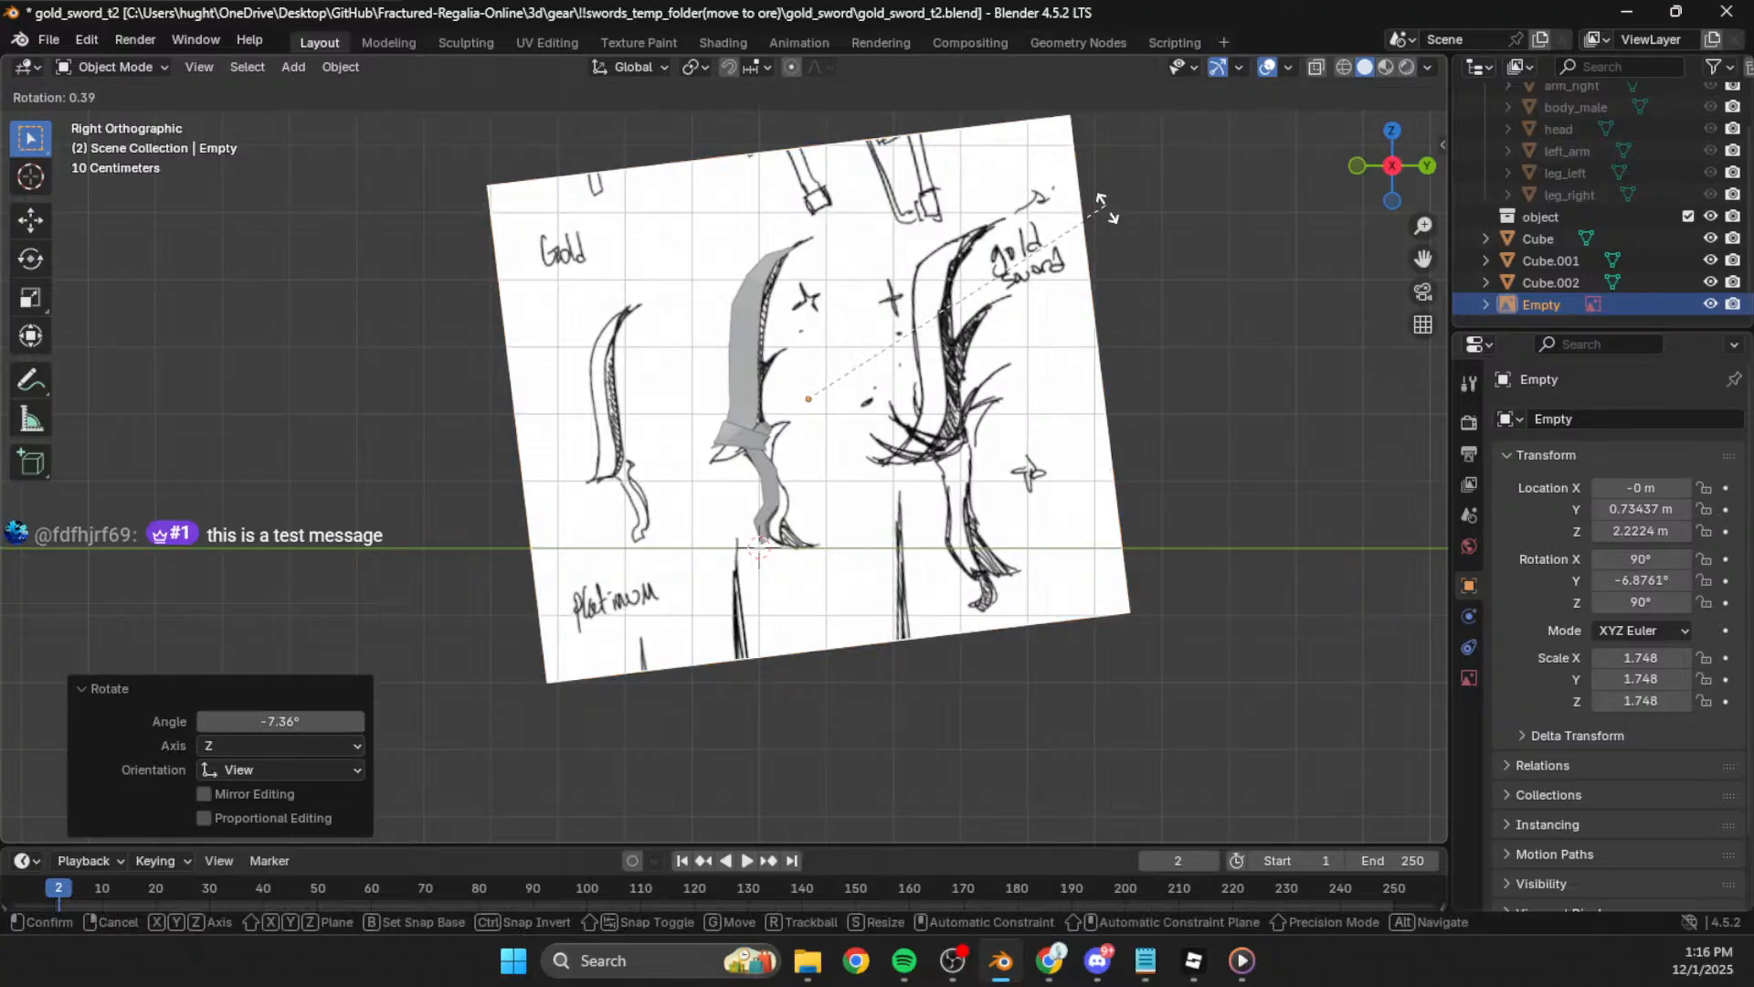
left_click(1113, 256)
key("g")
left_click(1109, 246)
key("r")
left_click(1100, 223)
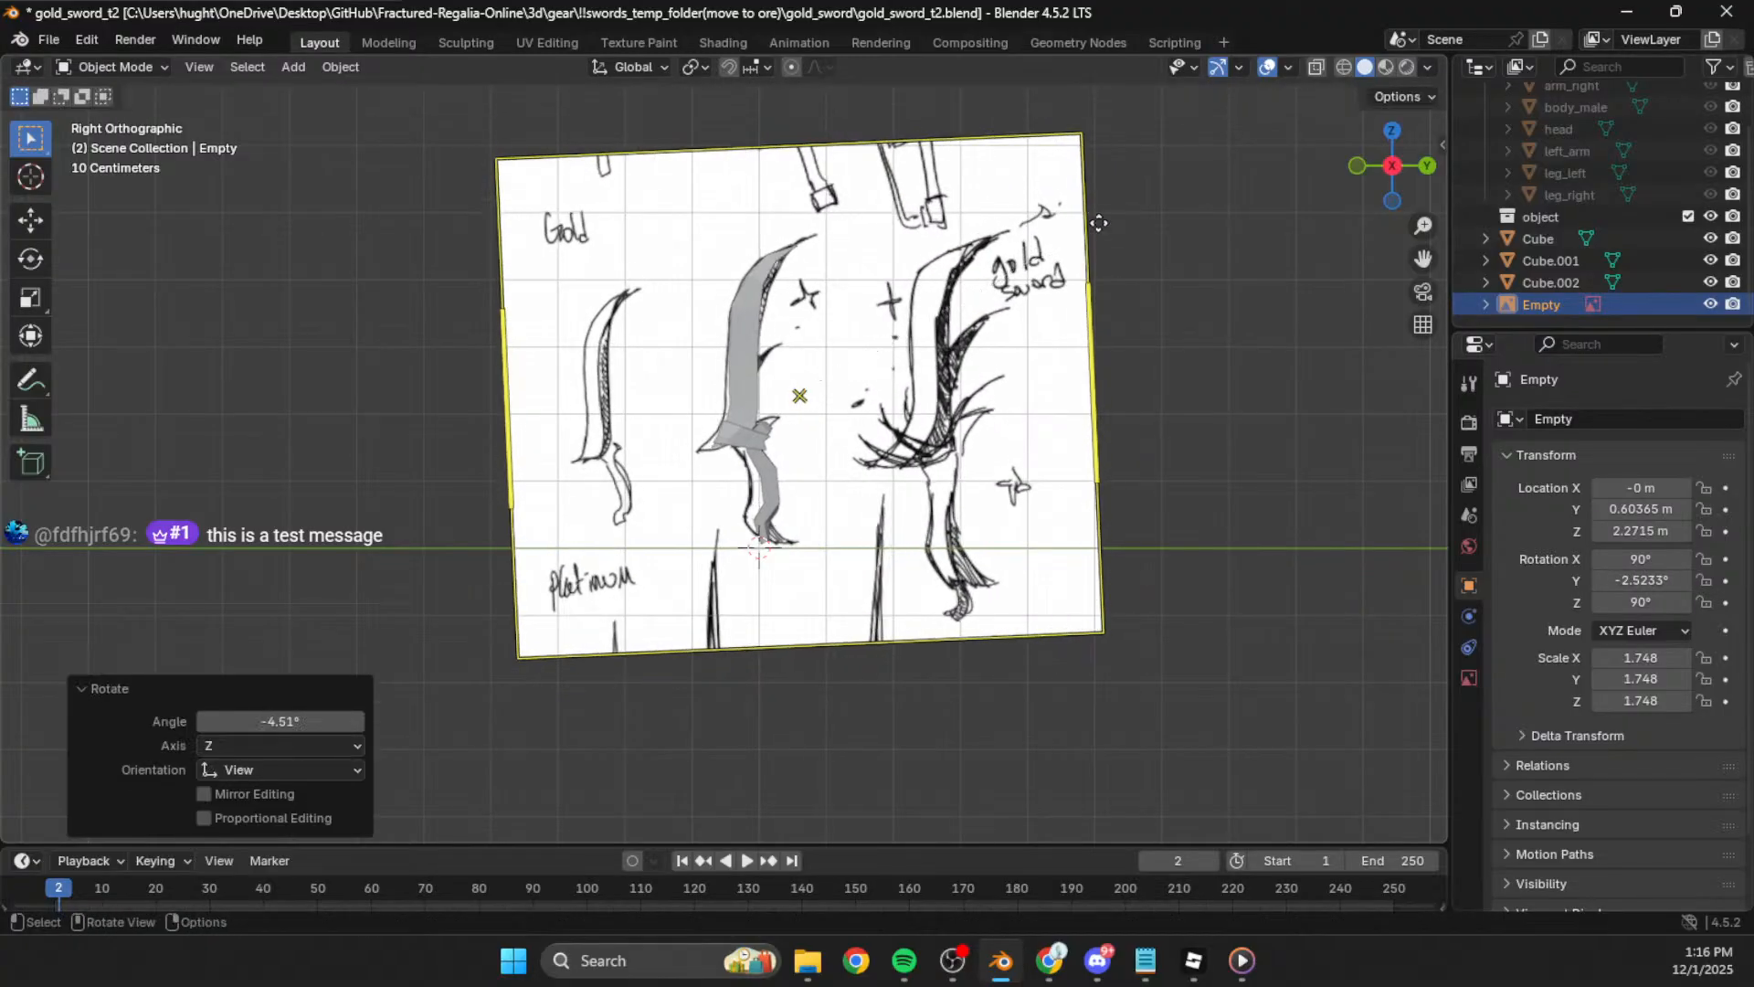
key("g")
left_click(1106, 223)
scroll(771, 448, "up", 2)
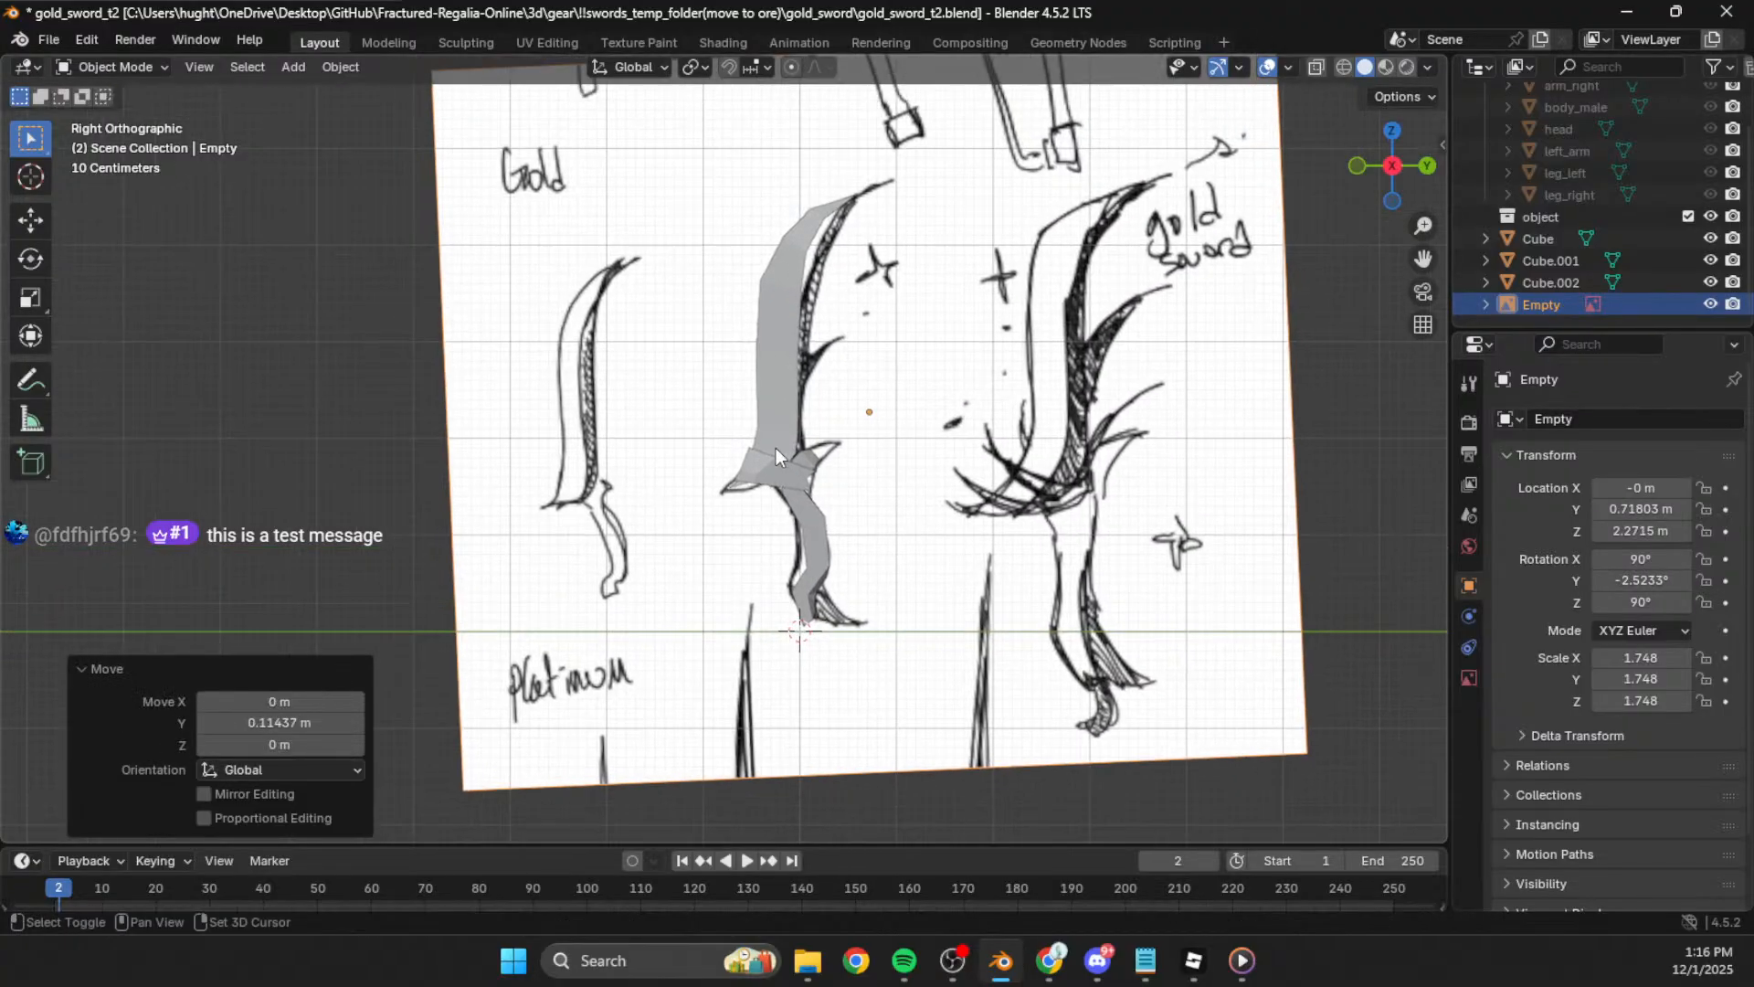
Step: Display the model as wireframe over the reference image and set the world background strength to 30.9
left_click(1343, 70)
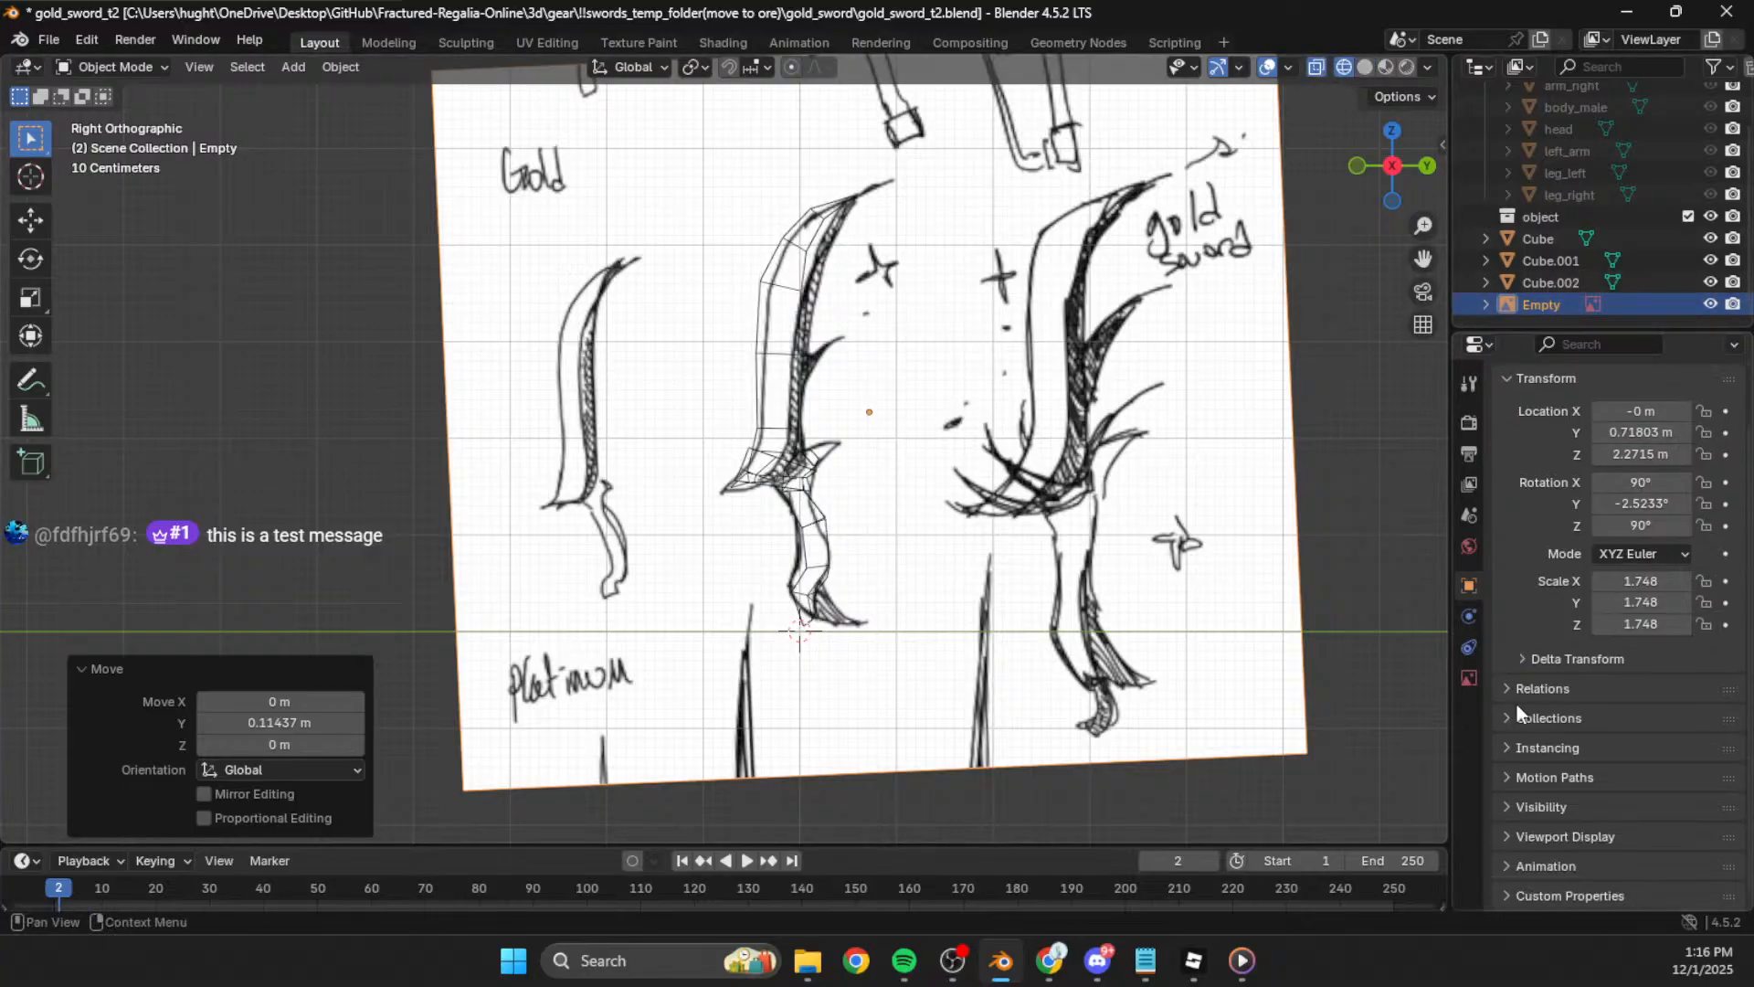
left_click(1465, 648)
left_click(1470, 586)
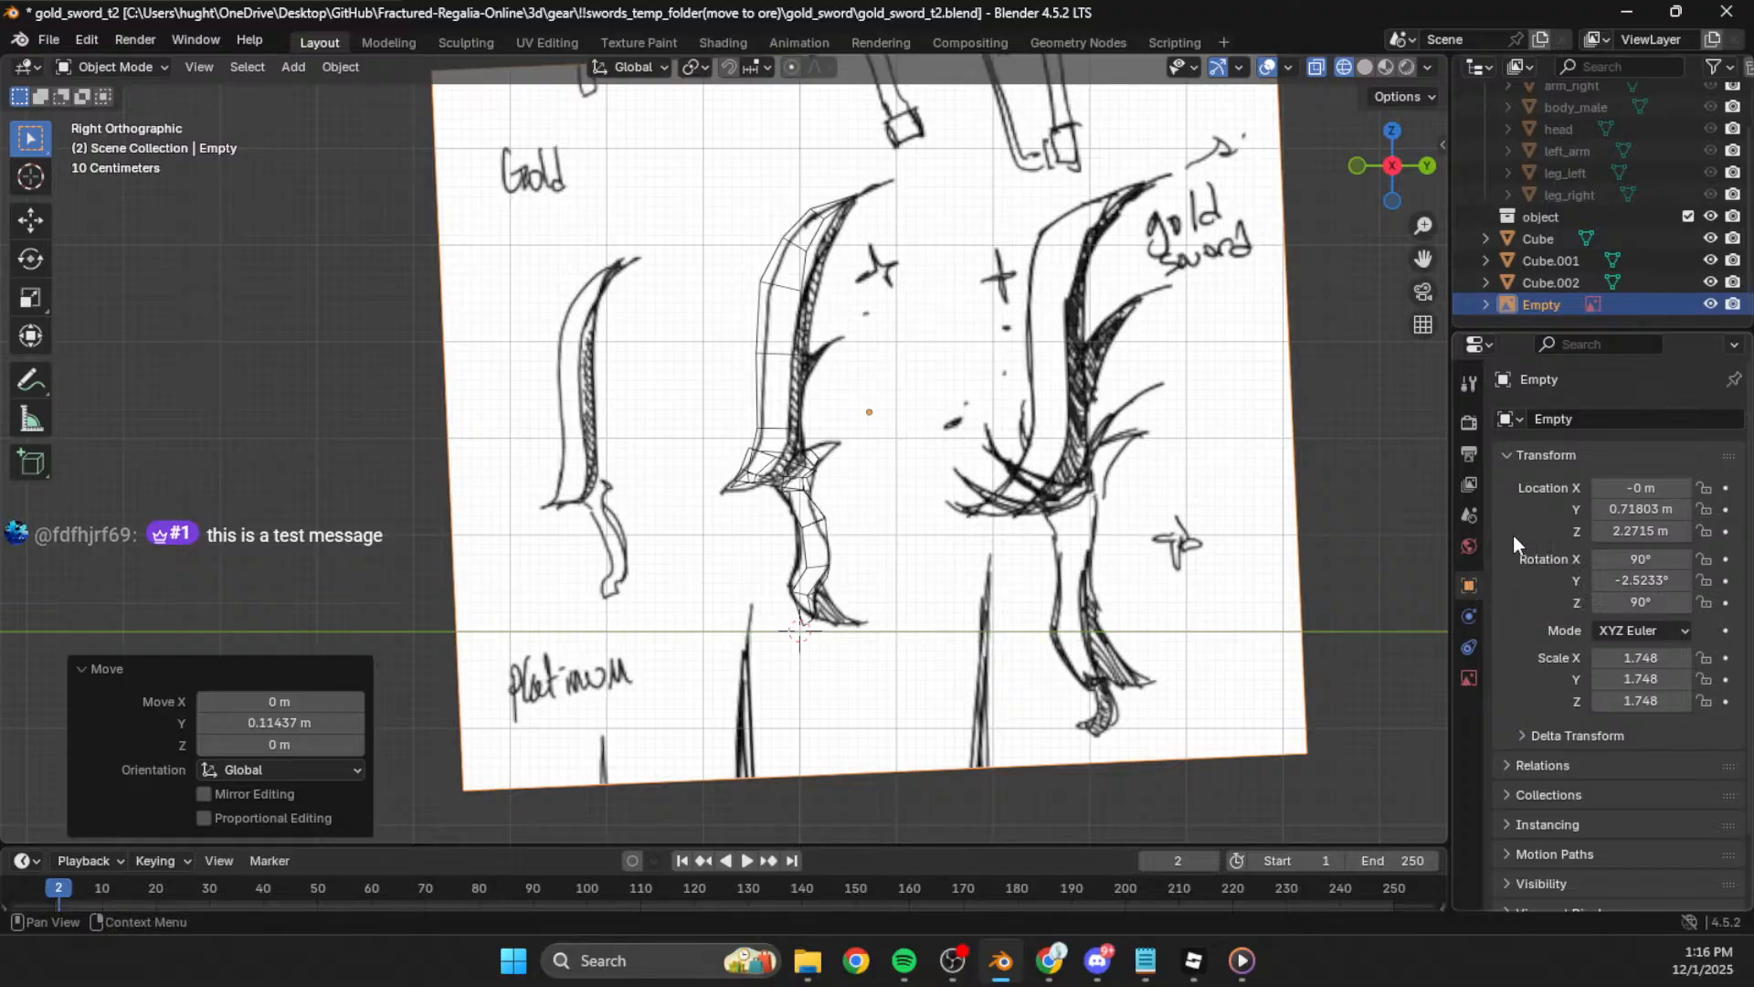
scroll(1517, 566, "down", 2)
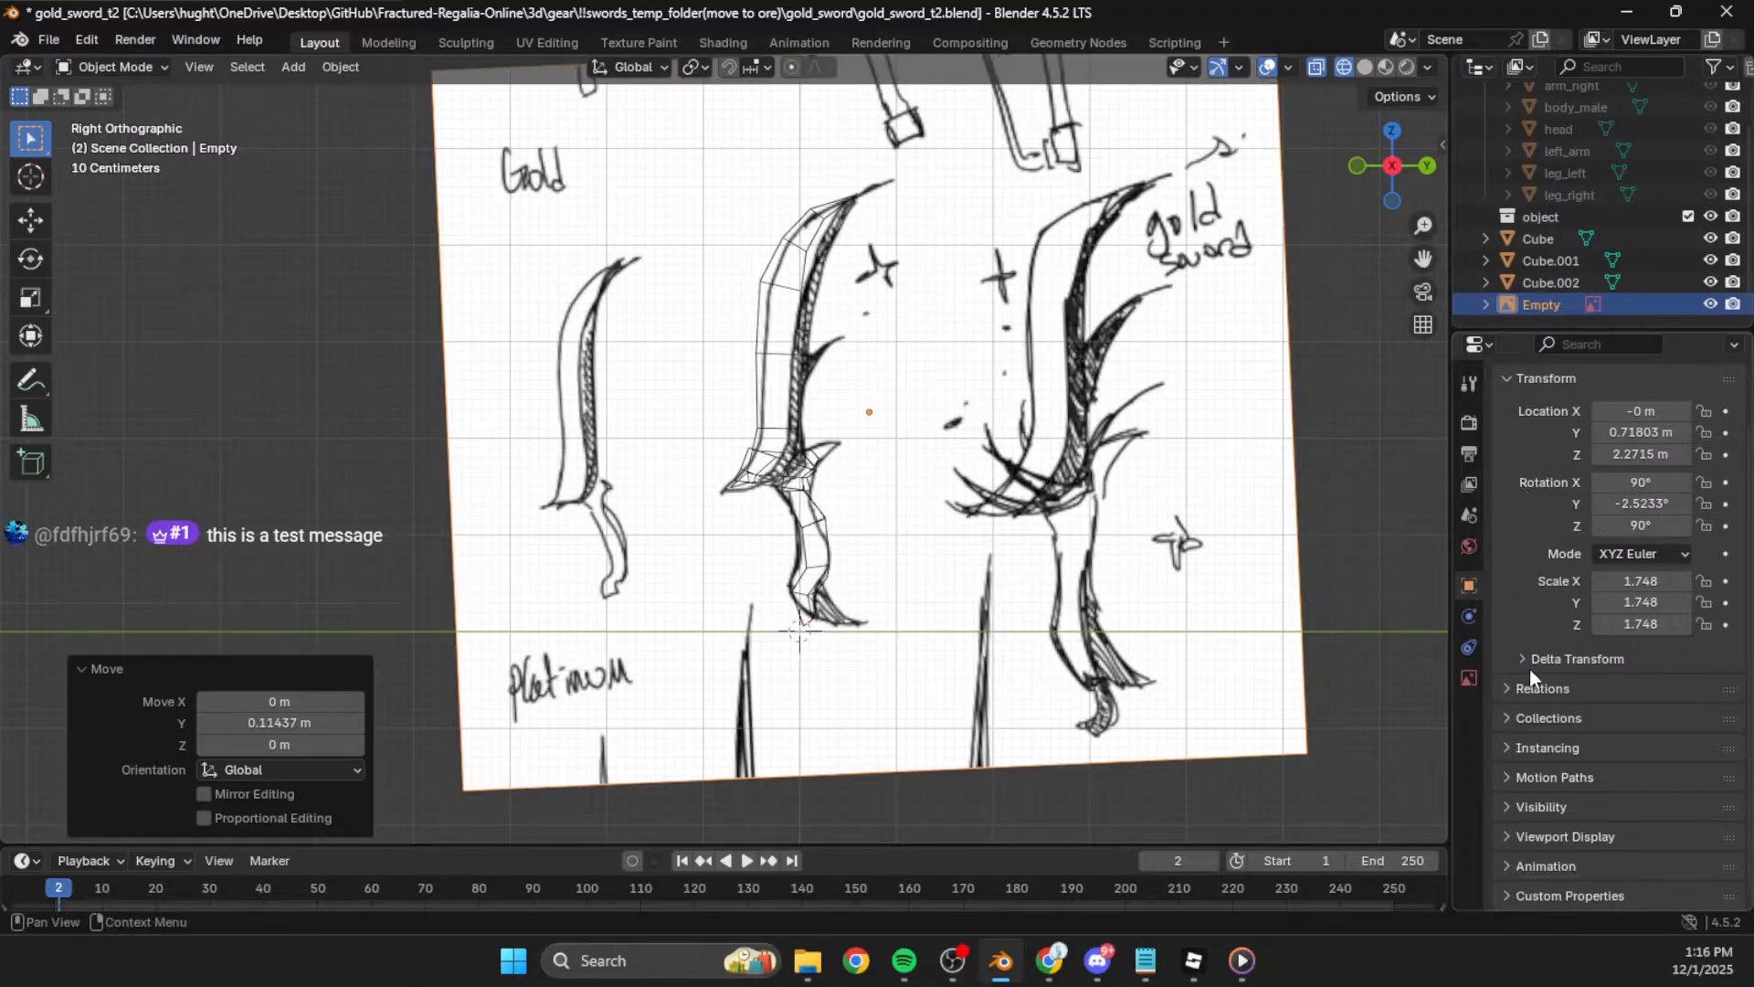
left_click(1469, 677)
left_click(1469, 647)
left_click(1469, 618)
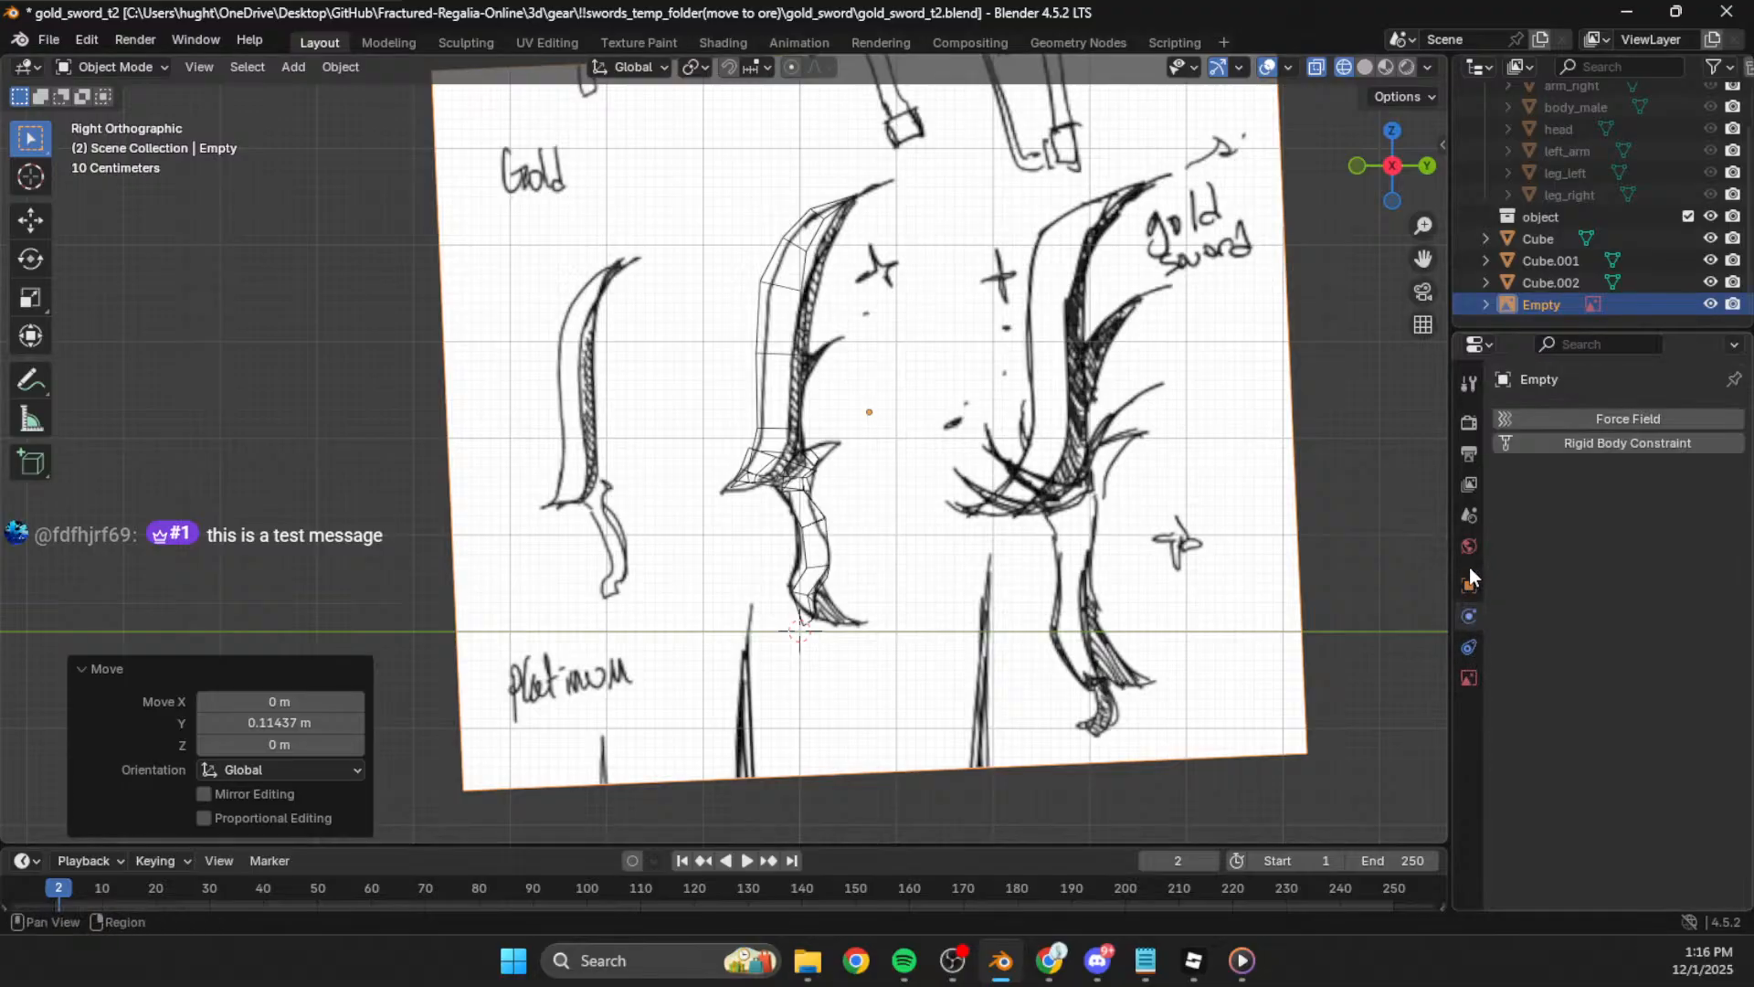
left_click(1469, 547)
right_click(1559, 305)
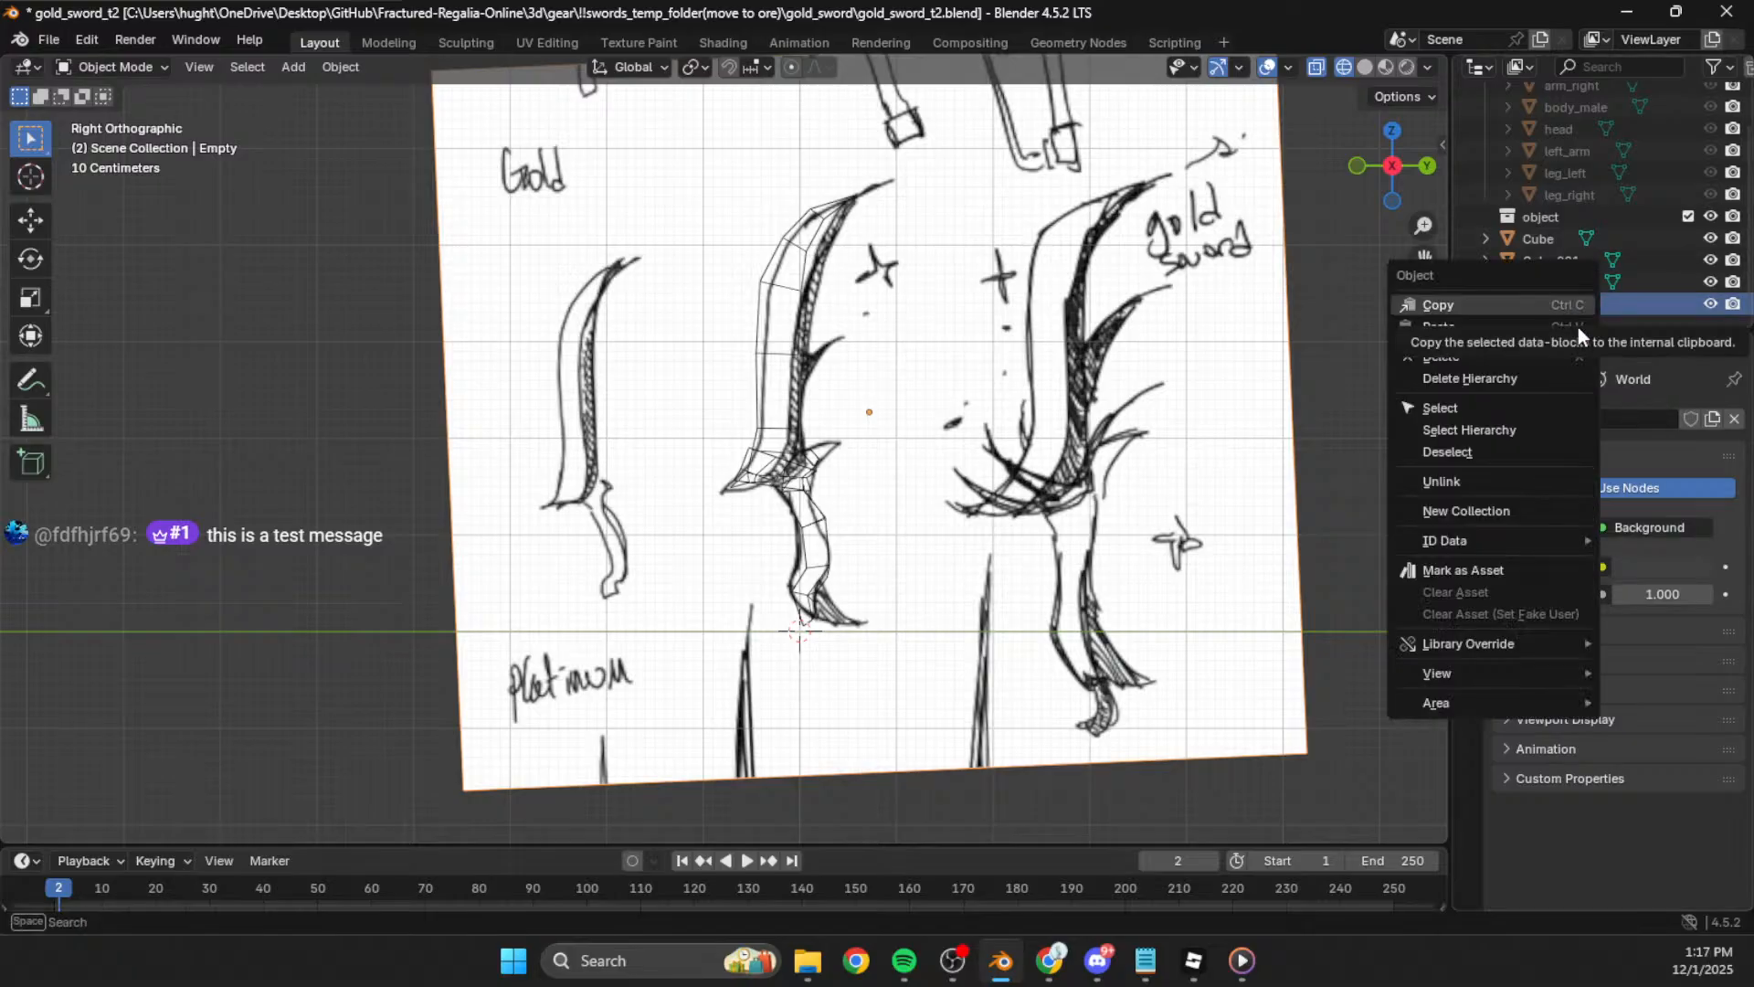
left_click_drag(1655, 595, 1612, 529)
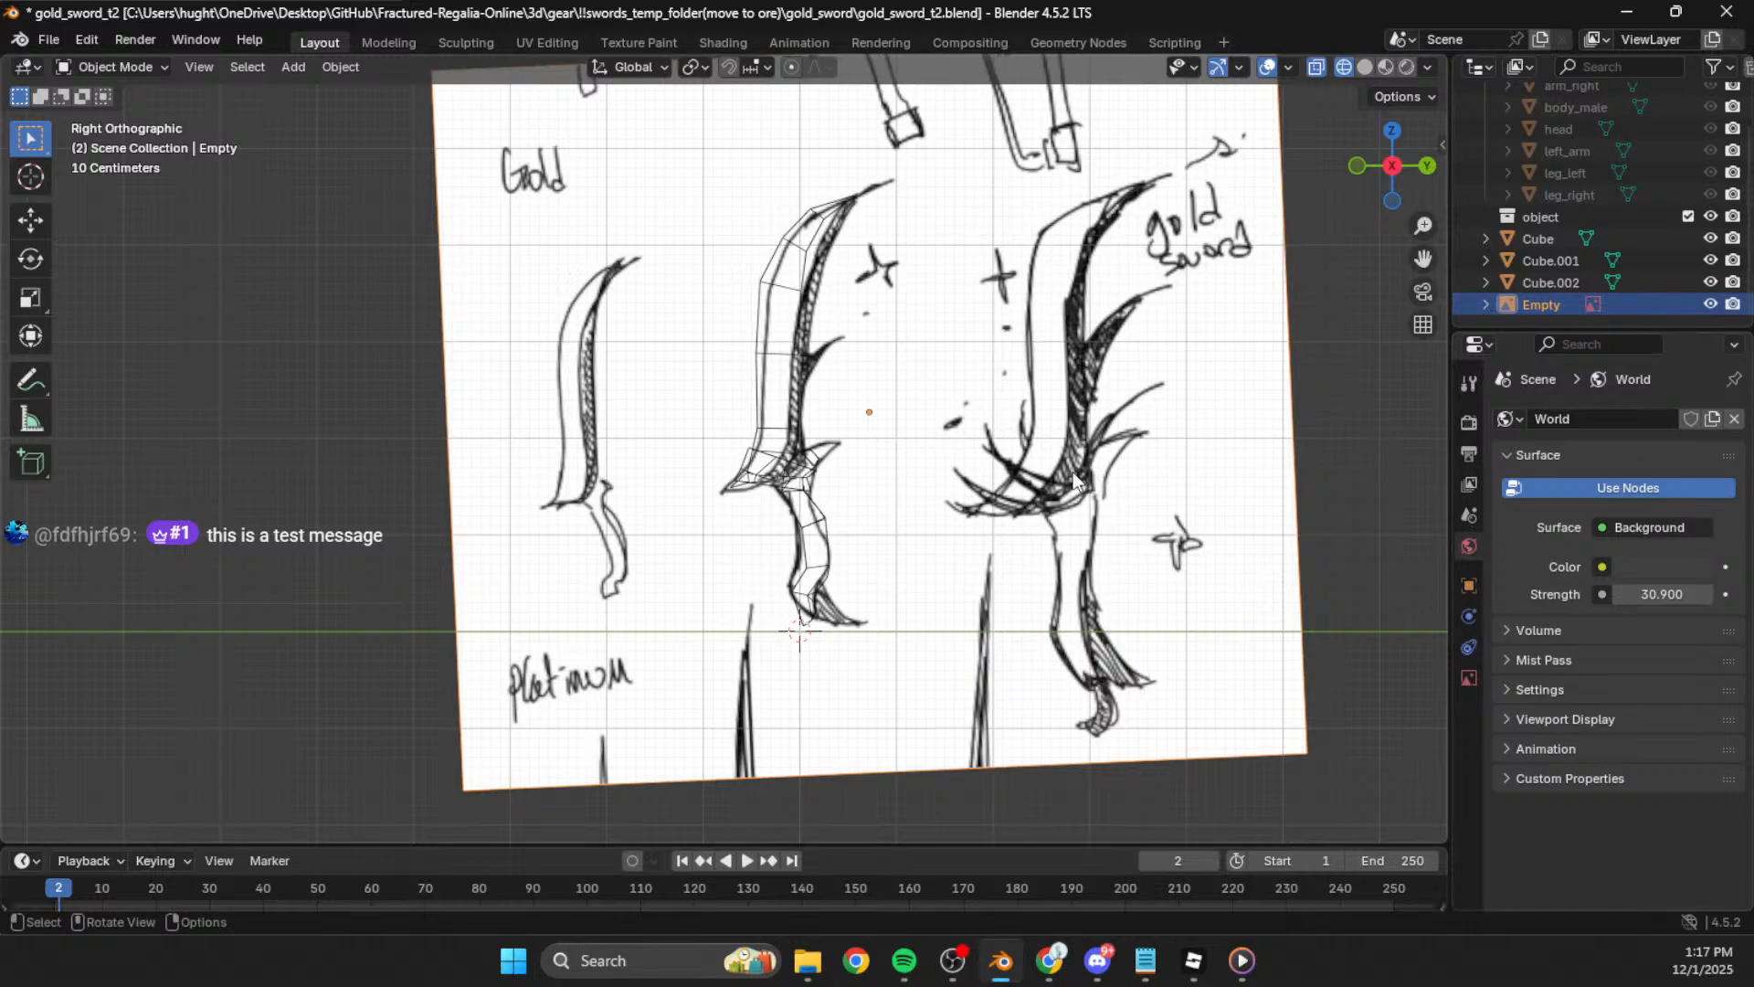
Step: Compare the sword wireframe with the first and second gold sword sketches, and save gold_sword_t2.blend
scroll(1069, 493, "up", 4)
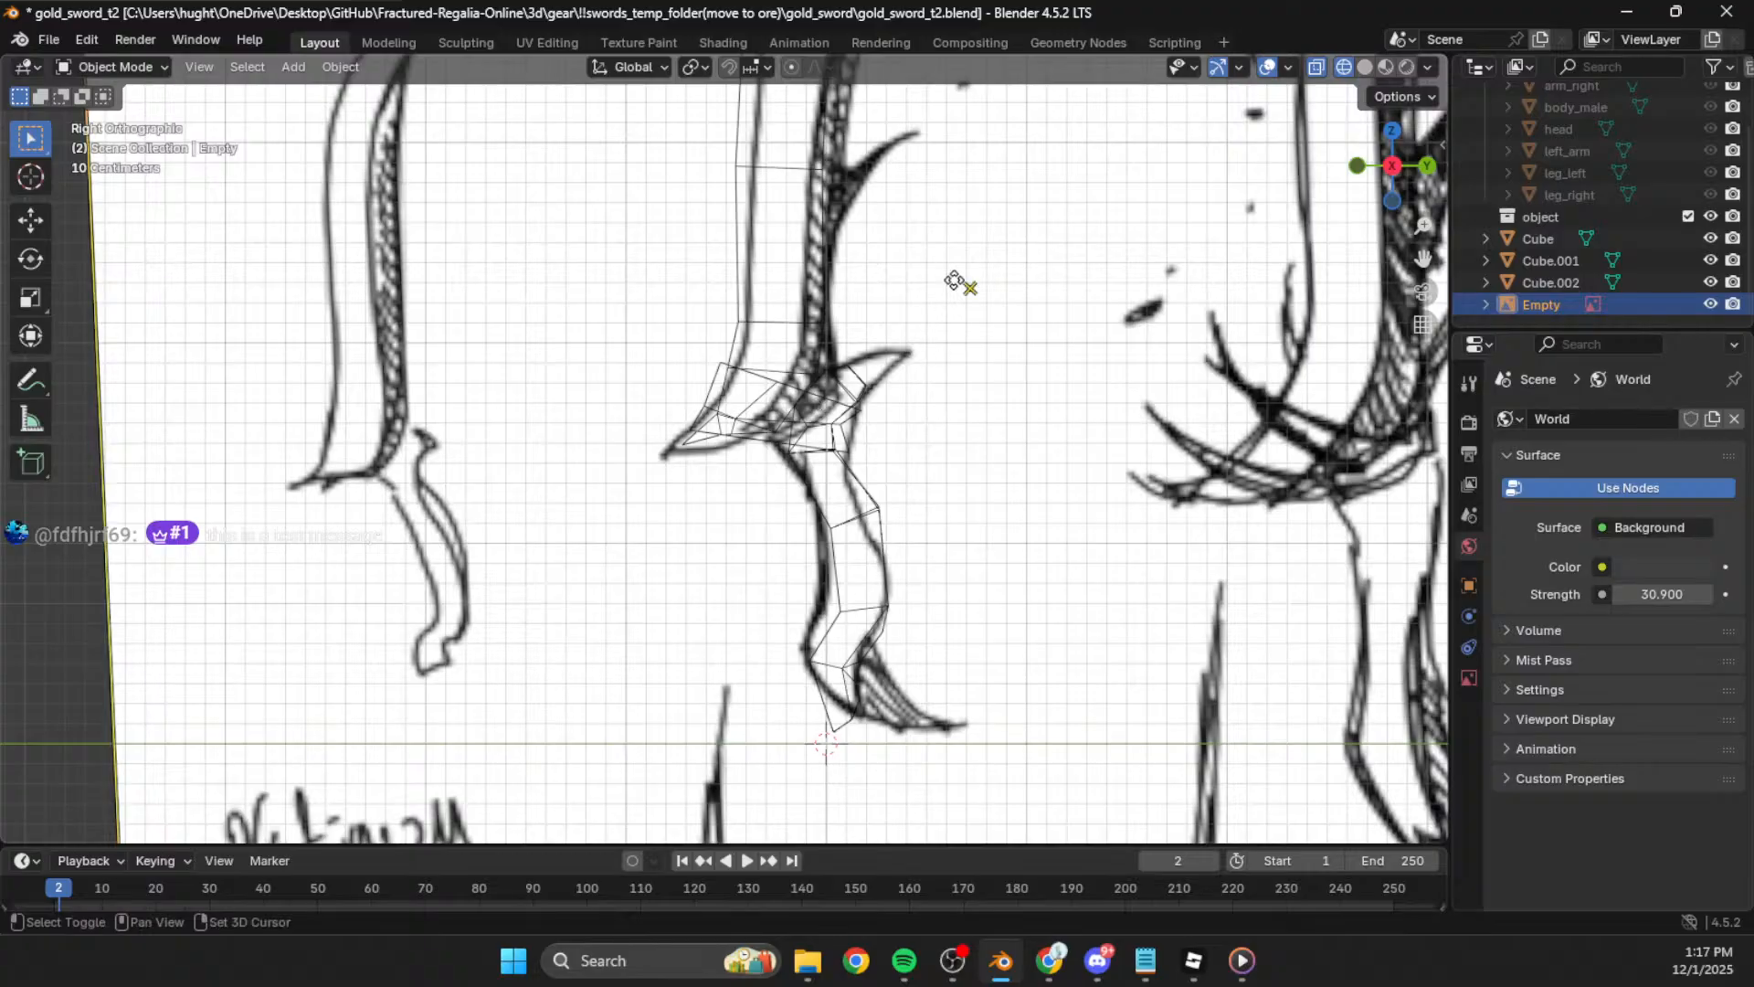
scroll(800, 523, "up", 3, "shift")
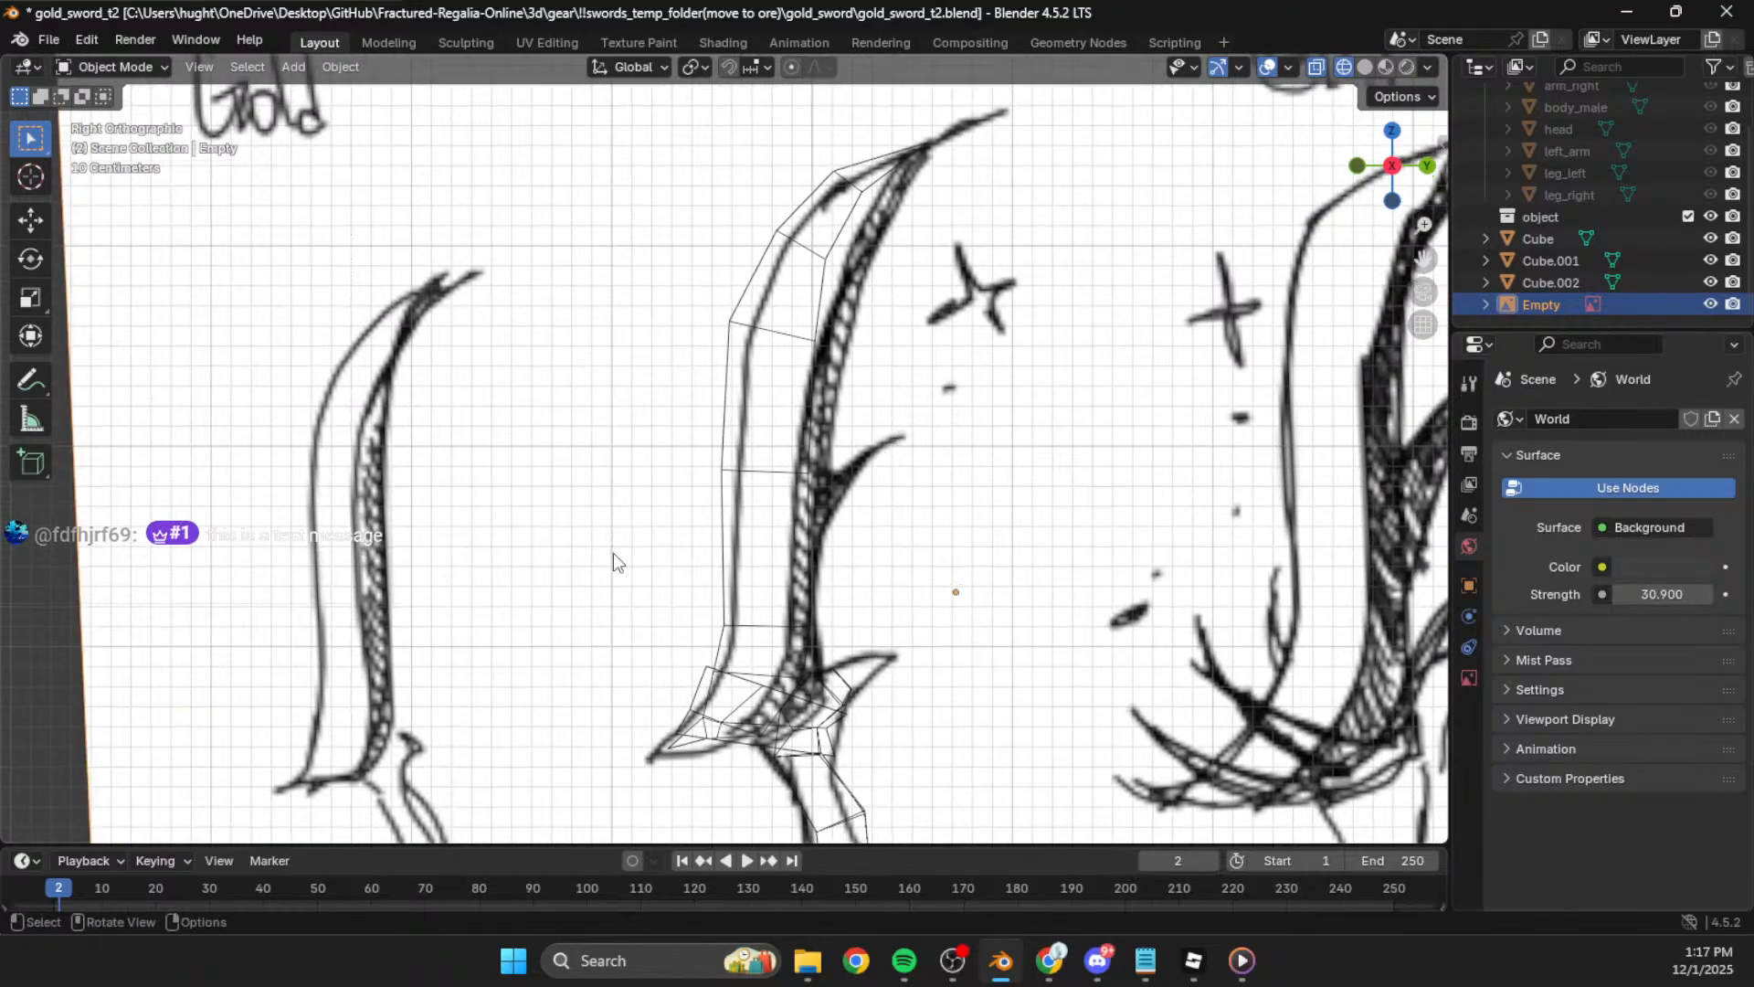
middle_click_drag(461, 549, 768, 399, "shift")
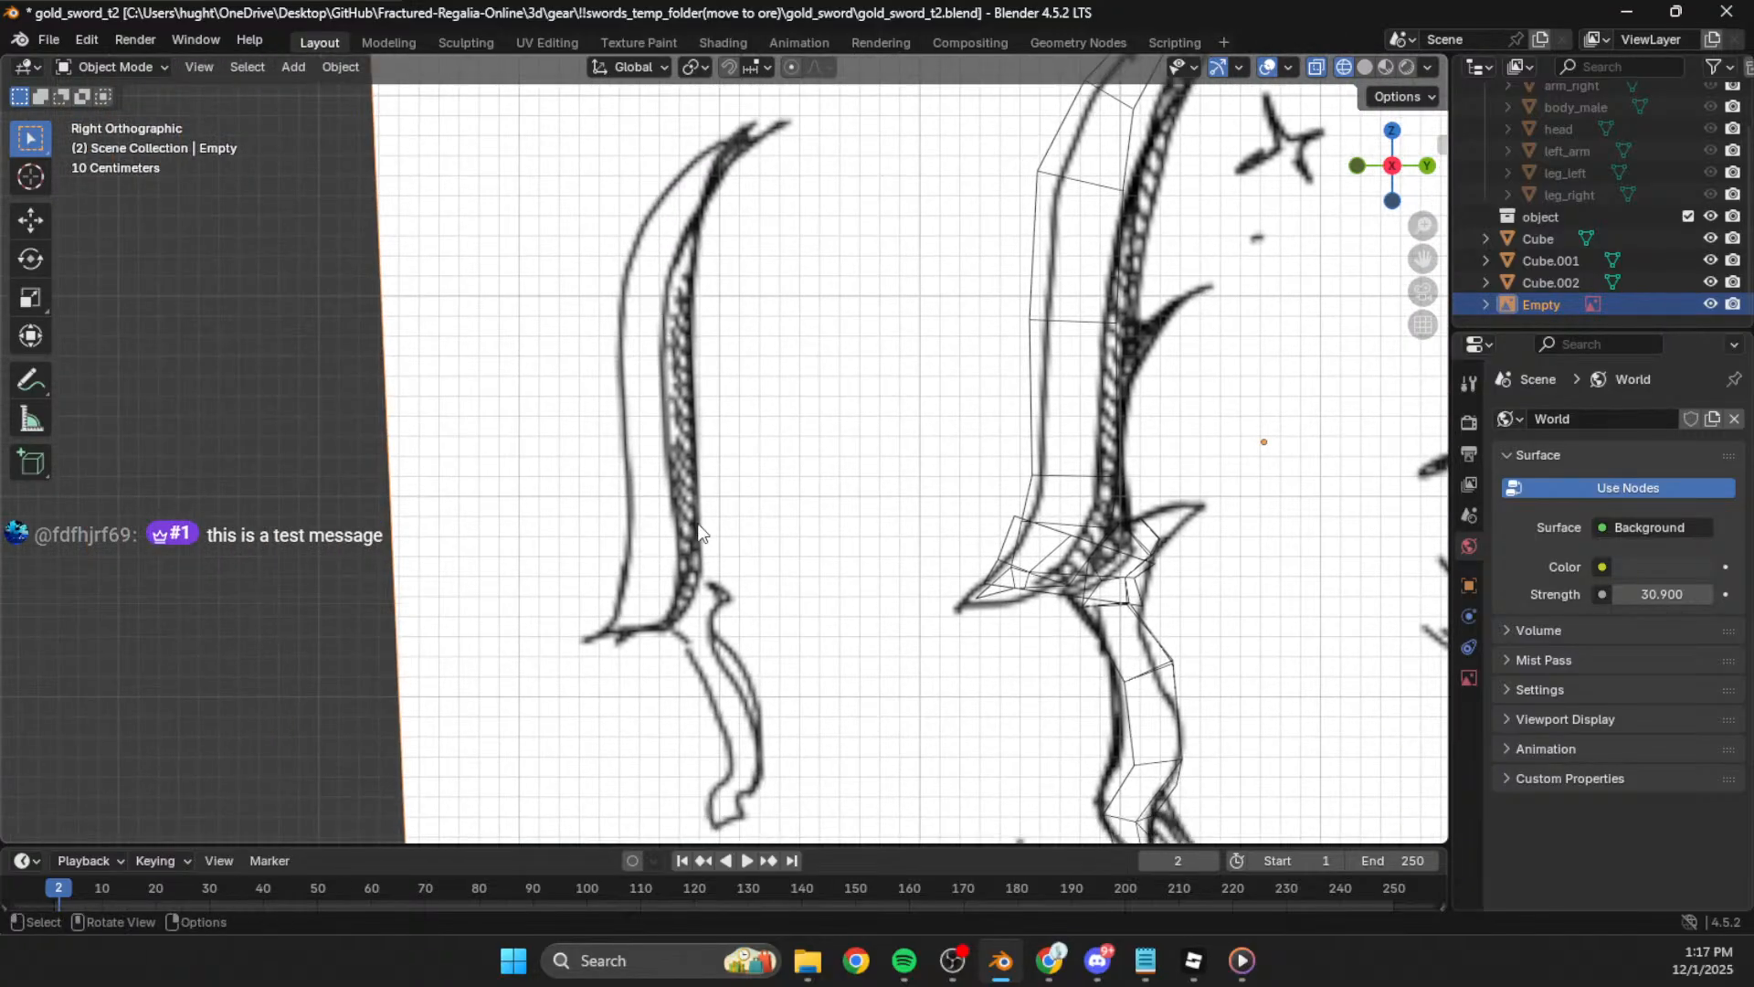
key("ctrl+s")
Step: Delete gold_sword_t2.blend in the file browser and open gold_sword_t1.blend
left_click(48, 38)
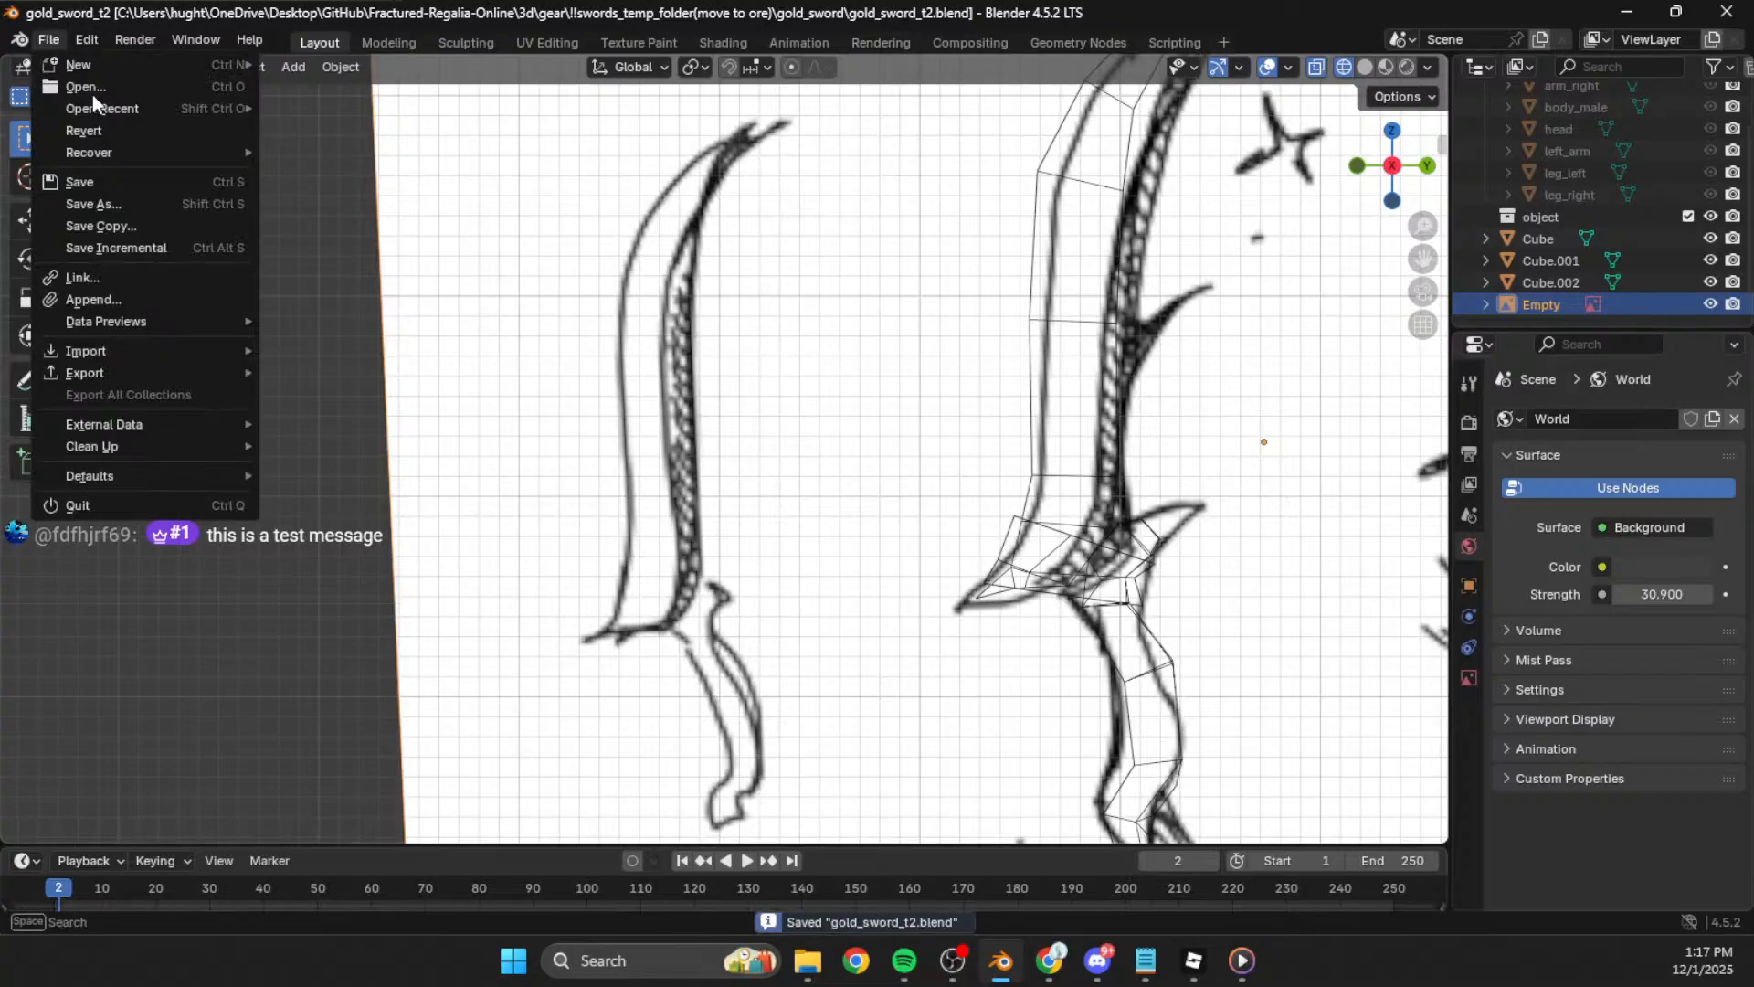
left_click(86, 87)
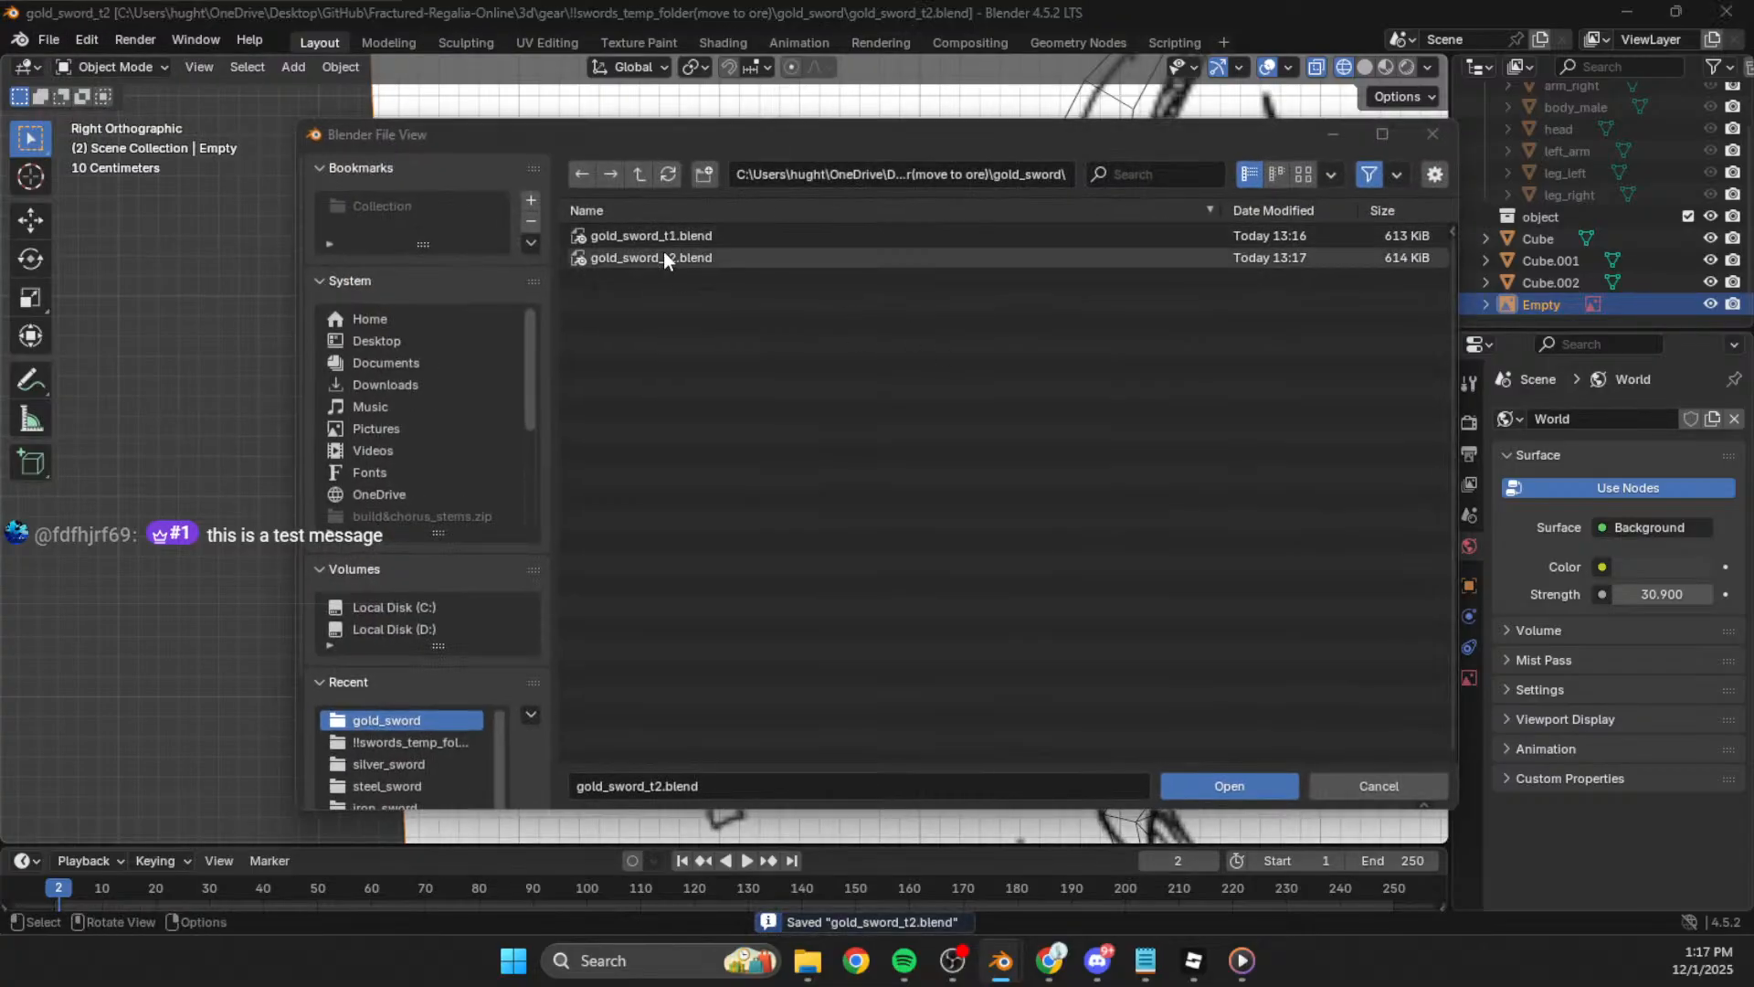
right_click(761, 251)
right_click(761, 251)
right_click(942, 254)
left_click(623, 235)
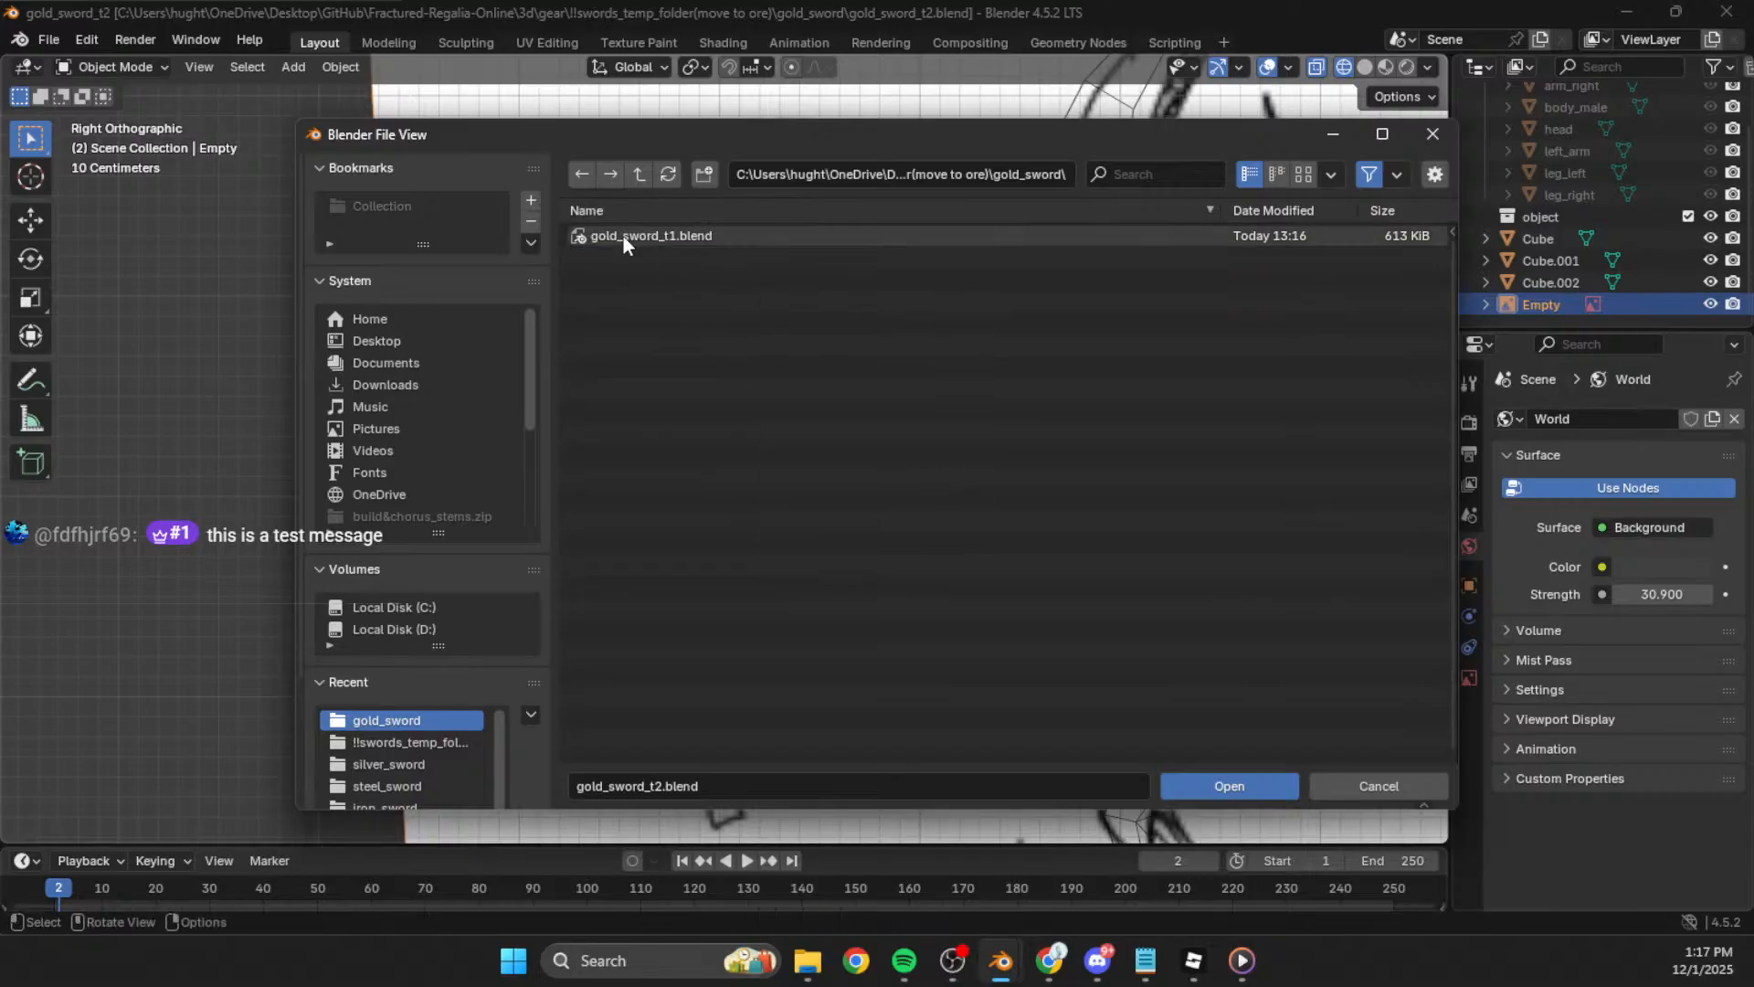
double_click(640, 236)
Step: Display the tier 1 gold sword as a wireframe in right orthographic view
middle_click_drag(815, 485, 879, 402)
left_click(1395, 169)
scroll(1007, 327, "up", 3)
scroll(722, 470, "up", 4)
key("Tab")
scroll(602, 444, "down", 2)
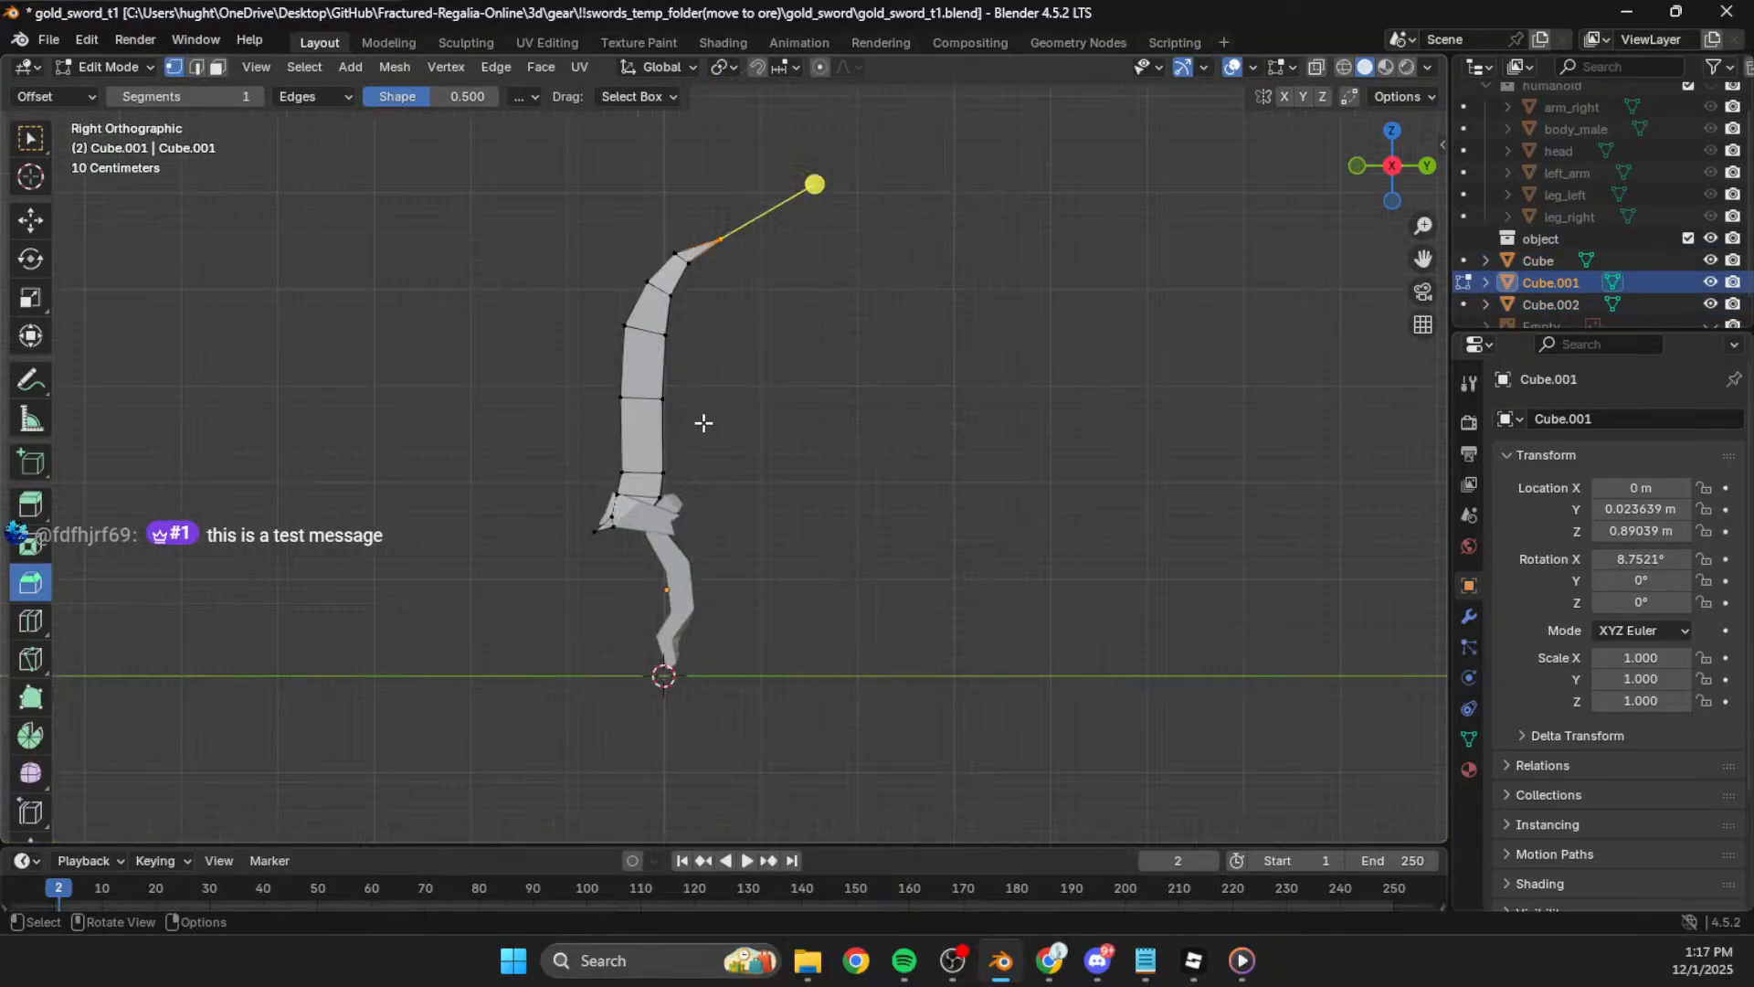
key("Tab")
scroll(700, 424, "up", 2)
left_click(1222, 179)
left_click(1343, 67)
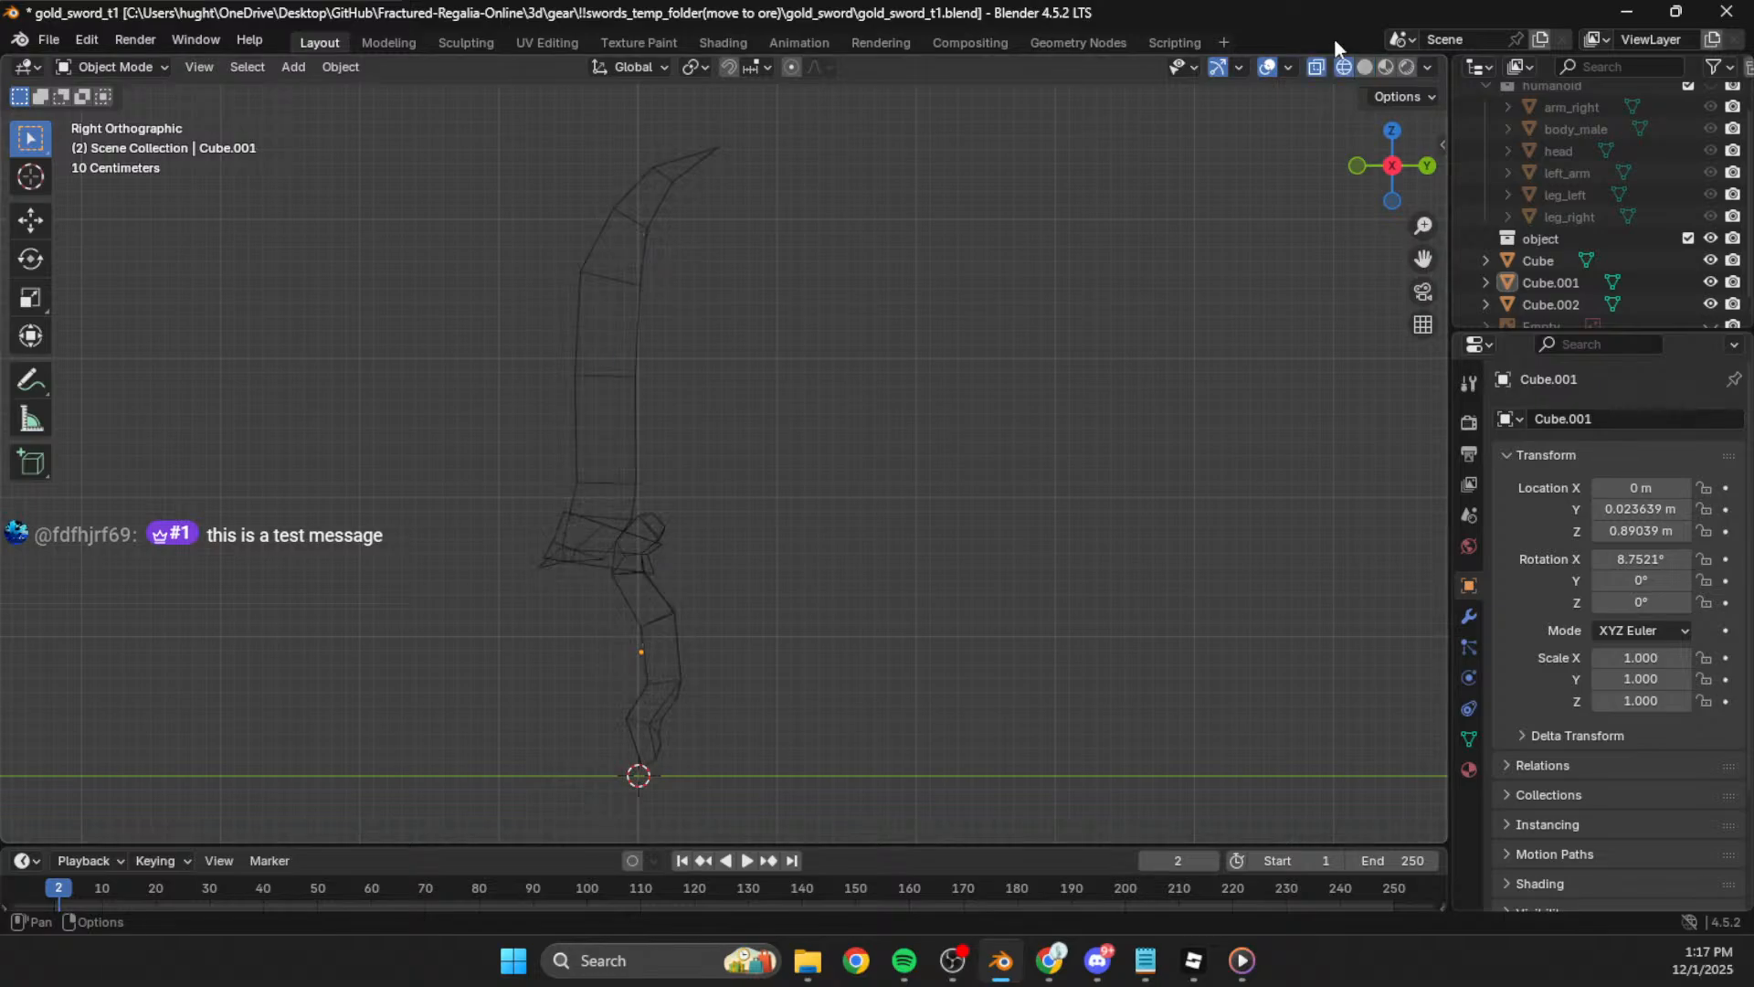
Step: Duplicate the whole blade mesh in place and separate the copy into its own object
left_click(687, 455)
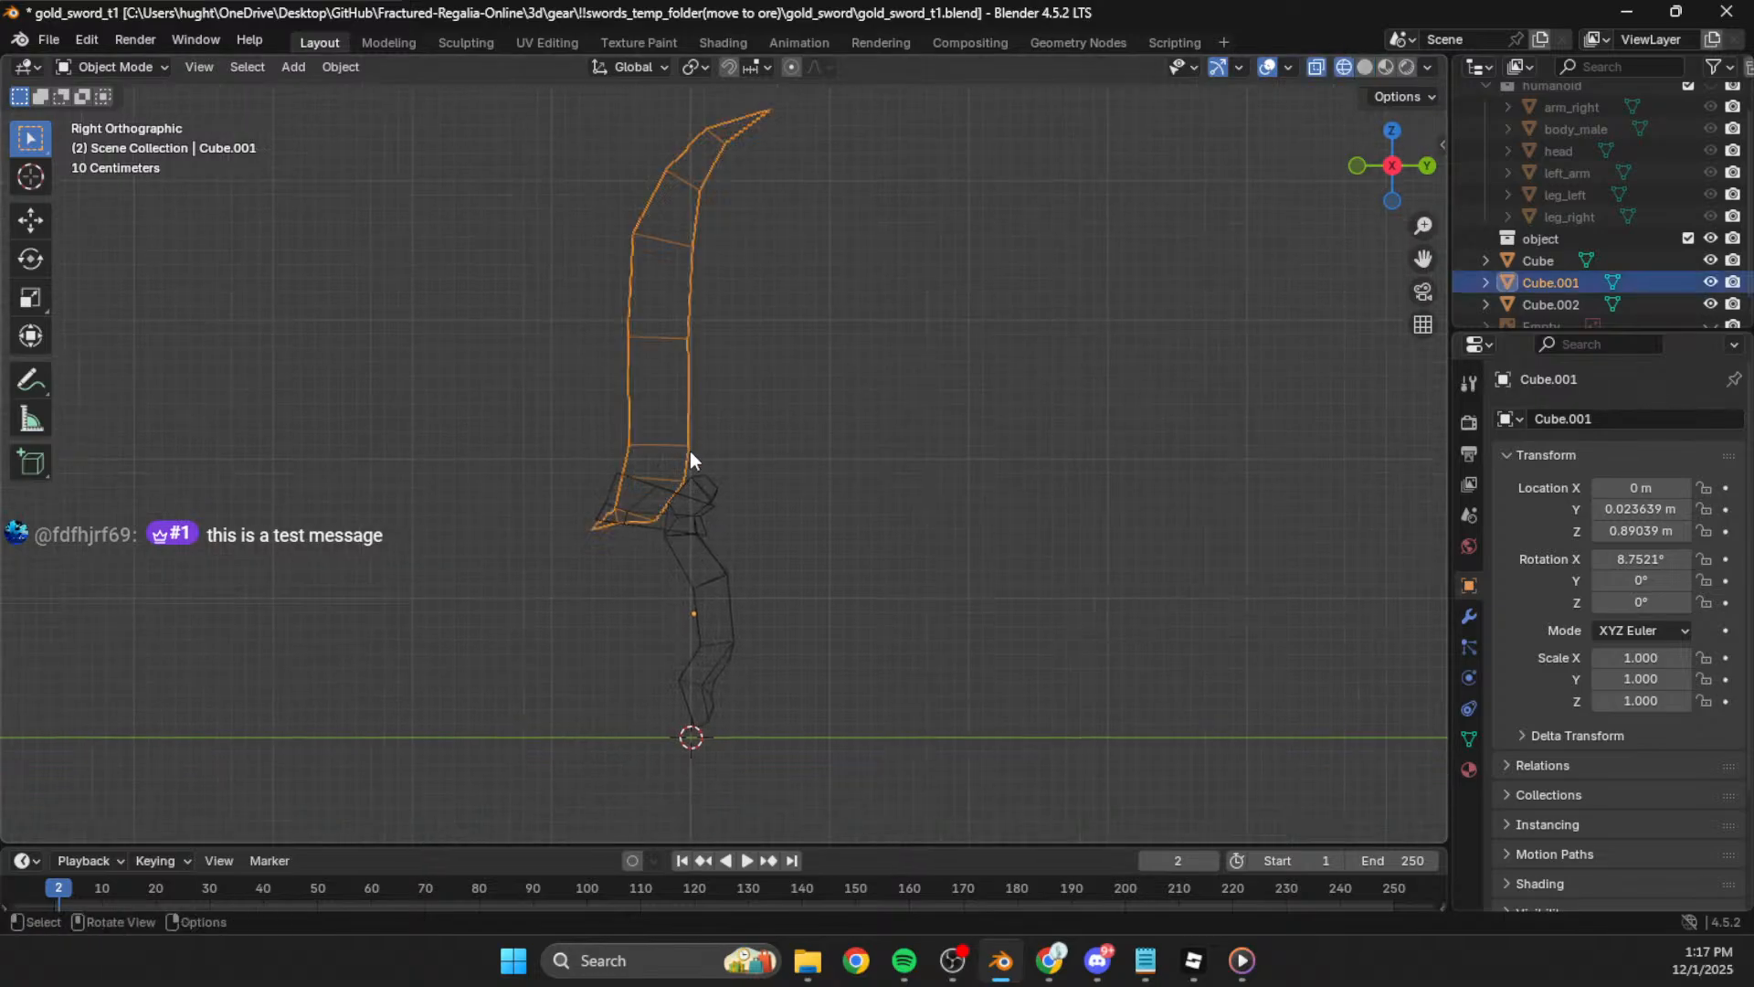
scroll(658, 457, "up", 1)
middle_click_drag(618, 493, 633, 533, "shift")
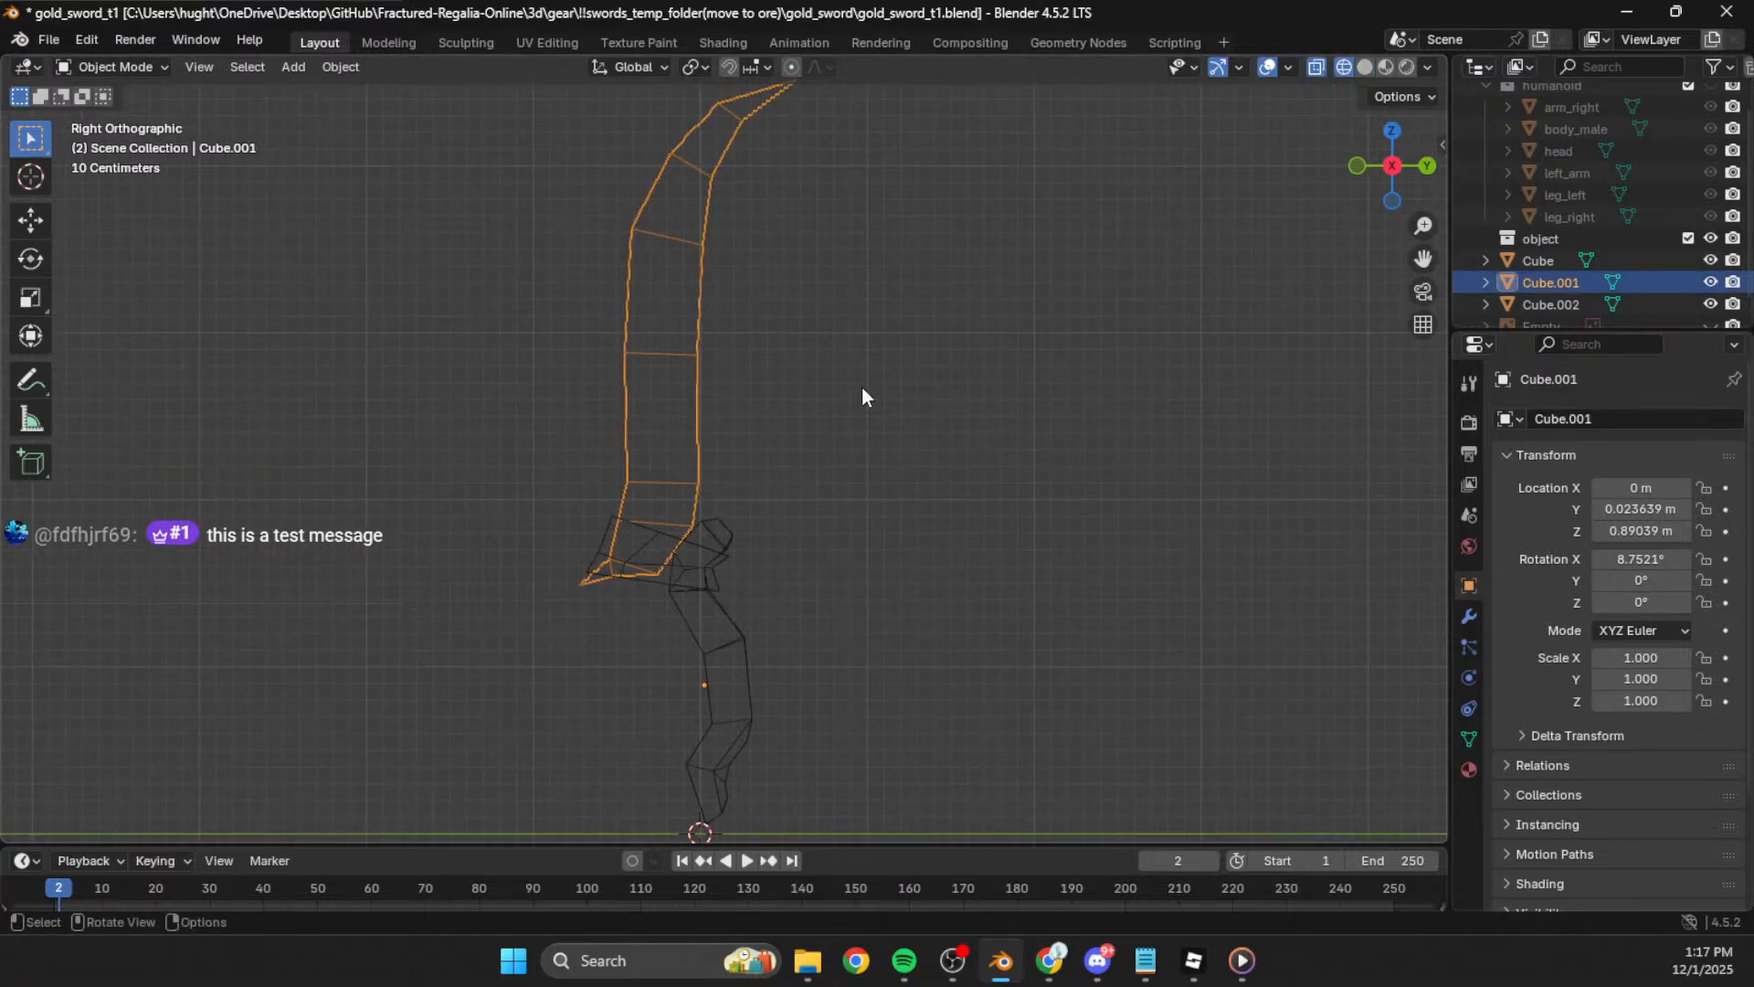
key("Tab")
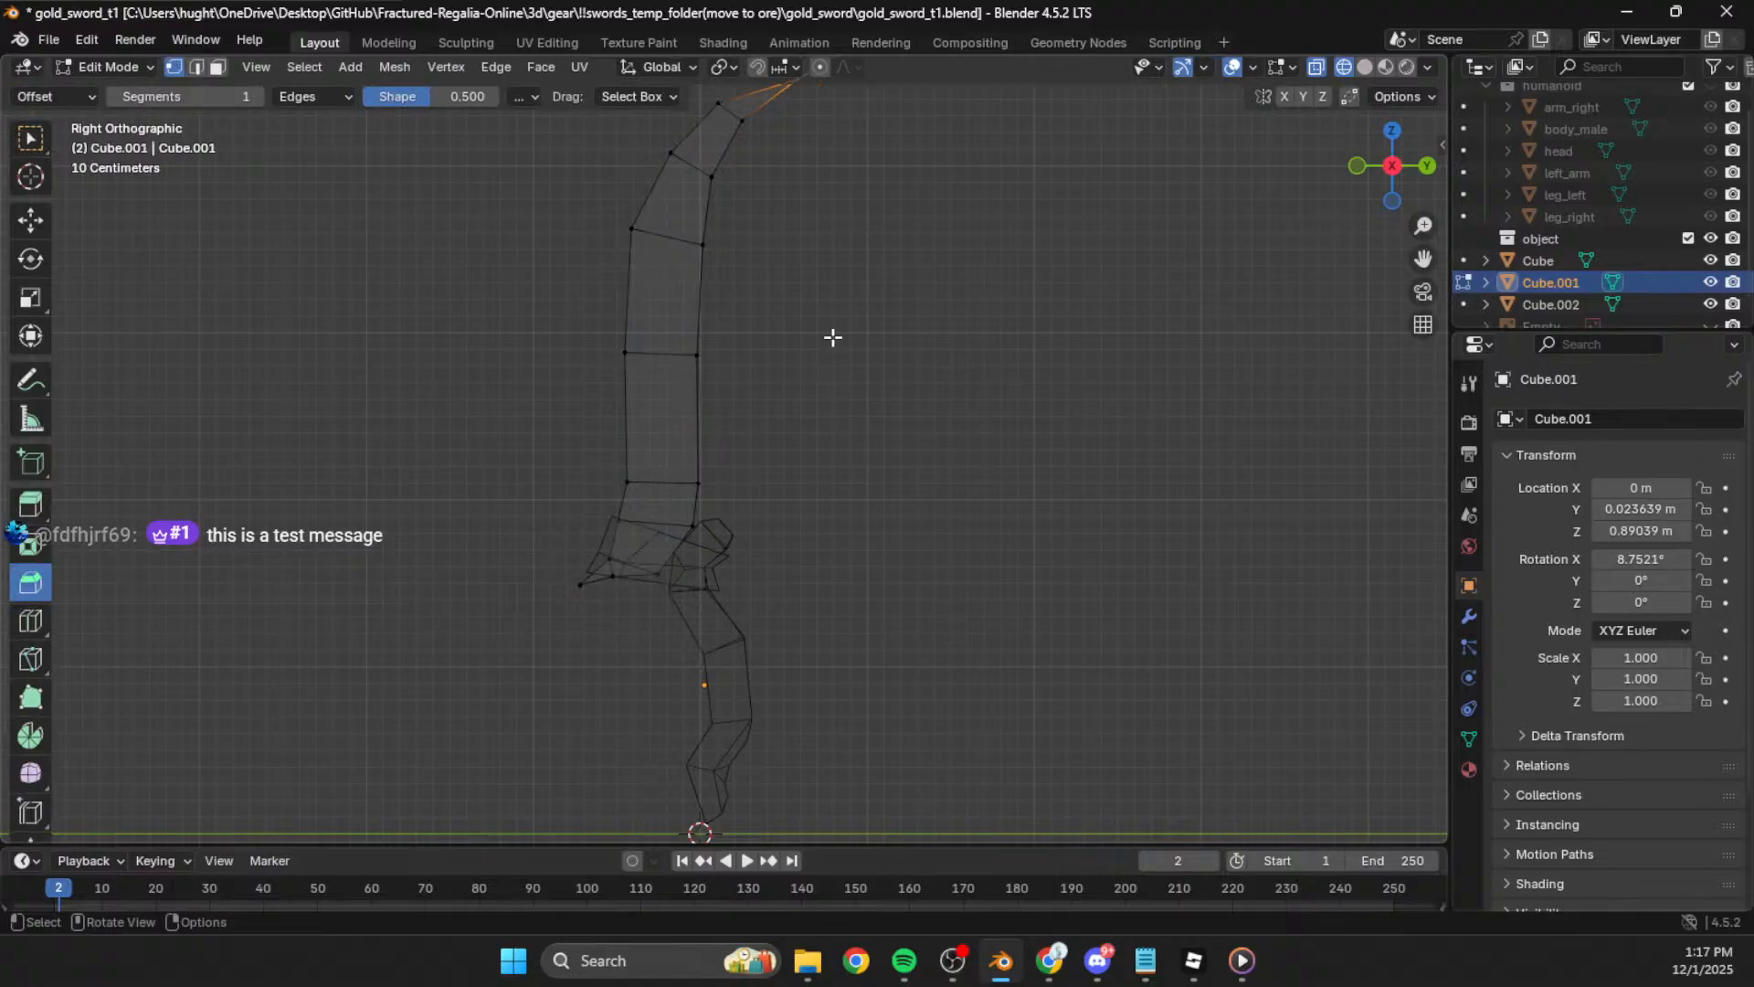
key("a")
key("shift+d")
key("Escape")
key("p")
left_click(831, 338)
key("Tab")
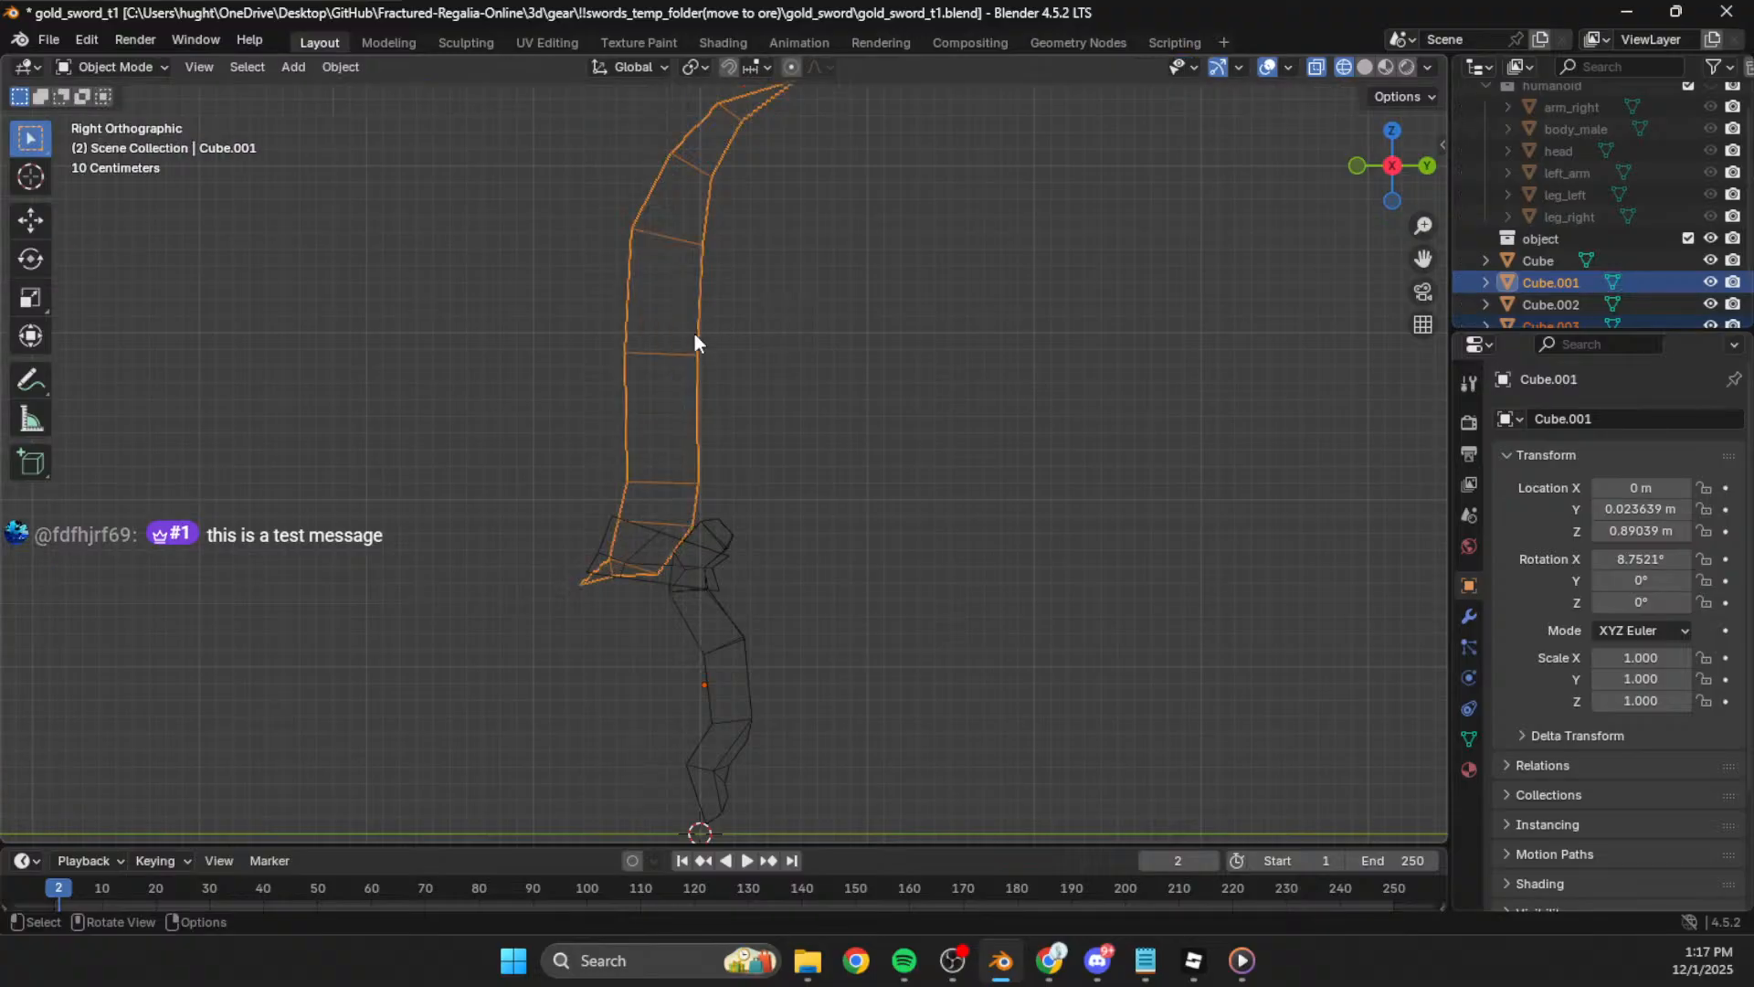
Step: Delete the vertices along the outer curved edge of the duplicated blade, including its pointed lower corner
left_click(694, 332)
key("Tab")
key("a")
middle_click_drag(594, 268, 635, 411, "shift")
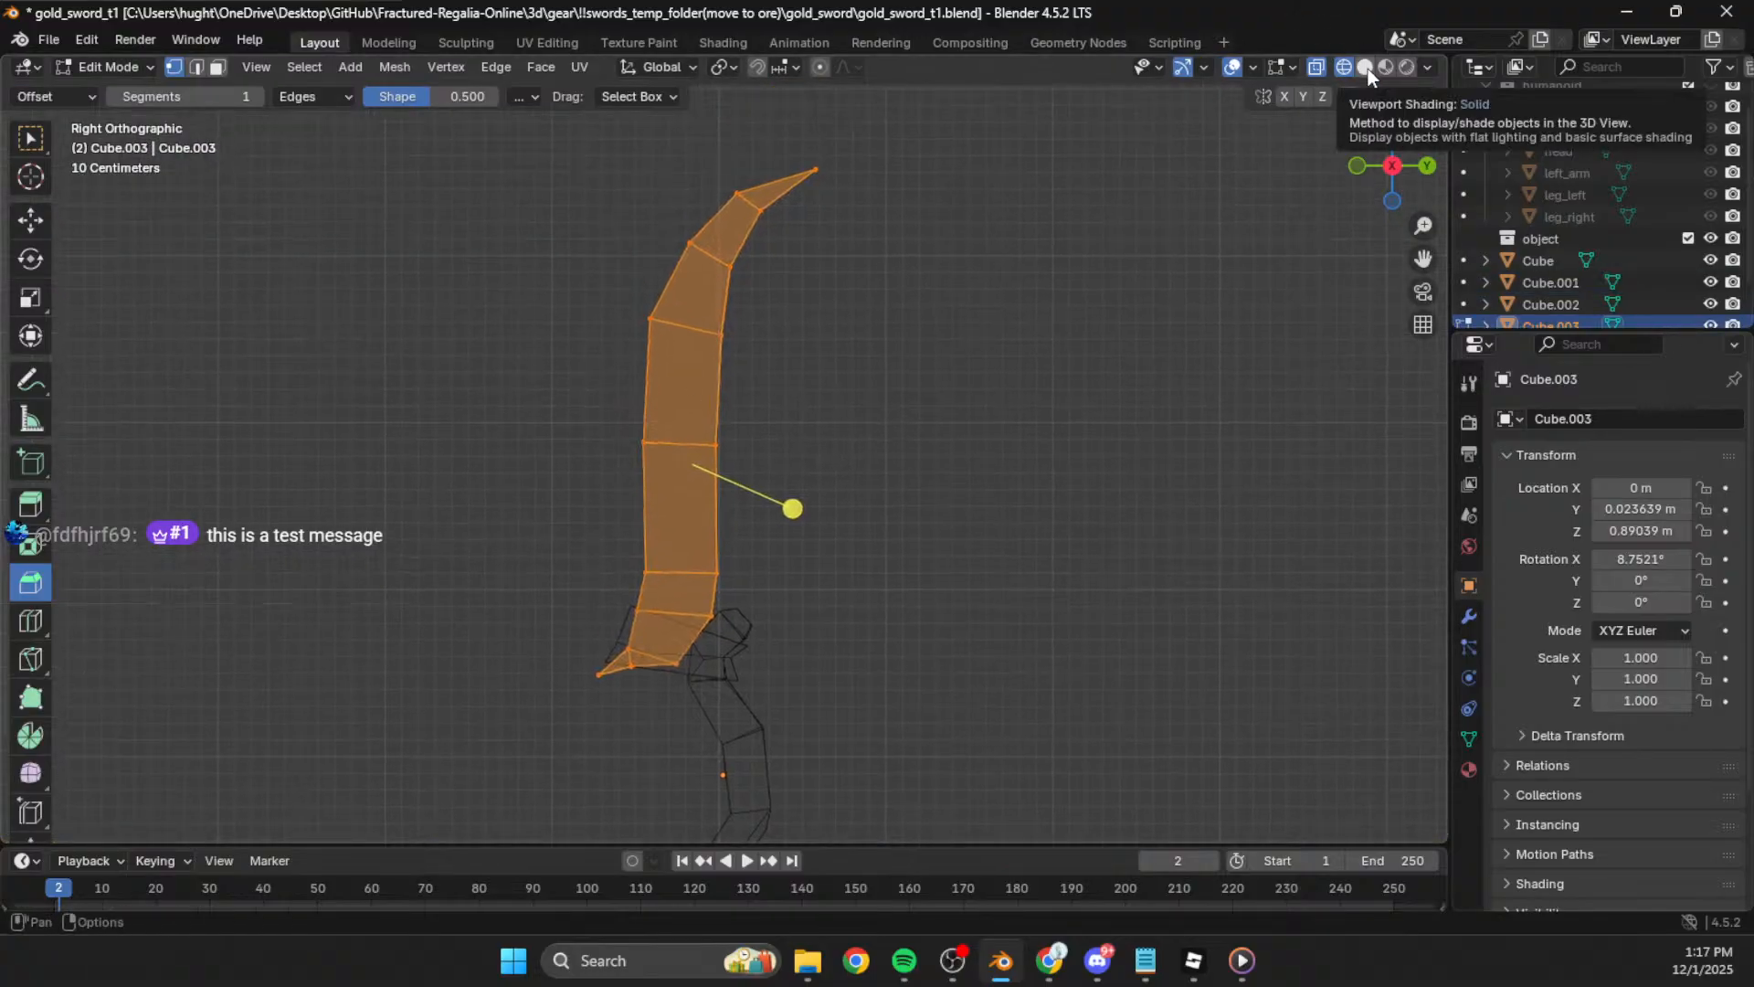
left_click(737, 193)
key("b")
left_click_drag(701, 242, 589, 671)
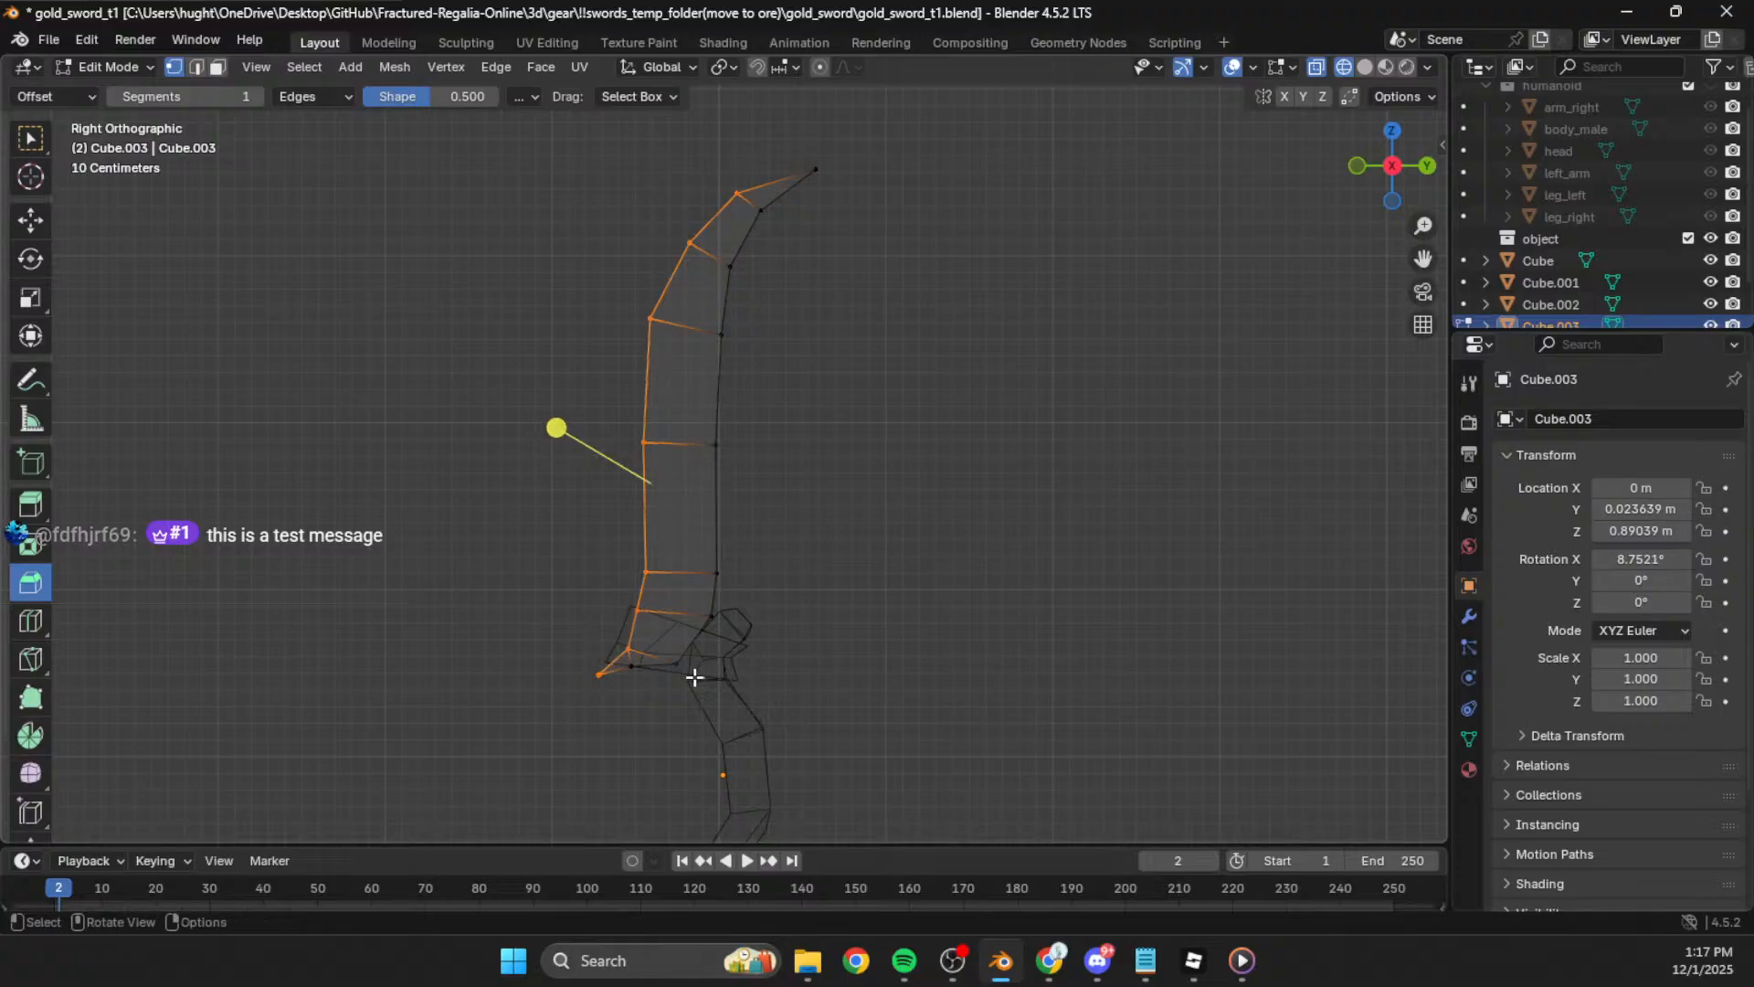
key("x")
left_click(650, 562)
Step: Extrude the duplicated blade's remaining inner-edge vertices about -0.13 m along the global Y axis
left_click_drag(860, 120, 532, 798)
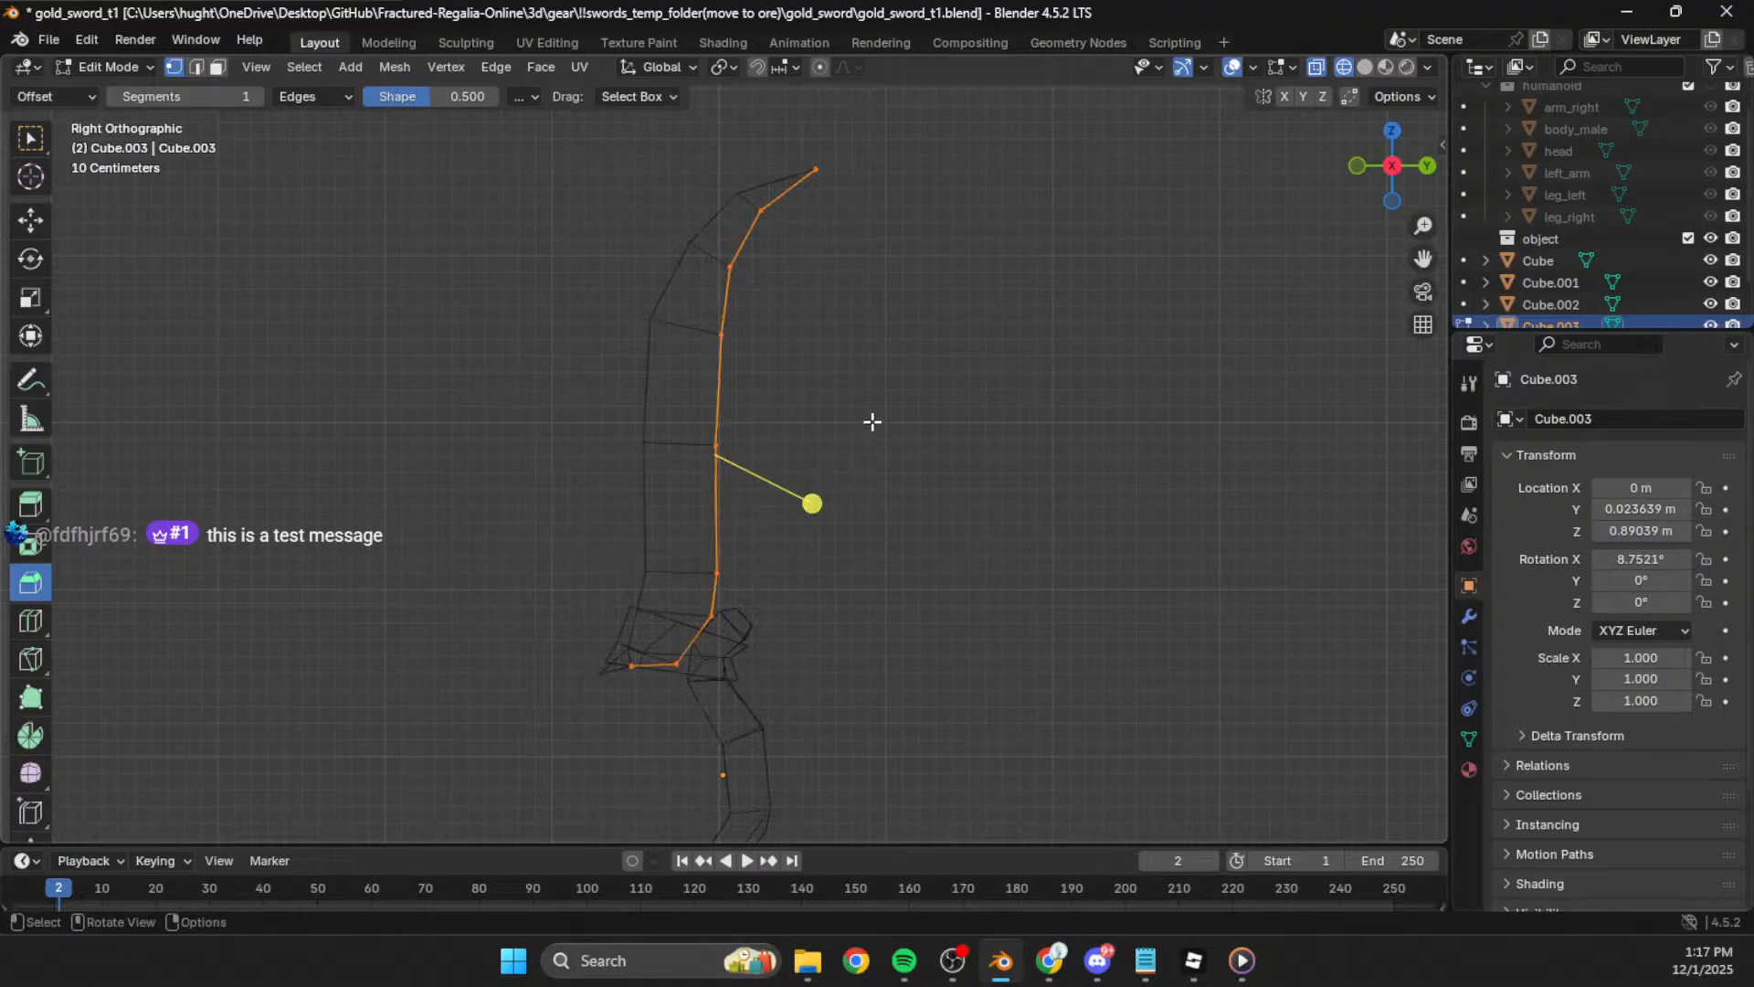
key("e")
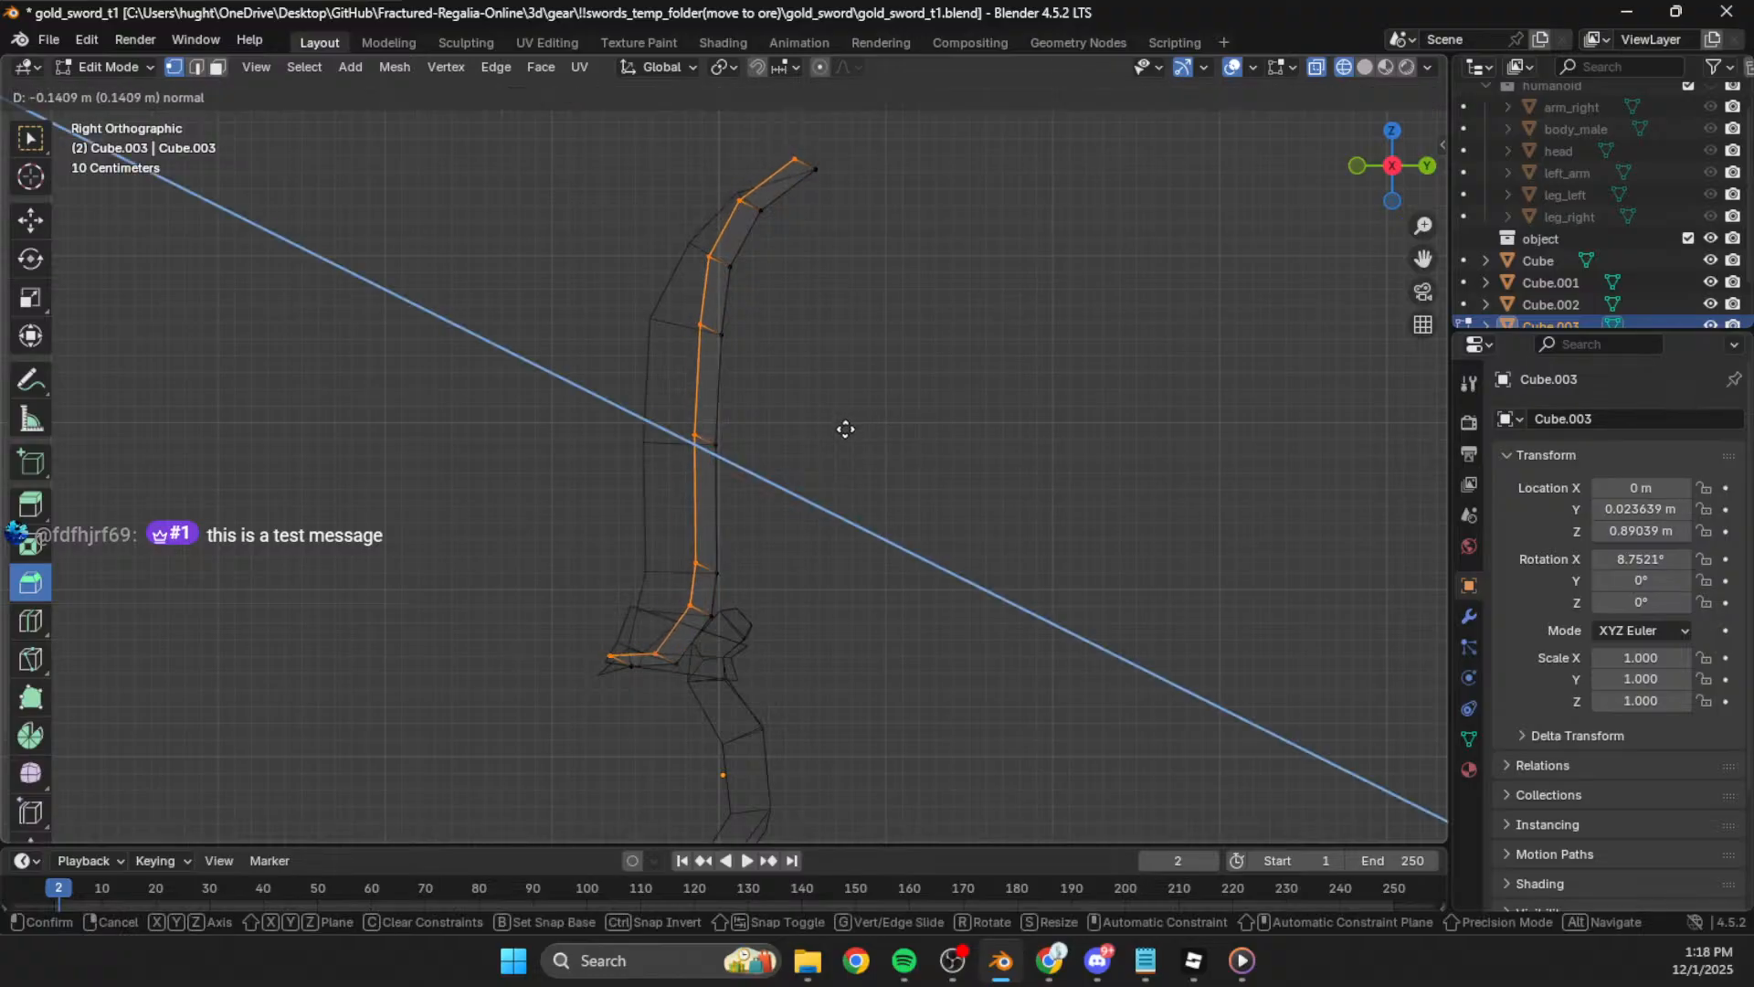
key("y")
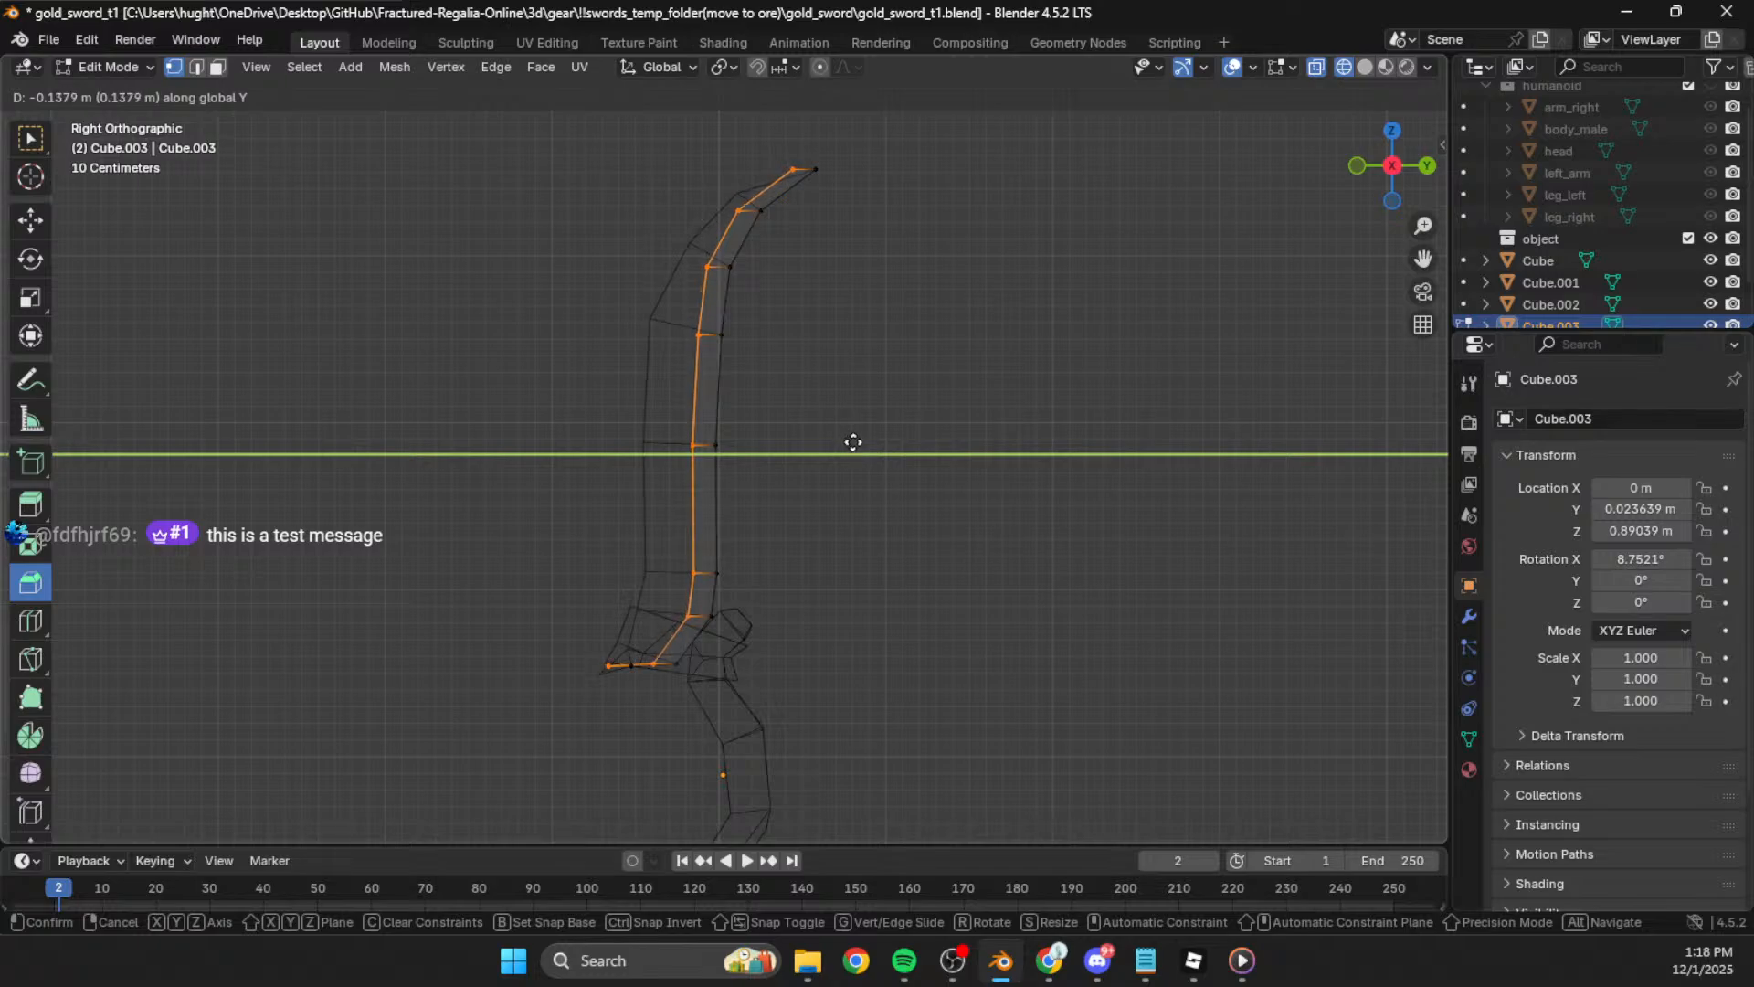
left_click(854, 444)
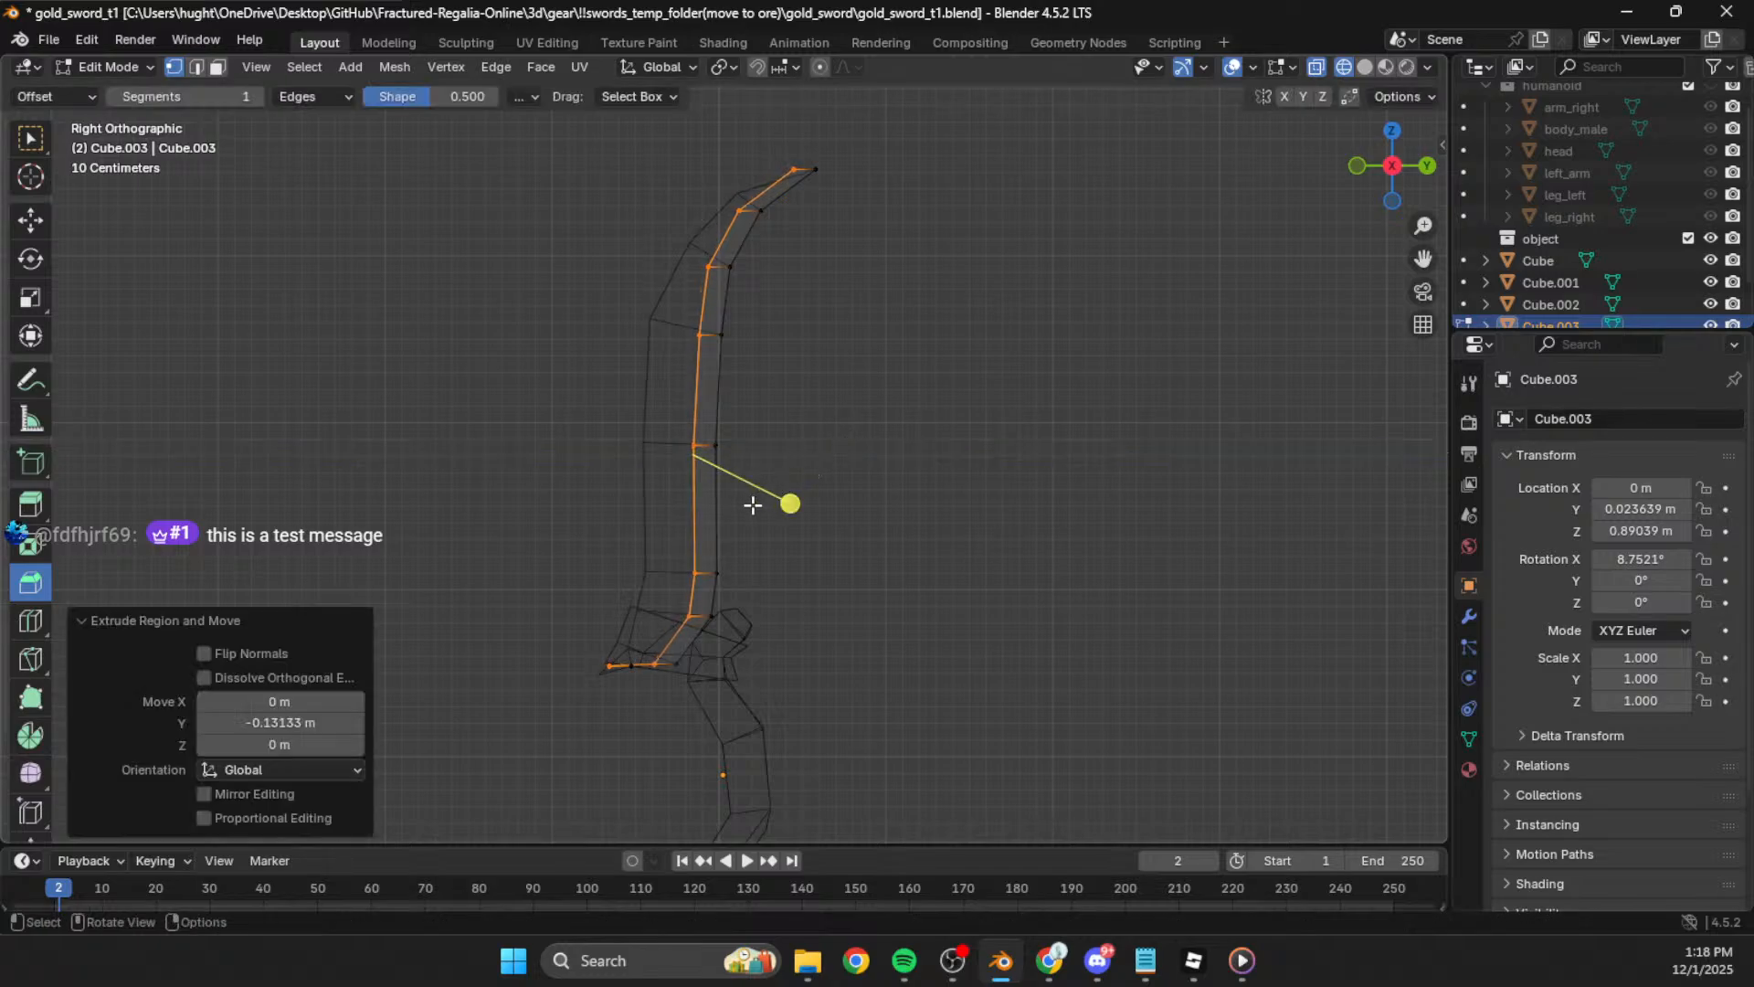
Step: Show the reference image and delete the inner-edge strip's vertices near the blade tip
scroll(1693, 274, "down", 2)
left_click(1711, 304)
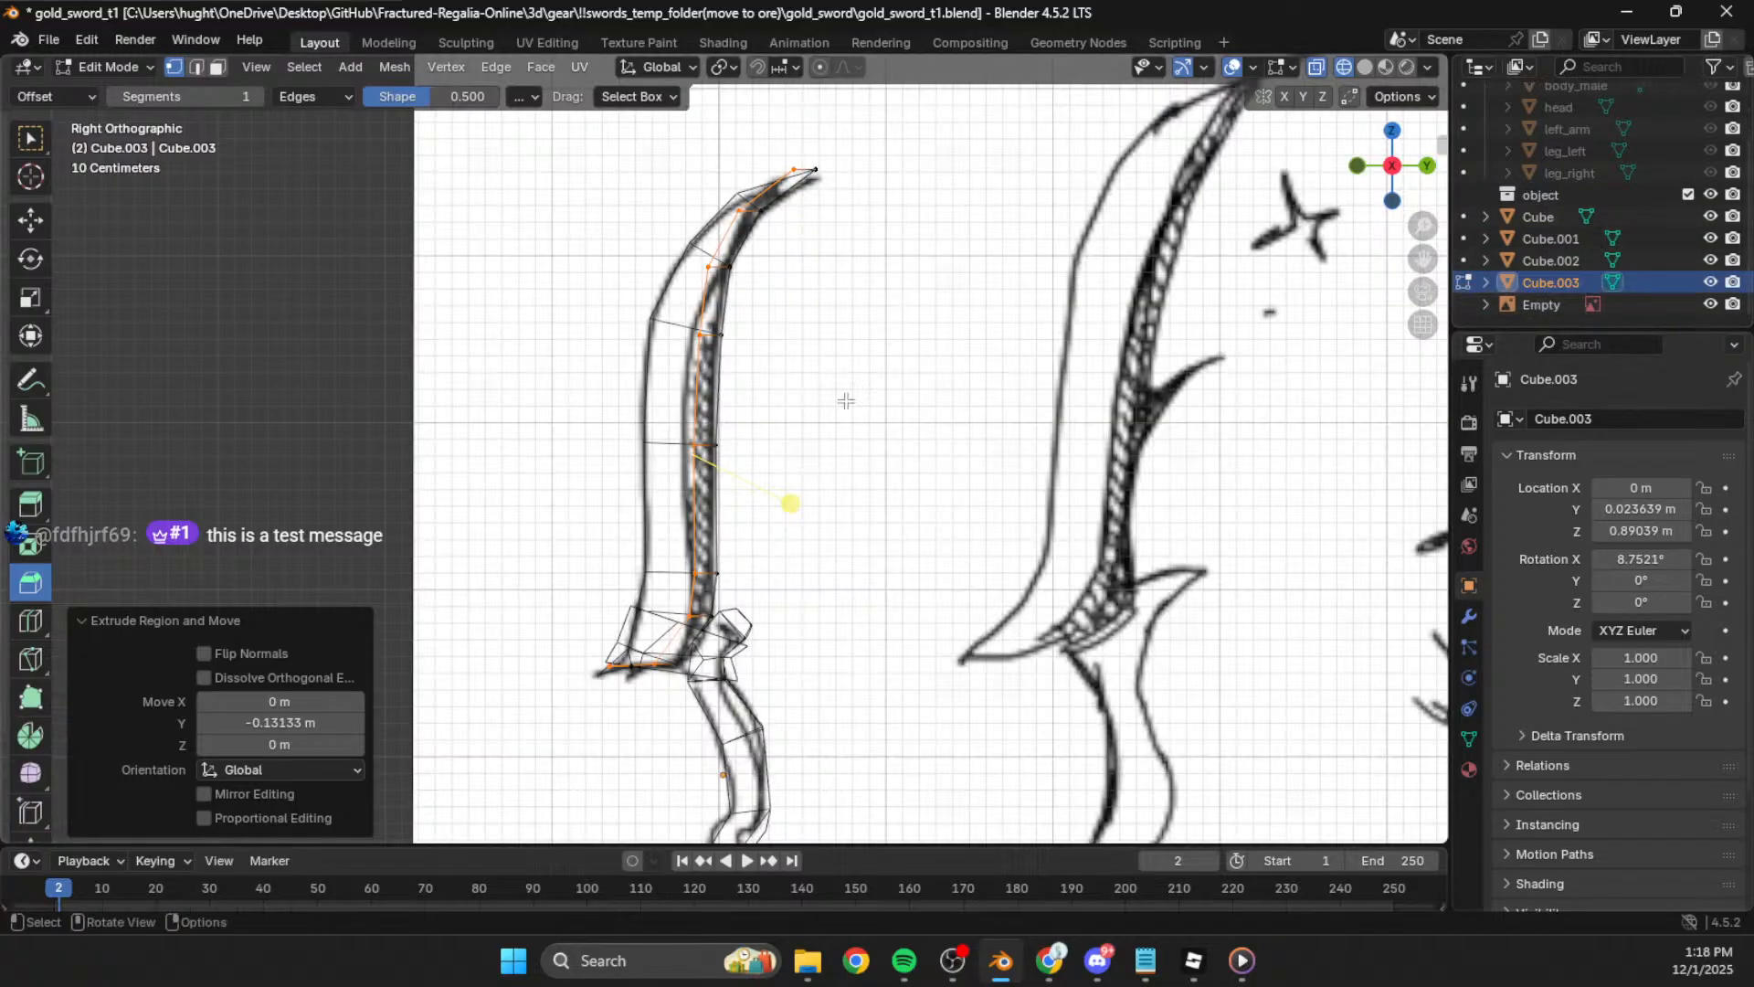
scroll(738, 442, "up", 4)
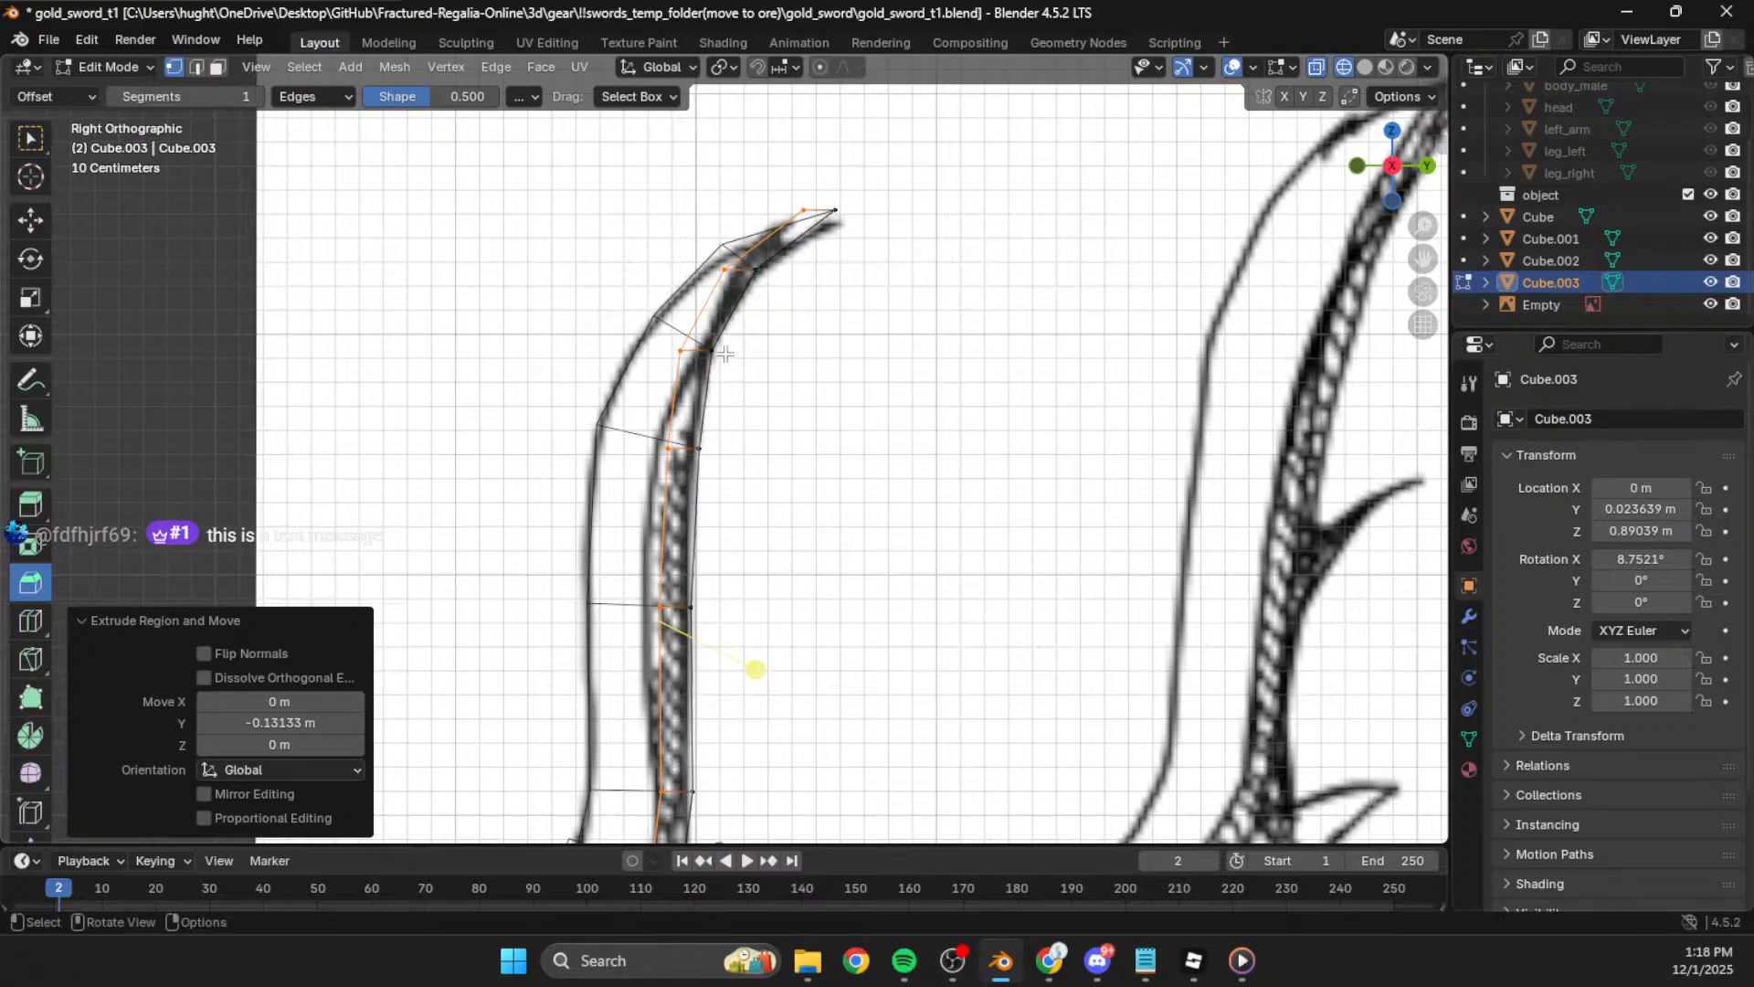
left_click_drag(868, 156, 567, 326)
key("x")
left_click(693, 388)
Step: Merge the strip's upper end vertices at their center and move the merged vertex onto the blade's inner edge
key("m")
left_click(617, 407)
middle_click_drag(751, 541, 755, 444, "shift")
key("g")
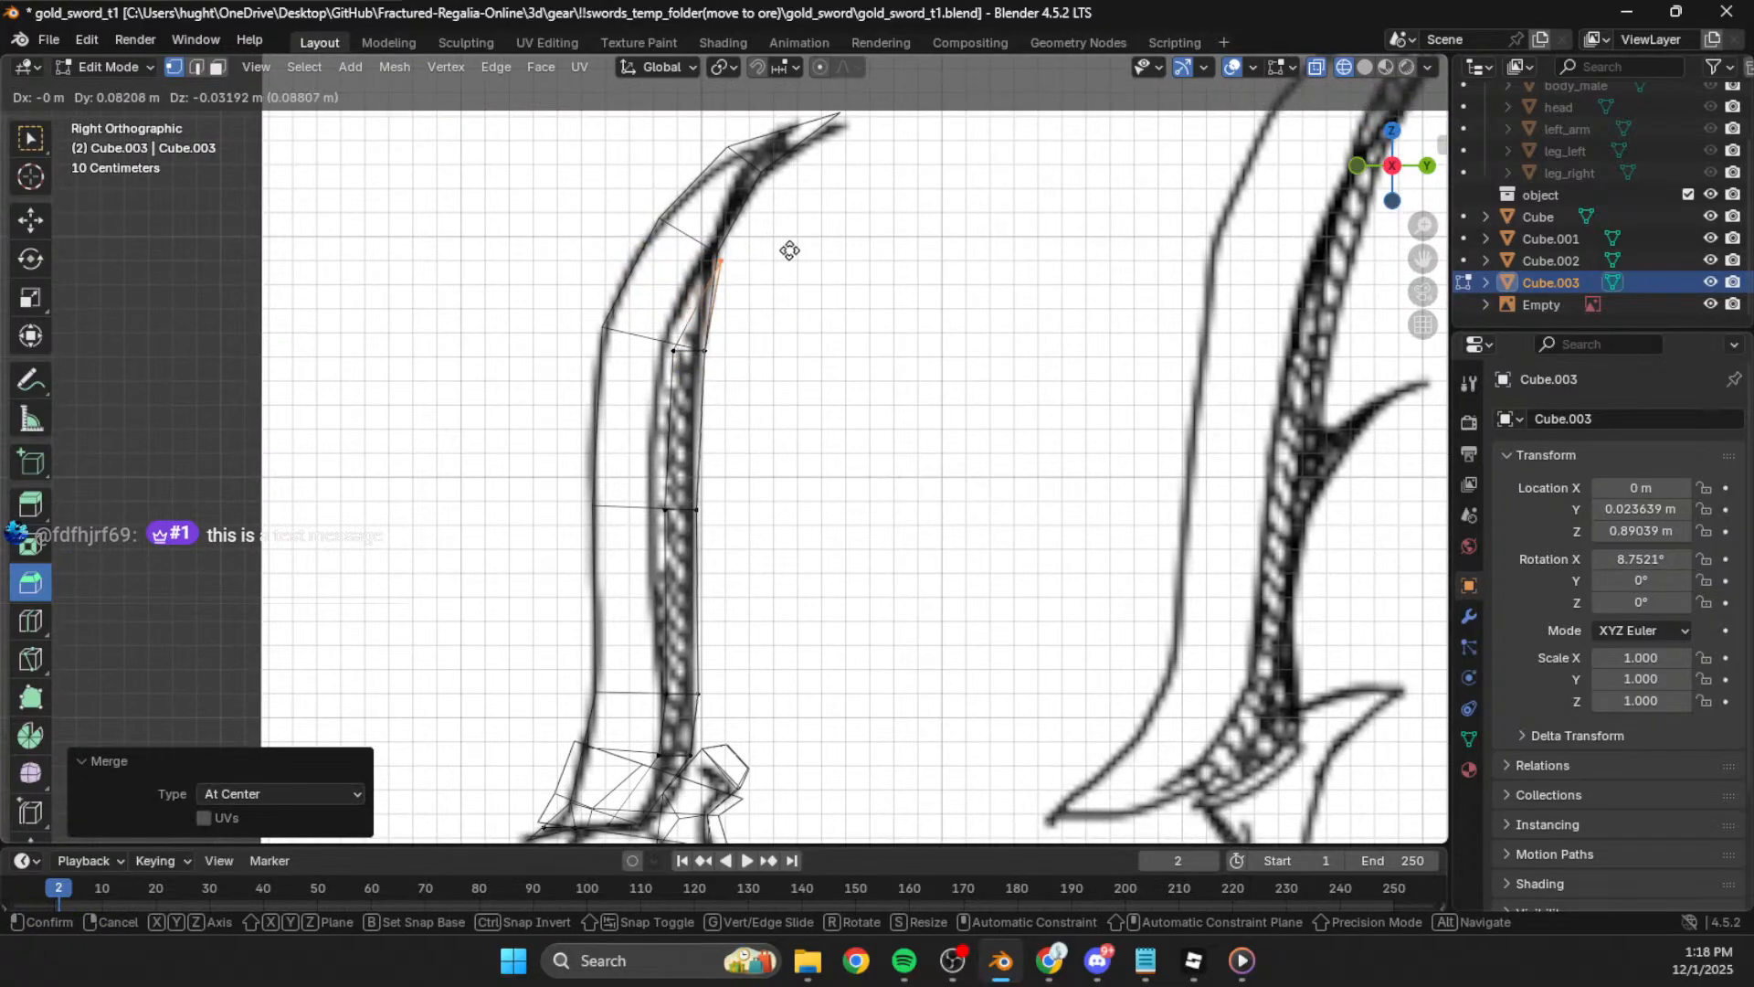
left_click(790, 243)
Step: Move the two upper vertices on the strip's inward side onto the hatched outline of the reference drawing
left_click_drag(637, 346, 686, 379)
scroll(667, 407, "up", 3)
middle_click_drag(667, 388, 669, 372, "shift")
key("g")
left_click(720, 283)
middle_click_drag(720, 282, 713, 141, "shift")
left_click(629, 447)
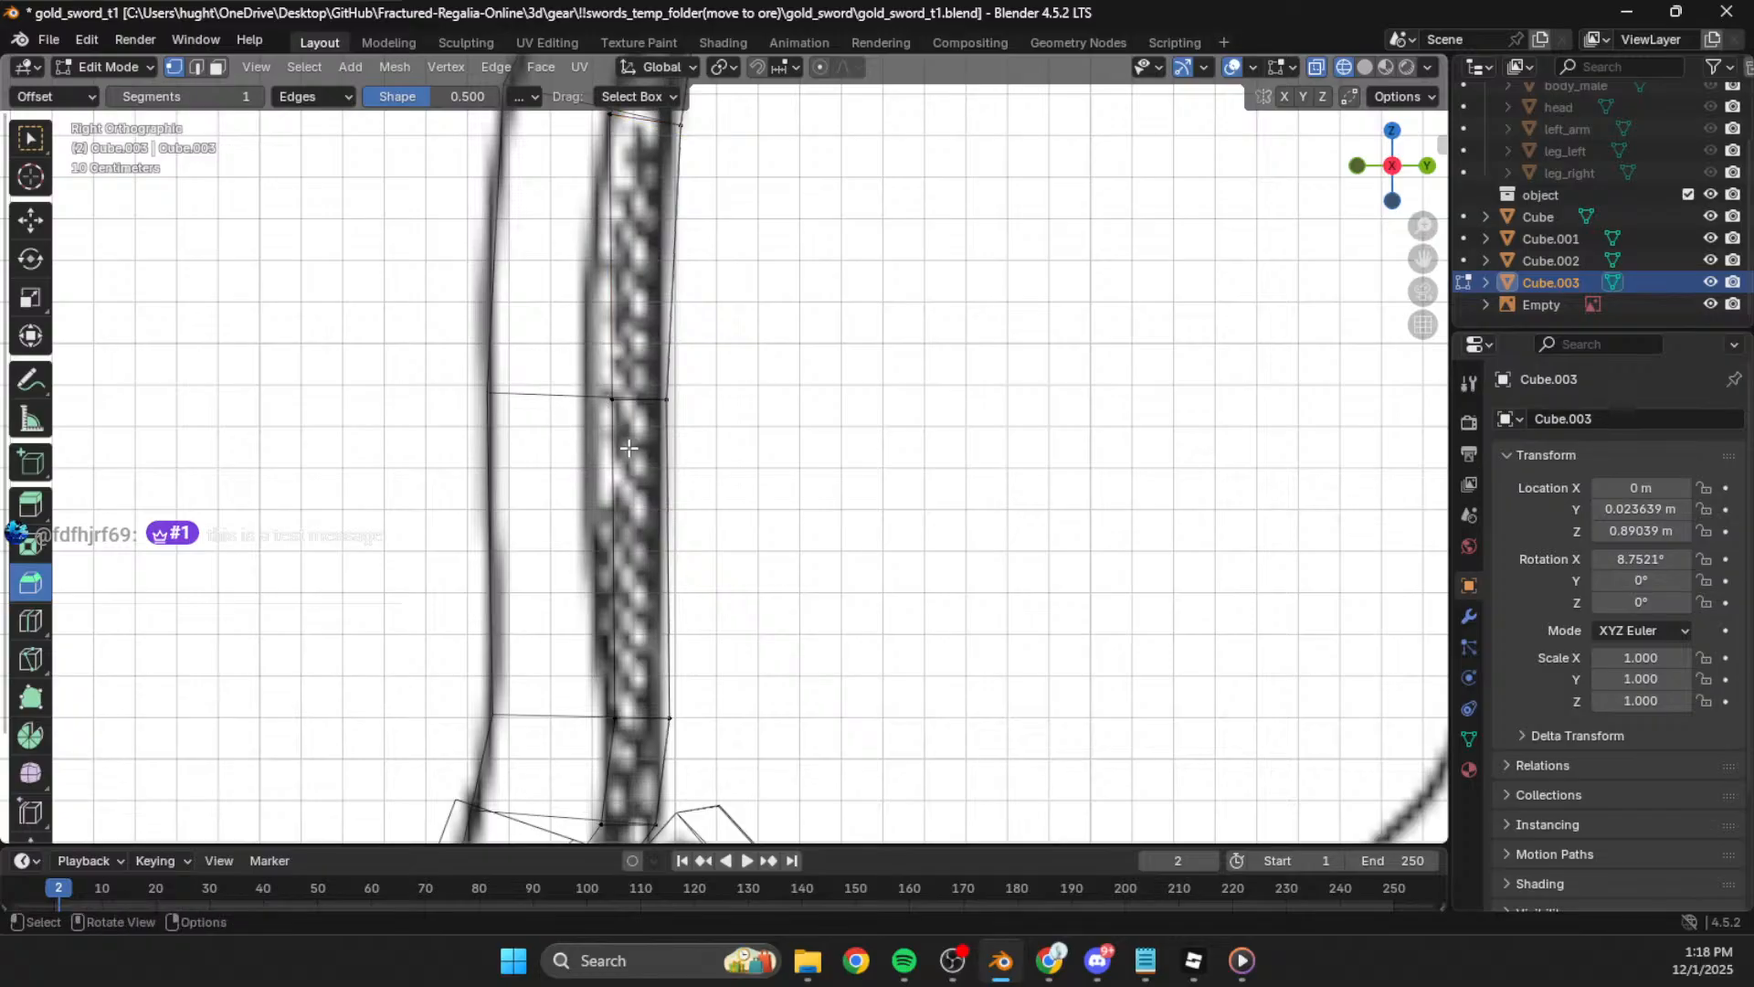
key("g")
left_click(615, 433)
Step: Align the two inward-side strip vertices just above the guard with the reference drawing
middle_click_drag(651, 501, 690, 325)
left_click(1397, 152)
scroll(987, 384, "down", 2)
middle_click_drag(971, 398, 1021, 336, "shift")
scroll(732, 439, "up", 2)
middle_click_drag(693, 455, 702, 445, "shift")
left_click(722, 460)
key("g")
left_click(732, 472)
left_click(713, 549)
key("g")
left_click(722, 558)
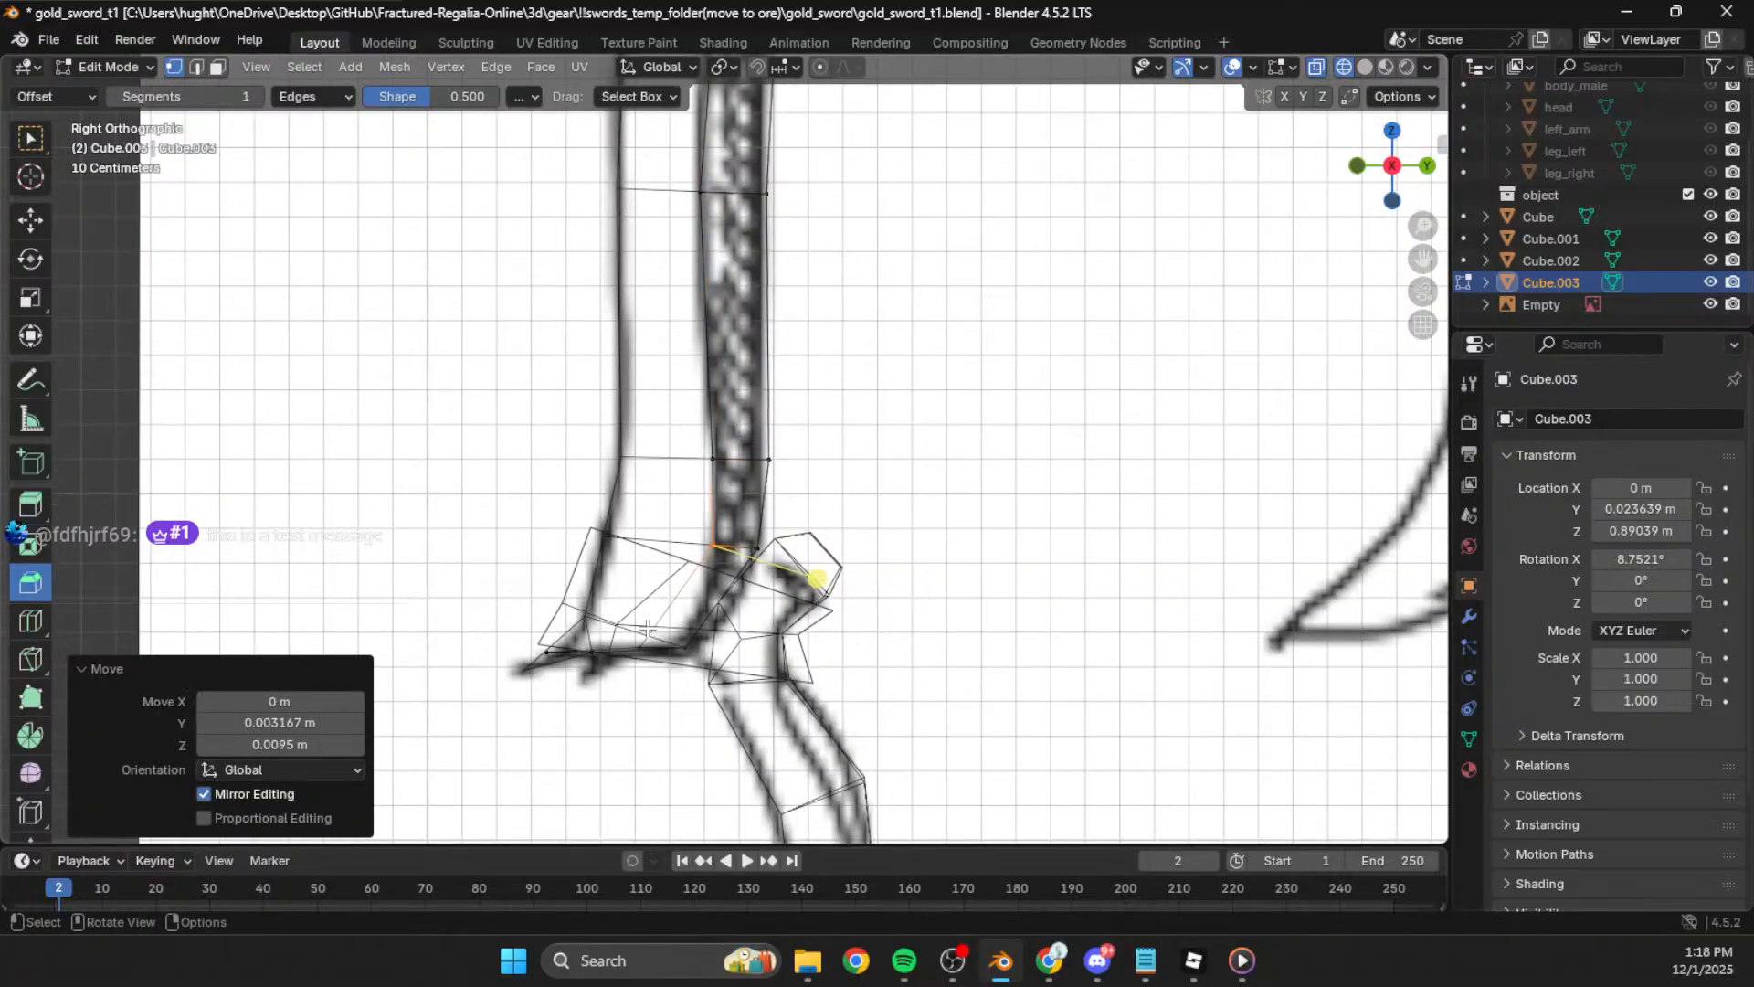
Step: Move the strip's bottom end vertices inside the guard to follow the reference drawing's curved lower edge
left_click_drag(641, 647, 693, 676)
key("g")
left_click(710, 683)
key("g")
left_click(700, 647)
key("g")
left_click(710, 666)
left_click_drag(663, 597, 718, 662)
key("g")
left_click(706, 637)
key("g")
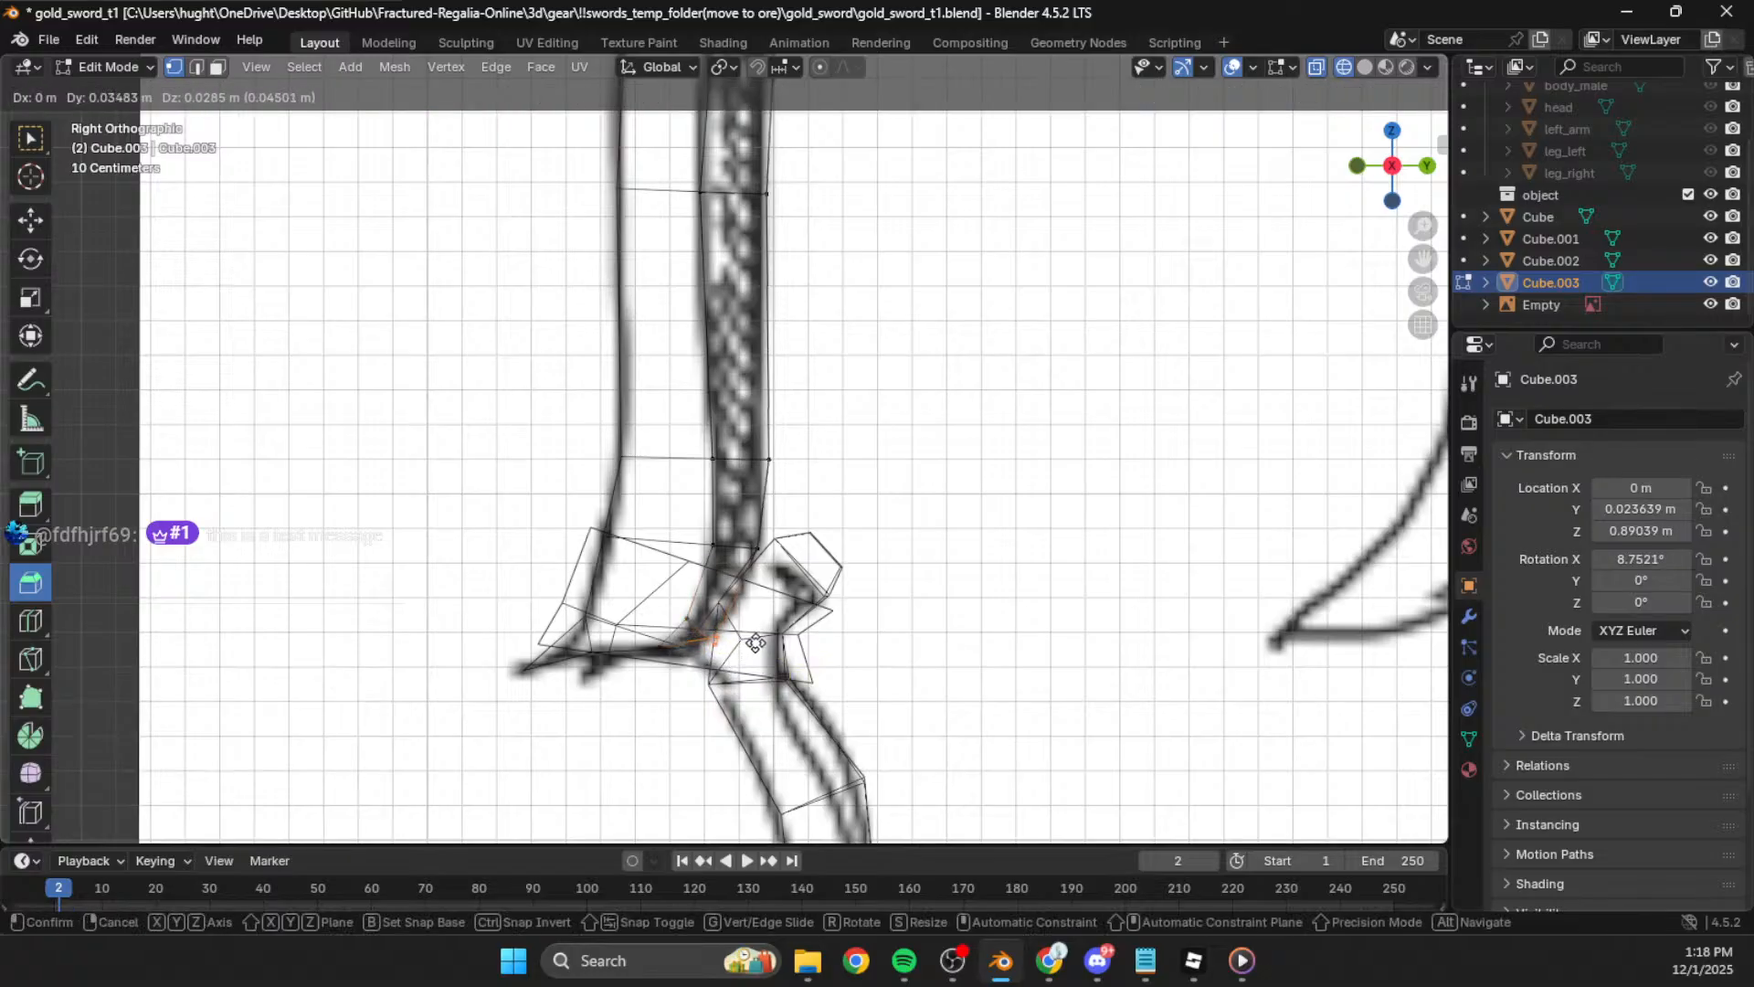
left_click(760, 643)
Step: Display the sword in solid shading and delete the merged vertex at the strip's upper end
scroll(777, 640, "down", 3)
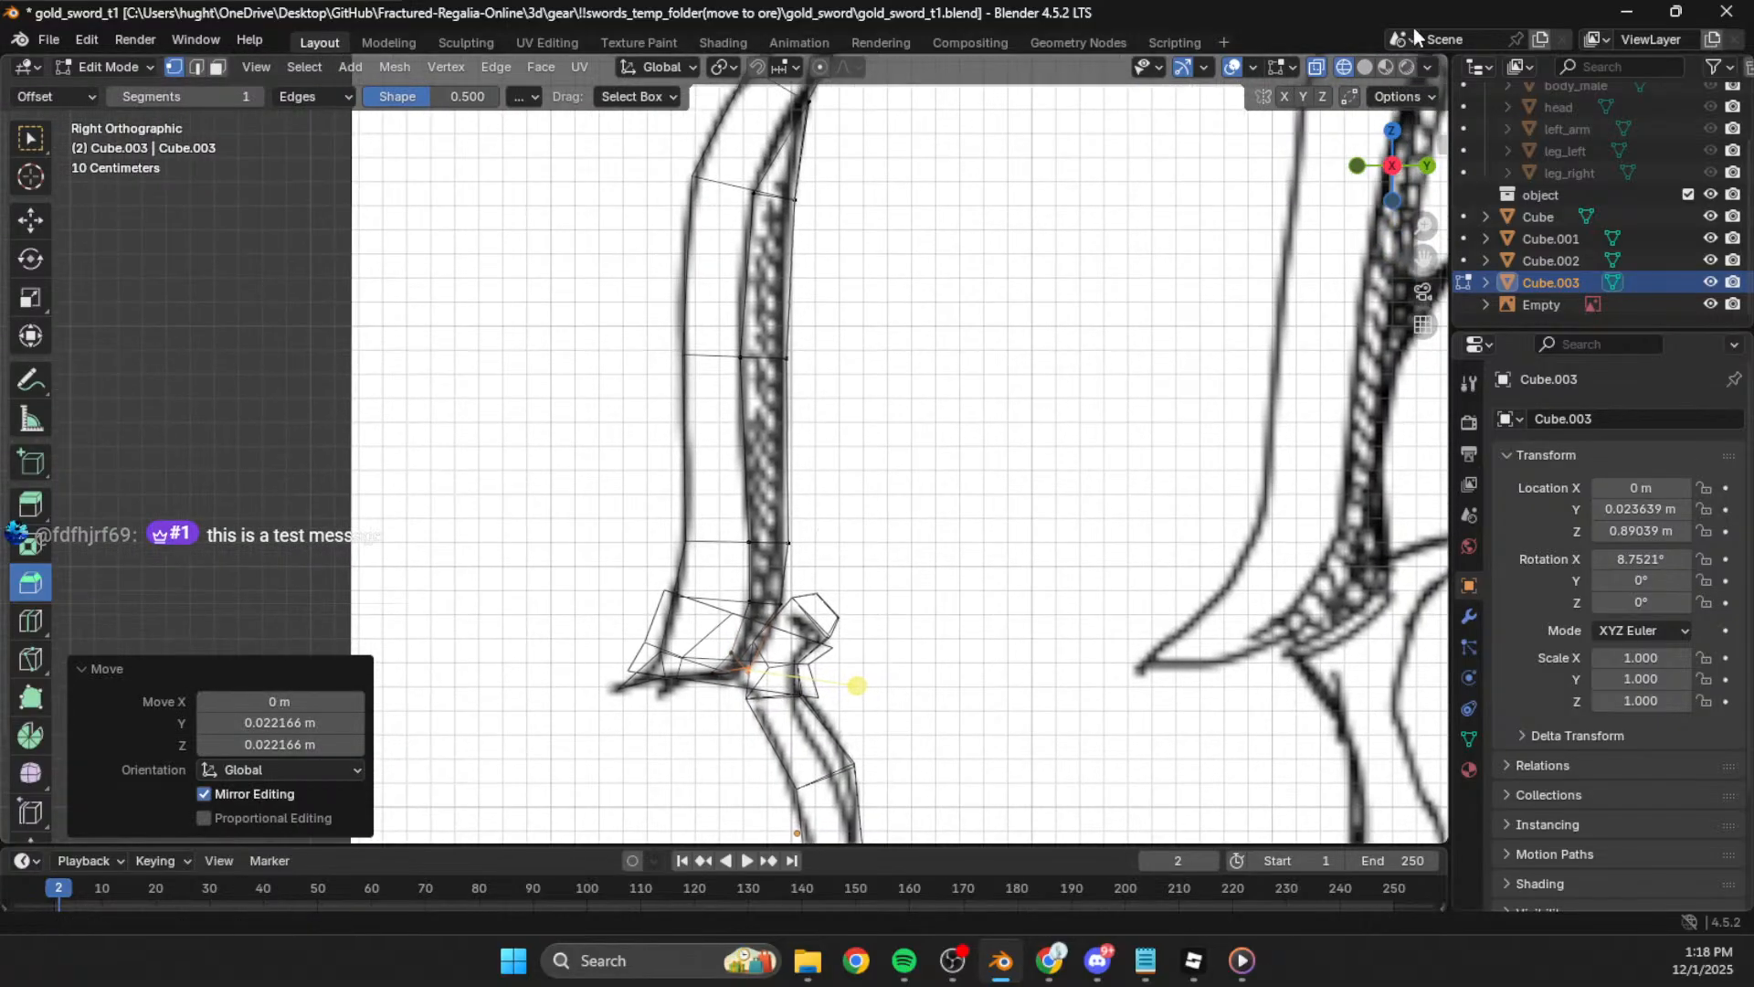
left_click(1362, 69)
scroll(959, 333, "down", 1)
middle_click_drag(833, 231, 824, 305, "shift")
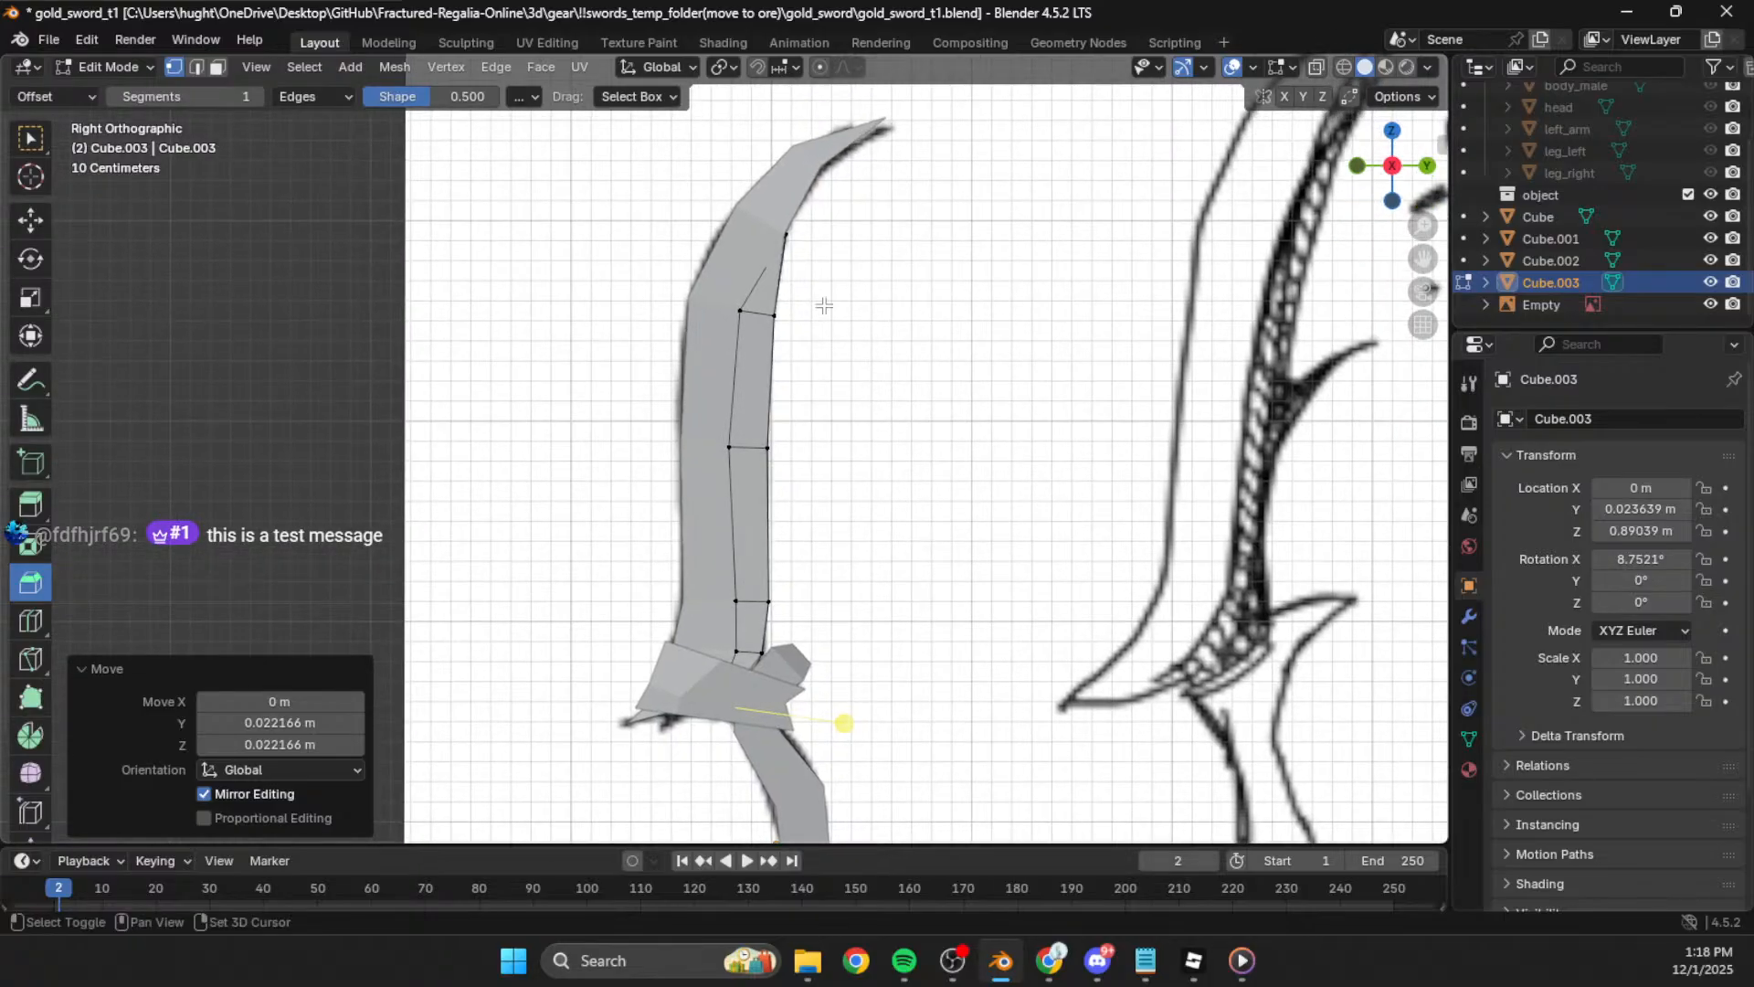
middle_click_drag(783, 228, 746, 294)
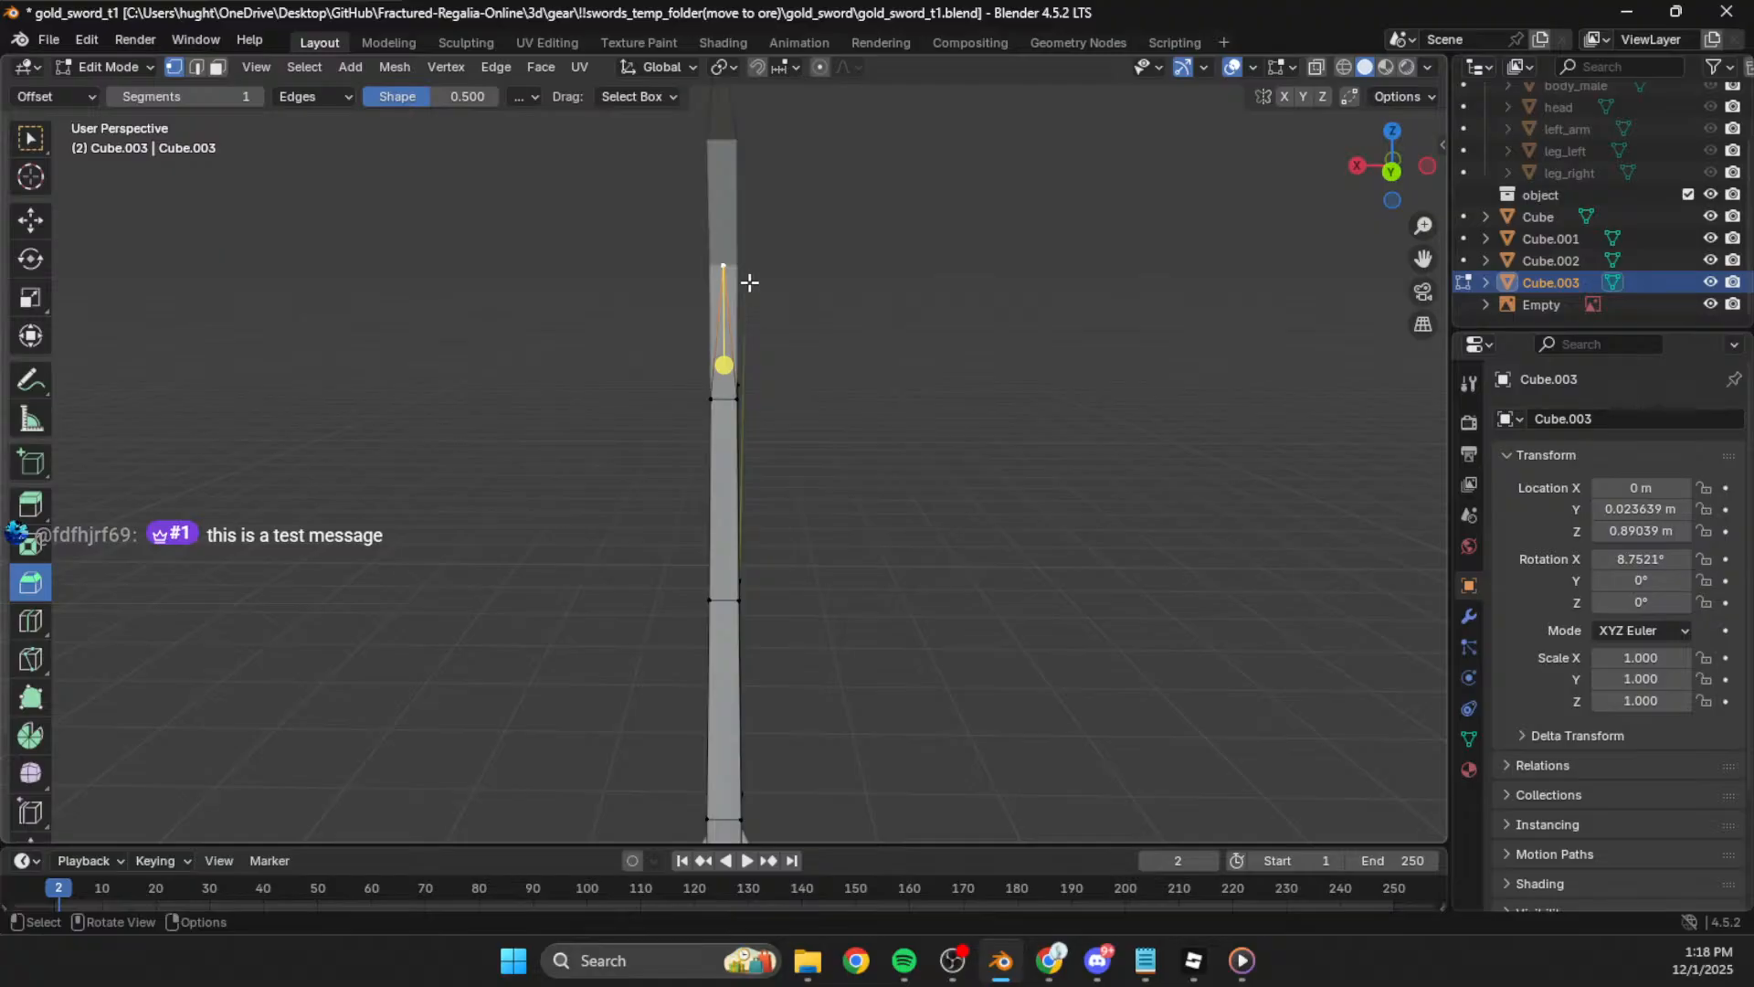
key("x")
left_click(749, 282)
Step: In wireframe, extrude the strip's top row of vertices about 0.22 m upward along the global Z axis
left_click(1345, 67)
left_click(1392, 159)
left_click_drag(780, 350, 678, 429)
middle_click_drag(708, 317, 1408, 298)
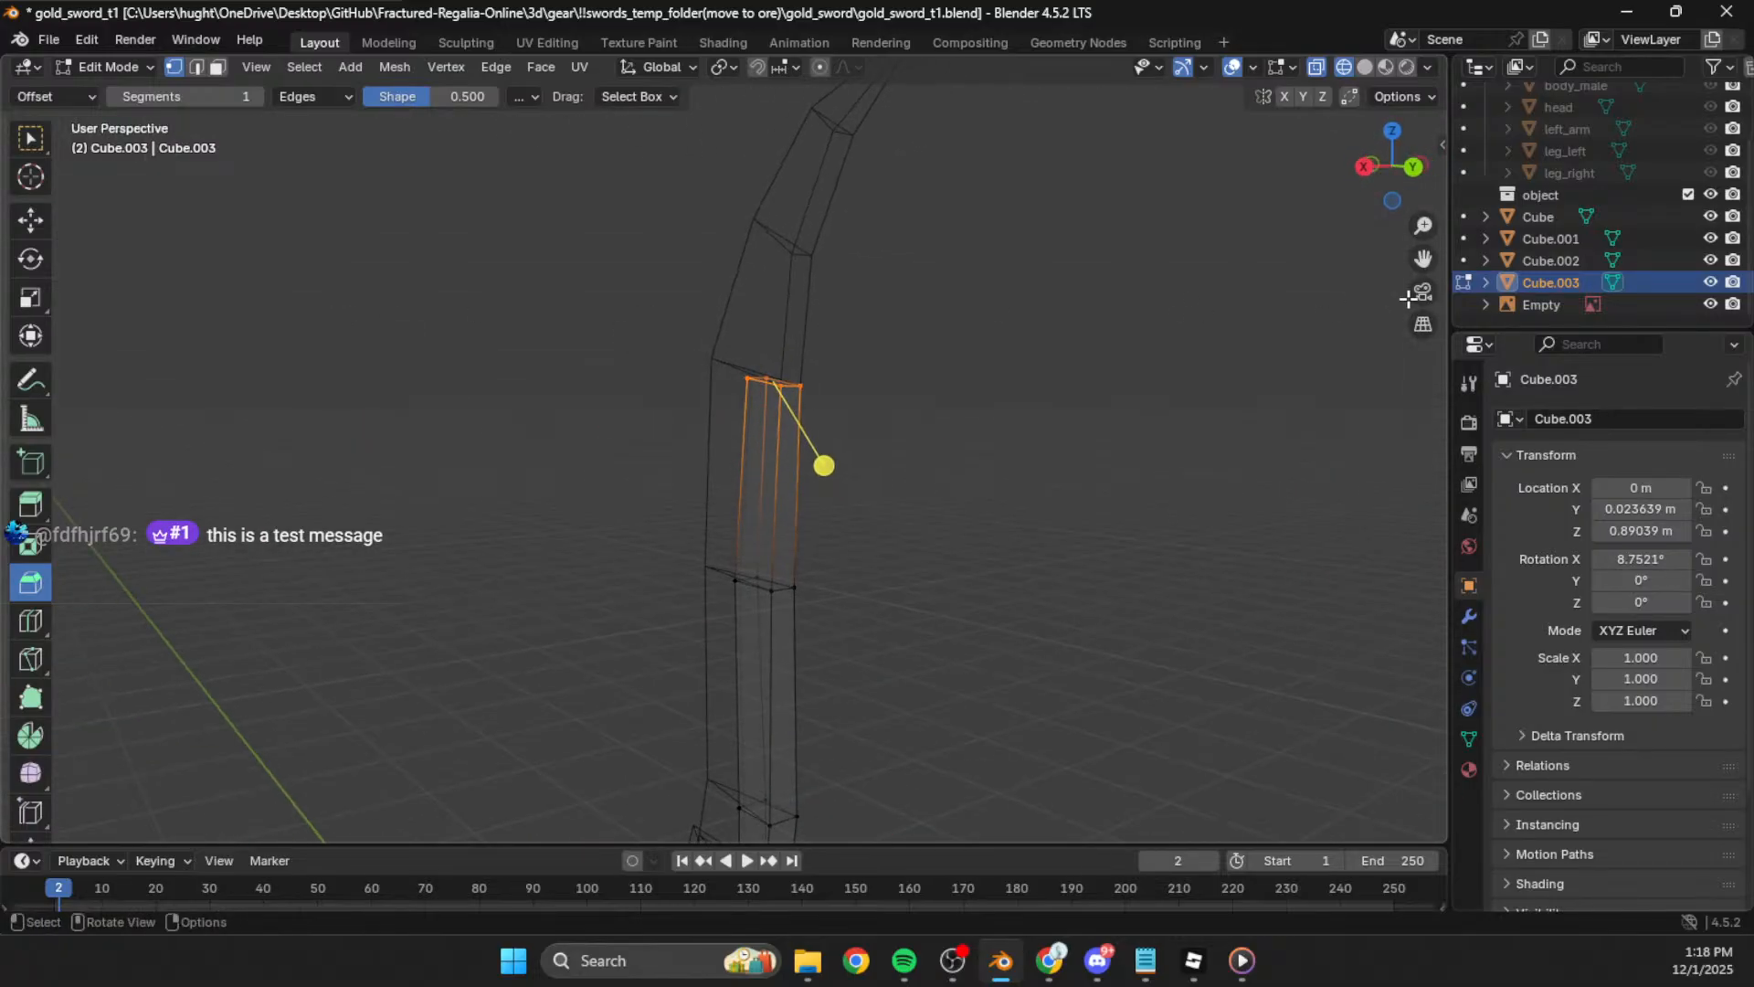
left_click(1414, 167)
key("g")
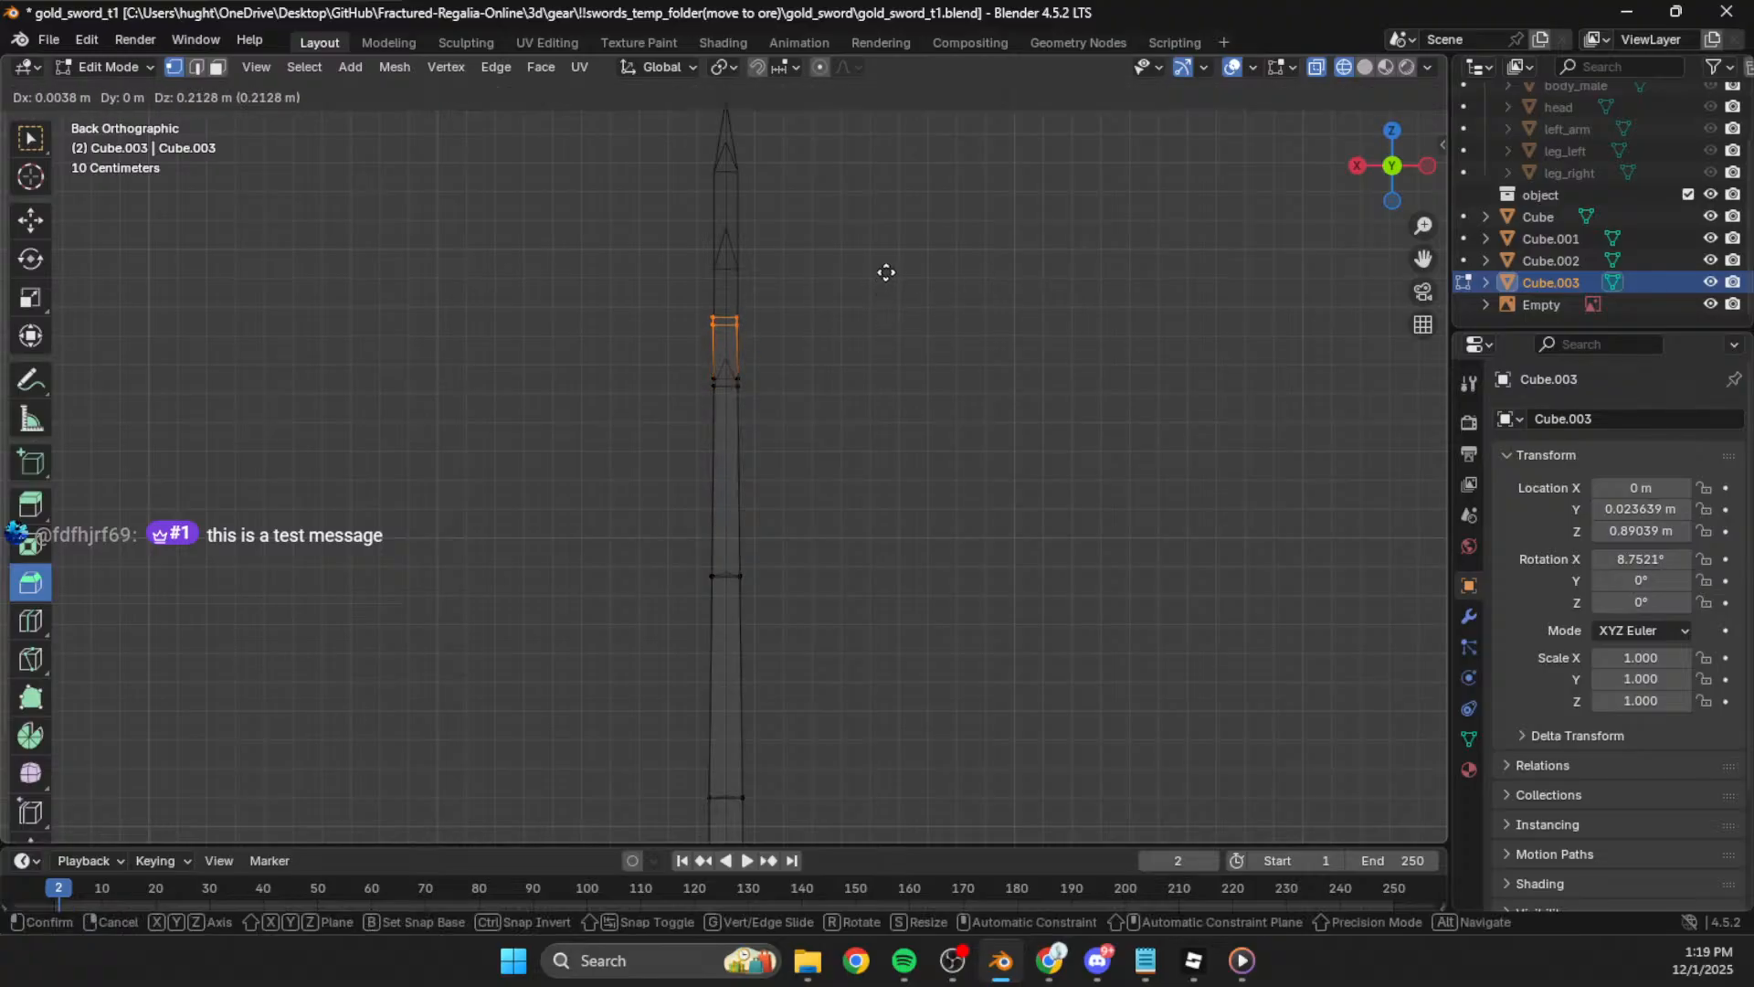
key("z")
left_click(886, 270)
Step: Move and rotate the extruded top end in right orthographic view to fit the blade's curve, adjusting its vertices individually
middle_click_drag(886, 271, 992, 322)
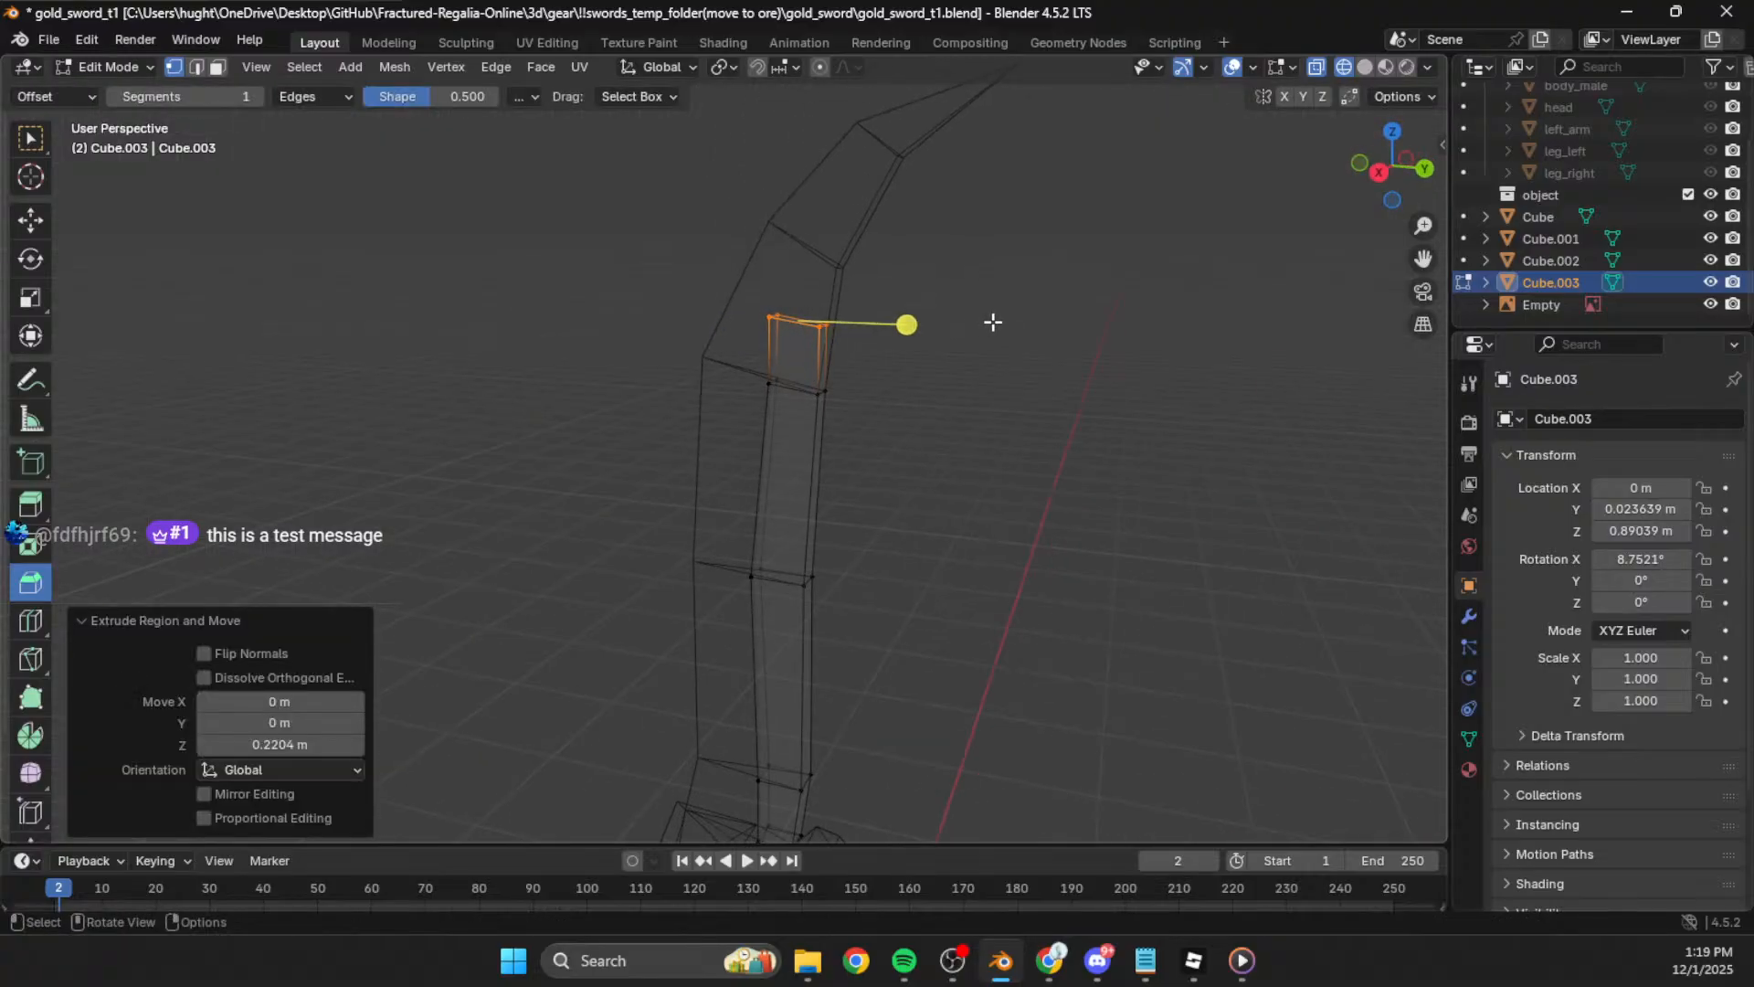
left_click(1379, 171)
key("g")
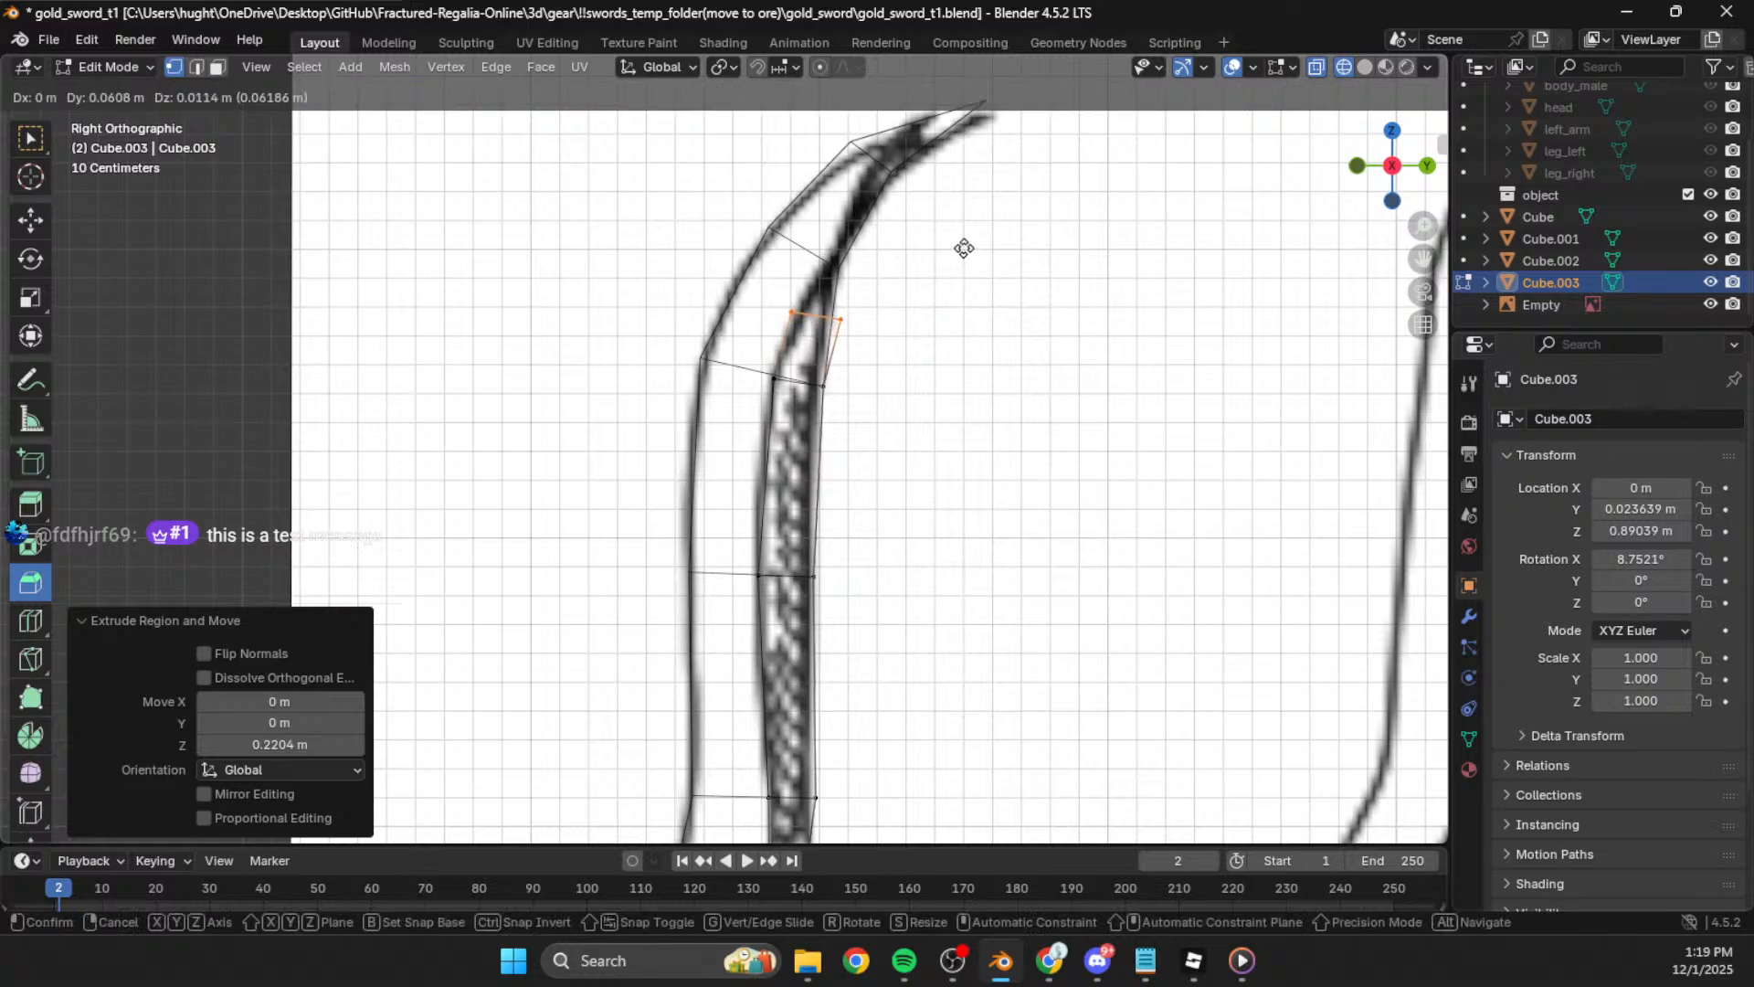
left_click(963, 250)
key("r")
left_click(989, 258)
key("g")
left_click(990, 239)
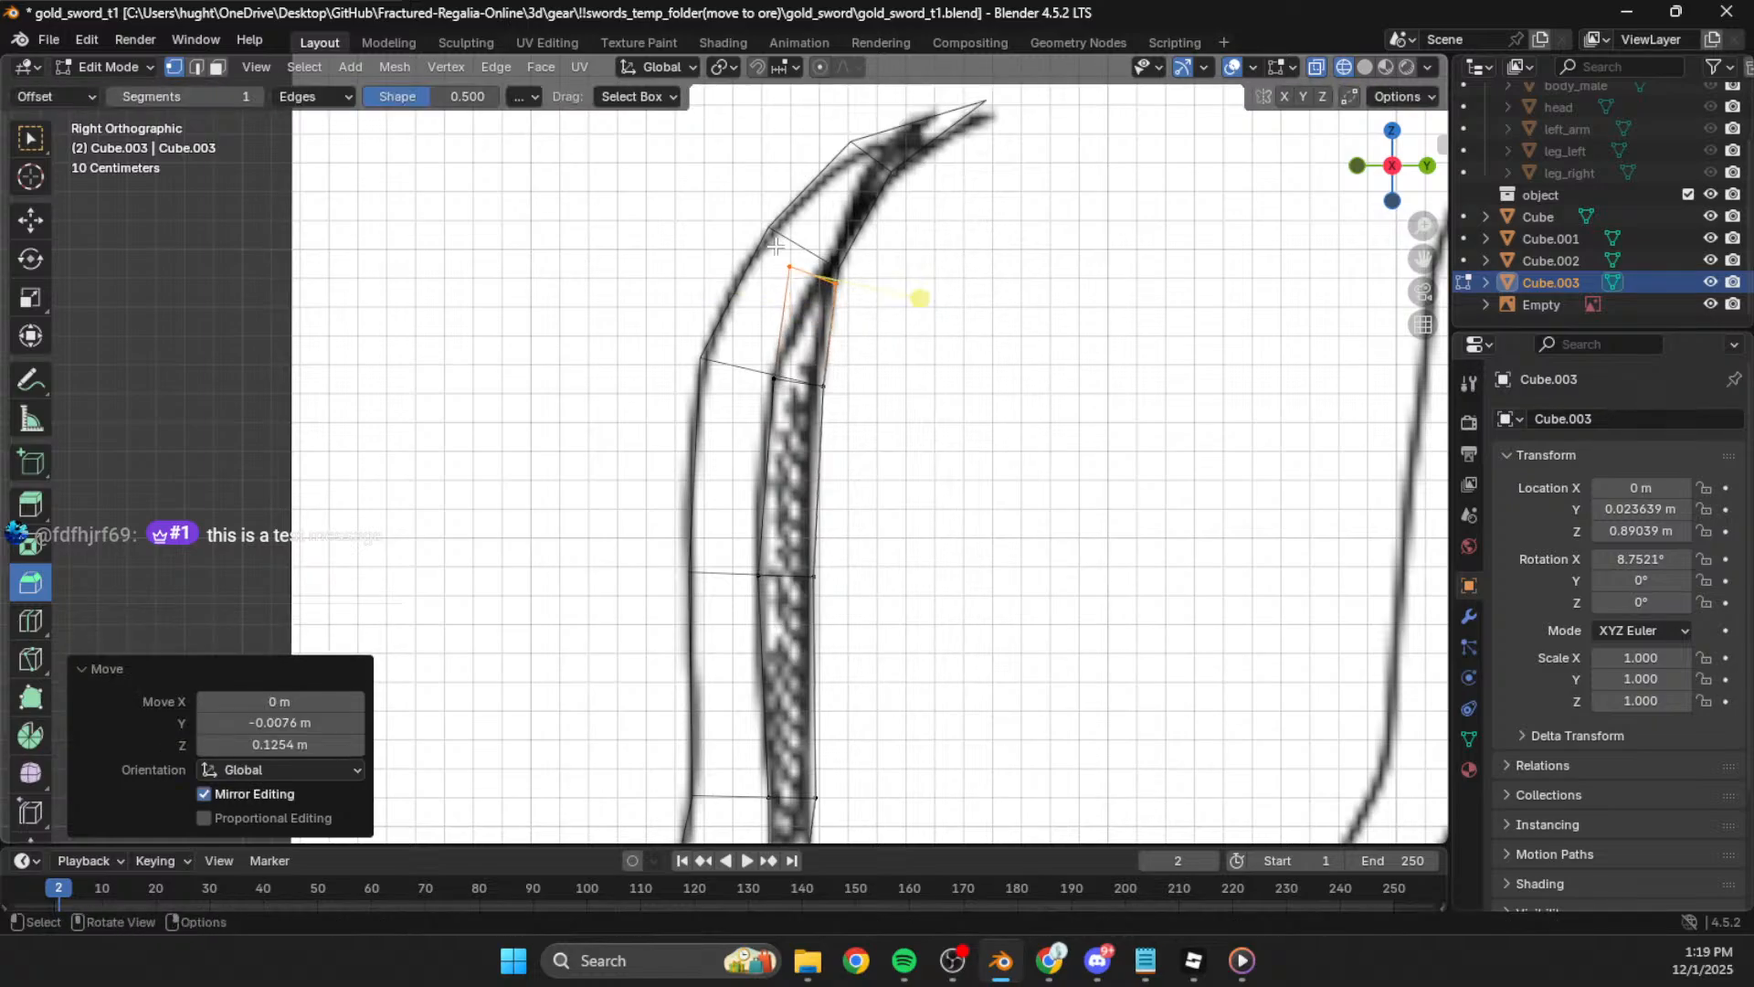
left_click(839, 315, "shift")
key("g")
left_click(904, 335)
Step: Merge the strip's top end vertices at their center so each side tapers to a single vertex
middle_click_drag(896, 332, 783, 423)
left_click(793, 356)
left_click(795, 358, "shift")
key("m")
left_click(802, 358)
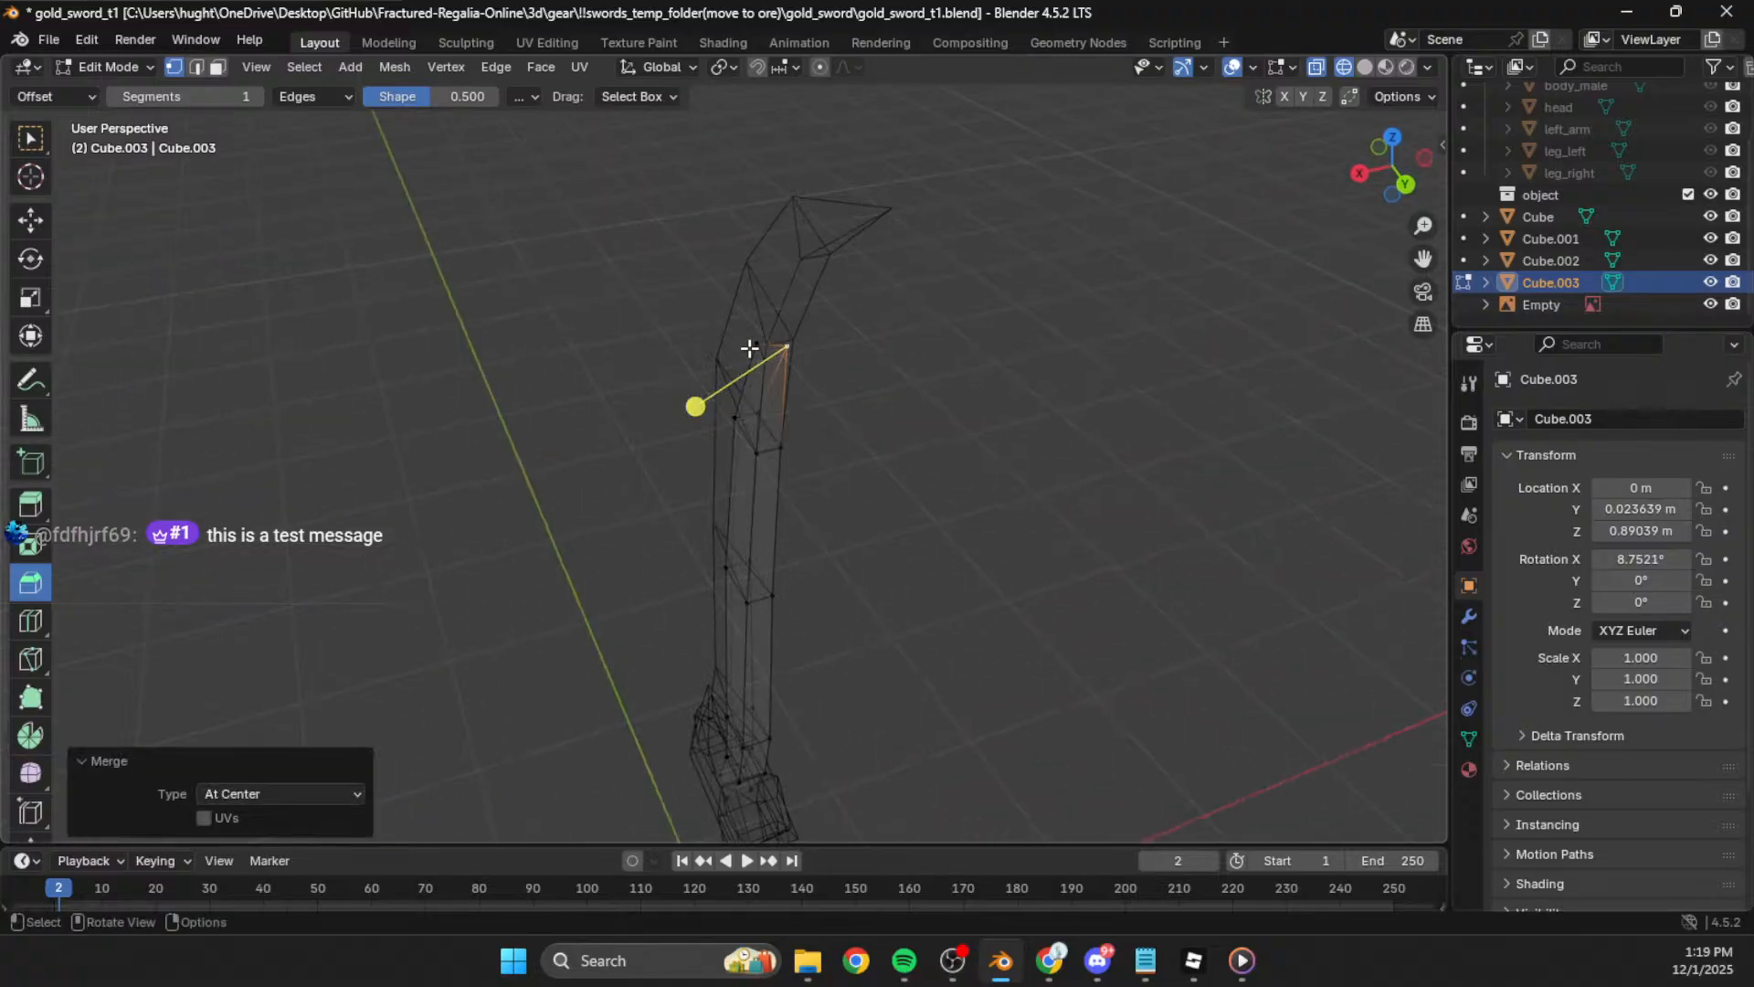
key("m")
left_click(788, 409)
Step: Place the strip's tapered tip on the blade's inner edge and adjust the vertices just below it to the reference
left_click(823, 329, "shift")
left_click(1359, 173)
key("g")
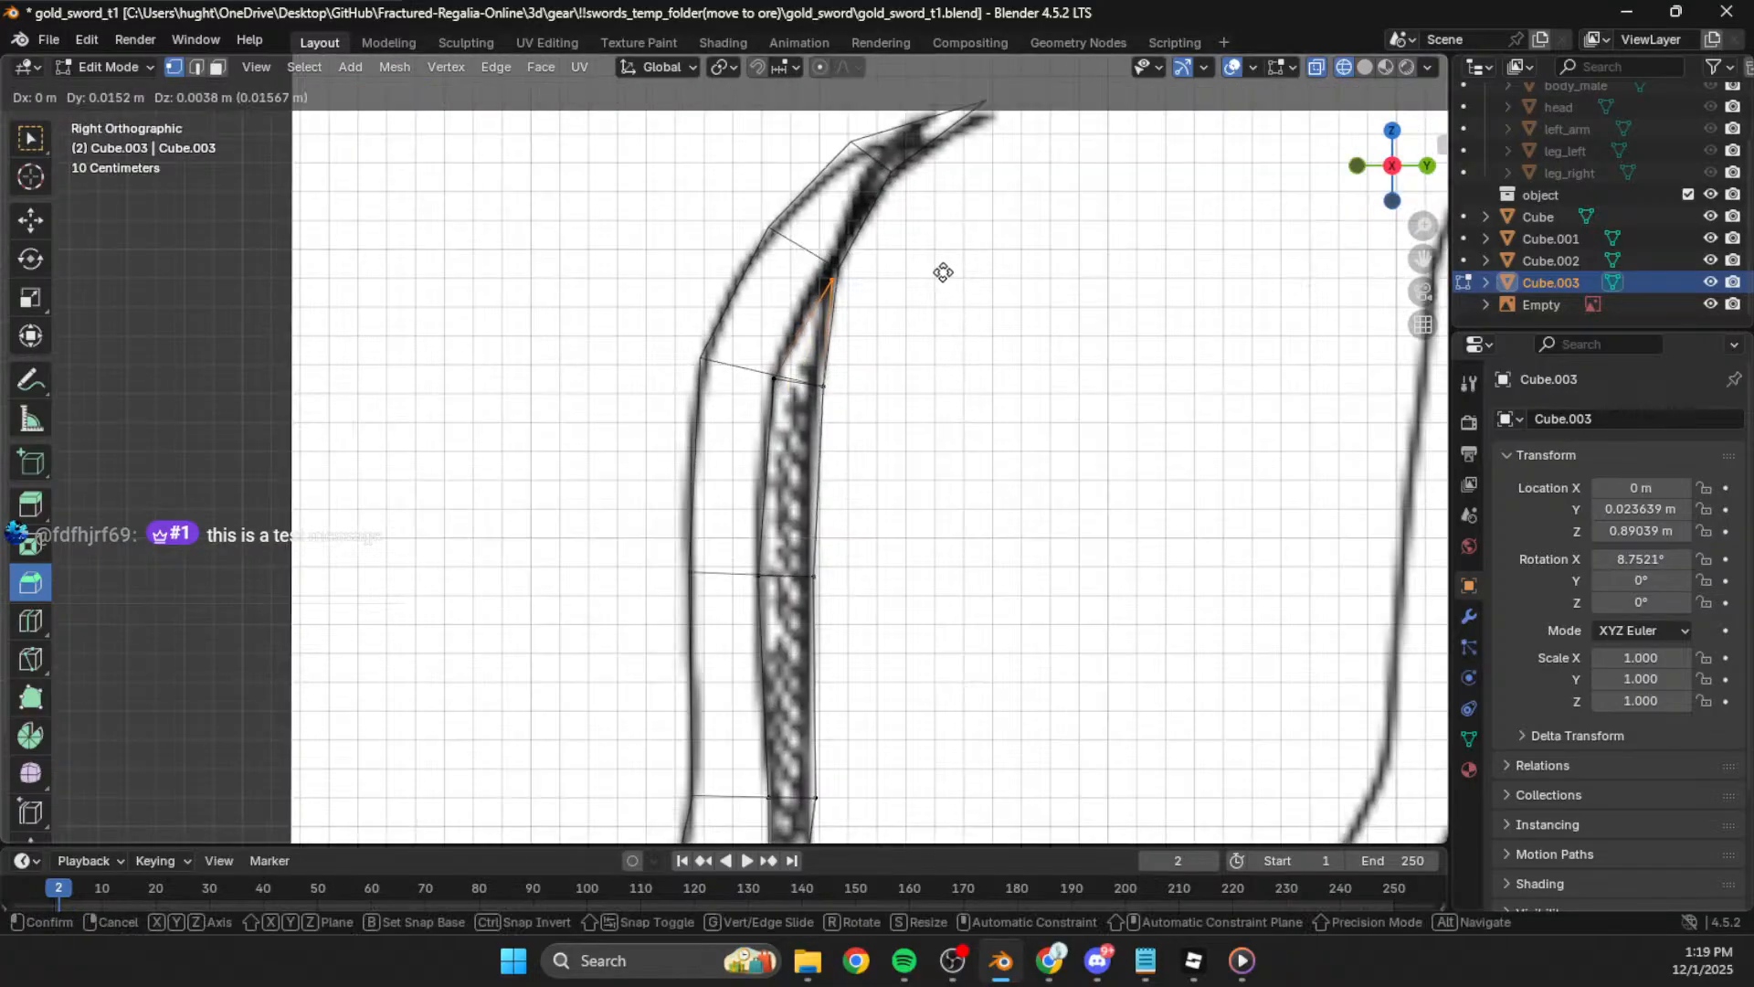
left_click(950, 262)
left_click_drag(742, 339, 793, 402)
key("g")
left_click(788, 408)
left_click(1151, 263)
Step: Examine the strip and blade in solid shading from several angles
left_click(1362, 68)
scroll(1109, 298, "down", 3)
key("Tab")
left_click(972, 472)
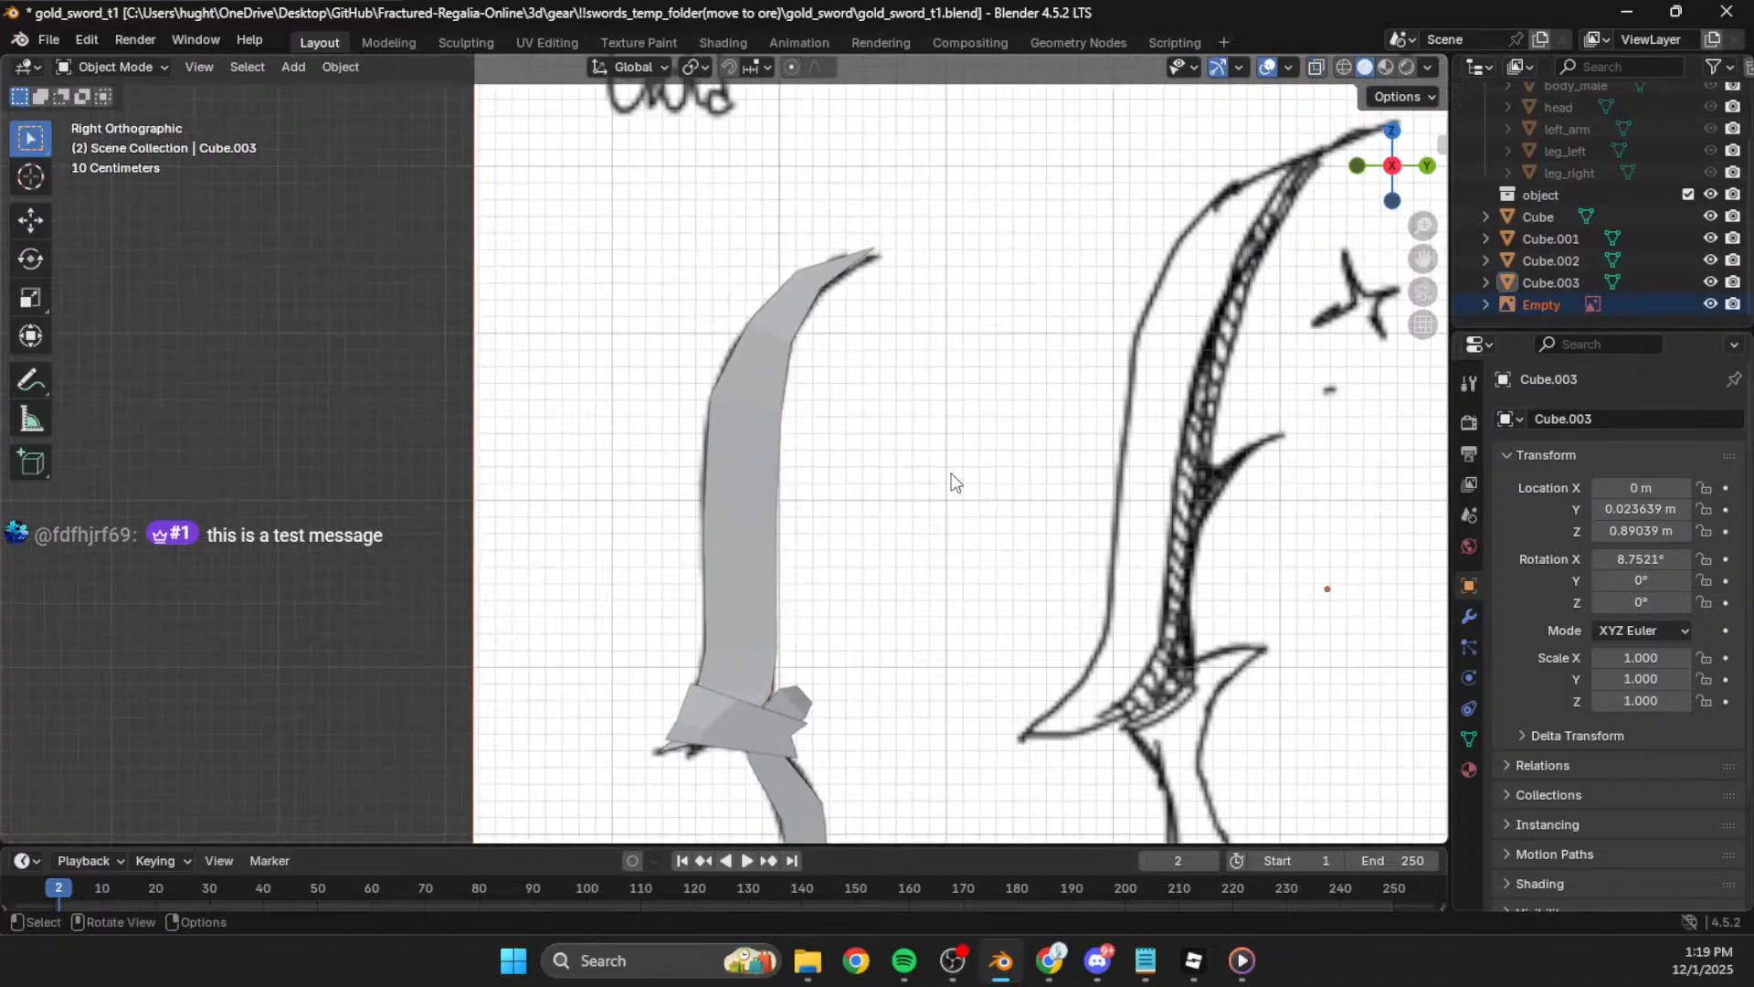
middle_click_drag(972, 474, 991, 380, "shift")
left_click(794, 404)
middle_click_drag(793, 414, 771, 473)
left_click(760, 470)
middle_click_drag(755, 473, 850, 504)
left_click(705, 414)
scroll(690, 487, "up", 3)
key("Tab")
key("Tab")
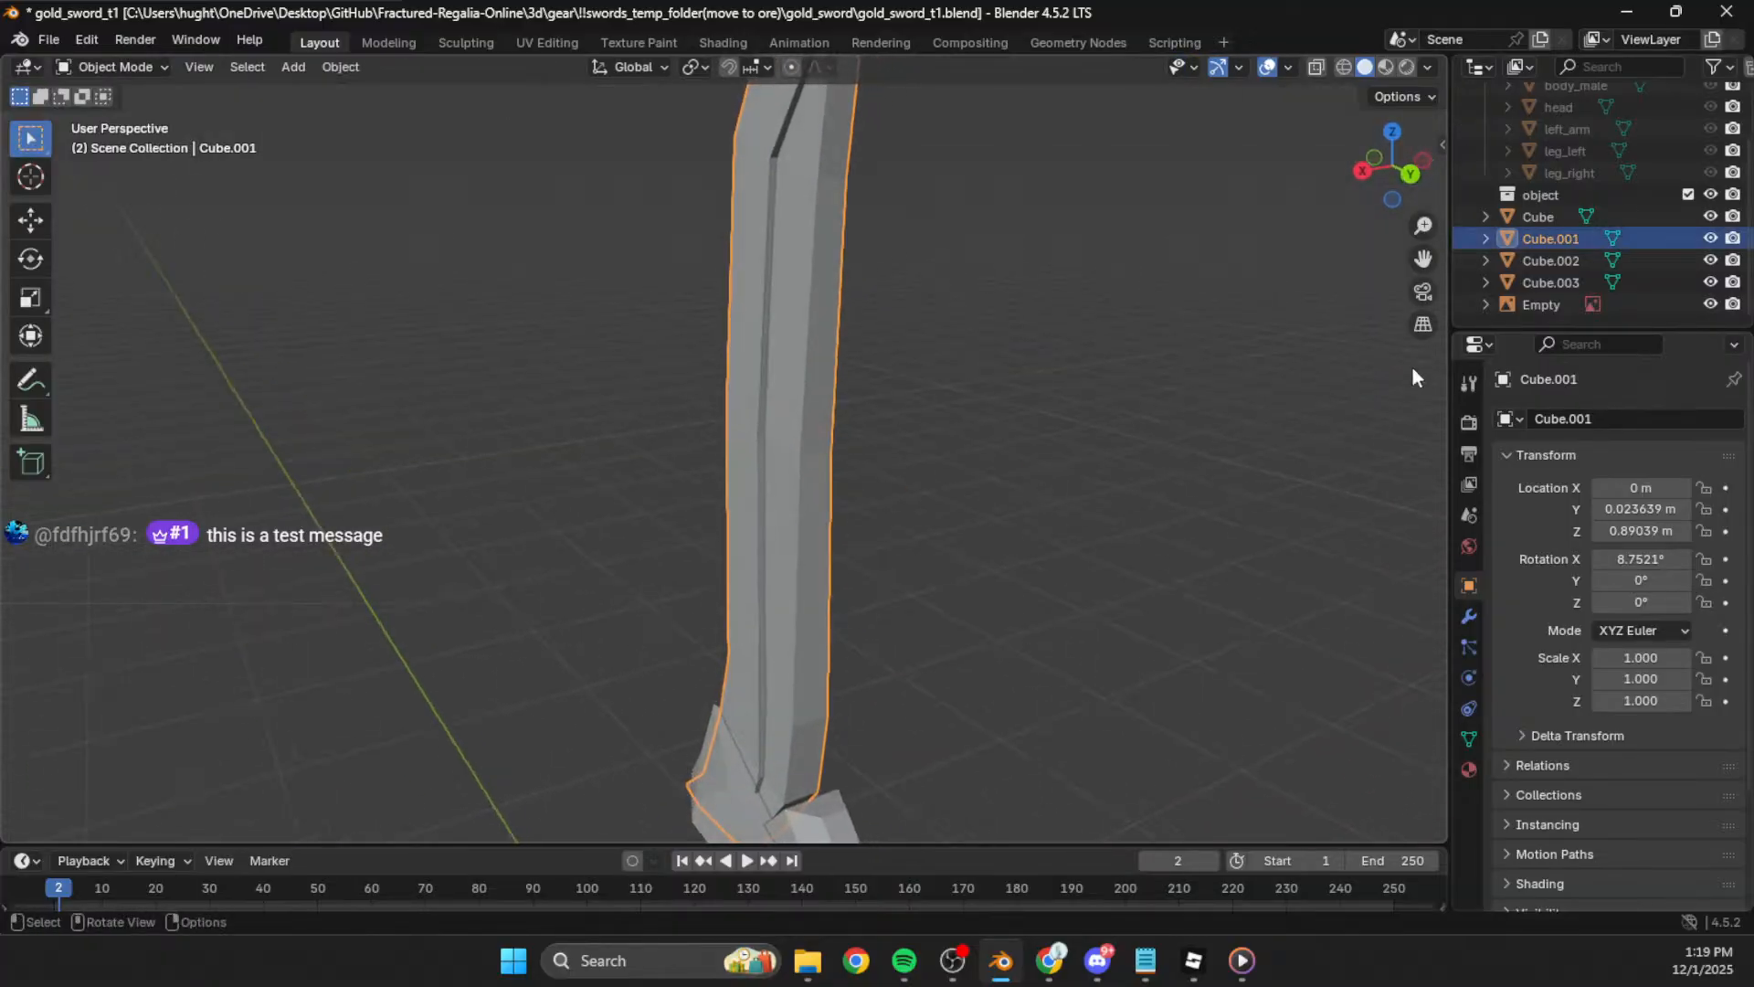
Step: Select the whole strip mesh and scale it wider along the global X axis in back orthographic view
left_click(1549, 261)
left_click(1548, 283)
middle_click_drag(1018, 310, 936, 316)
key("g")
right_click(1068, 302)
middle_click_drag(1067, 302, 1212, 163)
key("Tab")
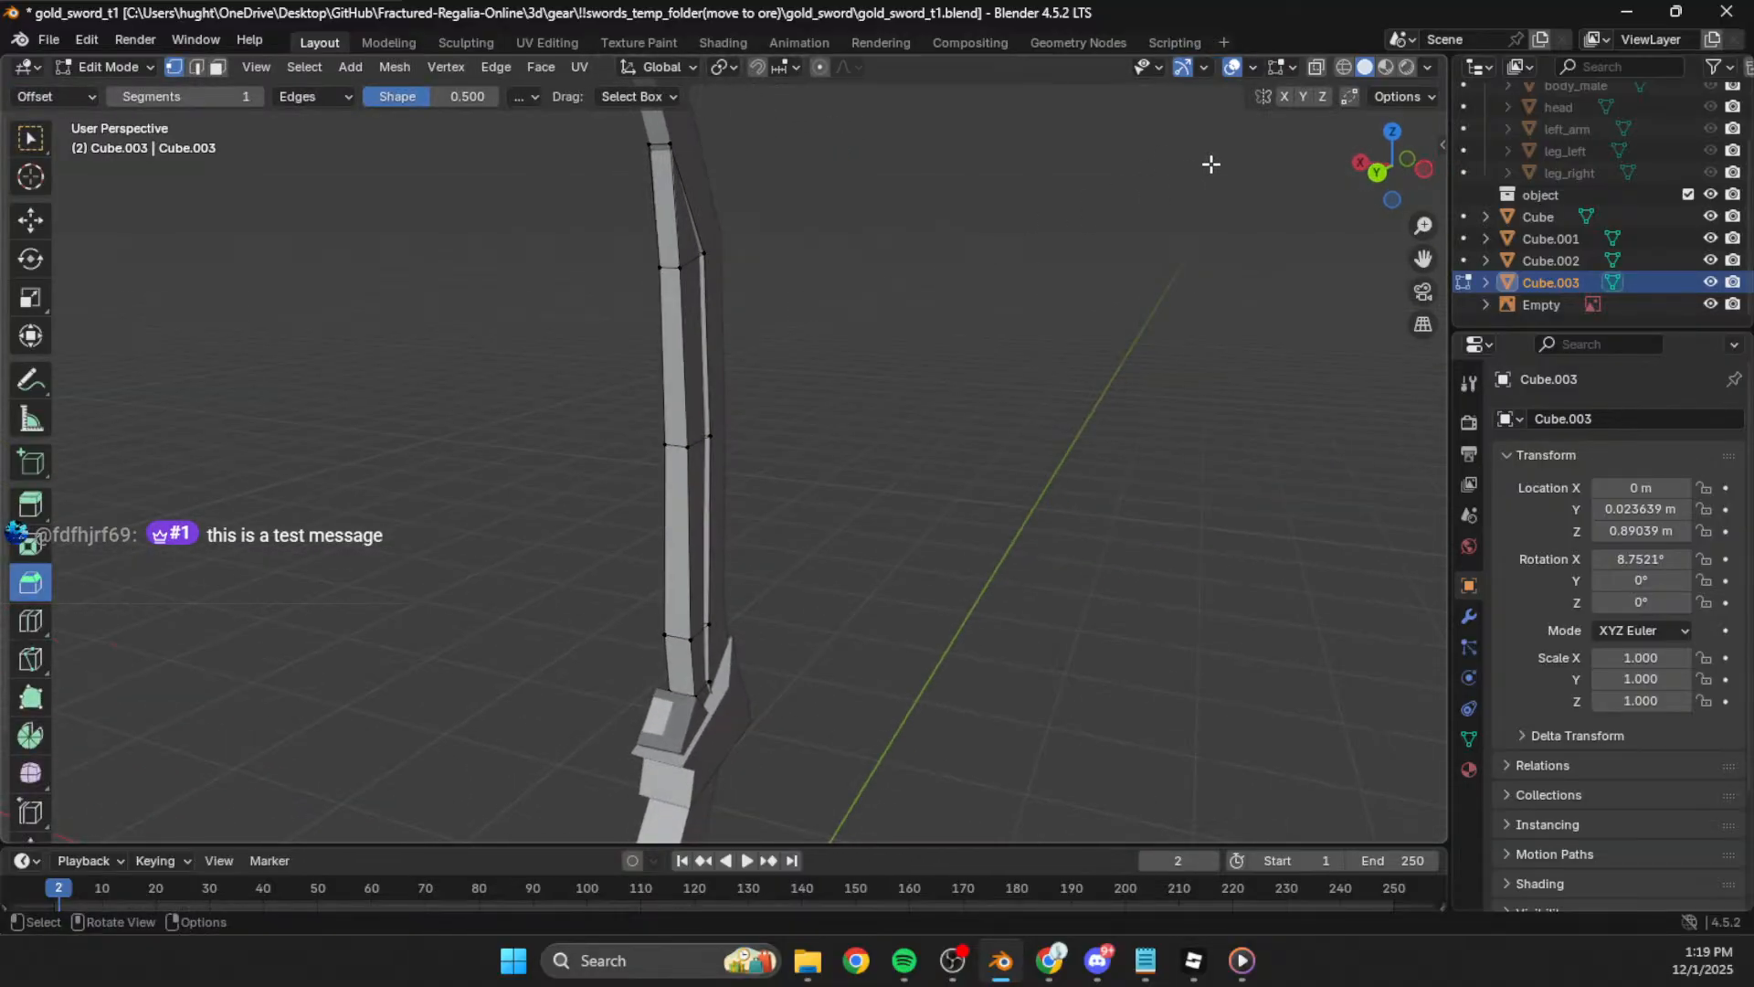
left_click(1378, 174)
key("Tab")
key("Tab")
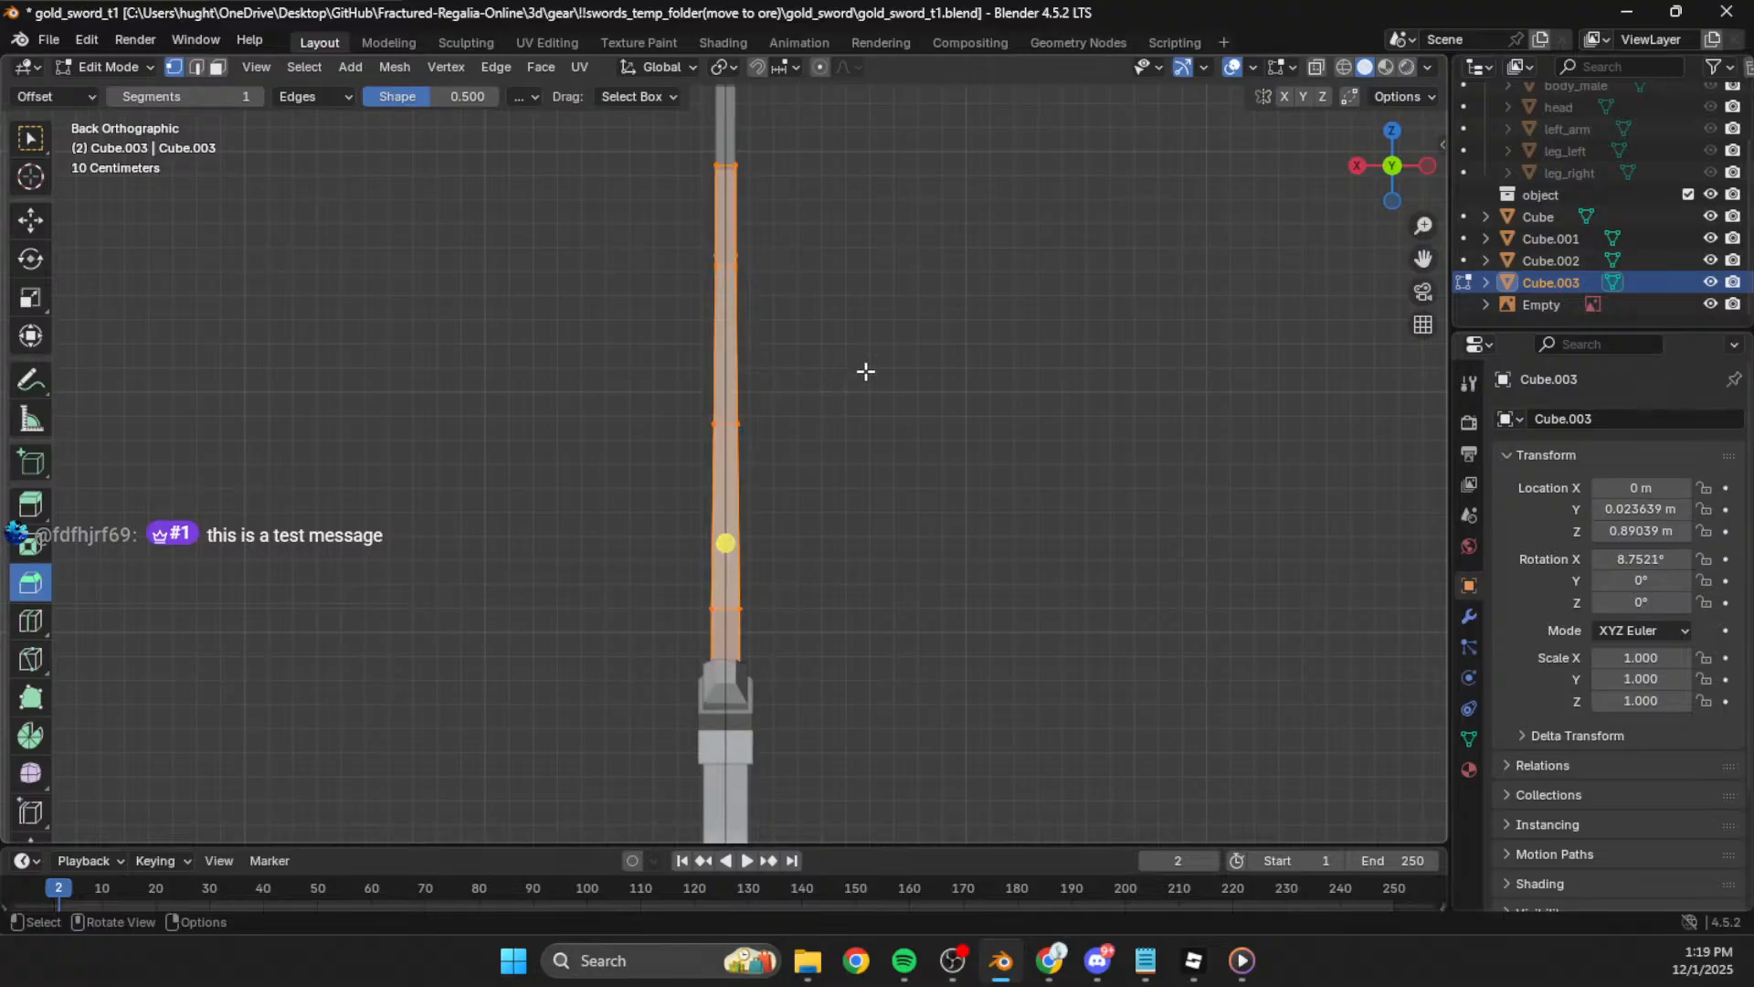
key("s")
key("x")
left_click(930, 365)
key("Tab")
Step: Recalculate the normals of the entire blade mesh (Cube.001)
mouse_move(801, 357)
middle_mouse_down()
mouse_move(973, 365)
mouse_move(826, 445)
mouse_move(694, 452)
mouse_move(766, 310)
mouse_move(804, 363)
middle_mouse_up()
left_click(784, 377)
key("Tab")
key("Tab")
key("Tab")
middle_click_drag(800, 491, 889, 457)
key("a")
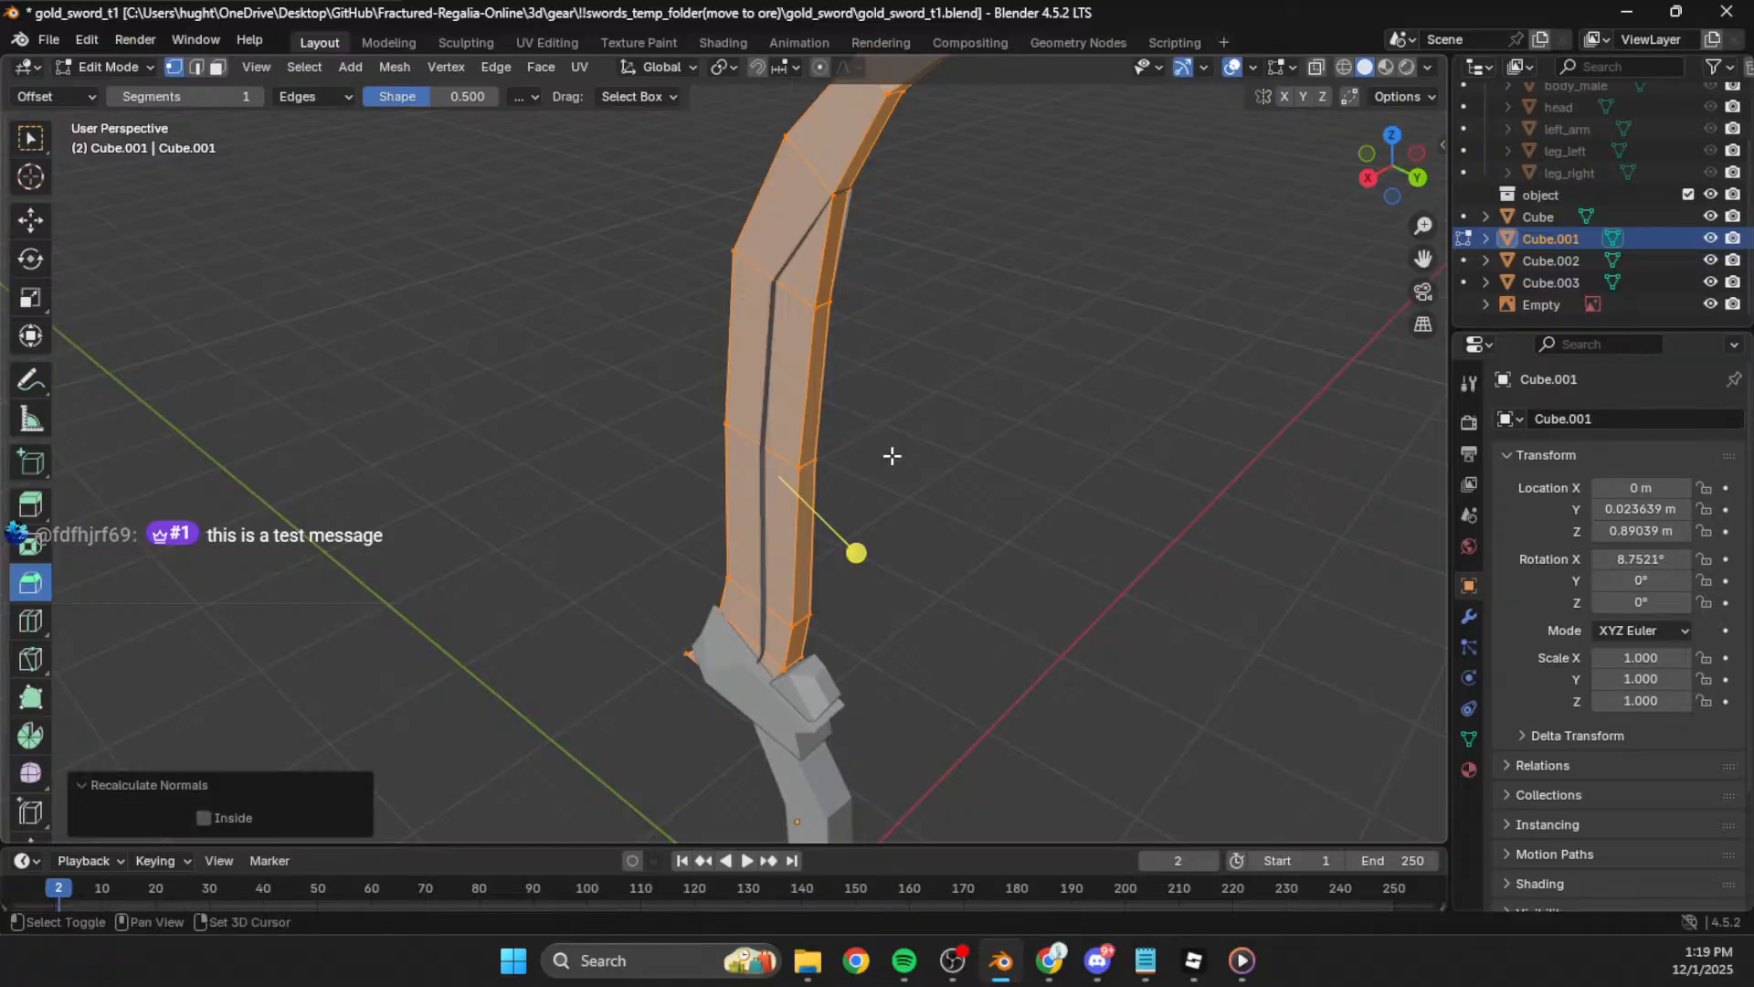
key("Tab")
Step: Check the guard (Cube.002) and inner-edge strip (Cube.003) meshes in Edit Mode
left_click(1517, 260)
key("Tab")
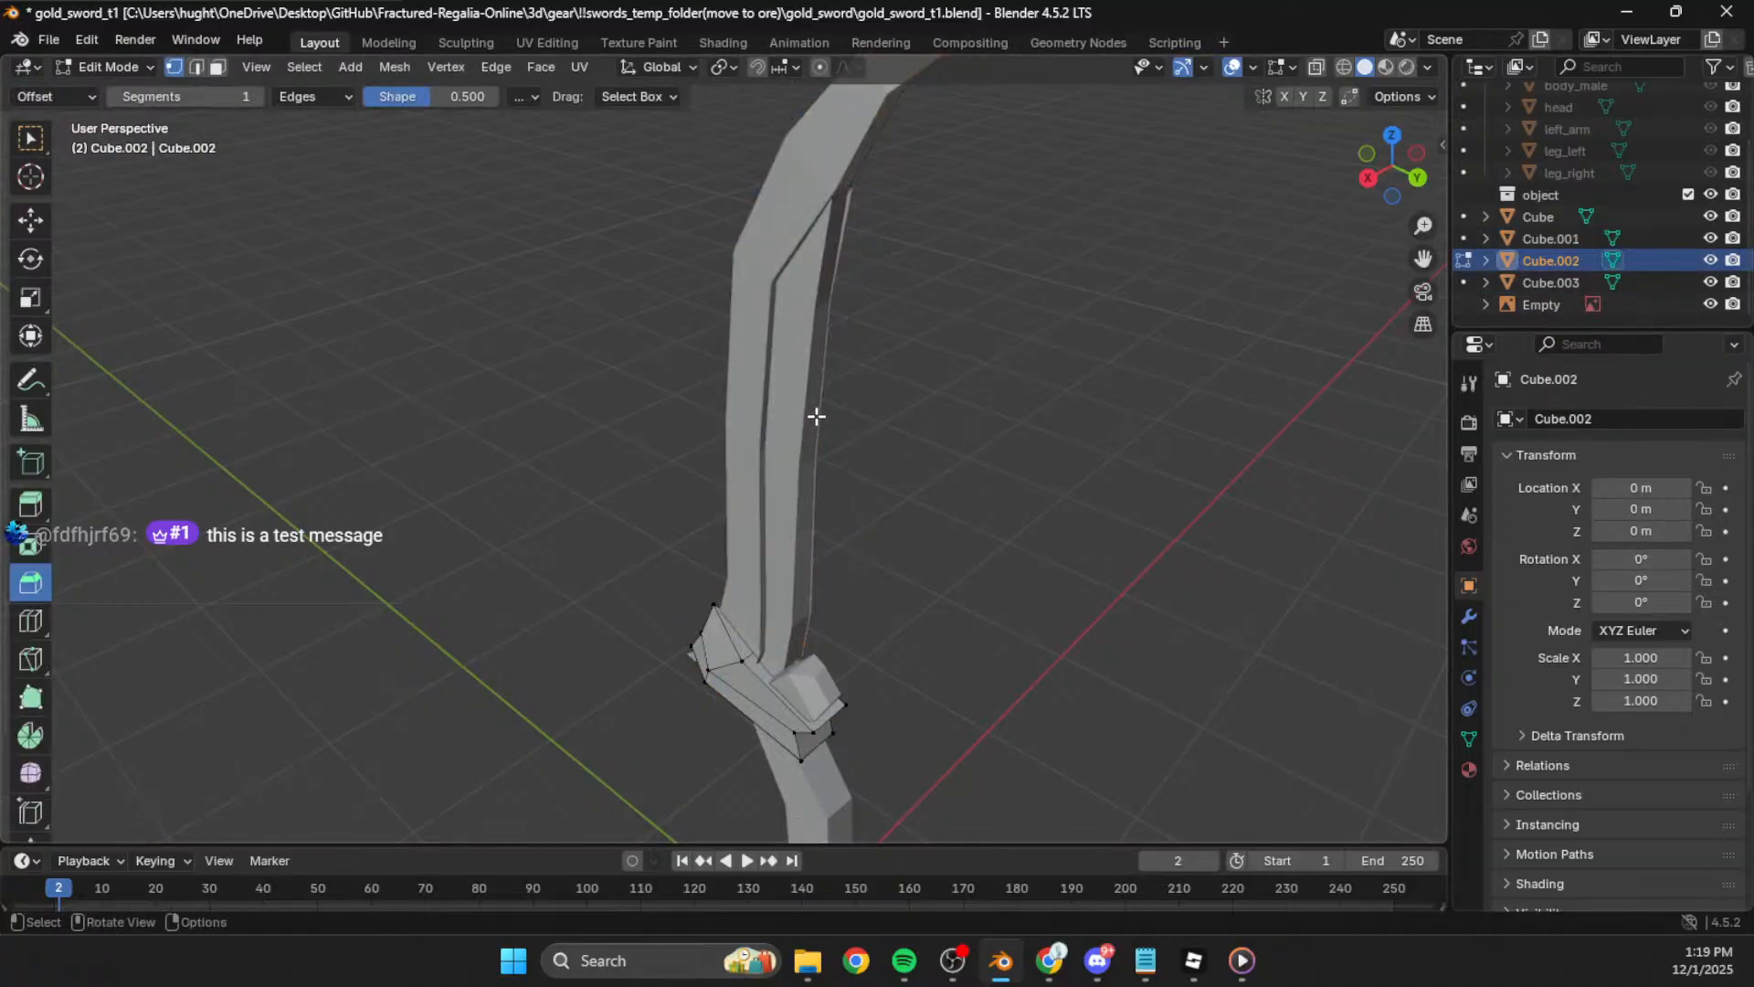
left_click(1553, 285, "ctrl")
key("Tab")
key("a")
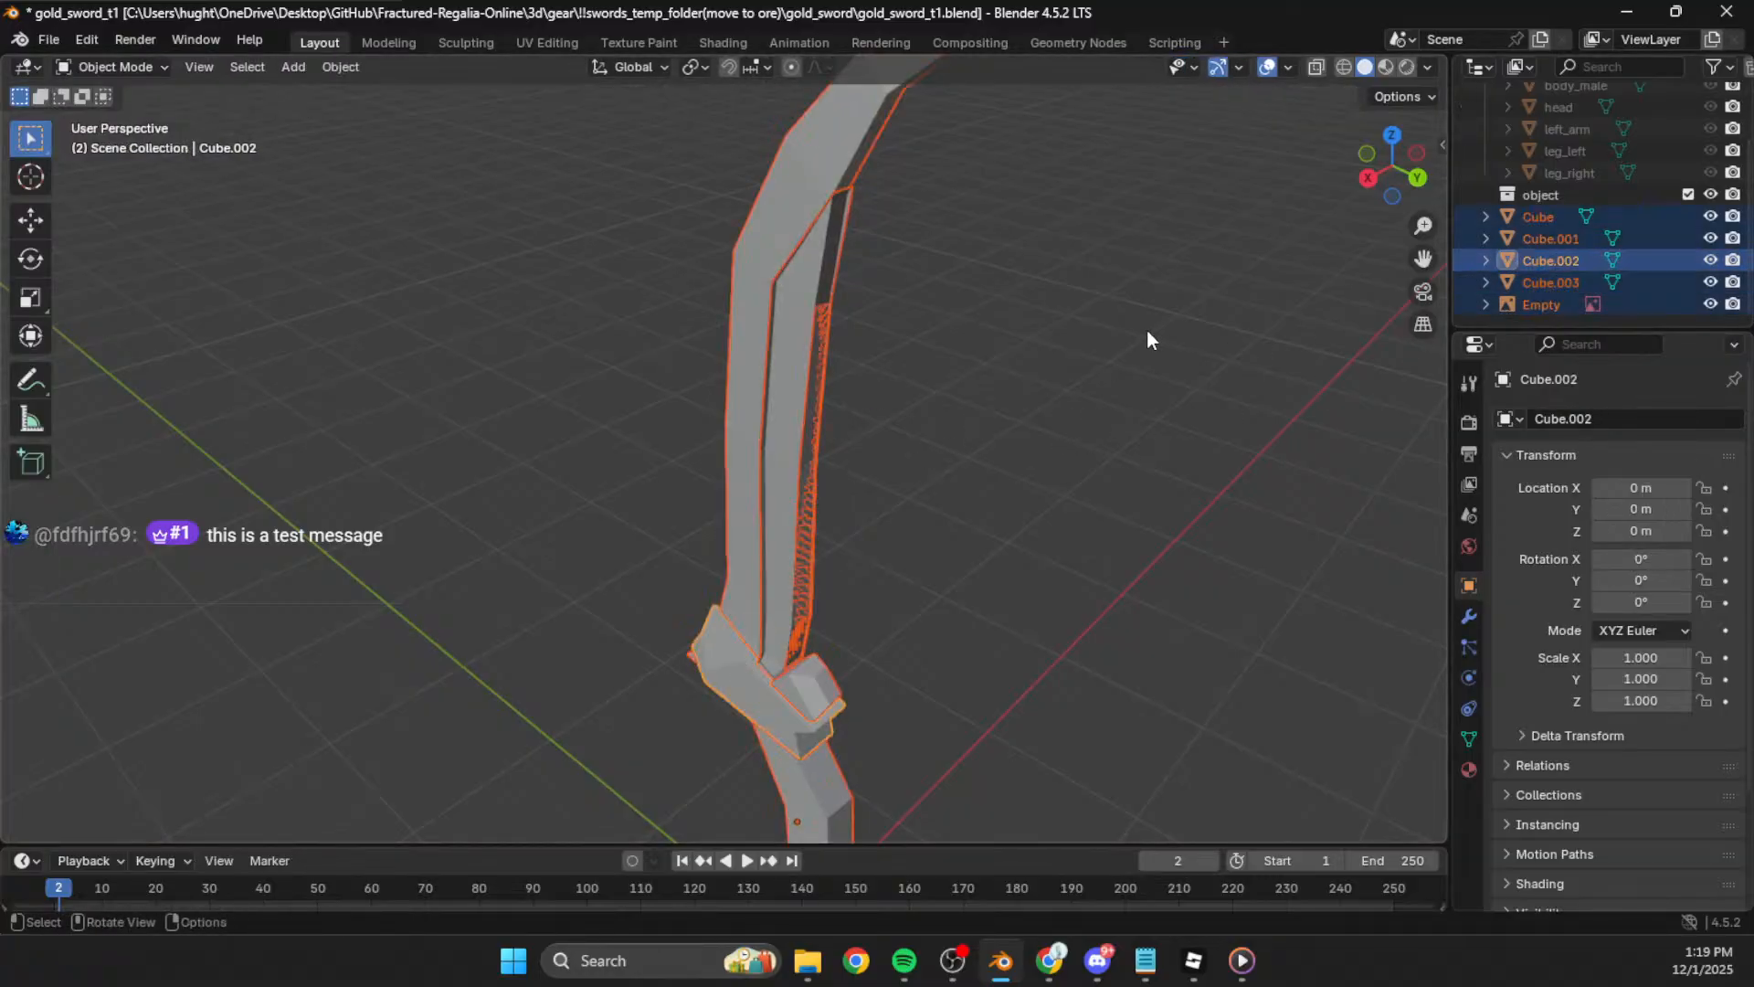
left_click(1549, 281)
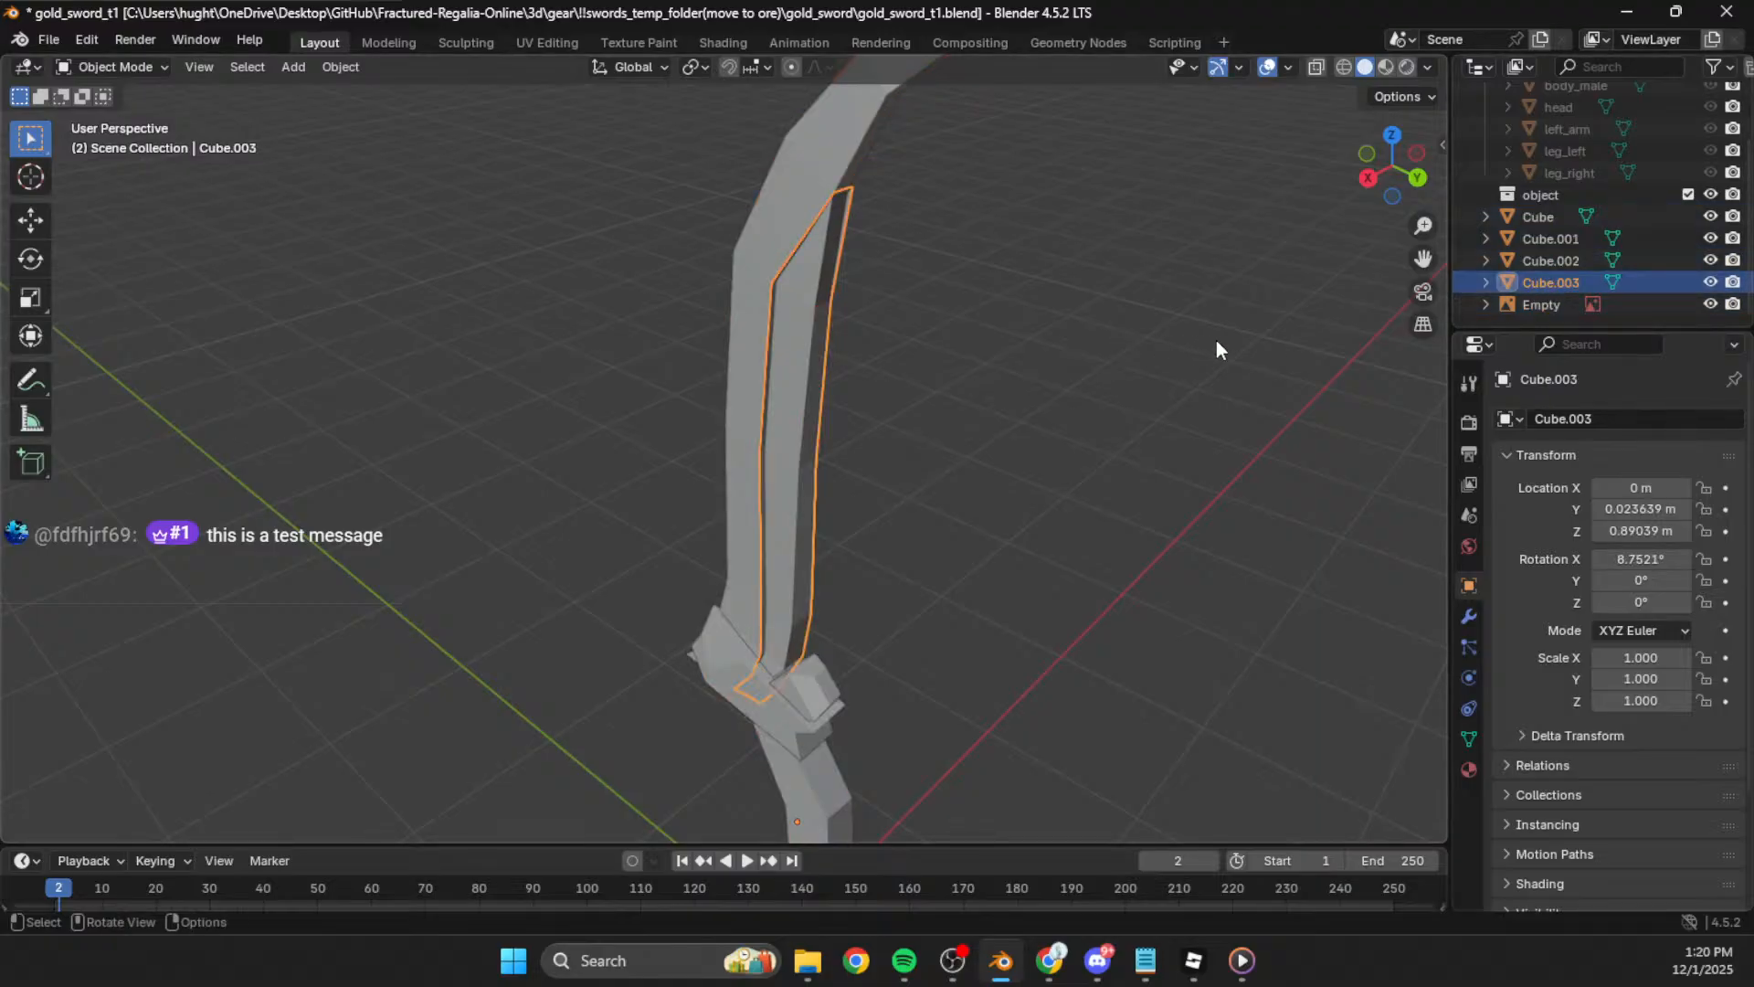
key("Tab")
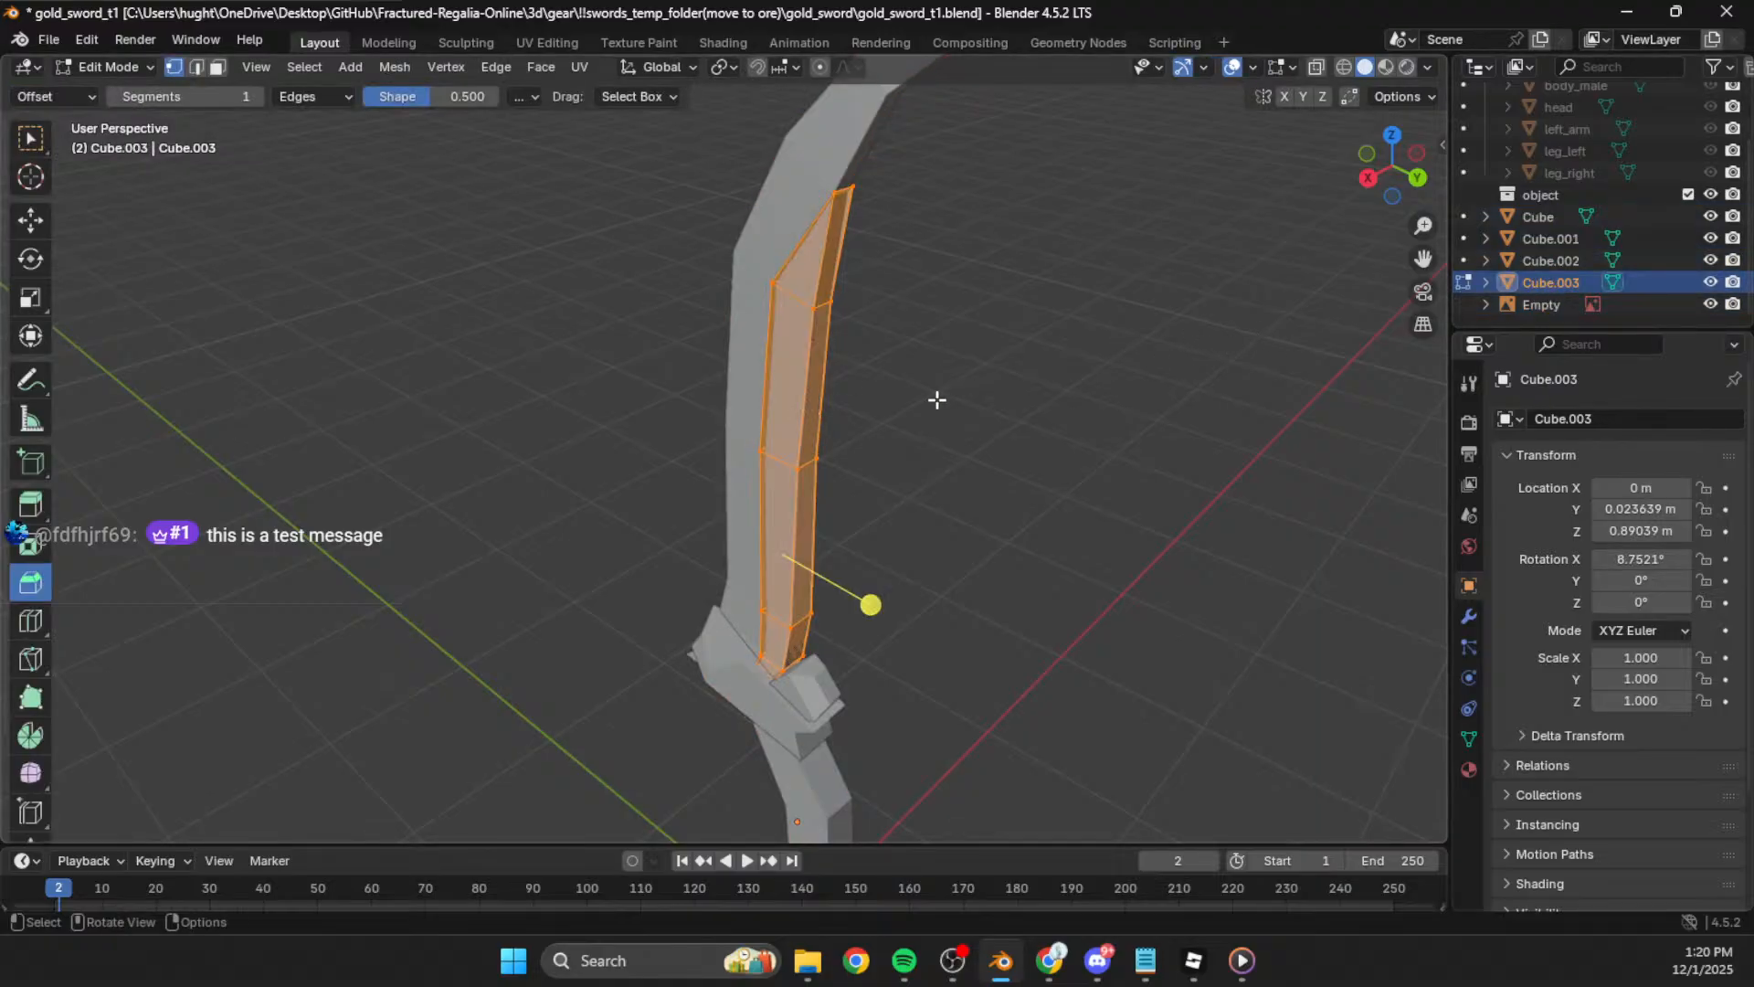
left_click(1024, 356)
key("Tab")
left_click(1023, 362)
middle_click_drag(1023, 361, 795, 354)
left_click(795, 355)
Step: Move the strip object along the global Y axis to a Y location of about 0.033 m
left_click(1384, 178)
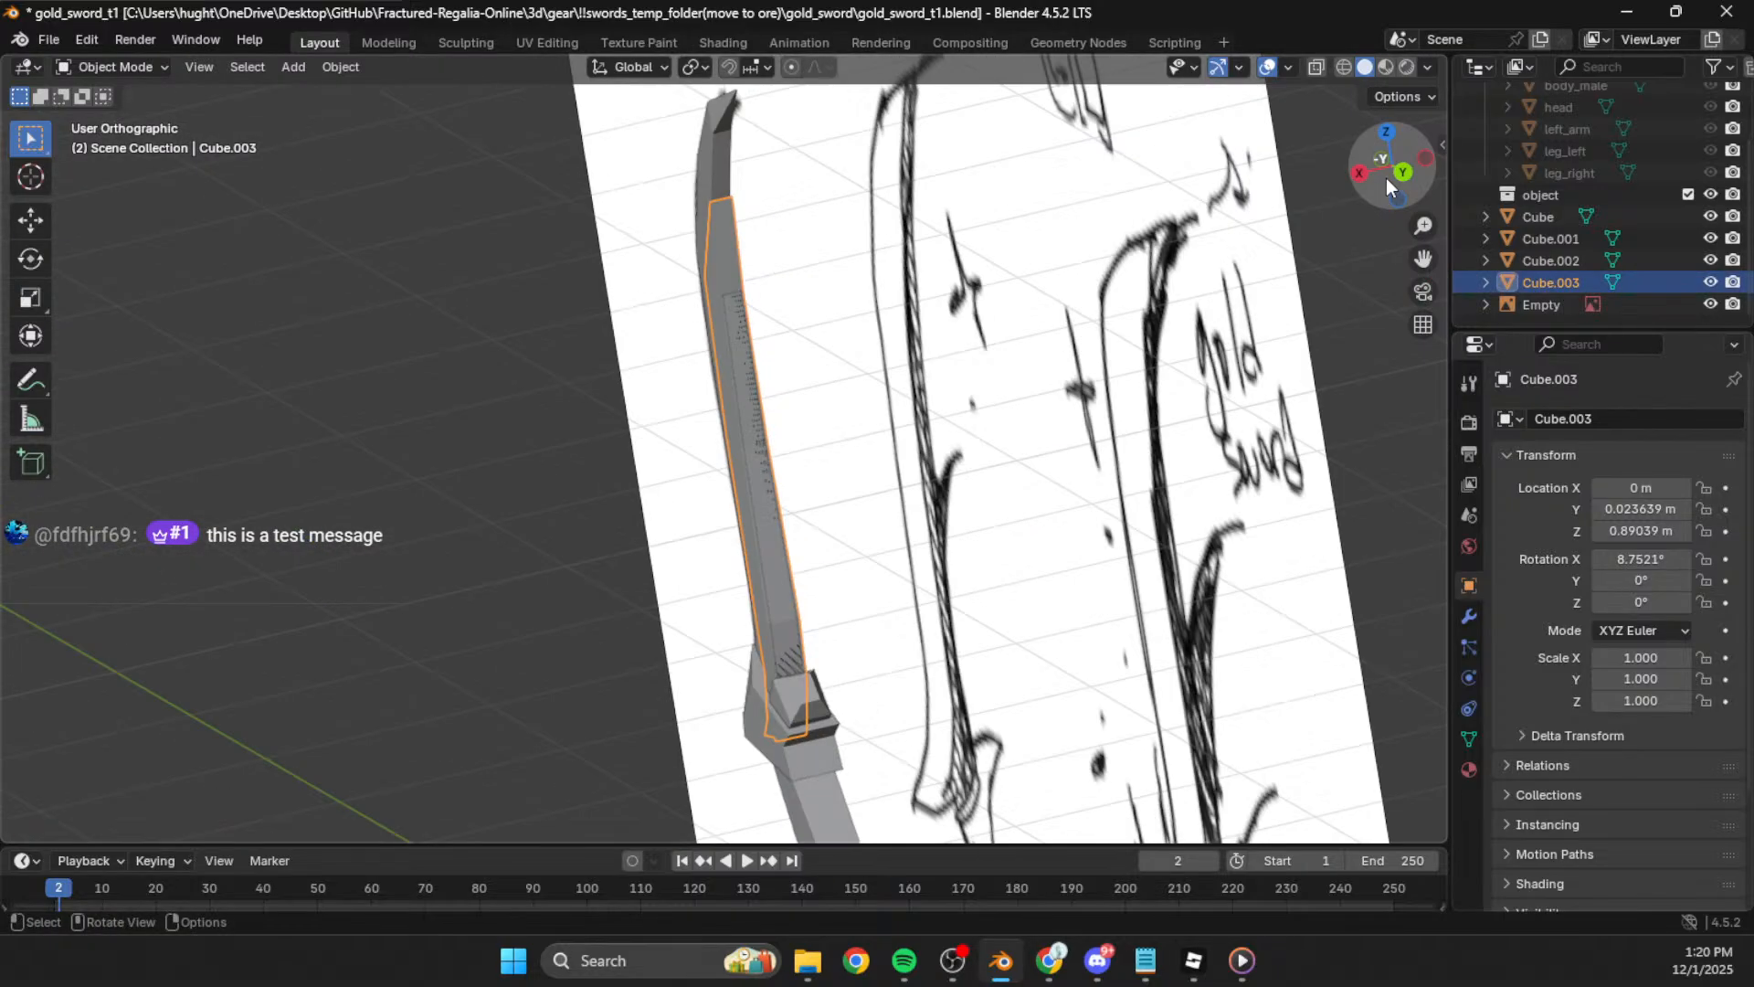
left_click(1387, 170)
key("g")
key("x")
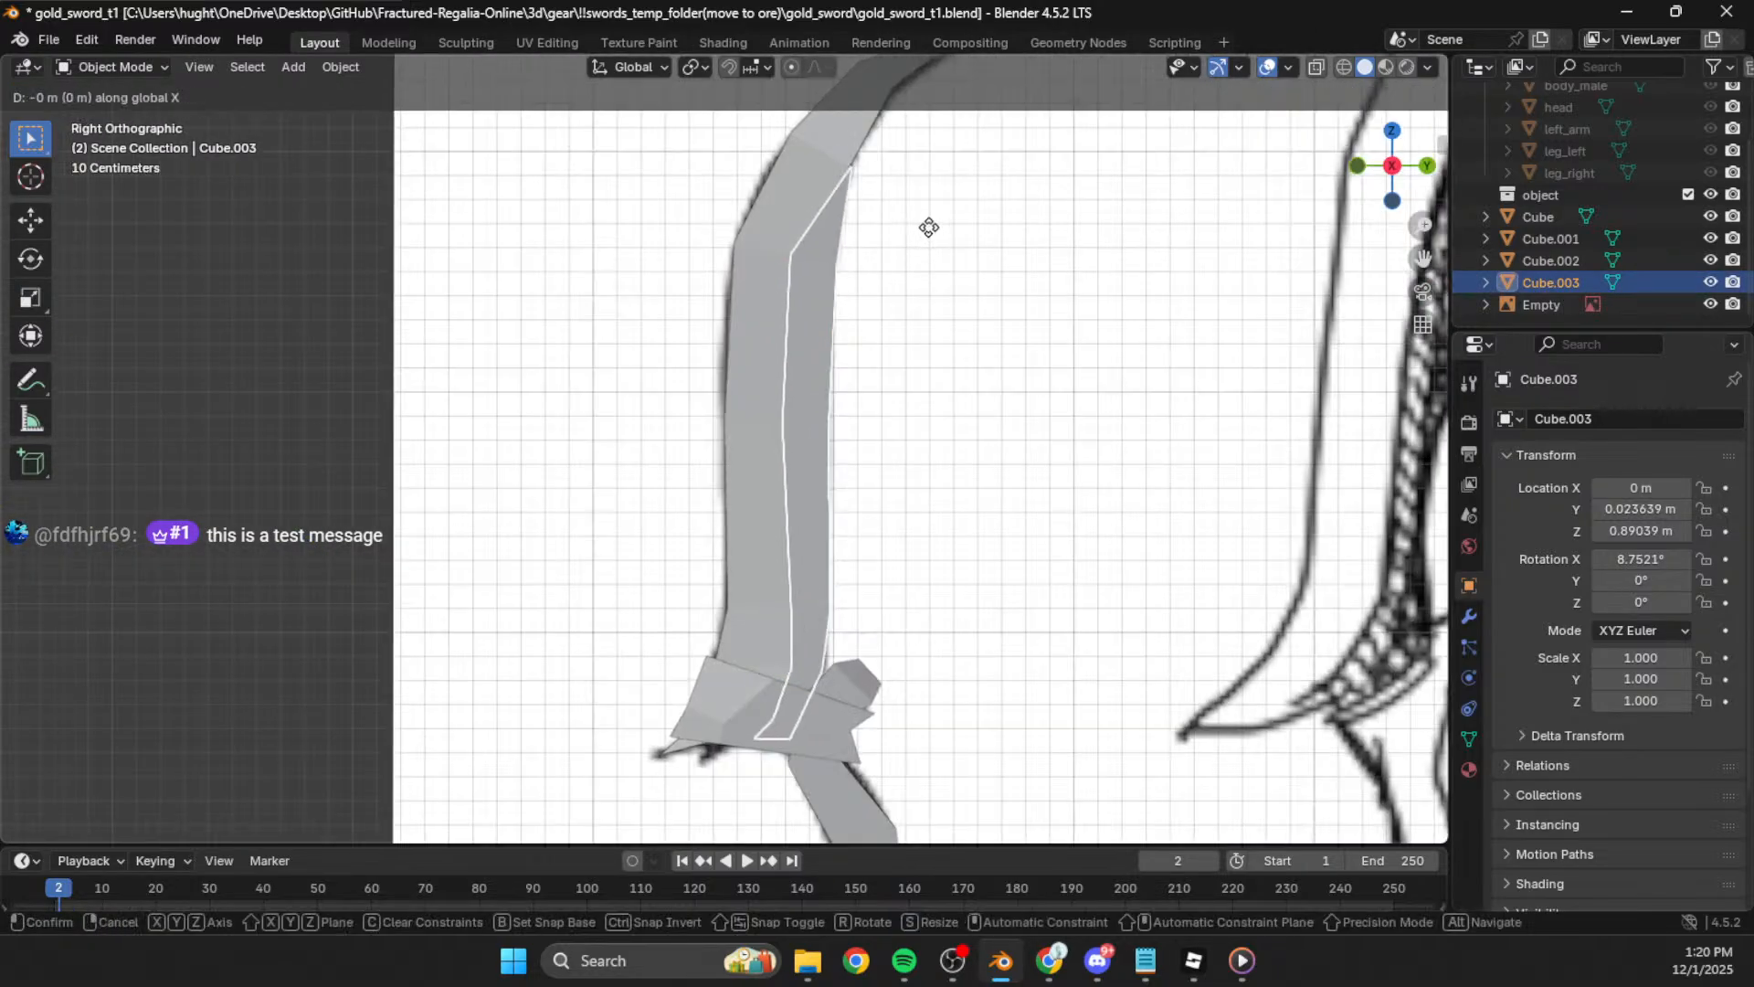
key("z")
key("y")
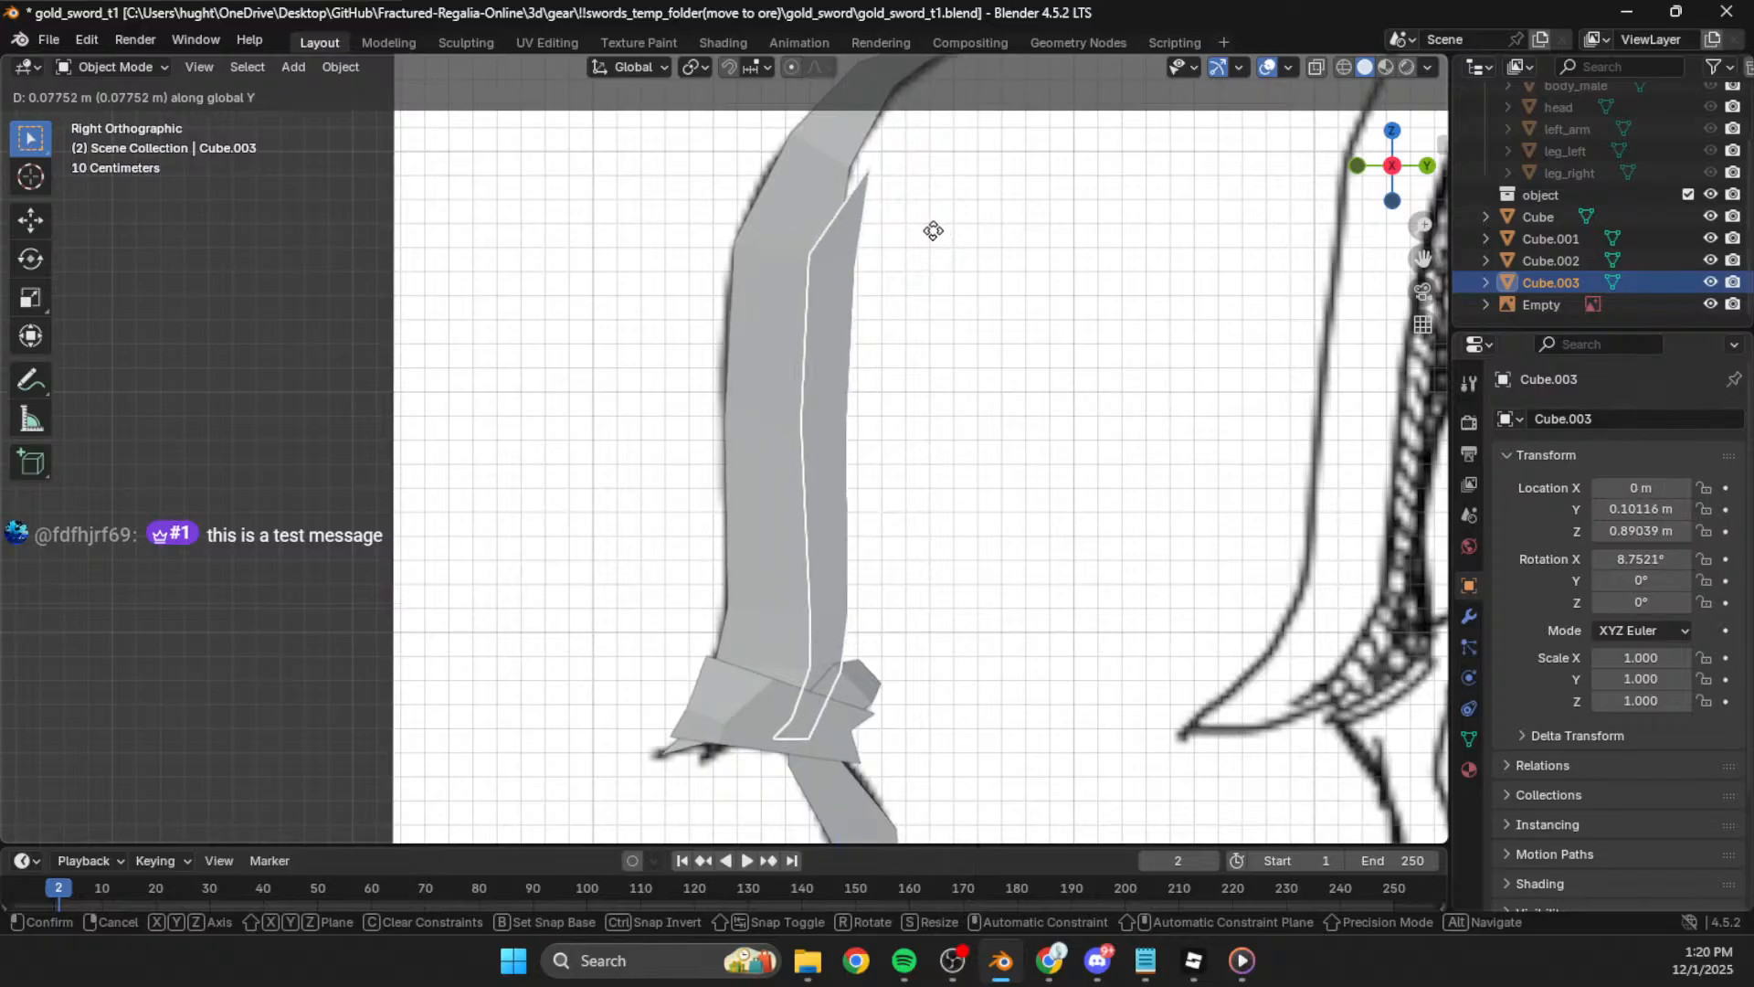
left_click(921, 230)
Step: Examine the strip's fit on the blade in wireframe and solid shading, including from the front
key("Tab")
key("Tab")
left_click(1343, 66)
middle_click_drag(1179, 275, 1066, 361)
key("Tab")
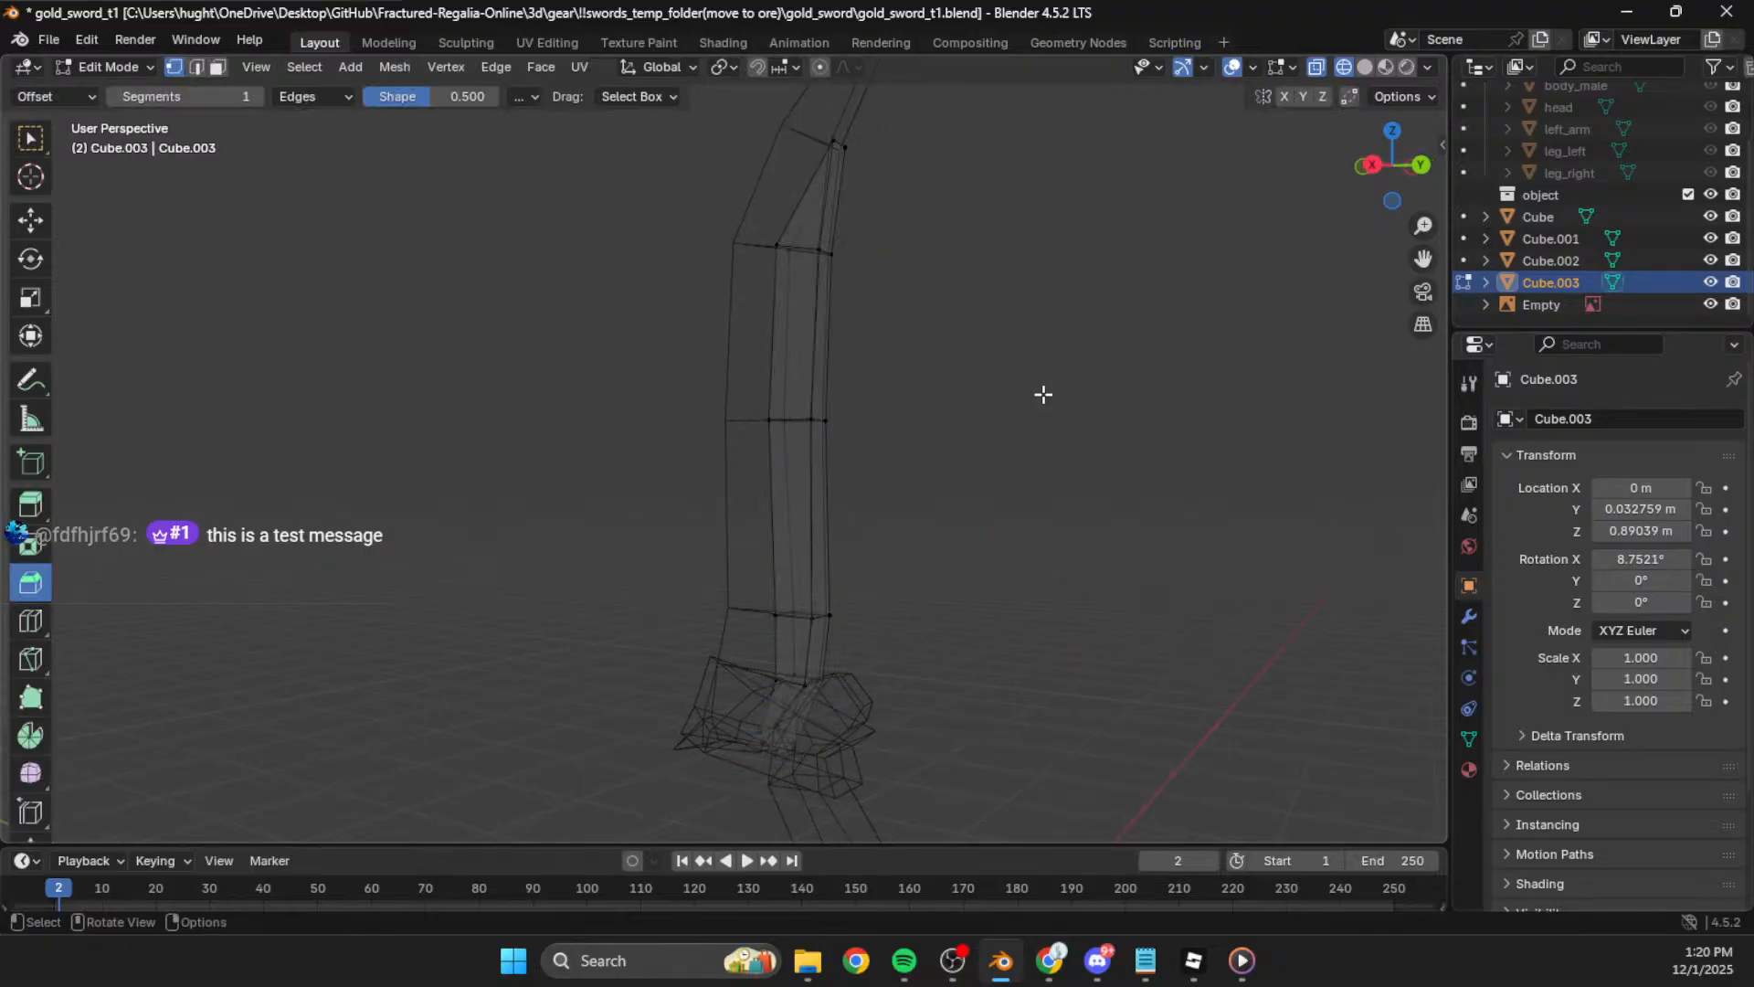
left_click(1362, 69)
key("Tab")
mouse_move(1186, 314)
middle_mouse_down()
mouse_move(1043, 372)
mouse_move(926, 474)
mouse_move(806, 446)
mouse_move(810, 585)
mouse_move(877, 343)
mouse_move(745, 252)
mouse_move(732, 332)
mouse_move(780, 248)
mouse_move(905, 399)
mouse_move(987, 365)
middle_mouse_up()
left_click(1043, 373)
left_click(1387, 179)
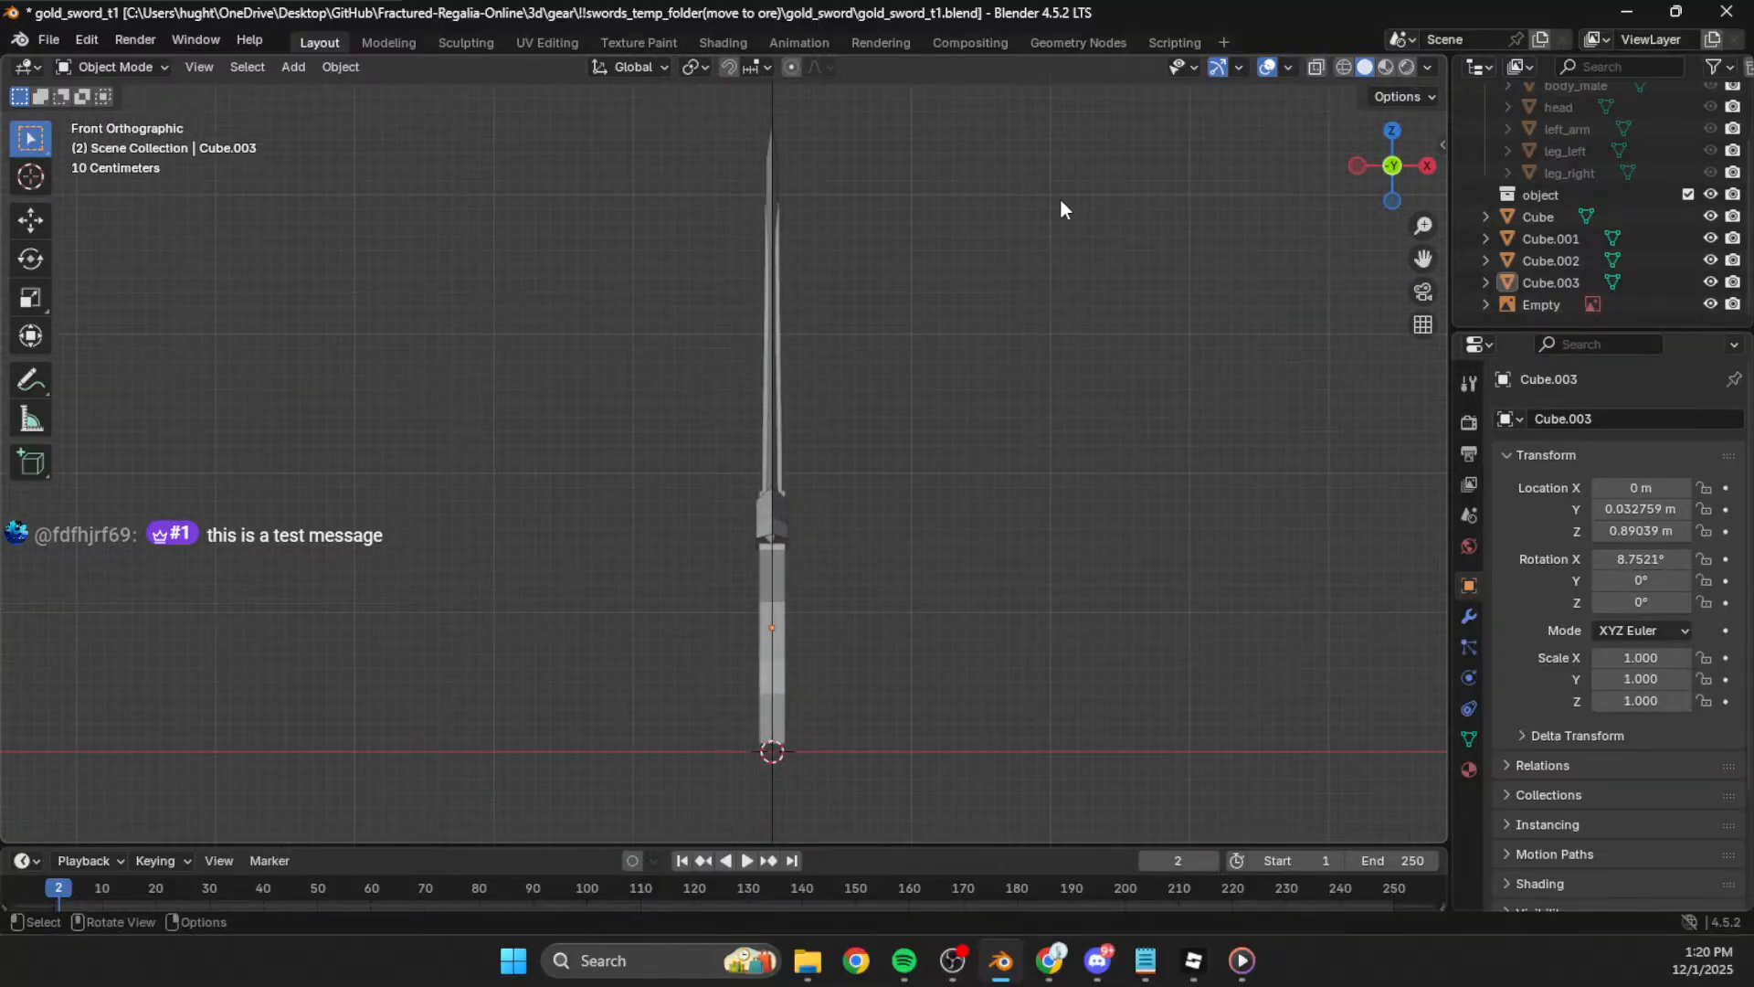
middle_click_drag(942, 354, 783, 494)
left_click(795, 492)
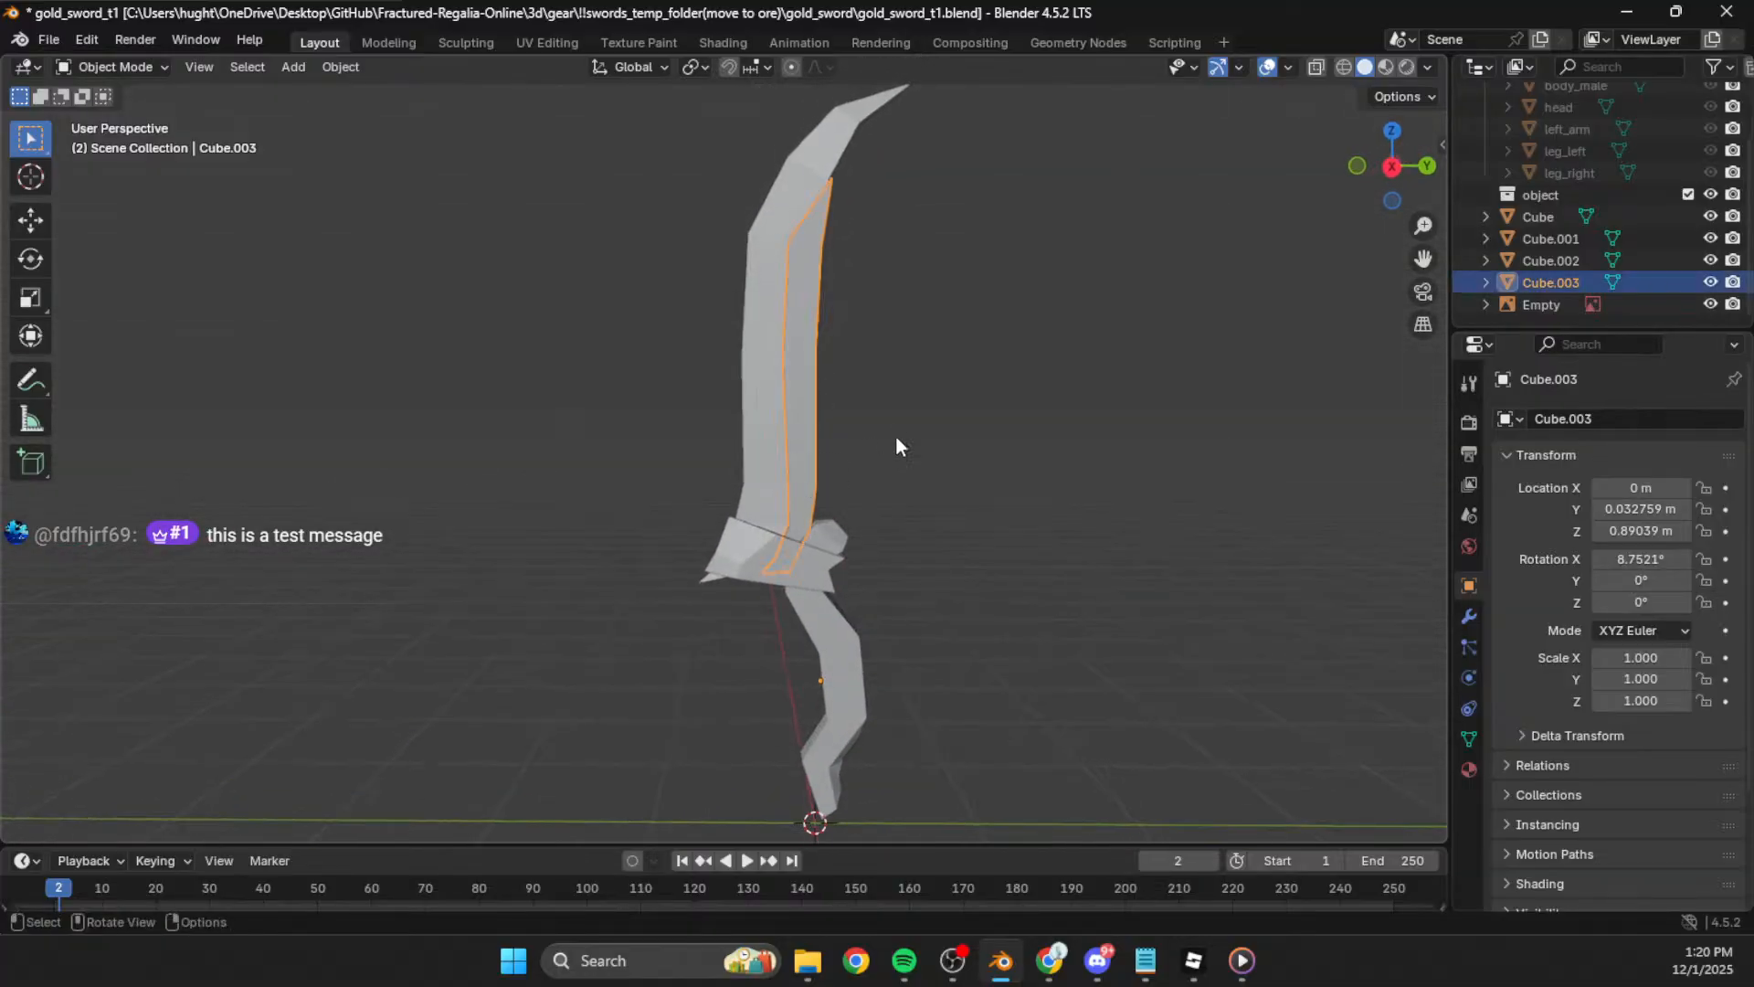
middle_click_drag(901, 431, 924, 386, "shift")
Step: Hide the guard (Cube.002) and compare the sword with the reference drawing in right orthographic view
left_click(1710, 260)
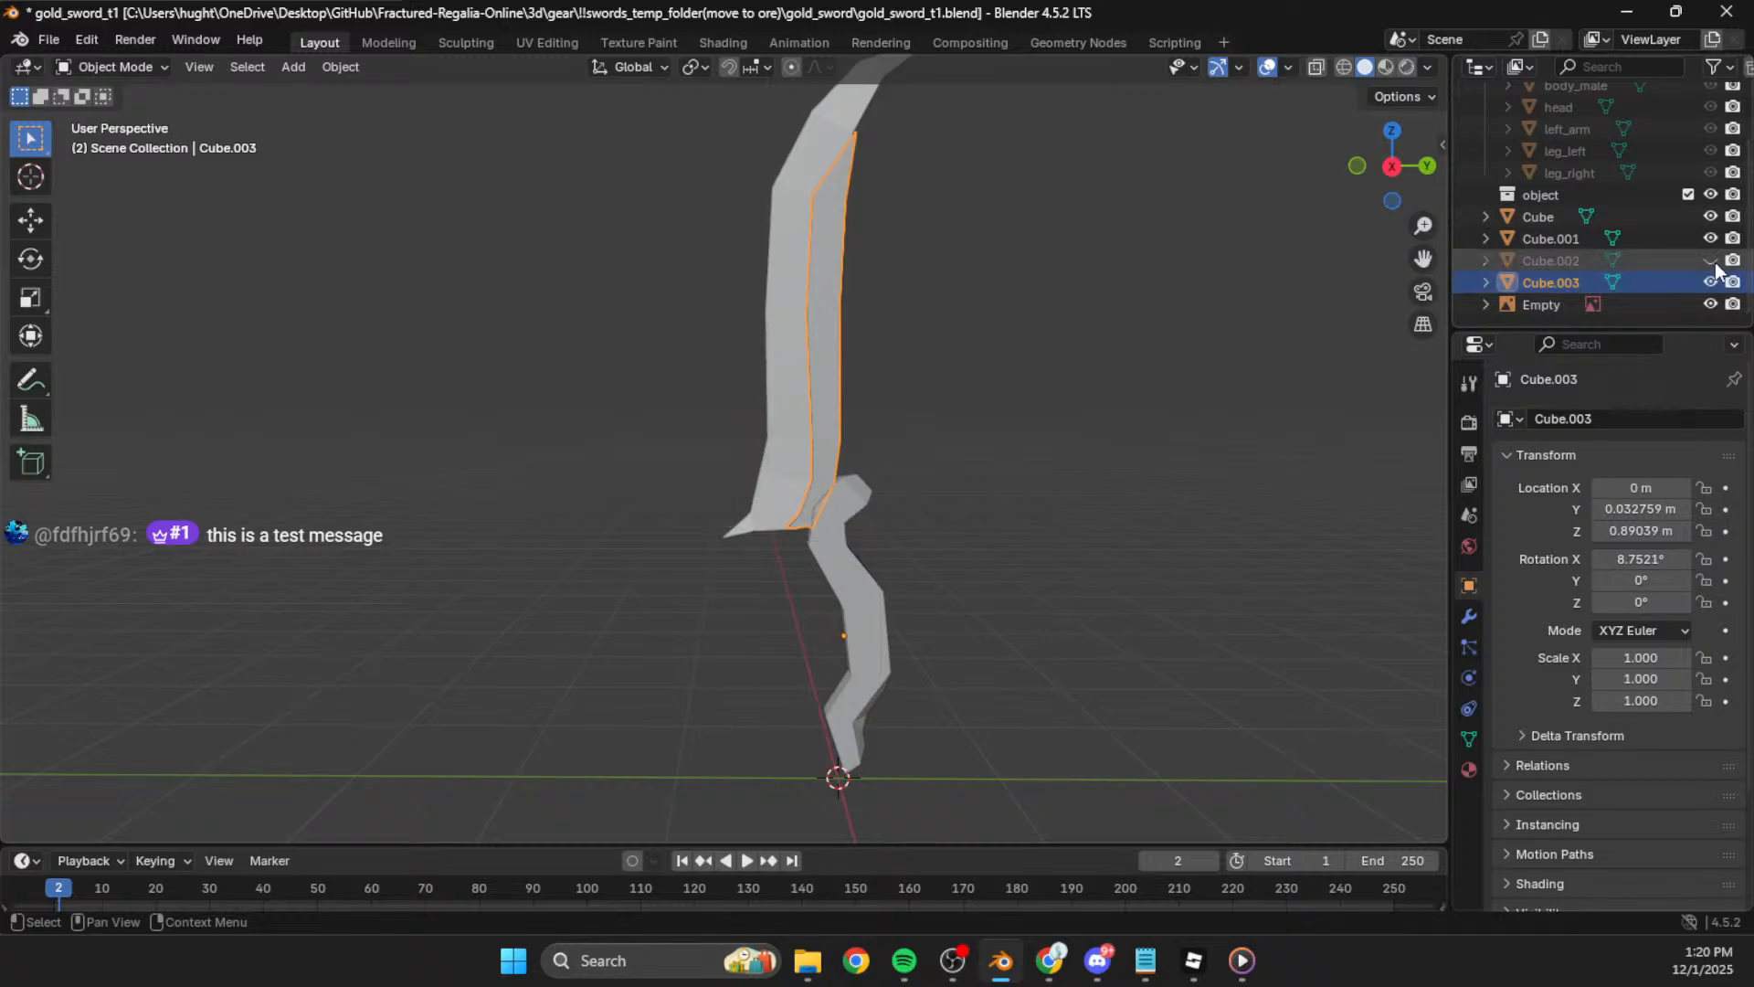
scroll(1097, 484, "up", 2)
middle_click_drag(1077, 553, 1016, 403)
left_click(1395, 175)
scroll(1005, 275, "down", 4)
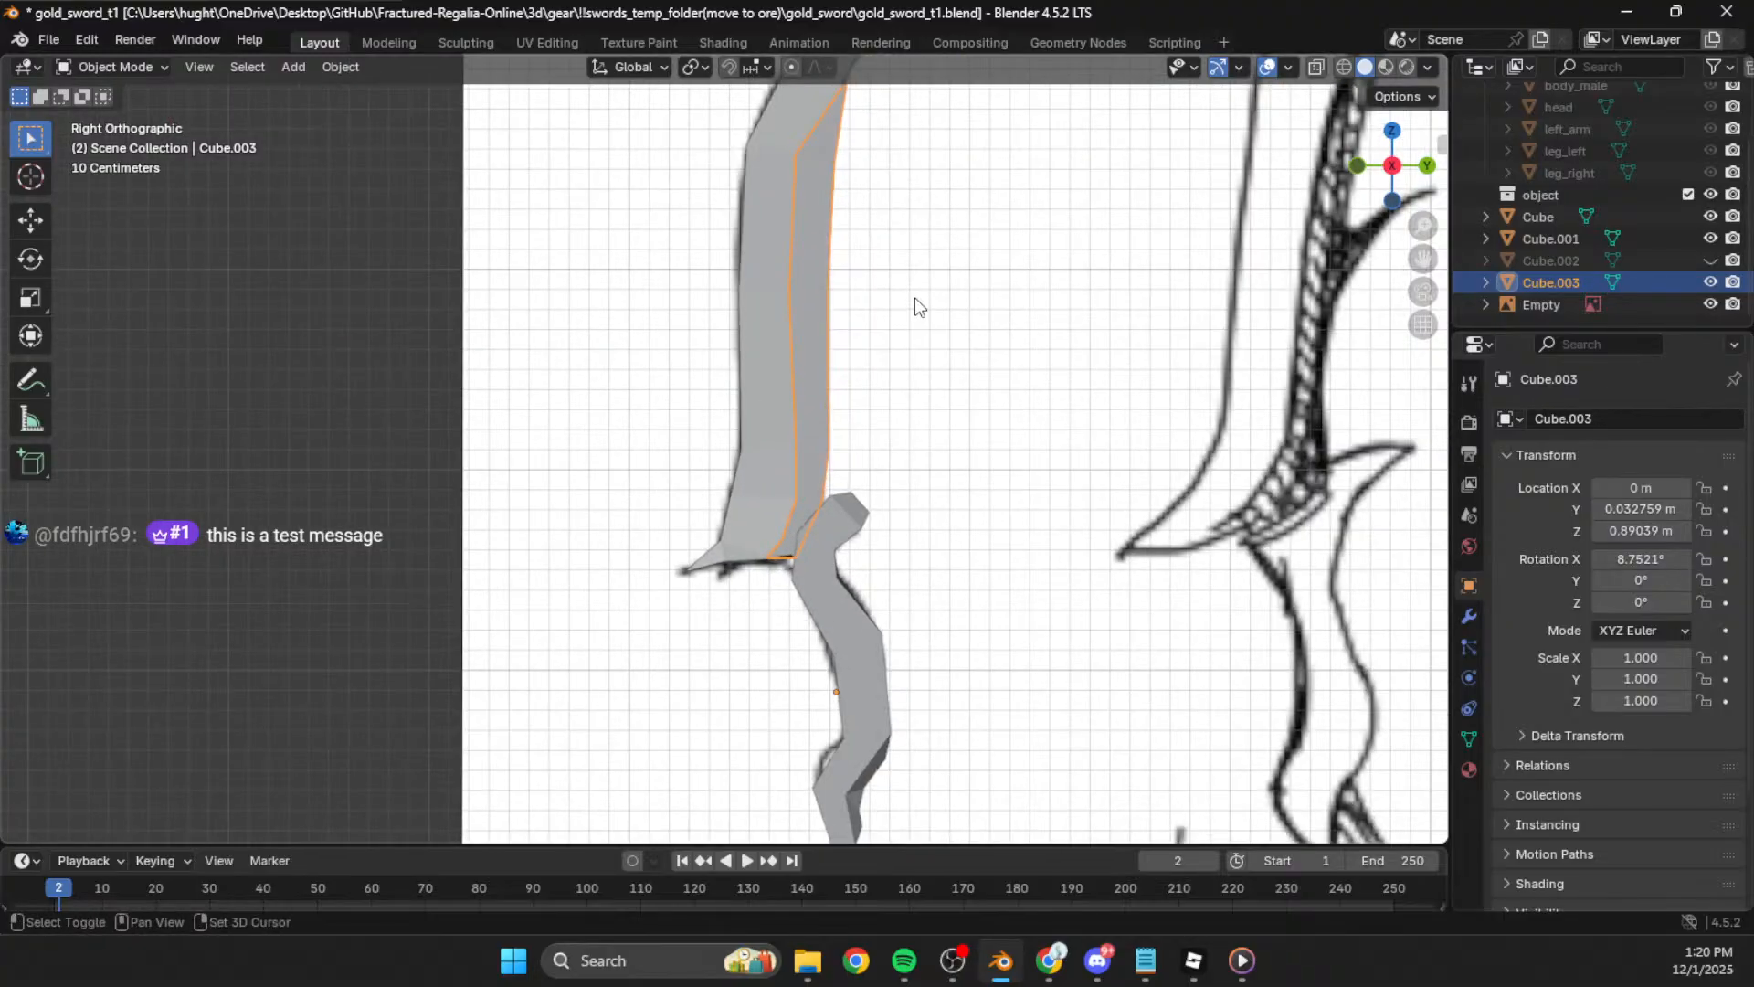
left_click(941, 400)
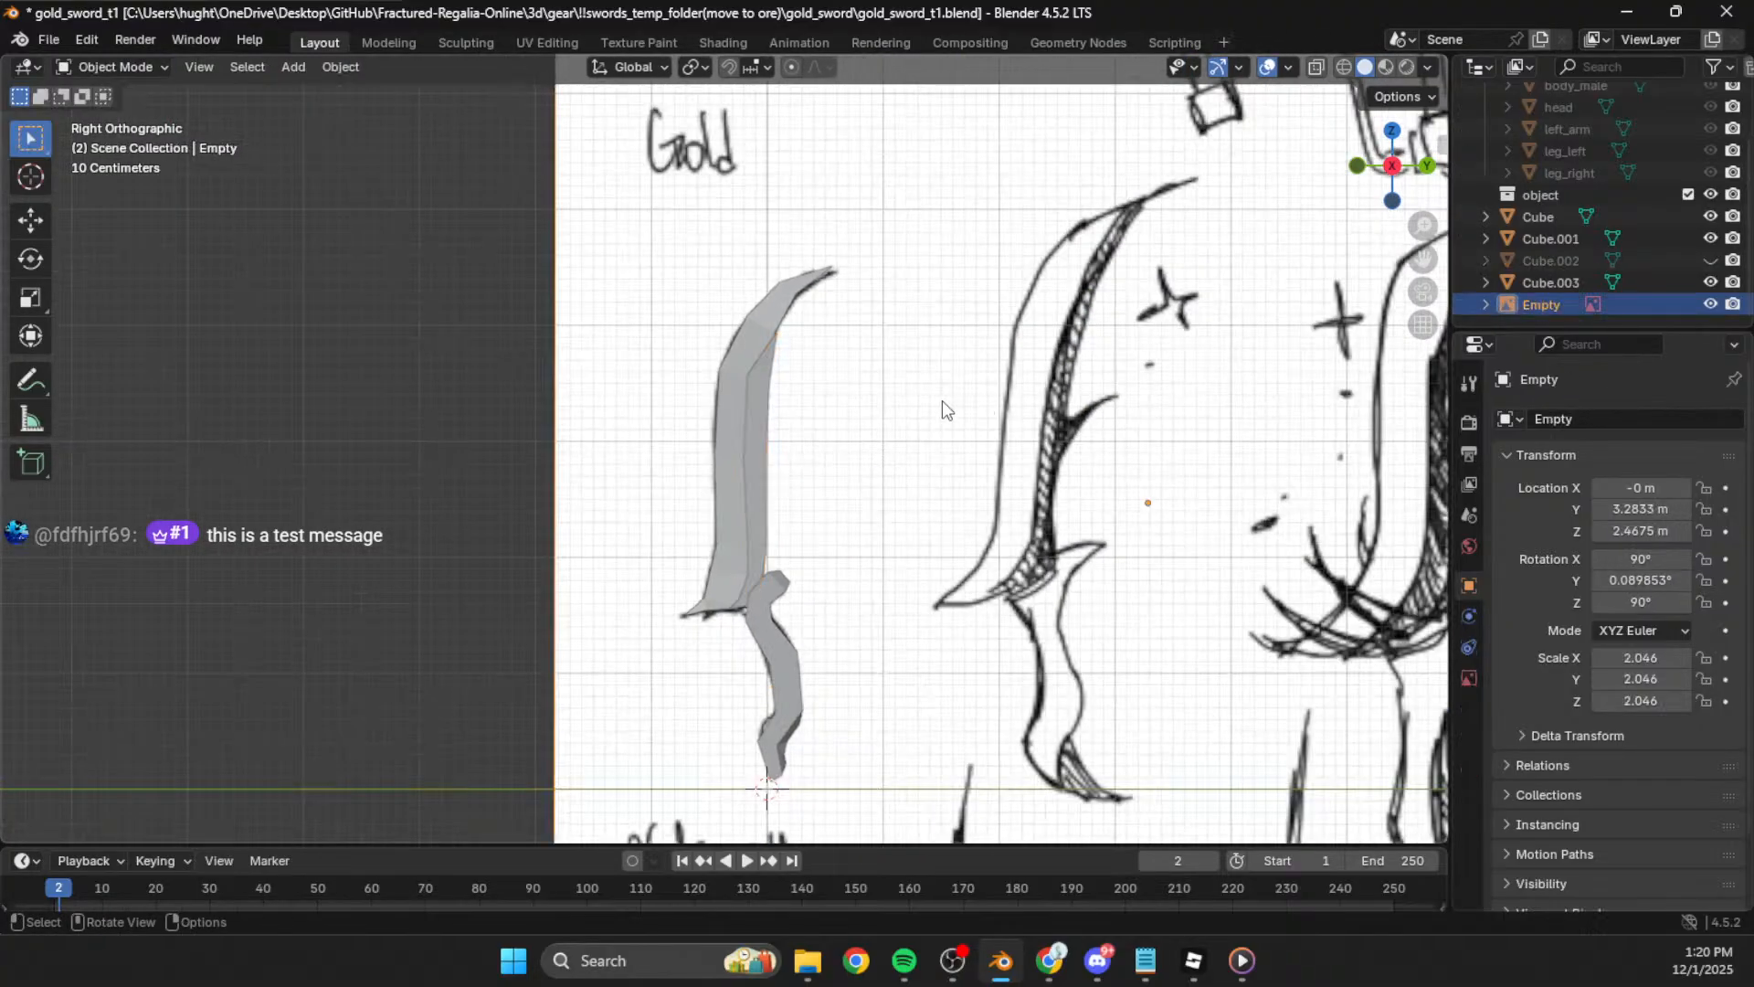
Step: Unhide the guard (Cube.002) and rename the grip object Cube as handle
left_click(481, 425)
left_click(1712, 261)
left_click(1665, 237)
left_click(1665, 222)
key("F2")
type("handle")
key("Return")
Step: Rename the inner-edge strip (Cube.003) as blade_2 and the main blade (Cube.001) as blade_1
left_click(1665, 267)
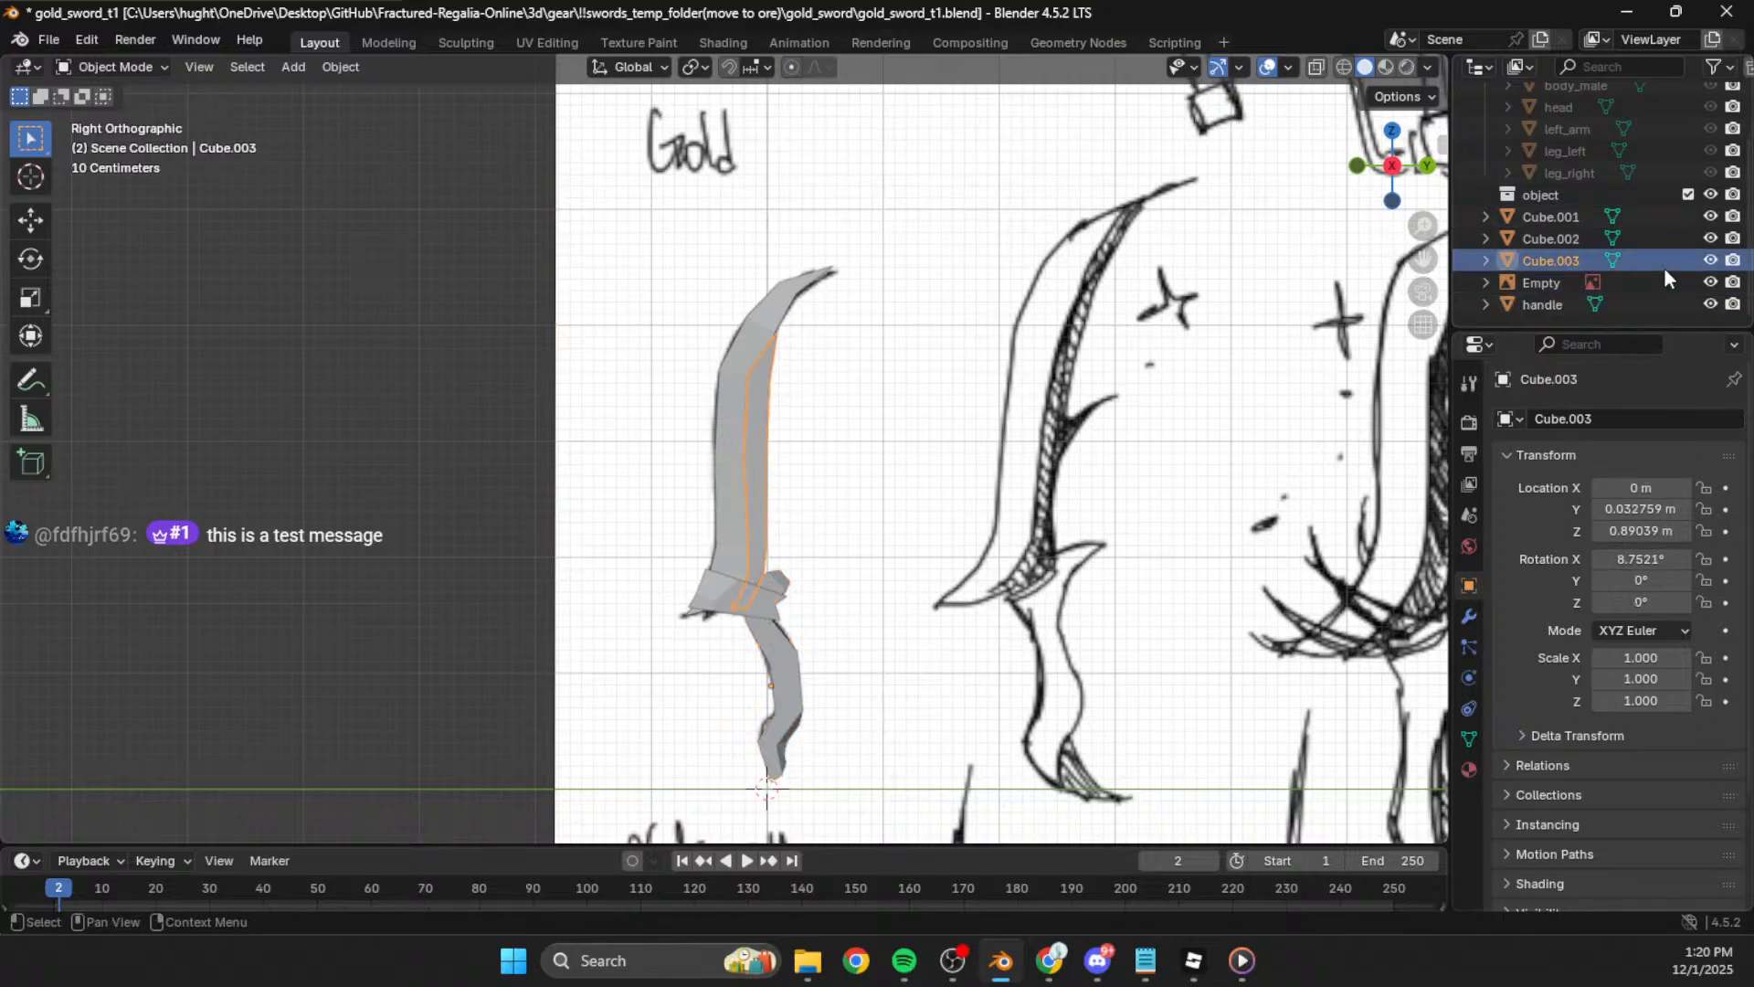
key("F2")
type("blade_2")
key("Return")
key("Up")
key("Down")
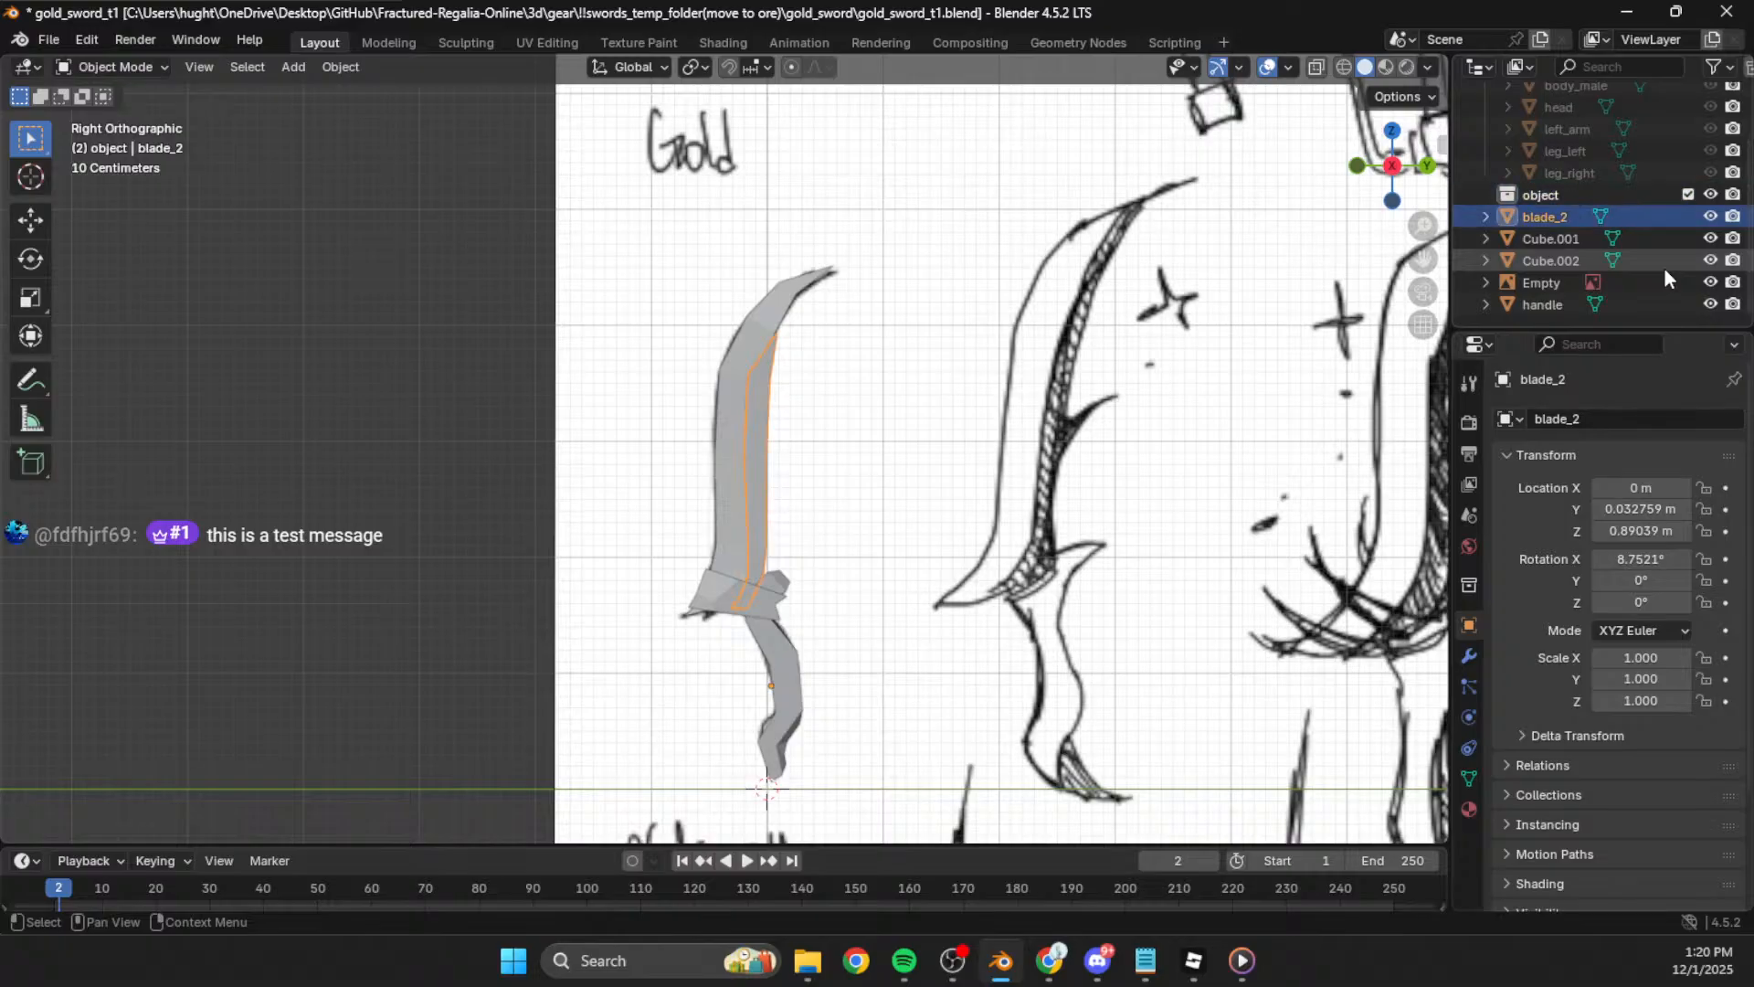
key("Down")
key("F2")
type("blade_1")
key("Return")
Step: Rename the guard object (Cube.002) as bandage
key("Down")
key("Down")
key("Up")
key("F2")
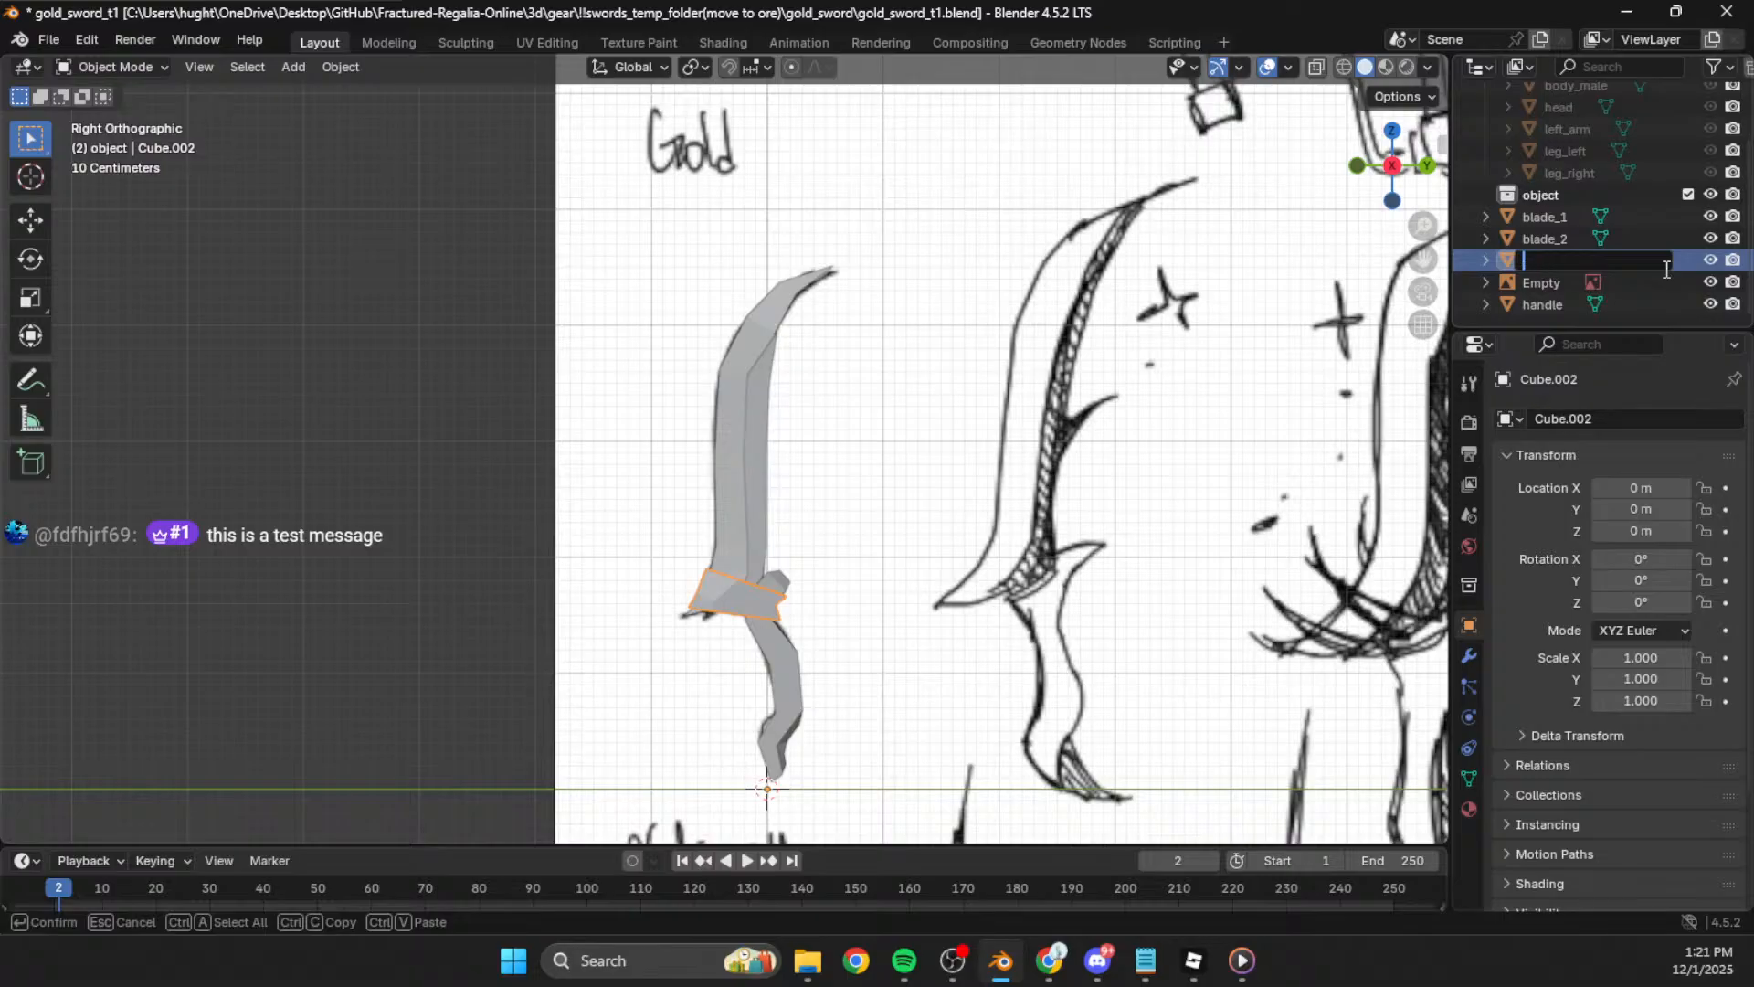
type("bandage")
key("Return")
right_click(1665, 268)
key("Tab")
key("Tab")
left_click(921, 429)
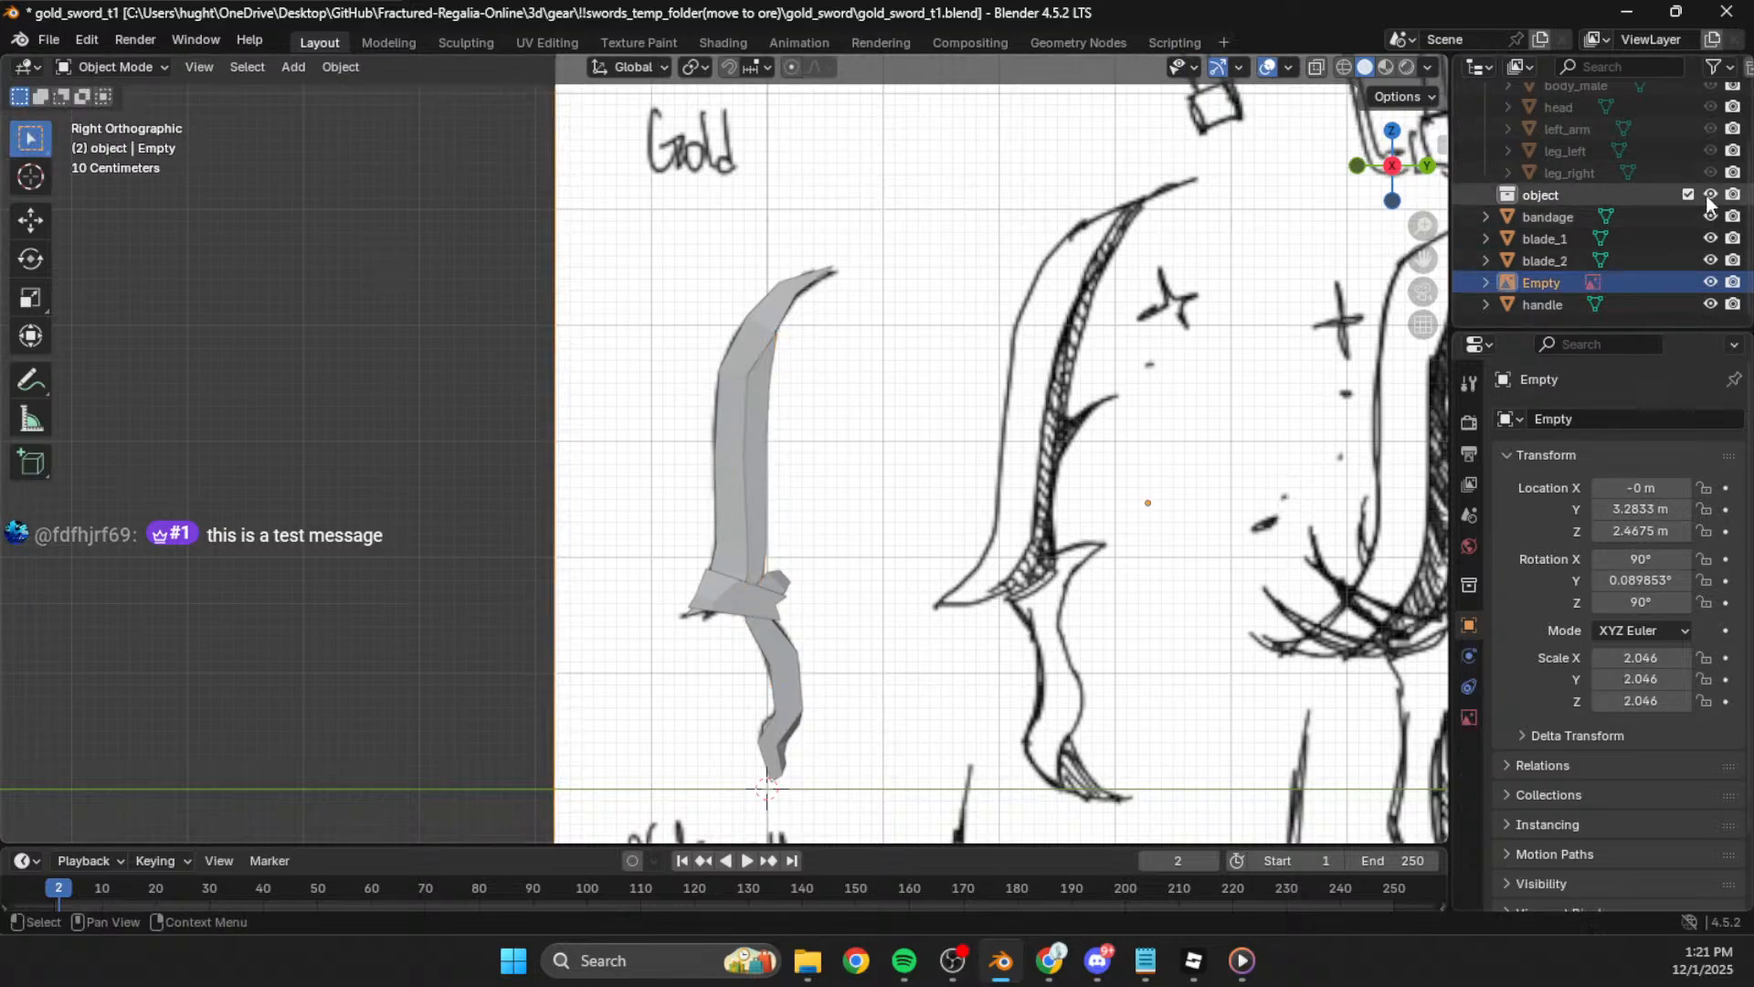
Step: Hide the reference image Empty and move bandage, blade_1, blade_2 and handle into the object collection
left_click(1711, 283)
left_click(1541, 217)
left_click(1545, 261, "shift")
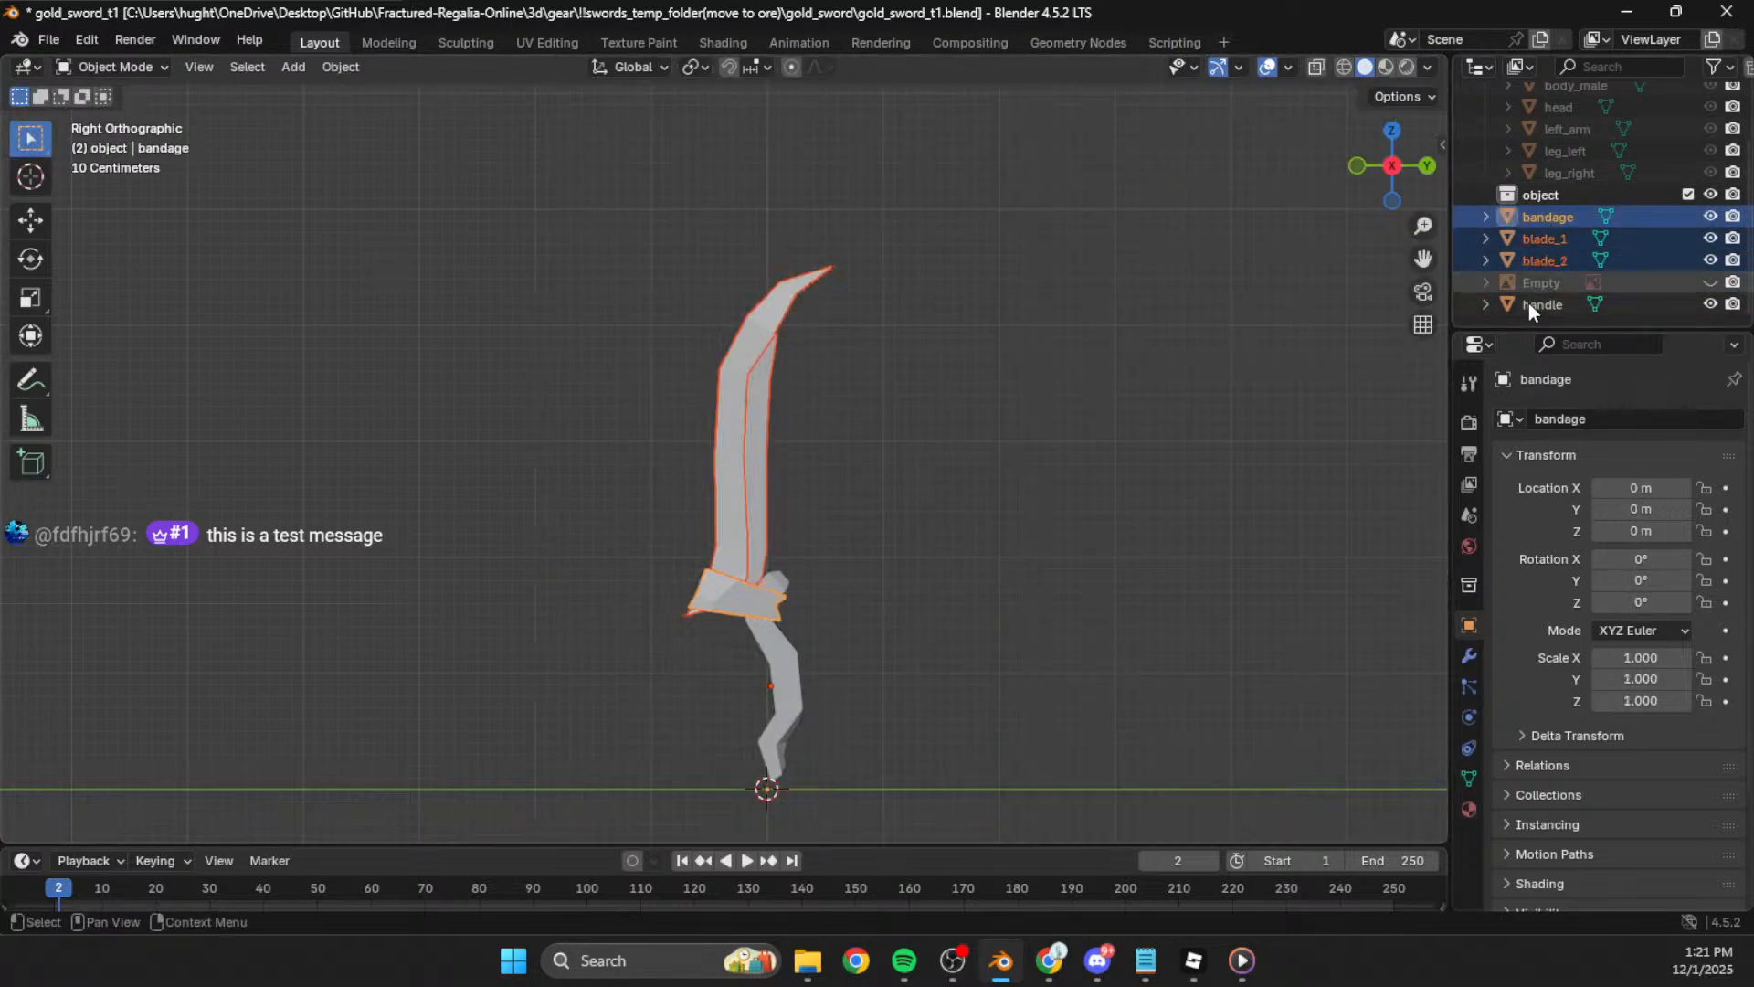
left_click(1537, 303, "shift")
middle_click_drag(938, 464, 969, 457)
left_click_drag(1652, 274, 1557, 201)
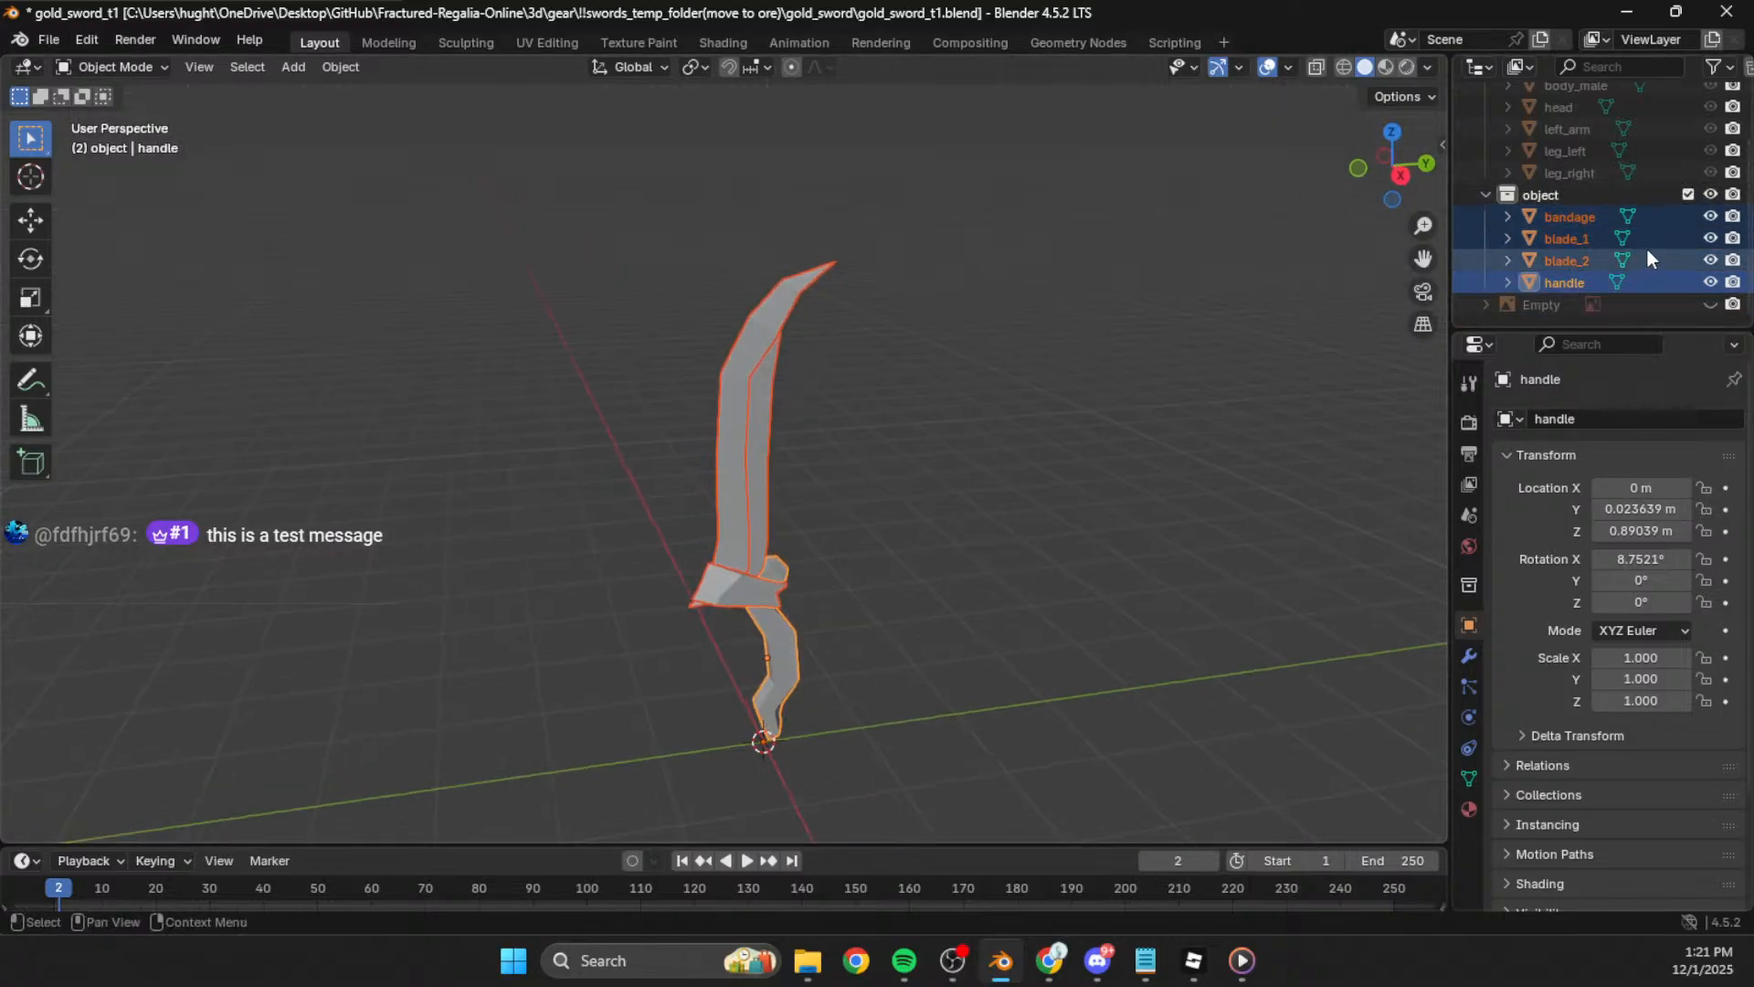
Step: Save the file and export the selected sword parts as FBX, overwriting gold_sword_t1.fbx
key("ctrl+c")
key("ctrl+s")
left_click(48, 39)
mouse_move(79, 373)
left_click(320, 539)
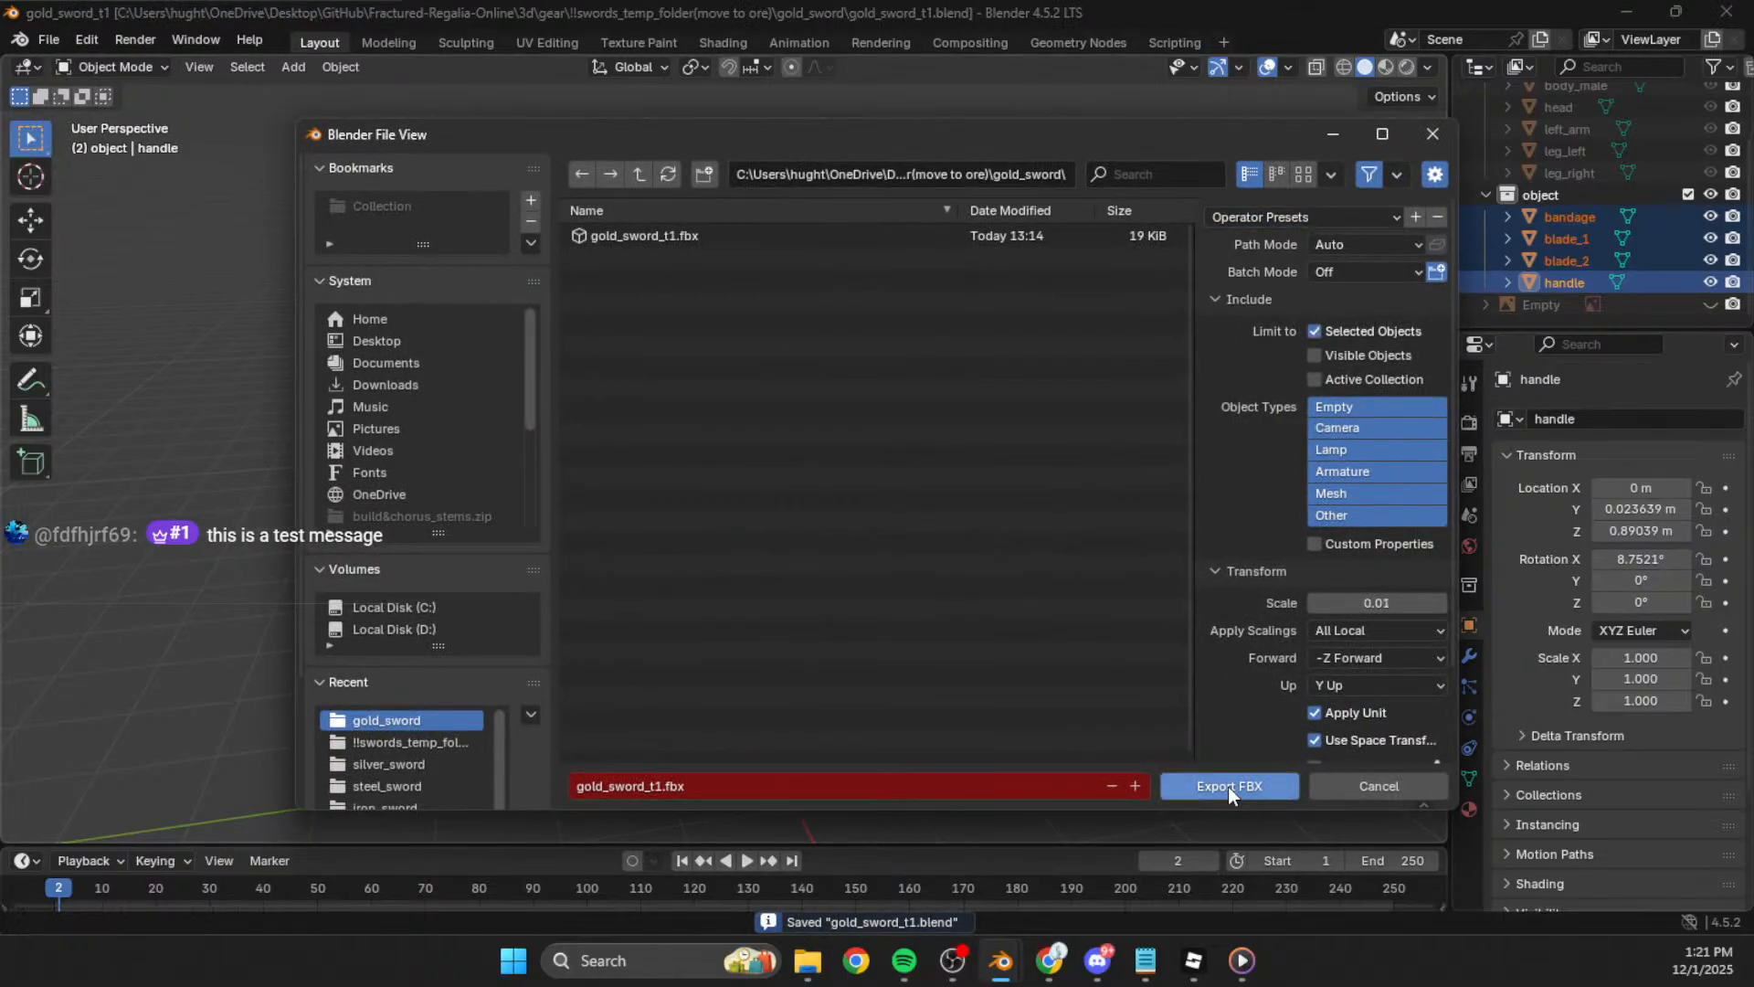
left_click(1228, 786)
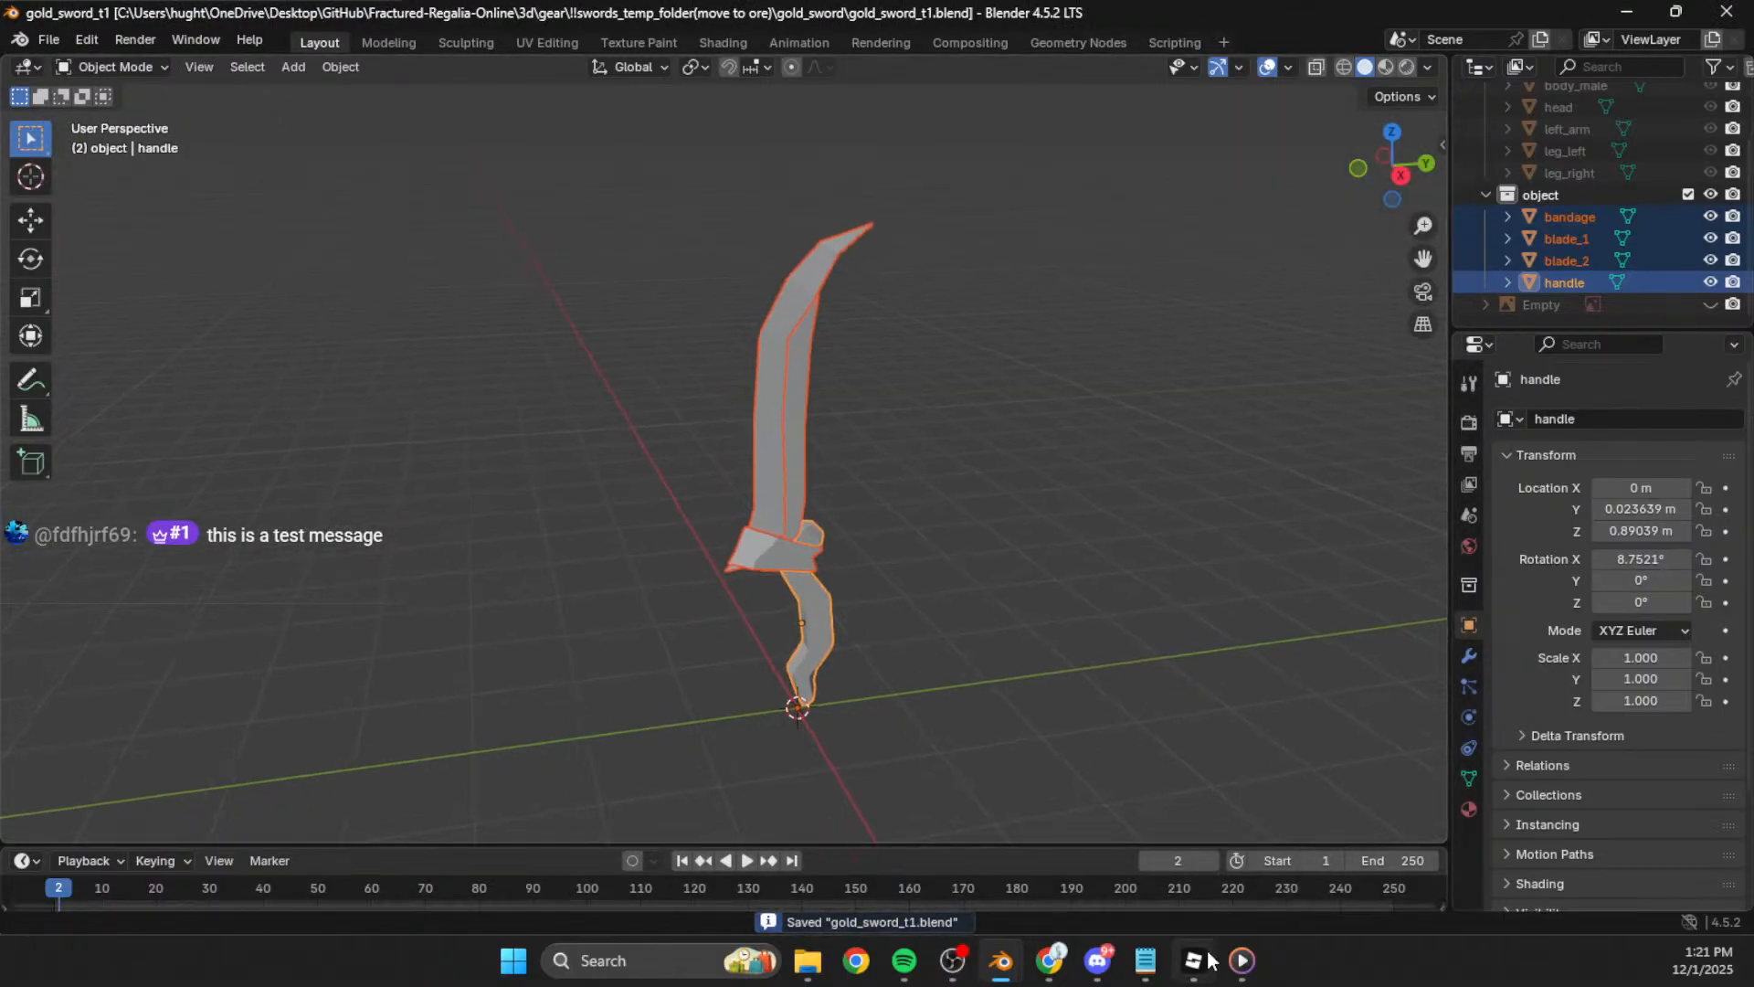
Step: Switch to Roblox Studio and import gold_sword_t1.fbx from the gold_sword folder
left_click(1199, 959)
right_click_drag(935, 508, 957, 530)
left_click(1121, 451)
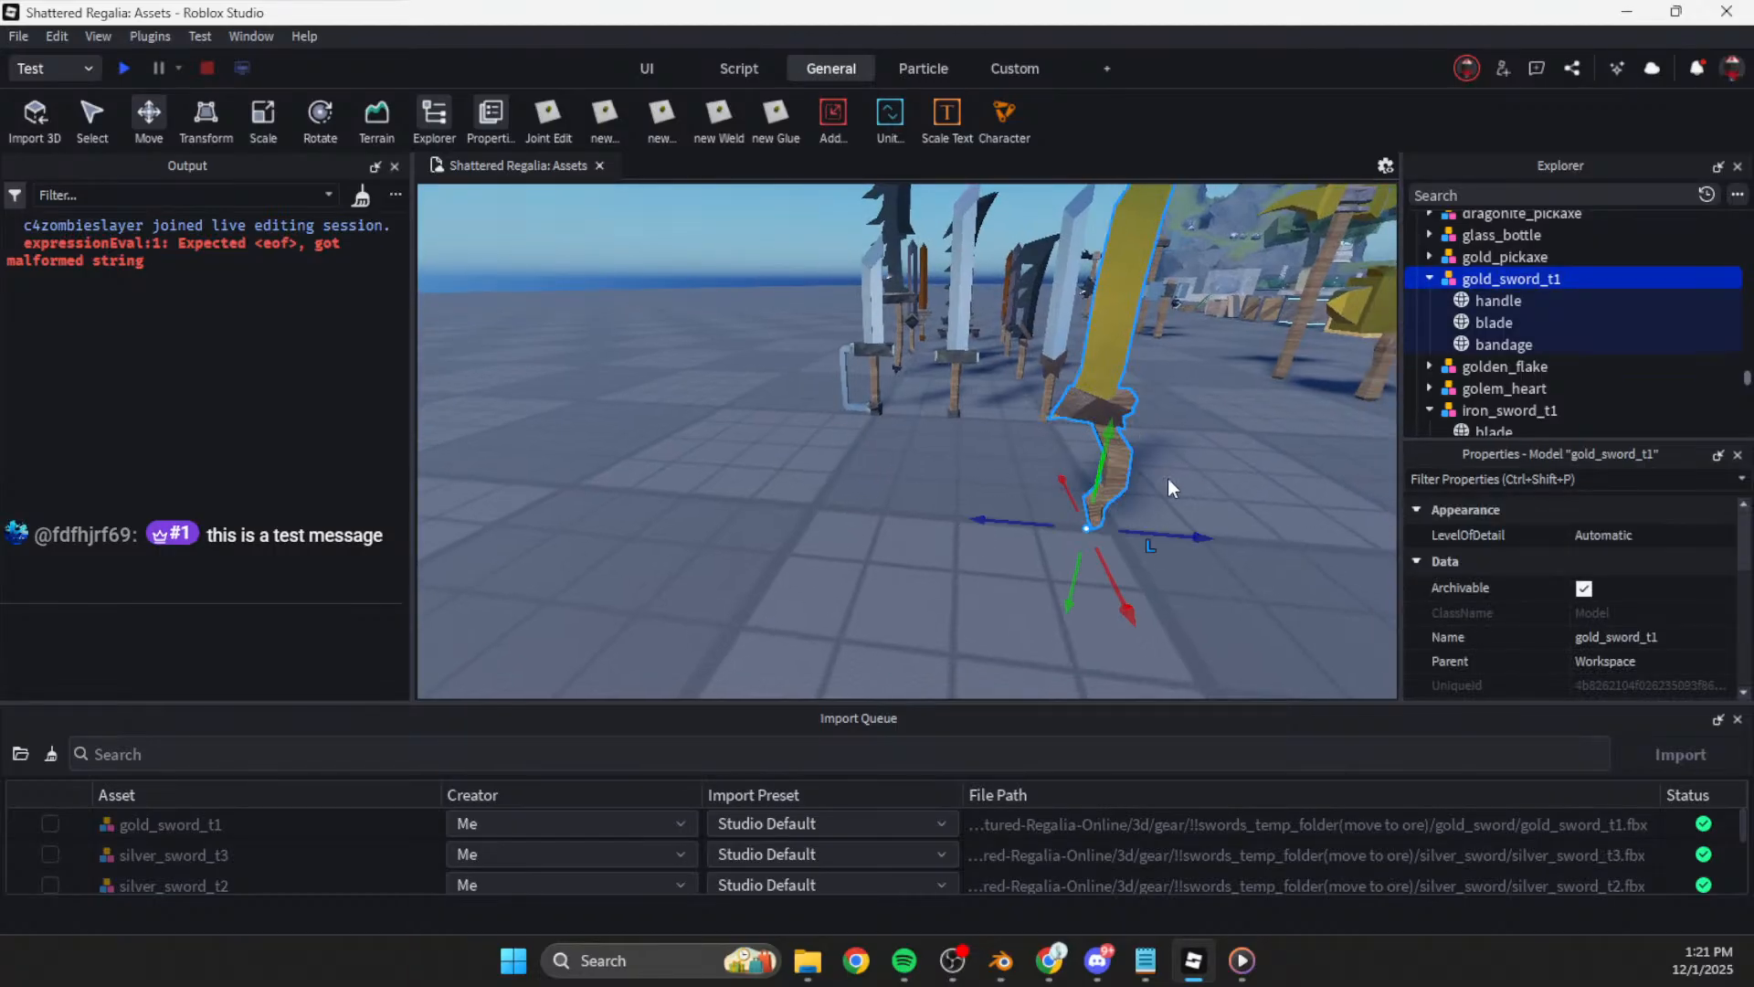
left_click(1248, 528)
right_click_drag(1249, 528, 1248, 530)
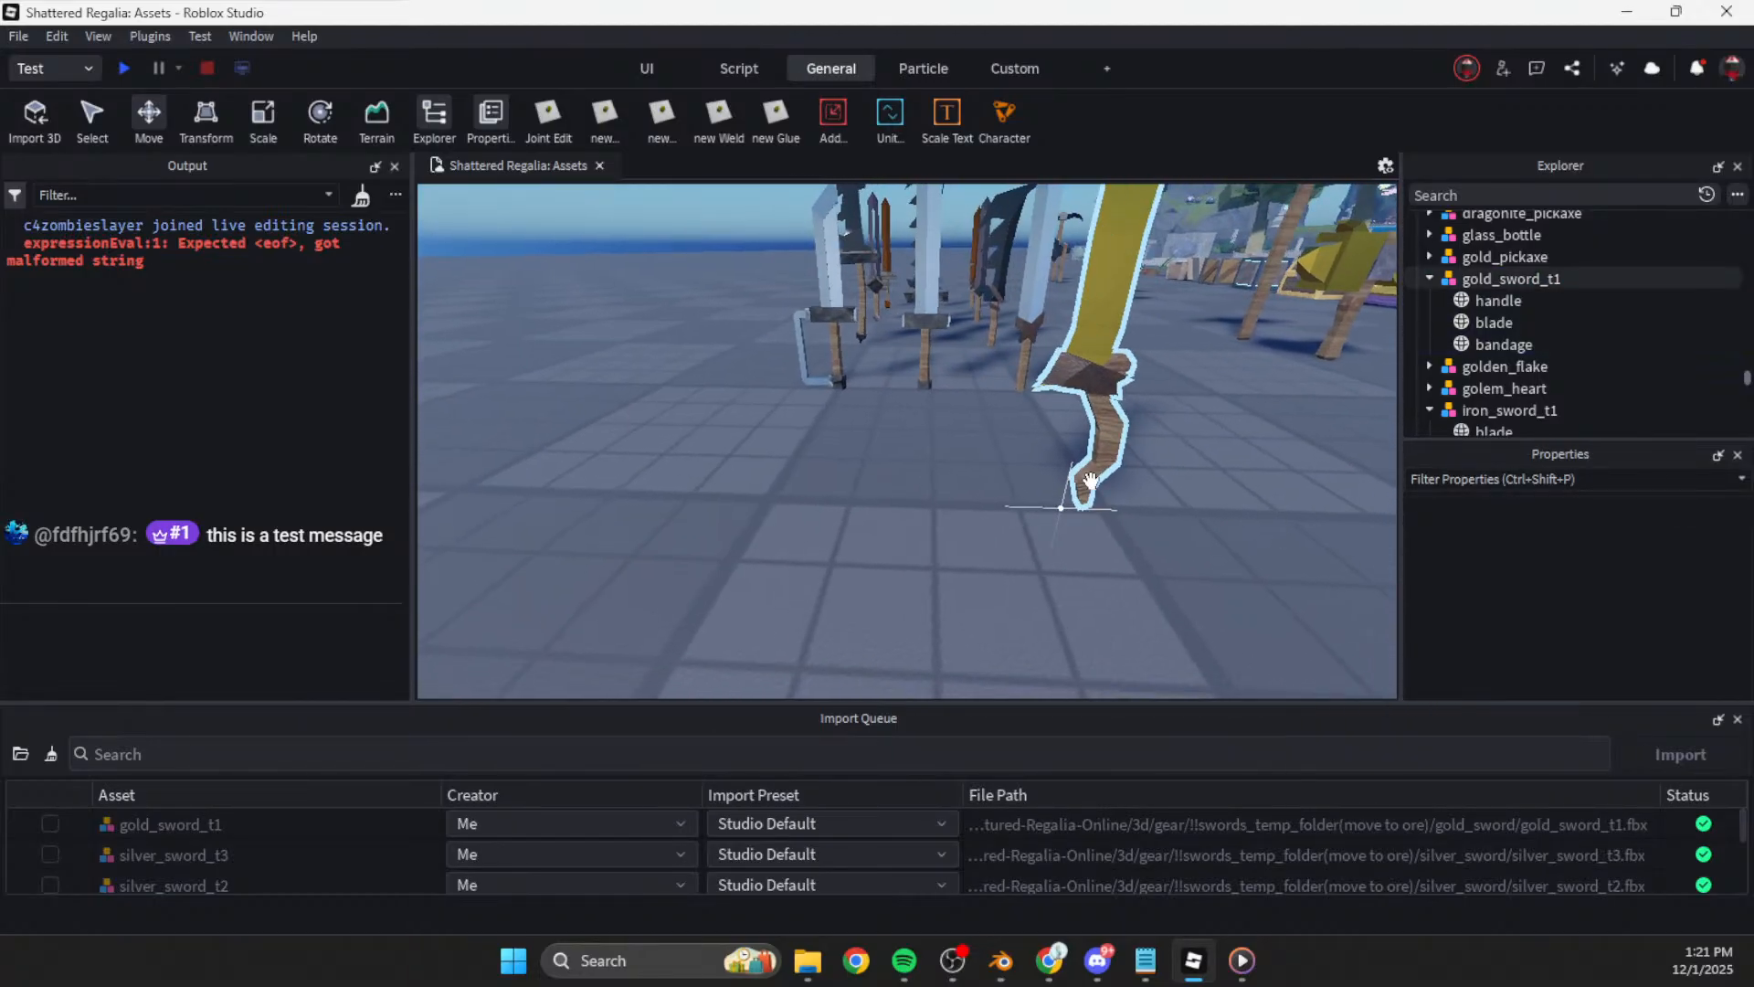
right_click_drag(1096, 485, 1116, 485)
left_click(35, 114)
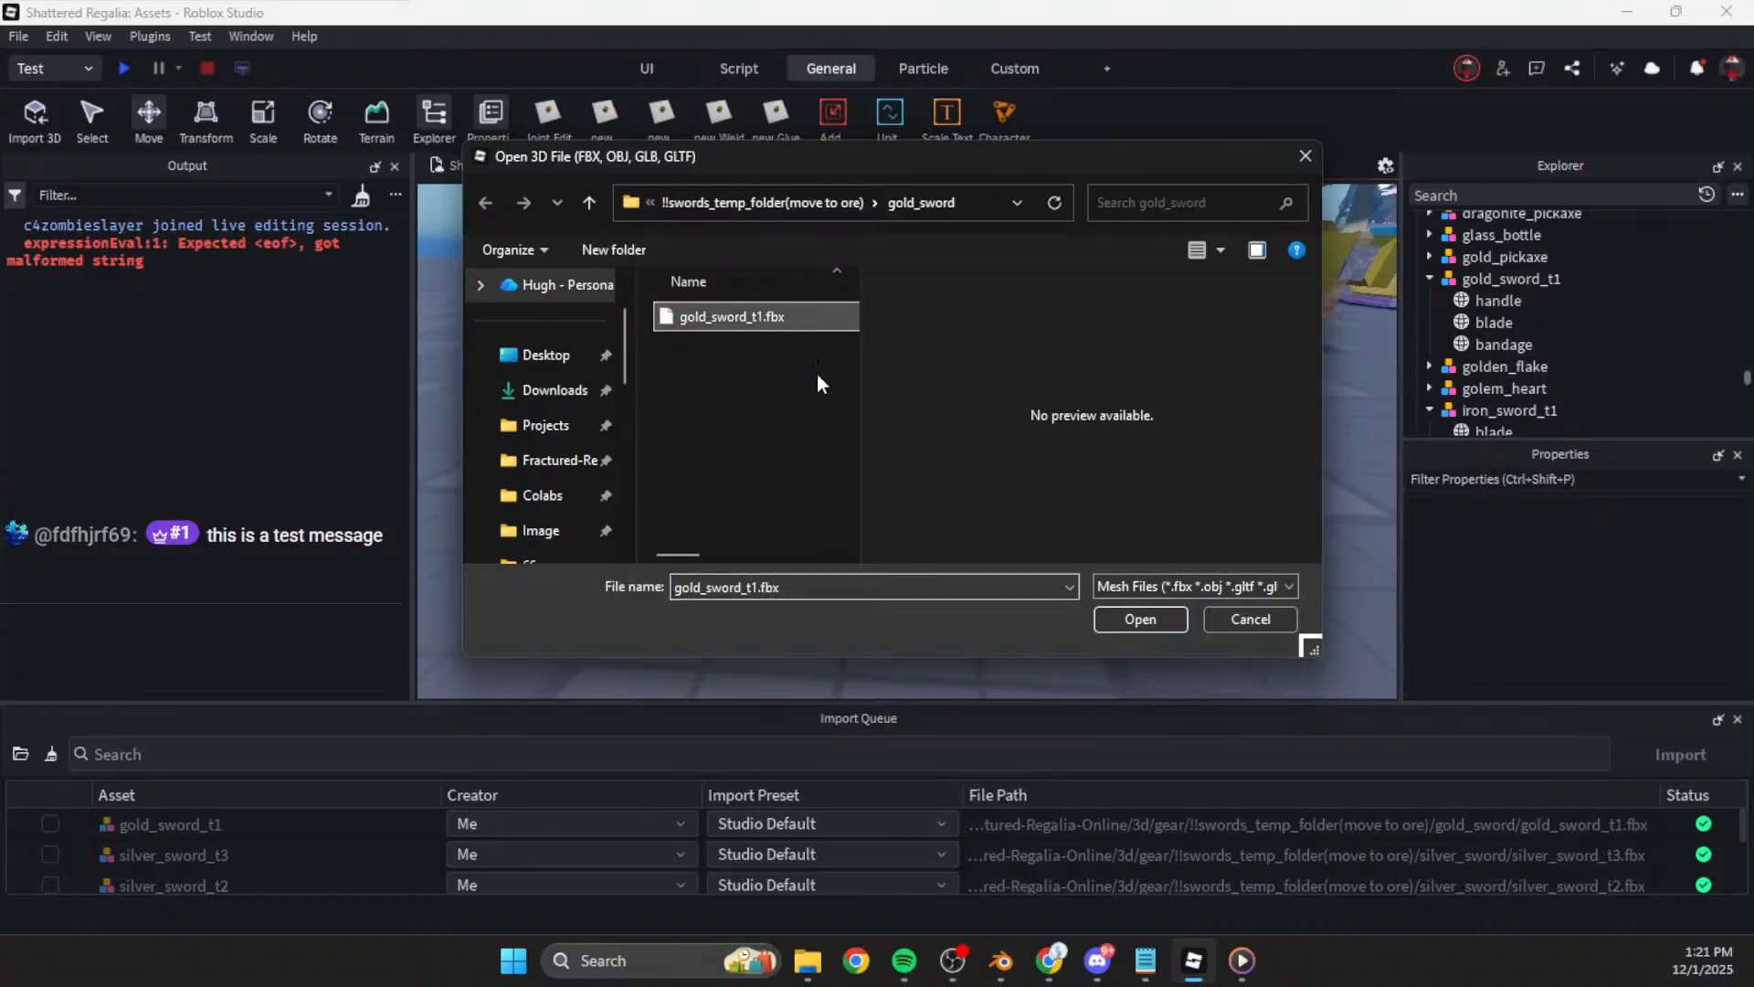
left_click(1133, 619)
left_click(1197, 830)
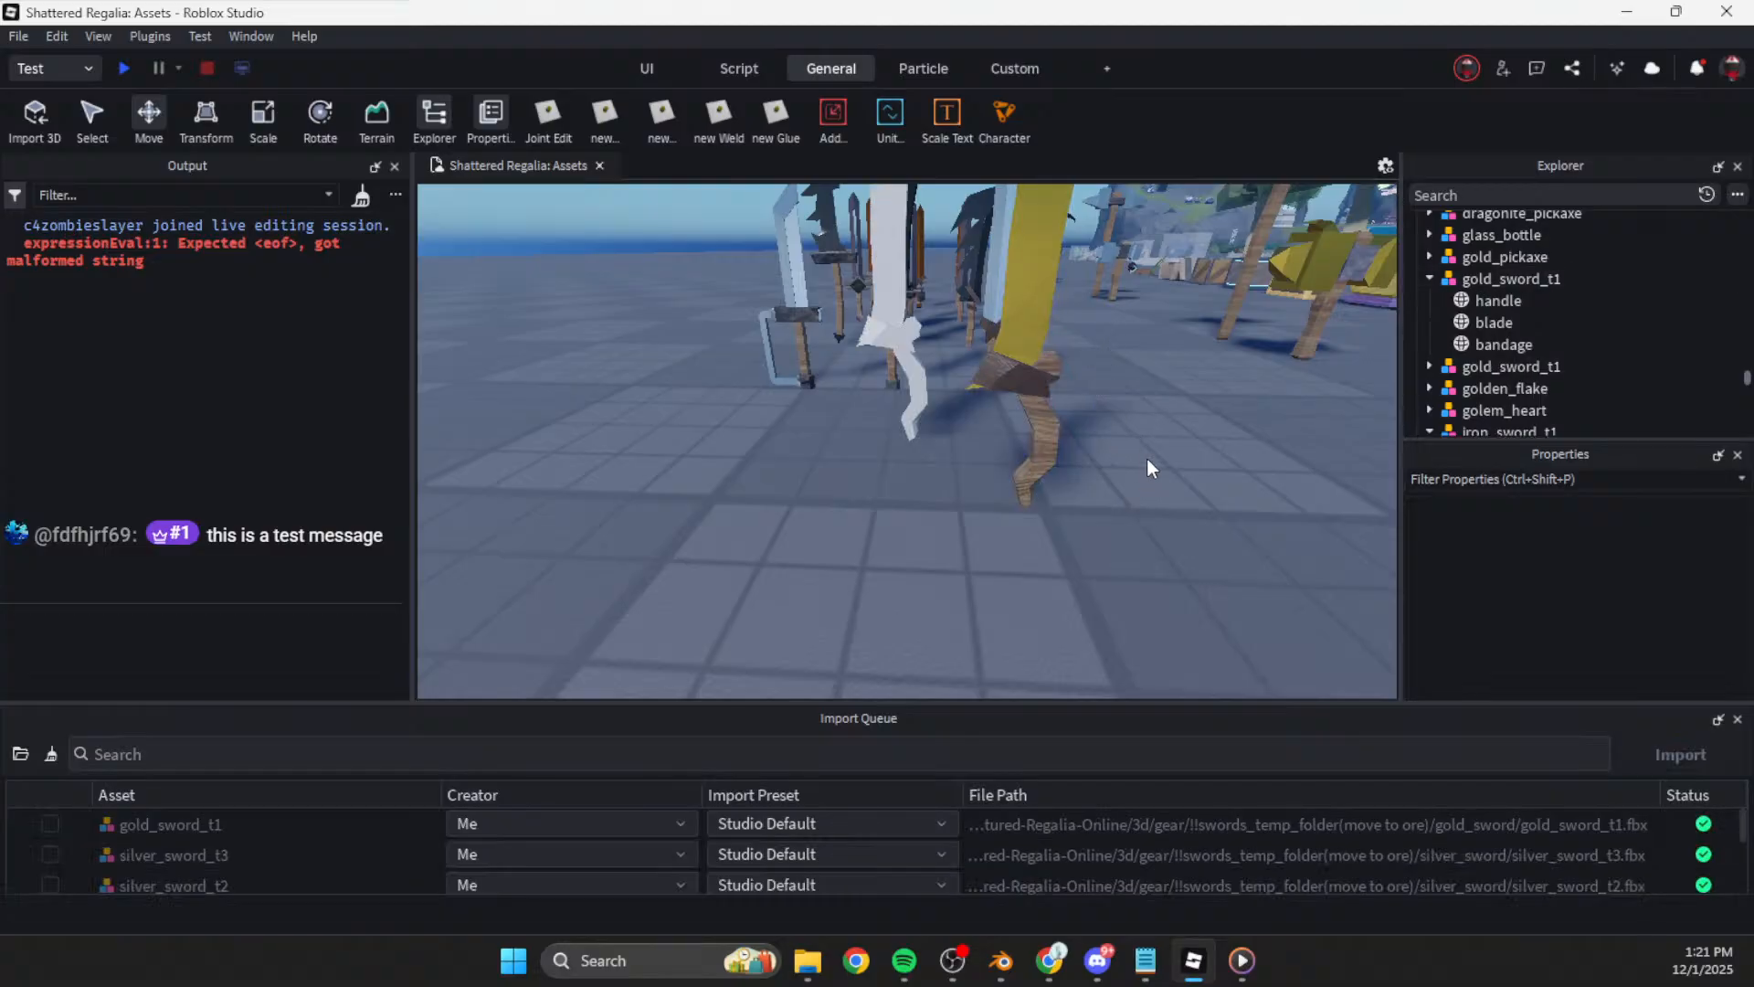
Step: Compare the newly imported gold sword with the earlier version beside it from several angles
left_click_drag(915, 411, 968, 526)
right_click_drag(968, 526, 967, 525)
key("s")
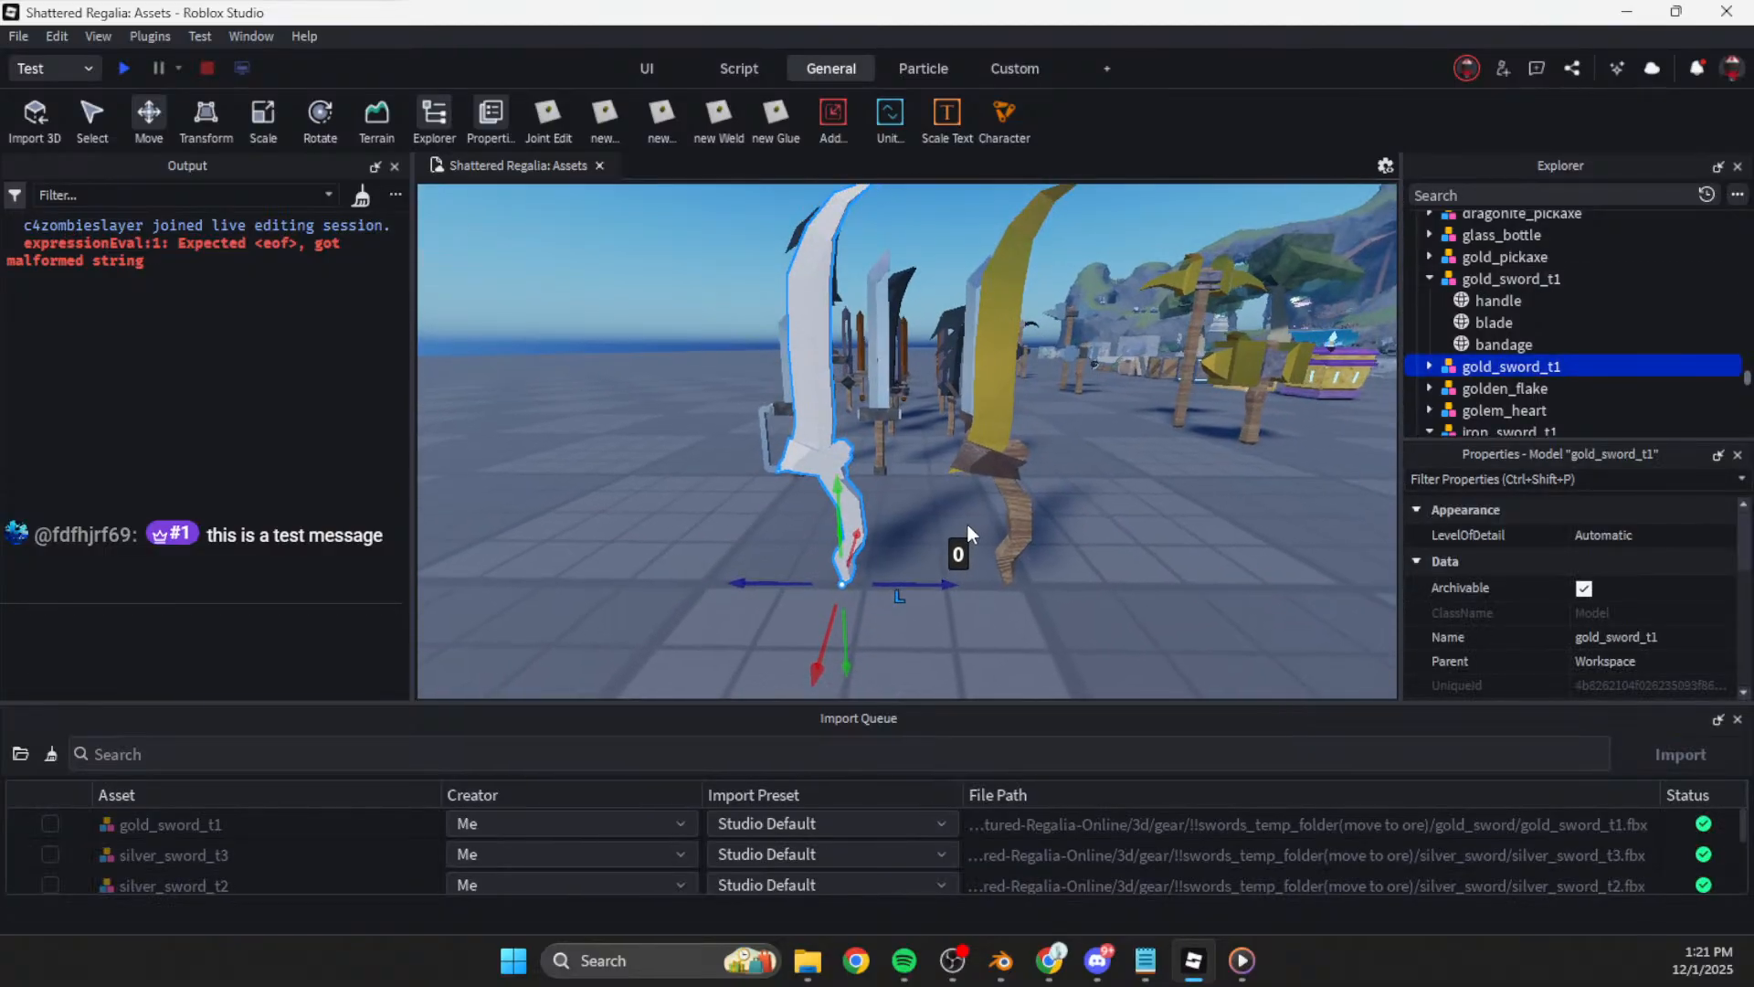
left_click(1149, 626)
key("w")
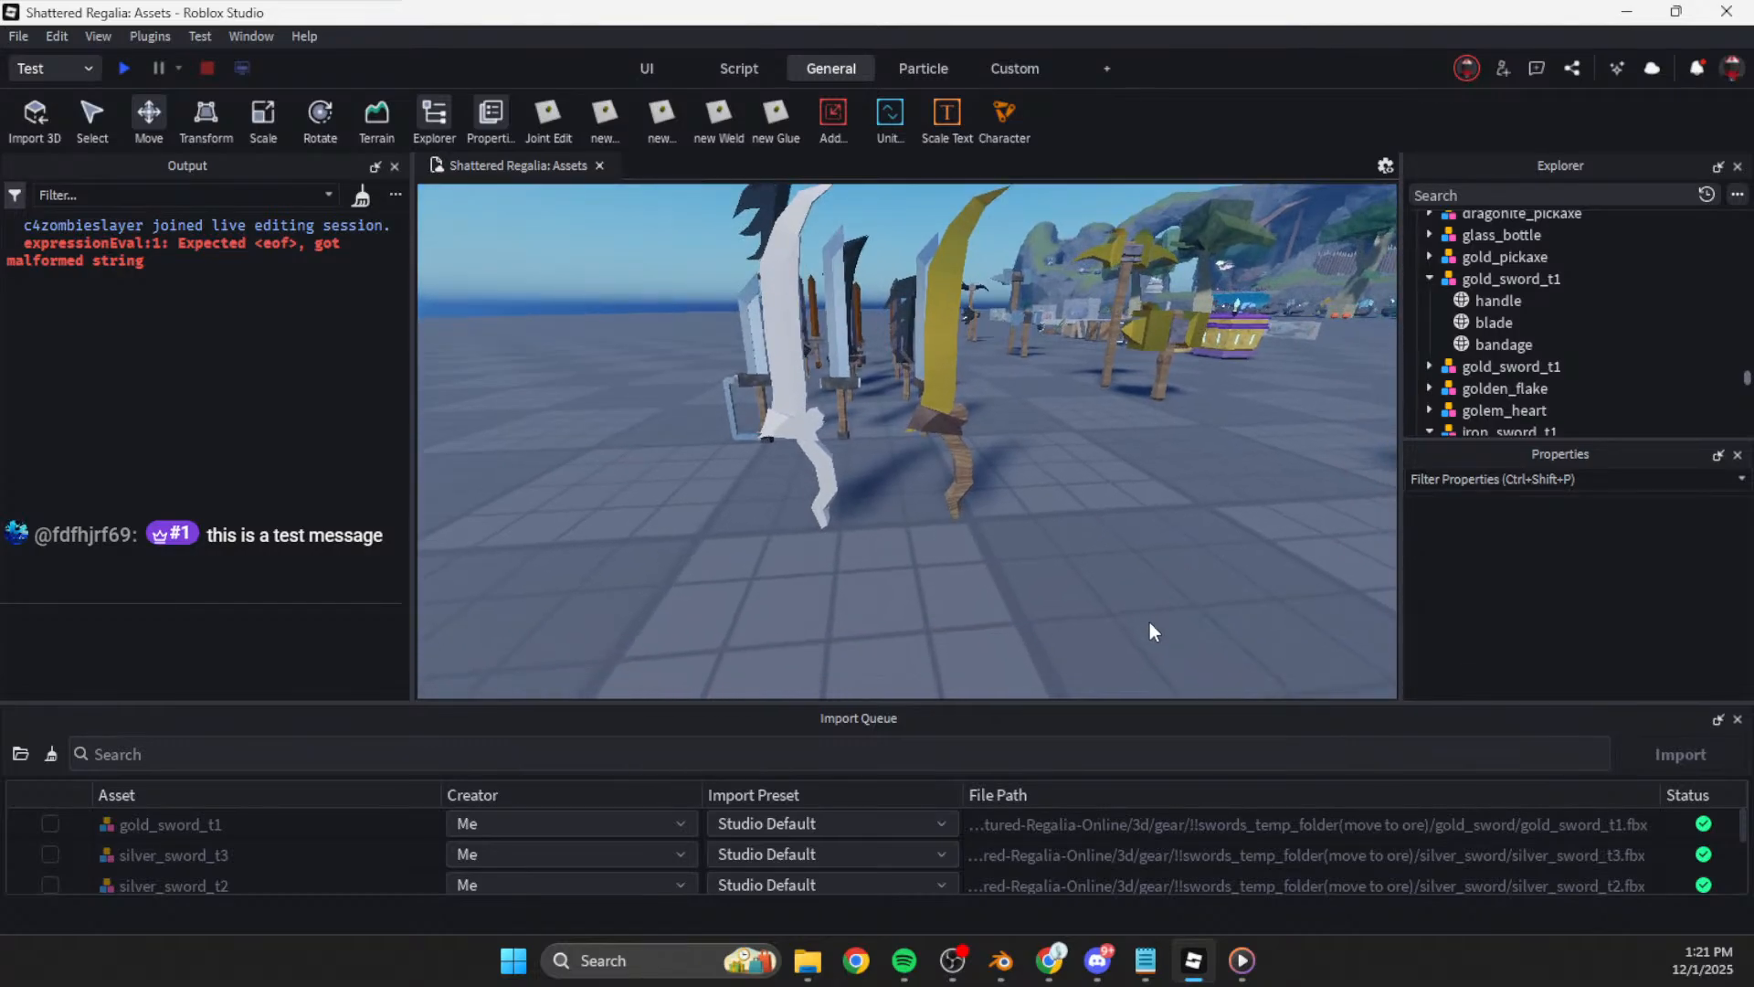
key("s")
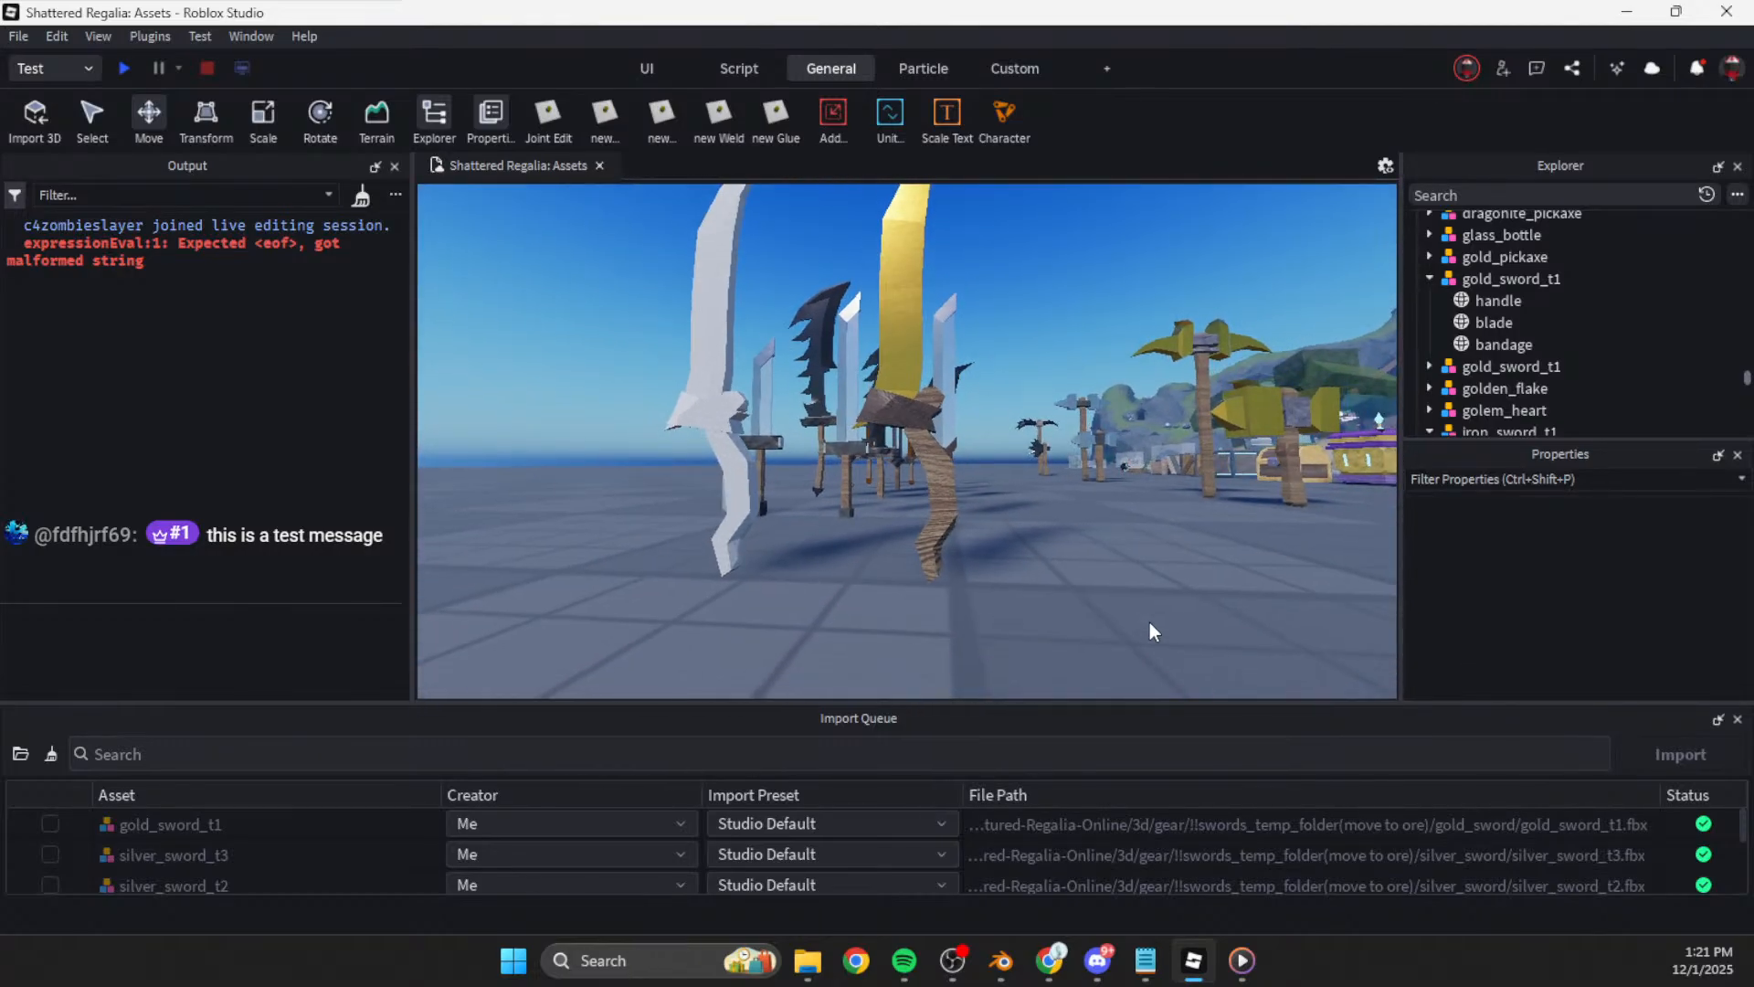
key("w")
mouse_move(1150, 622)
right_mouse_down()
mouse_move(1146, 638)
mouse_move(1149, 622)
right_mouse_up()
key("s")
key("w")
key("s")
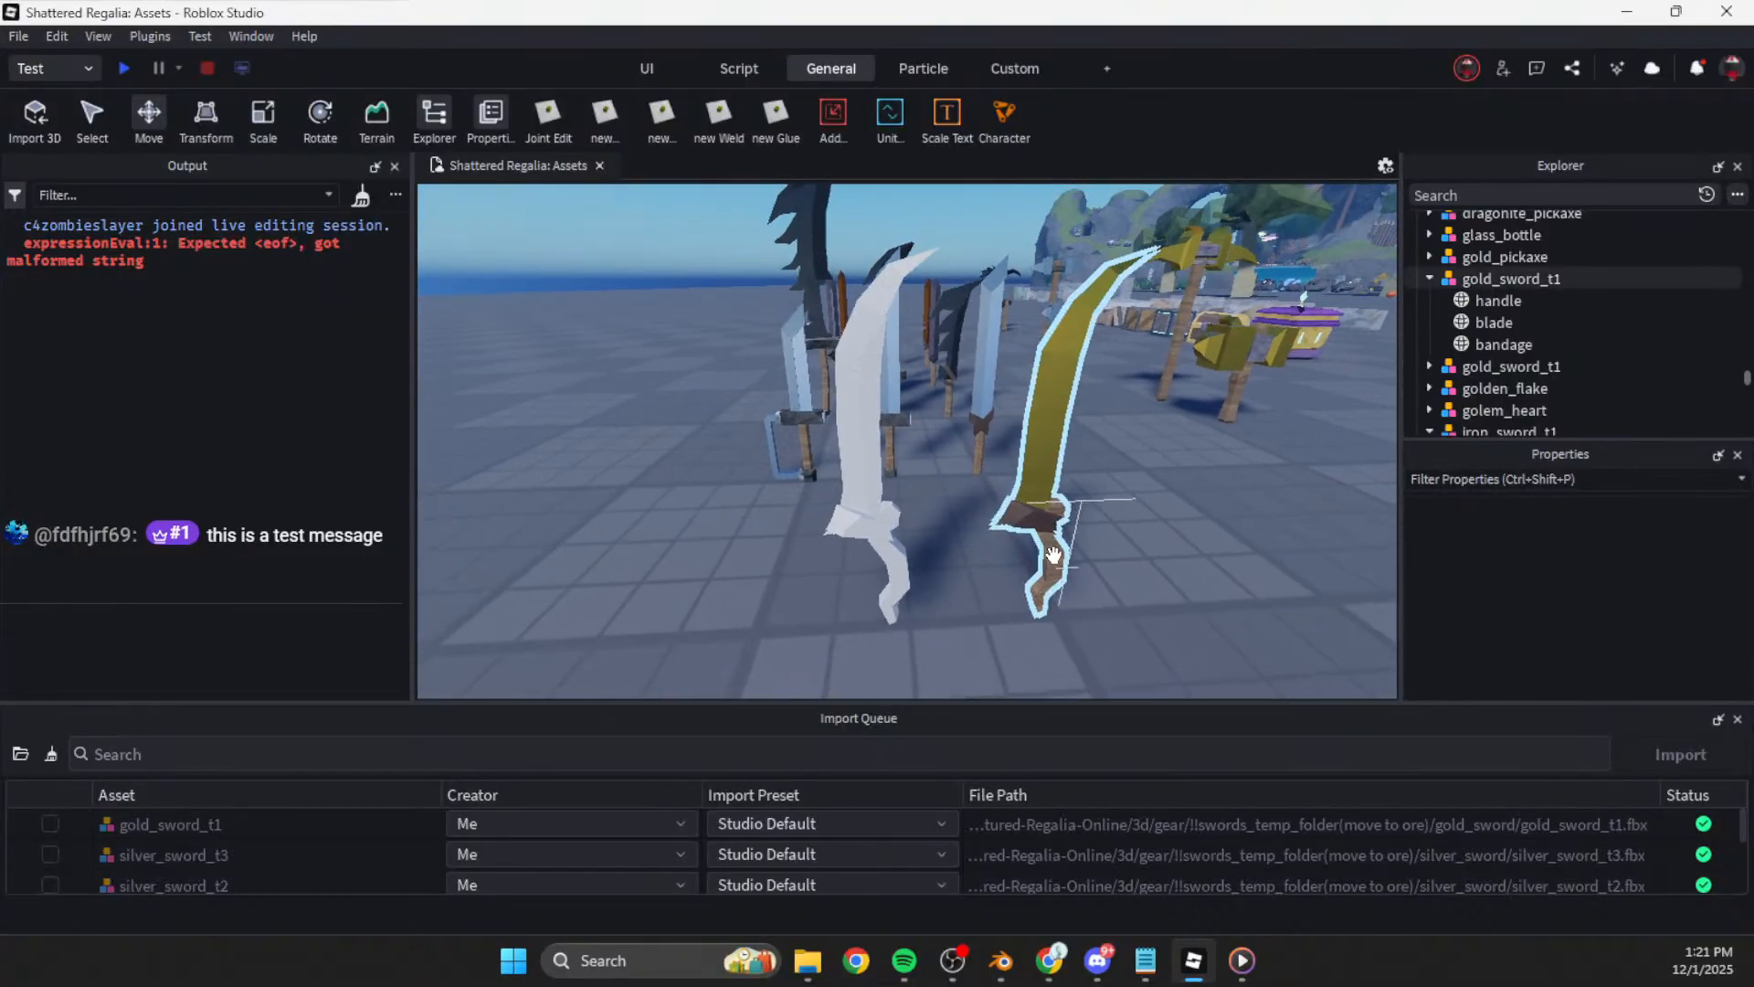
Step: Copy the old gold sword's blade colour, 250, 186, 82, to blade_1 of the new gold_sword_t1 model
left_click(1043, 515)
left_click(1499, 299)
left_click(1493, 341)
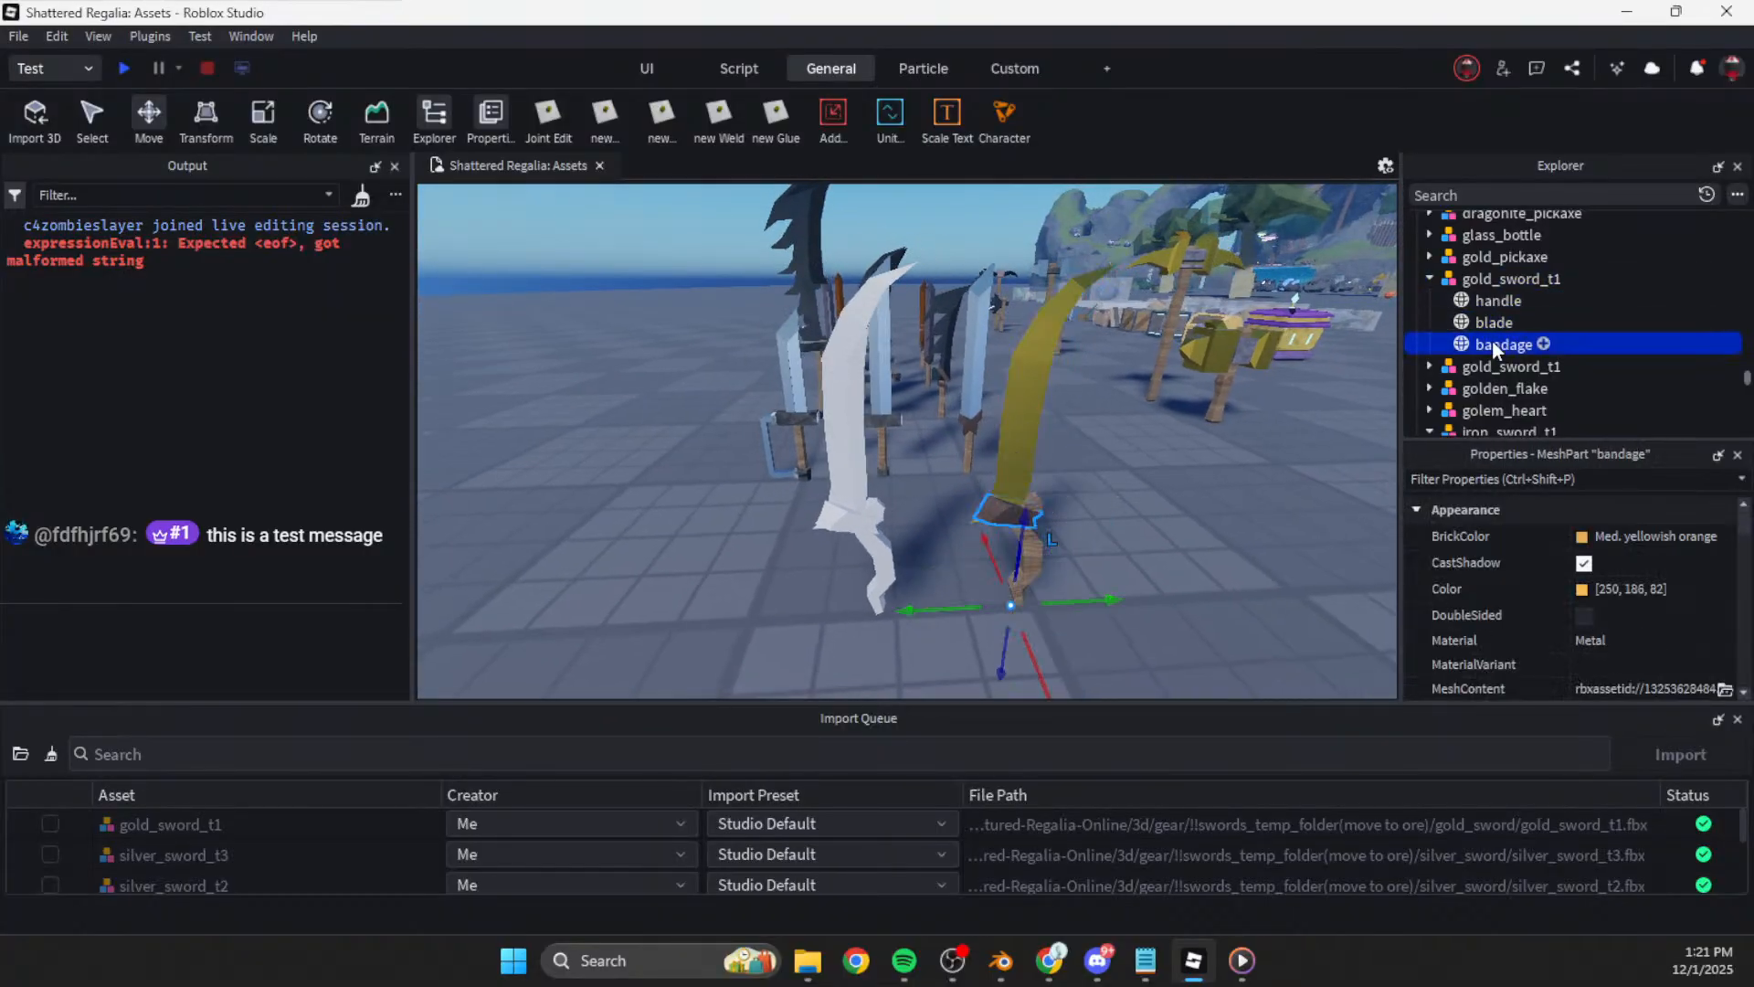
left_click(1499, 321)
left_click(885, 541)
key("w")
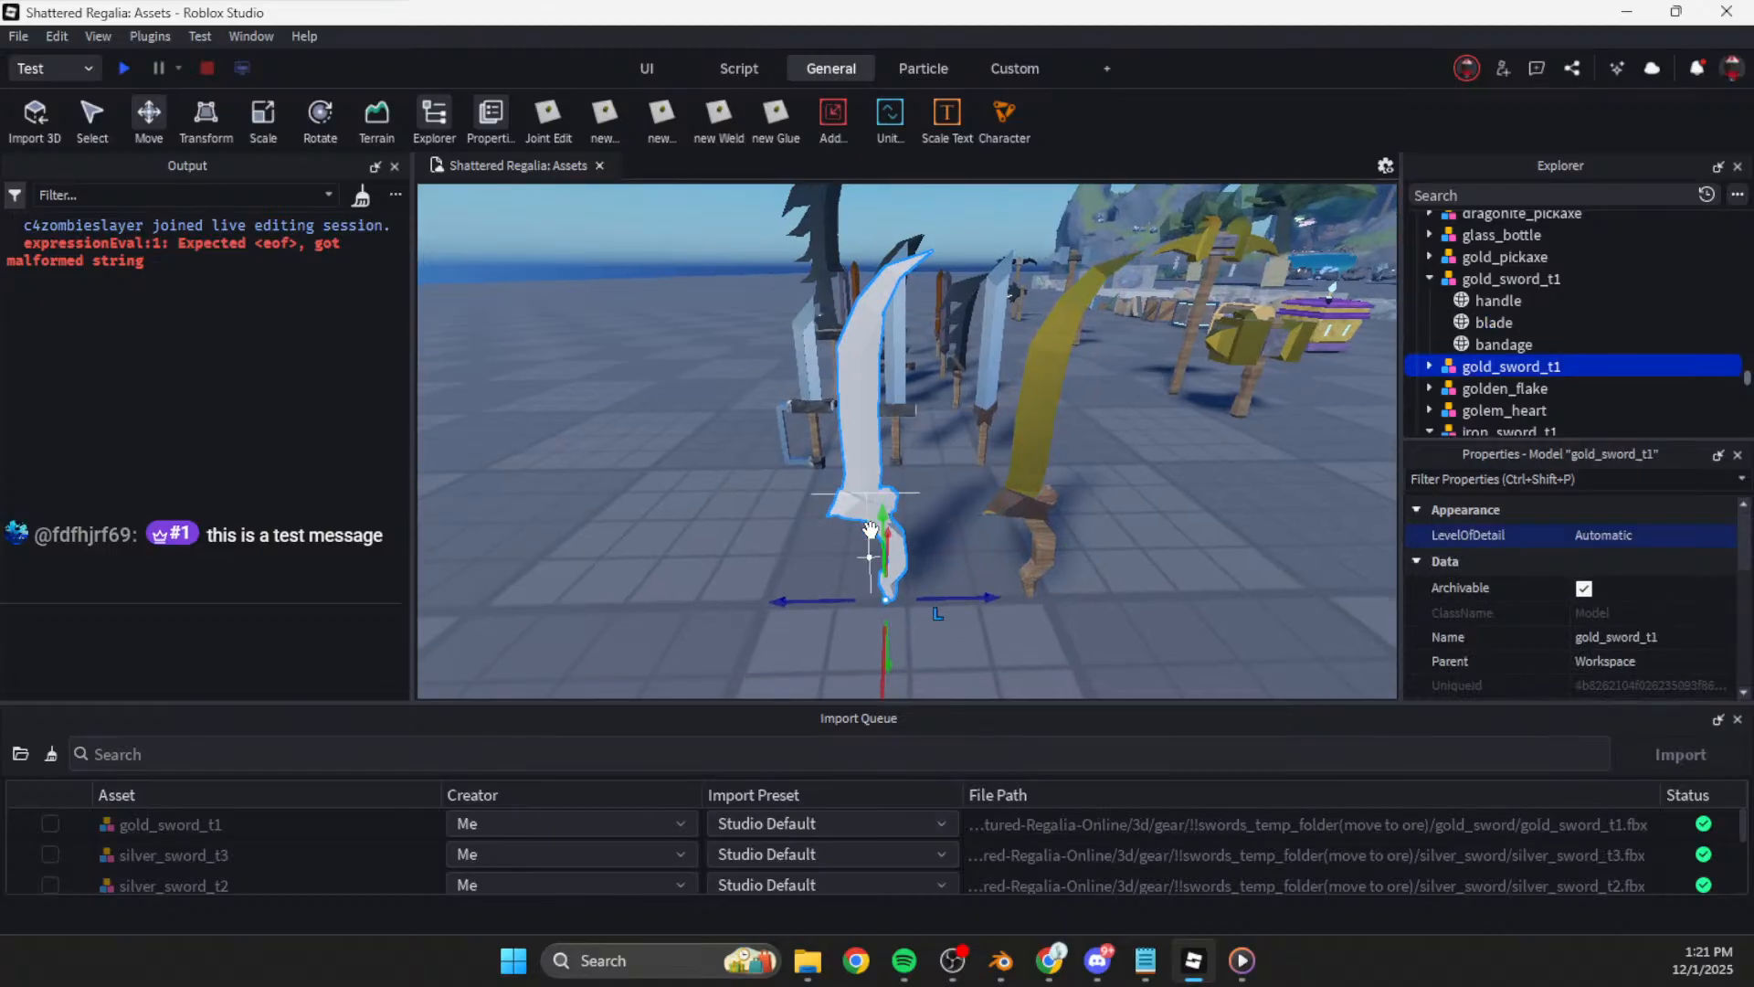
key("a")
left_click(1432, 352)
left_click(1429, 364)
scroll(1462, 379, "down", 1)
scroll(1489, 347, "down", 1)
left_click(1498, 278)
left_click(1632, 589)
key("Return")
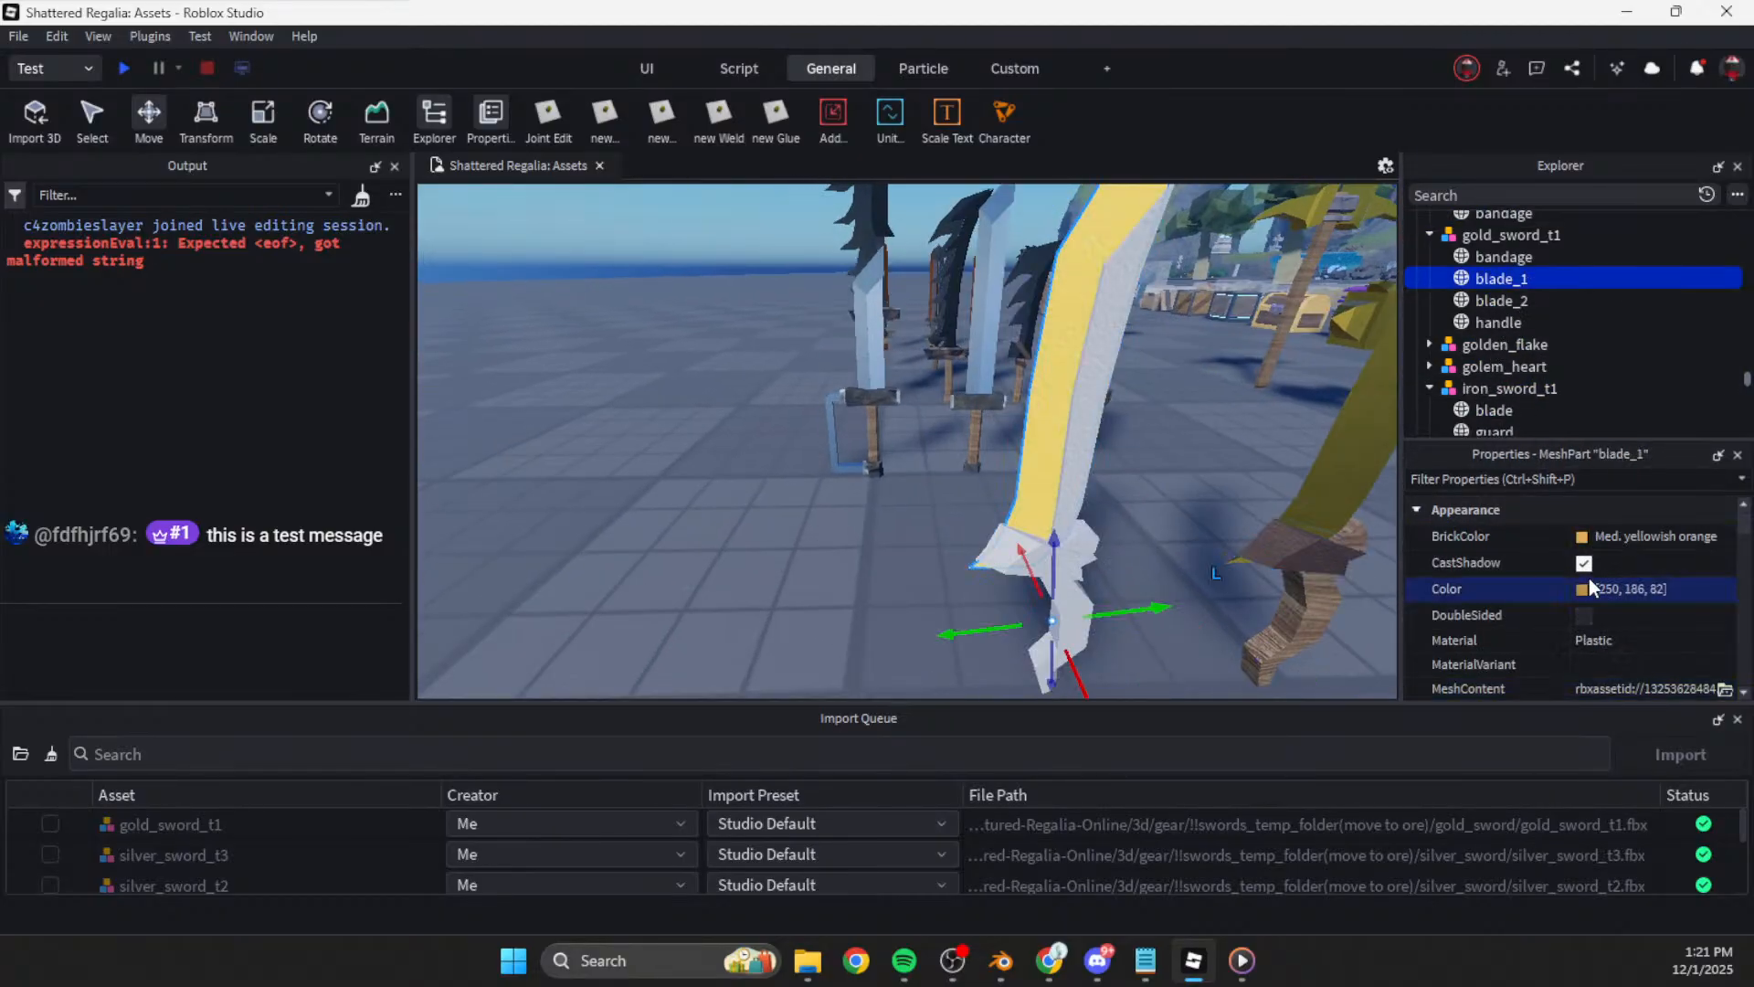
Step: Set the colour of blade_2 to a more orange gold, 250, 160, 80
left_click(1519, 301)
key("Return")
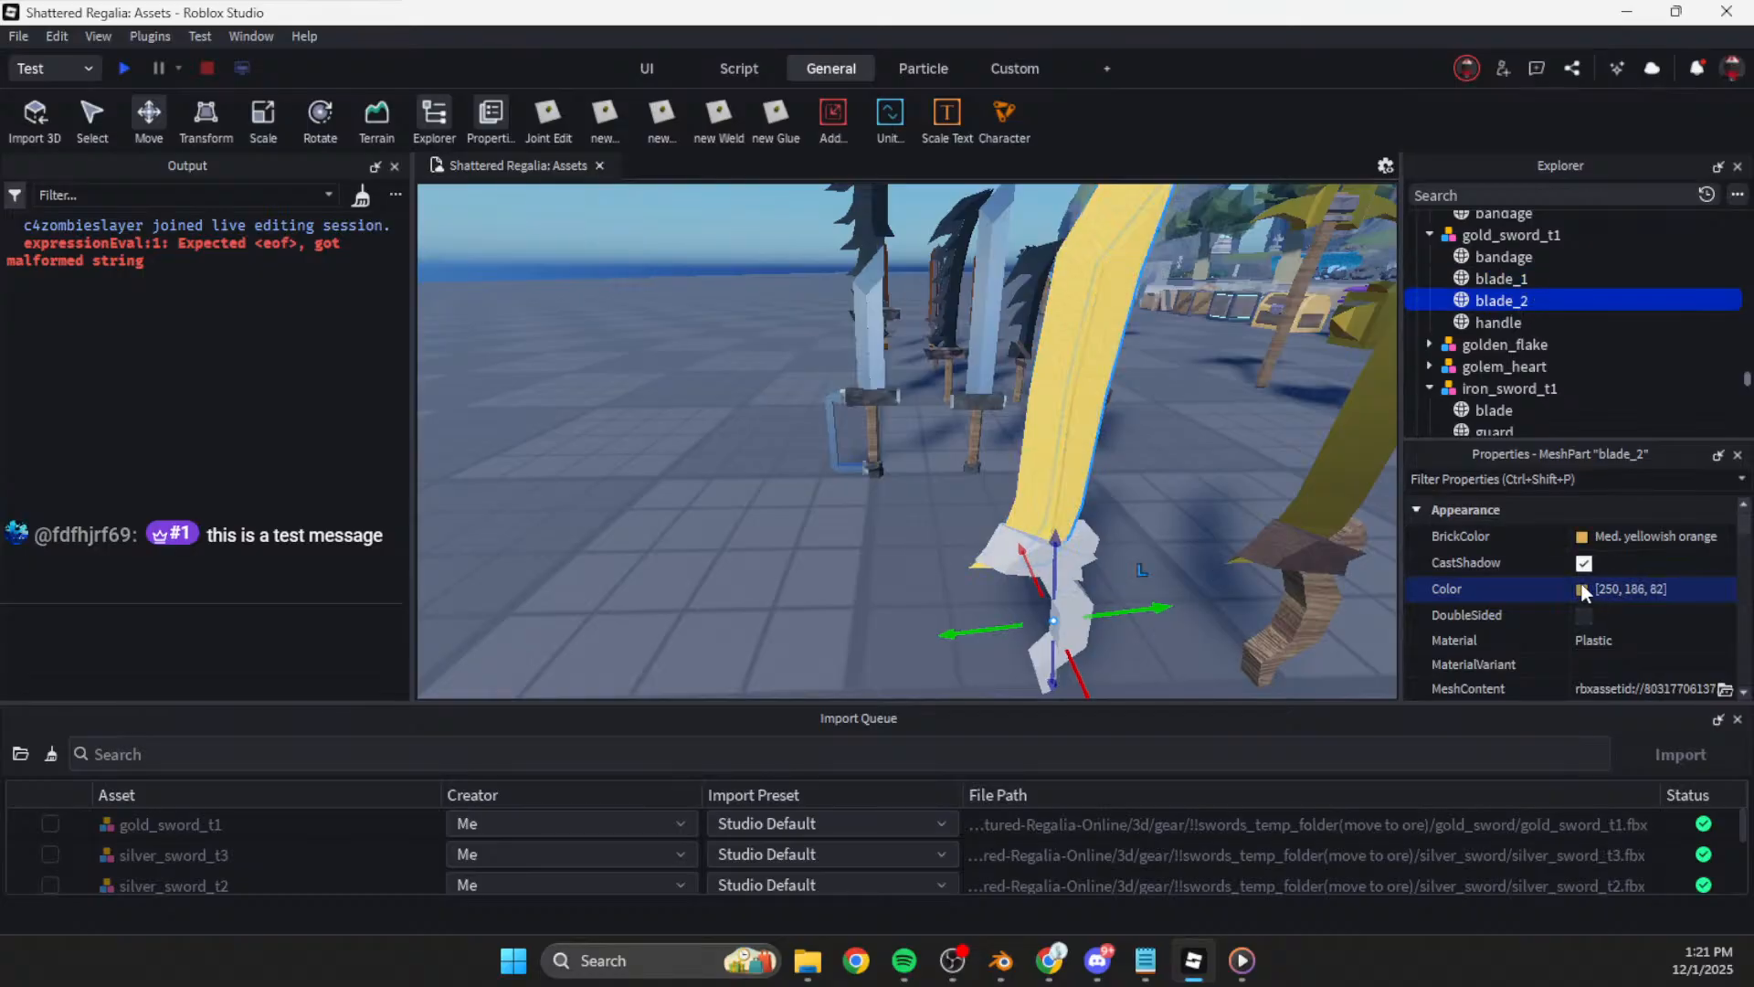
left_click(1582, 589)
left_click(1082, 351)
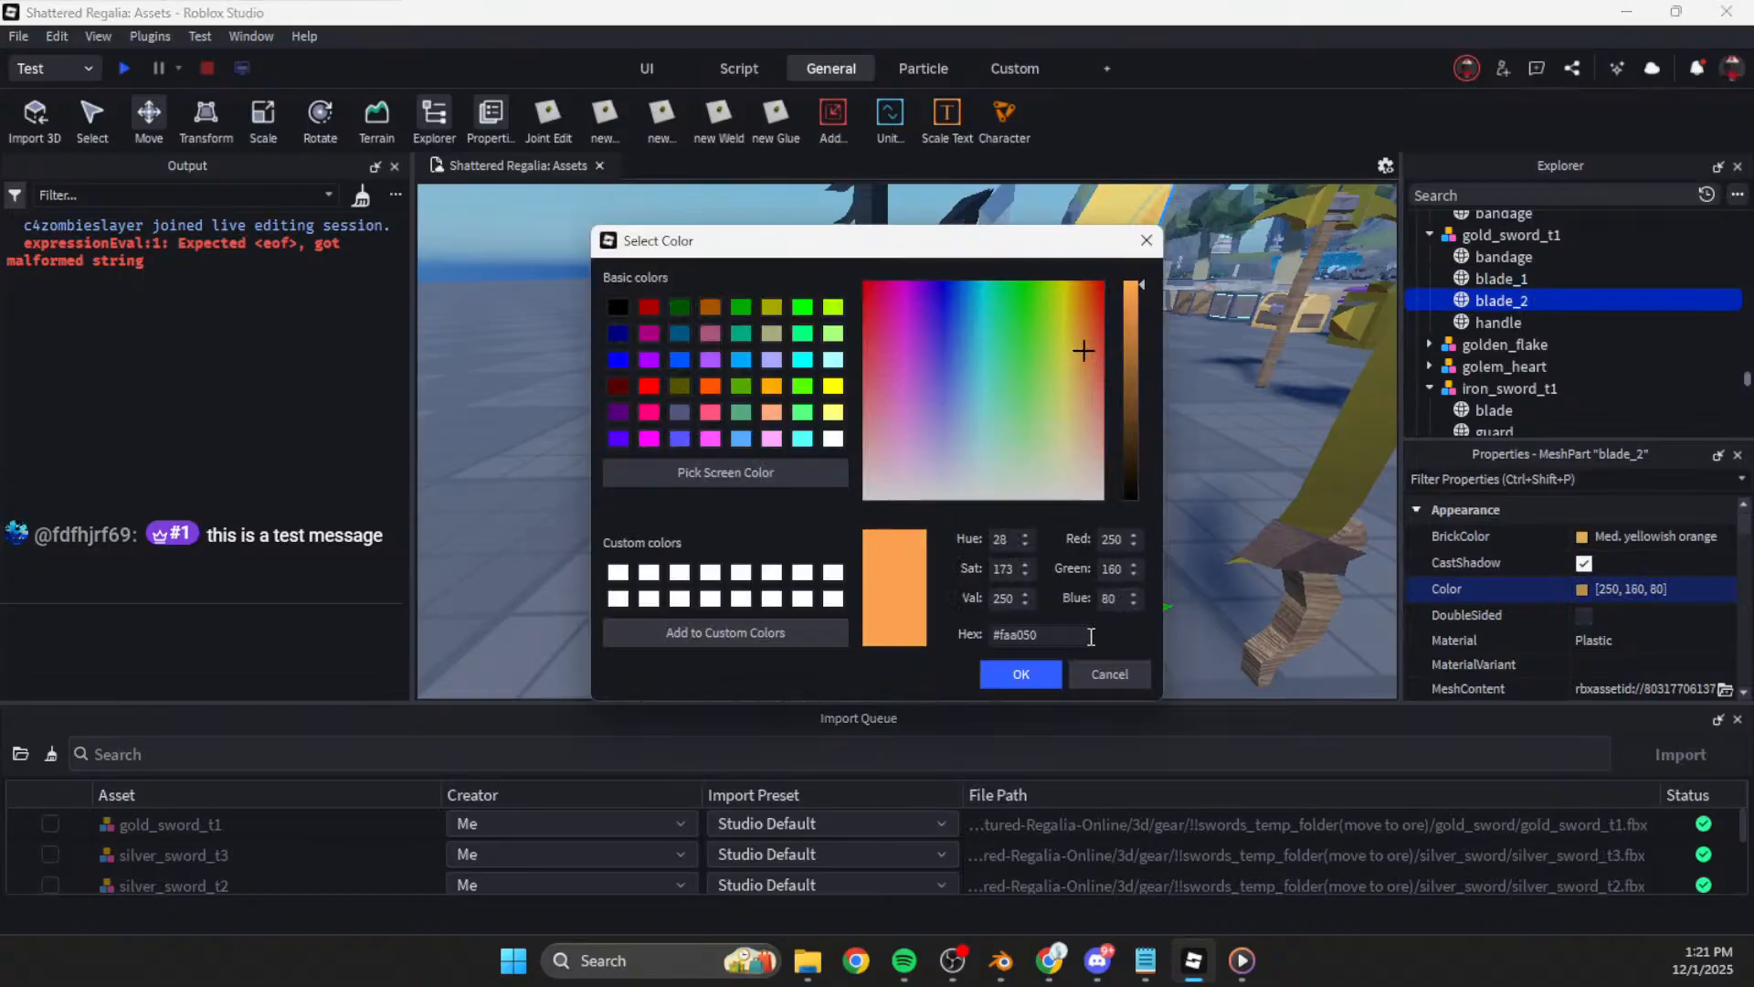
left_click(1021, 674)
right_click_drag(1110, 555, 1144, 502)
key("d")
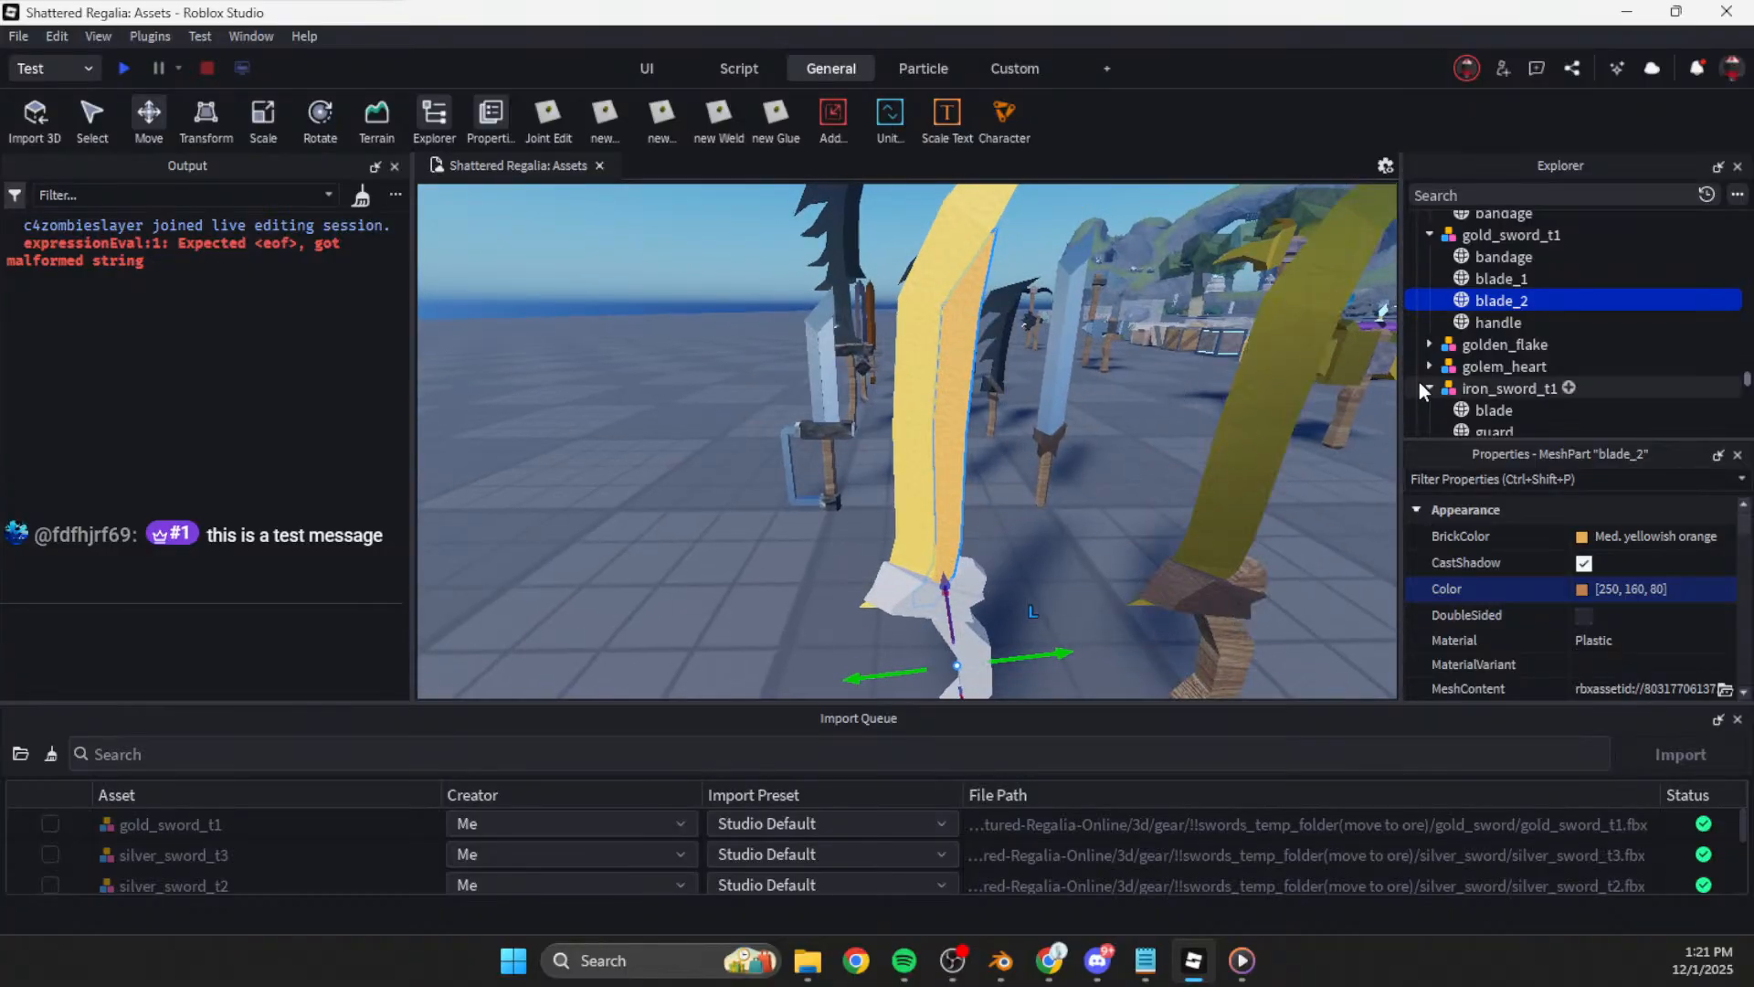
Step: Set the material of blade_2 and blade_1 on the new sword to Metal
left_click(1621, 641)
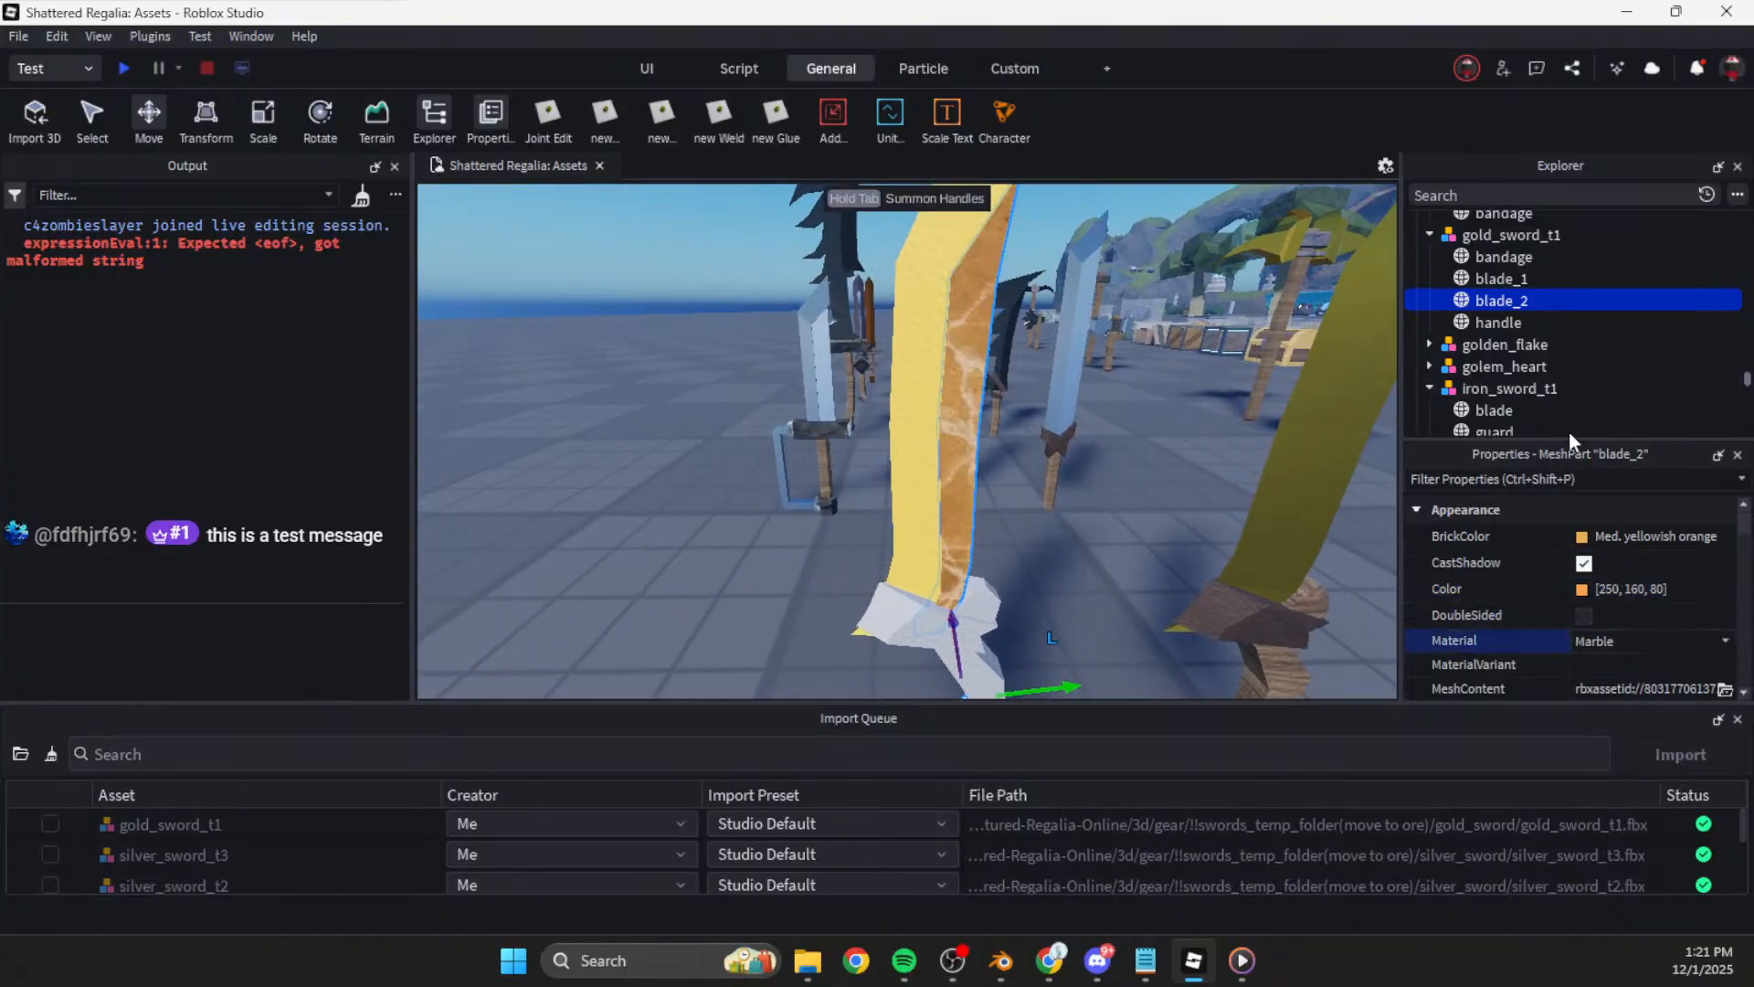
left_click(1499, 279)
left_click(1620, 642)
key("m")
key("m")
left_click(1096, 625)
key("s")
right_click_drag(1096, 625, 1096, 589)
key("s")
key("w")
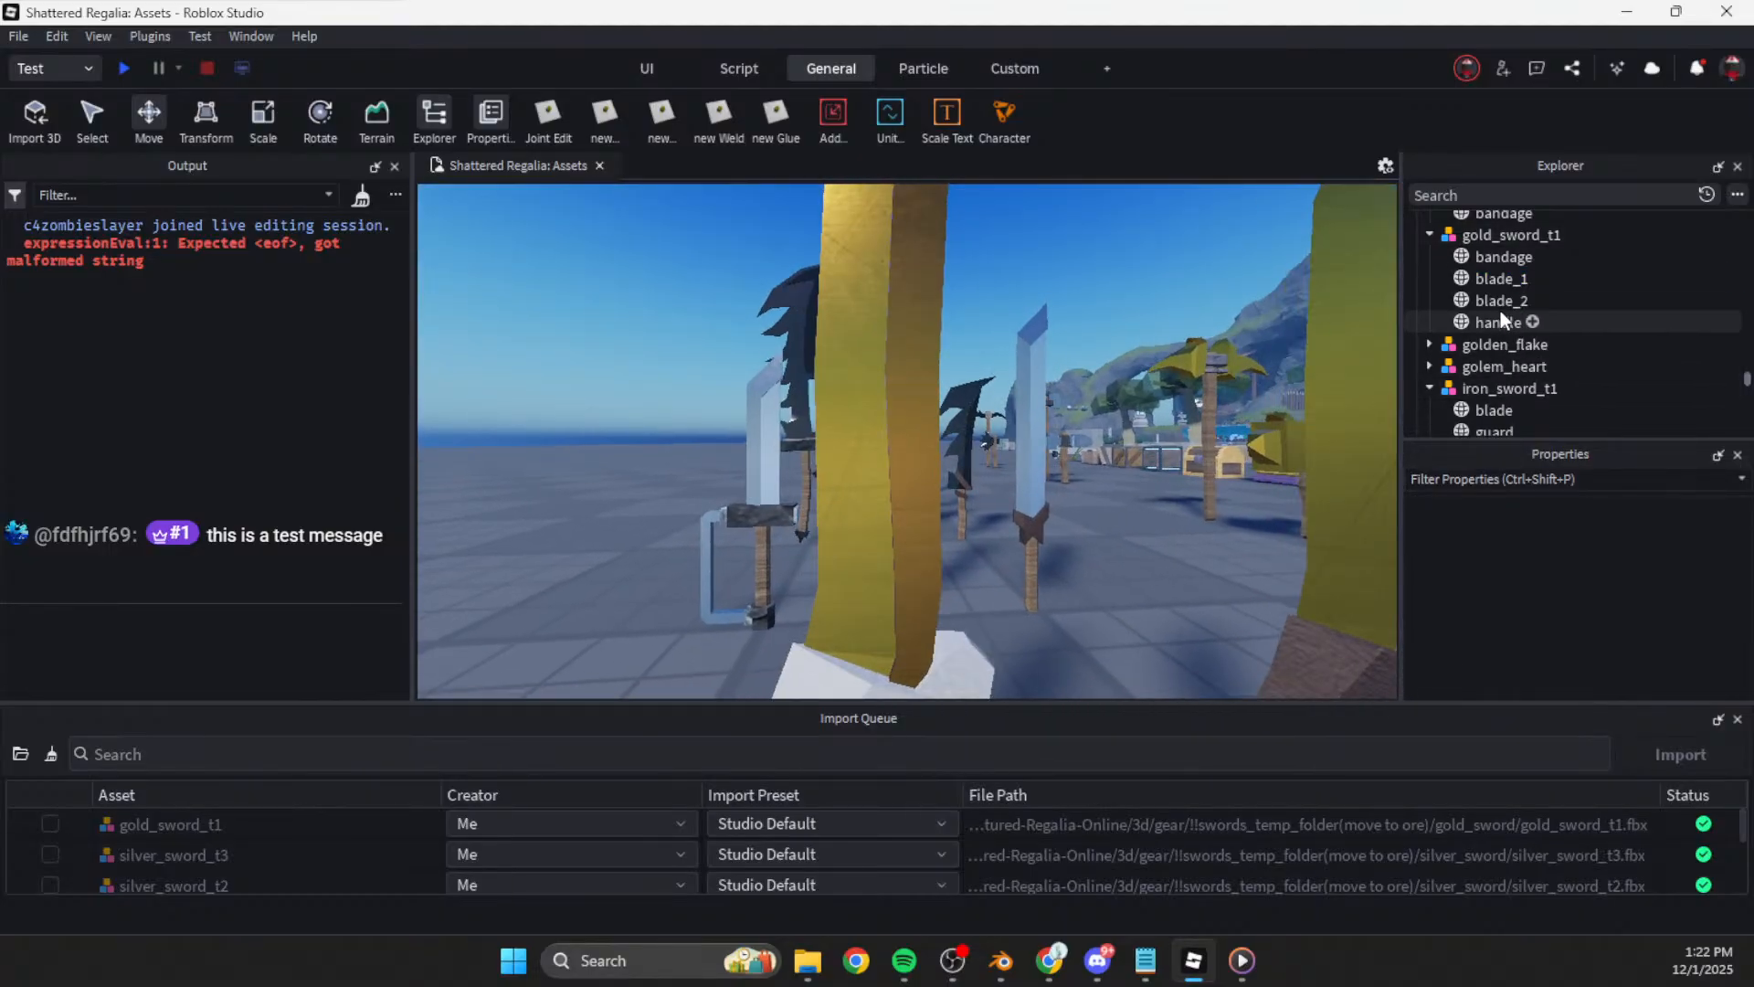
Step: Make the colour of blade_2 slightly less saturated
left_click(1500, 302)
double_click(1448, 586)
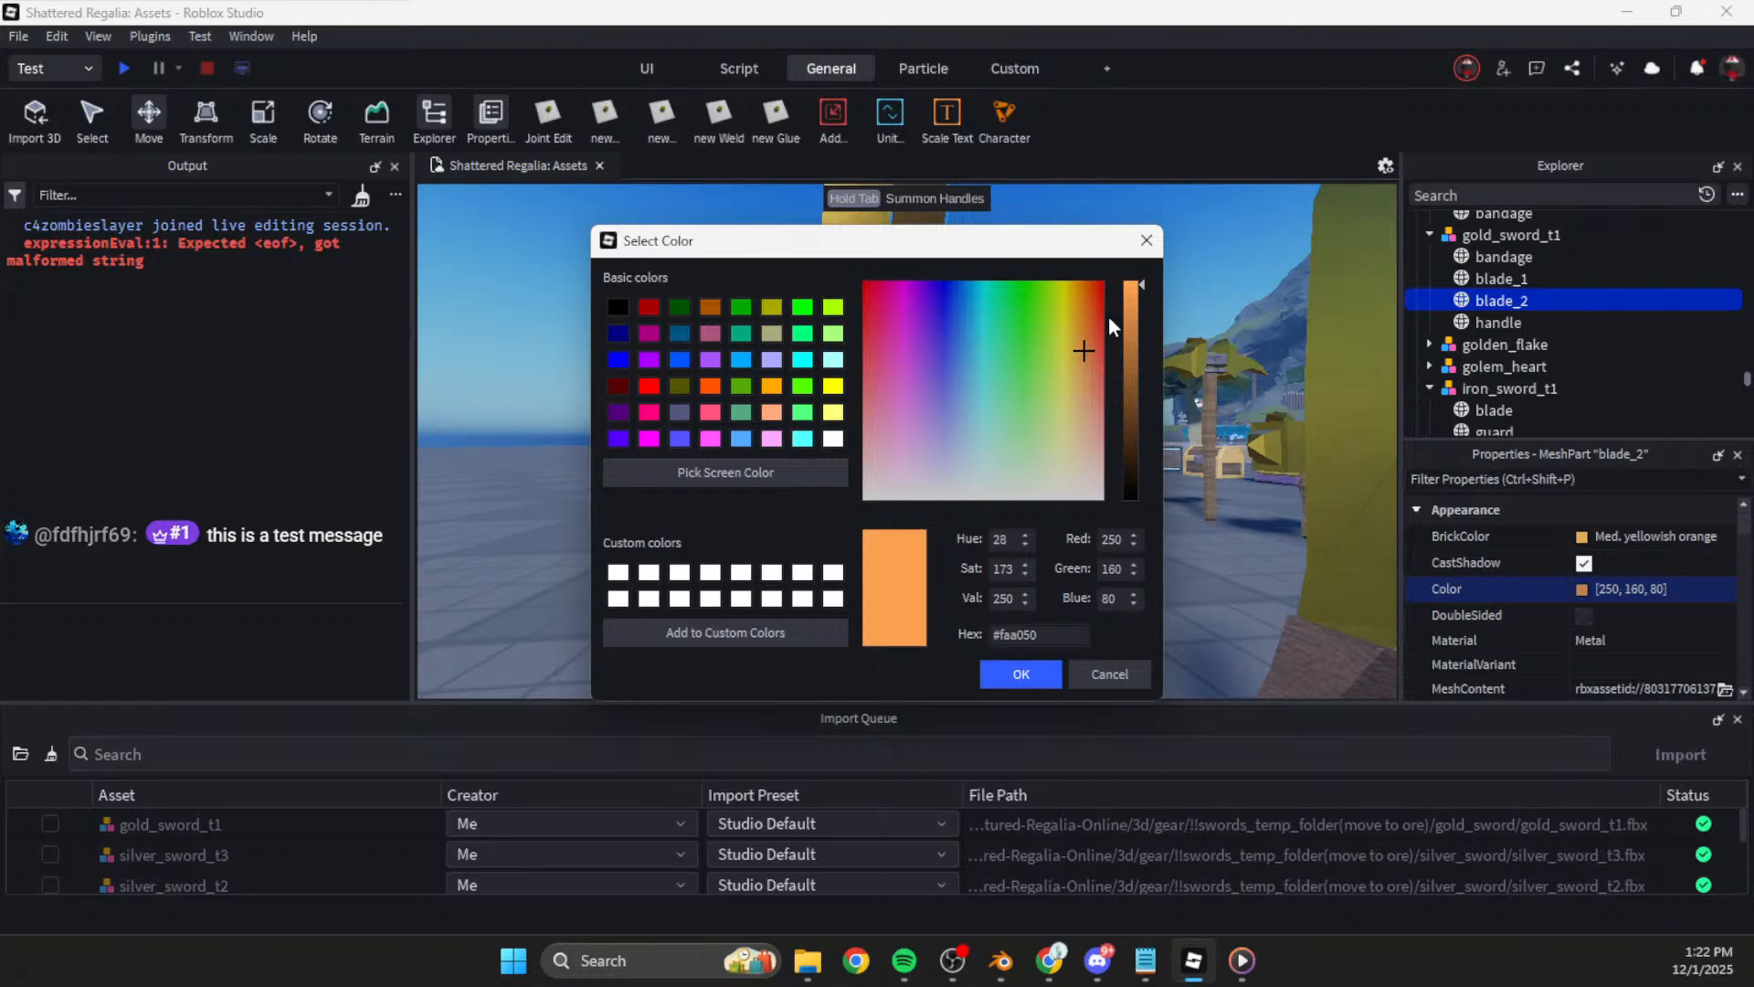
left_click_drag(1085, 364, 1086, 365)
left_click(1051, 668)
Step: Examine the new sword's two-tone blade from different angles and distances
left_click(1111, 612)
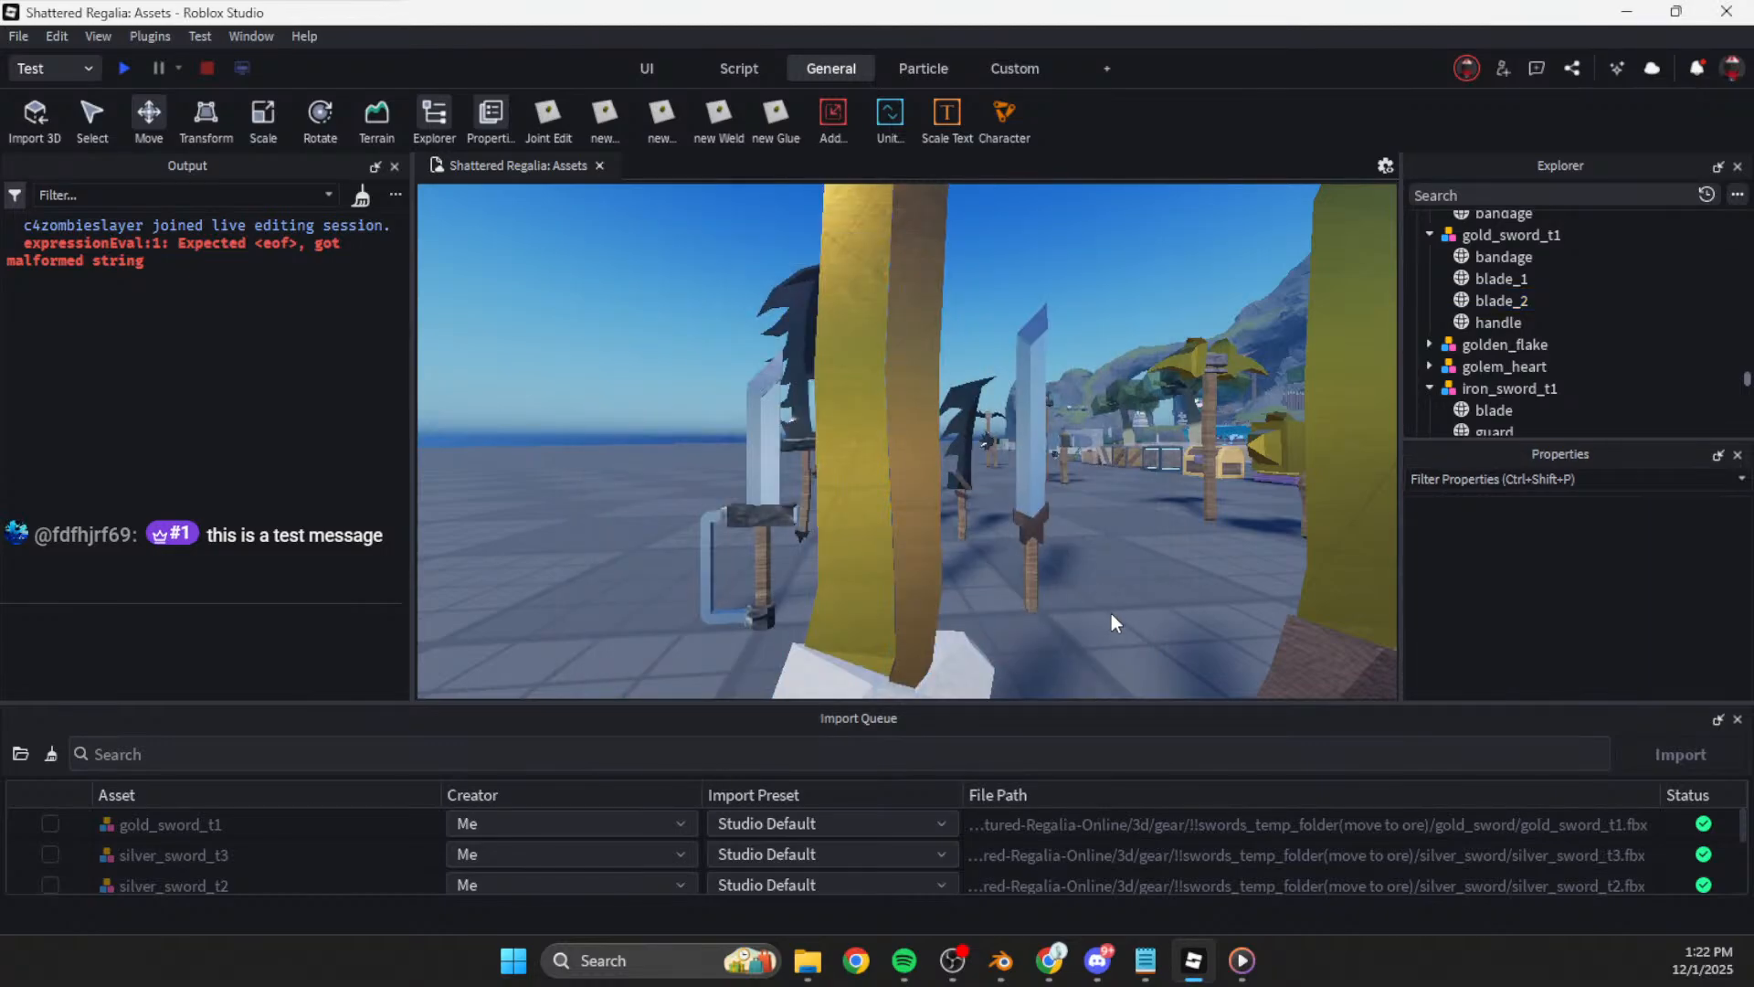
key("s")
key("d")
key("w")
right_click_drag(1112, 612, 1112, 612)
key("d")
key("s")
key("w")
key("s")
key("w")
Step: Copy the old sword's handle colour, 130, 113, 92, to the handle of the new sword
left_click(1101, 547)
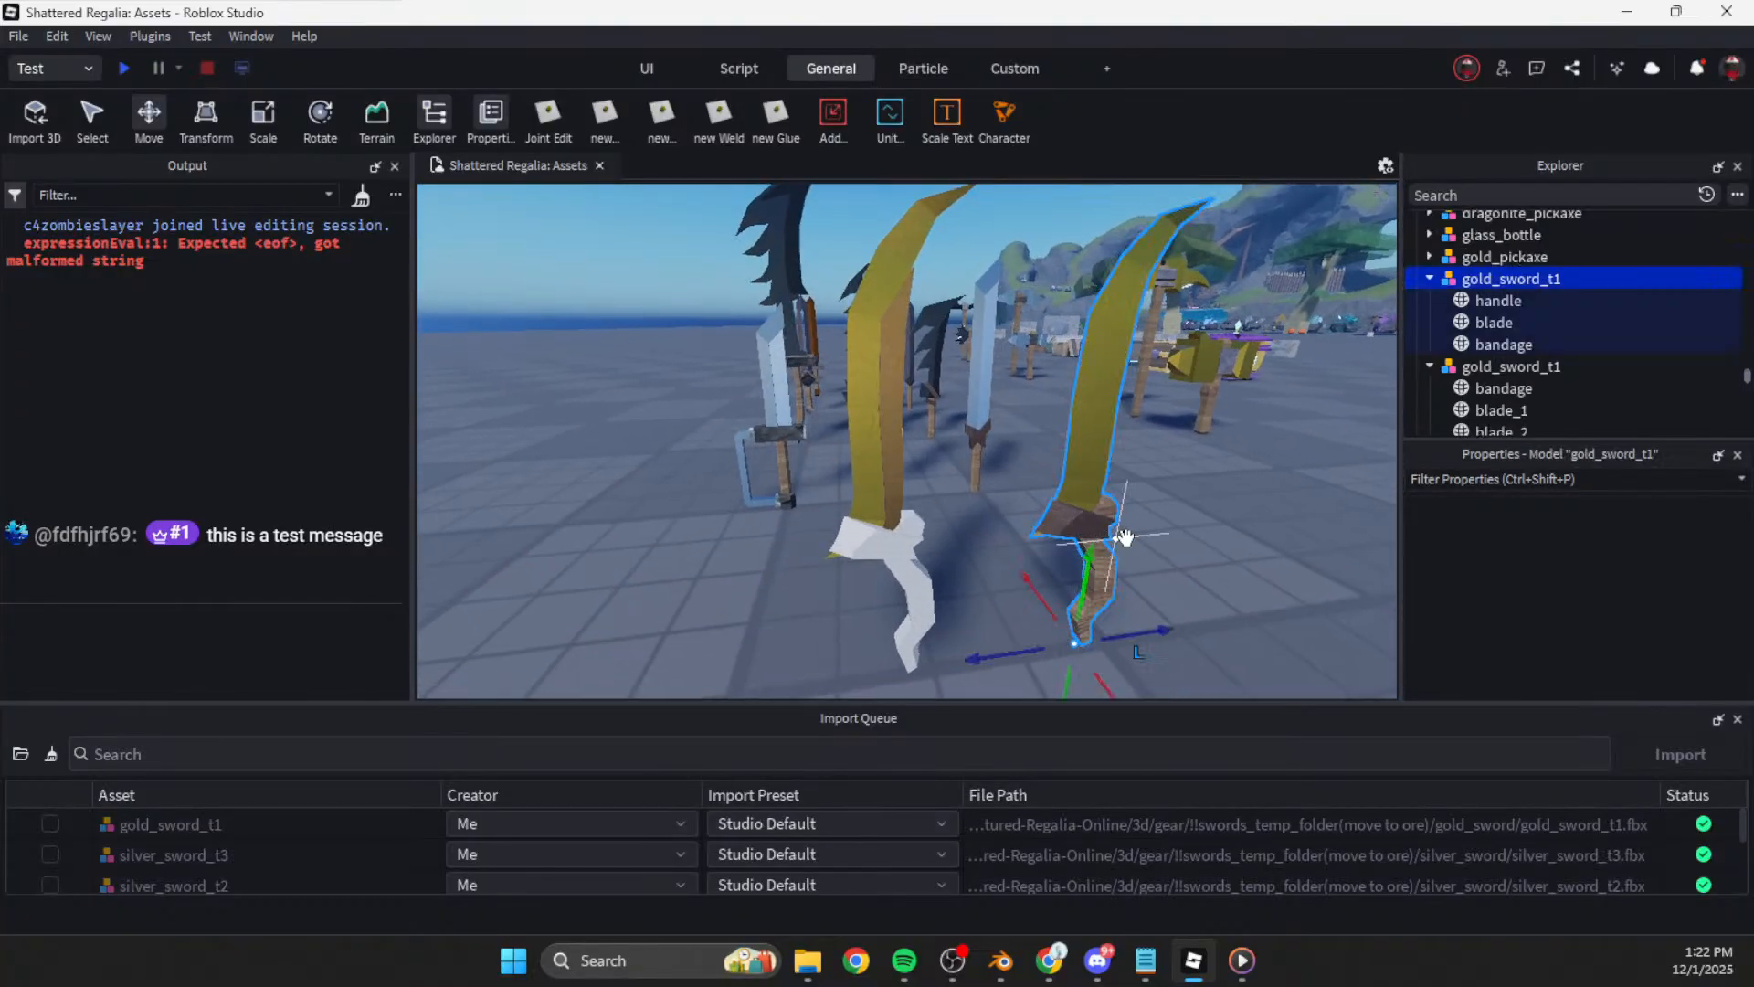
left_click(1500, 301)
left_click(1624, 588)
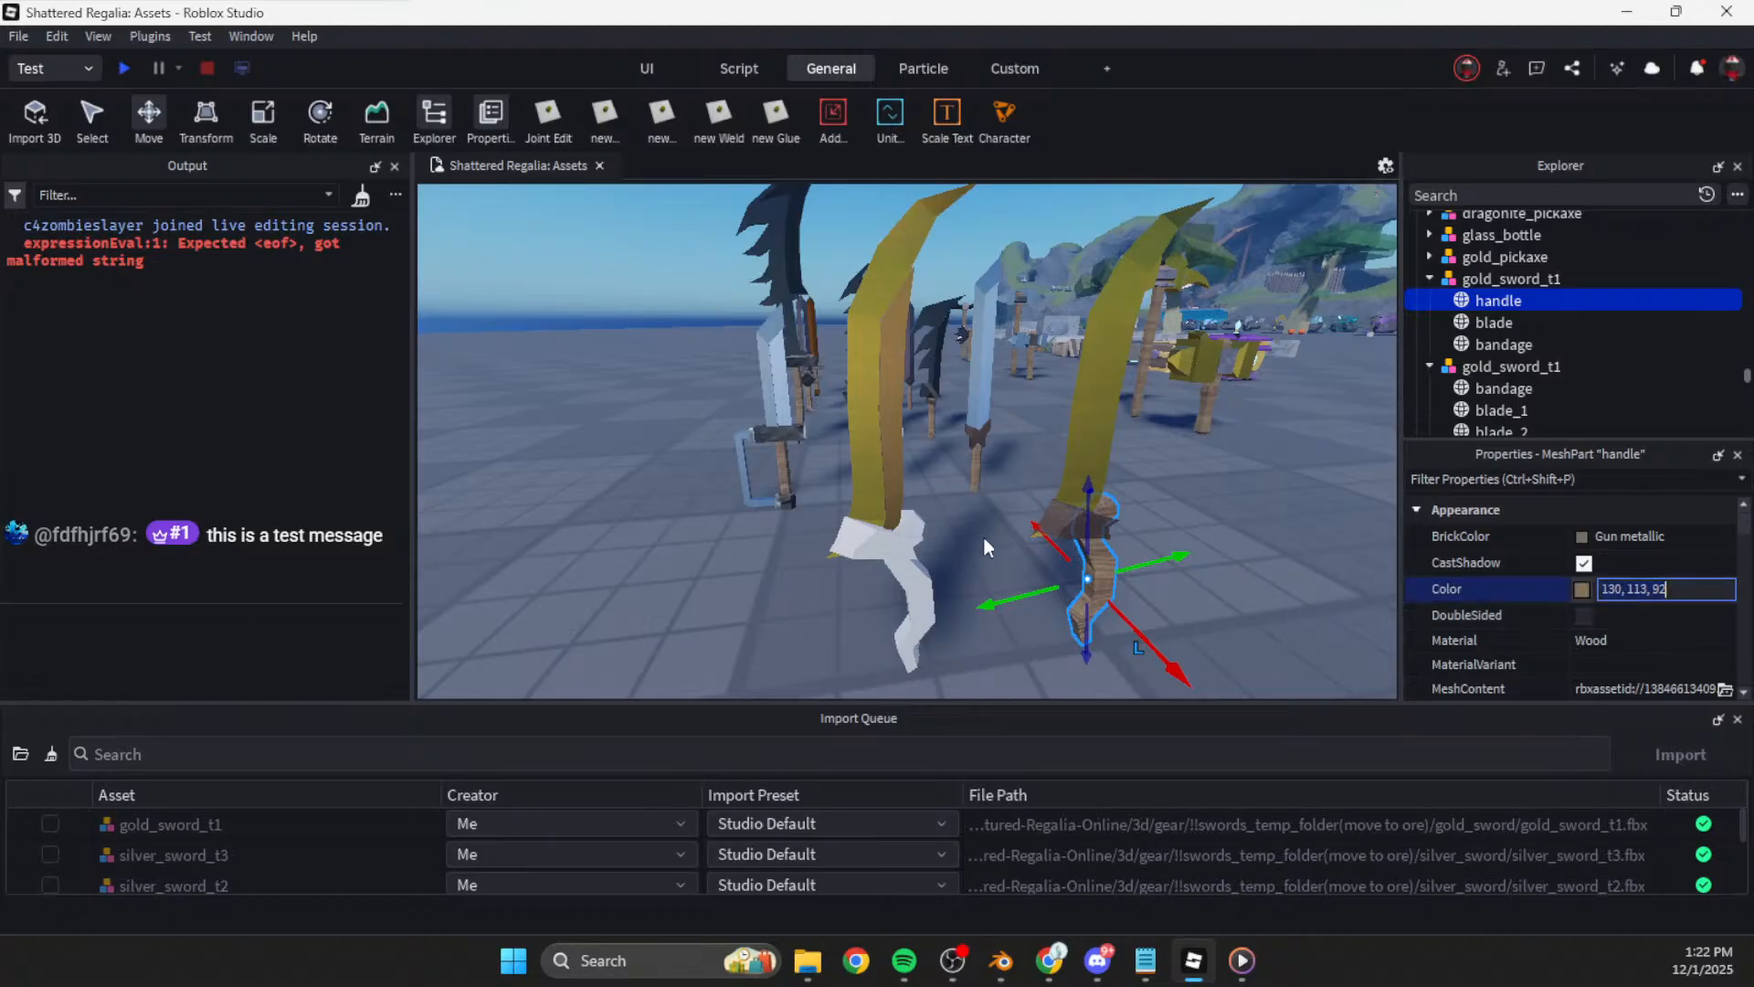
left_click(944, 559)
scroll(1495, 403, "down", 3)
left_click(1508, 388)
left_click(1626, 589)
type("130, 113, 92")
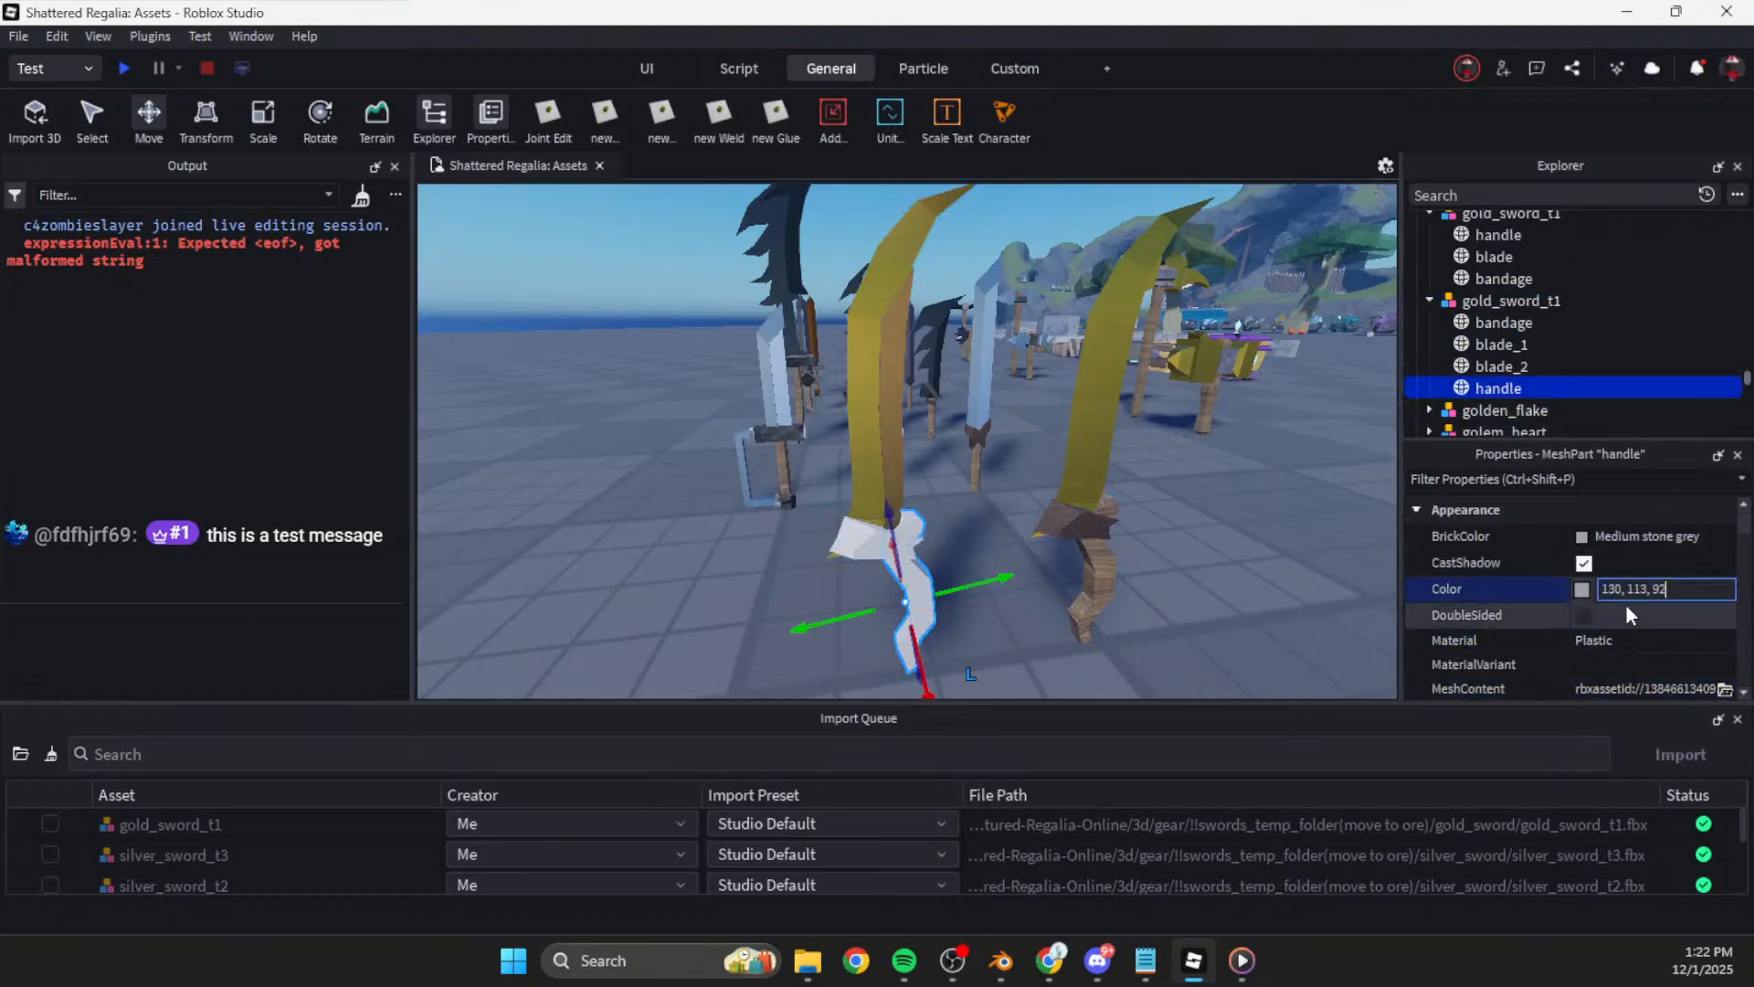
key("Return")
Step: Set the new sword's bandage to the Leather material and give it the colour of the old sword's bandage
left_click(1113, 555)
left_click(1503, 278)
left_click(1640, 595)
key("ctrl+c")
left_click(900, 541)
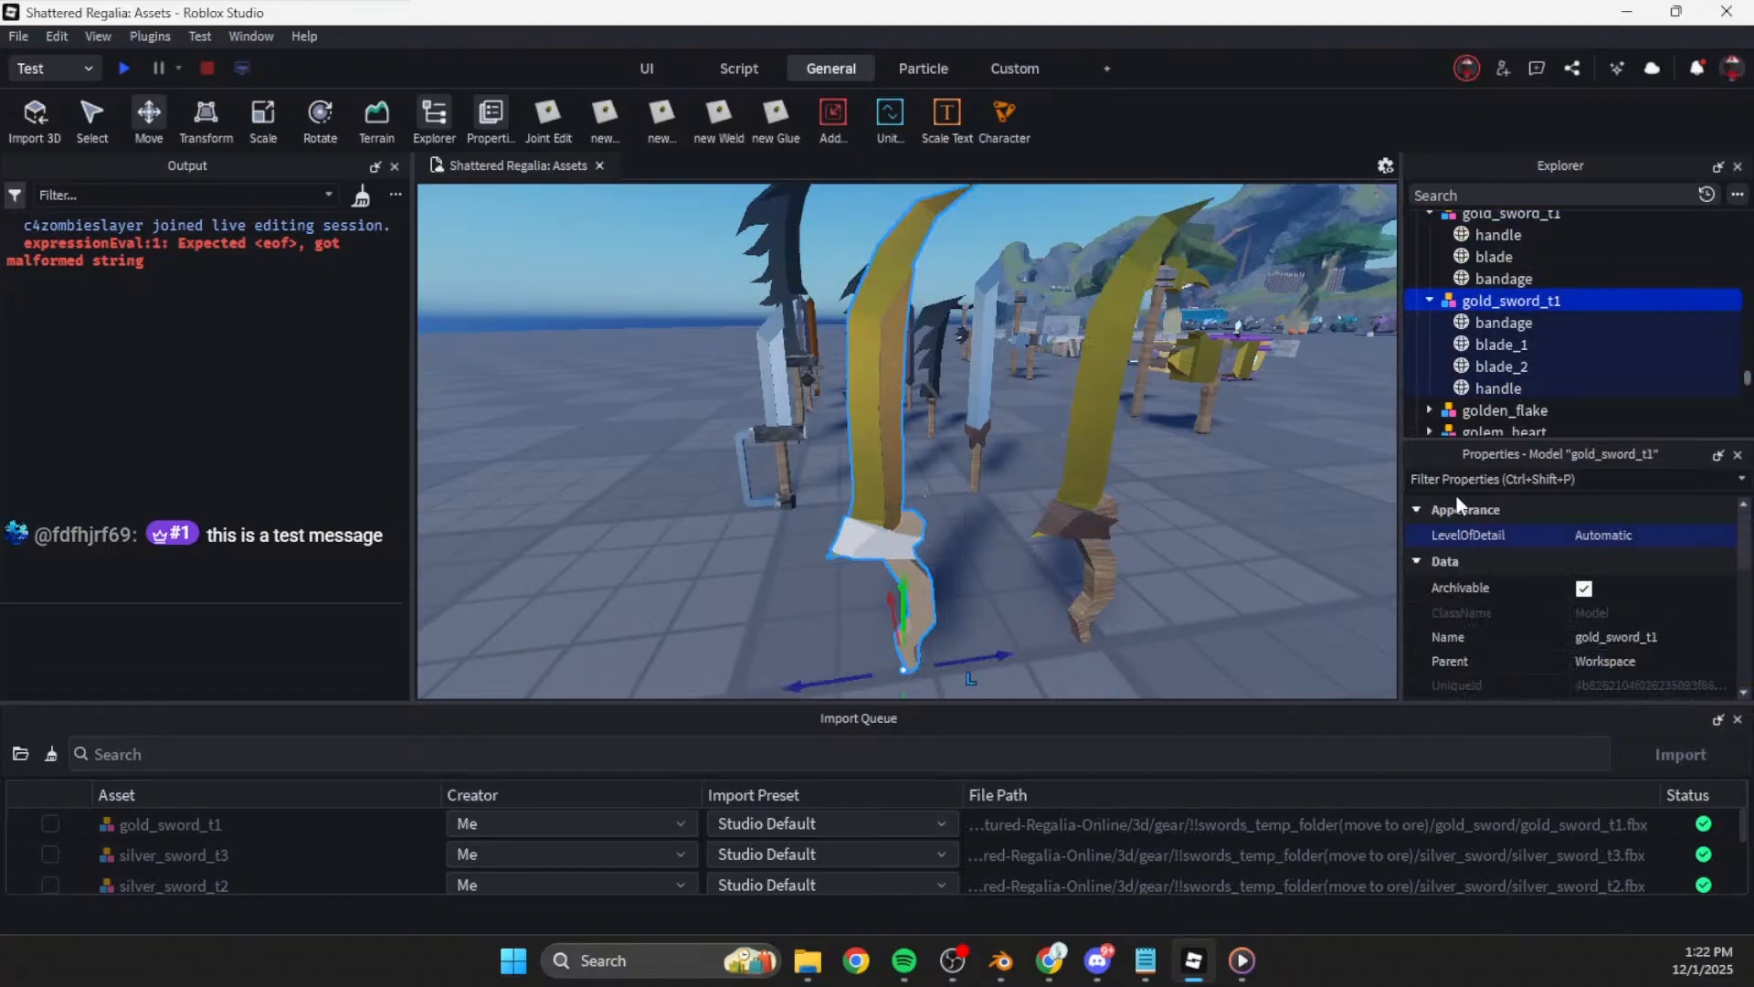
left_click(1502, 324)
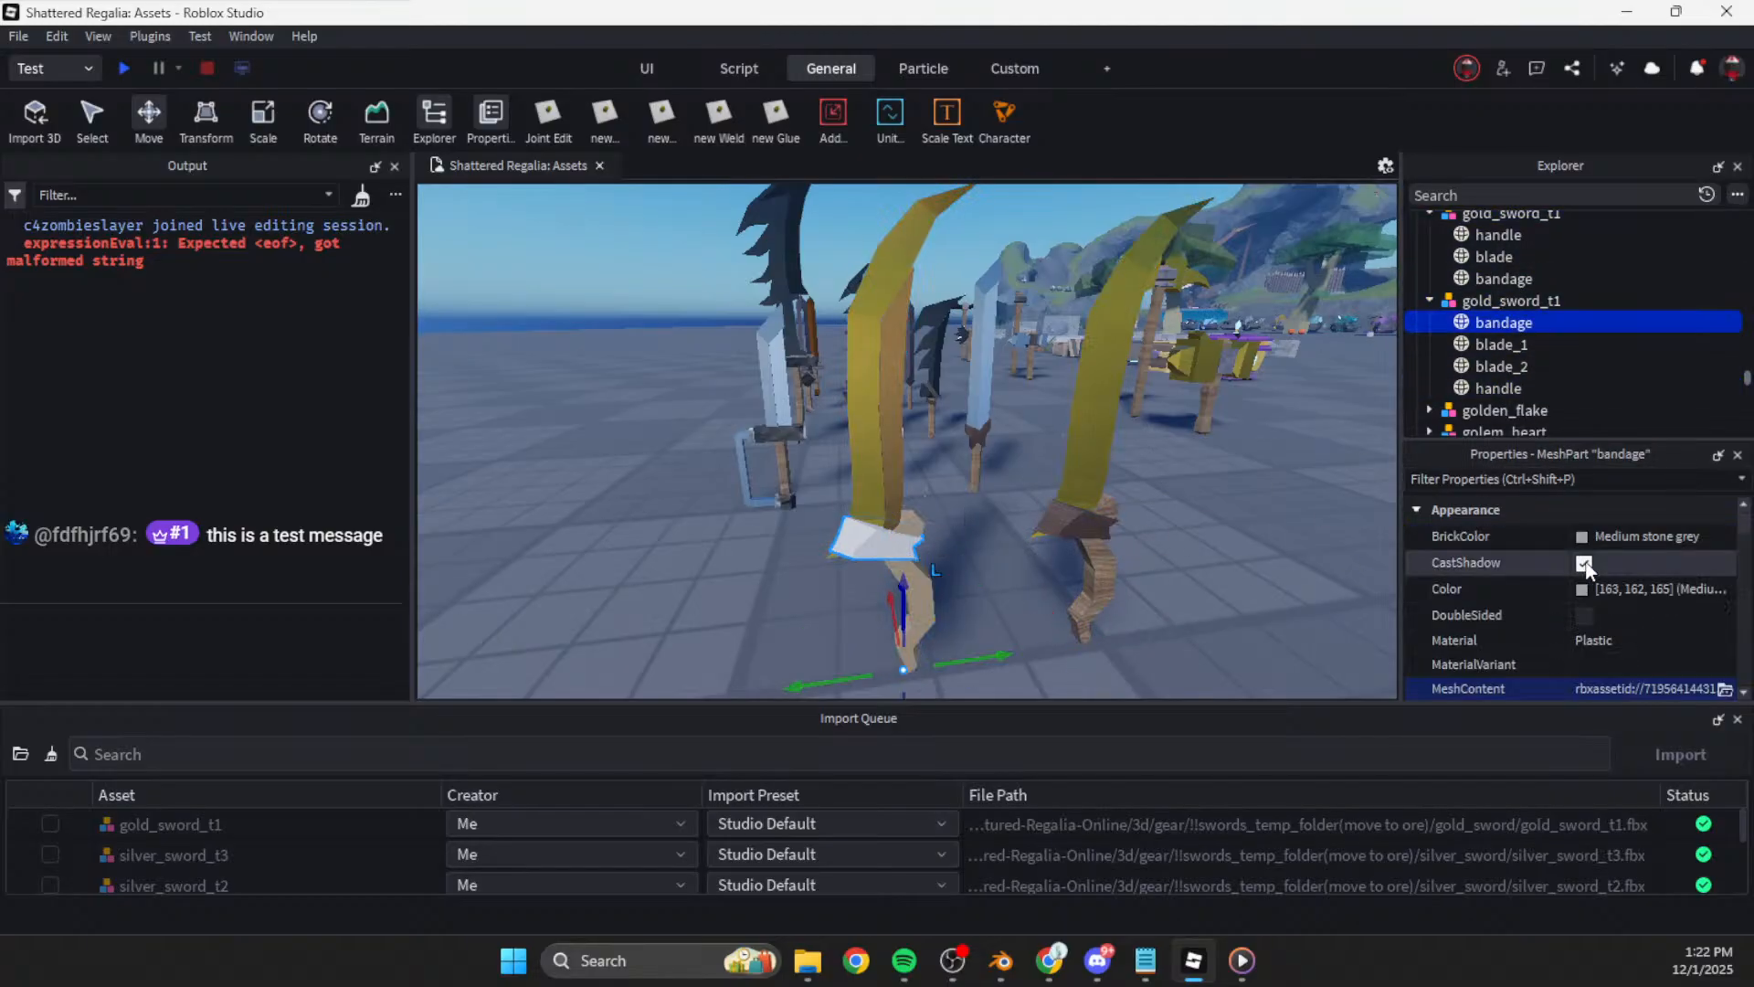
left_click(1625, 640)
left_click(1626, 639)
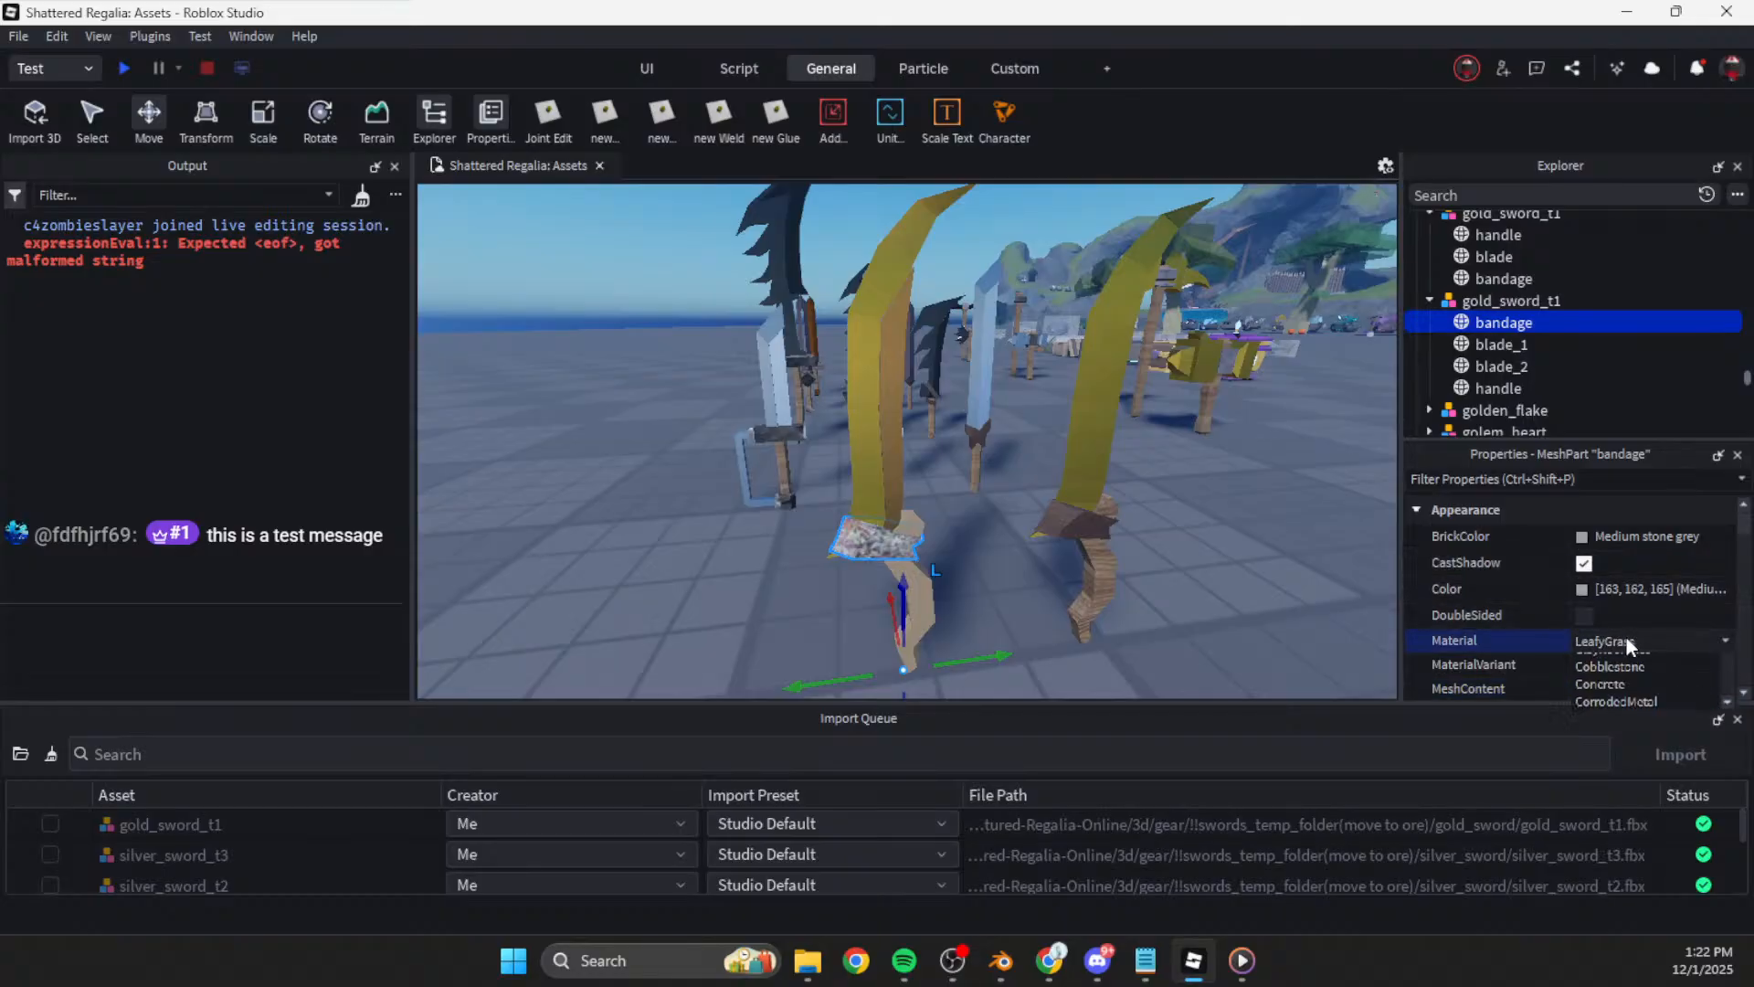
left_click(1647, 782)
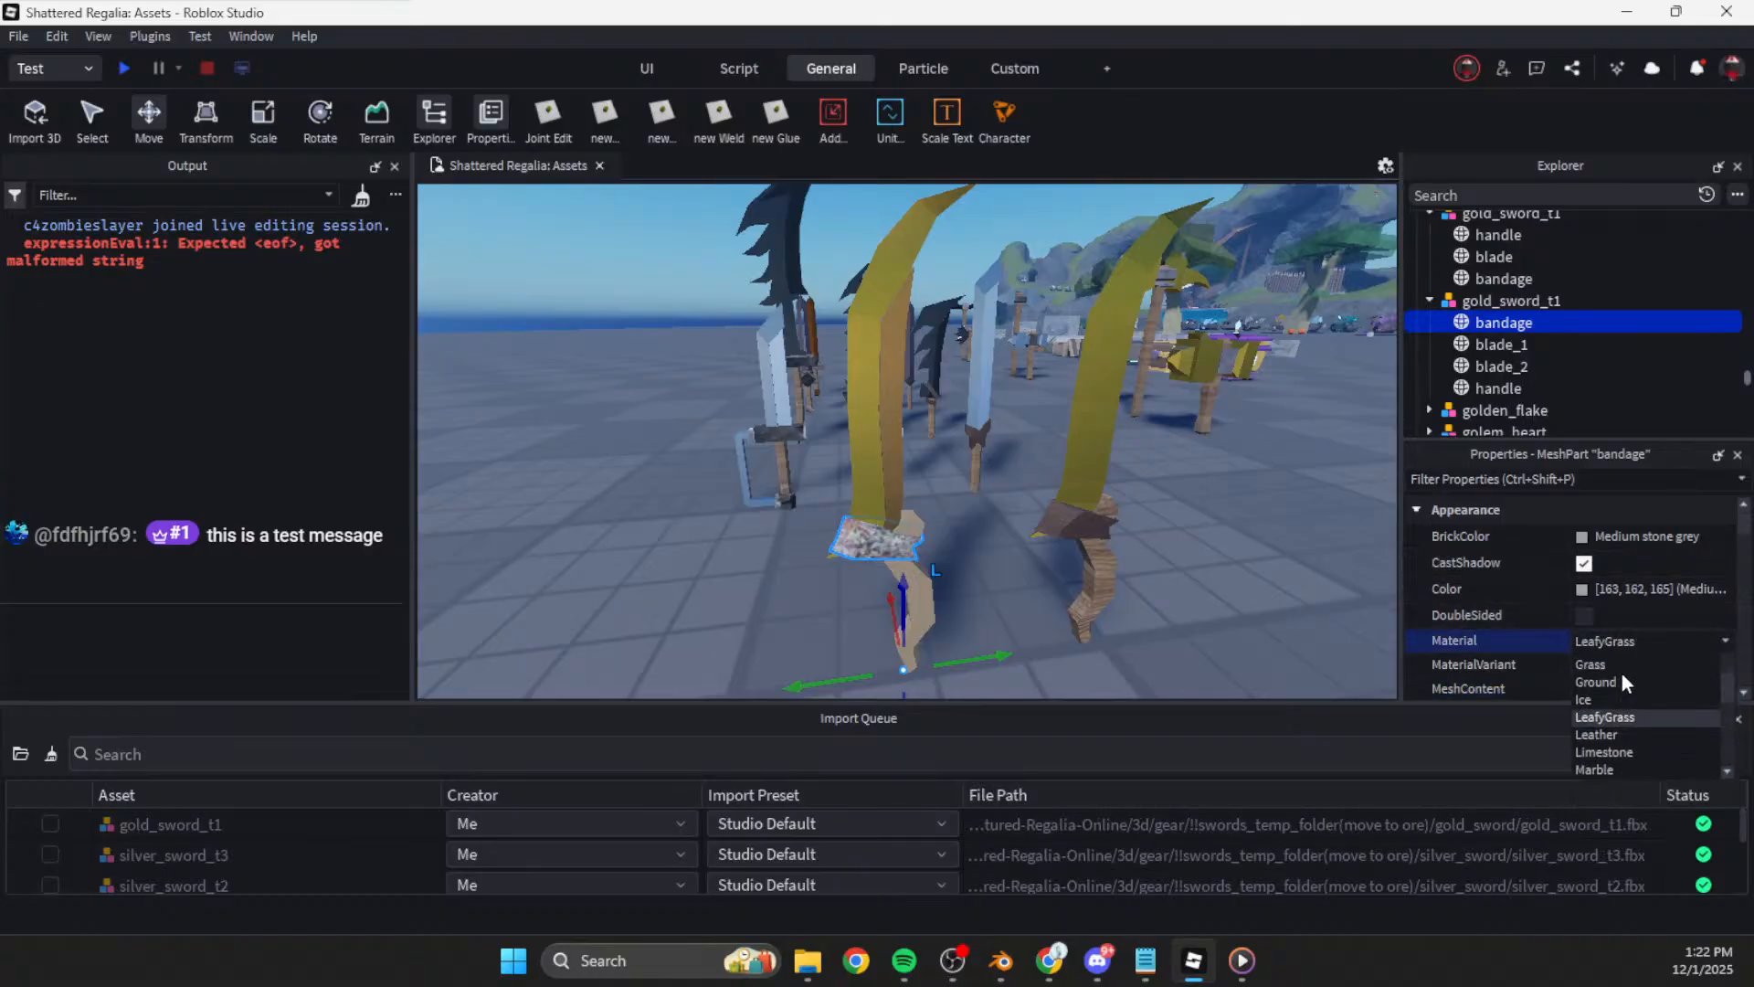
left_click(1620, 785)
left_click(1623, 590)
key("ctrl+v")
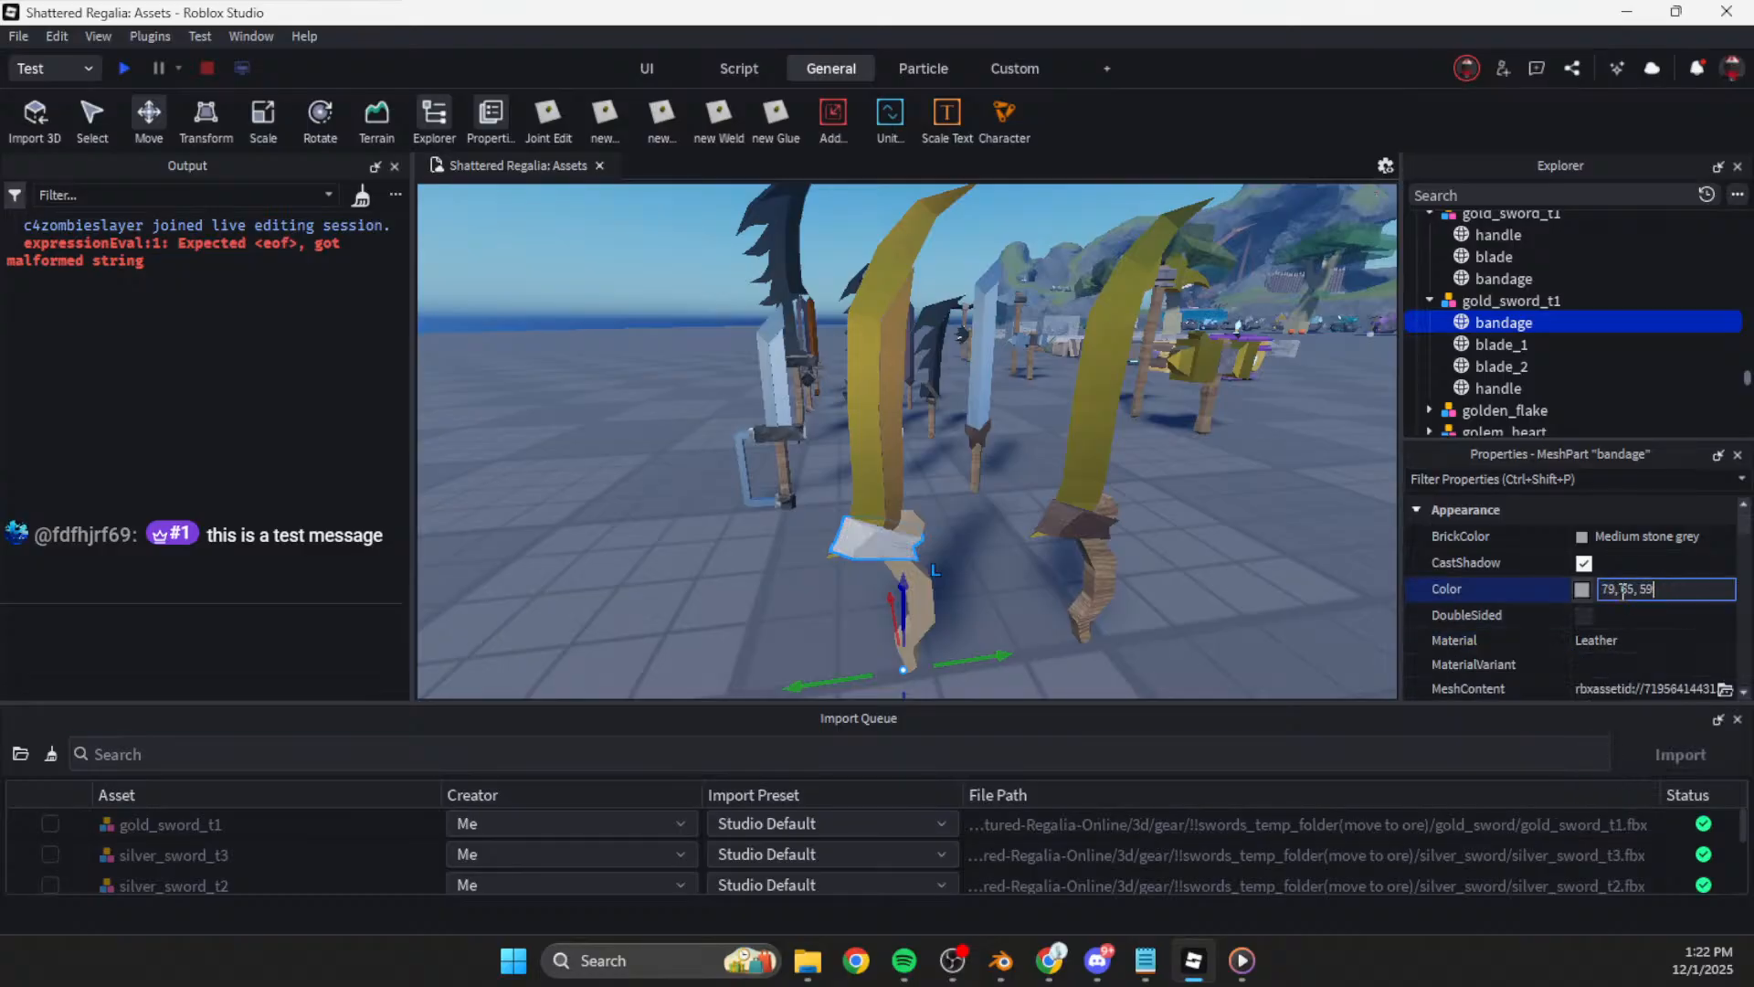
left_click(1093, 573)
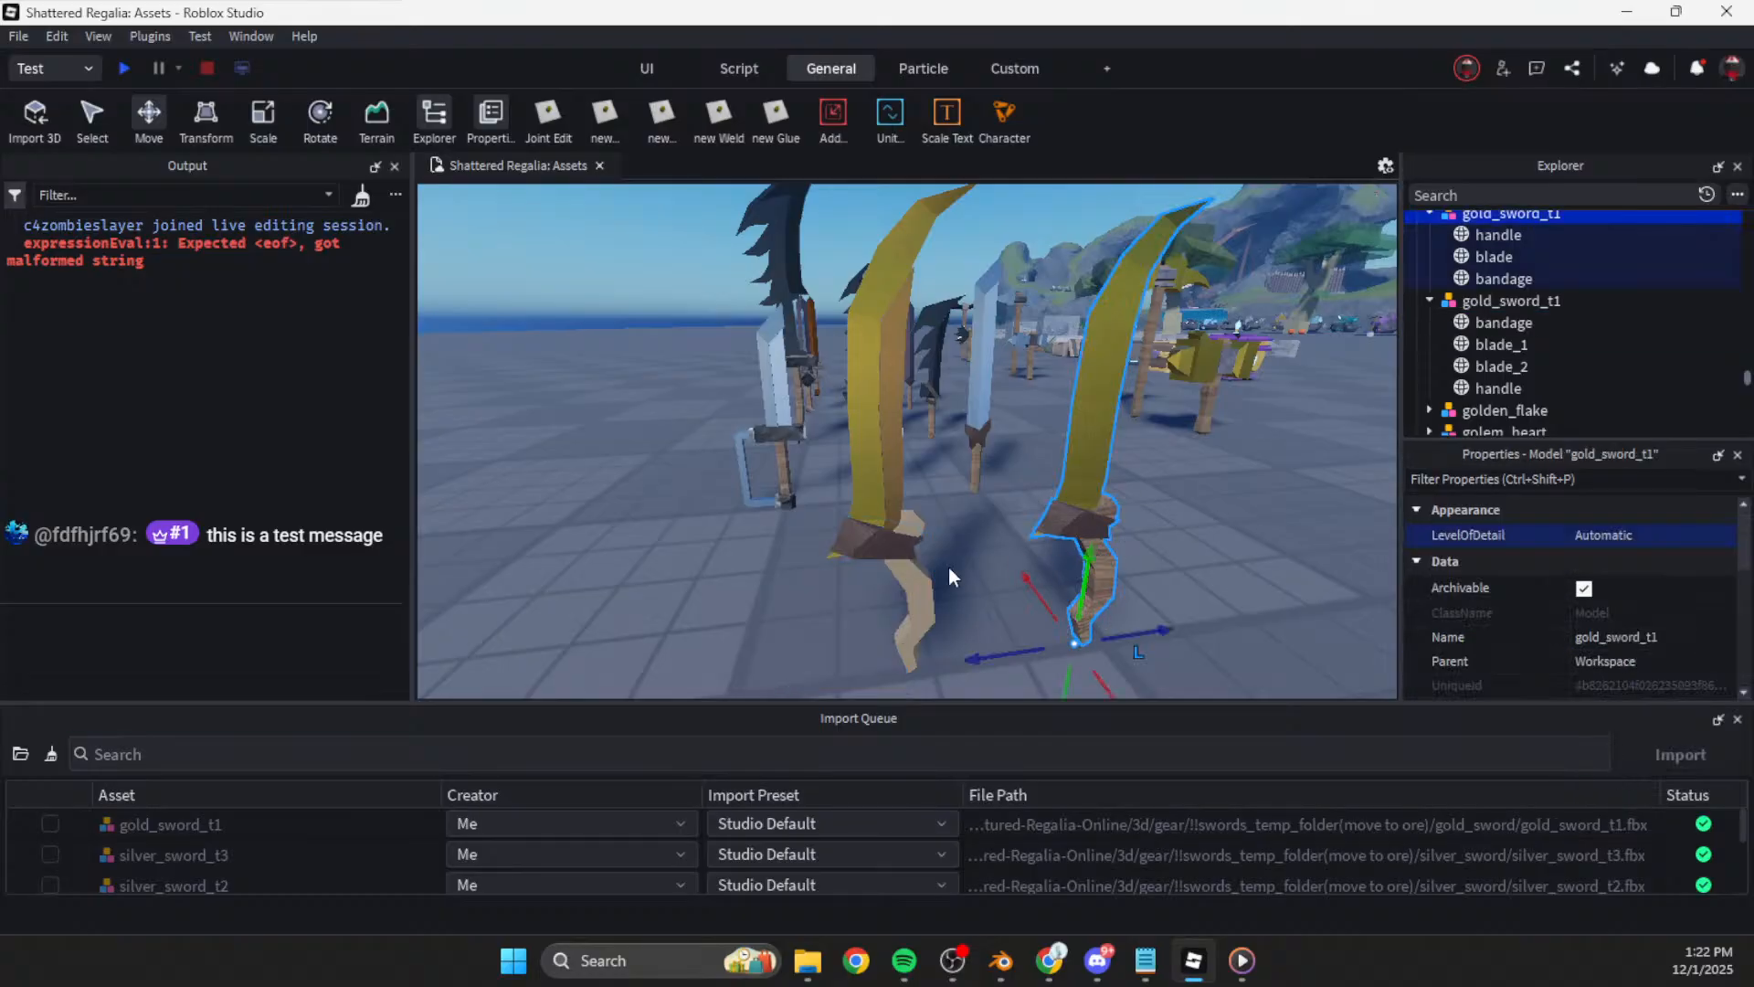
Step: Delete the old gold_sword_t1 model and give the new sword's handle a wood material
key("Delete")
left_click(926, 578)
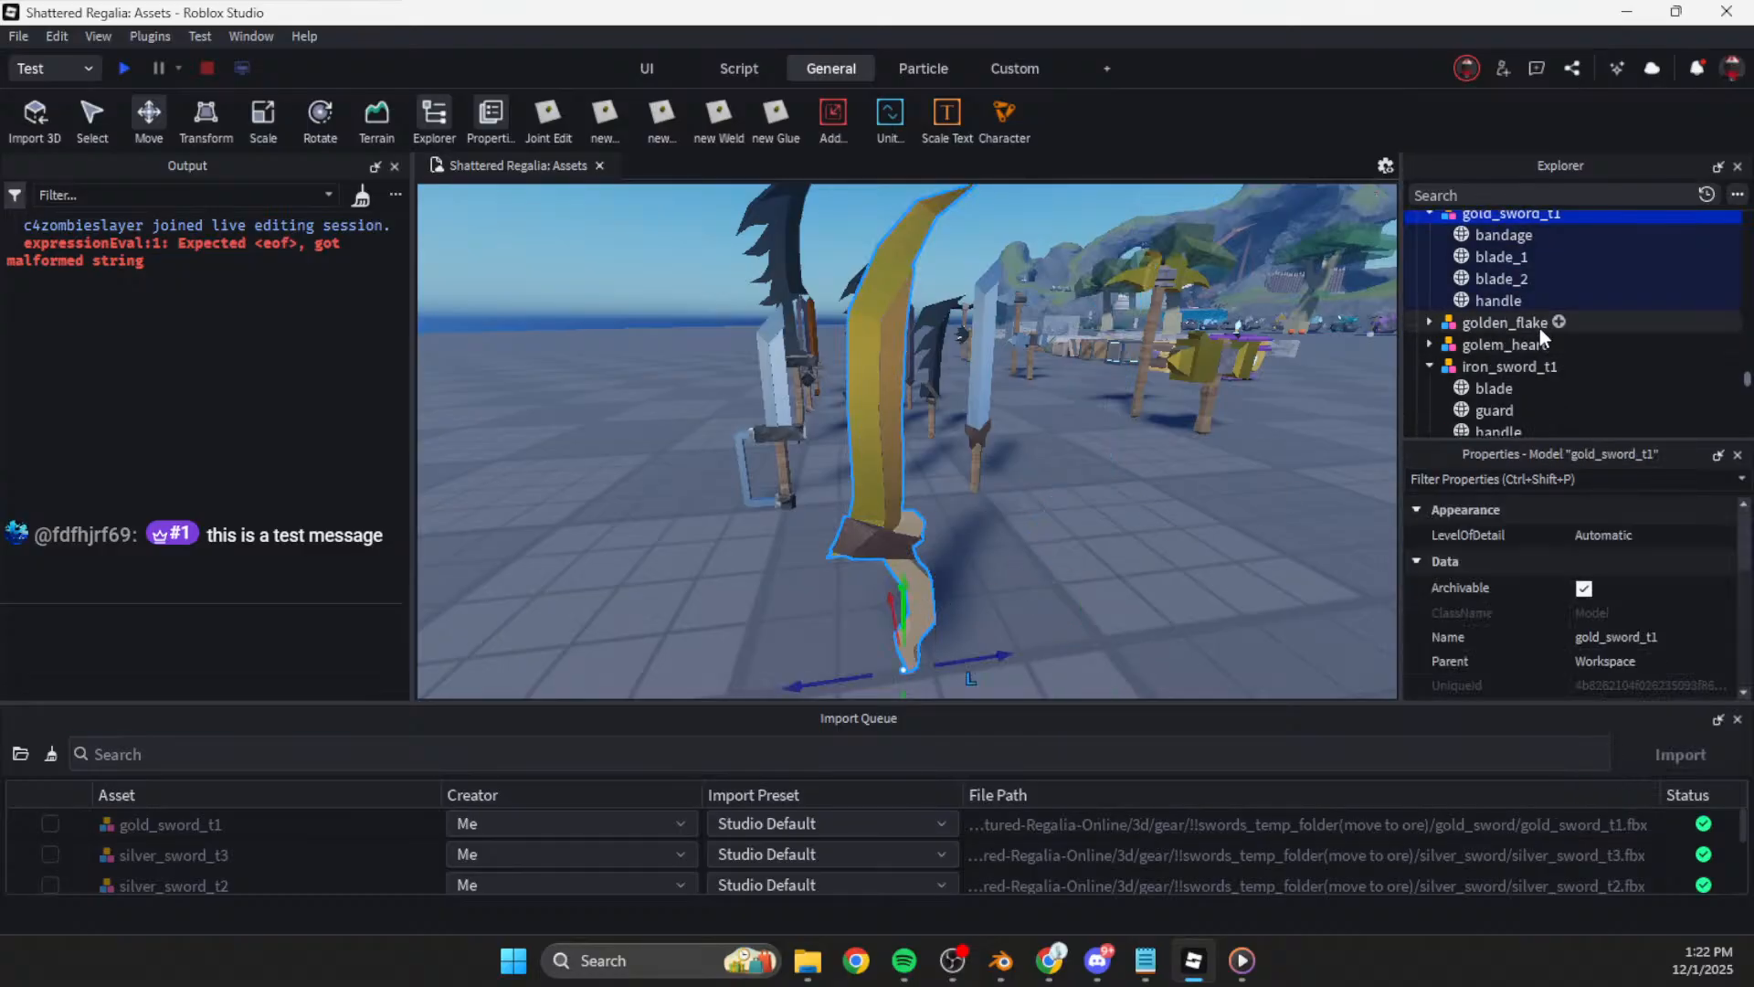
left_click(1491, 298)
left_click(1621, 640)
Step: Move the new gold_sword_t1 sideways into the spot where the old sword stood, and deselect it
left_click(967, 630)
left_click_drag(915, 631, 978, 594)
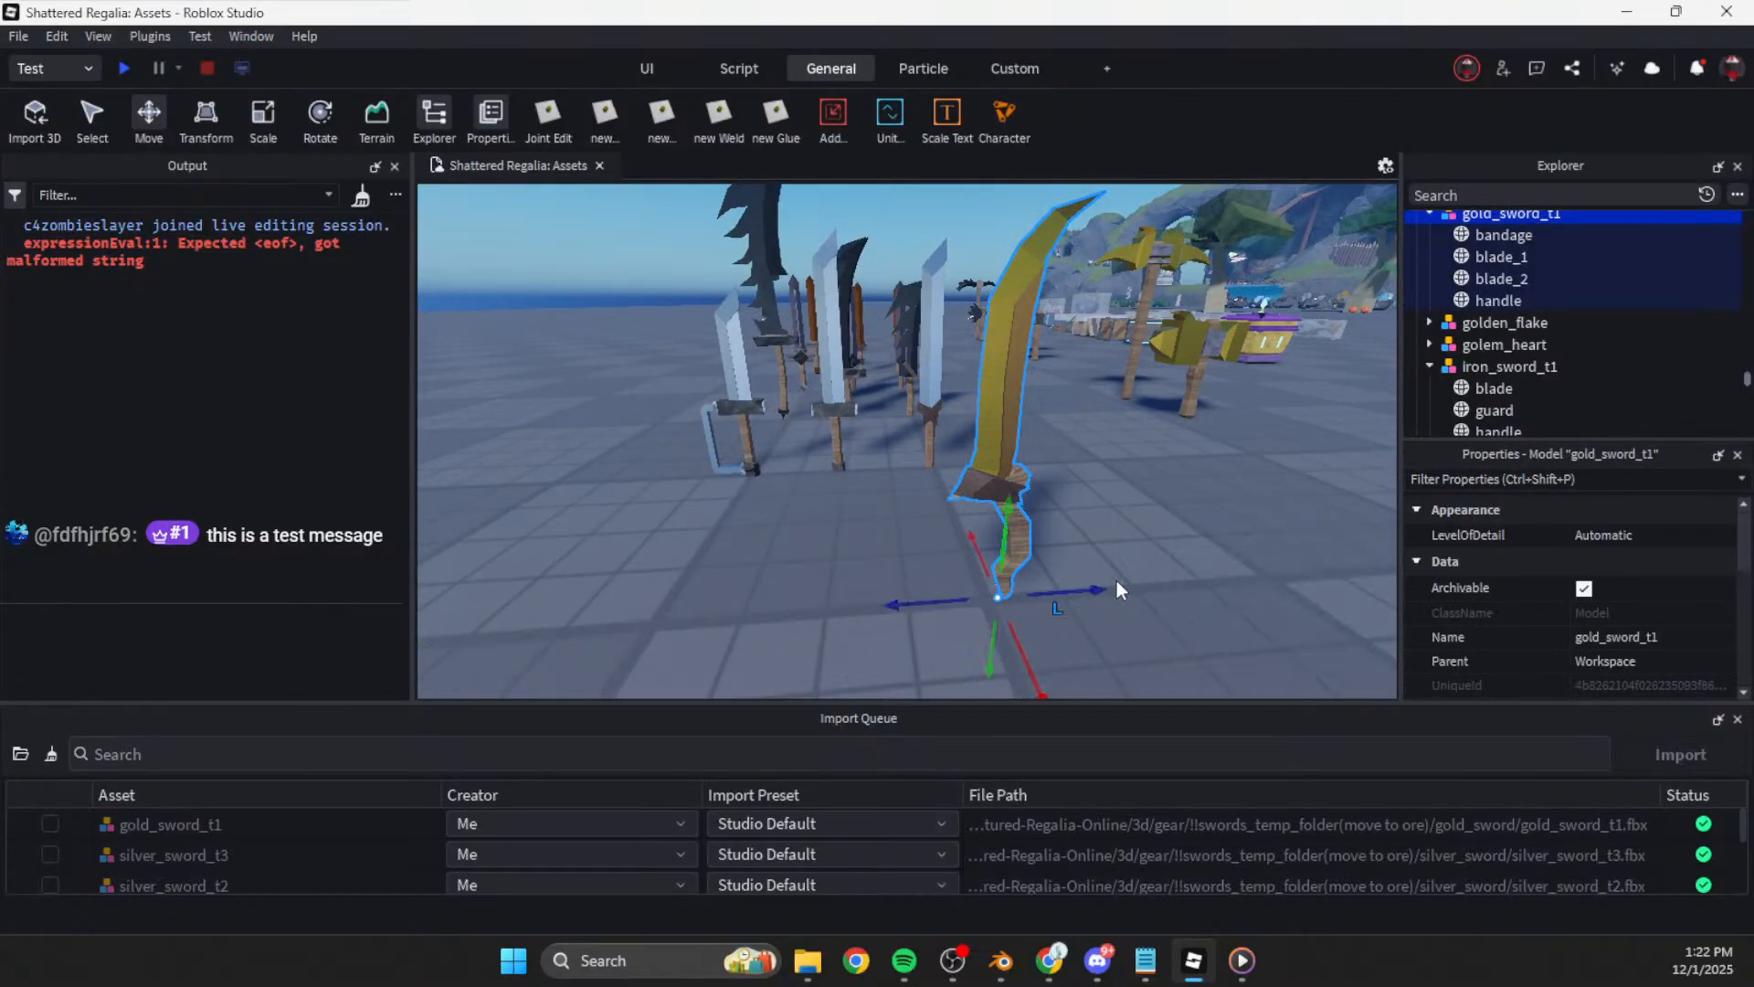
left_click(1113, 580)
Step: Examine the finished gold sword beside the other swords from several distances and angles
key("s")
key("w")
right_click_drag(1113, 582, 1122, 579)
key("w")
right_click_drag(1116, 579, 1116, 580)
key("s")
key("s")
key("w")
key("w")
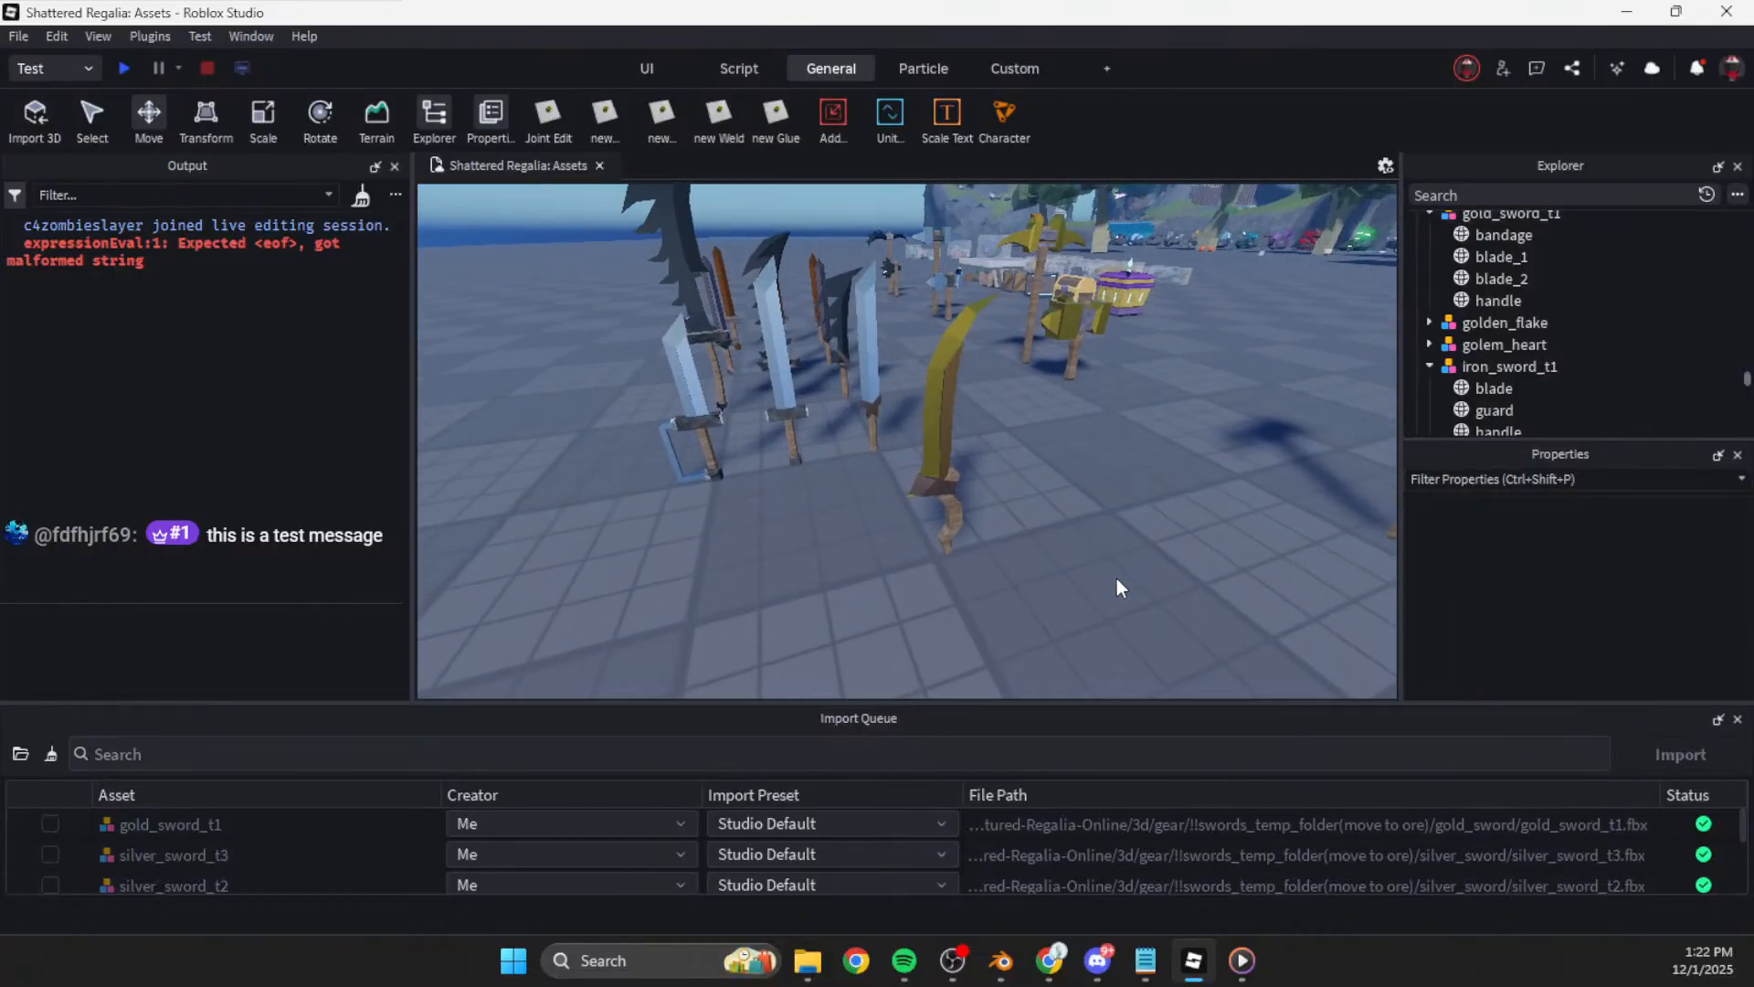
Step: Try a paler, yellower orange, 250, 181, 103, as the colour of blade_2
left_click(992, 541)
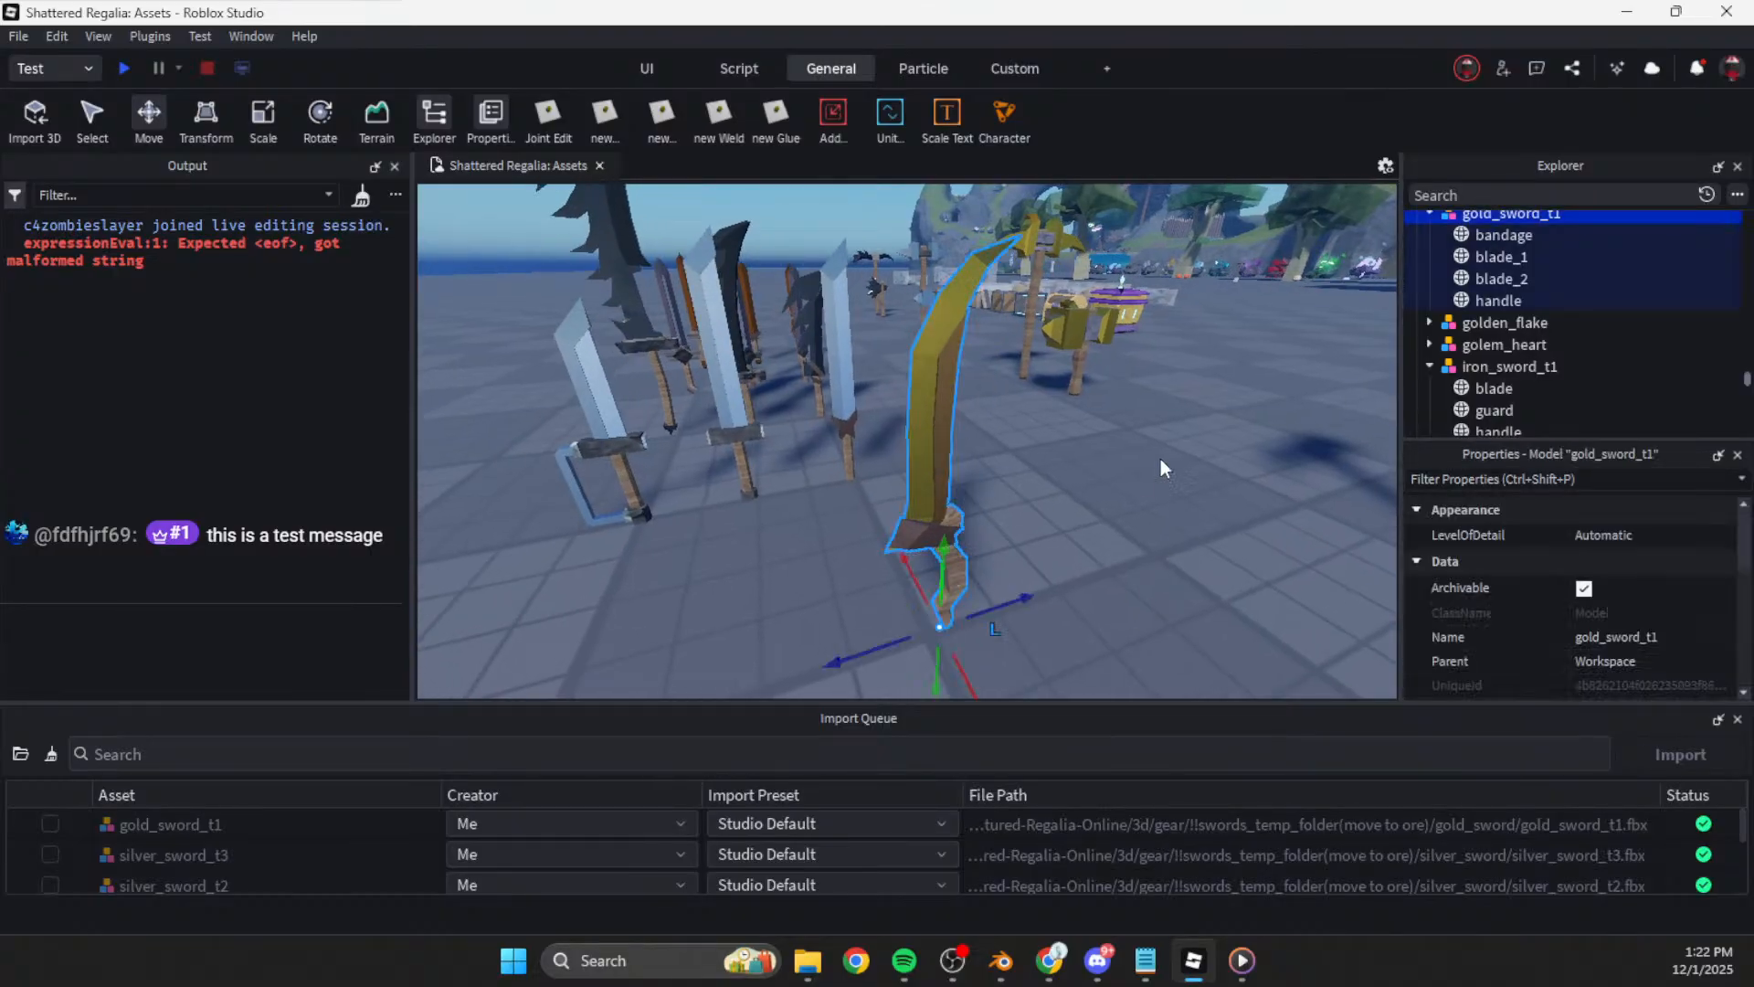
left_click(1501, 279)
left_click(1583, 589)
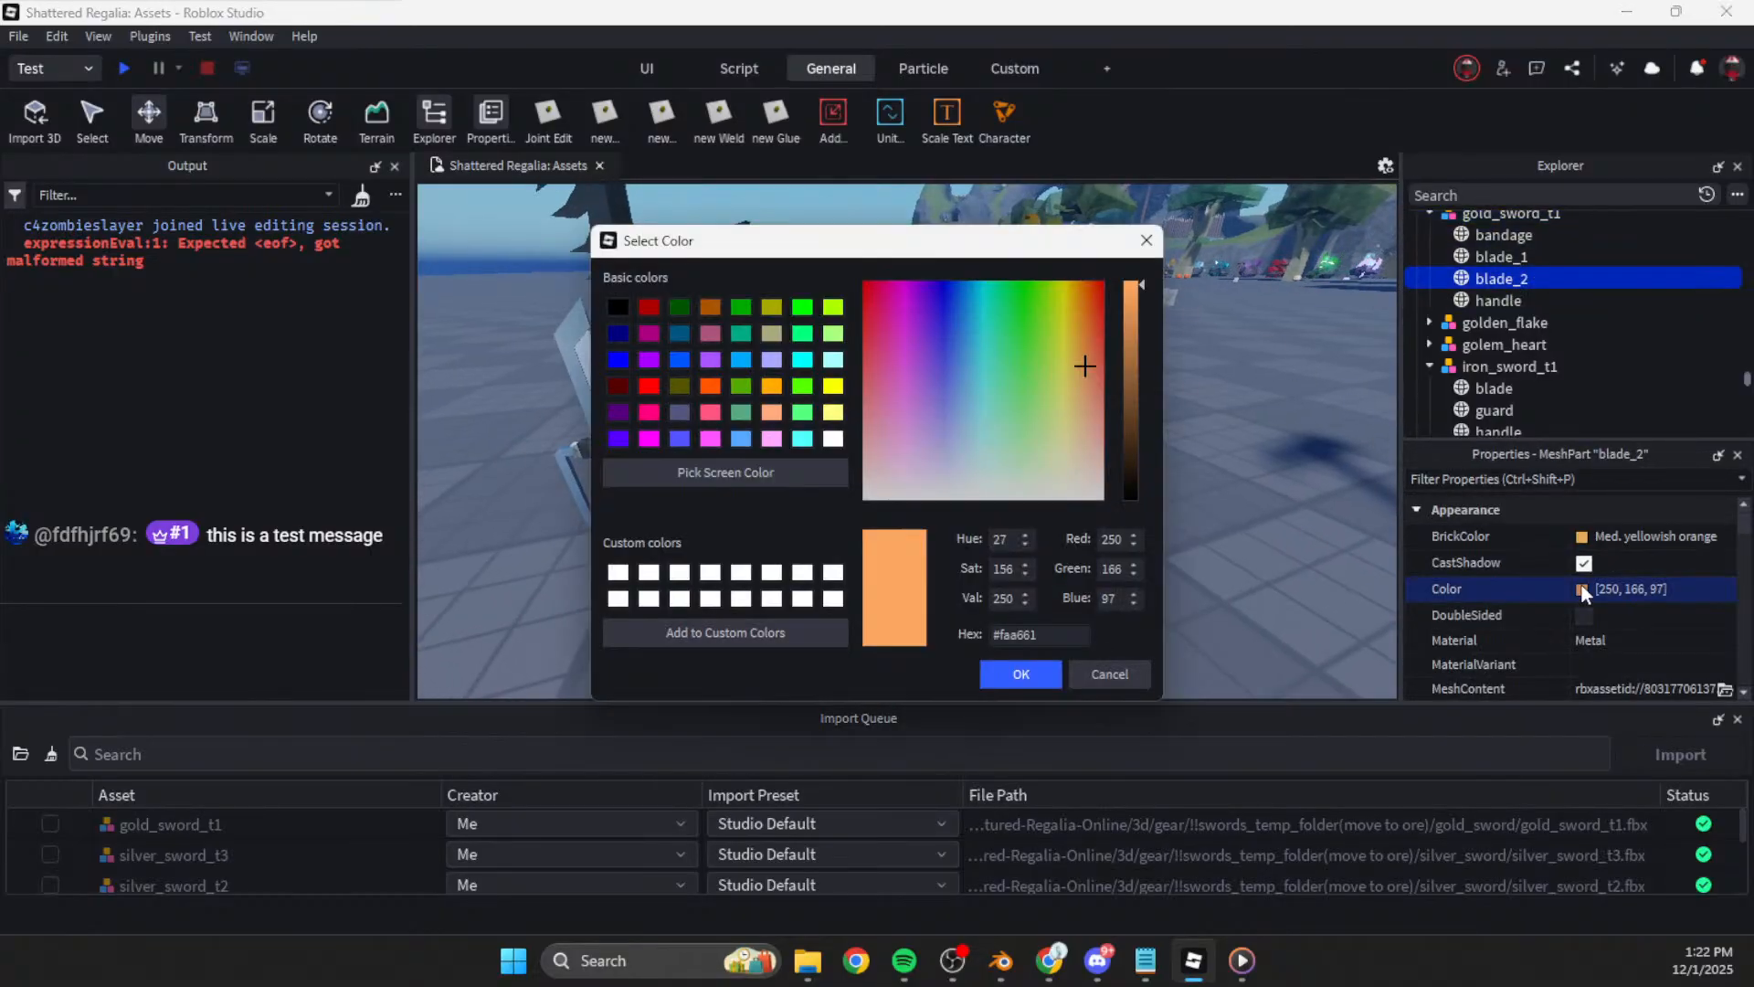
left_click_drag(947, 241, 385, 268)
left_click_drag(508, 388, 518, 373)
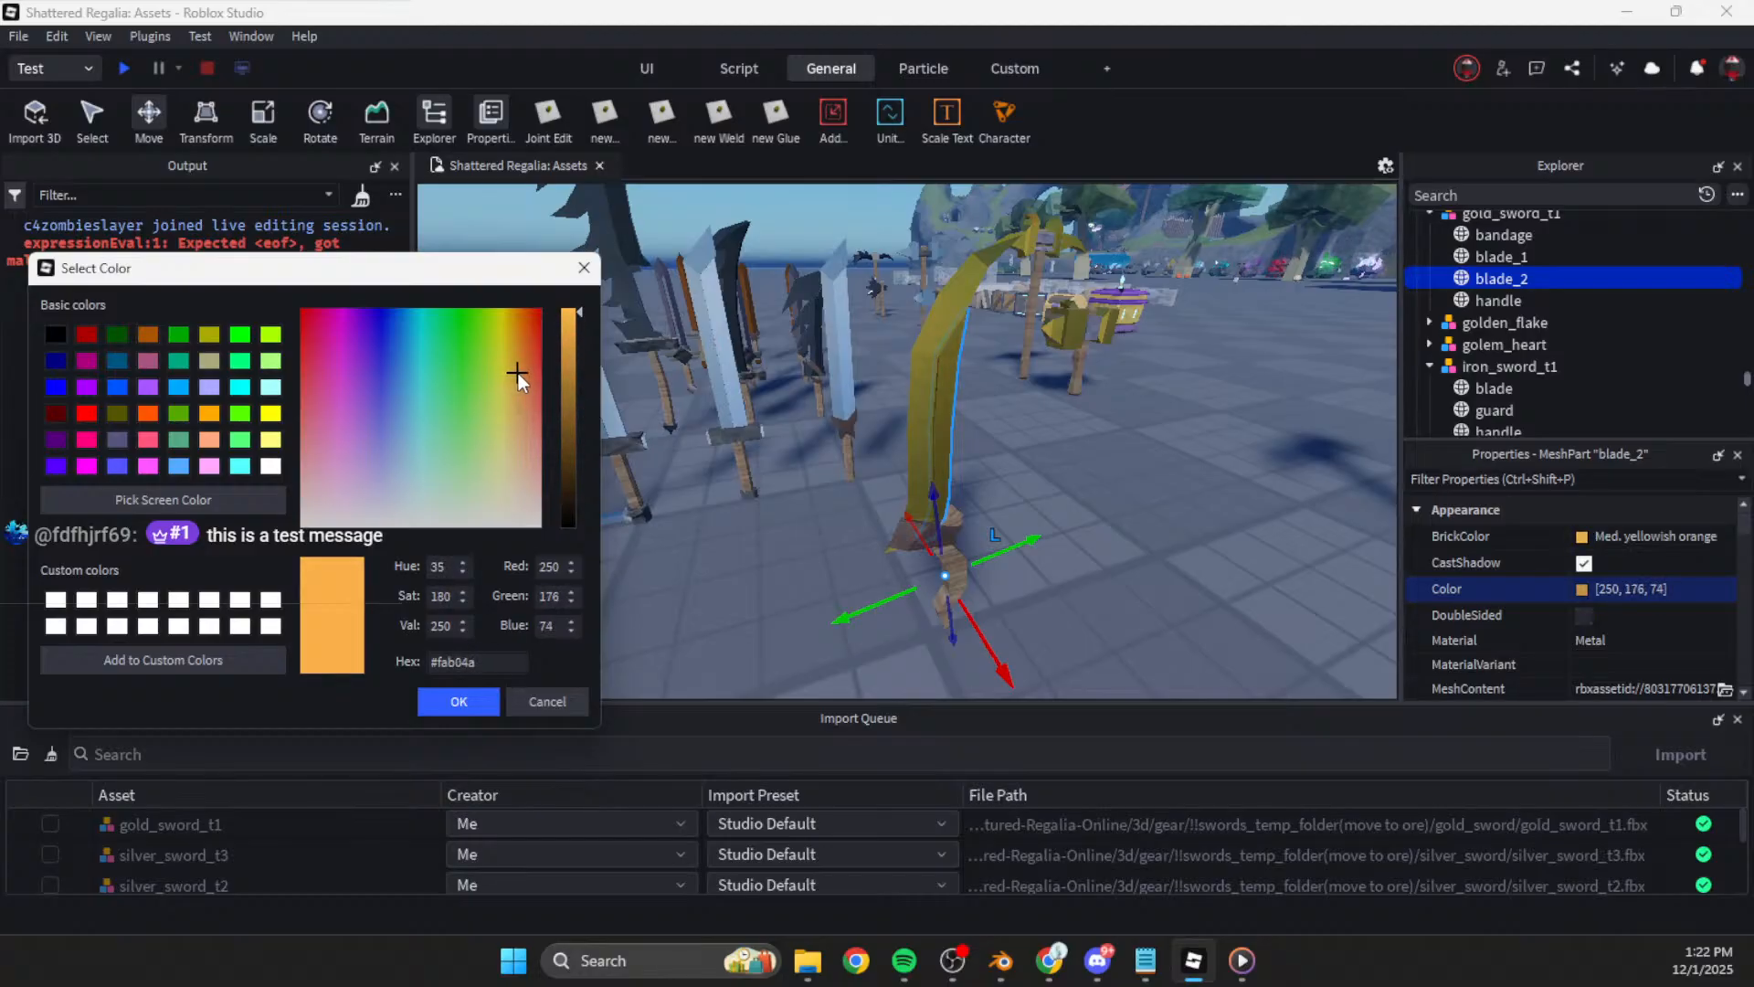
mouse_move(518, 392)
left_mouse_down()
mouse_move(518, 434)
mouse_move(519, 371)
mouse_move(520, 400)
left_mouse_up()
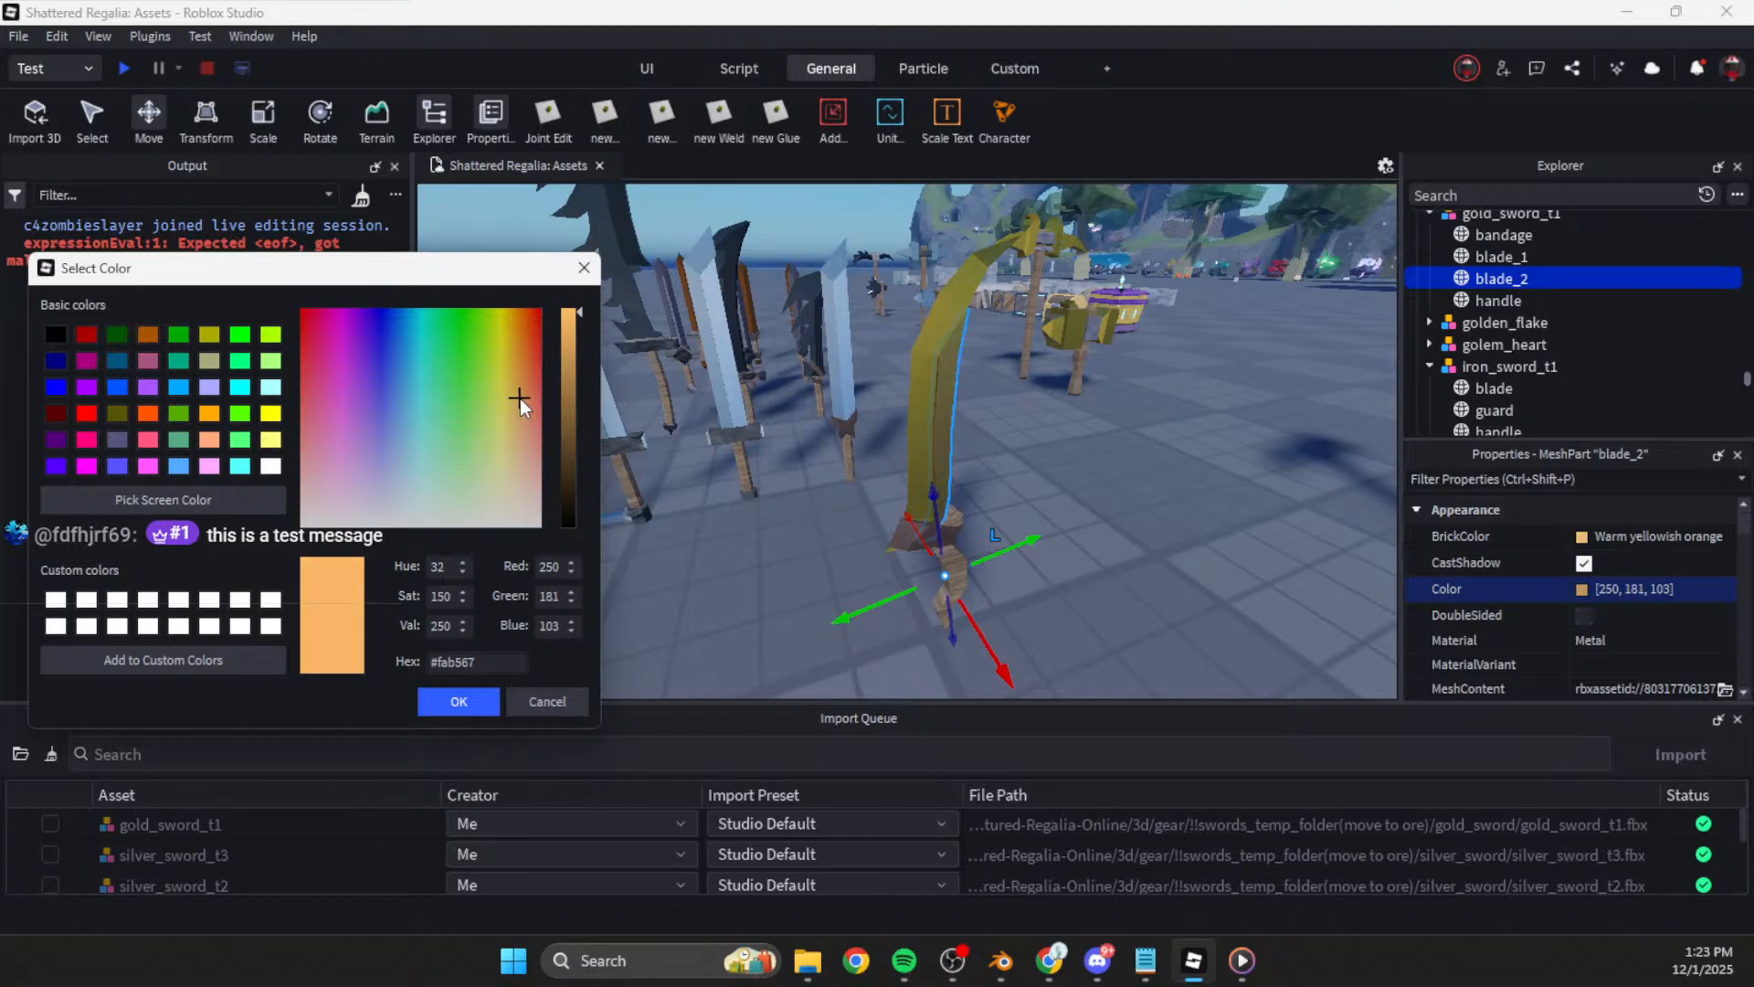
left_click(472, 695)
Step: Examine the recoloured blade_2 from different sides and distances to judge its contrast with blade_1
left_click(692, 609)
key("d")
right_click_drag(693, 609, 680, 605)
key("w")
key("a")
key("d")
key("s")
key("d")
key("w")
key("d")
key("a")
key("s")
key("w")
key("a")
key("d")
Step: Undo the last colour change of blade_2
key("ctrl+z")
key("w")
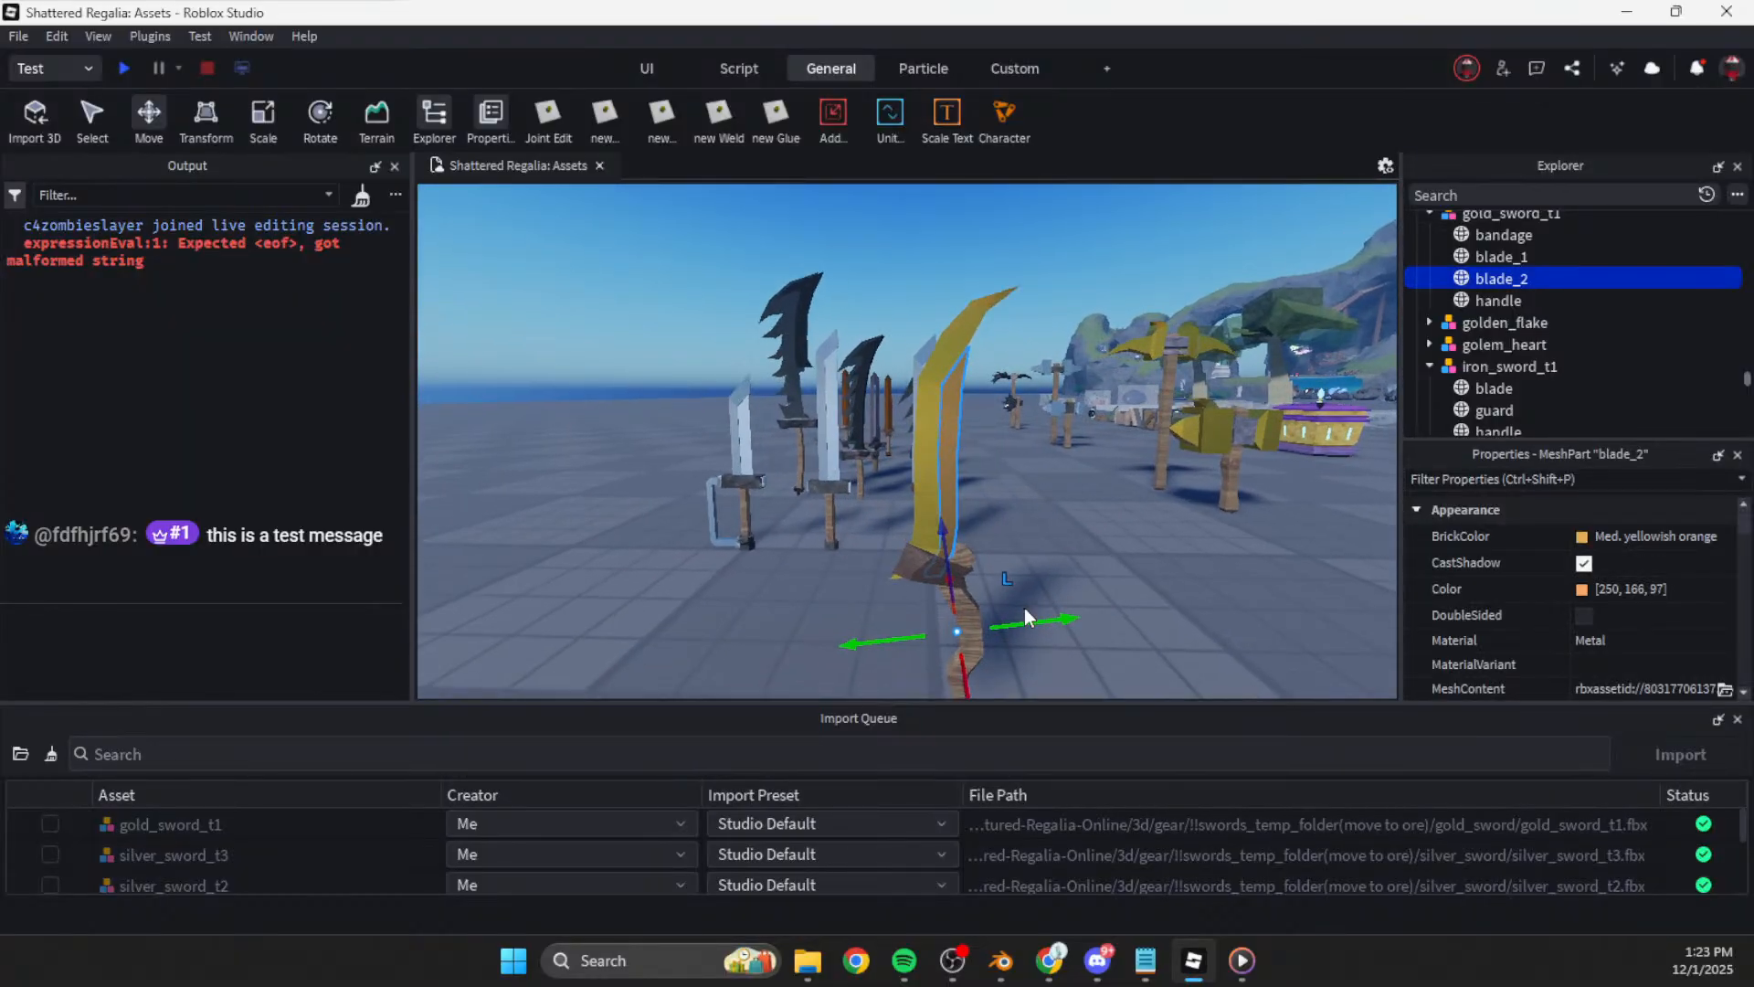
Step: Adjust the colour of the blade_2 part in gold_sword_t1 with the colour picker
left_click(1598, 588)
left_click_drag(1015, 256, 536, 309)
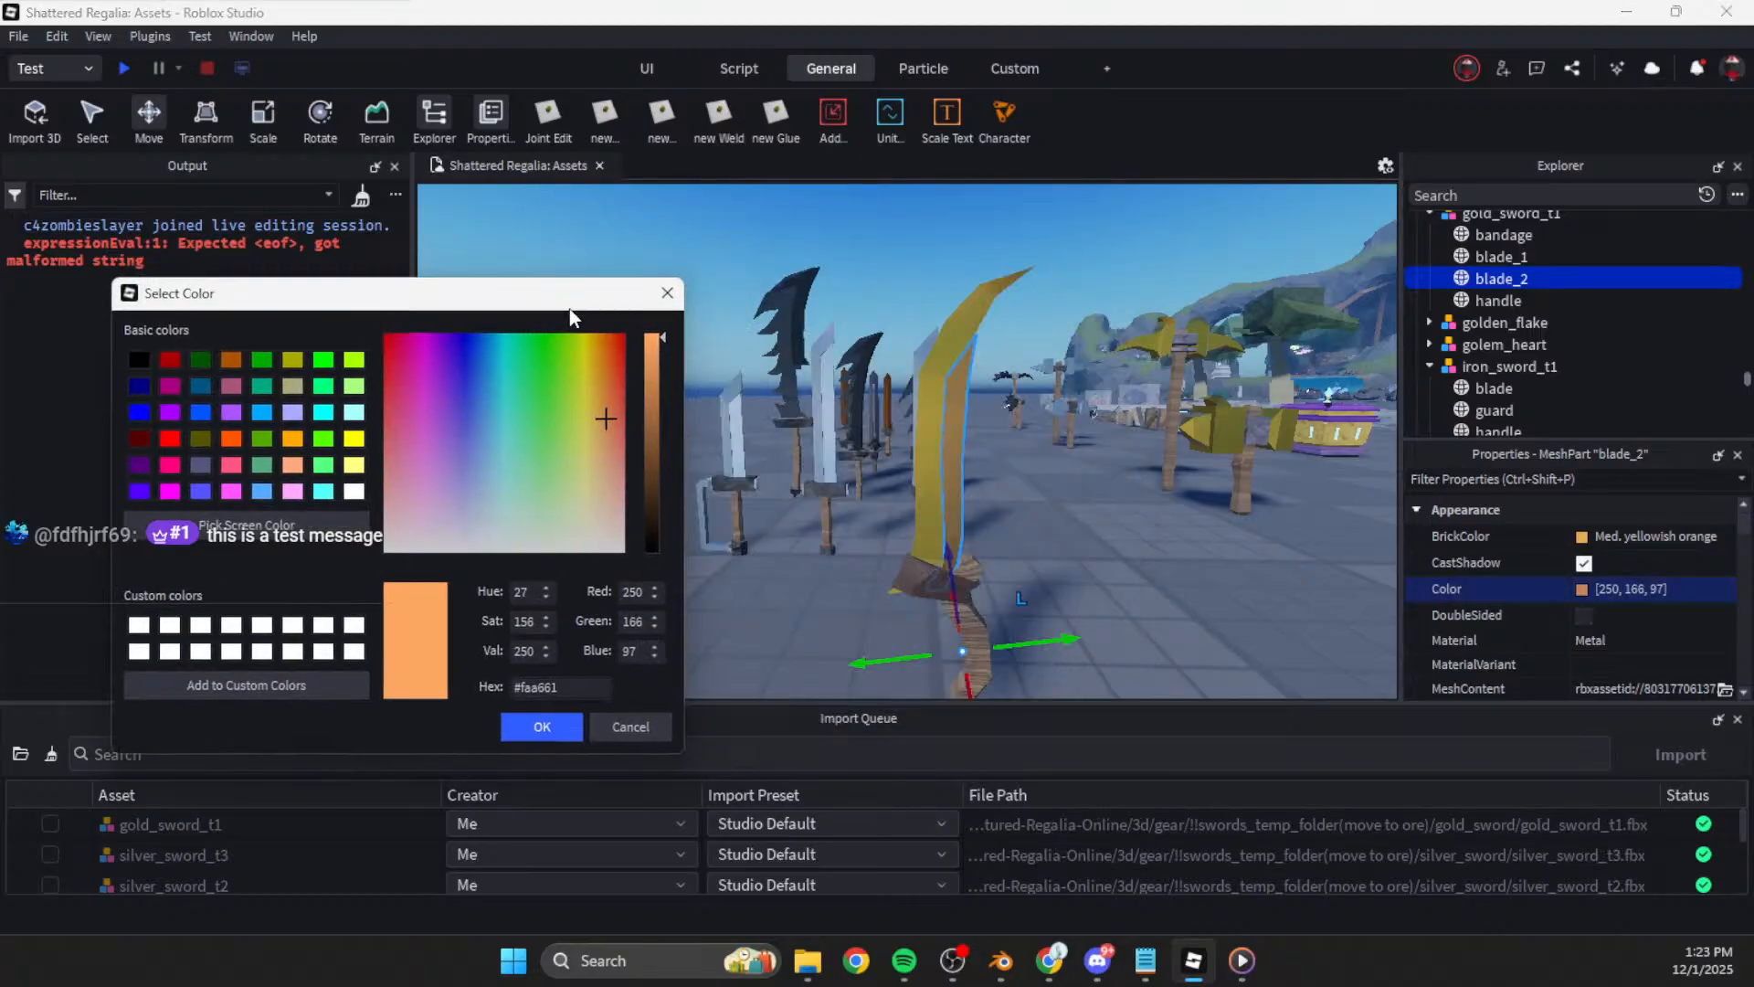
mouse_move(611, 398)
left_mouse_down()
mouse_move(598, 462)
mouse_move(605, 419)
left_mouse_up()
left_click(574, 716)
left_click(706, 624)
Step: Inspect the recoloured gold sword beside the other swords and save the place to Roblox
scroll(706, 623, "down", 3)
scroll(706, 623, "up", 2)
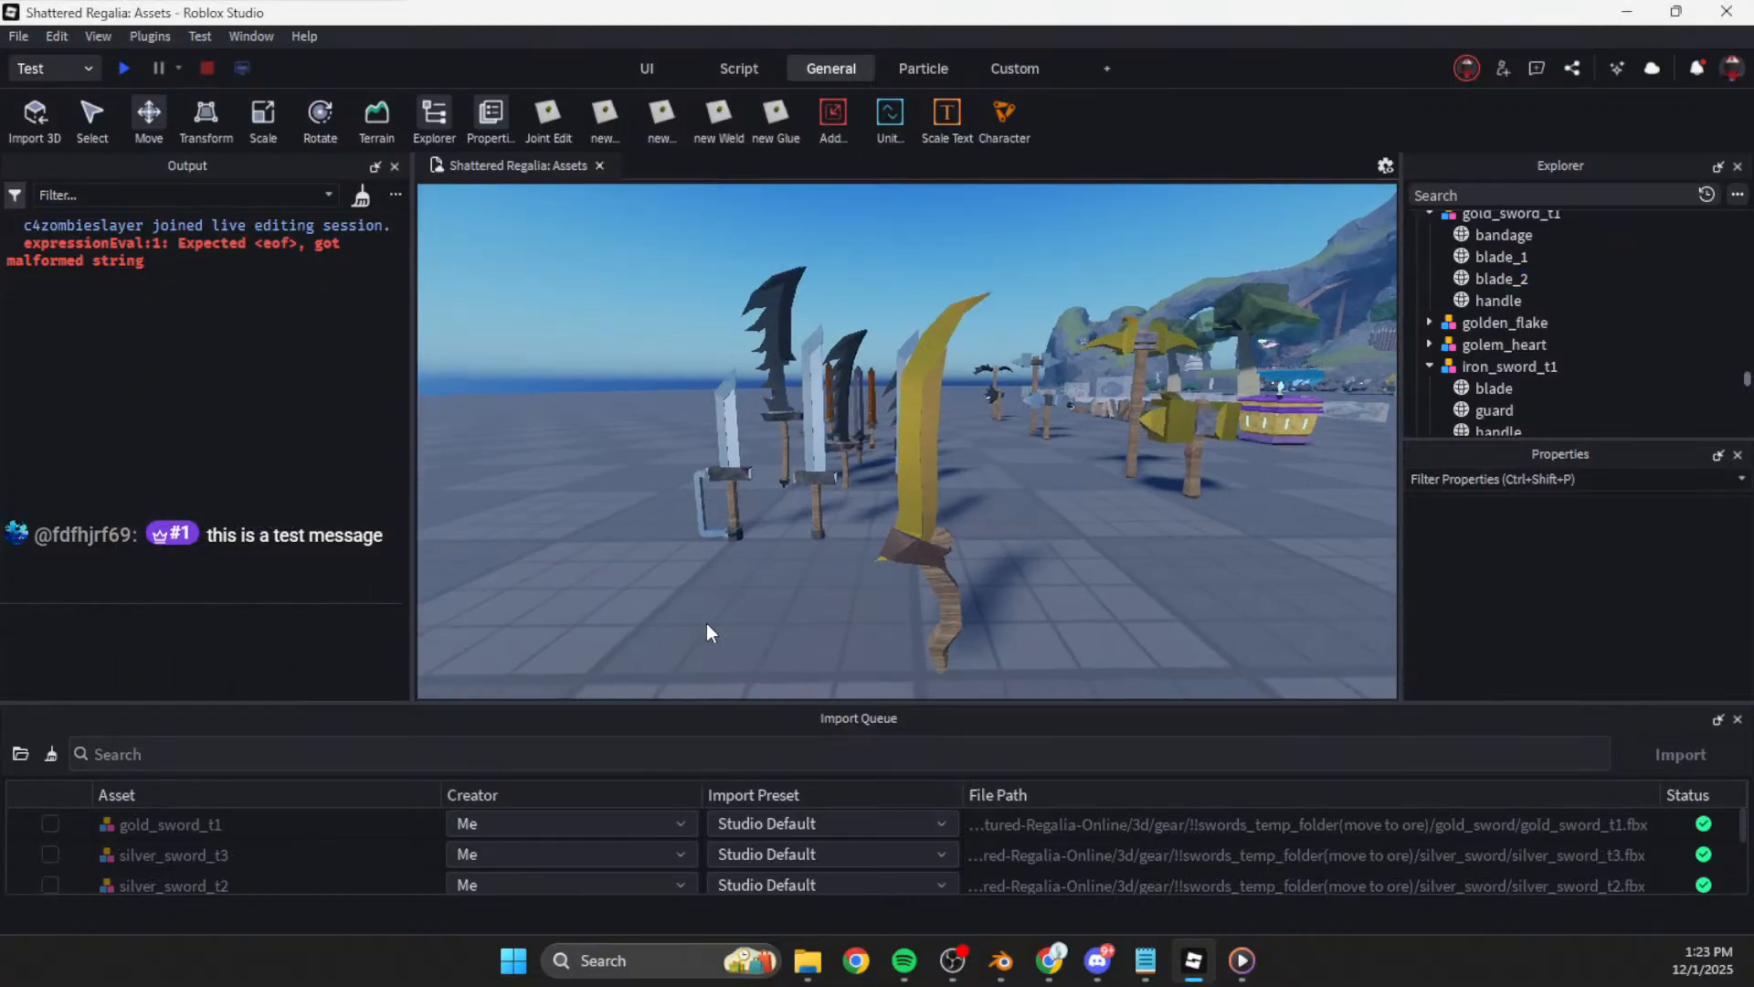
scroll(705, 623, "down", 3)
right_click_drag(705, 623, 710, 624)
scroll(710, 624, "up", 2)
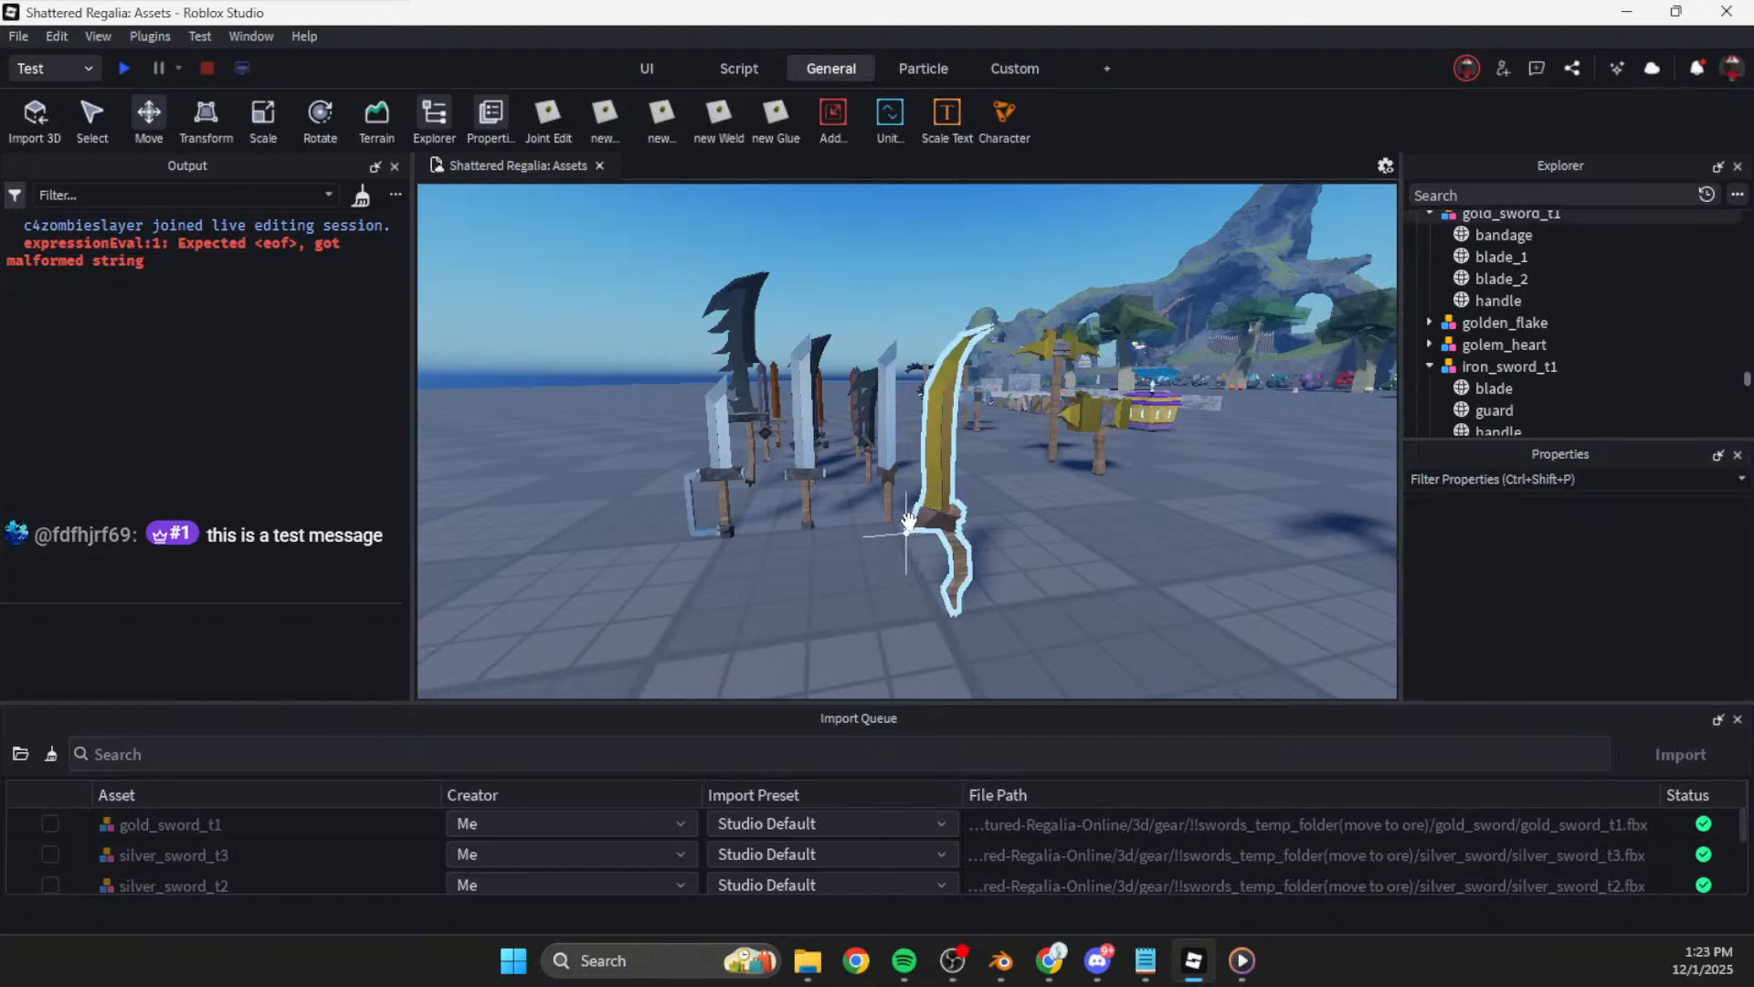
key("ctrl+s")
scroll(1060, 493, "up", 3)
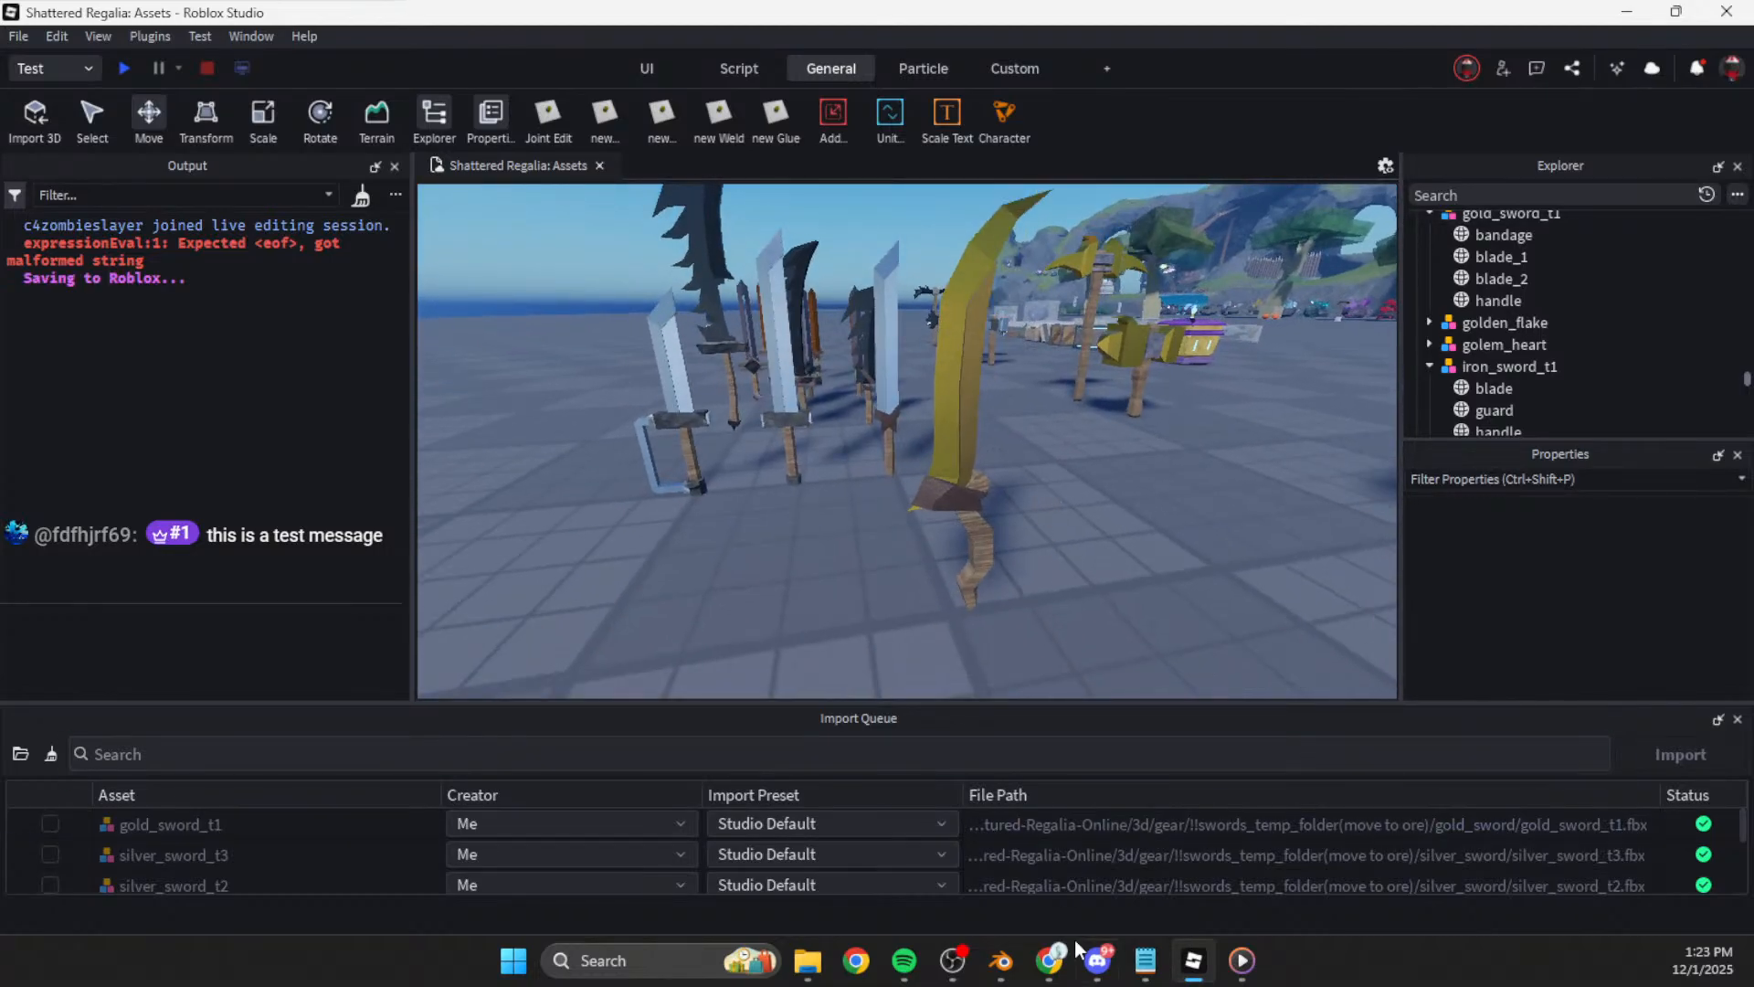
Step: Switch to Blender and save a copy of the sword file as gold_sword_t2.blend
left_click(1000, 964)
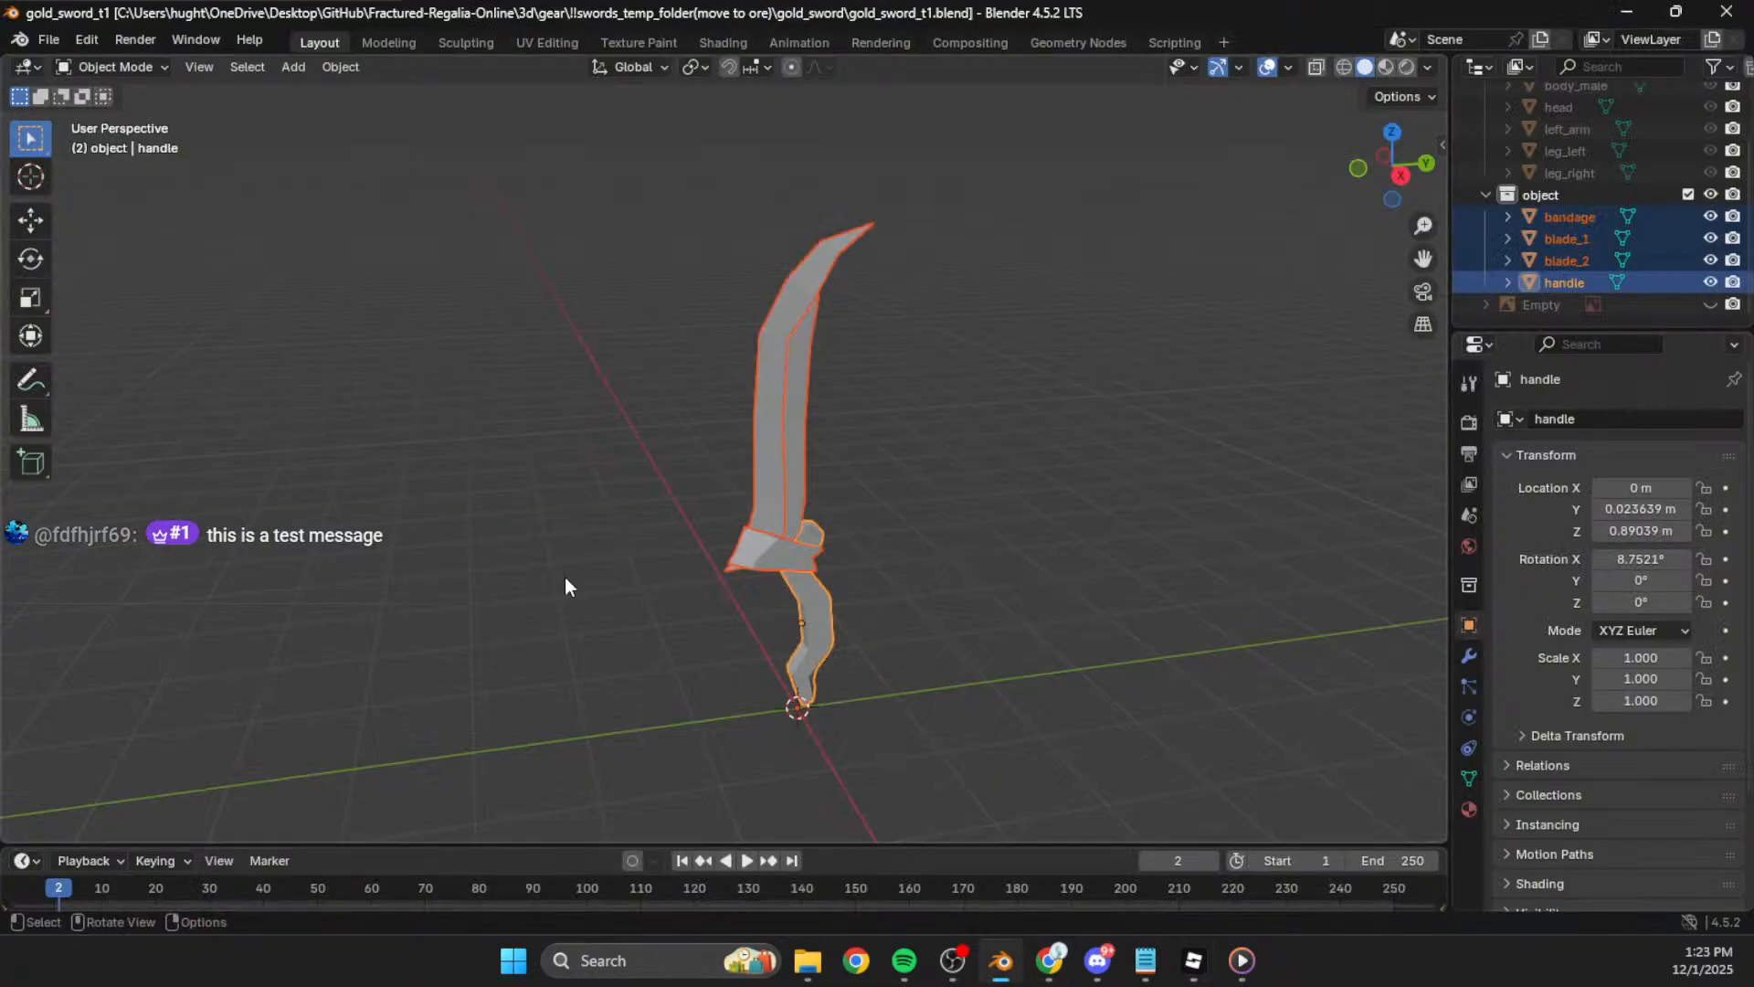
left_click(49, 42)
left_click(149, 232)
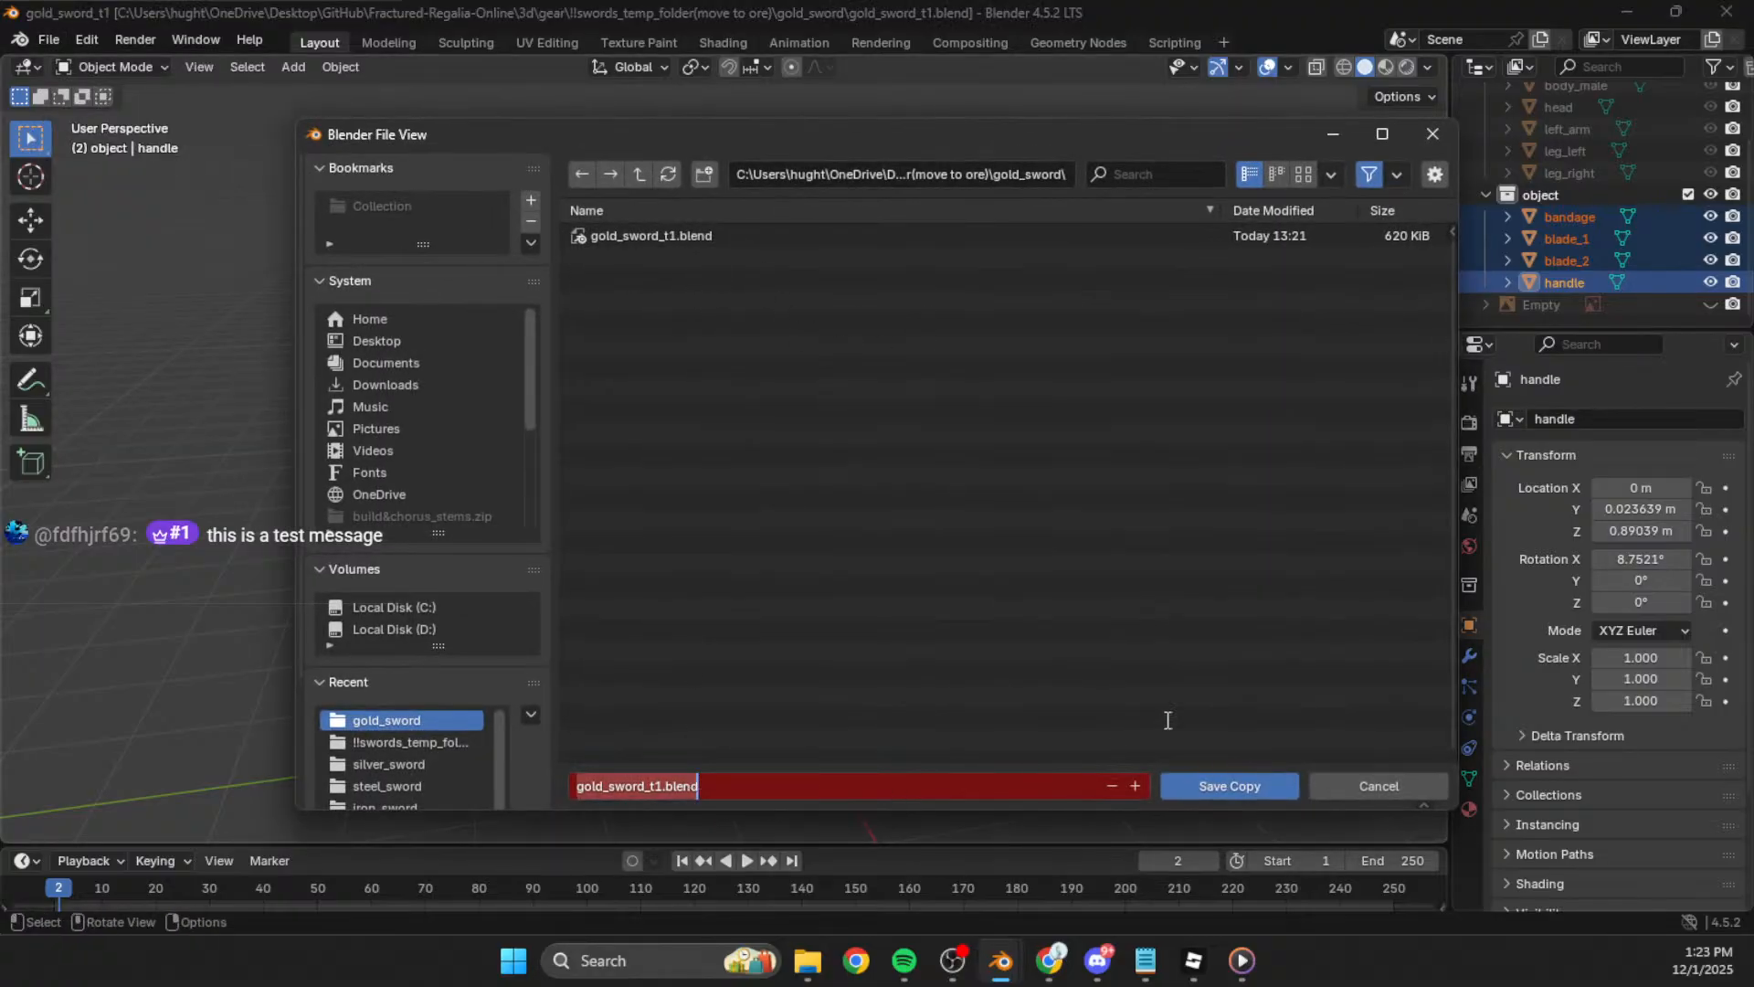
key("BackSpace")
type("2")
key("Return")
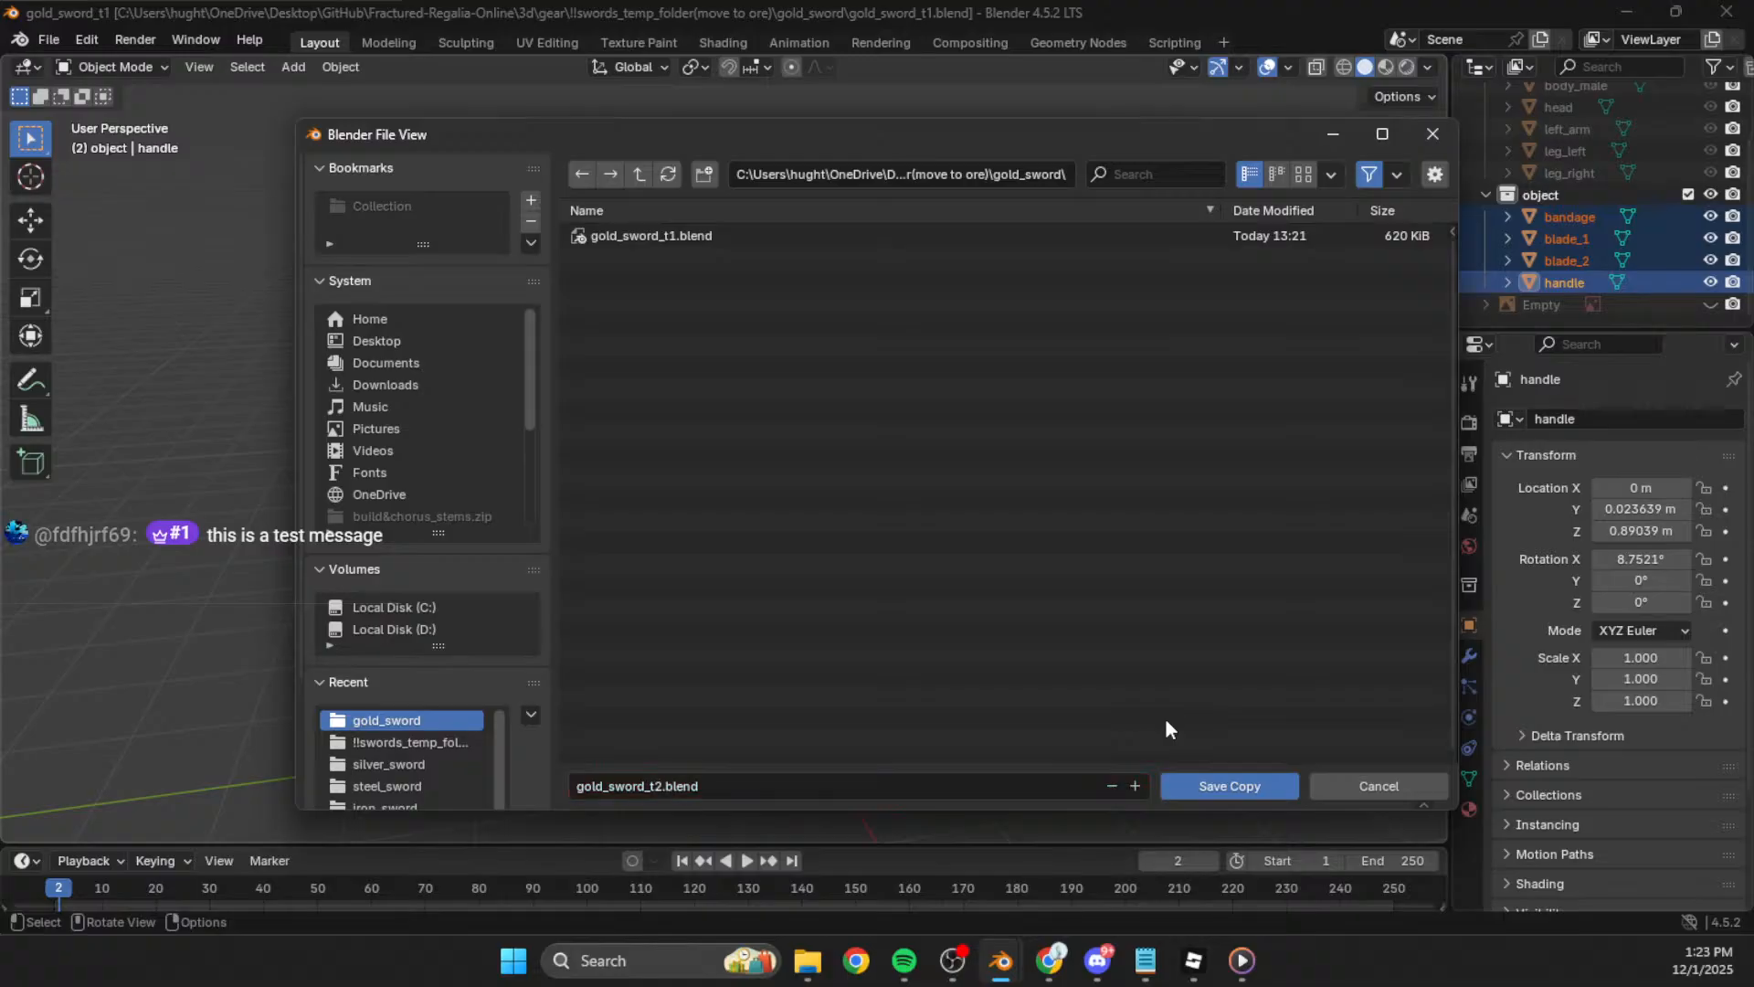
left_click(1202, 786)
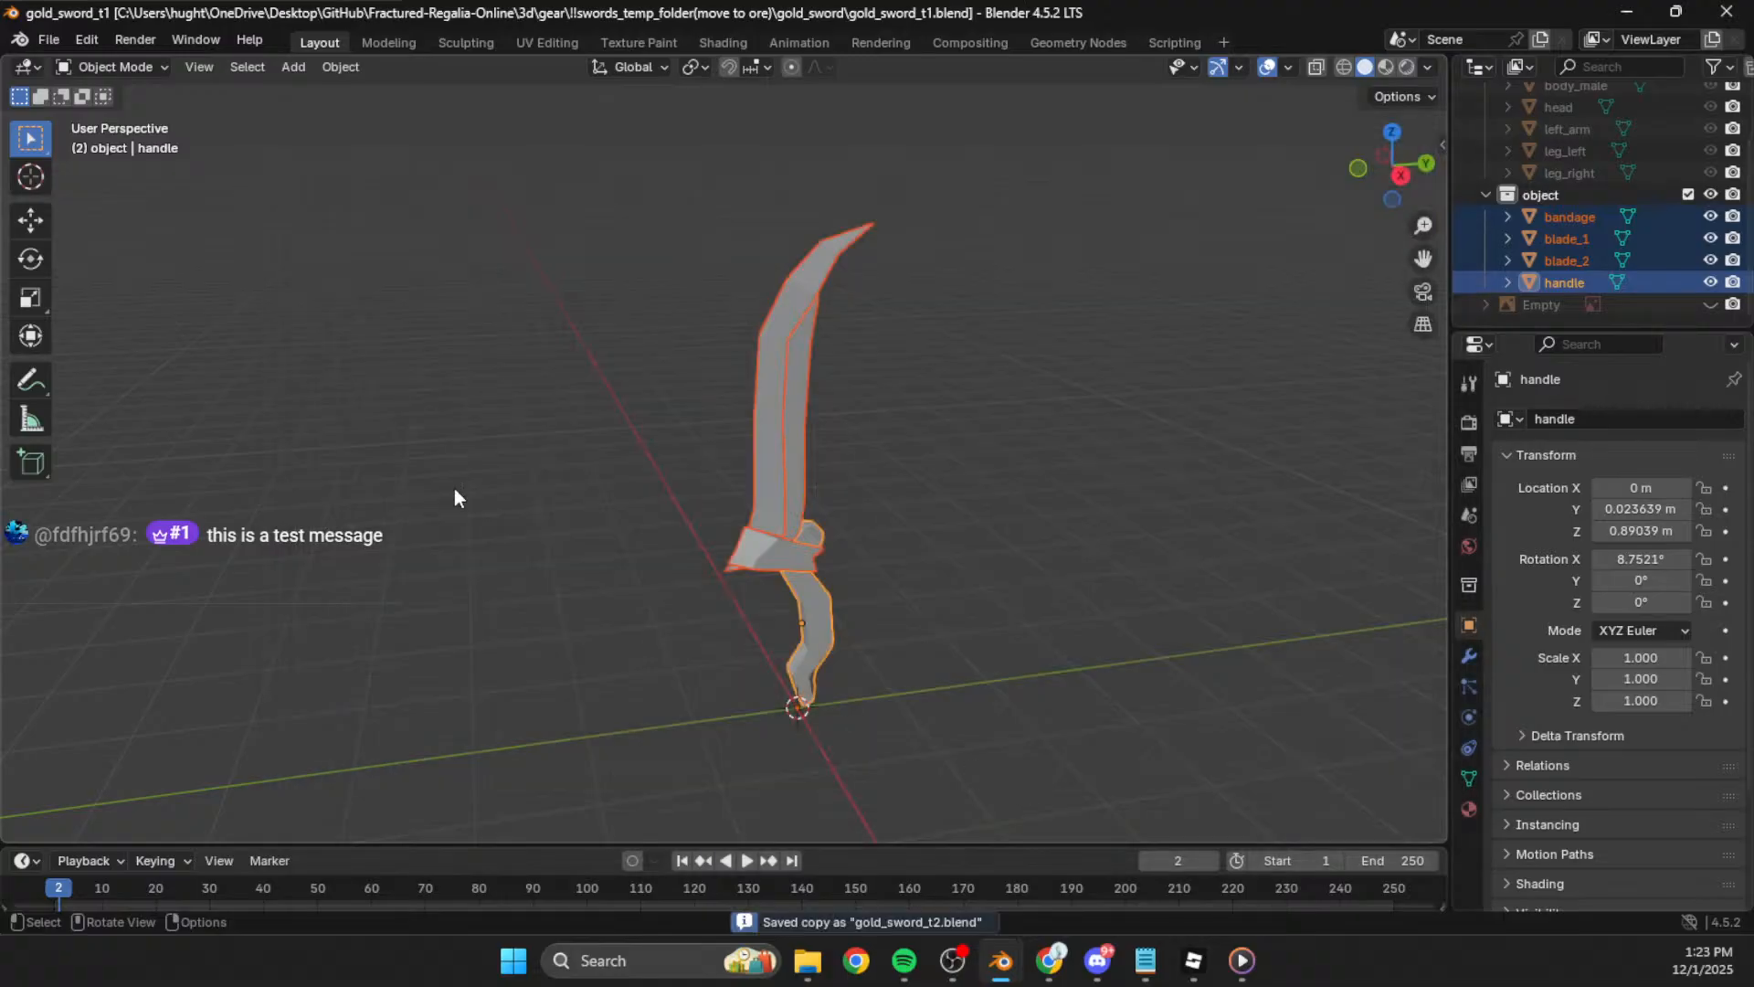
Step: Open gold_sword_t2.blend from the gold_sword folder
left_click(66, 43)
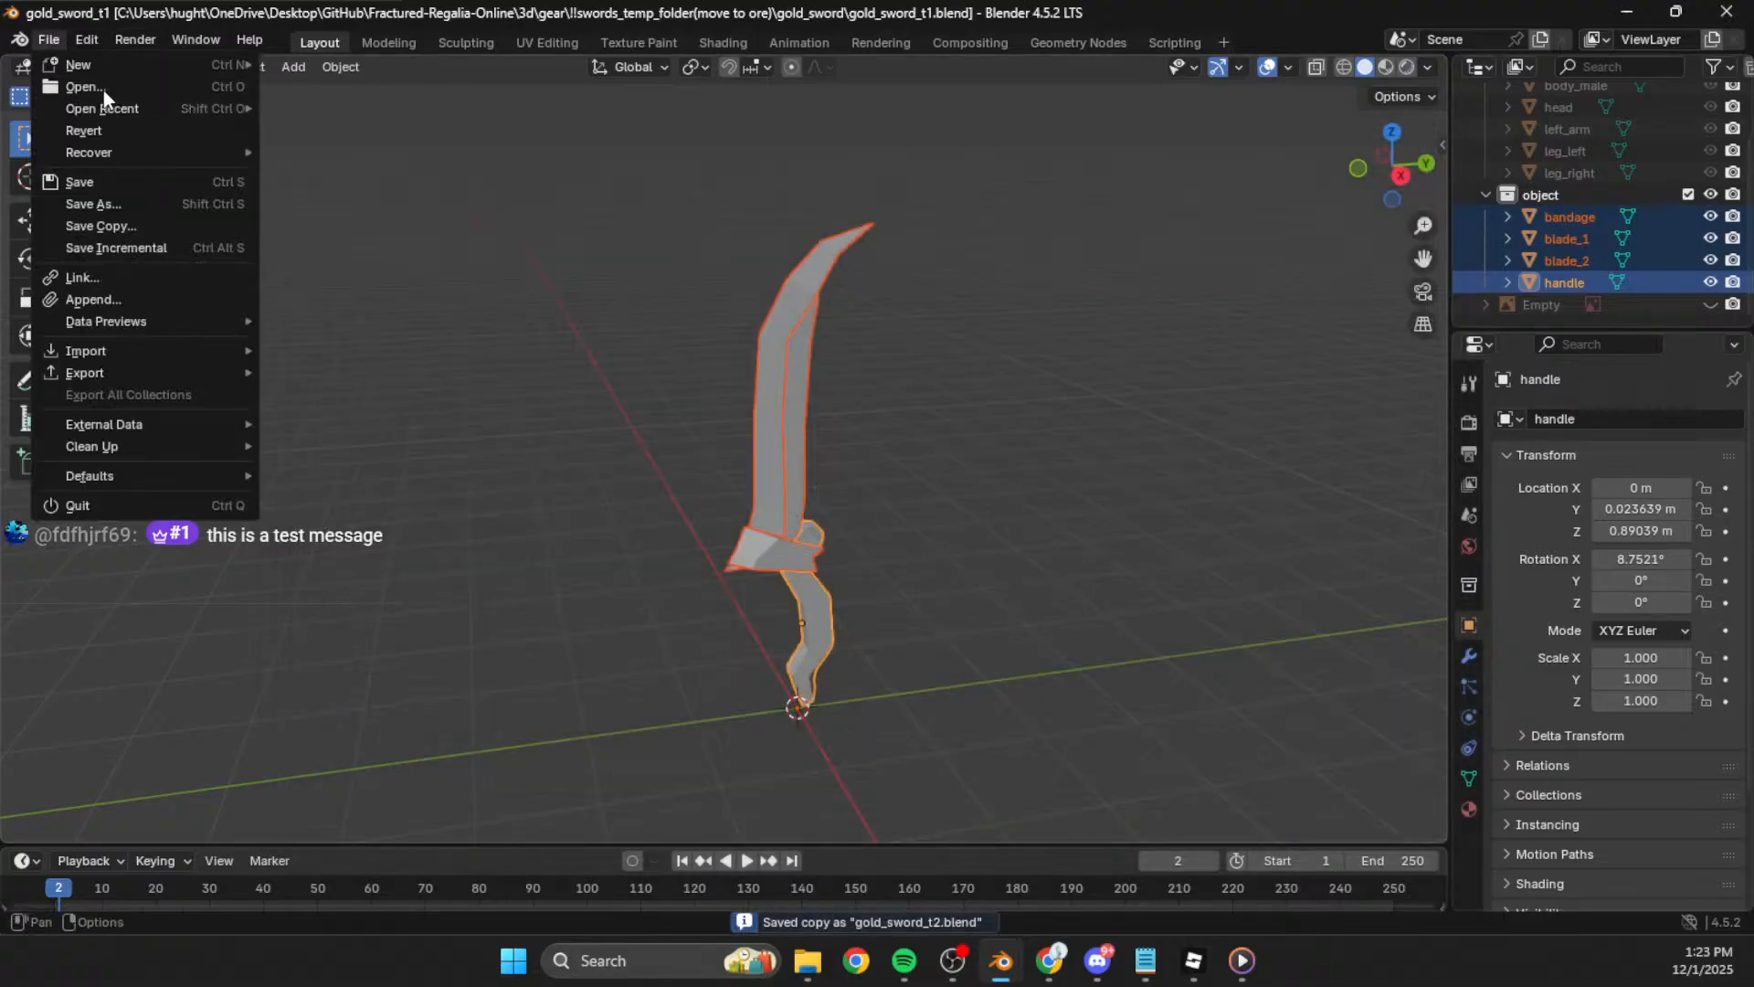
left_click(91, 88)
left_click(685, 259)
left_click(1179, 779)
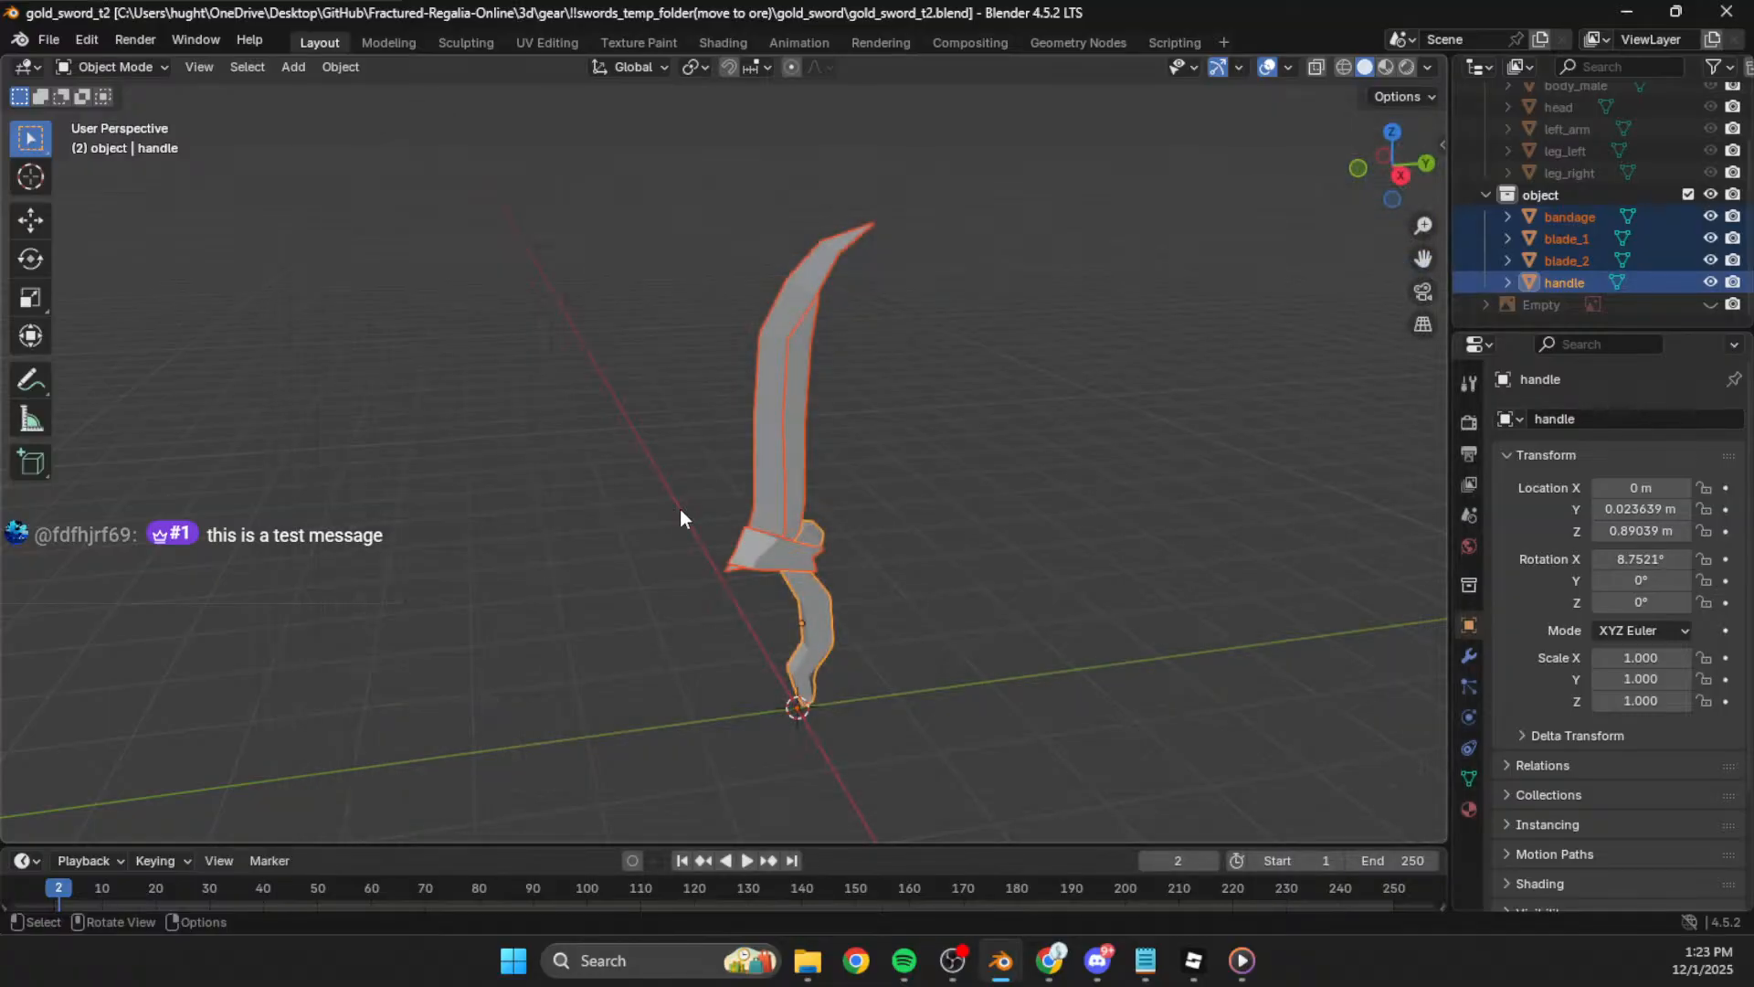
Step: Delete the bandage object from the sword in the right orthographic view
middle_click_drag(940, 441, 1093, 361, "alt")
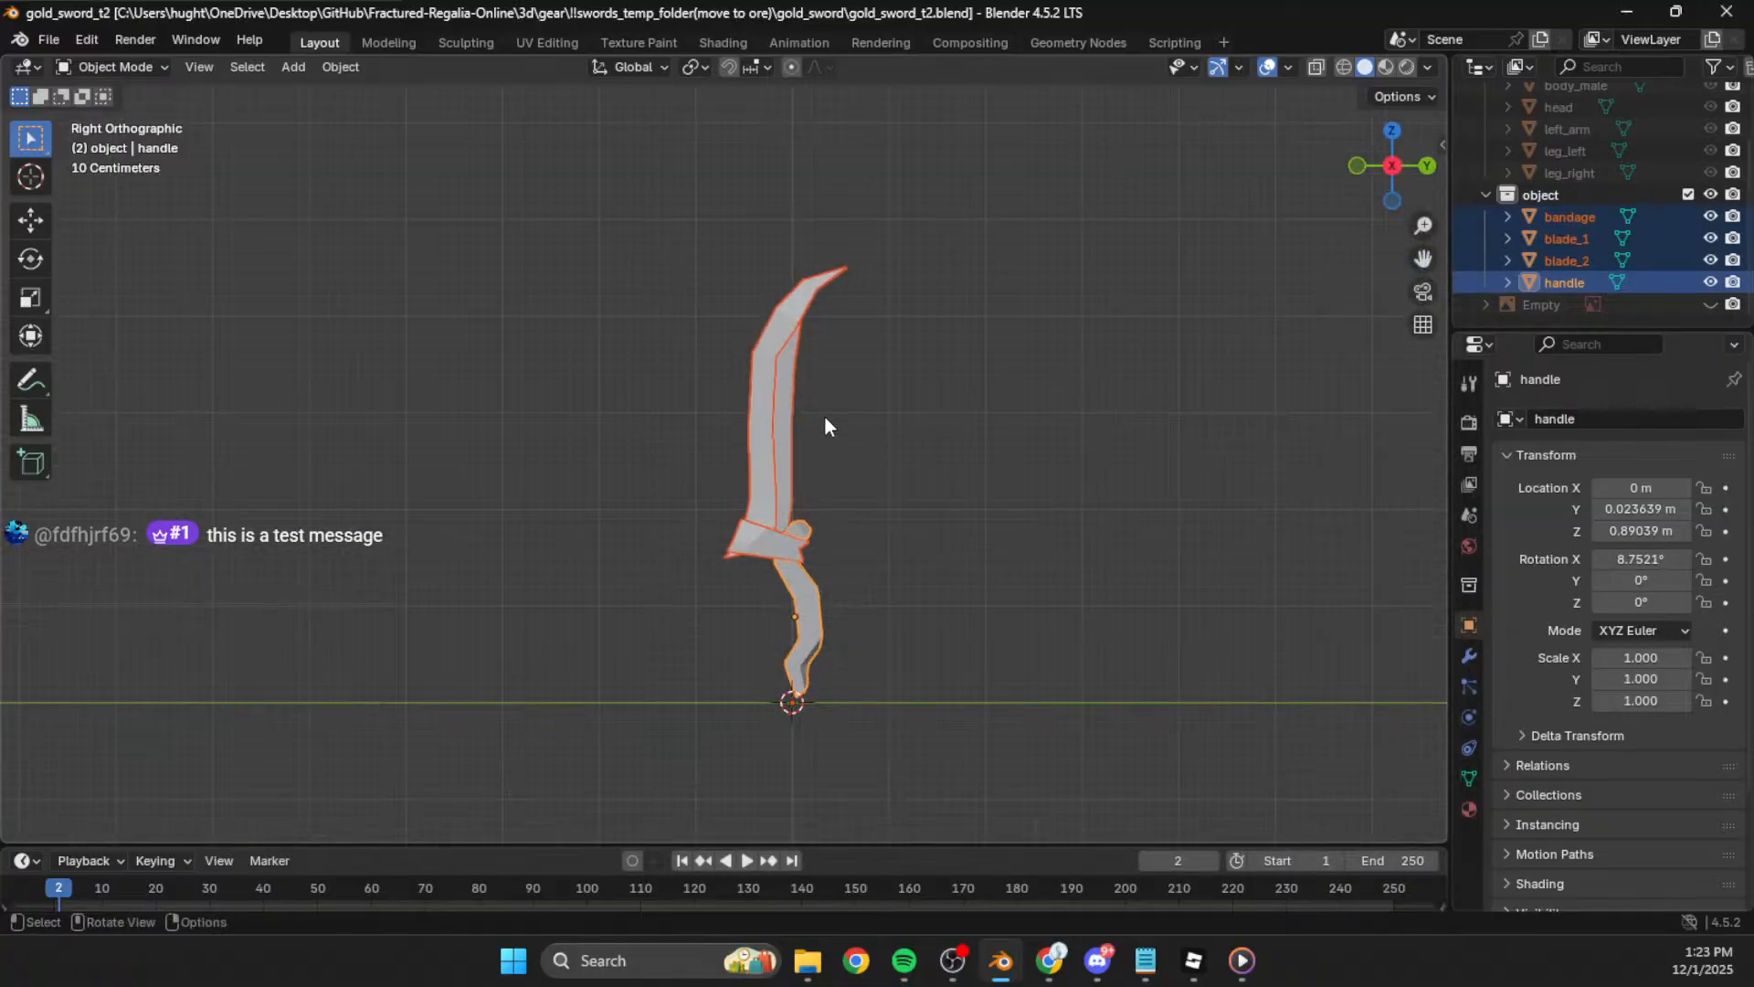
left_click(773, 546)
key("Delete")
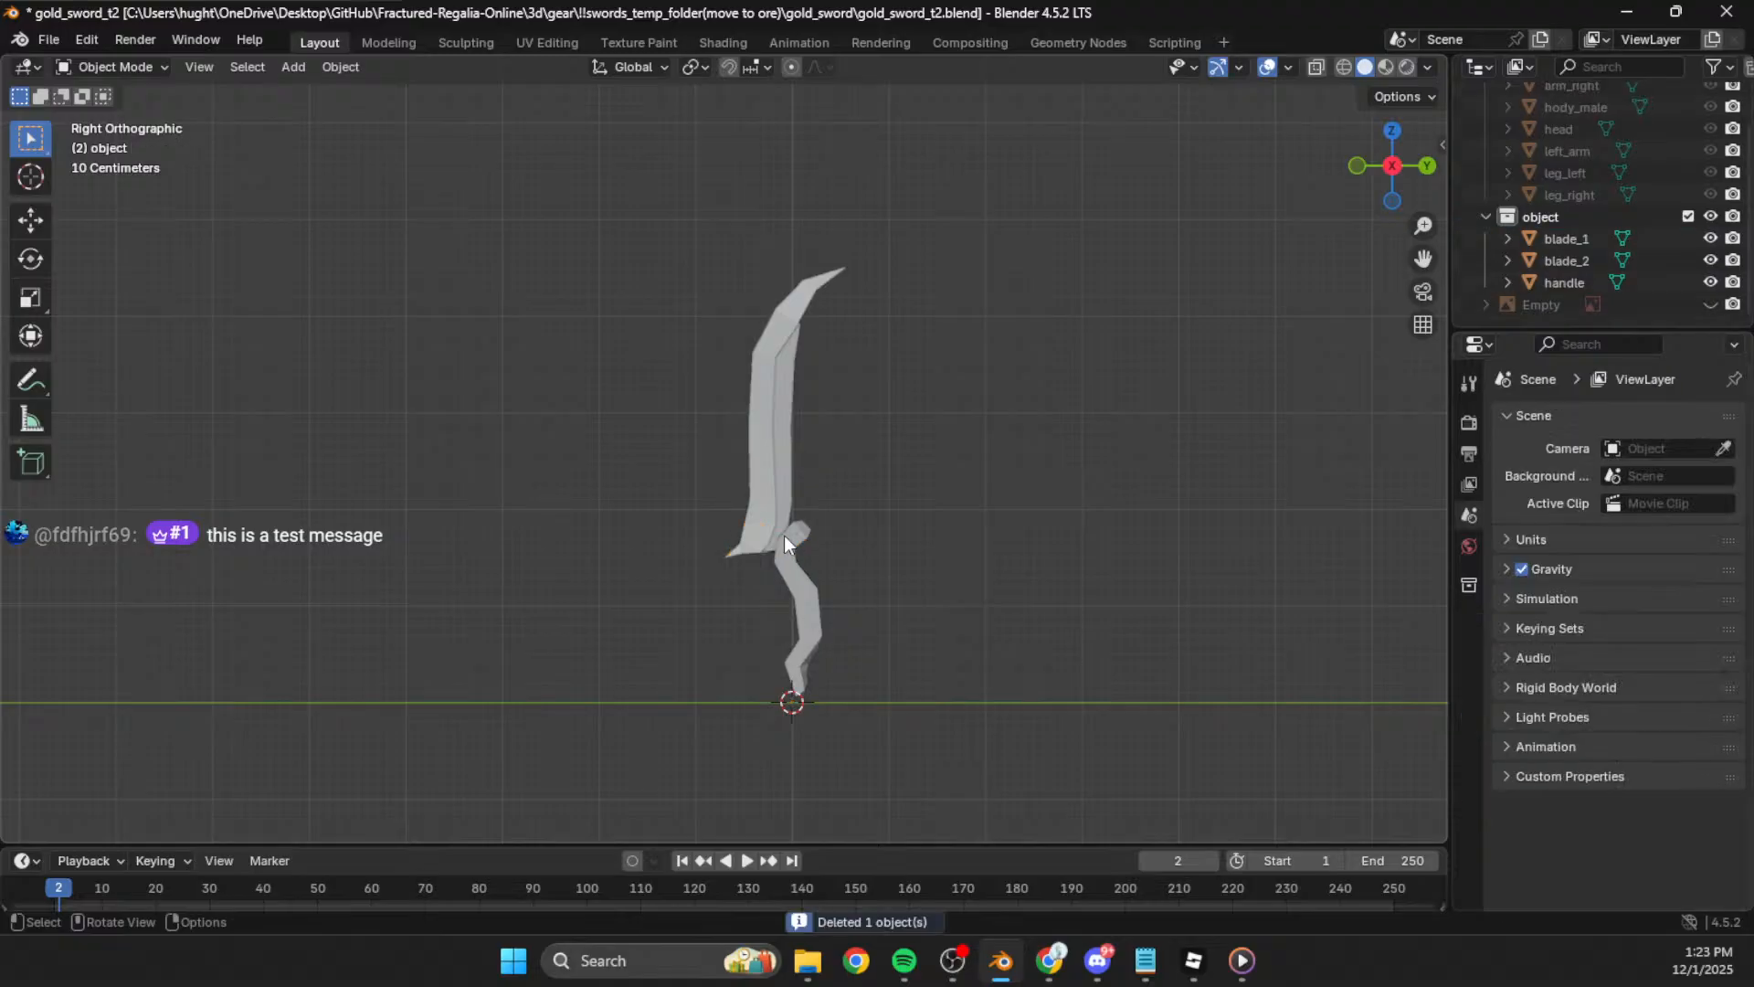
Step: Unhide the Empty reference image and move it so the middle gold sword sketch lies behind the model
left_click(1710, 305)
left_click(1623, 309)
key("g")
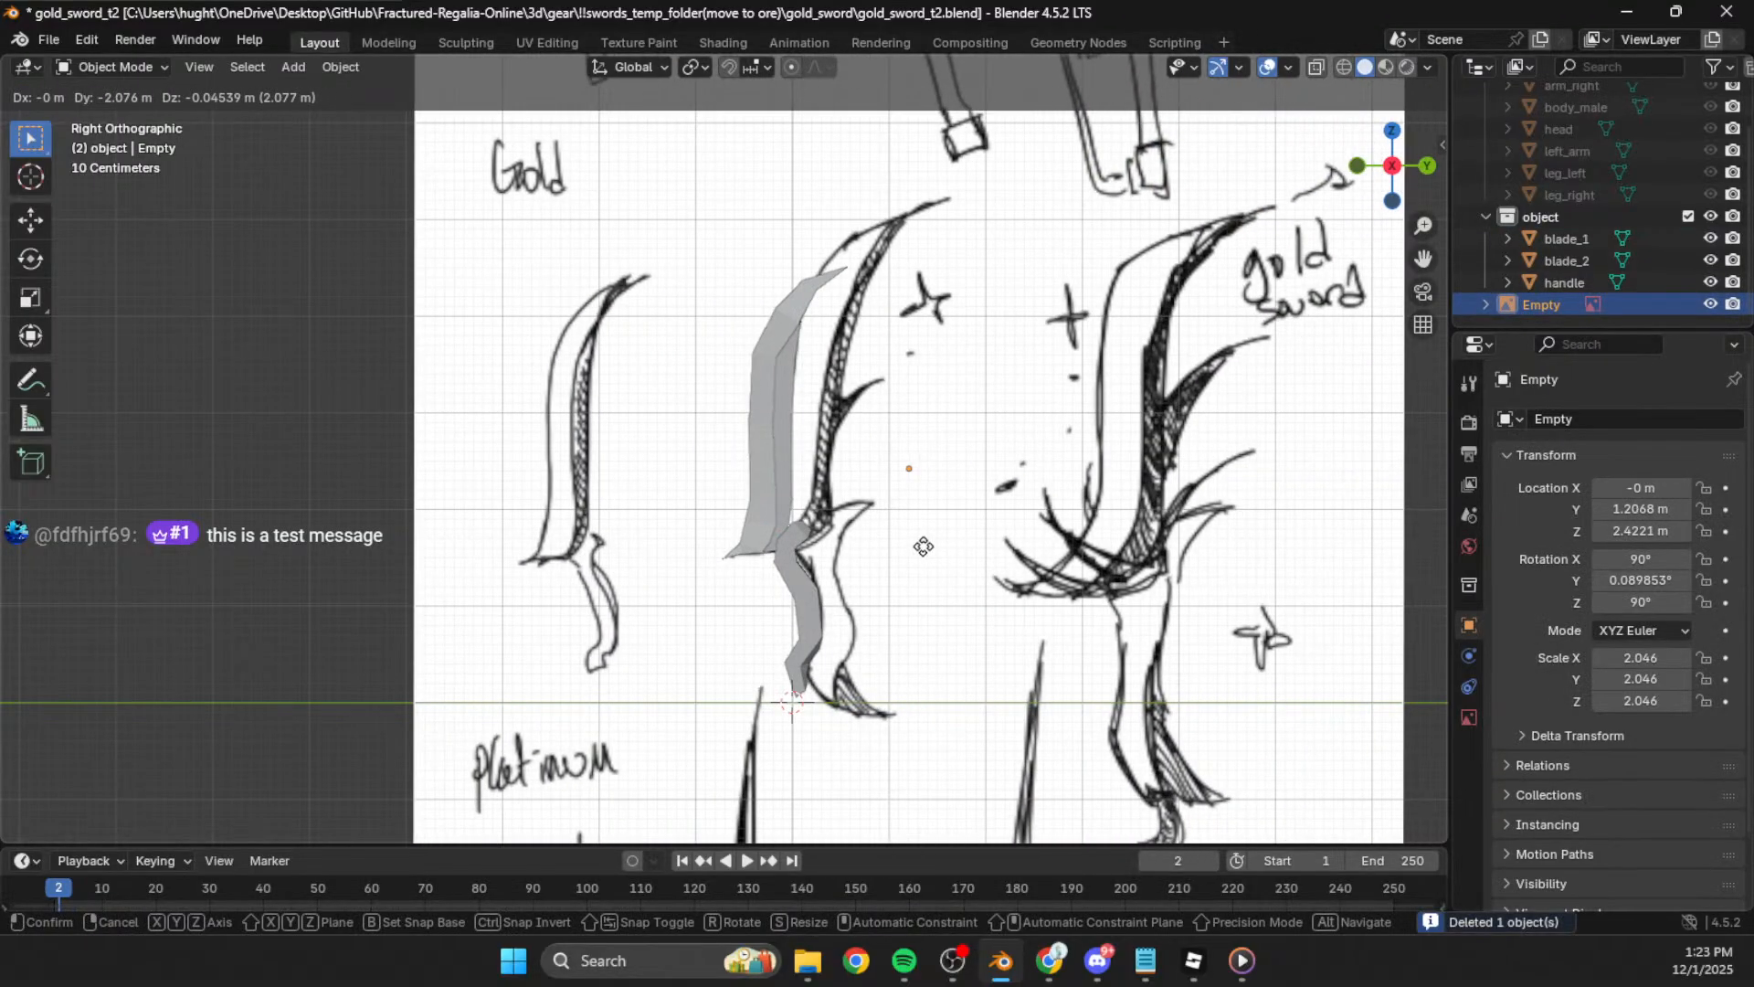
left_click(956, 514)
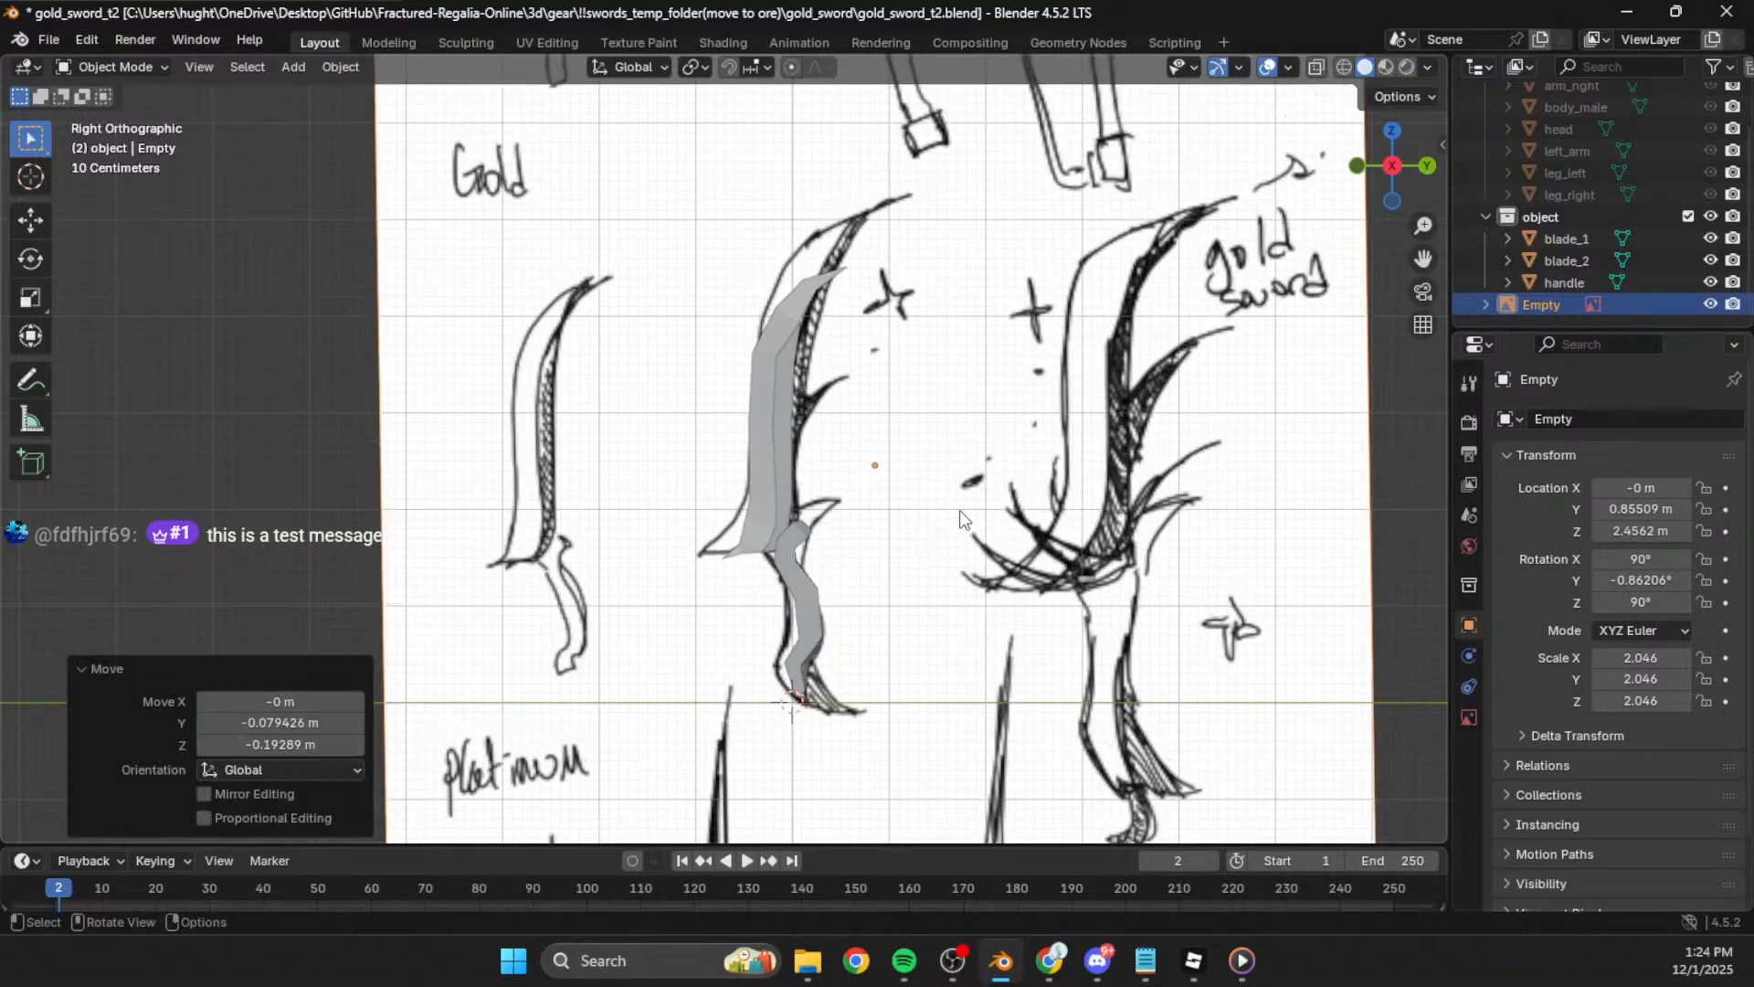
key("g")
left_click(965, 515)
key("g")
left_click(854, 546)
Step: Scale the reference image to about 1.658, rotate it to about -5.4° in Y, and align its middle gold sword with the model
key("s")
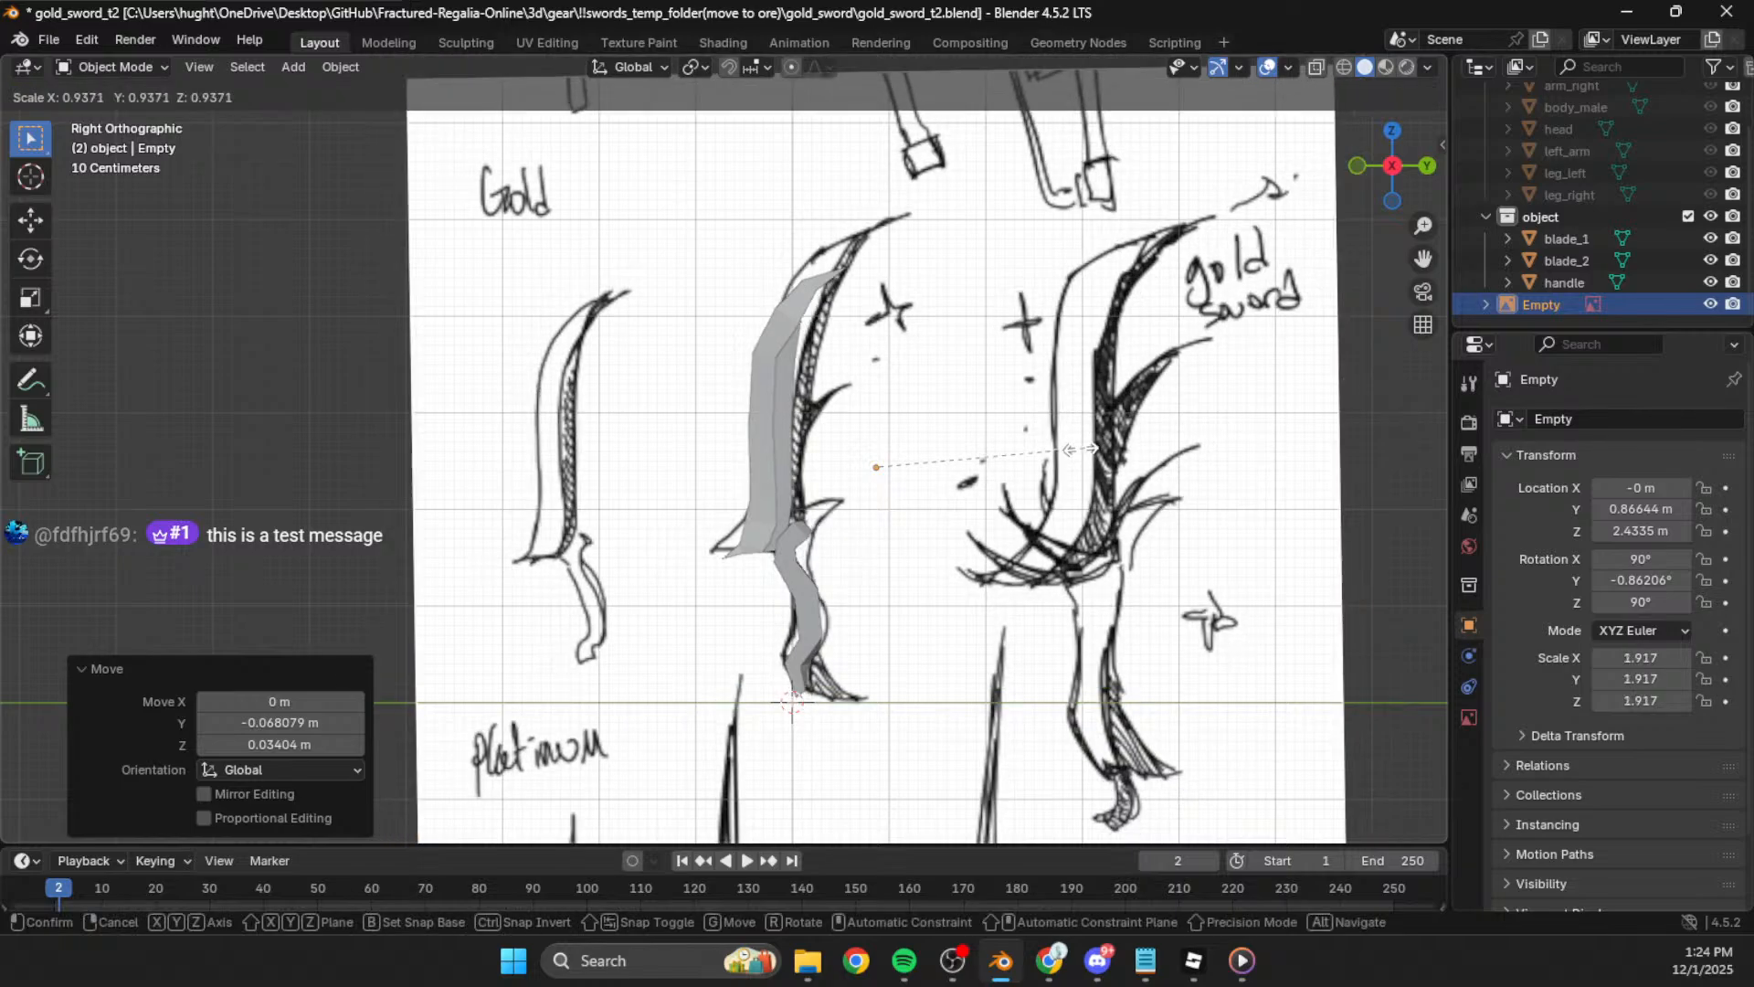
left_click(1051, 473)
key("g")
left_click(1017, 485)
key("r")
left_click(1039, 460)
key("g")
left_click(1043, 460)
key("r")
left_click(1047, 464)
key("g")
left_click(1058, 471)
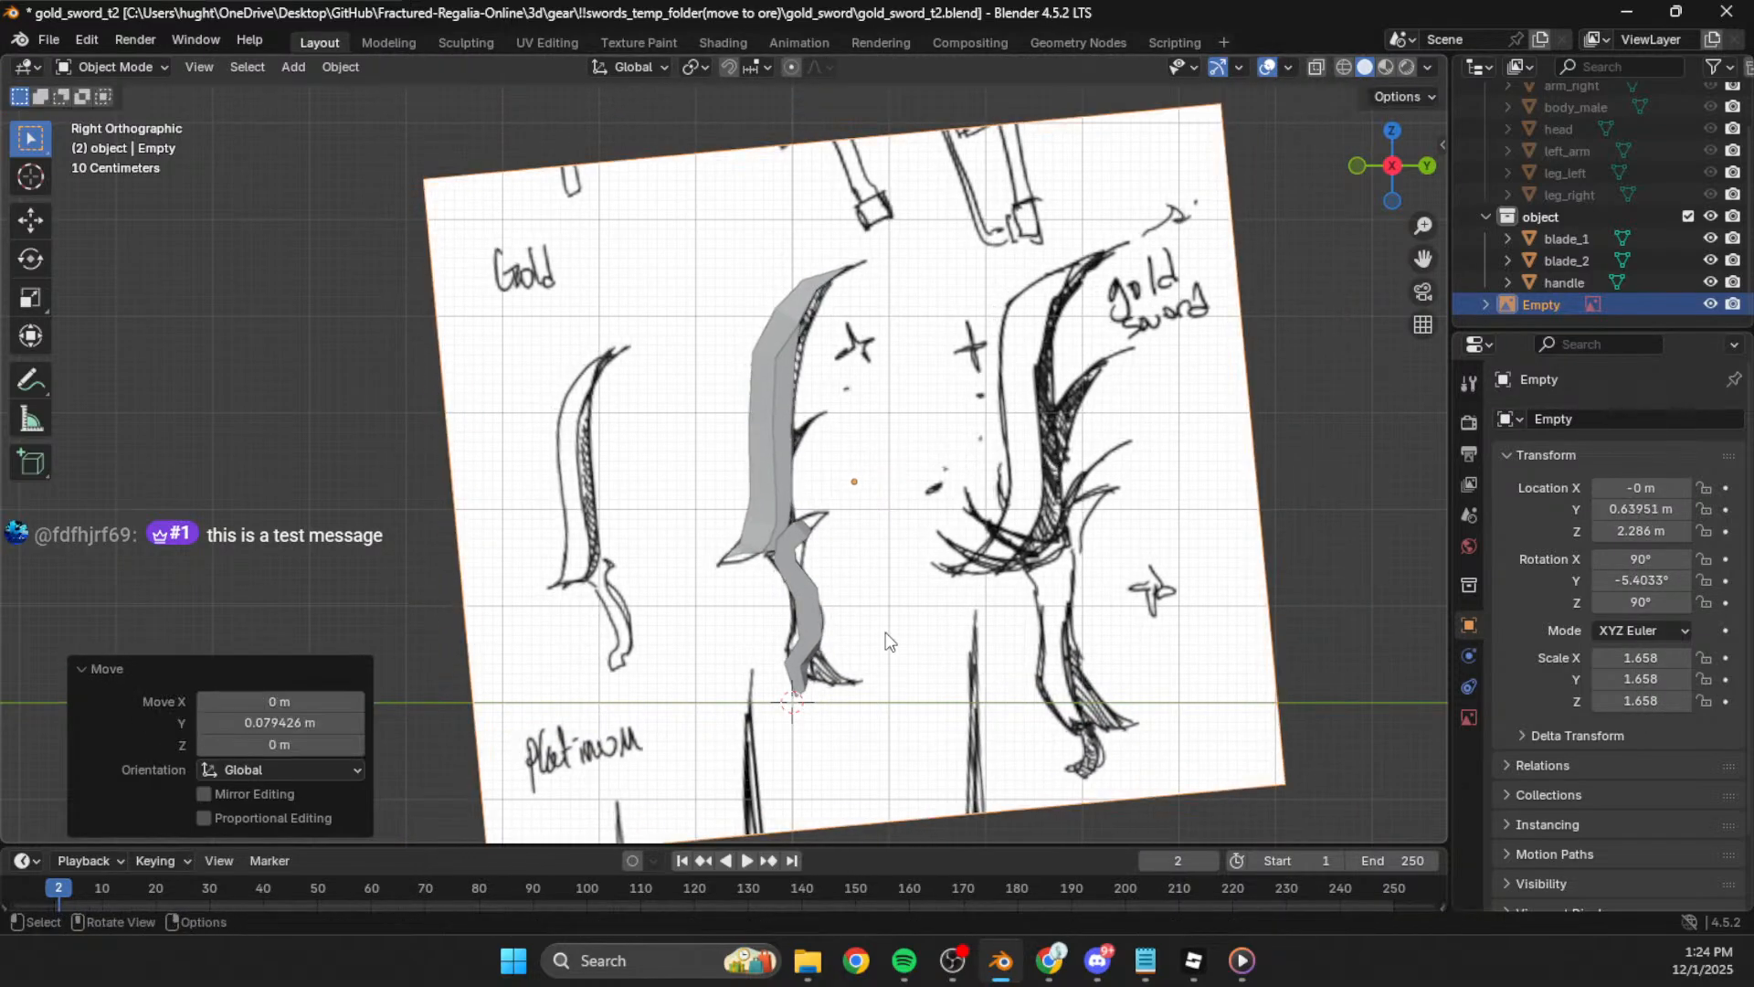
Step: Select the handle and enter Edit Mode on its mesh
scroll(870, 613, "up", 3)
left_click(853, 475)
key("Tab")
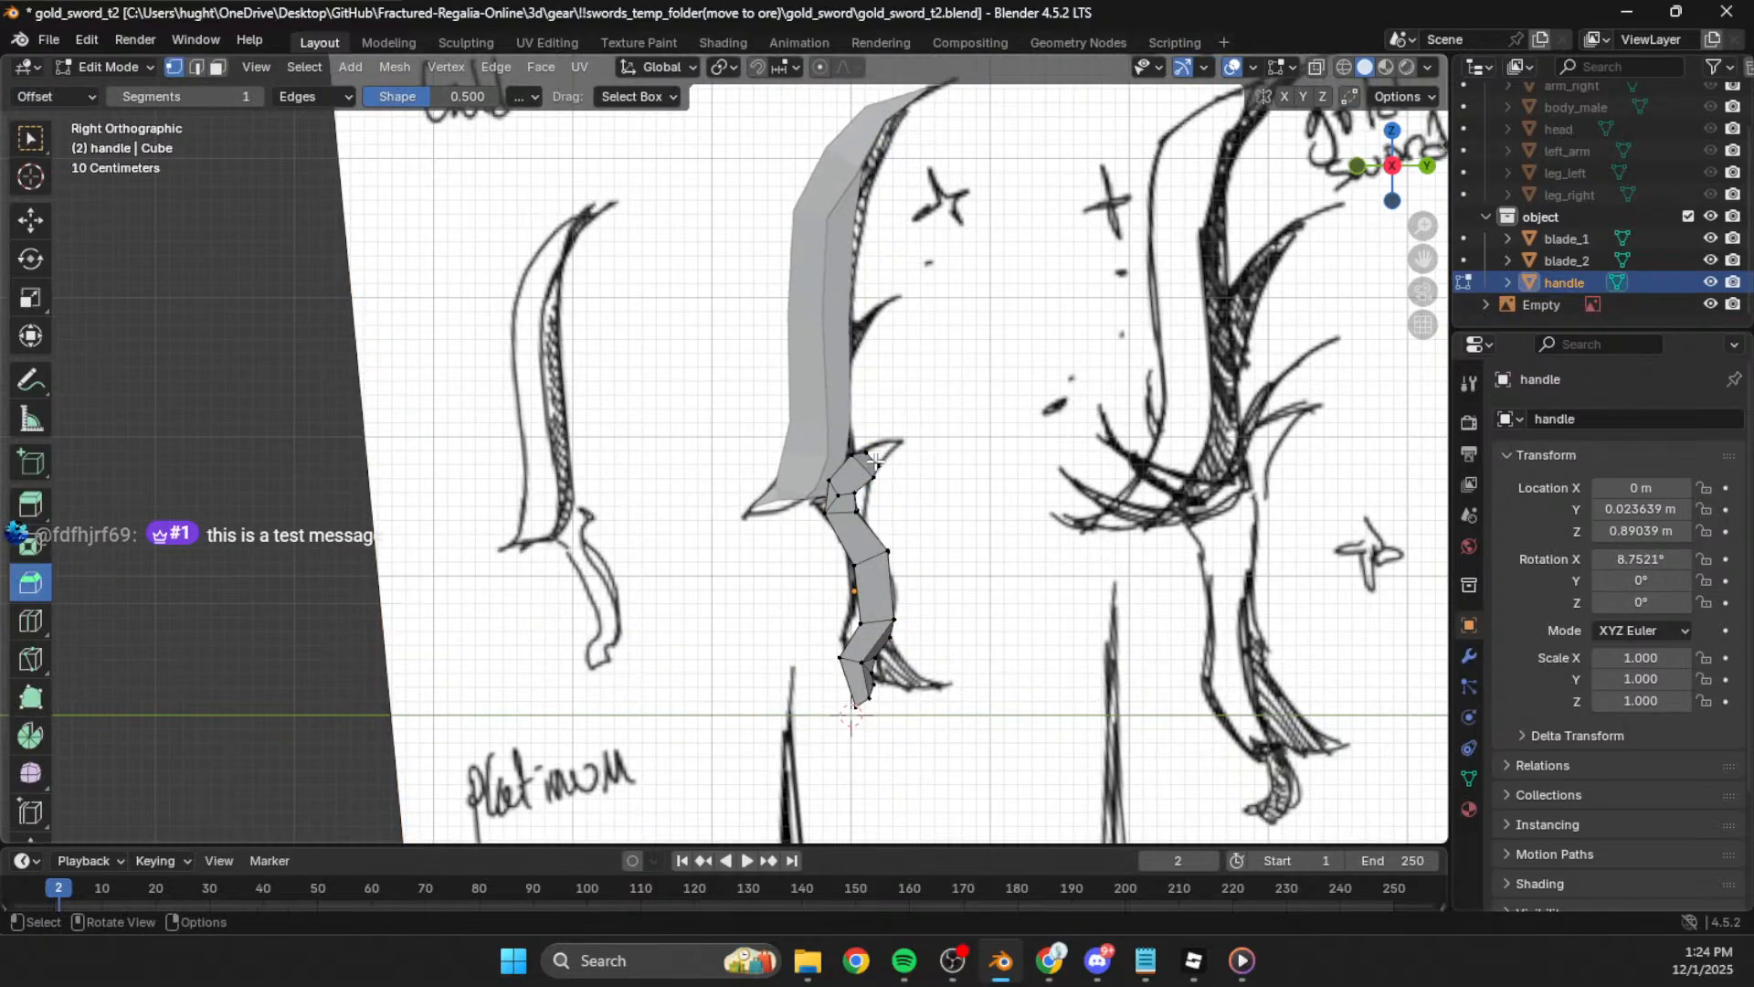
scroll(874, 463, "up", 3)
left_click(989, 449)
key("g")
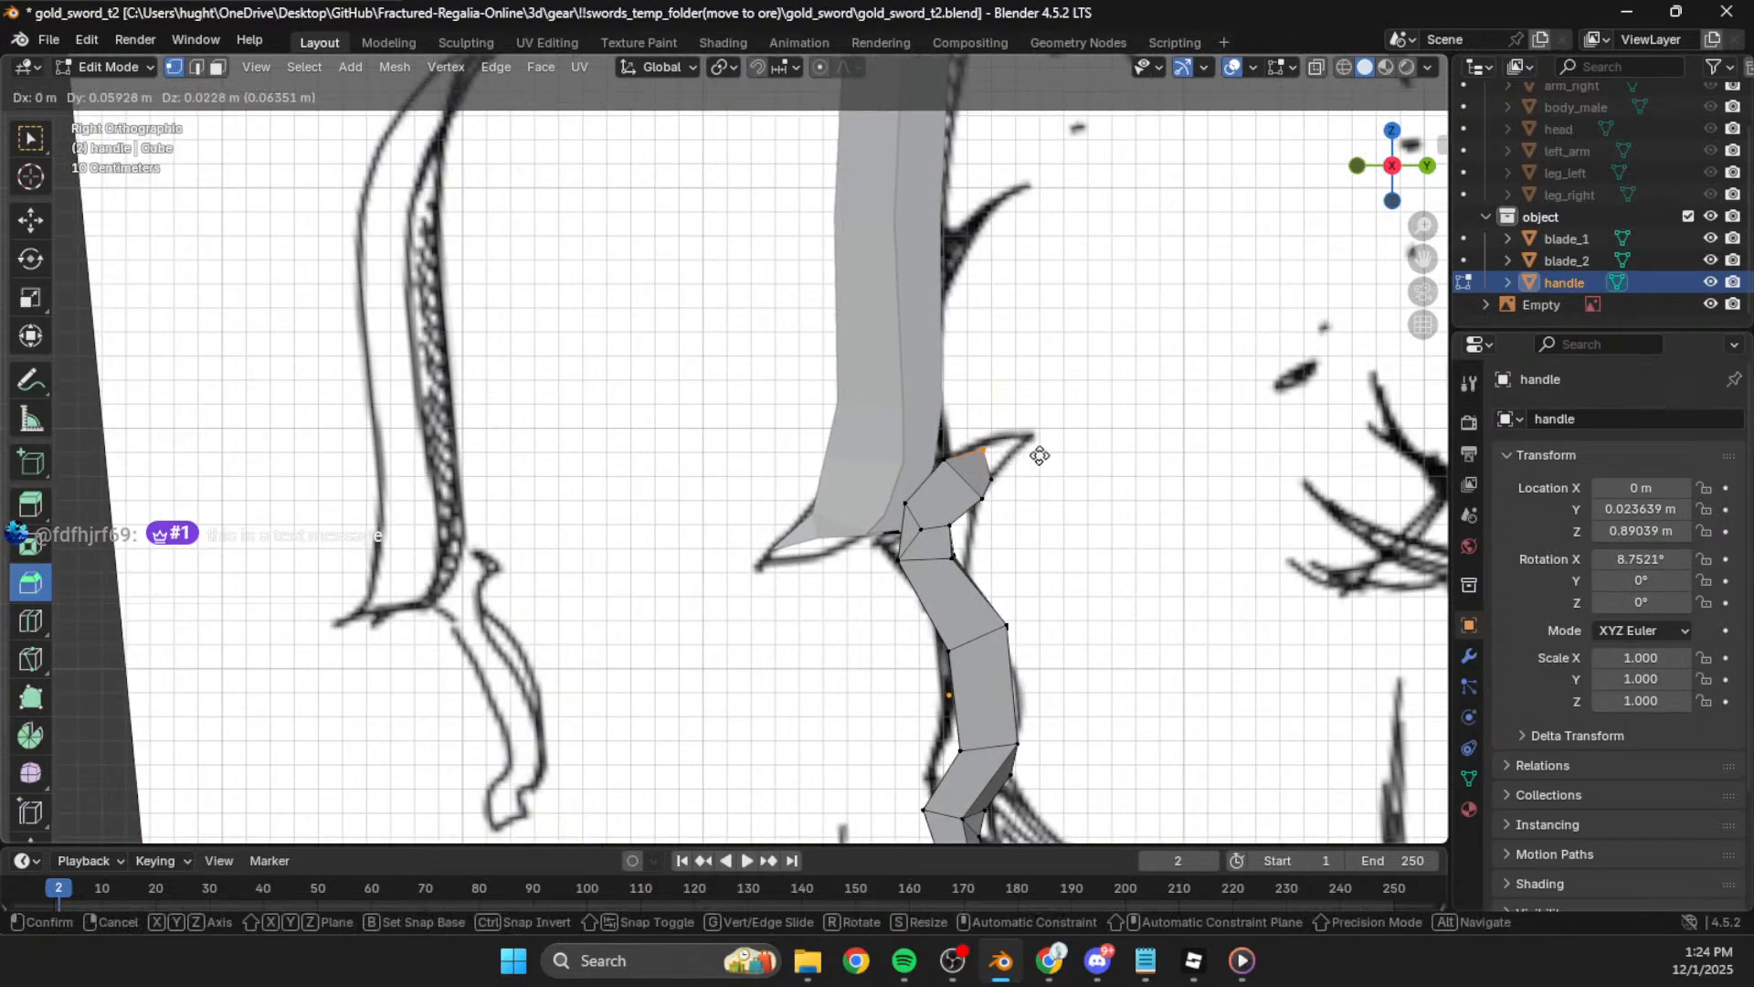
left_click(1059, 445)
key("ctrl+z")
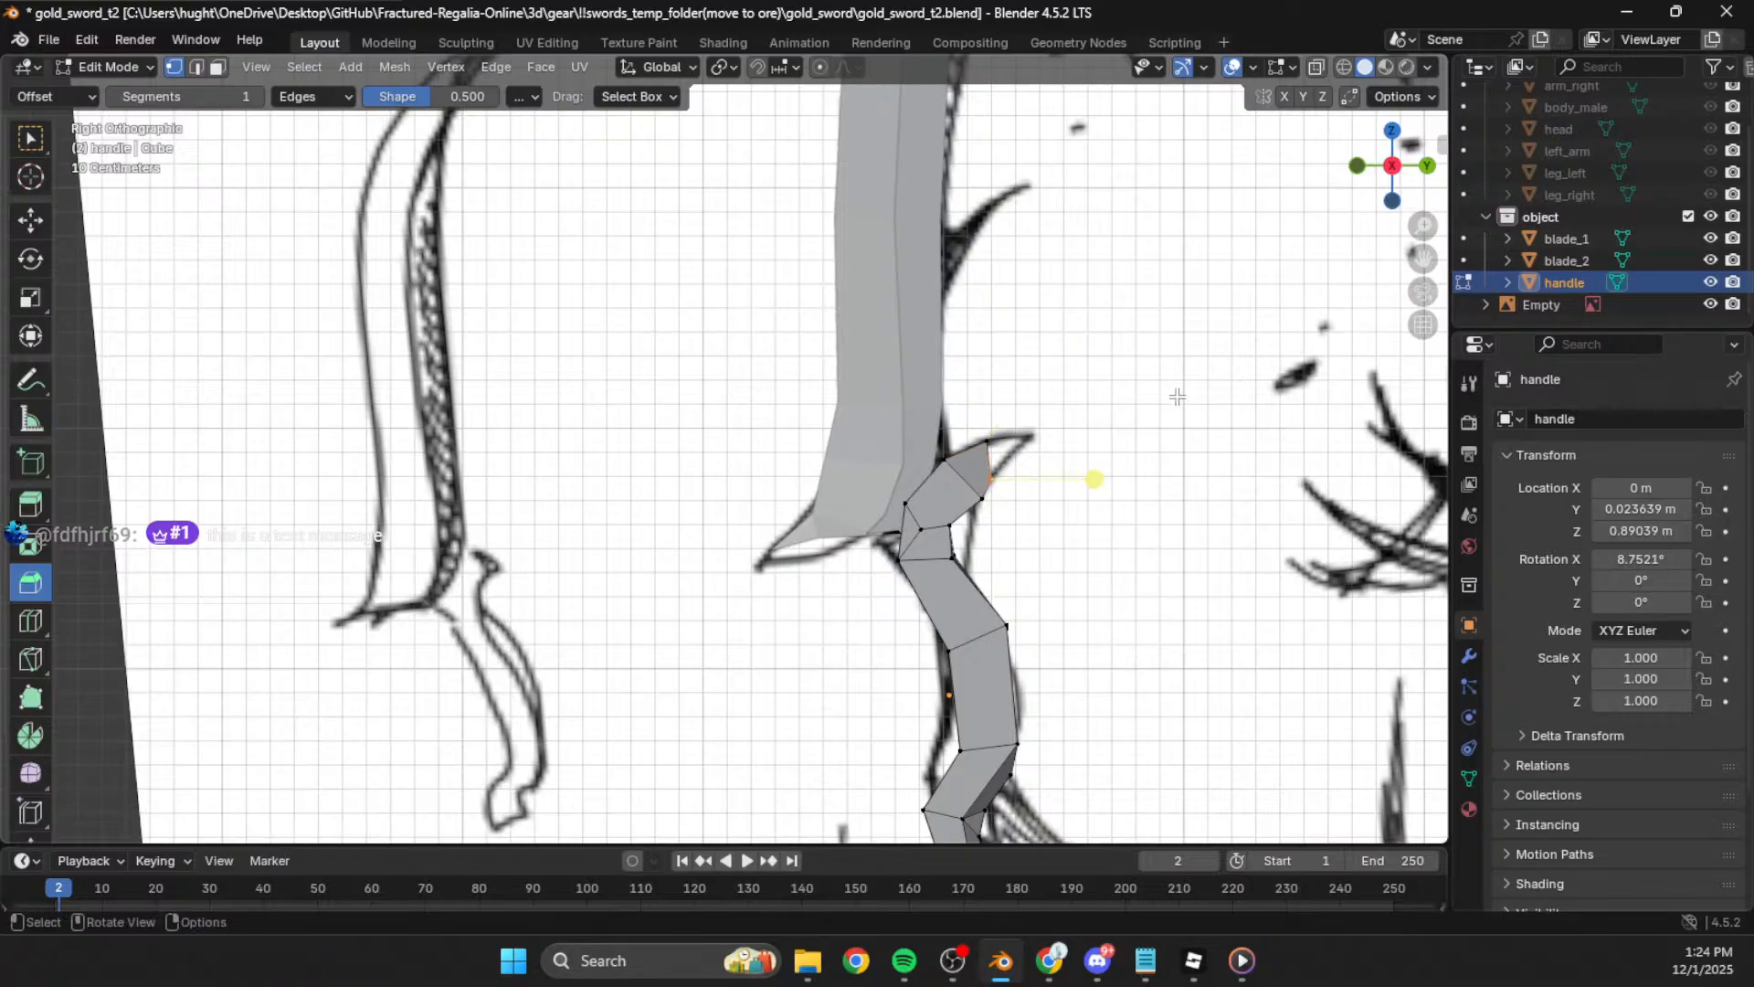
key("ctrl+z")
Step: Turn on X-ray and move the handle's upper end vertices onto the pointed tip of the sketched spur
left_click(1343, 69)
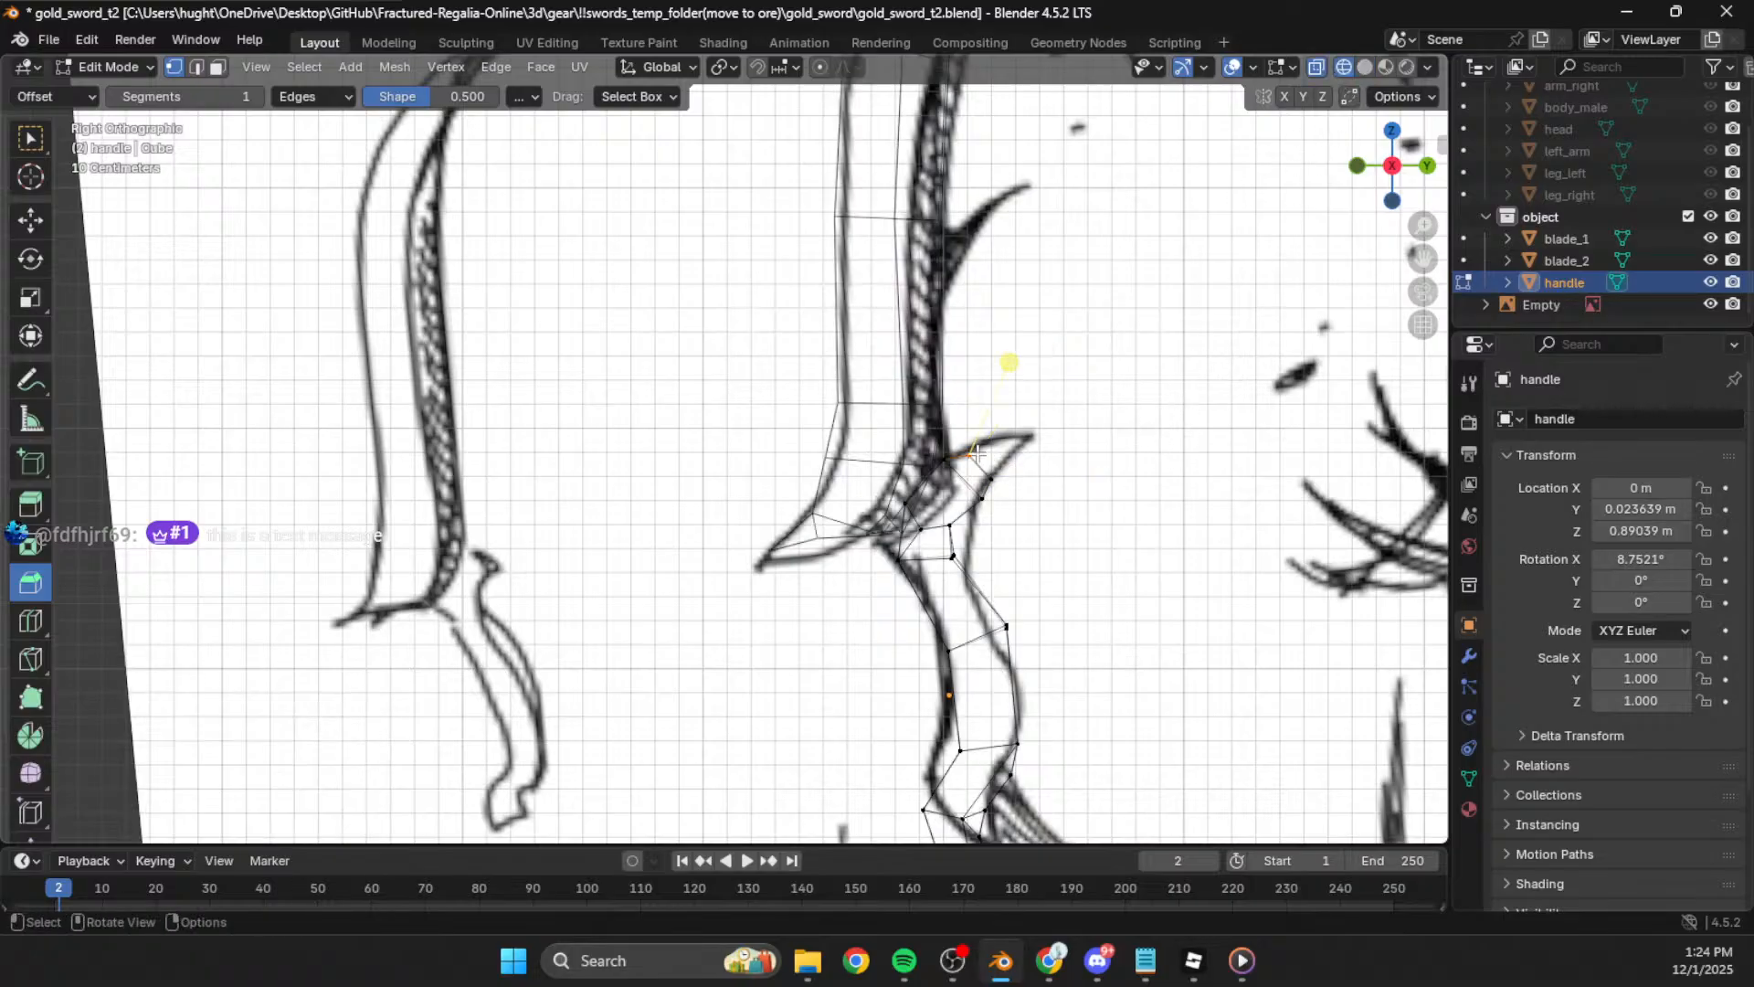
key("g")
left_click(974, 459)
key("g")
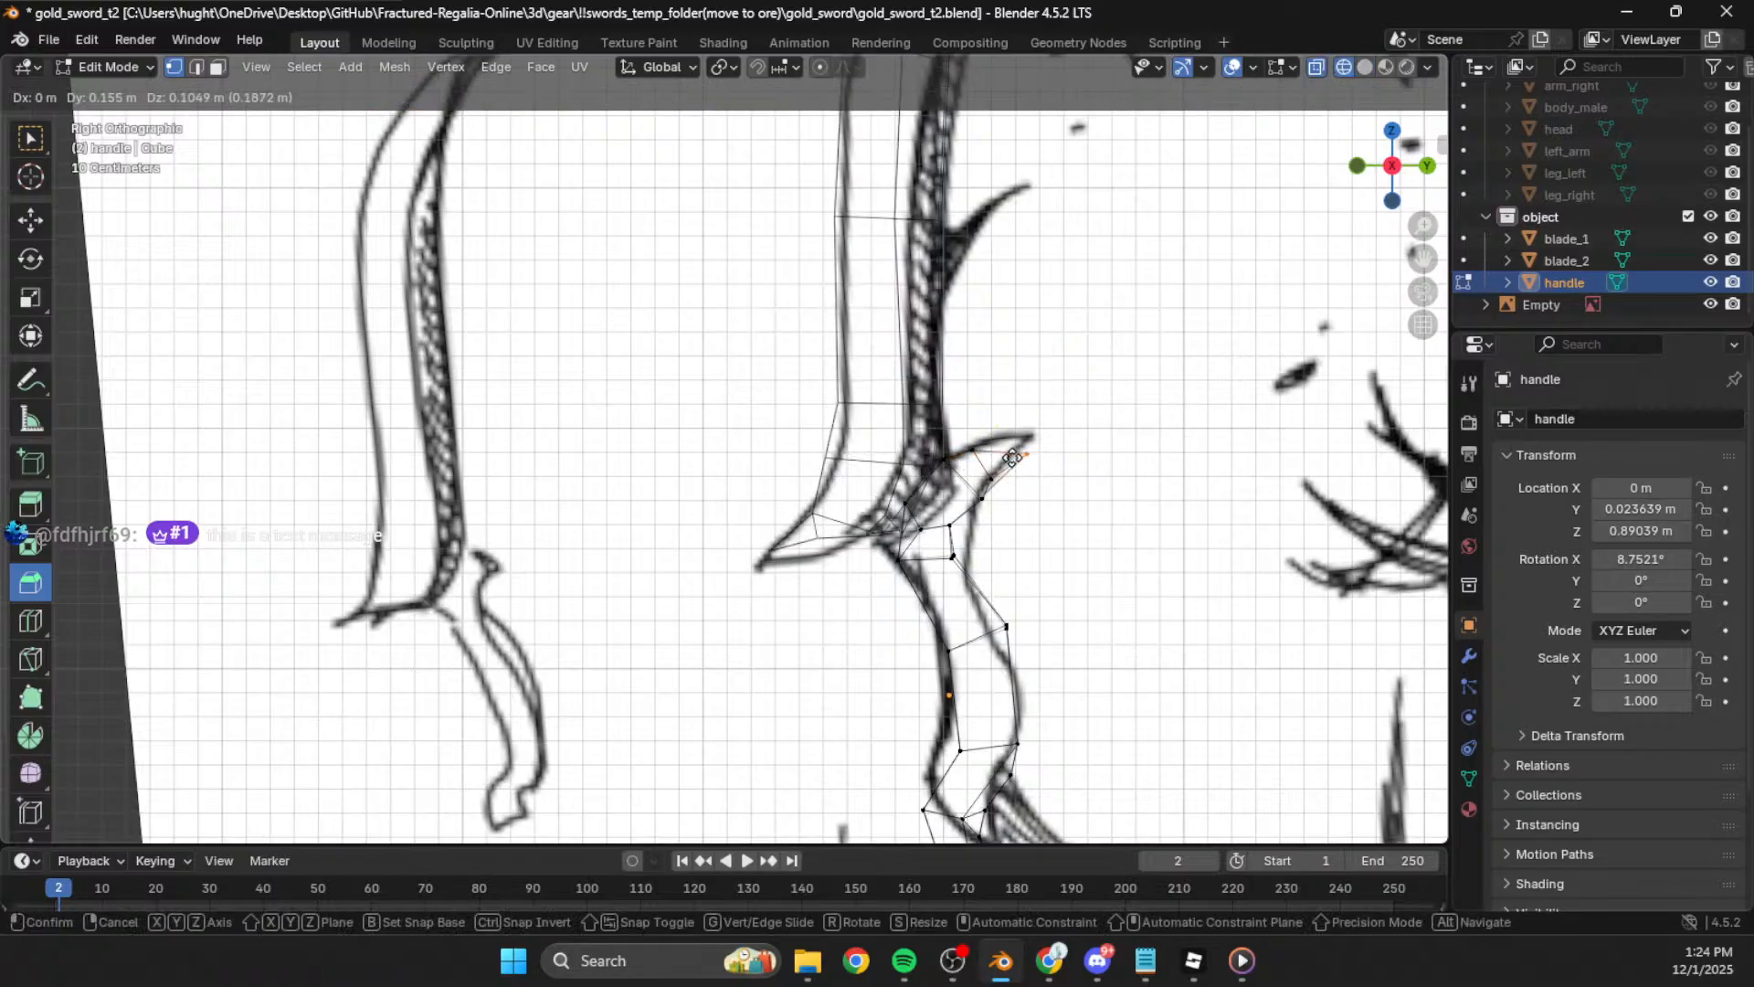
left_click(1014, 448)
scroll(834, 447, "up", 5)
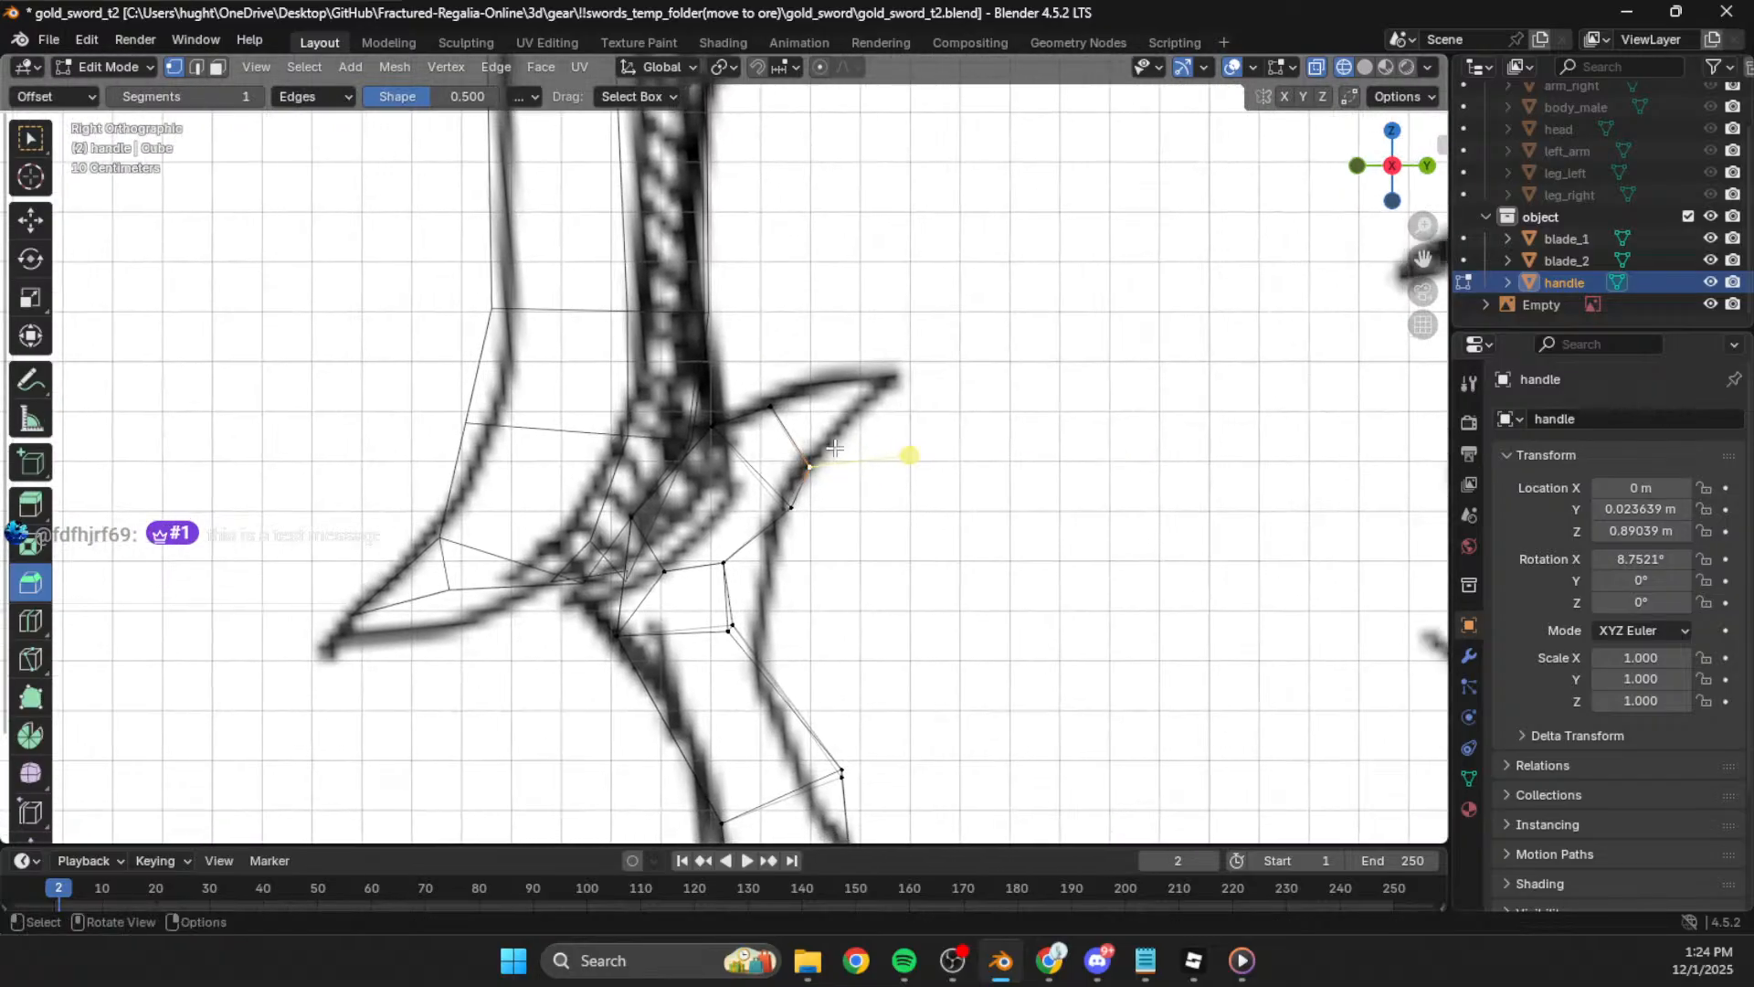
key("g")
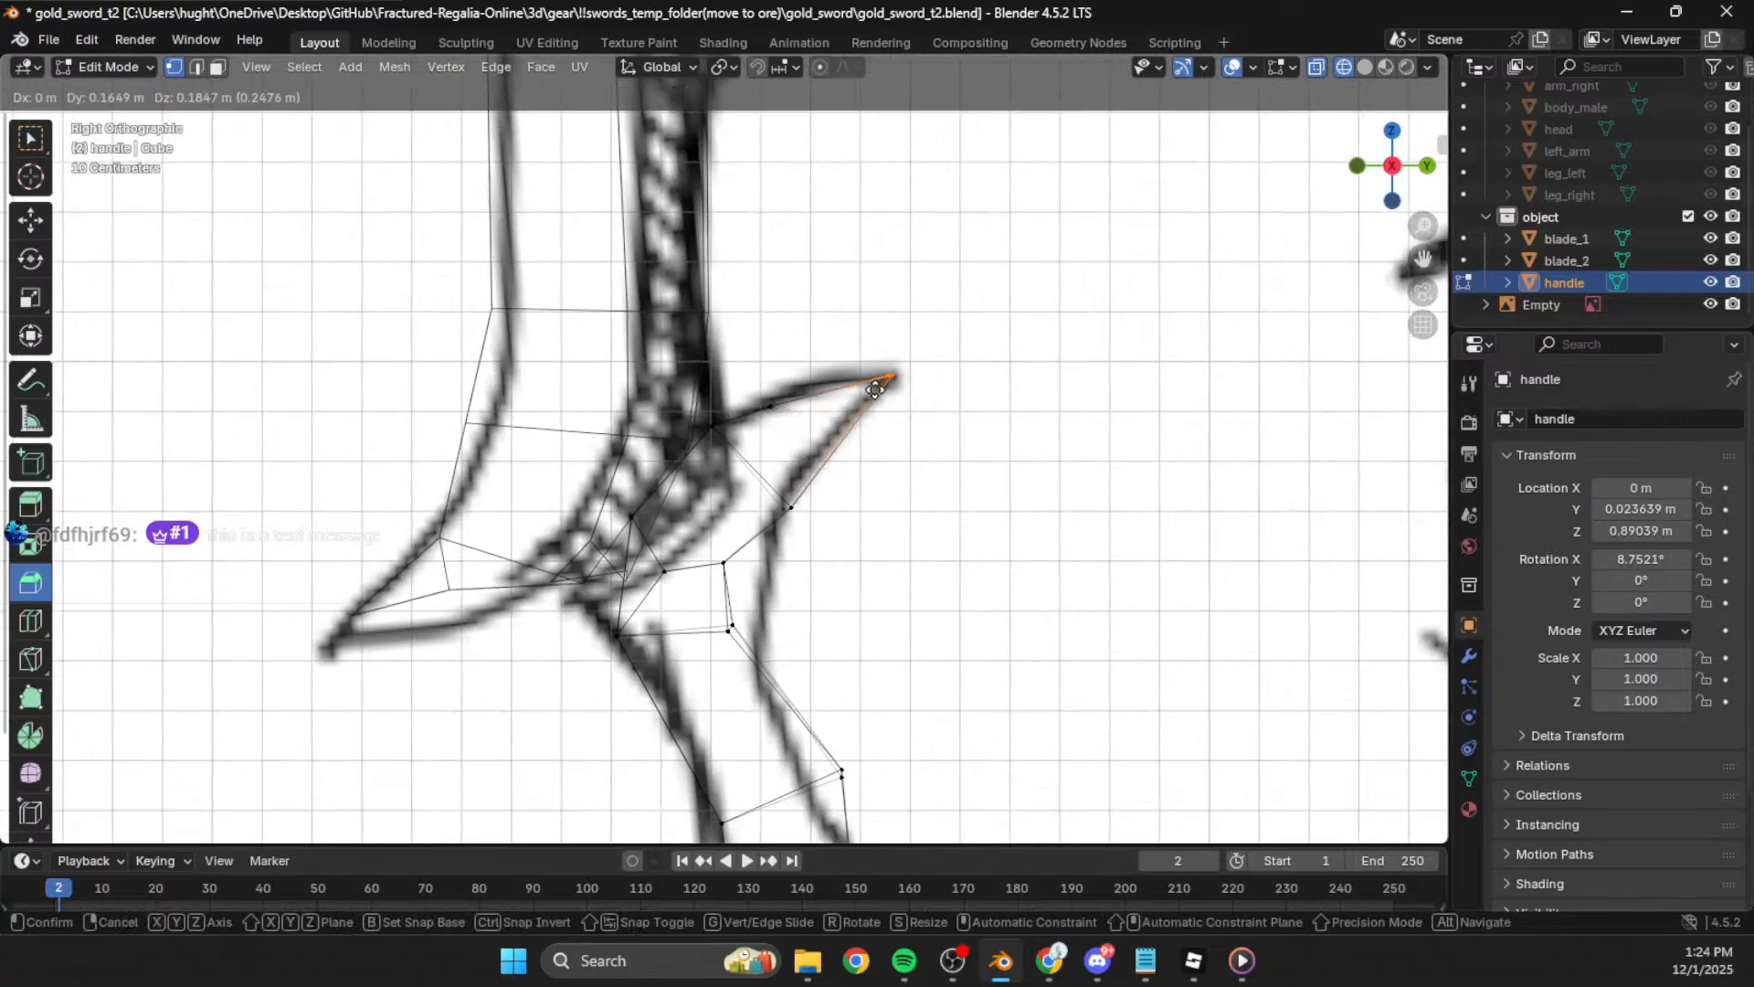
left_click(874, 390)
Step: Move the spur's upper-edge and lower-edge vertices onto the curved outline of the sketch
left_click(788, 416)
key("g")
left_click(836, 405)
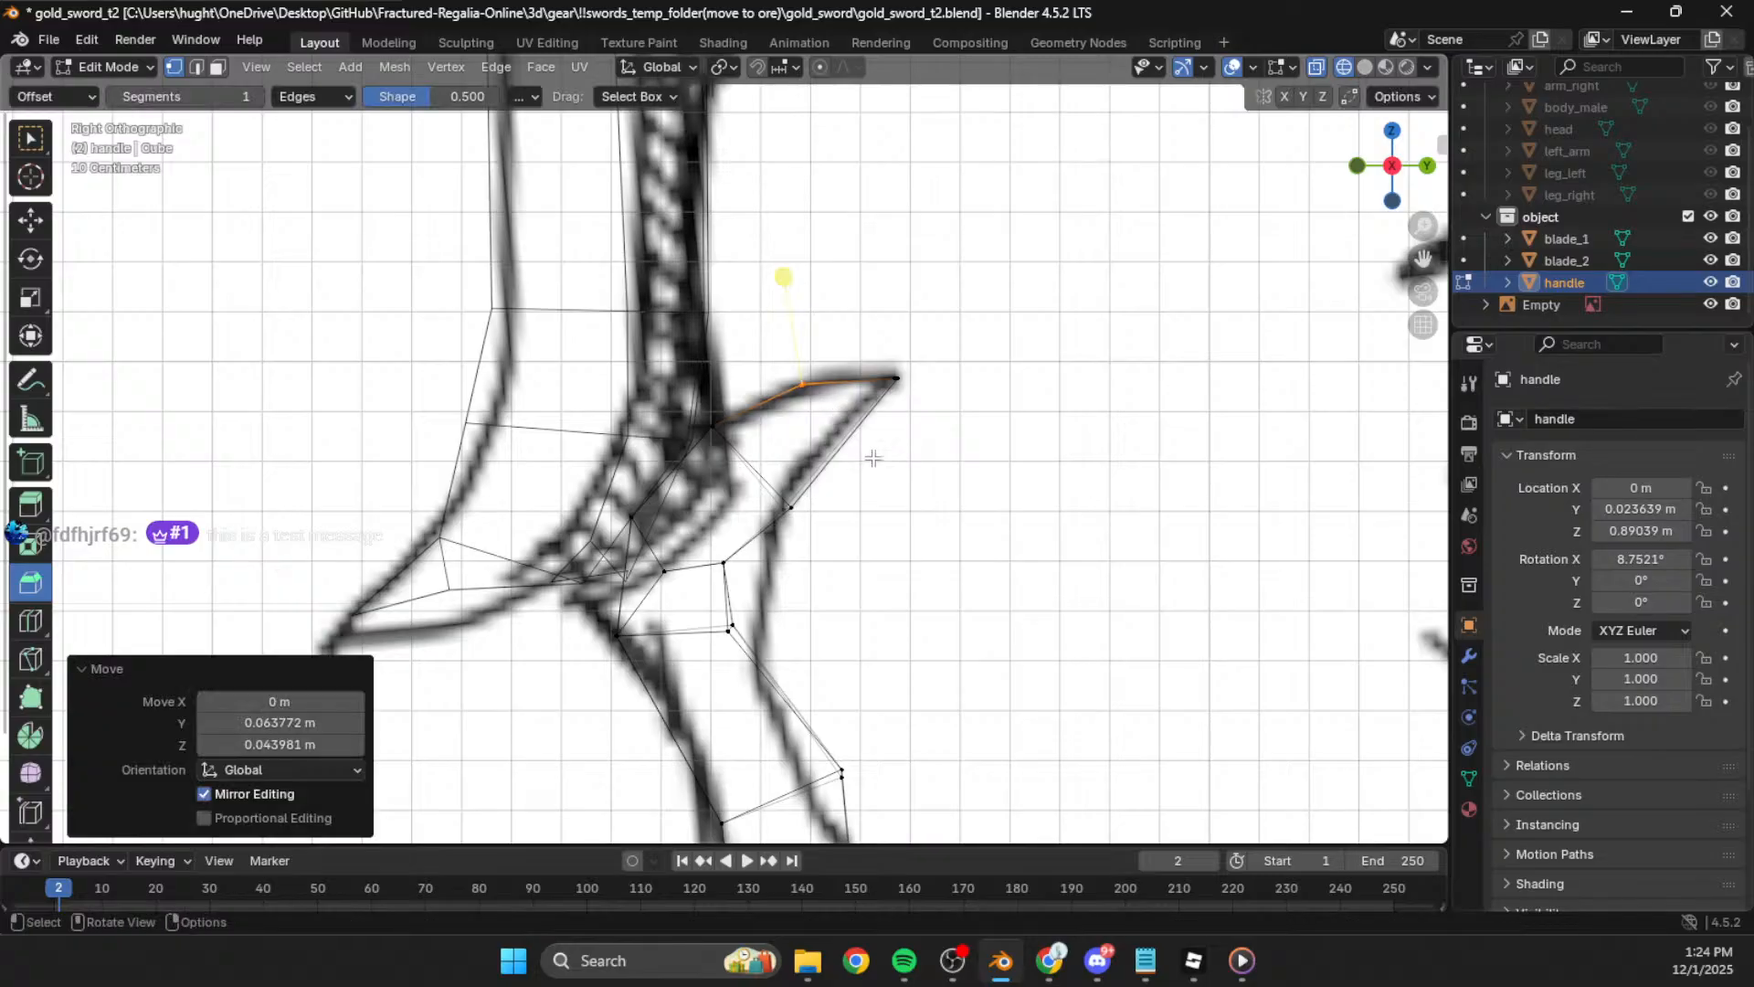
scroll(864, 462, "down", 1)
left_click(775, 496)
key("g")
left_click(759, 510)
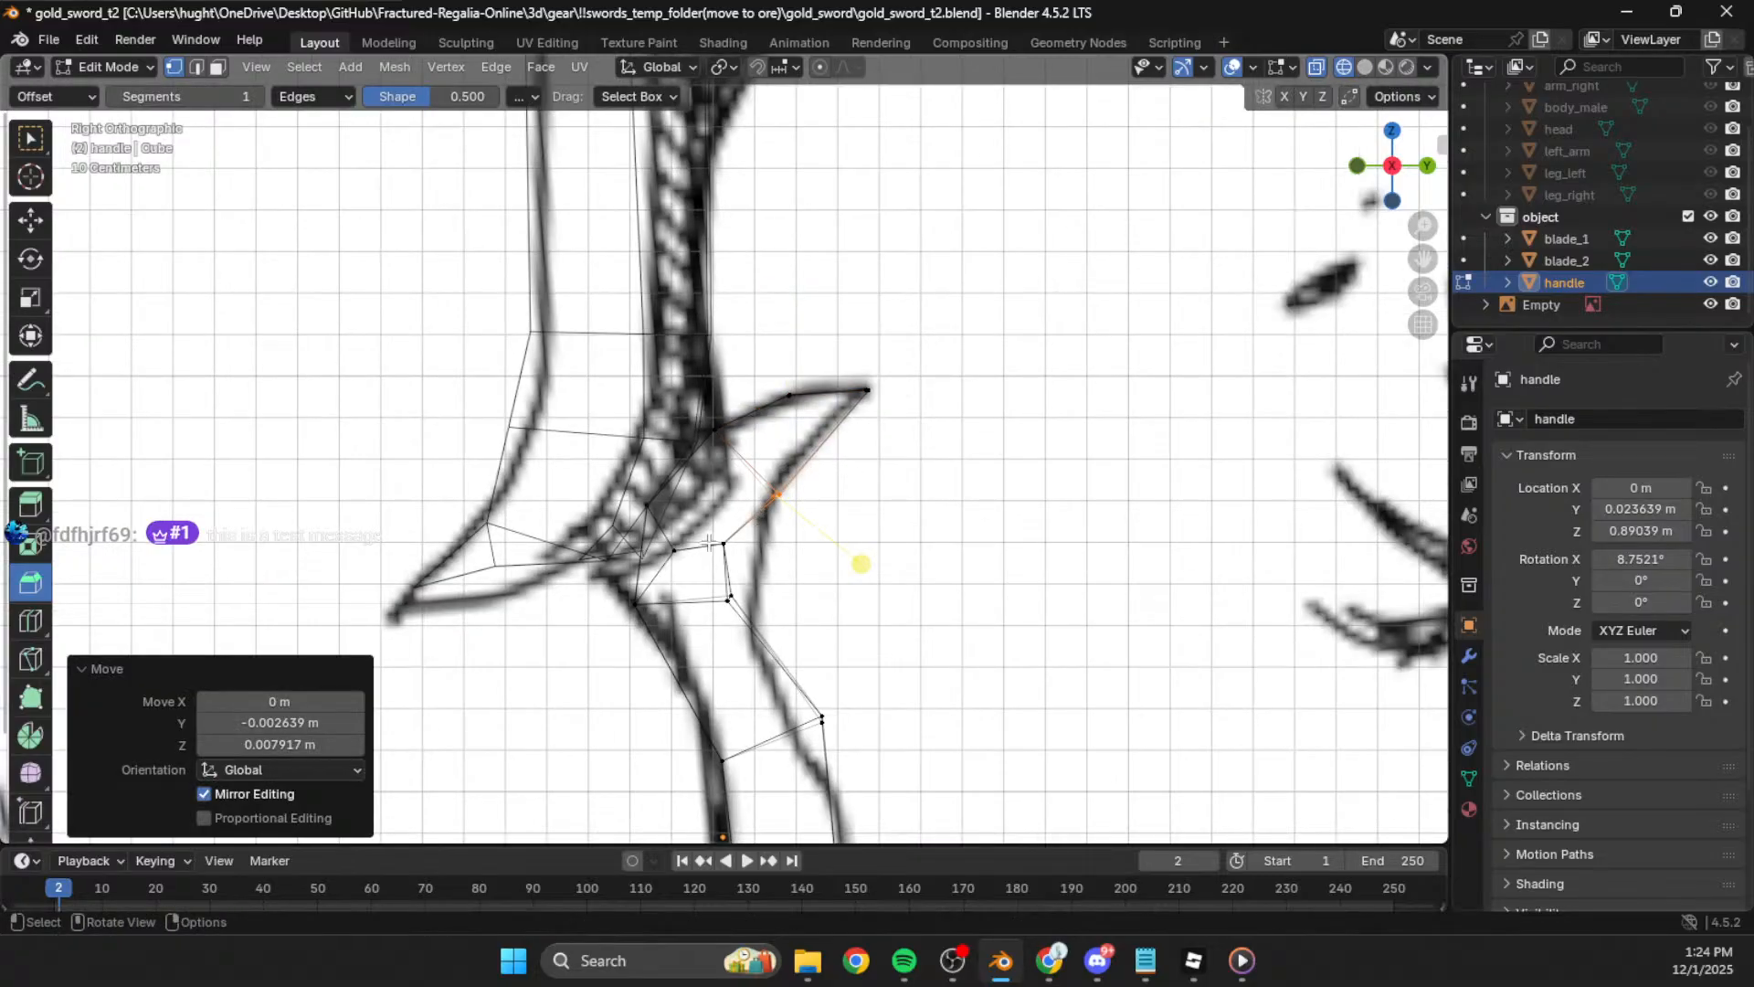
Step: Adjust the handle vertices at and just below the spur's underside to follow the sketched outline
left_click_drag(710, 538, 740, 559)
key("g")
left_click(751, 558)
key("g")
left_click_drag(759, 490, 754, 559)
left_click(795, 503)
key("g")
left_click(760, 562)
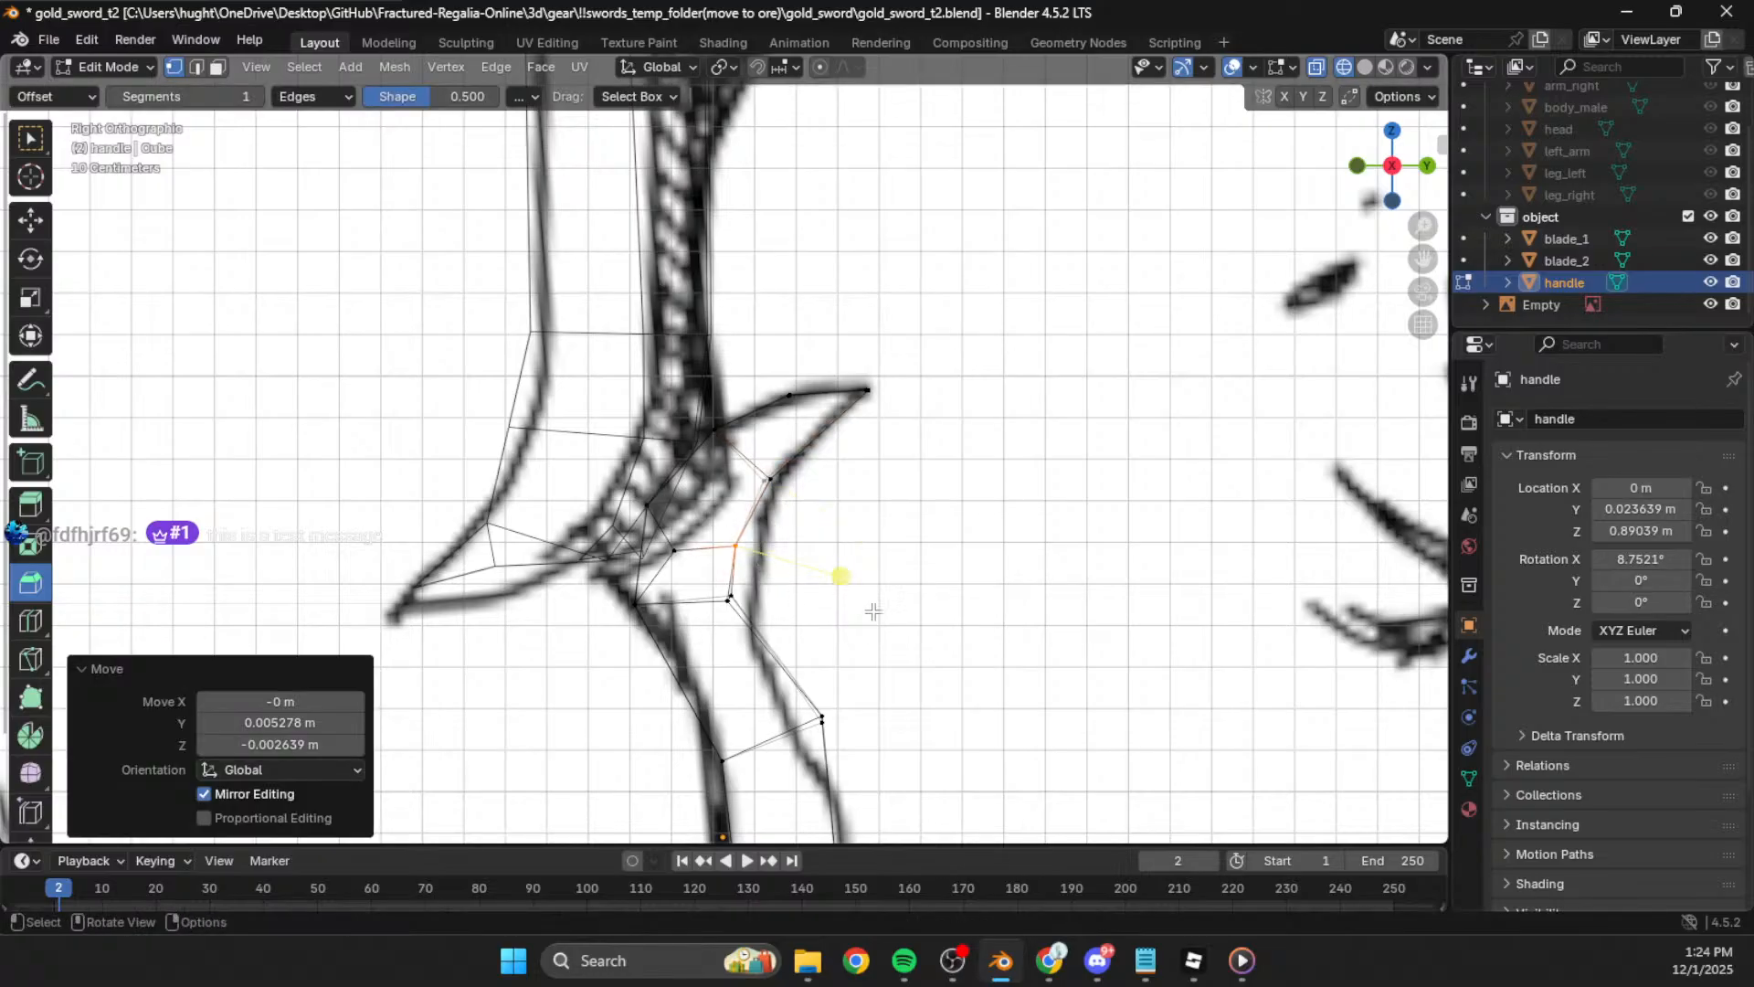
Step: Leave the handle mesh and enter Edit Mode on blade_2
middle_click_drag(990, 666, 913, 313, "shift")
scroll(802, 617, "down", 1)
middle_click_drag(802, 617, 799, 525, "shift")
scroll(767, 439, "down", 4)
middle_click_drag(682, 195, 741, 553, "shift")
scroll(741, 553, "up", 2)
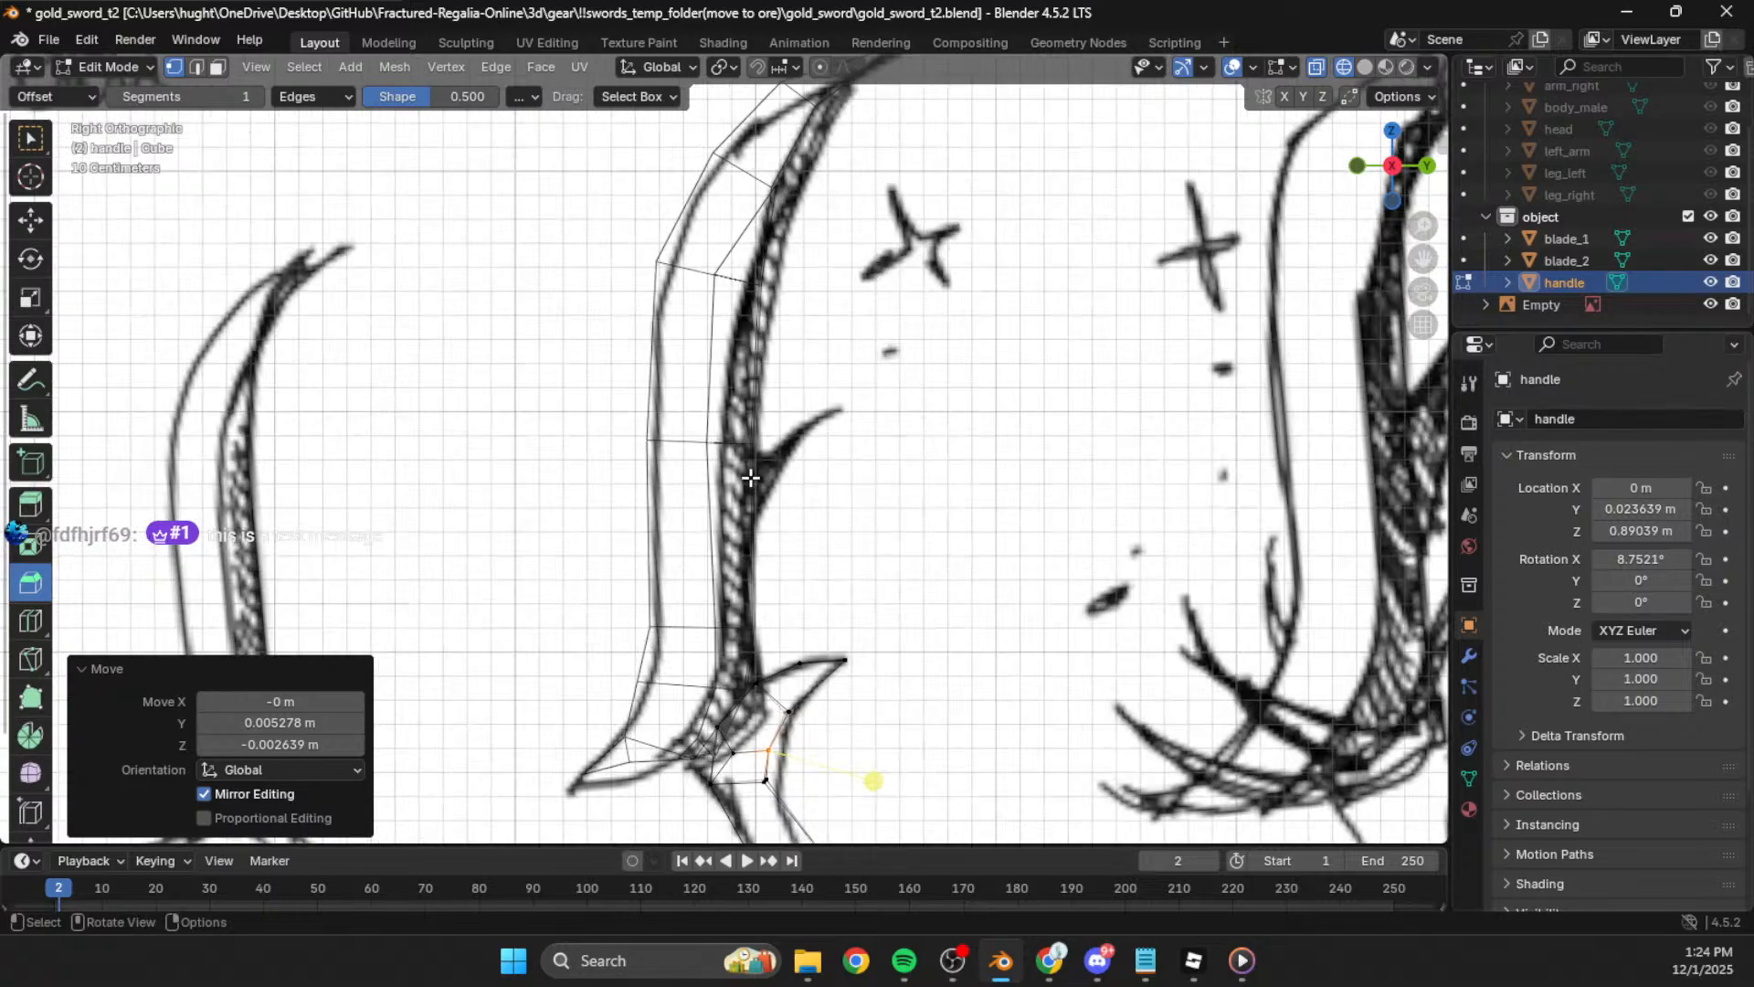
key("Tab")
left_click(772, 498)
key("Tab")
scroll(776, 506, "up", 1)
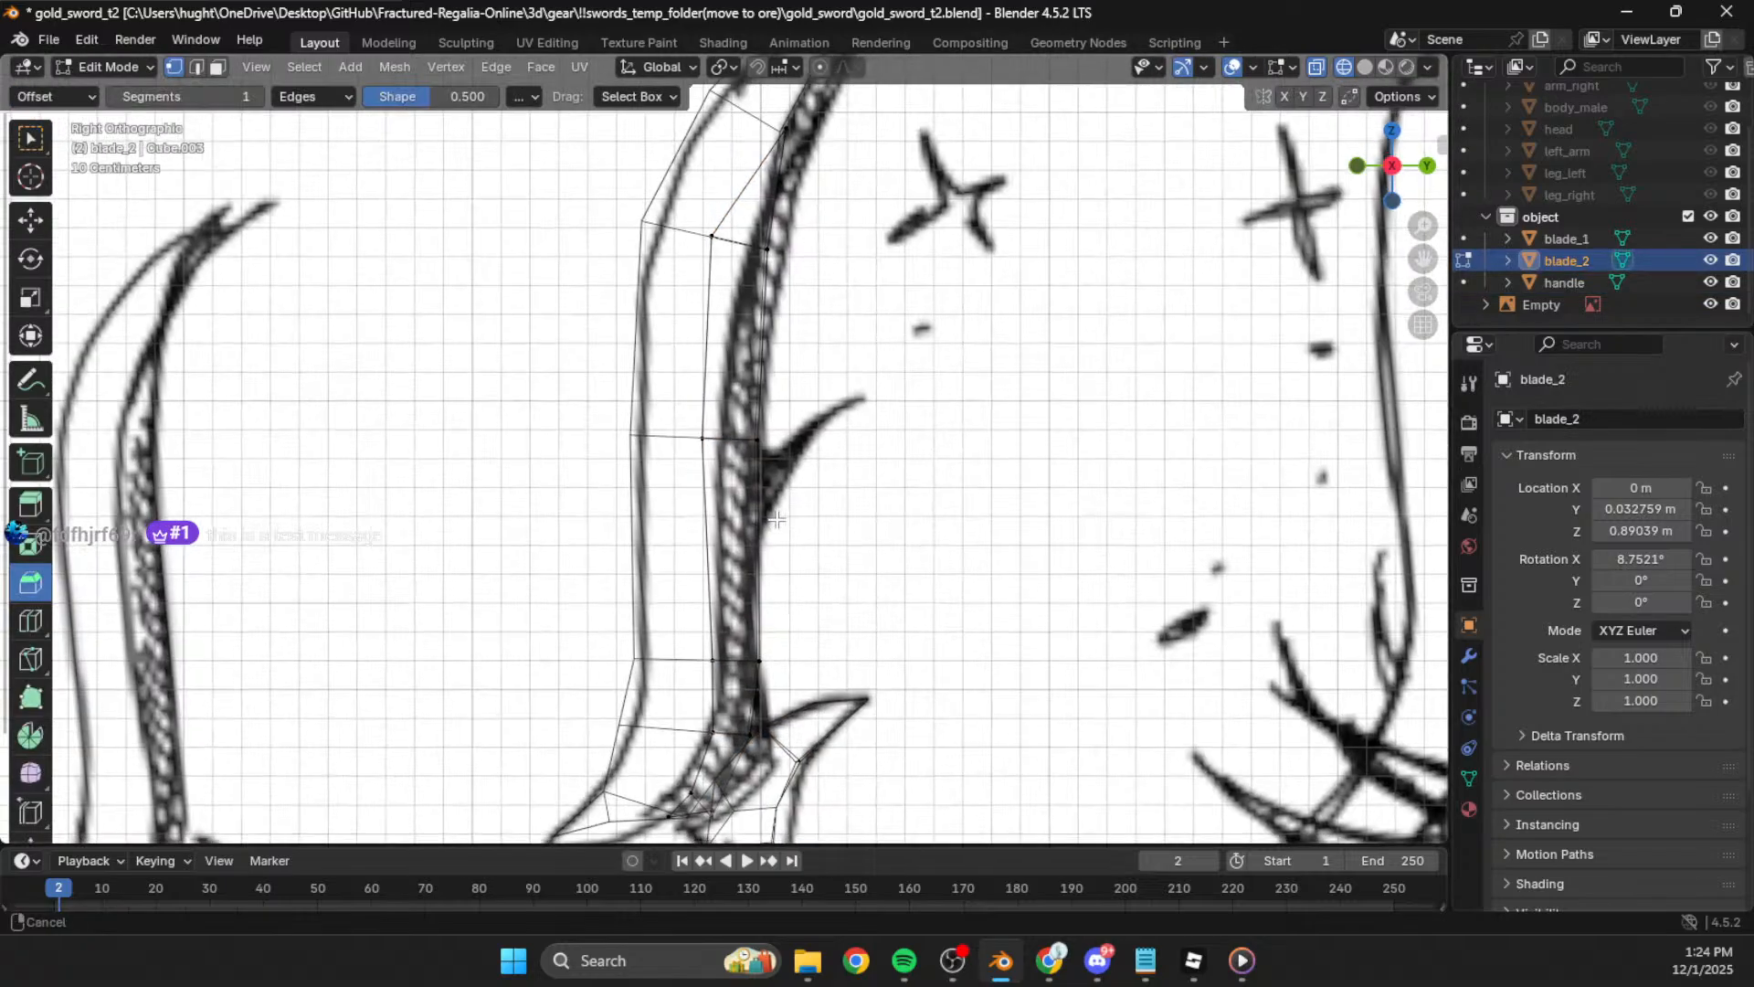
Step: Add a single loop cut across blade_2 just below the sketched back spike
middle_click_drag(776, 505, 737, 465, "shift")
left_click(416, 504)
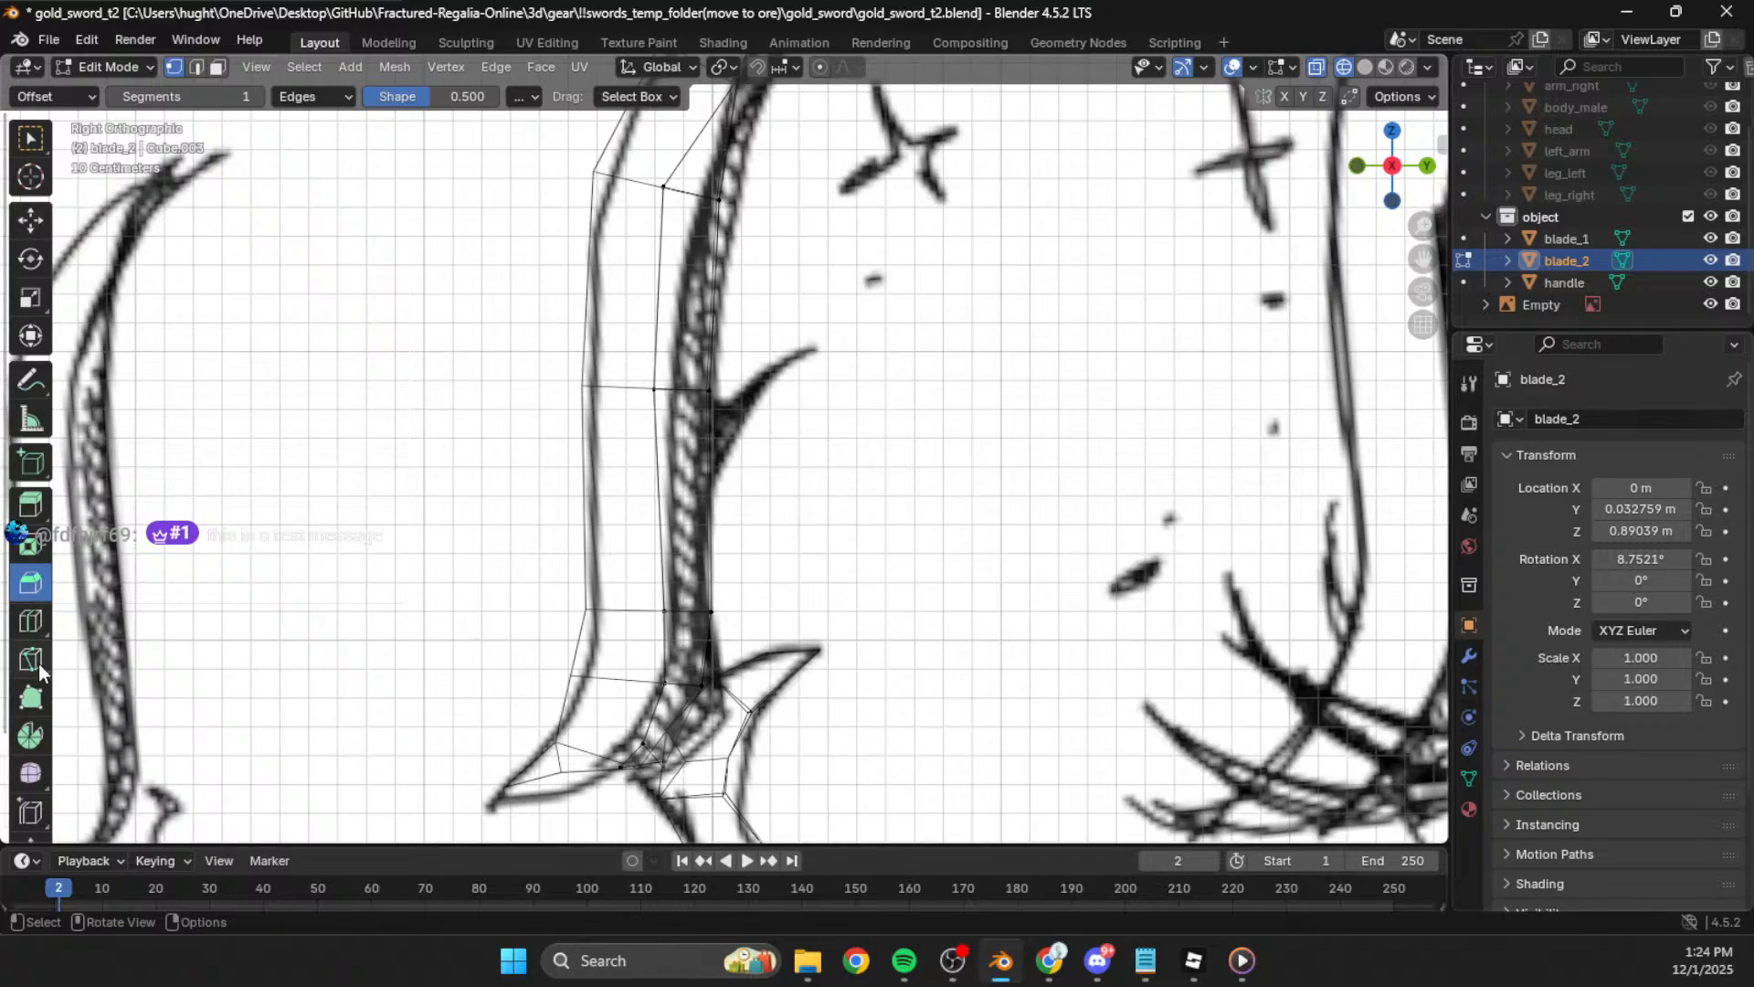
left_click(30, 620)
left_click_drag(704, 475, 751, 450)
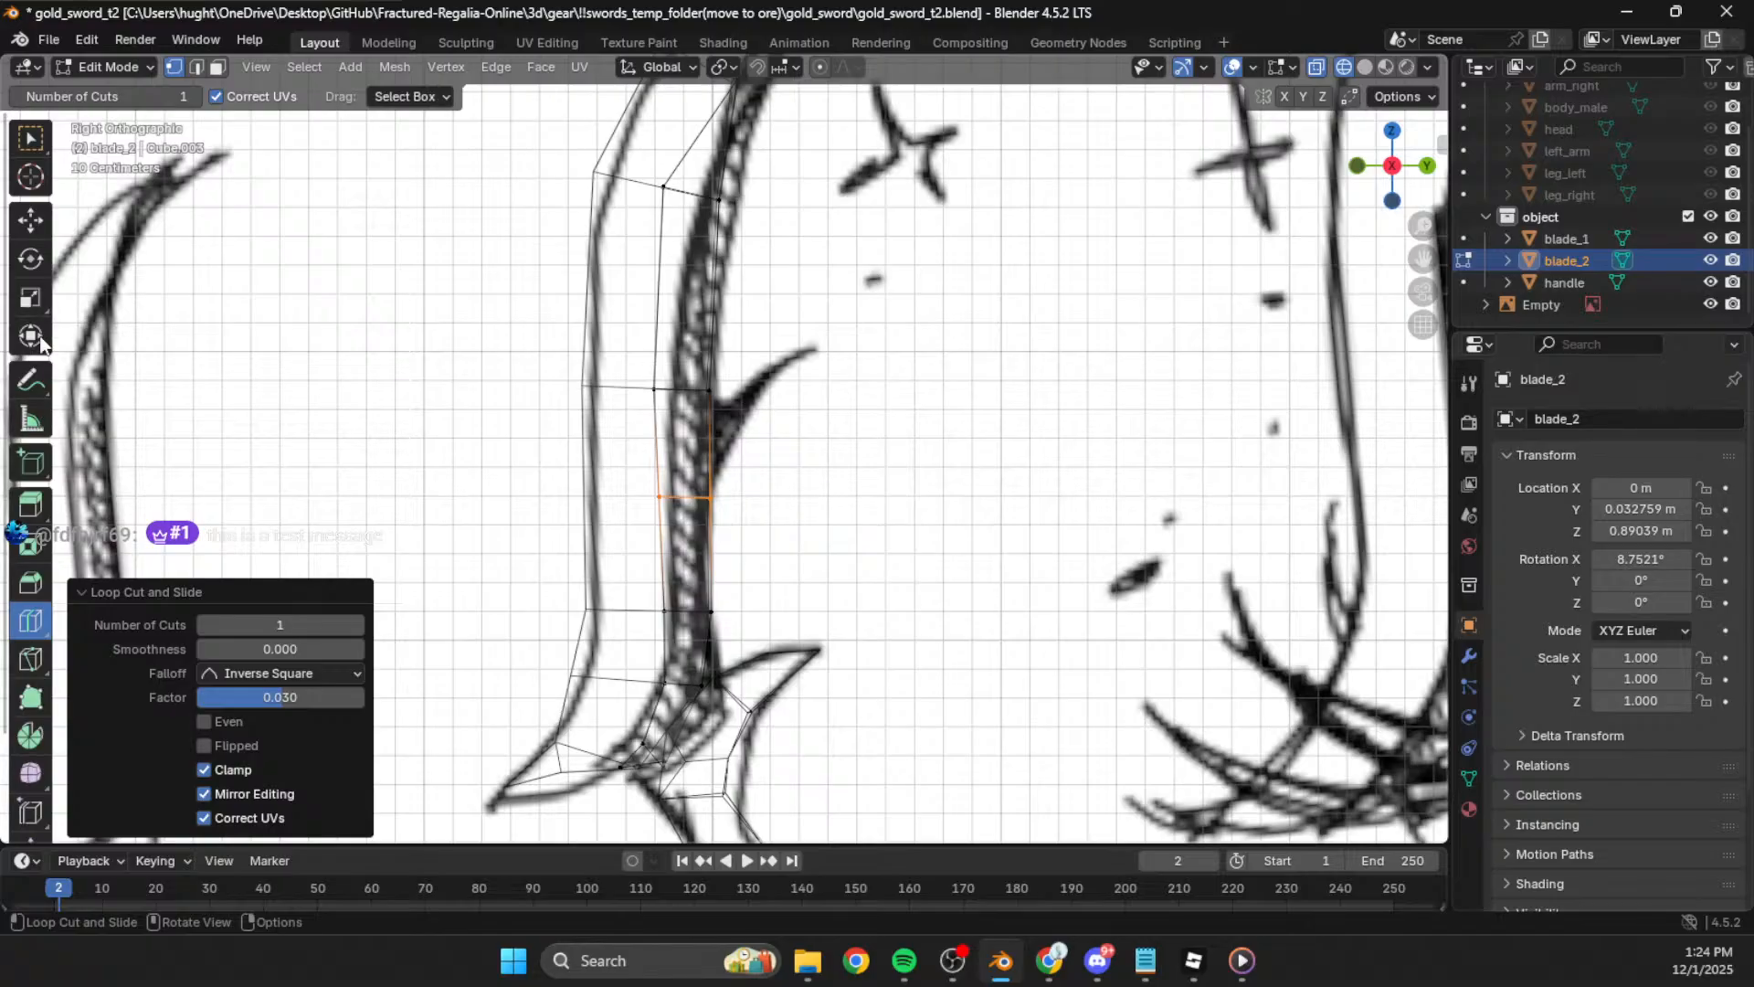
Step: Extrude the back section of blade_2 above the new loop cut outward towards the sketched spike
left_click(30, 219)
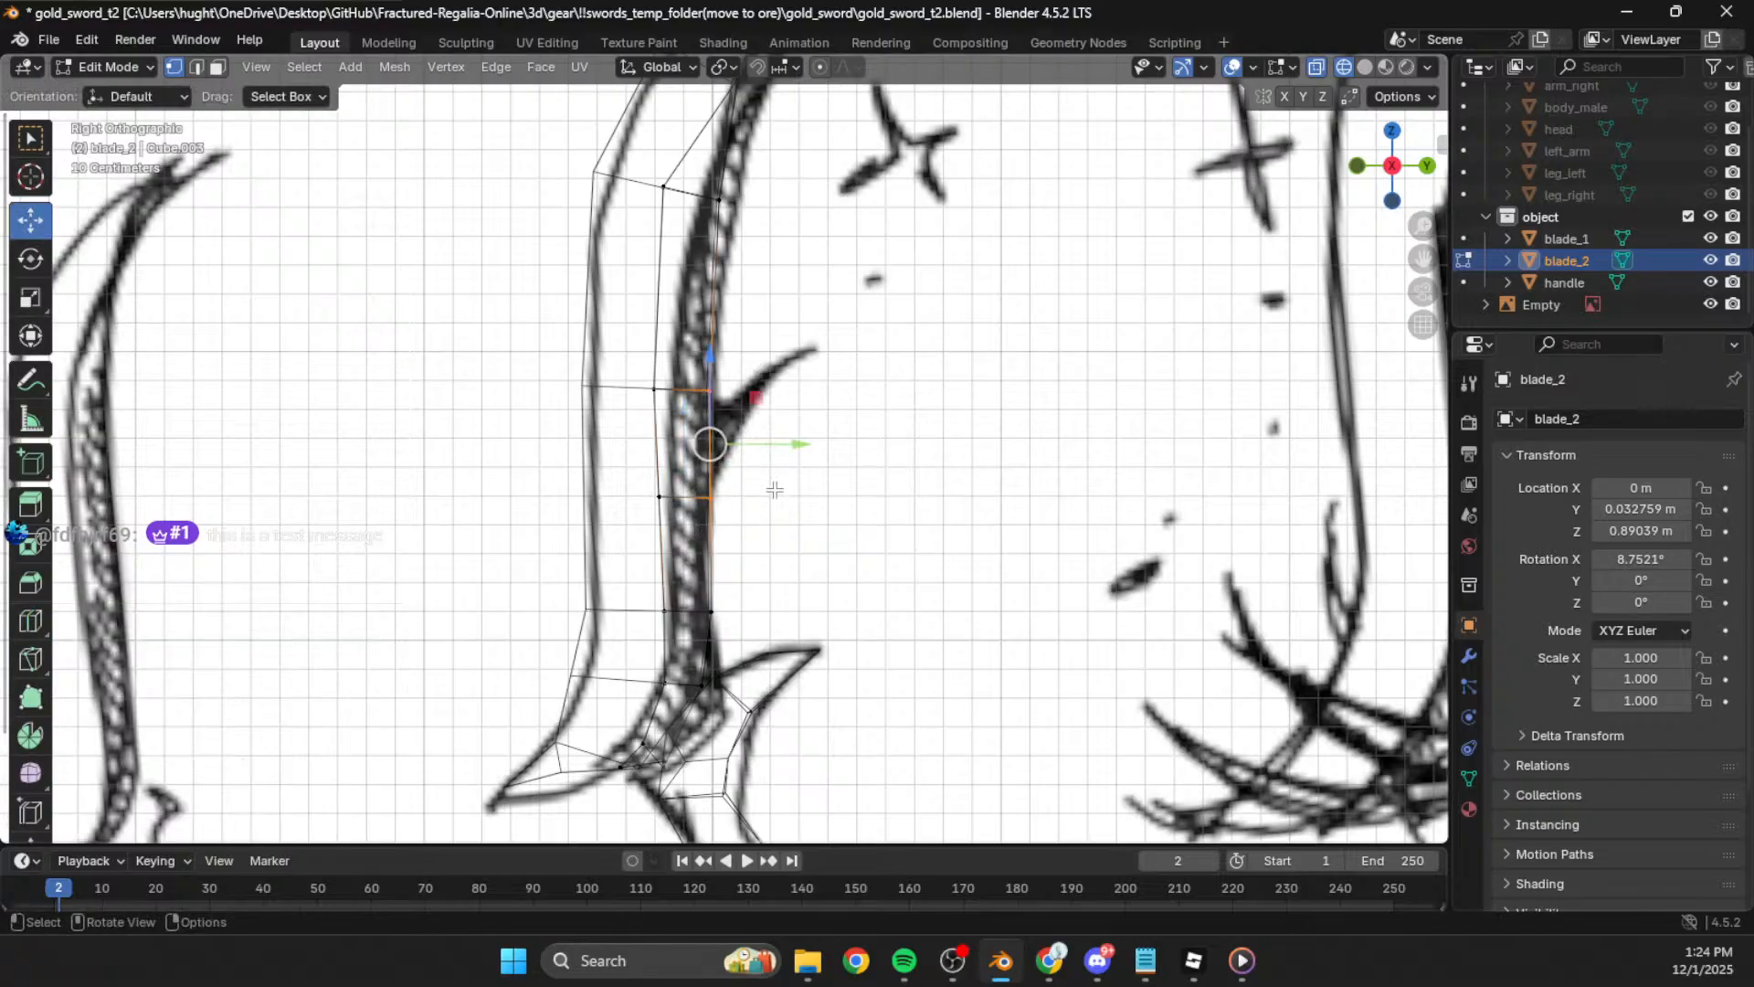
key("e")
left_click(879, 433)
key("g")
left_click(864, 398)
Step: Move the extruded lower and upper vertices onto the base of the sketched spike
left_click_drag(815, 463, 768, 497)
key("g")
left_click(815, 431)
left_click_drag(802, 337, 751, 378)
key("g")
left_click(720, 413)
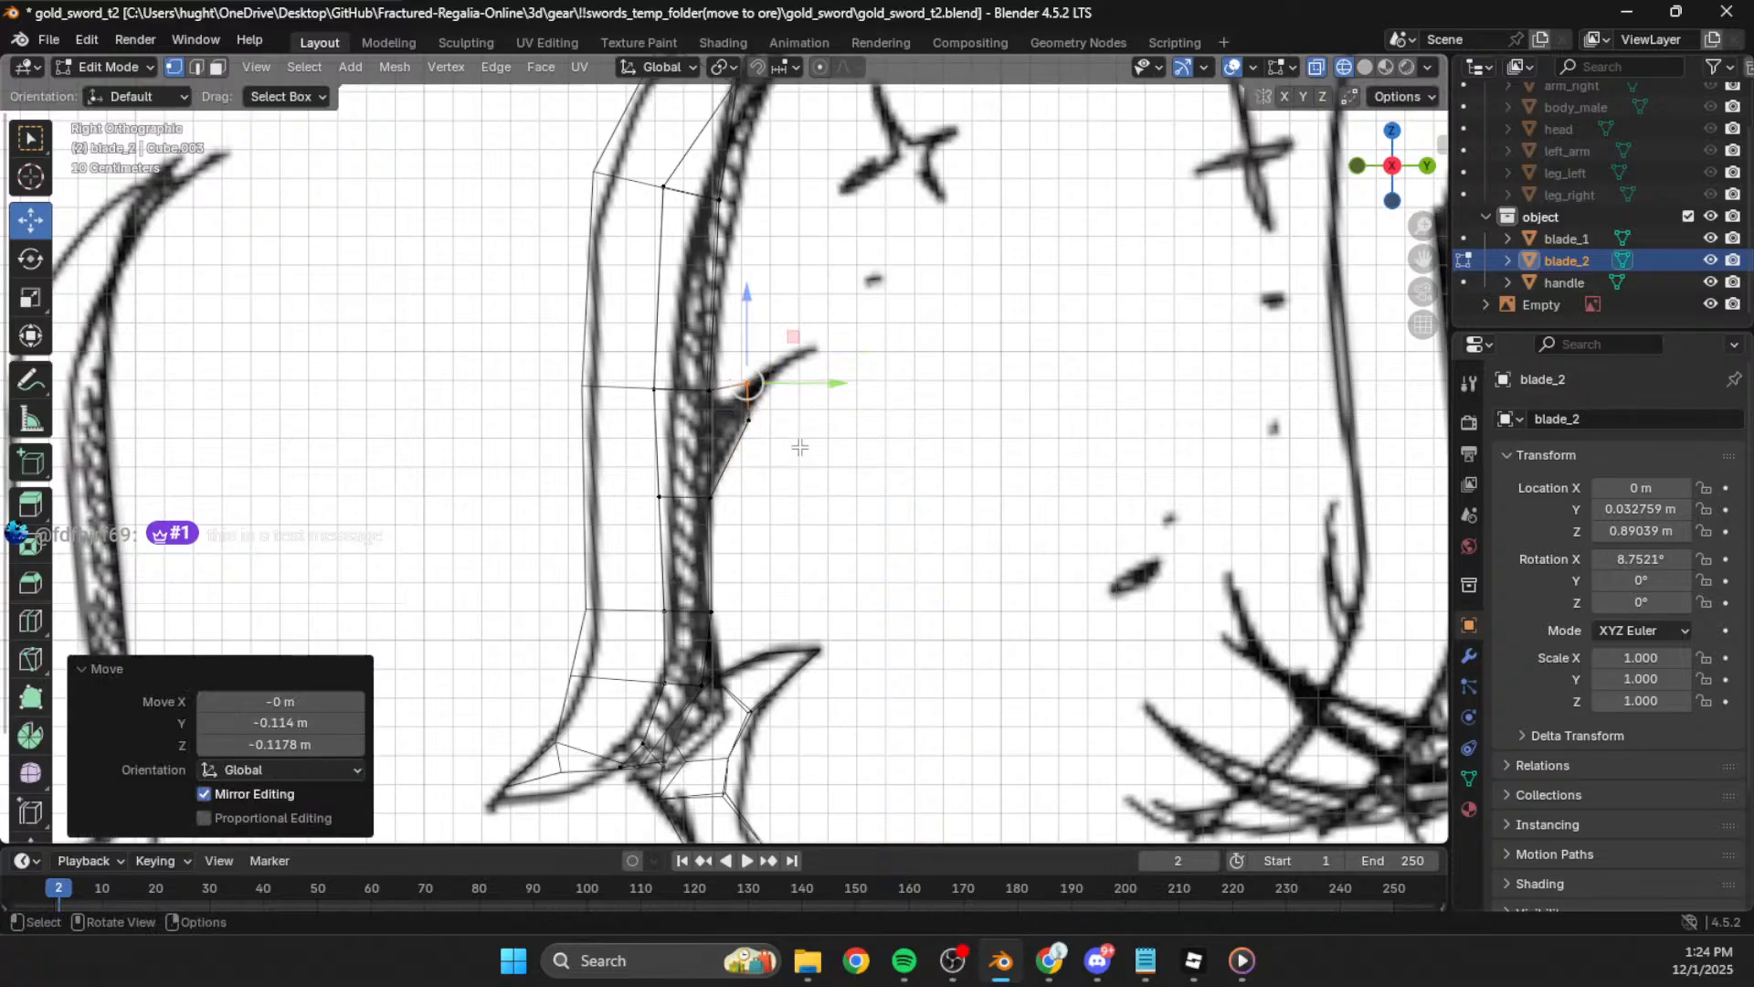
left_click(819, 459)
left_click_drag(781, 362, 730, 467)
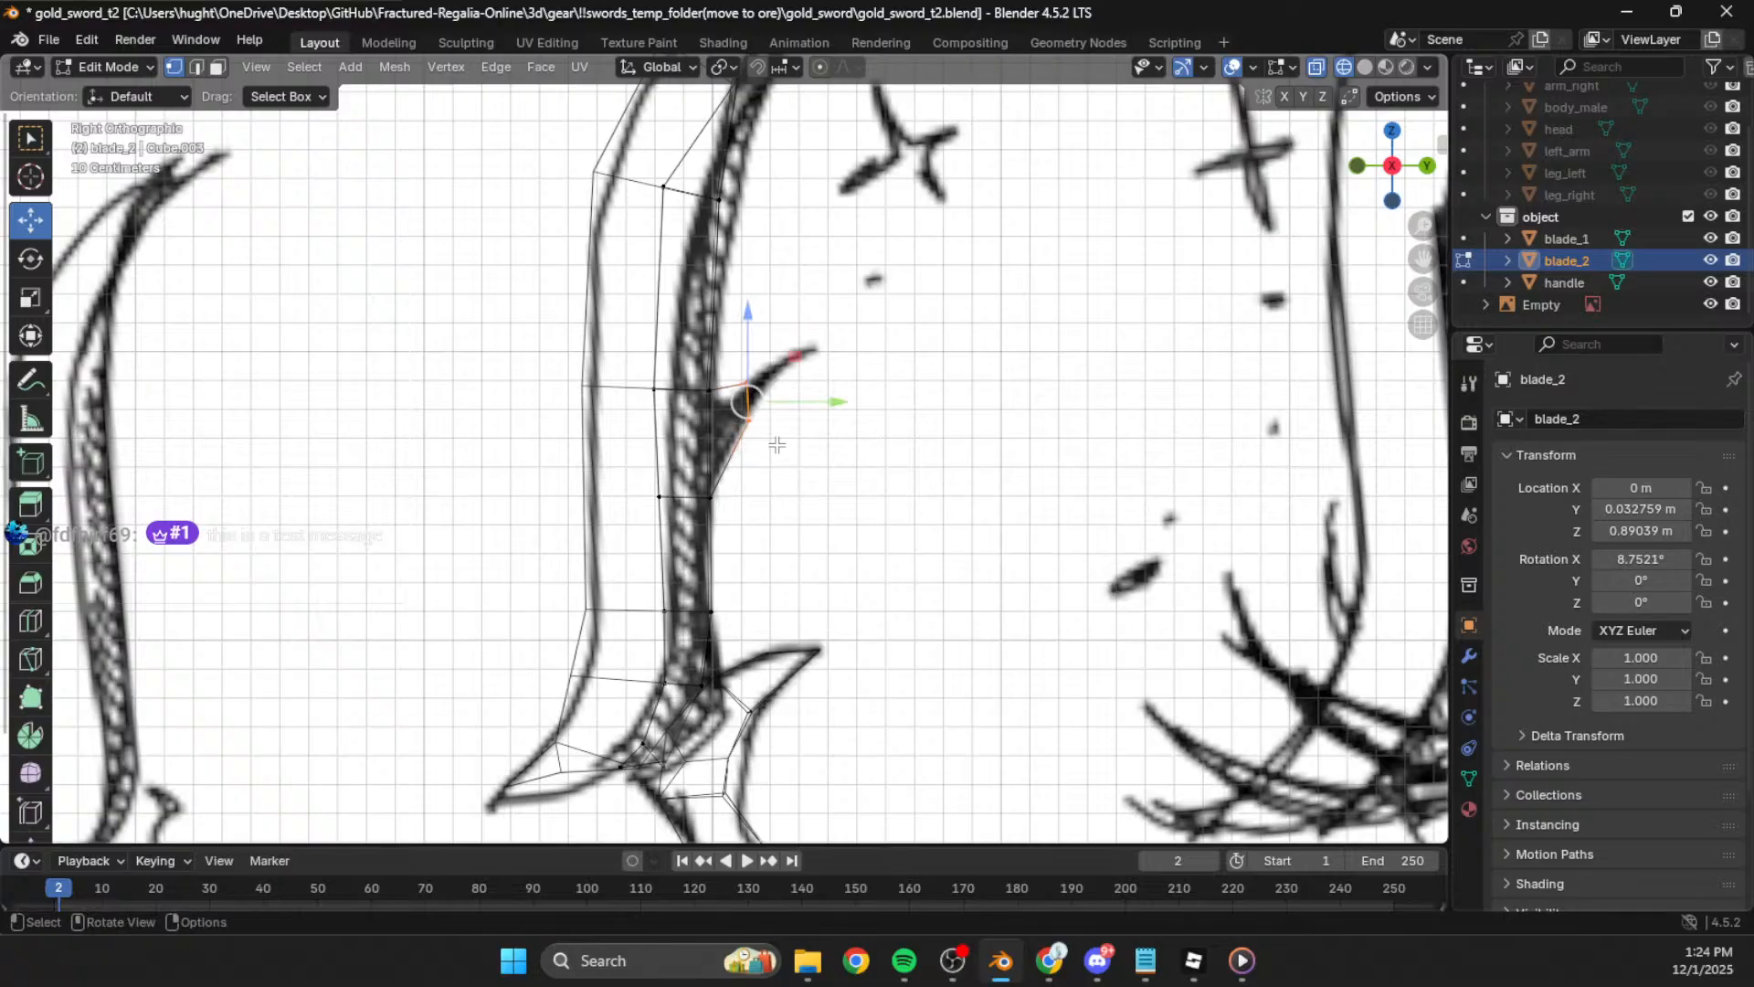
key("g")
left_click(768, 430)
Step: Extrude the spike's end again towards the tip of the sketched spike and reduce its size
left_click(850, 447)
left_click_drag(775, 355, 730, 426)
key("e")
left_click(795, 402)
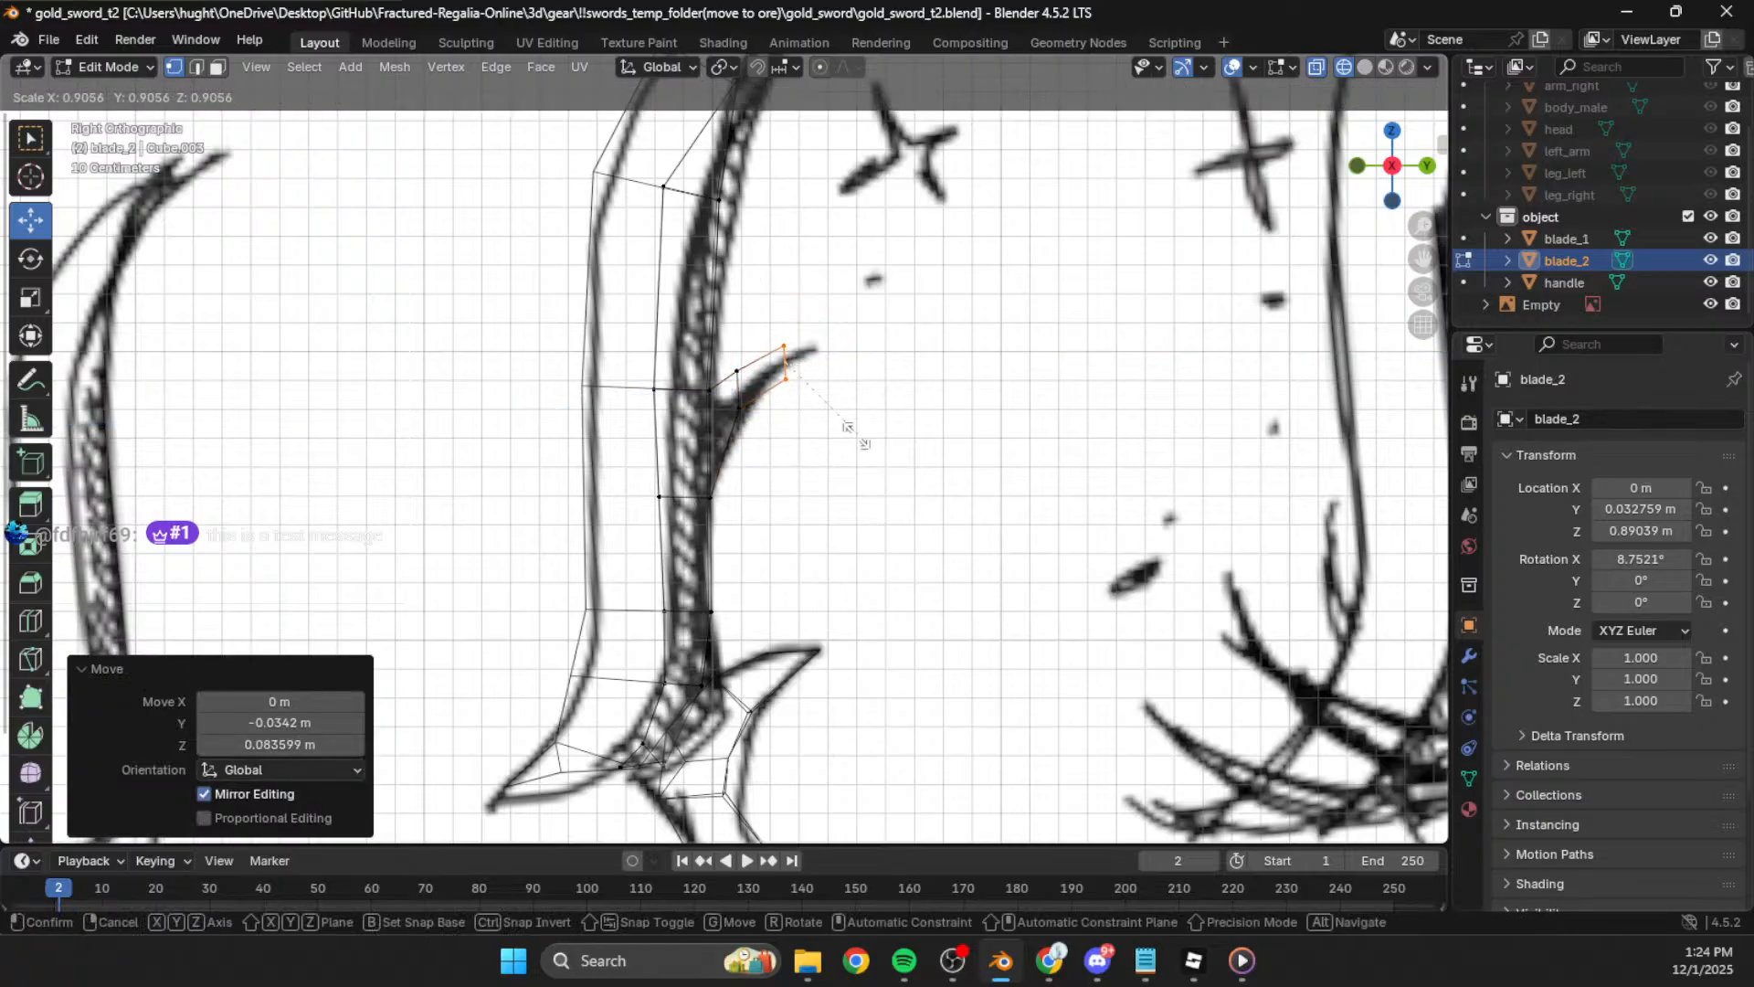
Step: Merge the vertices at the end of blade_2's spike to form a point
middle_click_drag(854, 429, 916, 466)
left_click(781, 363)
left_click(773, 400, "shift")
left_click(916, 466)
left_click_drag(812, 328, 777, 435)
key("m")
left_click(992, 398)
left_click_drag(862, 304, 771, 450)
key("m")
left_click(771, 448)
Step: Merge the upper vertices midway along blade_2's spike at their center
left_click(909, 430)
left_click(740, 370, "shift")
key("m")
left_click(868, 478)
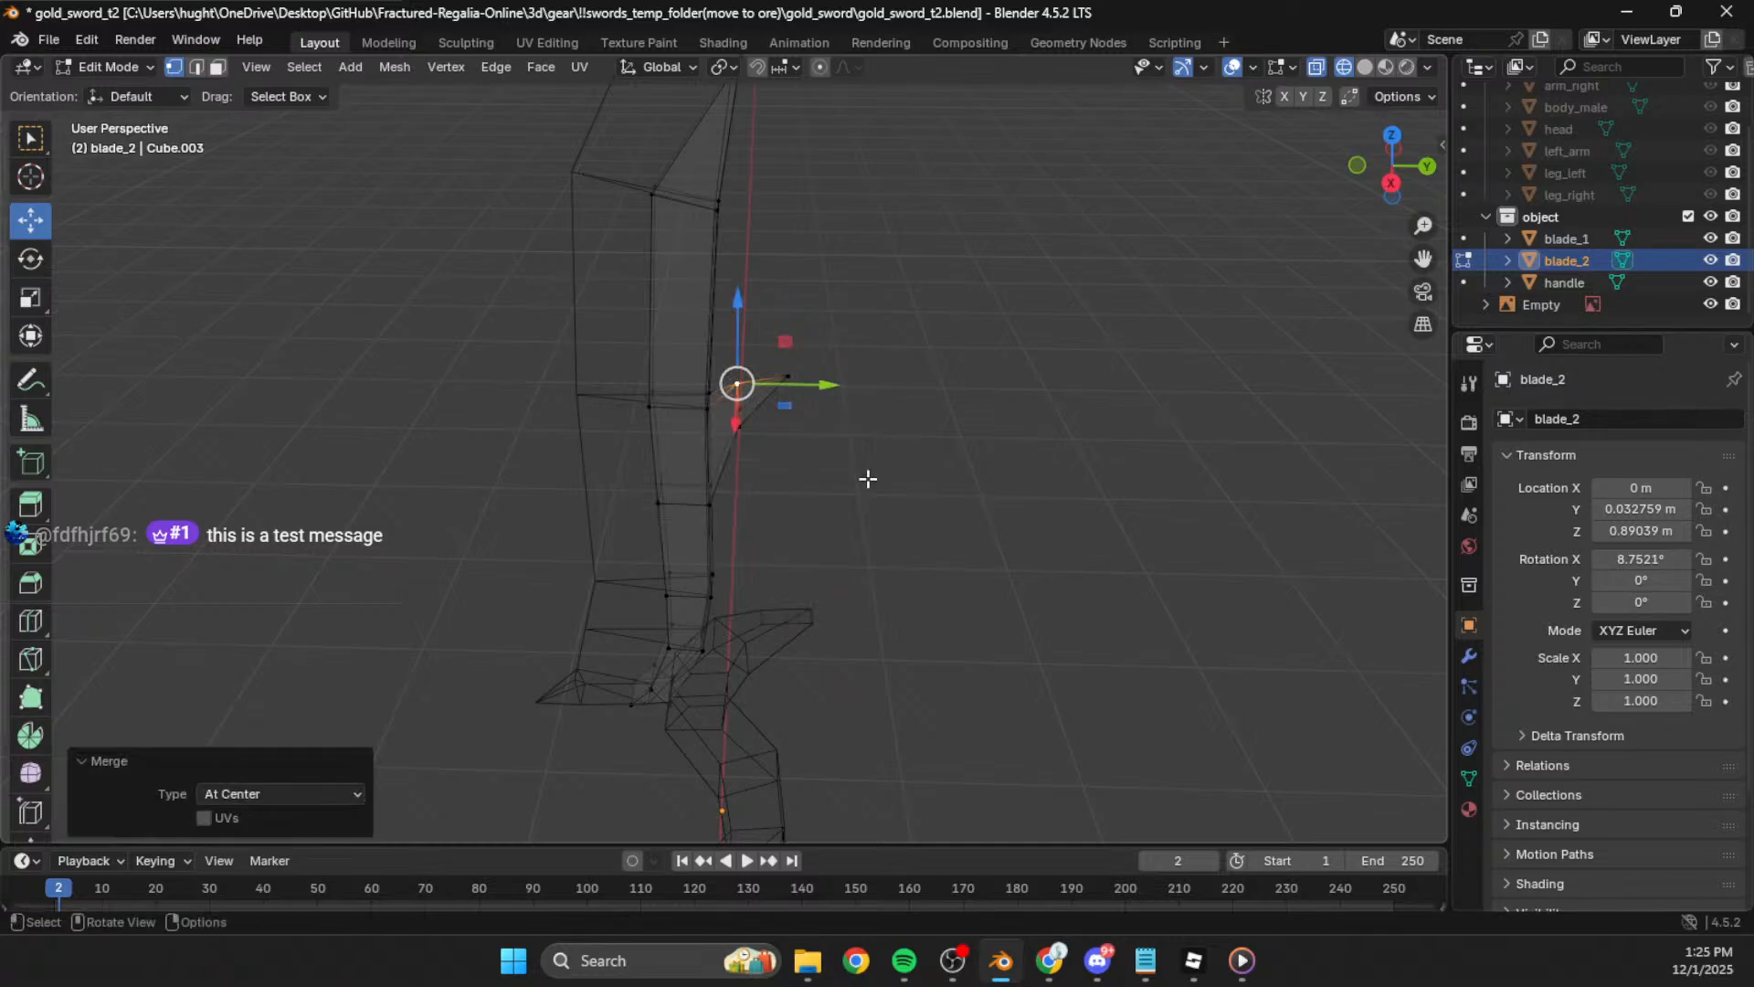
Step: In the right view, move the middle and end vertices of blade_2's spike to fit the sketched spike
left_click(1392, 183)
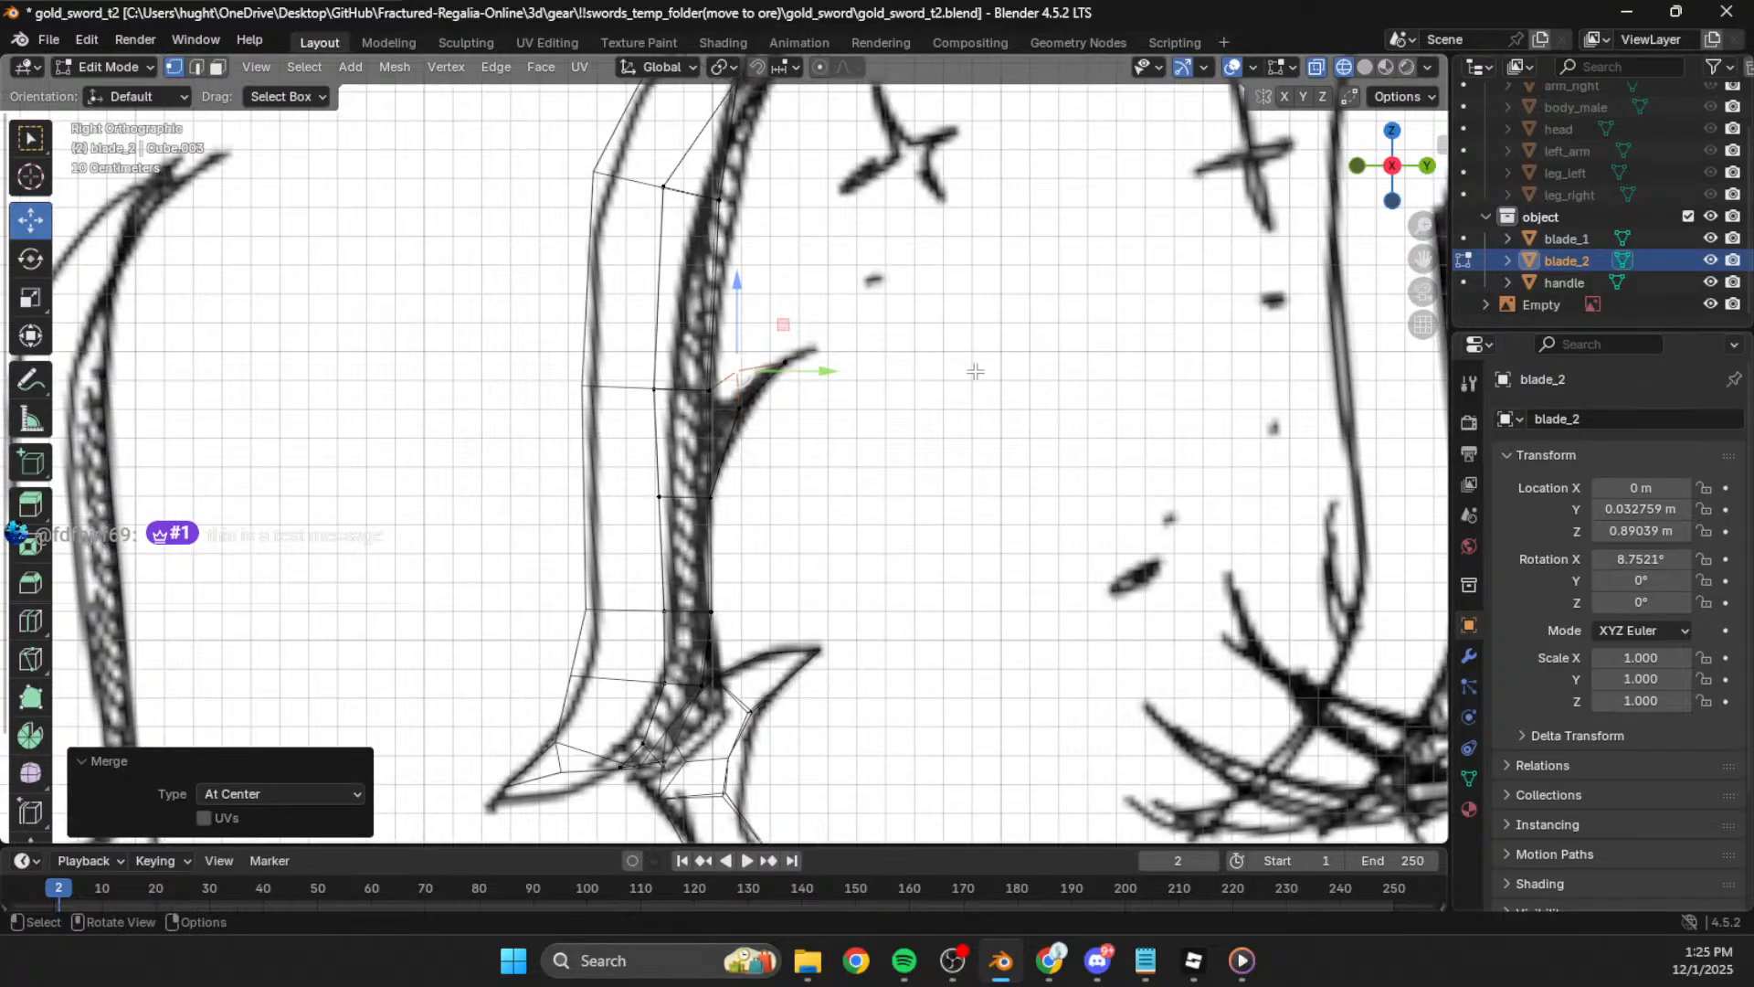
left_click(784, 368)
key("g")
left_click(795, 383)
left_click(744, 382)
key("g")
left_click(751, 394)
key("g")
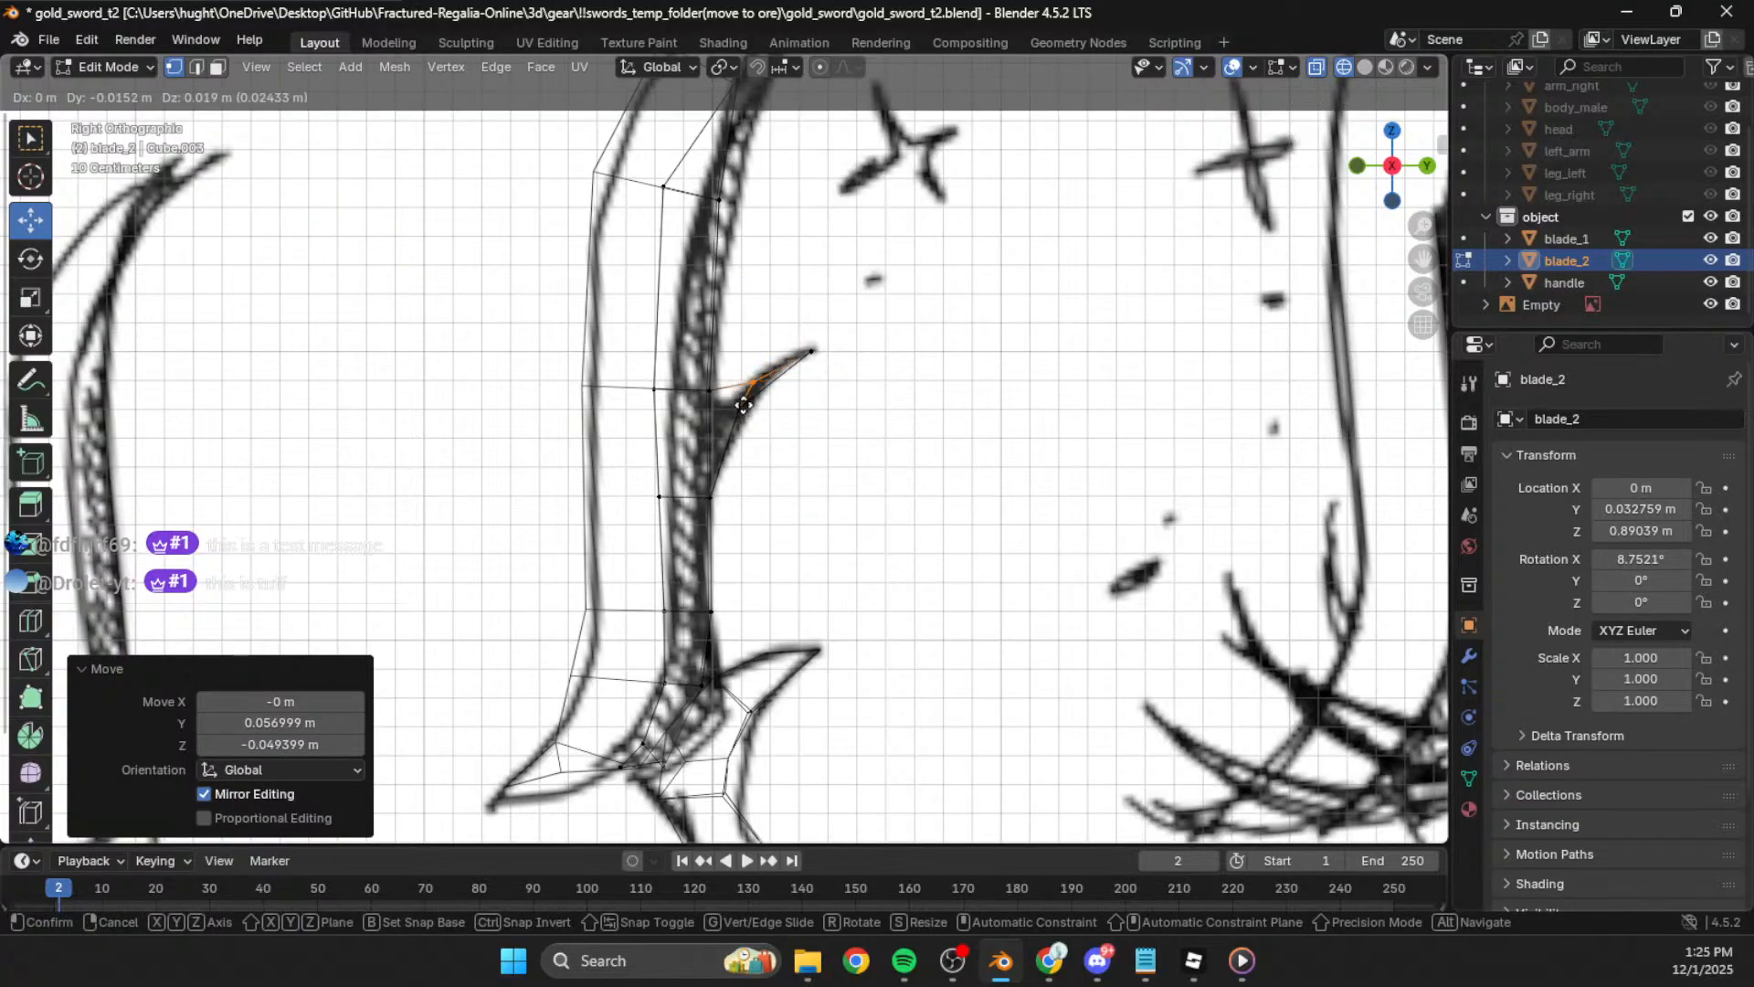
left_click(731, 396)
scroll(1114, 262, "down", 2)
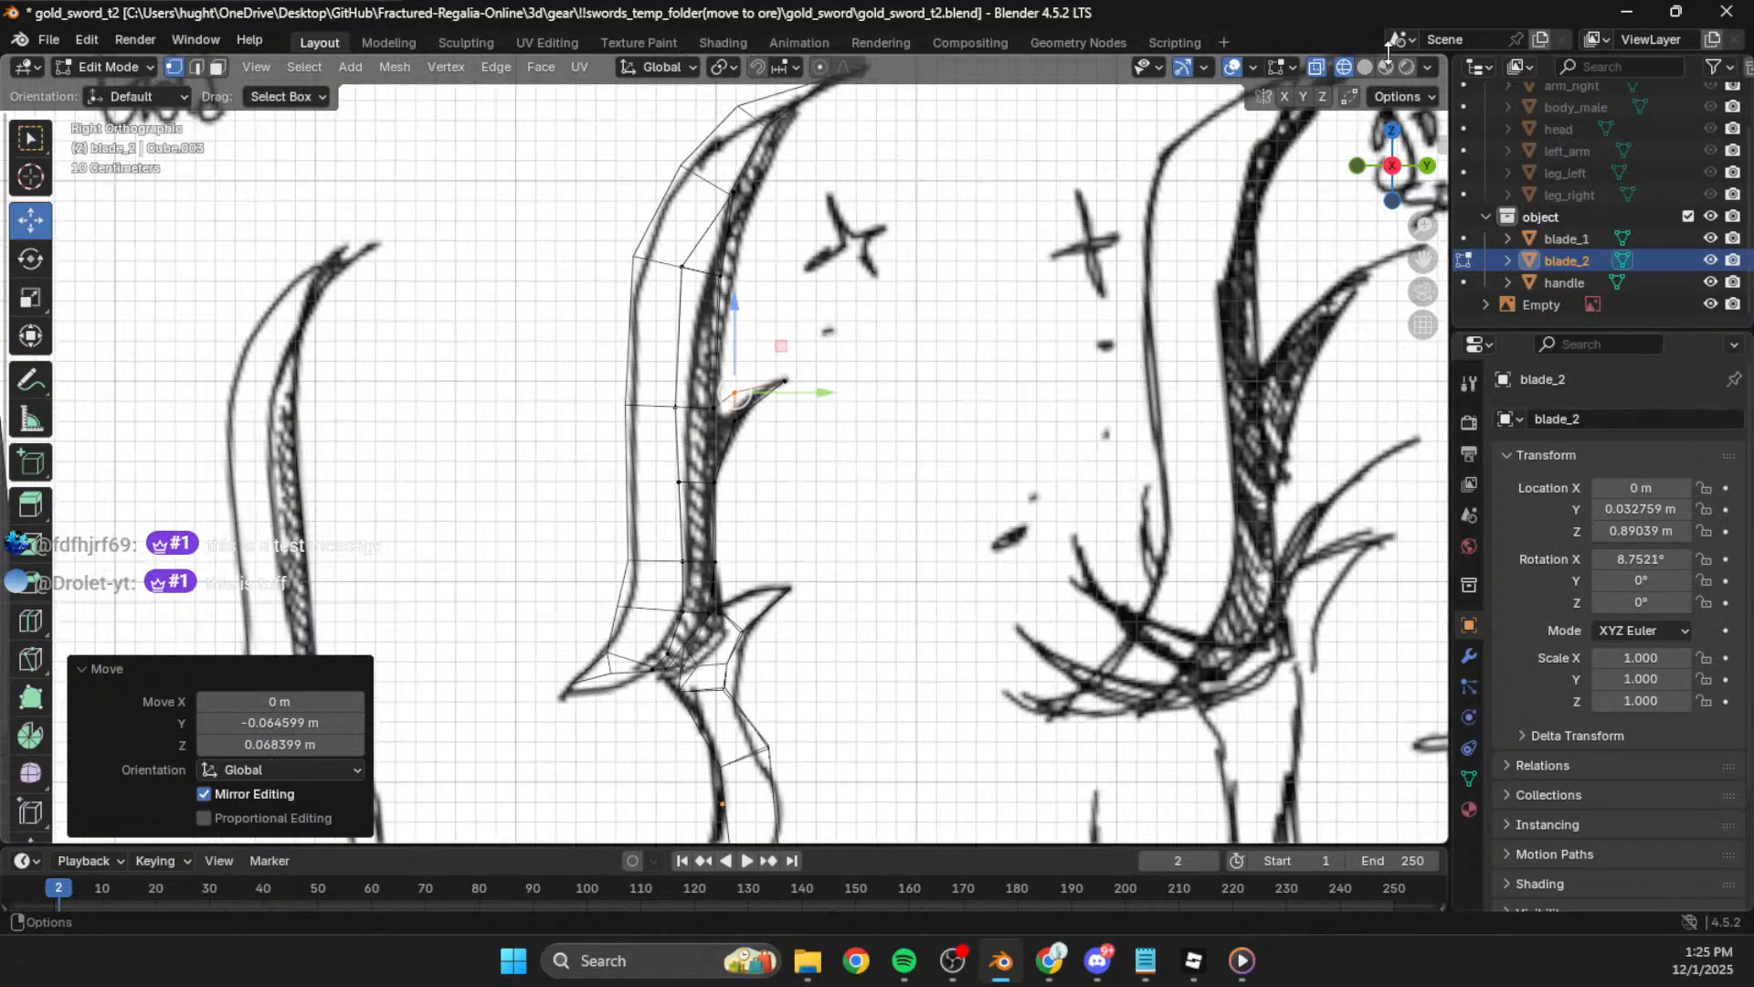
Step: Switch to solid shading, leave mesh editing and compare the whole sword with the reference sketch
left_click(1364, 68)
key("Tab")
scroll(874, 399, "down", 3)
left_click(874, 400)
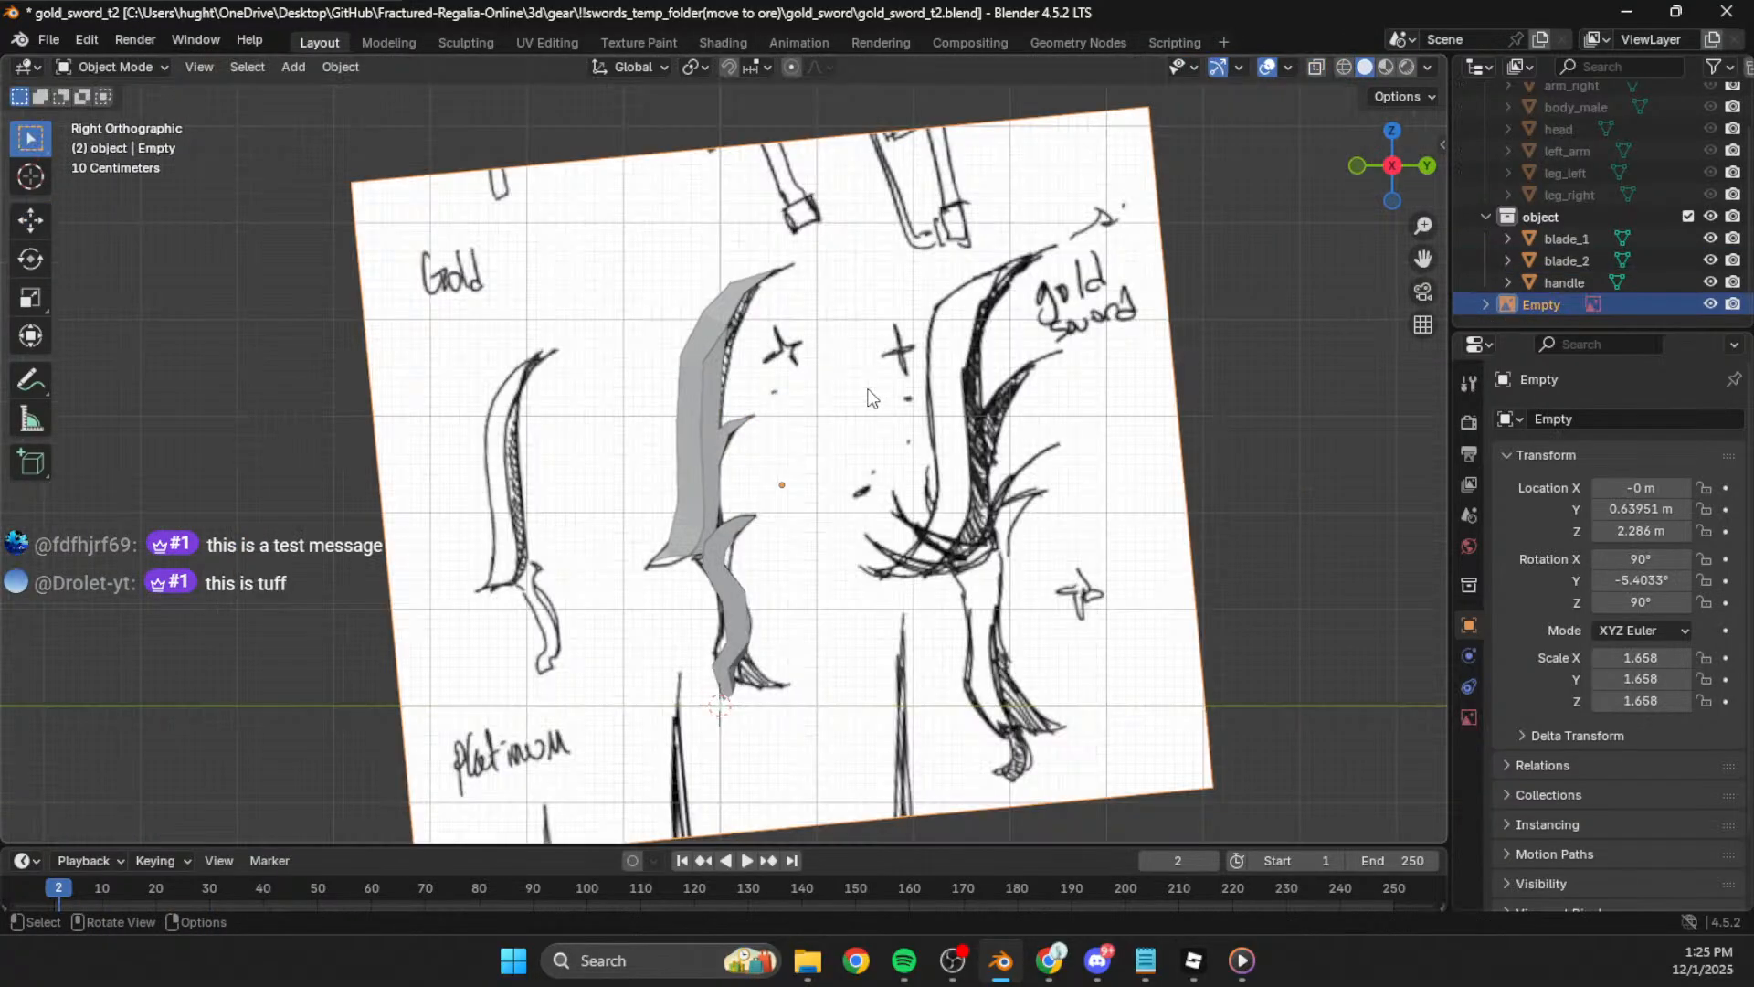
scroll(875, 399, "down", 2)
scroll(795, 479, "up", 6)
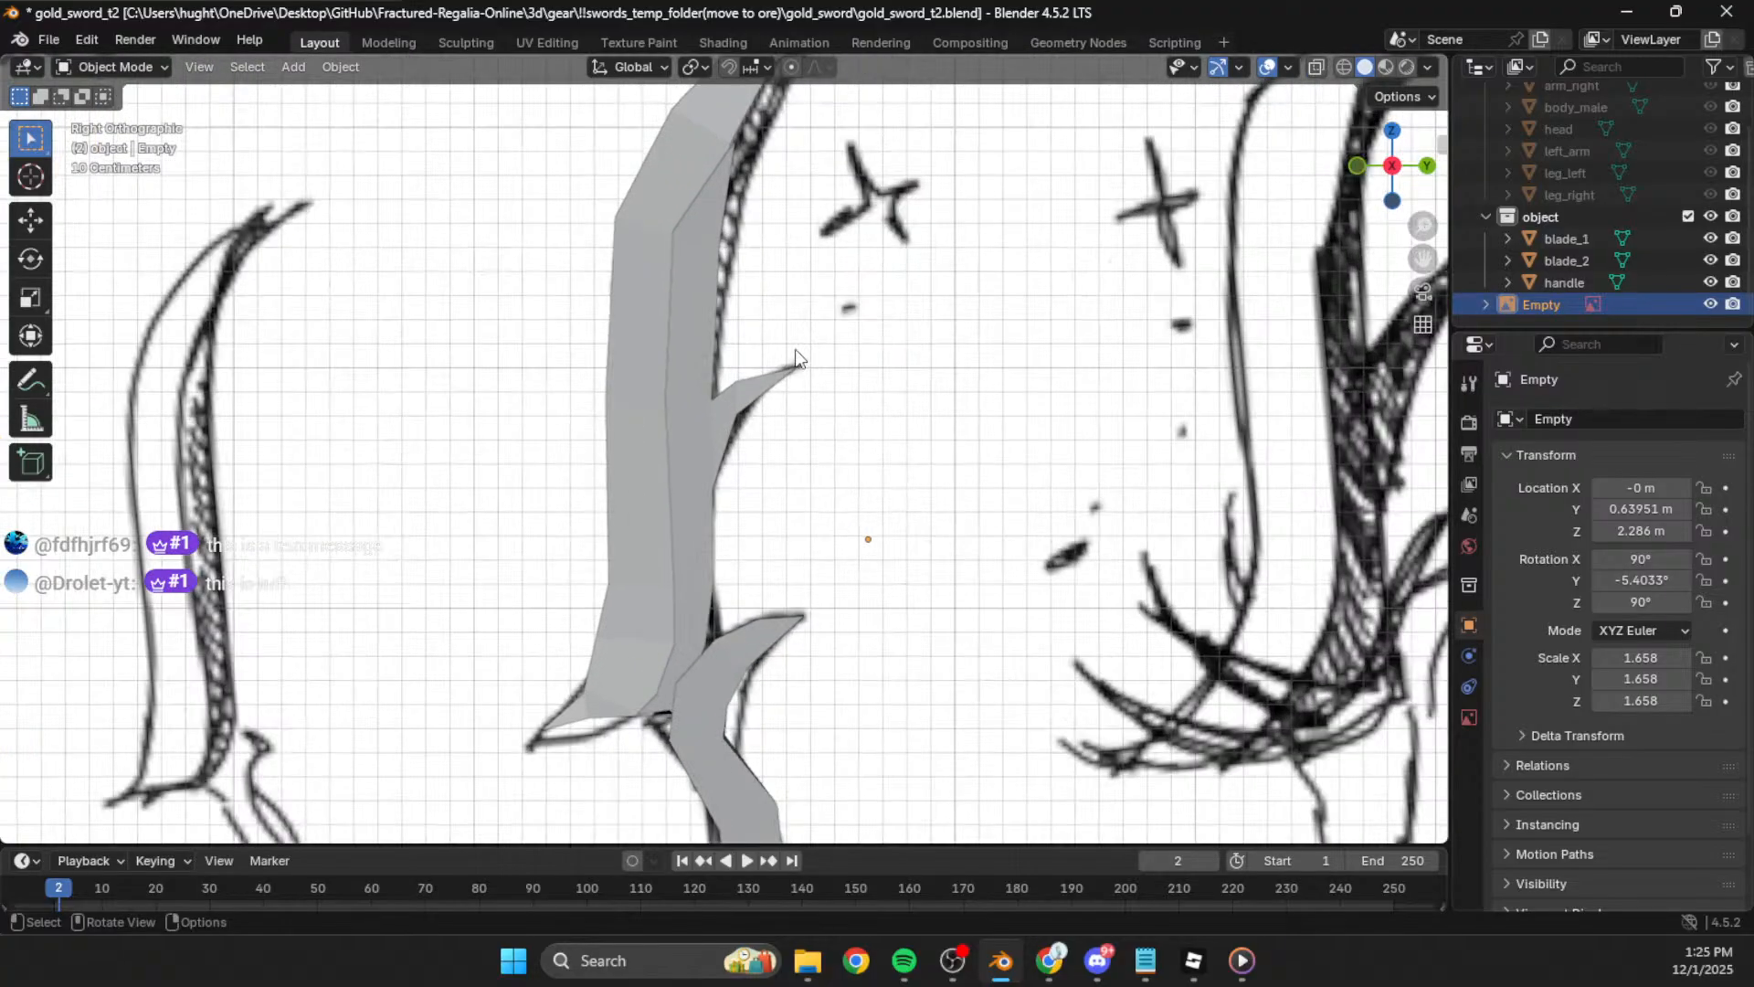
Step: Move the tip vertex of blade_2's spike slightly inward along the sketch and return to Object Mode
left_click(769, 377)
key("Tab")
left_click_drag(791, 357, 769, 393)
key("ctrl+z")
left_click(958, 437)
left_click(798, 367)
key("g")
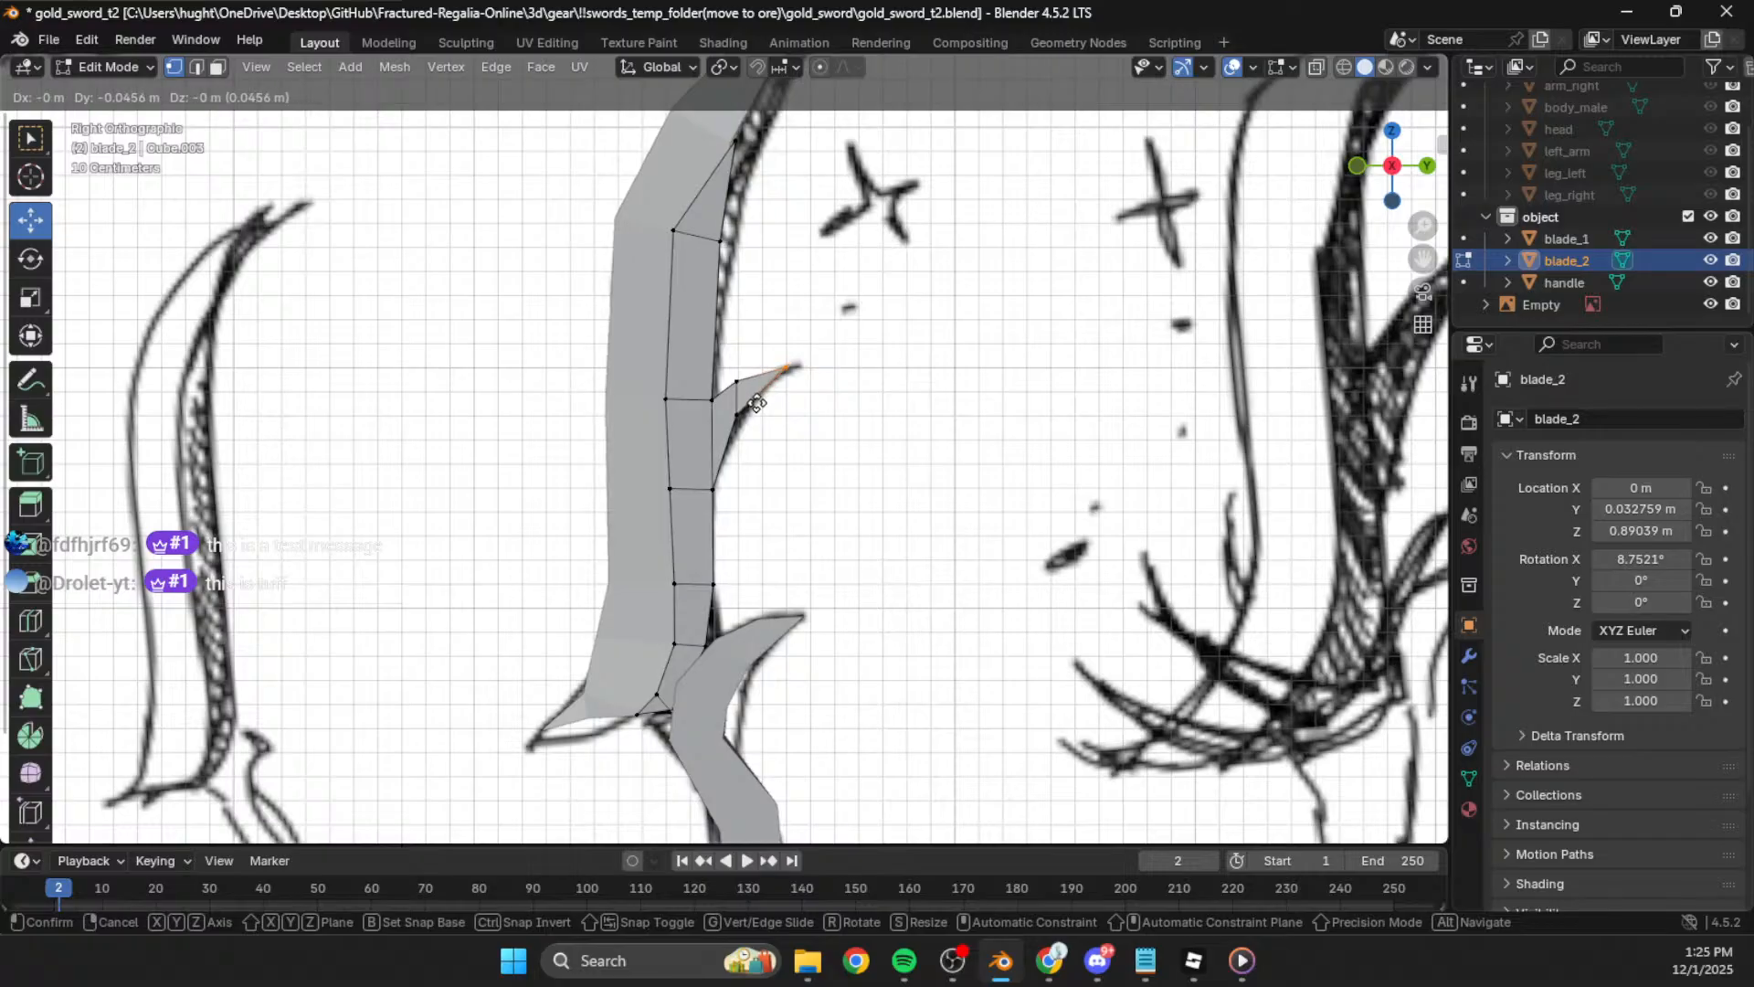
left_click(756, 403)
left_click(738, 384)
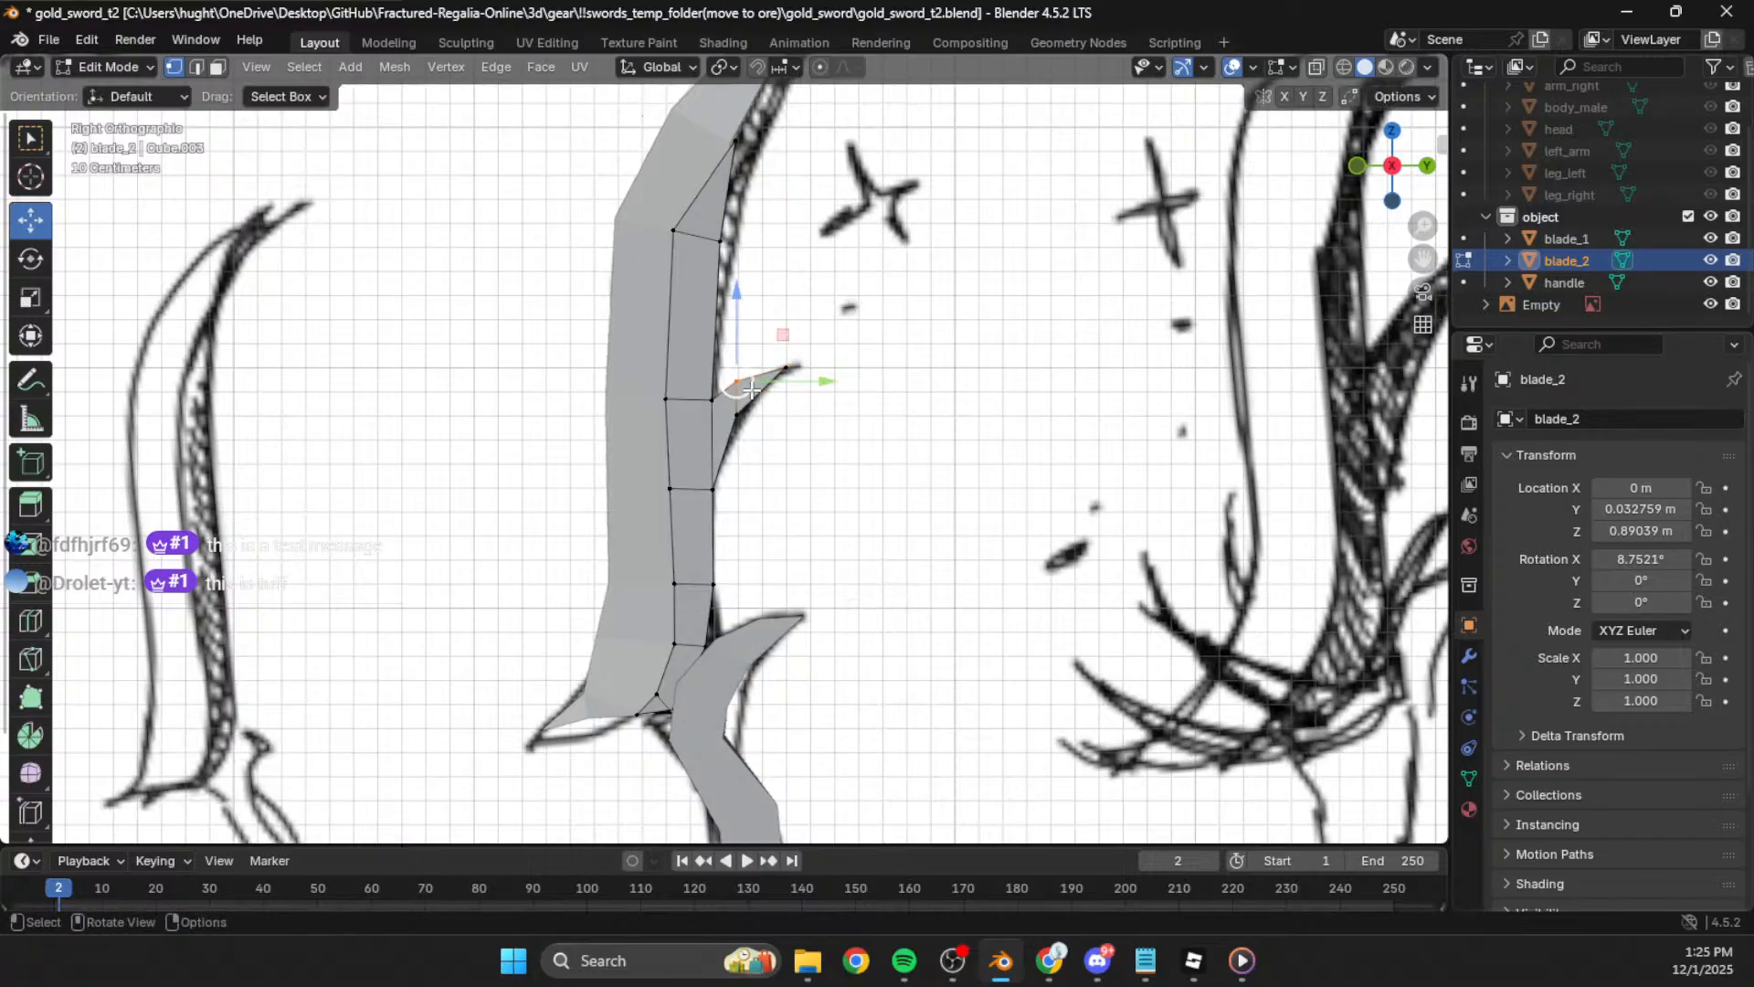
key("Tab")
left_click(859, 500)
scroll(859, 500, "down", 3)
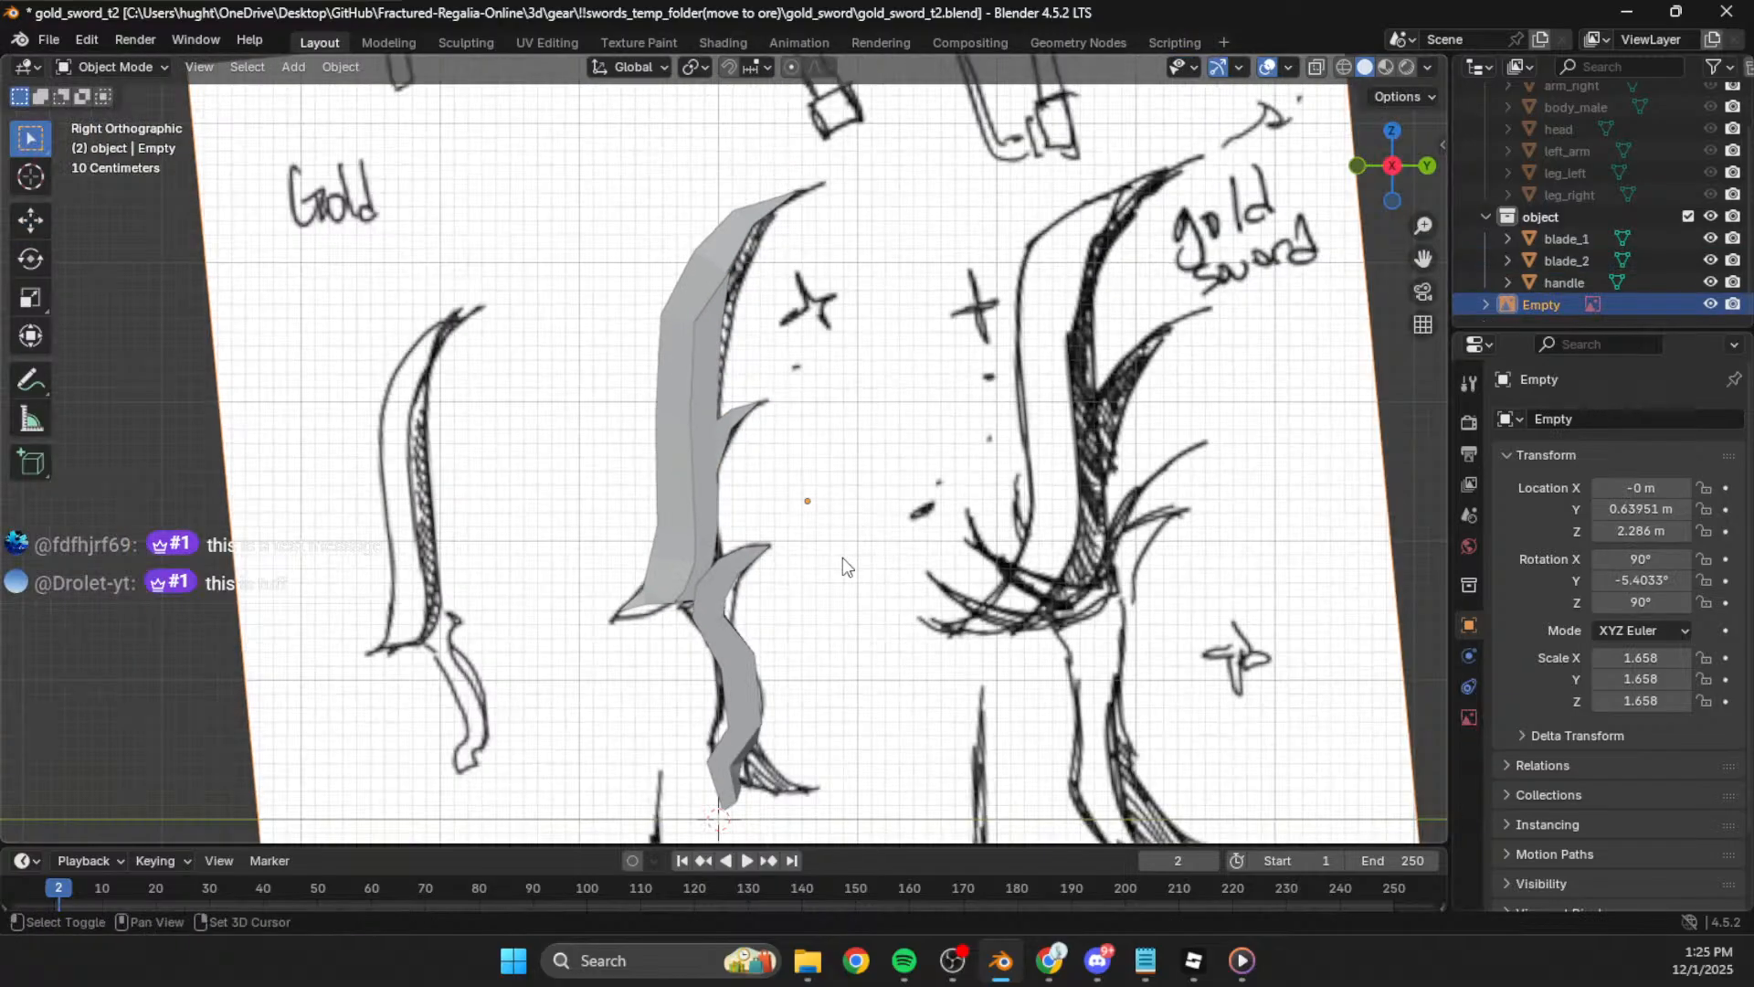
Step: Inspect the modelled sword from several angles, then switch to Roblox Studio and examine the tier 1 gold sword among the other weapons
middle_click_drag(938, 566, 925, 474, "shift")
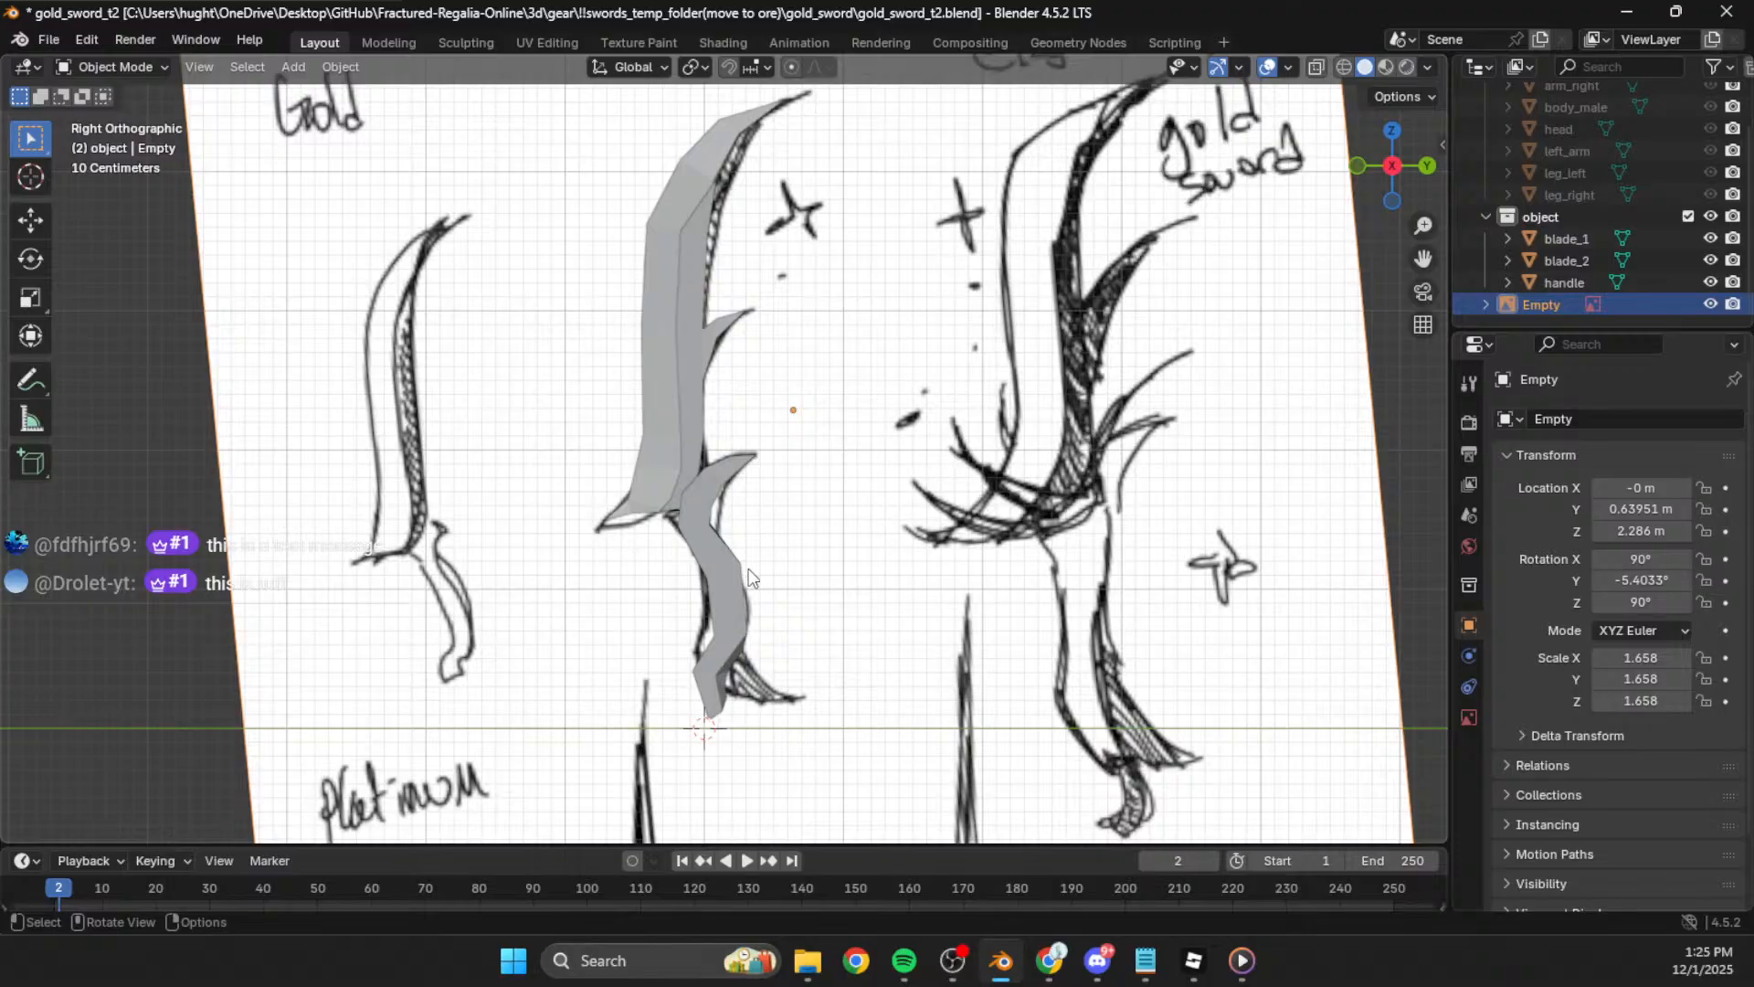
scroll(711, 545, "up", 2)
mouse_move(650, 473)
middle_mouse_down("shift")
mouse_move(778, 678)
mouse_move(855, 433)
mouse_move(818, 566)
mouse_move(821, 525)
mouse_move(683, 587)
mouse_move(876, 613)
mouse_move(861, 627)
mouse_move(987, 402)
middle_mouse_up("shift")
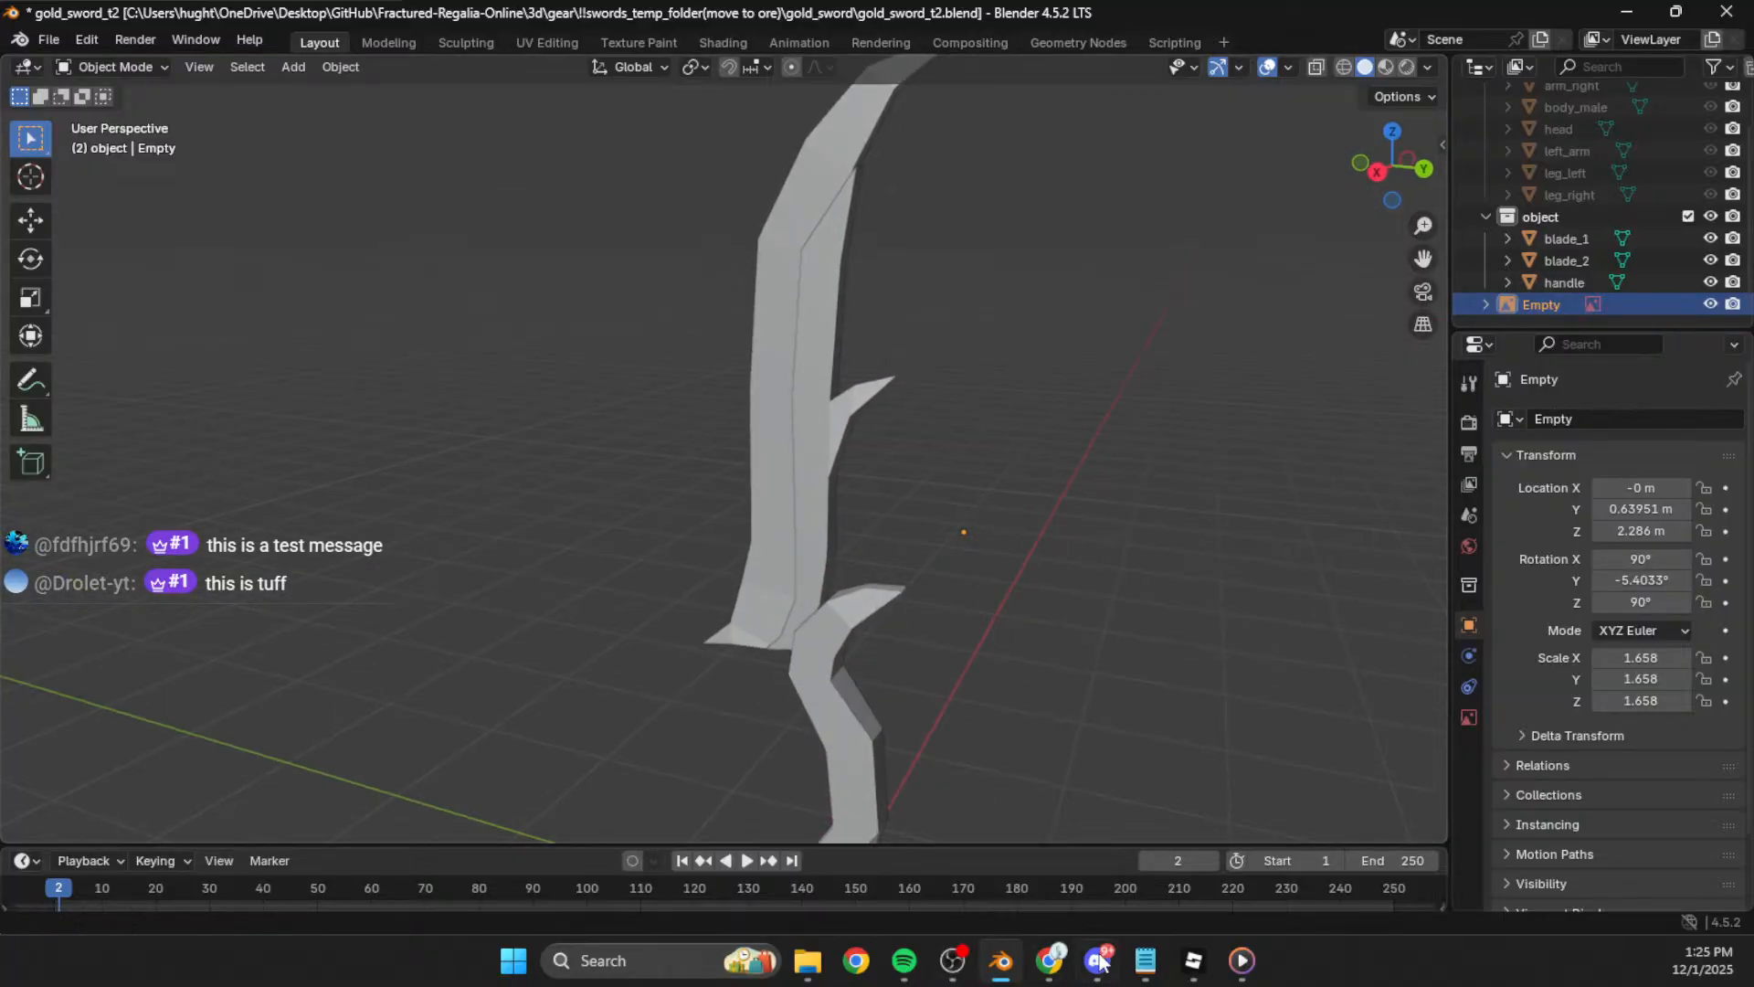
left_click(1190, 965)
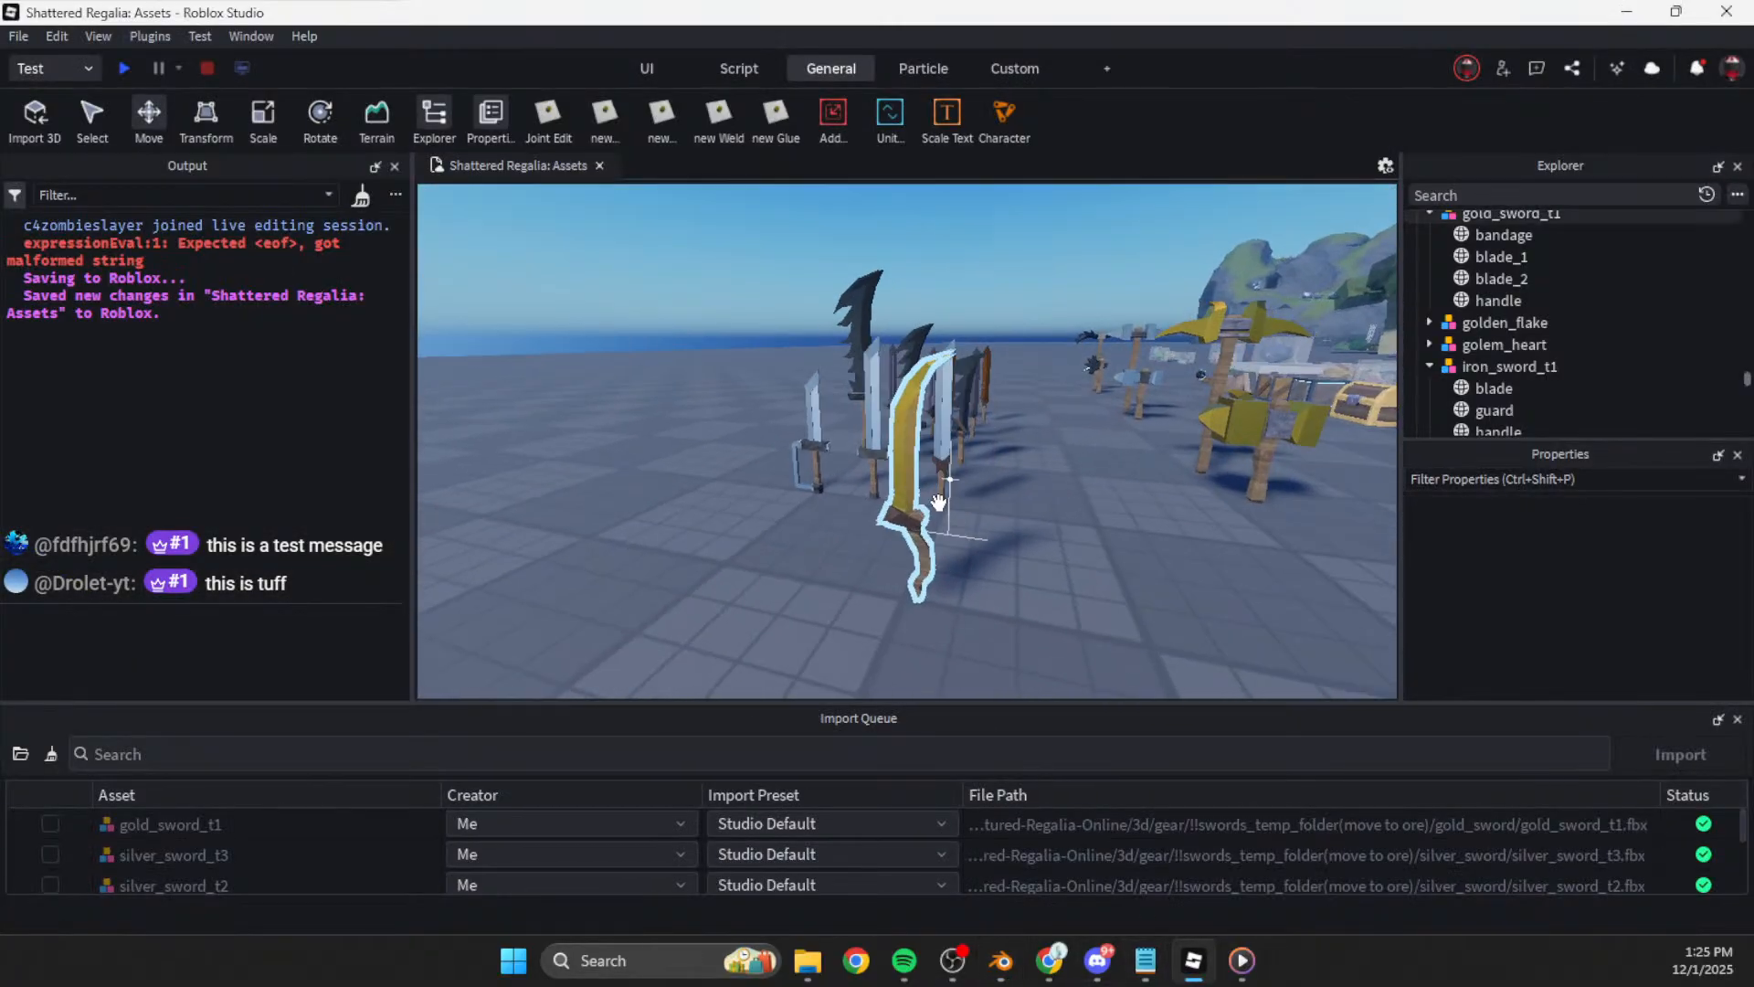
key("w")
mouse_move(940, 502)
right_mouse_down()
mouse_move(897, 498)
mouse_move(943, 517)
right_mouse_up()
key("s")
key("w")
key("s")
key("d")
key("w")
key("s")
key("d")
key("a")
key("s")
key("d")
key("w")
Step: Switch back to Blender, look over the handle and save gold_sword_t2.blend
key("alt+Tab")
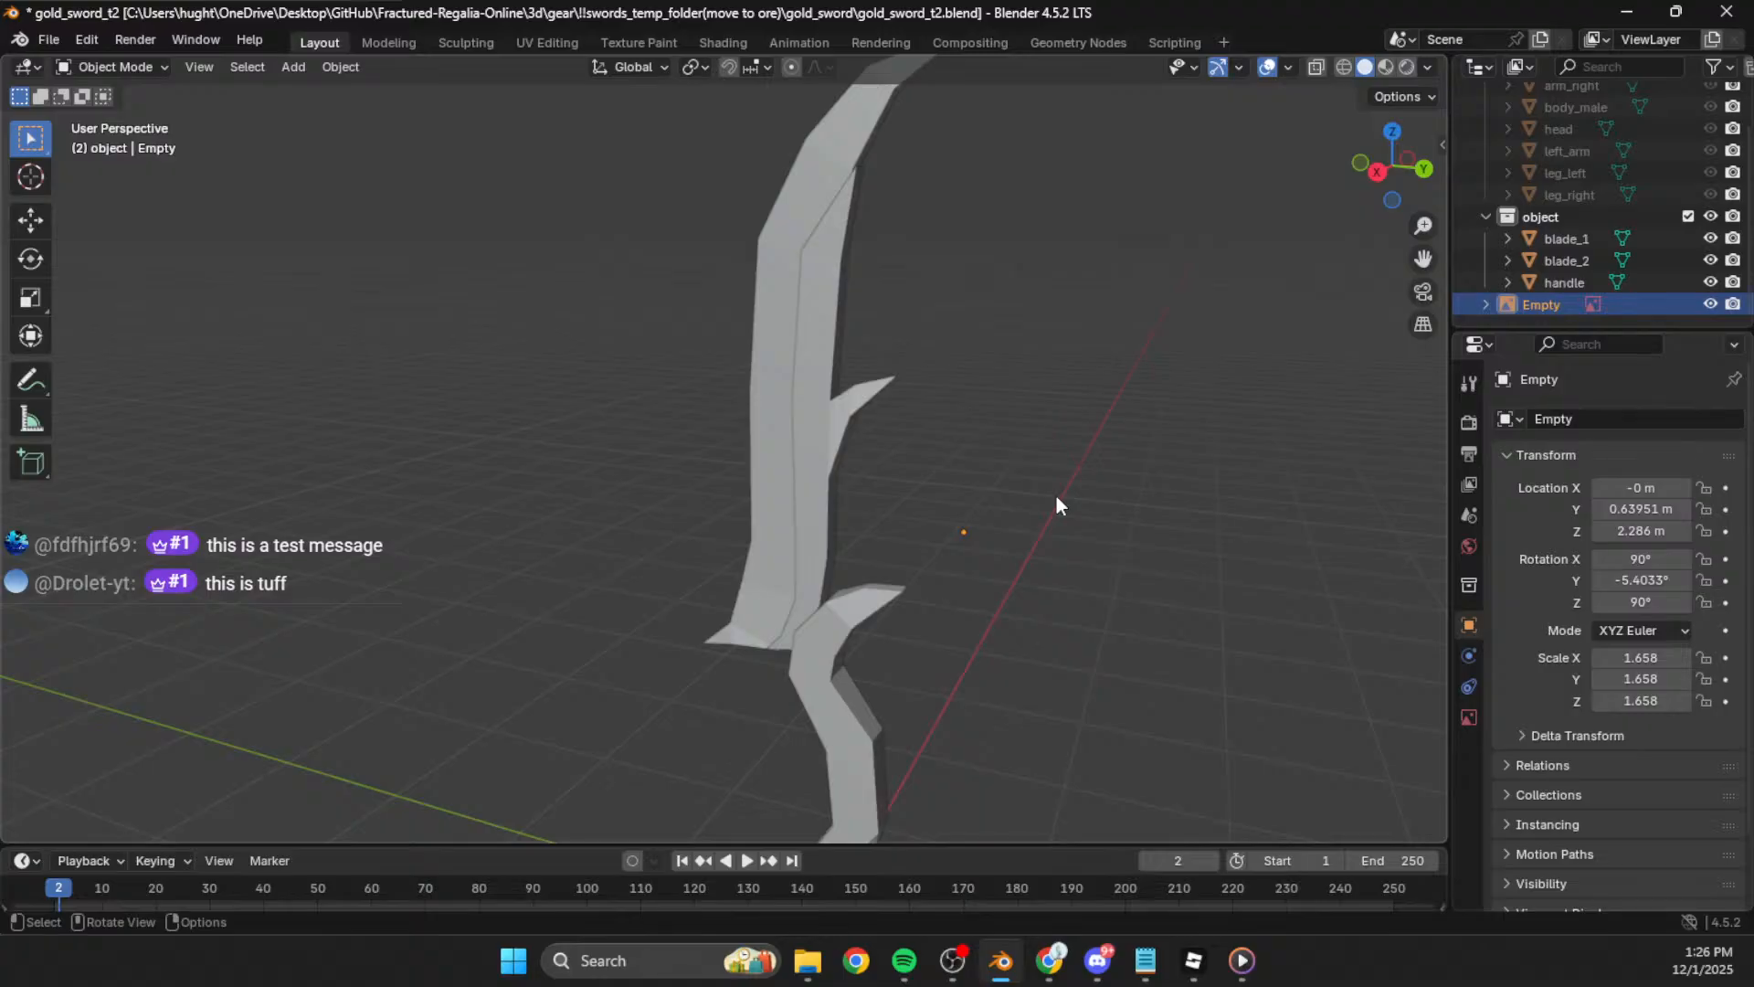
middle_click_drag(974, 634, 927, 621, "shift")
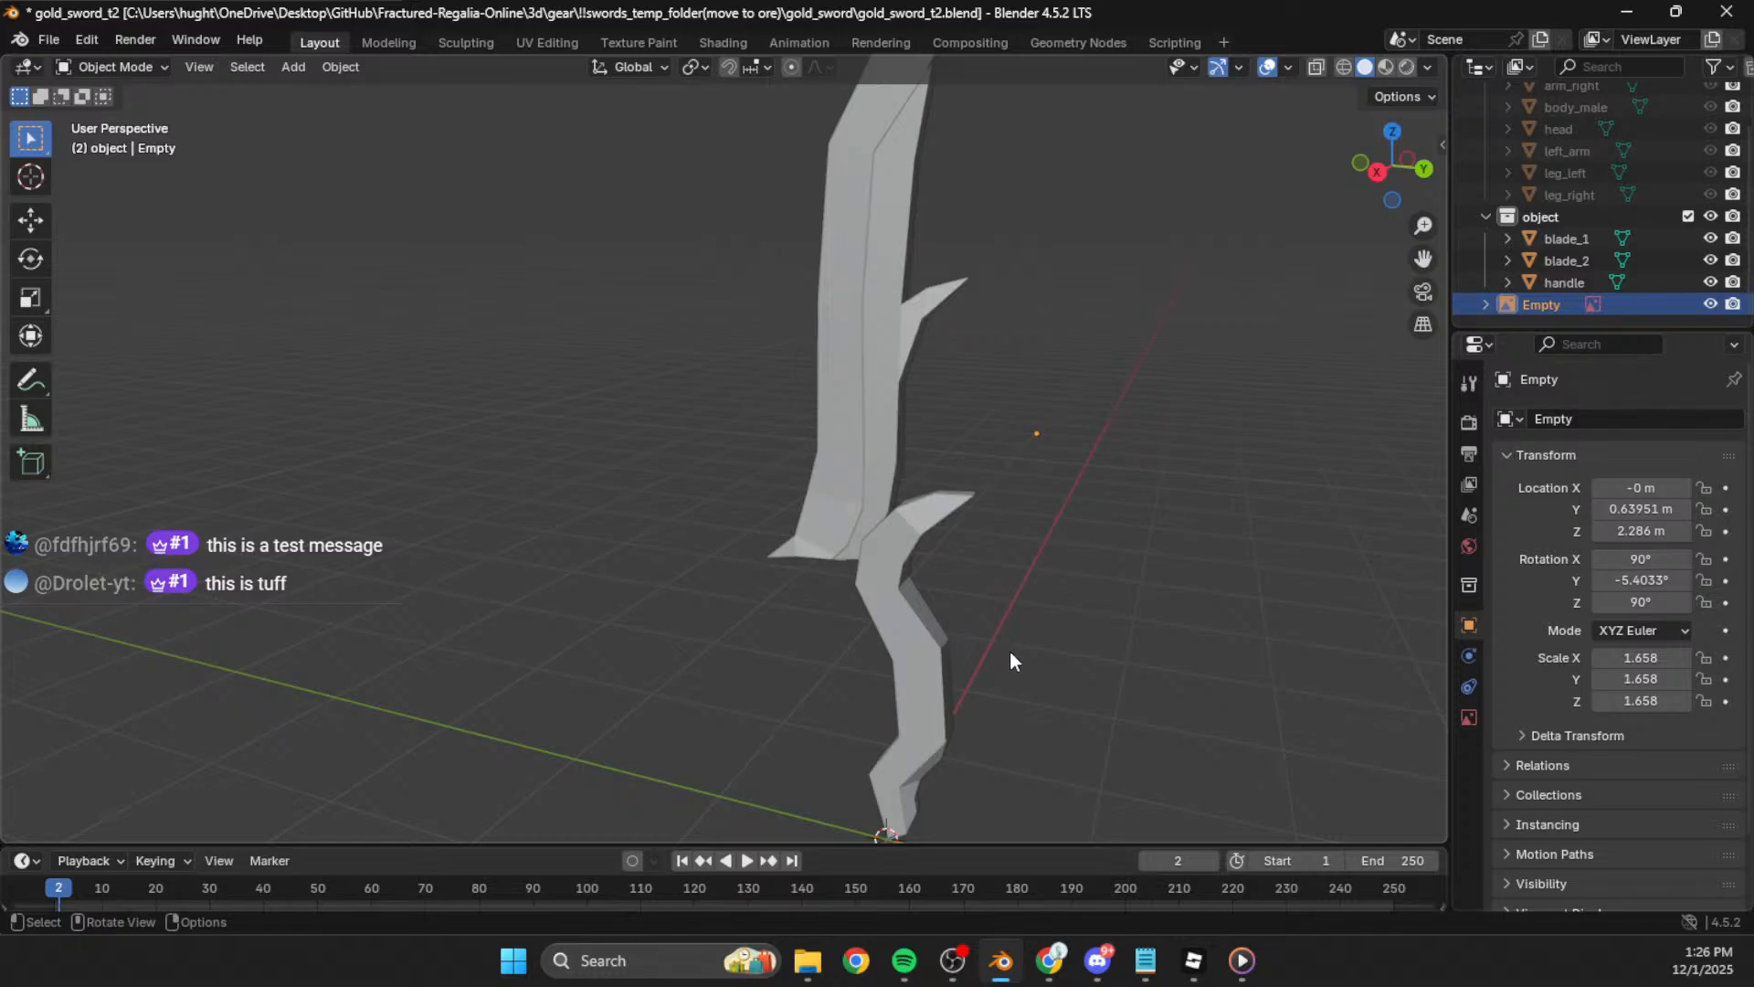
middle_click_drag(1012, 652, 1039, 617, "shift")
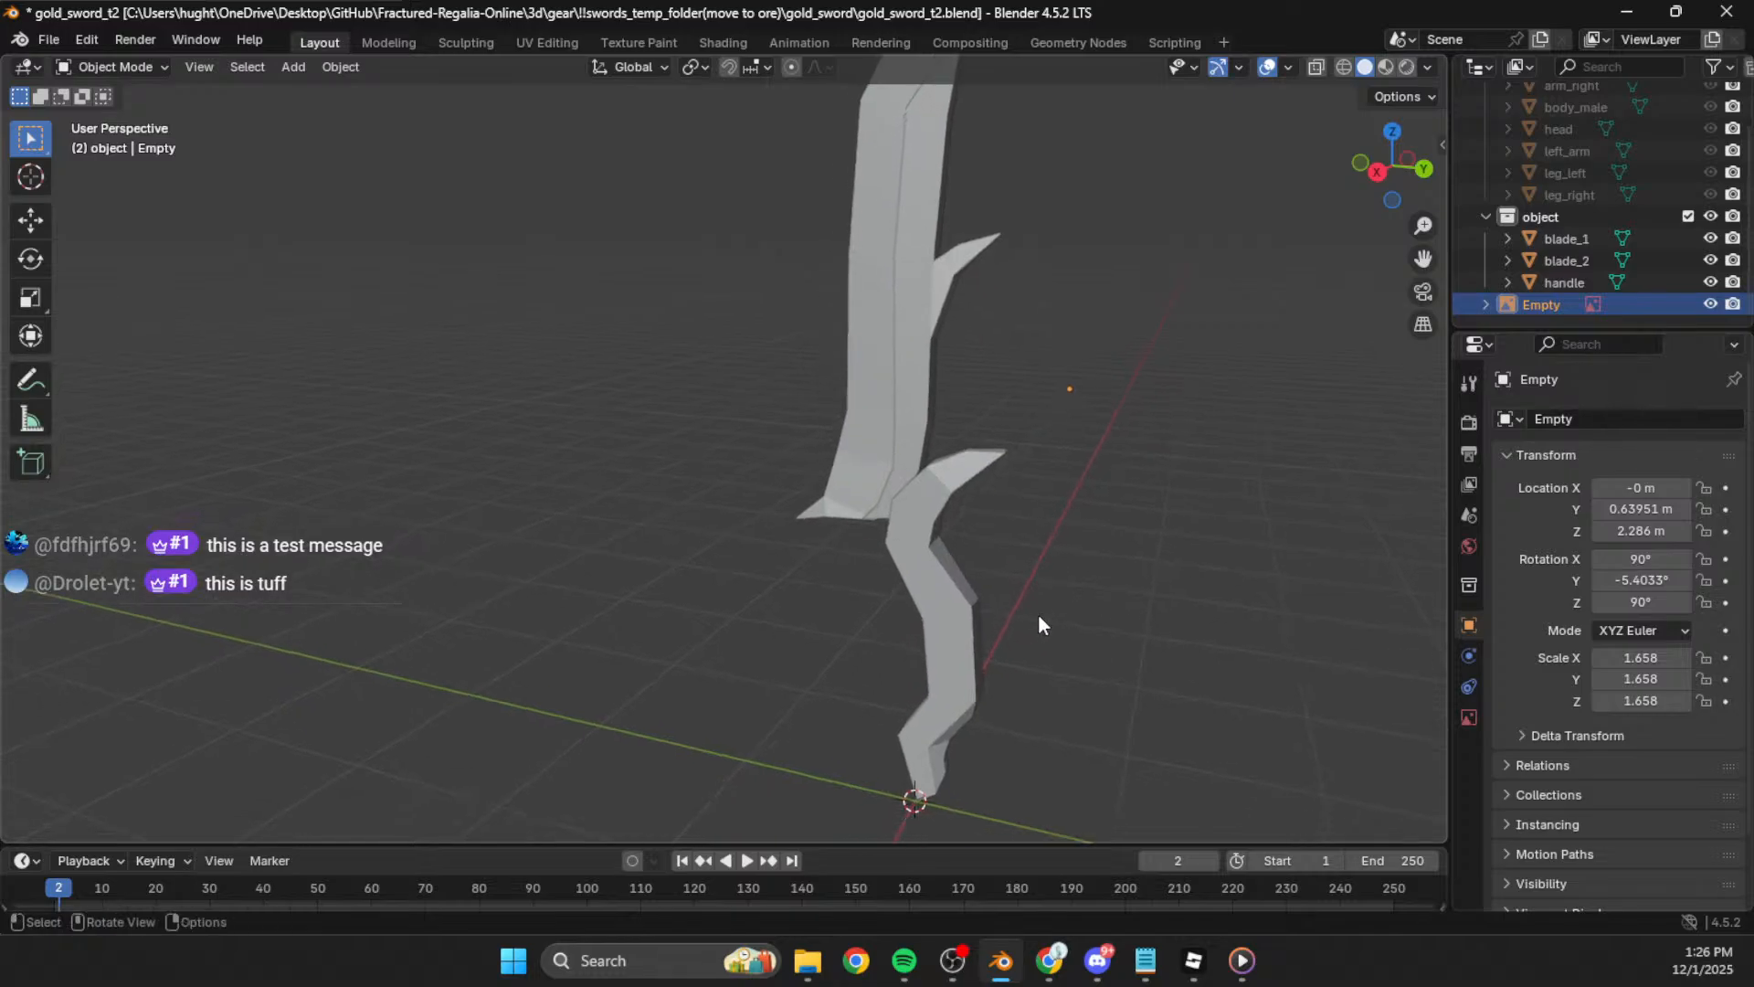
middle_click_drag(1039, 617, 994, 562)
key("ctrl+s")
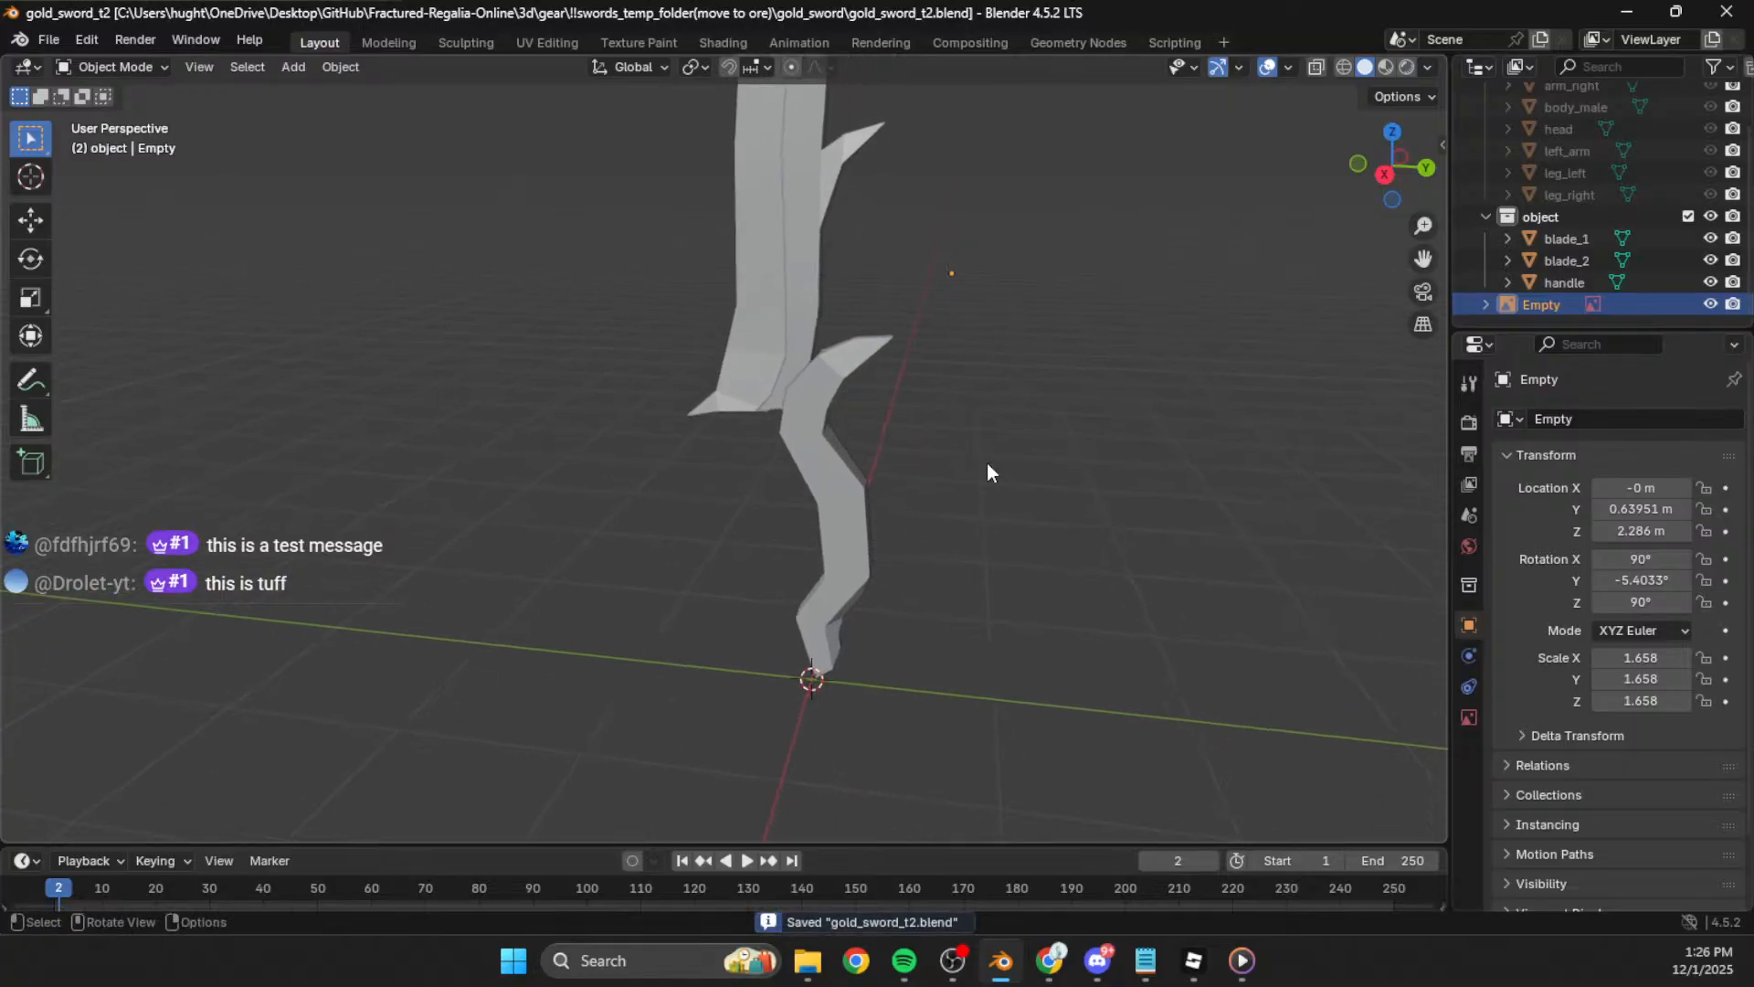
Step: Show the lower handle in the right view and hide the Empty reference sketch
middle_click_drag(987, 470, 951, 439)
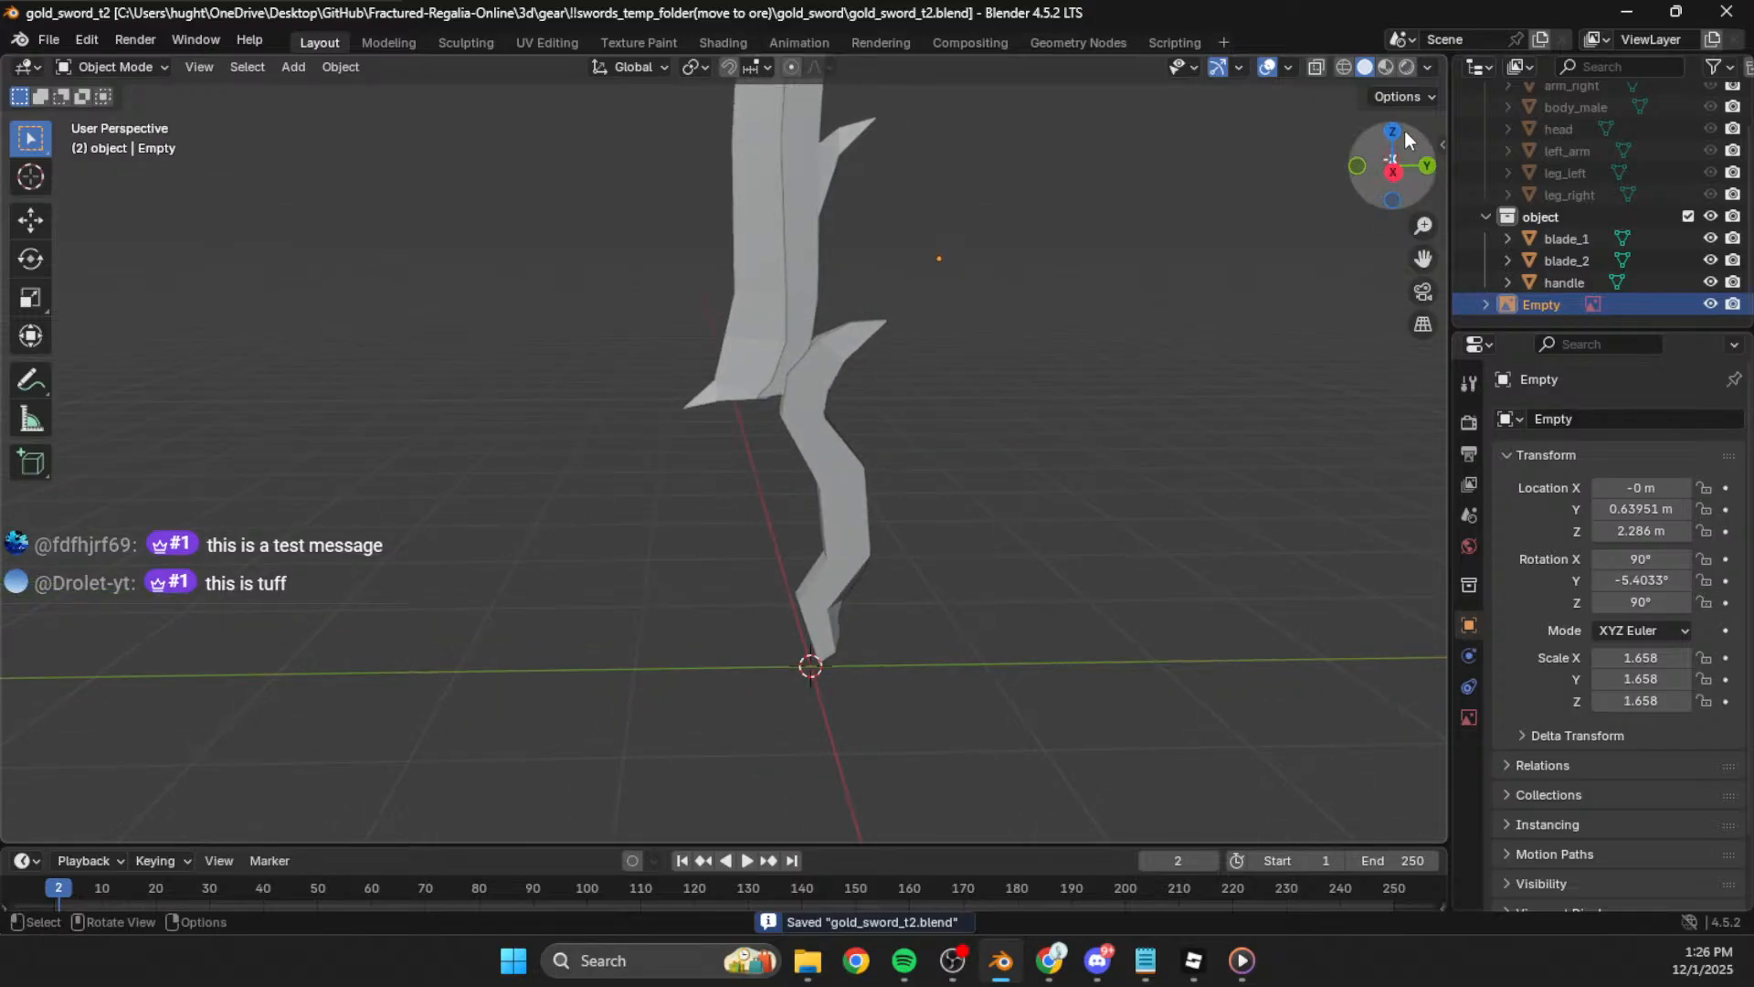
left_click(1392, 168)
middle_click_drag(1060, 556, 985, 410, "shift")
scroll(985, 409, "up", 3)
middle_click_drag(916, 539, 852, 445, "shift")
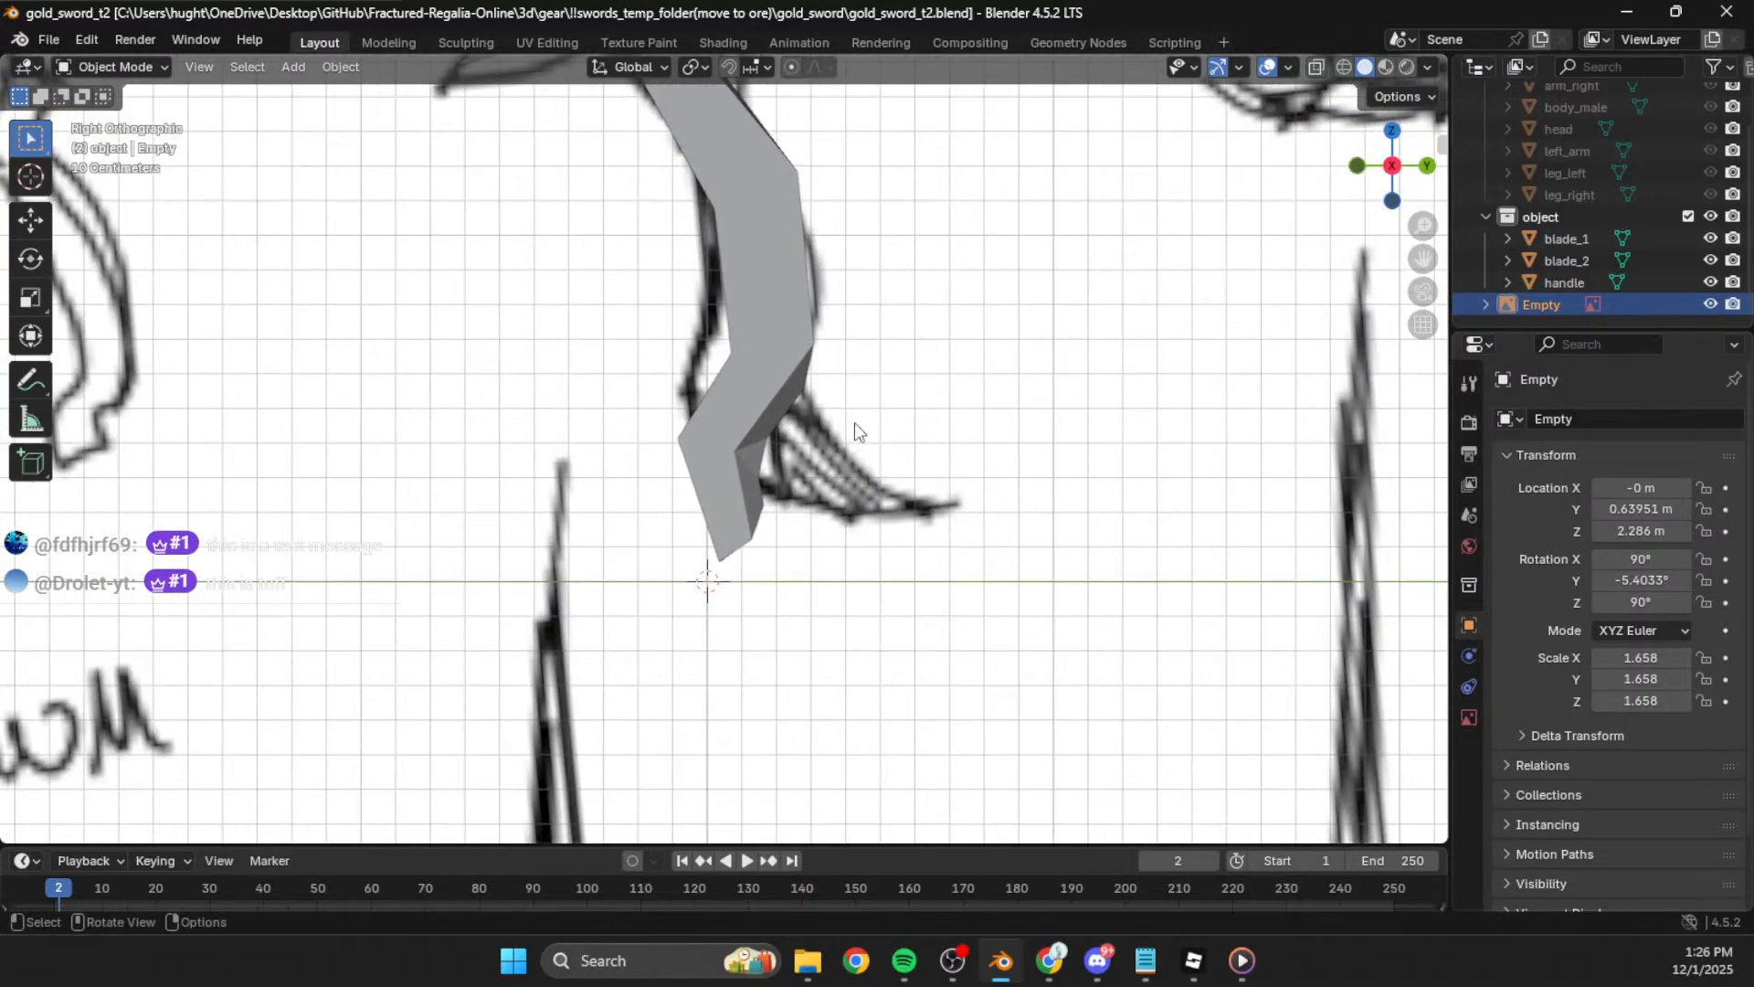
left_click(1710, 305)
middle_click_drag(872, 429, 881, 475, "shift")
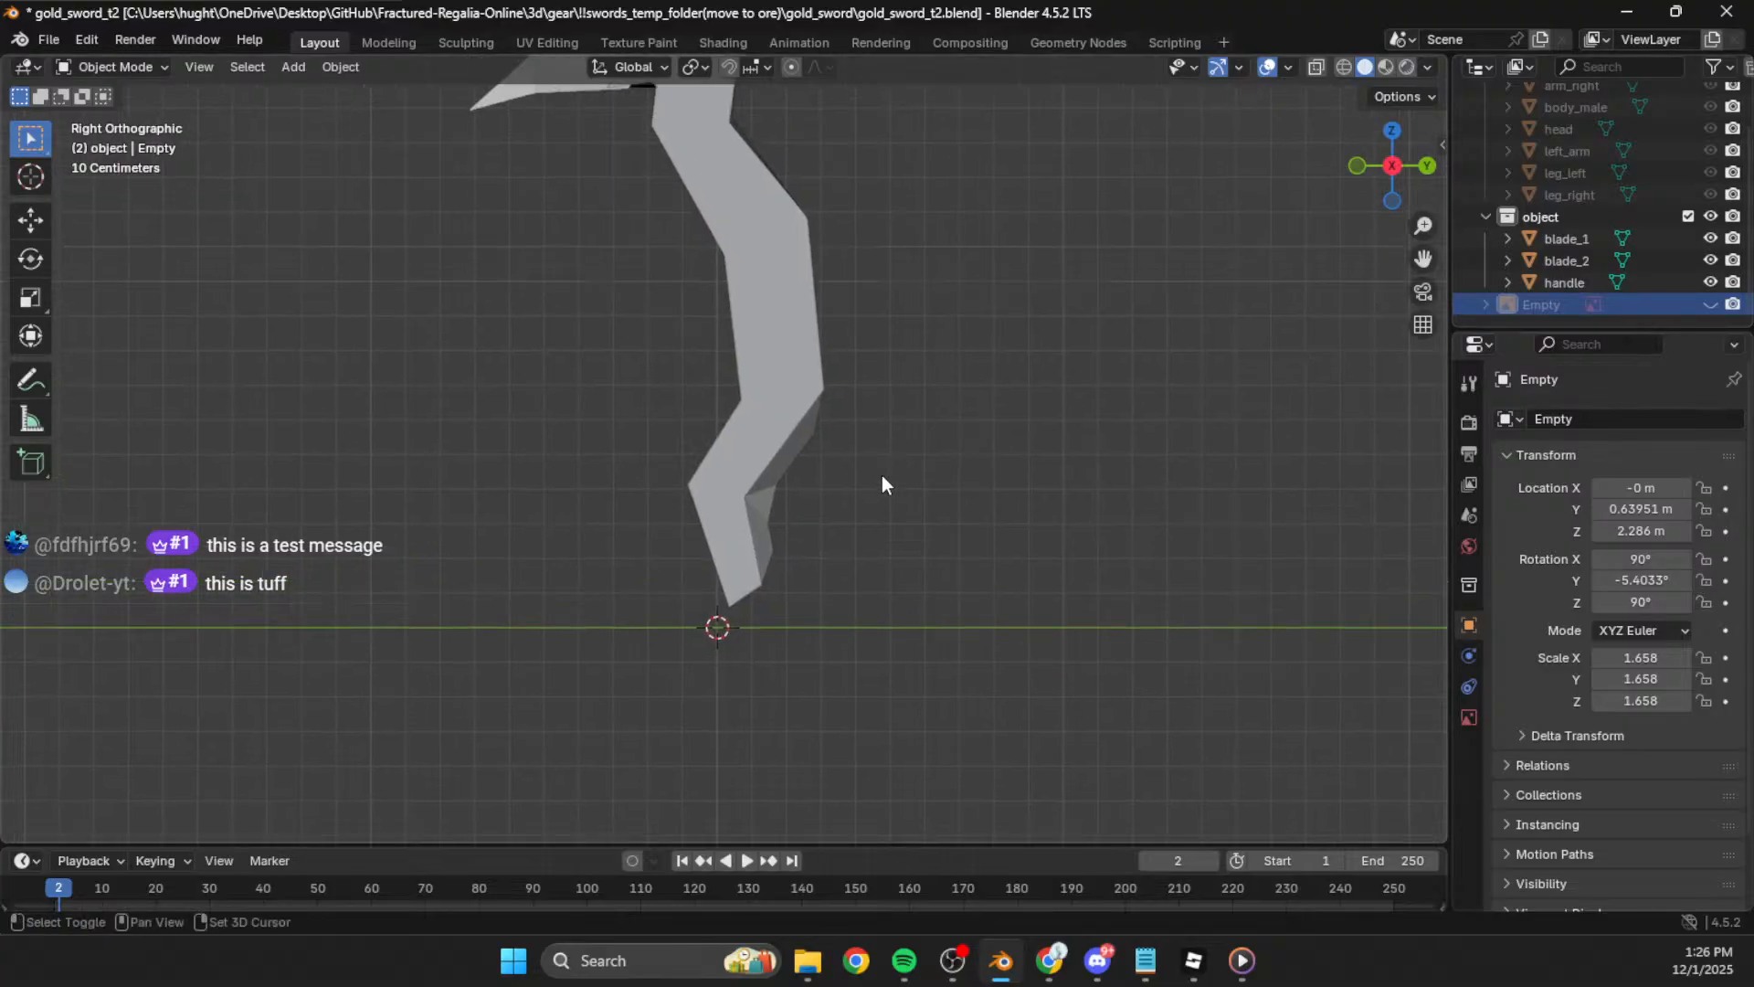
Step: Briefly bring back the reference sketch to compare the handle's lower end with it, then hide it again
left_click(736, 348)
scroll(734, 344, "down", 3)
middle_click_drag(735, 344, 735, 418, "shift")
left_click(703, 241)
scroll(704, 240, "down", 2)
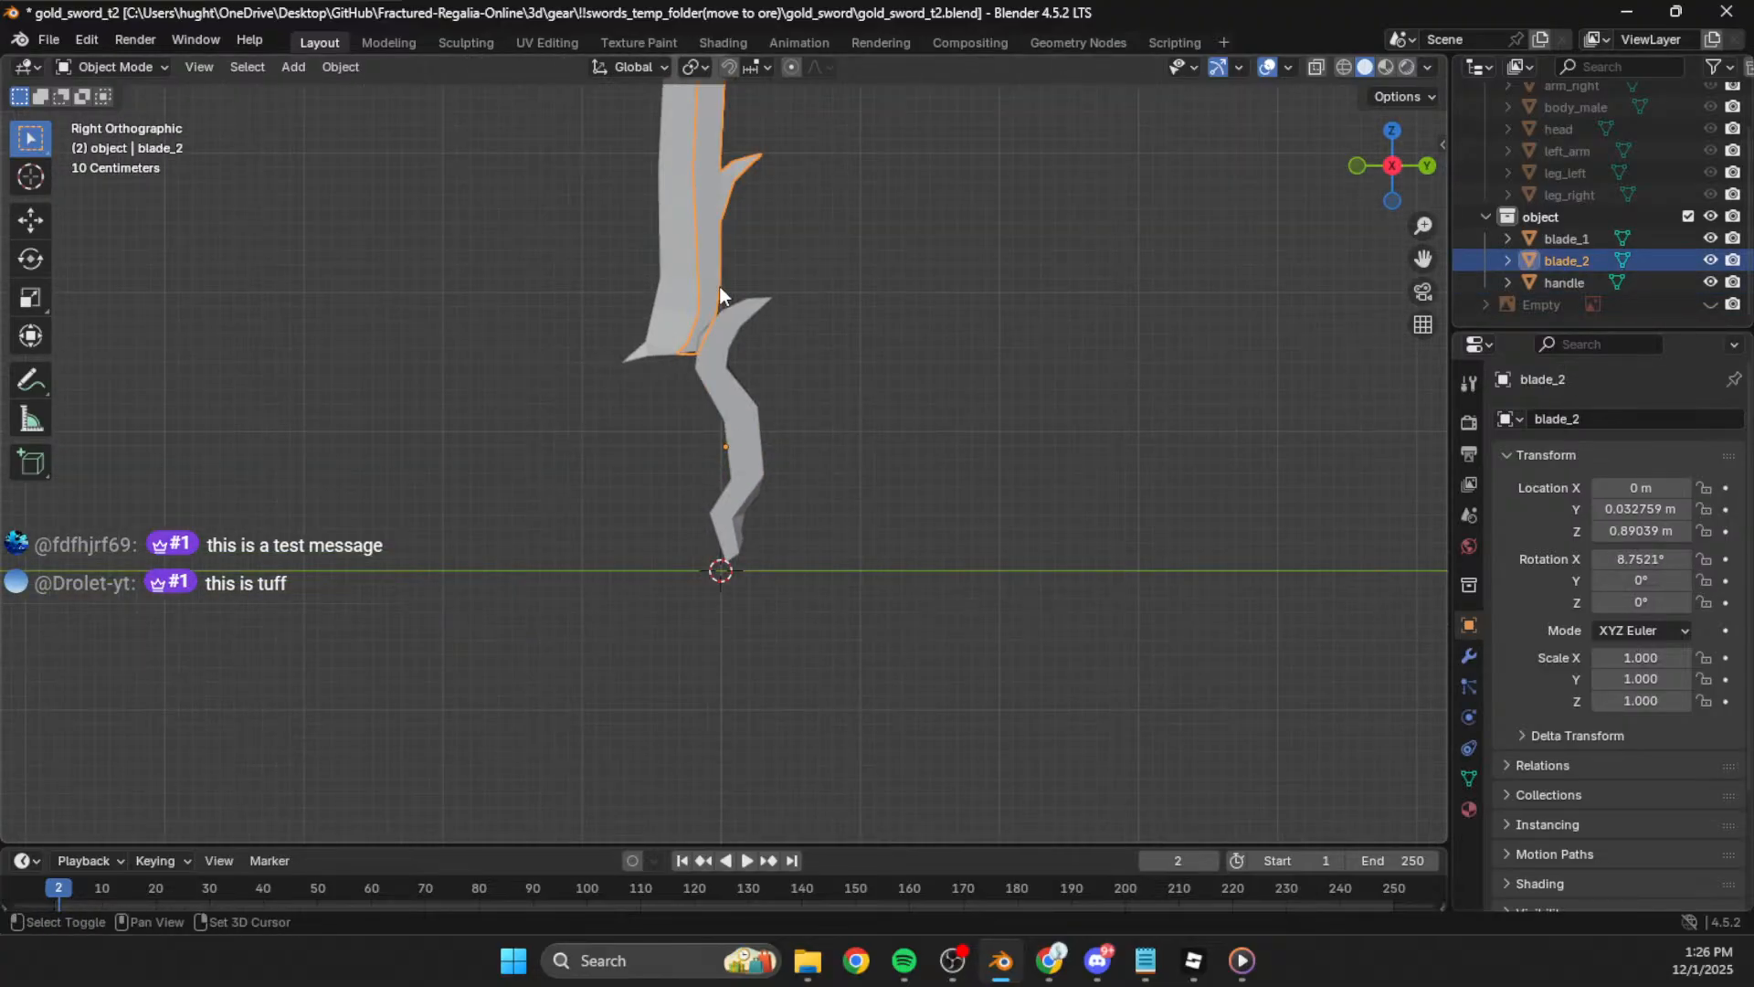
middle_click_drag(720, 287, 728, 328, "shift")
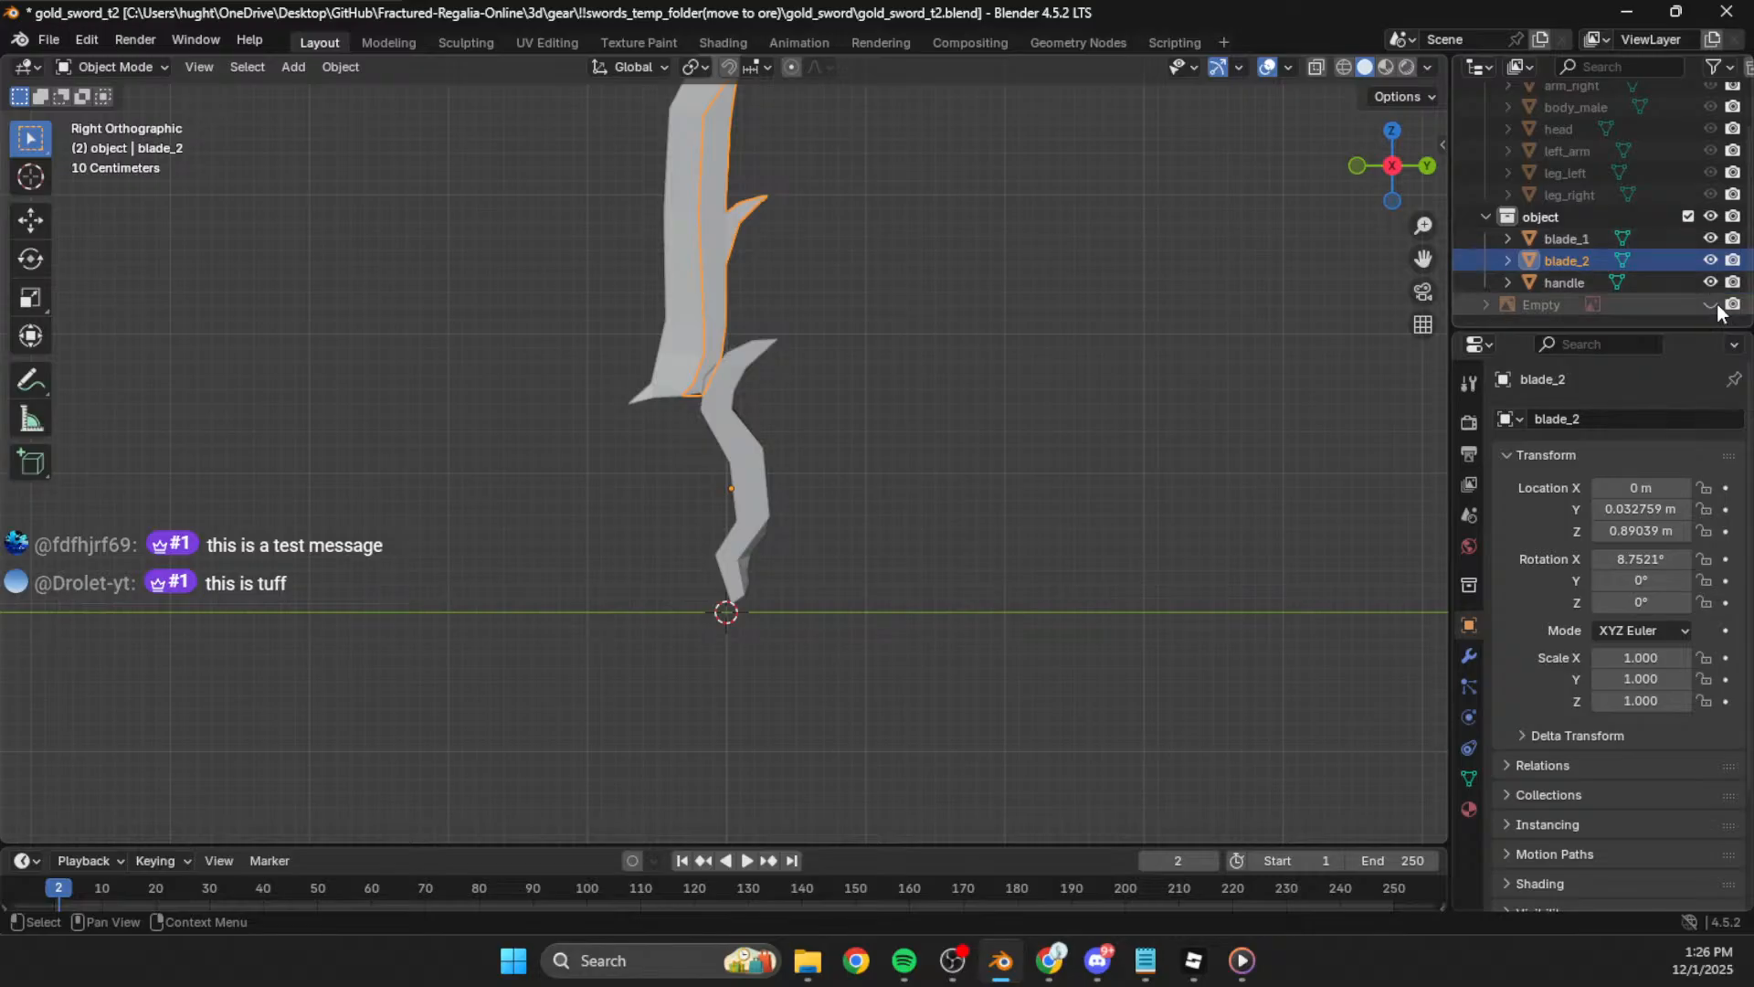
left_click(1712, 304)
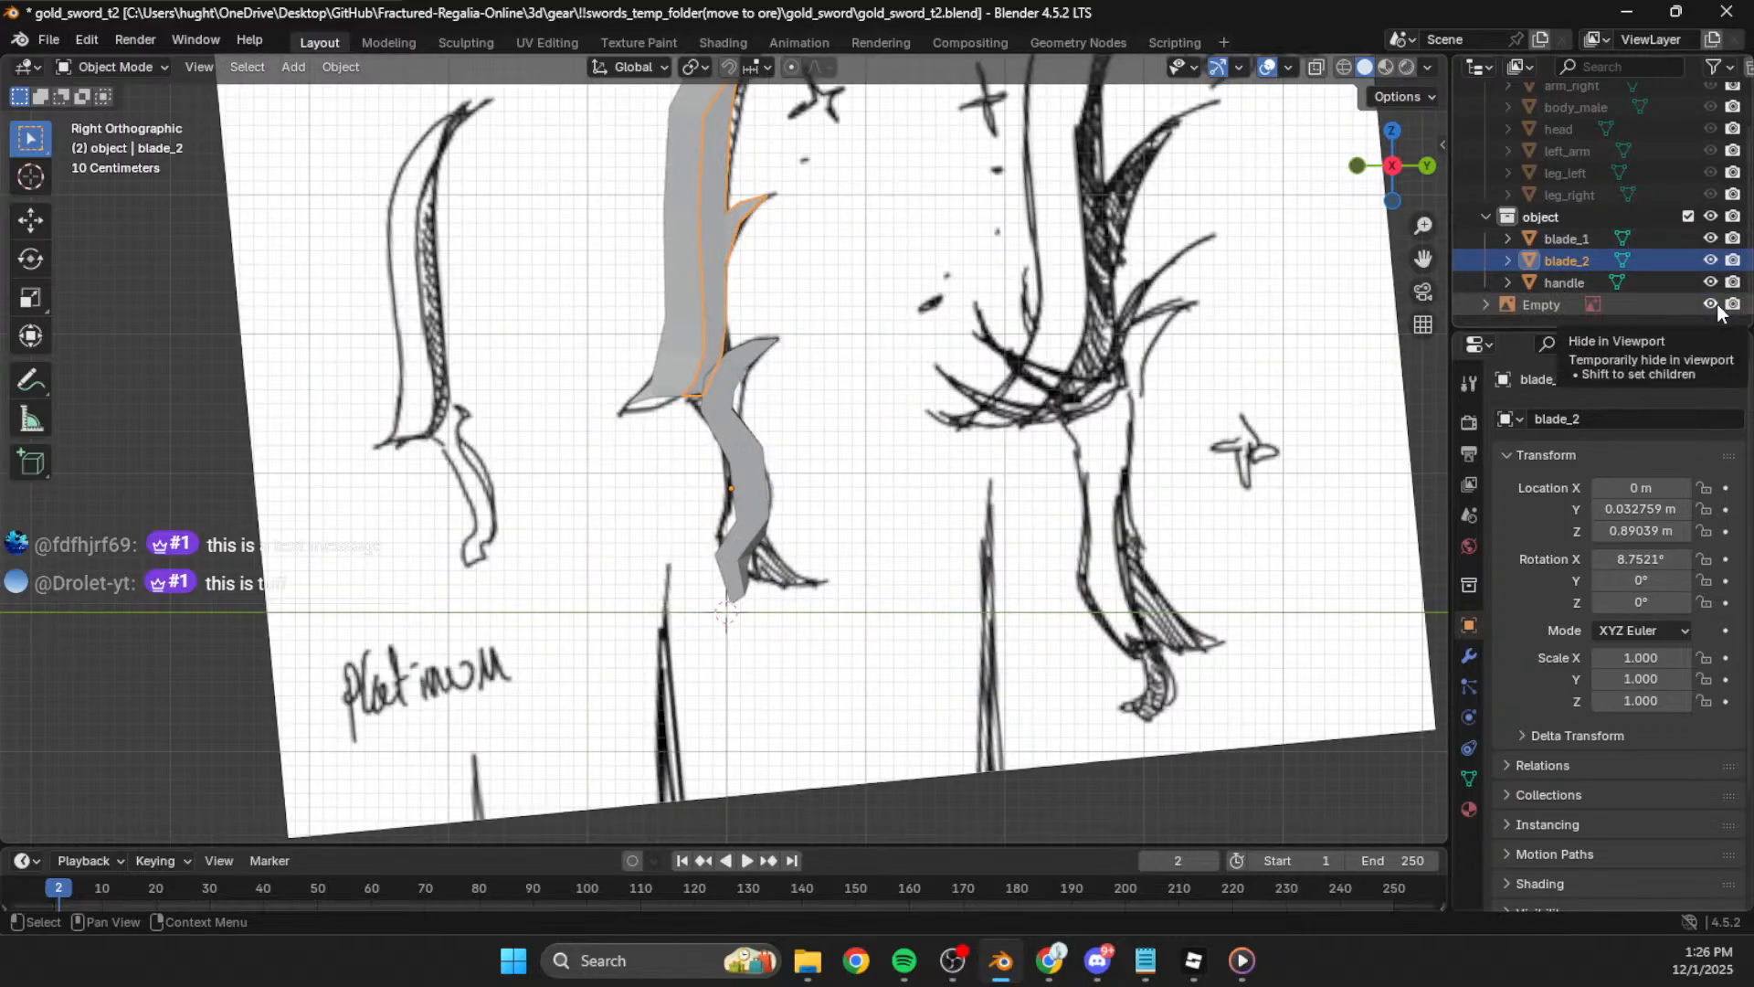
left_click(1714, 306)
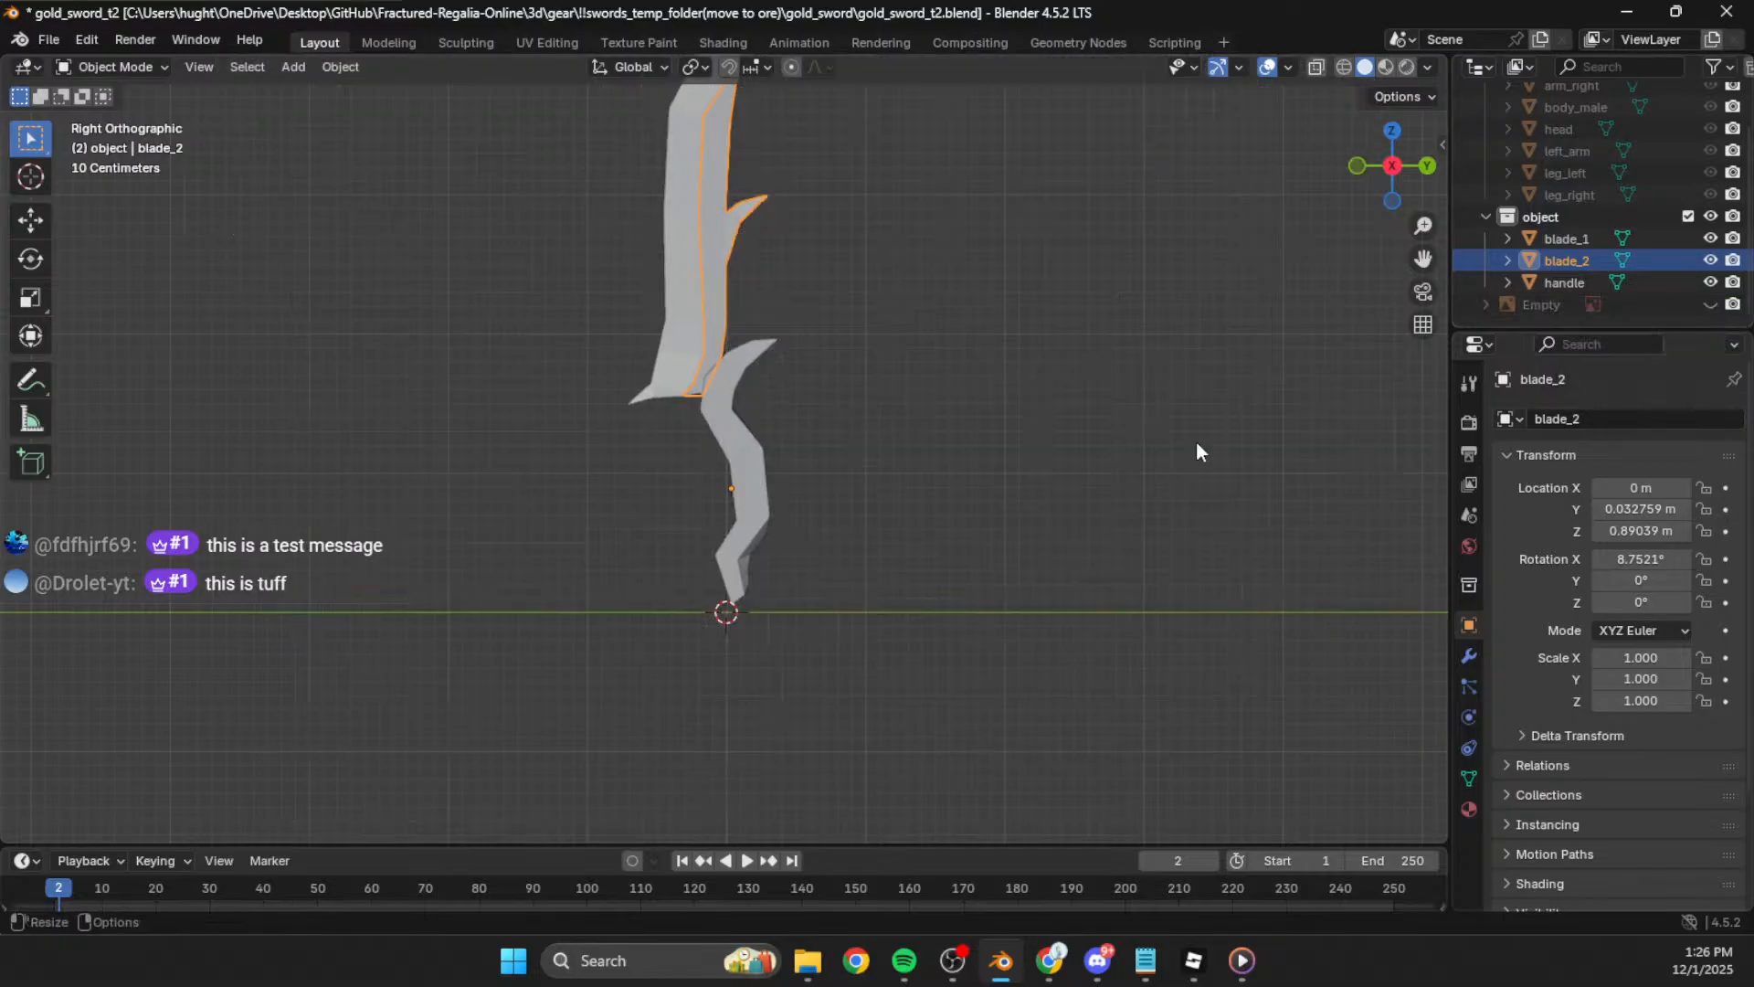
Step: Select the small rear part of the handle's lower end, duplicate it in place and separate the copy into its own object
left_click(738, 561)
left_click(709, 310)
scroll(759, 583, "up", 2)
middle_click_drag(760, 583, 722, 398, "shift")
left_click(702, 284)
scroll(721, 419, "up", 3)
key("Tab")
middle_click_drag(810, 337, 814, 278)
key("shift+space")
key("g")
left_click(802, 312, "shift")
left_click(817, 312, "shift")
left_click(820, 339, "shift")
left_click(807, 338, "shift")
middle_click_drag(935, 330, 1037, 325)
left_click(1389, 172)
key("shift+d")
key("Escape")
key("p")
left_click(891, 234)
key("Tab")
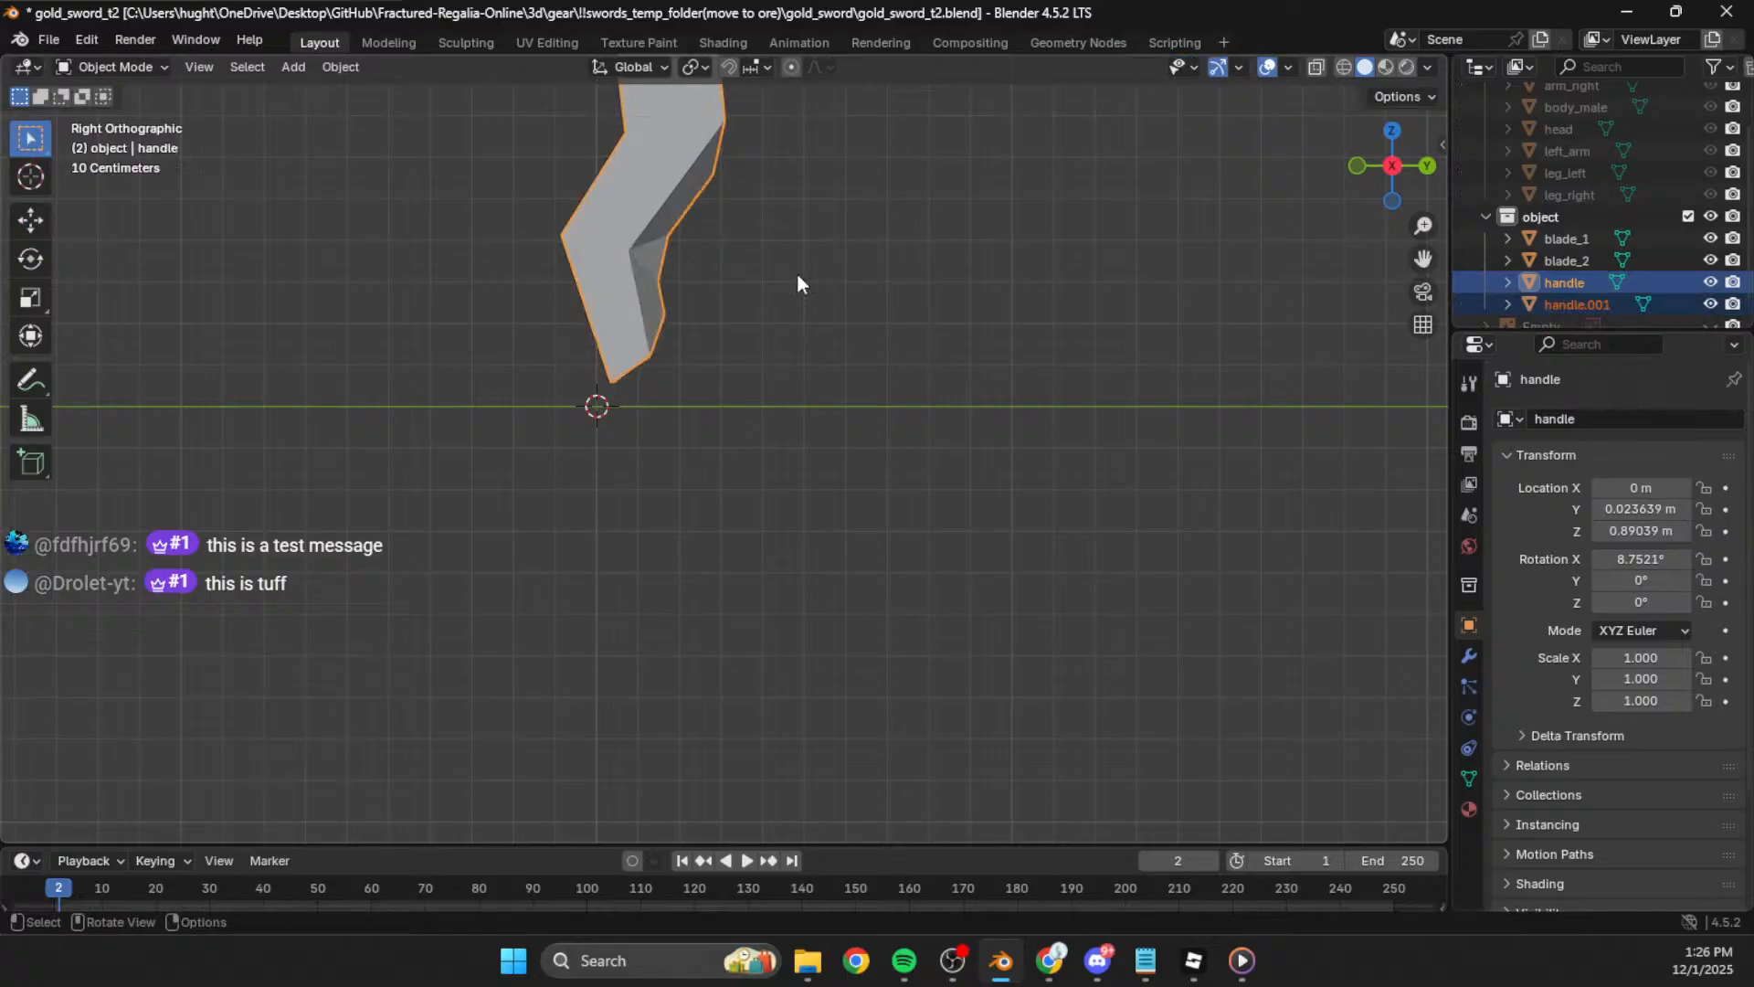
left_click(662, 282)
left_click(668, 277)
middle_click_drag(662, 278, 753, 277)
left_click(851, 301)
middle_click_drag(851, 301, 806, 280)
key("Tab")
left_click_drag(838, 278, 894, 365)
middle_click_drag(894, 365, 603, 368)
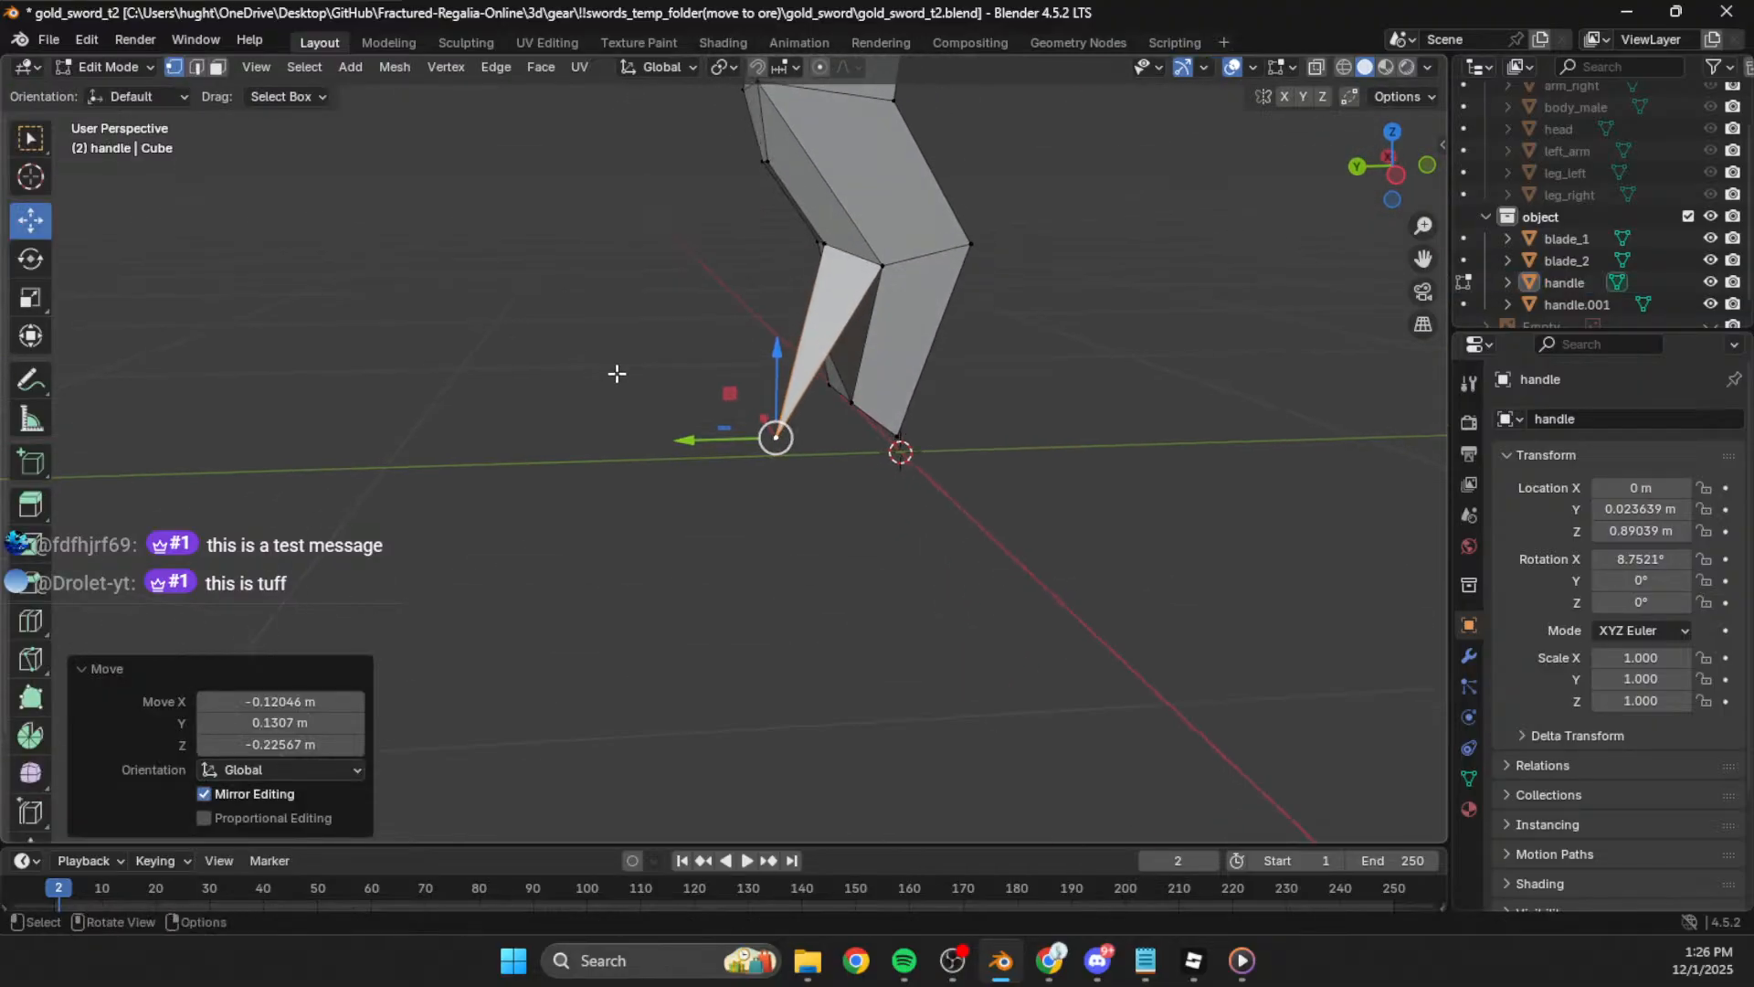
key("ctrl+z")
key("Tab")
Step: Extrude all of the handle.001 geometry outward from the handle's lower end and lower the extruded end by about 0.08 m
scroll(1571, 303, "down", 1)
left_click(1571, 263)
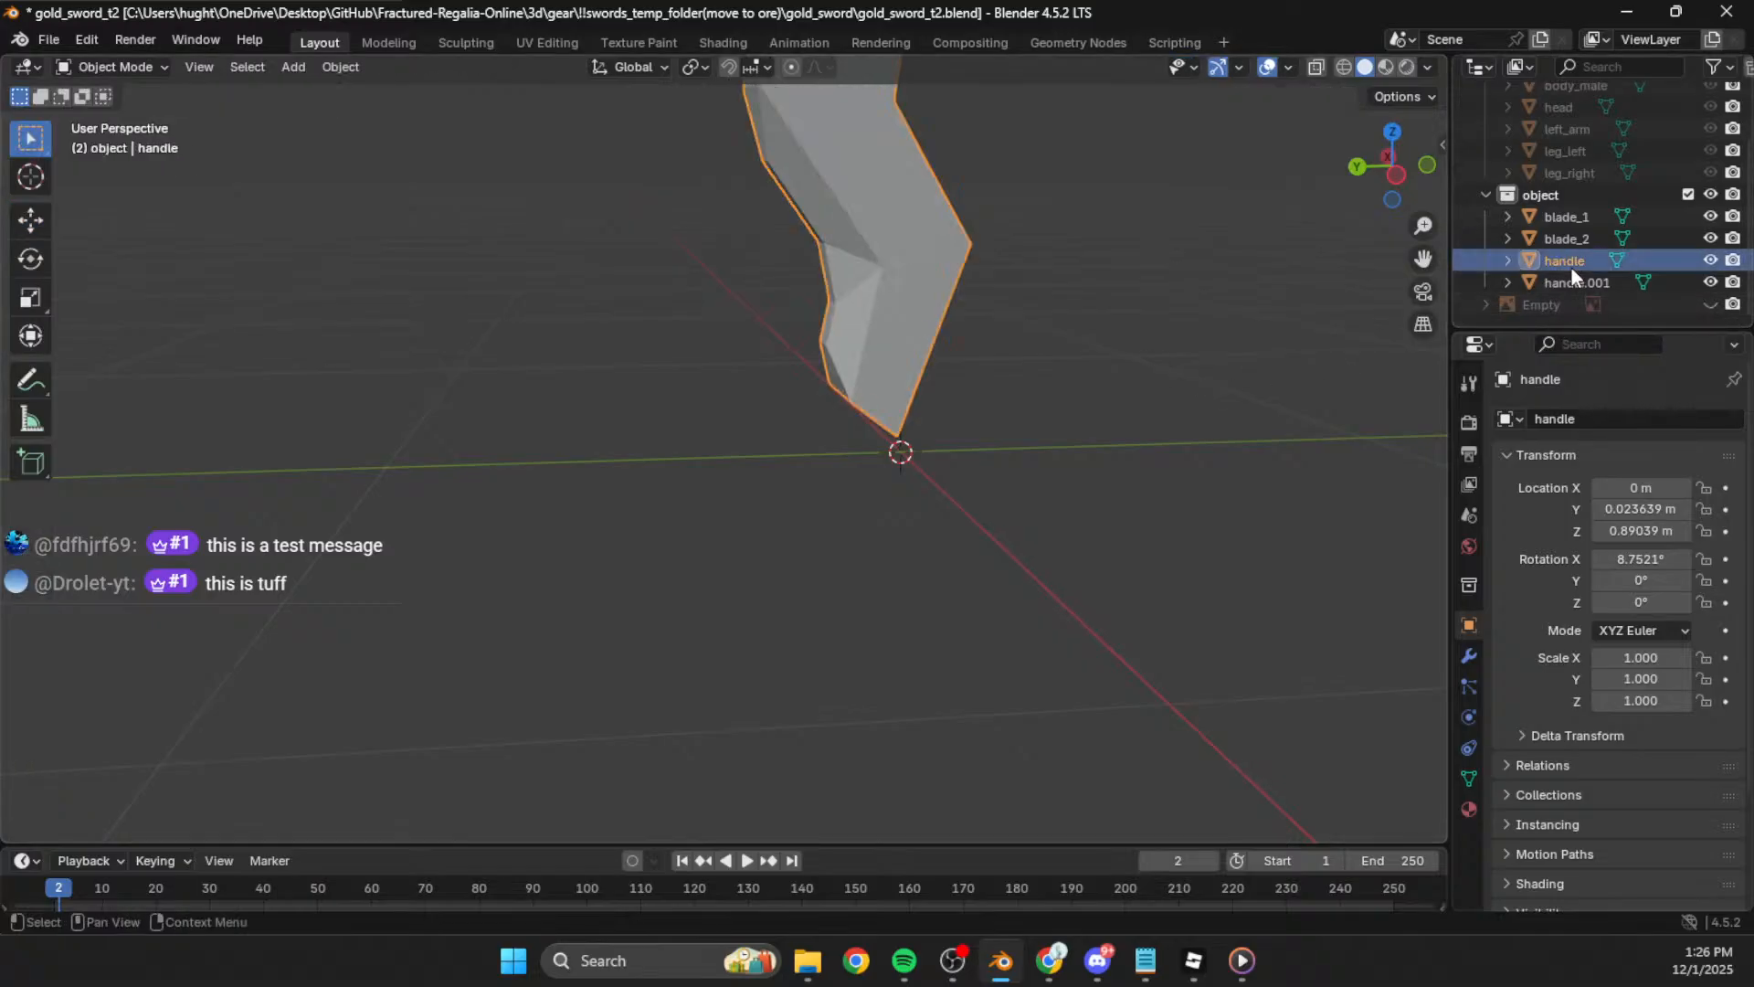
left_click(1572, 215)
left_click(1577, 238)
left_click(1571, 283)
middle_click_drag(963, 426, 1396, 200)
left_click(1362, 174)
key("Tab")
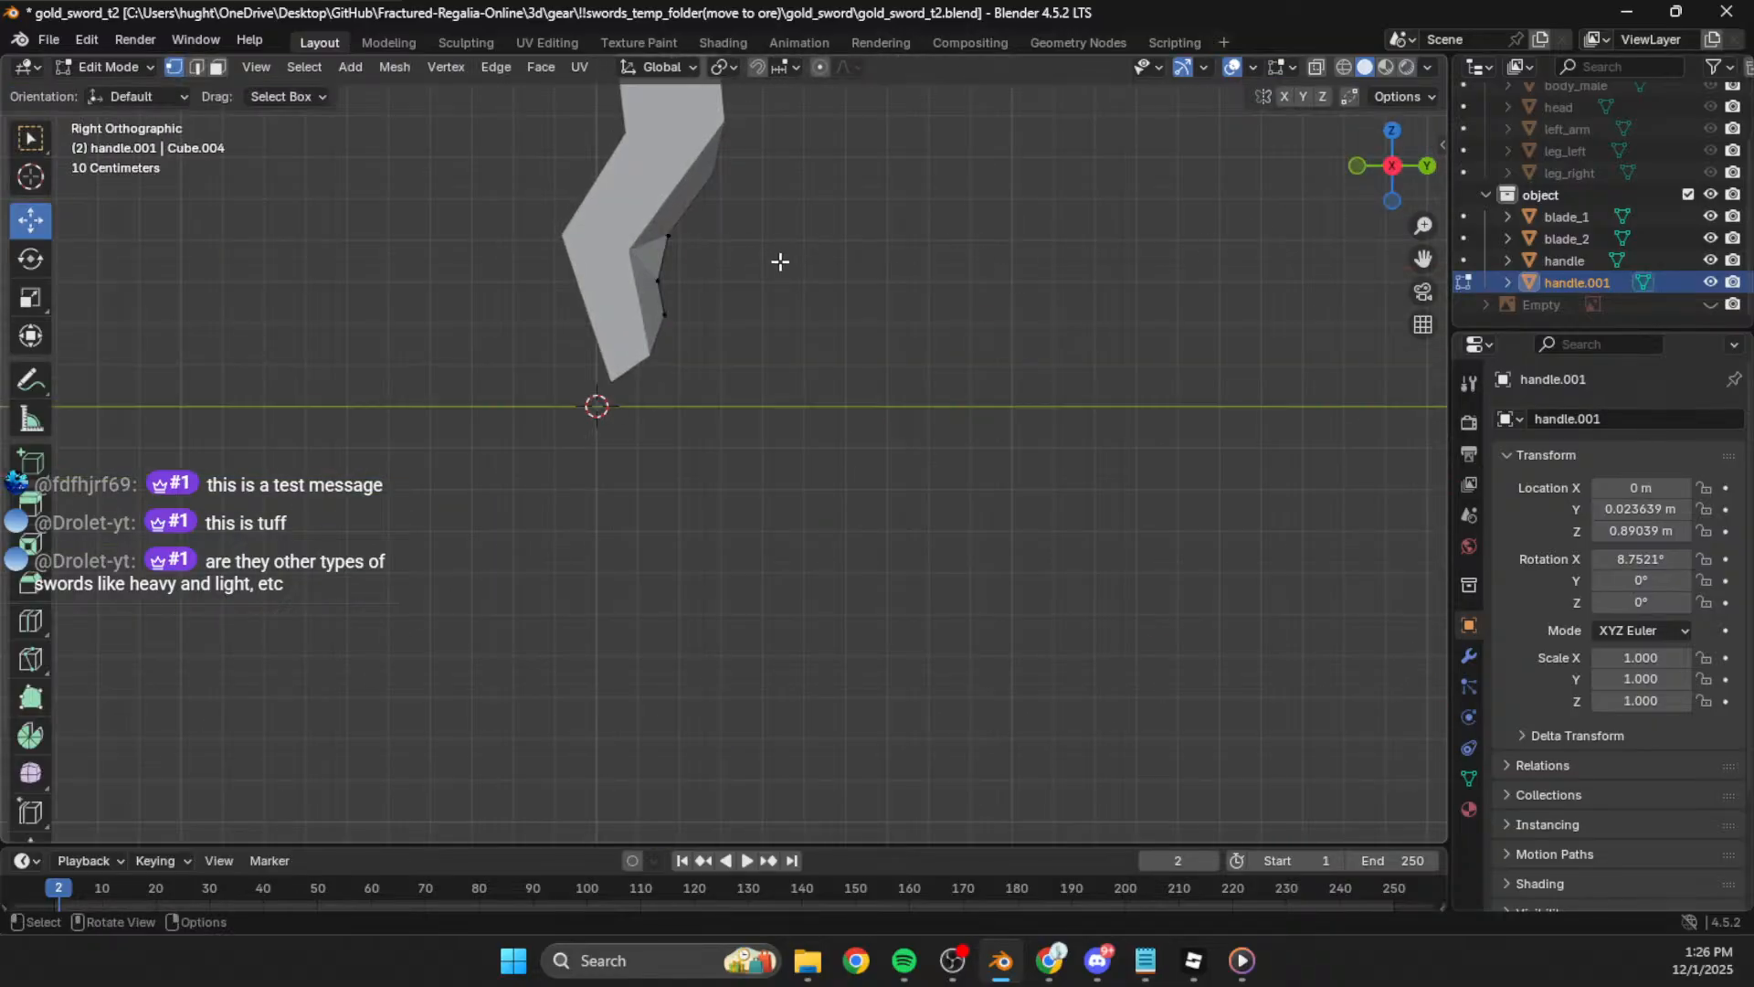
key("a")
key("e")
left_click(869, 297)
key("g")
left_click(928, 335)
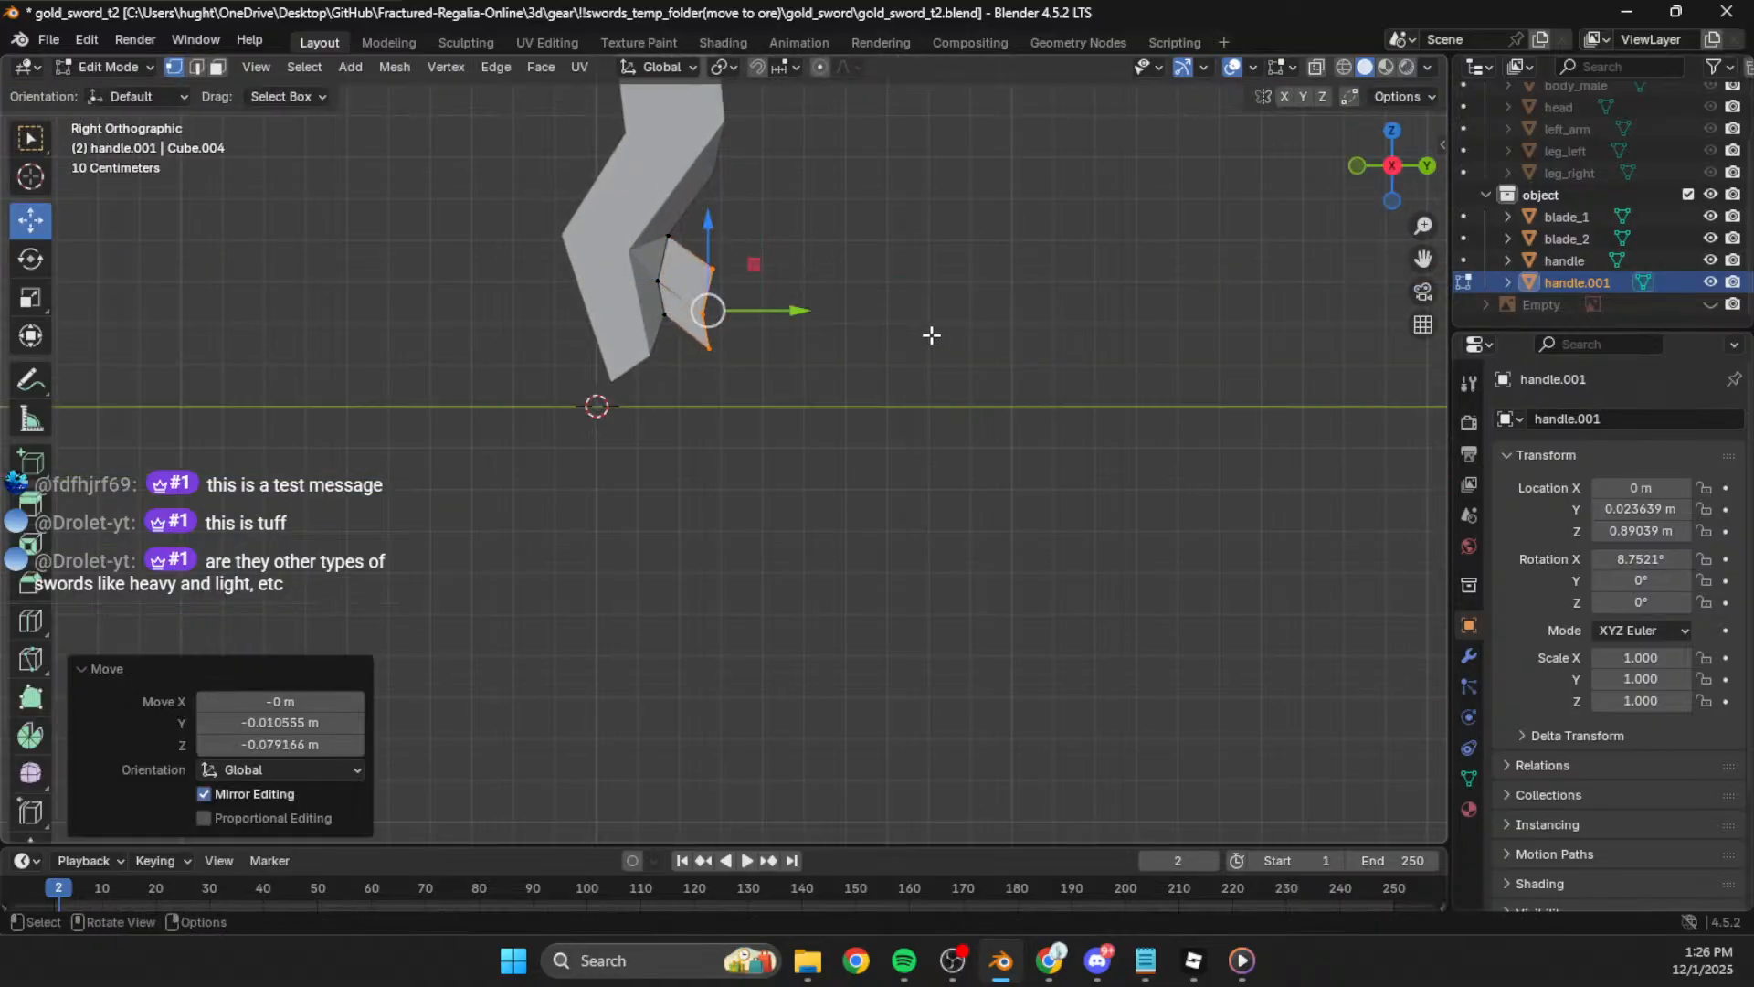
Step: Switch to Roblox Studio and examine the silver swords and the large steel swords, checking their size classes
left_click(1188, 969)
right_click_drag(965, 398, 943, 452)
scroll(968, 397, "up", 5)
scroll(966, 395, "up", 3)
scroll(943, 451, "down", 5)
left_click(927, 459)
right_click(982, 484)
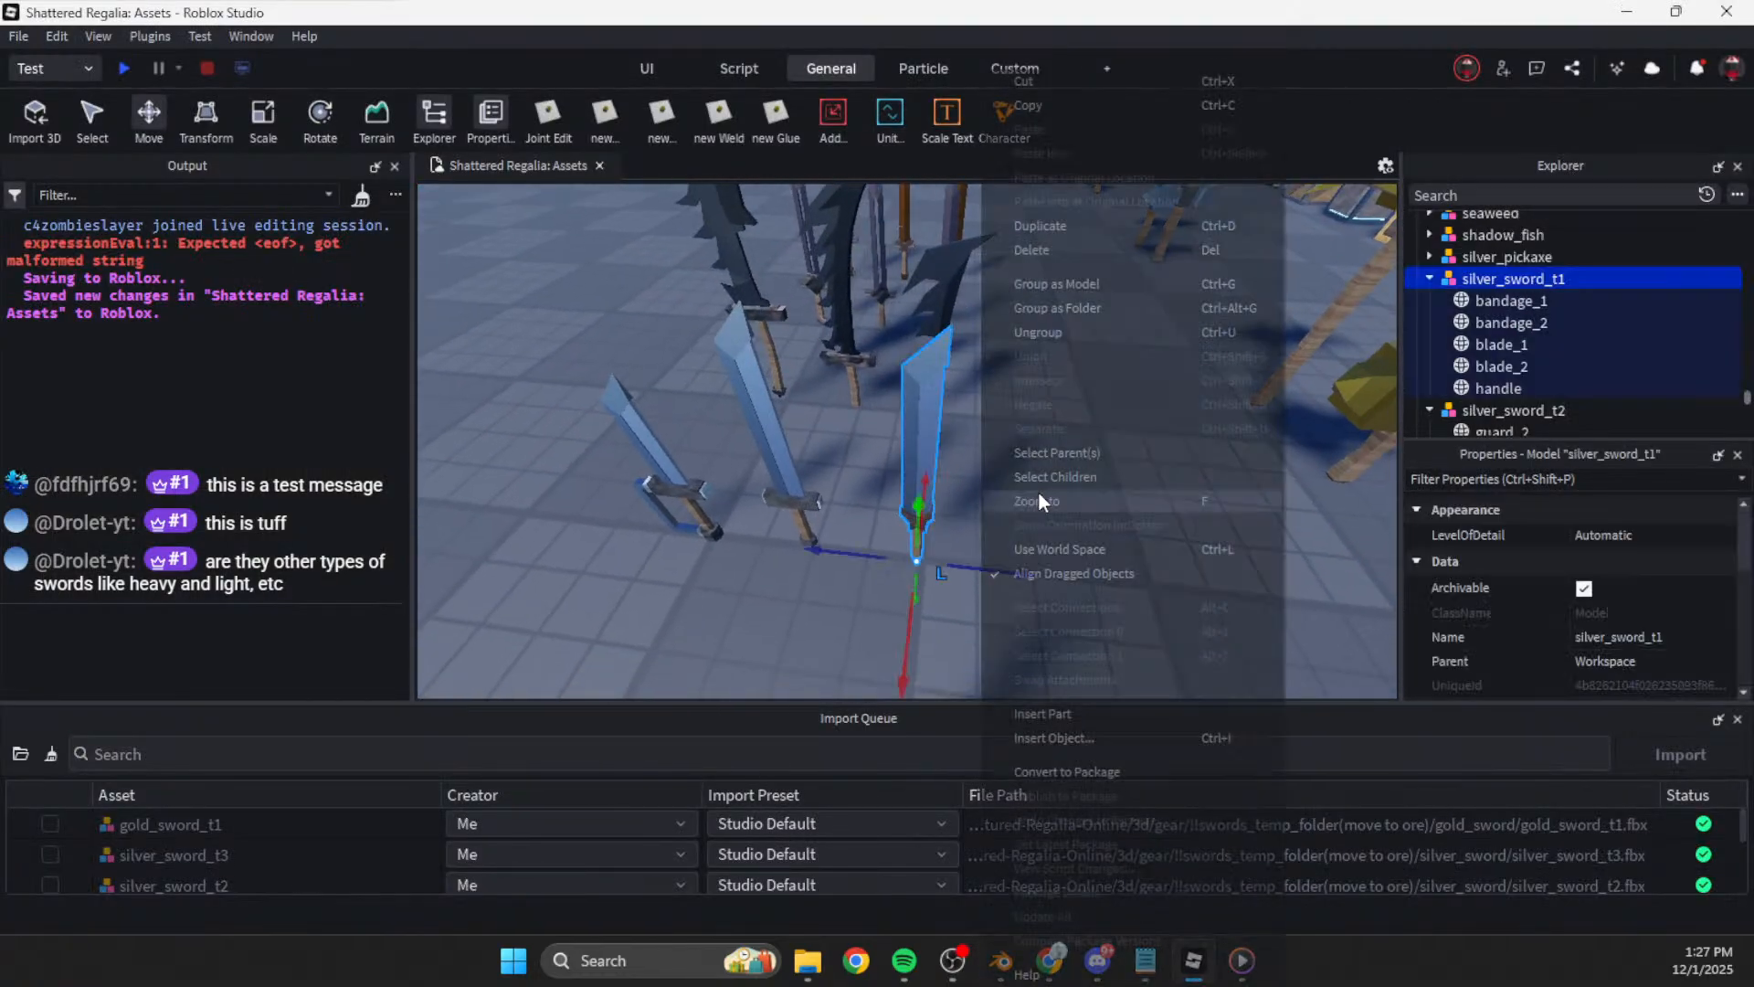
right_click_drag(1039, 495, 1020, 497)
left_click(918, 550)
scroll(918, 548, "up", 4)
mouse_move(918, 549)
right_mouse_down()
mouse_move(917, 523)
mouse_move(918, 544)
right_mouse_up()
scroll(918, 549, "up", 8)
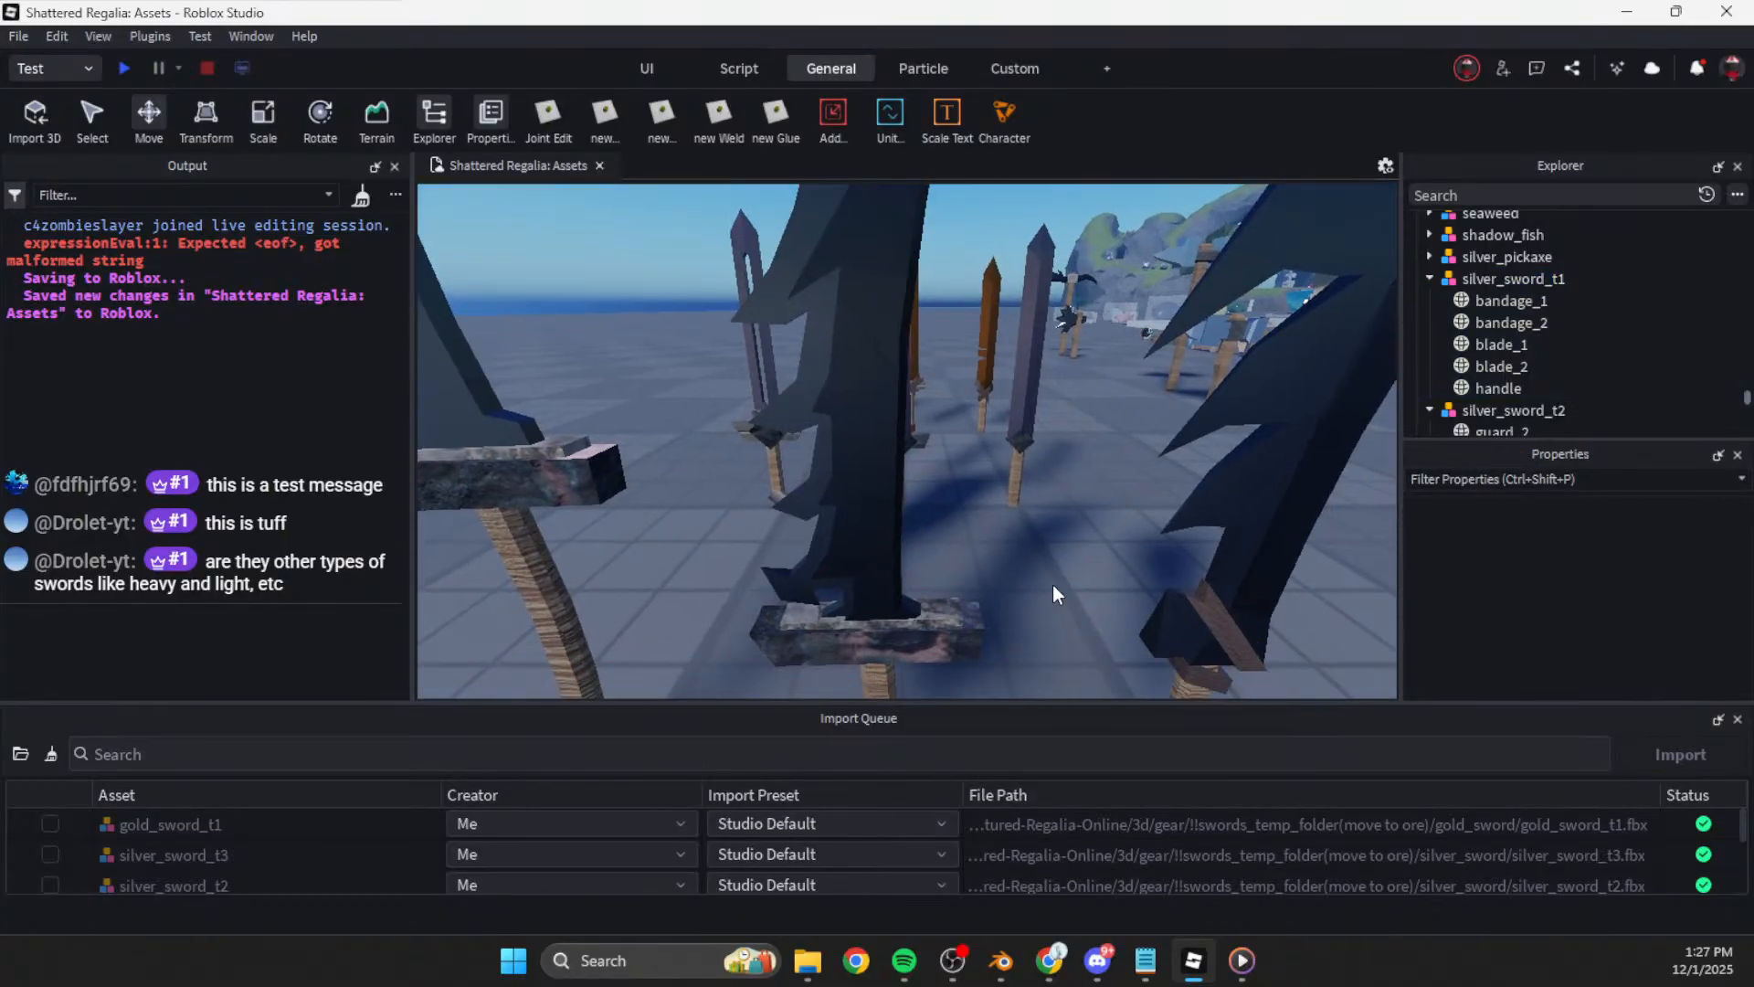
left_click(1065, 532)
right_click_drag(1199, 521, 1199, 548)
scroll(1199, 529, "down", 5)
left_click(908, 539)
scroll(904, 549, "down", 5)
right_click_drag(894, 571, 896, 587)
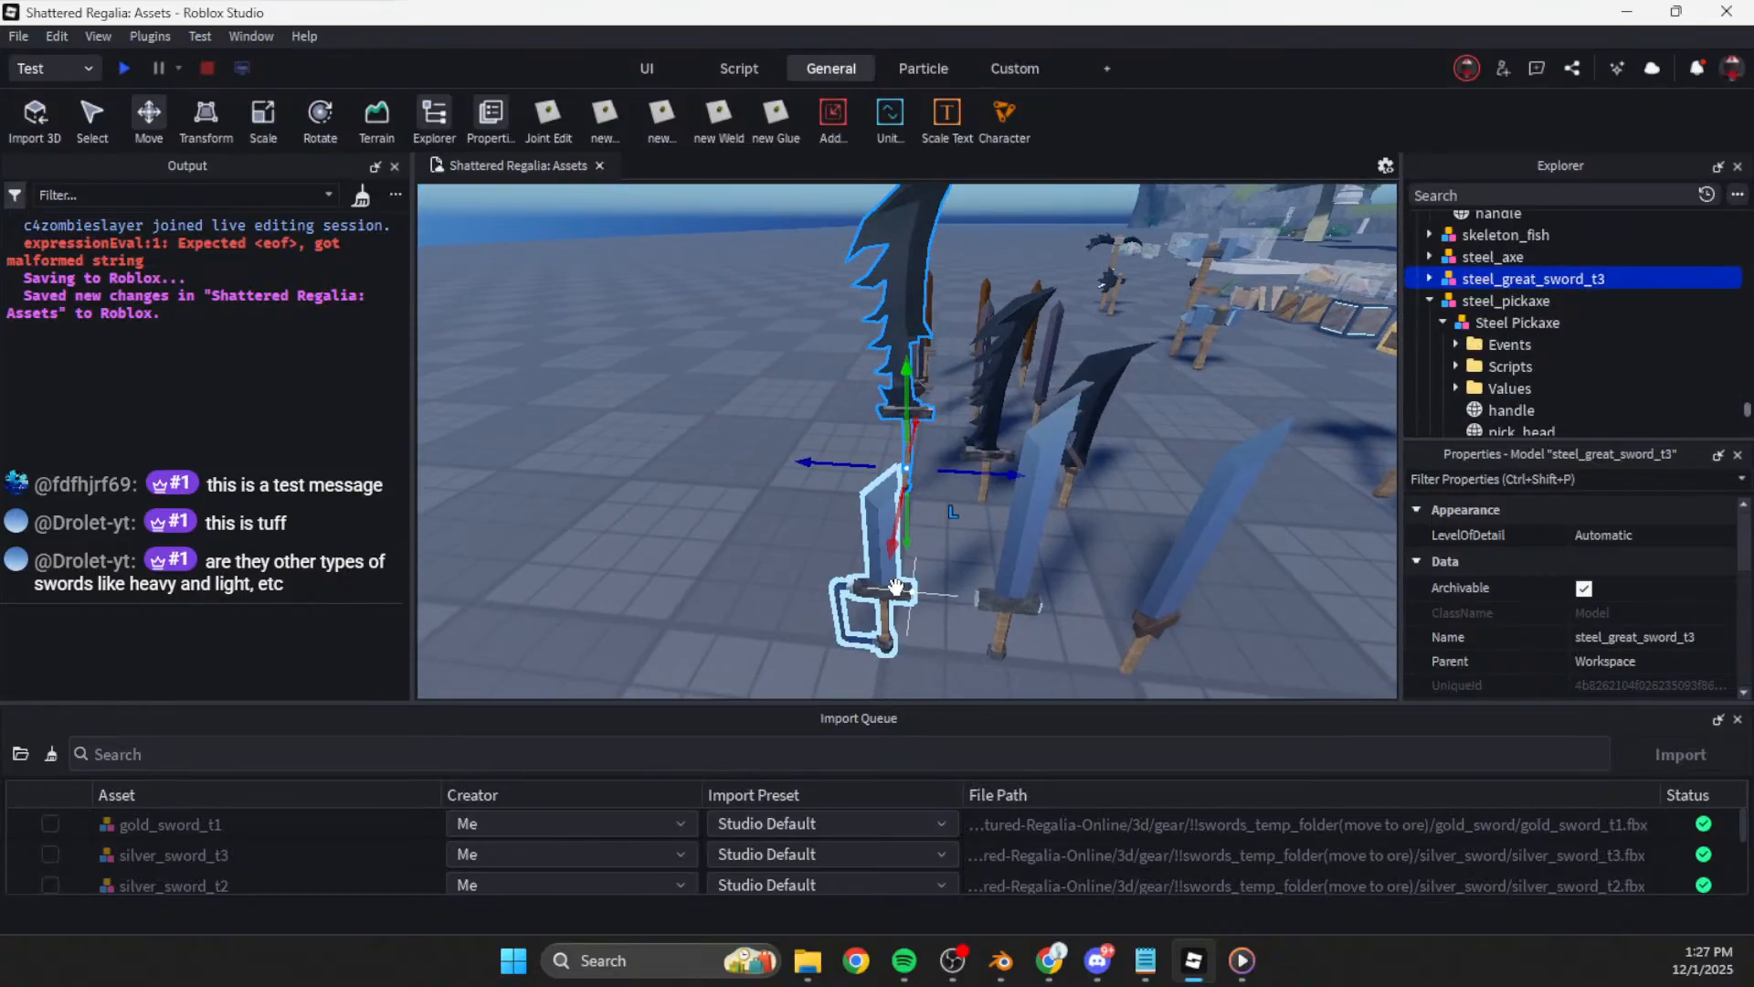
Step: Rename the silver_sword_t3 model as silver_dagger_t3
left_click(895, 588)
double_click(1479, 280)
key("Left")
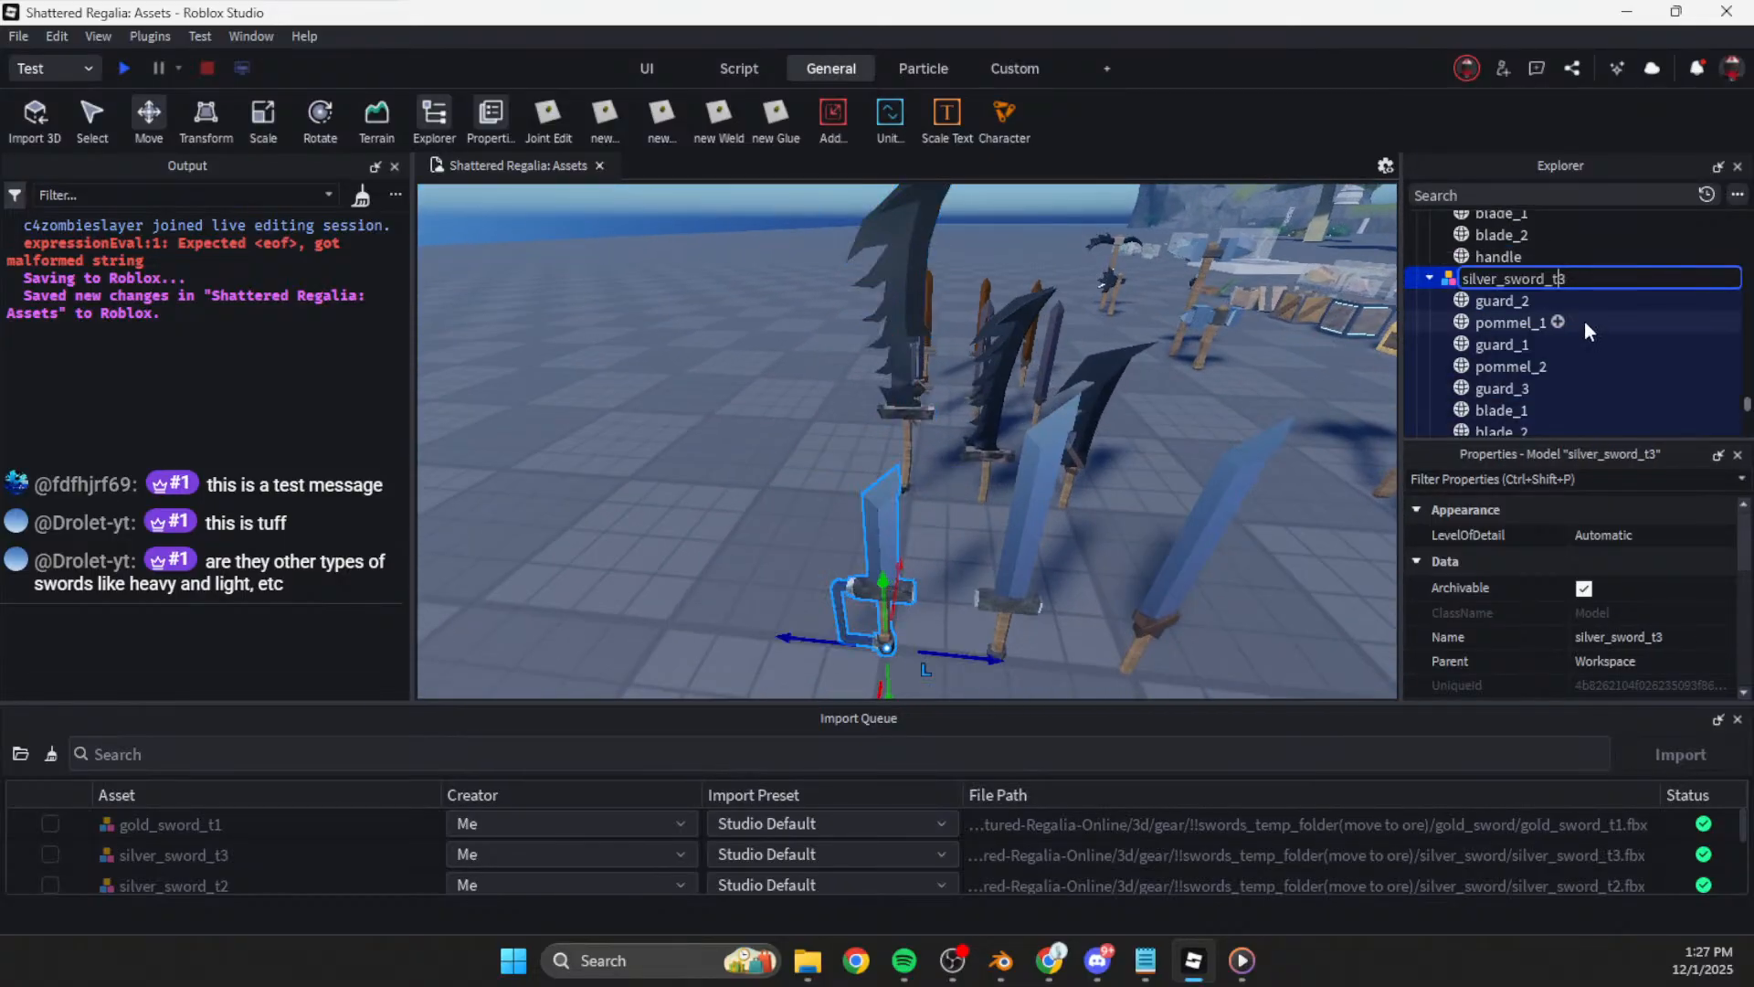
key("BackSpace")
key("BackSpace")
key("BackSpace")
key("BackSpace")
key("BackSpace")
type("dagger")
key("Return")
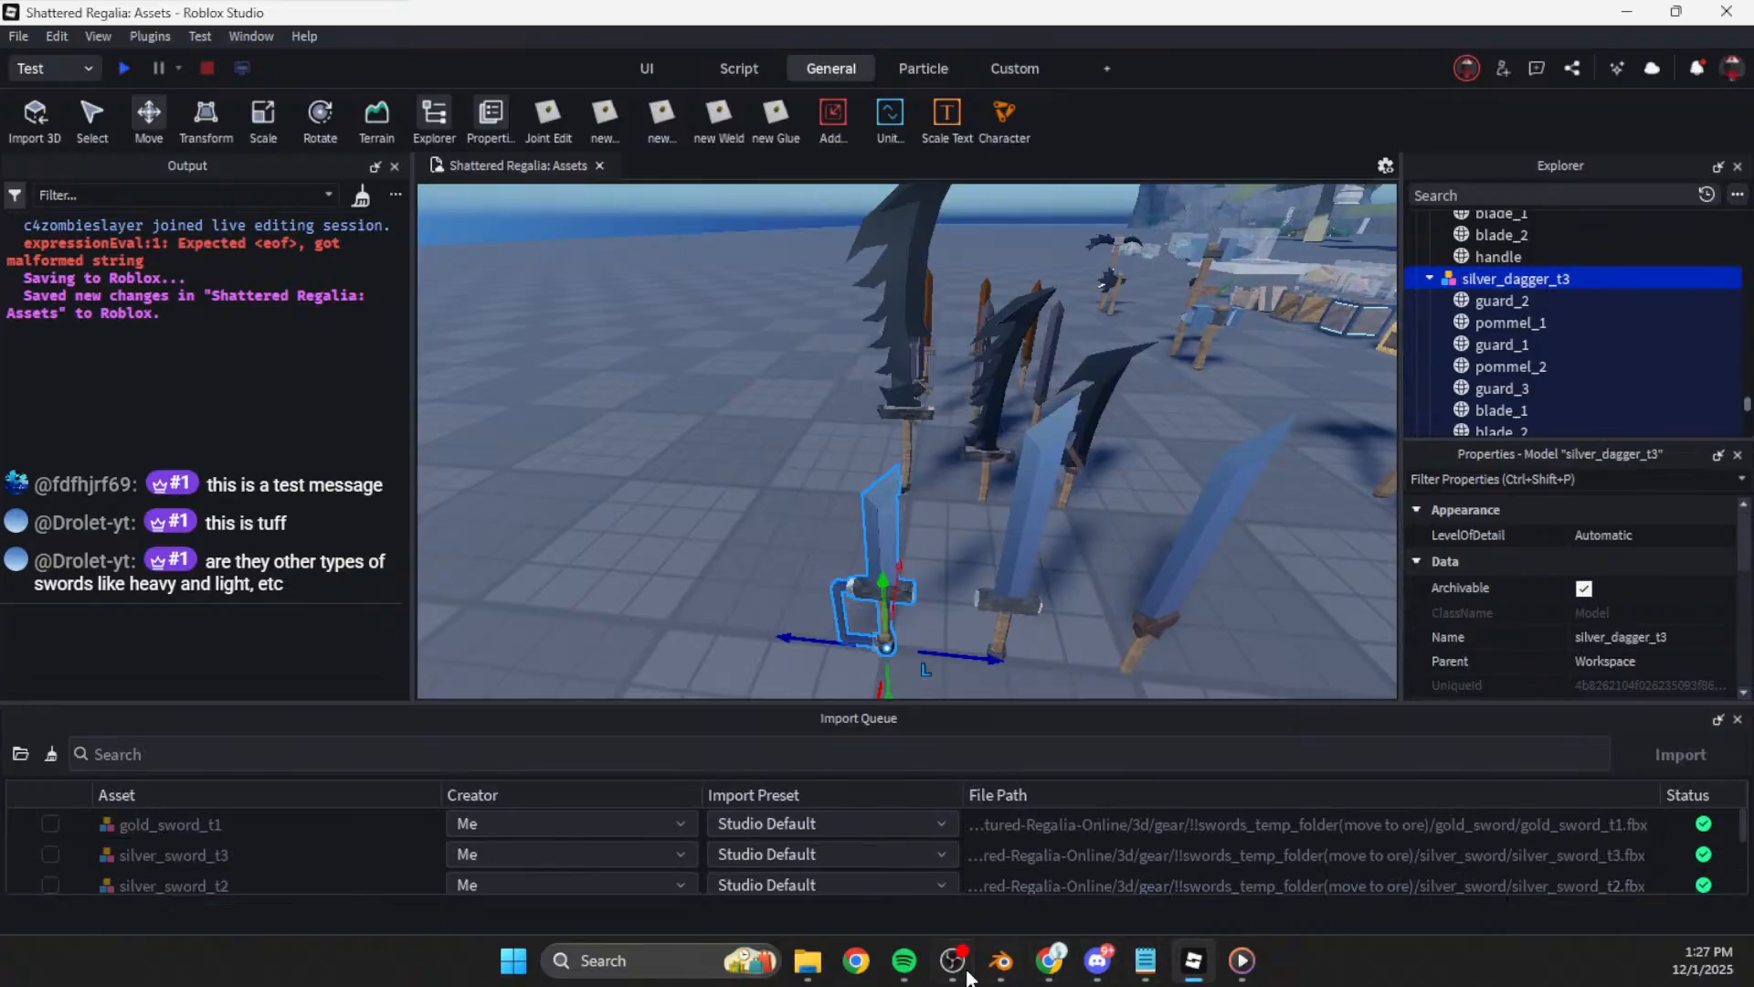
Step: Examine the gold sword beside the silver and steel weapons from closer and farther away
left_click(945, 552)
right_click_drag(945, 552, 942, 557)
key("w")
key("s")
key("s")
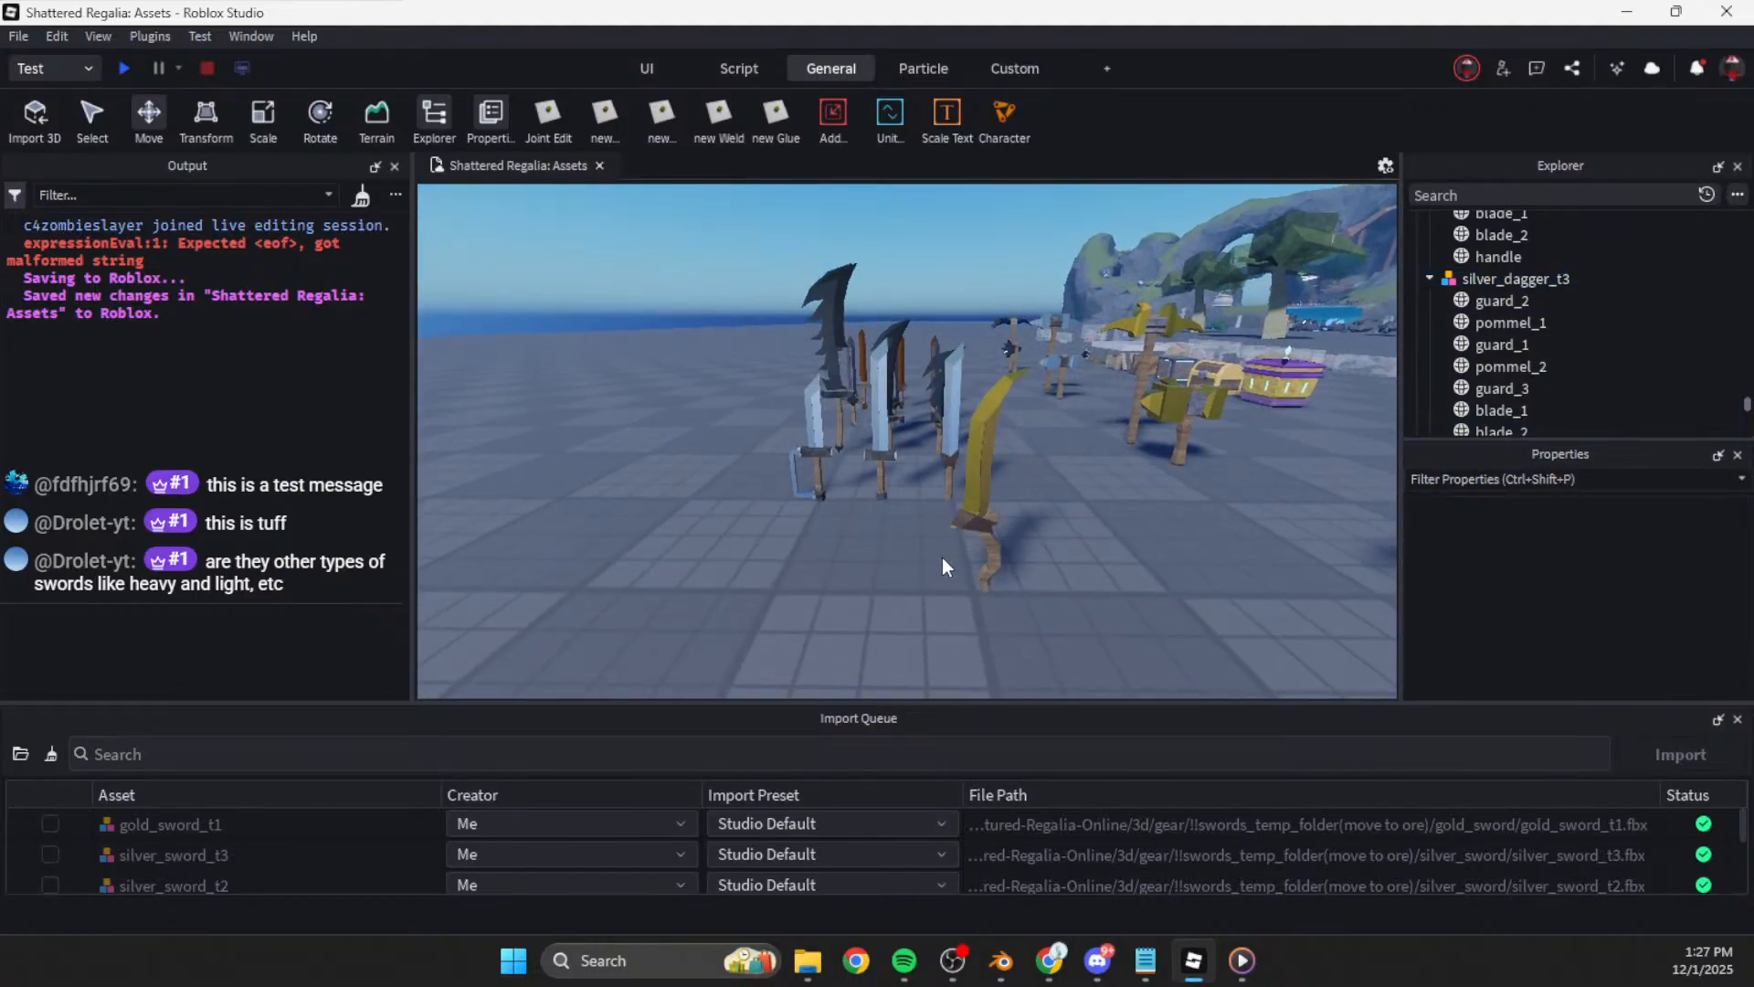
scroll(1111, 463, "up", 4)
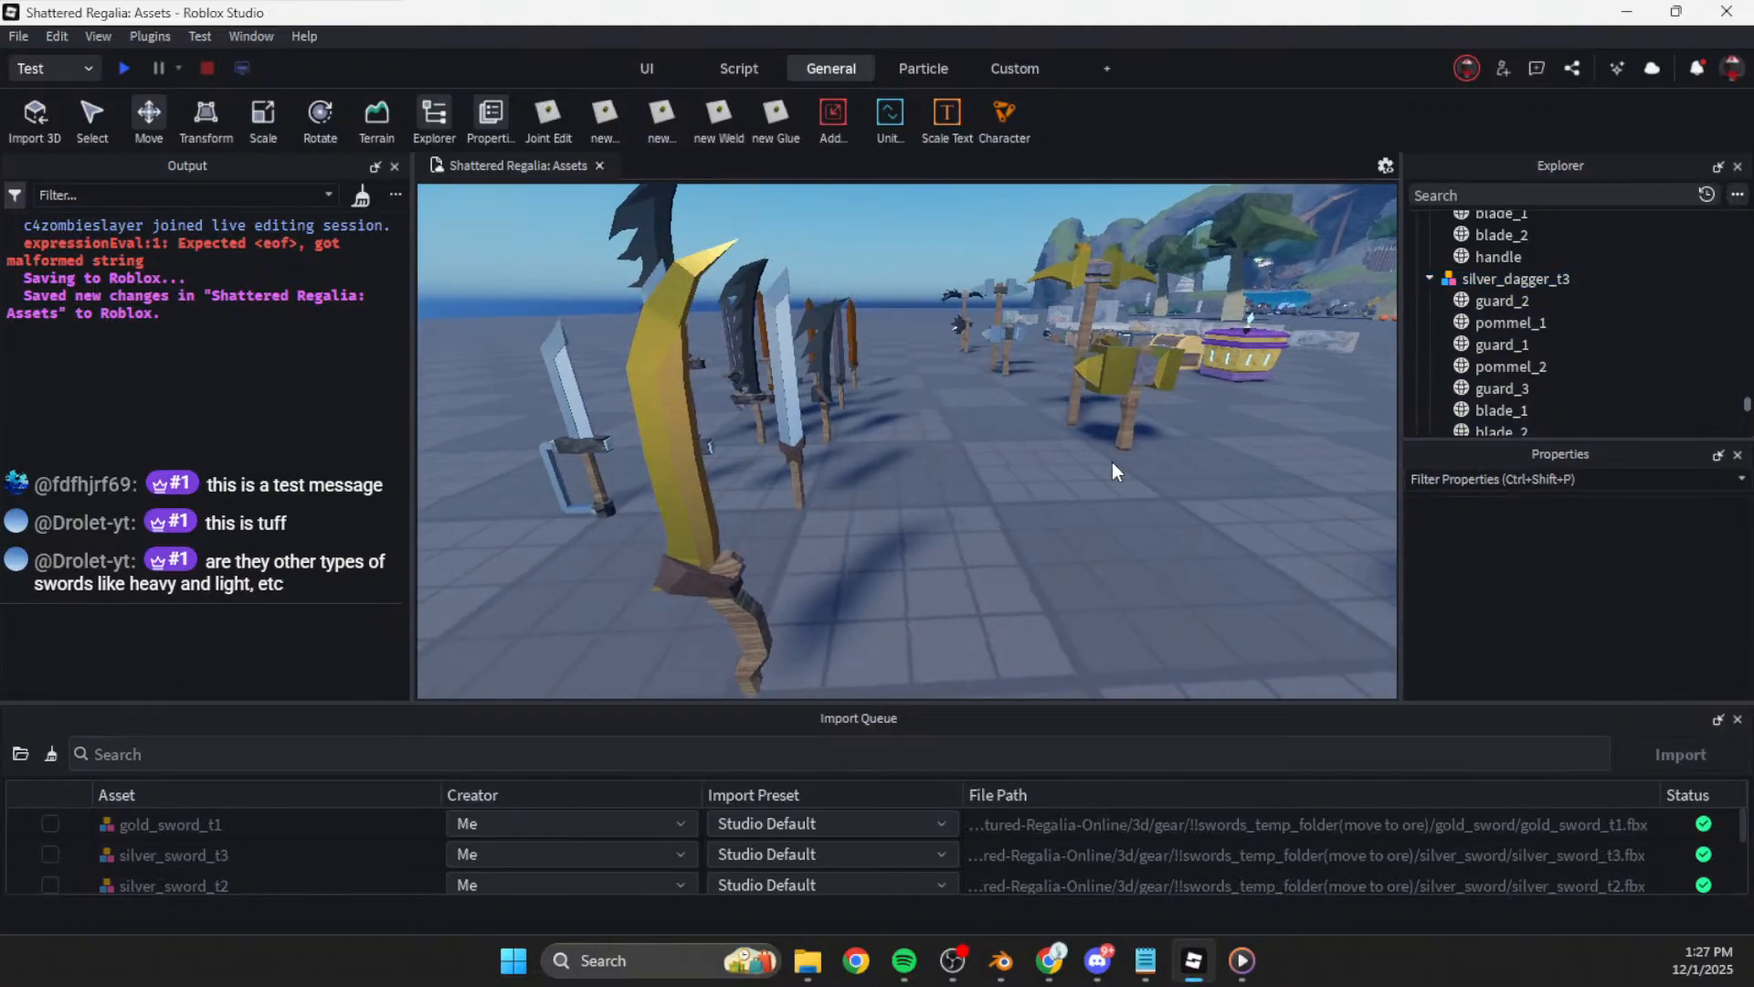
key("s")
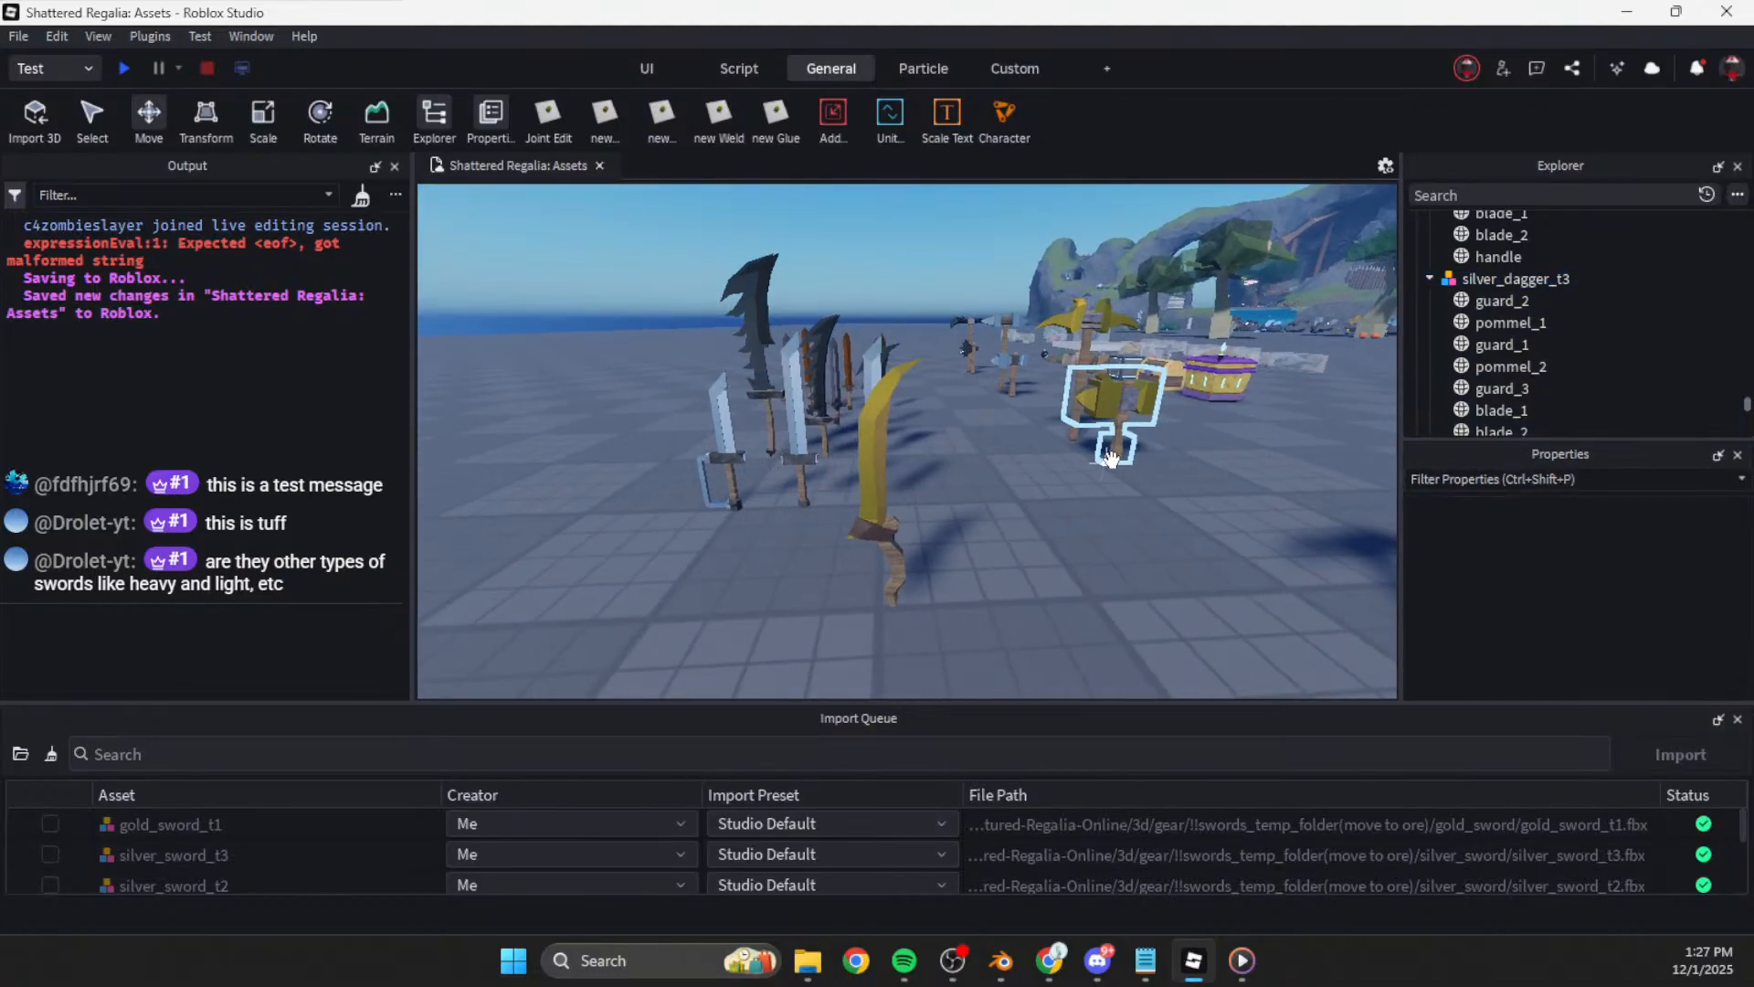
key("a")
key("w")
right_click_drag(1111, 462, 1115, 464)
key("s")
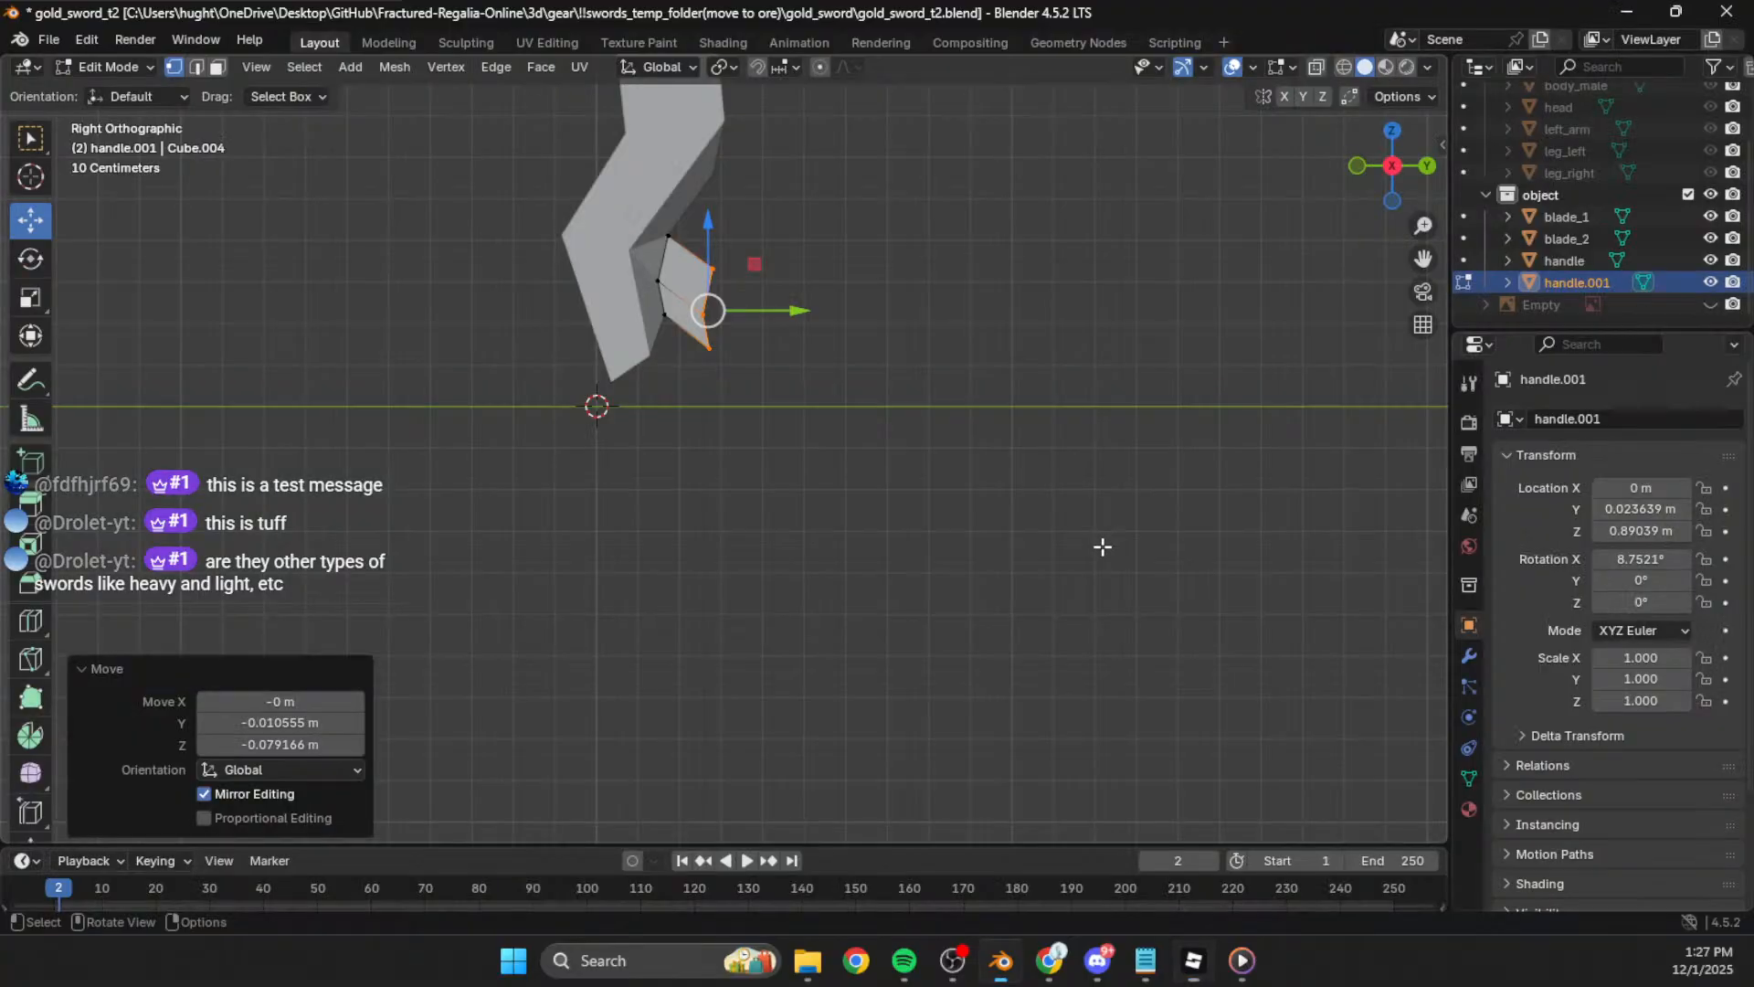
Step: Switch to Blender, display the mesh in wireframe and reposition the lower vertices of the handle.001 piece
key("alt+Tab")
middle_click_drag(825, 372, 898, 543, "shift")
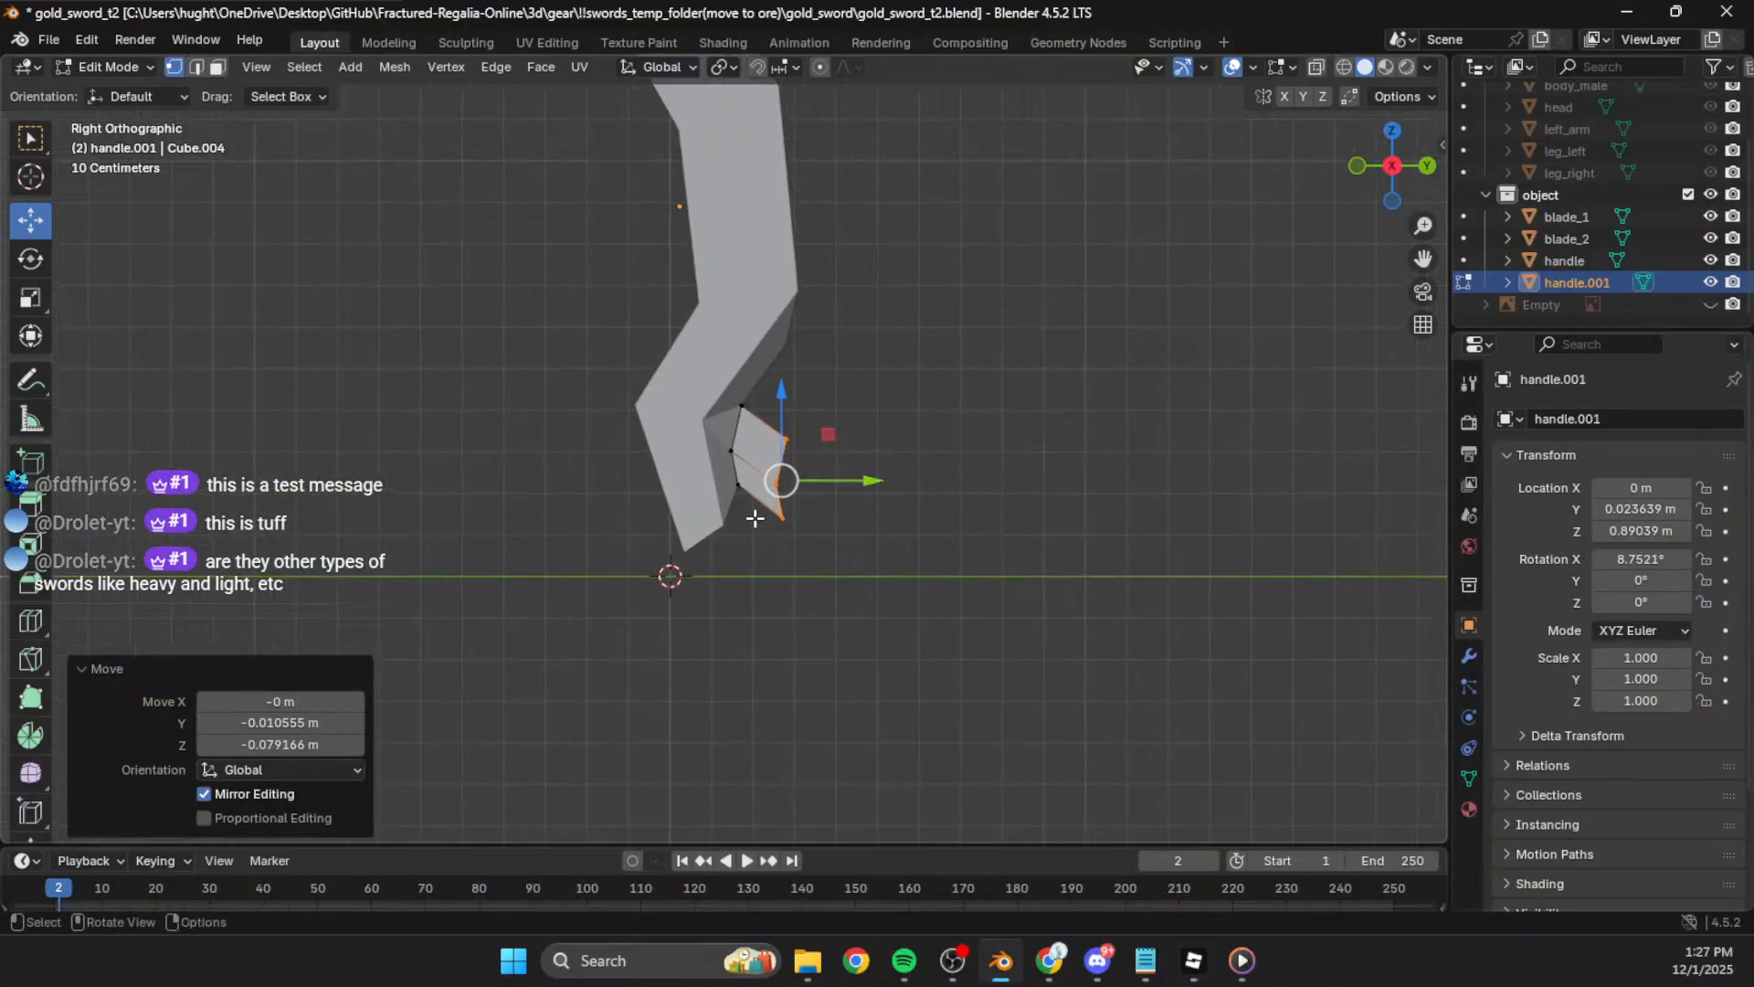
left_click(1346, 68)
left_click_drag(873, 596, 750, 472)
key("g")
left_click(882, 487)
key("g")
left_click(746, 466)
Step: Reposition the upper outer vertices of handle.001 and pull its tip outward by about 0.13 m along Y and 0.08 m down
left_click_drag(779, 369, 813, 525)
key("g")
left_click(733, 414)
key("g")
left_click(769, 482)
key("g")
left_click(866, 555)
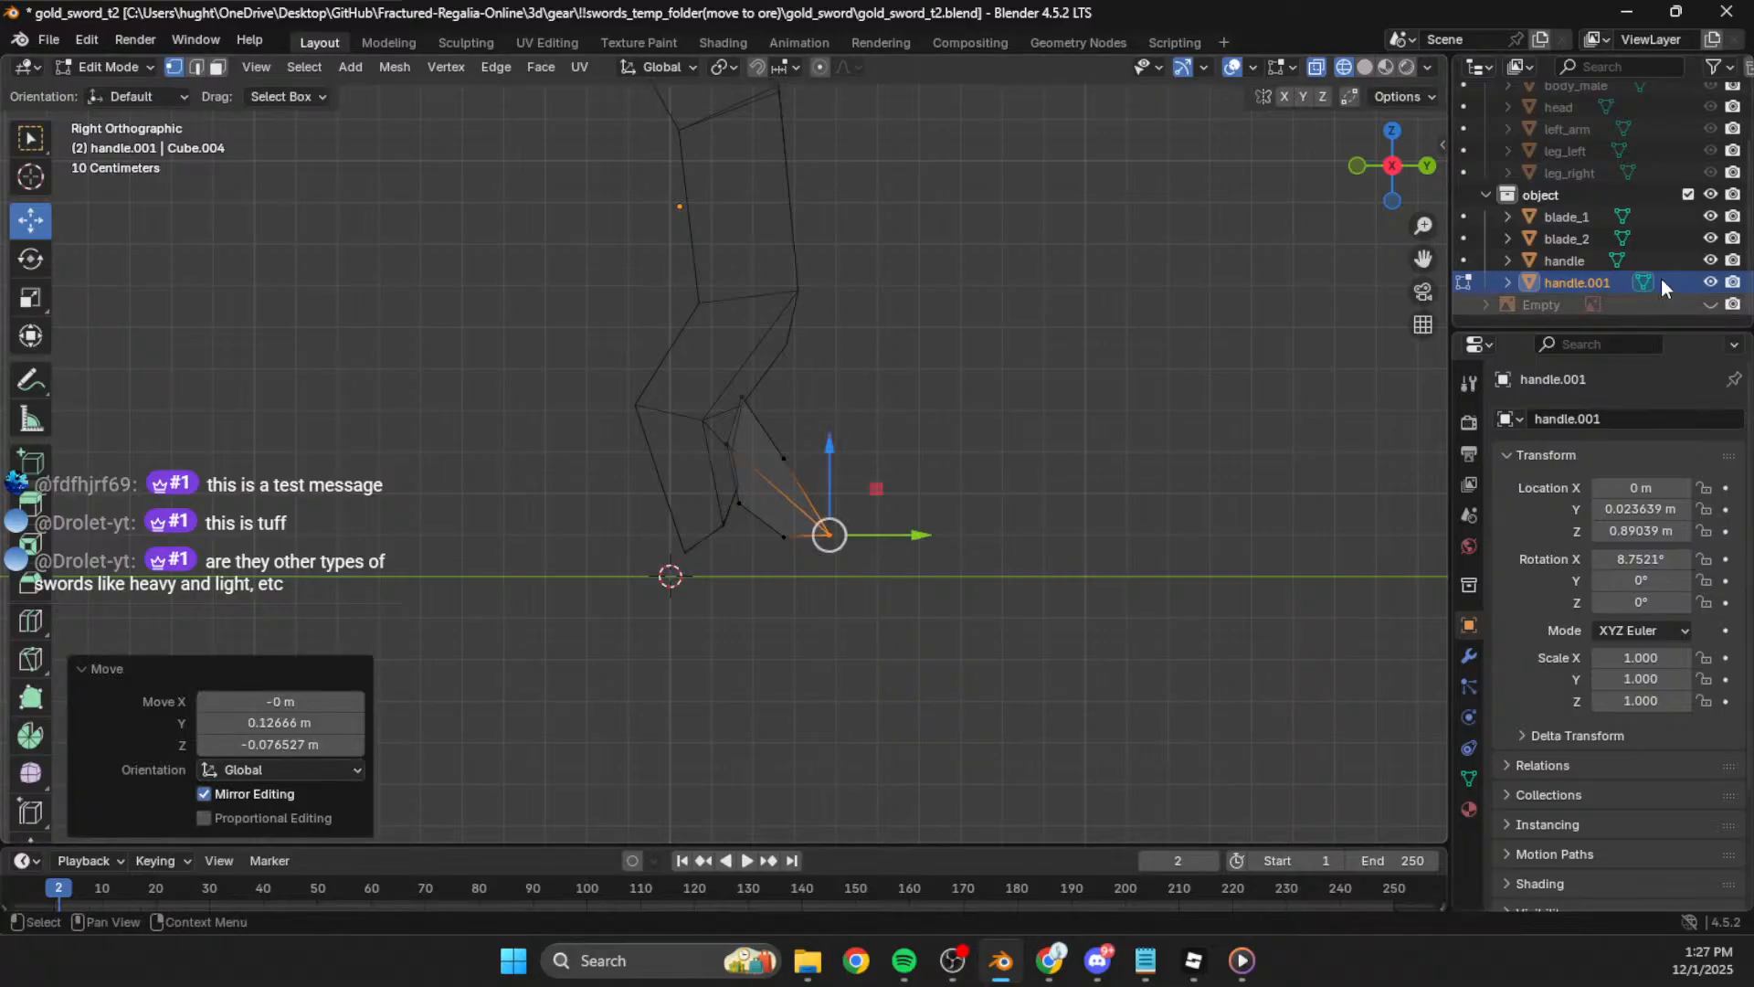
Step: Show the reference sketch and pull the tip about 0.26 m and the upper middle vertices about 0.06 m outward along Y
left_click(1710, 307)
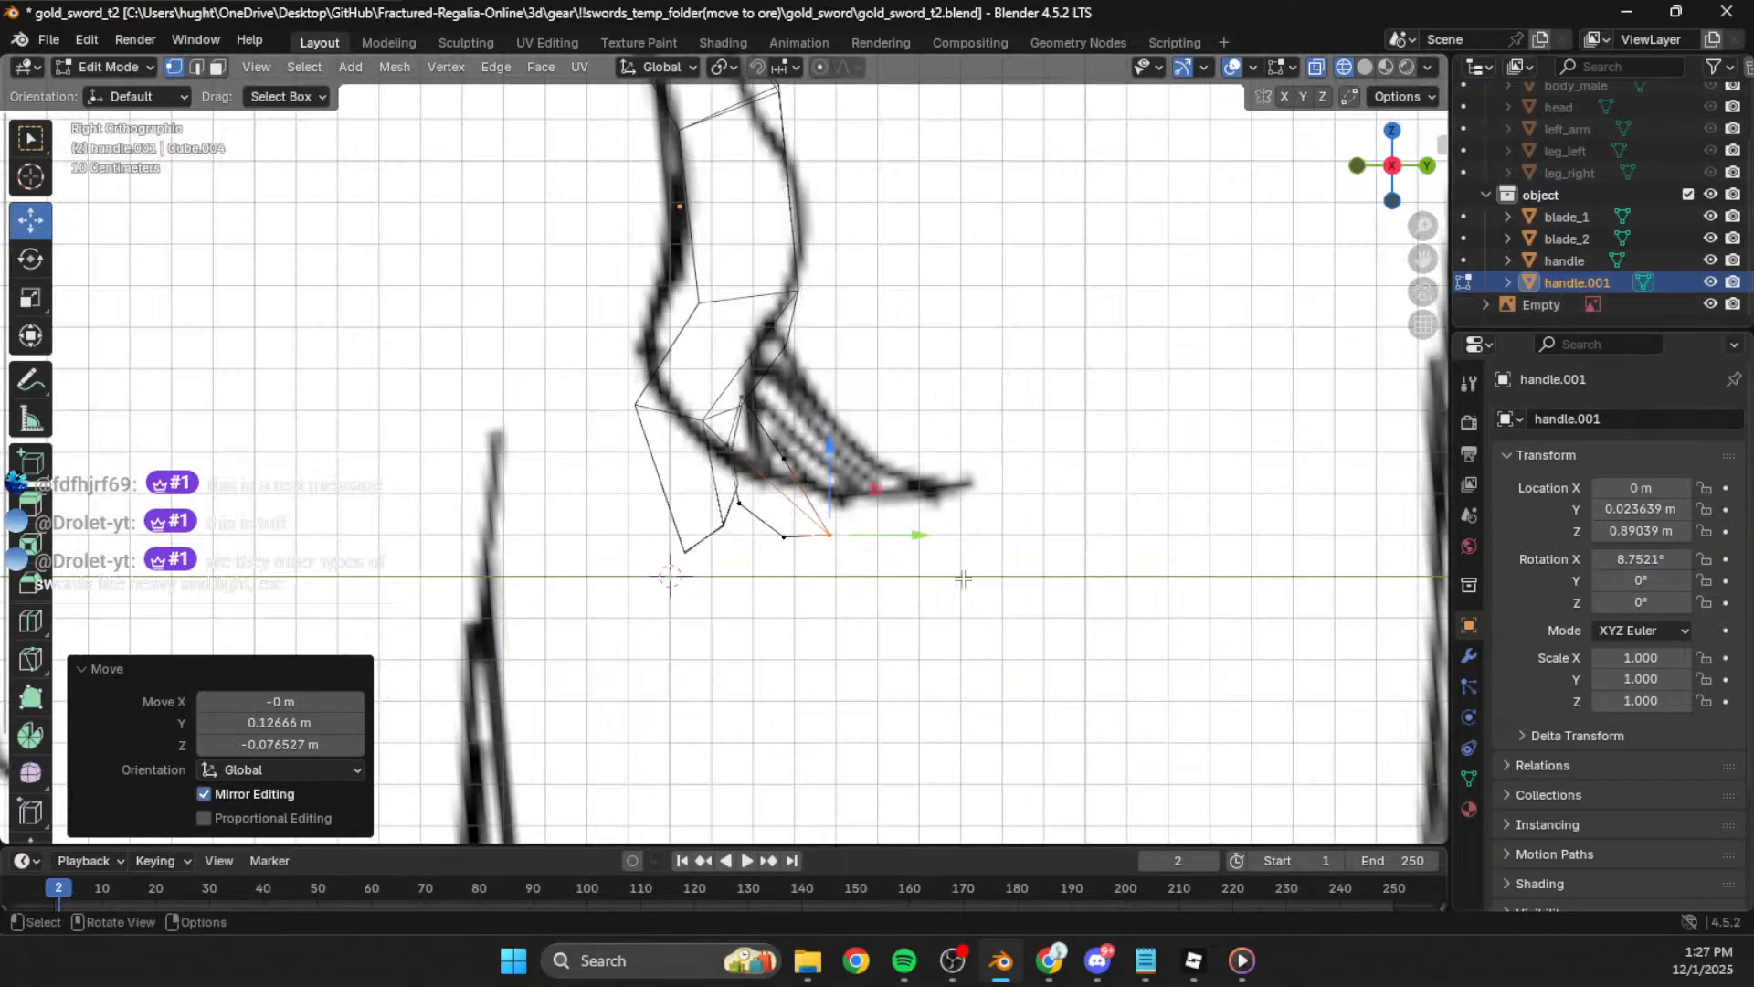
key("g")
left_click(912, 518)
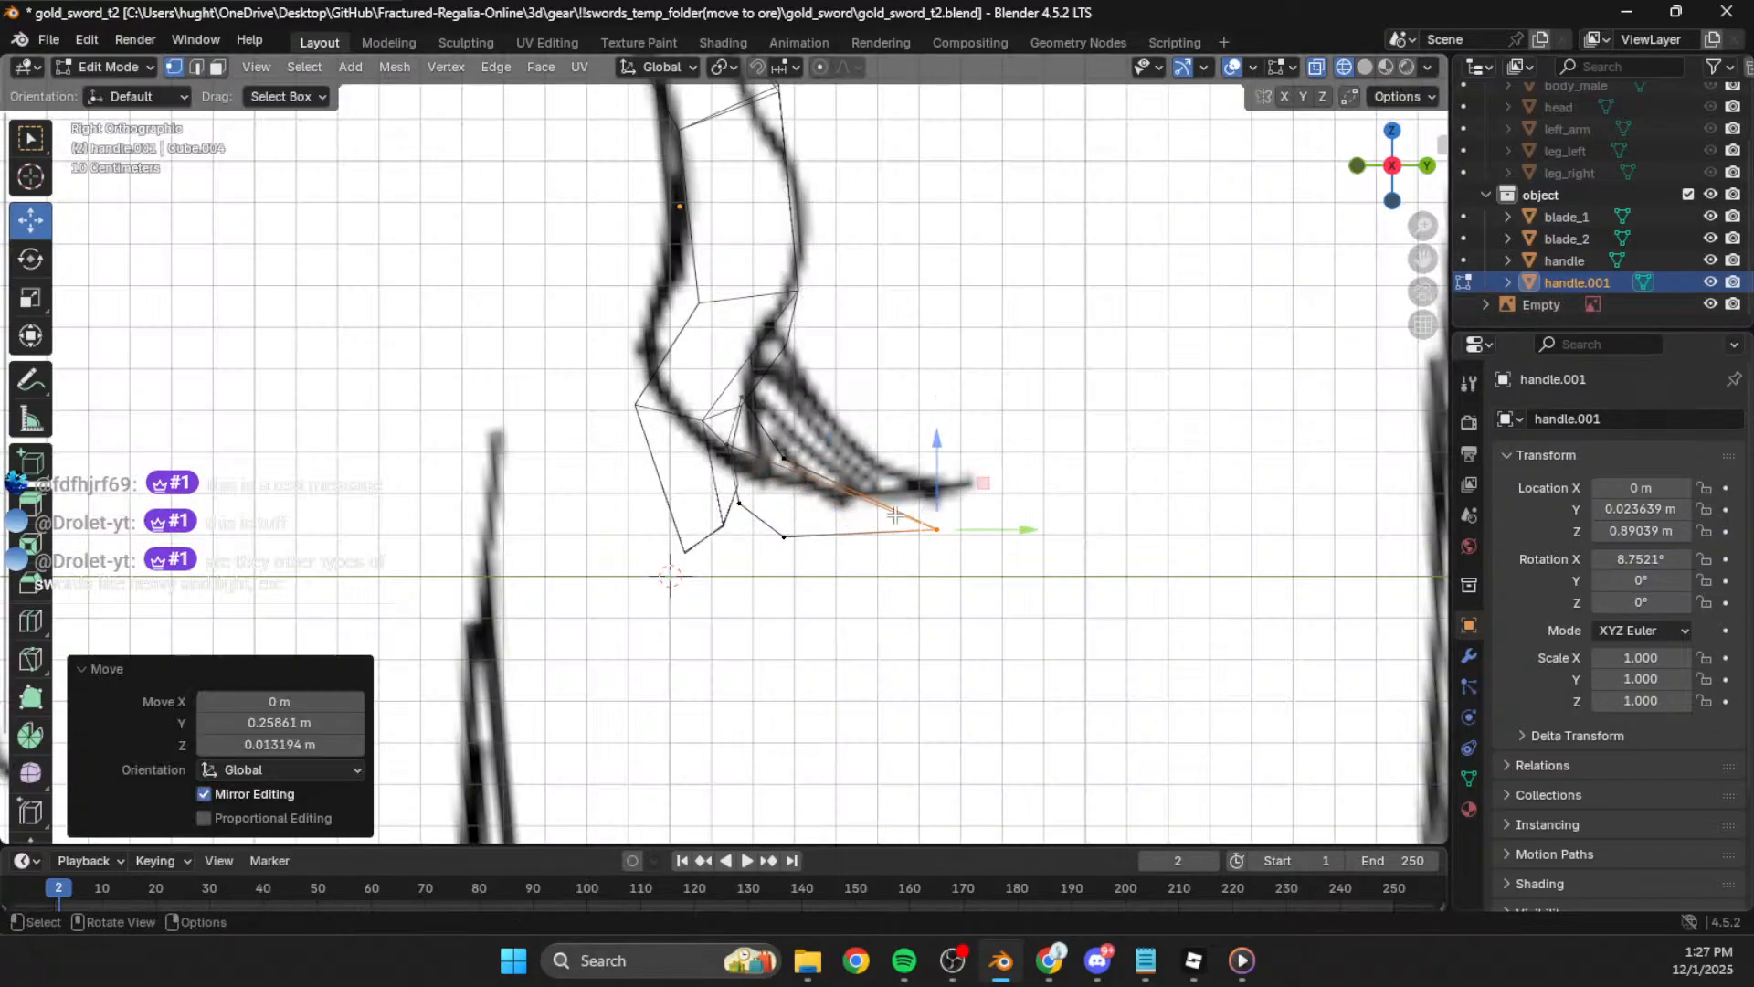
left_click_drag(812, 444, 766, 475)
key("g")
left_click(791, 485)
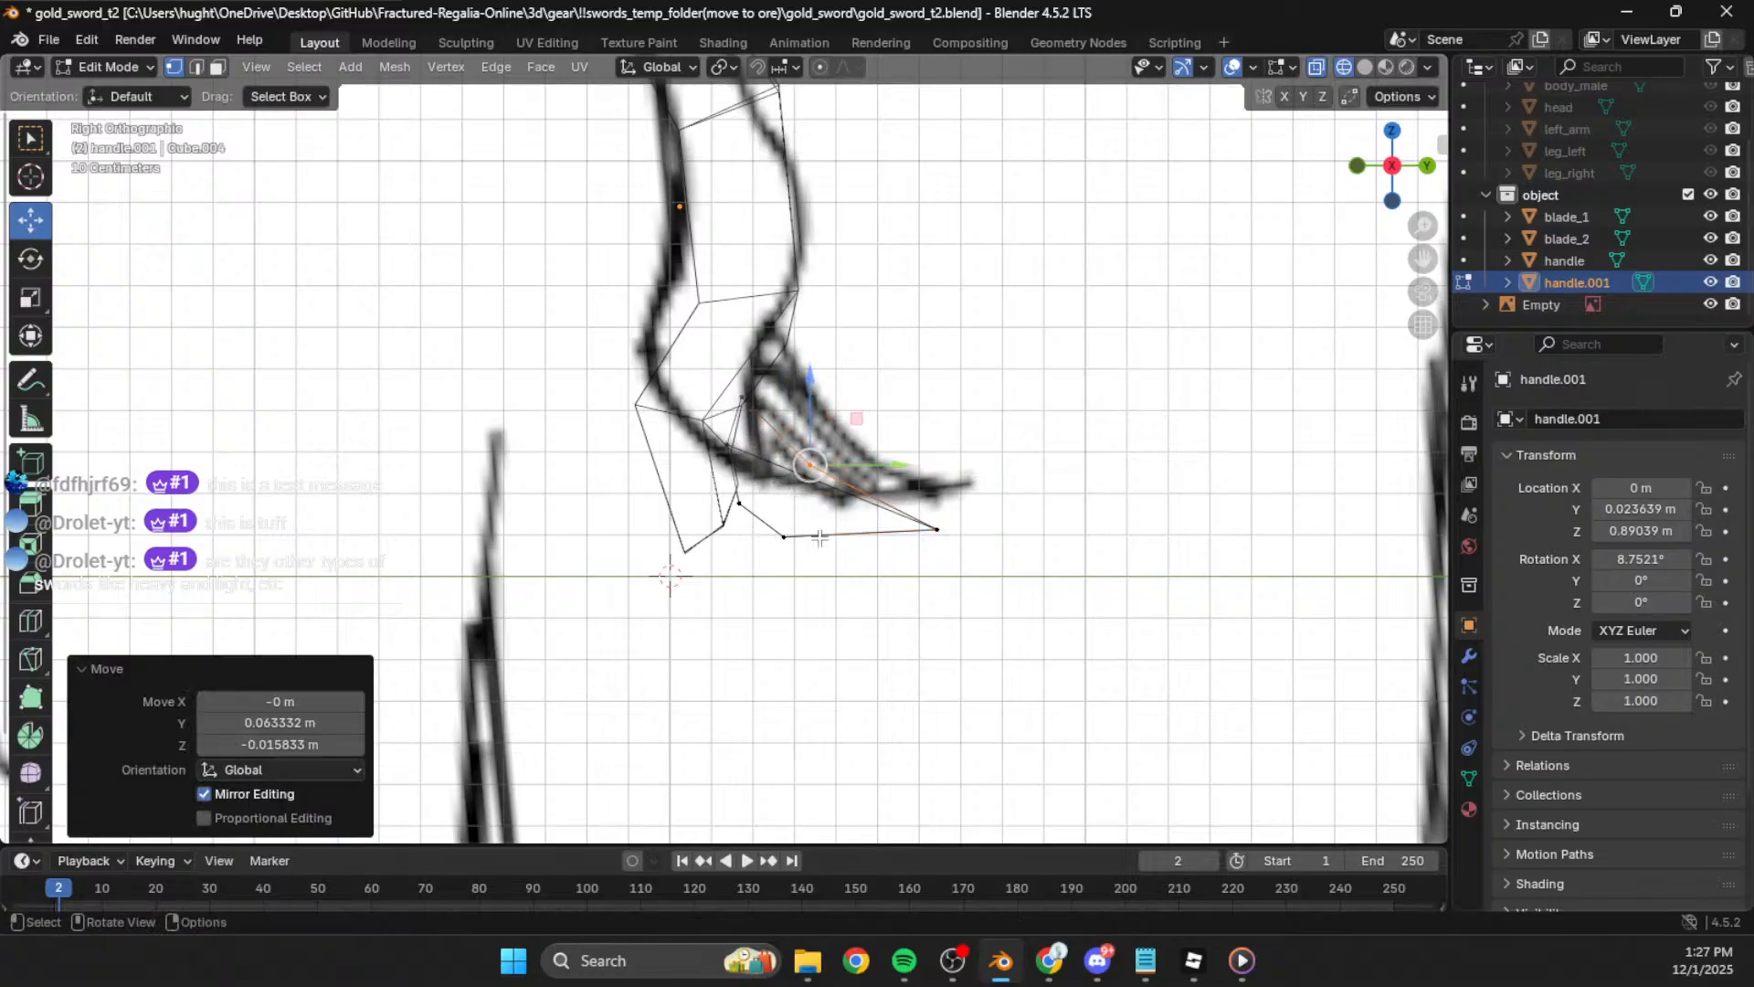
Step: Move the lower middle vertices about 0.09 m outward, and the tip about 0.06 m outward and 0.05 m up
left_click(784, 536)
key("g")
left_click(804, 585)
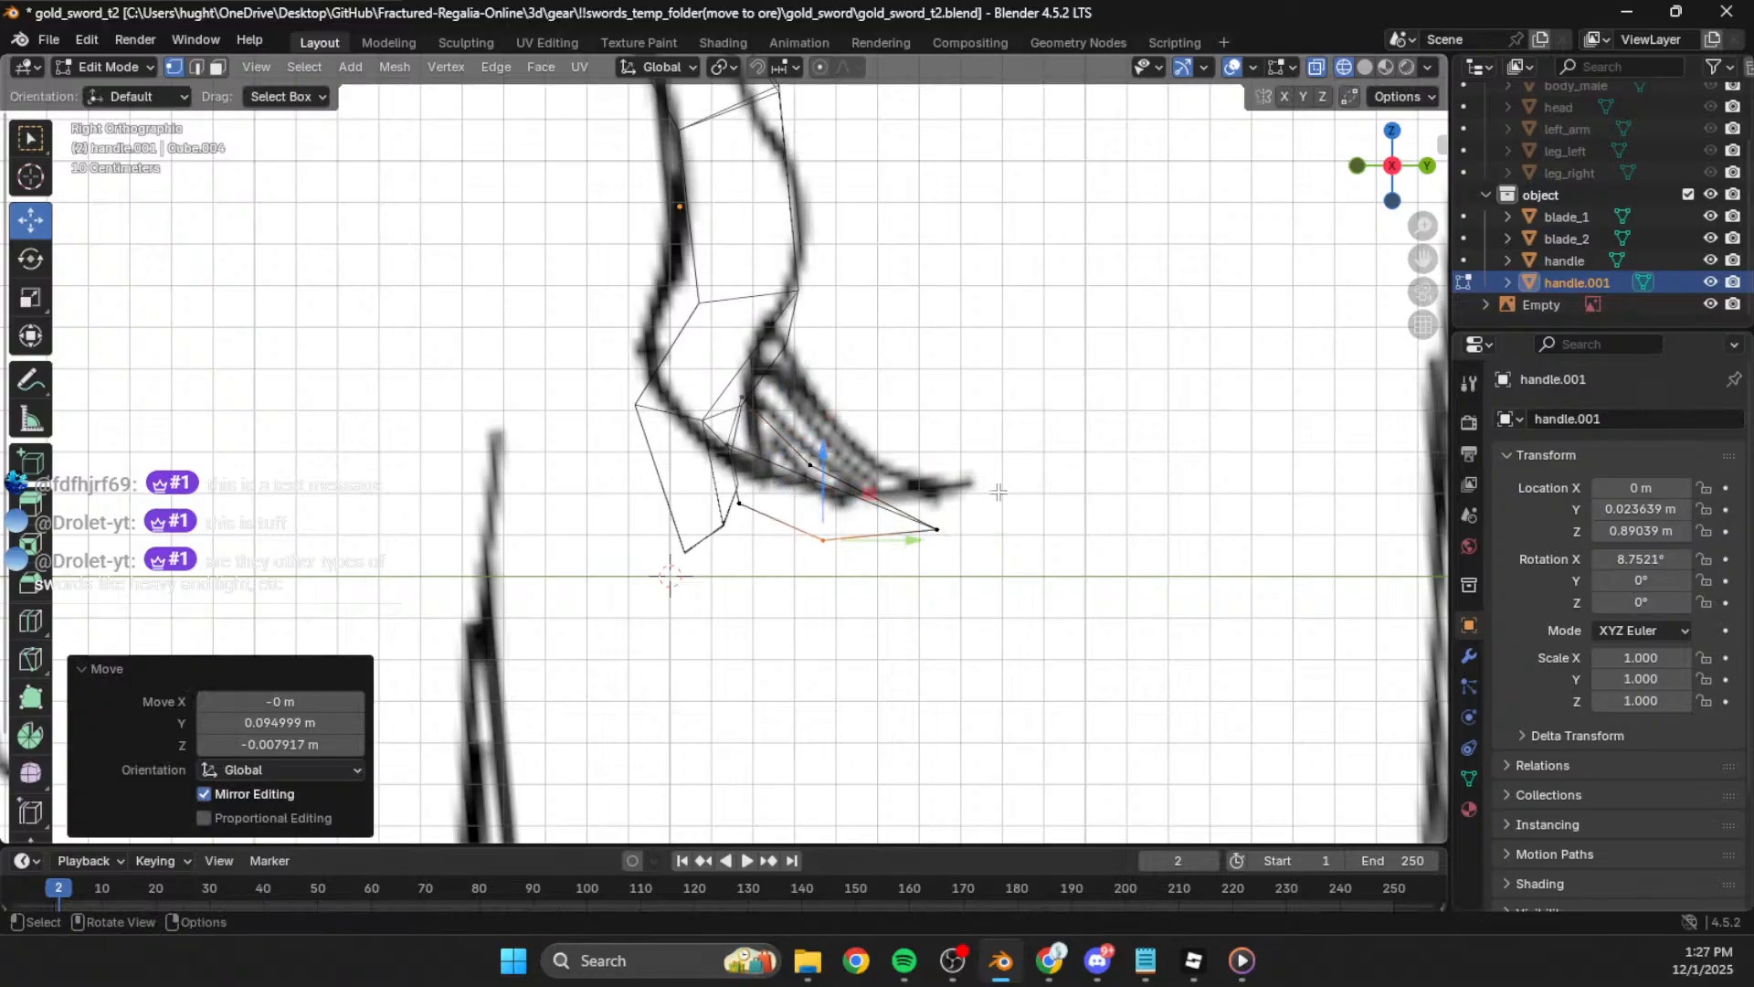
left_click(946, 535)
key("g")
left_click(988, 539)
middle_click_drag(926, 455, 910, 388)
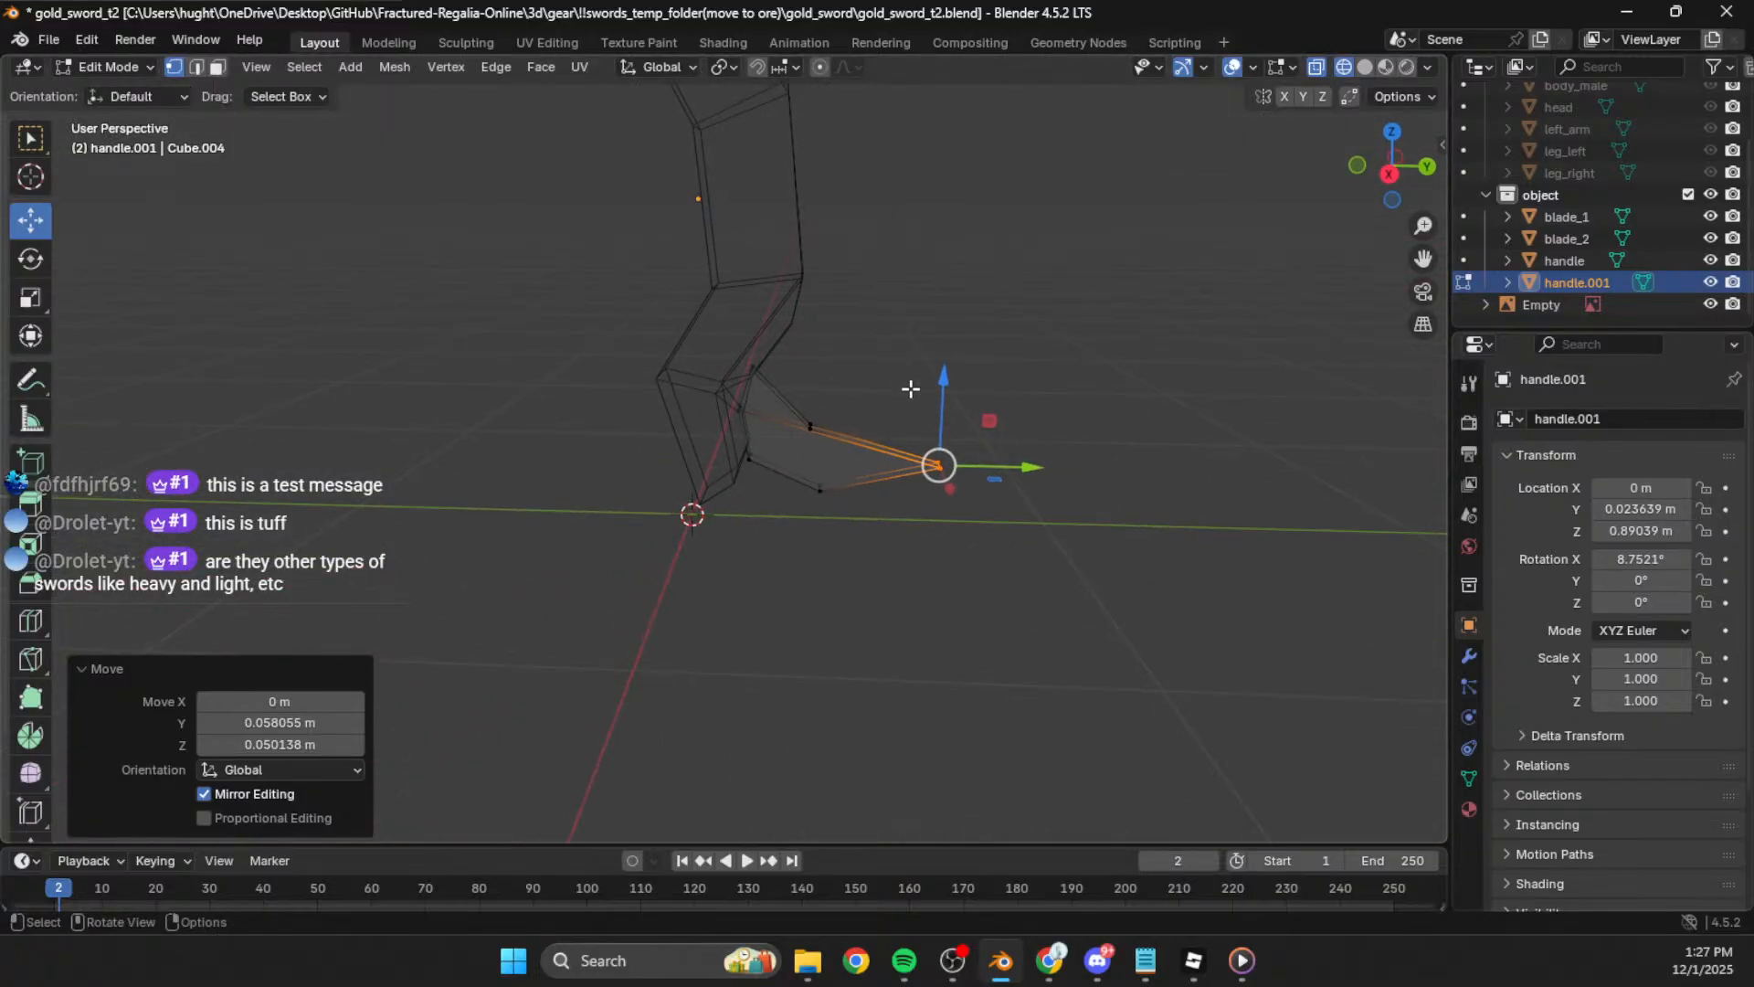
Step: Move the lower inner vertices of the spike toward the handle's bottom end in the right view
left_click(1390, 173)
key("b")
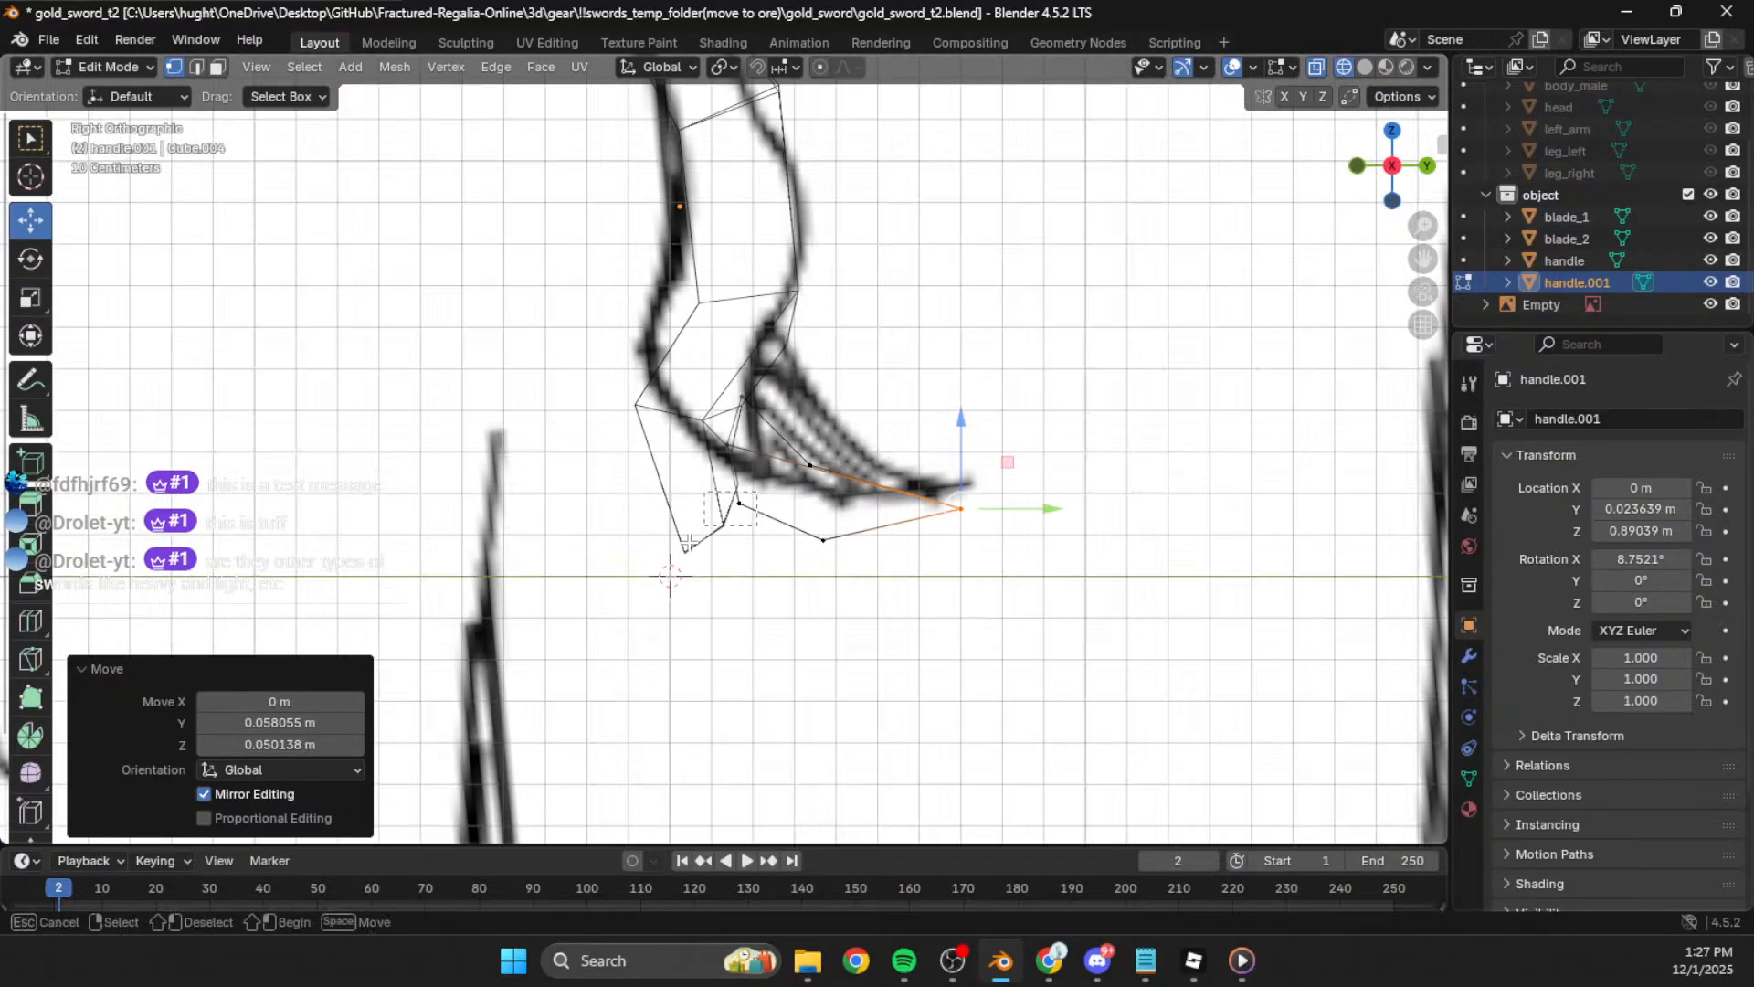
left_click_drag(689, 539, 684, 545)
middle_click_drag(806, 585, 794, 523, "shift")
key("g")
left_click(727, 523)
Step: Move the spike's upper inner vertices into the handle and raise its topmost vertices slightly
left_click_drag(678, 367, 738, 400)
key("g")
left_click(724, 382)
left_click_drag(802, 280, 712, 358)
key("g")
left_click(736, 333)
Step: Adjust the spike's upper middle, tip and lower middle vertices to fill out its curved outline
key("b")
left_click_drag(839, 360, 783, 444)
key("g")
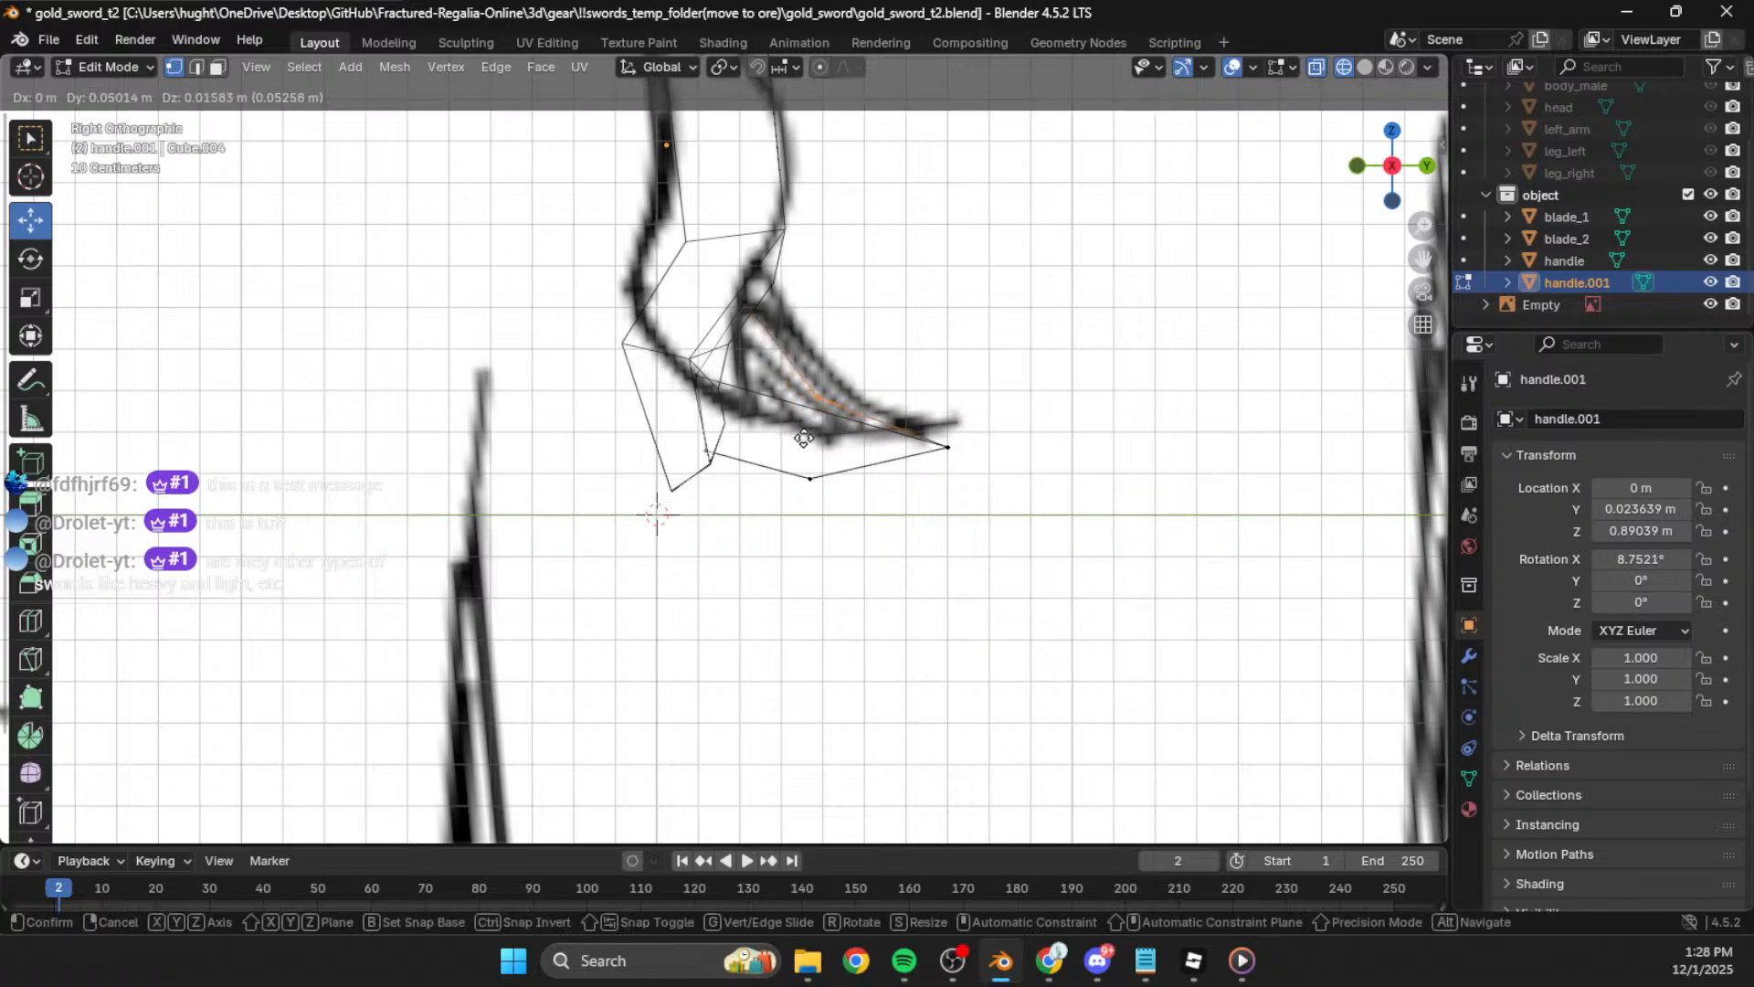
left_click(798, 433)
key("g")
left_click(932, 498)
left_click_drag(777, 457, 844, 516)
key("g")
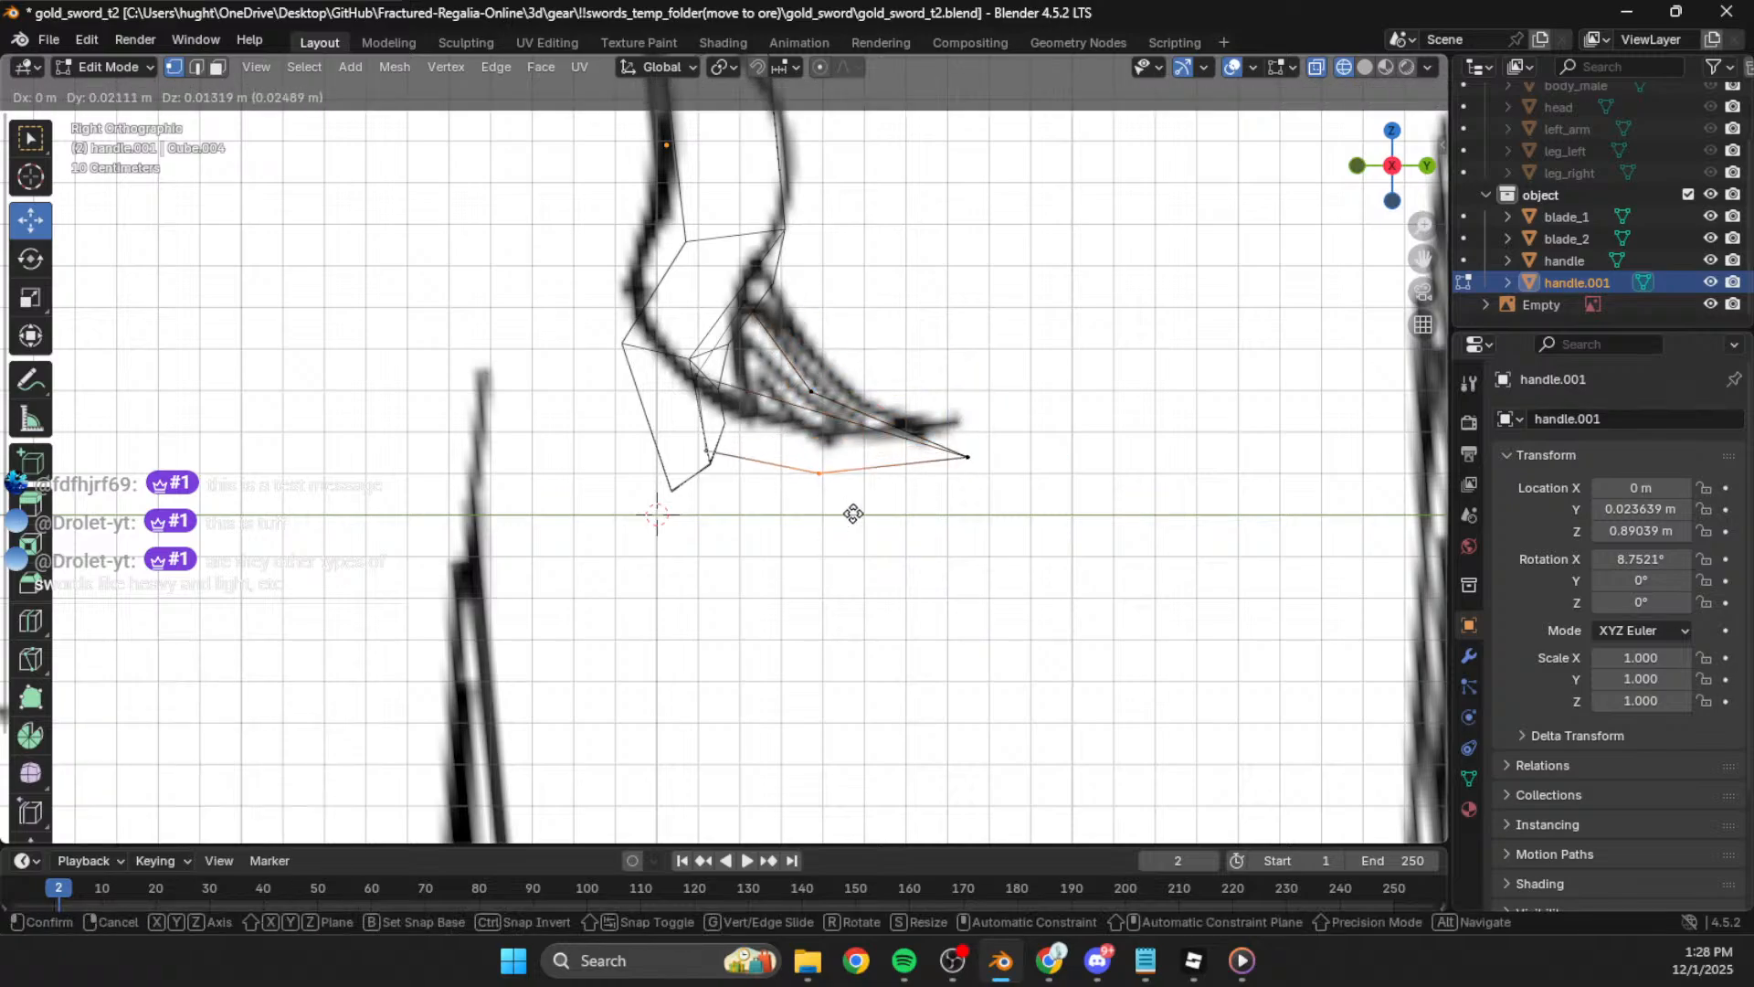
left_click(854, 513)
Step: Lower the spike's tip vertices and bring them slightly back toward the handle in the right view
left_click(968, 355)
scroll(970, 352, "down", 4)
middle_click_drag(972, 352, 1019, 375)
left_click(1399, 173)
scroll(1002, 604, "up", 5)
left_click_drag(1009, 576, 889, 691)
key("g")
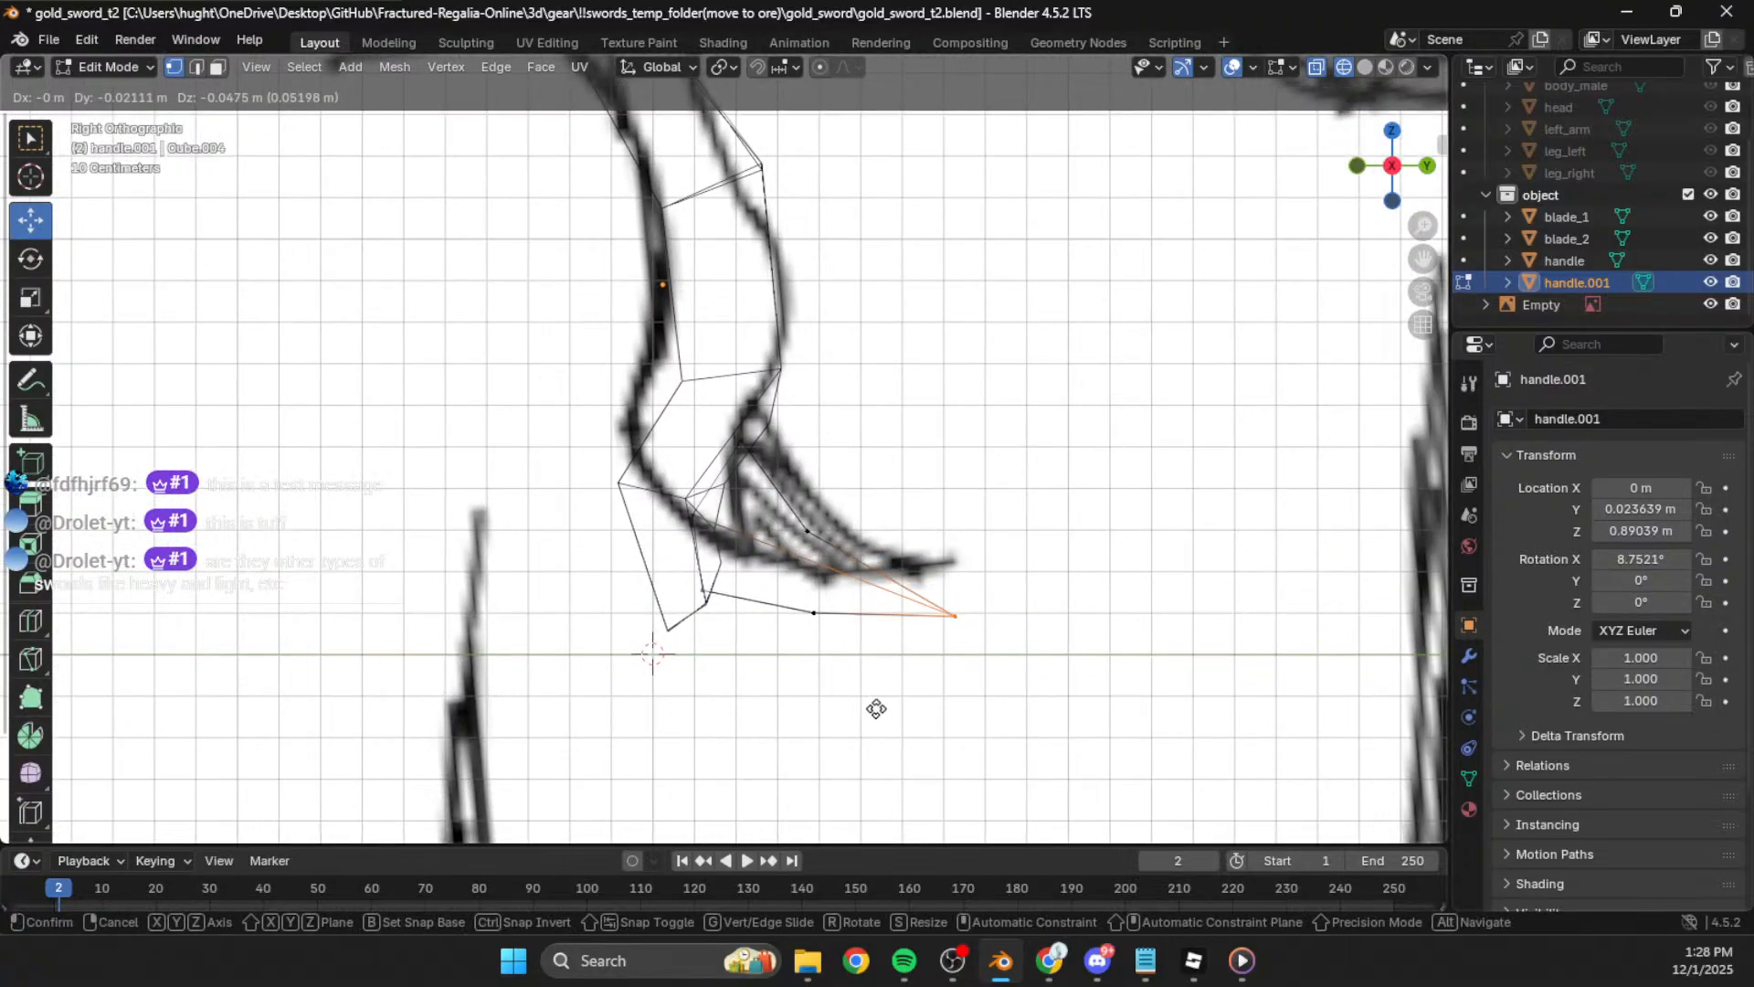
left_click(878, 705)
Step: Nudge the upper middle vertices and move the lower middle vertices inward and down to reshape the spike
left_click_drag(837, 503, 786, 567)
key("g")
left_click(780, 572)
left_click(815, 612)
key("g")
left_click(775, 642)
key("g")
left_click(831, 590)
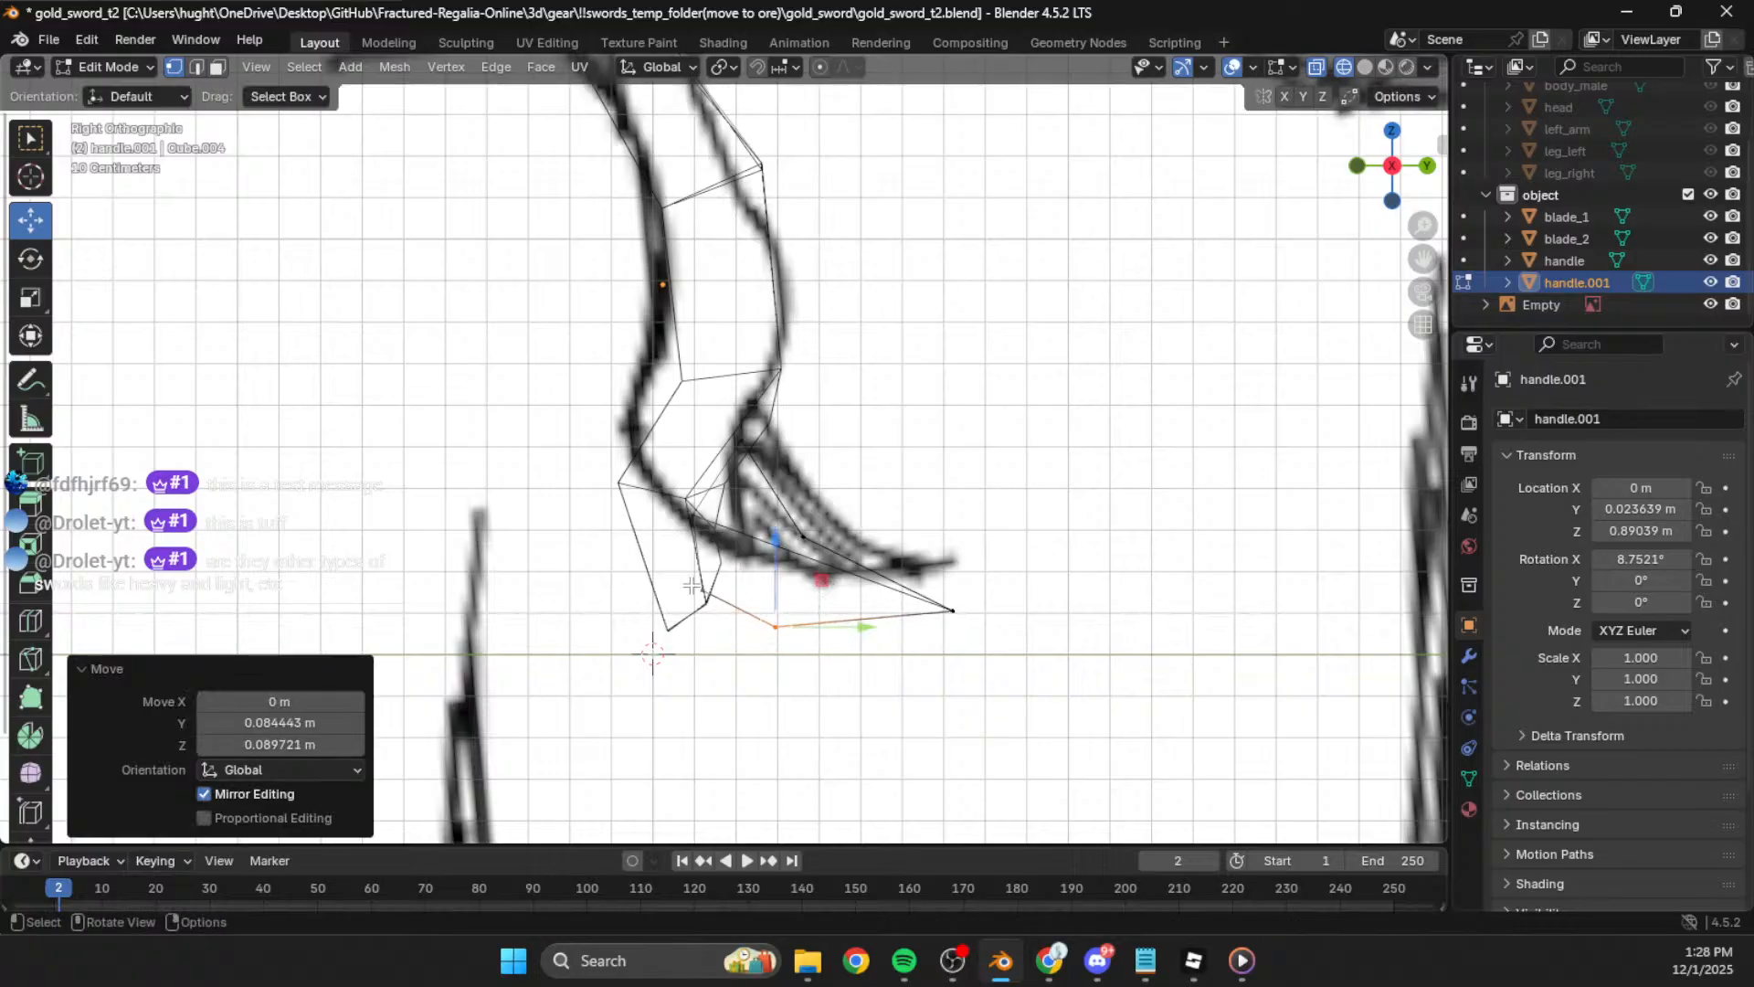
Step: Move the lower inner vertices about 0.02 m inward and 0.03 m down, and adjust the upper inner vertices
left_click(707, 603)
key("g")
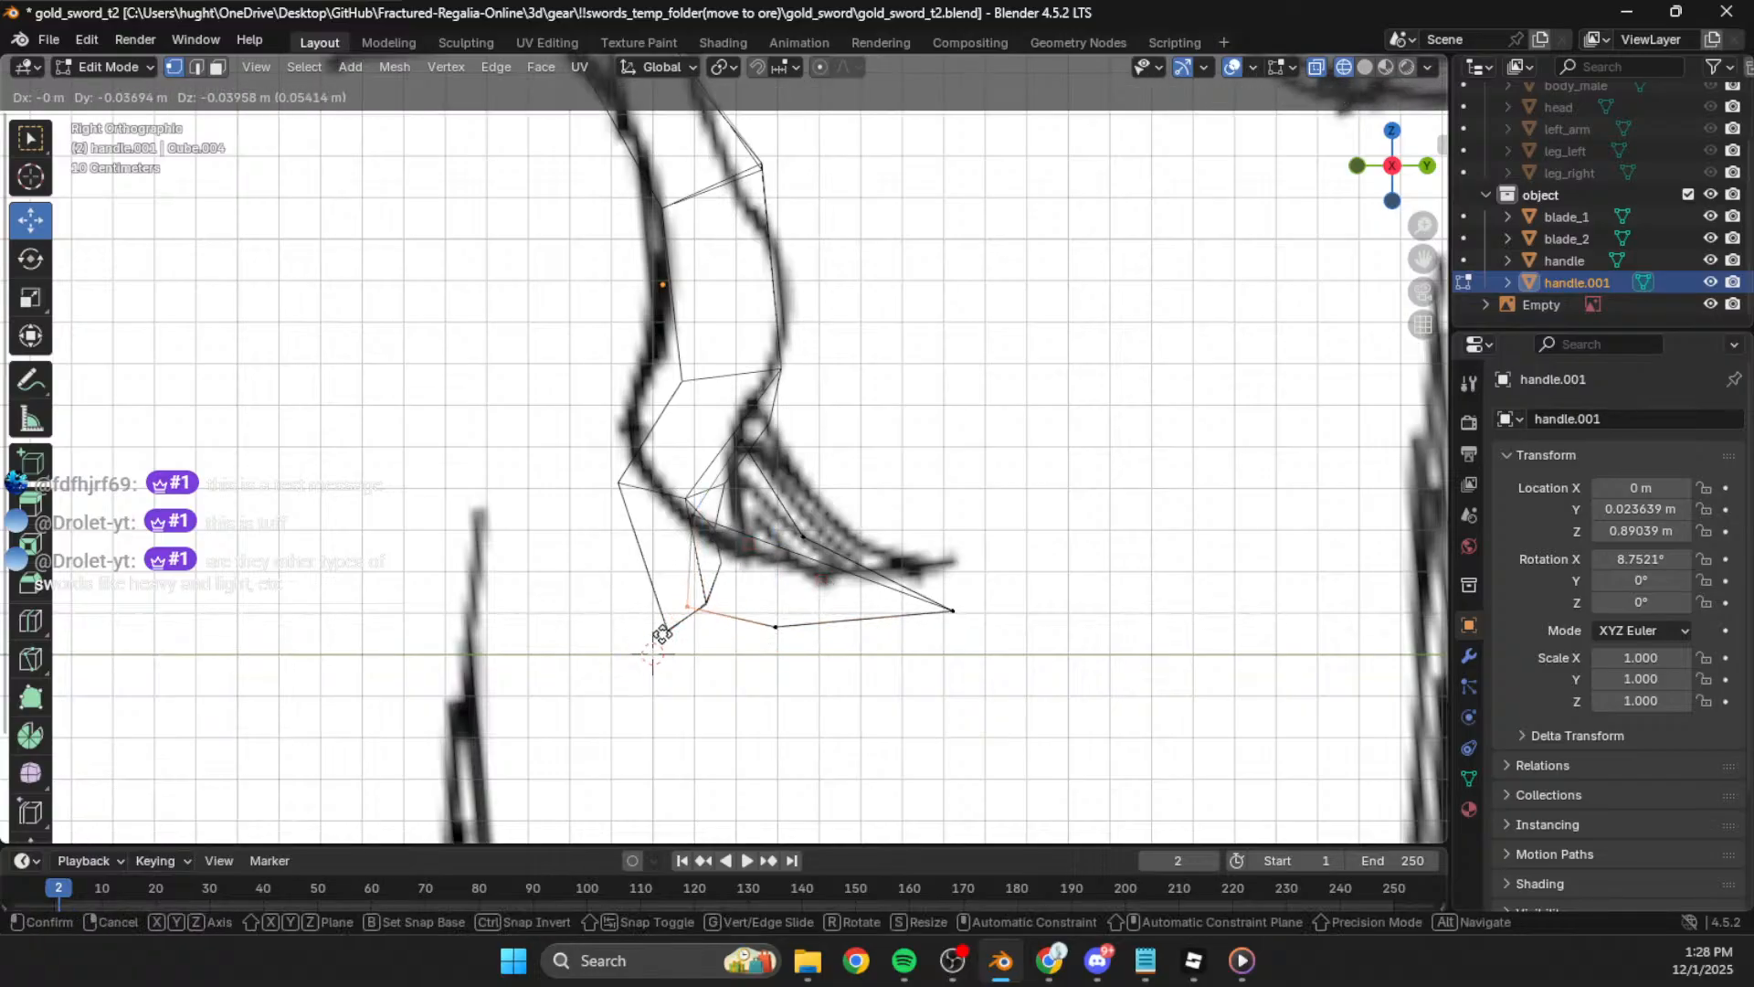
left_click(658, 640)
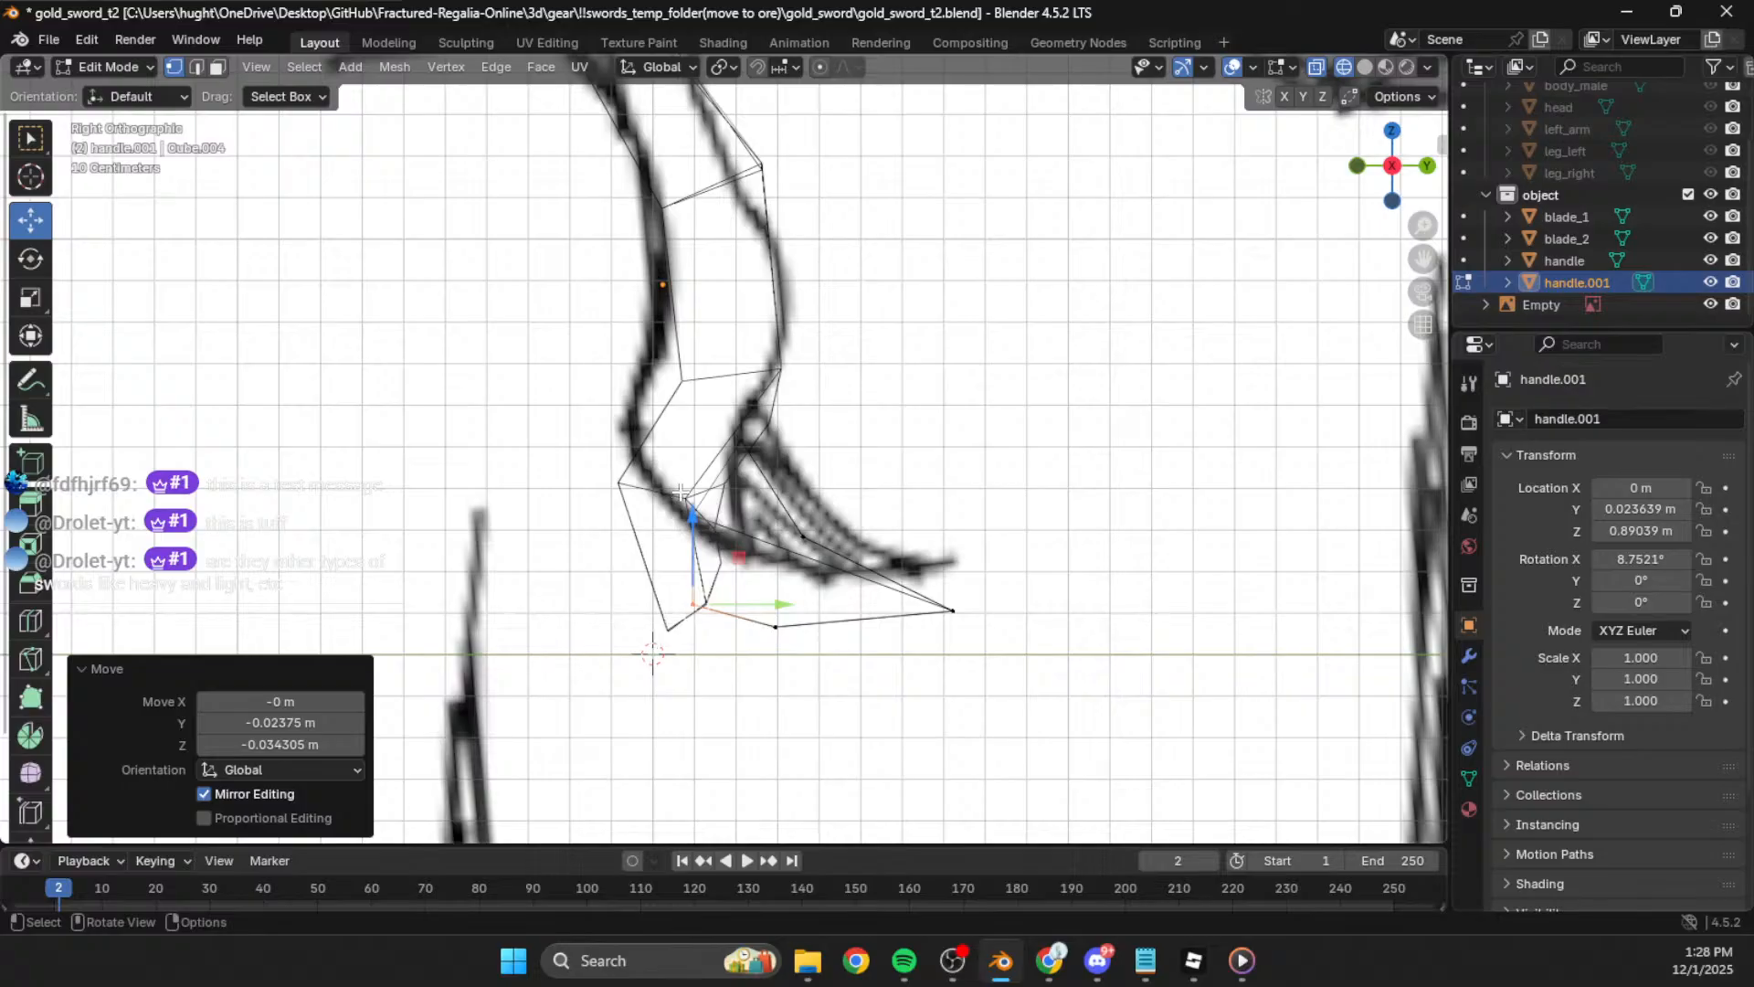
left_click(688, 500)
key("g")
left_click(728, 517)
Step: Fine-tune the positions of the spike's topmost vertices and its upper middle vertices
left_click(738, 446)
key("g")
left_click(700, 462)
left_click(801, 541)
key("g")
left_click(793, 560)
Step: Return to solid shading and check the spike's shape against the handle before resuming mesh editing
left_click(1363, 68)
key("Tab")
middle_click_drag(1079, 421, 903, 530)
key("Tab")
middle_click_drag(1069, 525, 1005, 539)
Step: Dissolve all the faces of handle.001, and delete only its faces so the edge frame is kept
key("a")
key("x")
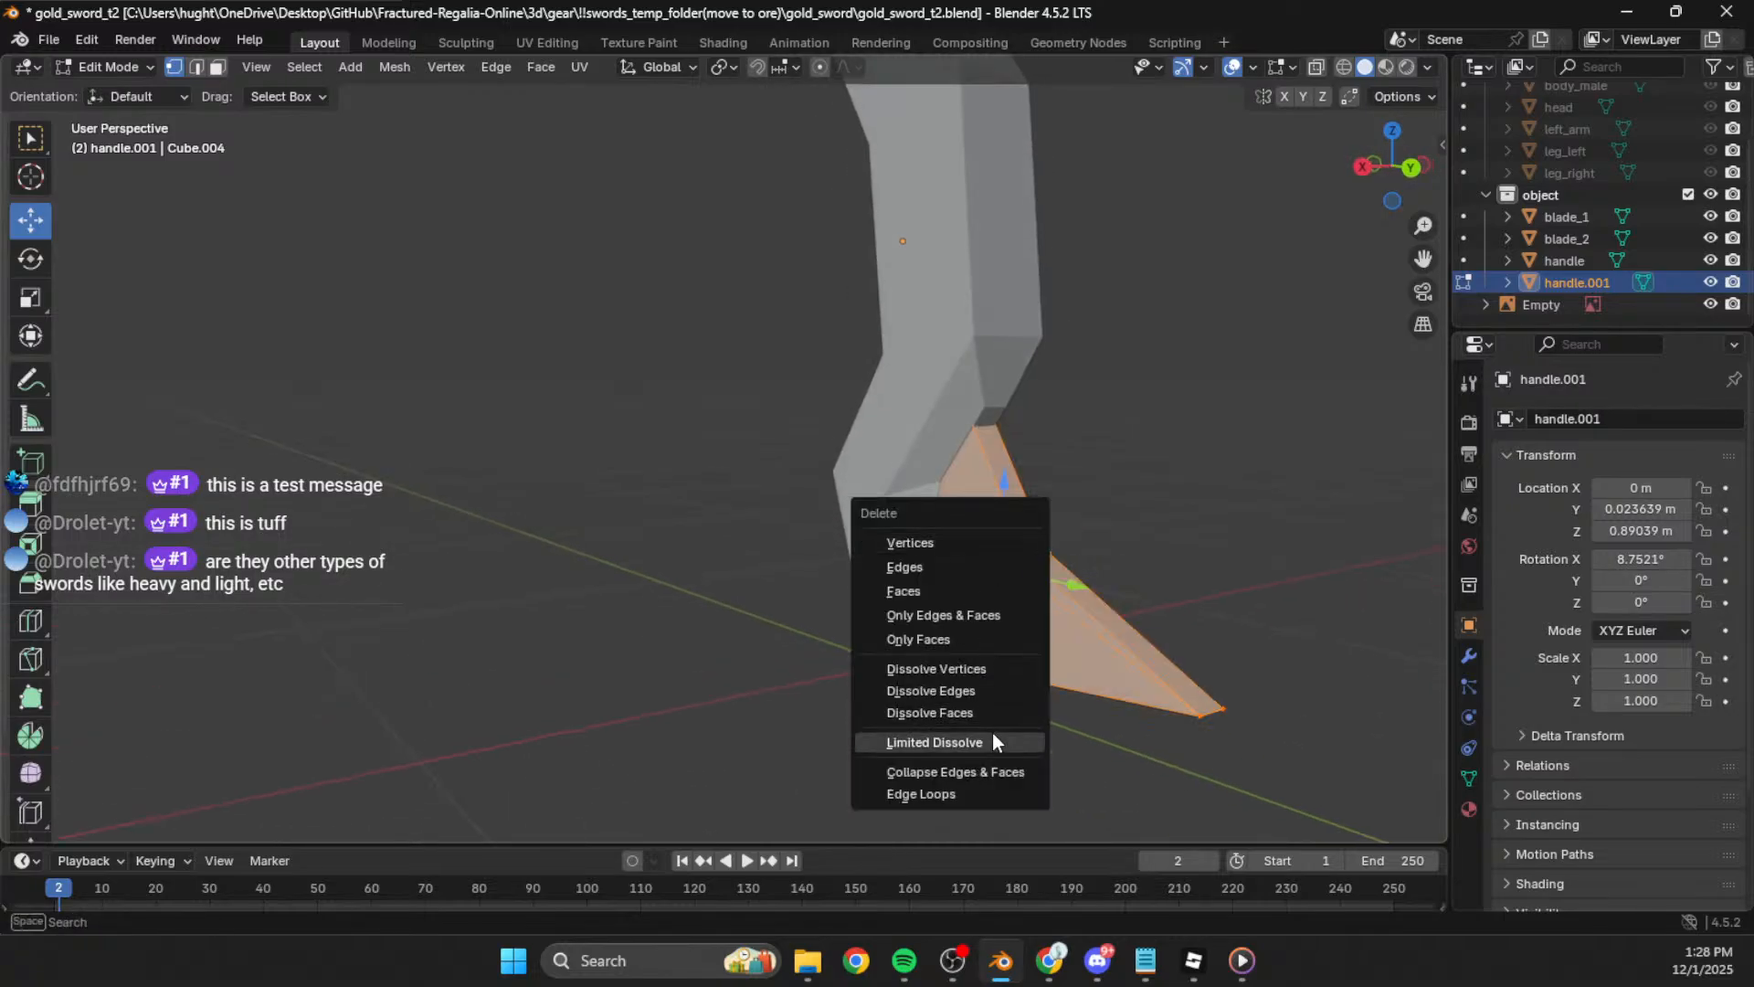
left_click(992, 714)
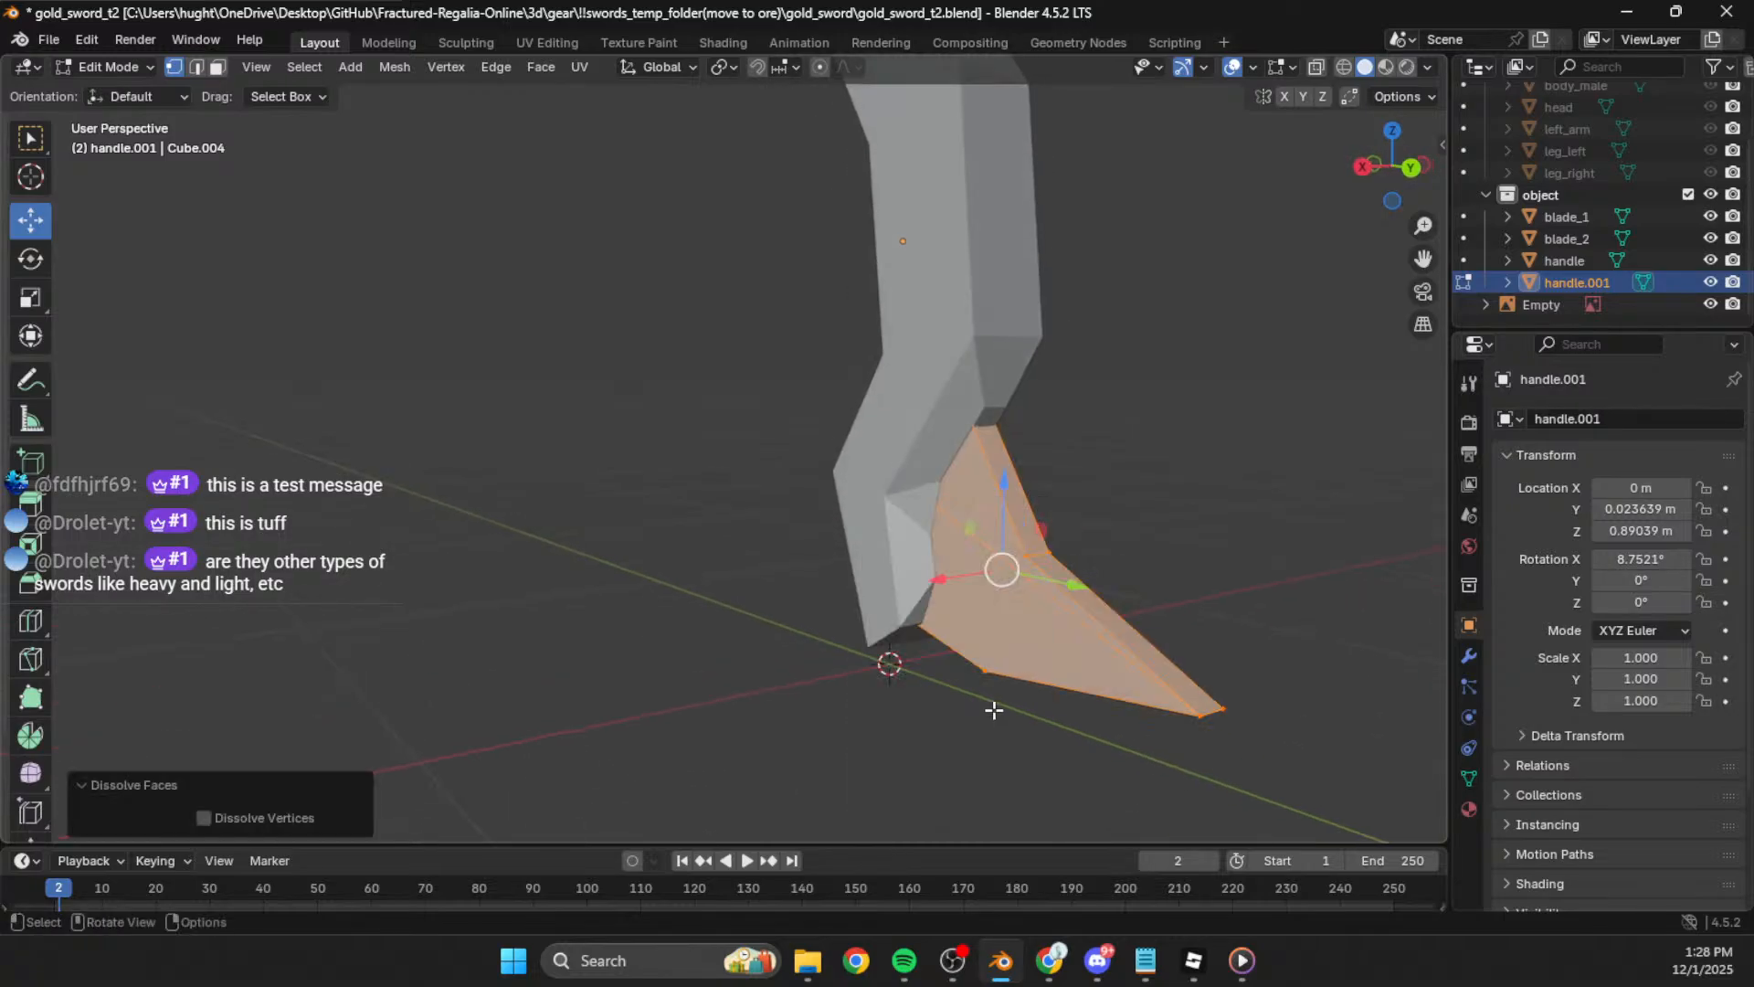
key("x")
left_click(957, 633)
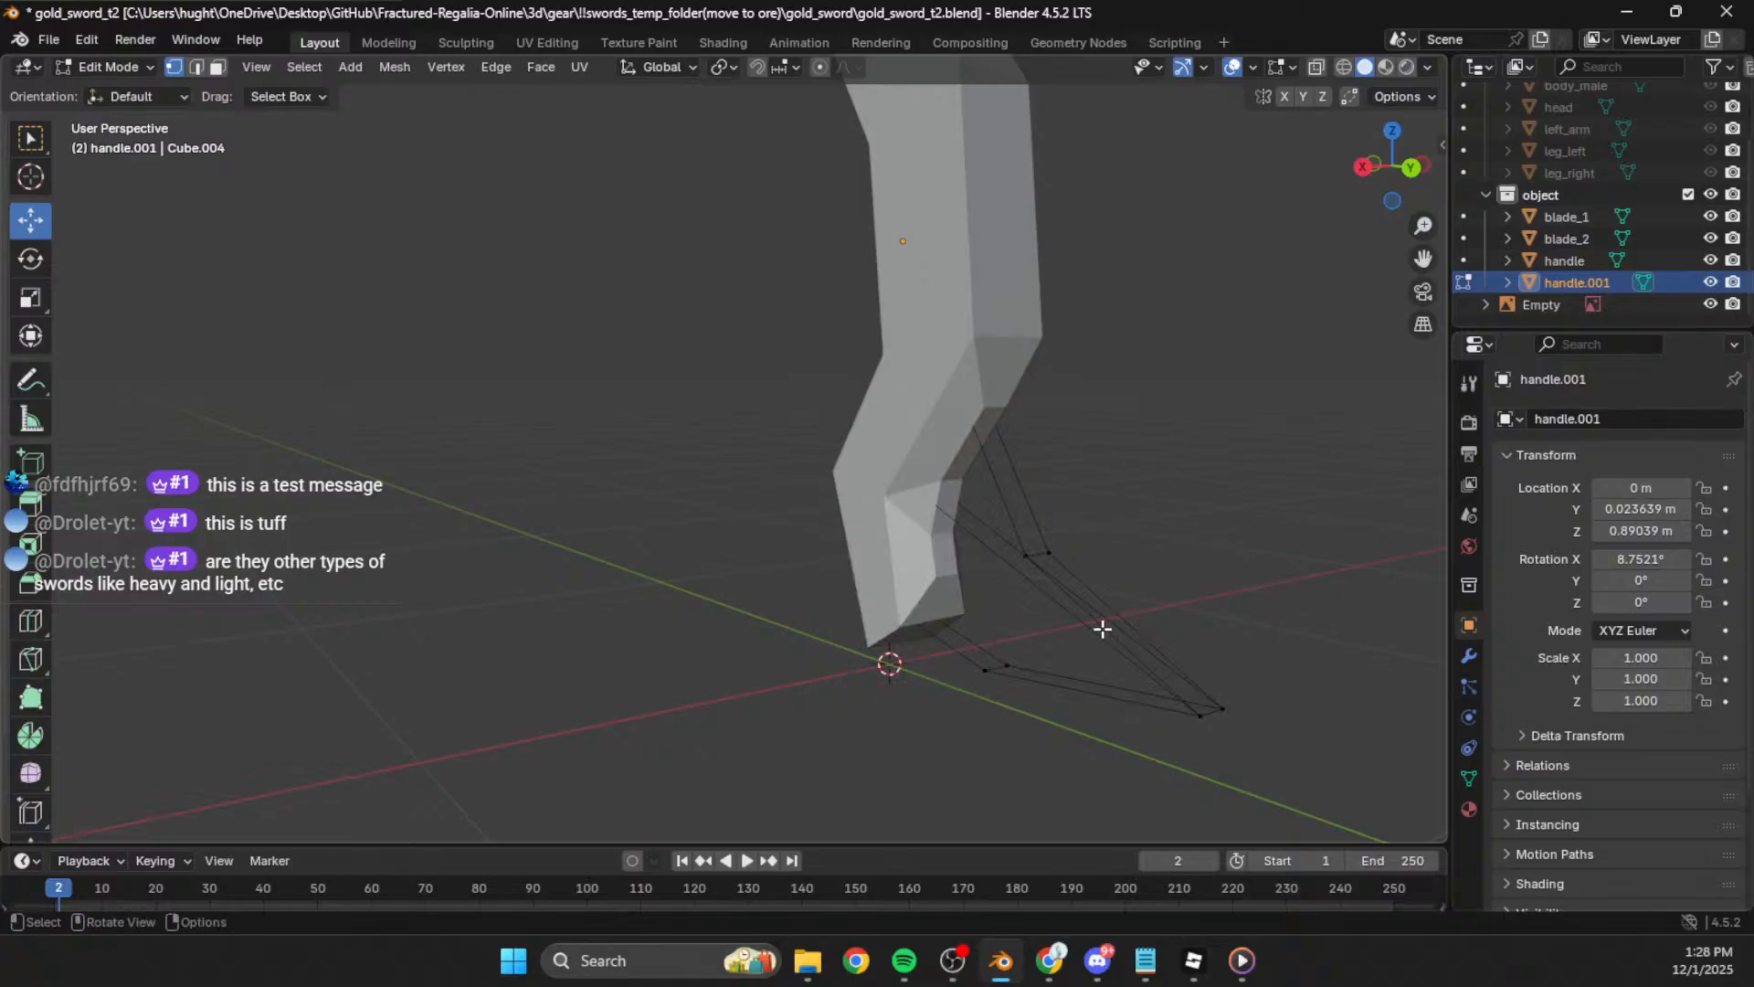
Step: Hide the handle object and delete the two diagonal edges joining the spike's upper inner corners to its tip
left_click(1710, 260)
middle_click_drag(1389, 385, 948, 521)
left_click(947, 553)
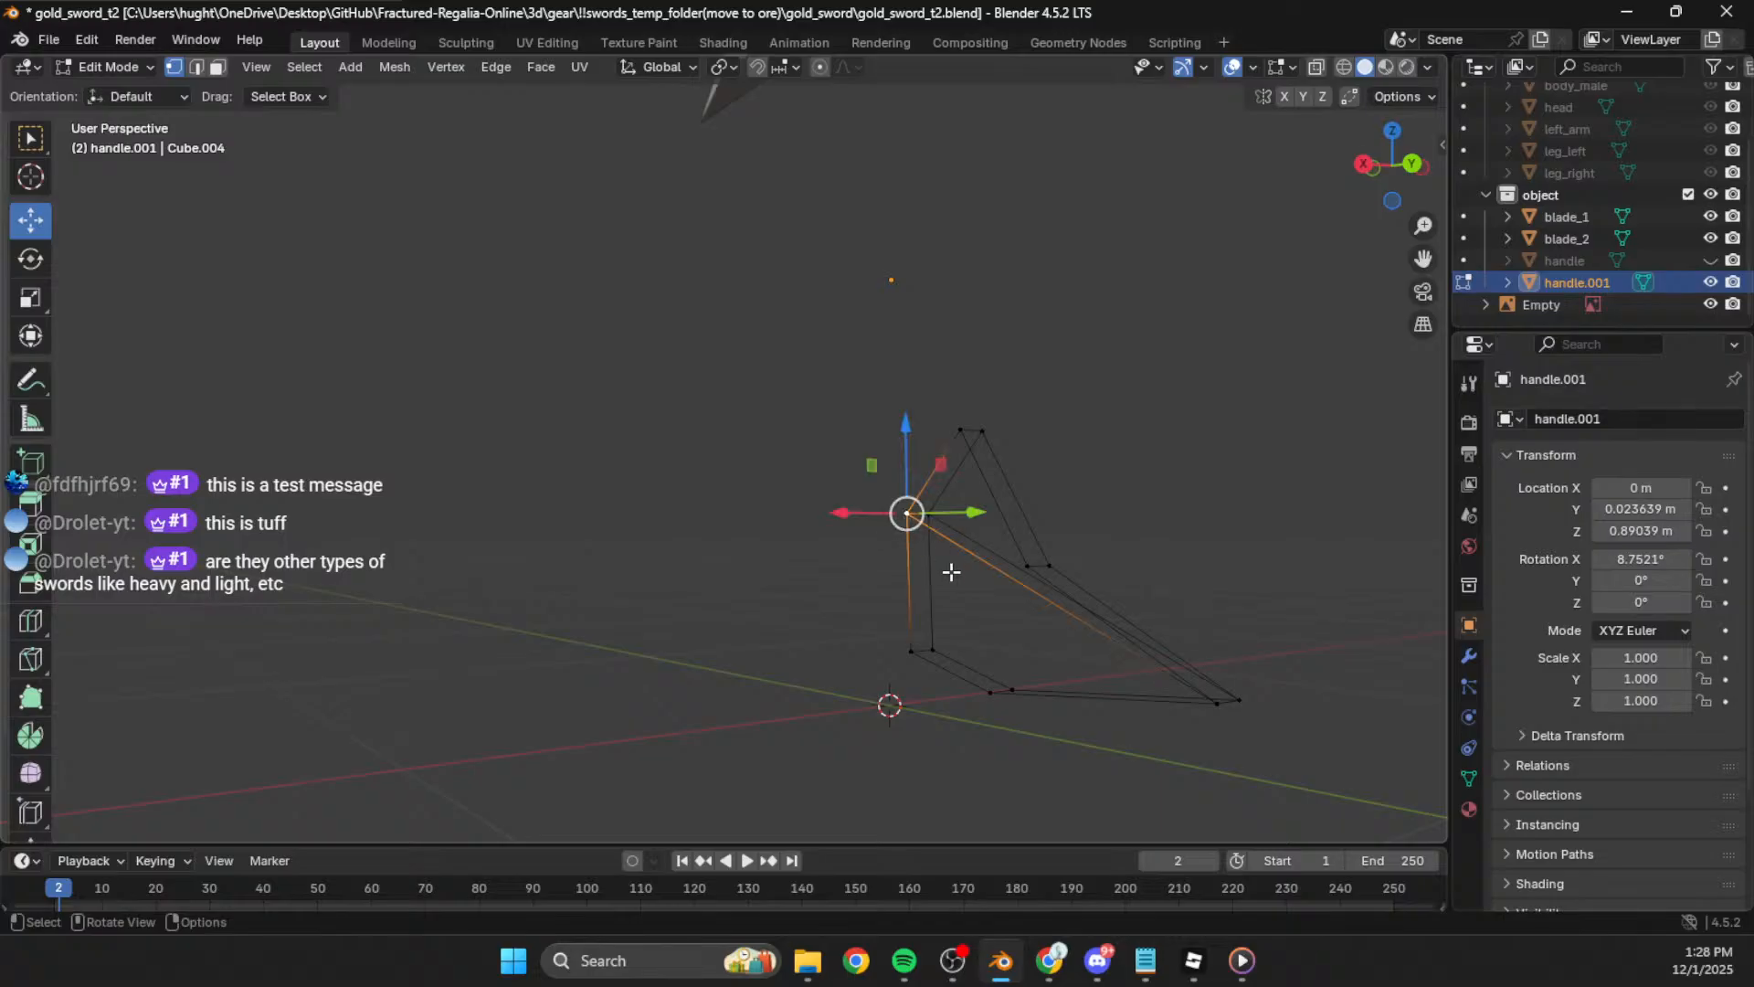
left_click(1198, 698, "shift")
right_click(1095, 640)
key("Escape")
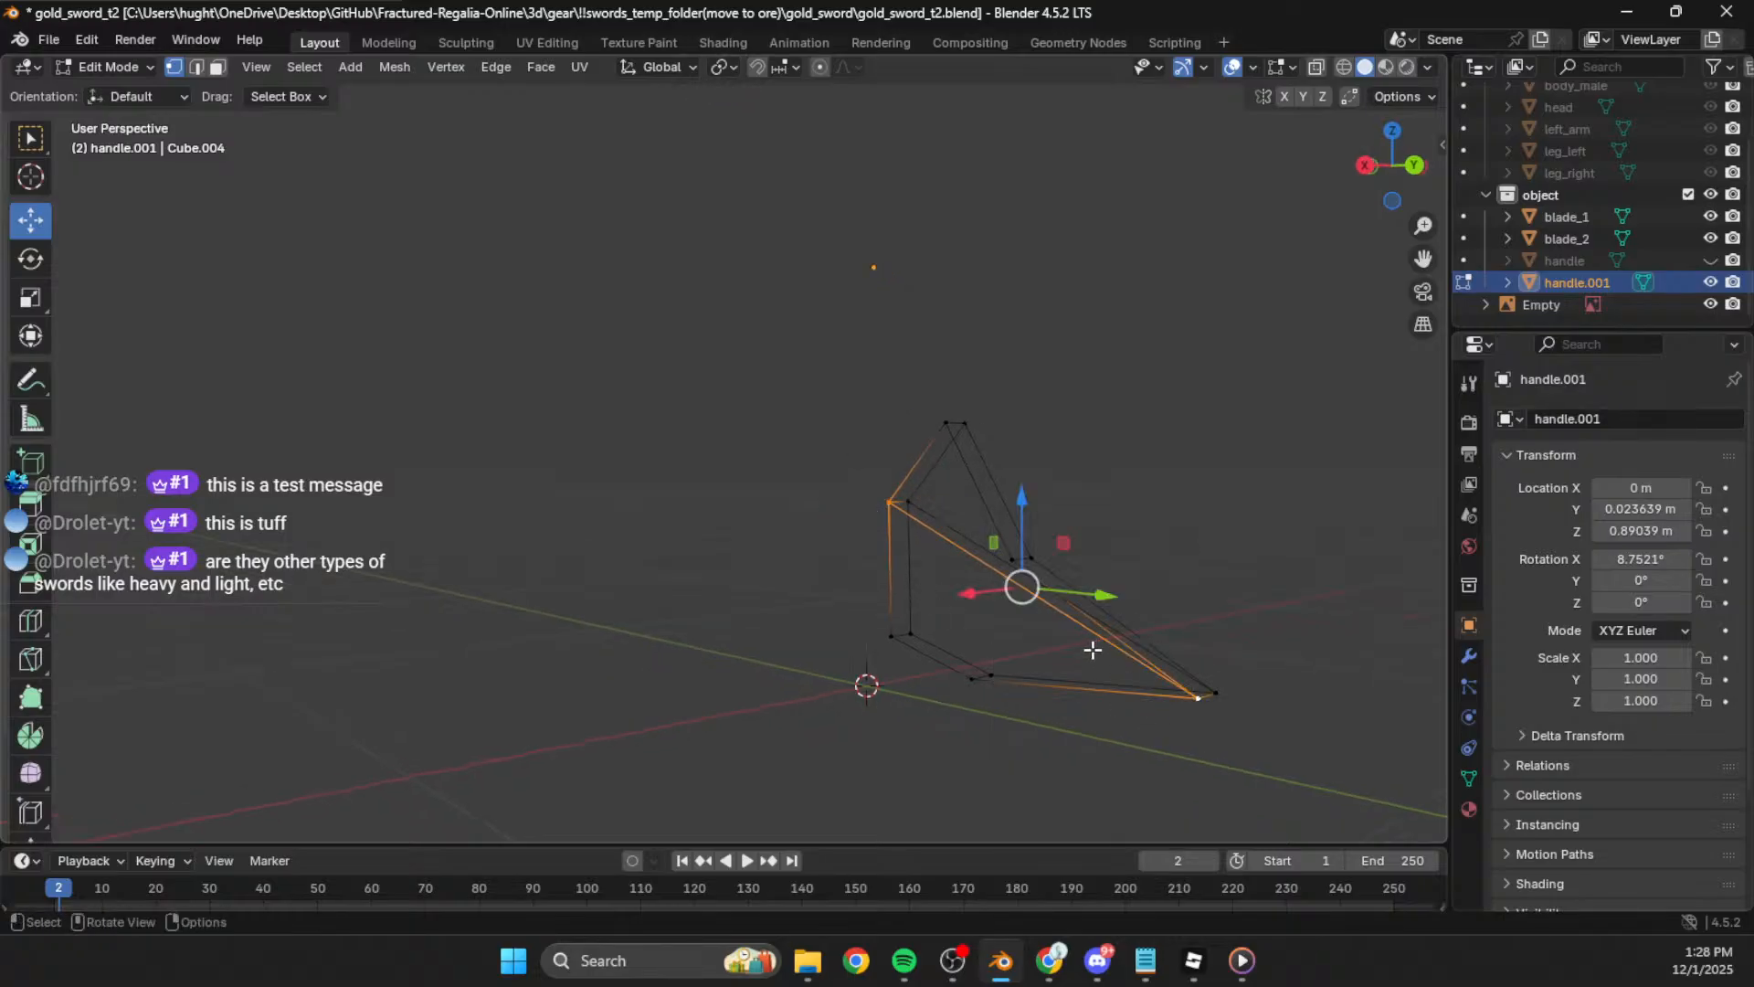
key("x")
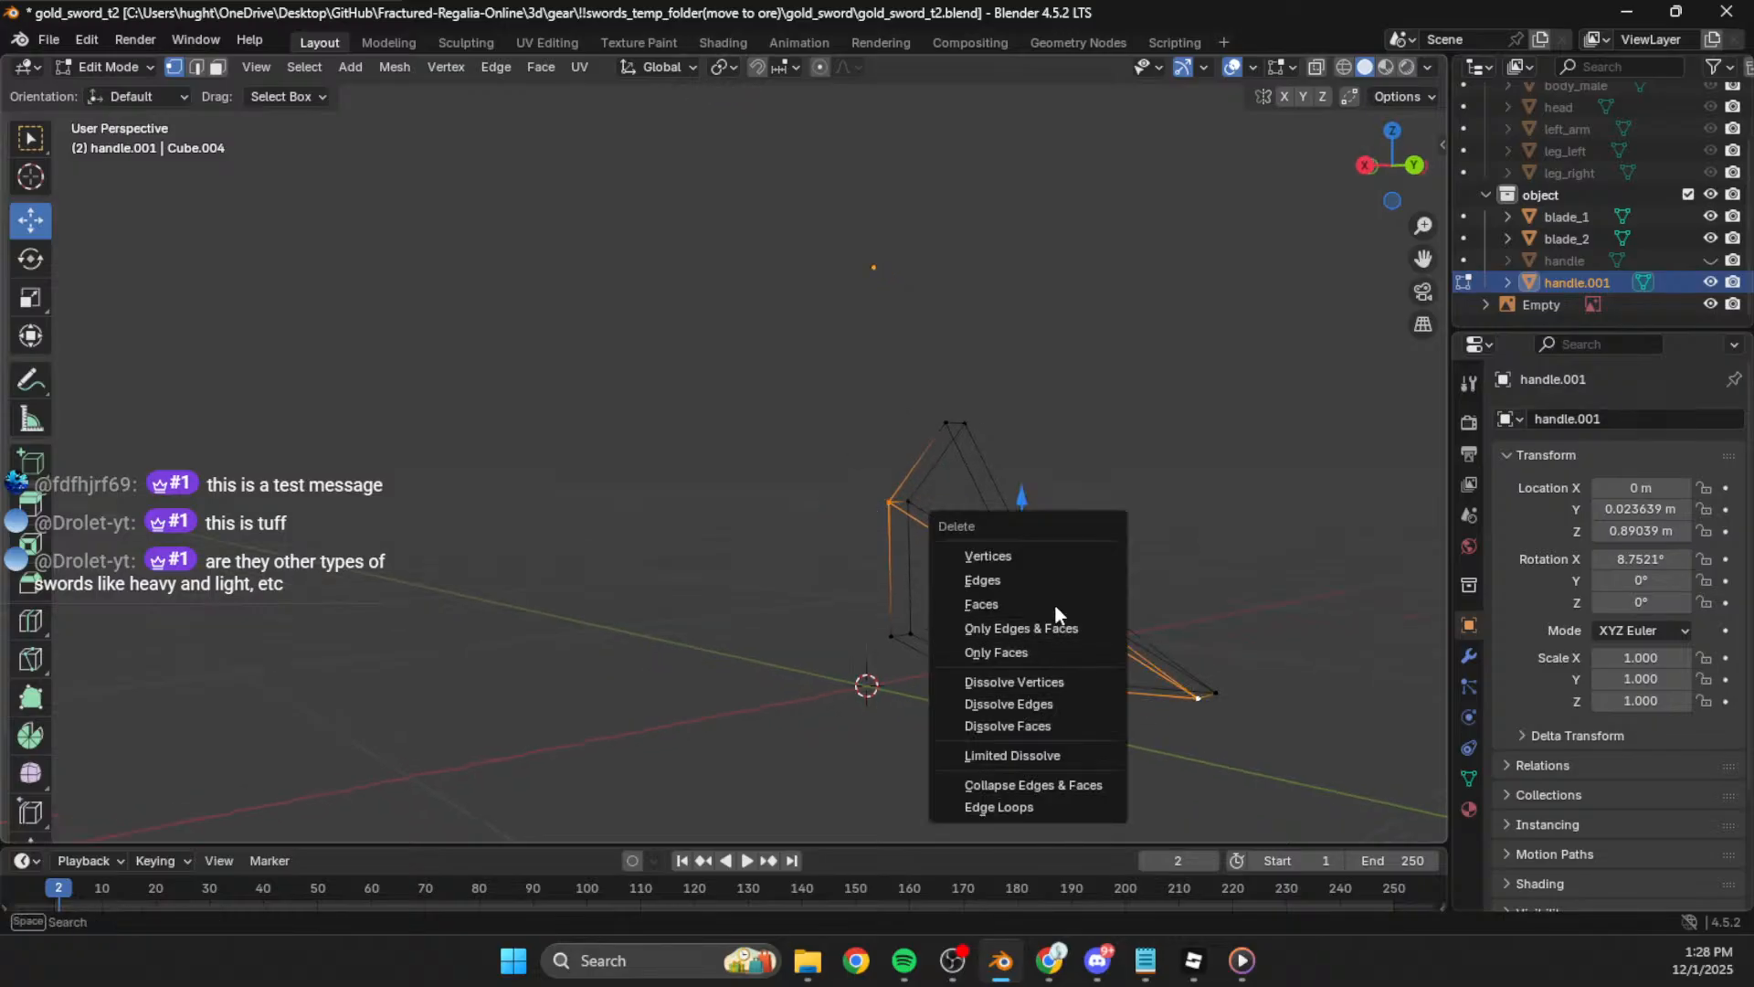
left_click(1001, 583)
left_click(911, 503)
left_click(1220, 692, "shift")
key("x")
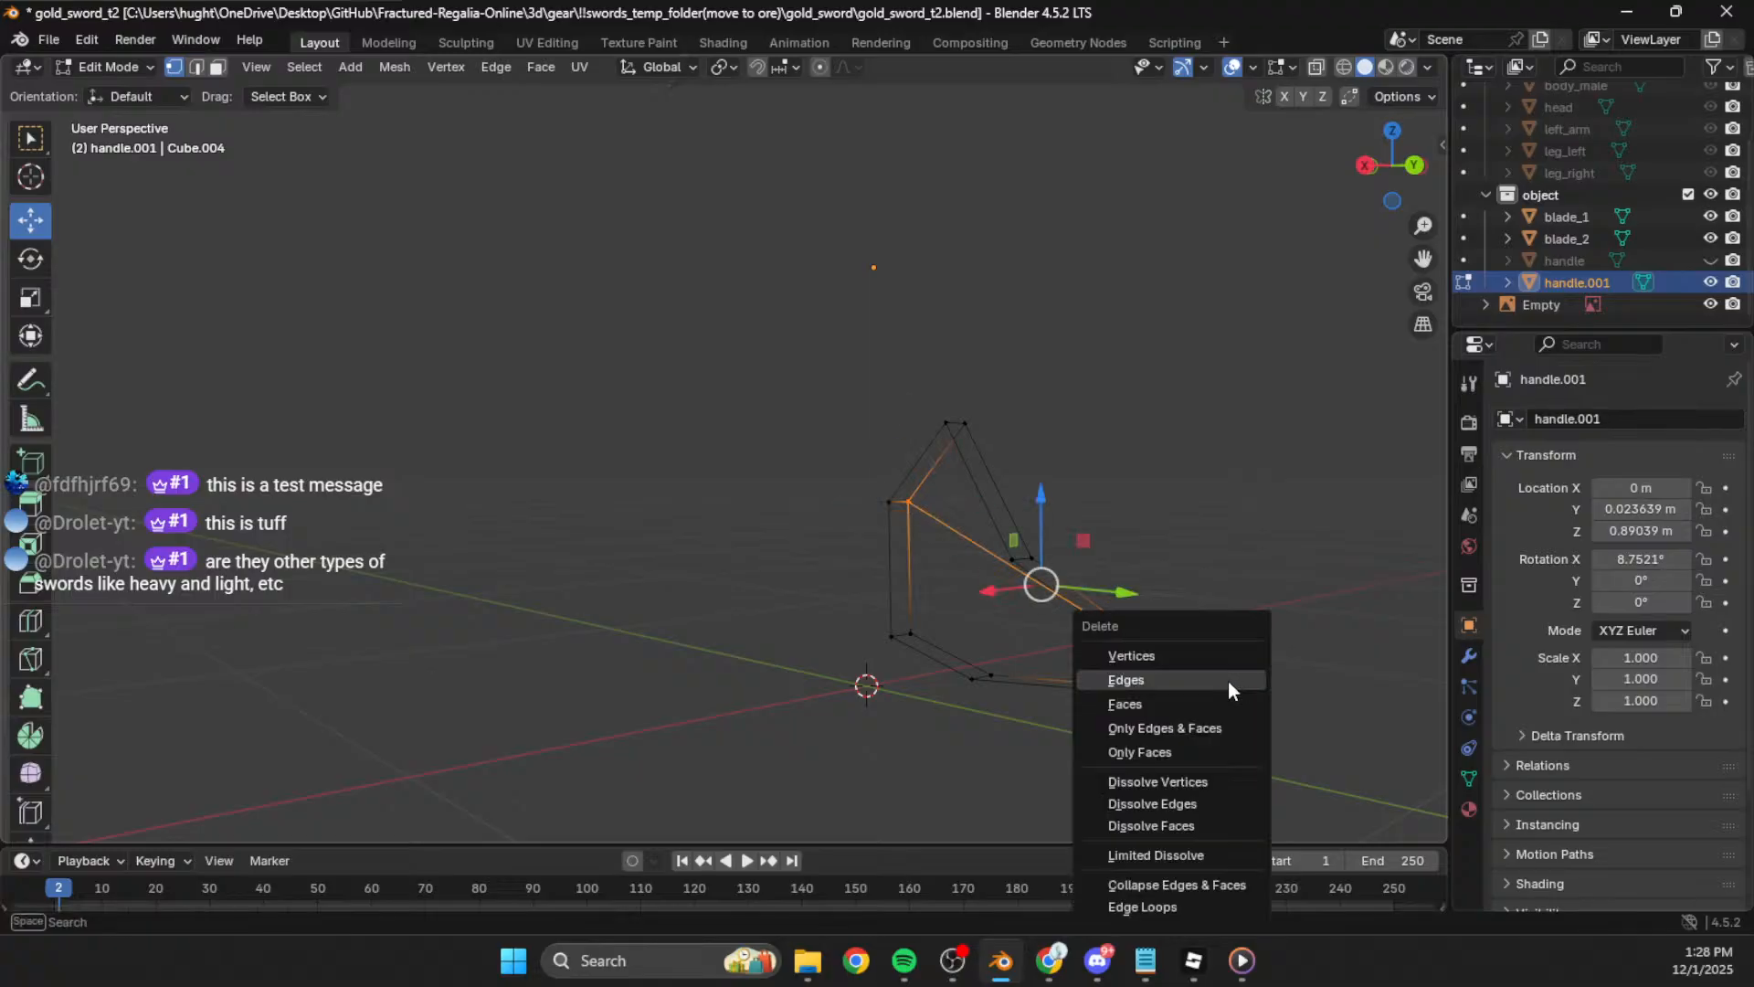
left_click(1160, 677)
Step: Connect the upper middle vertices to the lower middle vertices with a new edge on each side of the spike
middle_click_drag(1160, 677, 1065, 666, "shift")
left_click(962, 544)
left_click(934, 650, "shift")
key("f")
left_click(942, 556)
left_click(886, 680, "shift")
key("f")
left_click(889, 698)
Step: Connect the upper middle vertices to the upper inner corners with a new edge on each side of the spike
middle_click_drag(861, 568, 944, 475)
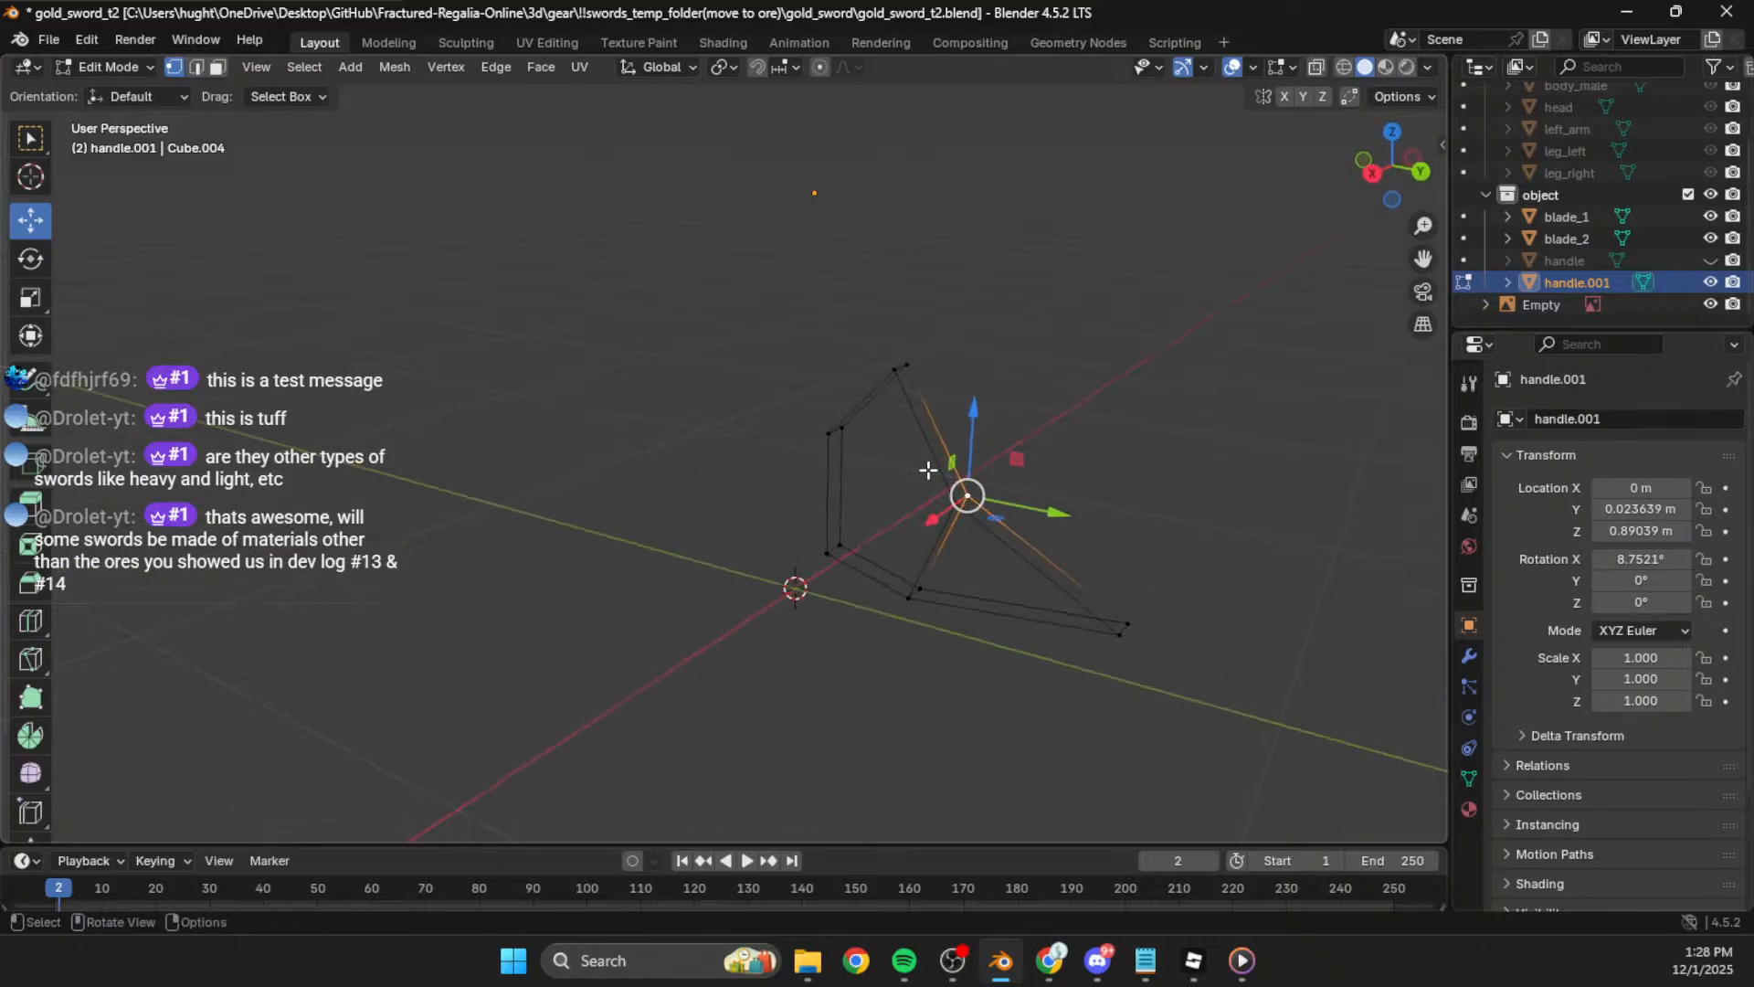
left_click(848, 422, "shift")
key("f")
left_click(828, 438)
left_click(963, 513, "shift")
key("f")
left_click(1125, 502)
Step: Try to move the spike's upper inner corner vertices onto the reference sketch's outline
middle_click_drag(1045, 595, 1082, 561)
middle_click_drag(836, 542, 838, 543)
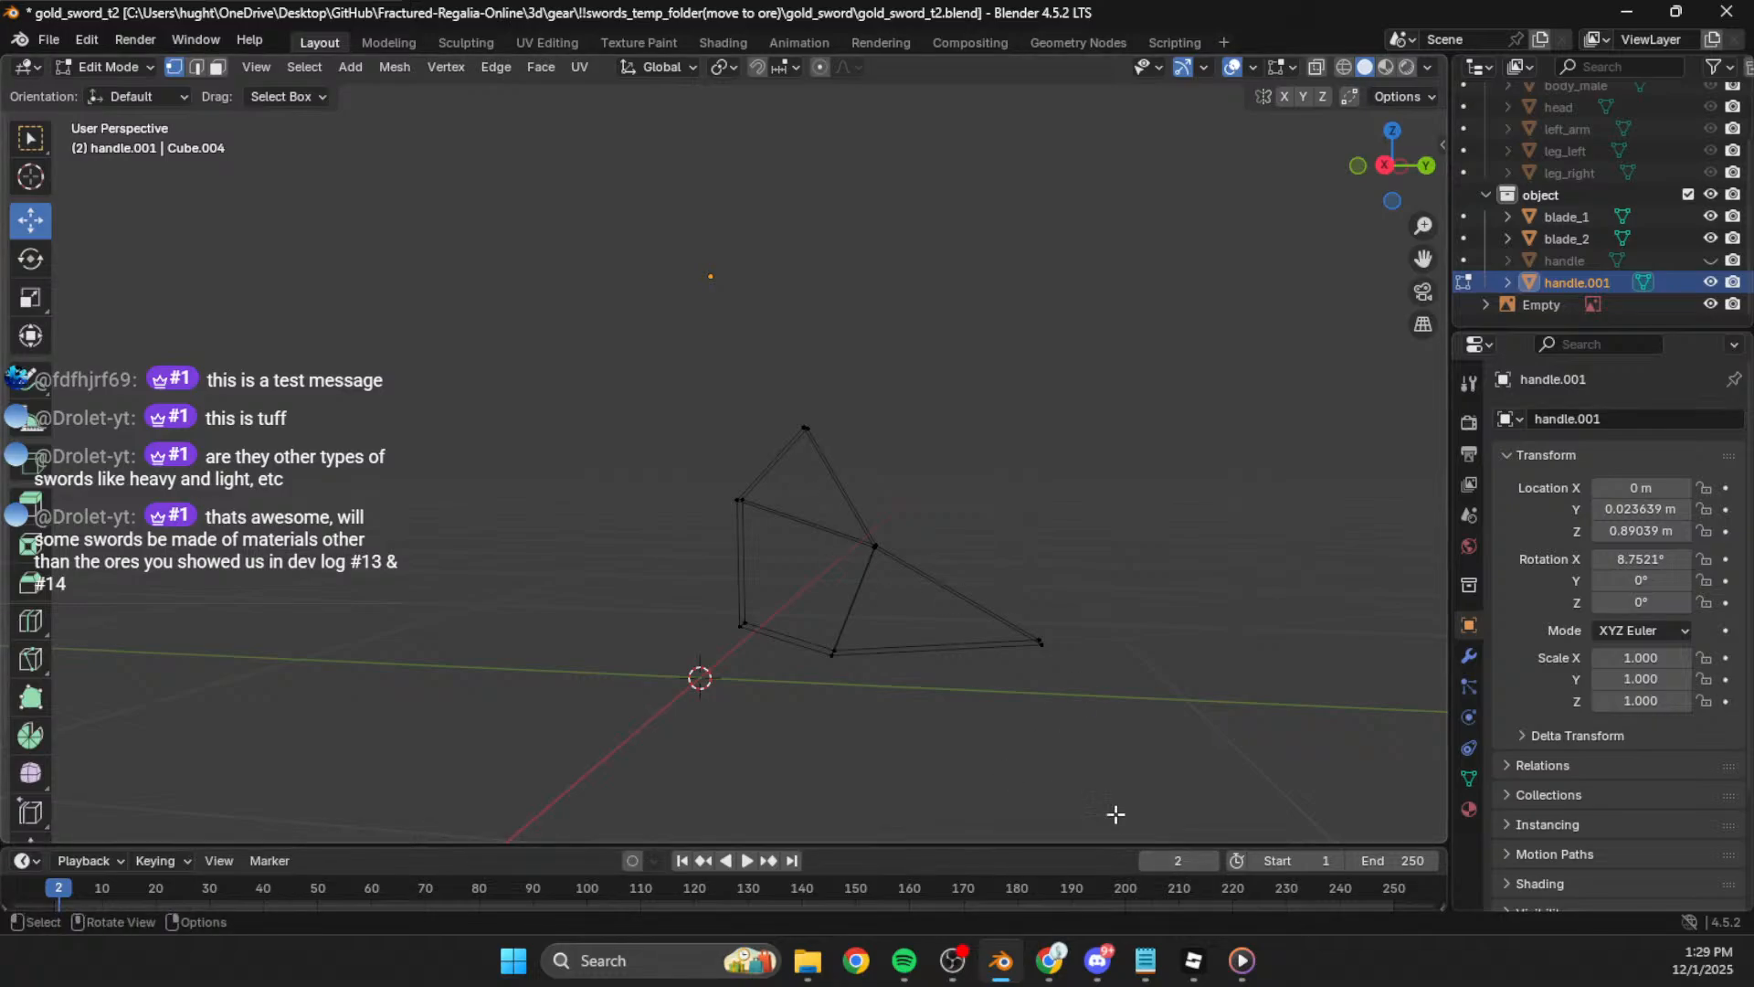
mouse_move(901, 709)
middle_mouse_down()
mouse_move(944, 705)
mouse_move(891, 693)
middle_mouse_up()
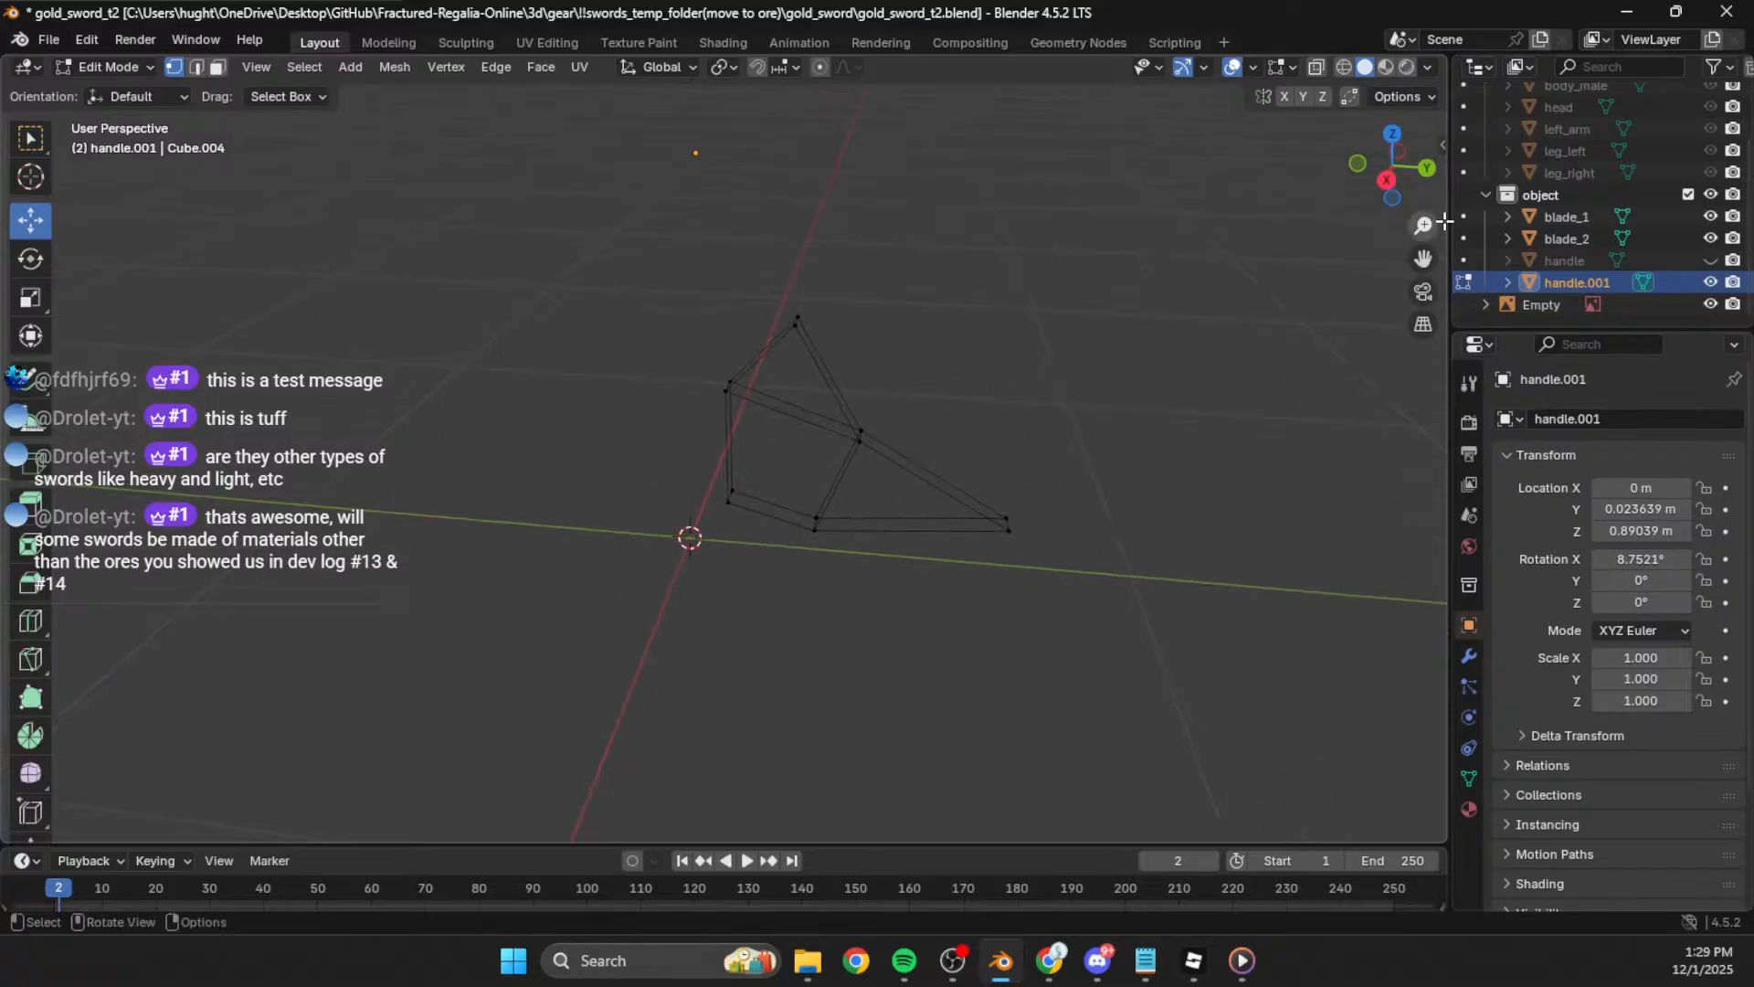
left_click(1387, 179)
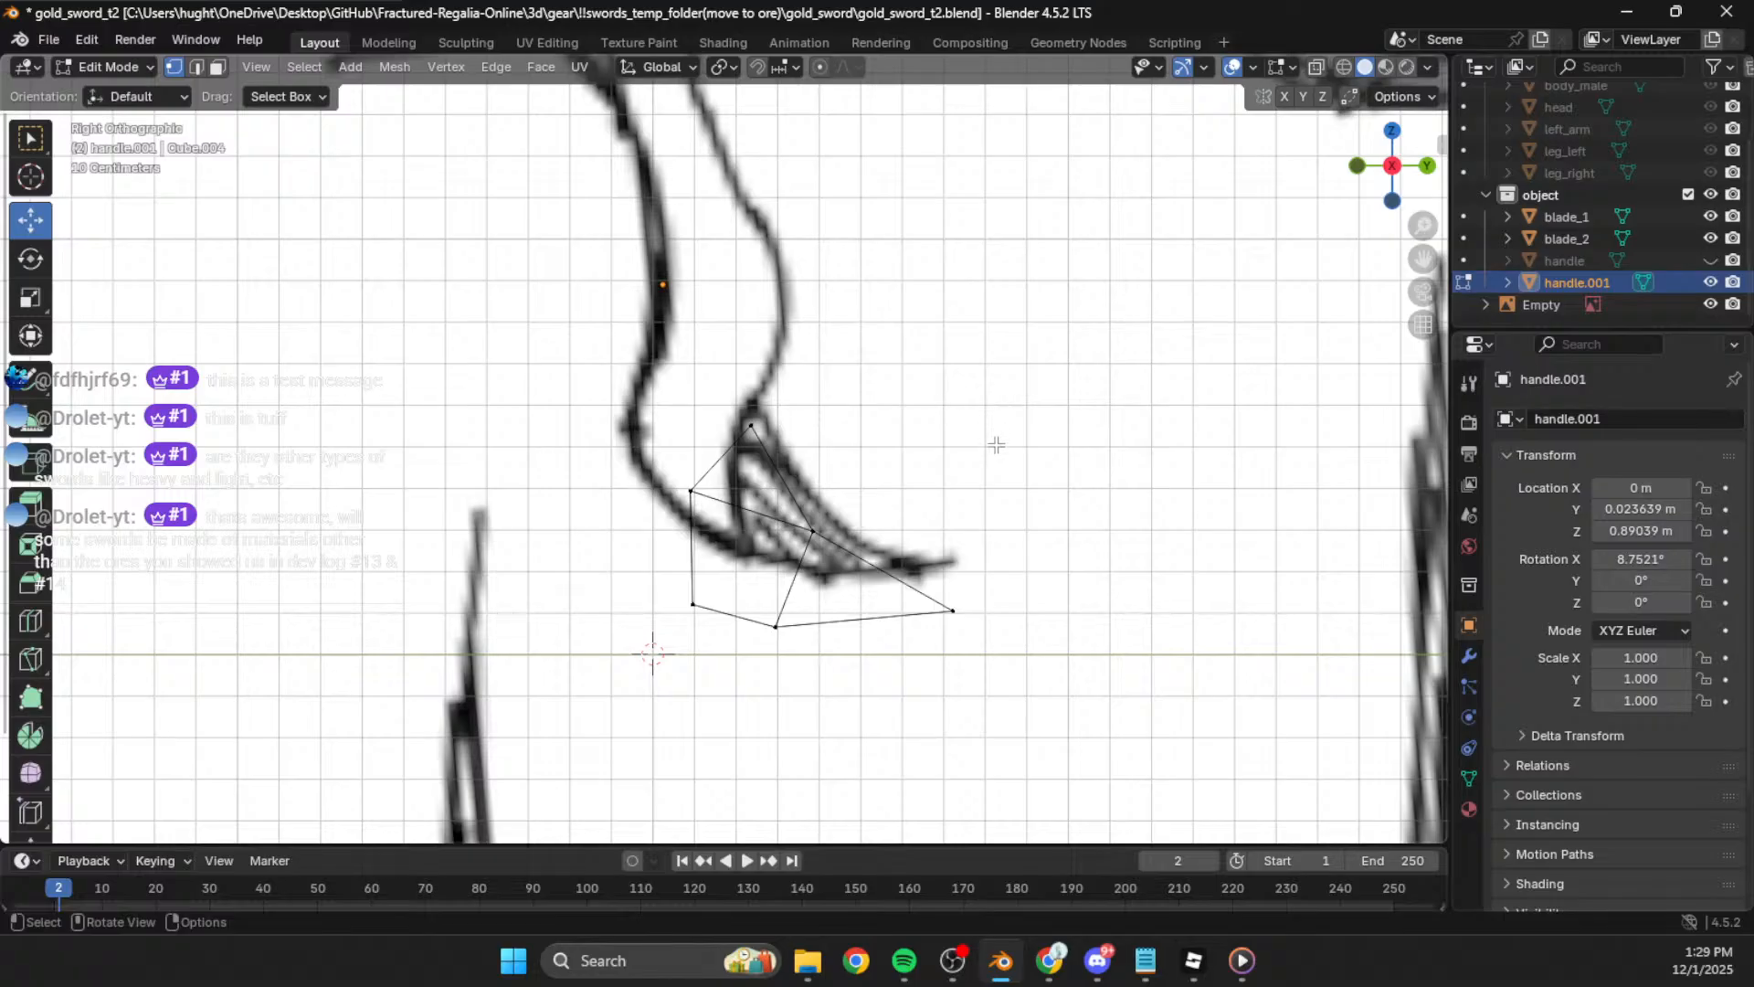
left_click_drag(619, 576, 964, 672)
left_click(691, 492)
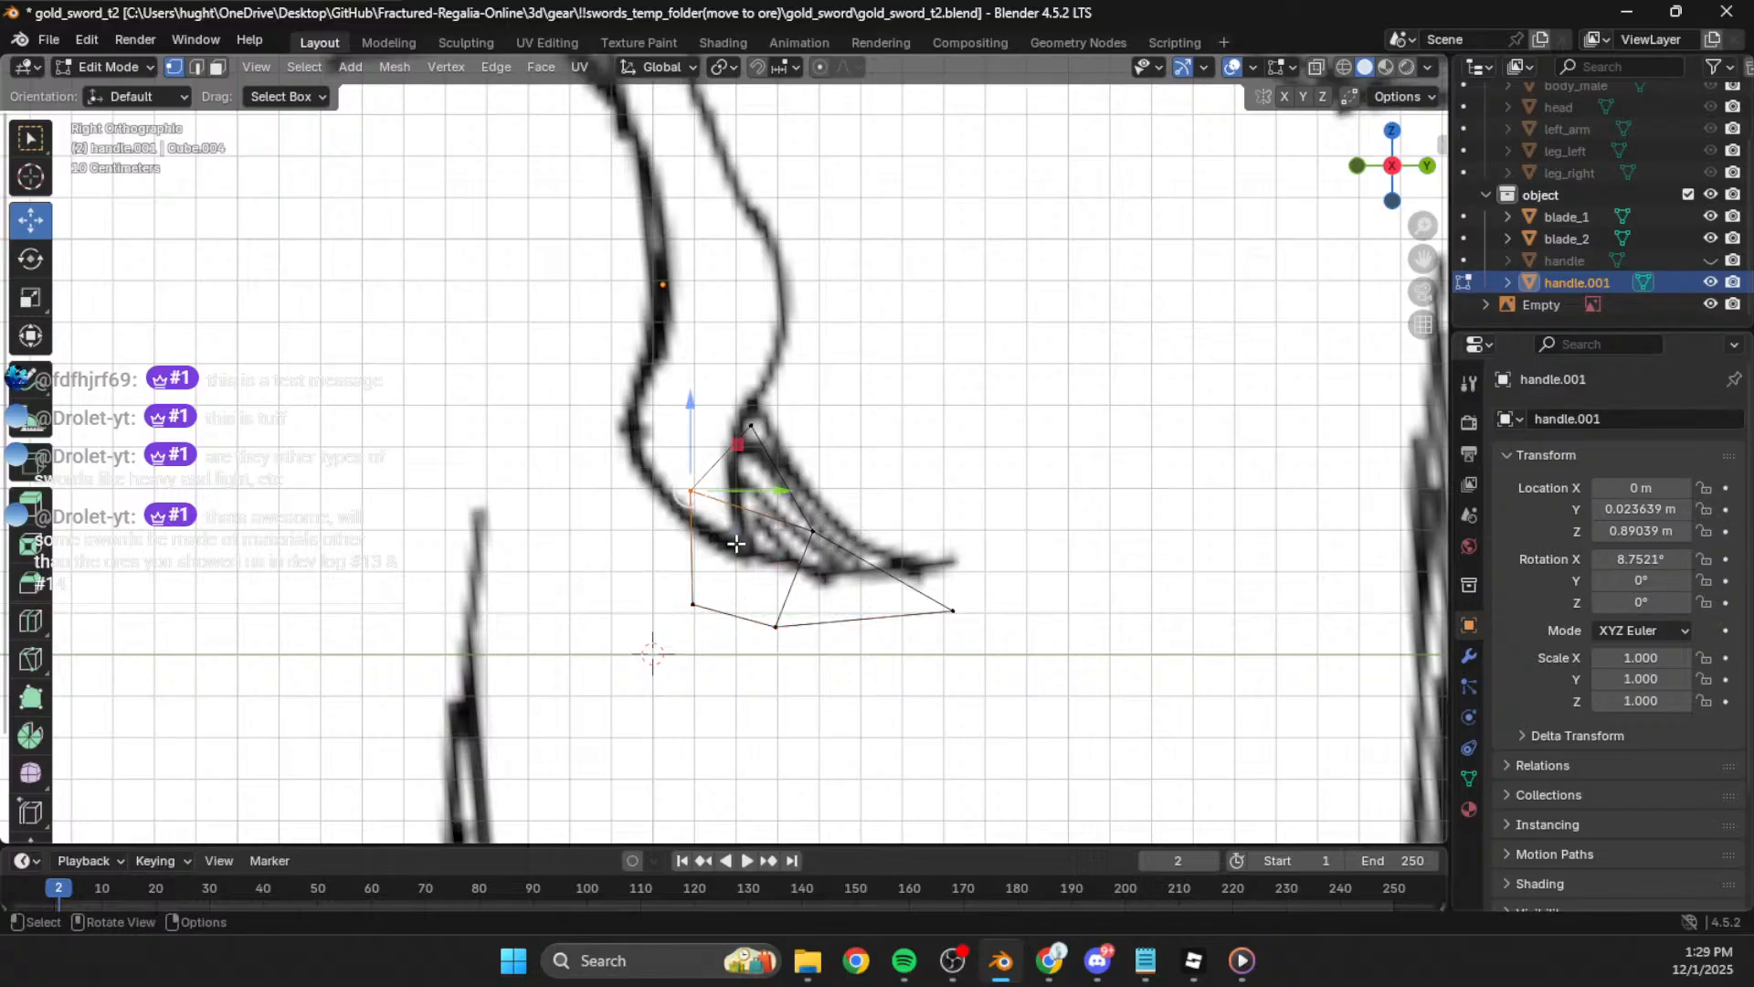
key("g")
left_click(729, 534)
left_click(601, 451)
left_click_drag(603, 450, 716, 538)
key("ctrl+z")
key("ctrl+z")
left_click(640, 530)
left_click_drag(665, 473, 737, 548)
key("g")
left_click(735, 541)
left_click(639, 543)
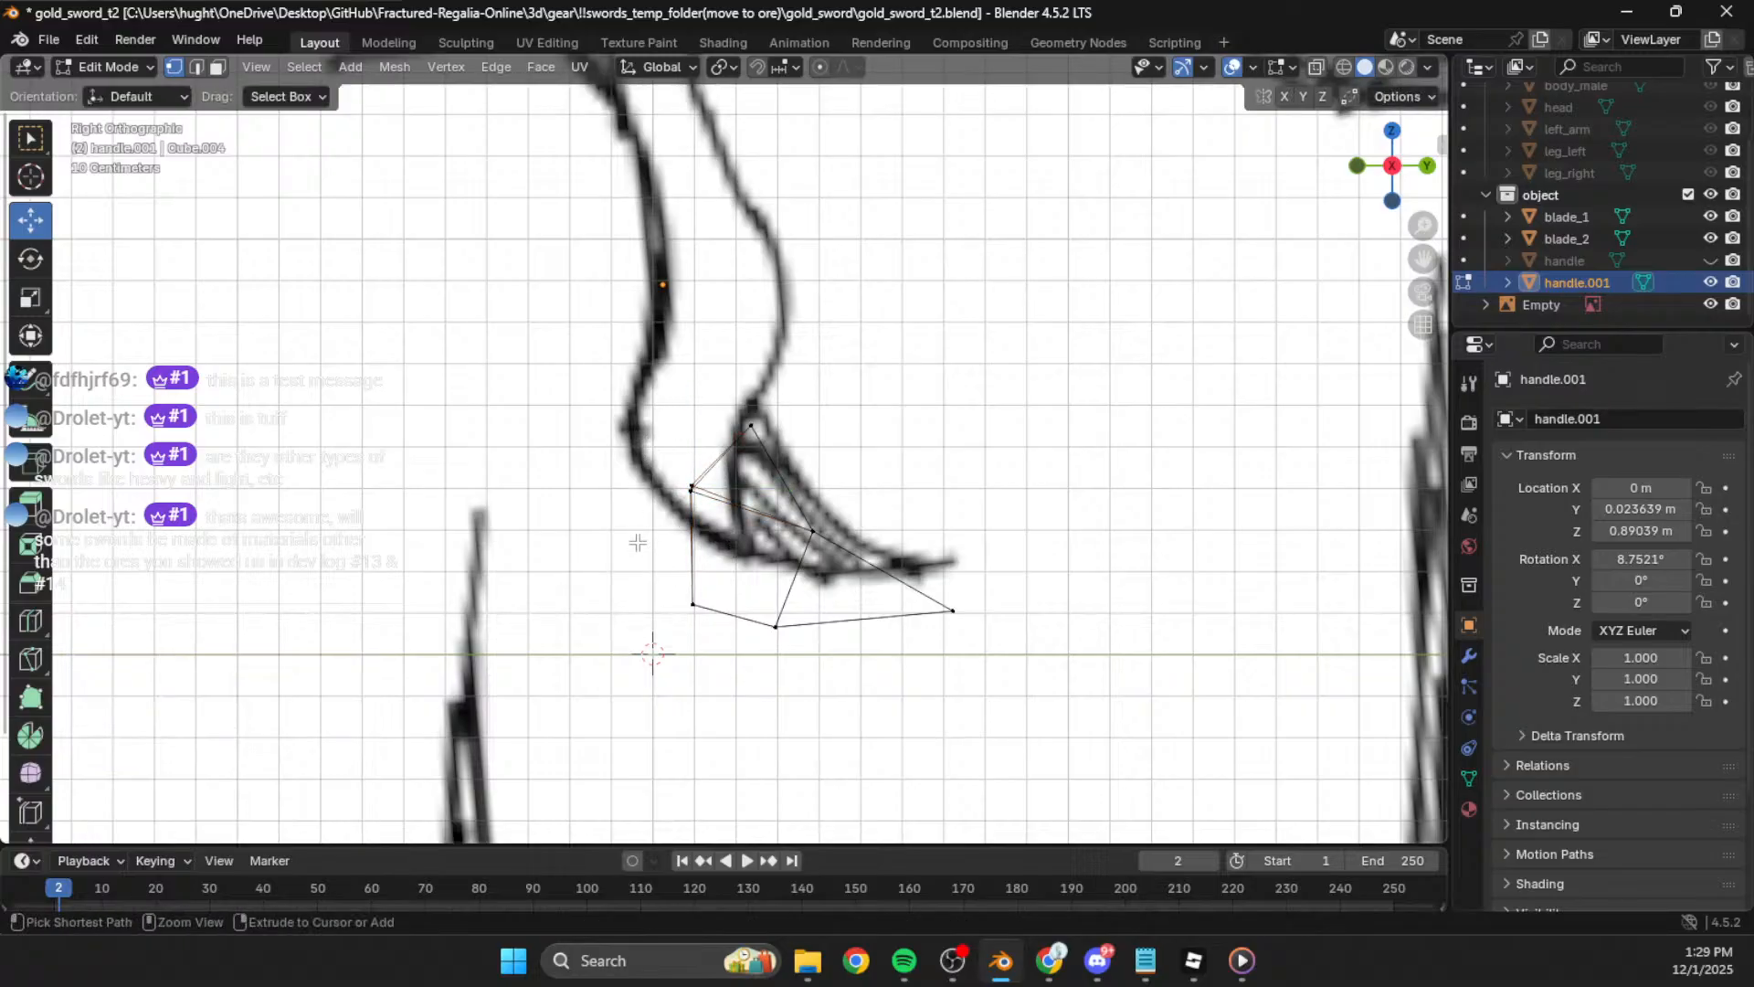
Step: Isolate handle.001 and merge the upper middle vertex pair into one vertex and the tip pair into another
middle_click_drag(678, 513, 1064, 519)
middle_click_drag(1153, 475, 985, 521)
left_click_drag(994, 496, 907, 546)
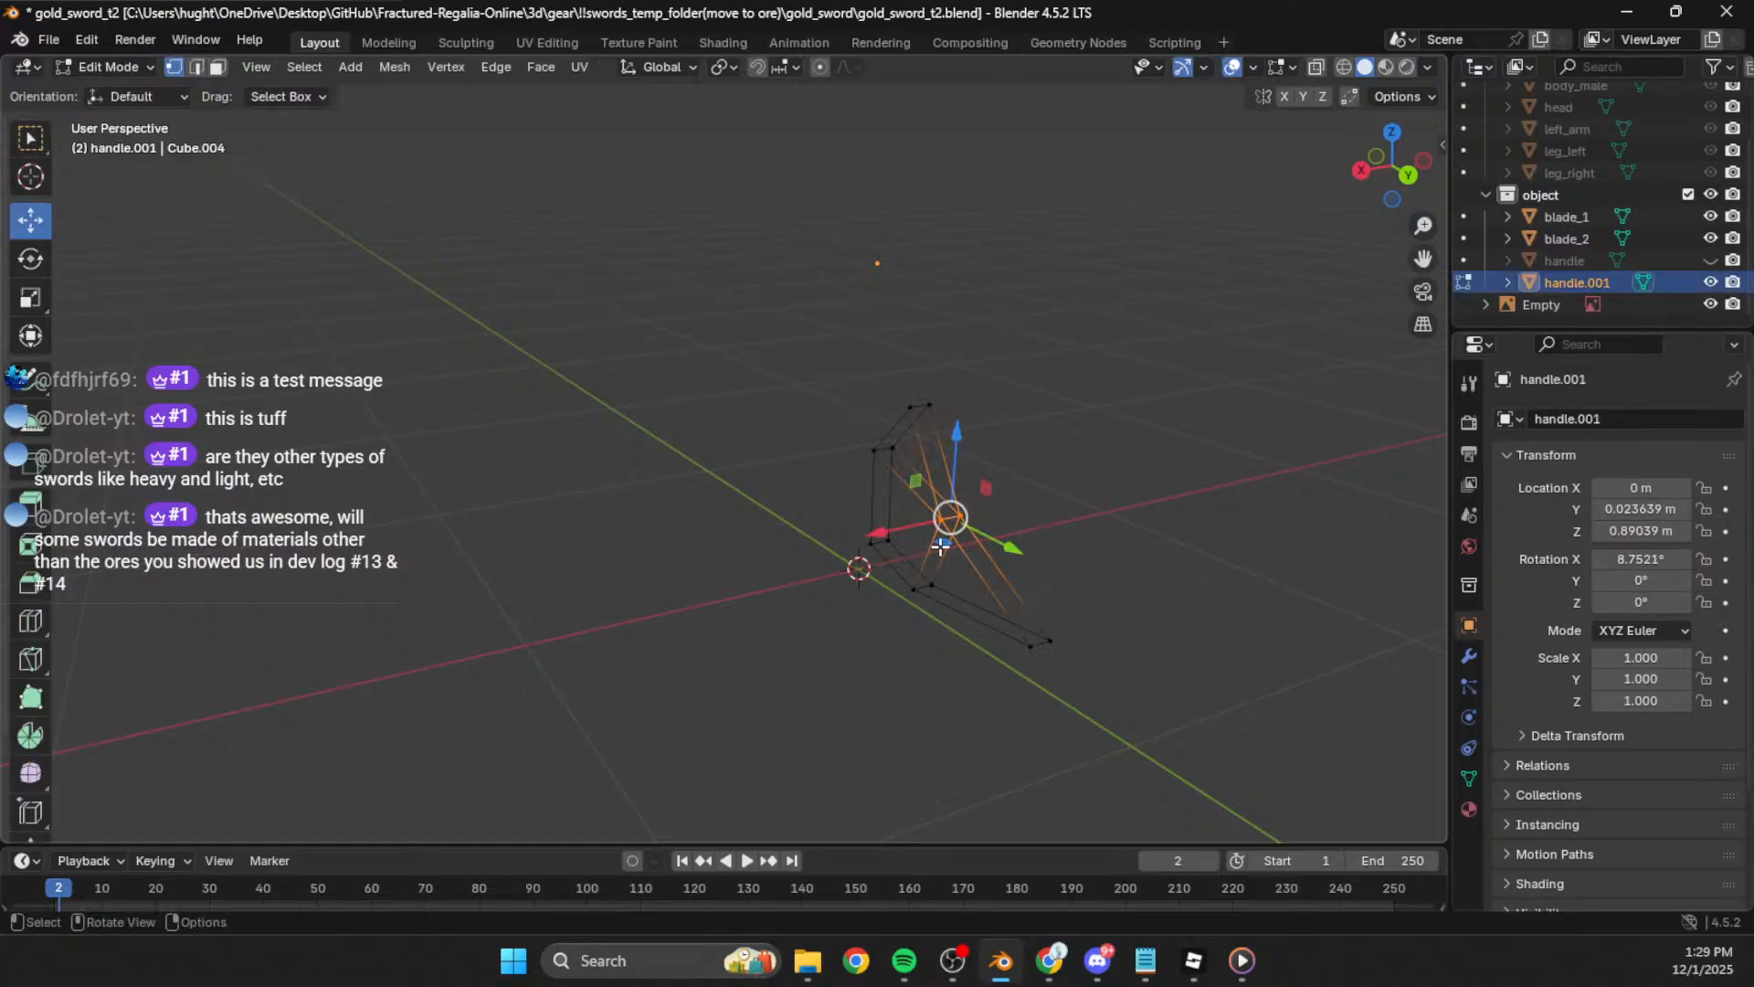
key("KP_Divide")
key("m")
left_click(900, 585)
left_click_drag(1005, 682, 831, 838)
key("m")
left_click(890, 749)
middle_click_drag(890, 749, 982, 491)
left_click(998, 294)
middle_click_drag(998, 294, 1044, 297)
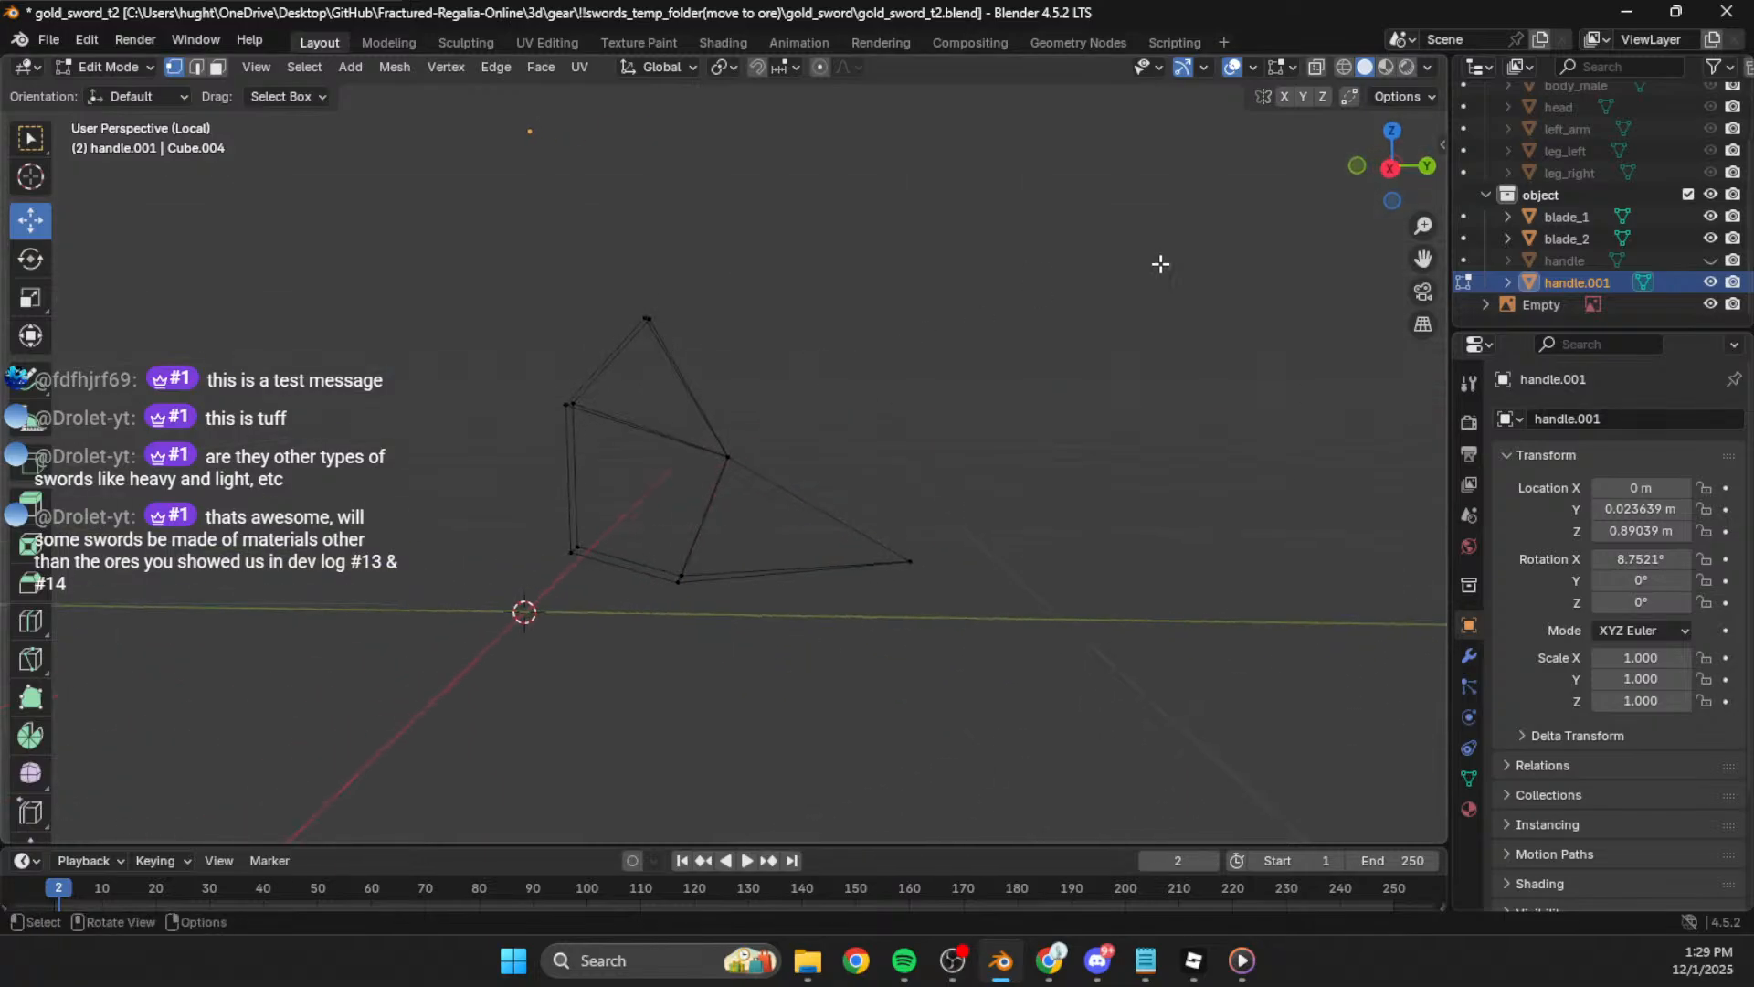
Step: Return to the right orthographic view and turn the handle object's visibility back on
left_click(1398, 170)
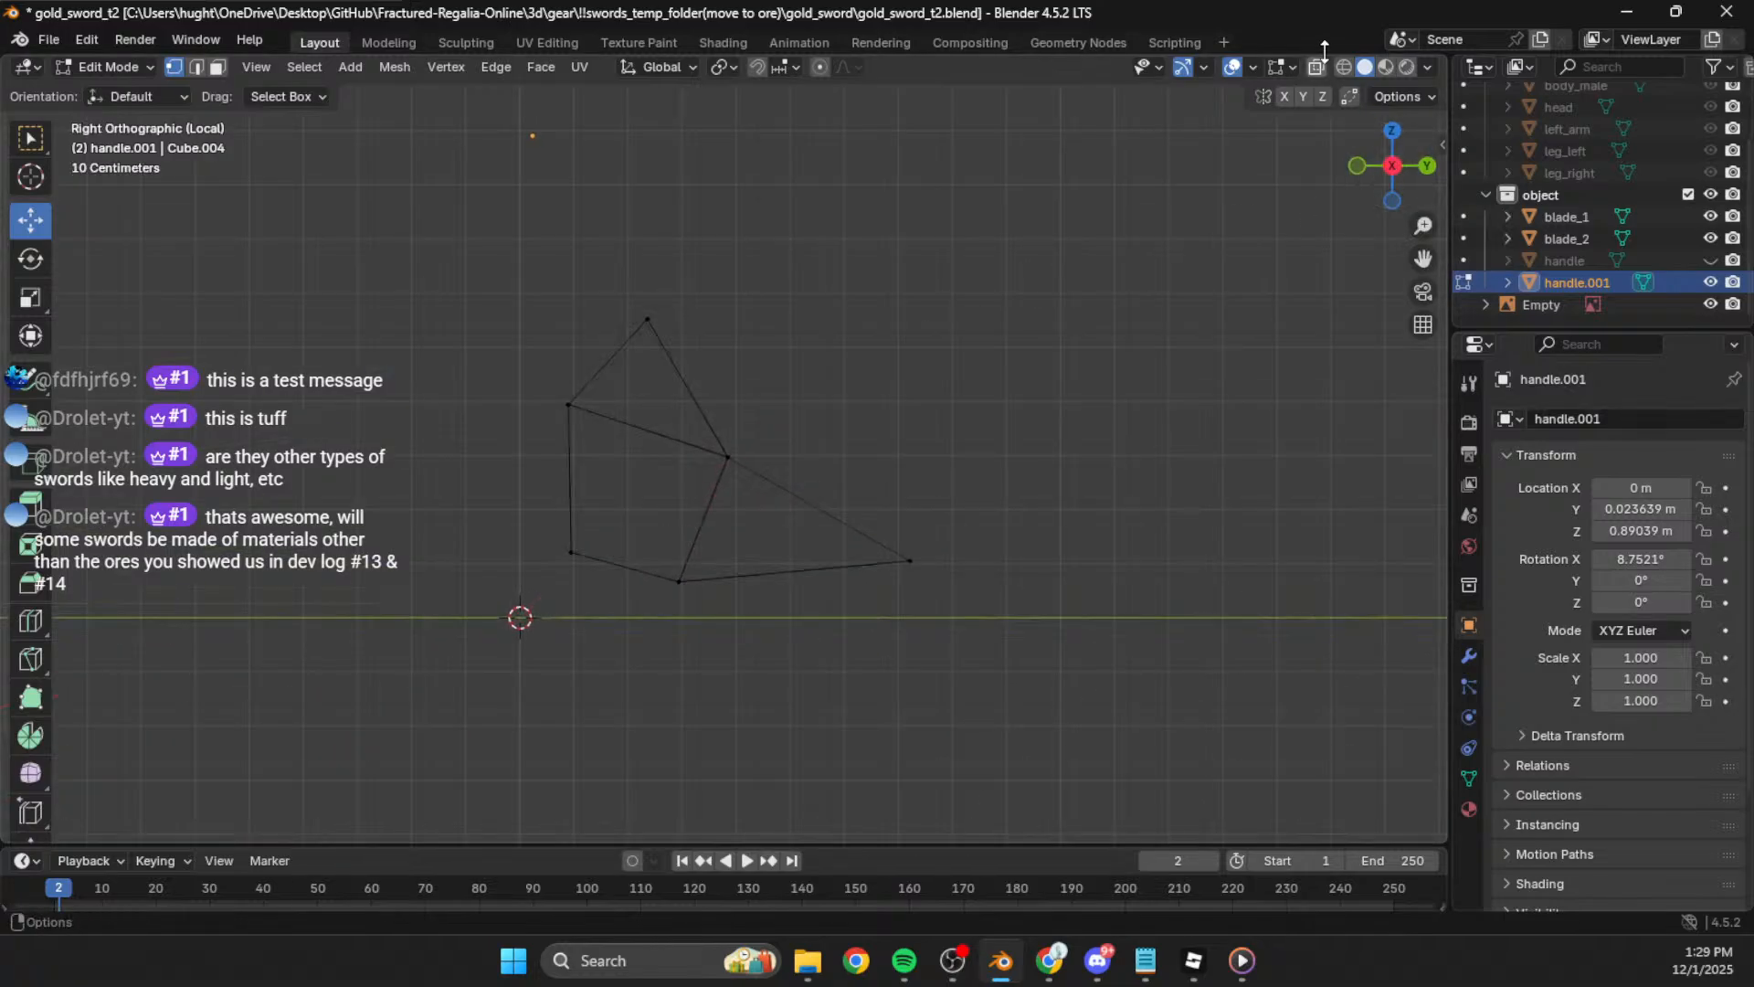
left_click(1711, 262)
scroll(902, 351, "down", 3)
middle_click_drag(1067, 290, 1136, 383, "shift")
scroll(987, 379, "down", 1)
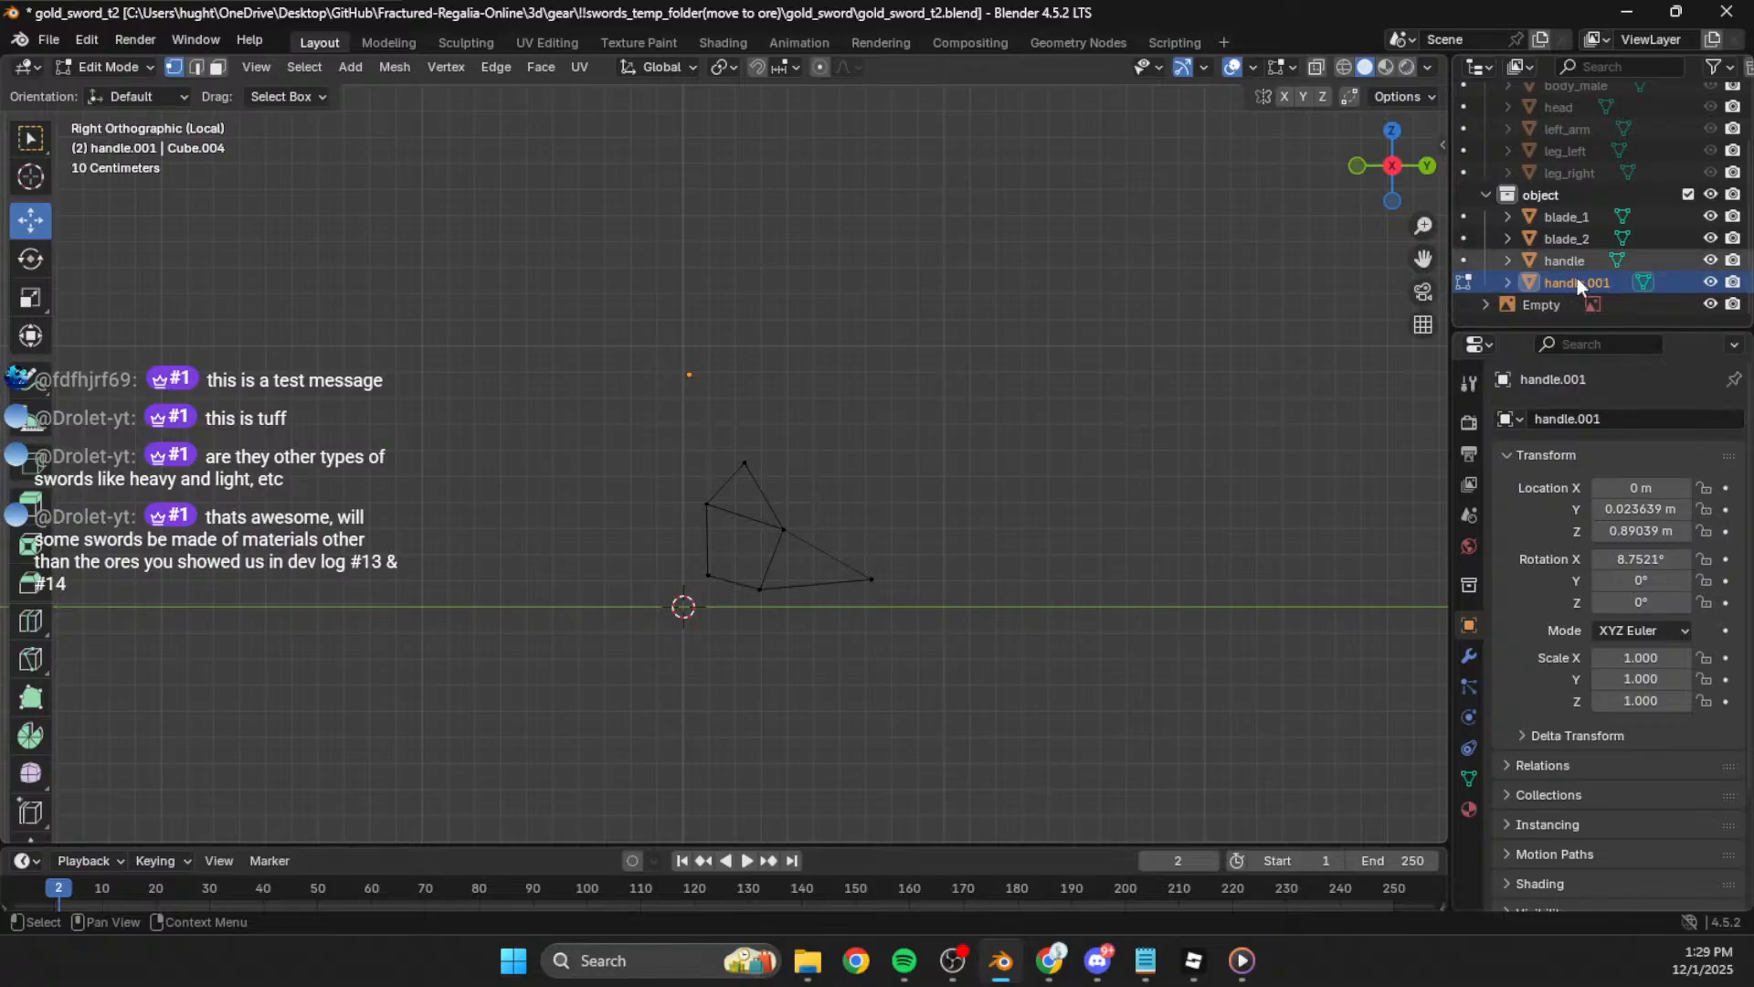
middle_click_drag(841, 471, 874, 479, "shift")
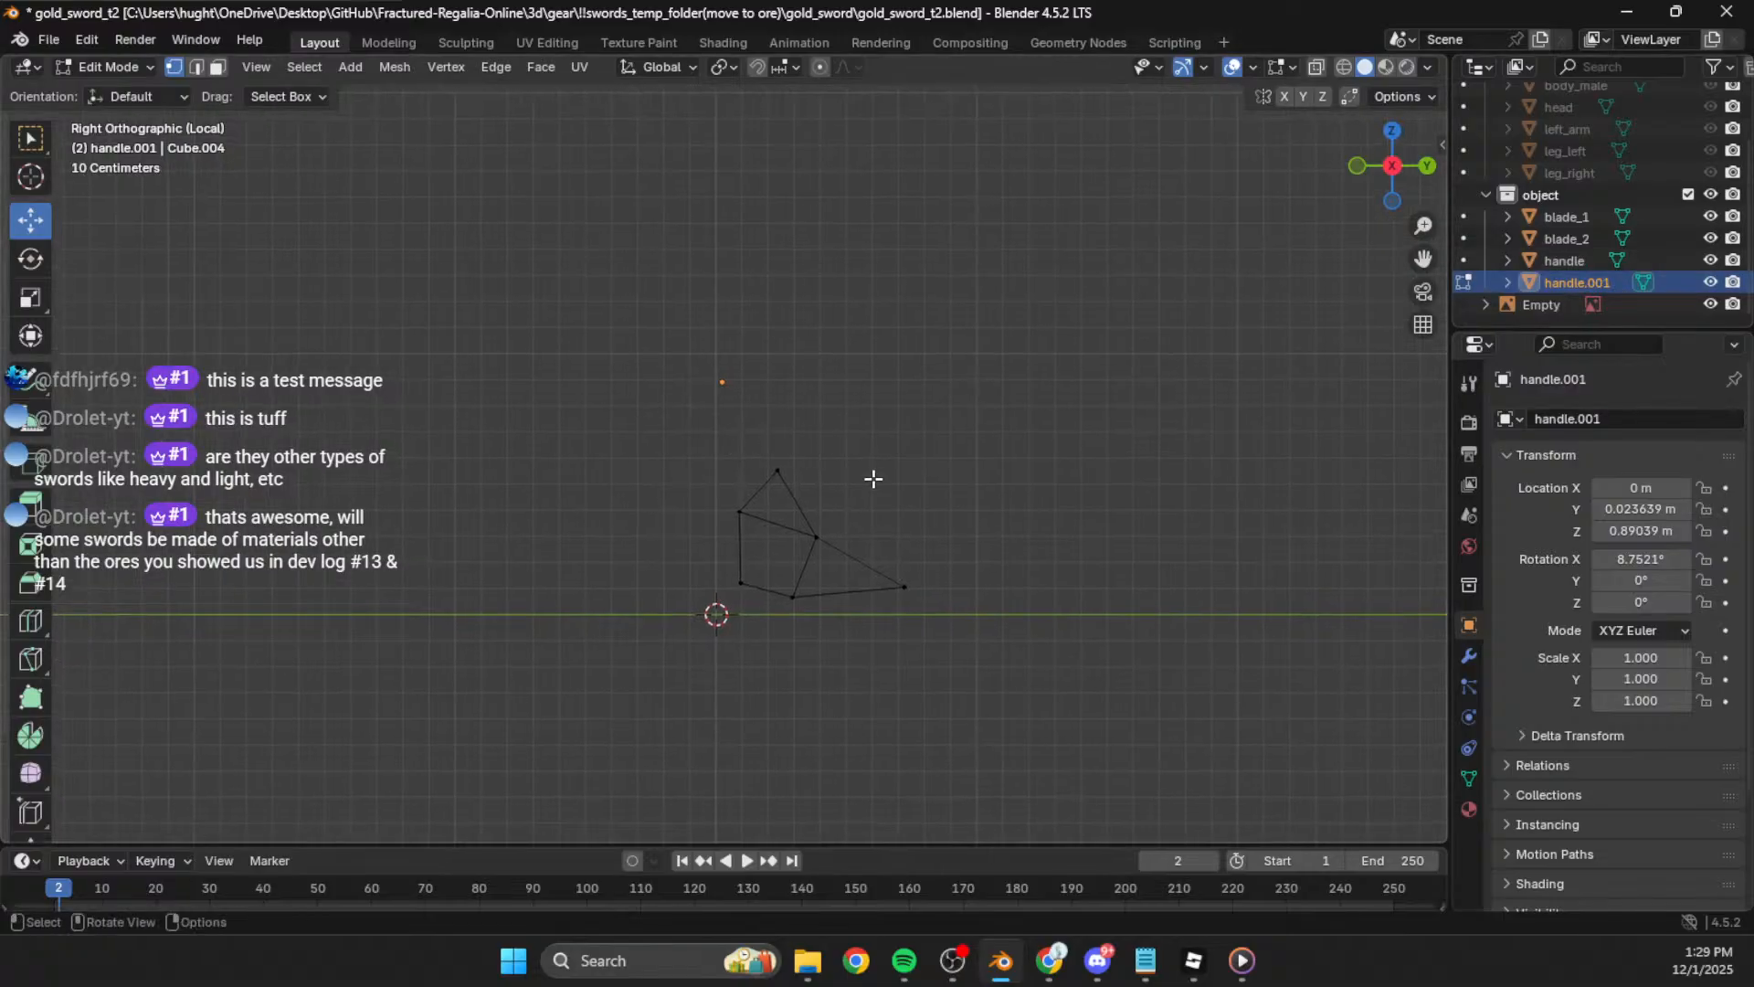
Step: Try to bring the missing sword parts back by toggling the visibility of the humanoid collection and the handle object
scroll(1590, 237, "up", 3)
left_click(1713, 117)
middle_click_drag(1042, 450, 940, 519)
left_click(814, 454)
left_click(921, 409)
scroll(1679, 265, "down", 3)
left_click(1712, 262)
left_click(1713, 262)
left_click(1712, 262)
left_click(1713, 263)
left_click(1713, 262)
left_click(1713, 262)
left_click(1712, 261)
left_click(1713, 261)
Step: Switch to wireframe shading in Object Mode and toggle handle.001's visibility to check what displays, ending in the right orthographic view
left_click(1347, 69)
middle_click_drag(991, 396, 952, 408)
key("Tab")
left_click(946, 442)
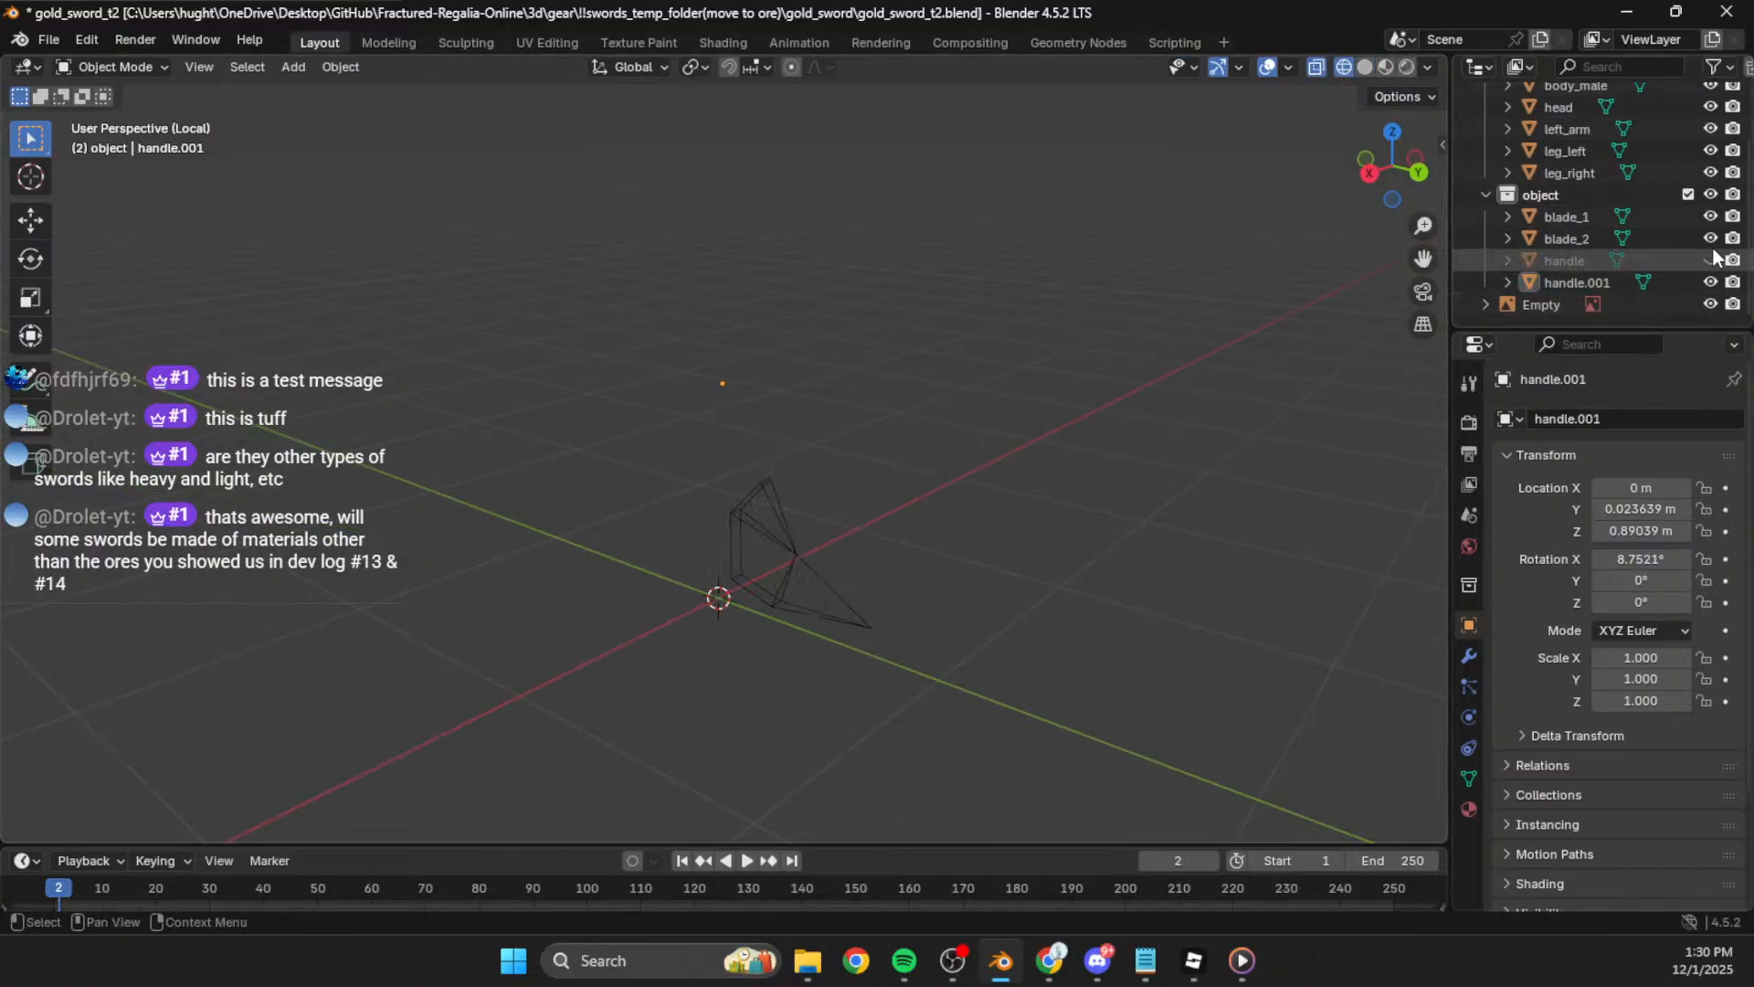
left_click(1711, 283)
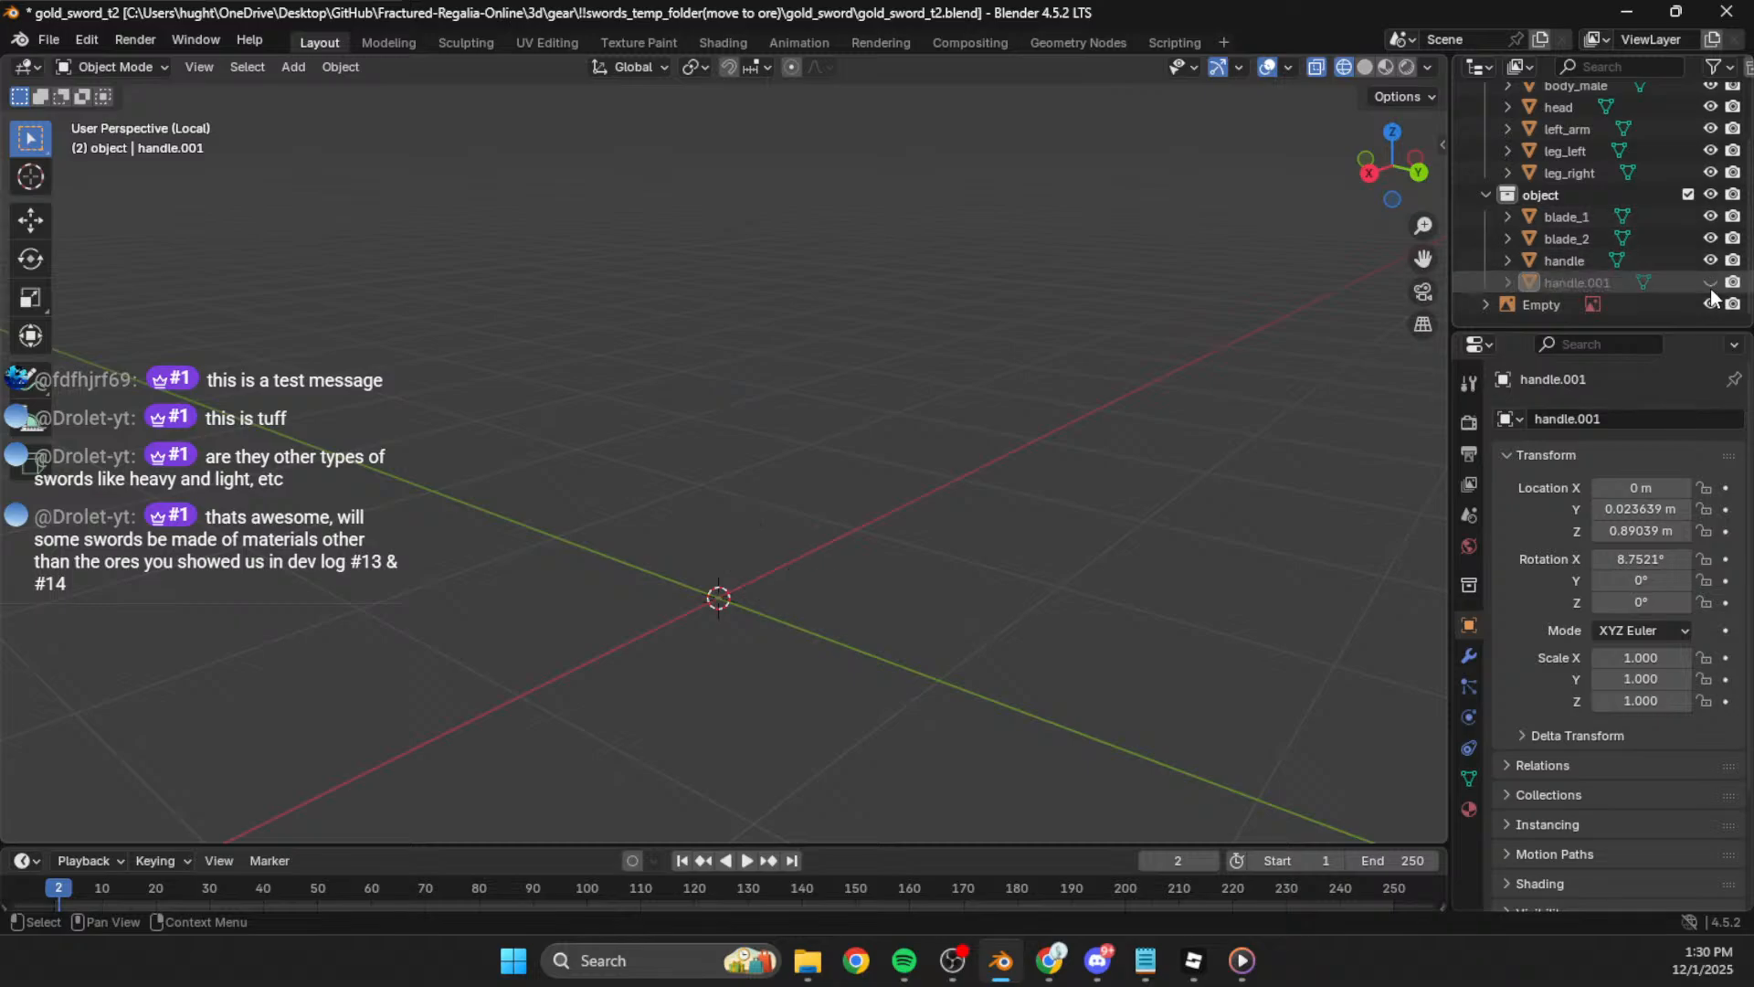
left_click(1710, 283)
left_click(1365, 167)
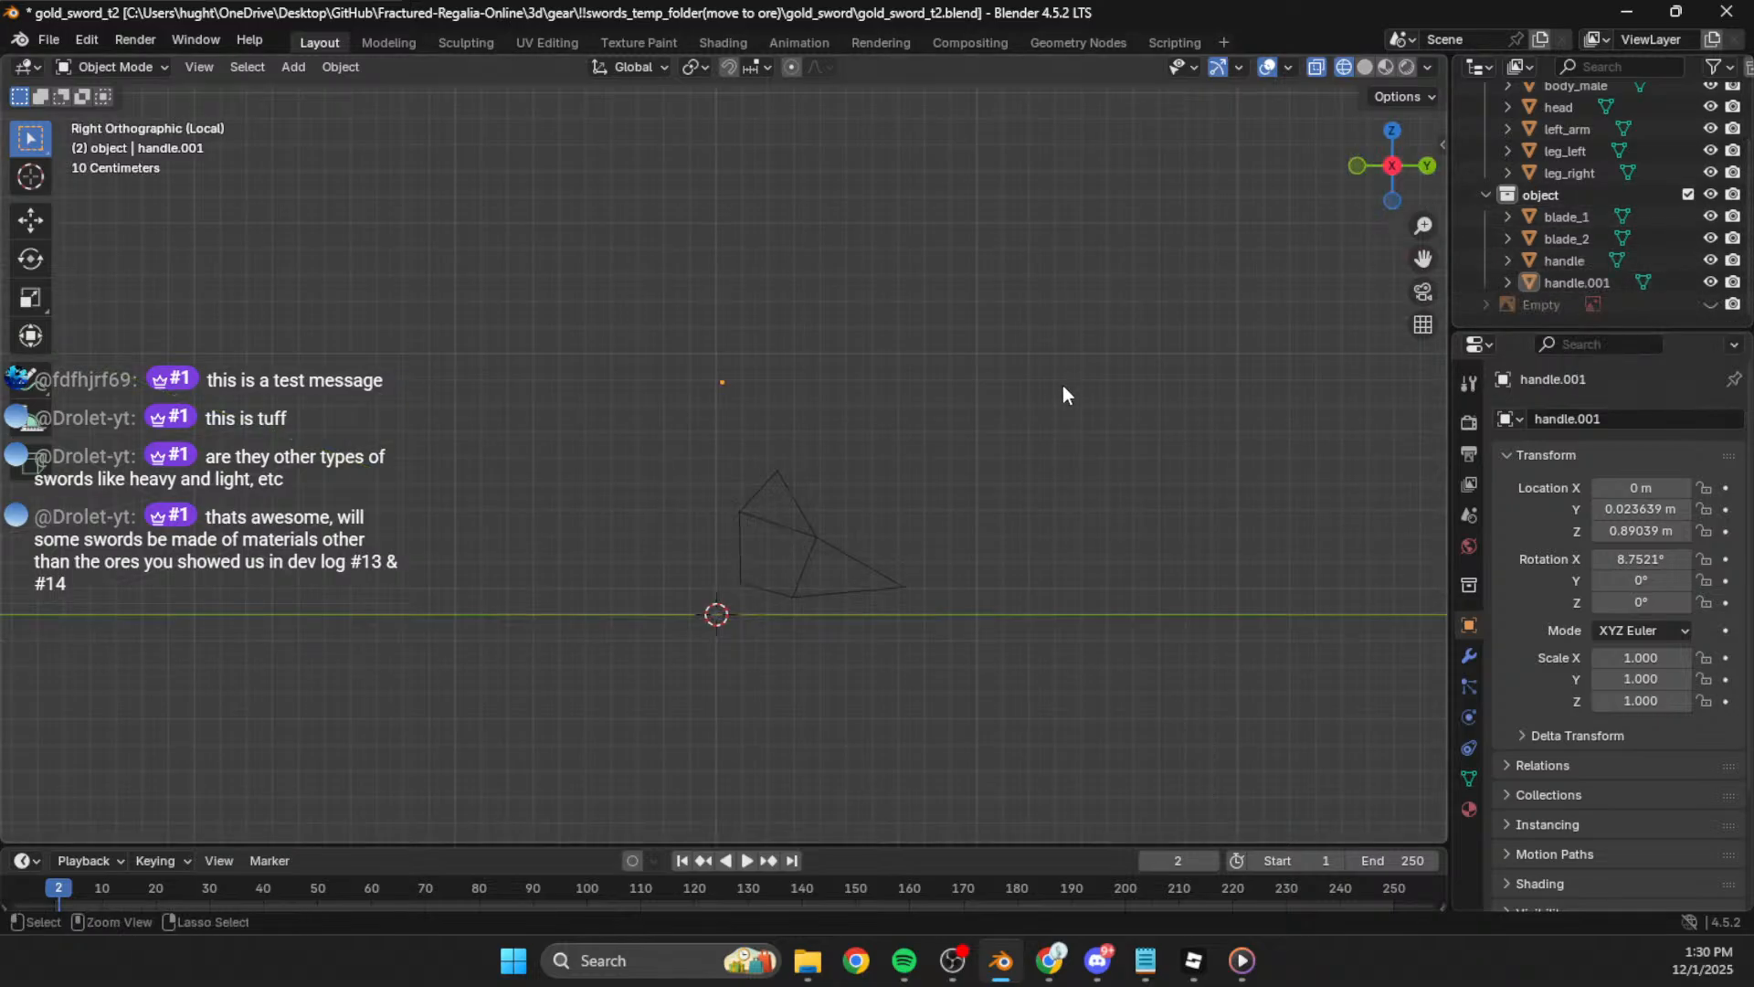
Step: Return to Edit Mode on handle.001, undo the last change, show the handle object and restore solid shading
key("Tab")
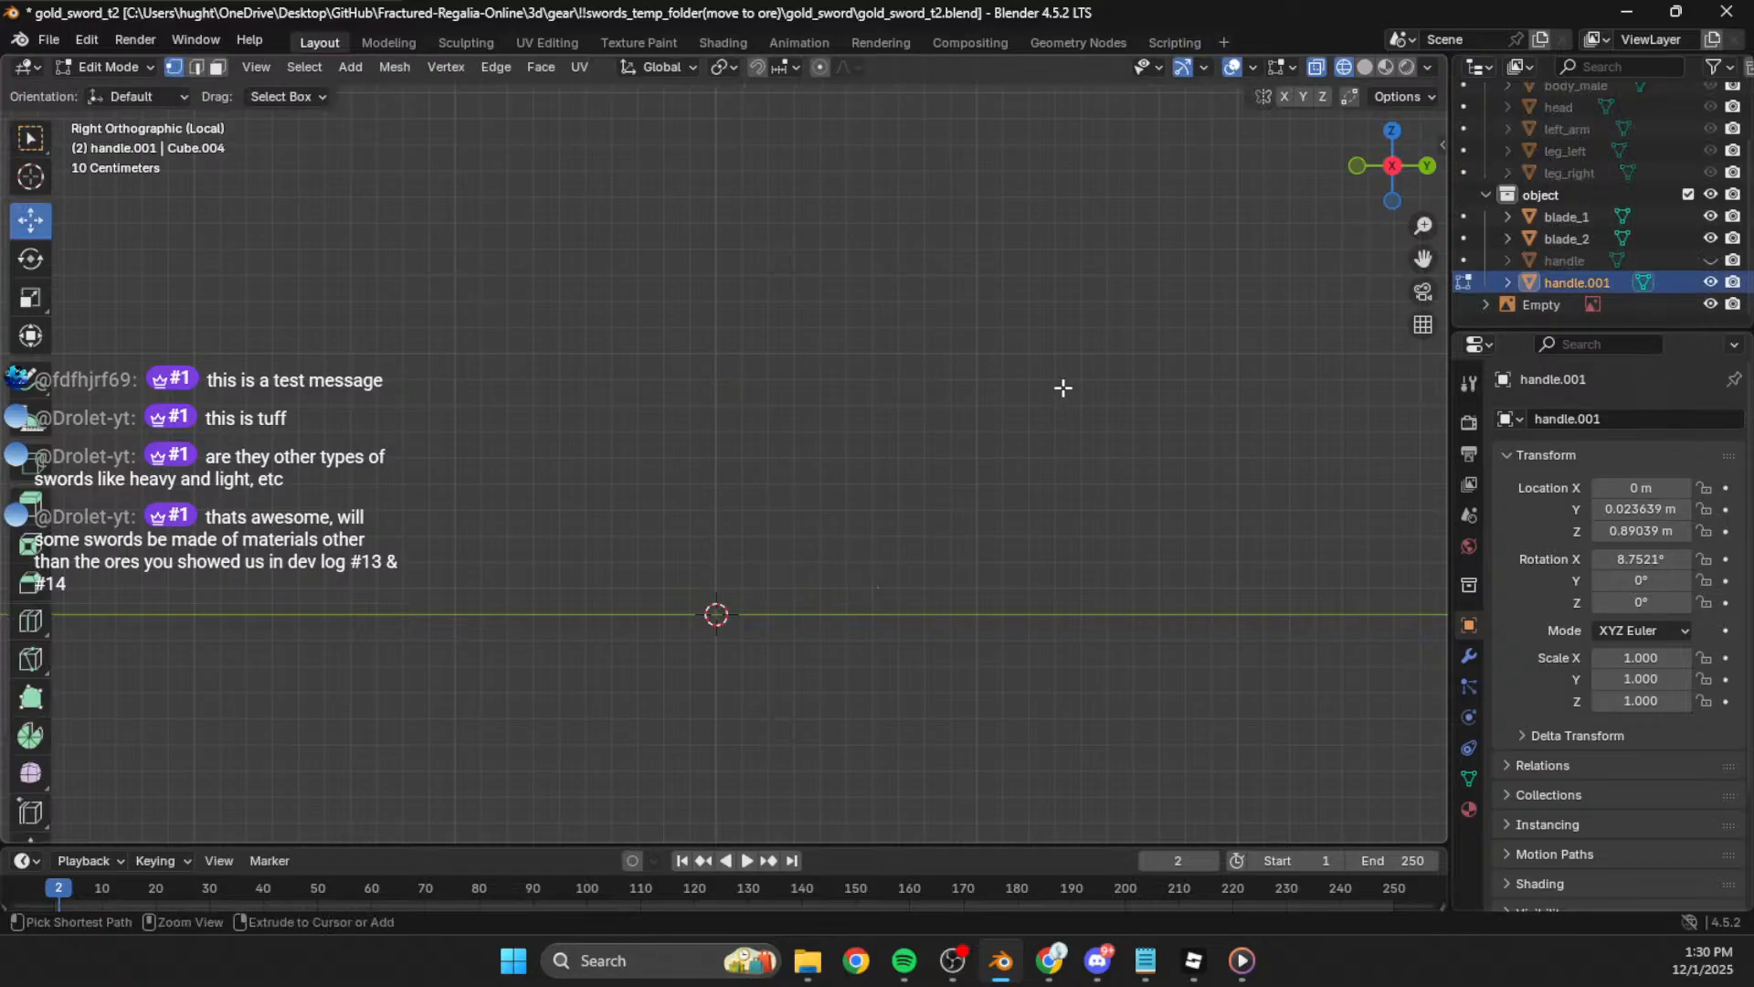
key("ctrl+z")
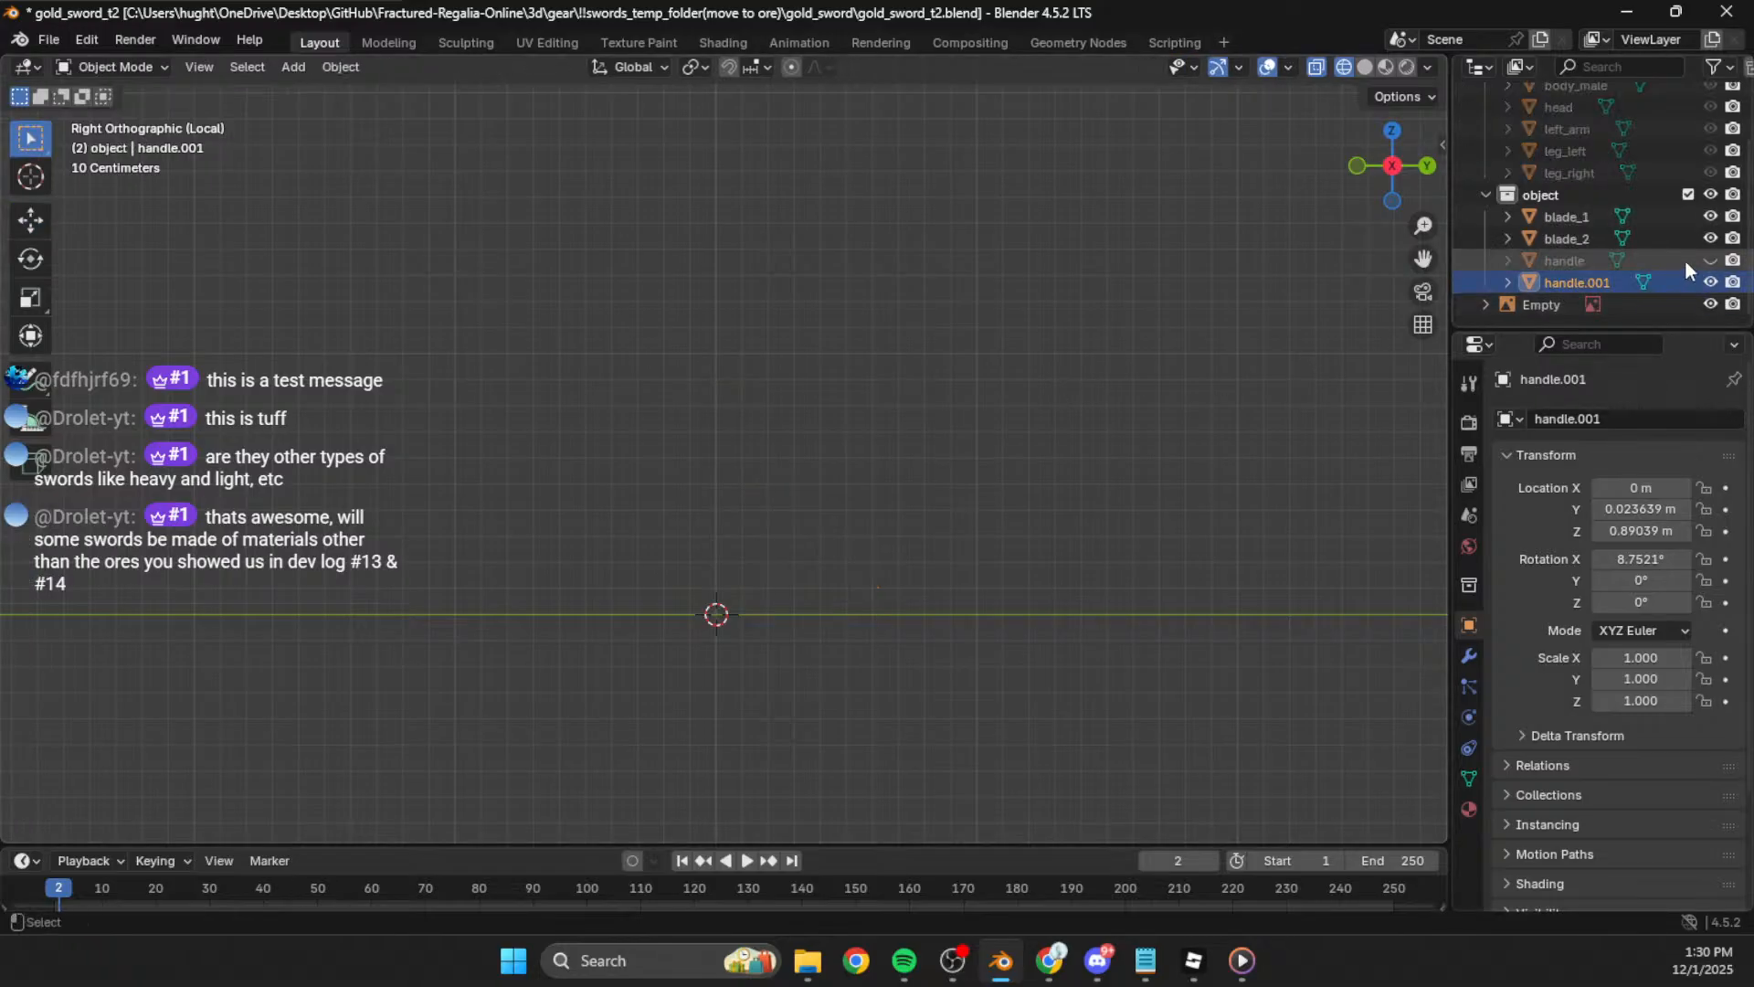
left_click(1711, 261)
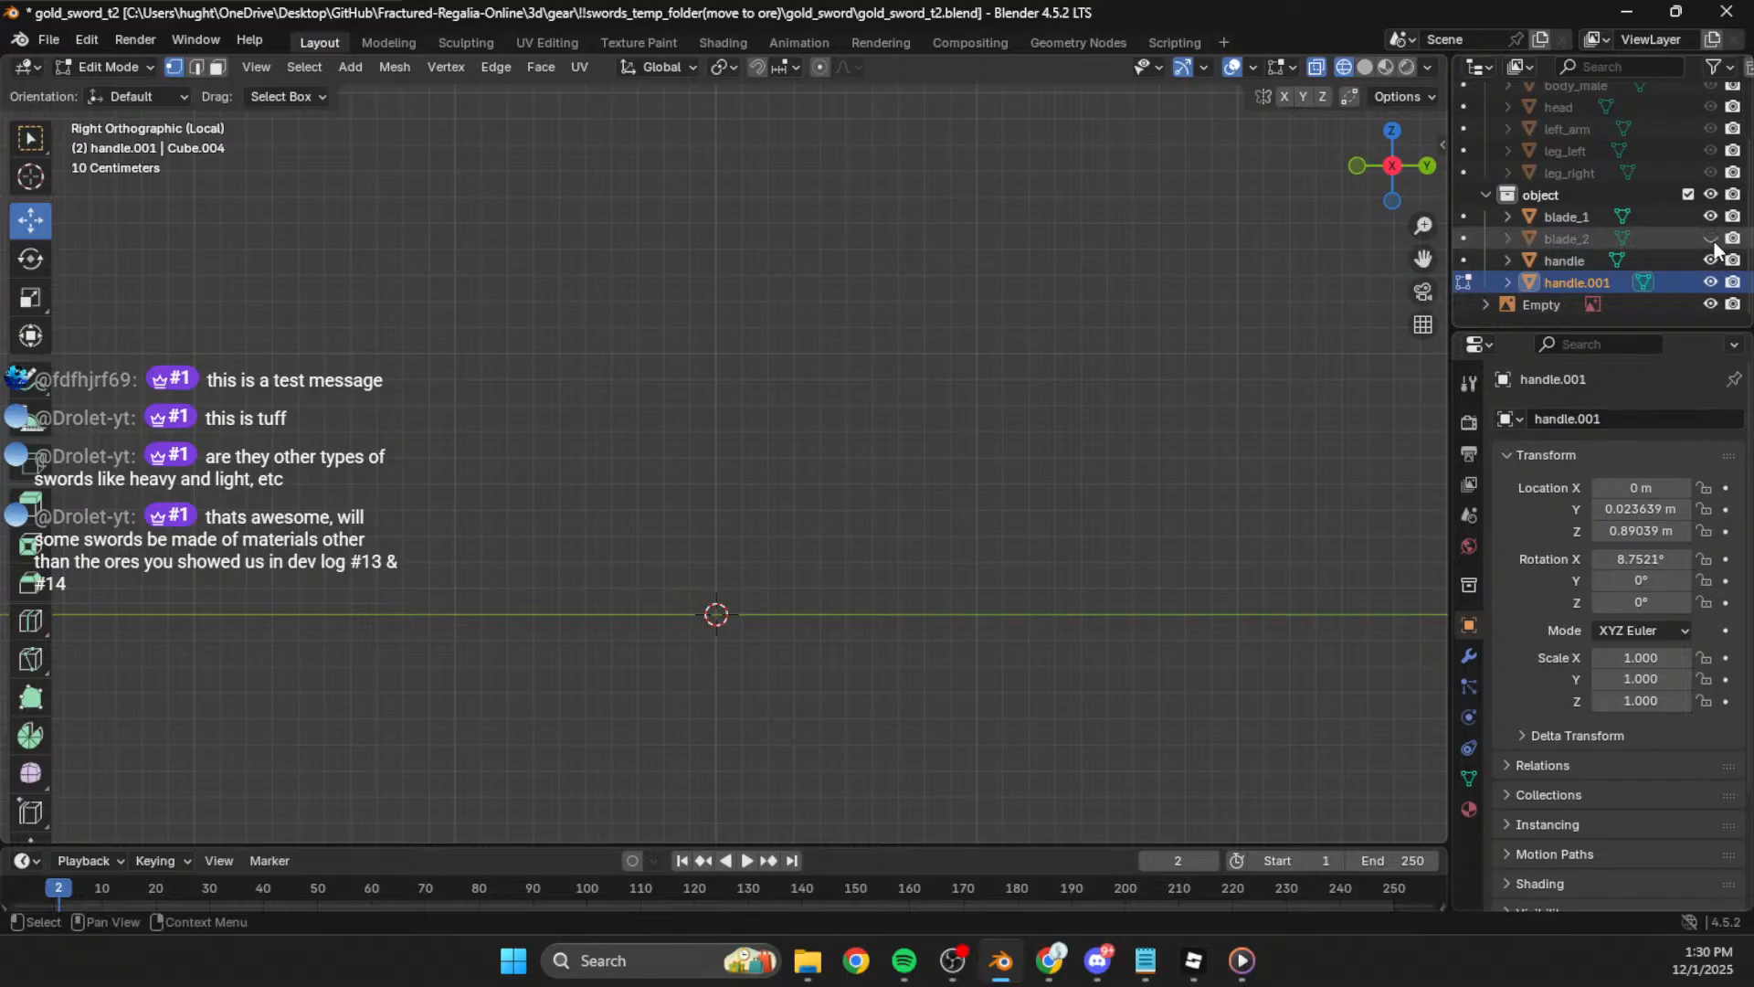
left_click(1364, 67)
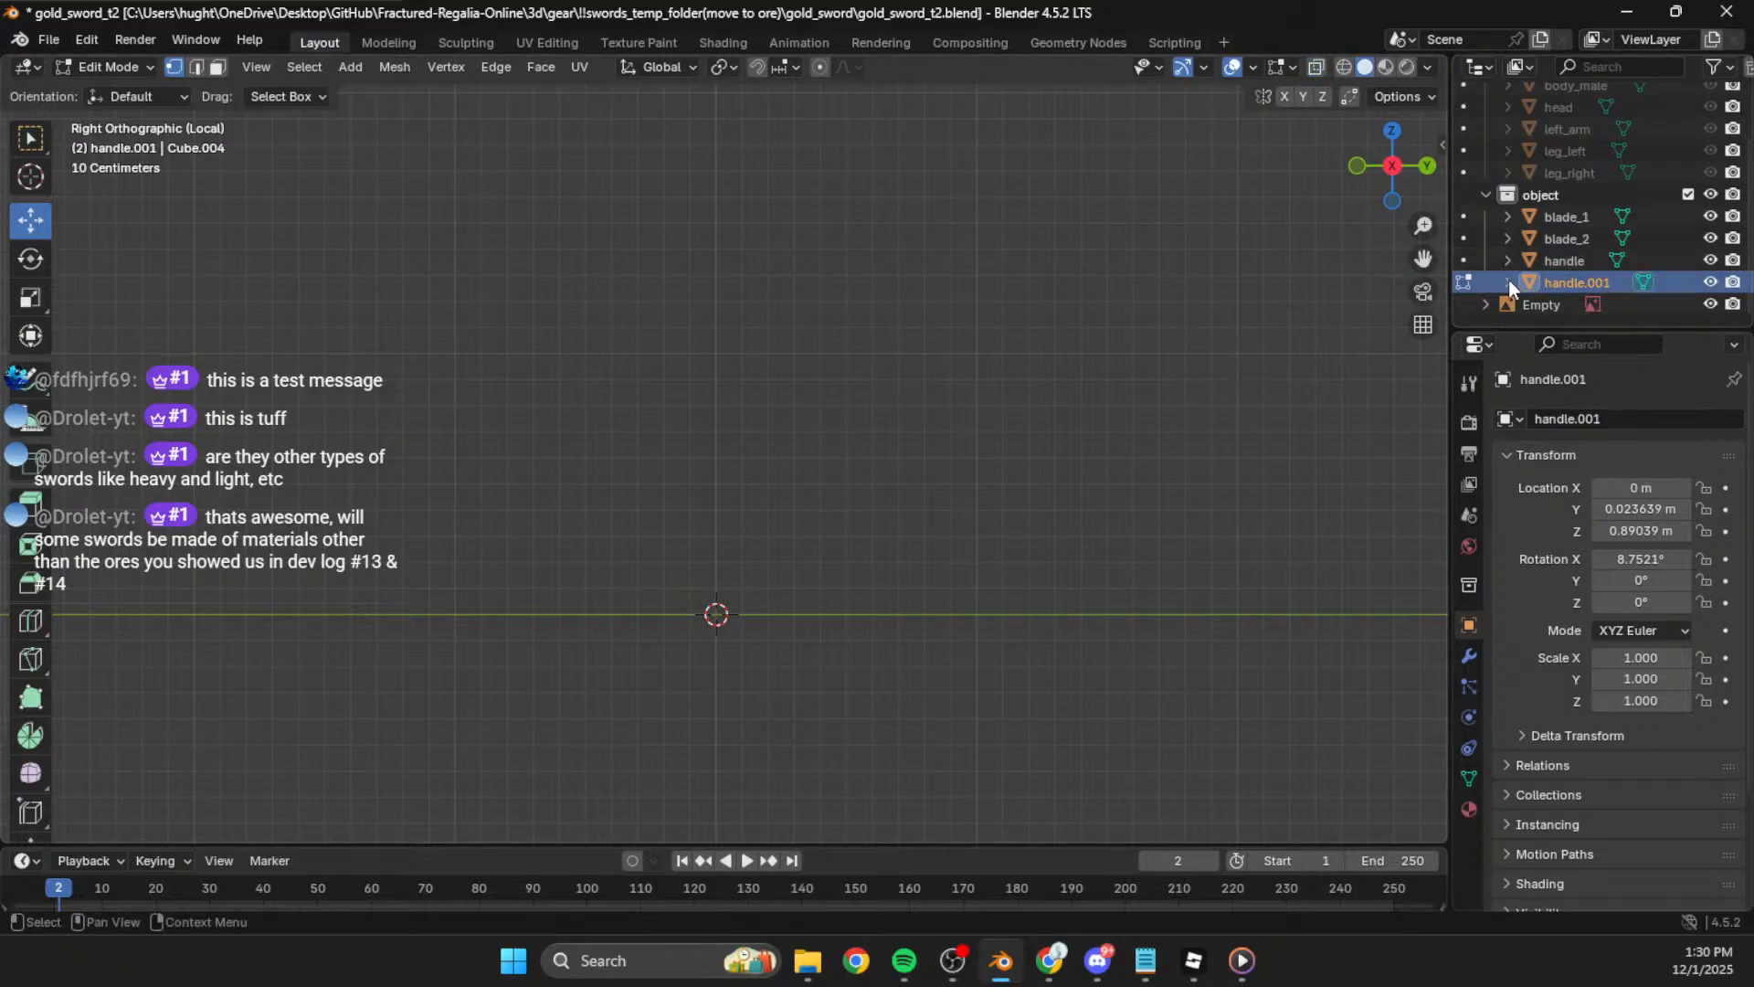
Step: Select blade_1, save gold_sword_t2.blend and toggle blade_1's visibility
left_click(1558, 259)
left_click(1572, 220)
middle_click_drag(1151, 338, 905, 658)
key("ctrl+s")
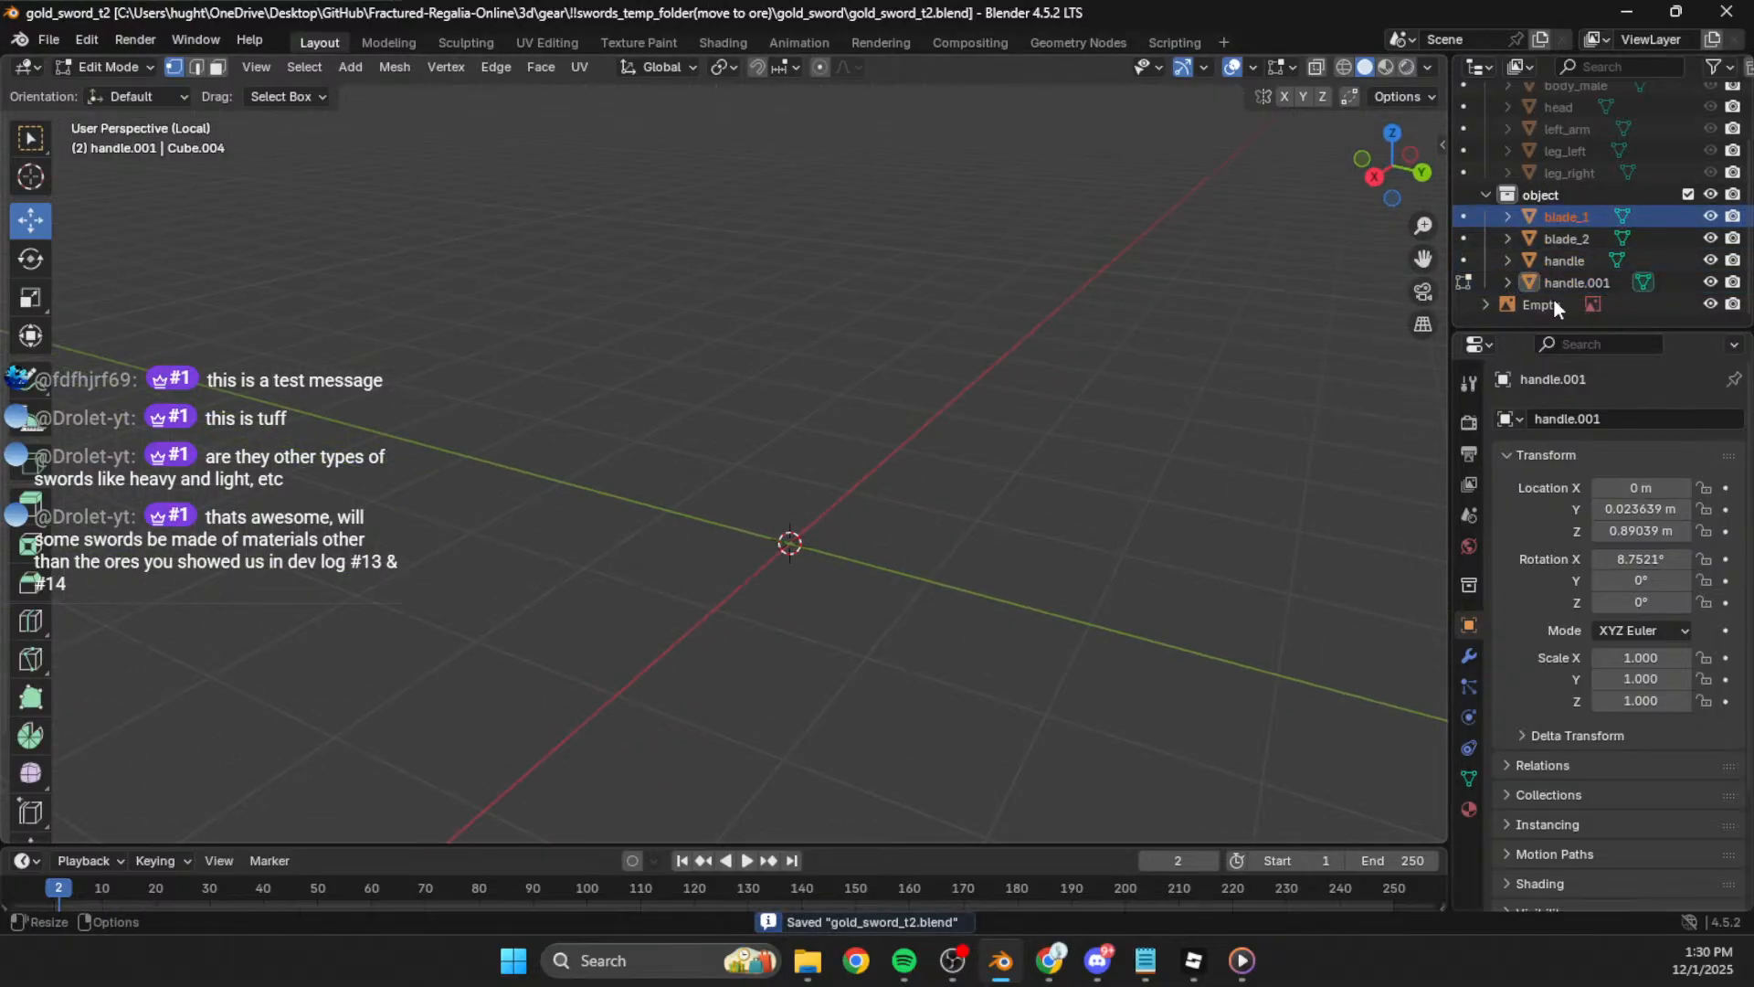
left_click(1709, 218)
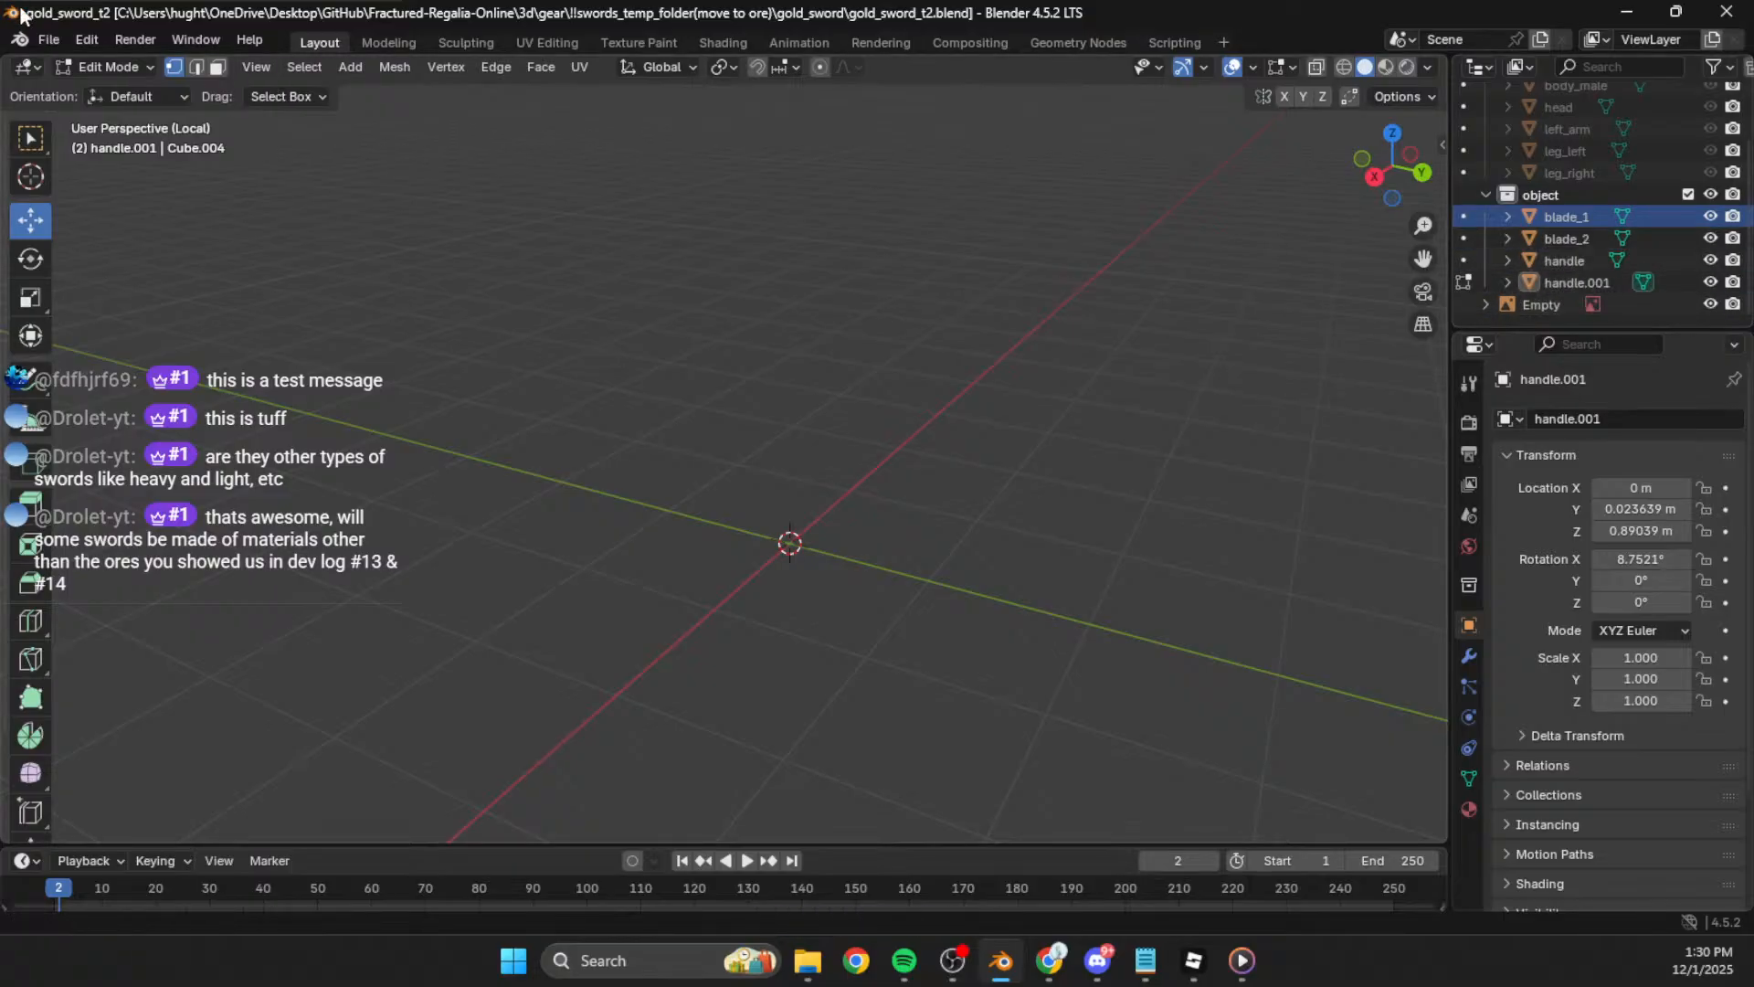
Step: Reopen gold_sword_t2.blend from the gold_sword folder
left_click(49, 39)
left_click(122, 86)
left_click(660, 245)
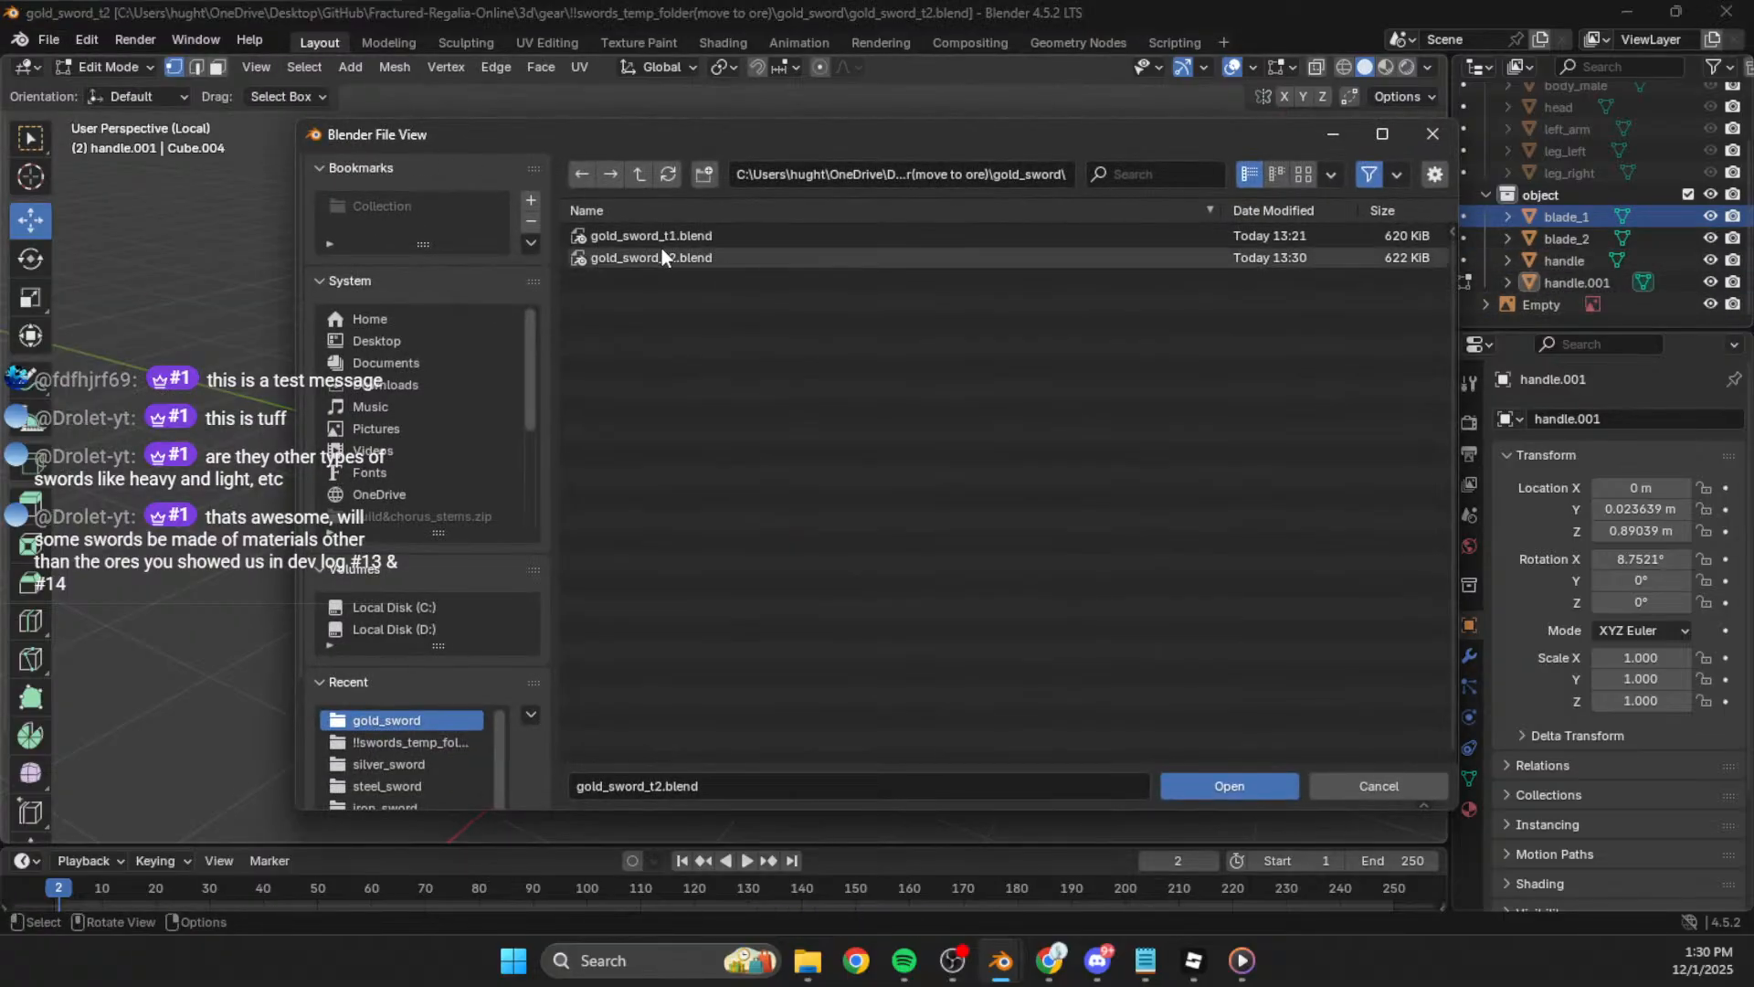
double_click(664, 254)
Step: Look around the reopened scene for the missing sword parts and select handle.001 in the object list
scroll(755, 393, "down", 4)
middle_click_drag(756, 400, 804, 594, "shift")
scroll(870, 454, "down", 9)
scroll(869, 447, "down", 9)
scroll(760, 403, "up", 8)
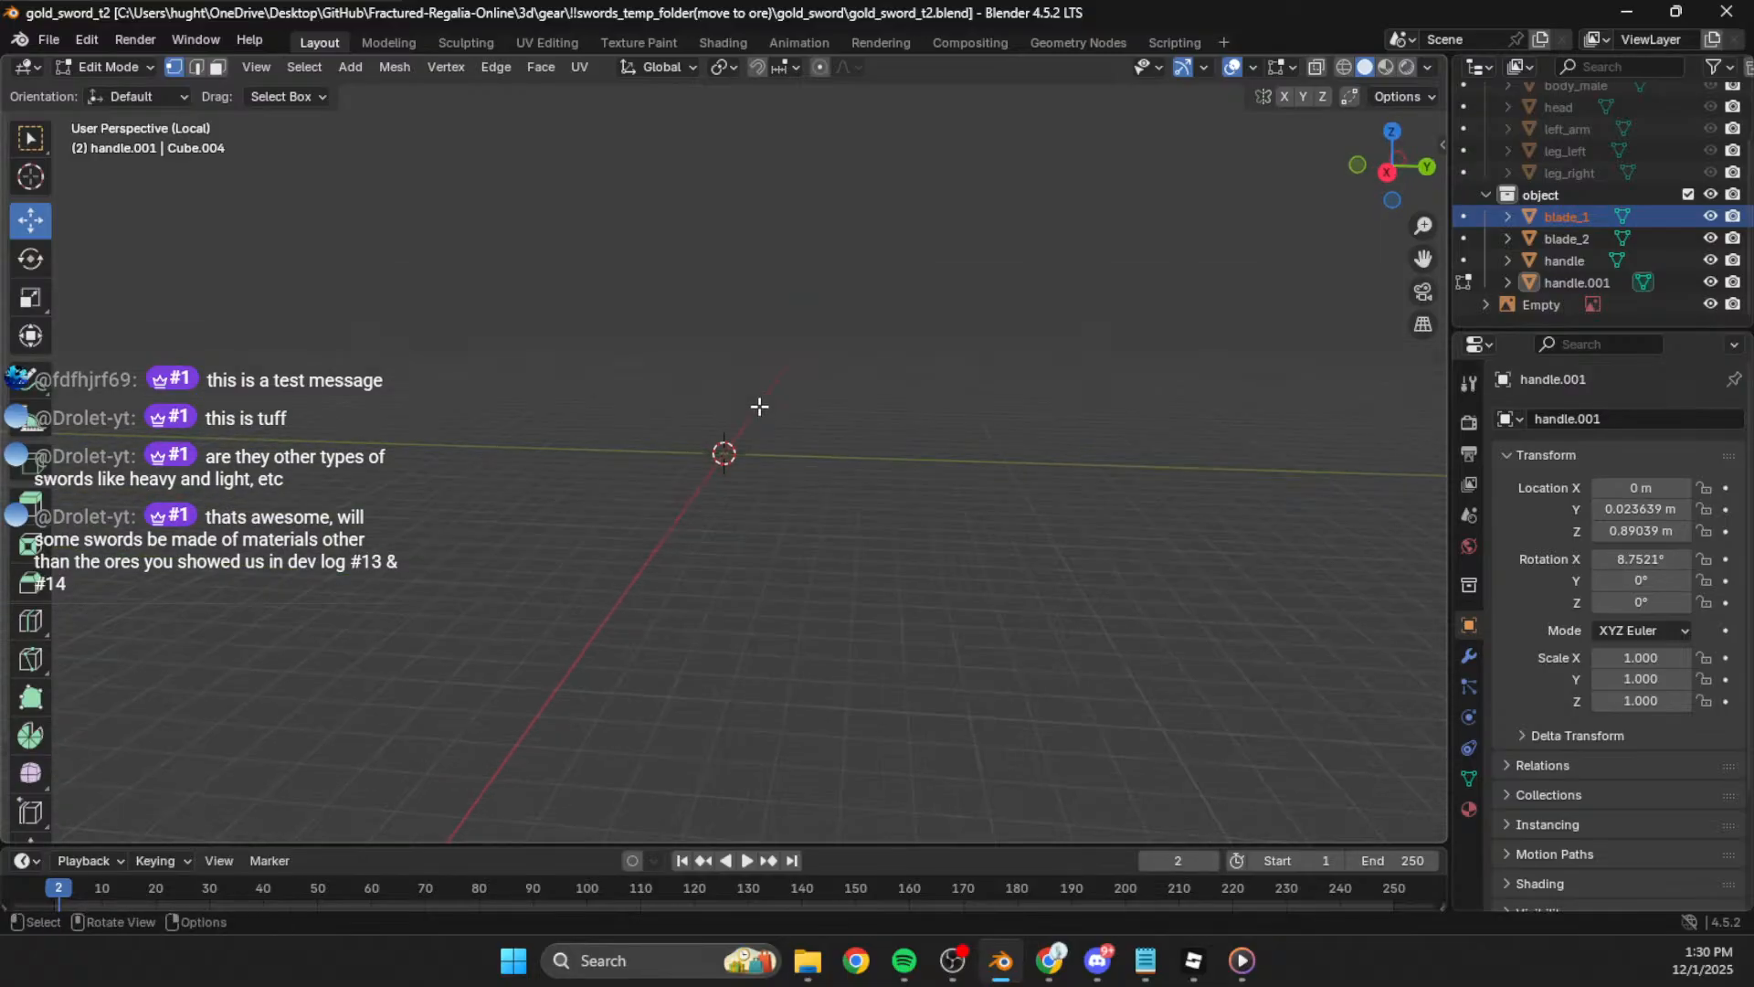
middle_click_drag(856, 479, 868, 549, "shift")
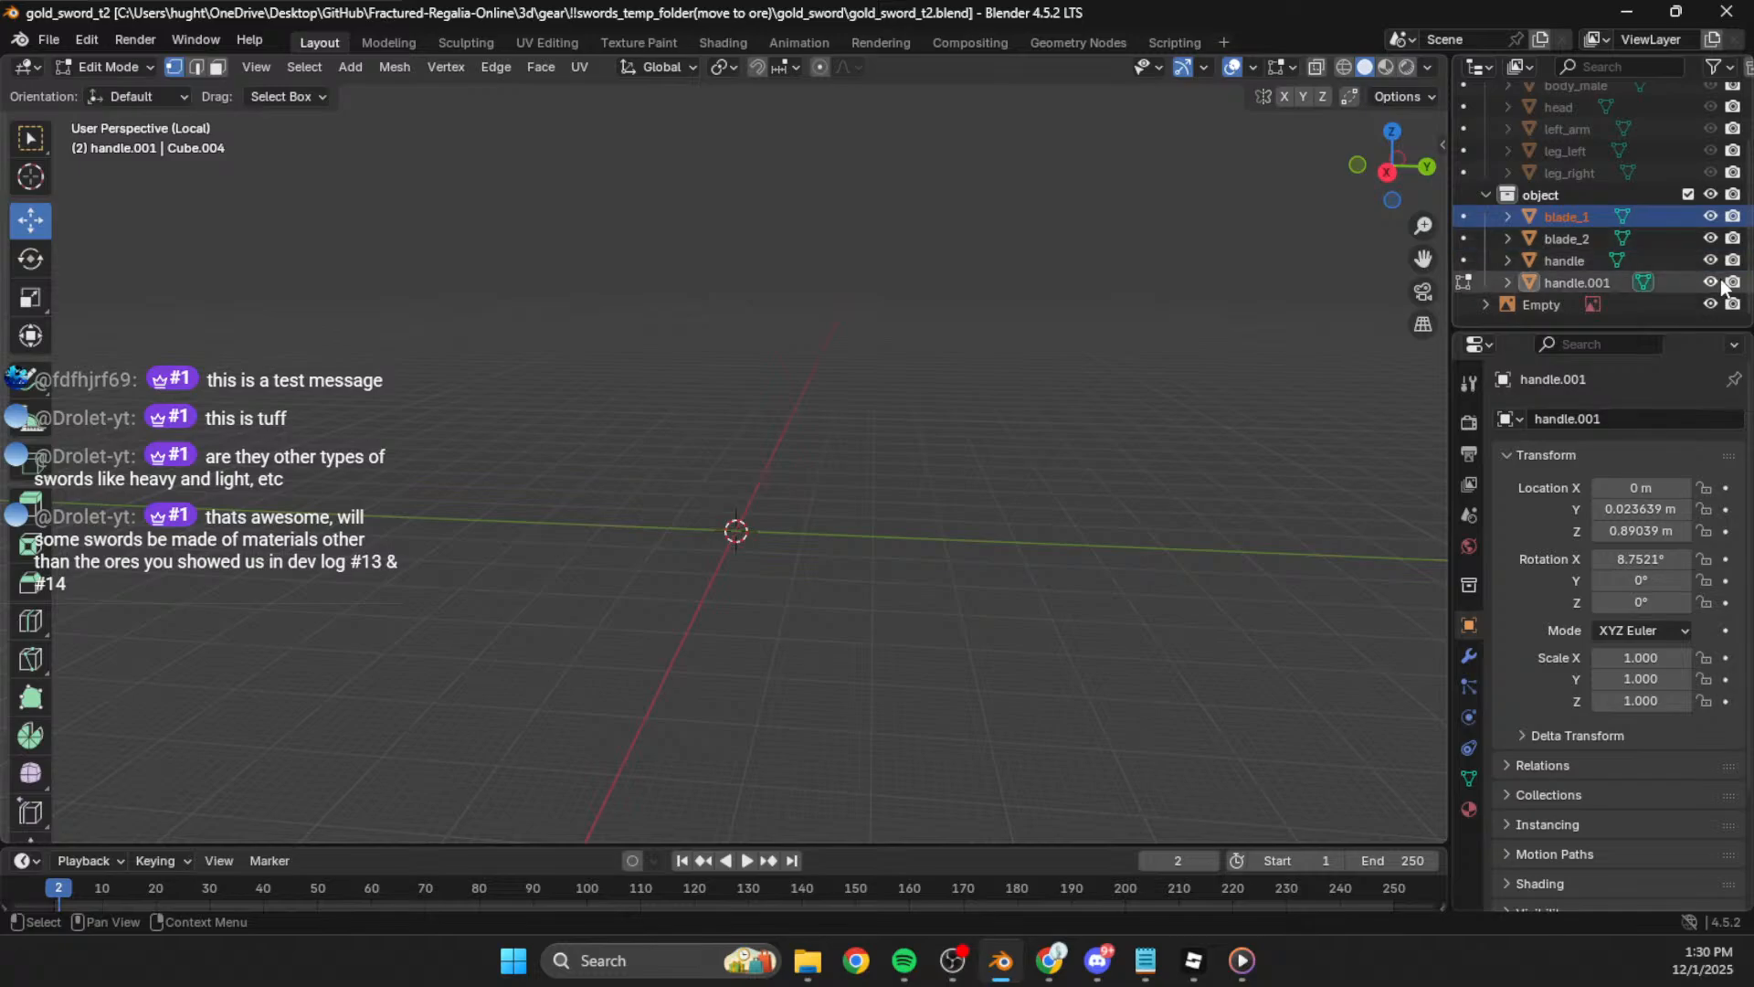
left_click(1660, 281)
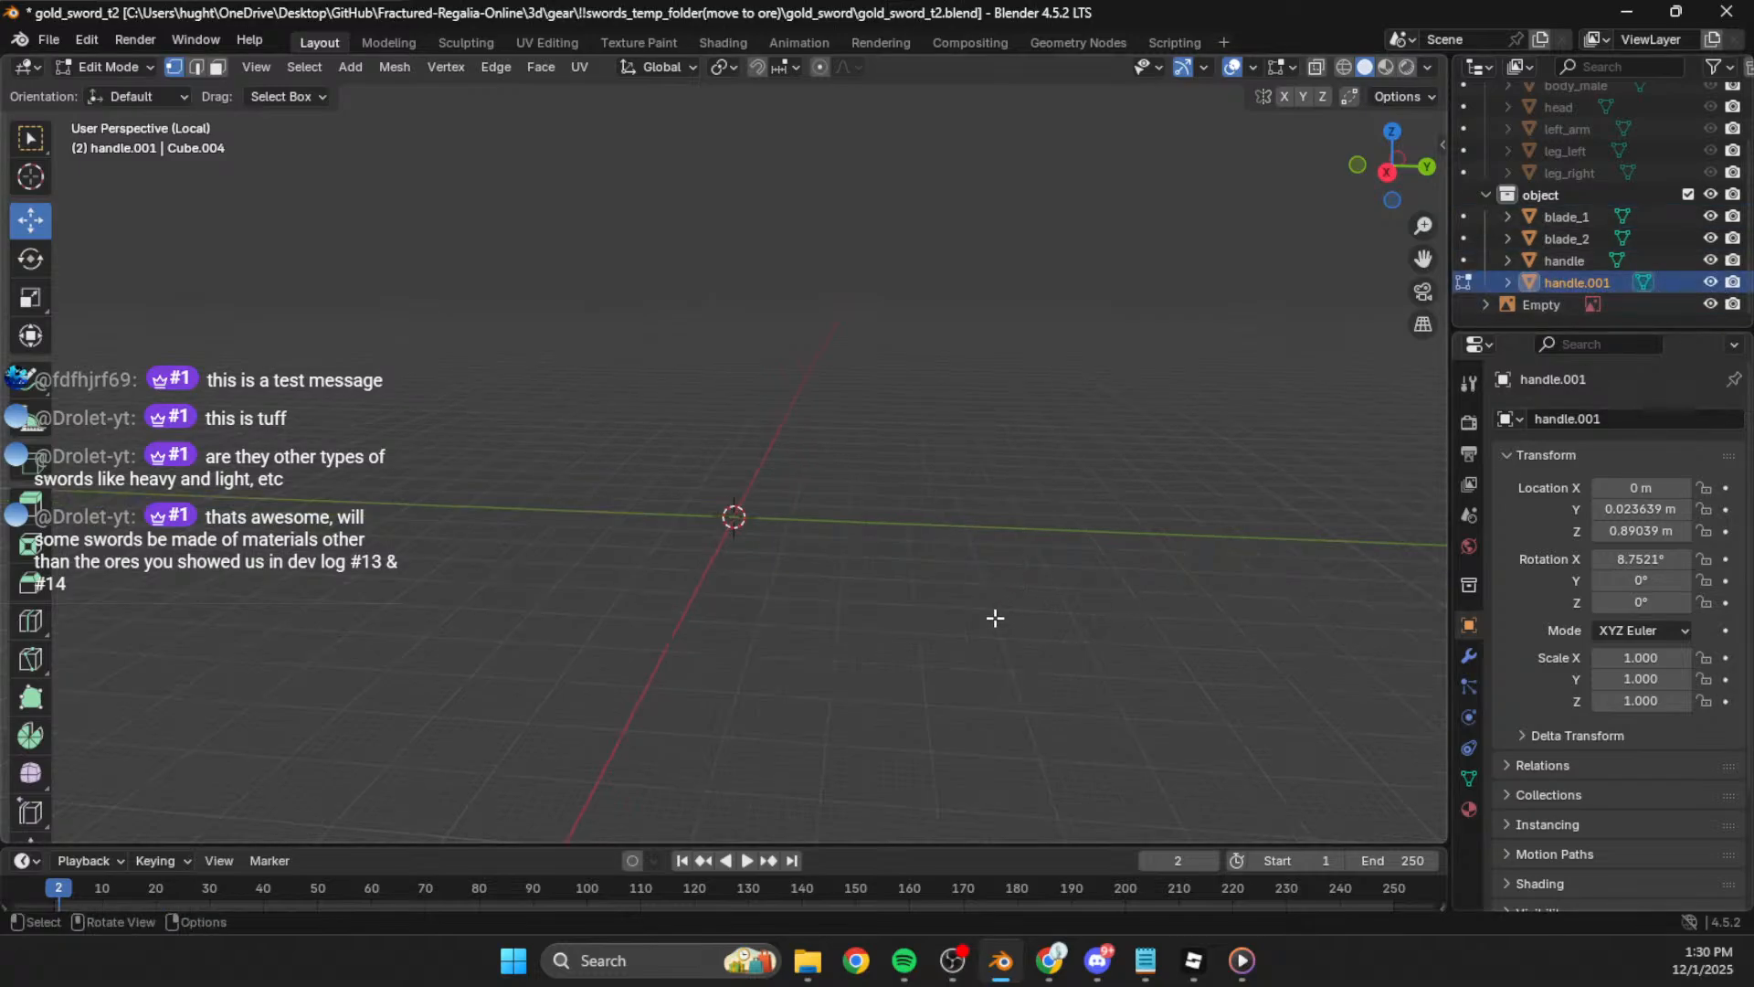
Step: Open gold_sword_t1.blend without saving the changes to gold_sword_t2.blend
left_click(48, 40)
left_click(87, 89)
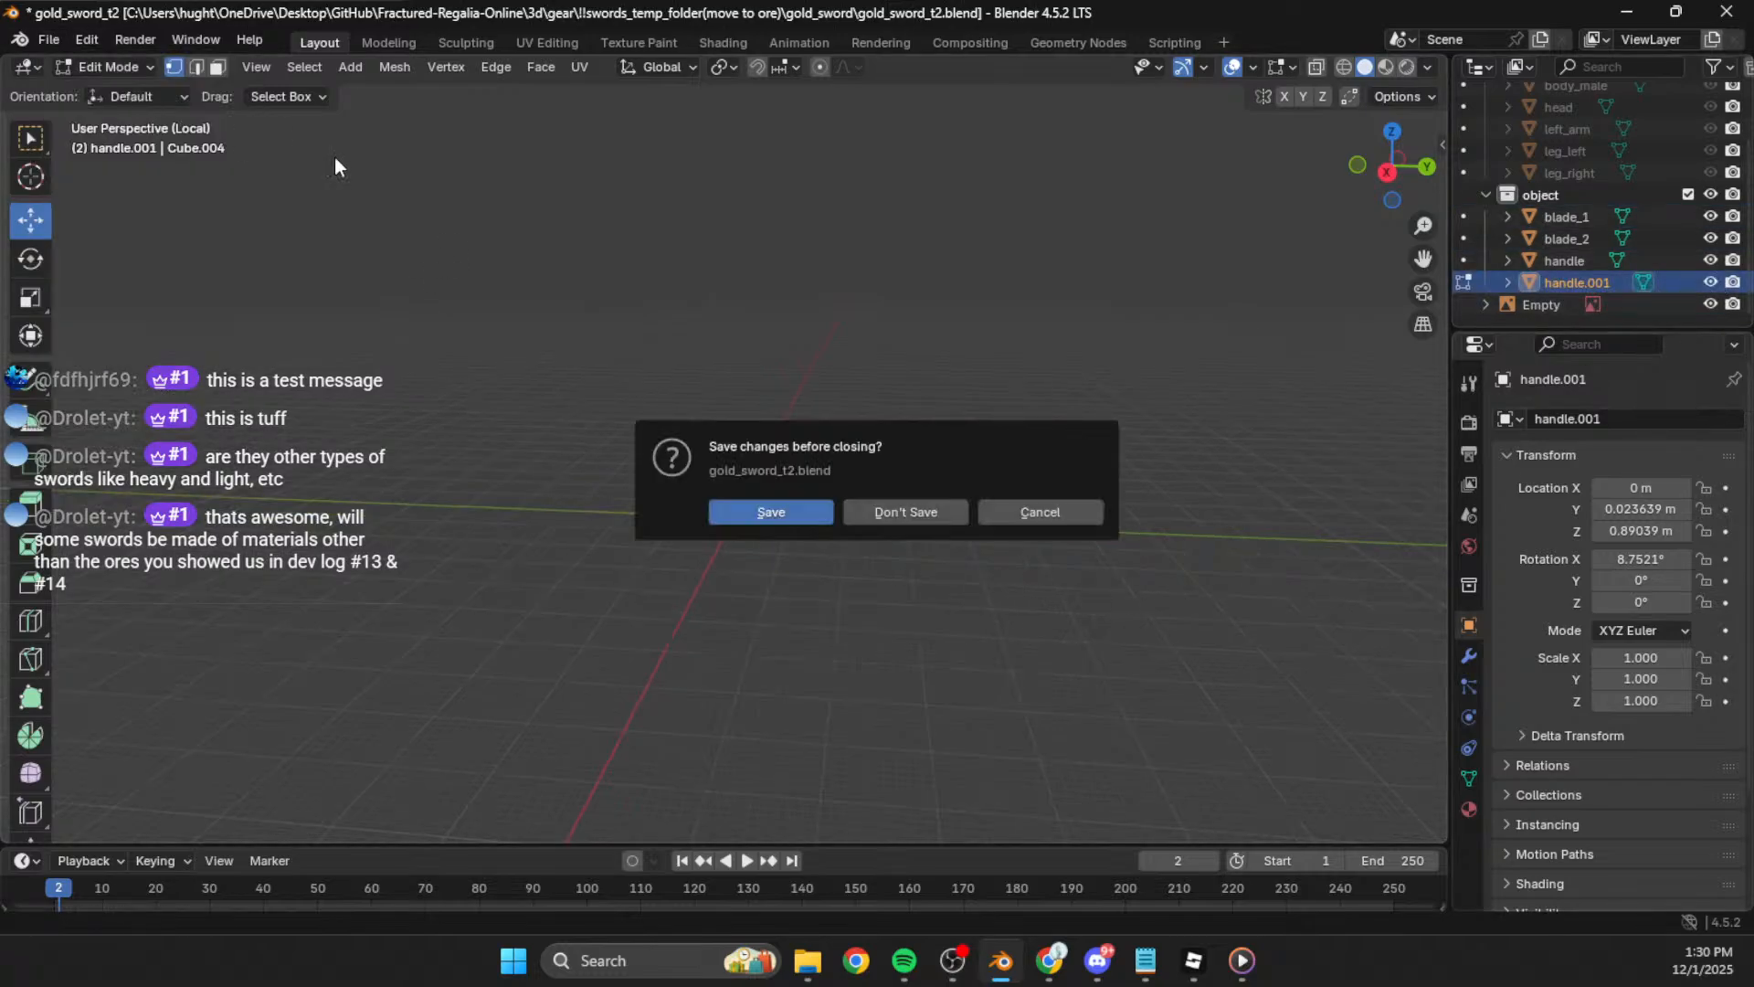
left_click(872, 507)
double_click(663, 235)
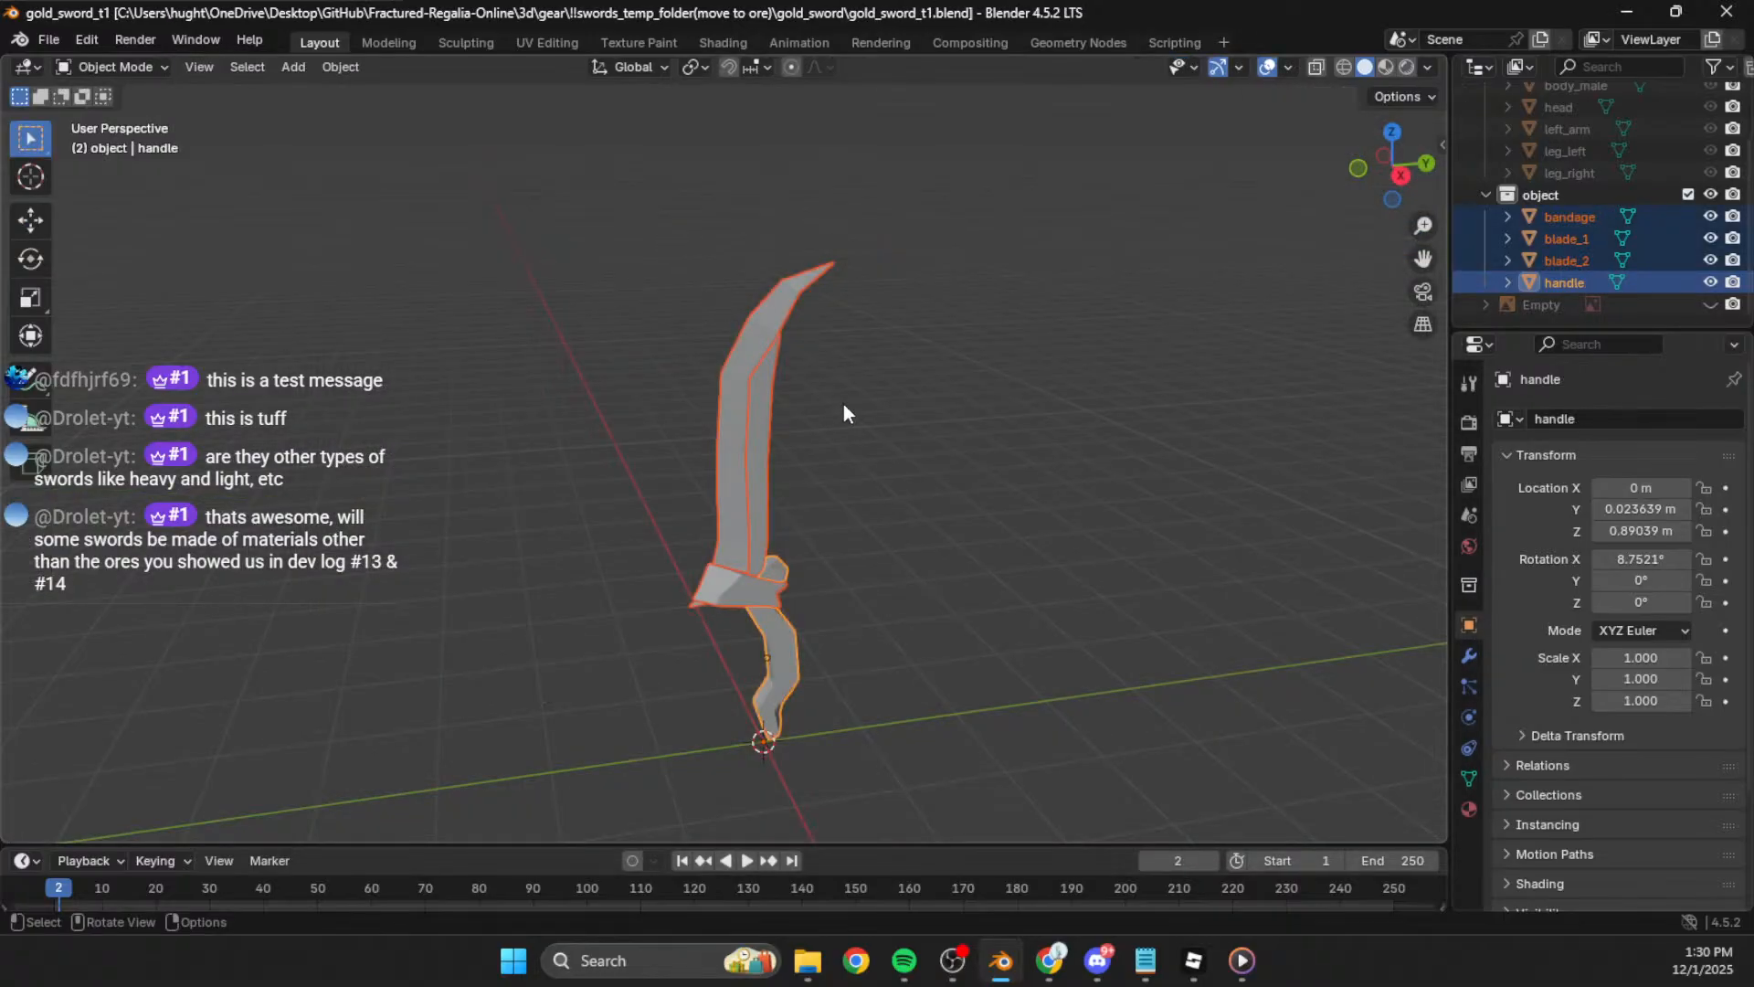
Step: Switch back from gold_sword_t1.blend to gold_sword_t2.blend
left_click(48, 40)
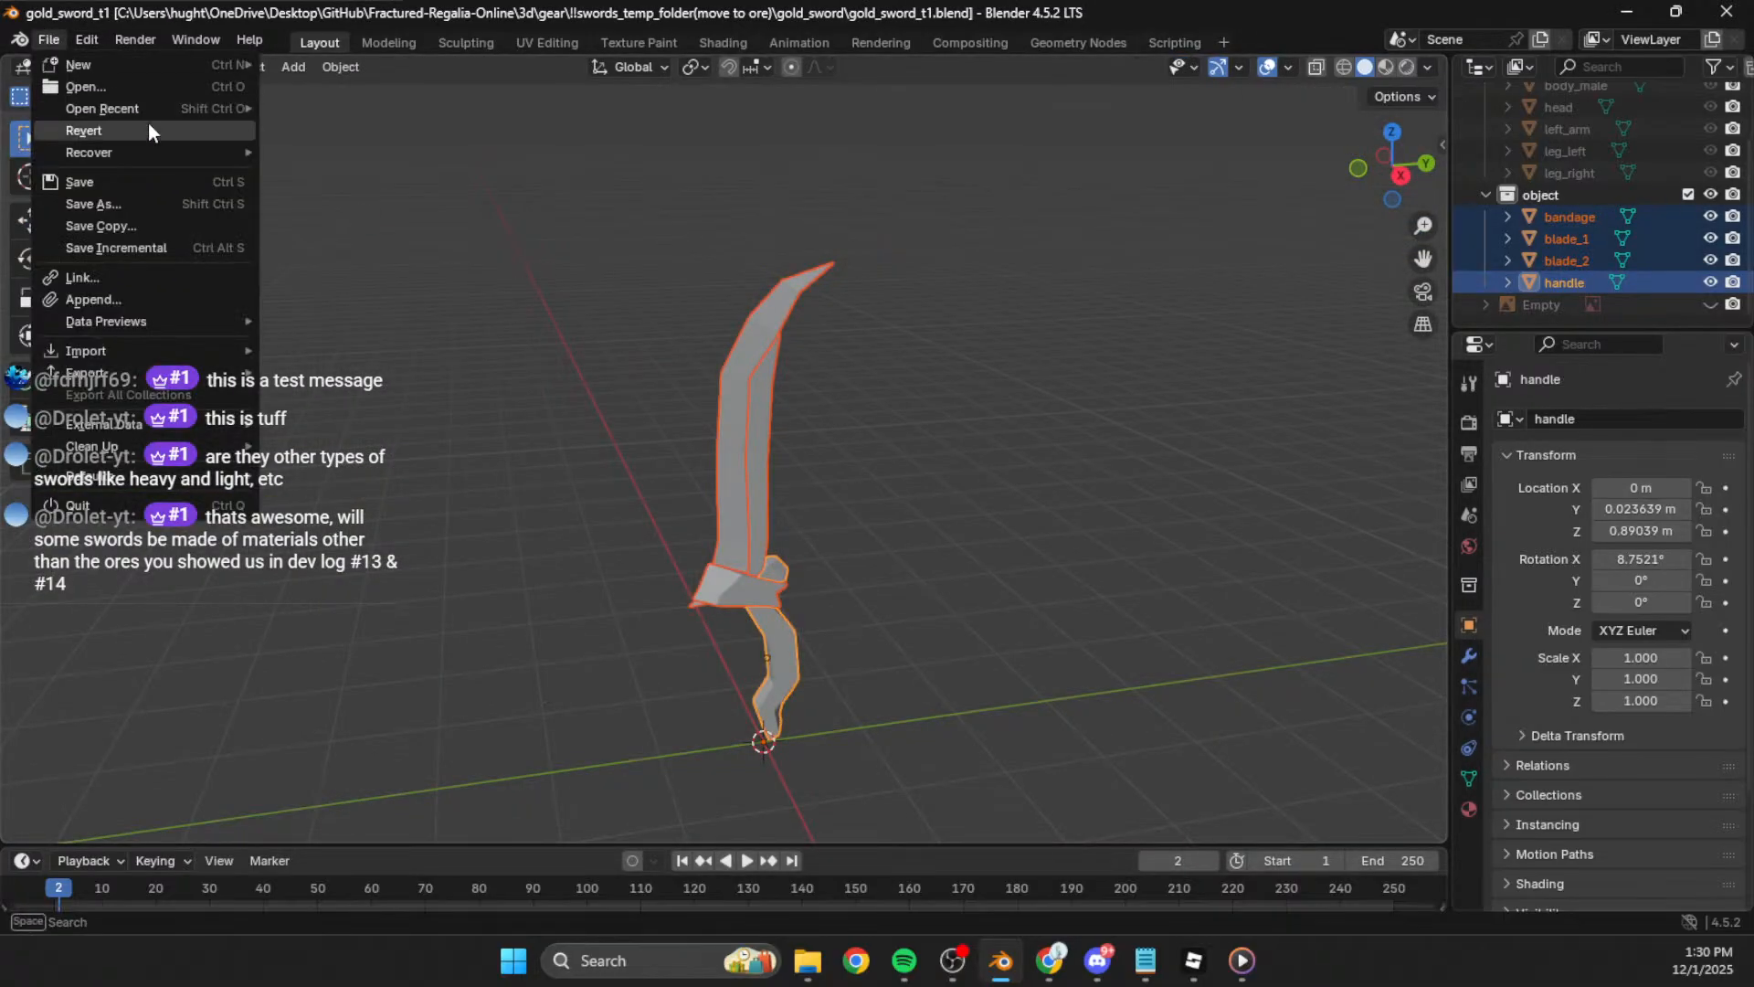
left_click(219, 88)
left_click(703, 258)
double_click(703, 258)
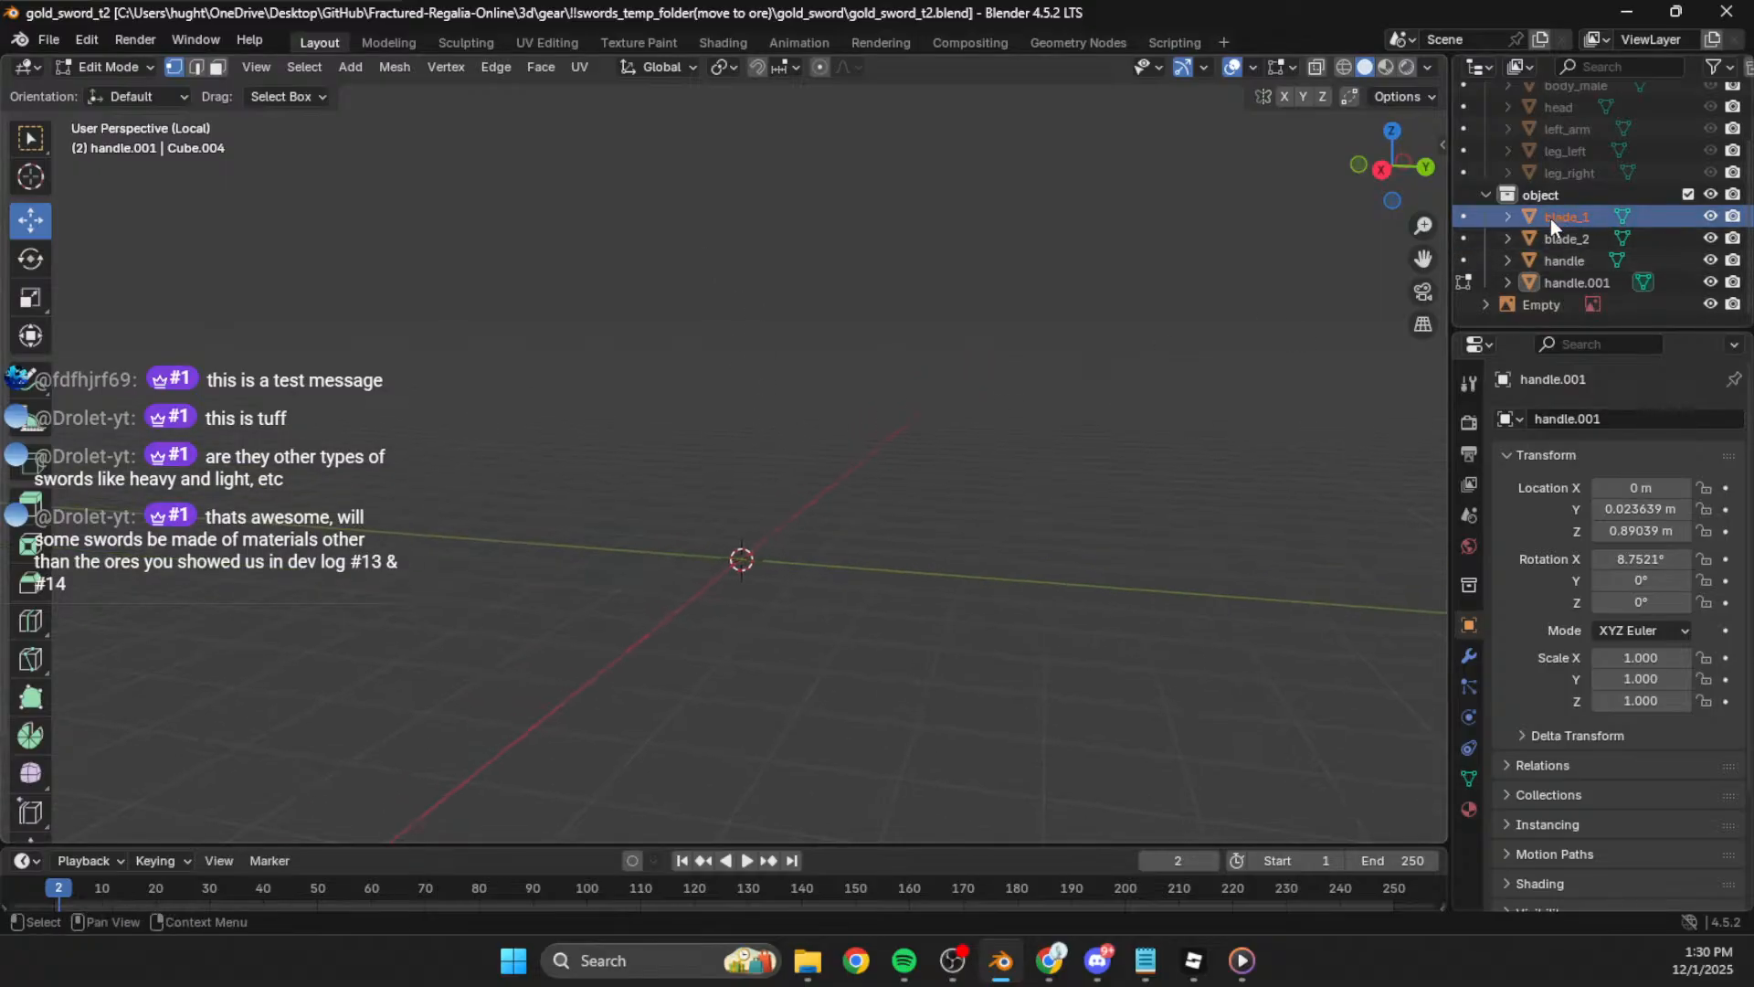
Step: Inspect blade_1's mesh data Cube.001 and hide the blade_1 object
left_click(1508, 215)
left_click(1590, 239)
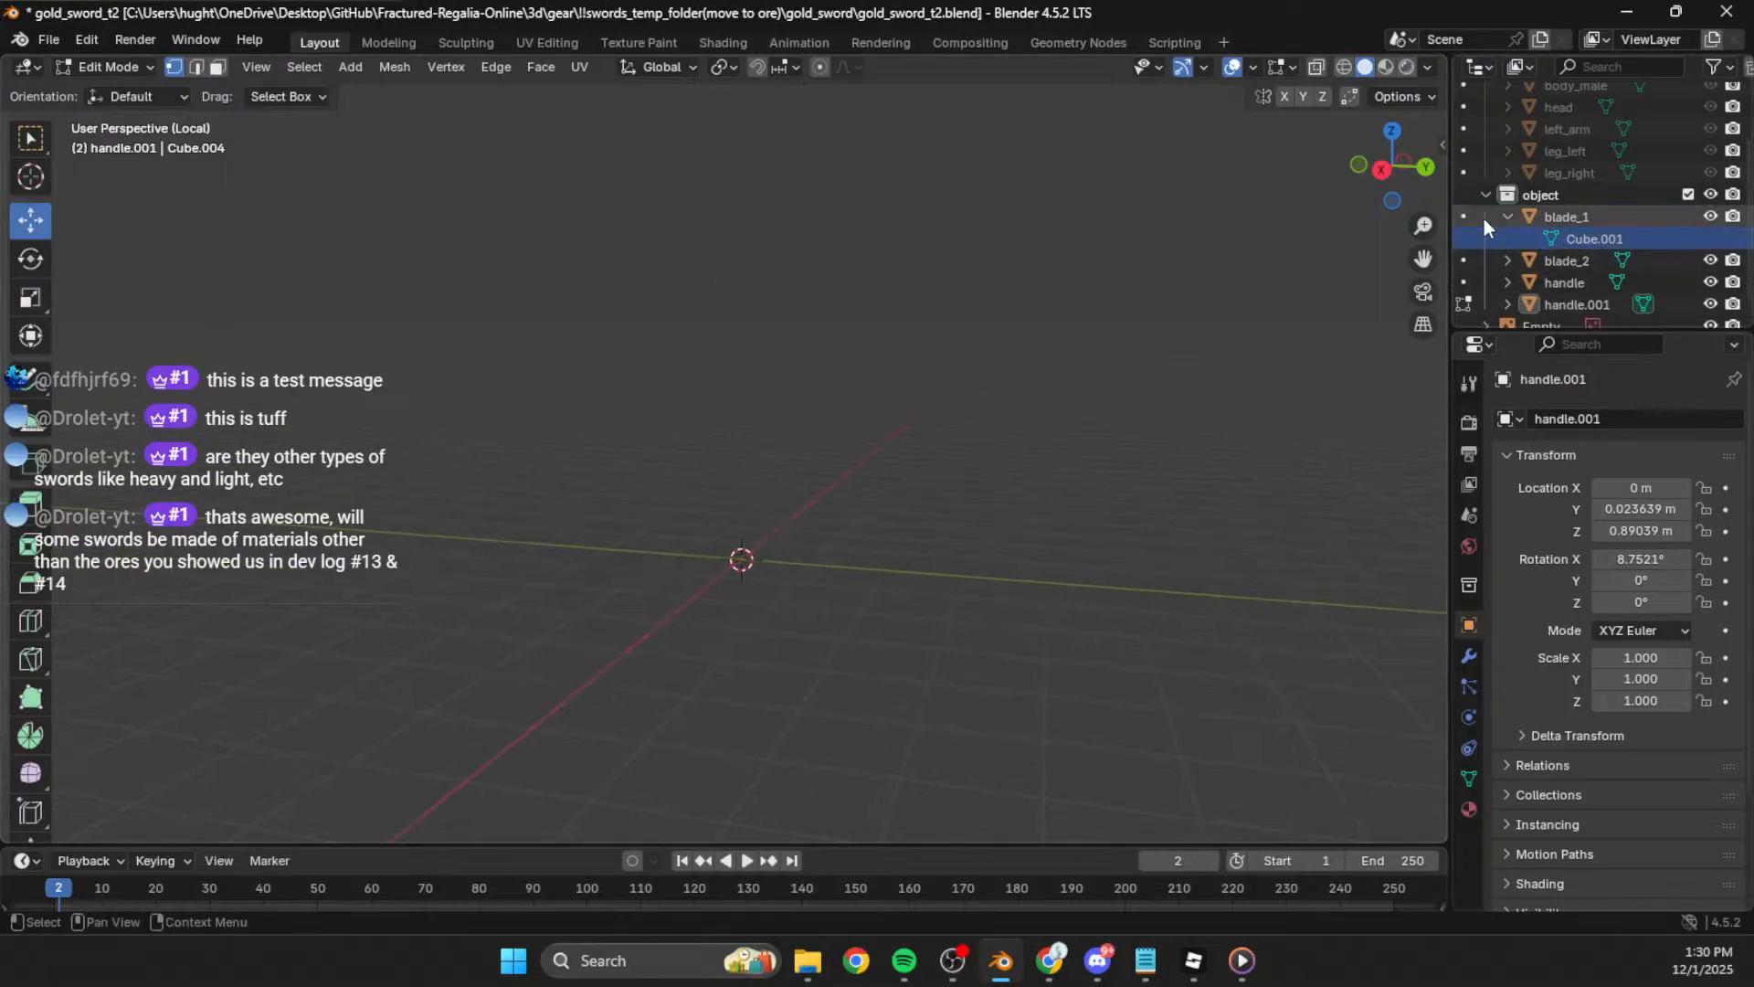
middle_click_drag(856, 370, 791, 496)
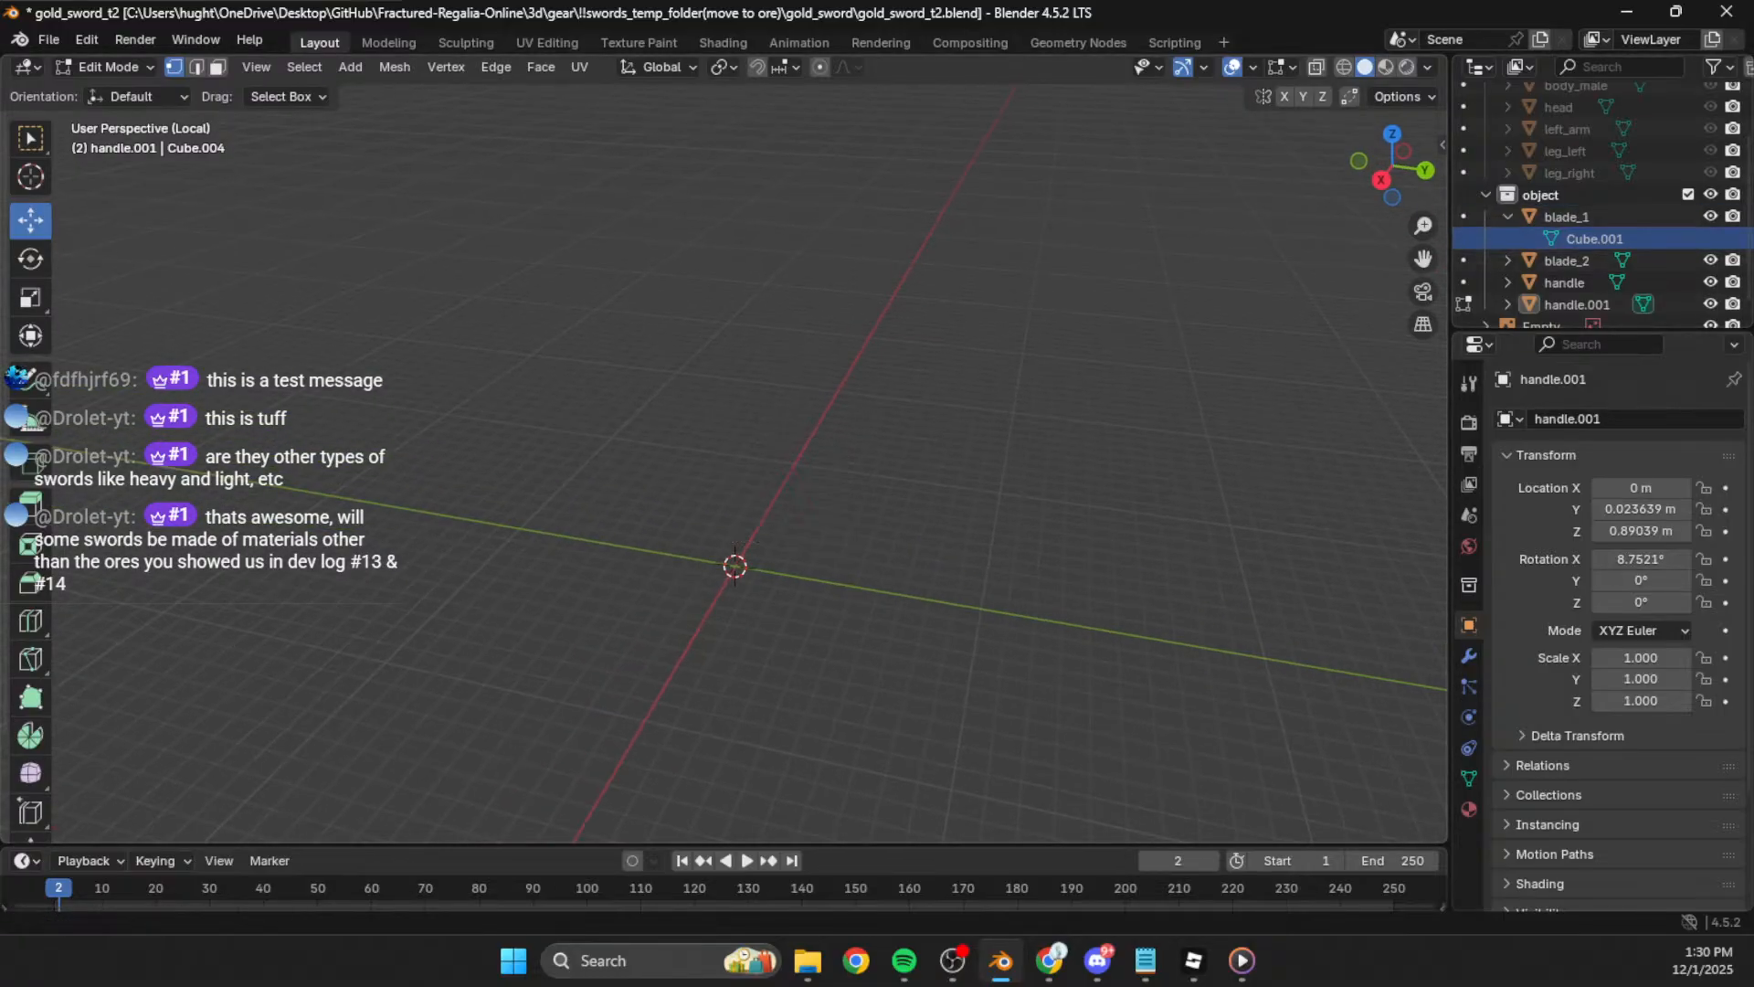
left_click(1710, 216)
left_click(1509, 215)
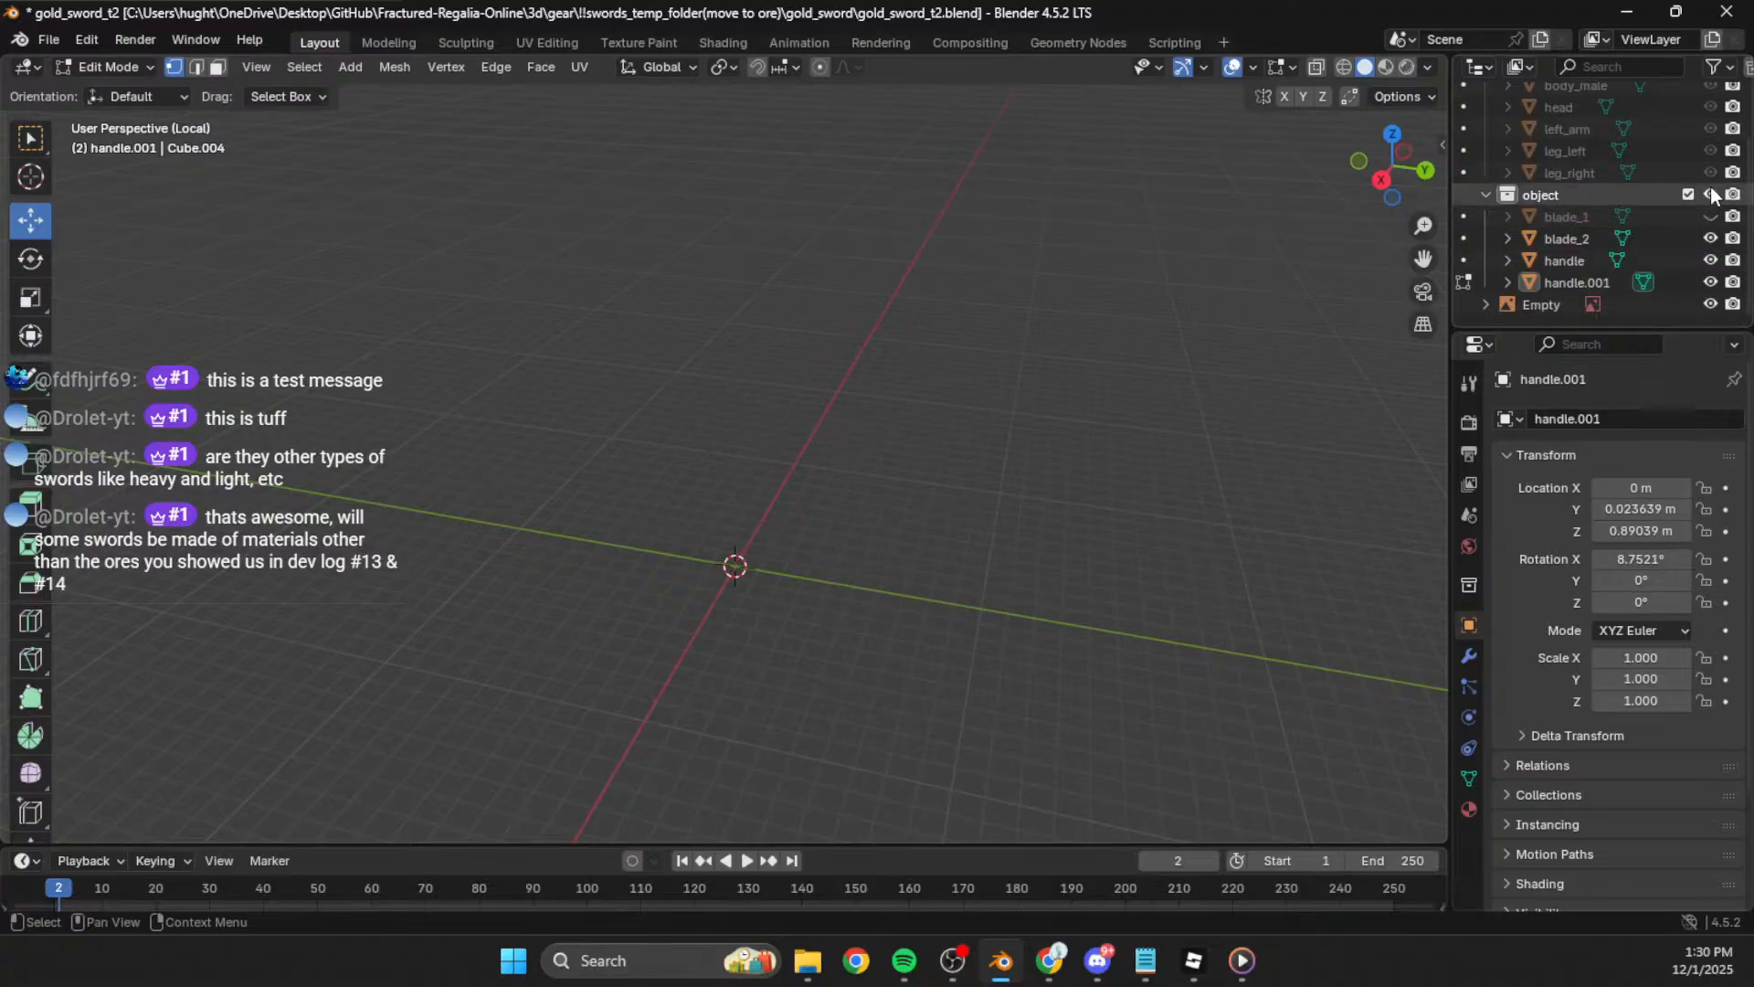
Step: Toggle the humanoid collection, show blade_1 again, and check blade_2 and the Empty reference from the right orthographic view
scroll(1686, 179, "up", 2)
left_click(1711, 117)
left_click(1711, 117)
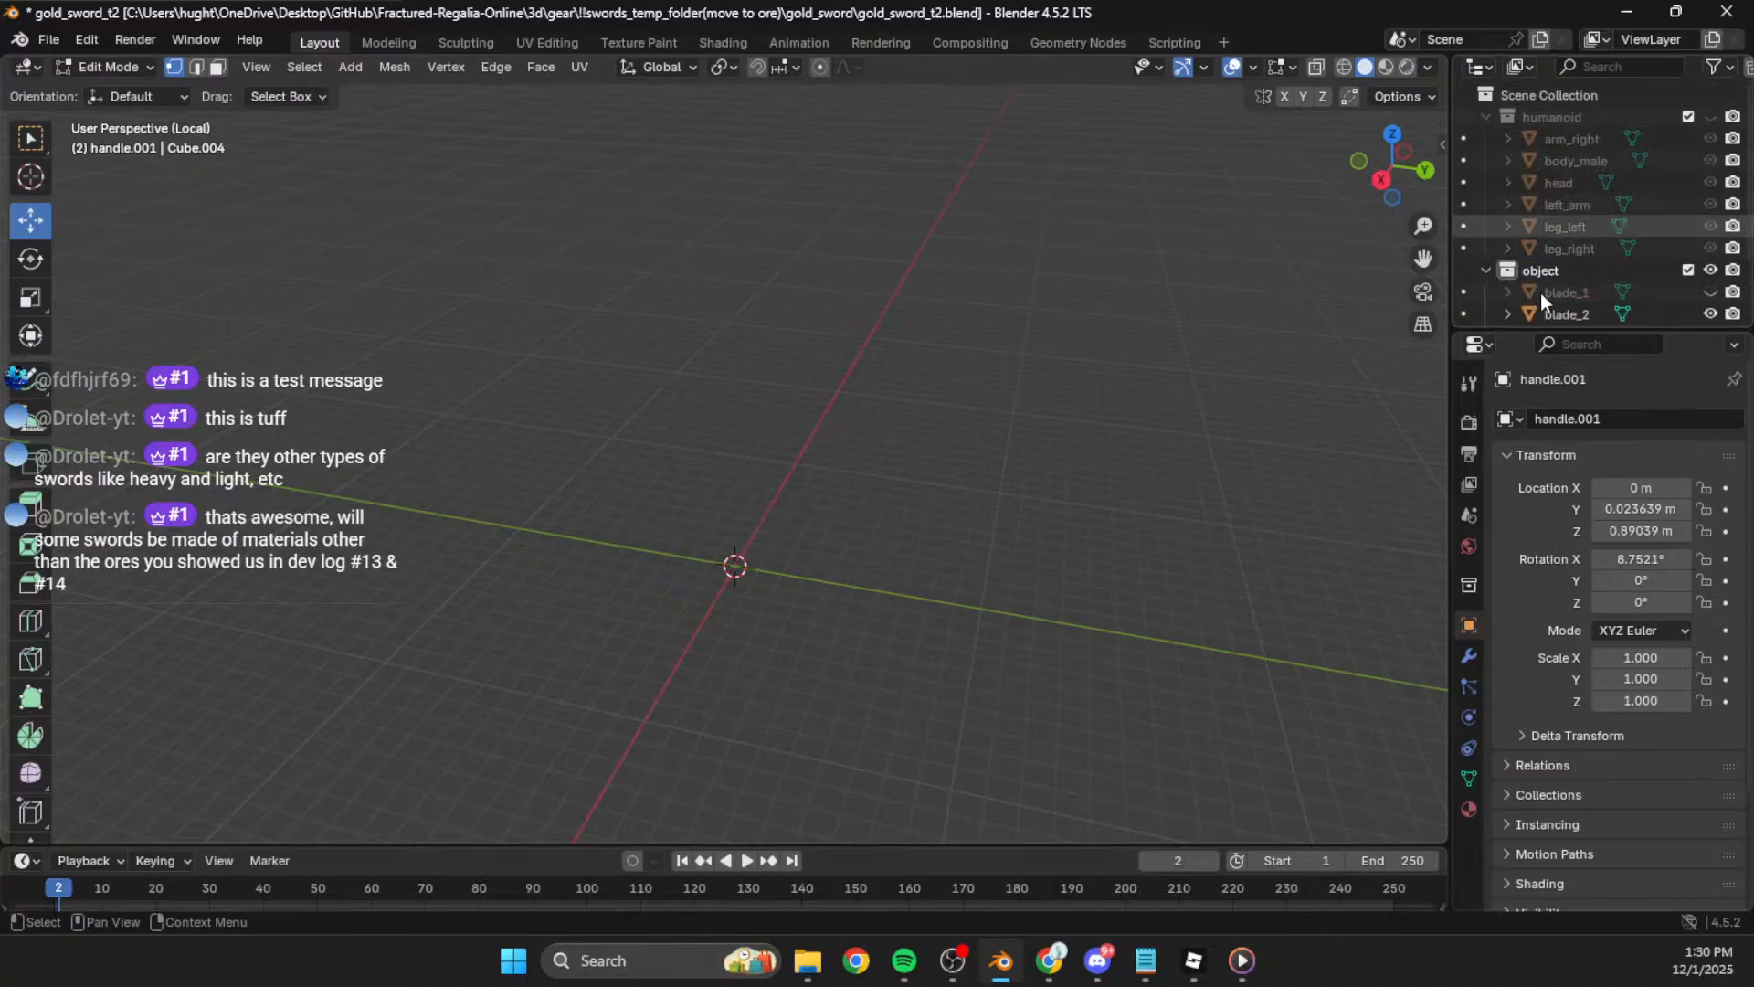
scroll(1724, 225, "down", 2)
left_click(1711, 217)
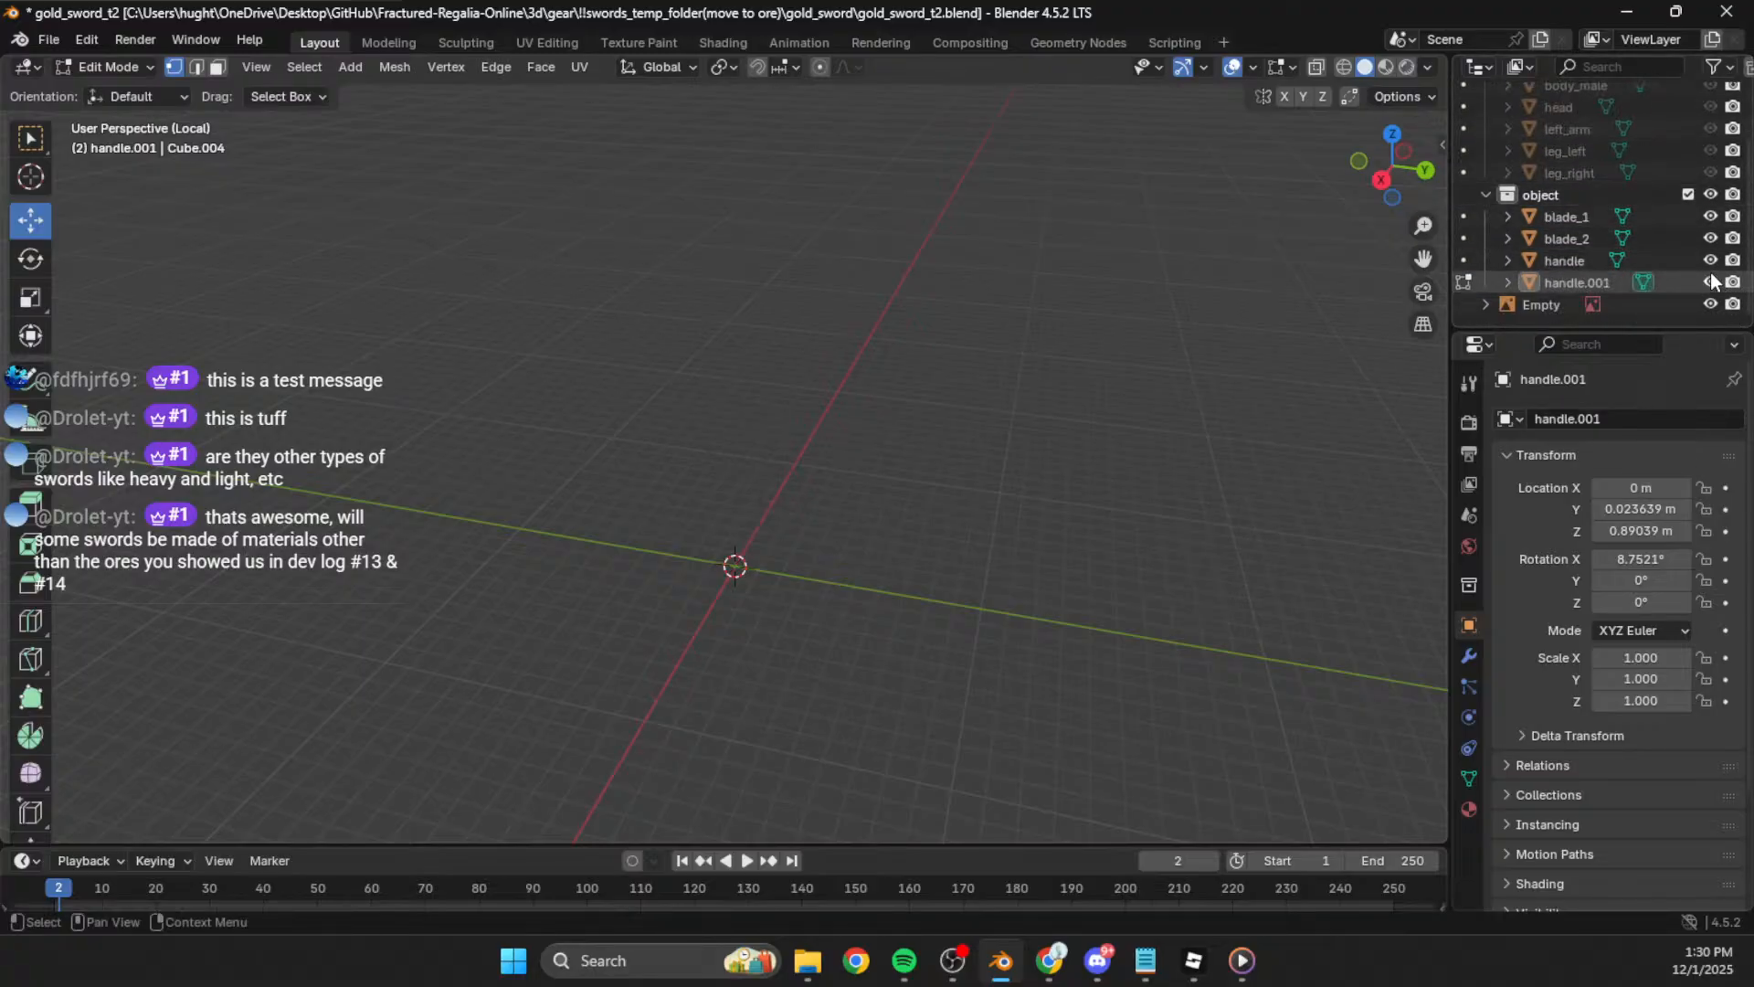
left_click(1578, 239)
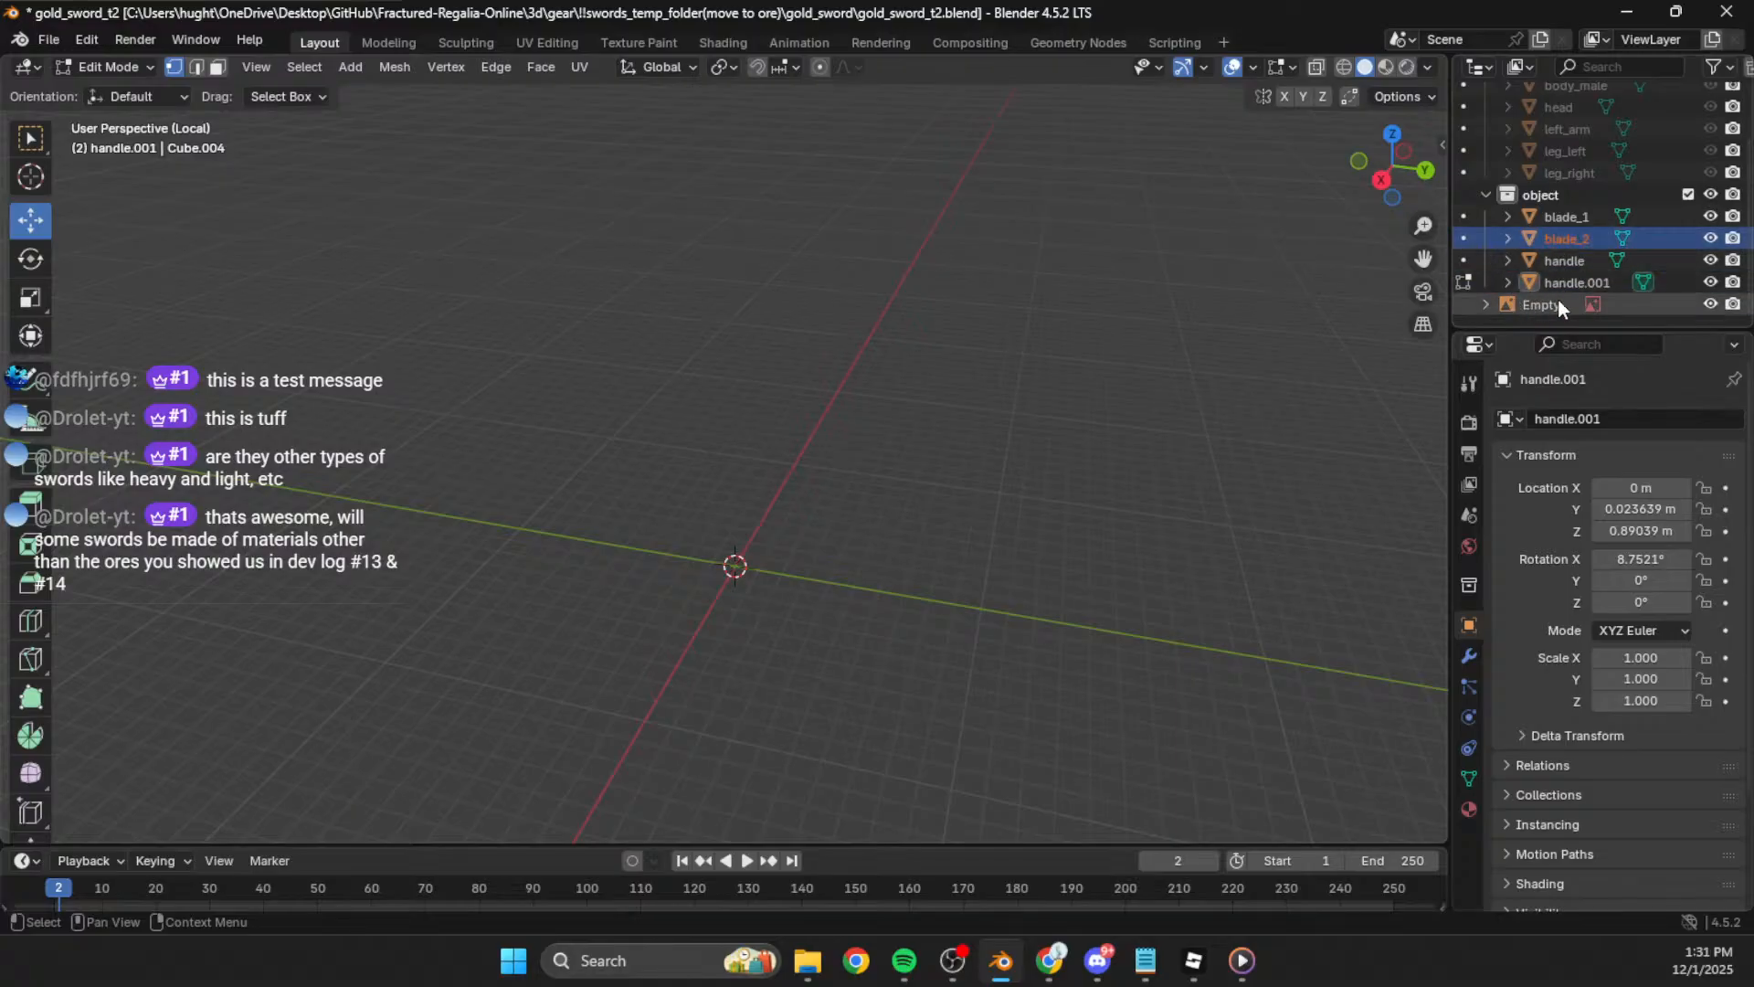
left_click(1381, 180)
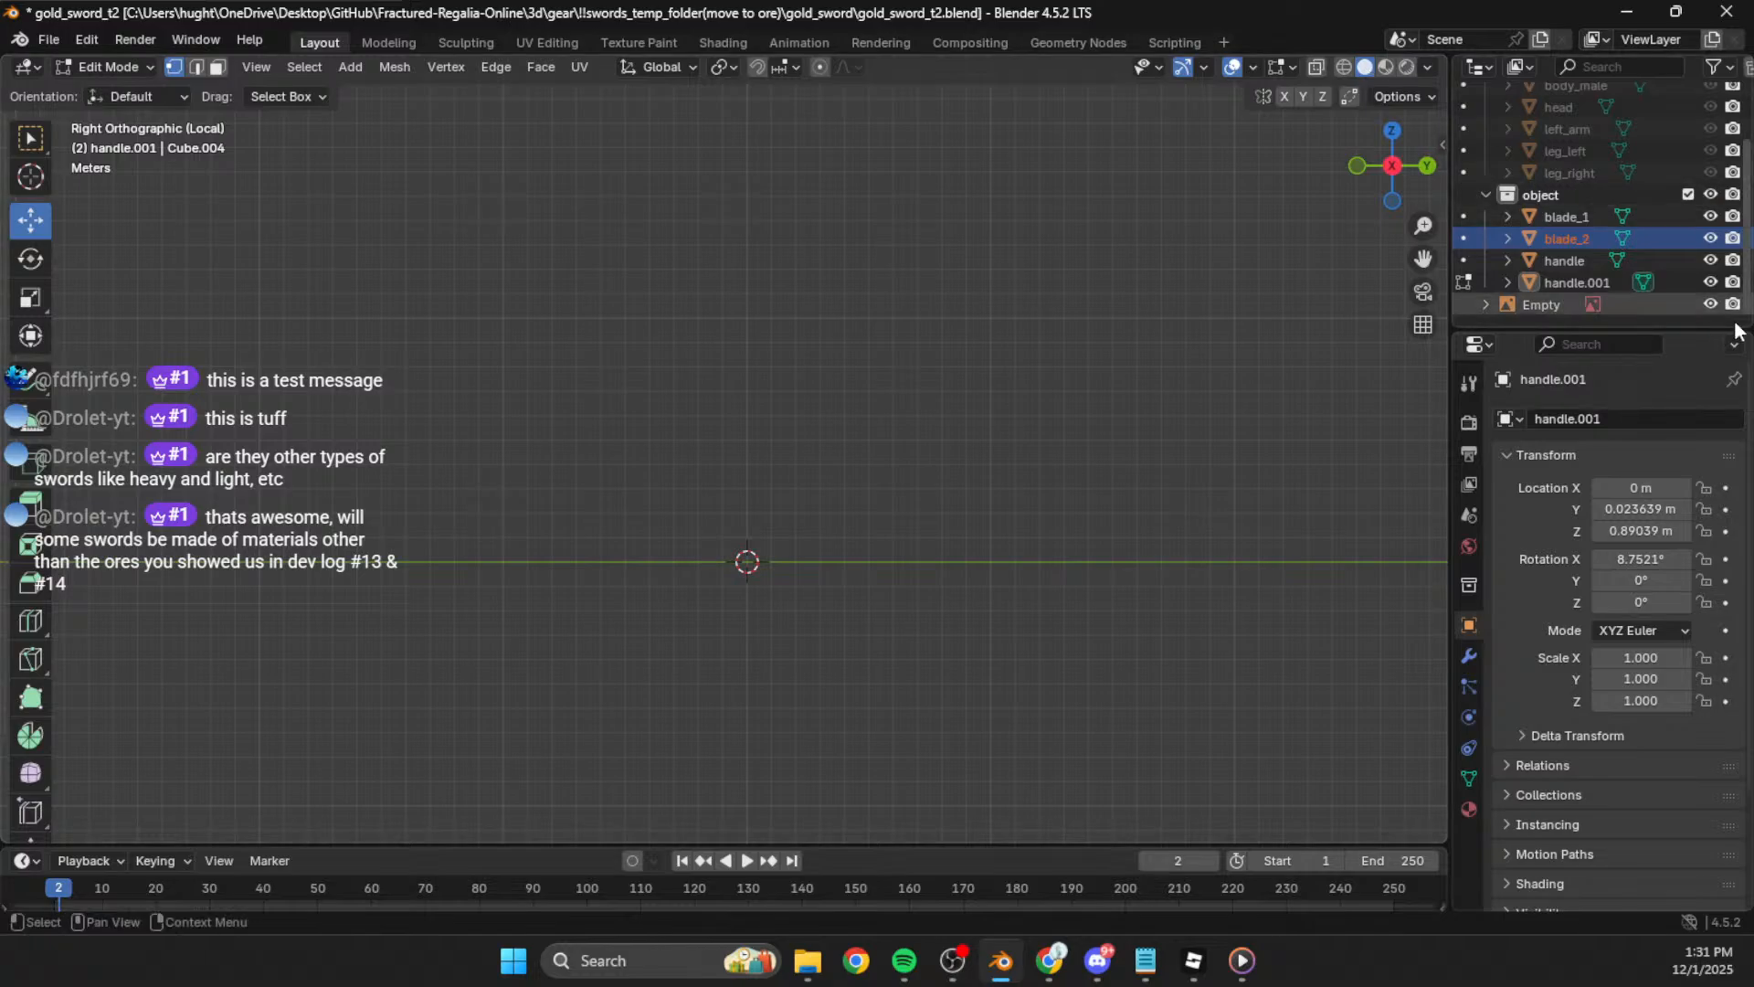
left_click(1541, 301)
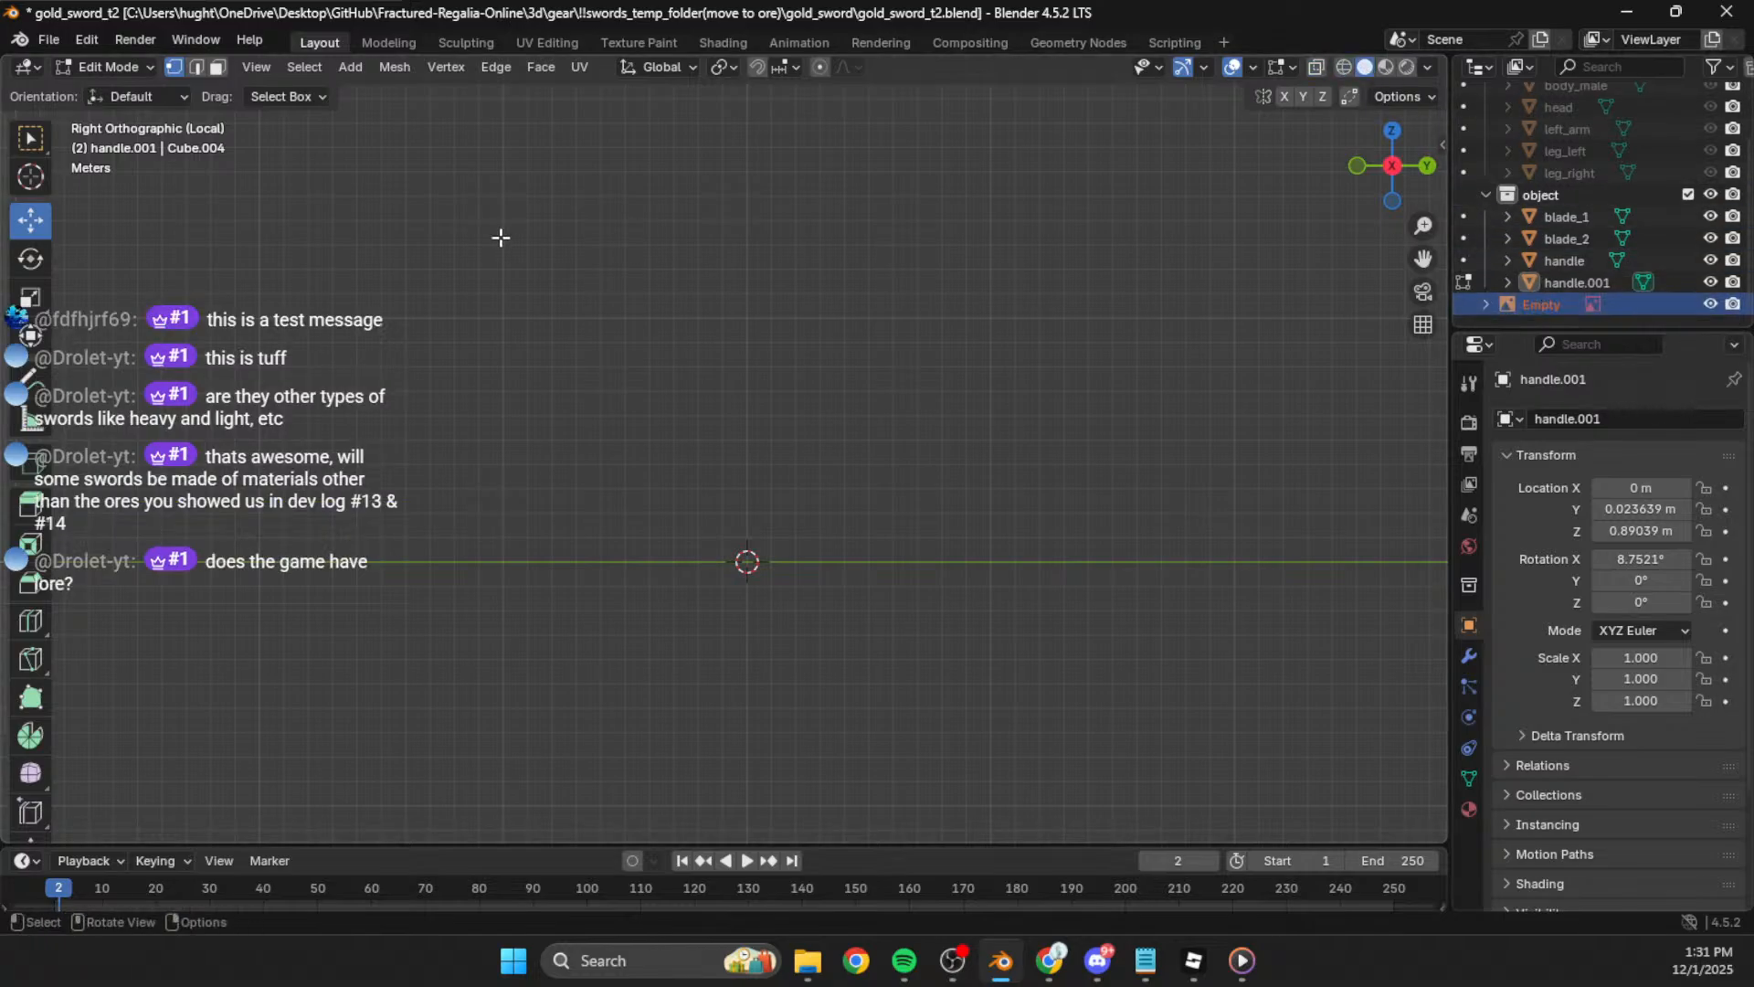
Step: Switch to File Explorer
left_click(49, 39)
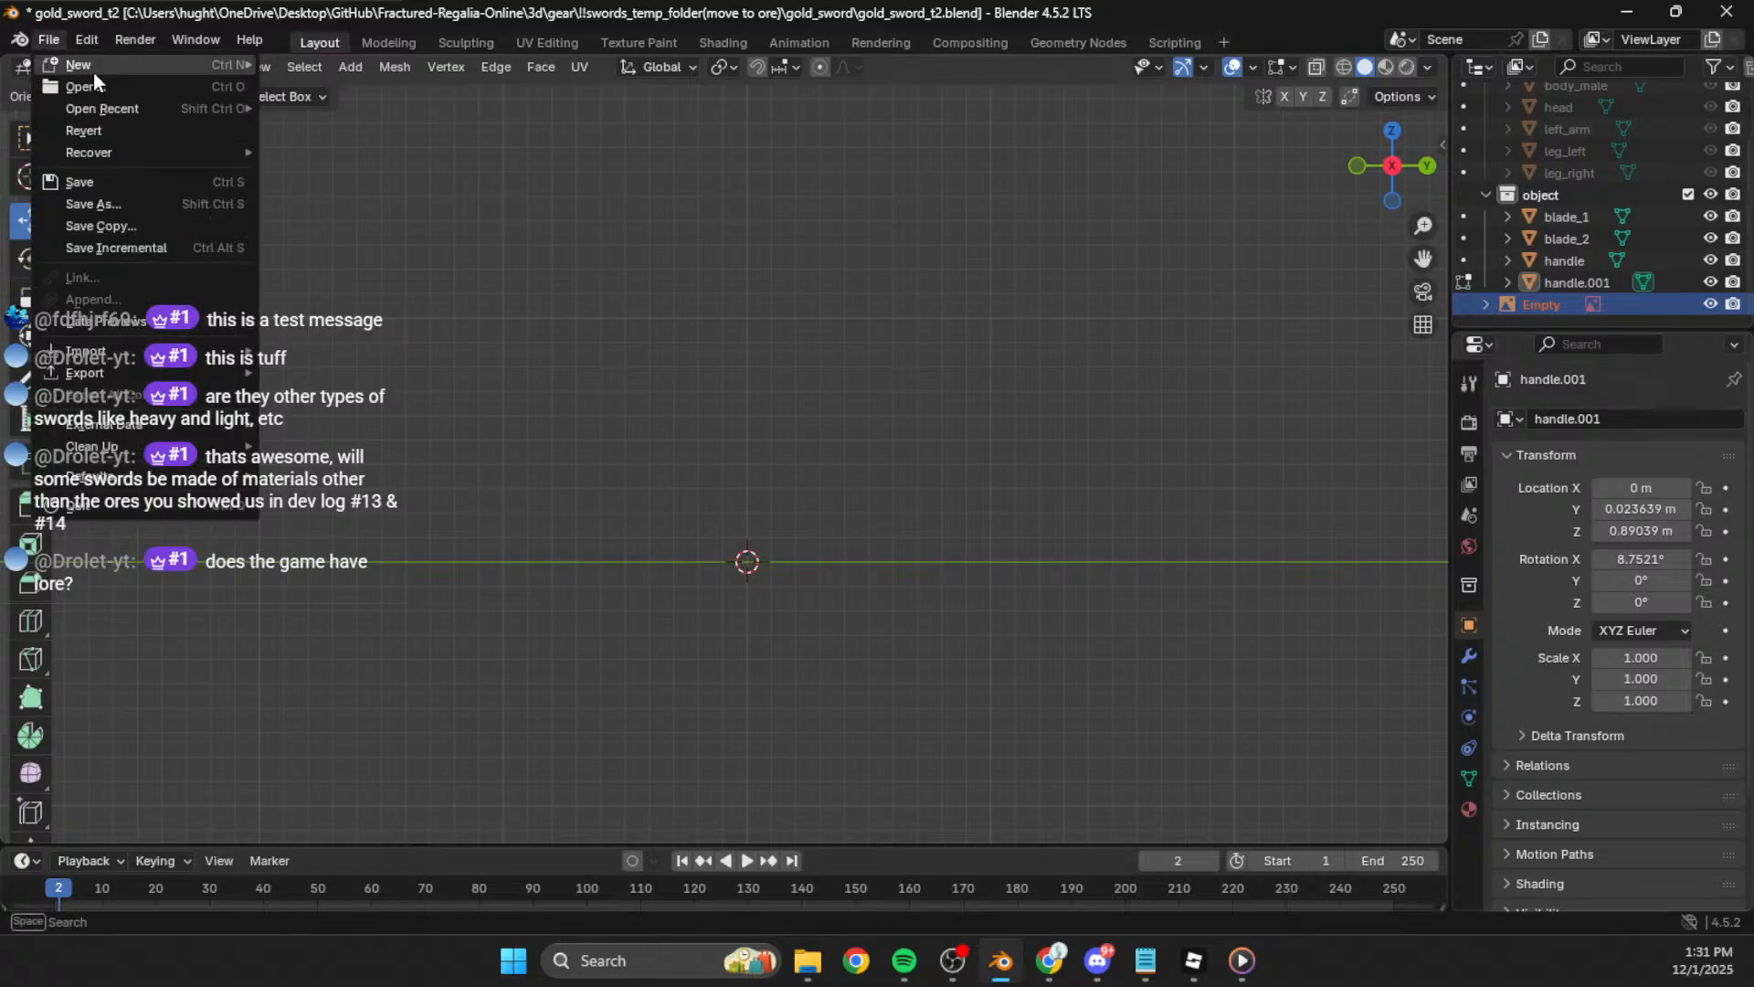
left_click(824, 967)
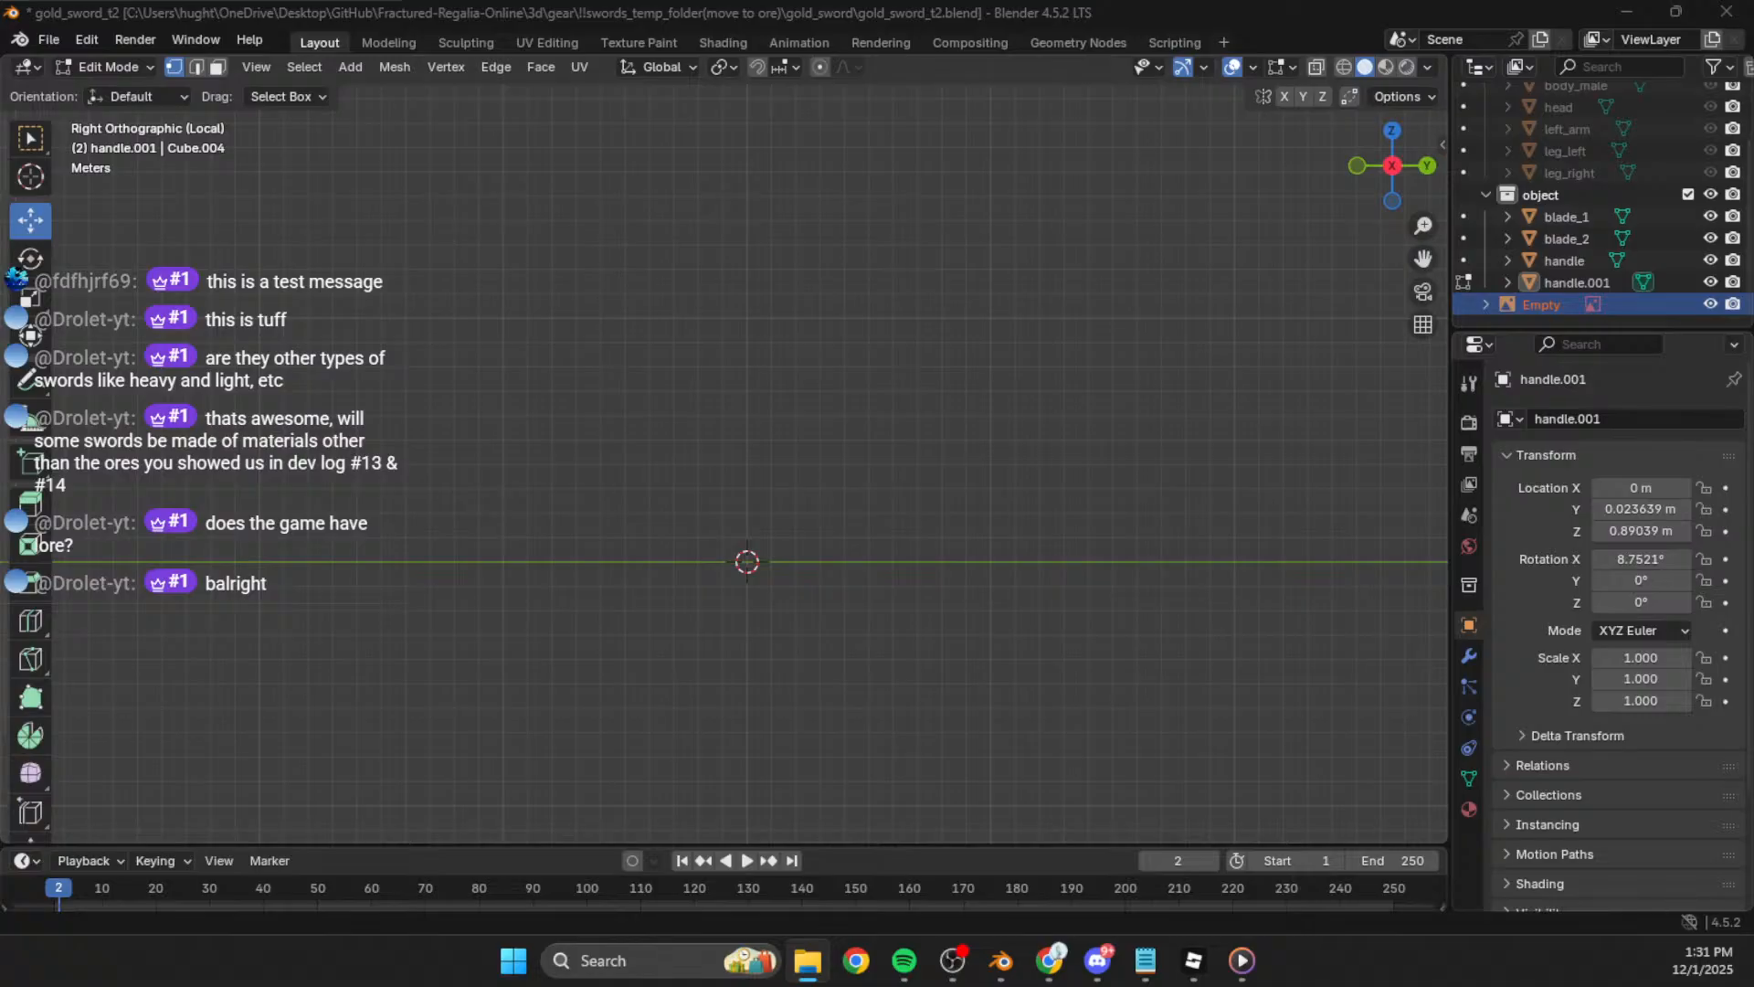
Step: Discard the unsaved changes and open gold_sword_t1.blend from the gold_sword folder
left_click(49, 39)
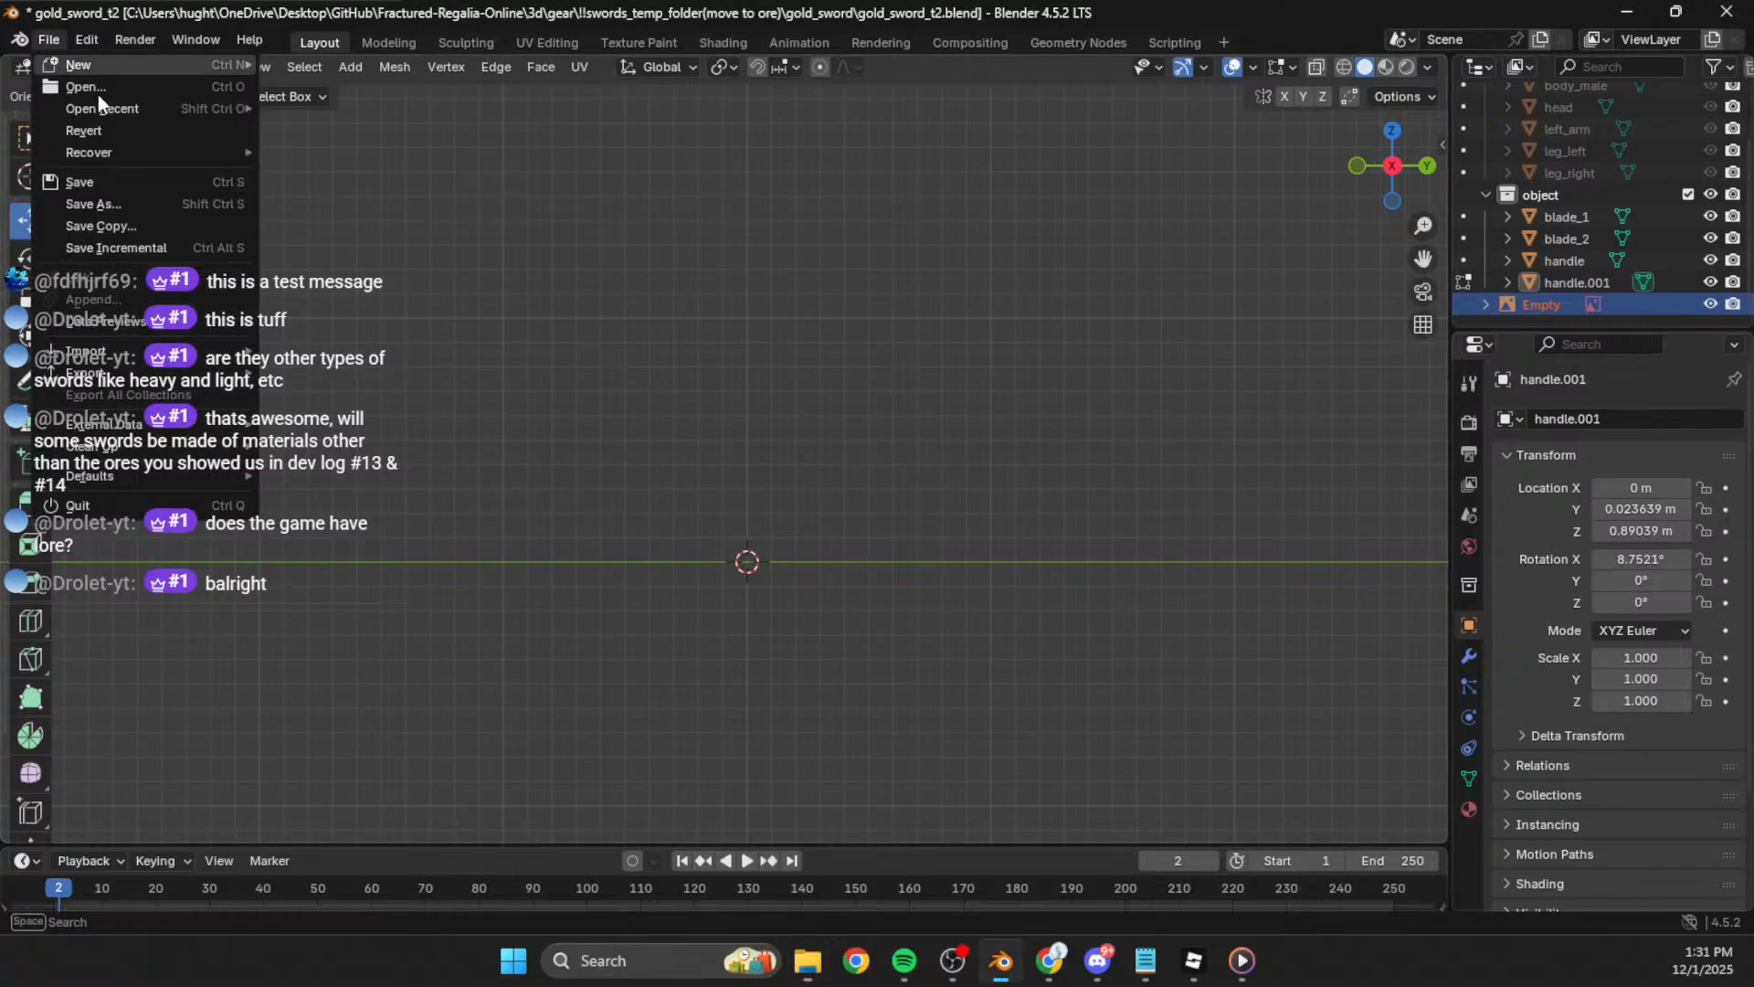
left_click(122, 87)
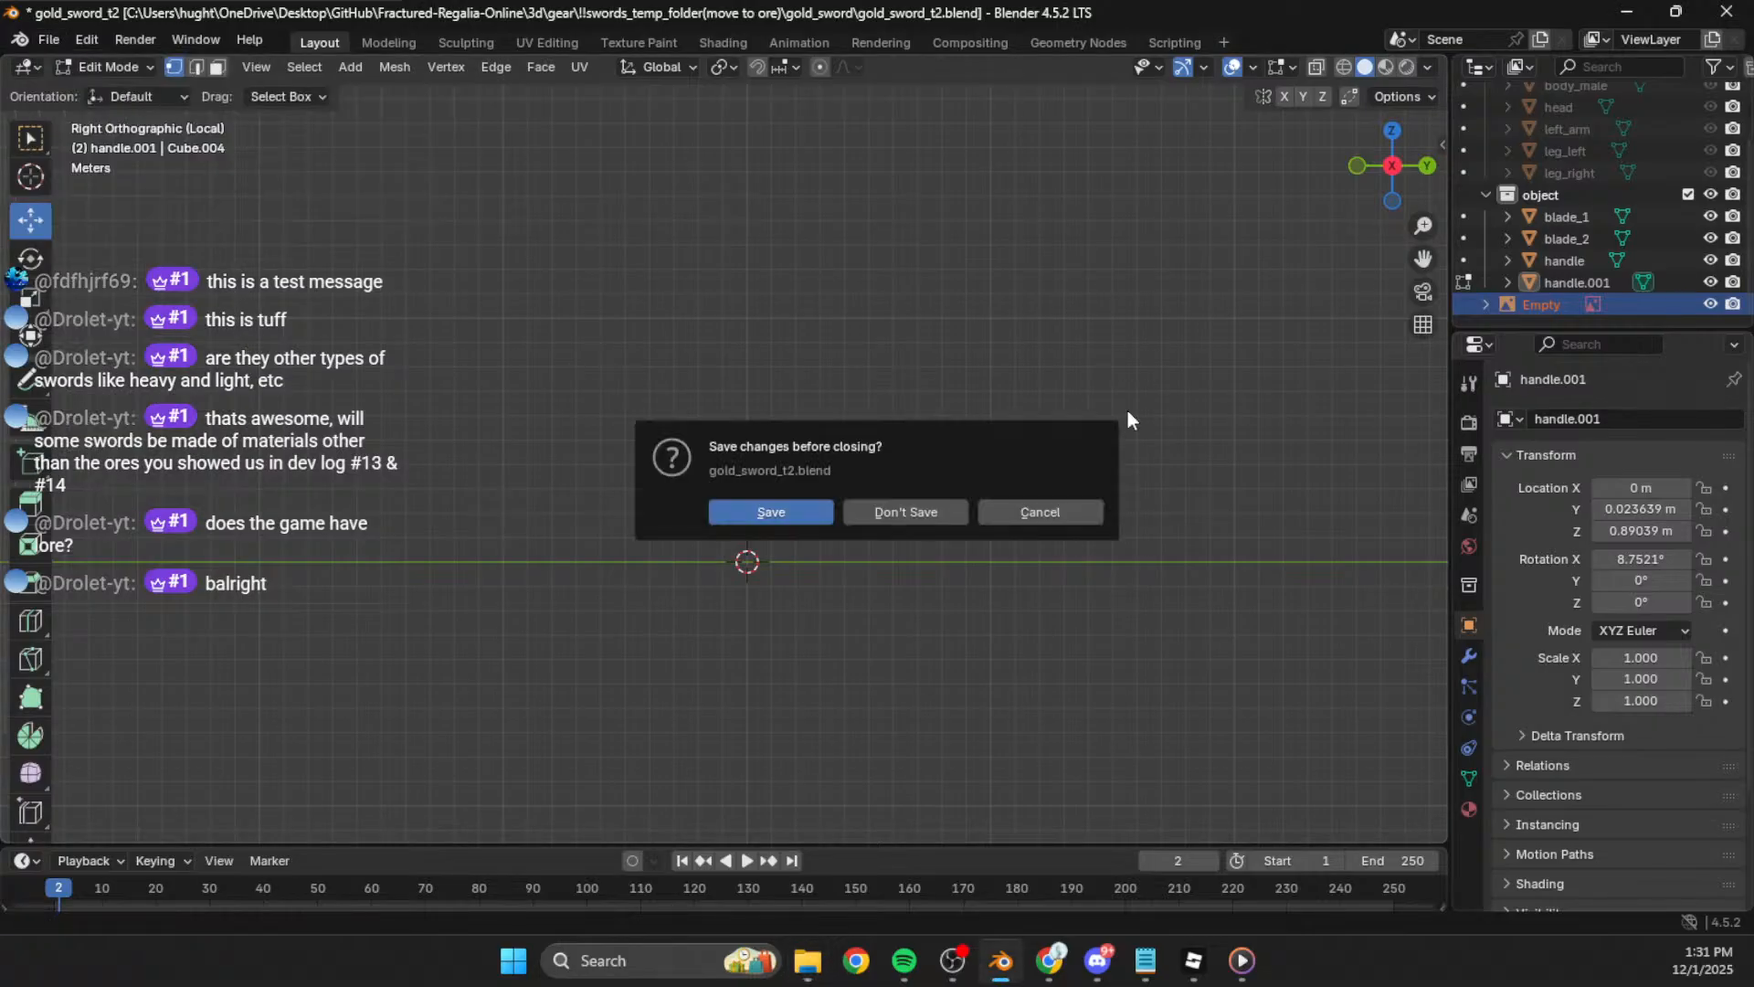
left_click(917, 508)
double_click(698, 239)
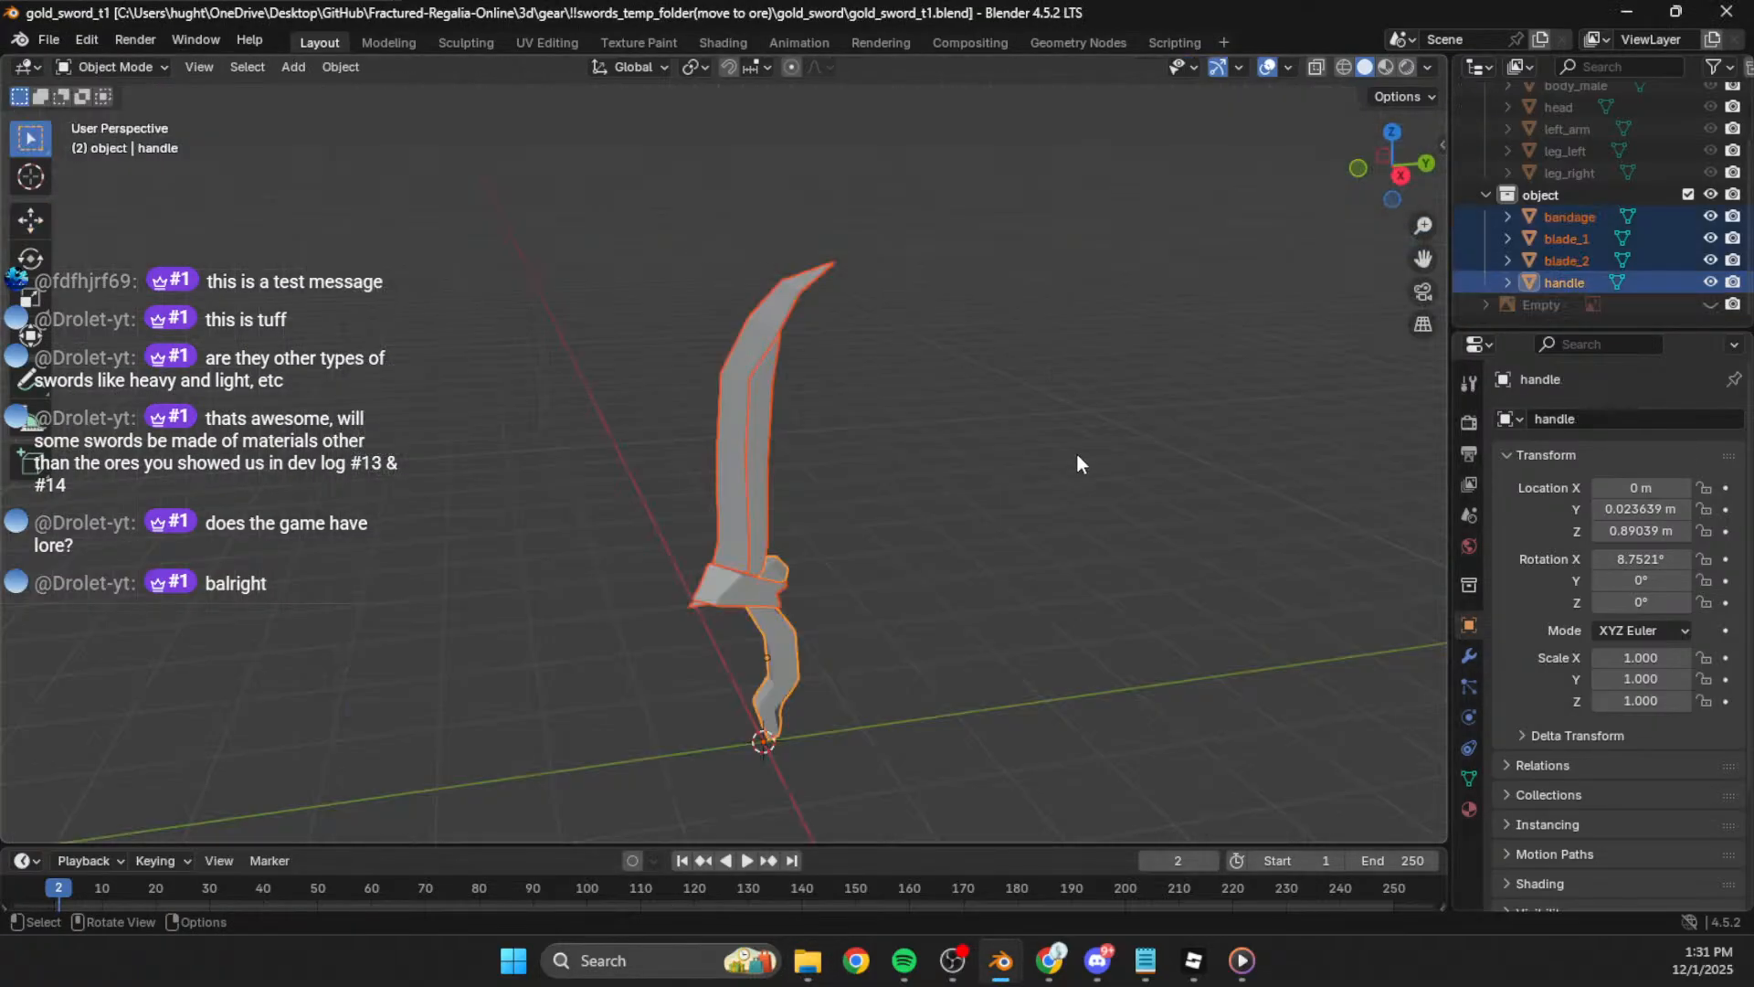
Step: Save a copy of the file as gold_sword_t2.blend in the gold_sword folder
left_click(49, 39)
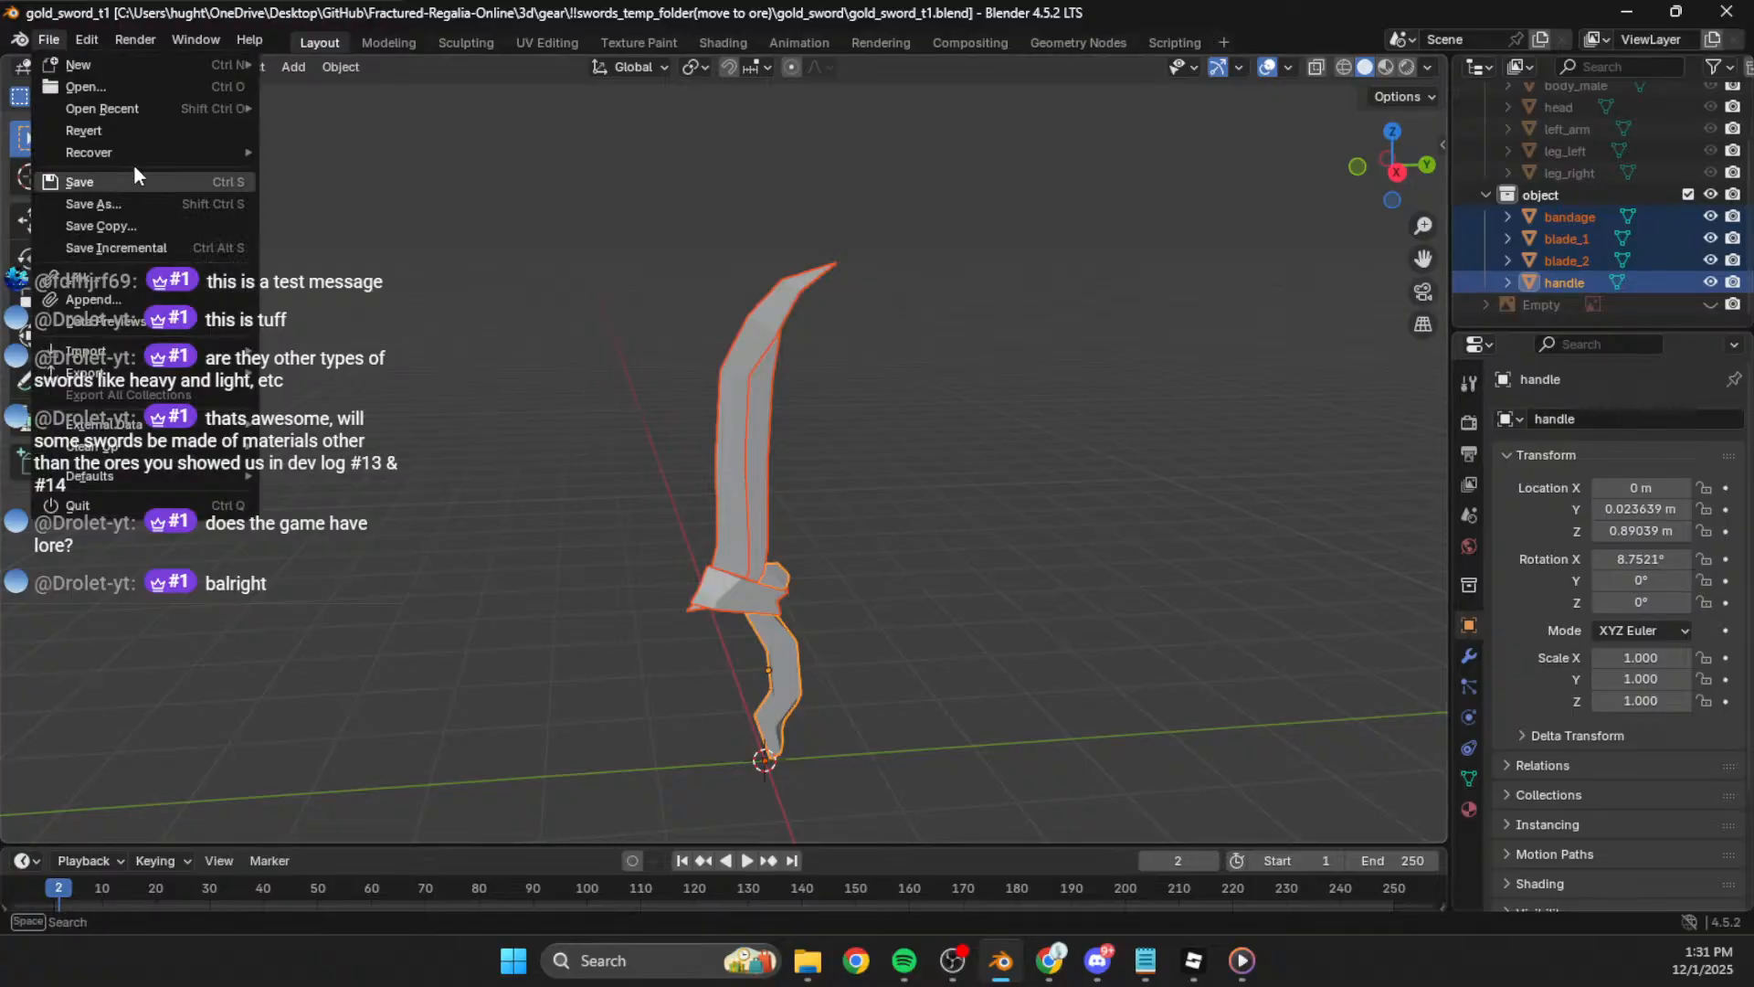
mouse_move(165, 110)
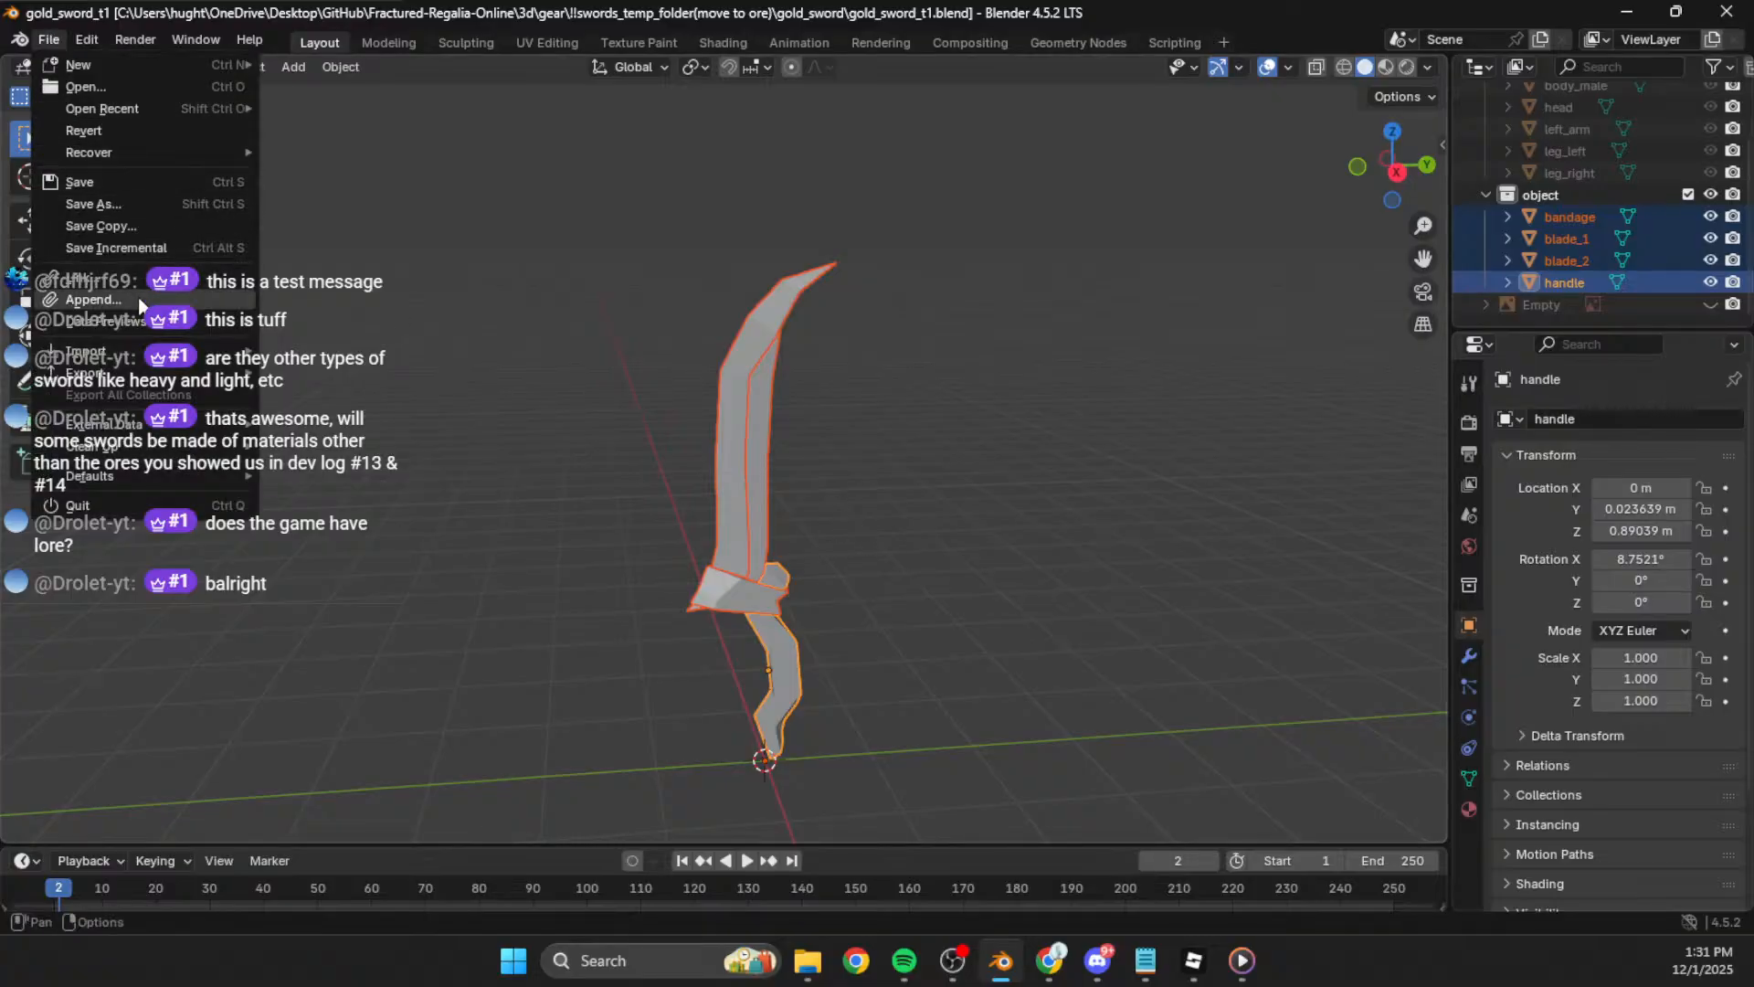
mouse_move(151, 380)
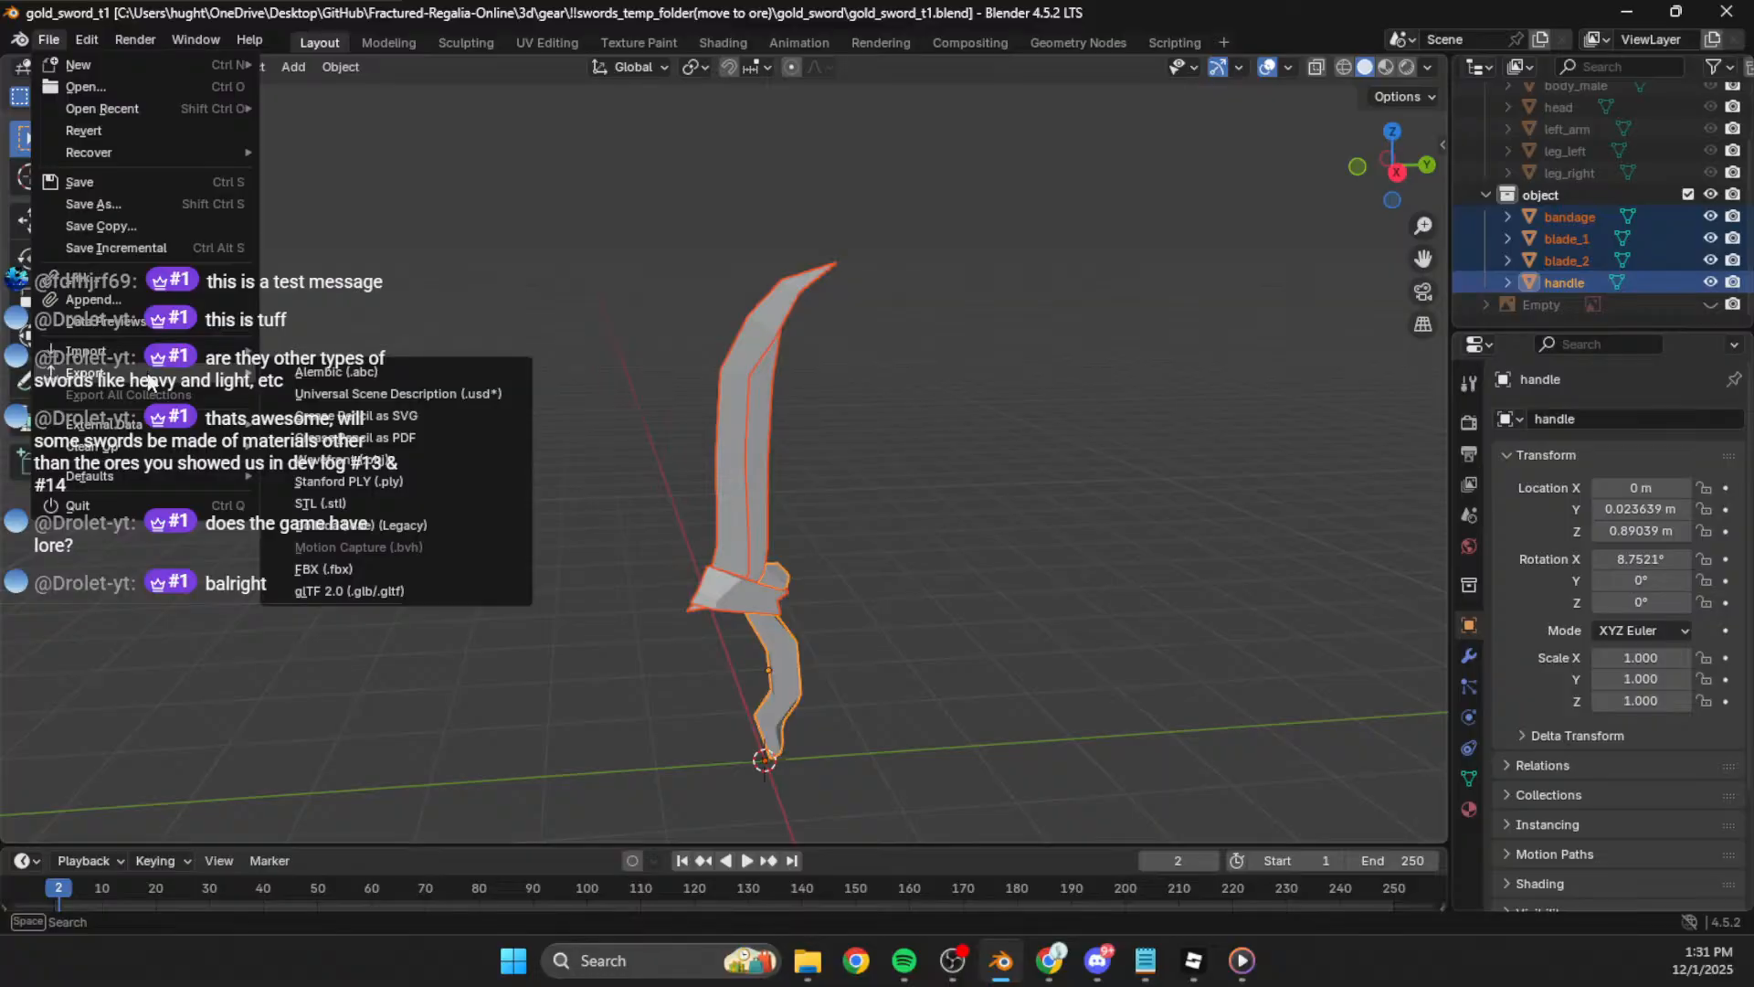
left_click(135, 228)
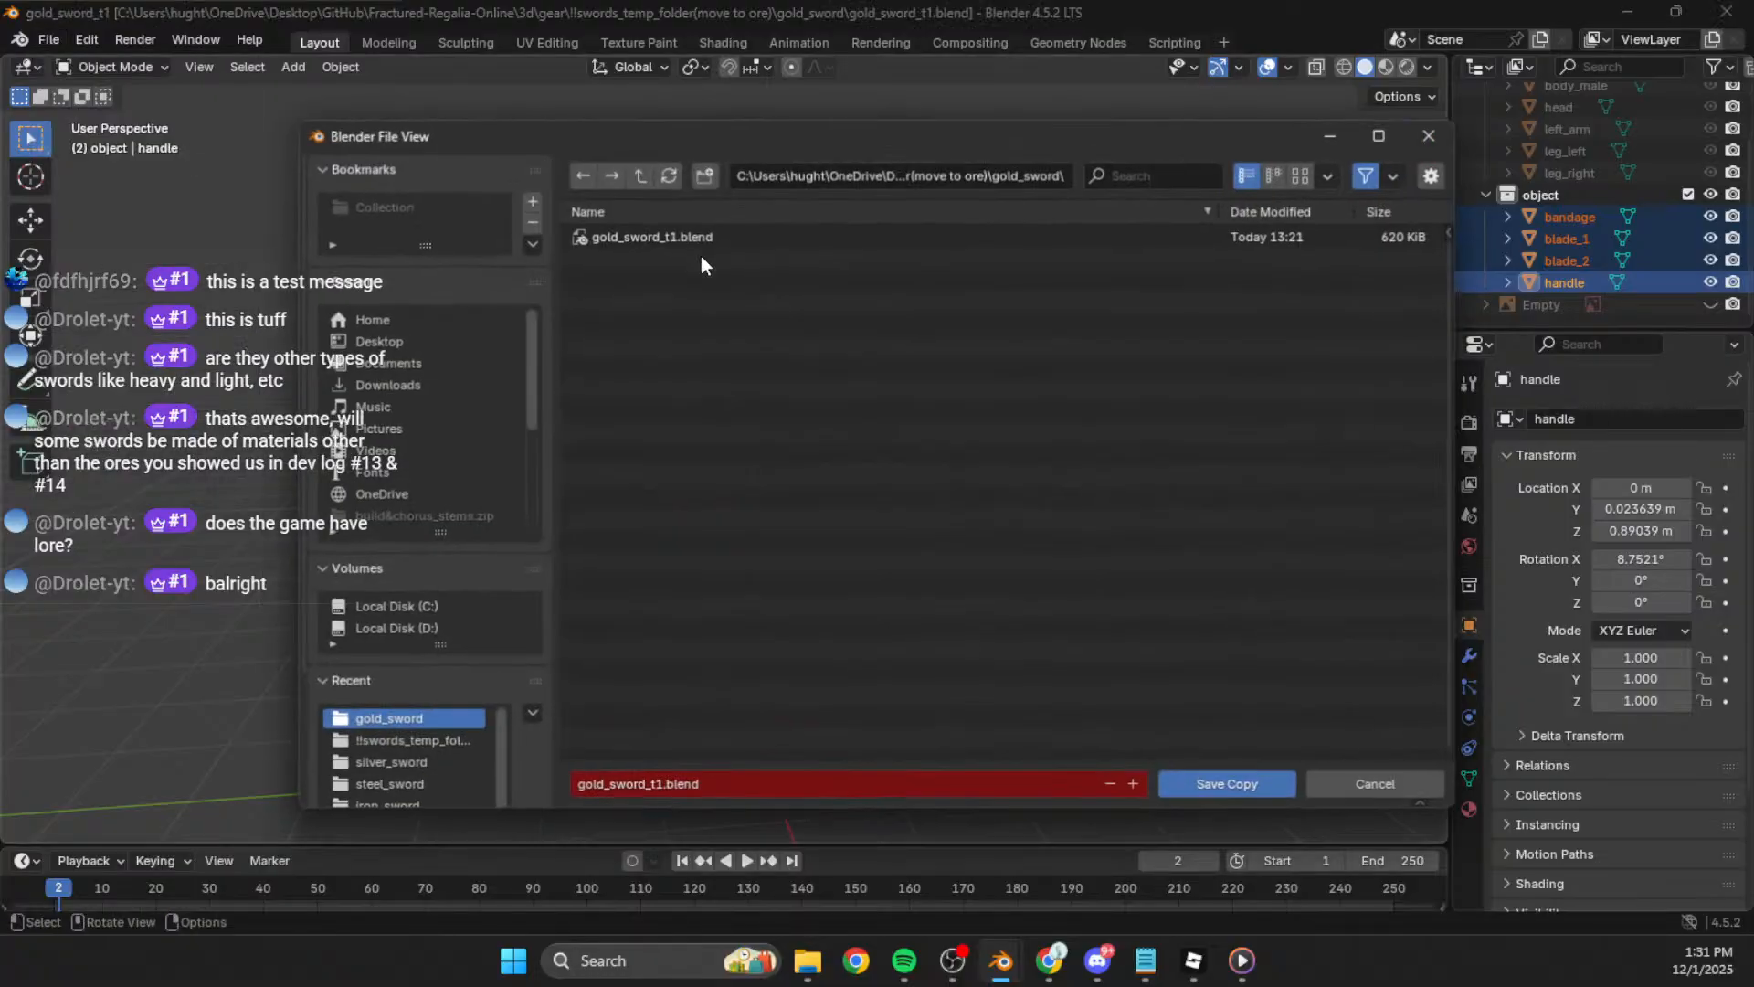
left_click(780, 791)
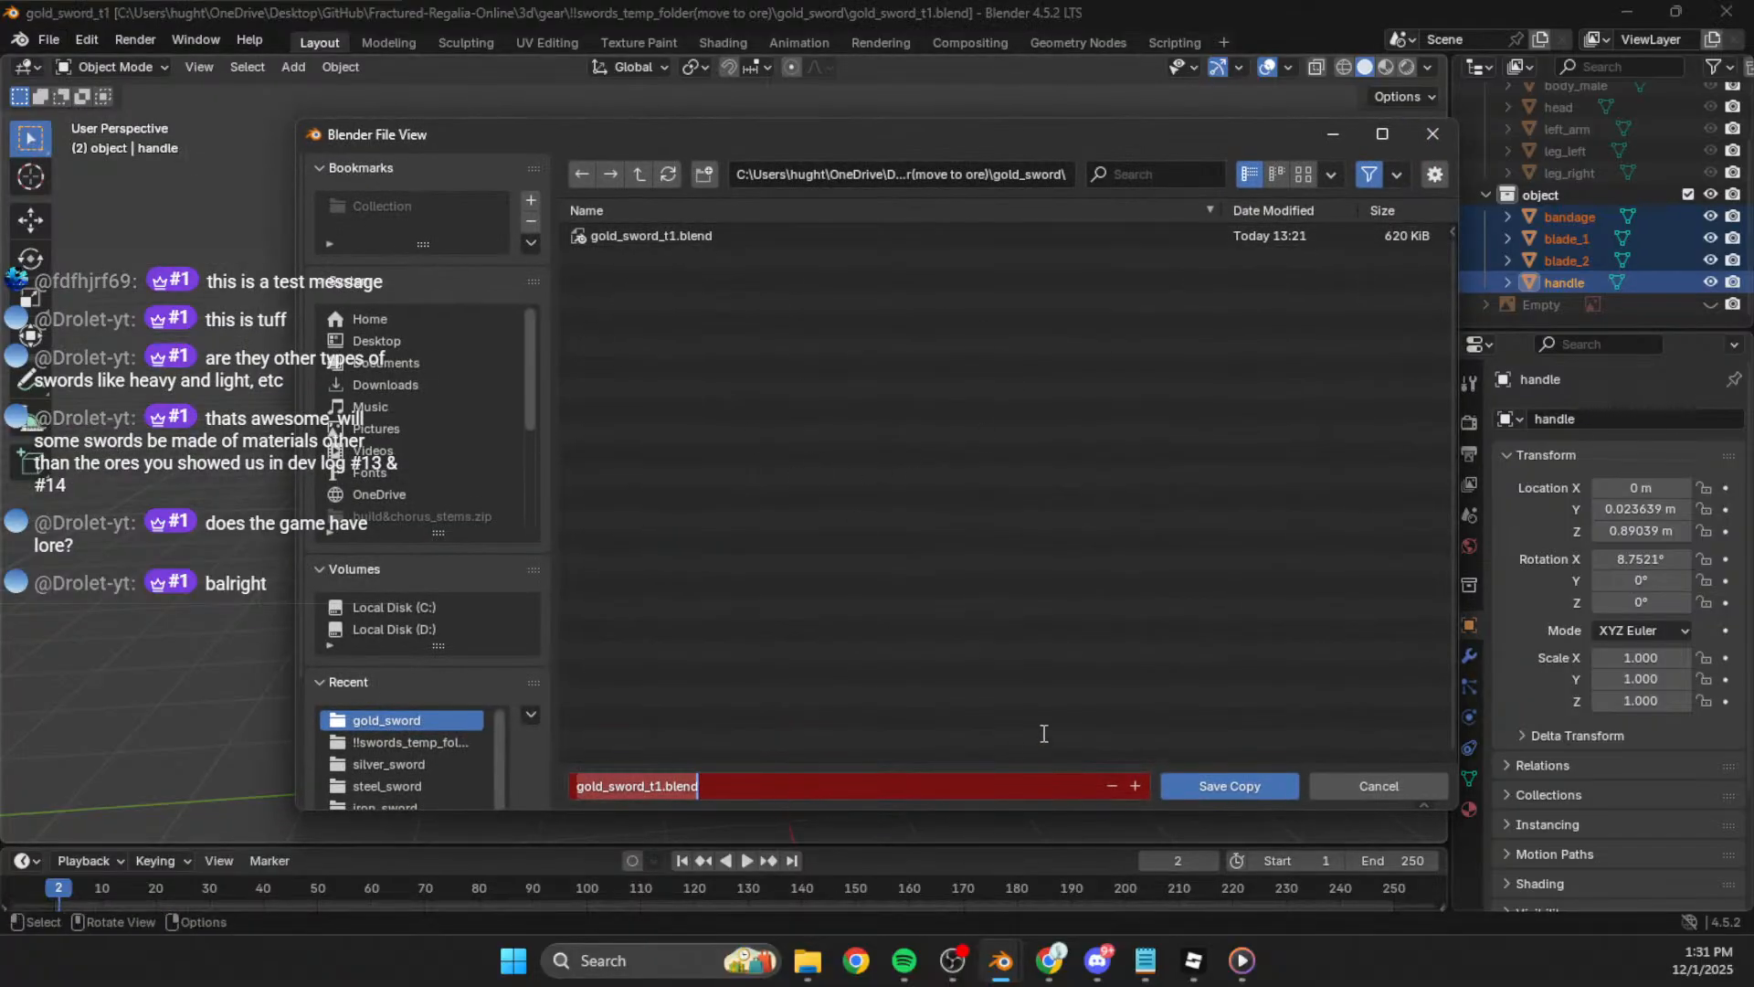
key("Home")
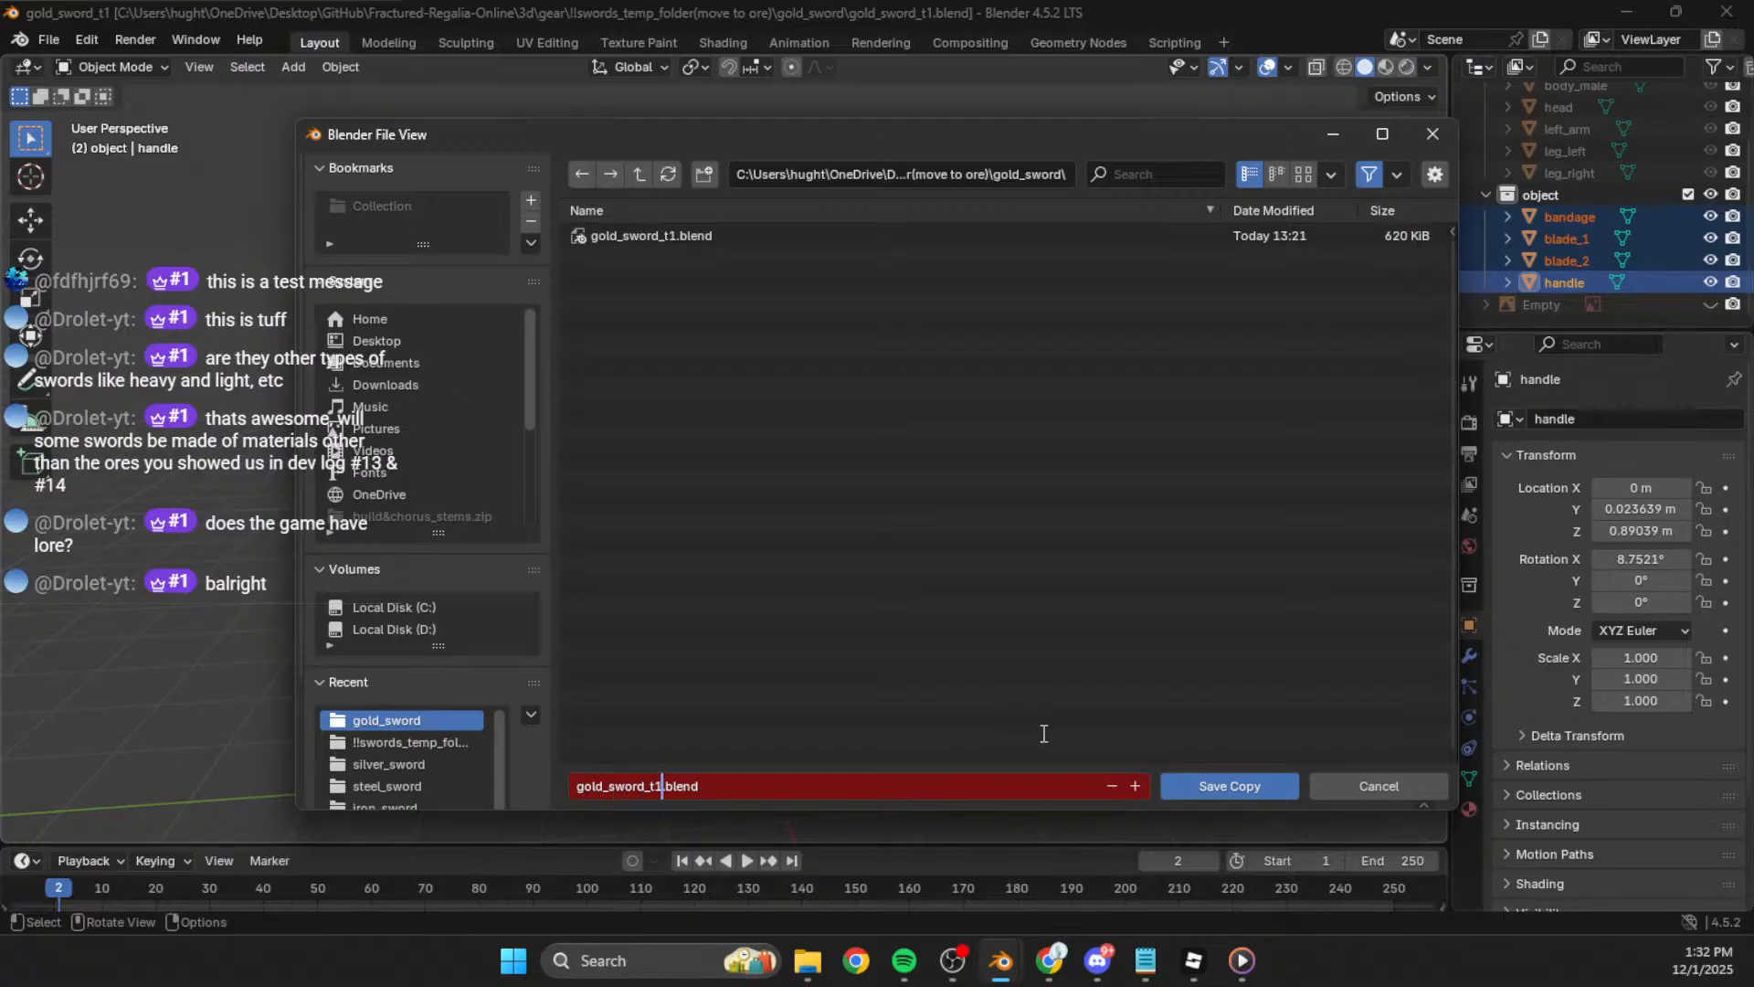
key("BackSpace")
type("2")
key("Return")
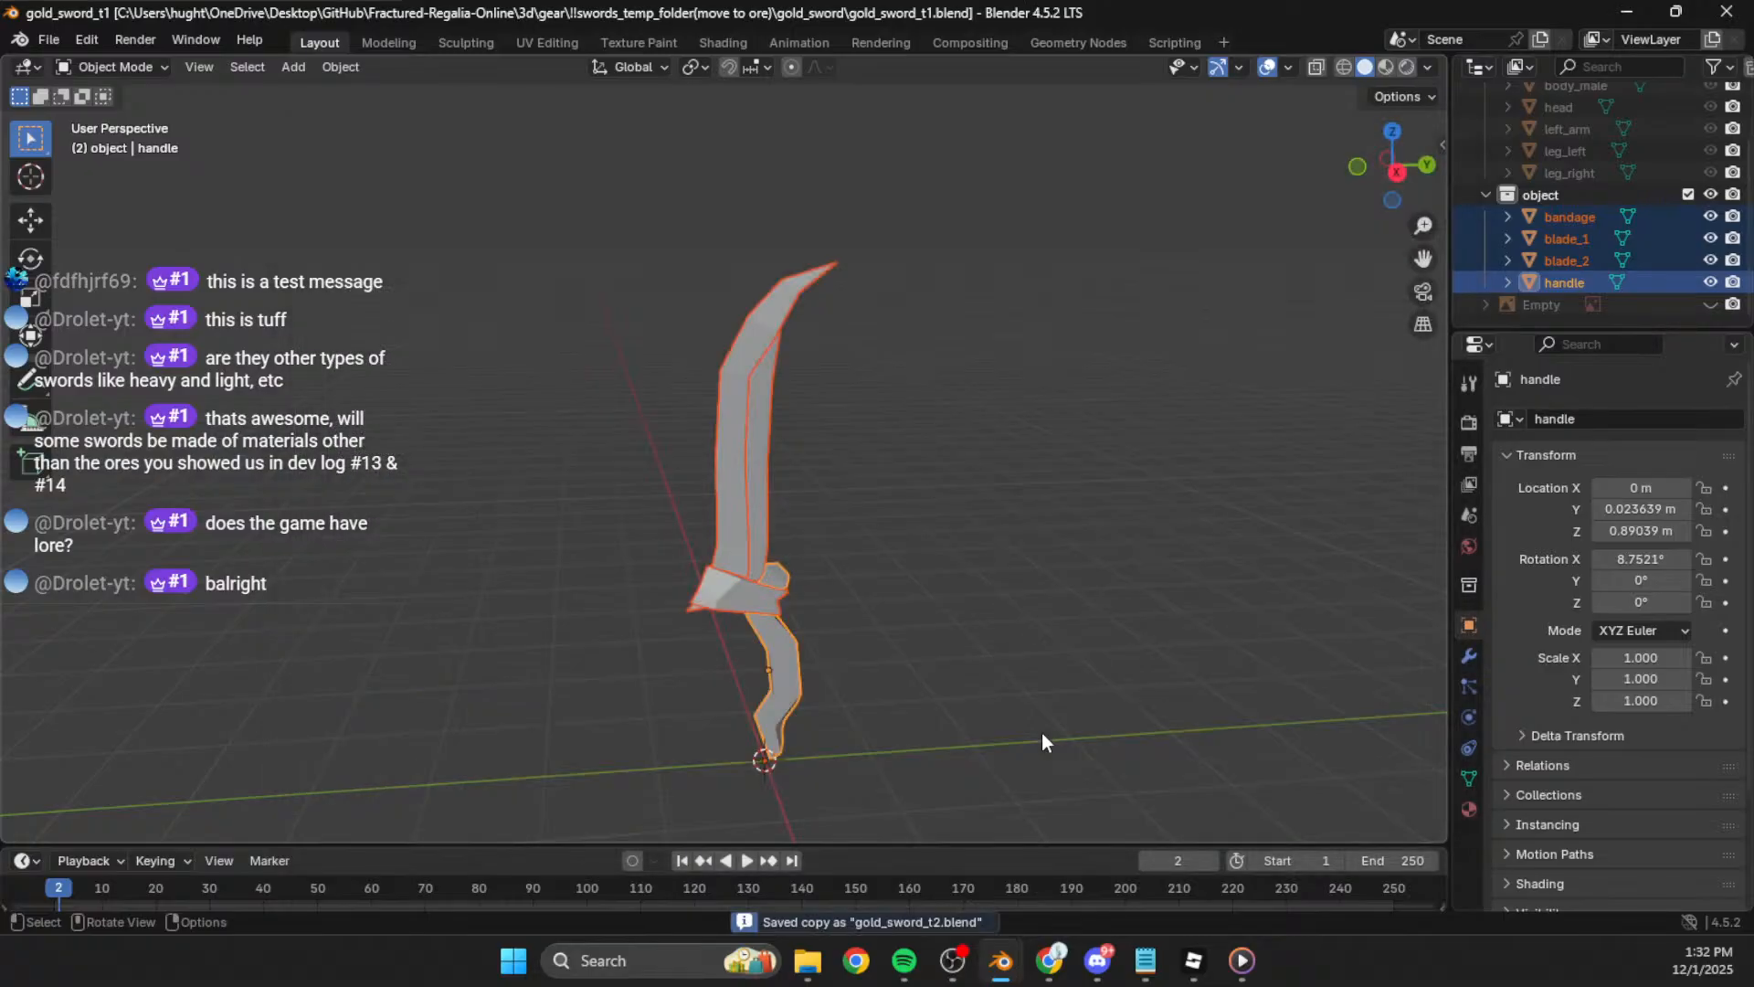
Step: Open gold_sword_t2.blend from the gold_sword folder, discarding any unsaved changes to the current file
left_click(1397, 172)
scroll(604, 396, "down", 2)
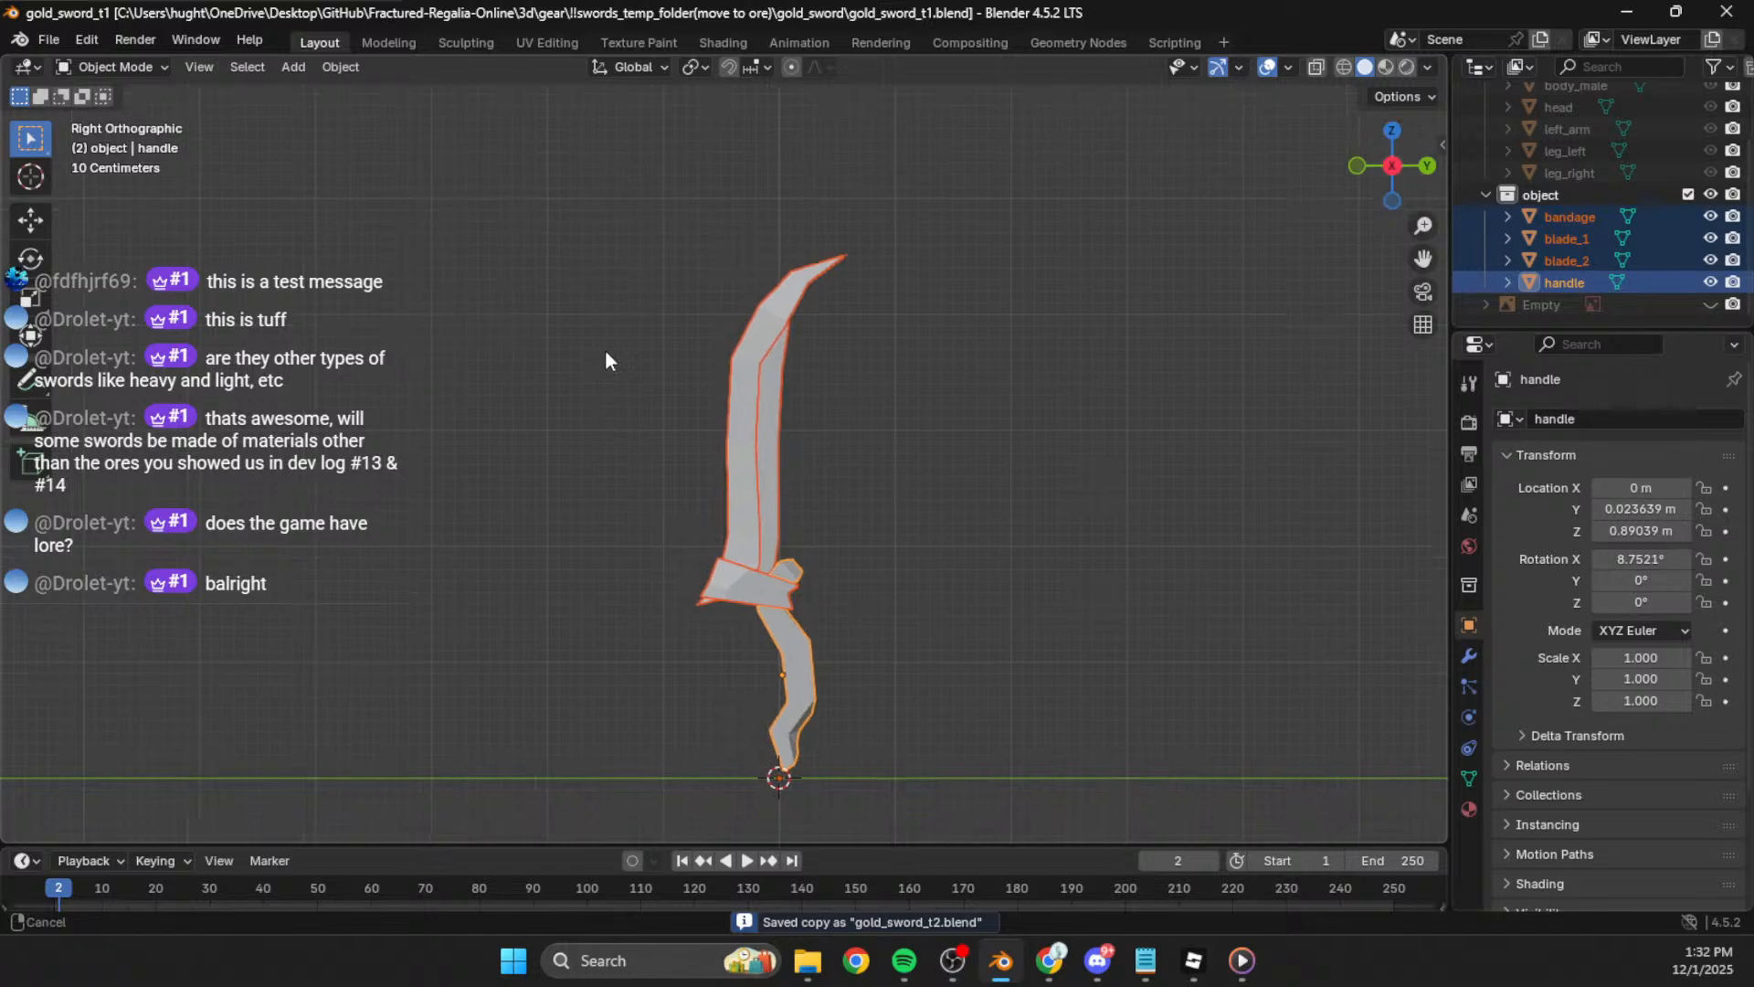
scroll(647, 350, "down", 2, "shift")
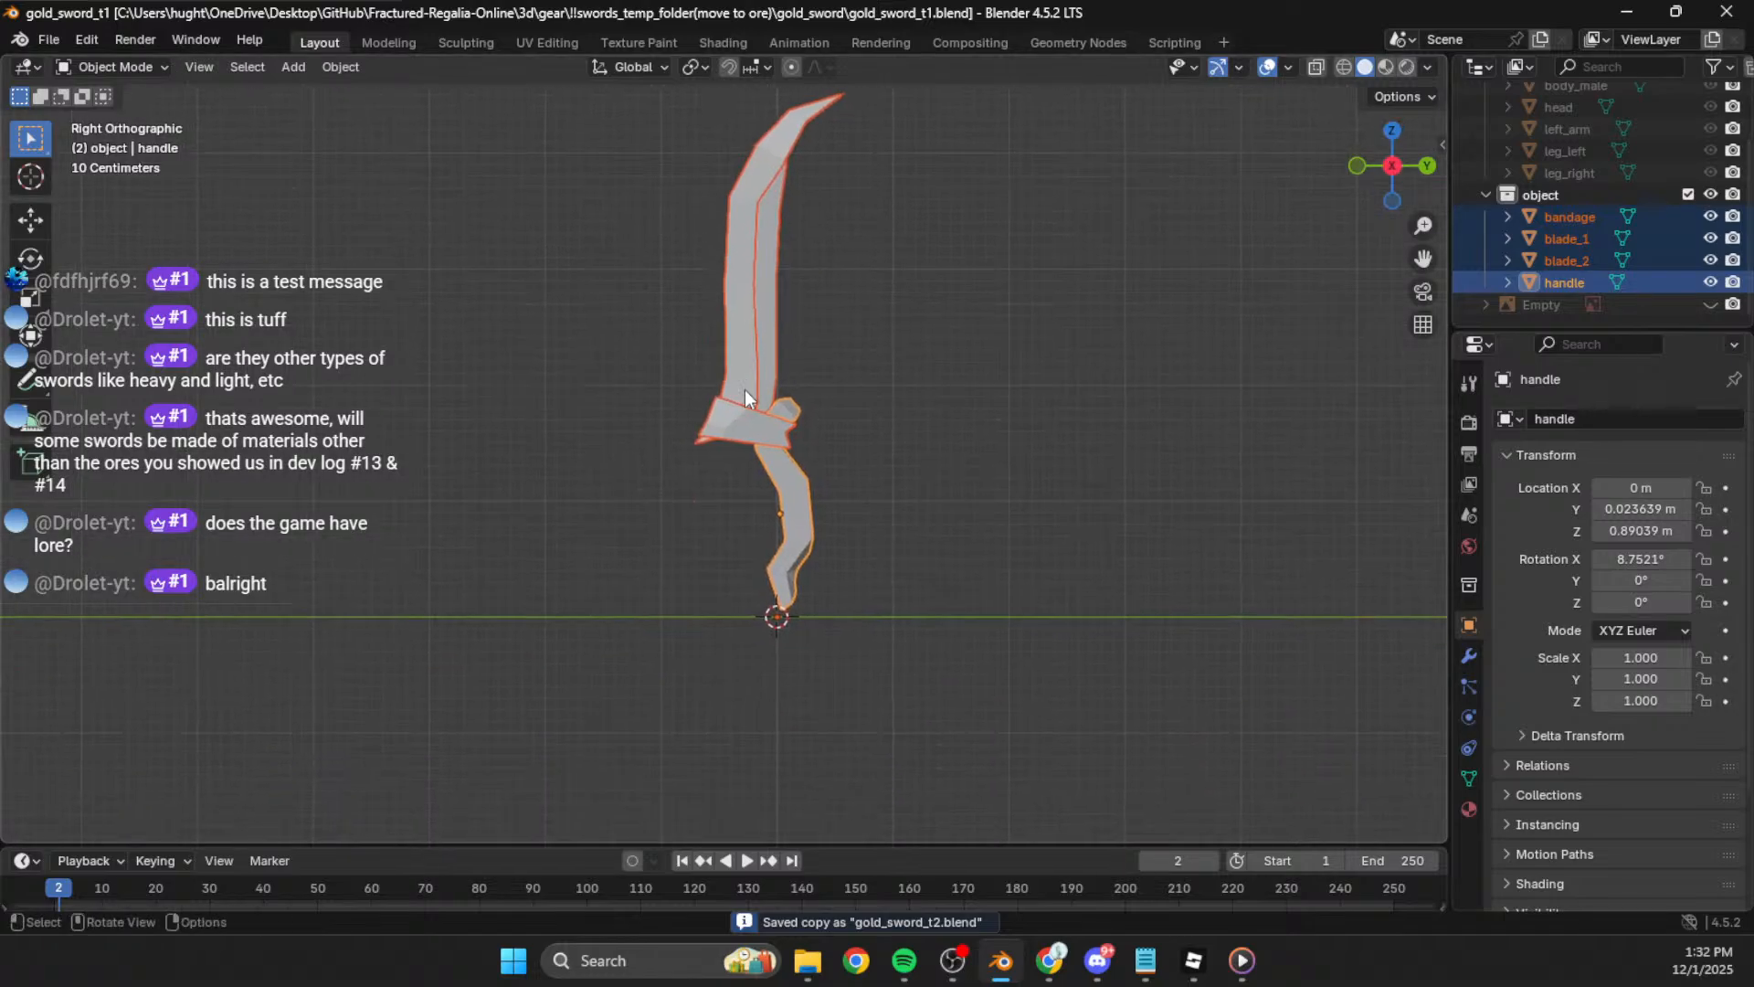
key("Tab")
left_click(50, 39)
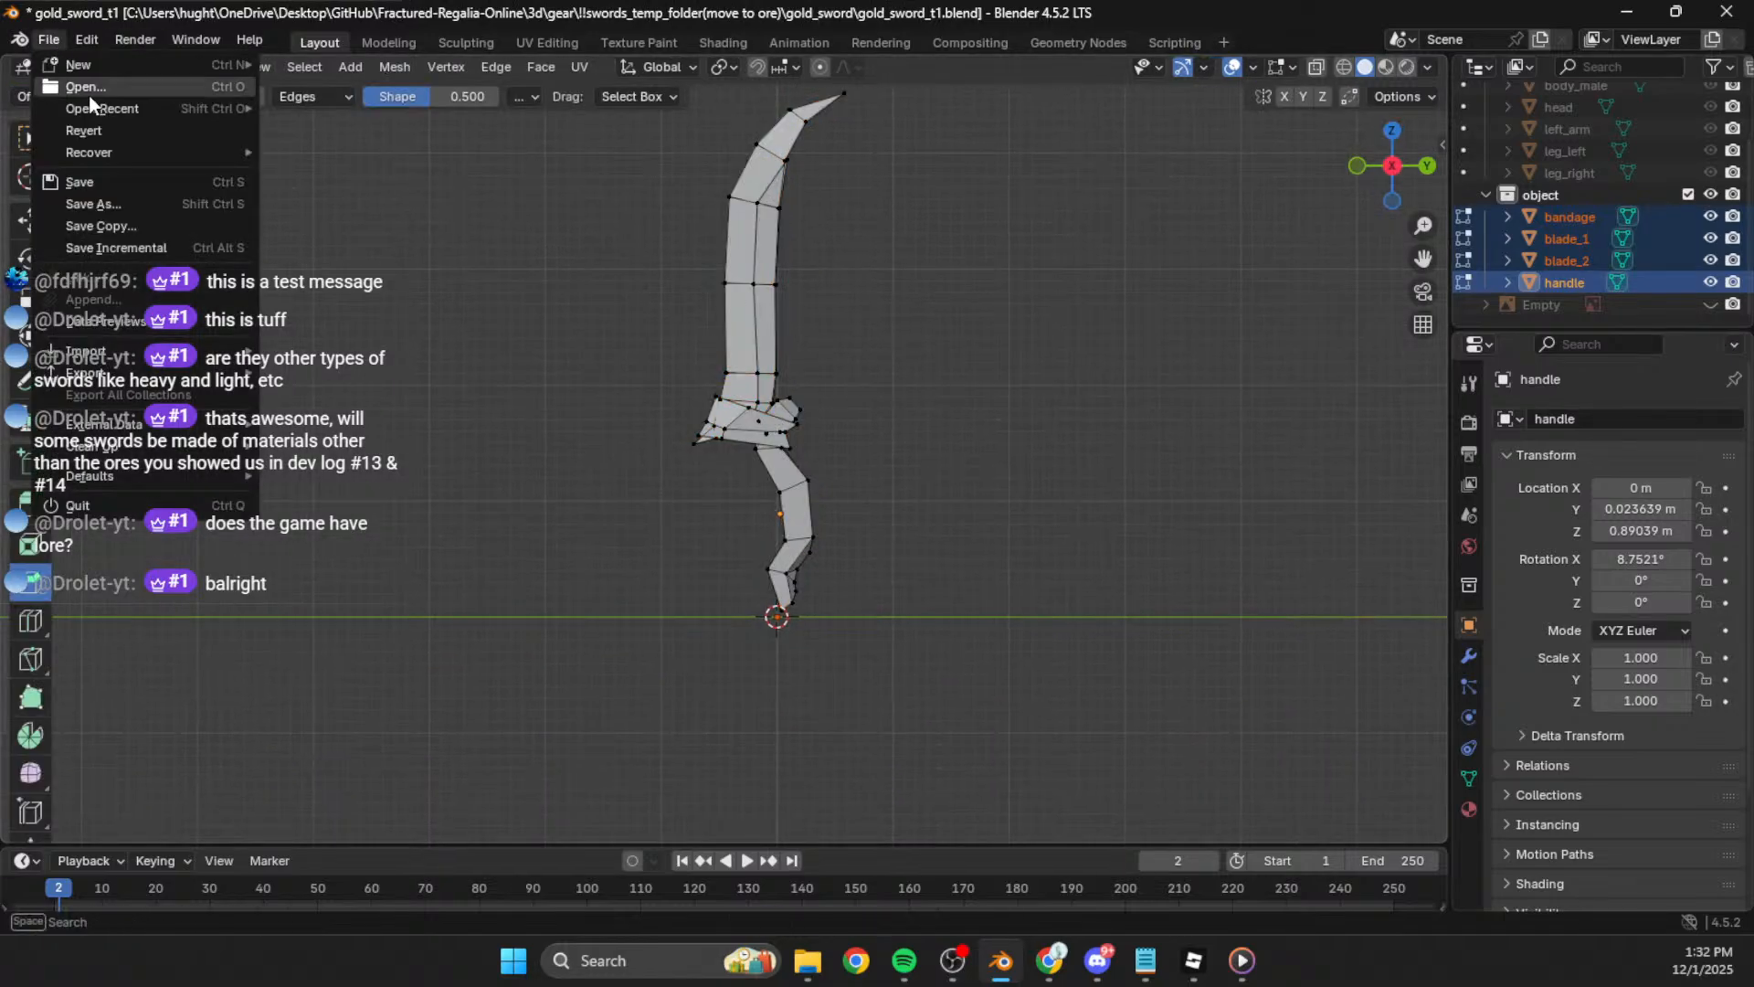
left_click(90, 95)
left_click(883, 508)
double_click(688, 260)
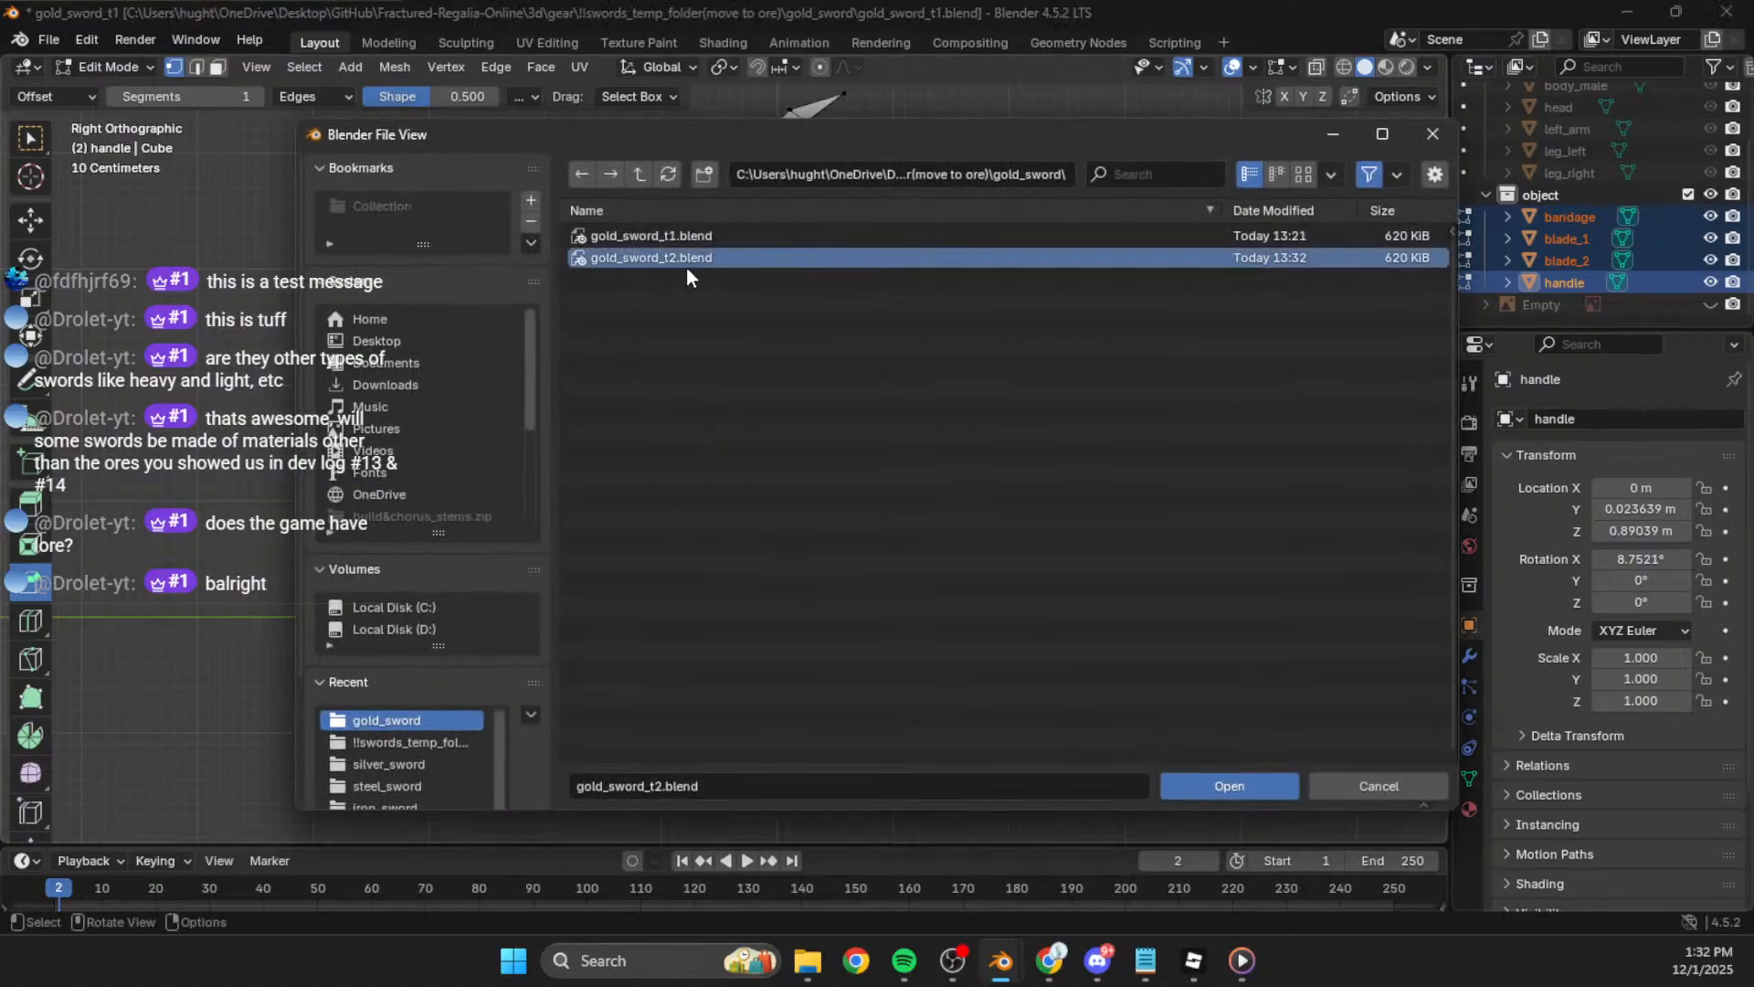
Step: Add a single loop cut to blade_2, centred in the segment just above its lowest long section near the guard
left_click(1387, 201)
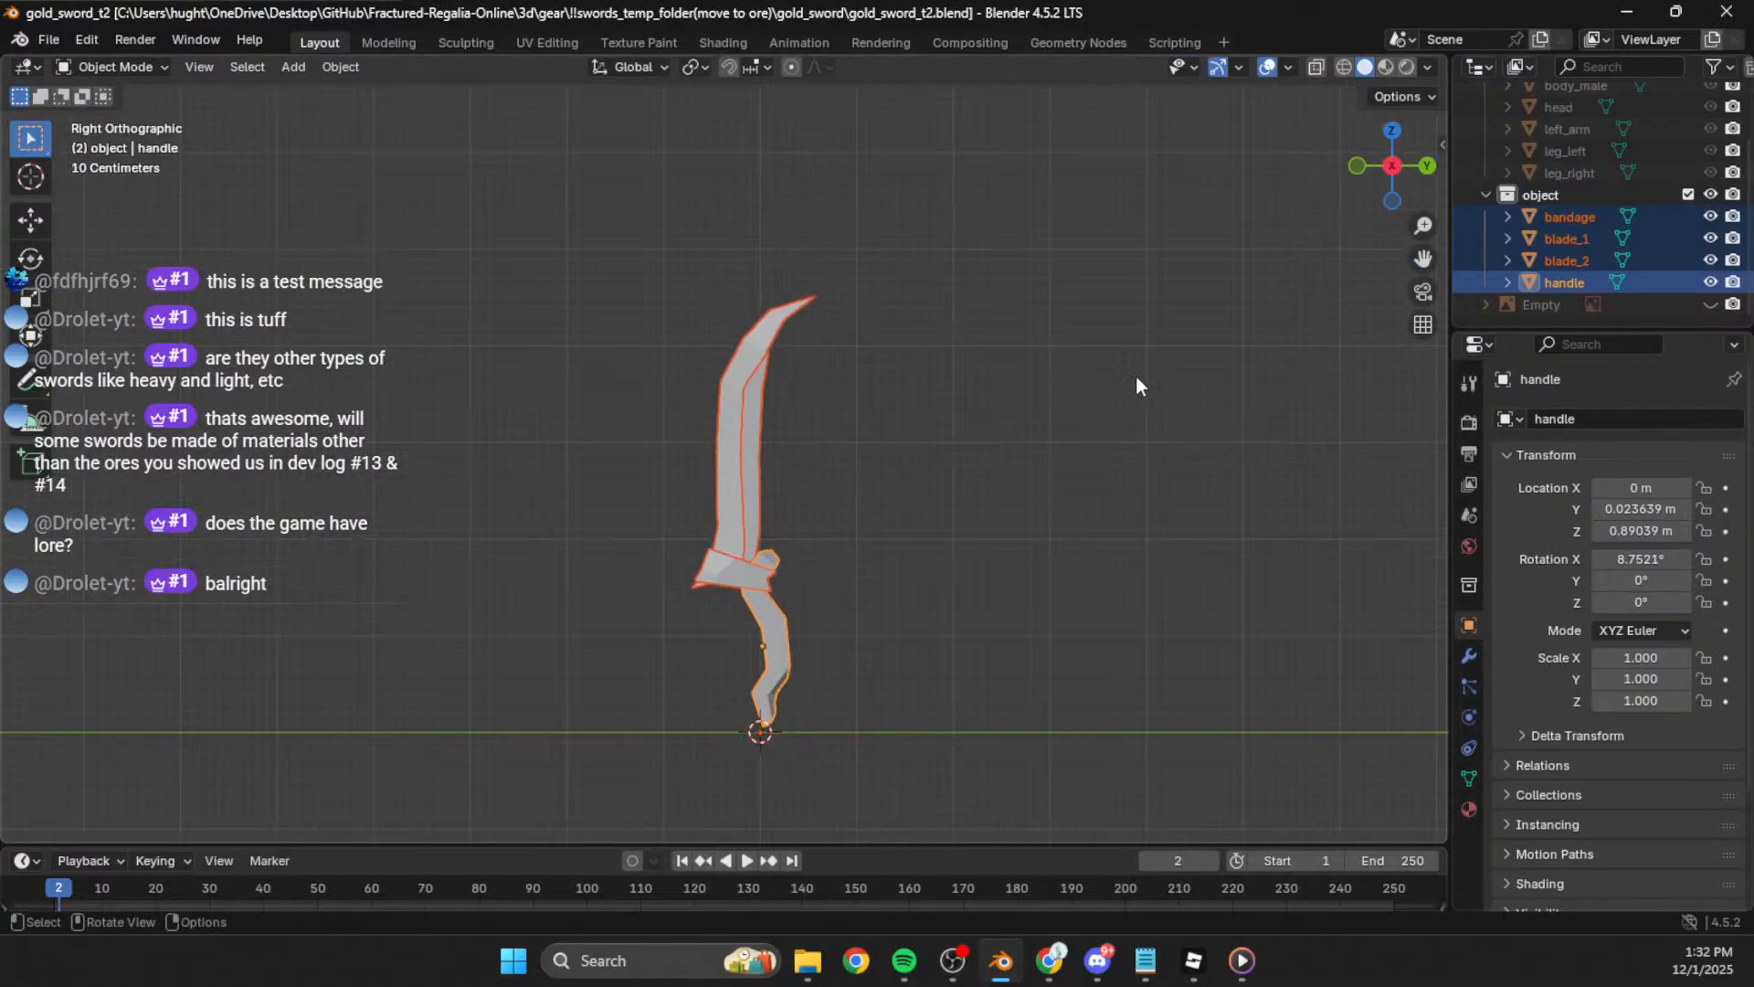
left_click(749, 417)
key("Tab")
scroll(783, 392, "up", 2)
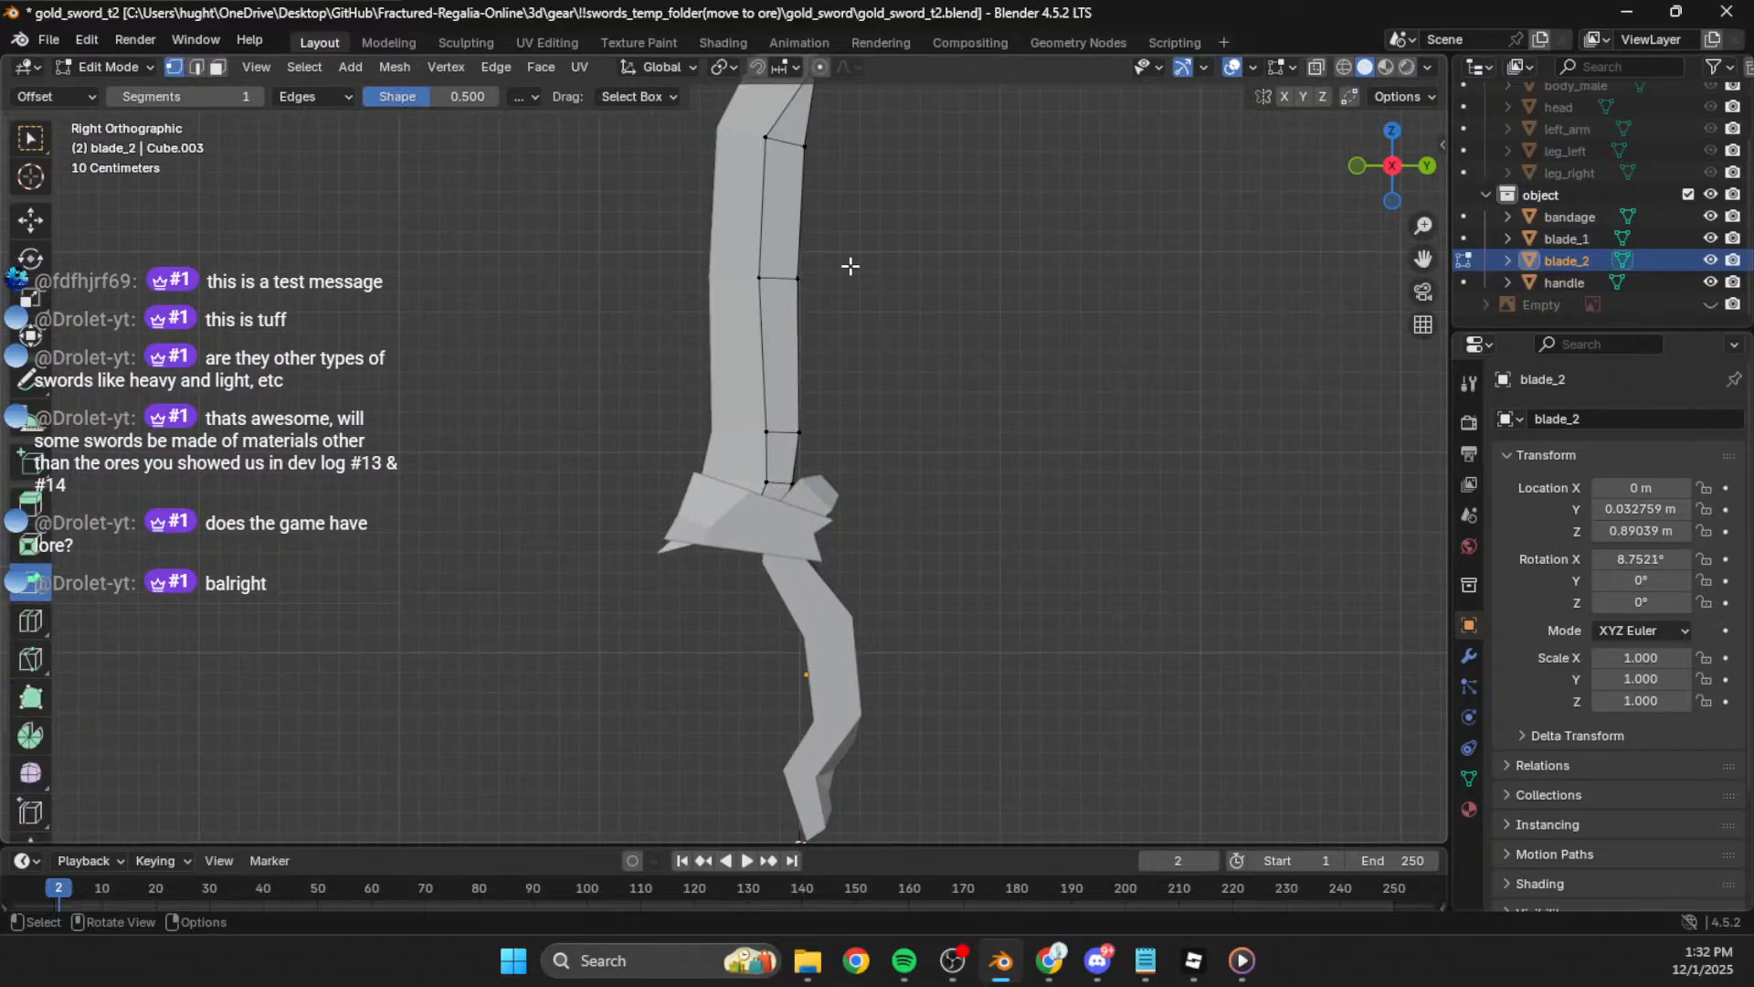
left_click(33, 624)
left_click(783, 368)
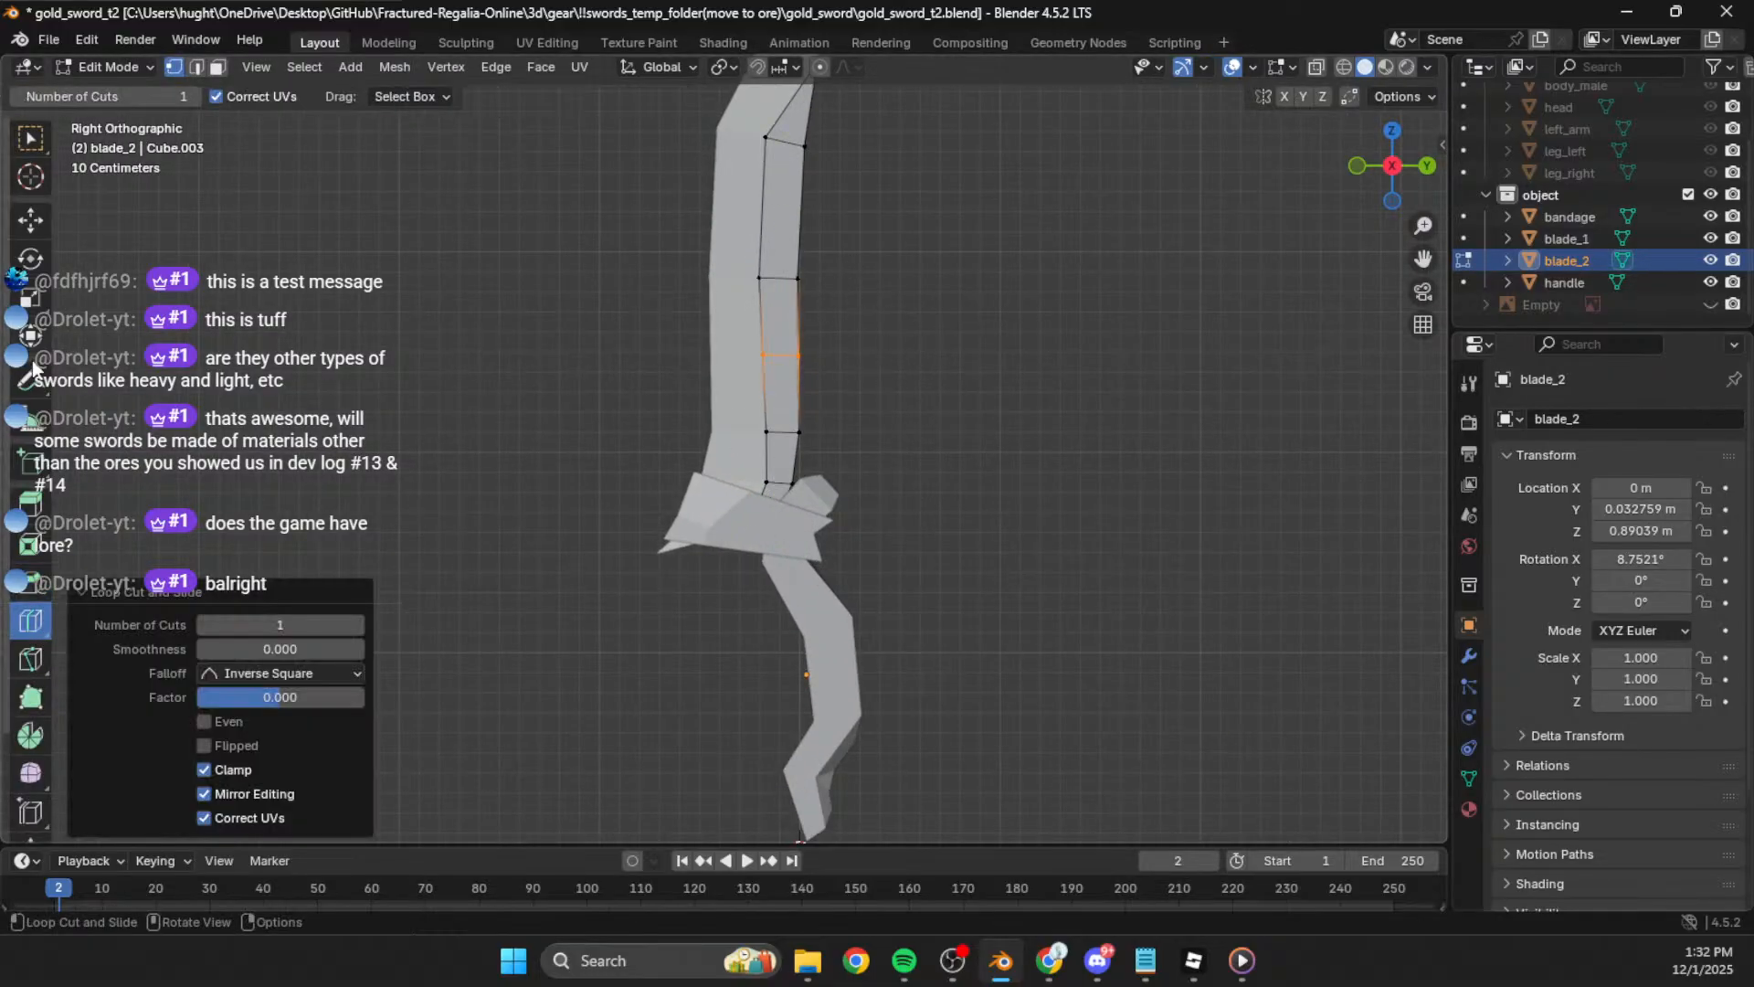
Step: Extrude the outer edge segment above the new loop cut on blade_2 outward and reposition its vertices as a narrowed spike base
left_click(31, 219)
left_click(986, 344)
left_click_drag(863, 233, 786, 393)
left_click(1343, 66)
mouse_move(1075, 359)
left_mouse_down()
mouse_move(921, 346)
mouse_move(779, 256)
left_mouse_up()
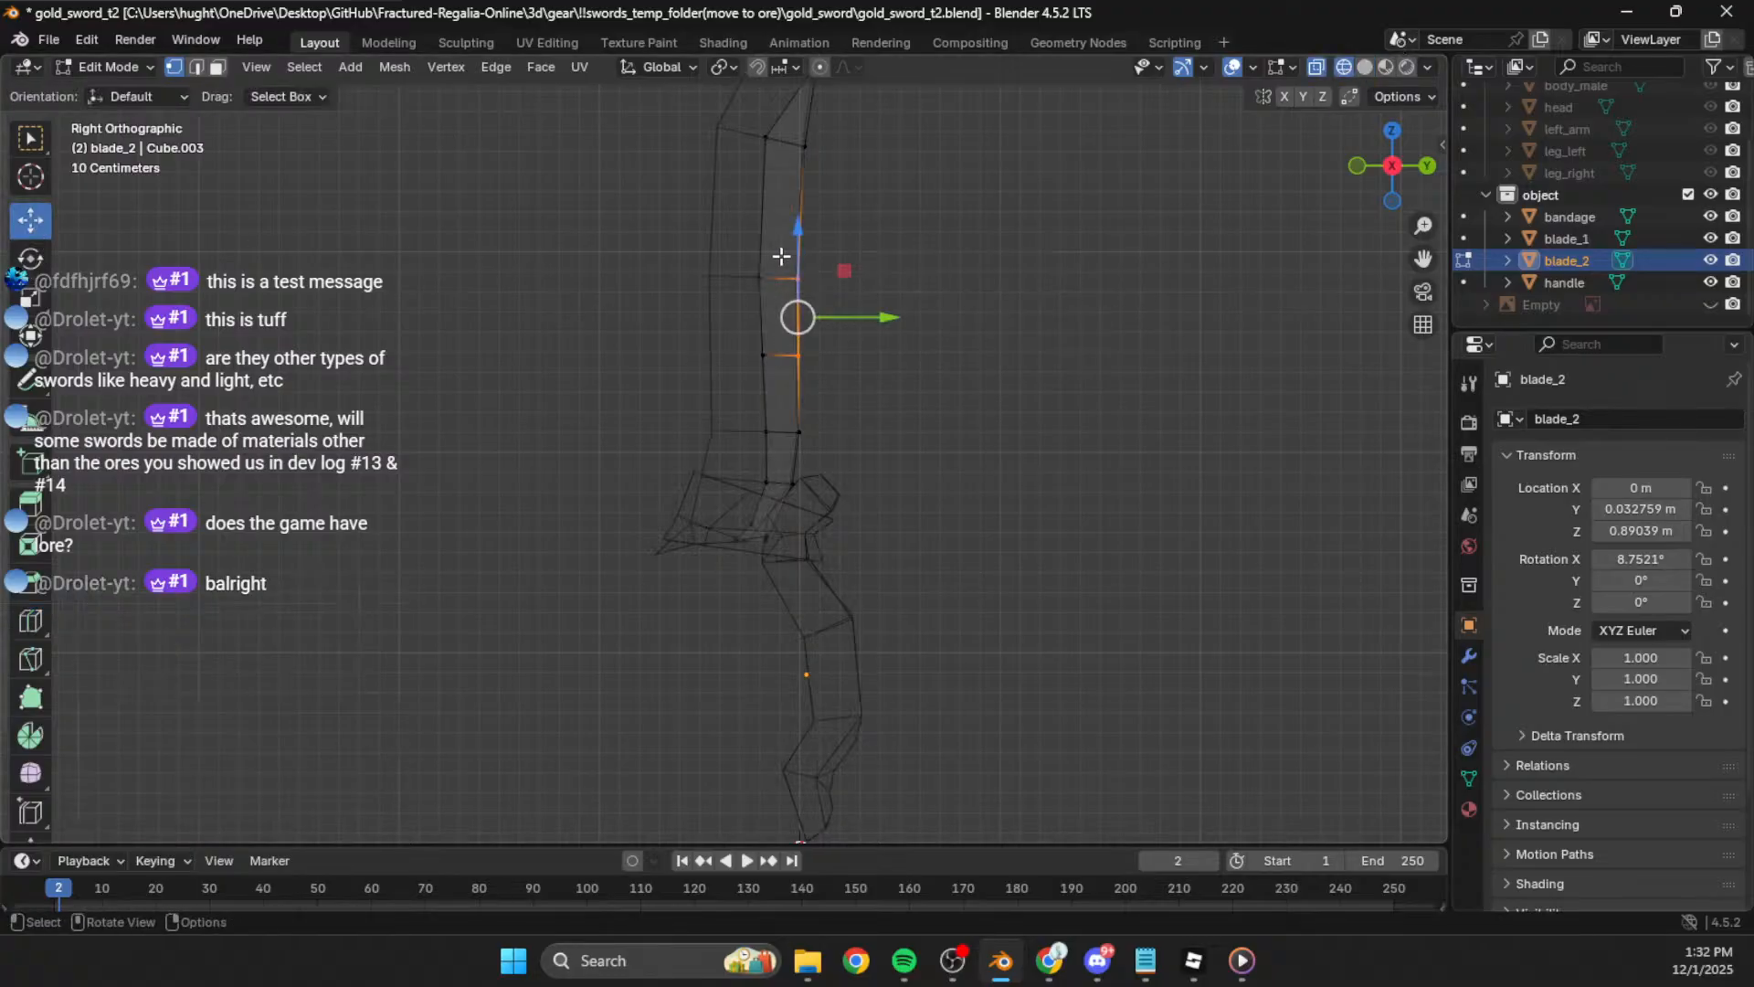
key("e")
left_click(940, 247)
key("g")
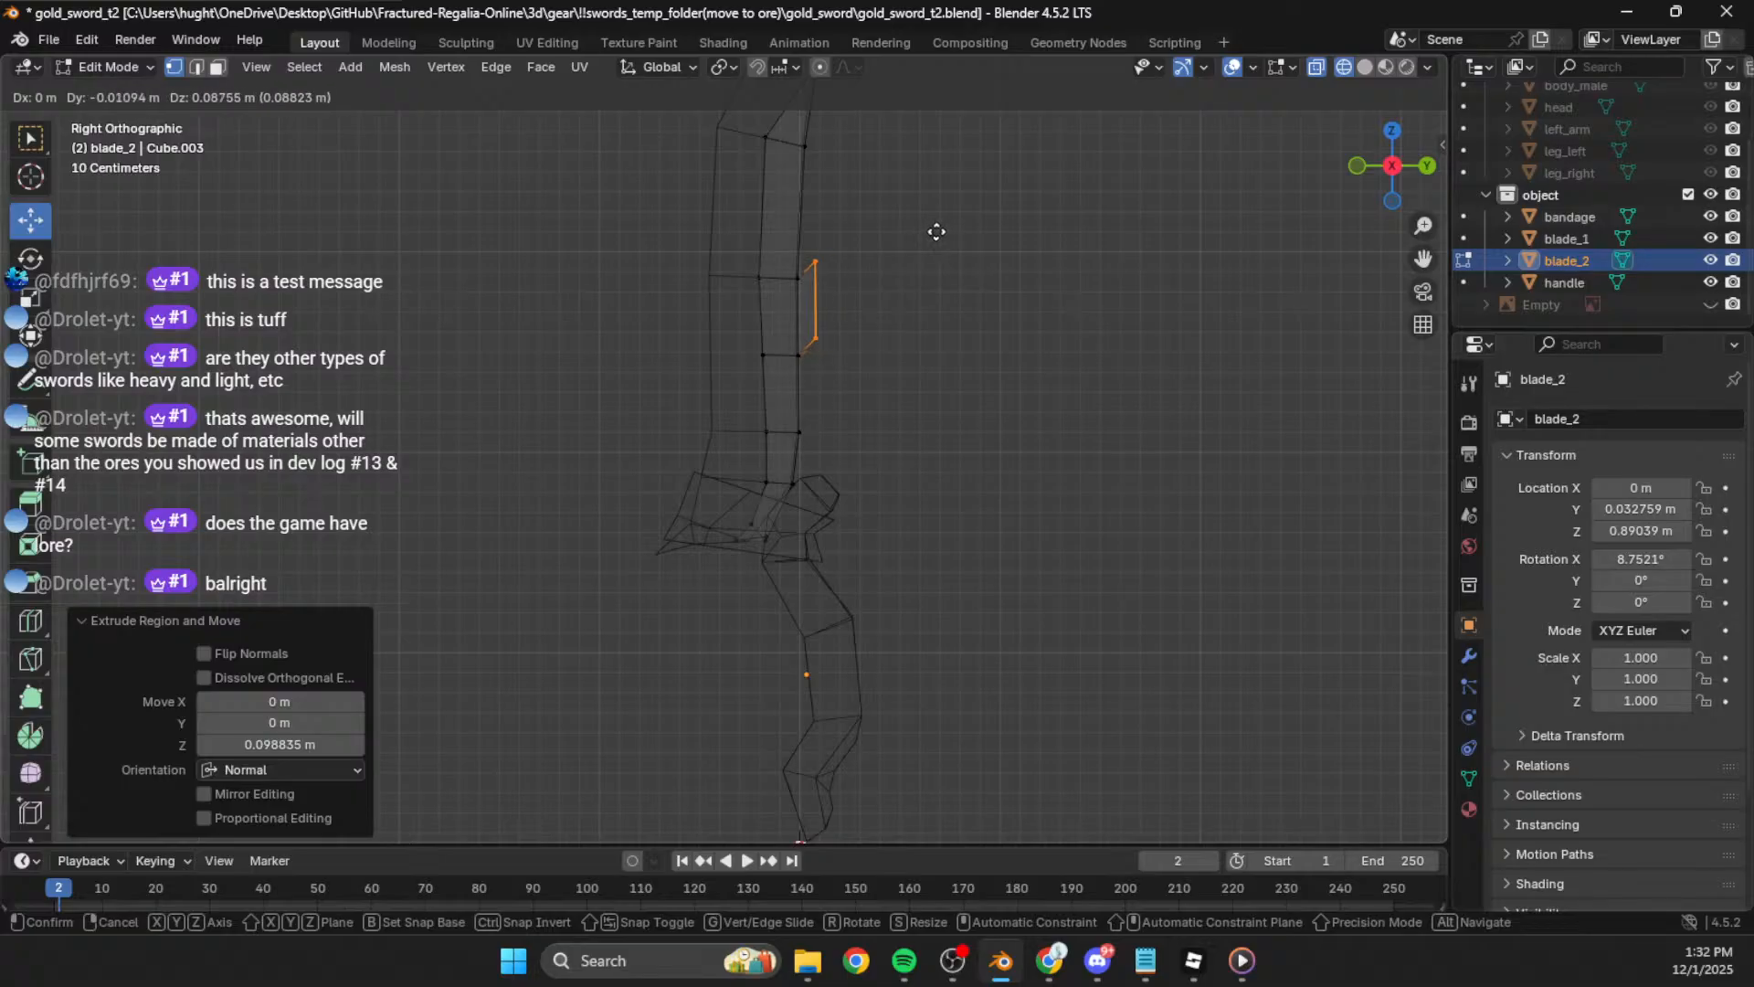
left_click(940, 230)
key("g")
left_click(924, 277)
key("g")
left_click(822, 304)
Step: Extrude the spike base of blade_2 further outward and merge its end vertices at center into a point, merging the upper base vertices too
left_click_drag(889, 223, 805, 340)
key("e")
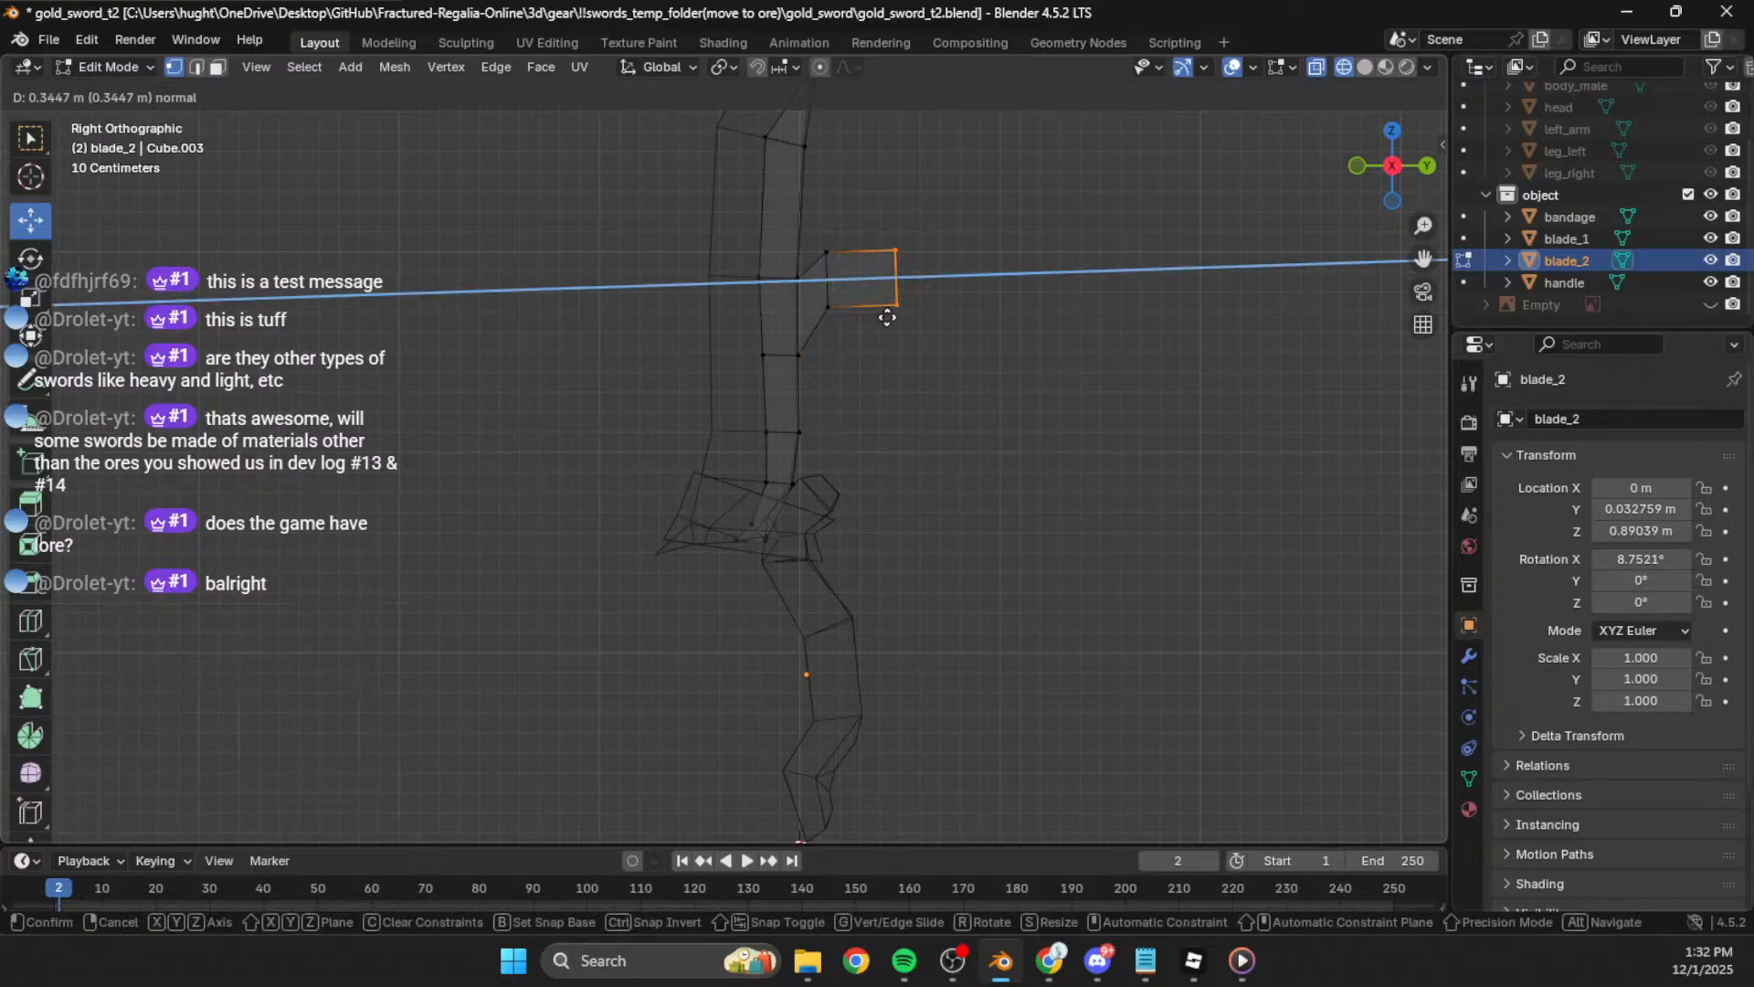
left_click(872, 317)
key("m")
left_click(941, 301)
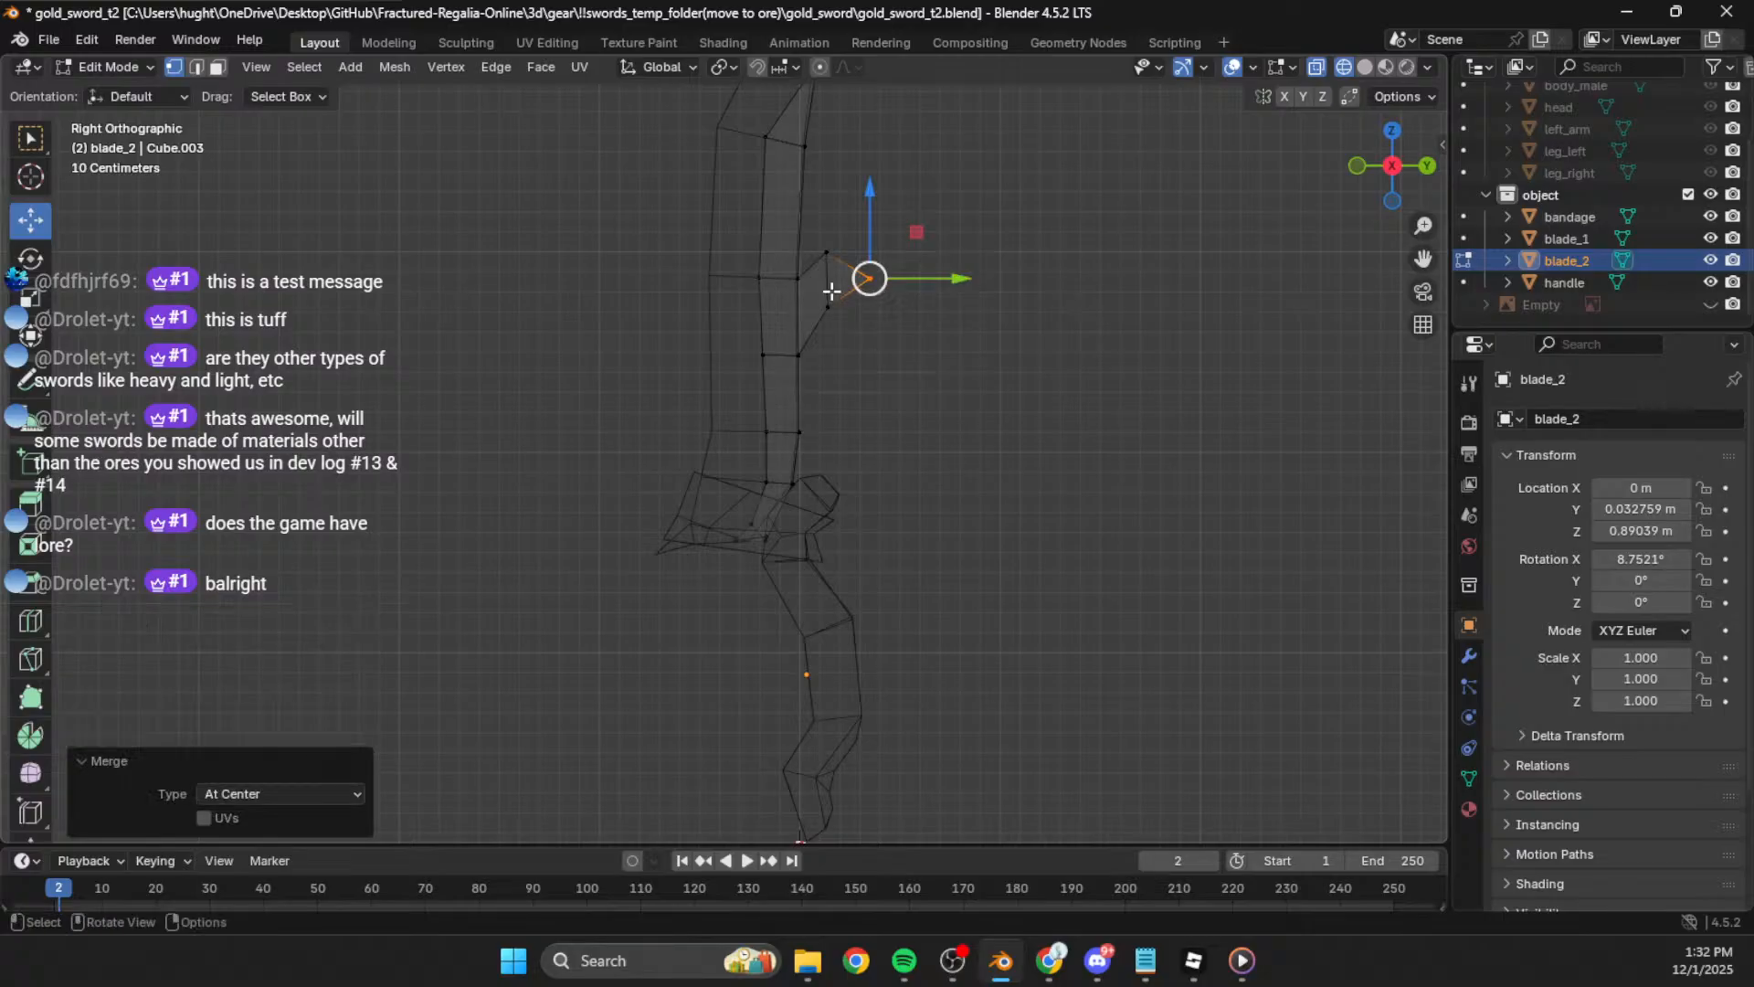
left_click(826, 252)
key("m")
left_click(939, 239)
Step: Reposition the spike's tip and base vertices on blade_2 so that the point angles slightly upward
left_click_drag(917, 251, 841, 315)
left_click(910, 274)
key("g")
left_click(875, 266)
key("g")
left_click(840, 305)
left_click_drag(925, 234, 880, 273)
key("g")
left_click(871, 283)
Step: Scale down the whole spike on blade_2 and move it about 0.026 m toward the blade and 0.013 m up
left_click(1173, 251)
scroll(986, 256, "down", 3)
middle_click_drag(923, 292, 912, 374, "shift")
scroll(853, 445, "up", 2)
left_click_drag(925, 358, 798, 465)
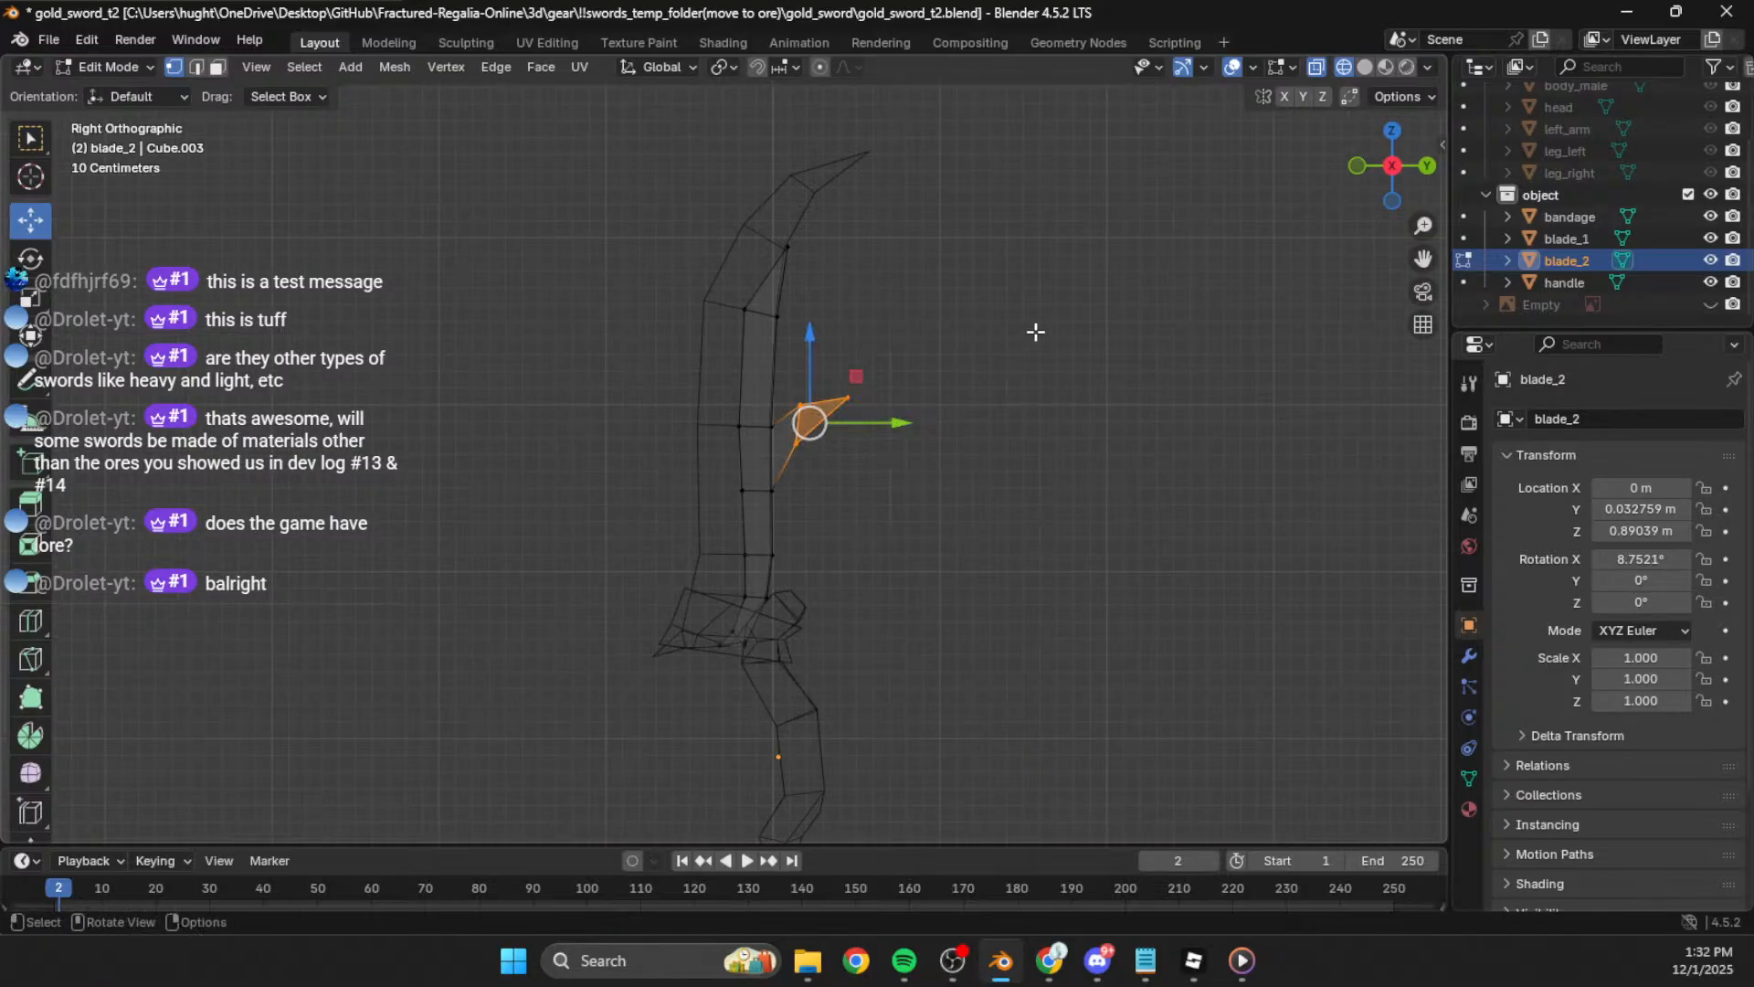
key("s")
left_click(941, 392)
key("g")
left_click(964, 393)
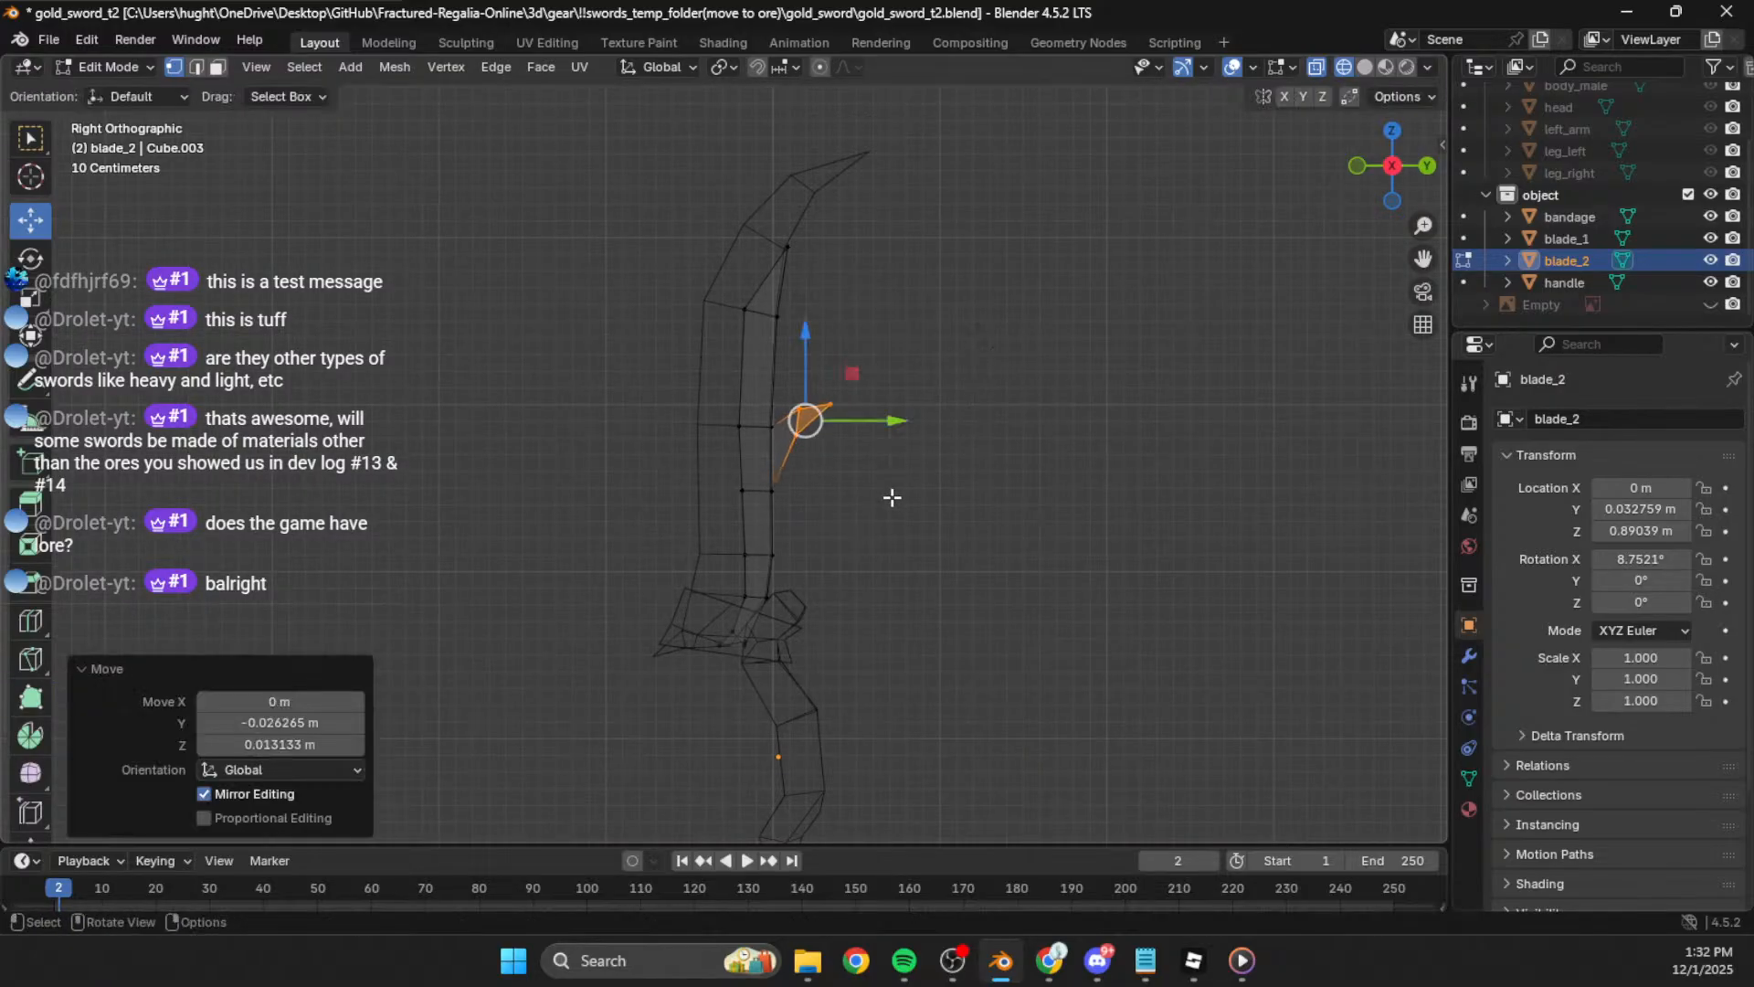
Step: Raise the spike's tip vertex by about 0.033 m, leave mesh editing and return to solid shading
left_click(893, 497)
left_click_drag(858, 395, 822, 433)
key("g")
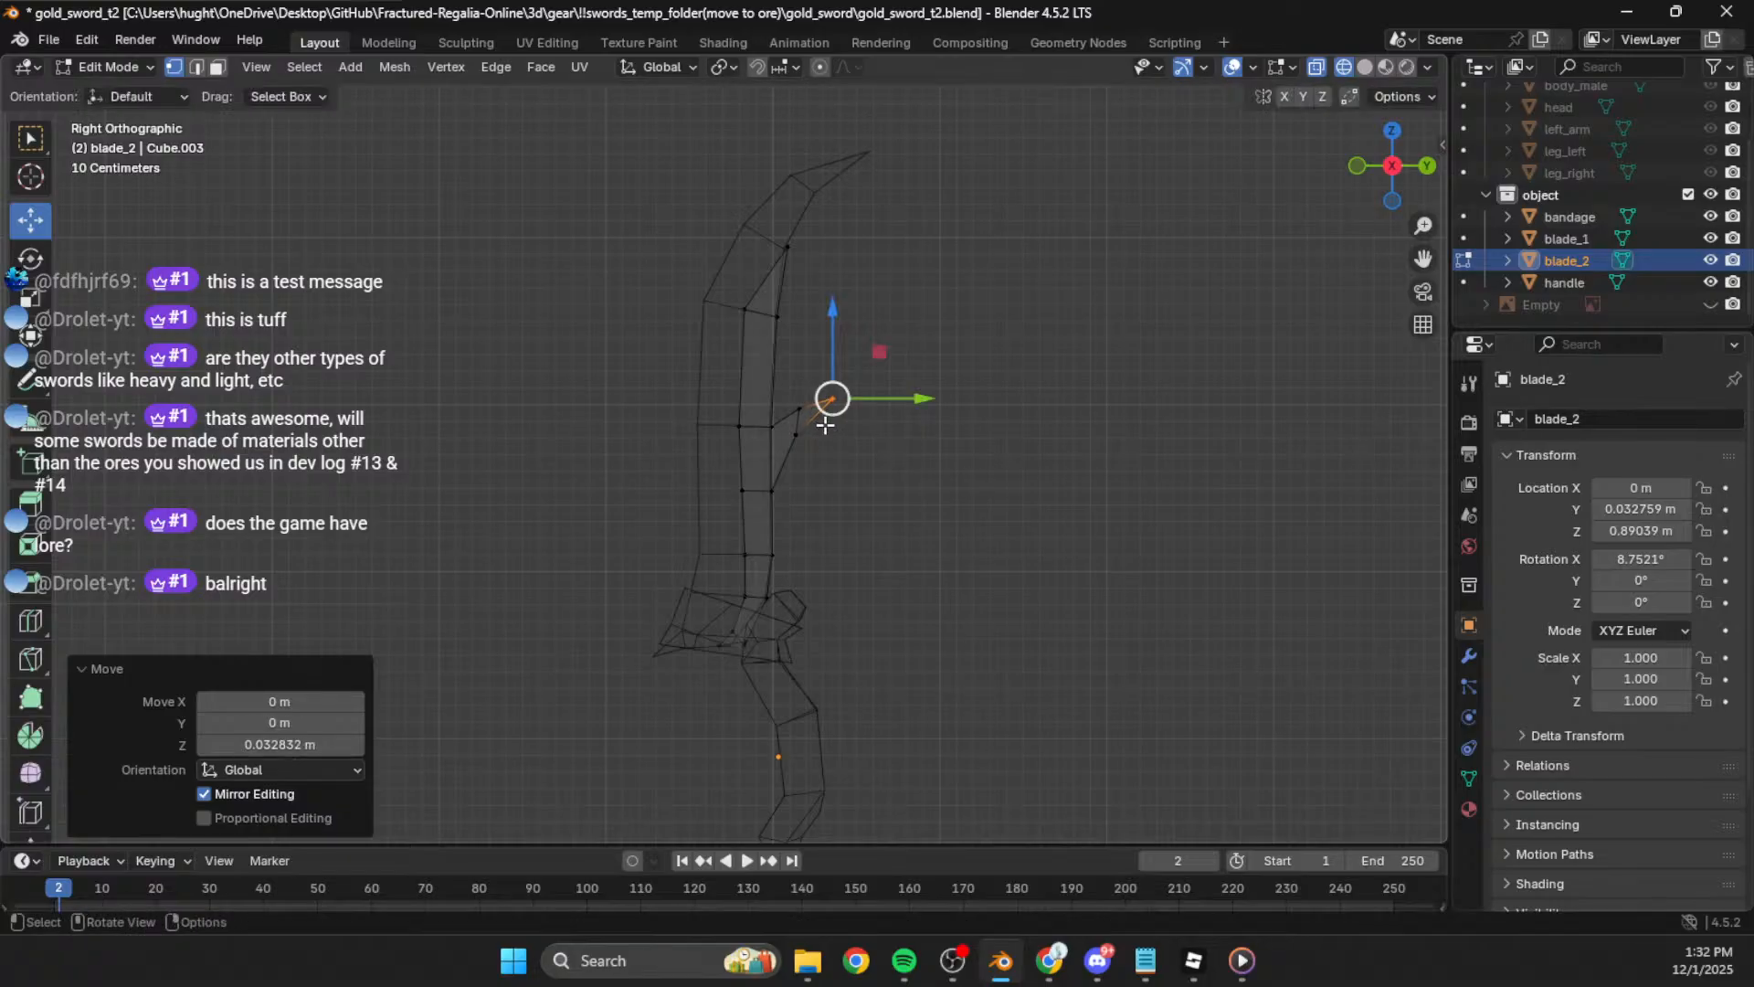
key("Tab")
left_click(987, 442)
middle_click_drag(987, 442, 851, 509)
left_click(1365, 67)
Step: Duplicate the narrow faces at the lower back of the handle in place and separate them into their own object
mouse_move(740, 352)
middle_mouse_down()
mouse_move(842, 368)
mouse_move(754, 441)
mouse_move(792, 419)
mouse_move(780, 464)
mouse_move(875, 409)
mouse_move(936, 338)
mouse_move(732, 252)
mouse_move(944, 299)
mouse_move(957, 347)
mouse_move(842, 612)
mouse_move(901, 637)
mouse_move(725, 569)
middle_mouse_up()
key("Tab")
scroll(721, 559, "up", 1)
key("Tab")
left_click(700, 573)
key("Tab")
scroll(712, 564, "up", 2)
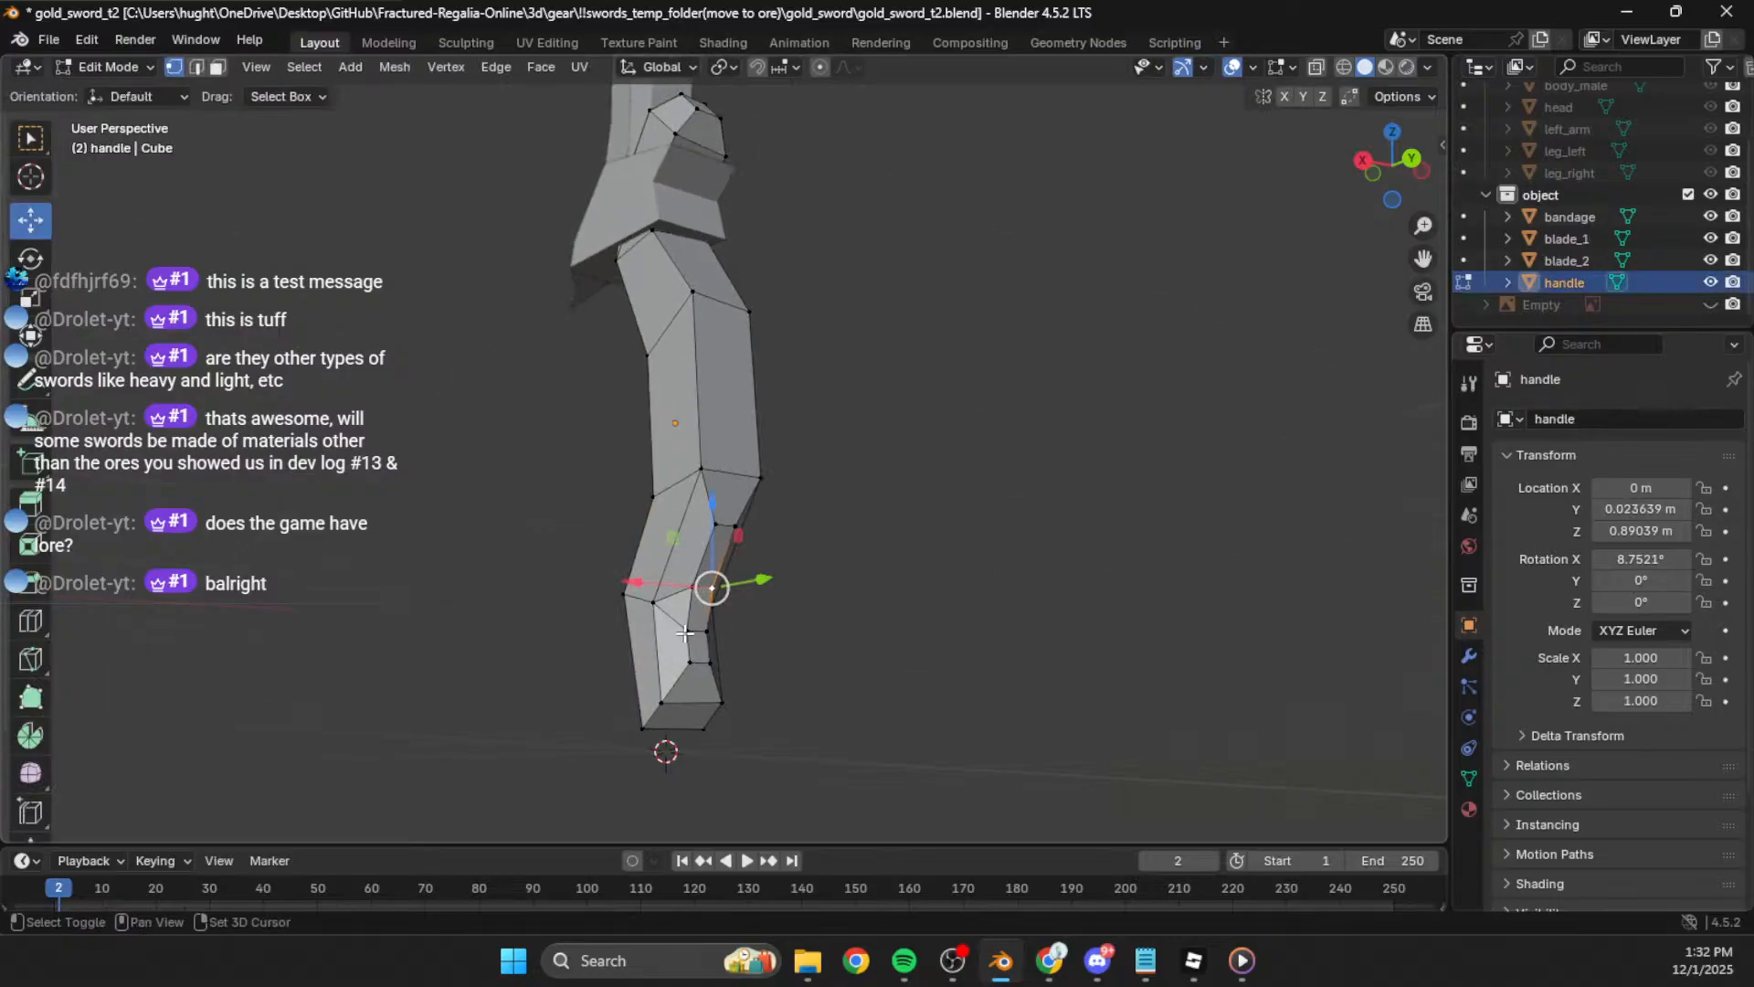
key("shift+d")
right_click(689, 664)
key("p")
left_click(689, 661)
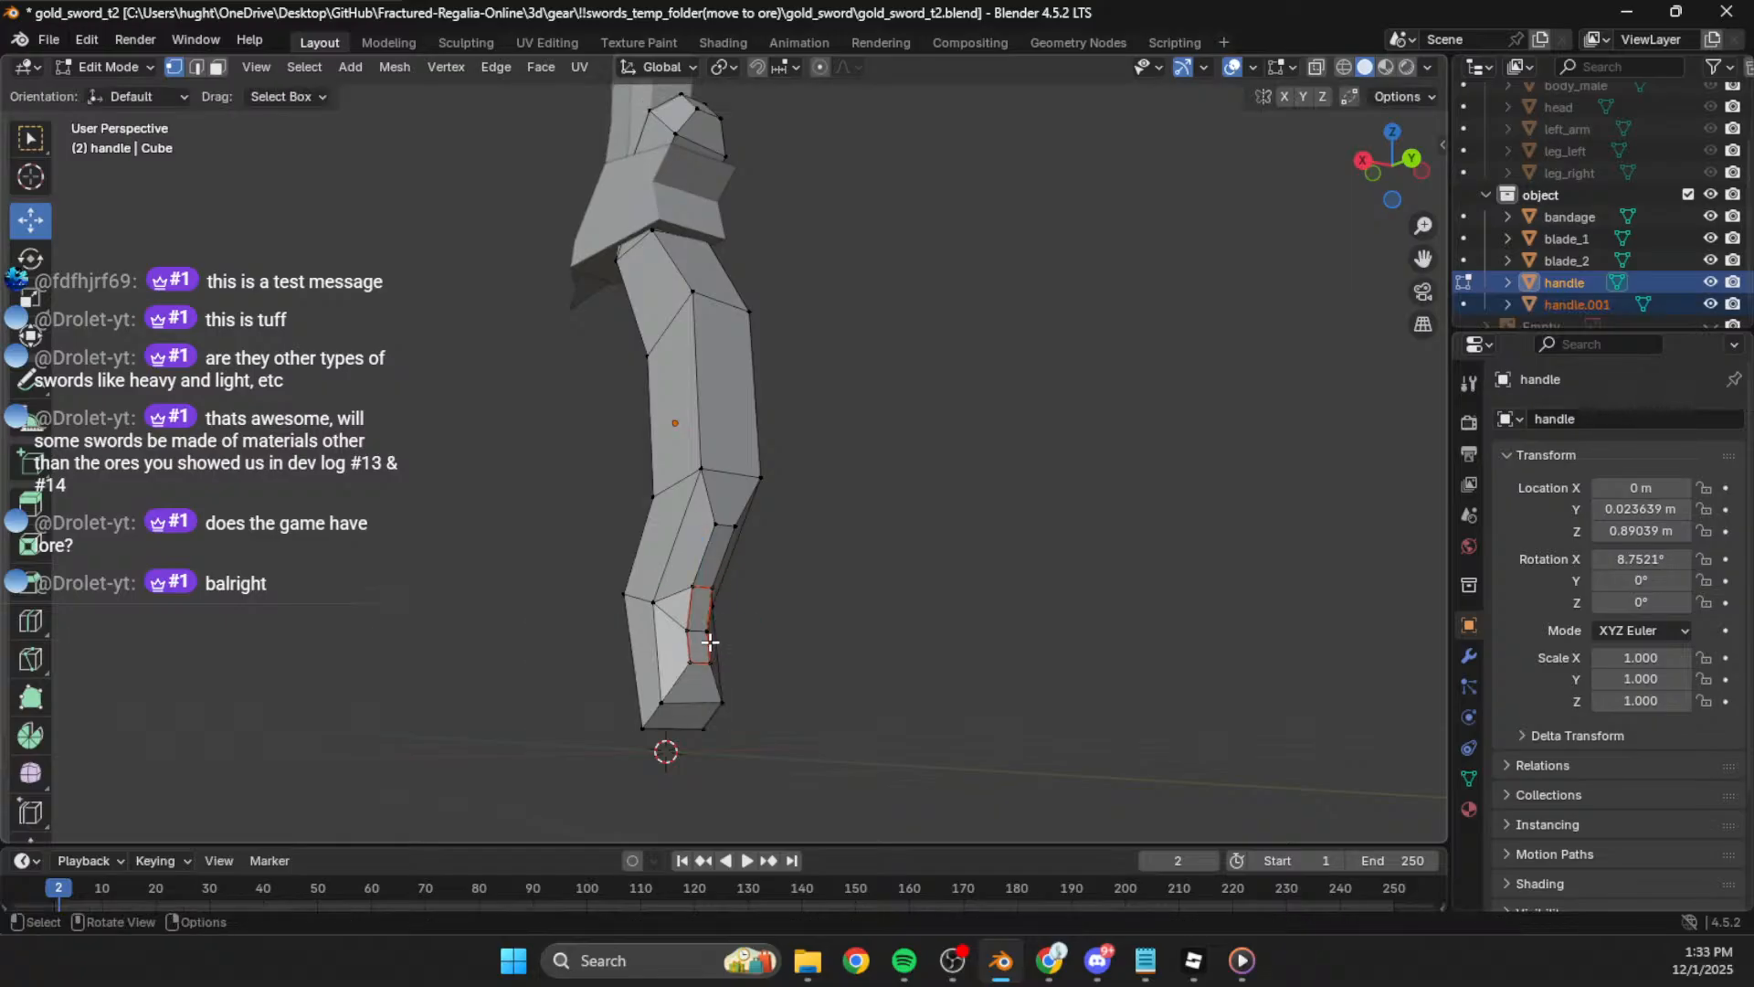
Step: Select only the separated object handle.001 and open its mesh for editing
key("Tab")
left_click(688, 634)
key("Tab")
key("Tab")
left_click(671, 620)
left_click(694, 622)
key("Tab")
key("Tab")
left_click(1571, 304)
key("Tab")
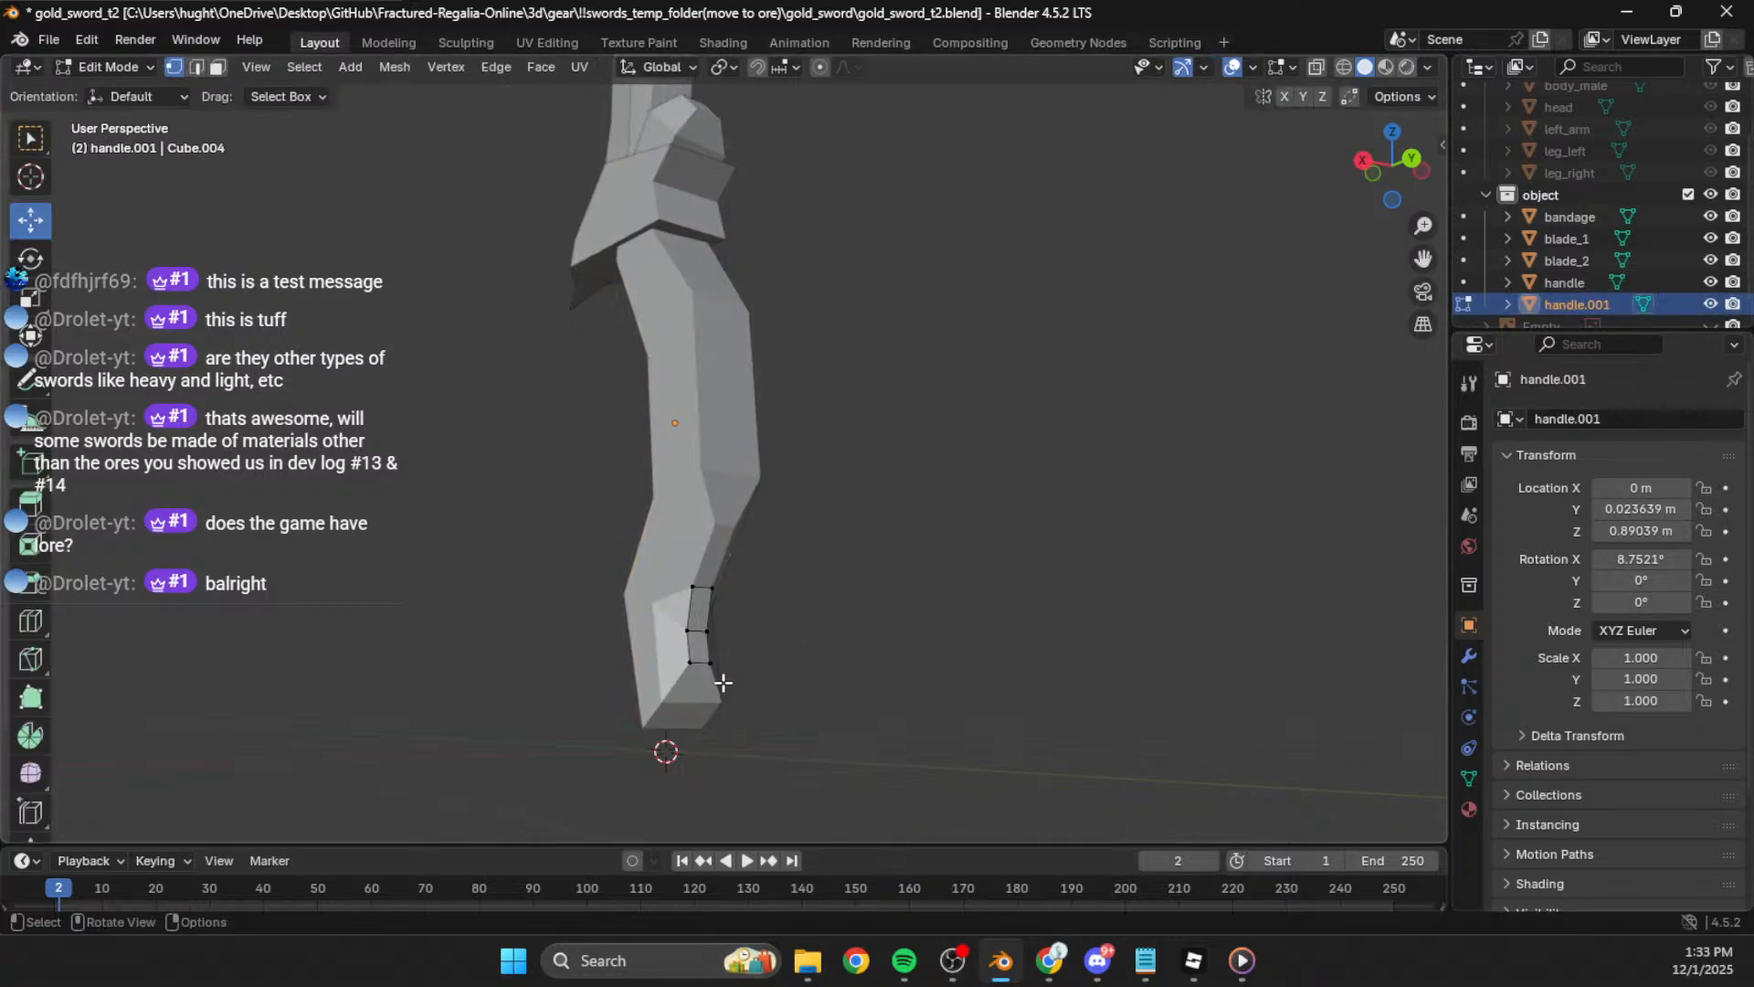
Step: From the right orthographic view, extrude the handle.001 faces away from the handle and lower the extrusion by about 0.10 m
middle_click_drag(741, 610, 794, 606)
left_click(1382, 166)
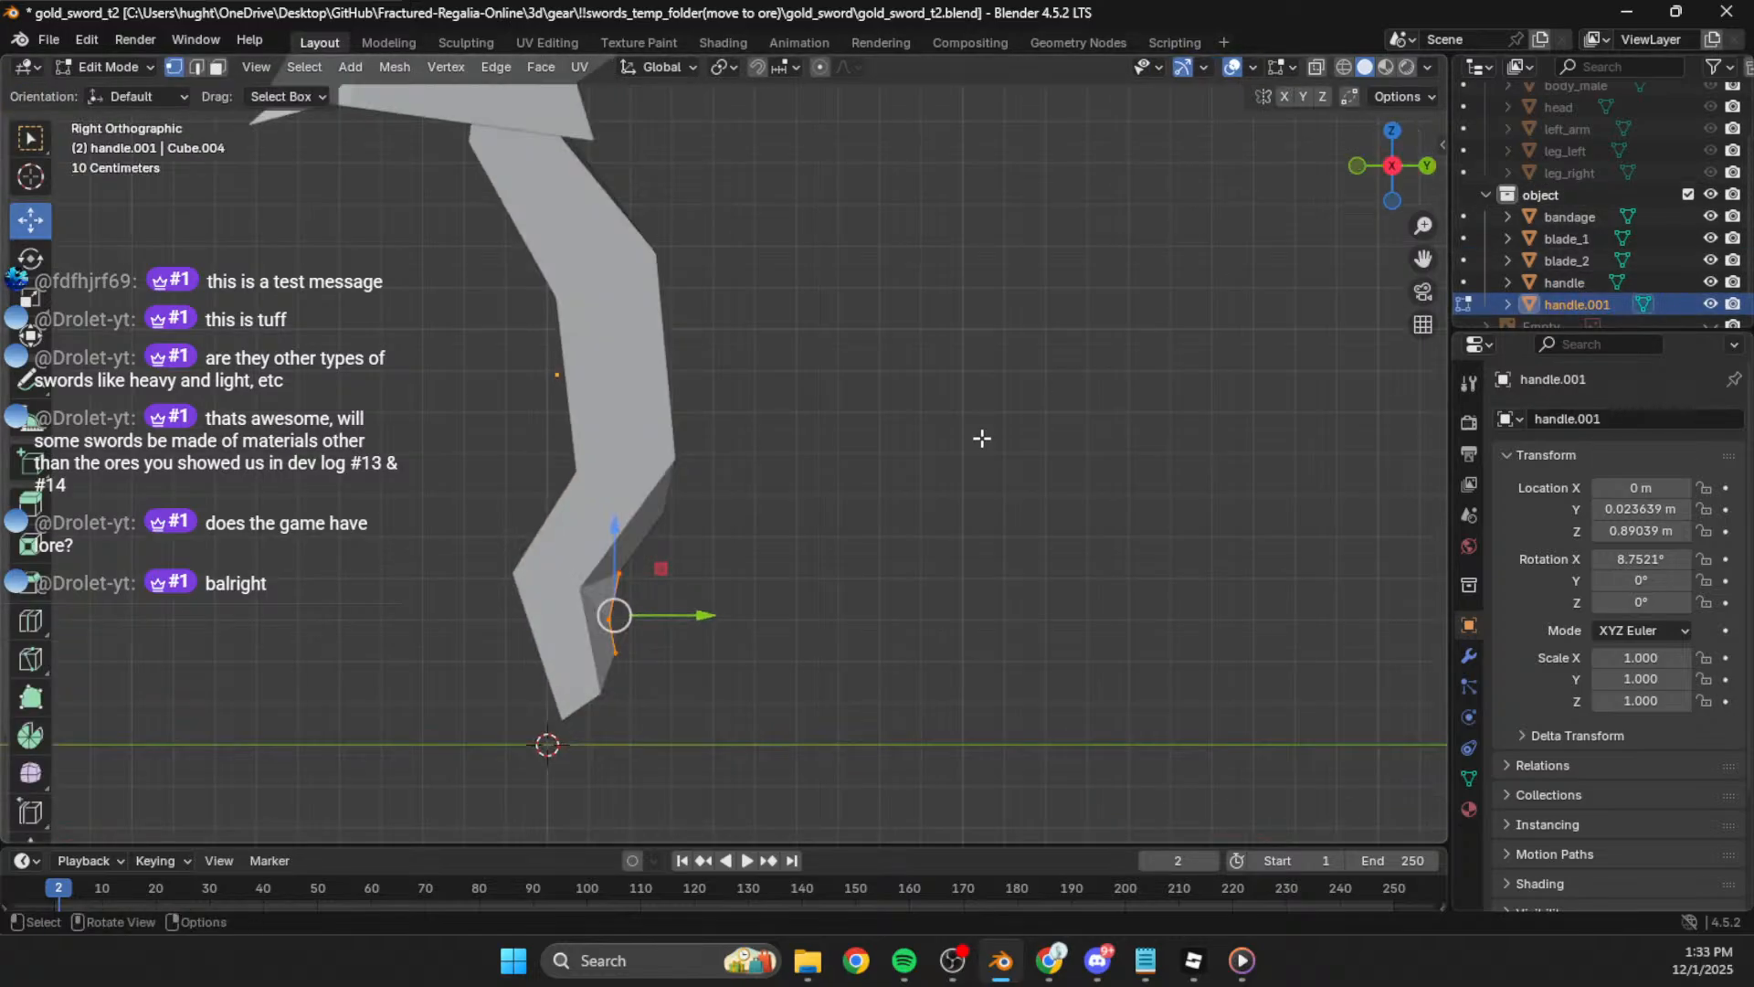
middle_click_drag(809, 531, 844, 430, "shift")
key("e")
left_click(818, 438)
key("g")
left_click(811, 479)
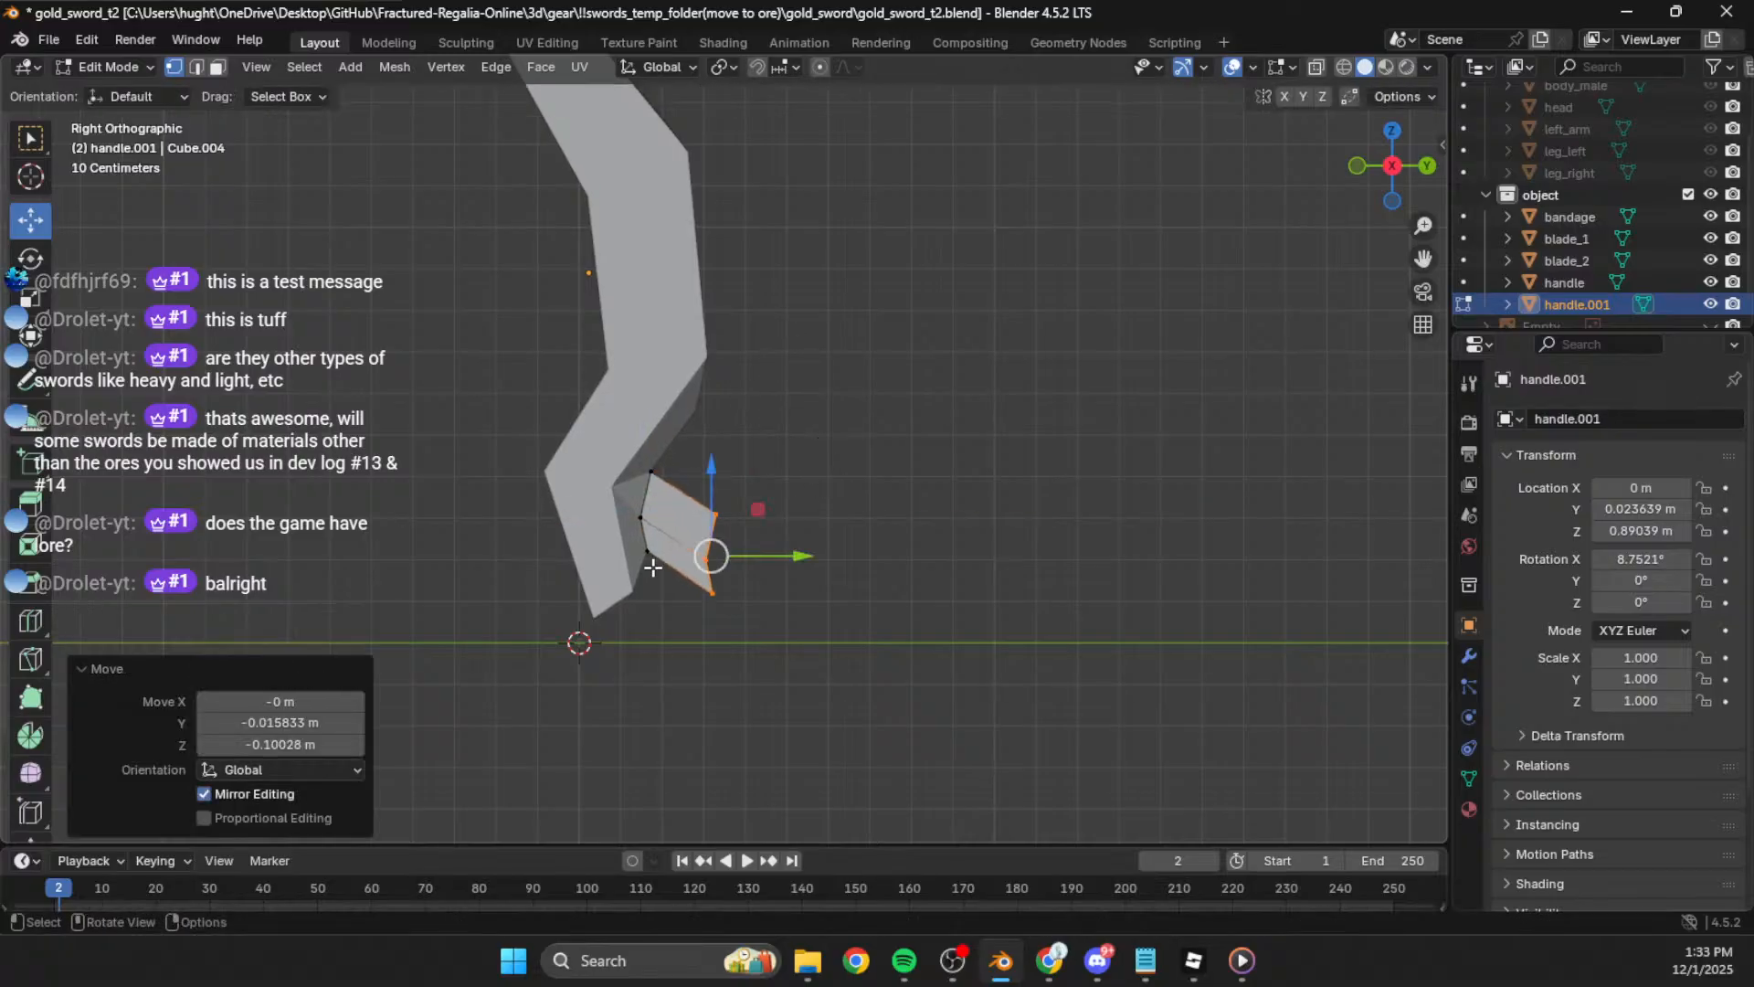
Step: Switch to wireframe shading and move the lower and middle inner vertices of handle.001 into the handle
left_click(636, 561)
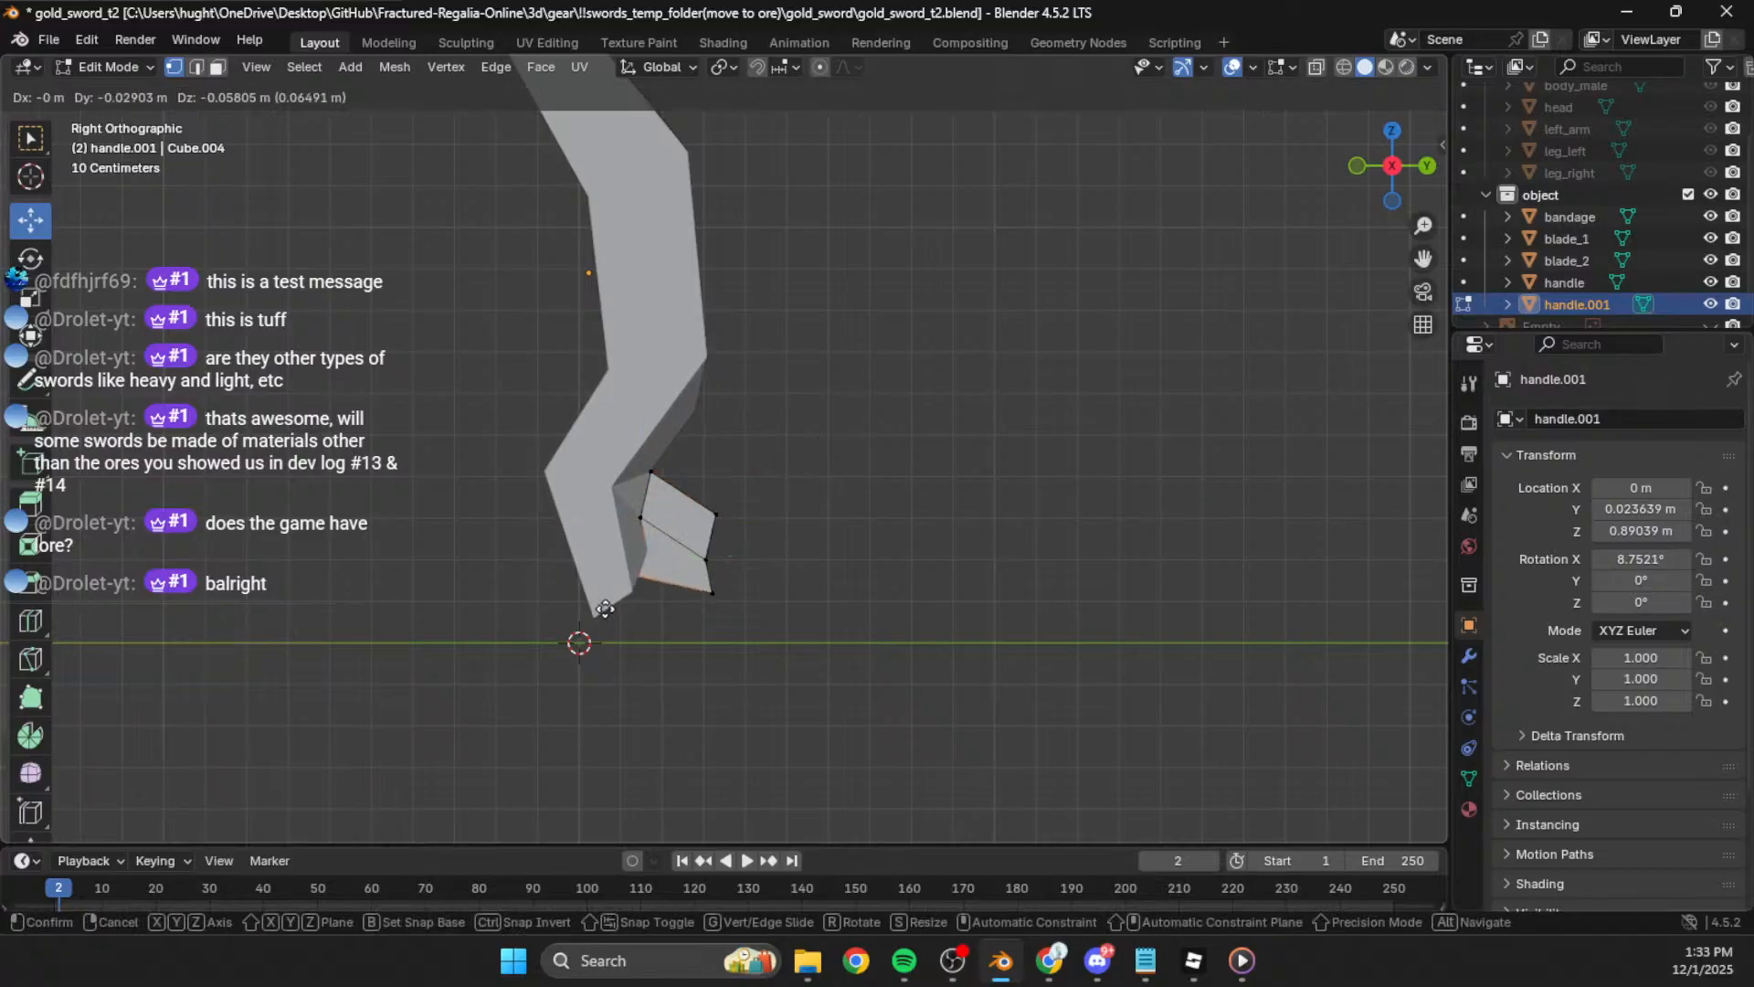
left_click(1345, 67)
key("g")
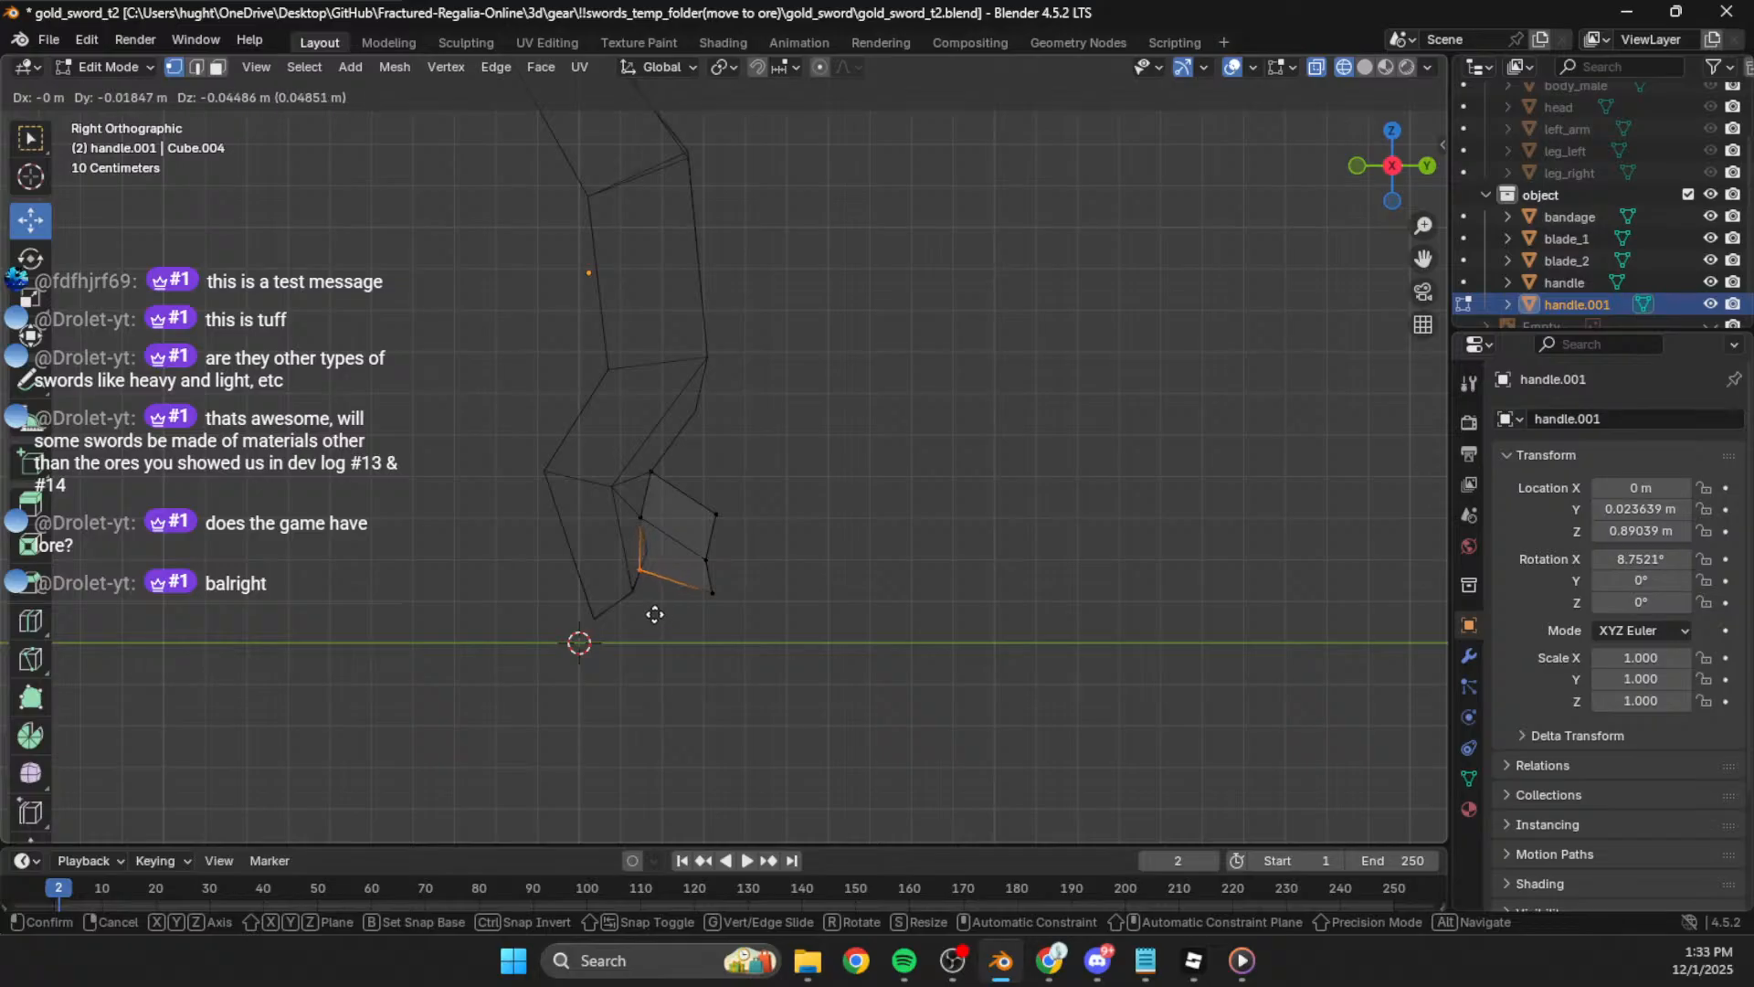
left_click(640, 620)
left_click_drag(654, 528, 656, 532)
key("g")
left_click(659, 540)
Step: Move the top inner vertices of handle.001 against the handle and reposition its upper outer vertices to slope the top edge
left_click_drag(779, 412, 640, 505)
key("g")
left_click(764, 534)
left_click_drag(755, 492, 673, 576)
key("g")
left_click(670, 572)
key("g")
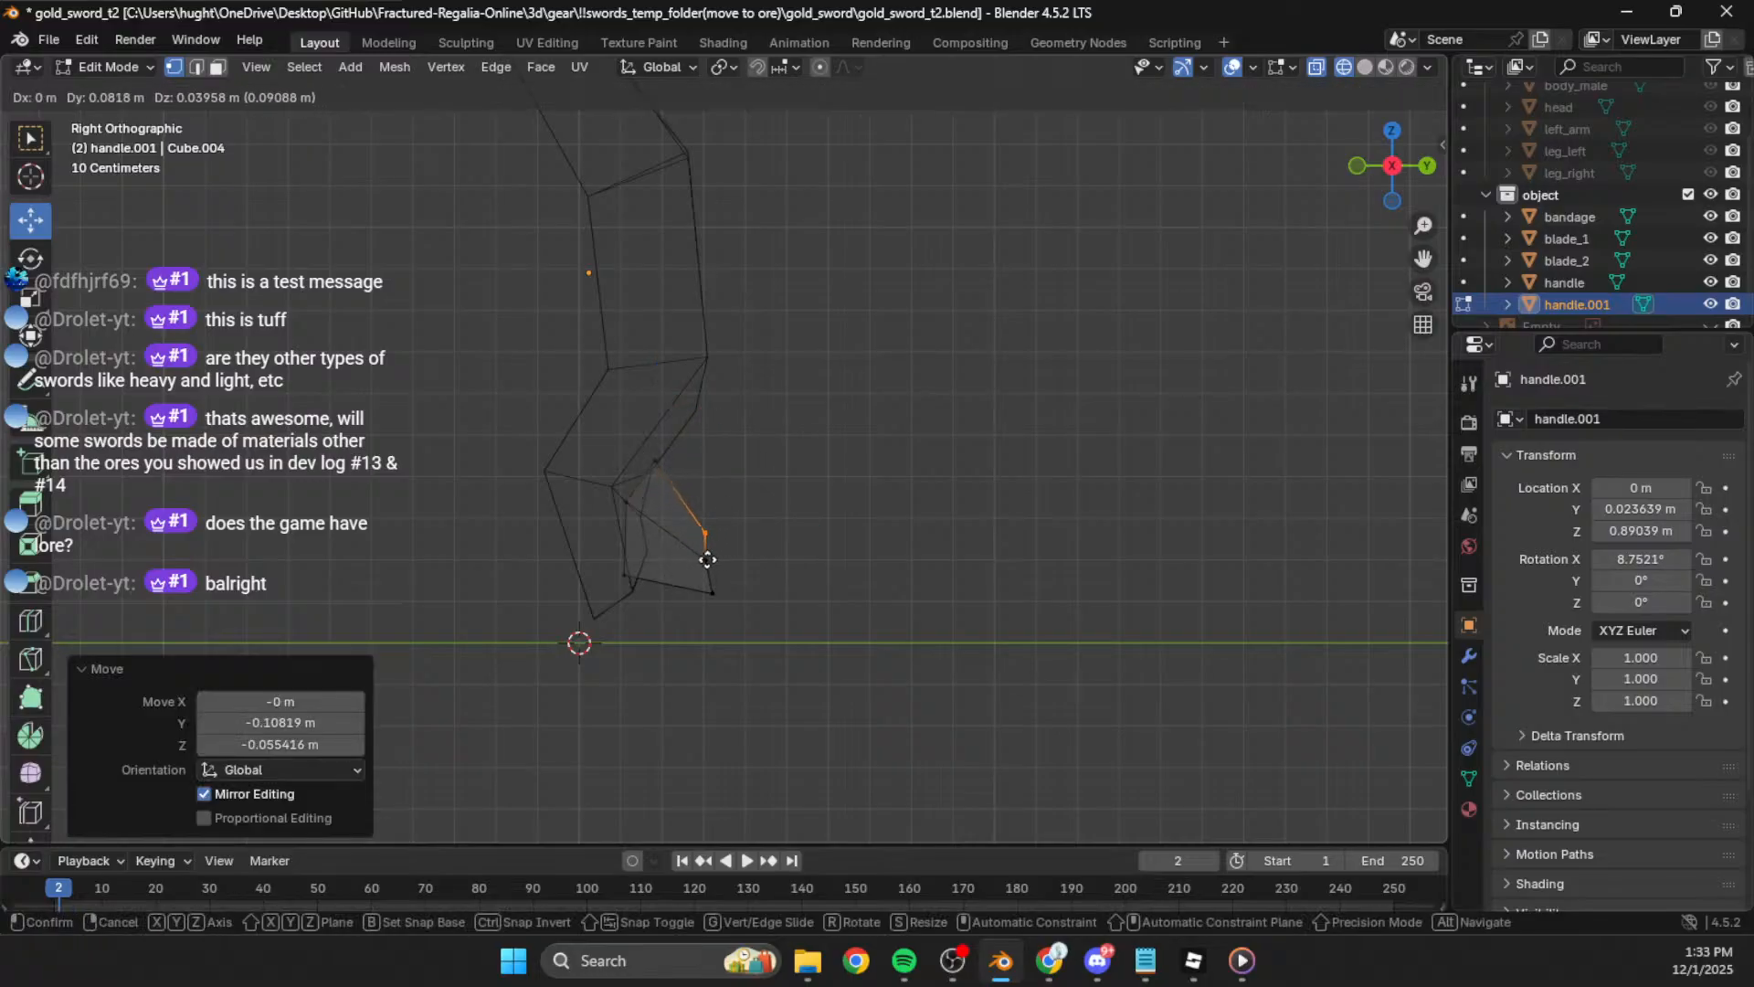
left_click(698, 538)
Step: Merge the top outer and middle outer vertex pairs of handle.001 at their centers
key("m")
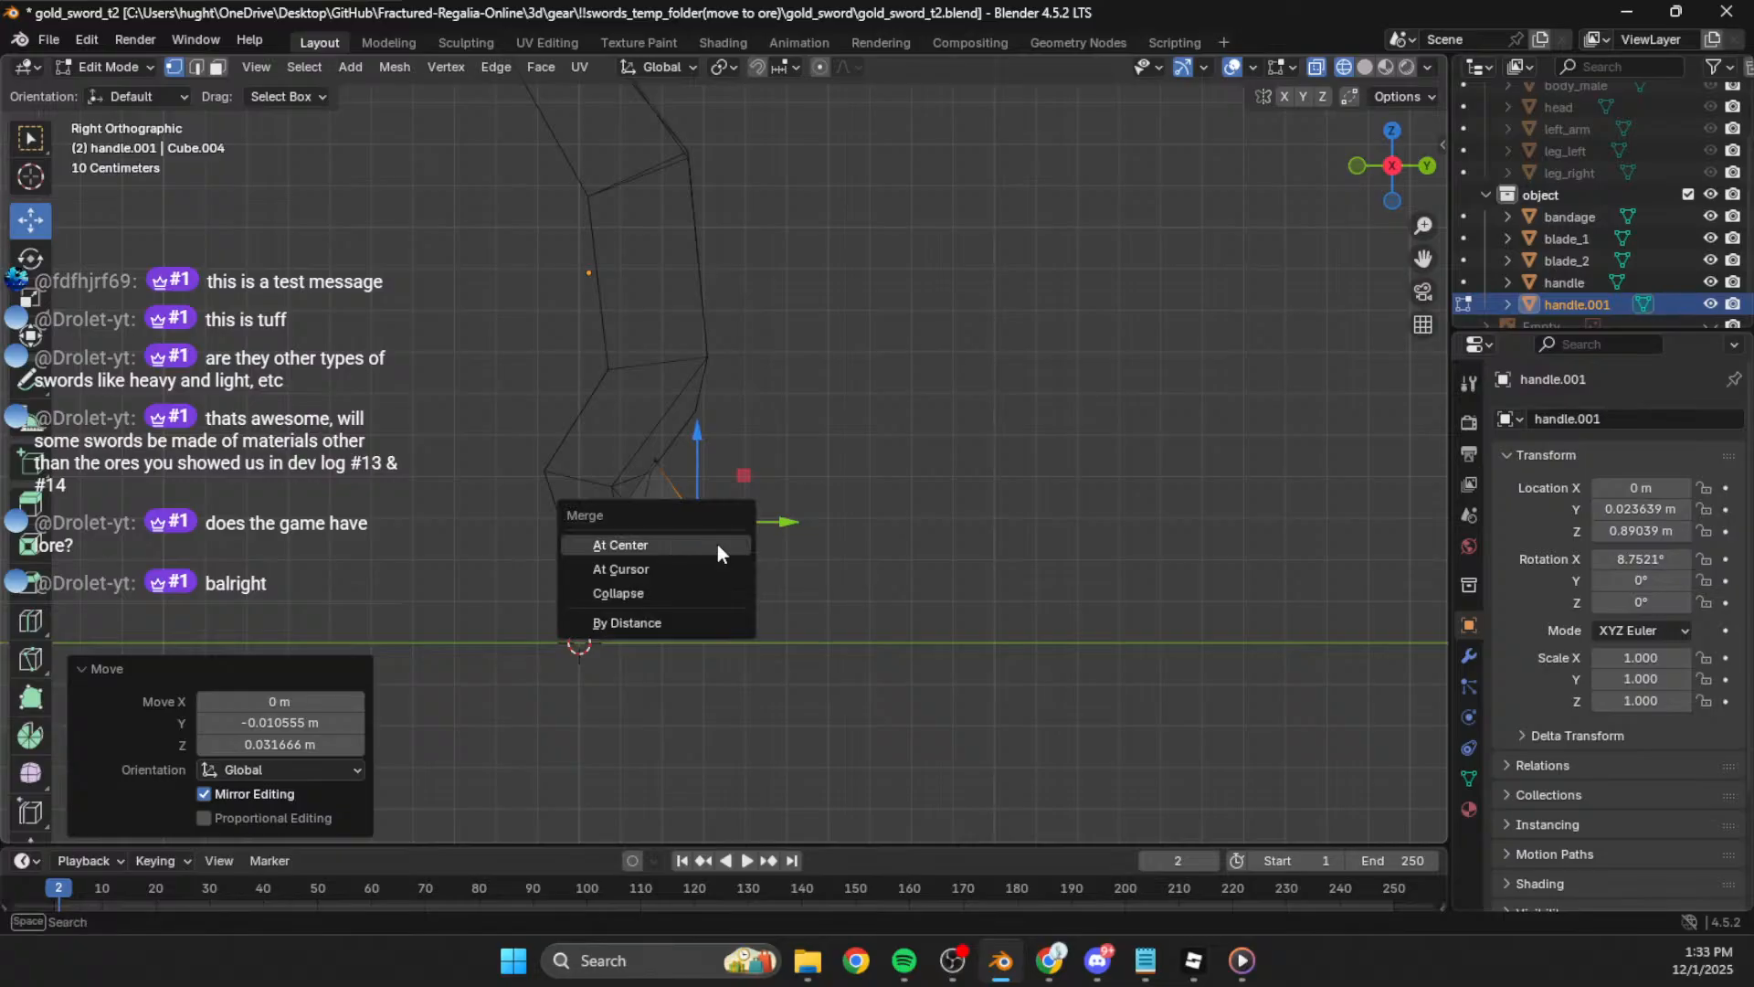
left_click(716, 545)
left_click(695, 571)
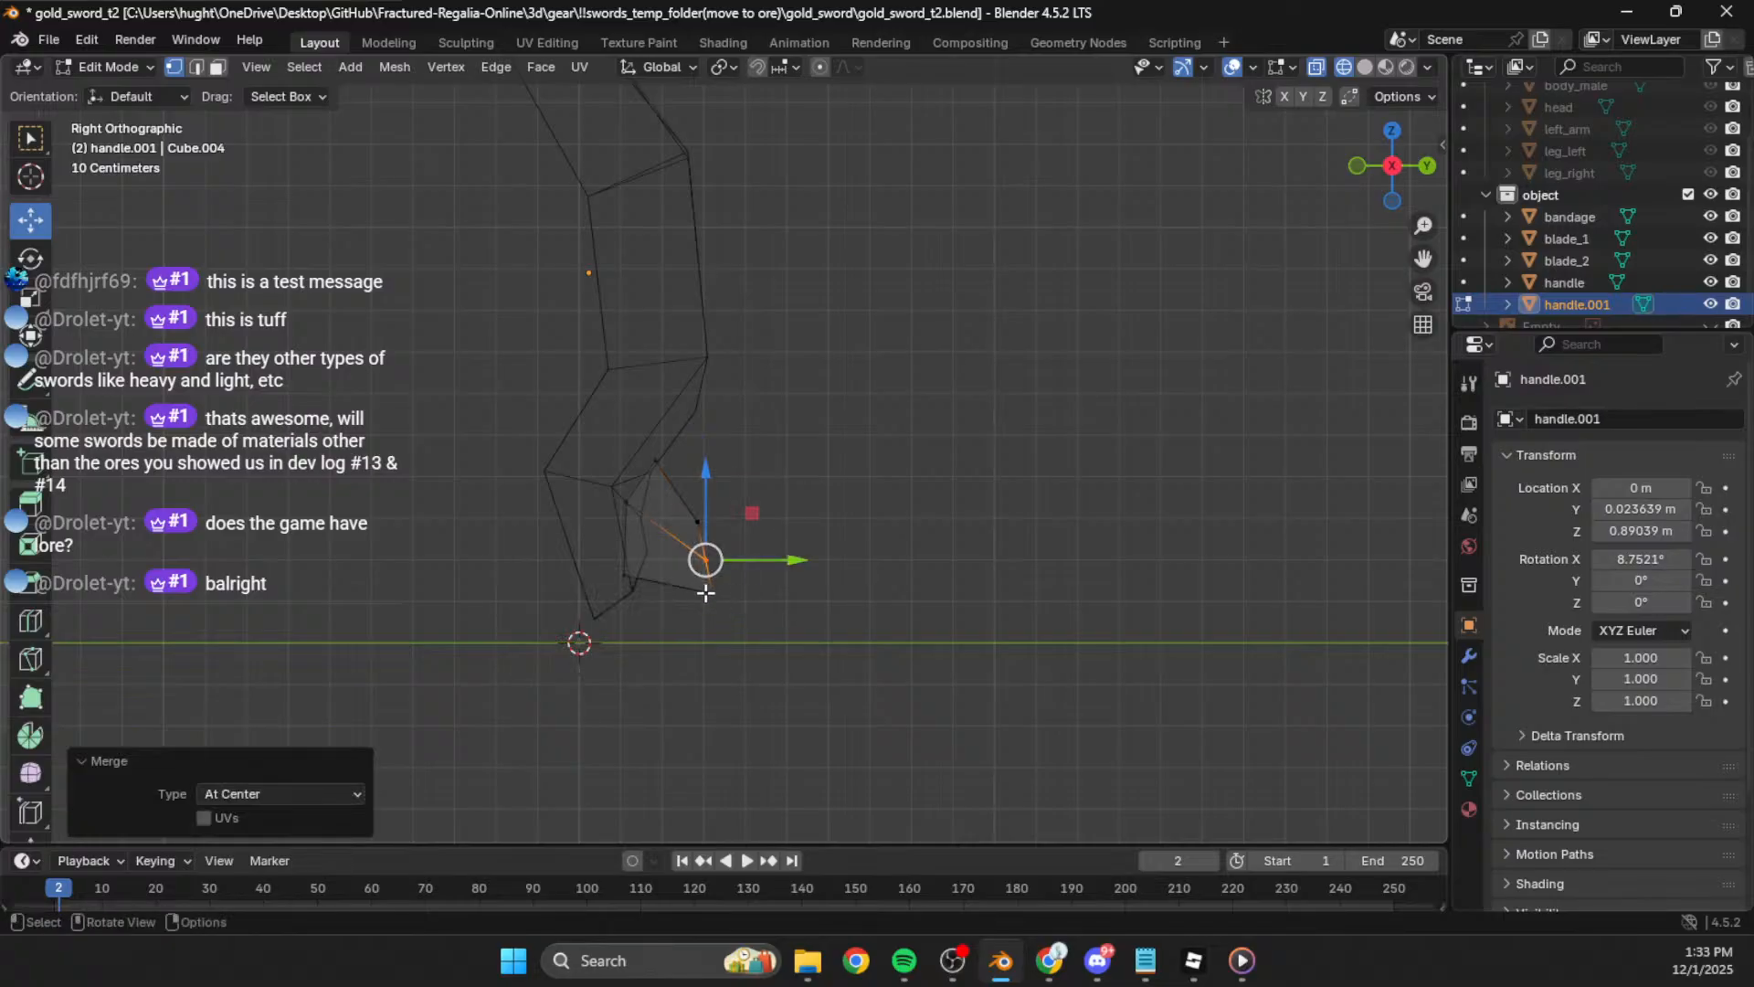
left_click(713, 598)
key("g")
left_click(774, 610)
key("ctrl+z")
Step: Move the bottom outer vertices of handle.001 down and outward, and lower the middle outer vertex by about 0.021 m
left_click_drag(752, 651, 686, 580)
key("g")
left_click(717, 607)
key("g")
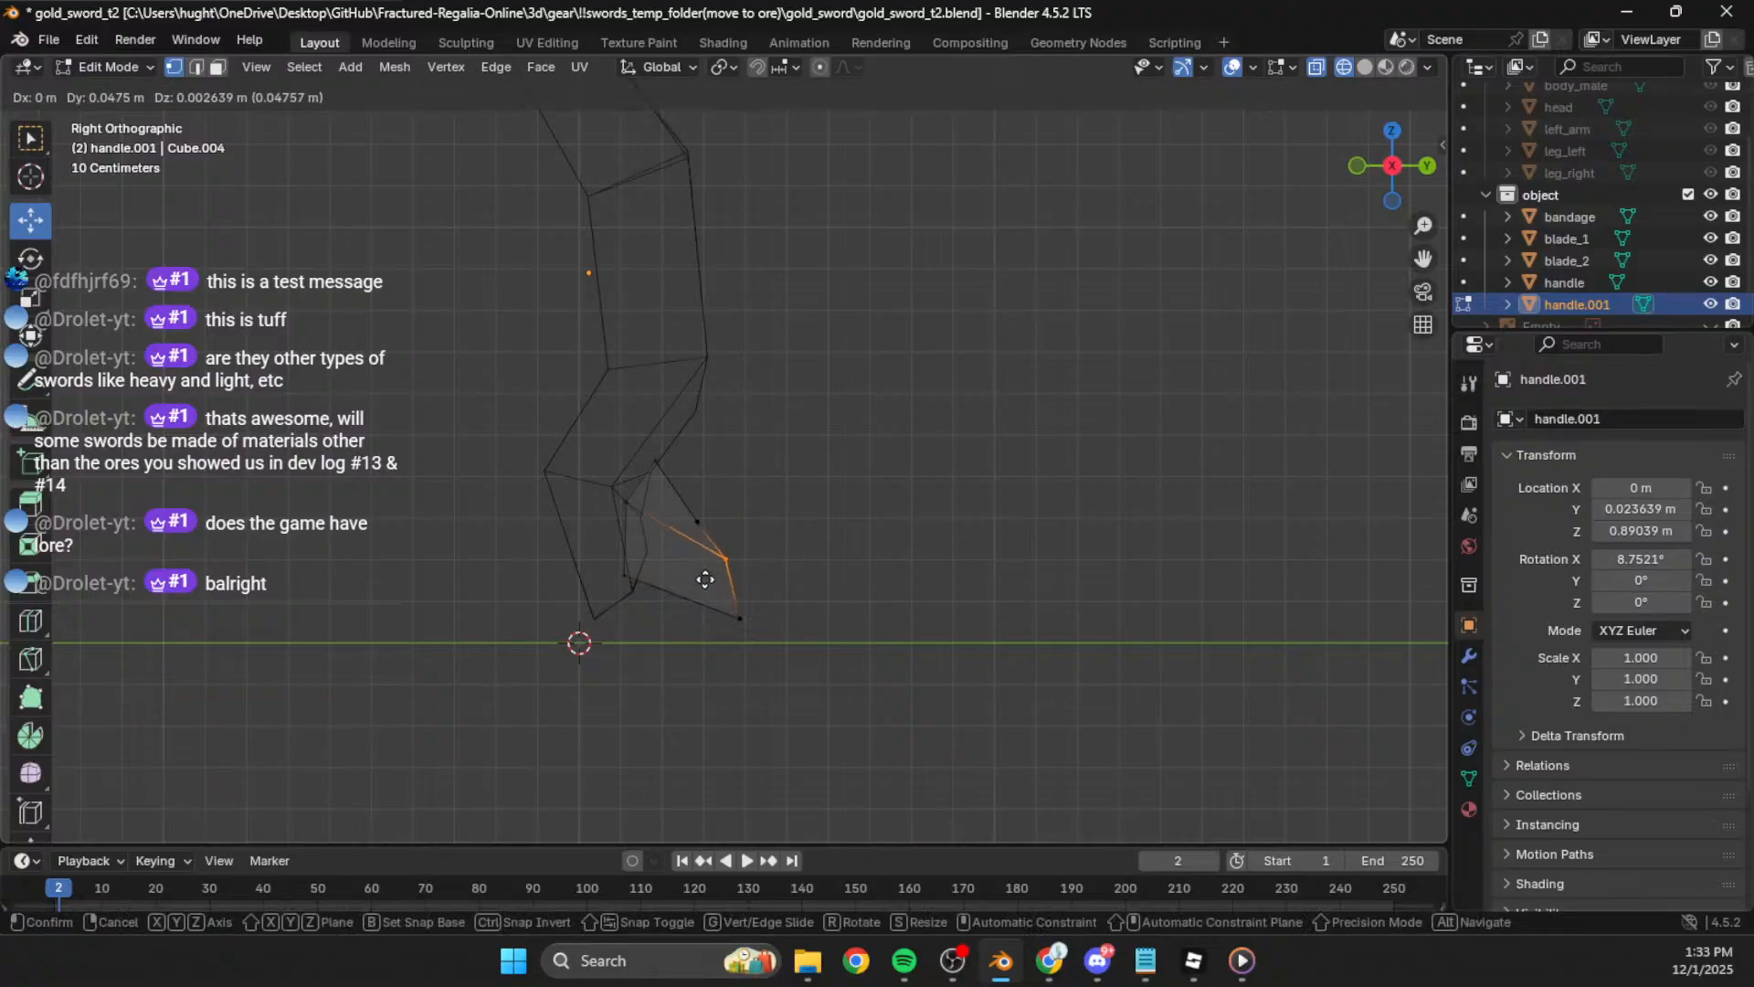
left_click(688, 587)
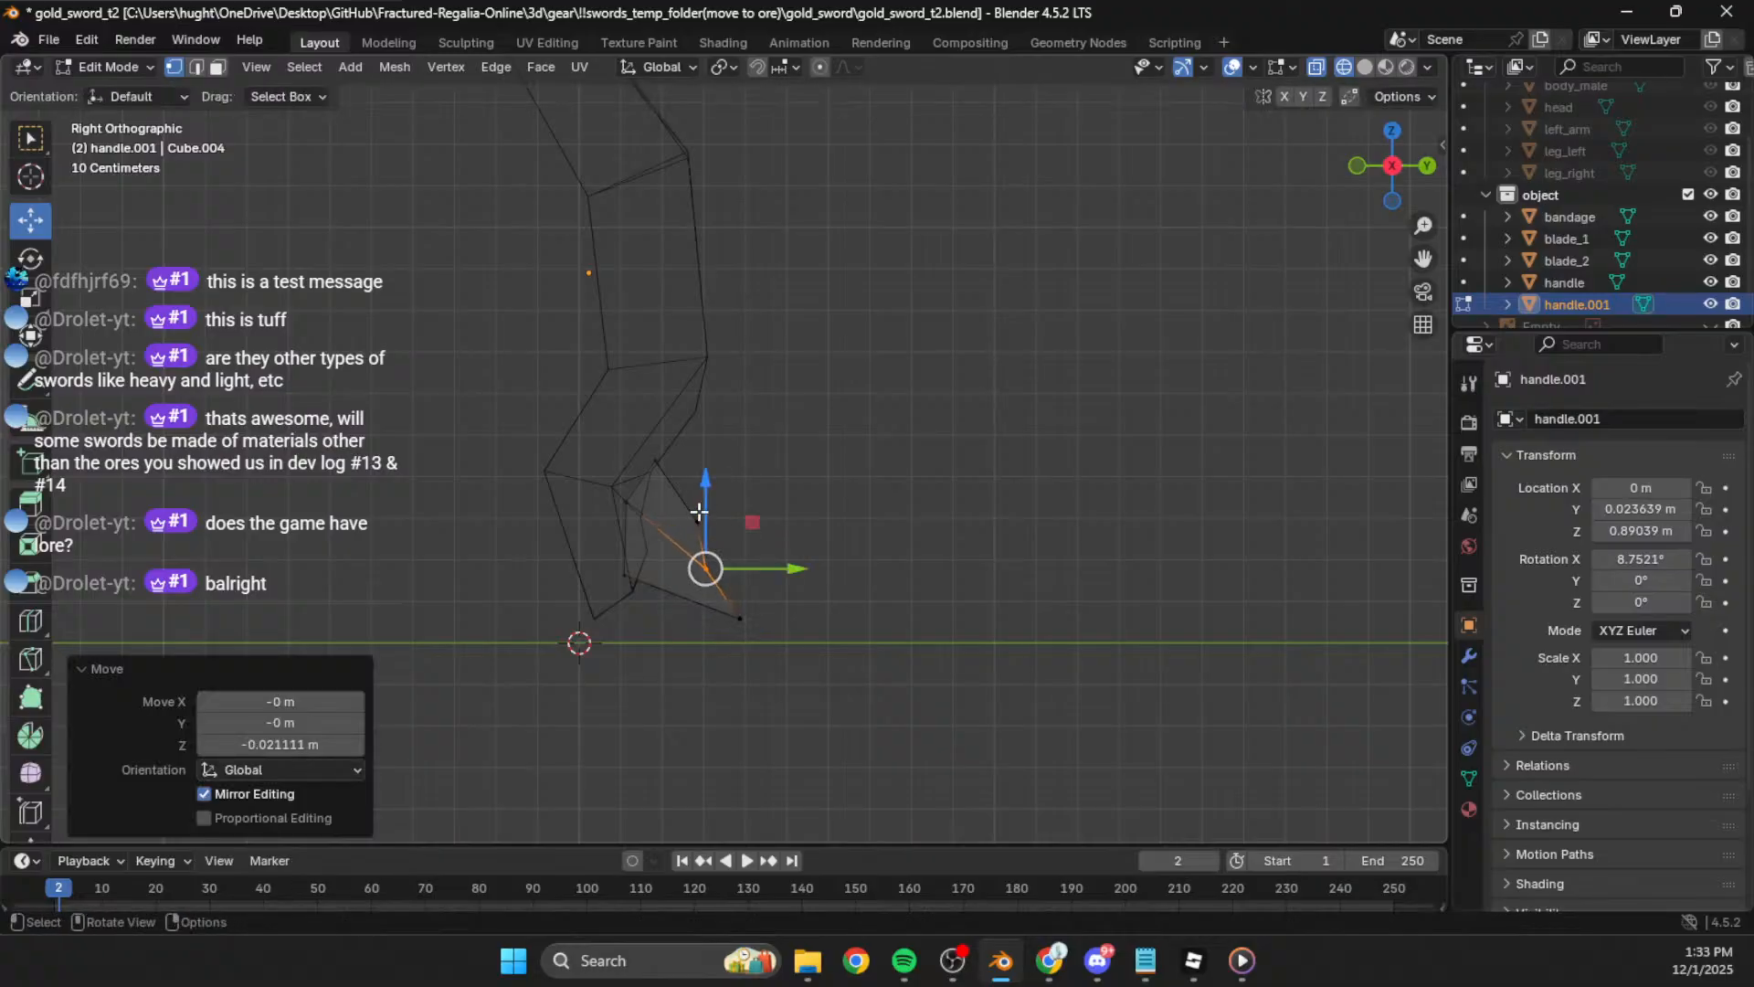
Step: Reposition the outer vertices of handle.001 to stretch the piece into a sharper downward point
left_click_drag(728, 510, 714, 650)
key("g")
left_click(656, 535)
key("g")
left_click(703, 580)
key("g")
left_click(738, 643)
Step: Merge the bottom outer vertex pair of handle.001 at its center
left_click_drag(775, 512, 733, 542)
middle_click_drag(733, 543, 835, 654)
left_click_drag(834, 655, 760, 772)
key("period")
left_click(773, 566)
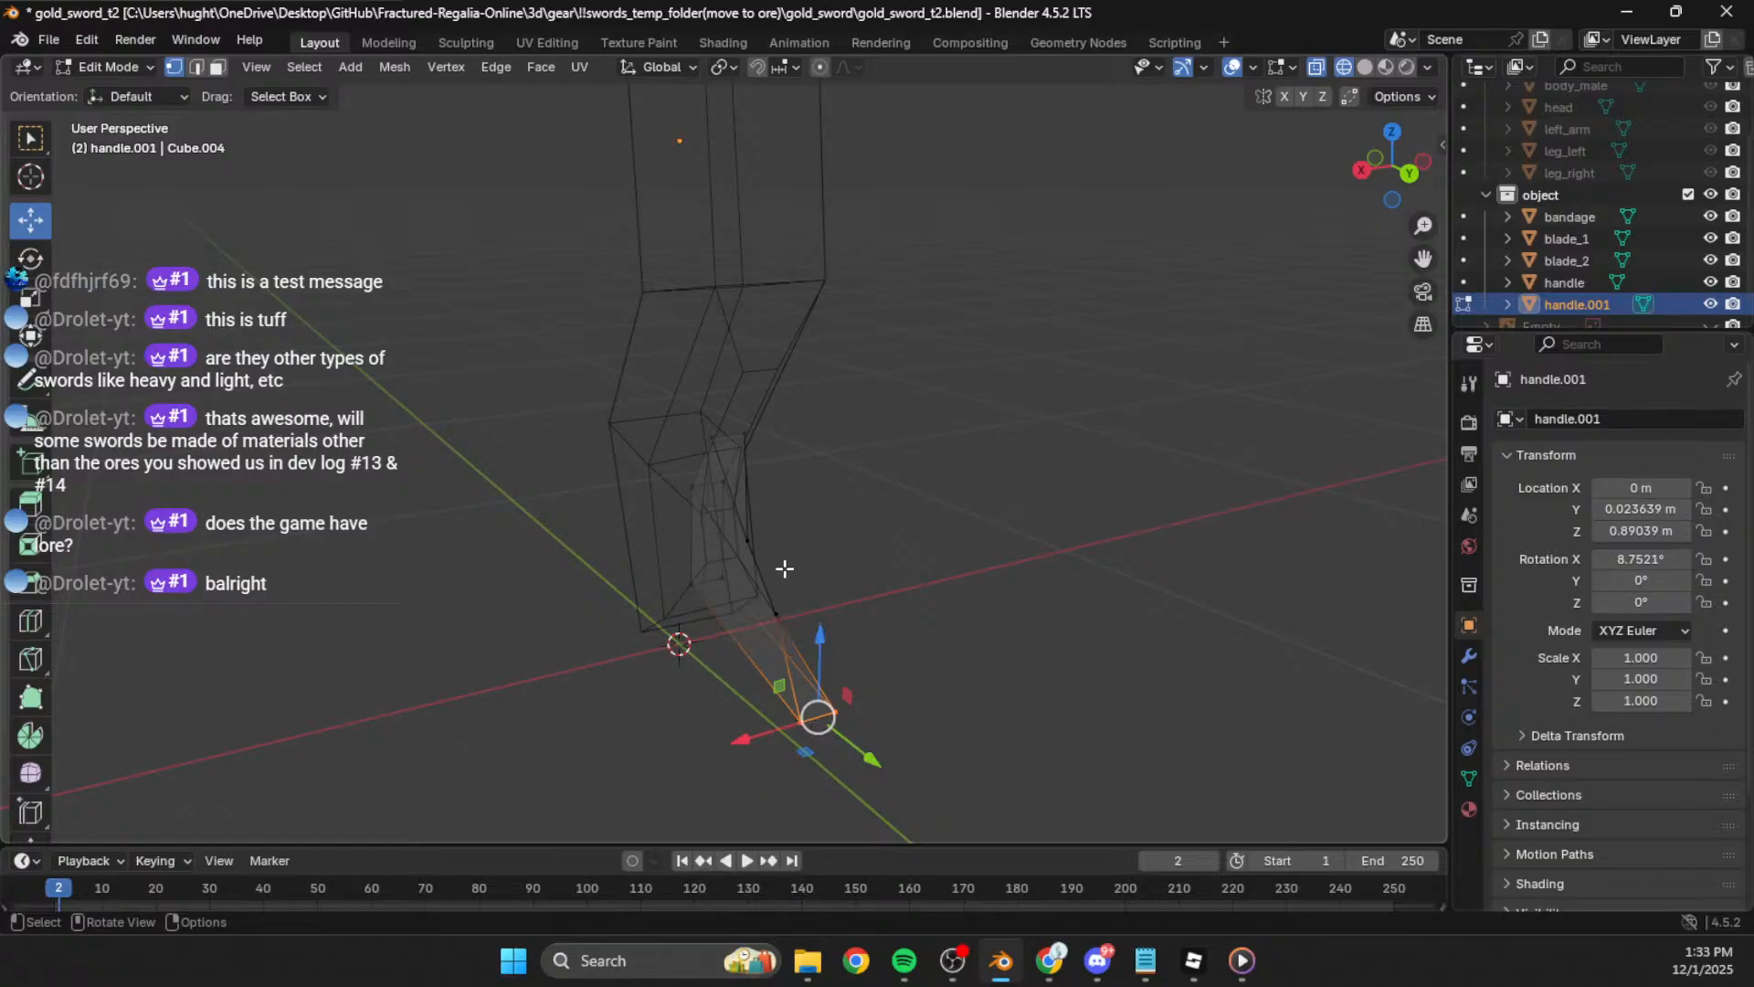
key("m")
left_click(799, 564)
Step: Reposition the merged bottom vertex and the inner vertices of handle.001 so that its base tucks behind the handle
middle_click_drag(798, 568, 894, 518)
left_click(1381, 169)
middle_click_drag(764, 639, 656, 428, "shift")
key("g")
left_click_drag(601, 422, 549, 610)
left_click(502, 577)
key("g")
left_click(675, 653)
left_click_drag(579, 484, 527, 564)
key("g")
left_click(545, 630)
key("g")
left_click(652, 615)
key("g")
left_click(681, 596)
key("g")
left_click(695, 576)
Step: Reposition the middle outer vertex of handle.001 and pull the tip out, finishing with about 0.023 m on Y and 0.011 m on Z
left_click_drag(738, 519, 687, 570)
key("g")
left_click(662, 575)
left_click_drag(670, 473, 681, 574)
key("g")
left_click(616, 498)
key("g")
left_click(678, 569)
left_click(778, 630)
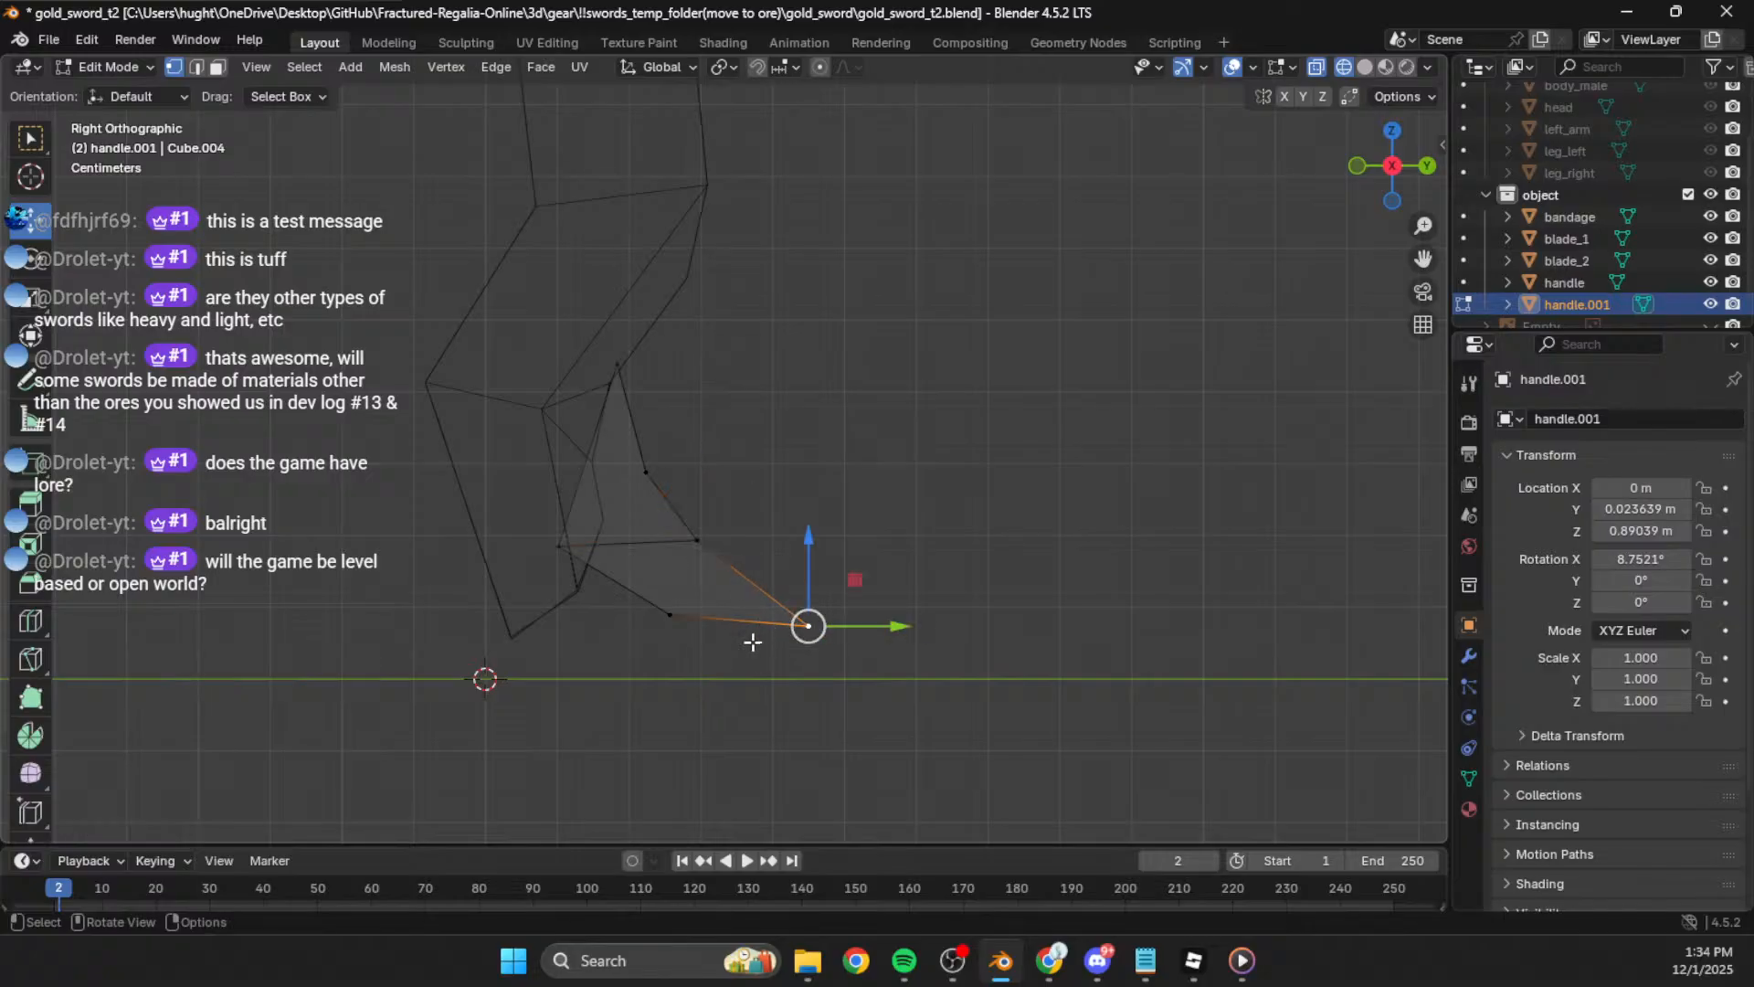
left_click_drag(946, 530, 775, 692)
key("g")
left_click(777, 692)
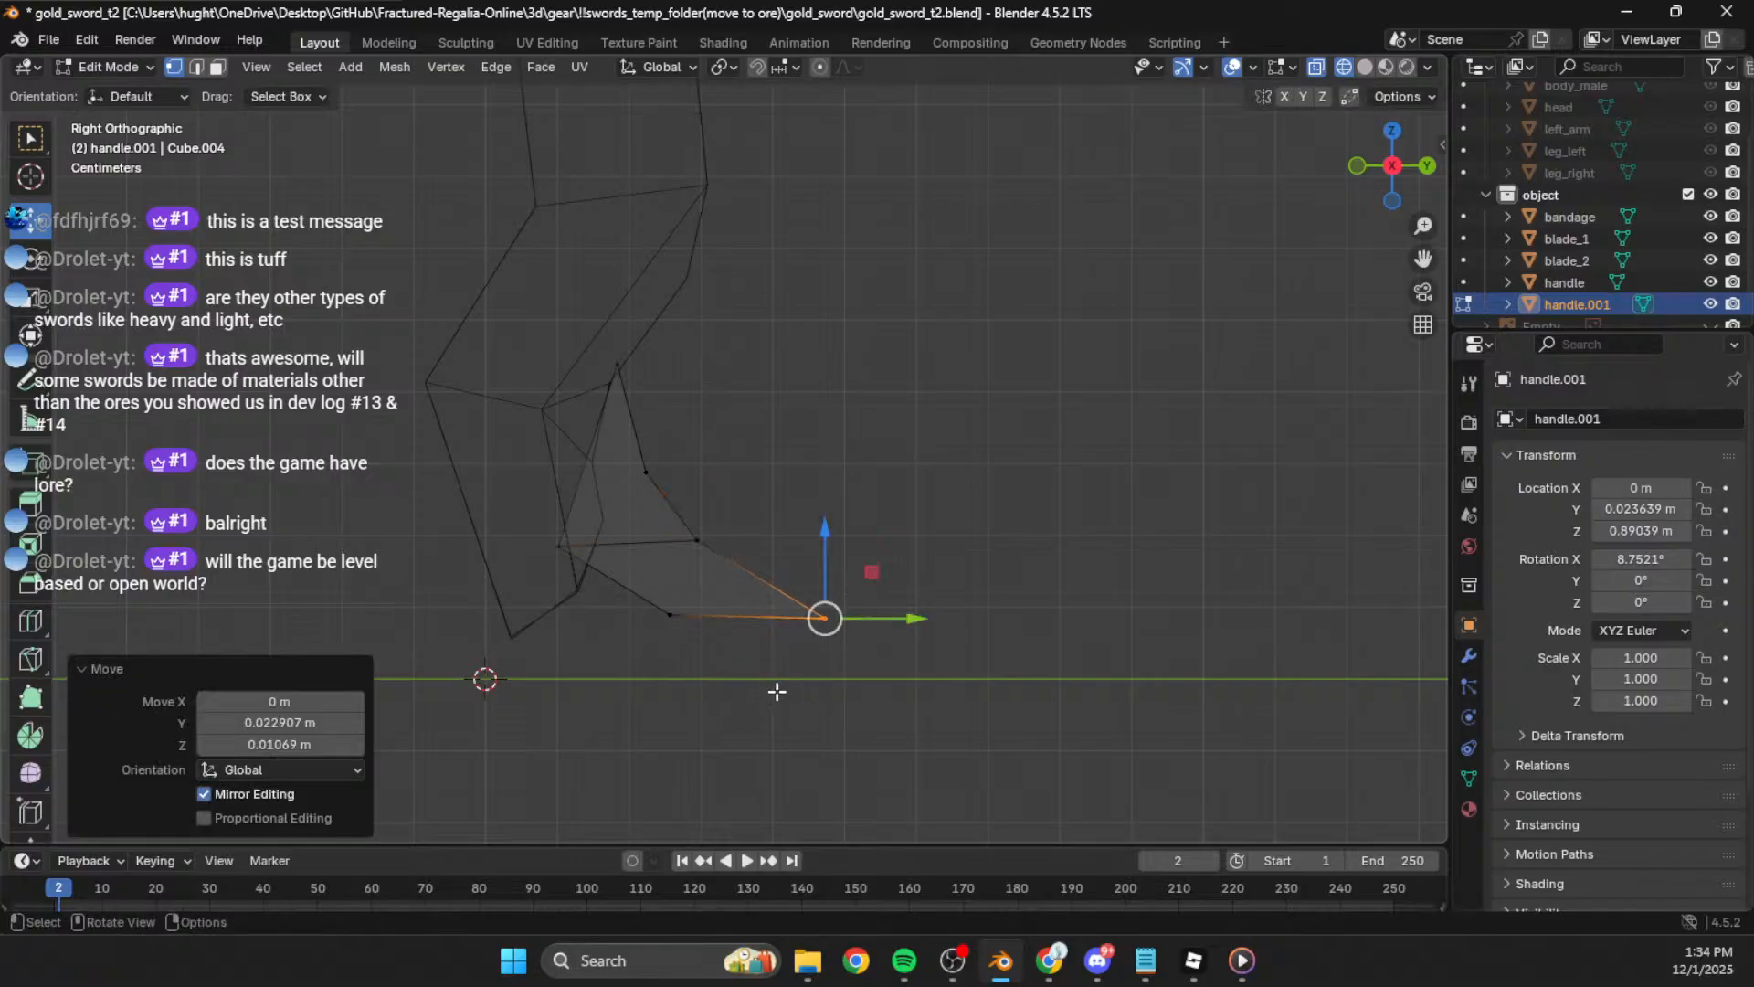
Step: Adjust the upper outer, top and lower inner vertices of handle.001 to refine the curved spike profile
left_click_drag(697, 418, 603, 499)
key("g")
left_click(601, 483)
left_click_drag(643, 361, 586, 389)
key("g")
left_click(591, 370)
left_click_drag(537, 490, 578, 593)
key("g")
left_click(576, 526)
key("g")
left_click(605, 593)
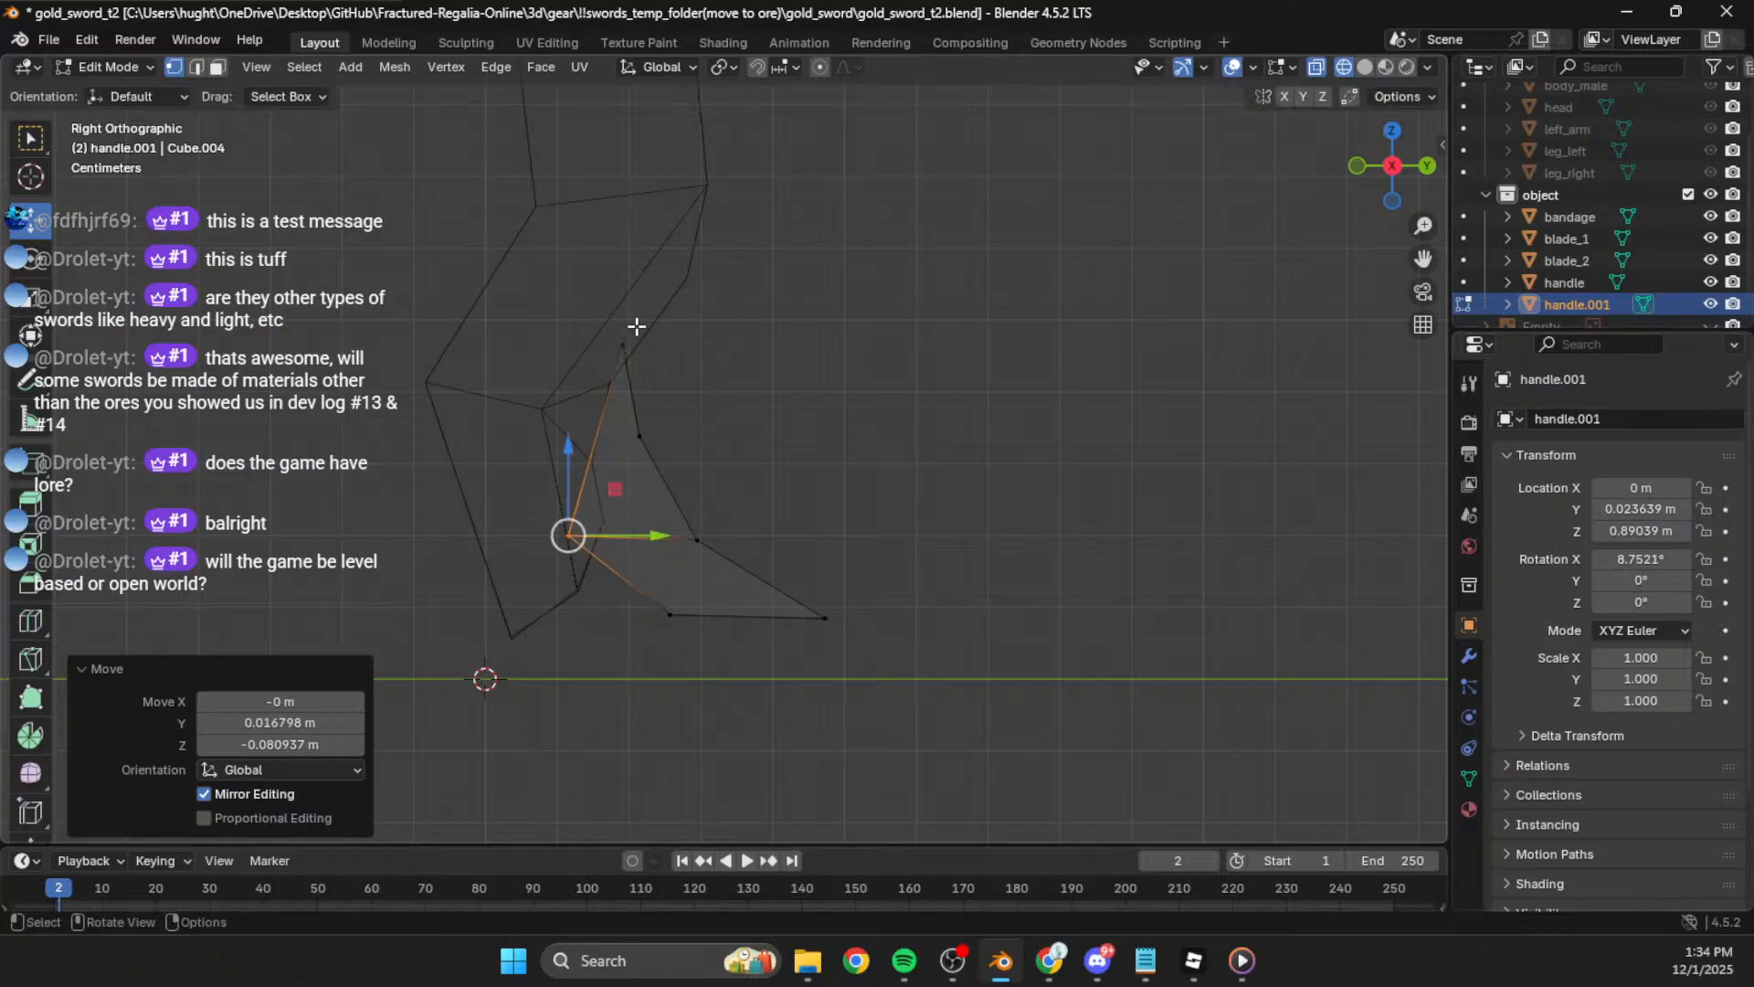
middle_click_drag(577, 380, 666, 310)
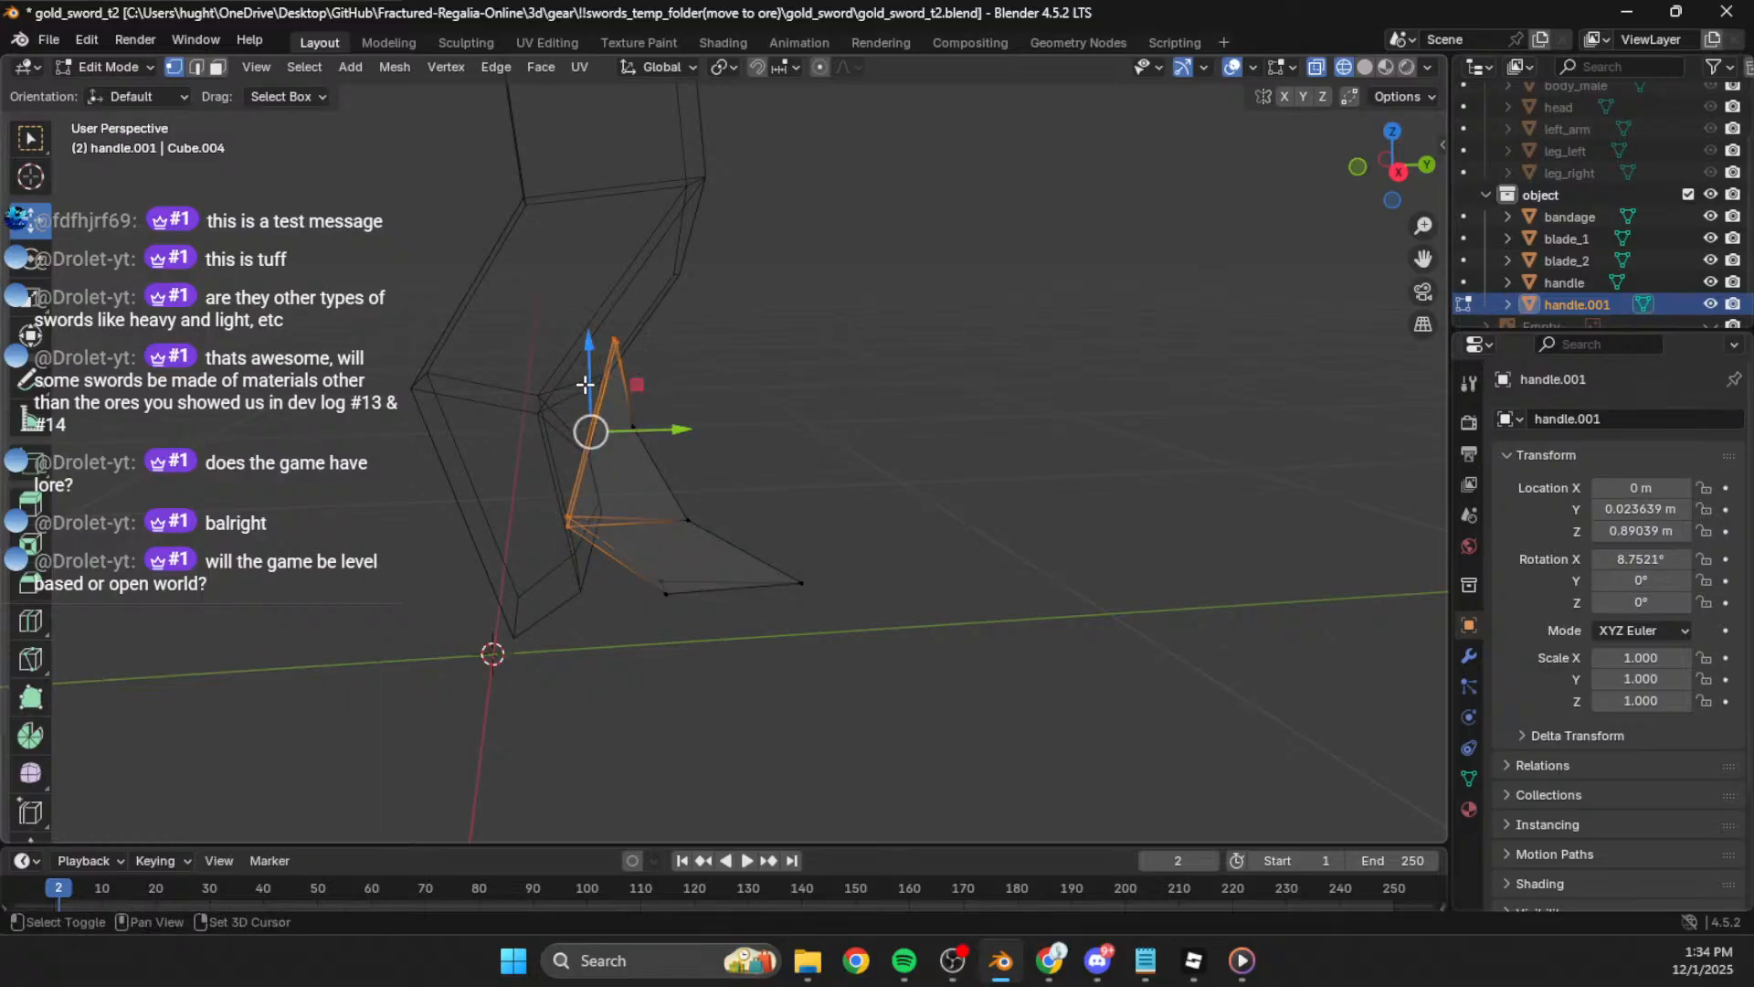
middle_click_drag(751, 364, 584, 372)
right_click(831, 345)
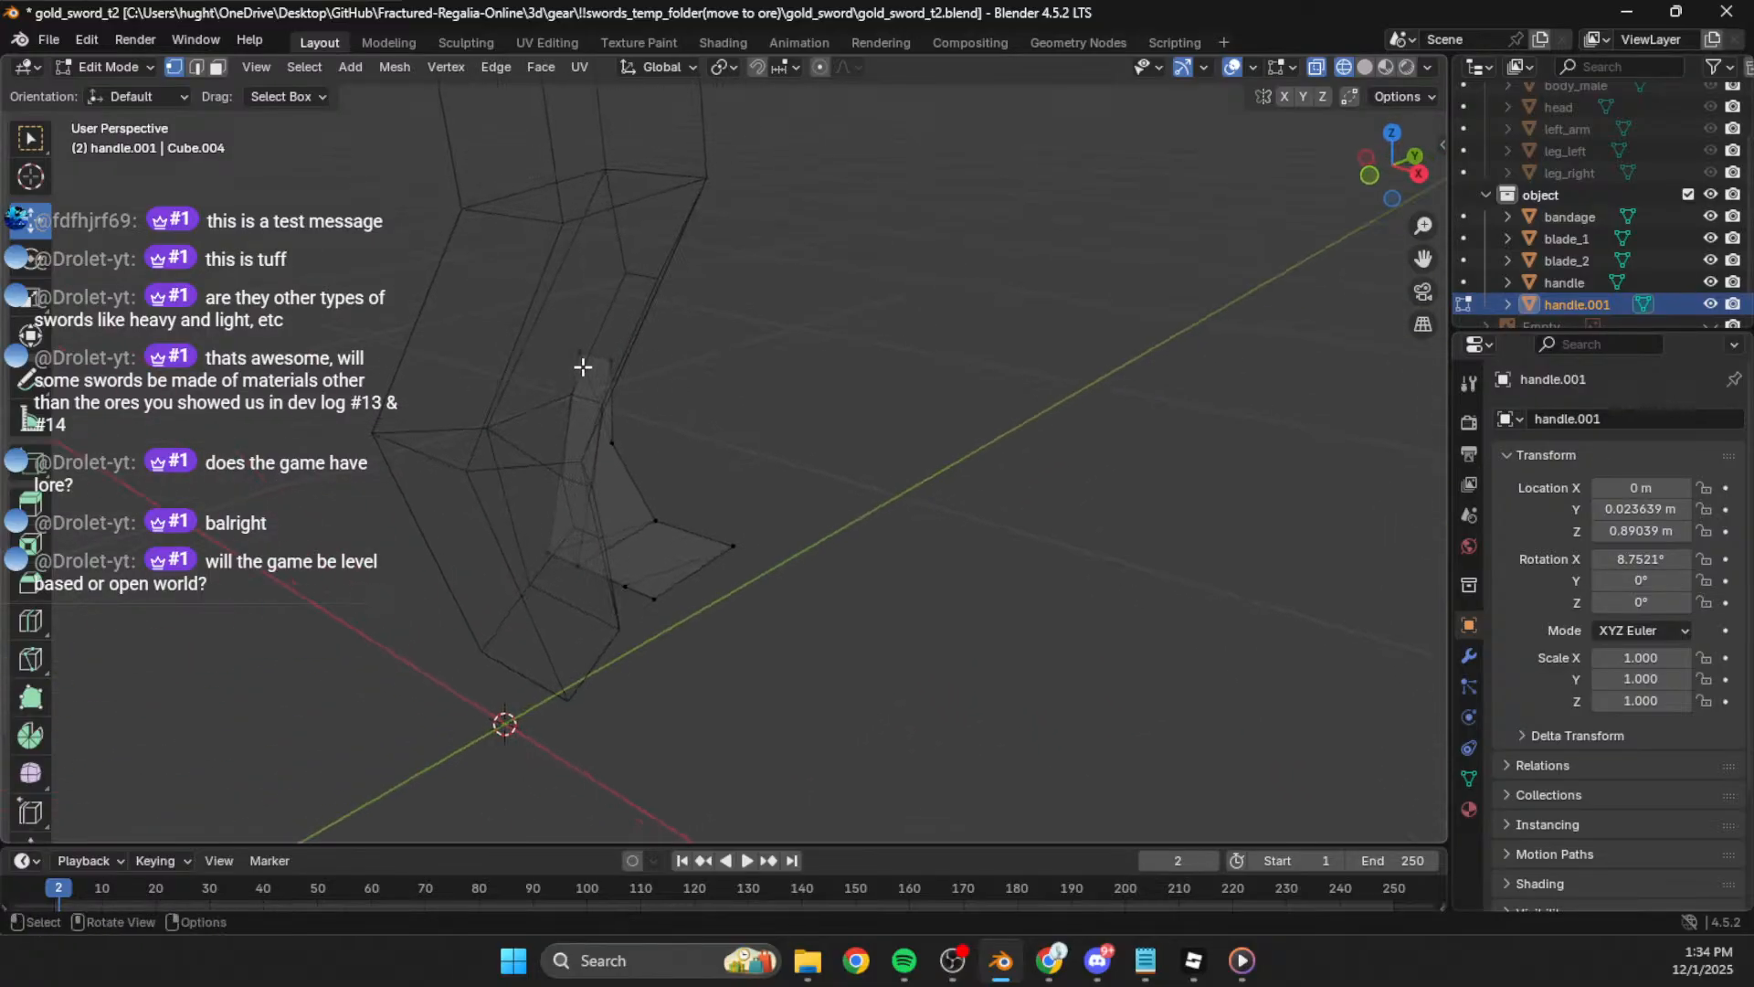
left_click_drag(673, 340, 585, 390, "shift")
left_click_drag(524, 502, 590, 584, "shift")
key("m")
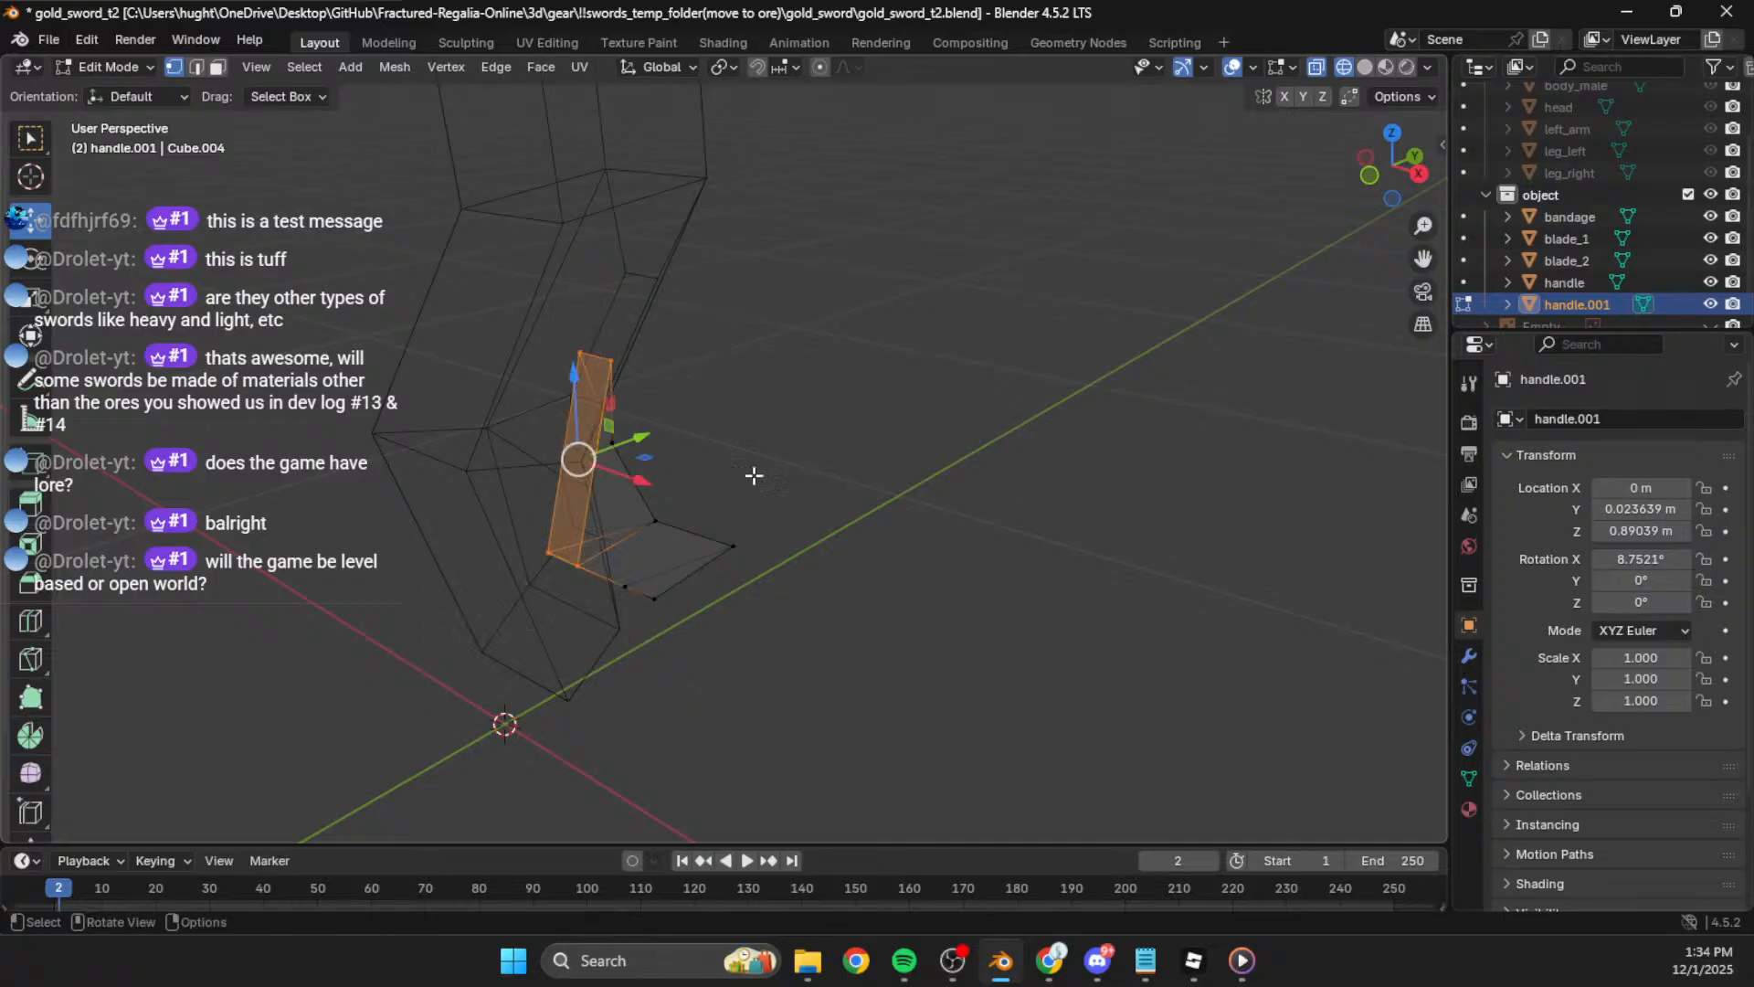
Step: Subdivide the two long inner edges of handle.001 between its top and lower inner vertices
left_click(575, 353)
left_click(541, 566, "shift")
right_click(827, 502)
left_click(728, 422)
left_click(621, 367)
left_click(588, 561, "shift")
right_click(694, 477)
left_click(711, 397)
Step: Move the two midpoint vertices on the inner edges of handle.001 back toward the handle
left_click(554, 463)
left_click(595, 464, "shift")
left_click(753, 498)
middle_click_drag(751, 490, 650, 435)
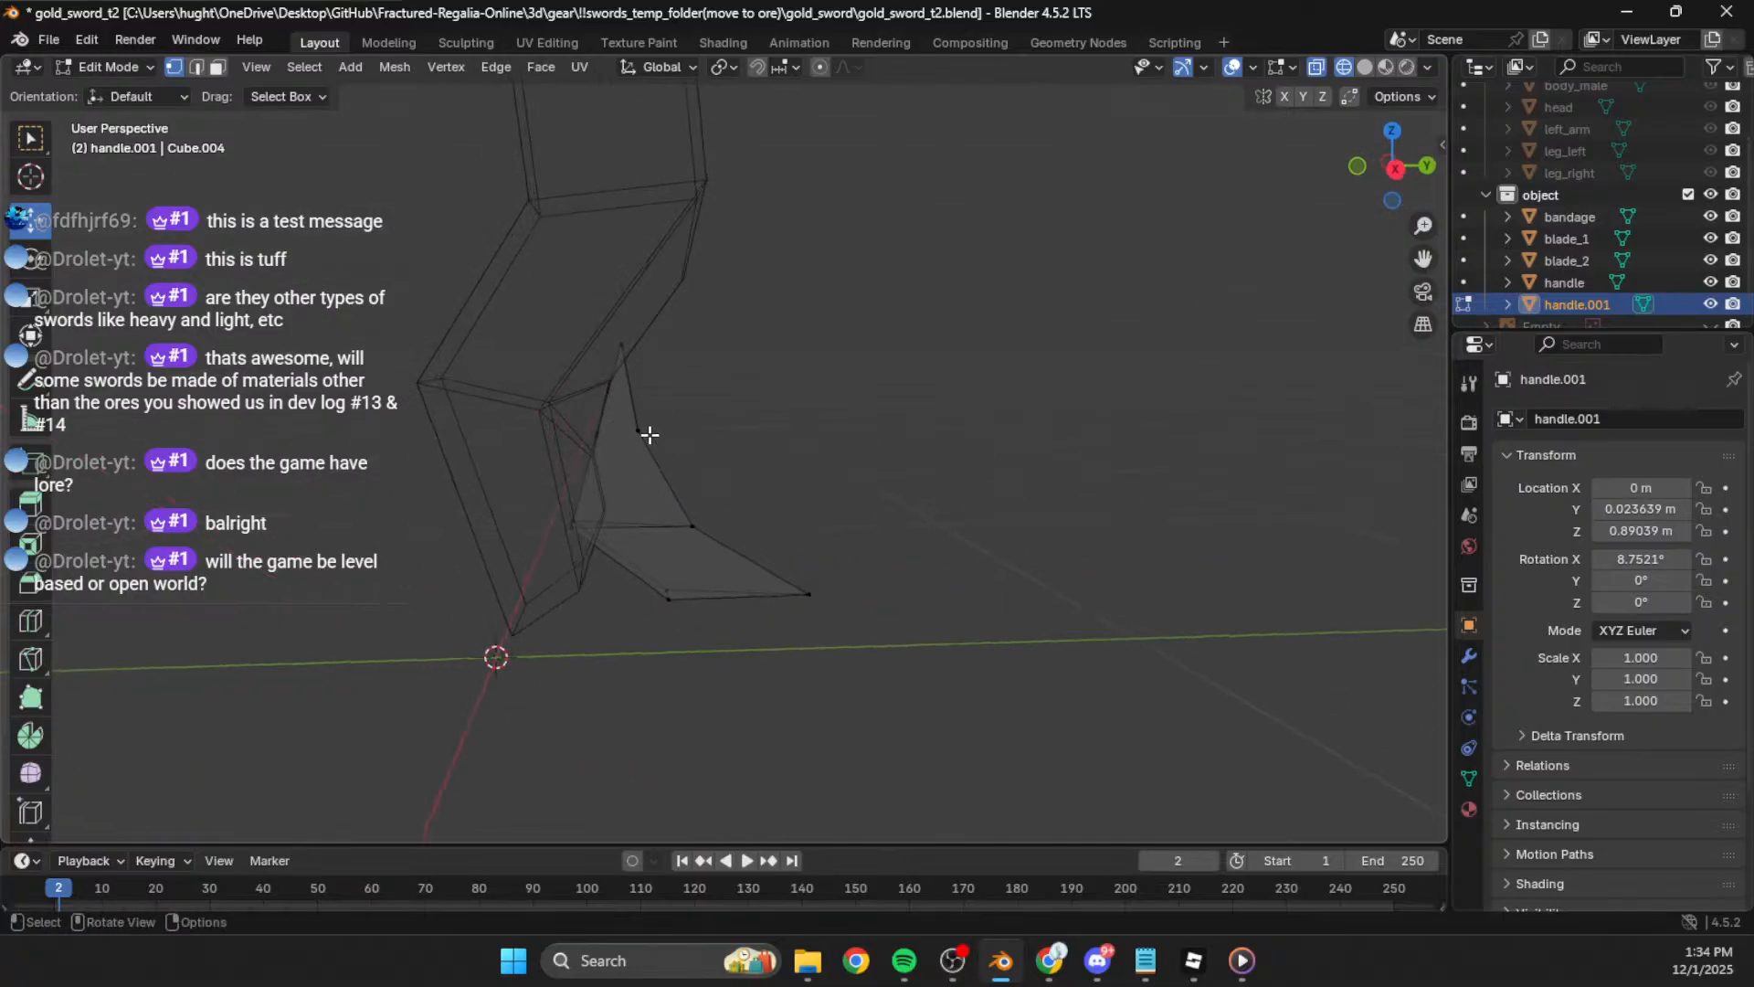
left_click(1391, 175)
key("g")
left_click(646, 410)
Step: Delete only the faces of the whole handle.001 piece, keeping its edges and vertices
left_click_drag(647, 340, 432, 655)
key("ctrl+l")
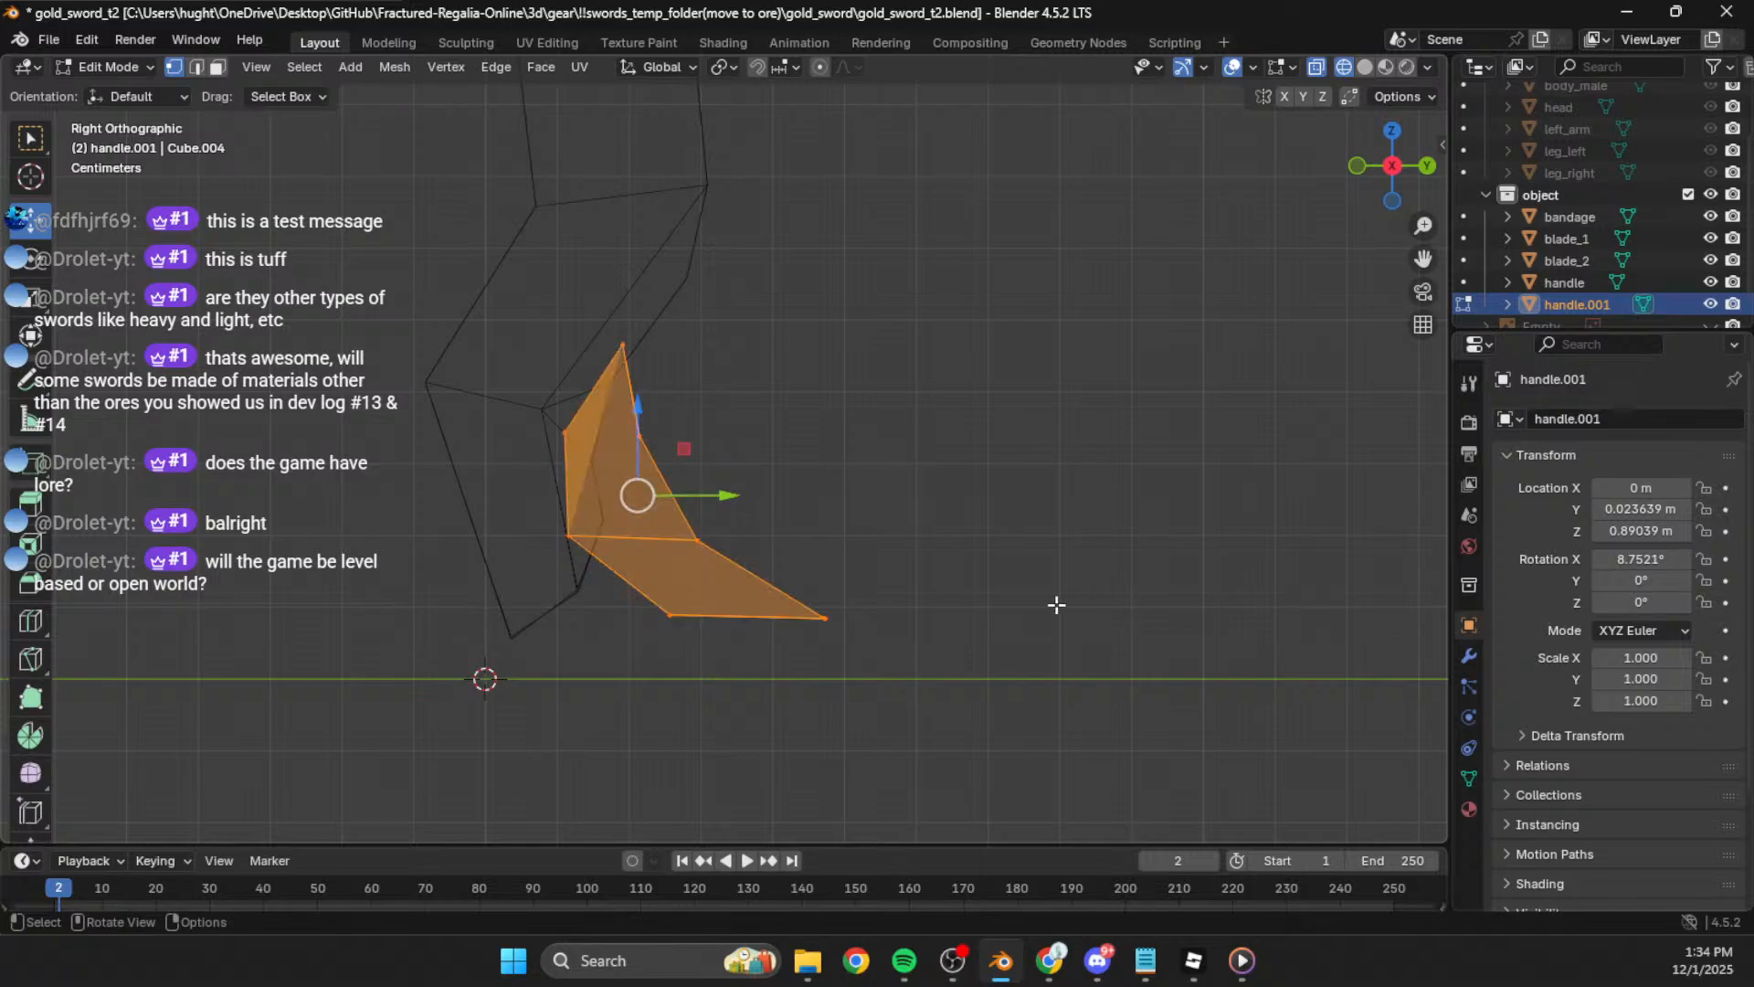
key("x")
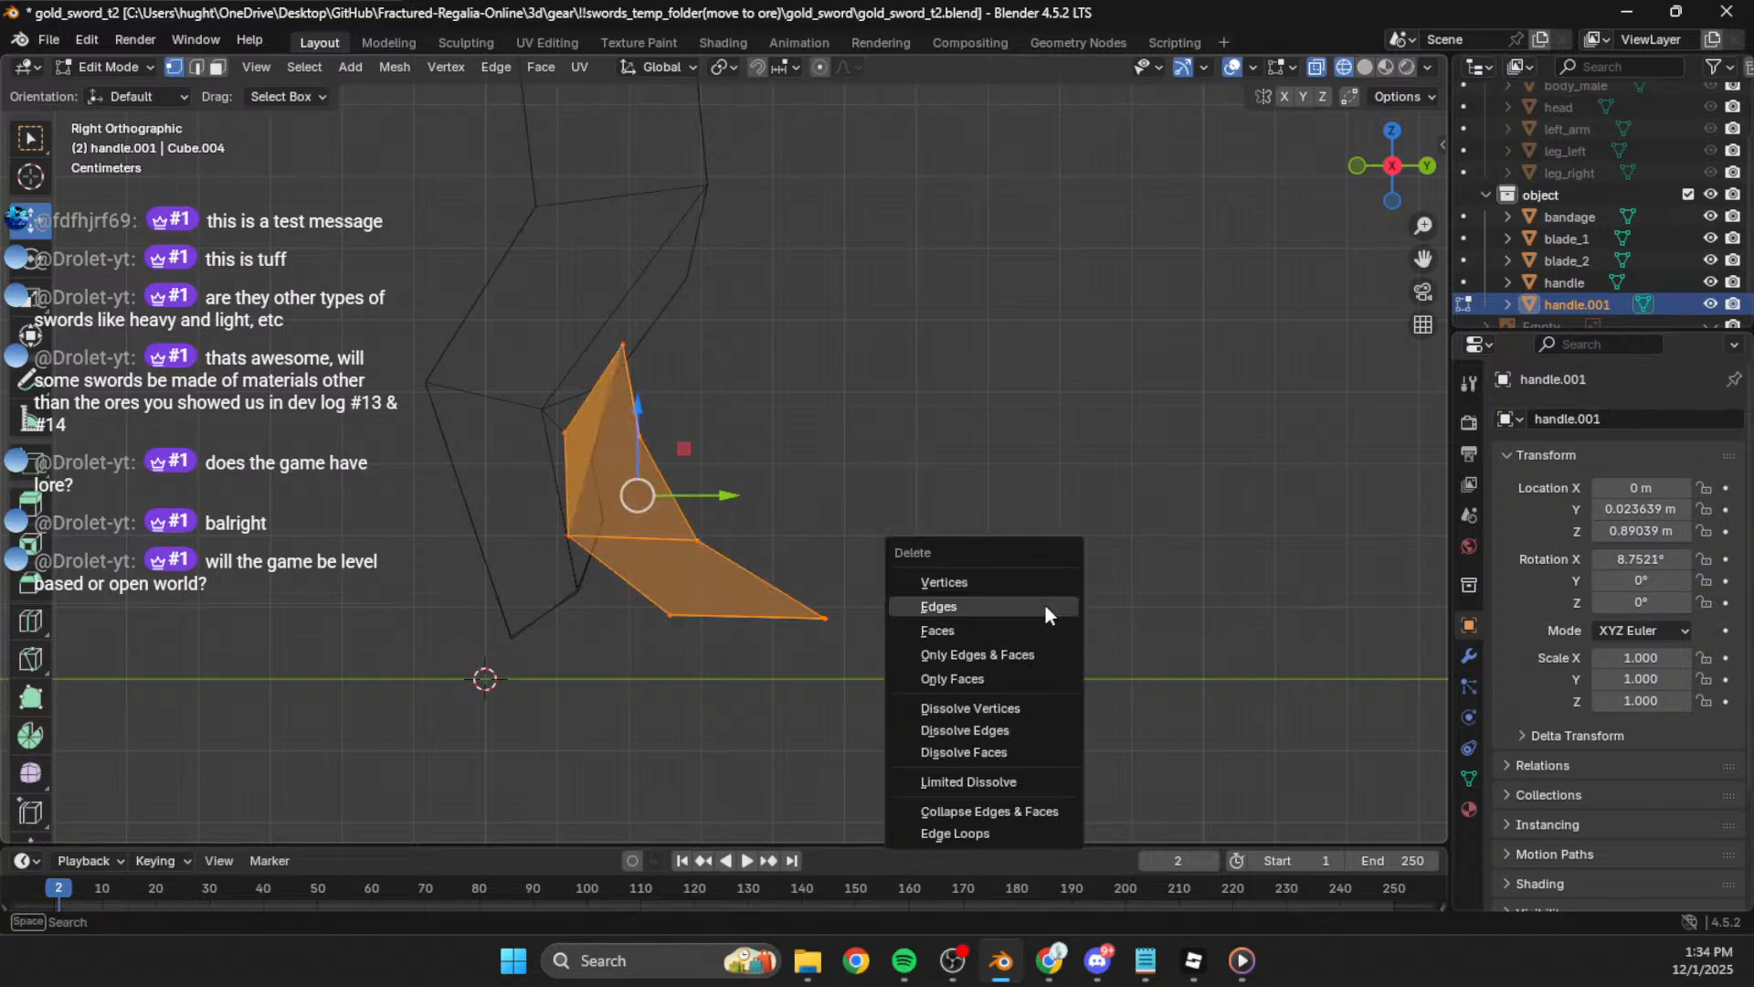
left_click(987, 680)
Step: Reposition the top vertices and the inner midpoint vertices of handle.001 in the side profile
middle_click_drag(856, 554, 803, 566)
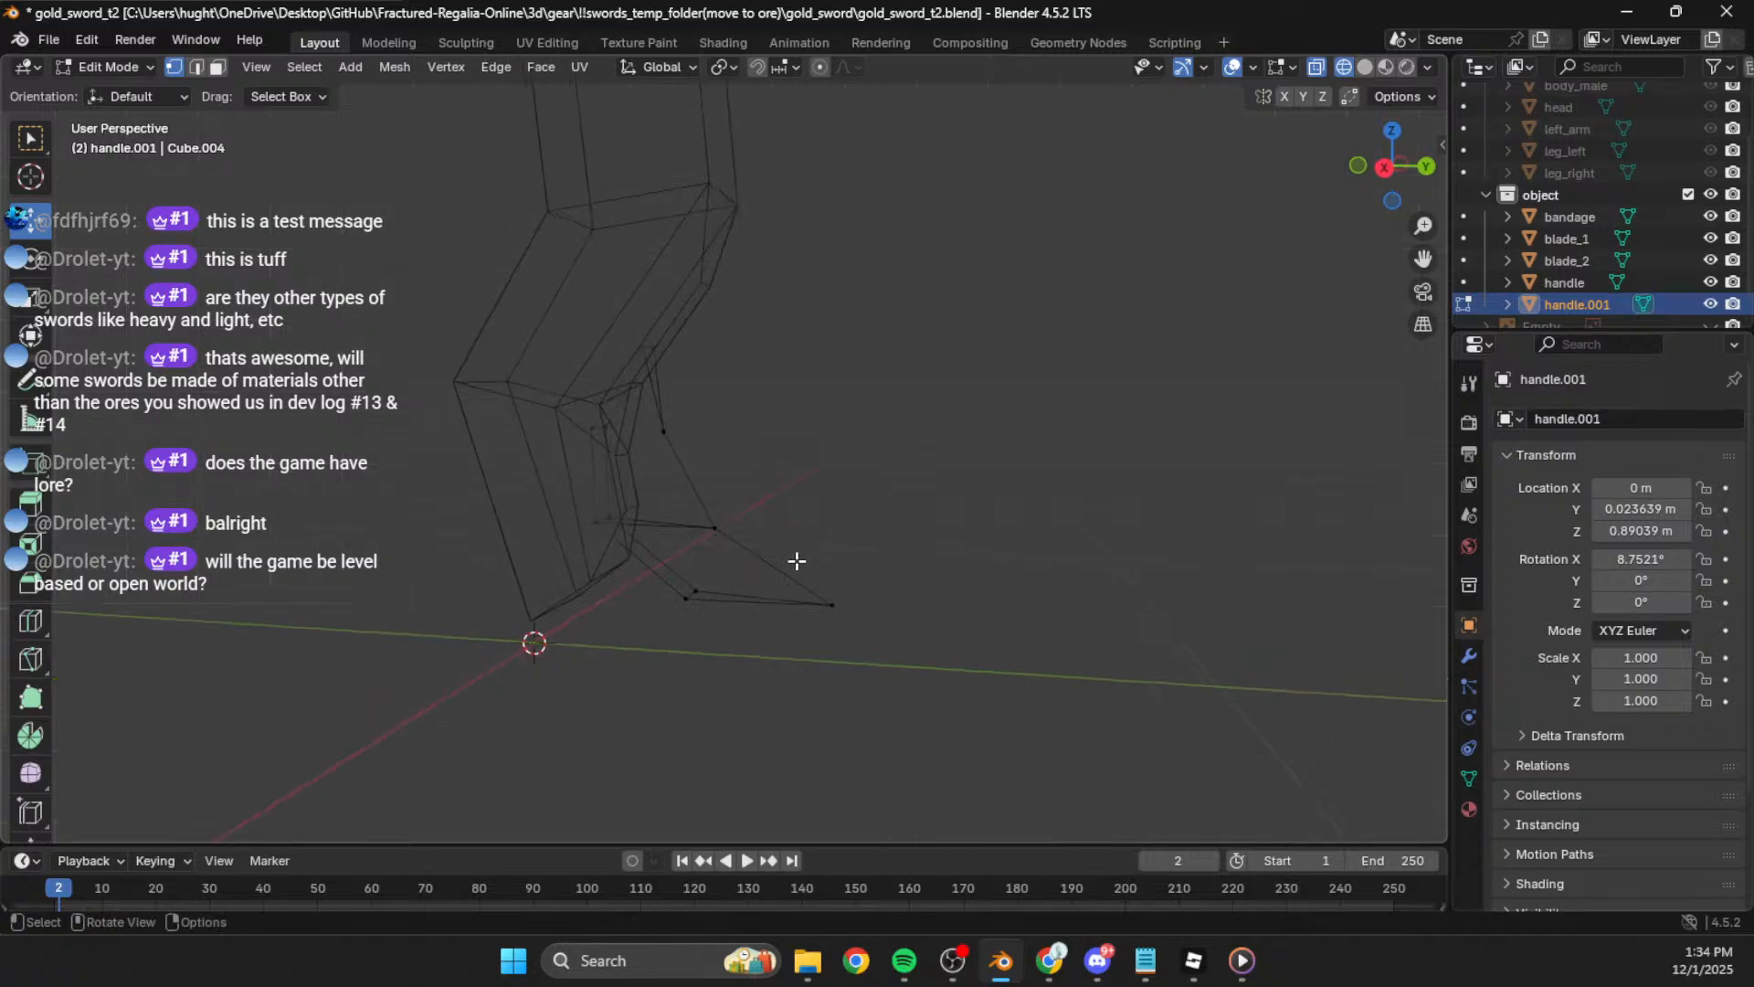
middle_click_drag(548, 399, 420, 404)
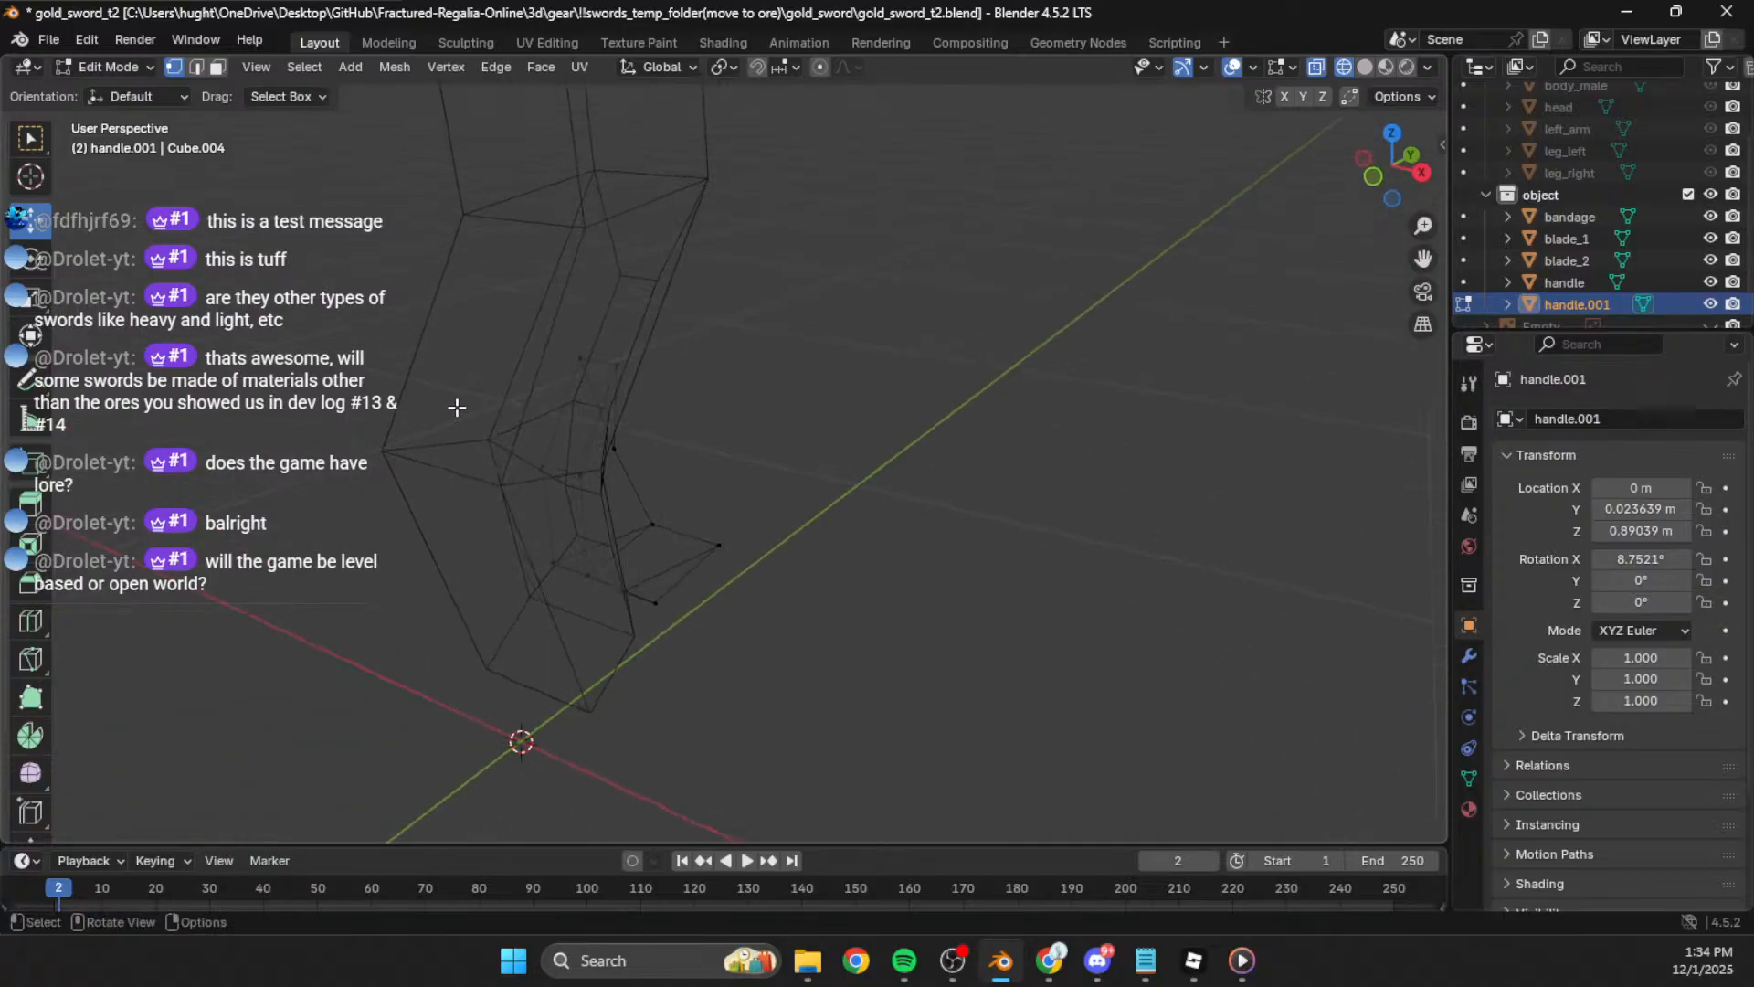
middle_click_drag(587, 447, 1054, 332)
left_click(1399, 171)
scroll(738, 393, "down", 2)
scroll(699, 400, "up", 1)
left_click_drag(721, 315, 656, 374)
key("g")
left_click(631, 413)
key("g")
left_click_drag(658, 446, 653, 535)
left_click(669, 437)
key("g")
left_click(649, 540)
Step: Shift the upper outer vertex of handle.001 along Y, finishing with a move of about 0.037 m
left_click_drag(673, 398, 735, 448)
key("g")
key("y")
left_click(721, 447)
key("g")
key("y")
left_click(905, 431)
Step: Leave mesh editing, switch to solid shading and examine the full sword with the new handle spike
scroll(1316, 343, "down", 1)
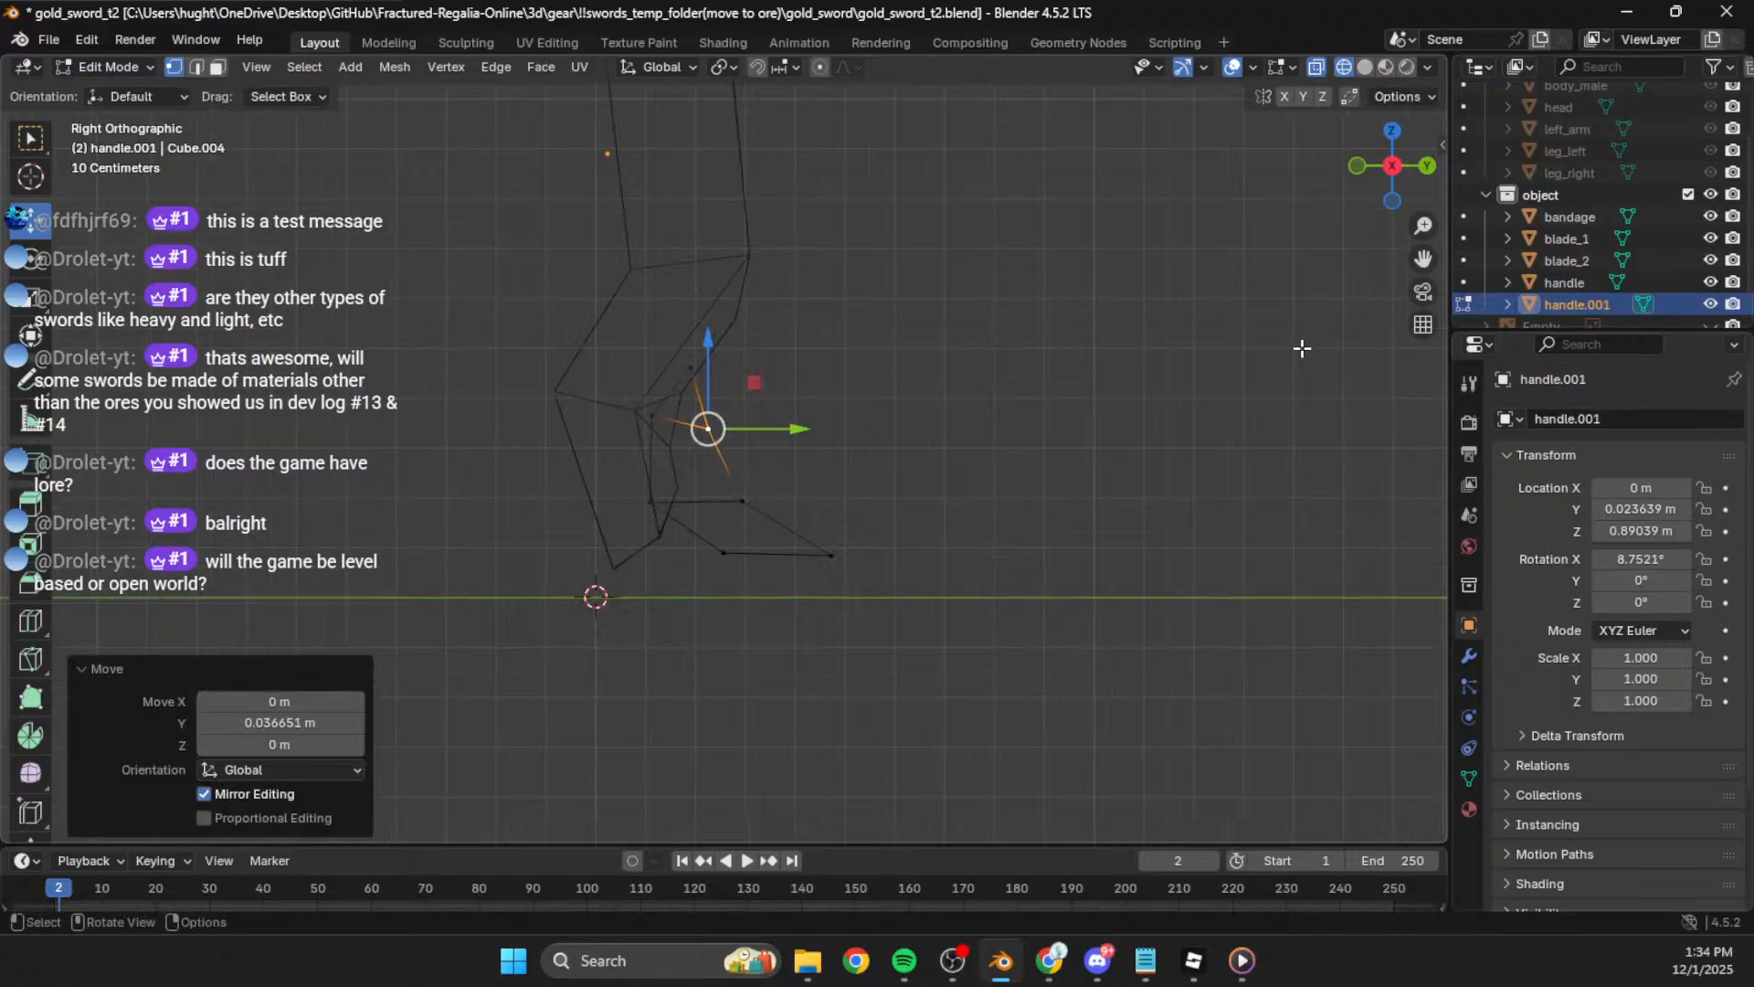
scroll(1079, 277, "down", 4)
key("Tab")
left_click(992, 343)
middle_click_drag(989, 353, 1057, 531, "shift")
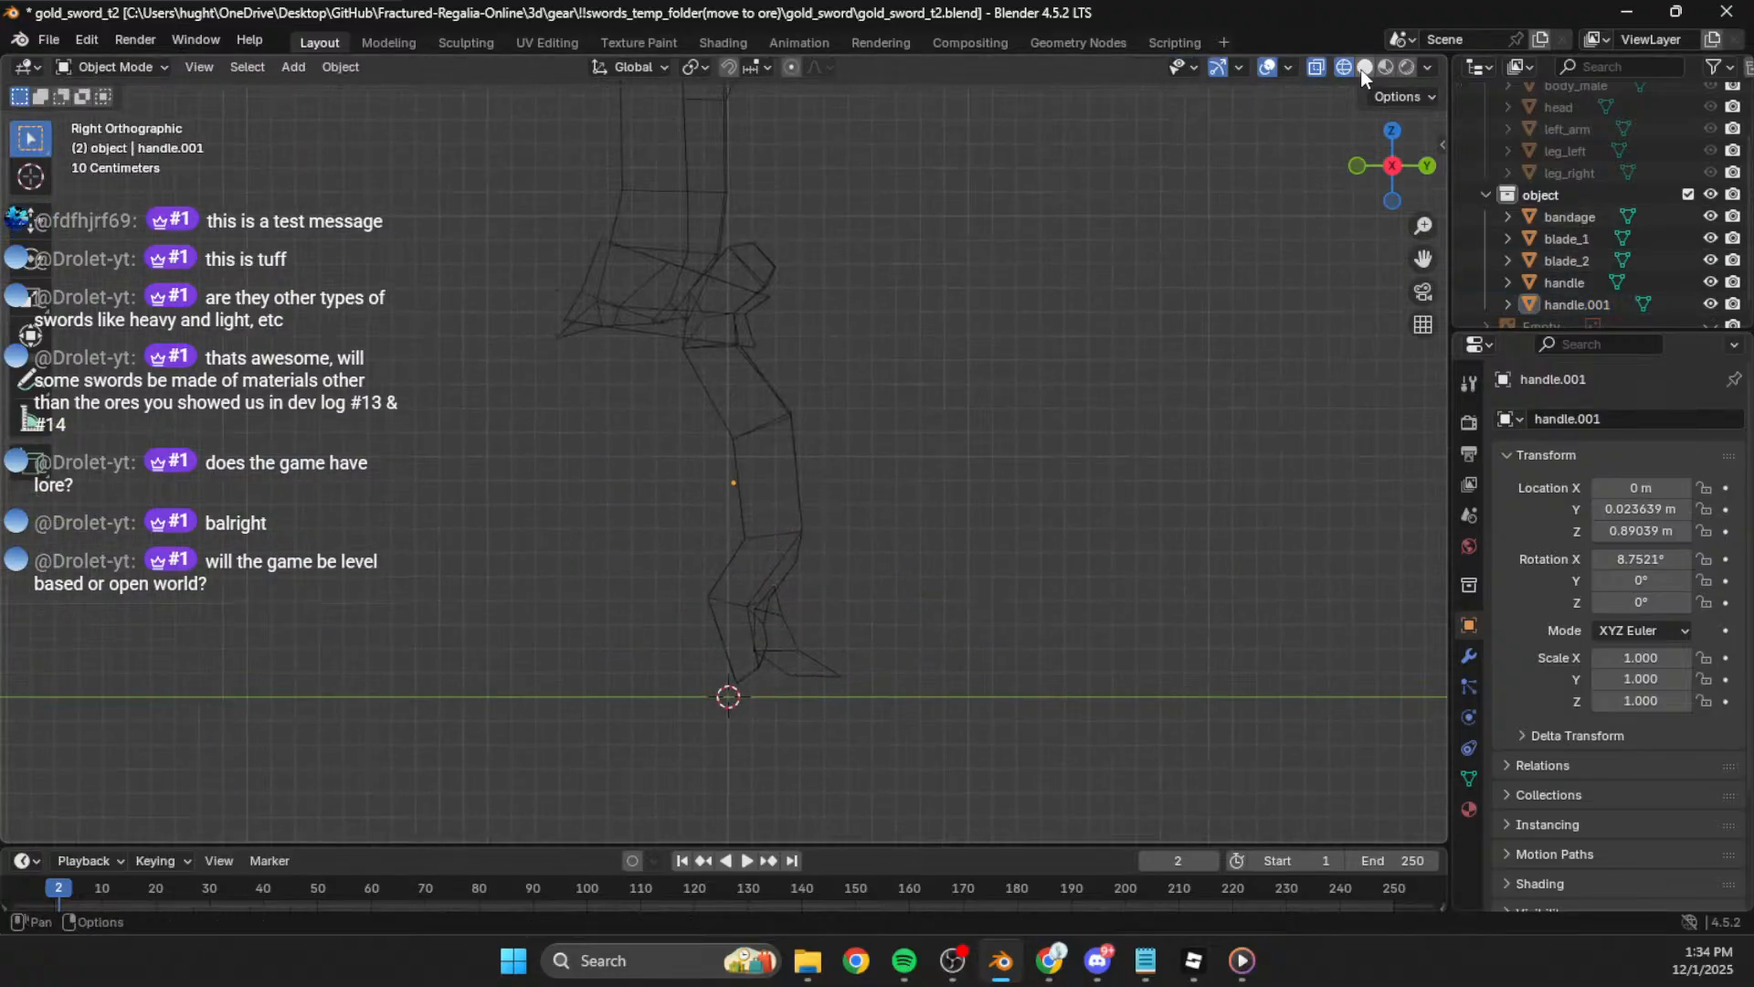
left_click(1363, 69)
scroll(1101, 309, "down", 4)
mouse_move(914, 375)
middle_mouse_down("shift")
mouse_move(920, 435)
mouse_move(879, 485)
middle_mouse_up("shift")
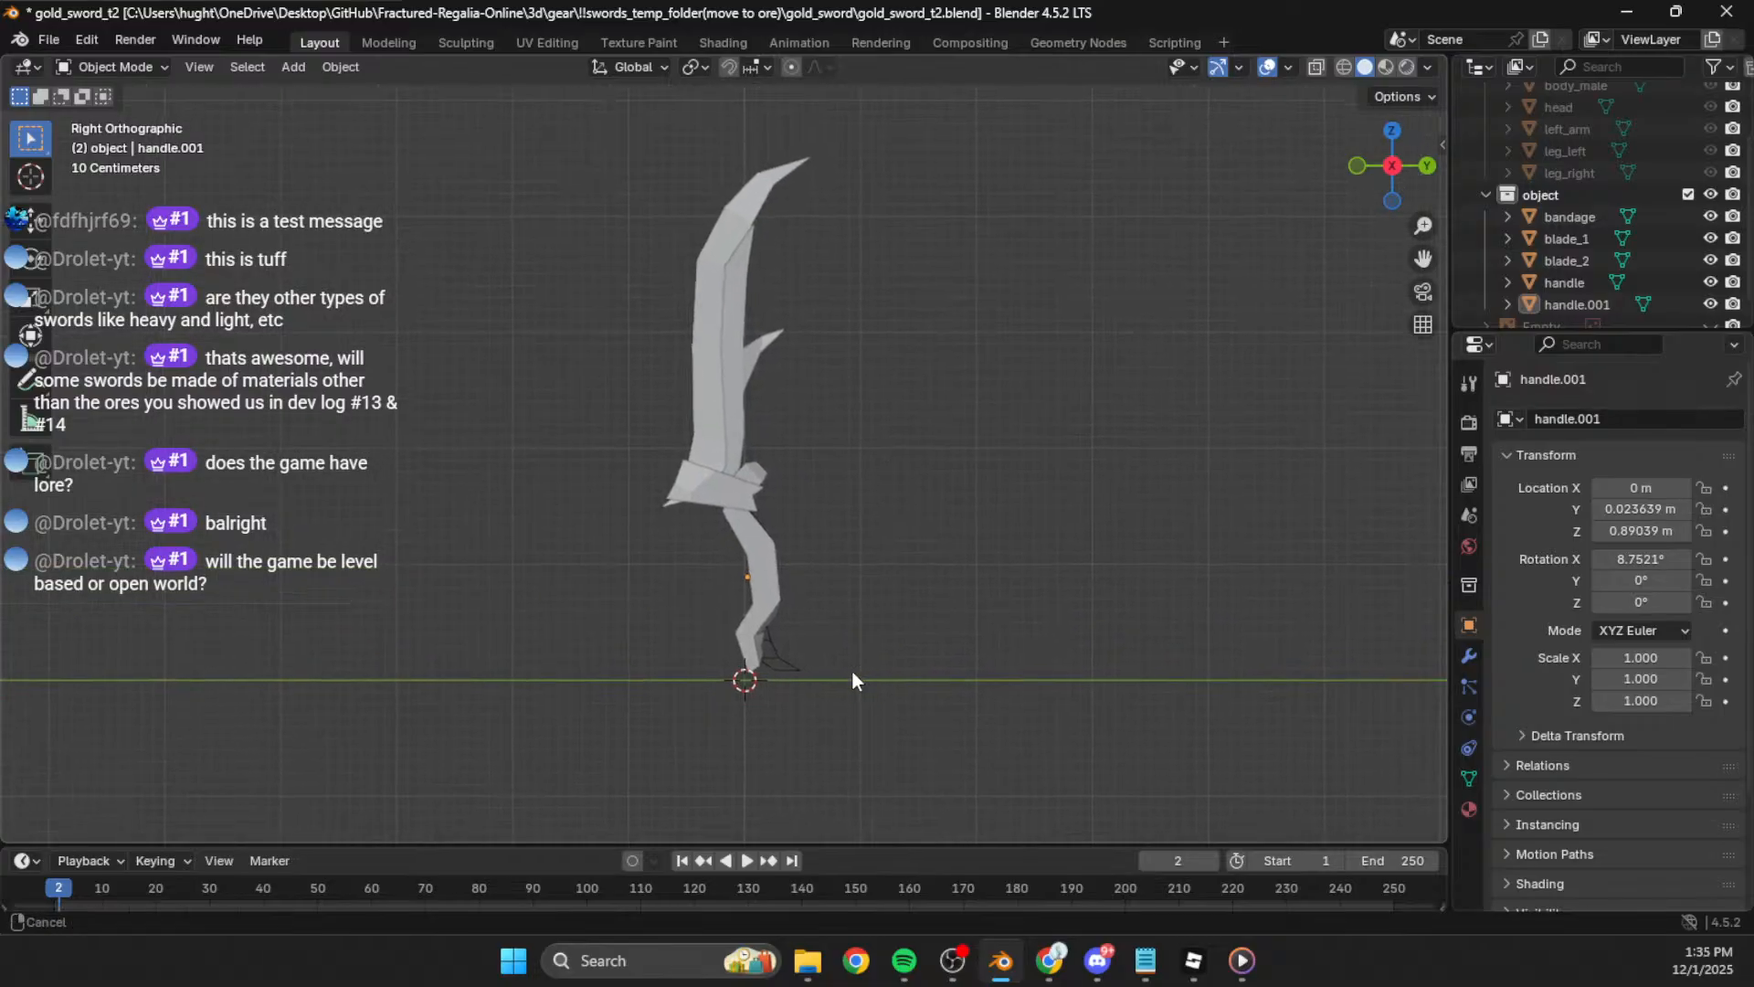
middle_click_drag(853, 690, 869, 564, "shift")
scroll(793, 499, "up", 6)
middle_click_drag(793, 499, 1131, 452)
scroll(770, 642, "down", 5)
key("Tab")
left_click(774, 606)
left_click(1389, 169)
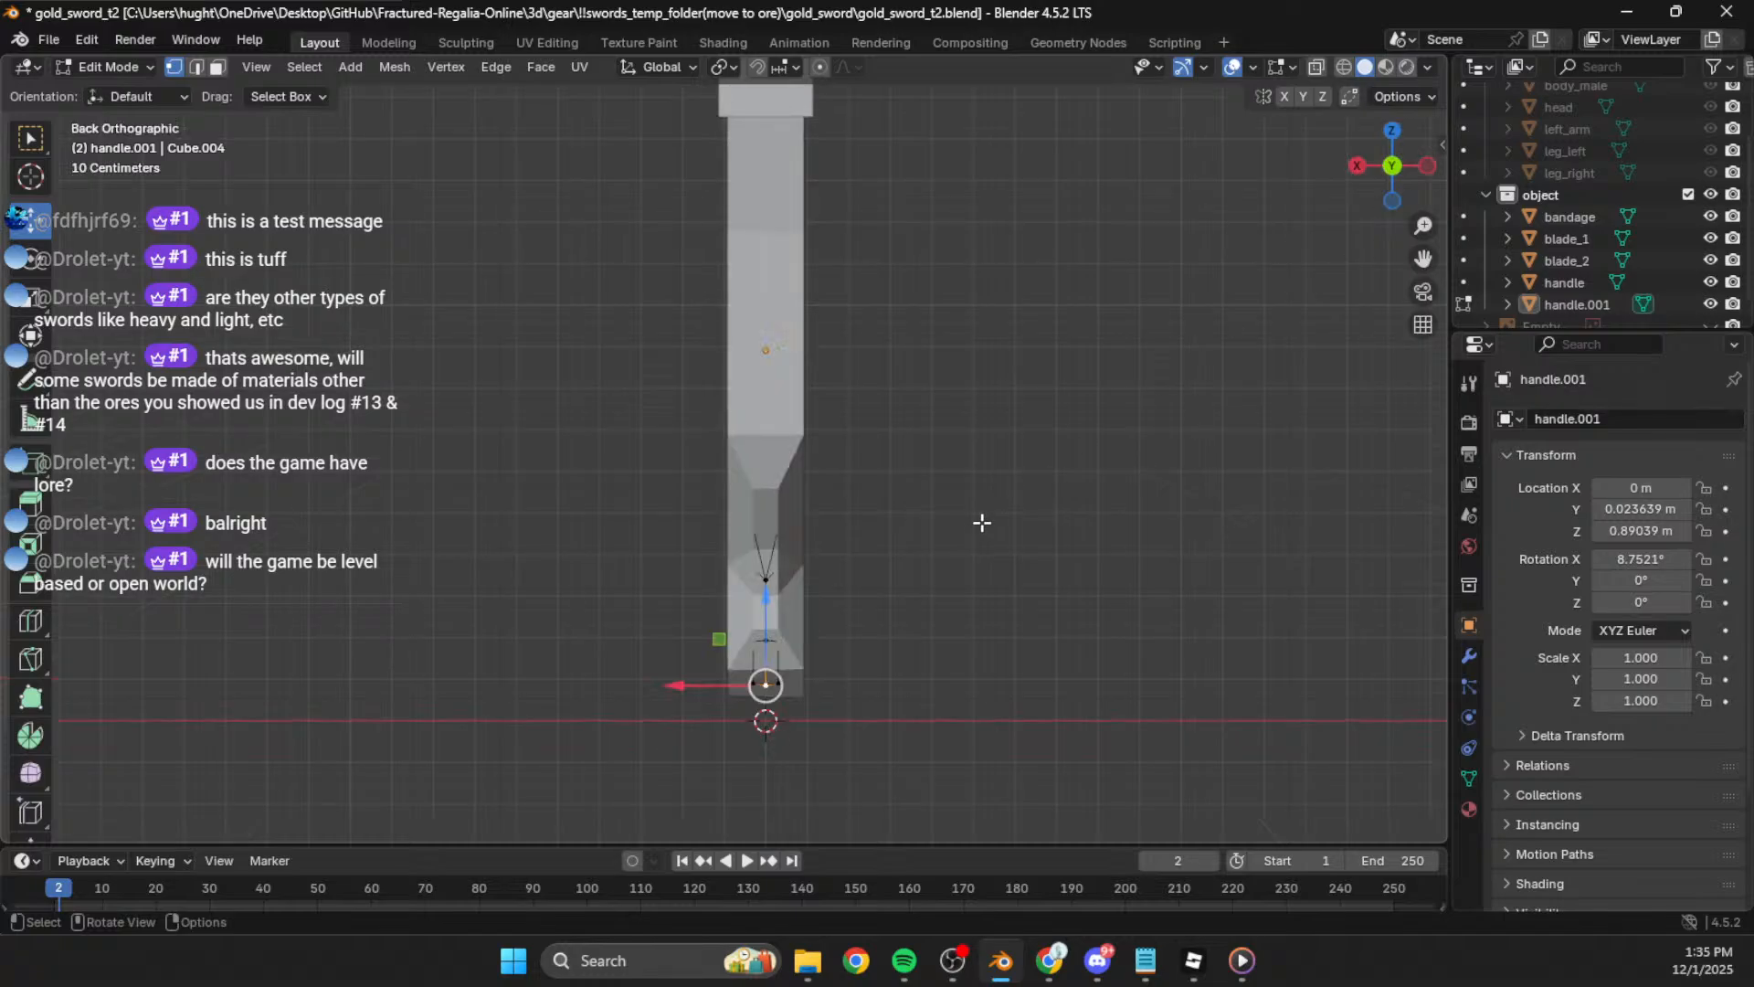
key("Tab")
key("a")
key("Tab")
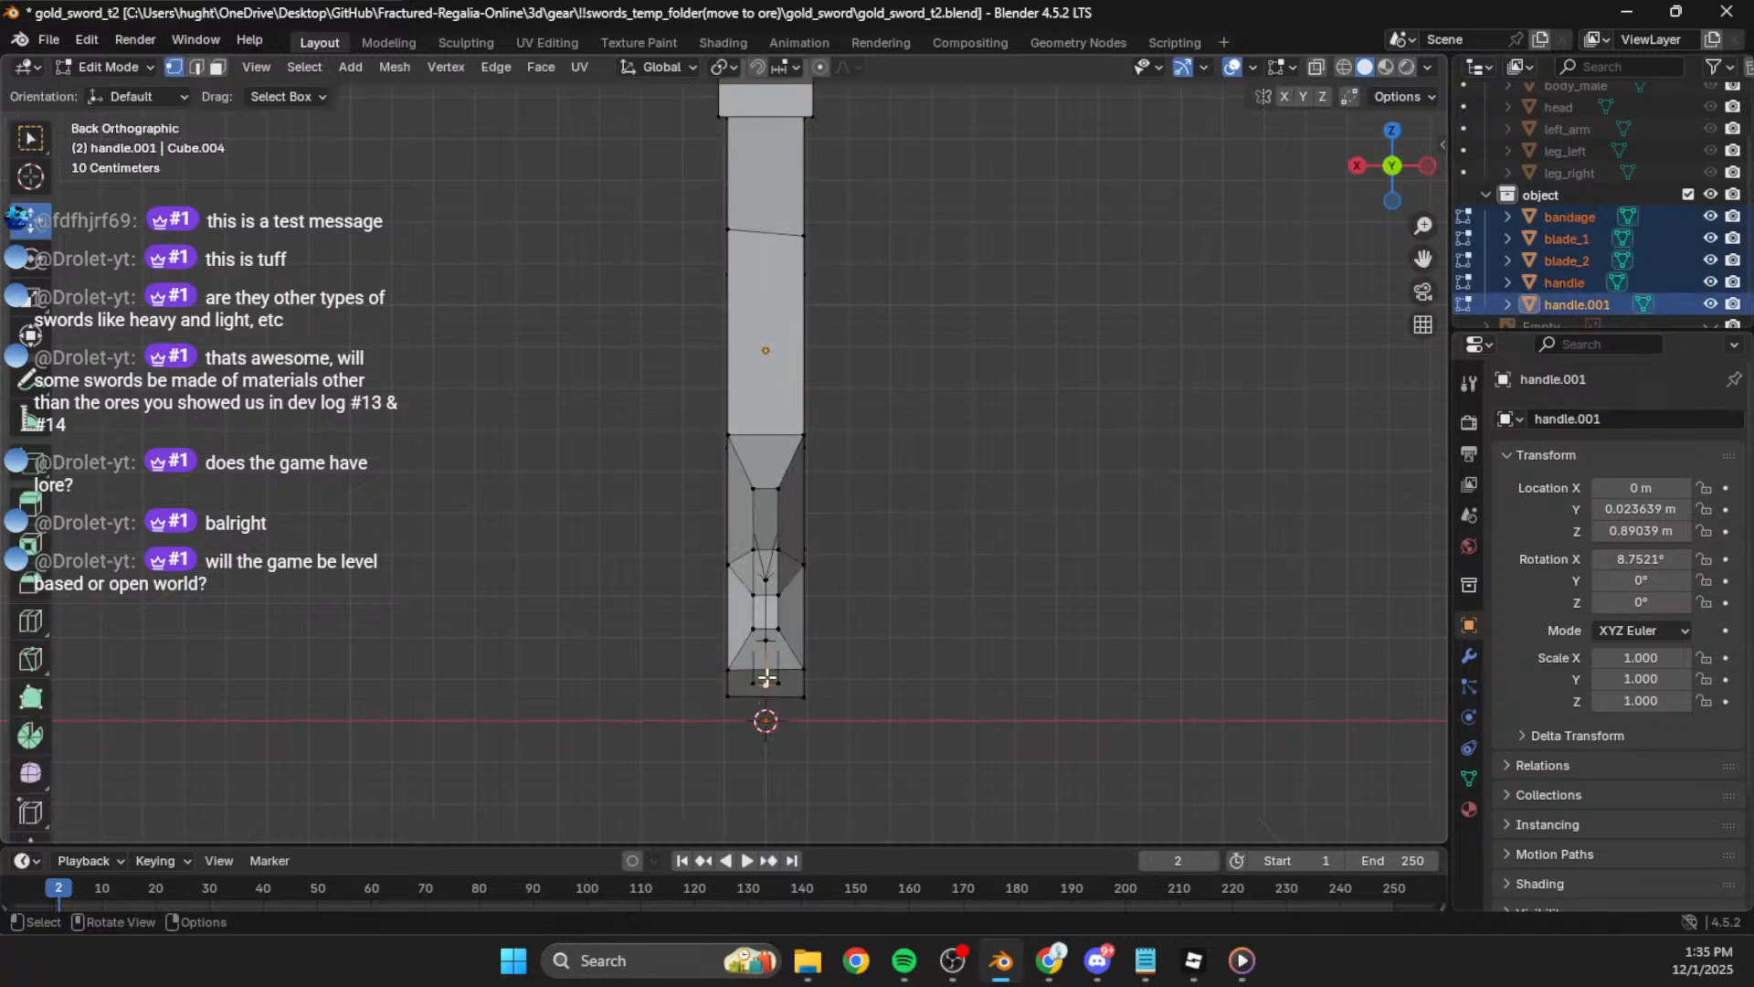
key("Tab")
Step: Scale the whole handle.001 mesh by 1.704 along X
left_click(771, 678)
key("Tab")
key("a")
key("s")
key("x")
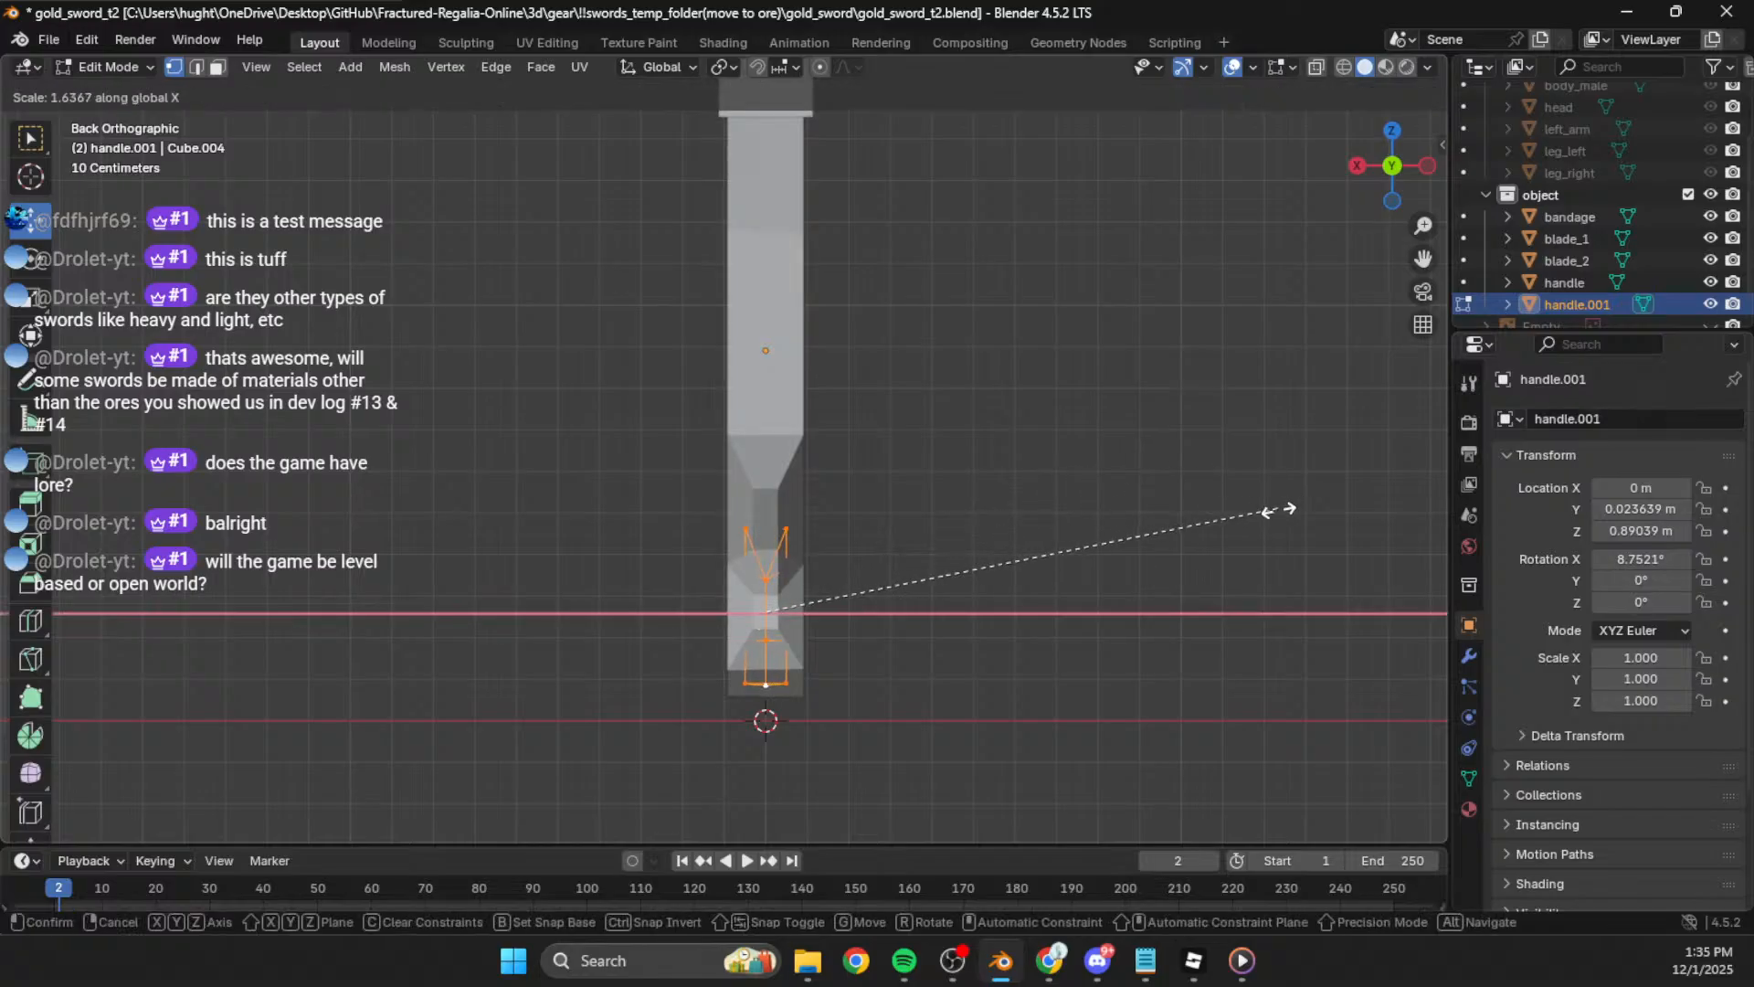
left_click(1304, 528)
Step: Move the whole handle.001 mesh about -0.021 m on Y and 0.008 m on Z, closer to the handle
middle_click_drag(900, 512, 1078, 521)
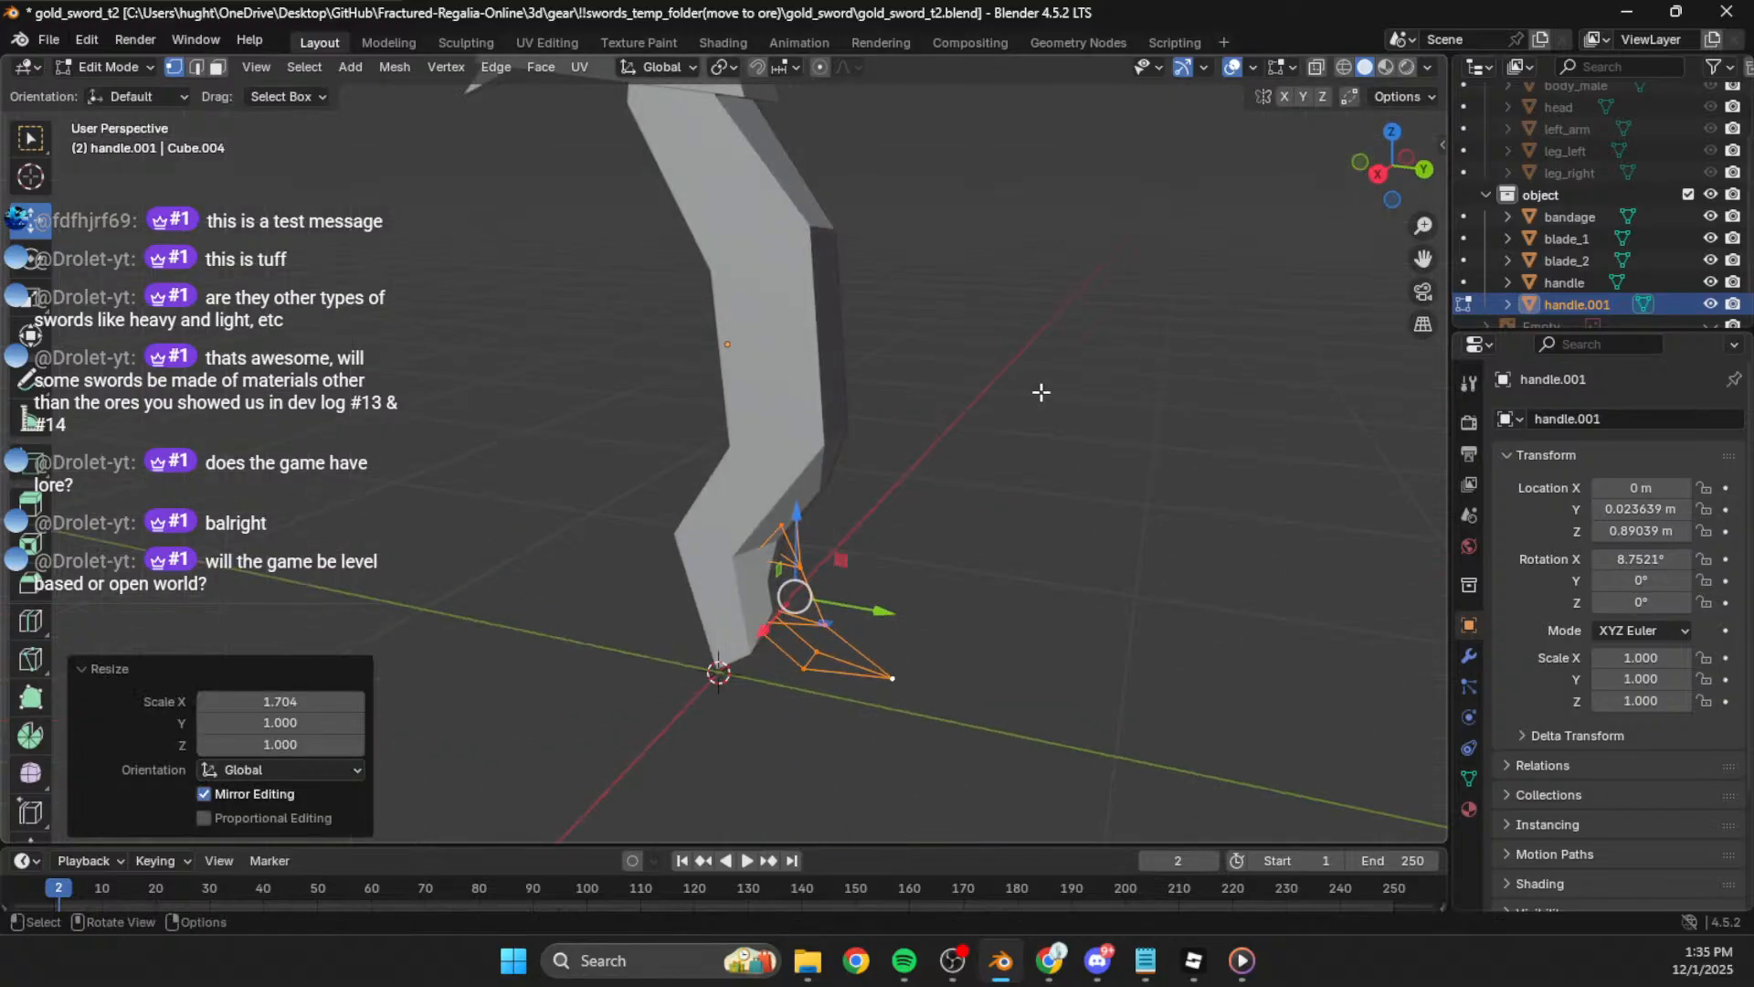
left_click(1380, 177)
key("g")
left_click(1058, 364)
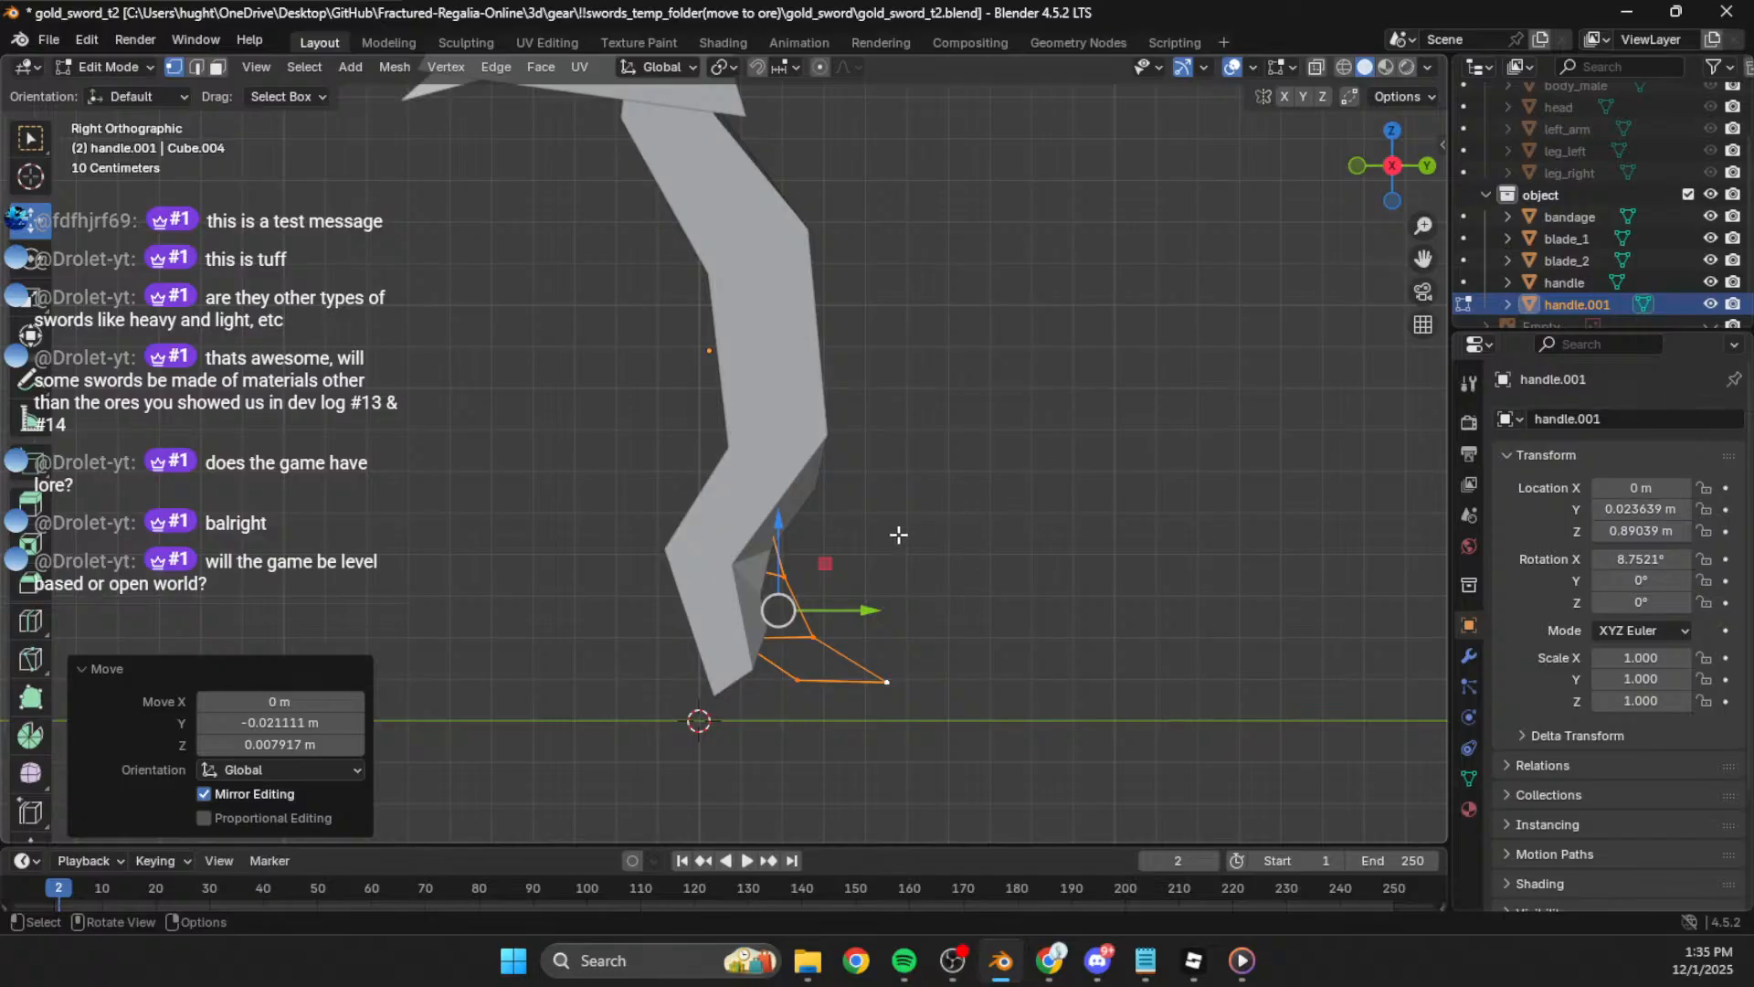
Step: Try filling the entire selected handle.001 mesh with faces, undo the fill, and hide the handle object
key("f")
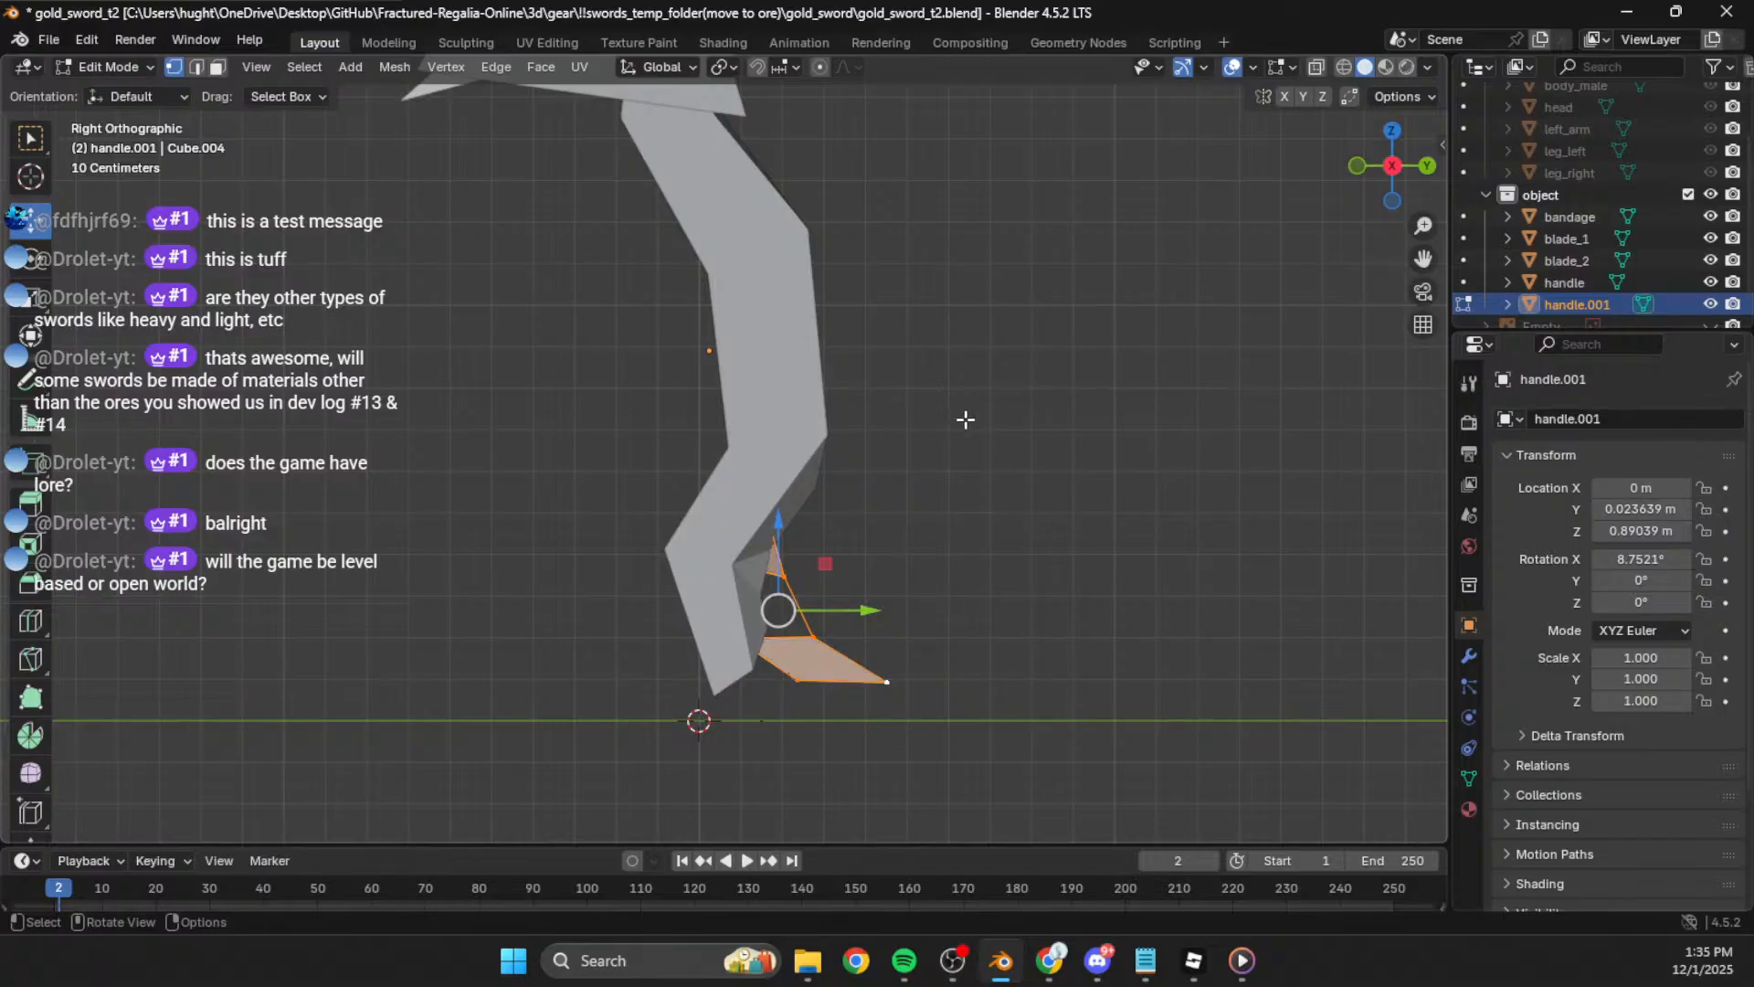
key("ctrl+z")
left_click(1711, 282)
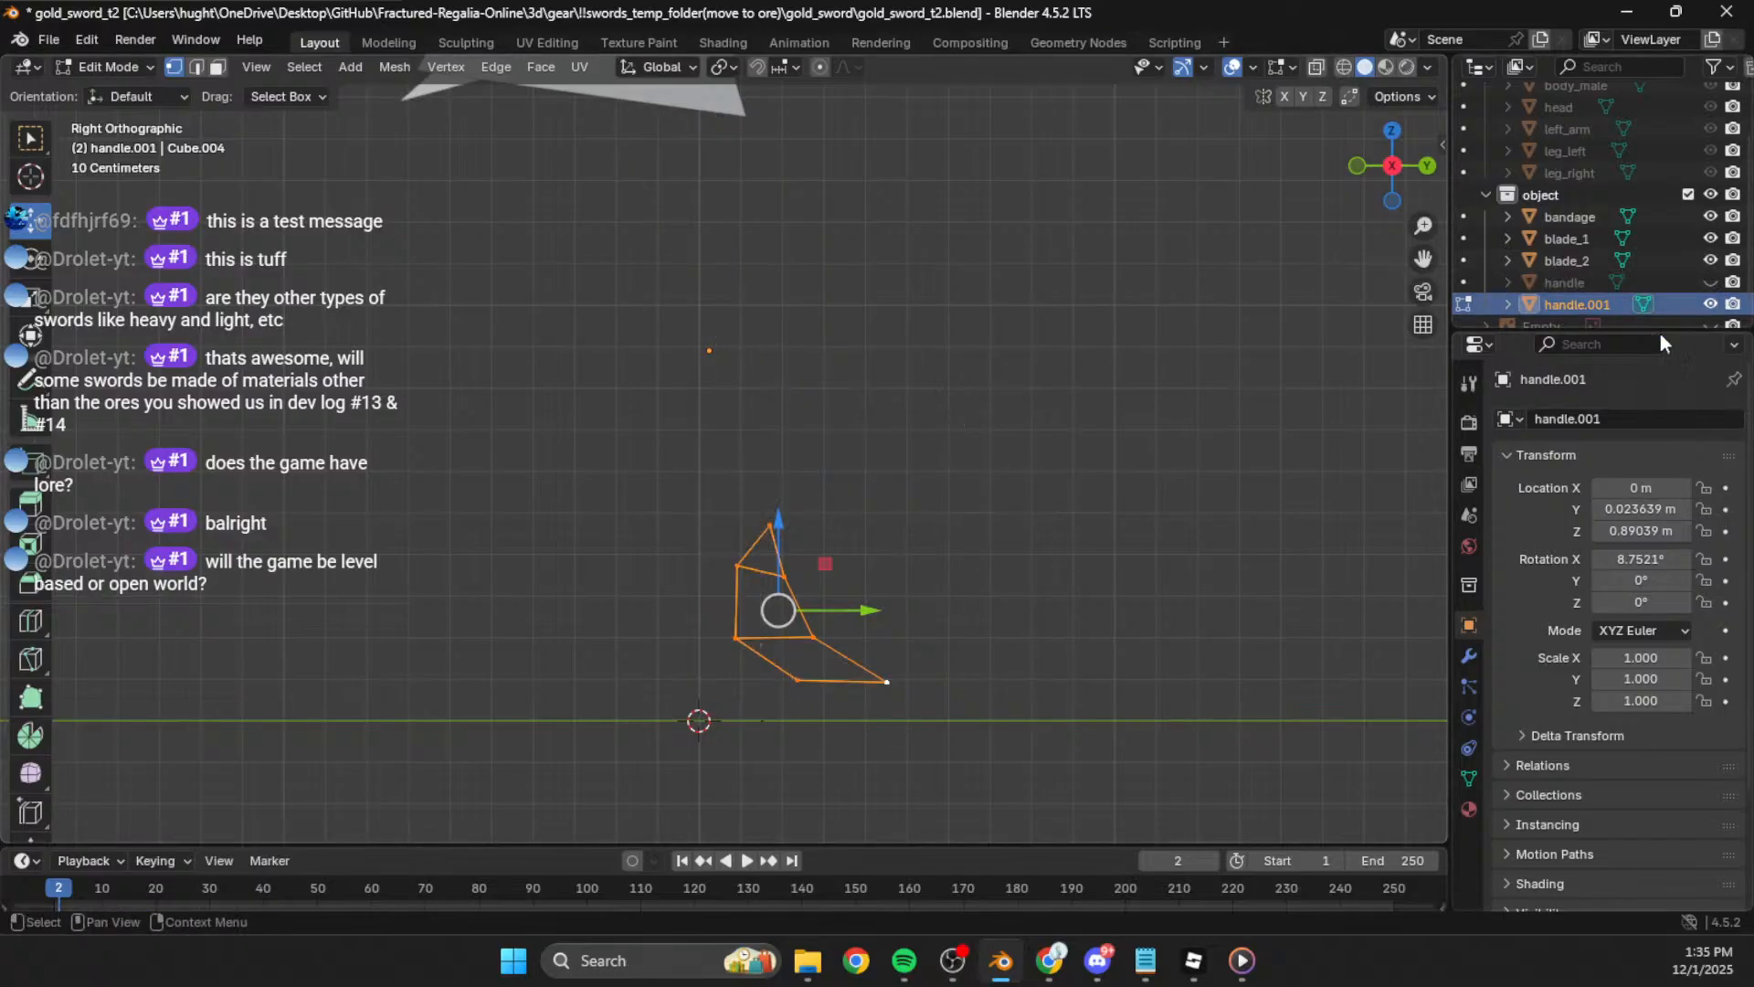
Step: Shift the selected handle.001 geometry along the X axis
middle_click_drag(948, 627, 921, 614)
middle_click_drag(701, 575, 823, 500)
key("g")
key("x")
left_click(773, 528)
Step: Fill the first open faces of handle.001 by joining the boundary vertices at its middle and lower sections
middle_click_drag(896, 594, 656, 602)
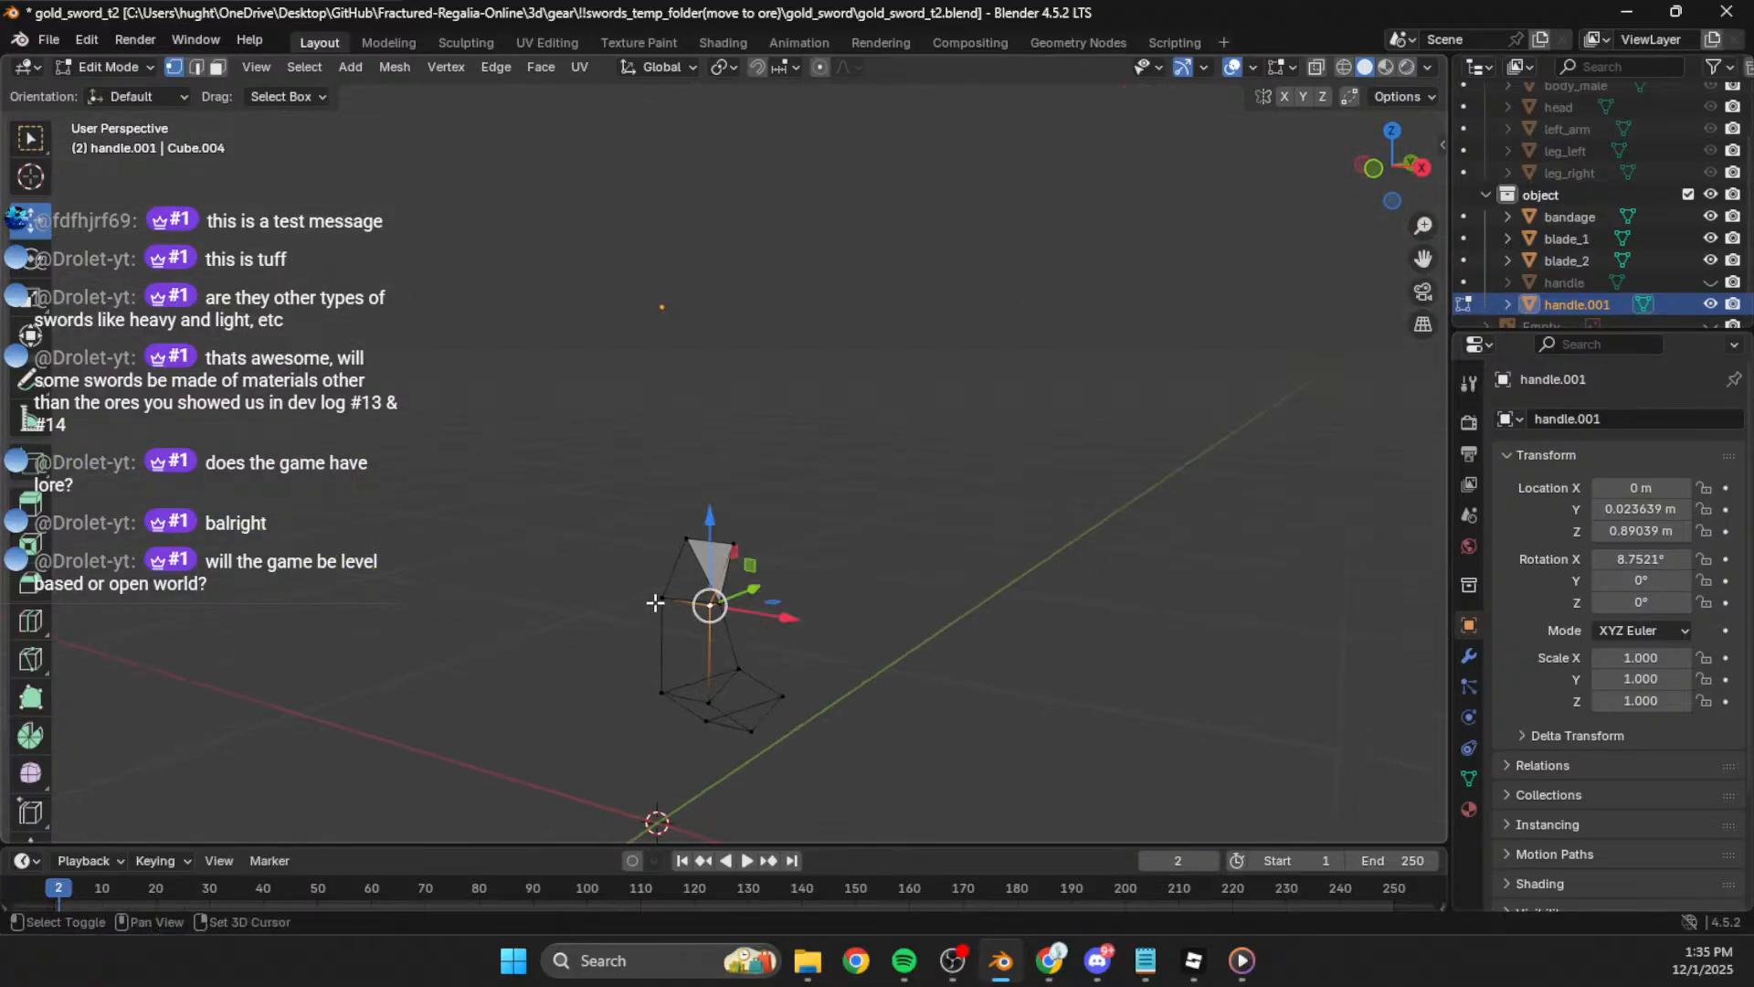
middle_click_drag(664, 695, 697, 652)
key("f")
left_click(760, 631)
left_click(714, 635, "shift")
left_click(801, 643, "shift")
key("f")
Step: Fill the missing faces between the selected vertices at the upper end of handle.001
left_click(903, 615)
middle_click_drag(955, 511, 884, 564)
left_click(826, 515)
left_click(741, 447, "shift")
key("f")
left_click(741, 441)
left_click(782, 386, "shift")
left_click(789, 443, "shift")
key("f")
Step: Fill the remaining open faces along the opposite side of handle.001 to close the curved spike
middle_click_drag(1053, 464, 642, 449)
left_click(673, 502)
left_click(704, 428, "shift")
left_click(756, 490, "shift")
left_click(743, 589, "shift")
key("f")
left_click(748, 593)
left_click(661, 662, "shift")
key("f")
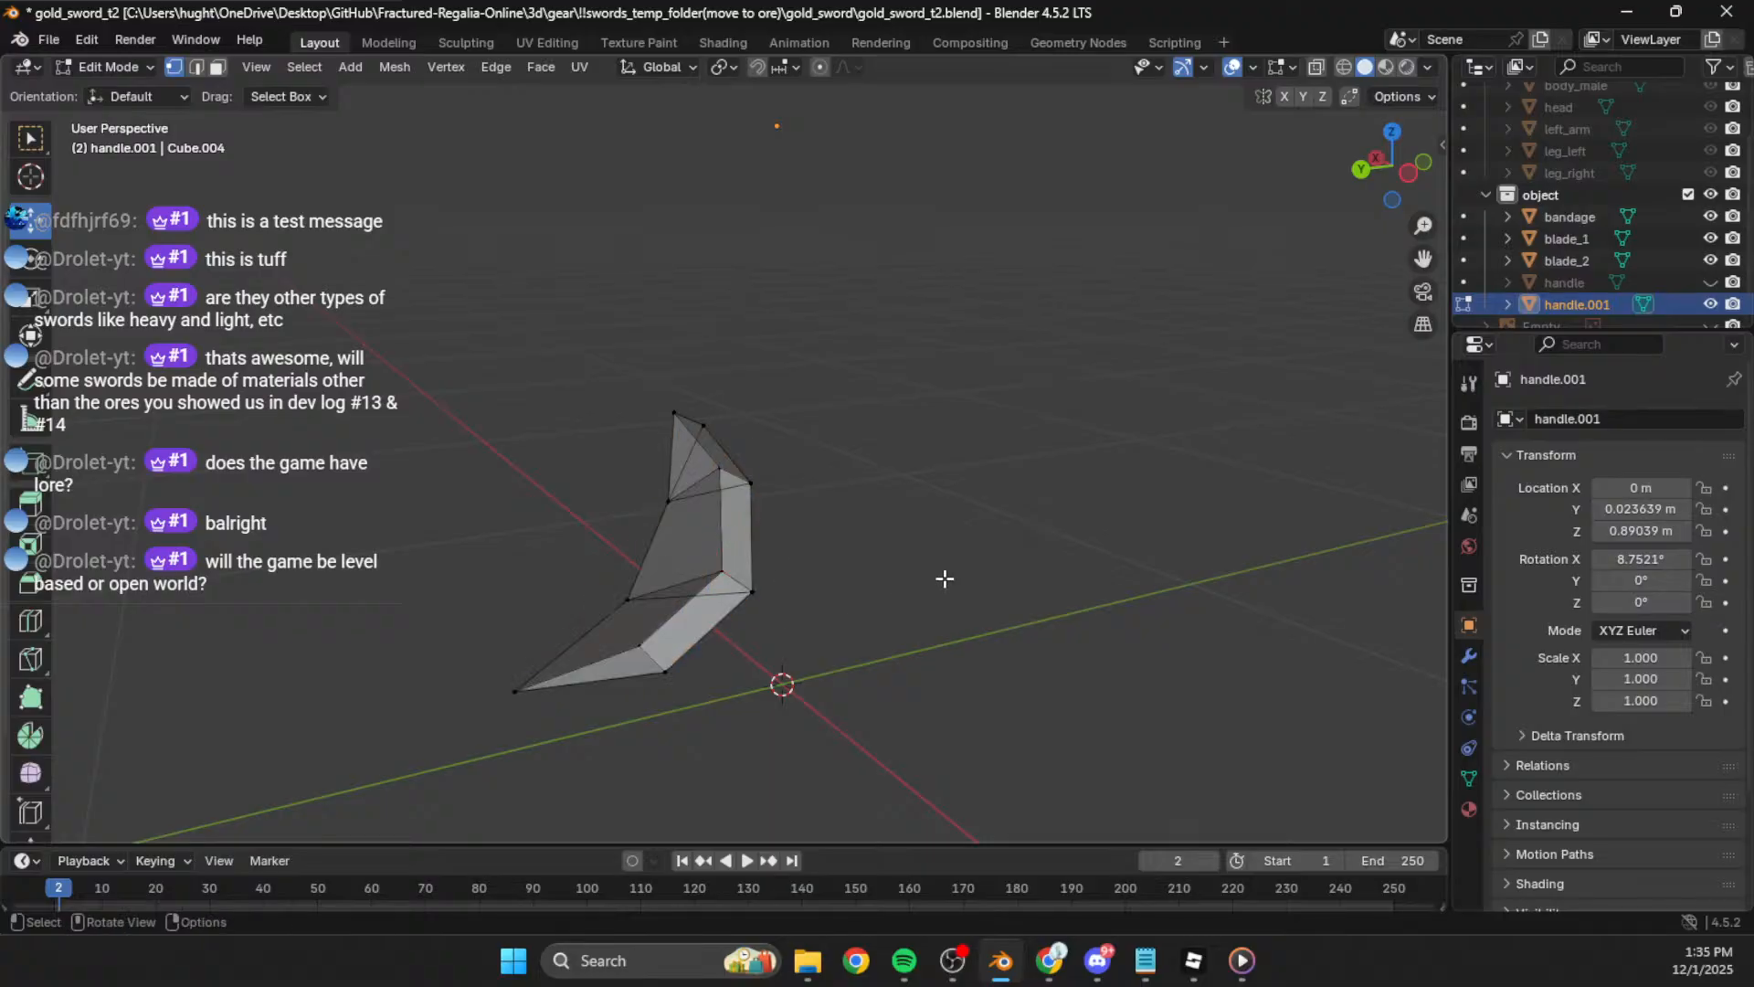
Step: Recalculate the normals of the whole handle.001 mesh outward, deselect everything and leave mesh editing
key("a")
key("shift+n")
key("alt+a")
middle_click_drag(944, 582, 1069, 498)
scroll(945, 545, "down", 4)
scroll(987, 511, "down", 4)
middle_click_drag(914, 522, 940, 611, "shift")
key("Tab")
Step: Rename the handle.001 object to pommel
left_click(904, 541)
middle_click_drag(904, 539, 801, 550)
left_click(791, 554)
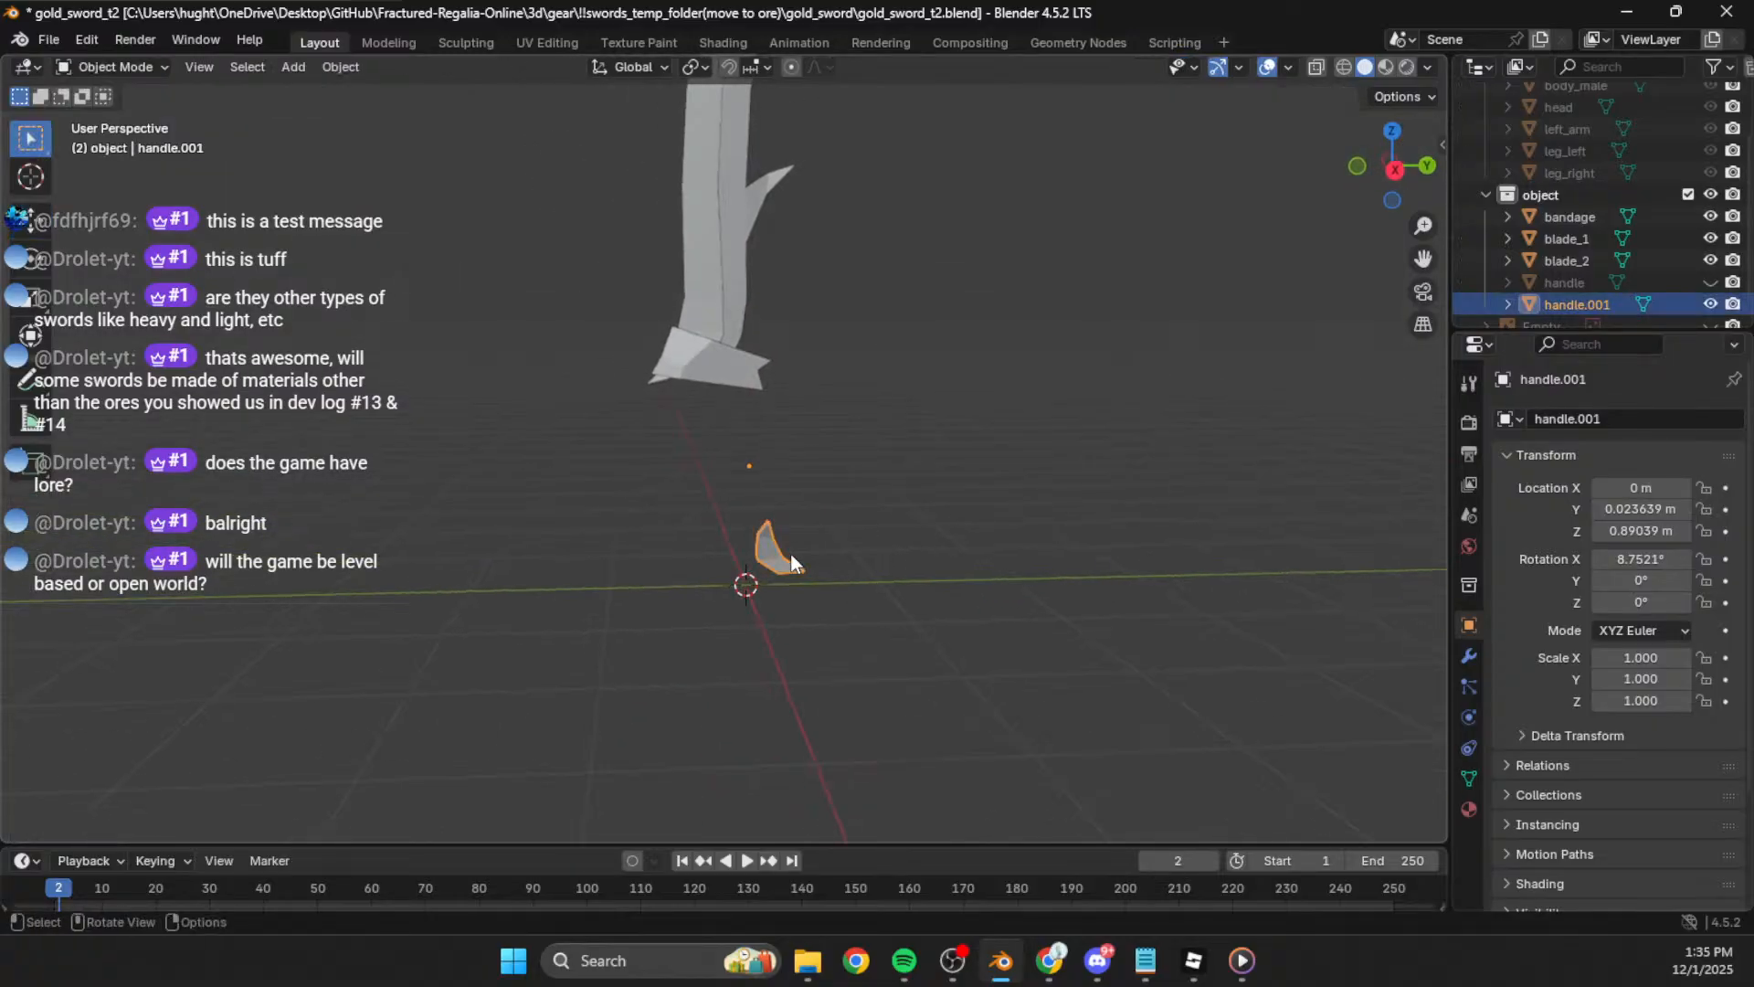
key("F2")
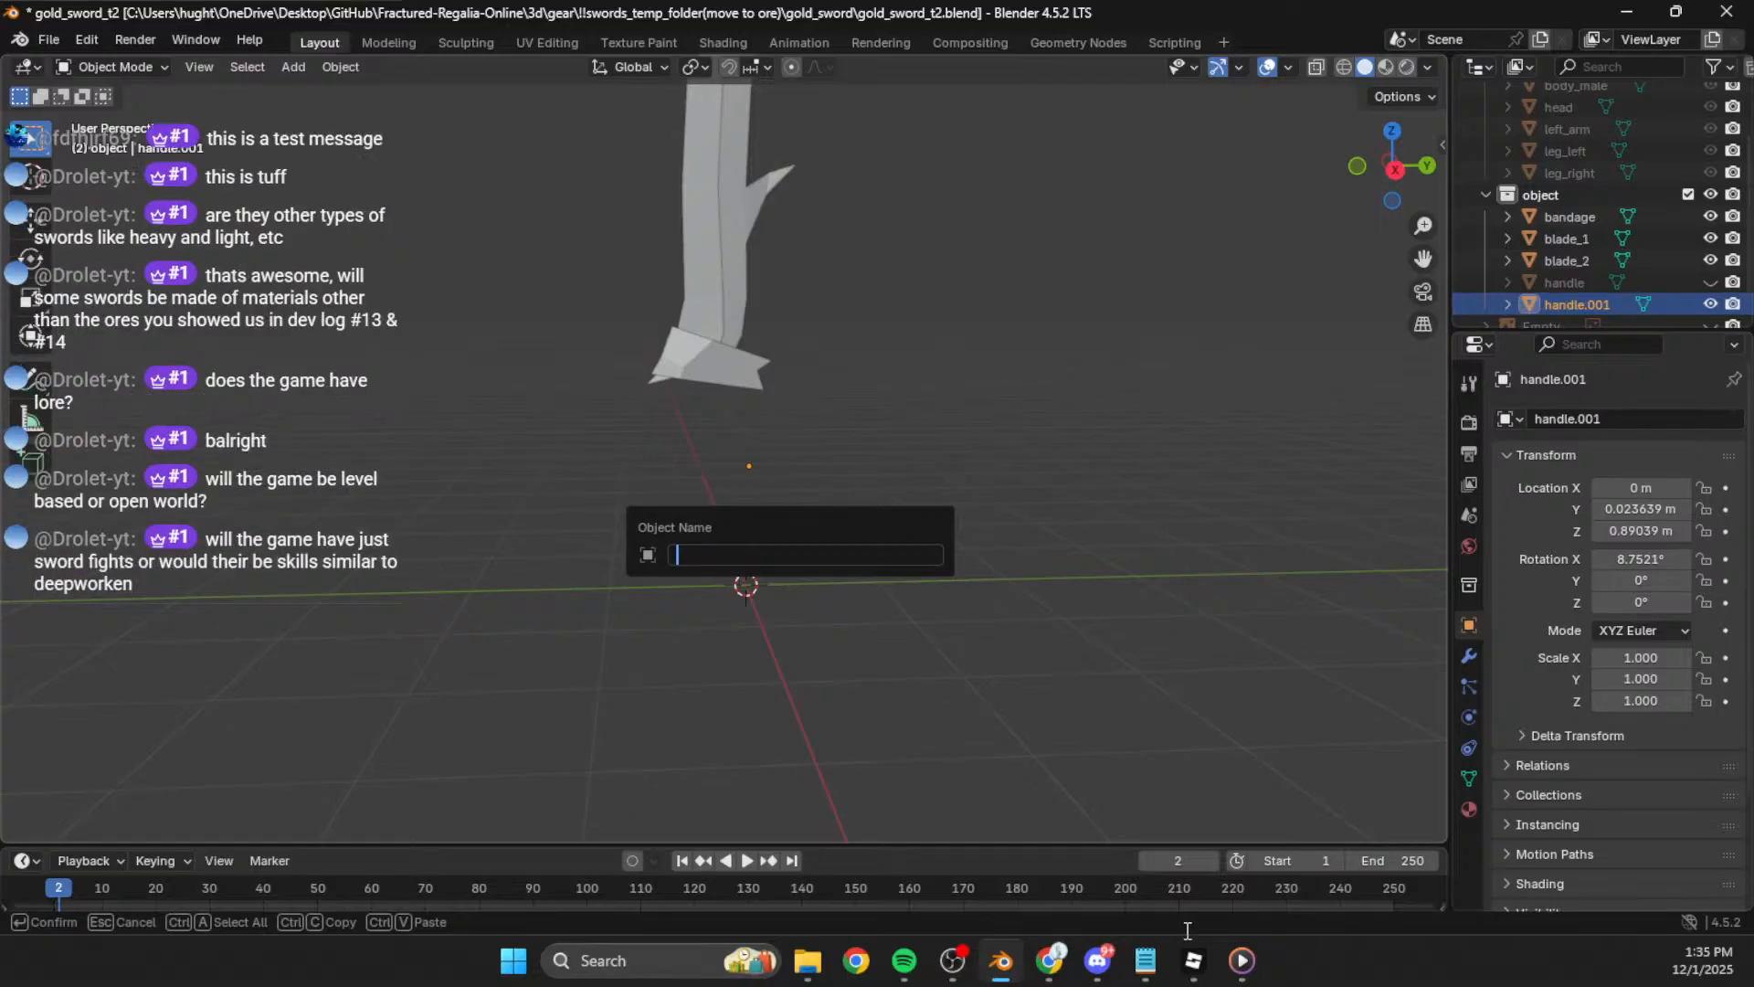
type("pommel")
key("Return")
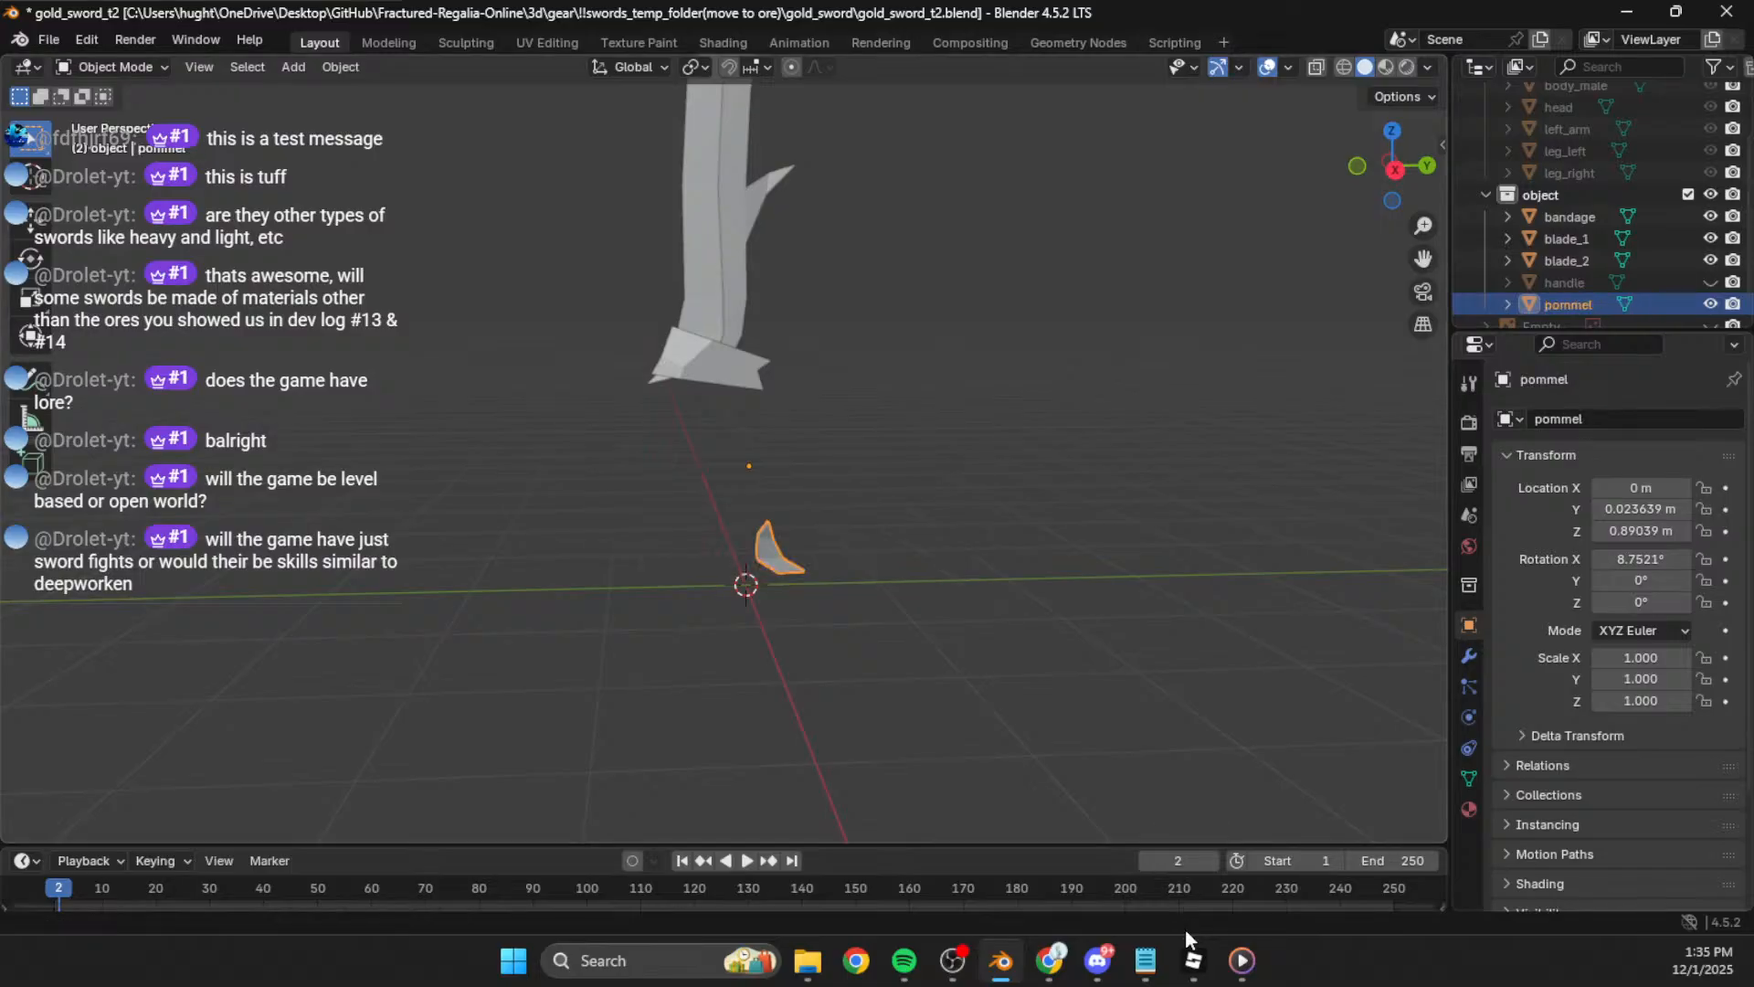
Step: Show the hidden handle object again and delete the bandage object
left_click(1711, 283)
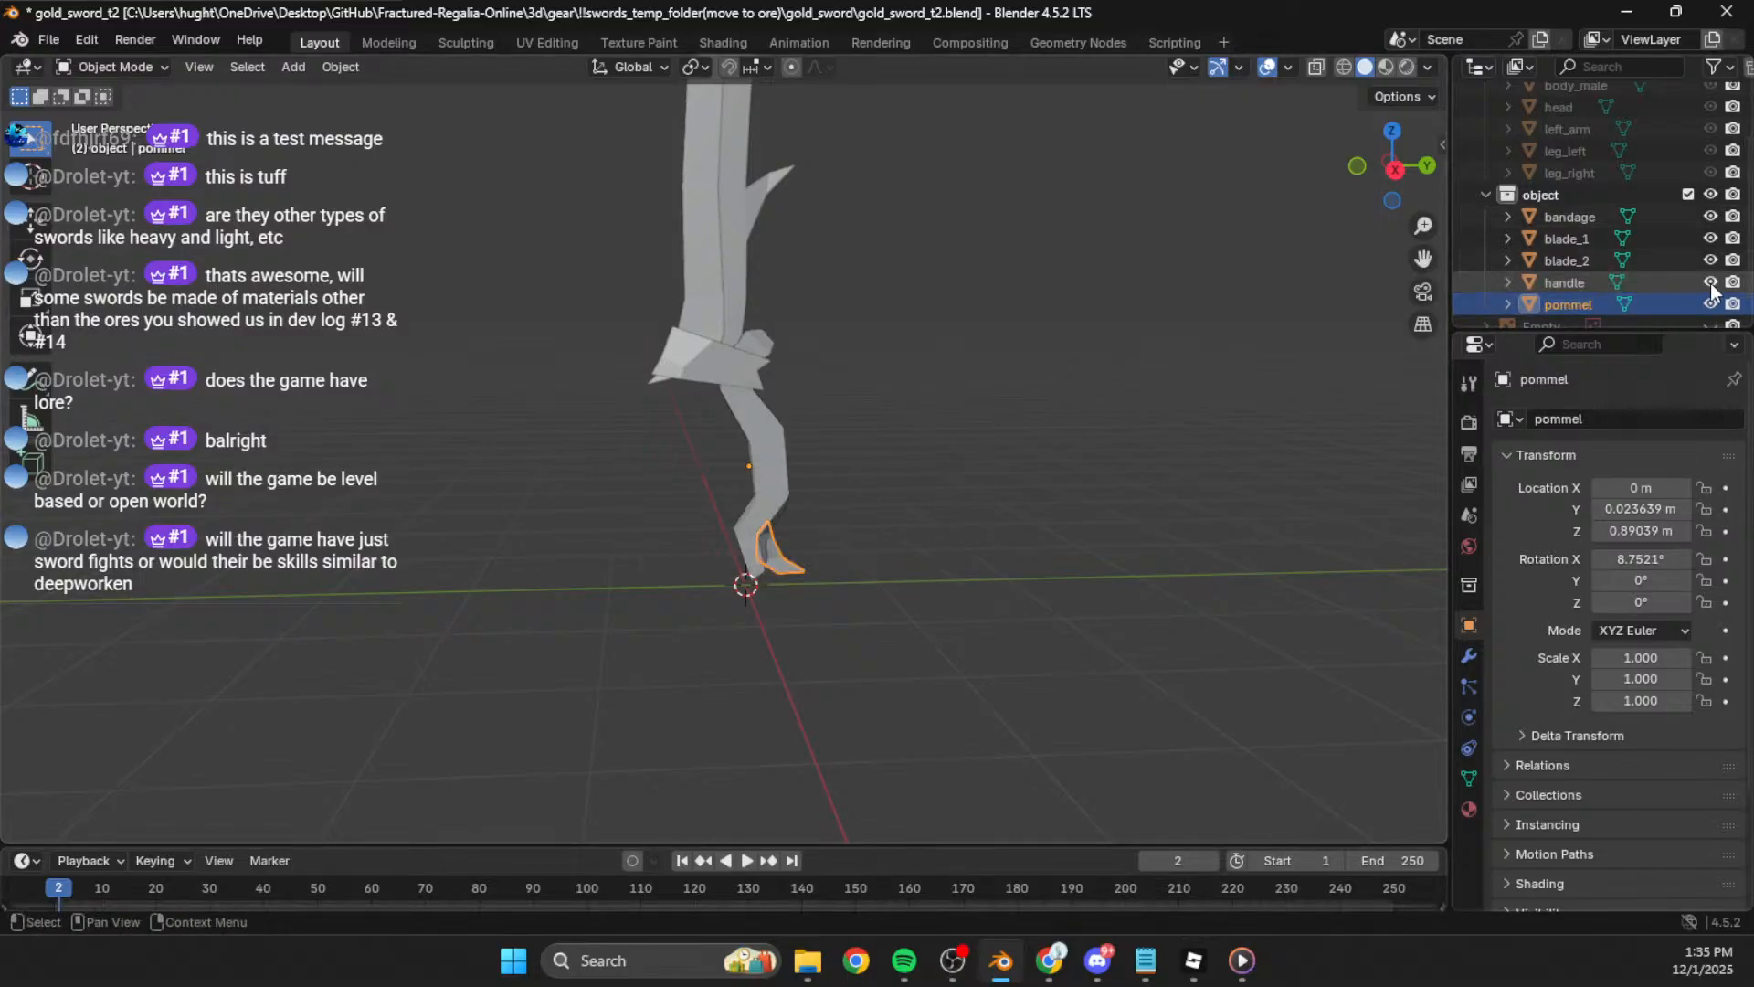
left_click(1564, 259)
left_click(1560, 235)
left_click(1567, 214)
scroll(1120, 370, "down", 2)
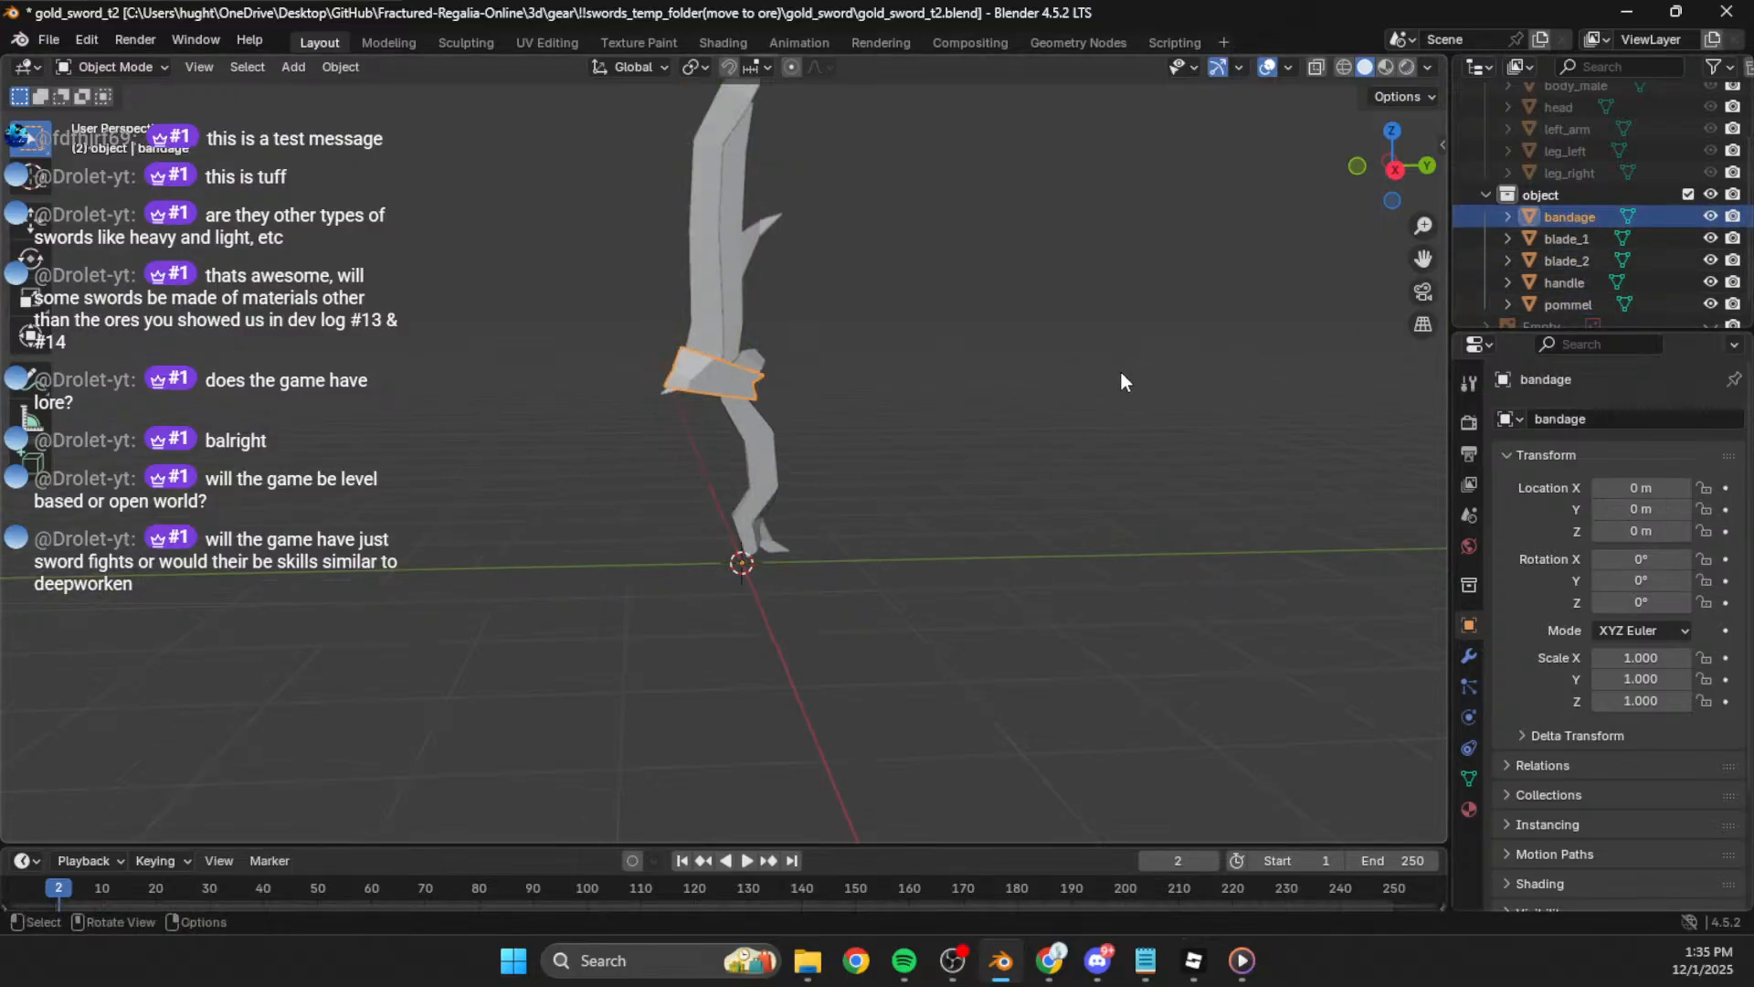
key("Delete")
scroll(847, 377, "up", 3)
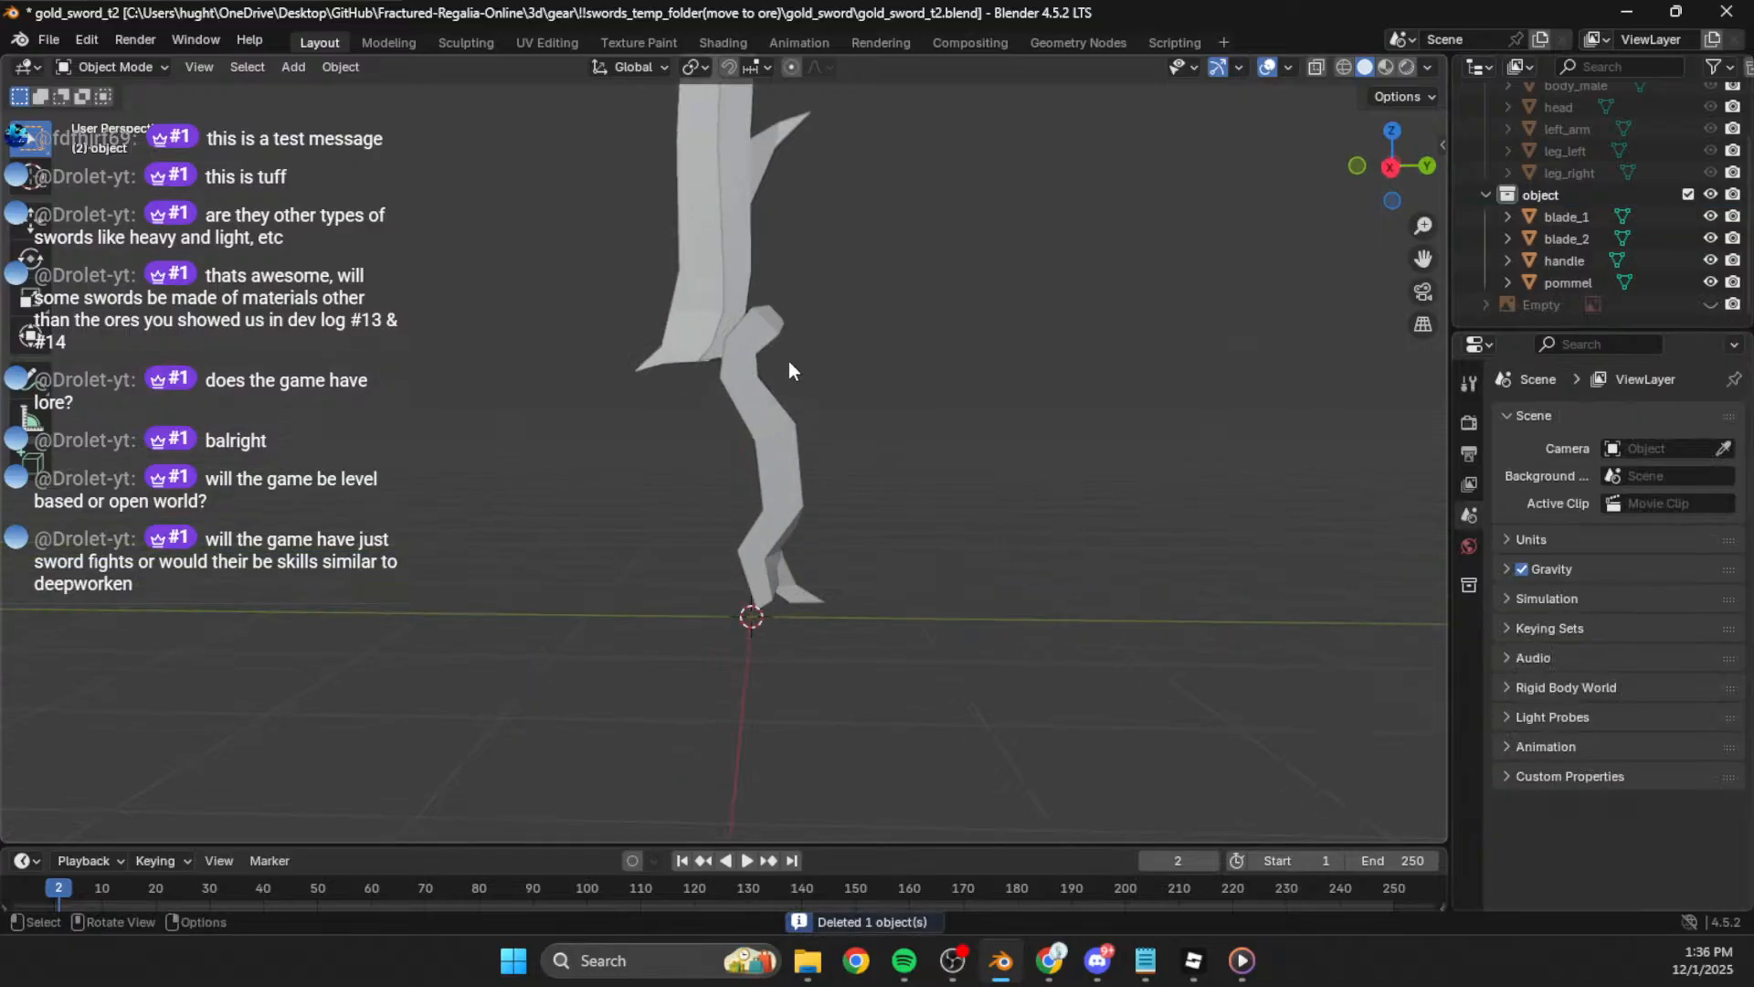
Step: Open the handle mesh for editing at its upper end
left_click(770, 392)
key("Tab")
scroll(782, 406, "up", 2)
scroll(783, 407, "up", 1)
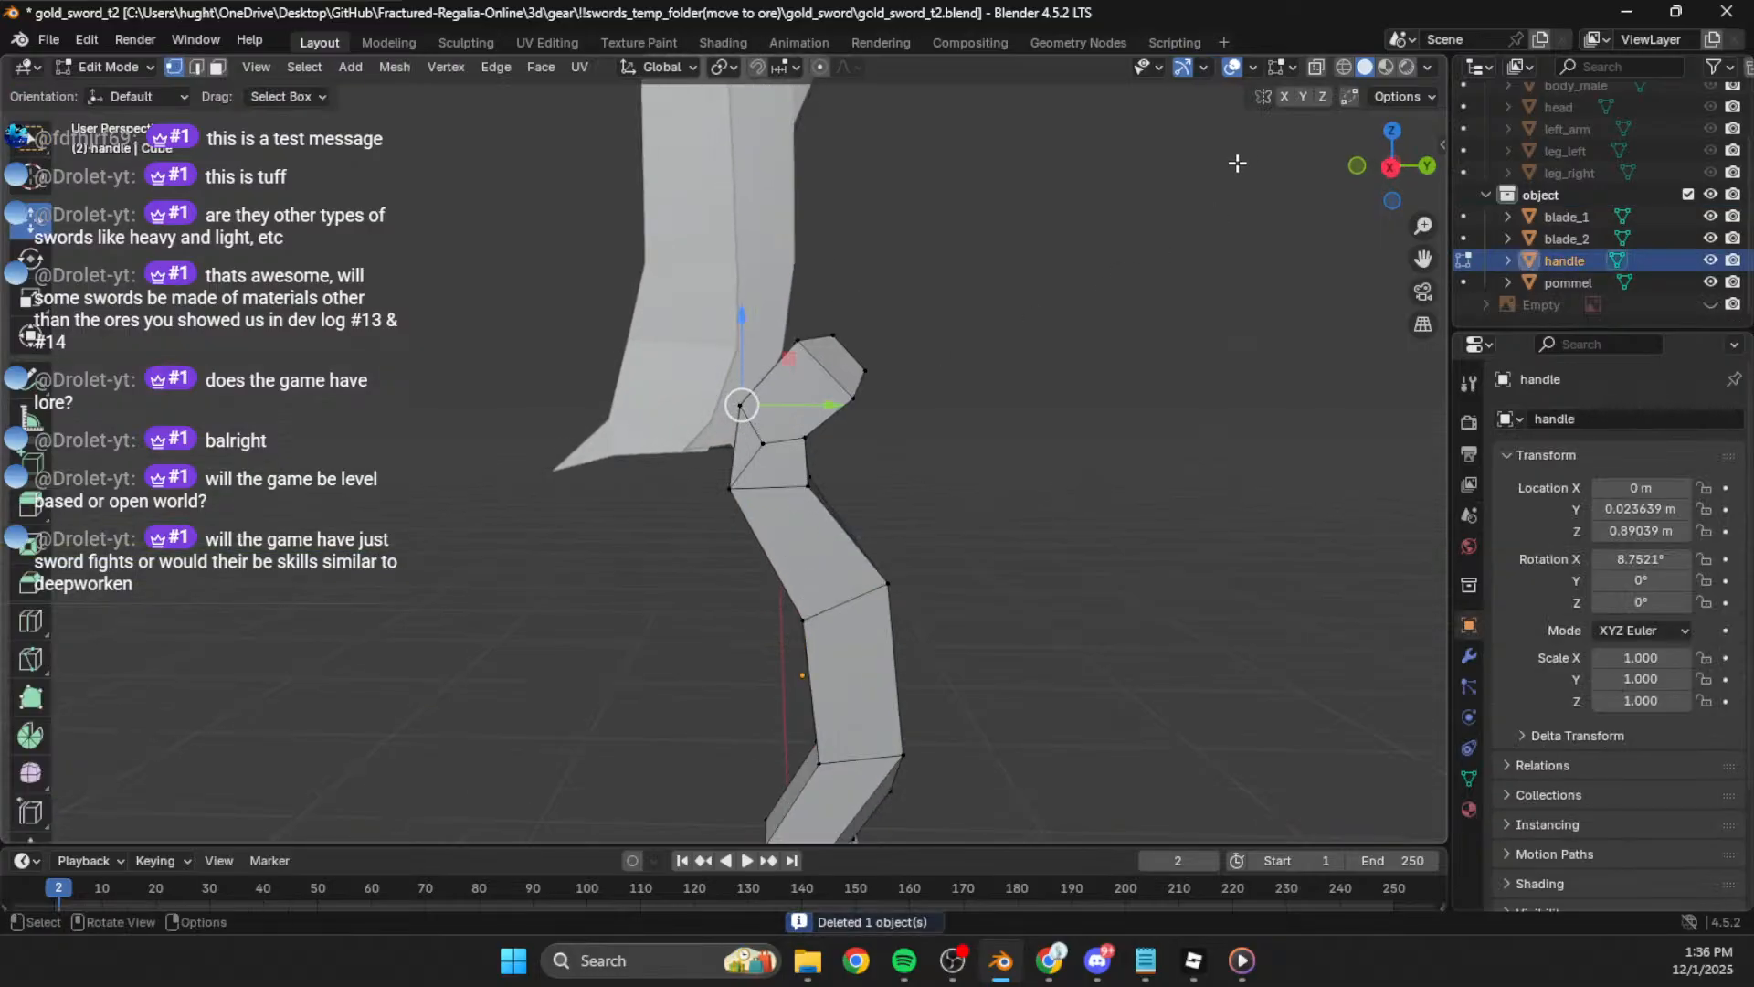
Step: Try moving the blade-side vertex at the handle's upper end and undo the moves
key("g")
left_click(779, 425)
key("g")
left_click(764, 393)
key("ctrl+z")
key("ctrl+z")
Step: Switch to wireframe shading and nudge the vertices at the handle's upper end near the blade
left_click(631, 360)
left_click_drag(646, 345, 782, 414)
key("g")
left_click(726, 437)
key("g")
left_click(818, 341)
left_click(880, 307)
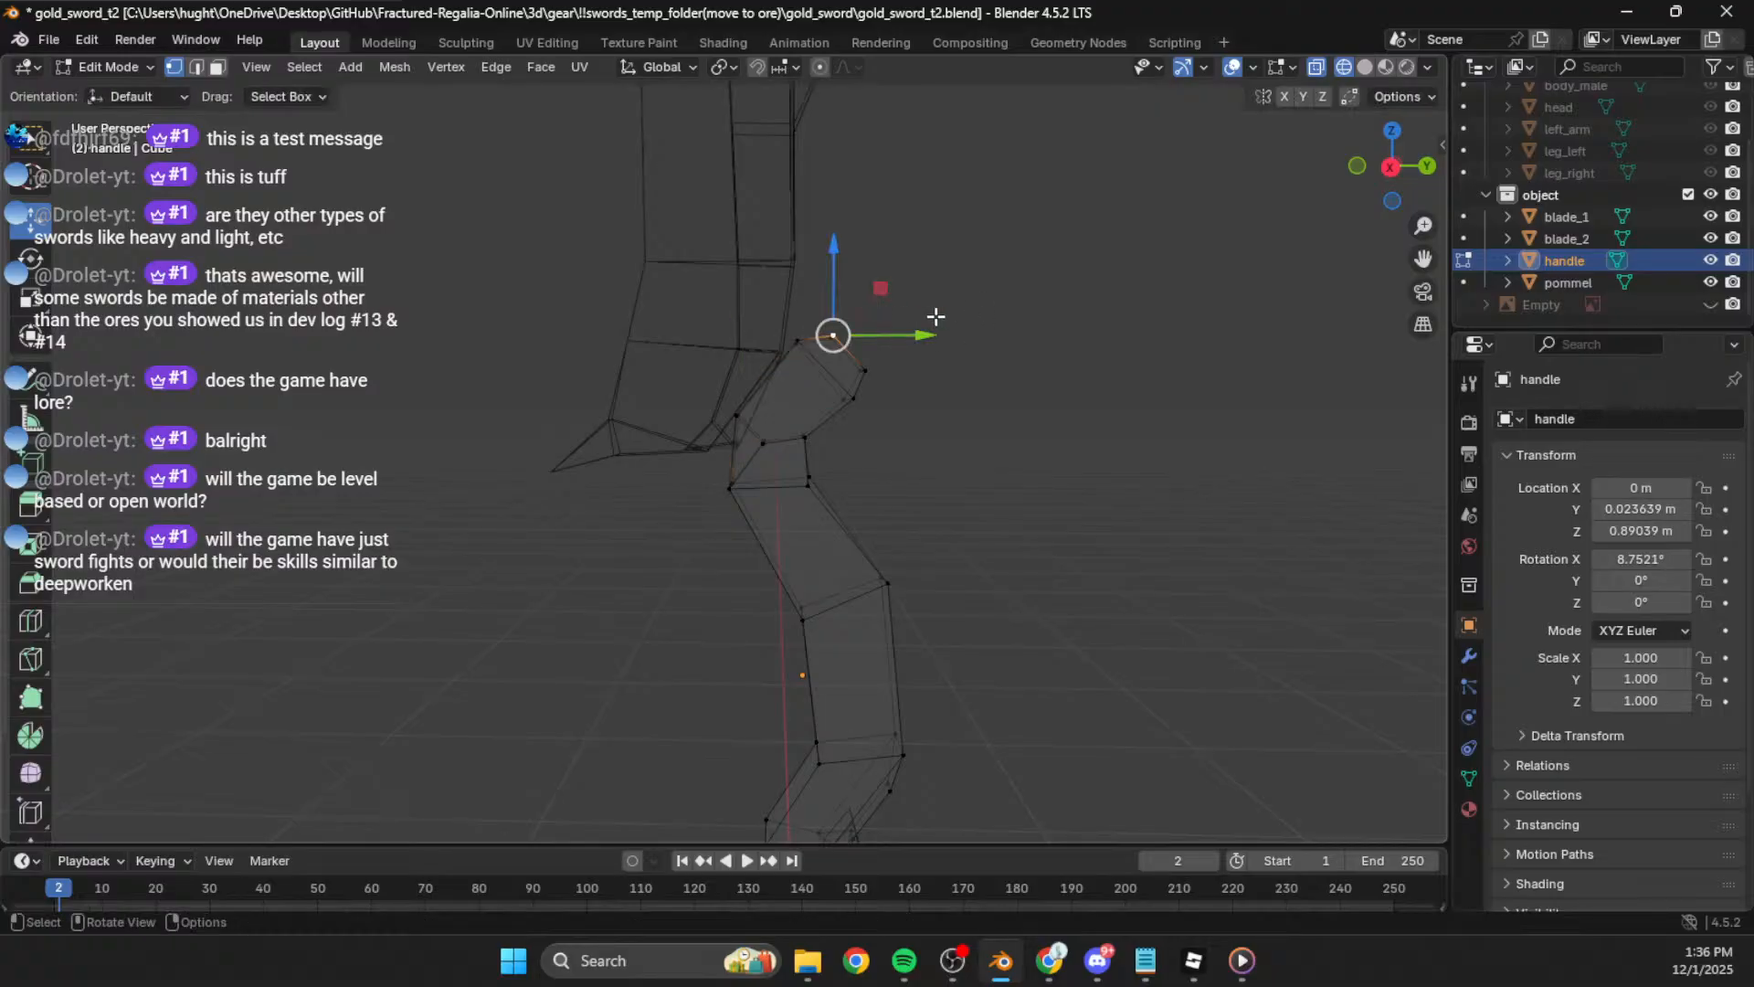
Step: Set the right orthographic view of the handle's upper end and save the sword file
middle_click_drag(1041, 388, 1002, 380)
scroll(920, 325, "up", 3)
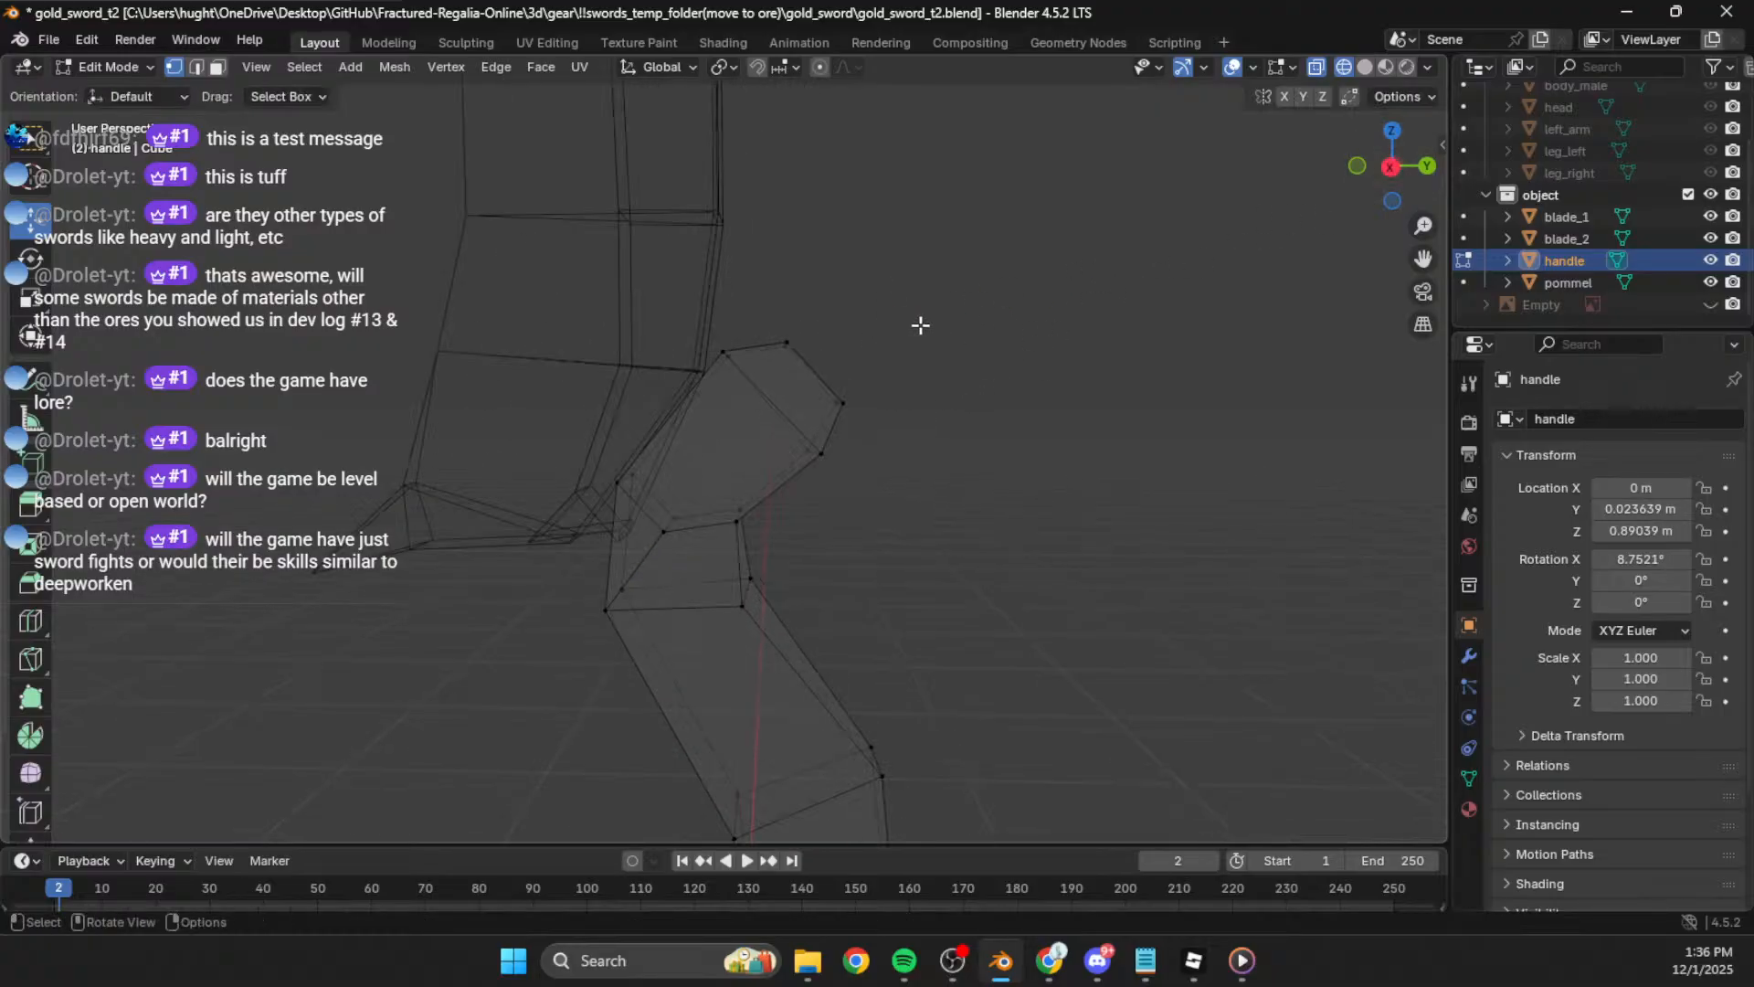
left_click(1390, 168)
scroll(1066, 418, "down", 3)
key("ctrl+s")
scroll(863, 388, "up", 2)
Step: Pull the vertices at the handle's upper end up and away from the blade to form a pointed spike
left_click_drag(831, 324, 762, 373)
key("g")
left_click(880, 345)
left_click_drag(865, 388, 793, 423)
key("g")
left_click(809, 426)
left_click_drag(924, 321, 866, 357)
key("g")
left_click(851, 321)
Step: Adjust the vertices on the rear and blade sides of the handle's new upper spike
left_click(817, 420)
key("g")
left_click(868, 403)
left_click_drag(746, 344, 705, 391)
key("g")
left_click(704, 387)
Step: Move the blade-side vertex at the upper spike's base about -0.020 m on Y and -0.084 m on Z
left_click(624, 471)
key("g")
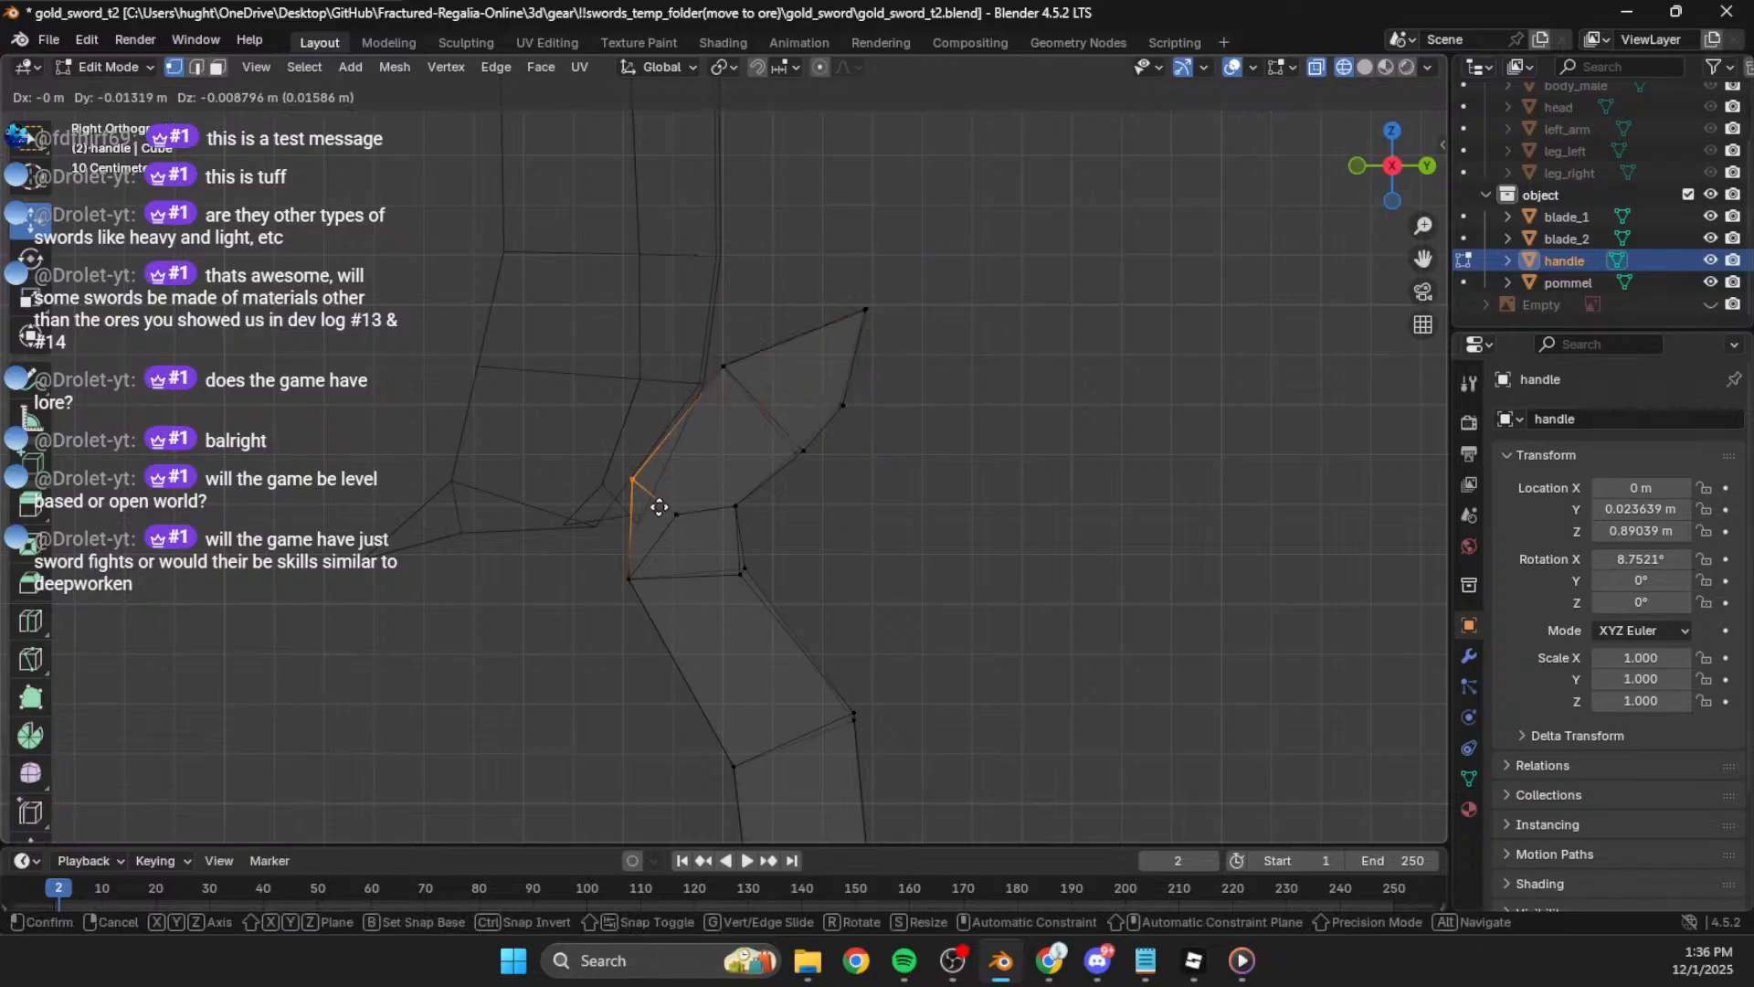
left_click(661, 548)
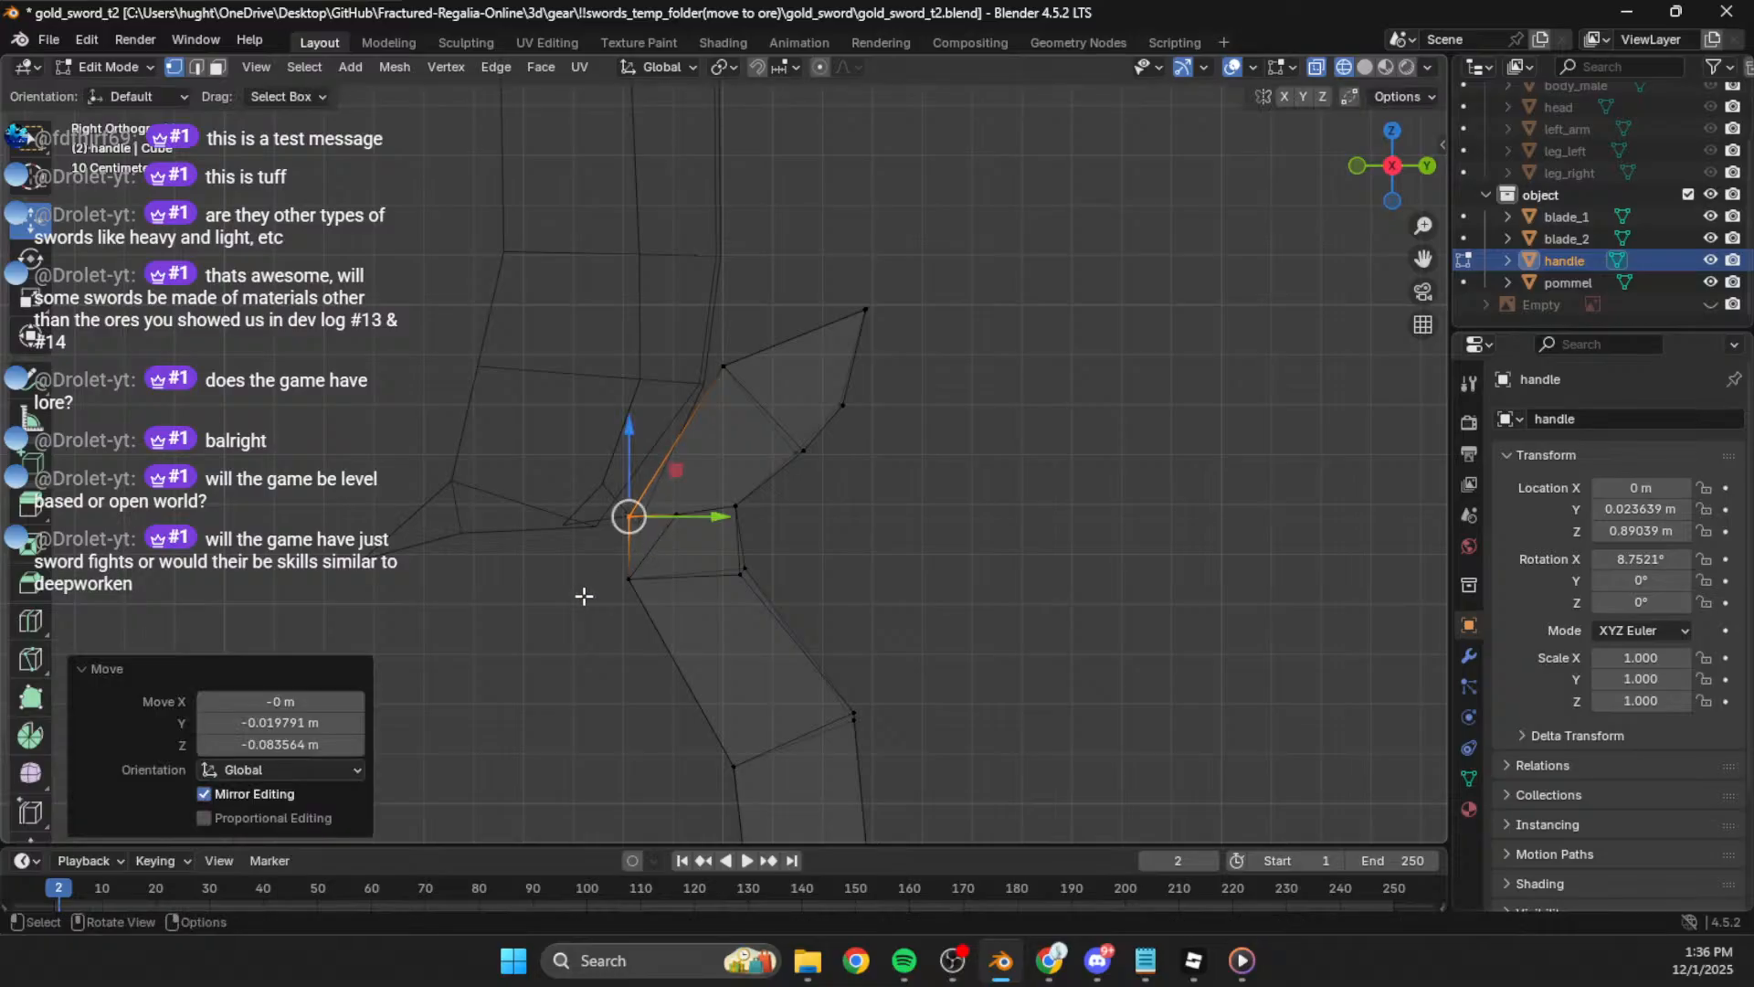
Step: Try moving the next blade-side vertex down the handle about -0.007 m on Y and -0.022 m on Z
left_click_drag(653, 614, 653, 615)
key("g")
left_click(649, 625)
left_click(1245, 963)
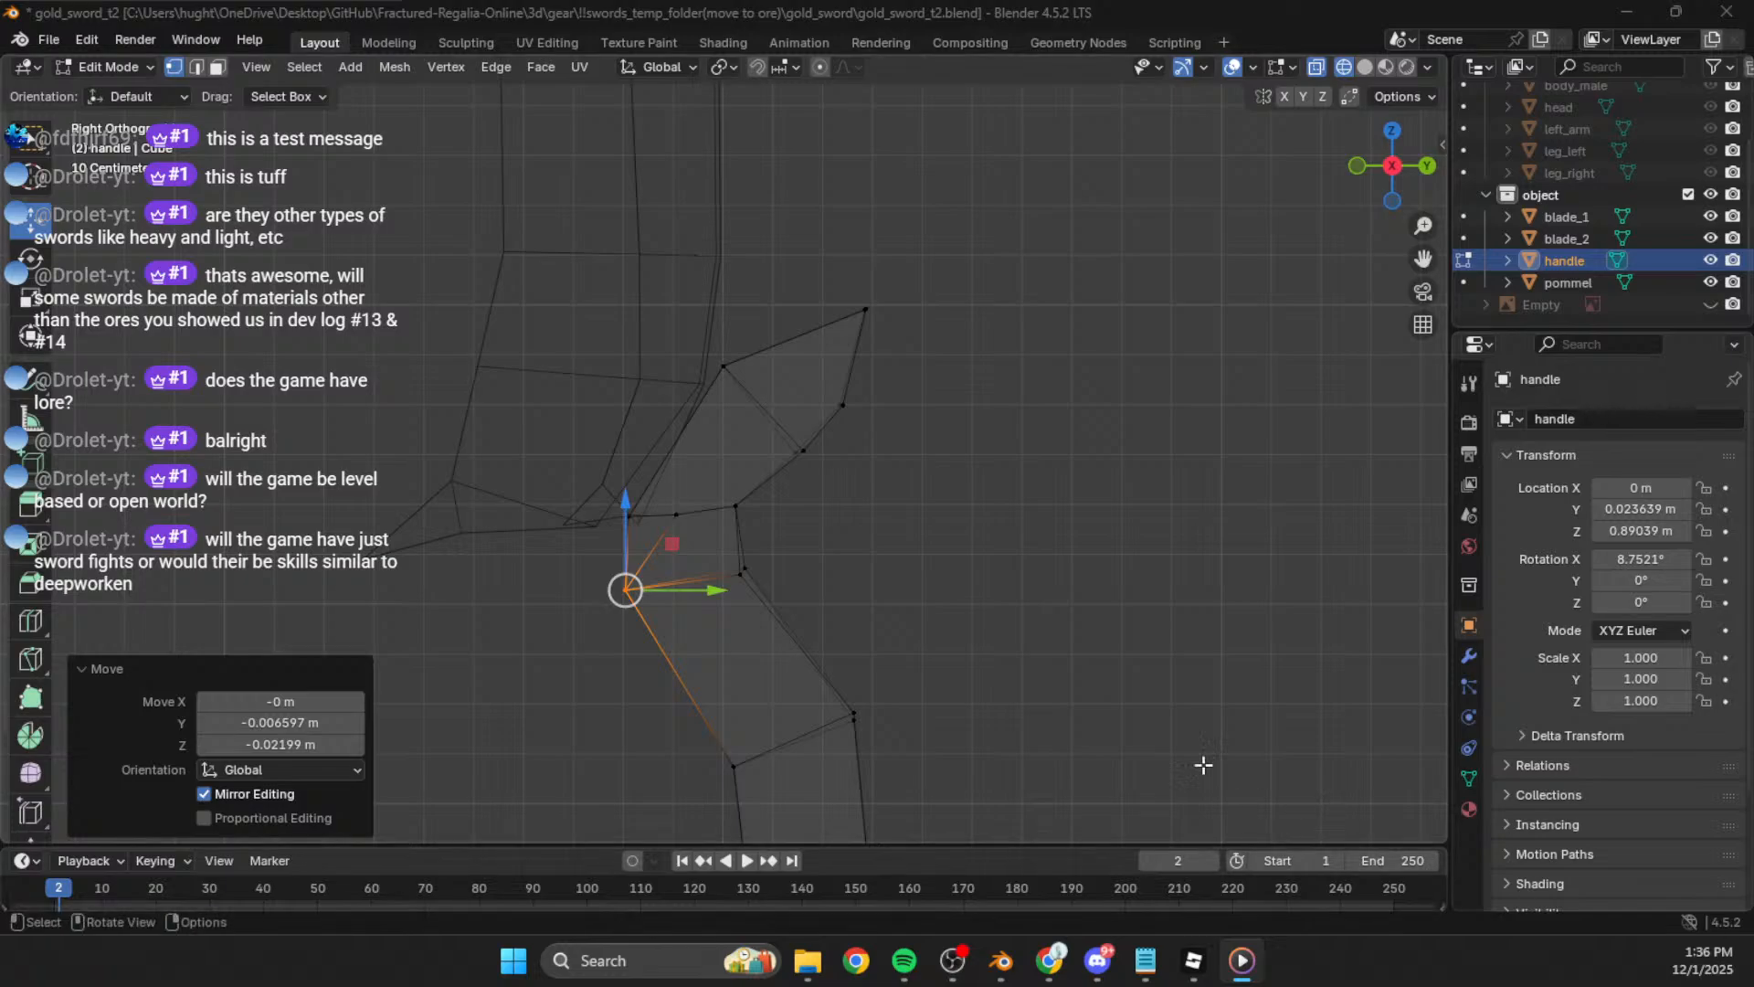
left_click(978, 591)
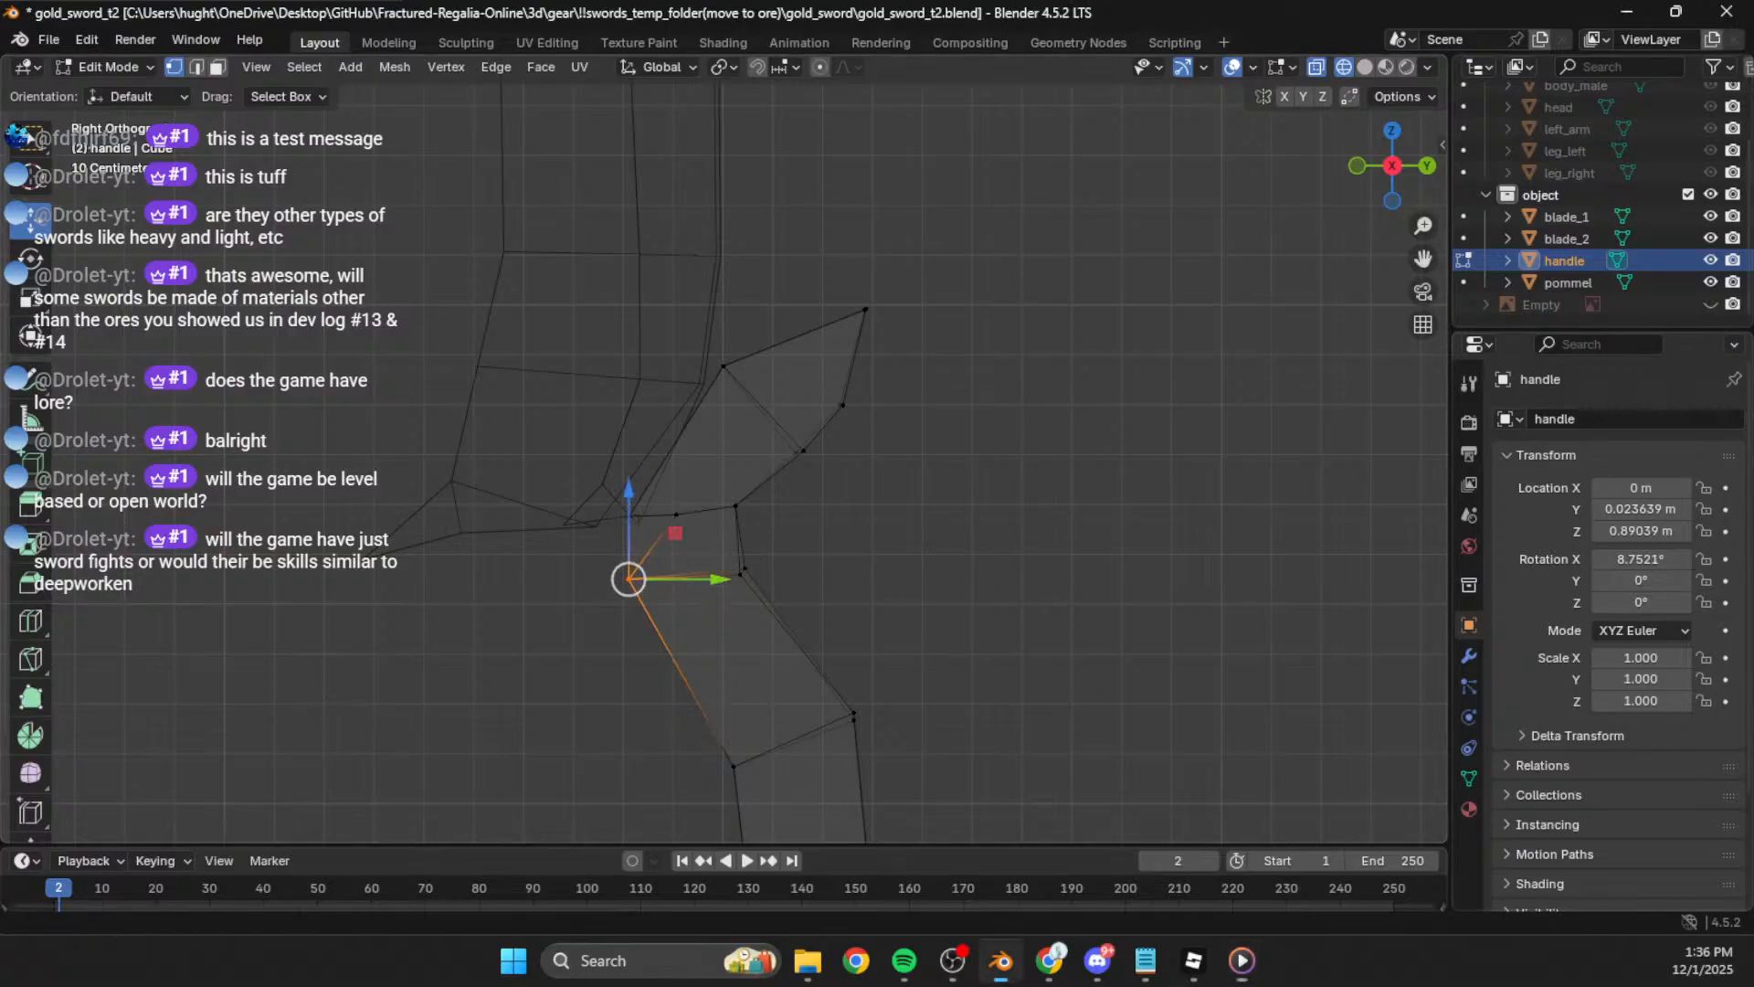
Step: Reposition the blade-side vertex where the upper spike meets the handle, working in the right view
middle_click_drag(932, 523, 670, 521)
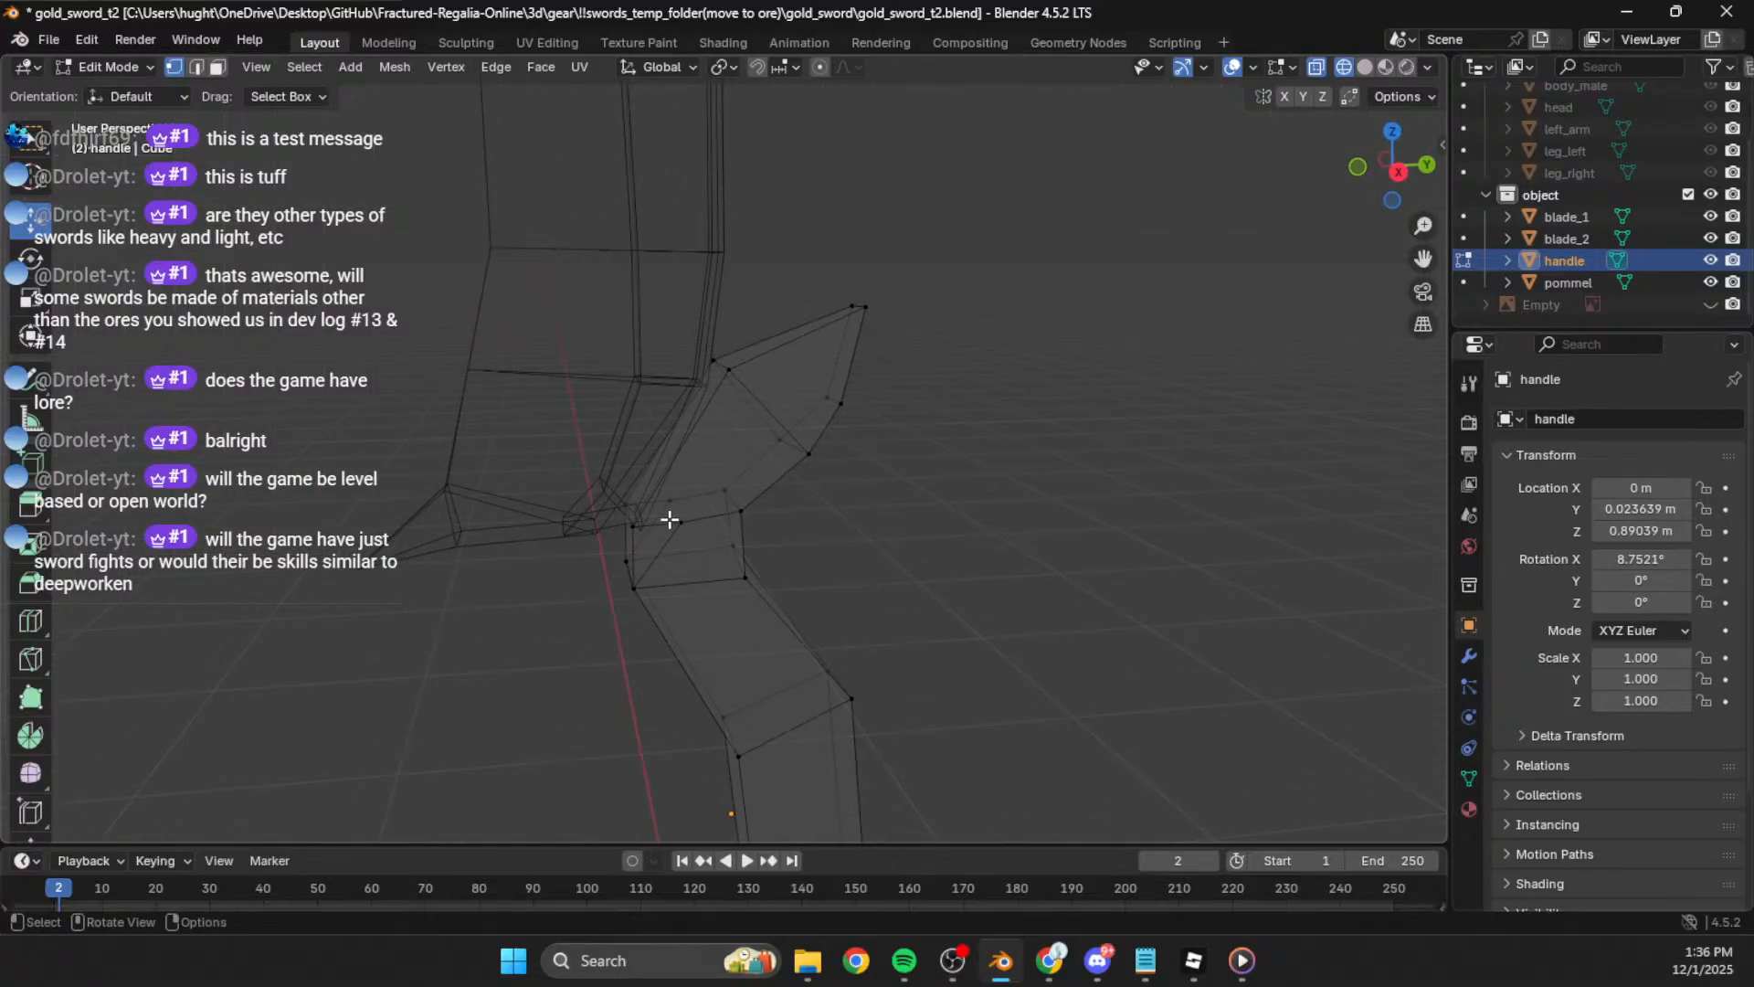
left_click(681, 539, "shift")
middle_click_drag(822, 534, 801, 495)
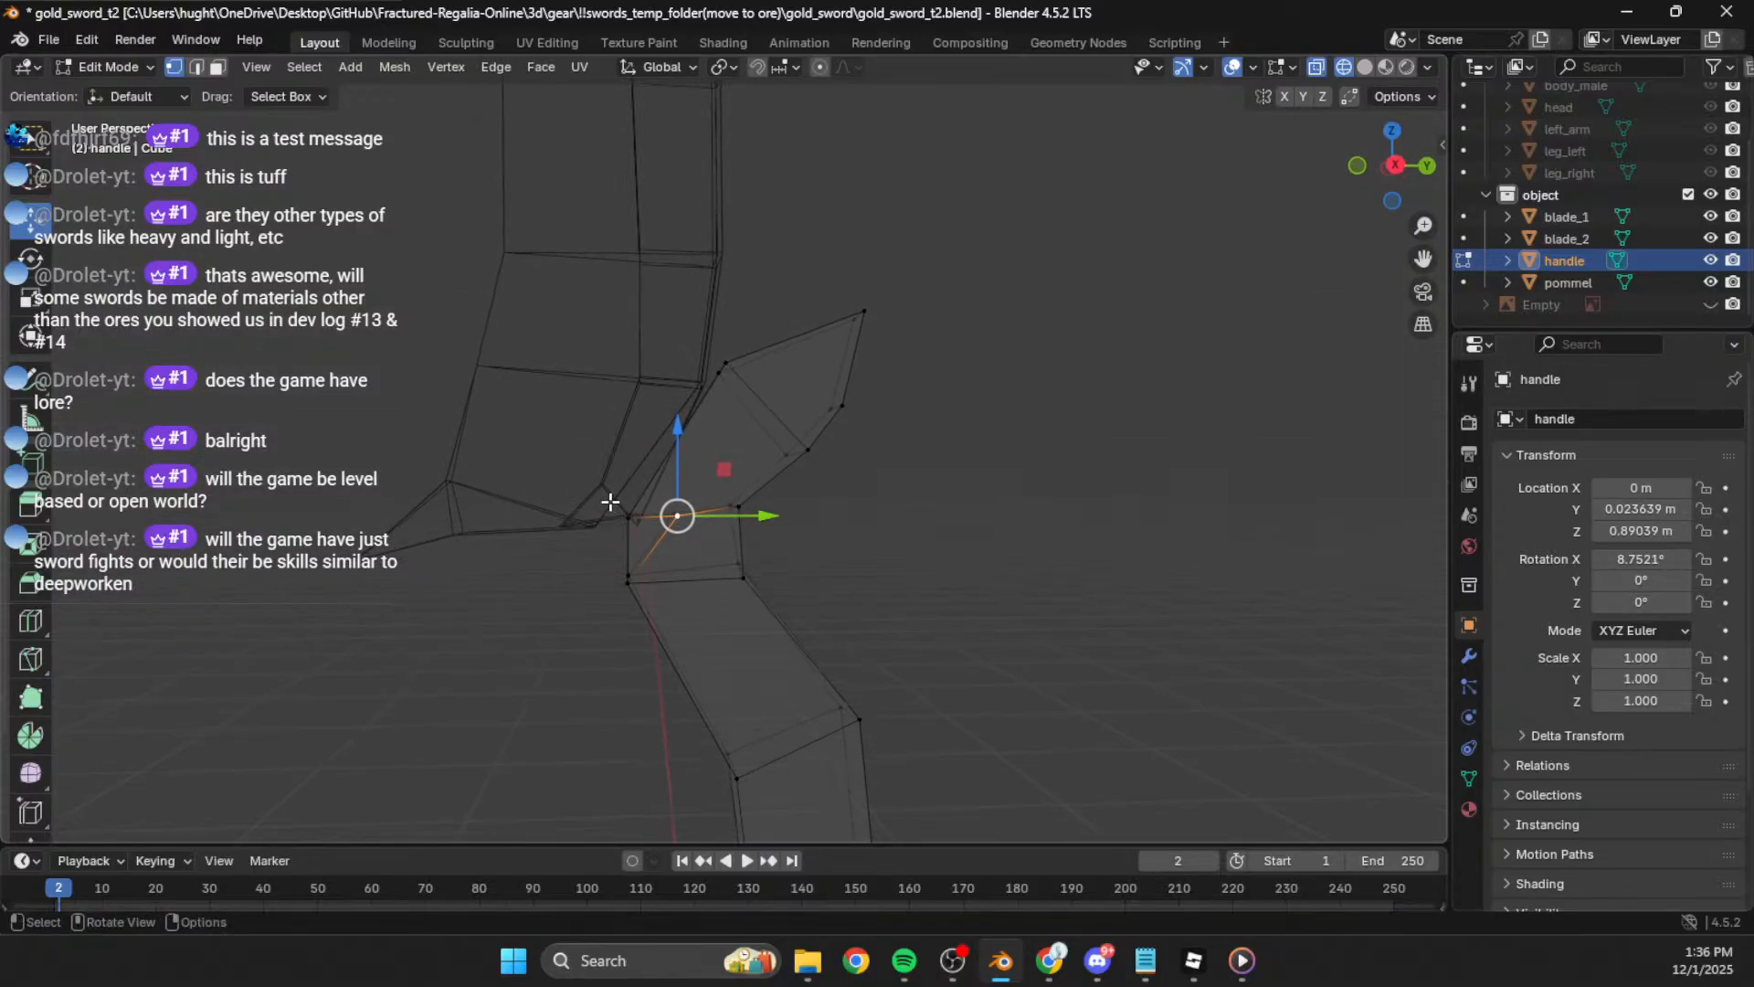
key("g")
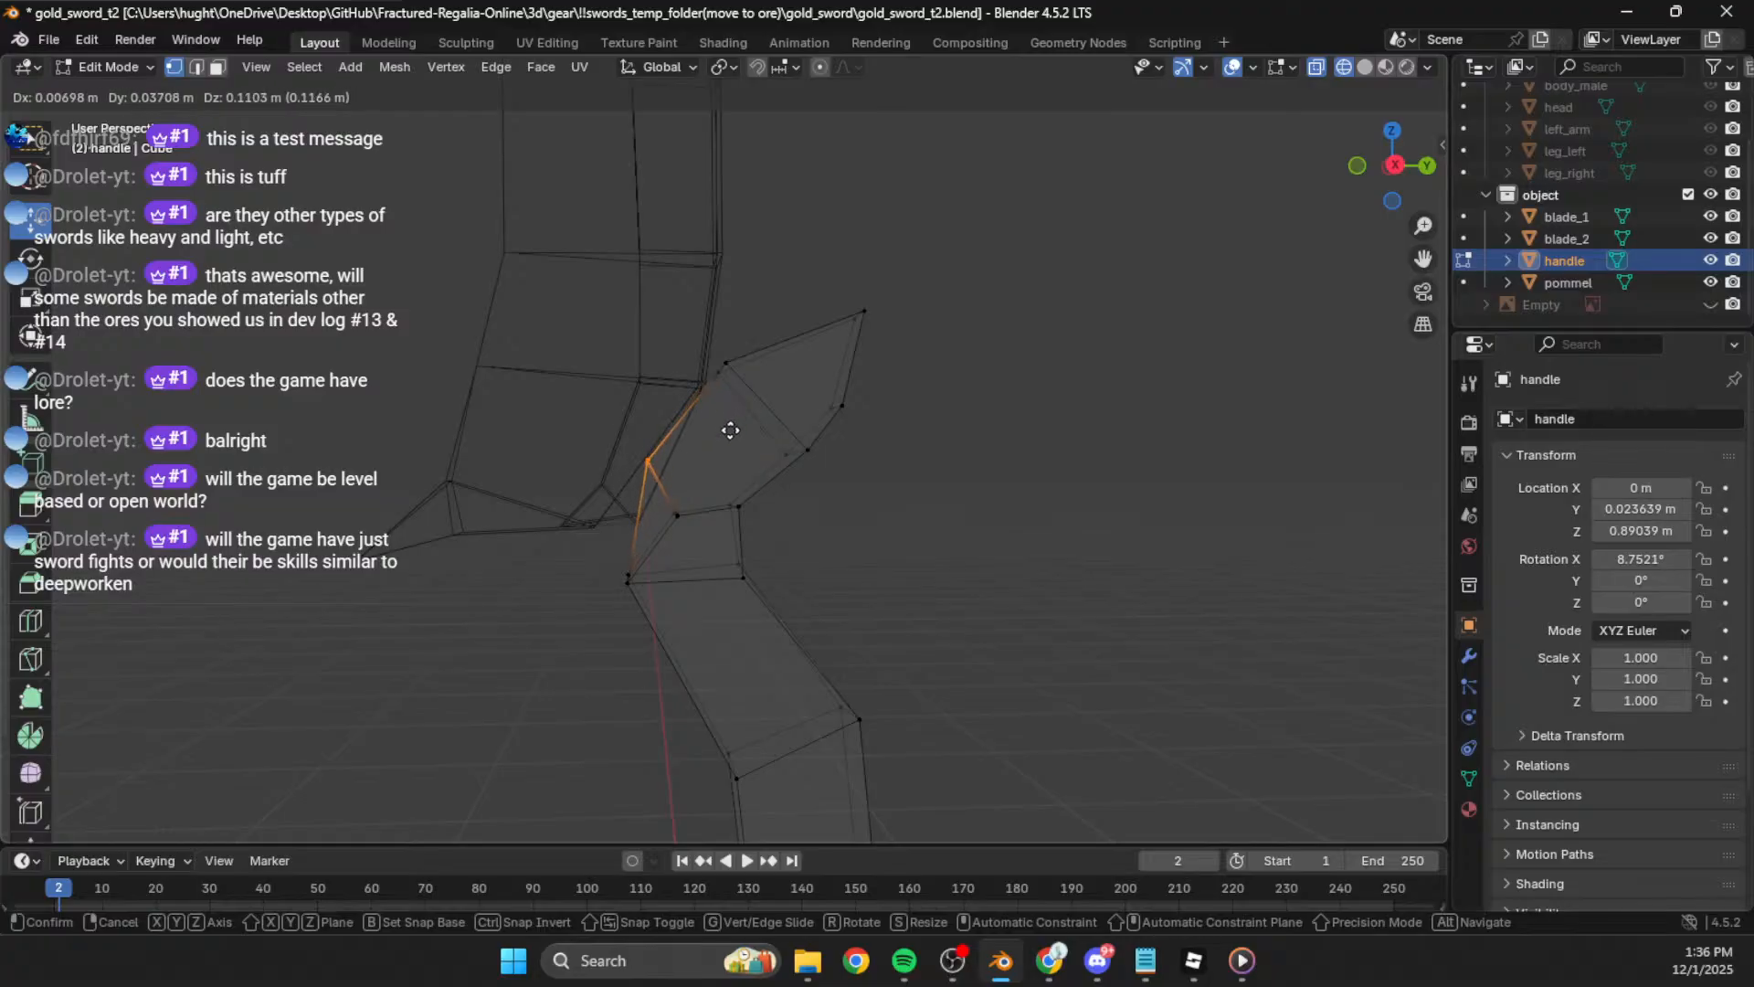
left_click(731, 430)
left_click(1393, 165)
key("g")
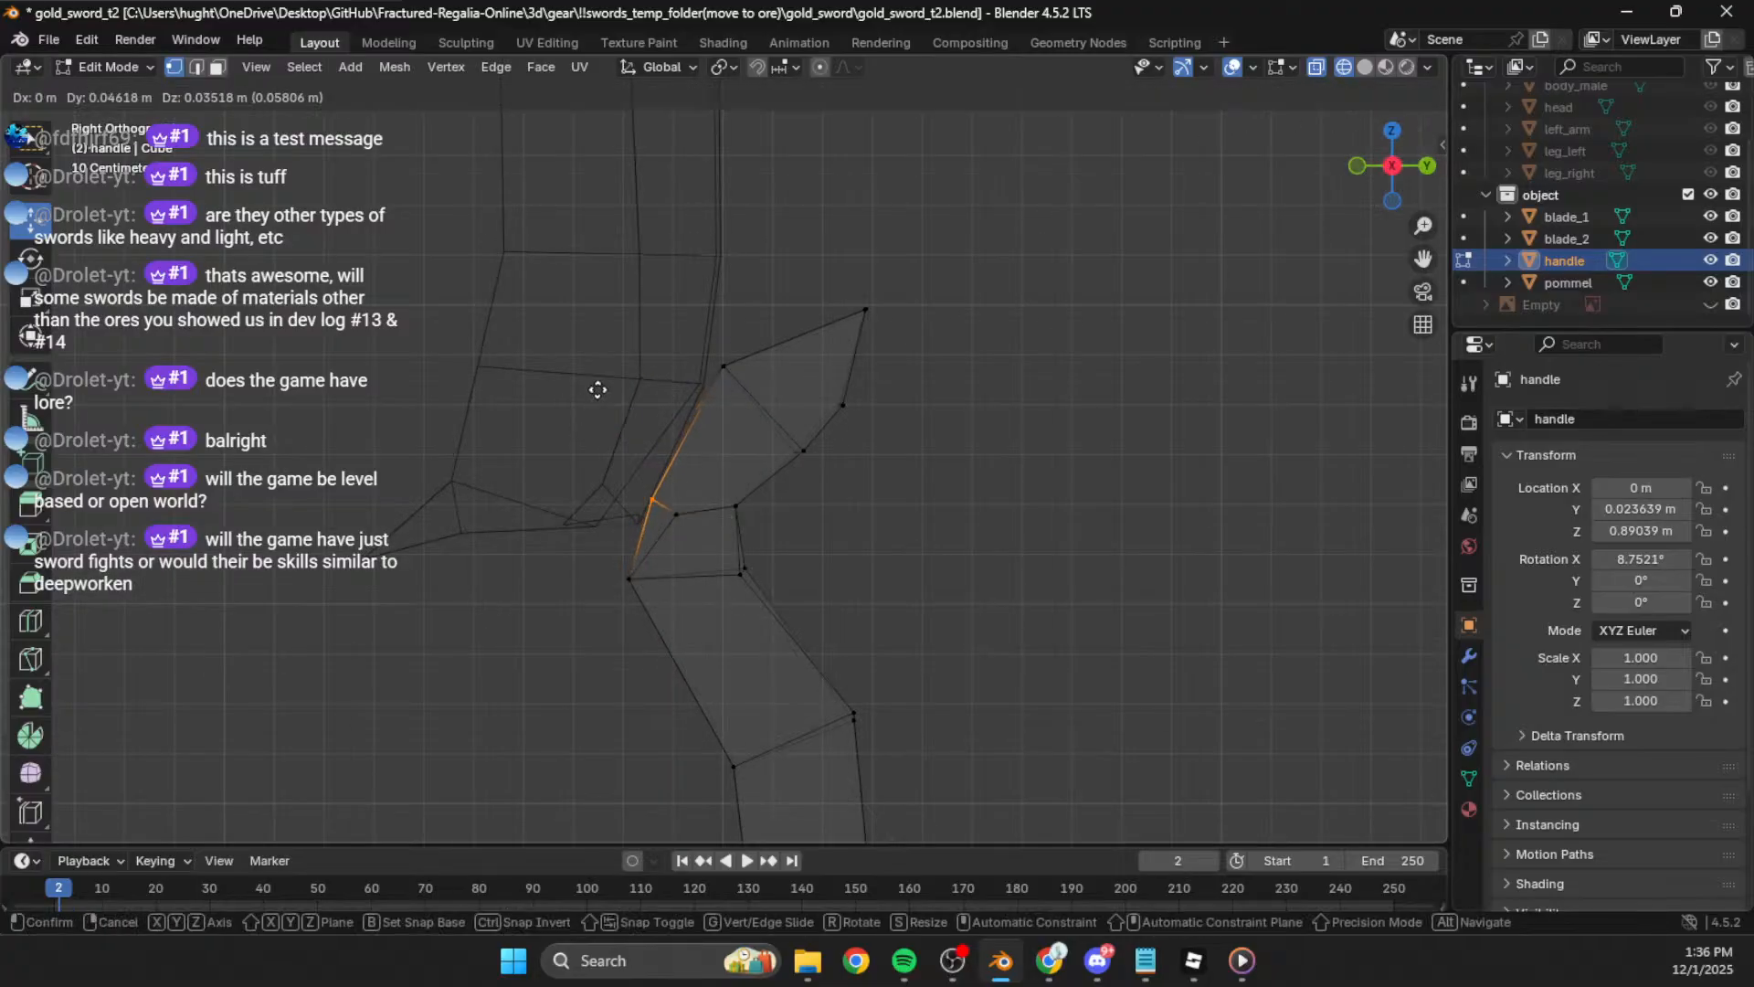
left_click(595, 372)
key("g")
left_click(617, 434)
Step: Refine the joint below the upper spike by moving its two blade-side vertices and the inner vertex beside them
left_click(639, 592)
key("g")
left_click(642, 629)
left_click_drag(651, 521, 653, 521)
key("g")
left_click(641, 521)
left_click(687, 568)
key("g")
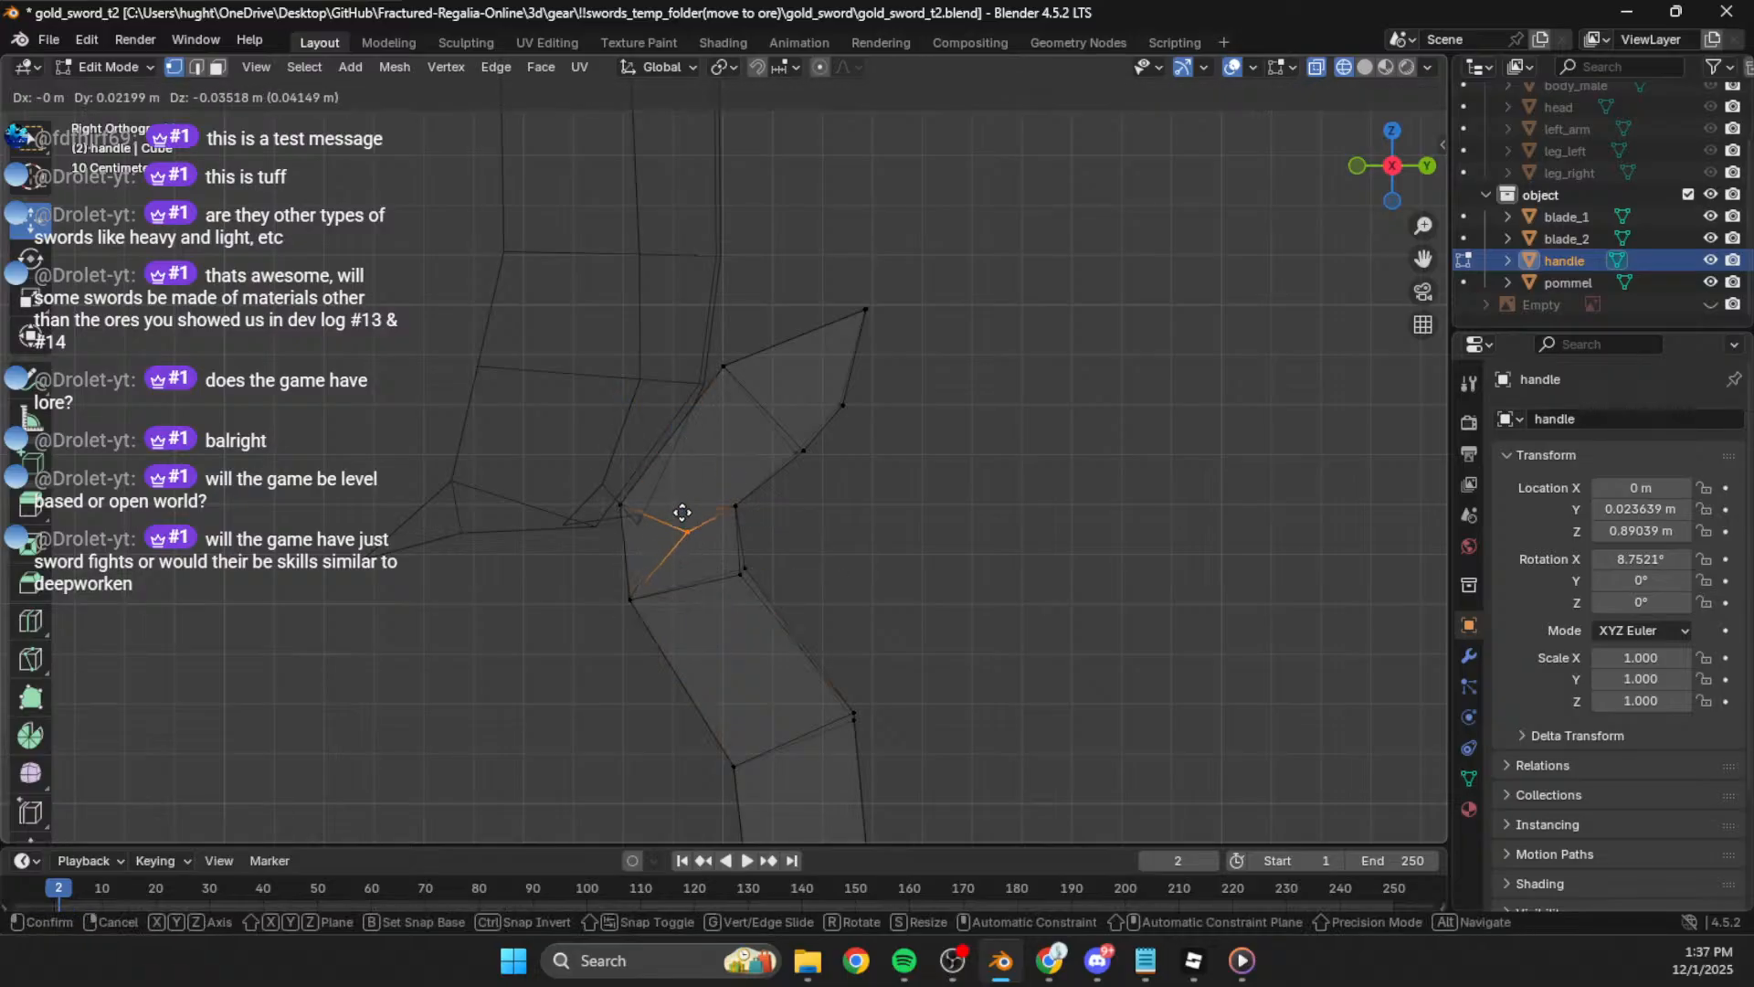
left_click(672, 516)
Step: Narrow the blade-side face of the handle's upper spike by scaling it along X
left_click(888, 598)
middle_click_drag(888, 597, 726, 331)
middle_click_drag(764, 387, 1037, 288)
key("s")
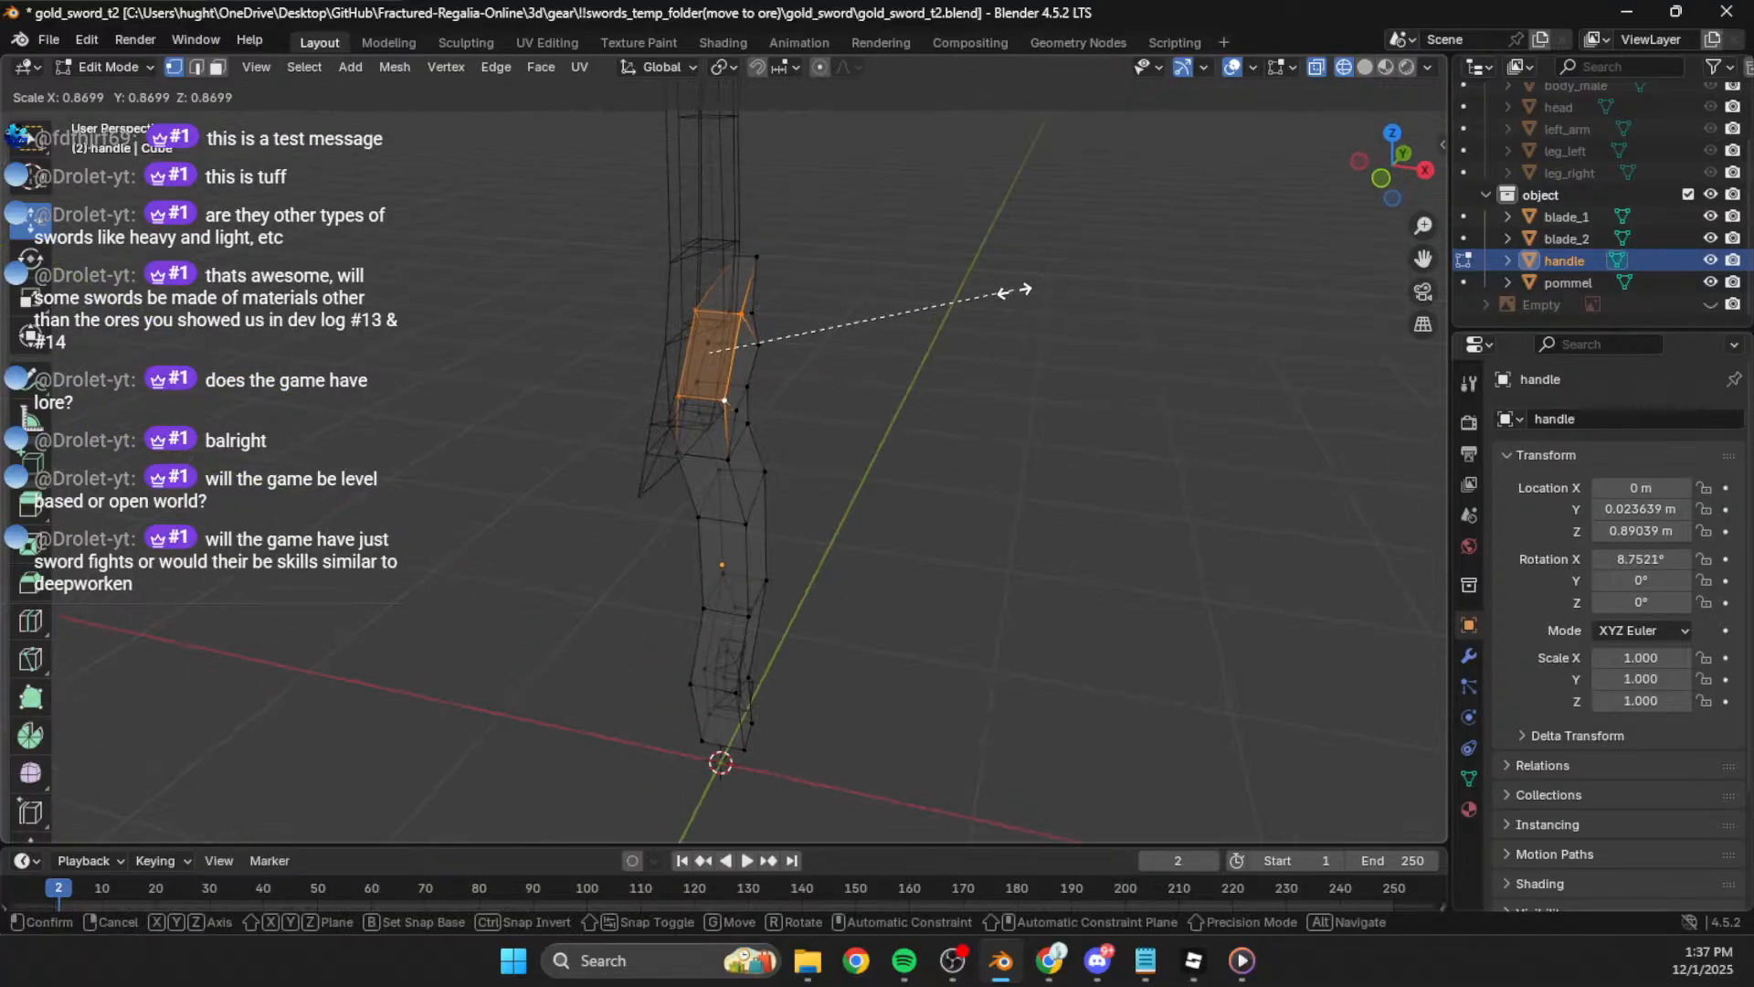
key("x")
left_click(976, 294)
Step: Scale down the edge at the tip of the handle's upper spike
middle_click_drag(1018, 406, 828, 375)
middle_click_drag(1000, 369, 1087, 331)
key("s")
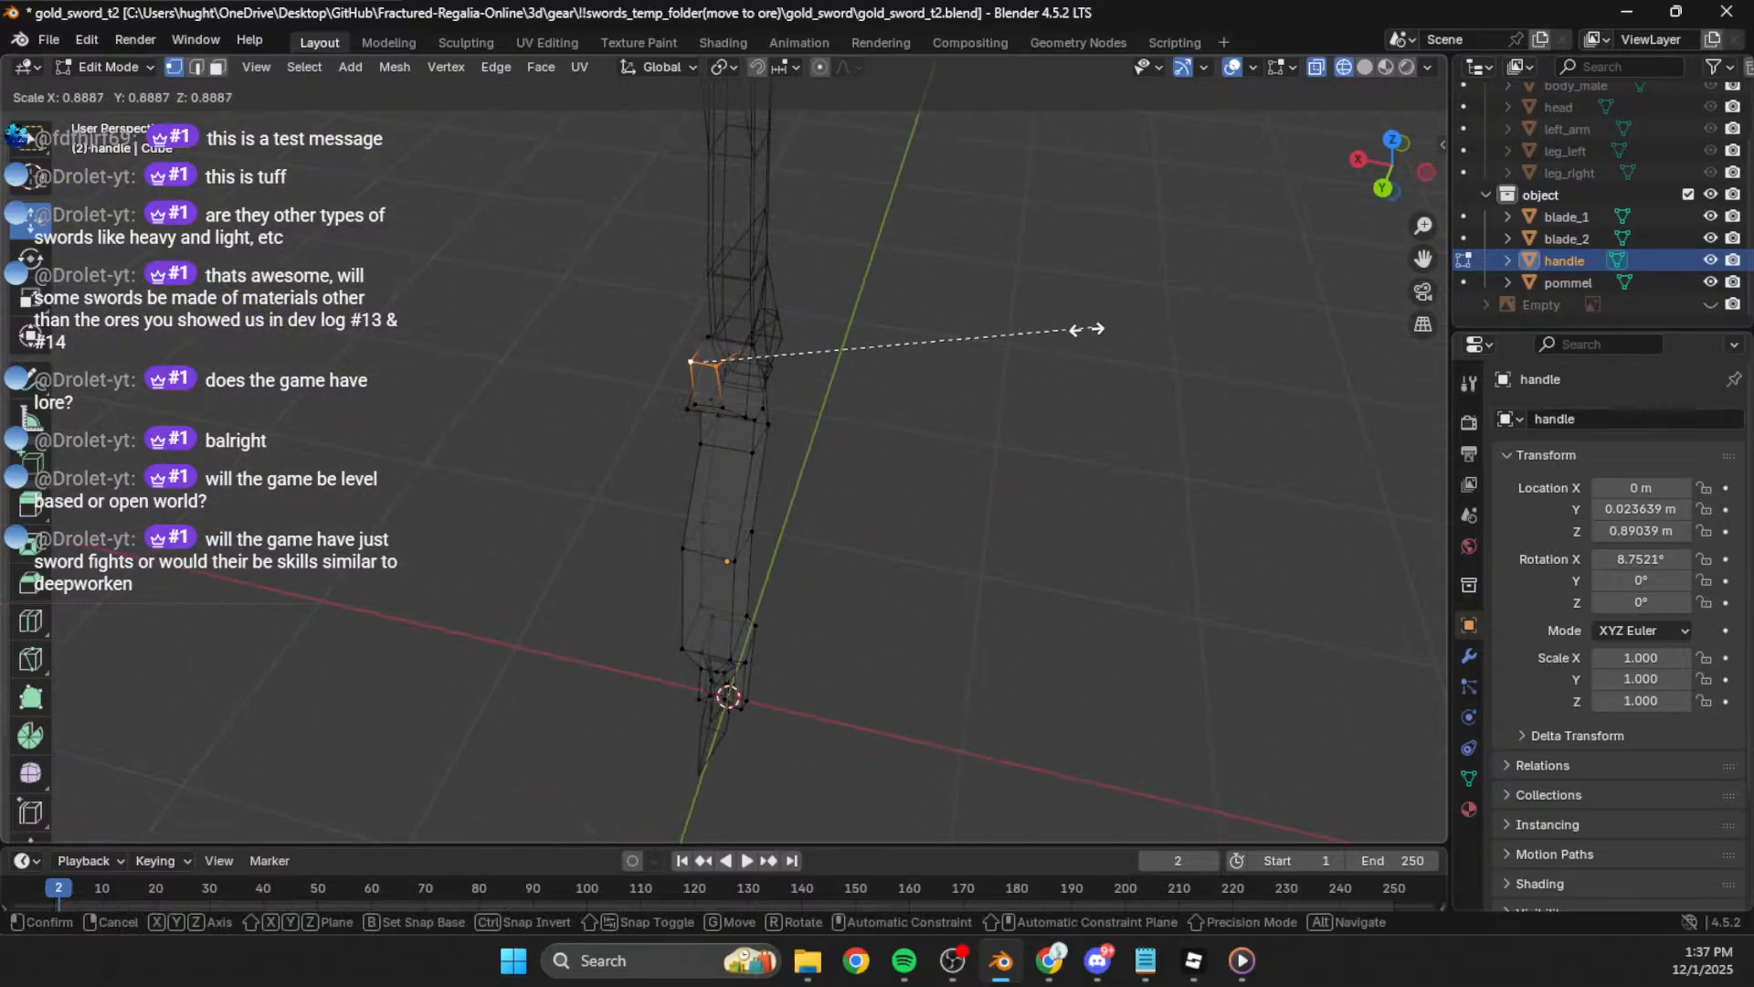
left_click(863, 350)
Step: Scale down the two cross edges on the rear side of the handle's upper spike
middle_click_drag(886, 375, 733, 320)
left_click(754, 311, "shift")
key("s")
left_click(1021, 349)
left_click(779, 351)
key("s")
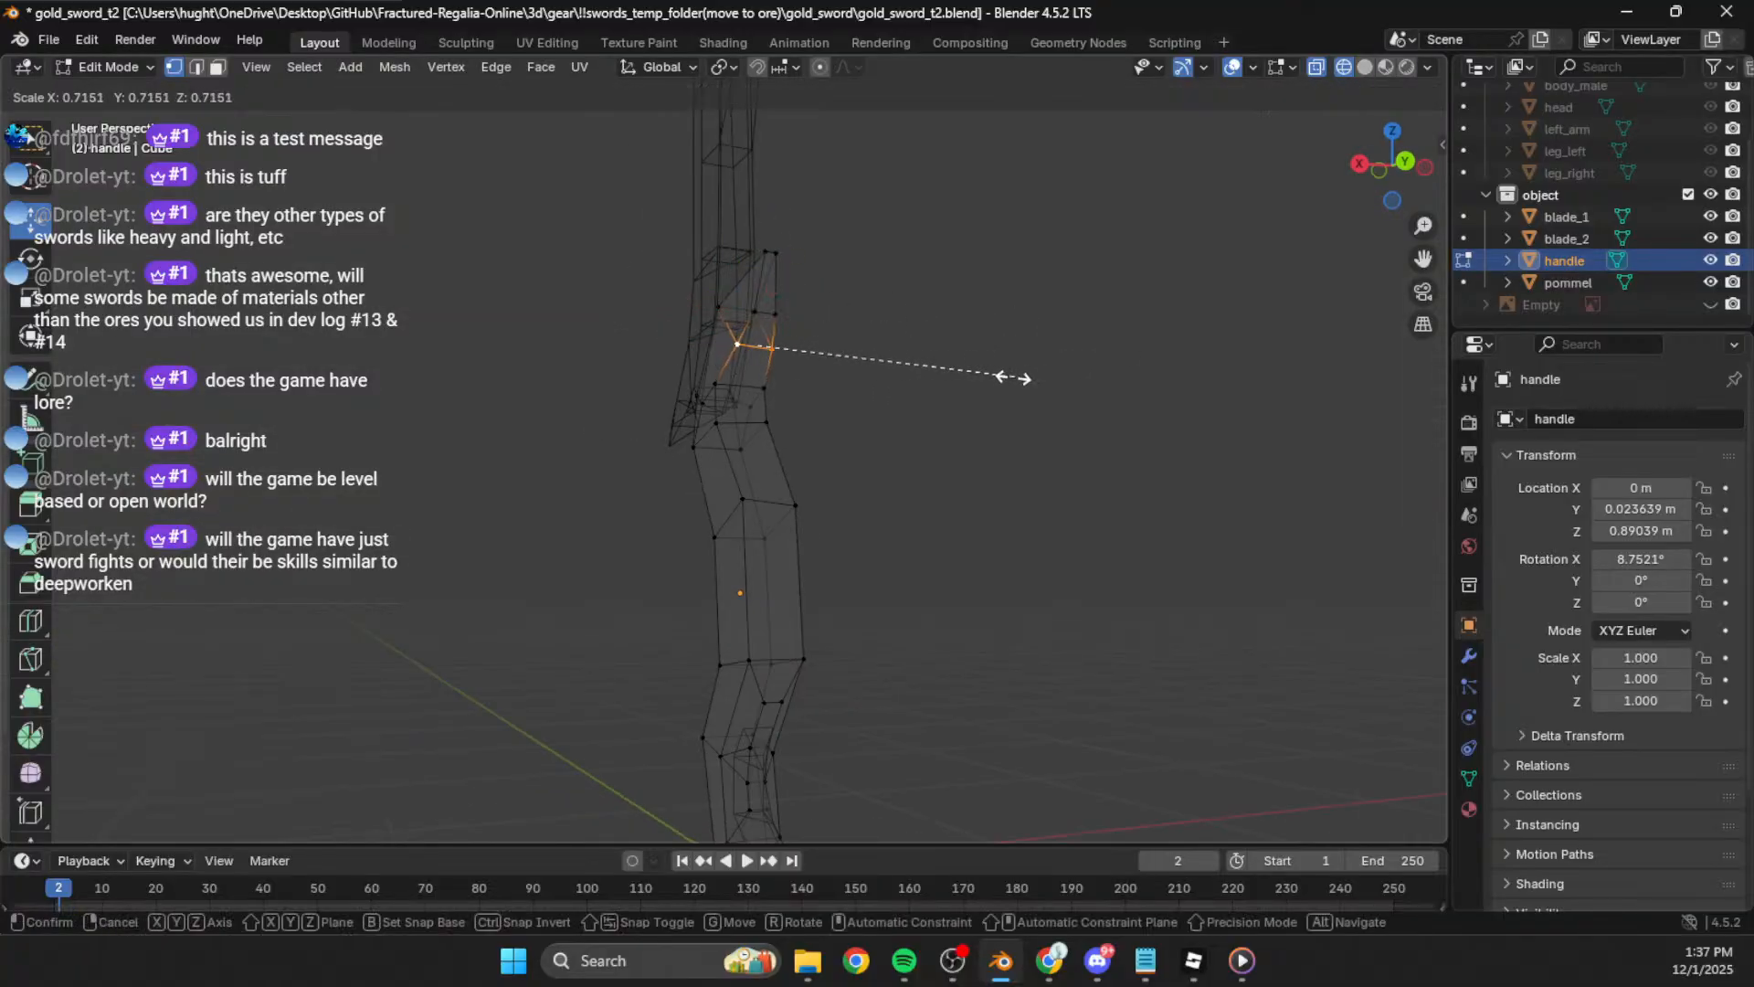
left_click(846, 368)
Step: Scale the rear cross edge just below the upper spike's tip once more
left_click(772, 316)
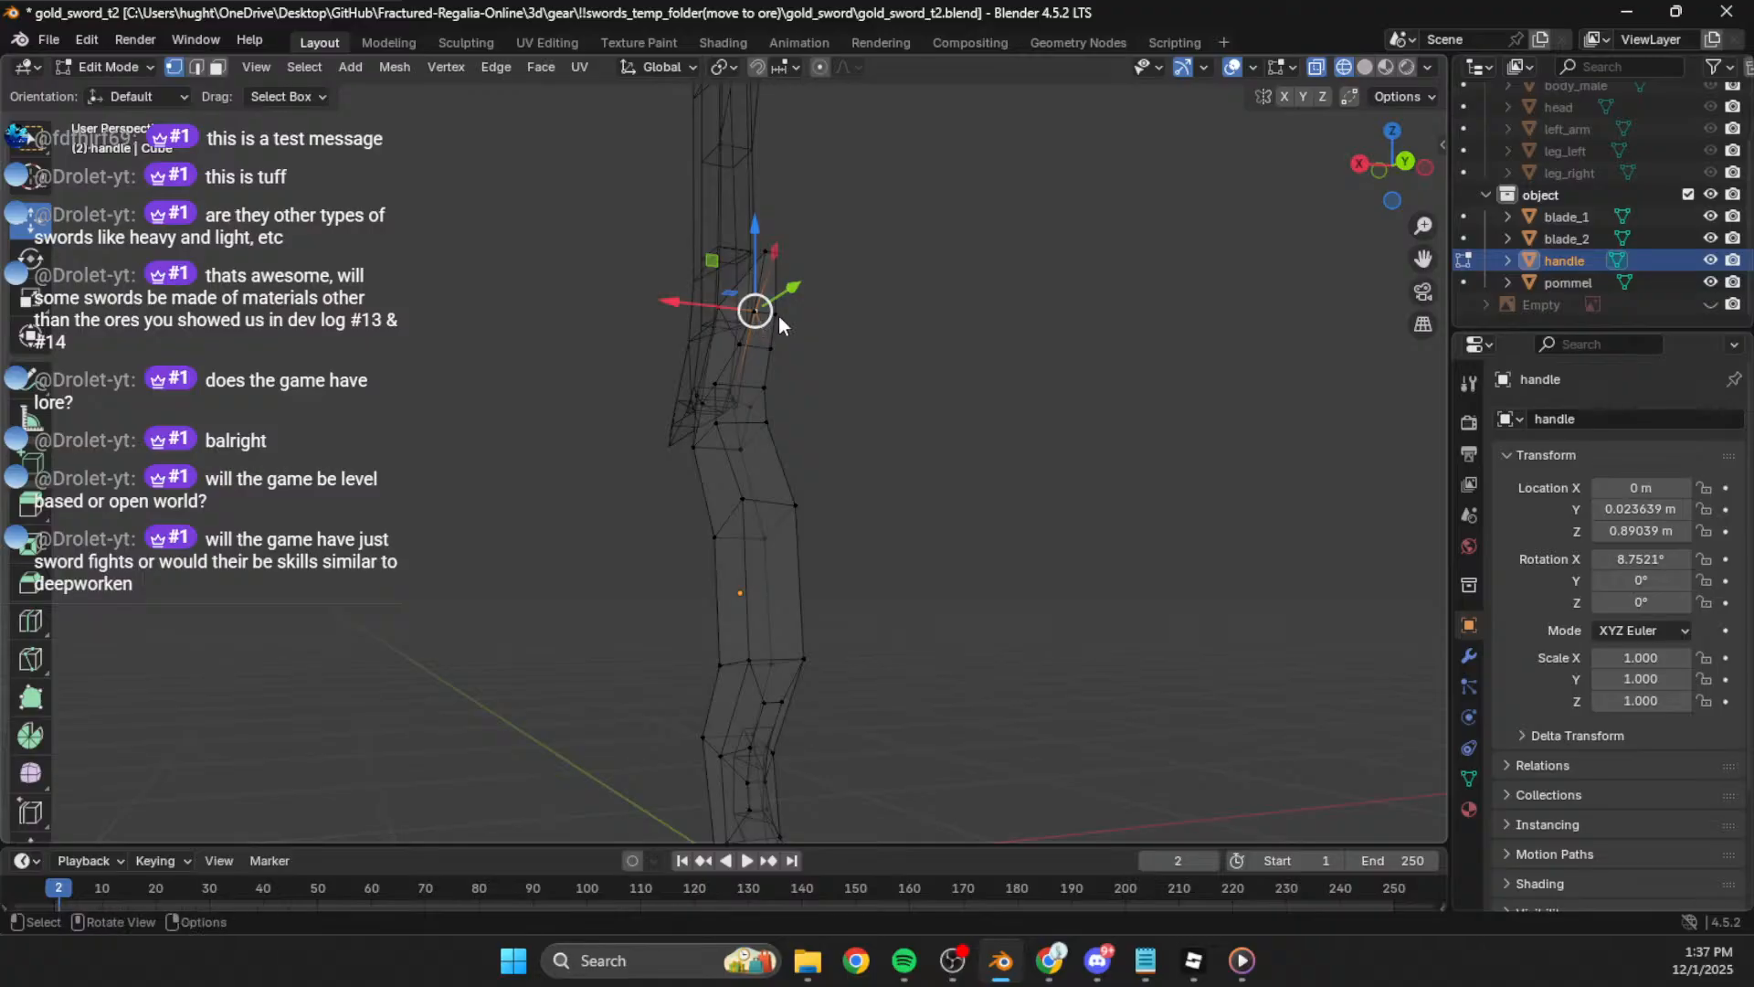
left_click(752, 322, "shift")
key("s")
left_click(1089, 368)
Step: Scale down the two rear cross edges at the joint between the upper spike and the handle
left_click(748, 403)
key("s")
left_click(862, 466)
left_click(719, 433)
key("s")
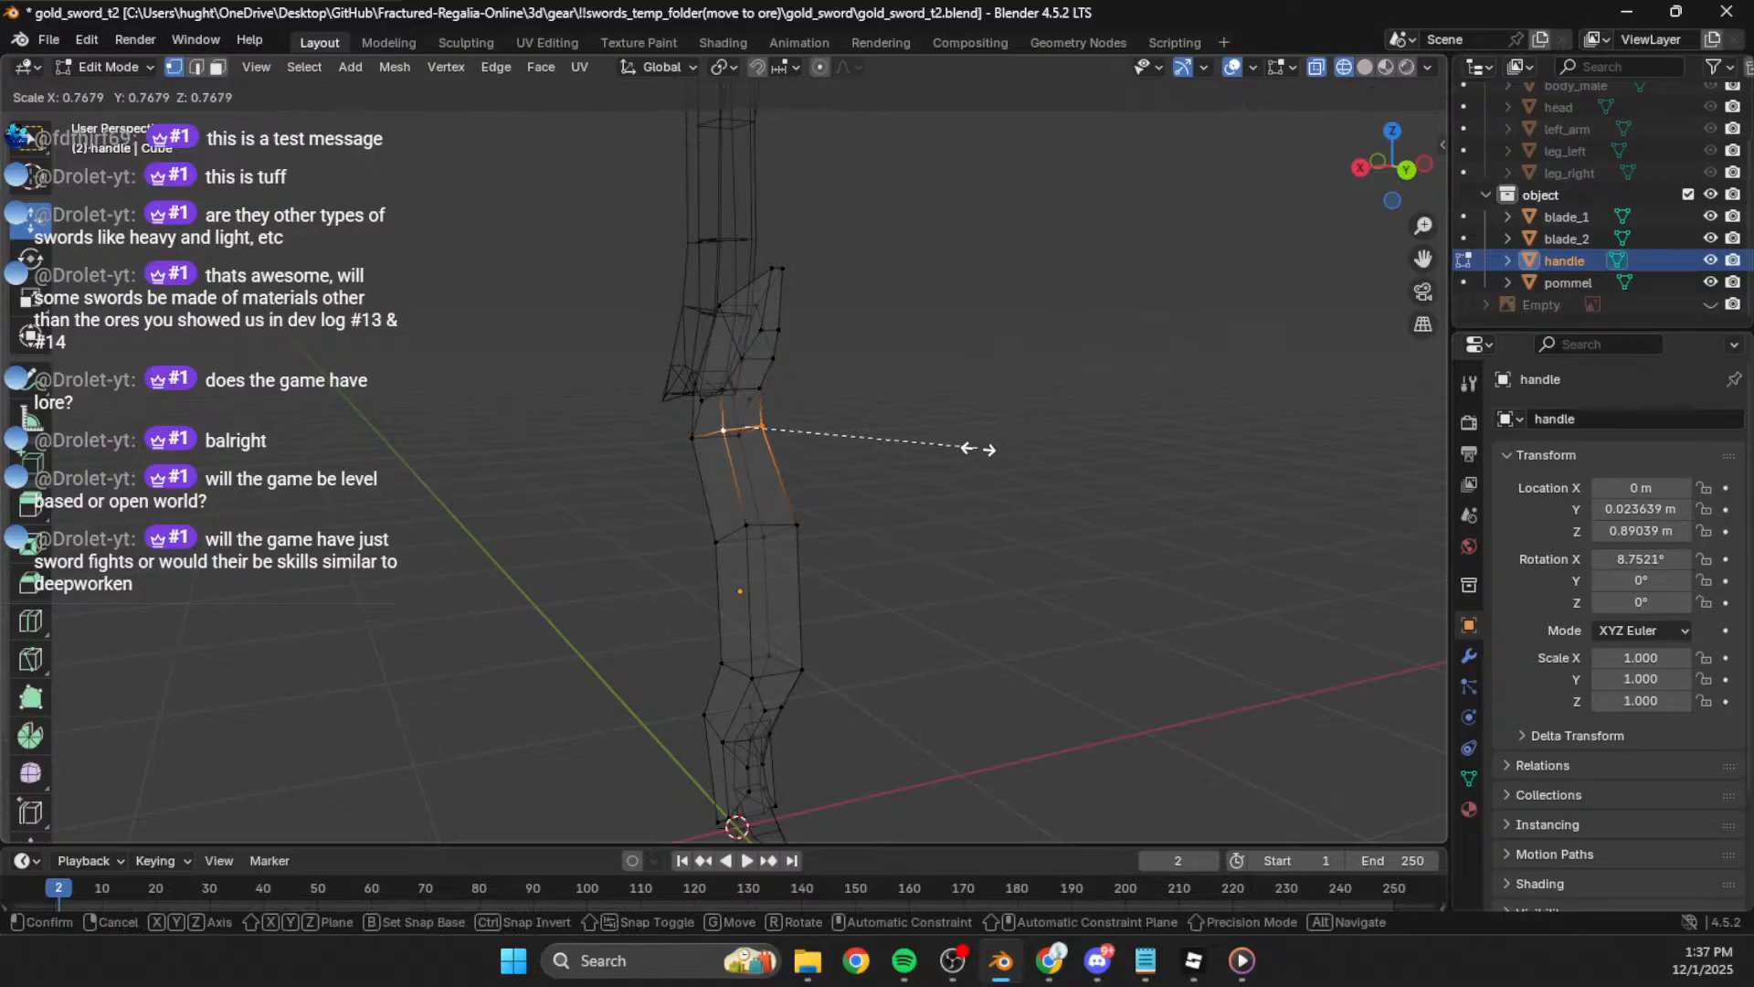
left_click(991, 446)
Step: Leave mesh editing, switch to solid shading and view the full sword in the right orthographic view
key("Tab")
left_click(916, 457)
middle_click_drag(916, 457, 974, 382)
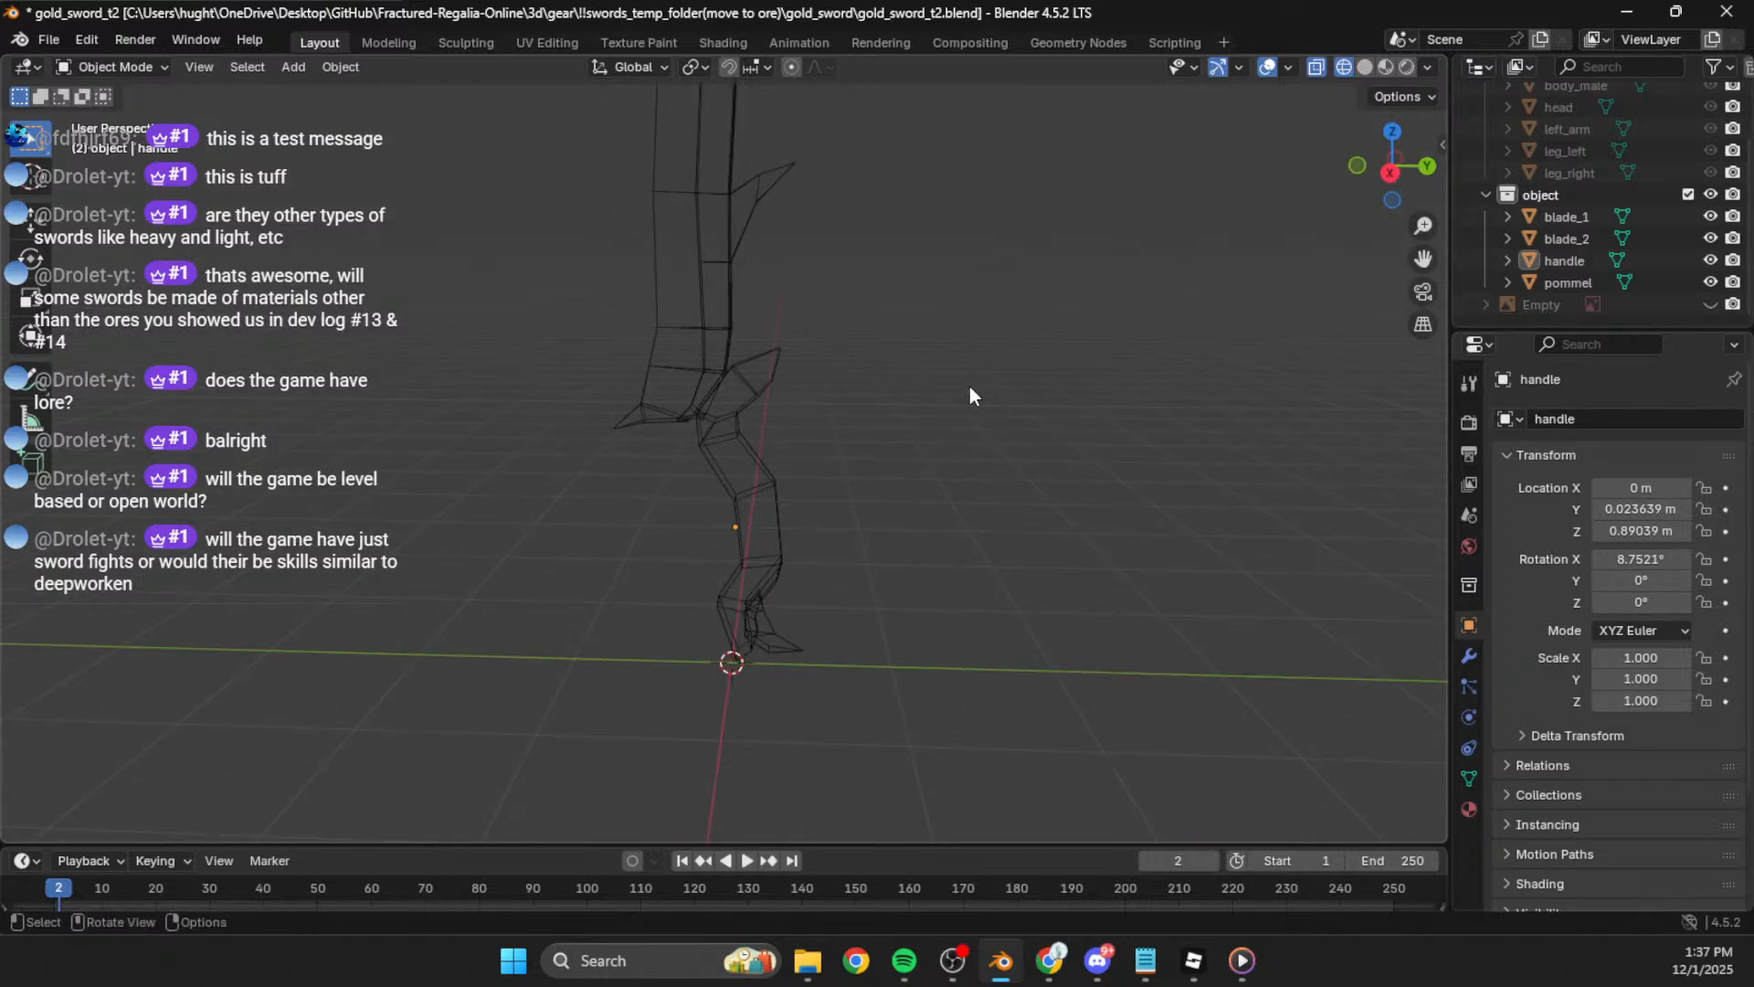
left_click(1364, 67)
mouse_move(1261, 165)
middle_mouse_down()
mouse_move(1144, 250)
mouse_move(1298, 211)
middle_mouse_up()
left_click(1392, 165)
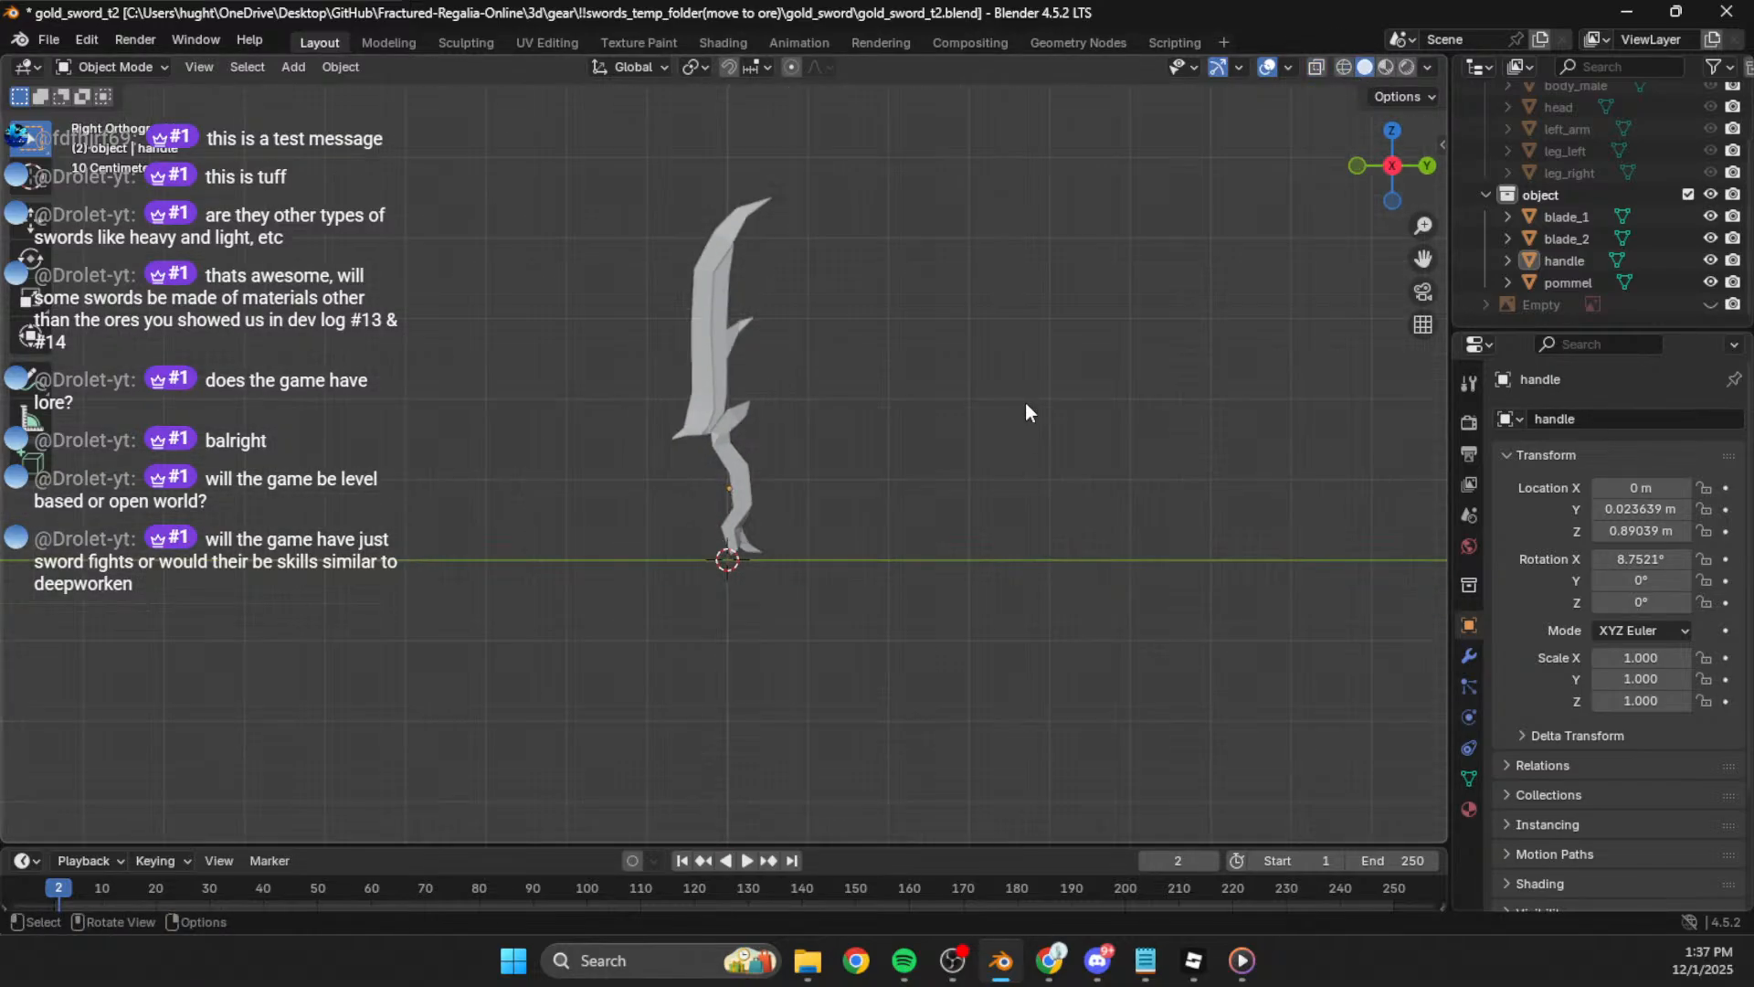
Step: Select the pommel's whole mesh and widen it along X by a factor of 1.382 in the back view
middle_click_drag(816, 574, 784, 651)
left_click(713, 628)
key("Tab")
key("a")
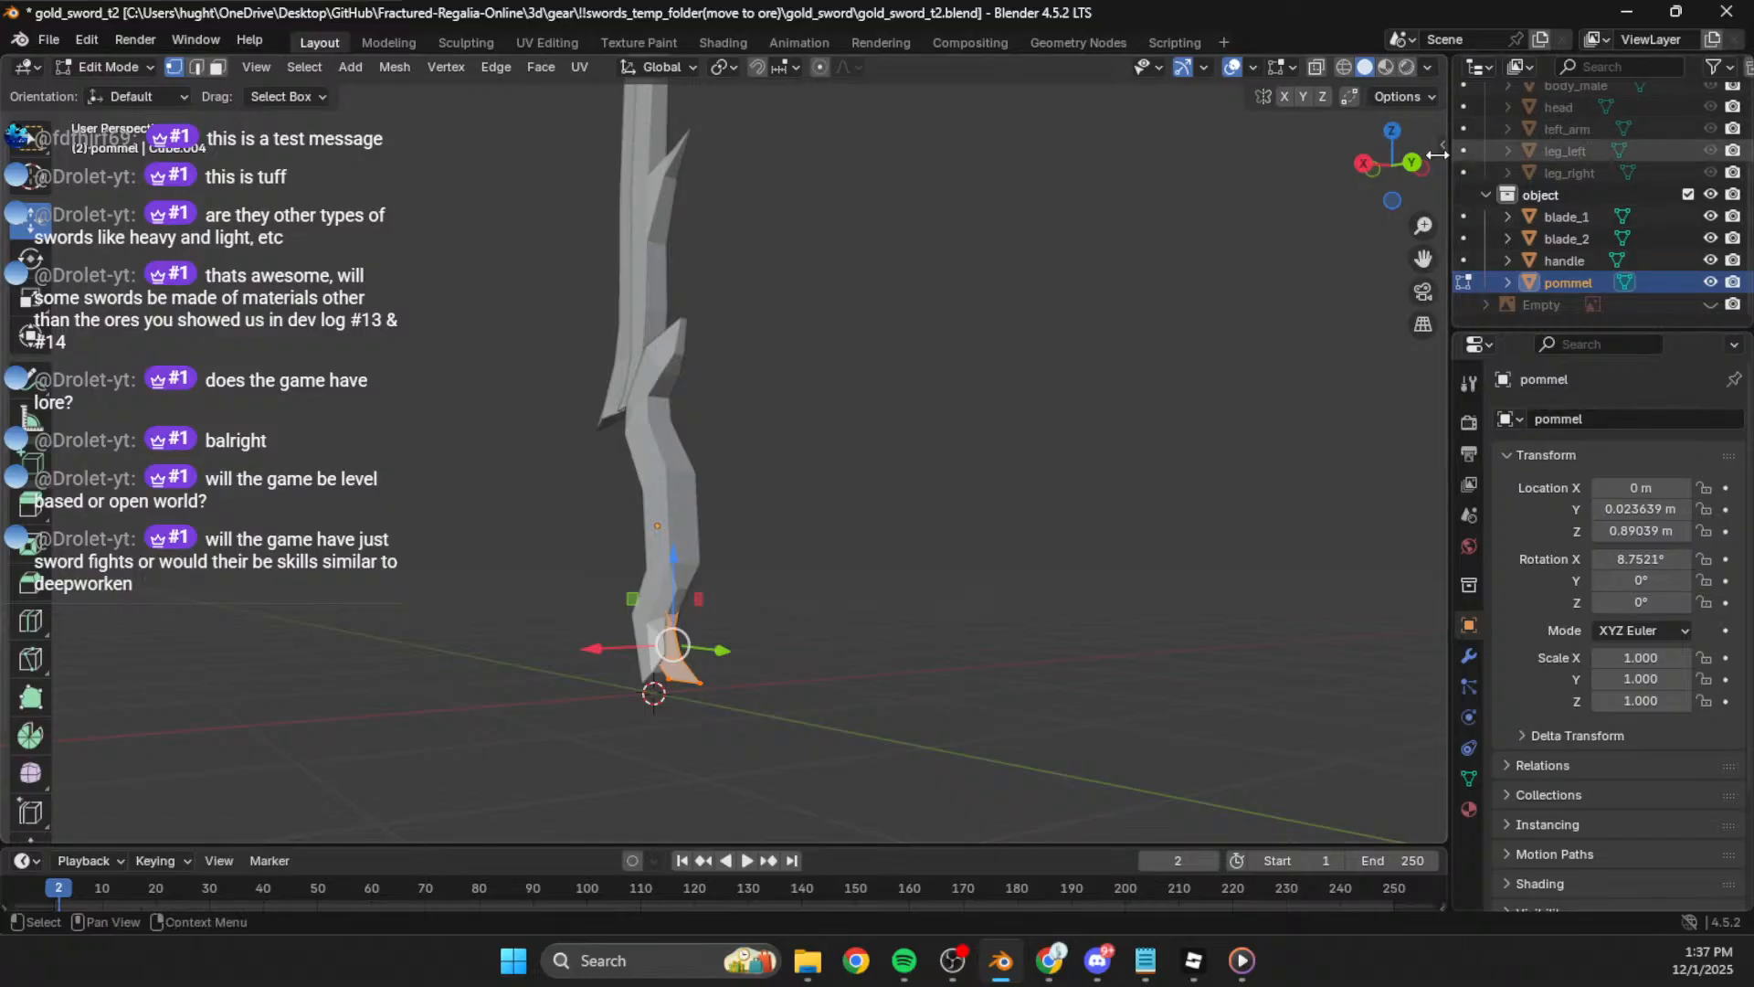
left_click(1413, 163)
middle_click_drag(684, 686, 756, 517, "shift")
scroll(731, 549, "up", 4)
middle_click_drag(630, 744, 794, 535, "shift")
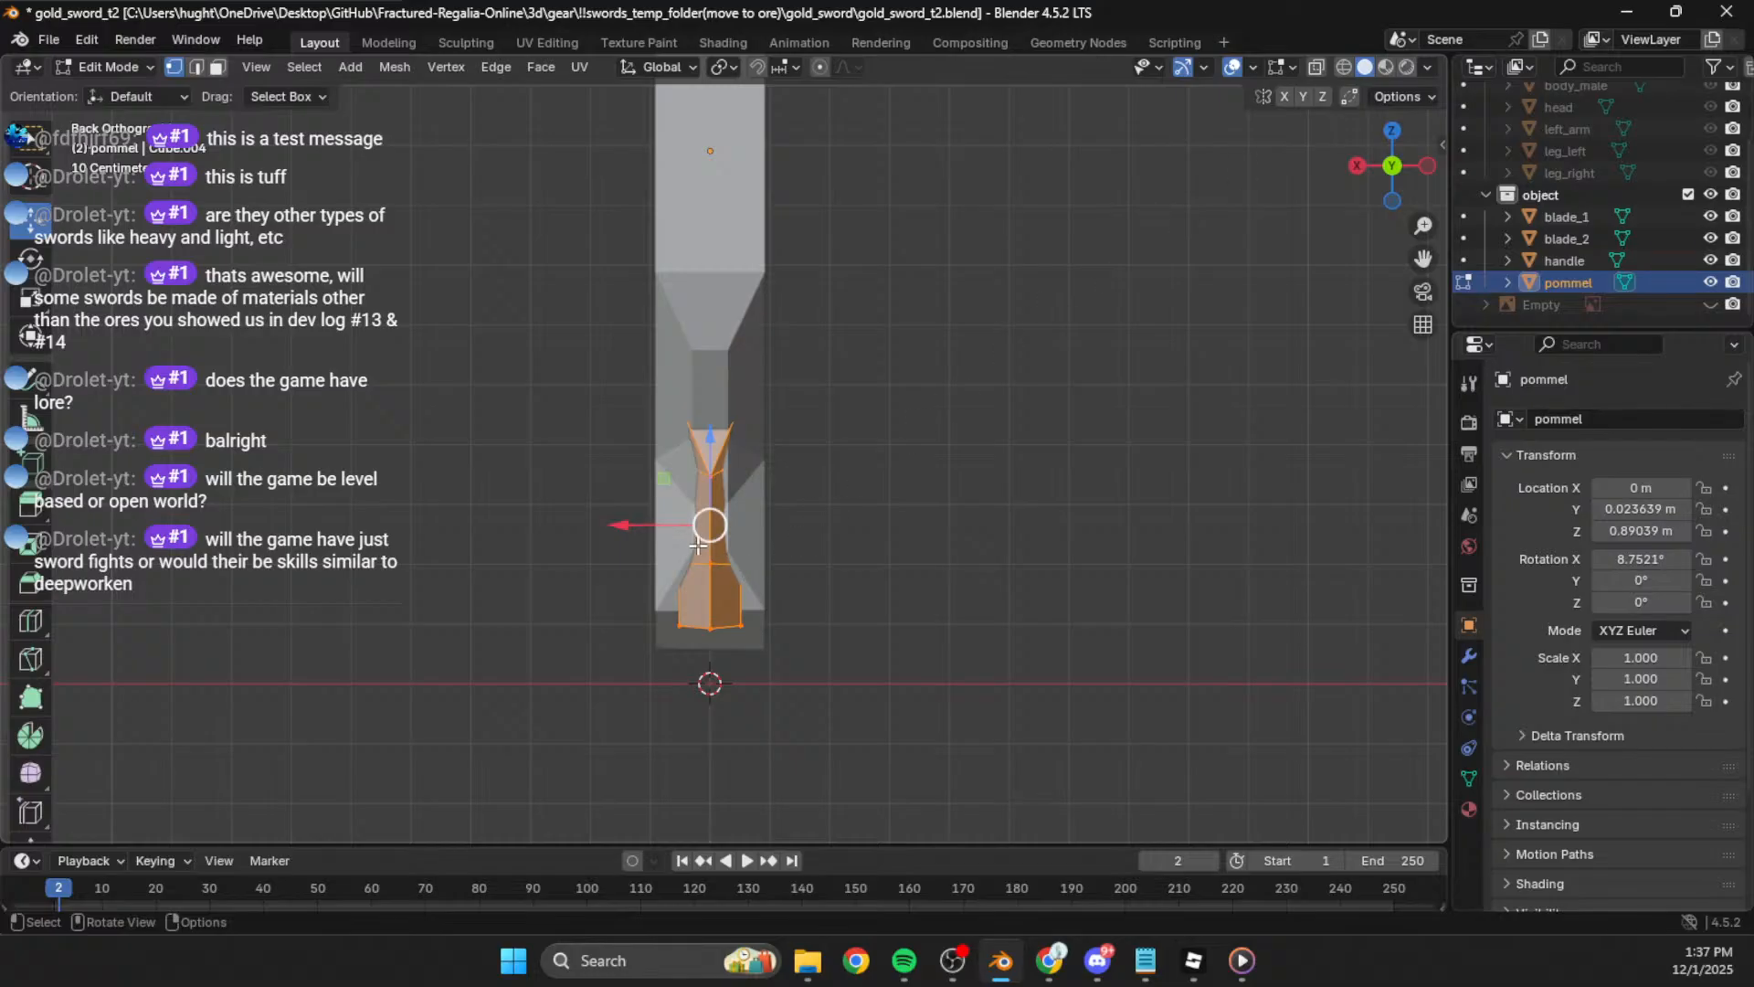
key("s")
key("x")
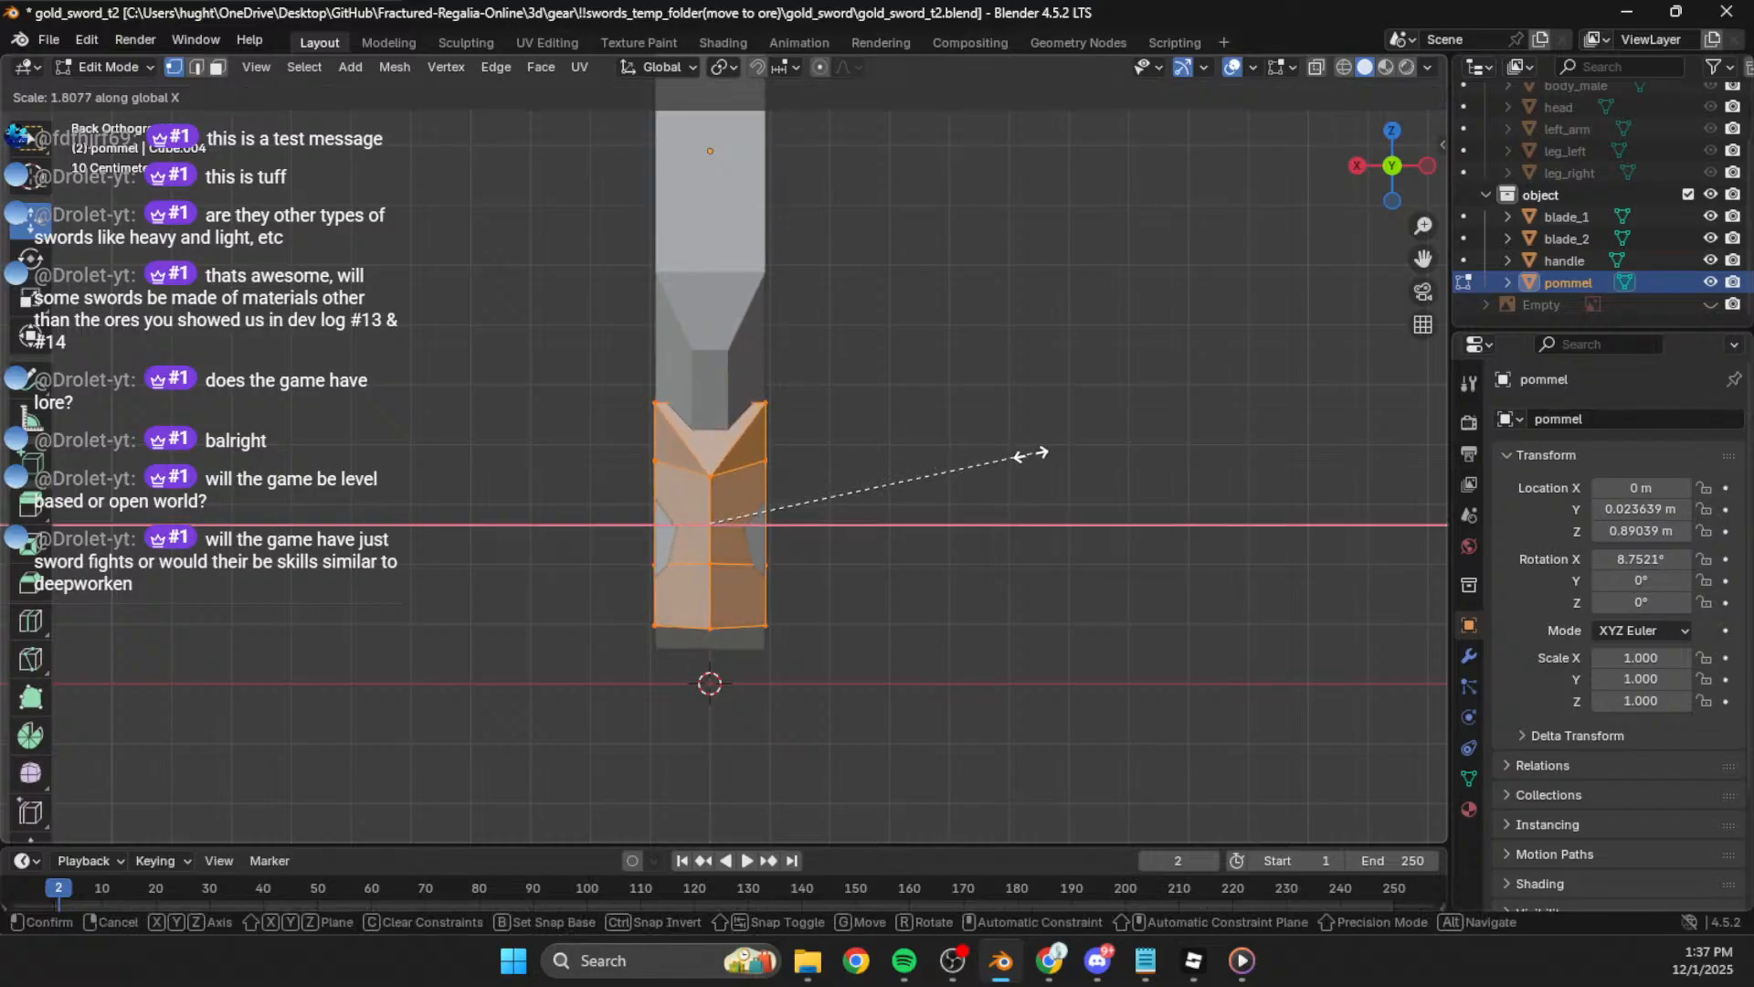
left_click(959, 476)
Step: Examine the widened pommel from several angles in wireframe with the handle temporarily hidden, and return to solid shading in pommel mesh editing
middle_click_drag(768, 502, 1100, 349)
middle_click_drag(921, 470, 940, 511, "shift")
scroll(1175, 430, "up", 2)
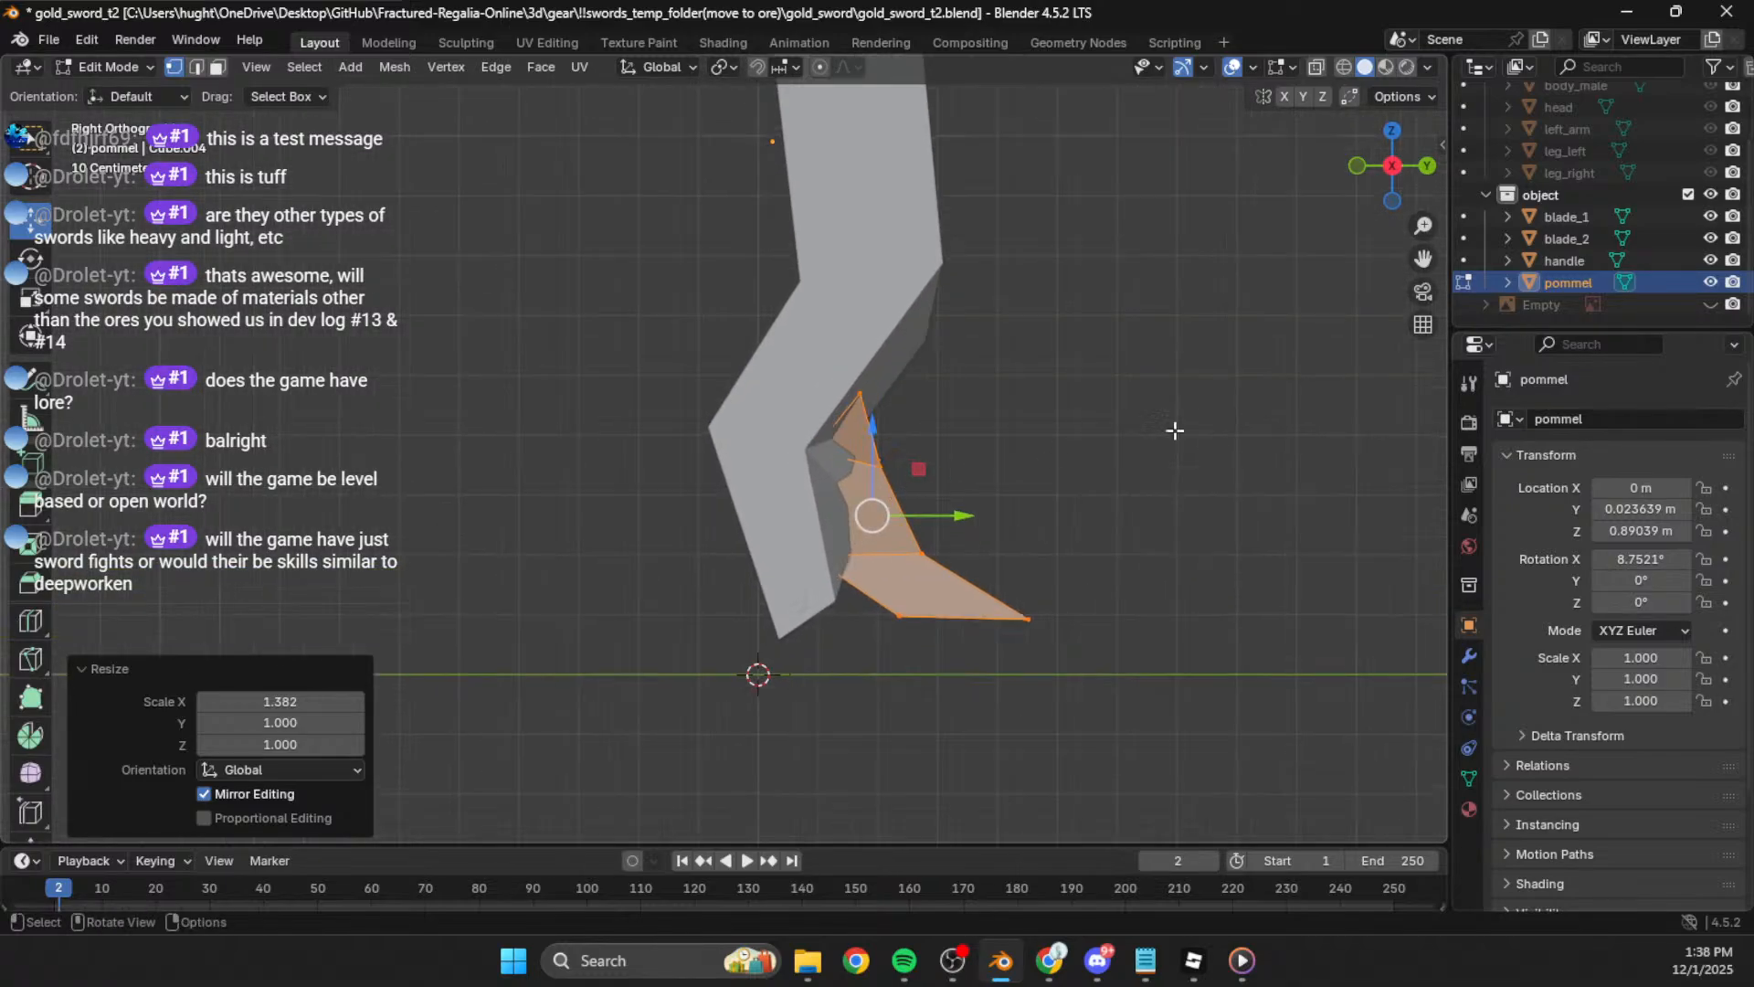
left_click(1709, 260)
mouse_move(1051, 512)
middle_mouse_down()
mouse_move(1171, 540)
mouse_move(893, 454)
mouse_move(1407, 456)
middle_mouse_up()
left_click(1380, 180)
left_click(1345, 69)
left_click(1707, 261)
key("Tab")
left_click(1126, 492)
middle_click_drag(1126, 491, 818, 506)
left_click(787, 562)
left_click(788, 562)
key("Tab")
left_click(1365, 67)
Step: Stretch the whole pommel mesh along Z by a factor of 1.203 in the right orthographic view
middle_click_drag(1133, 352, 972, 431)
key("a")
middle_click_drag(810, 458, 896, 528)
key("KP_3")
key("s")
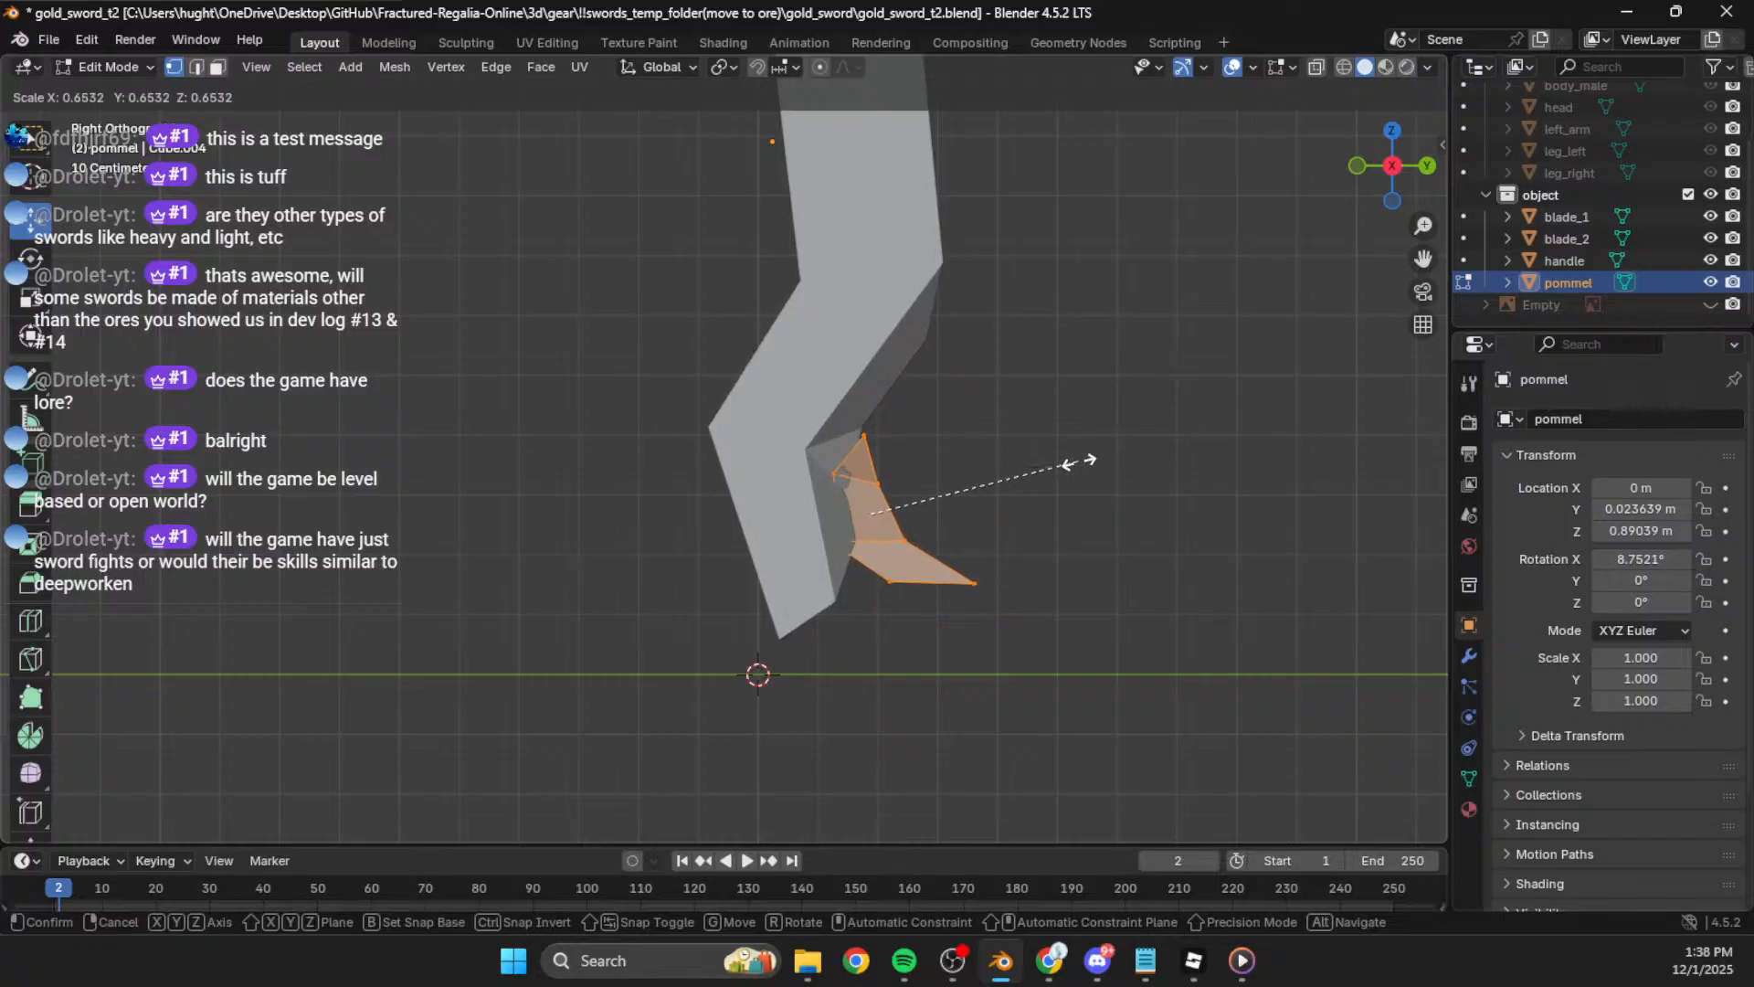
key("z")
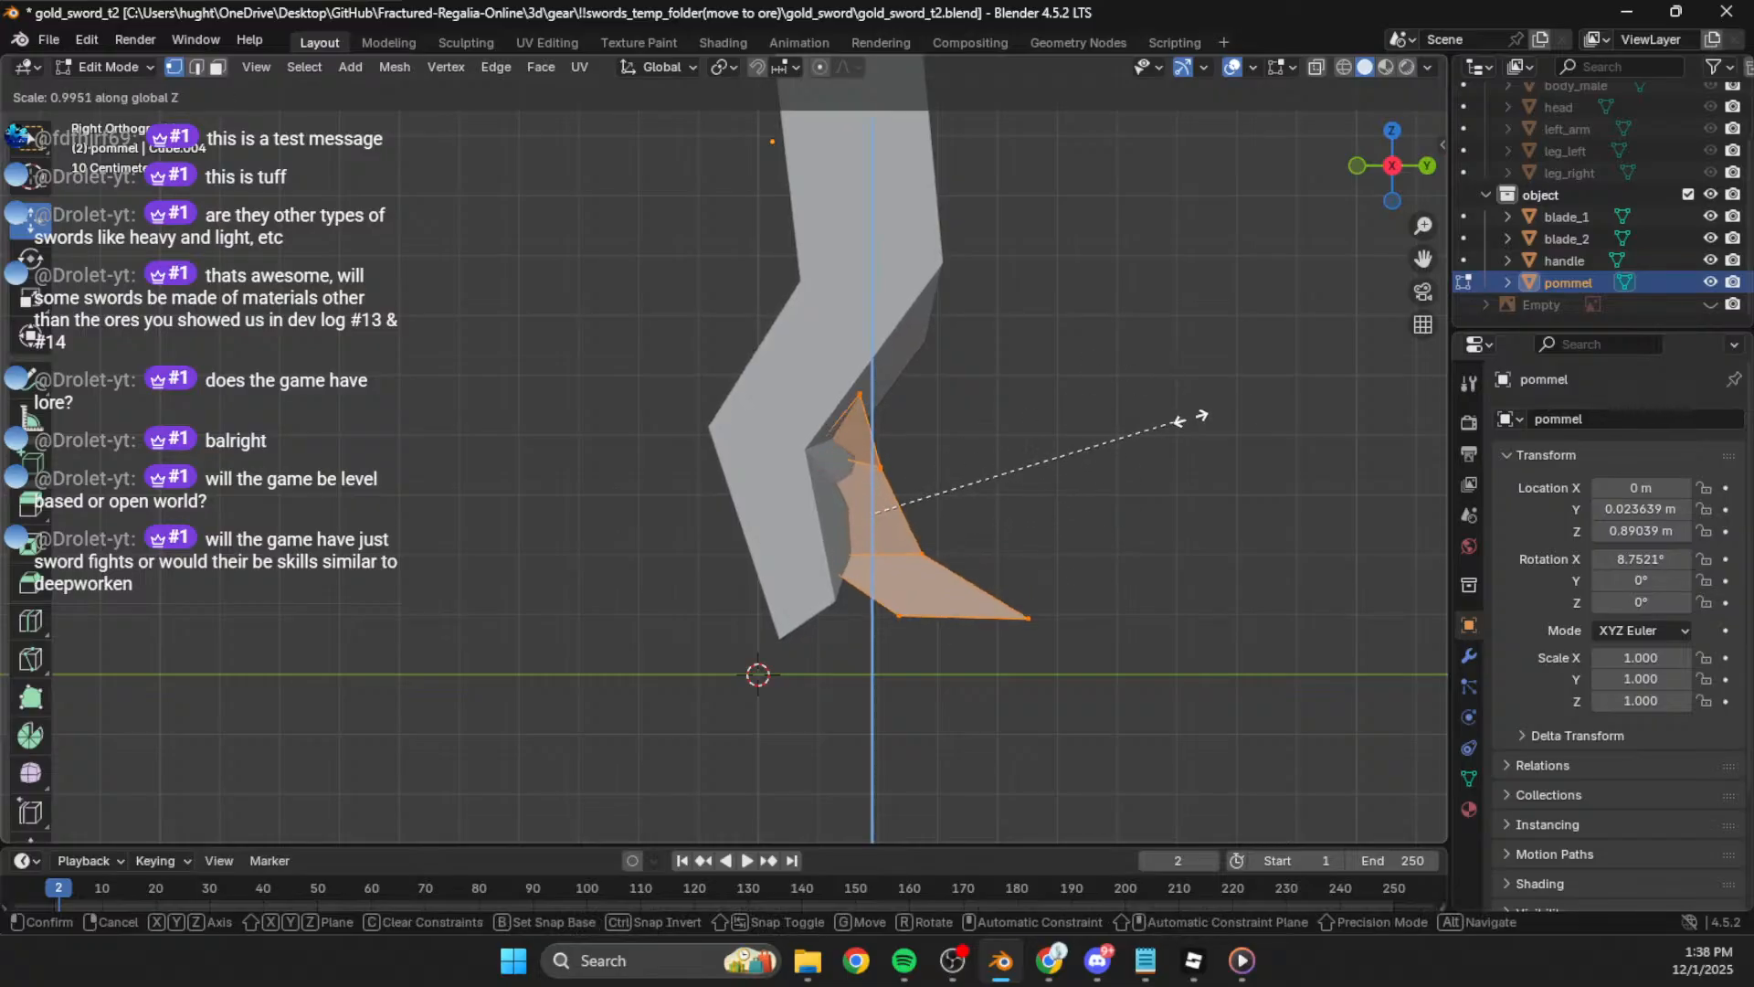
left_click(1247, 412)
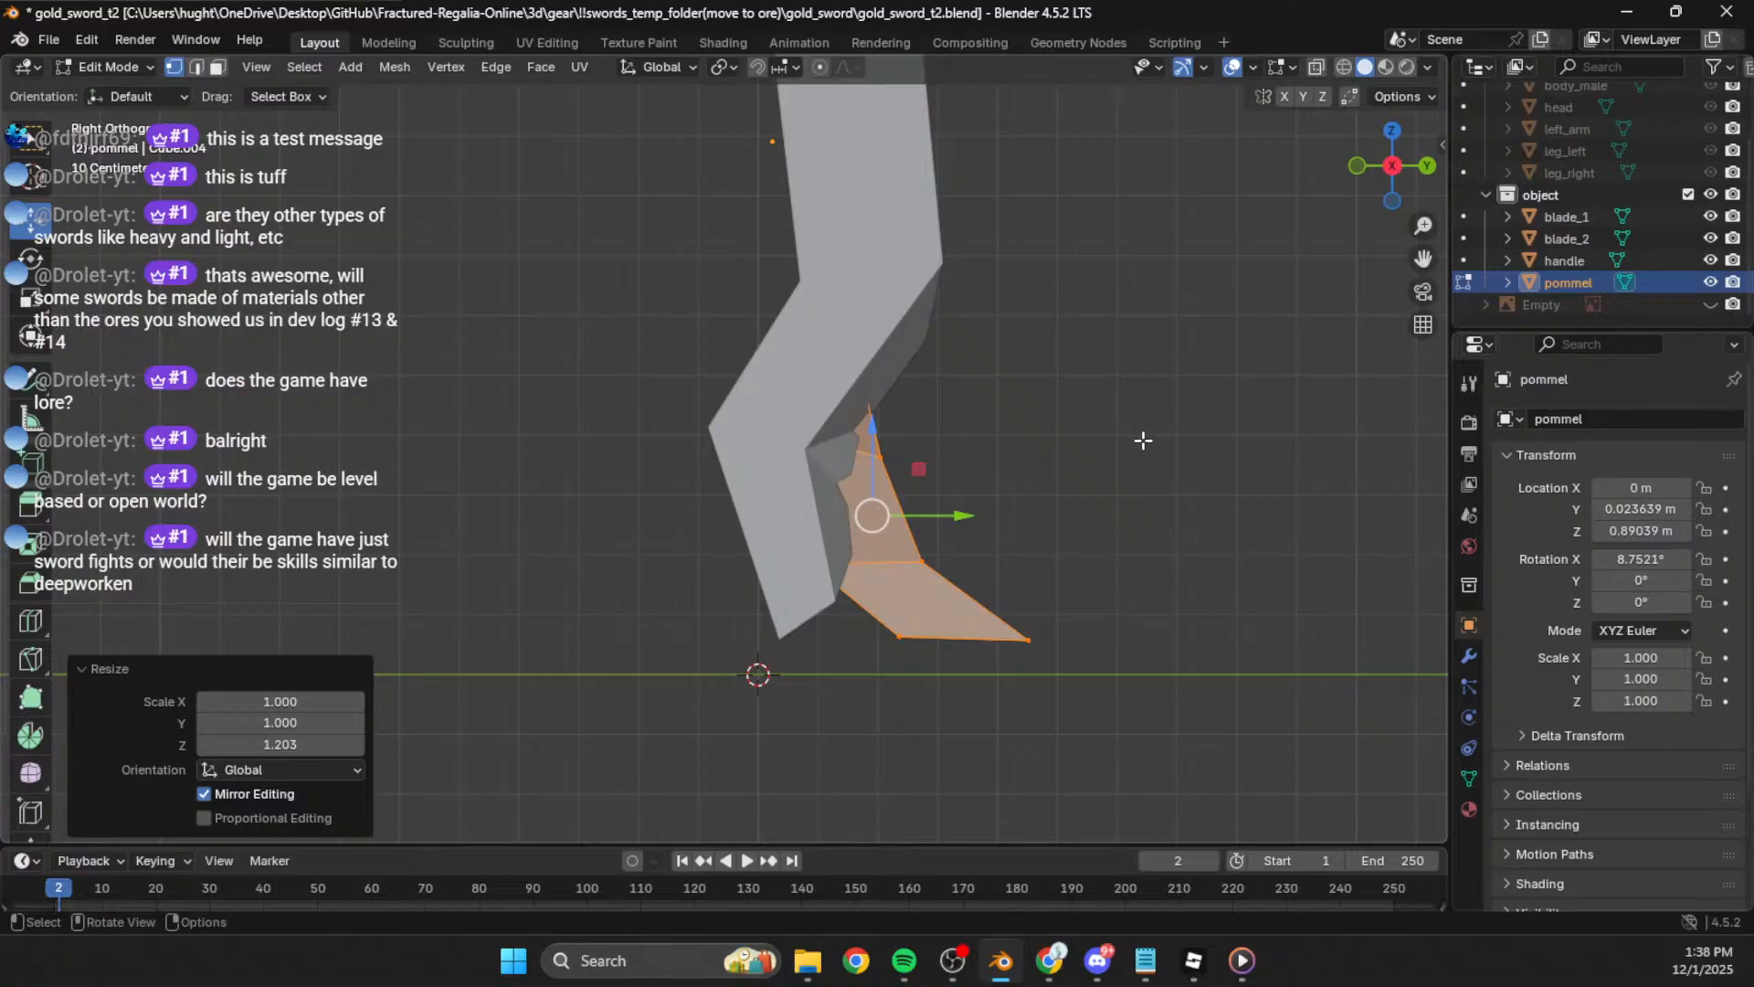
Step: Move the stretched pommel mesh against the lower end of the handle and leave mesh editing
key("g")
left_click(1023, 424)
middle_click_drag(1051, 426, 962, 574)
key("Tab")
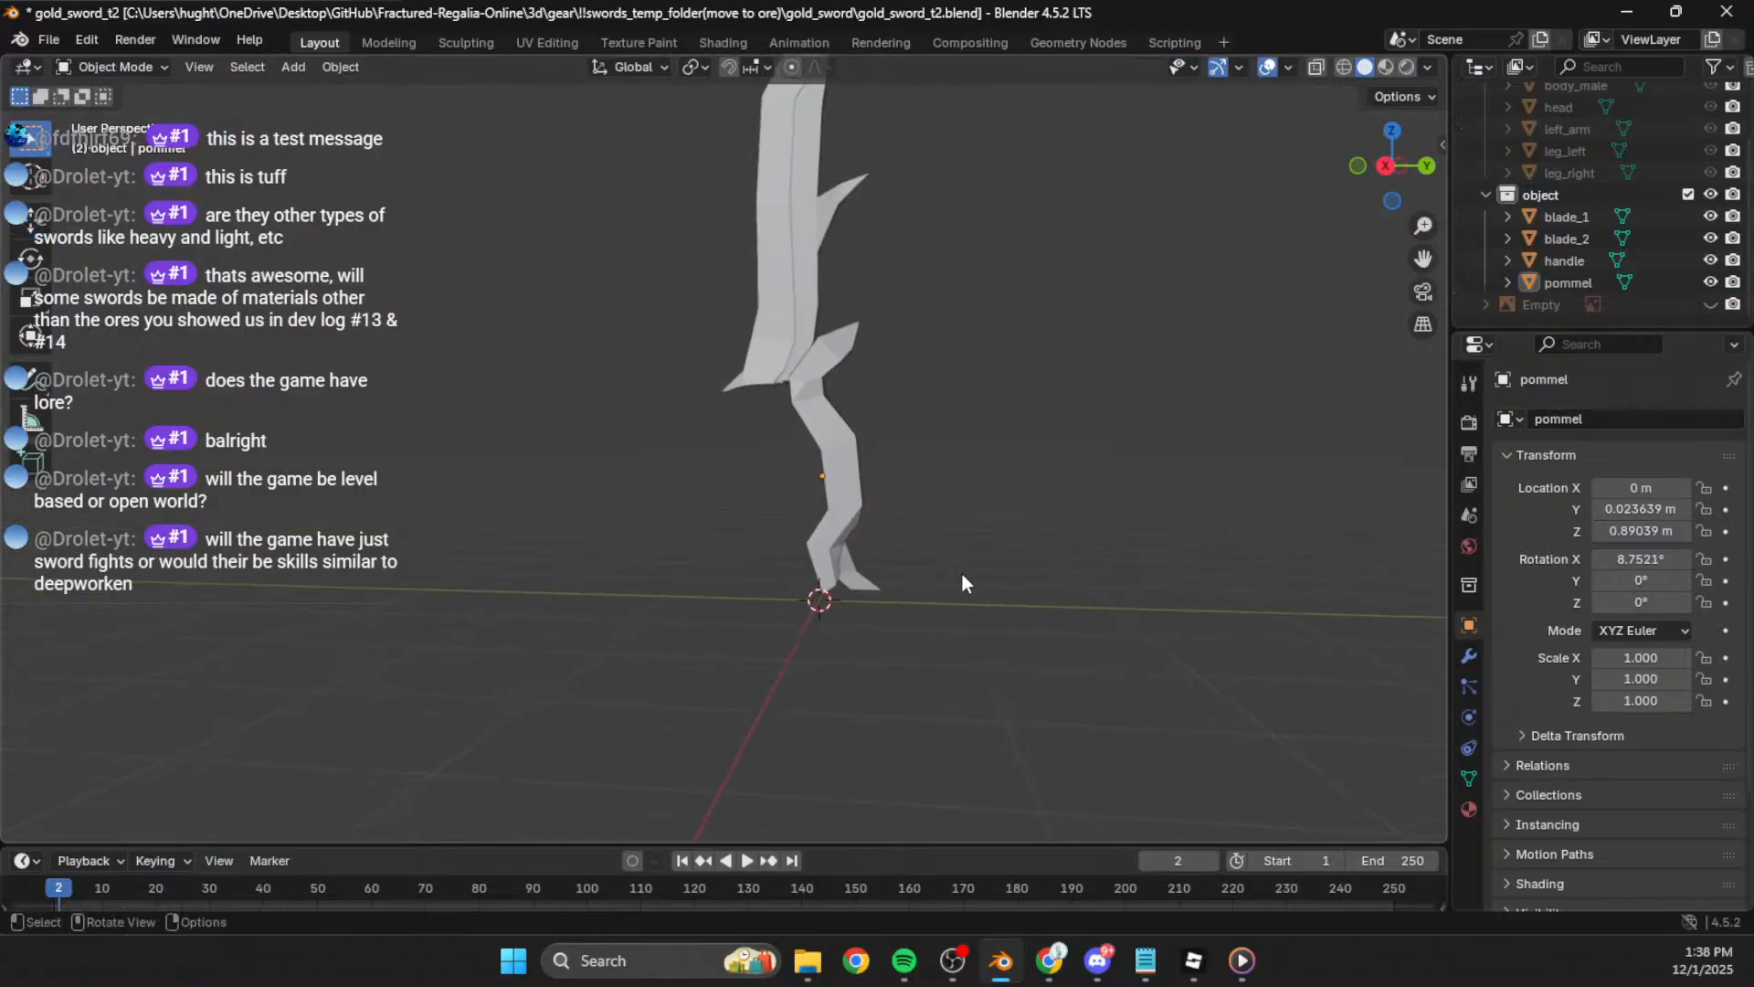
Step: Select both blades, the handle and the pommel in the right orthographic view and save the file
left_click(1384, 166)
middle_click_drag(1077, 432, 1032, 431)
left_click(1398, 167)
key("ctrl+s")
left_click(48, 40)
left_click_drag(740, 367, 612, 651)
key("ctrl+s")
Step: Export the selected sword parts as gold_sword_t2.fbx using the export preset with selected objects only and a scale of 0.01
left_click(48, 40)
mouse_move(83, 370)
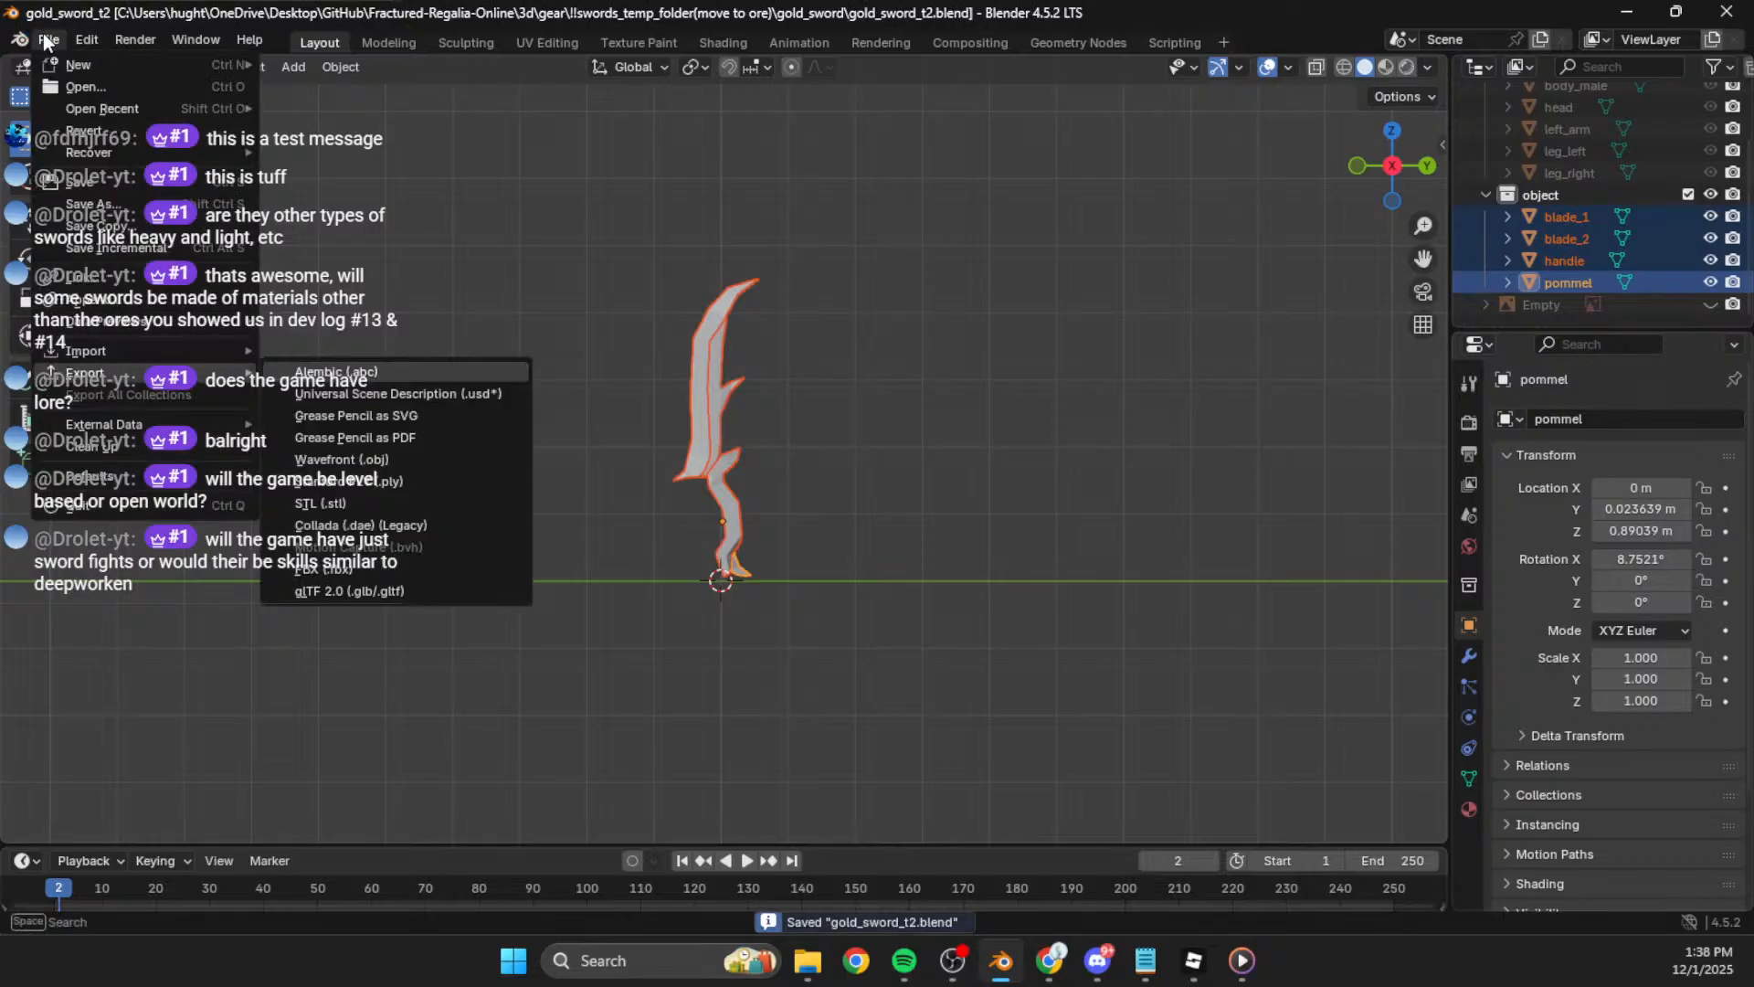
left_click(315, 565)
left_click(1334, 217)
left_click(1307, 270)
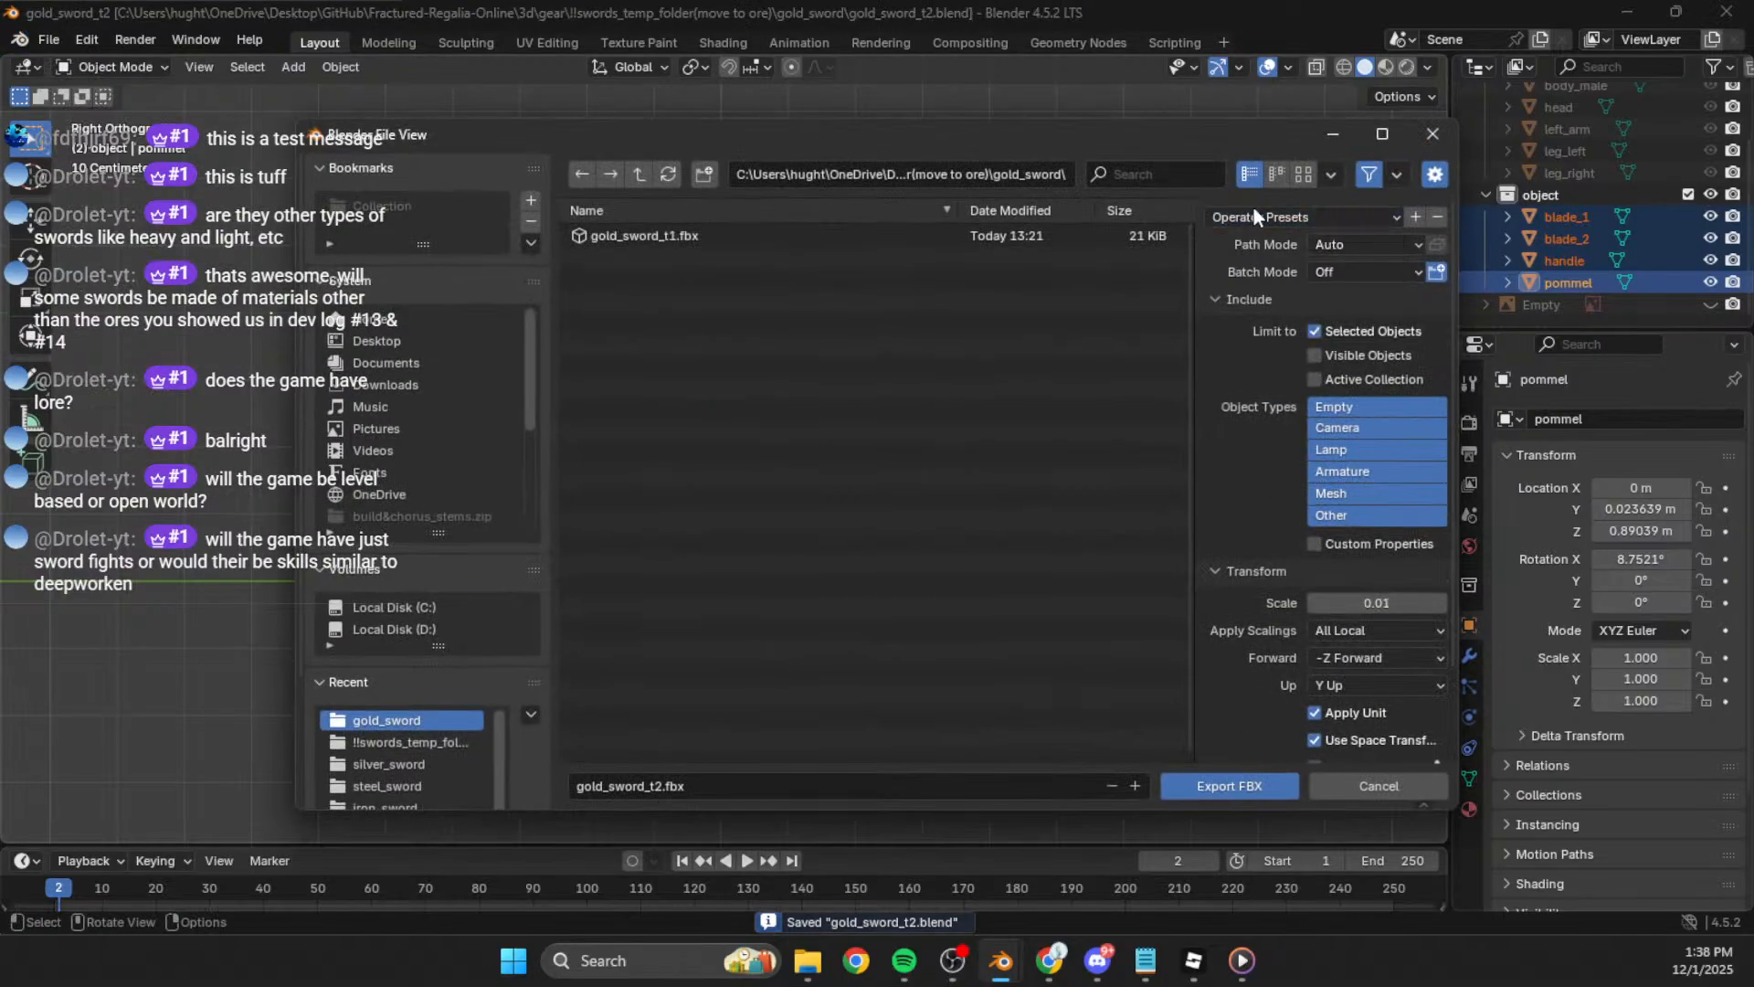
left_click(1229, 785)
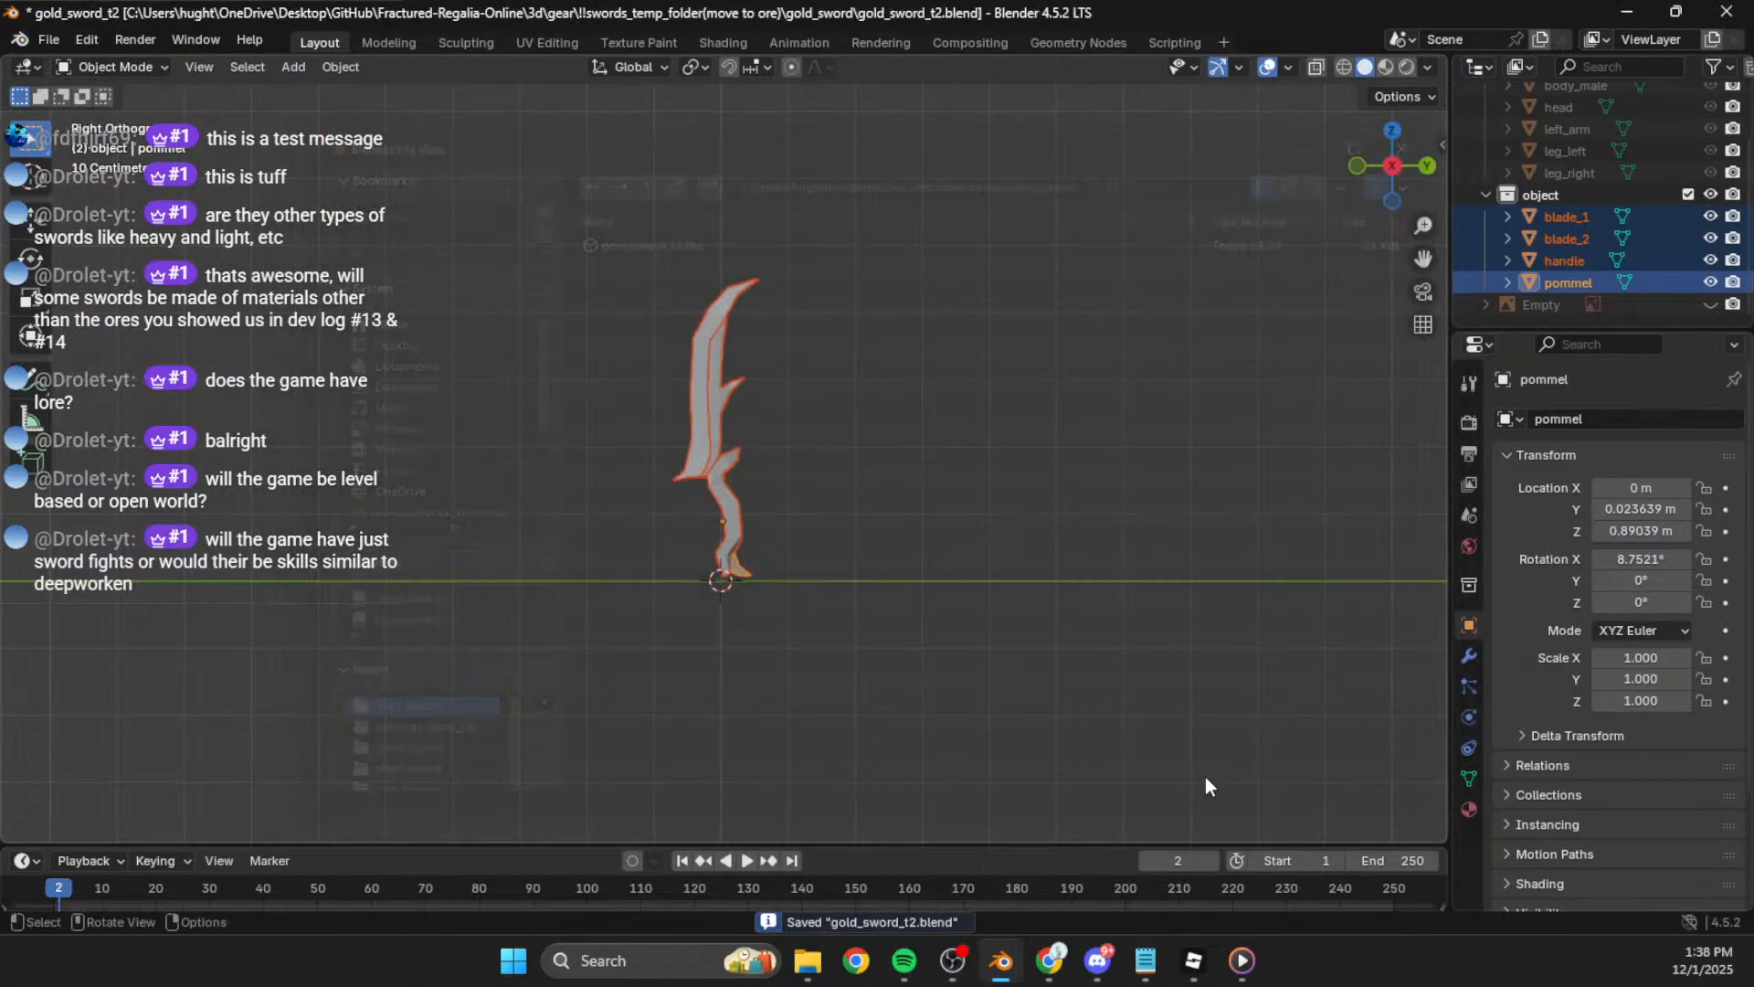
left_click(846, 604)
Step: Switch to Roblox Studio and import gold_sword_t2.fbx into the workspace with the Studio Default preset
key("alt+Tab")
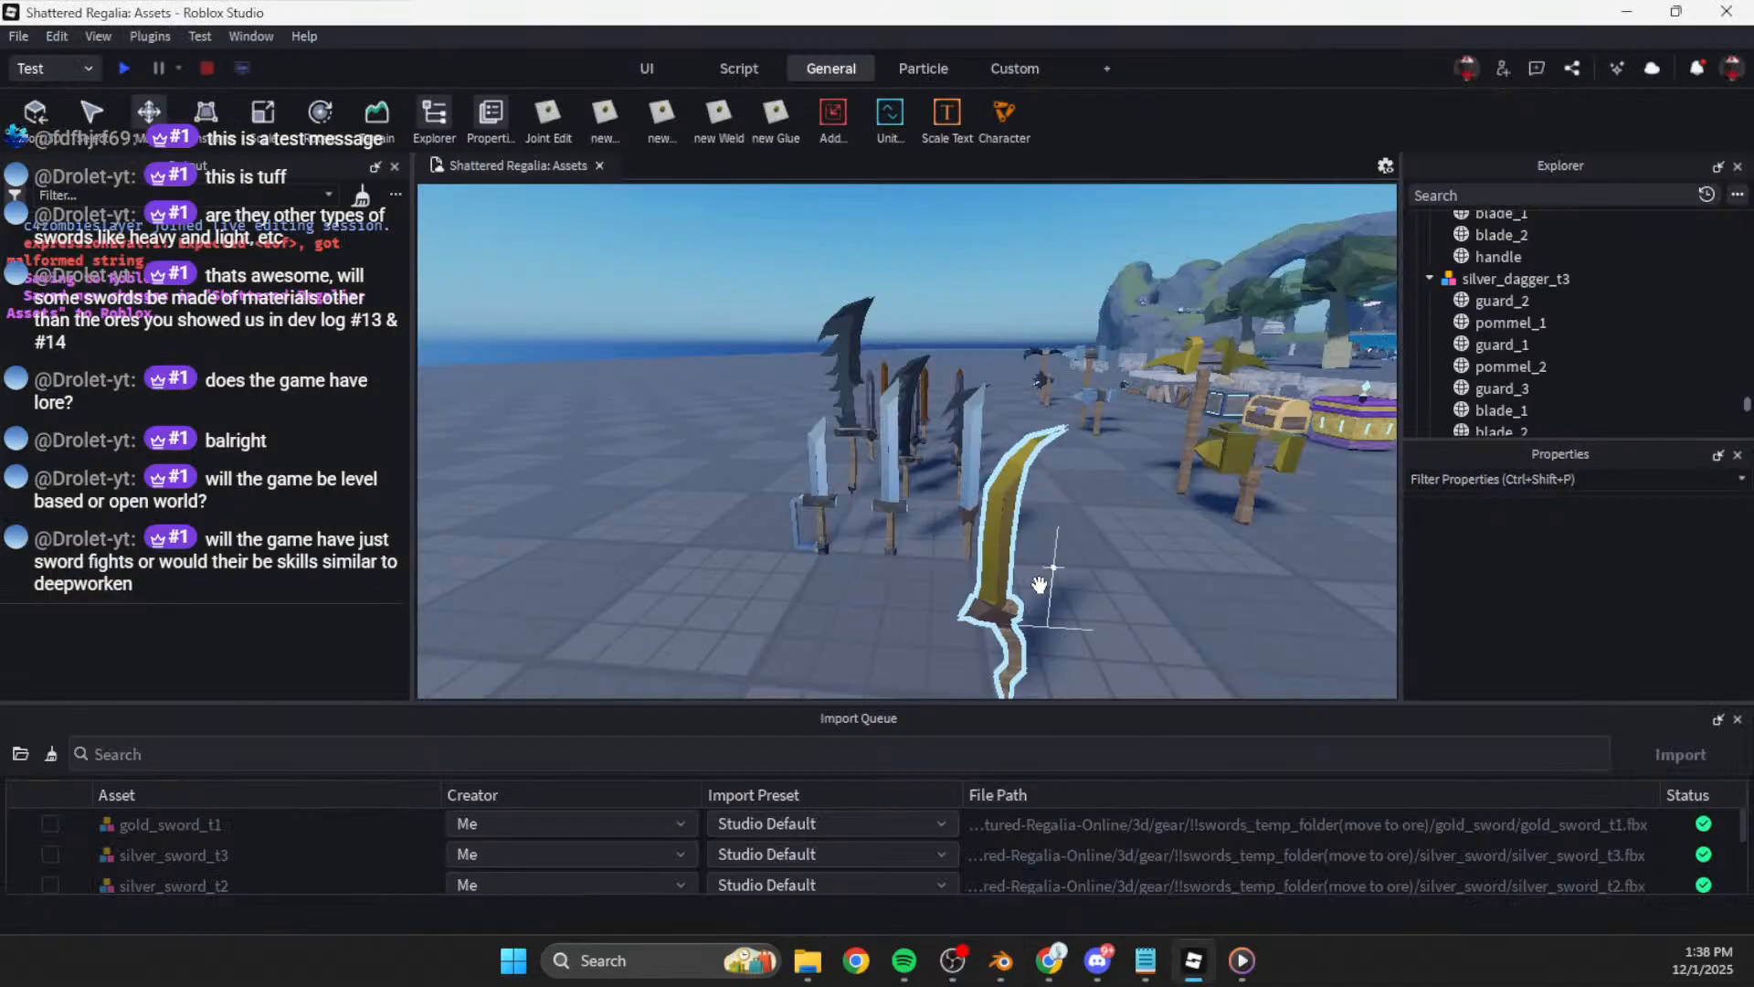
right_click_drag(1040, 579, 1040, 580)
key("w")
left_click(768, 350)
left_click(1129, 618)
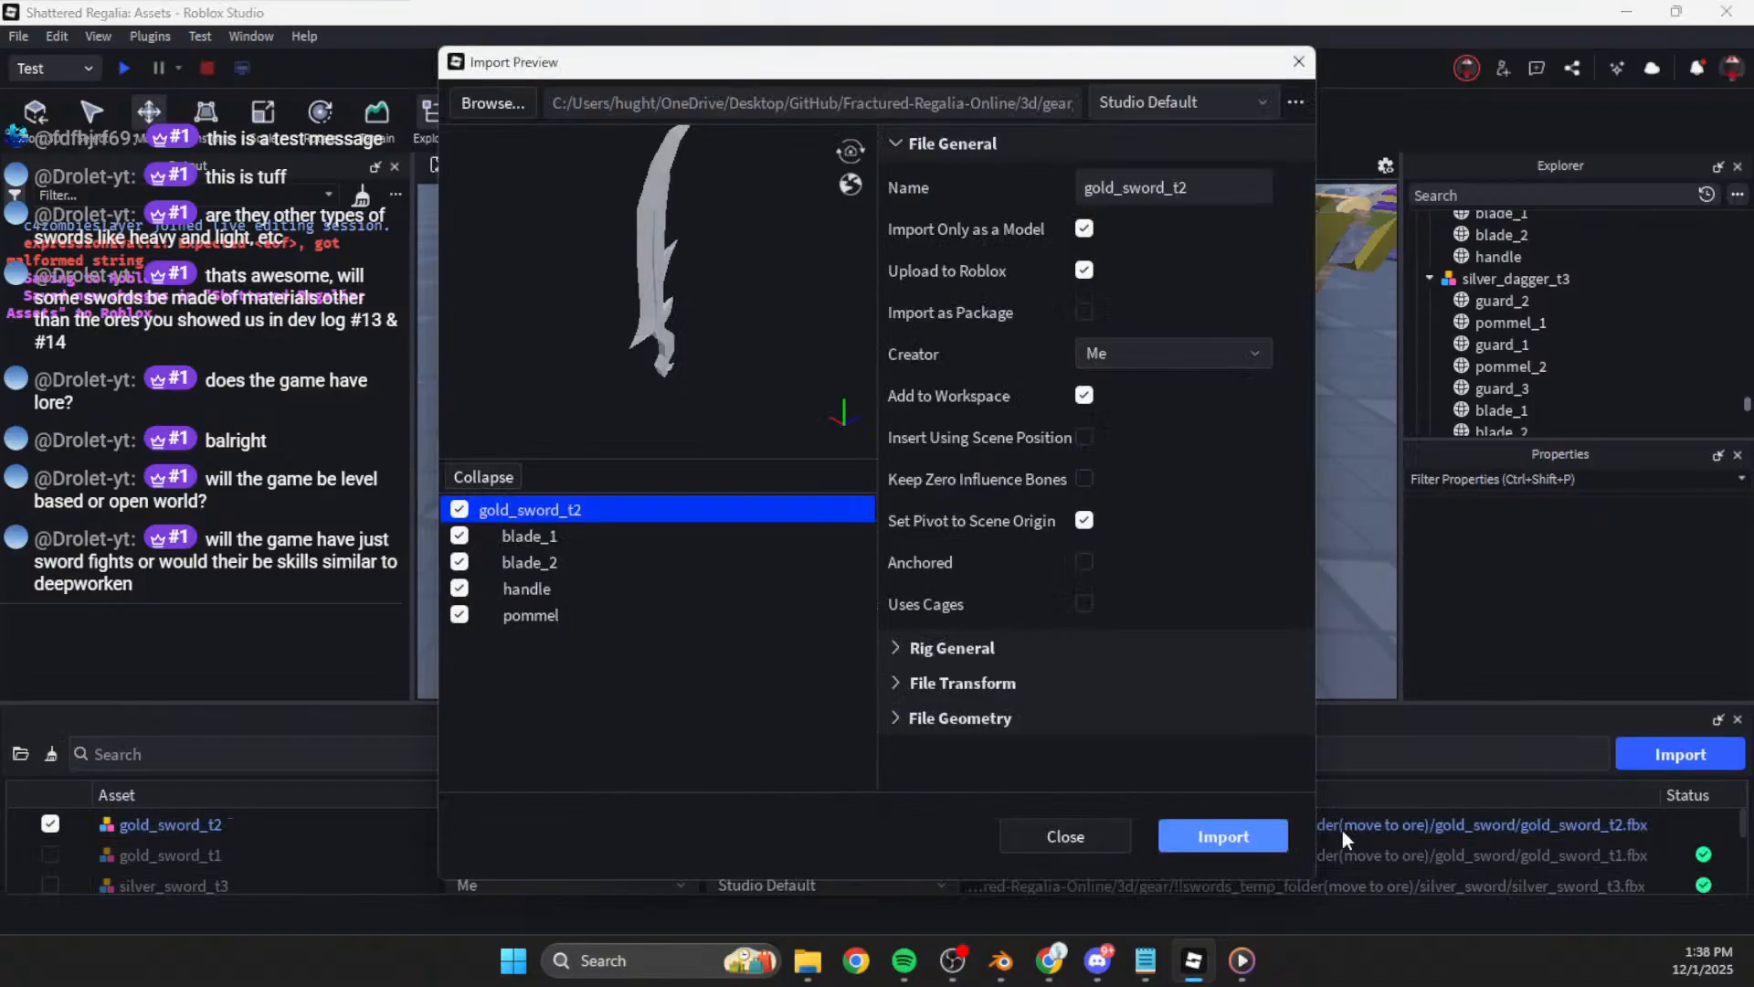
left_click(1224, 836)
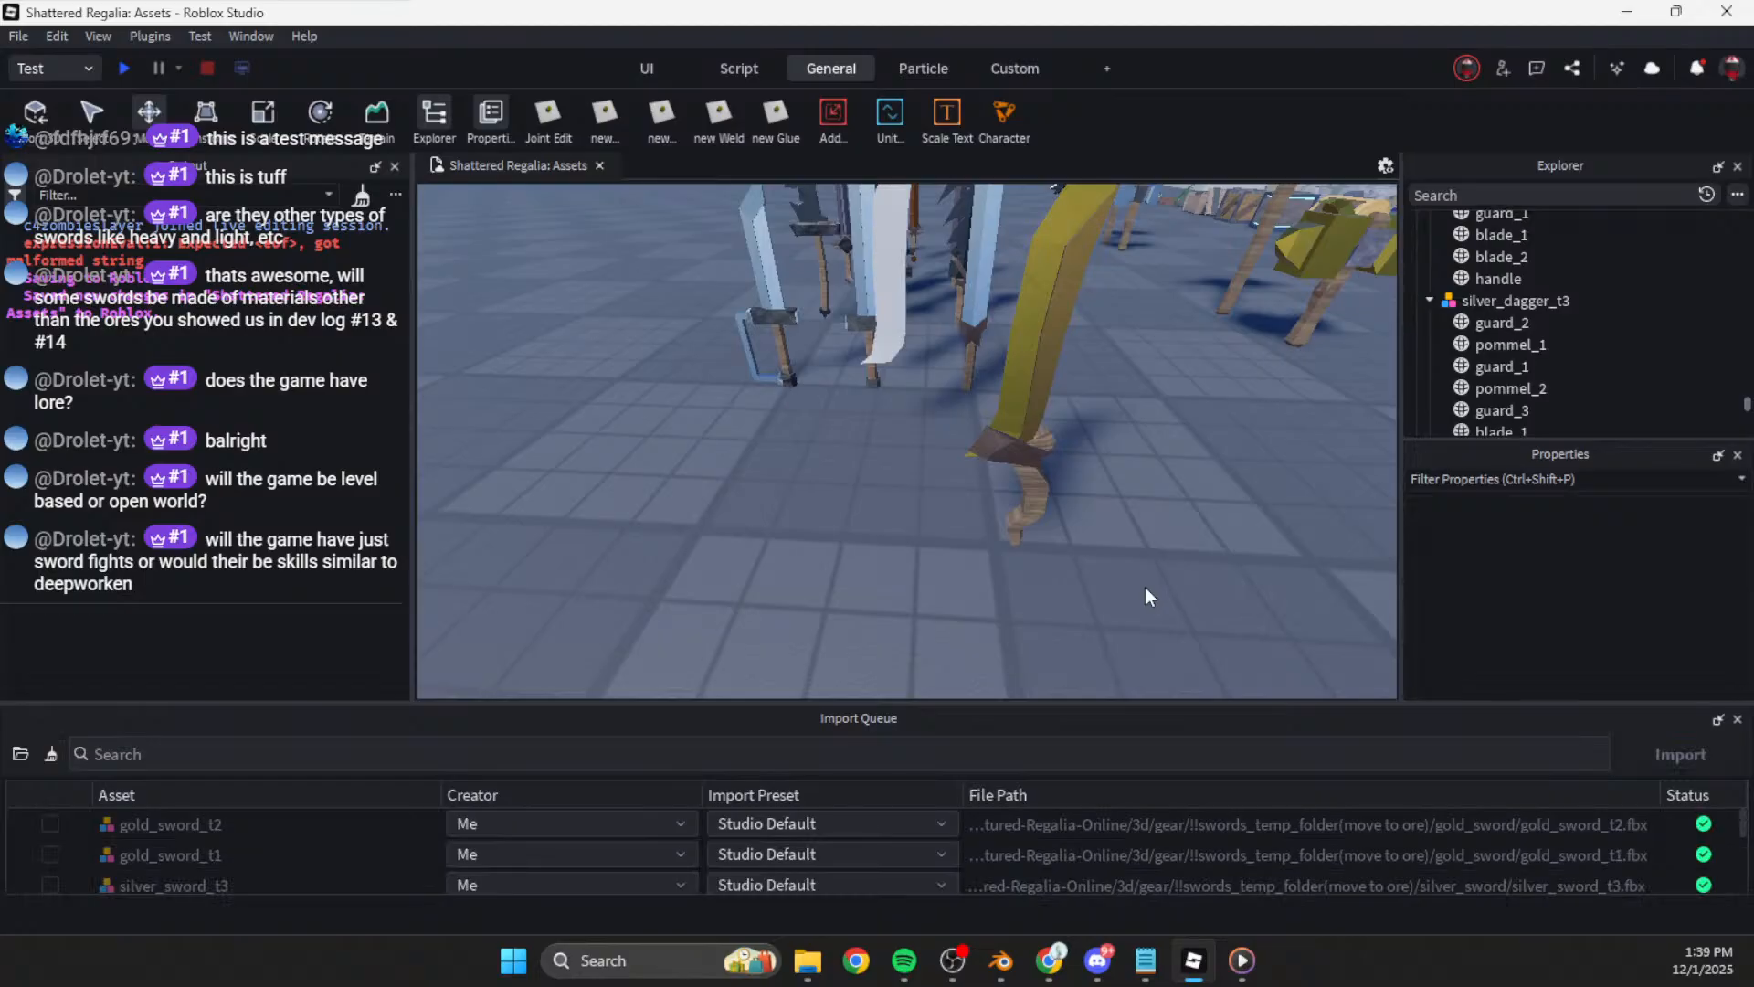
Step: Move the imported tier 2 gold sword forward so it stands beside the tier 1 gold sword
right_click_drag(1186, 475, 1165, 411)
scroll(1025, 566, "up", 1)
left_click_drag(945, 519, 864, 615)
left_click(990, 630)
right_click_drag(990, 630, 990, 629)
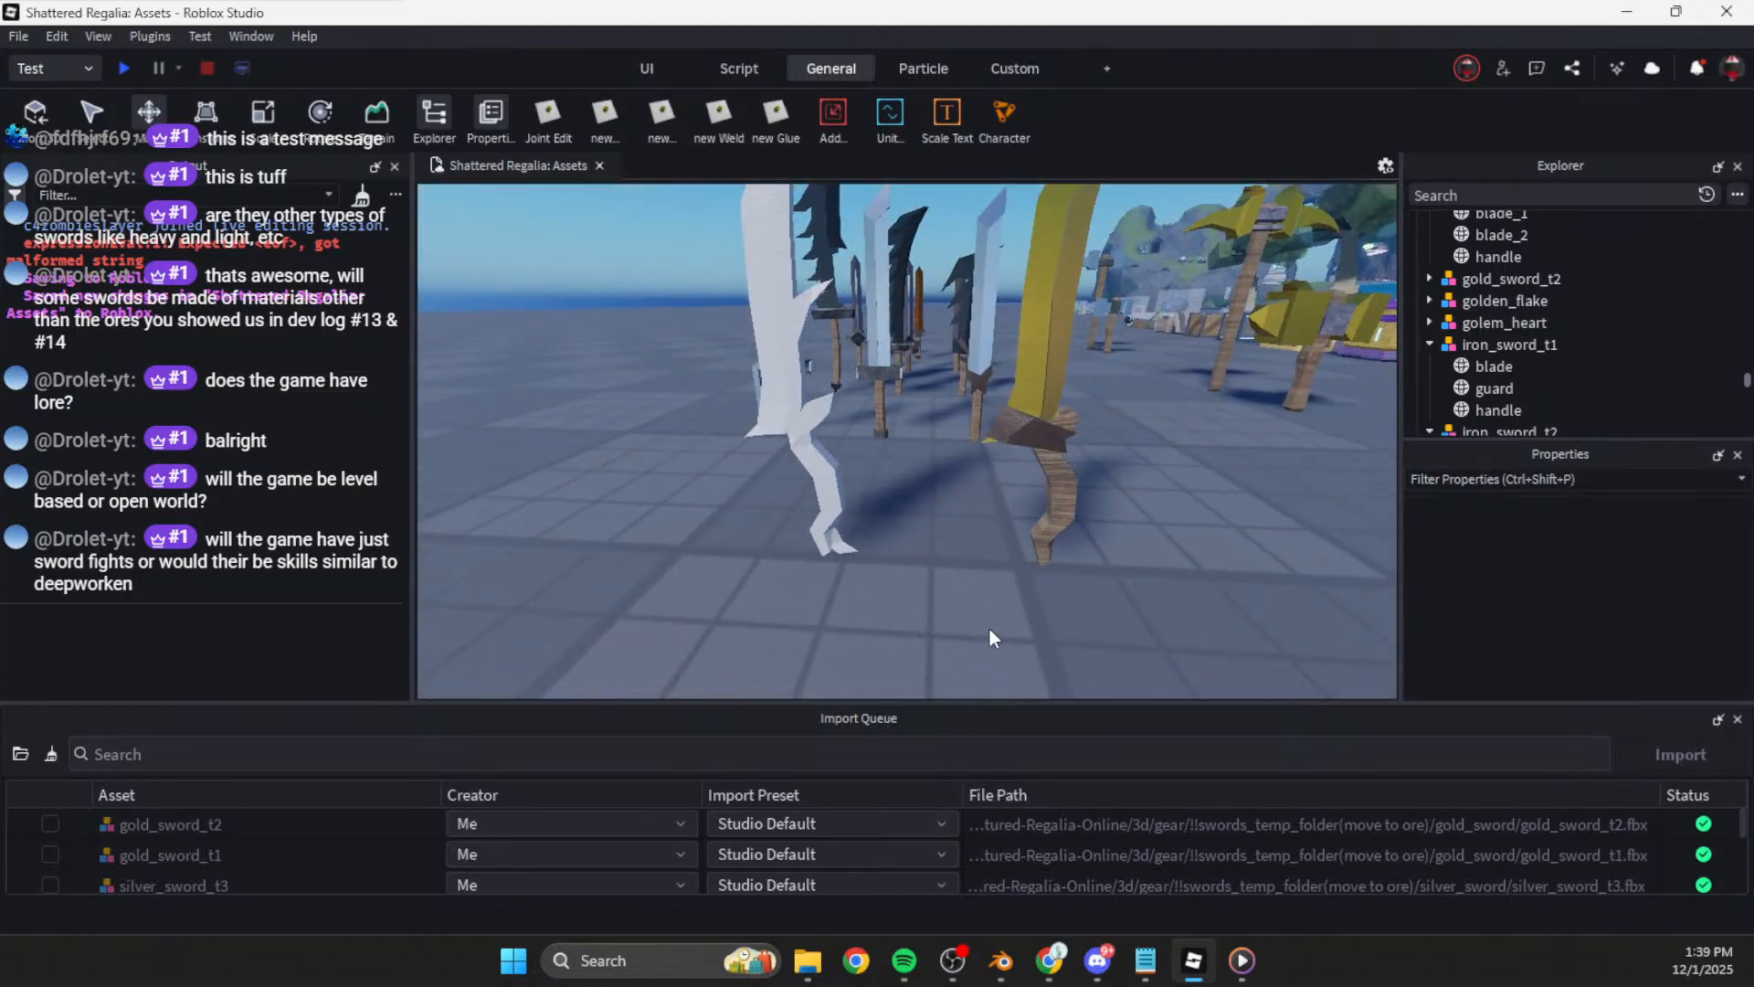
Step: Copy the colour 250, 186, 82 from blade_1 of gold_sword_t1 to blade_1 of gold_sword_t2
left_click(1050, 539)
left_click(1504, 327)
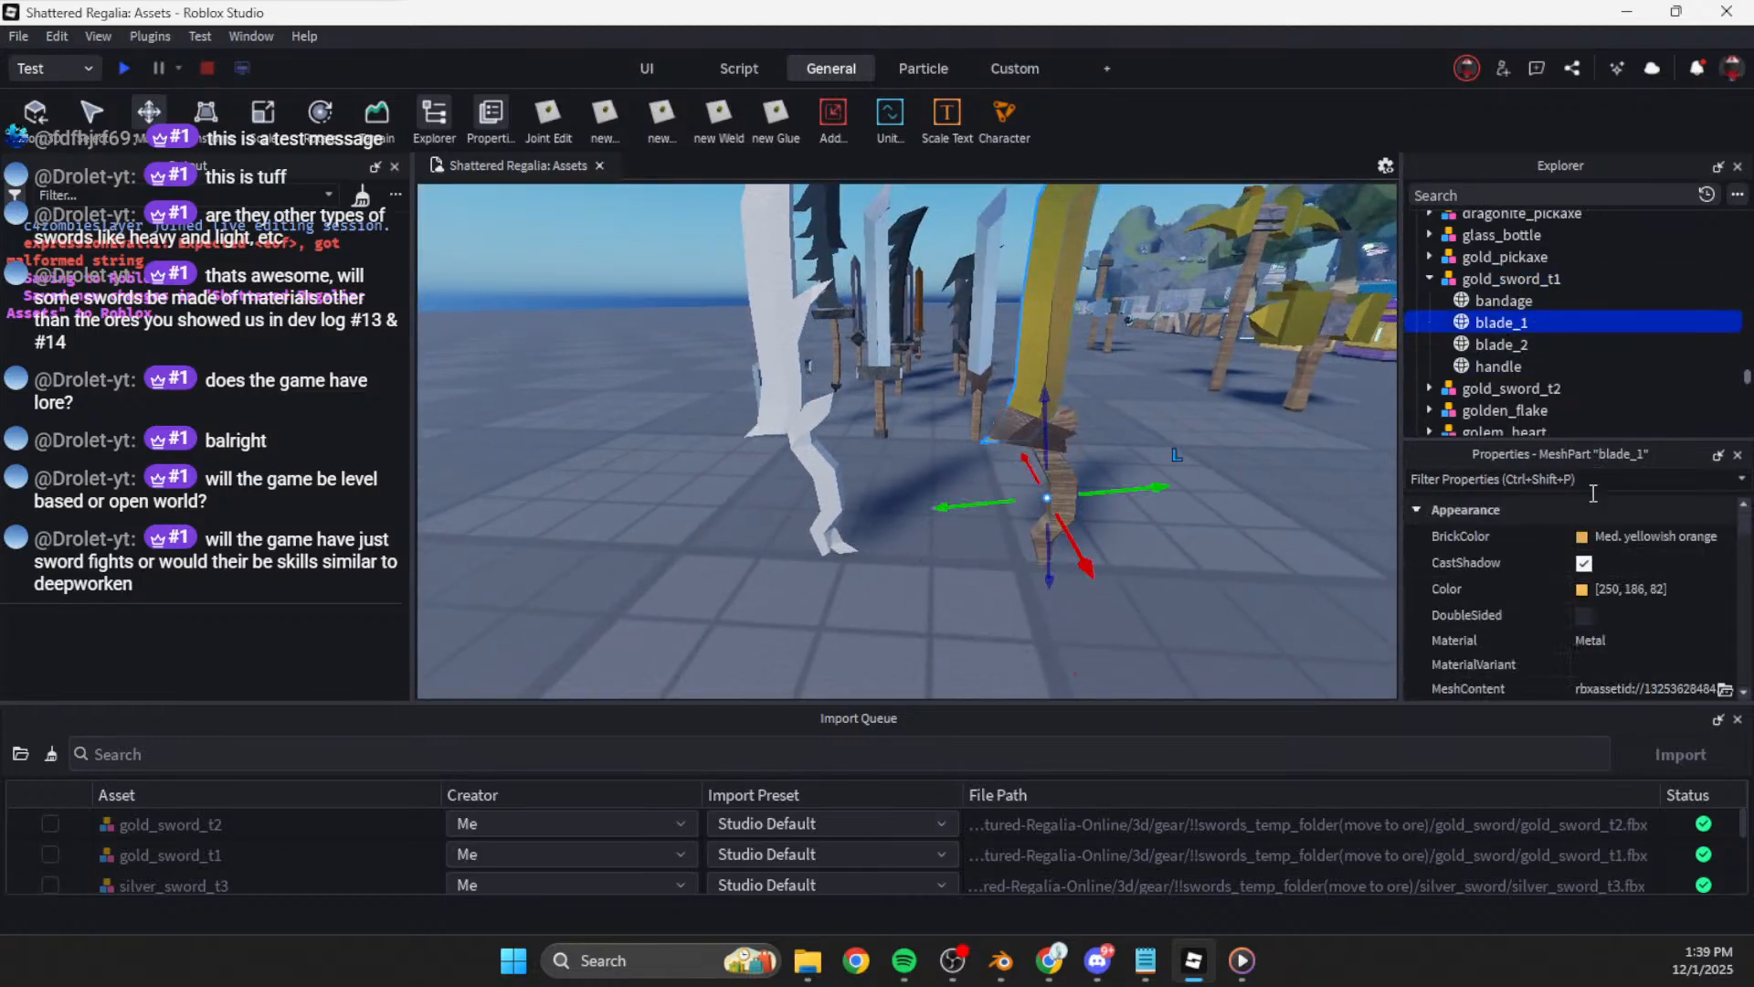
left_click(824, 464)
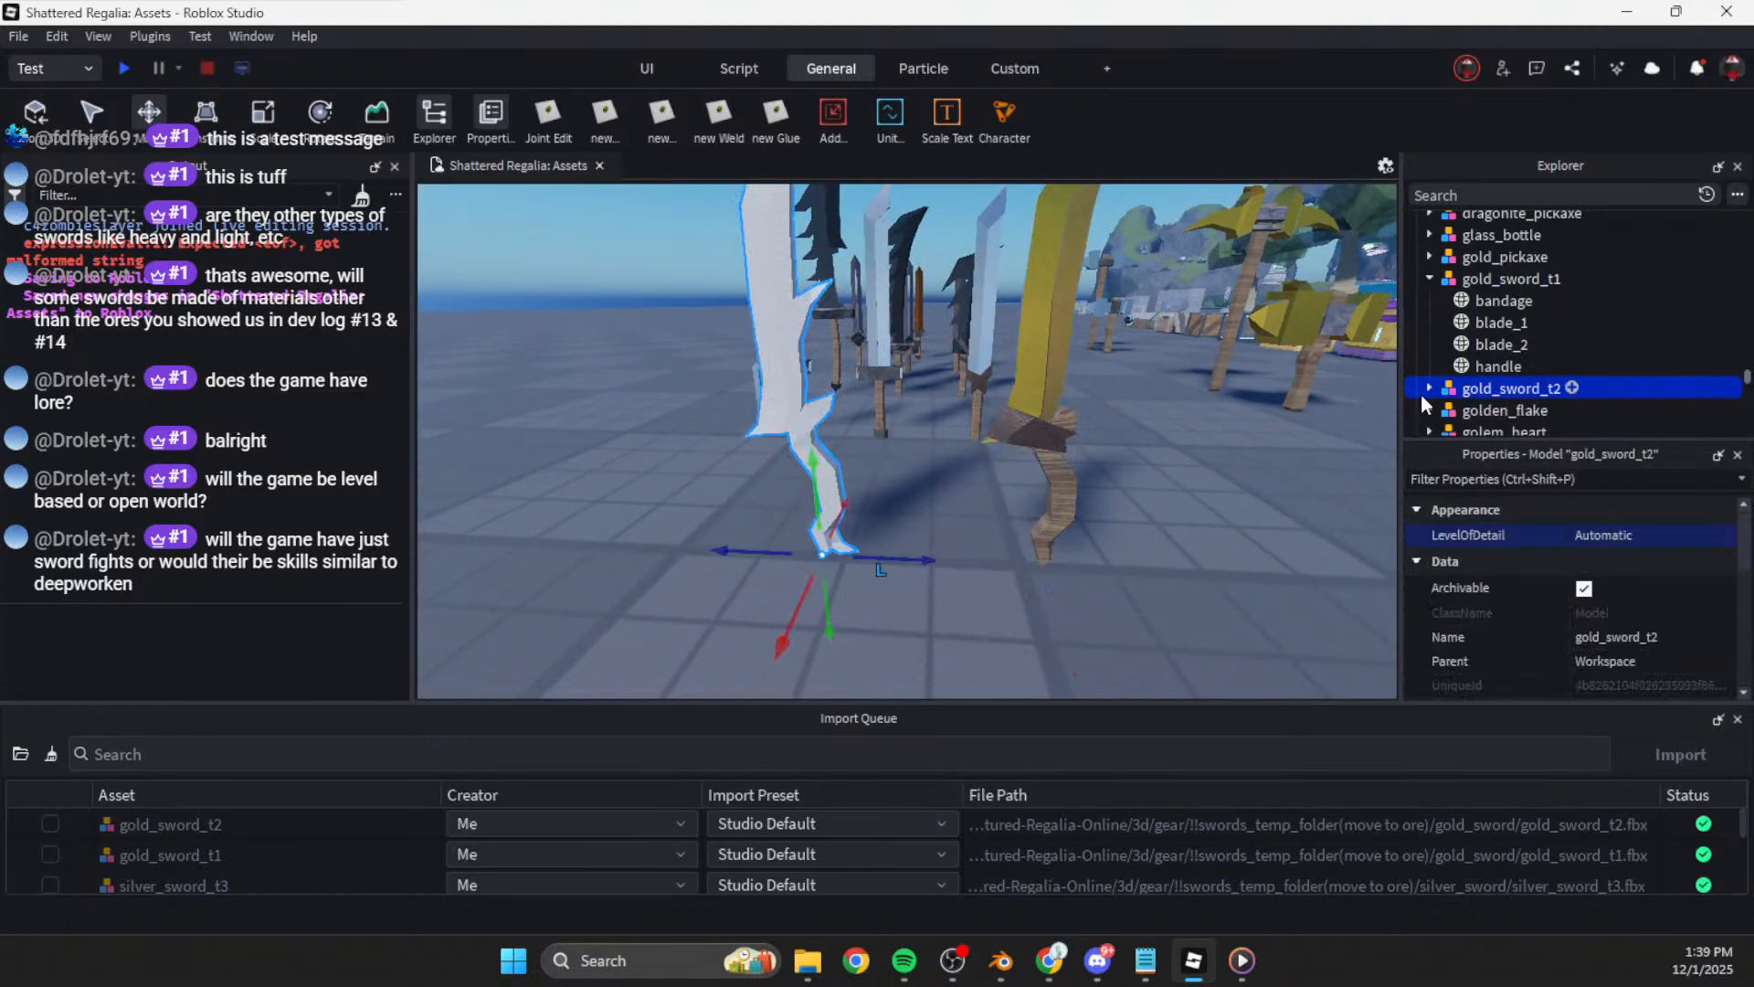
scroll(1462, 370, "down", 2)
left_click(1495, 278)
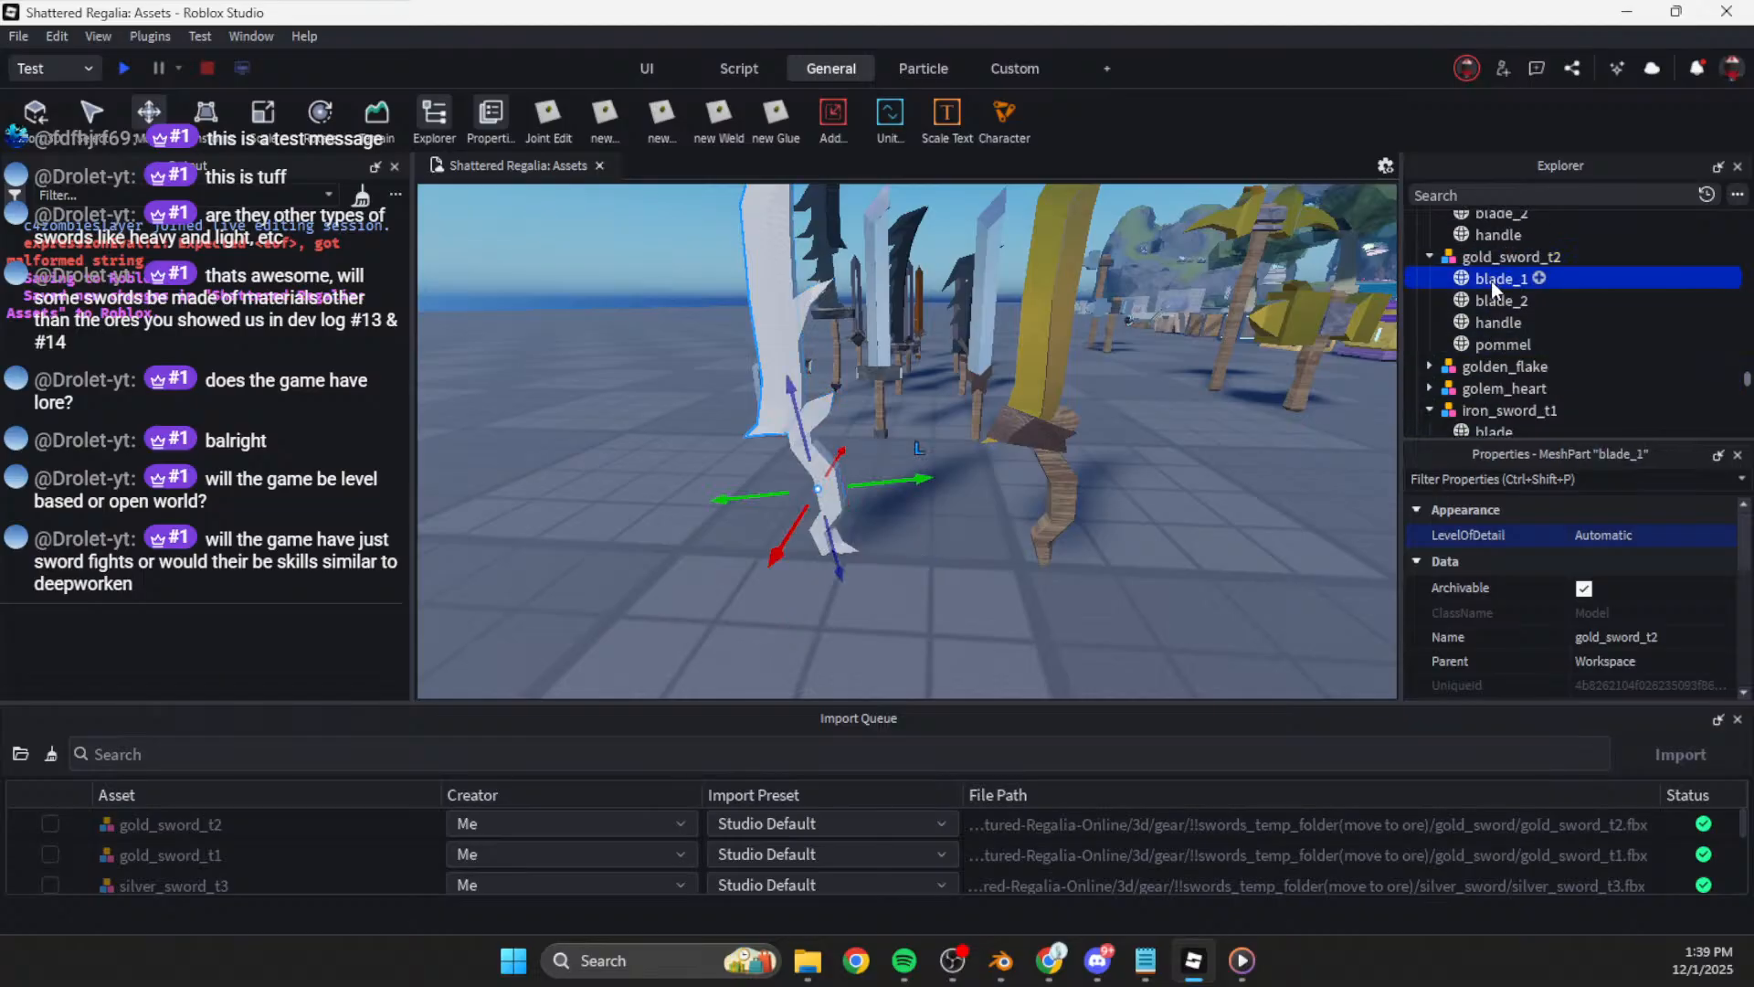
left_click(1613, 589)
type("250, 186, 82")
key("Return")
Step: Copy the colour 250, 173, 96 from blade_2 of gold_sword_t1 to blade_2 of gold_sword_t2
left_click(1046, 366)
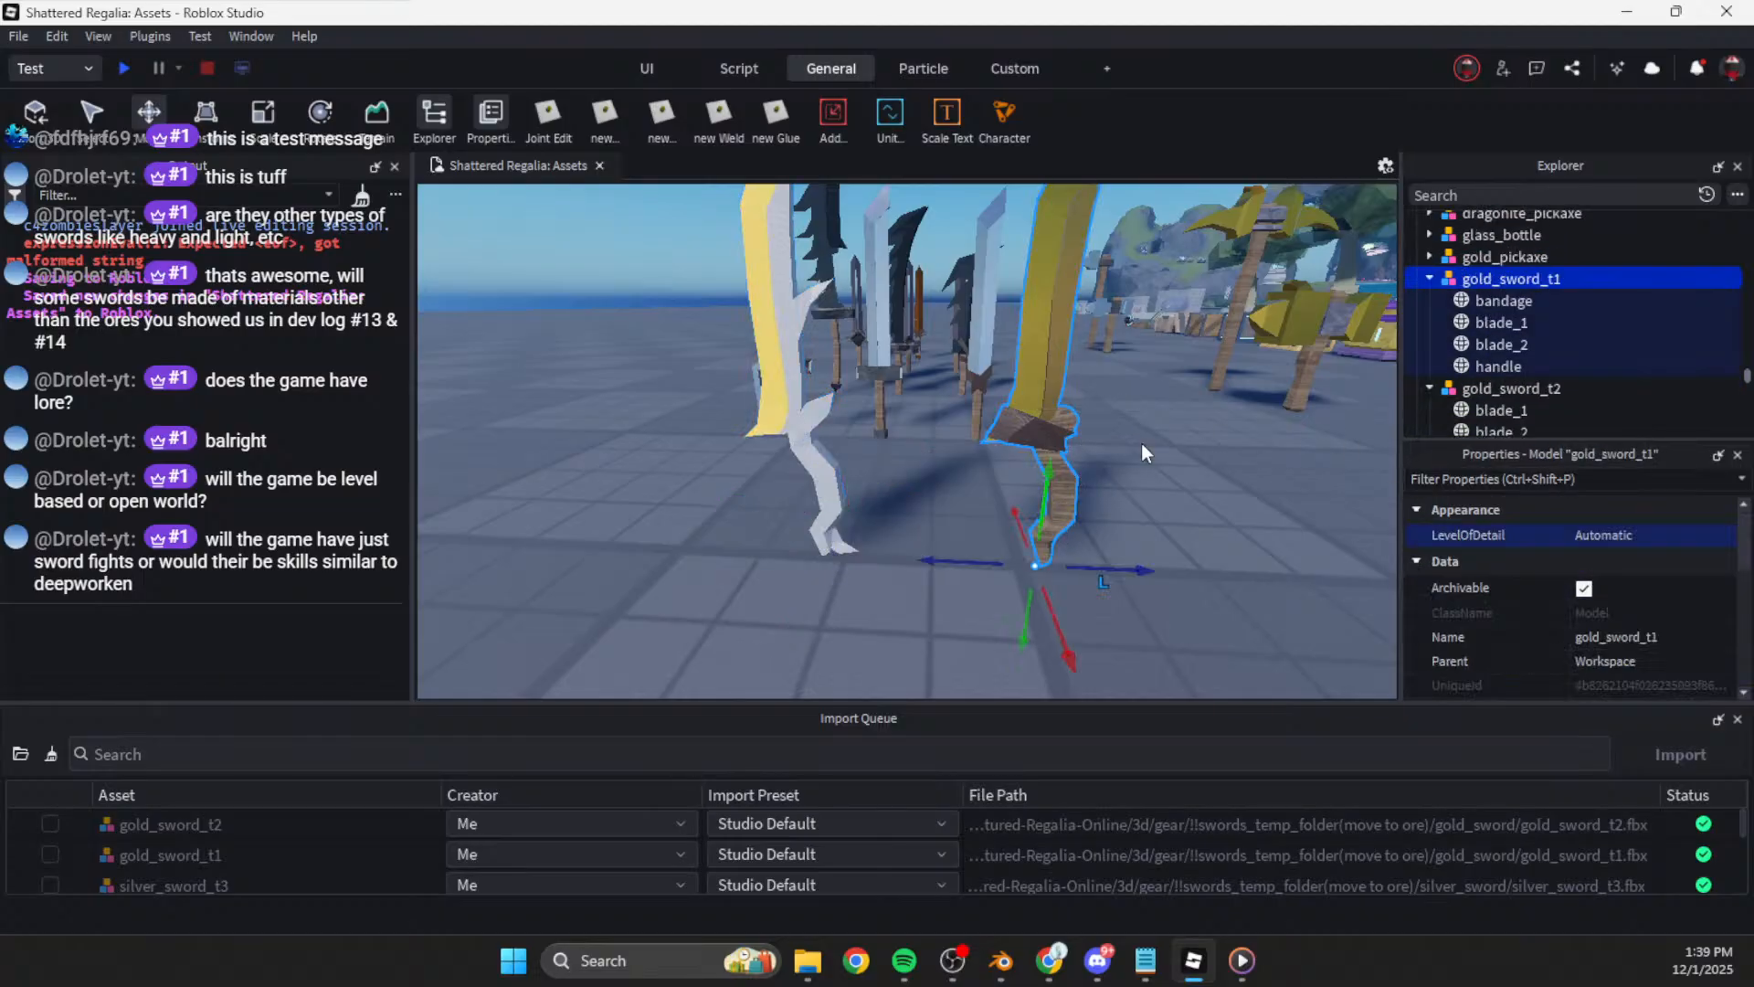
left_click(1500, 346)
left_click(1614, 597)
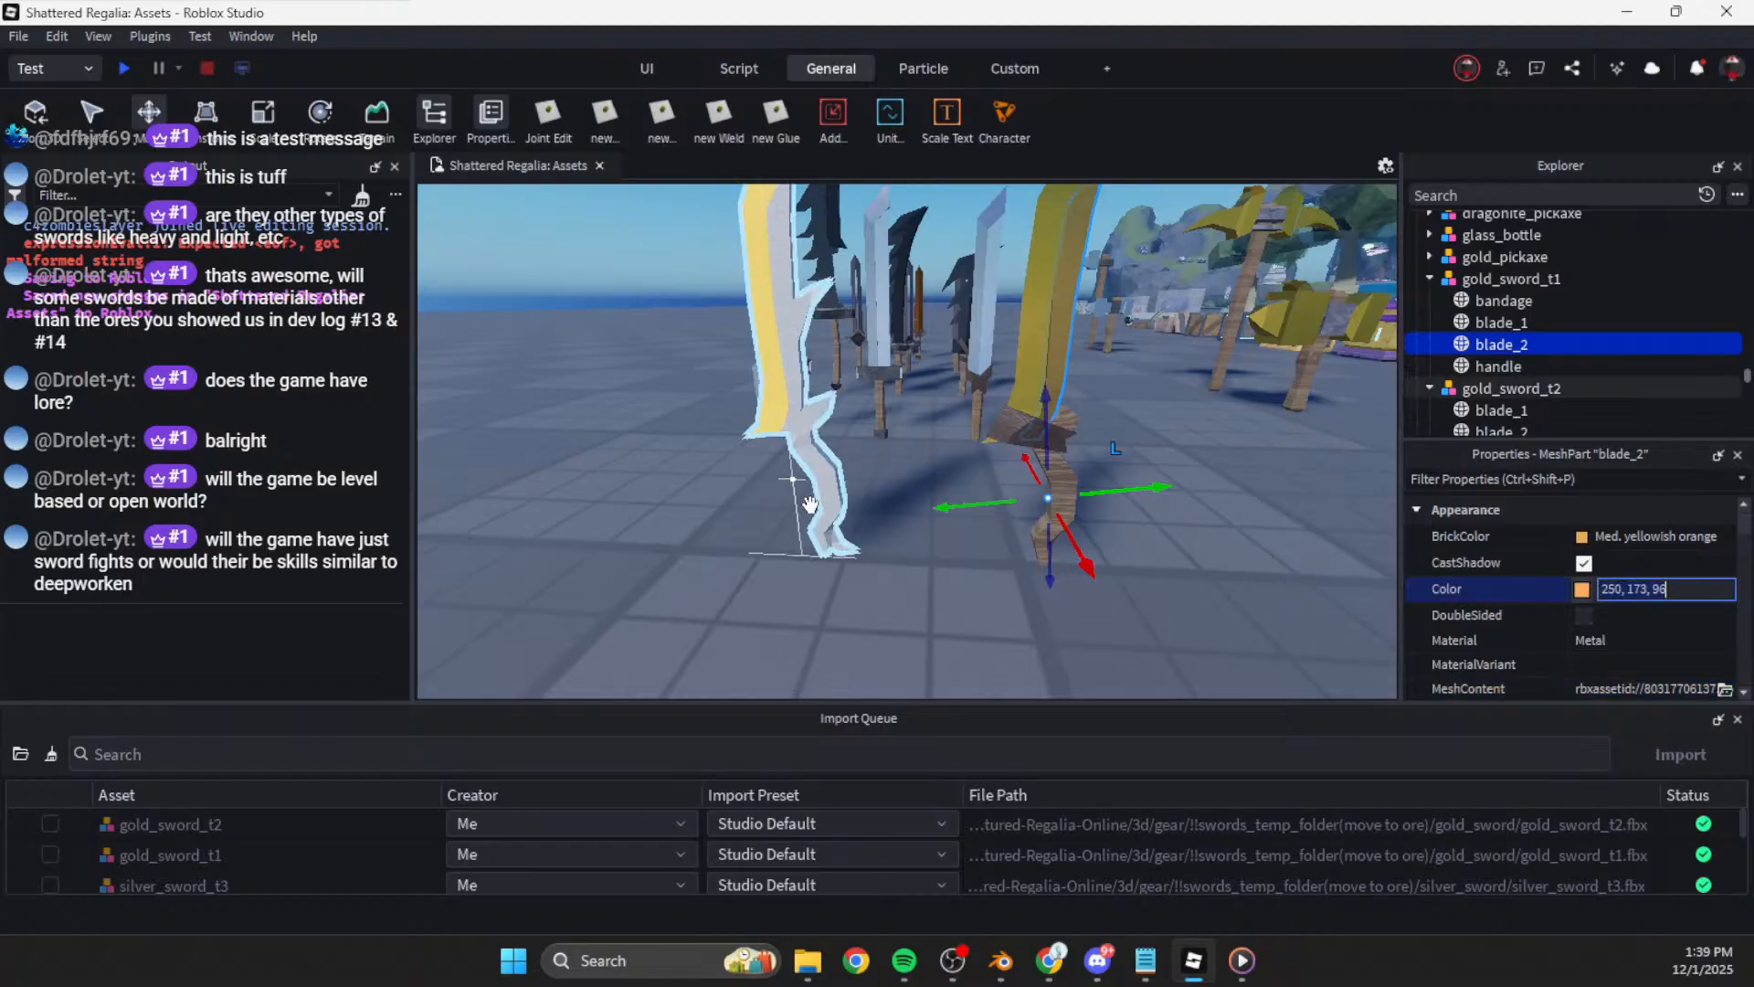
left_click(828, 508)
scroll(1518, 391, "down", 1)
left_click(1500, 365)
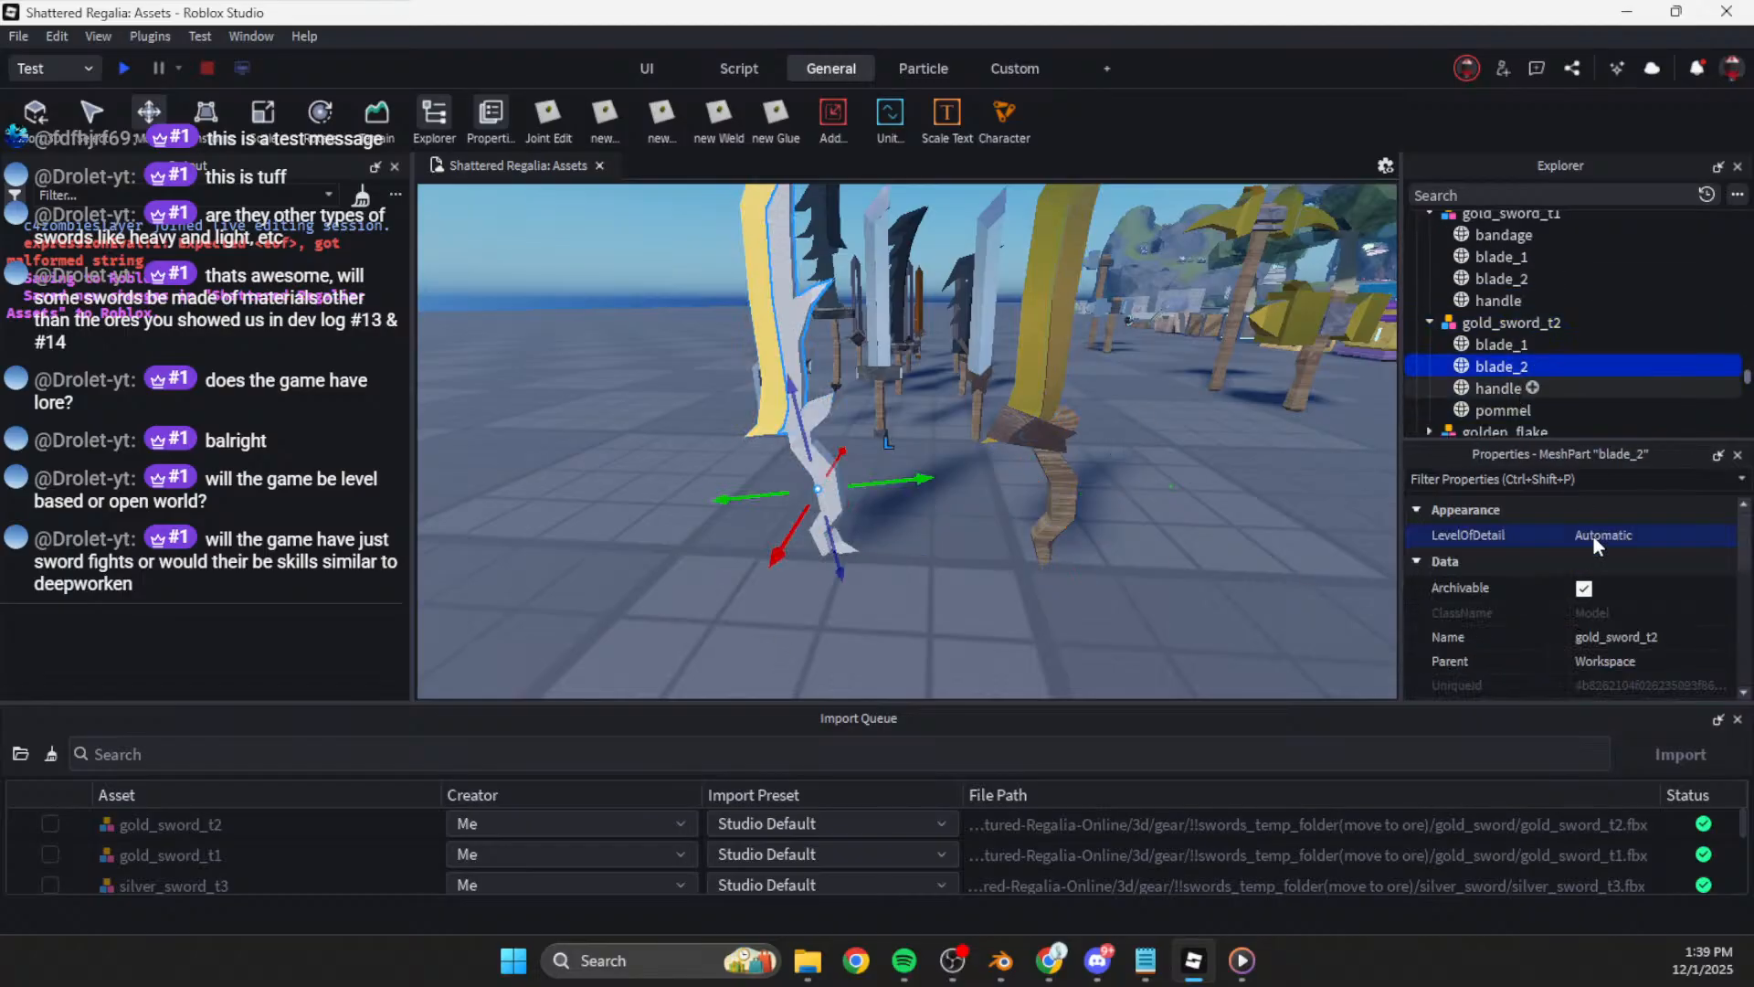
left_click(1632, 586)
type("250, 173, 96")
key("Return")
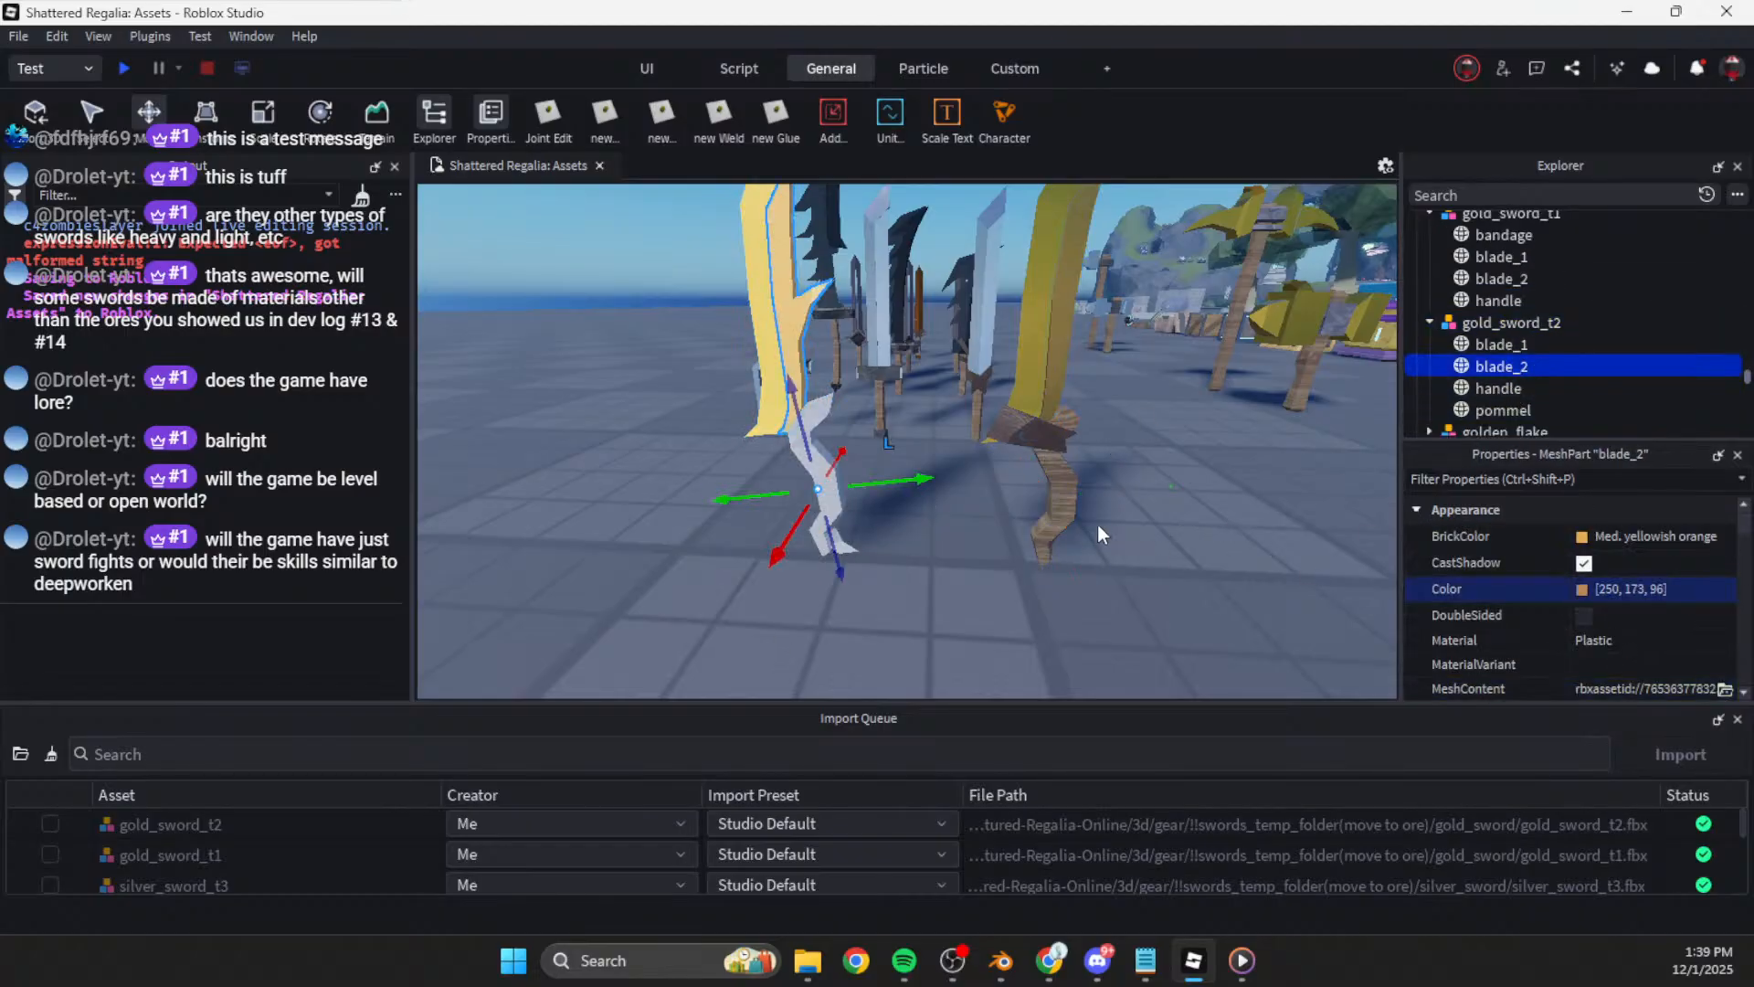
Step: Copy the colour 130, 113, 92 from the handle of gold_sword_t1 to the handle of gold_sword_t2
left_click(1051, 503)
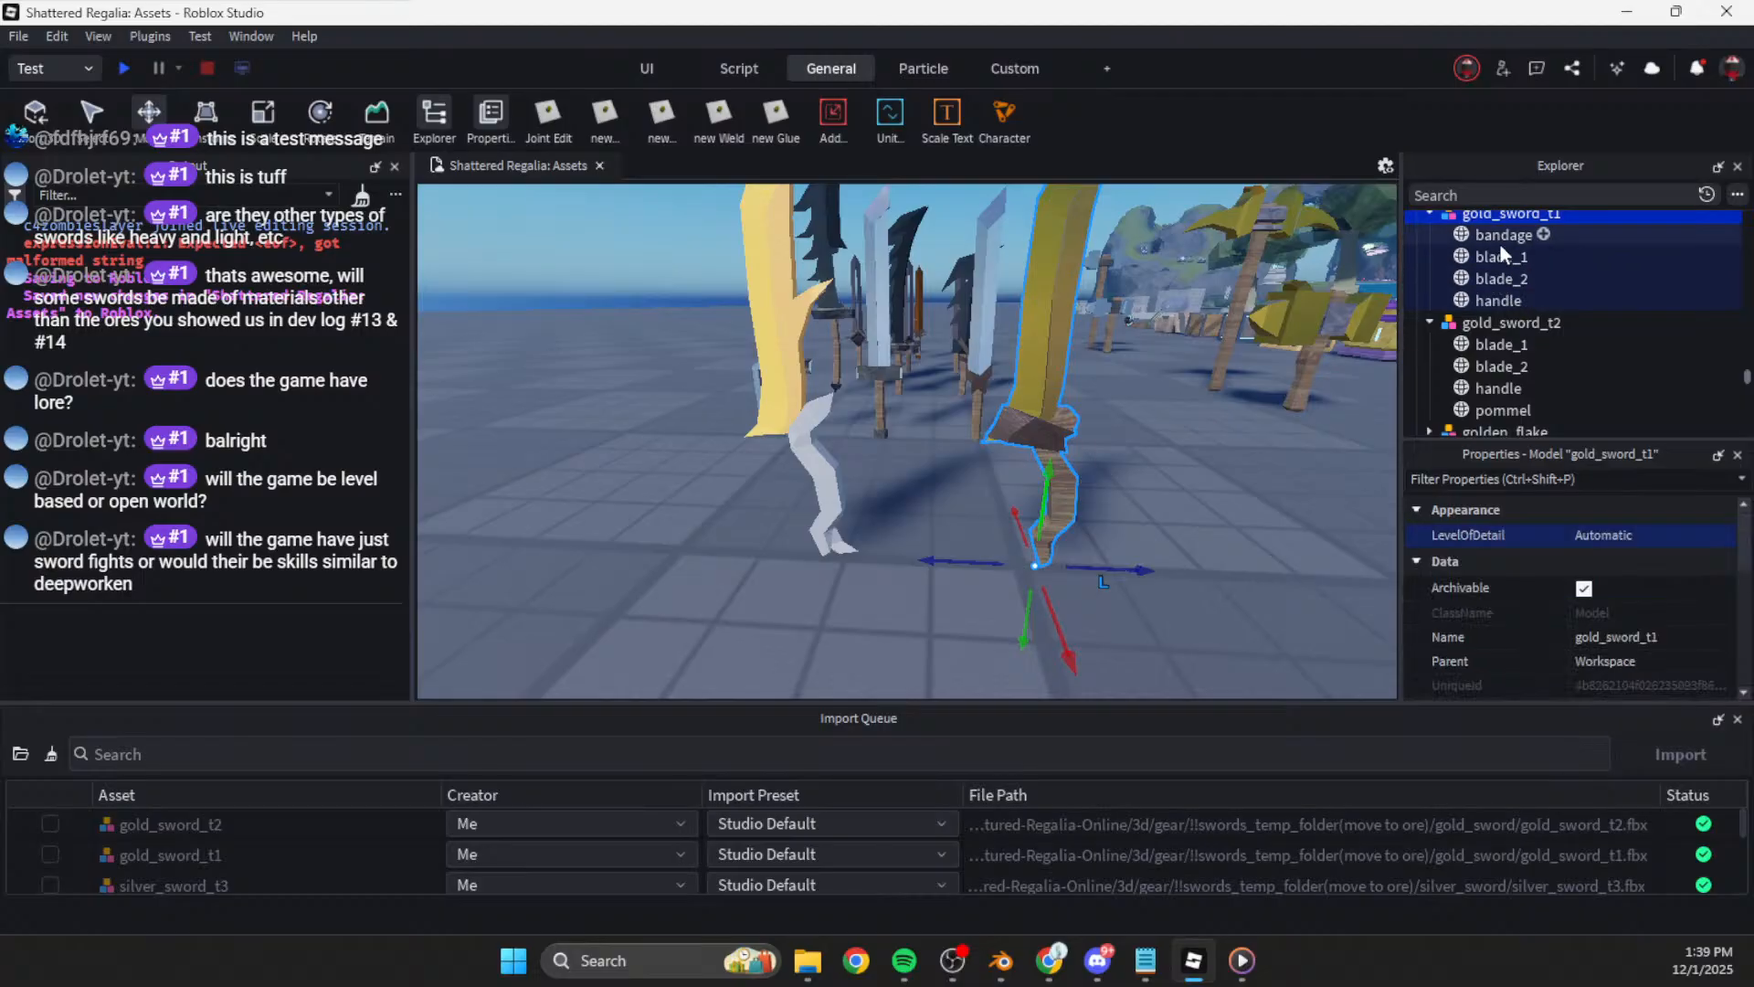
left_click(1499, 300)
left_click(1642, 589)
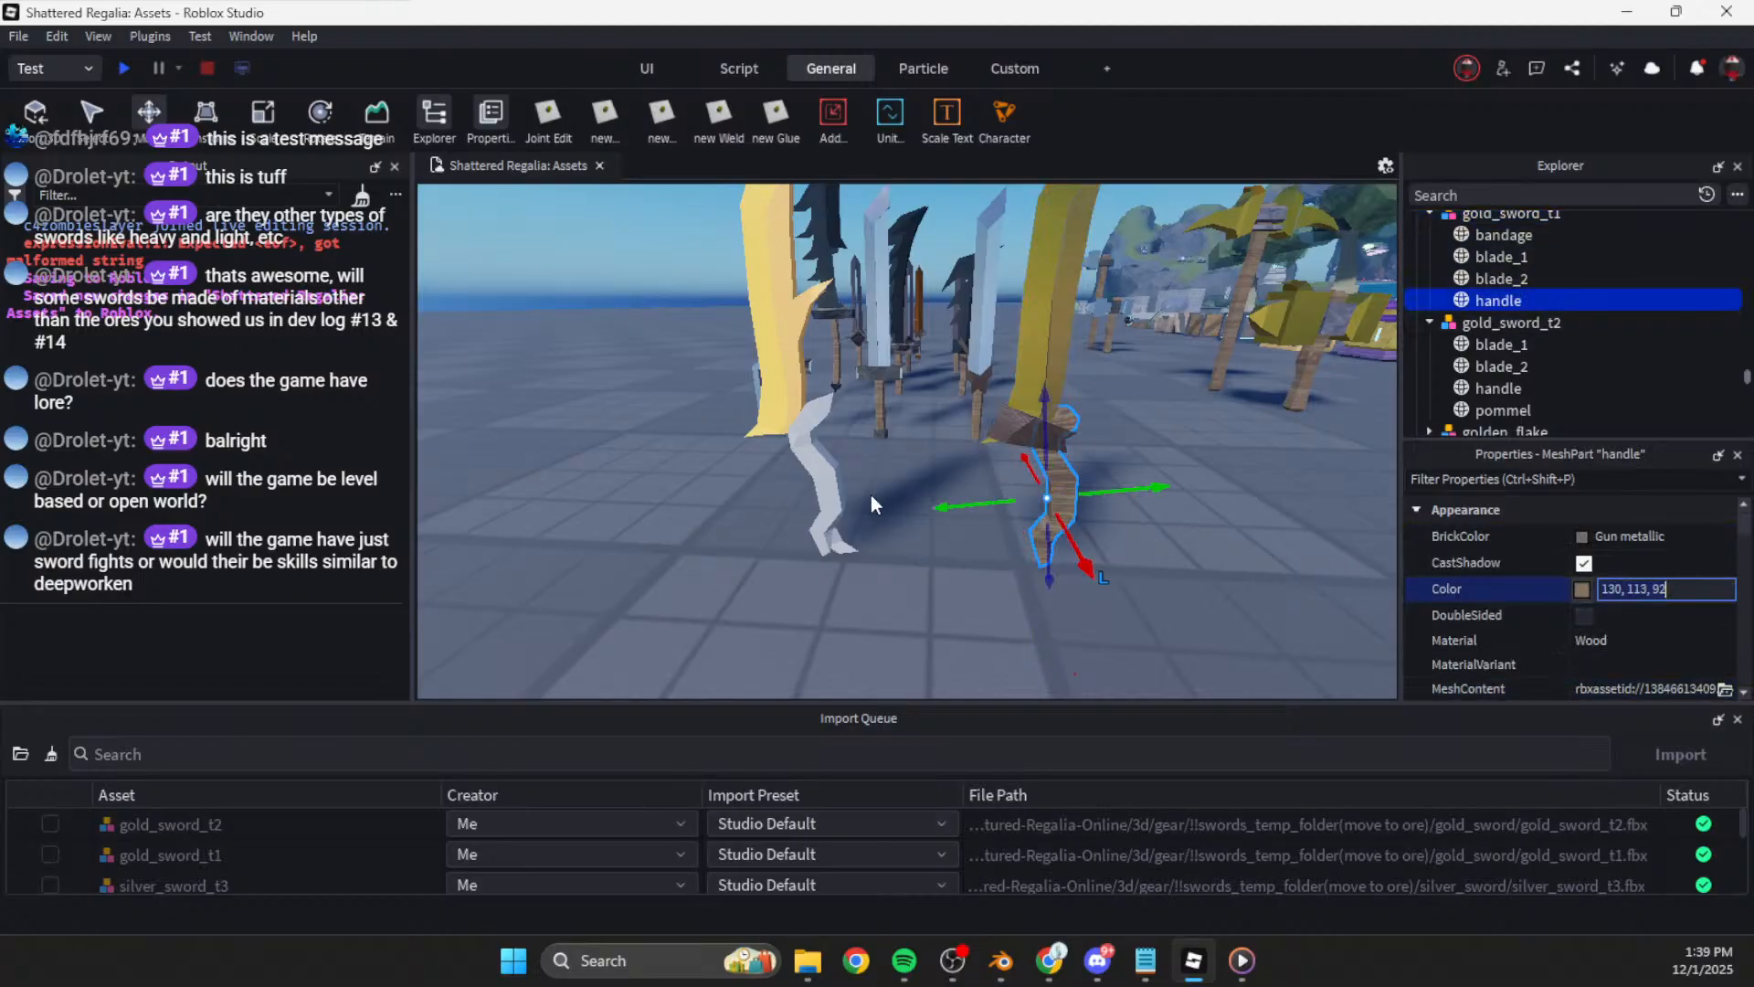
left_click(864, 505)
left_click(1510, 387)
left_click(1621, 588)
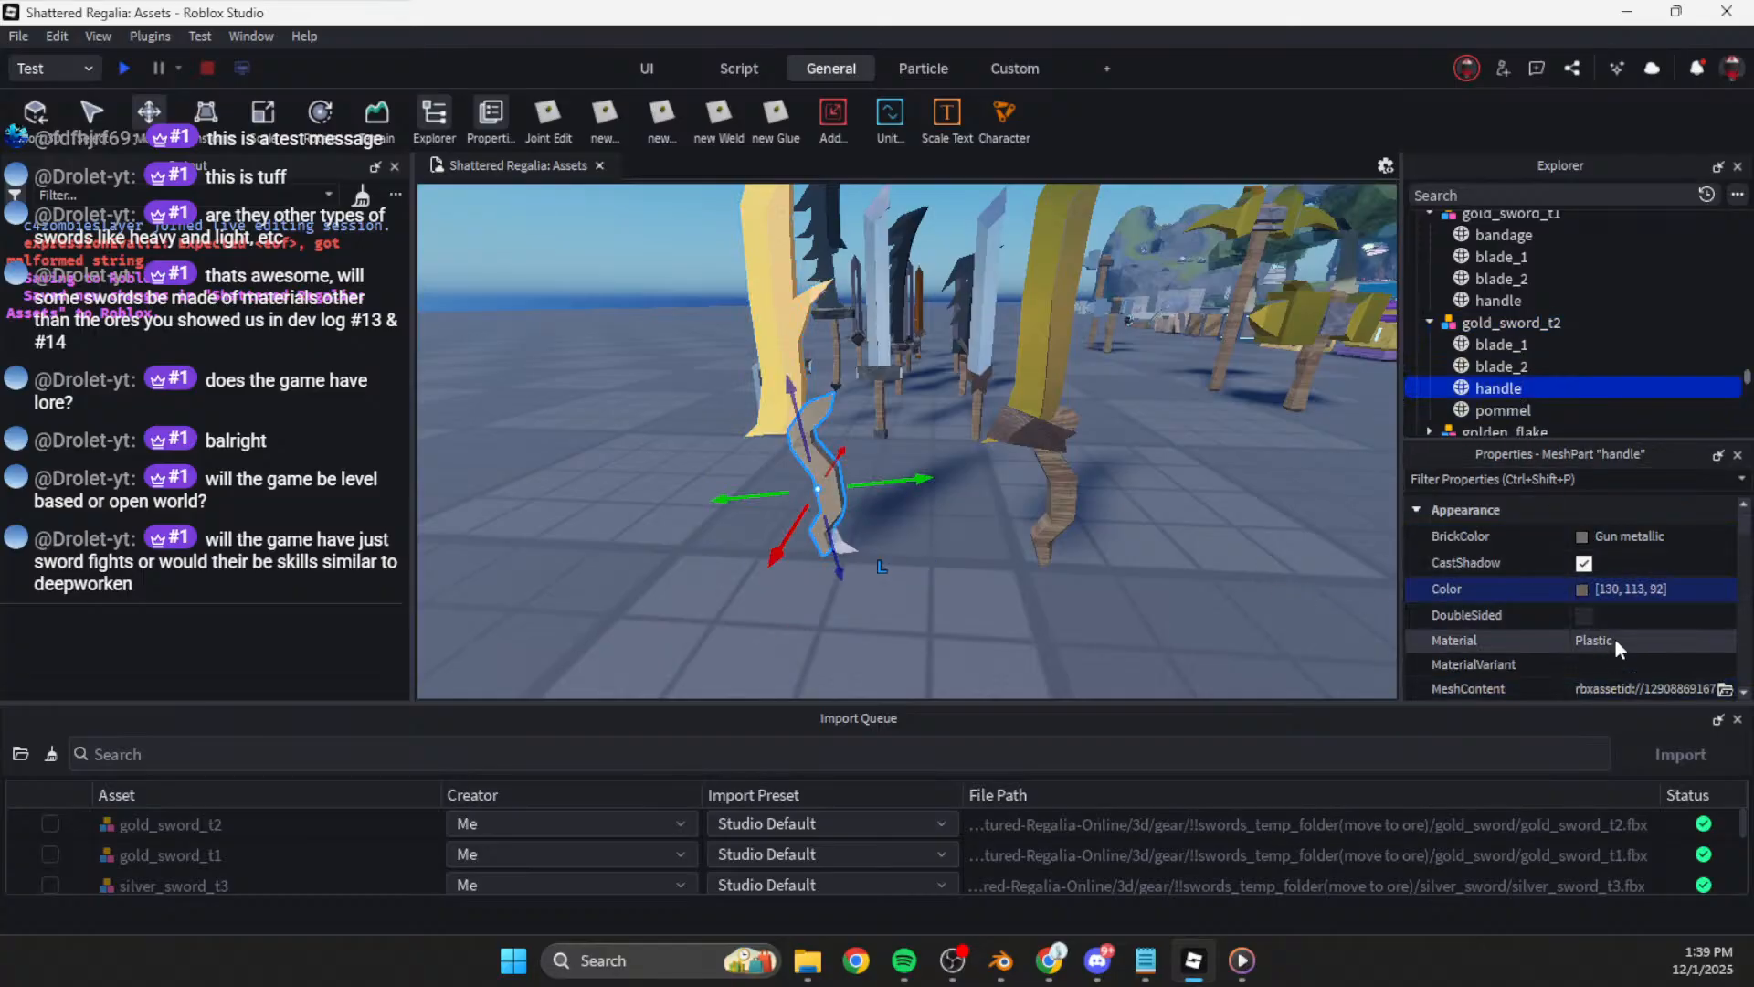
Step: Give the pommel of gold_sword_t2 the colour 250, 186, 82 copied from its blade_1
left_click(1501, 366)
left_click(1509, 344)
left_click(1636, 589)
left_click(1503, 409)
left_click(1641, 589)
key("ctrl+a")
type("250, 186, 82")
key("Return")
Step: Set the material of the gold_sword_t2 pommel to Metal
right_click_drag(985, 558, 991, 556)
key("w")
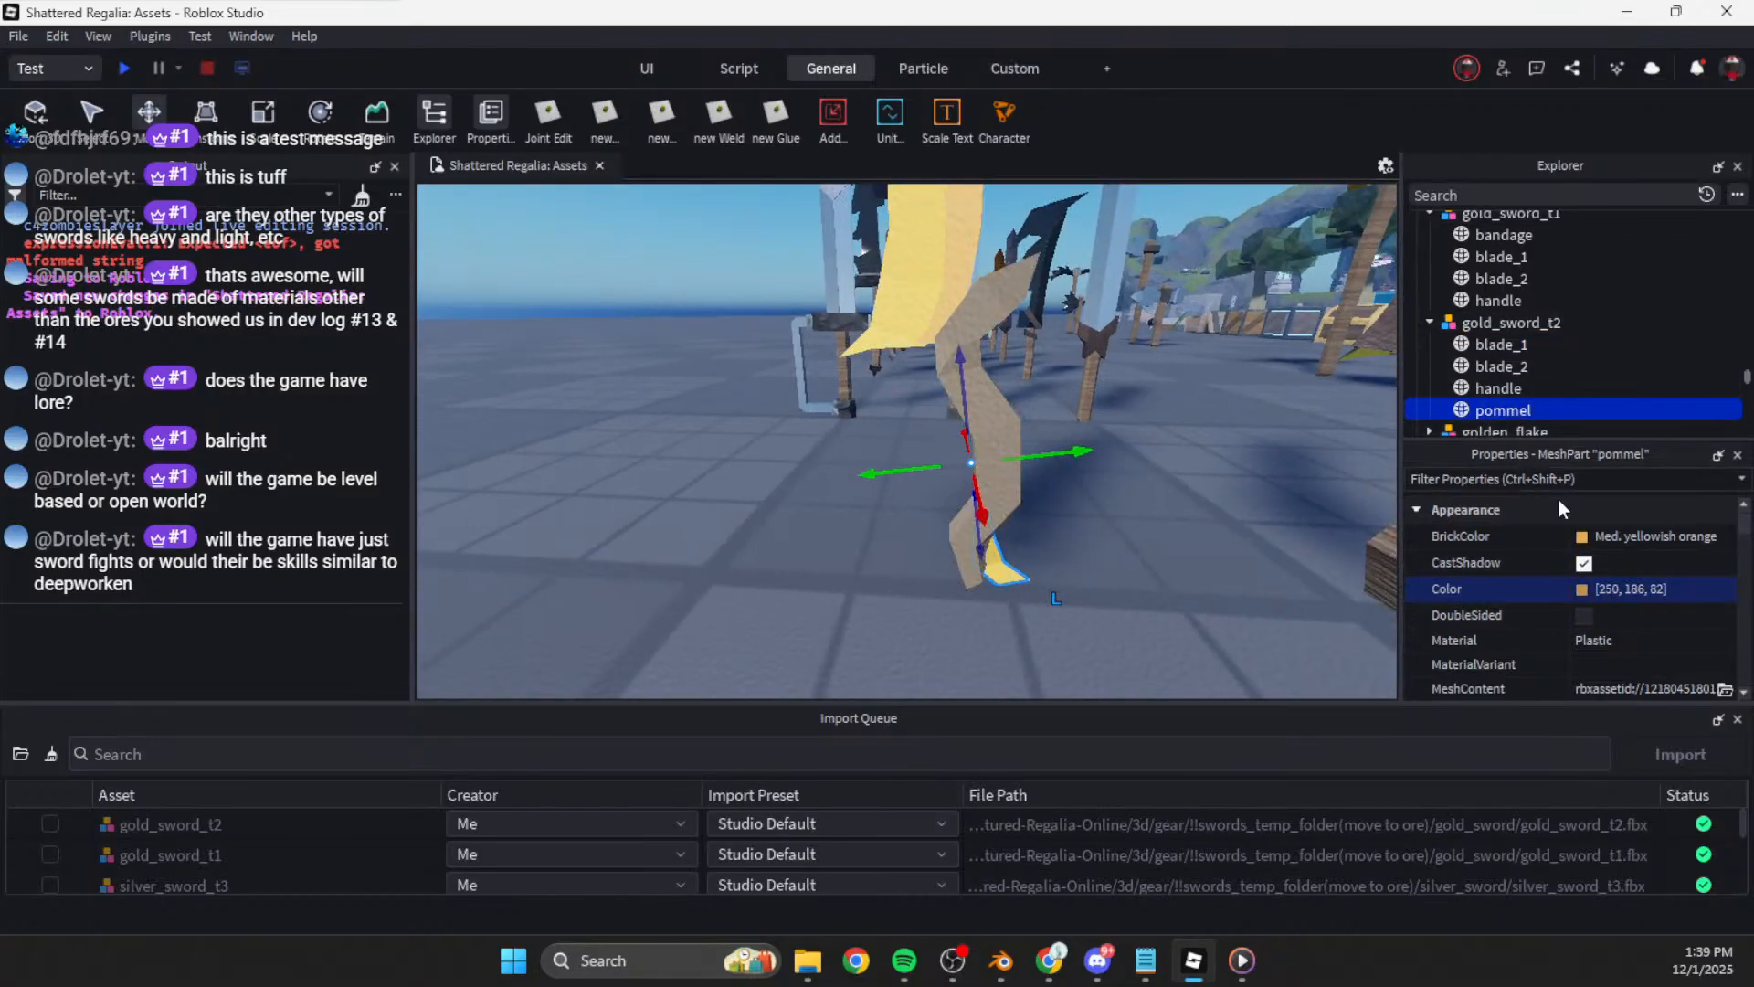
left_click(1625, 647)
right_click_drag(1116, 533, 1129, 543)
key("m")
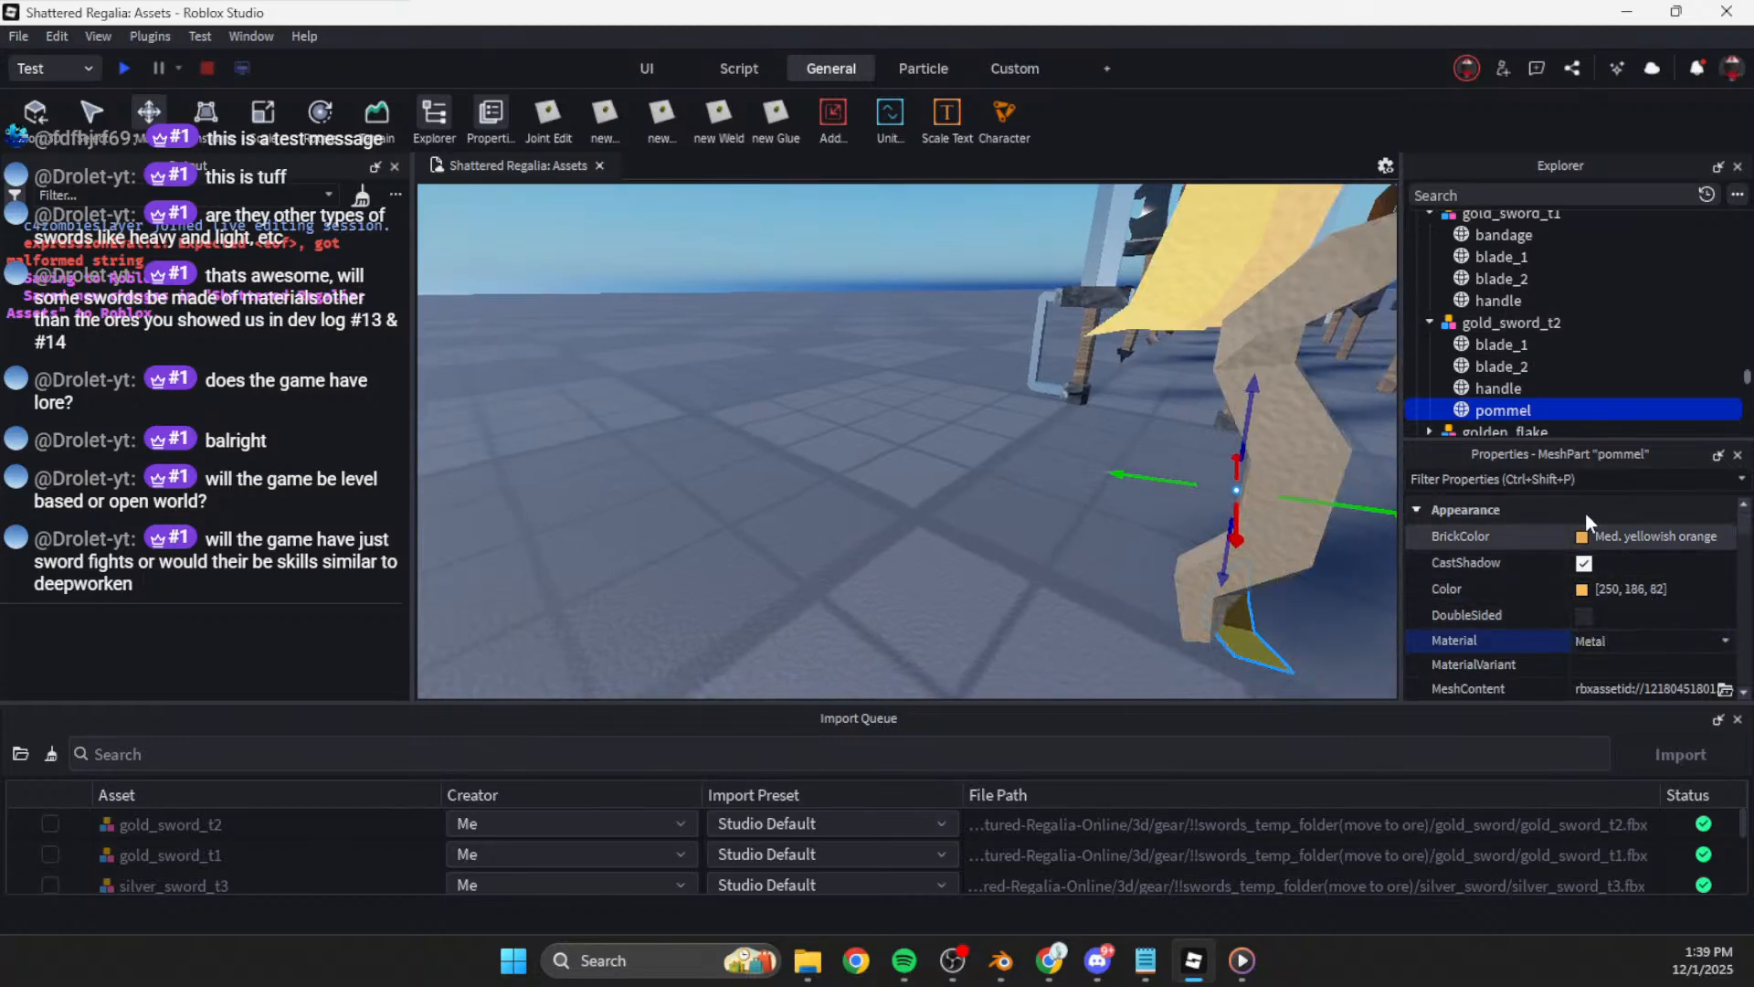
Step: Set the material of blade_1 and blade_2 in gold_sword_t2 to Metal and deselect them
left_click(1488, 365)
left_click(1497, 343, "shift")
left_click(1624, 638)
key("m")
key("m")
left_click(1006, 524)
key("s")
right_click_drag(1003, 521, 1013, 530)
left_click(1234, 955)
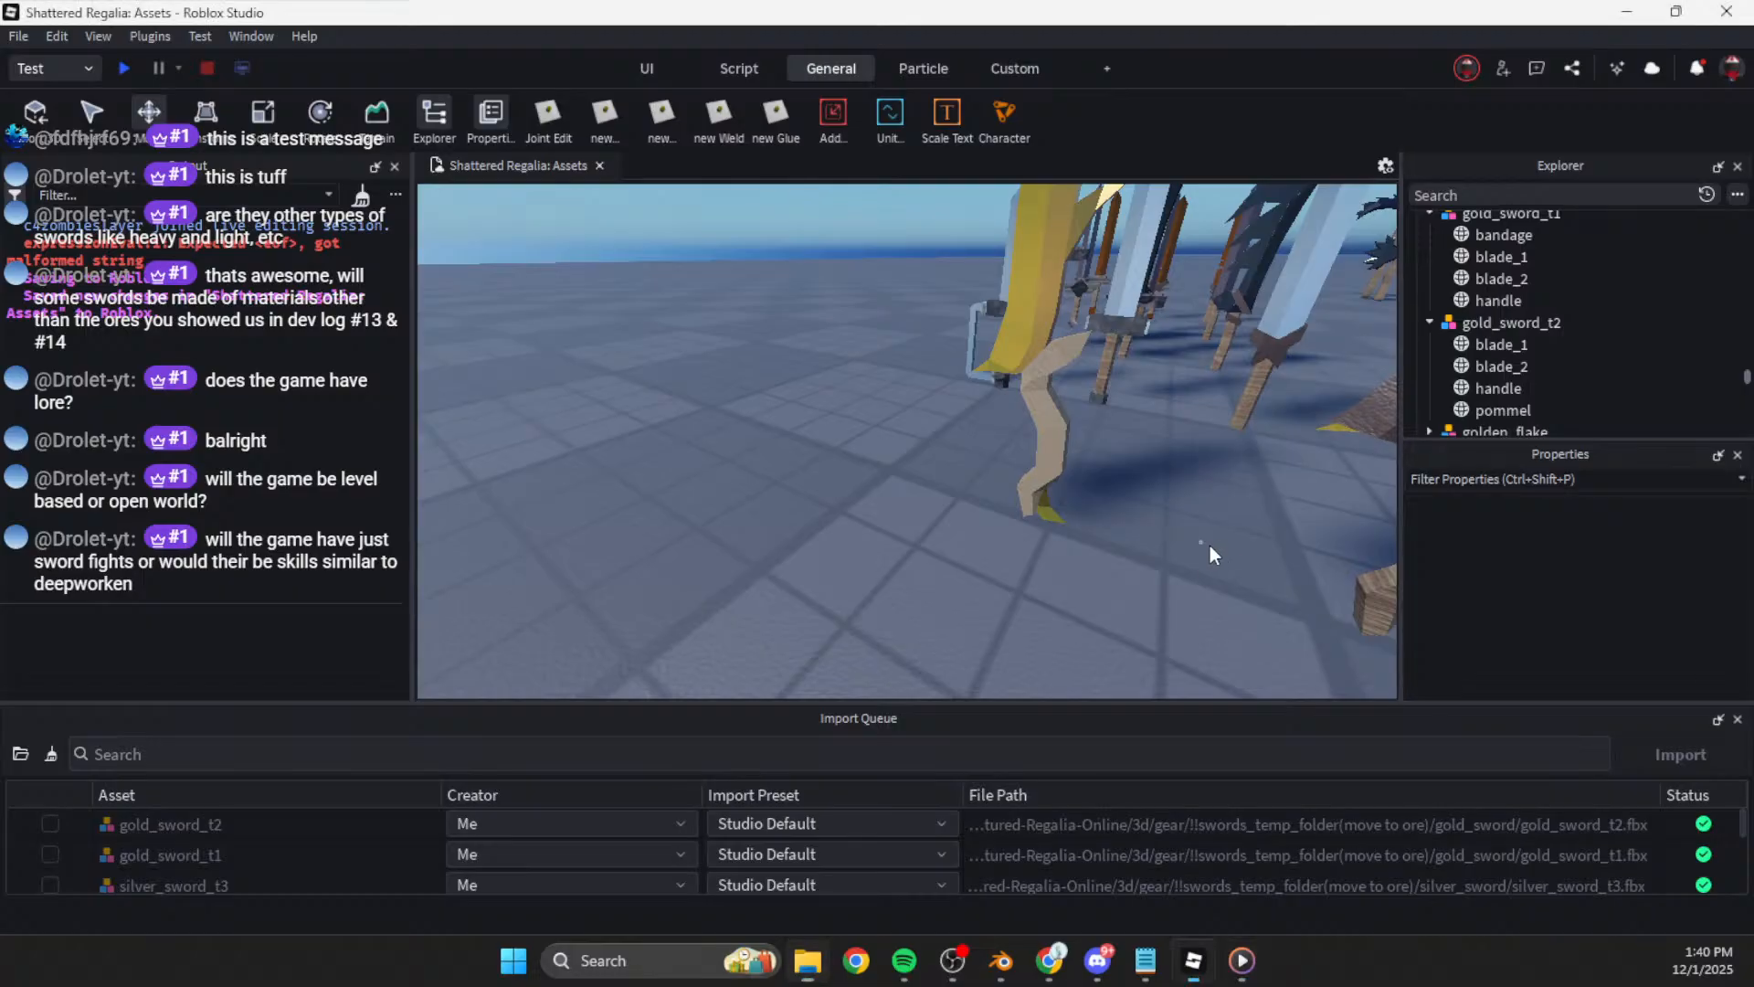
Step: Set the material of the gold_sword_t2 handle to Wood
left_click(1052, 470)
left_click(1499, 366)
left_click(1499, 387)
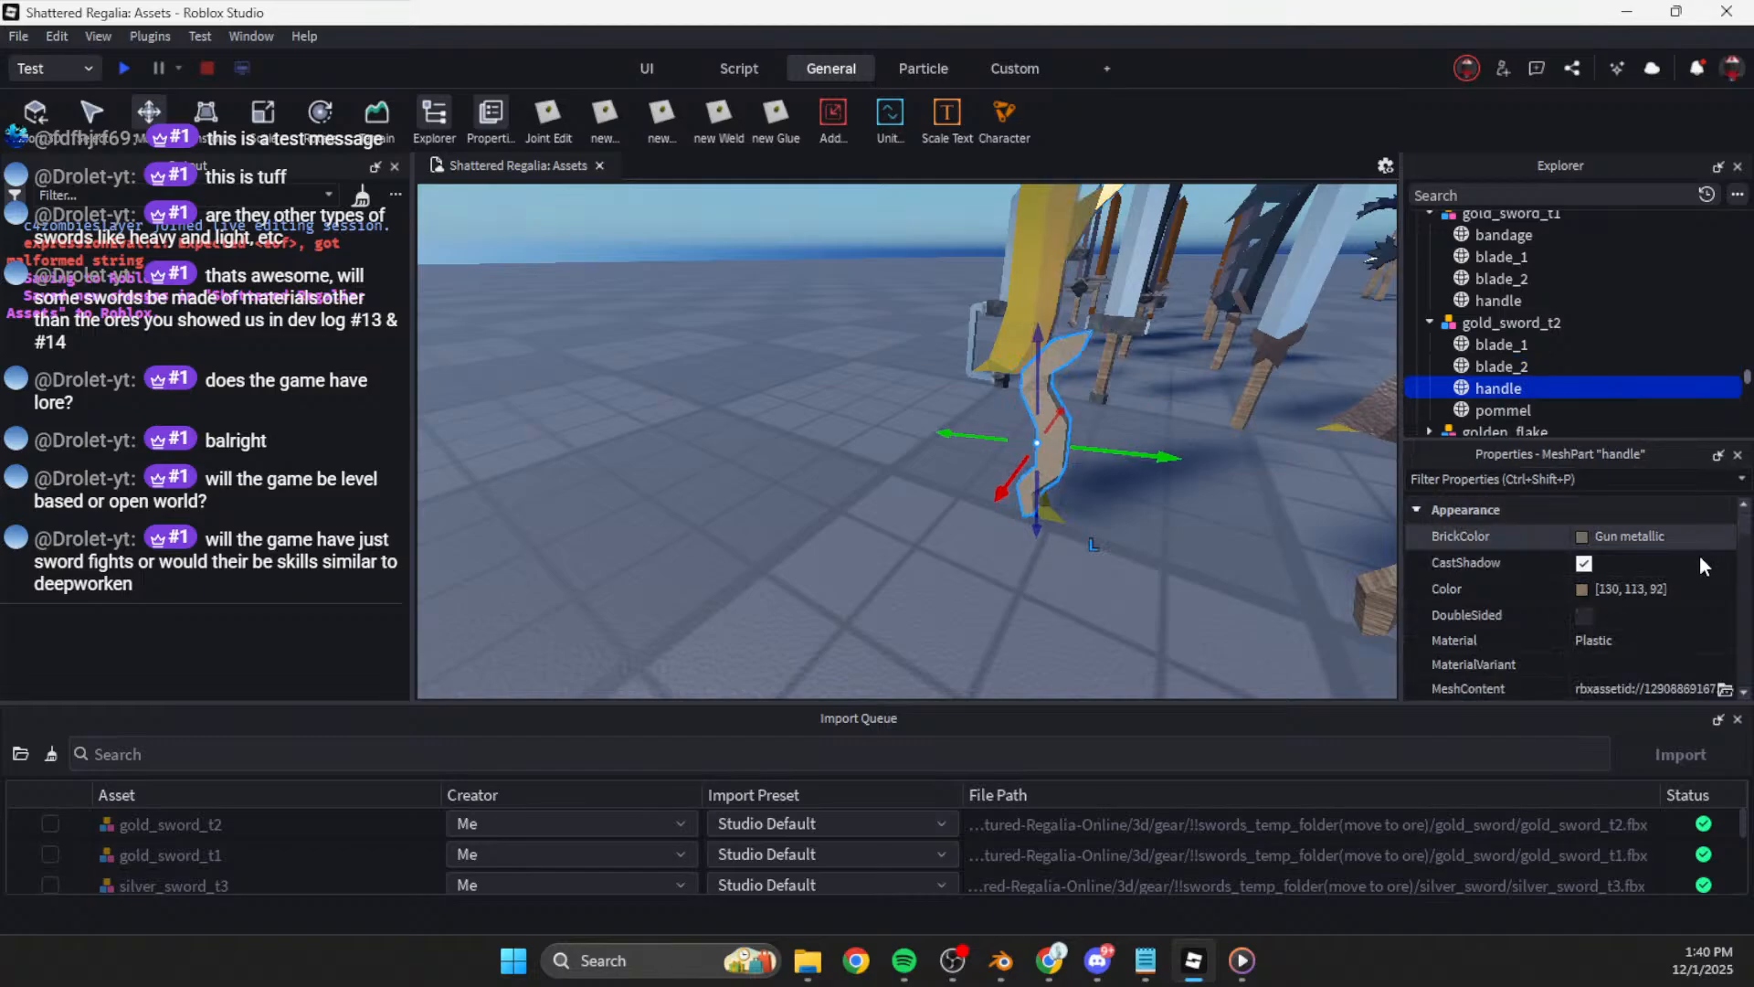
left_click(1619, 642)
key("w")
key("Return")
Step: Compare the tier 2 gold sword with the tier 1 sword from different distances and angles
left_click(1126, 556)
right_click_drag(1126, 556, 1199, 554)
key("s")
key("w")
key("s")
key("s")
key("w")
key("s")
key("w")
key("w")
key("s")
key("w")
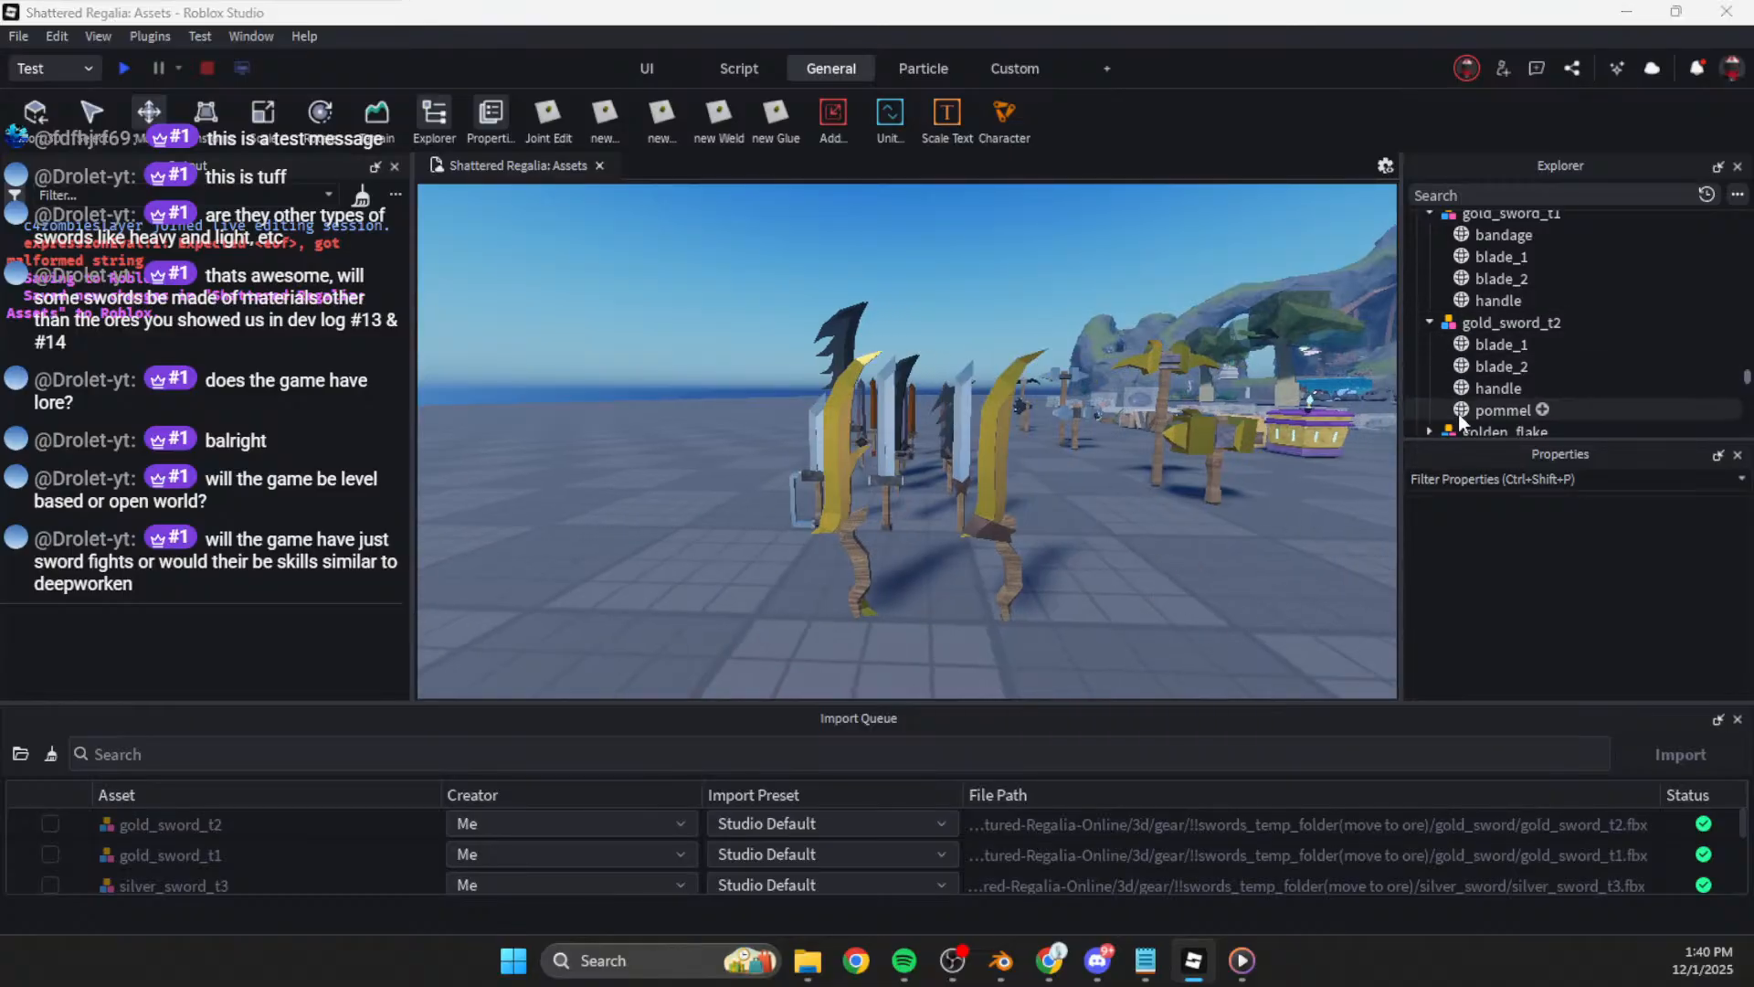
Step: Switch back to Blender and show the hidden sketch reference image in the right orthographic view
key("alt+Tab")
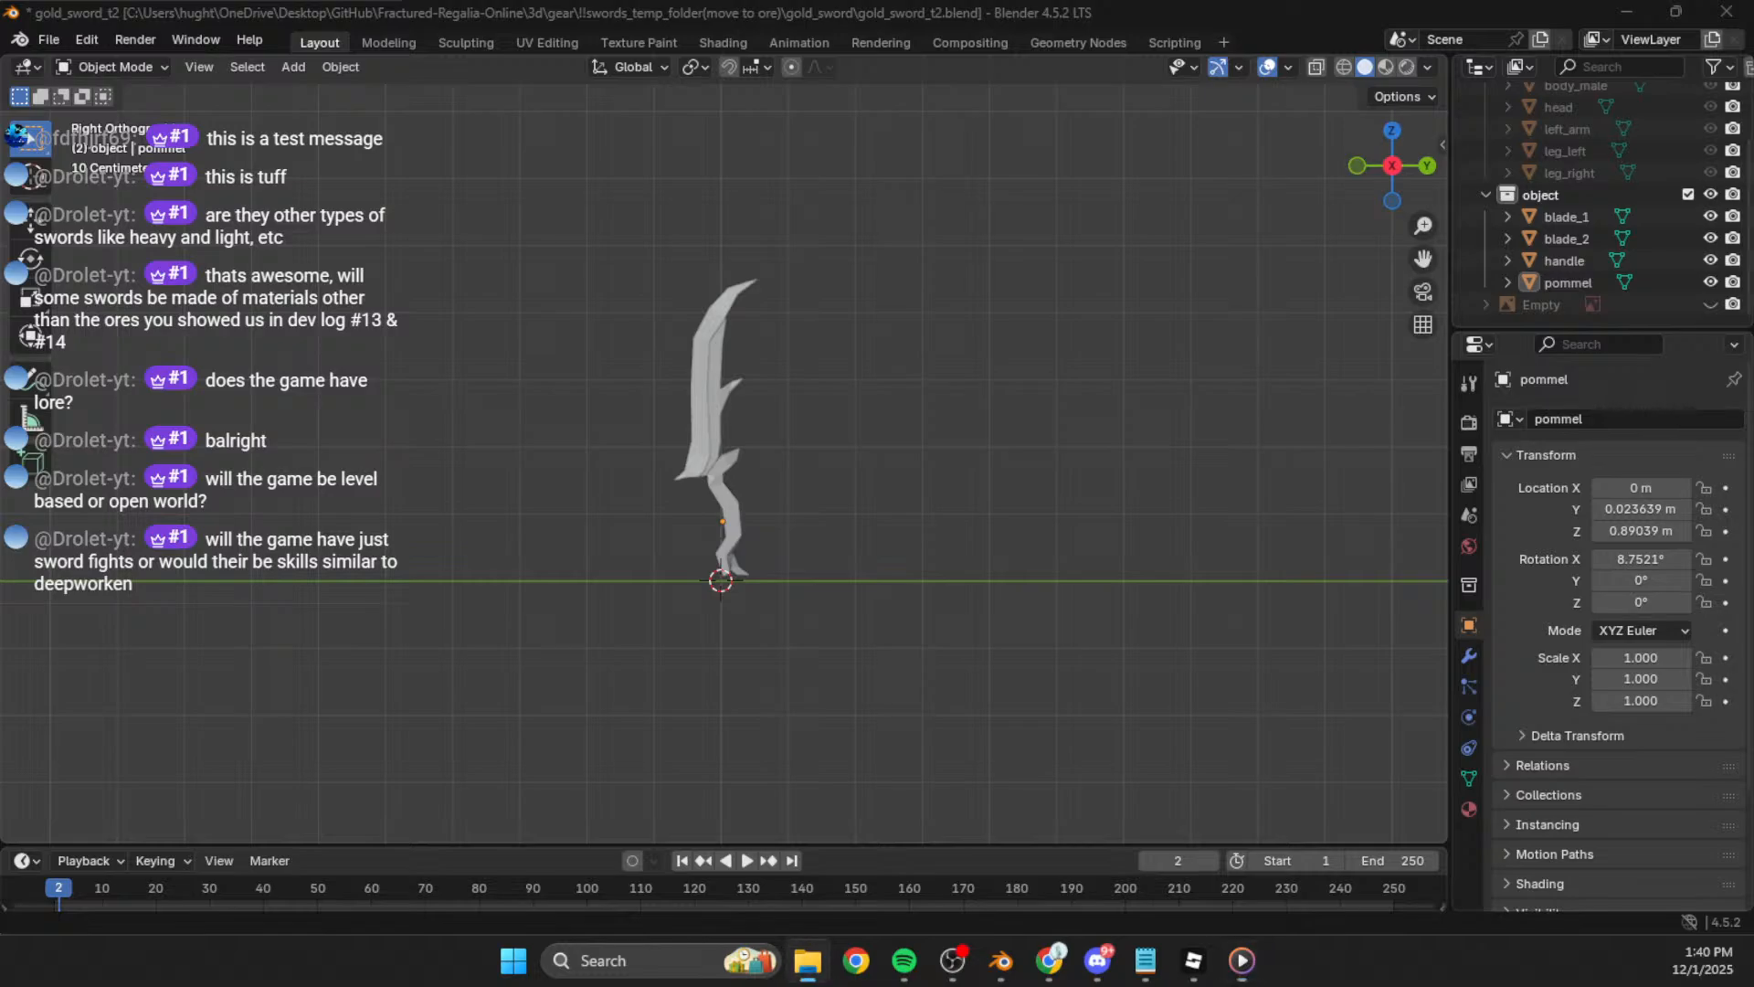
left_click(934, 530)
middle_click_drag(764, 545, 836, 501, "shift")
scroll(835, 502, "up", 4)
left_click(859, 512)
middle_click_drag(1041, 518, 906, 595, "shift")
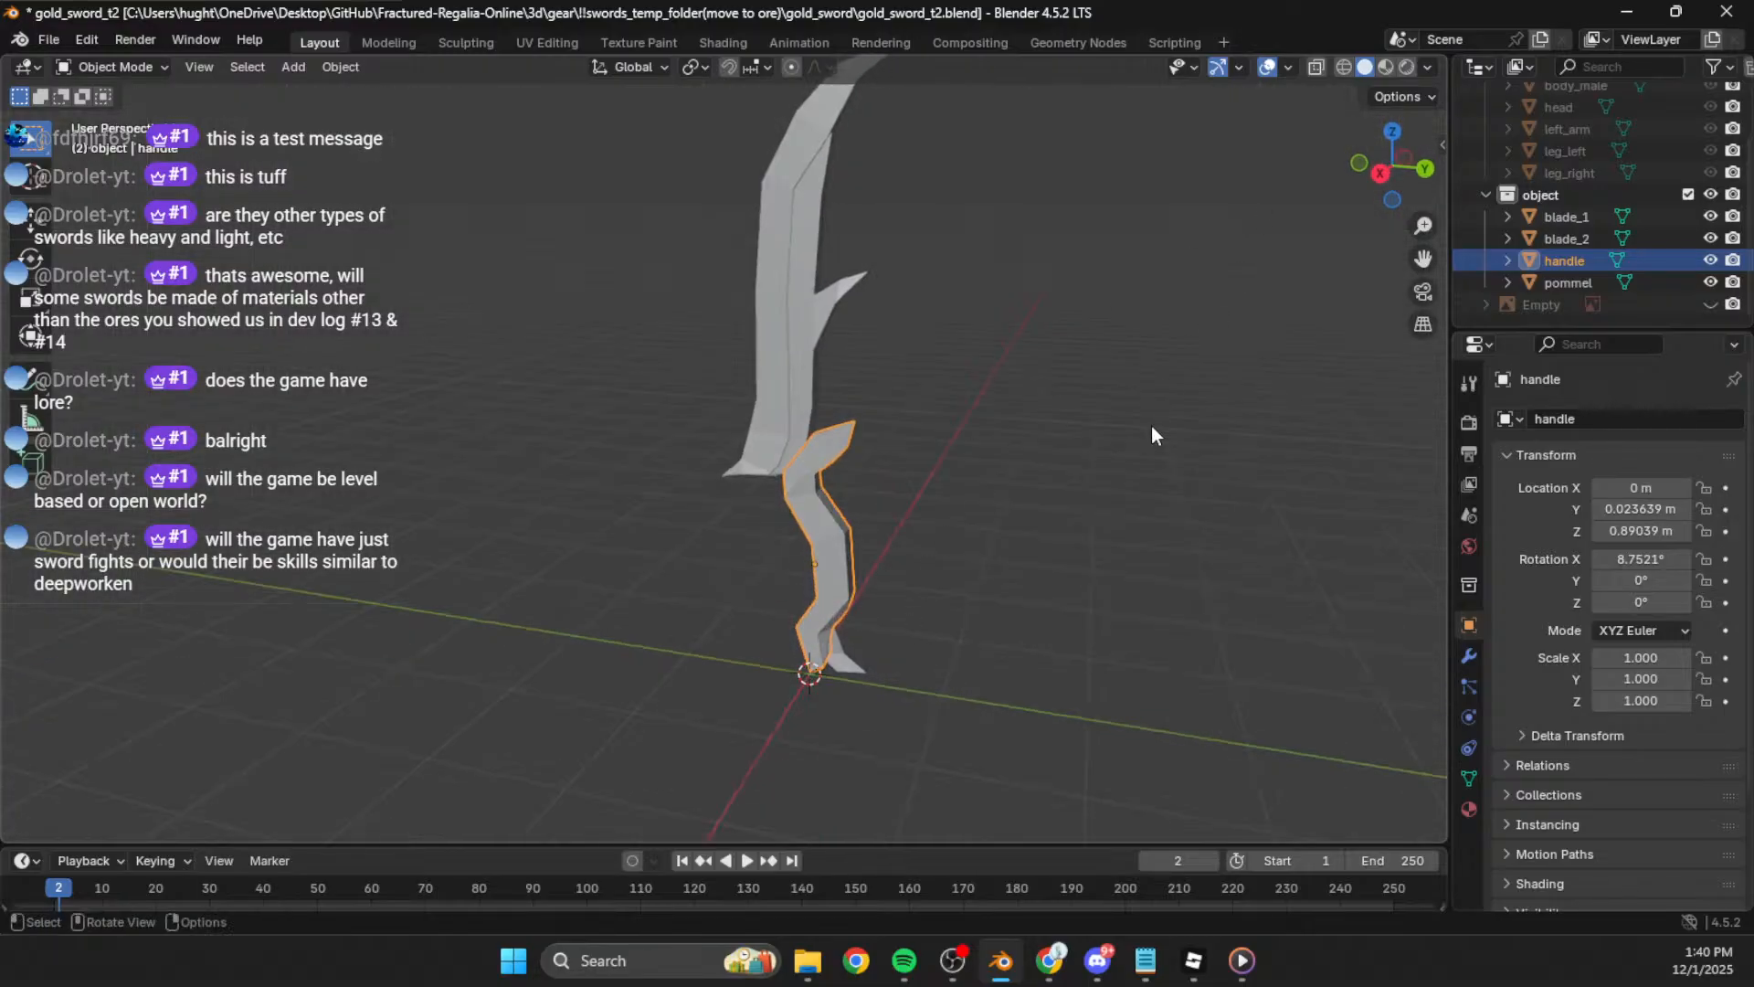
left_click(1709, 303)
left_click(1711, 303)
left_click(1711, 304)
middle_click_drag(994, 395, 1044, 396)
scroll(1043, 397, "down", 2)
left_click(1396, 172)
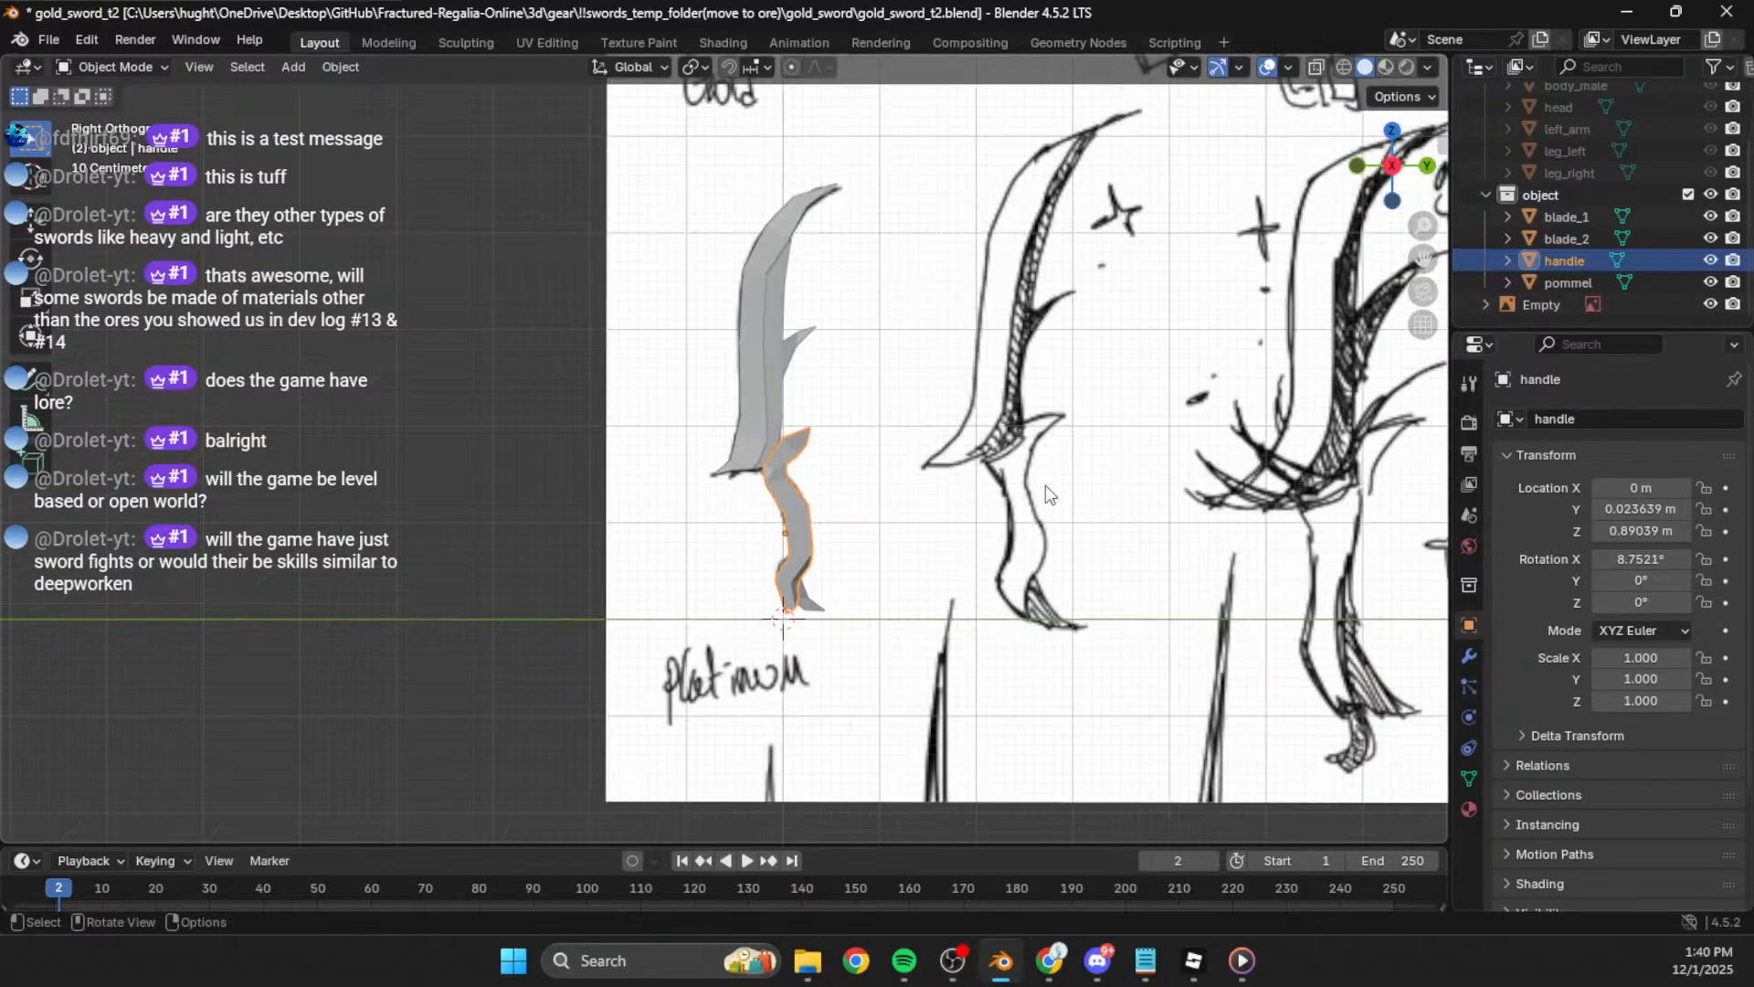
Step: Move the reference image so the largest gold sword sketch overlaps the model, and tilt it to about -6.8° on Y
left_click(1046, 486)
key("g")
left_click(729, 371)
key("r")
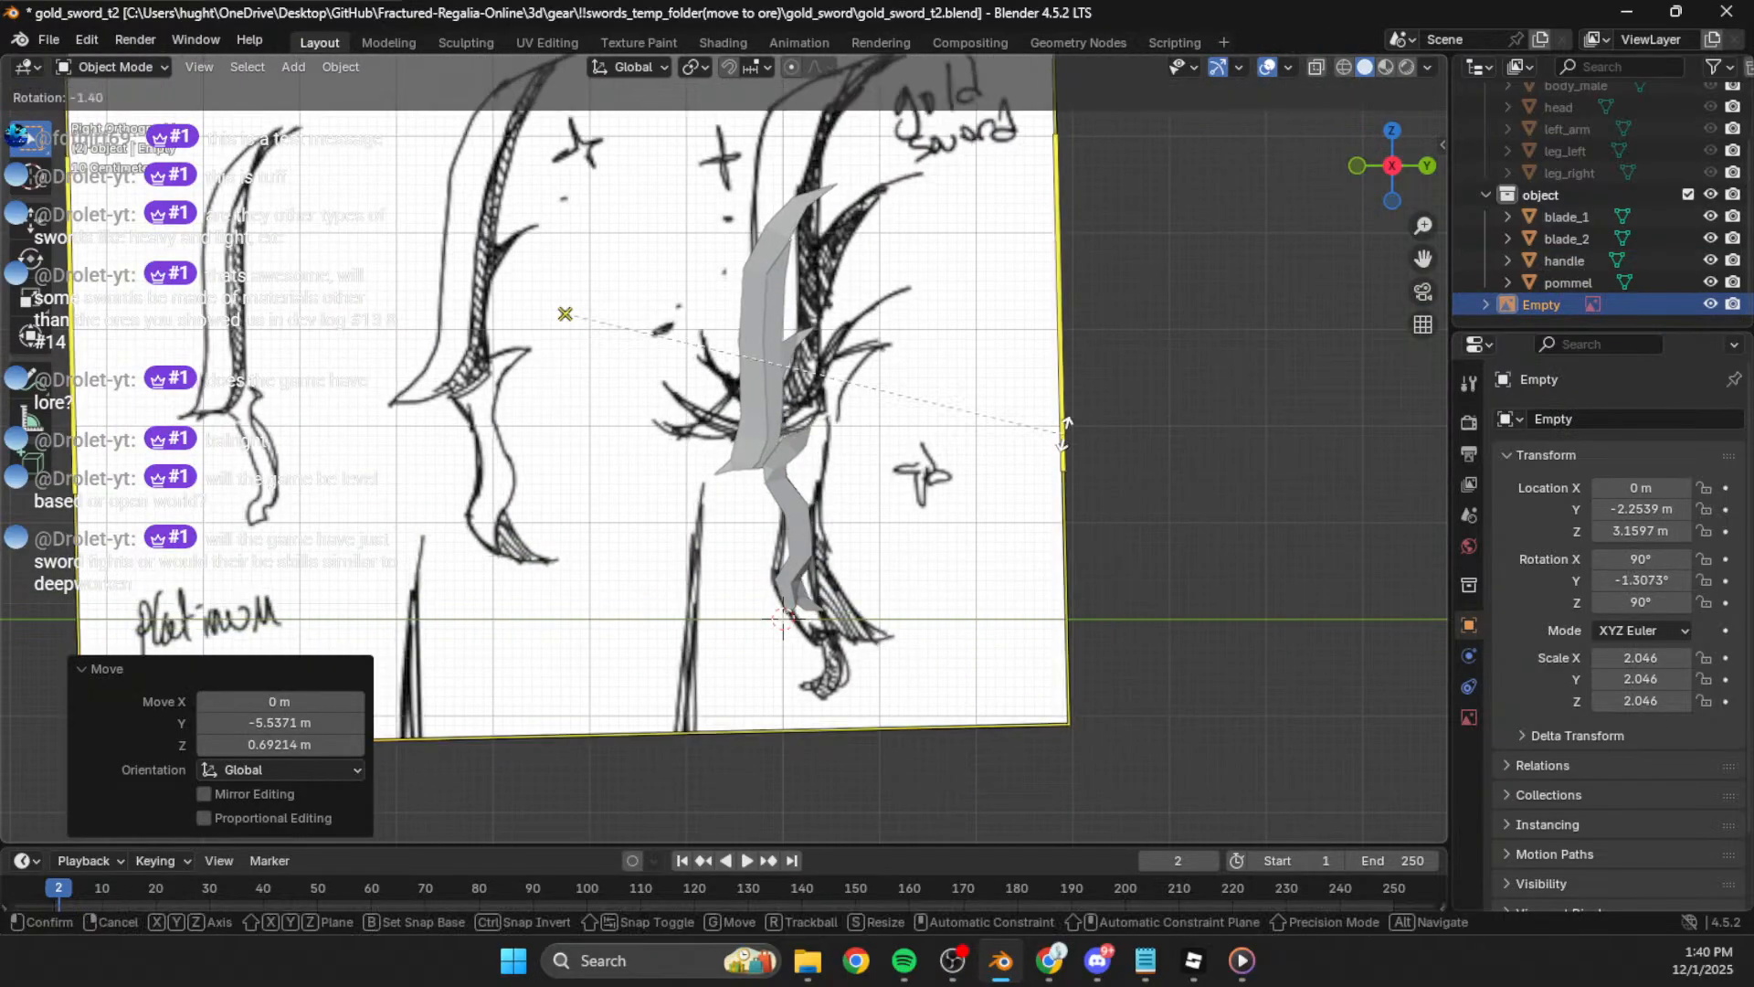
left_click(1052, 381)
key("g")
left_click(997, 384)
scroll(1055, 300, "down", 3)
middle_click_drag(1038, 298, 1049, 324, "shift")
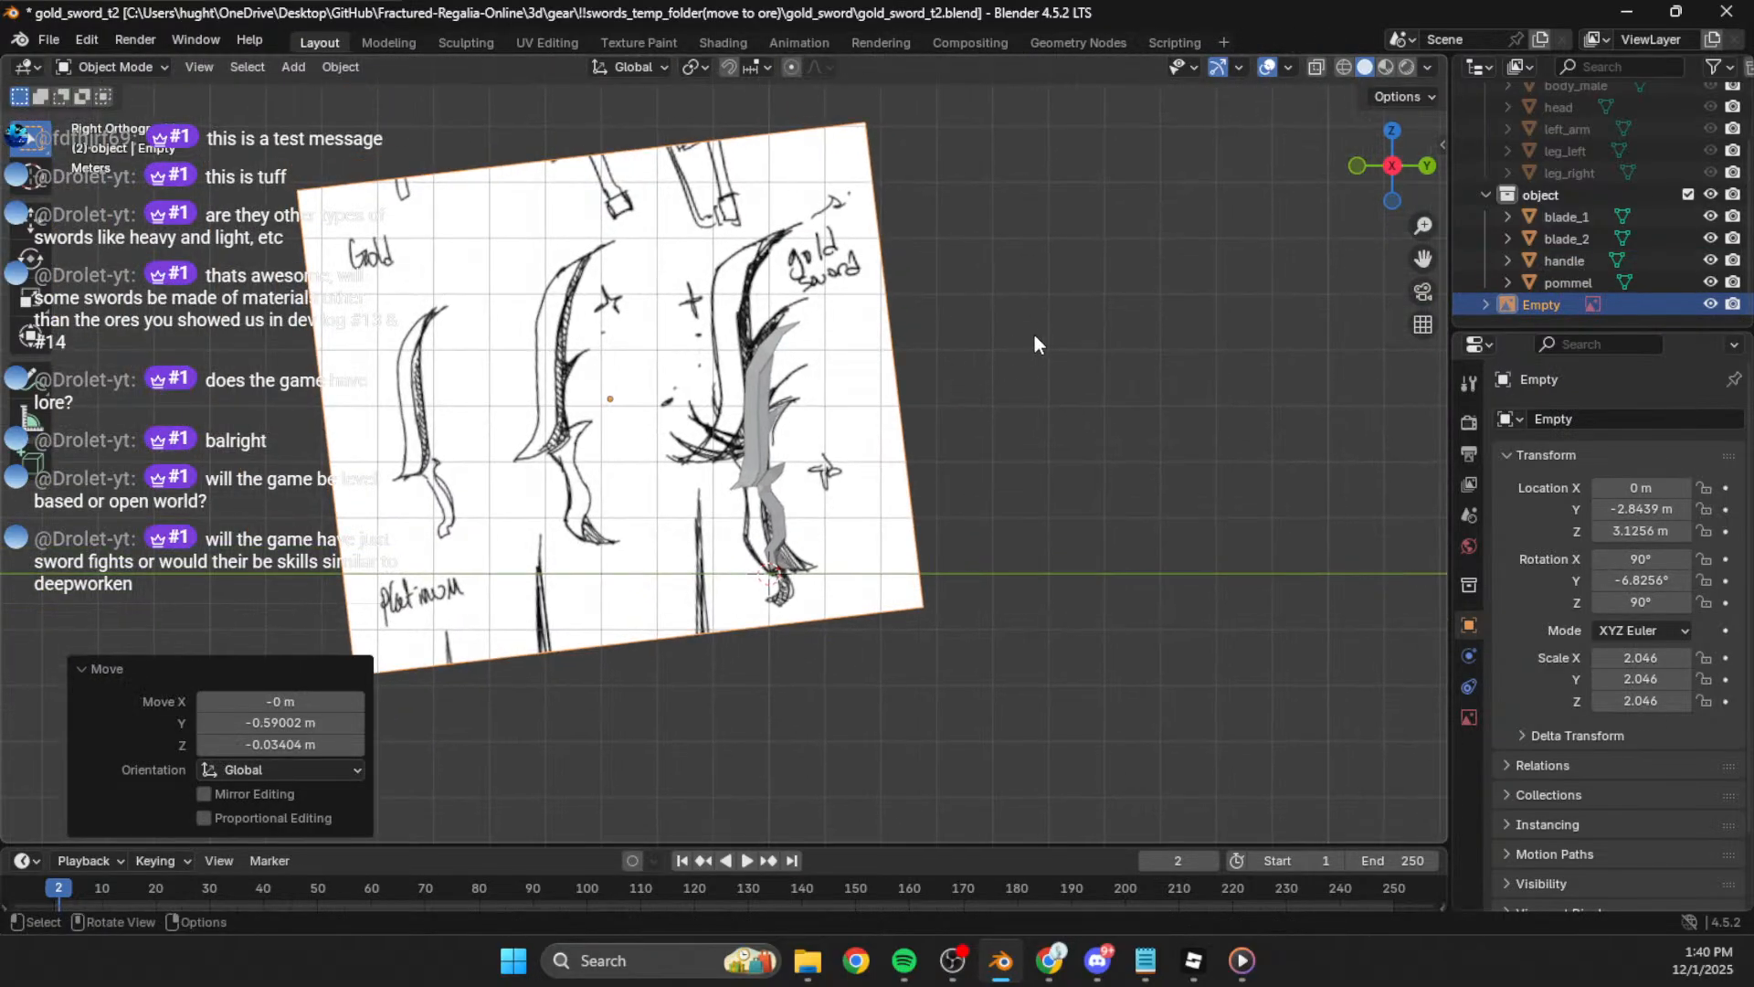
Step: Scale the sketch reference image down to about 1.269 and shift and rotate it over the sword model
key("r")
key("g")
left_click(1093, 382)
key("s")
left_click(965, 504)
key("r")
left_click(963, 530)
key("s")
left_click(941, 534)
key("r")
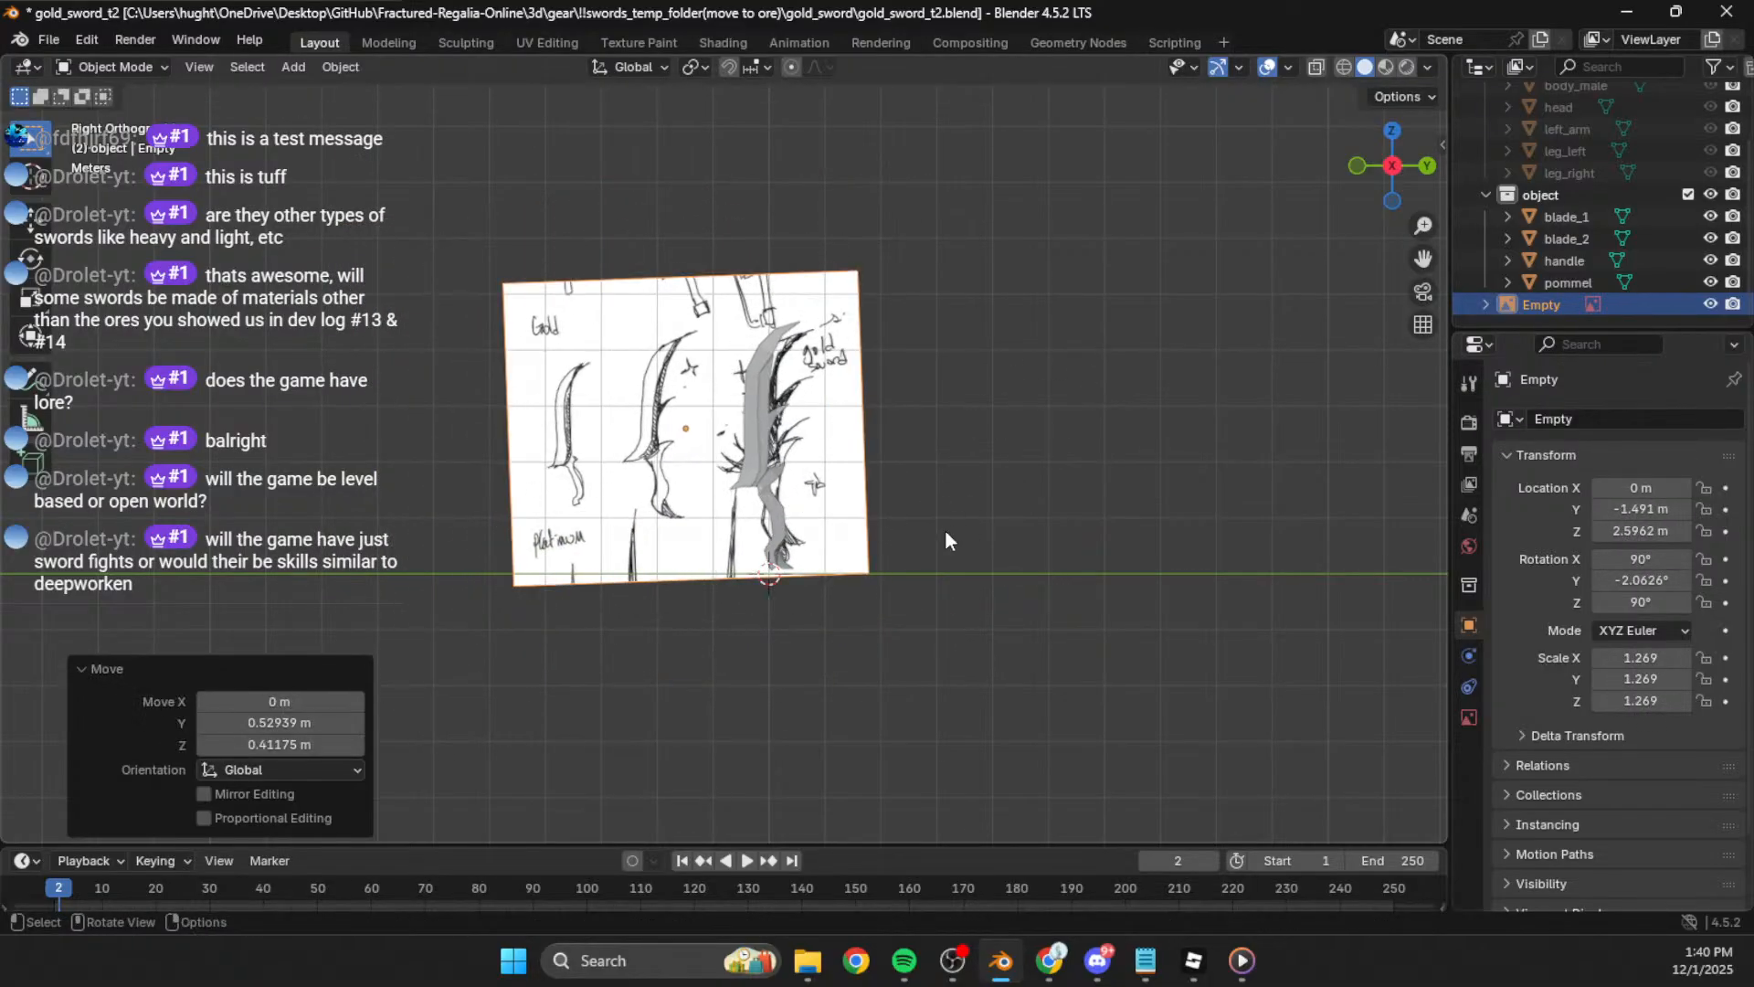
left_click(952, 504)
Step: Reposition the reference image over the model, tilt it to about -10.1° on Y, and view the model in wireframe
key("g")
left_click(952, 522)
key("r")
left_click(955, 539)
key("g")
left_click(955, 538)
key("r")
left_click(959, 513)
scroll(969, 520, "up", 5)
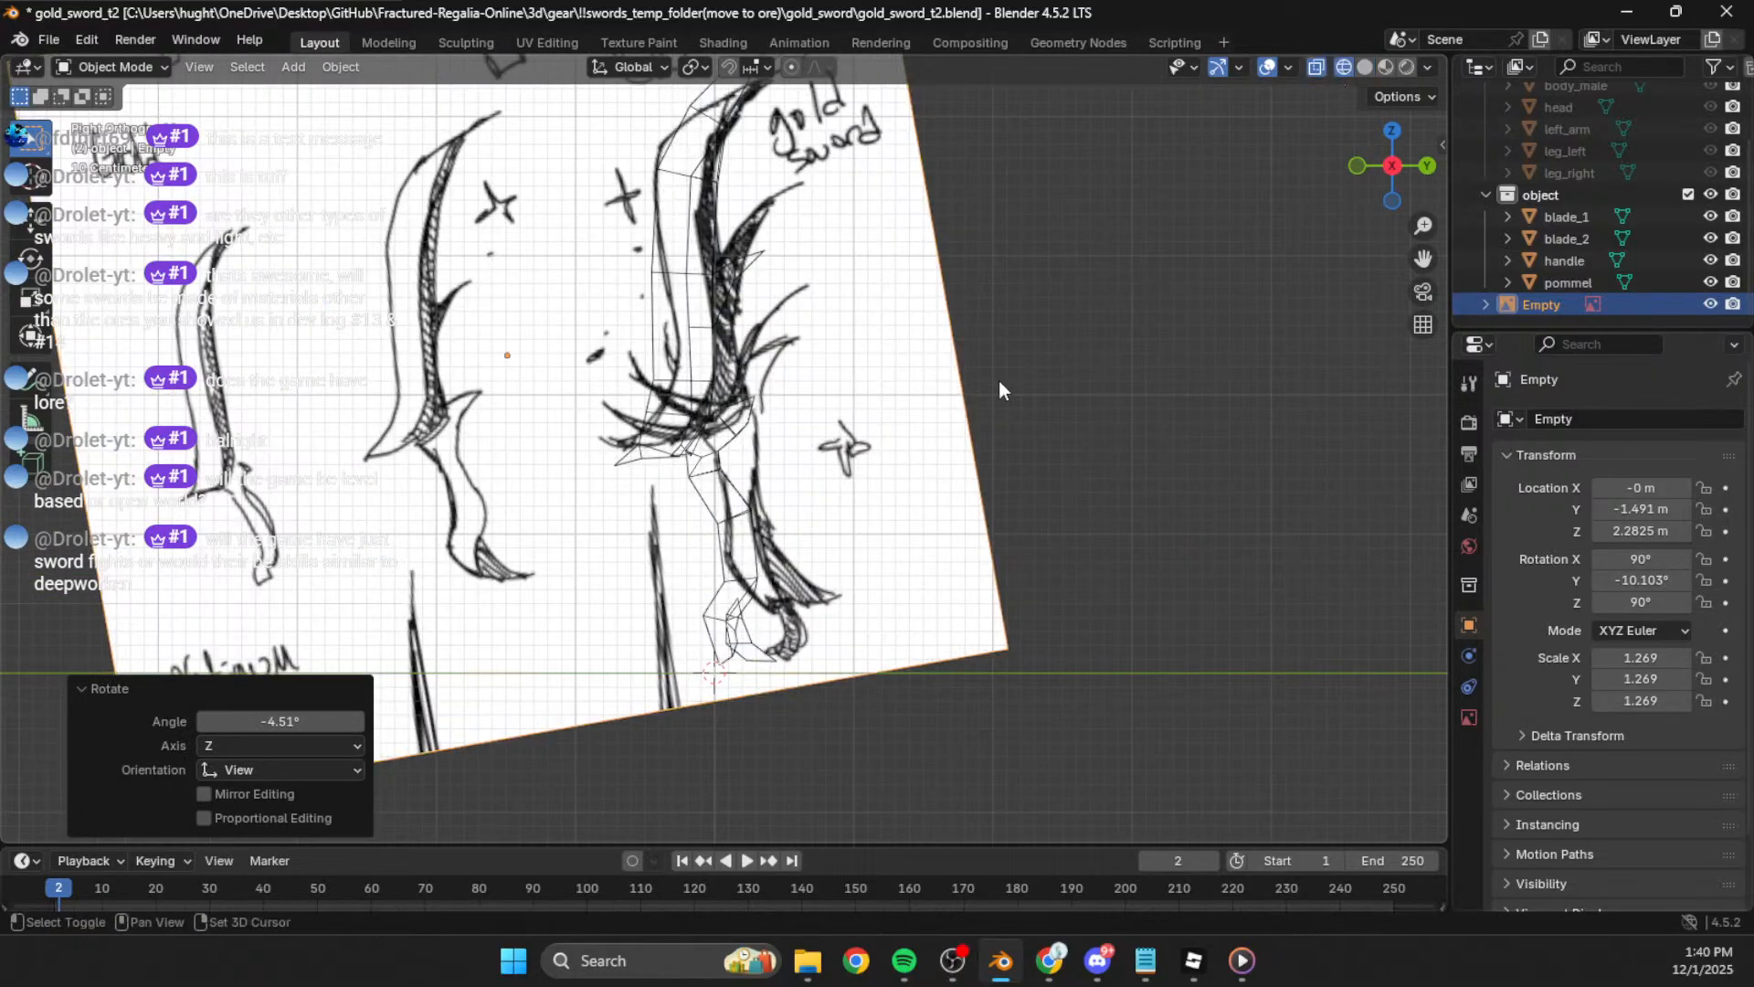
Step: Shift the reference image along the model and straighten it to about 0.27° on Y
middle_click_drag(893, 444, 958, 420, "shift")
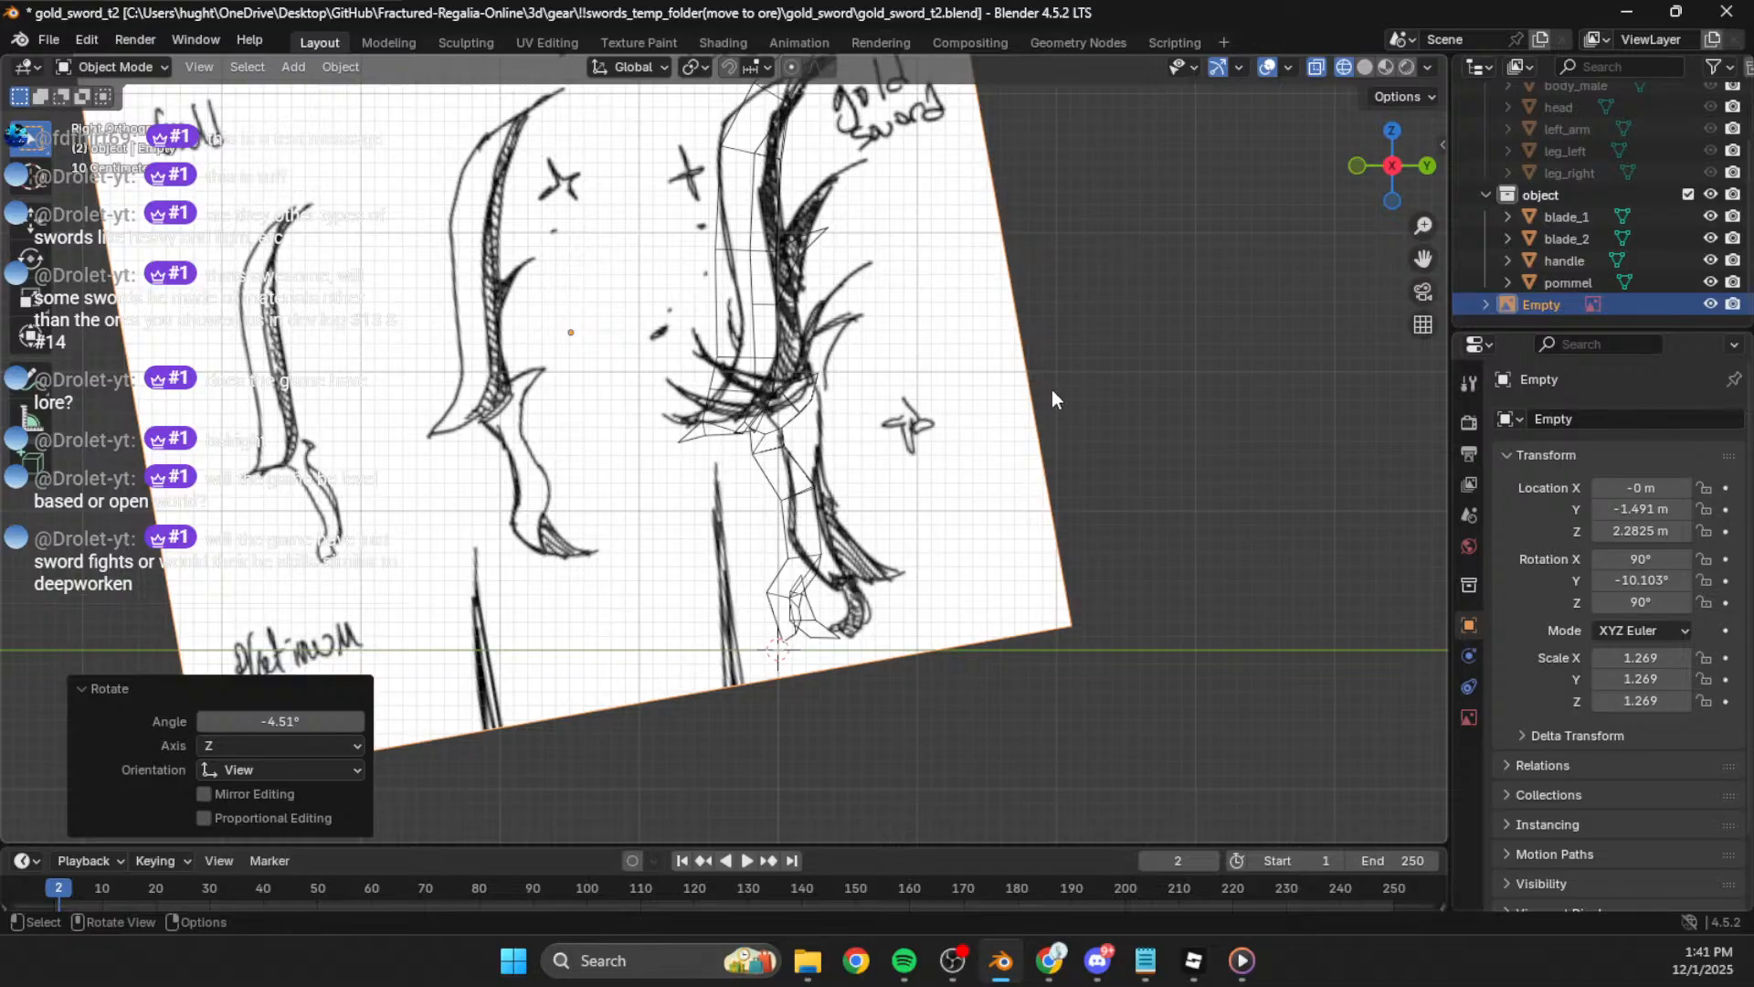
key("r")
left_click(1040, 565)
key("g")
left_click(1077, 540)
key("r")
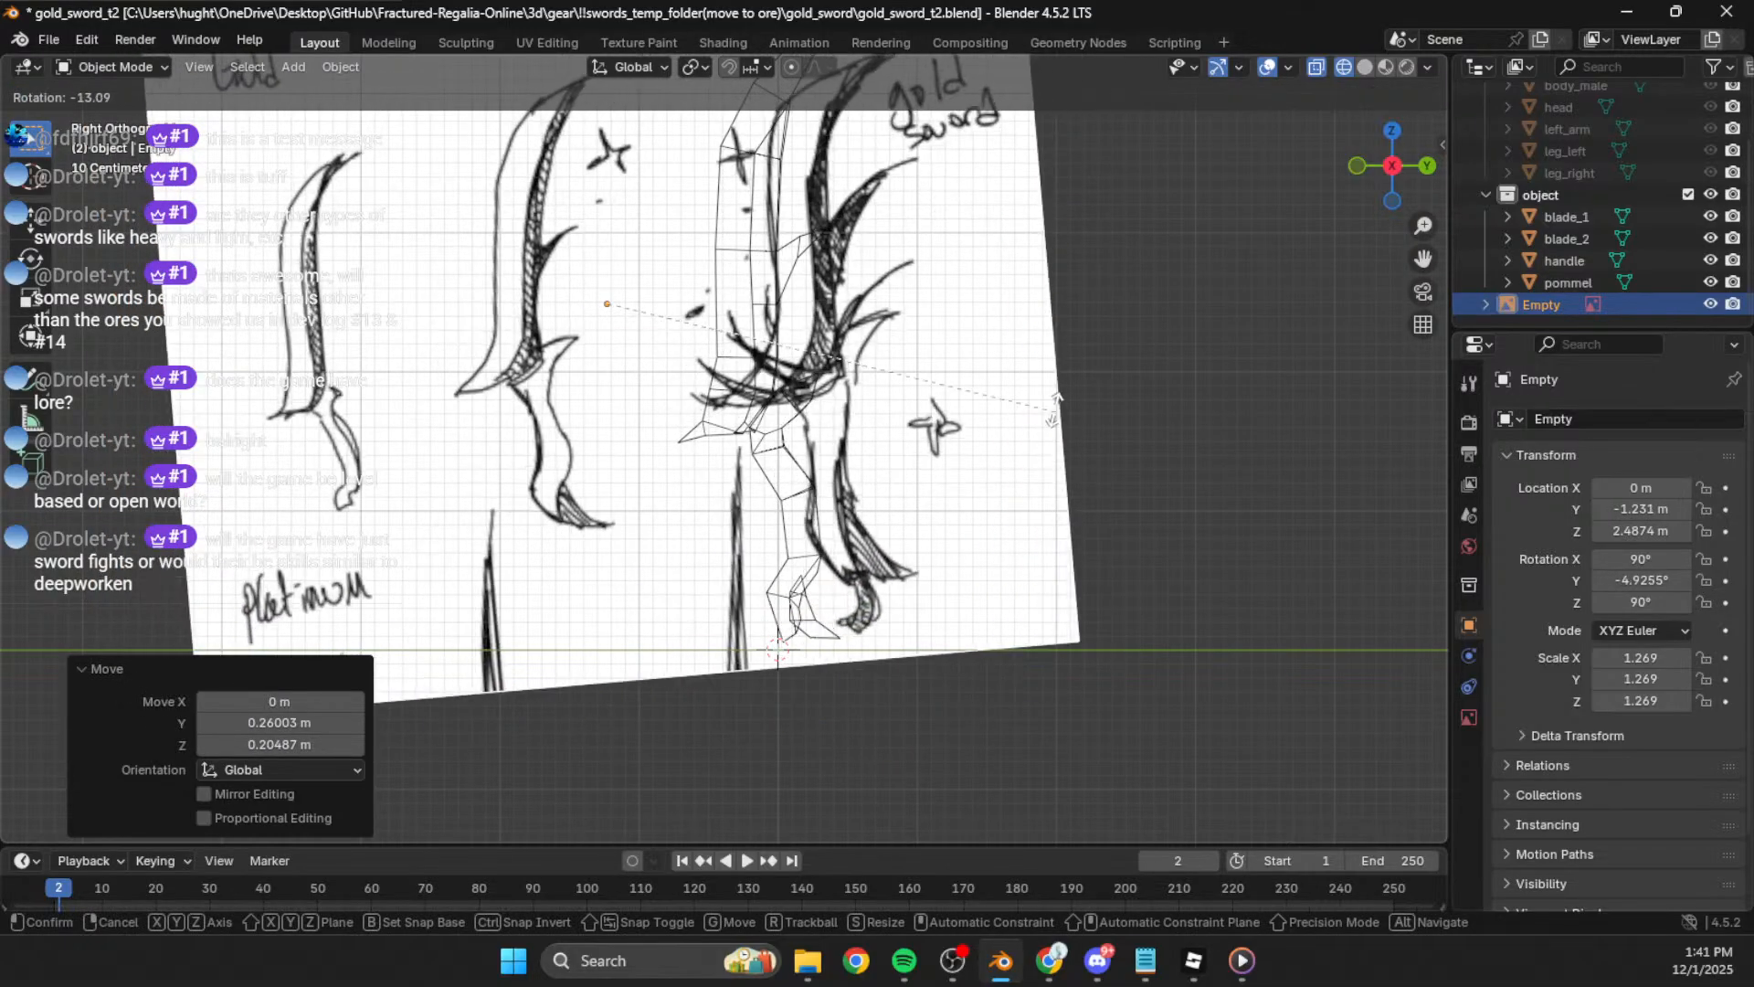
left_click(1045, 412)
key("g")
left_click(1007, 454)
key("r")
left_click(1025, 511)
Step: Fine-tune the reference image over the handle and blade, rotating it to about 0.85° on Y
key("g")
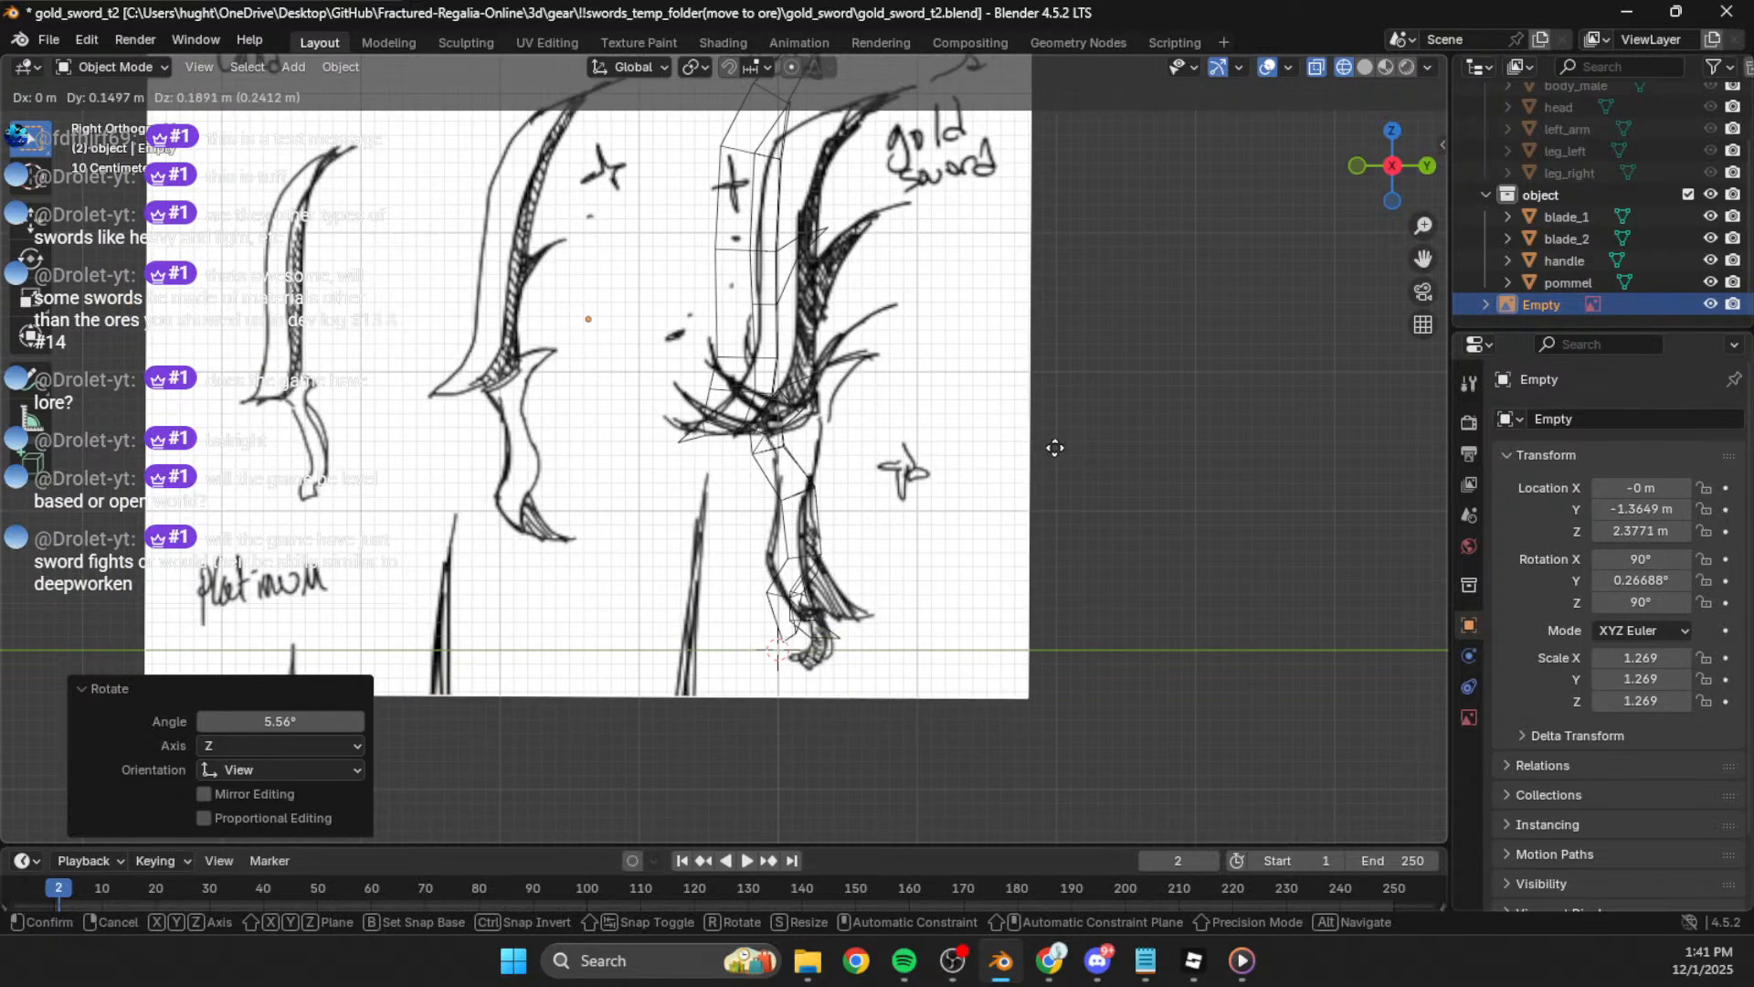
left_click(1051, 453)
key("r")
left_click(1054, 418)
key("g")
left_click(1054, 447)
key("r")
left_click(1031, 493)
key("g")
left_click(1028, 484)
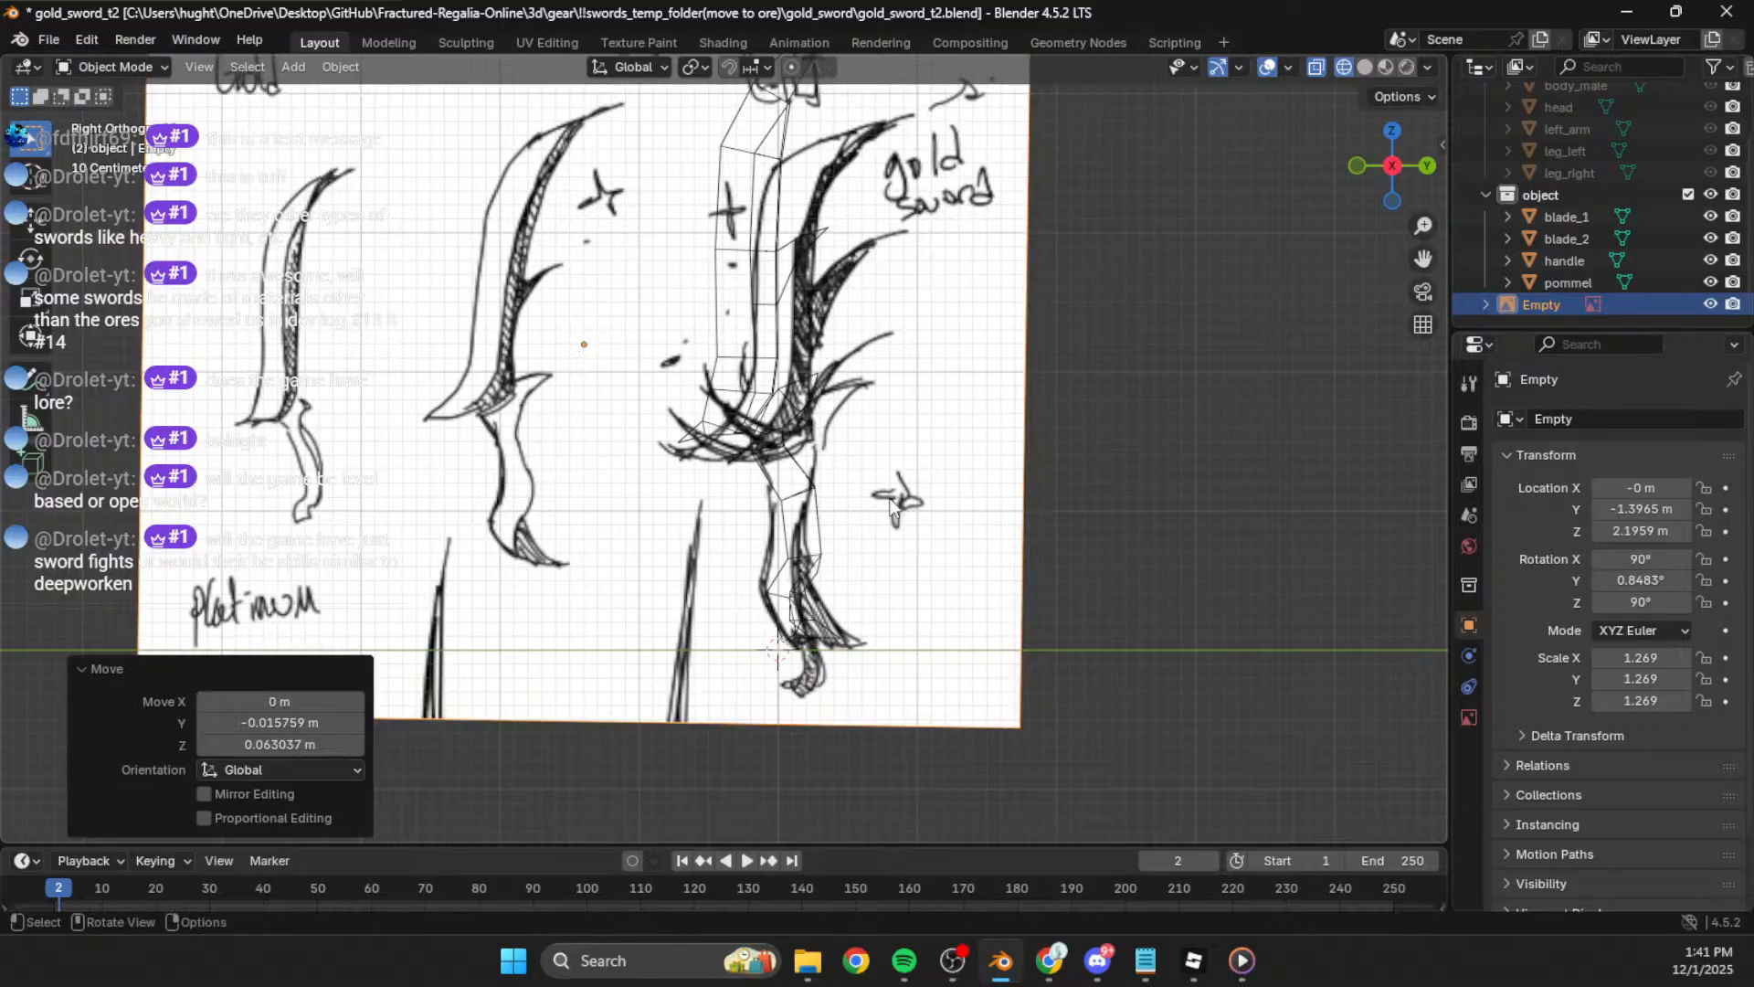
Step: Move the reference image to about Y -0.451 m, Z 2.692 m so the largest gold sword sketch stands beside the model
key("g")
left_click(1068, 351)
key("g")
left_click(1067, 405)
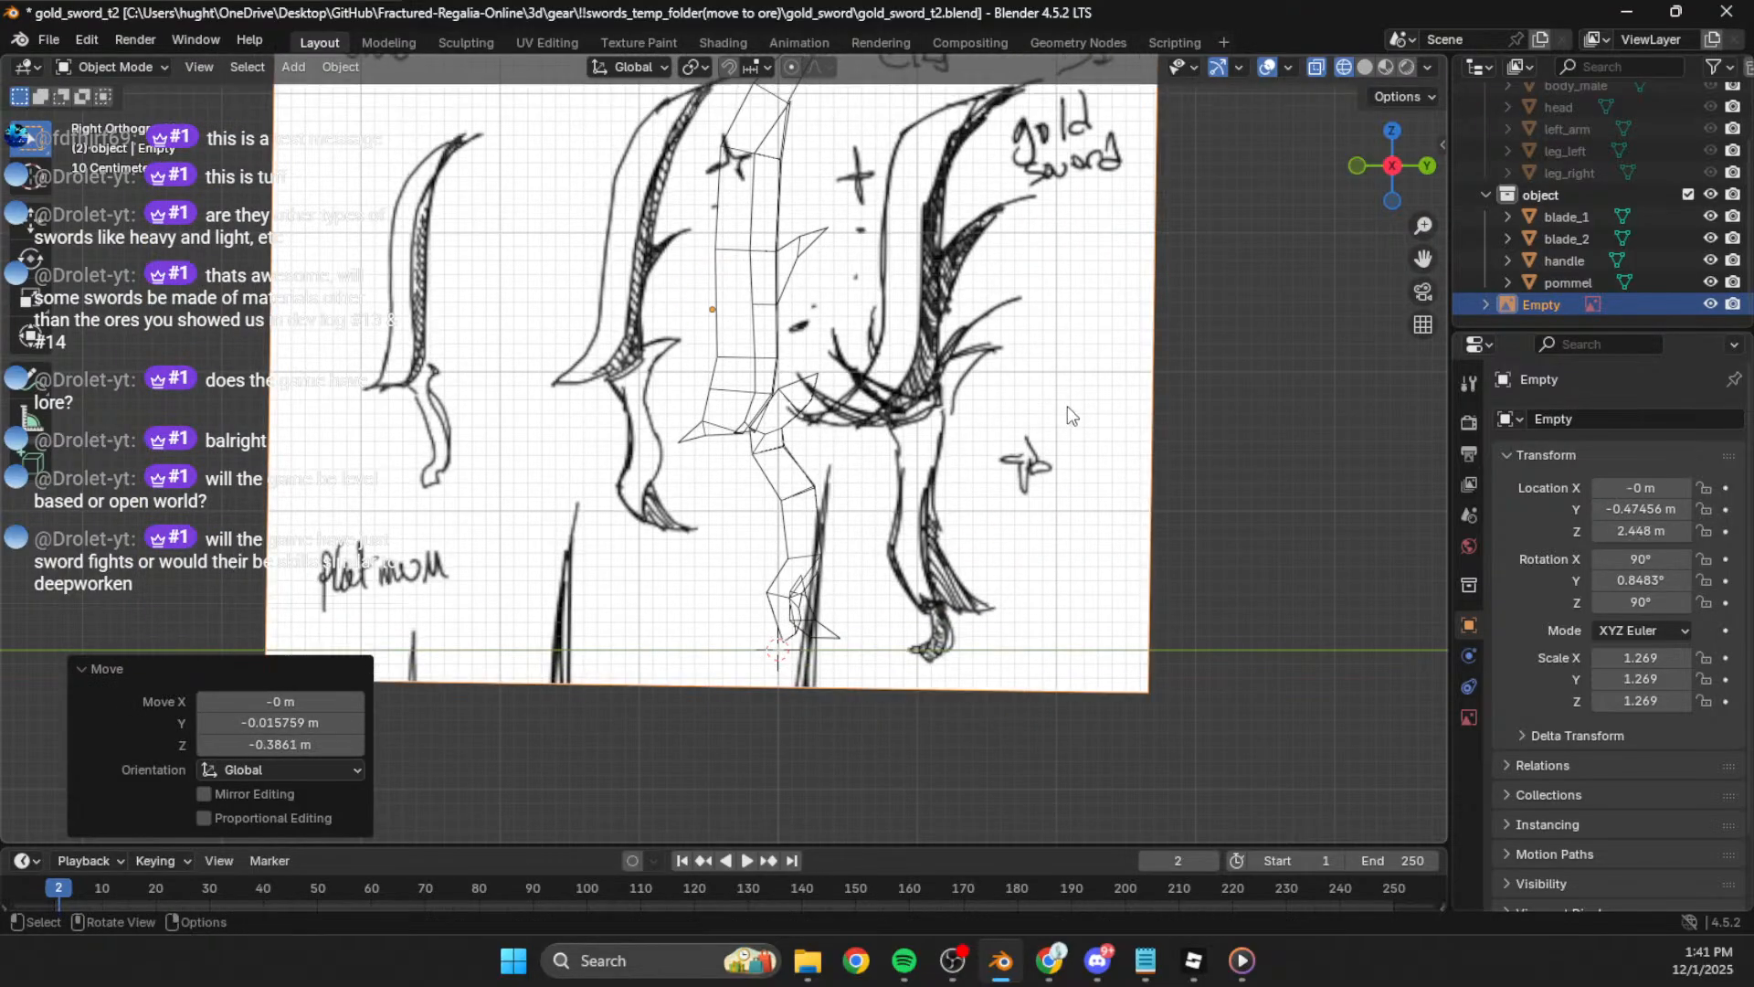
middle_click_drag(1068, 338, 1033, 511, "shift")
key("g")
left_click(1048, 470)
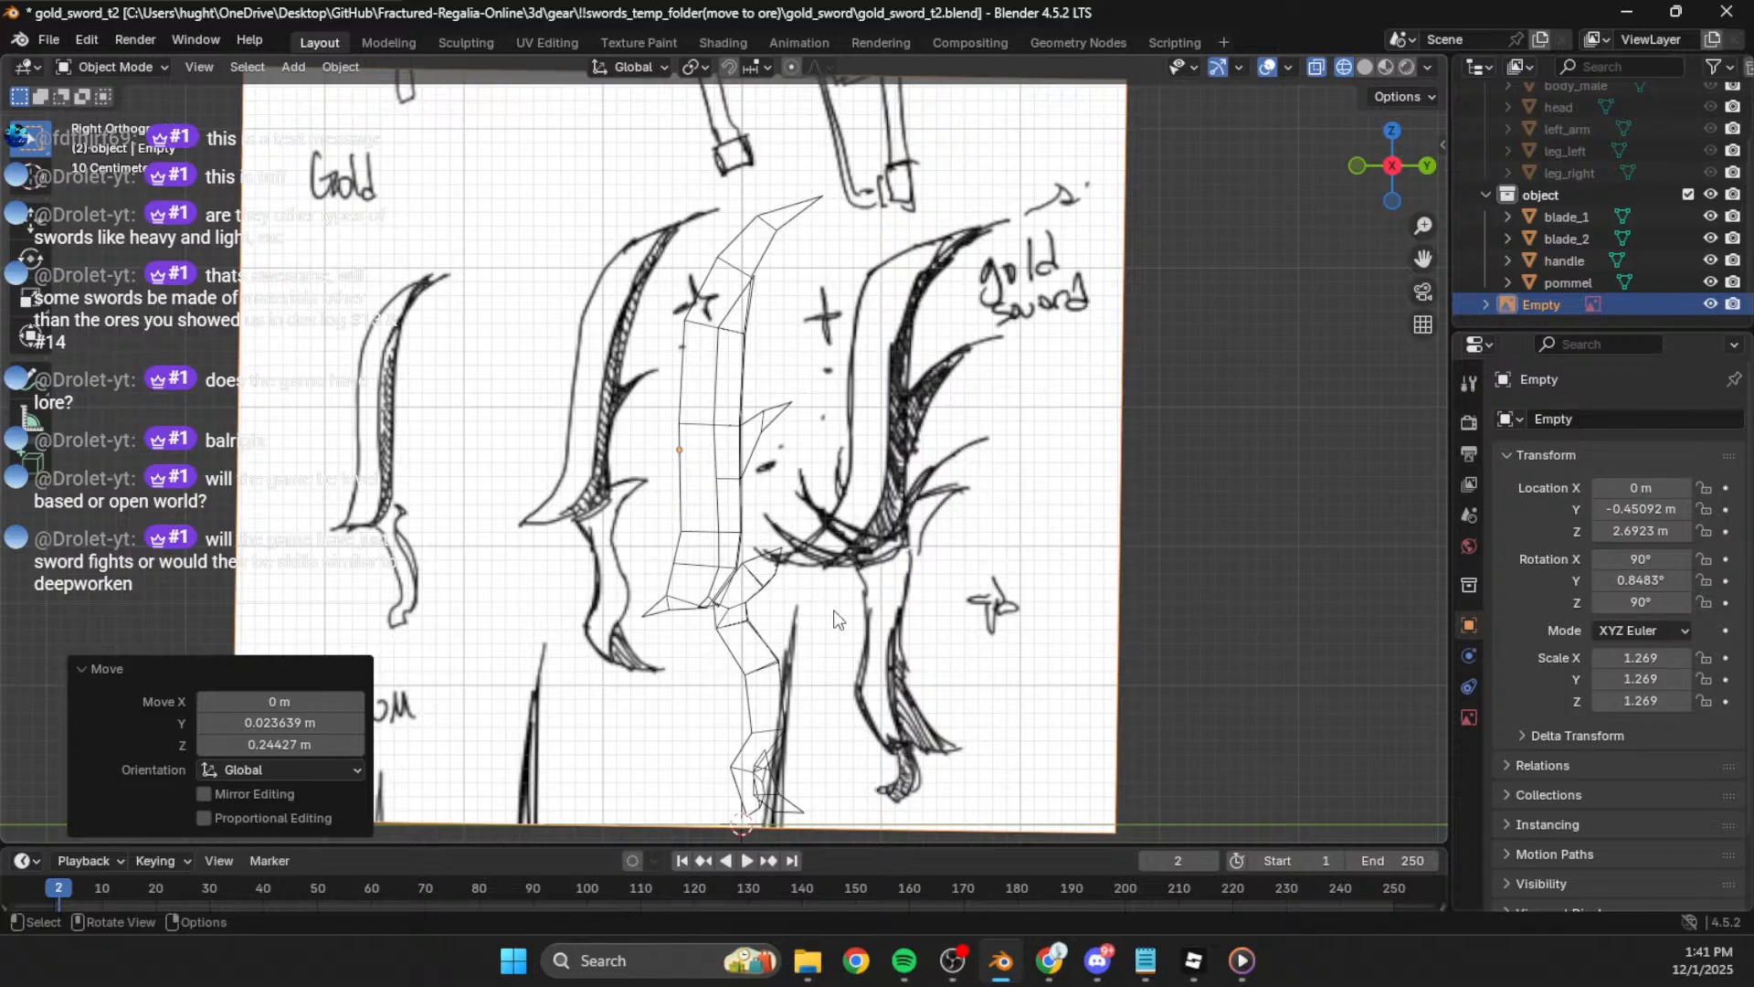
Step: Compare the largest gold sword sketch with the model and examine the two blade parts from different angles
scroll(829, 534, "down", 5, "shift")
scroll(843, 585, "down", 1, "shift")
scroll(810, 526, "up", 2)
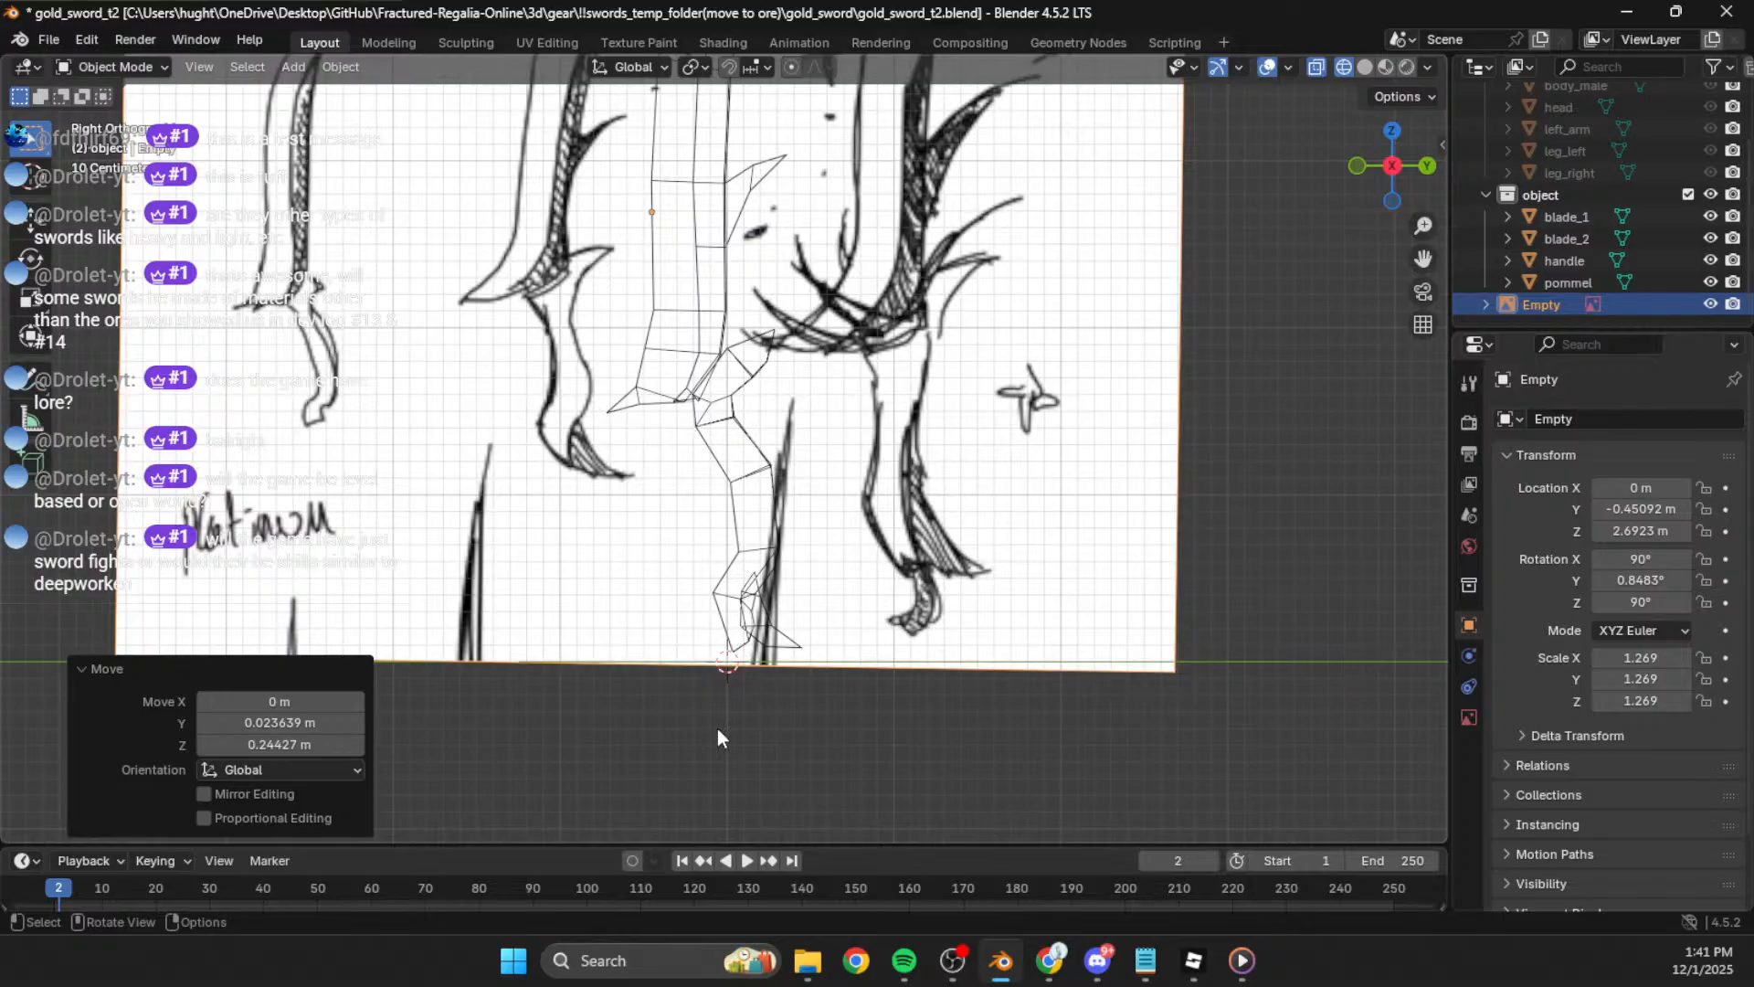
middle_click_drag(755, 407, 759, 612, "shift")
scroll(759, 611, "down", 1)
middle_click_drag(750, 506, 703, 574, "shift")
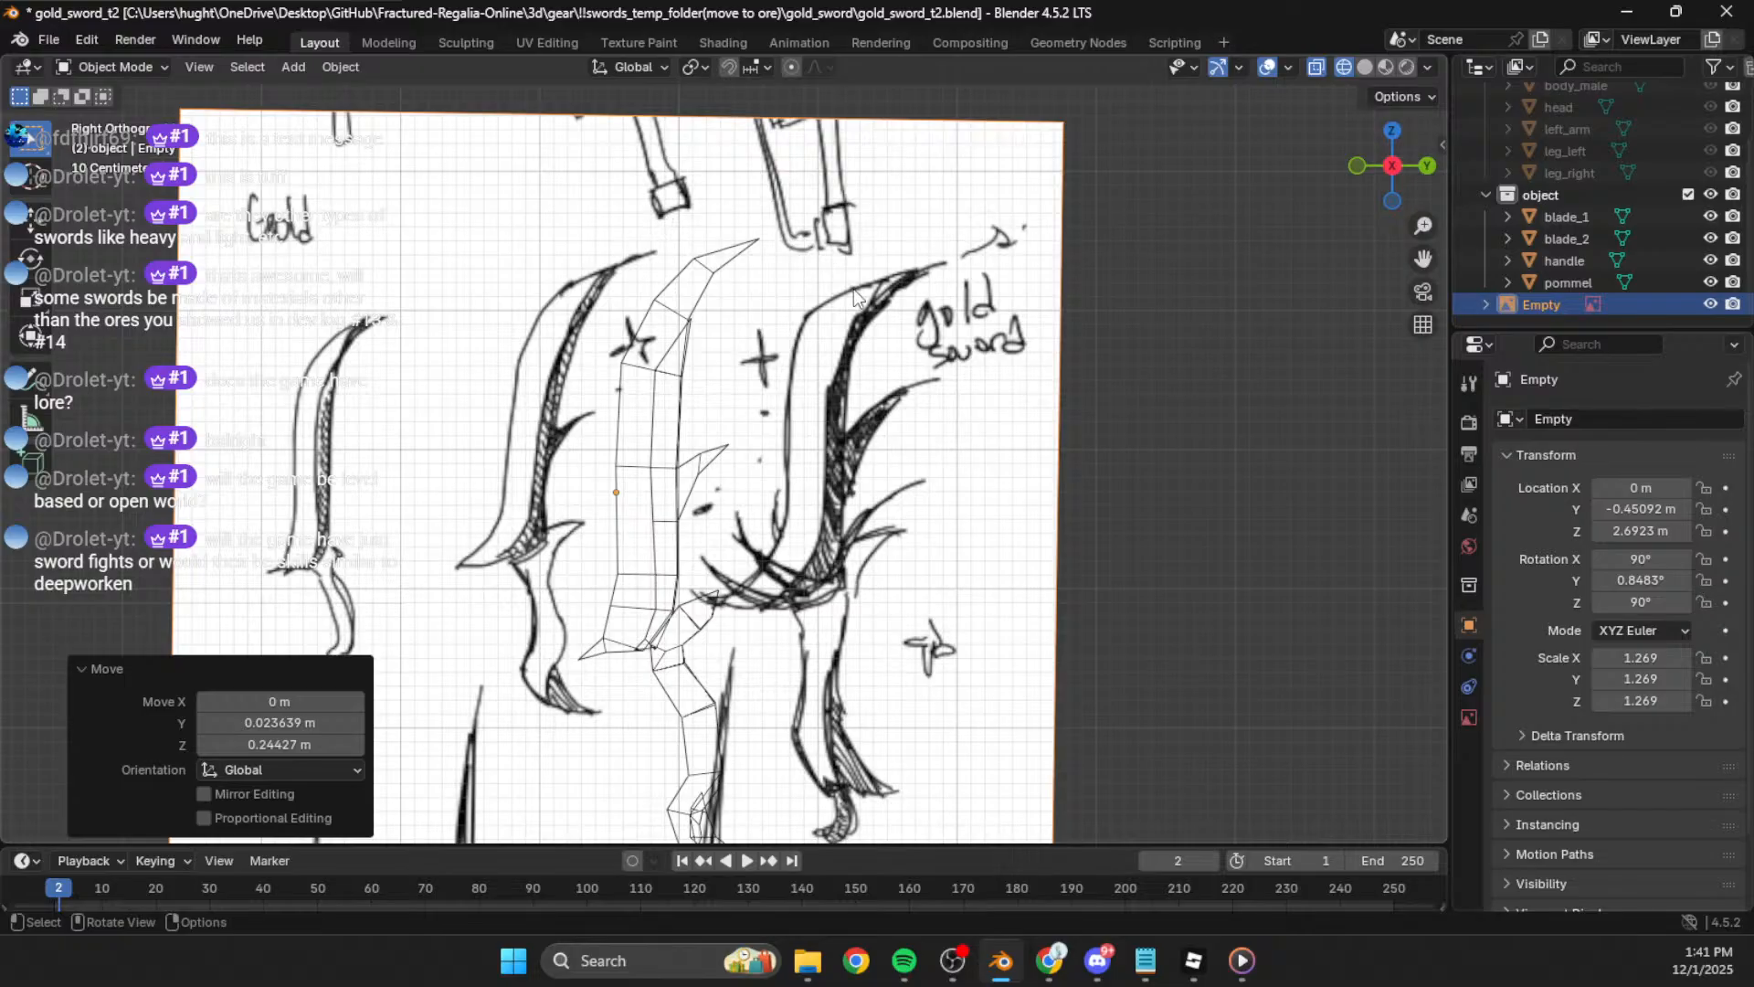
left_click(654, 407)
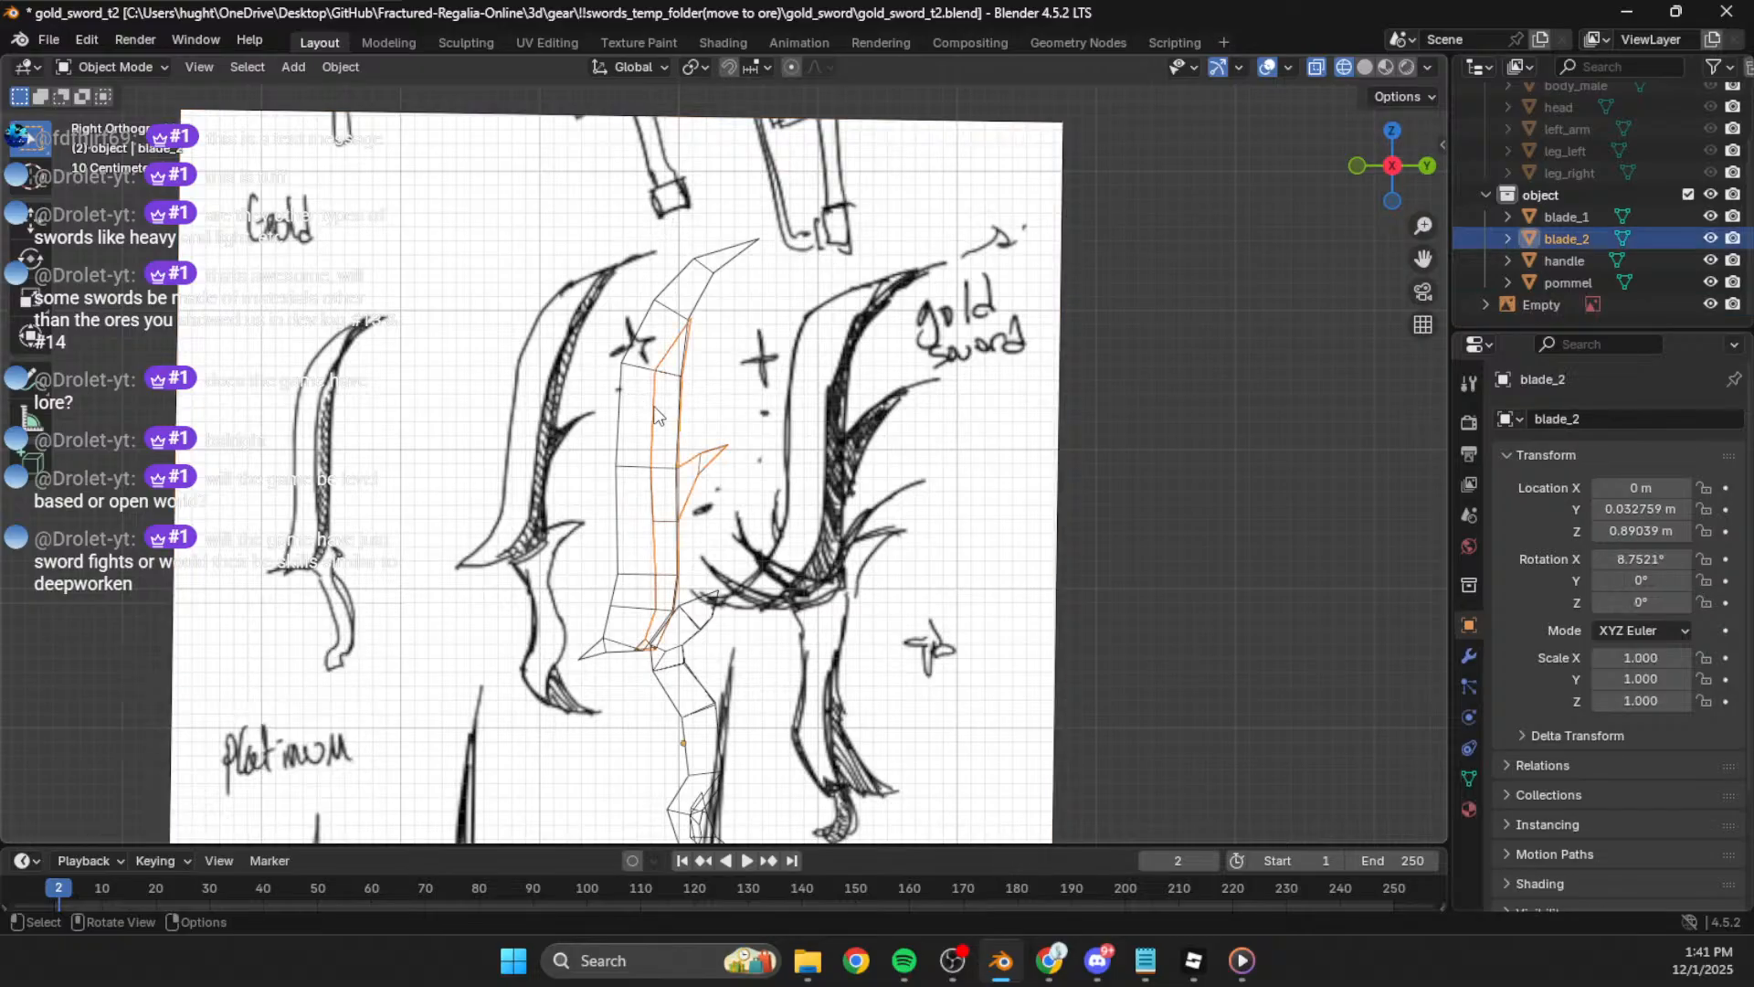
left_click(638, 379)
left_click(642, 372)
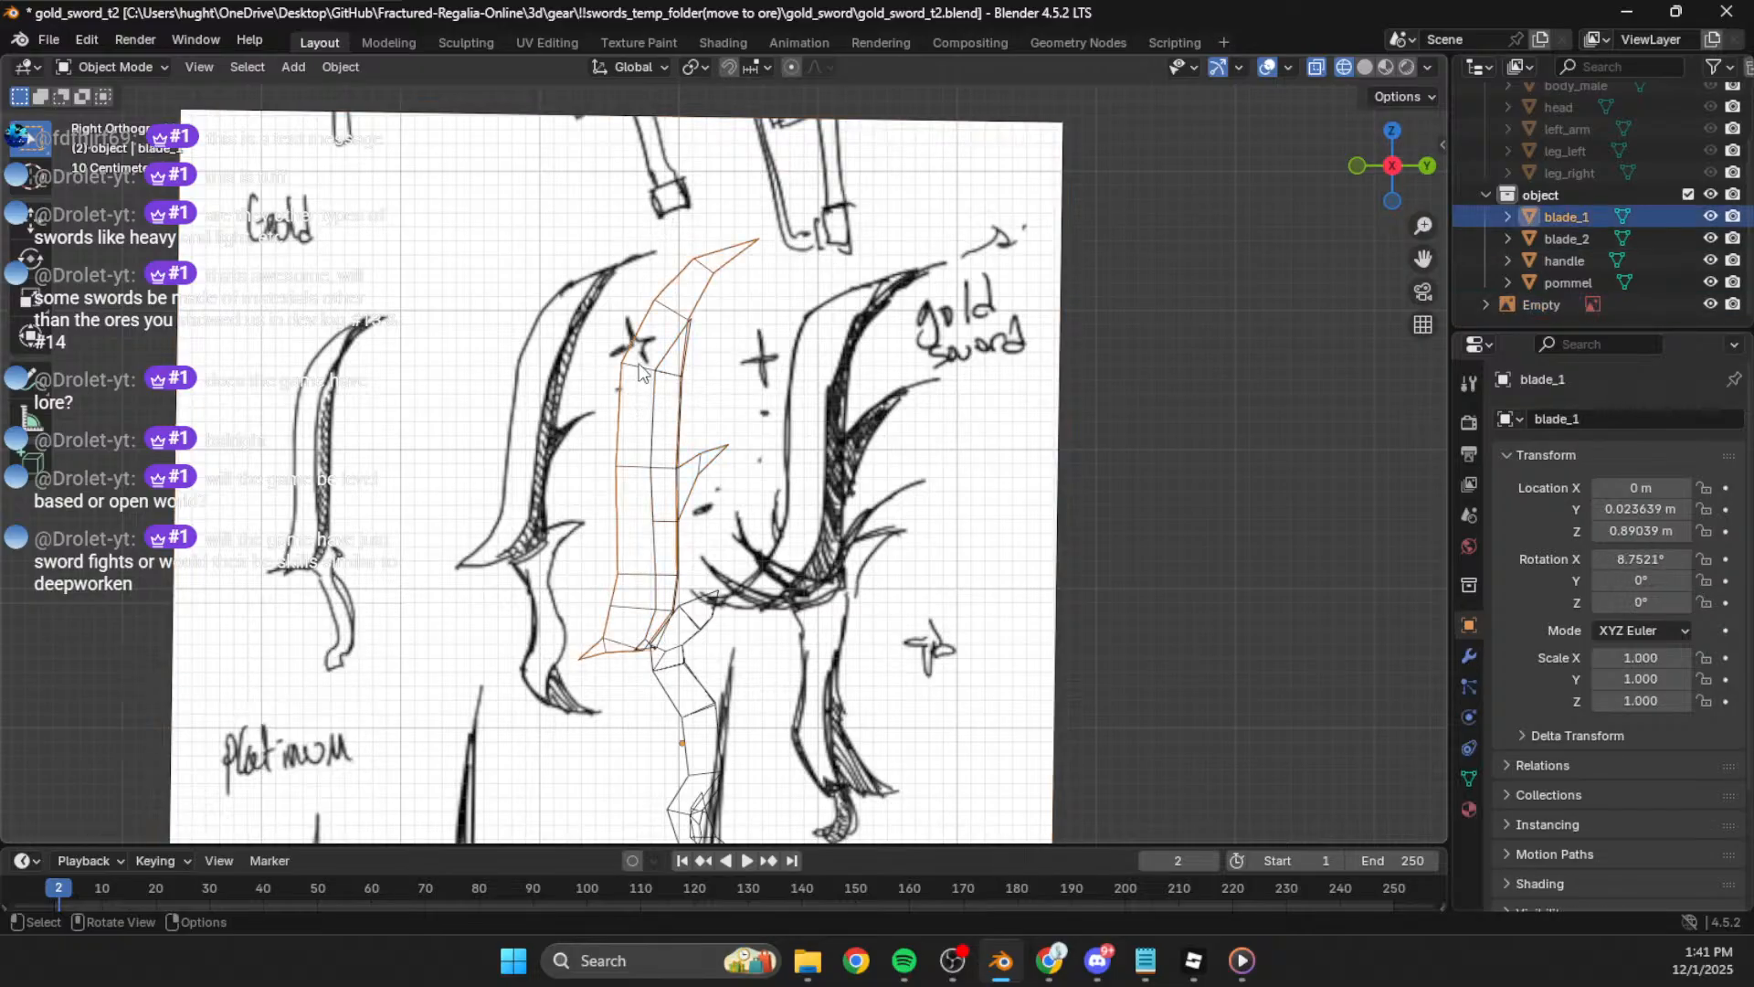
middle_click_drag(1031, 466, 1121, 519)
middle_click_drag(1012, 497, 735, 477)
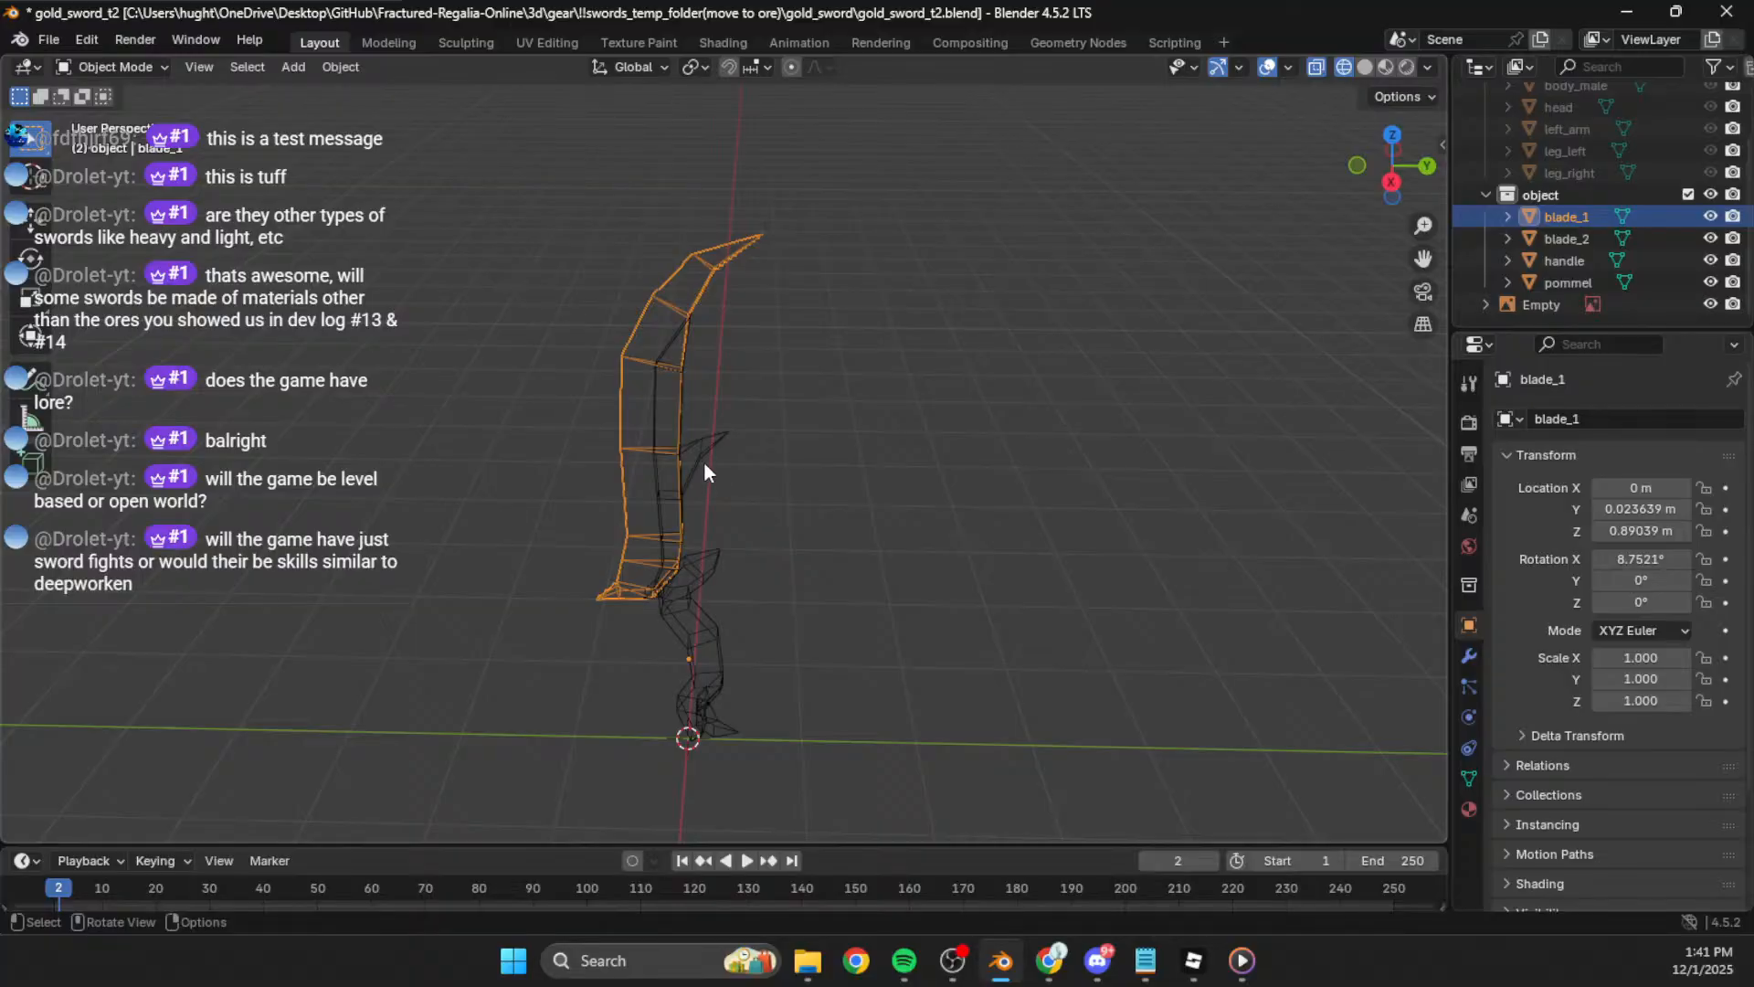
Step: Move the reference image to about Y -0.356 m, Z 2.629 m in the right orthographic view
left_click(706, 466)
middle_click_drag(839, 561, 1057, 451)
left_click(1396, 179)
middle_click_drag(840, 481, 925, 395, "shift")
left_click(995, 488)
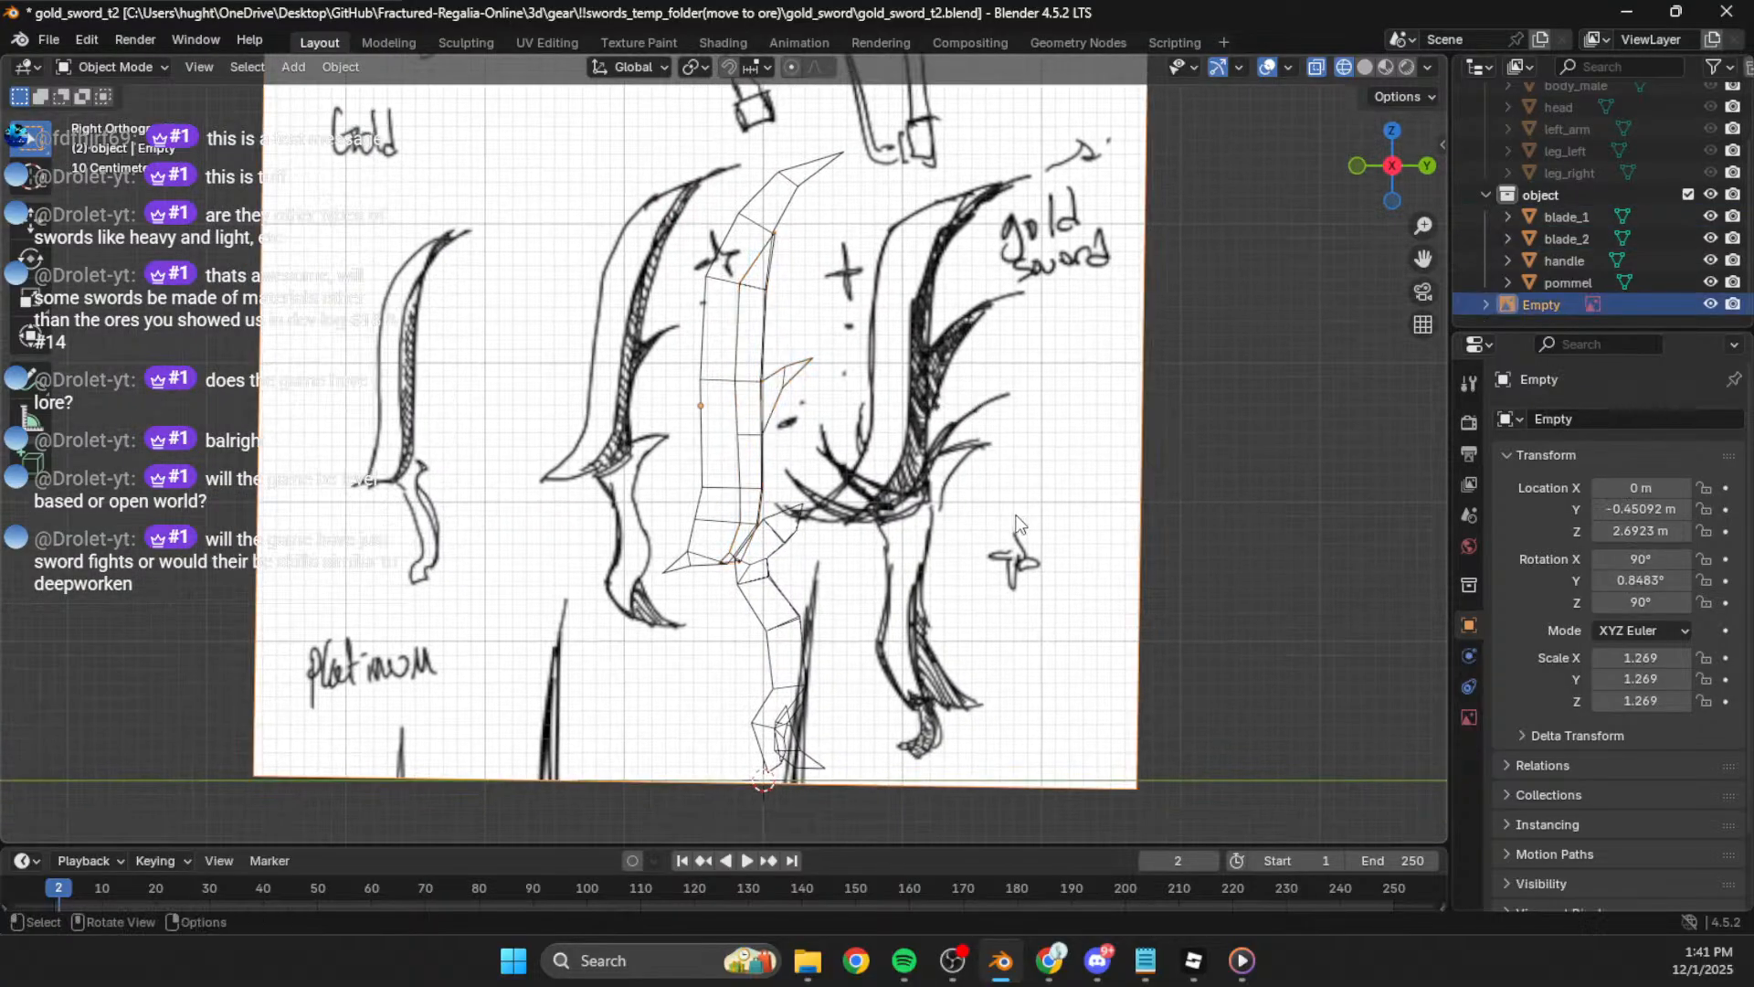
key("g")
left_click(1040, 468)
key("g")
left_click(1024, 535)
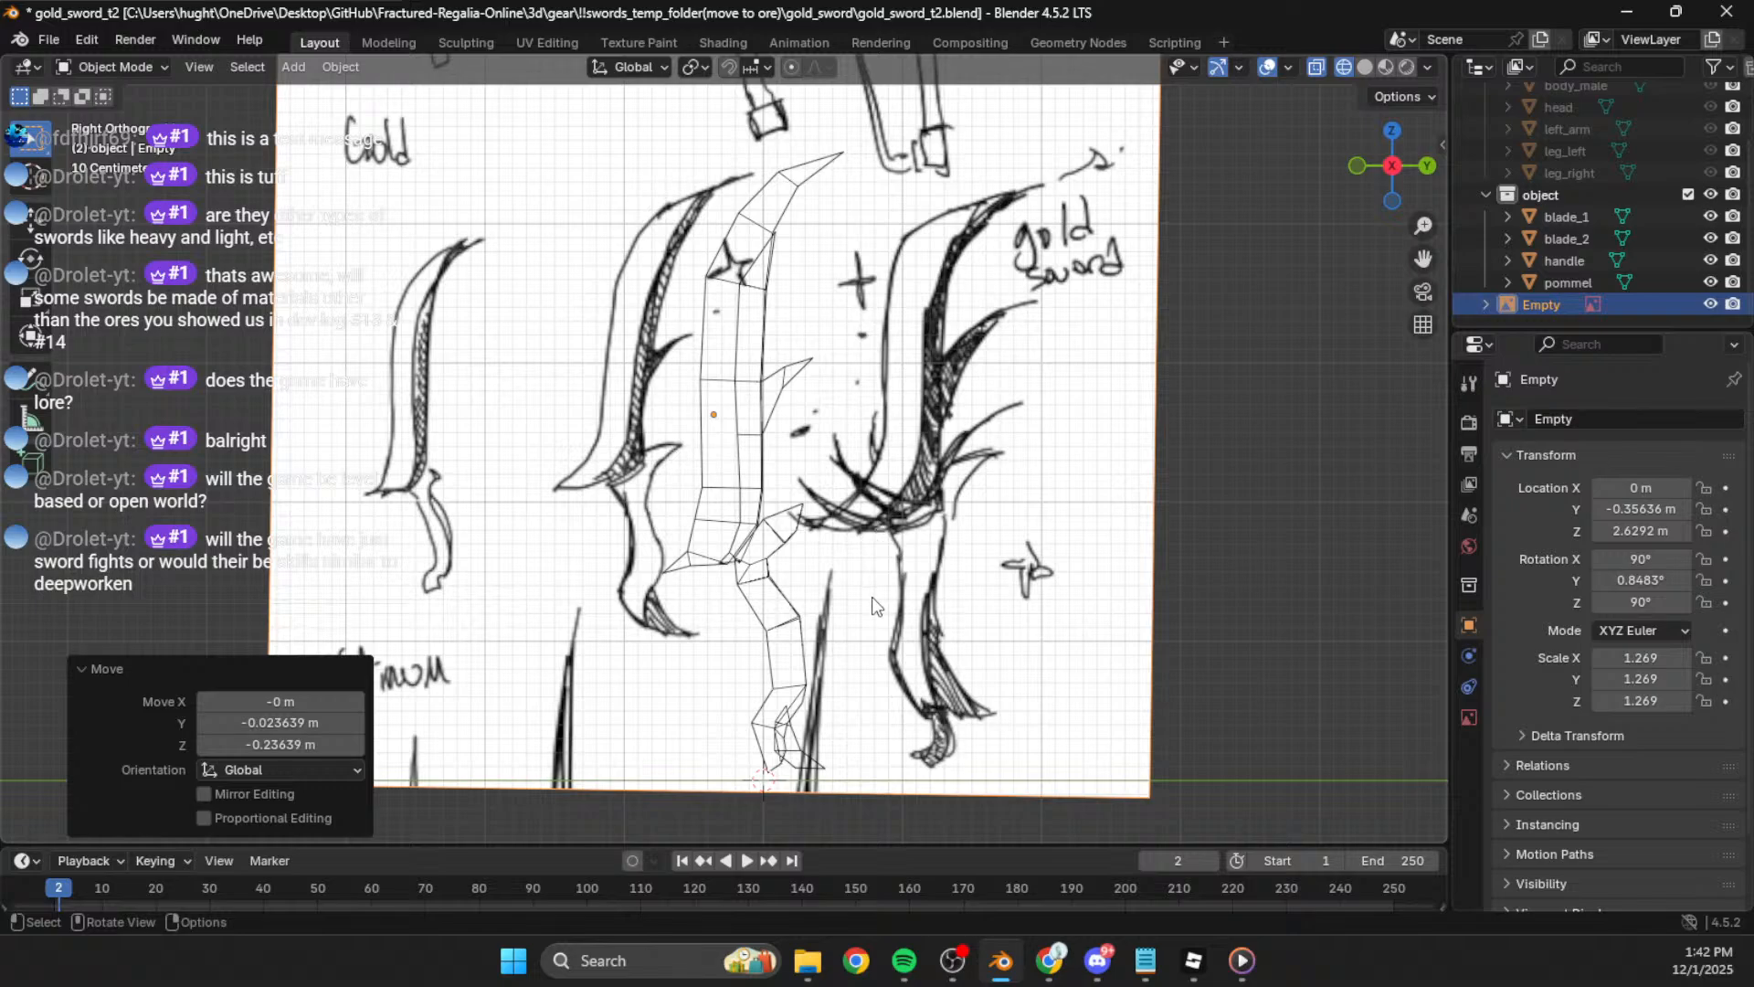
Step: Hide the reference image and inspect the blade_2 mesh in Edit Mode from several angles
middle_click_drag(1100, 488, 1083, 502)
left_click(1711, 305)
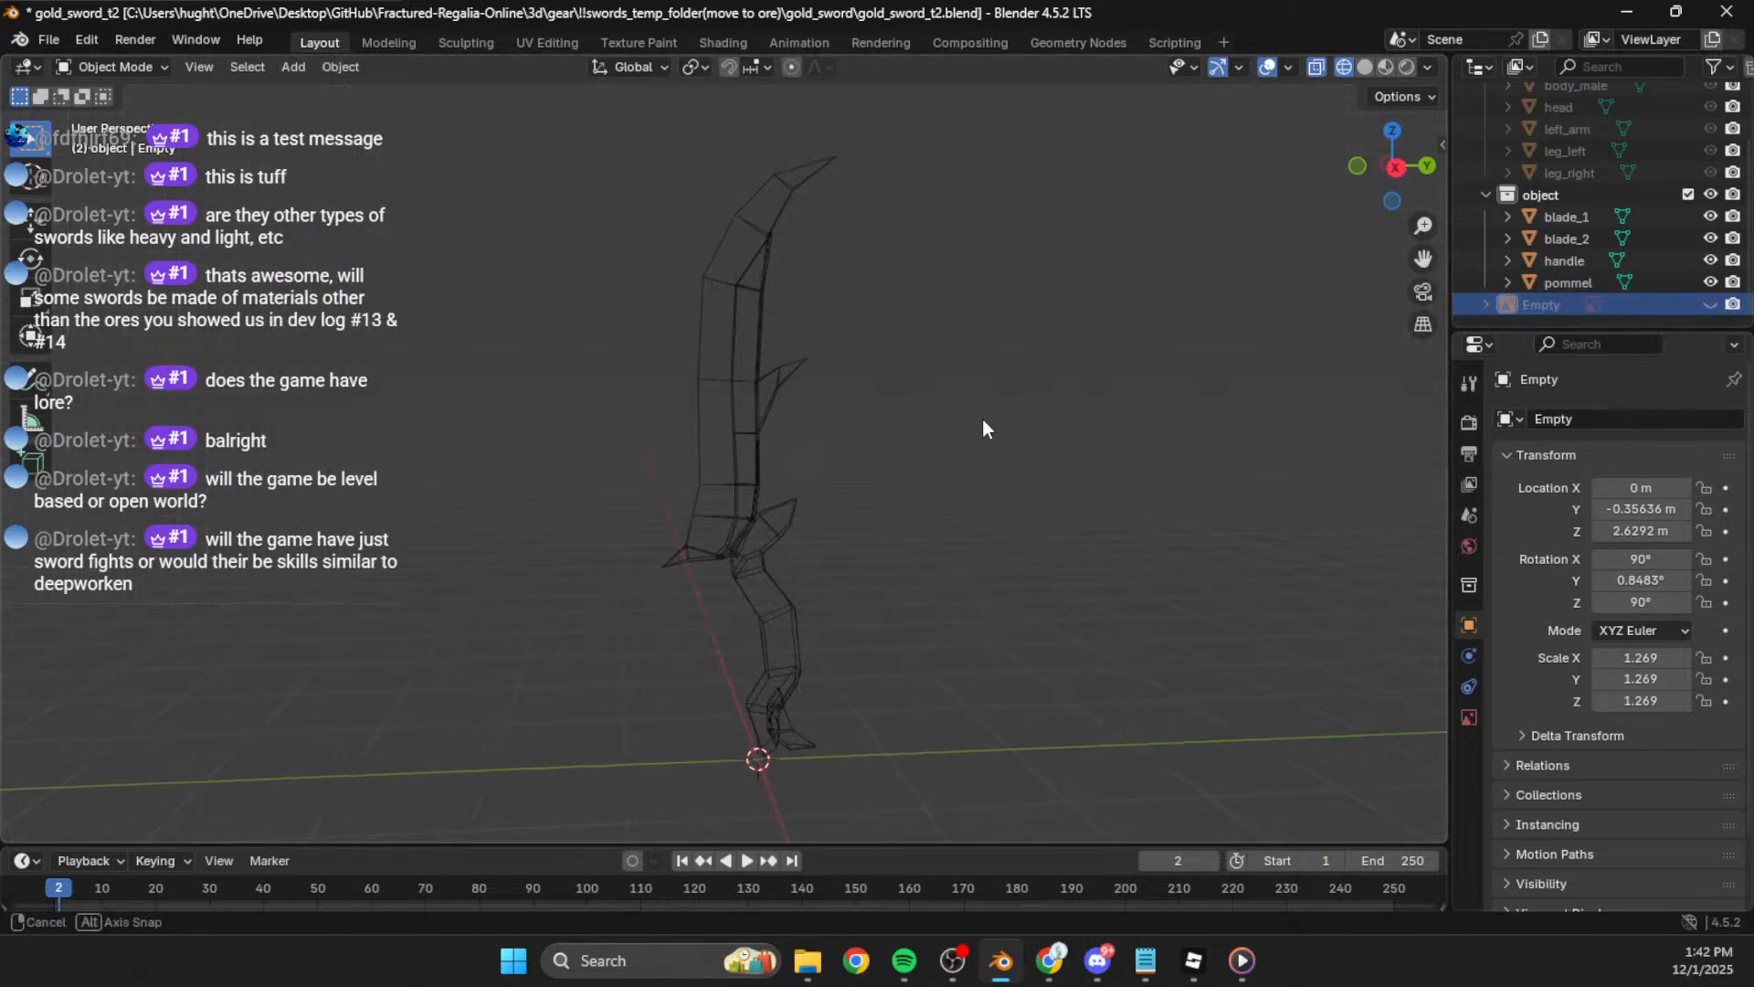
left_click(743, 375)
key("Tab")
middle_click_drag(841, 384, 893, 367)
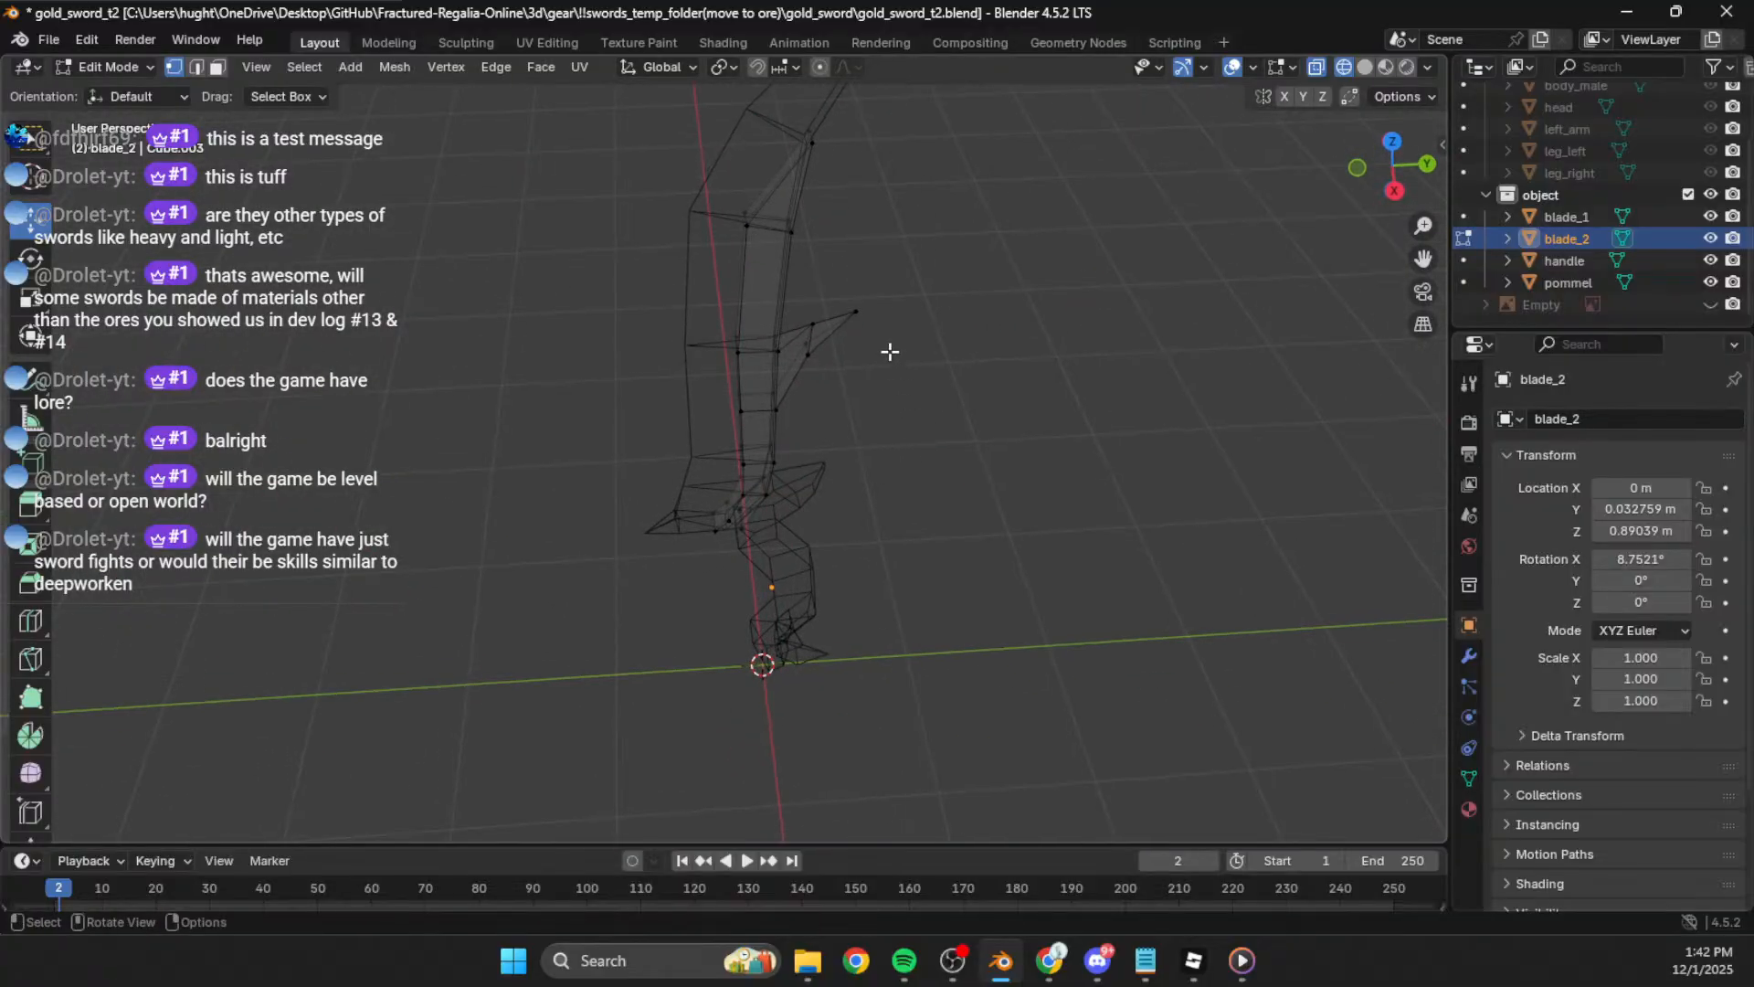
middle_click_drag(835, 249, 1143, 262)
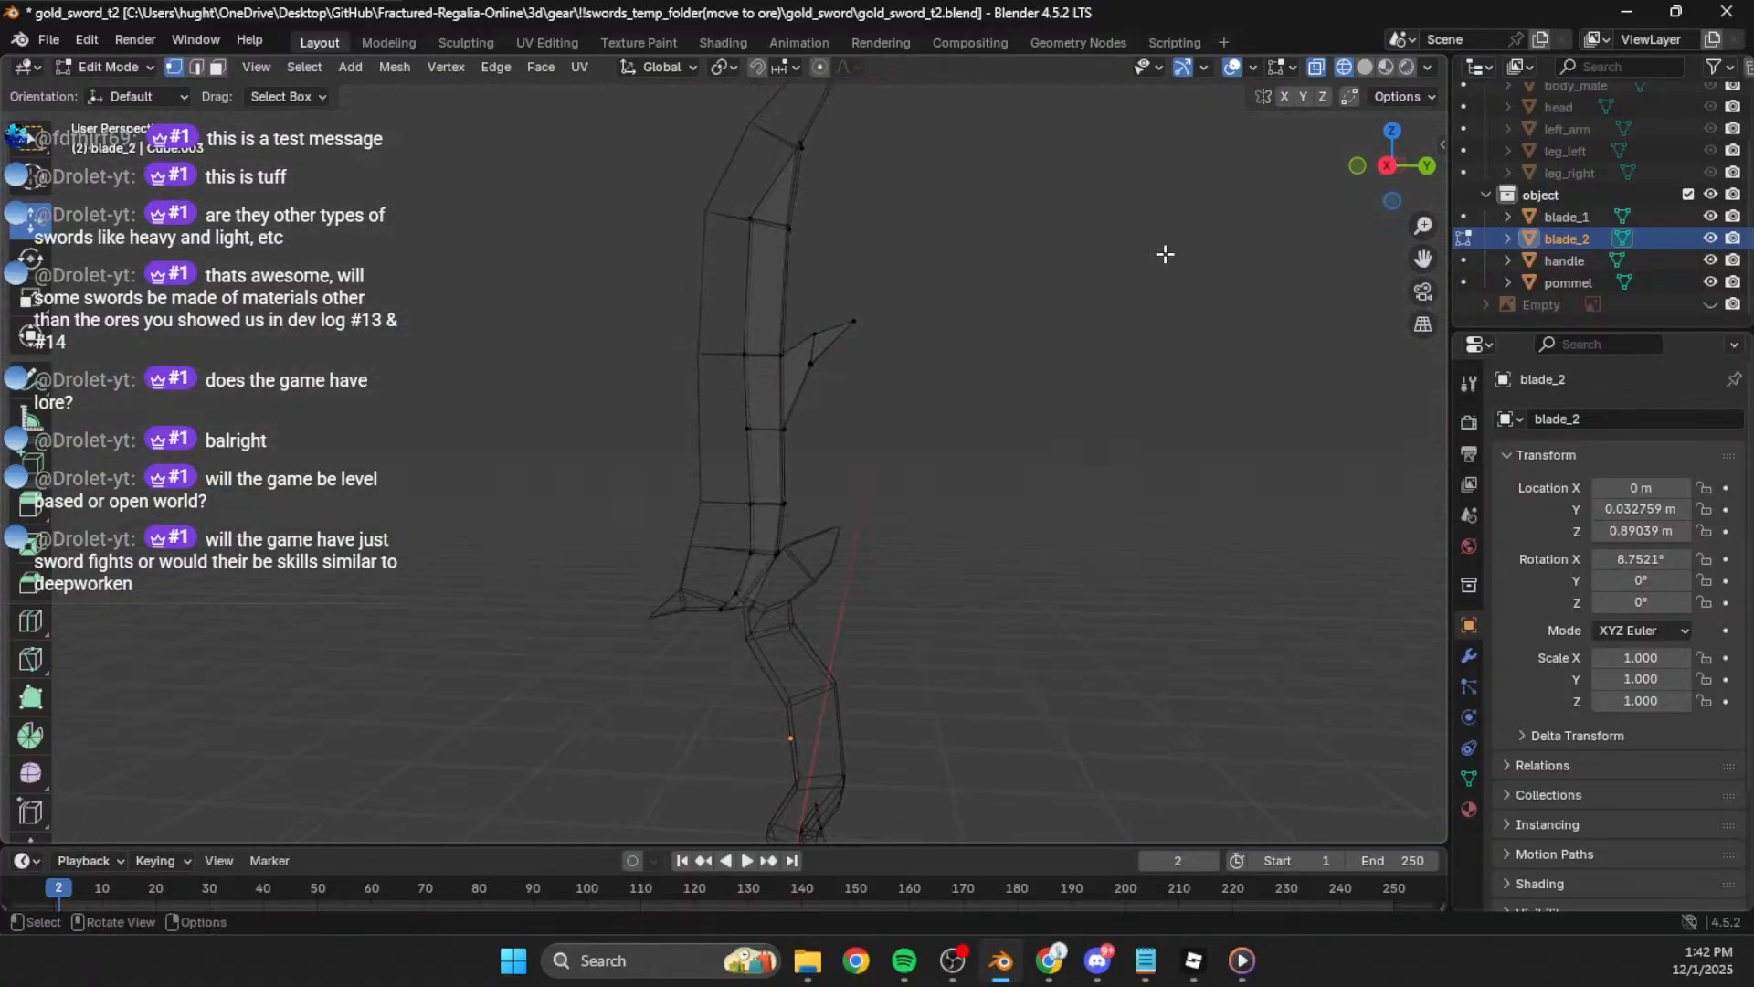
left_click(1387, 171)
scroll(755, 395, "up", 1)
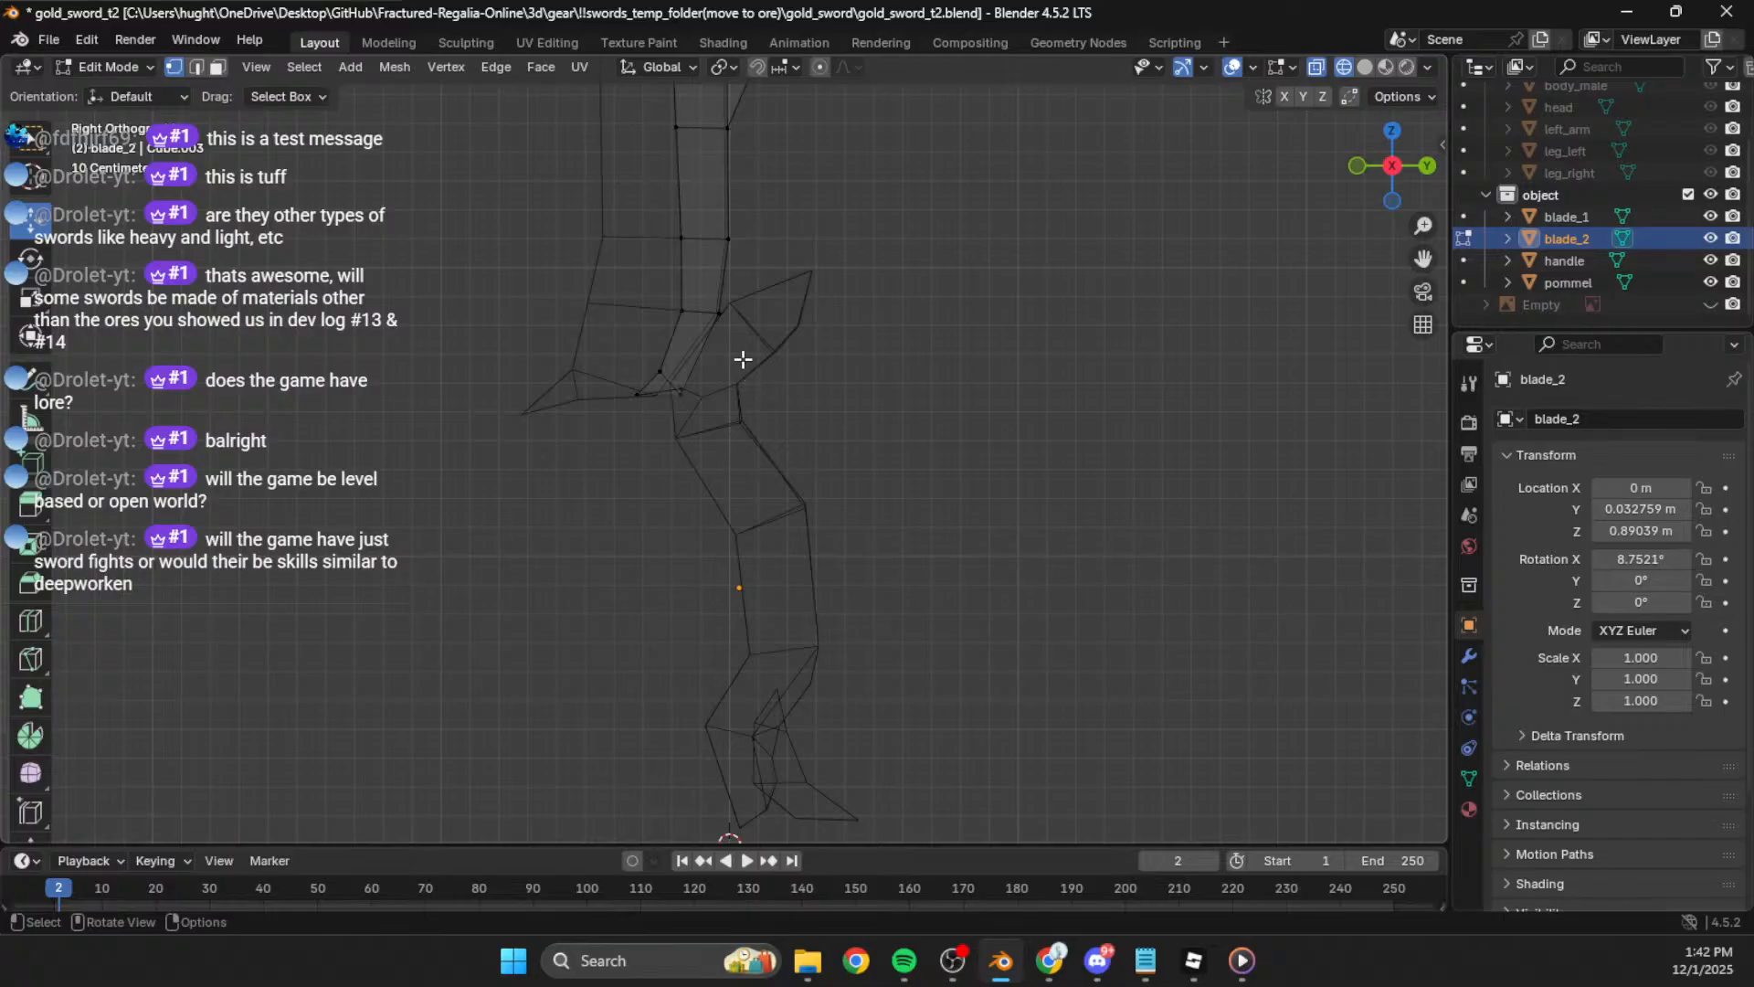
Step: Open blade_1 in Edit Mode and select the vertices at its lower corner next to the handle
key("Tab")
left_click(744, 392)
middle_click_drag(673, 344, 720, 482)
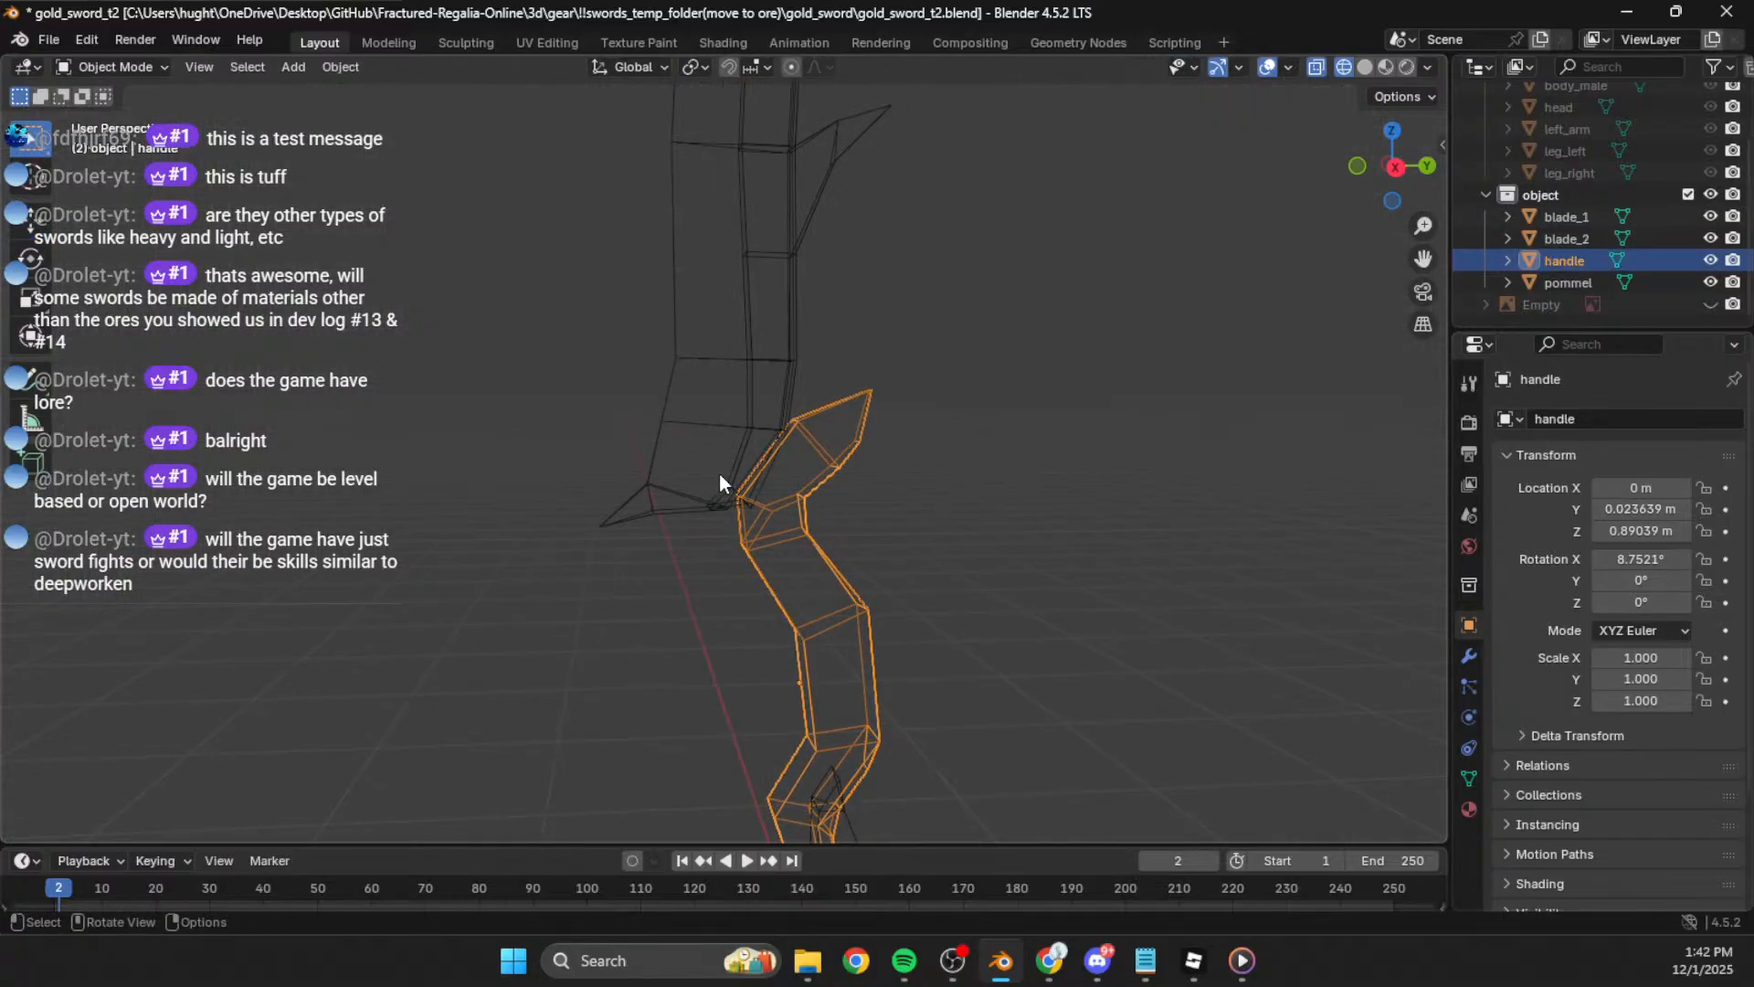
left_click(724, 454)
left_click(665, 486)
left_click(659, 495)
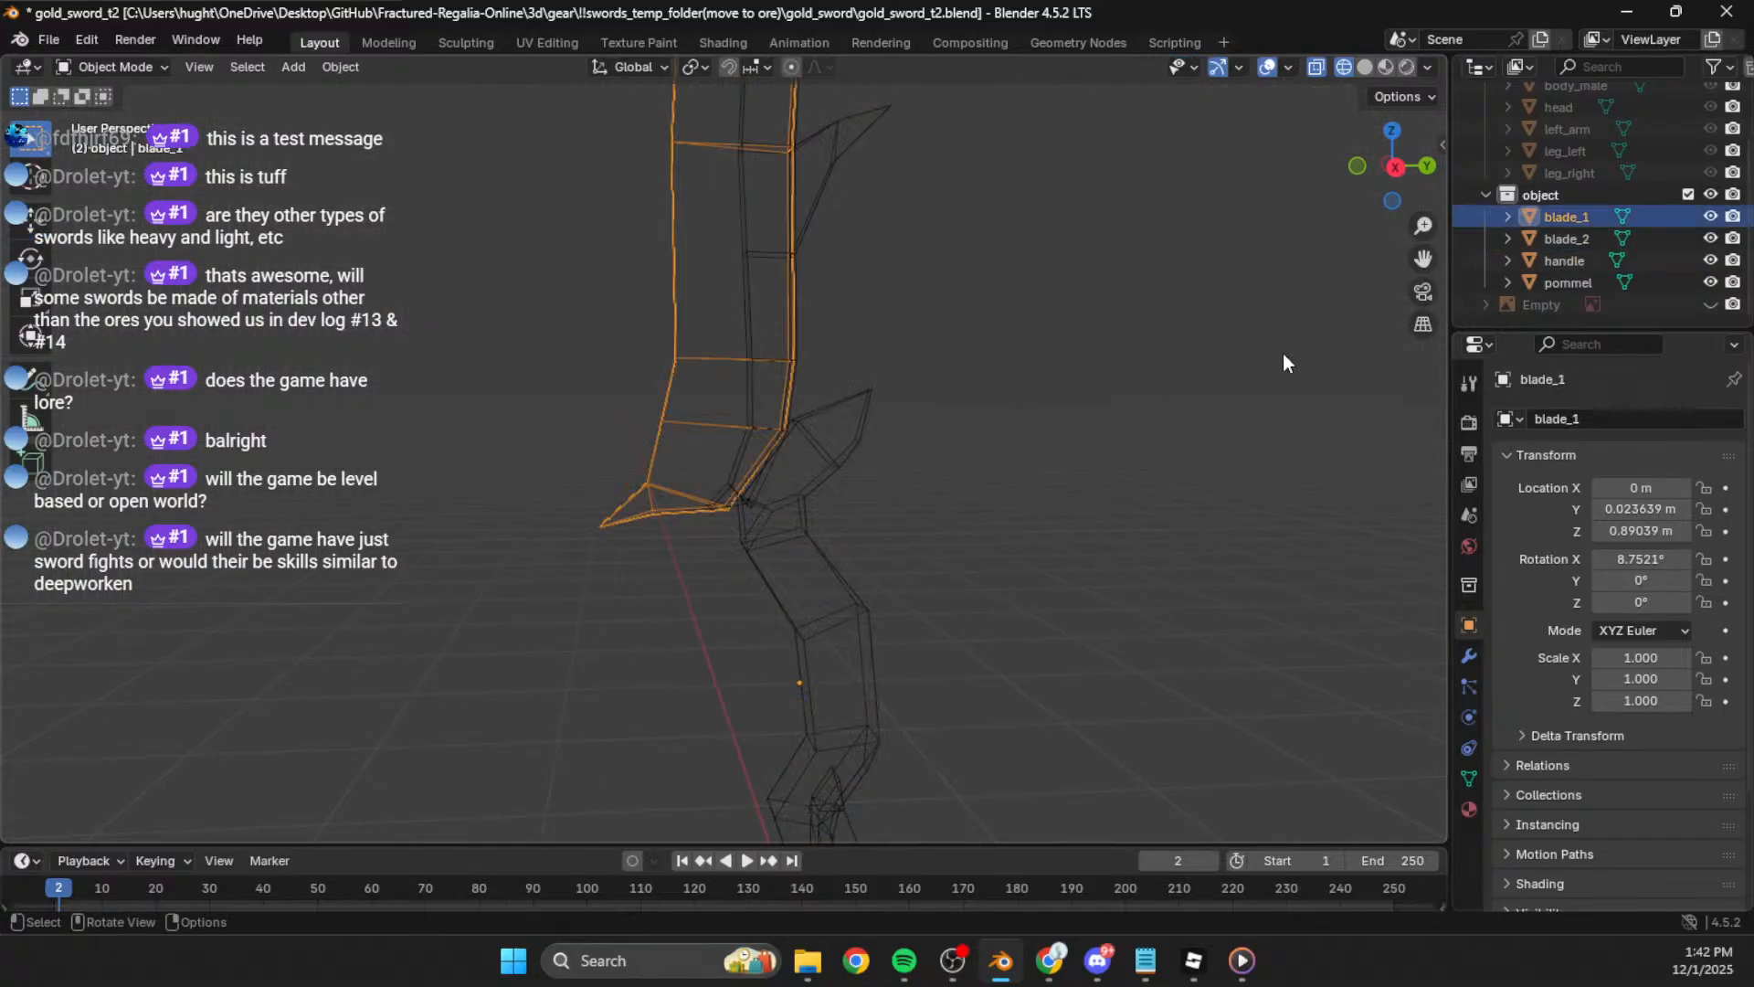
key("Tab")
middle_click_drag(705, 478, 733, 490)
left_click_drag(682, 468, 745, 546)
middle_click_drag(790, 501, 695, 493)
left_click(1376, 166)
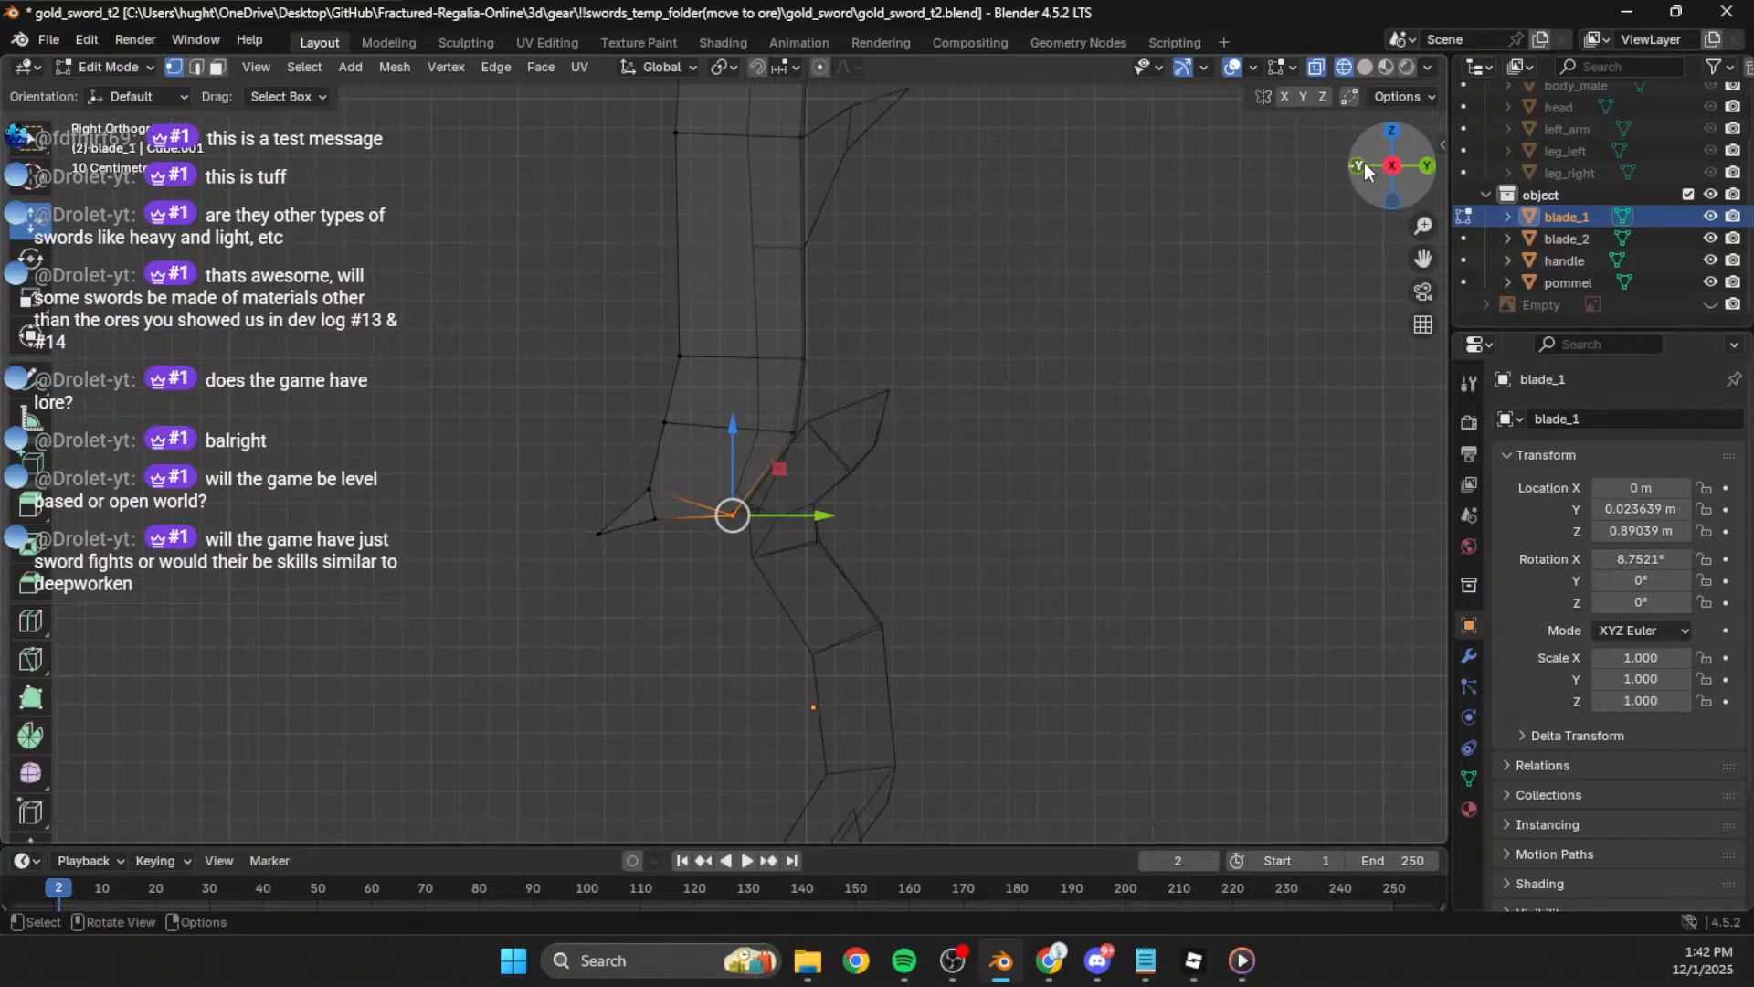
Step: Check the curved guard in the sketch against the base of the blade with the reference image temporarily shown
left_click(1711, 304)
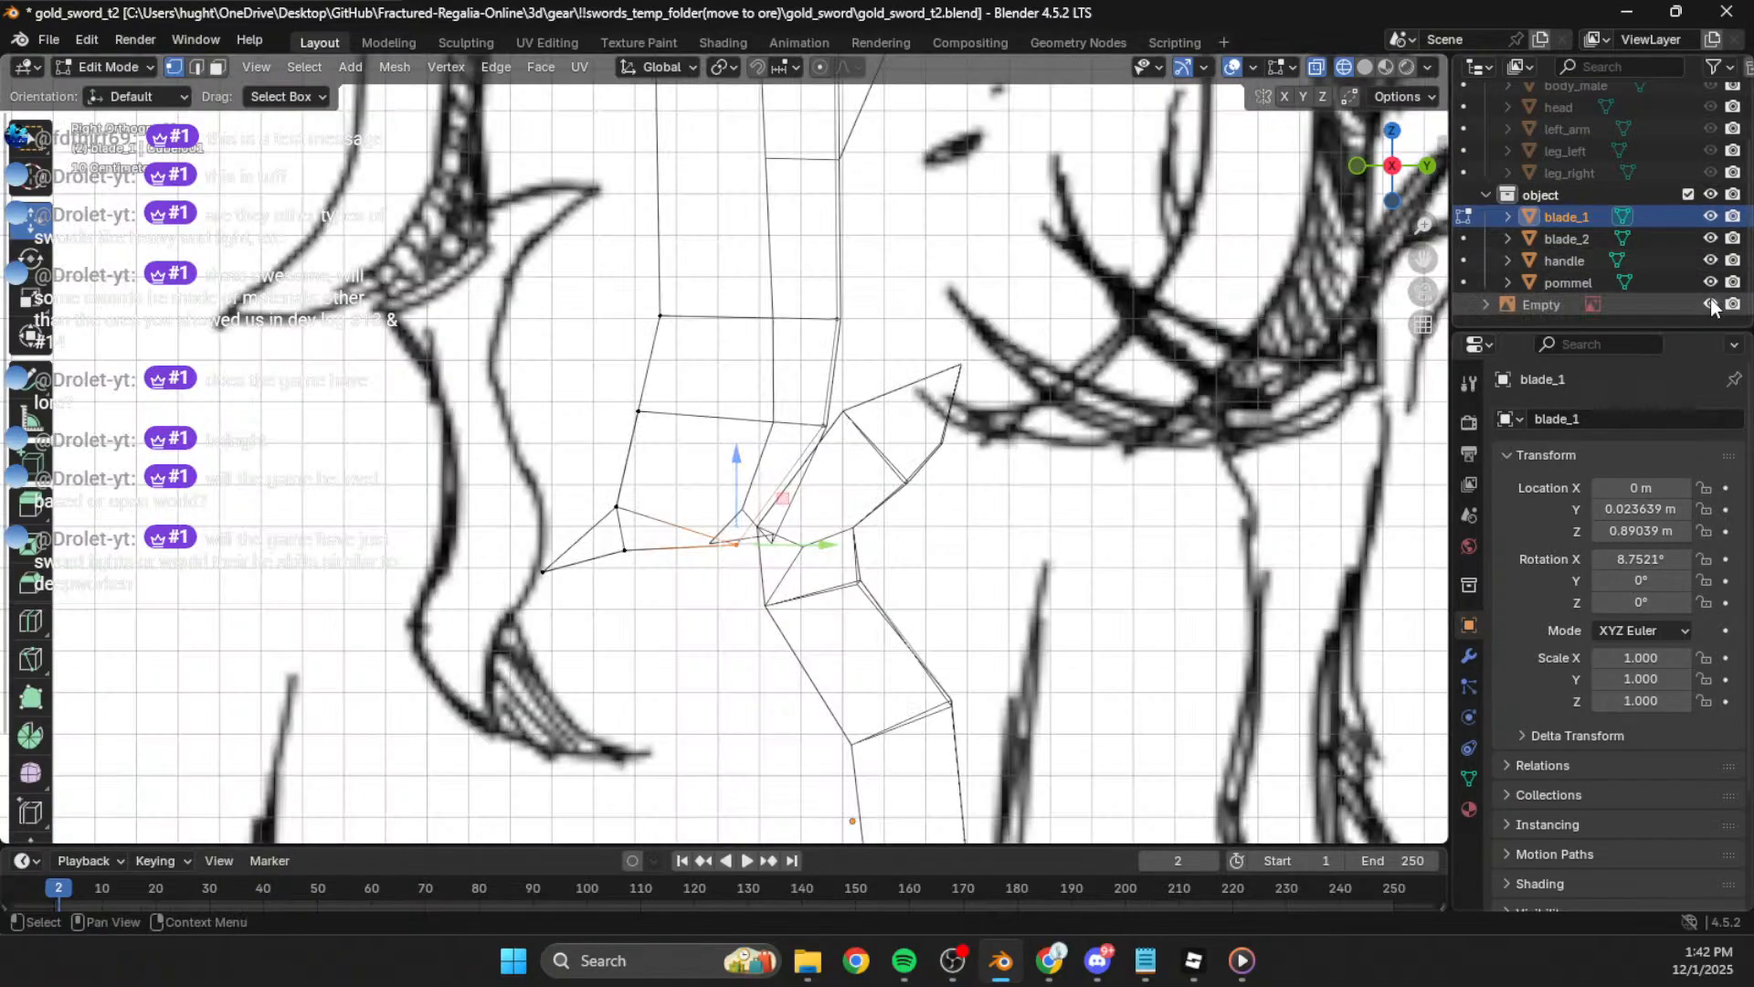
scroll(1031, 406, "down", 3)
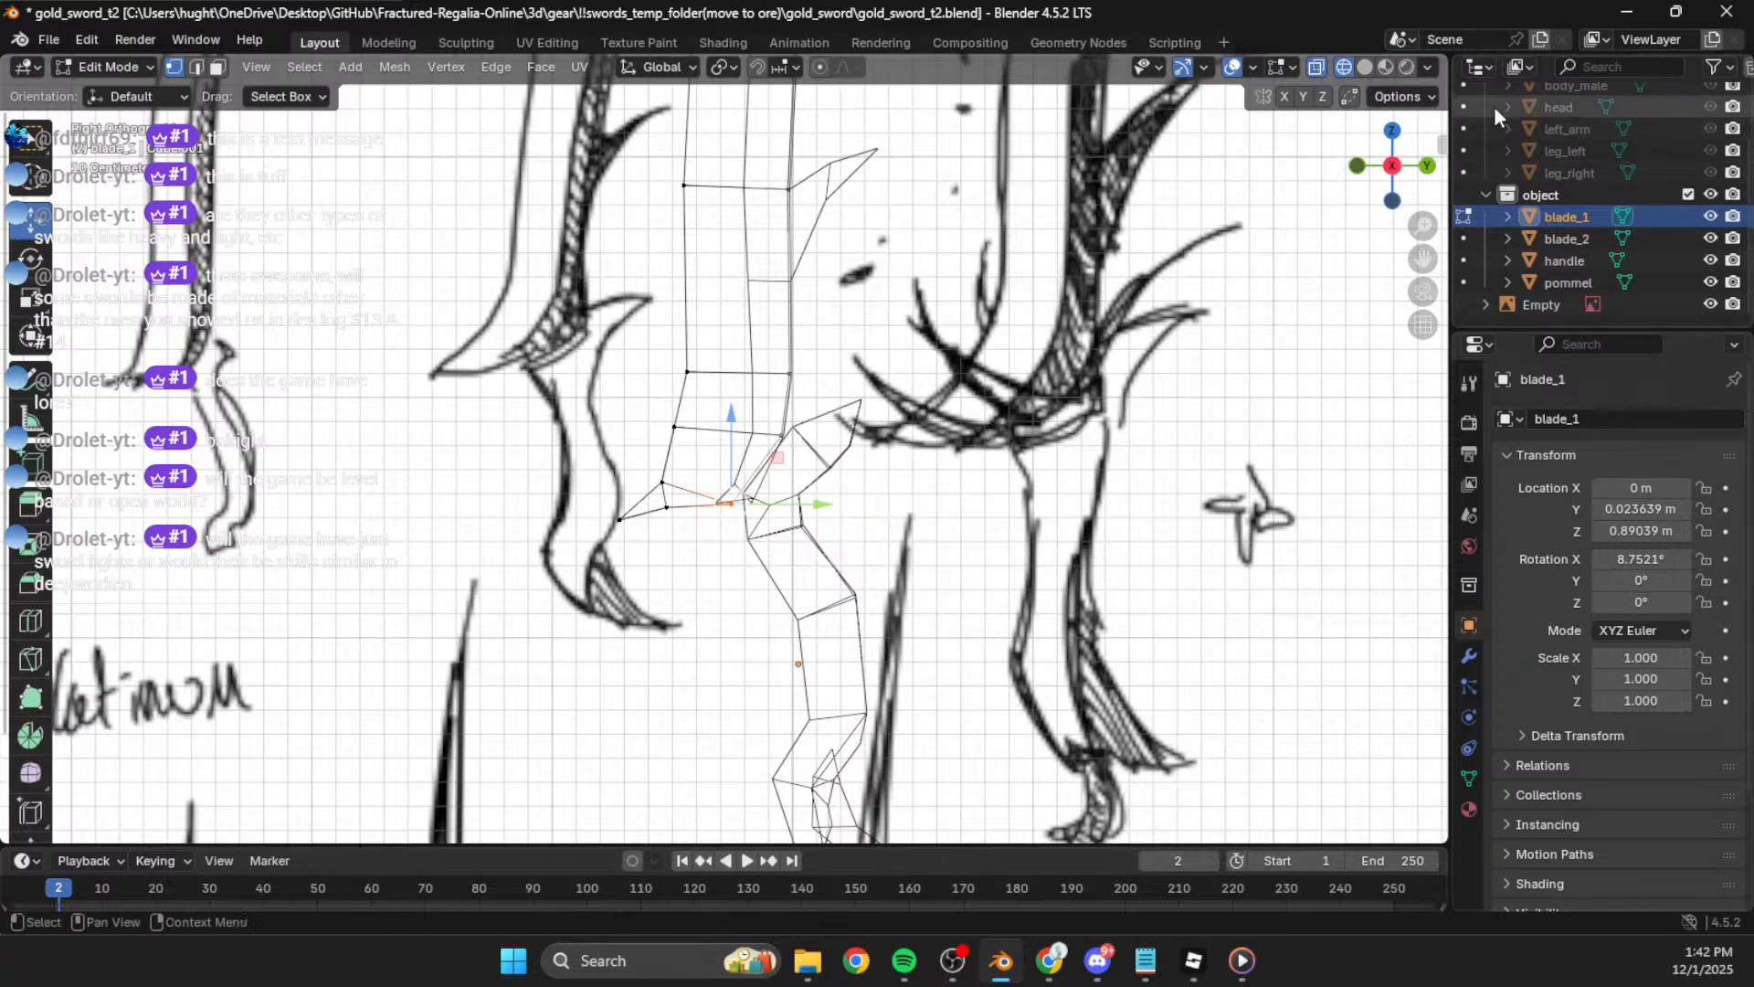
left_click(1712, 306)
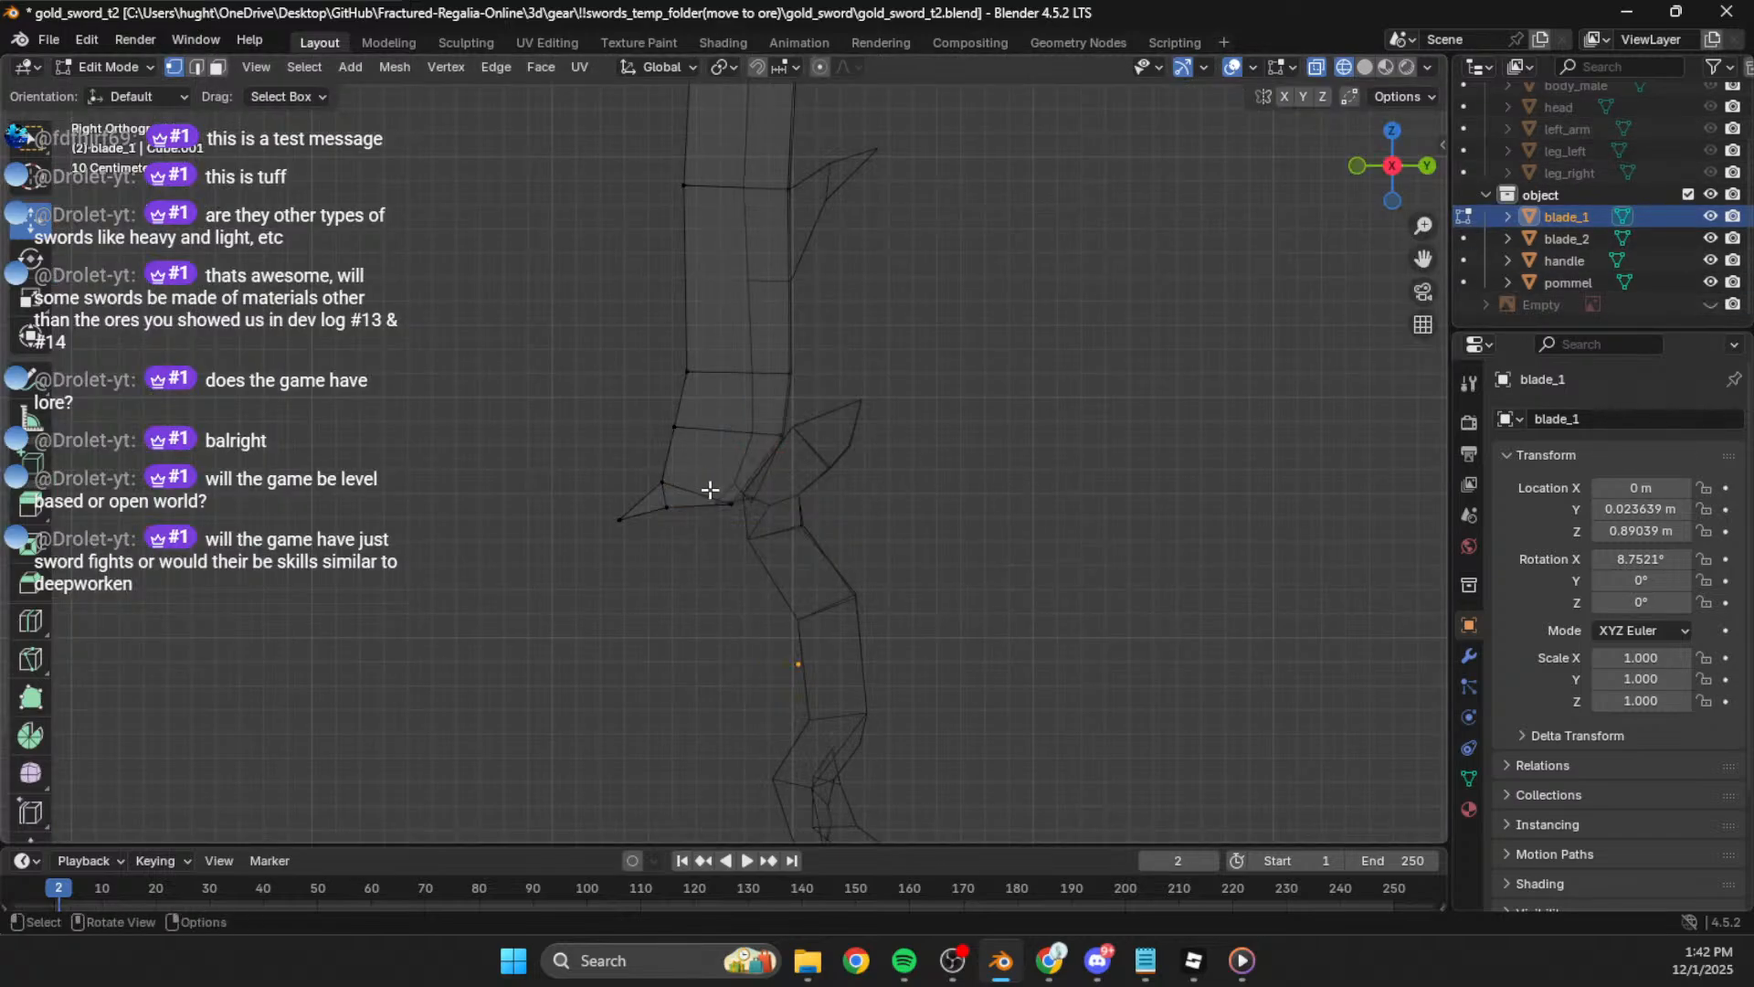
Step: Duplicate the slanted base geometry of blade_1 beside the handle and separate it into its own object
middle_click_drag(819, 466, 766, 463)
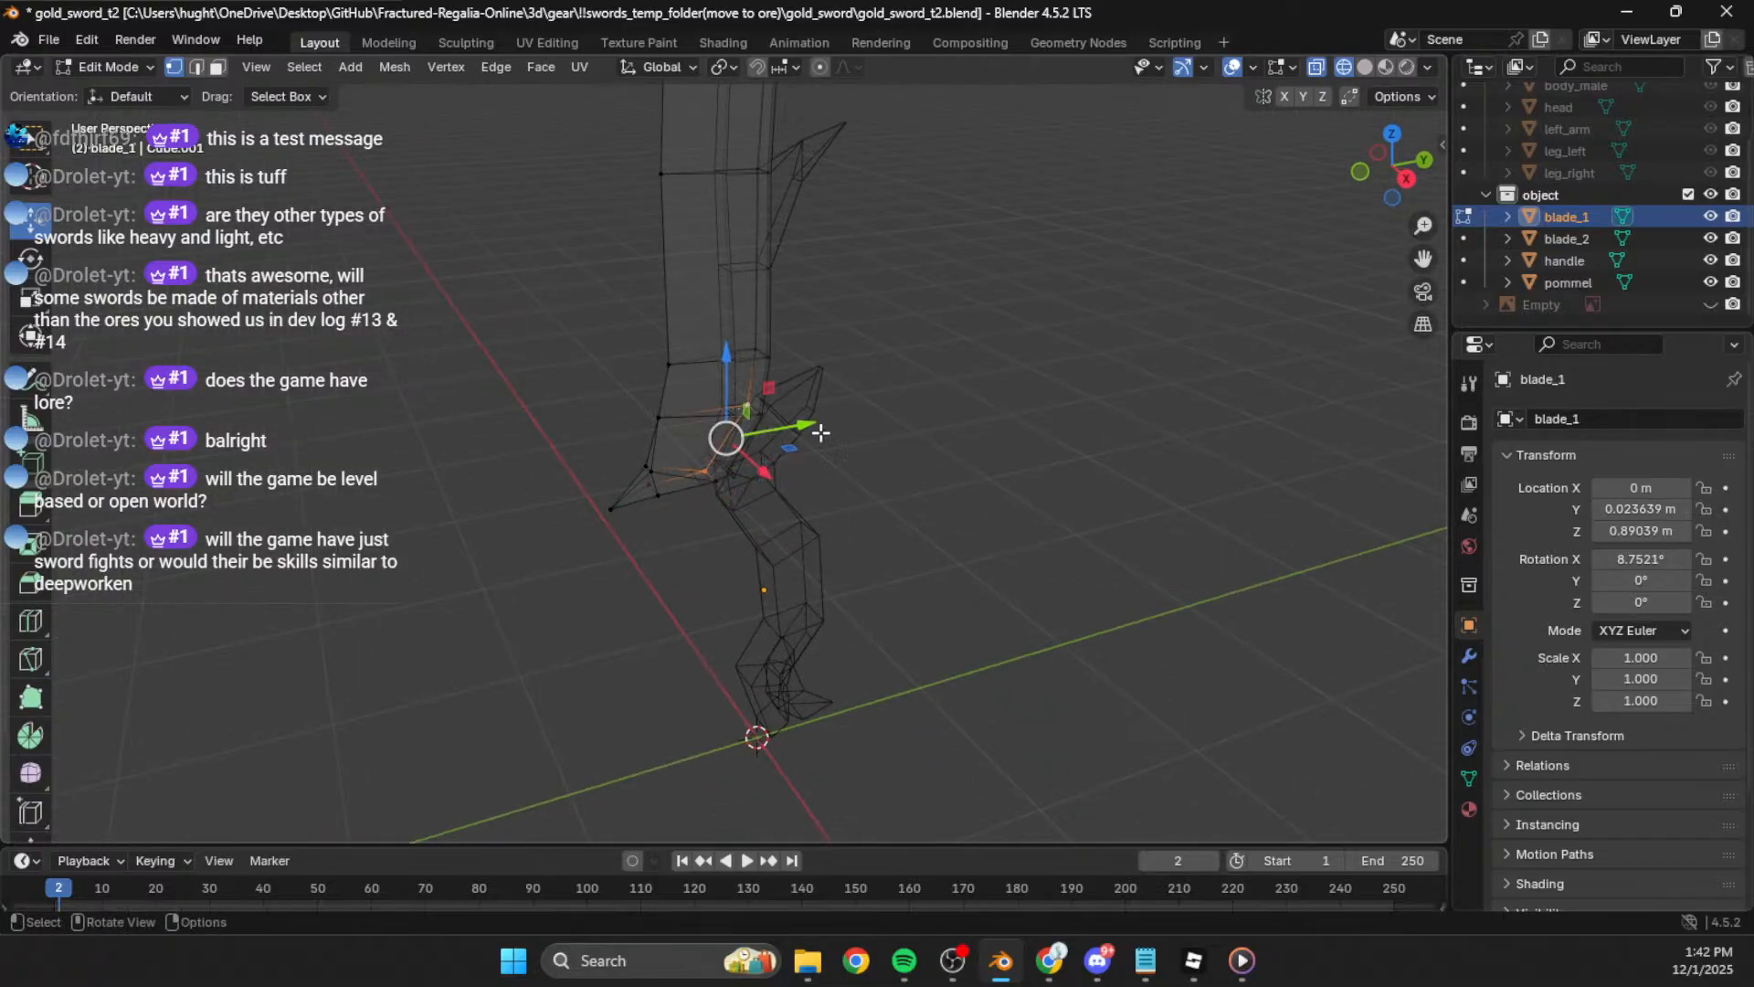
middle_click_drag(976, 433, 868, 367)
left_click(1390, 171)
key("shift+d")
left_click(931, 317)
key("p")
left_click(932, 318)
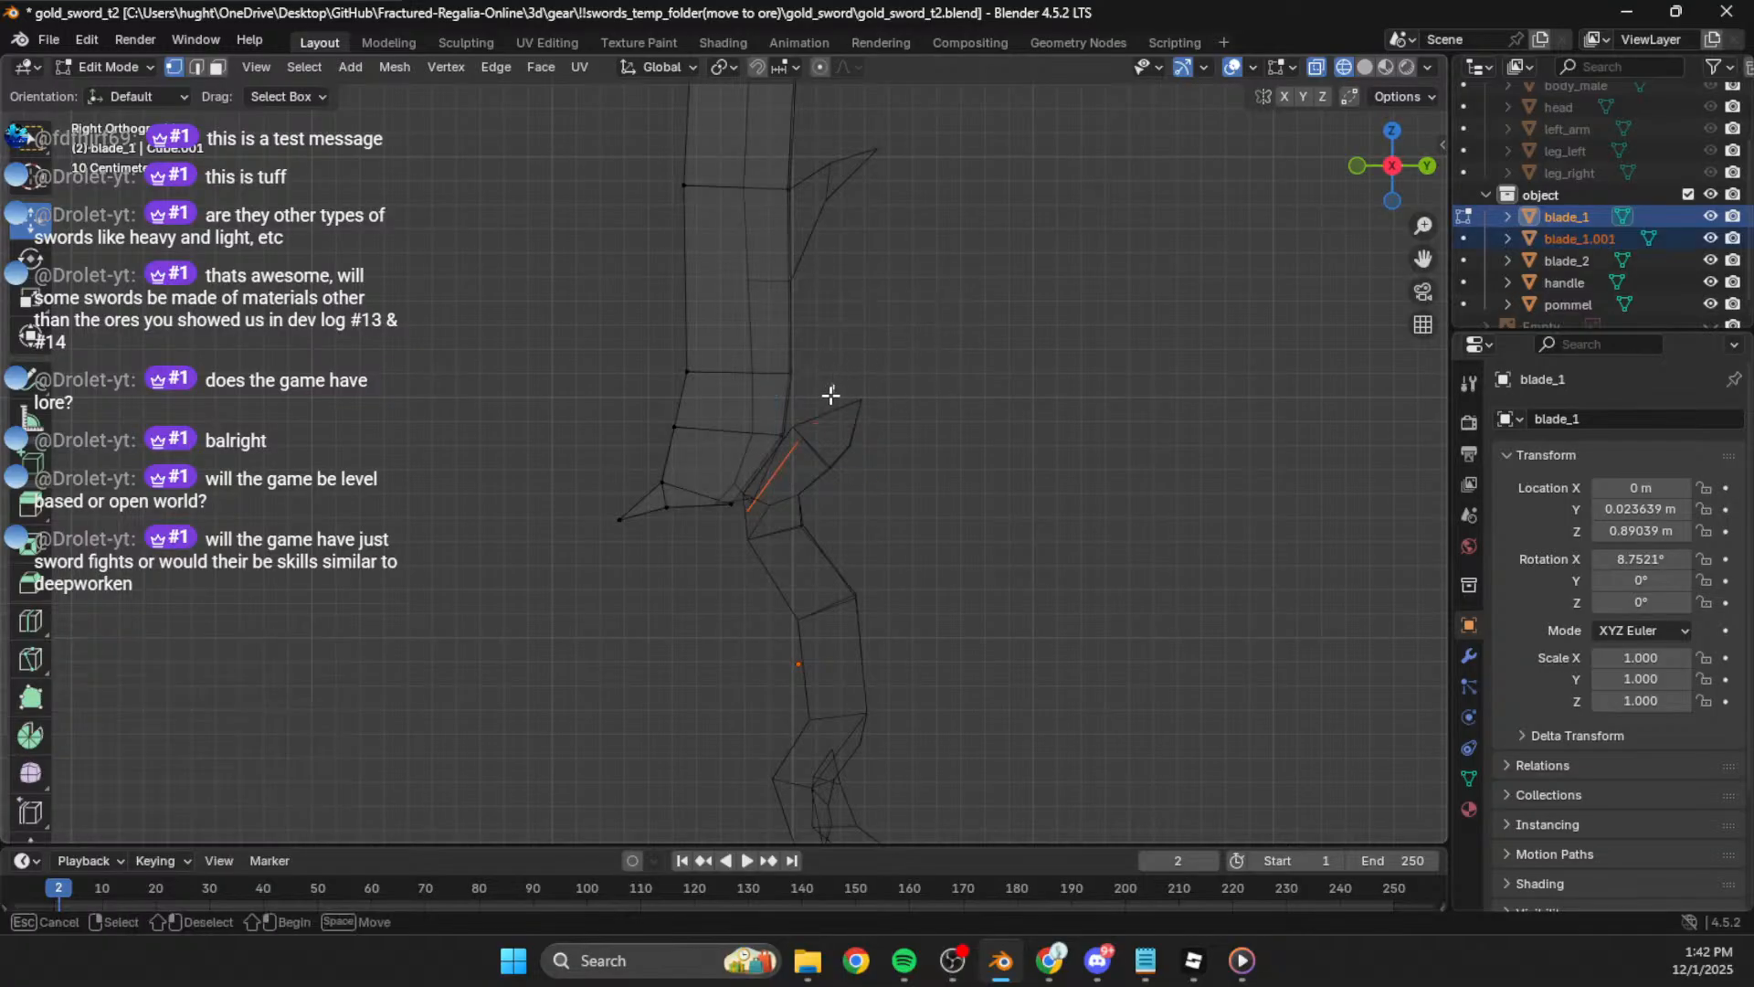
Step: Edit the separated piece and move its whole mesh about 0.009 m on Y and -0.041 m on Z
key("Tab")
left_click(789, 453)
key("Tab")
key("a")
key("g")
left_click(969, 437)
Step: Extrude the separated piece past the front of the blade base to start a guard spike, and position the new segments
key("e")
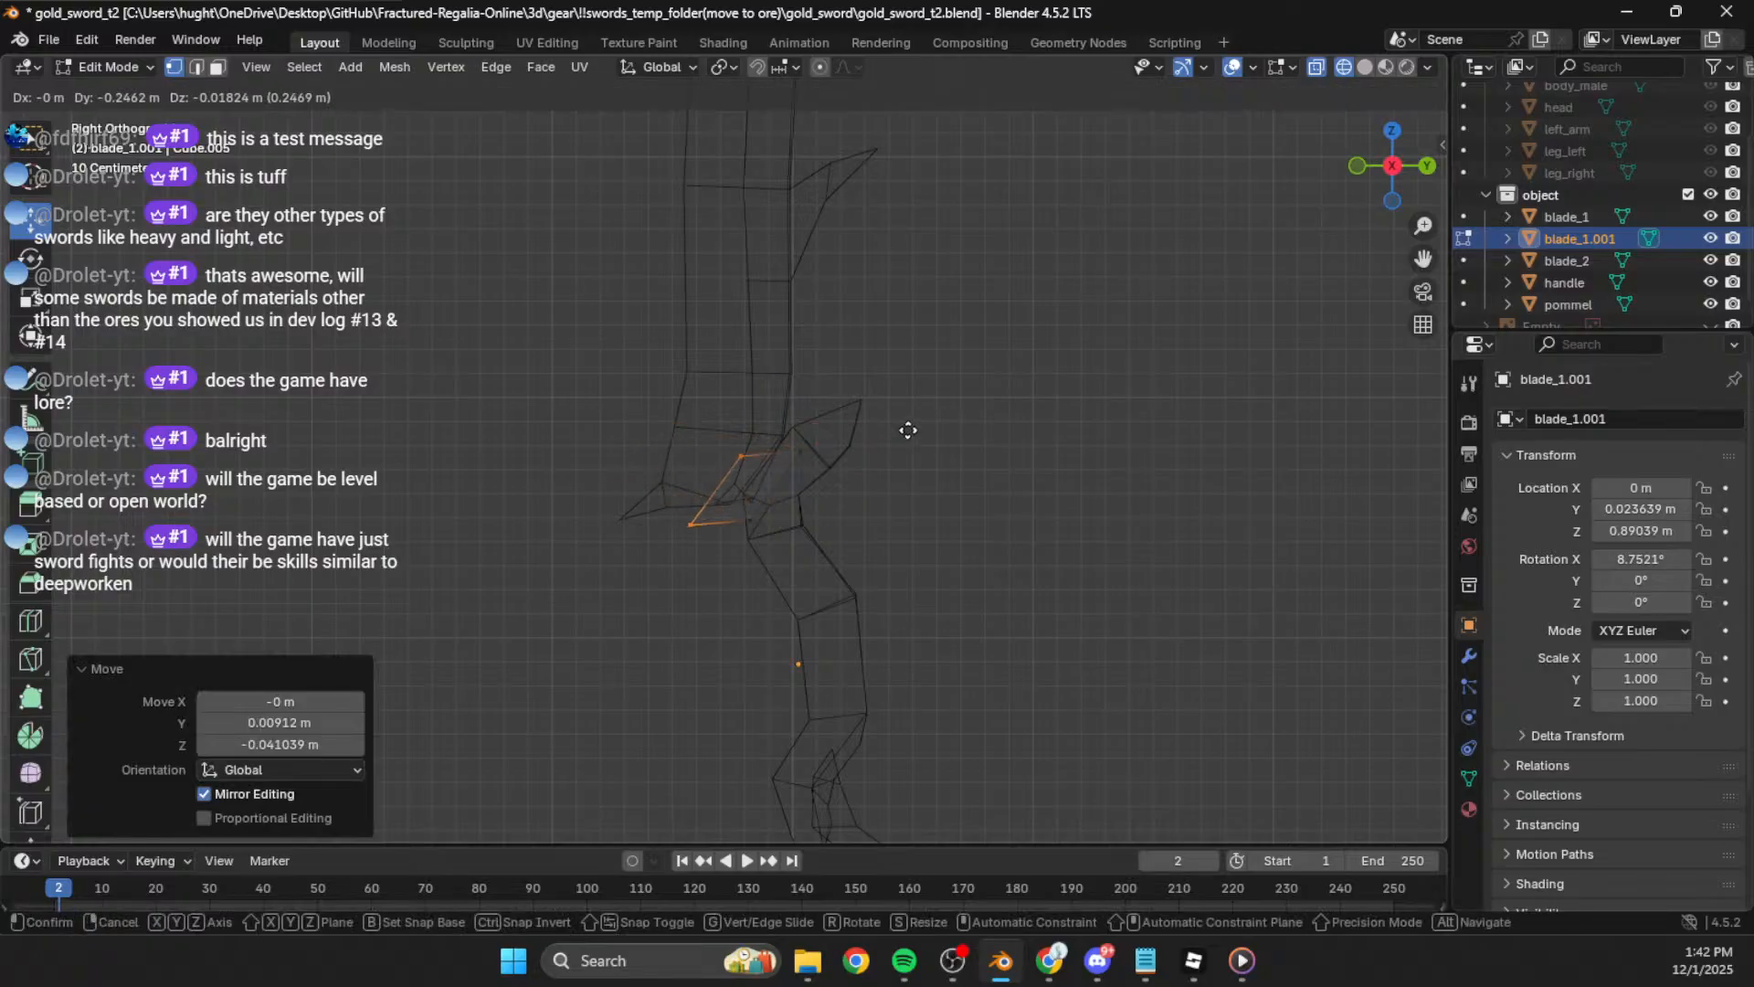
left_click(792, 408)
key("g")
left_click(623, 364)
key("g")
left_click(539, 449)
key("g")
left_click(599, 442)
Step: Reposition the starting edge and middle vertices of the guard spike around the blade base
key("g")
left_click(720, 393)
key("g")
left_click(685, 513)
key("g")
left_click(664, 528)
key("g")
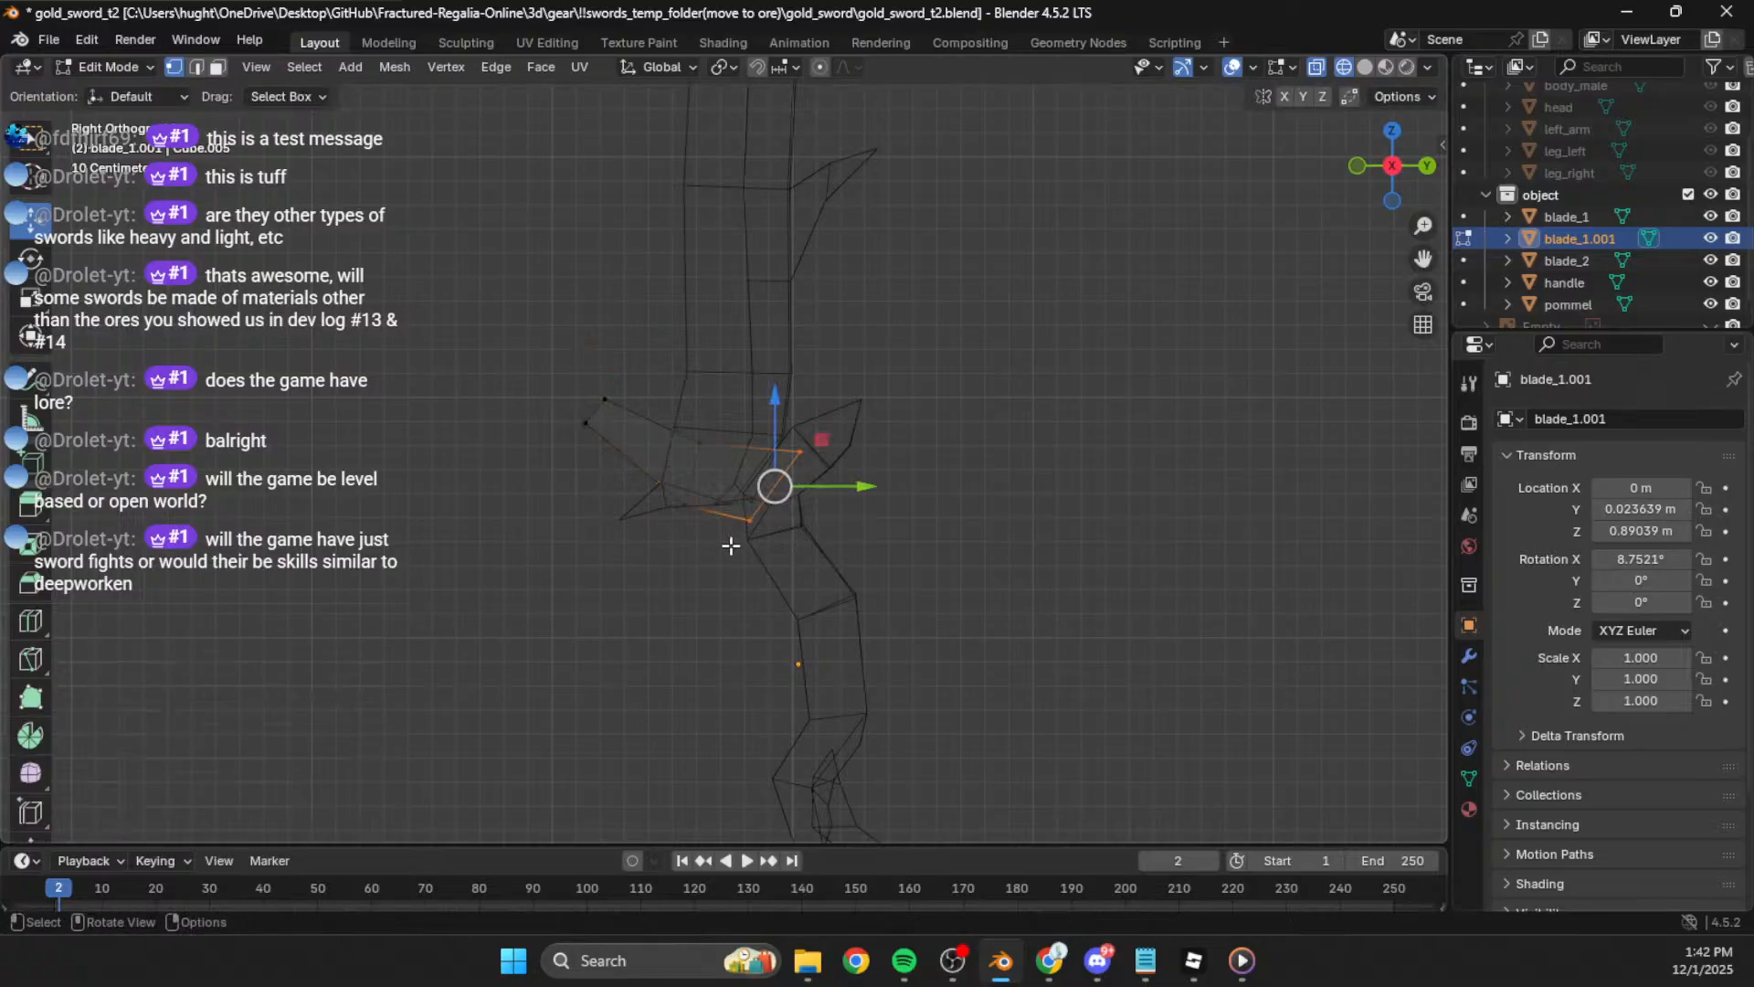
left_click(712, 454)
key("g")
left_click(665, 541)
key("g")
left_click(700, 545)
Step: Move the outer end of the guard spike about 0.155 m on Y and -0.187 m on Z
left_click_drag(636, 370, 563, 498)
key("g")
left_click(601, 549)
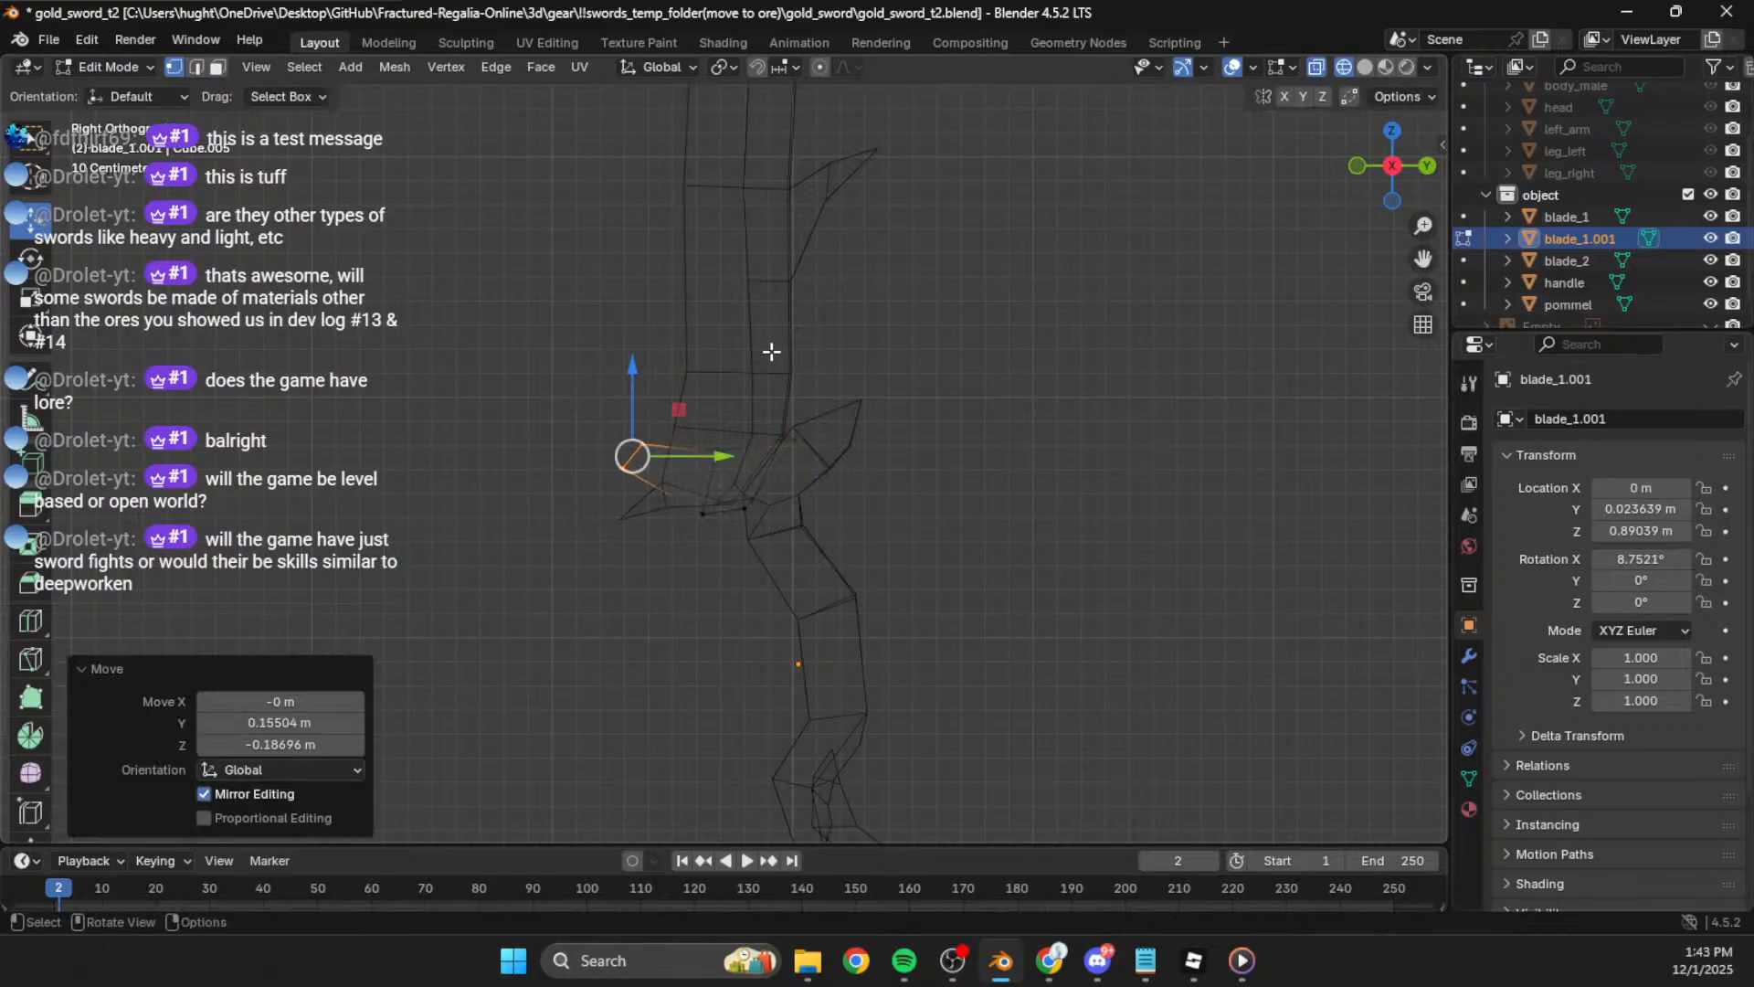
Step: Extrude the spike's outer end about -0.269 m on Y and 0.187 m on Z, merge it to a point, and shift the tip slightly outward
key("g")
left_click(624, 316)
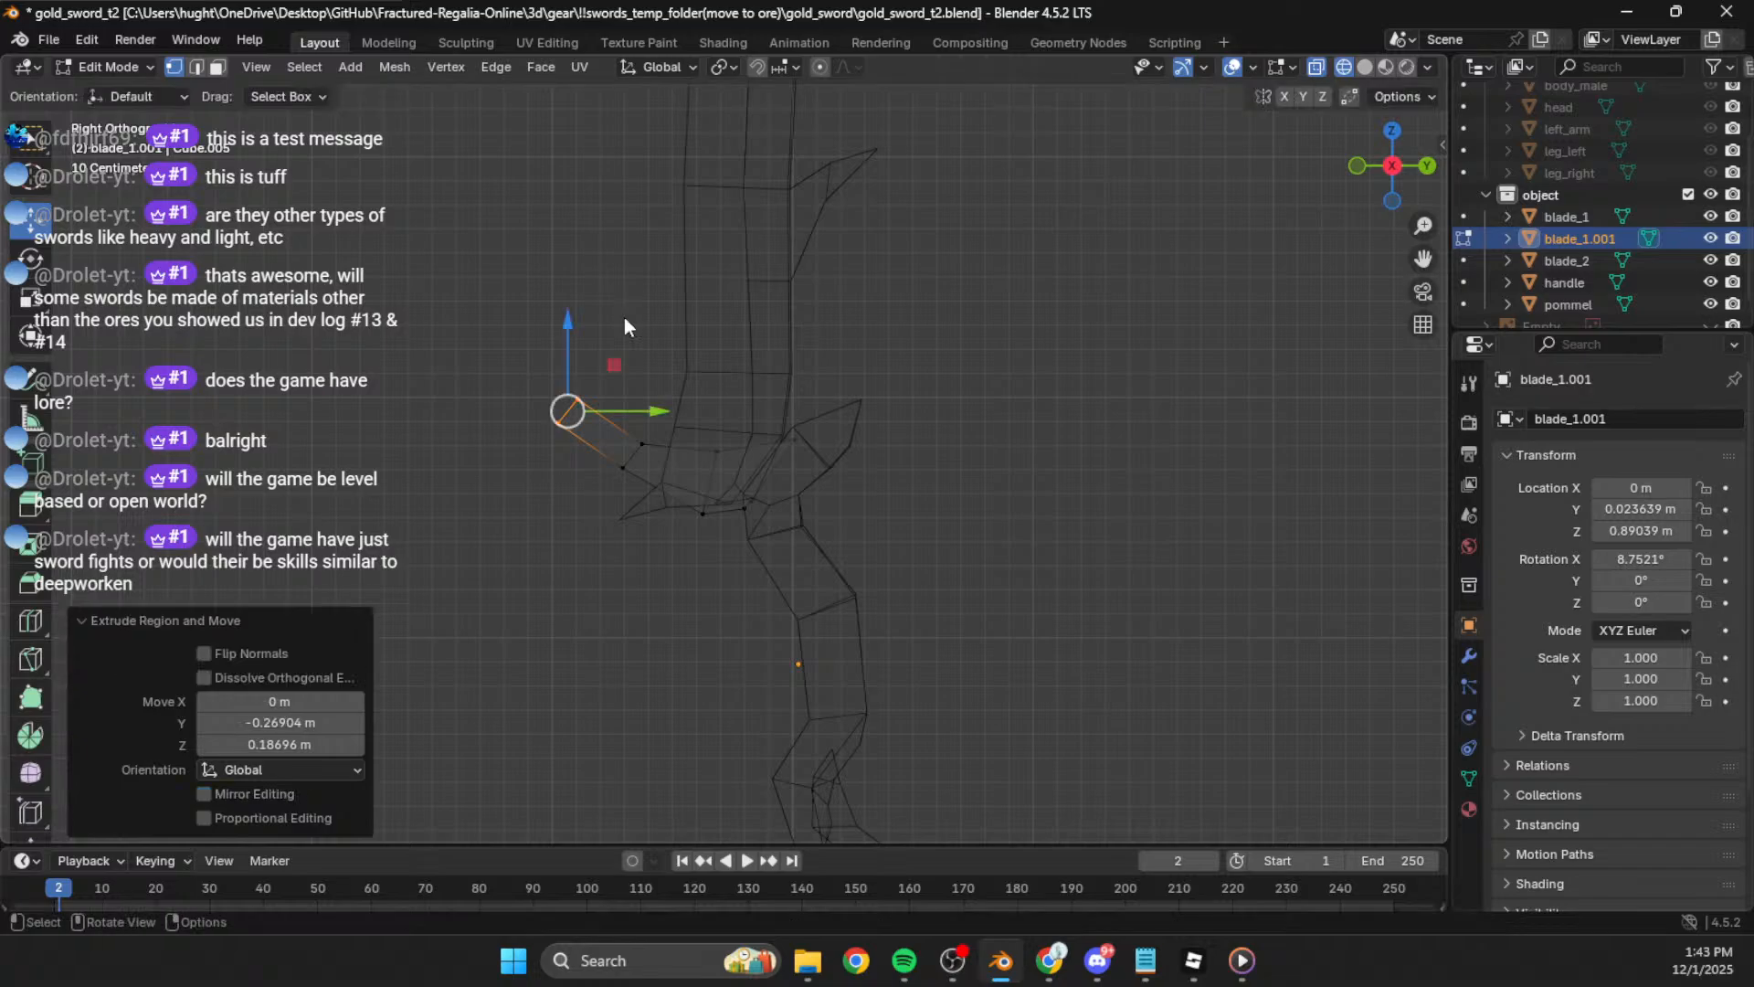
key("m")
left_click(624, 317)
key("g")
left_click(746, 393)
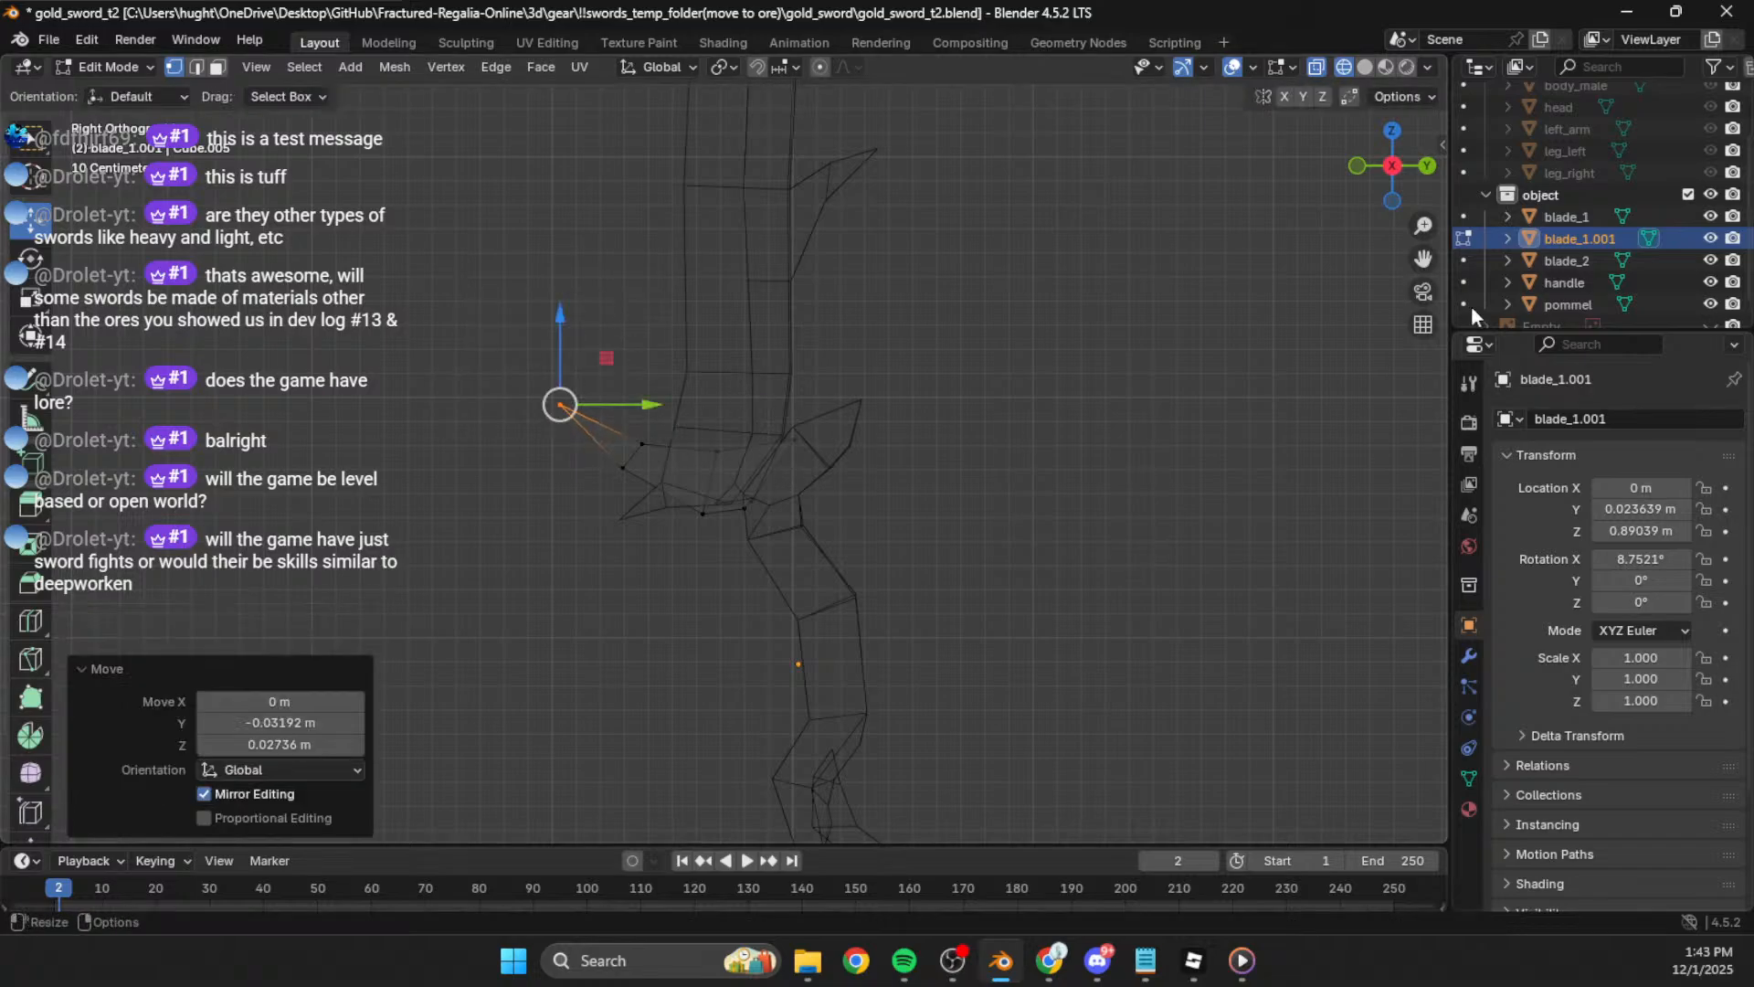
Step: Compare the new guard spike with the guard in the sketch using the temporarily shown reference image
left_click(1713, 324)
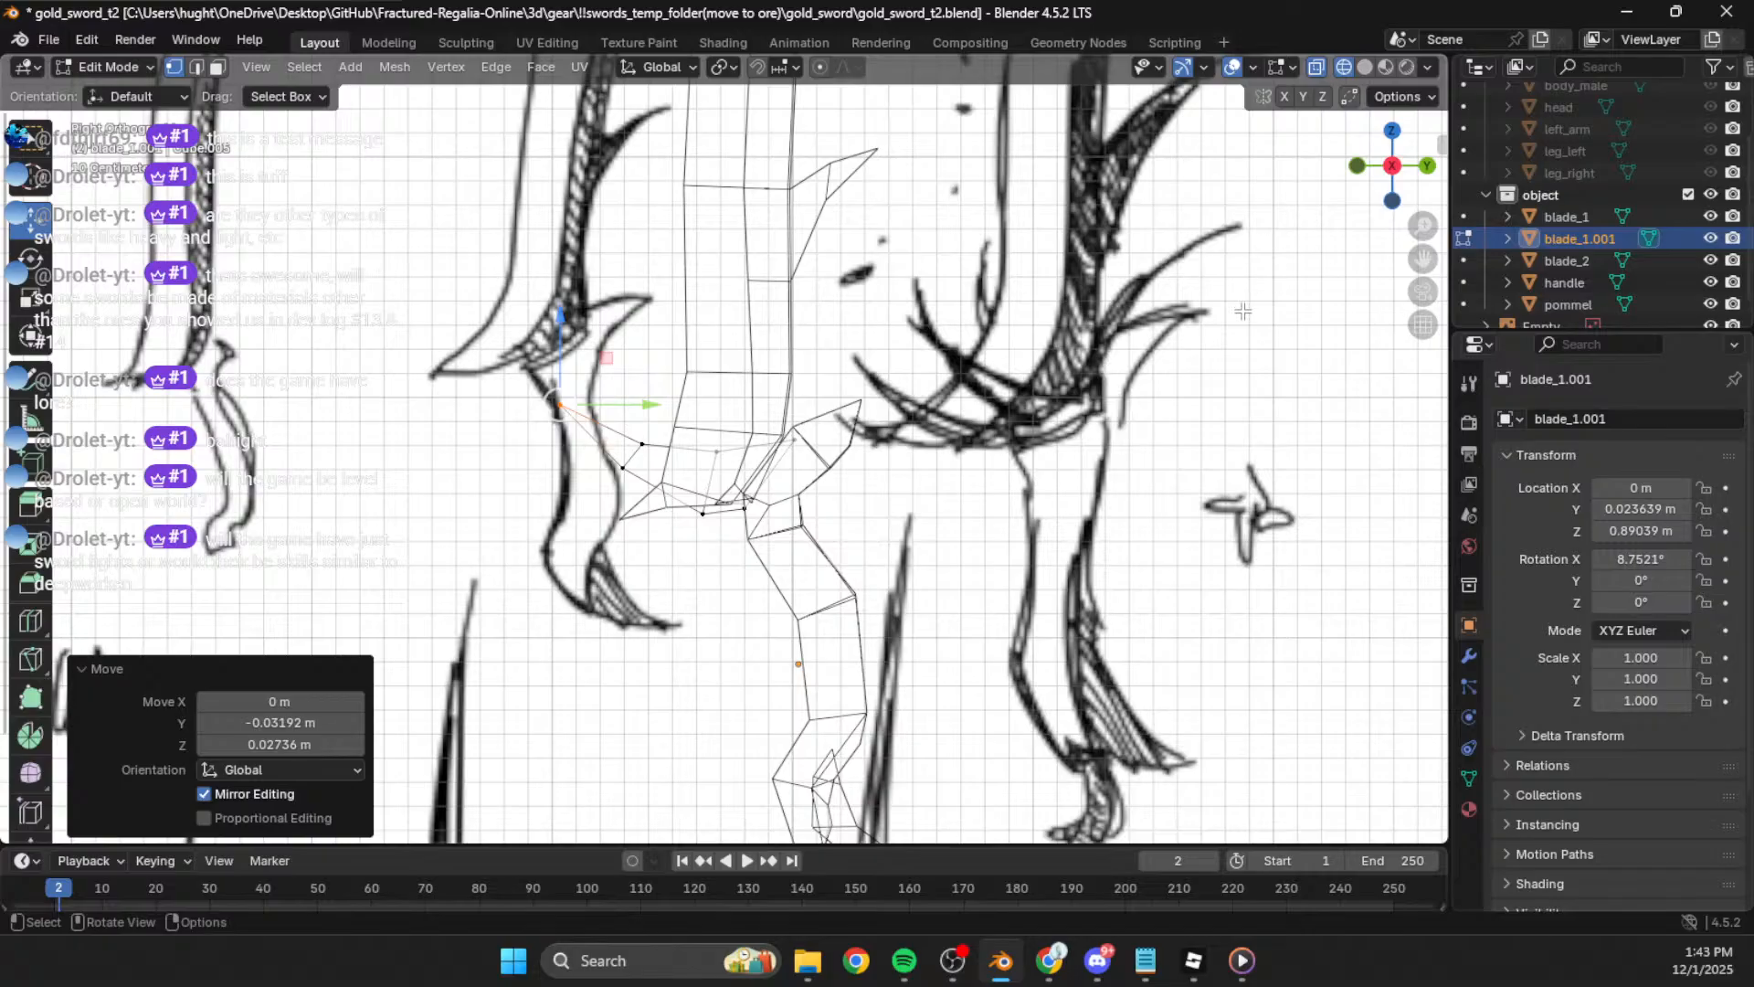
scroll(1590, 274, "down", 1)
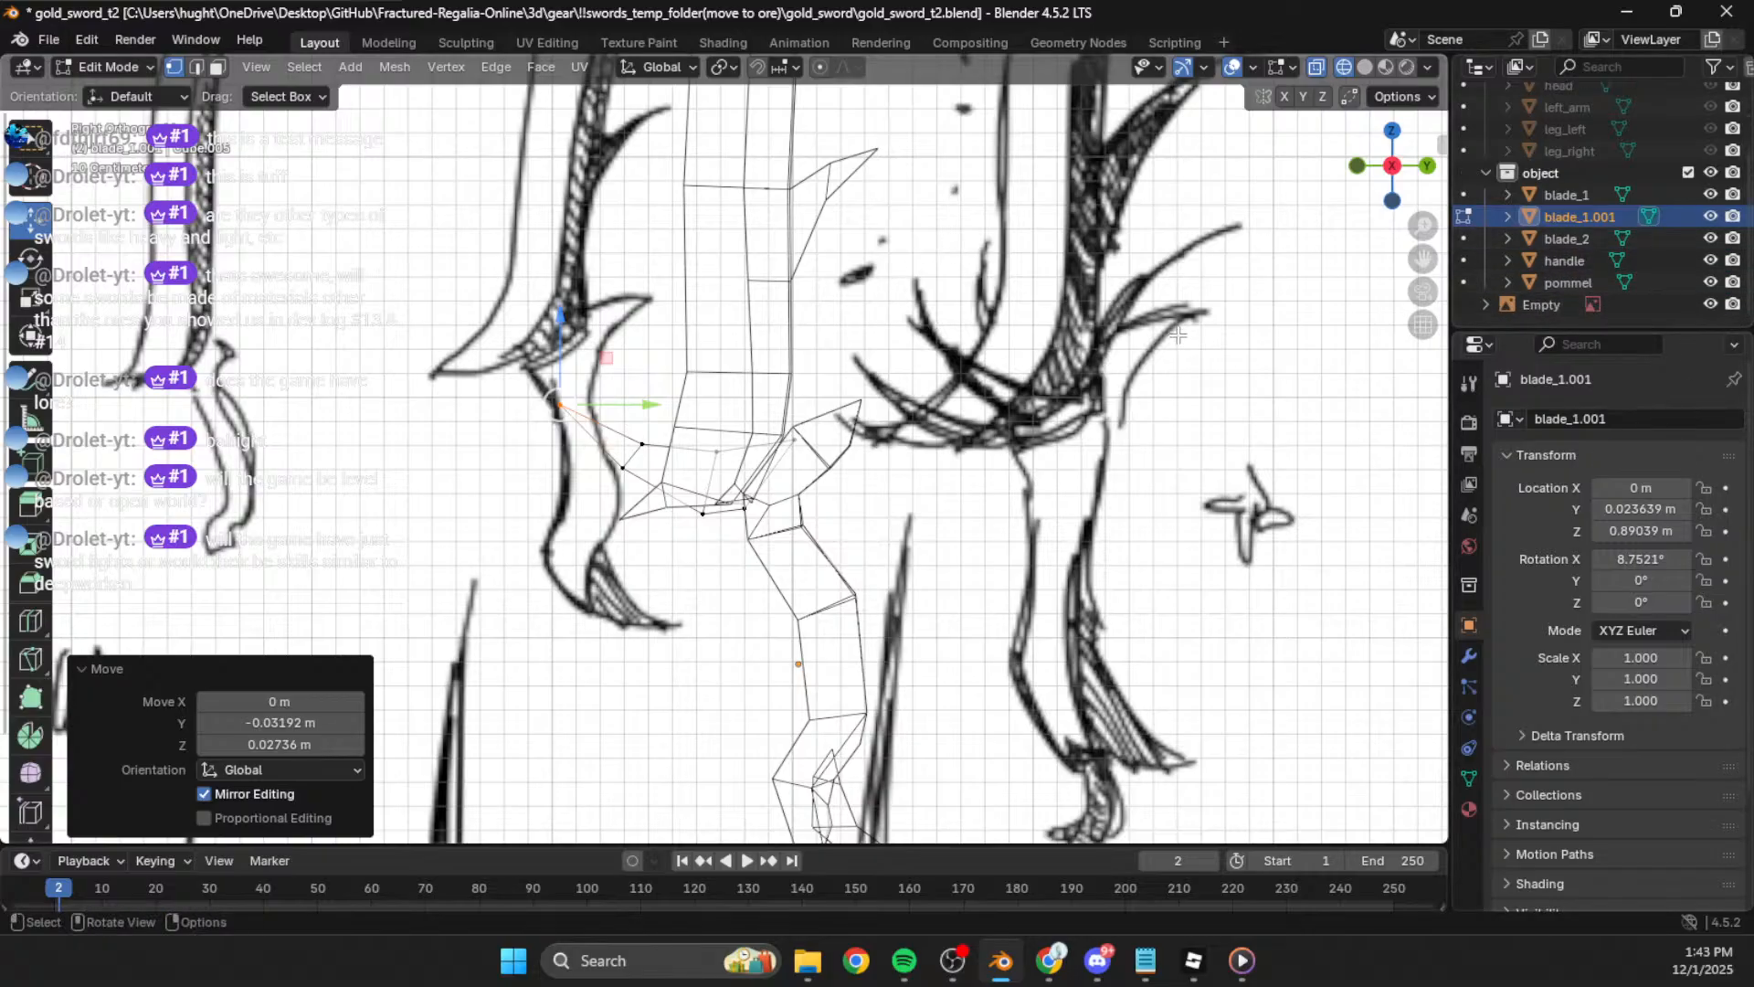
left_click(1711, 307)
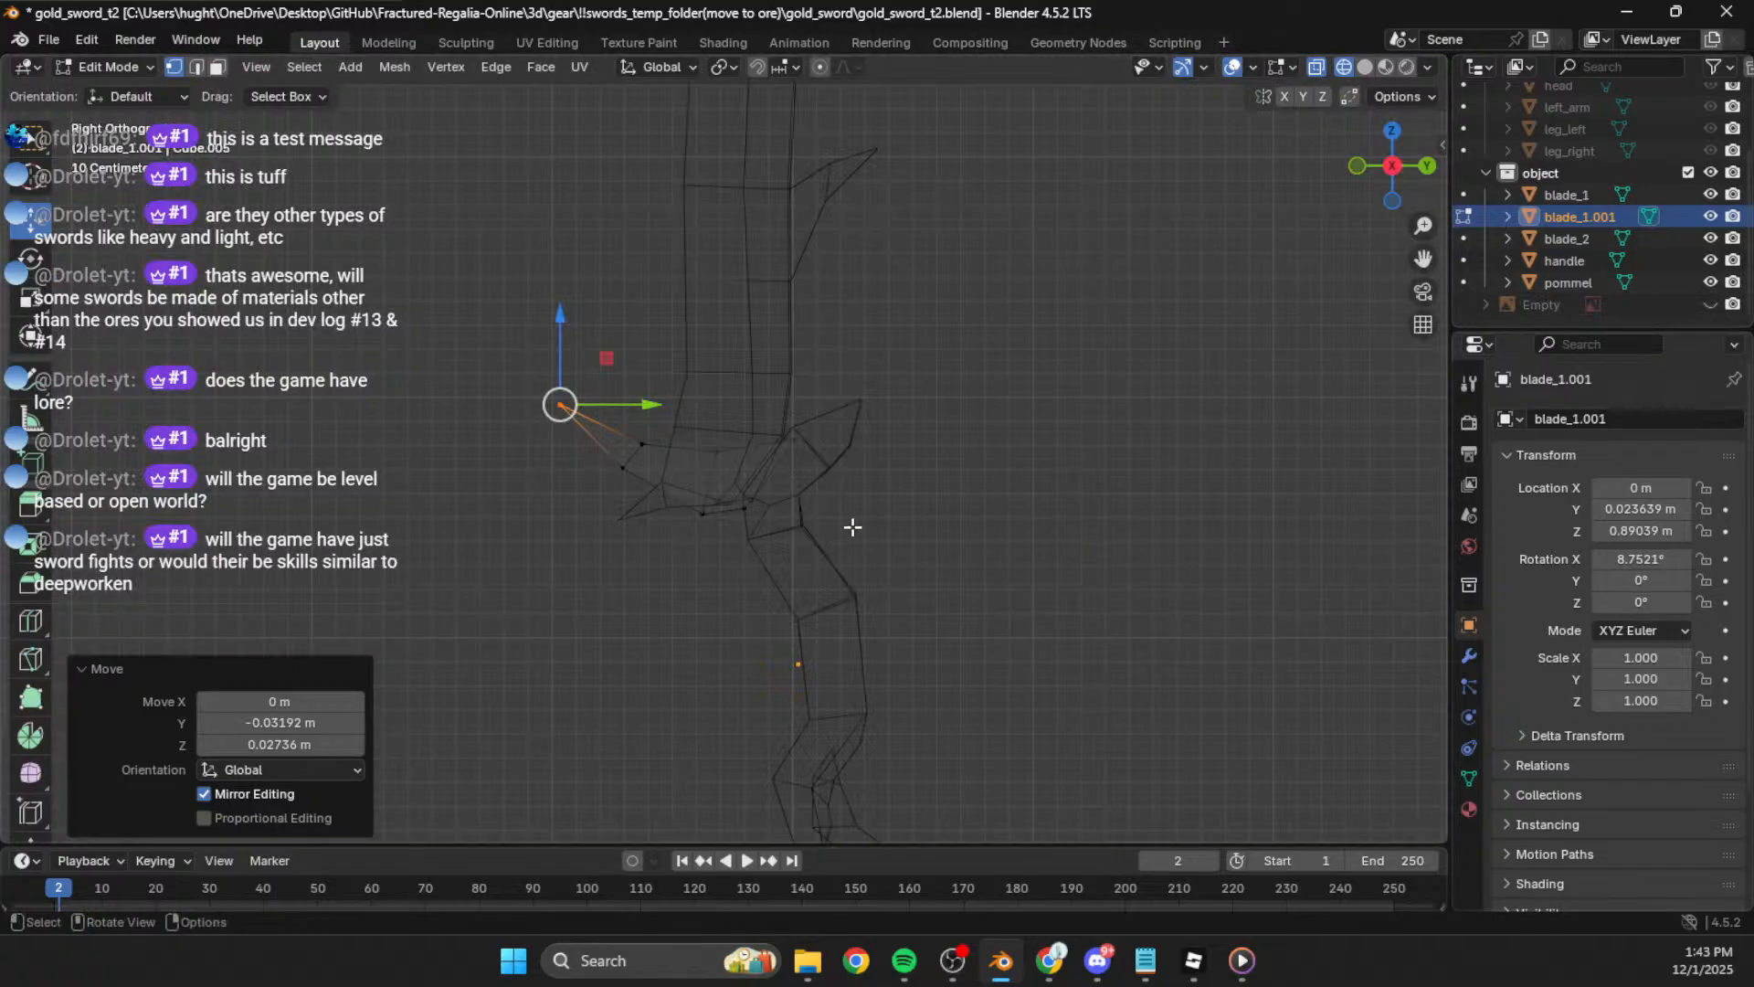
Step: Rotate the whole guard spike so its tip points further upward, and raise it around the blade base
key("l")
key("g")
left_click(709, 500)
key("r")
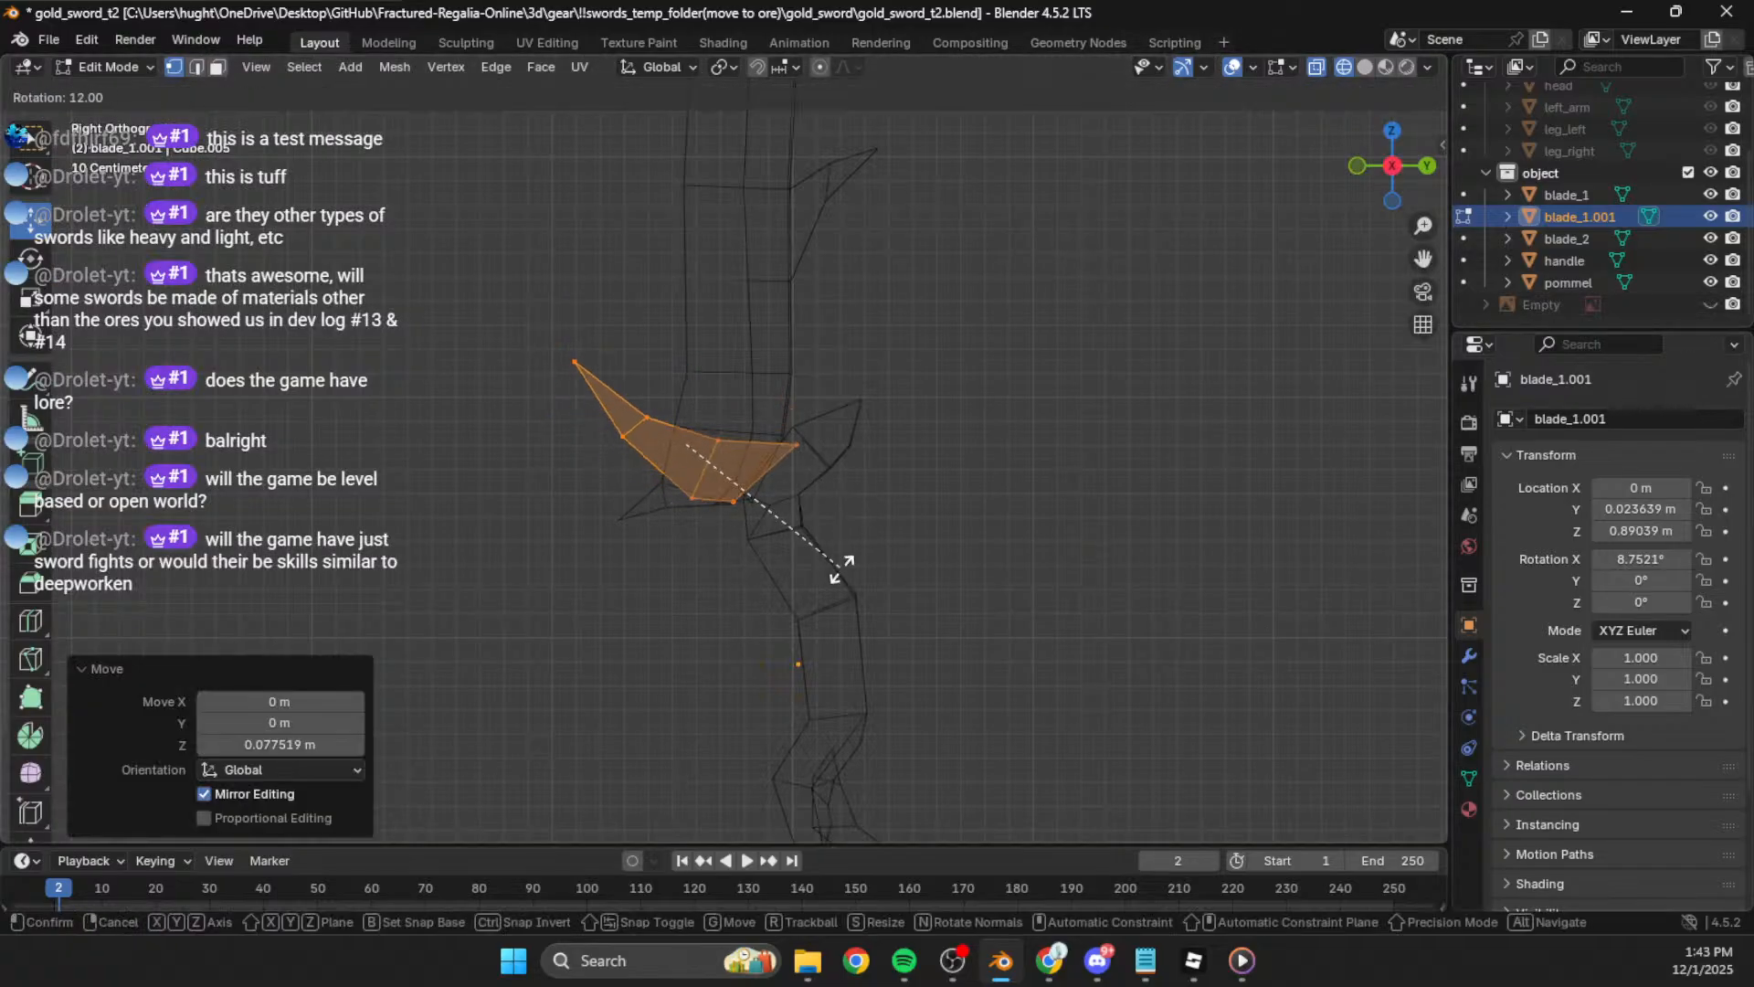
left_click(839, 562)
key("g")
left_click(852, 559)
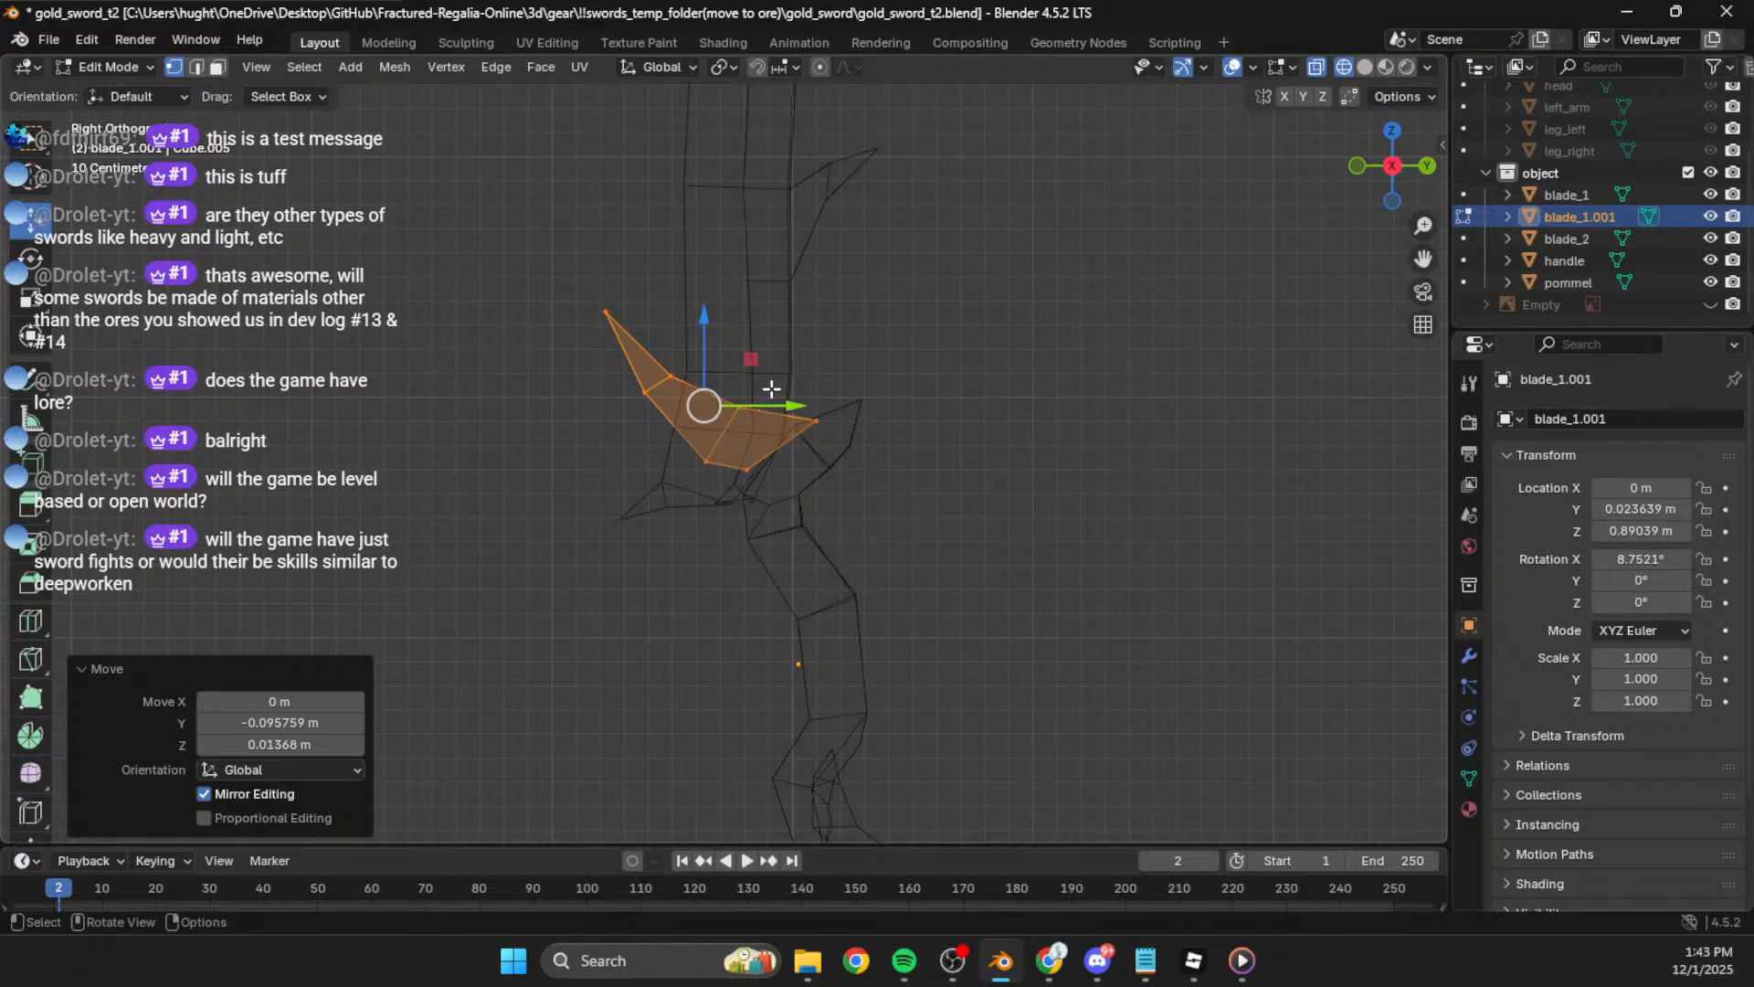
Step: Move the guard spike's upper middle vertex about -0.064 m along Y
left_click(912, 457)
left_click_drag(766, 383, 711, 440)
key("g")
key("y")
left_click(709, 451)
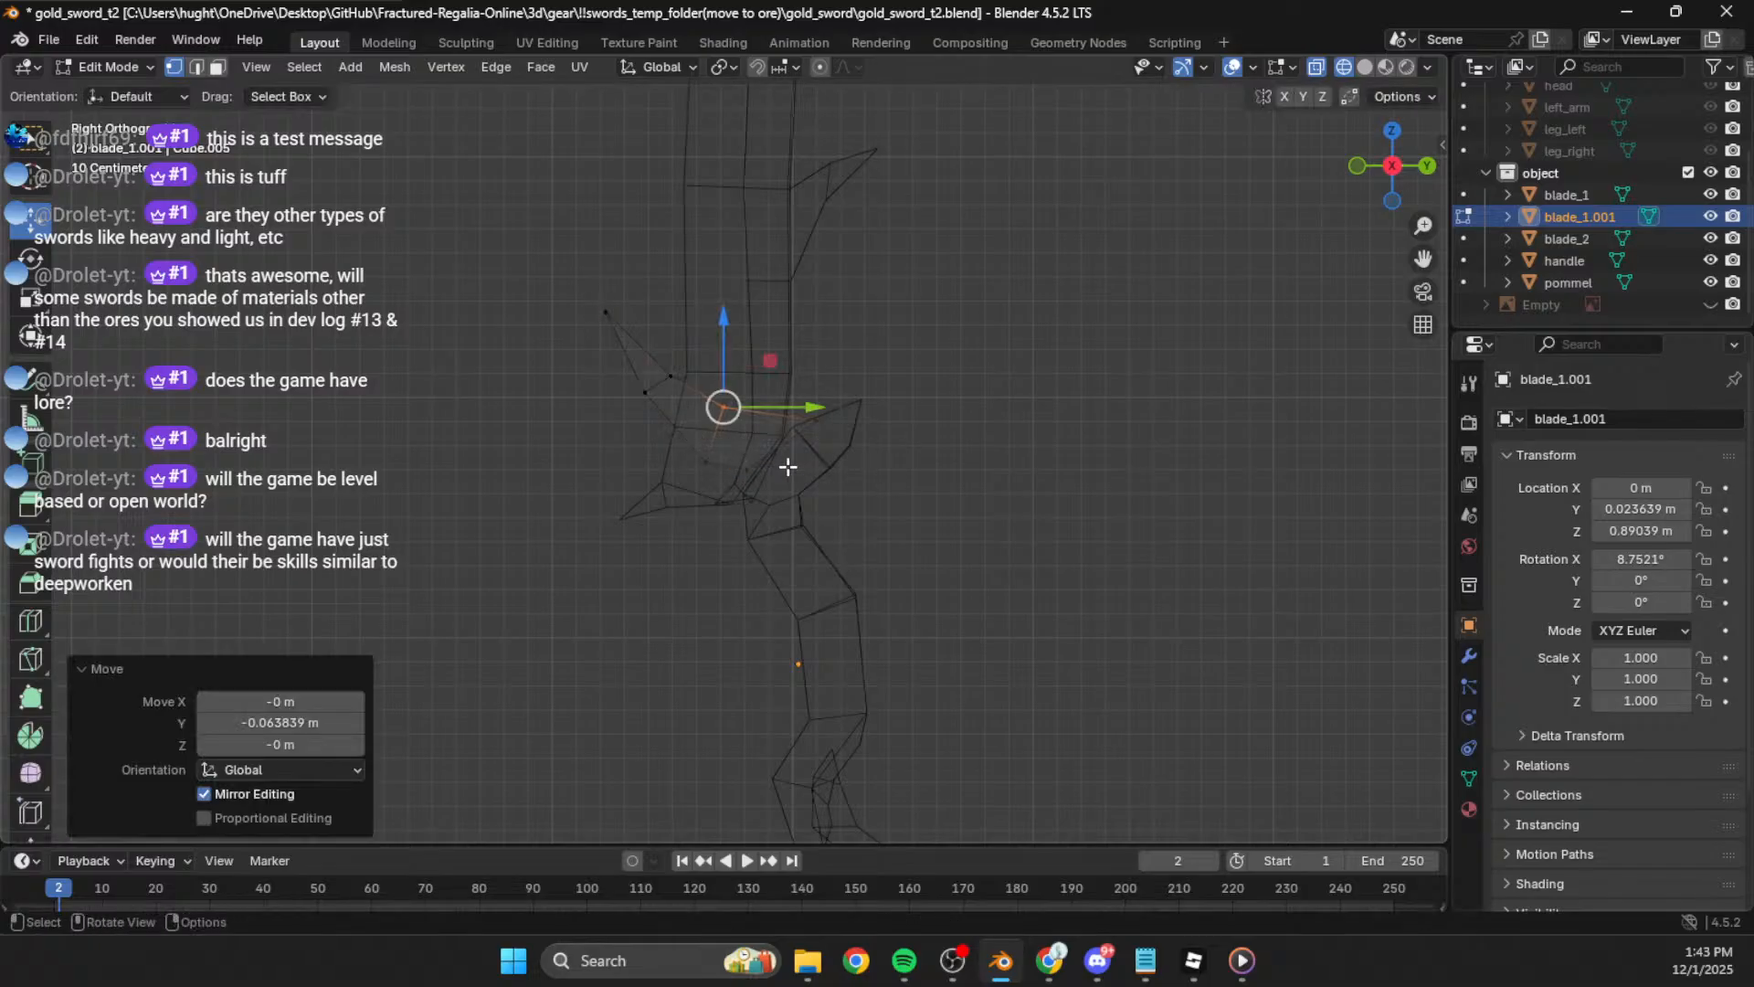
Step: Reposition the guard spike's inner-end and lower middle vertices to widen its base around the blade
key("g")
left_click(750, 510)
key("g")
left_click(786, 449)
key("g")
left_click(717, 448)
key("g")
left_click(675, 452)
key("g")
left_click(710, 408)
key("g")
left_click(710, 384)
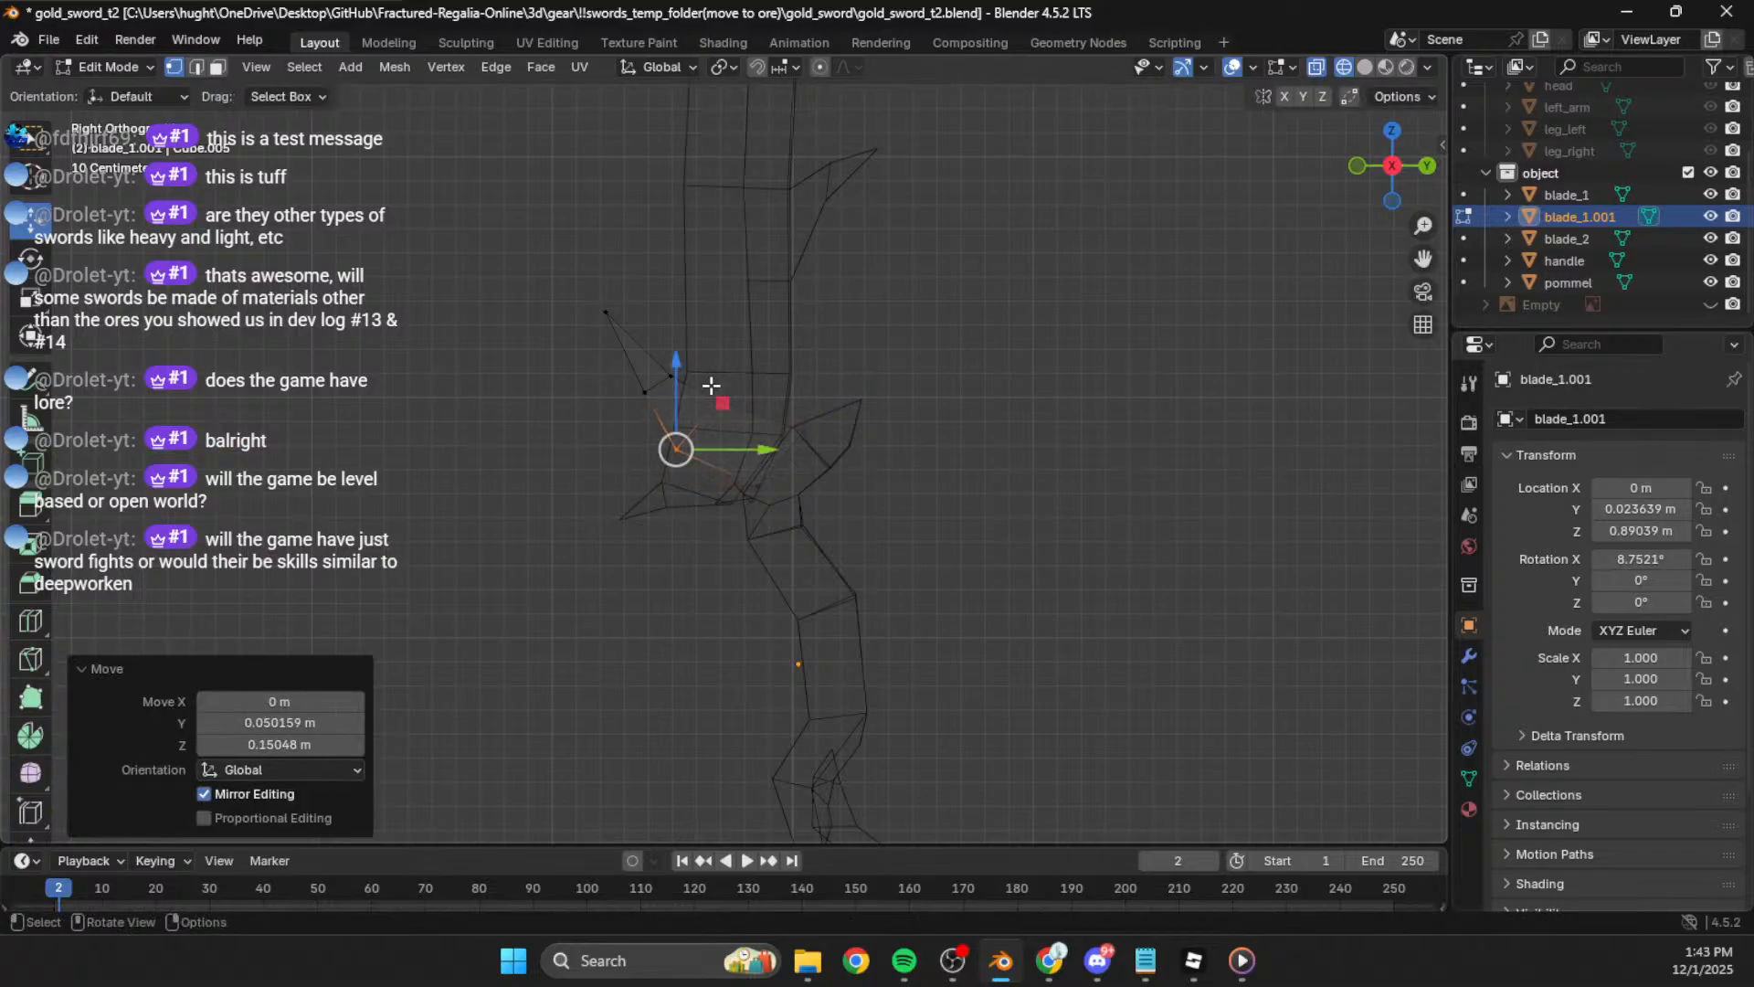
Step: Move the spike's outer joint vertices about -0.123 m on Y and -0.055 m on Z, and adjust their height
left_click(804, 428)
left_click_drag(758, 370, 685, 416)
key("g")
left_click(690, 404)
key("g")
left_click(597, 421)
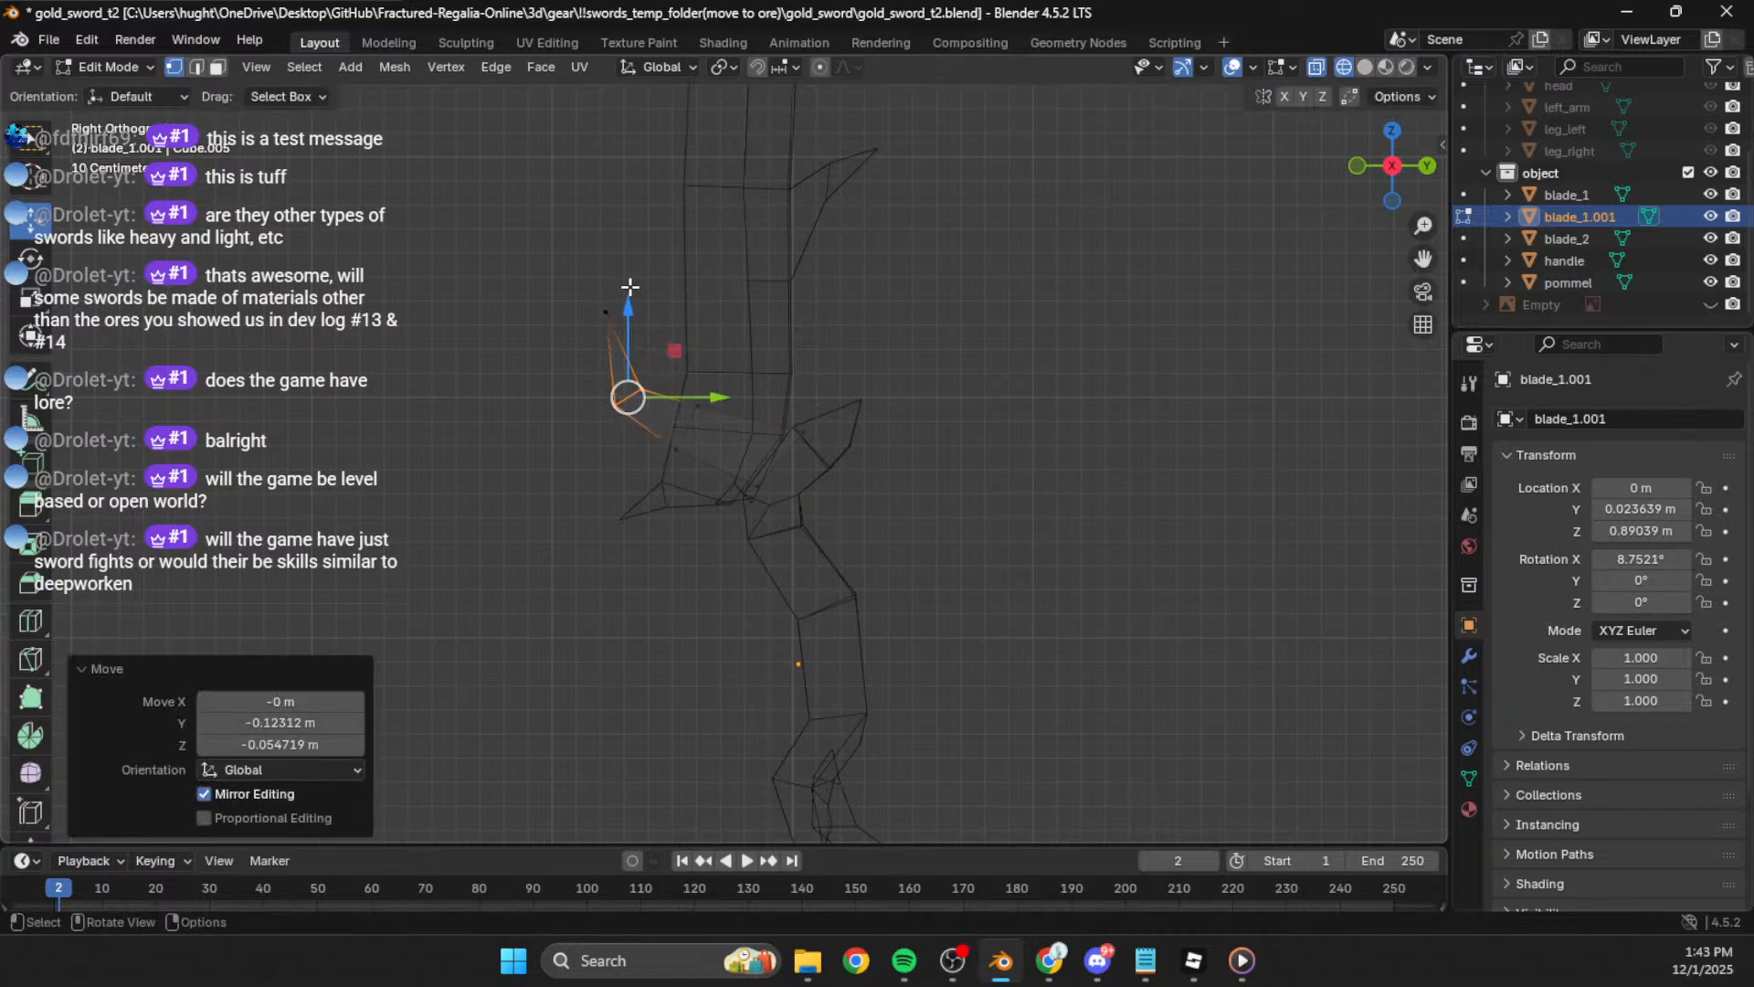
key("g")
key("z")
left_click(595, 290)
Step: Move the guard spike's pointed tip further outward from the blade
left_click(732, 295)
left_click_drag(644, 289, 548, 334)
key("g")
left_click(524, 357)
key("g")
left_click(513, 349)
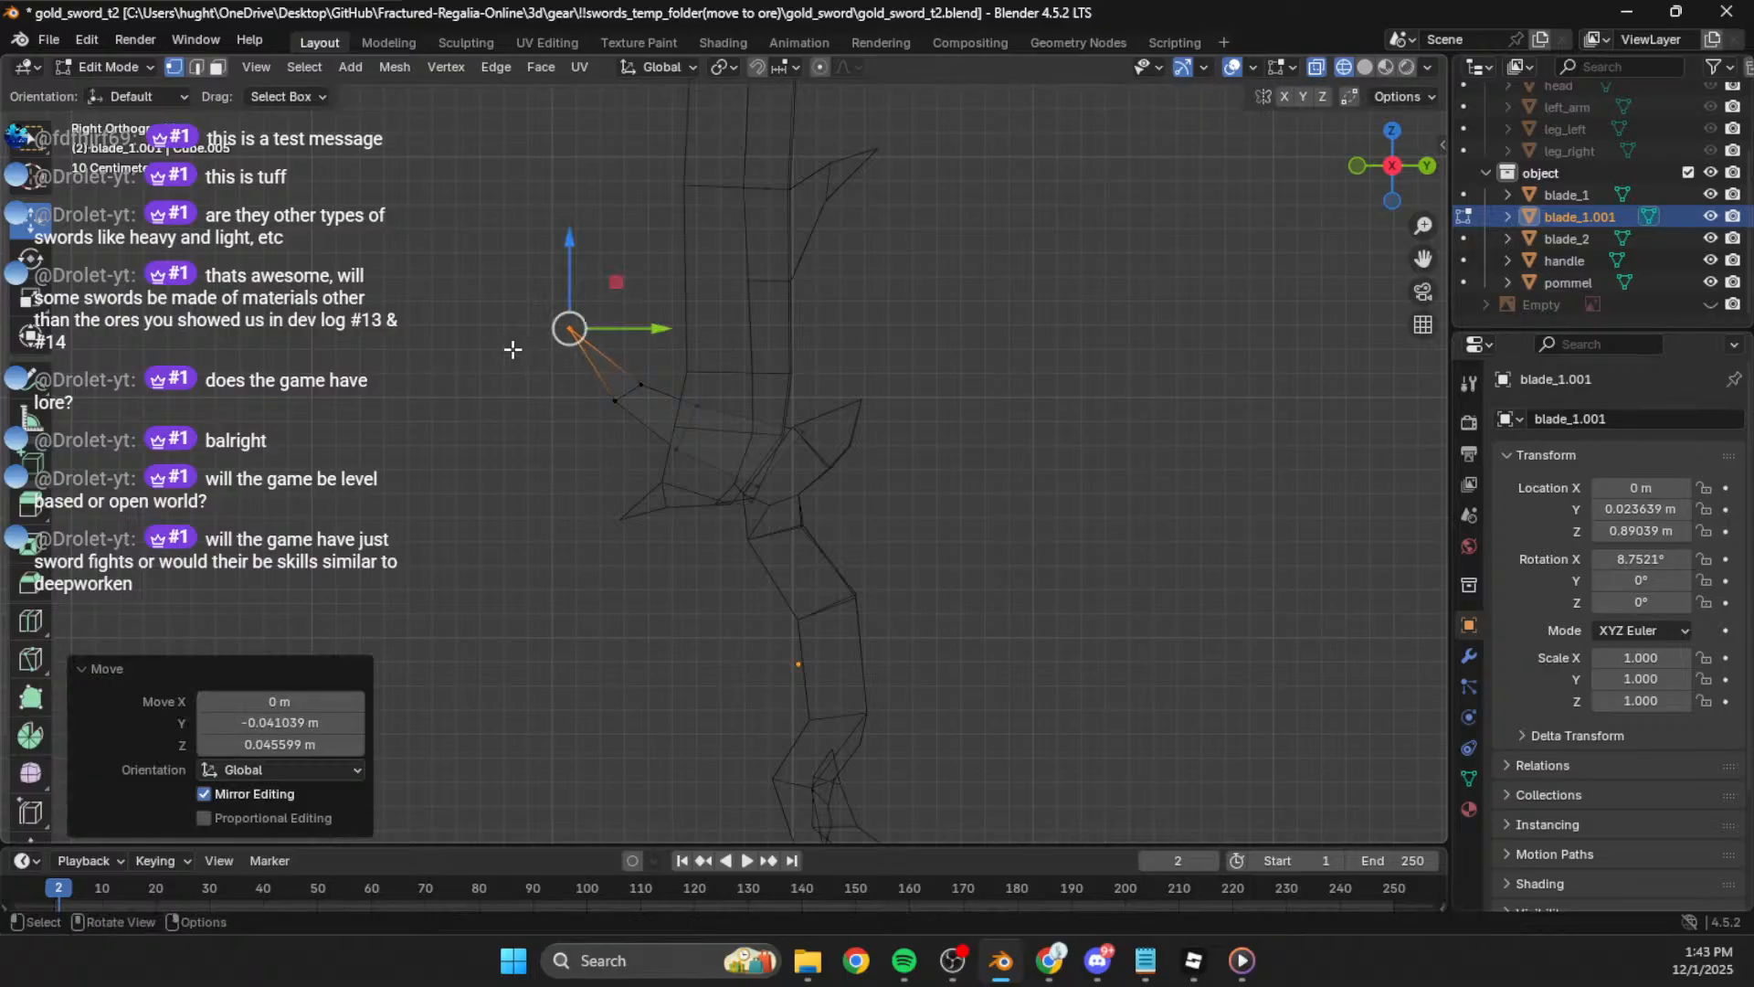
Step: Duplicate the guard spike about -0.091 m on Y and -0.105 m on Z, rotate the copy and scale it down
key("l")
key("shift+d")
left_click(868, 456)
key("r")
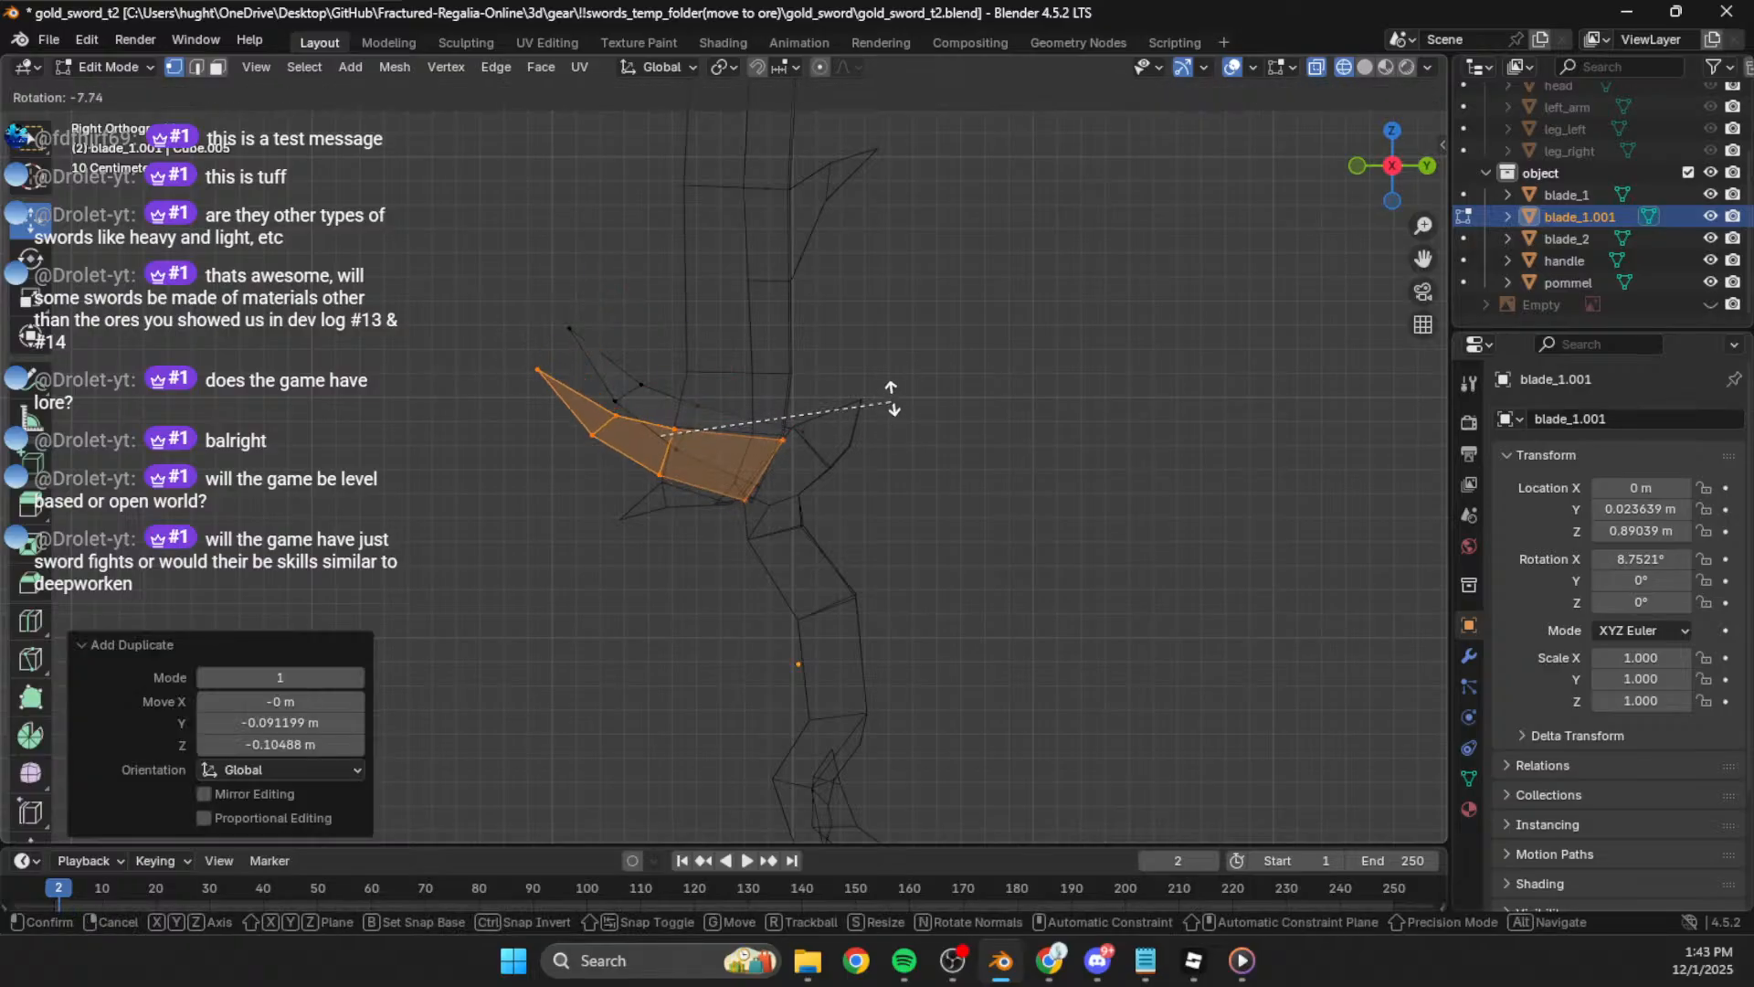
left_click(893, 388)
key("g")
left_click(922, 428)
key("s")
left_click(873, 463)
Step: Flatten the duplicate spike along Z and position it beneath the first spike
key("g")
left_click(865, 447)
key("s")
key("x")
key("z")
left_click(827, 465)
key("g")
left_click(835, 474)
key("r")
key("Escape")
key("g")
left_click(834, 441)
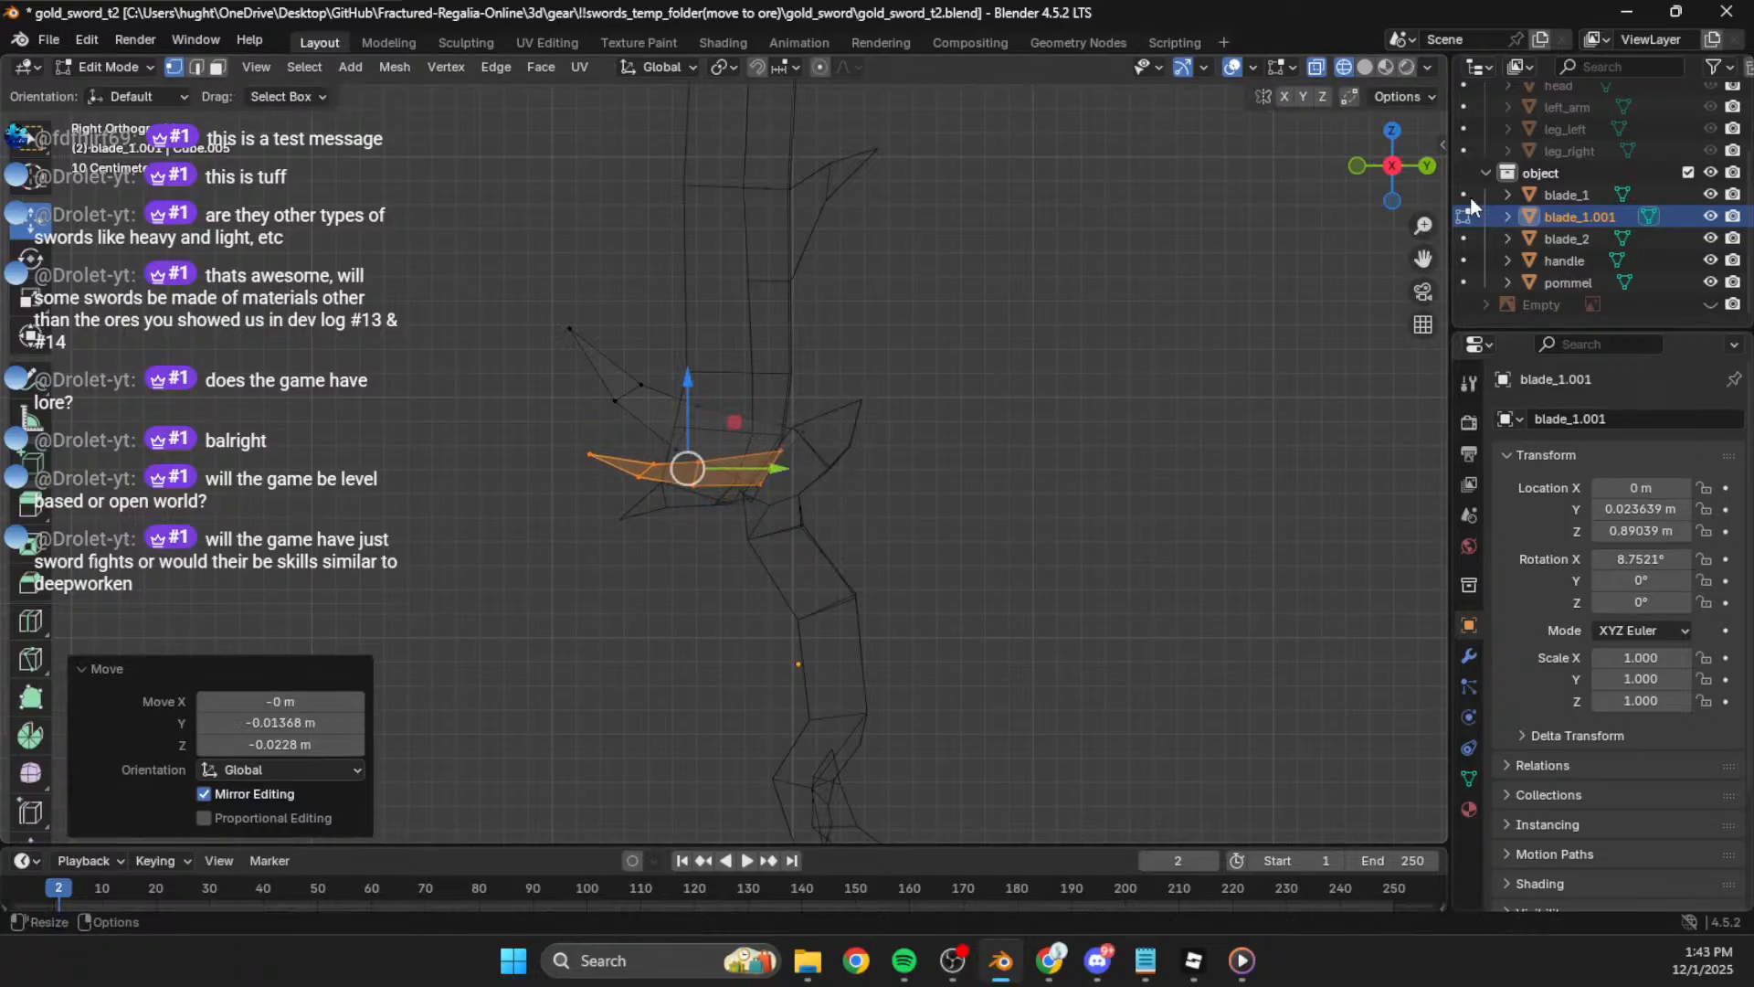
Step: Fine-tune the second spike's angle and position so it tilts upward at the blade base
left_click(1424, 172)
key("g")
left_click(937, 344)
middle_click_drag(840, 384, 1272, 233)
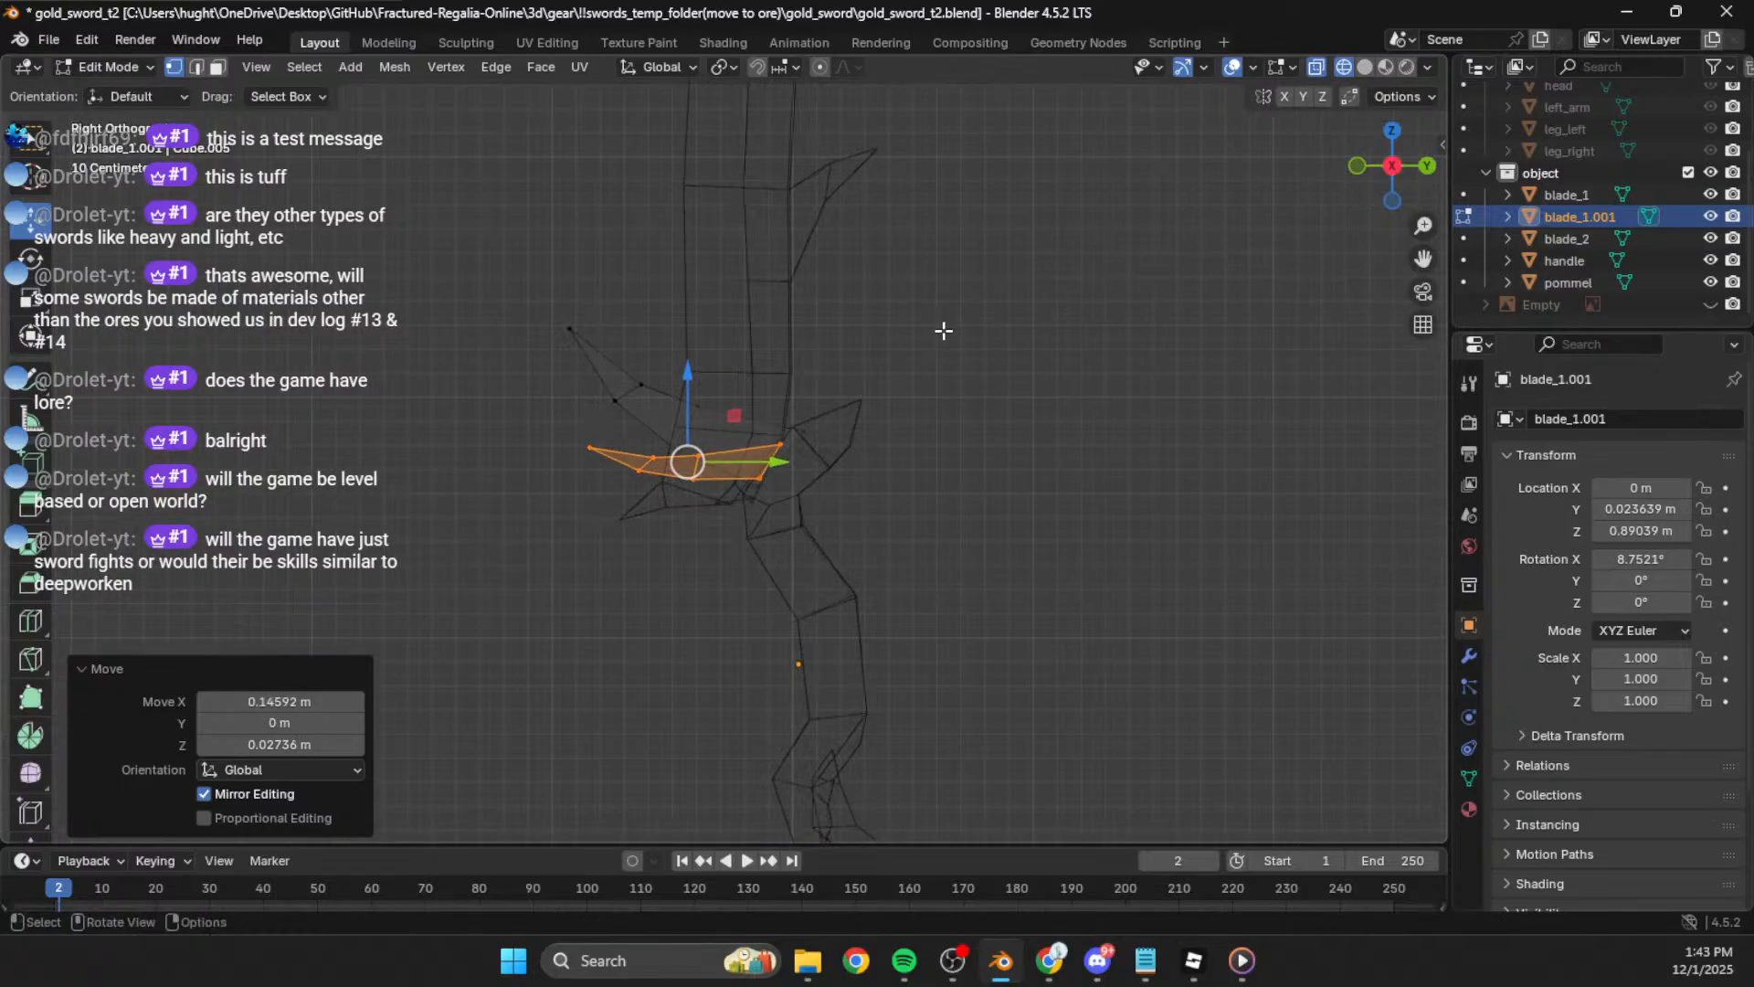
key("r")
left_click(966, 381)
key("g")
left_click(963, 389)
key("r")
left_click(969, 367)
key("g")
left_click(978, 370)
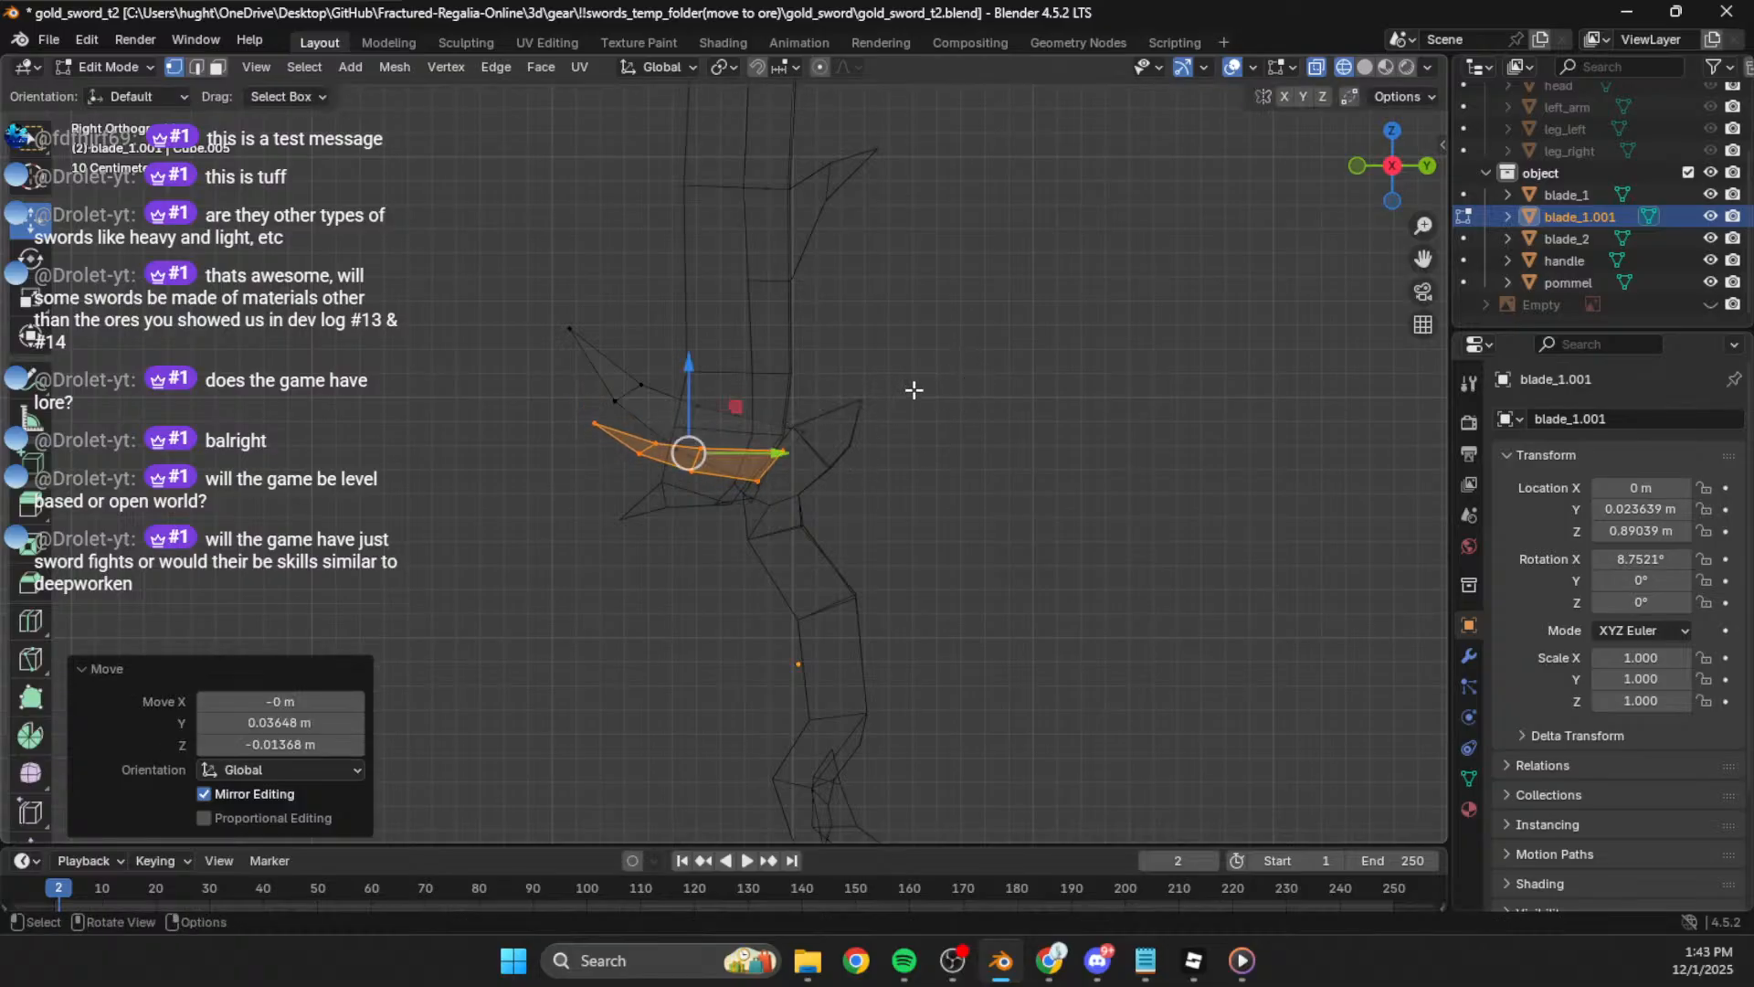
Step: Duplicate the second spike, place the copy below it, and adjust the copy's rotation
key("shift+d")
left_click(902, 429)
key("r")
left_click(908, 385)
key("g")
left_click(915, 387)
key("g")
left_click(941, 351)
key("r")
left_click(944, 339)
key("g")
left_click(959, 339)
Step: Flatten the third spike along Z, then rotate and move it into line beneath the second spike
key("s")
key("z")
left_click(883, 444)
key("g")
left_click(874, 450)
key("r")
left_click(852, 480)
key("g")
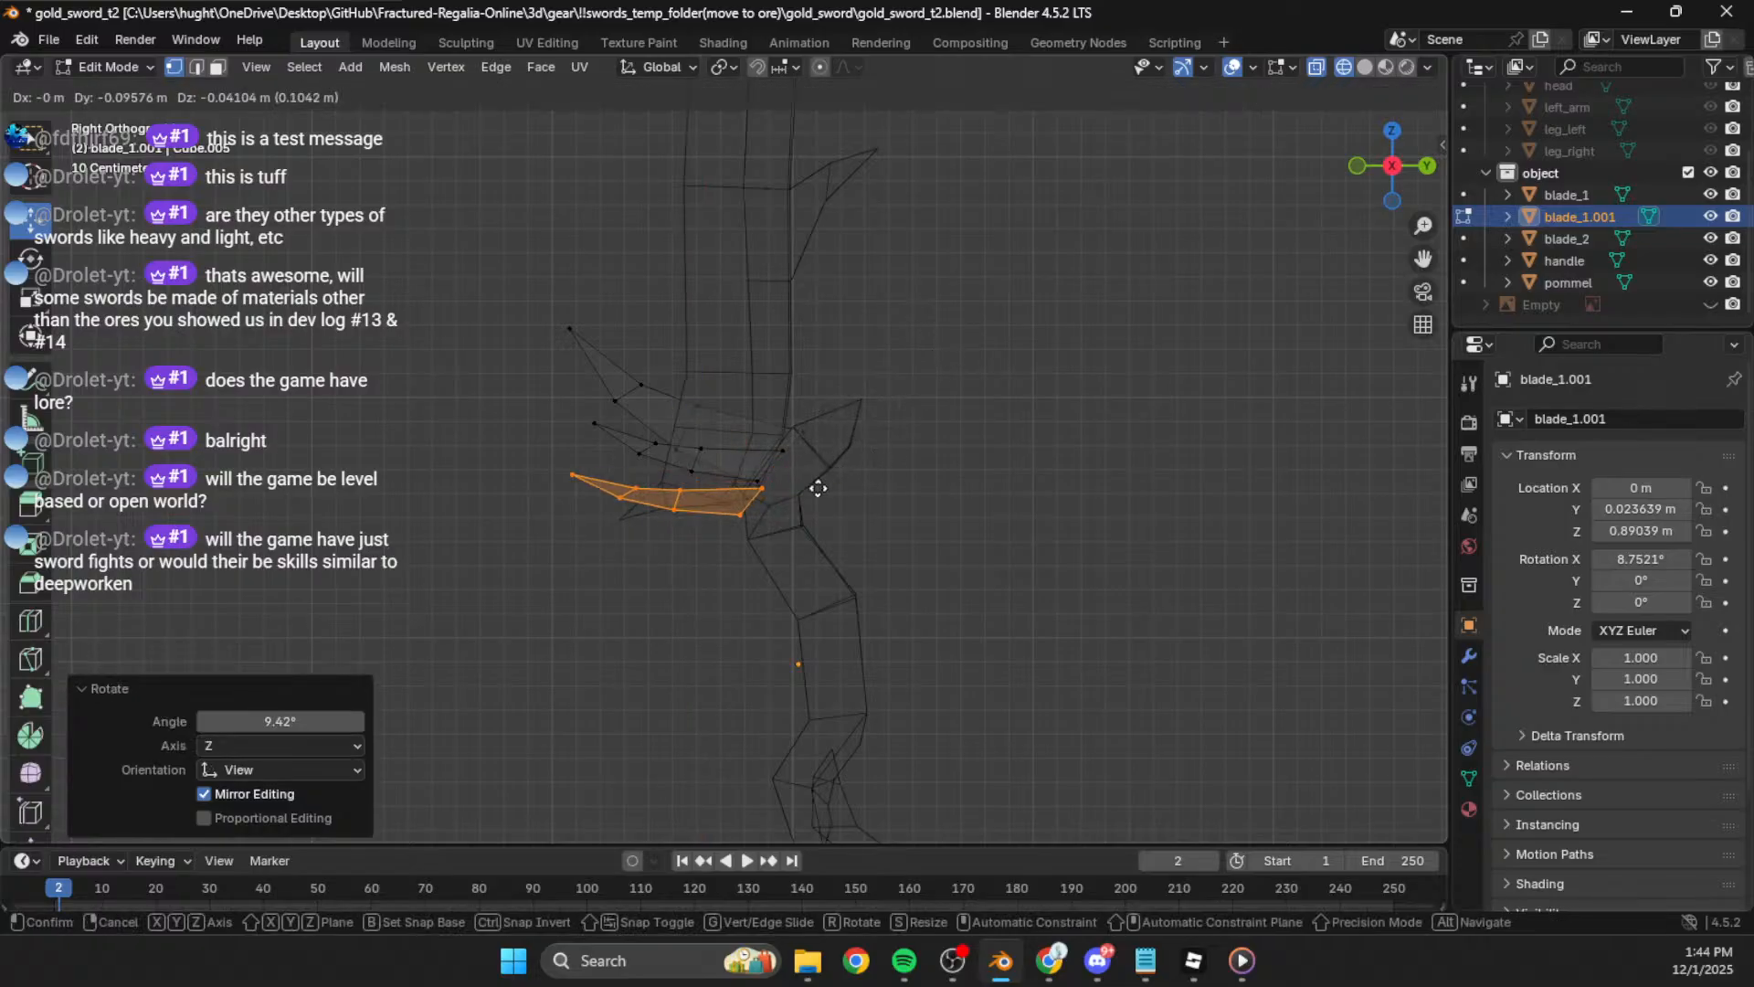
left_click(880, 472)
Step: Rotate and shift the third spike's outer joint vertices and adjust its lower middle vertex to refine its curve
left_click(705, 504)
left_click(662, 479)
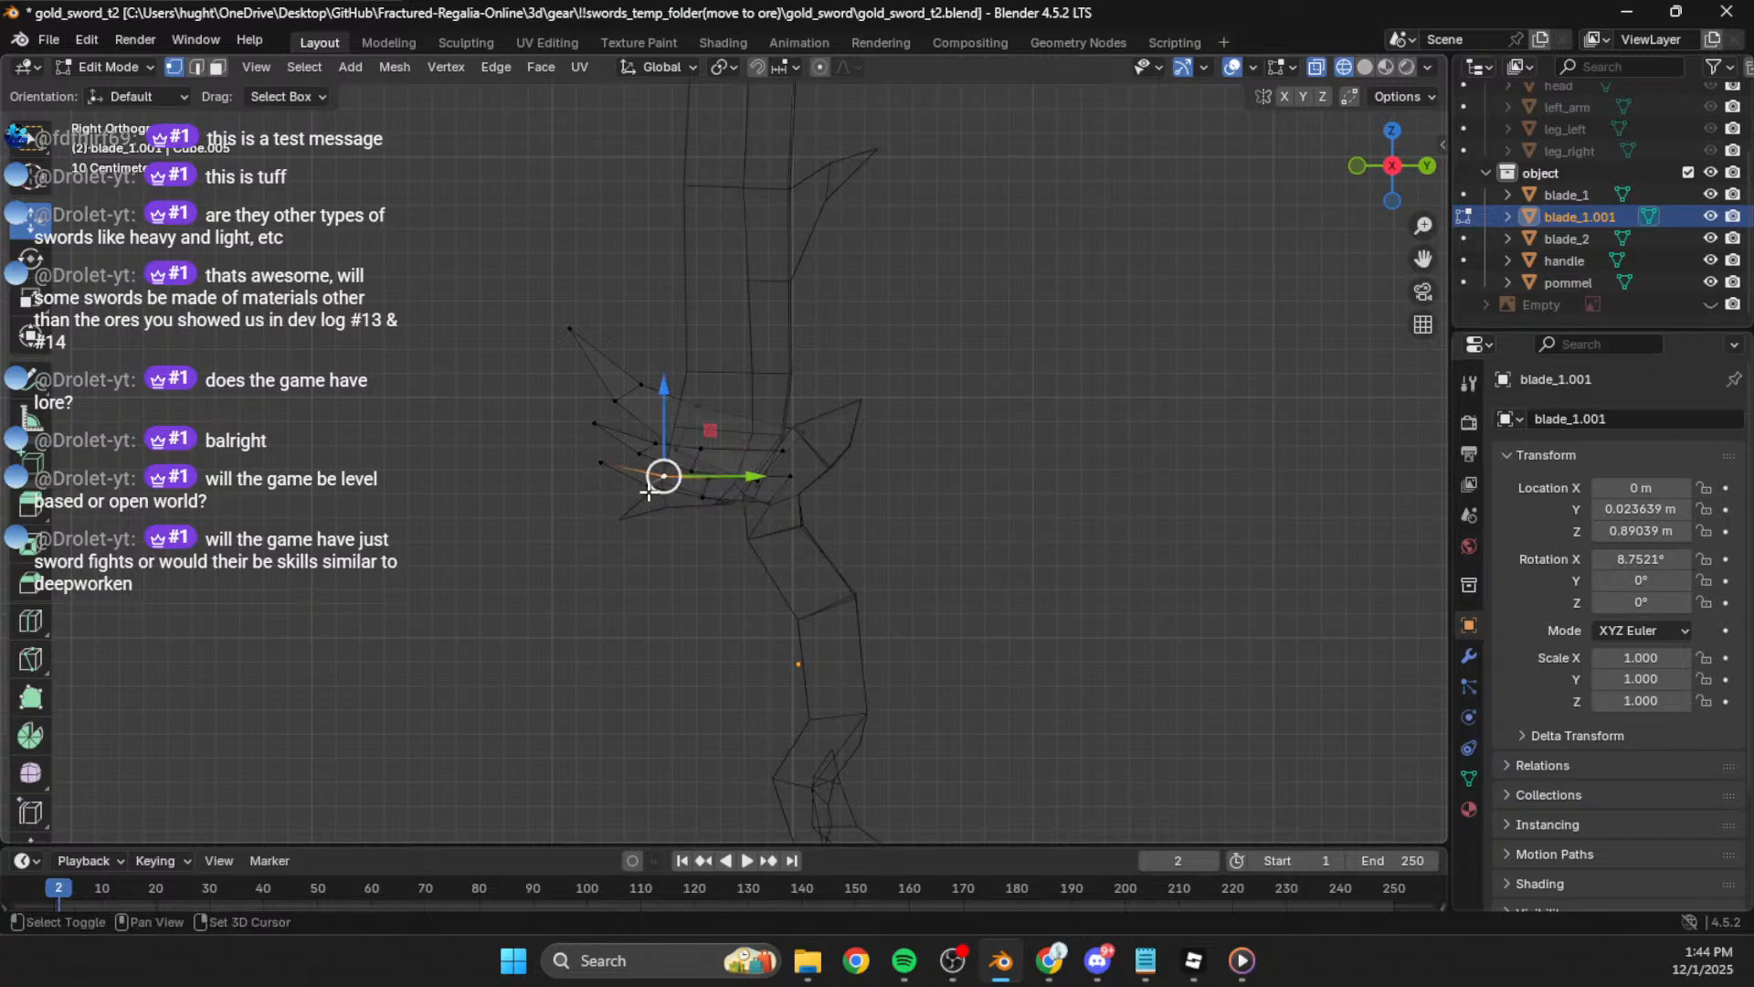
key("r")
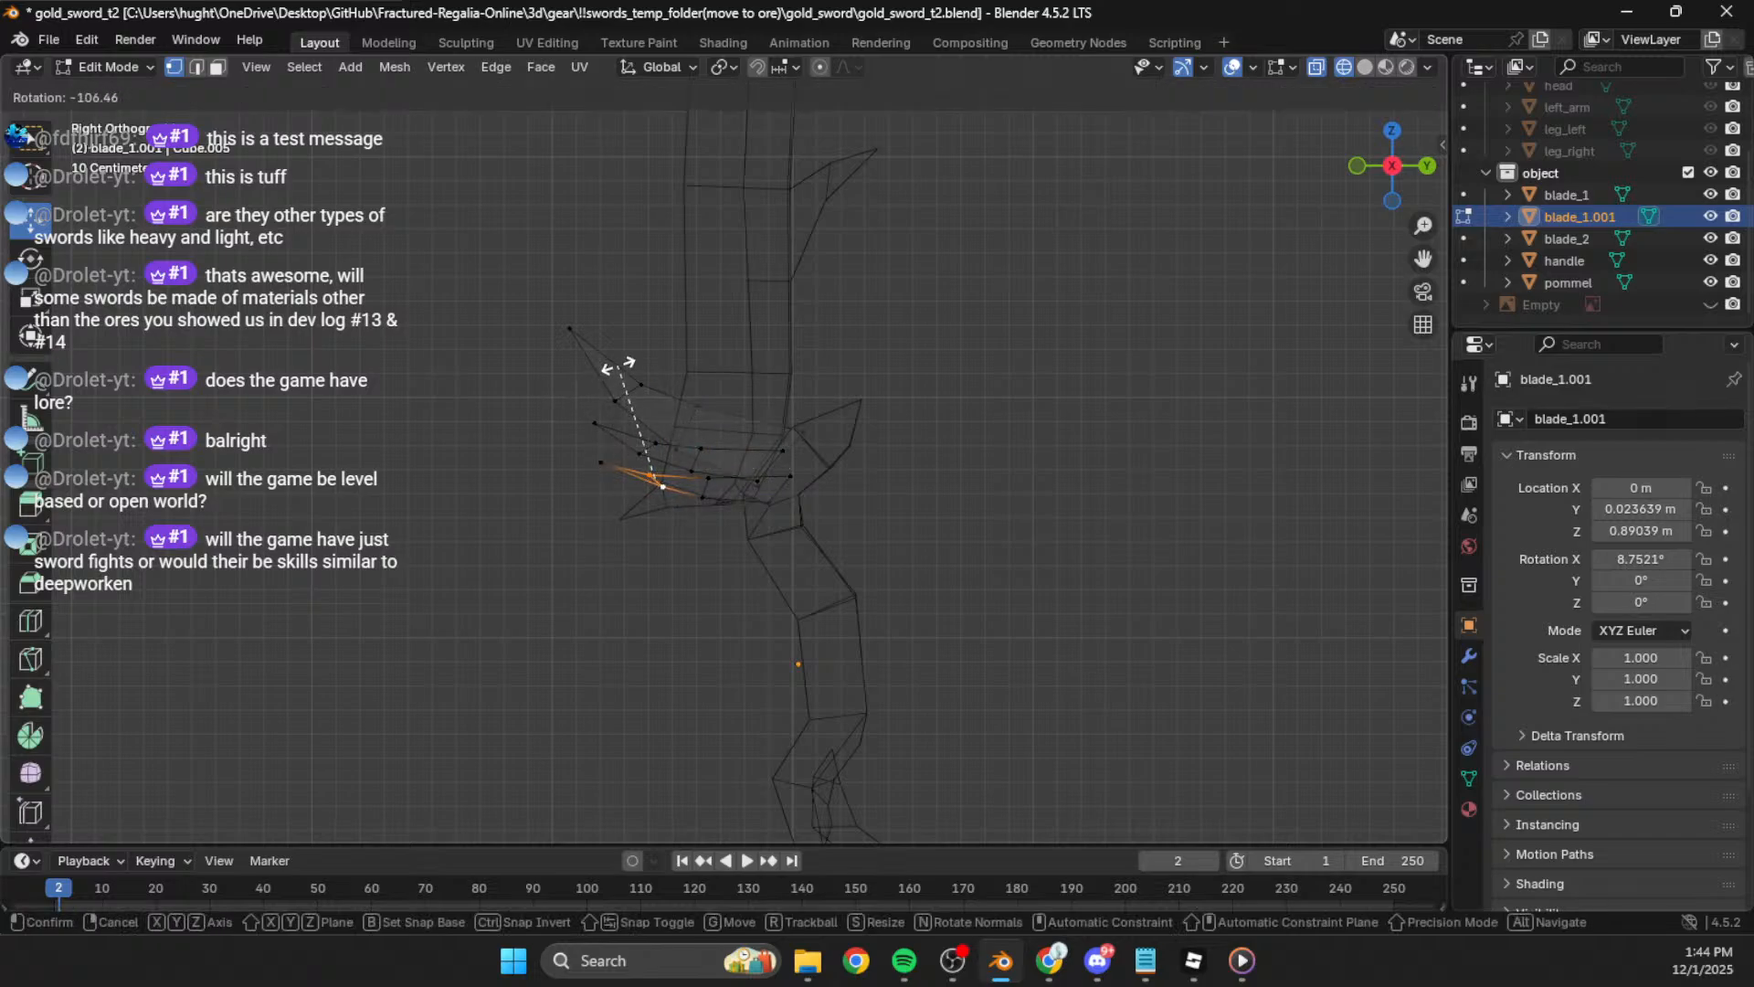
left_click(619, 368)
key("g")
left_click(620, 370)
left_click(584, 463)
scroll(635, 559, "up", 2)
left_click(701, 492)
key("g")
left_click(692, 528)
left_click(693, 529)
left_click(671, 629)
Step: Examine the three guard spikes at an angle and from the side, isolating the middle spike as the selection
scroll(670, 652, "down", 3)
scroll(676, 668, "up", 1)
mouse_move(765, 593)
middle_mouse_down()
mouse_move(893, 529)
mouse_move(1026, 530)
mouse_move(1014, 509)
mouse_move(807, 557)
mouse_move(885, 549)
mouse_move(780, 584)
middle_mouse_up()
middle_click_drag(529, 372, 771, 470)
left_click(773, 462)
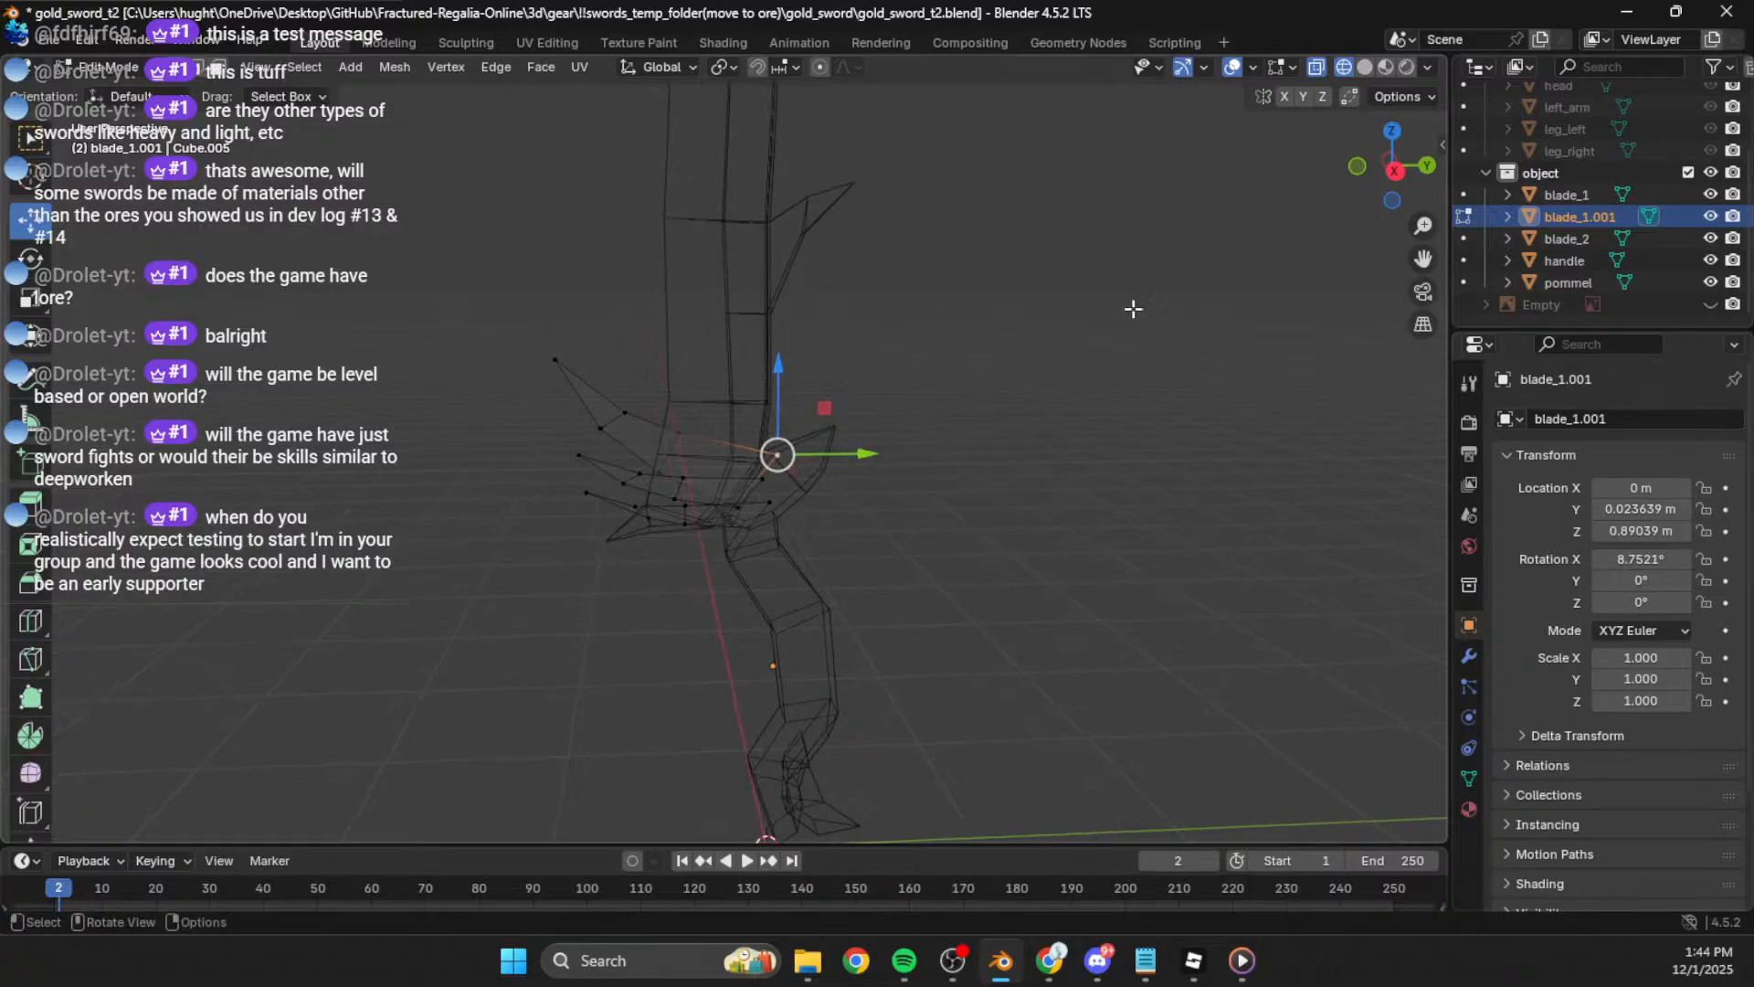
left_click(1396, 170)
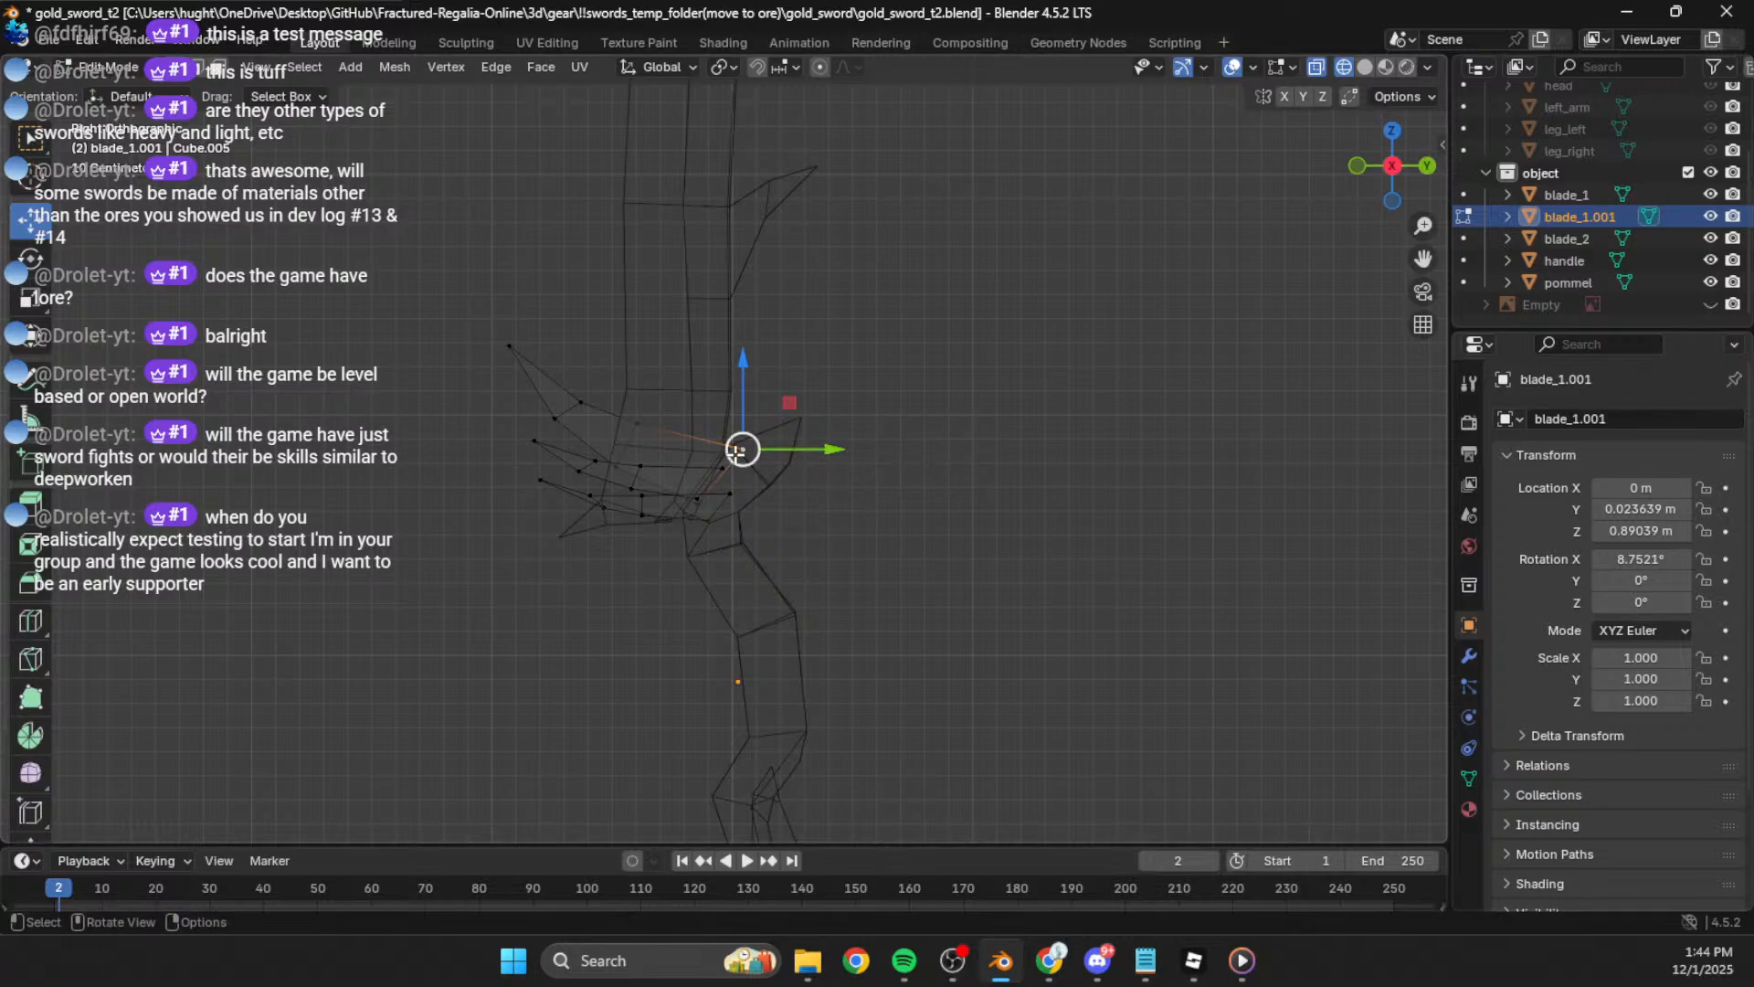
key("a")
key("alt+a")
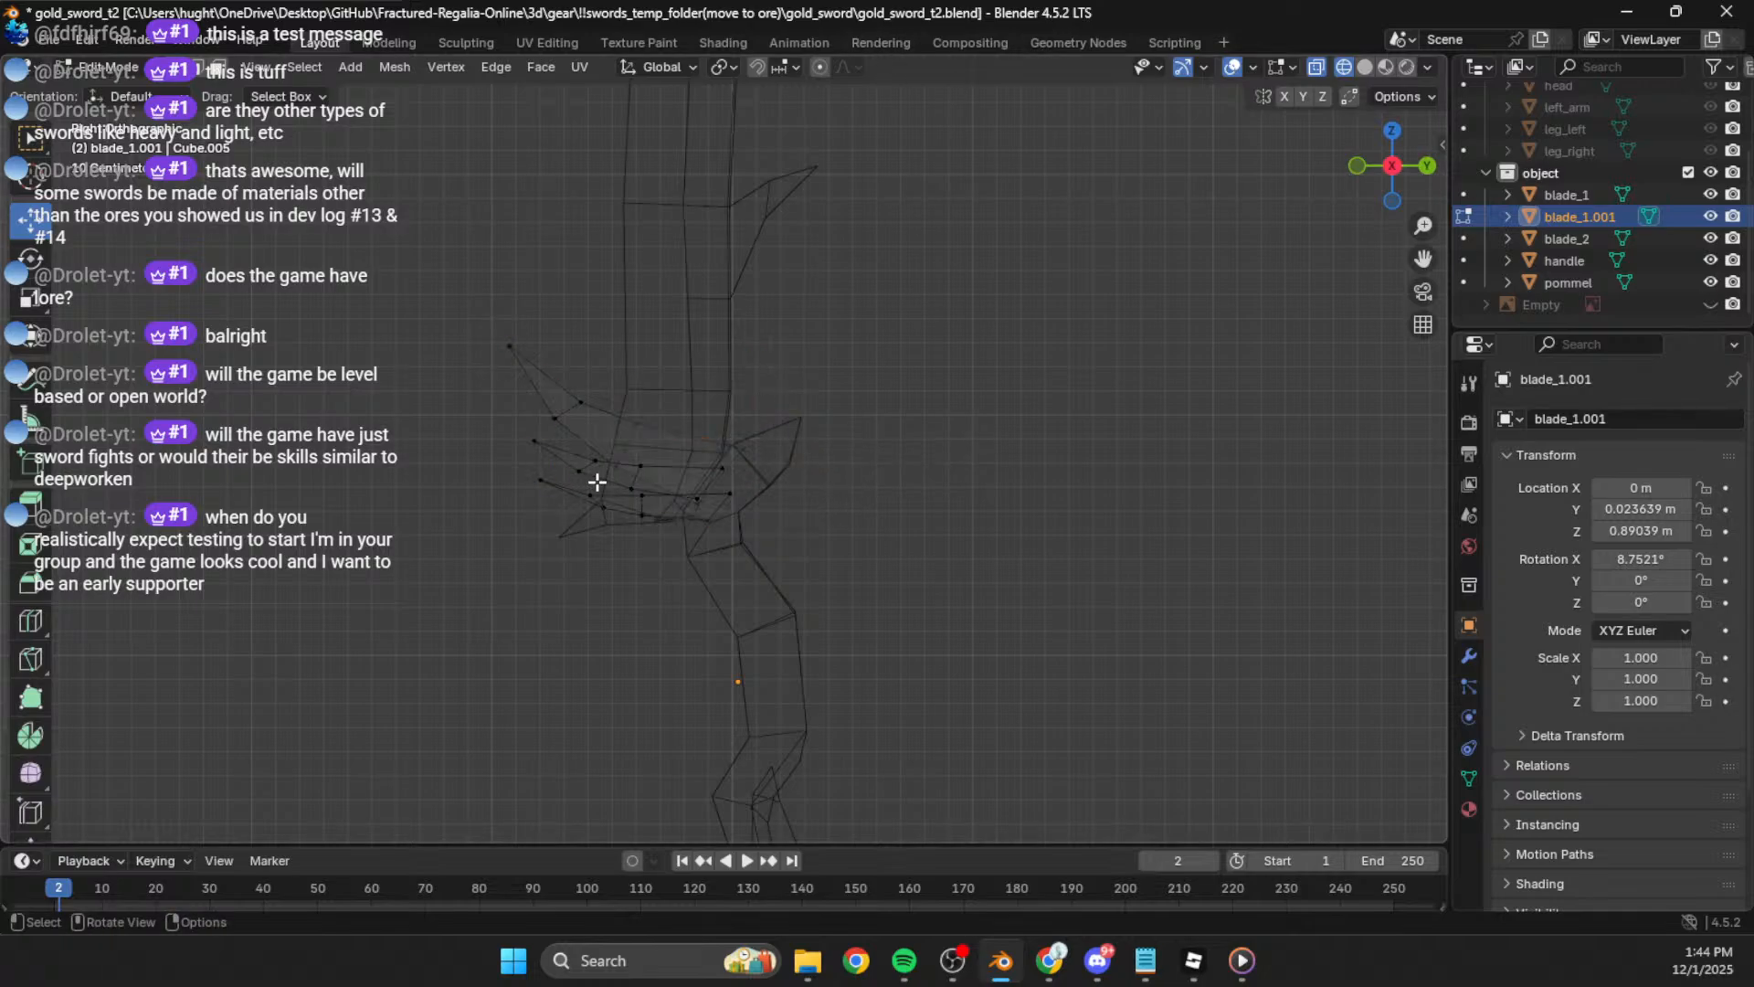
key("l")
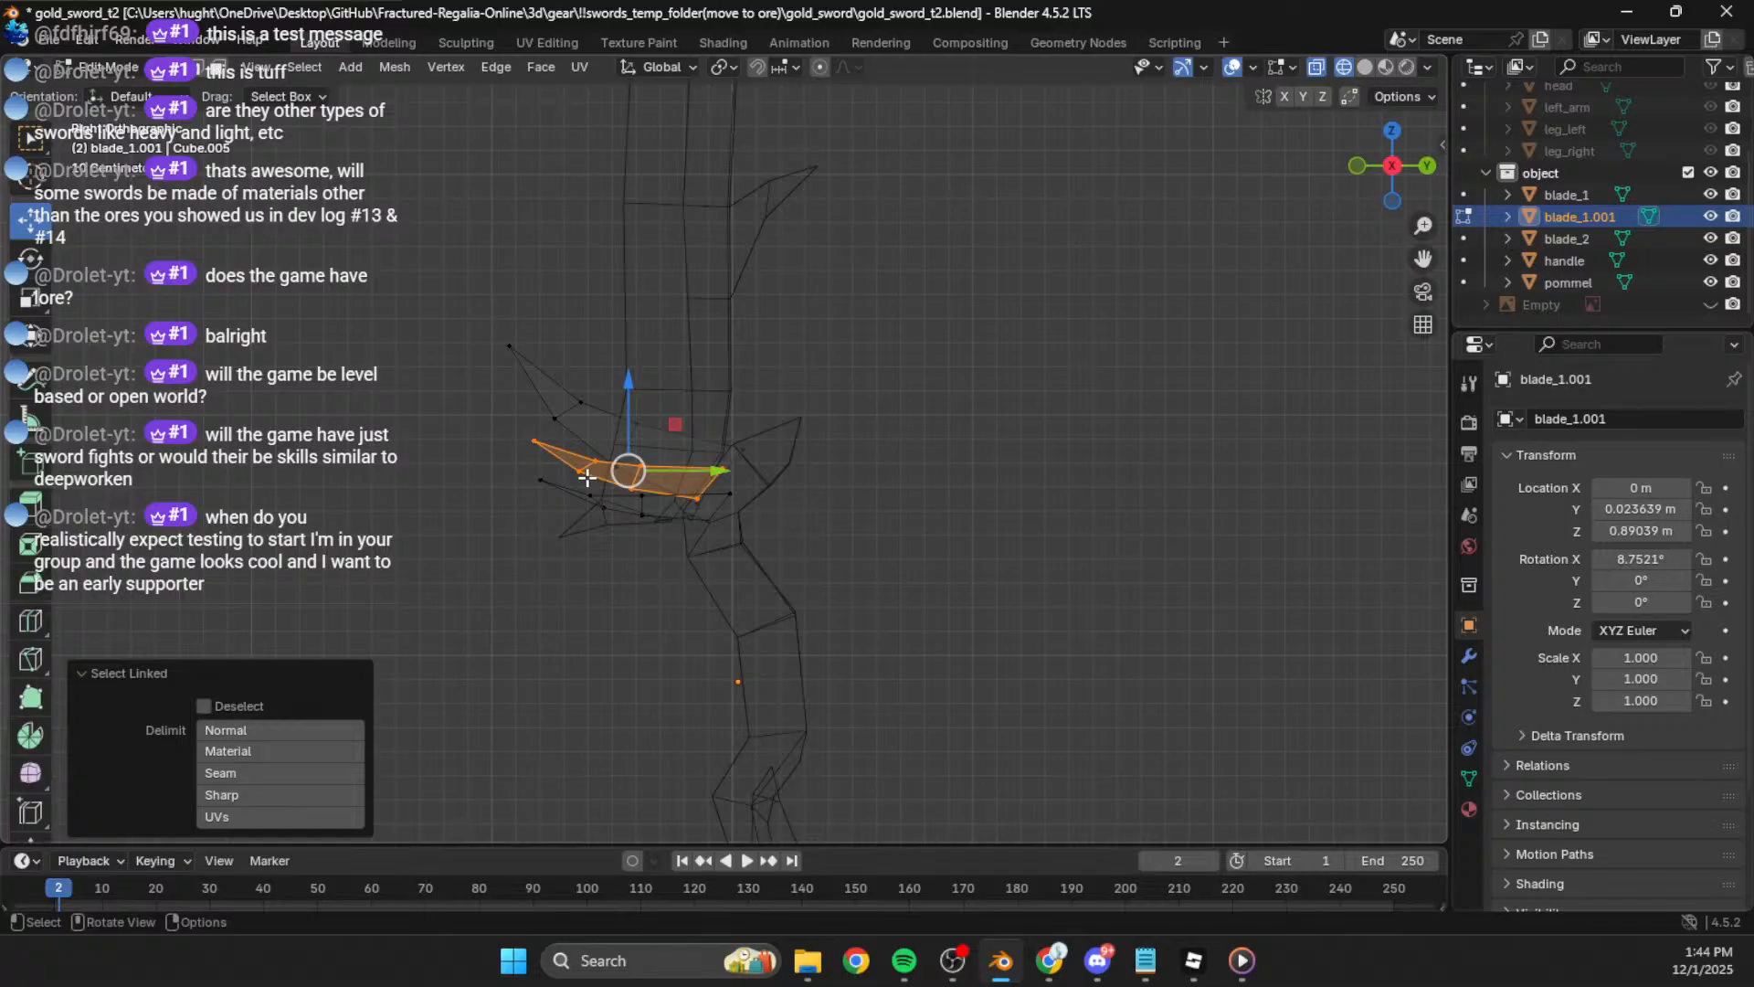
Step: Switch to Notepad and look through the alpha.txt feature list
left_click(1140, 970)
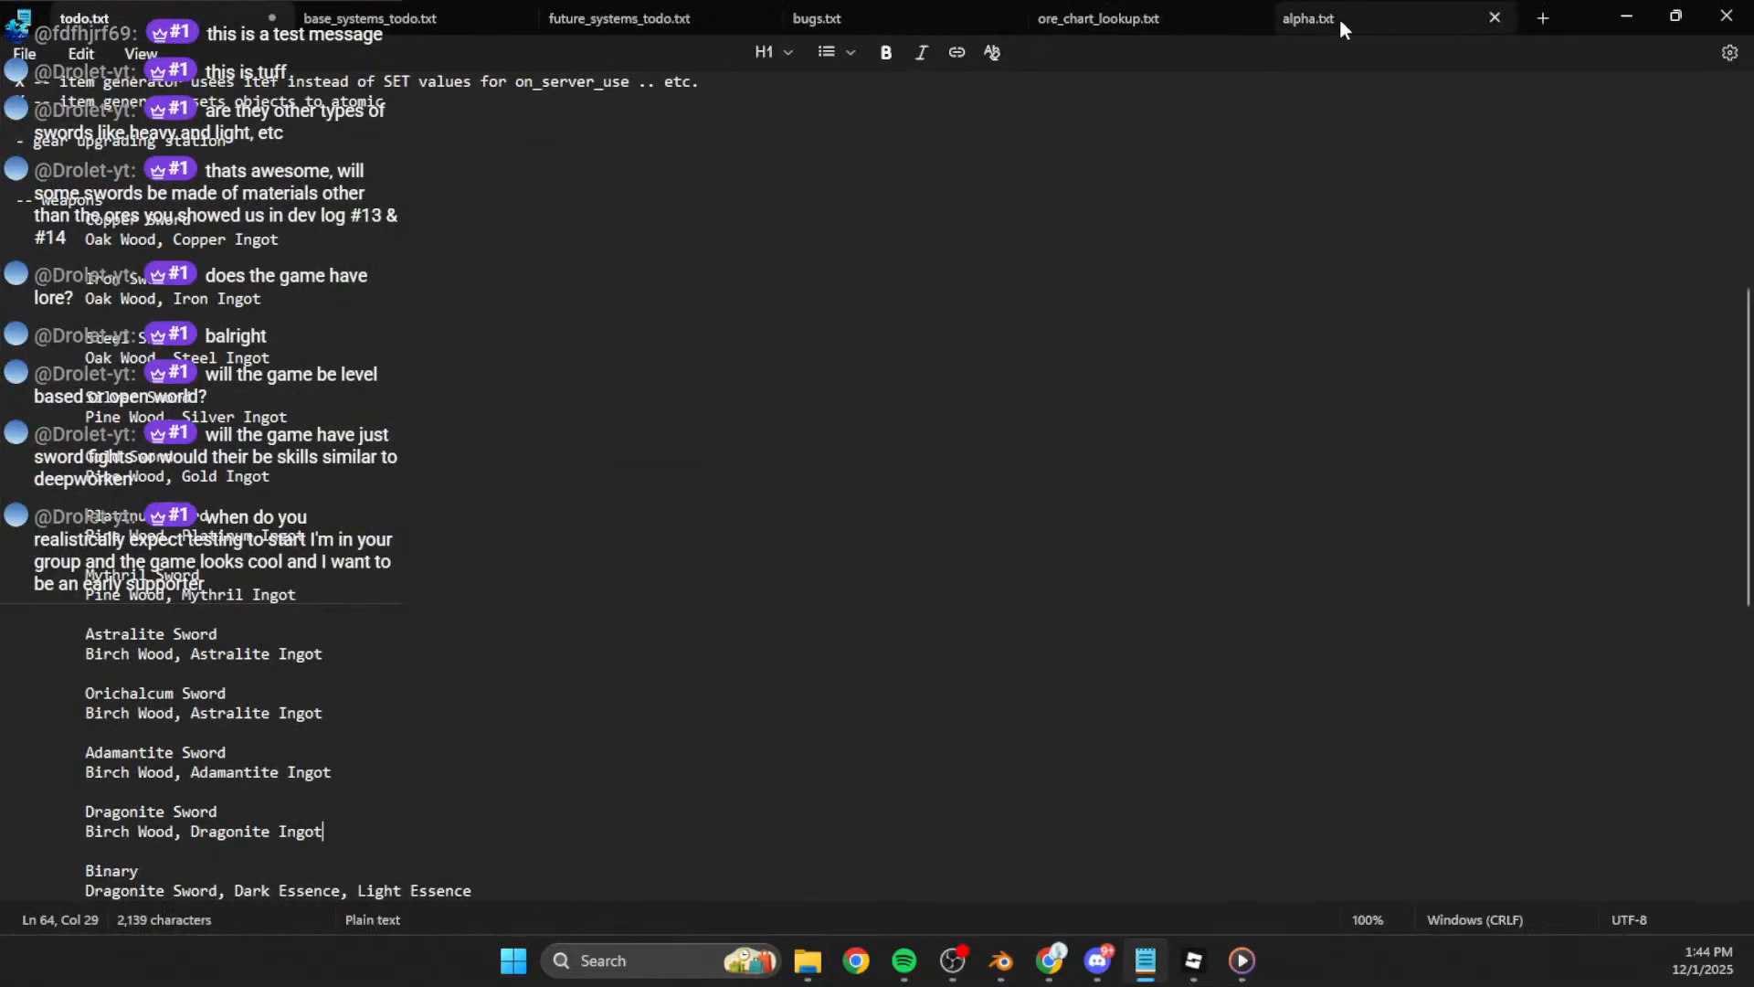
left_click(1340, 28)
scroll(331, 477, "up", 15)
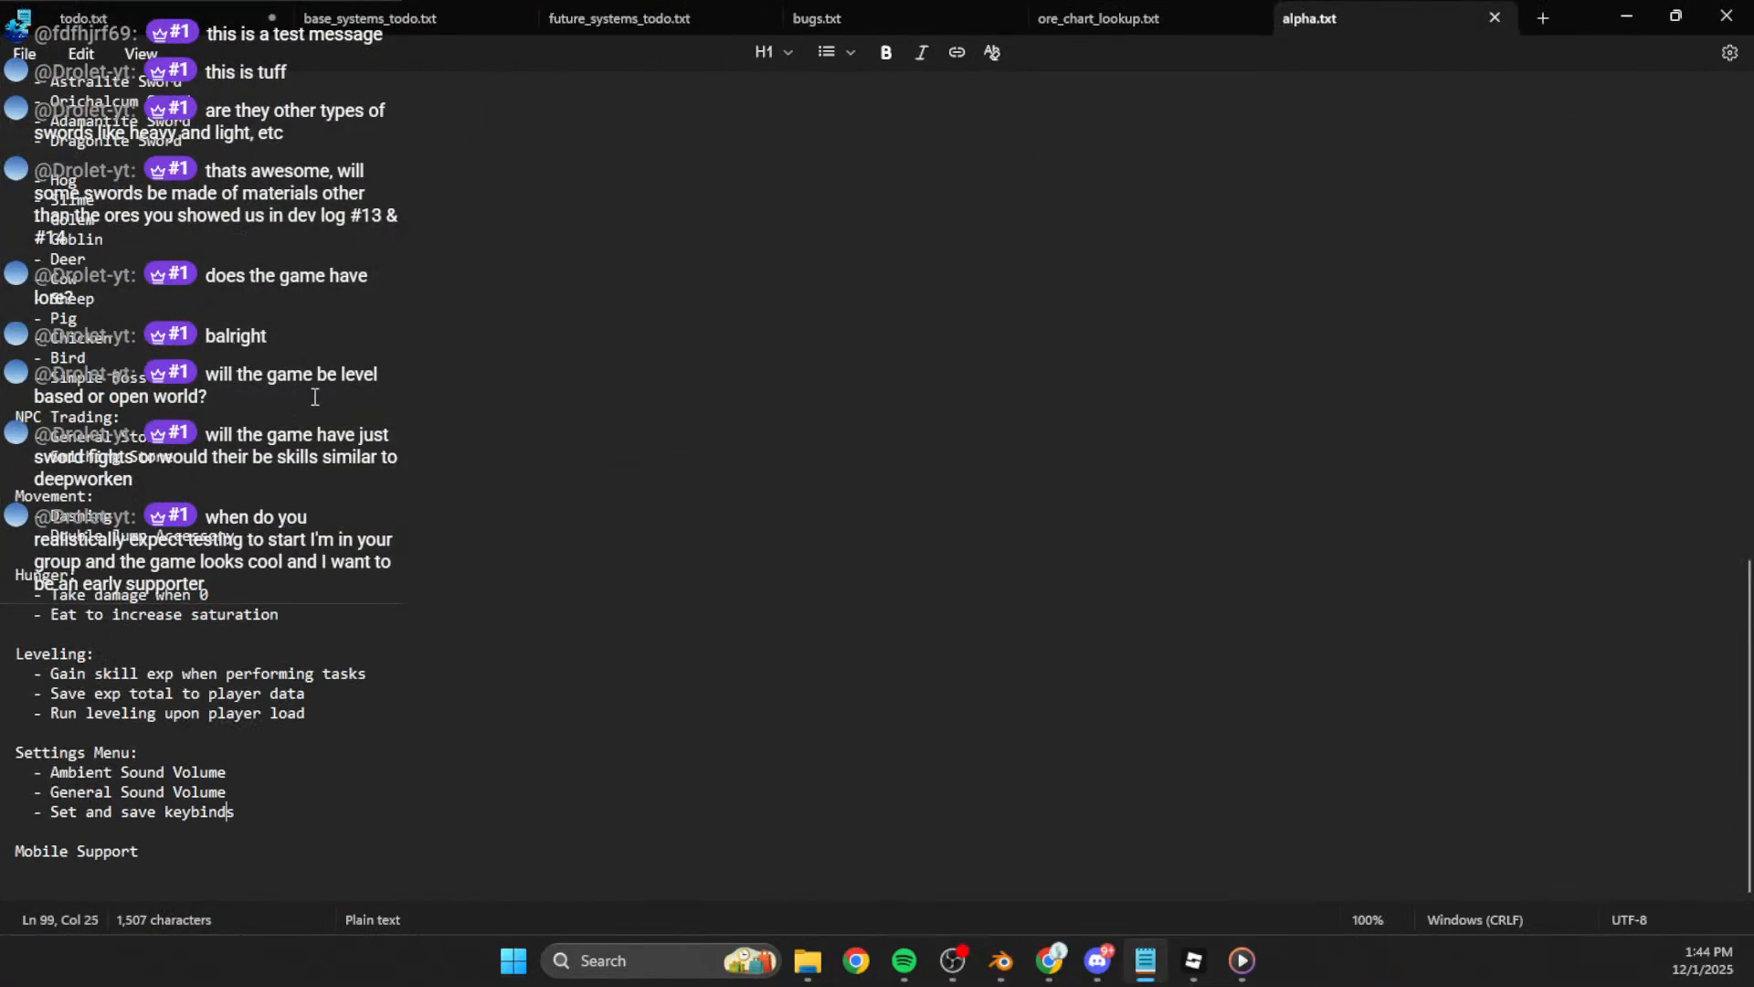
scroll(242, 510, "down", 18)
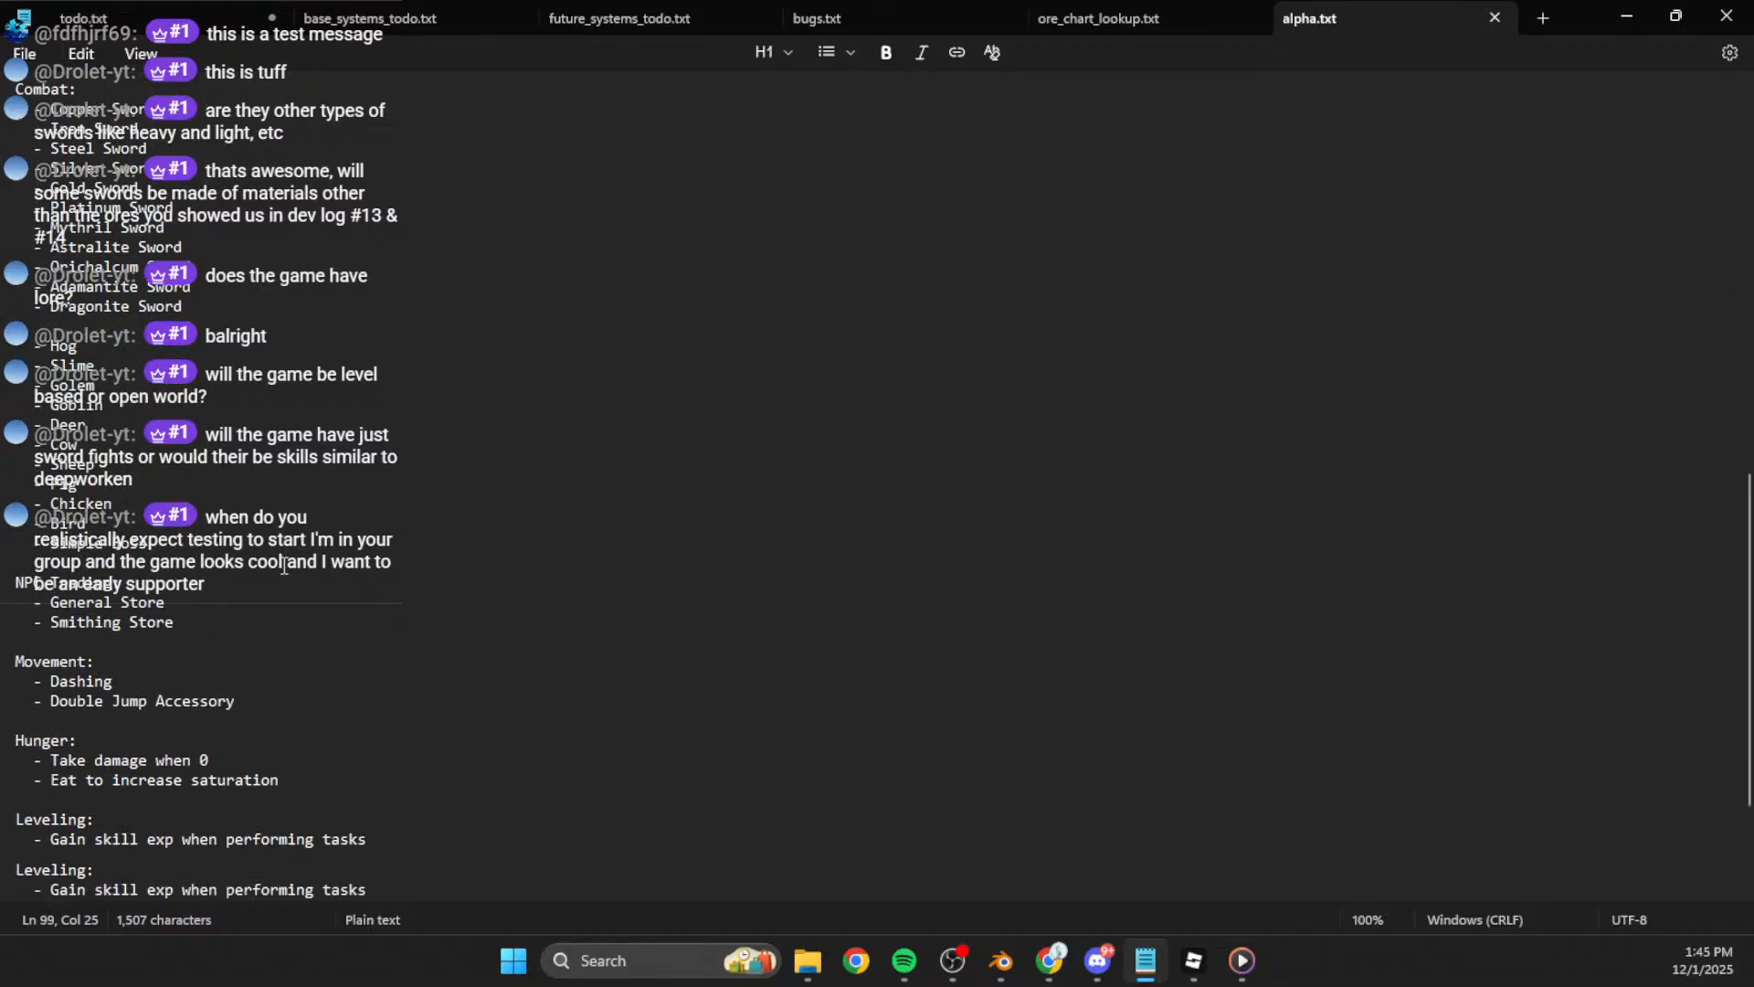
scroll(284, 566, "down", 3)
Step: Review the NPC Trading and Movement sections of the list, highlighting their entries
left_click(262, 413)
left_click(203, 437)
left_click_drag(282, 441, 3, 403)
left_click_drag(327, 446, 2, 384)
left_click_drag(326, 511, 7, 439)
left_click(315, 496)
left_click_drag(309, 535, 17, 517)
Step: Delete the Hunger section with its two entries from alpha.txt
left_click(370, 573)
left_click_drag(380, 603, 24, 556)
left_click(262, 579)
left_click_drag(393, 606, 7, 558)
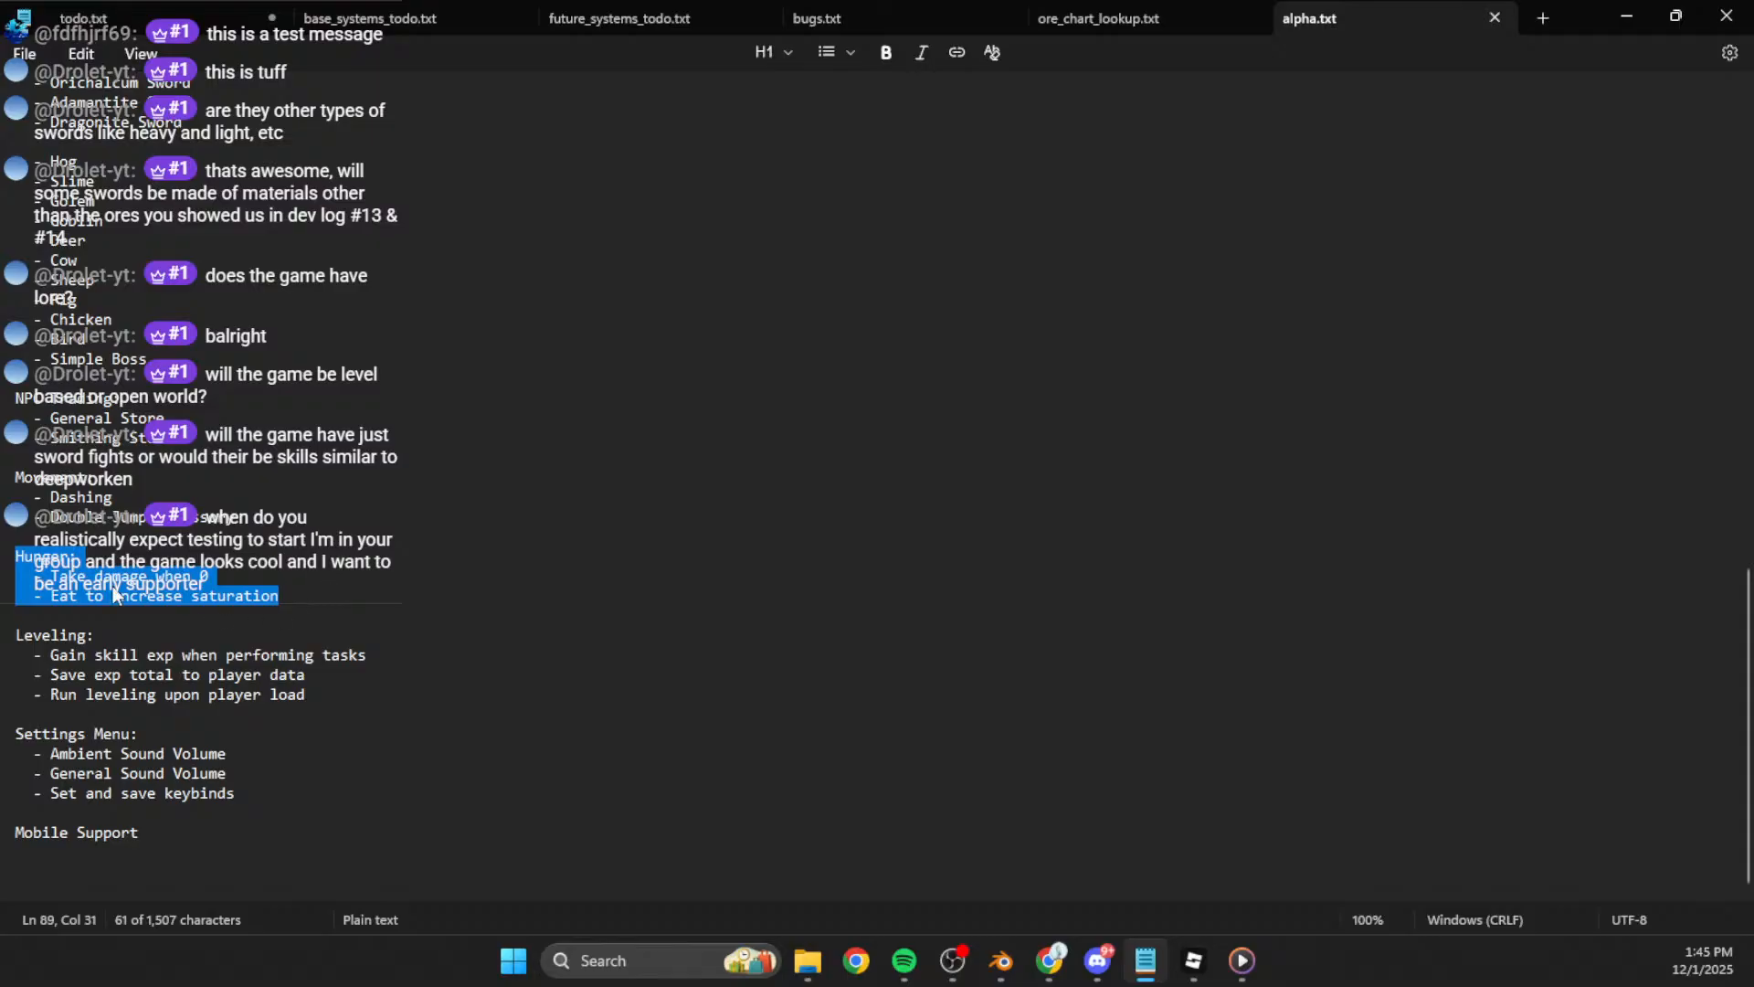
key("Left")
key("shift+Down")
key("shift+Down")
key("shift+Down")
key("shift+Down")
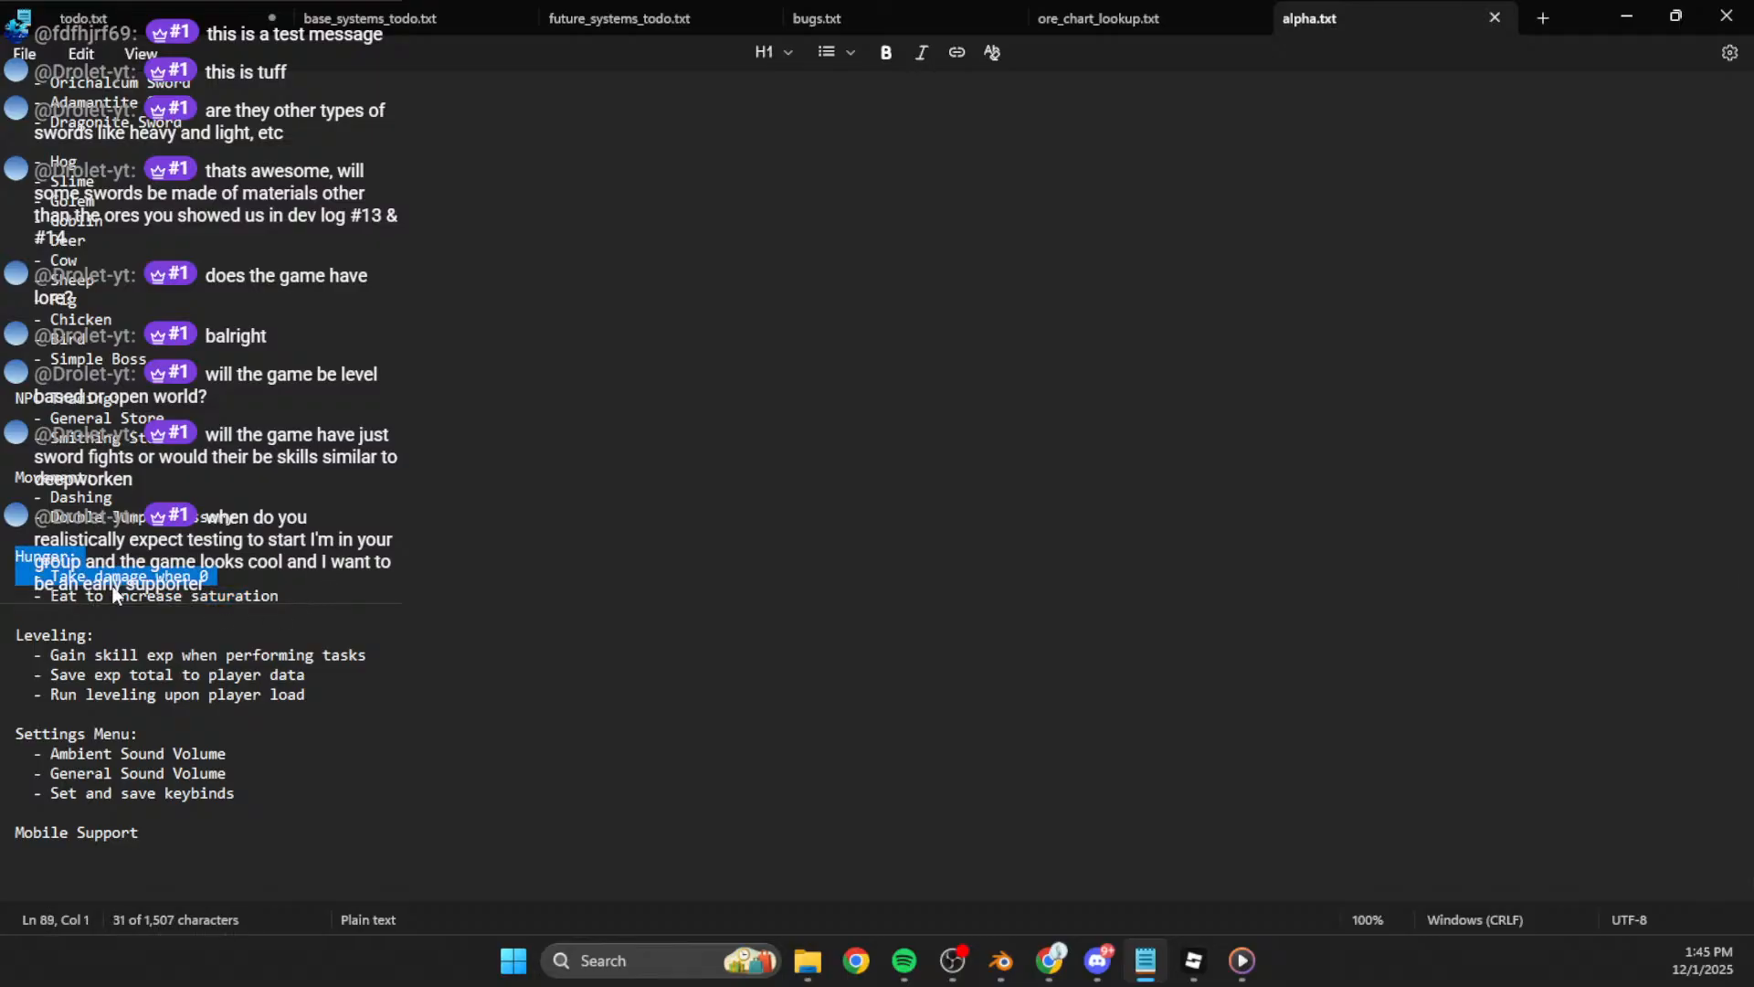
key("Delete")
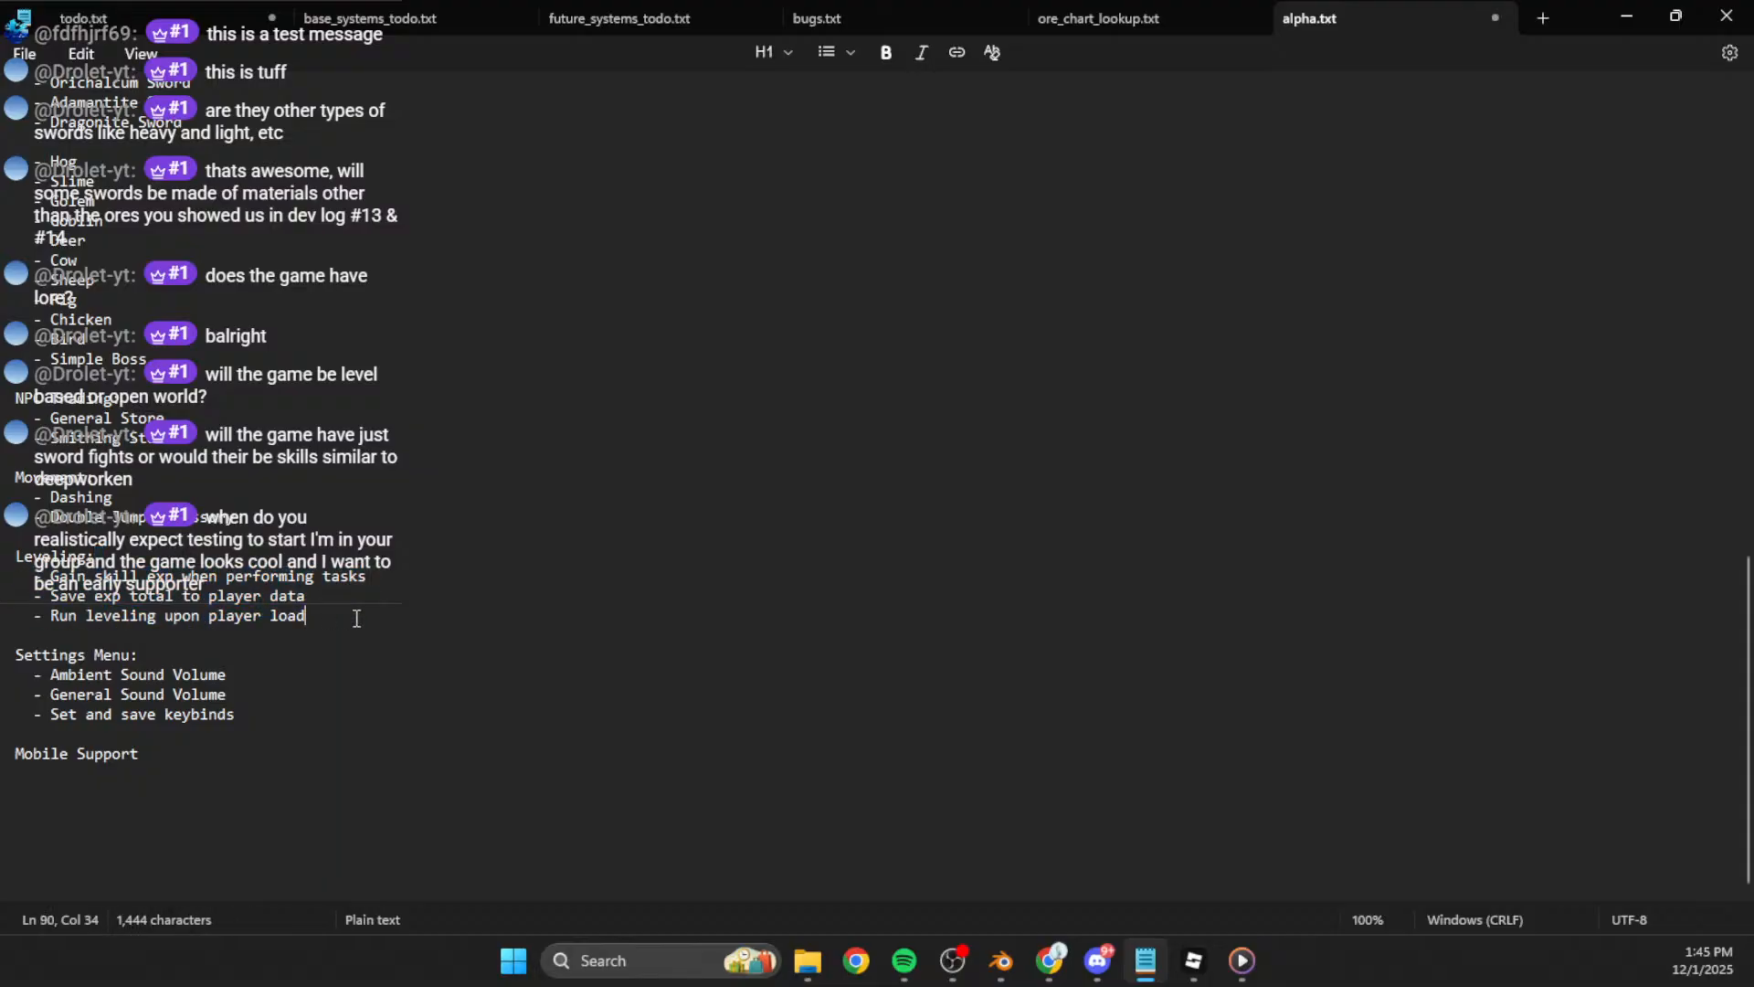
Step: Review the Settings Menu and Mobile Support entries, highlighting them
left_click(264, 701)
left_click_drag(214, 763, 25, 699)
left_click(267, 762)
triple_click(182, 766)
mouse_move(24, 731)
left_mouse_down()
mouse_move(143, 765)
mouse_move(4, 726)
mouse_move(160, 764)
mouse_move(156, 784)
mouse_move(9, 729)
left_mouse_up()
Step: Look back through the gear, tool and creature entries in the alpha list
scroll(272, 768, "up", 1)
scroll(270, 773, "up", 18)
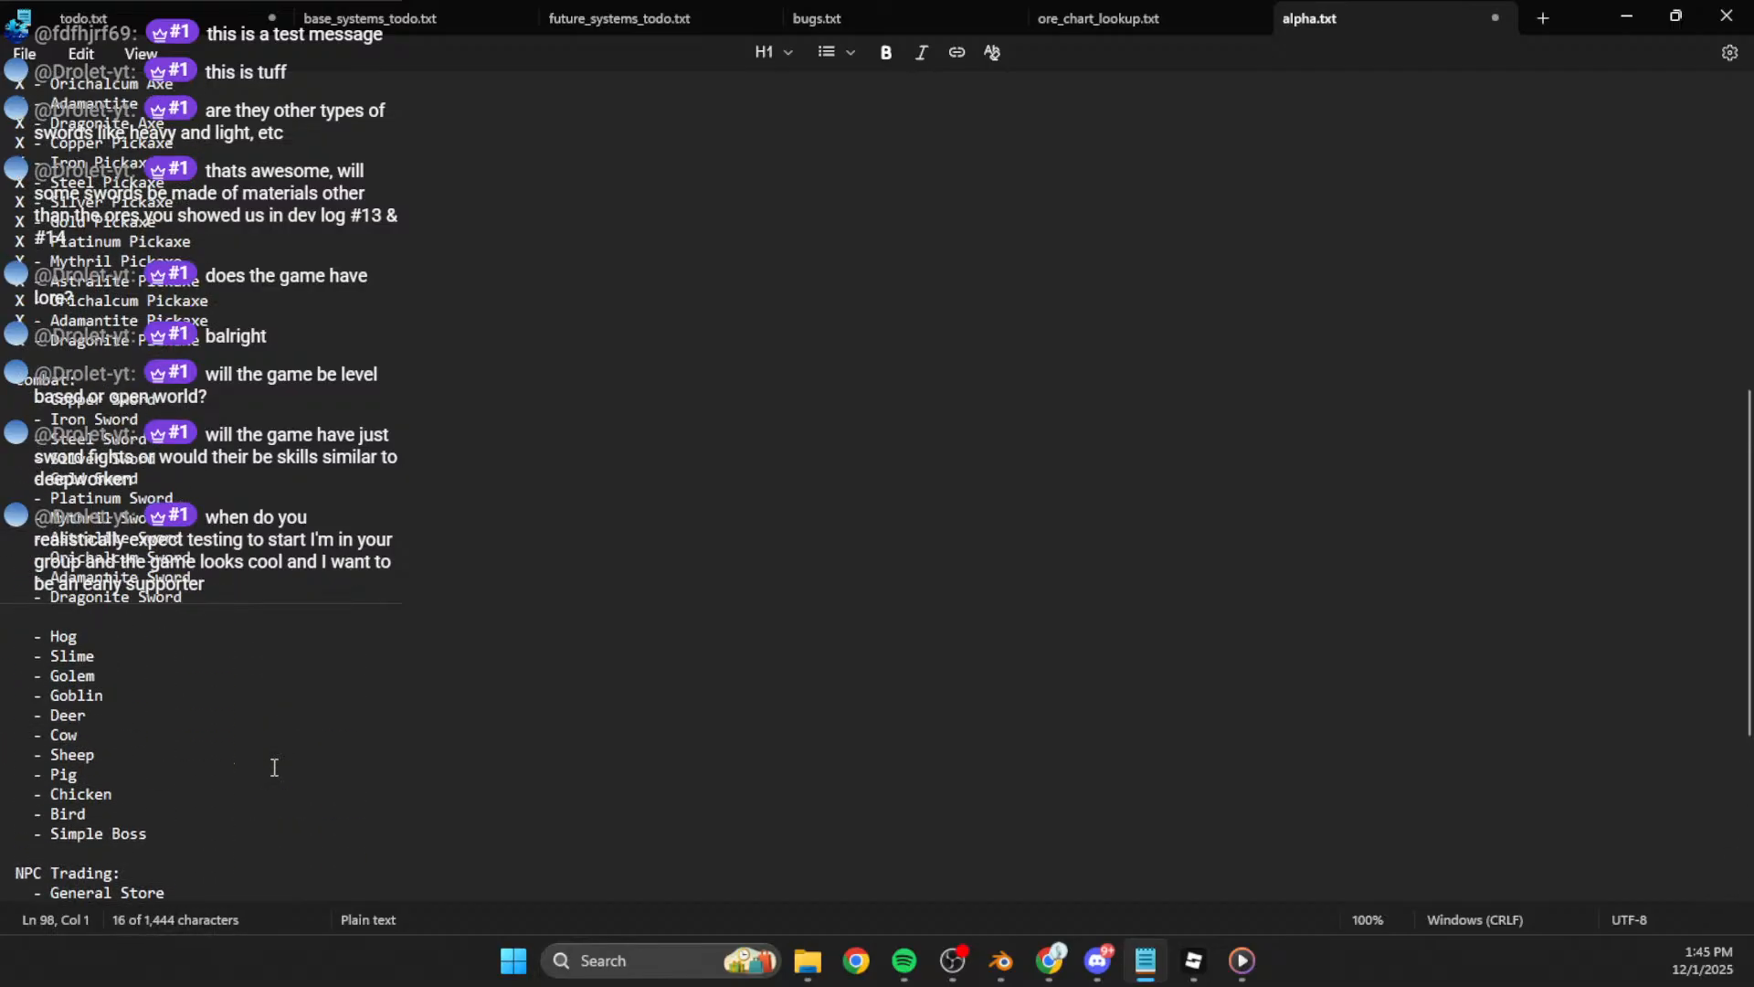
scroll(252, 729, "down", 10)
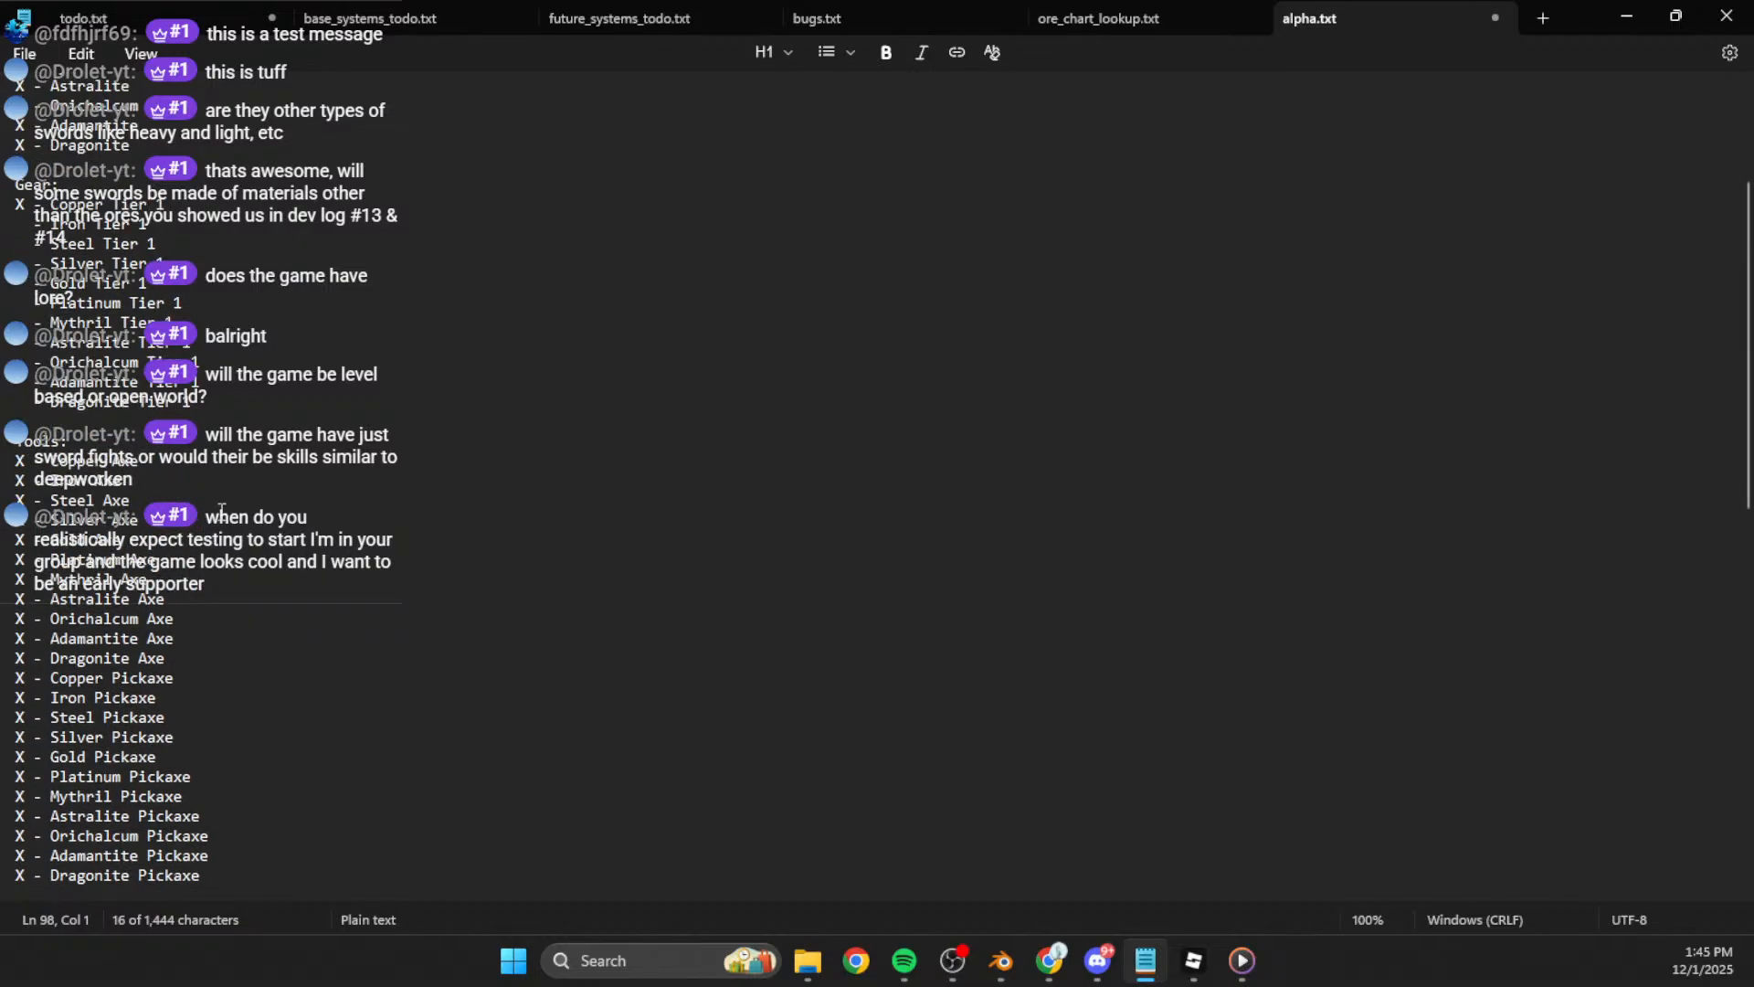
scroll(221, 510, "down", 10)
left_click(221, 511)
scroll(224, 525, "up", 3)
scroll(225, 541, "up", 1)
mouse_move(37, 478)
left_mouse_down()
mouse_move(141, 501)
mouse_move(216, 686)
mouse_move(7, 471)
left_mouse_up()
left_click(220, 671)
left_click(365, 517)
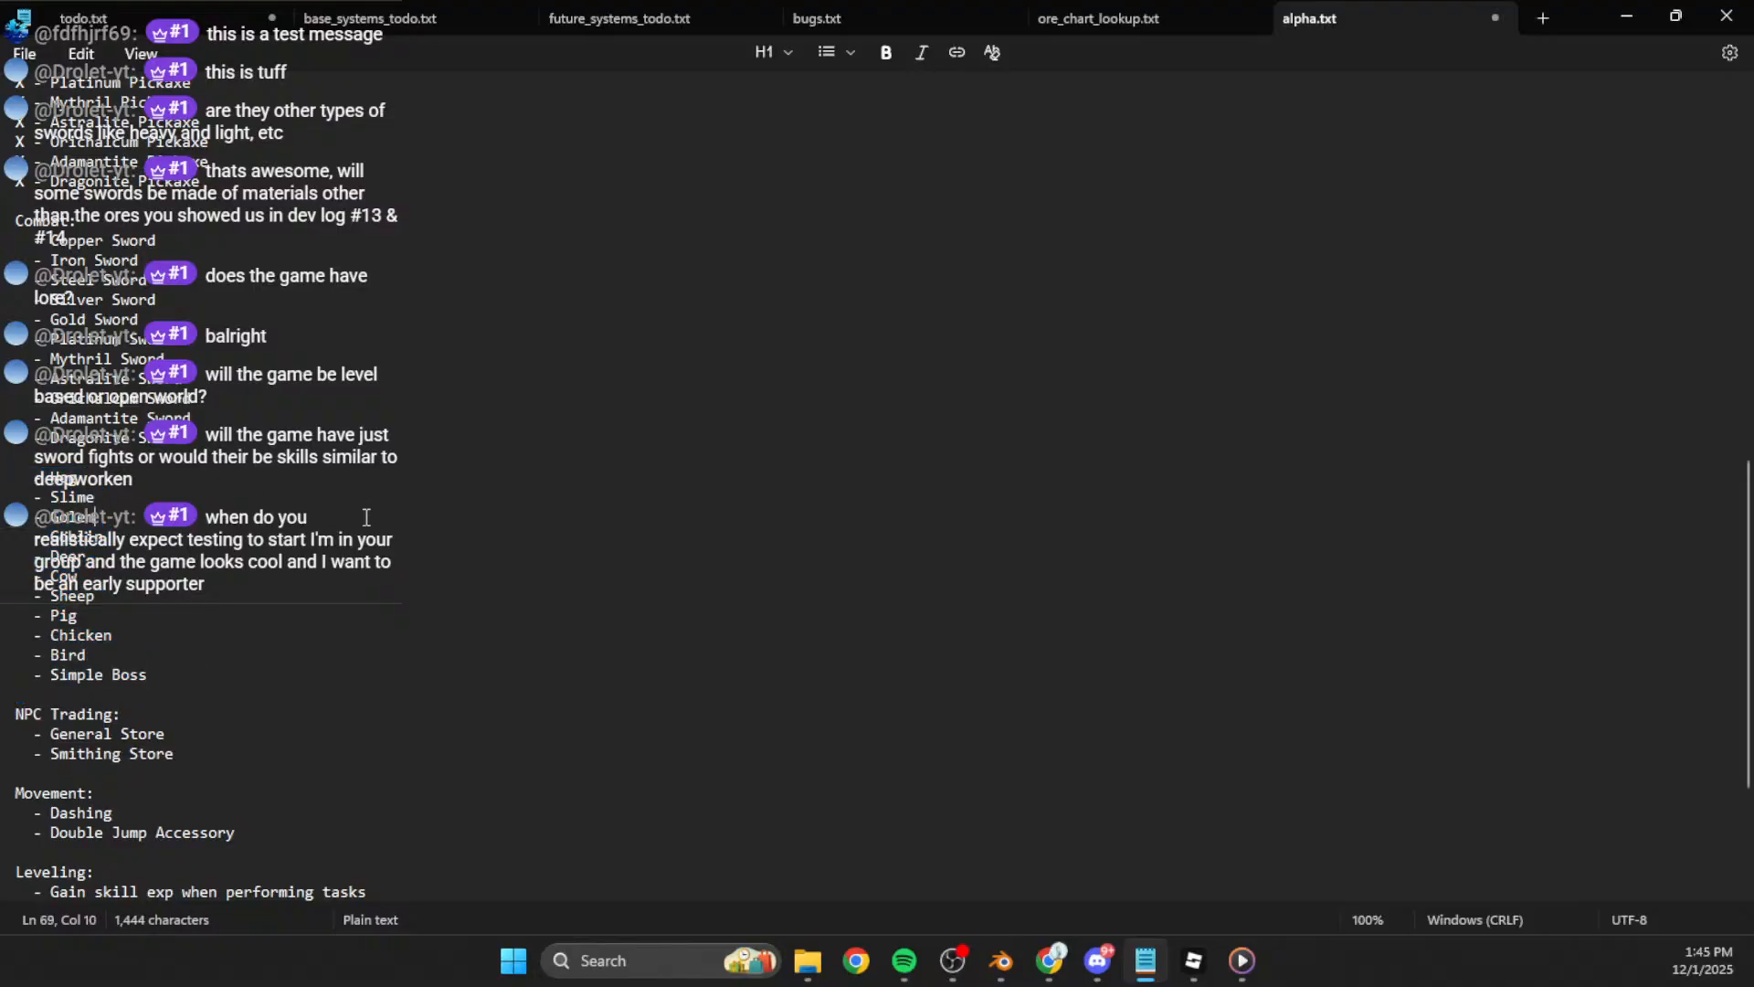
Step: Highlight the sword entries from Copper Sword to Dragonite Sword under Combat to review them
scroll(367, 517, "up", 1)
left_click_drag(200, 477, 157, 302)
left_click_drag(296, 521, 2, 289)
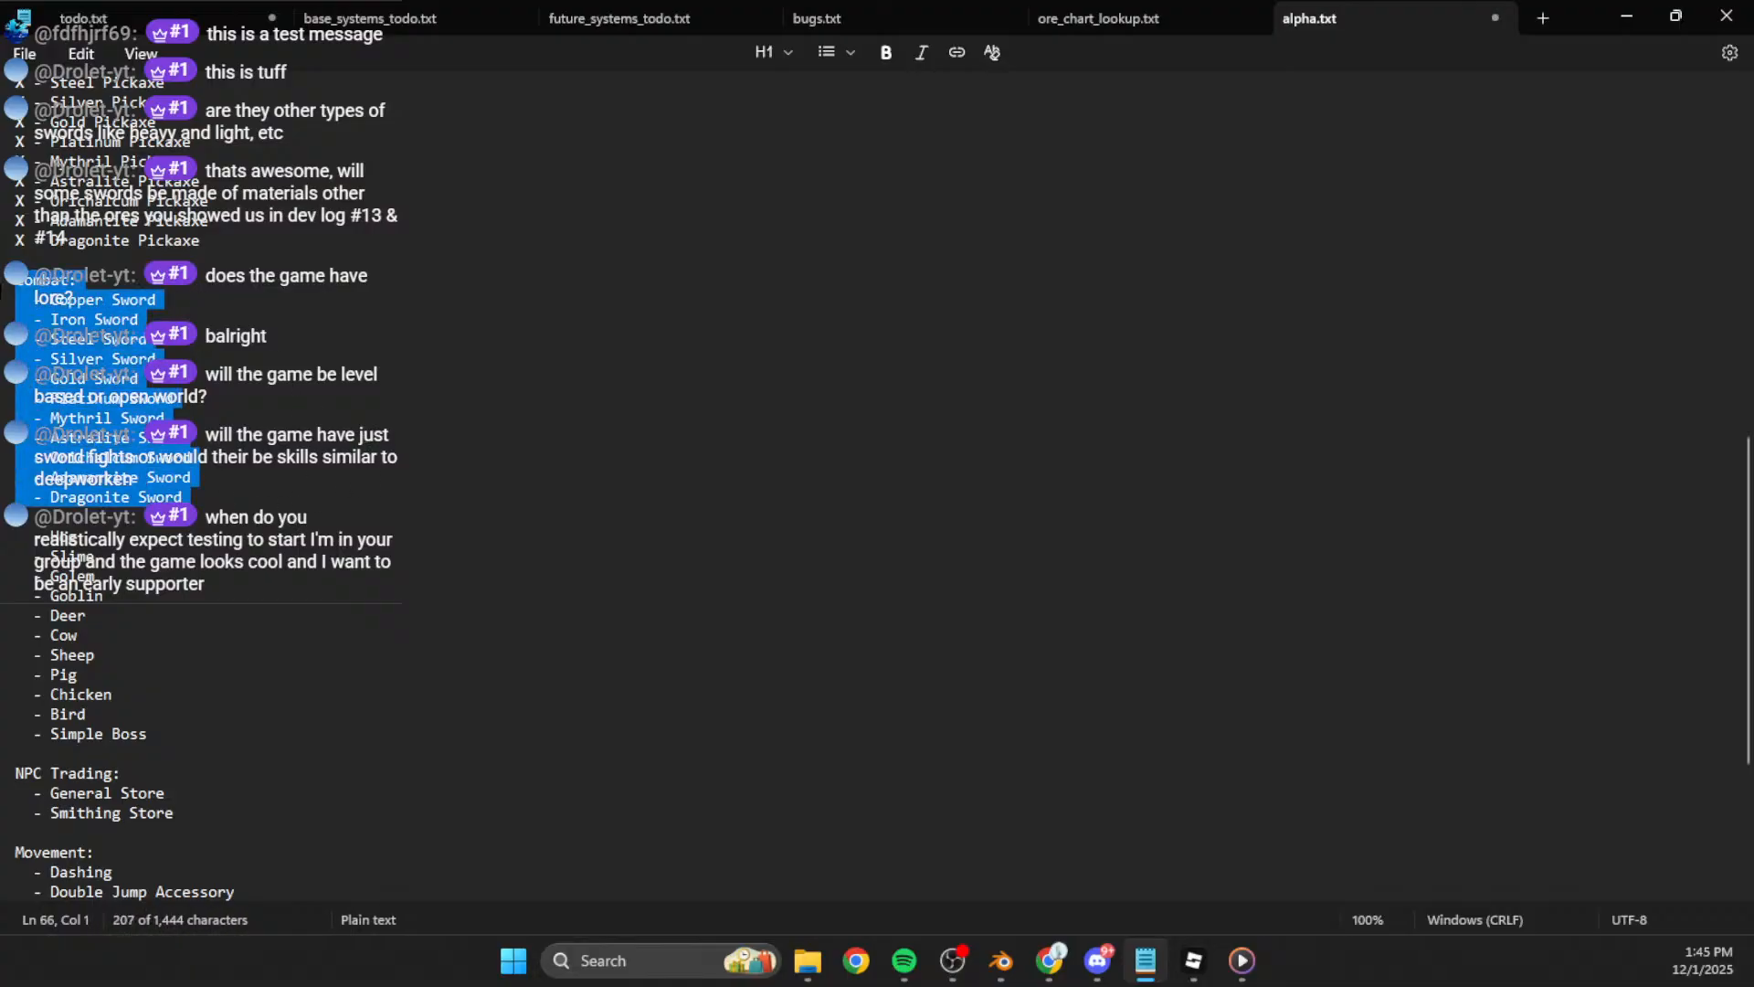
left_click(360, 406)
left_click_drag(201, 498, 13, 302)
left_click(271, 334)
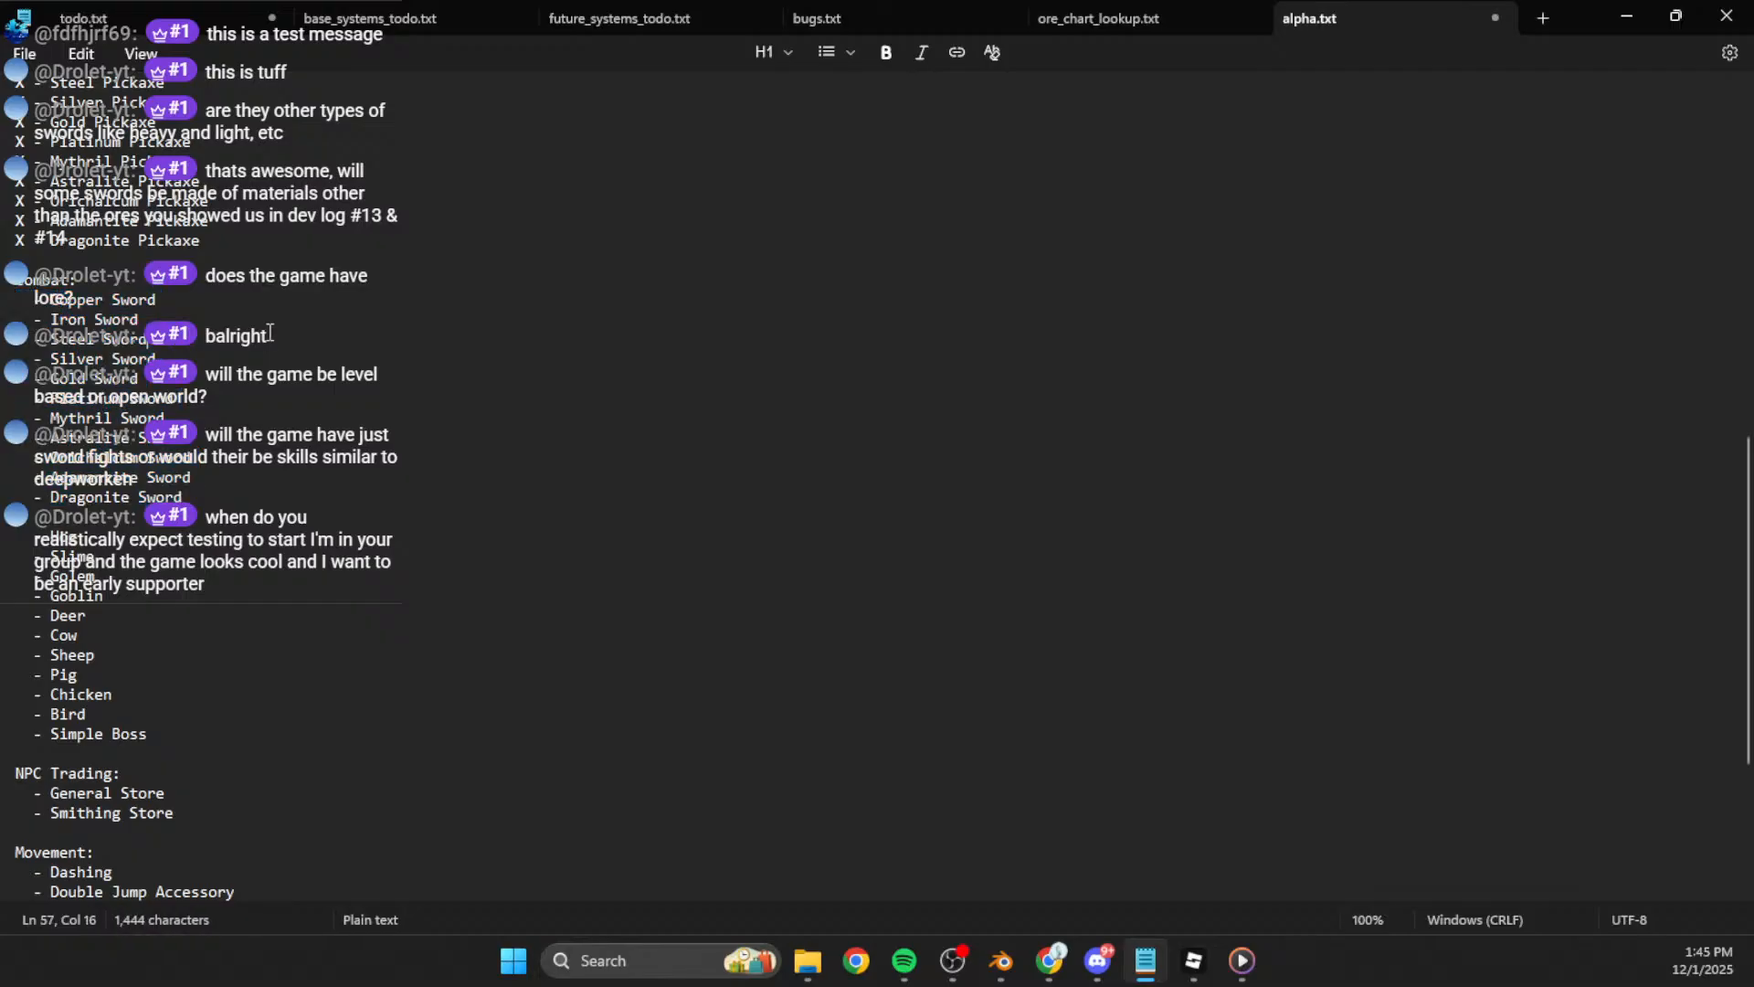
left_click_drag(241, 494, 4, 300)
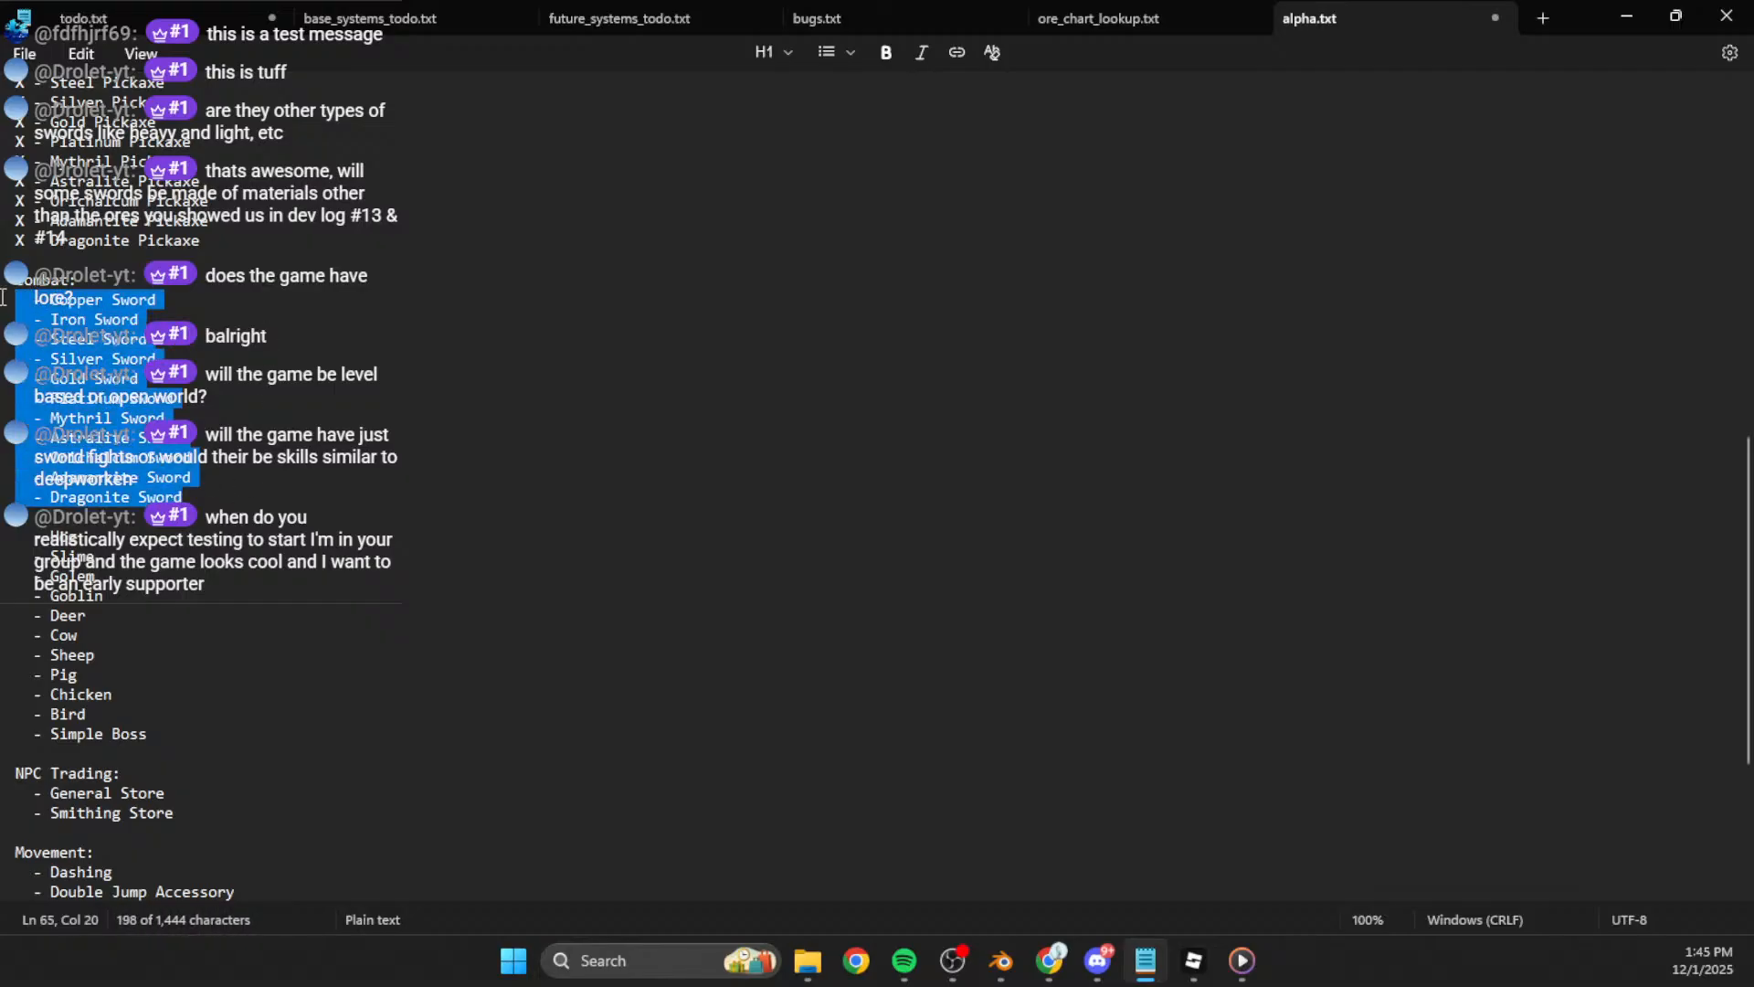
Step: Review the creature entries from Hog to Simple Boss under Combat, highlighting them in the alpha list
scroll(169, 390, "down", 1)
left_click(276, 530)
scroll(162, 527, "down", 2)
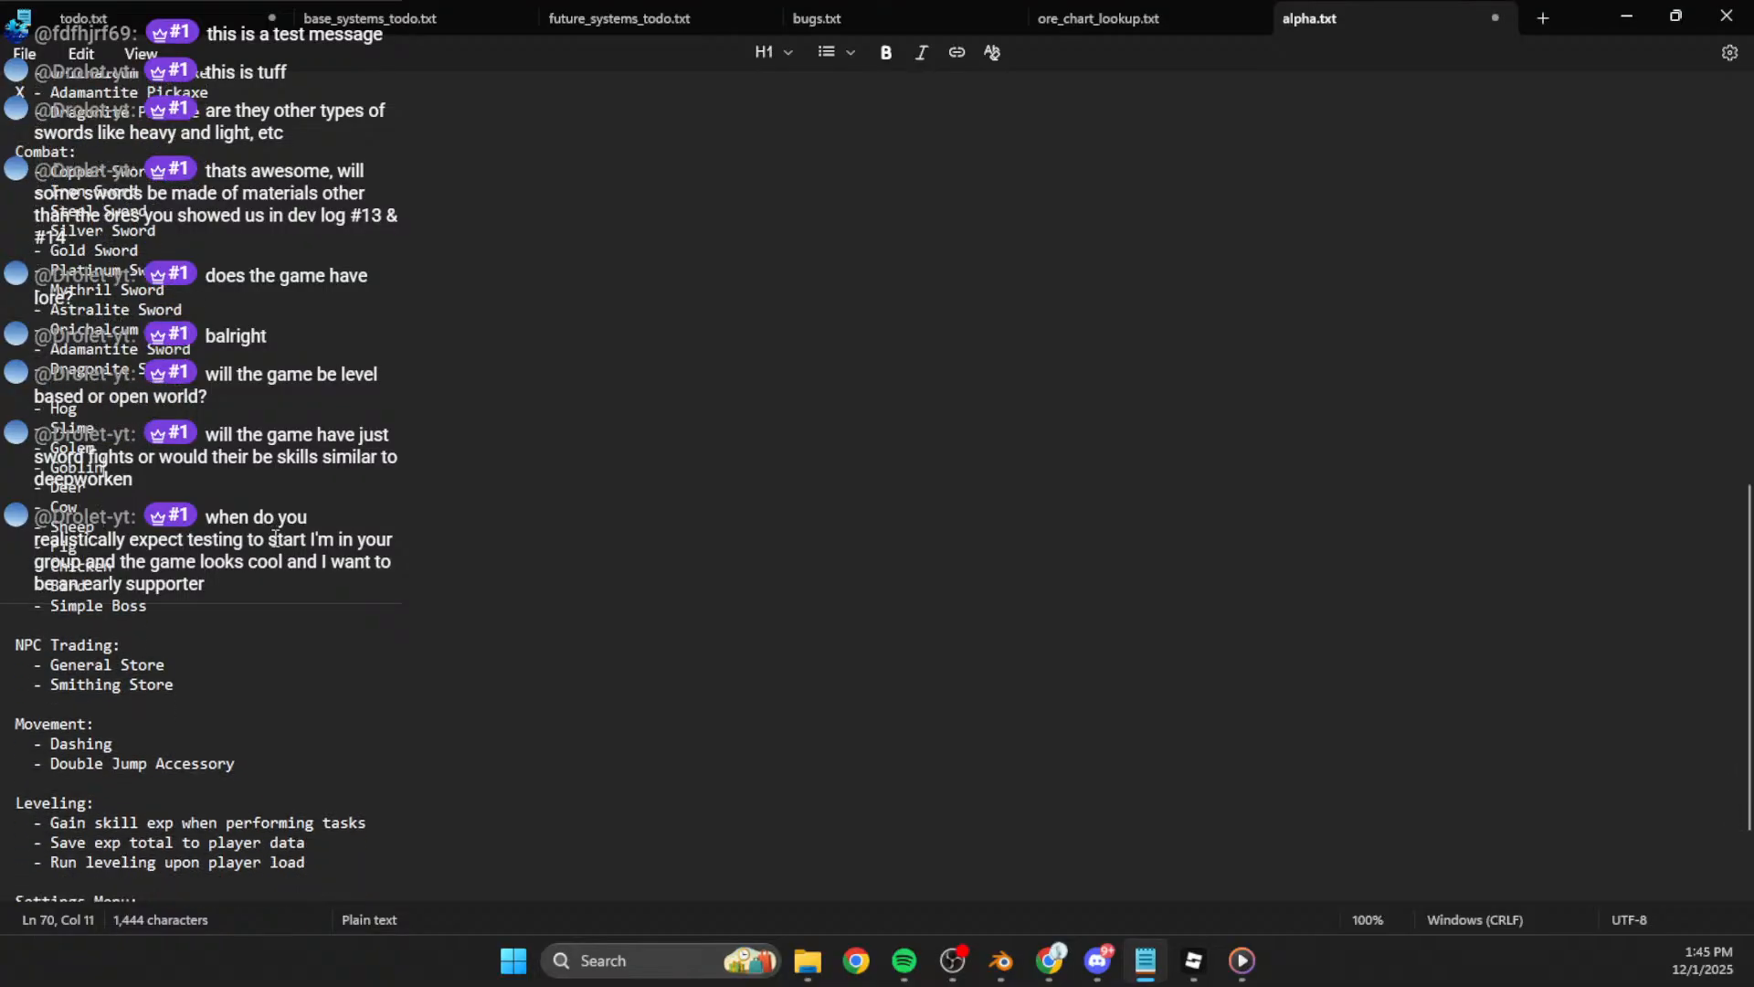
left_click_drag(197, 565, 2, 355)
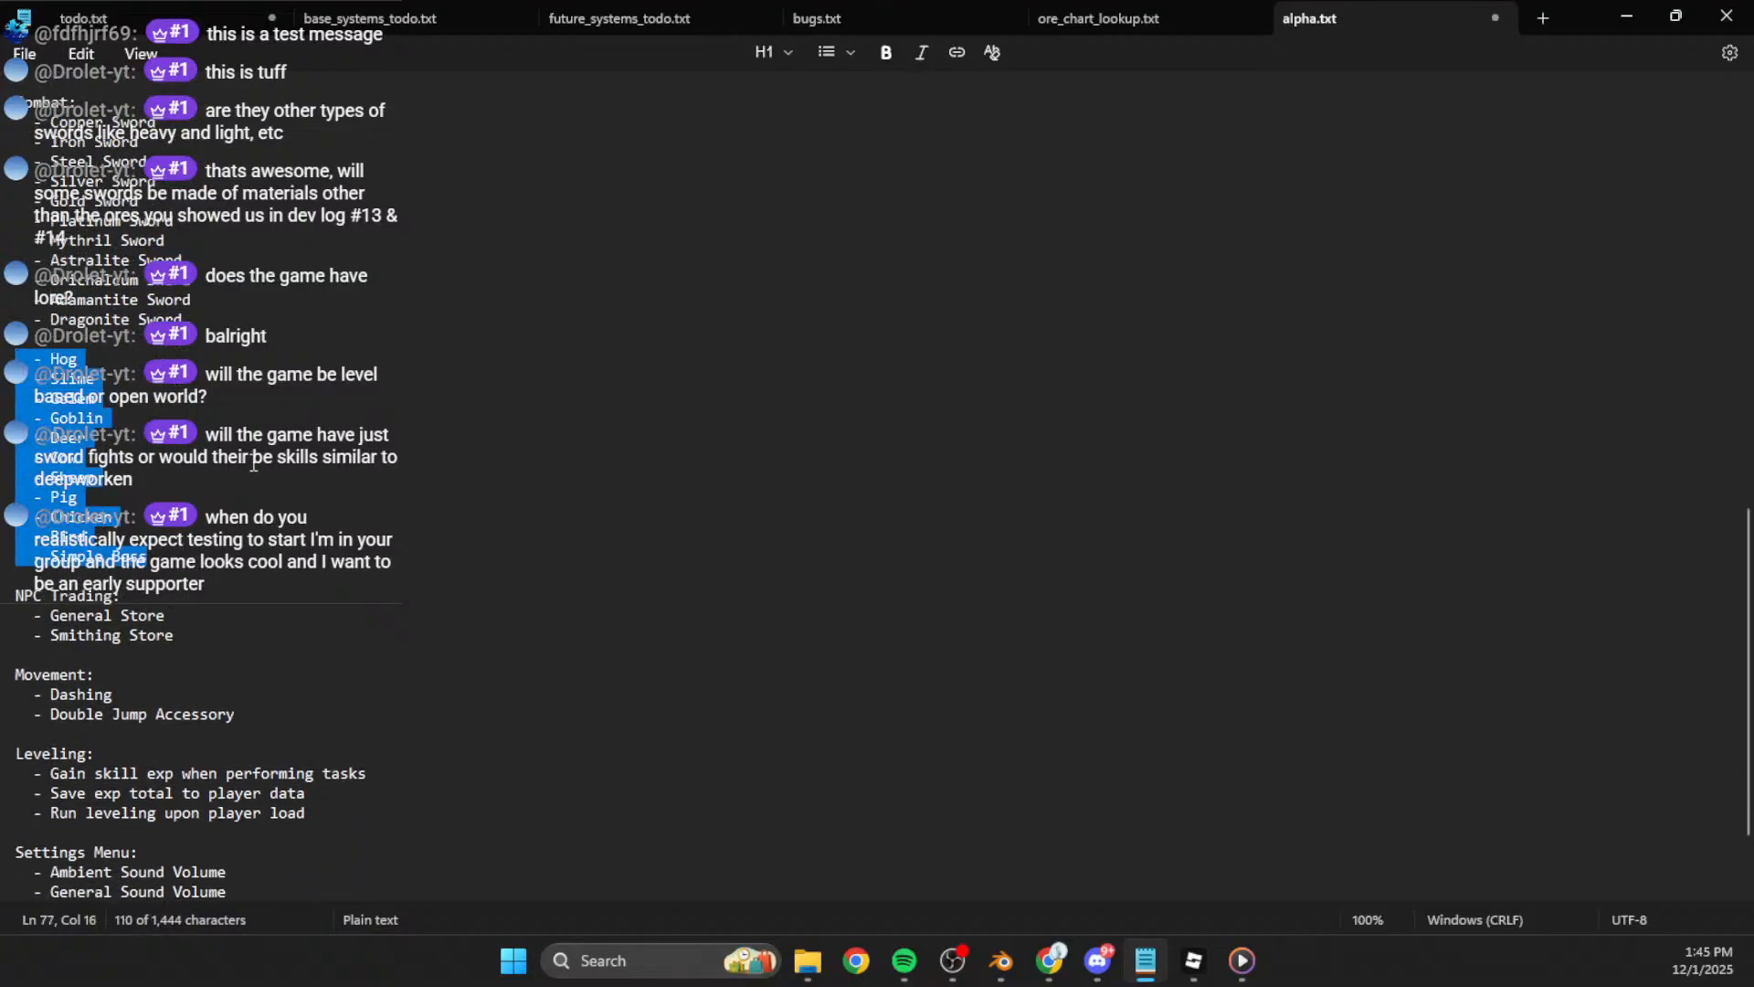
left_click_drag(219, 550, 3, 365)
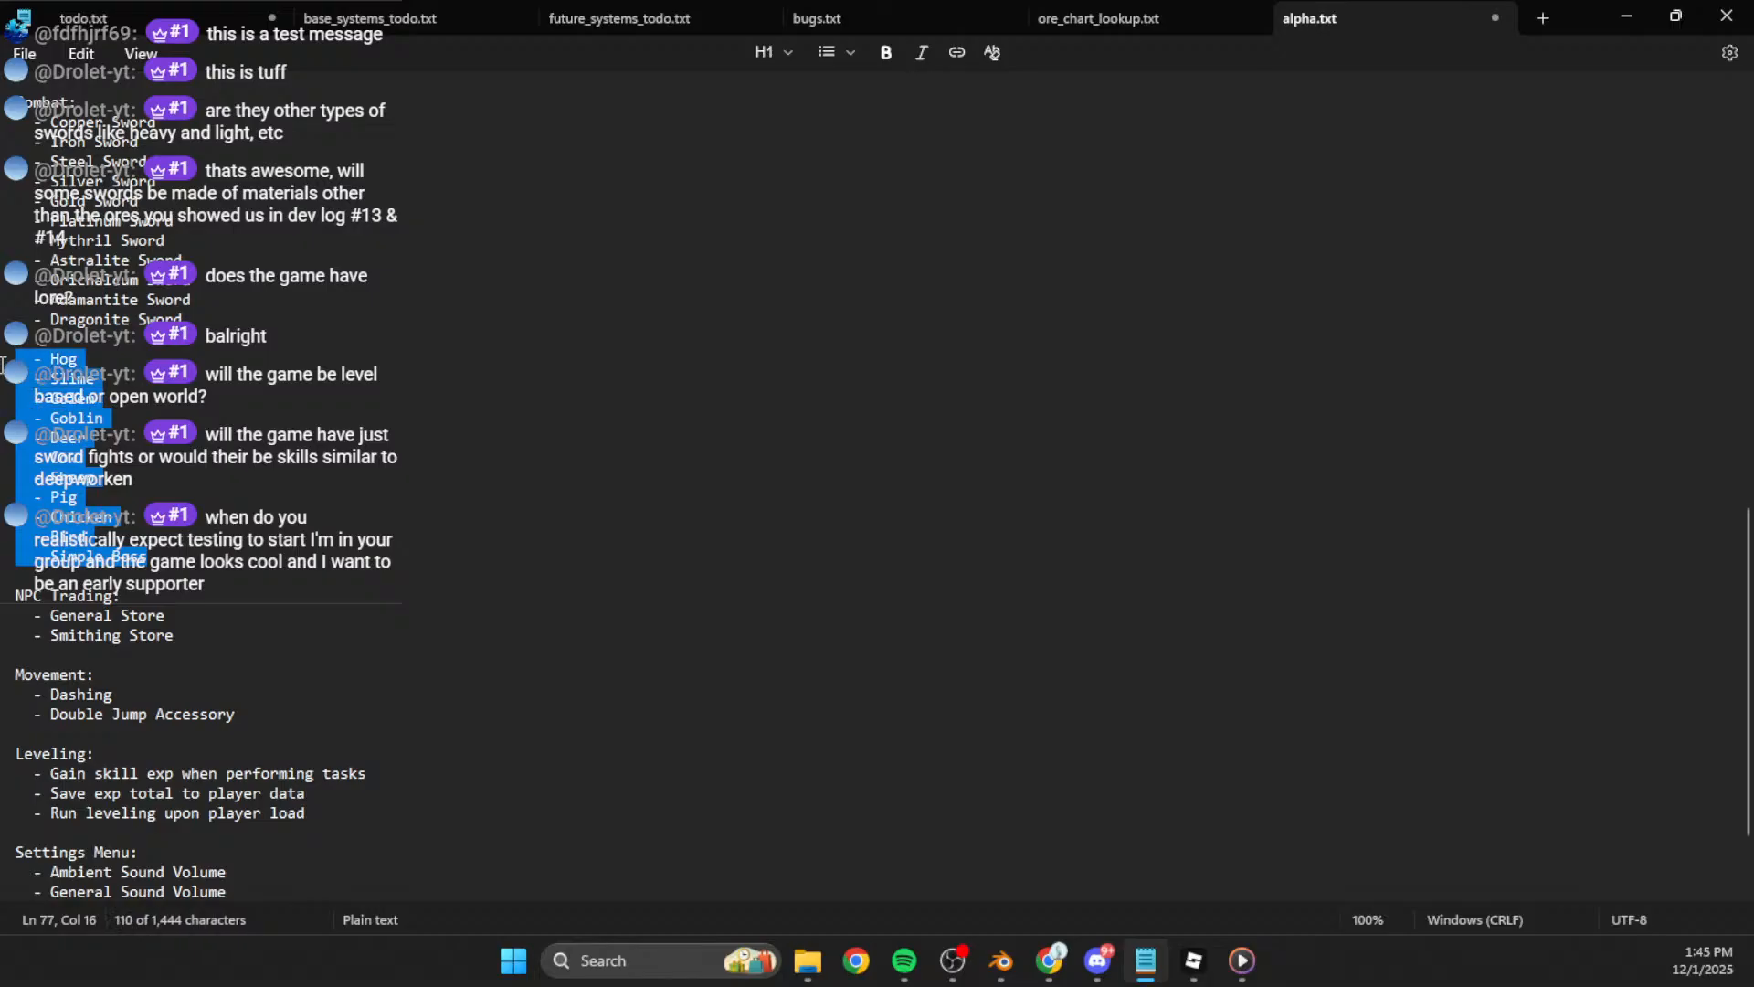
left_click(402, 402)
Step: Highlight the NPC Trading section with its General Store and Smithing Store entries to review it
scroll(402, 401, "down", 2)
left_click_drag(289, 507, 7, 488)
mouse_move(6, 492)
left_mouse_down()
mouse_move(356, 513)
mouse_move(3, 484)
left_mouse_up()
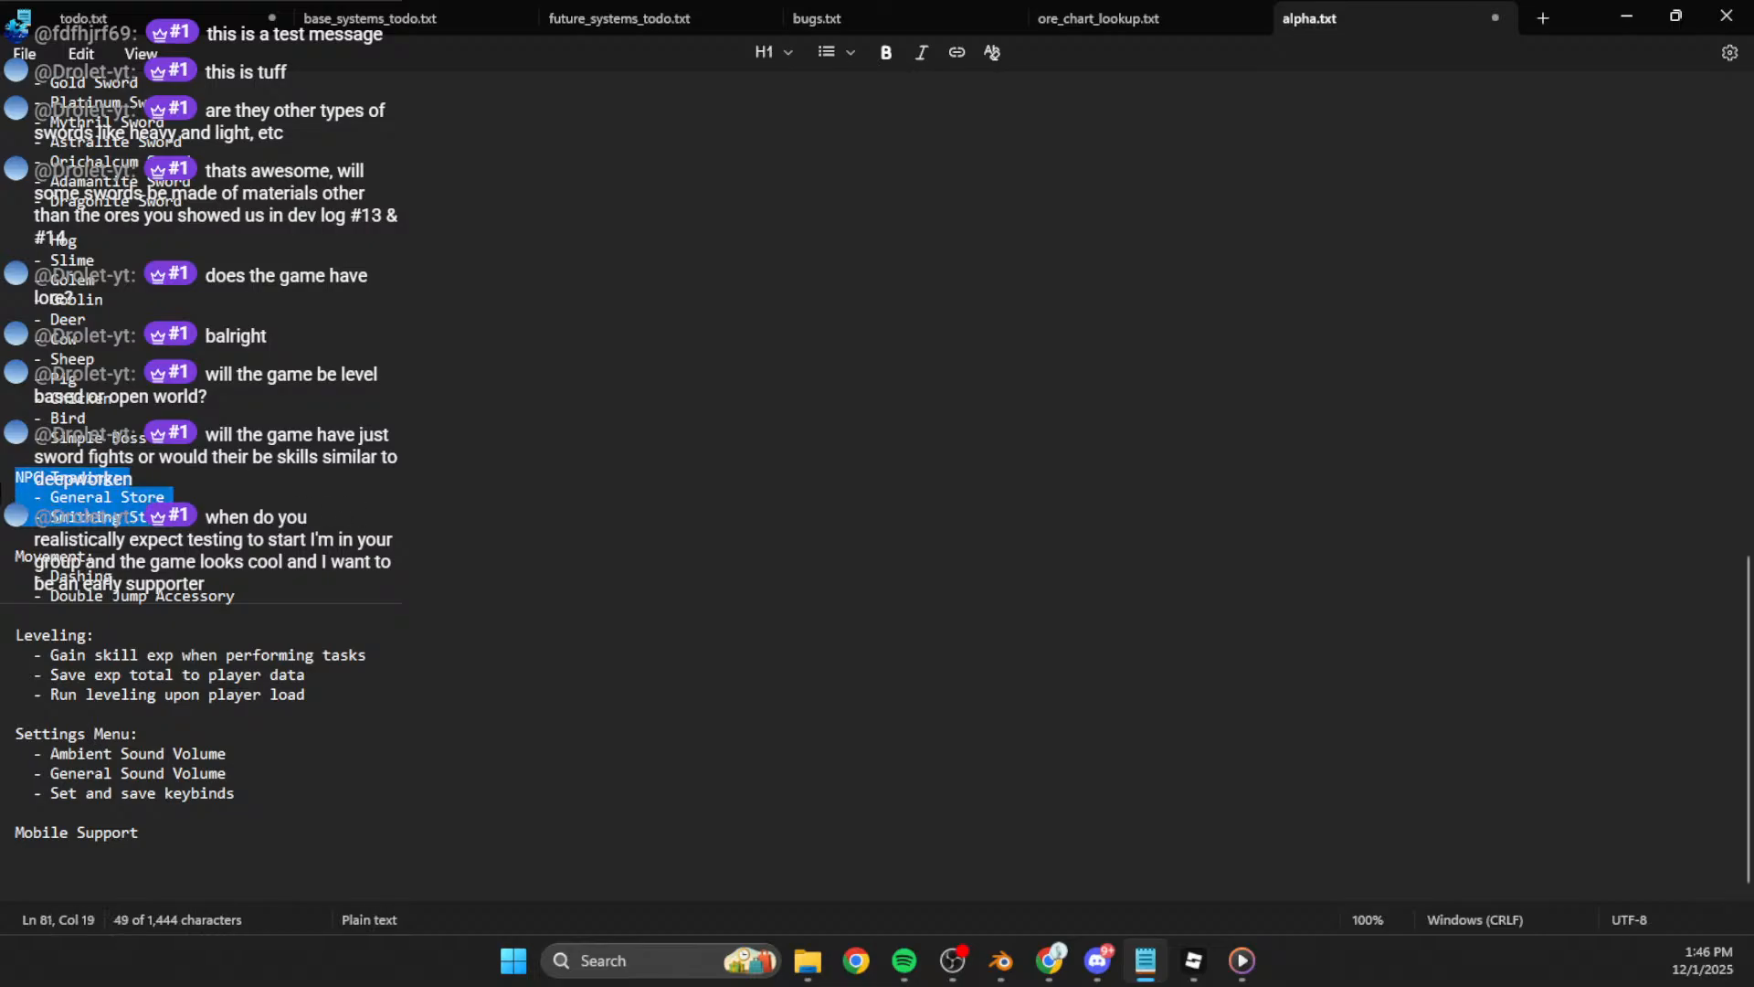
left_click(296, 511)
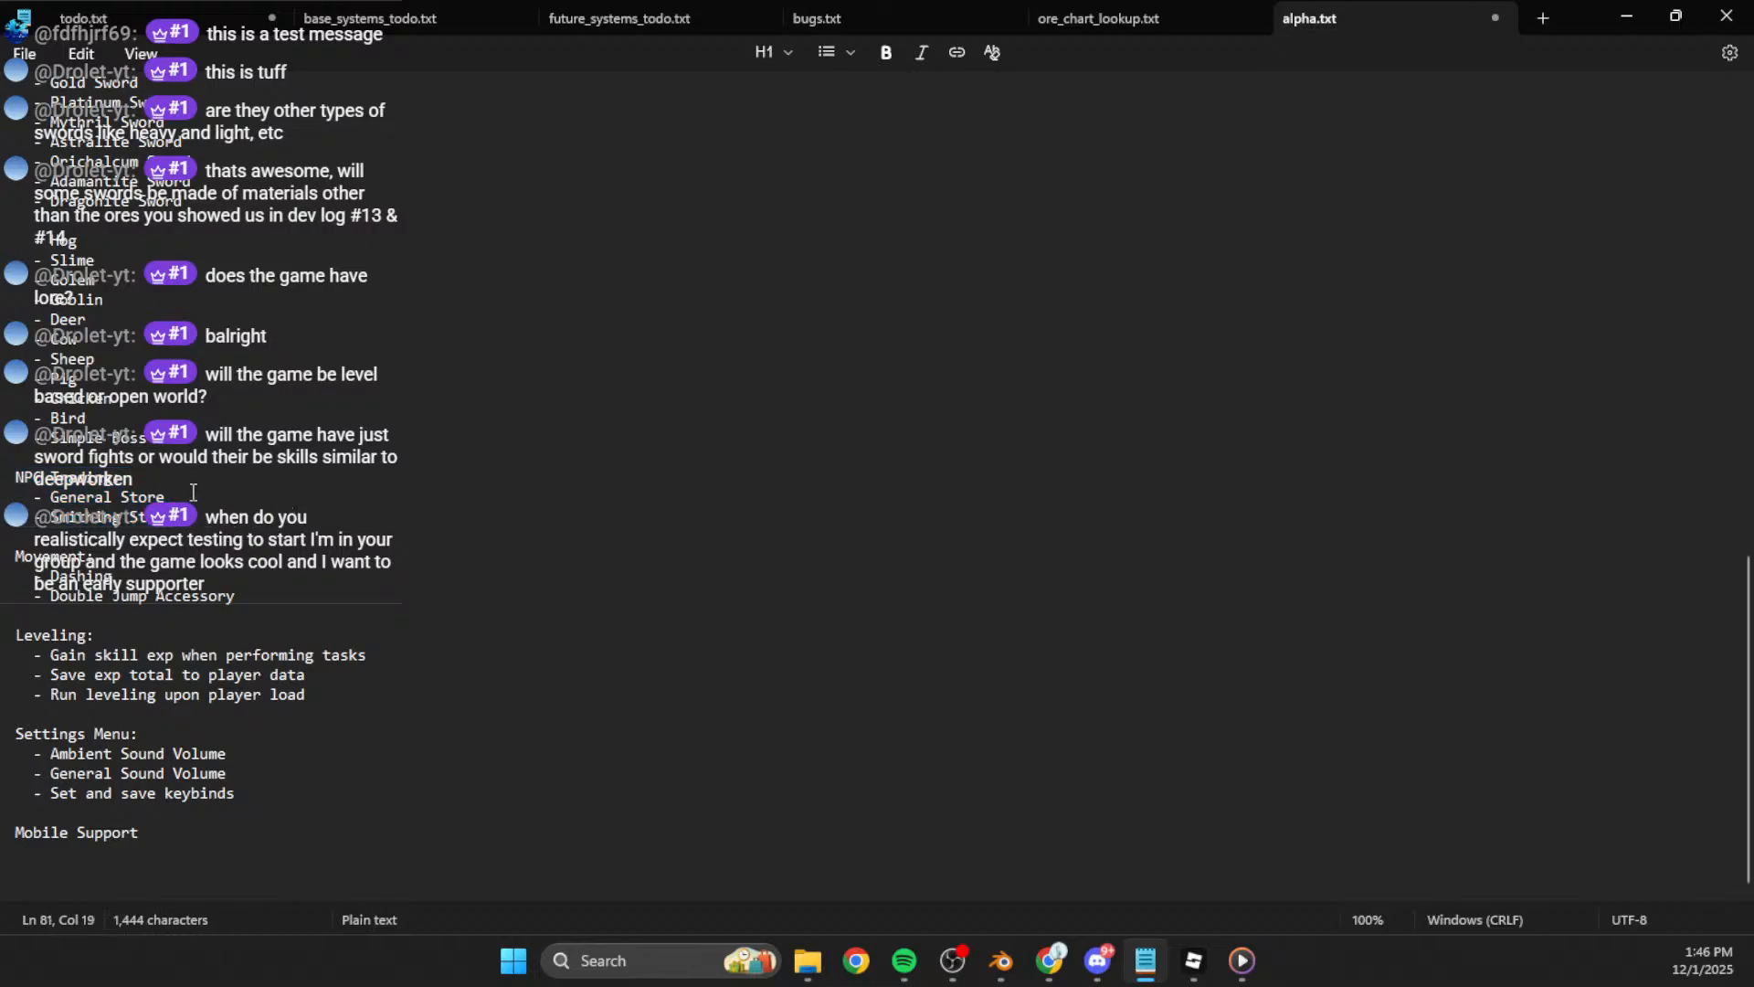
left_click_drag(209, 521, 9, 500)
left_click(219, 524)
Step: Highlight the Dashing and Double Jump Accessory entries under Movement to review them
left_click_drag(312, 595, 3, 571)
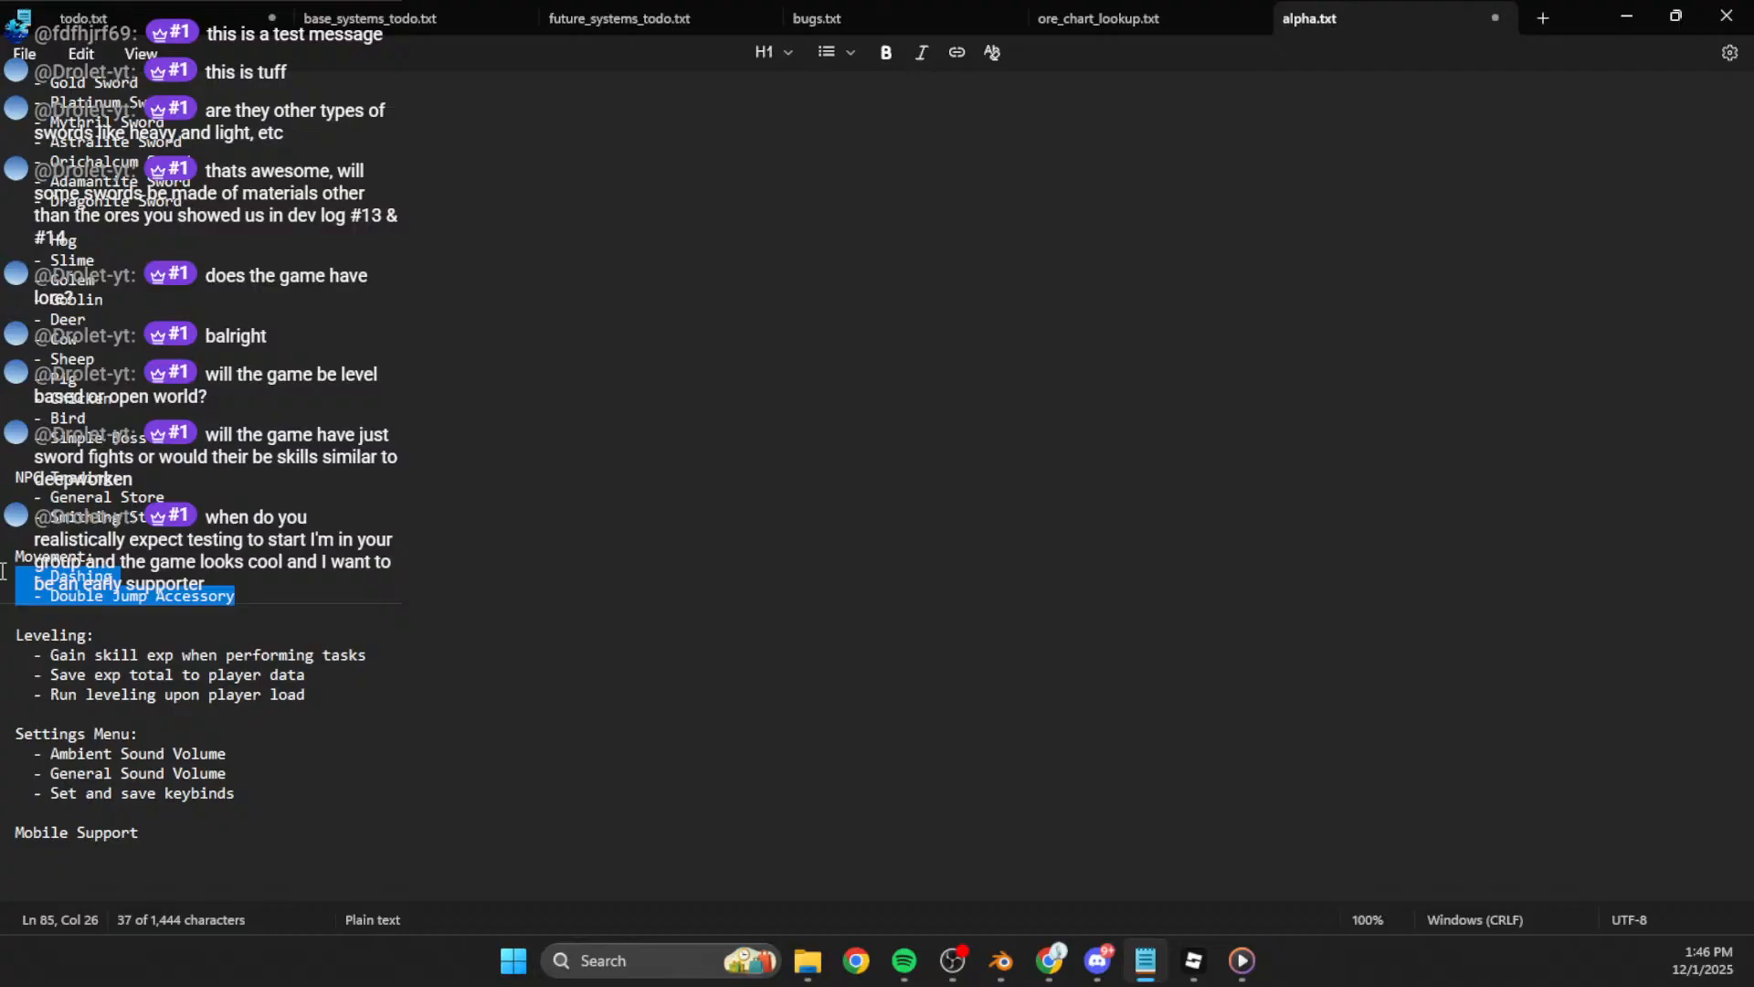
left_click_drag(300, 587, 11, 581)
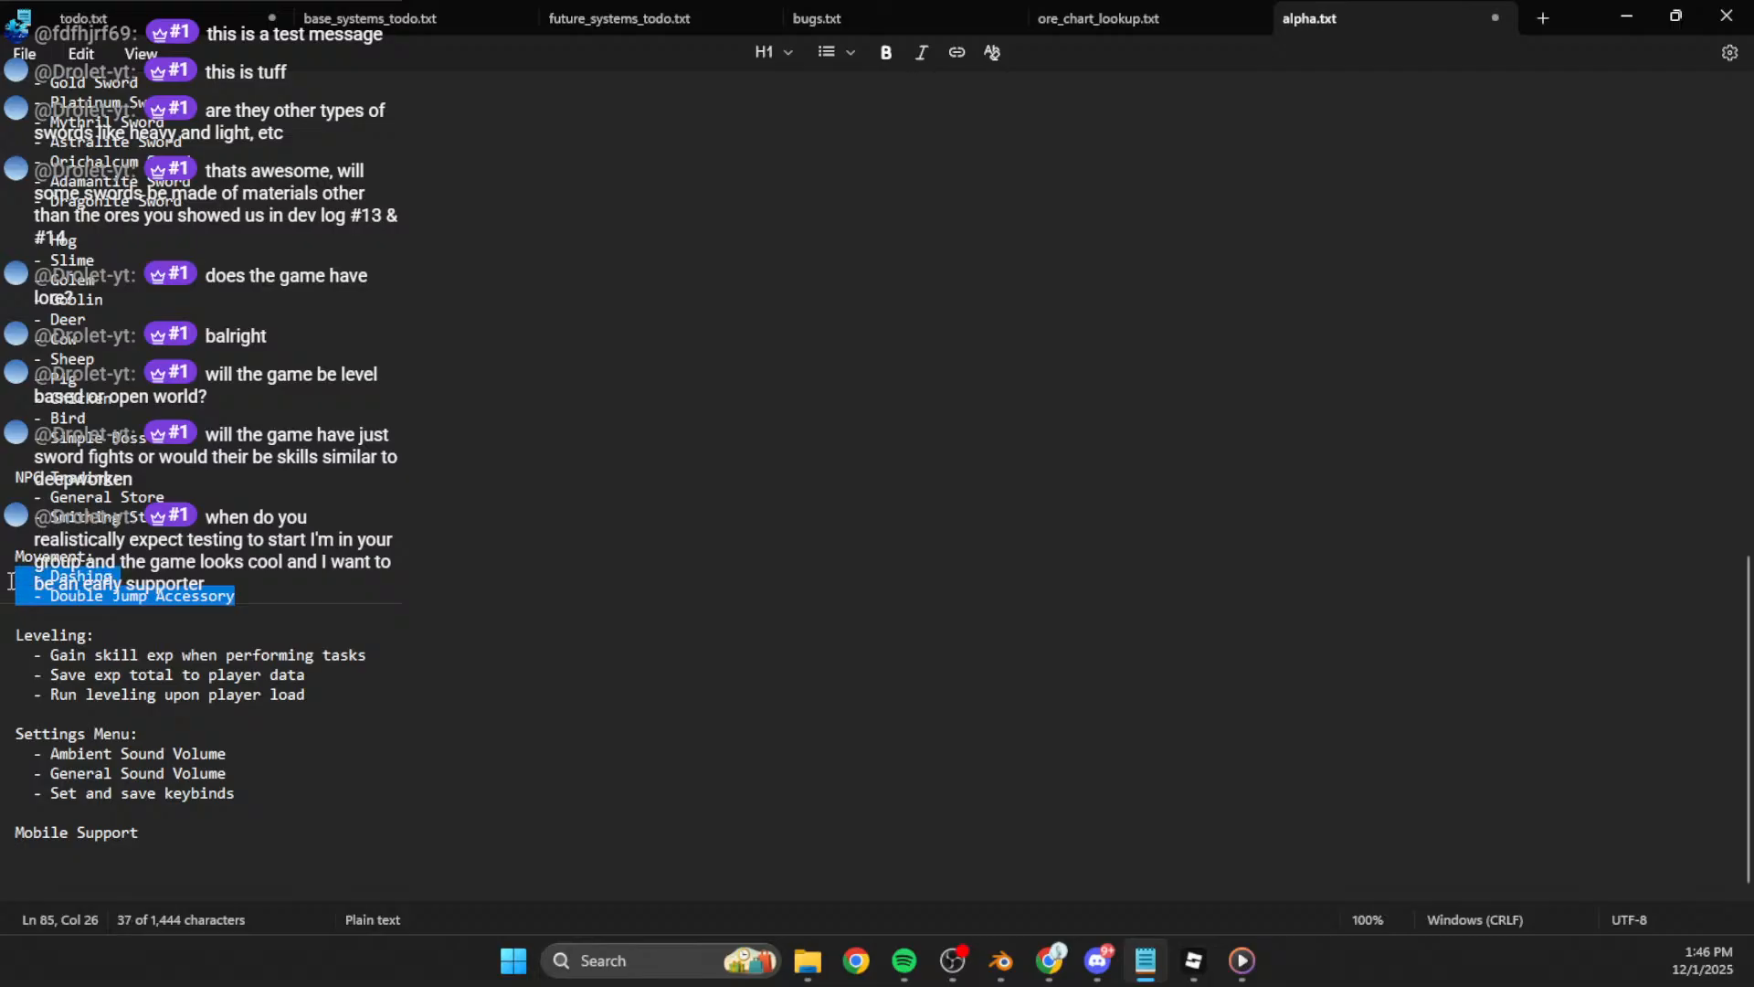
left_click_drag(369, 588, 11, 577)
left_click(230, 575)
Step: Review the Leveling section by highlighting its heading and its three skill exp and player data entries
left_click_drag(348, 698, 15, 658)
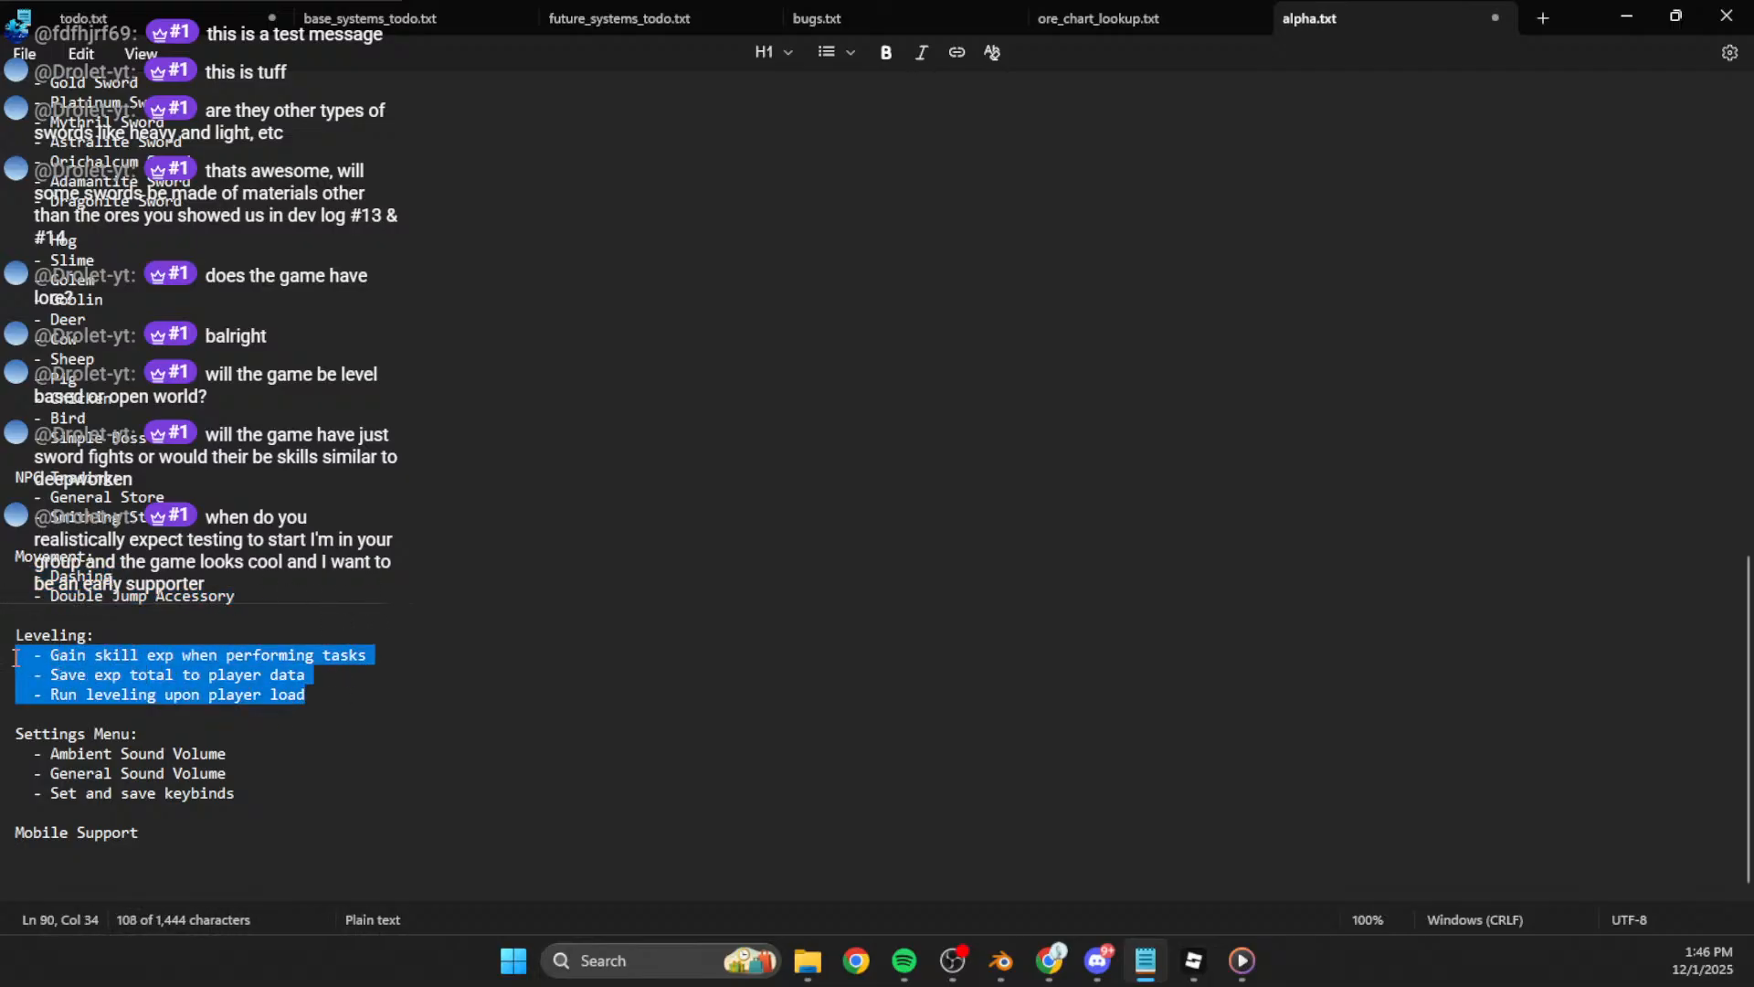
left_click(355, 690)
left_click_drag(352, 697, 7, 630)
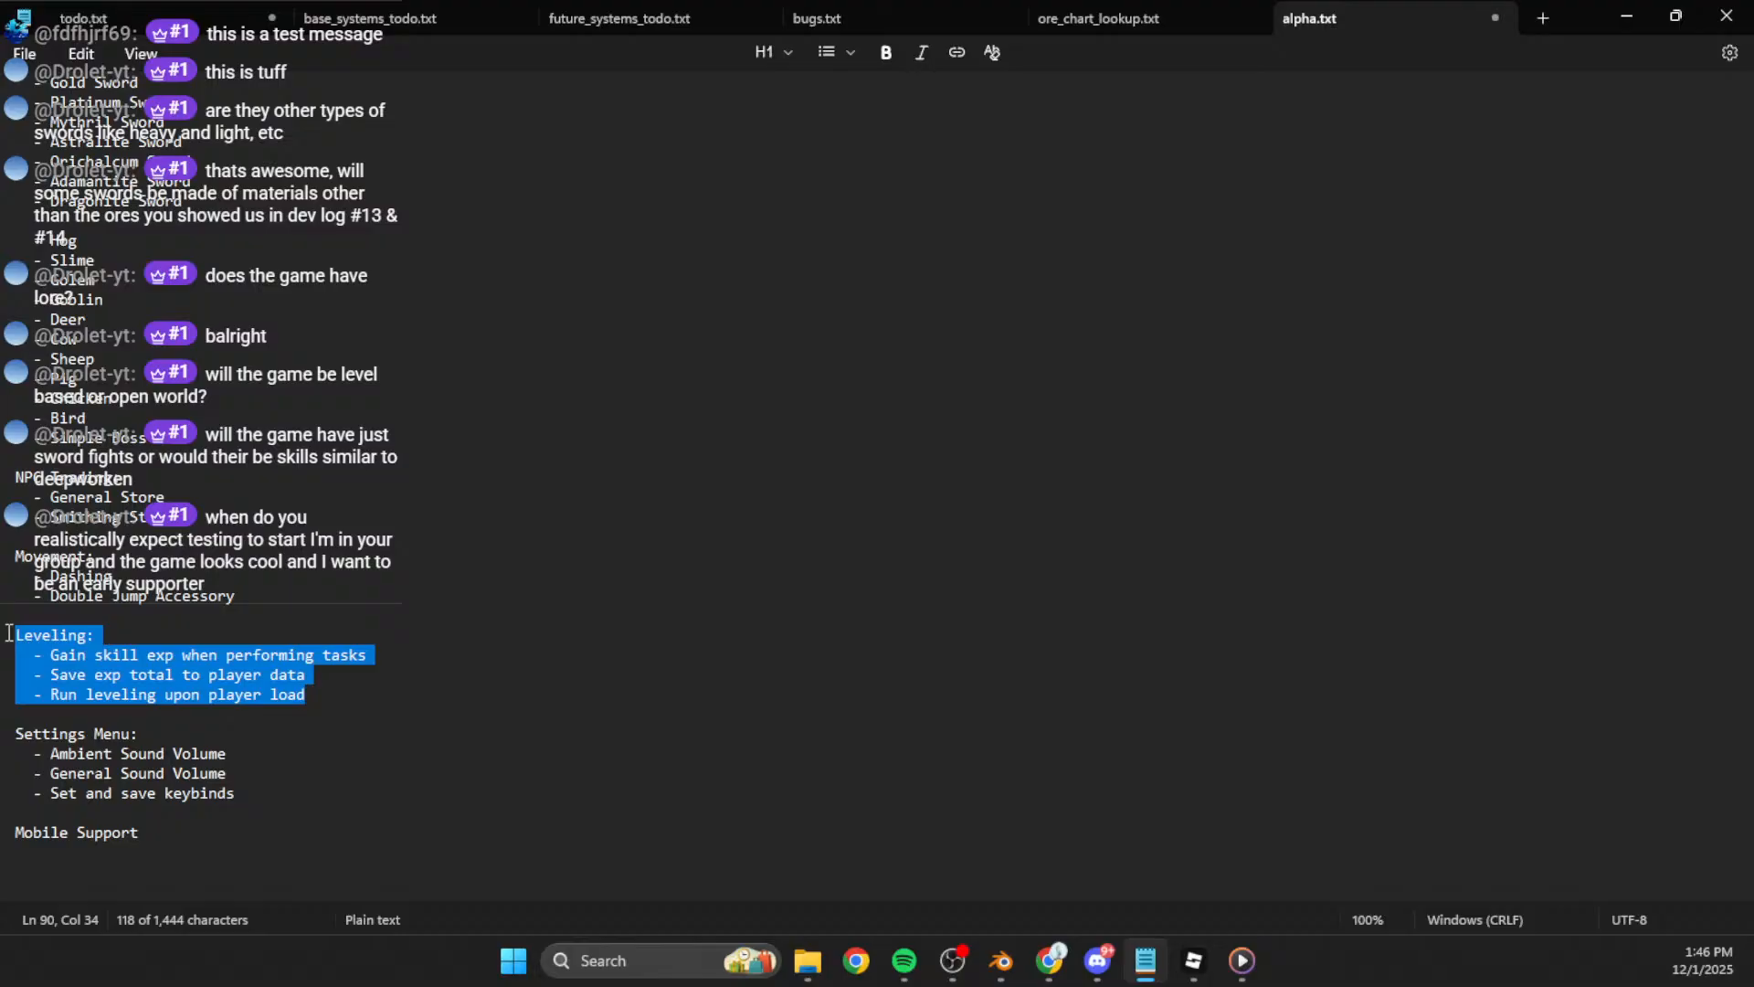
scroll(336, 627, "up", 2)
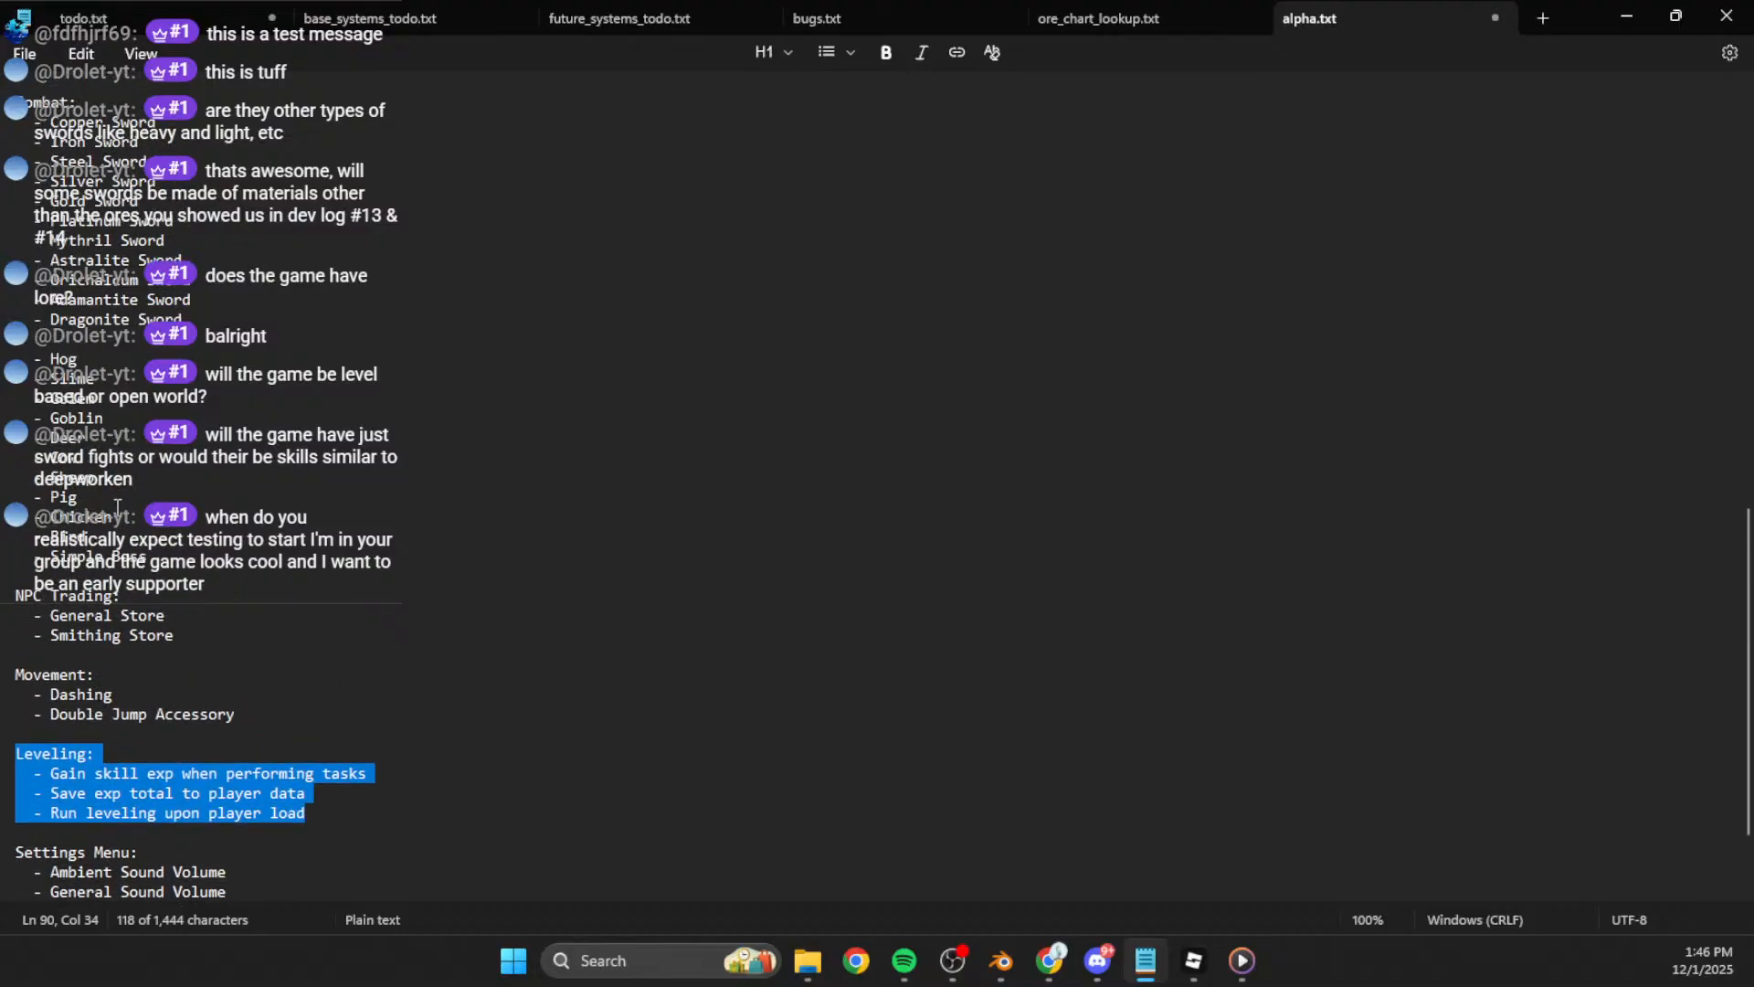
scroll(117, 506, "down", 1)
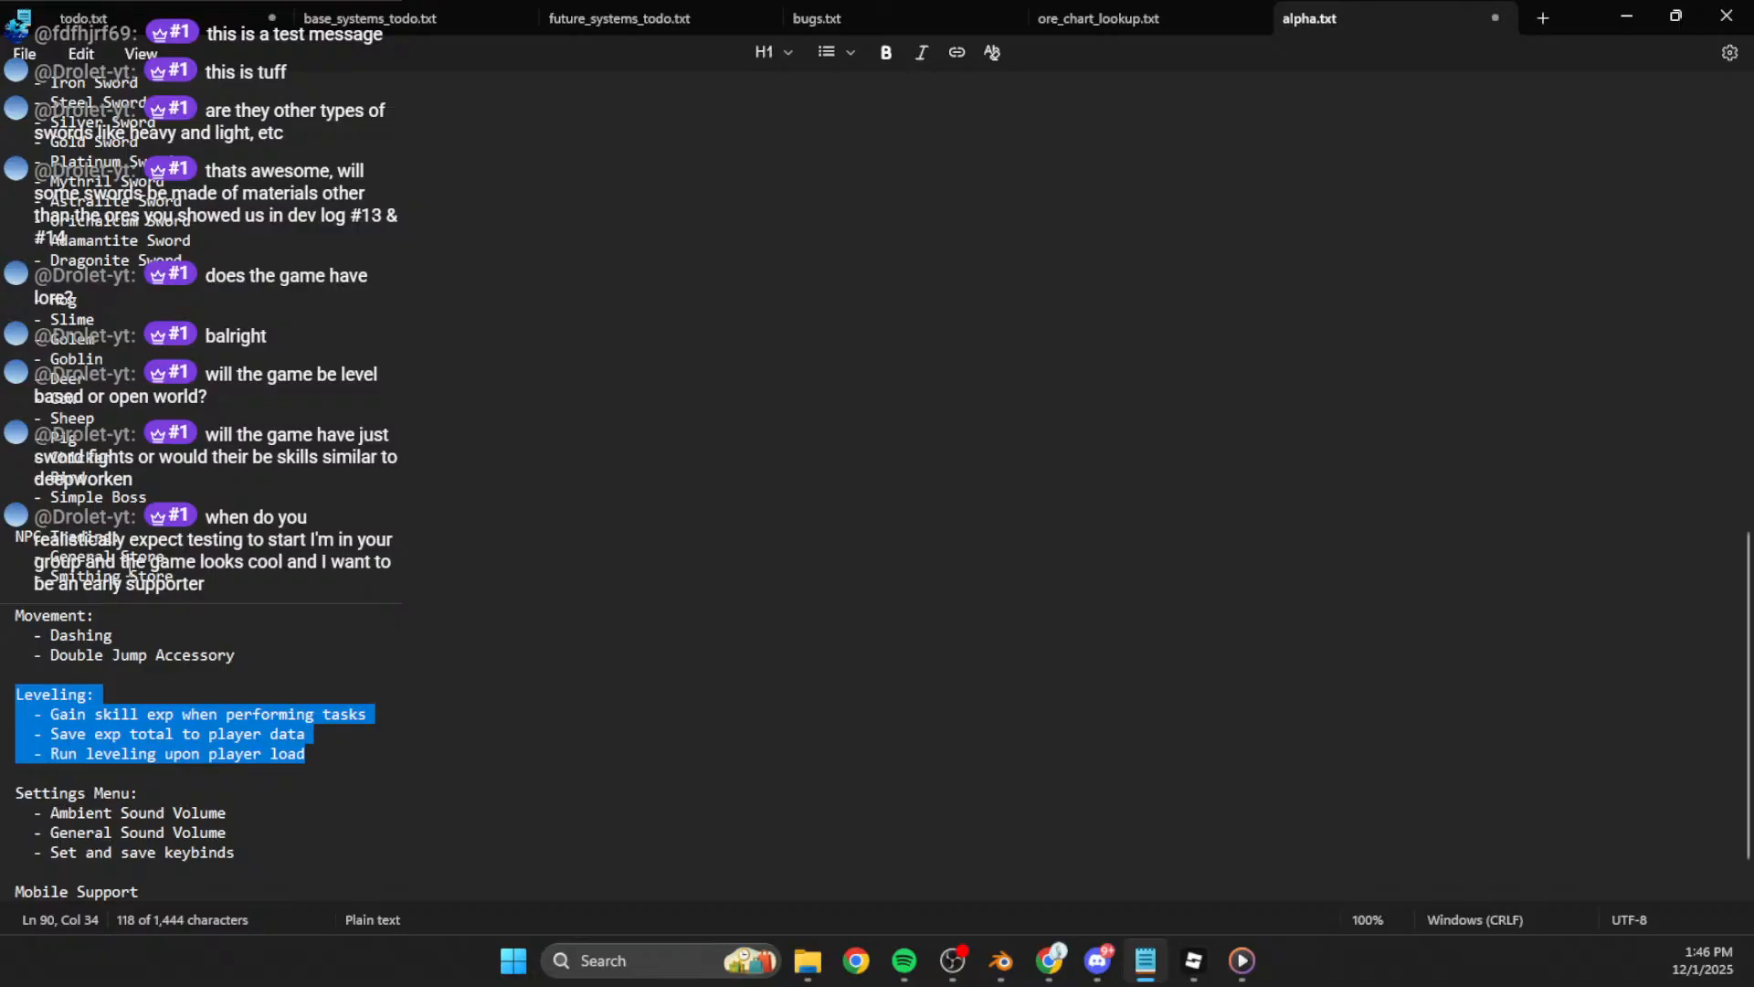
Step: Review the NPC Trading, Movement and Leveling sections together, highlighting them as one block
scroll(131, 574, "down", 1)
left_click(391, 704)
left_click_drag(391, 704, 42, 575)
left_click(170, 617)
left_click_drag(351, 707, 70, 616)
left_click(69, 616)
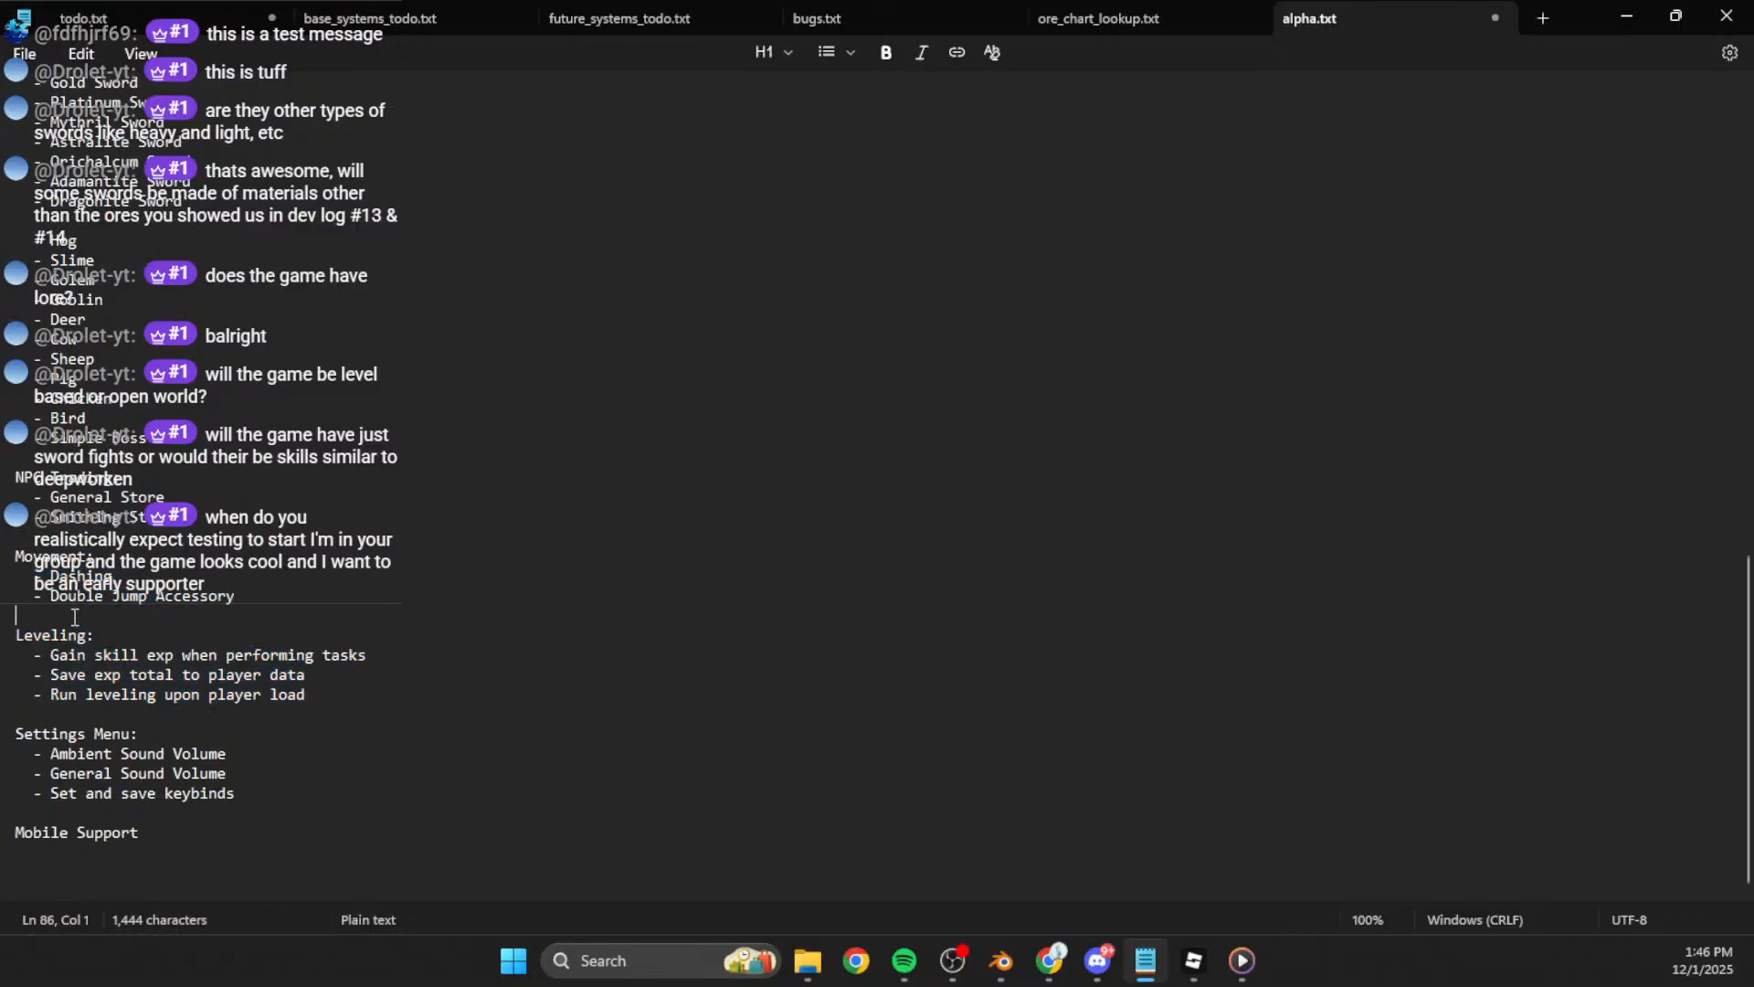
left_click_drag(353, 696, 16, 477)
left_click(127, 629)
left_click(81, 540)
Step: Look back through the whole alpha list and highlight the sword entries again
scroll(15, 477, "up", 12)
scroll(149, 493, "down", 12)
left_click(282, 497)
scroll(303, 559, "up", 6)
left_click_drag(302, 560, 126, 372)
left_click(247, 361)
scroll(248, 434, "down", 4)
Step: Highlight the creatures from Golem to Simple Boss, narrowing the highlight to the Simple Boss entry
left_click_drag(245, 568, 27, 398)
left_click(150, 576)
left_click_drag(150, 575, 27, 498)
left_click(196, 554)
left_click_drag(196, 554, 17, 539)
left_click(151, 559)
left_click_drag(151, 559, 16, 560)
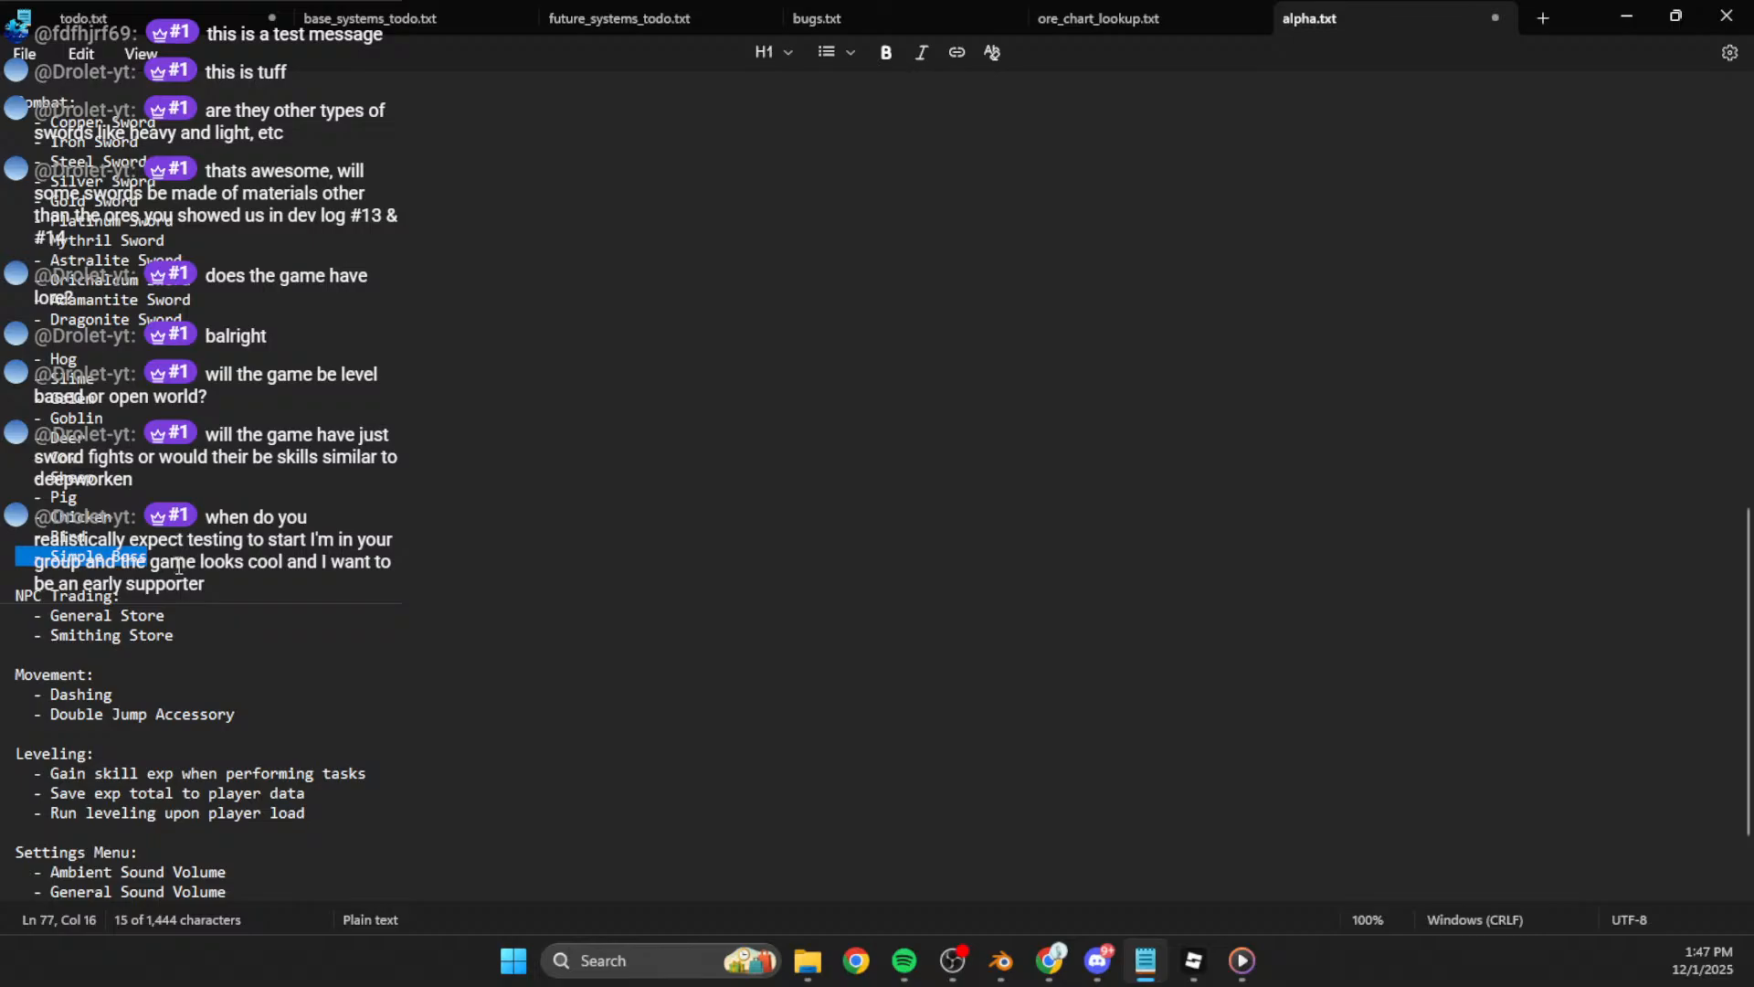
scroll(180, 566, "down", 2)
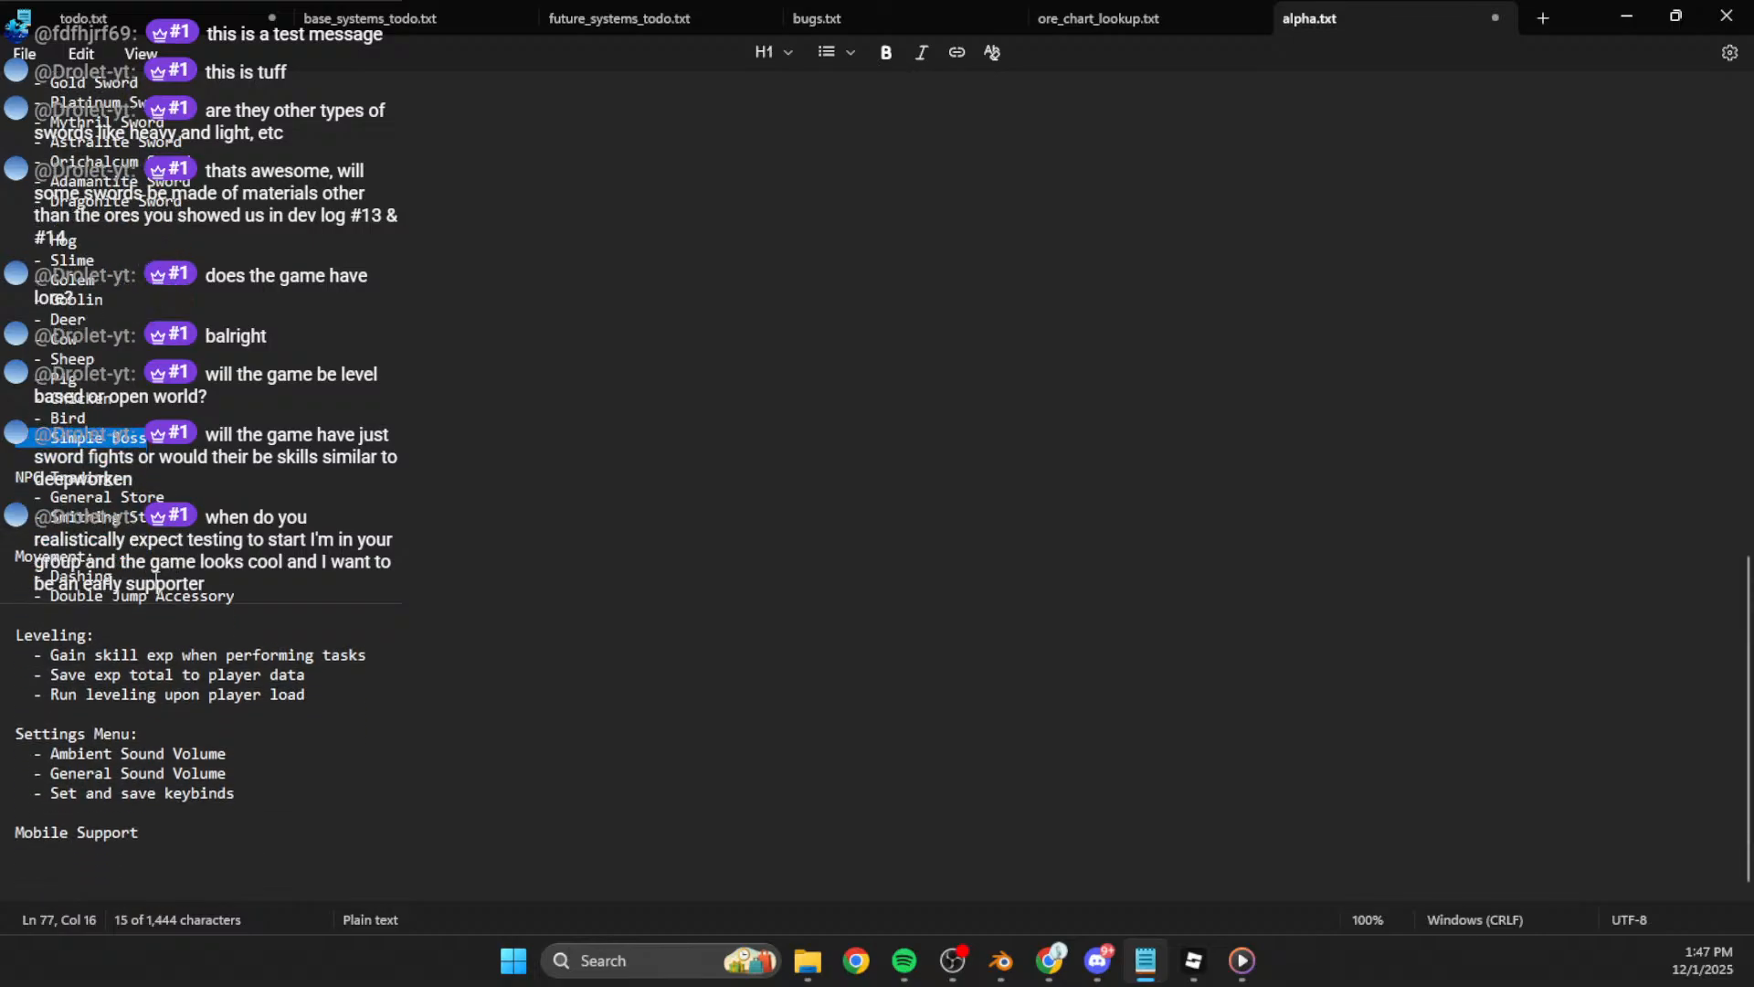
Step: Highlight the animal entries from Deer to Bird in the creature list to review them
left_click_drag(126, 418, 3, 338)
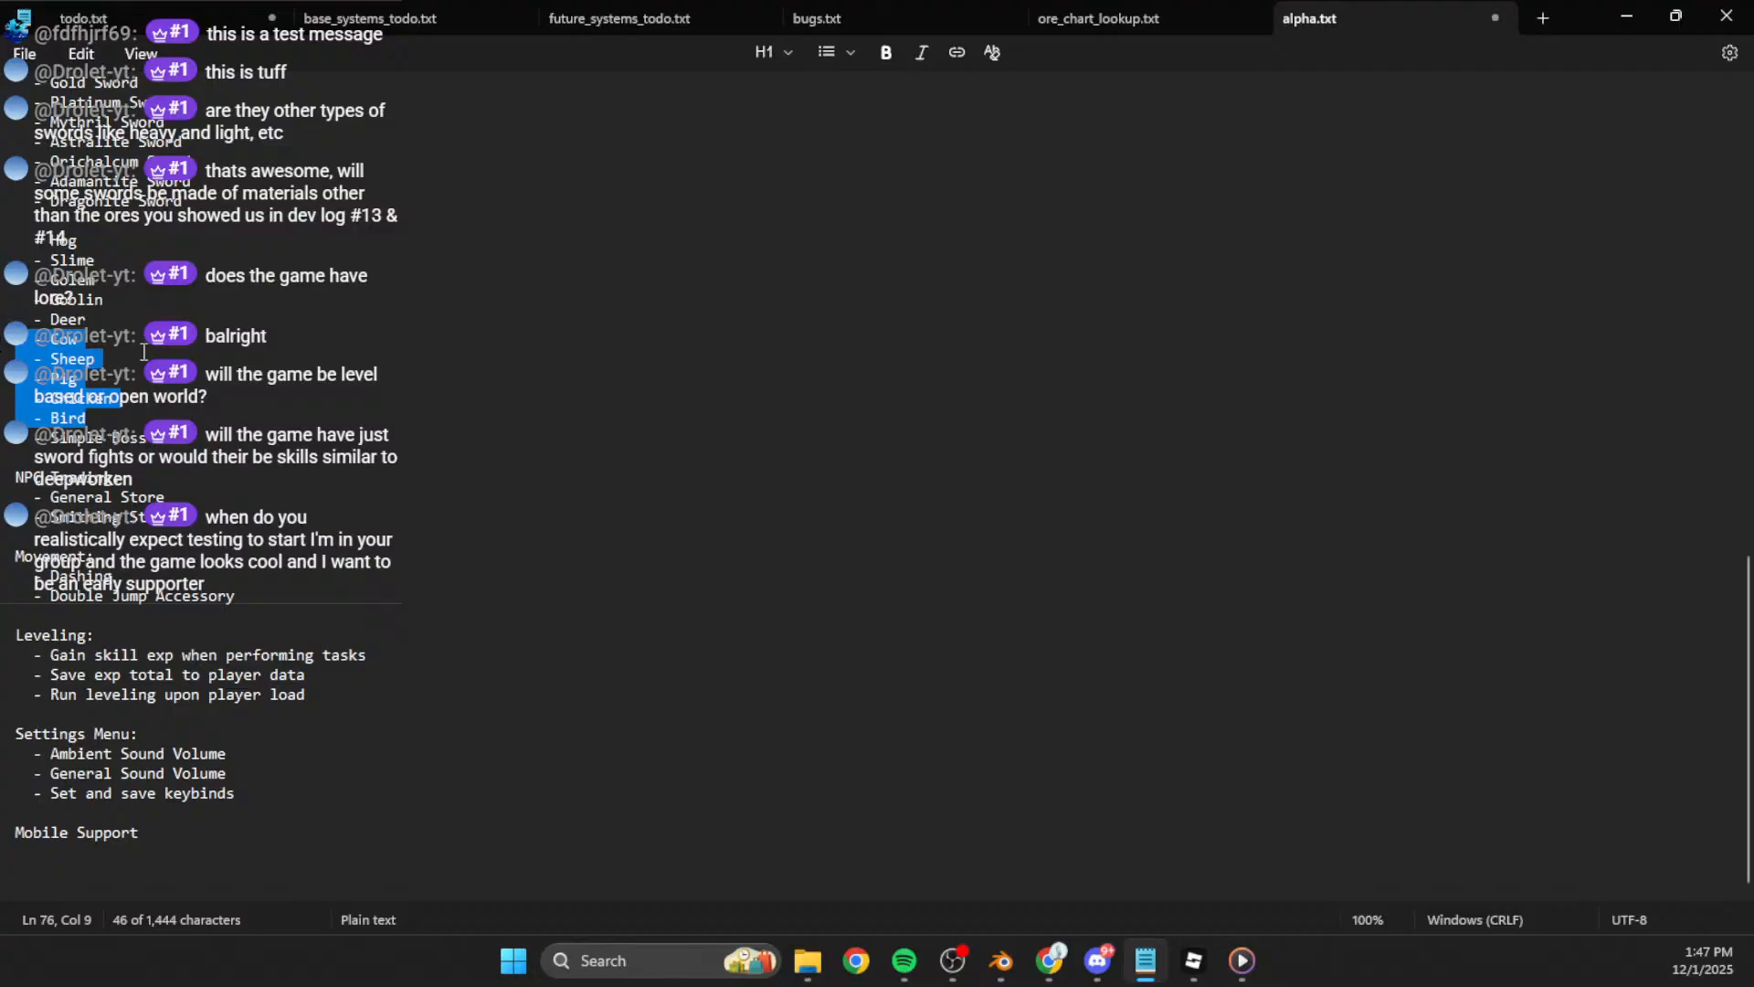
left_click(123, 375)
left_click_drag(123, 439, 10, 345)
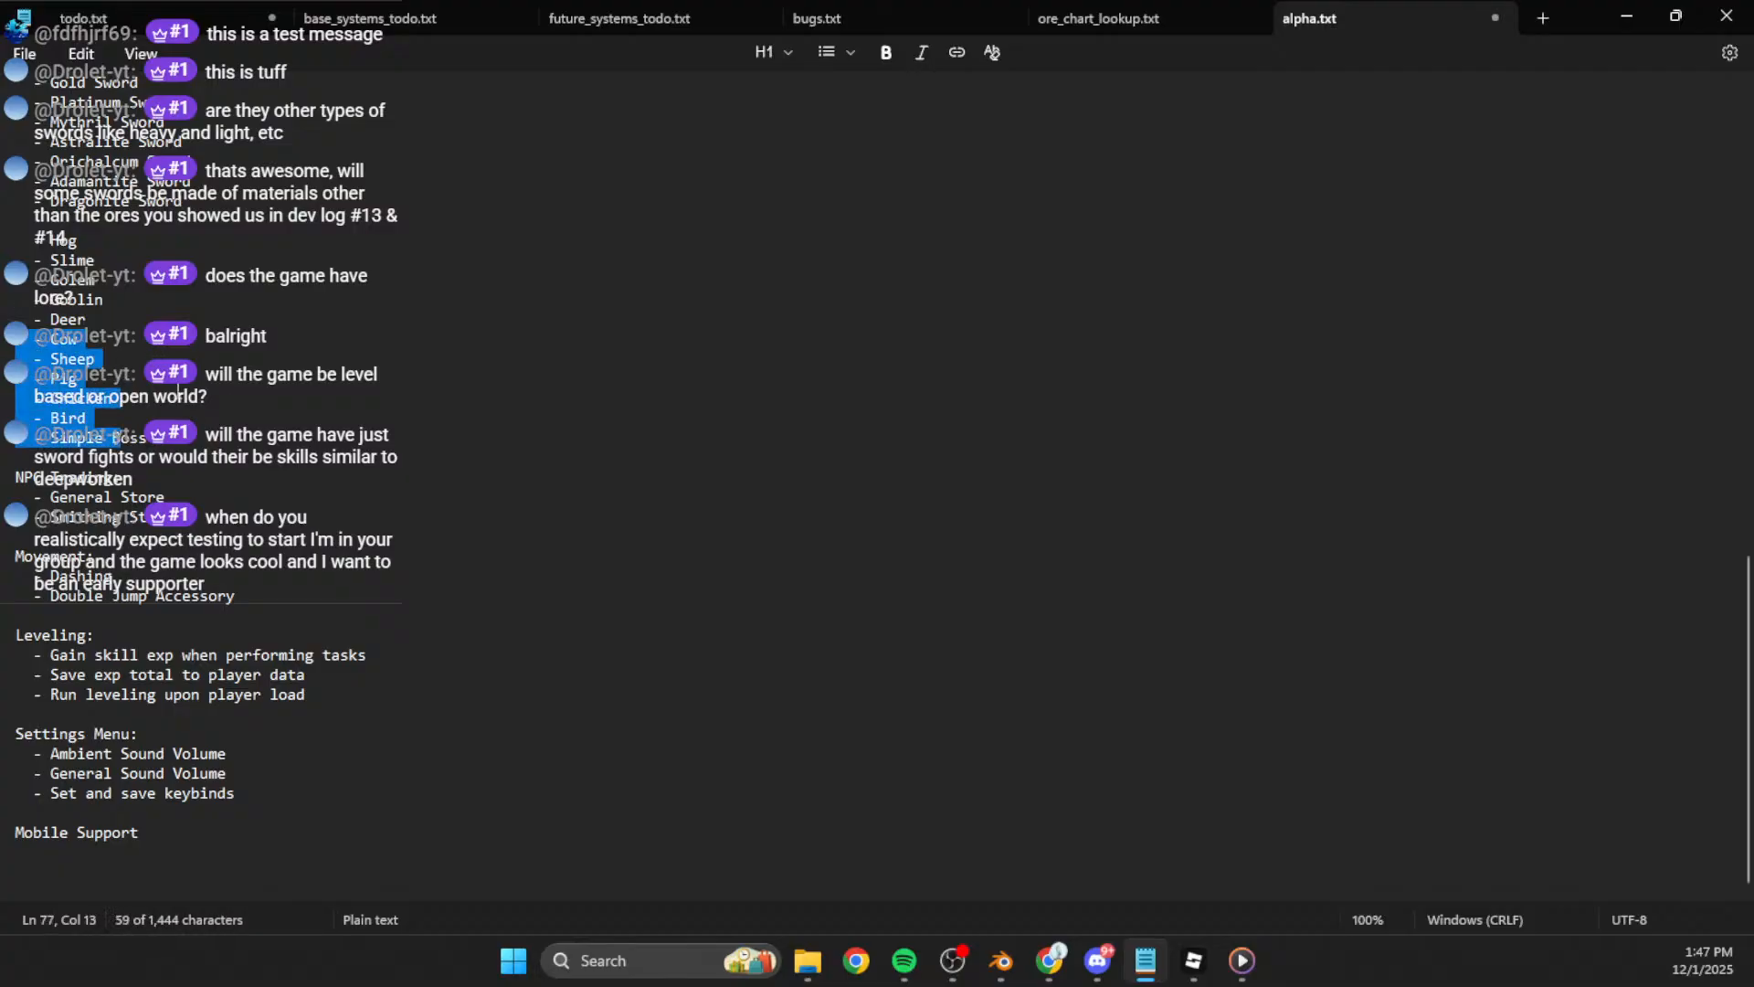
left_click(151, 401)
left_click(137, 421)
left_click_drag(137, 420, 13, 314)
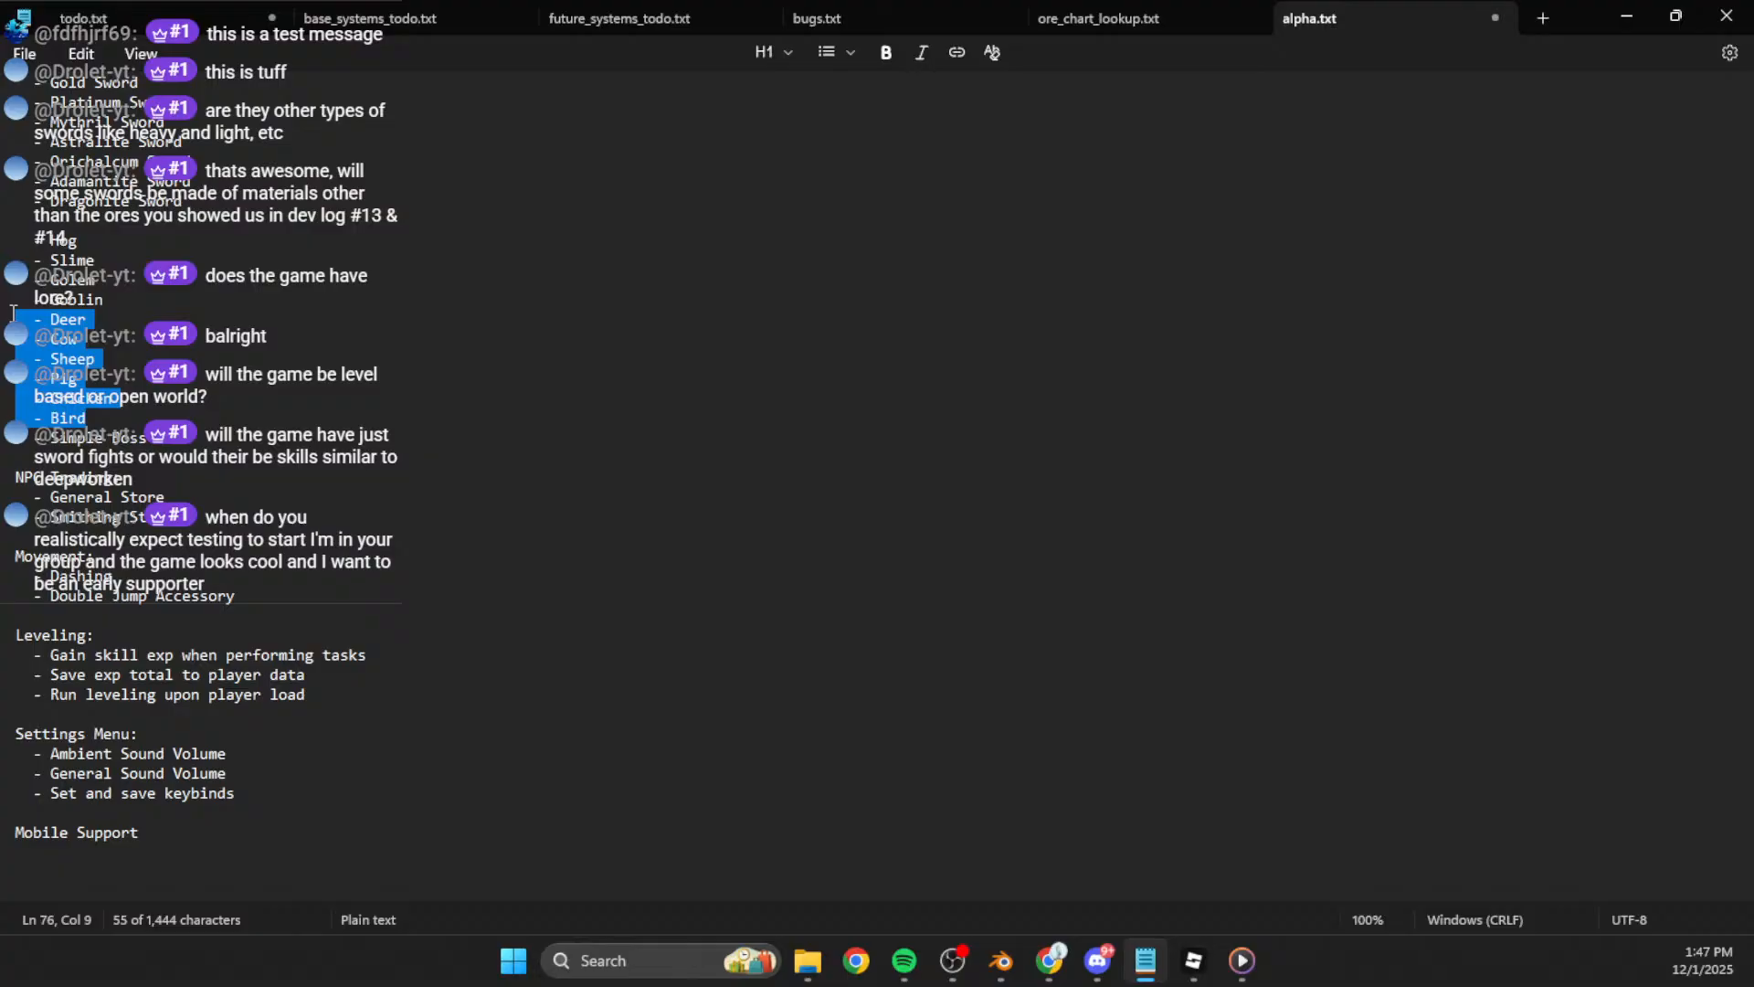
left_click(247, 331)
left_click_drag(119, 326, 1, 318)
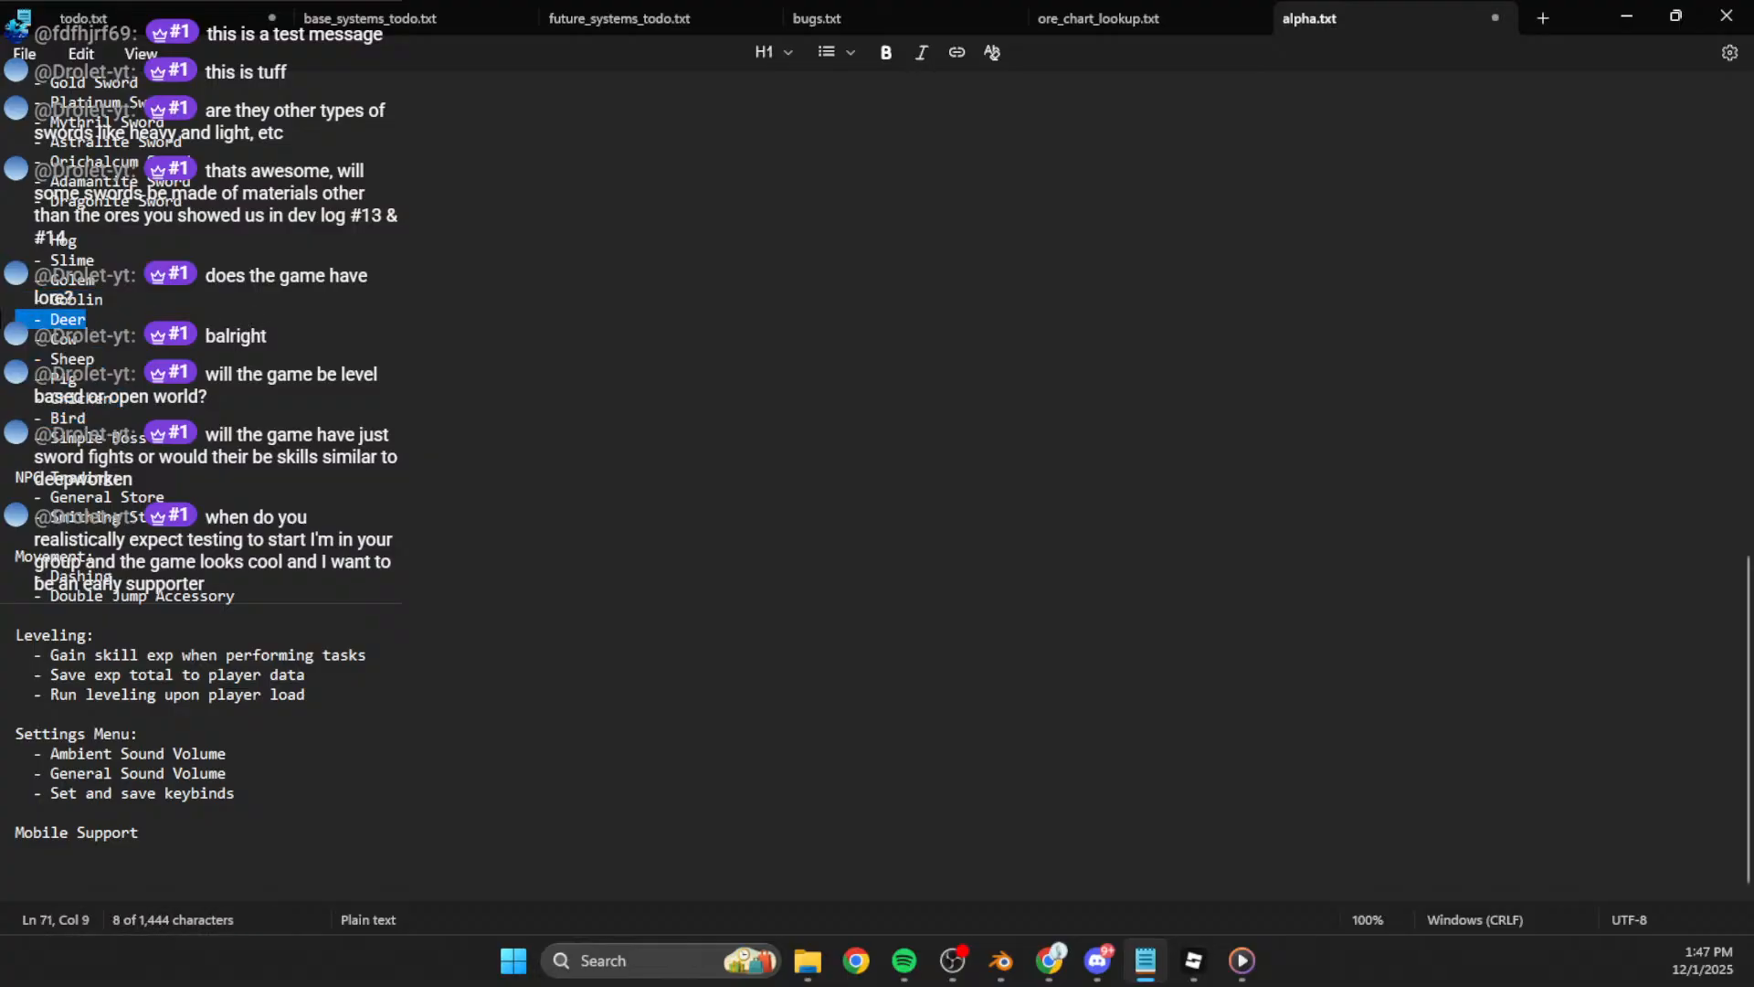
left_click(138, 415, "shift")
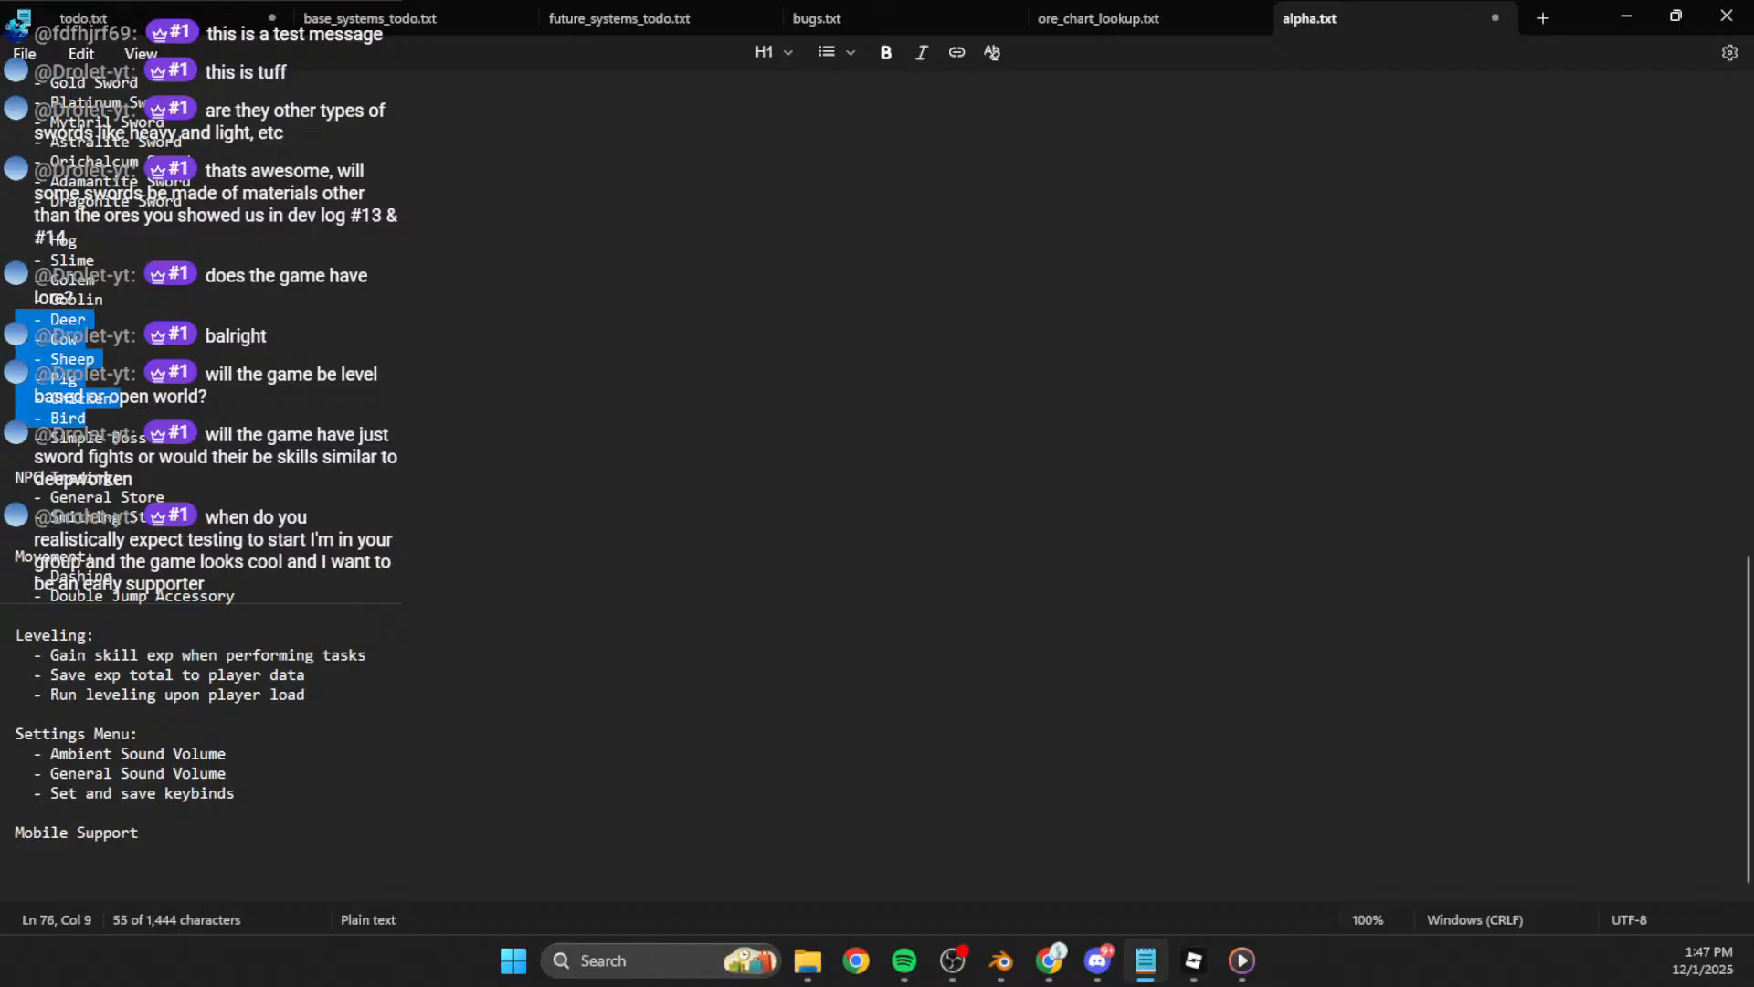
left_click(307, 365)
left_click_drag(115, 415, 4, 326)
left_click(272, 339)
Step: Compare the Hog to Goblin entries with the Deer to Bird and Simple Boss entries by highlighting each group
left_click_drag(137, 299, 24, 241)
left_click(168, 265)
left_click_drag(132, 313, 11, 238)
left_click(161, 302)
left_click(186, 315)
left_click_drag(174, 319, 14, 320)
left_click_drag(190, 417, 14, 322)
left_click(238, 417)
left_click_drag(30, 417, 155, 438)
left_click(237, 472)
left_click(236, 429)
left_click(543, 598)
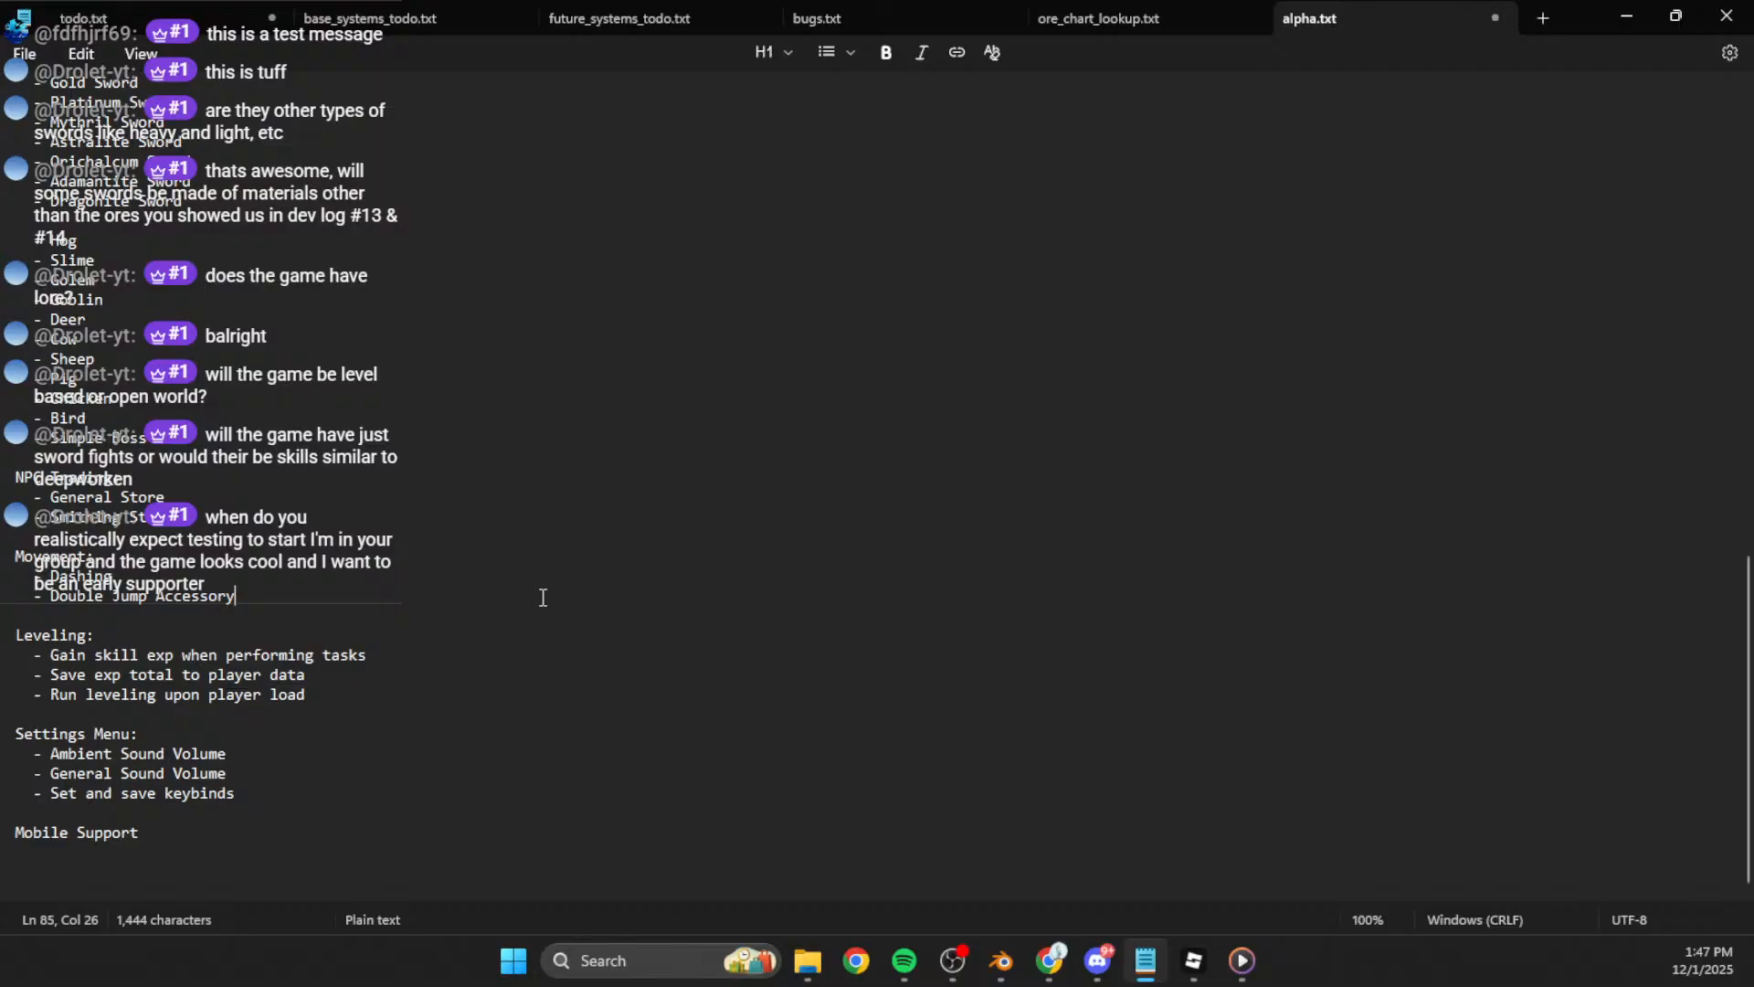
Step: Open todo.txt and look through its weapon list with the sword crafting materials
key("ctrl+Tab")
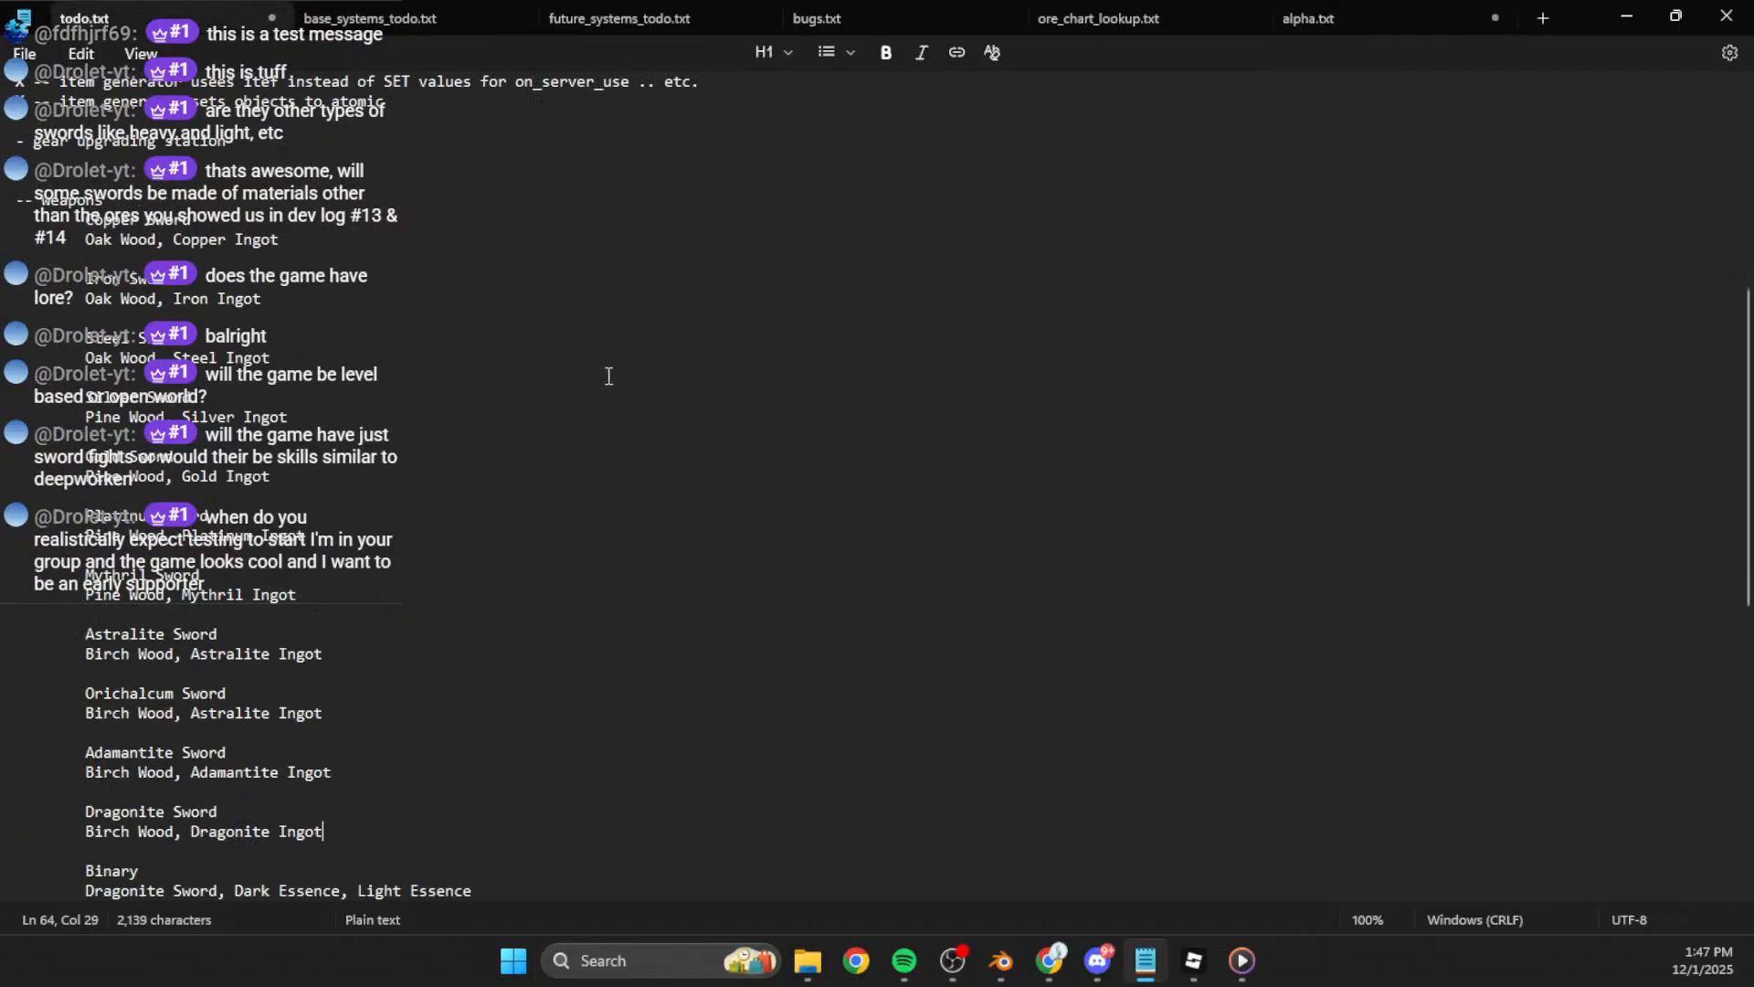
scroll(600, 381, "down", 2)
scroll(612, 388, "up", 7)
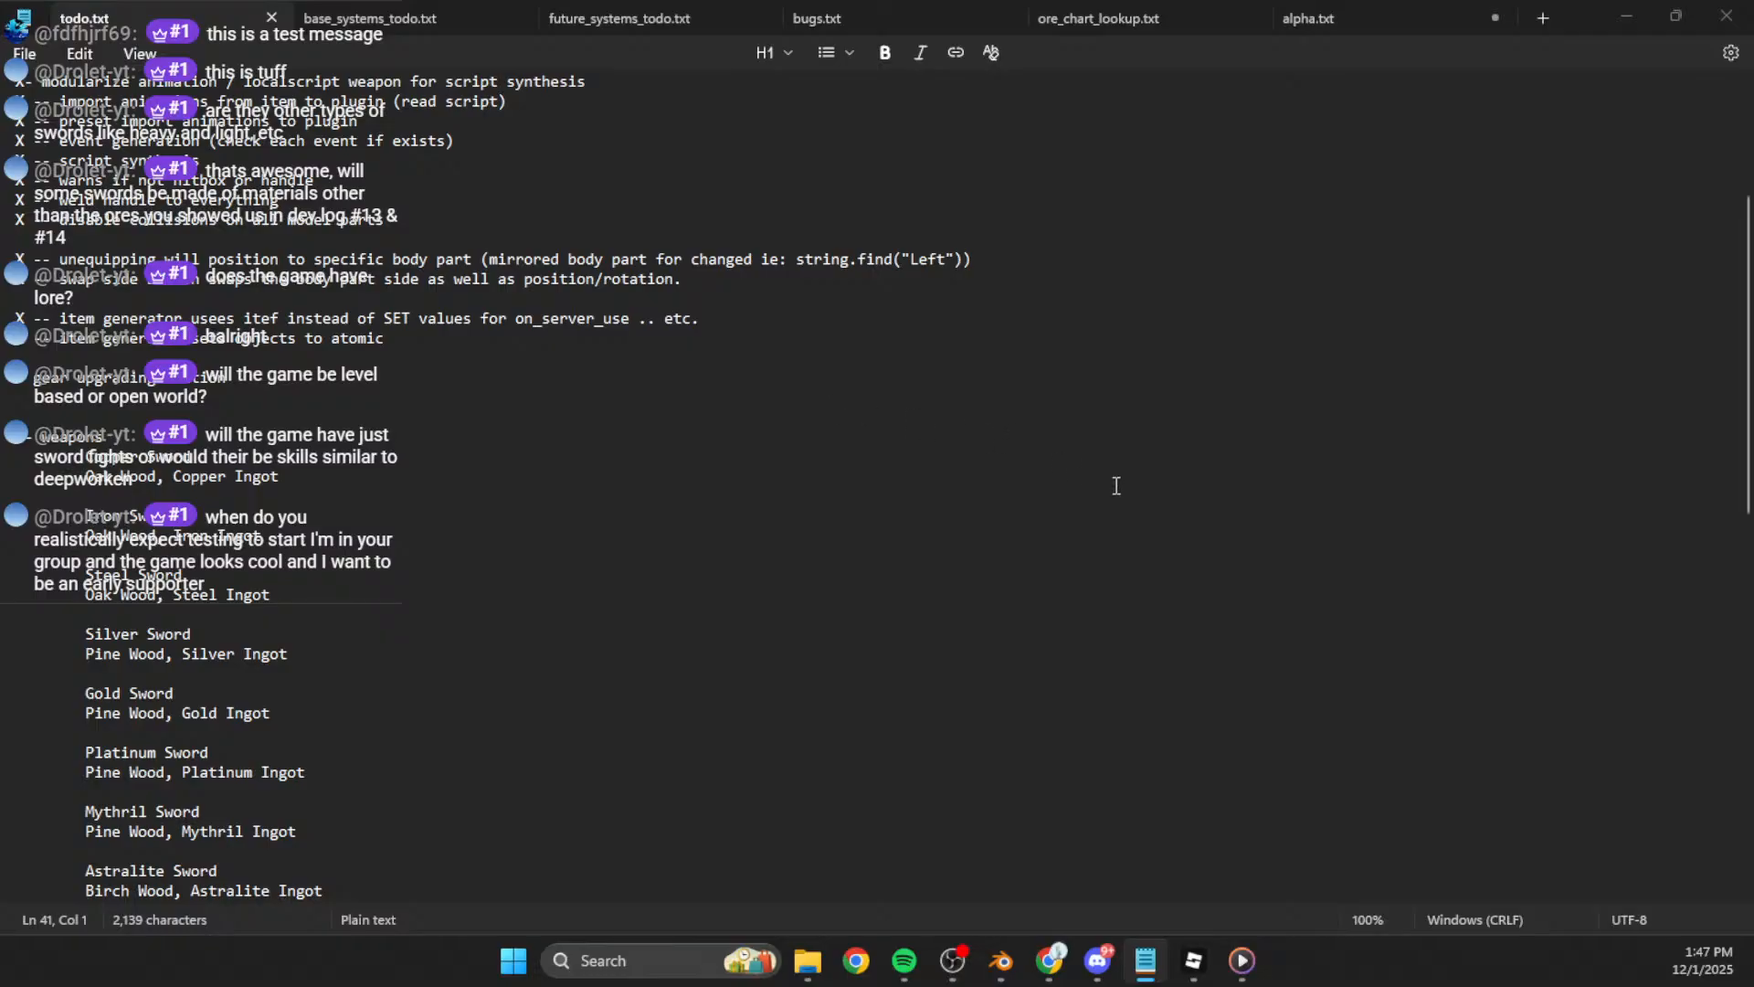
Step: Switch to Blender and show the hidden reference sketch behind the sword guard's spikes
key("alt+Tab")
middle_click_drag(885, 576, 893, 500, "shift")
left_click(893, 500)
left_click(621, 398)
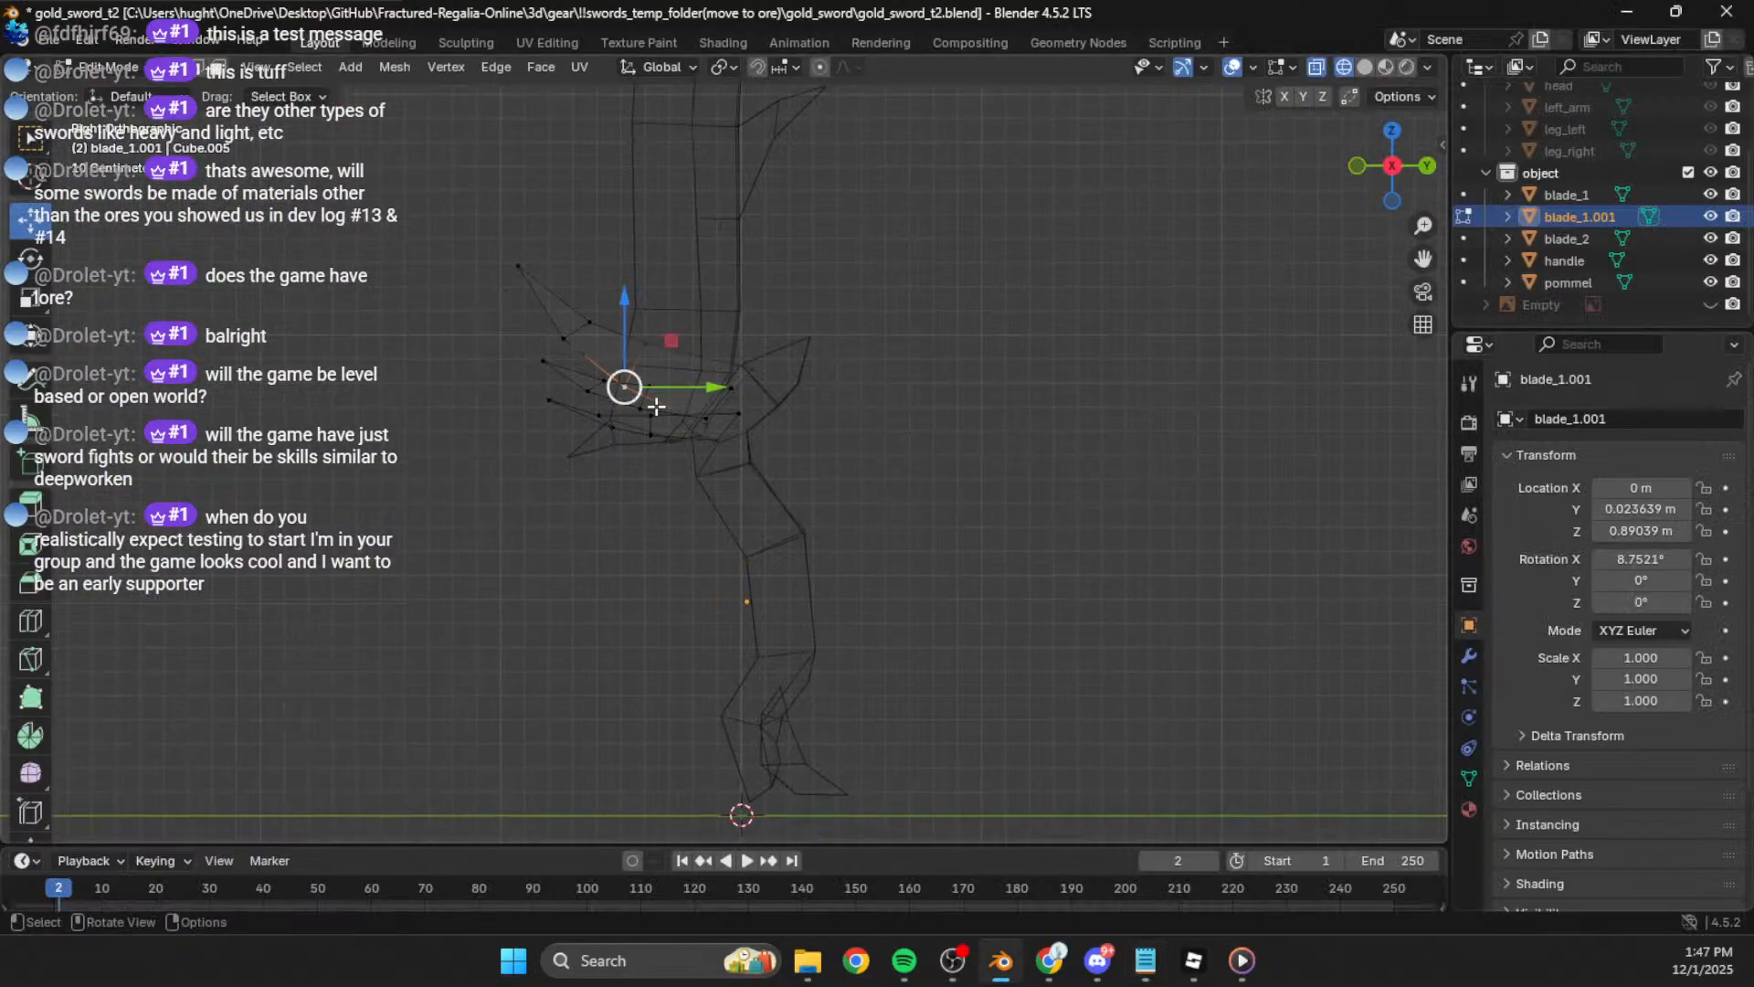
left_click(957, 441)
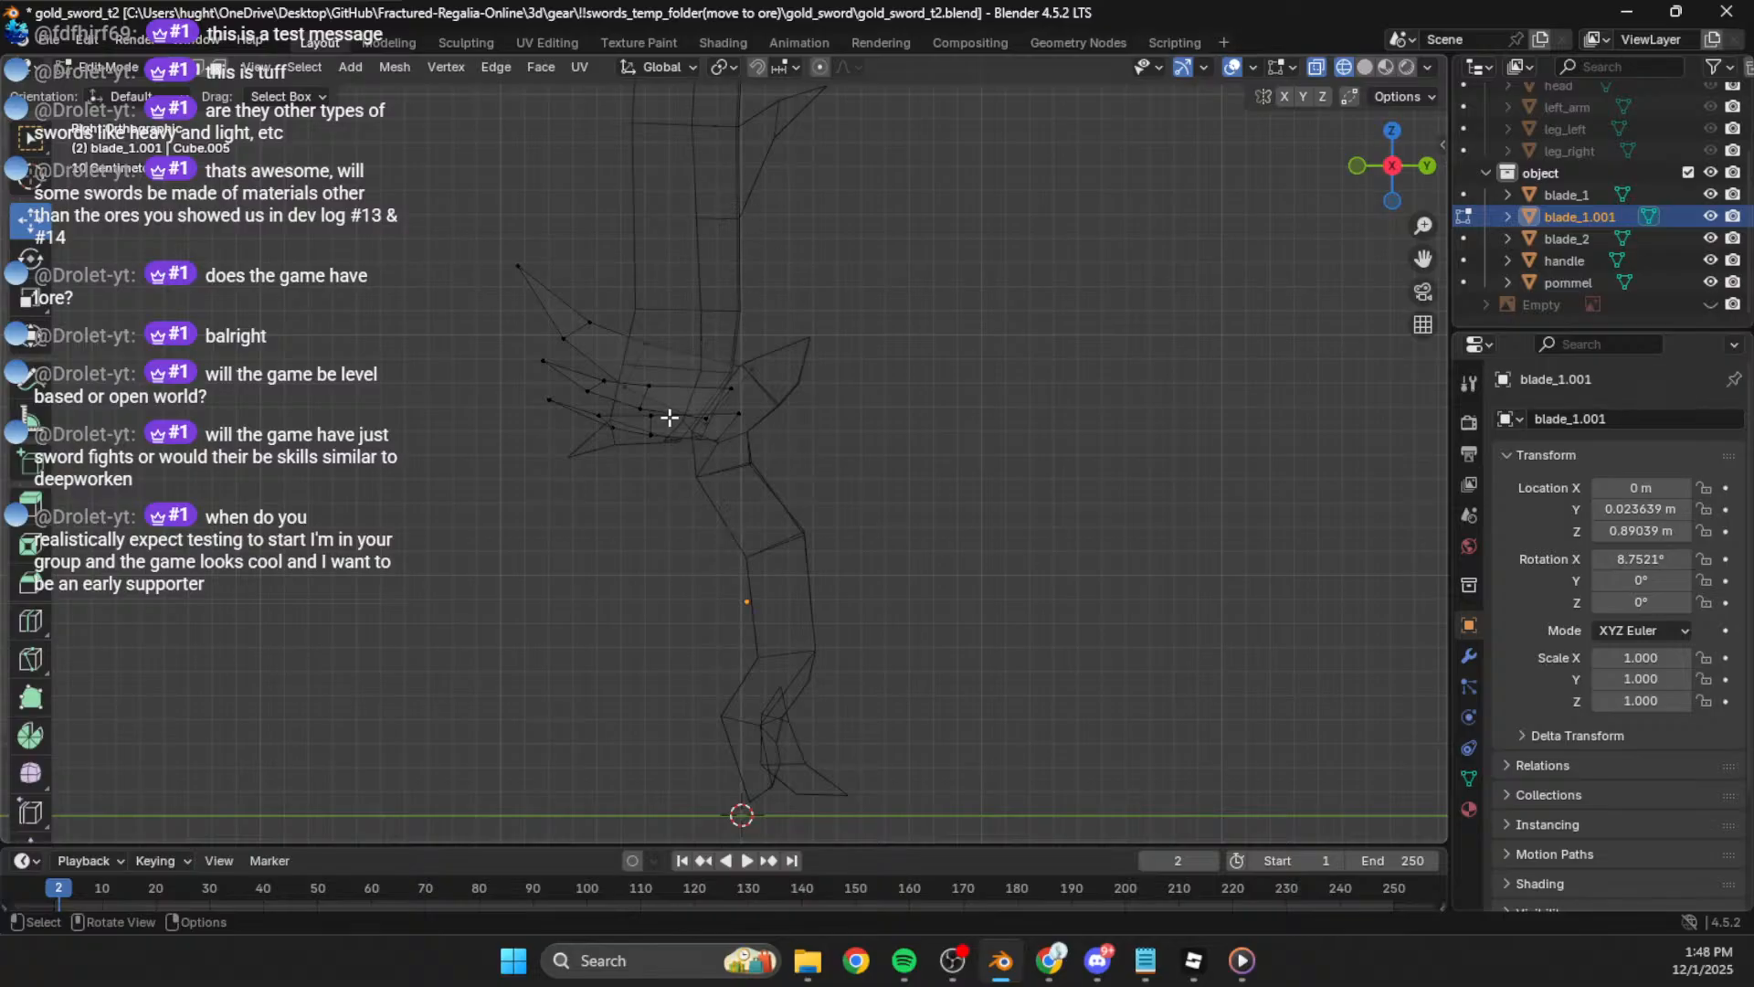
left_click(658, 386)
key("l")
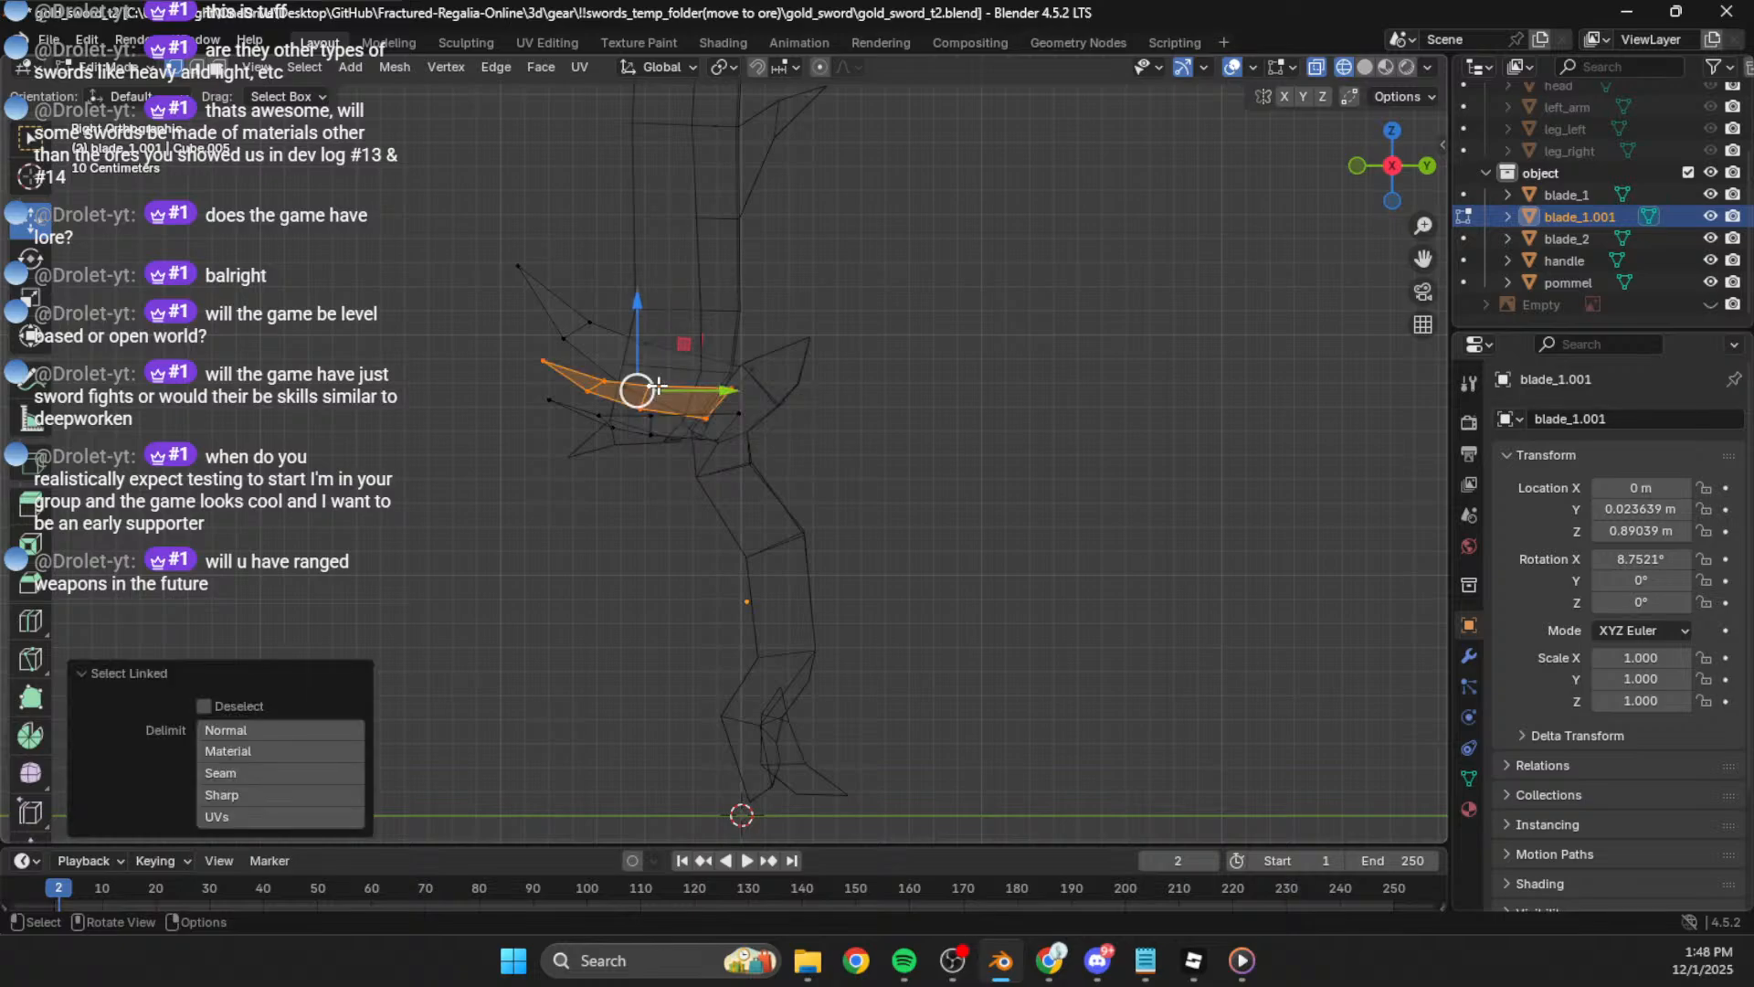
left_click(981, 385)
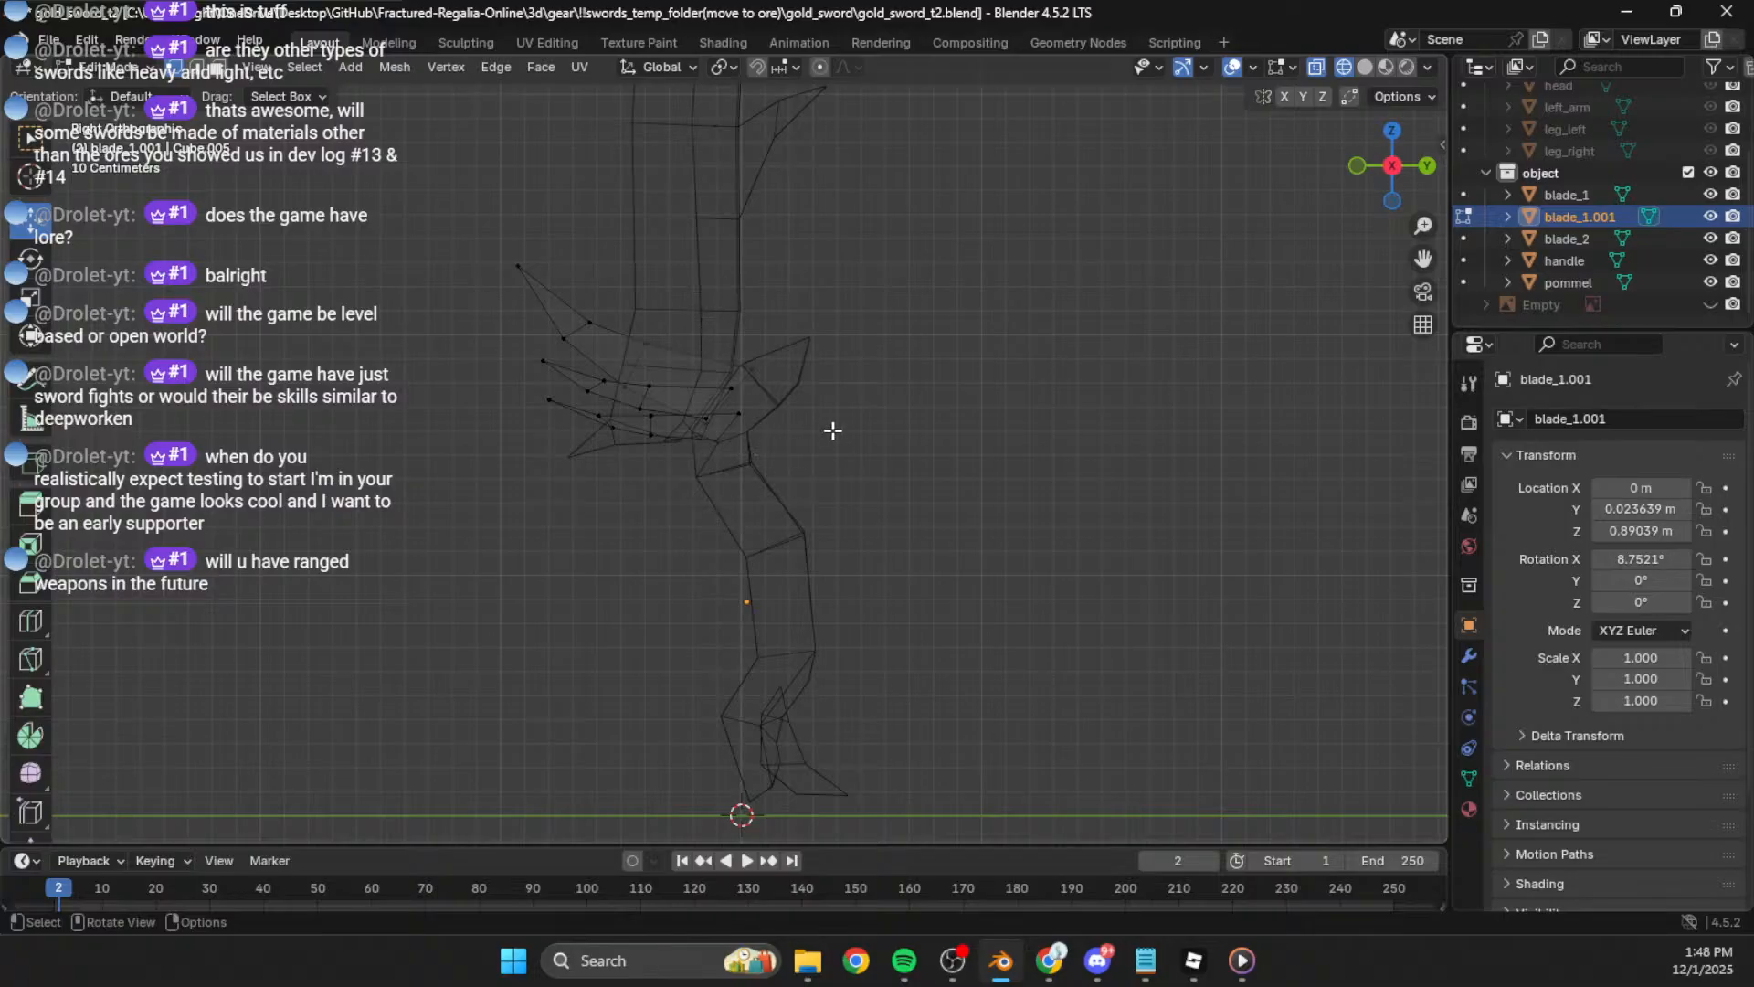
left_click(1710, 304)
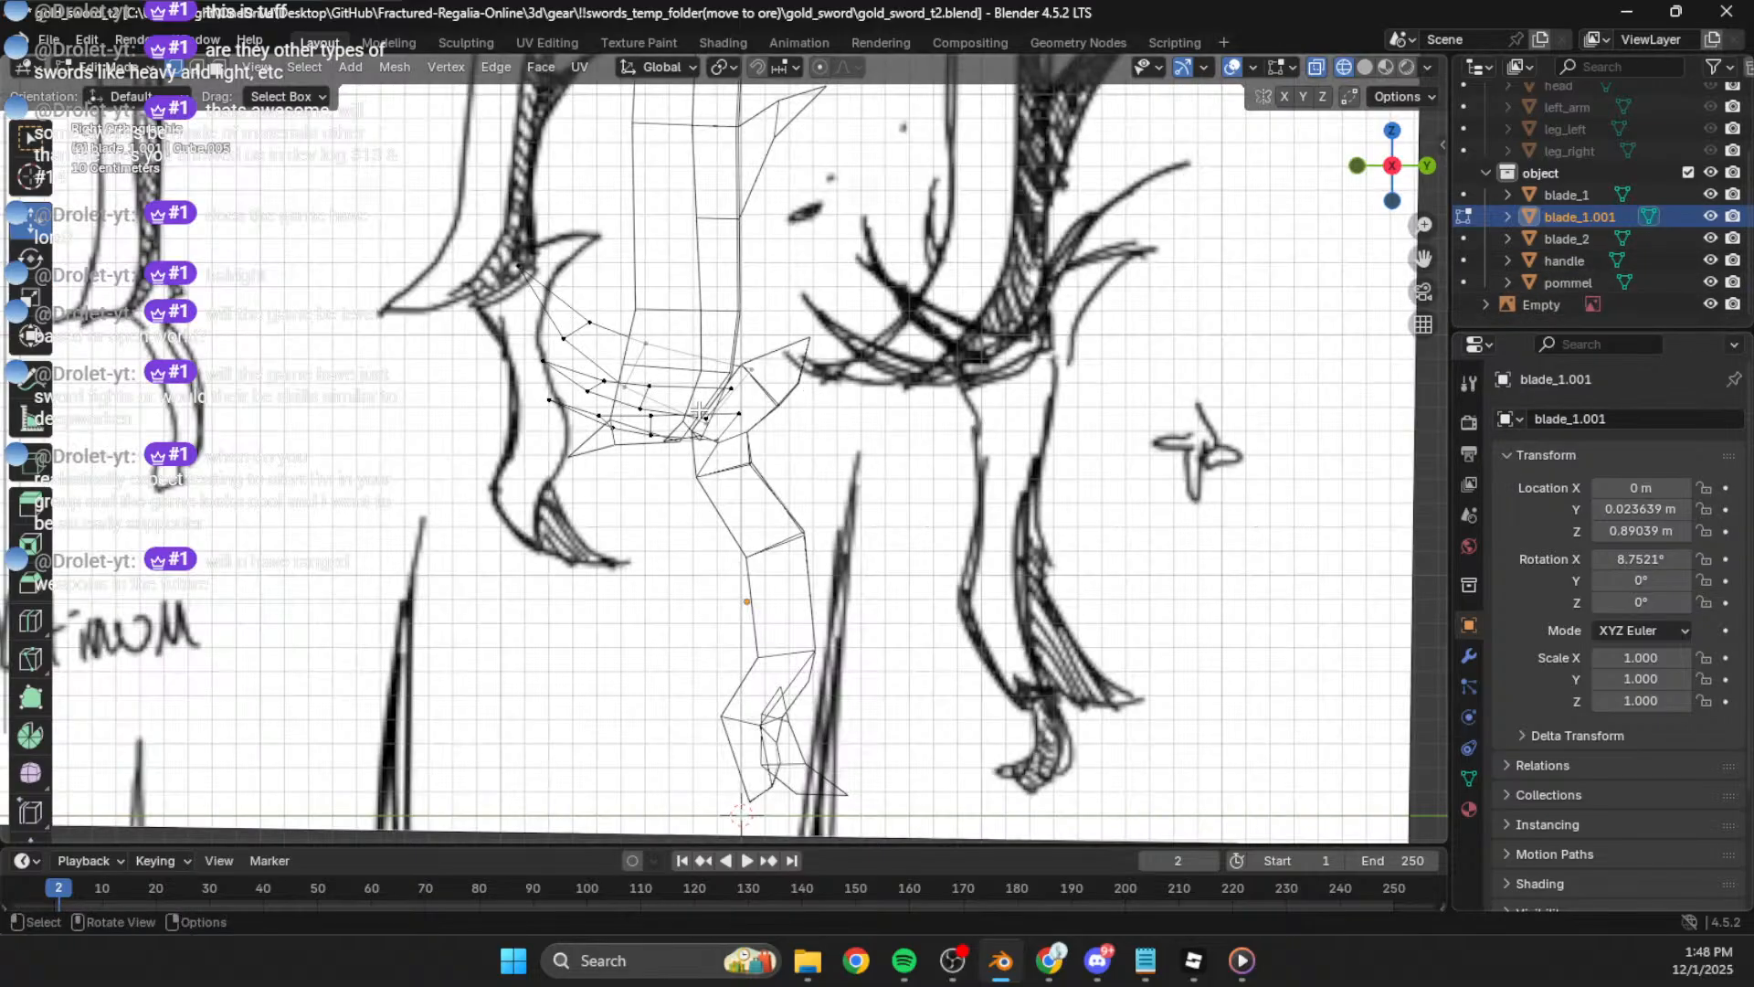
Step: Select the guard's whole uppermost spike, then rotate and move it so it points steeply upward beside the blade
key("ctrl+l")
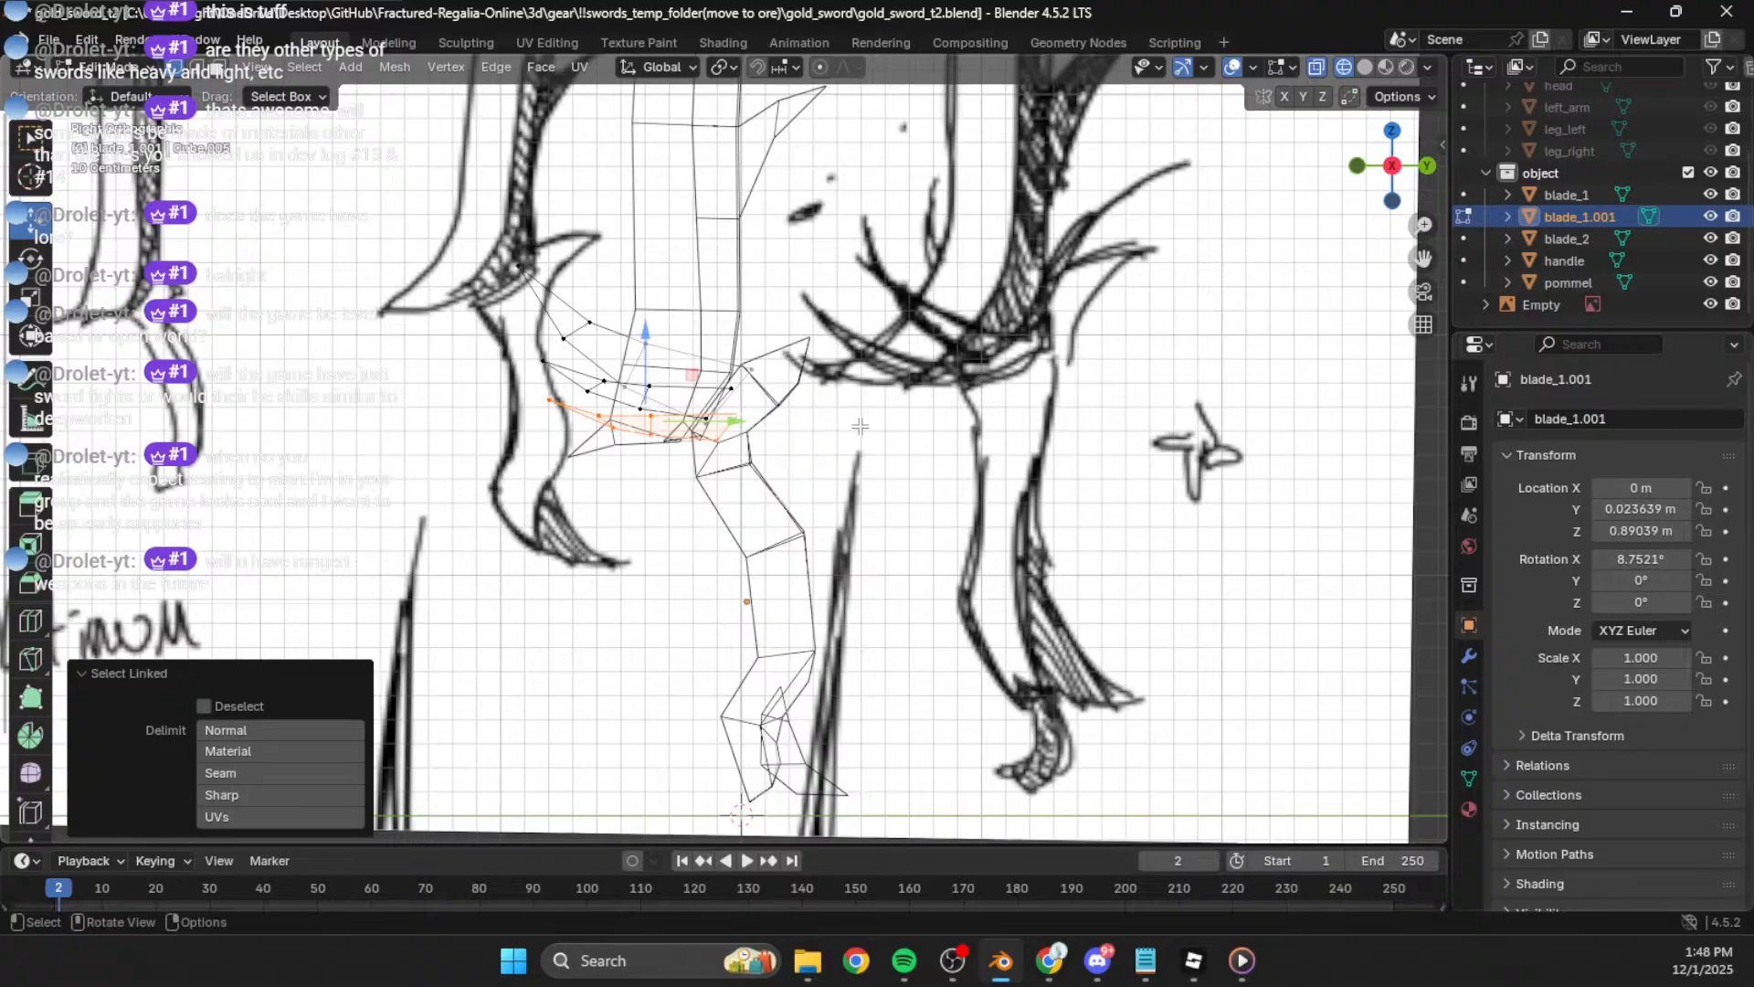
left_click(523, 267)
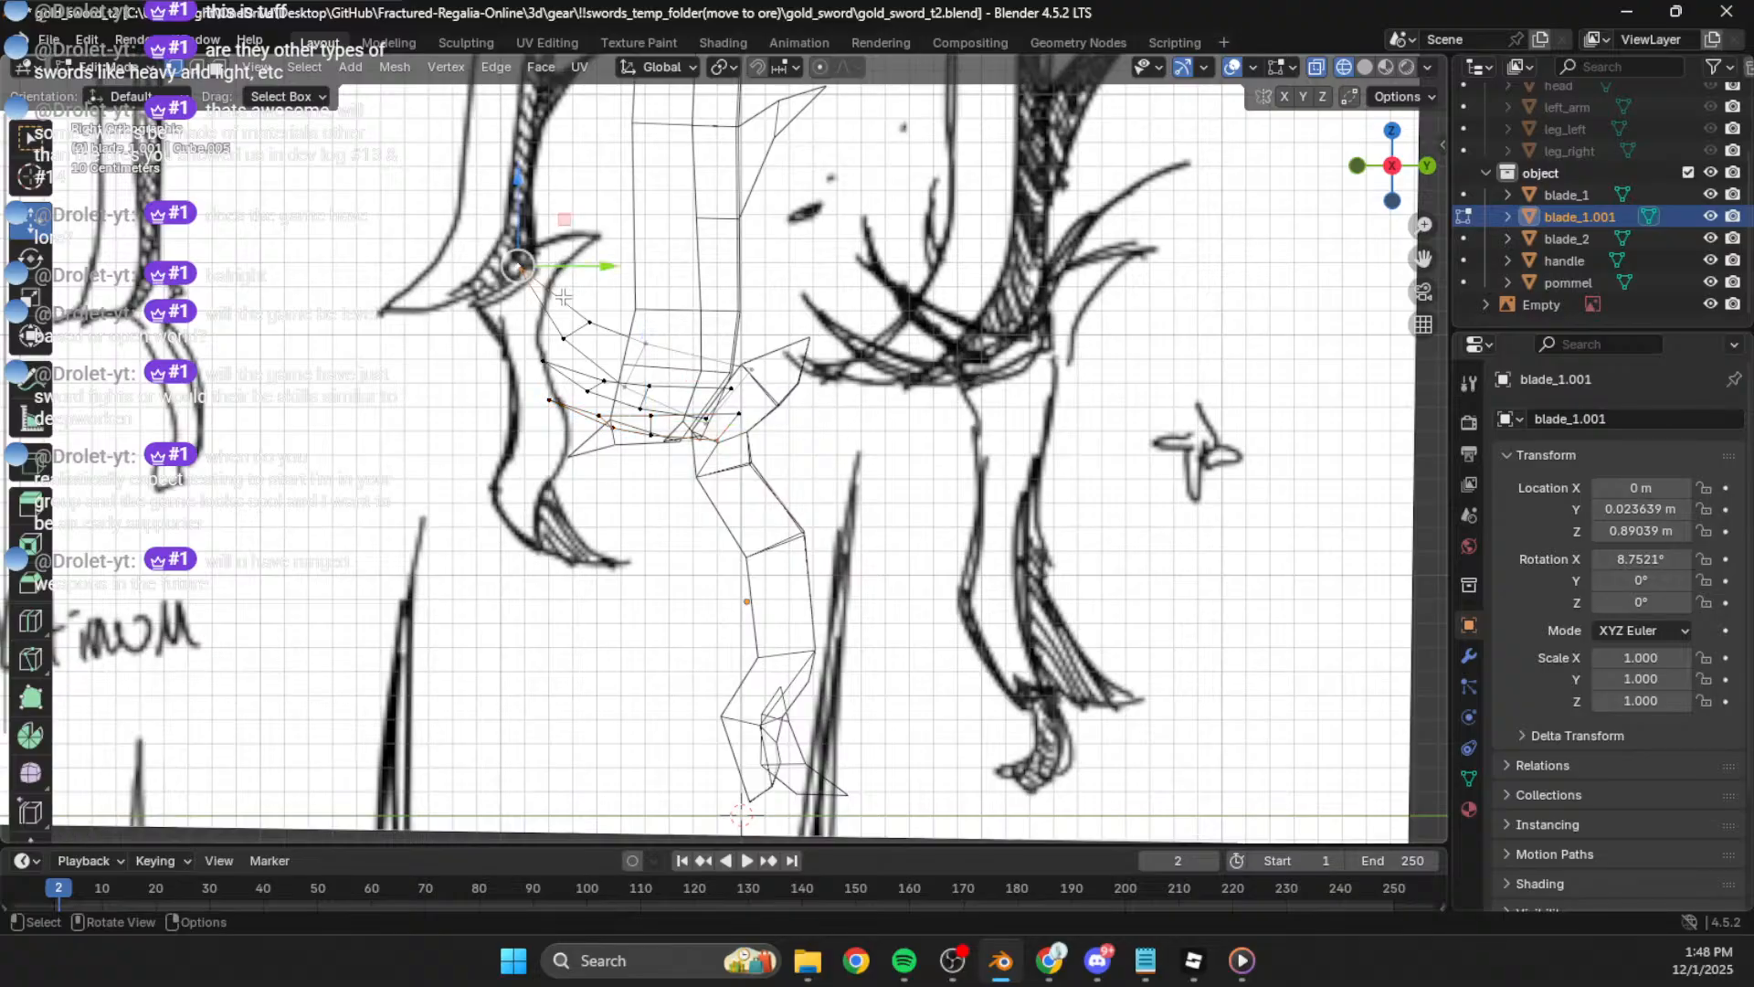
key("ctrl+l")
key("r")
left_click(881, 289)
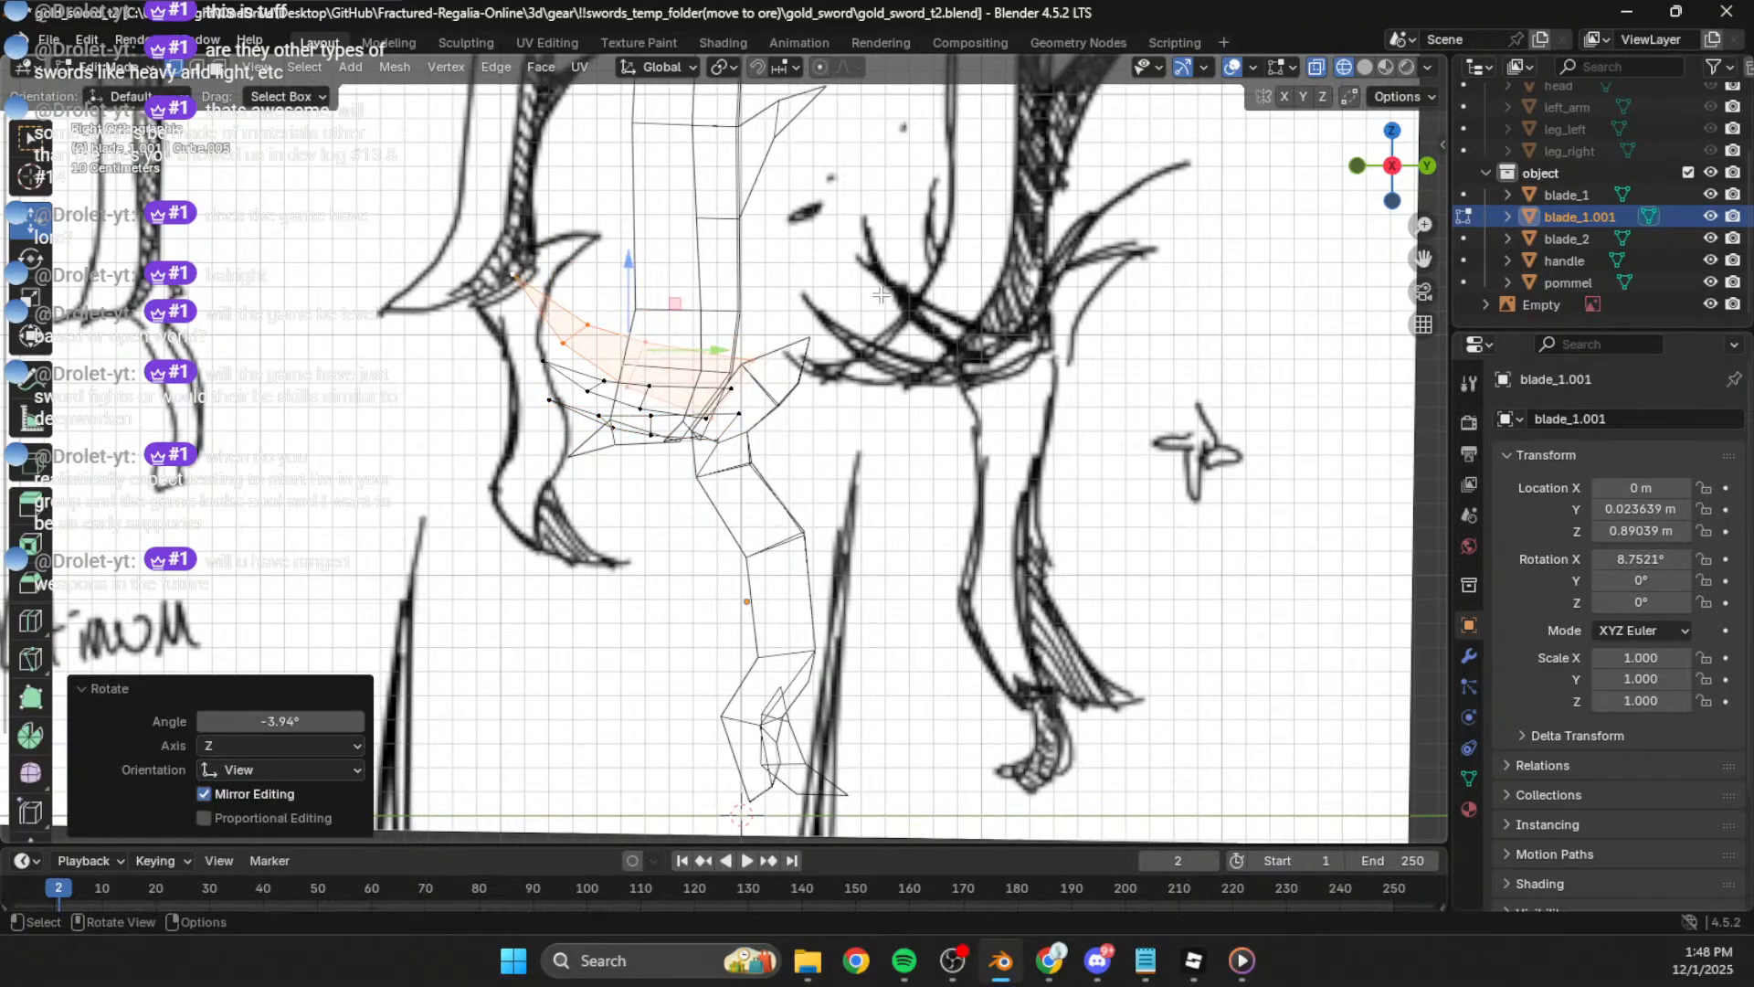
key("g")
left_click(905, 283)
key("r")
left_click(929, 366)
key("g")
left_click(943, 357)
key("r")
left_click(937, 412)
key("g")
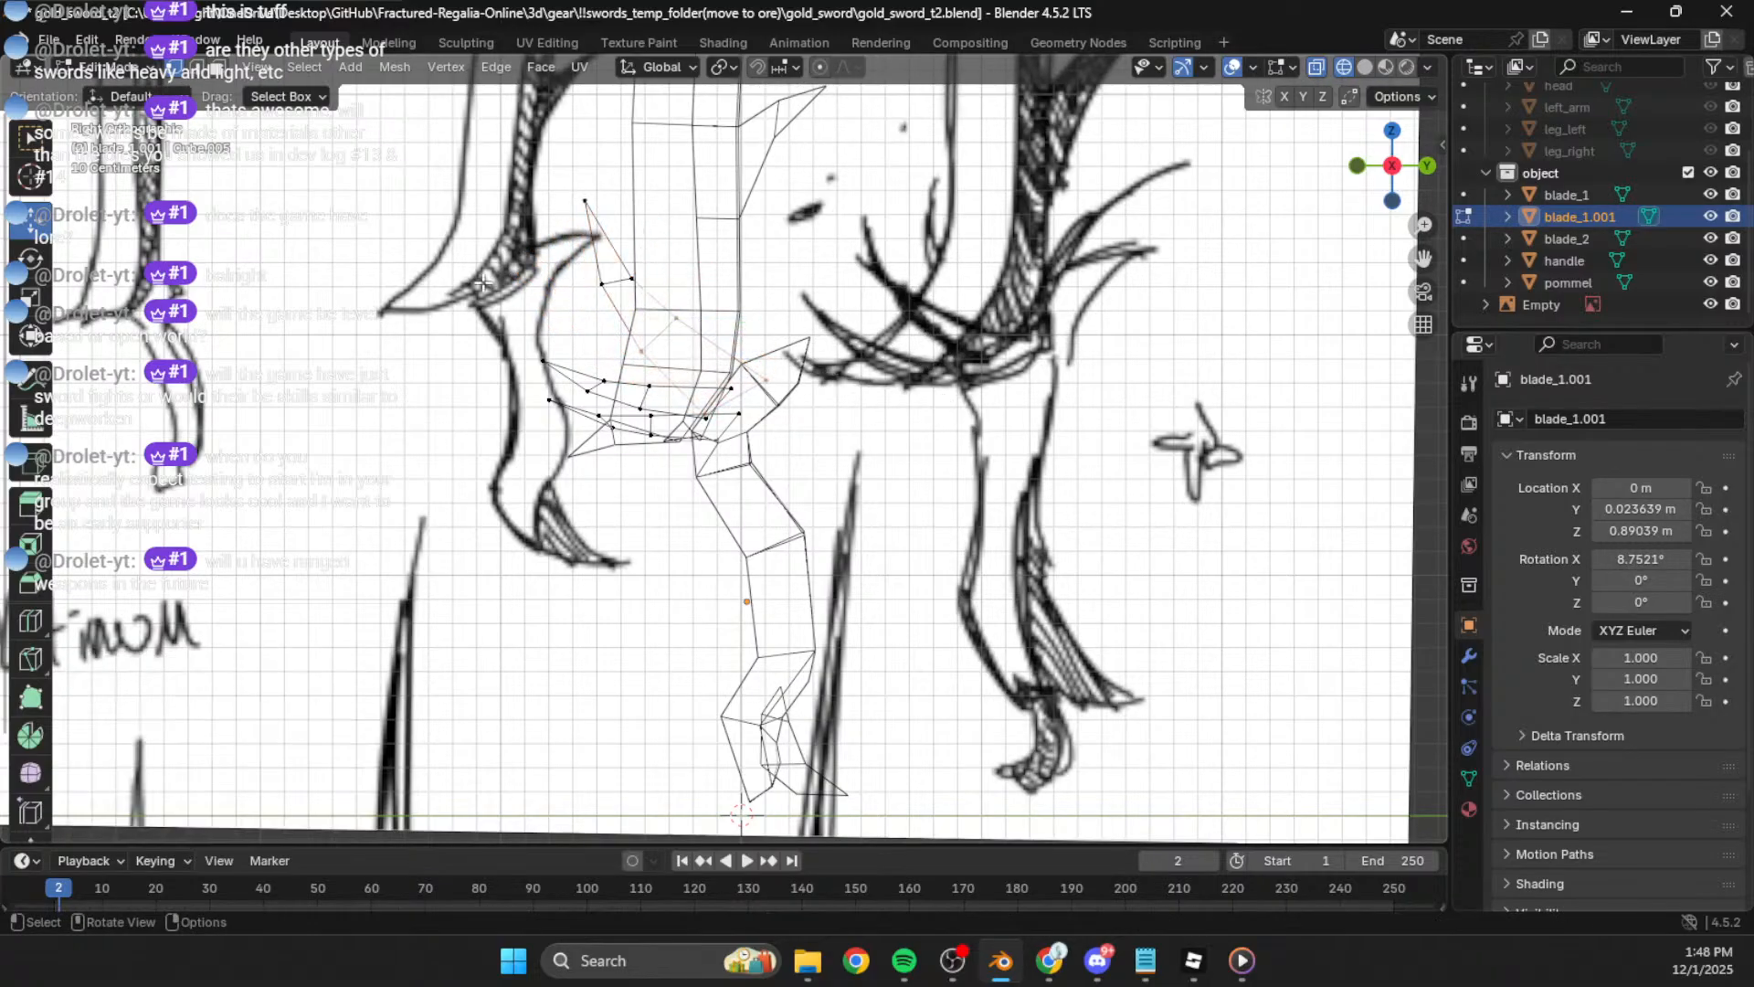
Step: Reposition the uppermost spike's tip, middle and base vertices to refine its curve against the blade
left_click(537, 182)
key("g")
left_click_drag(540, 182, 653, 309)
left_click(634, 231)
left_click_drag(676, 292, 715, 349)
left_click(684, 319)
key("g")
left_click(656, 342)
left_click(642, 353)
key("g")
left_click(636, 363)
left_click(771, 376)
key("g")
left_click(760, 372)
Step: Move the whole middle guard spike about -0.036 m in Y and 0.082 m in Z, tilt it upward, and lower it about 0.018 m
left_click(610, 402)
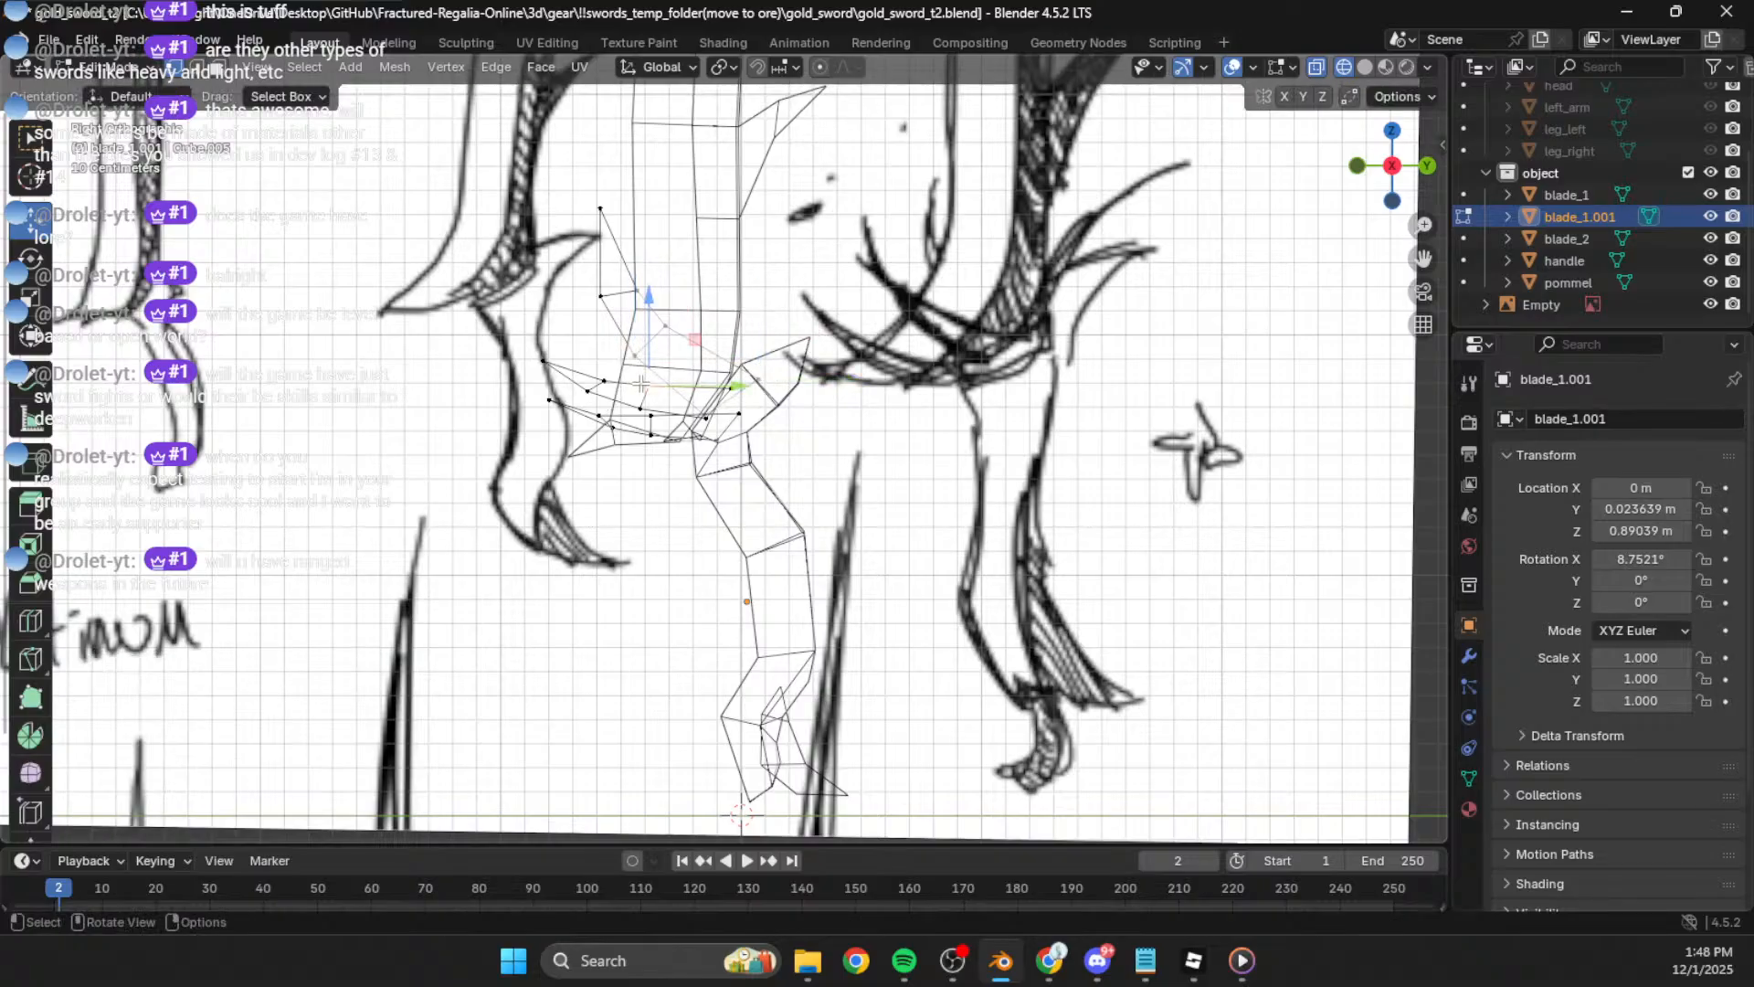
key("l")
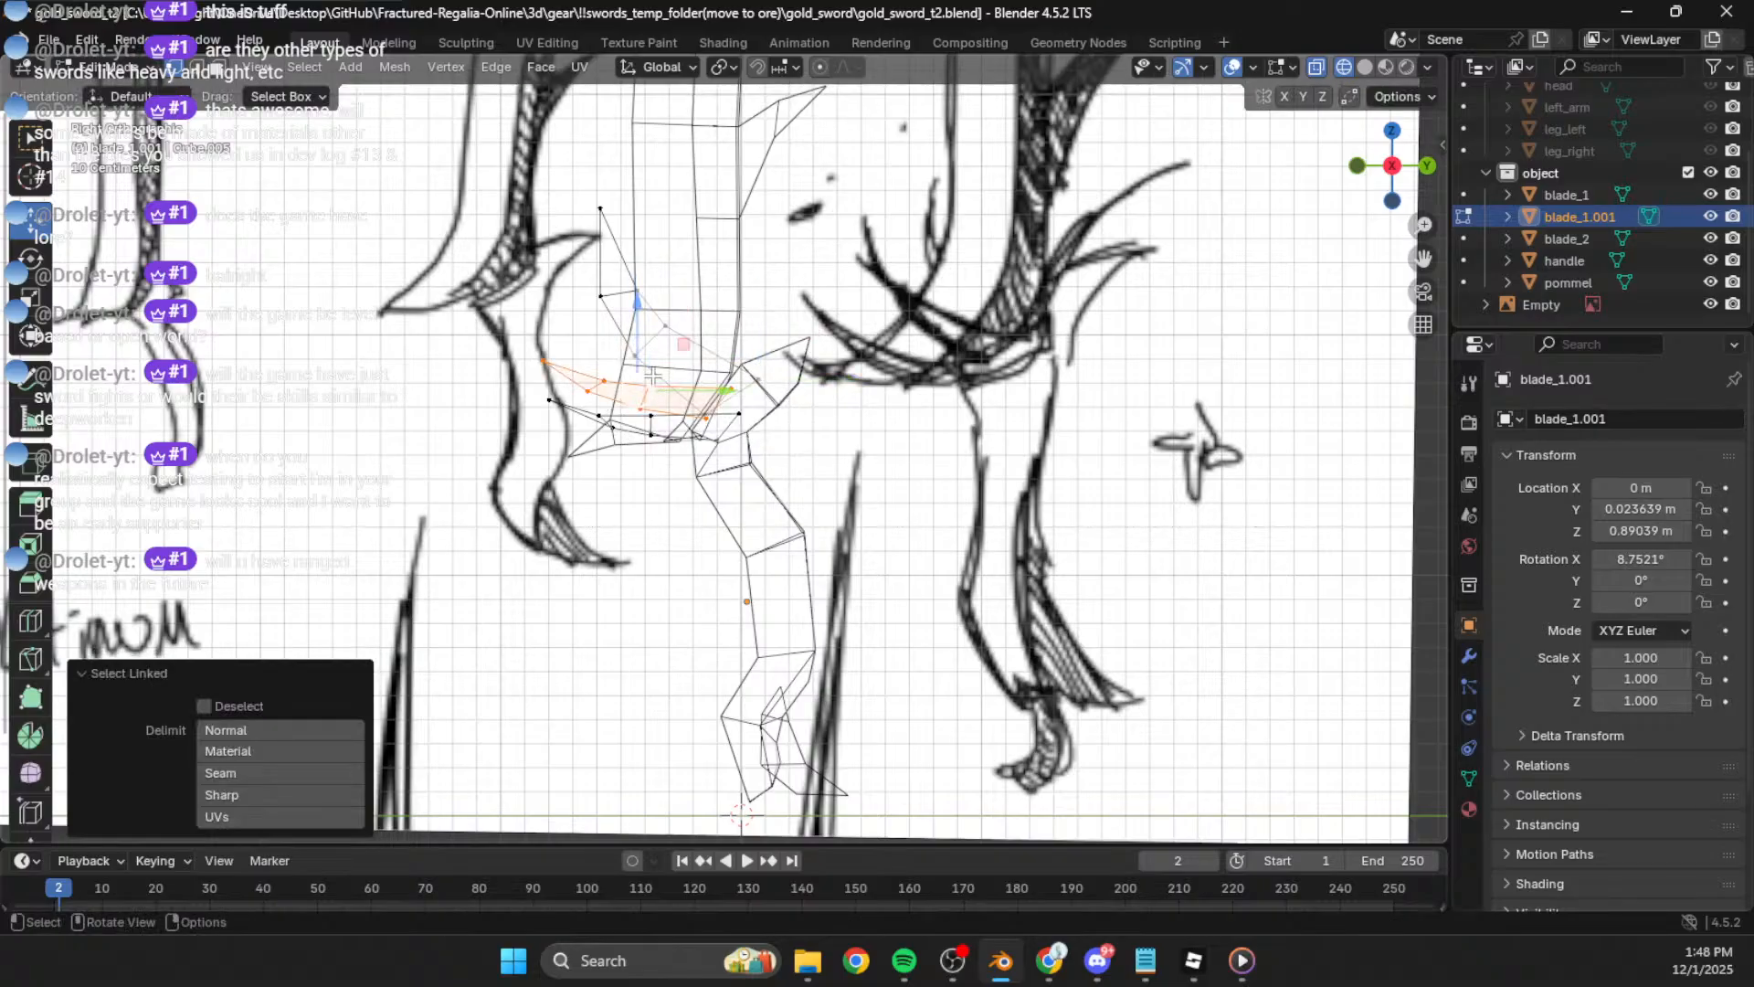
key("g")
left_click(758, 348)
key("r")
left_click(841, 358)
key("g")
key("z")
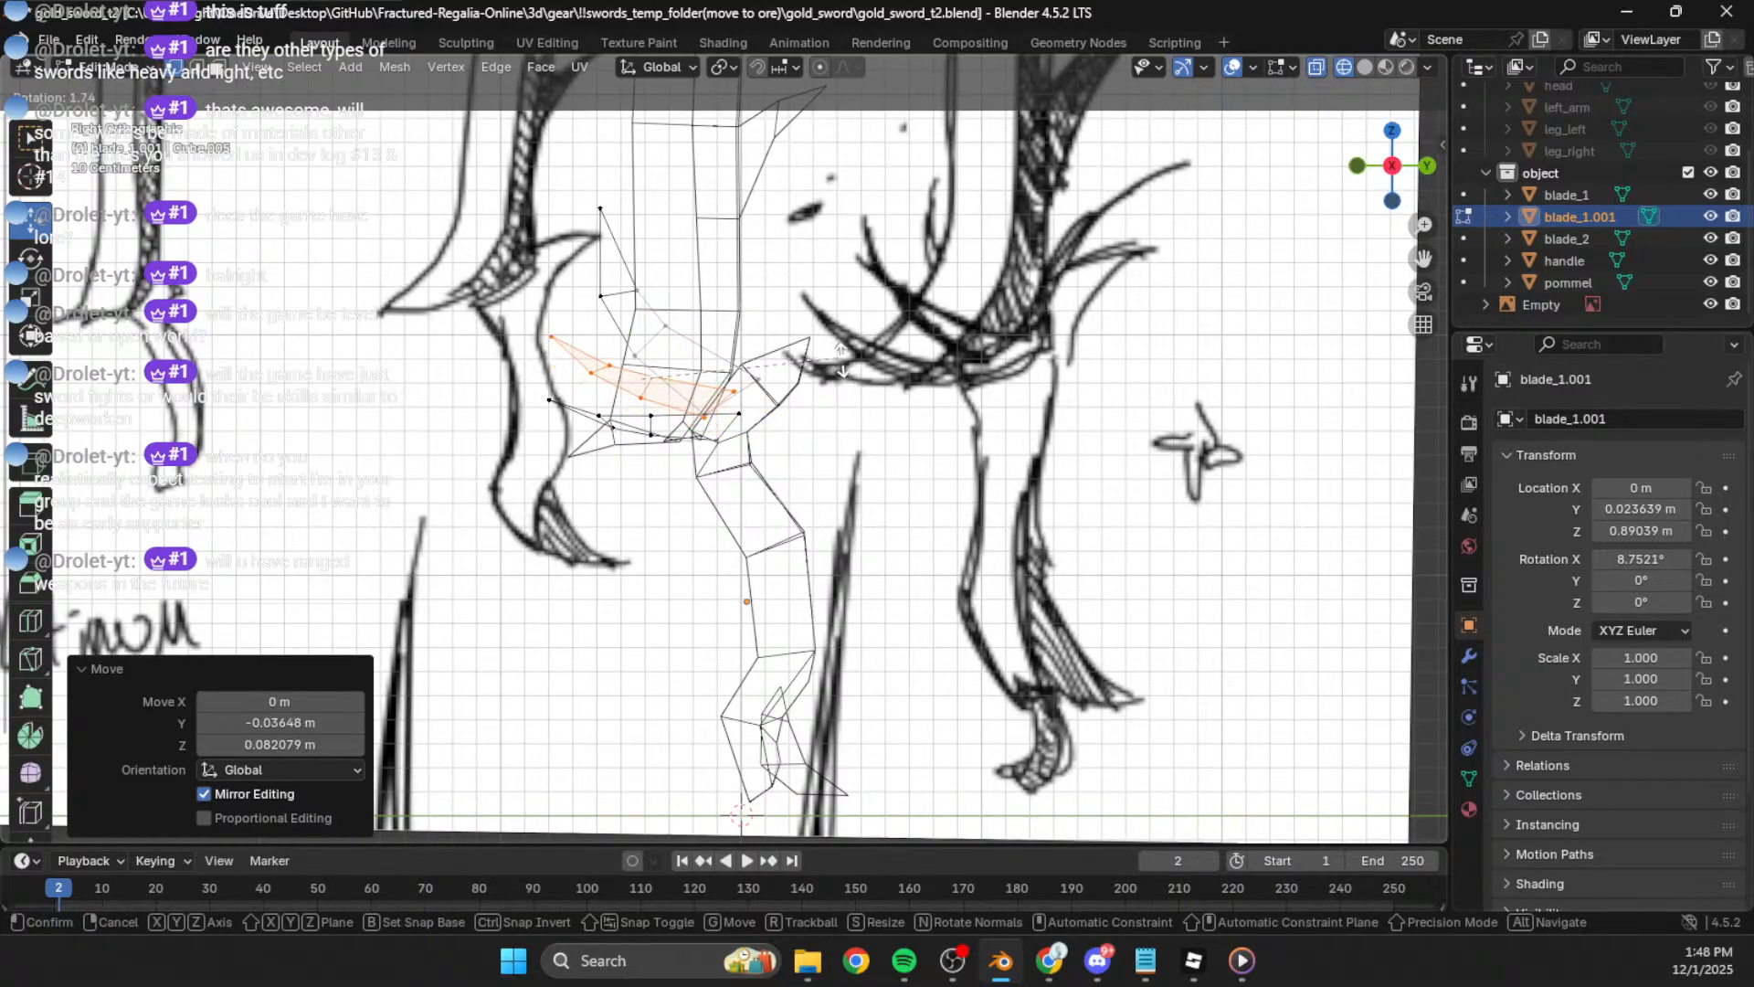
left_click(837, 376)
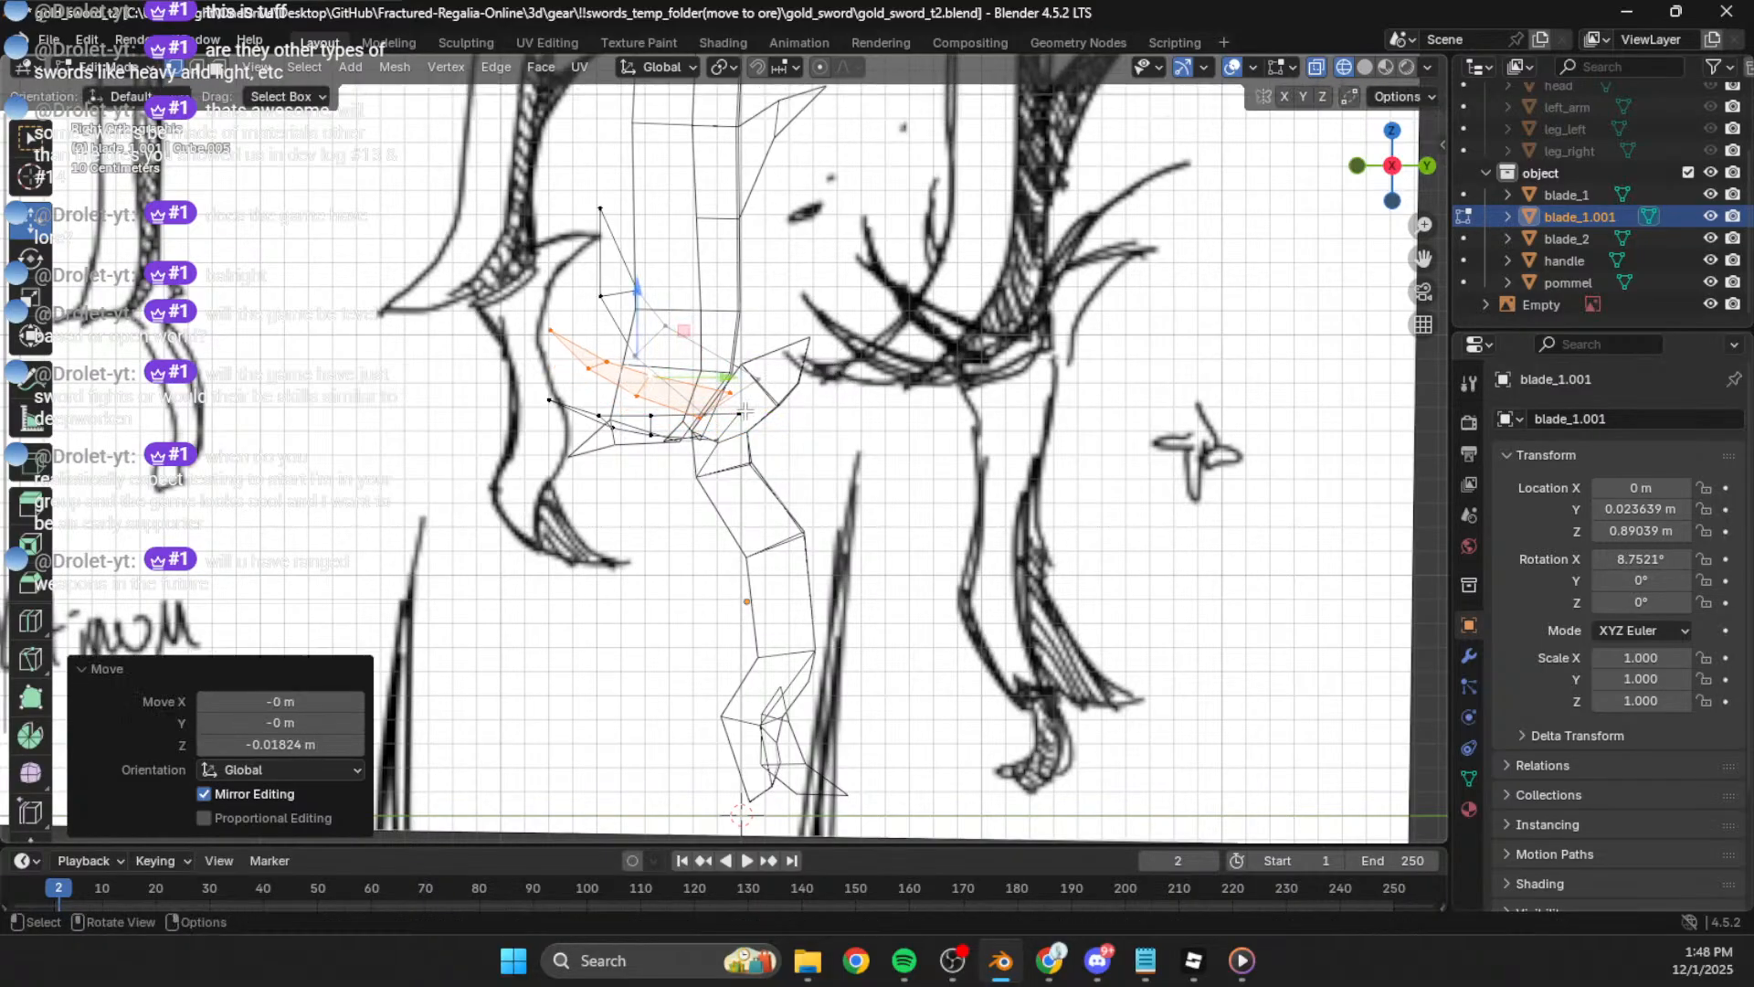
Step: Reposition the middle guard spike's base vertices, shifting the last one about 0.036 m in Y and -0.027 m in Z
key("g")
left_click(732, 439)
key("g")
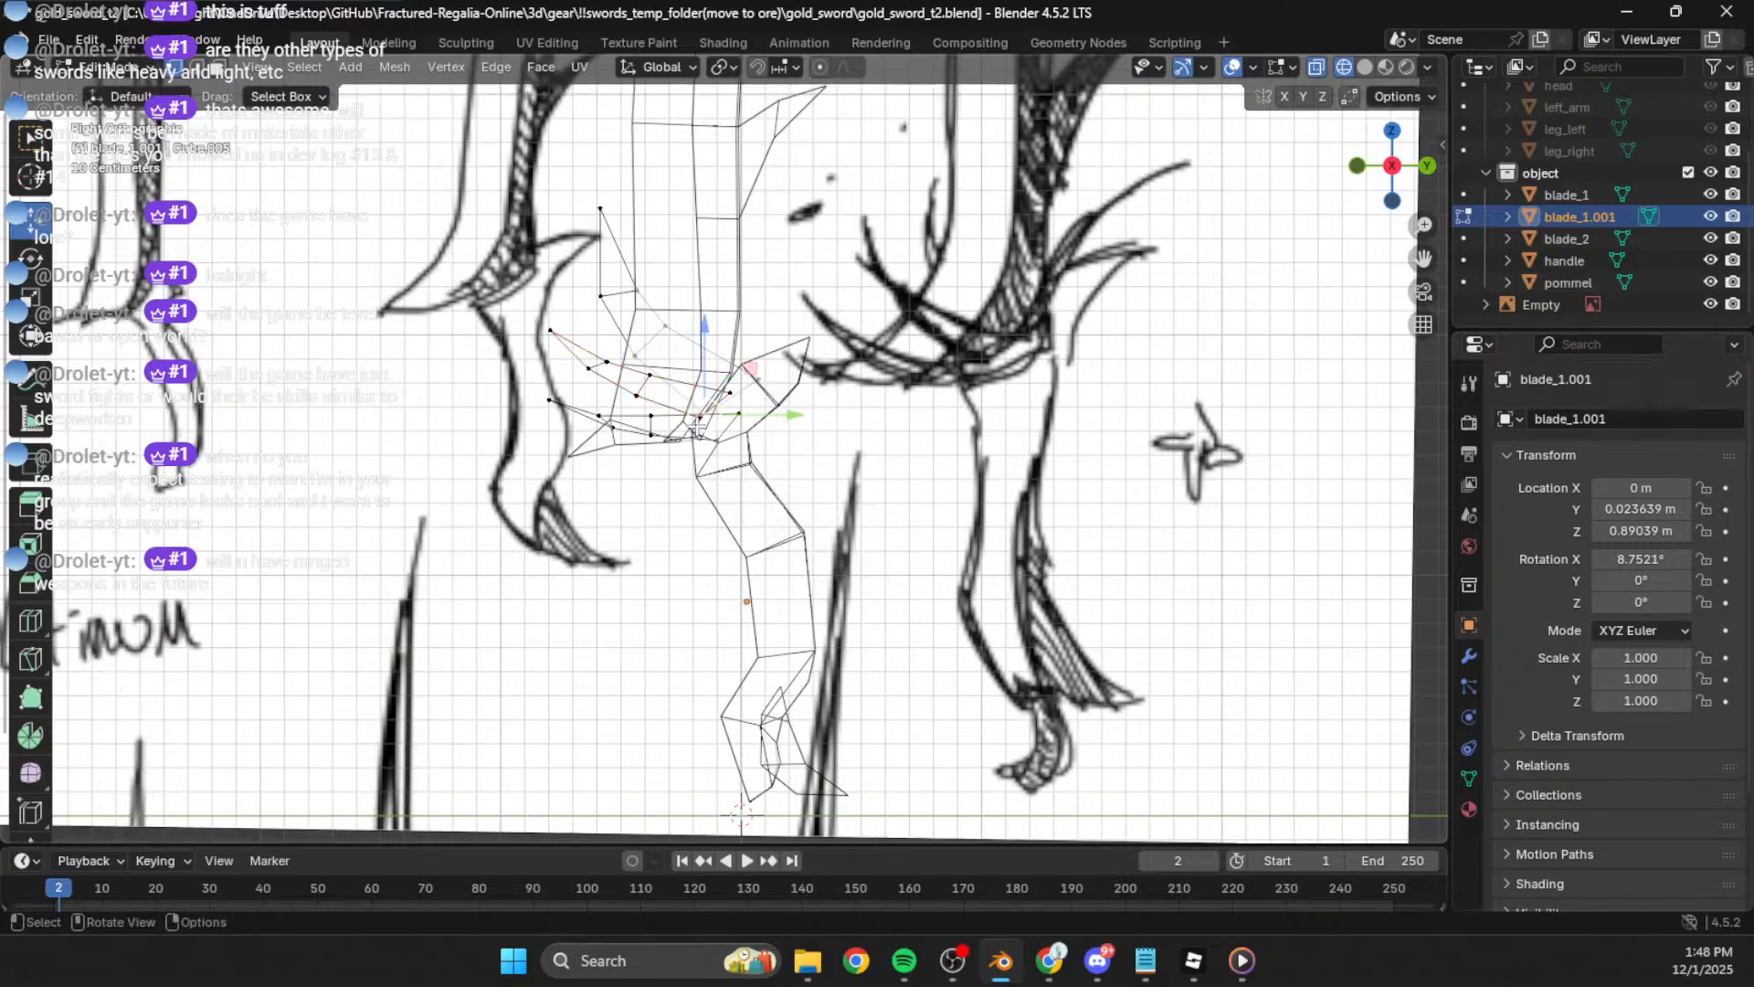
left_click(740, 484)
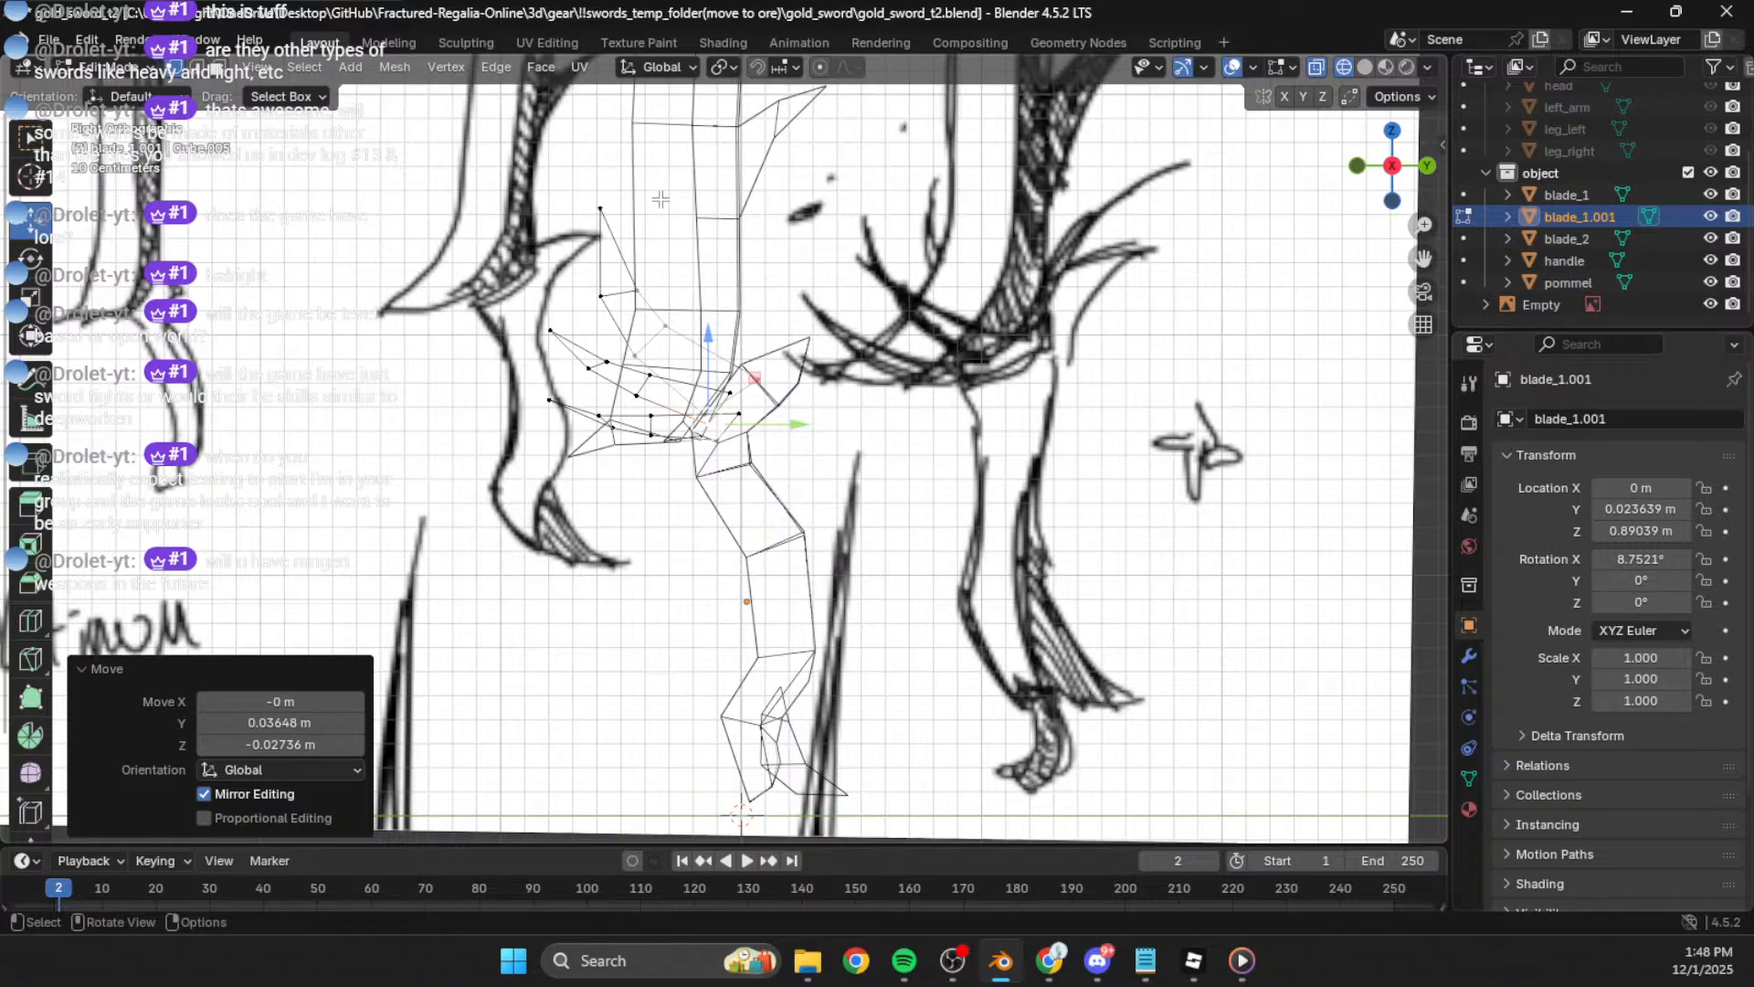
Step: Duplicate the guard's uppermost spike, moving the copy 0.328 m in Y and 0.1 m in Z, and rotate it to point outward on the blade's opposite side
left_click(665, 327)
key("shift+d")
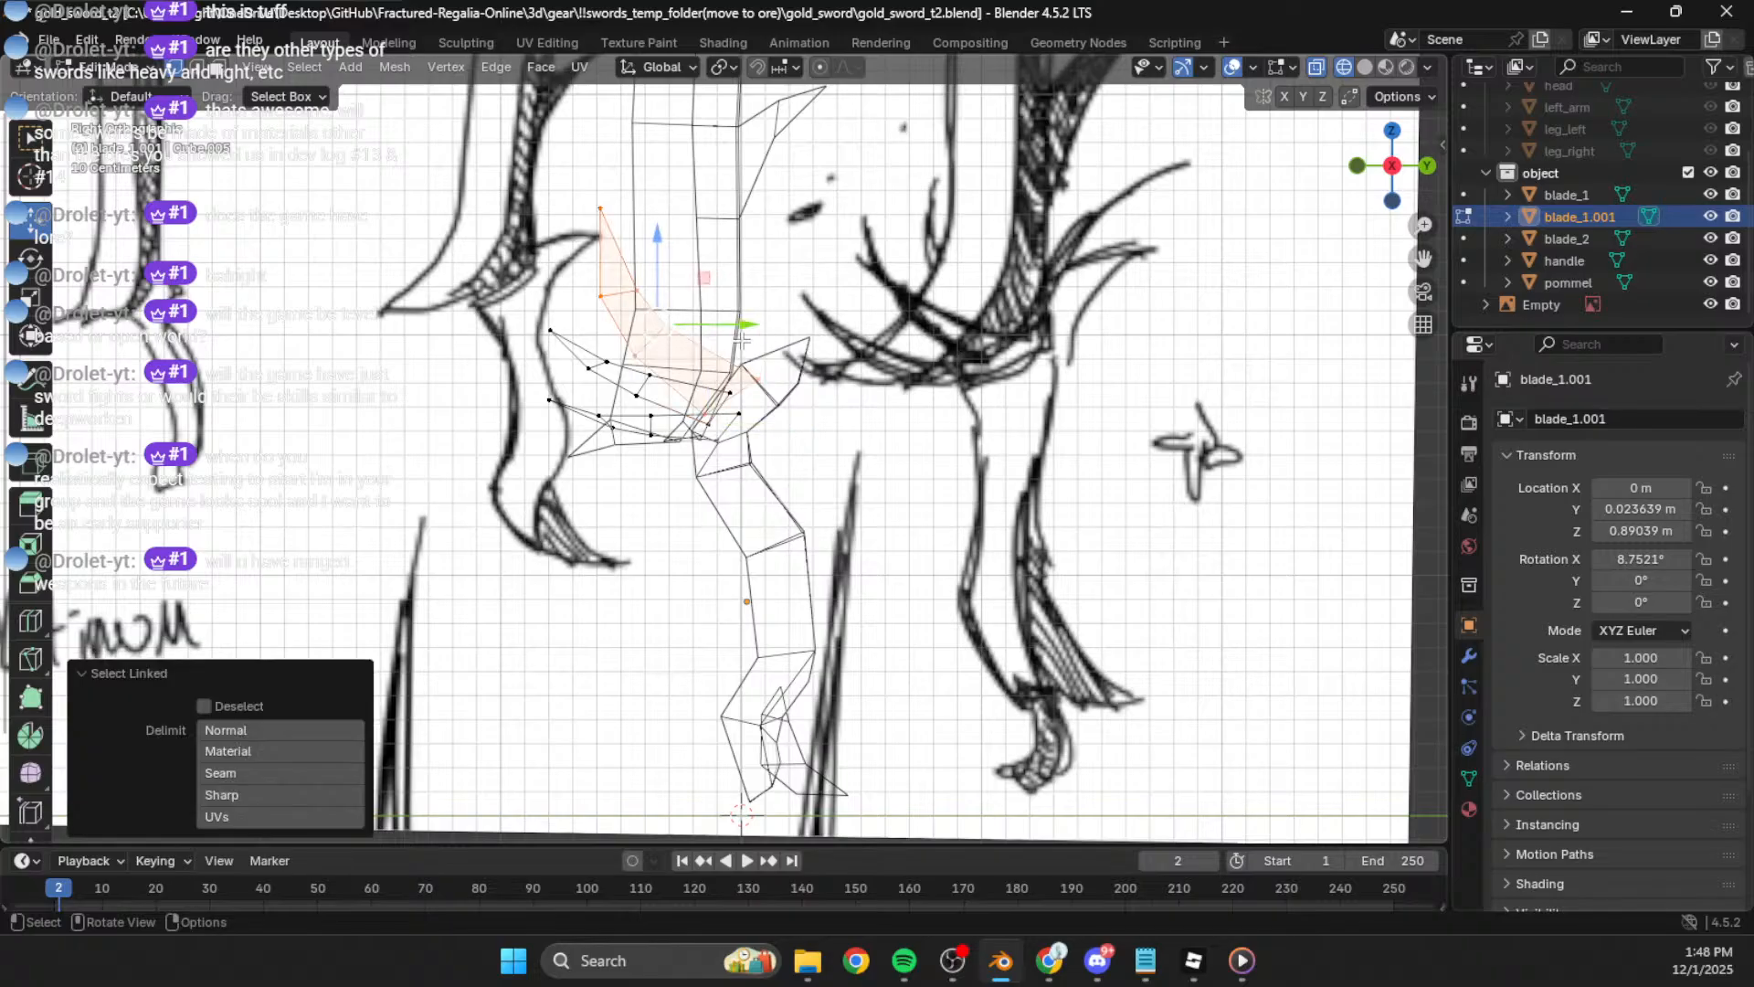
left_click(820, 328)
key("r")
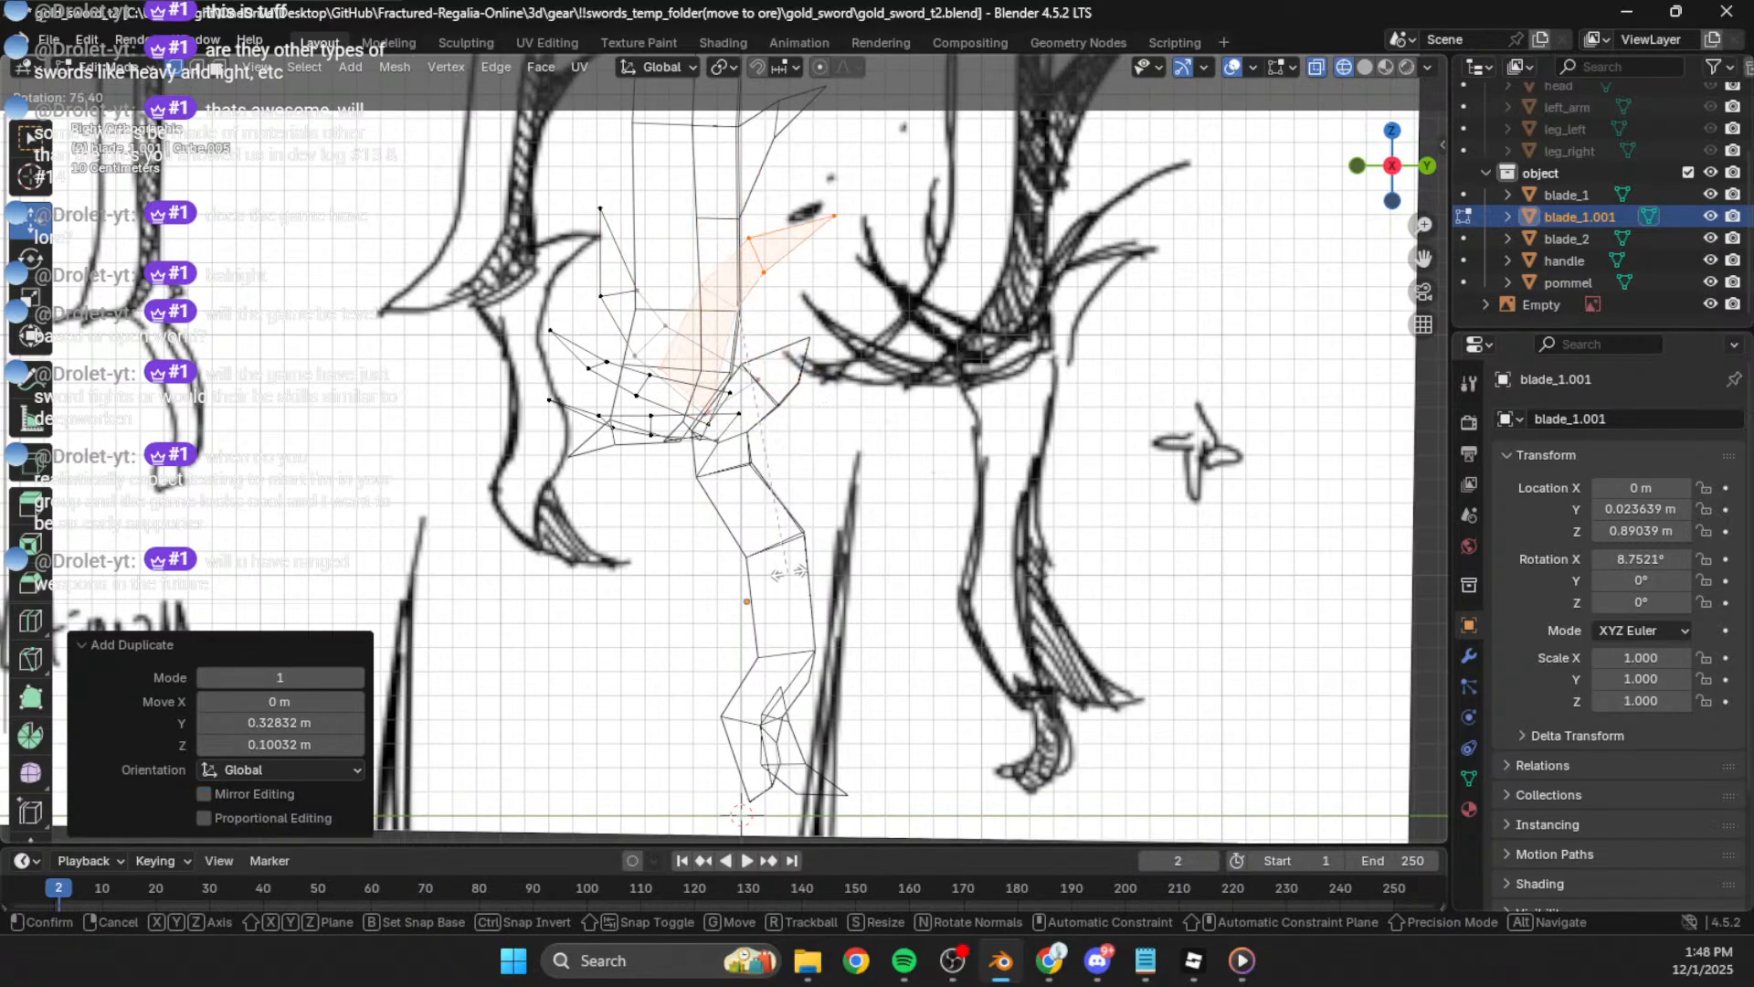
left_click(806, 567)
key("g")
left_click(823, 571)
Step: Pull the duplicated spike's tip outward and shift the two vertices just behind it to follow
left_click(856, 216)
key("g")
left_click(936, 188)
left_click(793, 272)
key("g")
left_click(793, 256)
left_click(768, 247)
key("g")
left_click(774, 244)
left_click(787, 261)
key("g")
left_click(823, 247)
left_click(772, 240)
key("g")
Step: Nudge the duplicated spike's two lower-middle vertices outward to refine its bend
left_click(788, 236)
left_click(730, 297)
key("g")
left_click(735, 292)
left_click(766, 318)
key("g")
left_click(775, 314)
Step: Reposition the duplicated spike's base vertices so the spike grows out of the guard
left_click(690, 390)
key("g")
left_click(702, 412)
left_click(736, 417)
key("g")
left_click(768, 370)
left_click(690, 409)
key("g")
left_click(692, 443)
key("g")
left_click(738, 426)
left_click(759, 390)
key("g")
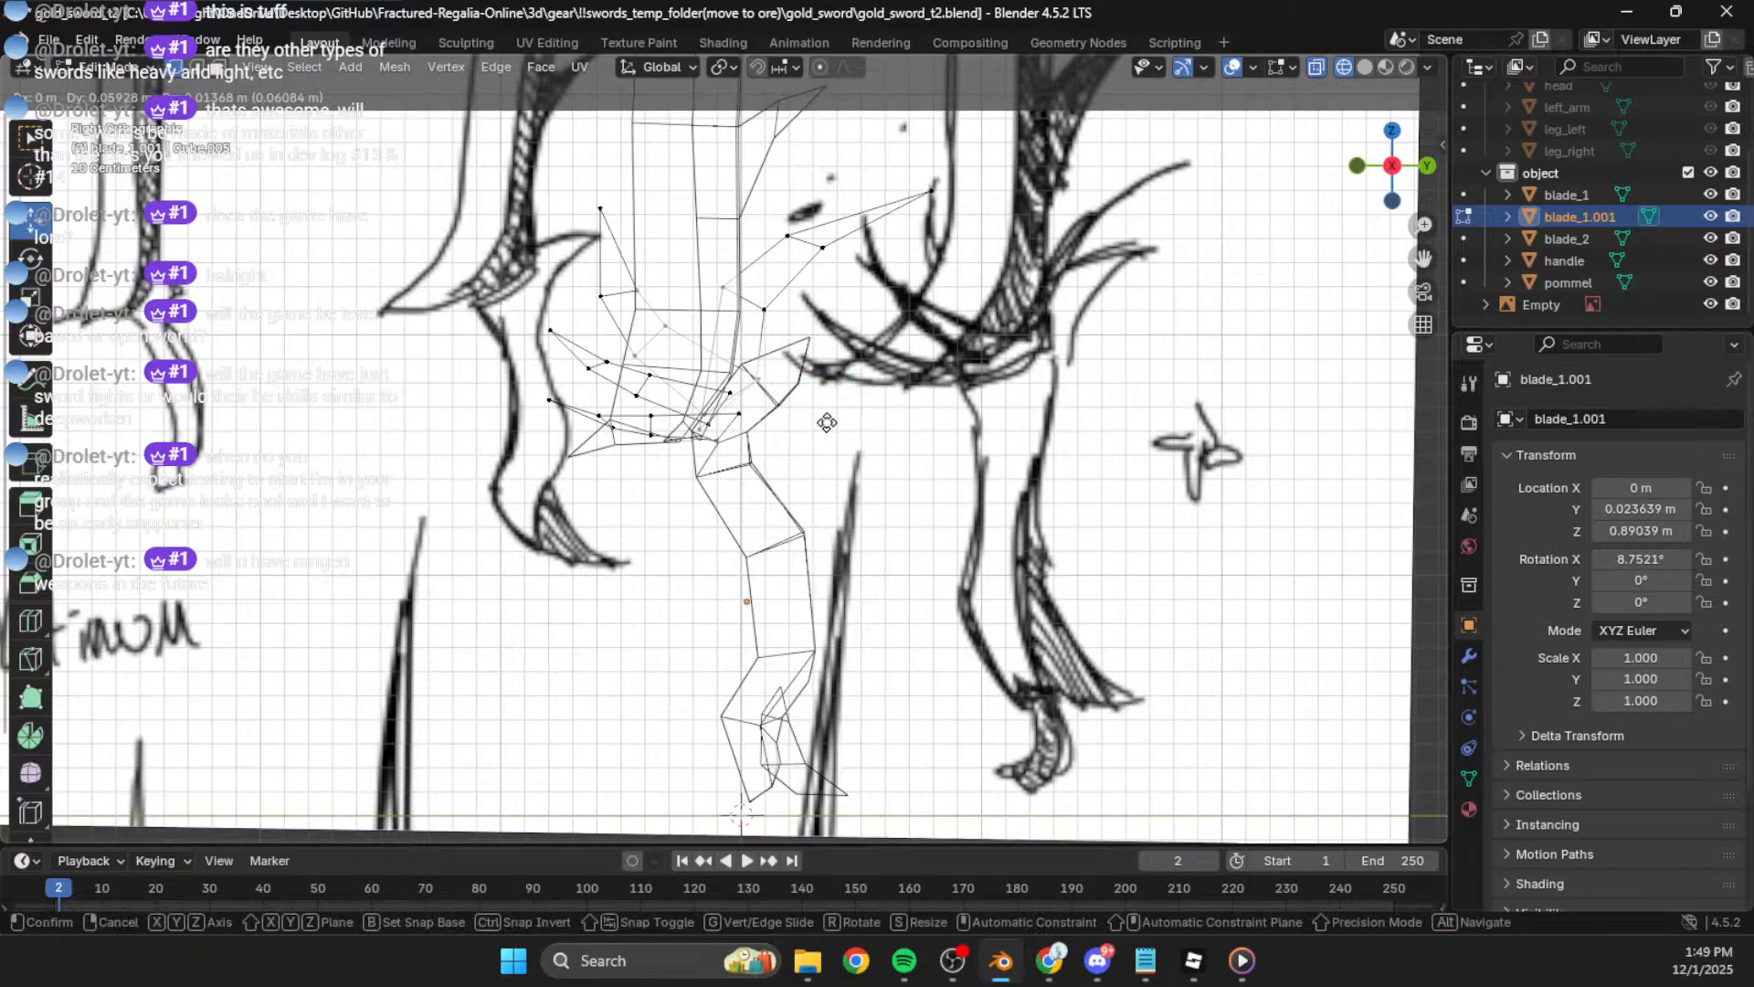
left_click(827, 422)
Step: Leave mesh editing, select the reference sketch and hide it
key("Tab")
scroll(1026, 372, "down", 3)
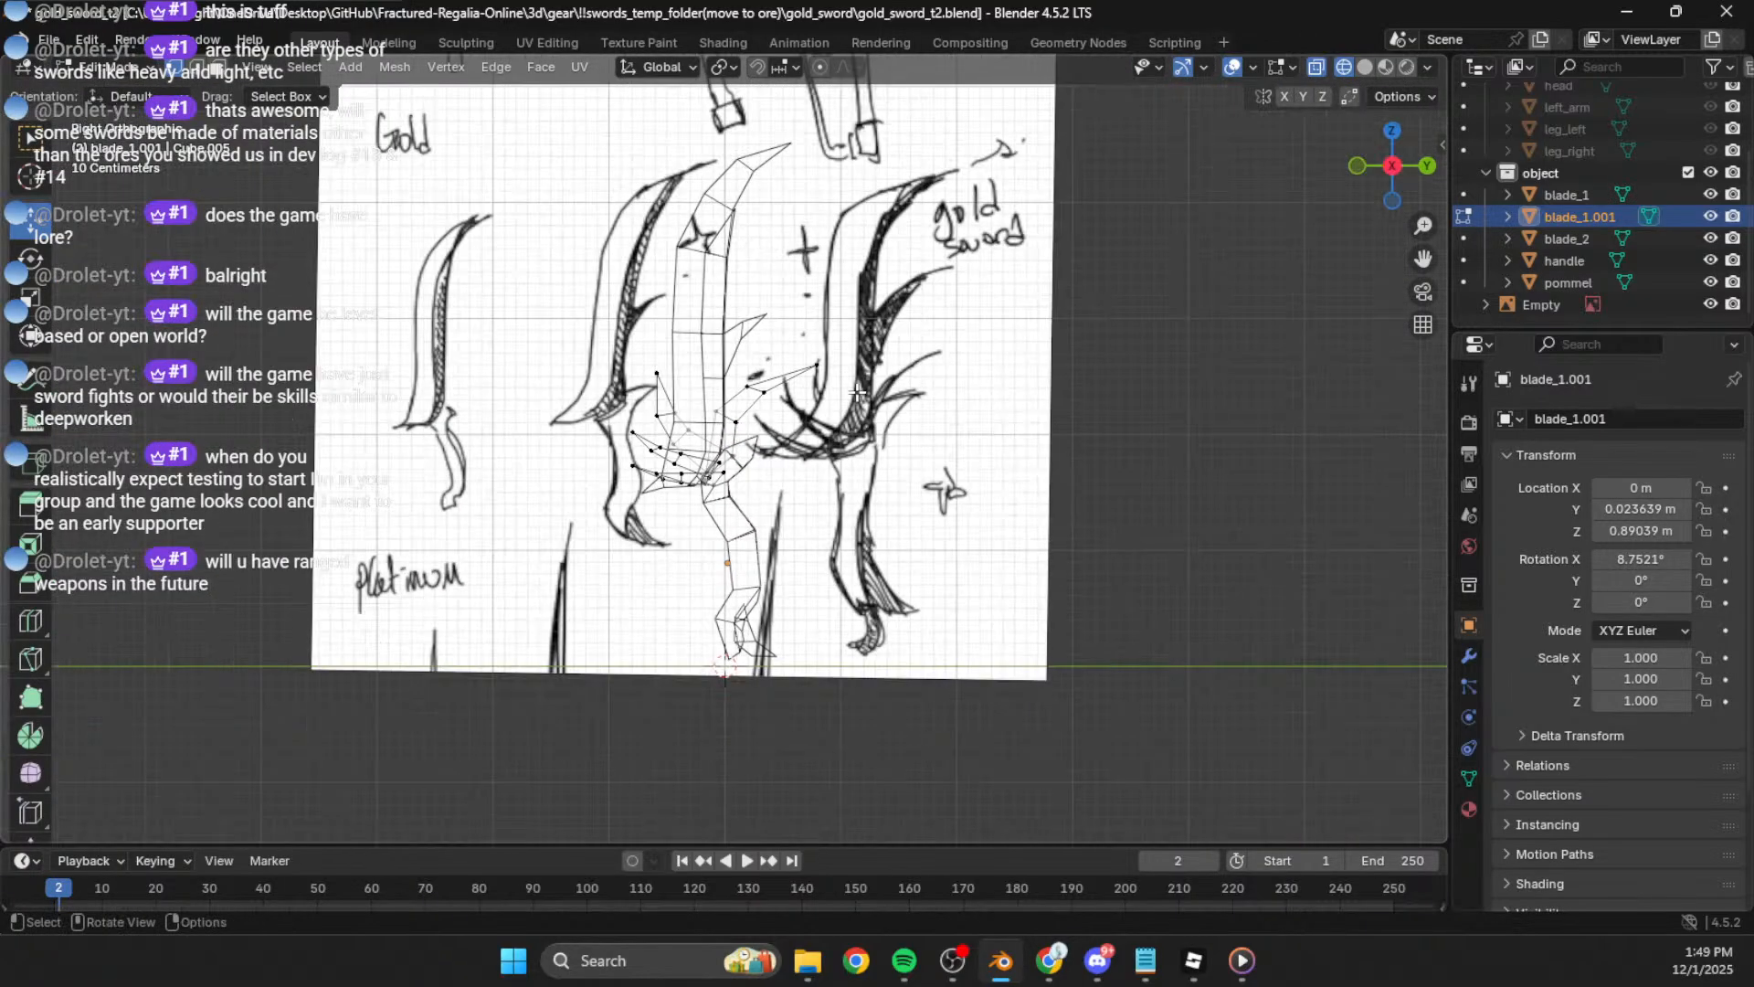
left_click(1025, 371)
left_click(1712, 305)
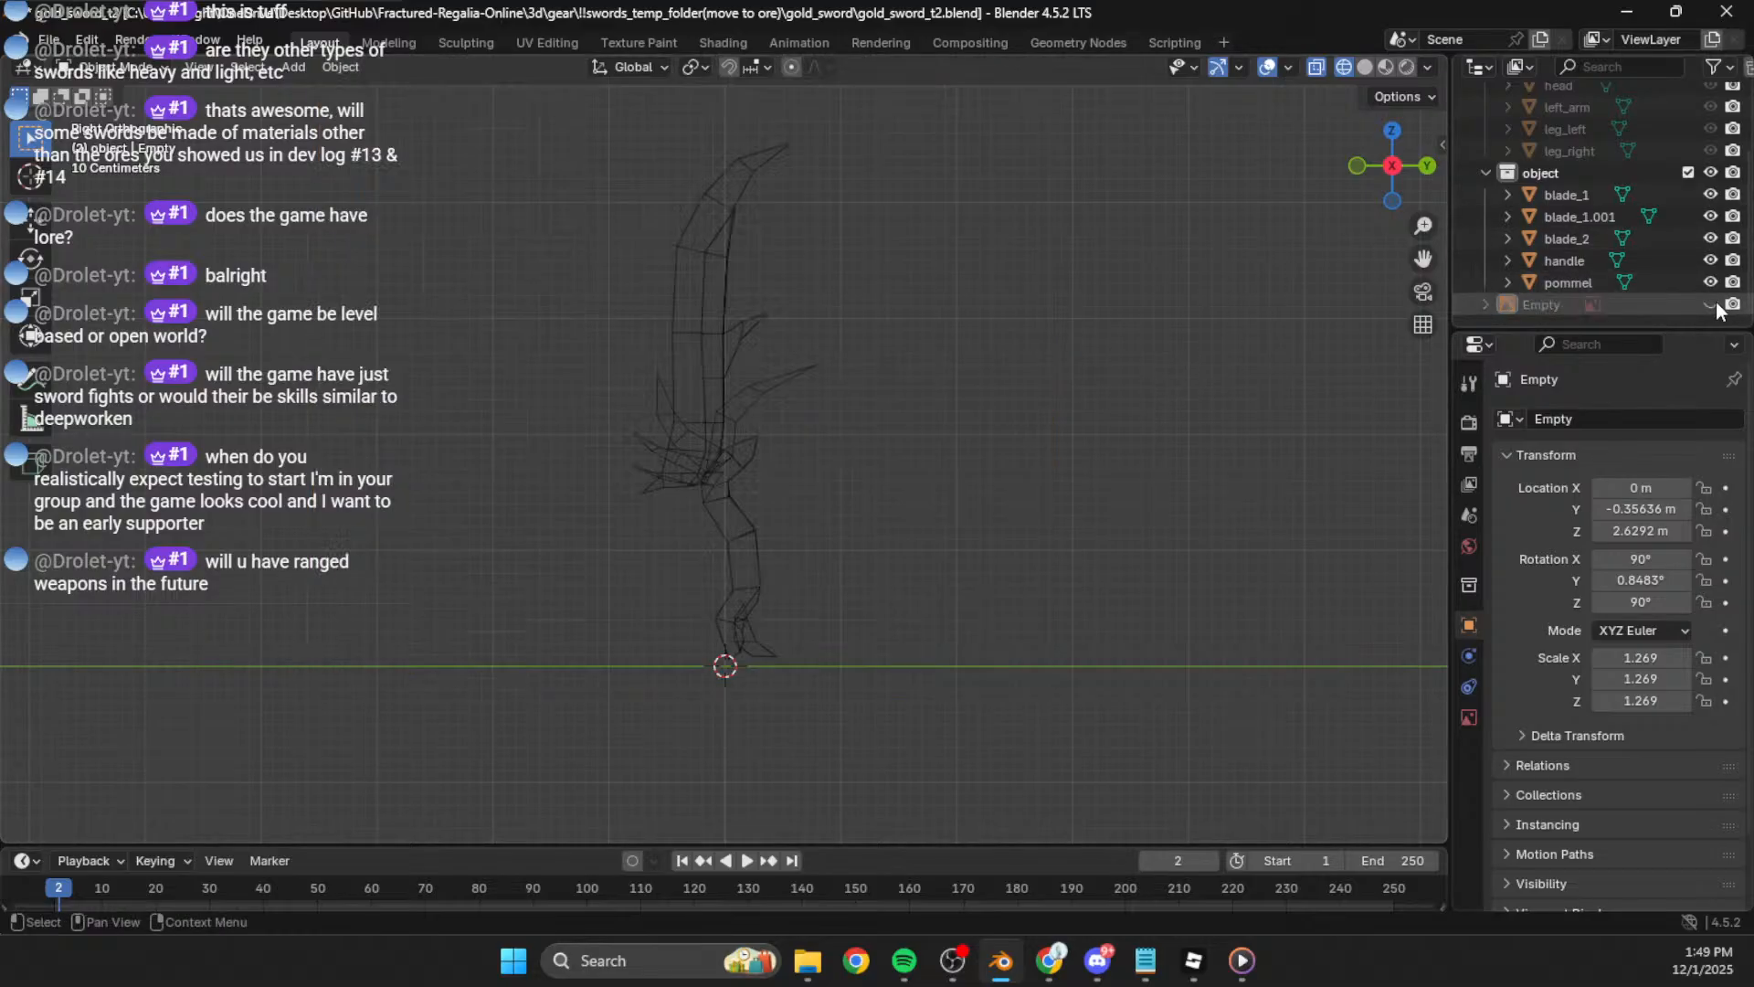
Step: Open the guard spikes mesh blade_1.001 for editing and select the whole duplicated spike
middle_click_drag(1279, 366, 842, 466)
middle_click_drag(663, 426, 749, 509)
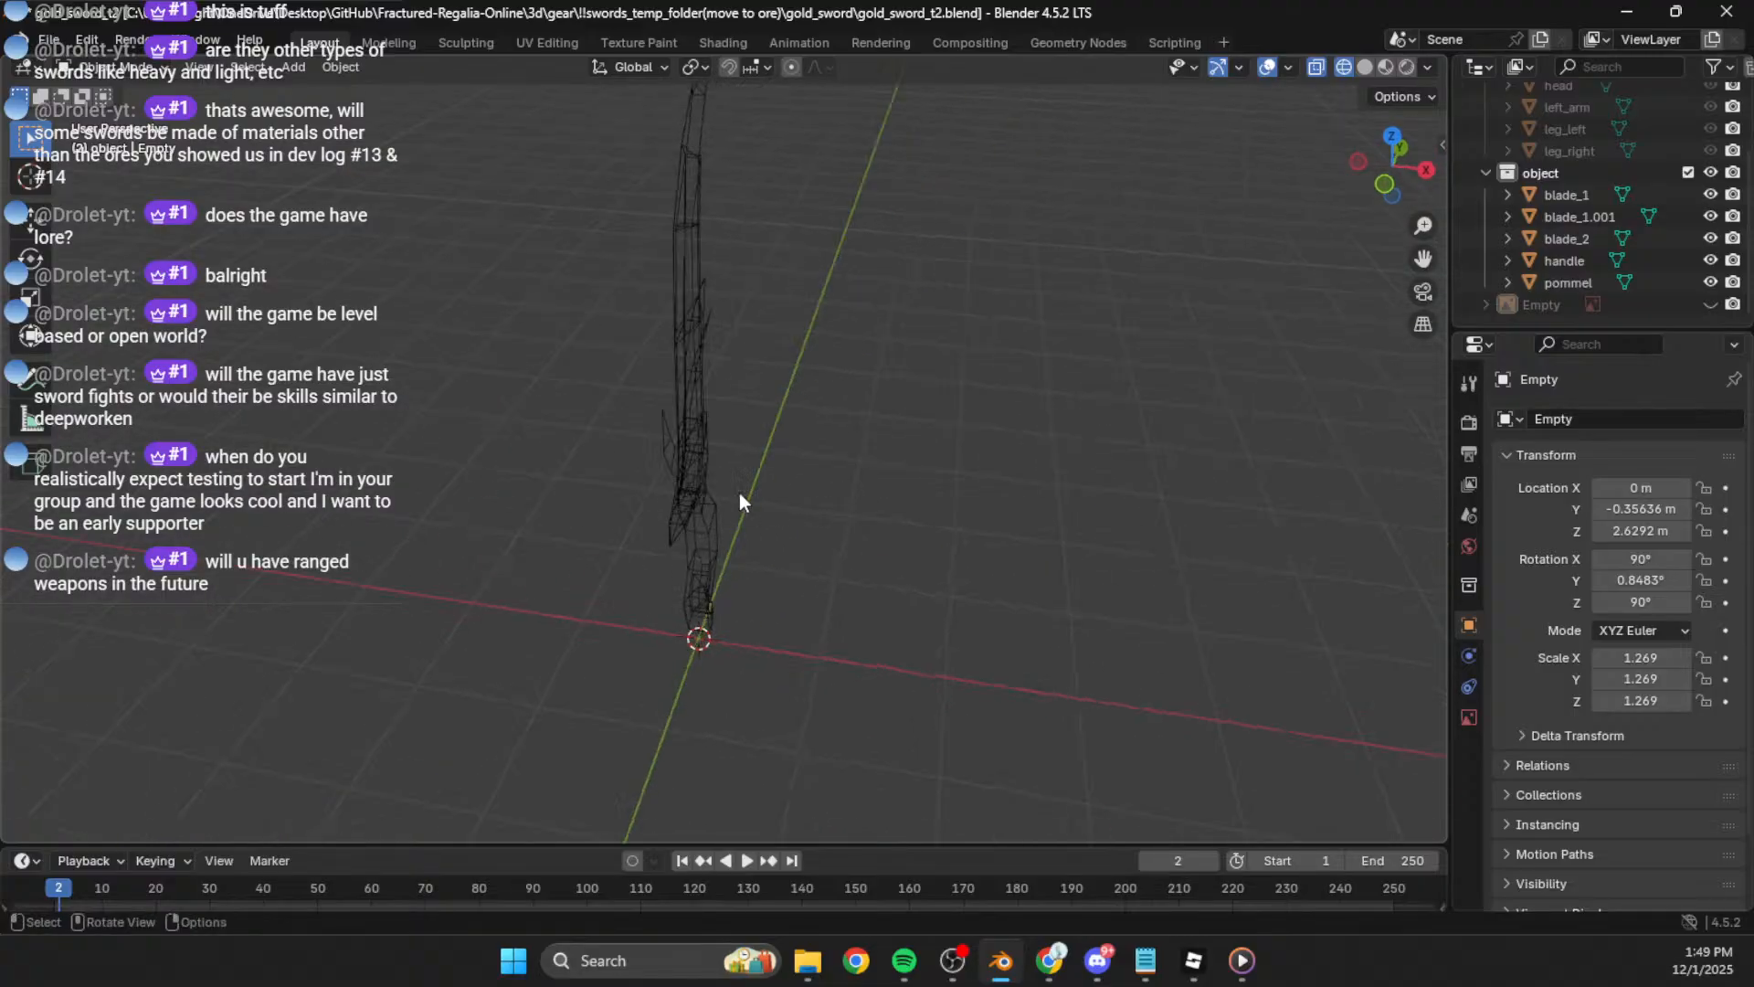
middle_click_drag(440, 490, 794, 620)
left_click(760, 638)
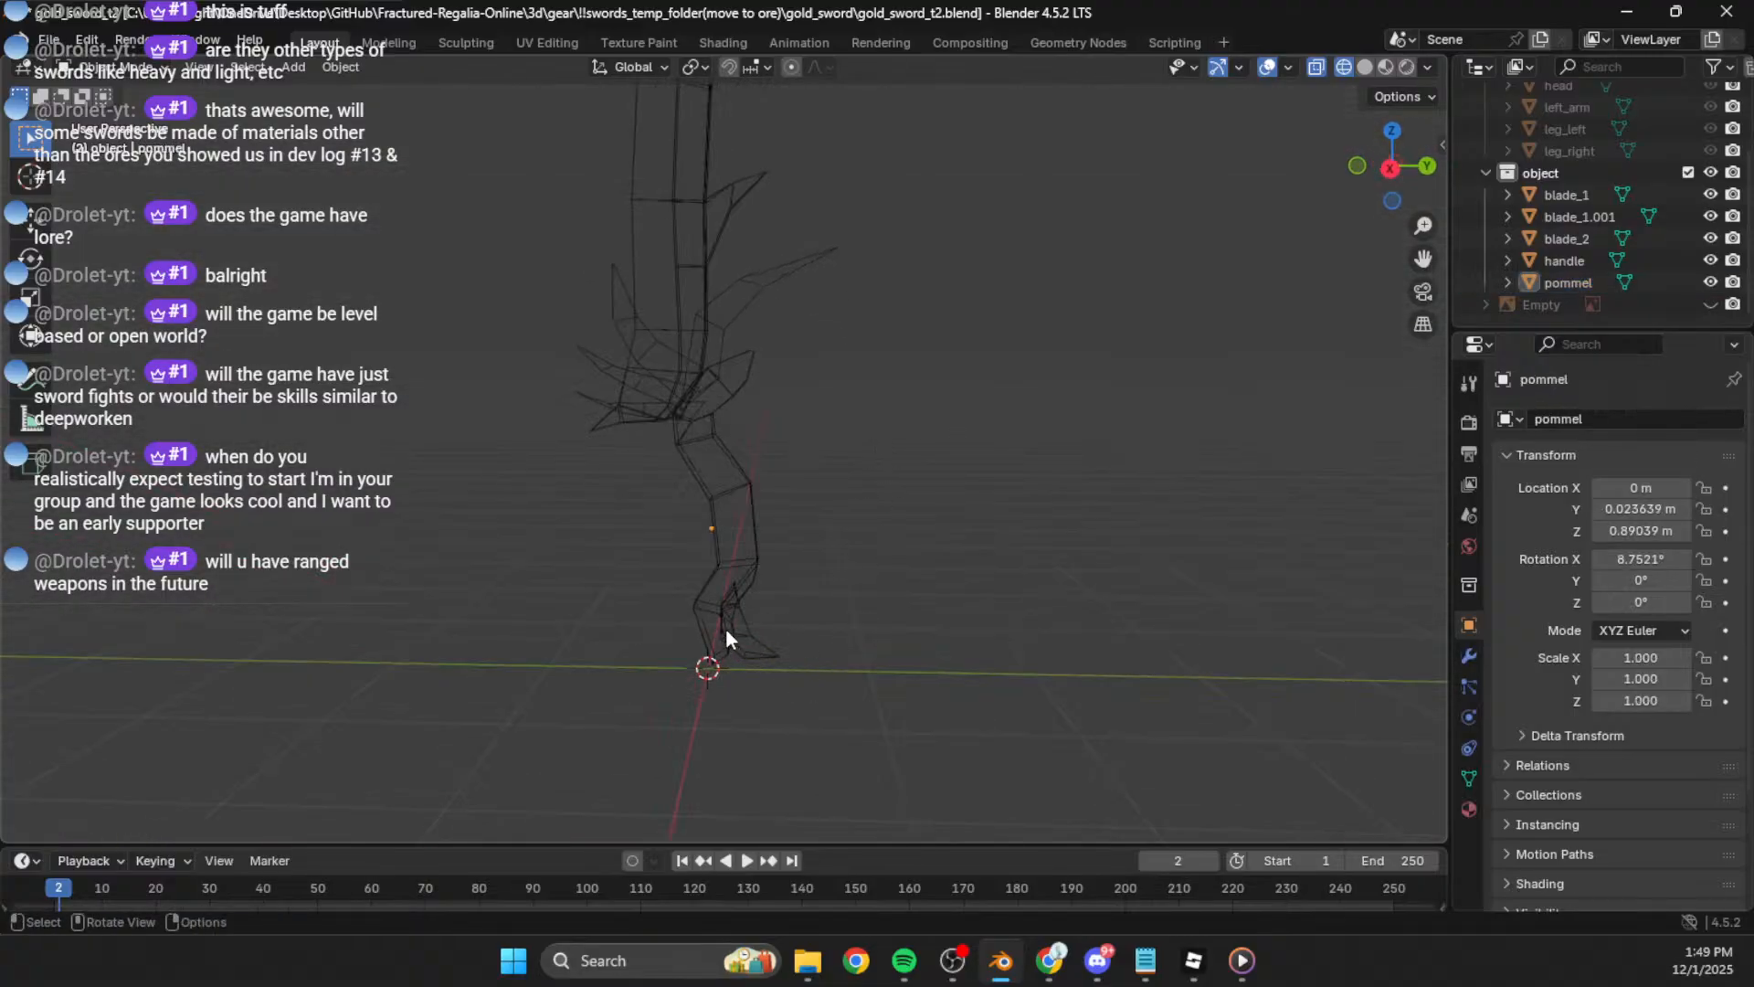
middle_click_drag(882, 460, 869, 374)
left_click(1388, 181)
left_click(727, 395)
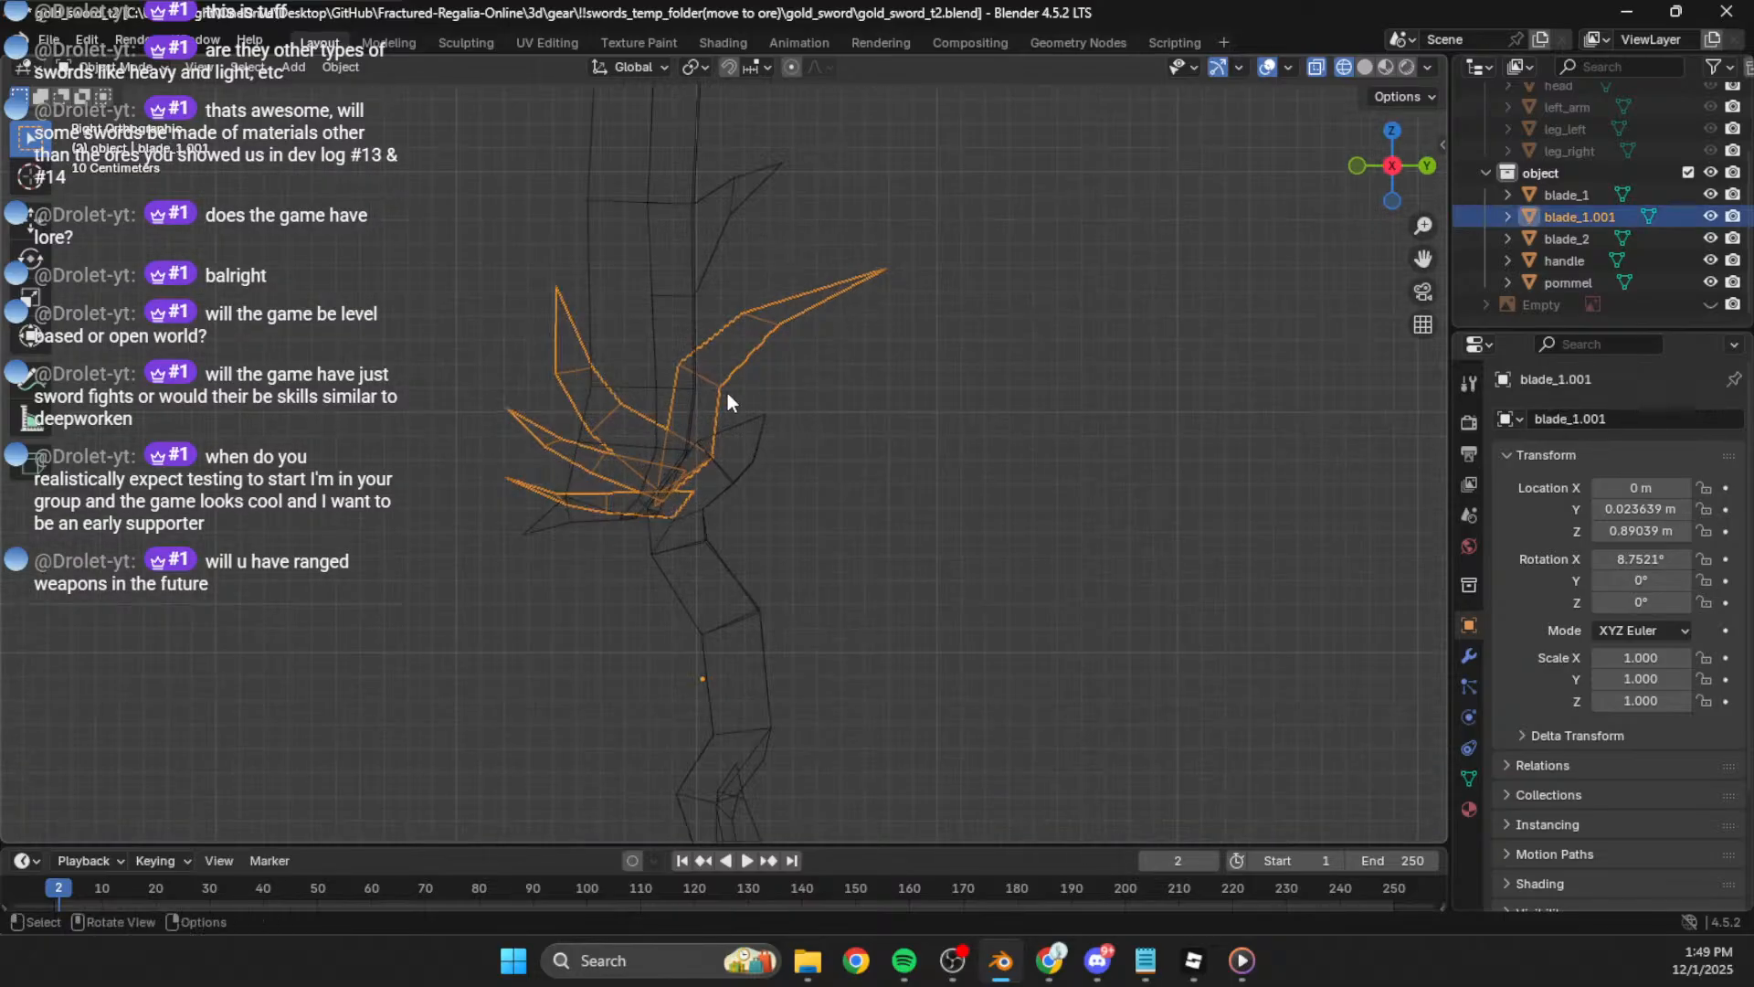
key("Tab")
middle_click_drag(722, 399, 825, 322)
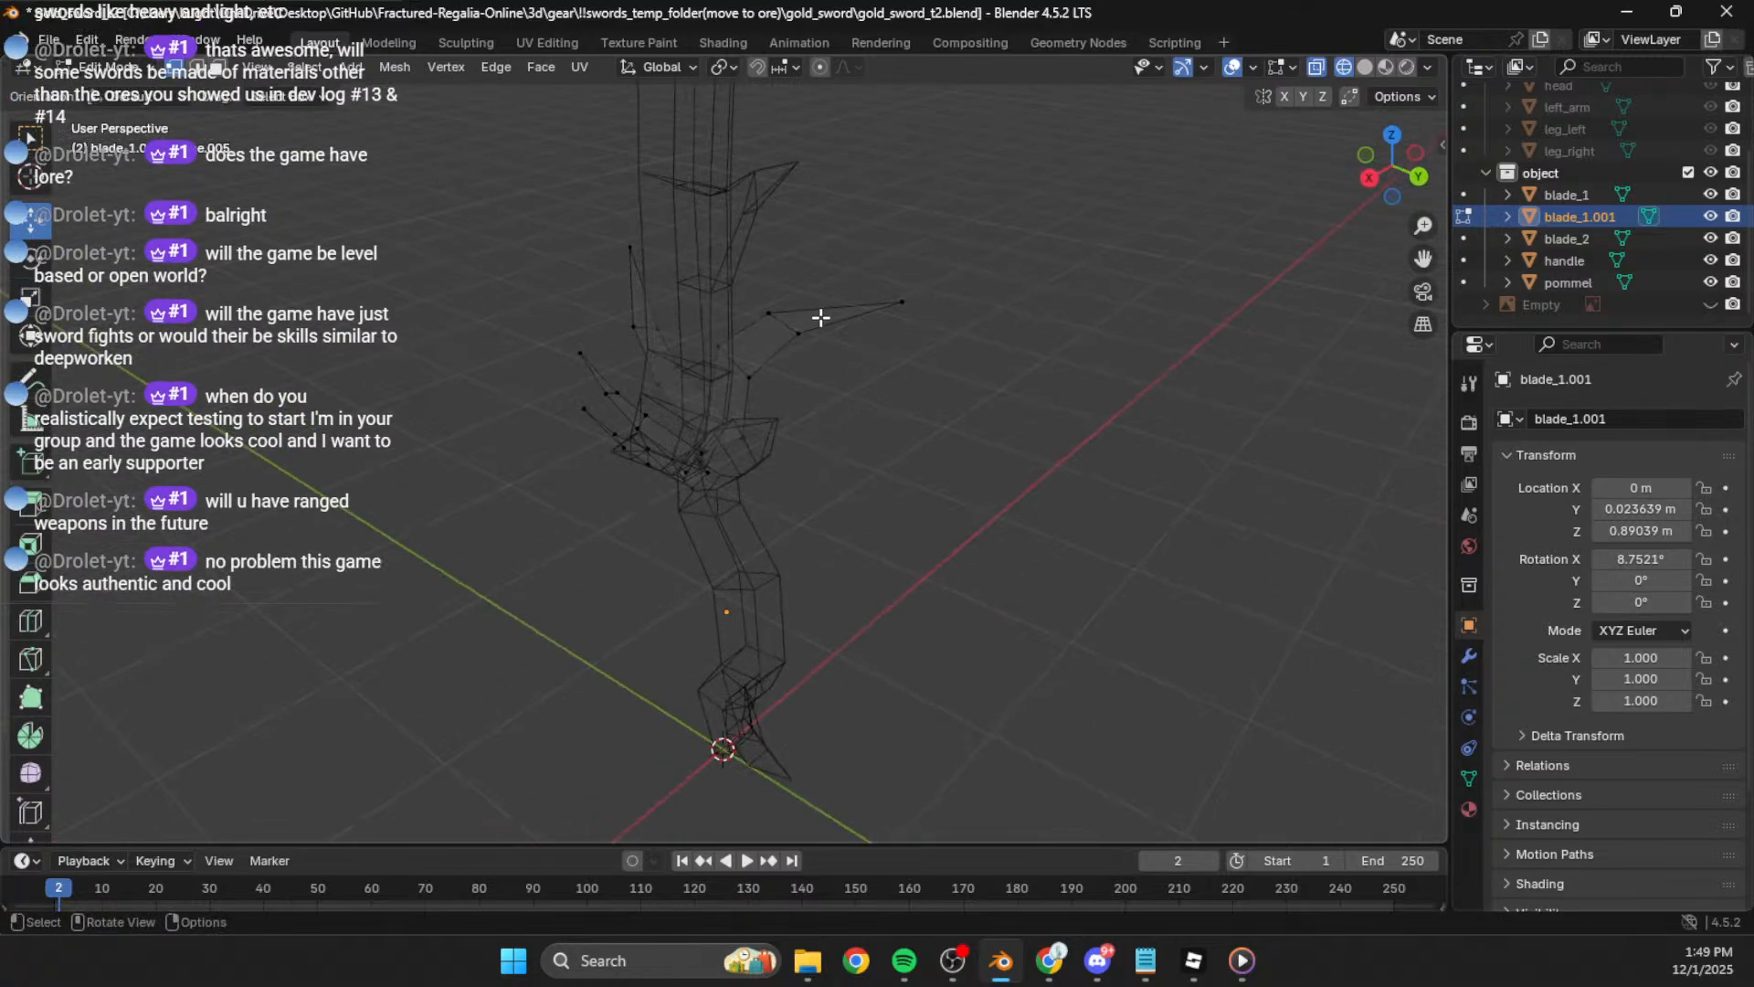
key("l")
middle_click_drag(979, 345, 1023, 352)
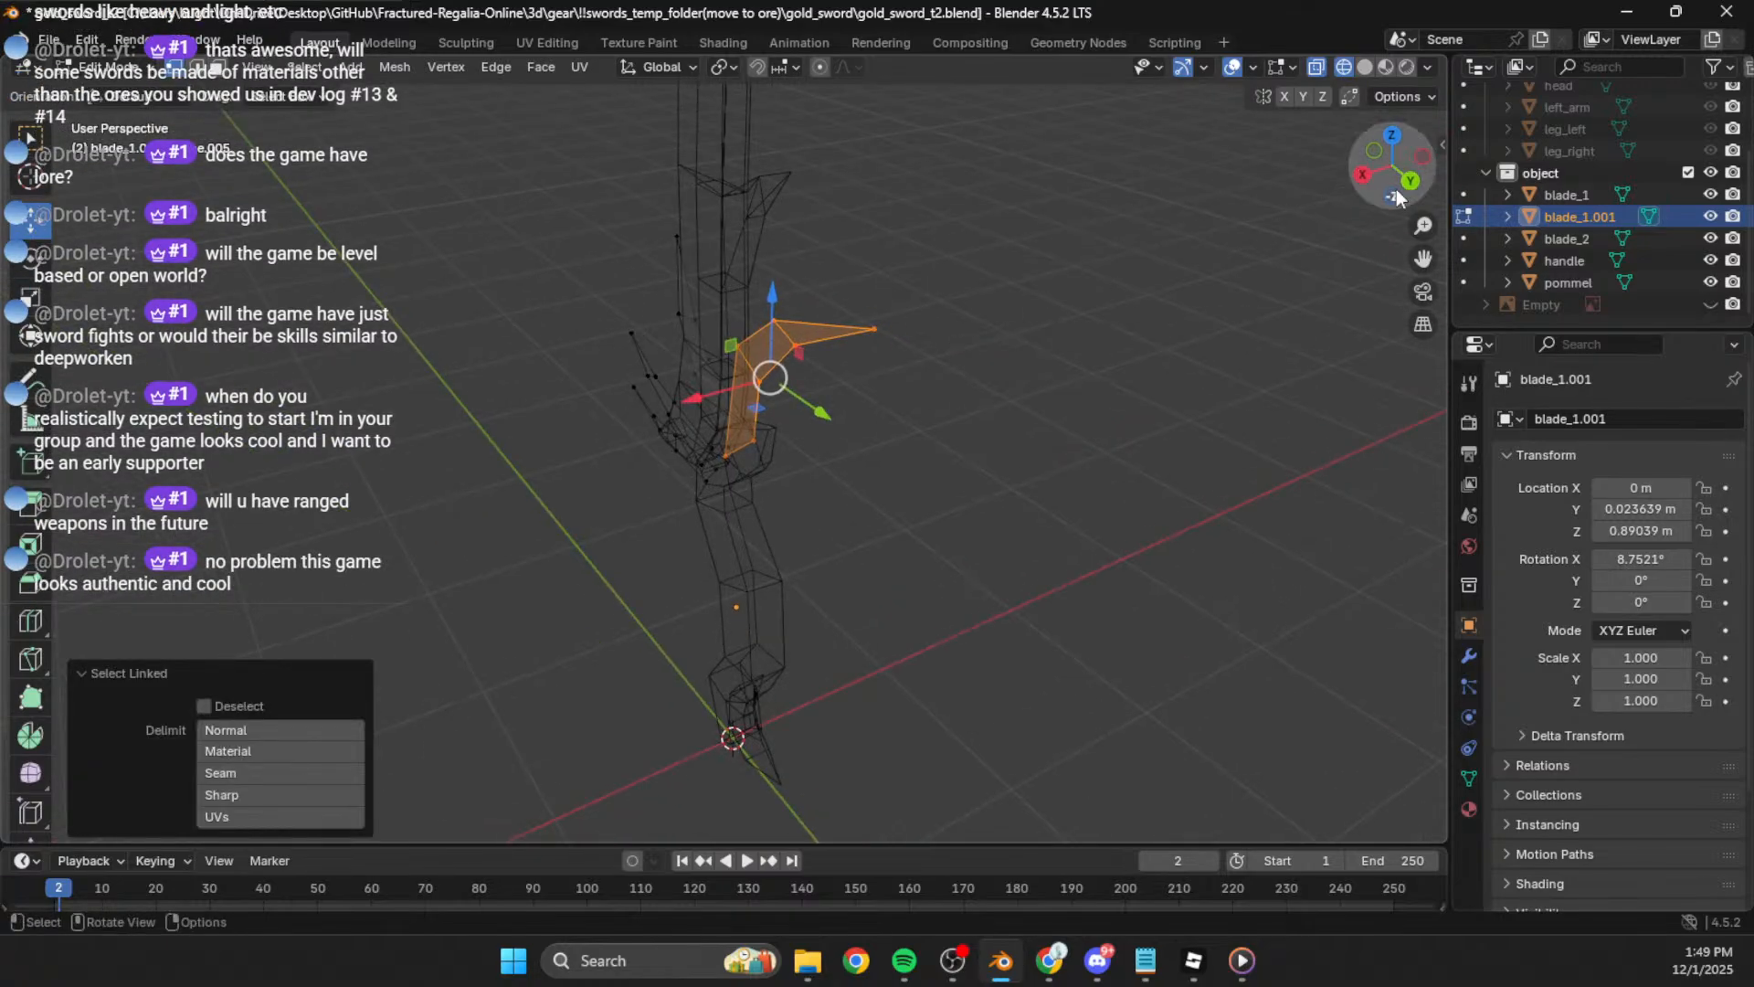
Step: Try to tilt the duplicated spike away from the blade in the back view and shift it sideways and down
left_click(1396, 197)
key("r")
left_click(1066, 271)
key("g")
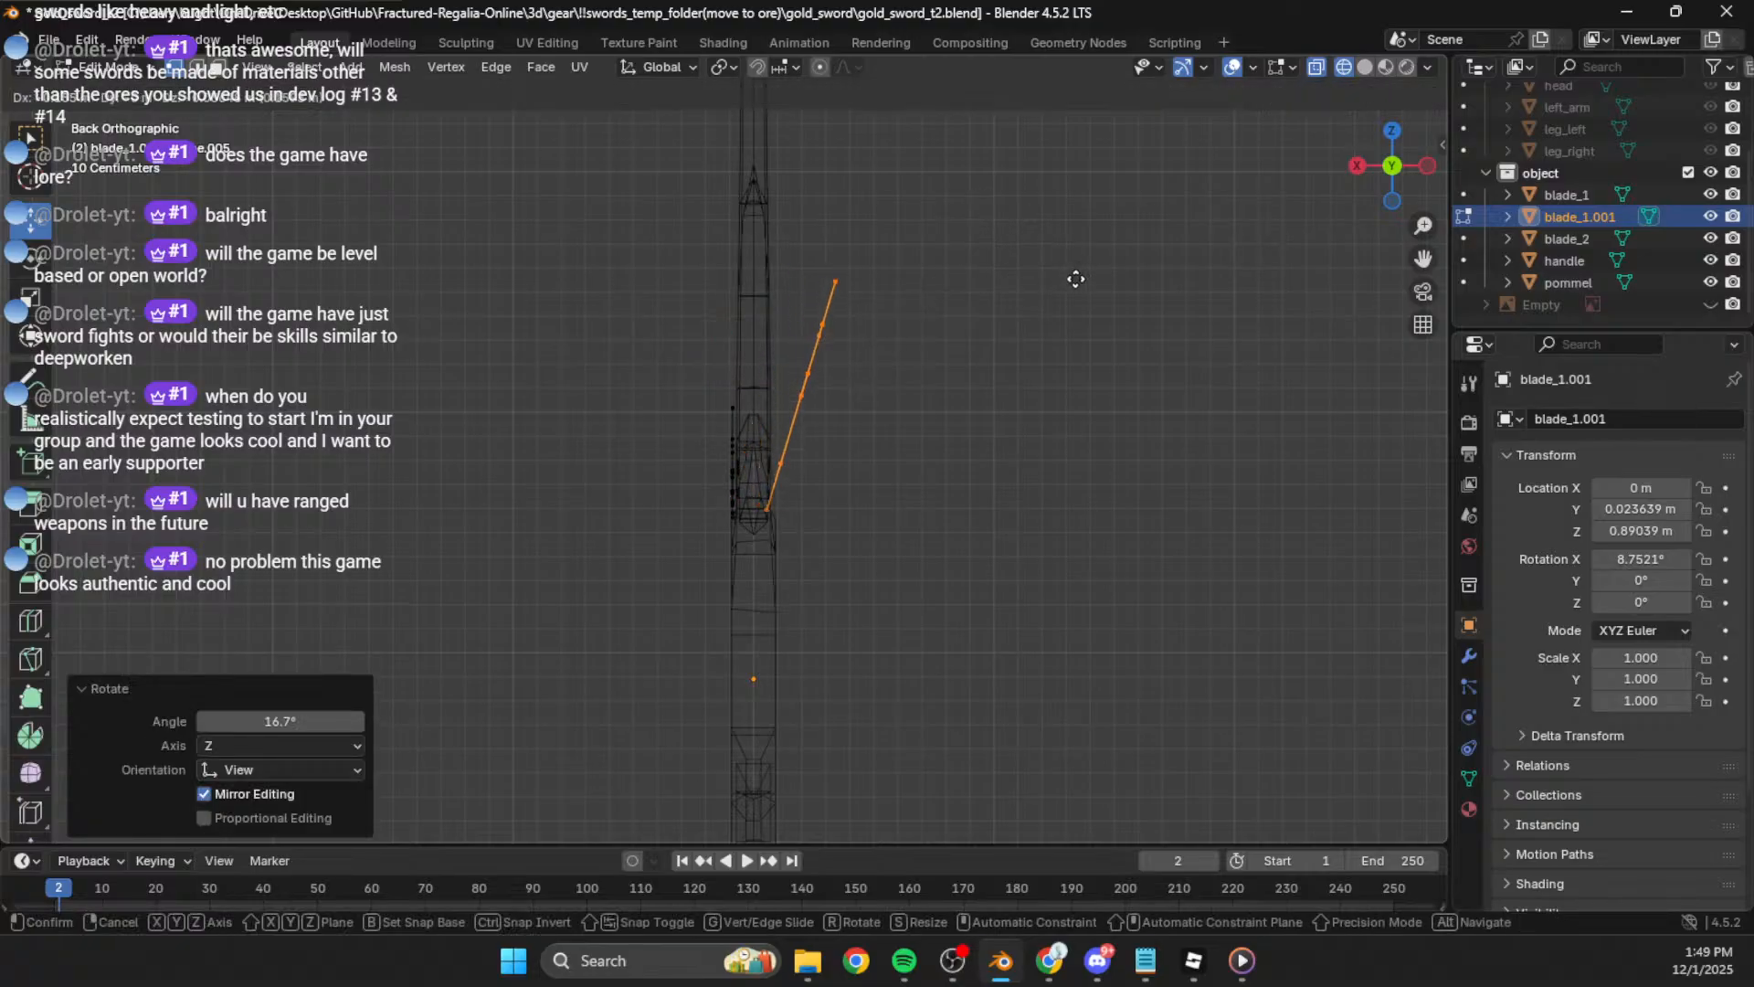
left_click(987, 298)
key("r")
left_click(960, 295)
key("g")
left_click(952, 302)
middle_click_drag(952, 302, 1120, 342)
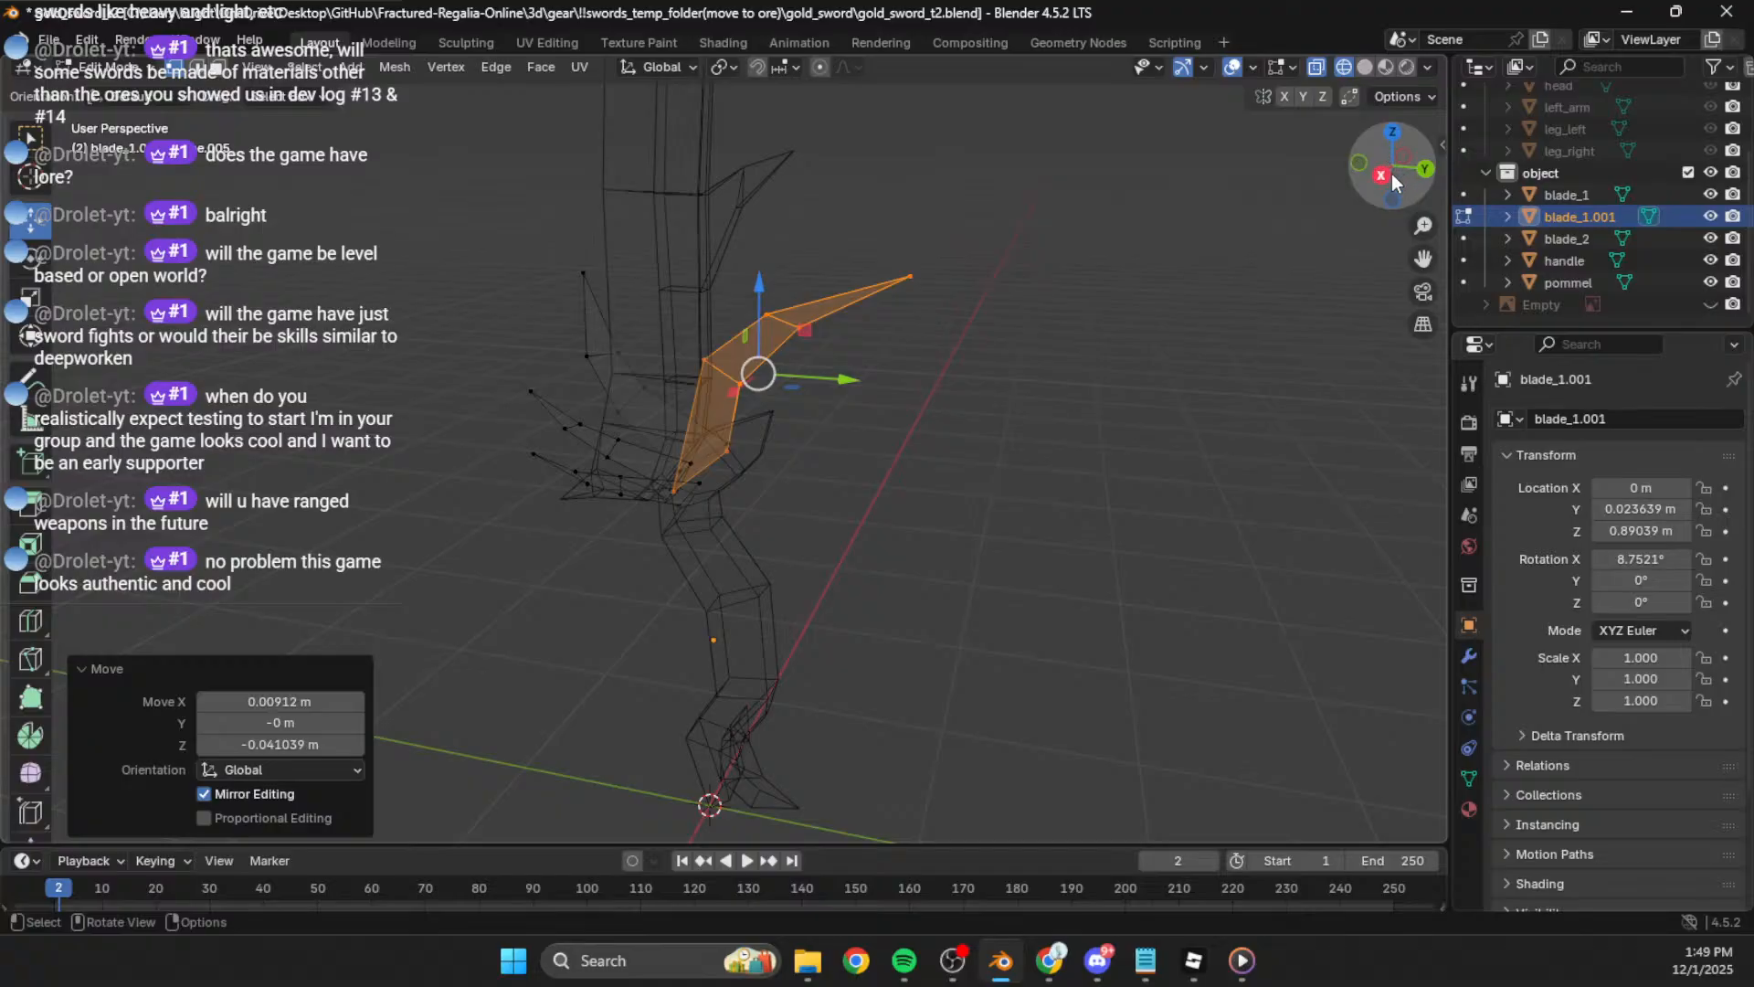
Step: Undo the duplicated spike's tilts and moves, including another attempted sideways shift, and deselect it
key("ctrl+z")
key("ctrl+z")
key("ctrl+z")
left_click(1425, 169)
key("ctrl+z")
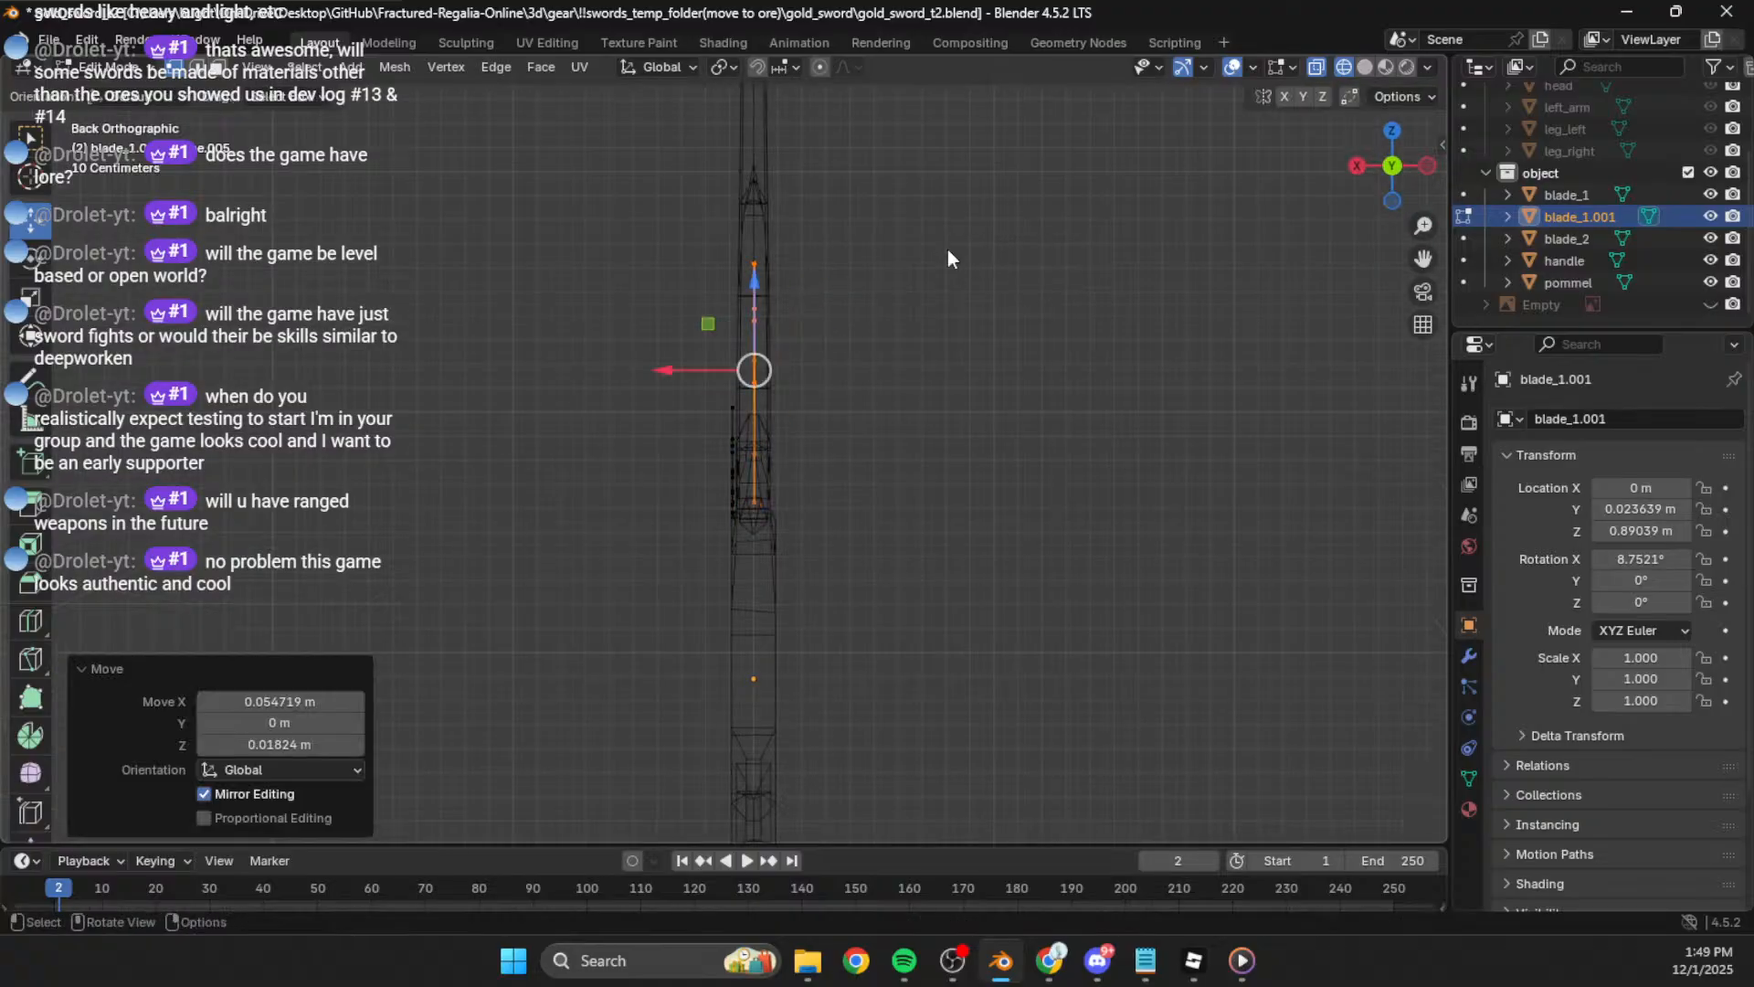
middle_click_drag(757, 387, 928, 391, "shift")
key("g")
left_click(910, 393)
key("ctrl+z")
left_click(863, 454)
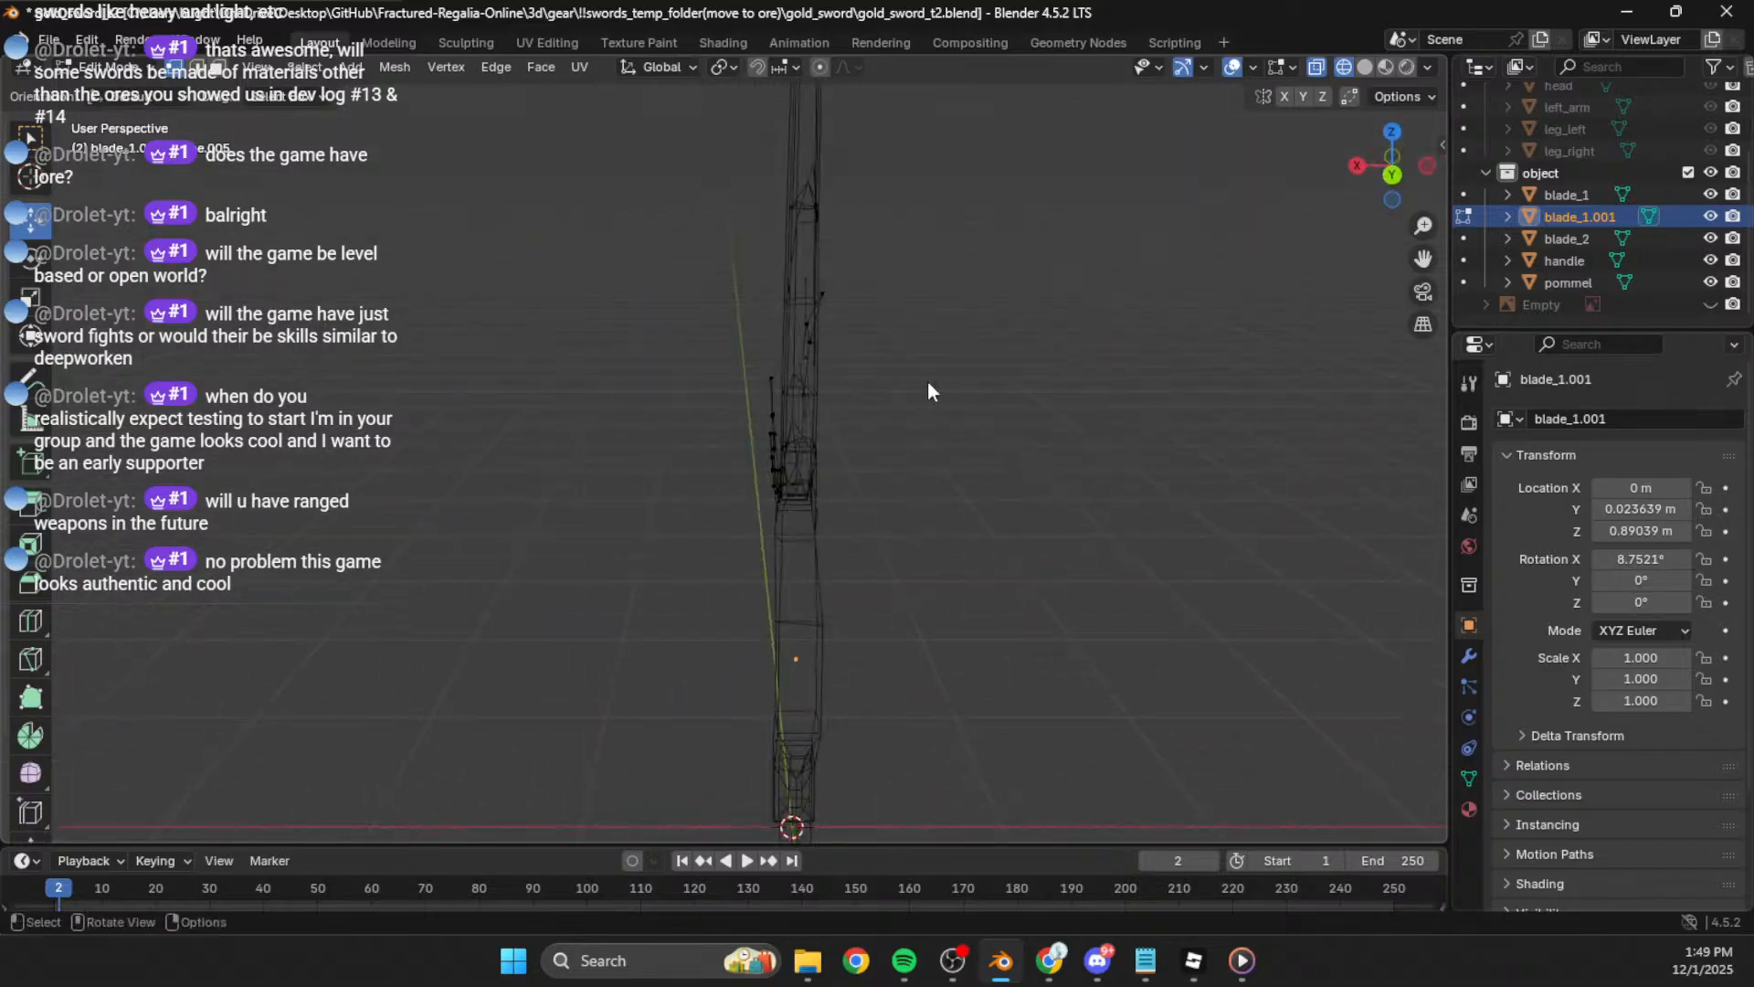
Step: Select the guard's whole uppermost spike, tilt it outward from the blade in the back view, move it against the guard, and deselect it
left_click(1392, 175)
middle_click_drag(791, 323, 839, 408)
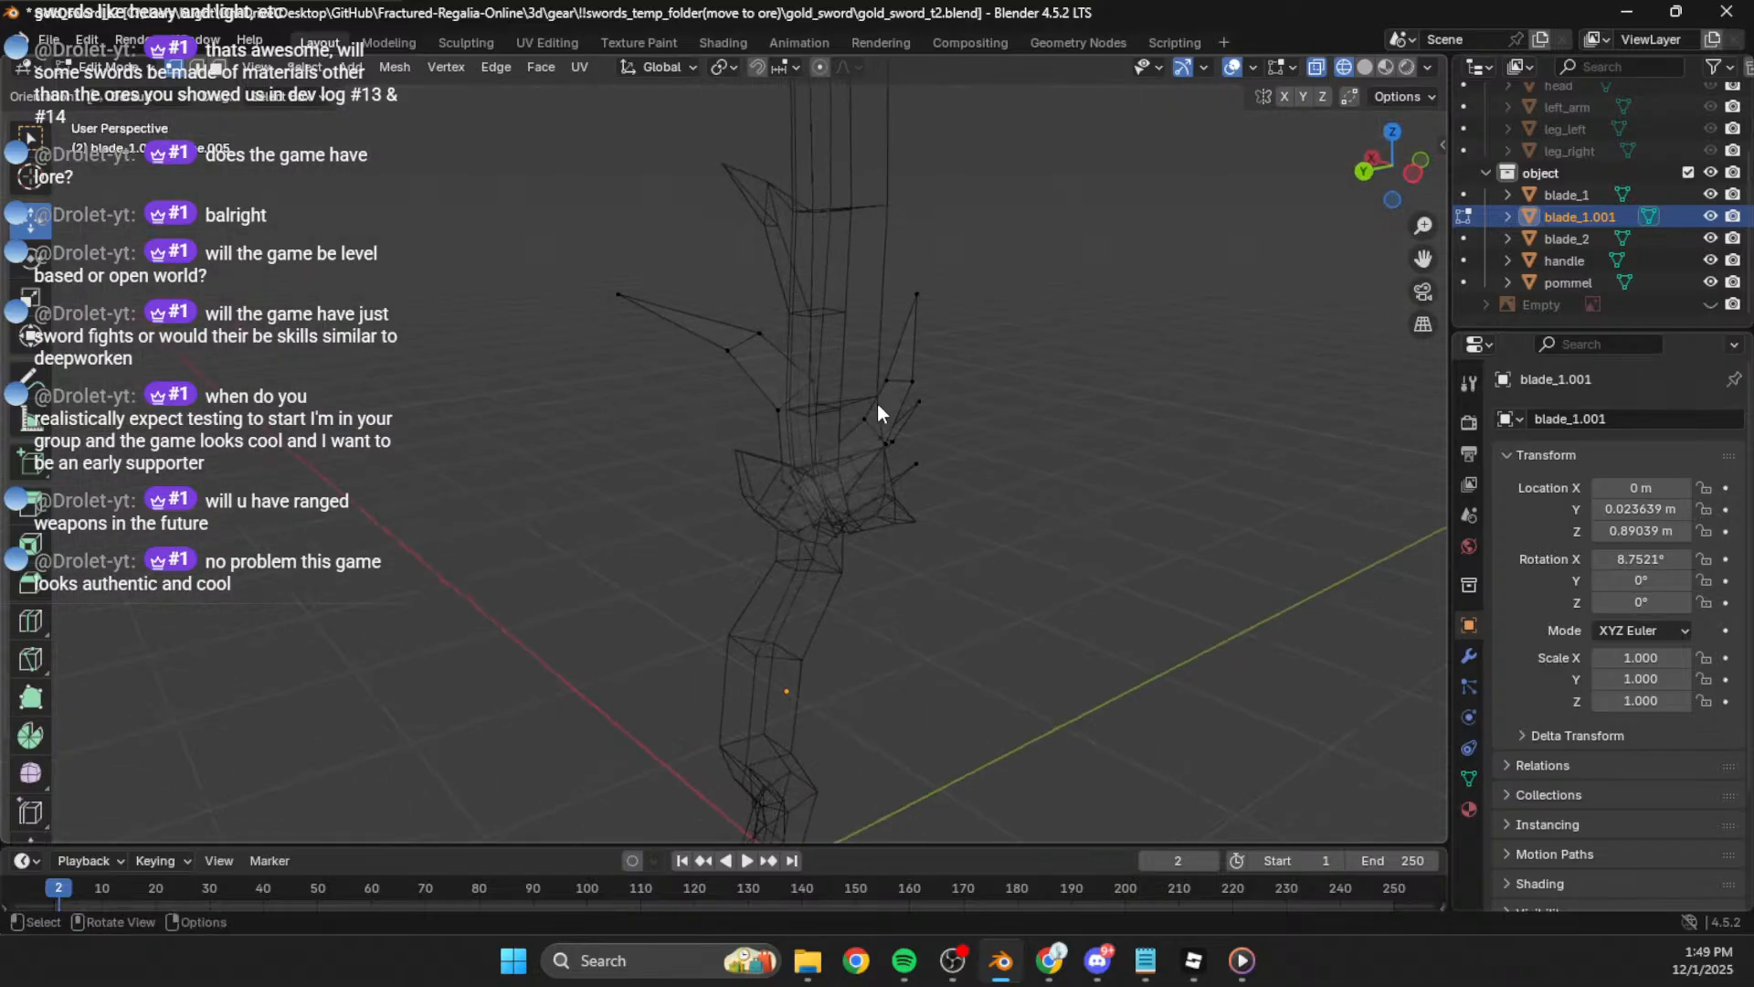
key("l")
left_click(1359, 172)
key("r")
left_click(1070, 317)
key("g")
left_click(1042, 346)
left_click(978, 367)
Step: Select the two lower guard spikes together and rotate them in the back view
middle_click_drag(871, 402, 619, 477)
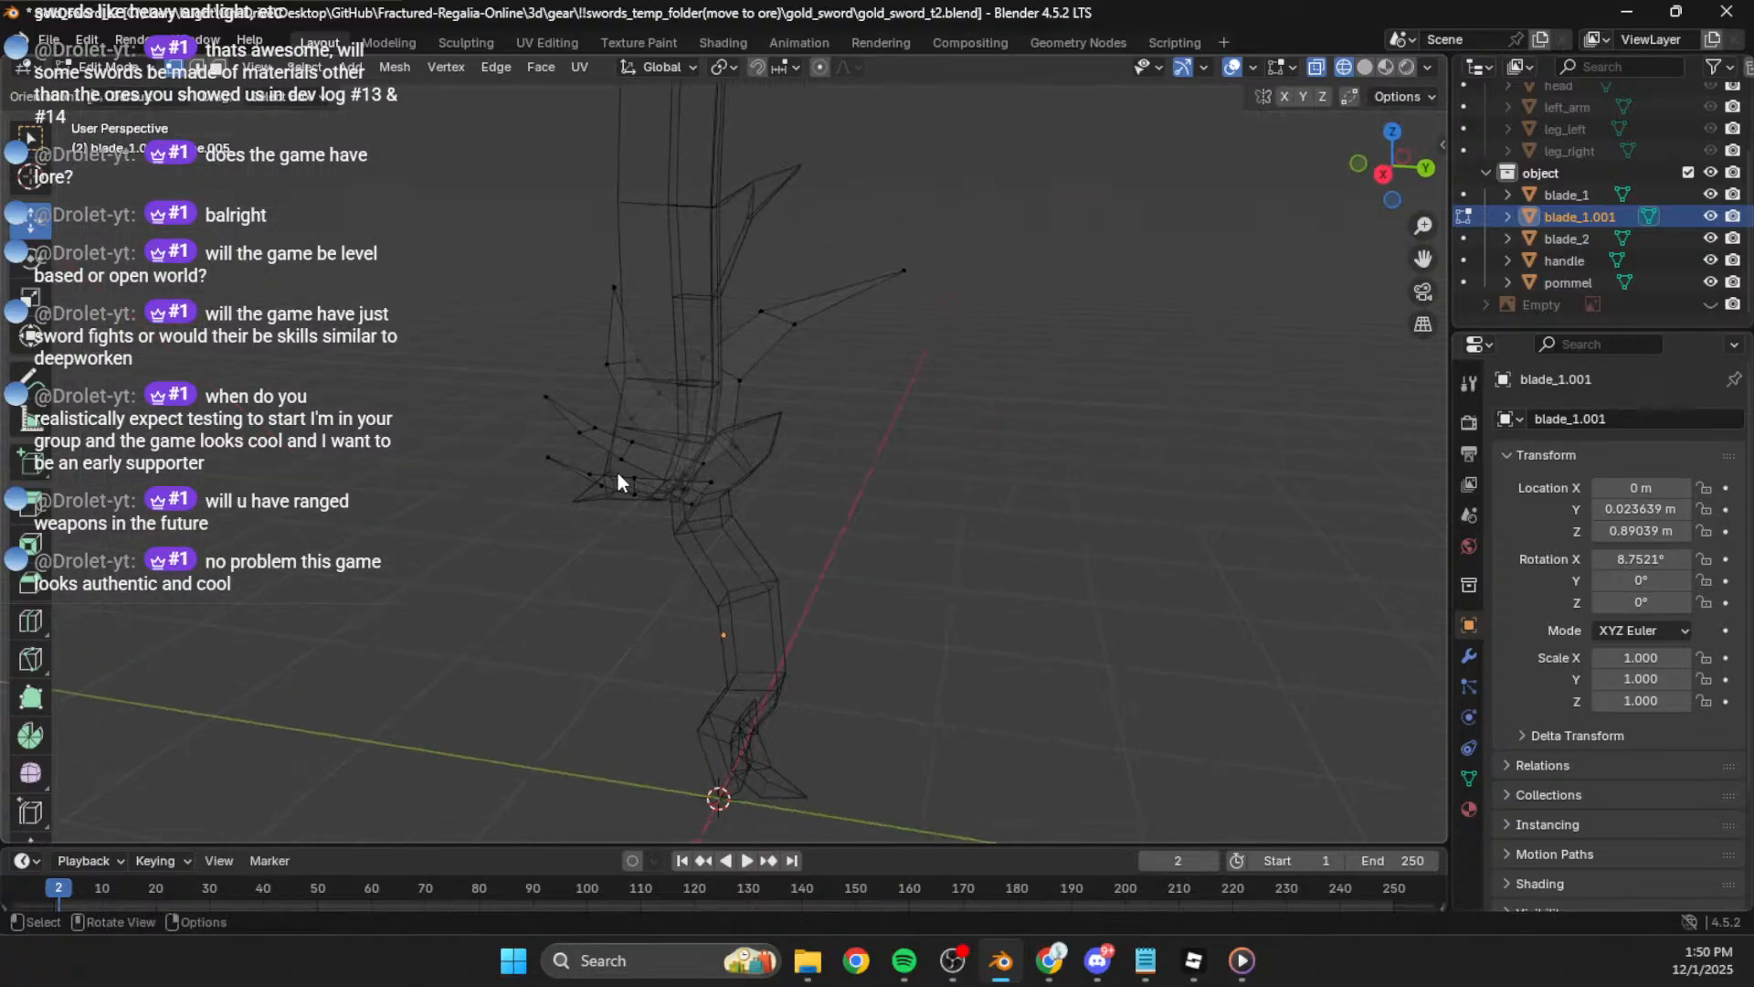
key("l")
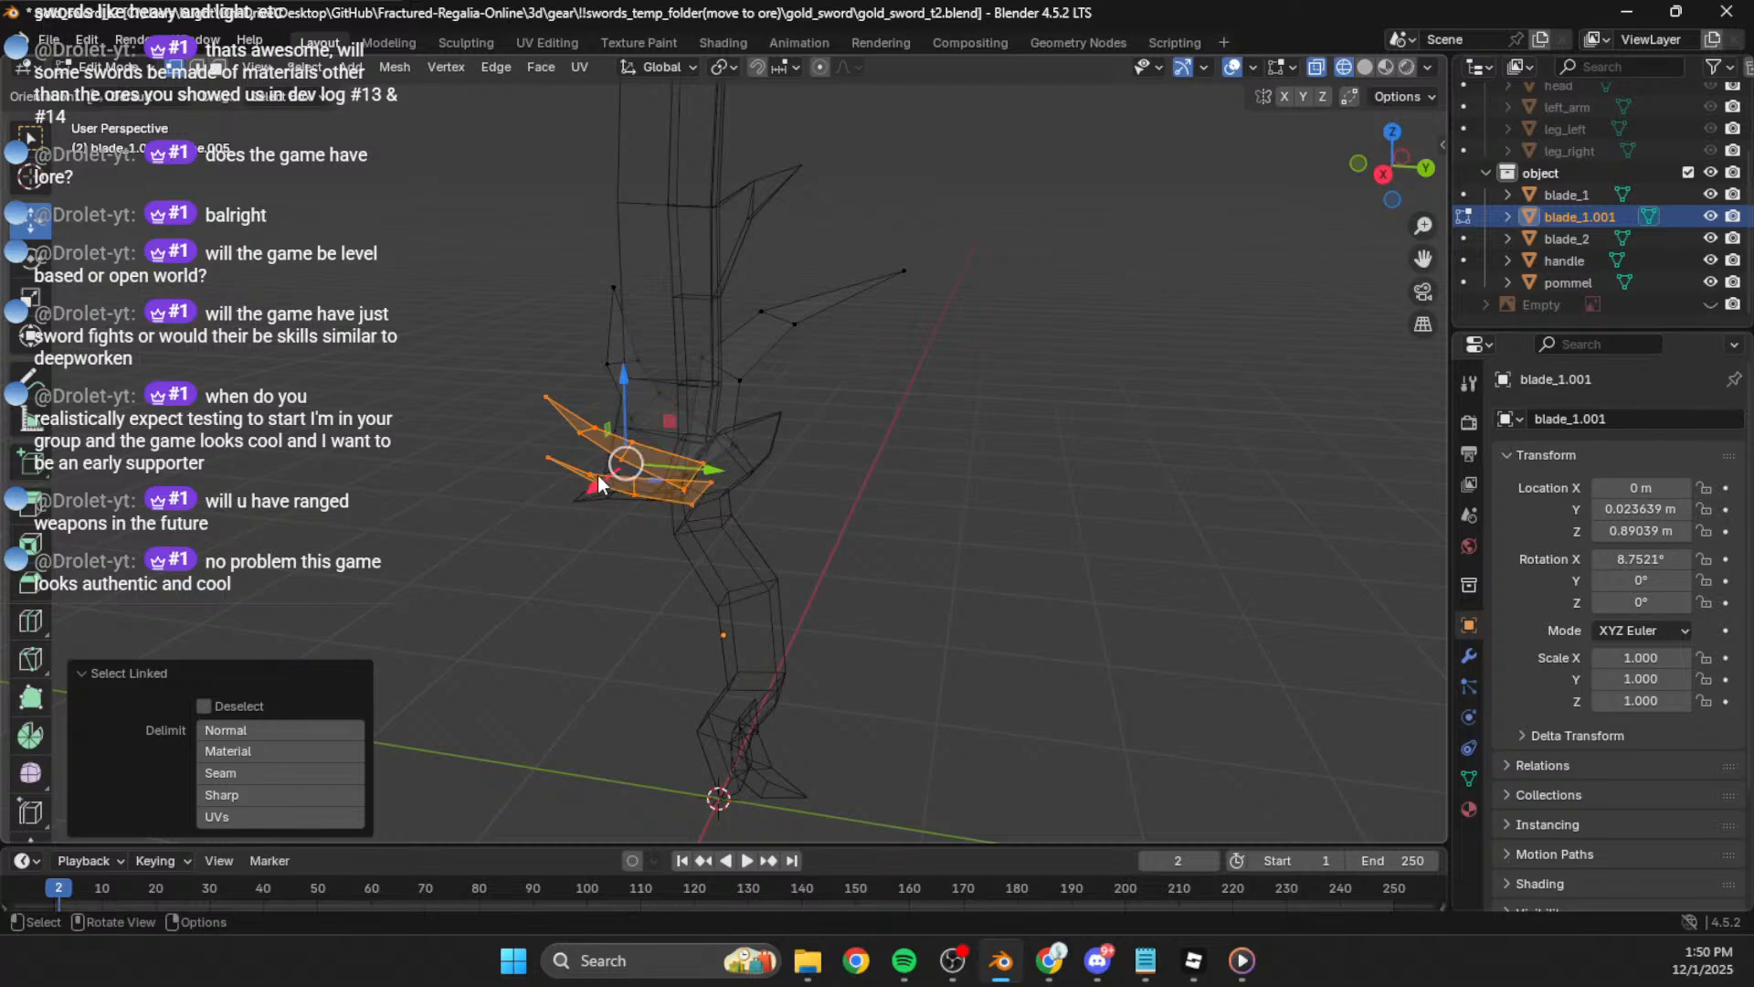
left_click(1431, 167)
key("r")
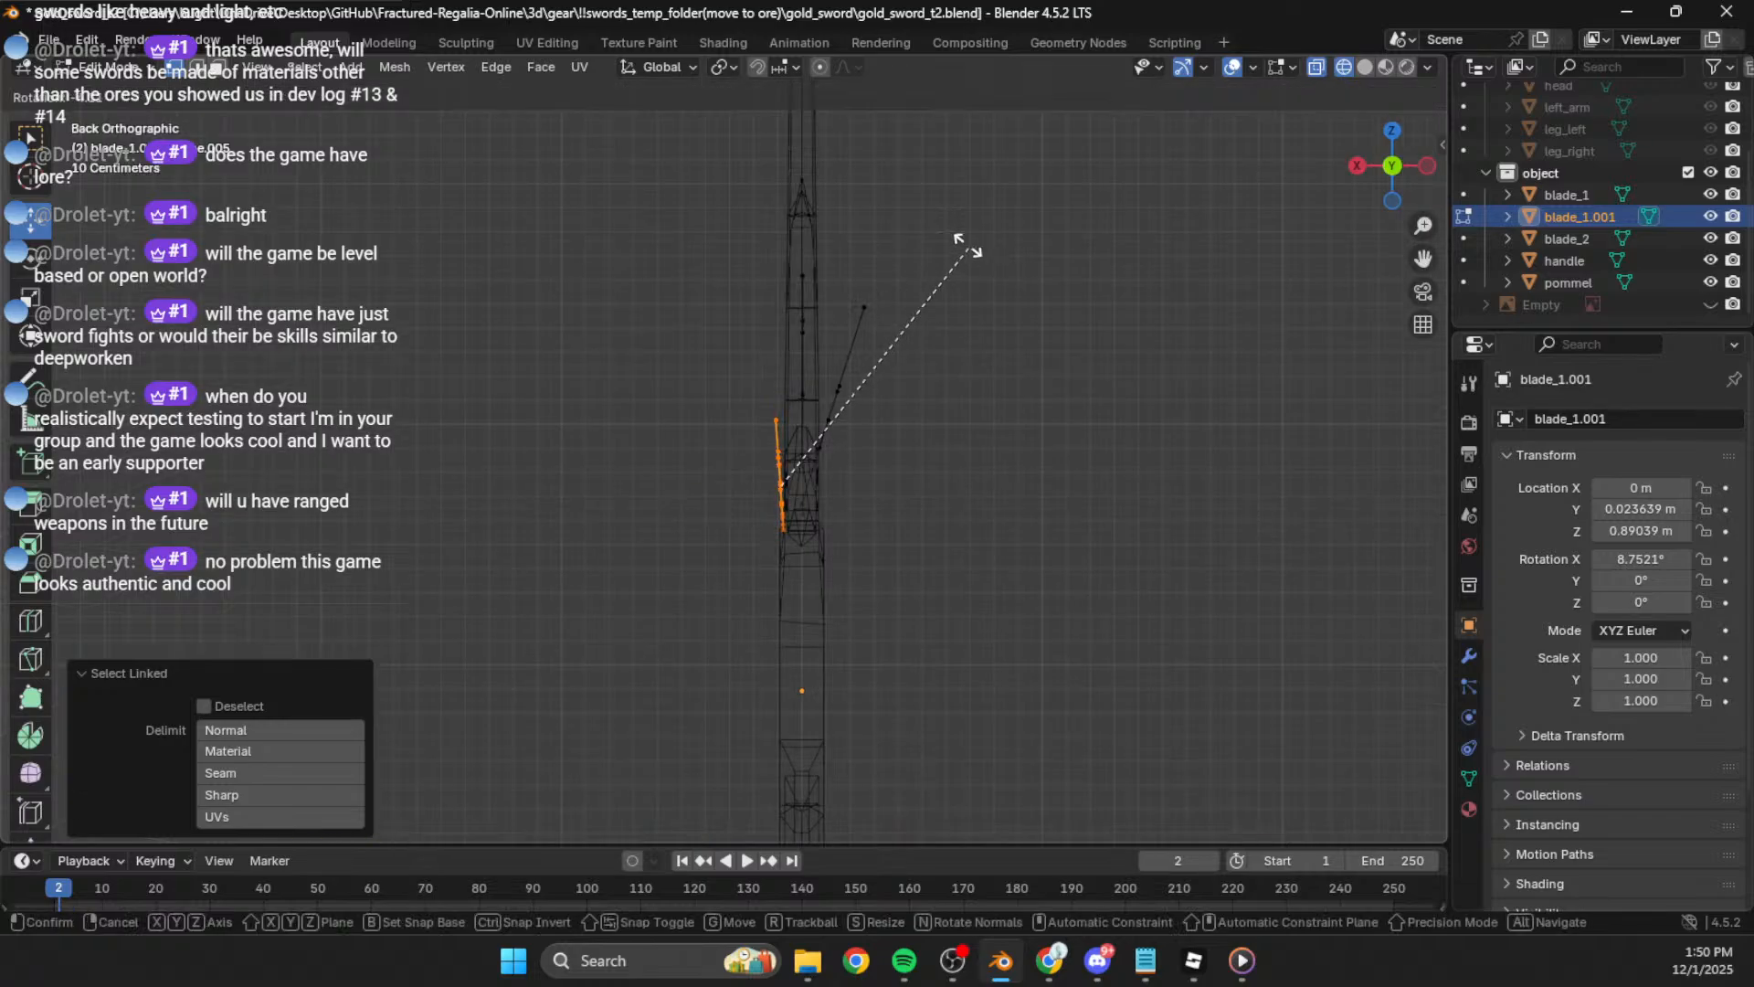
Step: Finish rotating the selected side spike and reposition it beside the blade base in the back view
left_click(885, 240)
key("g")
left_click(882, 243)
Step: Select the lowest side spike and rotate it -53.2° in the back view
middle_click_drag(883, 243, 710, 492)
key("l")
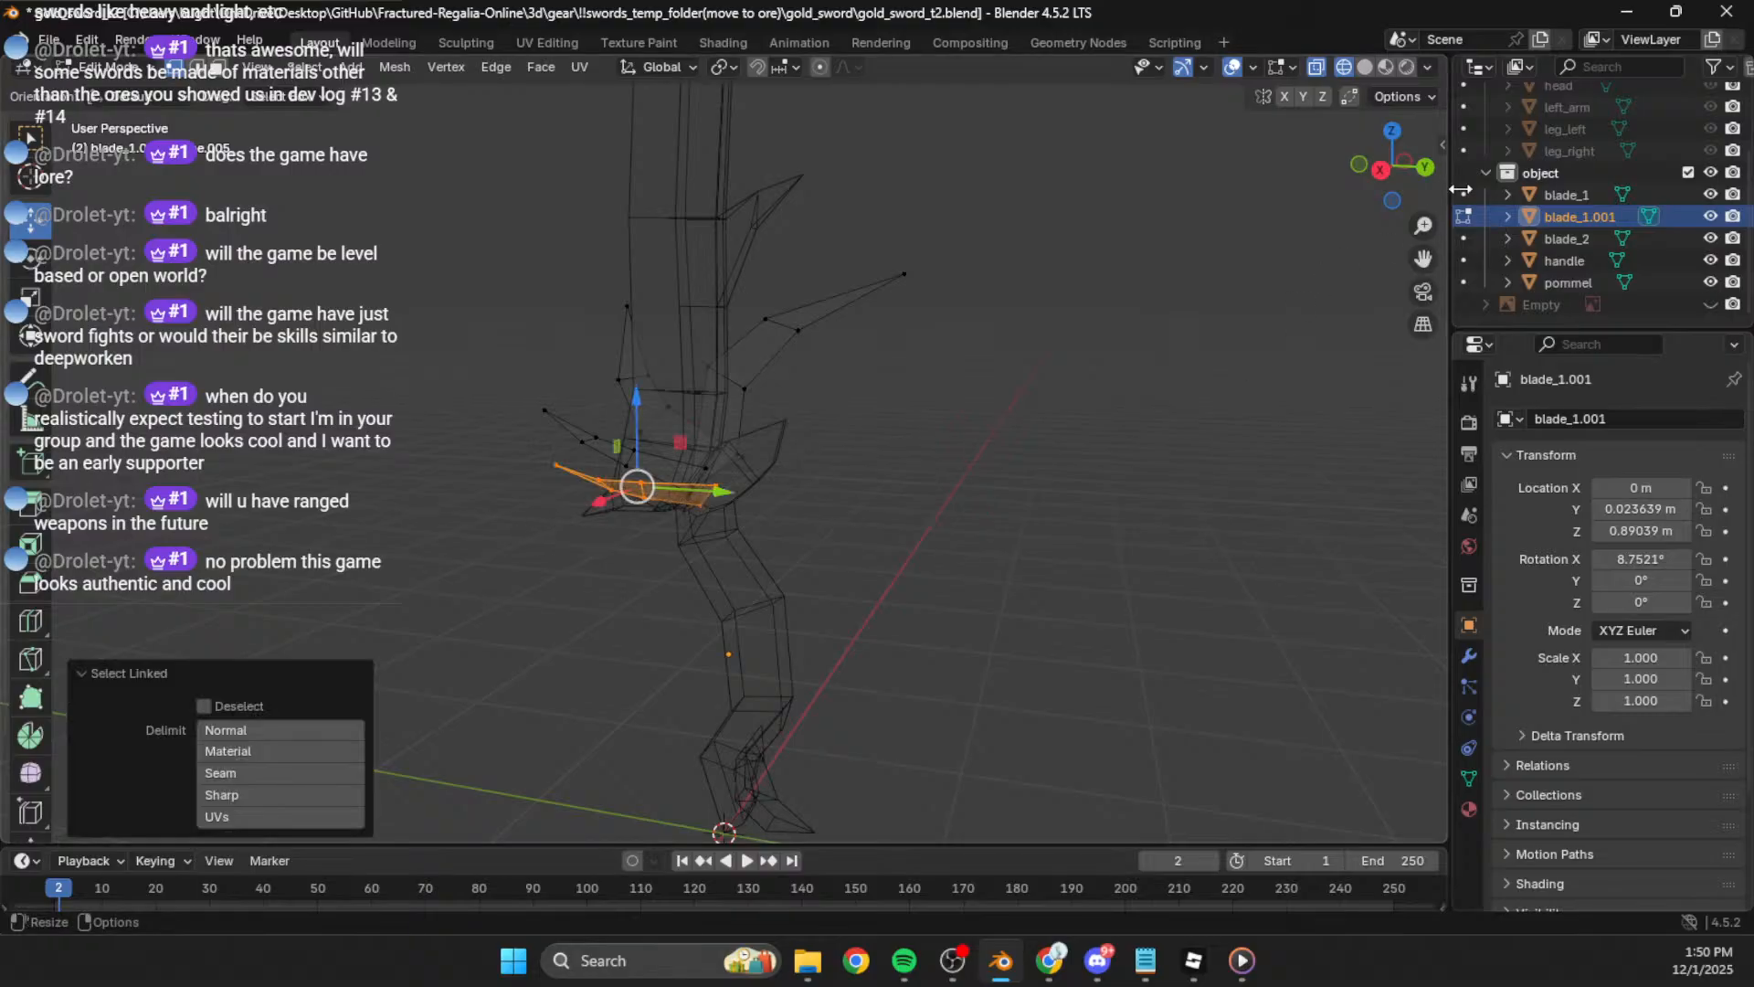
left_click(1425, 167)
key("r")
left_click(781, 334)
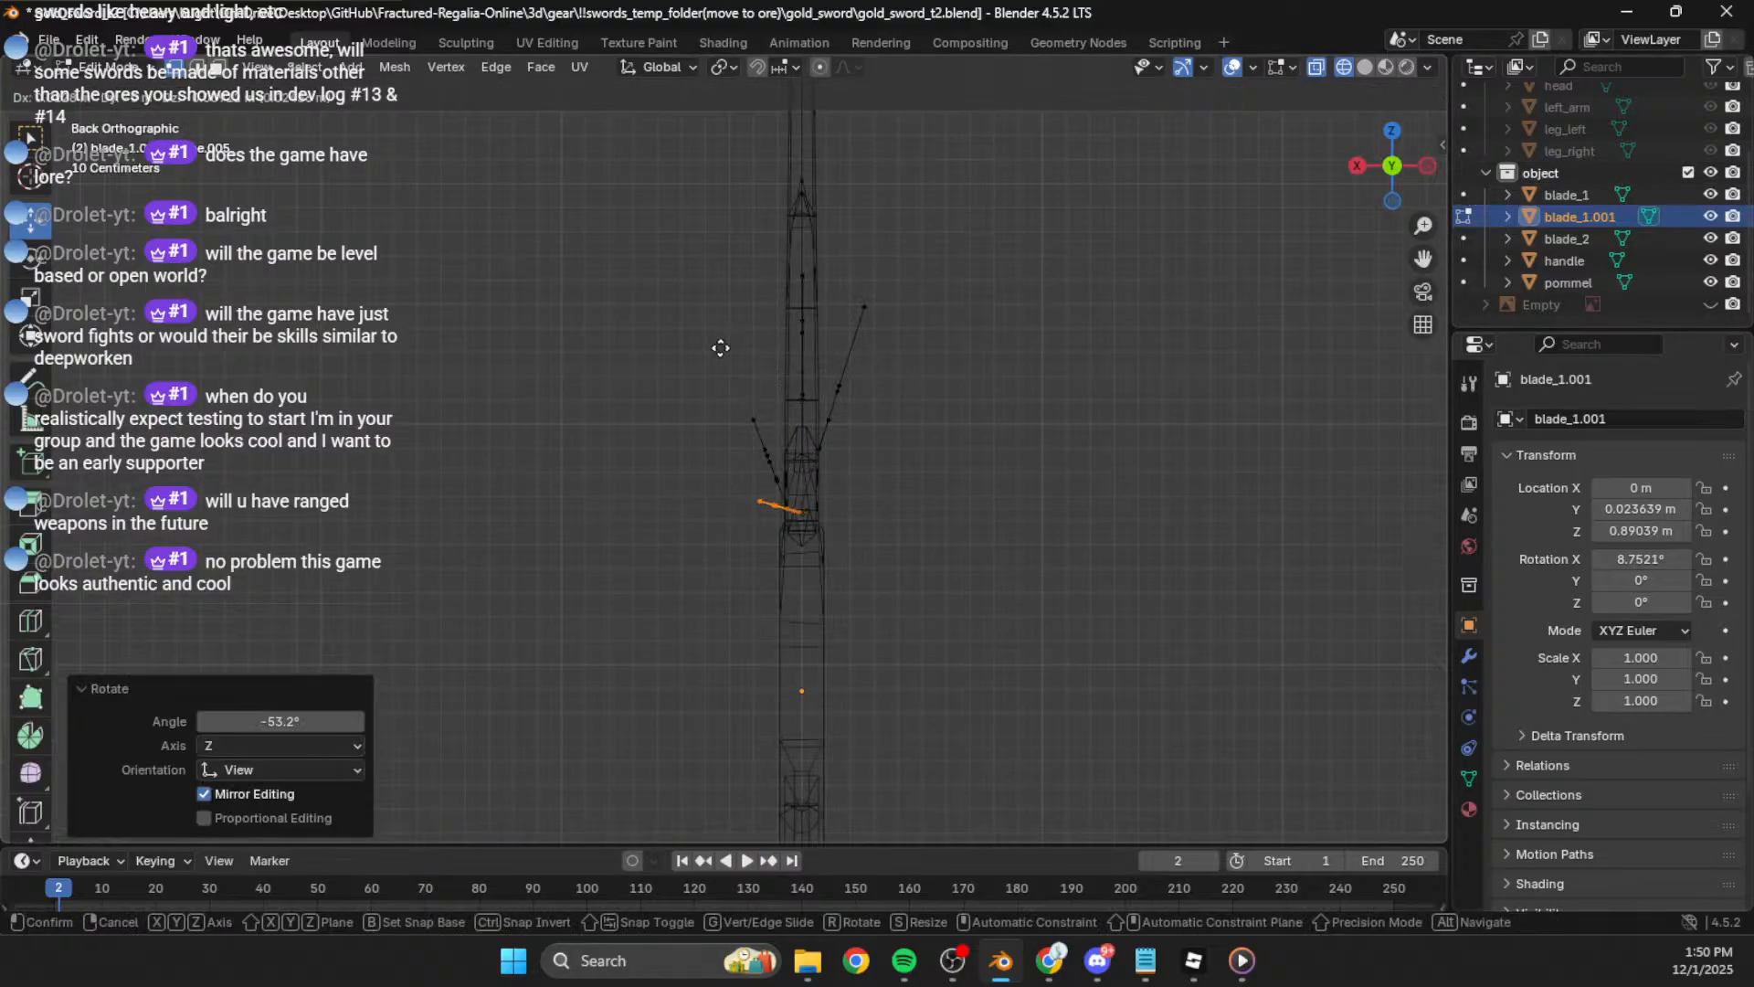
Step: Rotate the lowest side spike again in the back view so it follows the slant of the spike above
middle_click_drag(869, 415, 552, 365)
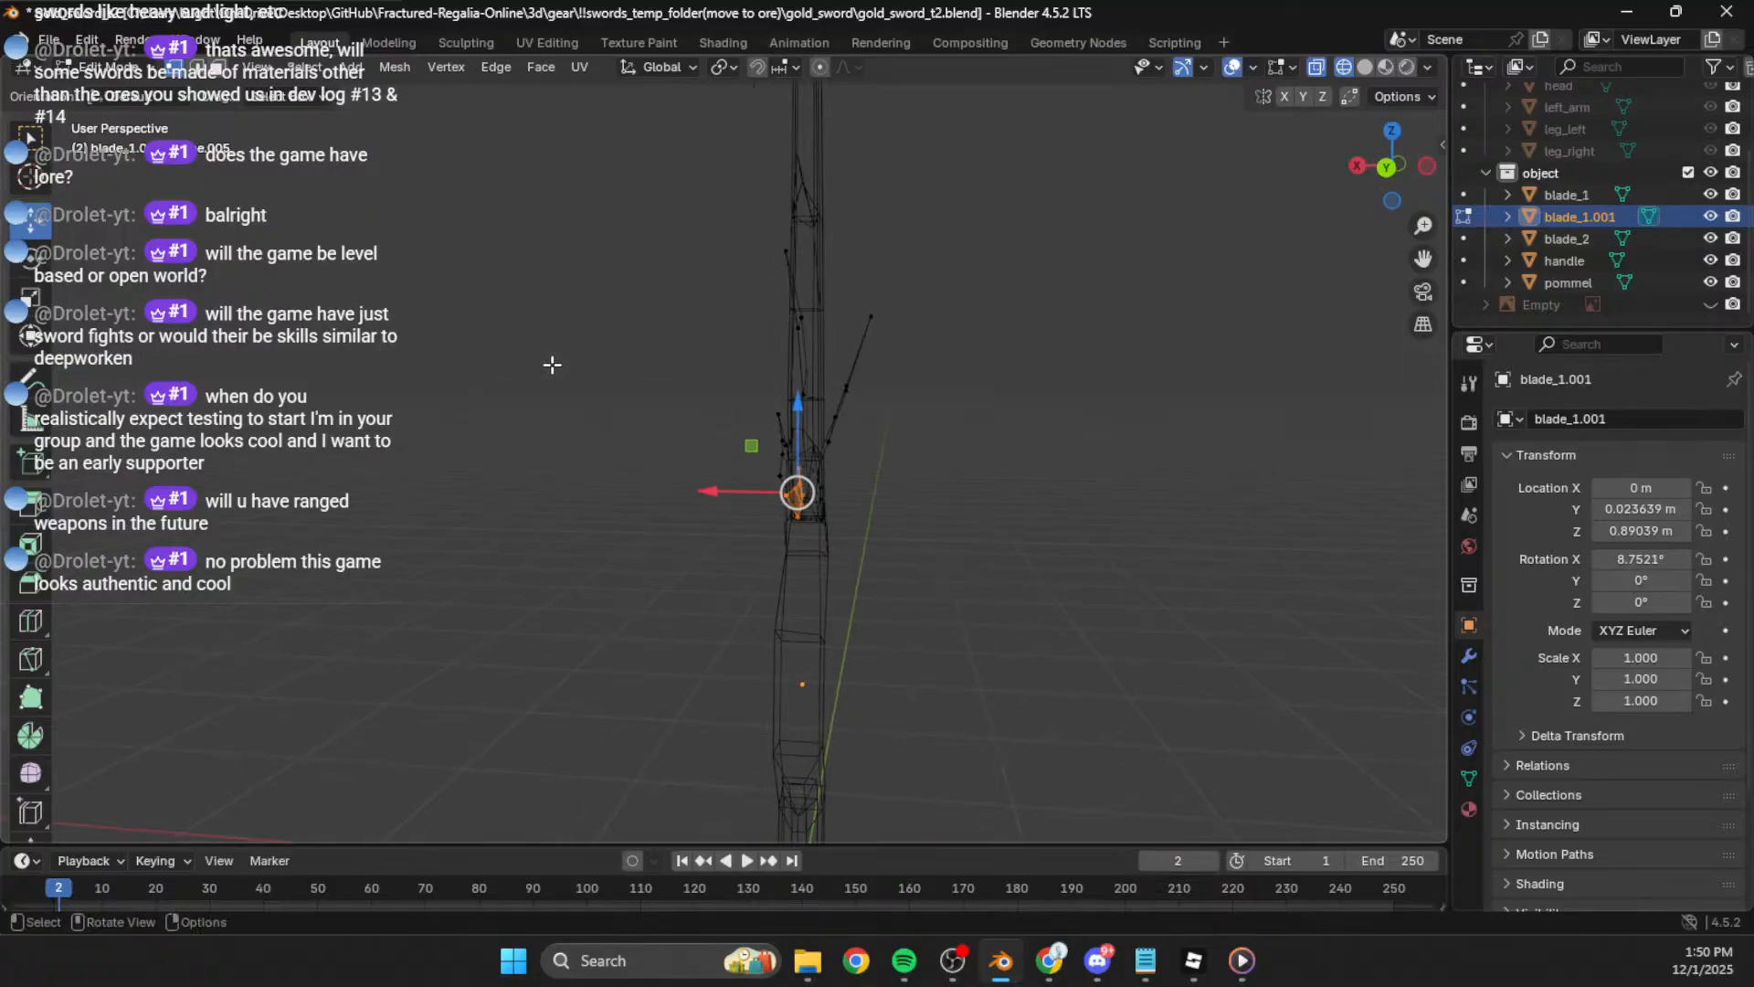
left_click(1387, 171)
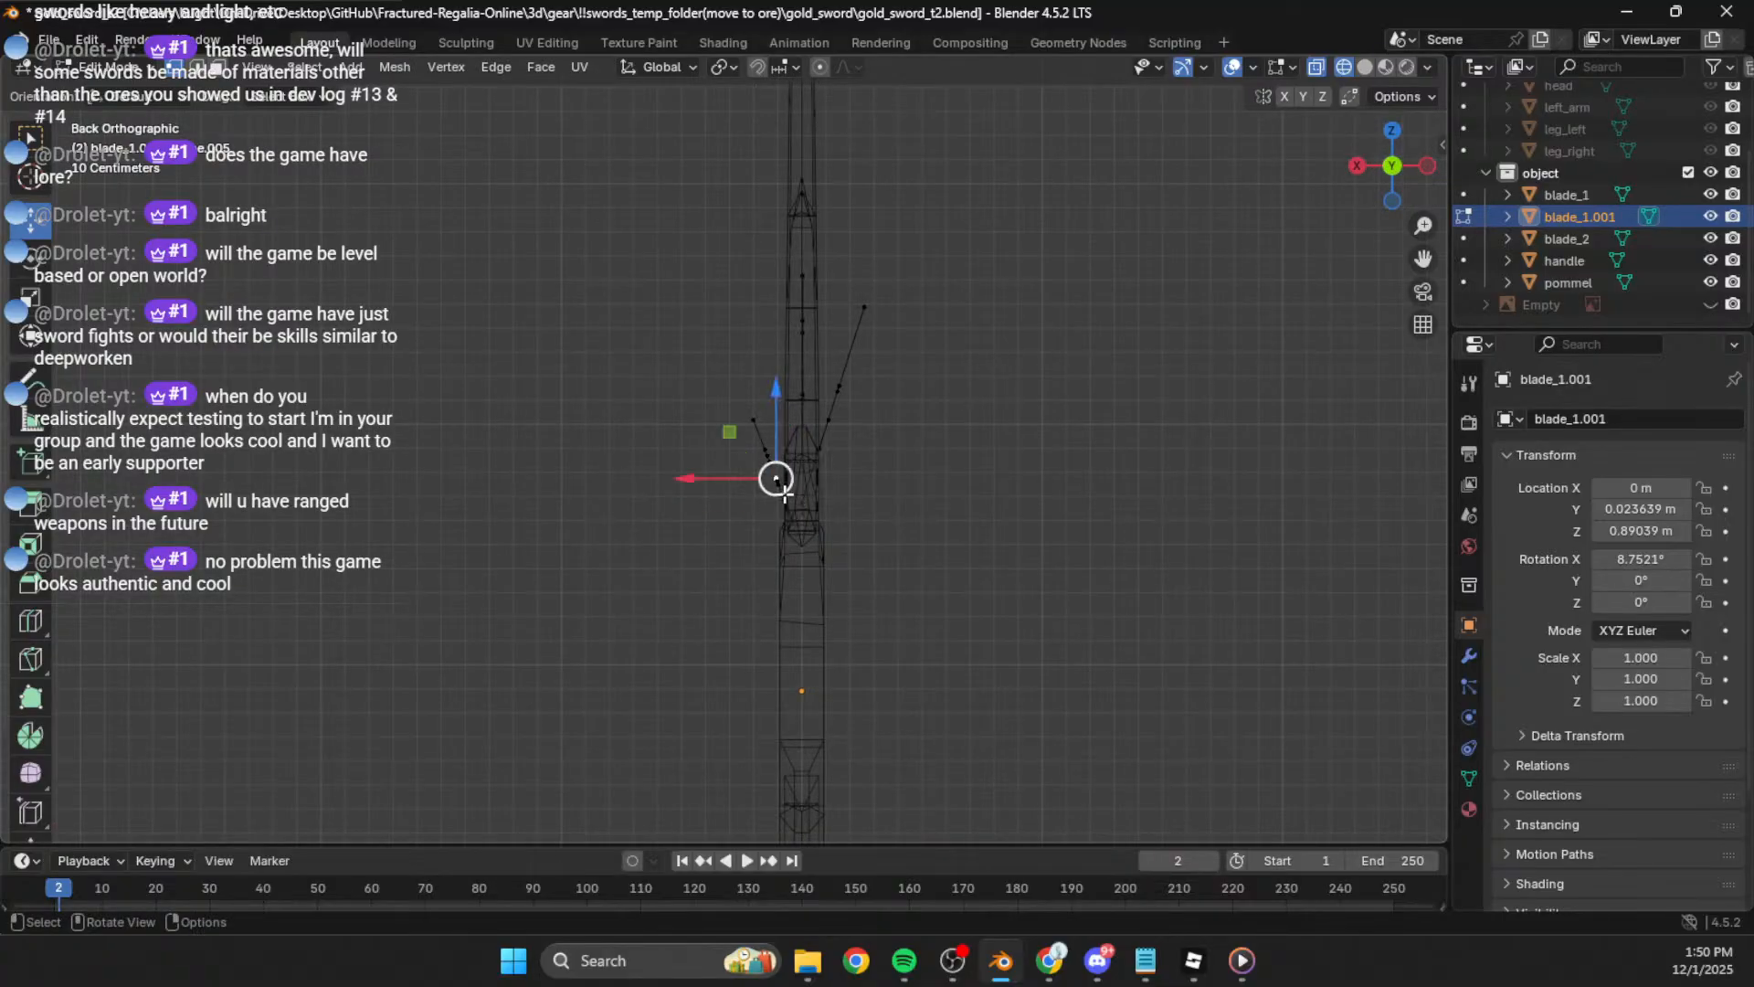
key("l")
key("r")
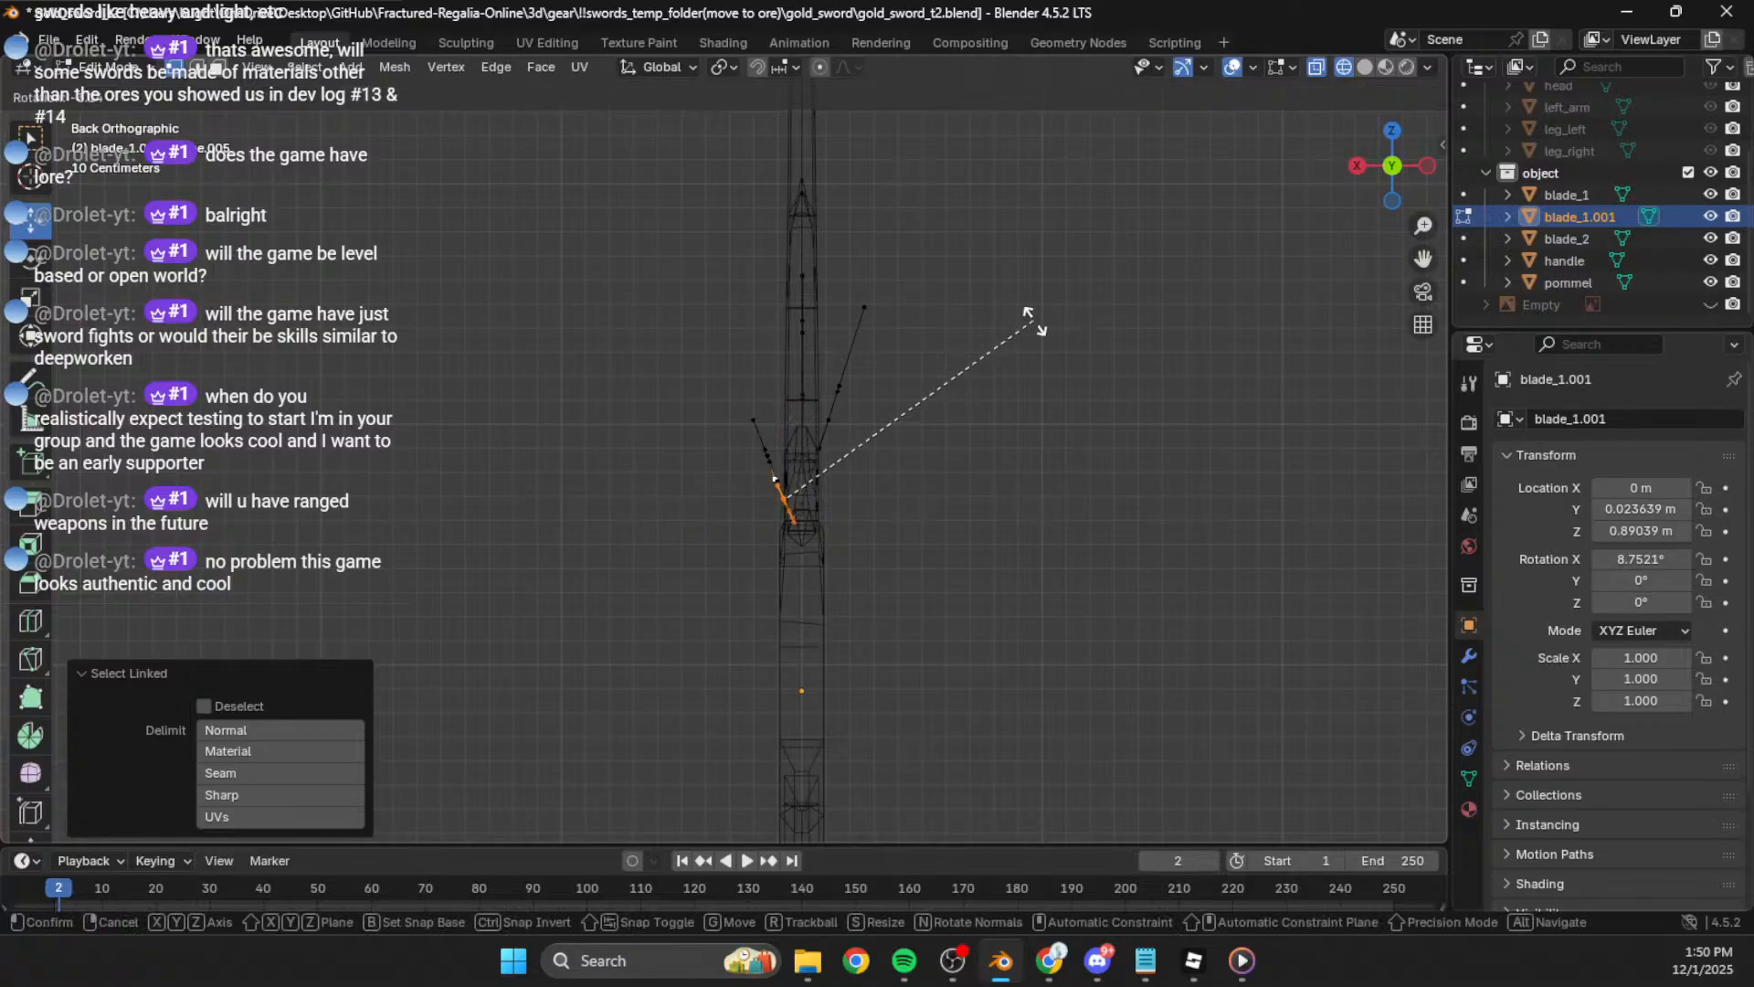
left_click(1033, 320)
Step: Select the whole spike directly above the lowest one and adjust its tilt in the back view
left_click(757, 419)
key("l")
key("r")
left_click(1118, 305)
left_click(1093, 393)
Step: Leave mesh editing and switch the viewport to solid shading
mouse_move(882, 383)
middle_mouse_down()
mouse_move(881, 431)
mouse_move(767, 475)
mouse_move(713, 470)
mouse_move(924, 567)
mouse_move(972, 529)
middle_mouse_up()
key("Tab")
left_click(972, 529)
left_click(1365, 67)
middle_click_drag(1329, 139, 1014, 359)
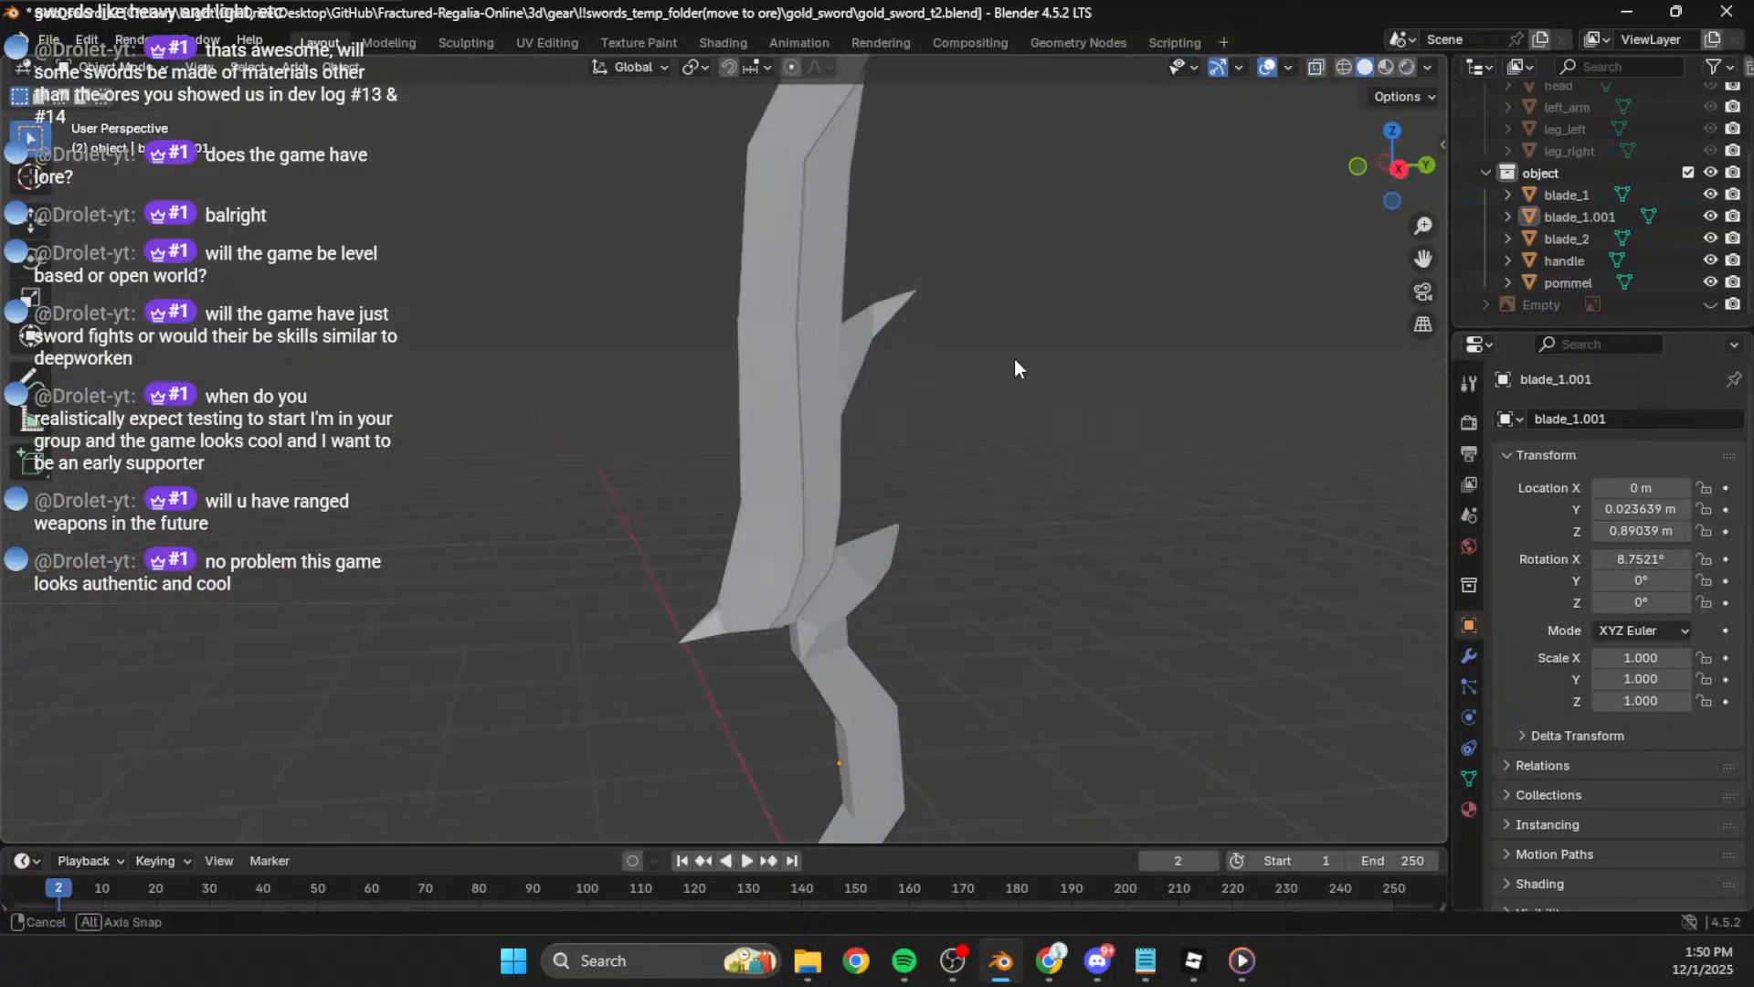
Step: Examine the spikes around the blade base from several angles
key("Tab")
key("a")
left_click(1059, 482)
middle_click_drag(1013, 548, 1056, 537)
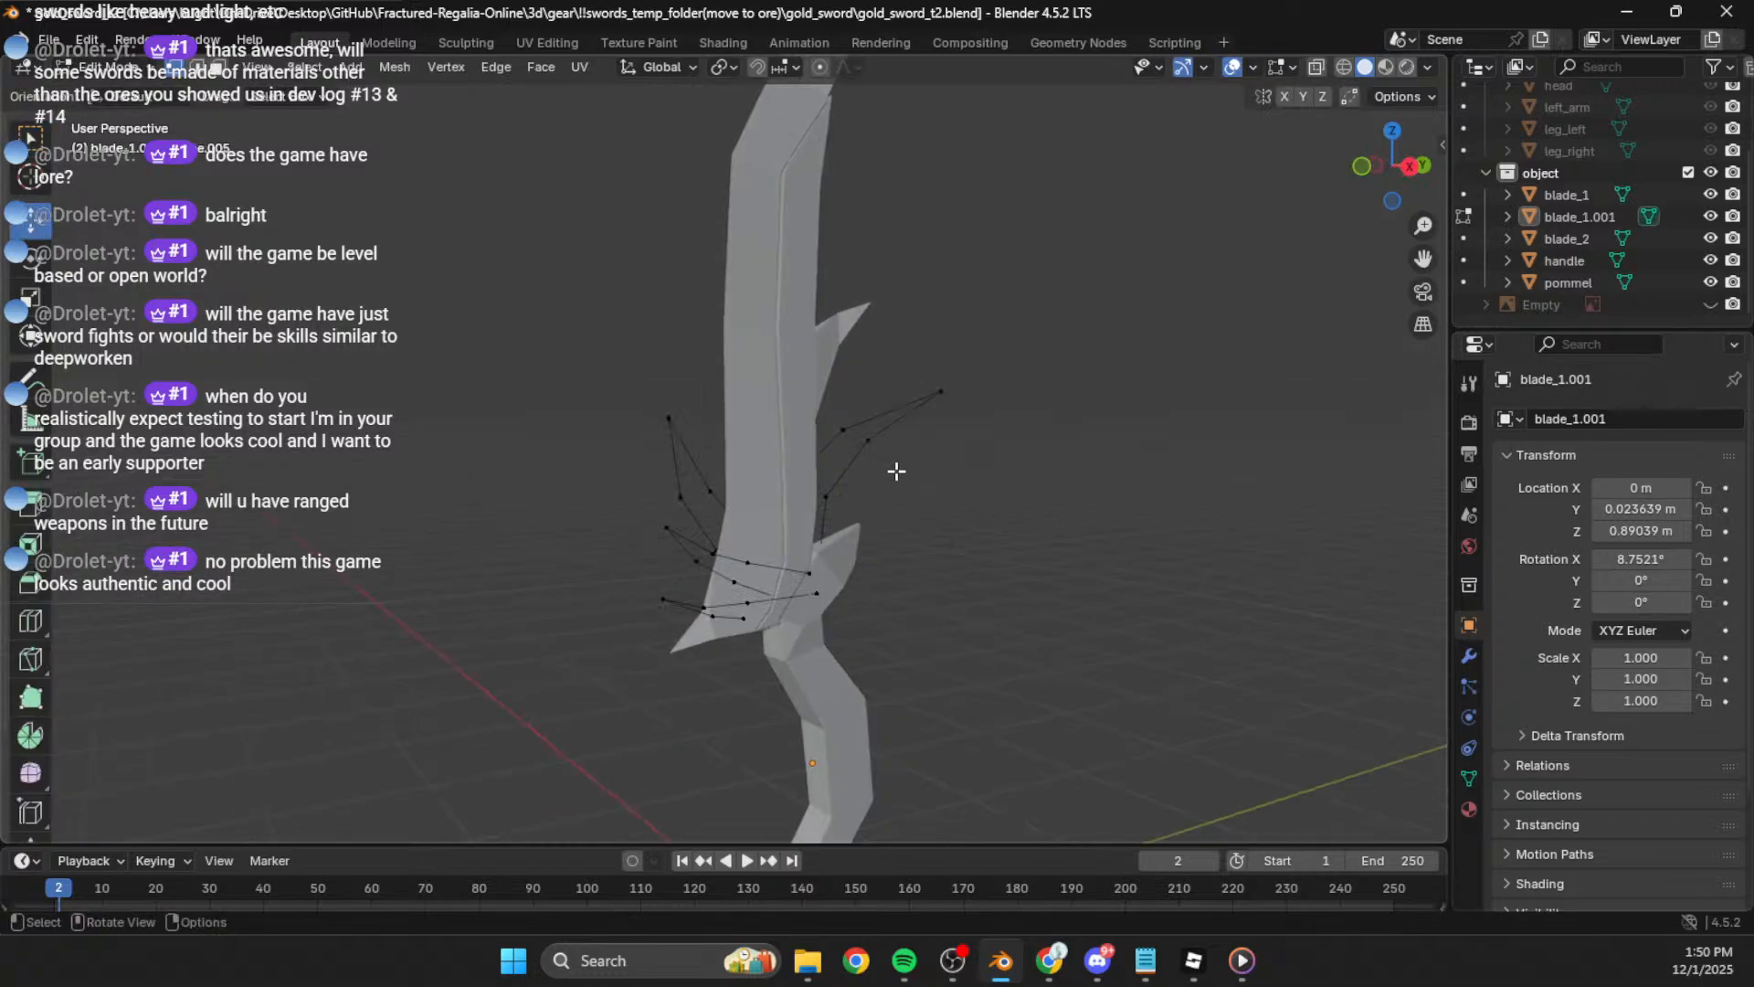
key("a")
key("Tab")
middle_click_drag(998, 490, 857, 487)
scroll(857, 484, "down", 3)
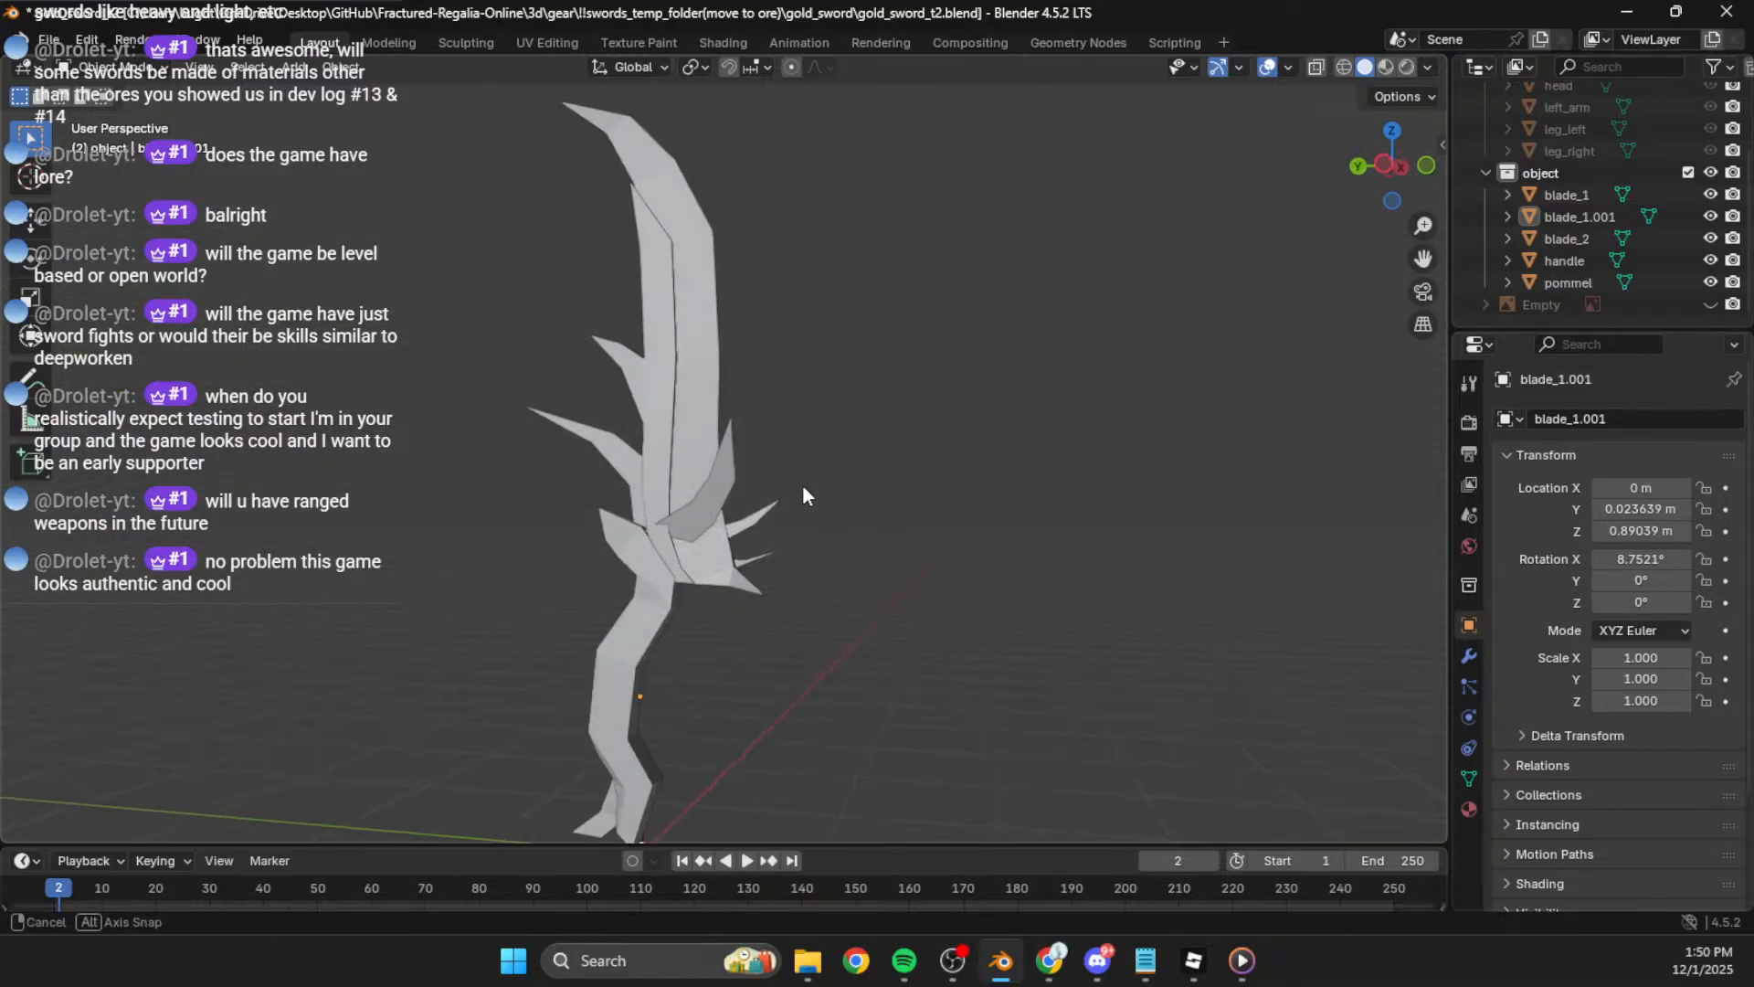
Step: Open the blade_1.001 spike object for mesh editing
left_click(725, 498)
key("Tab")
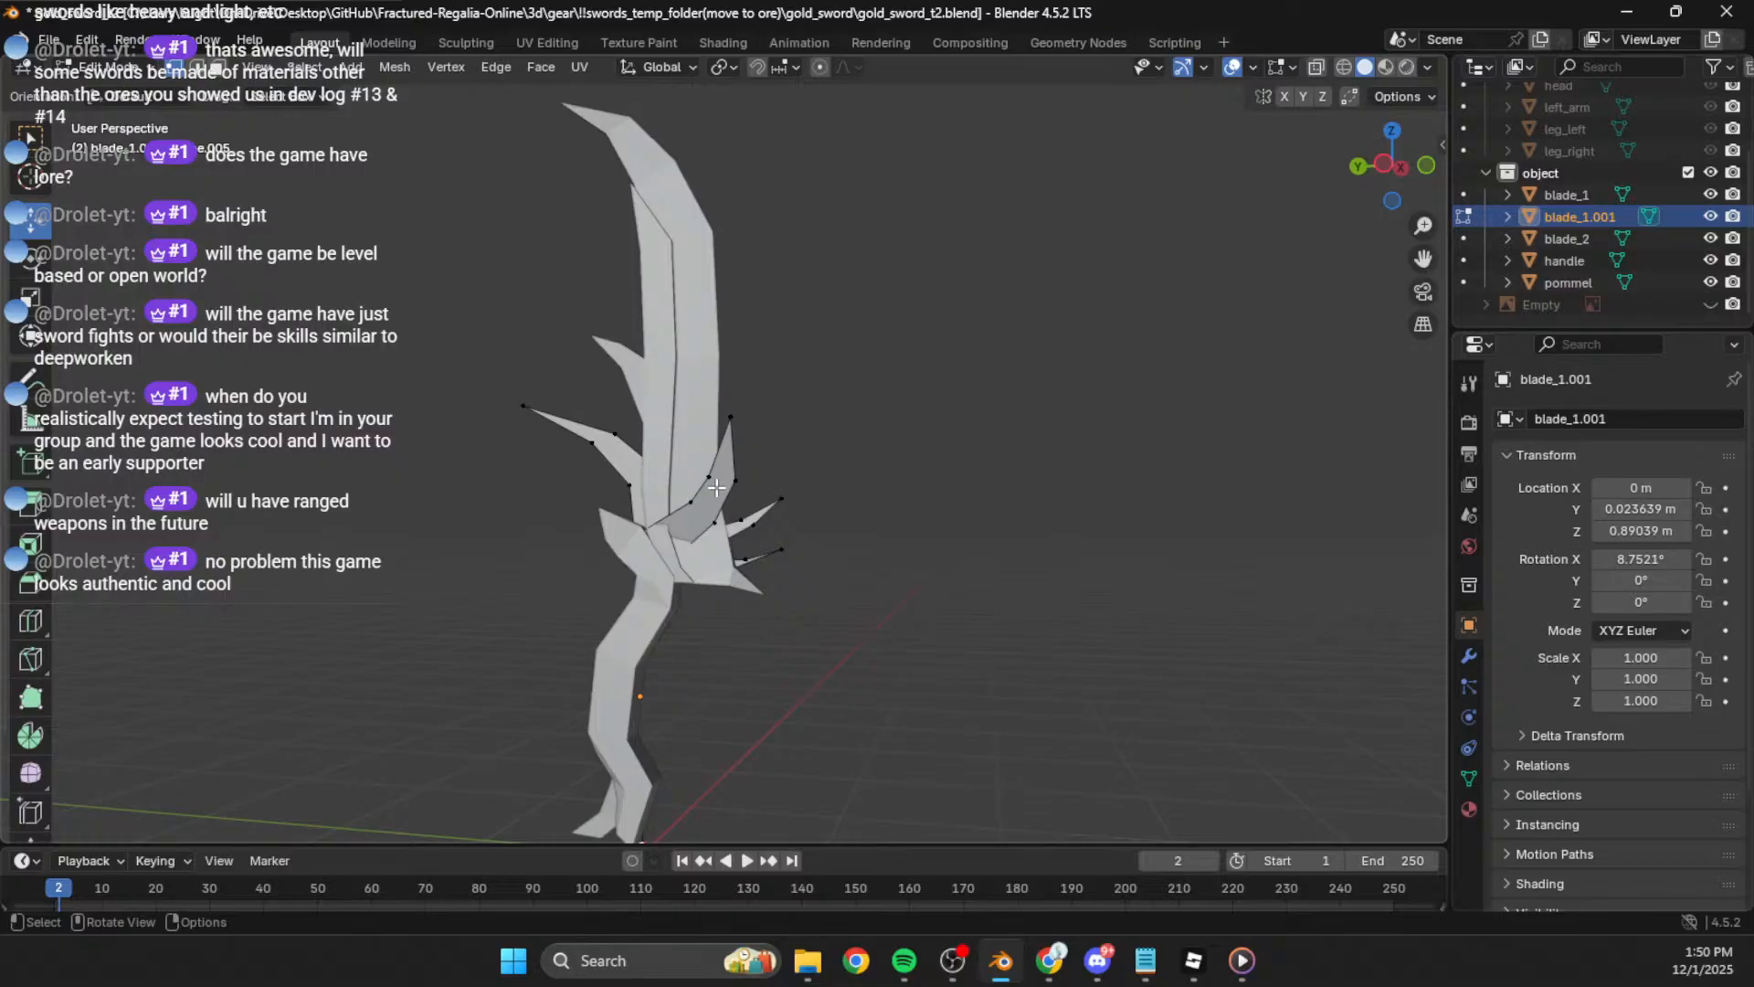
key("k")
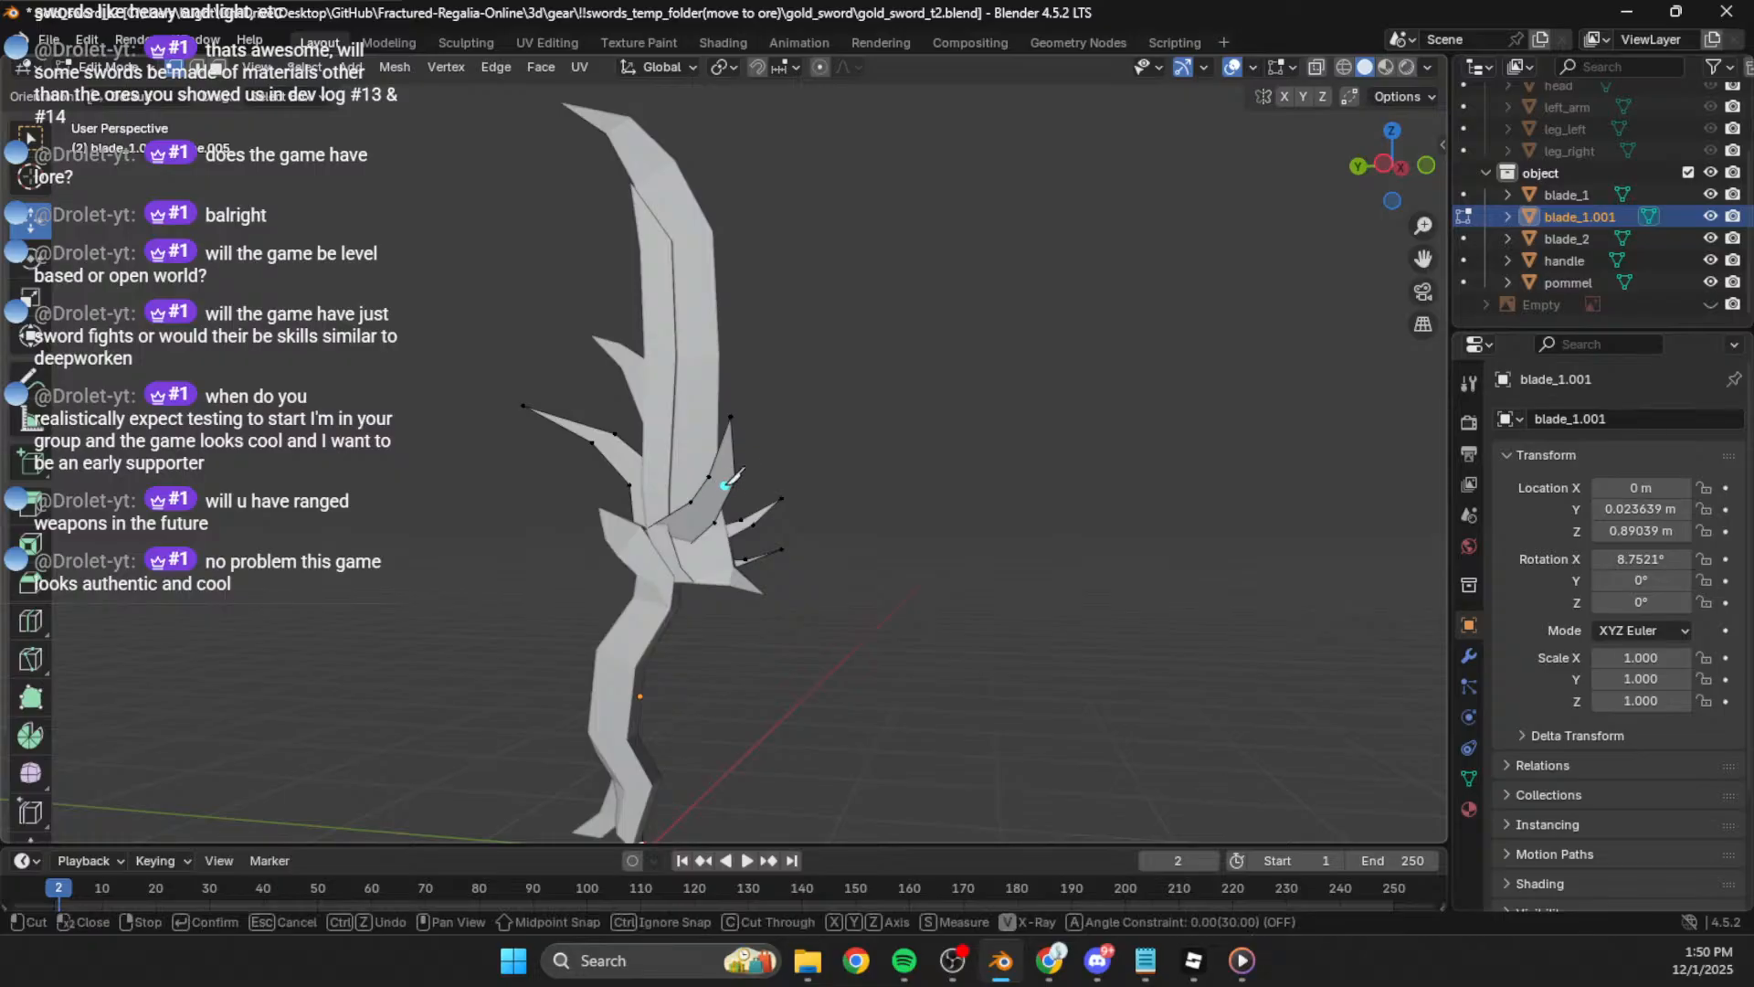
left_click(29, 238)
key("Escape")
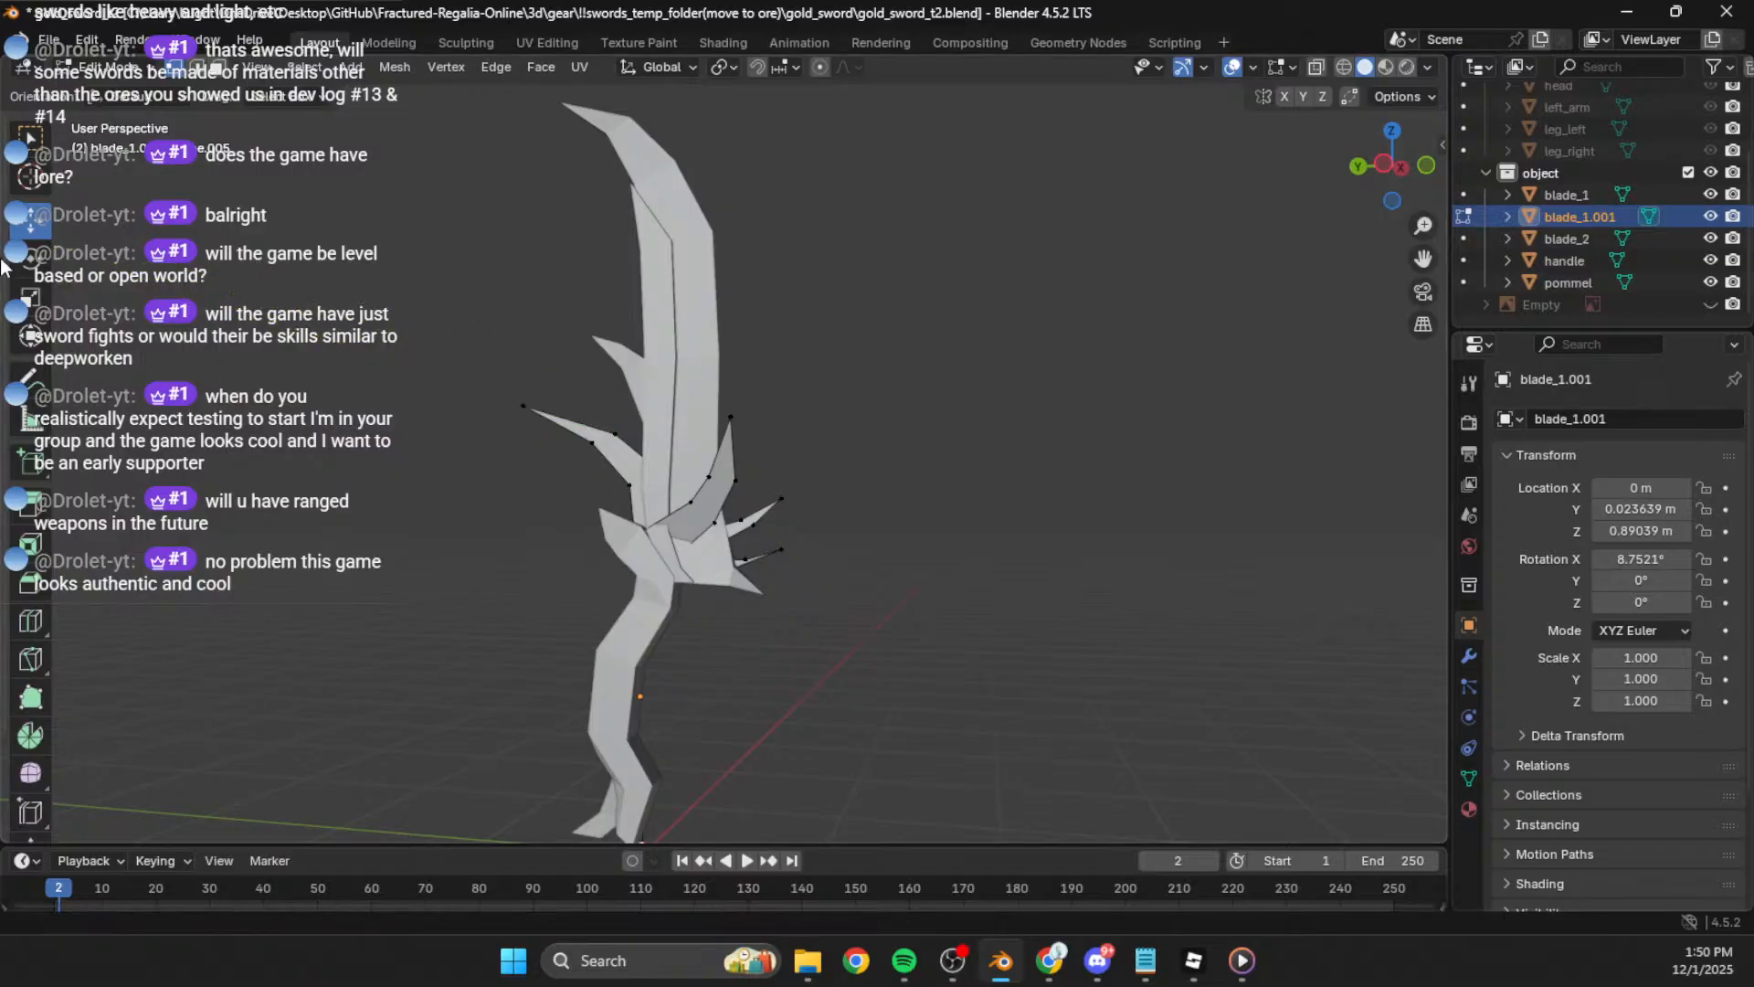
Step: Rotate and reposition the broad spike crossing the blade base in the left view, with a final move of Y 0.045964 m, Z -0.039398 m
key("l")
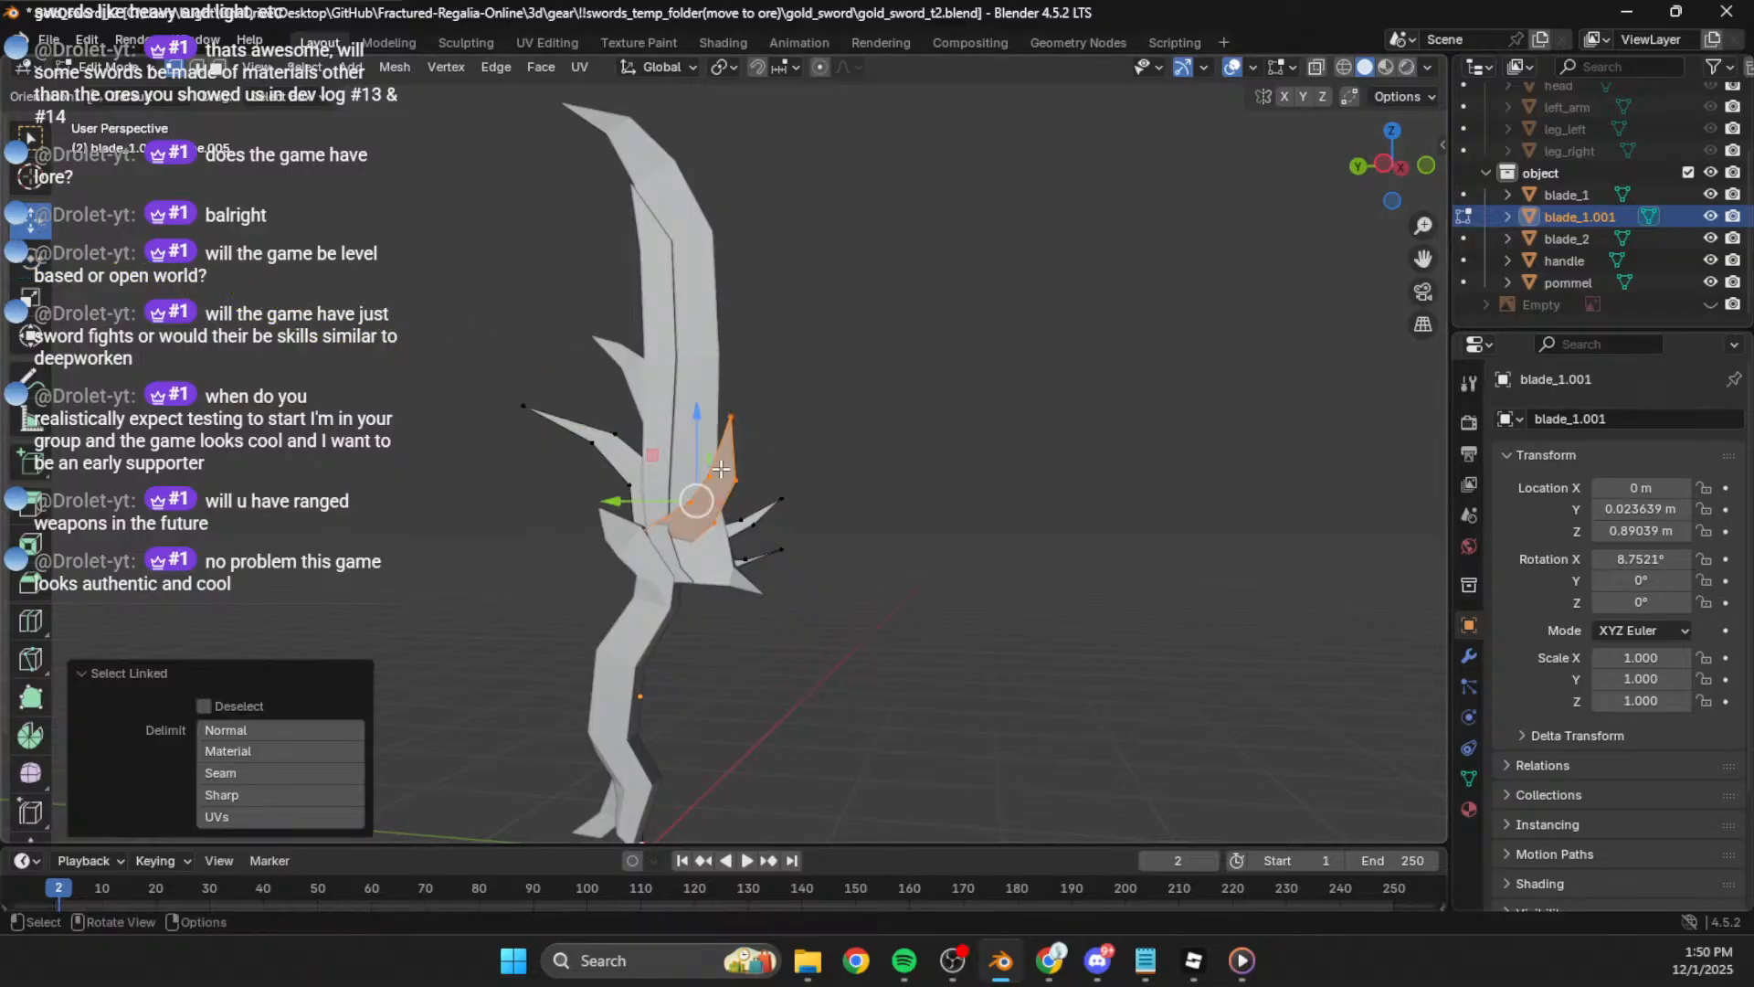
left_click(1391, 161)
key("g")
left_click(956, 412)
key("r")
left_click(952, 439)
key("g")
left_click(945, 445)
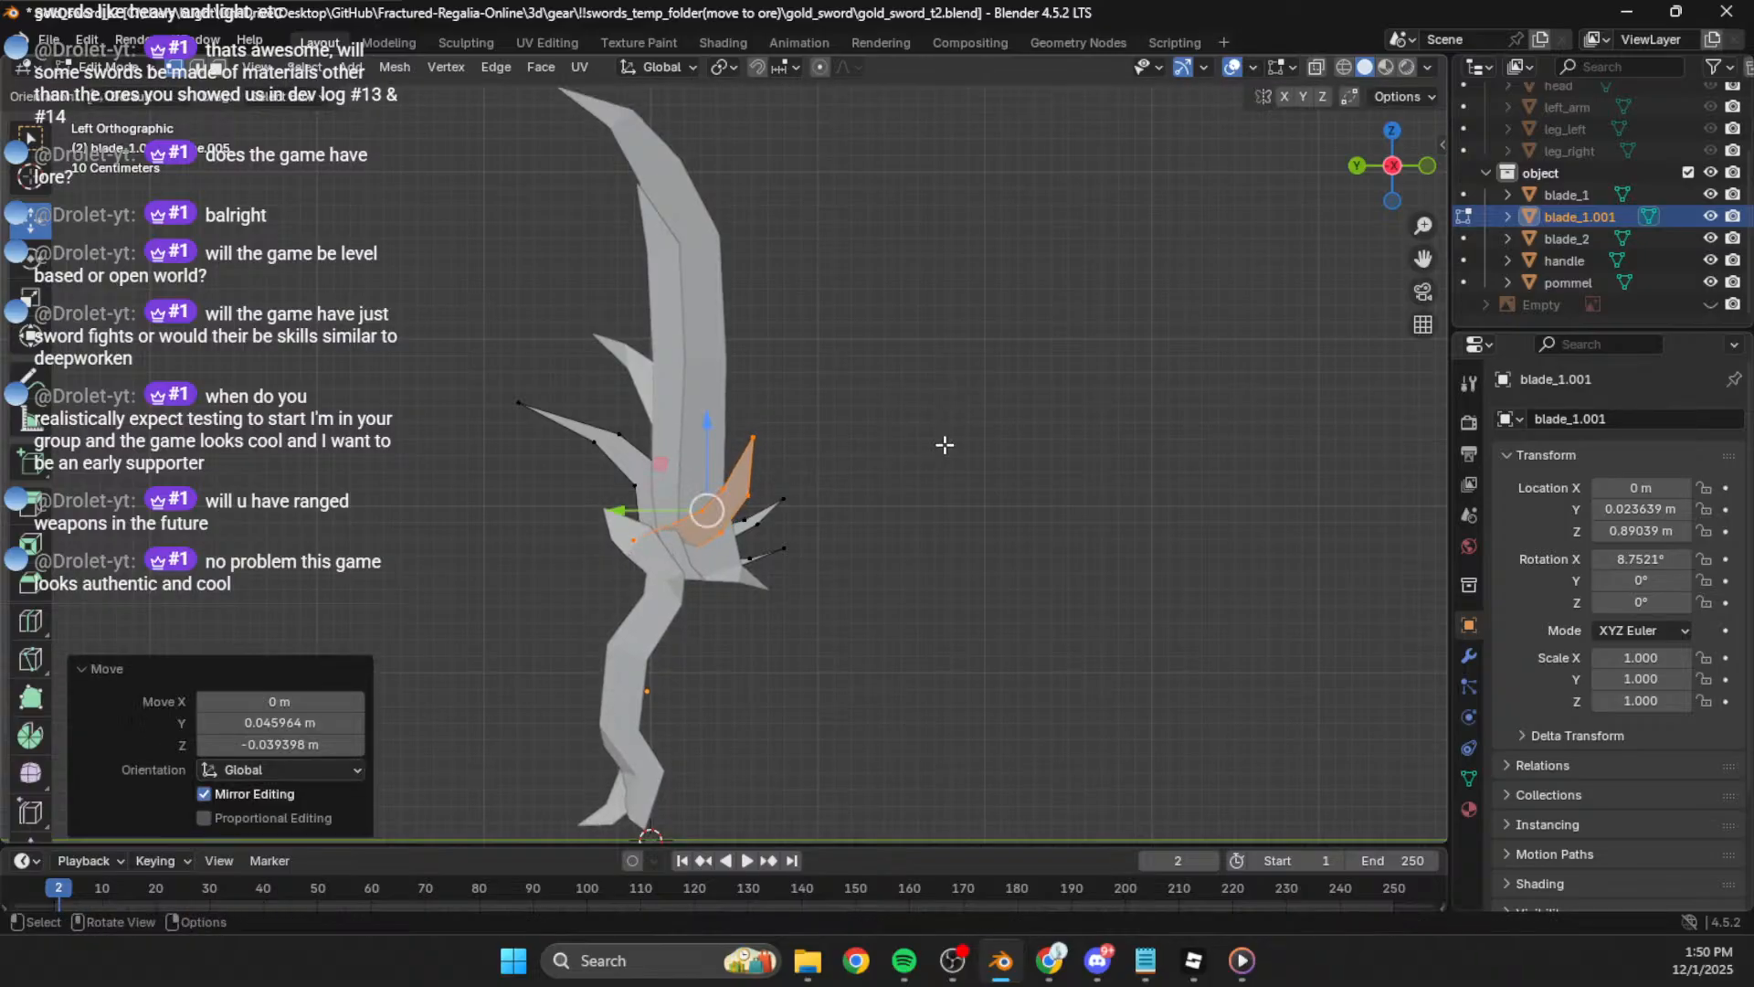
Step: Rotate the broad spike in the top view, shift it against the blade base, and return to object mode
left_click(1429, 168)
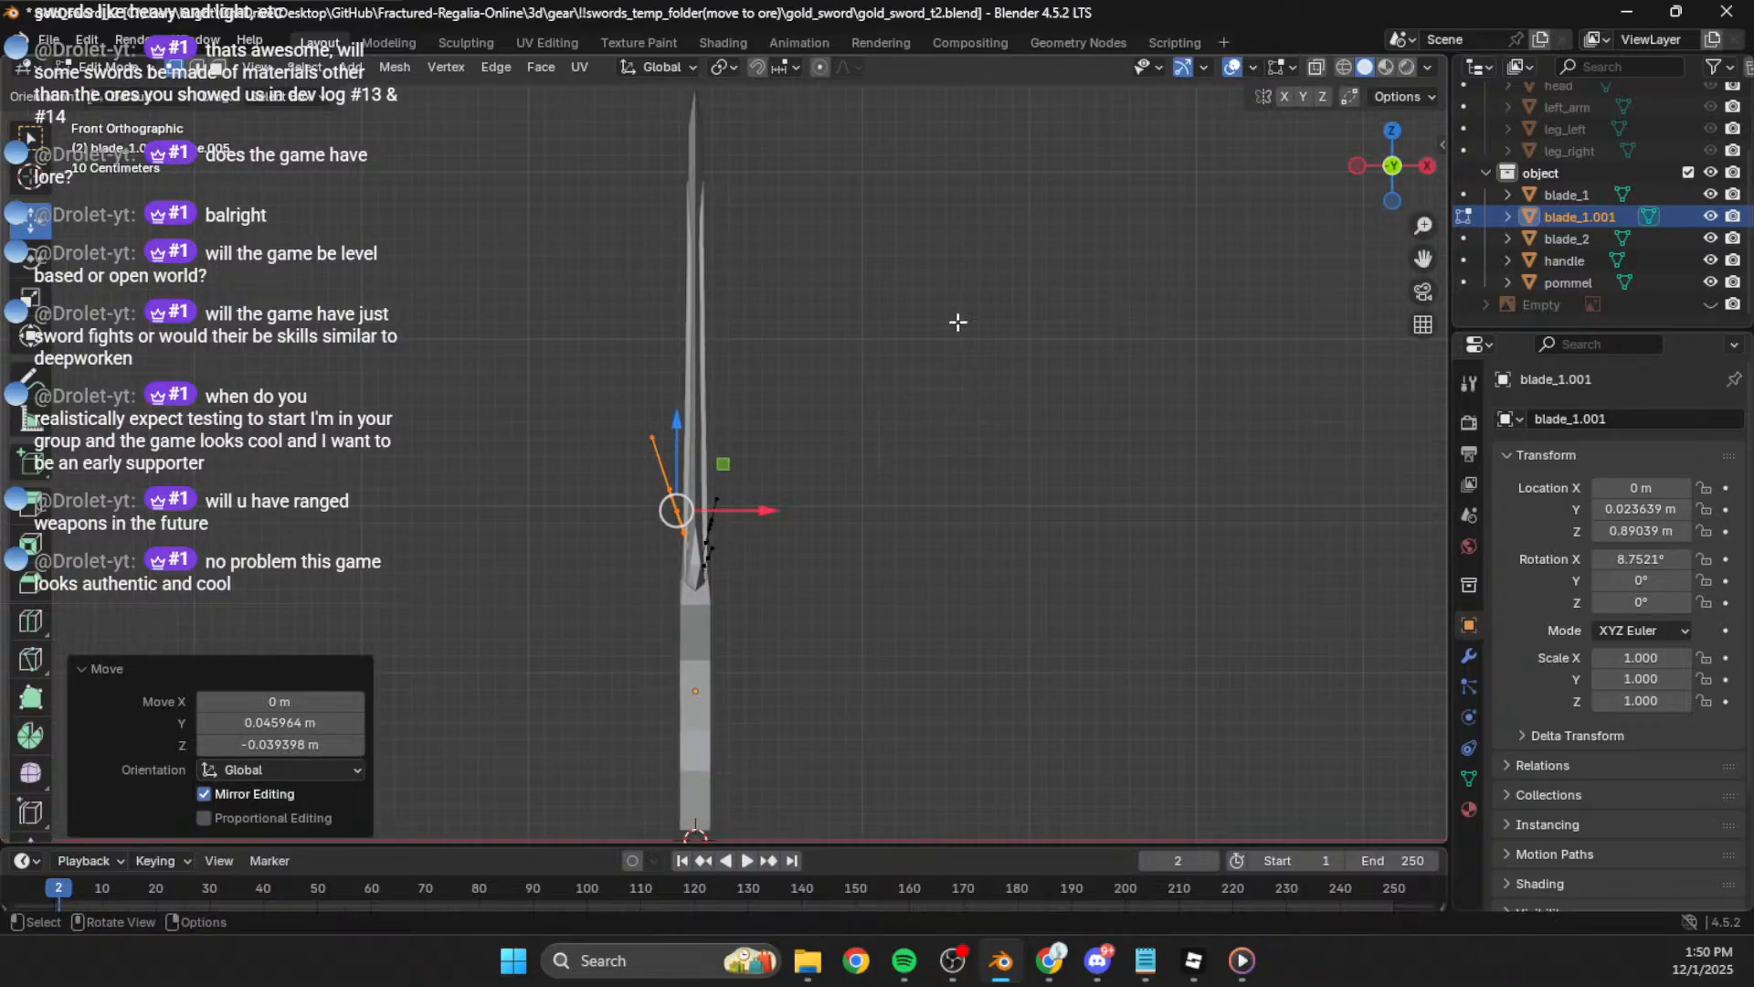
left_click(1392, 129)
key("r")
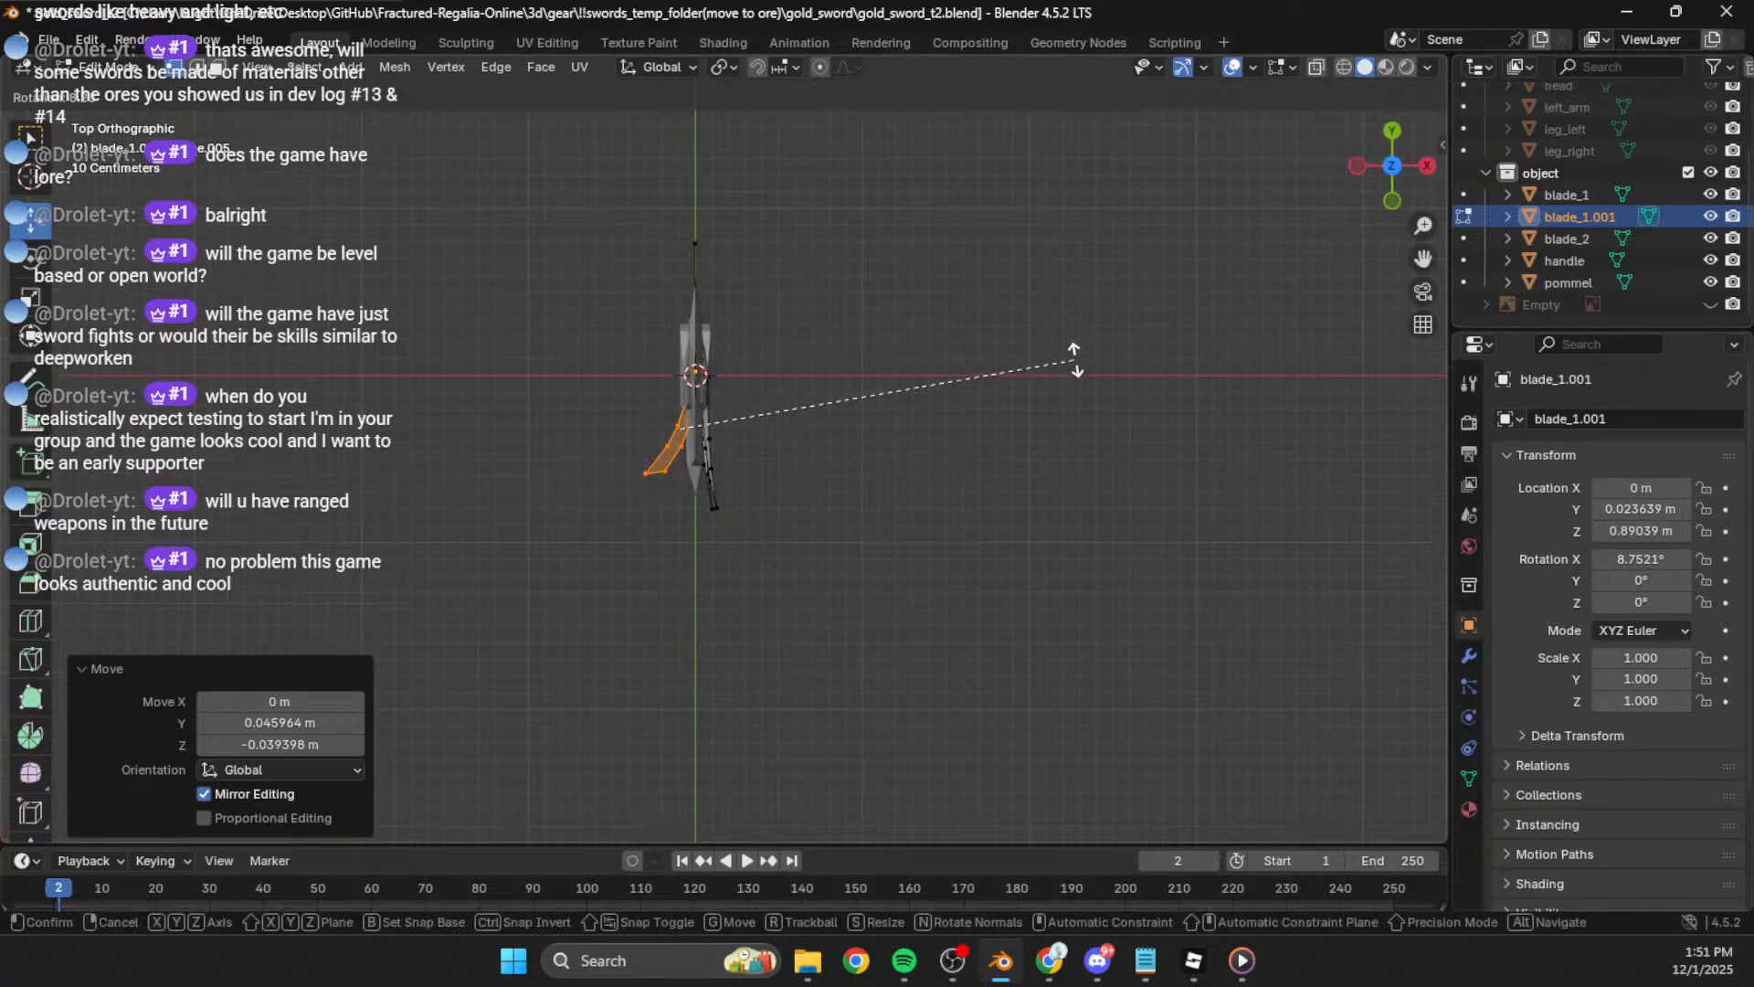
left_click(1076, 362)
middle_click_drag(1261, 282, 800, 393)
left_click(1398, 168)
key("g")
left_click(646, 411)
middle_click_drag(646, 411, 1135, 564)
key("Tab")
left_click(980, 431)
Step: Rotate the small spike on the blade's opposite side -10.3° in the top view and move it against the blade
left_click(731, 524)
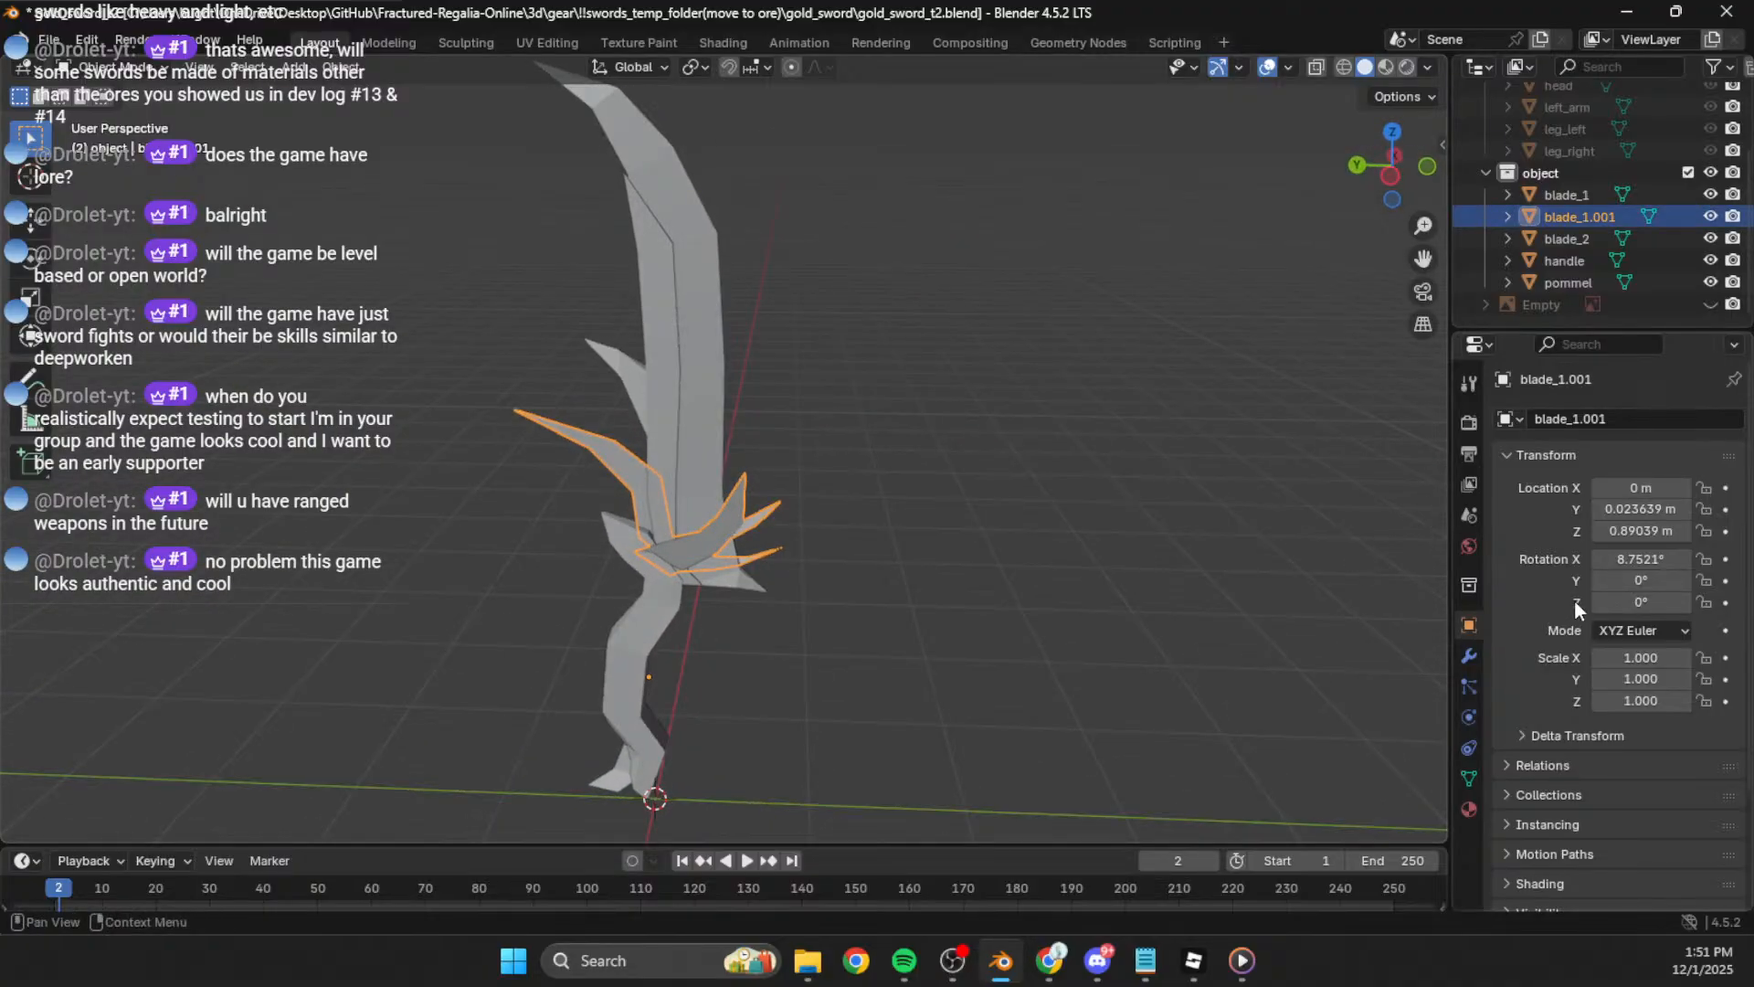
middle_click_drag(985, 470, 761, 458)
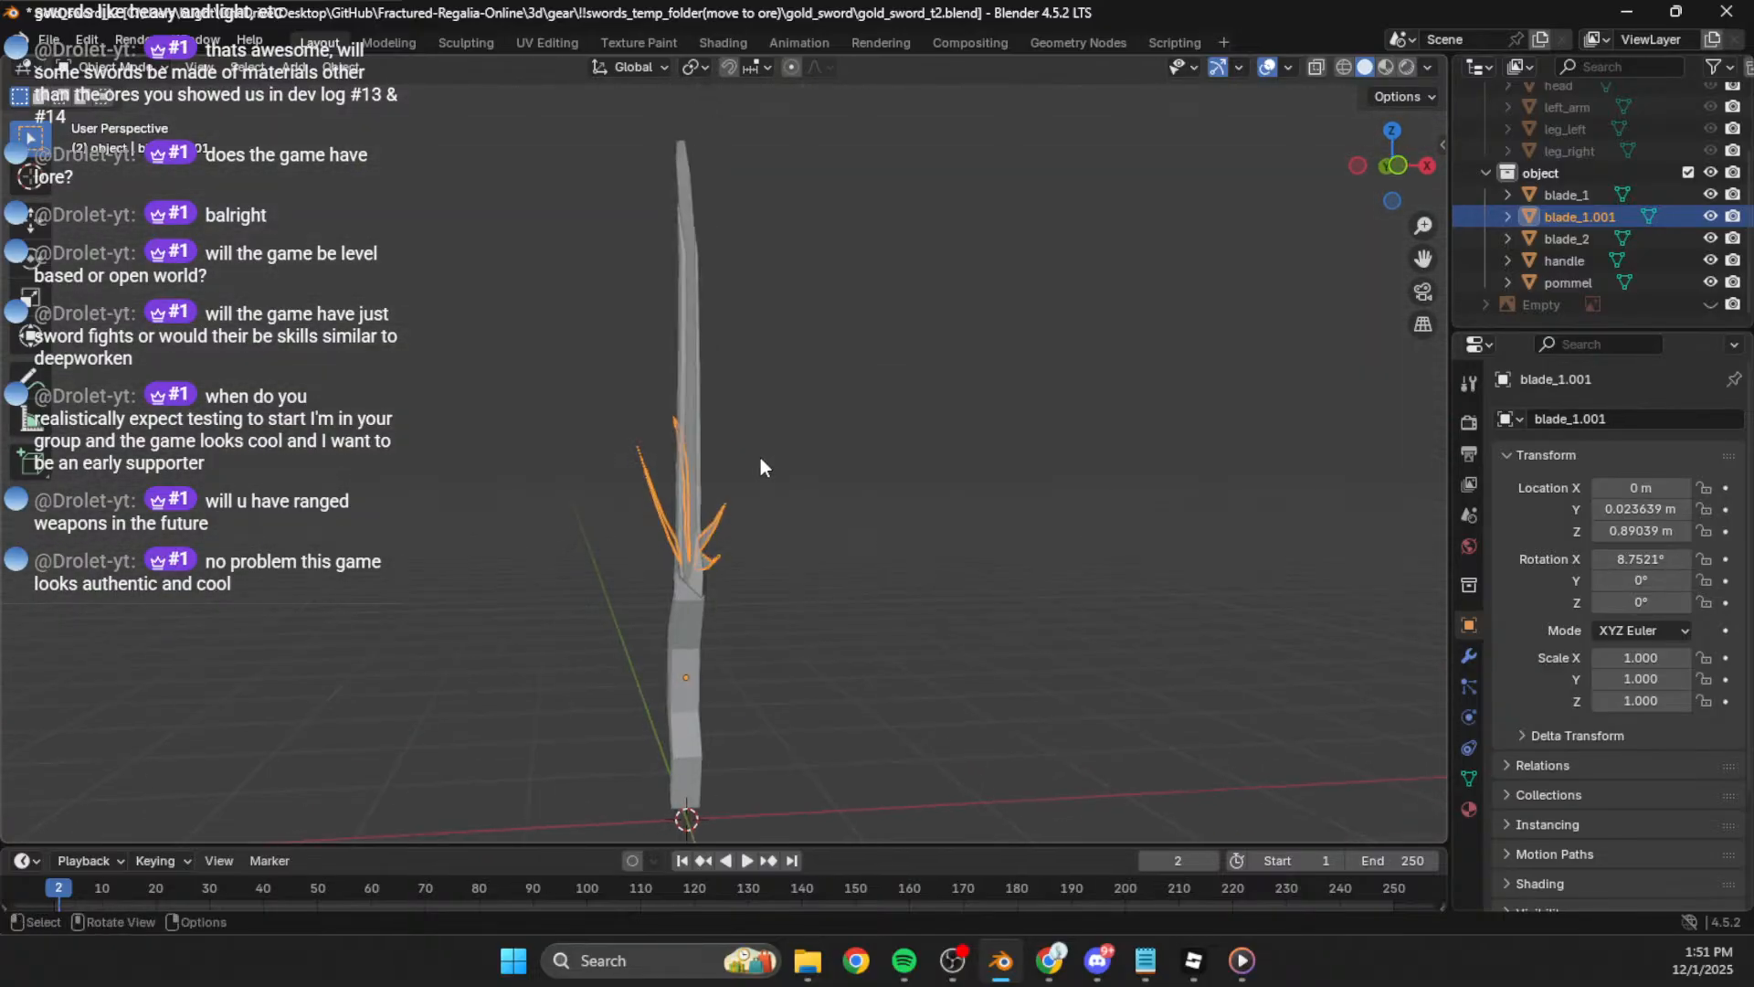
key("Tab")
key("l")
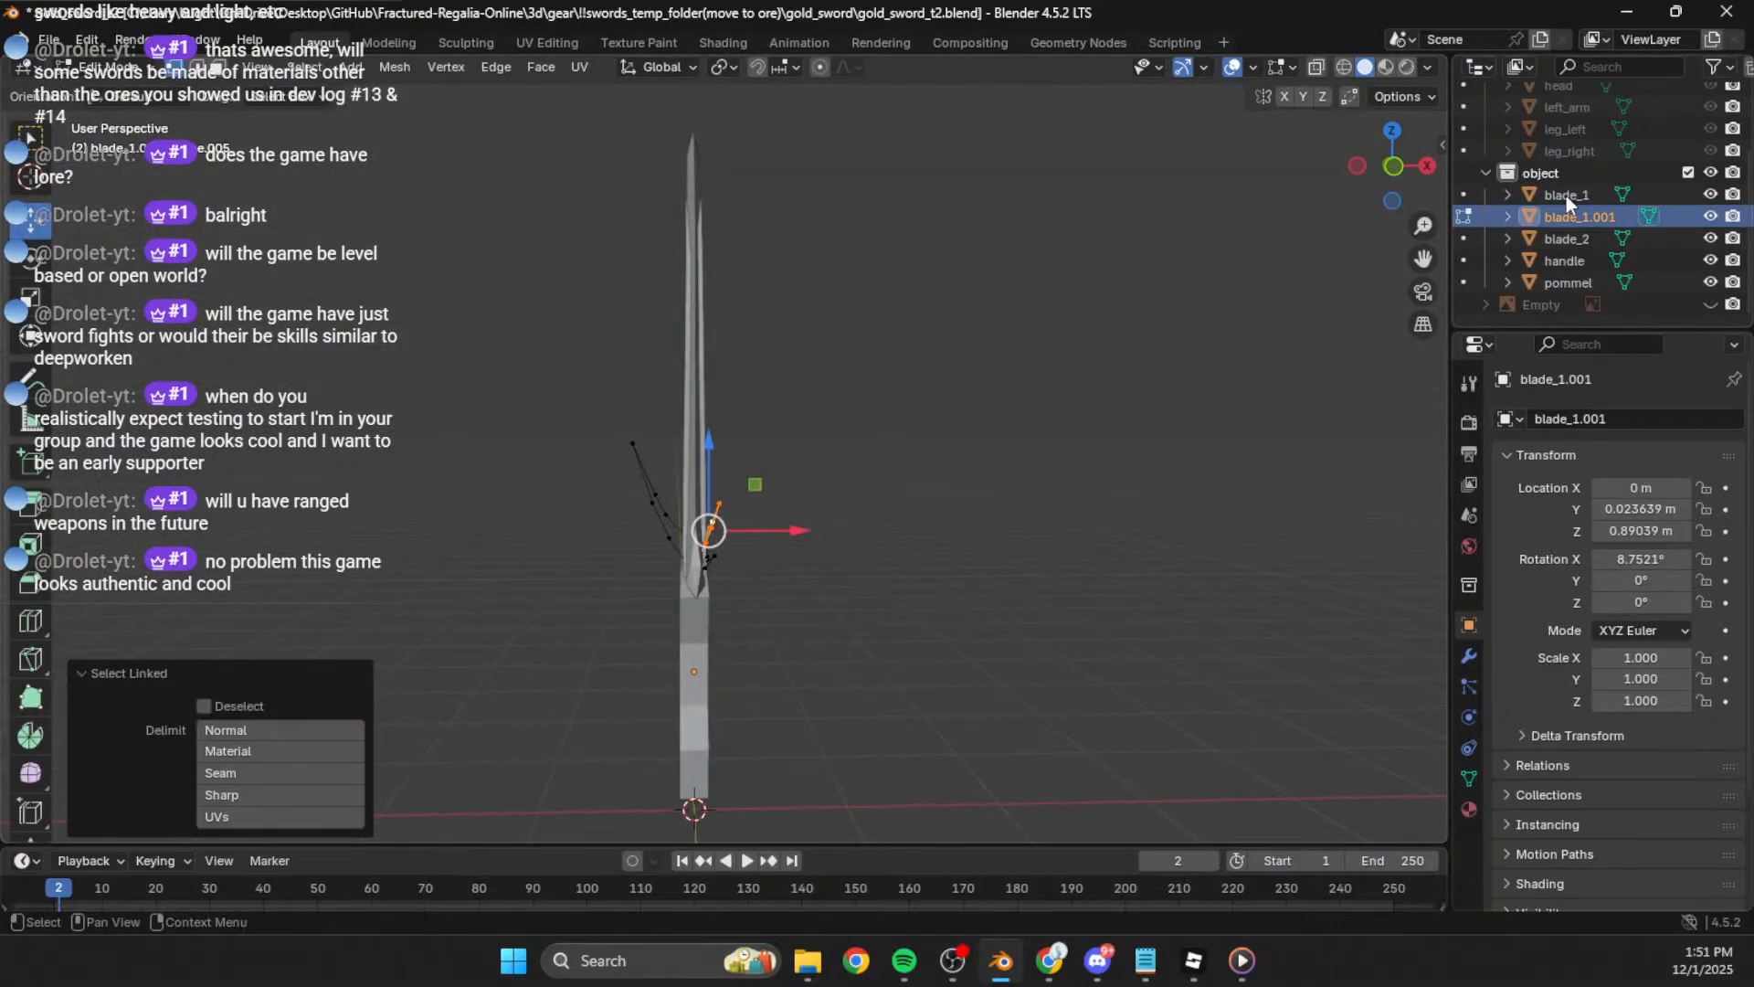
left_click(1394, 168)
left_click(1393, 130)
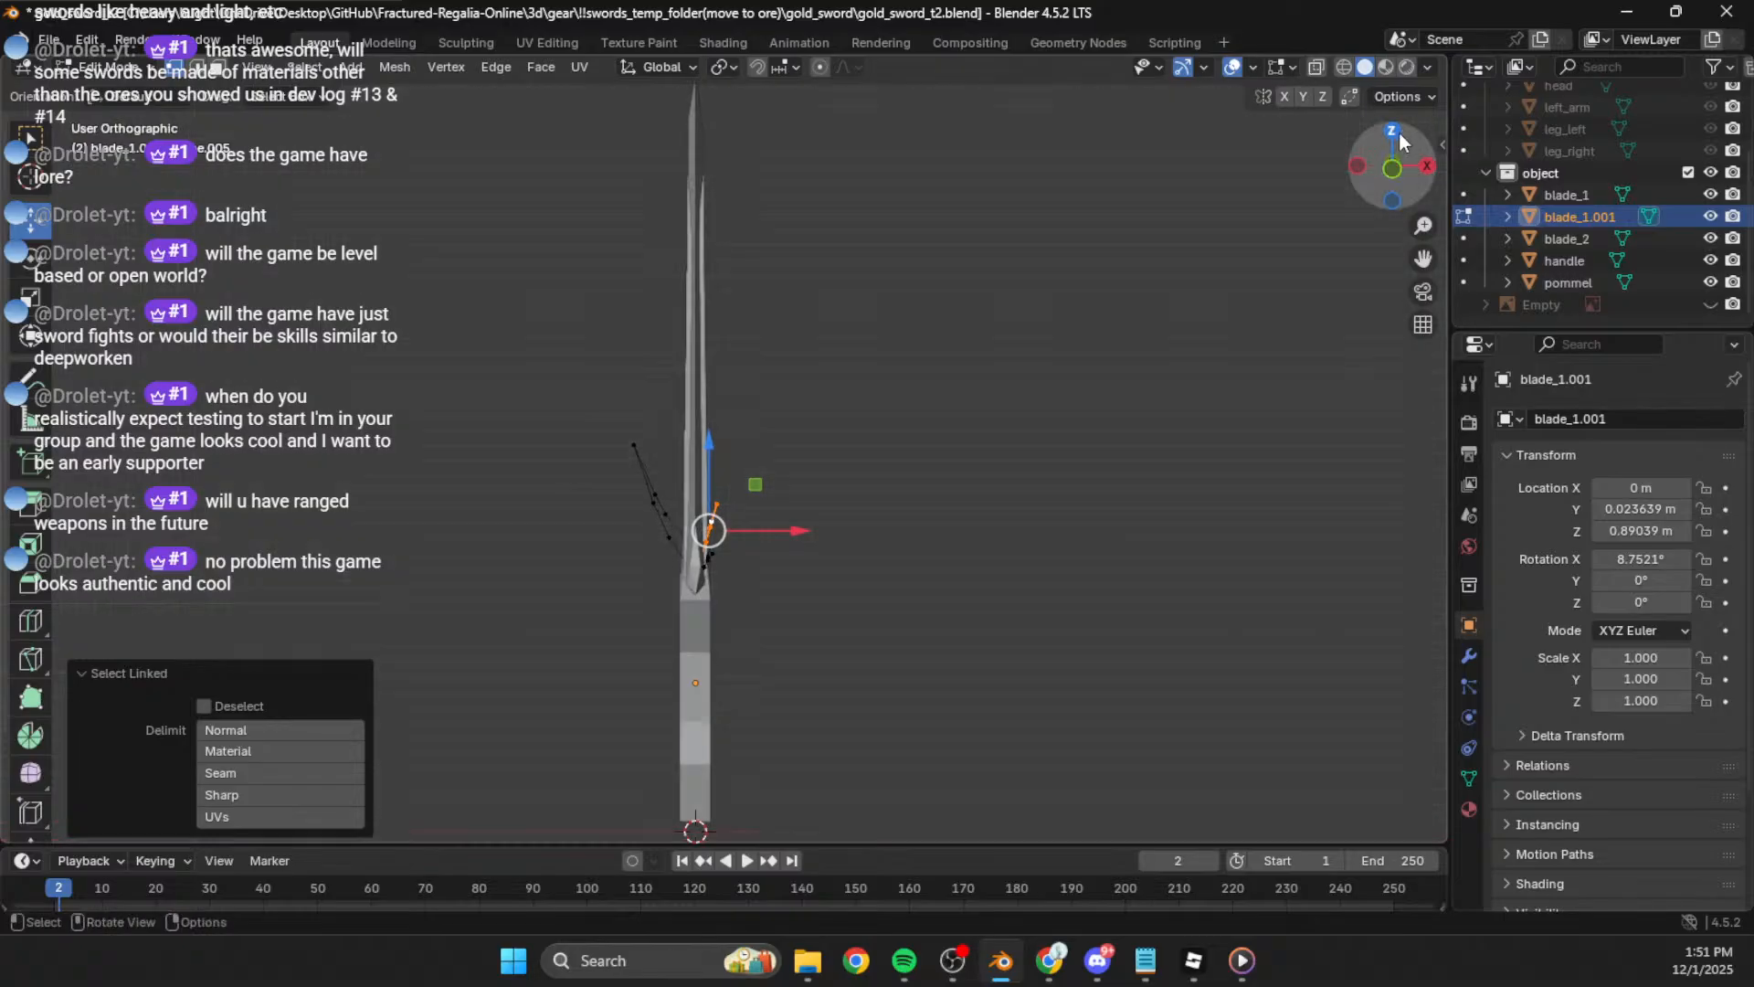
key("r")
left_click(1108, 450)
key("g")
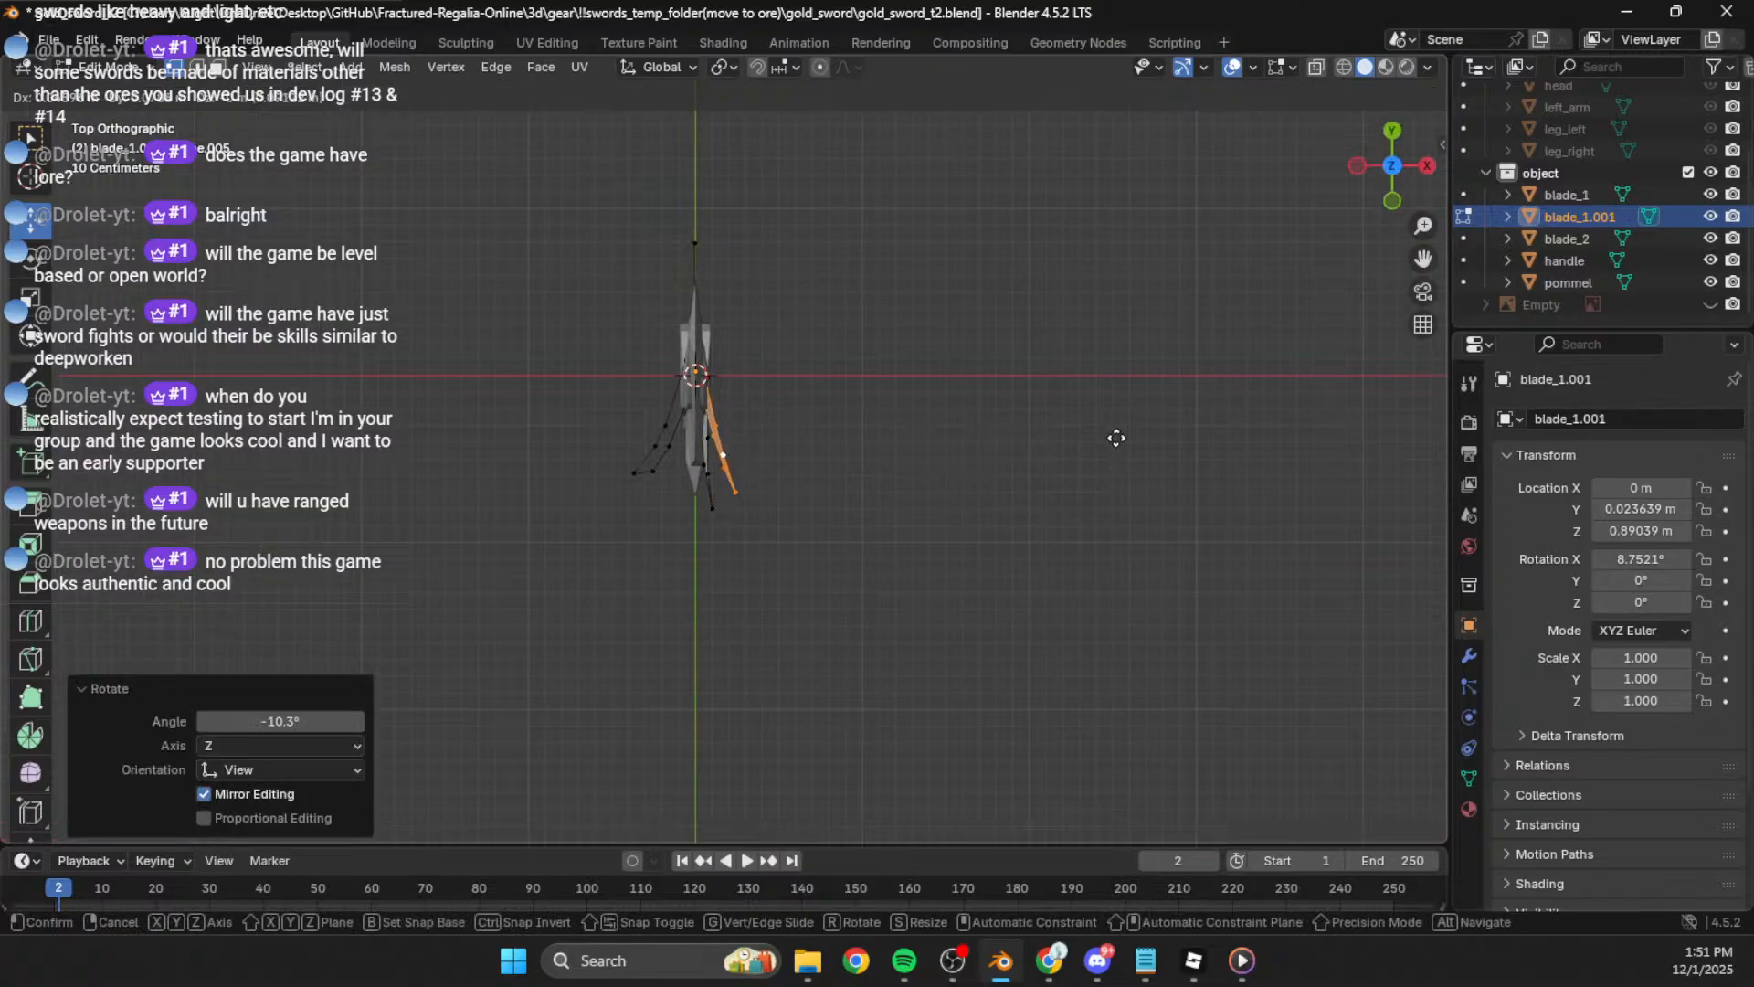
left_click(1117, 438)
Step: Leave mesh editing and deselect the spike object
left_click(1018, 512)
middle_click_drag(1018, 512, 725, 466)
key("Tab")
left_click(941, 497)
middle_click_drag(942, 497, 1000, 460)
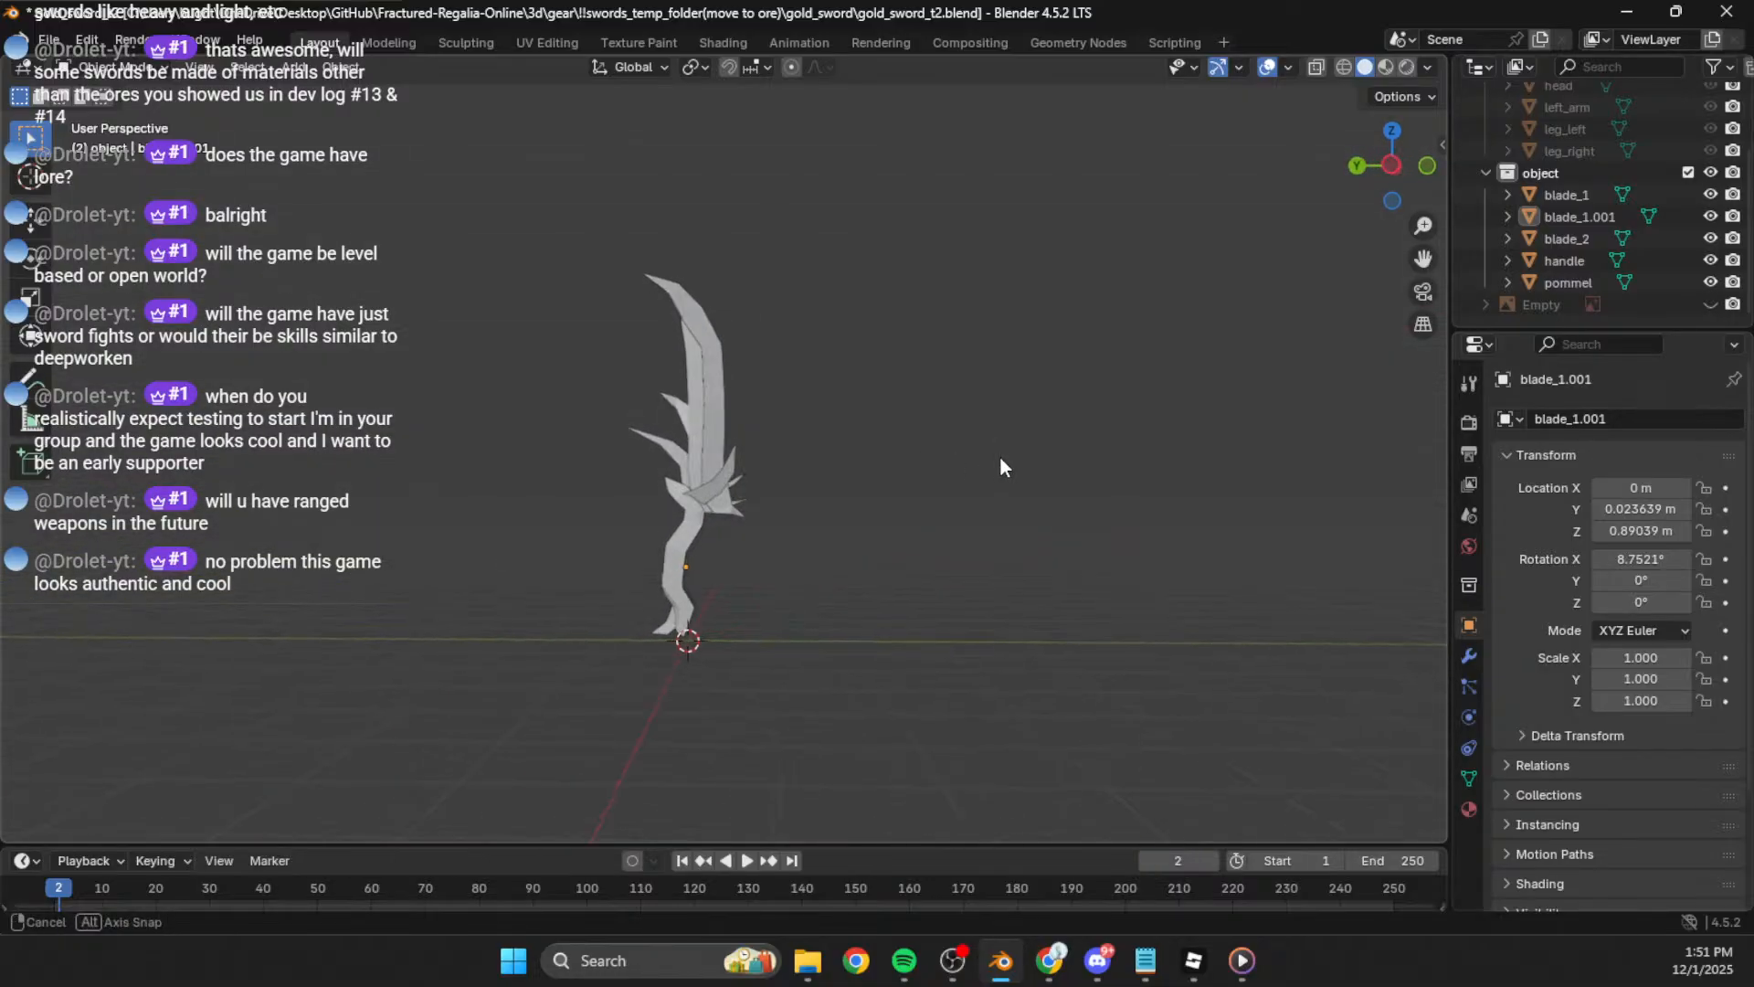
Step: Export all sword parts as gold_sword_t3.fbx and save the blend file
key("a")
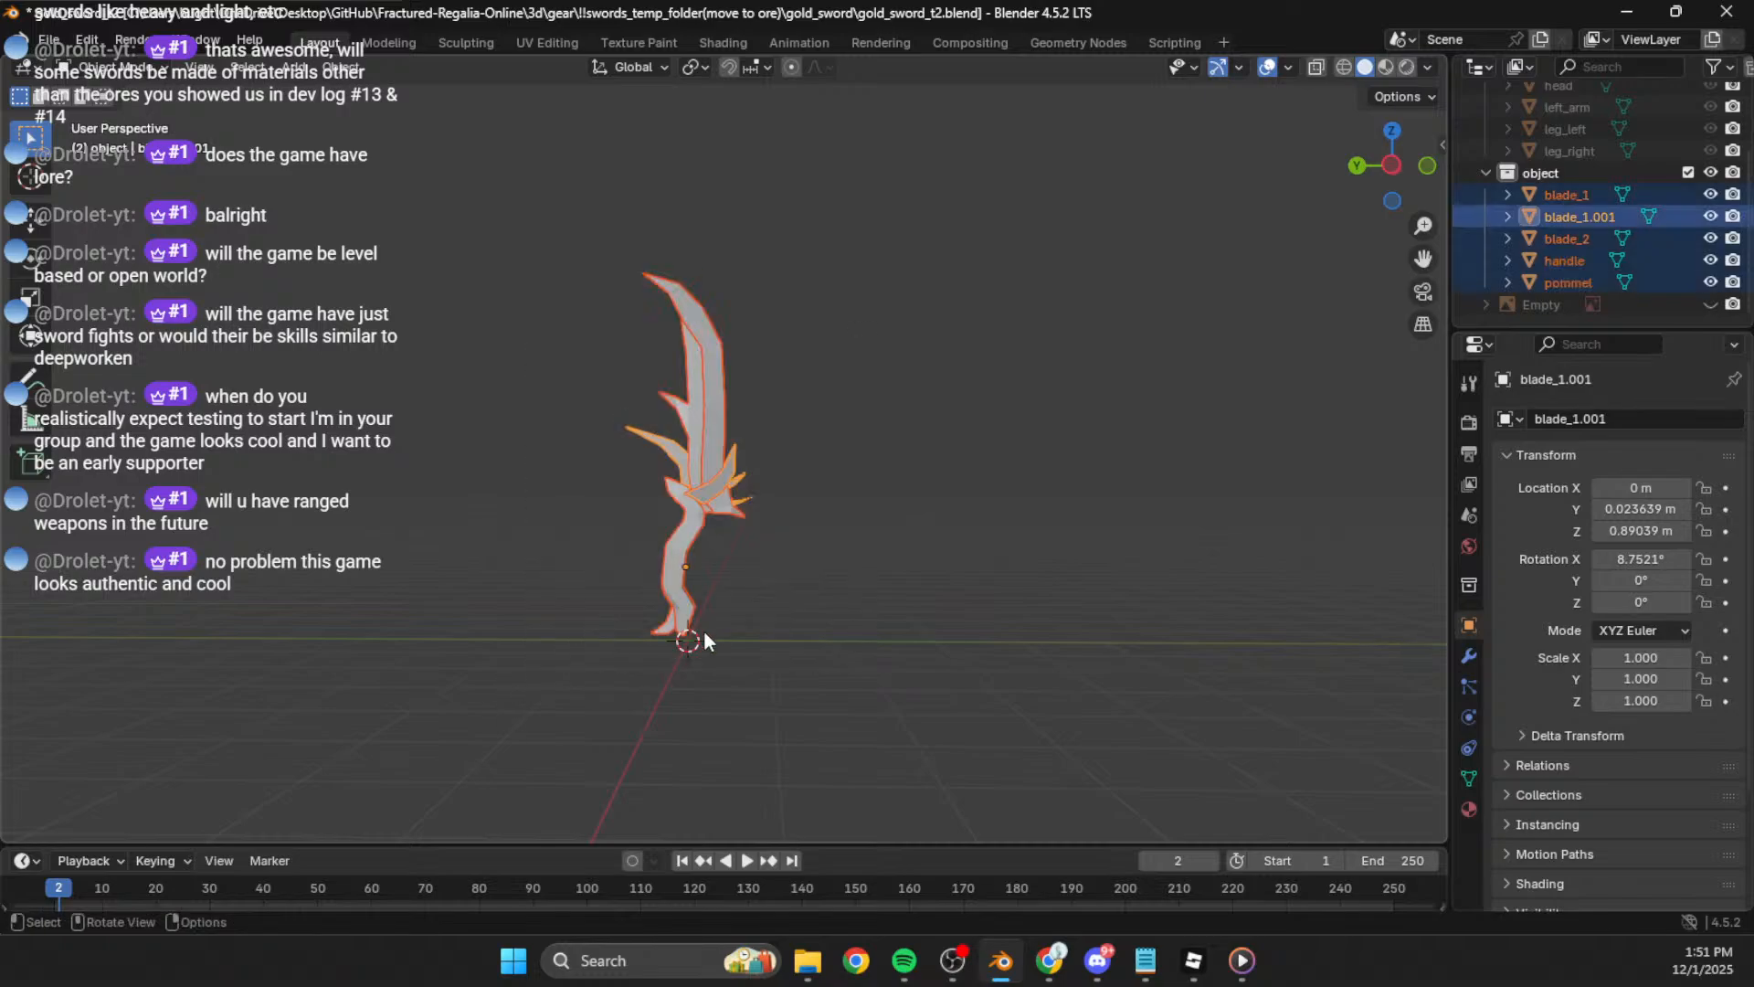
key("ctrl+s")
left_click(48, 41)
mouse_move(101, 366)
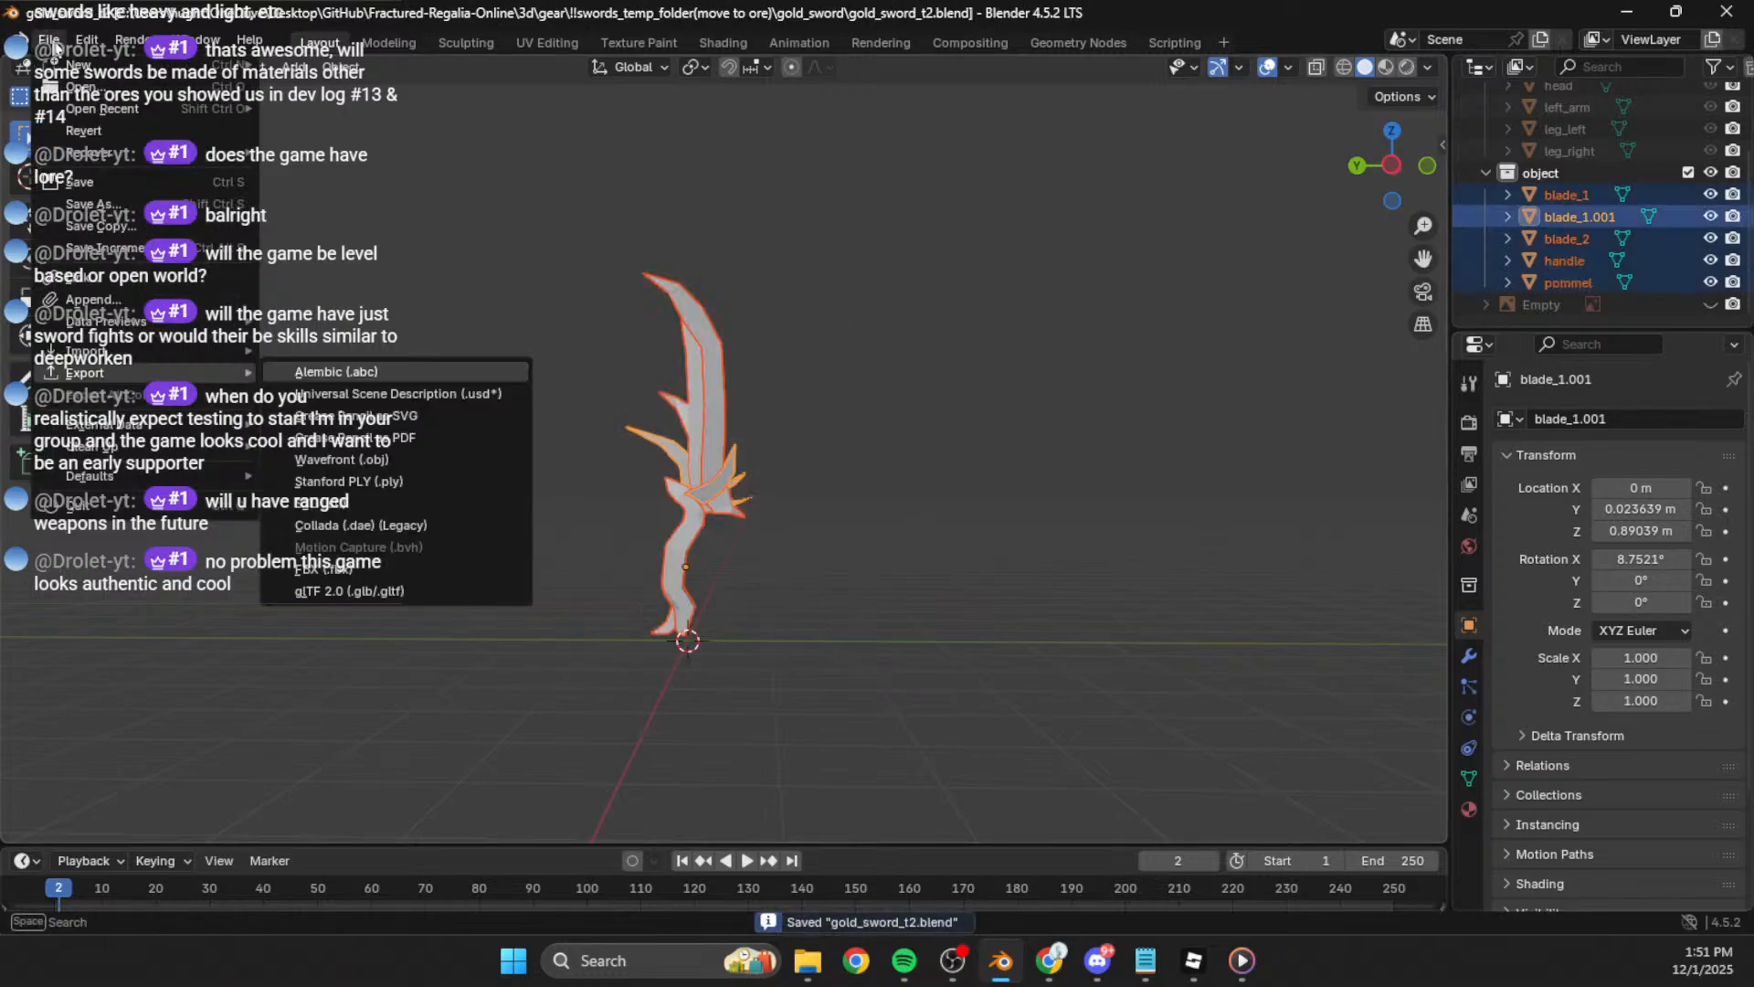
left_click(393, 512)
left_click(733, 786)
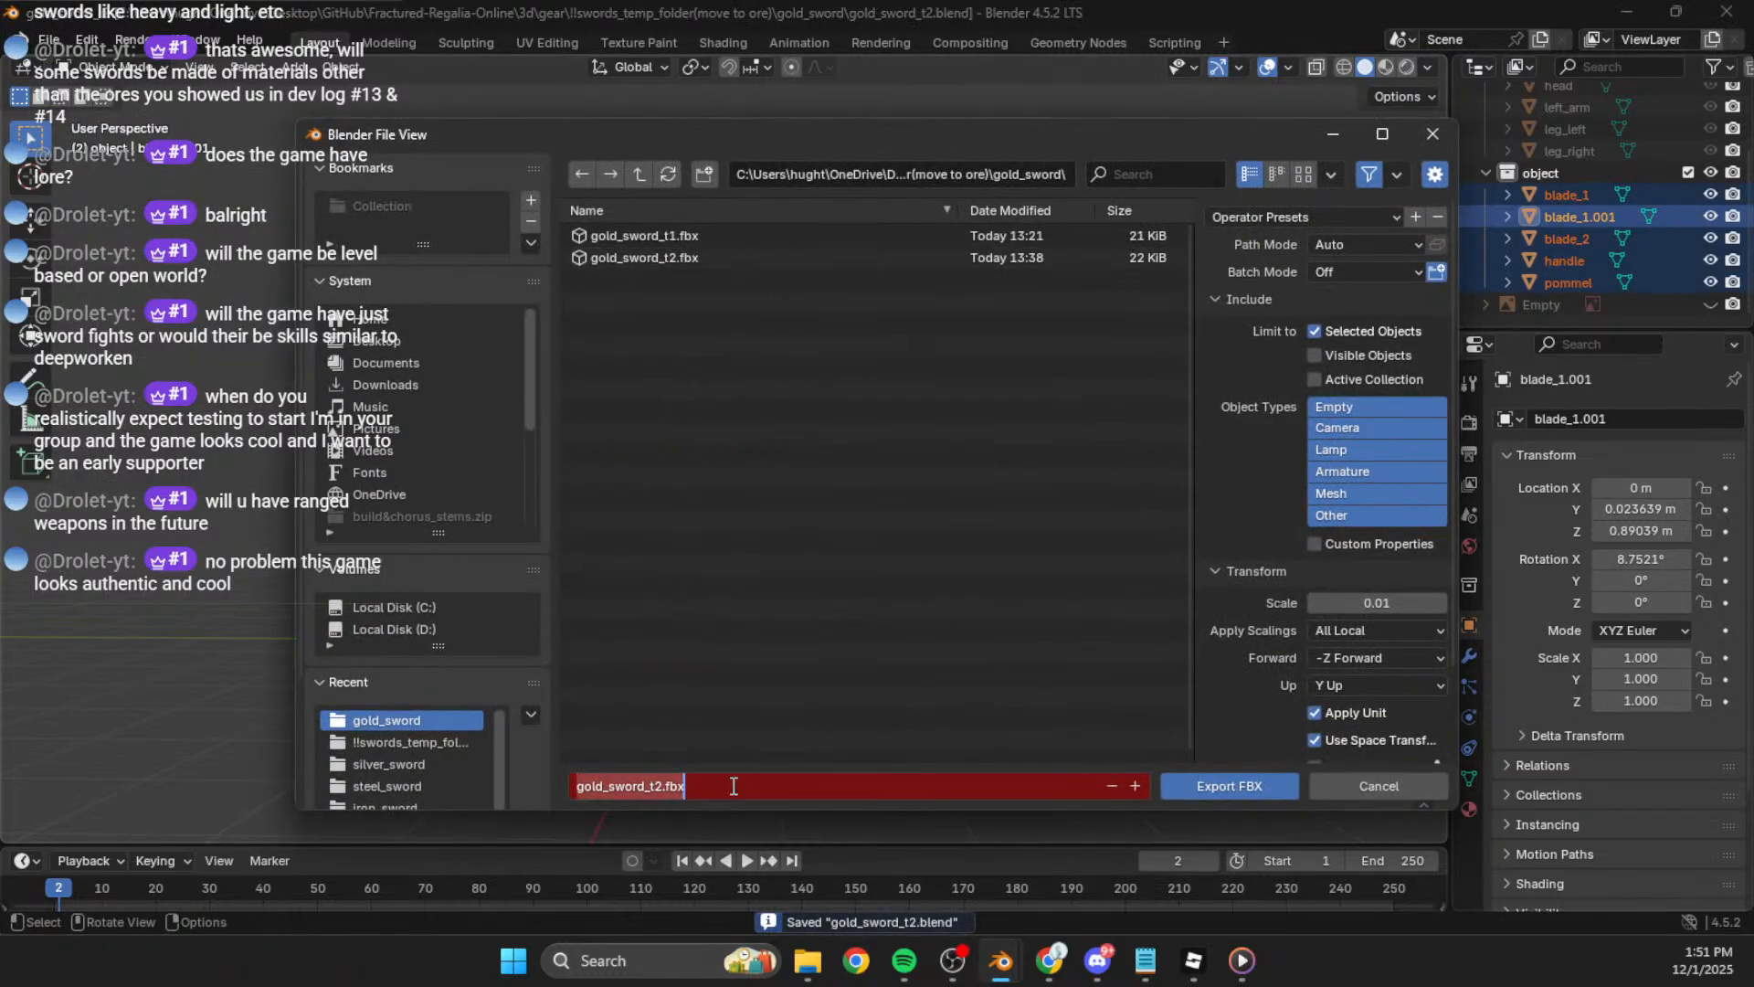
key("Return")
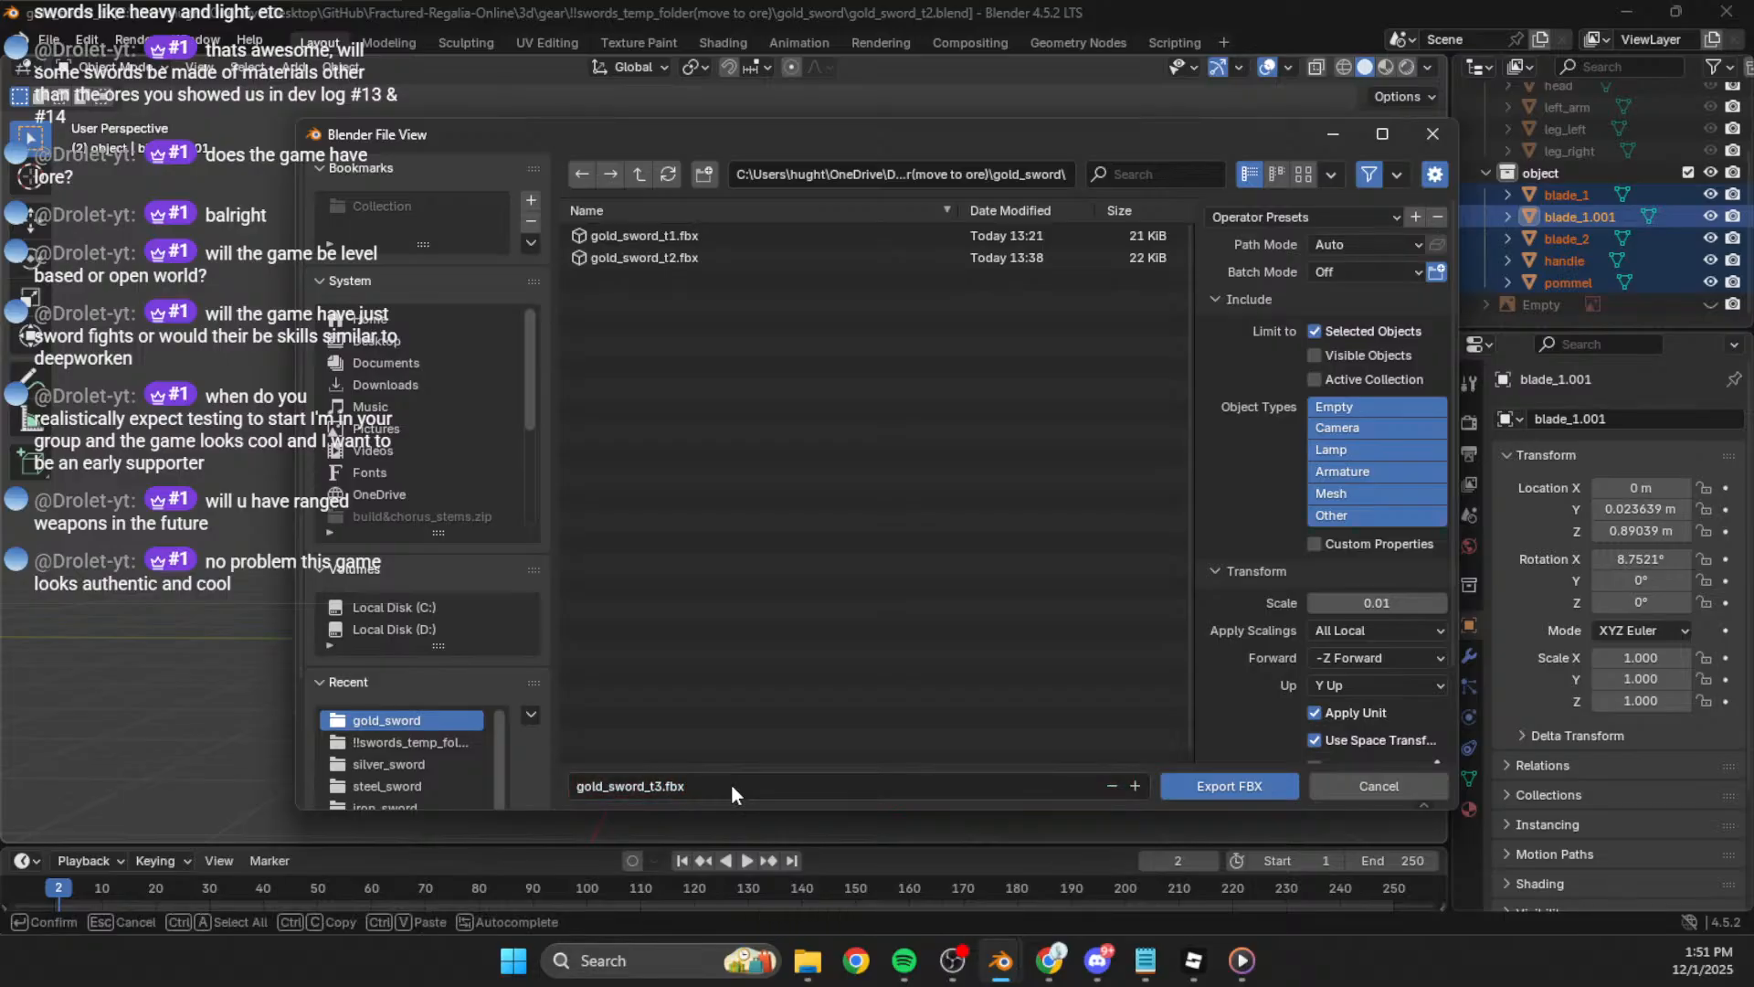
key("ctrl+s")
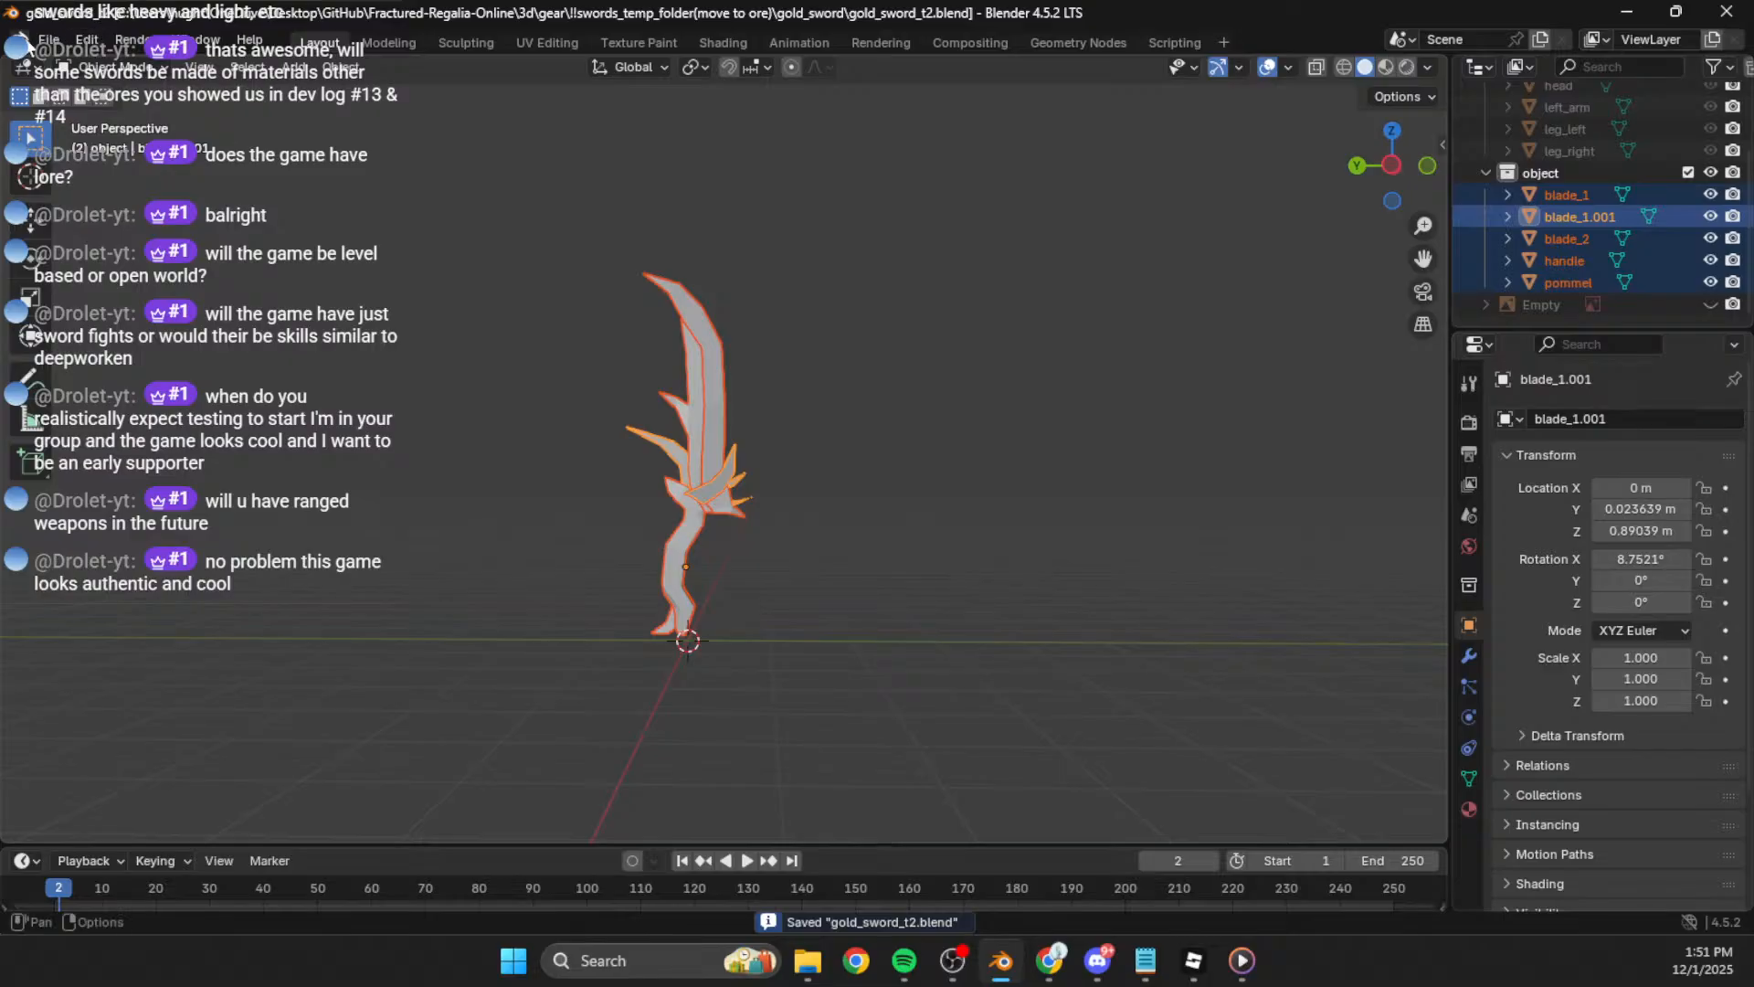
left_click(46, 40)
mouse_move(69, 65)
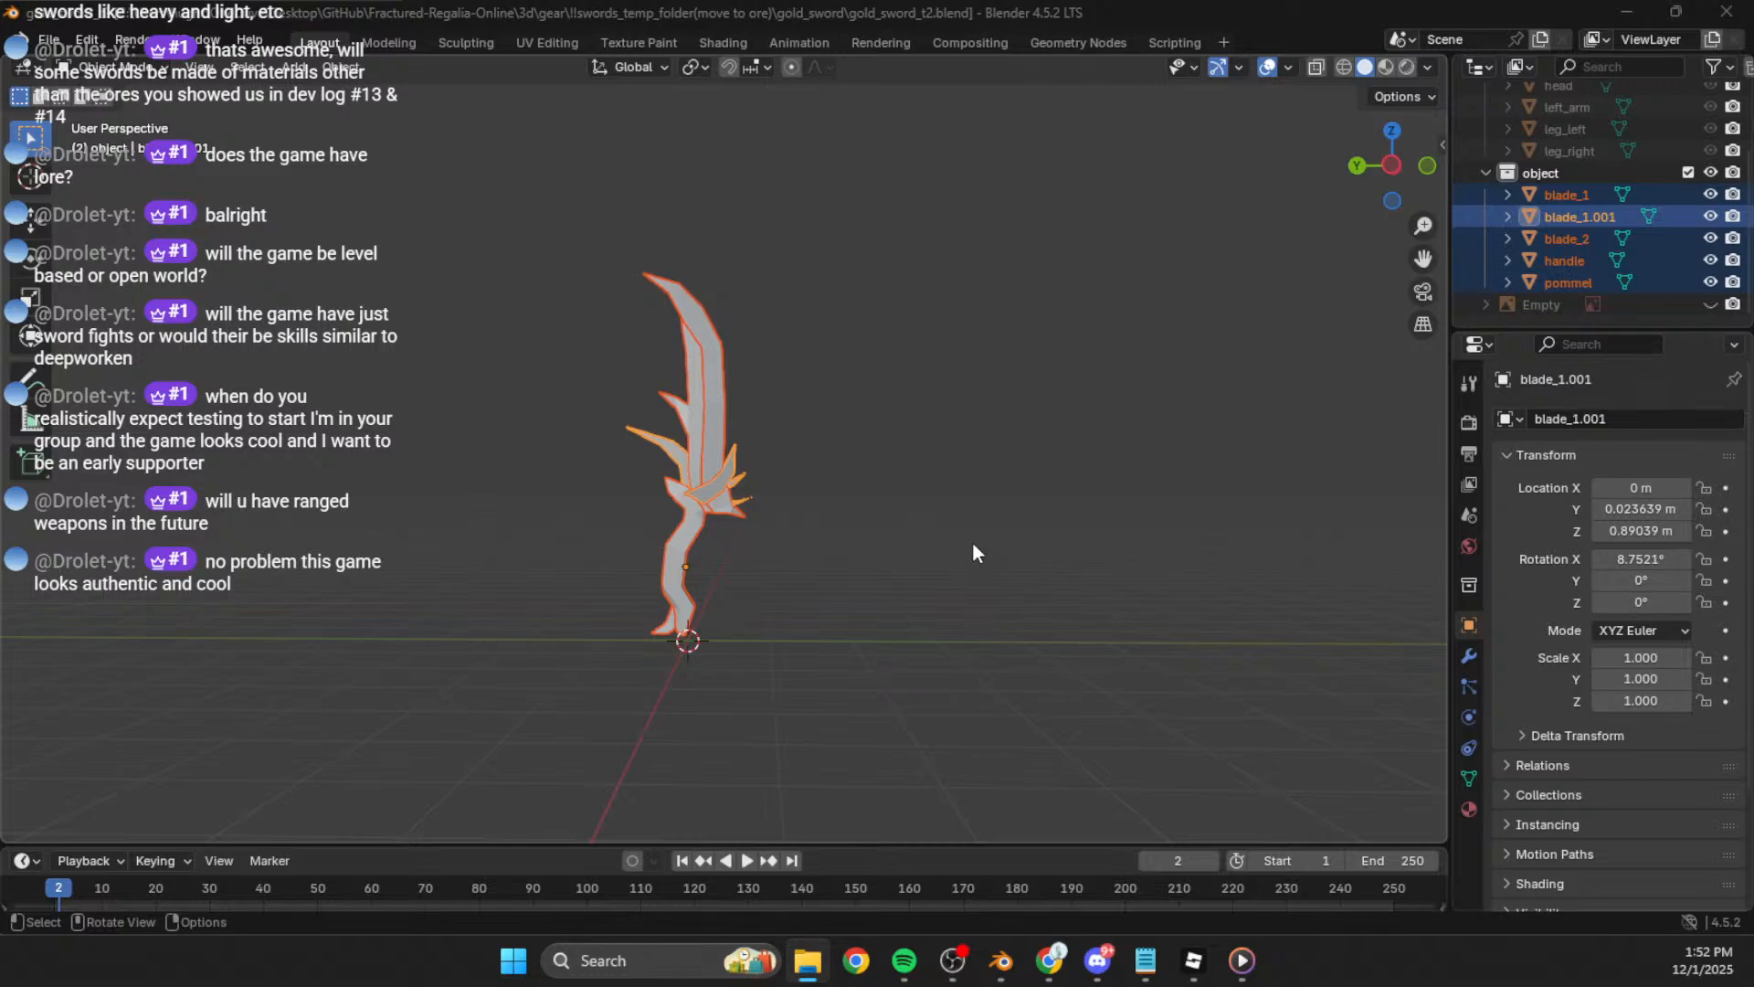
Step: Save the blend file and save a copy of it as gold_sword_t3.blend
key("ctrl+KP_3")
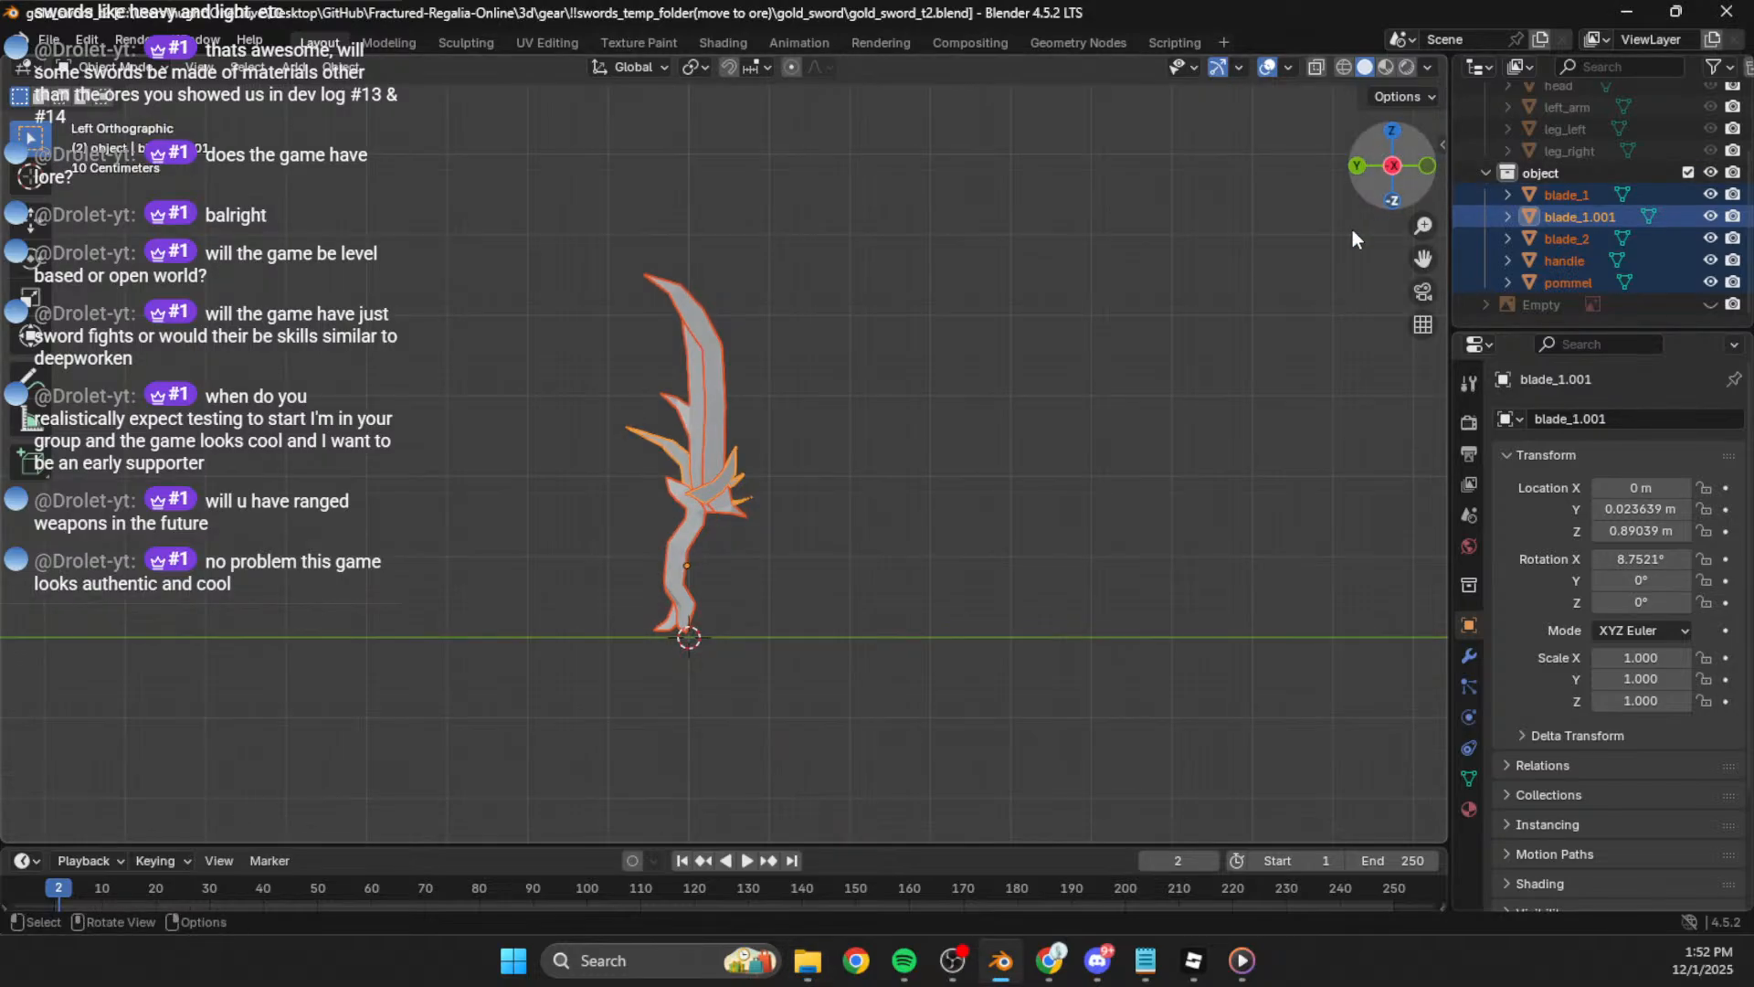
key("ctrl+s")
left_click(48, 41)
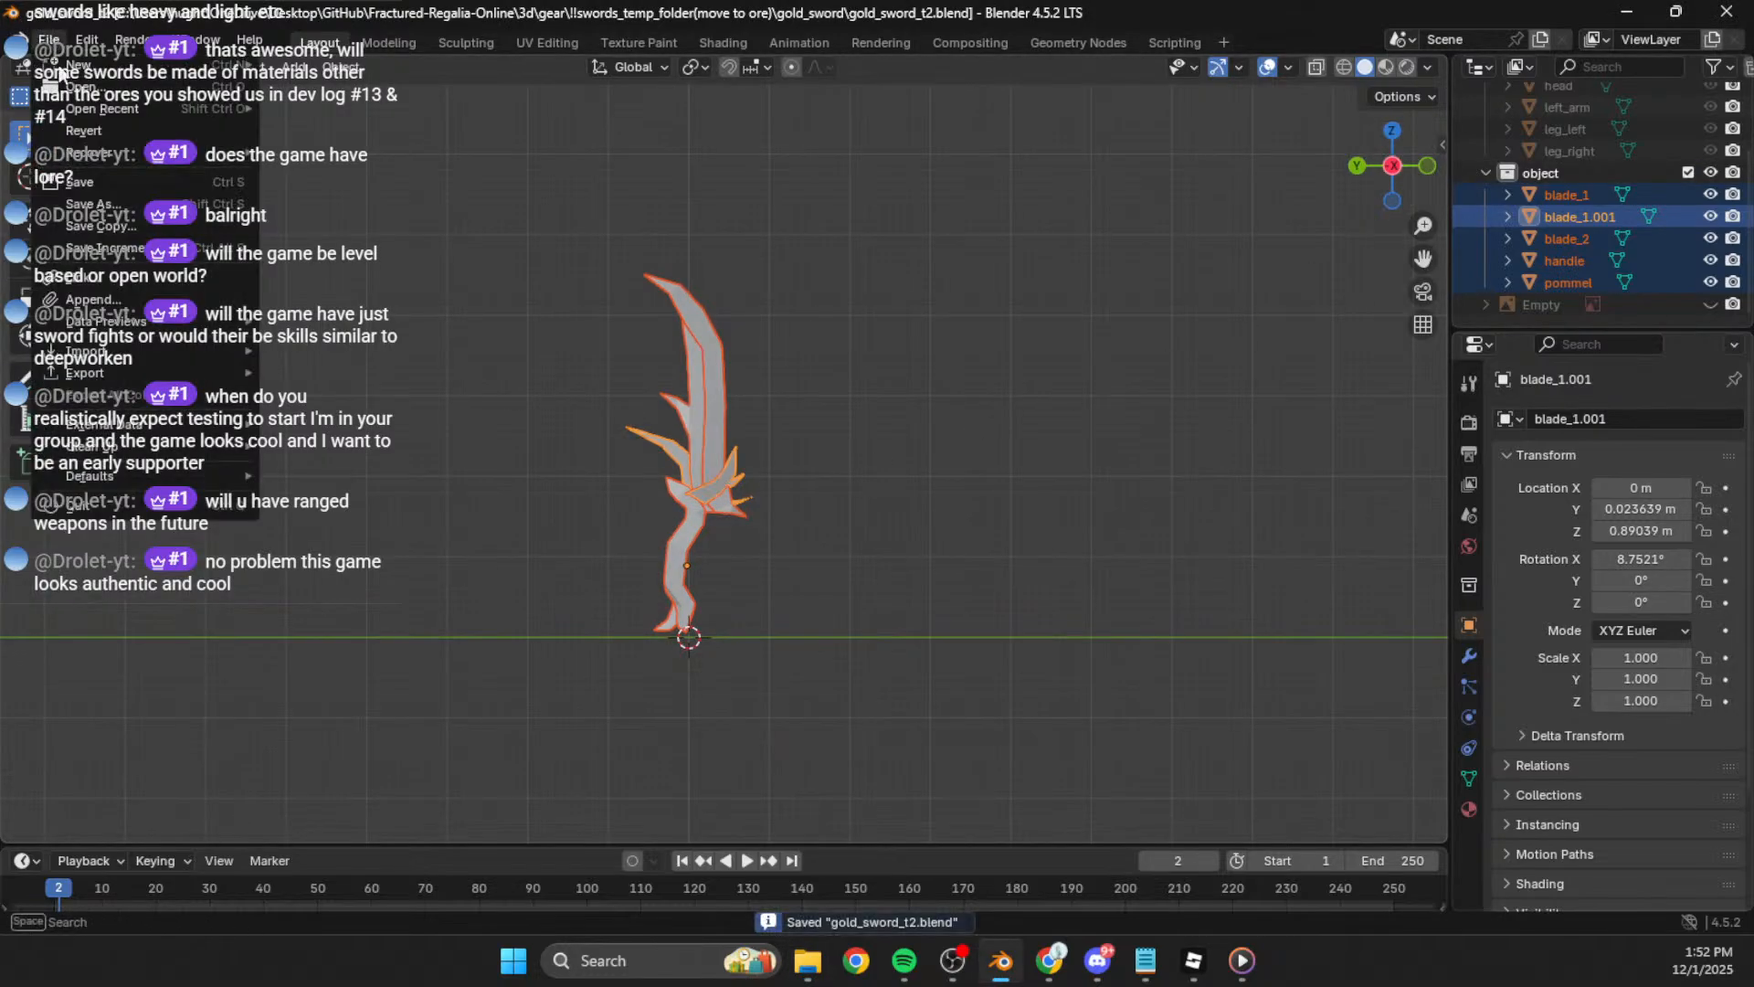
left_click(139, 229)
left_click(772, 788)
key("Home")
key("Right")
key("Right")
key("Right")
key("Right")
key("Right")
key("Right")
key("Right")
key("Right")
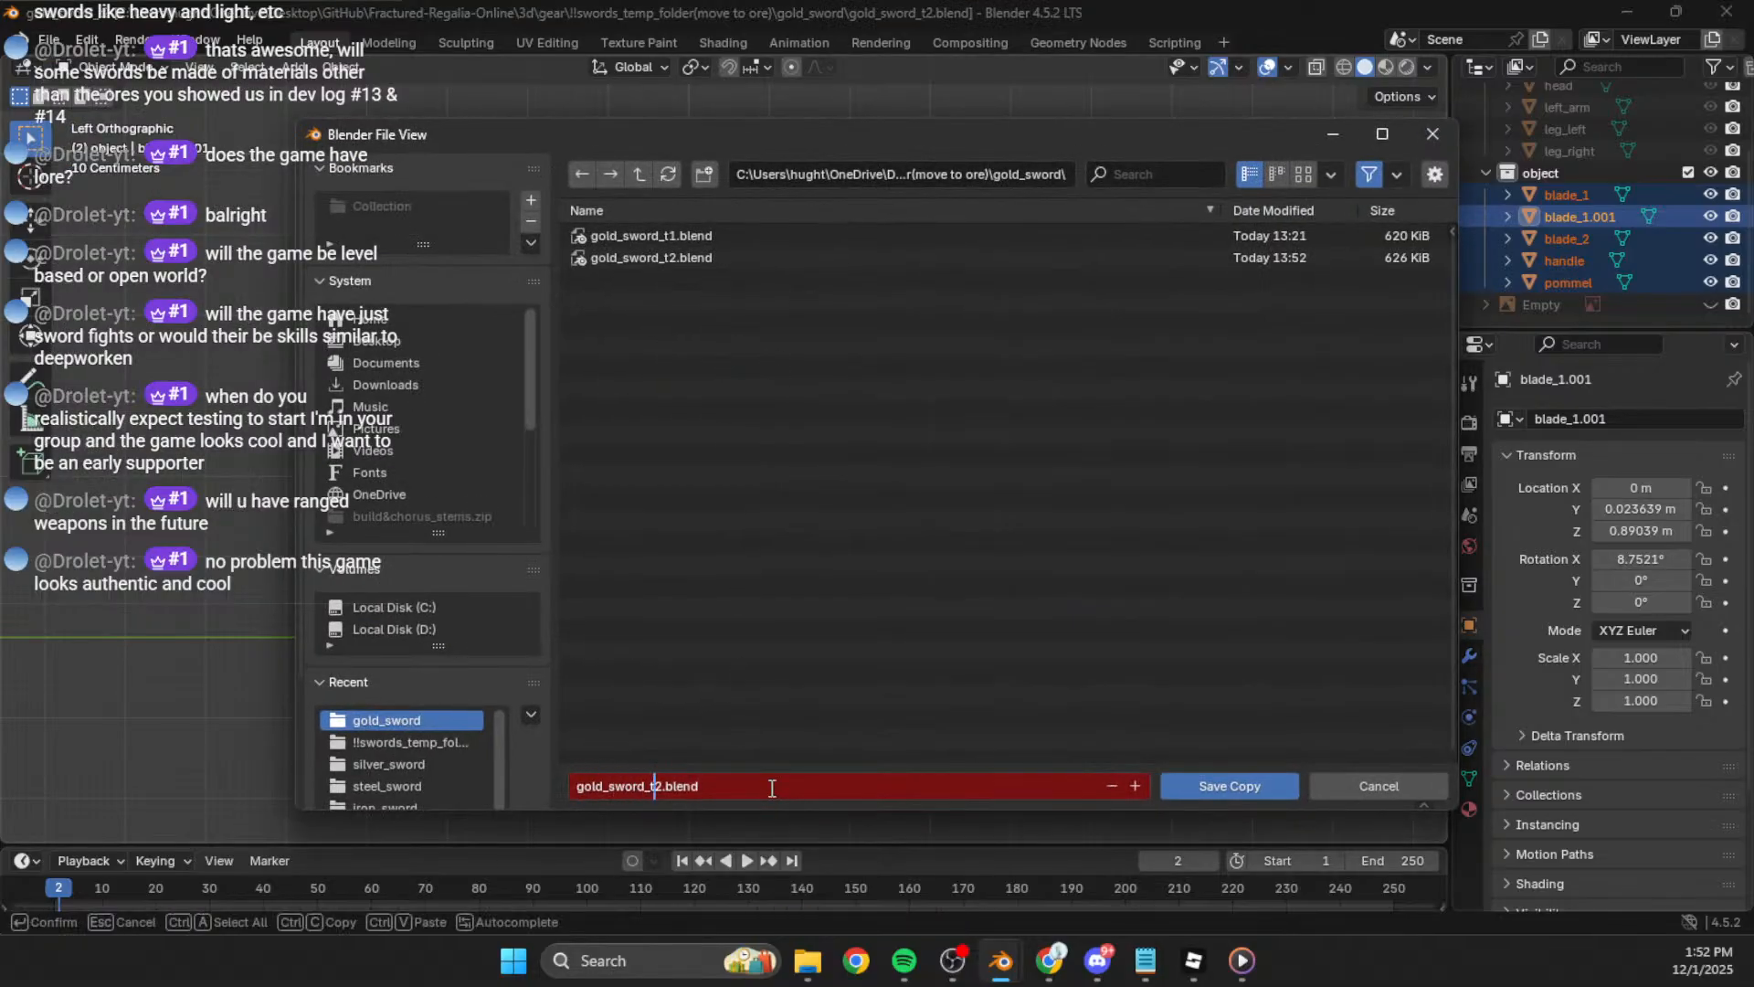
type("3")
left_click(1188, 786)
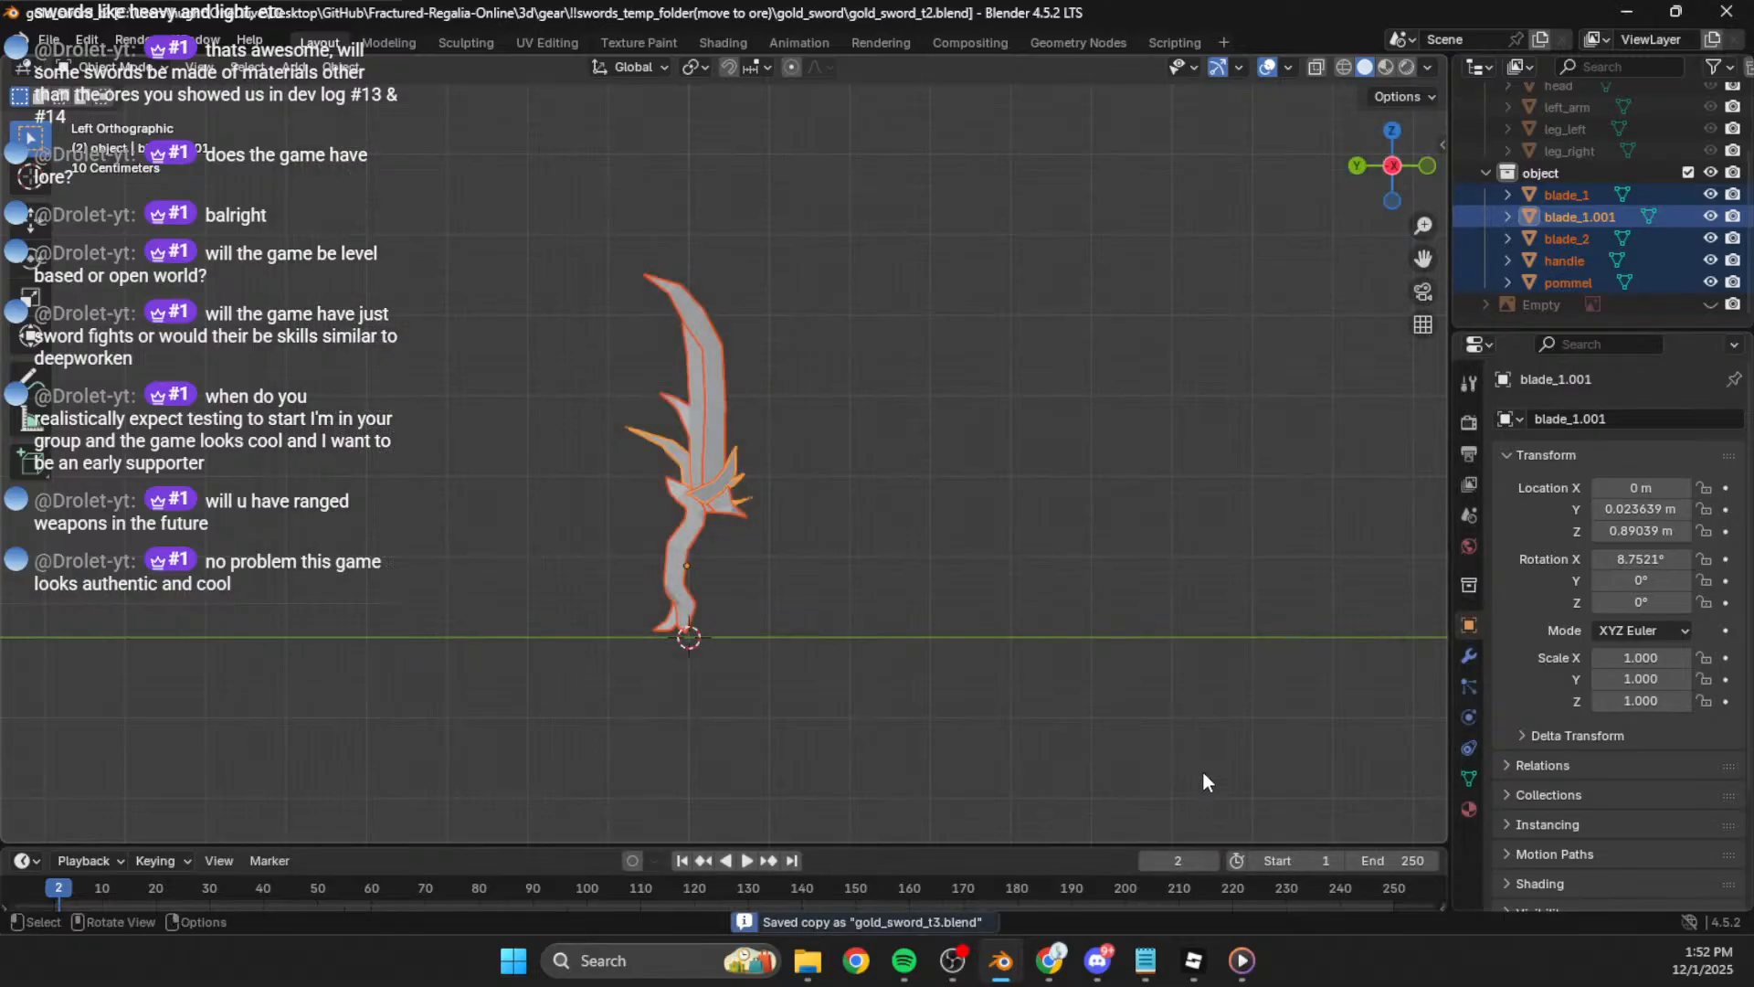
Step: Delete the blade_1.001 spike object from the sword and save gold_sword_t2.blend
key("ctrl+s")
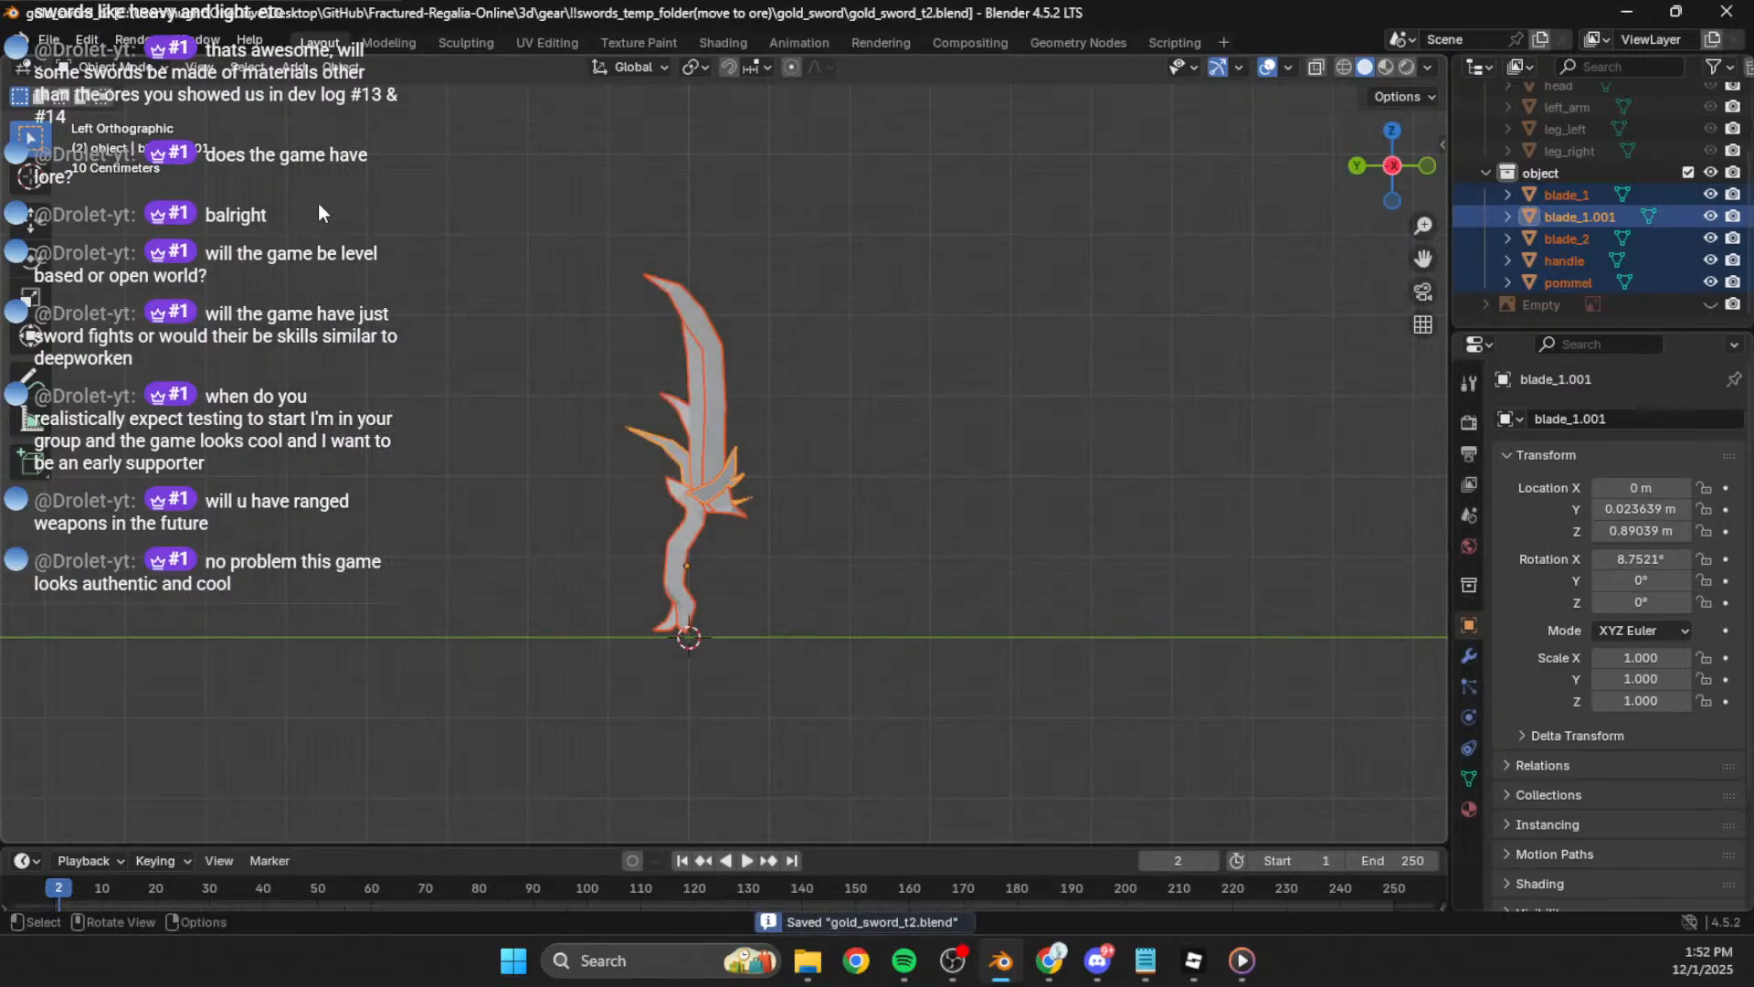
left_click(738, 460)
key("Delete")
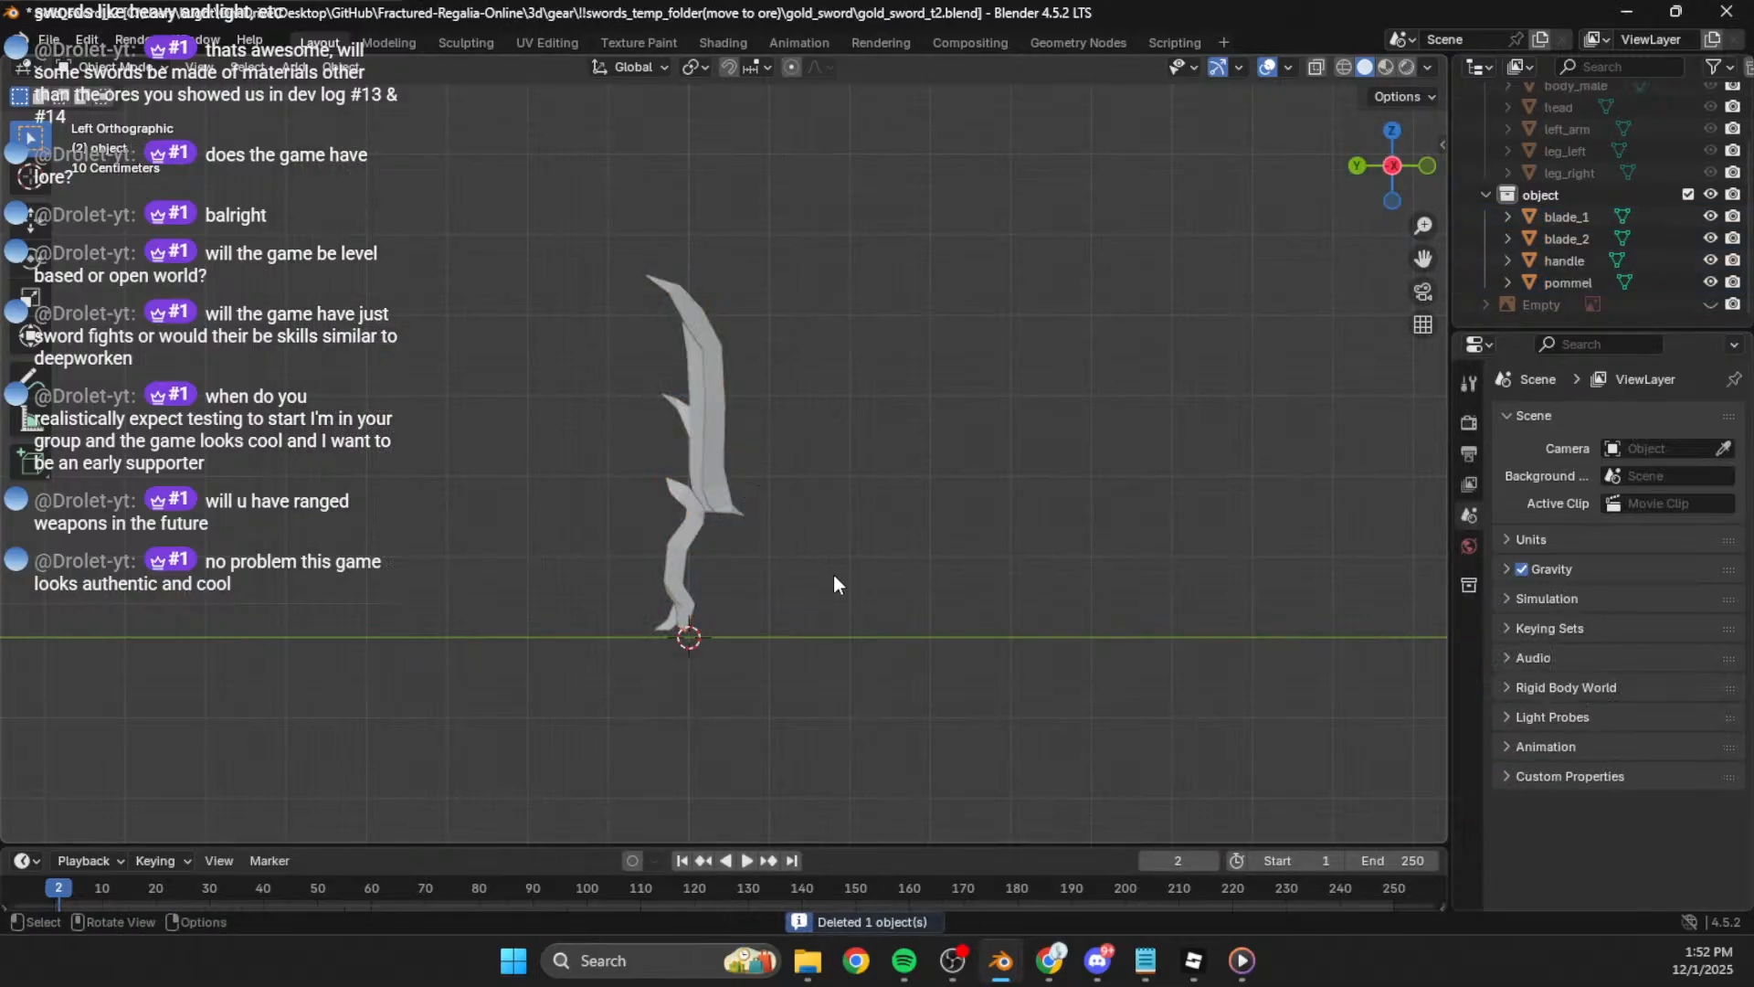
key("ctrl+s")
Step: Export the tier 2 scene as FBX over gold_sword_t3.fbx, limited to selected objects with a scale of 0.01
left_click(52, 43)
mouse_move(128, 372)
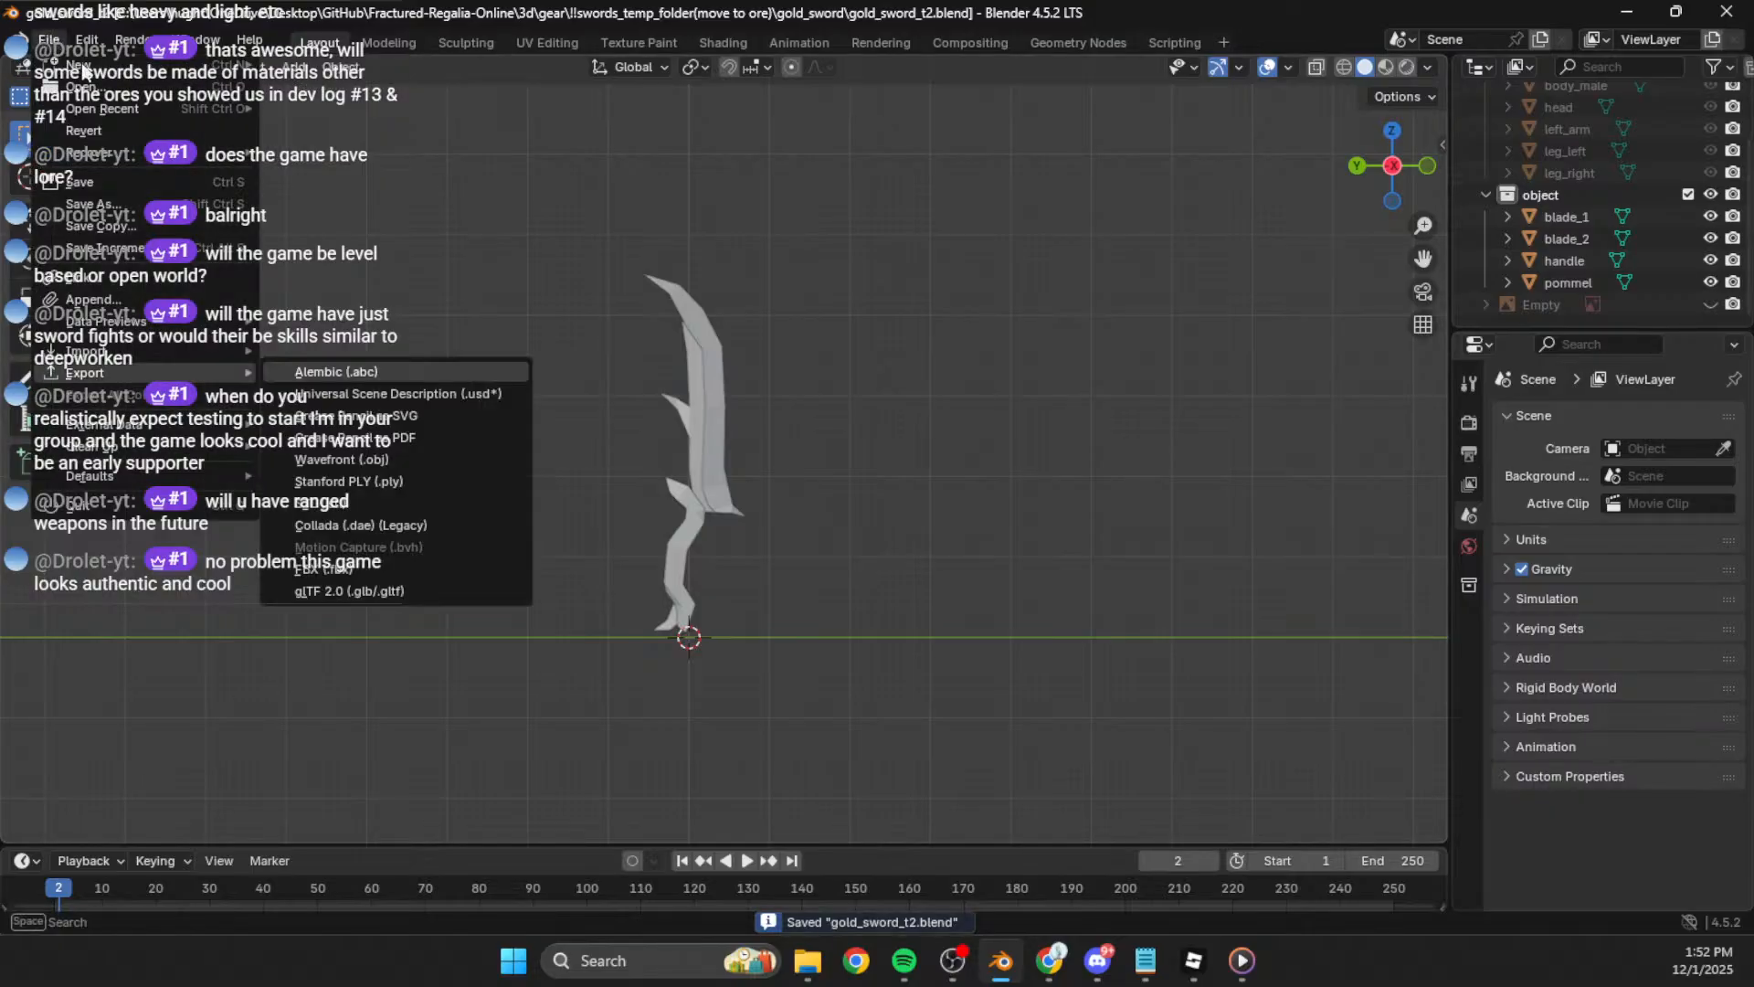
left_click(315, 569)
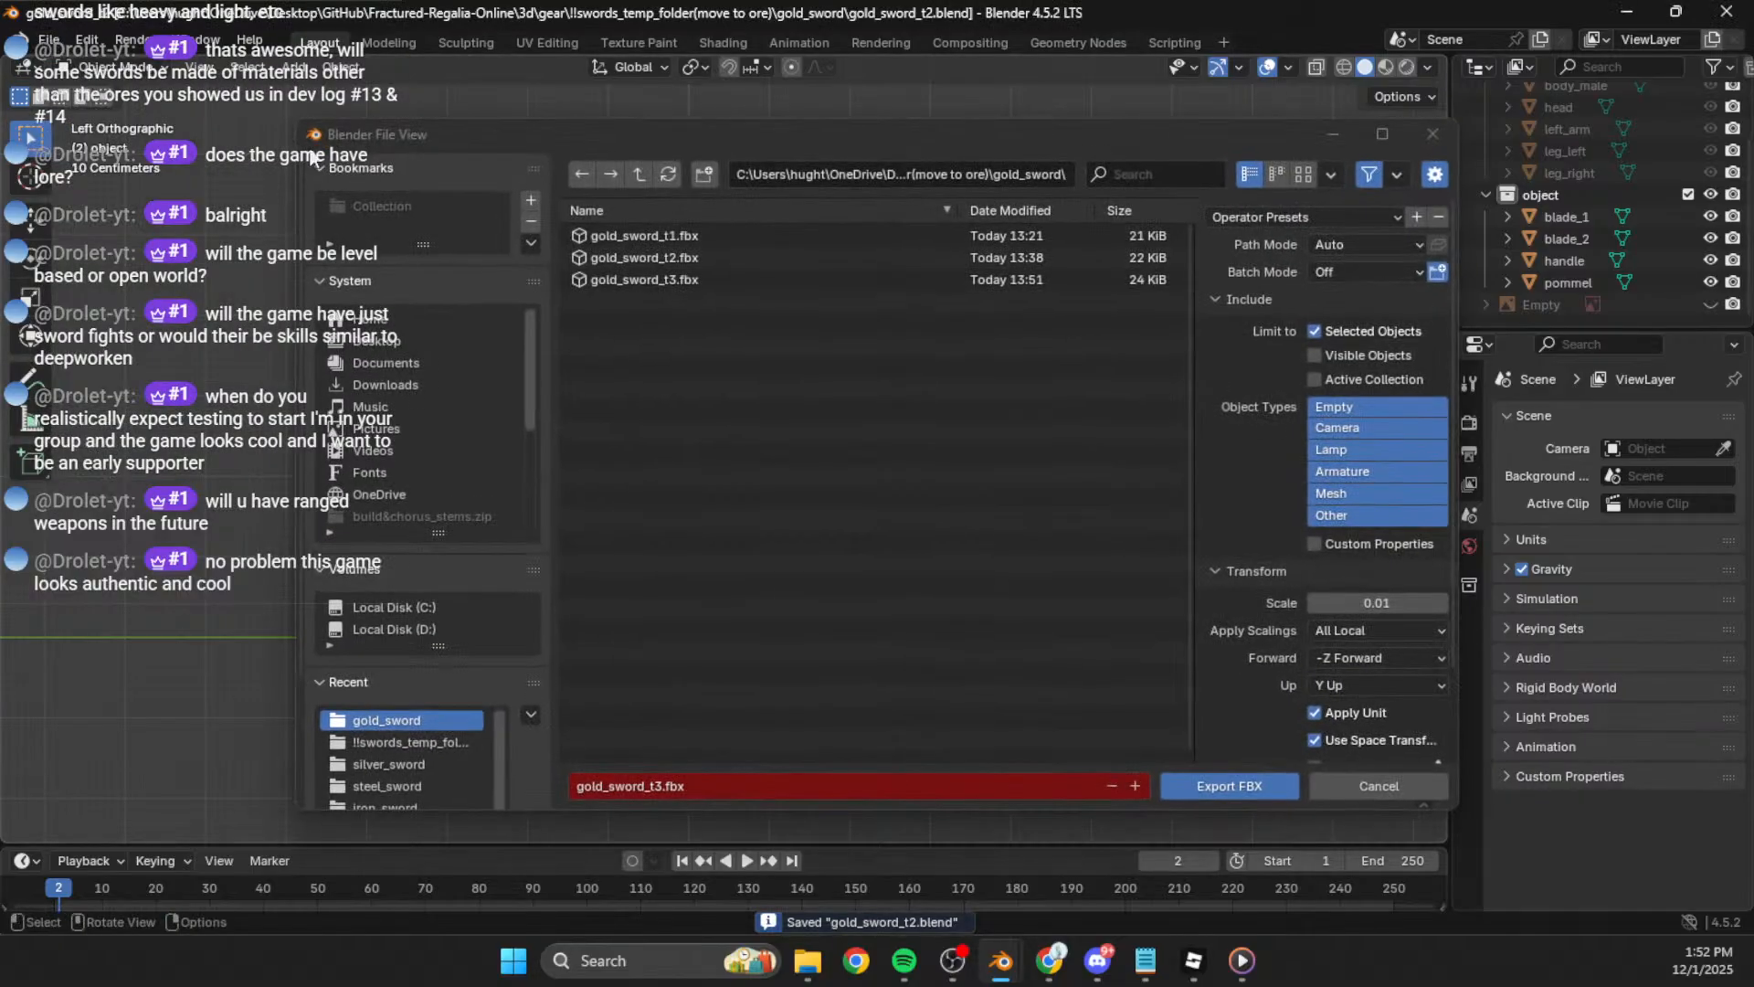
left_click(1225, 786)
Step: Export the tier 2 sword scene as FBX, overwriting gold_sword_t2.fbx
left_click(49, 41)
mouse_move(128, 372)
left_click(315, 569)
left_click(764, 258)
left_click(1259, 786)
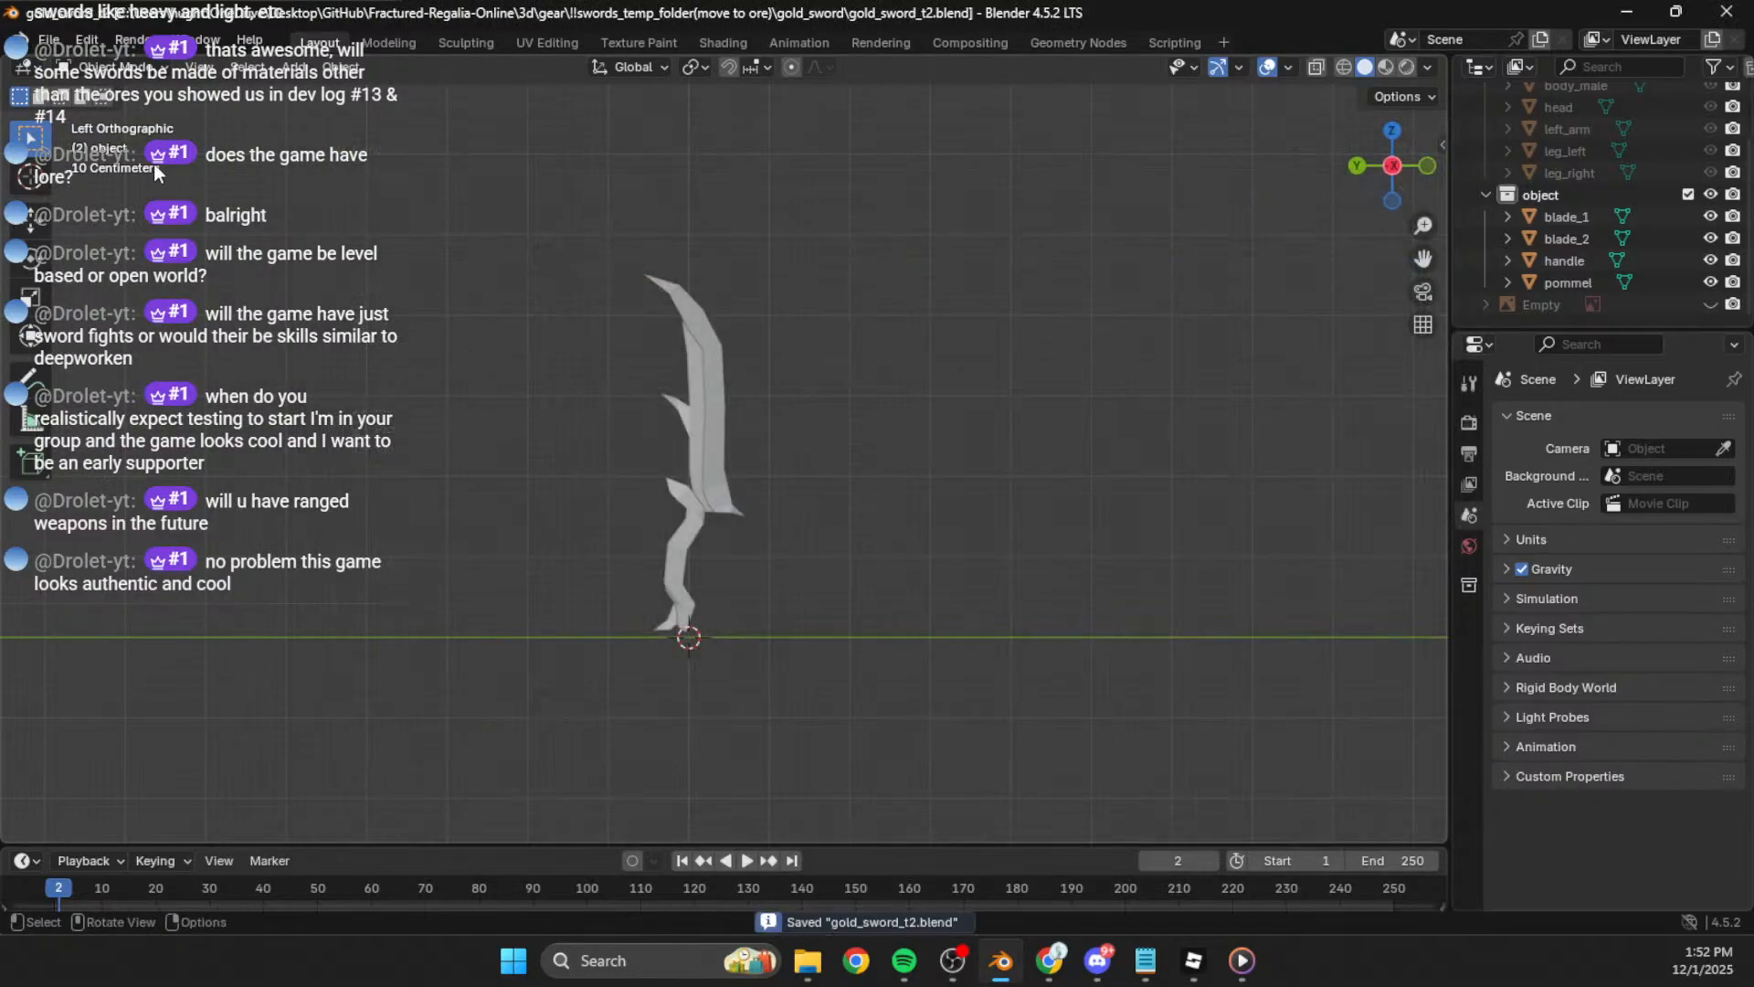
Step: Open gold_sword_t3.blend and export its sword parts as FBX, overwriting gold_sword_t3.fbx
left_click(48, 40)
left_click(107, 86)
double_click(722, 274)
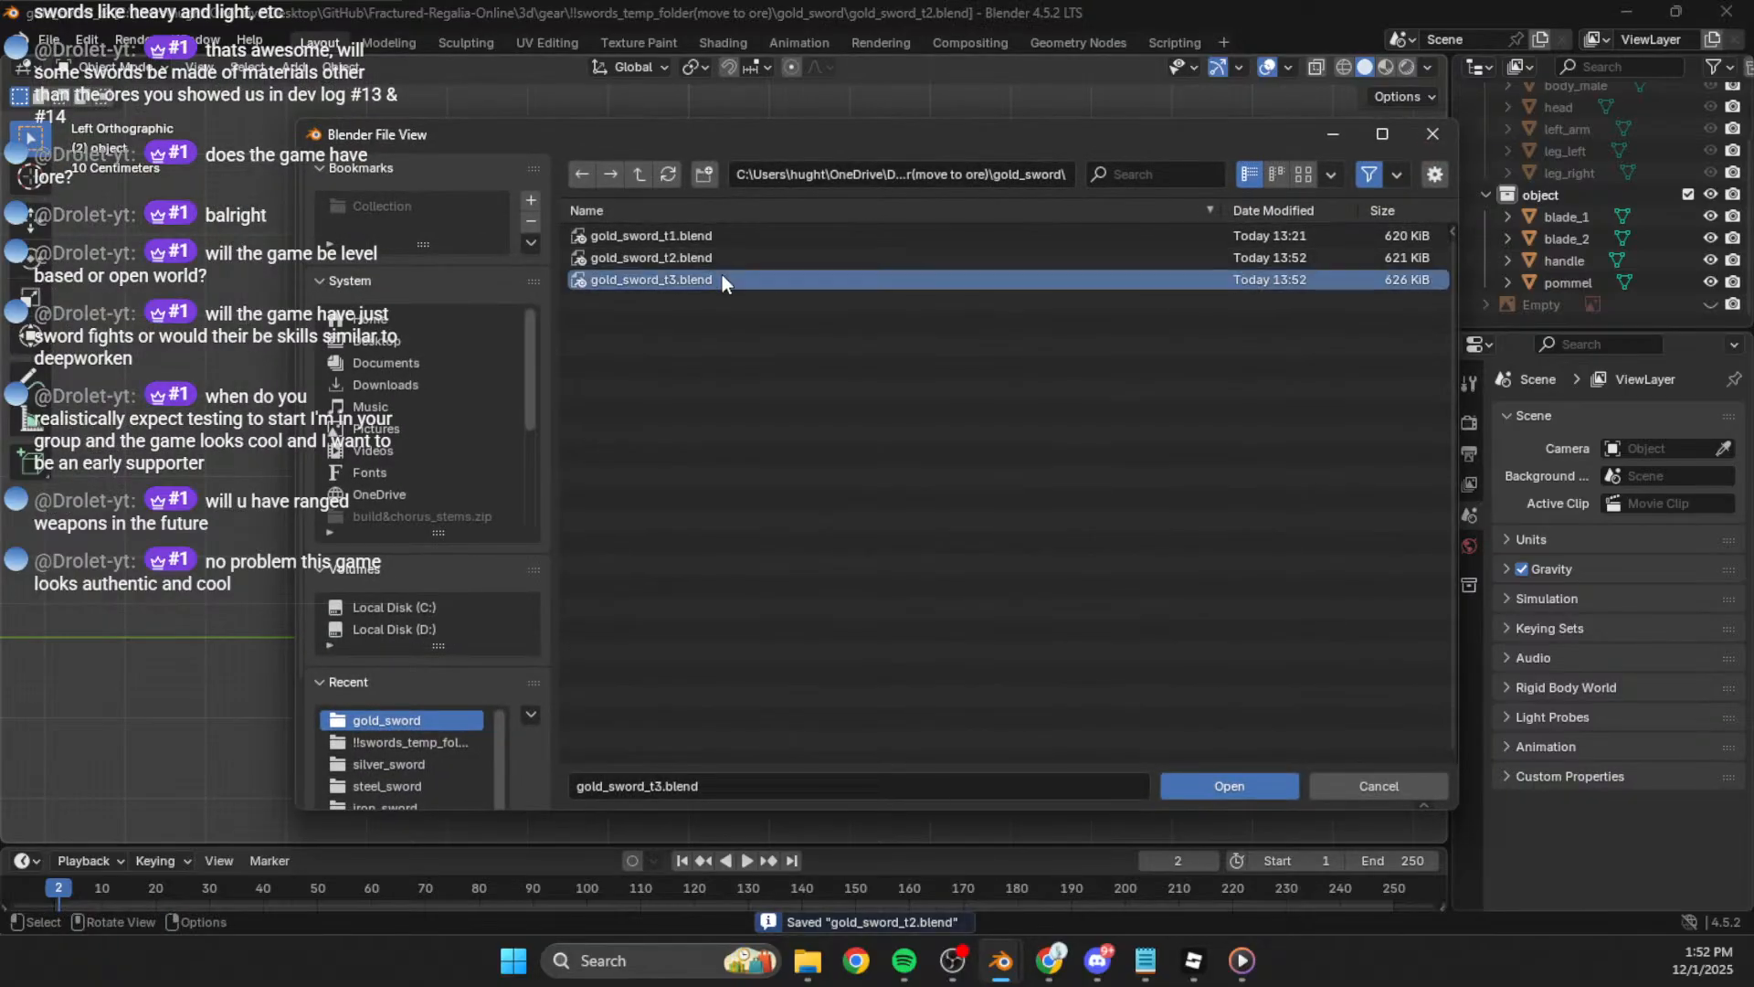
left_click(49, 41)
mouse_move(92, 370)
left_click(316, 547)
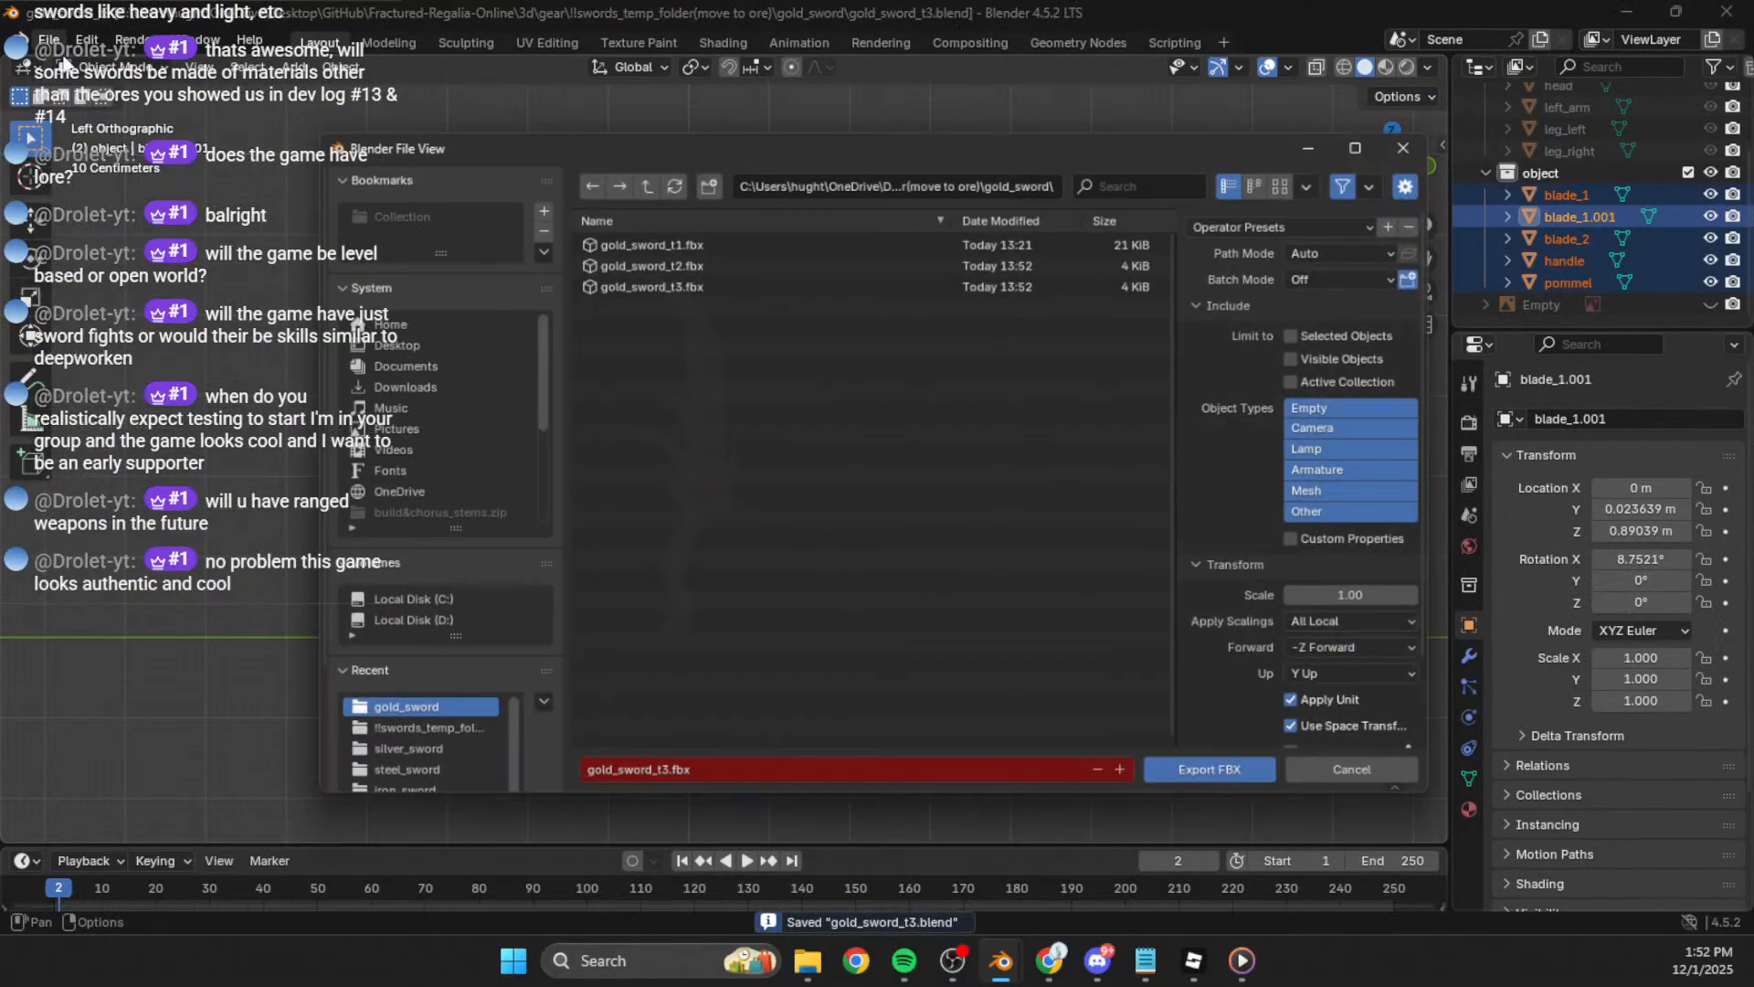
left_click(1229, 785)
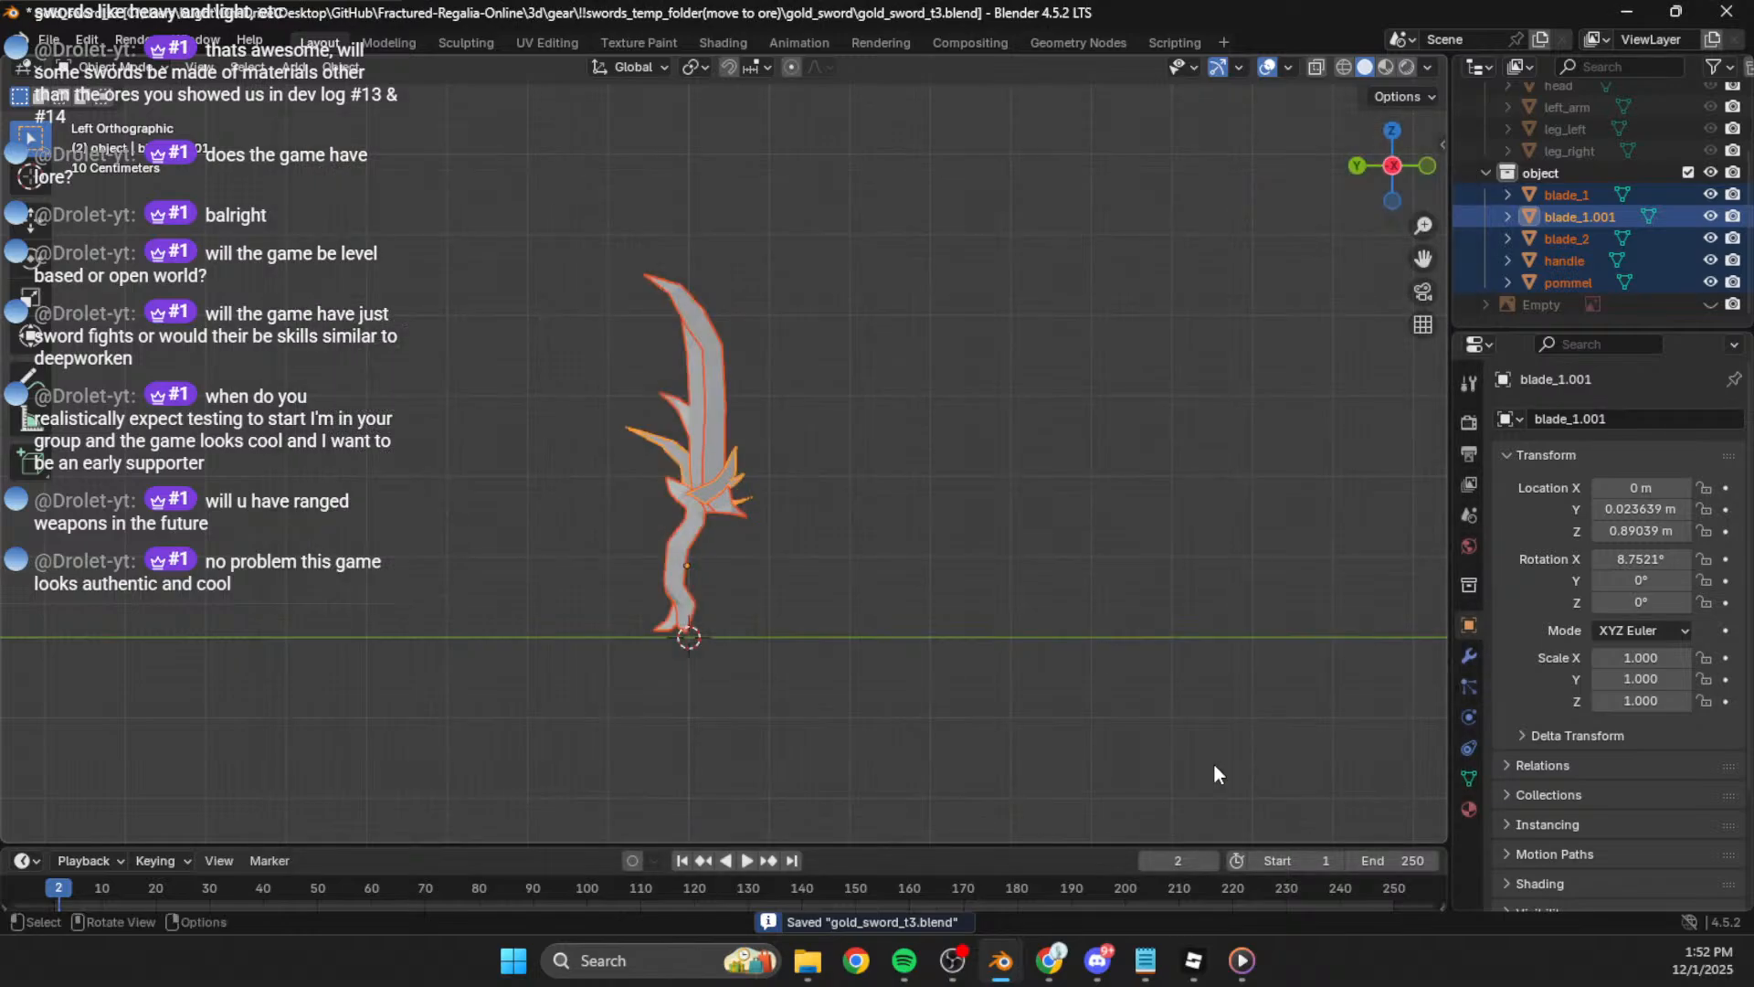
Step: Switch to Roblox Studio and import gold_sword_t3.fbx as a model with the scale unit Stud
left_click(1196, 959)
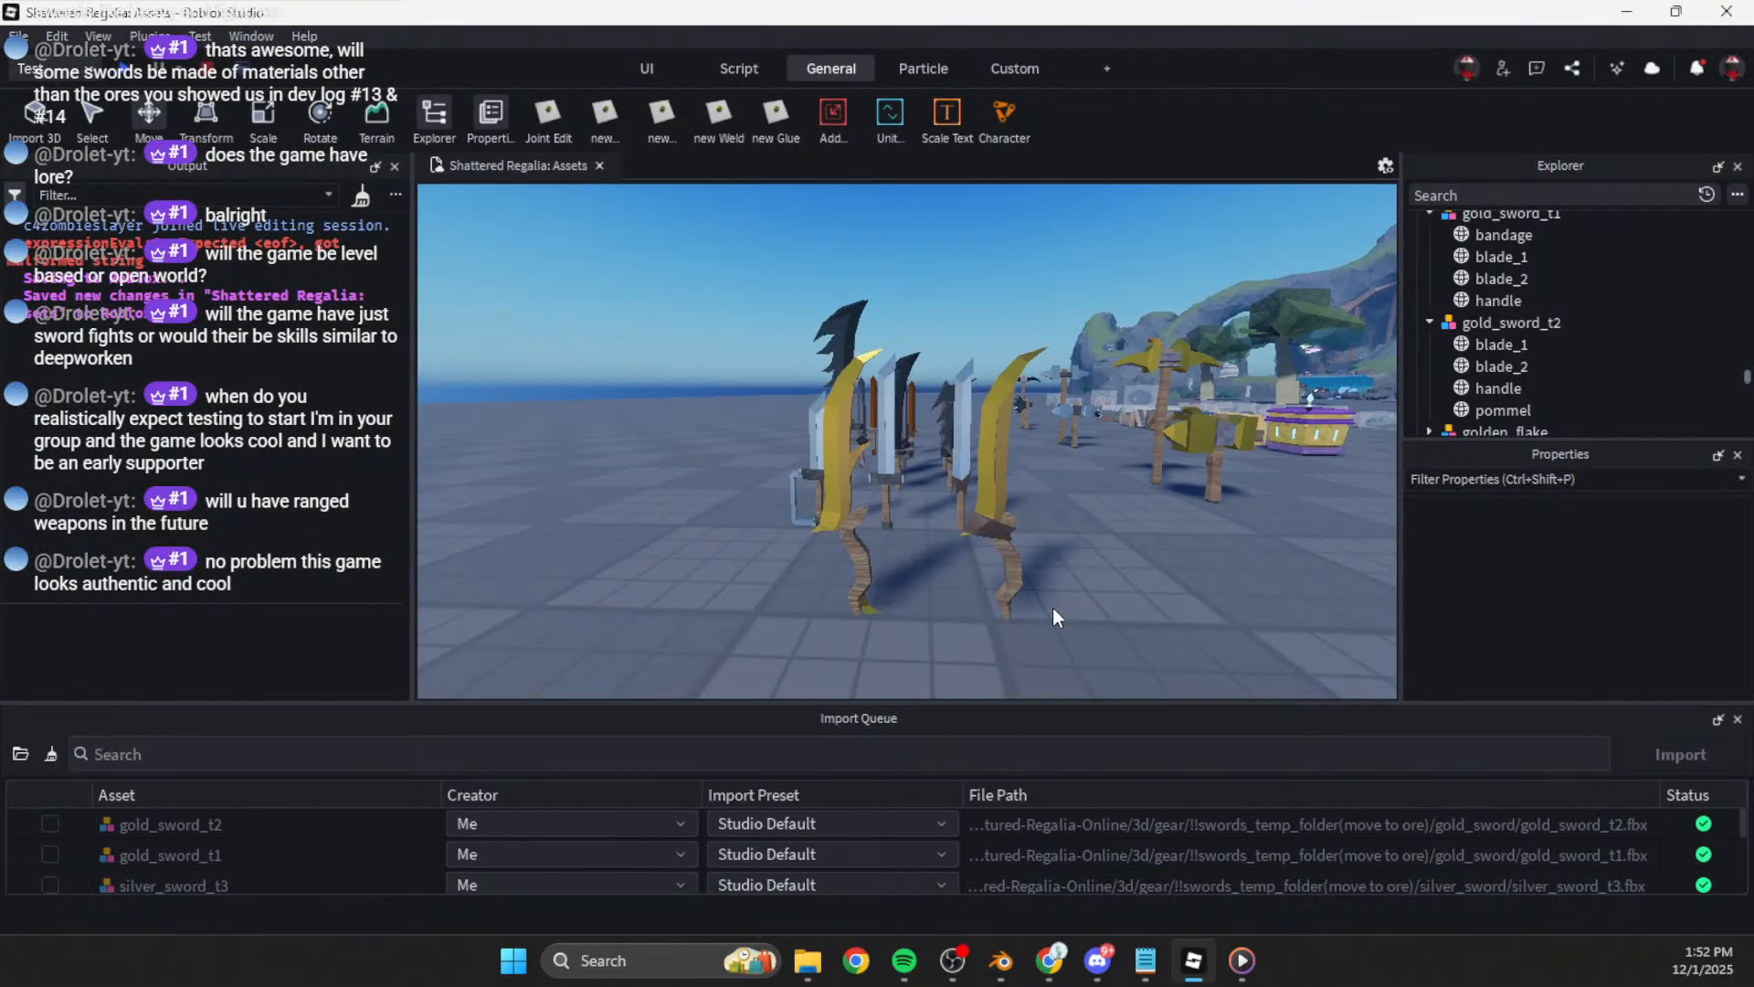
scroll(1053, 599, "up", 5)
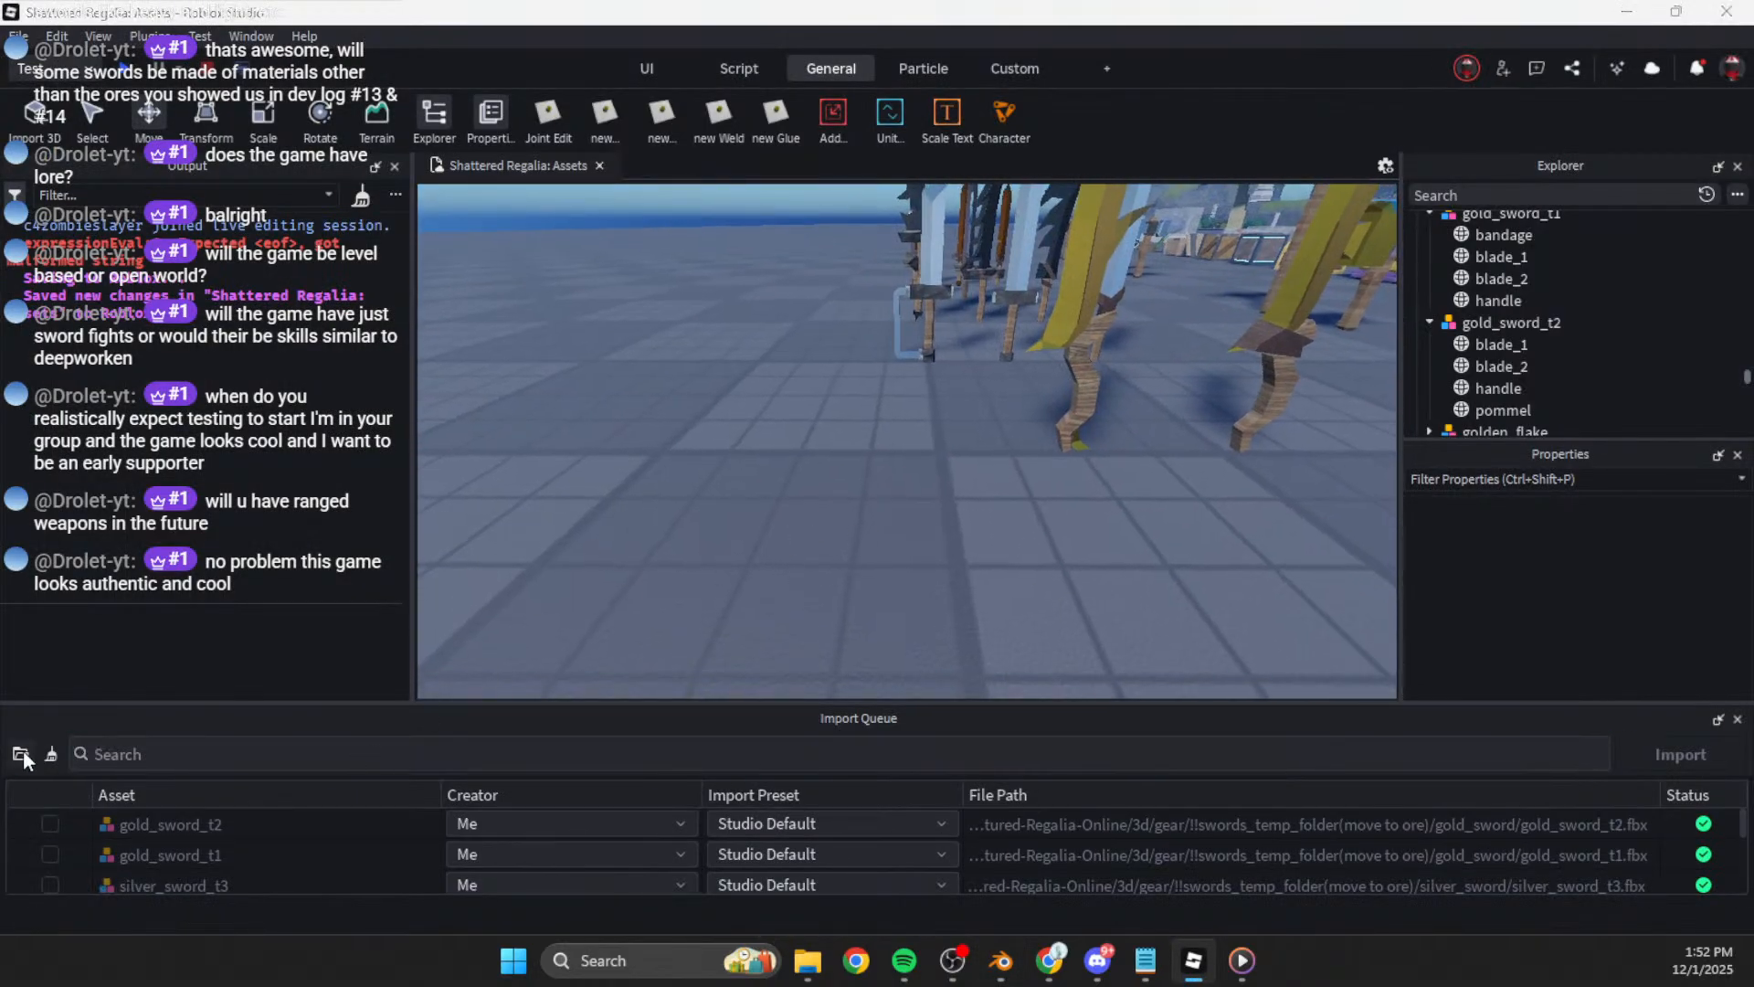
left_click(20, 754)
left_click(731, 385)
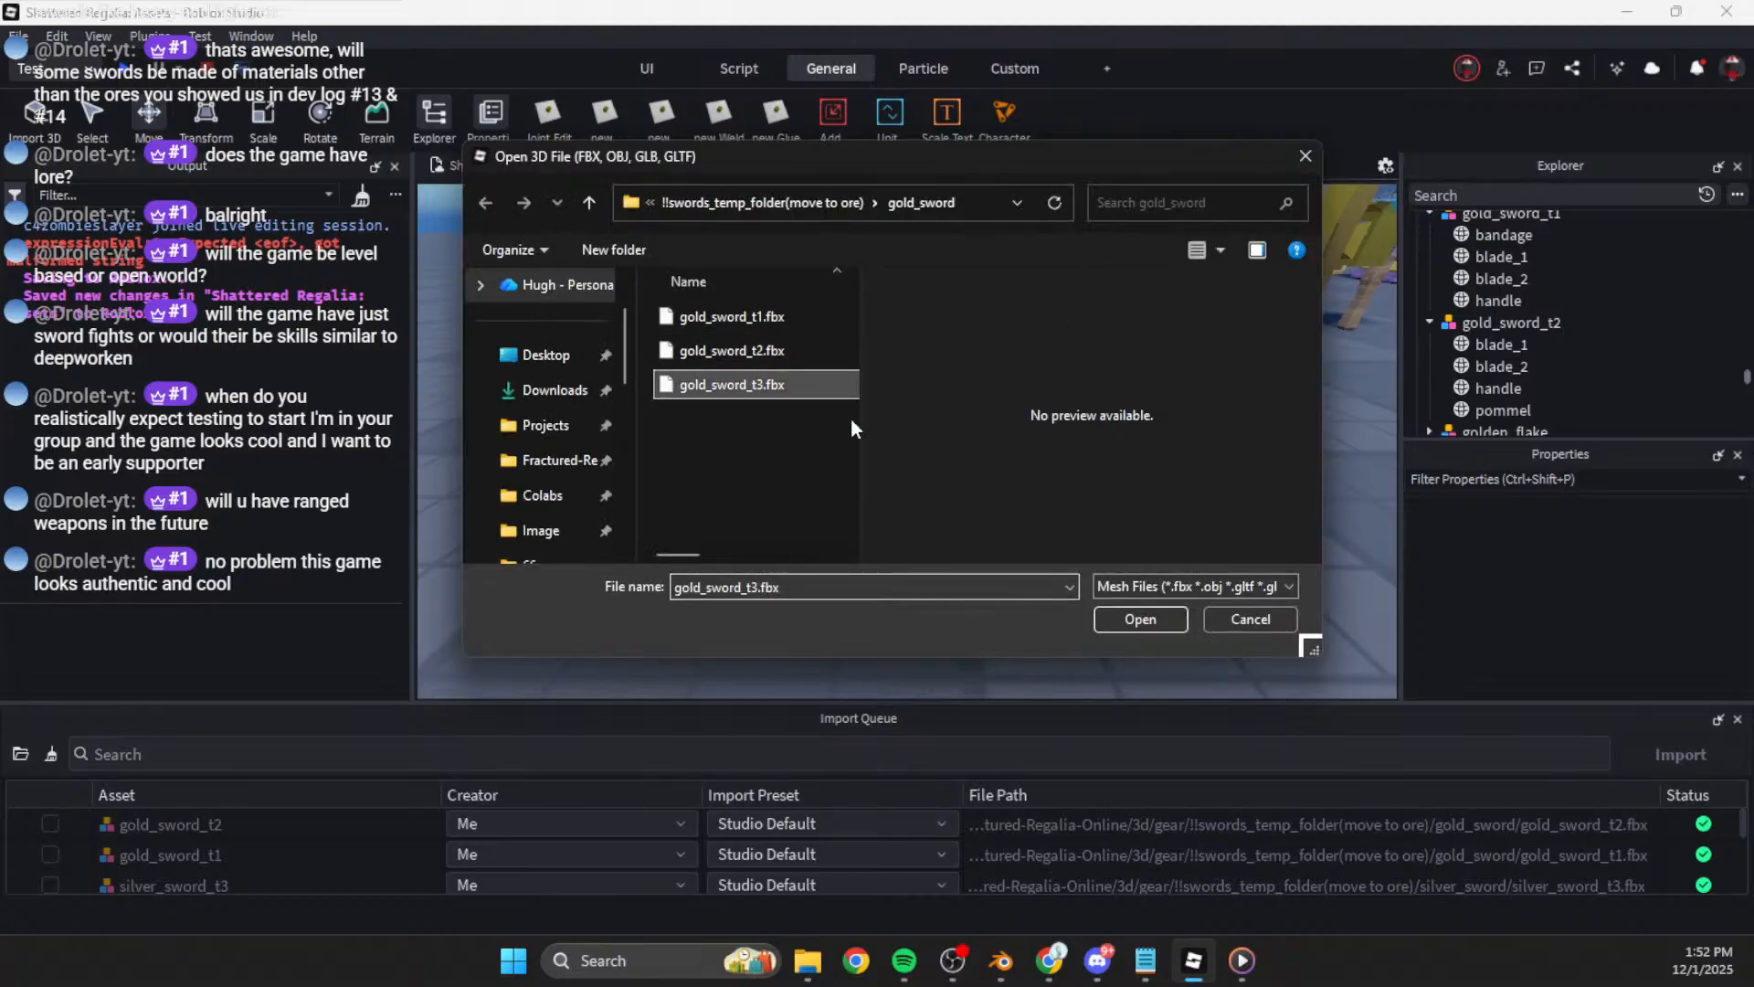
left_click(1179, 621)
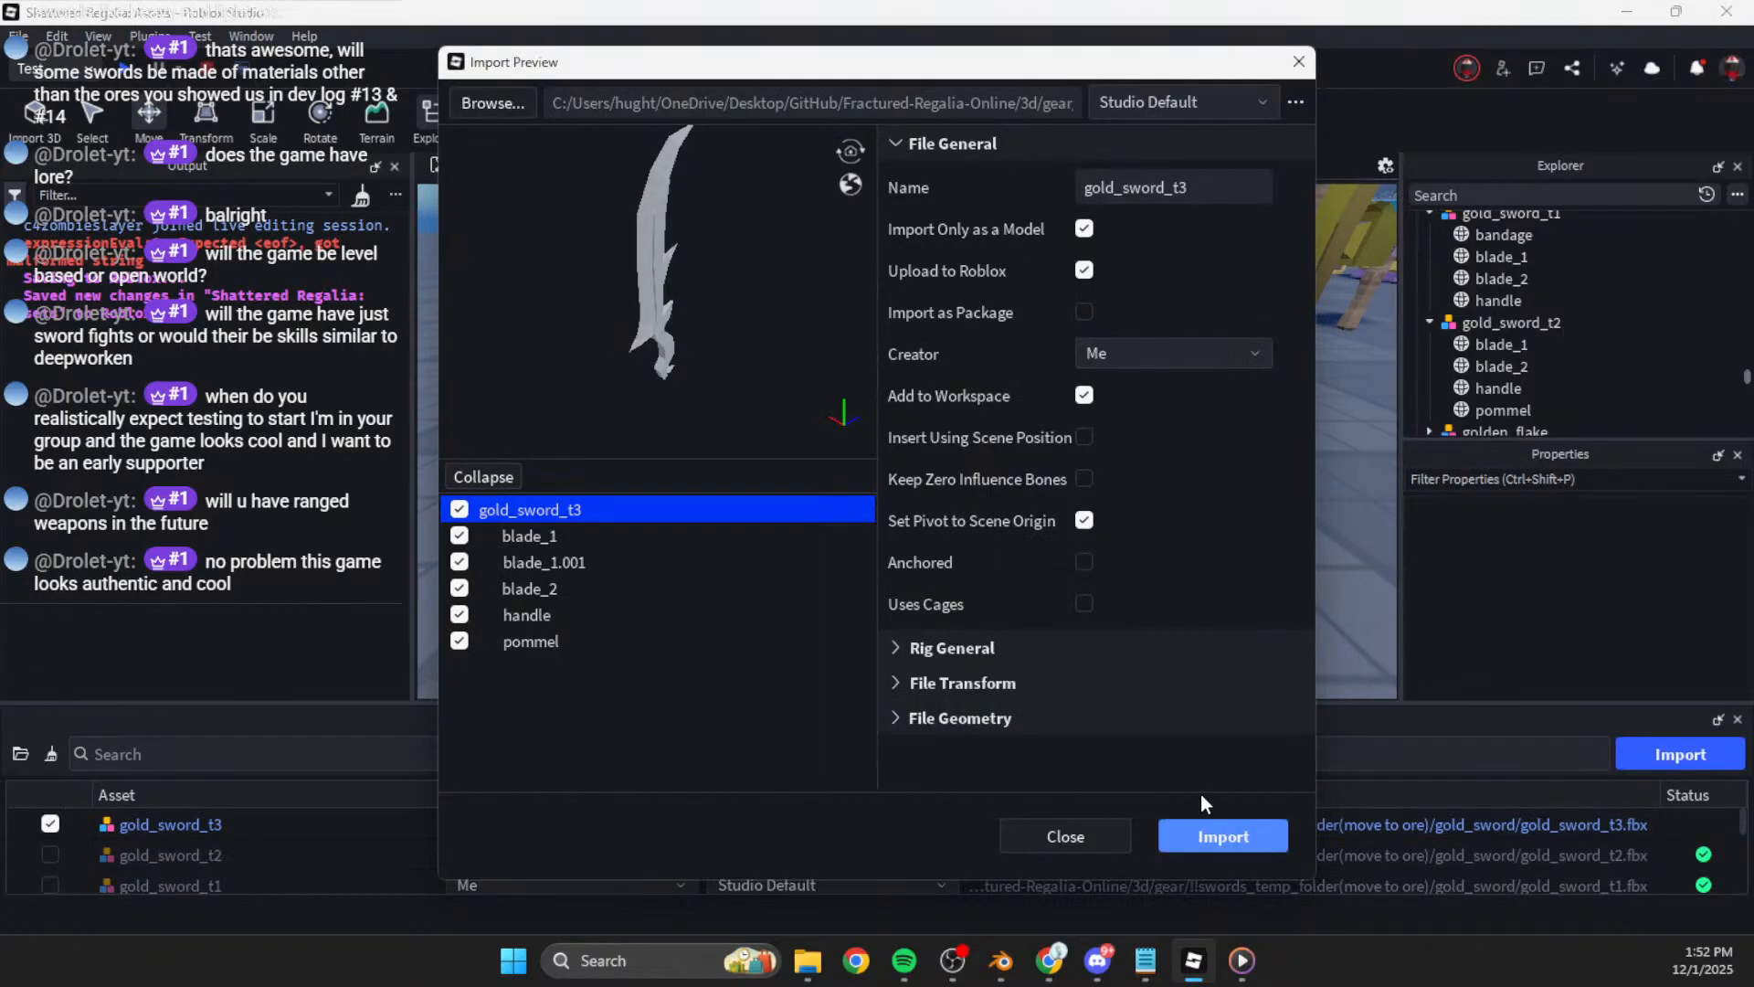
left_click(950, 719)
scroll(969, 721, "down", 3)
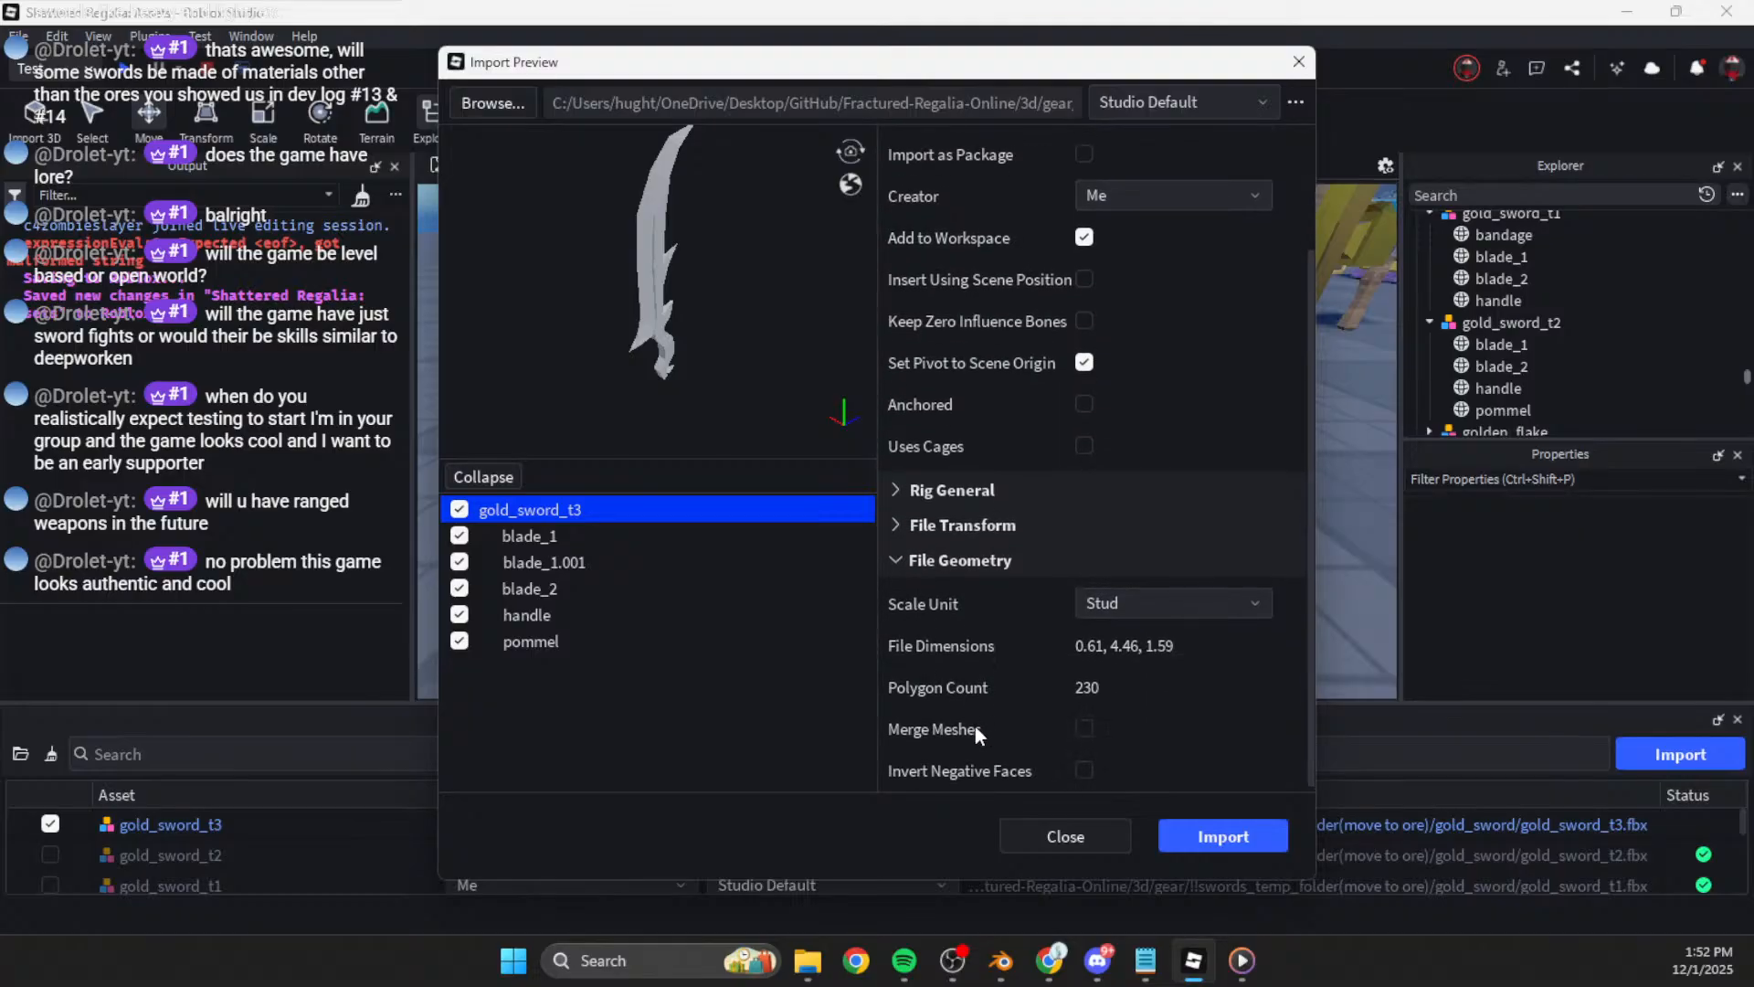
left_click(1216, 835)
Step: Move the imported gold_sword_t3 model into place beside the other gold swords
right_click_drag(1182, 525, 1183, 525)
key("s")
key("w")
left_click_drag(925, 480, 928, 547)
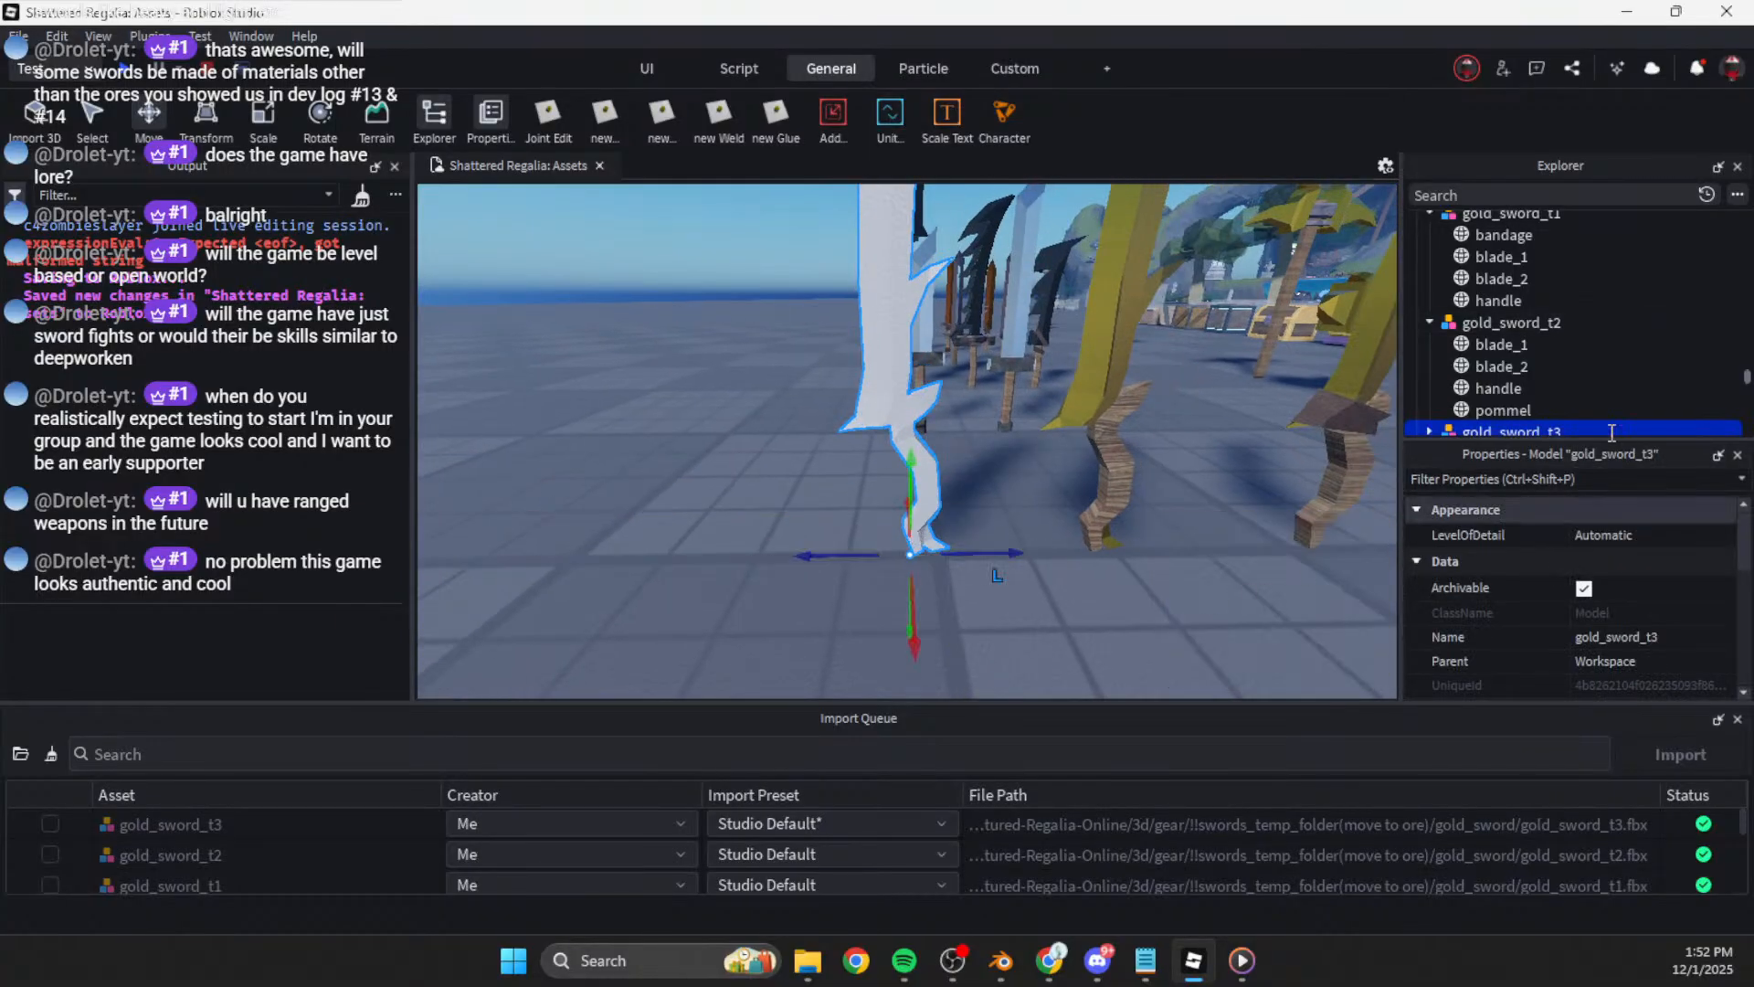
Step: Select all parts of gold_sword_t3 from blade_1 to pommel and make them double-sided
scroll(1476, 393, "down", 3)
left_click(1430, 236)
left_click(1467, 260)
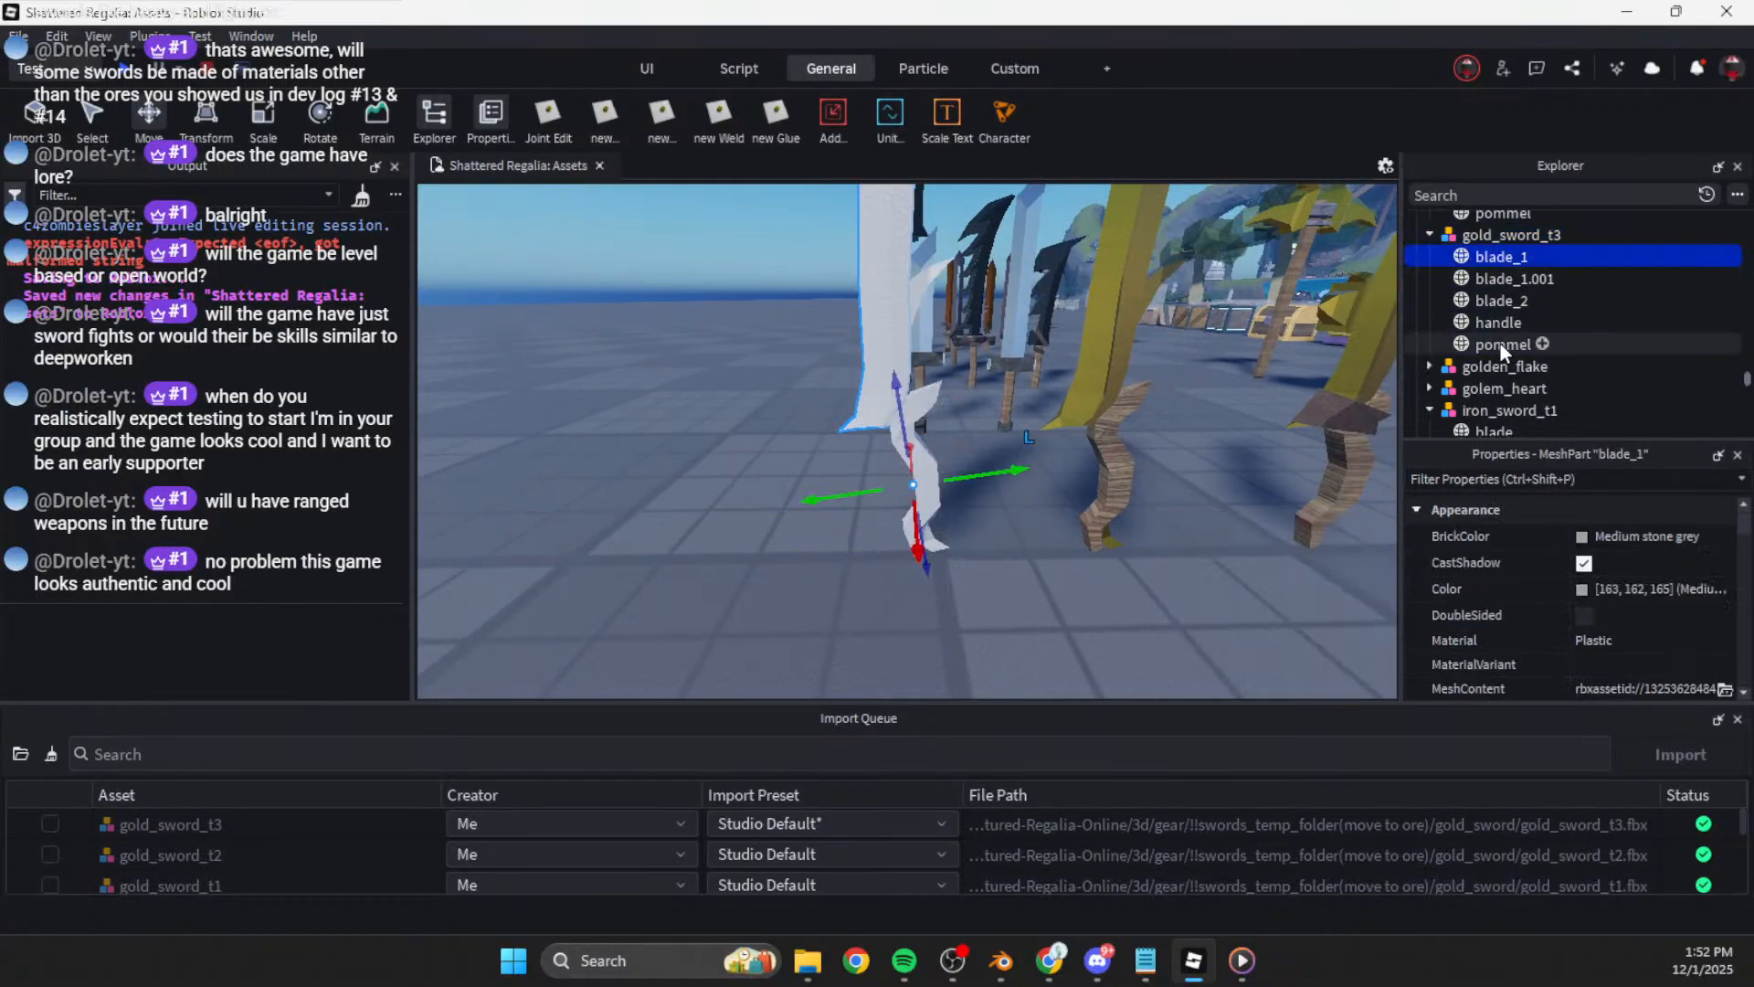
left_click(1501, 343, "shift")
left_click(1585, 615)
Step: Copy the color value 250, 186, 82 from blade_1 of gold_sword_t2
left_click(1121, 595)
right_click_drag(1121, 595, 1107, 594)
key("a")
key("d")
key("w")
key("s")
key("w")
left_click(1040, 558)
left_click(1503, 301)
left_click(1612, 590)
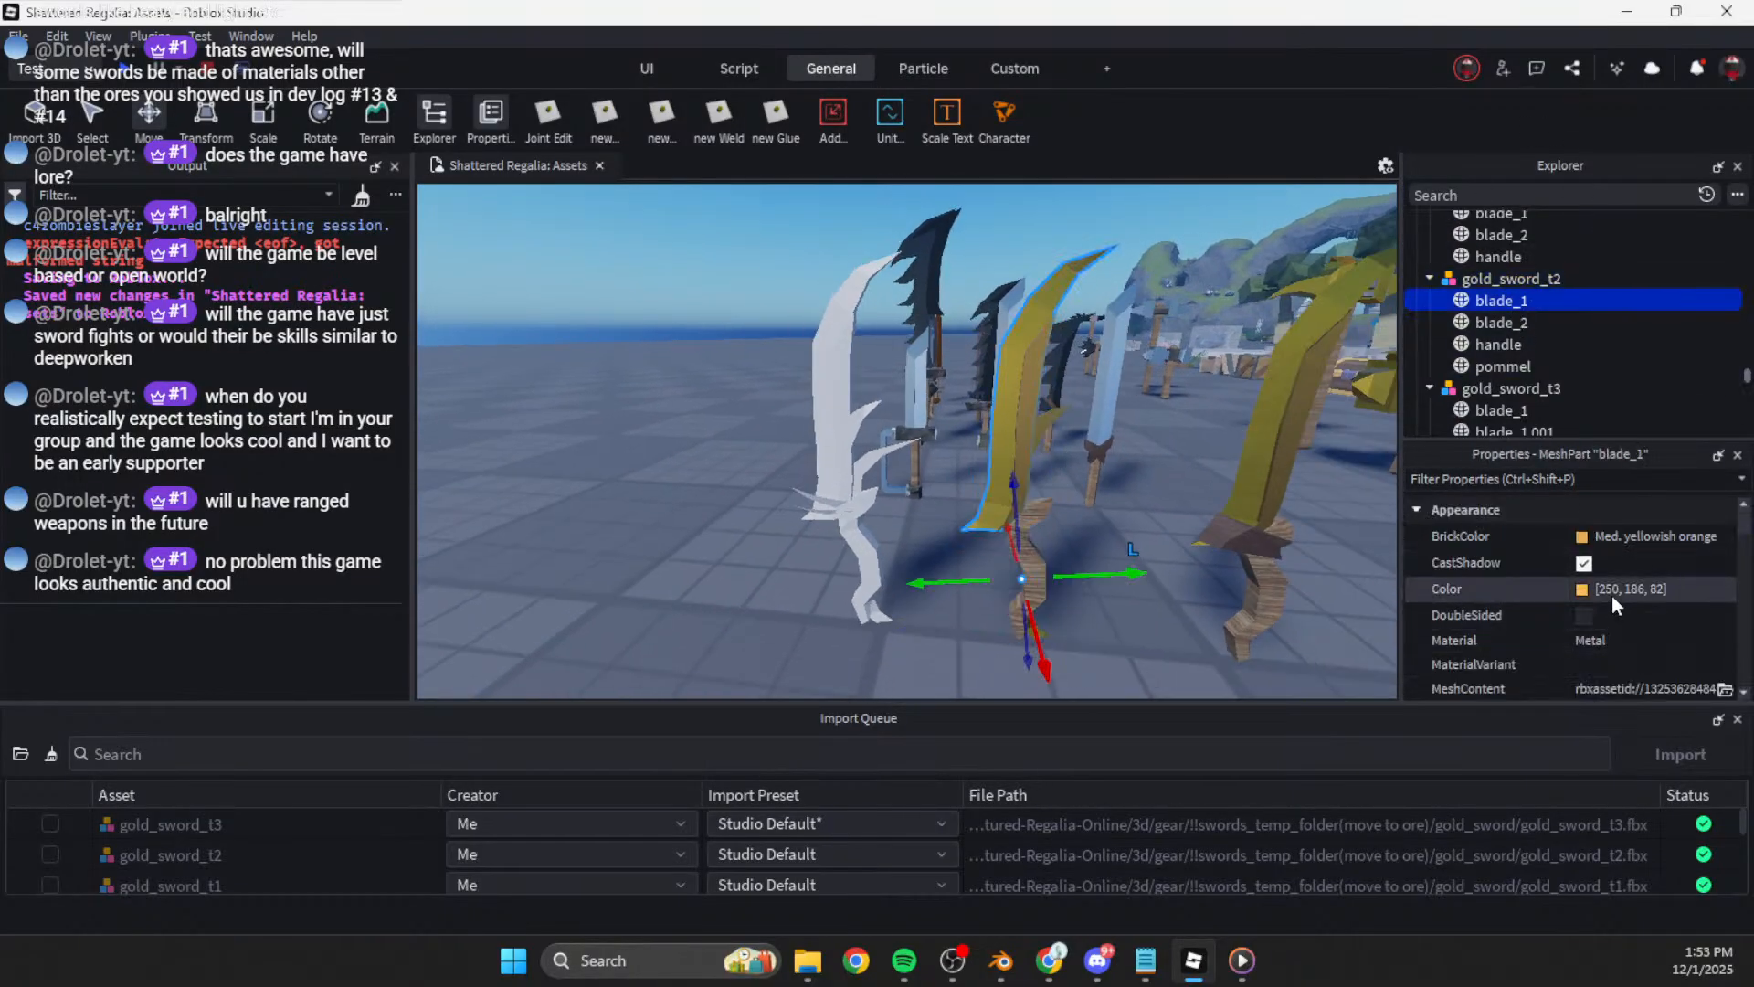
Step: Apply the copied color 250, 186, 82 to blade_1 of gold_sword_t3
left_click(908, 423)
scroll(1483, 299, "down", 2)
left_click(1494, 279)
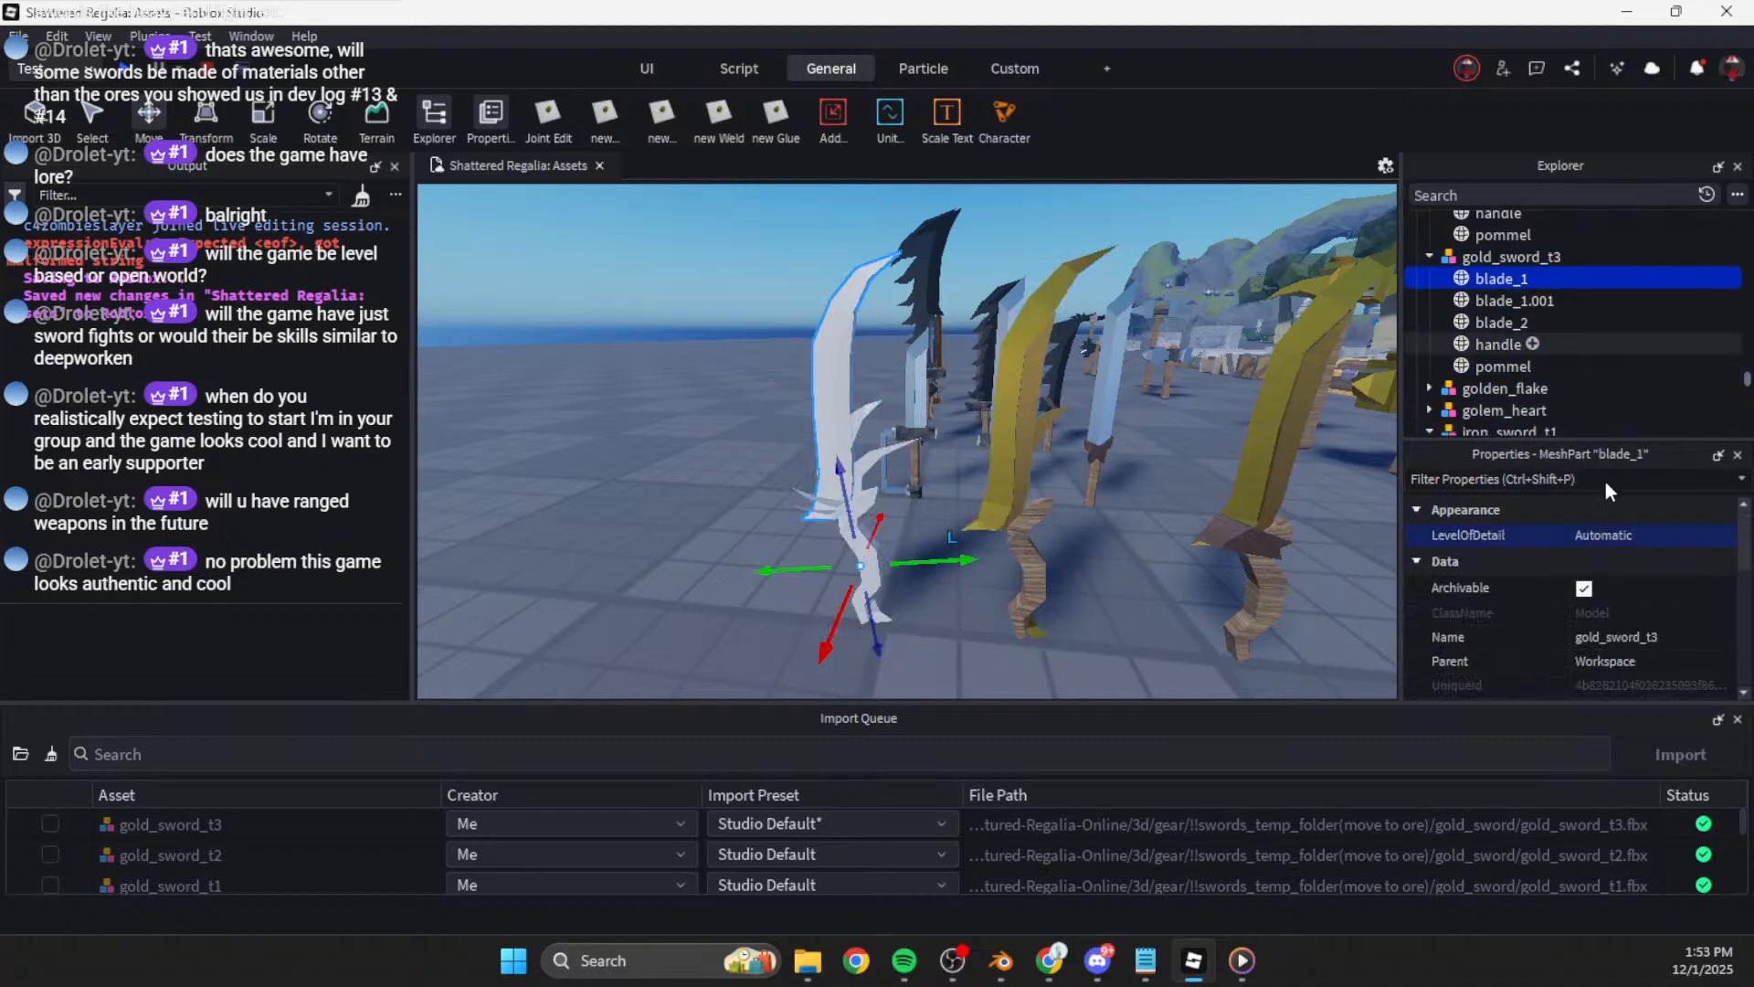
left_click(1616, 585)
key("ctrl+v")
key("Return")
Step: Rename the blade_1.001 part of gold_sword_t3 as blade_3
double_click(1486, 300)
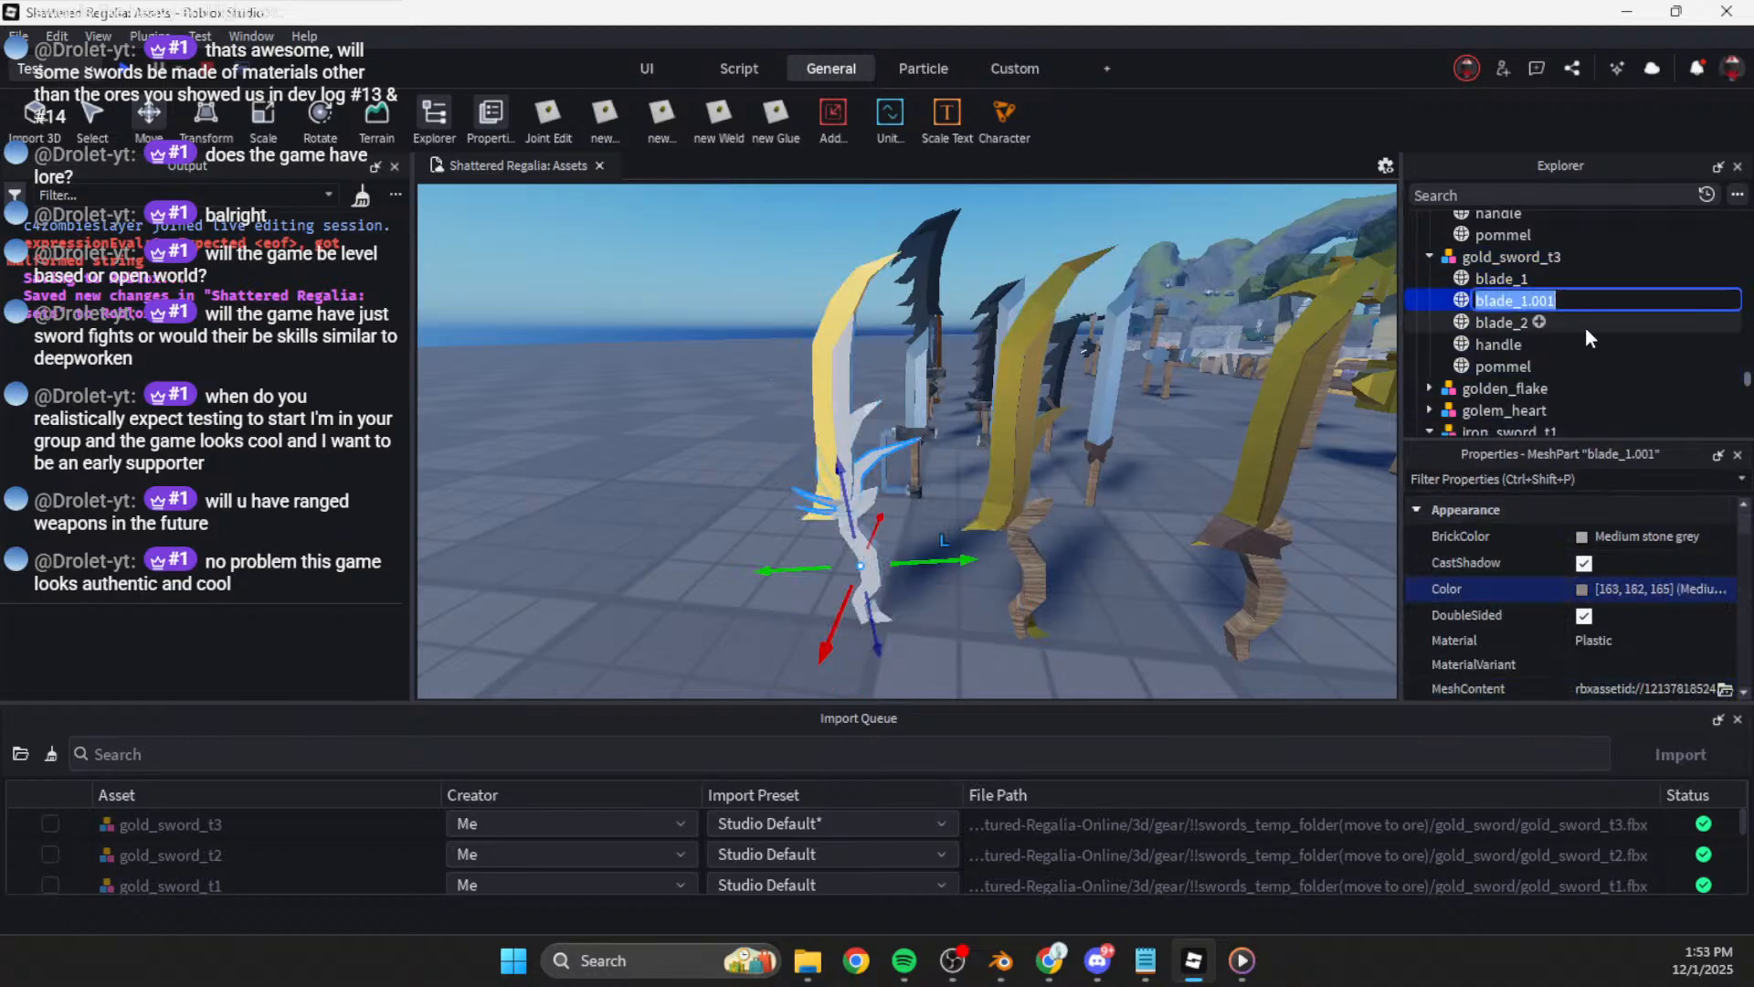
type("blade_3")
key("Return")
Step: Copy the color 250, 173, 96 from blade_2 of gold_sword_t2 to blade_2 and blade_3 of gold_sword_t3
scroll(1497, 298, "up", 3)
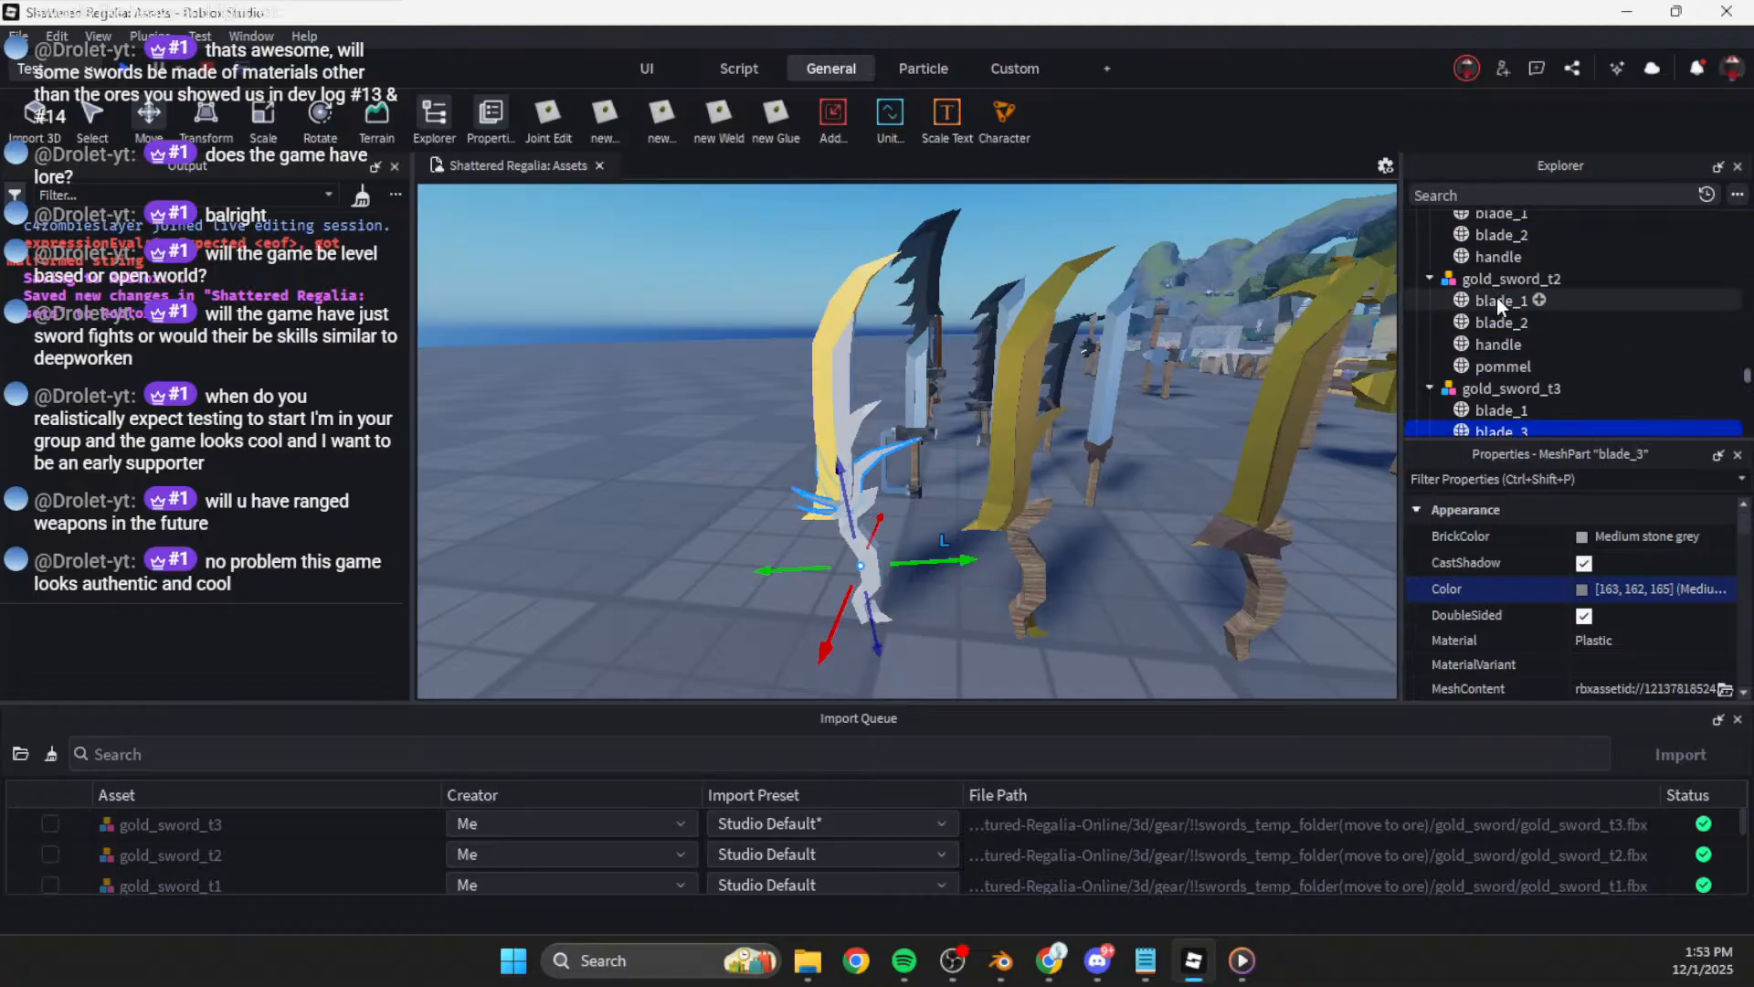
left_click(1501, 322)
left_click(1610, 587)
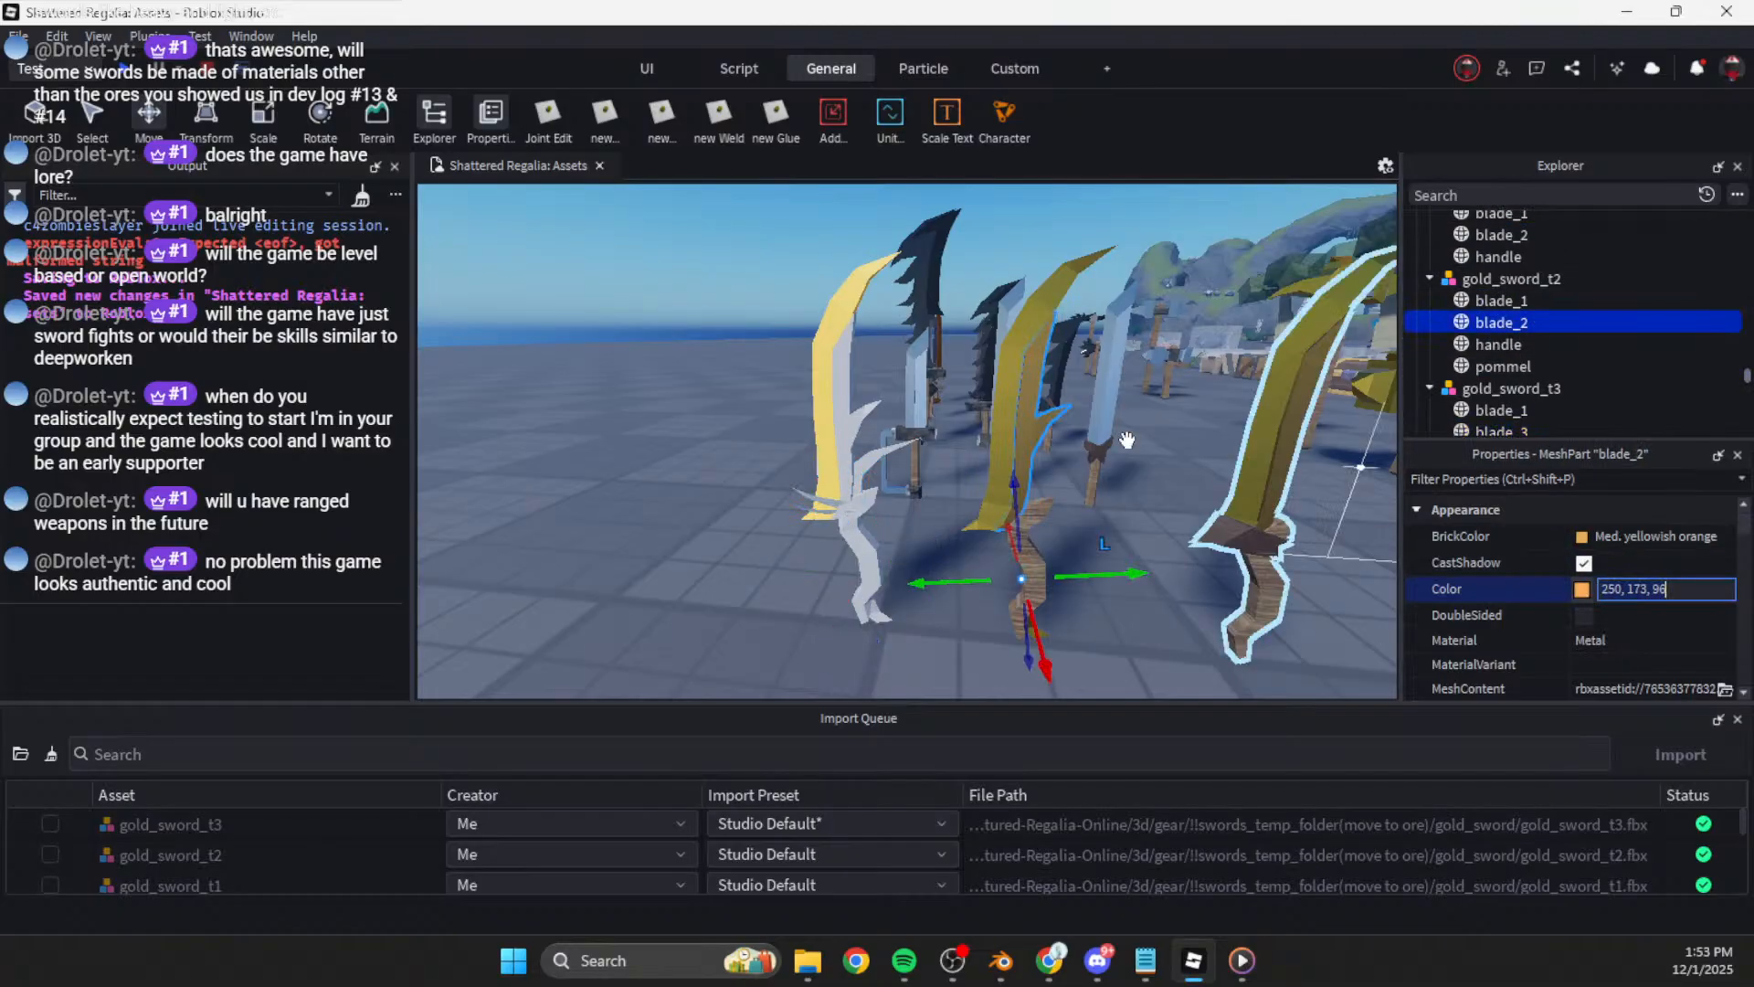
left_click(868, 514)
scroll(1462, 403, "down", 1)
left_click(1501, 365)
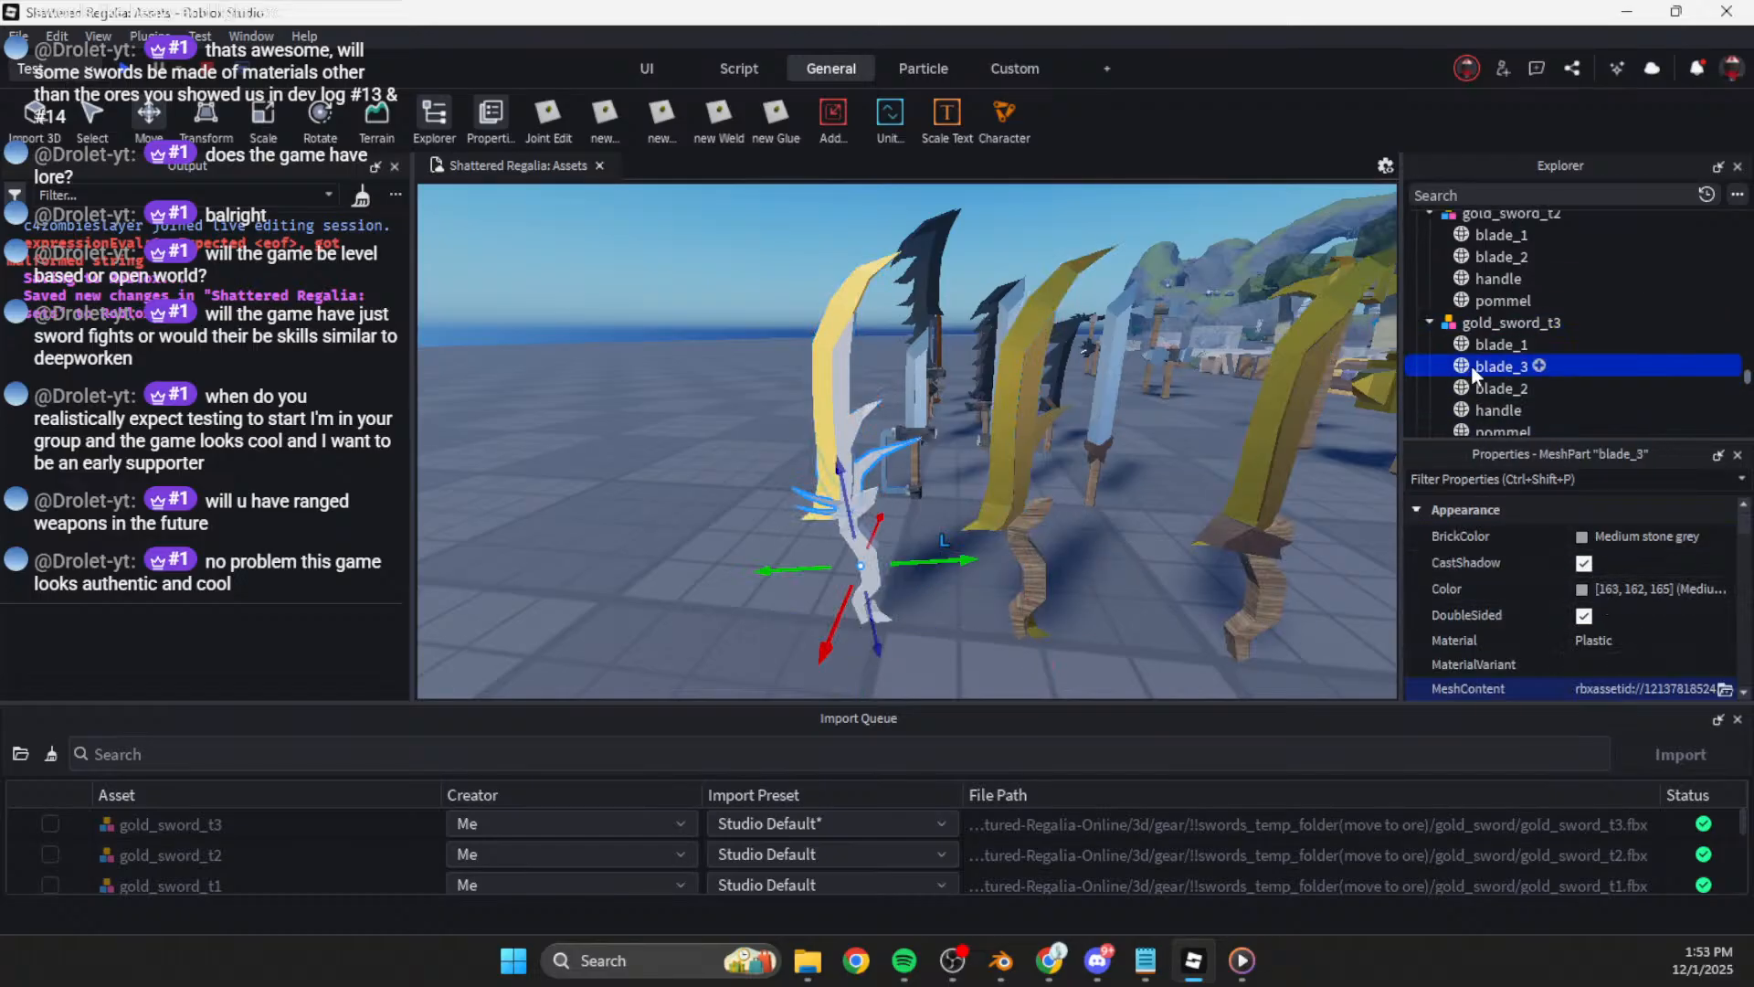
left_click(1500, 388, "ctrl")
left_click(1634, 590)
type("[250, 173, 96]")
key("Return")
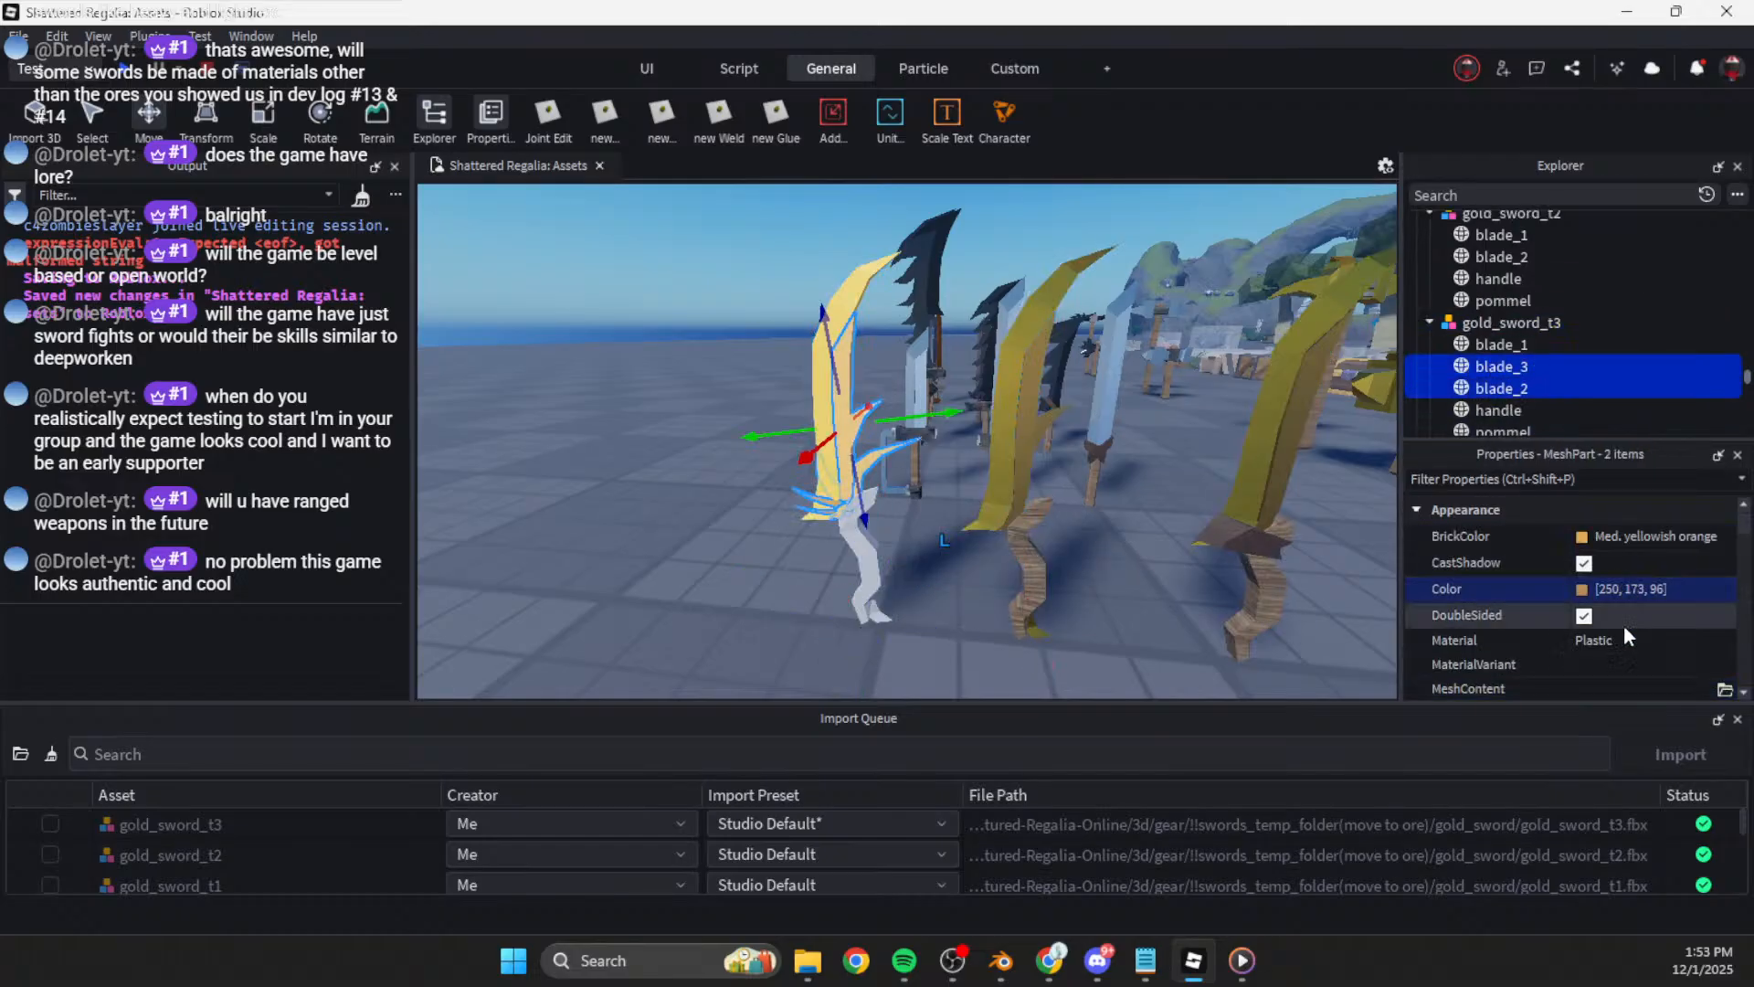
Step: Set the material of blade_1, blade_2 and blade_3 in gold_sword_t3 to Metal
left_click(1492, 347, "shift")
left_click(1499, 387)
left_click(1502, 346, "shift")
left_click(1613, 631)
key("m")
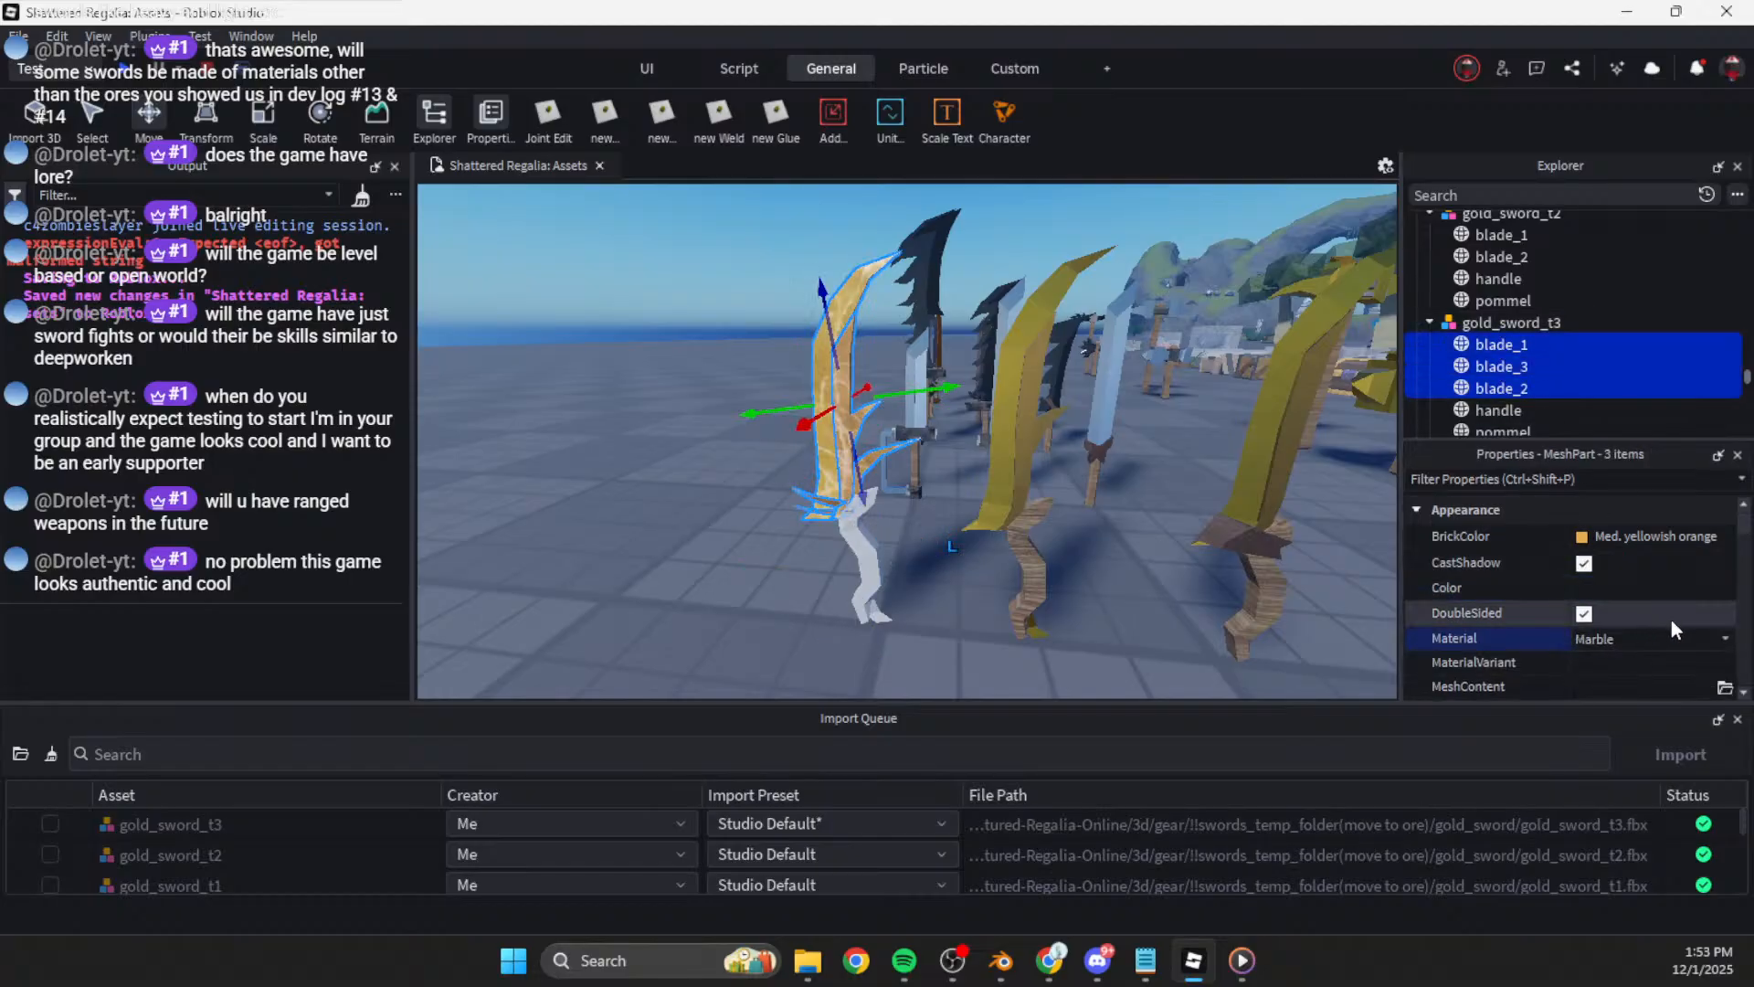
key("m")
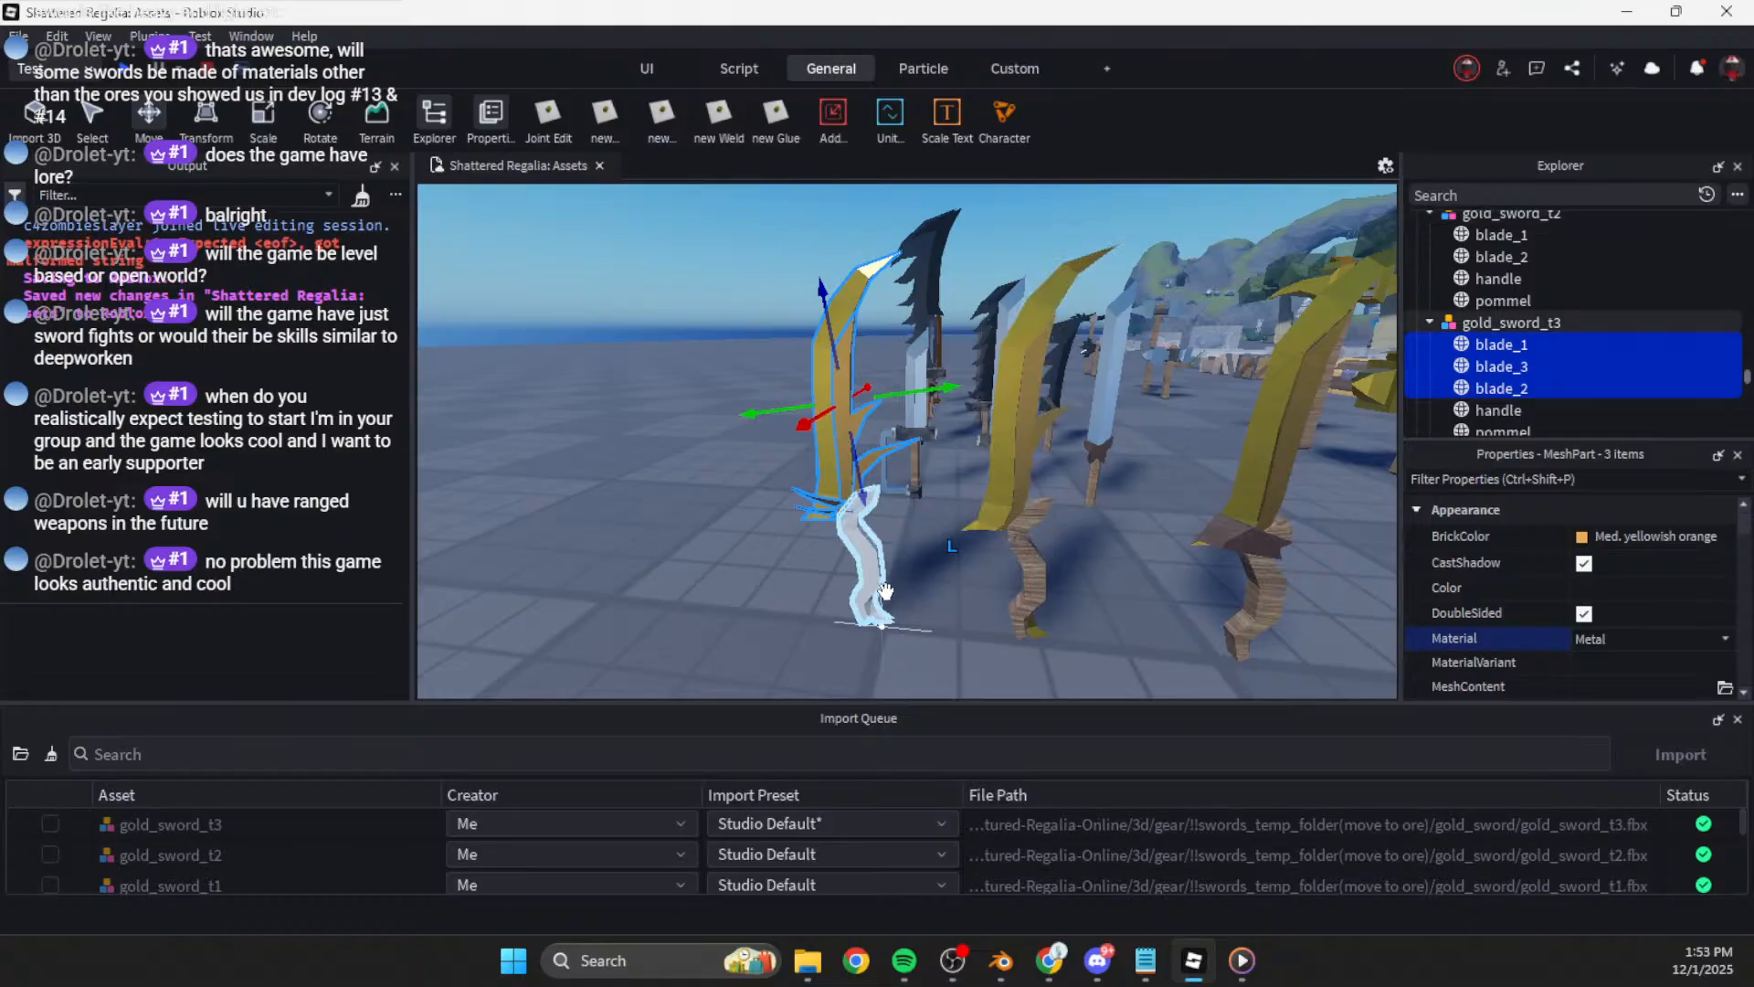
Step: Give the gold_sword_t3 handle the gold_sword_t2 handle's color 130, 113, 92 and set its material to Wood
left_click(1045, 578)
left_click(1490, 277)
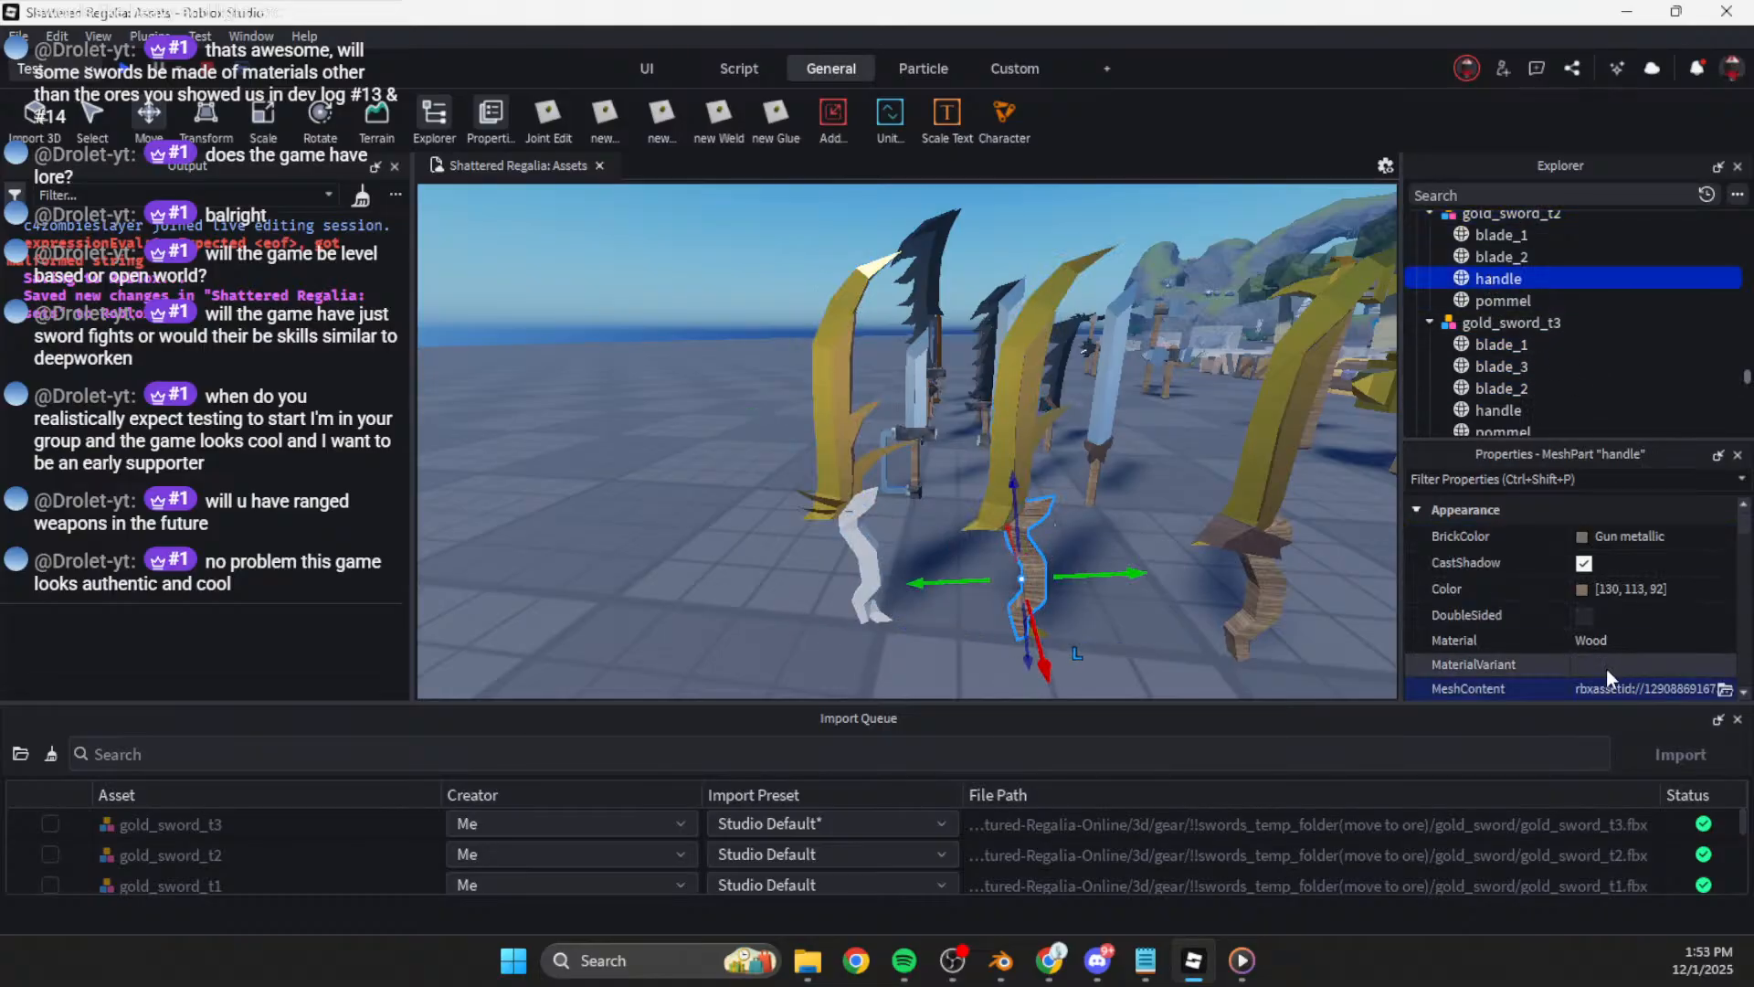
left_click(888, 557)
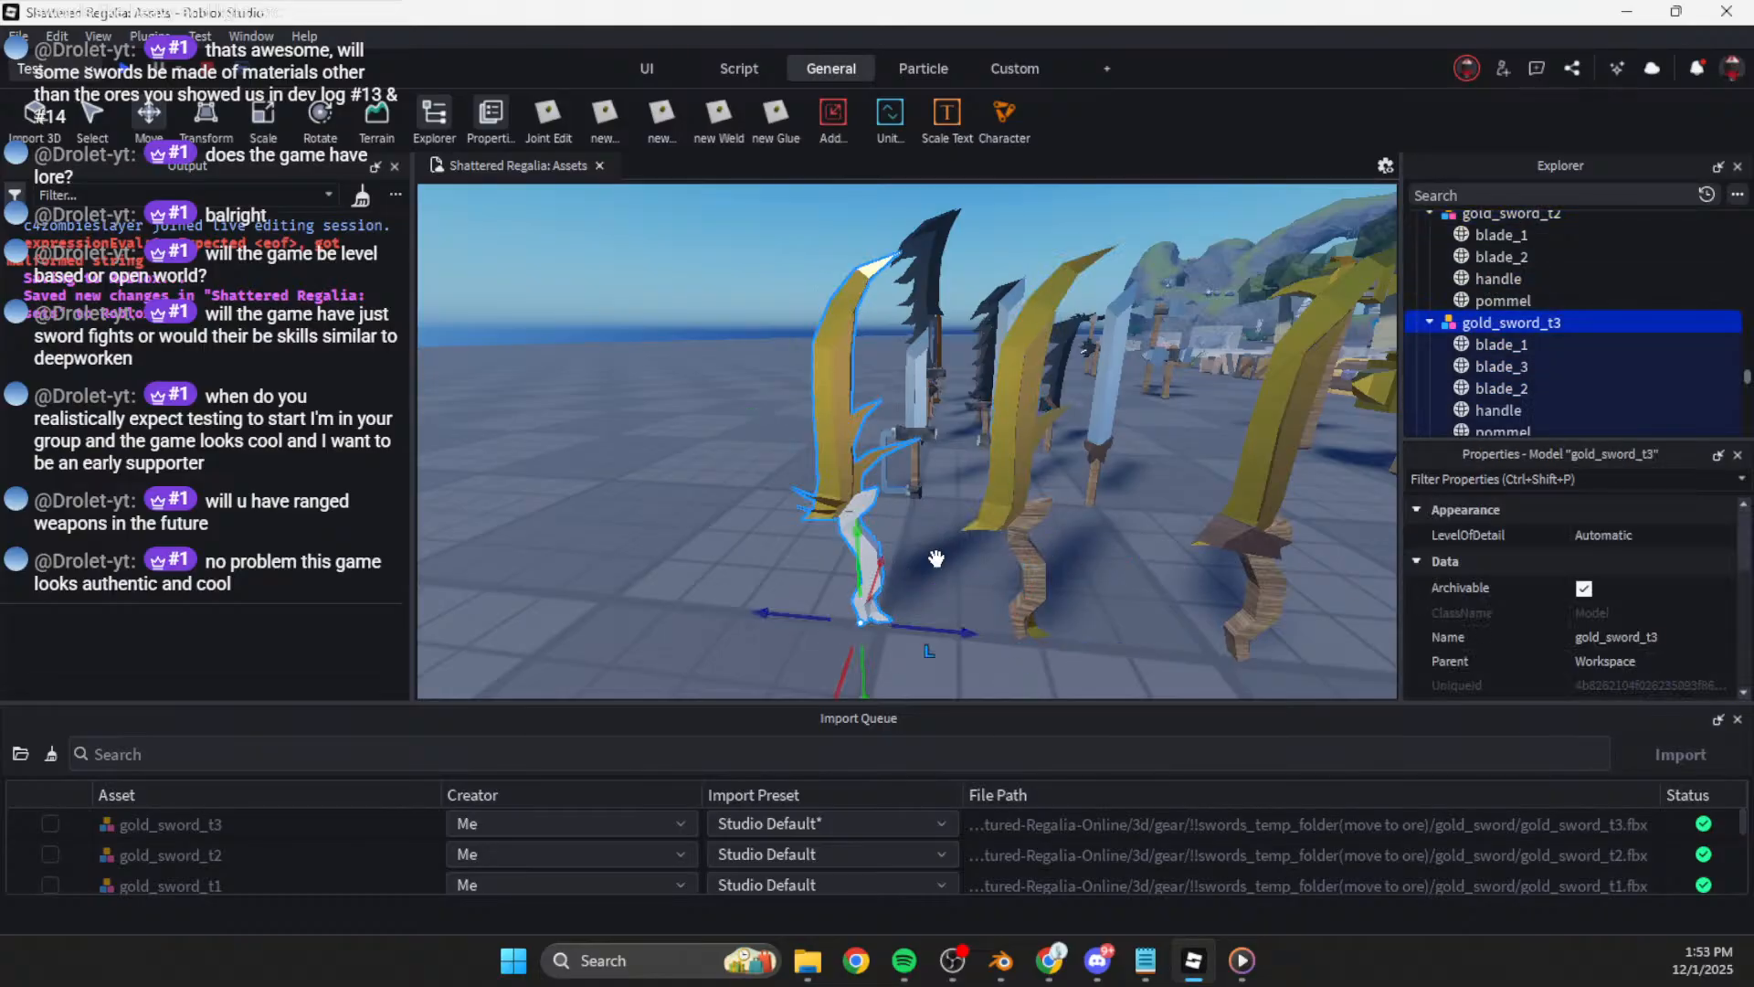
scroll(1485, 388, "down", 3)
left_click(1489, 277)
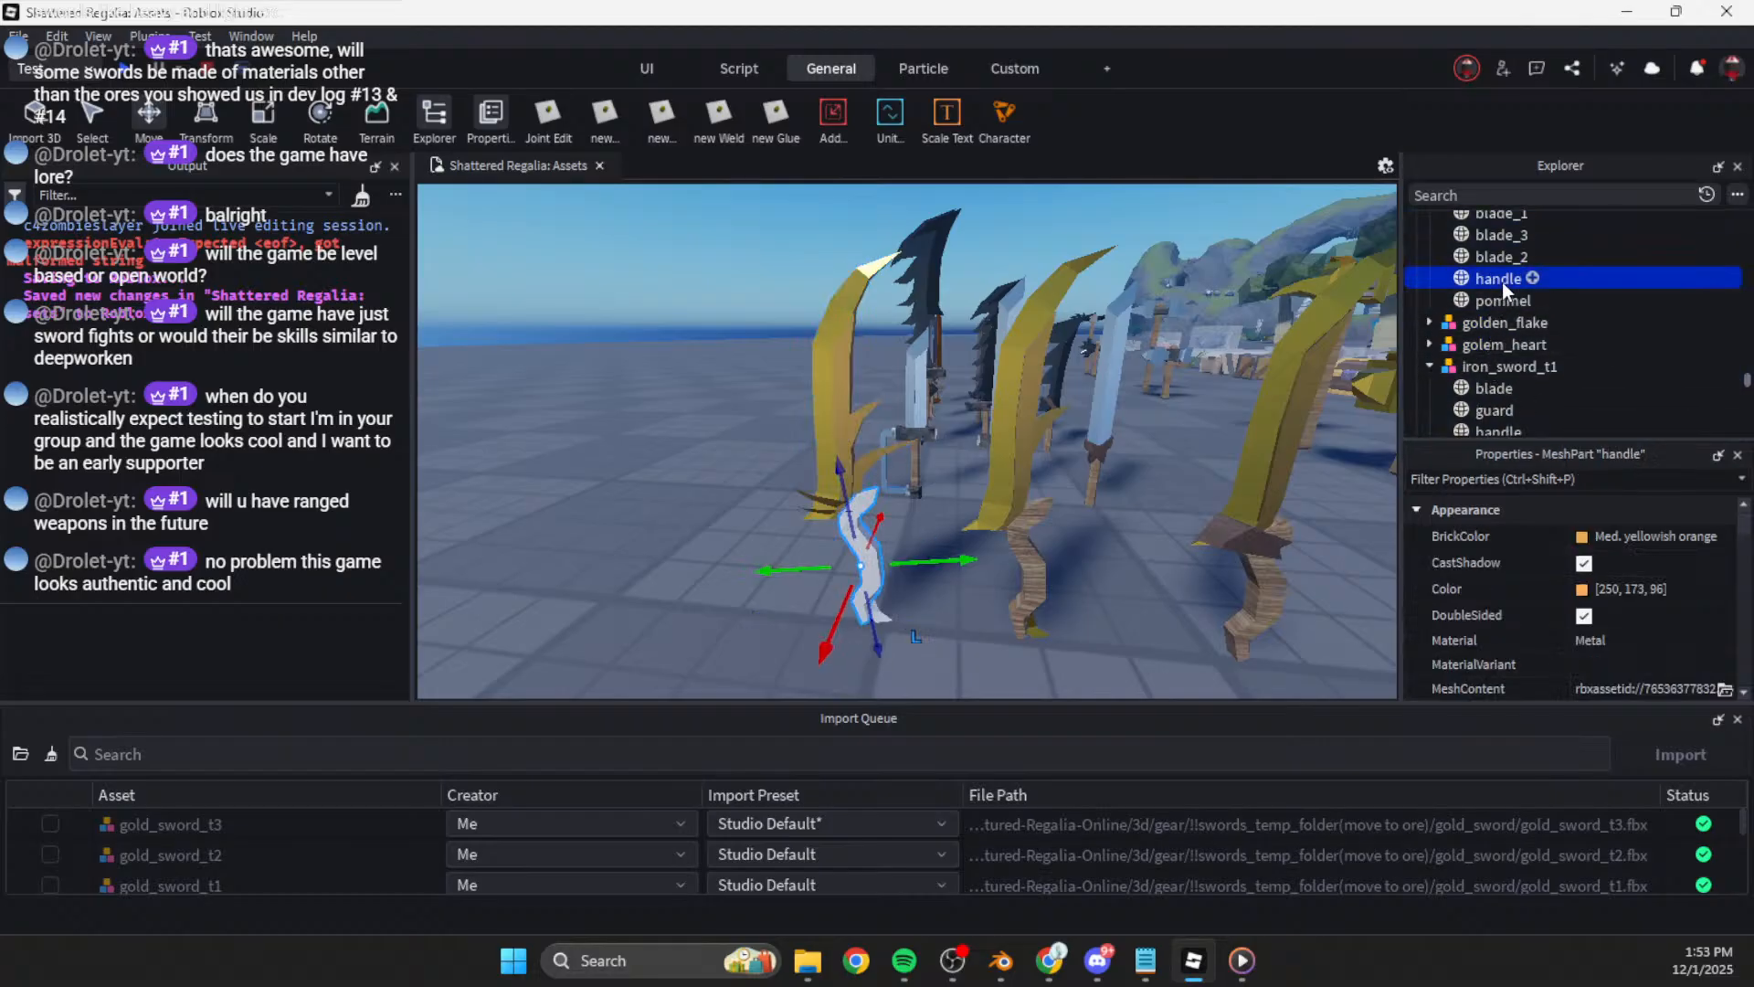
left_click(1645, 588)
type("130, 113, 92")
key("Return")
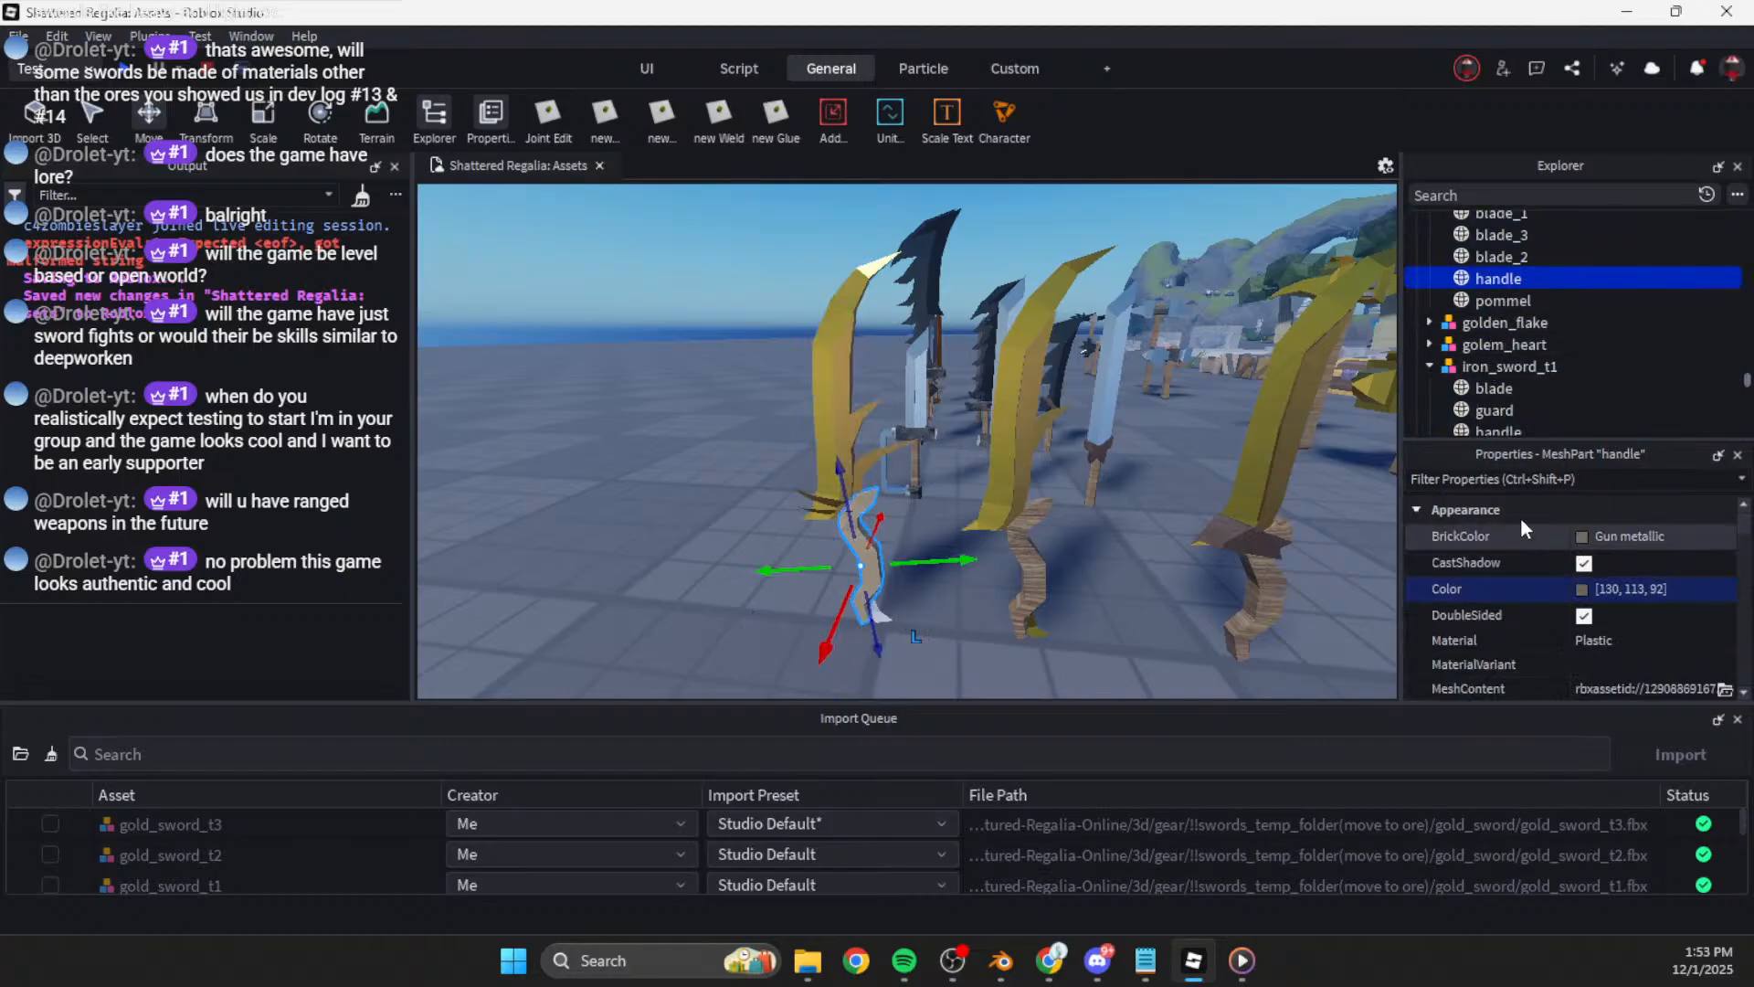
left_click(1606, 639)
key("w")
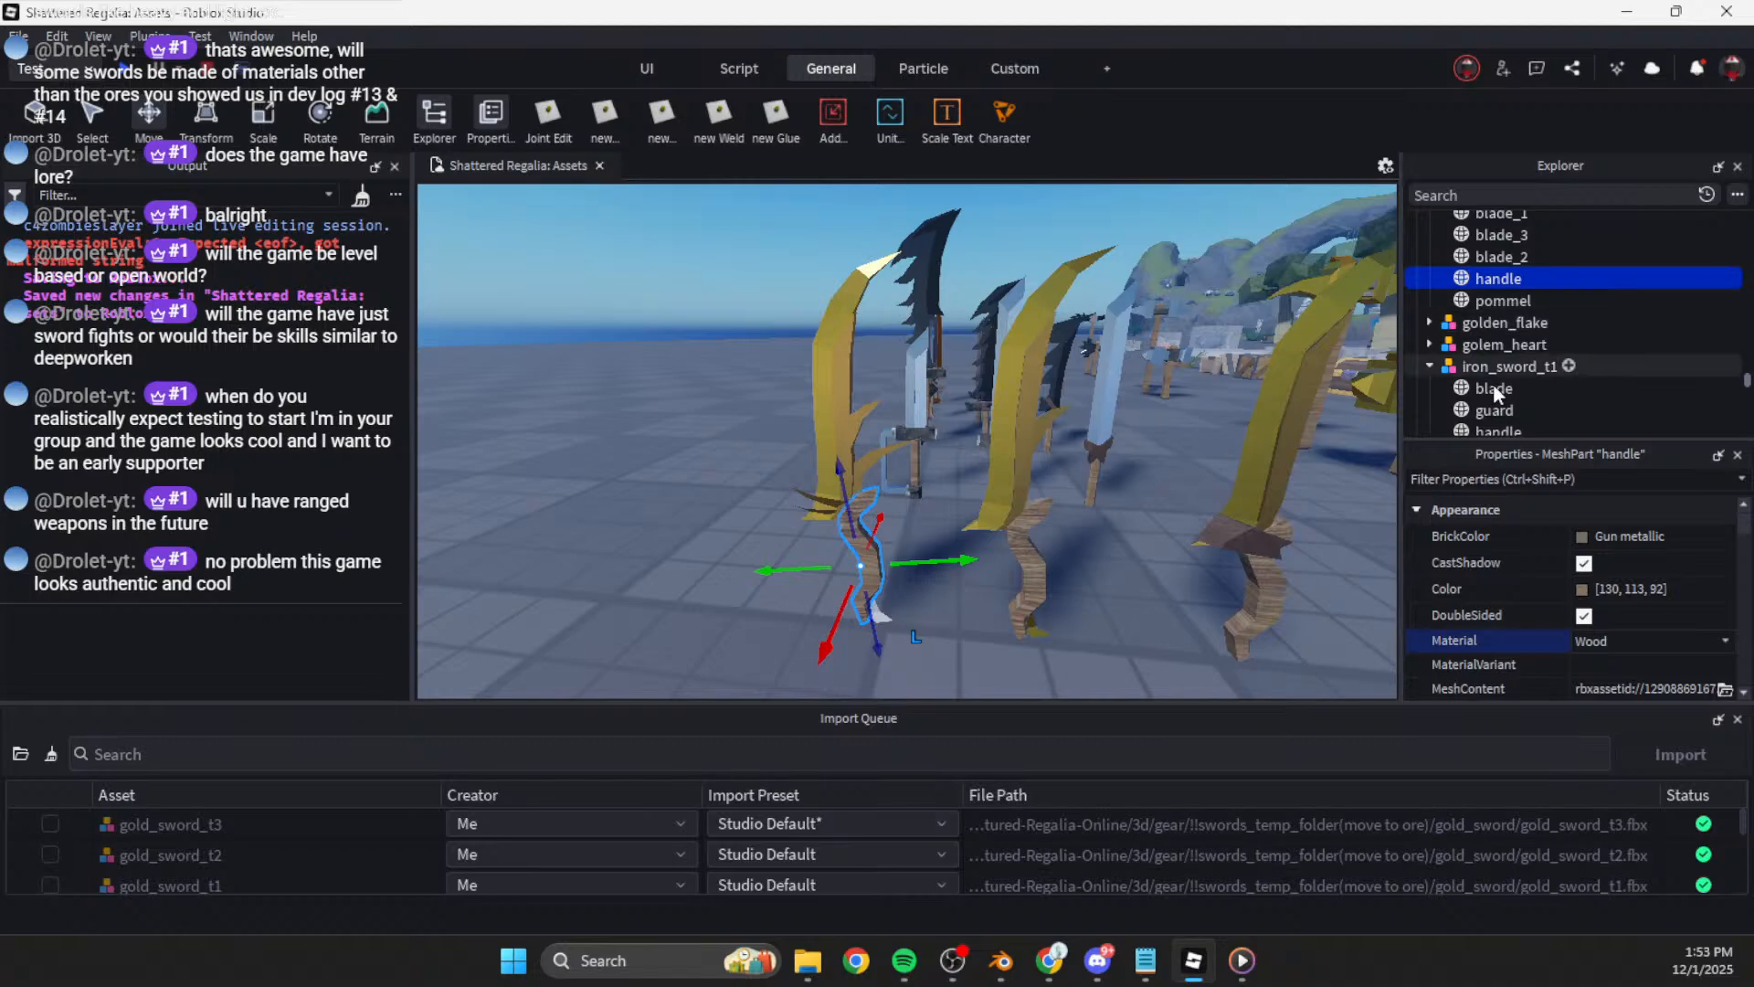
scroll(1485, 433, "down", 1)
scroll(1471, 402, "down", 1)
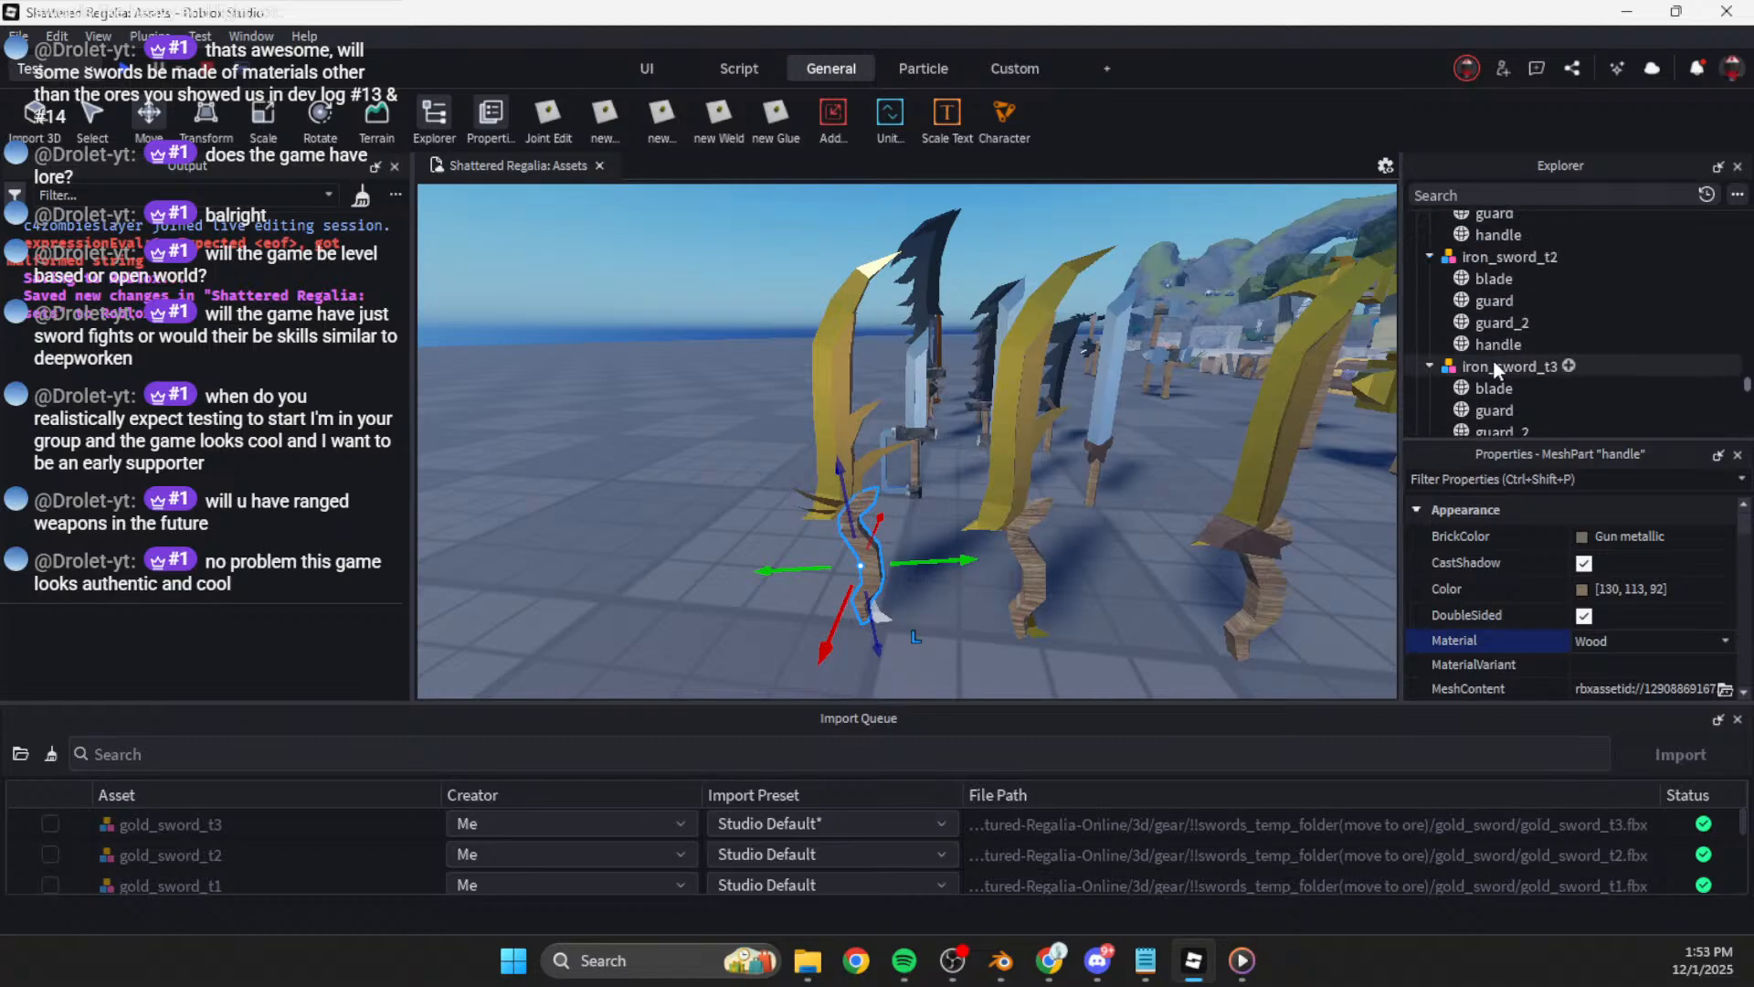
scroll(1493, 360, "up", 1)
left_click(1497, 347)
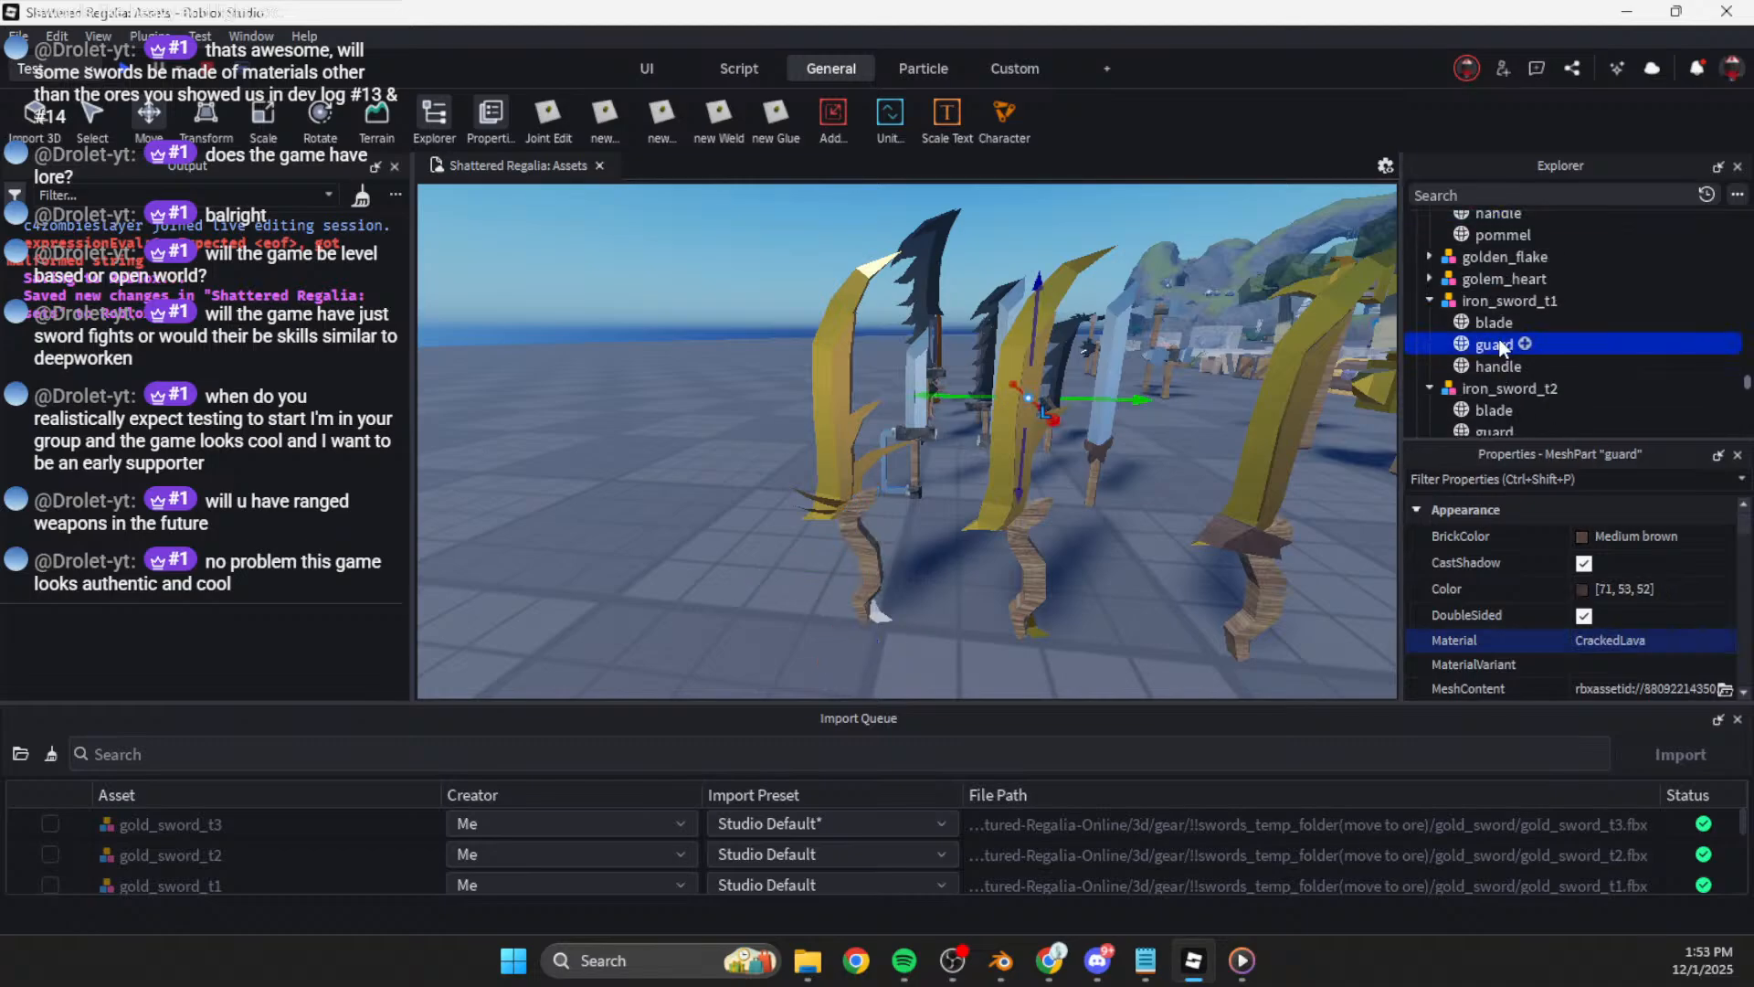
left_click(1496, 322)
scroll(1499, 329, "up", 1)
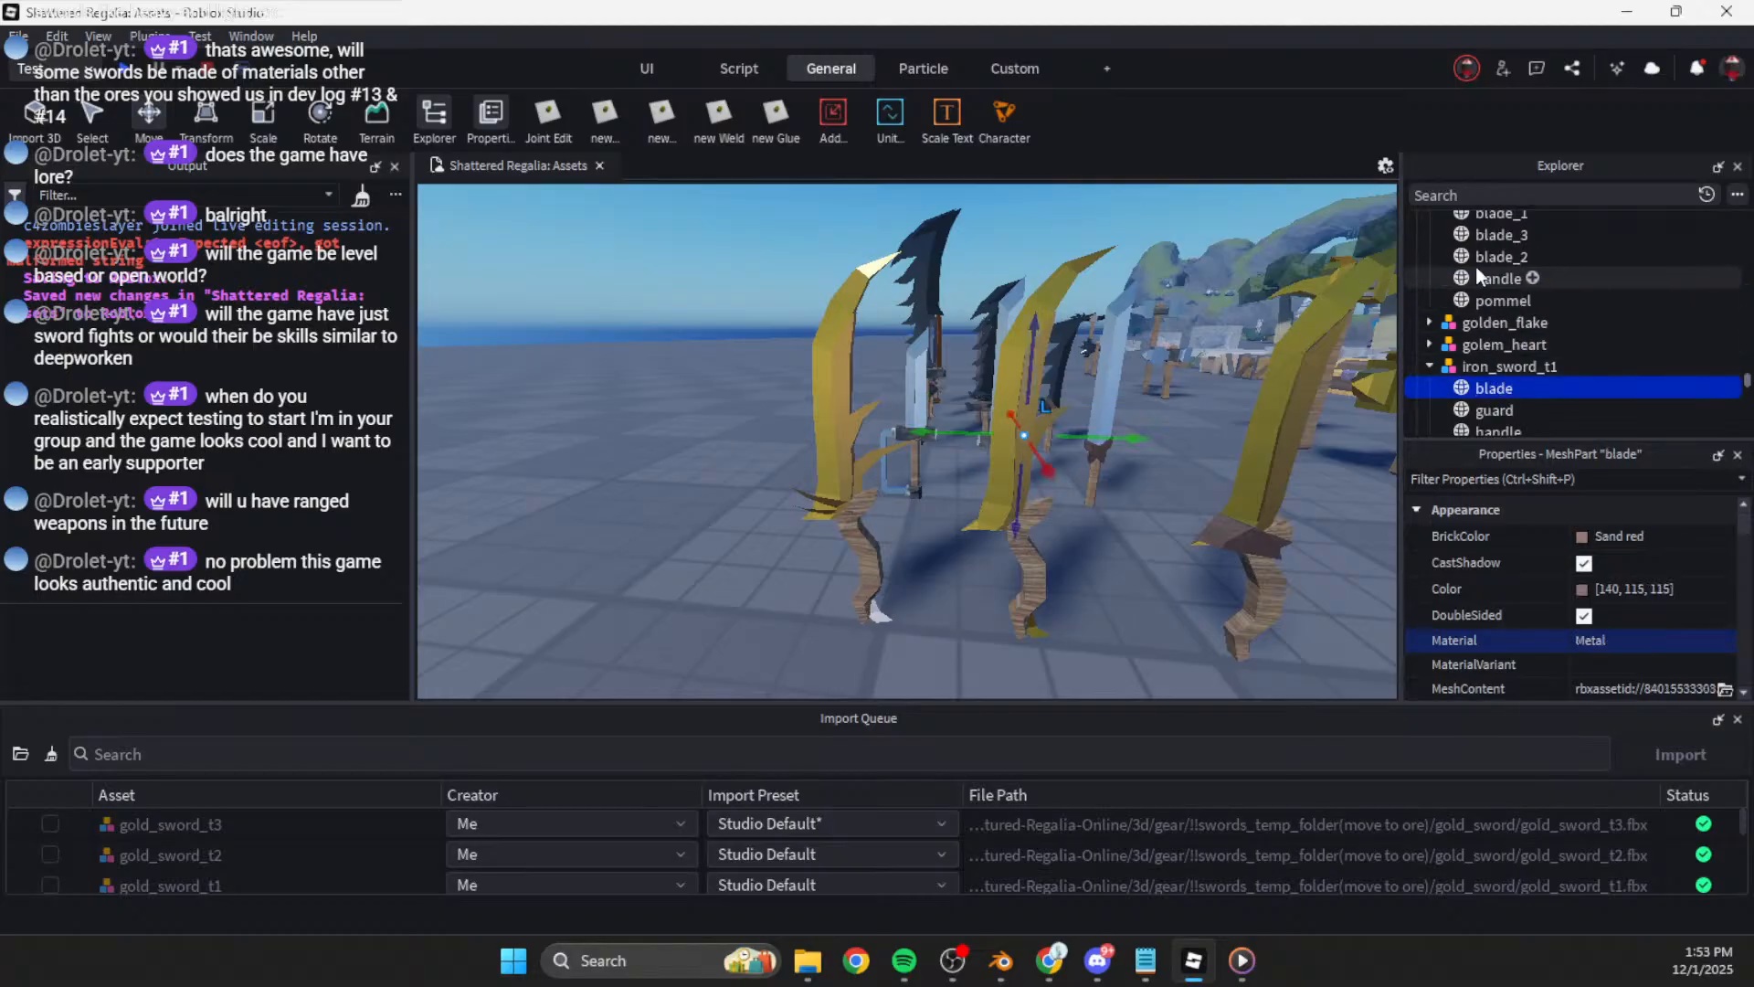
Step: Copy blade_2's color 250, 173, 96 to the gold_sword_t3 pommel and set the pommel's material to Marble
left_click(1501, 300)
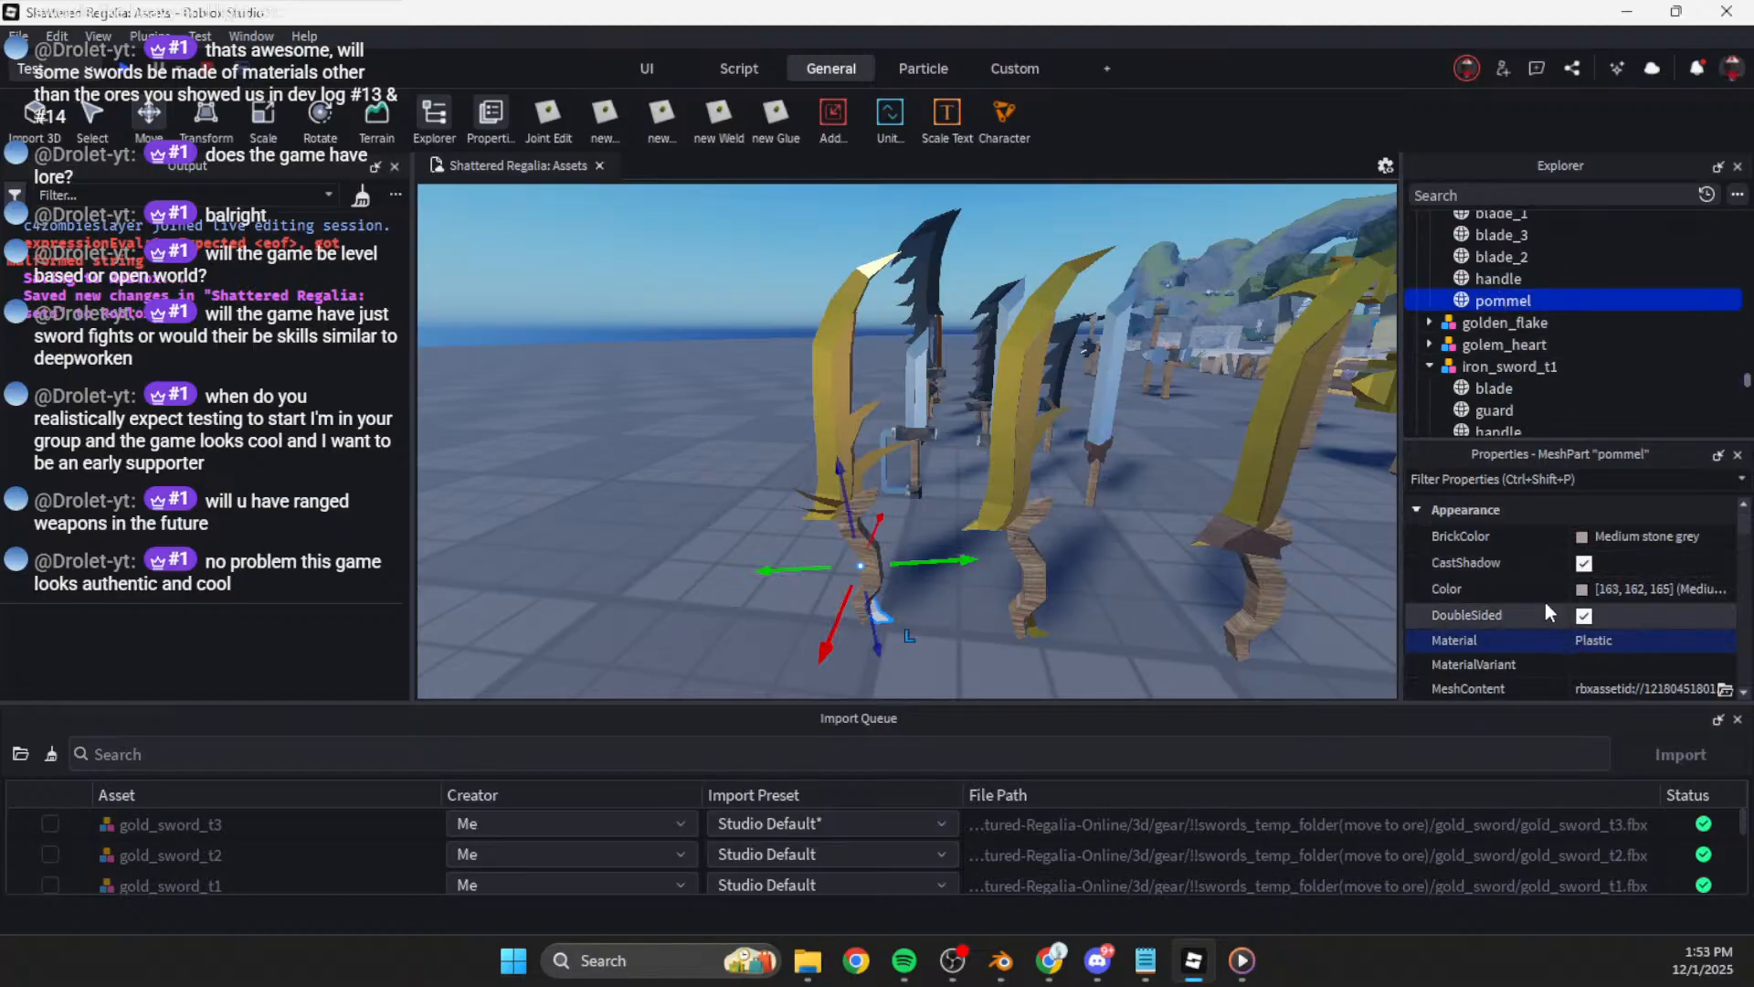
left_click(1506, 256)
left_click(1608, 589)
left_click(1495, 299)
left_click(1630, 585)
left_click(1603, 638)
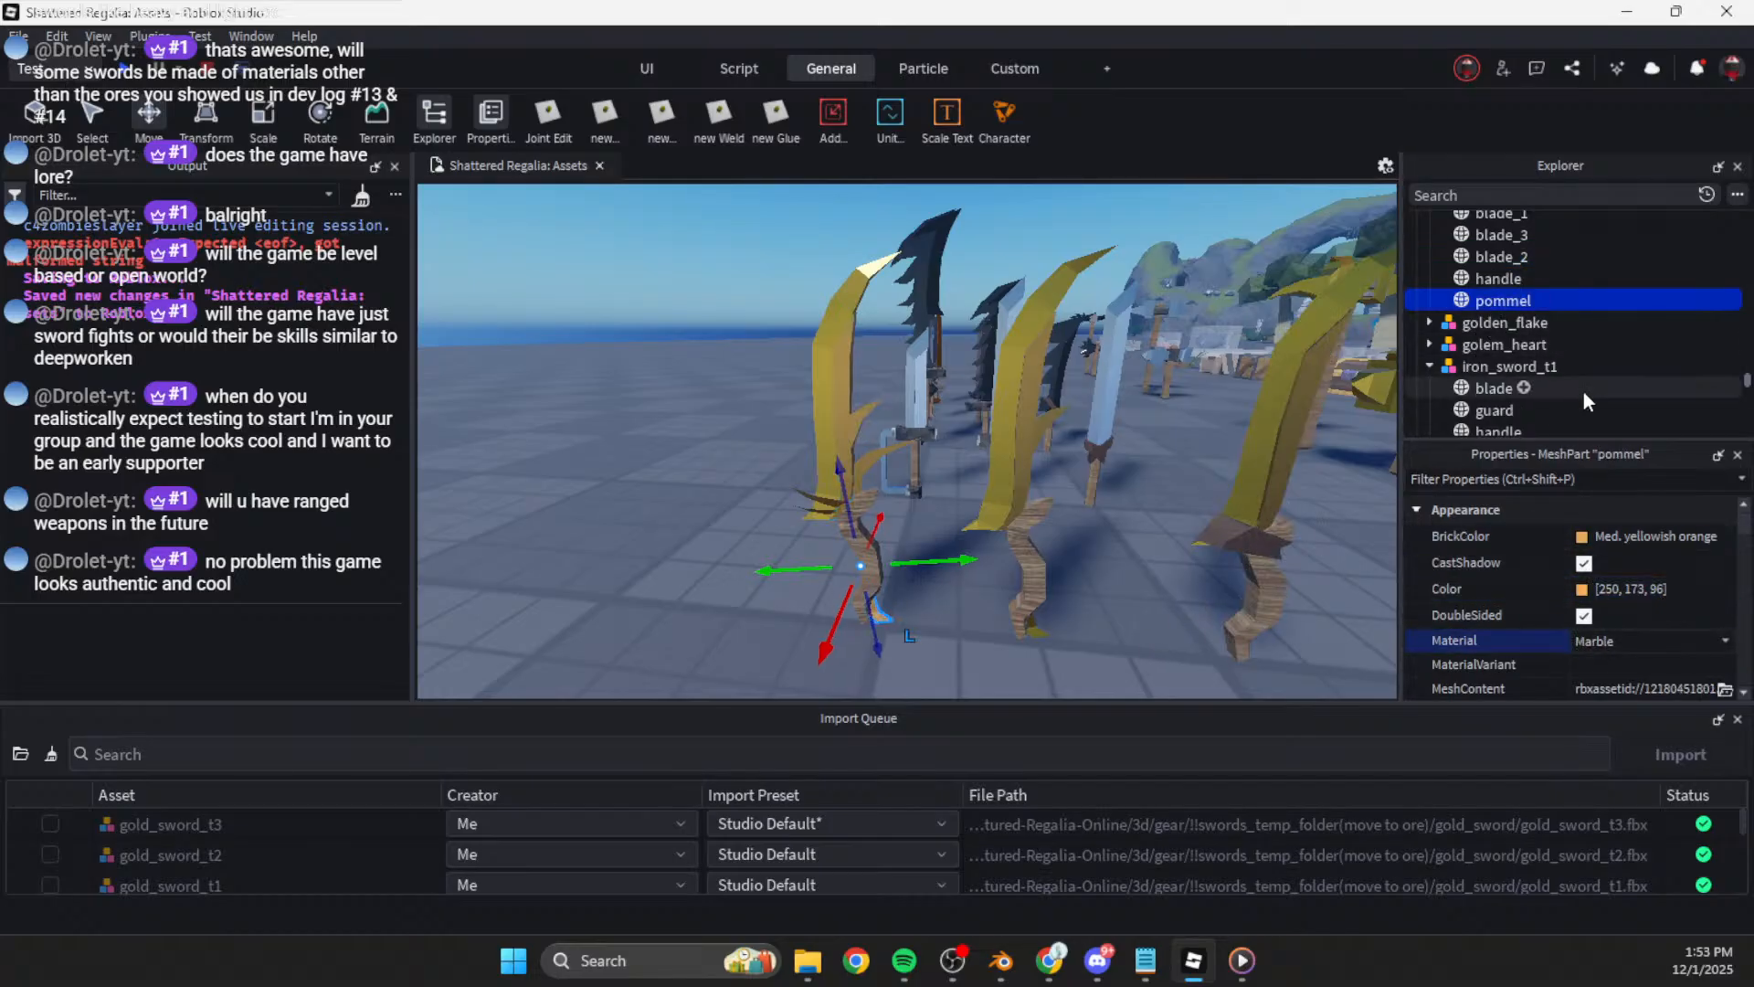
Step: Deselect the pommel and examine the three gold swords from different distances and angles
scroll(1641, 637, "down", 1)
left_click(1122, 616)
key("s")
mouse_move(1122, 616)
right_mouse_down()
mouse_move(1100, 618)
mouse_move(1115, 618)
right_mouse_up()
key("a")
key("w")
key("s")
key("w")
key("s")
key("w")
key("s")
key("w")
key("s")
key("w")
key("s")
key("w")
key("s")
key("s")
Step: Save the Shattered Regalia: Assets place to Roblox
key("ctrl+s")
key("w")
right_click_drag(1060, 530, 1060, 530)
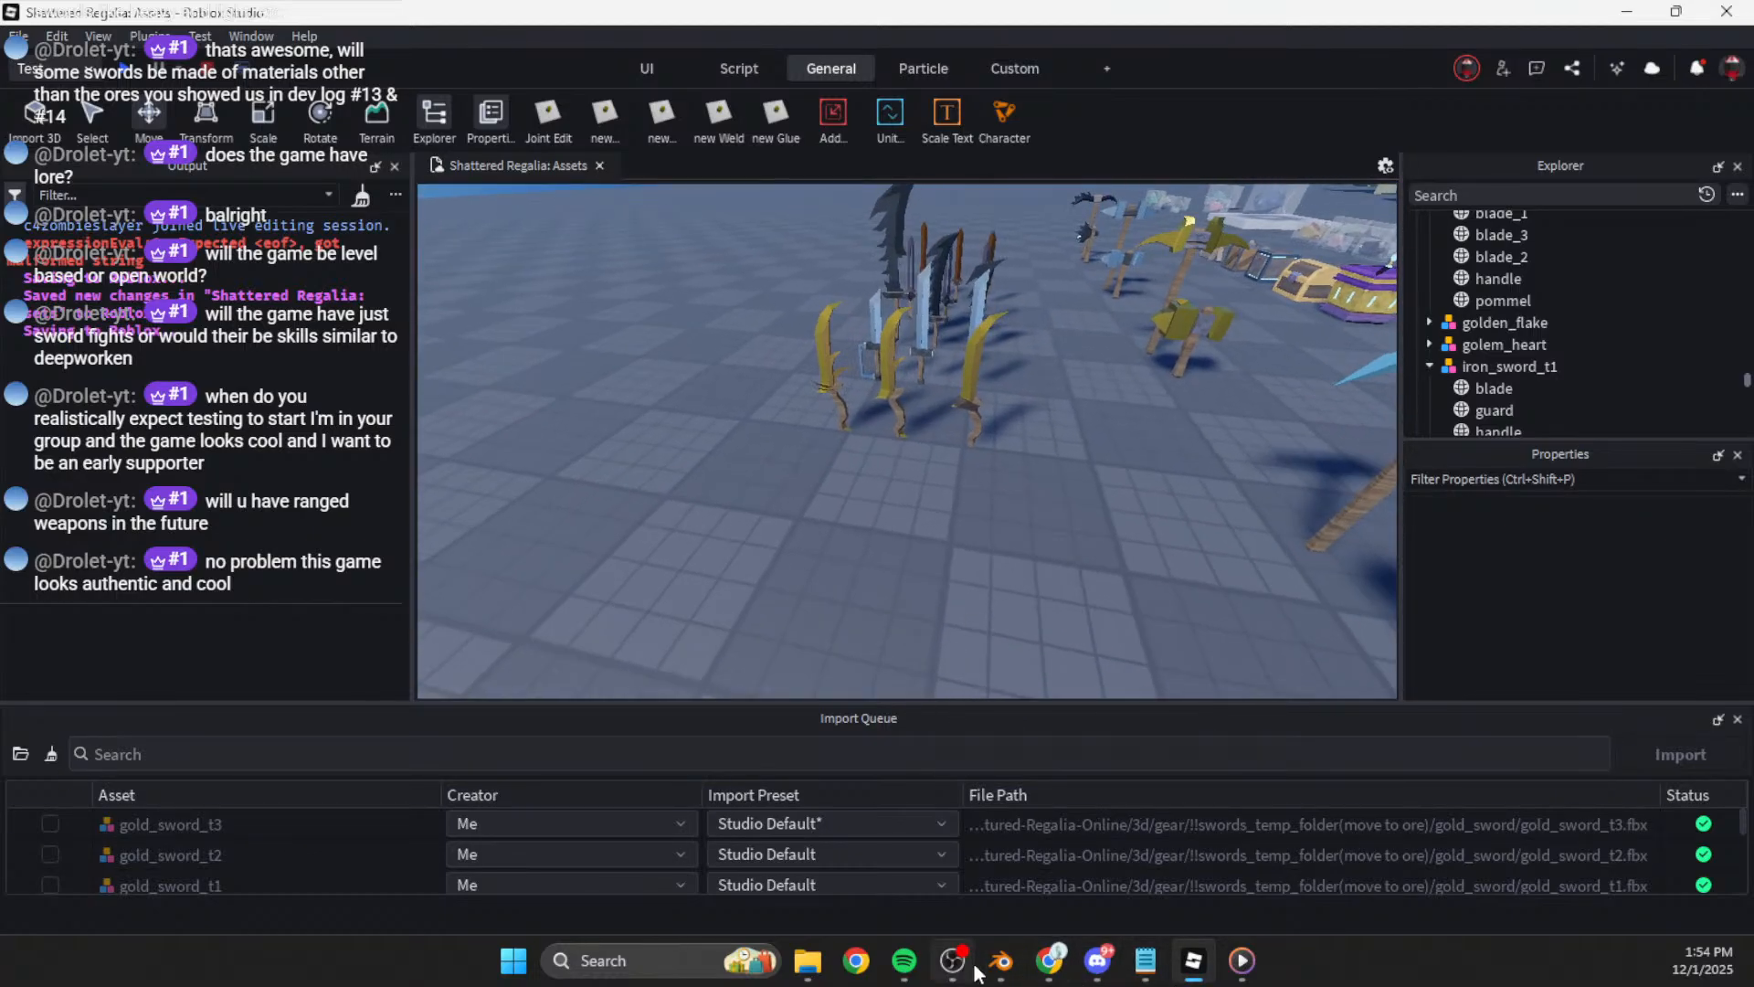
Step: Switch to the todo.txt notes and mark the weapon entries from Copper Sword through Gold Sword with an X
left_click(1135, 973)
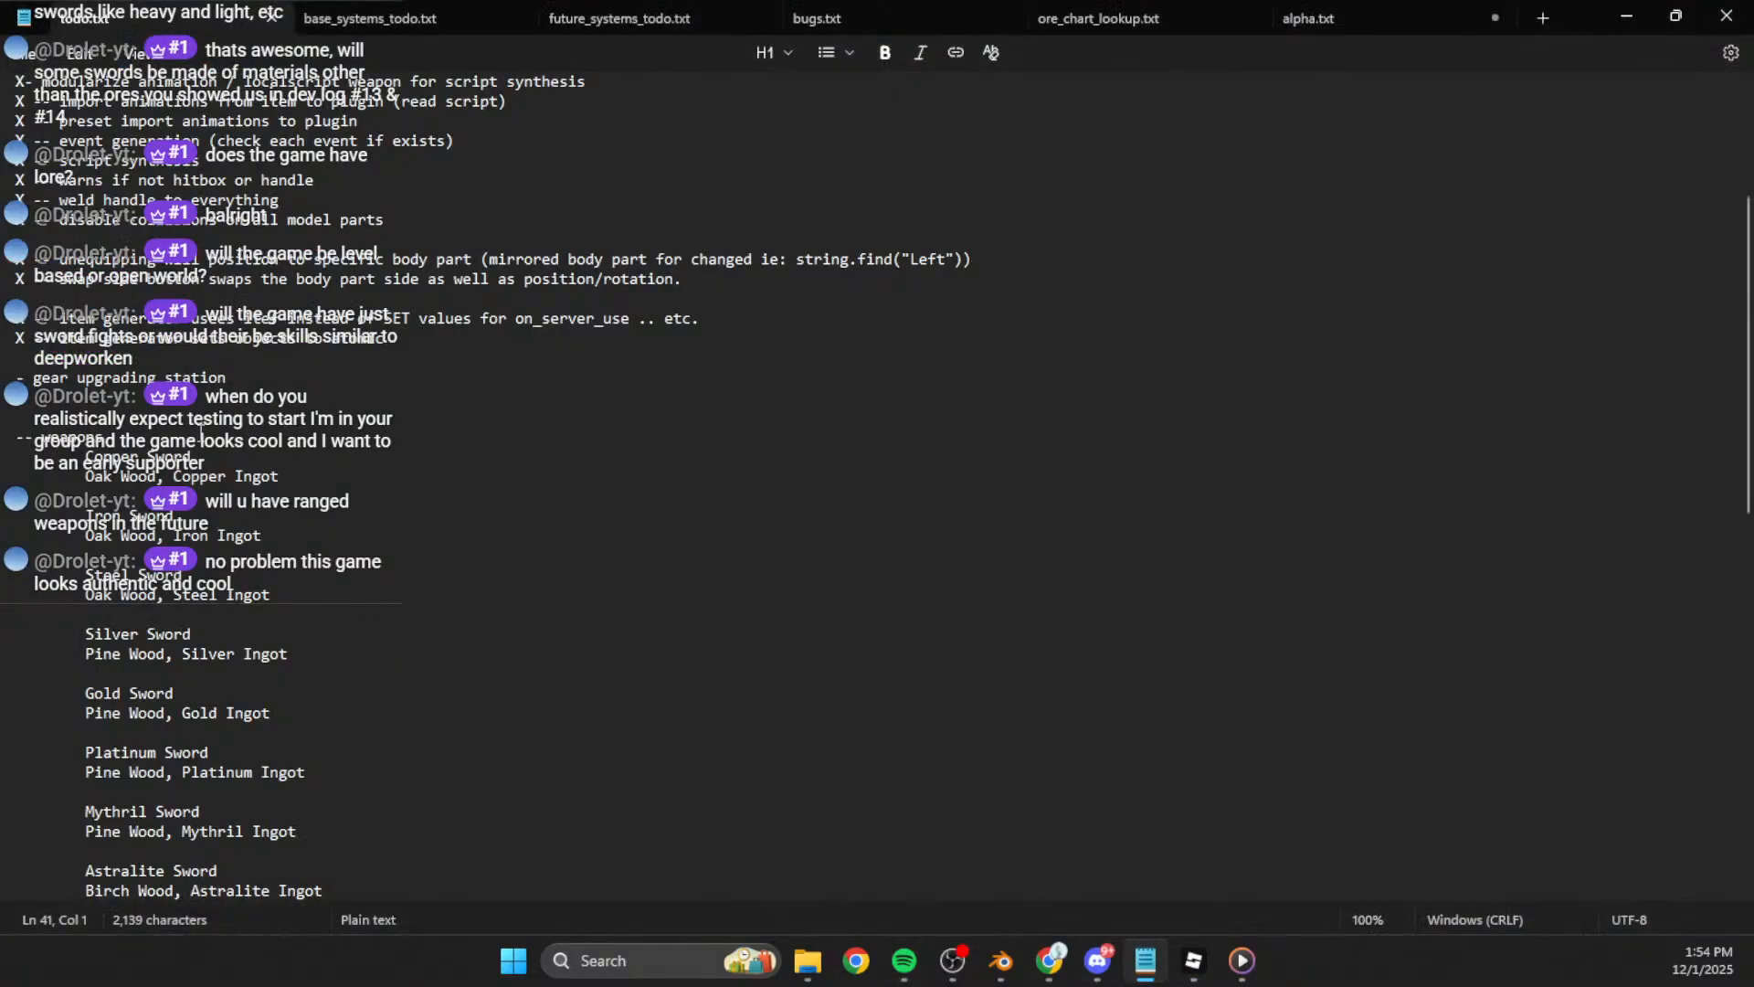
scroll(96, 327, "down", 2)
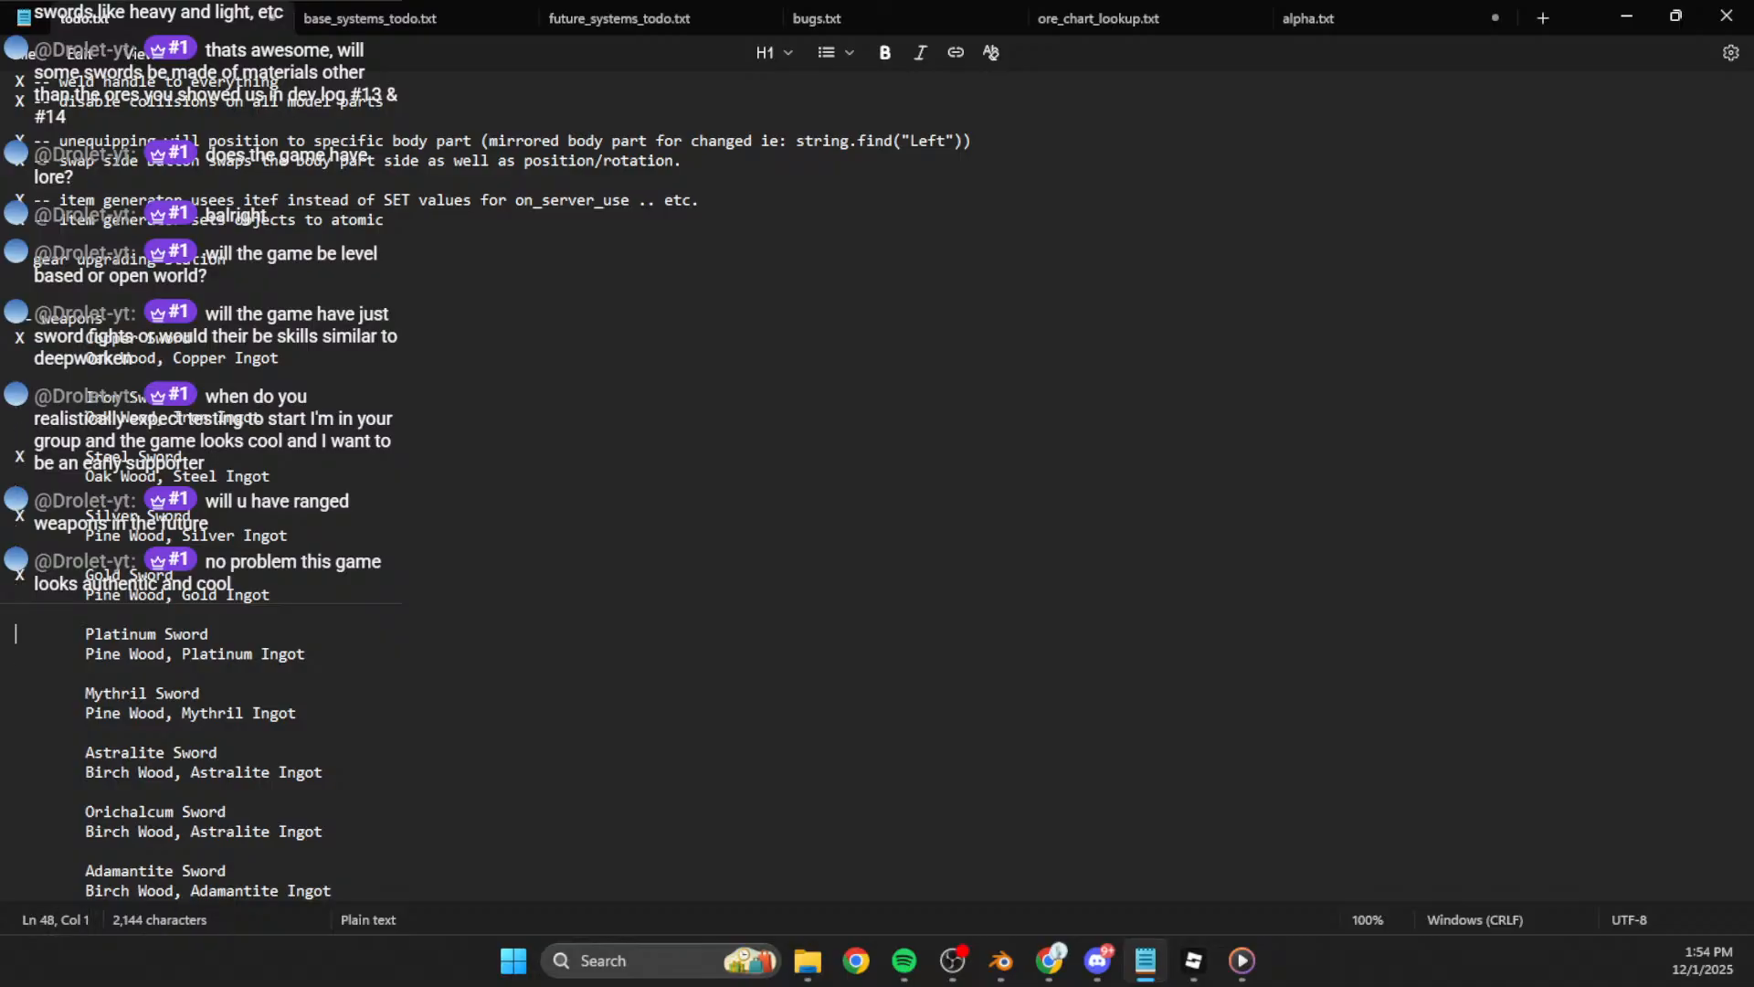
Step: Switch to Blender and open base_sword.blend from the swords temp folder
mouse_move(1099, 975)
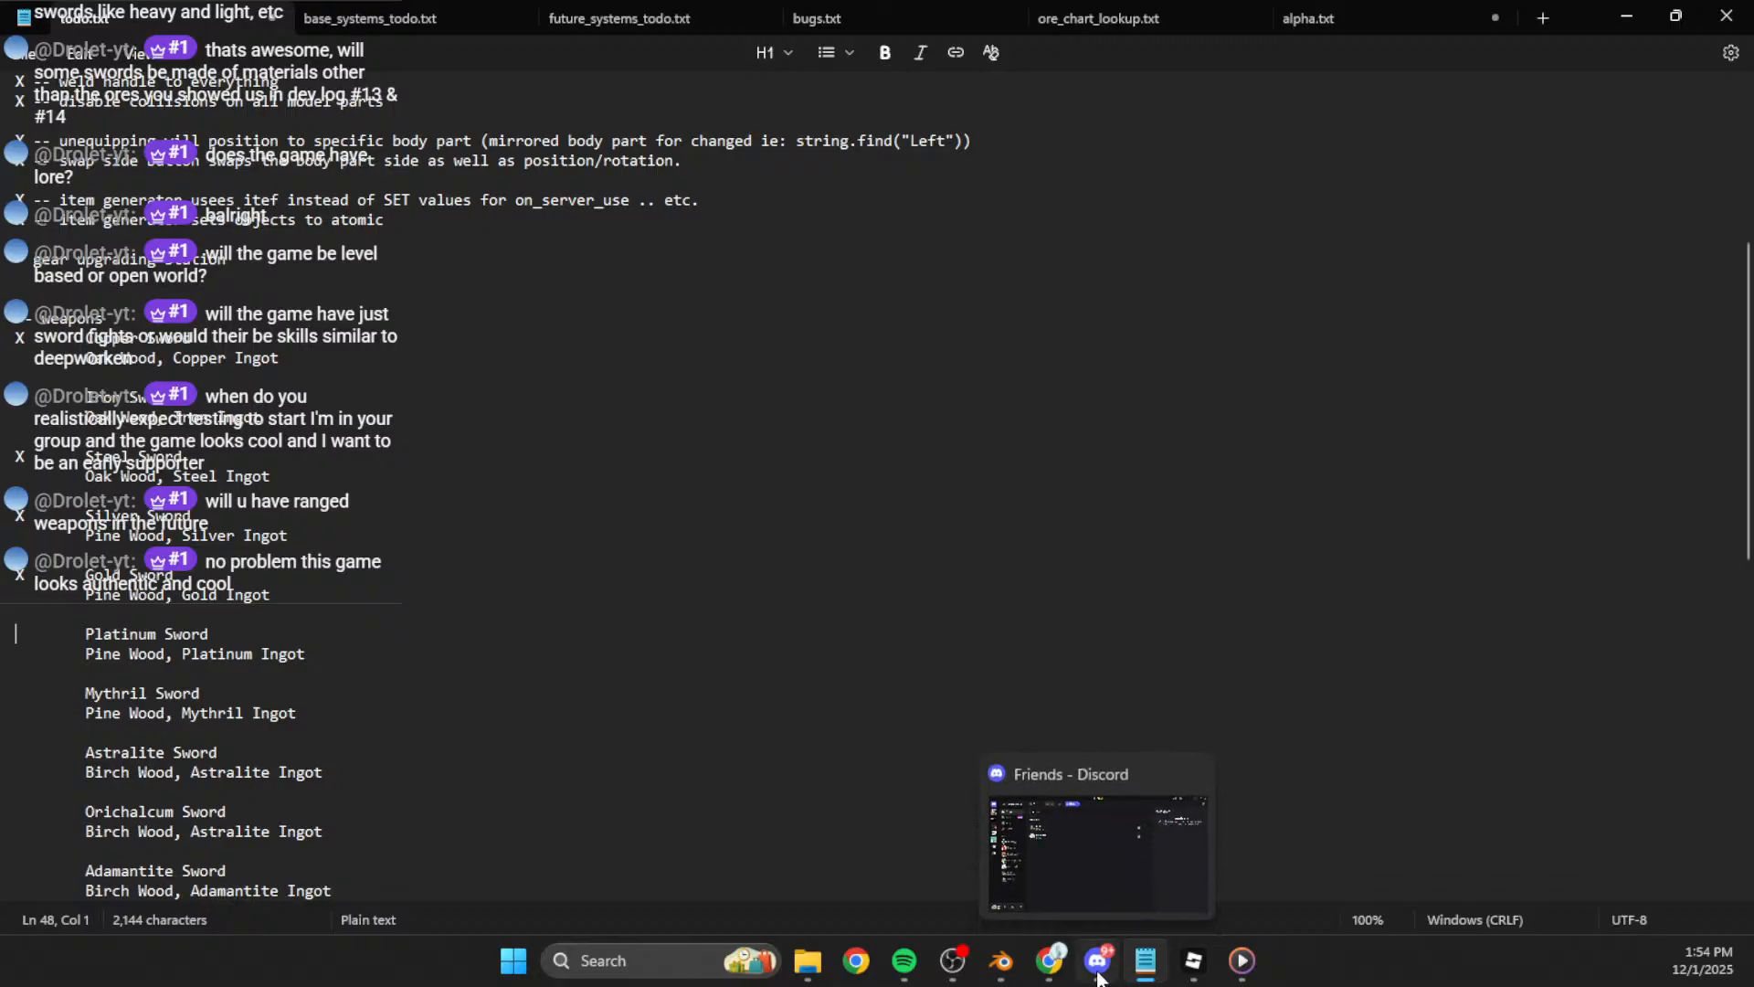
left_click(810, 962)
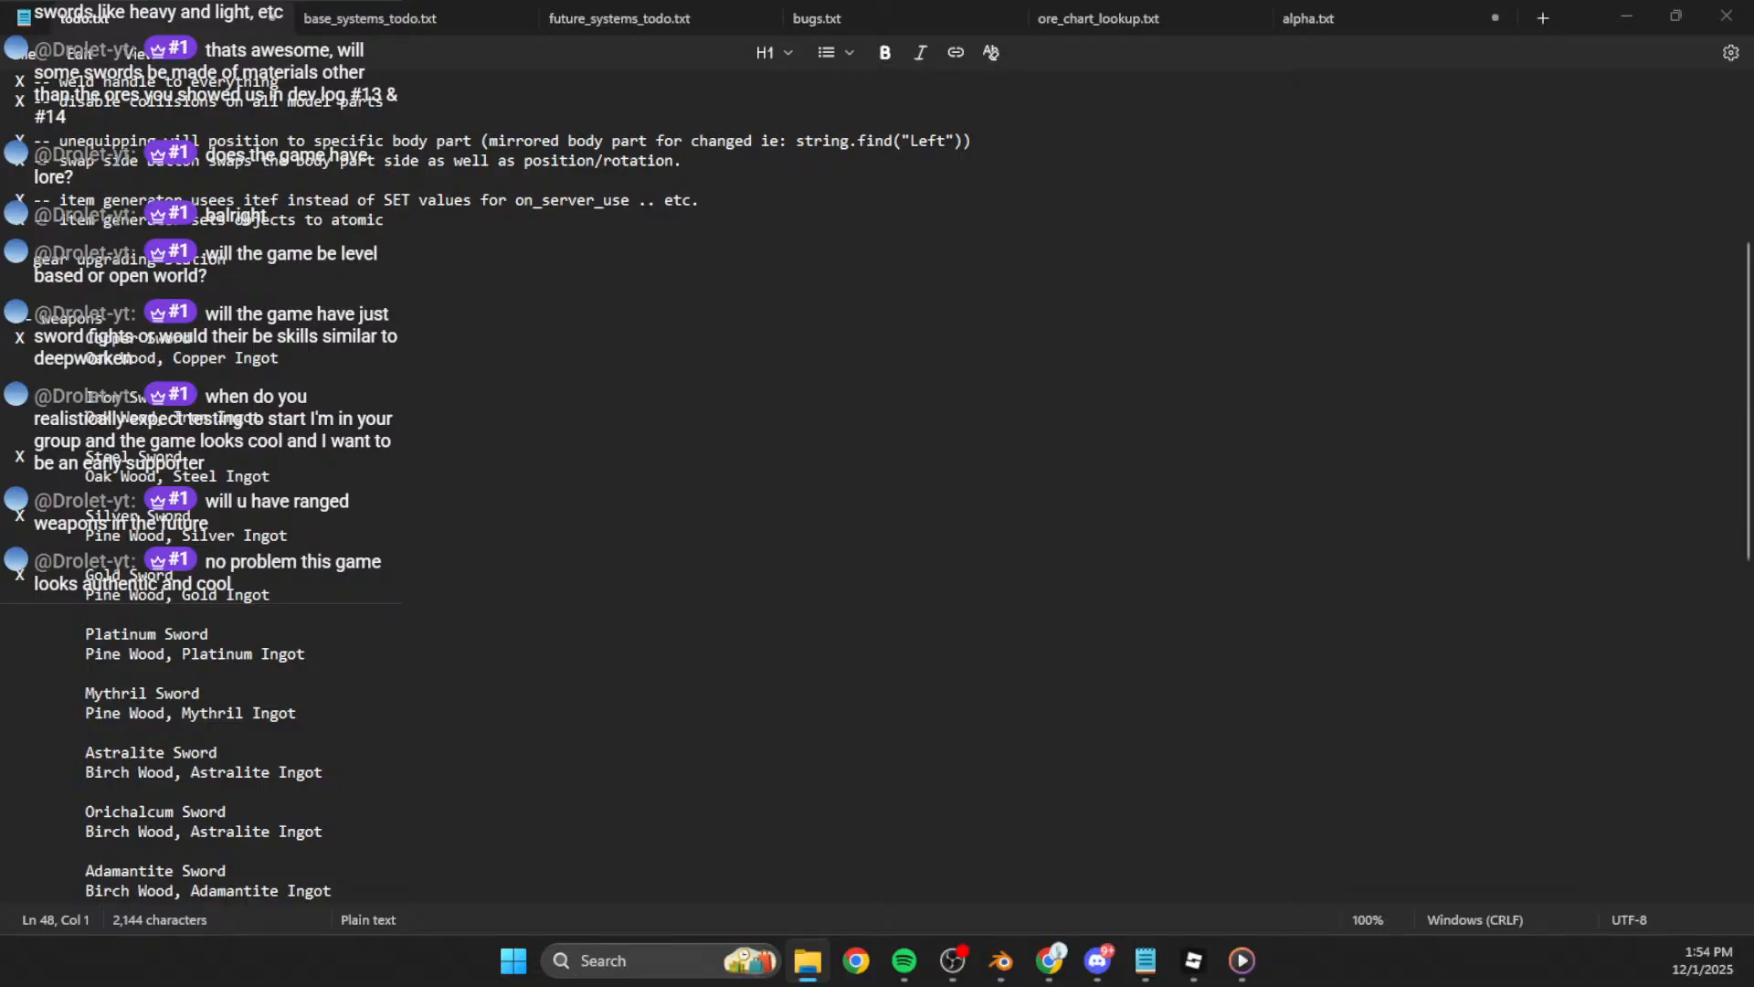
left_click(1002, 961)
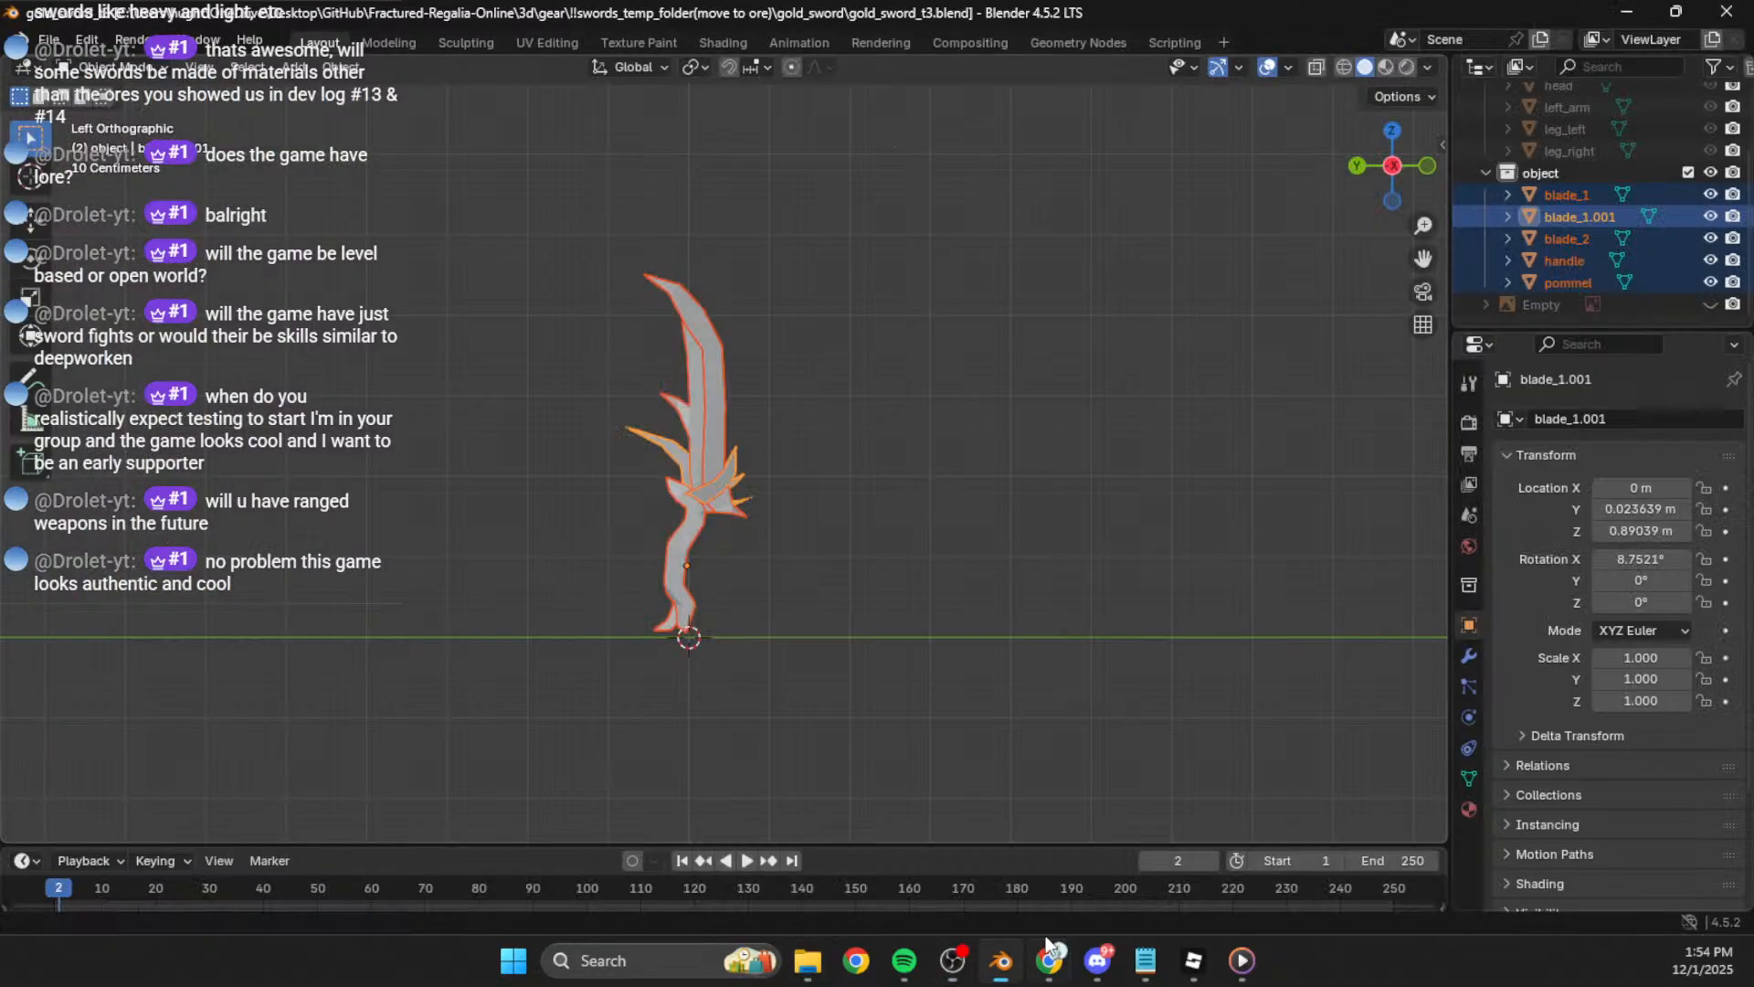
left_click(56, 41)
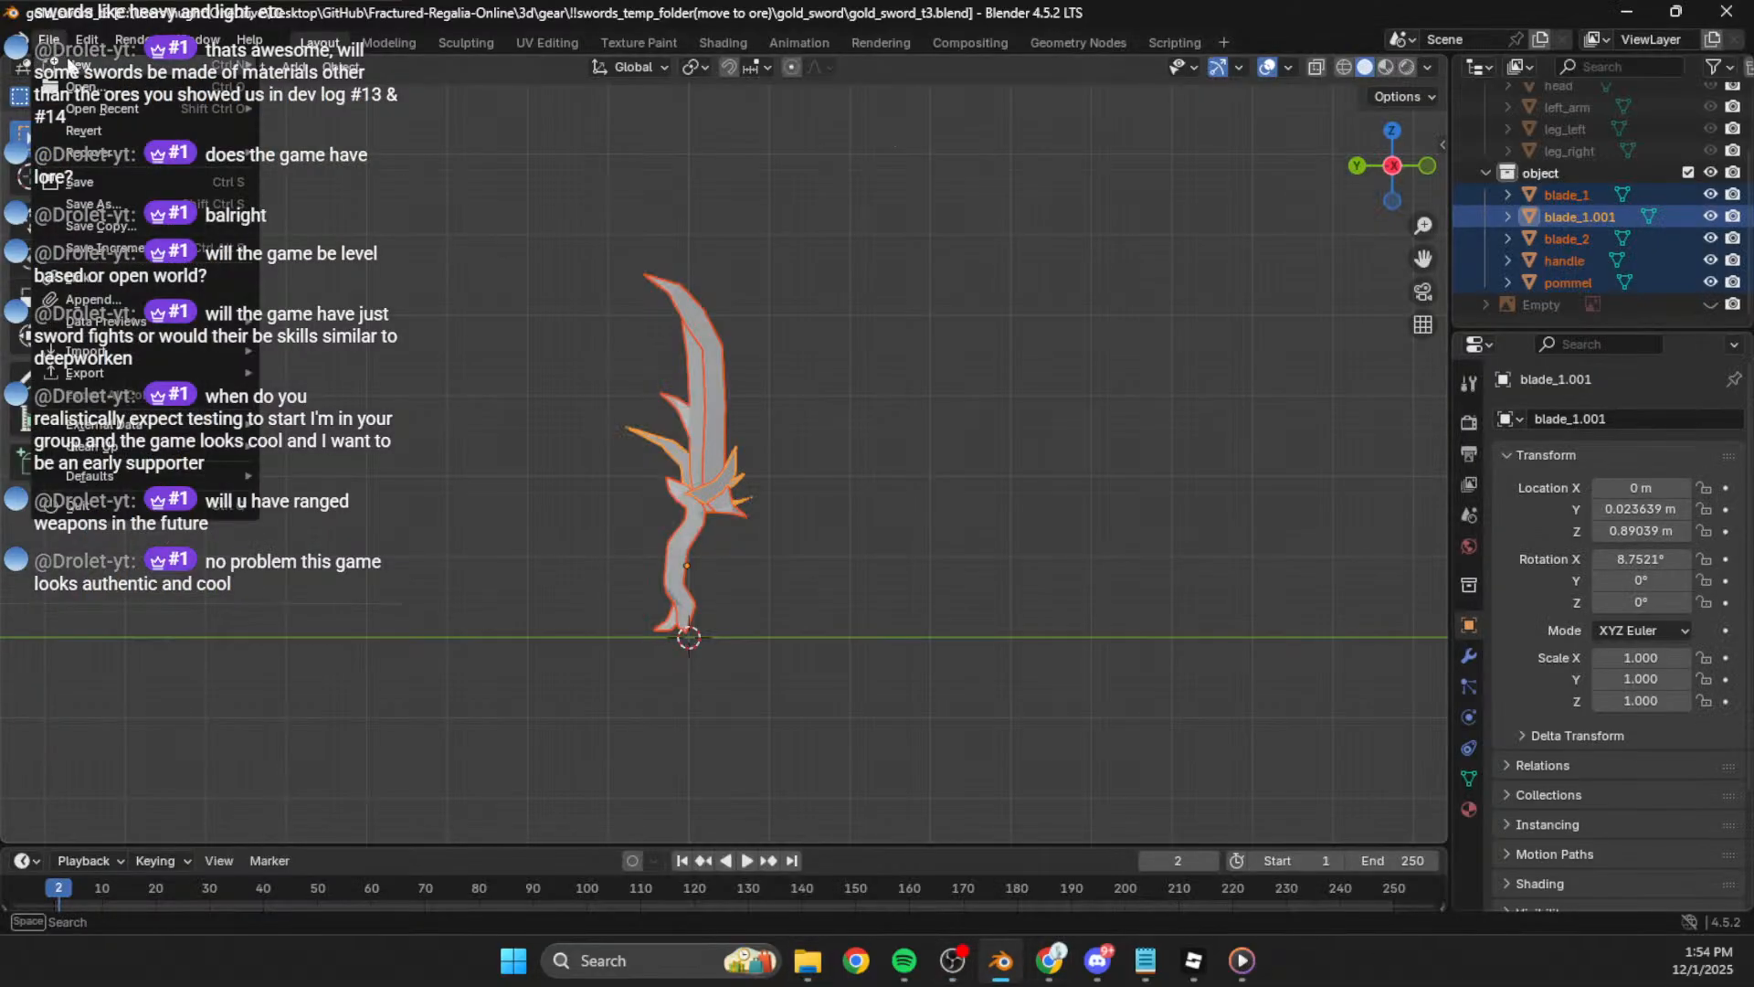
left_click(95, 87)
left_click(639, 174)
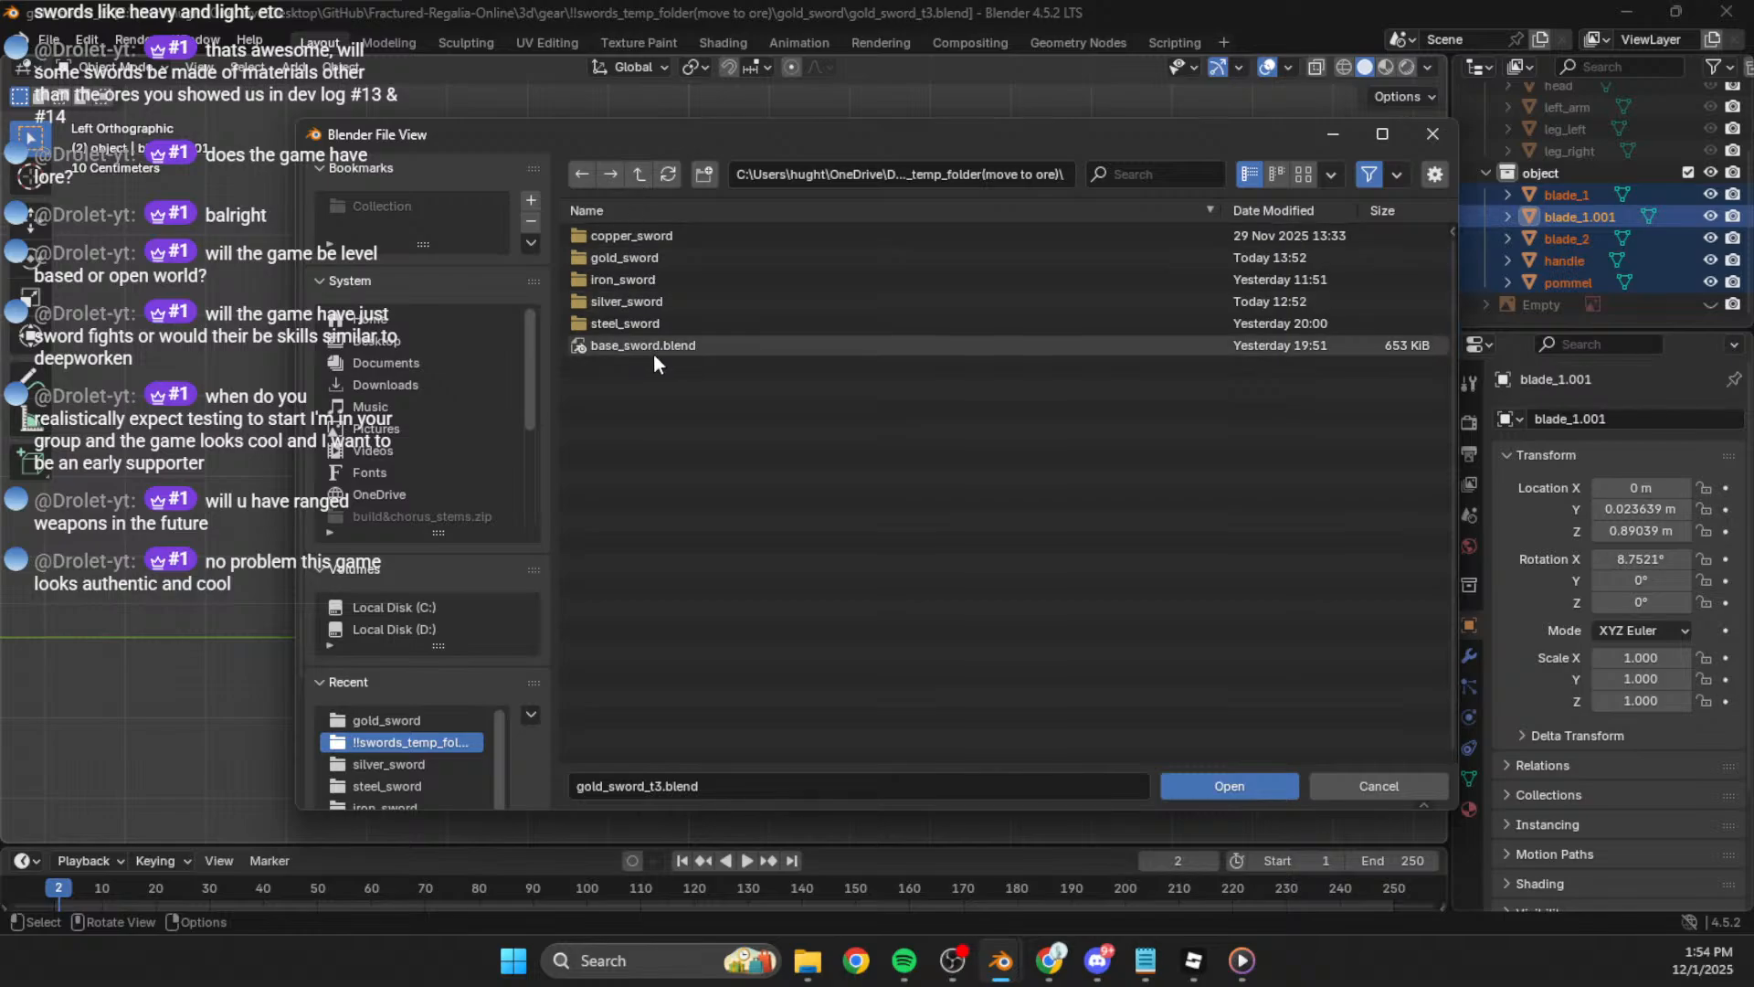
double_click(650, 346)
Step: Begin saving a copy of the base sword file and create a folder named platinum_sword in the swords temp folder
left_click(49, 39)
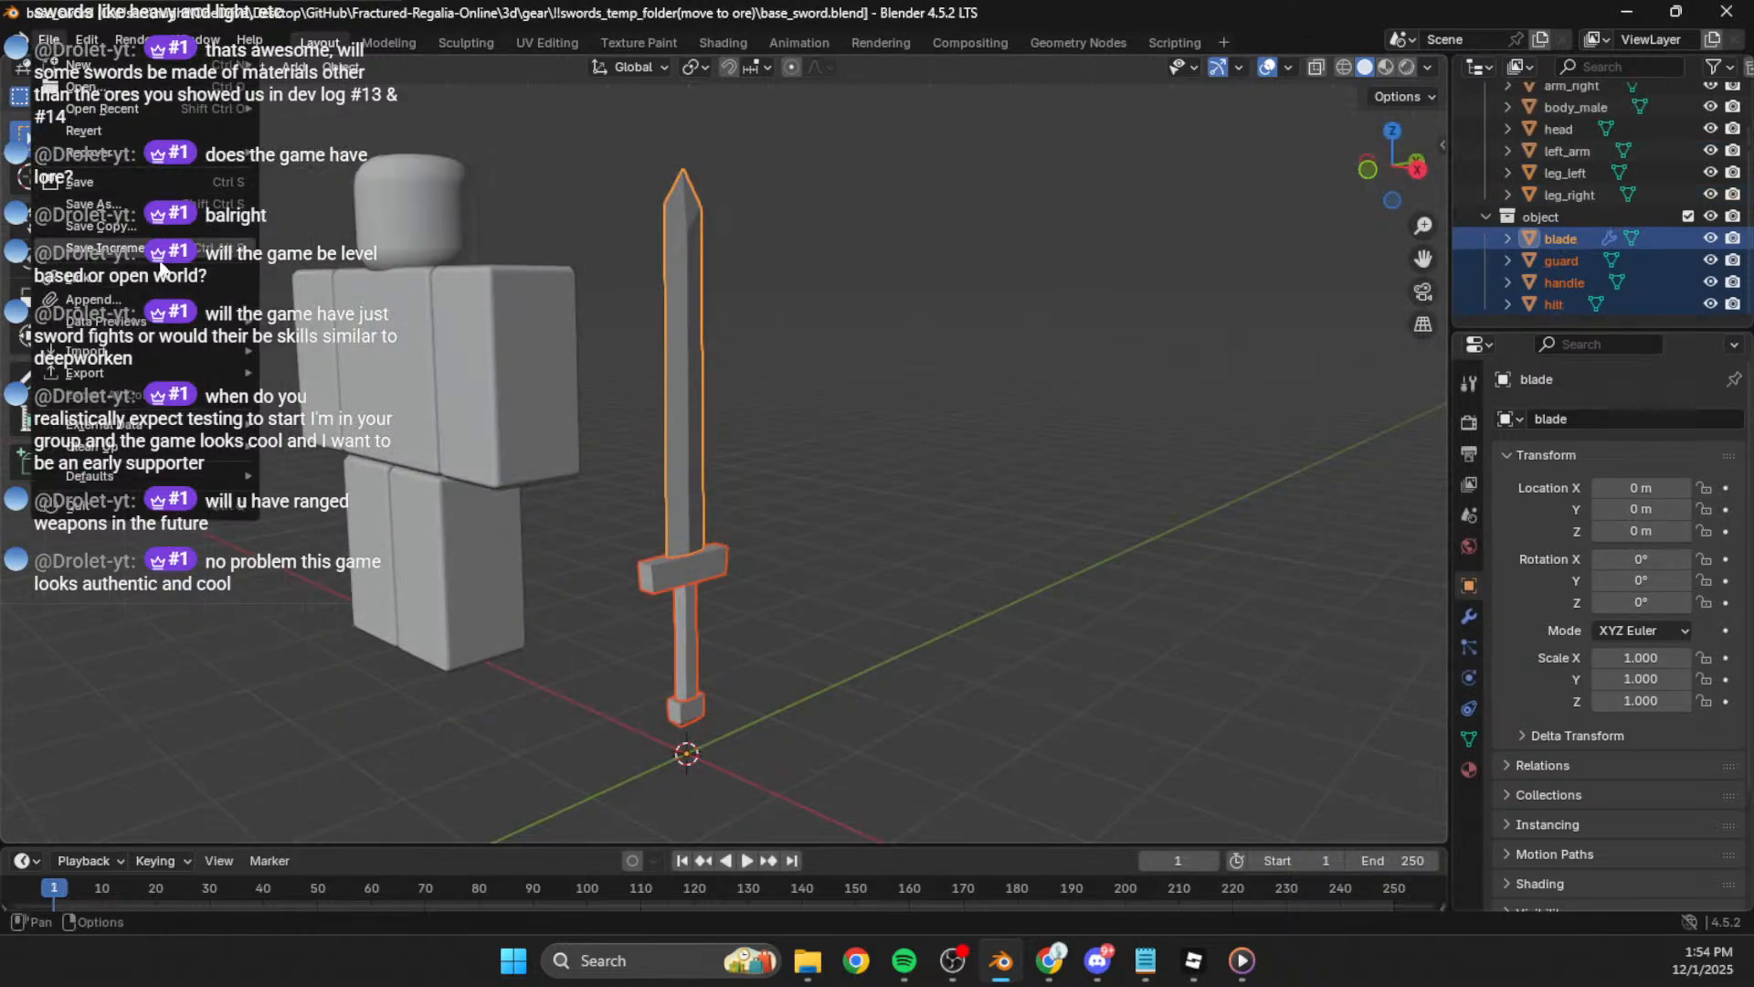
mouse_move(122, 375)
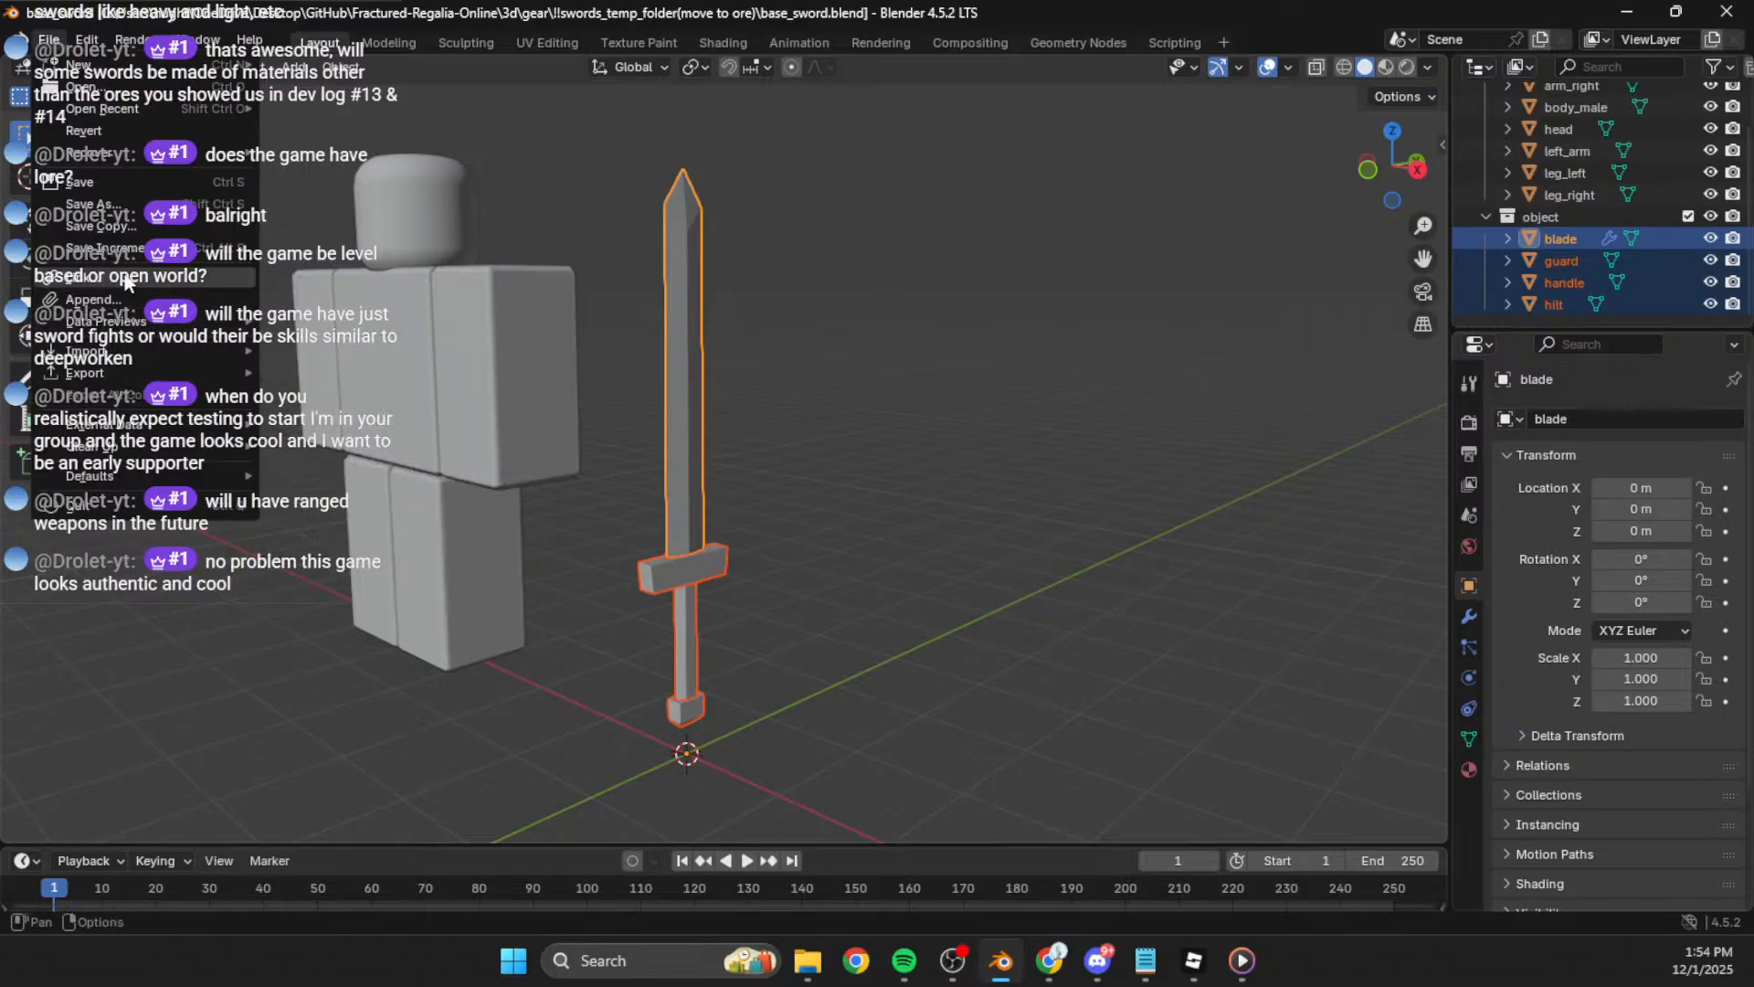
left_click(143, 224)
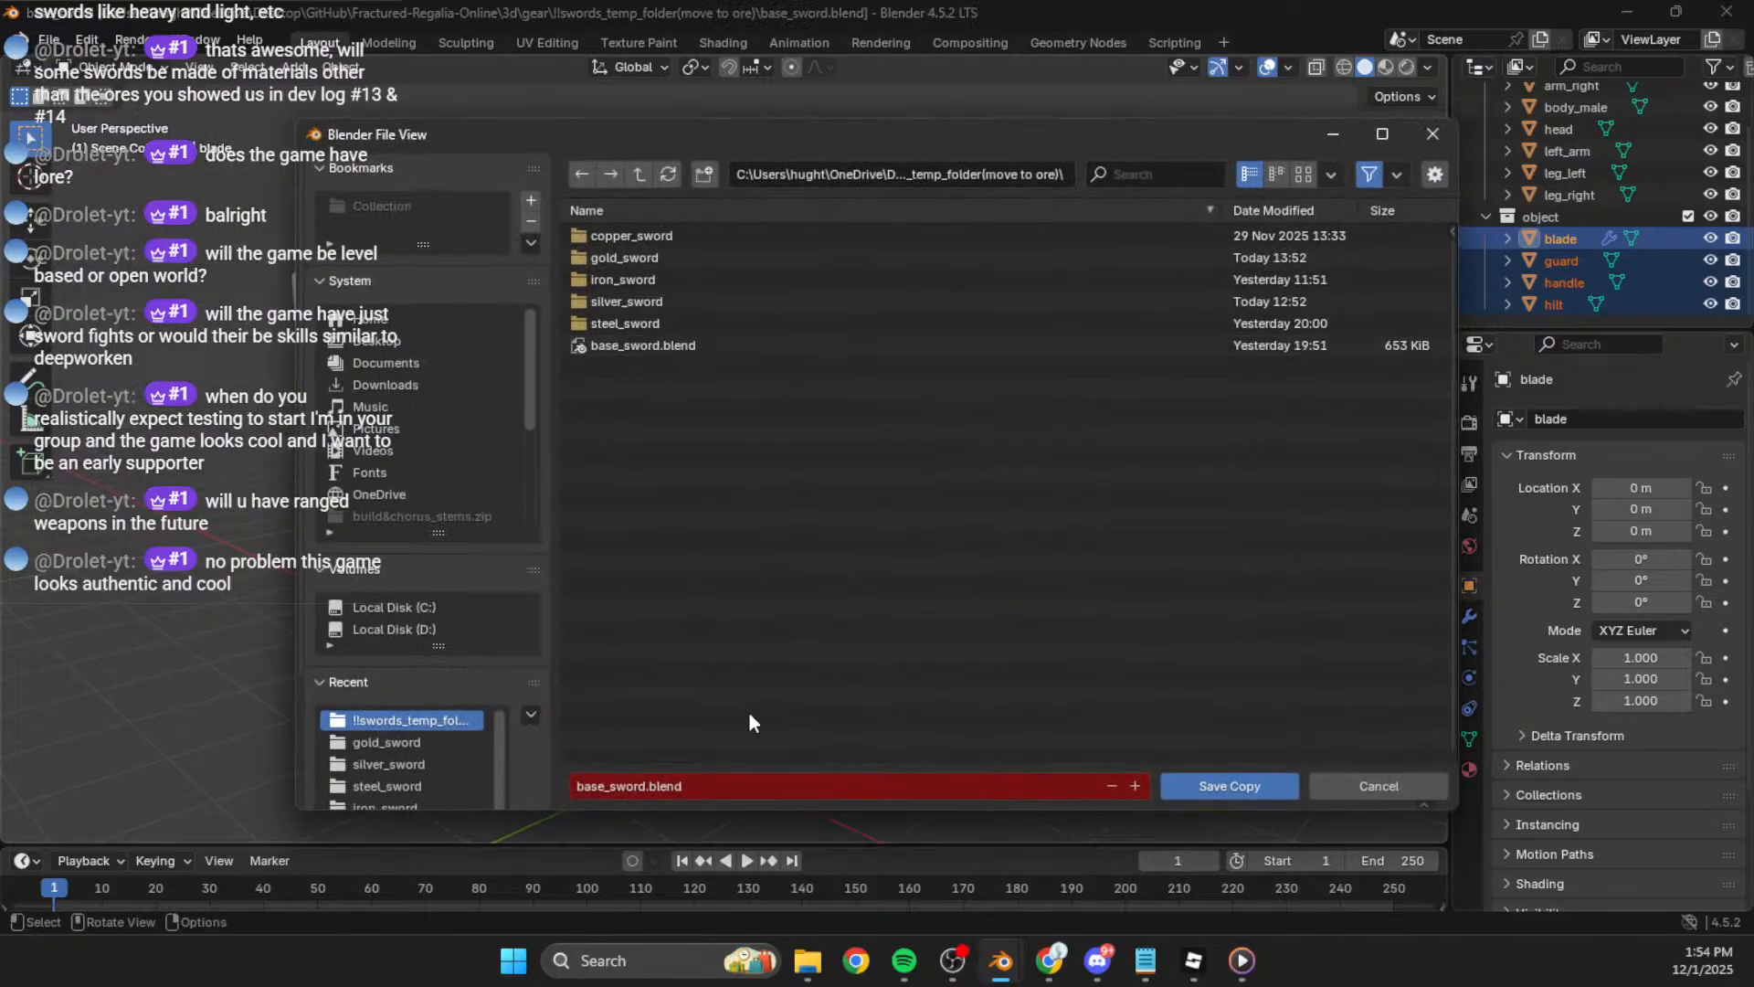
left_click(703, 174)
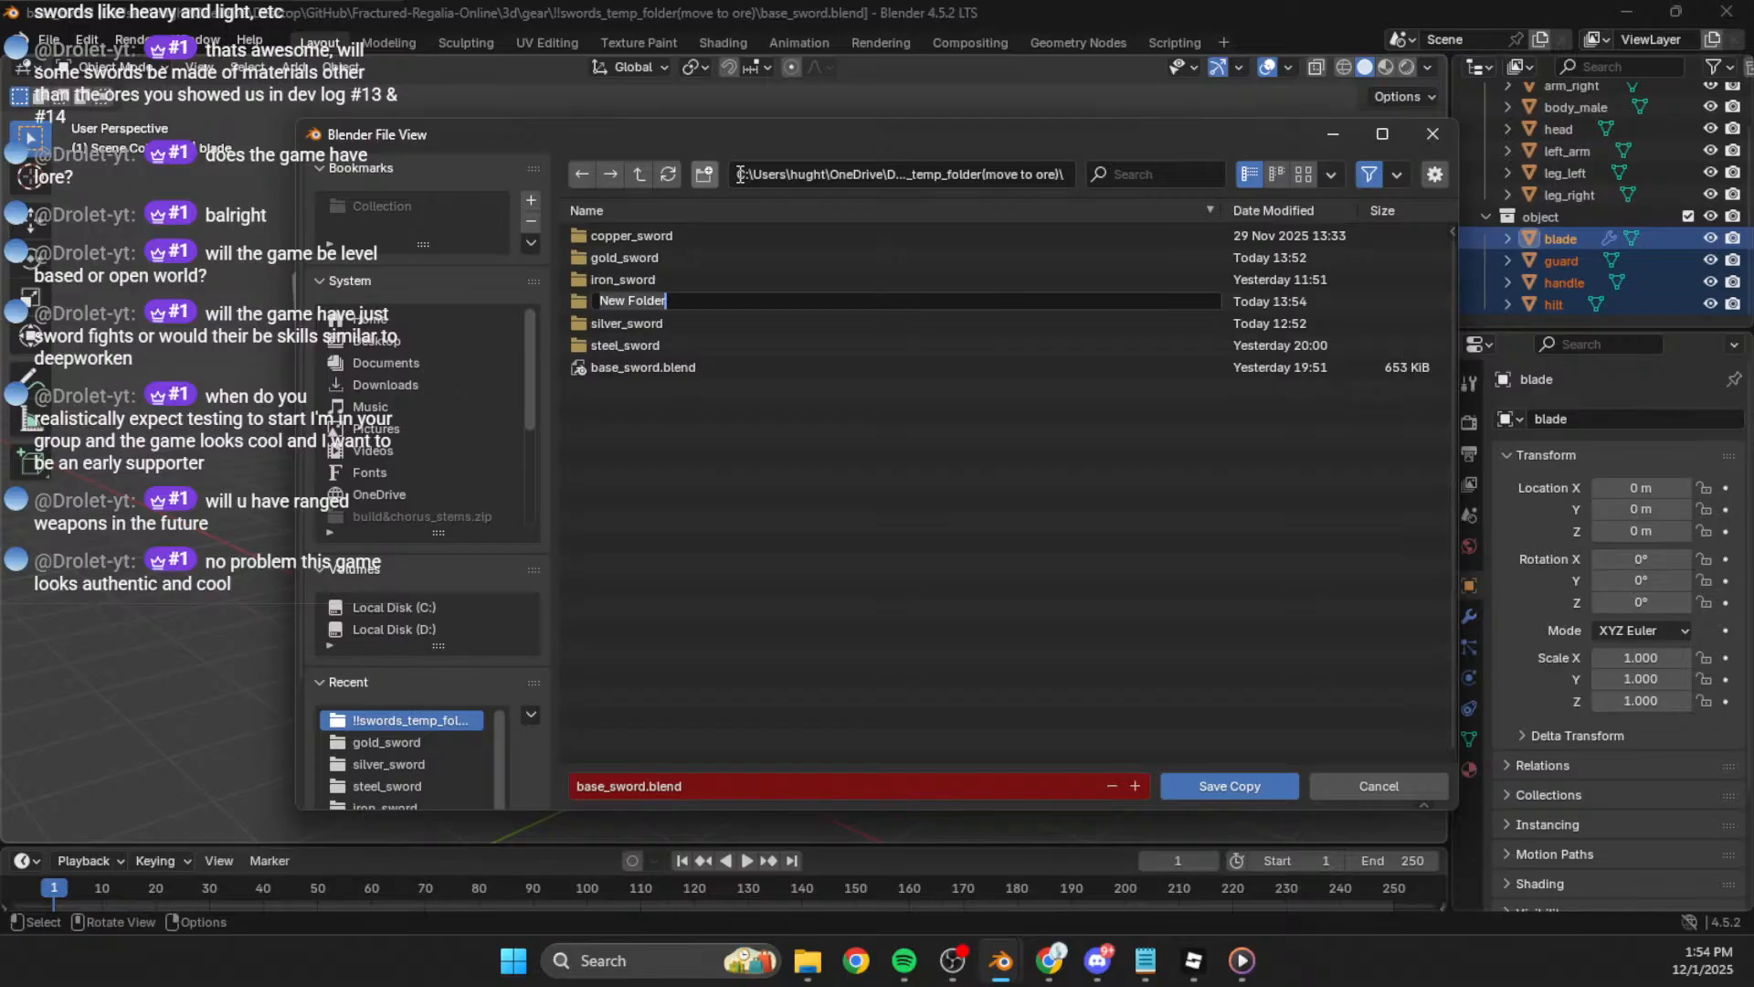
type("platinum_sword")
key("Return")
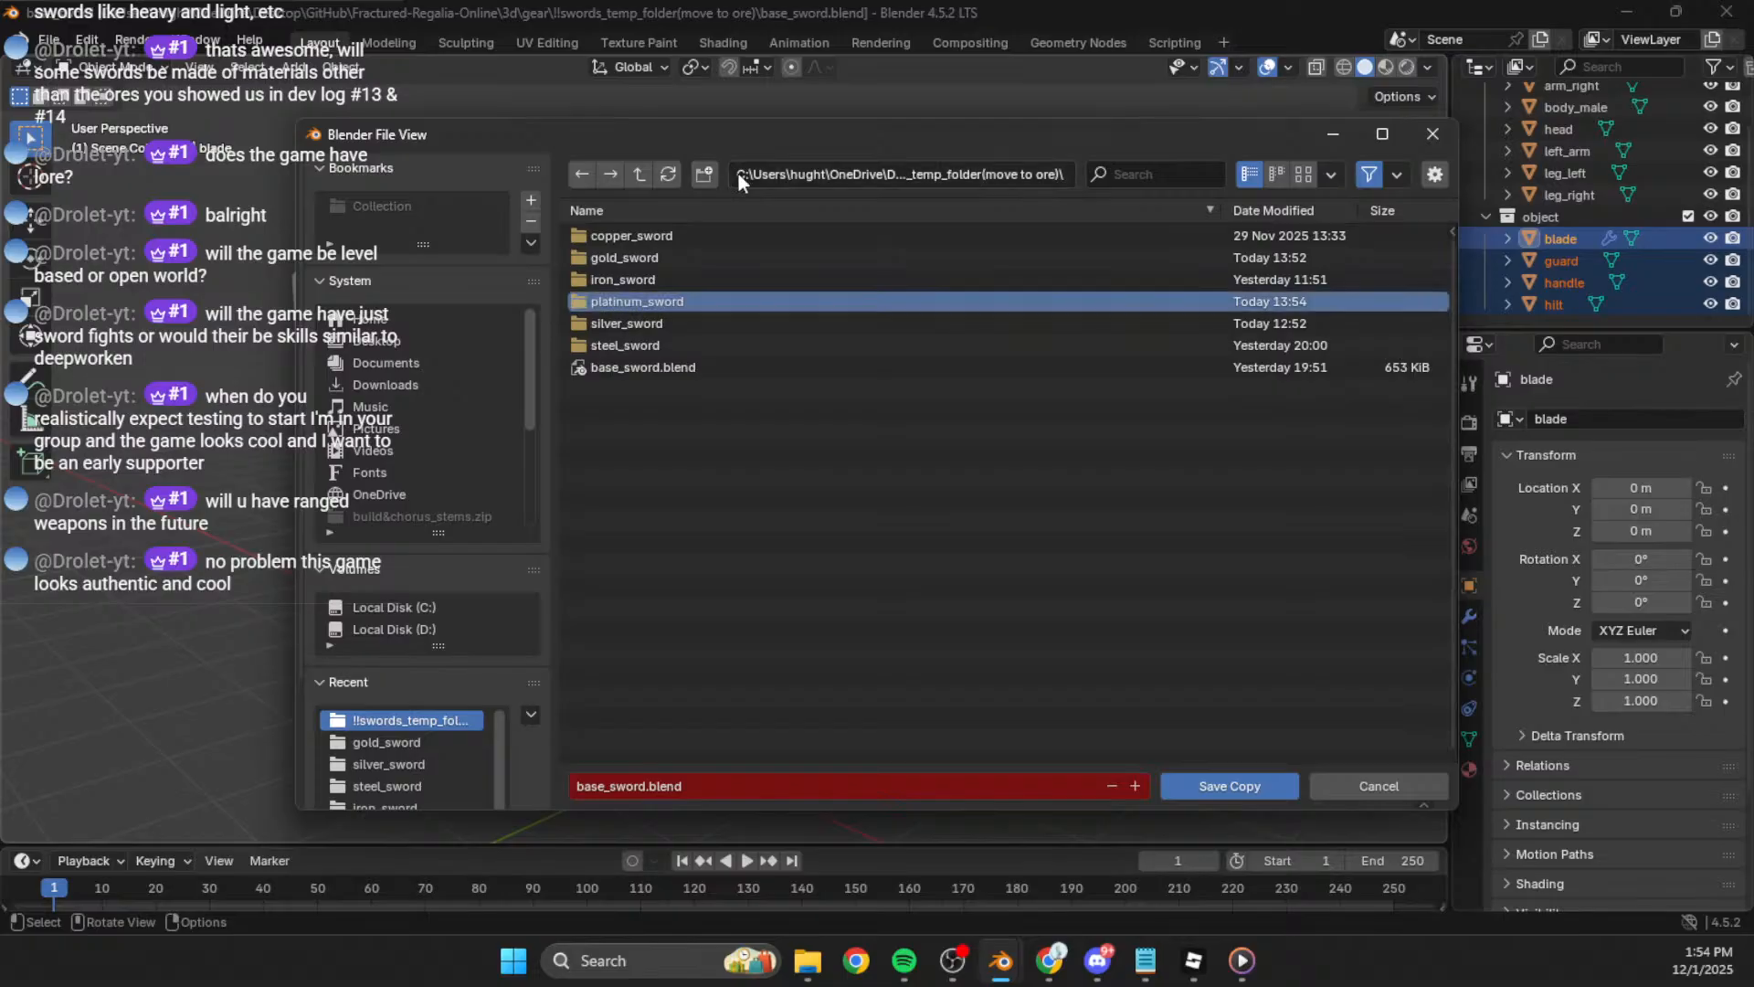
Step: Save the copy as platinum_sword.blend inside the platinum_sword folder
double_click(637, 302)
left_click(745, 791)
type("pl")
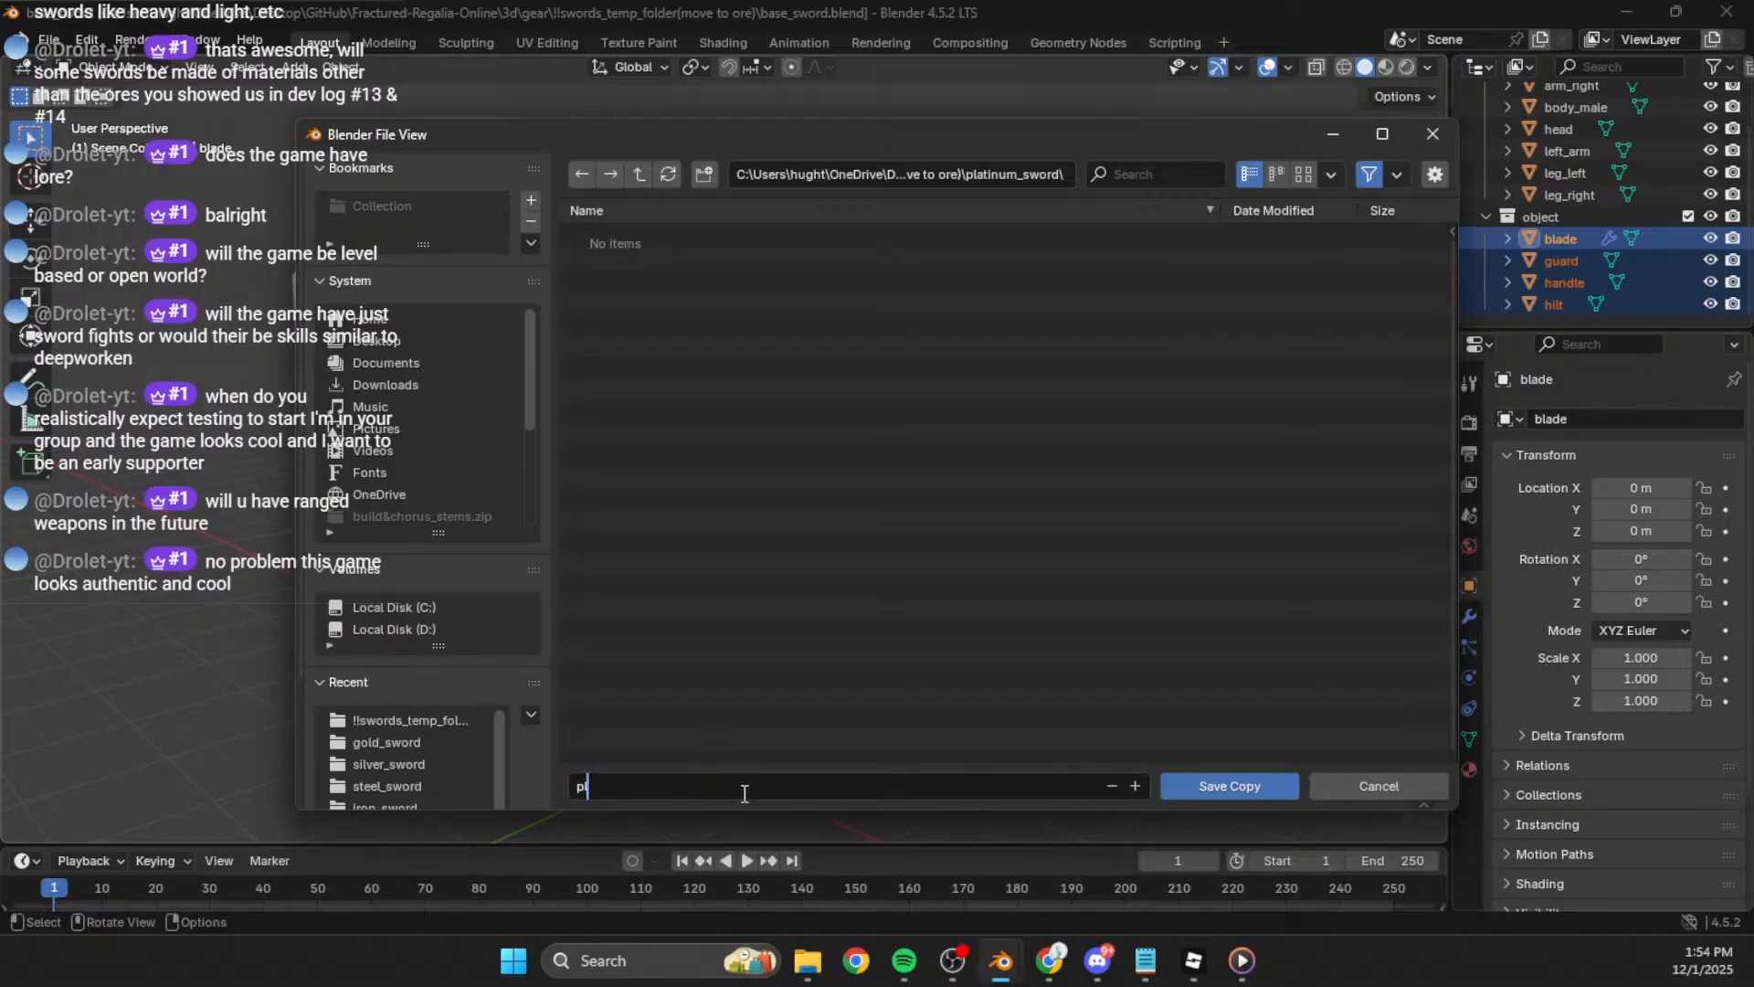
type("atinum_sword")
key("Return")
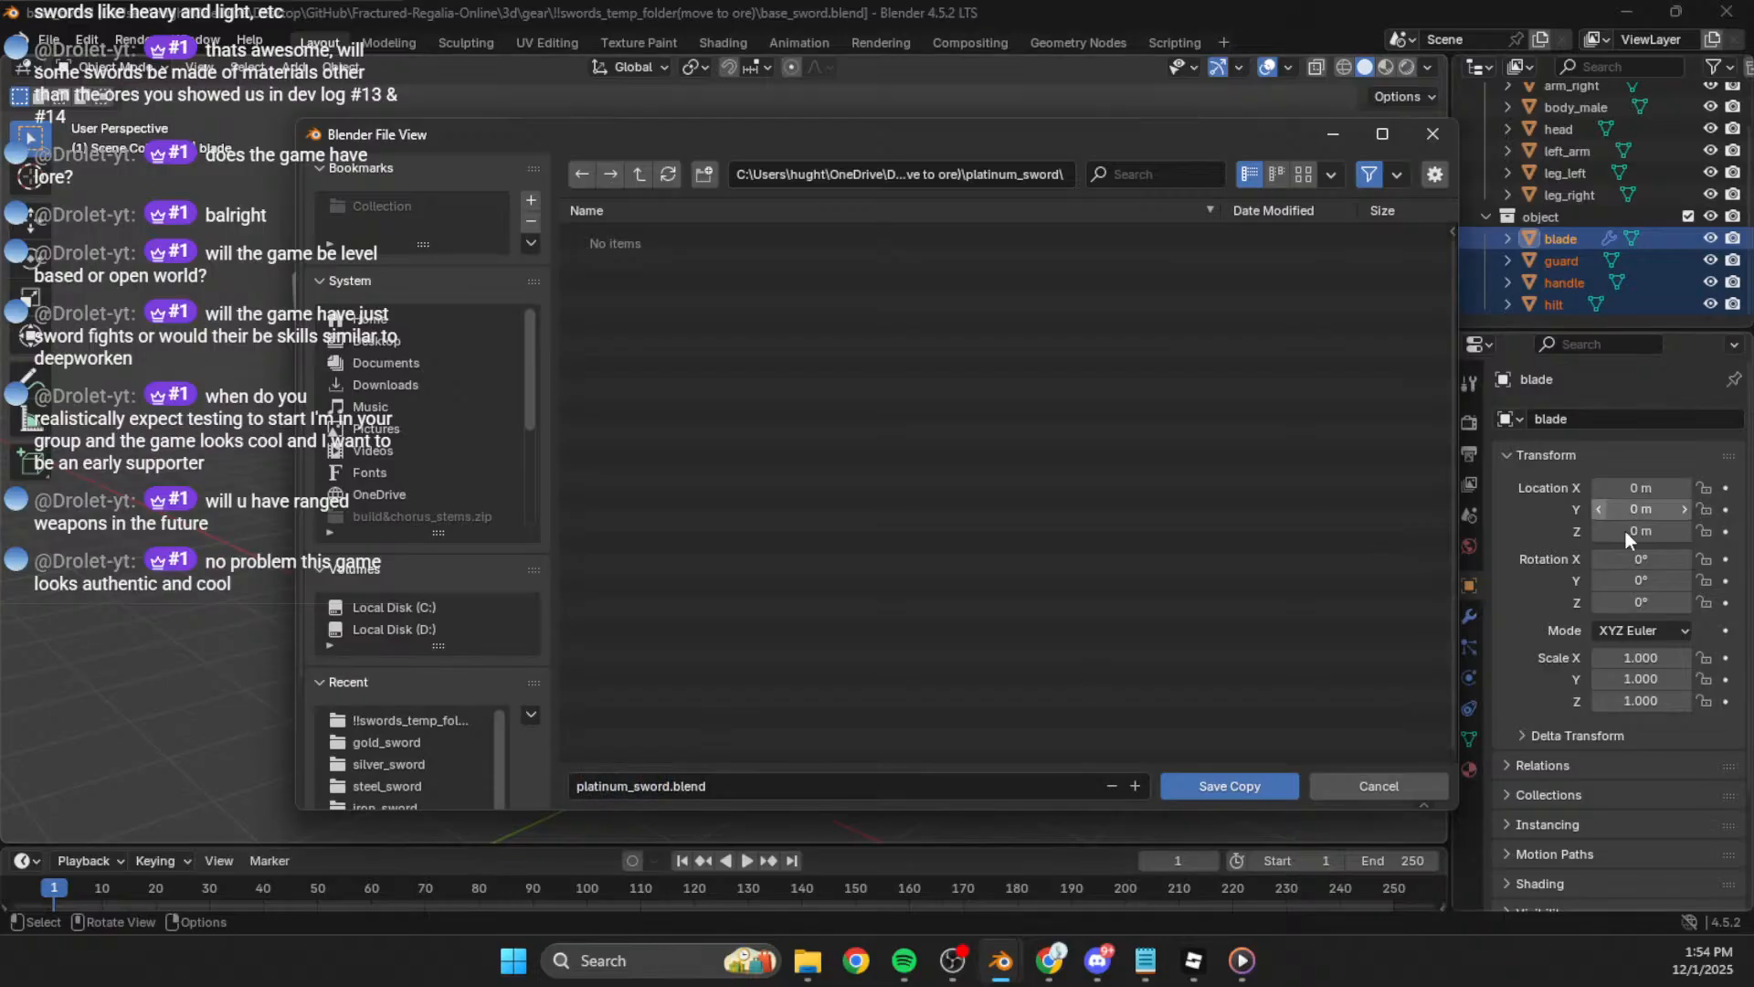
left_click(1197, 784)
Step: Open platinum_sword.blend from the platinum_sword folder
left_click(41, 40)
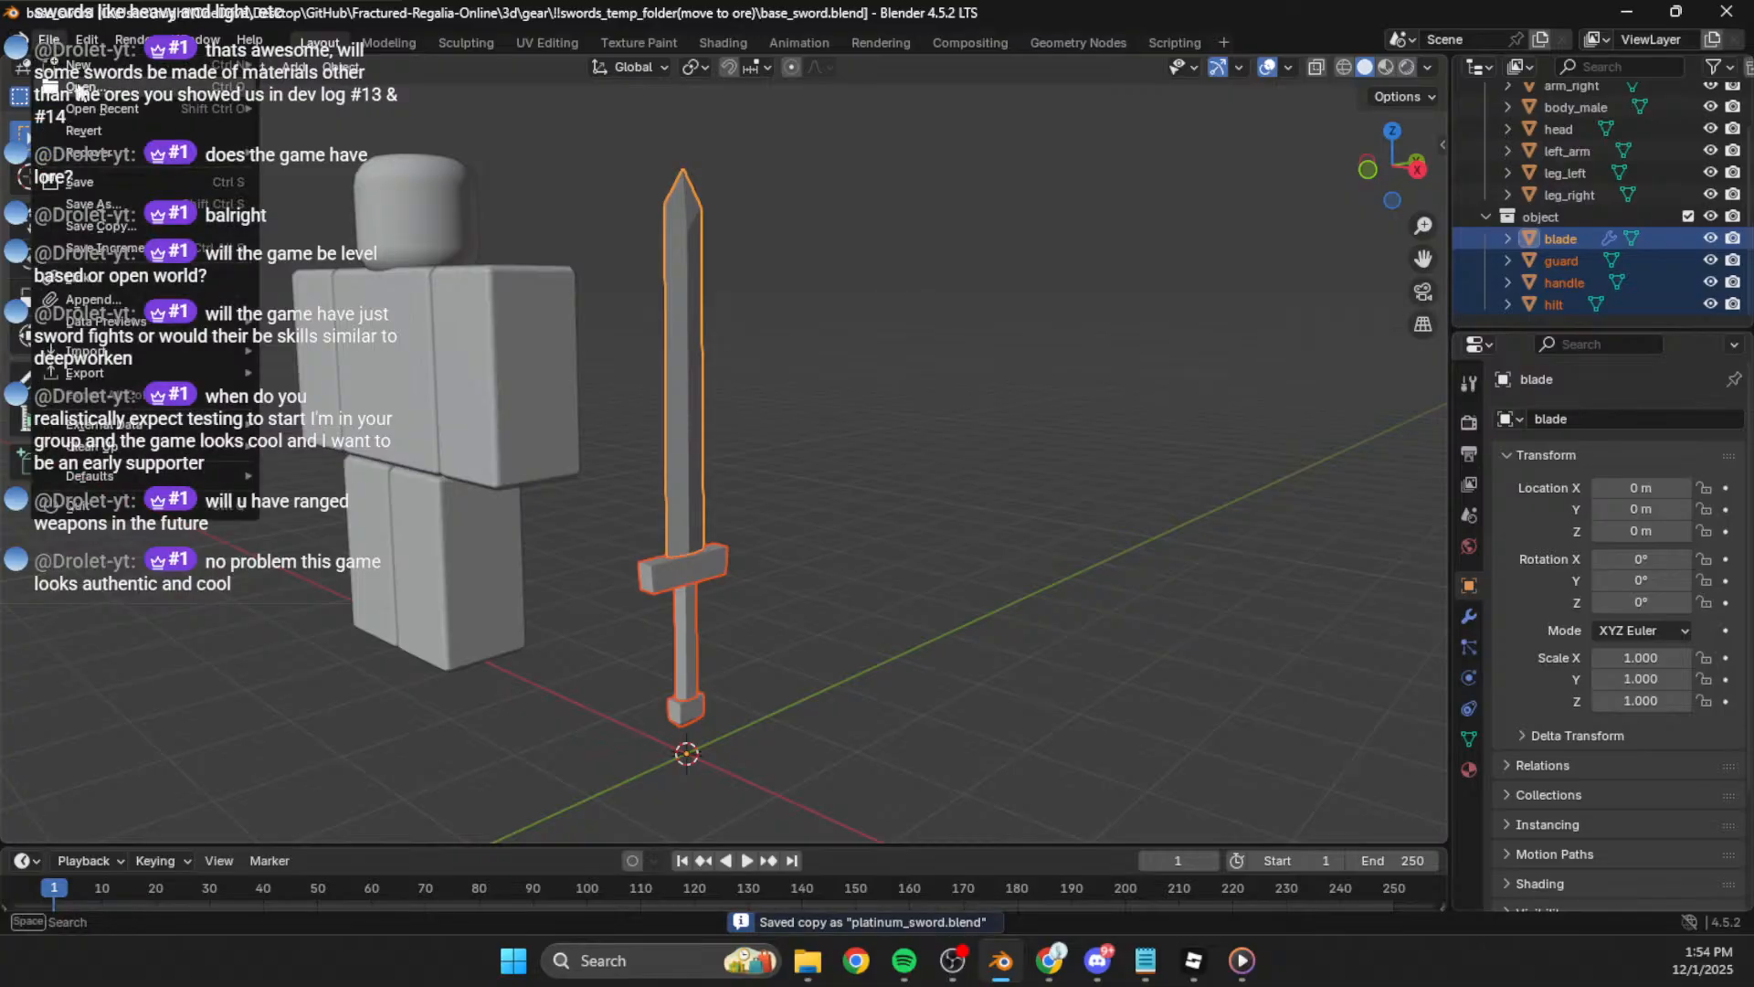
left_click(68, 84)
double_click(640, 304)
left_click(694, 235)
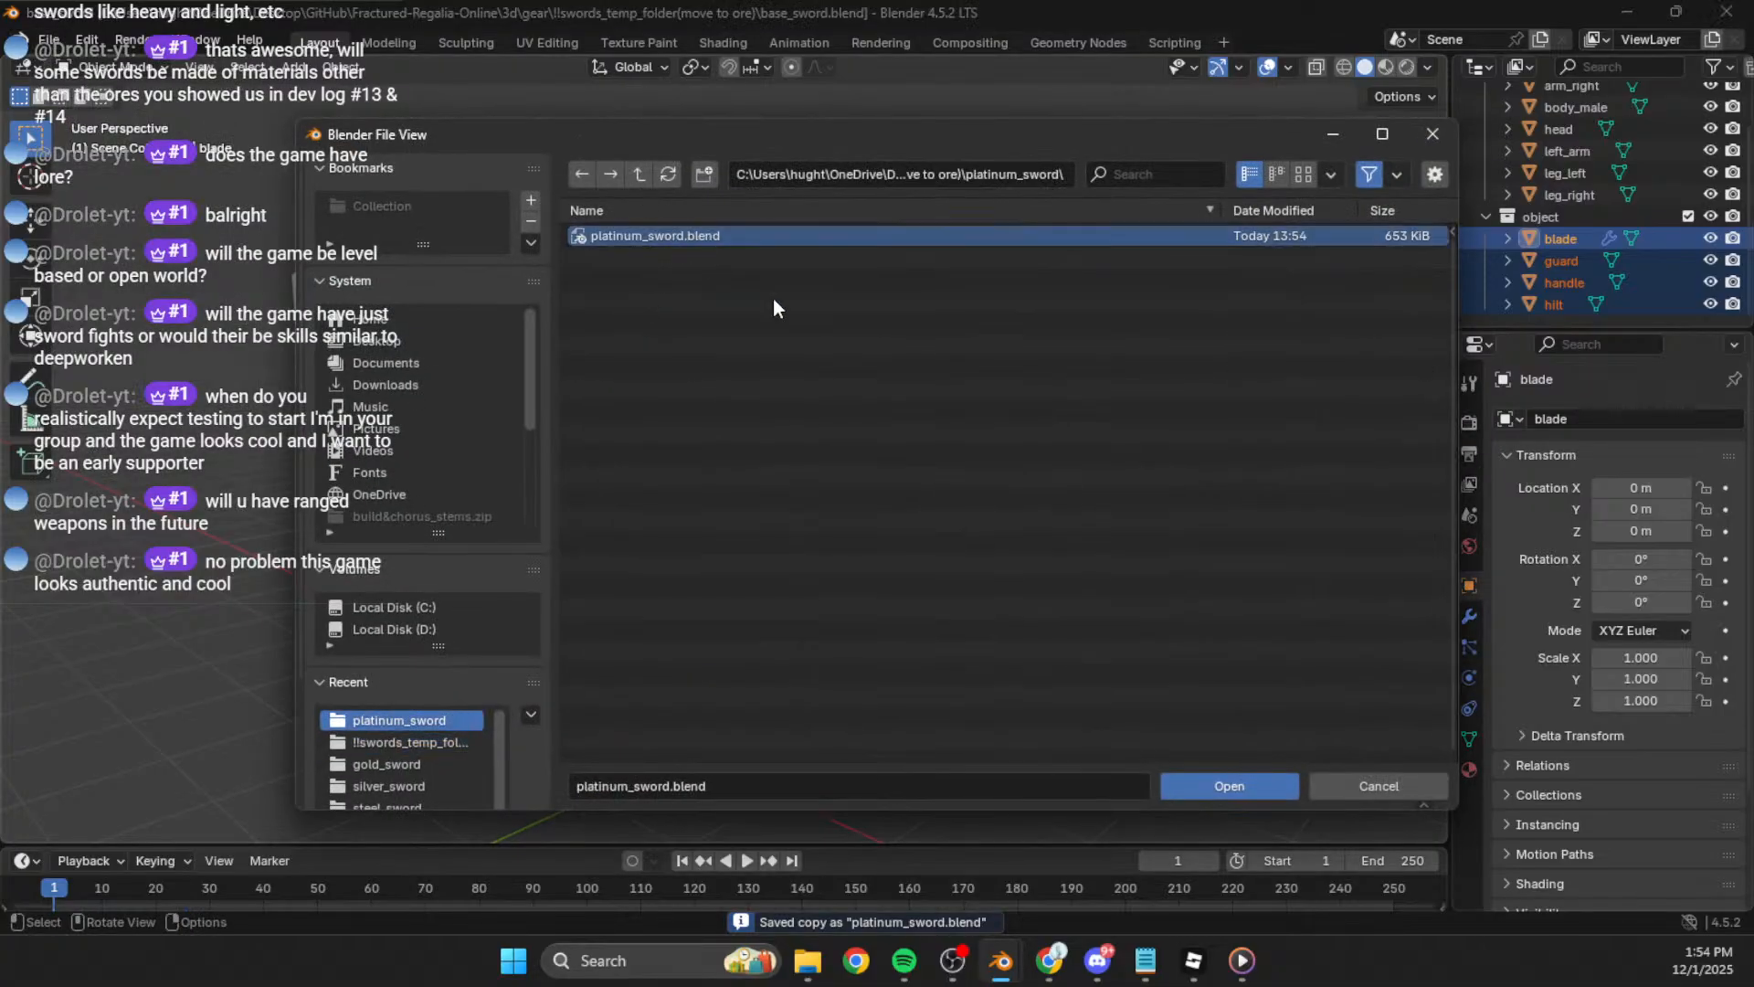
left_click(1221, 784)
middle_click_drag(1029, 694, 923, 681)
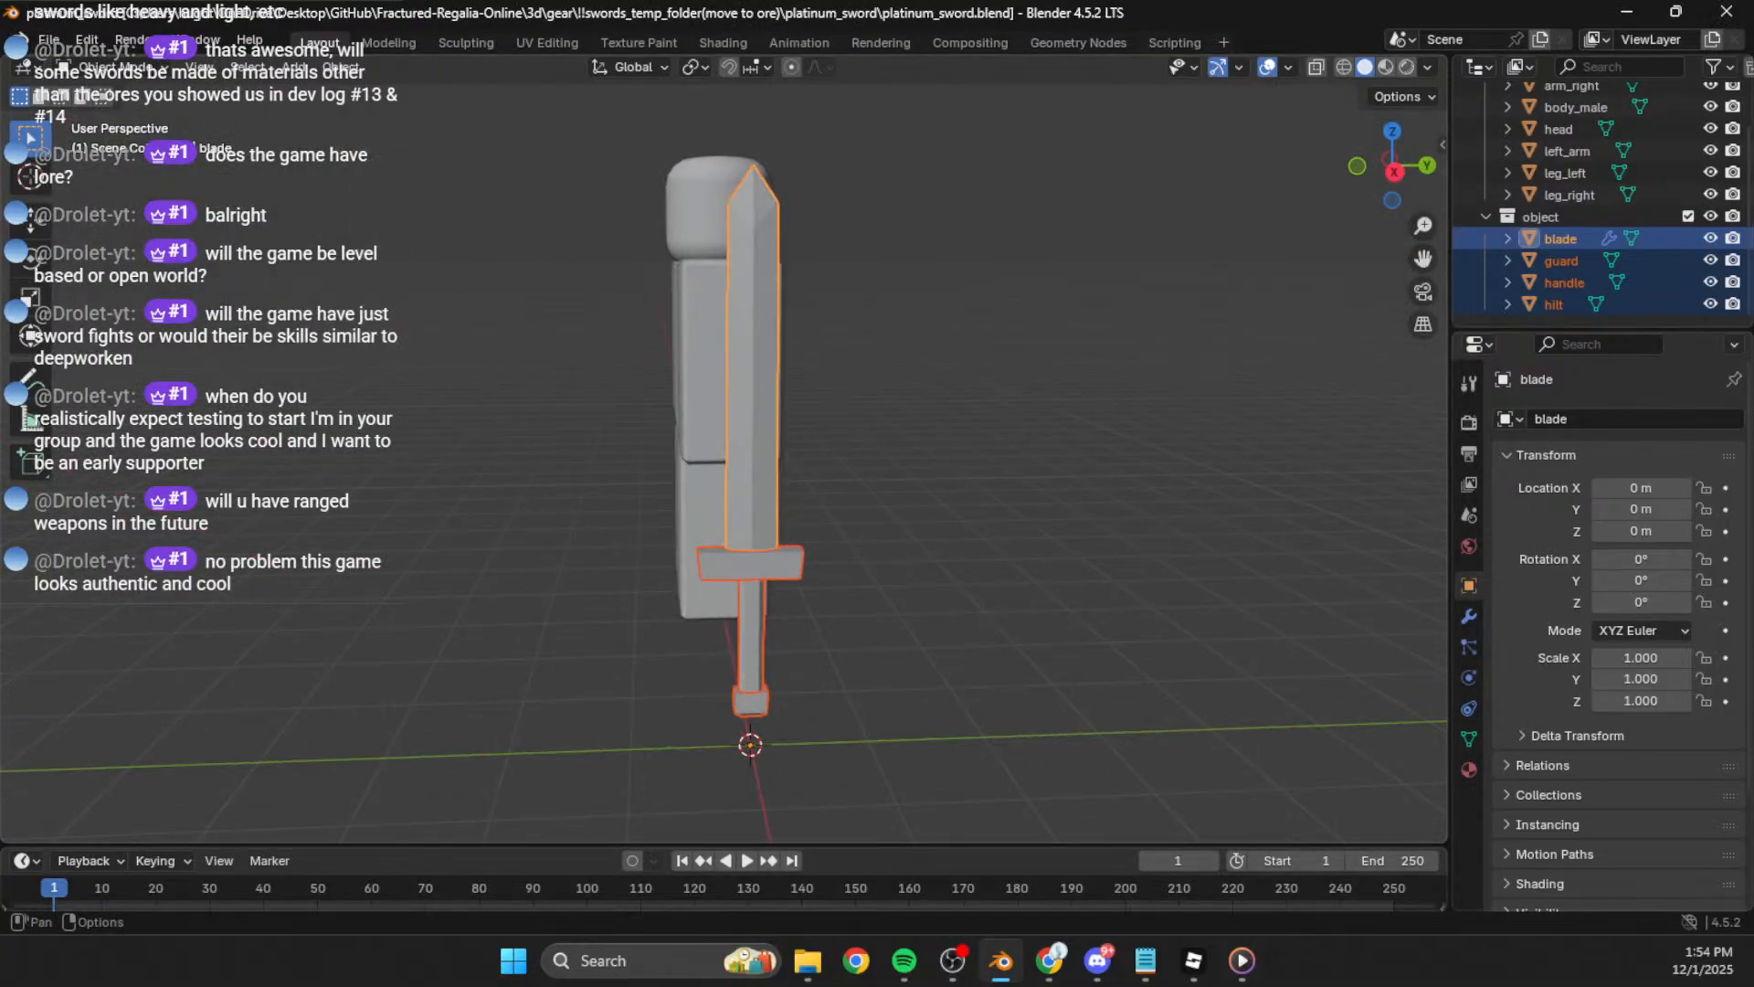
Step: Switch to Paint.NET and open the sword sketch sheet IMG_0048 from Downloads
mouse_move(1145, 970)
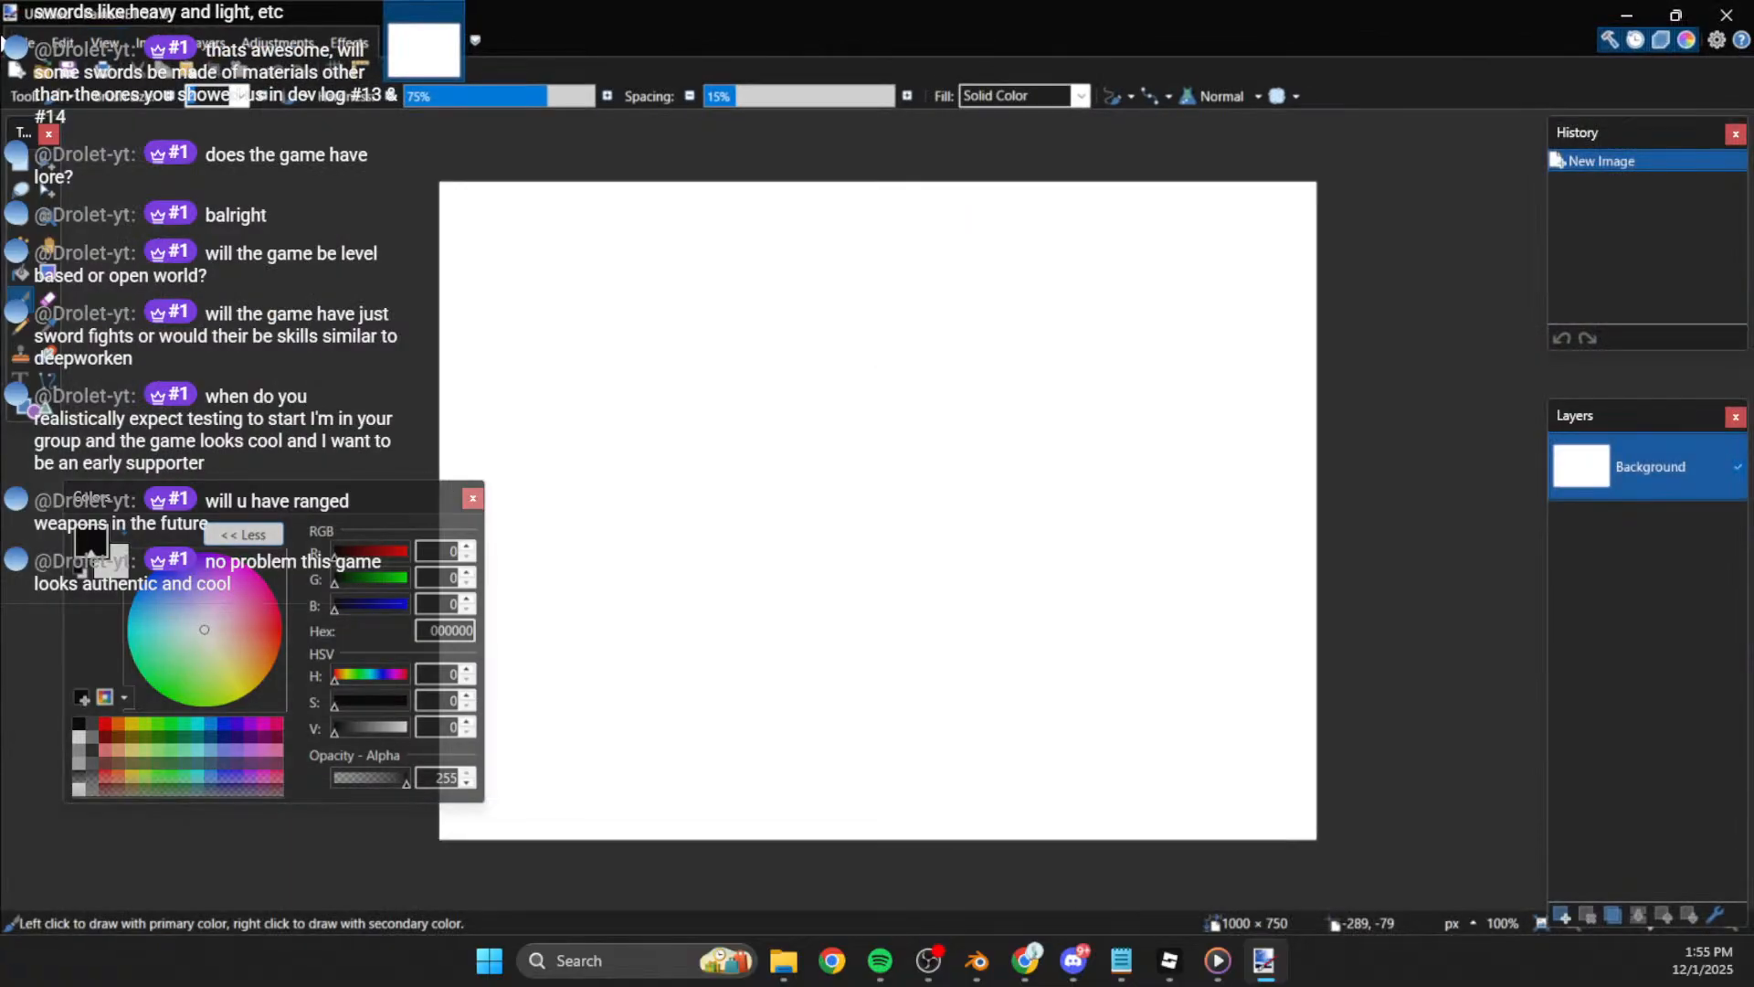
left_click(22, 43)
left_click(77, 98)
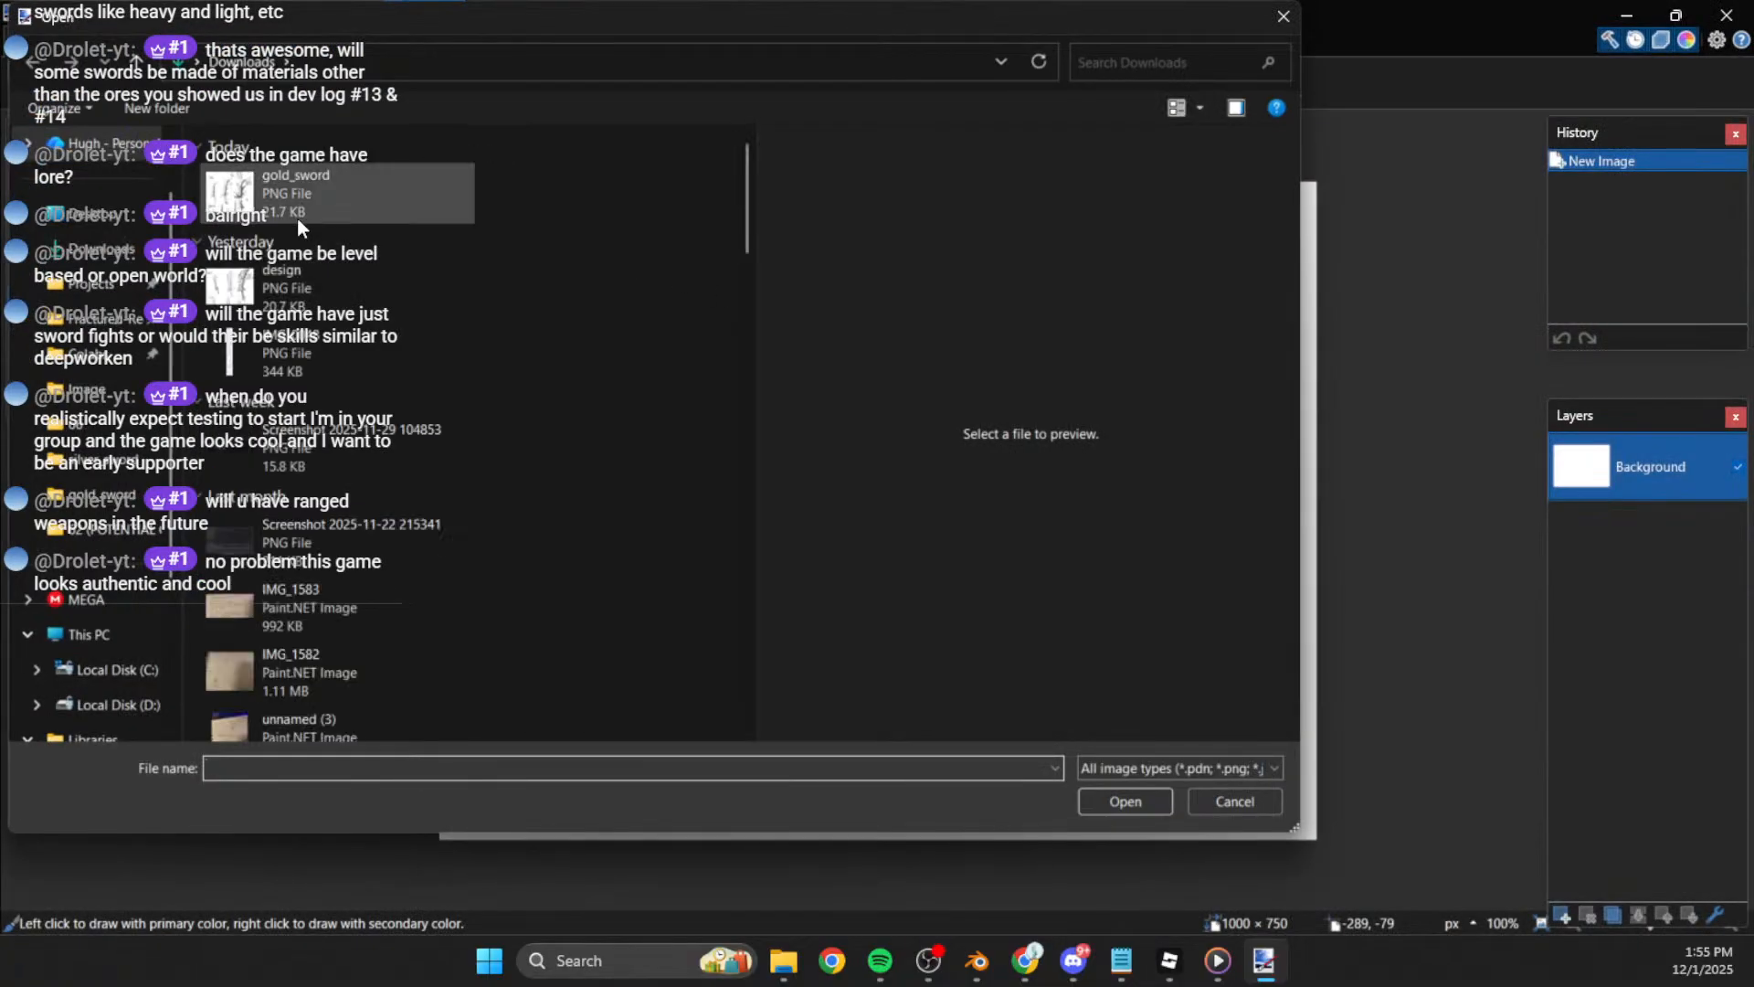
left_click(299, 217)
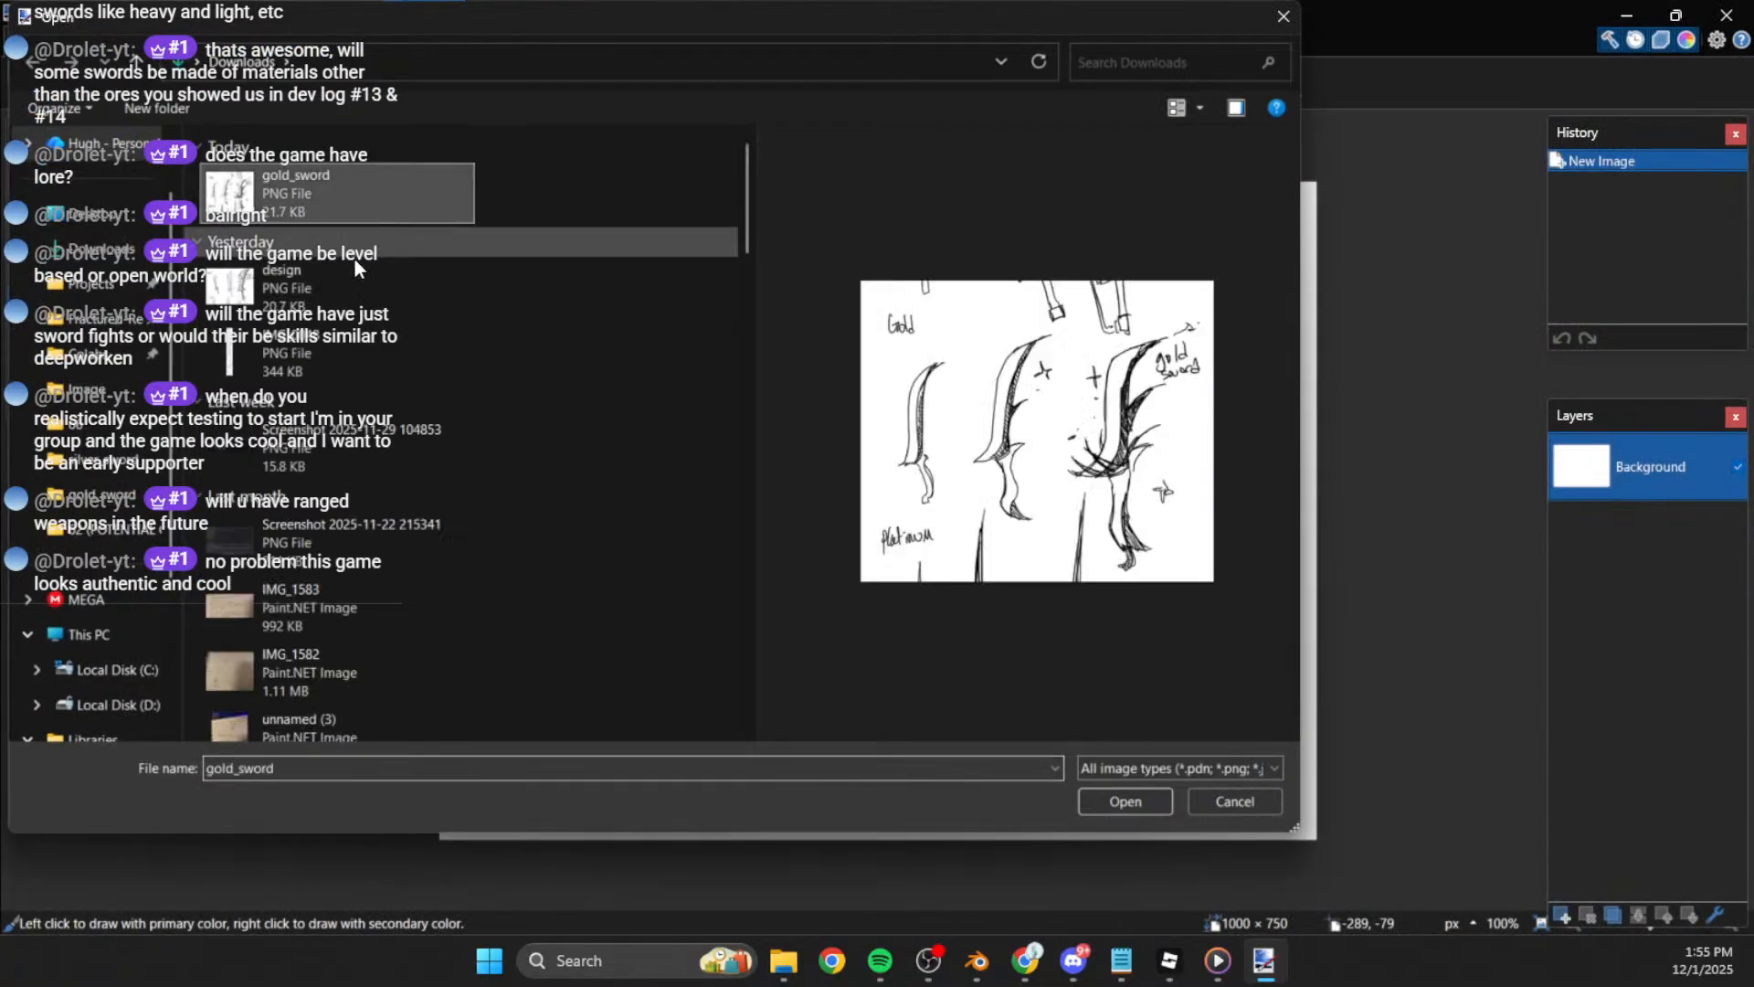
left_click(355, 281)
left_click(365, 382)
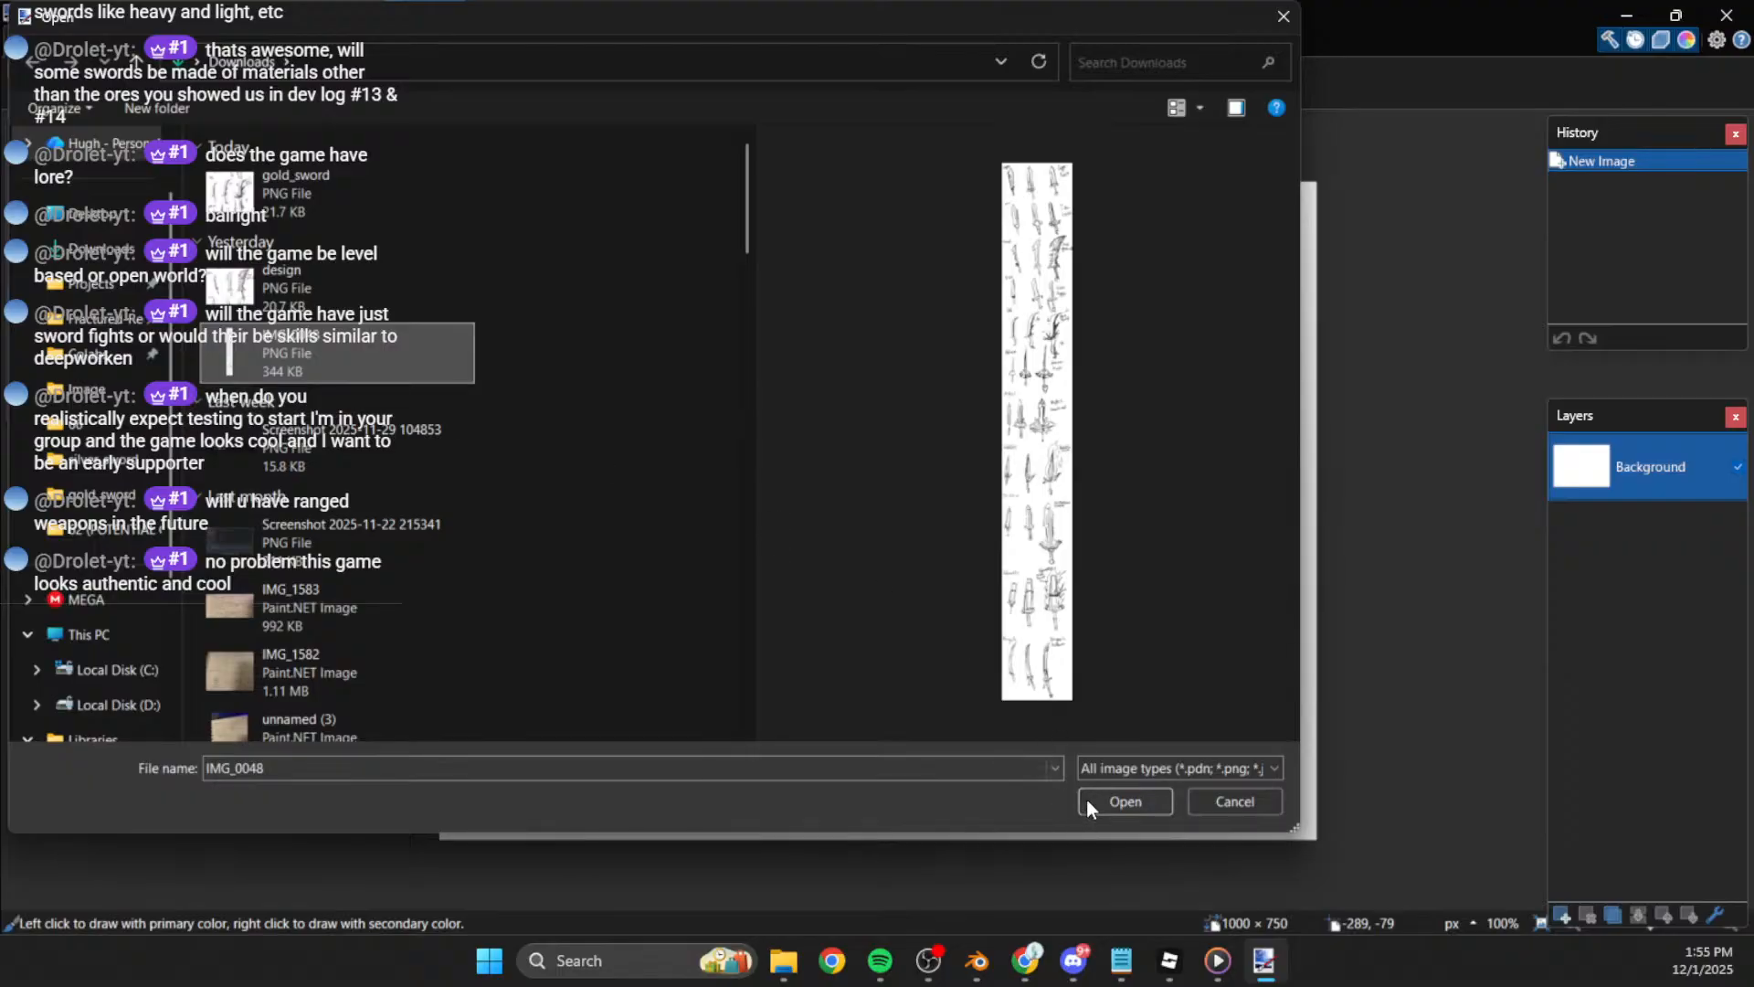
left_click(1125, 801)
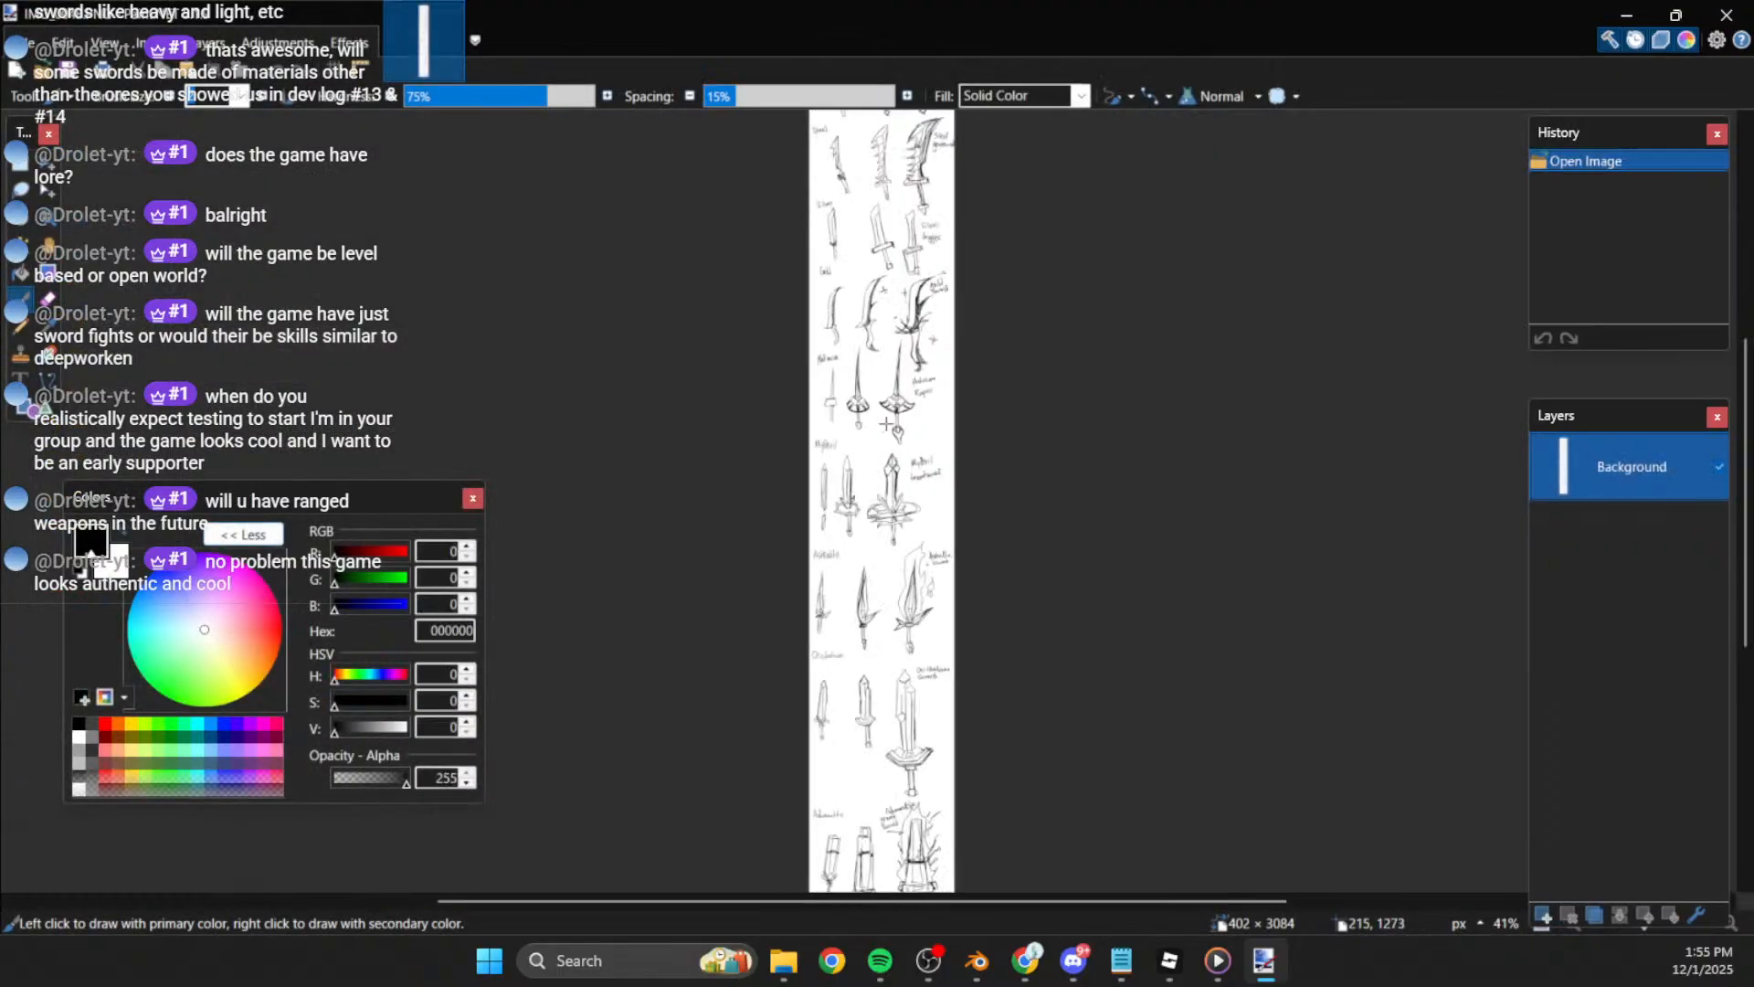
Step: Copy a rectangular selection around the platinum sword sketches into a new 402 × 324 image
scroll(886, 424, "up", 5, "ctrl")
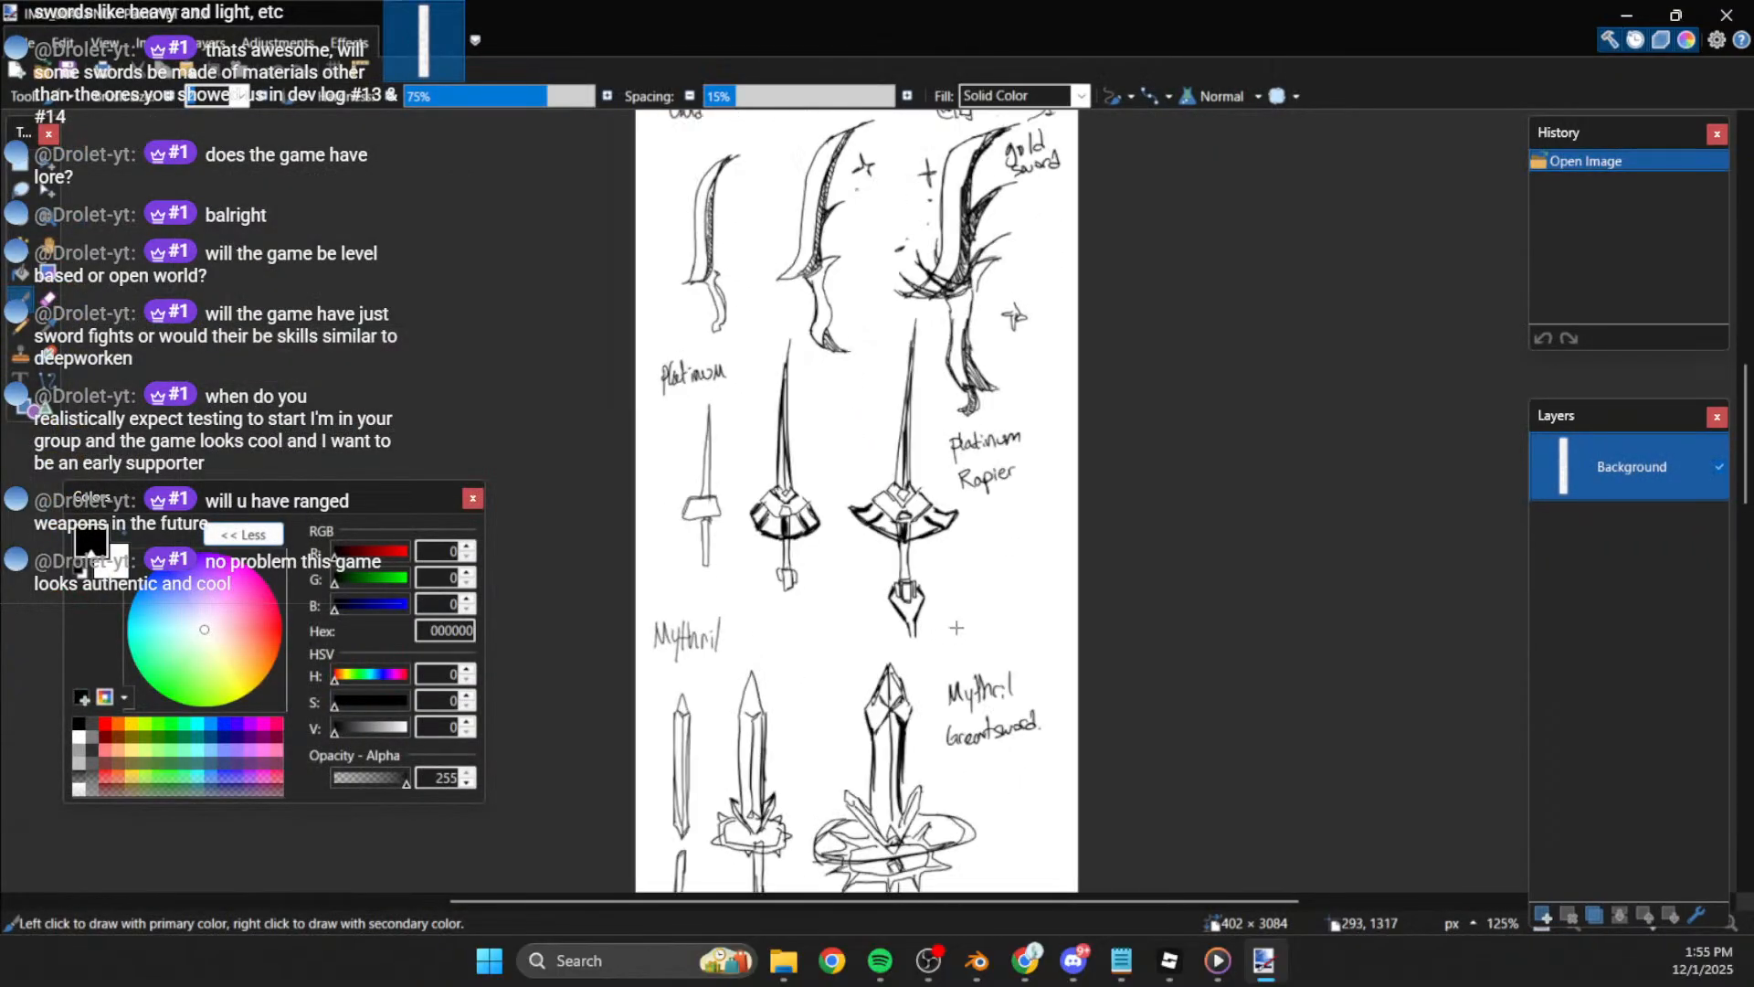
key("s")
left_click_drag(612, 295, 1124, 648)
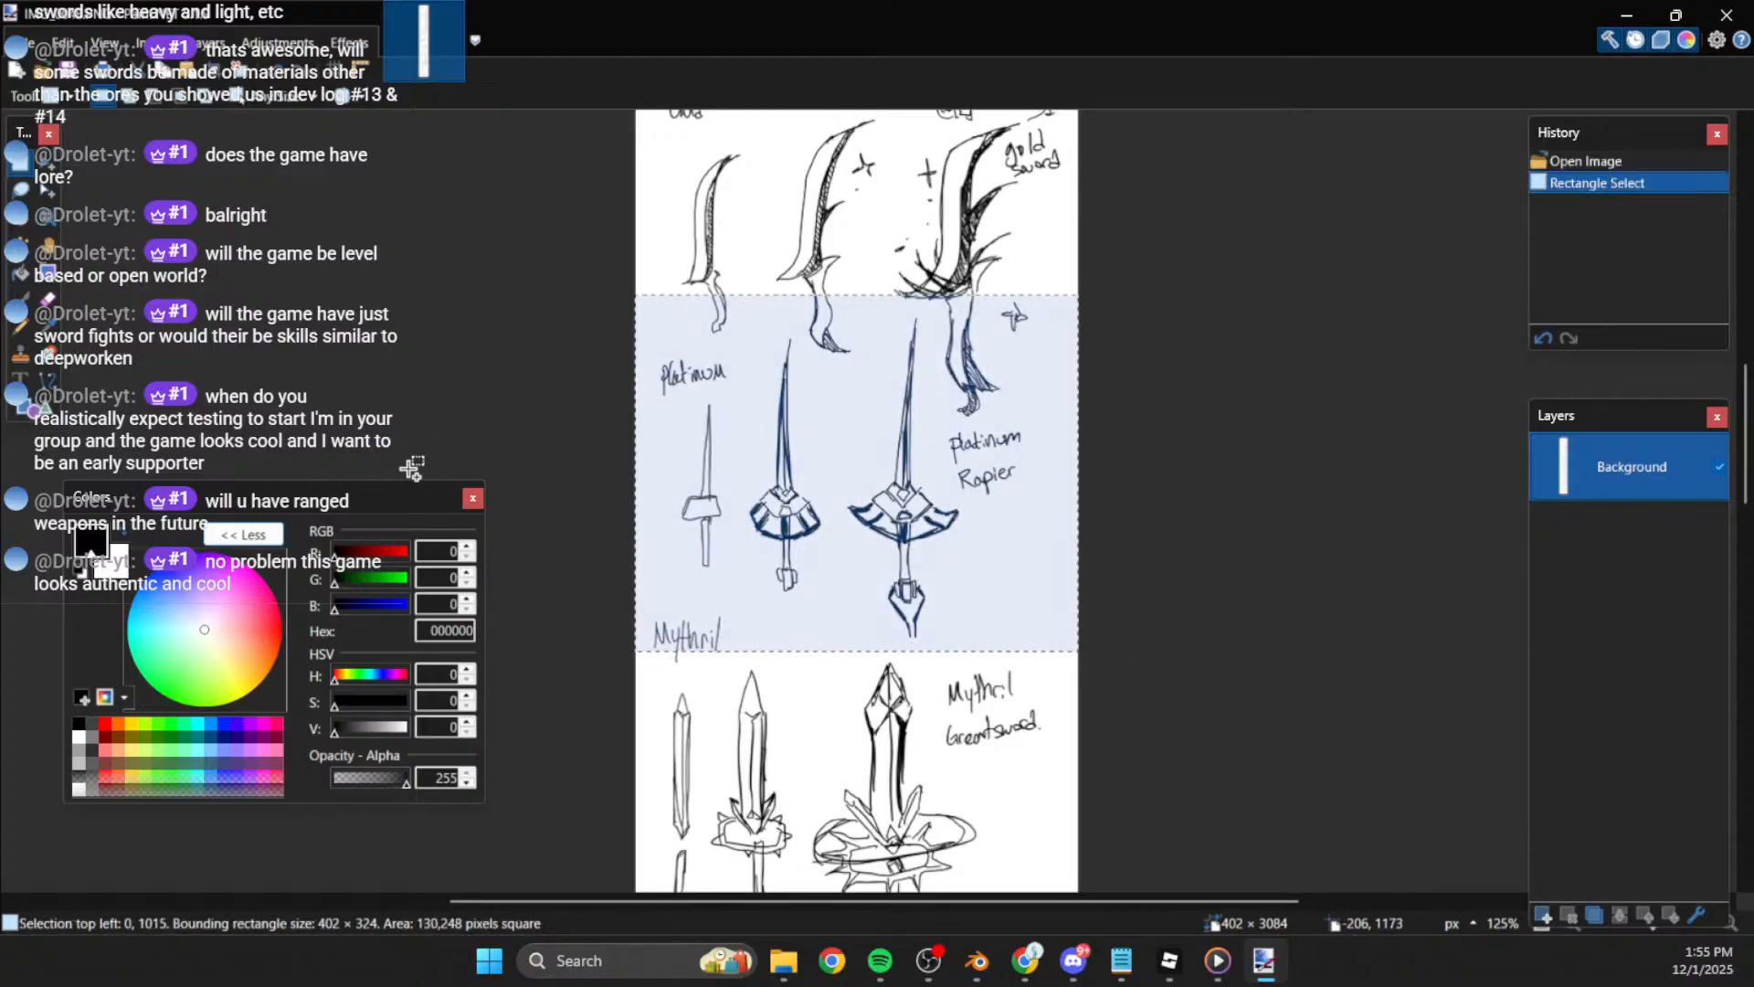
key("ctrl+n")
left_click(901, 607)
key("ctrl+v")
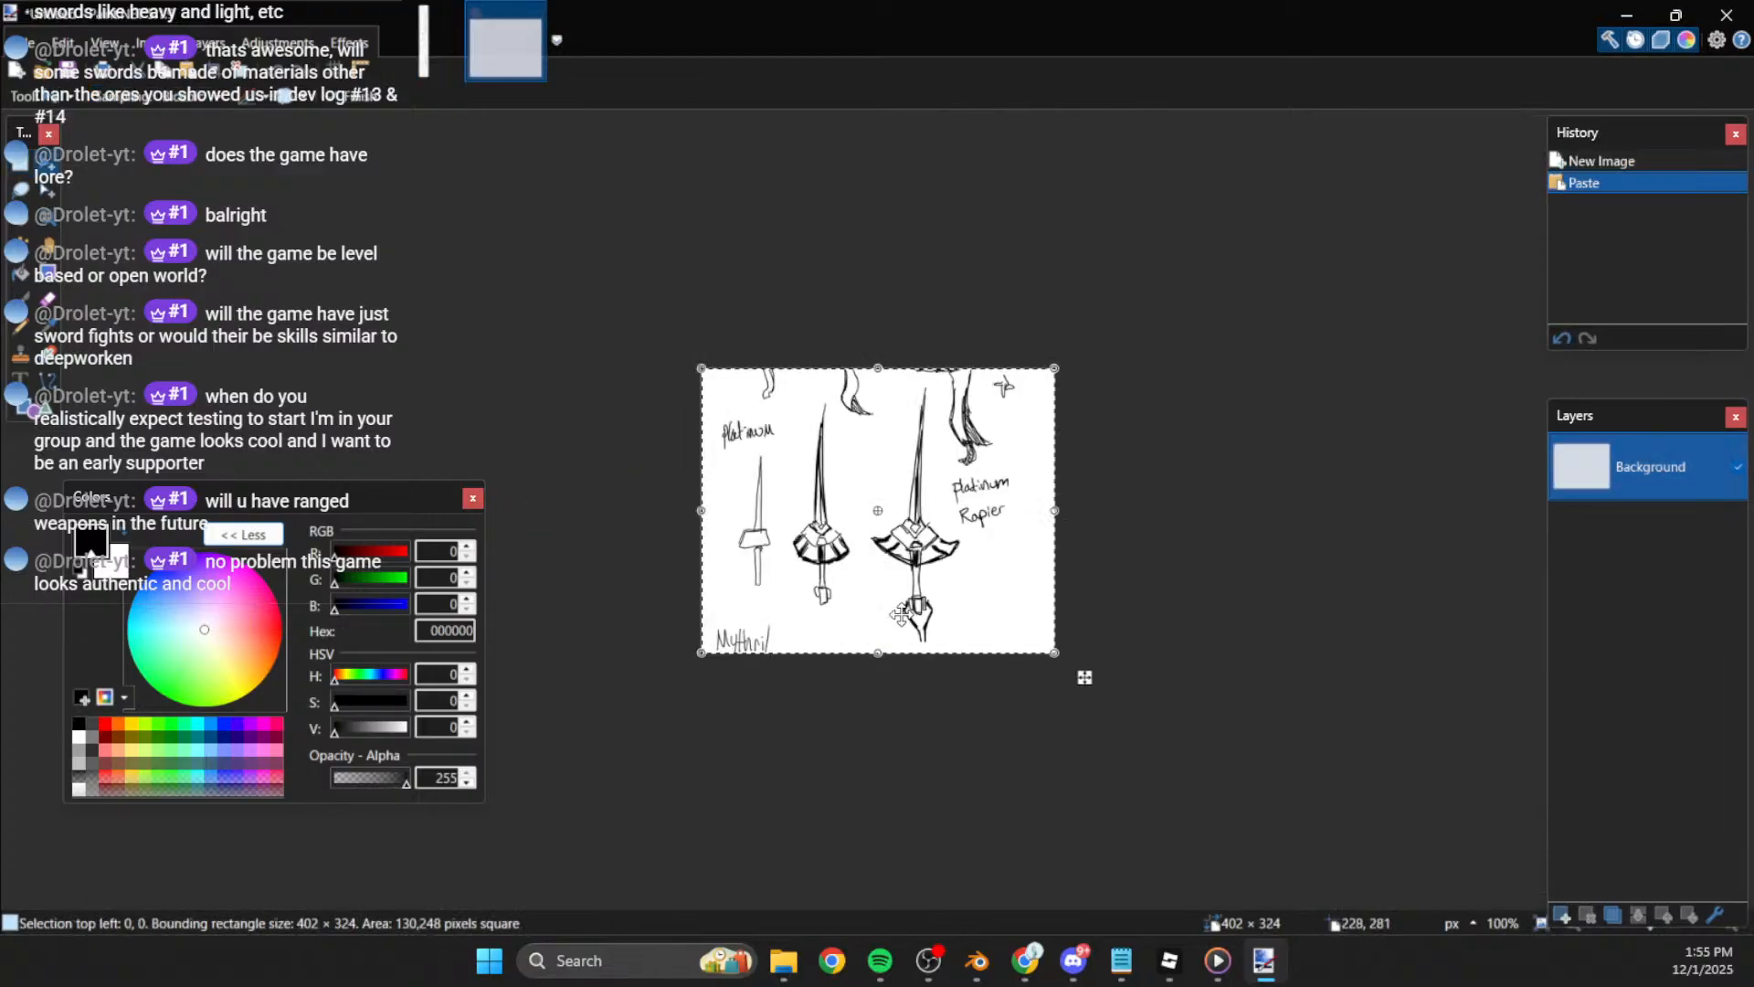
Step: Deselect the pasted sketches and start saving the image to Downloads with the file type AV1 (AVIF)
key("ctrl+d")
scroll(917, 629, "up", 2, "ctrl")
key("ctrl+s")
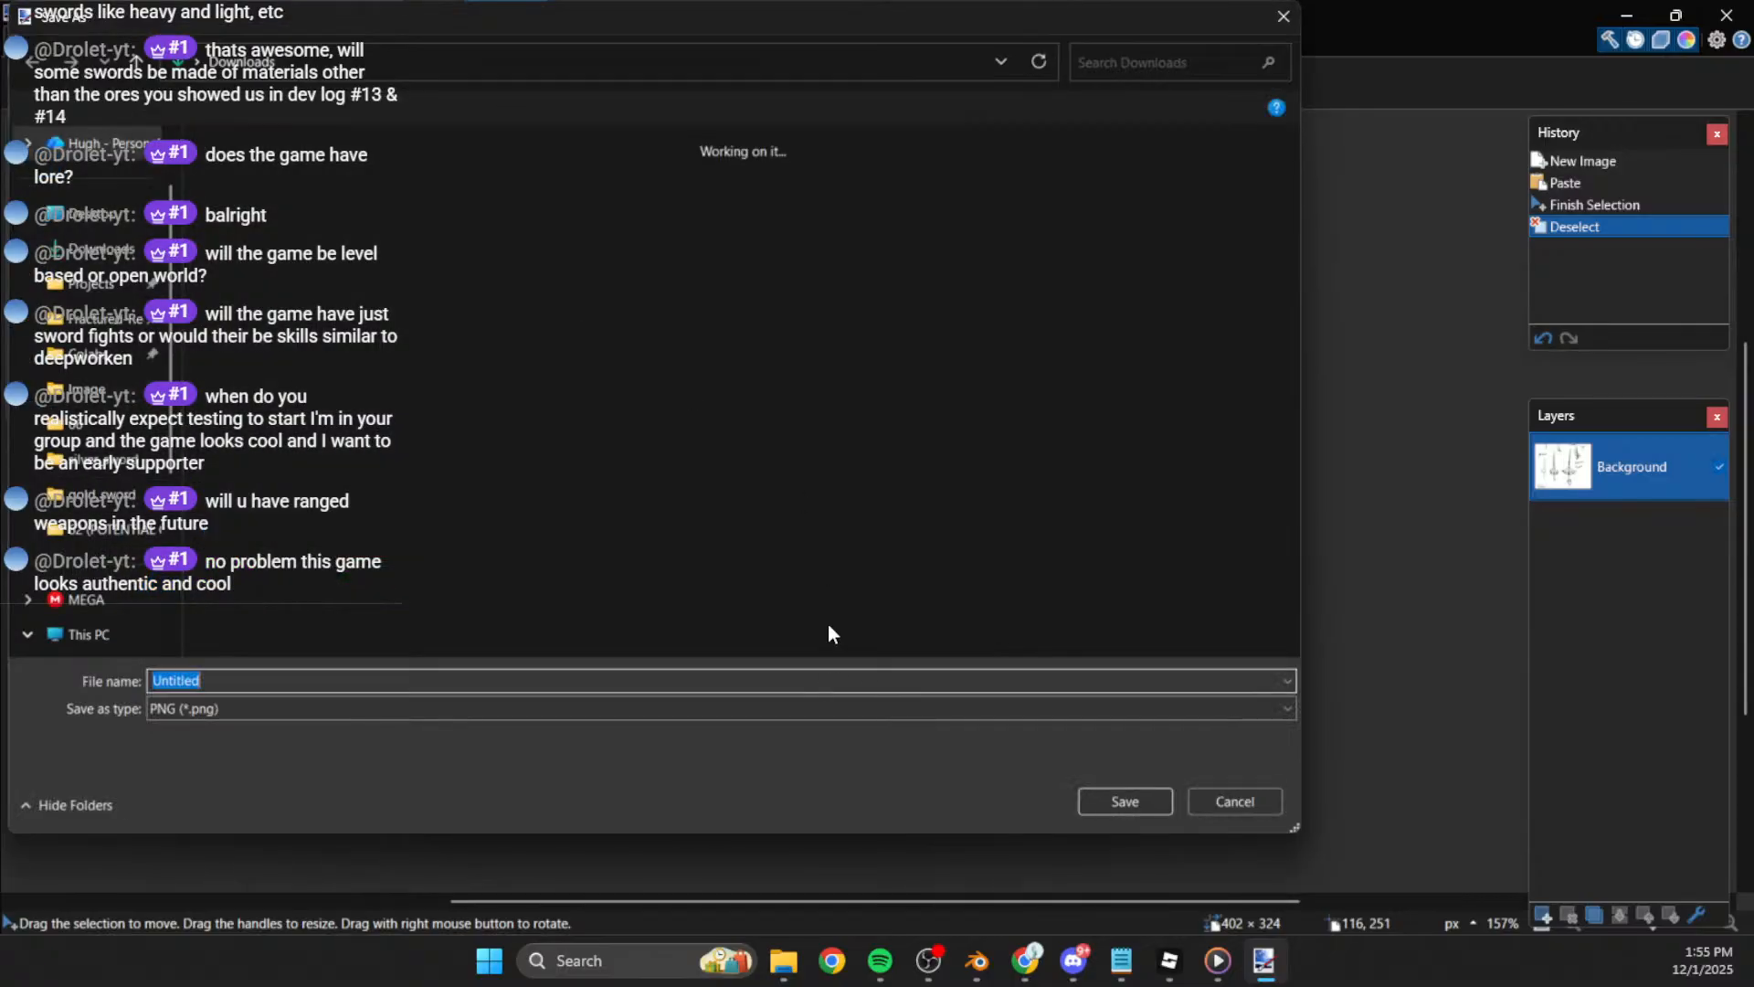
left_click(1123, 801)
left_click(1003, 480)
left_click(539, 703)
left_click(519, 684)
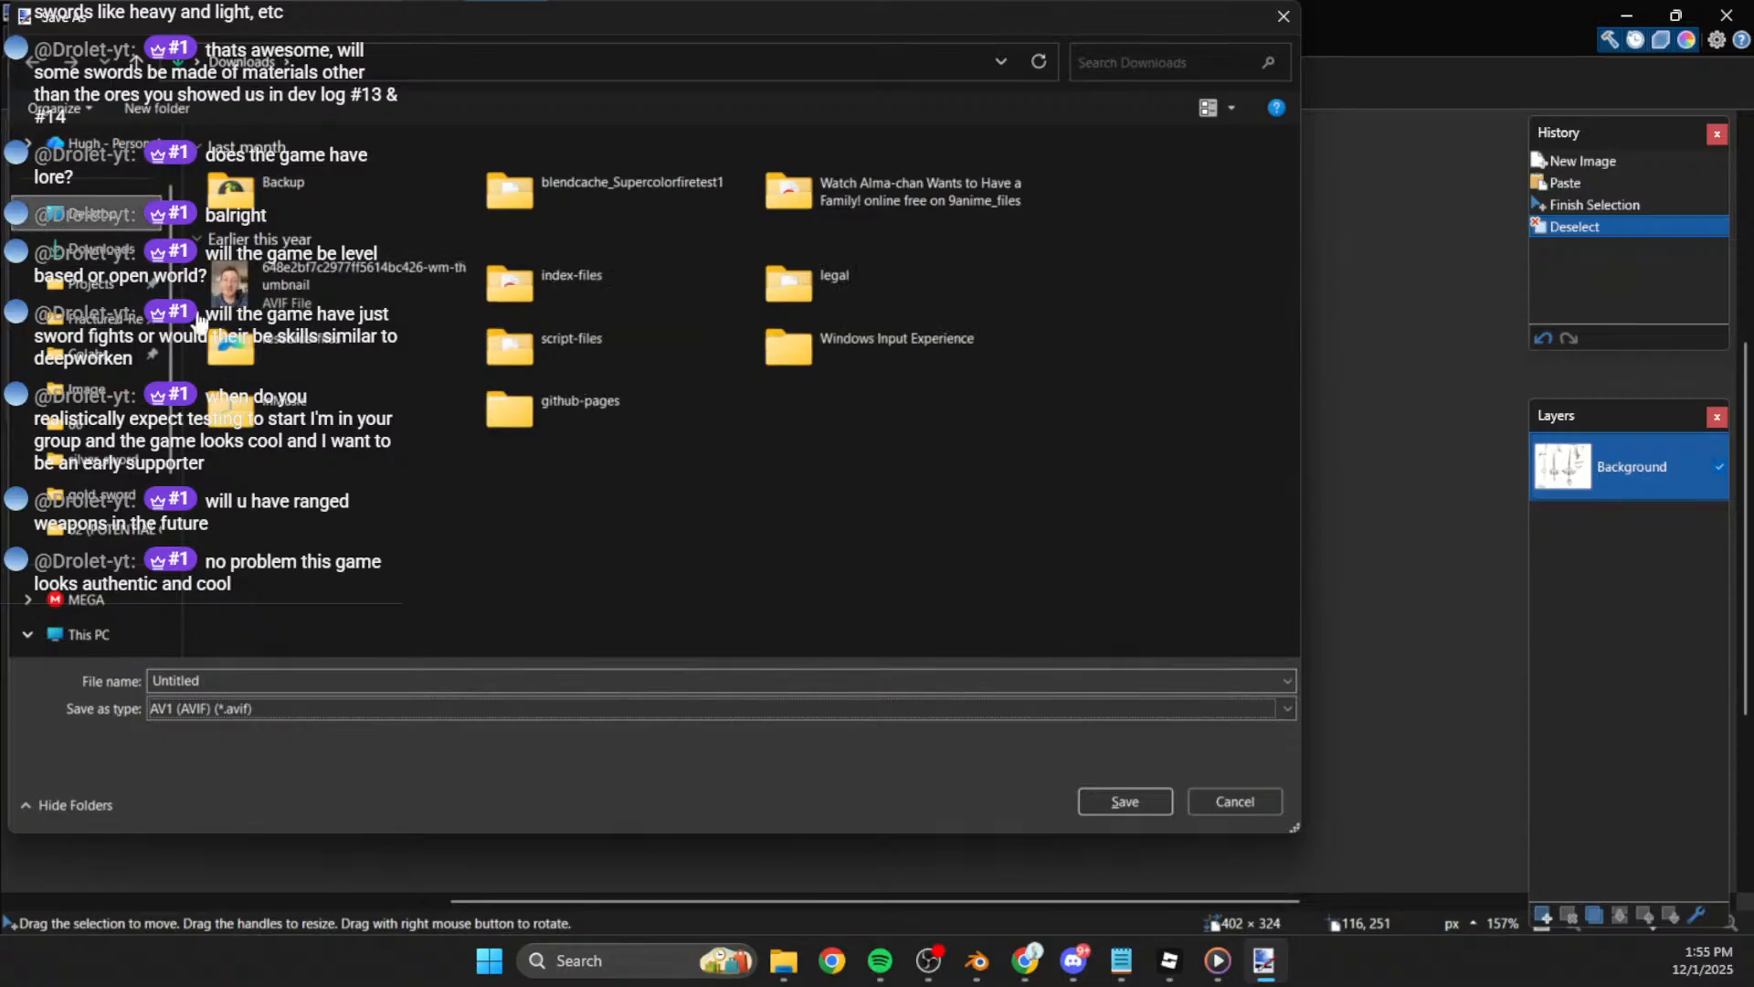
Step: Name the sketch image platinum_sowrd and save it with the offered AVIF encoding settings
double_click(367, 680)
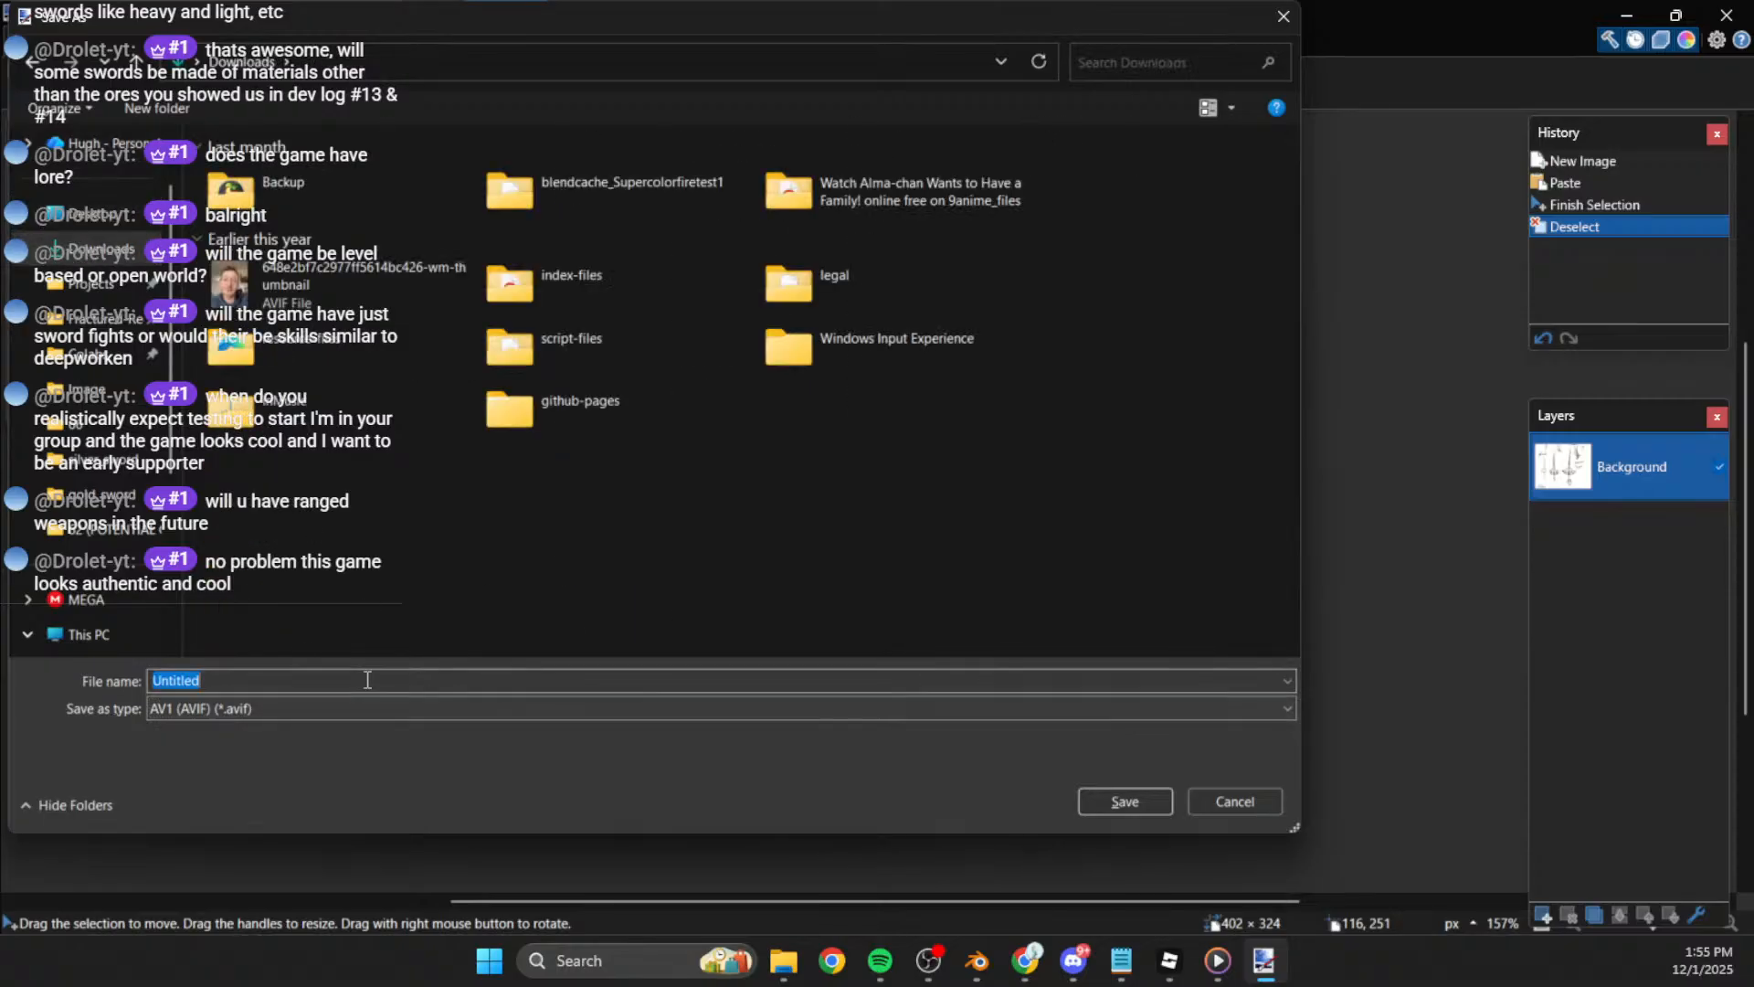
type("plati")
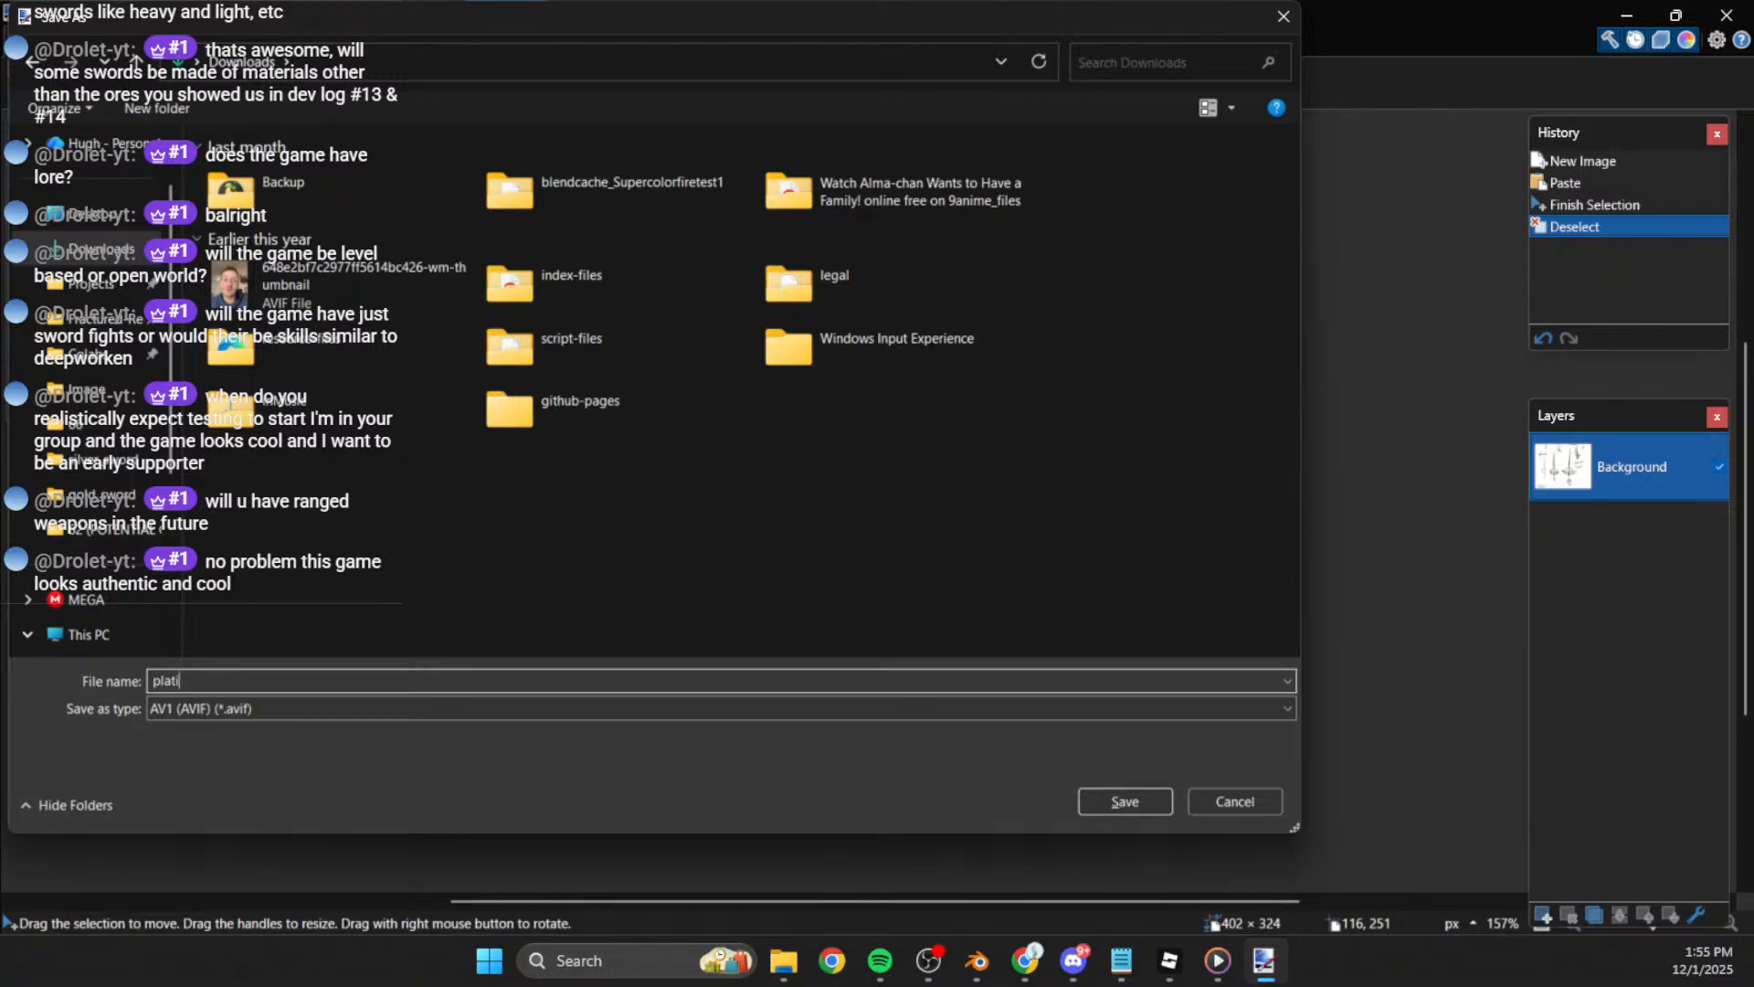
type("num_sowrd")
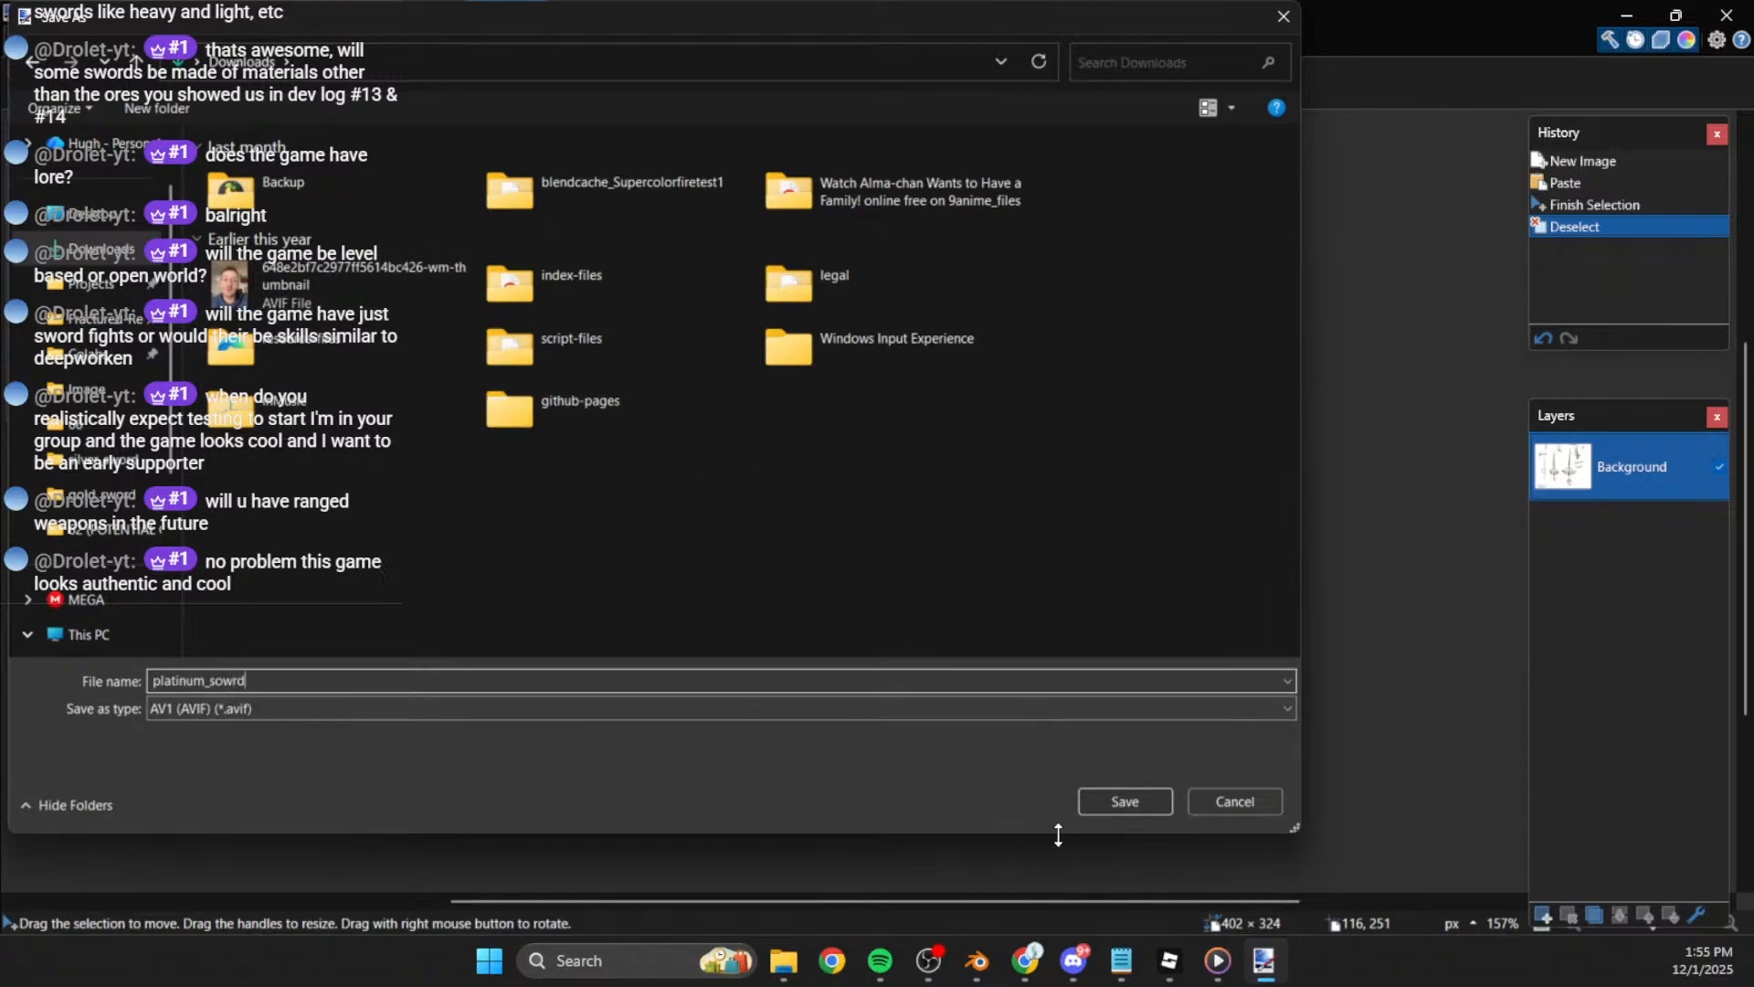
left_click(1115, 807)
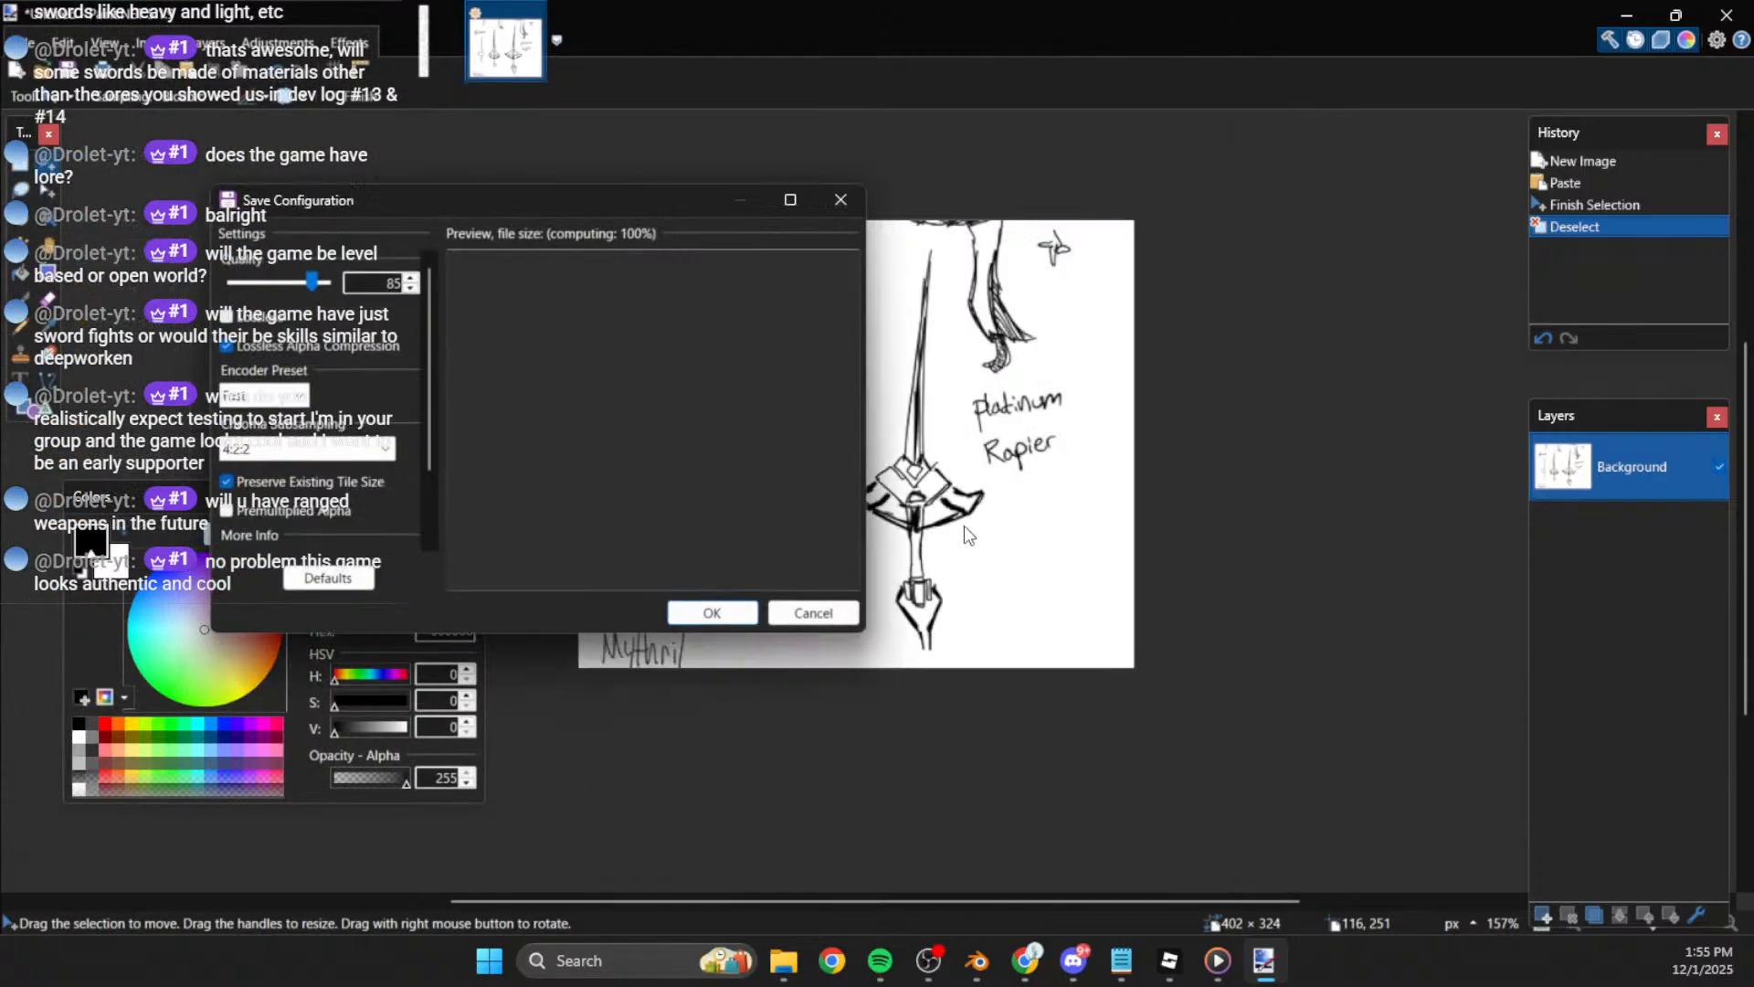
left_click(734, 610)
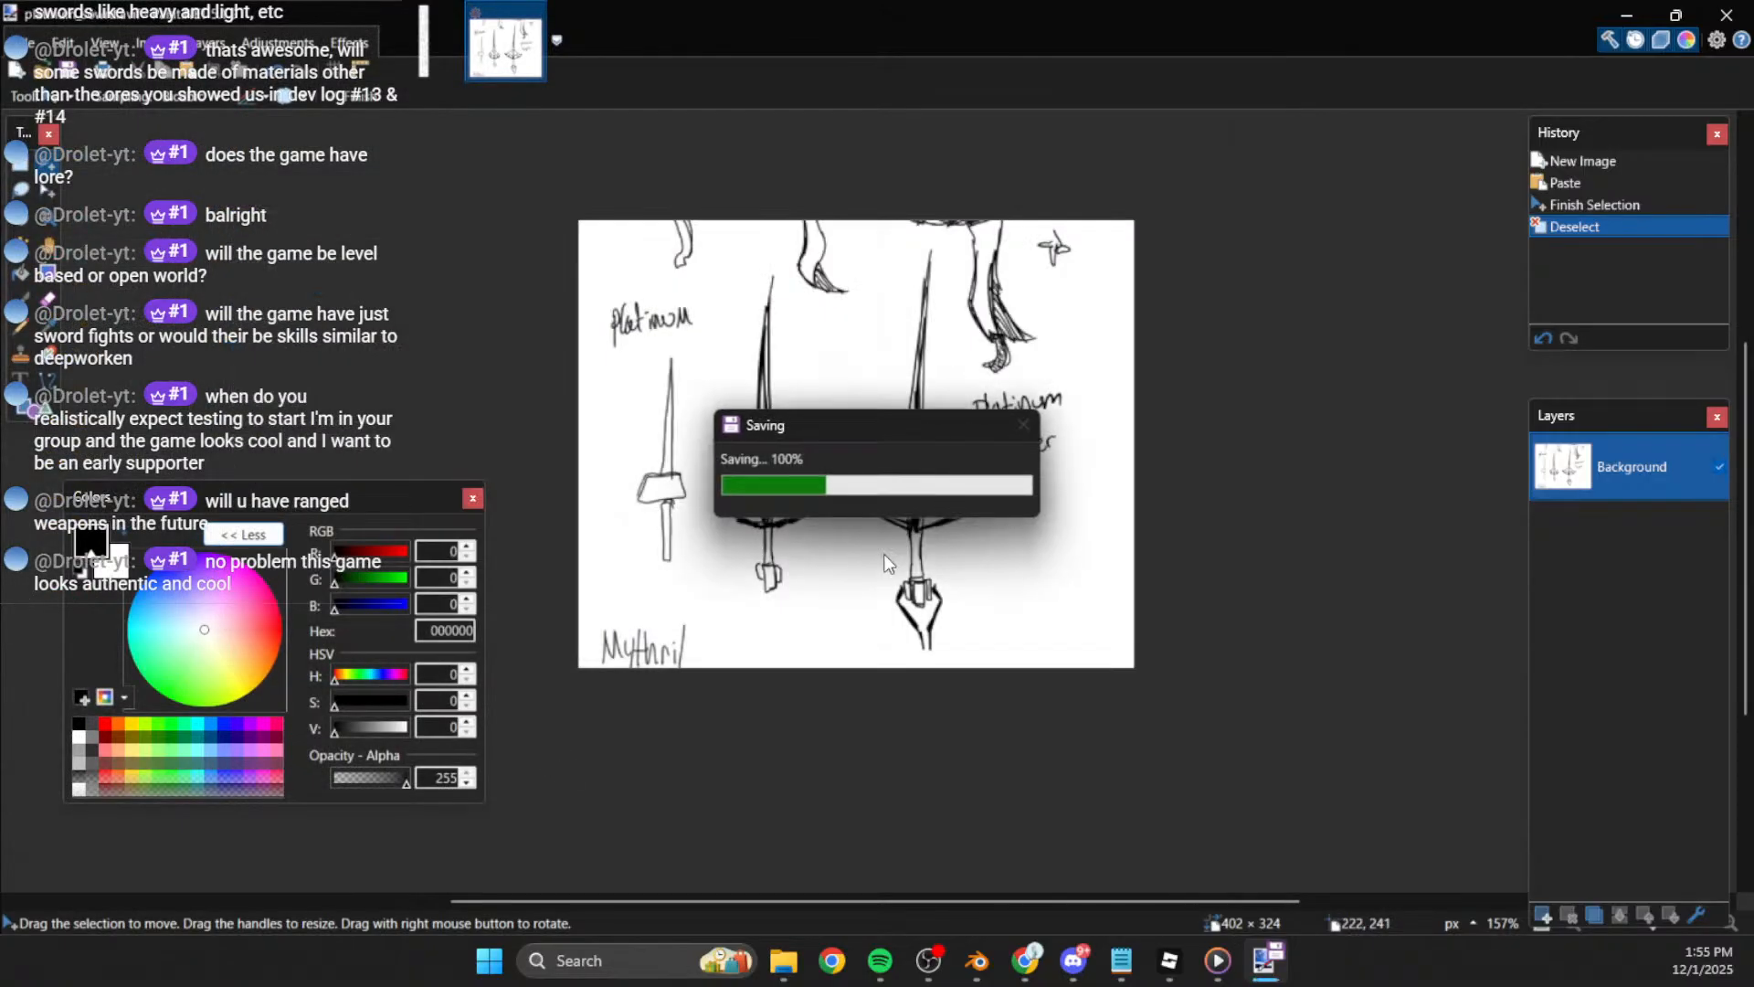
scroll(956, 551, "down", 2, "ctrl")
Step: Restart Blender and reopen the recent file platinum_sword.blend
left_click(1748, 13)
left_click(1748, 13)
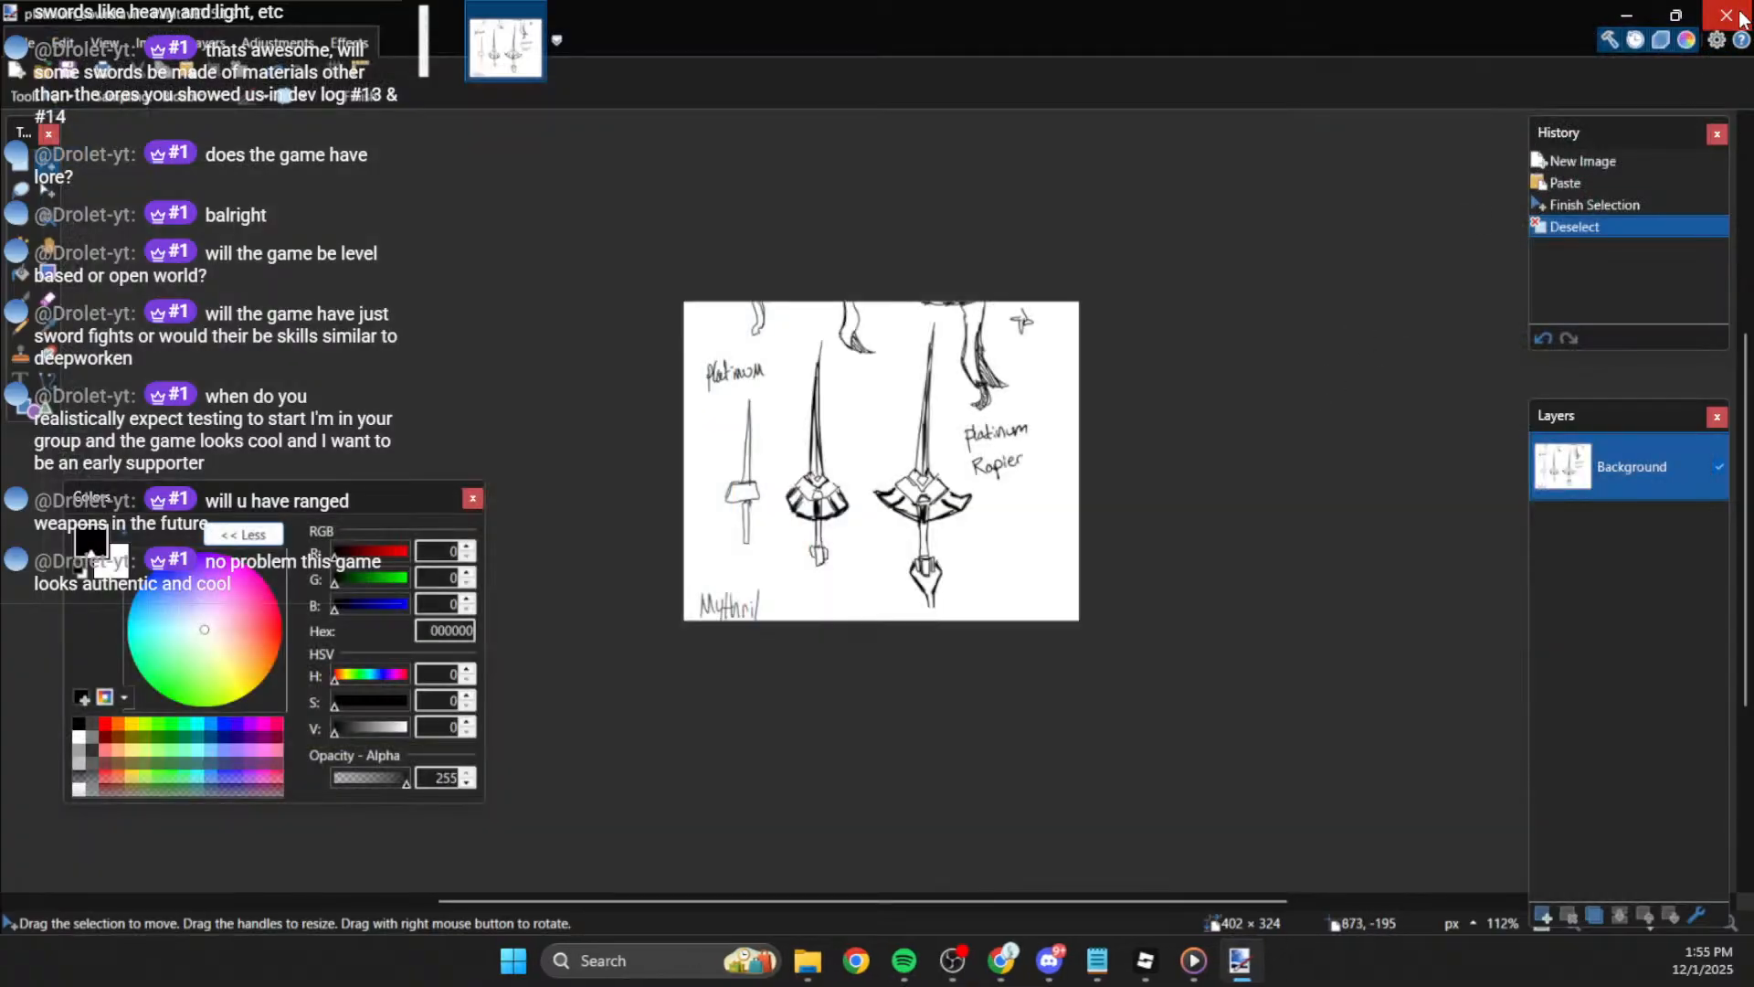
key("super")
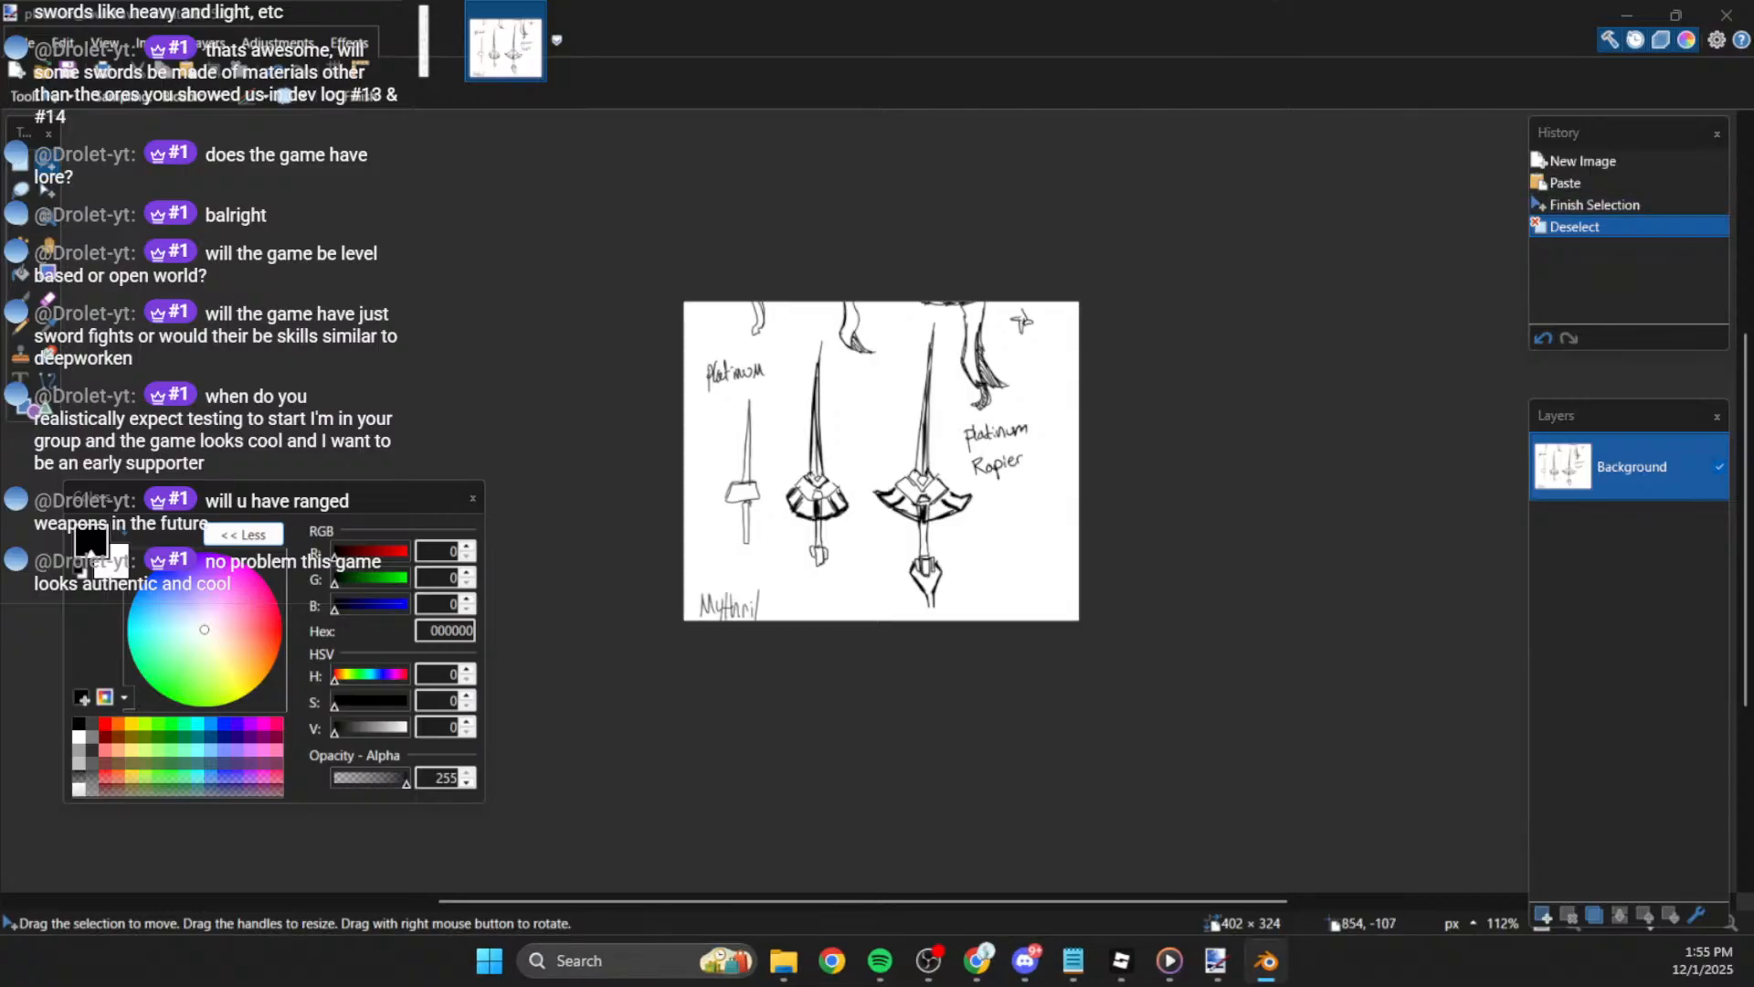
key("alt+Tab")
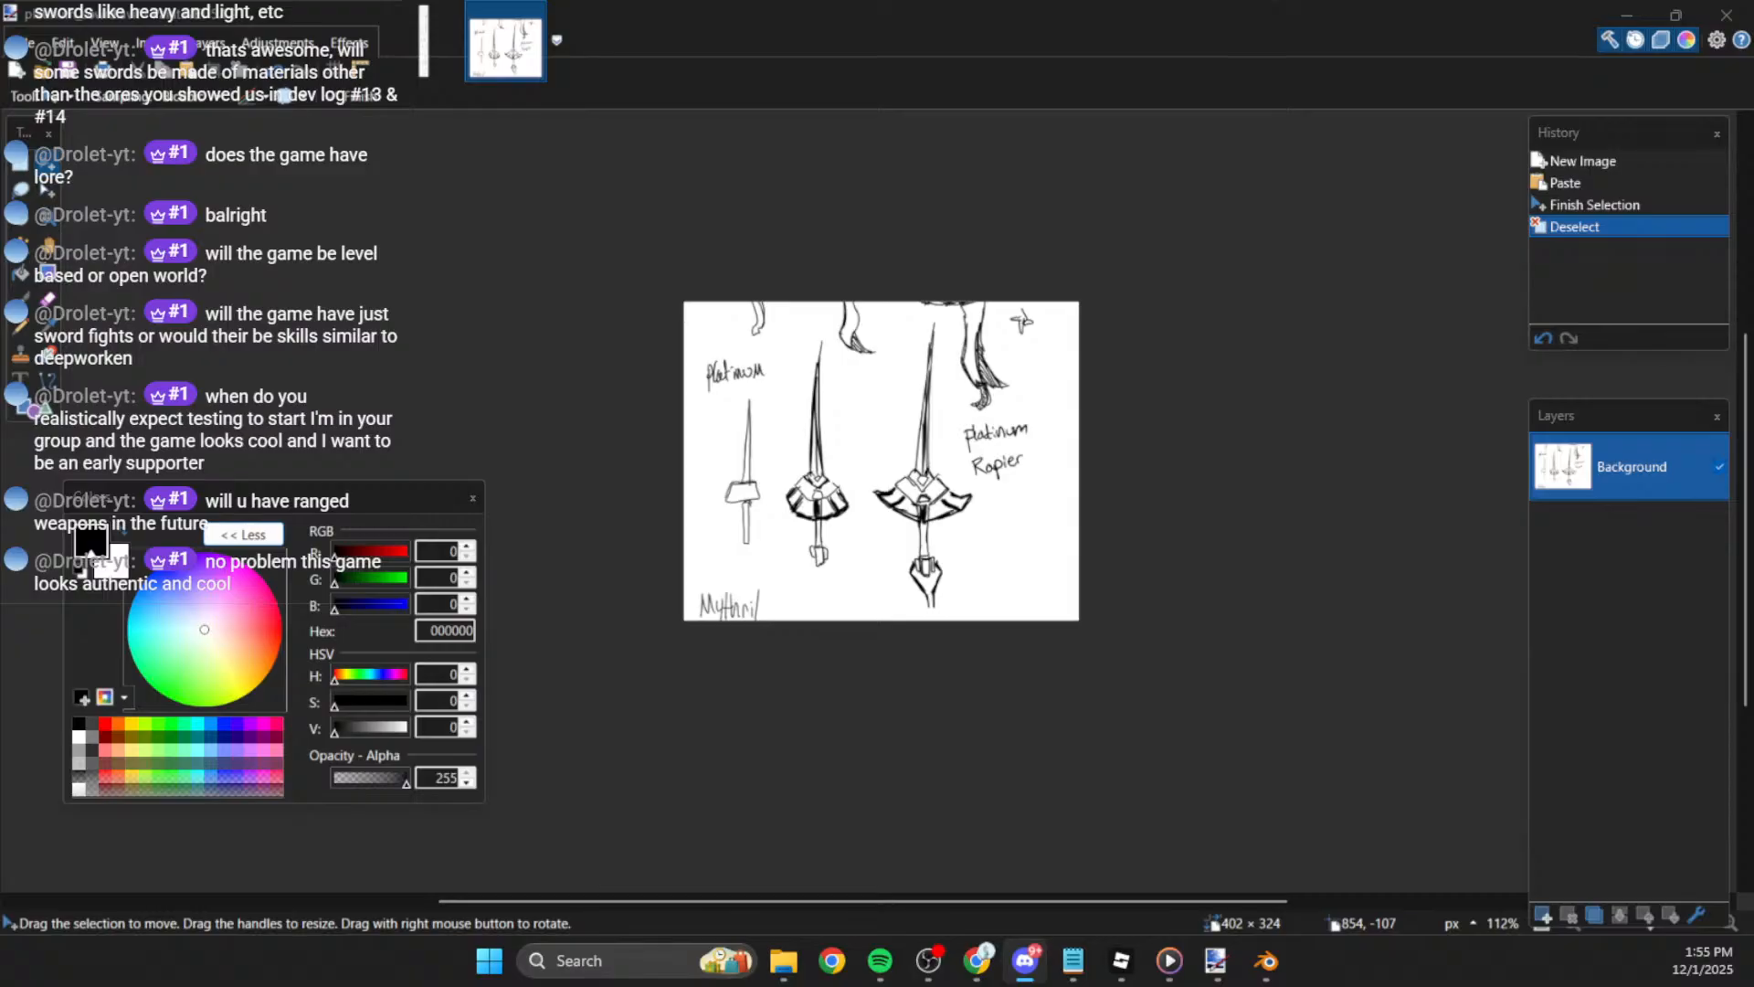
key("alt+Tab")
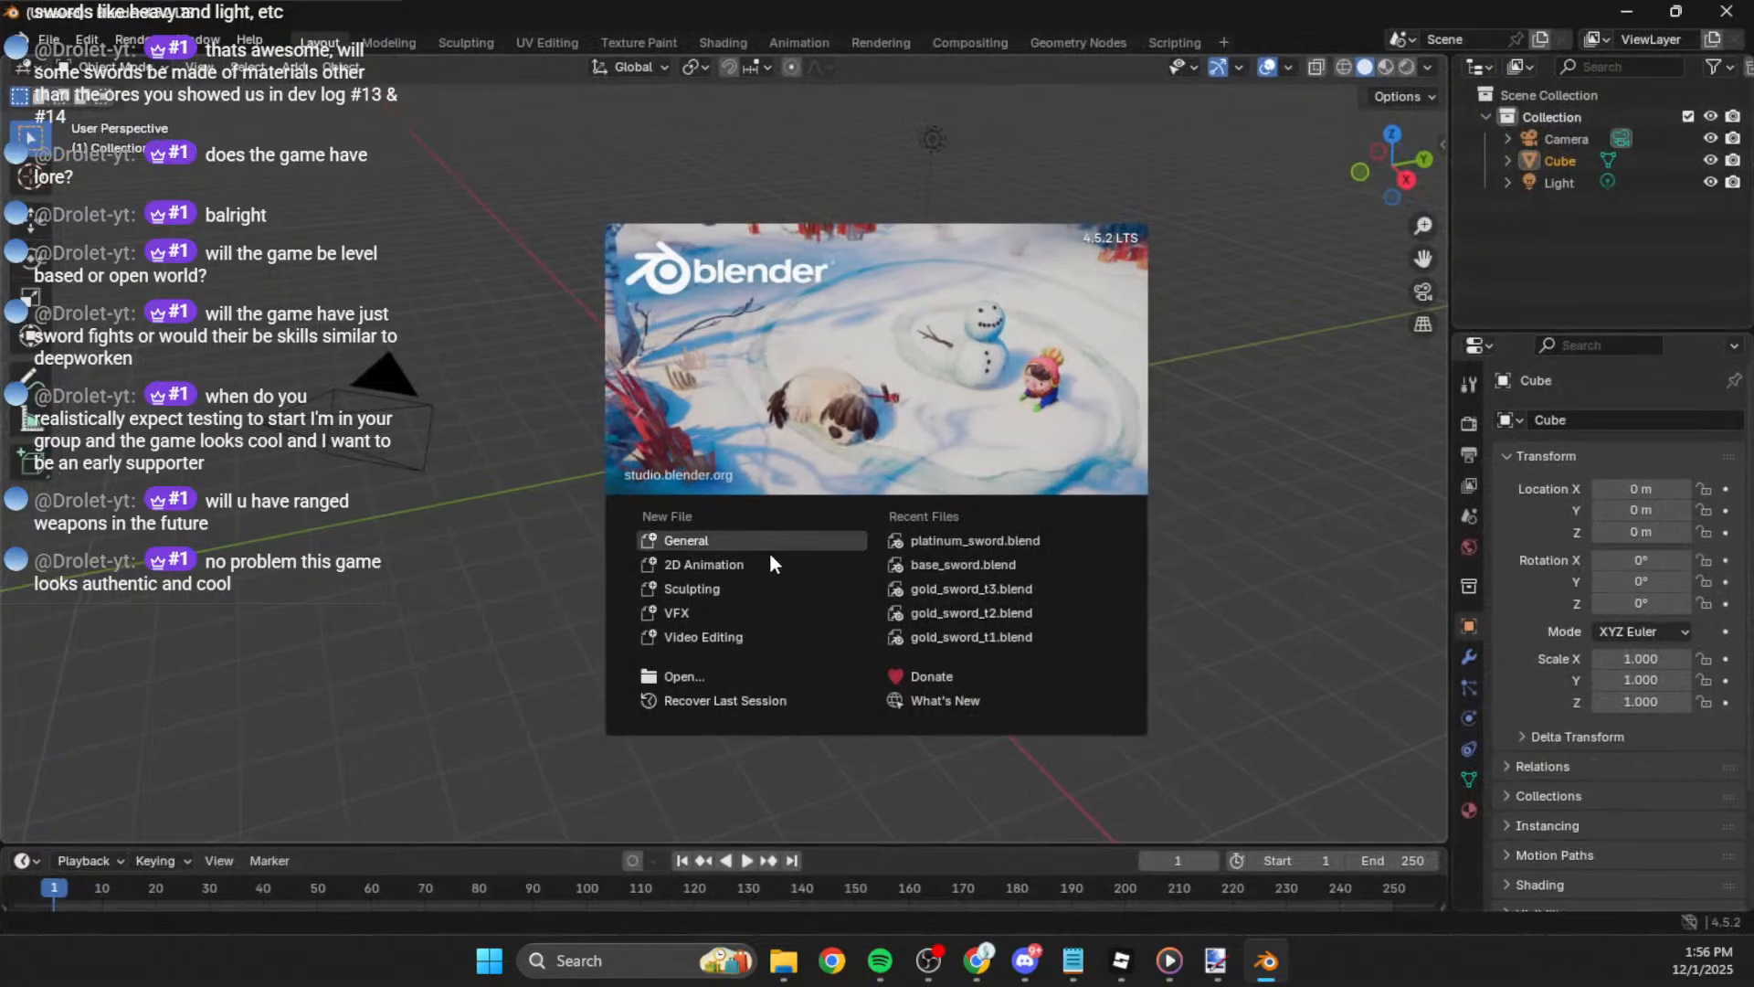
left_click(964, 541)
middle_click_drag(1290, 379, 1237, 395)
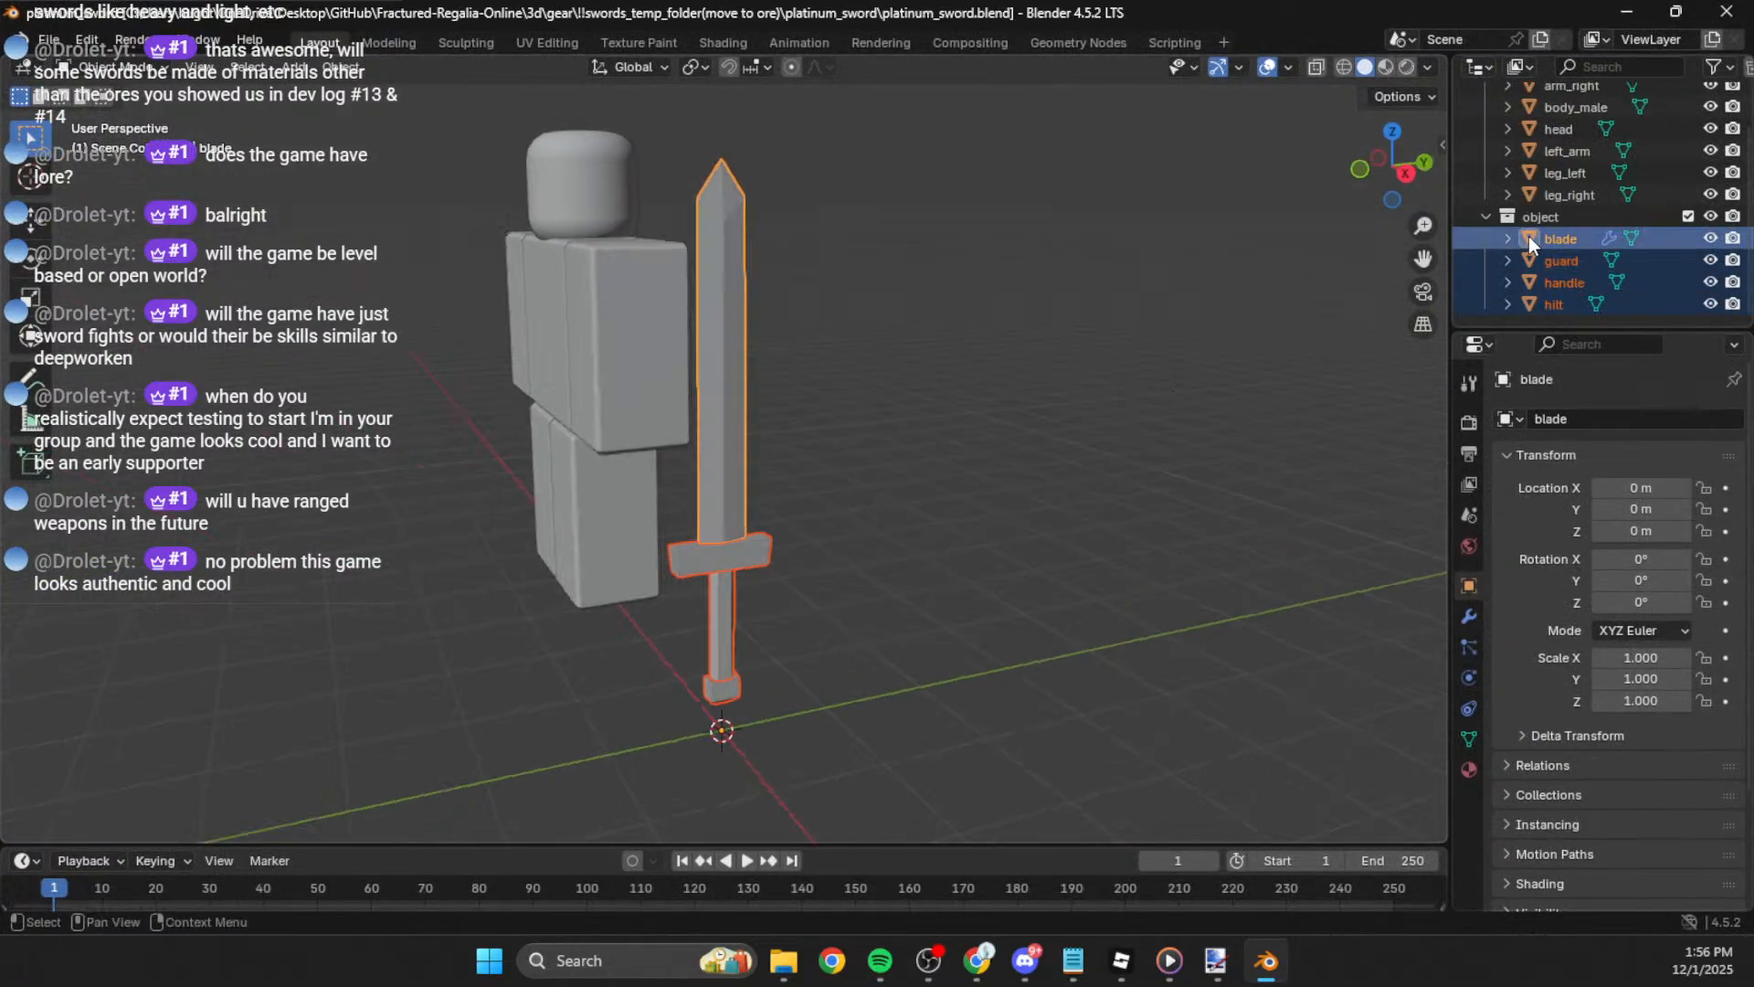
Step: Set the view to right orthographic and deselect all the sword parts
left_click(1410, 171)
scroll(1024, 438, "down", 2)
middle_click_drag(979, 456, 983, 421, "shift")
scroll(968, 448, "up", 2)
middle_click_drag(939, 493, 943, 531, "shift")
left_click(784, 964)
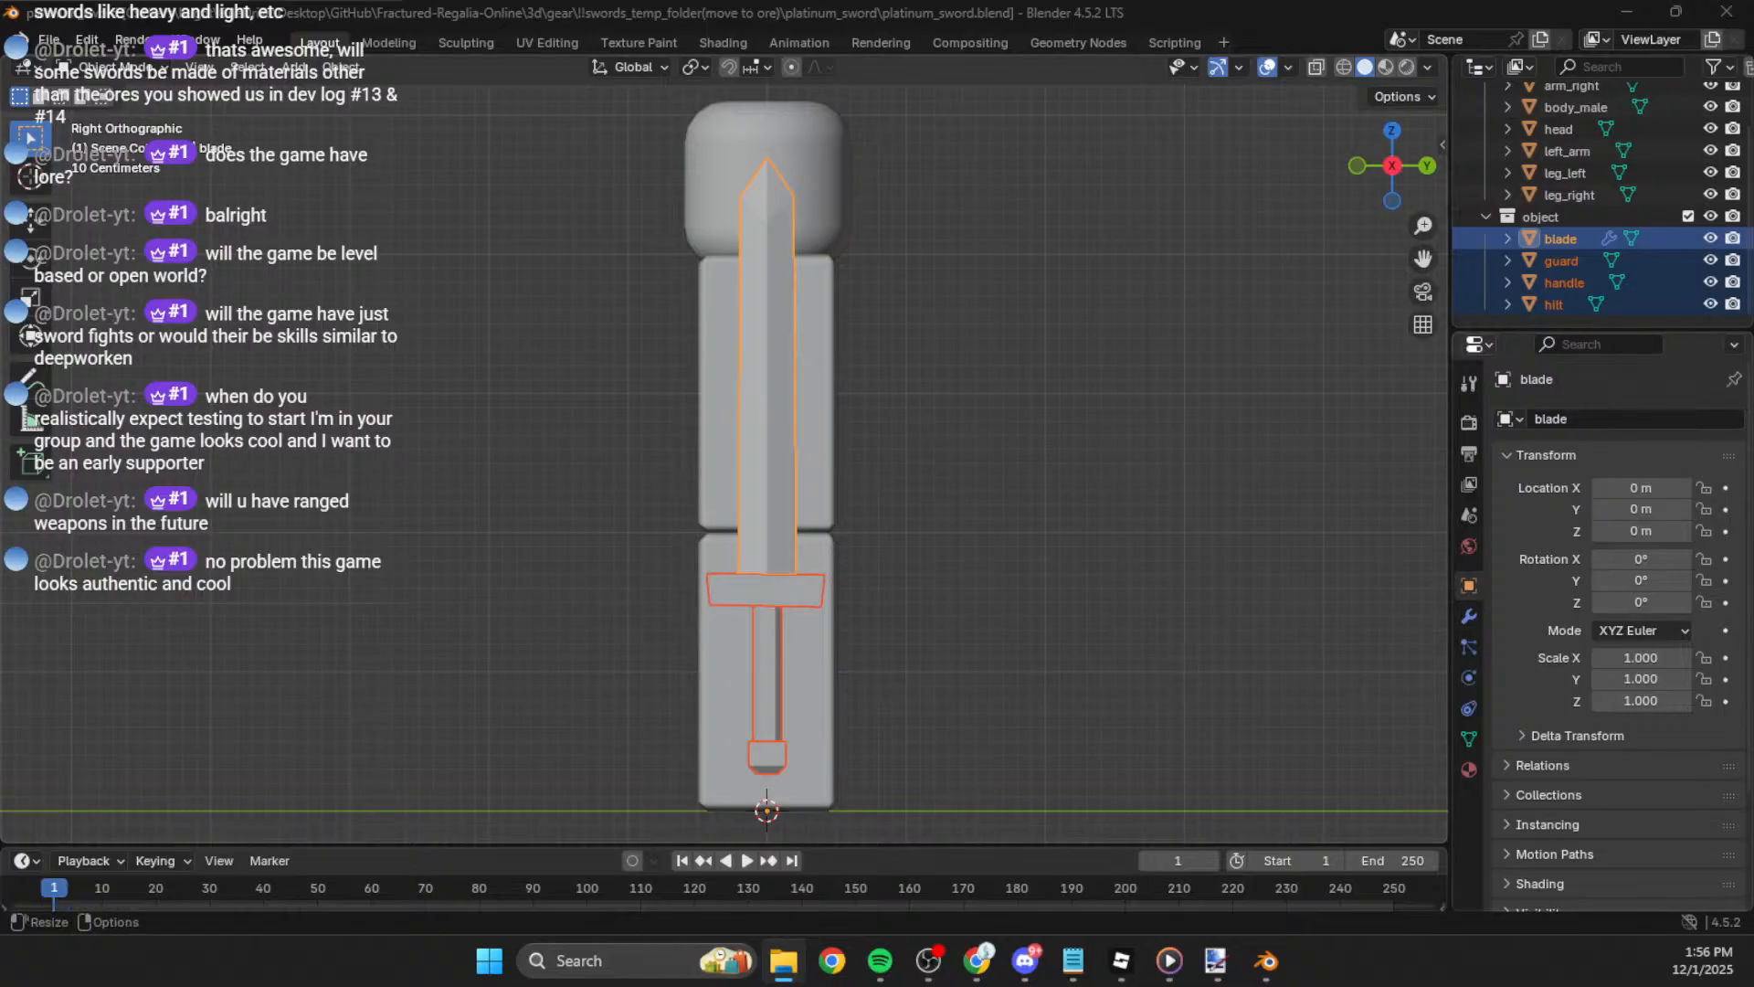
left_click(964, 433)
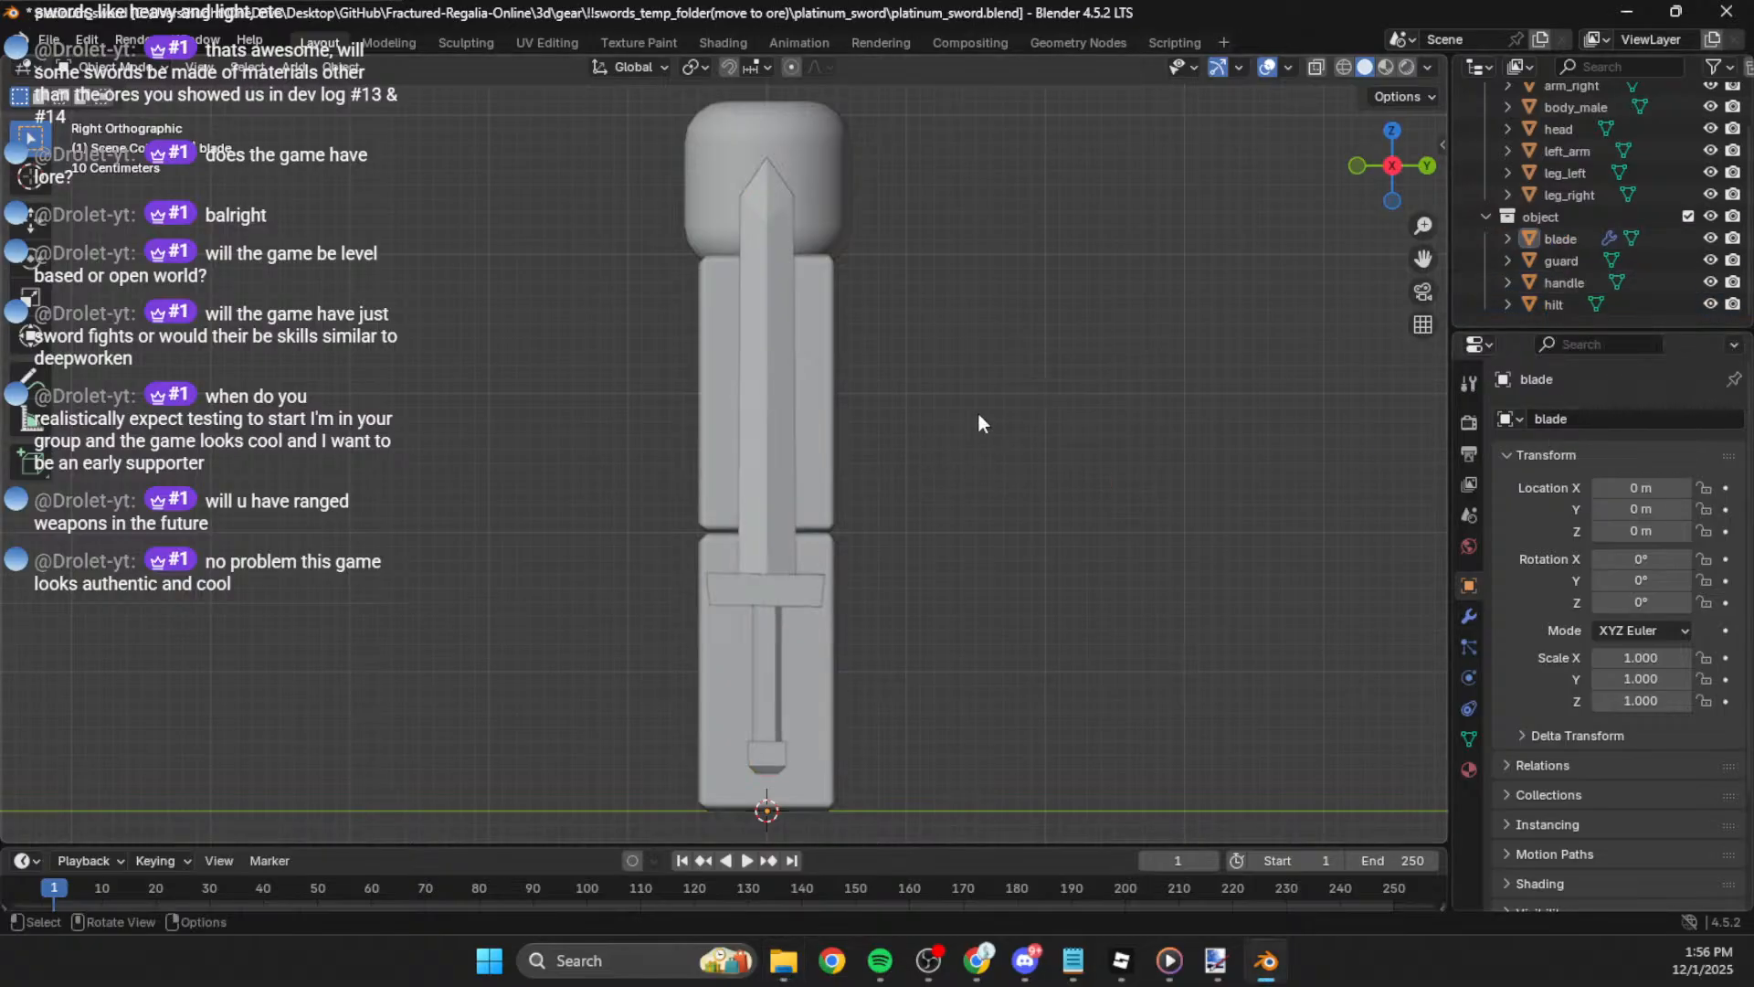
Step: Enlarge the Outliner so every object is listed, return to the right orthographic view and save platinum_sword.blend
middle_click_drag(932, 440, 1153, 519)
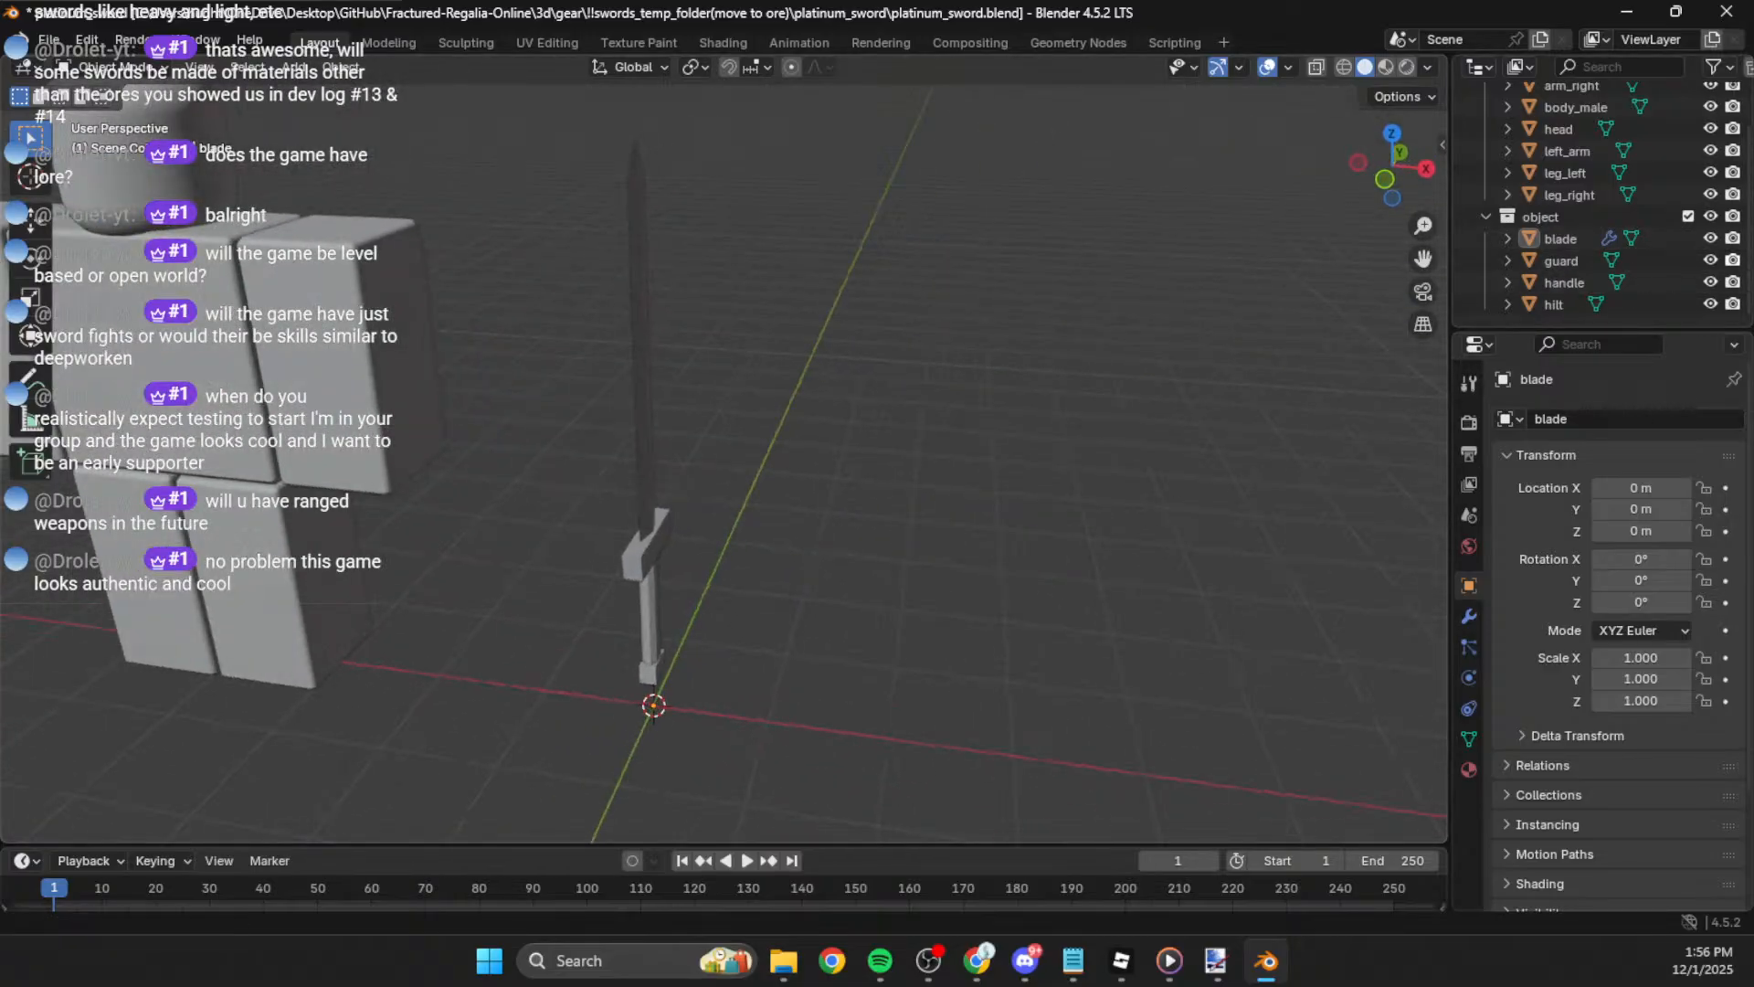
left_click_drag(1540, 332, 1540, 455)
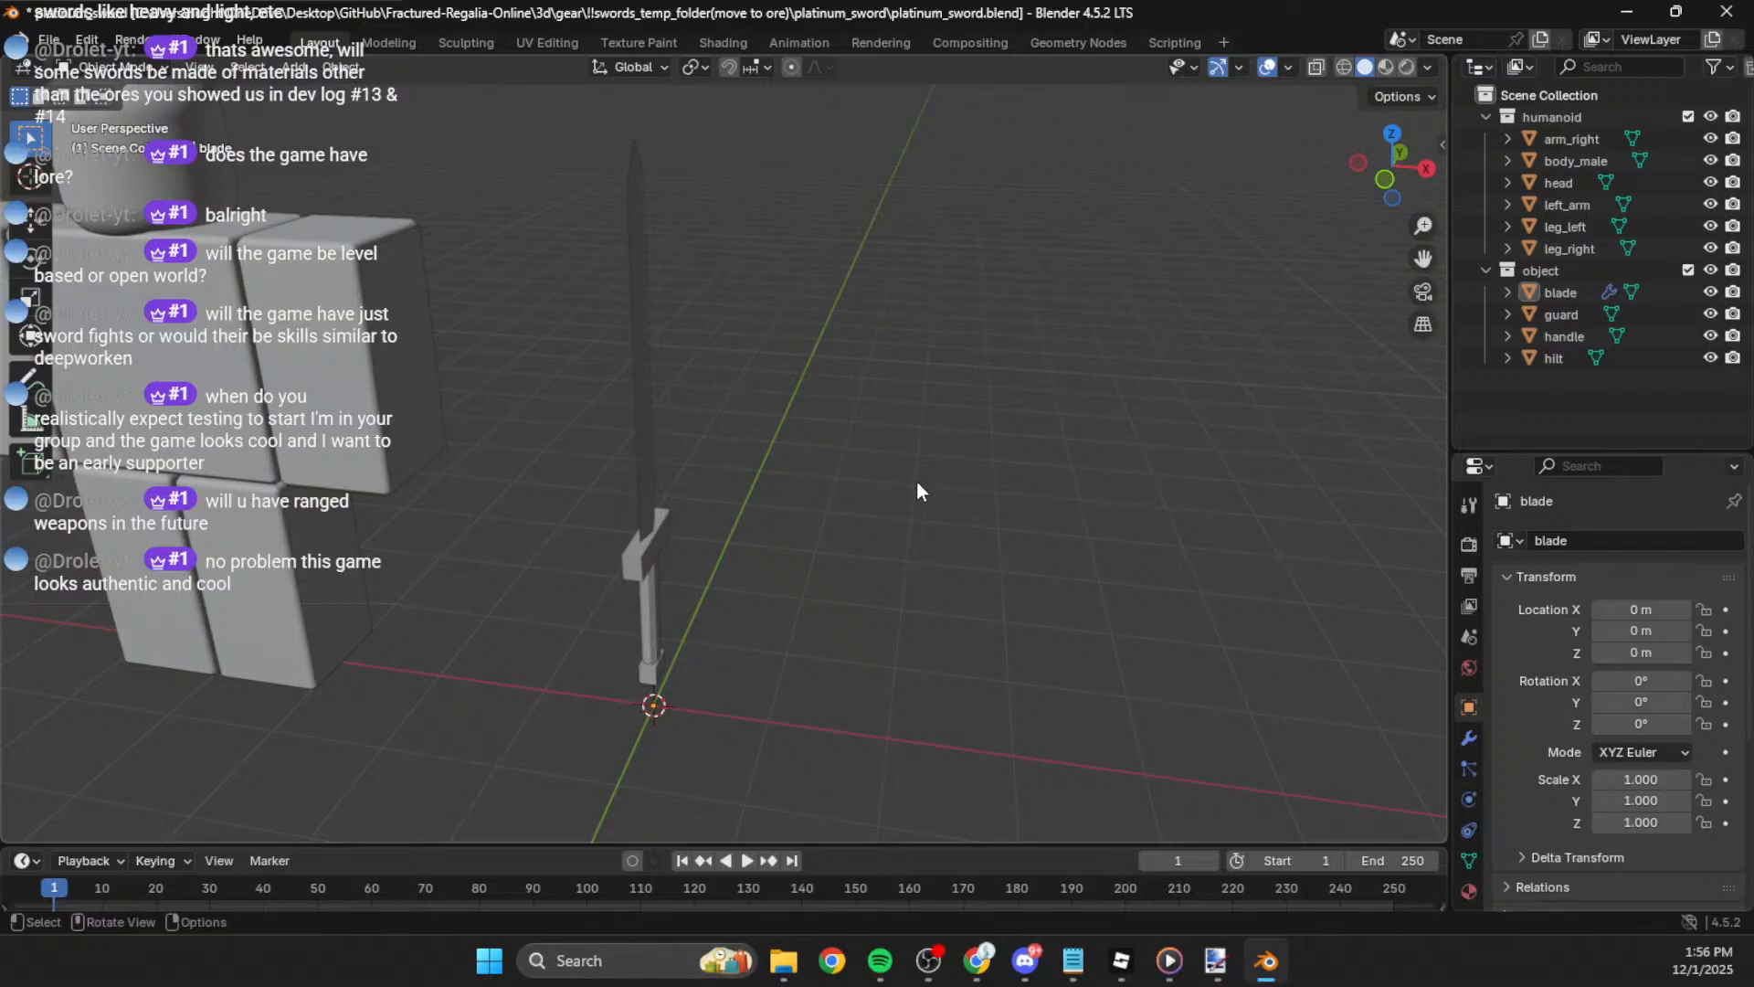
middle_click_drag(927, 481, 1368, 212)
left_click(1417, 174)
scroll(842, 403, "up", 2)
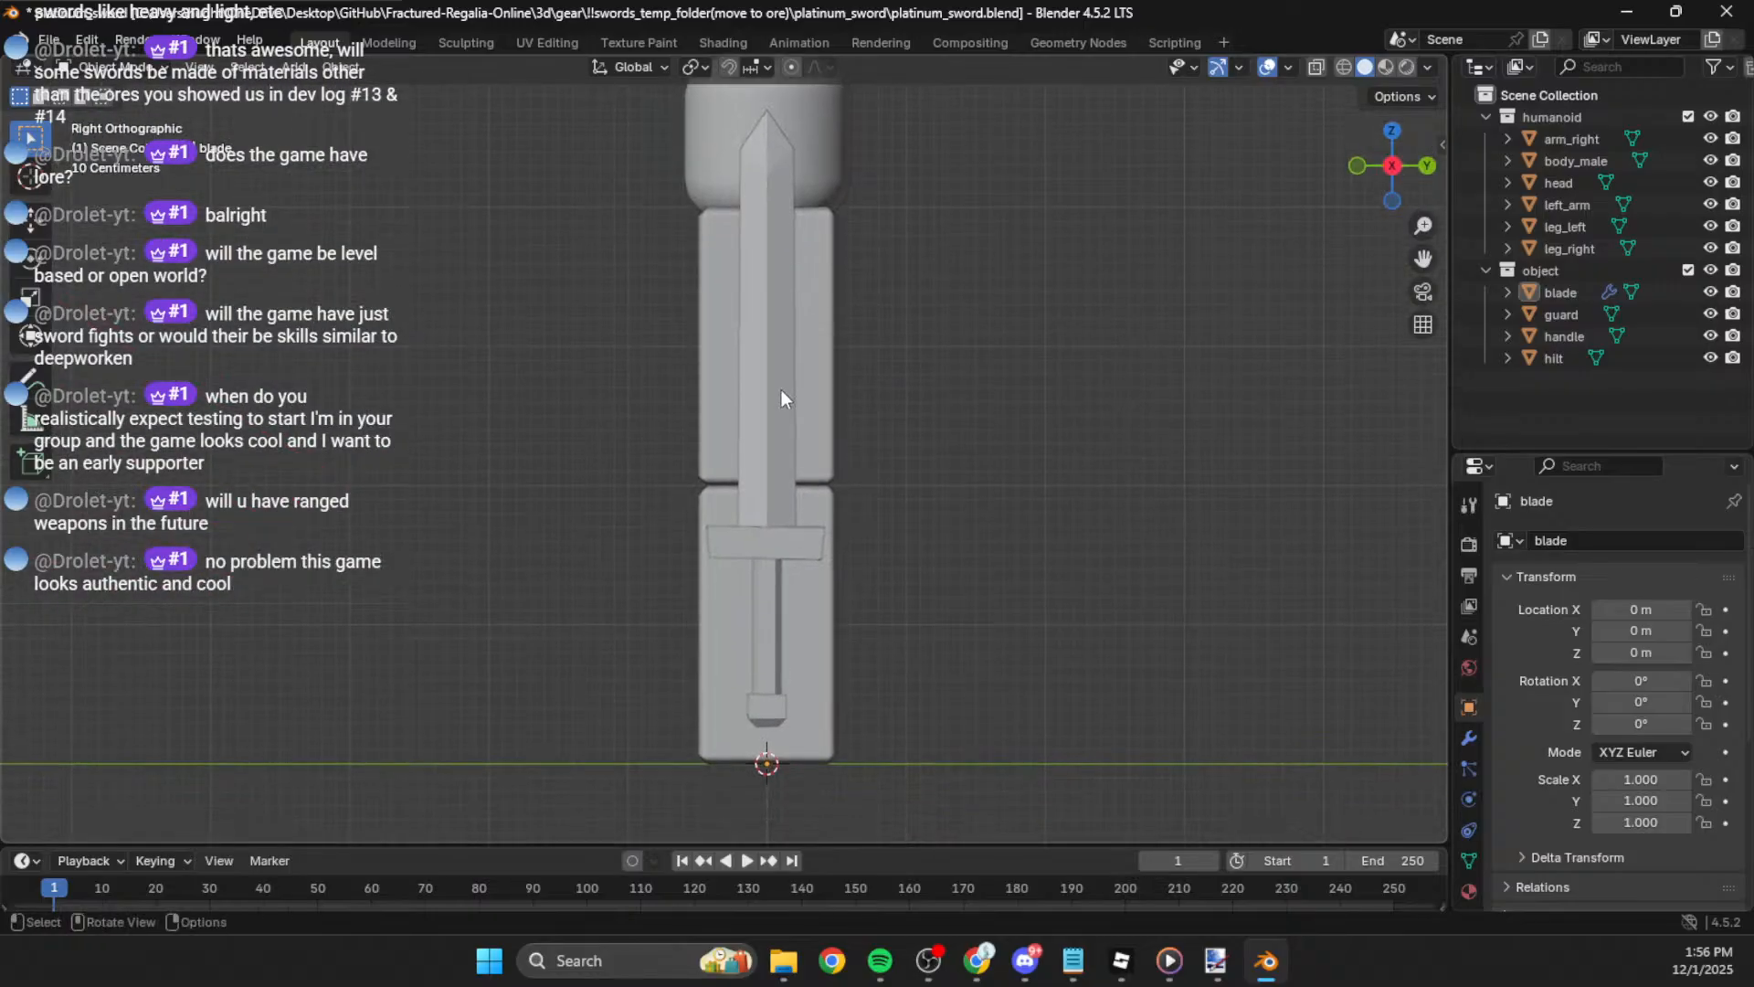
key("Tab")
key("alt+a")
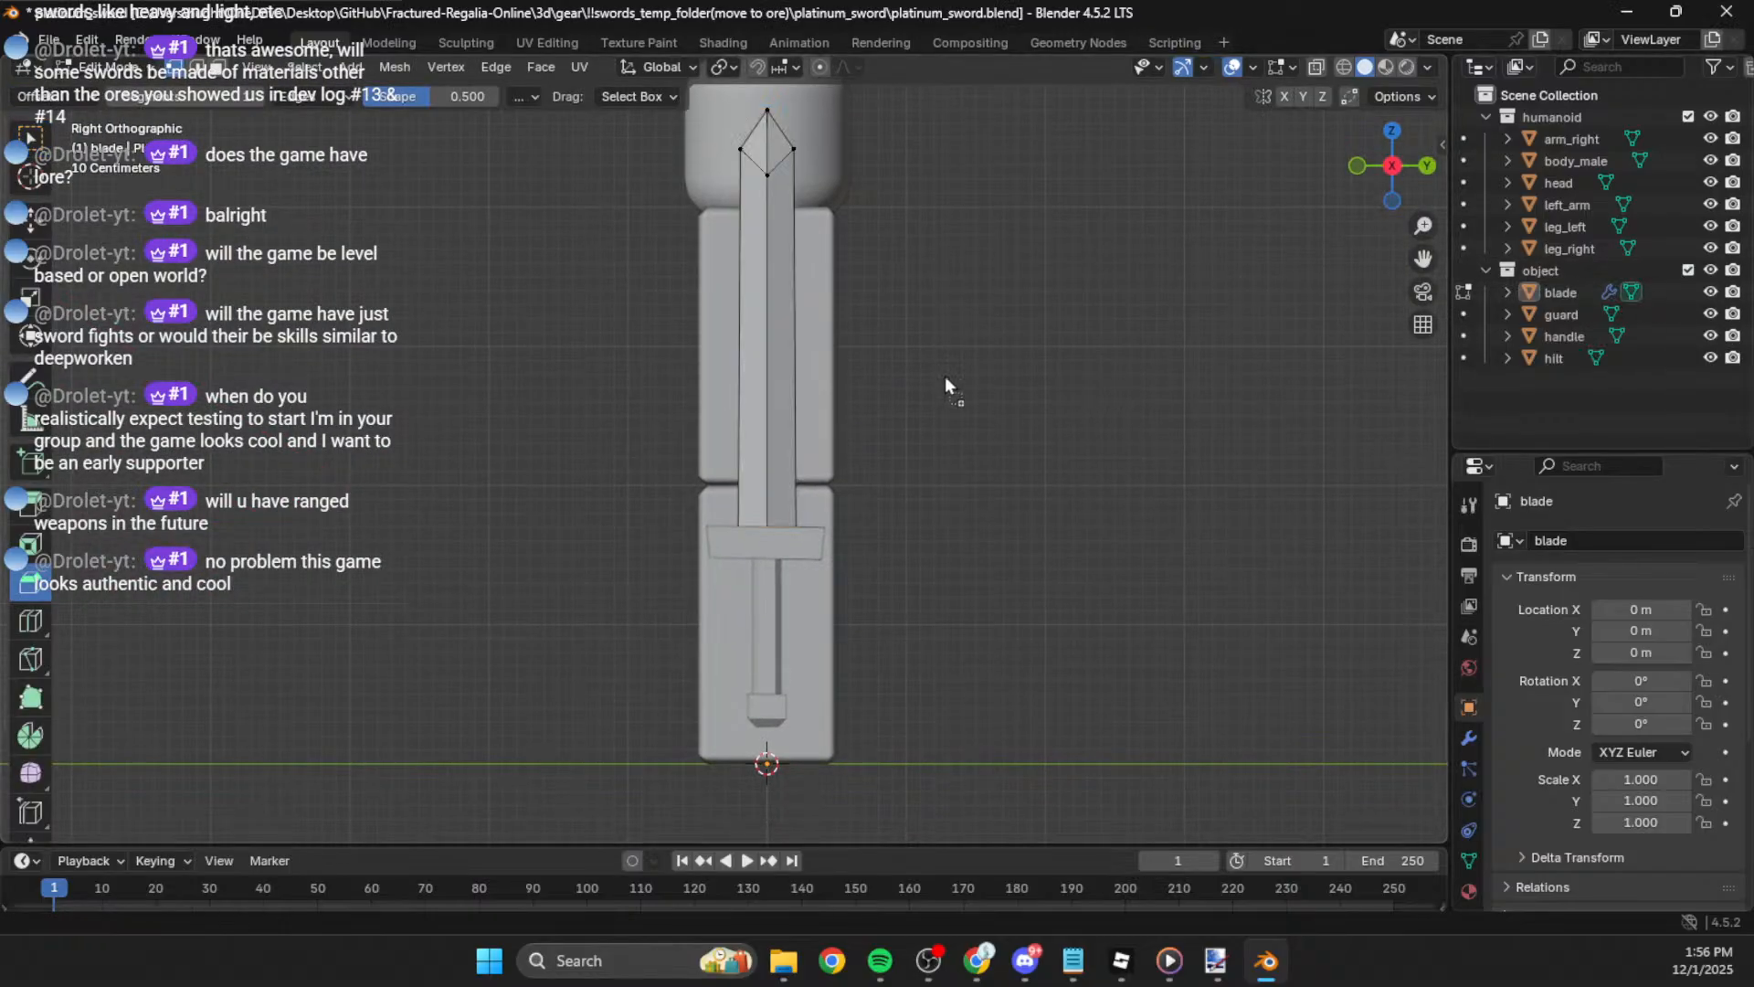
key("Tab")
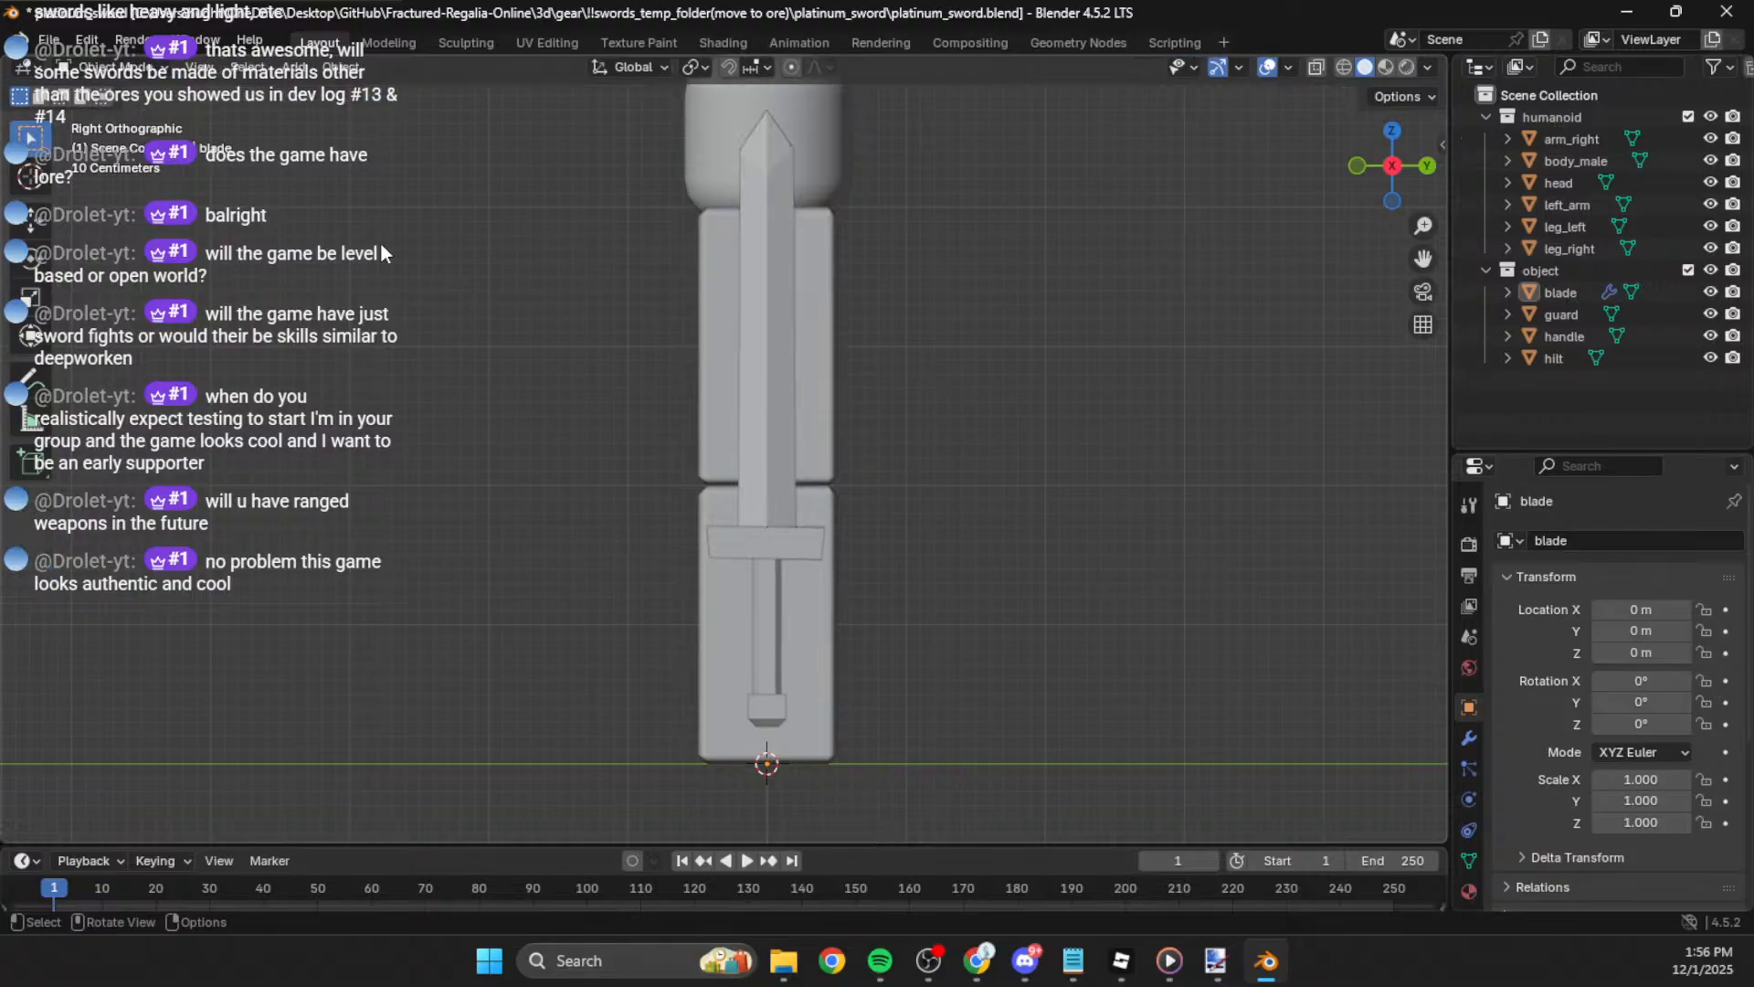
key("ctrl+s")
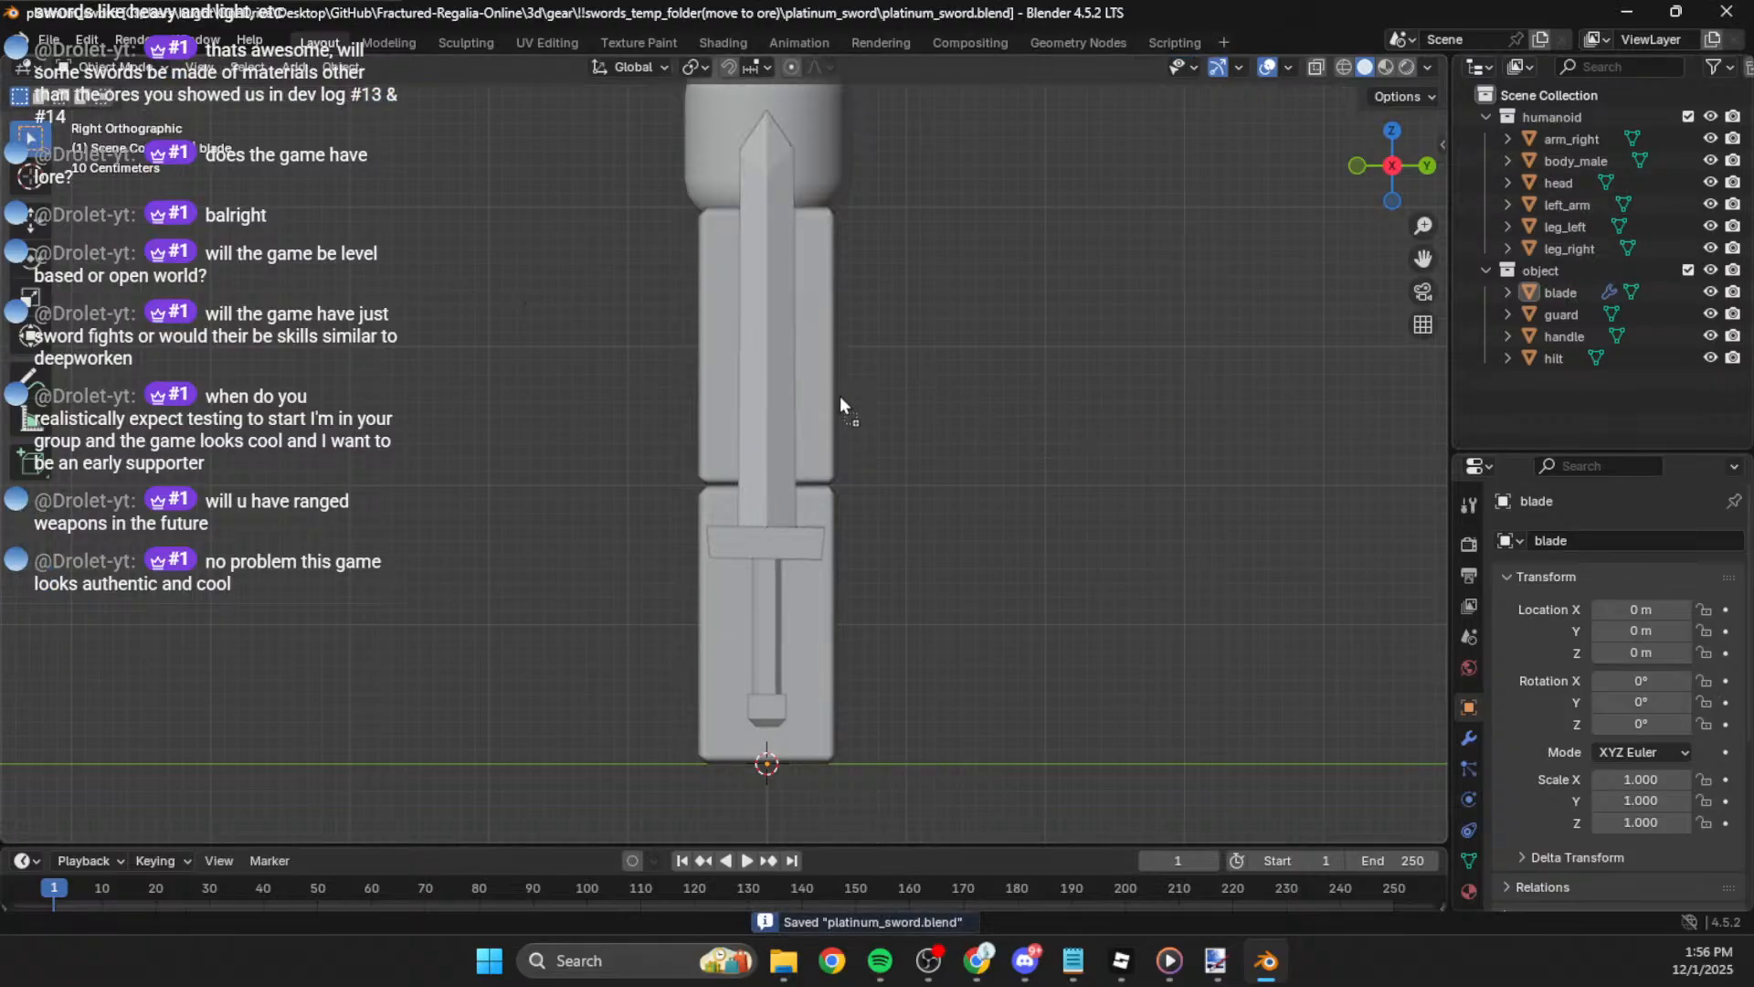
Step: Try to bring the platinum_sowrd sketch image from the Downloads folder into the scene as a reference
left_click_drag(1753, 240, 1237, 205)
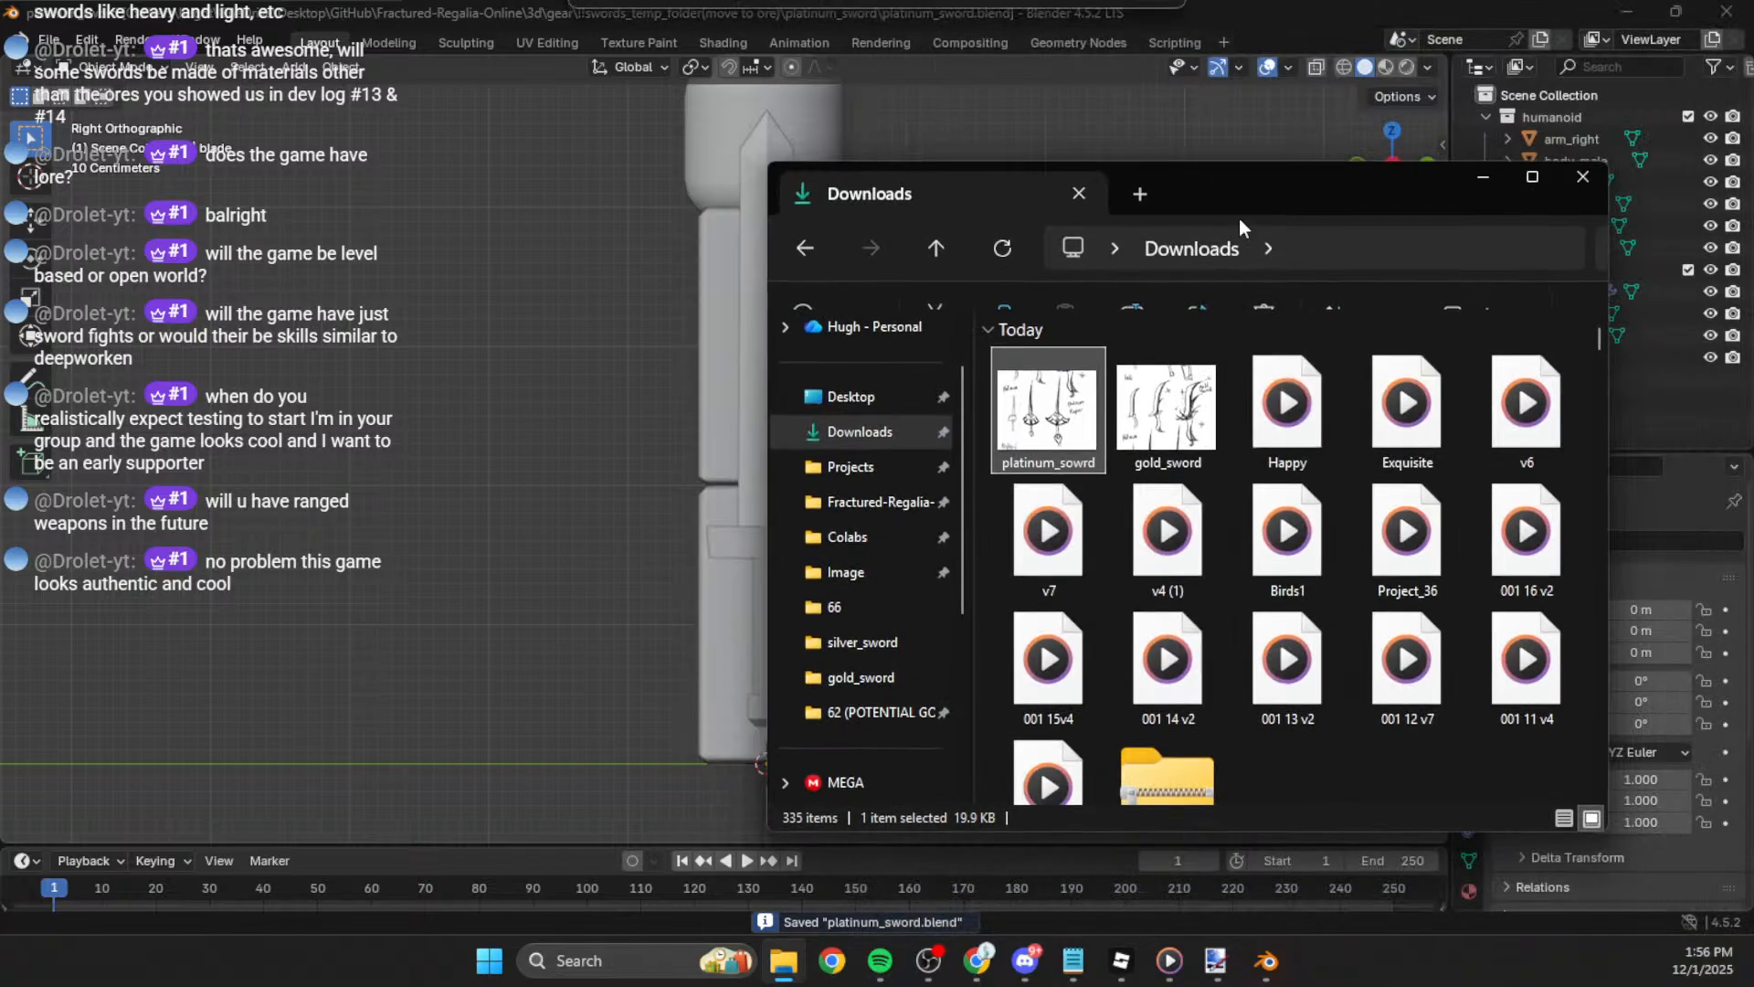
left_click_drag(1037, 420, 530, 442)
left_click_drag(1241, 183, 1753, 187)
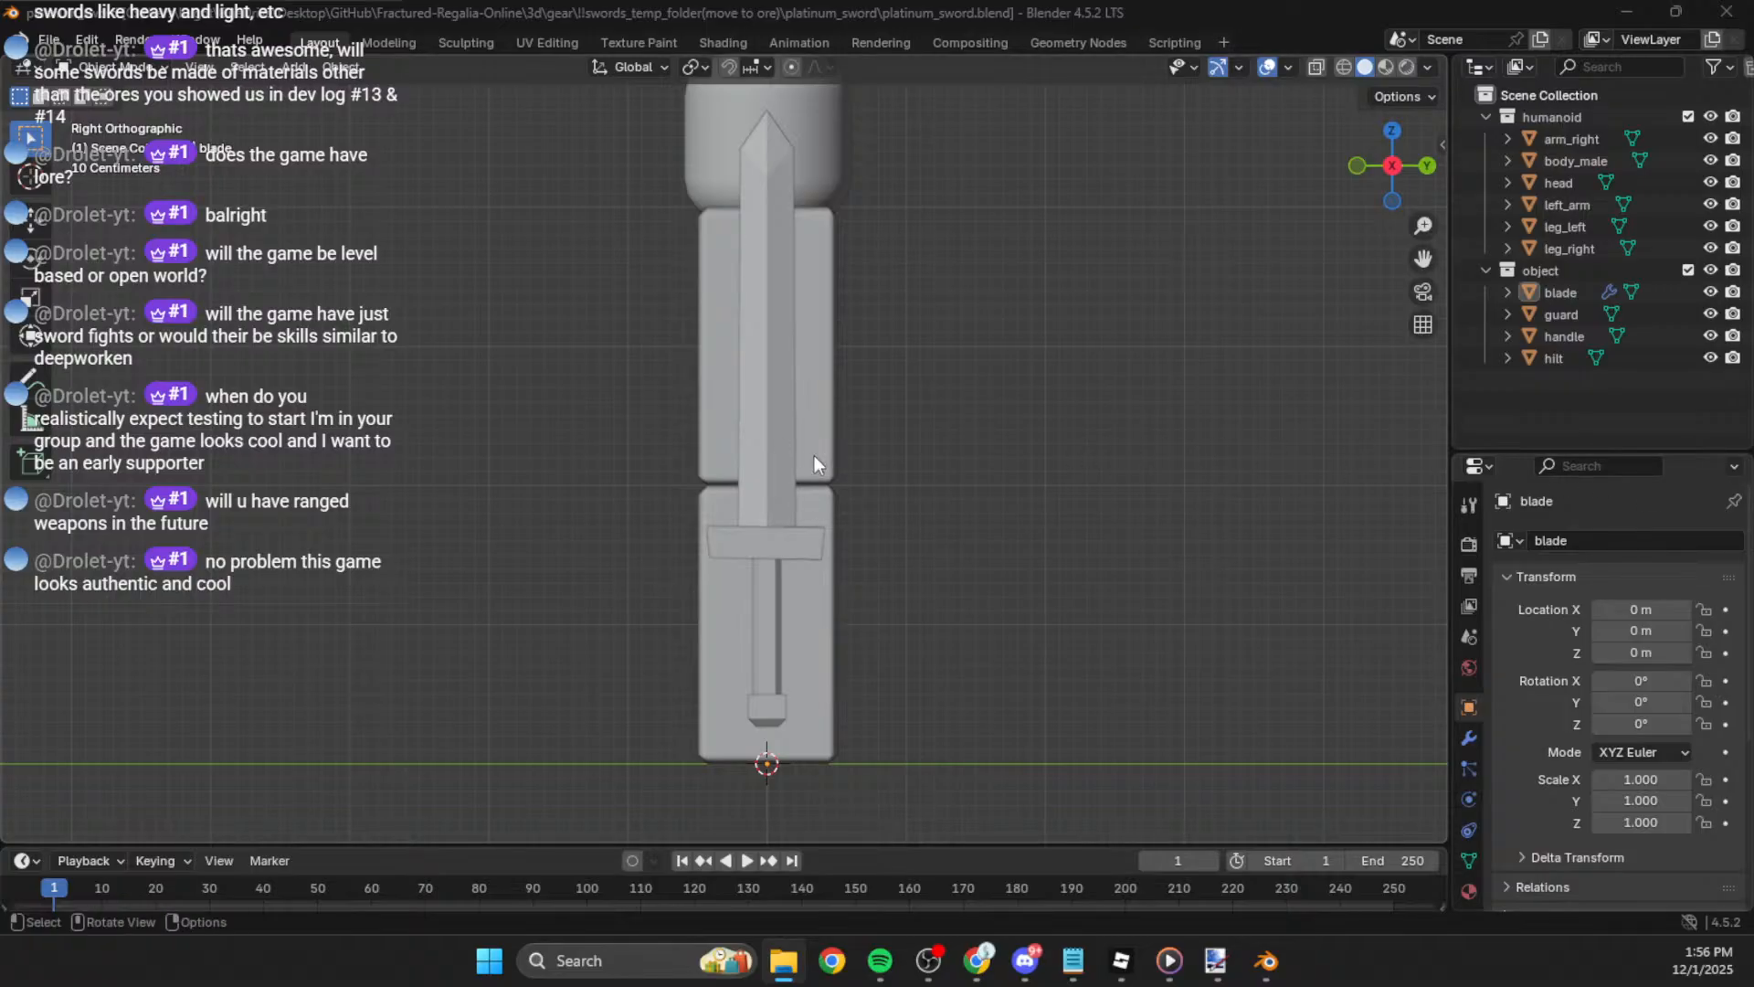
left_click(1557, 332)
left_click(1556, 358)
right_click(1561, 269)
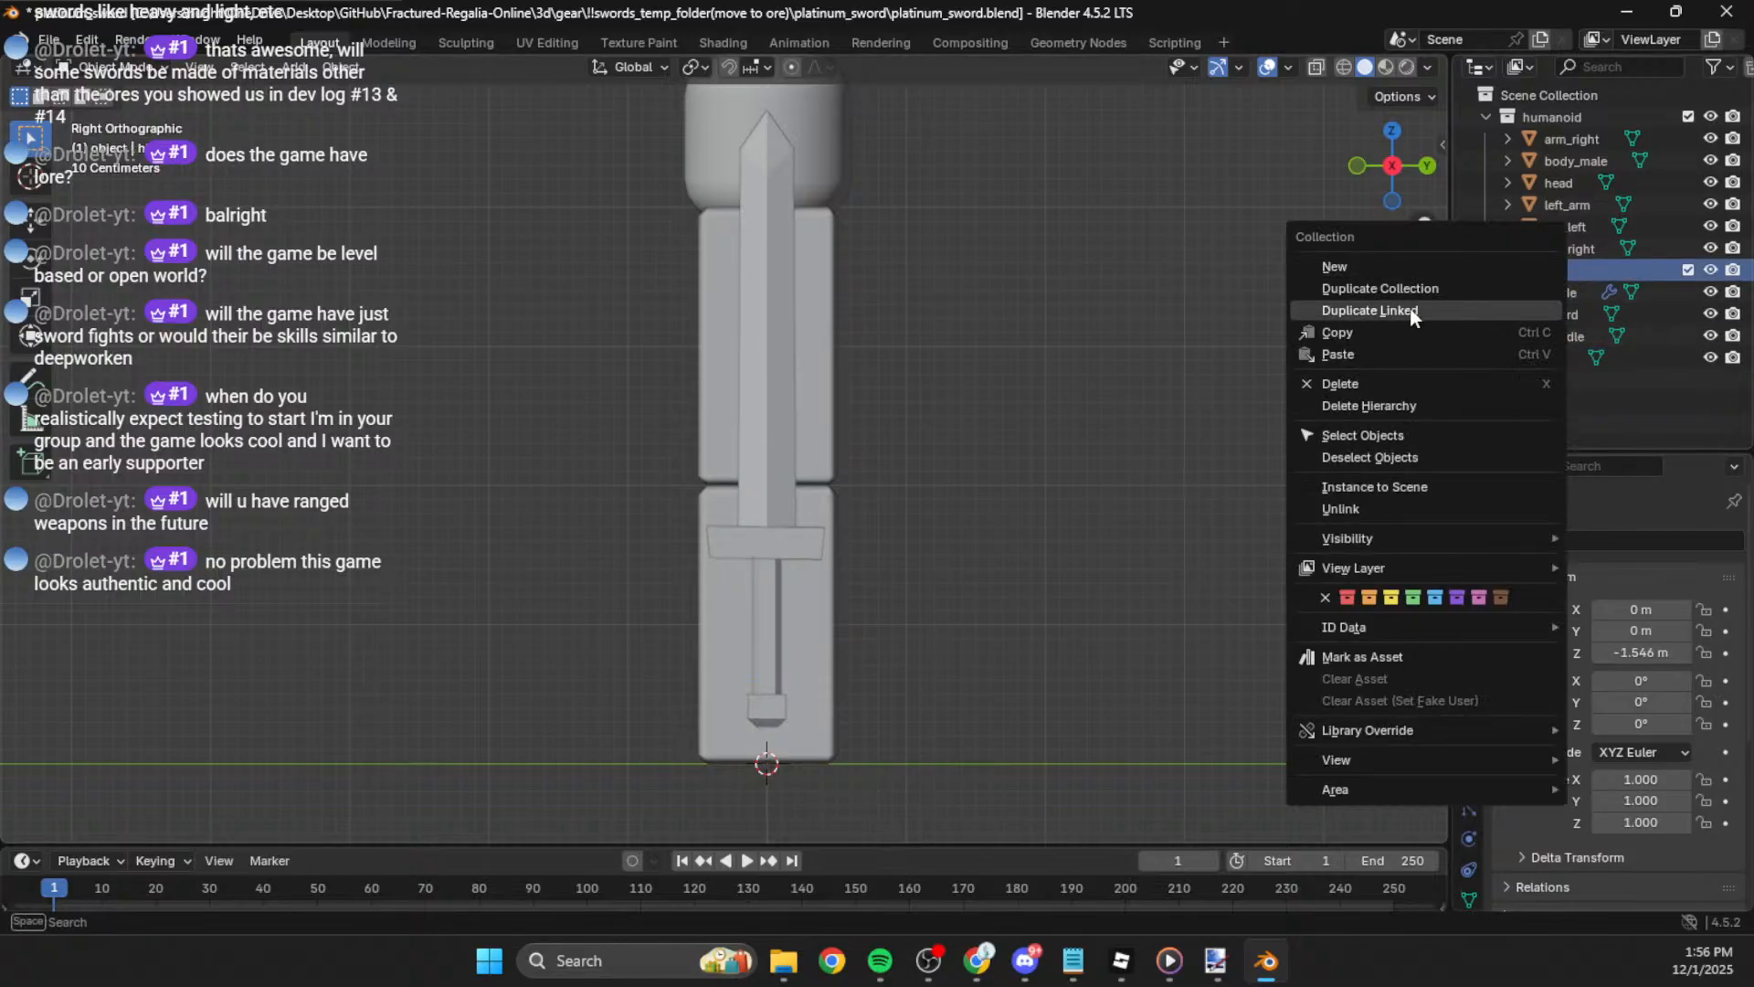
left_click(290, 67)
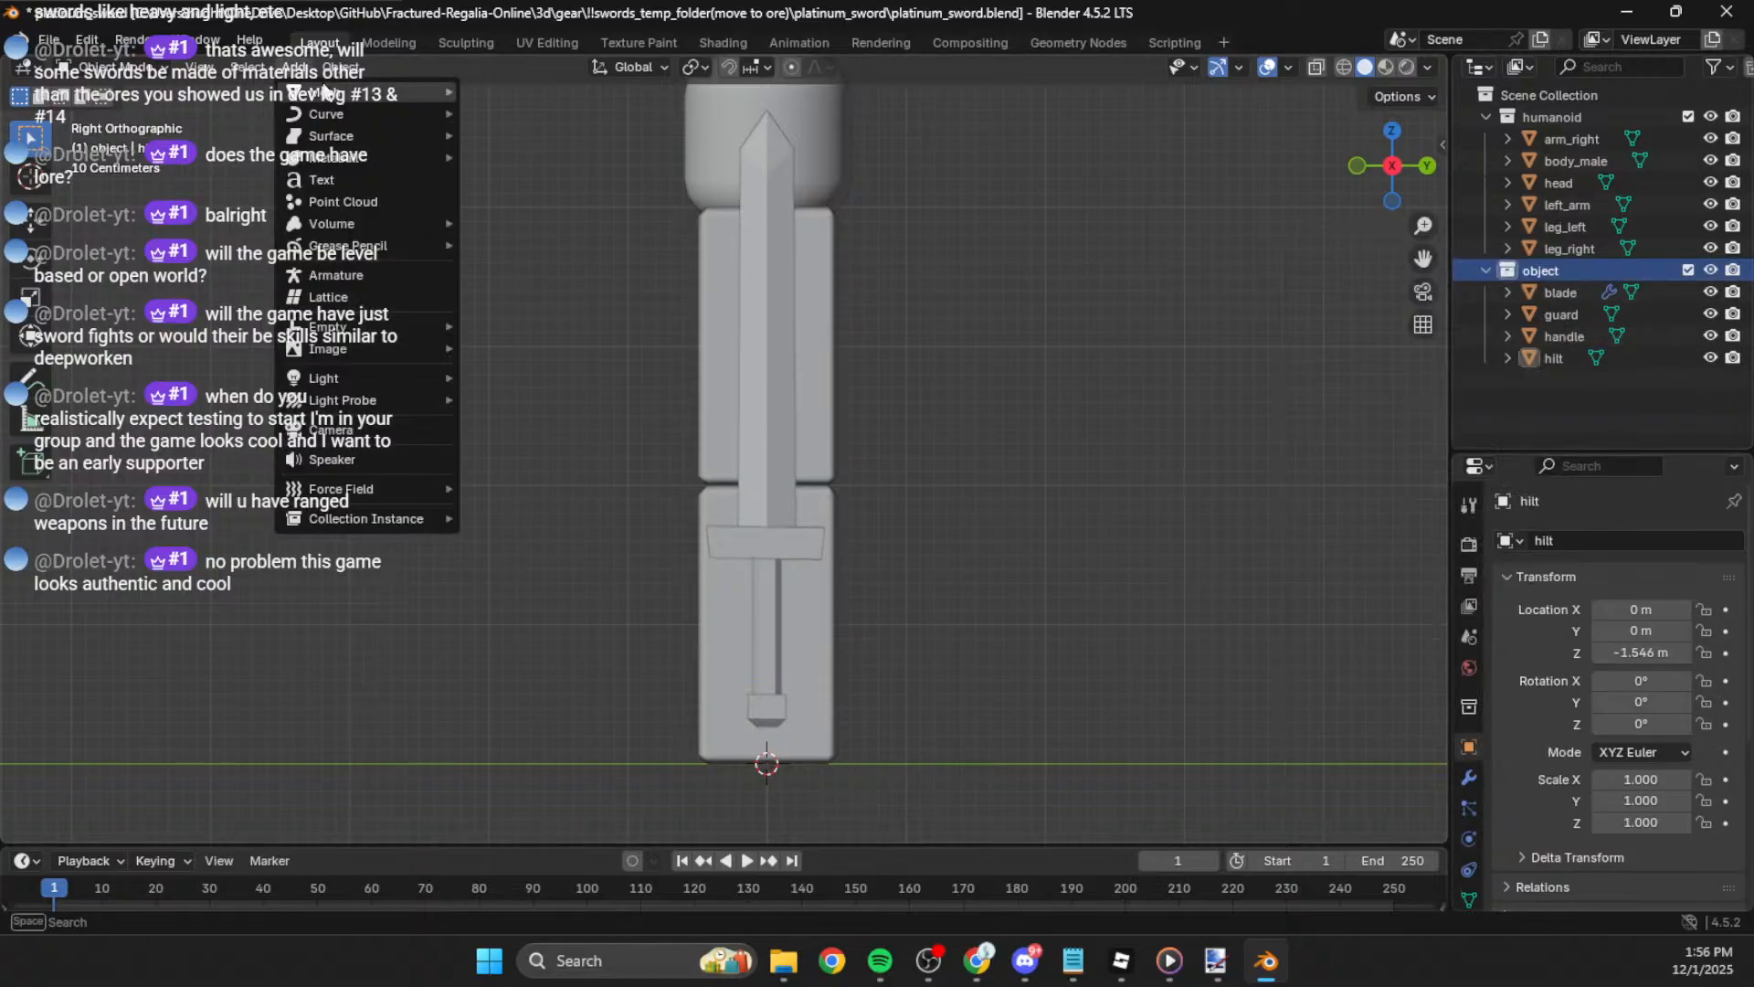
mouse_move(322, 92)
left_click(545, 89)
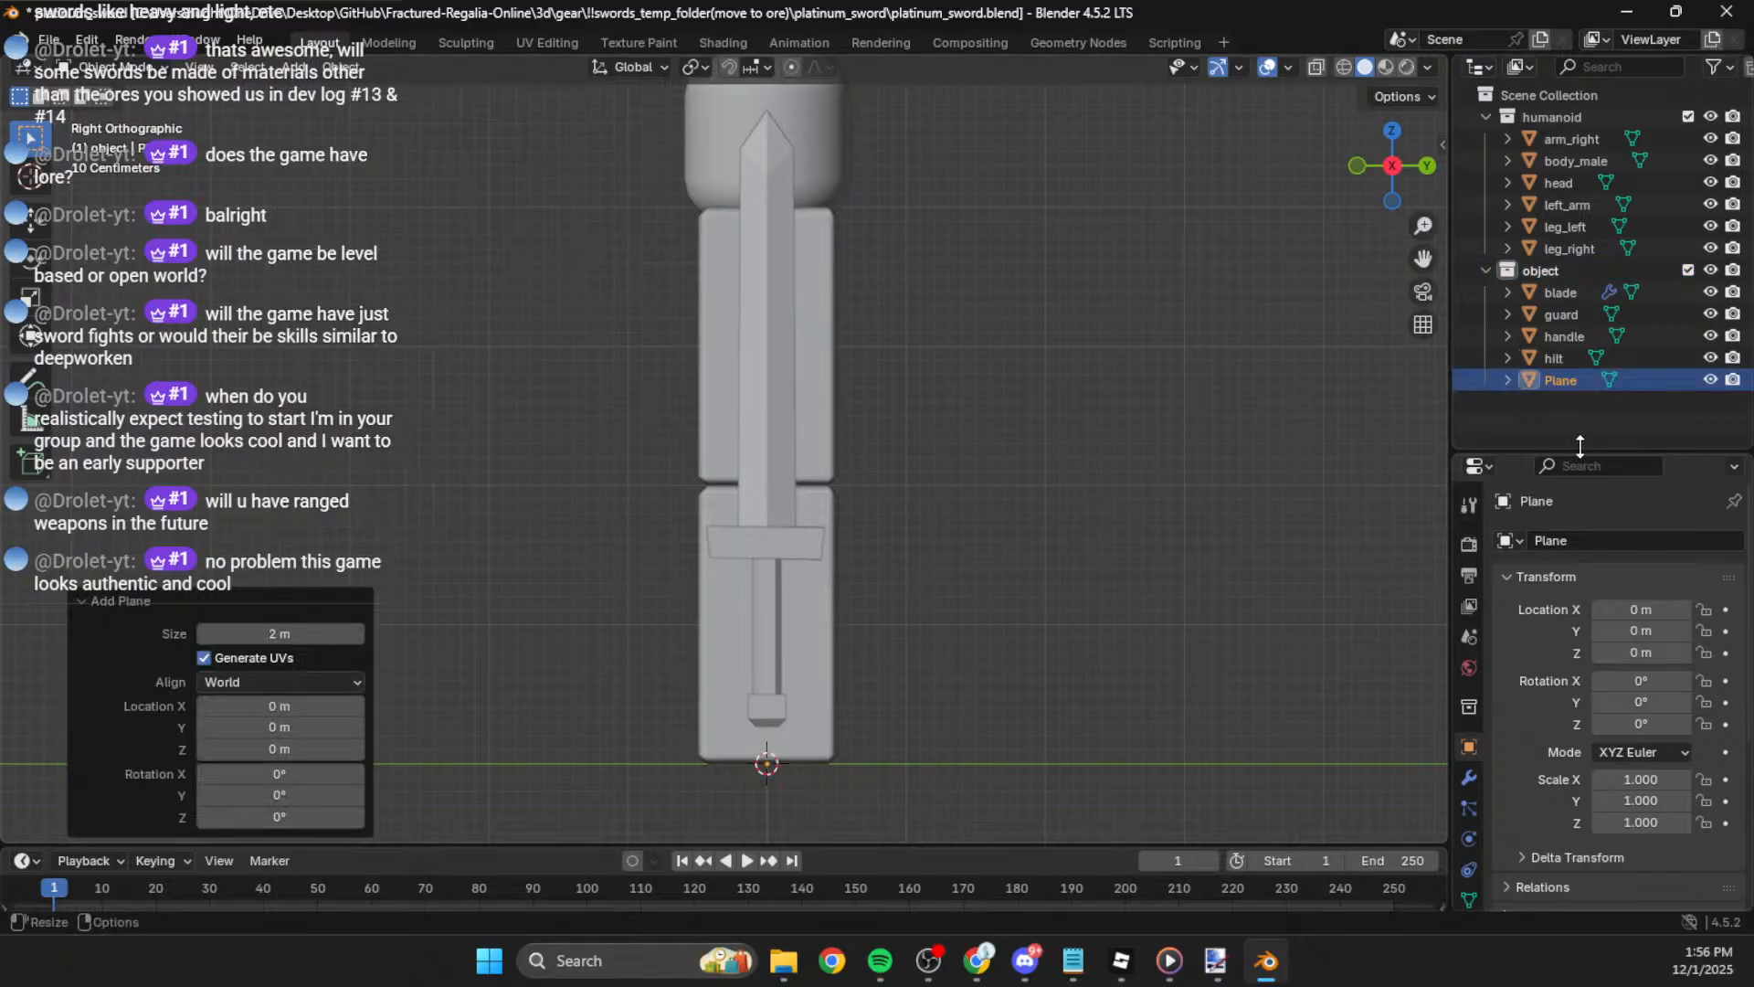
left_click(1466, 780)
left_click(1468, 810)
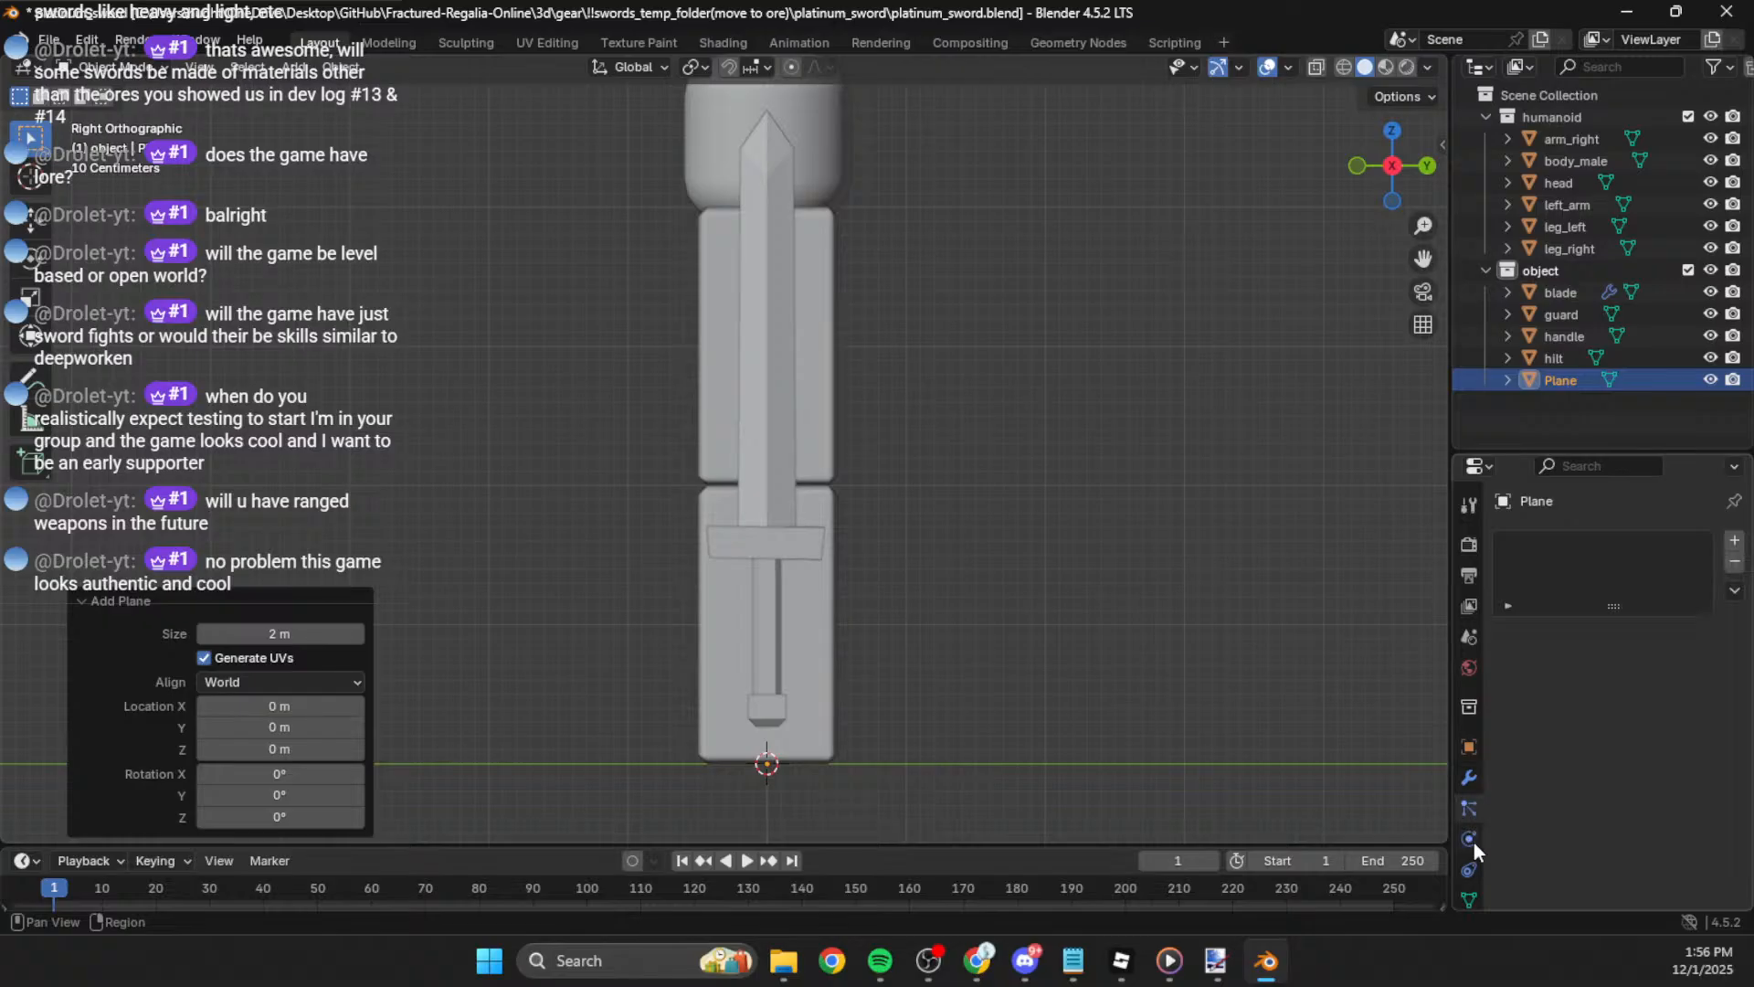
left_click(1470, 668)
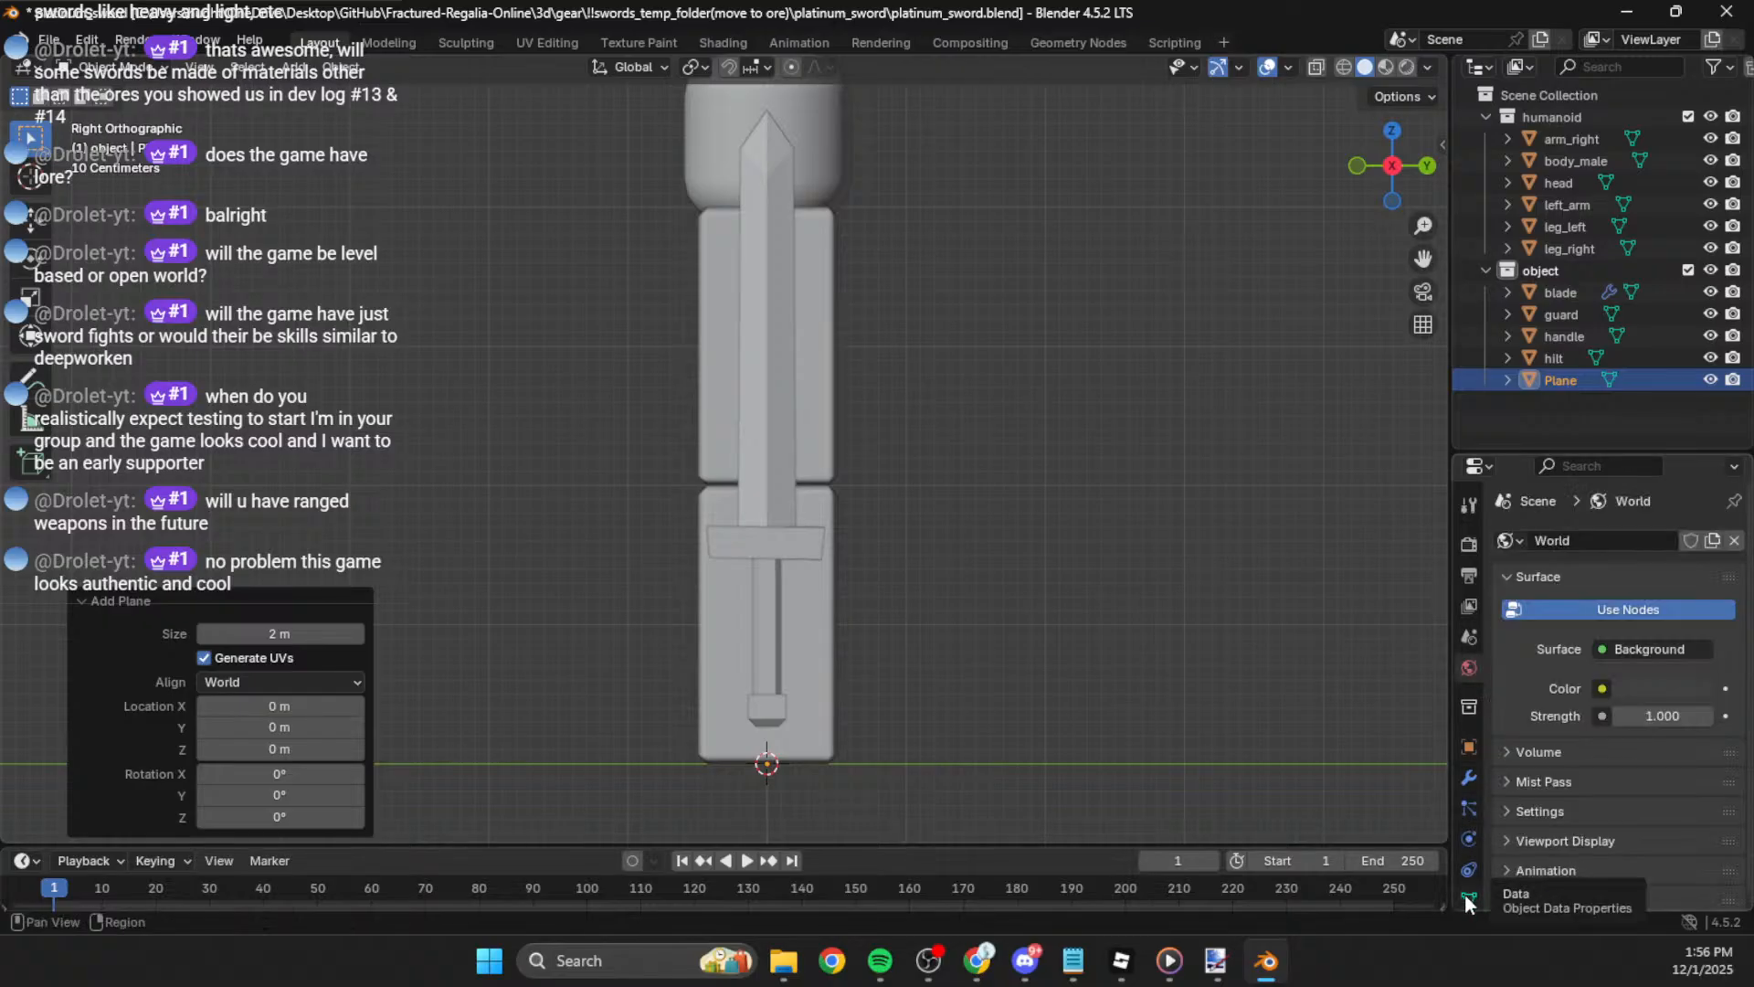
left_click(1470, 745)
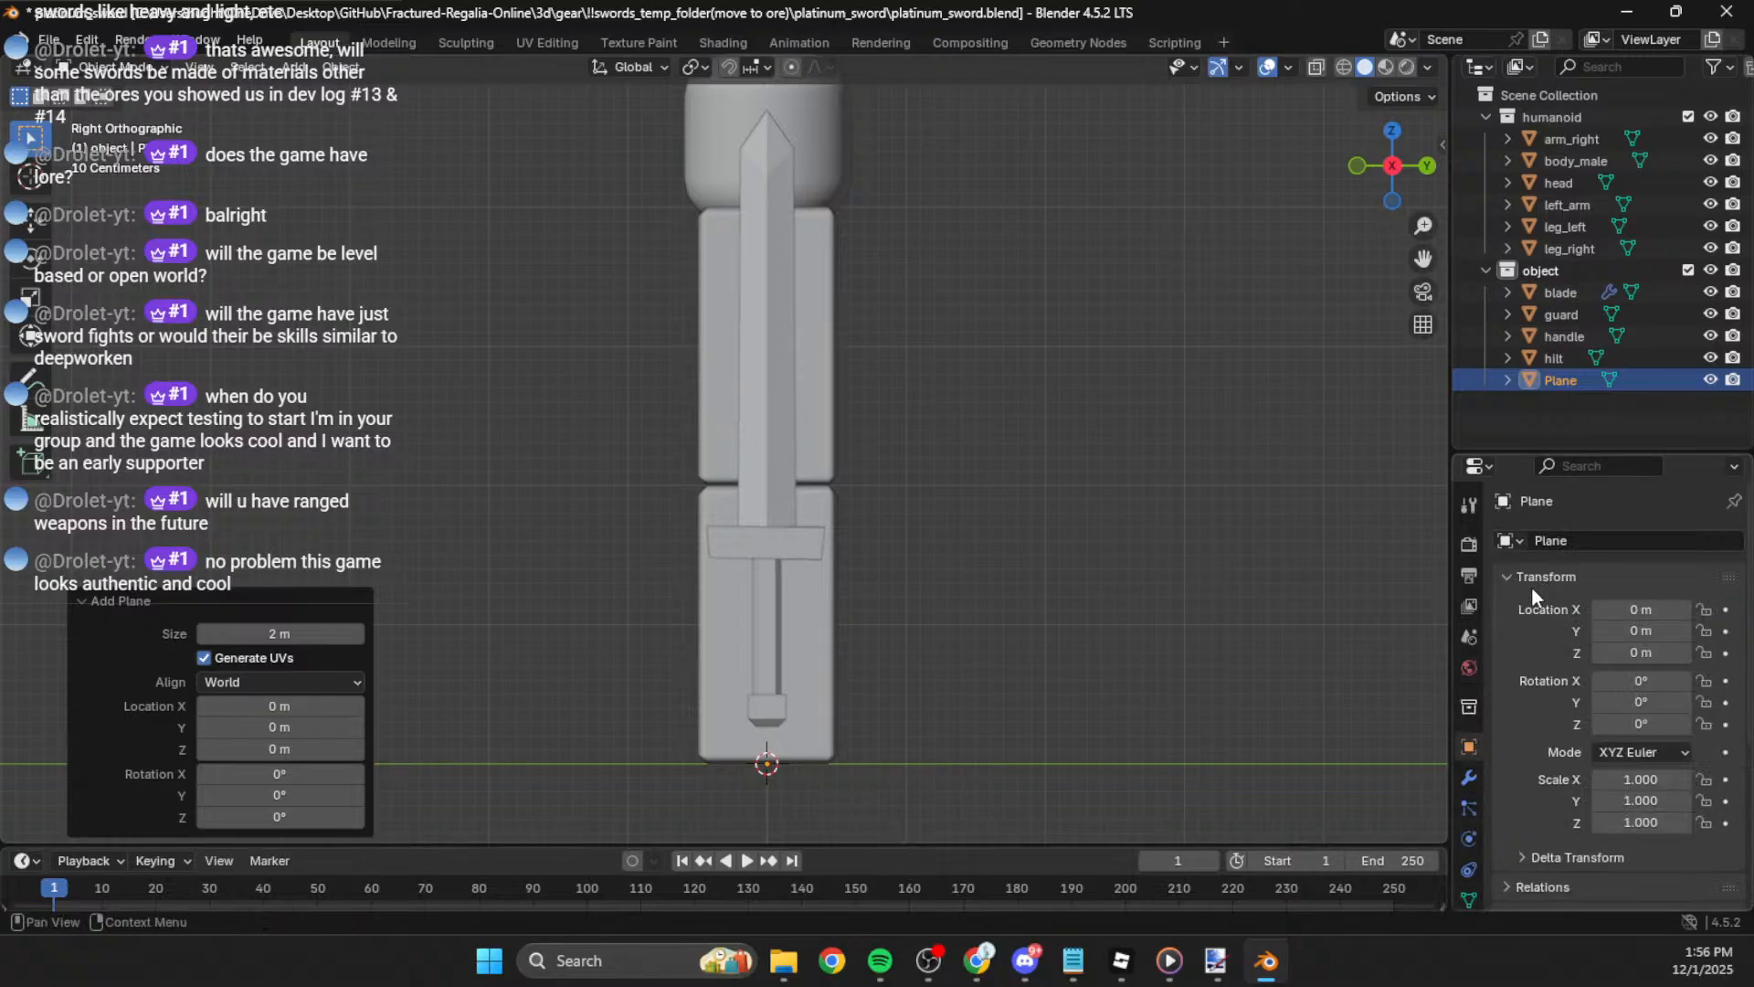
left_click(1473, 777)
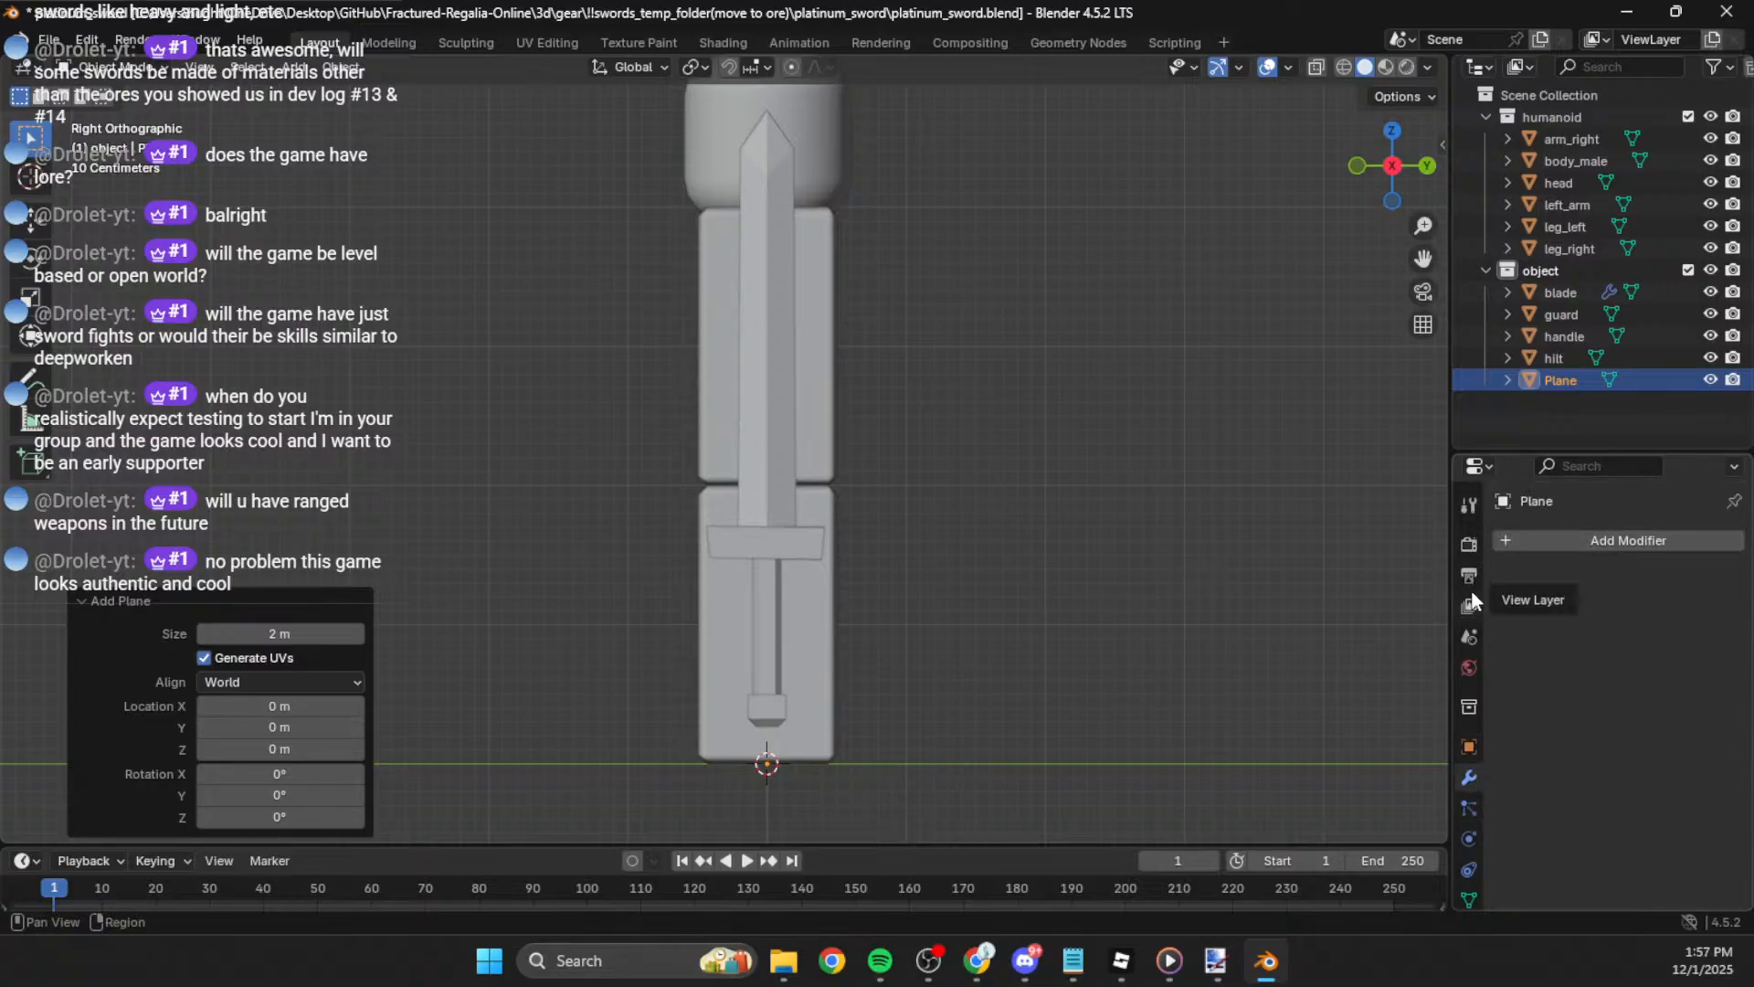
left_click(1469, 707)
scroll(1528, 662, "down", 5)
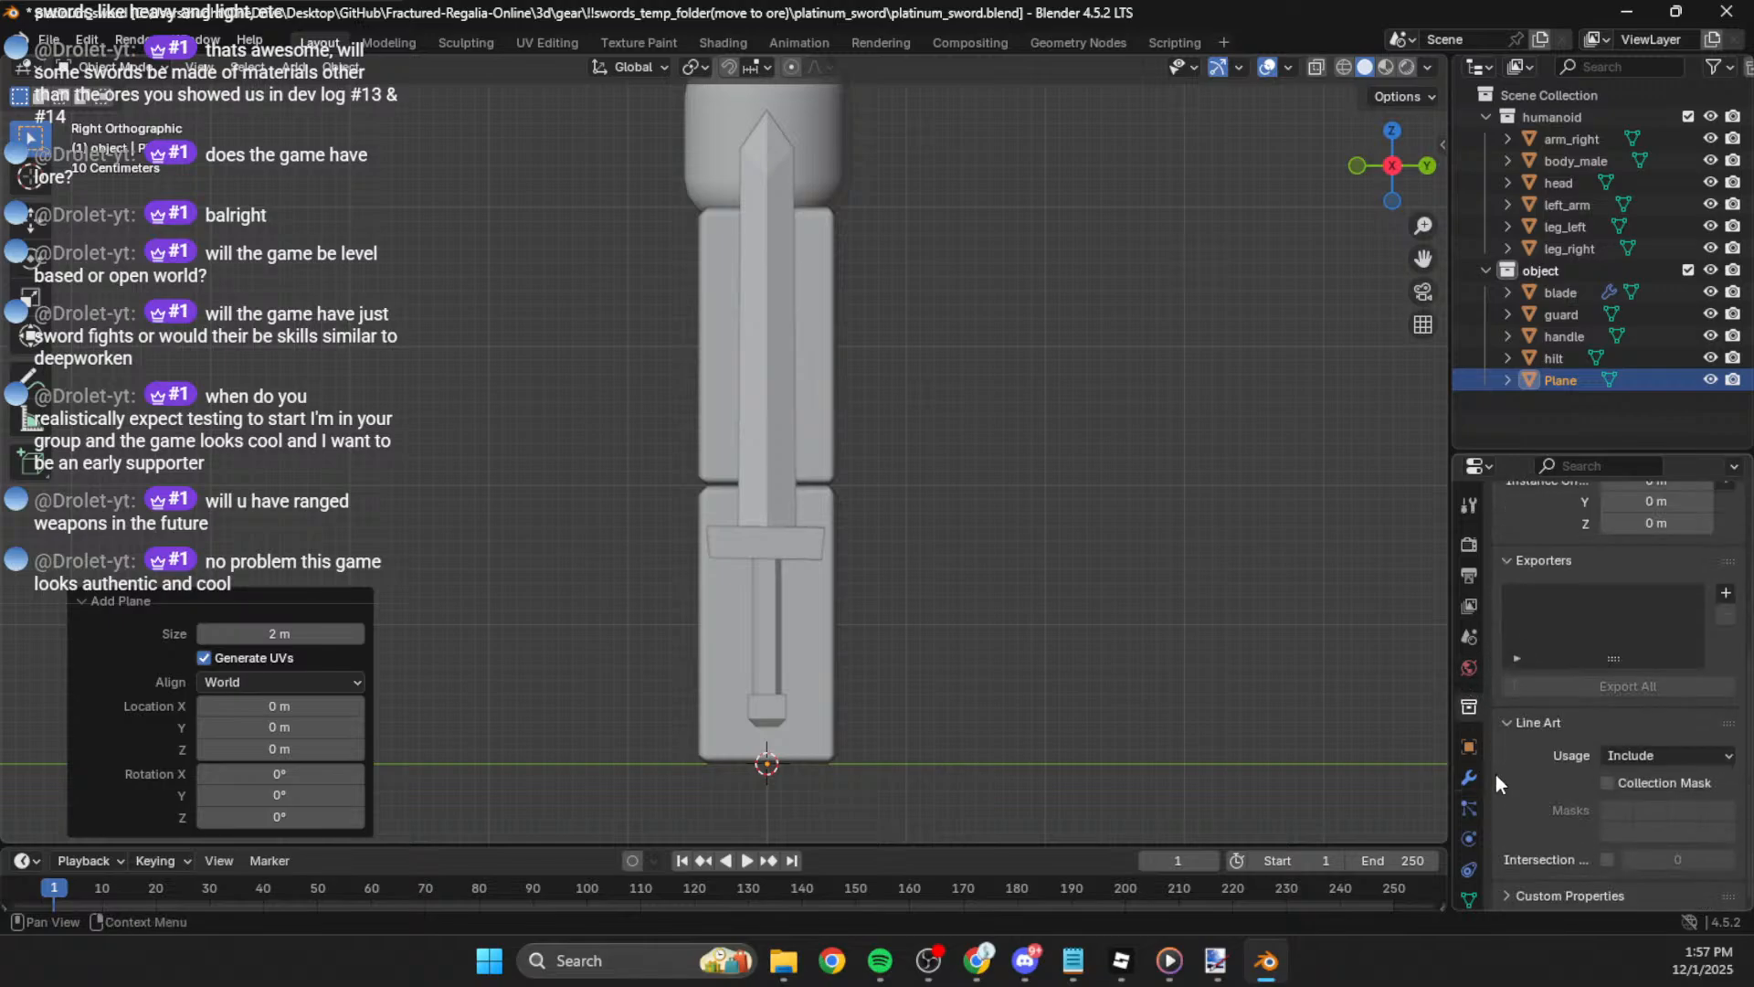
key("Delete")
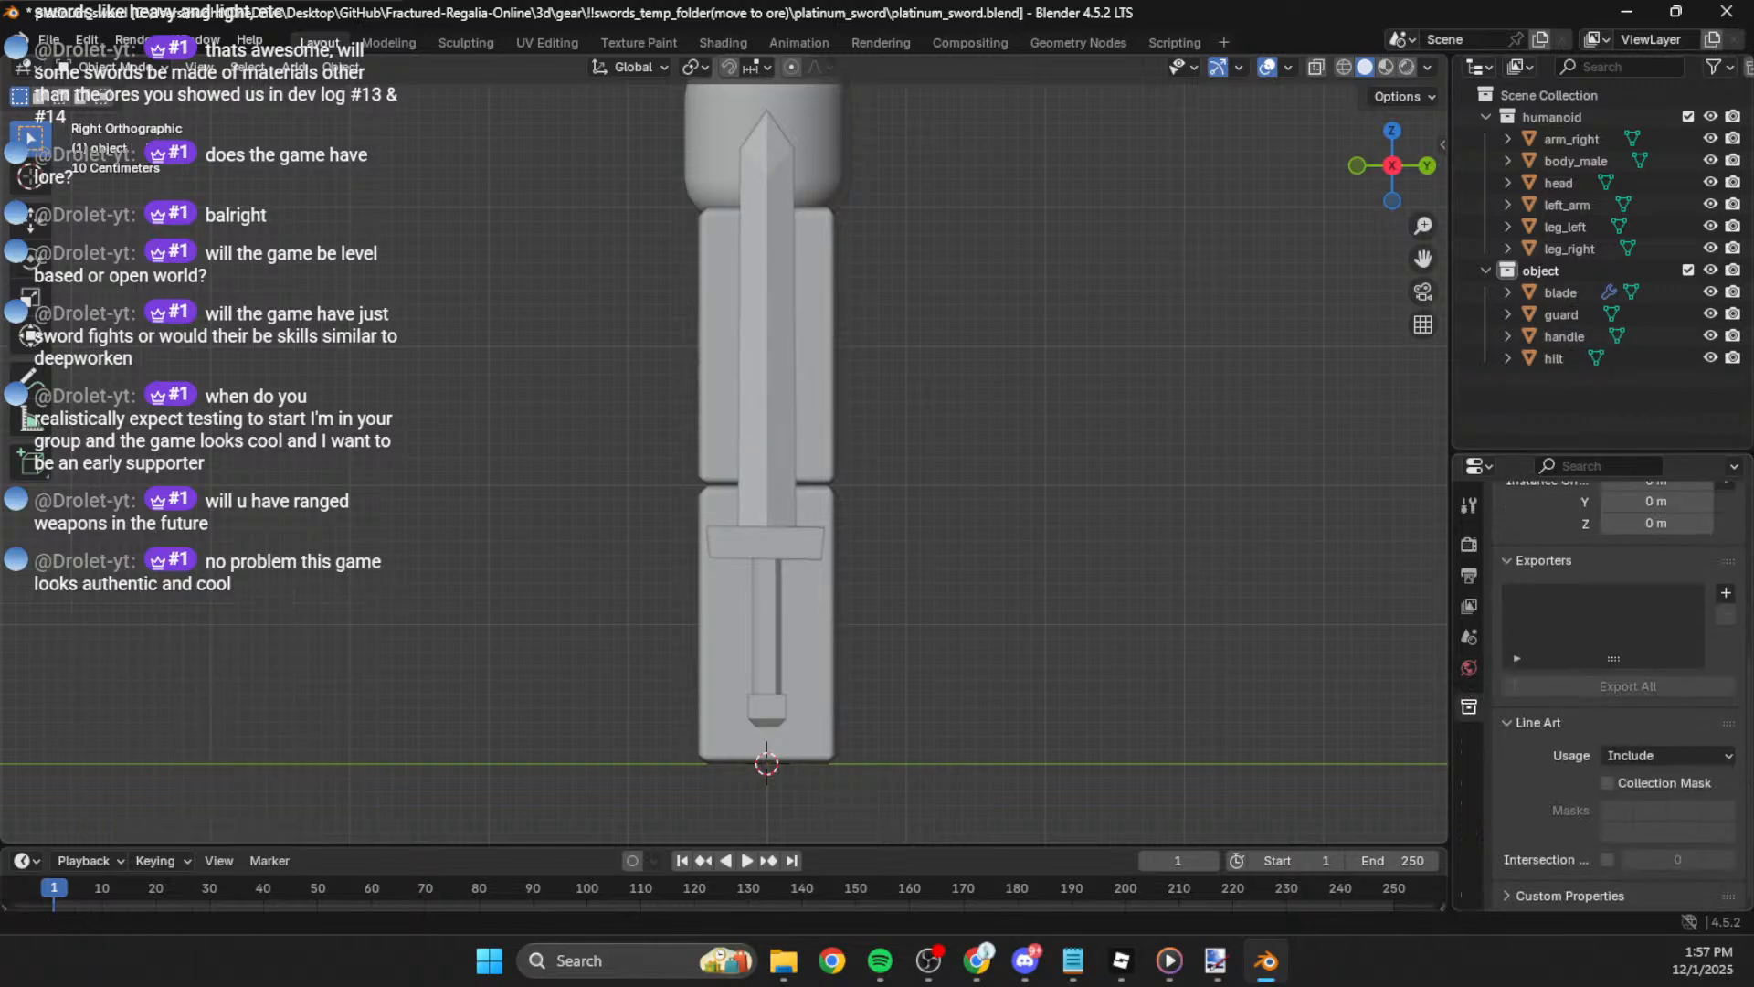
Step: Switch to the image editor window and close it
key("alt+Tab")
mouse_move(1224, 11)
left_mouse_down()
mouse_move(1246, 53)
mouse_move(1753, 220)
left_mouse_up()
key("alt+F4")
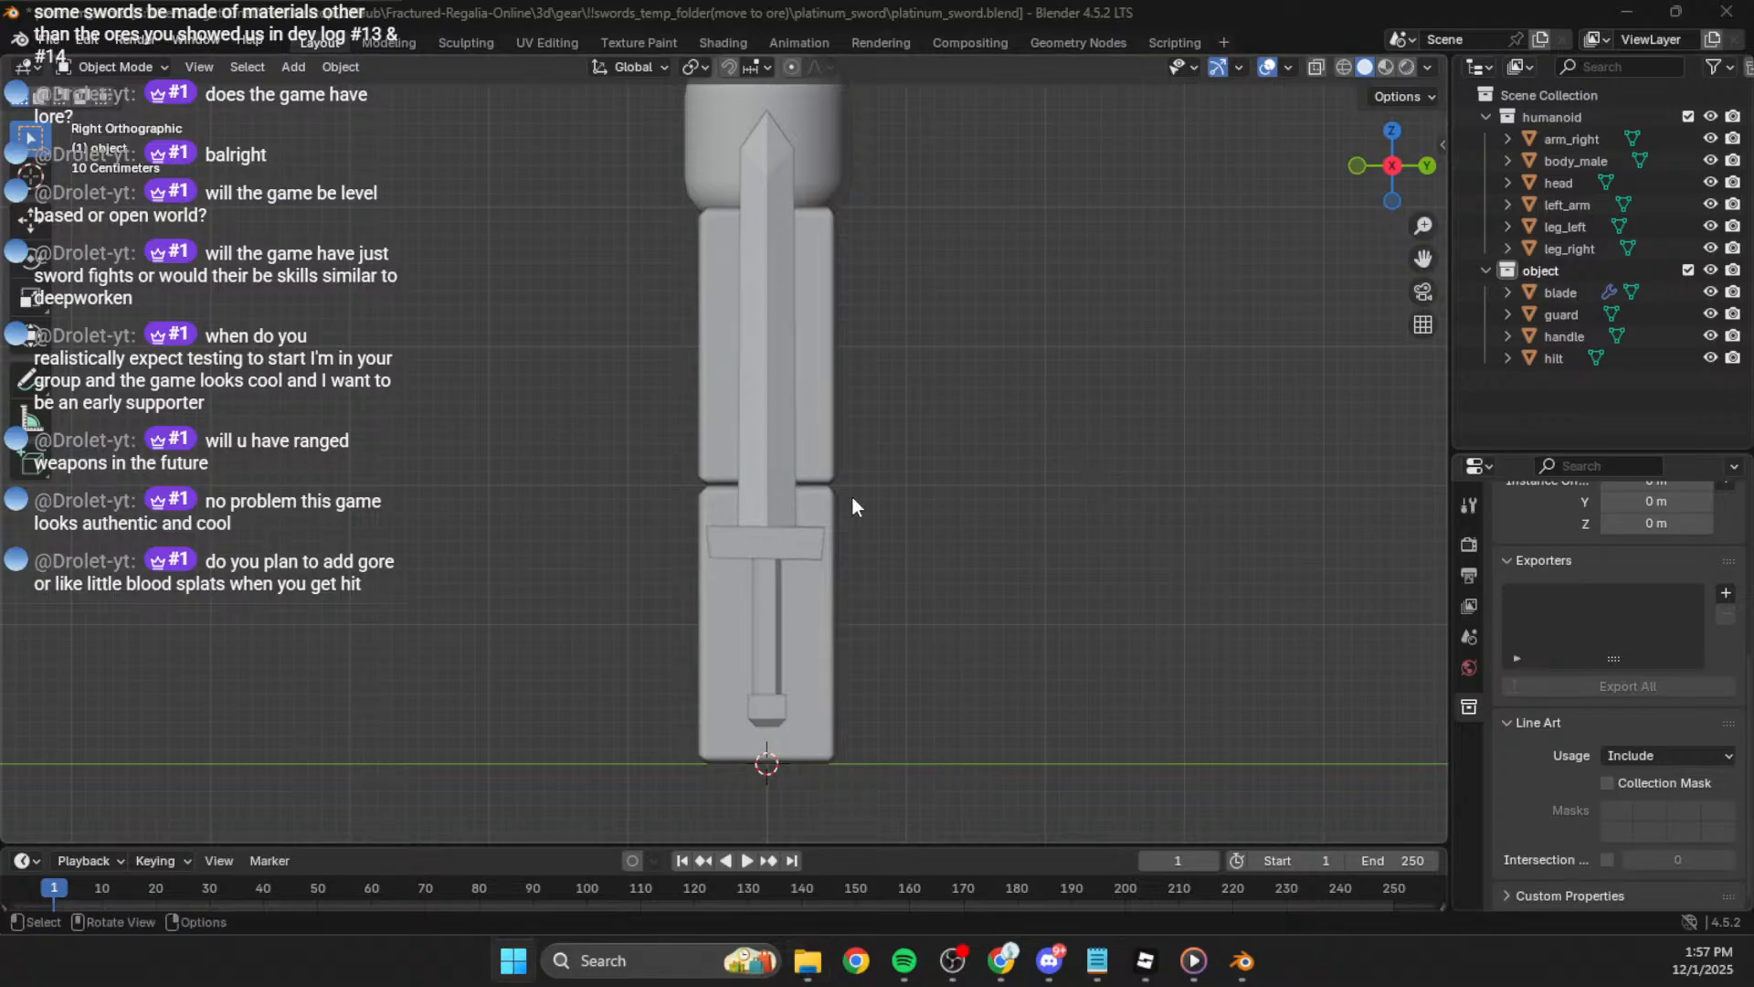
Step: Paste the copied gold sword reference image into the object collection and show its image data settings
key("alt+Tab")
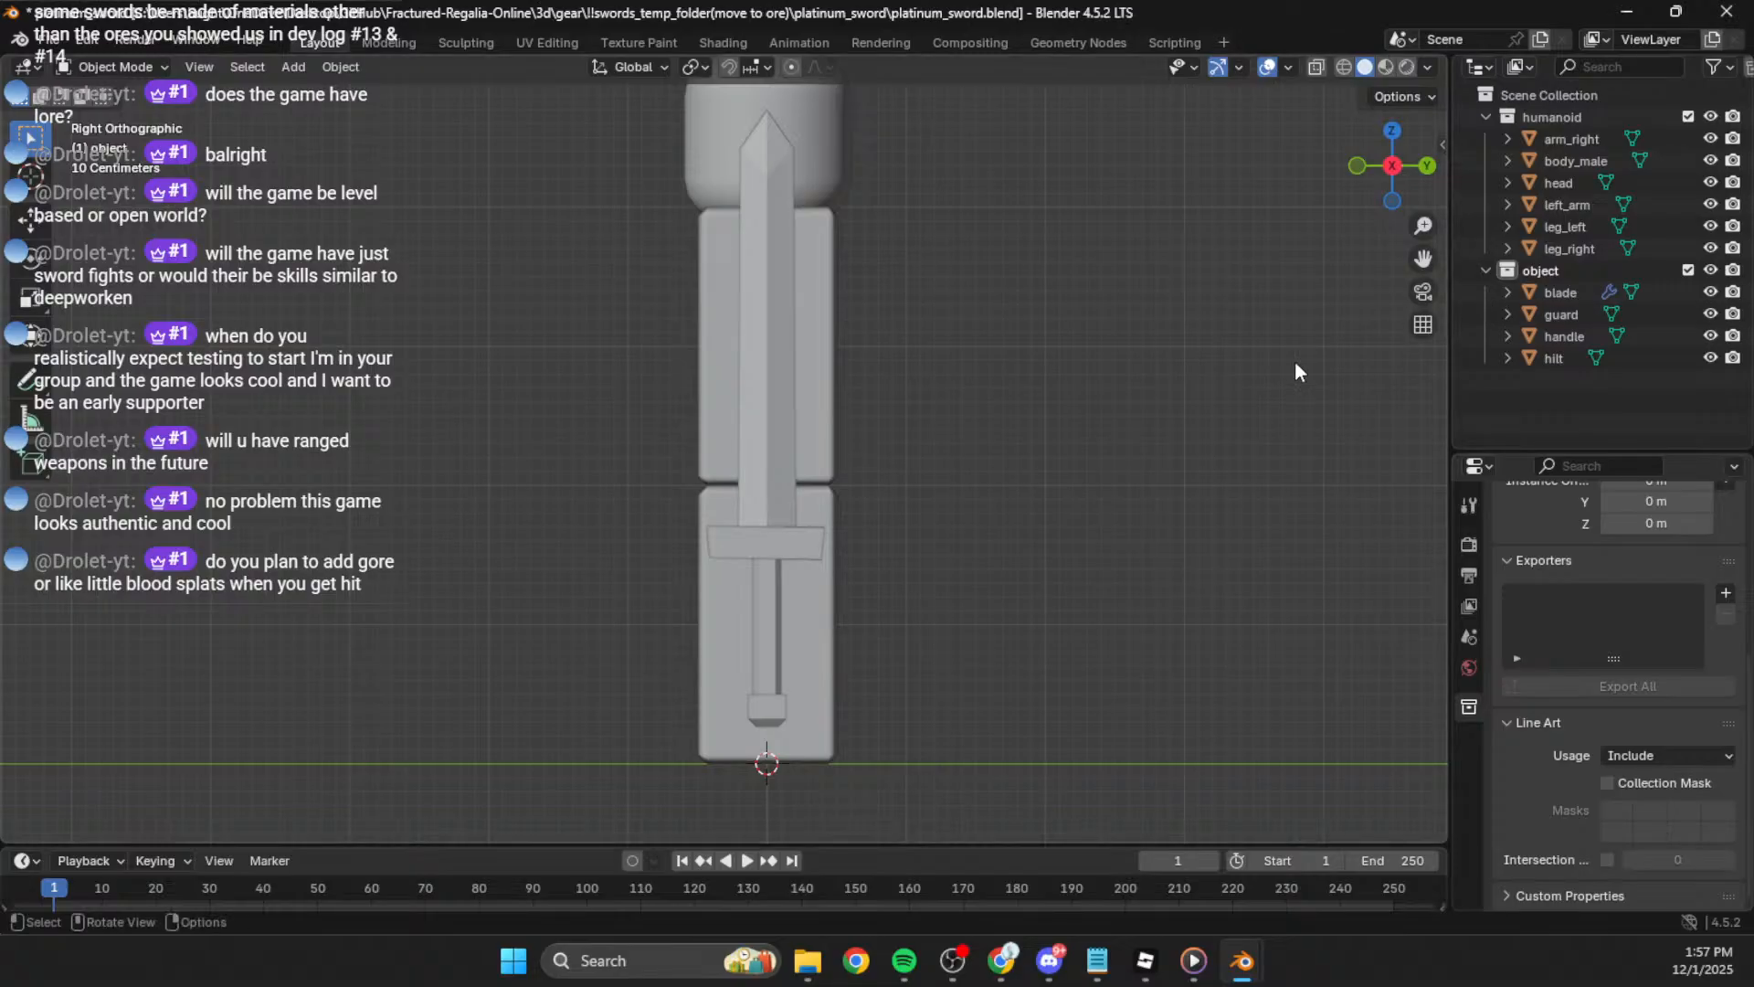
key("ctrl+v")
scroll(1288, 465, "down", 4)
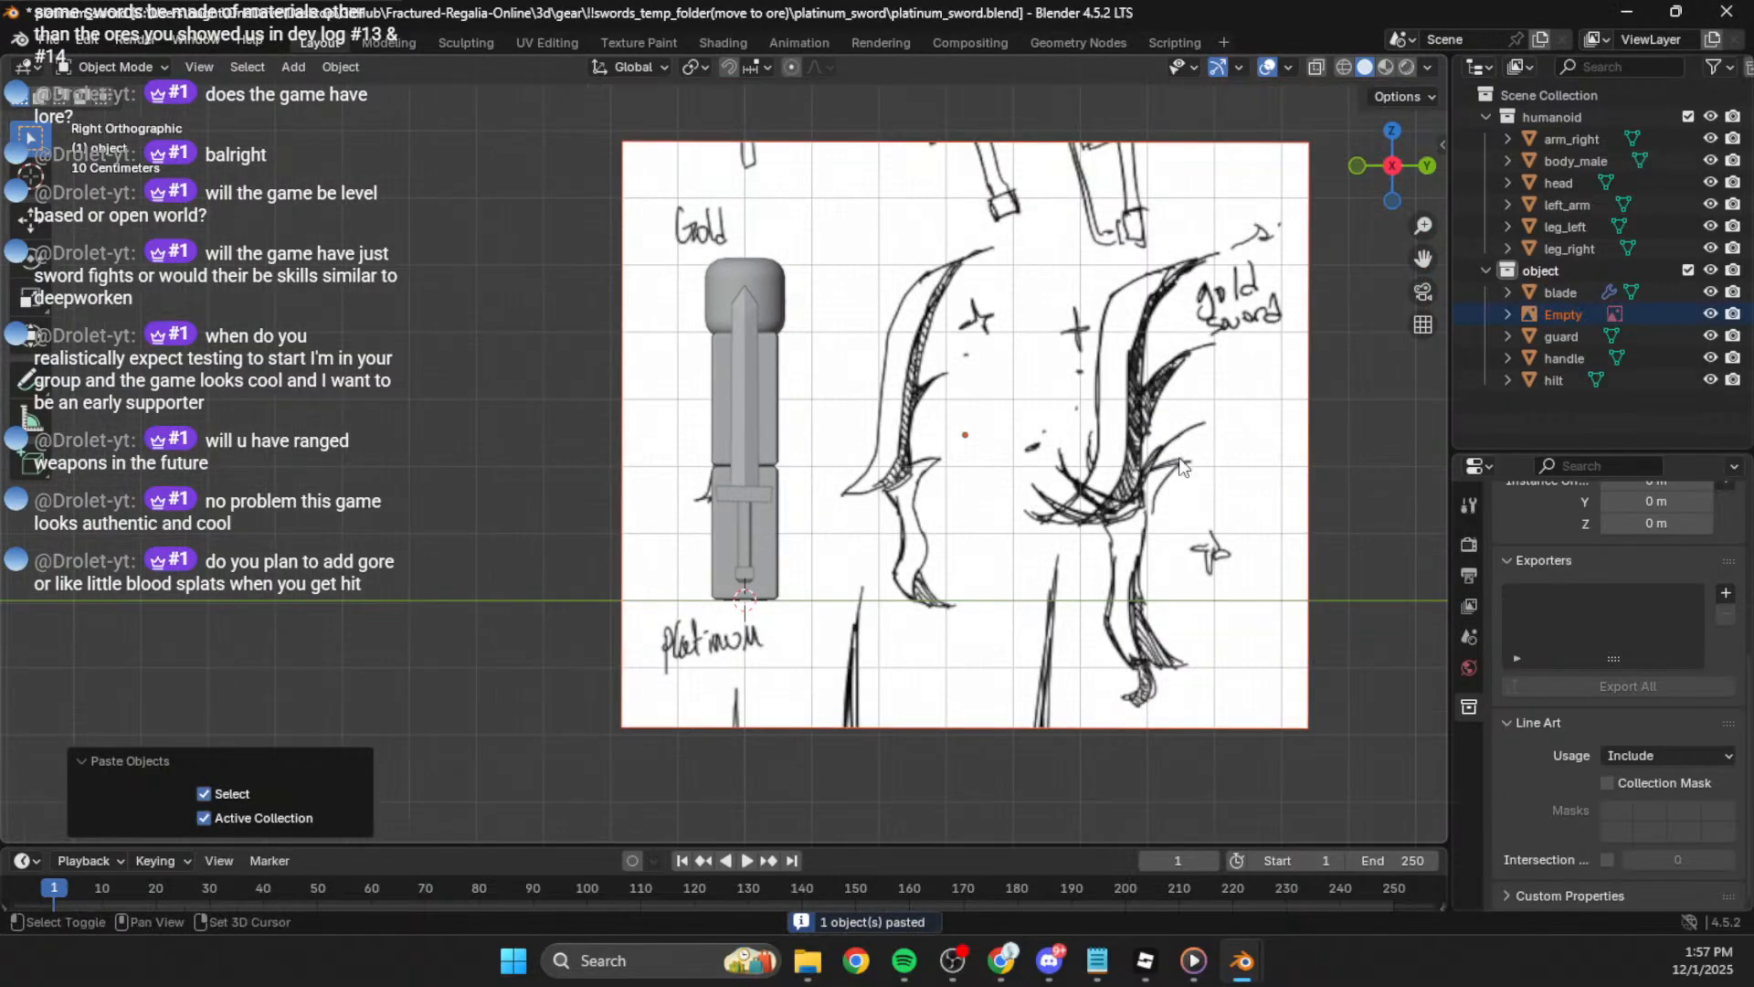
left_click(1508, 314)
left_click(1579, 338)
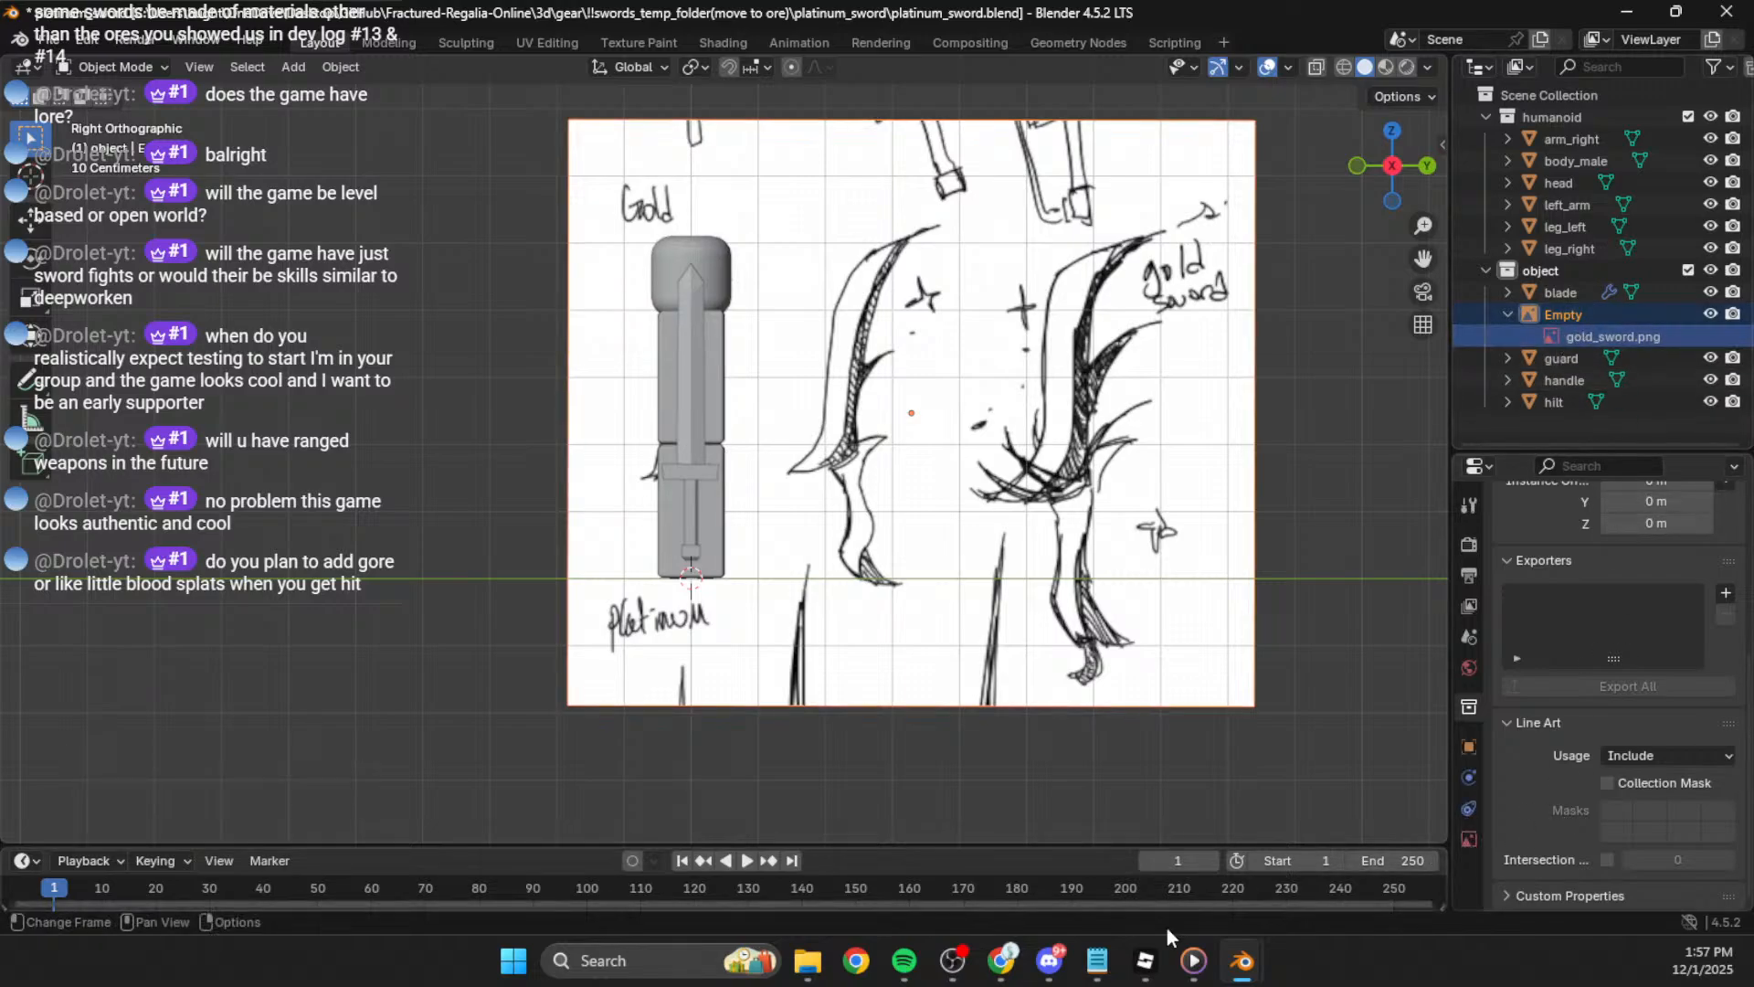
left_click(1470, 840)
scroll(1508, 786, "up", 2)
Step: Try to replace the reference's gold_sword.png with a file named platinum_sword from Downloads
left_click(1704, 784)
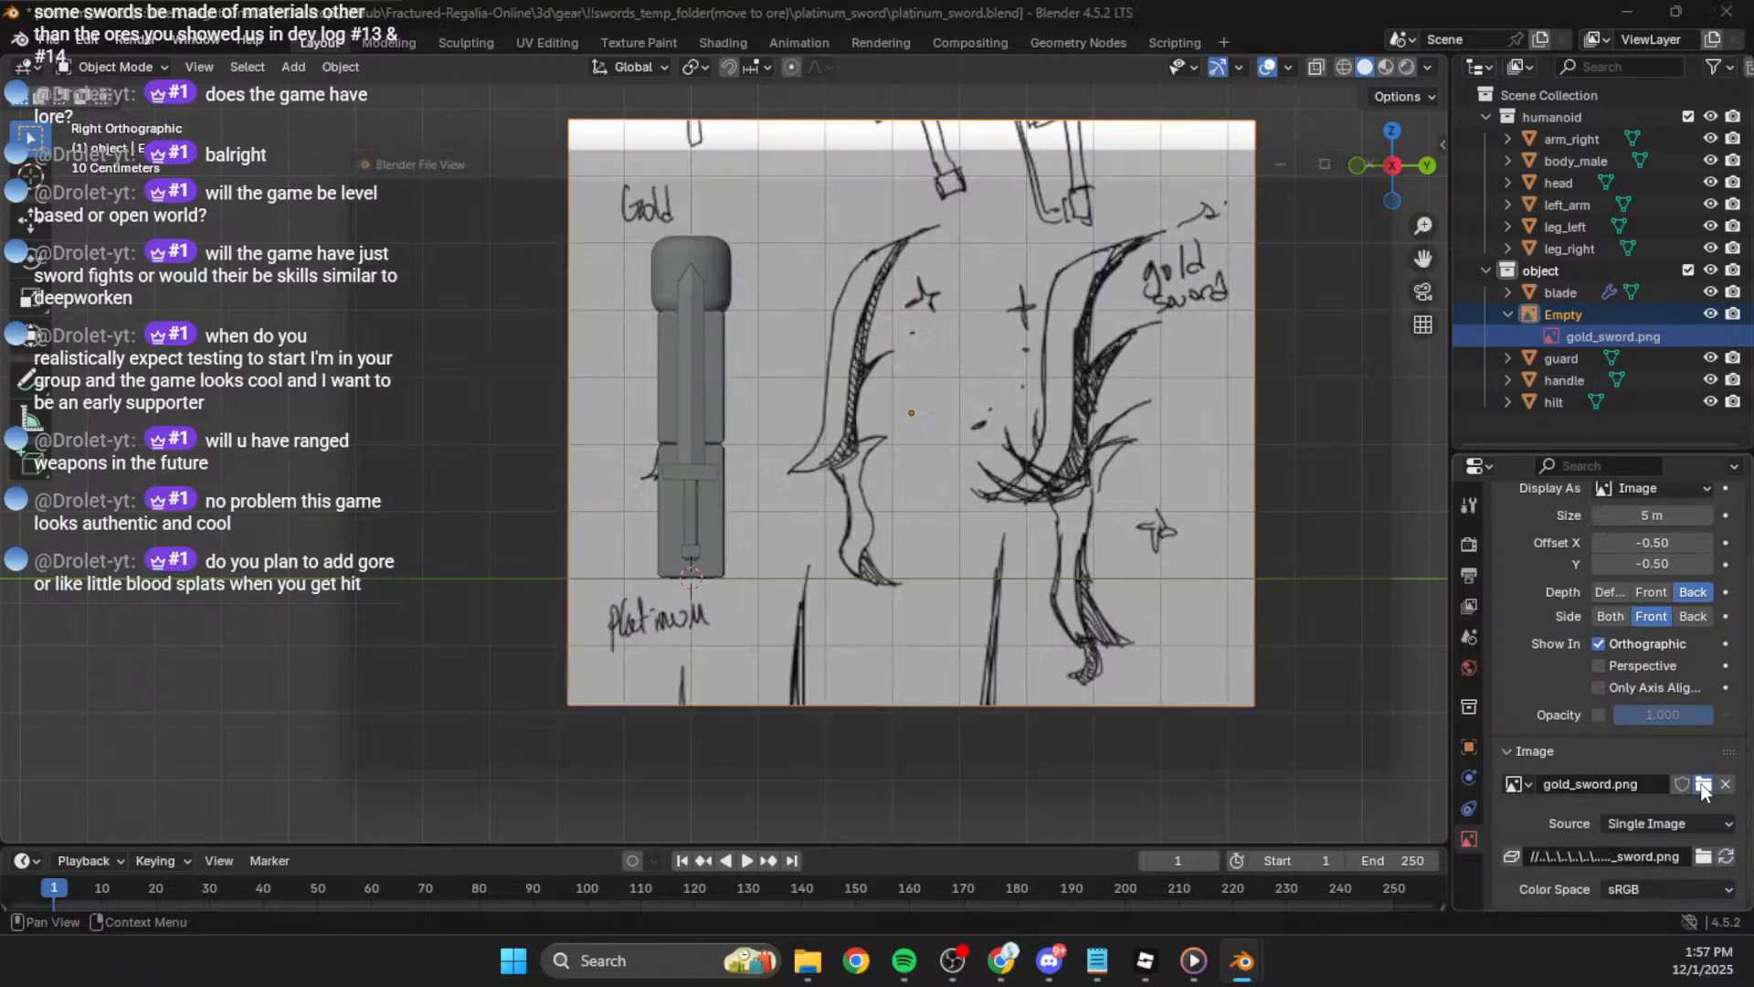
scroll(711, 651, "down", 10)
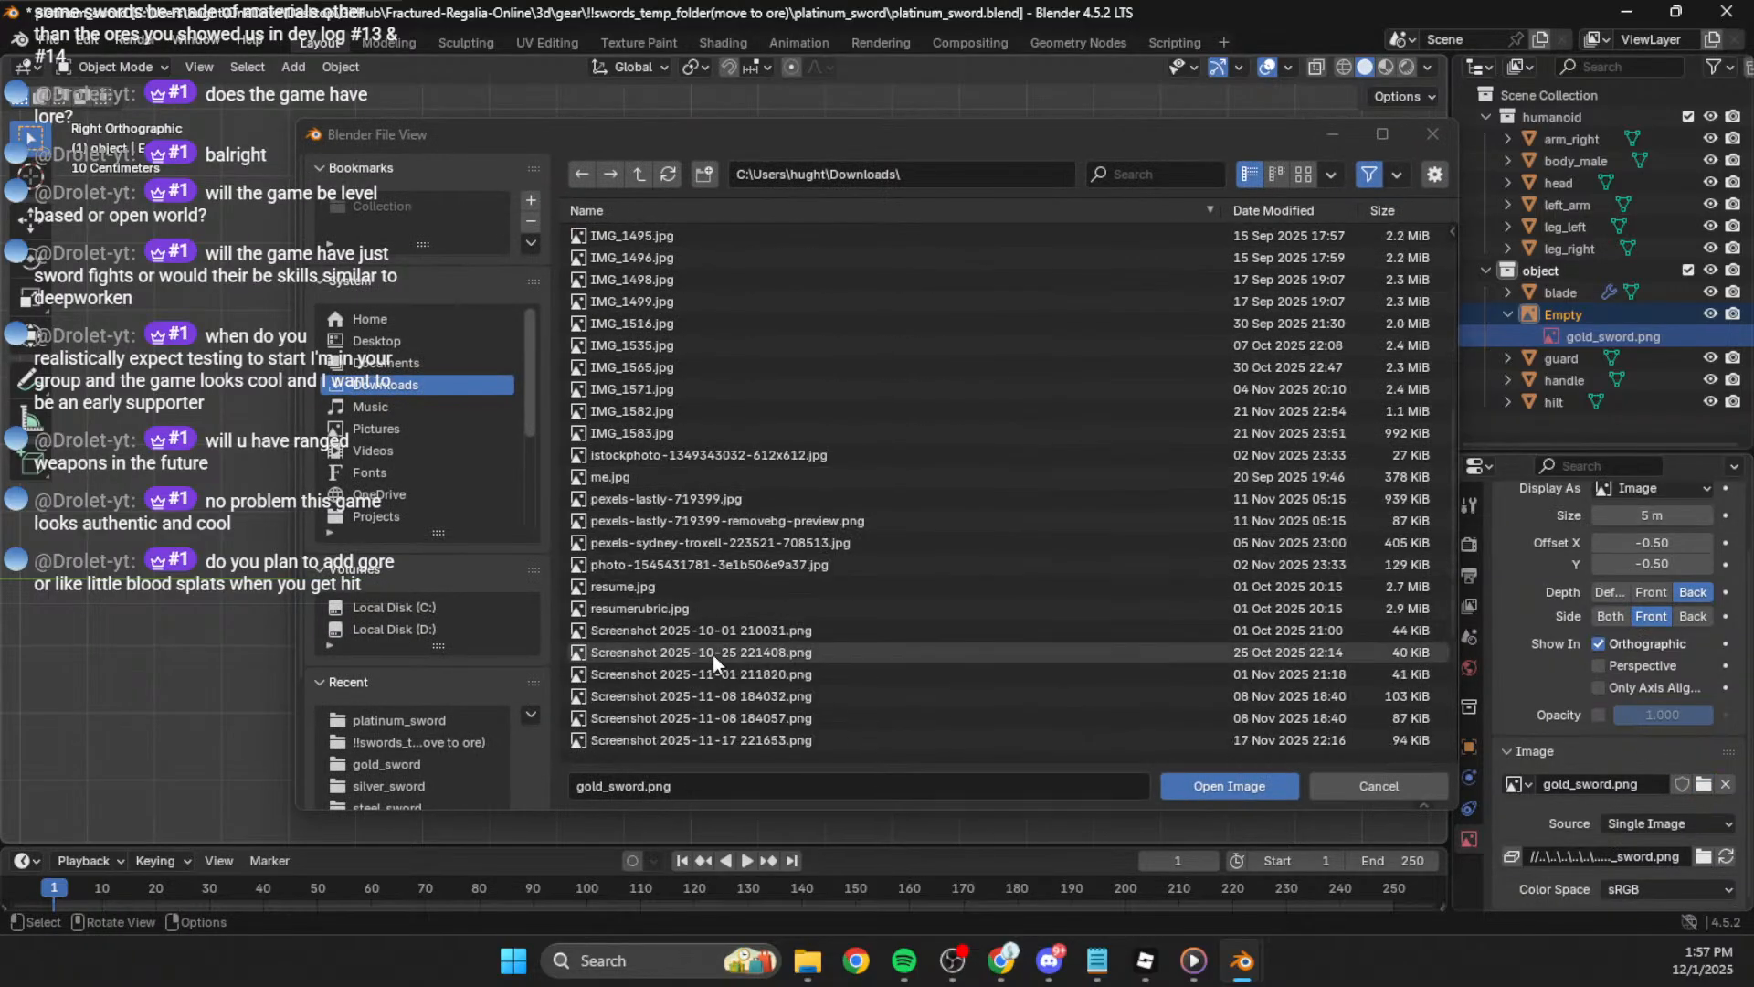
scroll(713, 654, "up", 10)
scroll(709, 645, "up", 1)
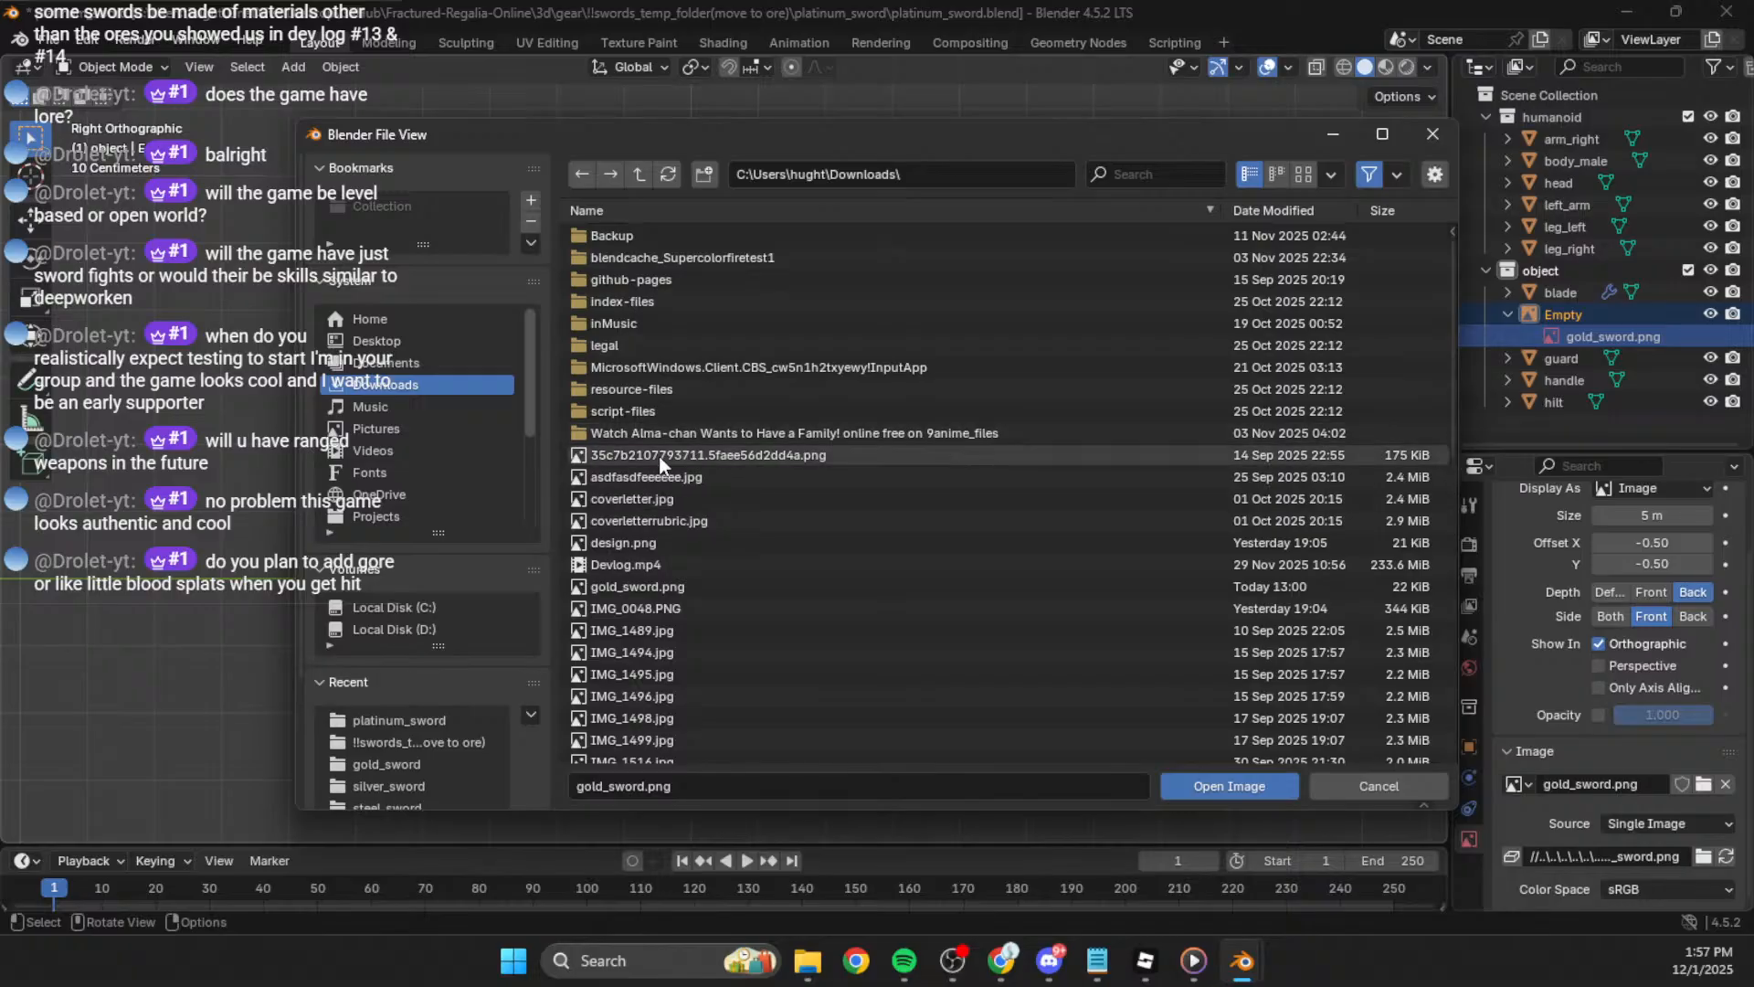
scroll(695, 482, "down", 12)
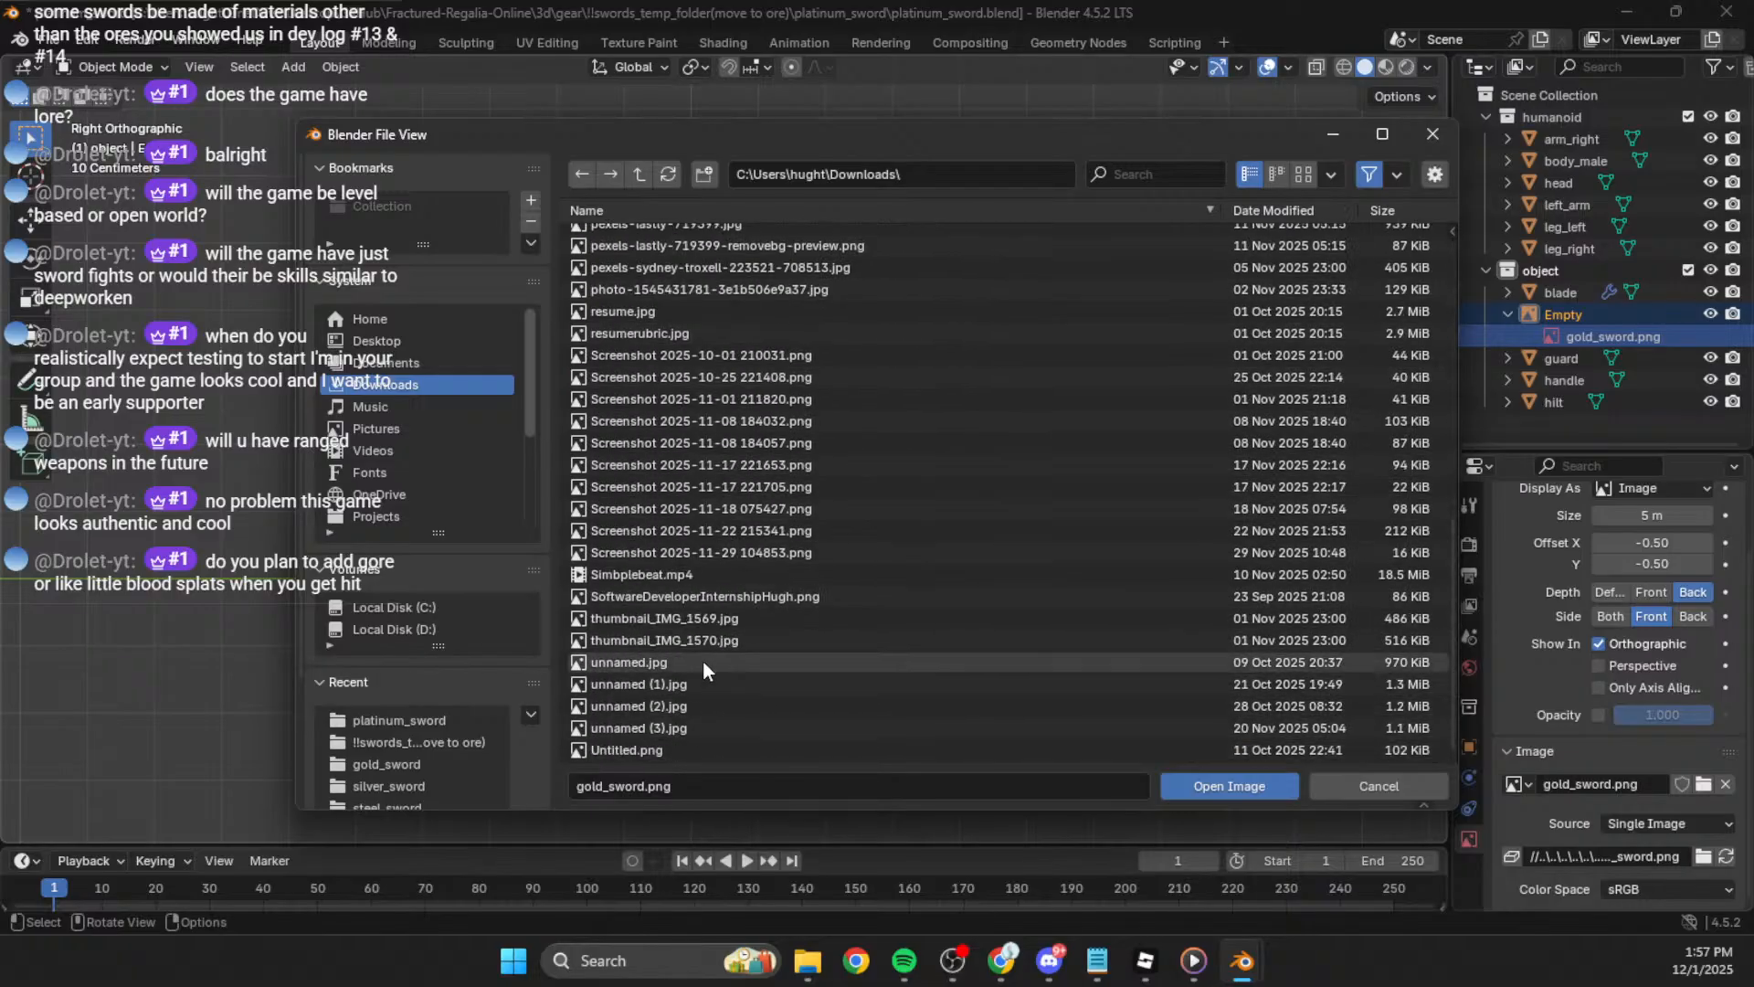
scroll(703, 661, "up", 2)
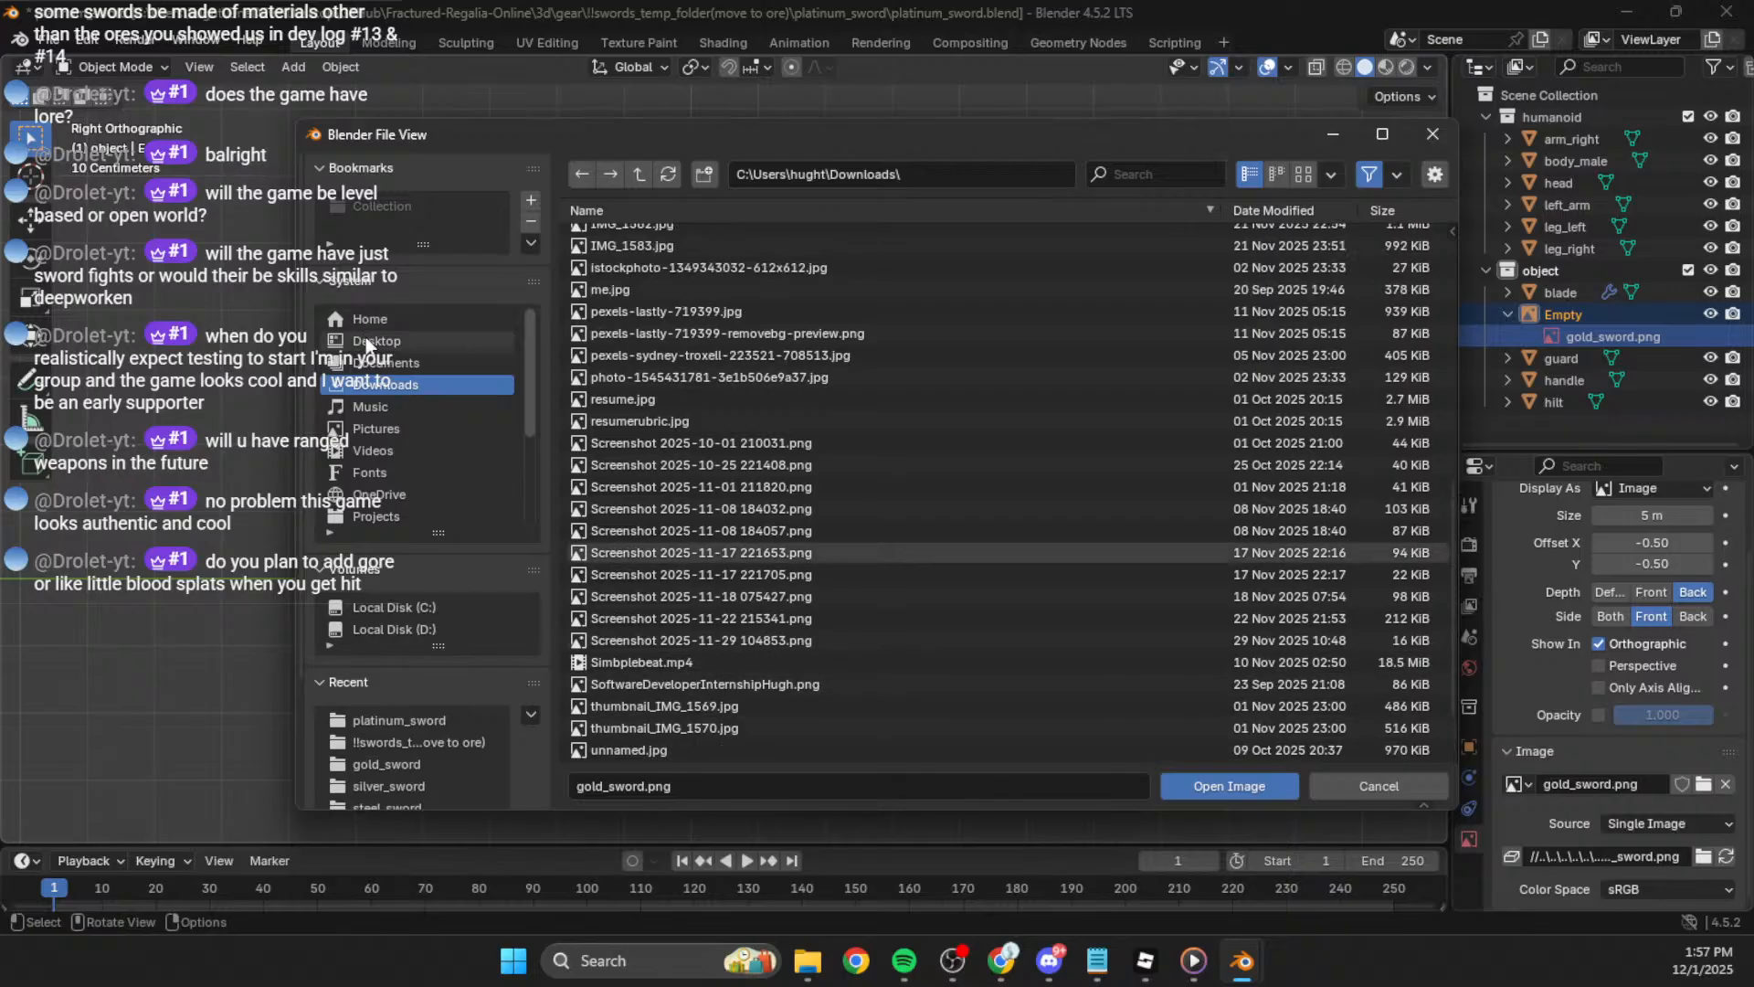
left_click(739, 796)
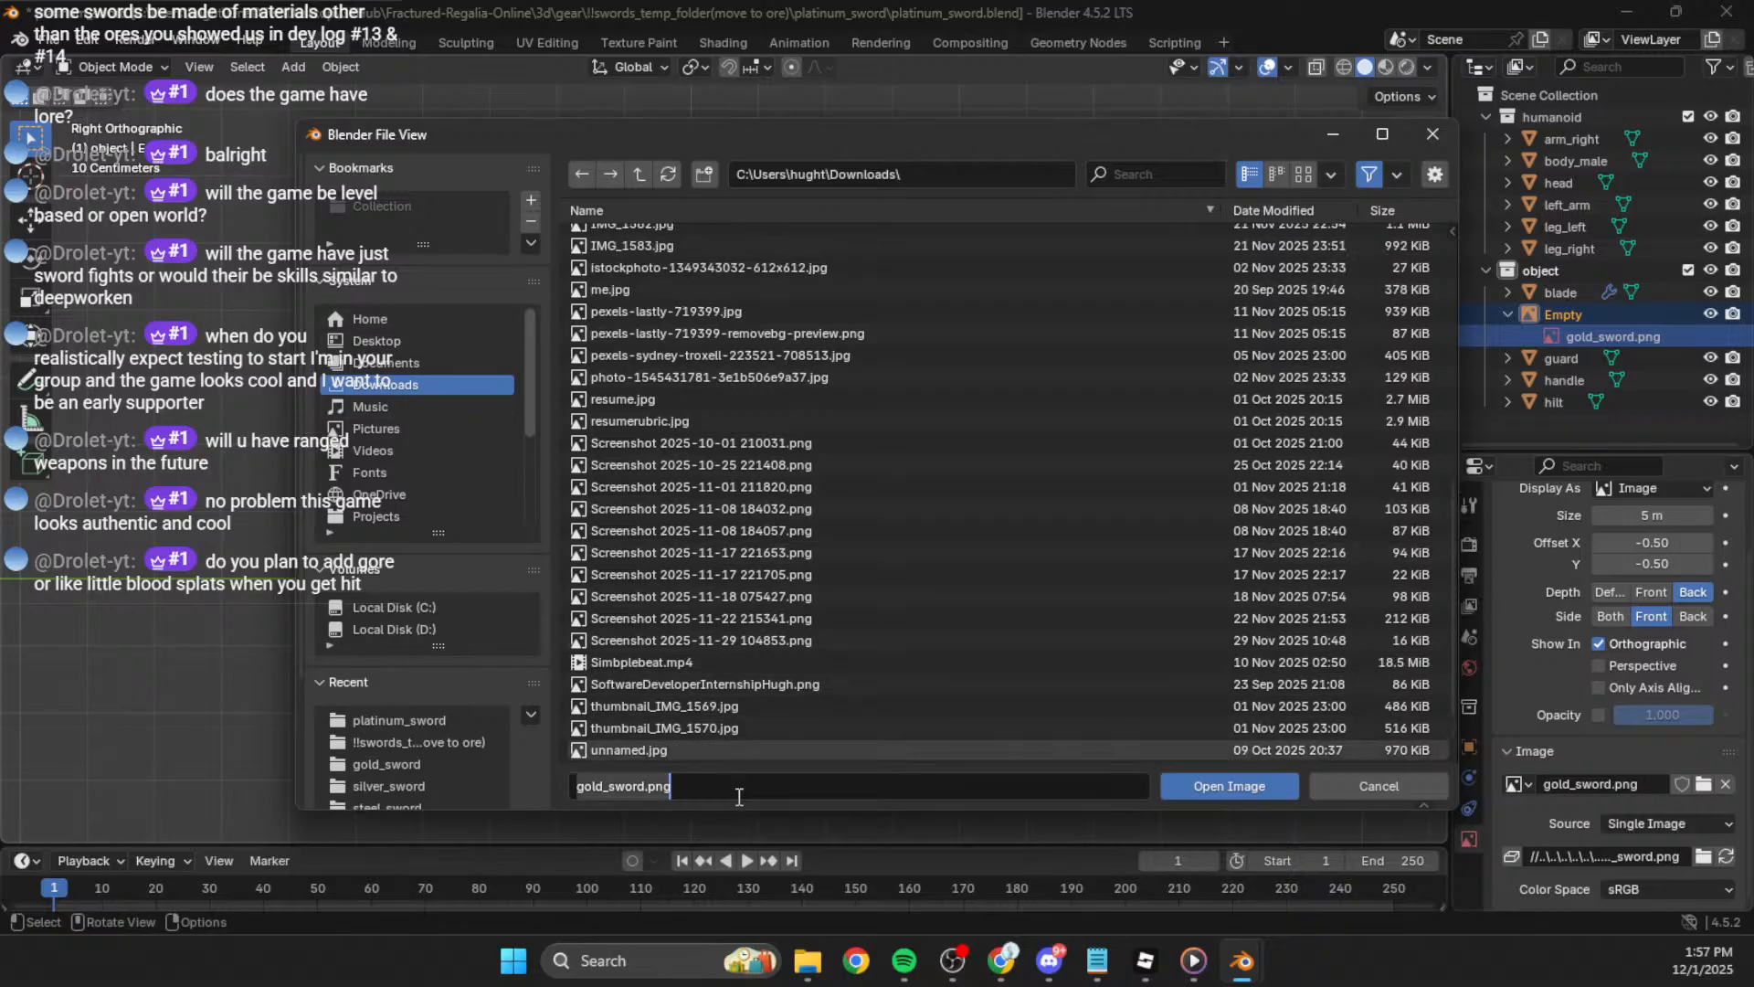
type("platinumS-")
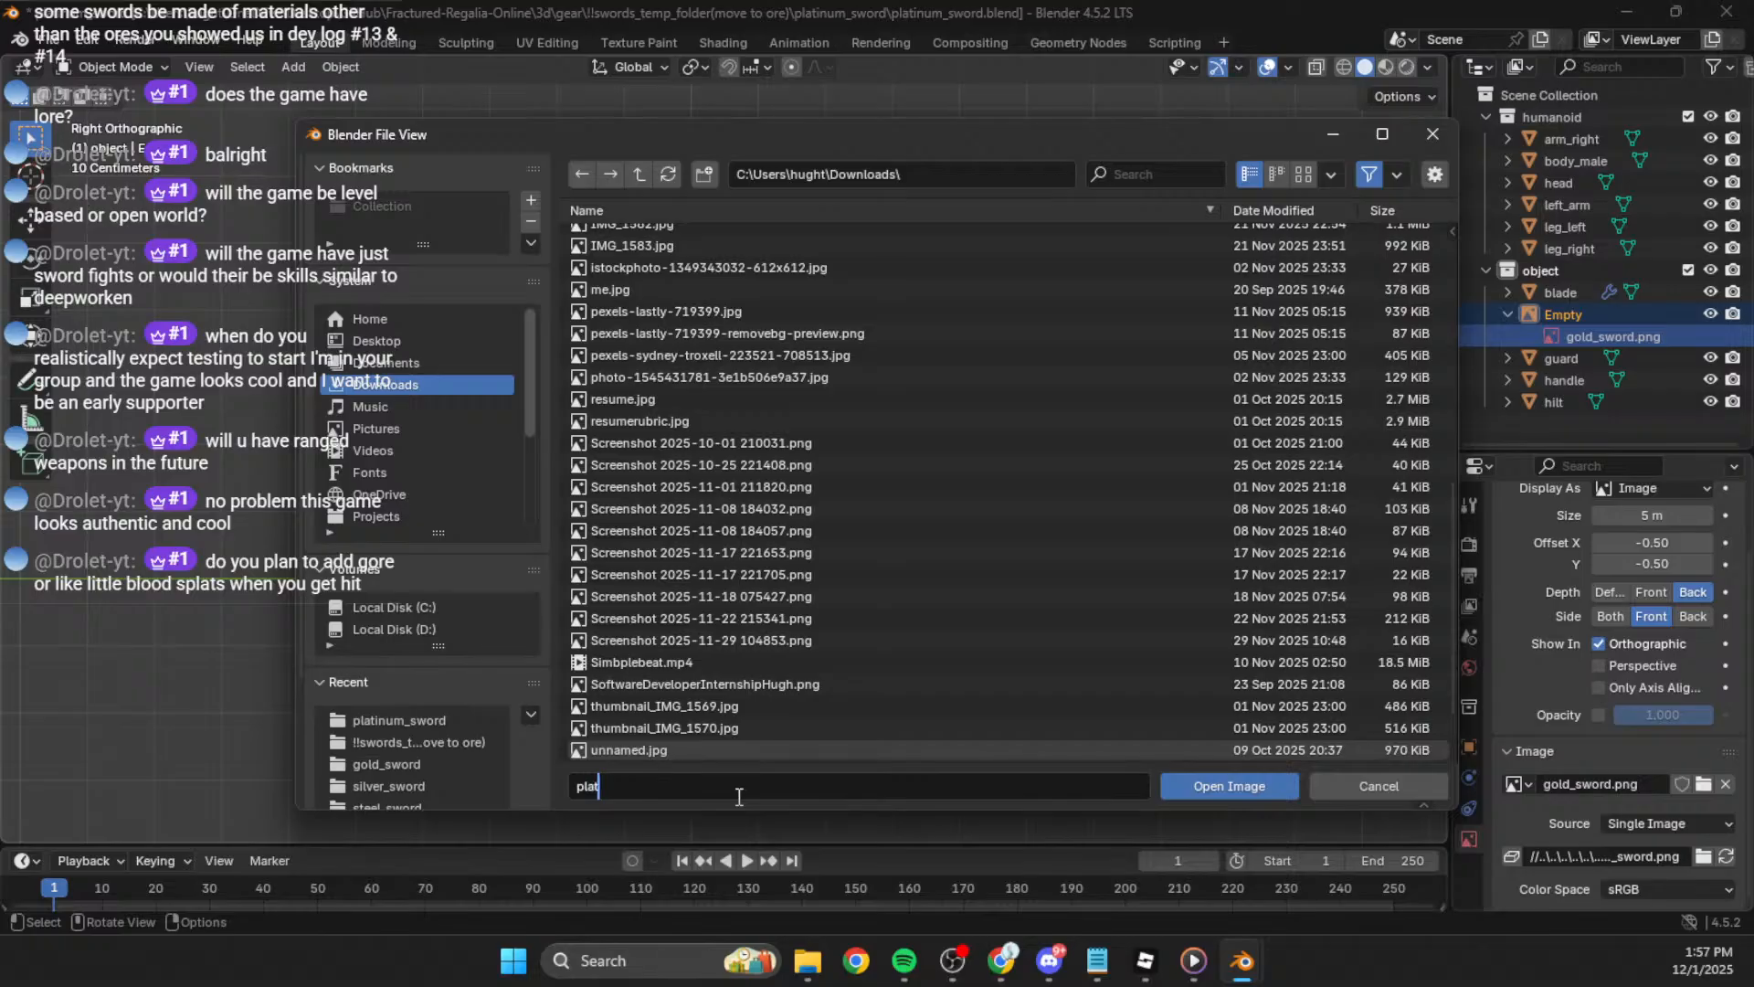
key("BackSpace")
key("BackSpace")
type("_sword")
key("Return")
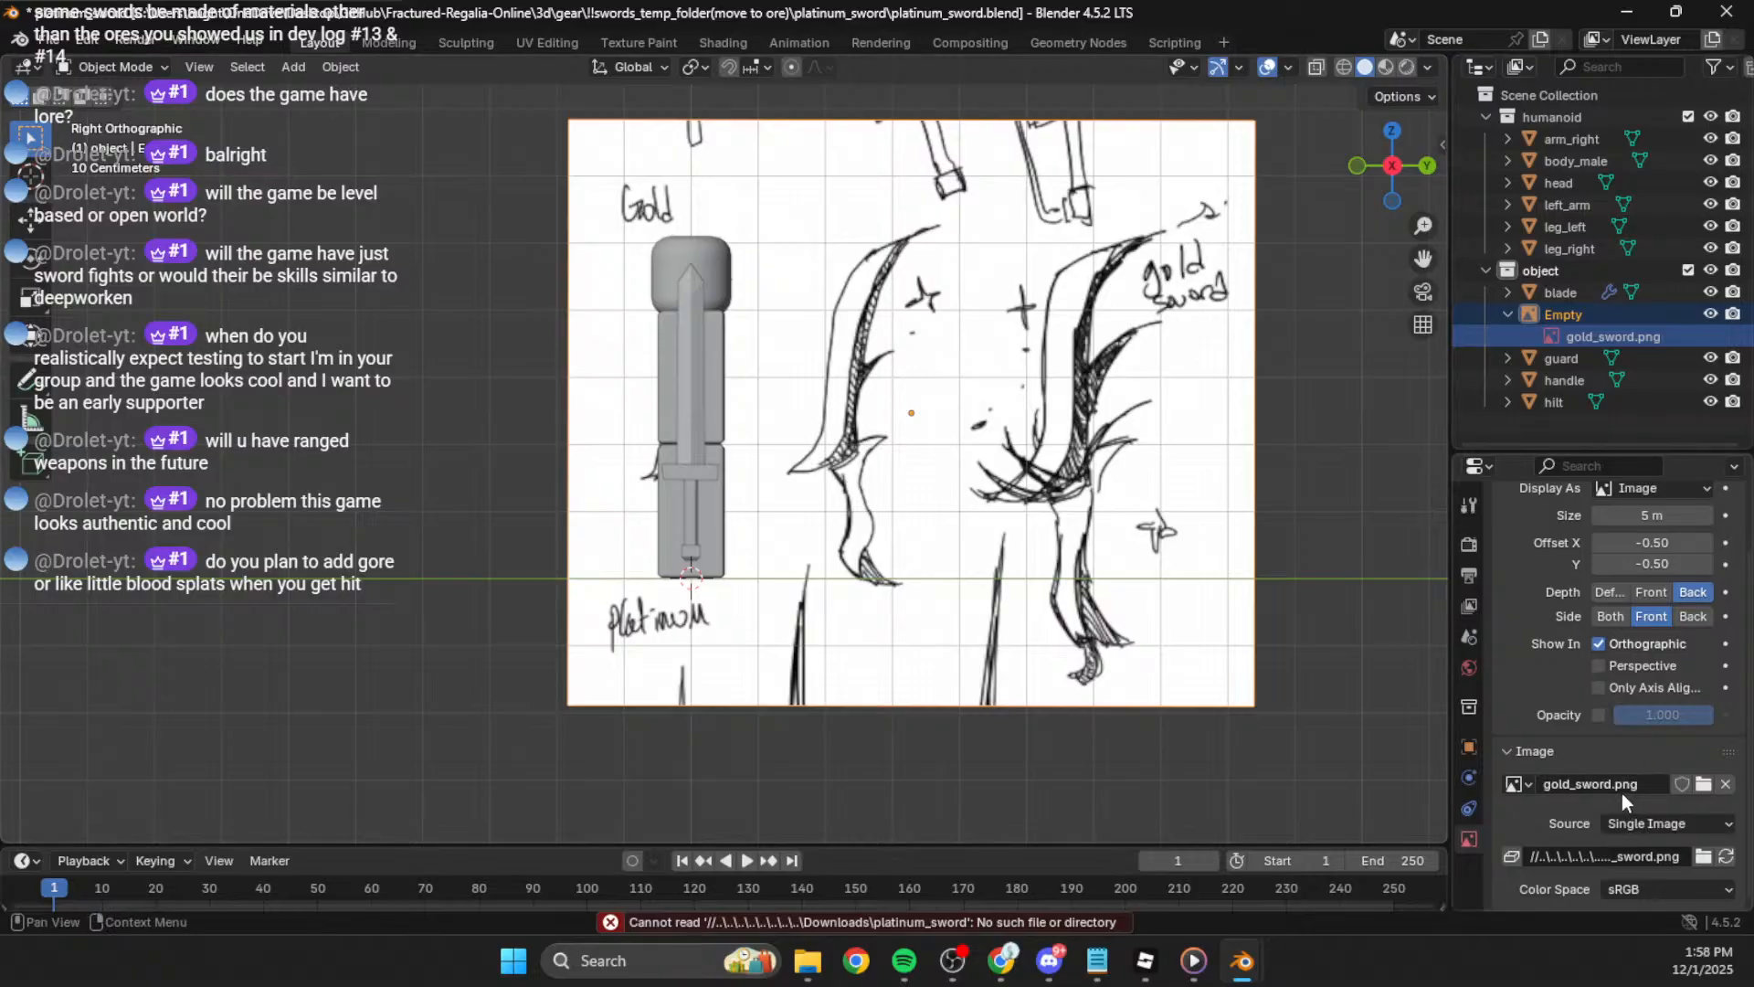
Step: Check the sketch's file name in the file manager and try to load platinum_sowrd from Downloads into the reference
left_click(819, 967)
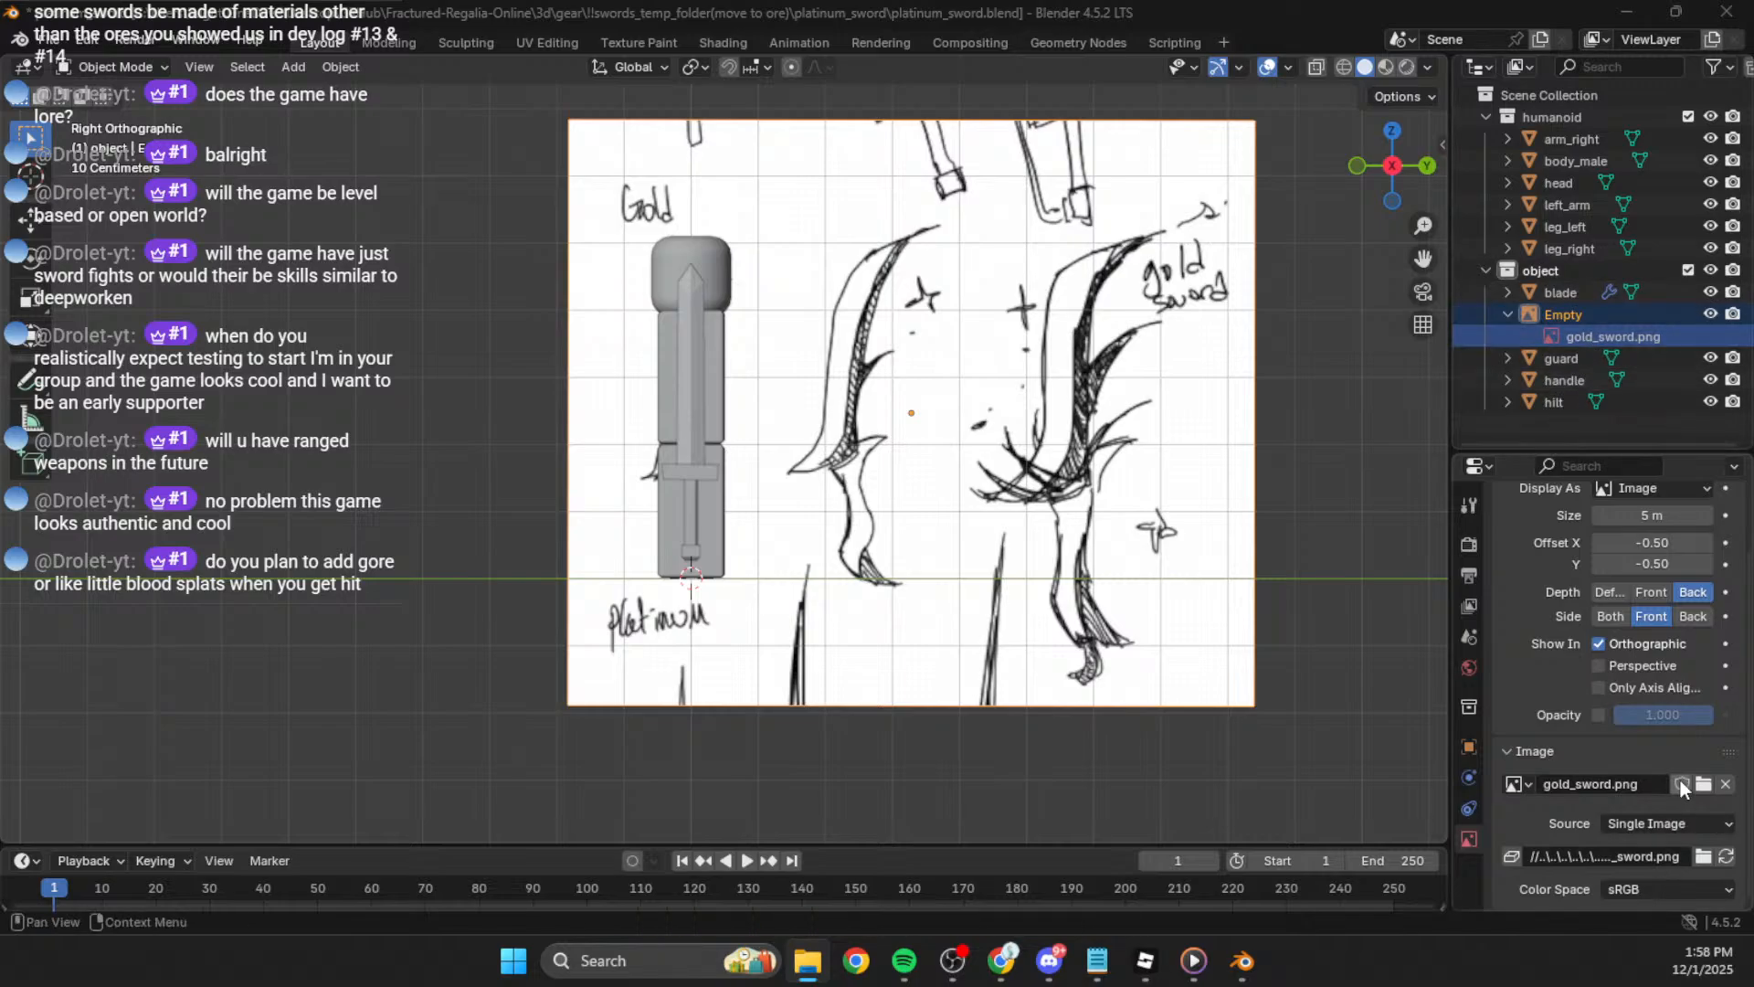
left_click(1703, 784)
left_click(686, 786)
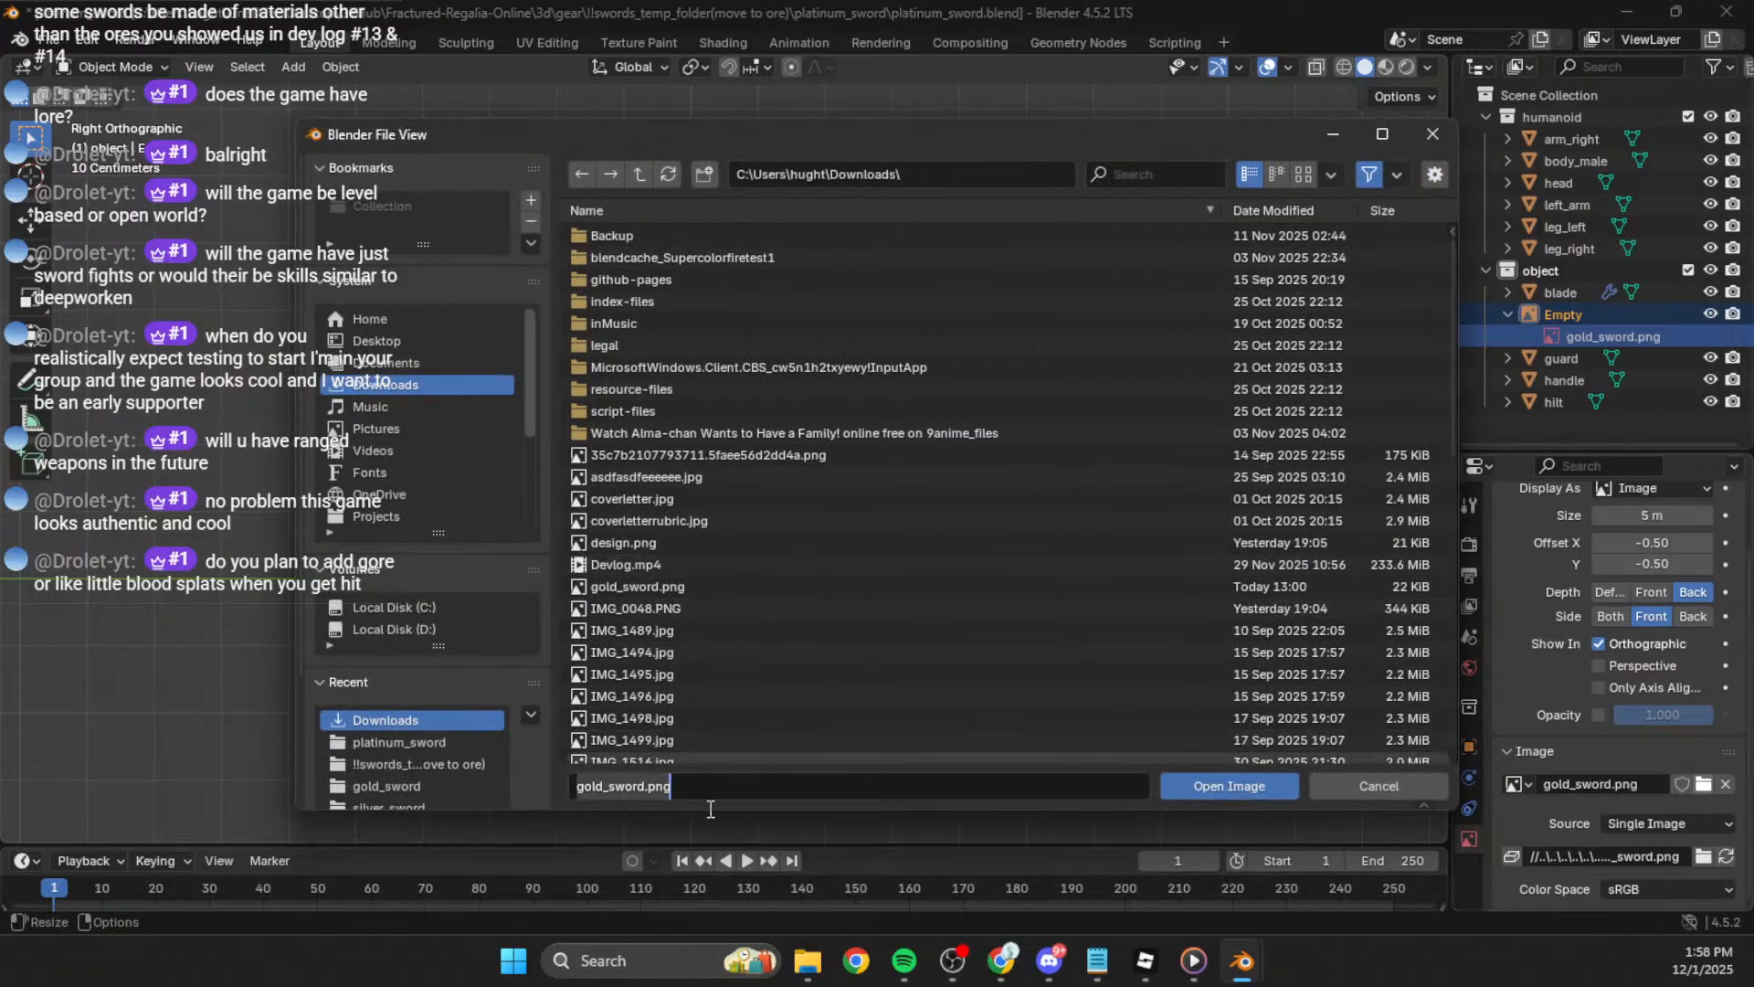
type("platinum_sowrd")
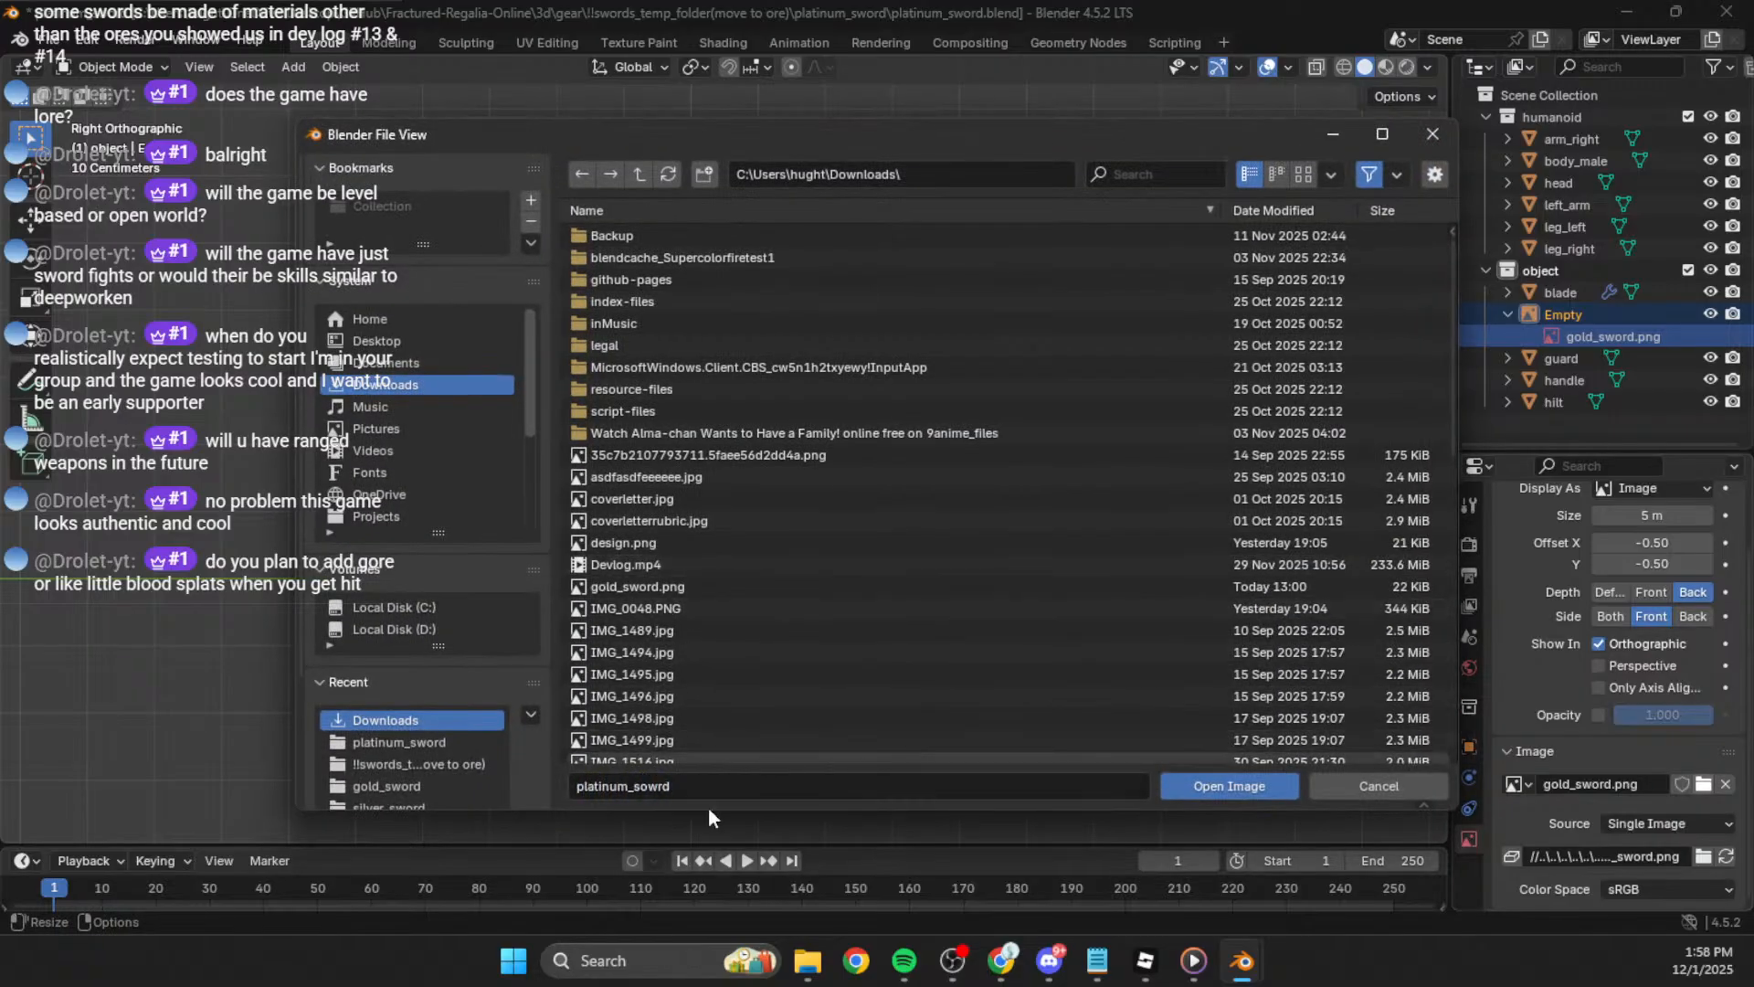
left_click(1188, 782)
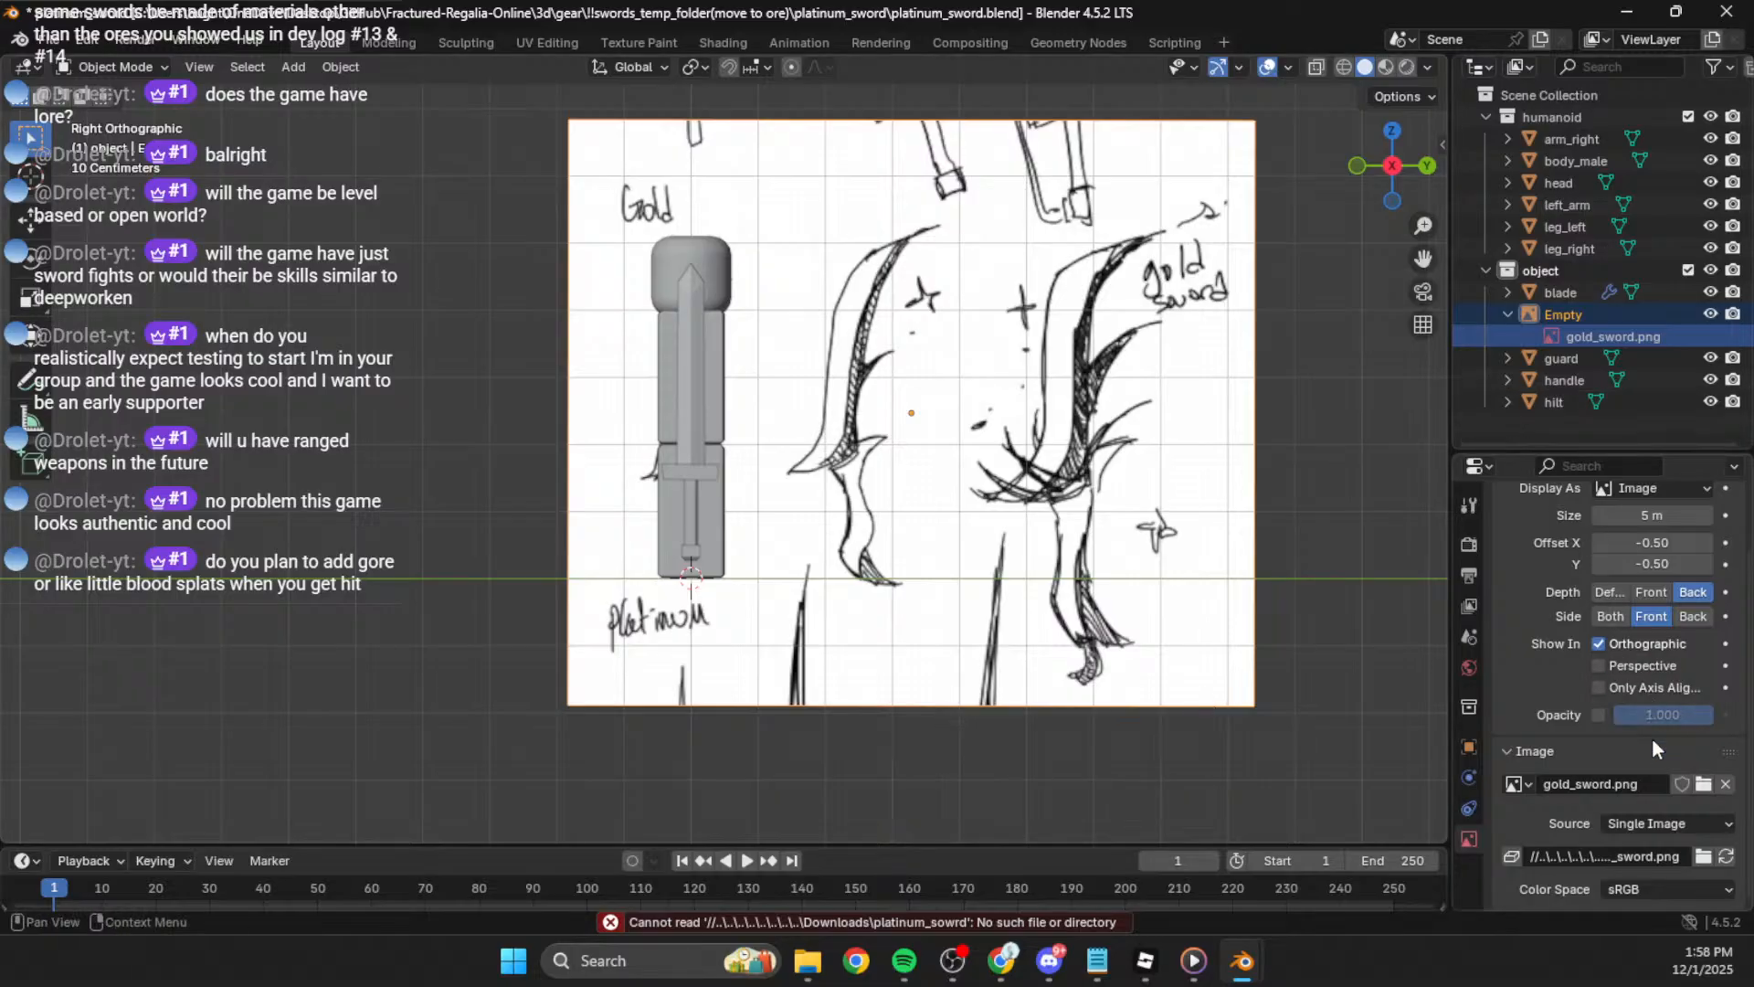
Step: Replace the reference's image with platinum_sowrd.png from the Downloads folder
left_click(1698, 783)
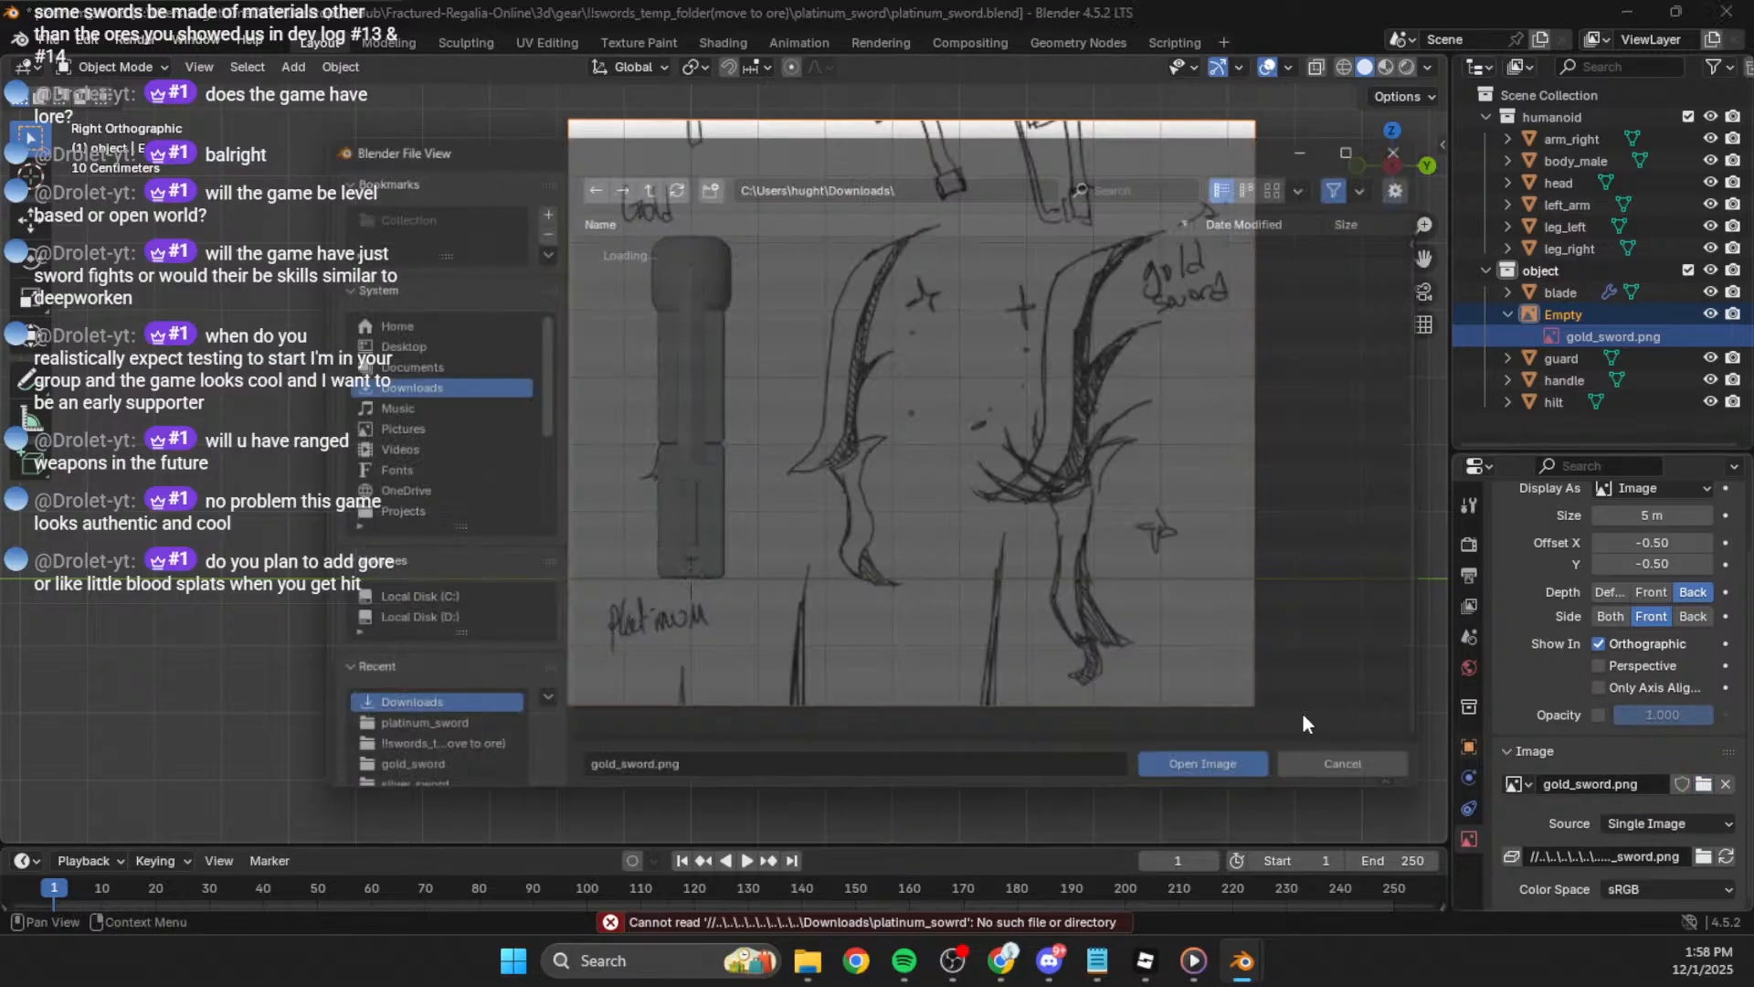
left_click(819, 791)
type("platinum_w")
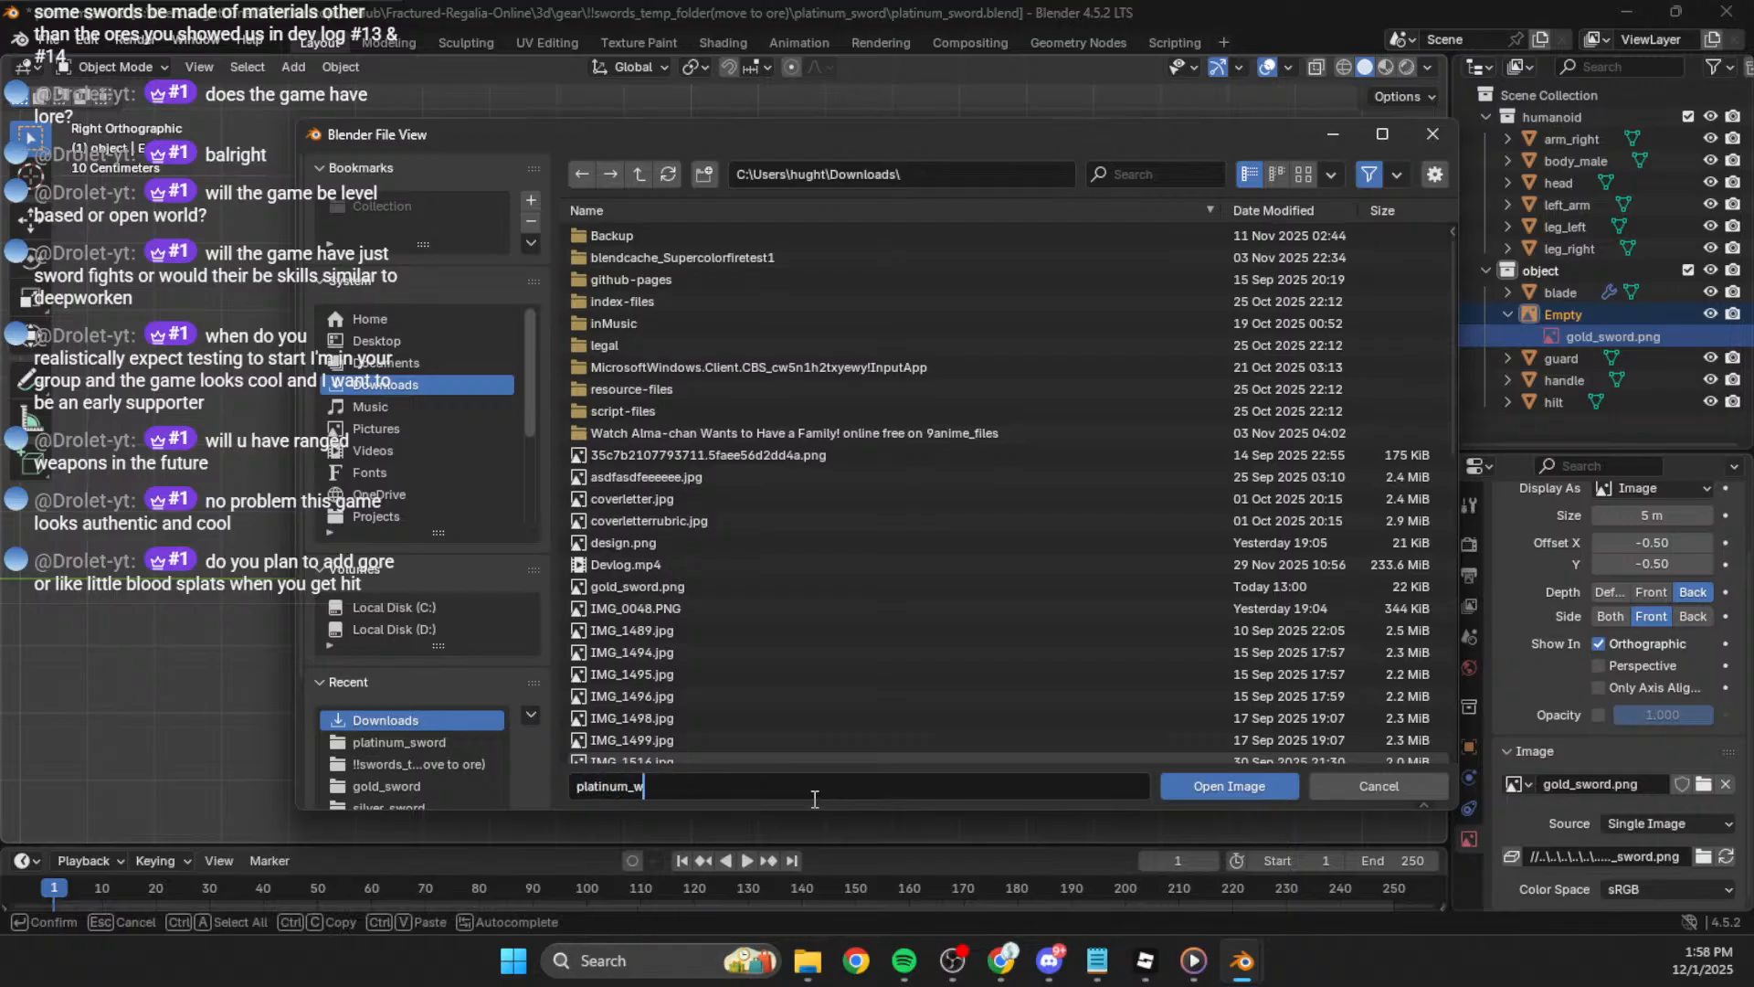
key("BackSpace")
type("sowrd.png")
left_click(1214, 788)
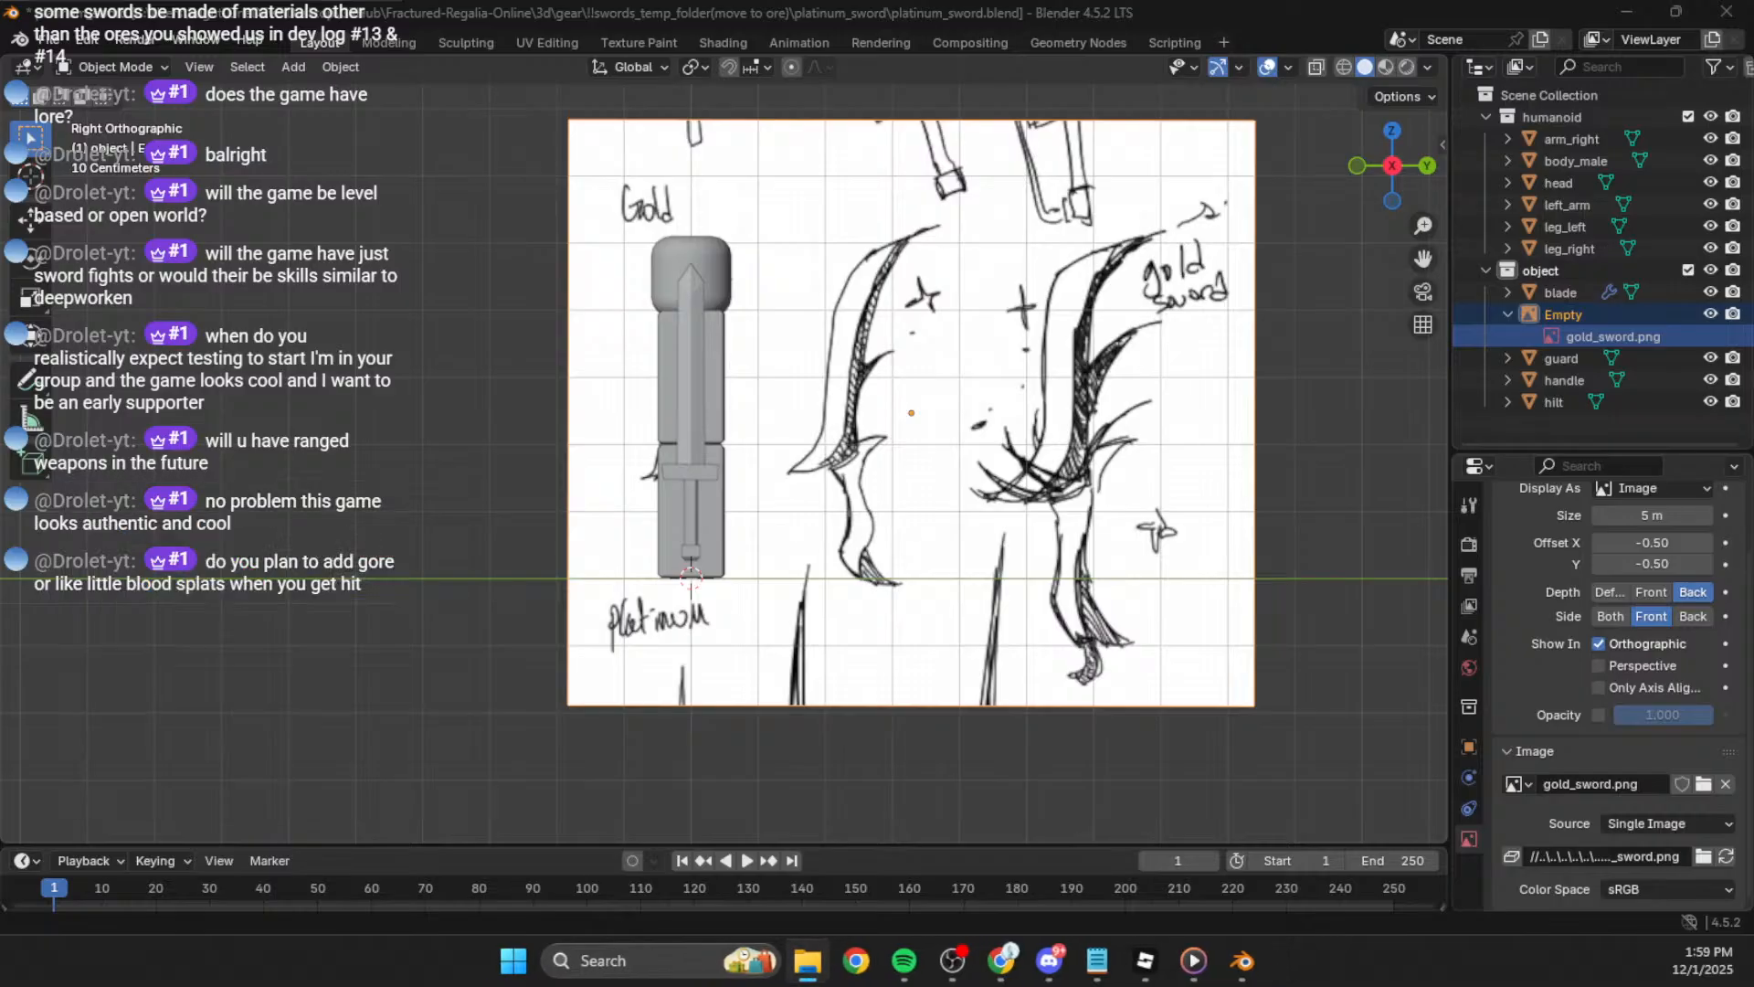
left_click_drag(1193, 614, 1085, 570)
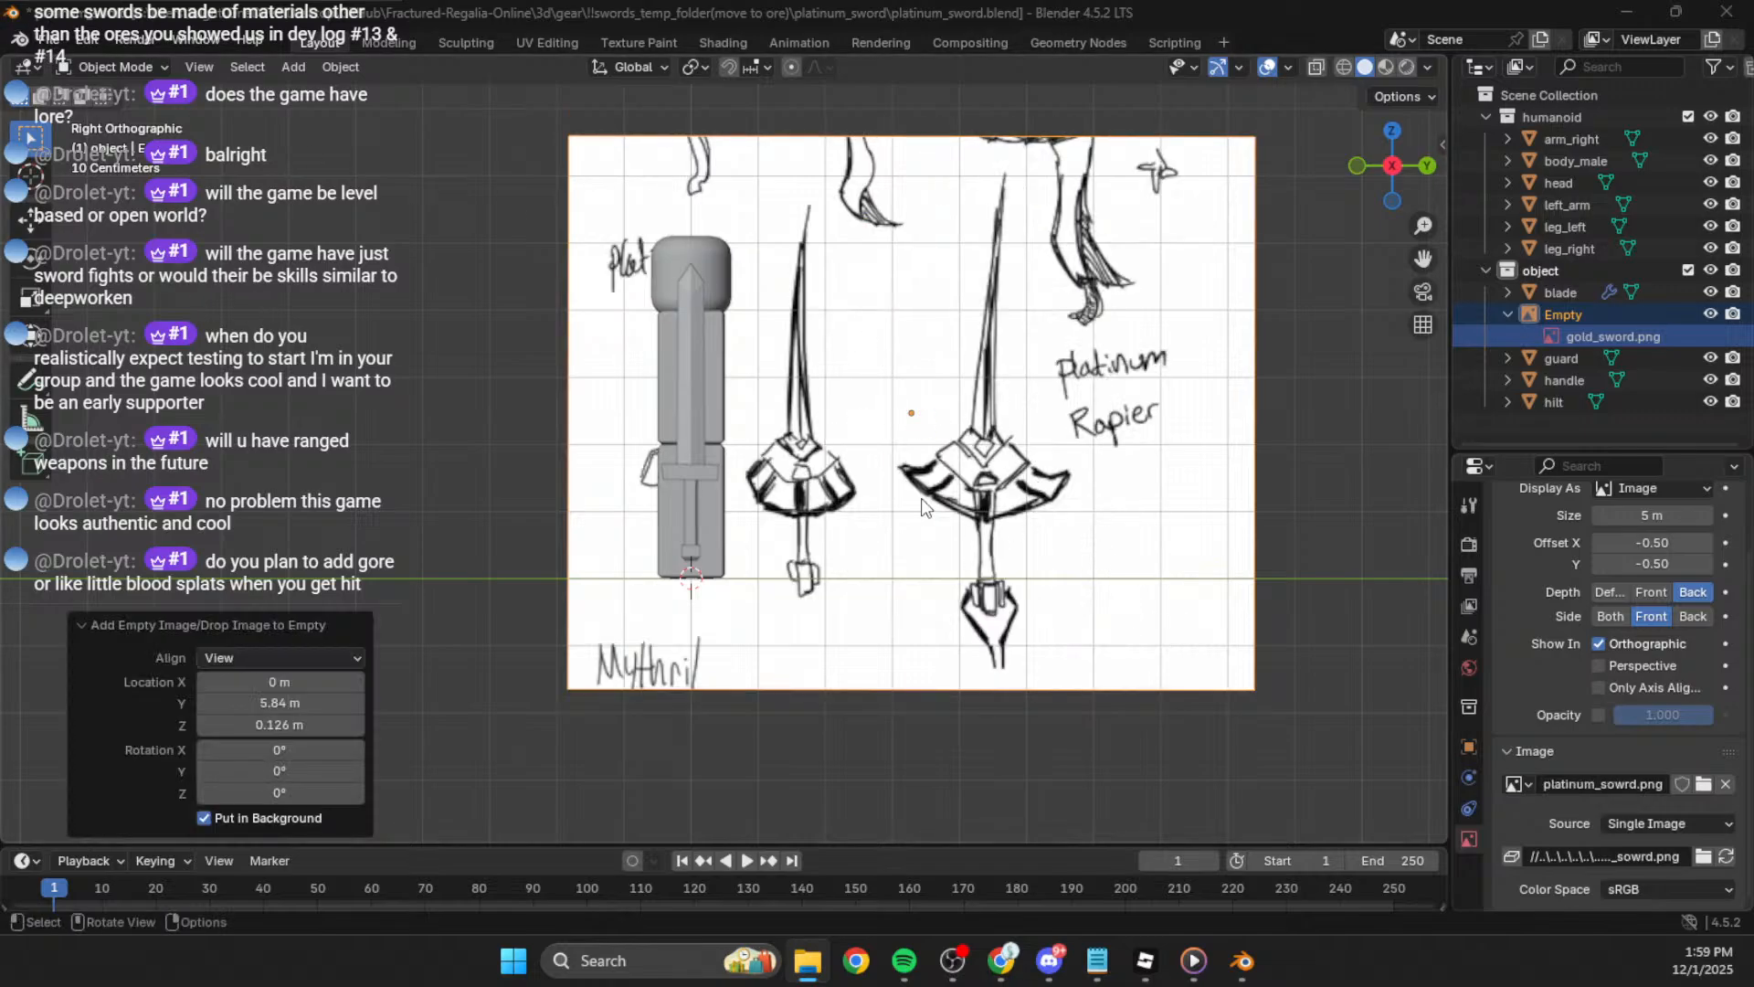
Step: Hide the humanoid collection, then move and rotate the reference to bring the small platinum sword sketch over the sword model
left_click(1711, 117)
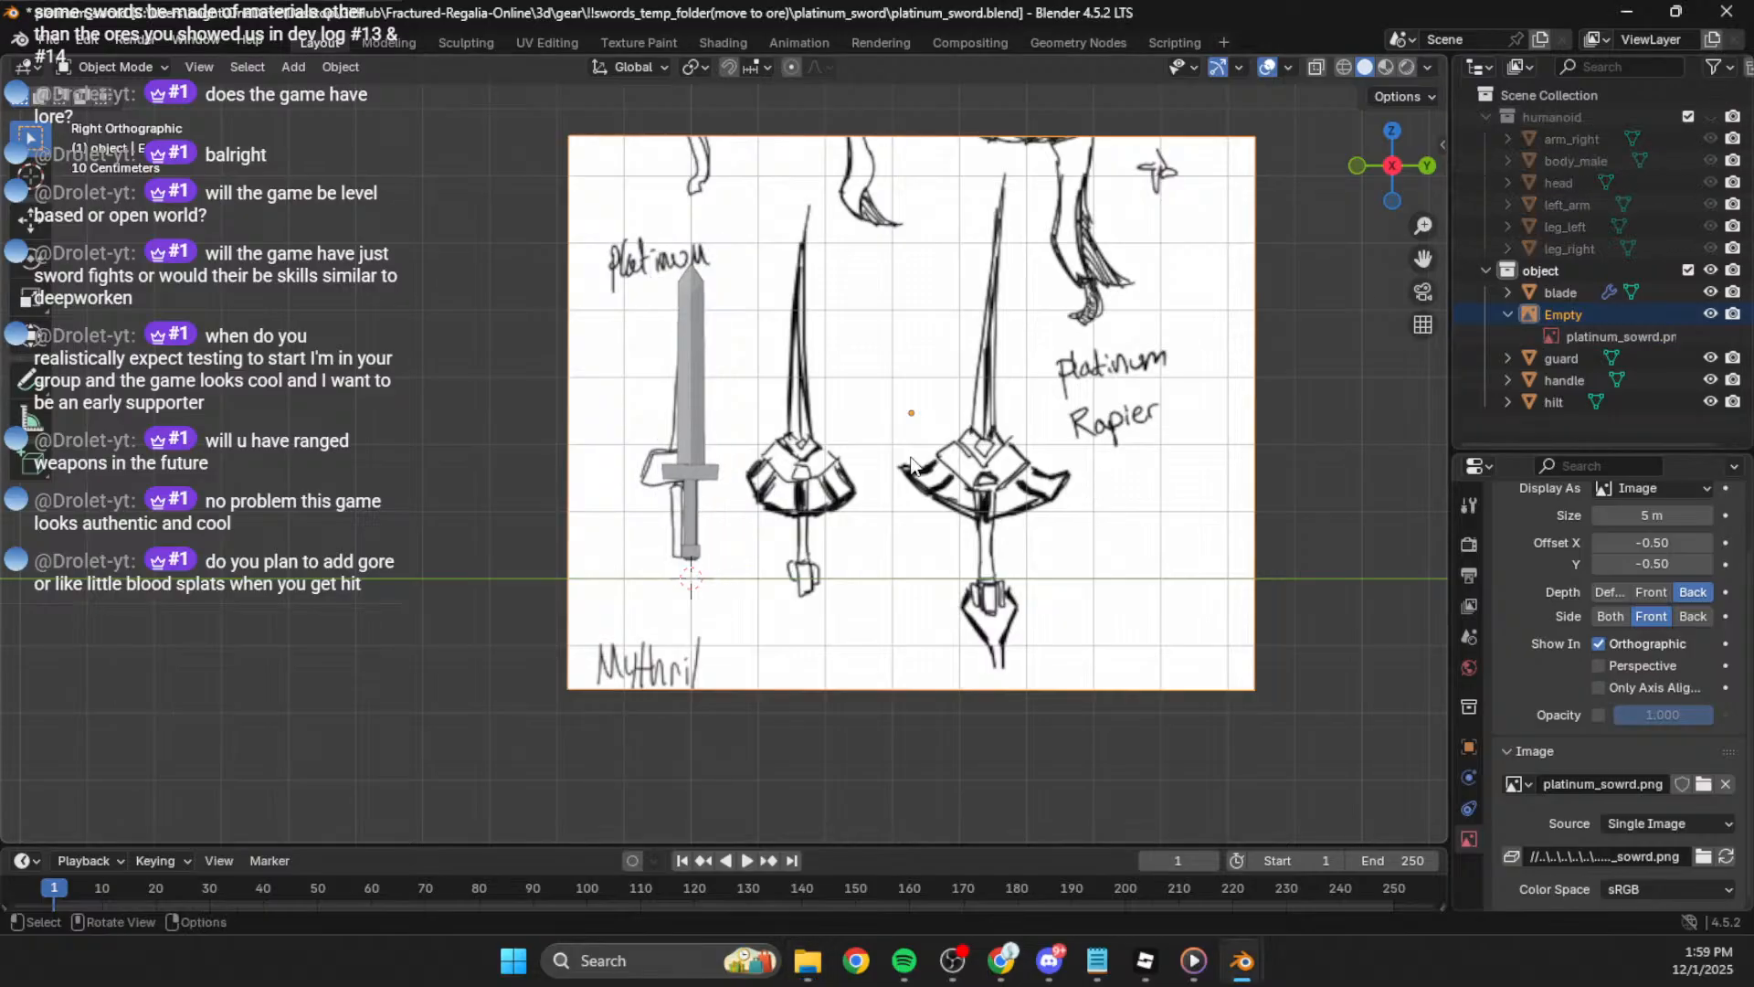
key("g")
left_click(1115, 510)
key("r")
left_click(1131, 484)
key("g")
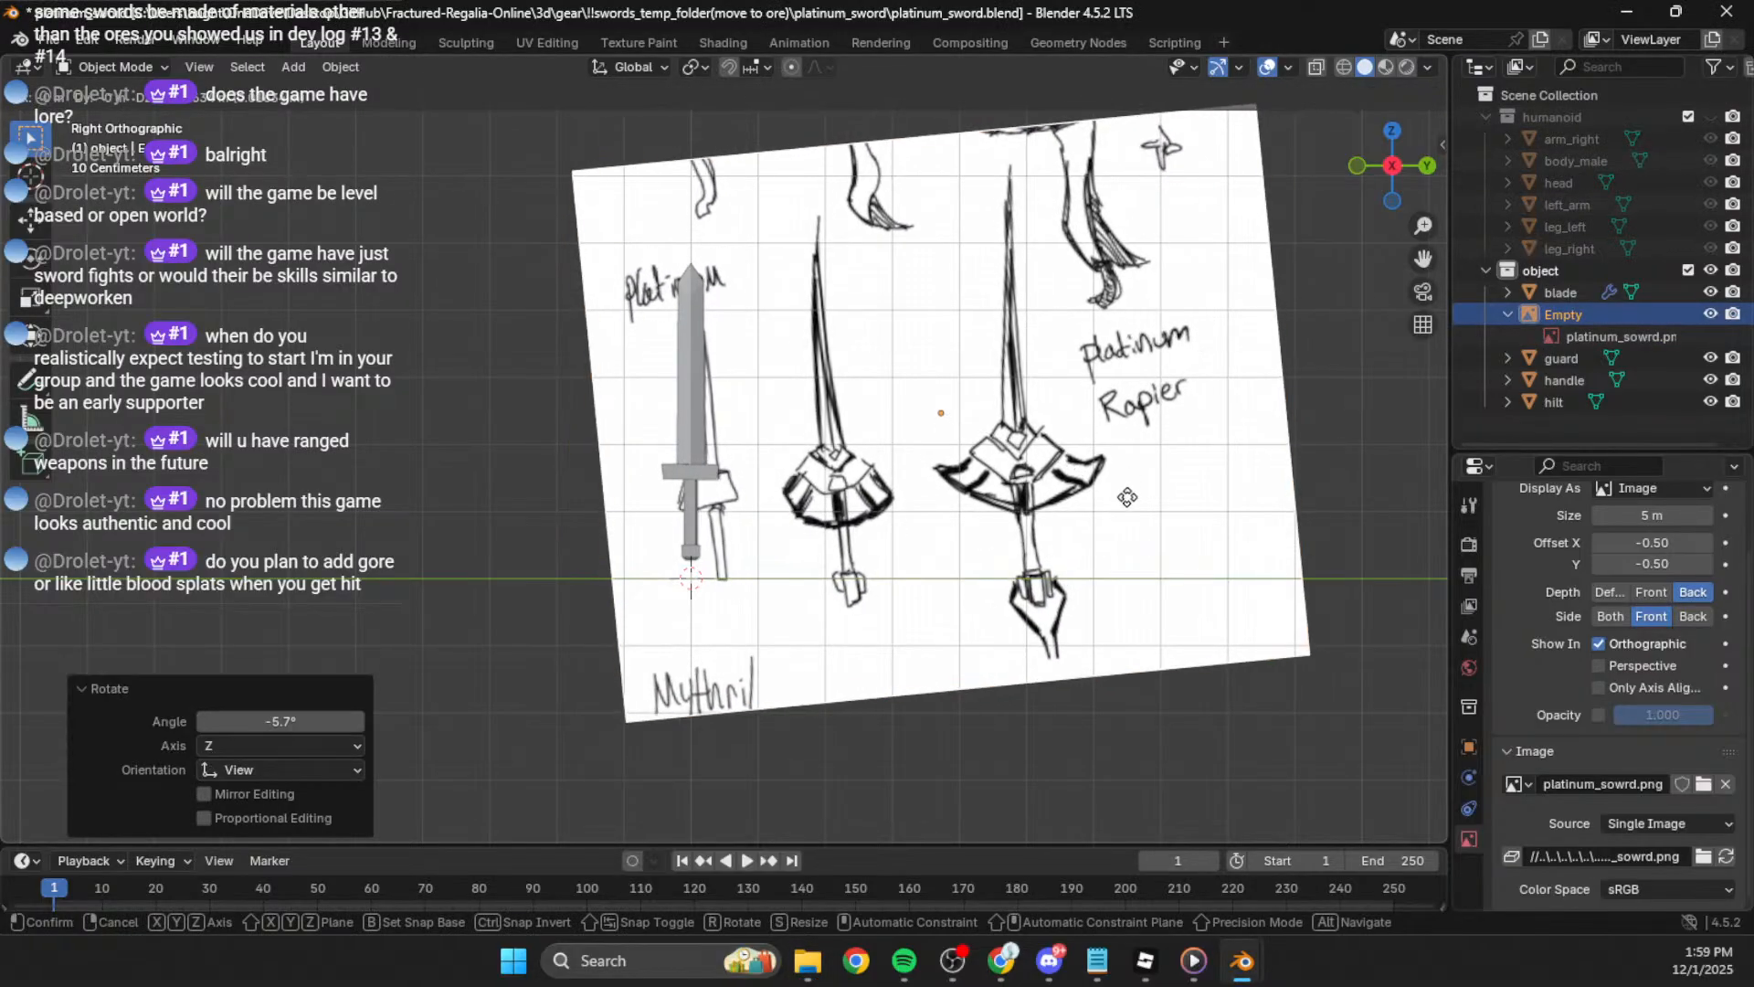
left_click(1105, 501)
key("r")
left_click(1112, 522)
key("g")
left_click(1120, 516)
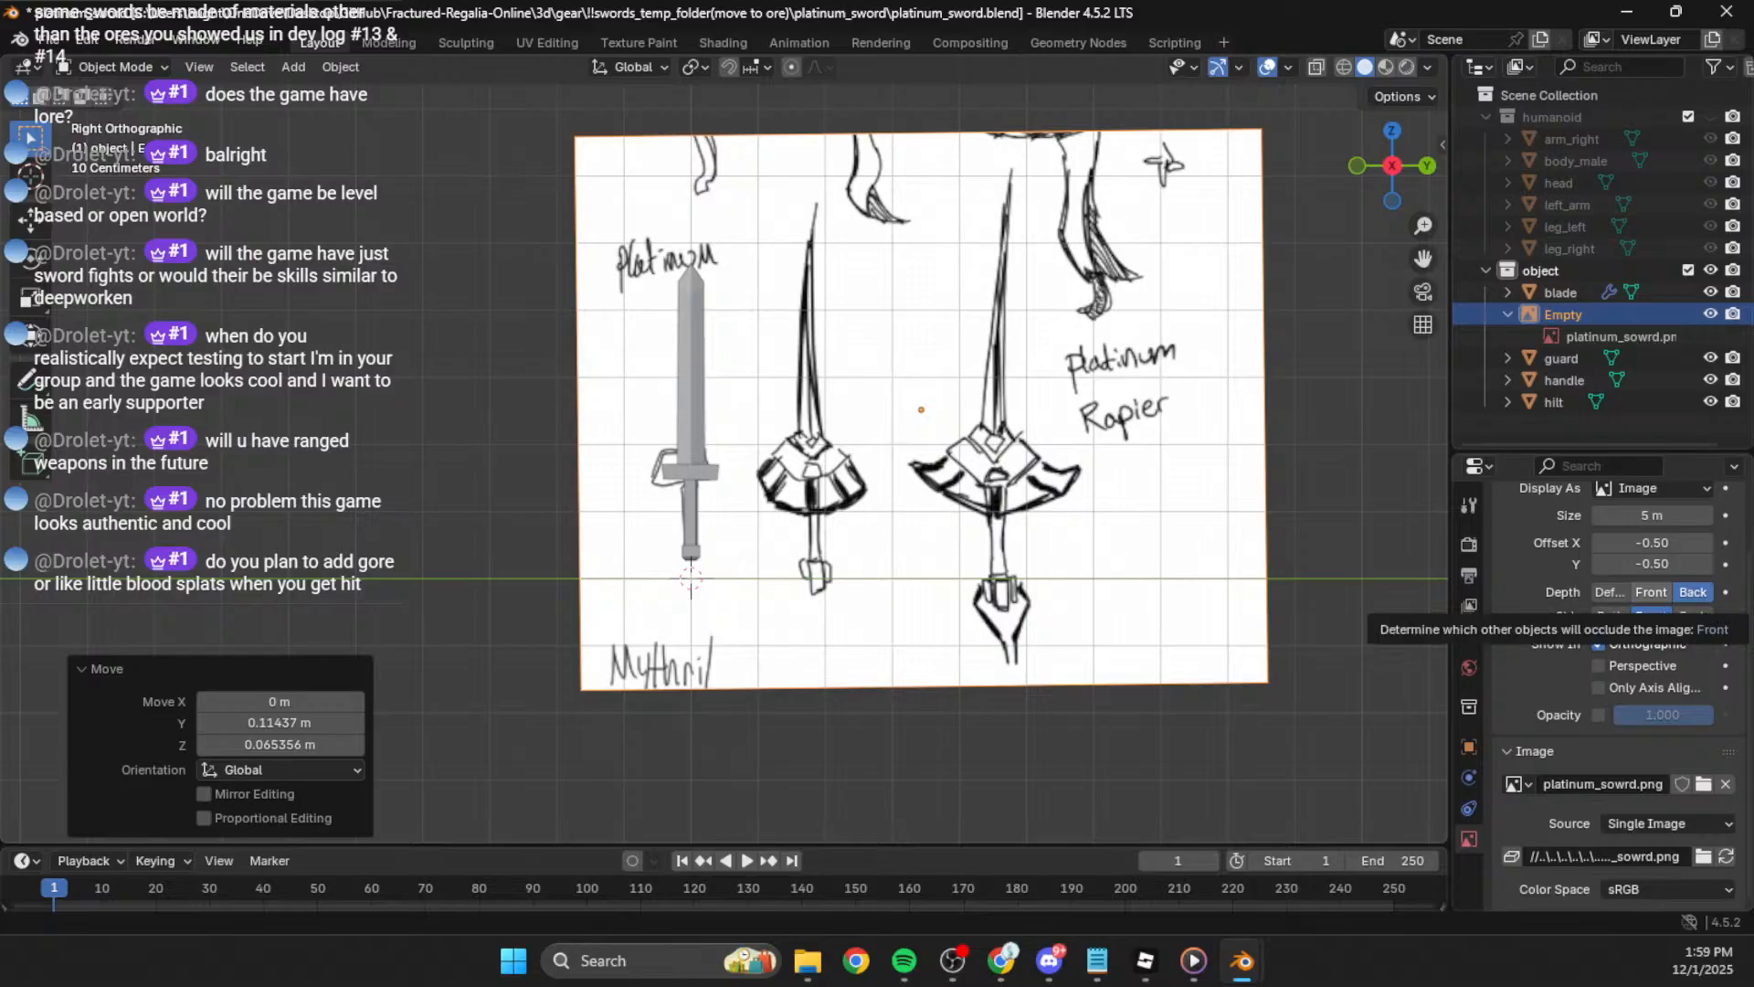
Step: Fine-tune the reference's position and tilt it about -1.7° so the small sword sketch stands upright behind the model
left_click(910, 546)
key("g")
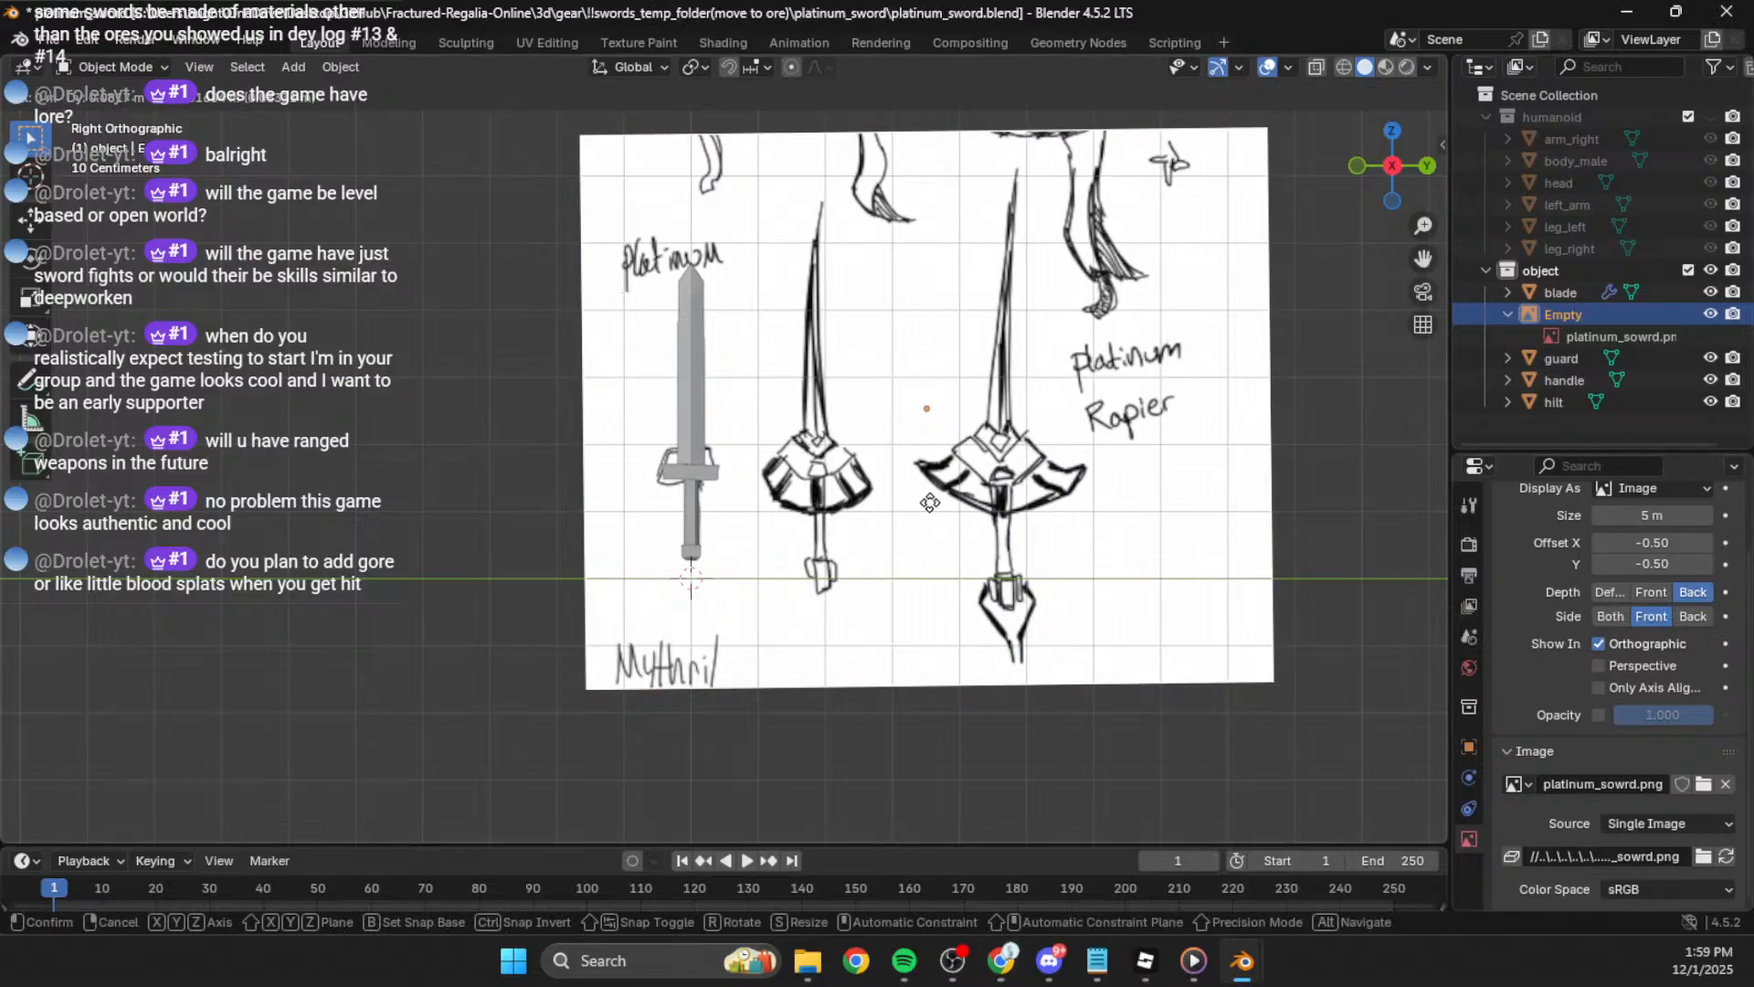
left_click(931, 514)
key("r")
left_click(934, 515)
key("g")
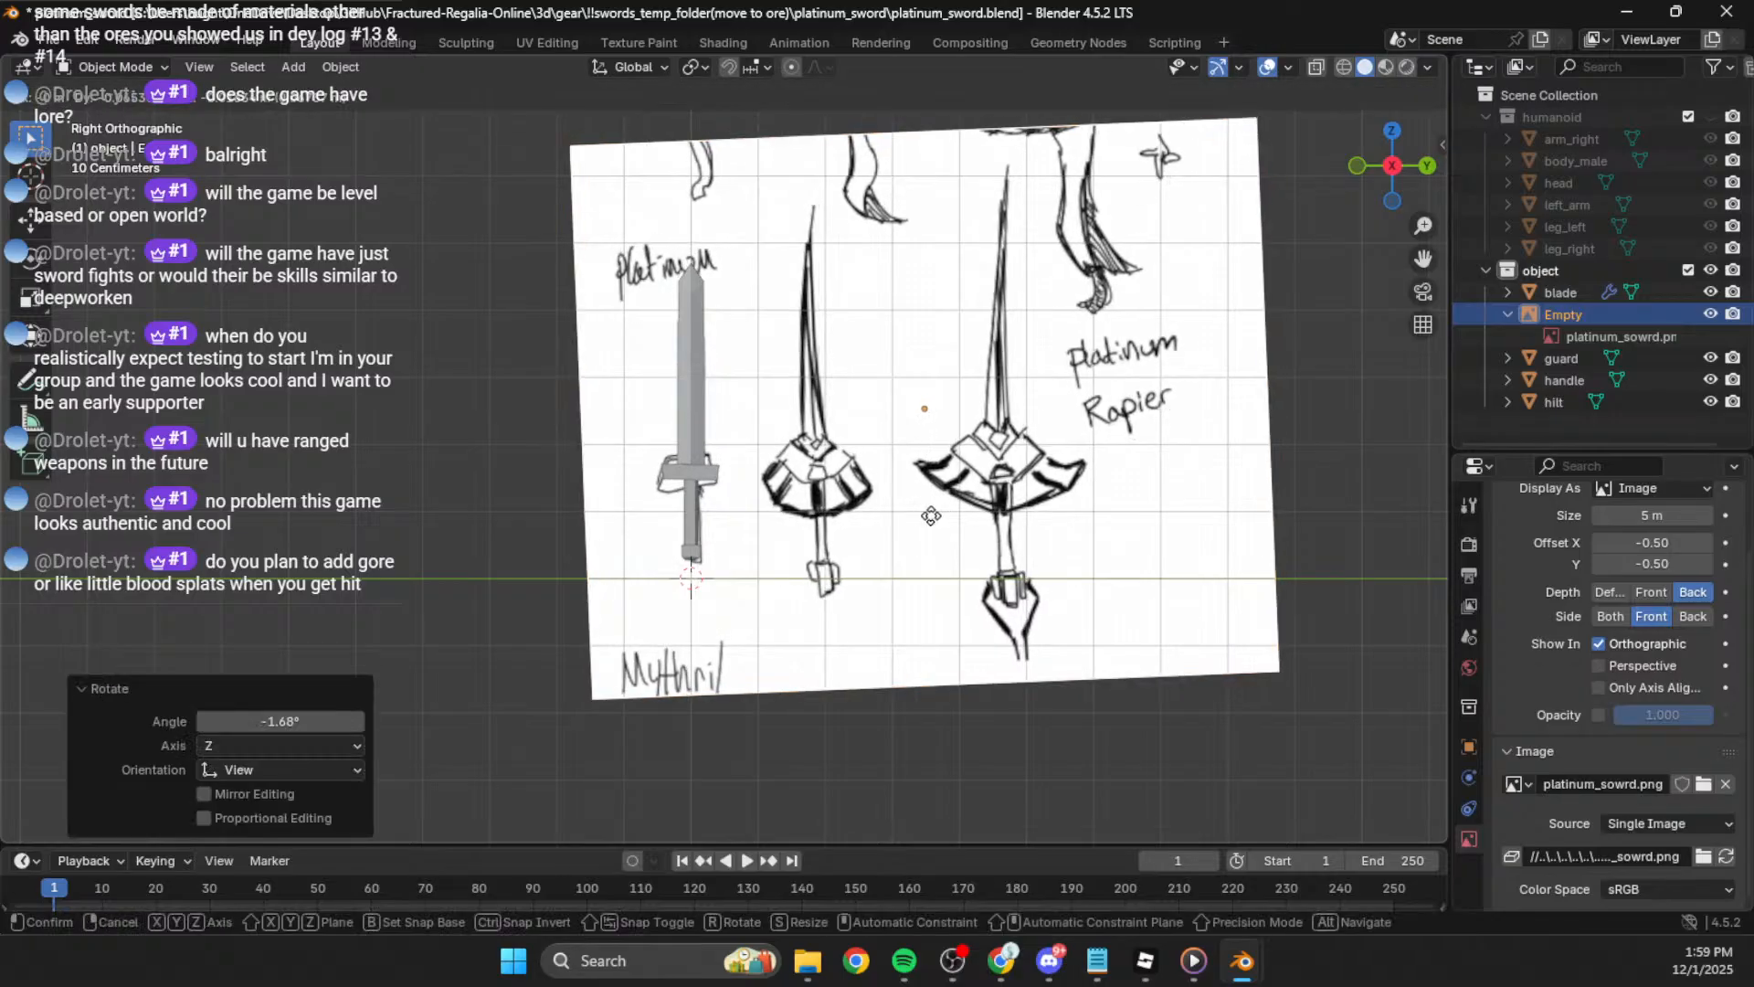
left_click(930, 517)
Step: Edit the blade in wireframe and lower the side vertices below its tip along Z to just above the guard
middle_click_drag(831, 507, 881, 499, "shift")
scroll(881, 499, "up", 2)
left_click(1408, 183)
middle_click_drag(1064, 446, 1051, 436, "shift")
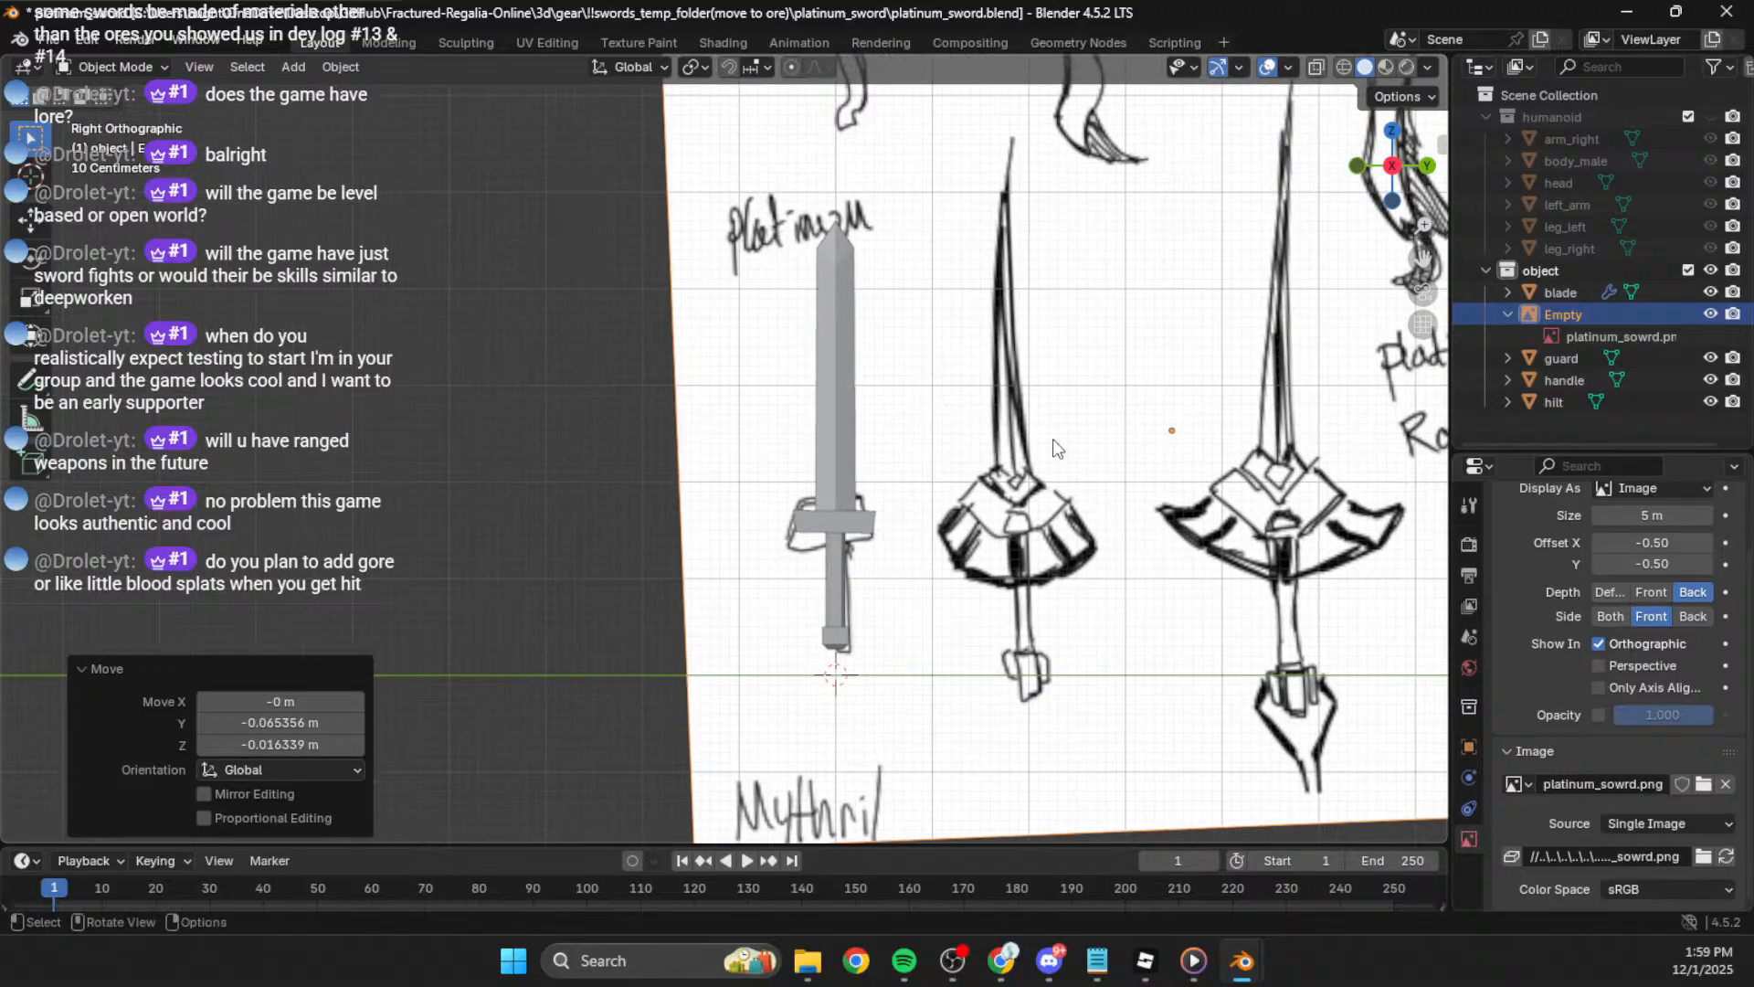
left_click(828, 309)
key("Tab")
left_click(855, 235)
left_click(1343, 69)
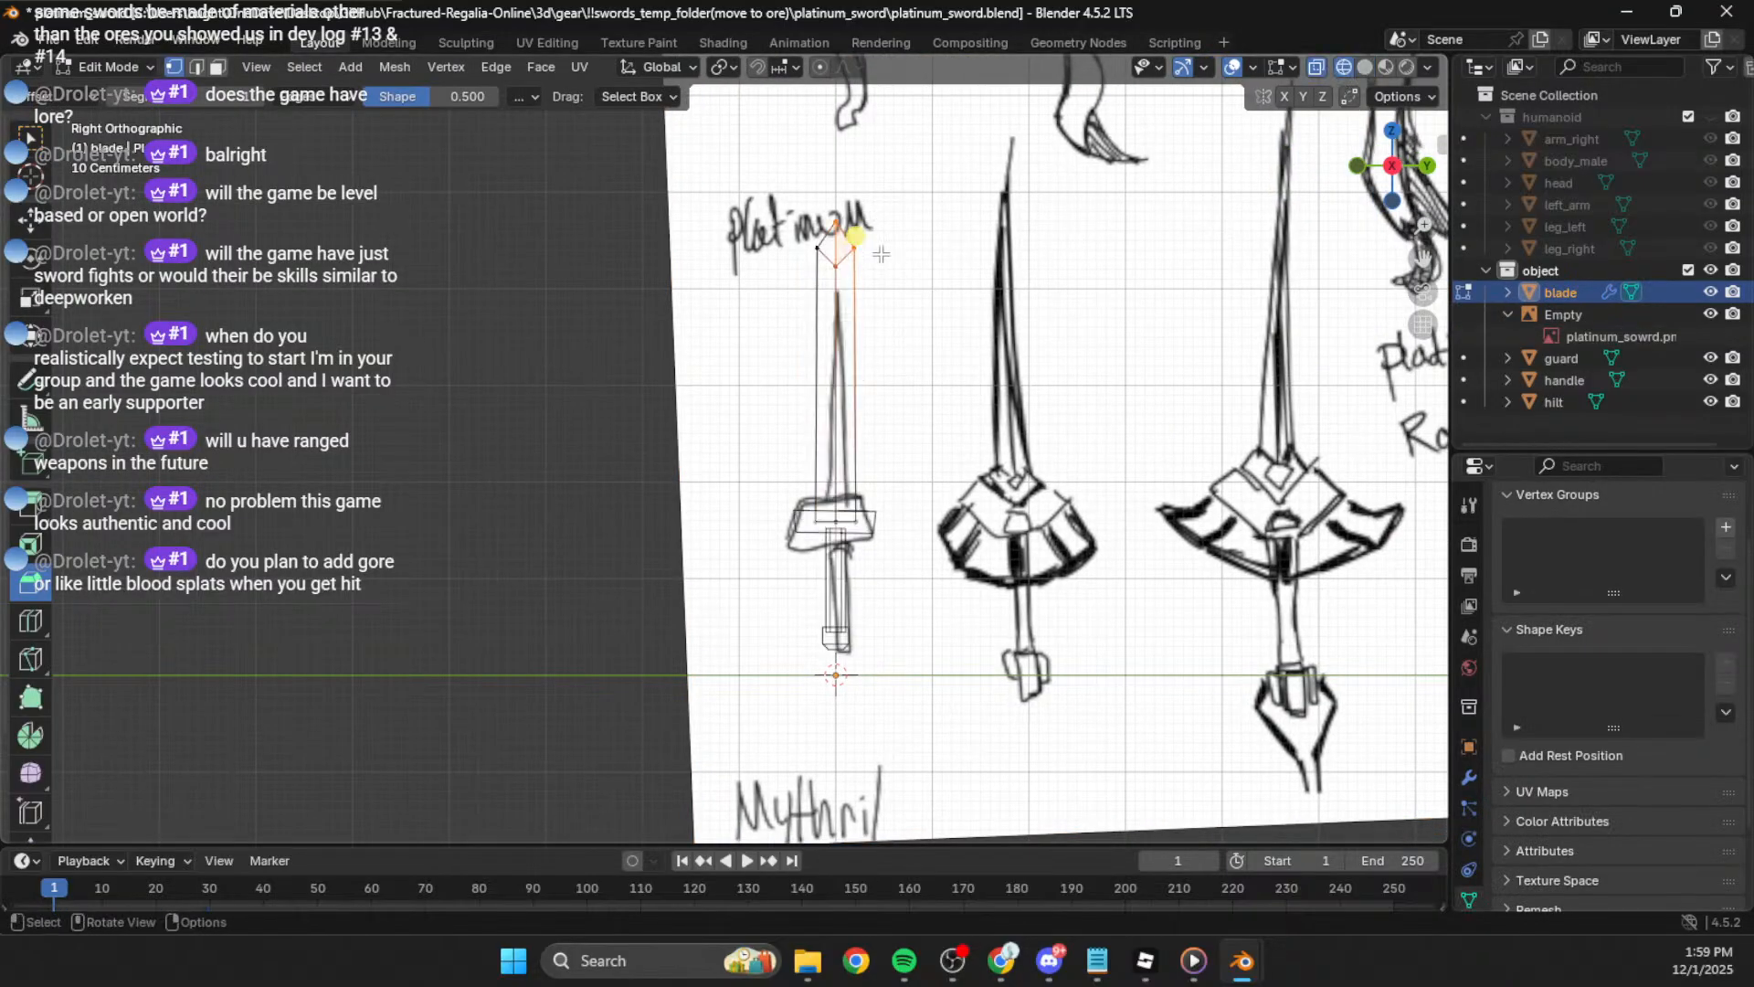
key("g")
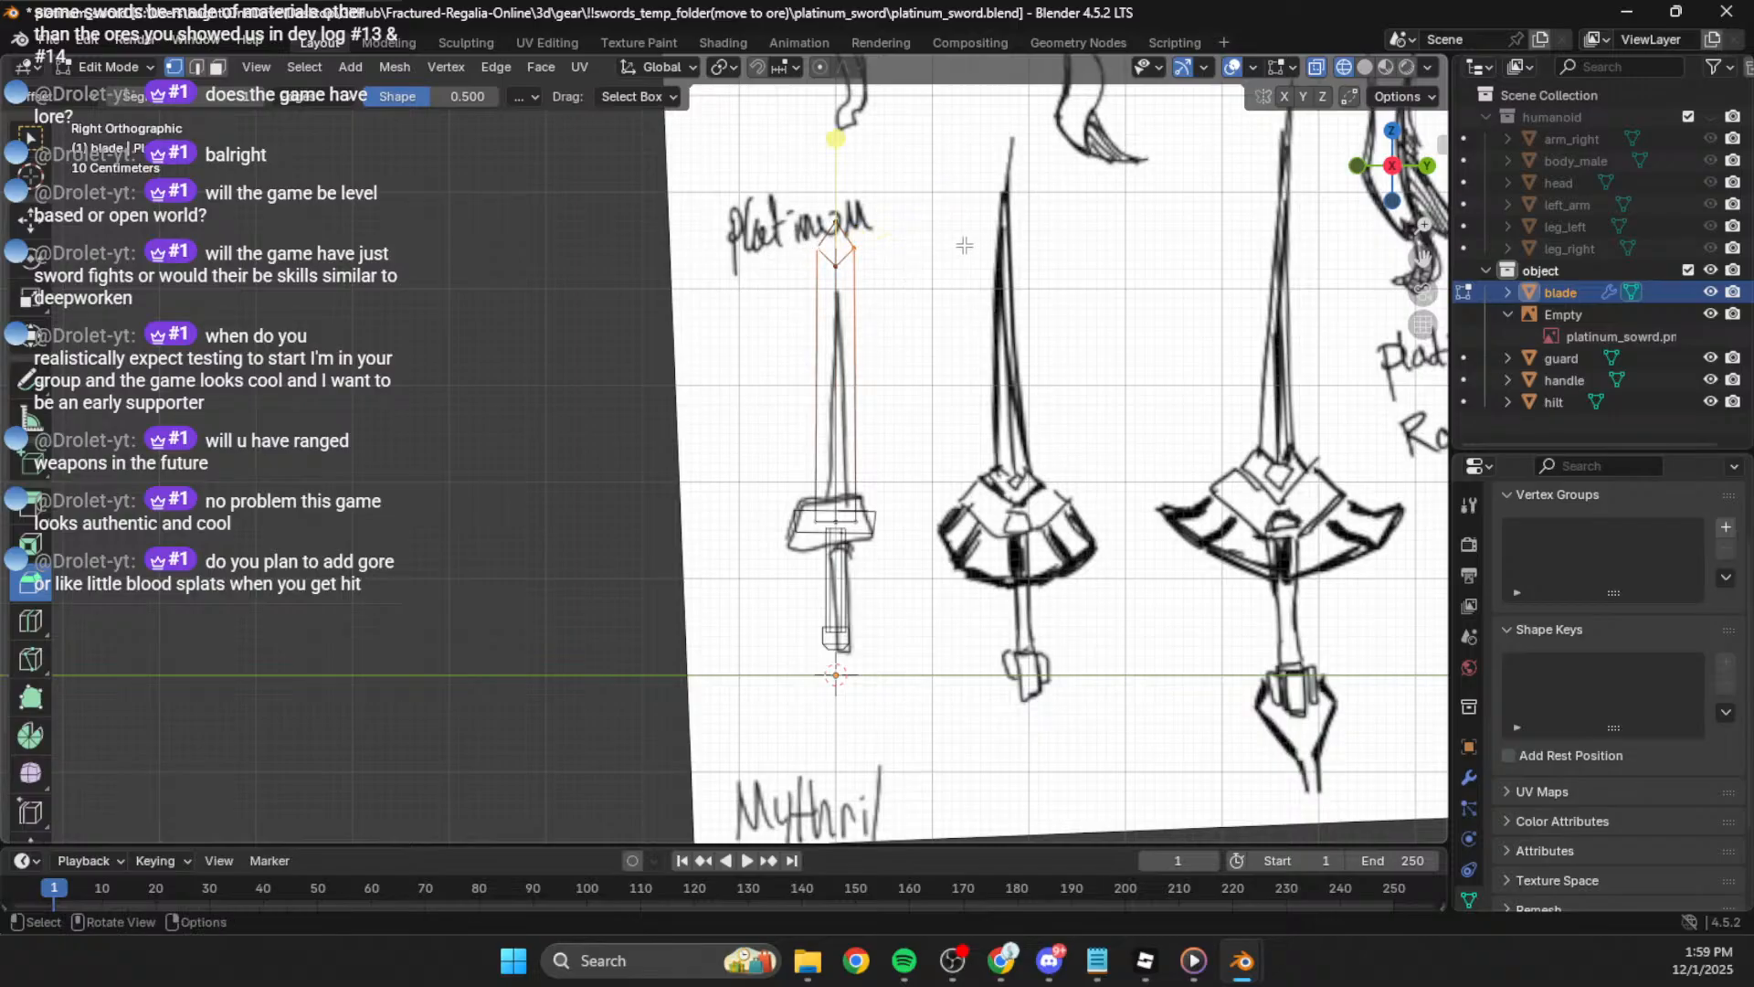
key("z")
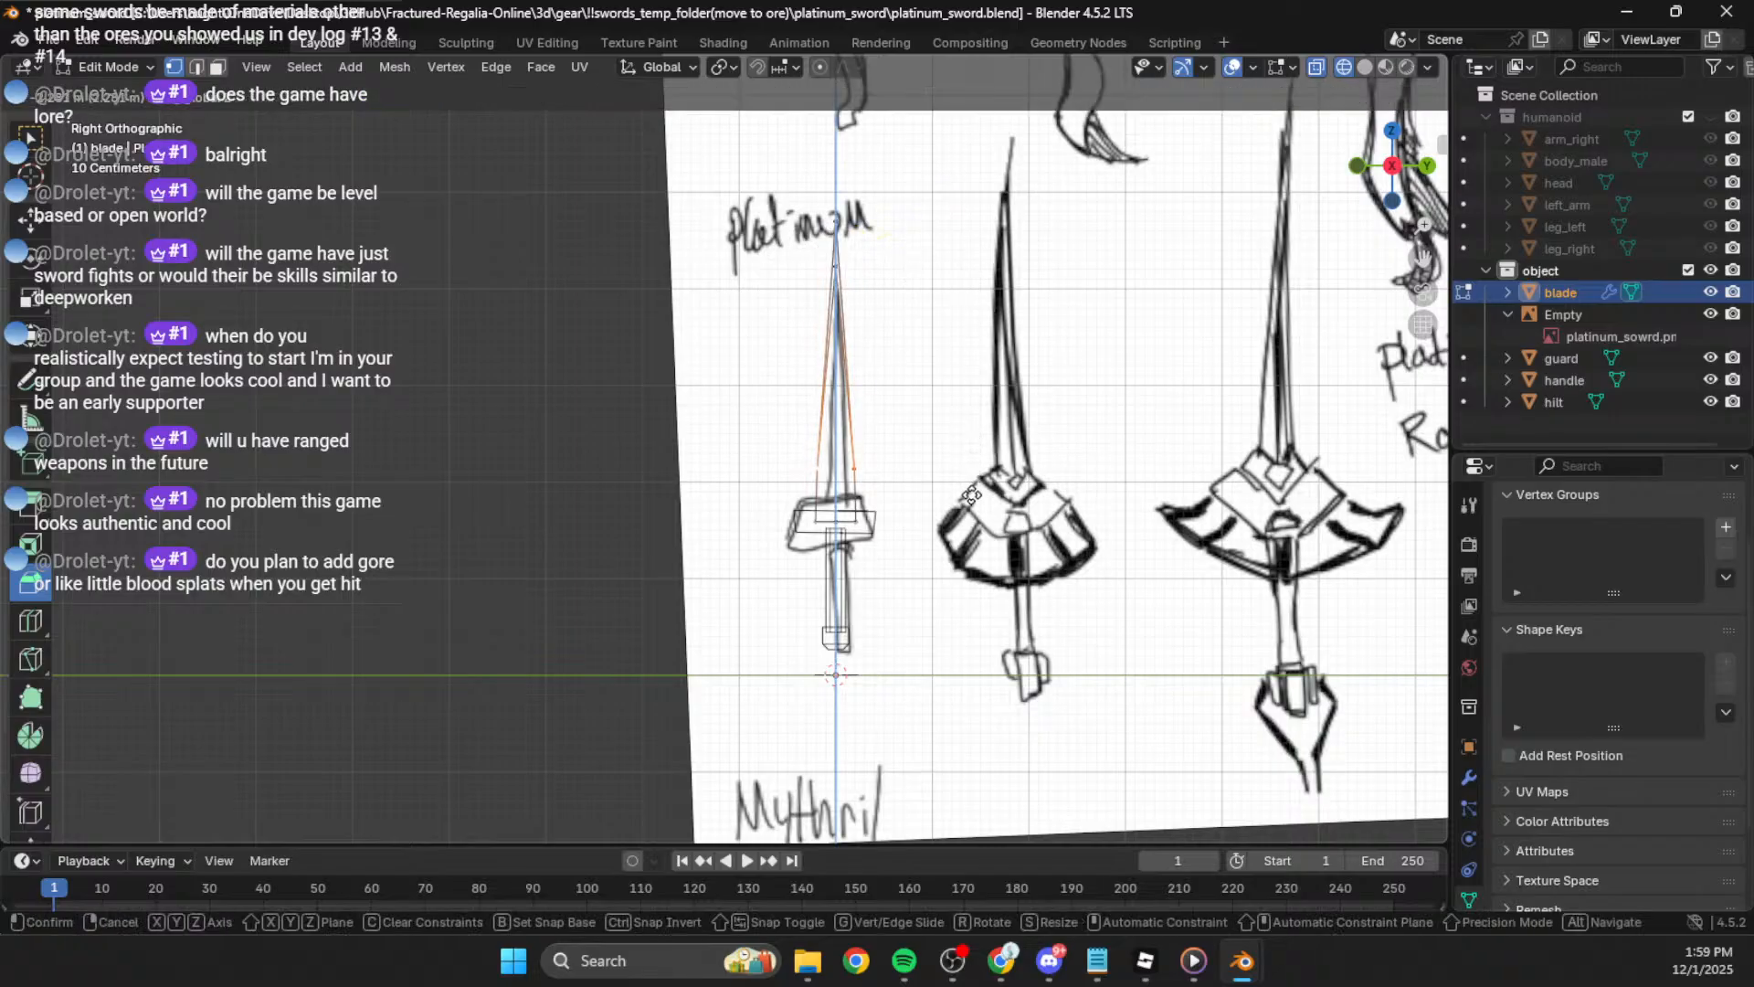
left_click(972, 466)
Step: Lower the blade's central ridge vertices below the tip along Z towards the side vertices
left_click_drag(888, 248, 790, 292)
key("g")
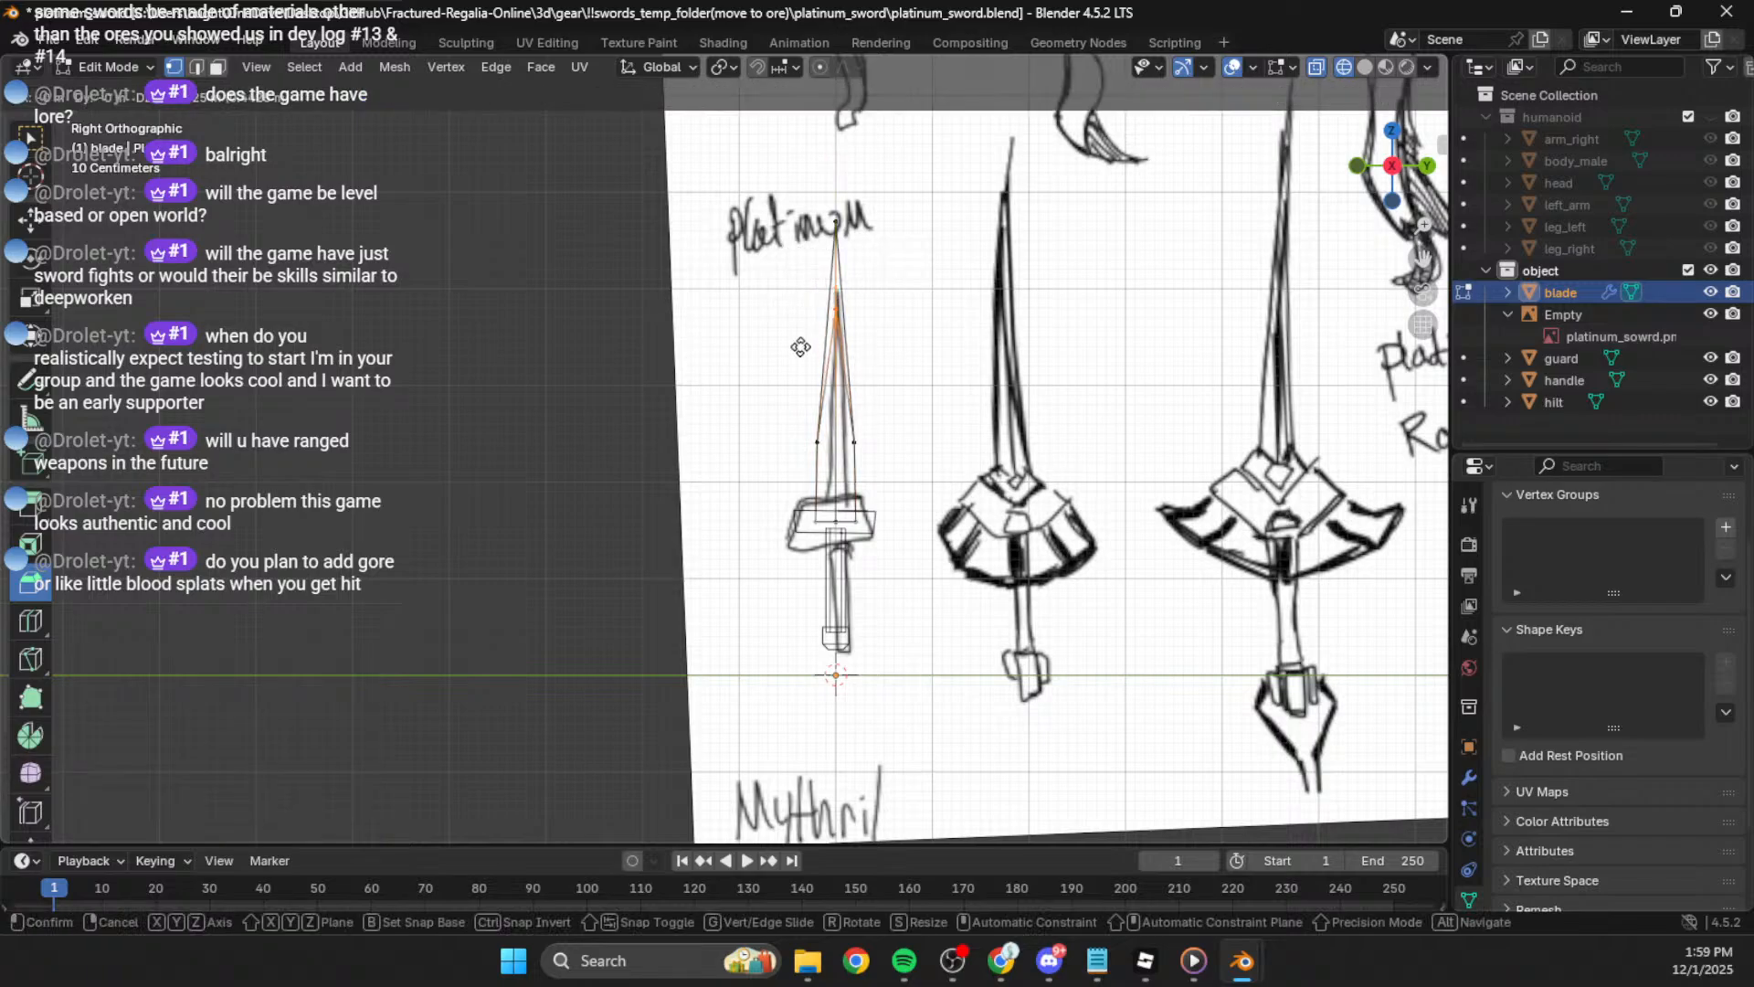
key("z")
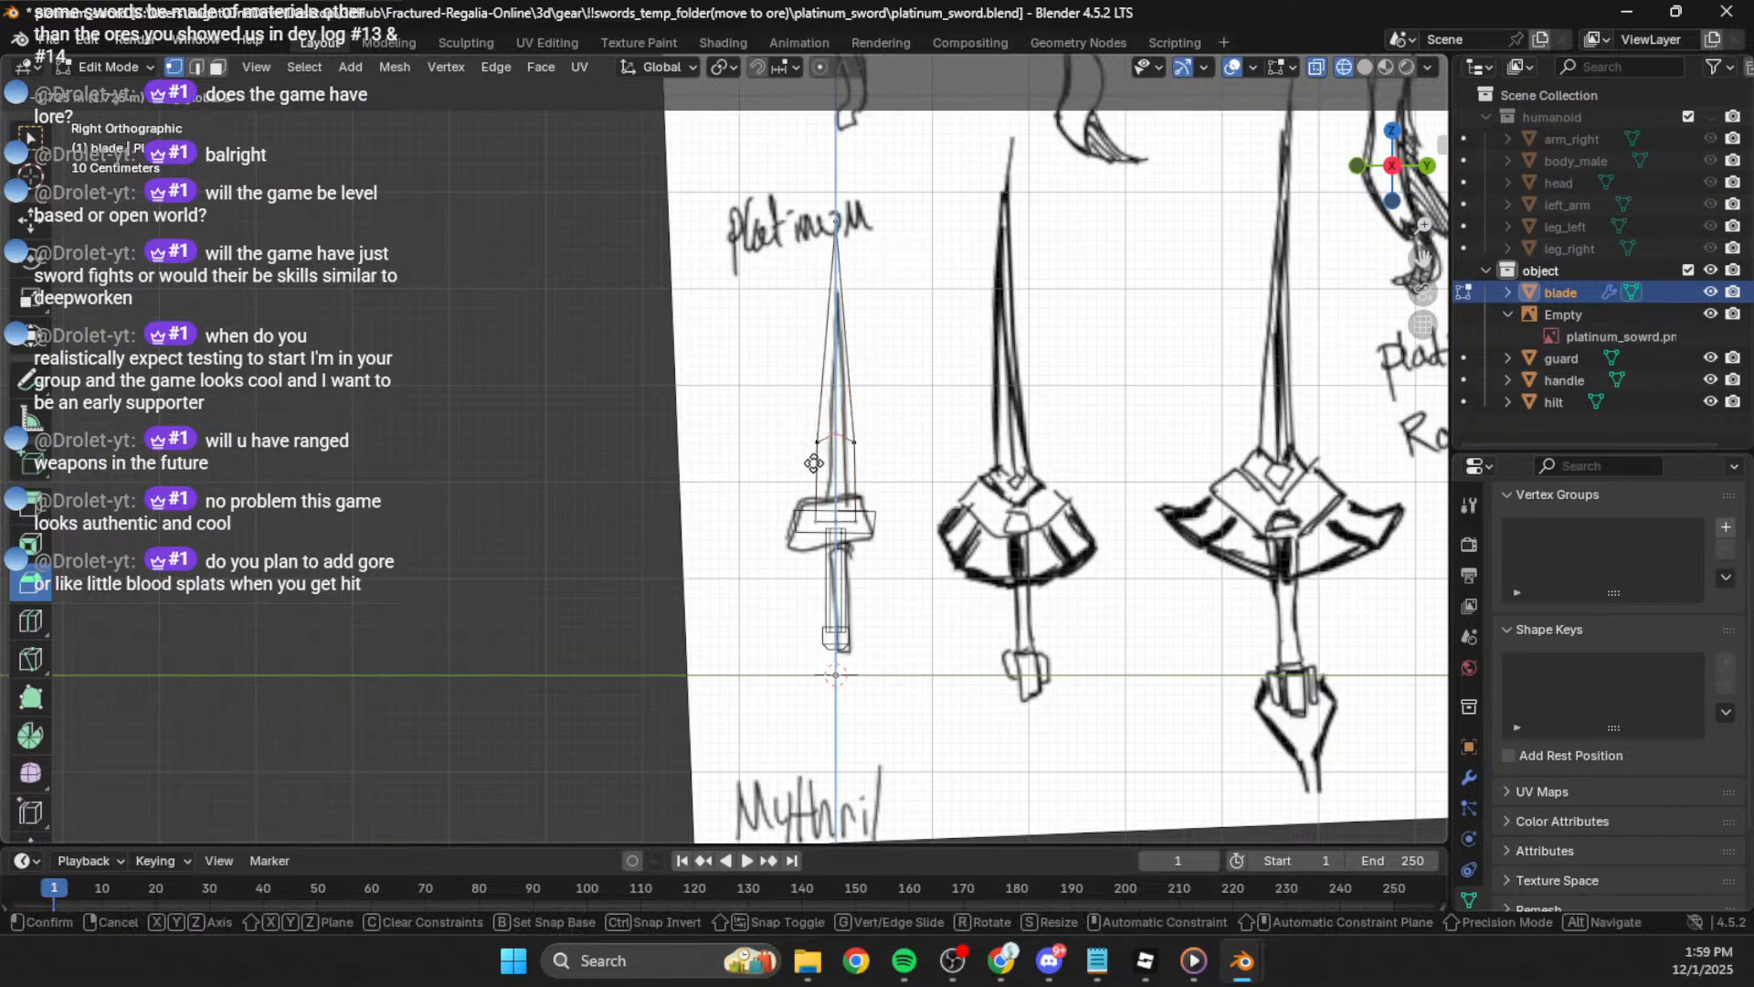
left_click(821, 464)
left_click(985, 420)
Step: Scale the blade's side vertices inward to about 0.589 and lower them about 0.44 m to match the sketched taper
scroll(854, 265, "up", 2)
middle_click_drag(918, 455, 794, 545, "shift")
left_click_drag(830, 508, 773, 550)
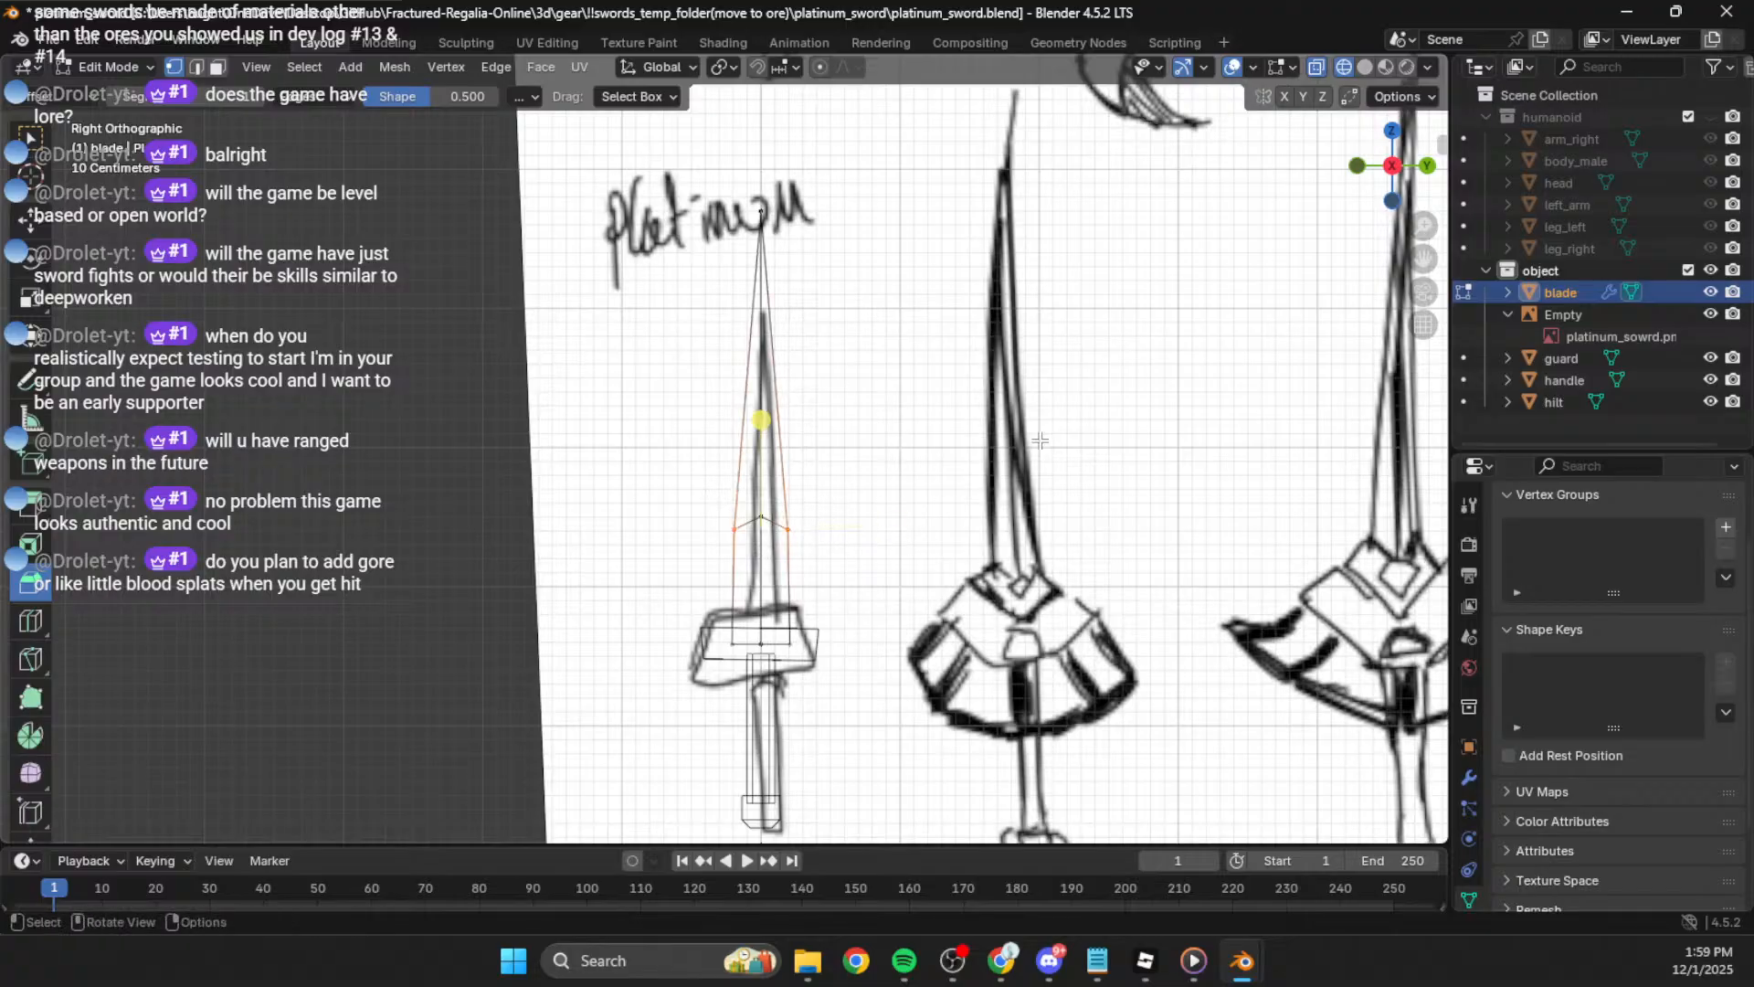
key("s")
left_click(932, 585)
key("g")
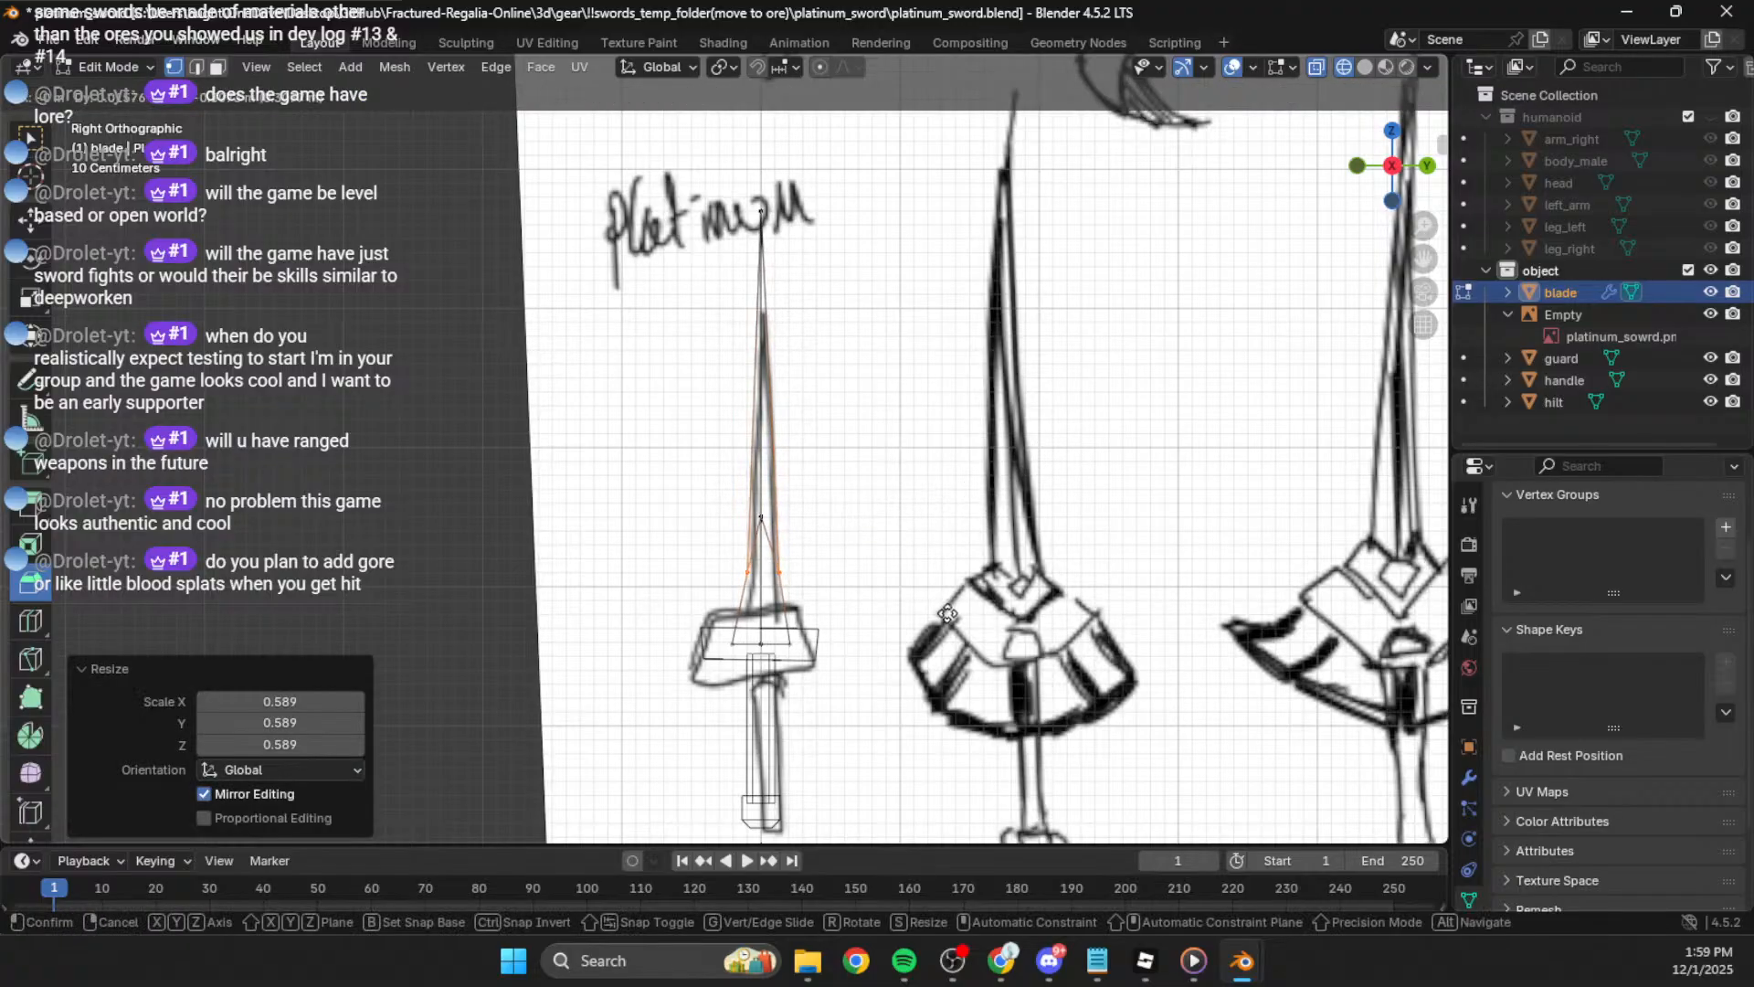
left_click(944, 630)
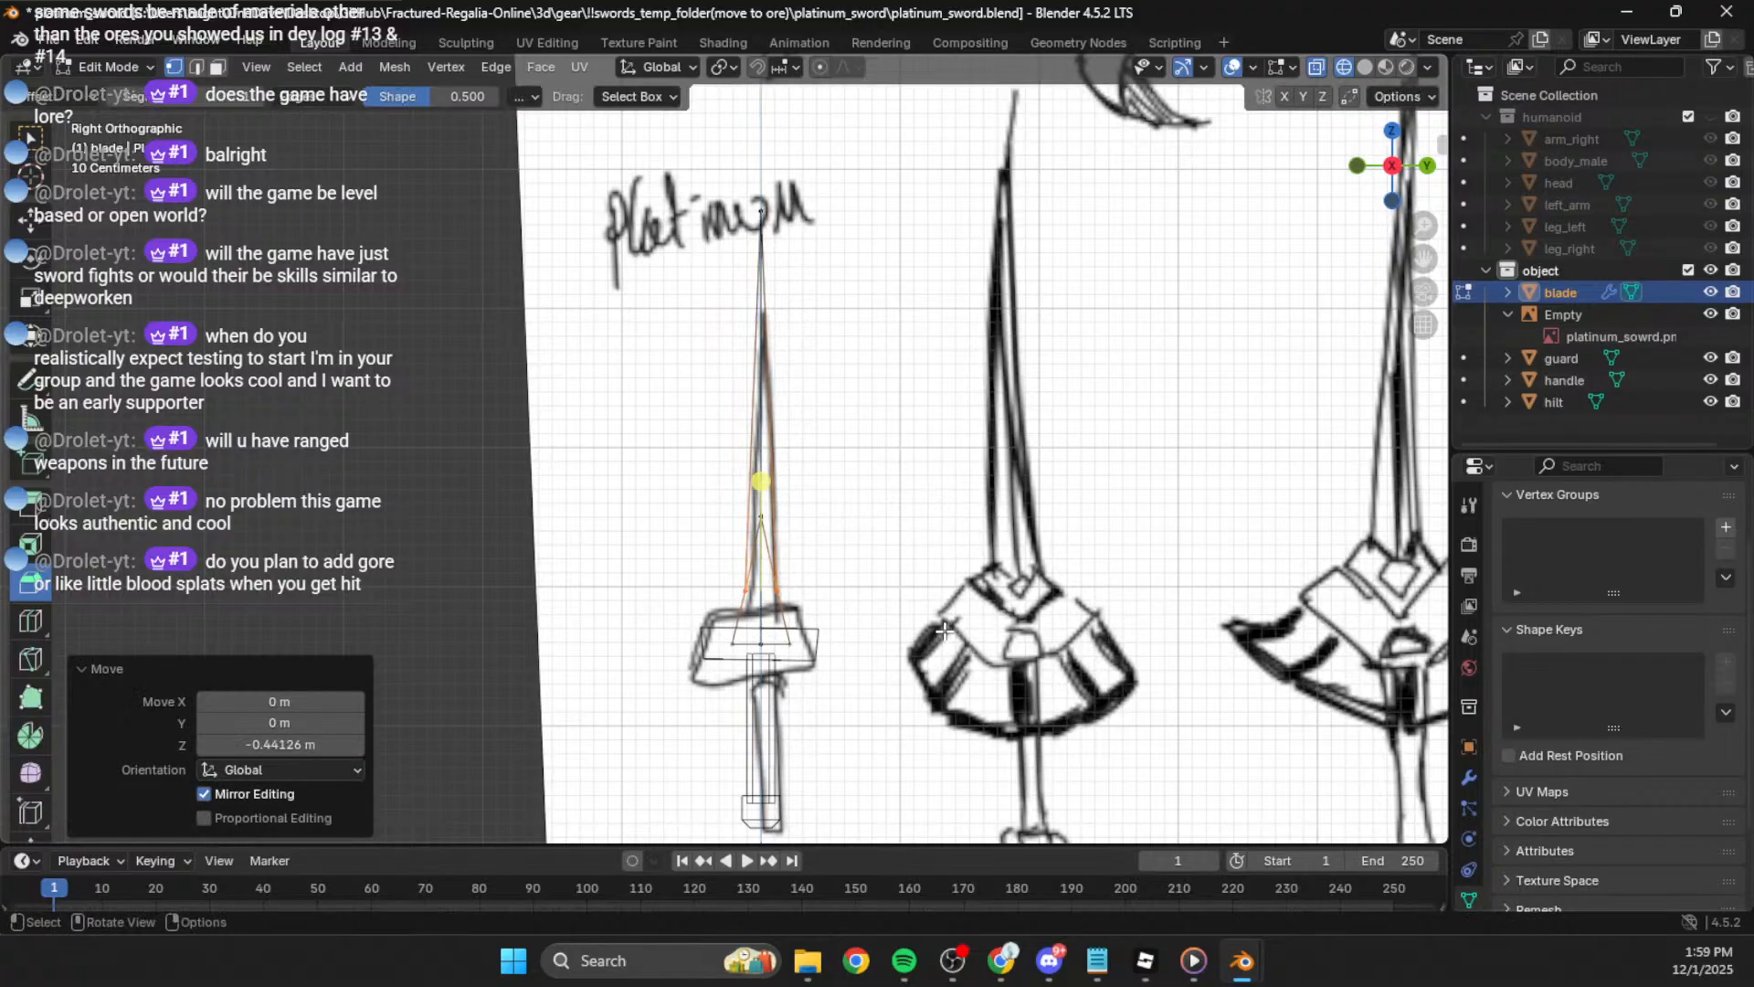
Step: Slide the blade's central ridge vertices along Z down to the height of the side vertices above the guard
left_click(848, 338)
left_click(738, 566)
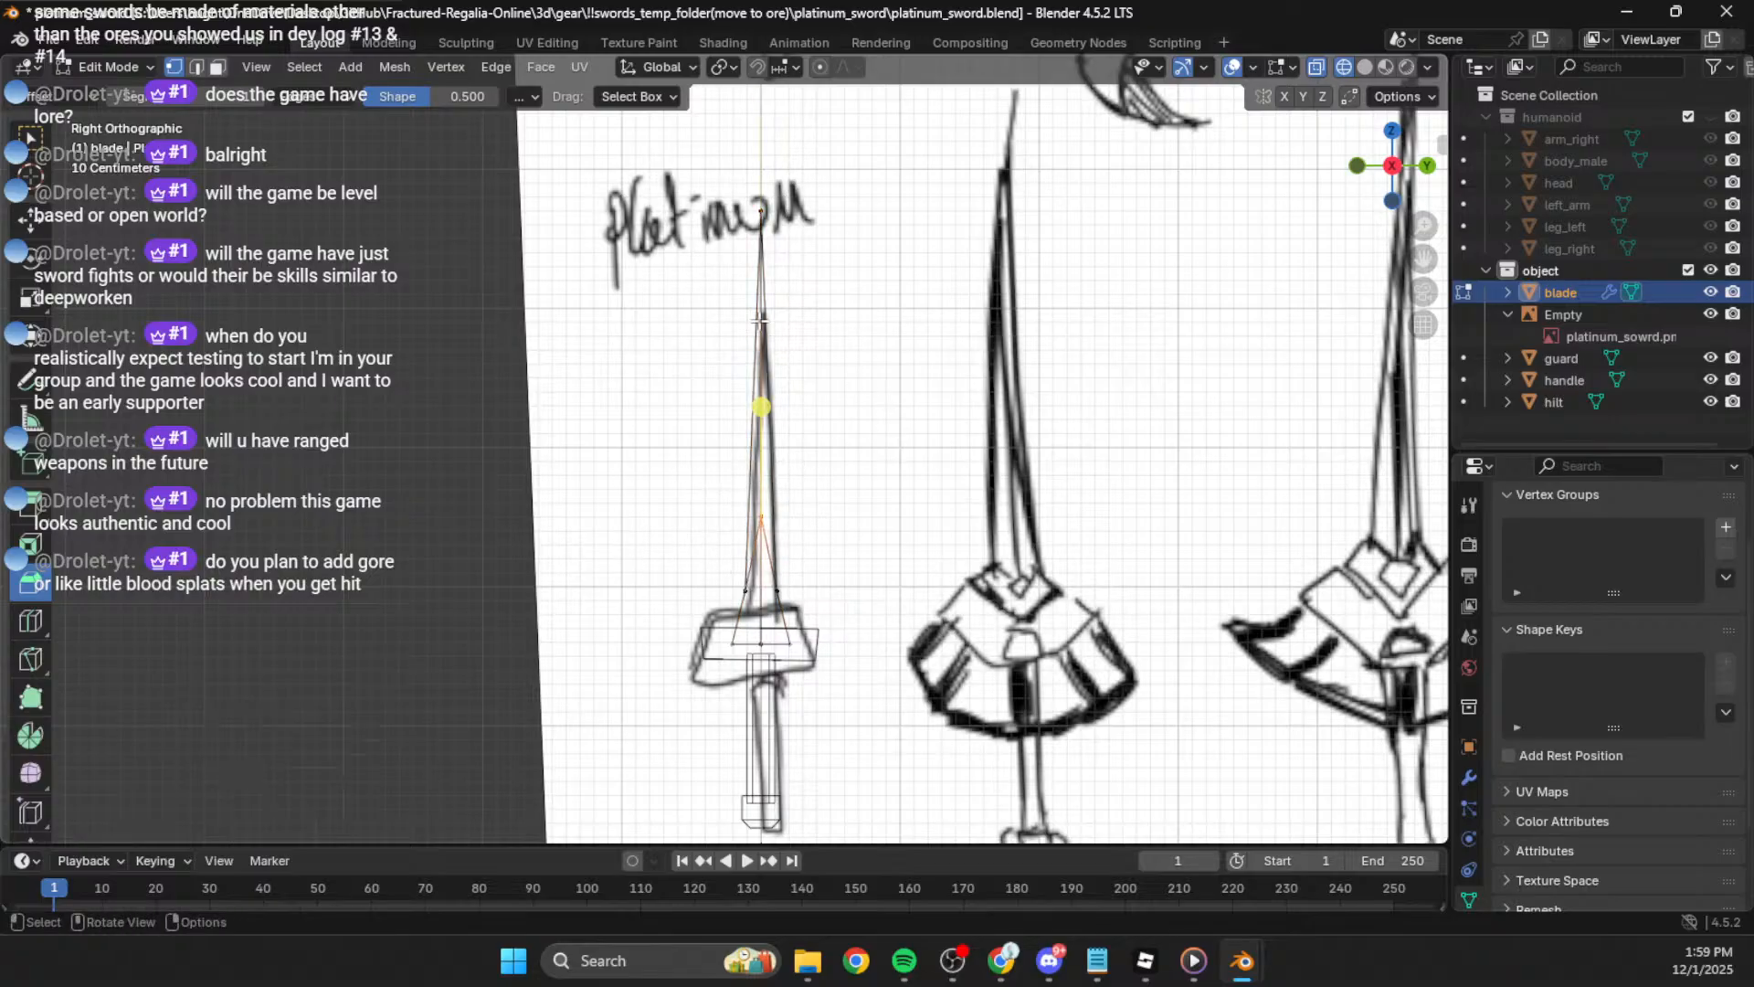
key("g")
key("z")
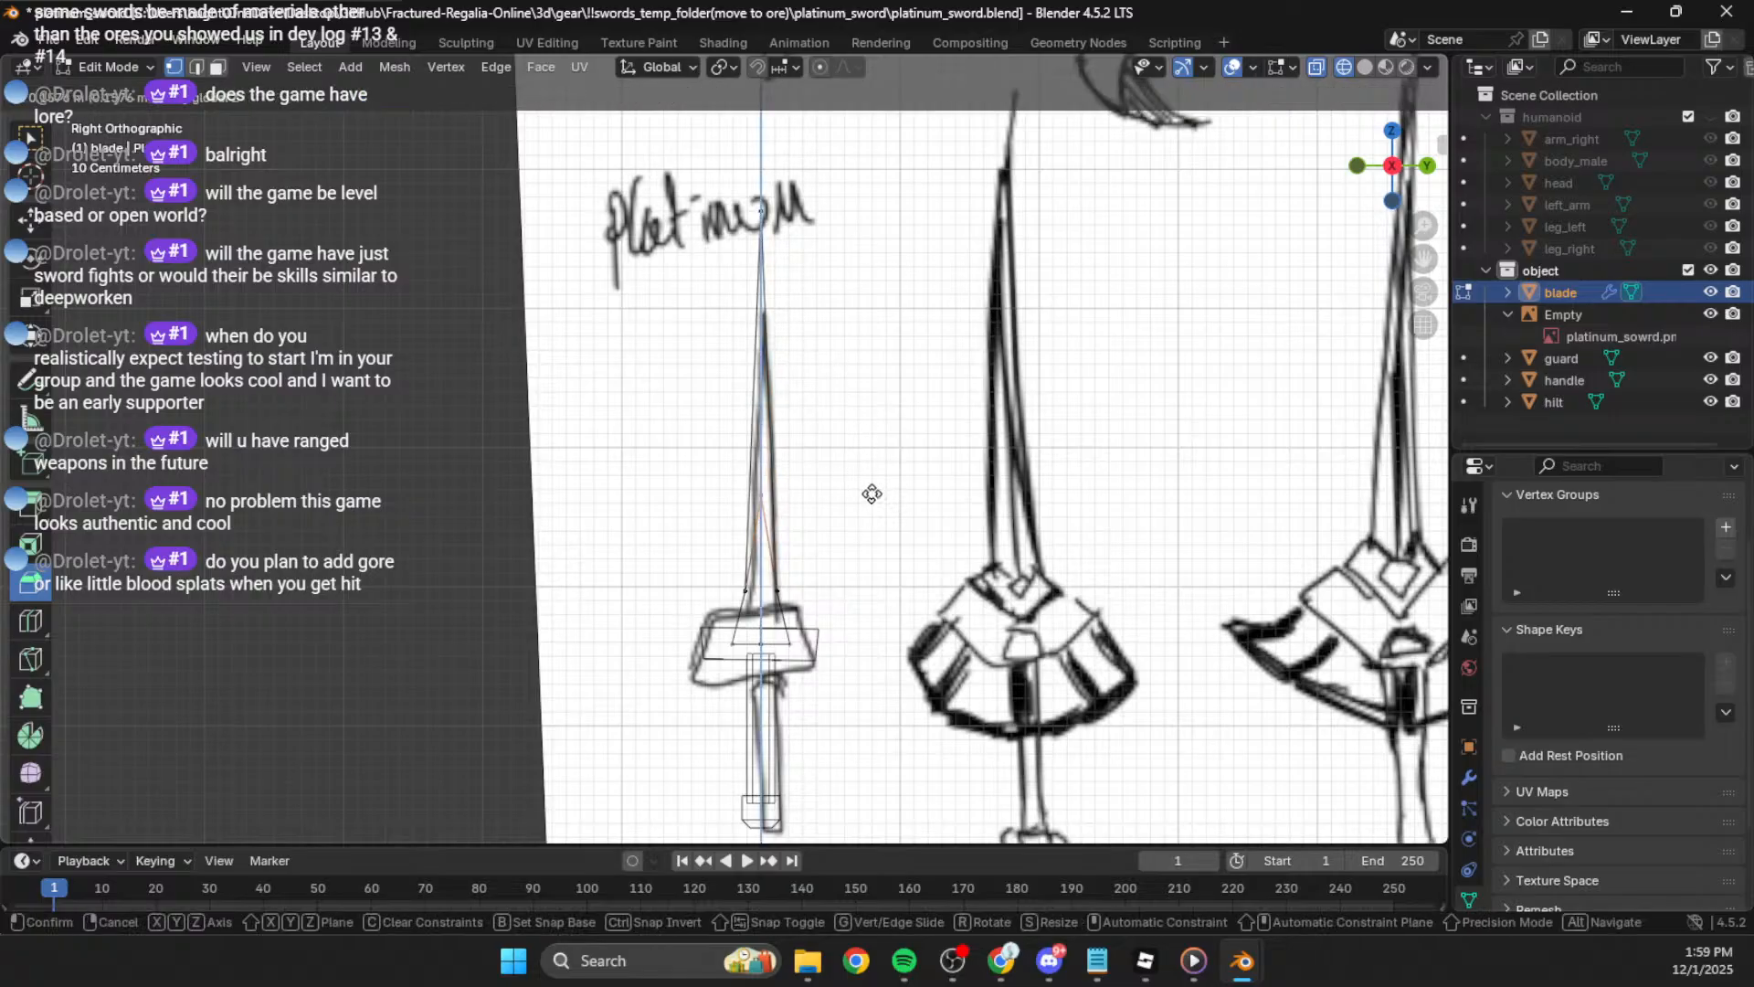
left_click(873, 490)
key("g")
key("z")
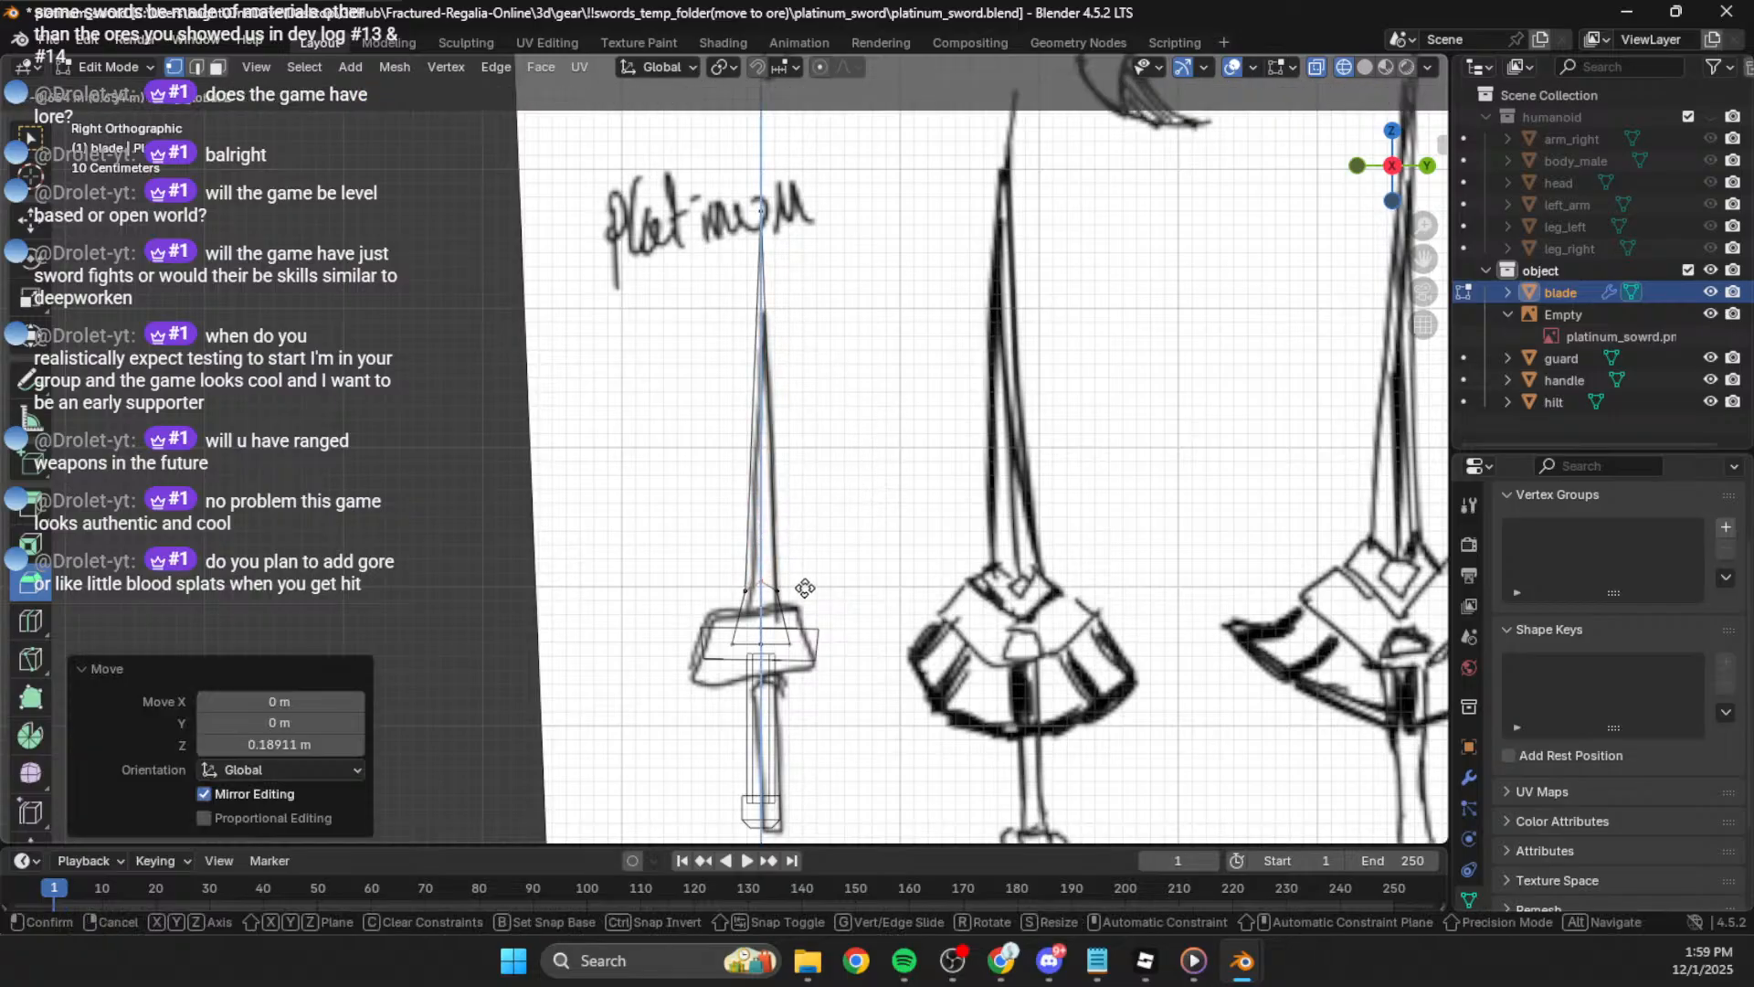
left_click(807, 589)
left_click(809, 587)
Step: Scale the blade's base vertices inside the guard from the front view
middle_click_drag(819, 655, 913, 489)
left_click(1372, 175)
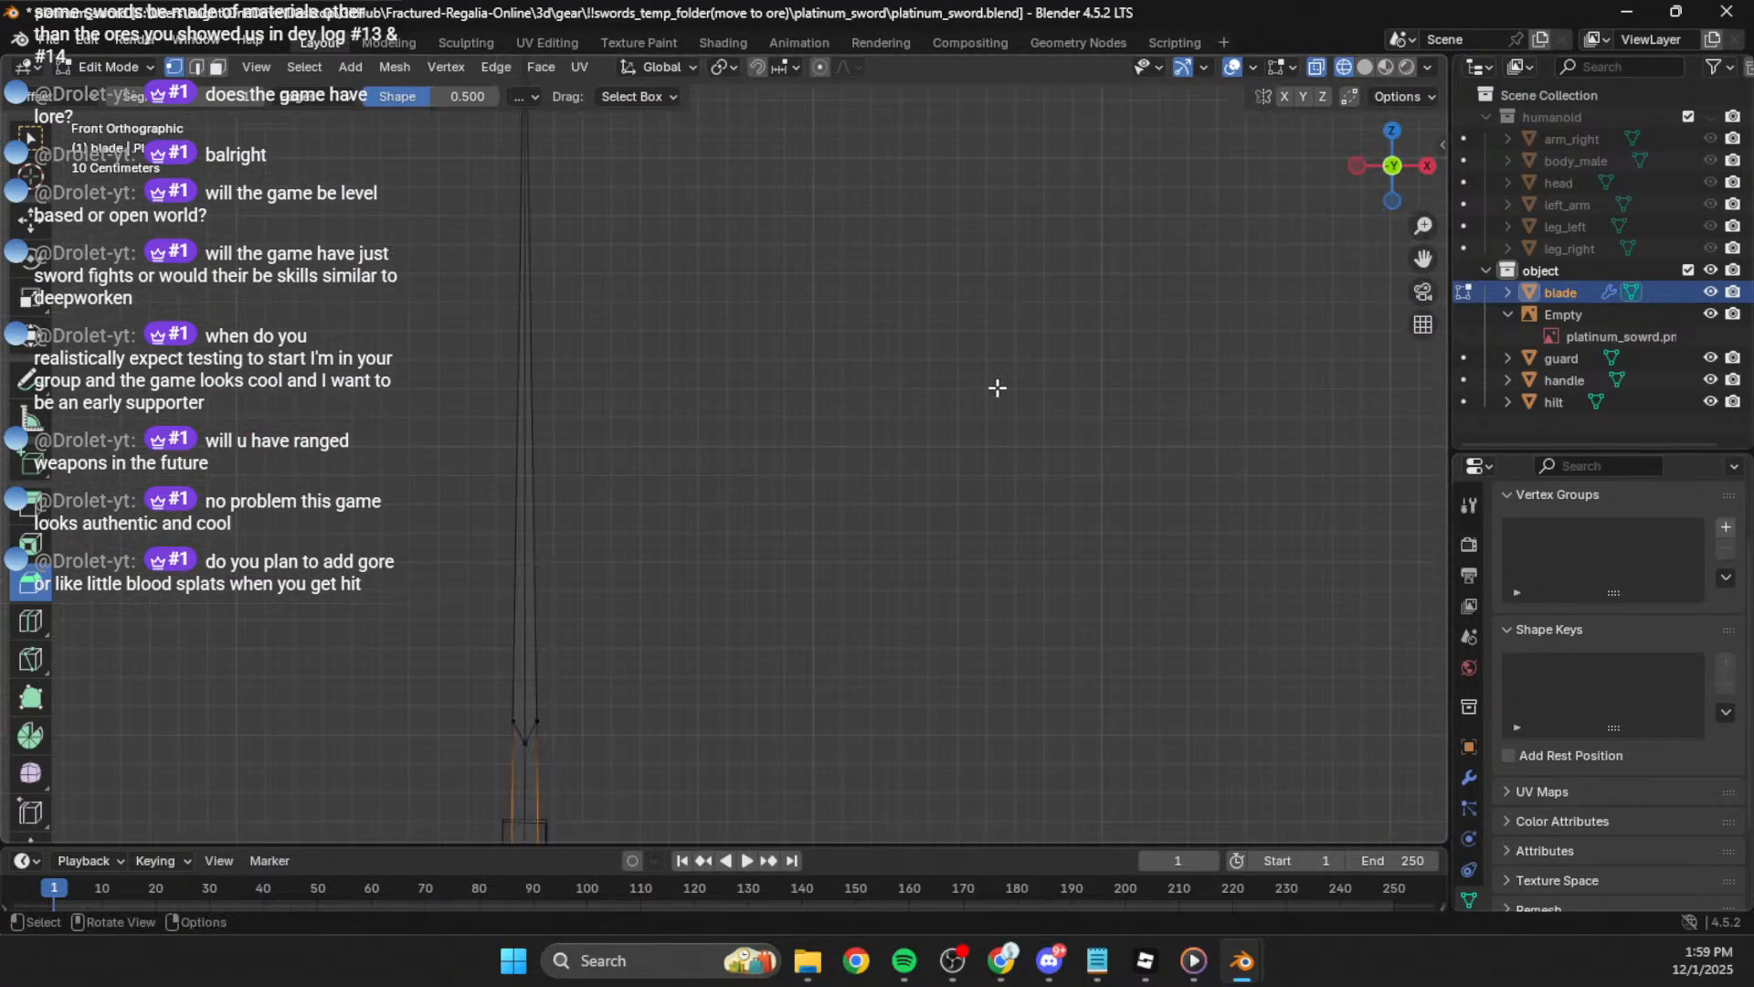
middle_click_drag(734, 573, 885, 414, "shift")
key("s")
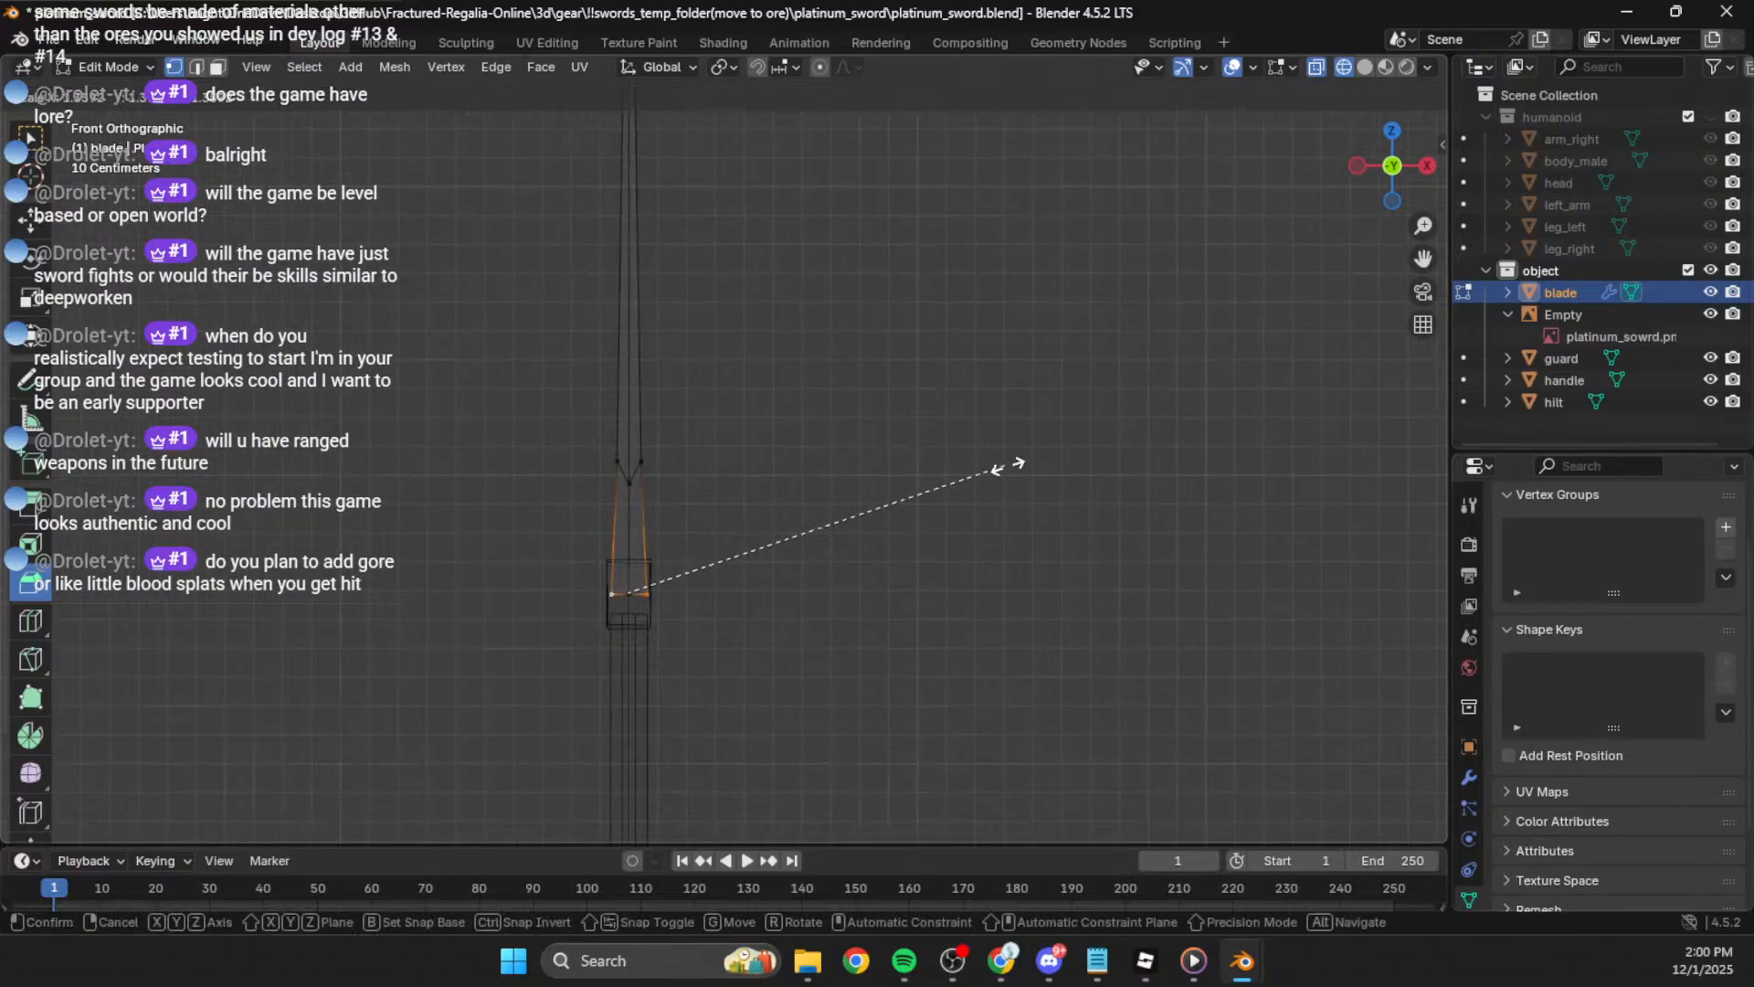
left_click(1006, 467)
key("s")
left_click(720, 493)
Step: Select the blade's vertices just above the guard on all sides and return to the right side view
middle_click_drag(720, 493, 874, 528)
left_click(873, 531)
left_click(762, 585)
left_click(718, 565)
left_click(764, 583, "shift")
middle_click_drag(766, 585, 874, 592)
middle_click_drag(798, 525, 865, 478)
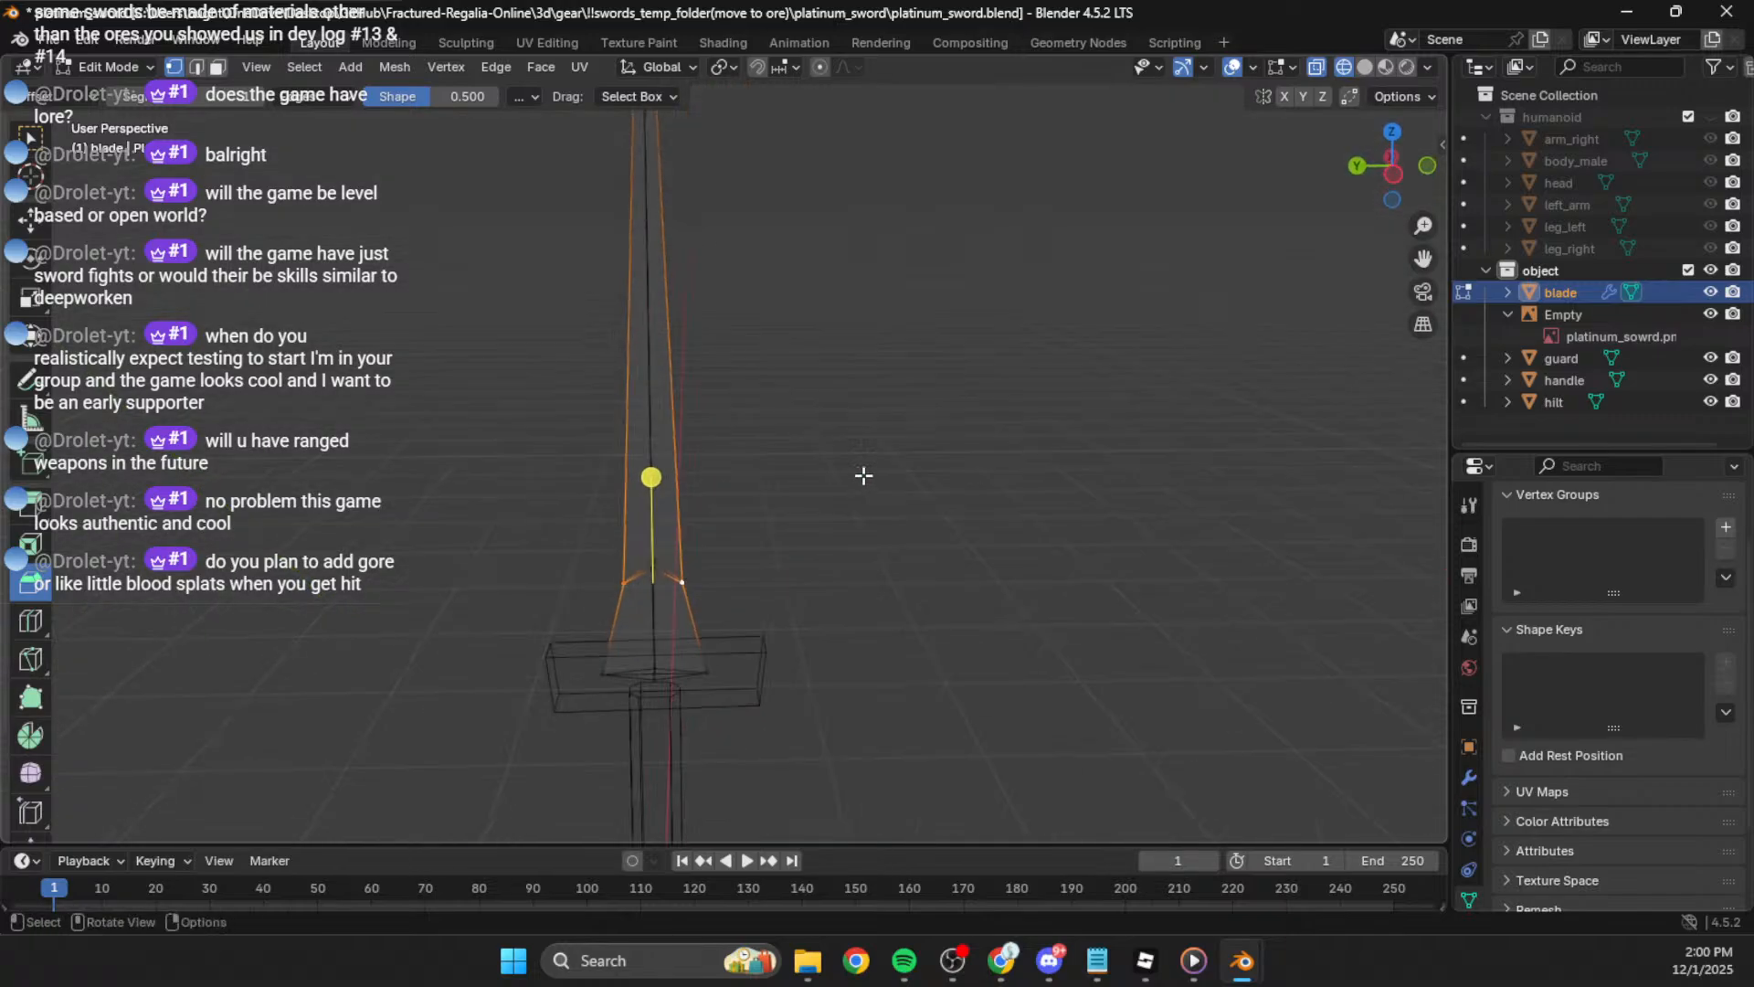
scroll(865, 478, "down", 2)
left_click(1405, 177)
left_click(1406, 177)
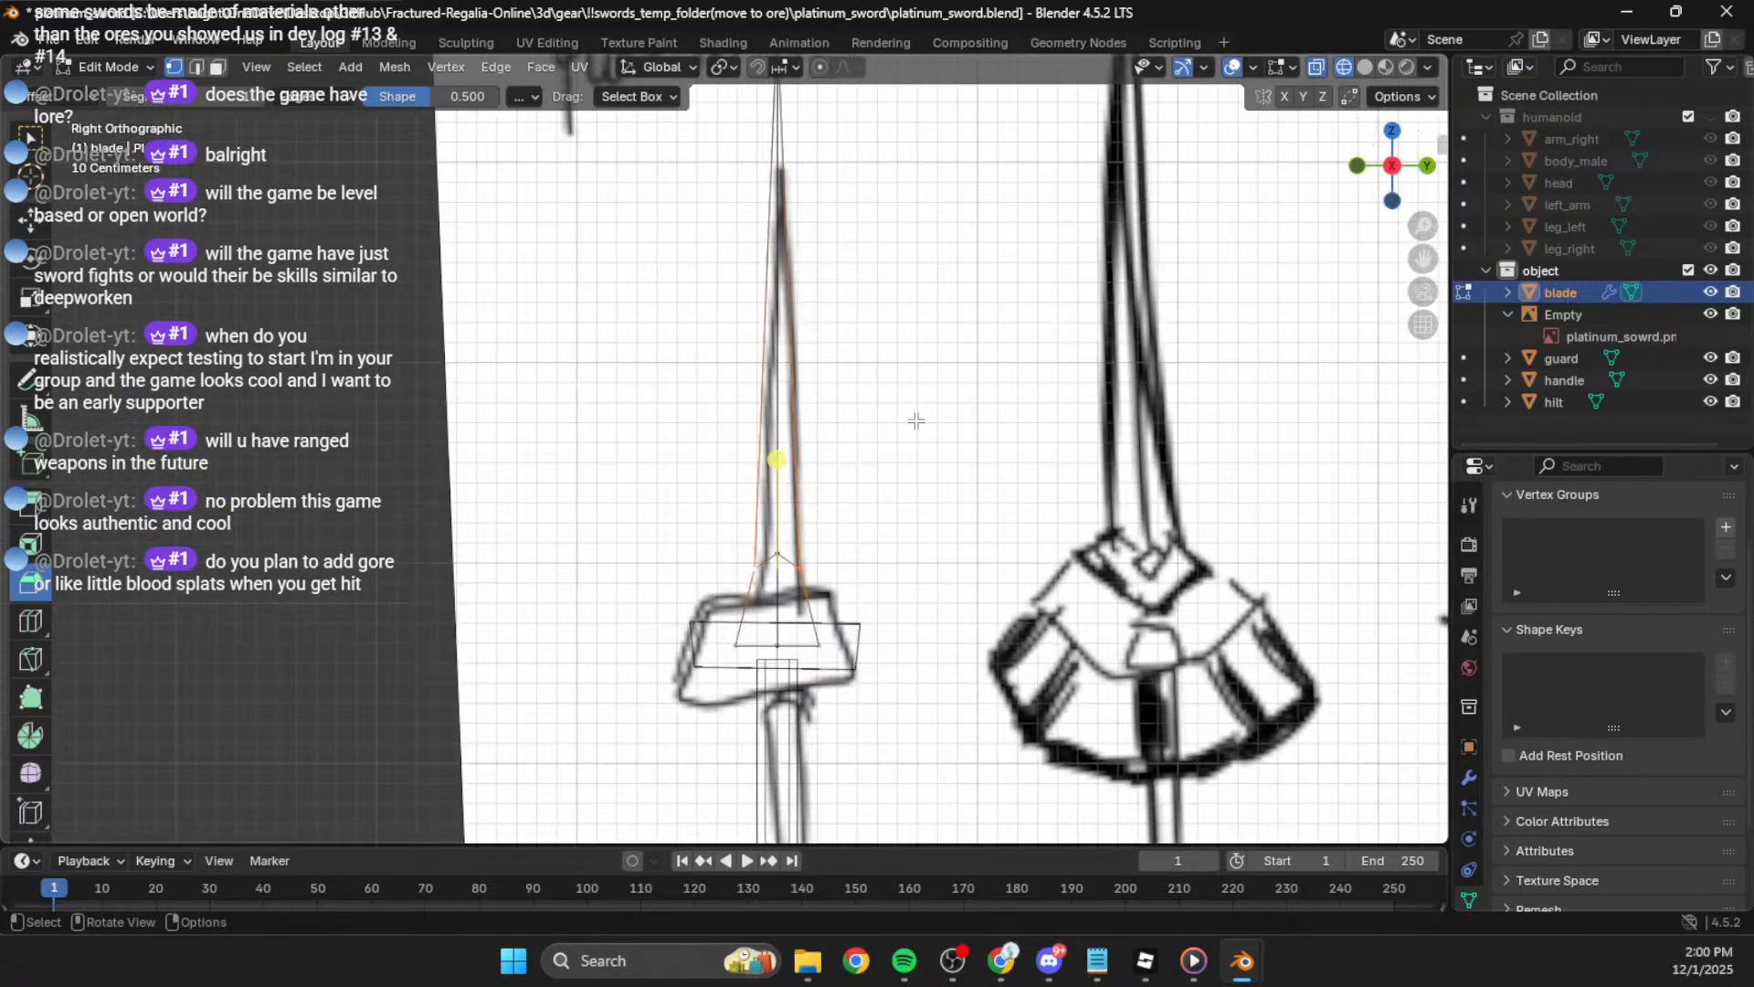
Step: Check the blade against the whole sketch, then raise the vertices above the guard about 0.33 m along Z
key("Tab")
left_click(941, 408)
mouse_move(941, 407)
middle_mouse_down()
mouse_move(784, 489)
mouse_move(706, 463)
mouse_move(941, 402)
middle_mouse_up()
left_click(1401, 176)
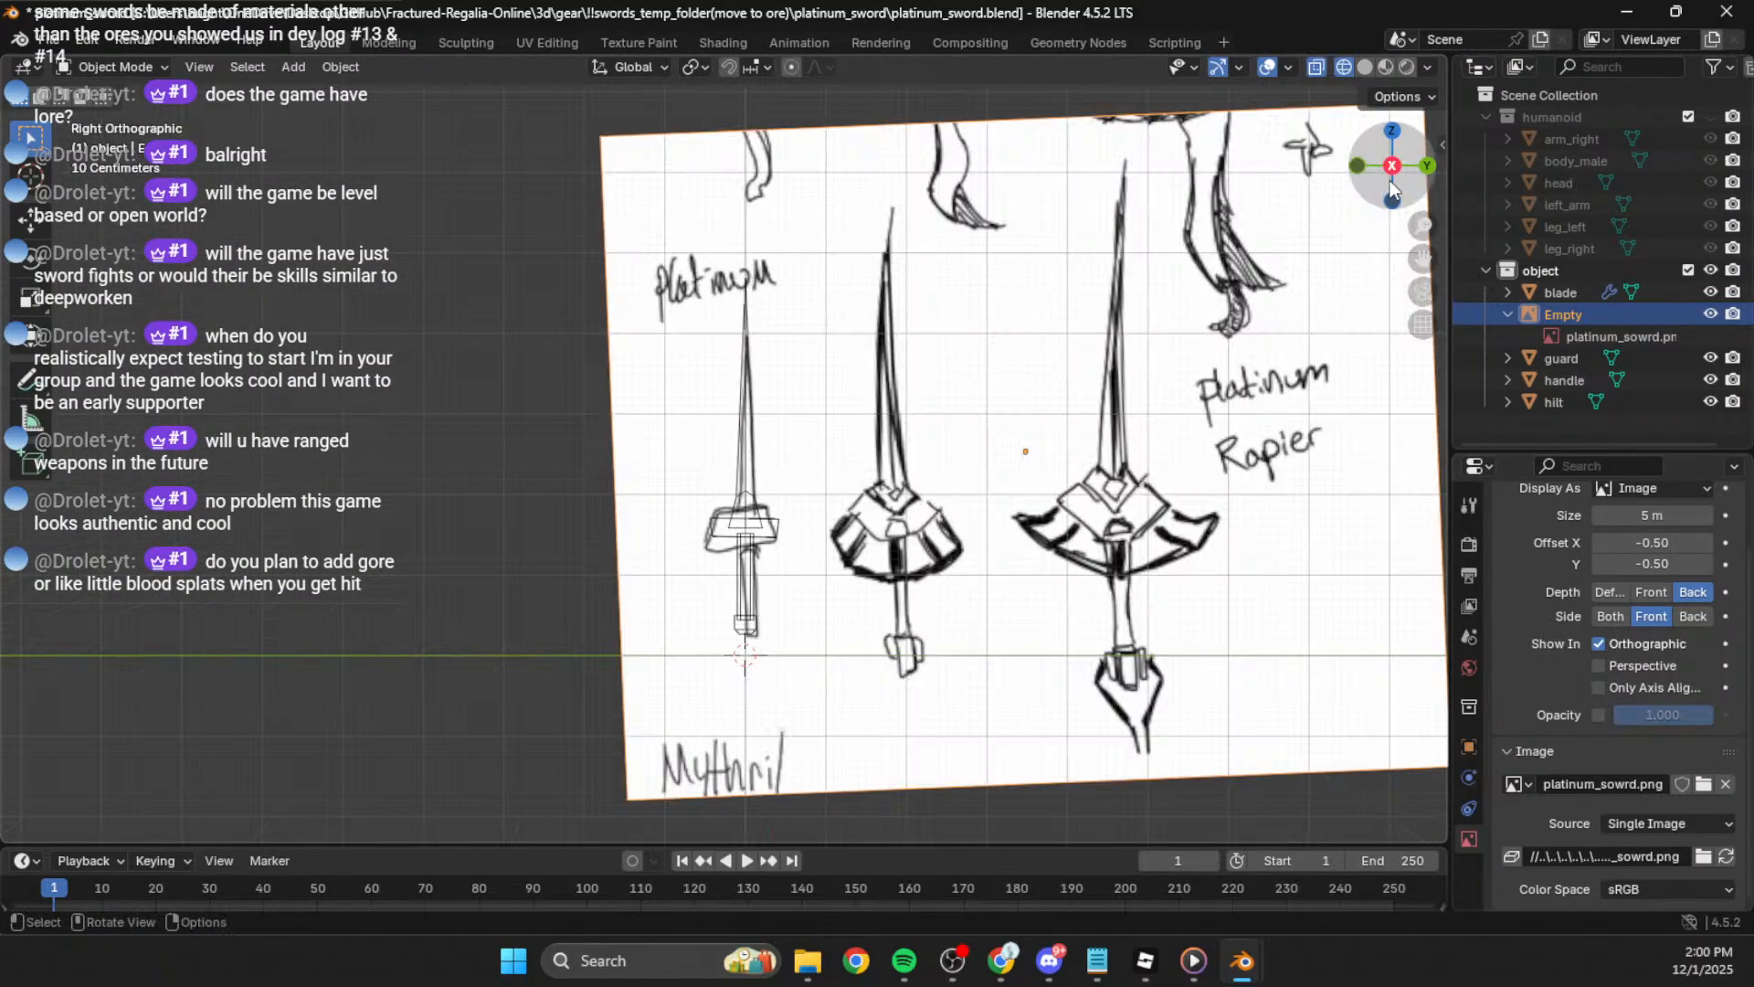
left_click(765, 379)
key("Tab")
scroll(781, 553, "up", 4)
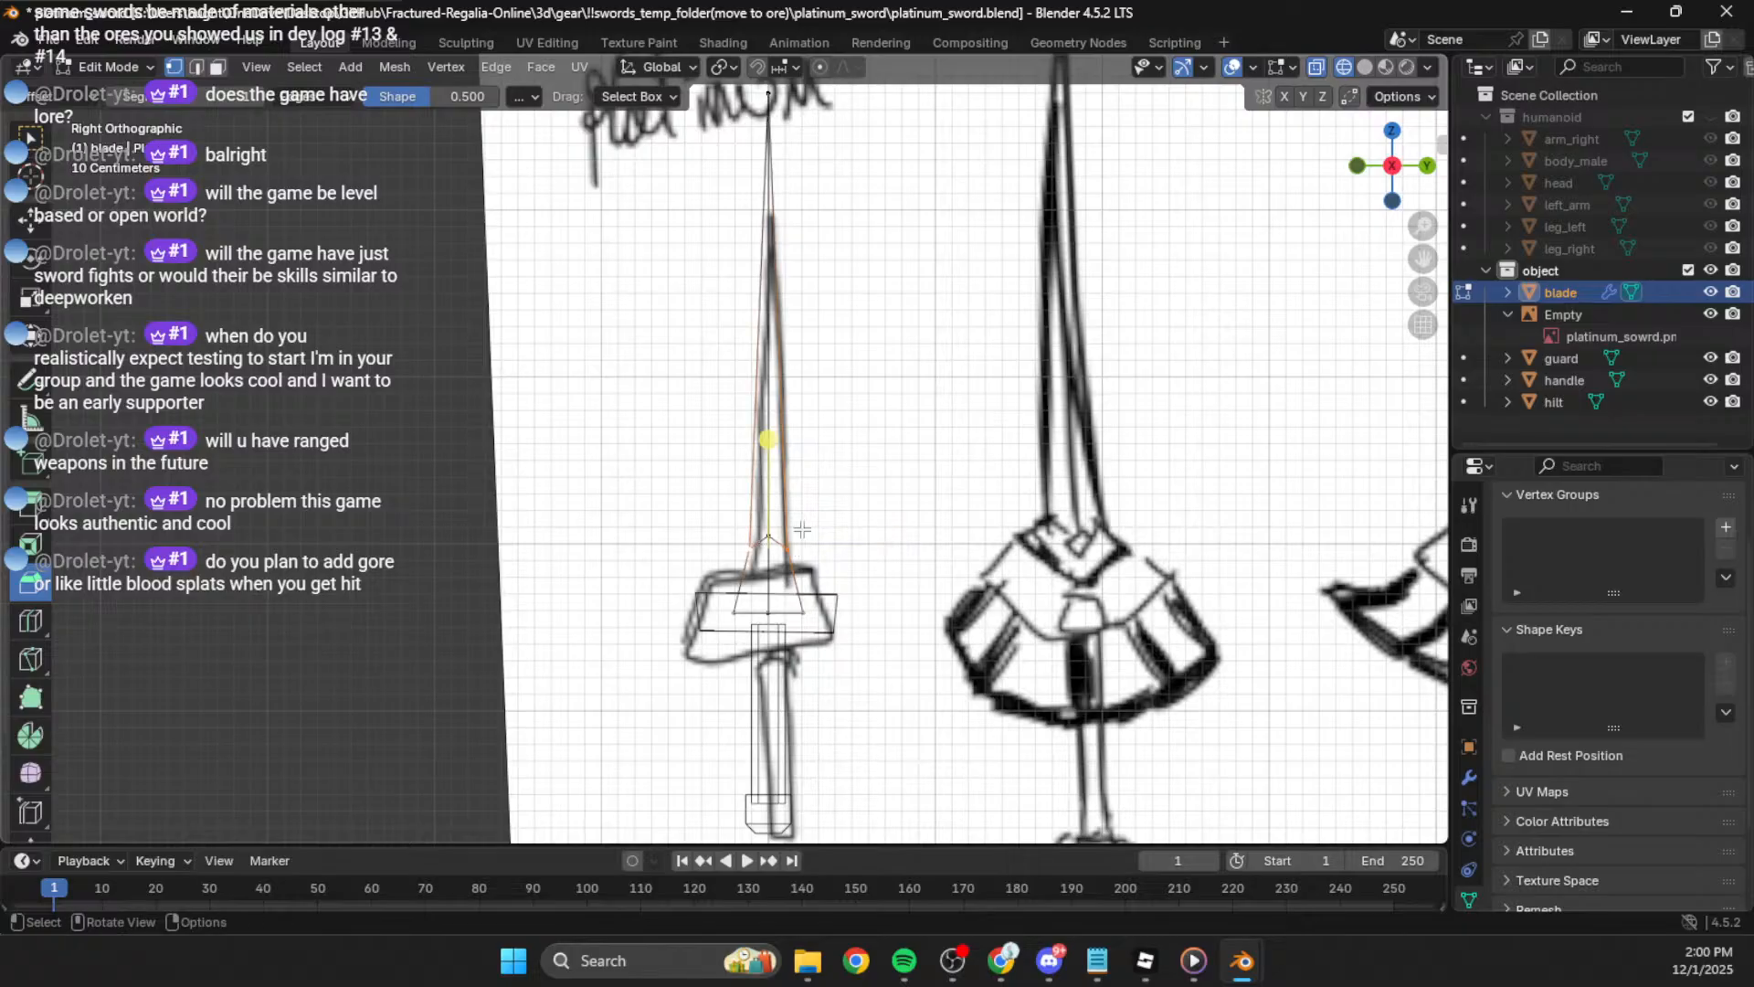
scroll(902, 420, "down", 2)
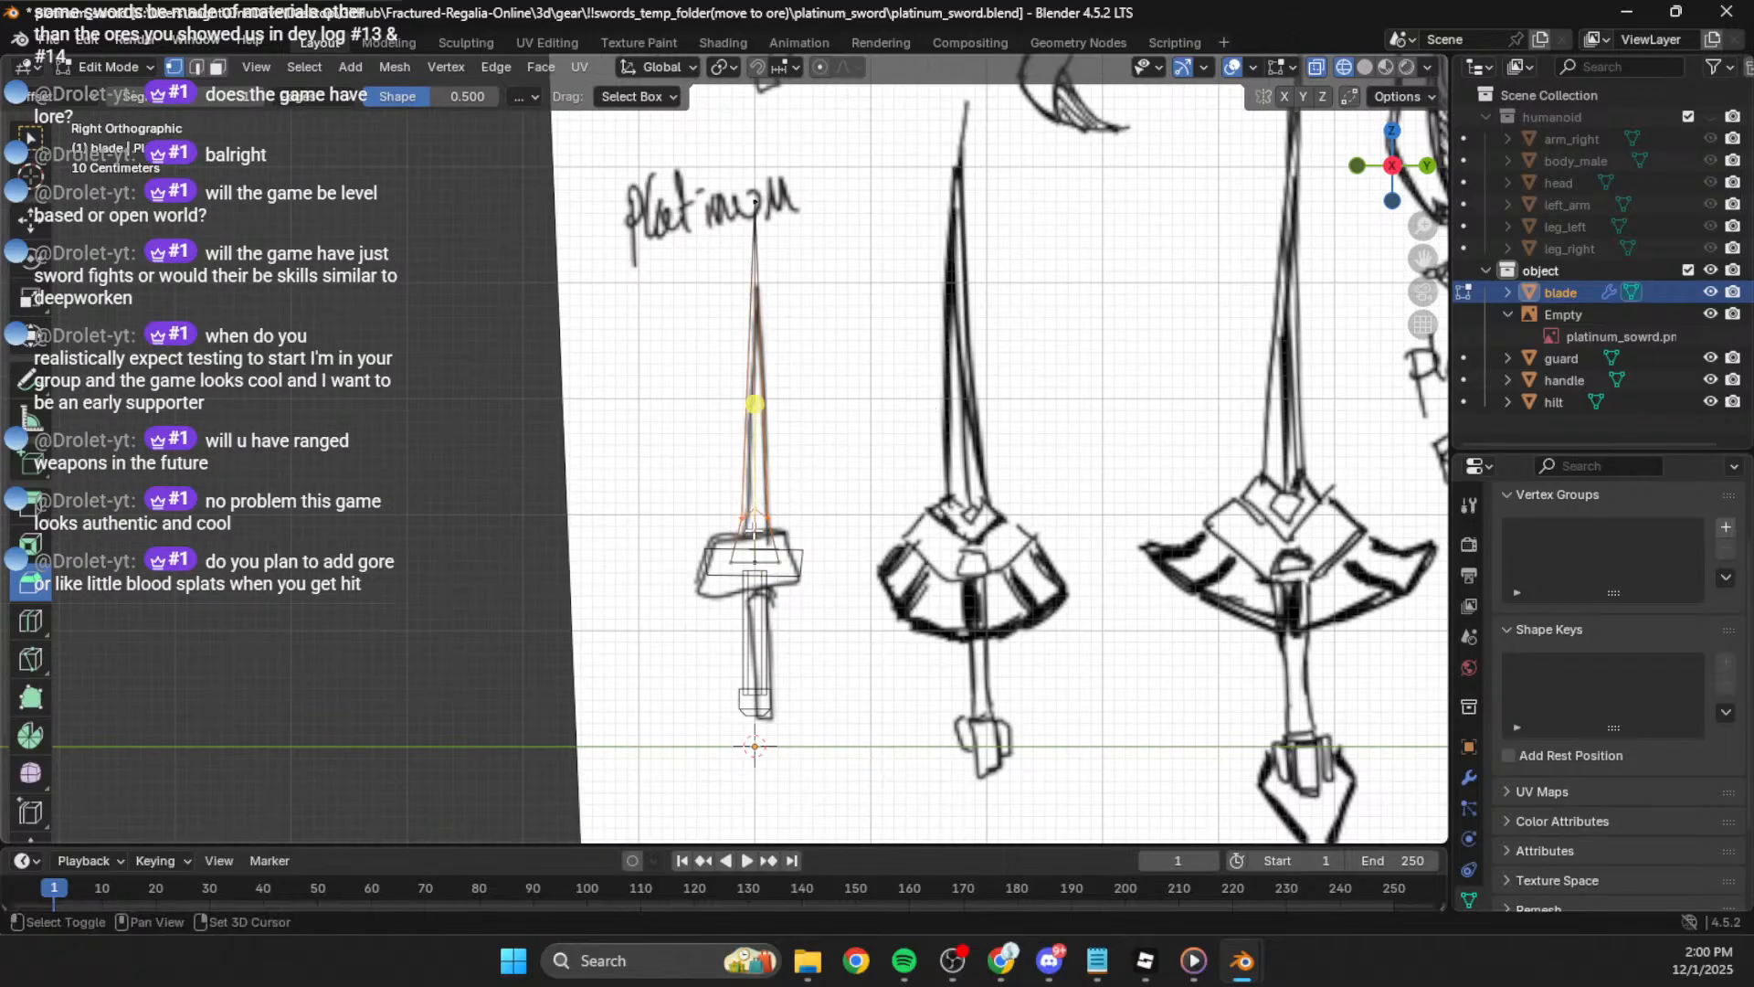
key("g")
key("z")
left_click(891, 388)
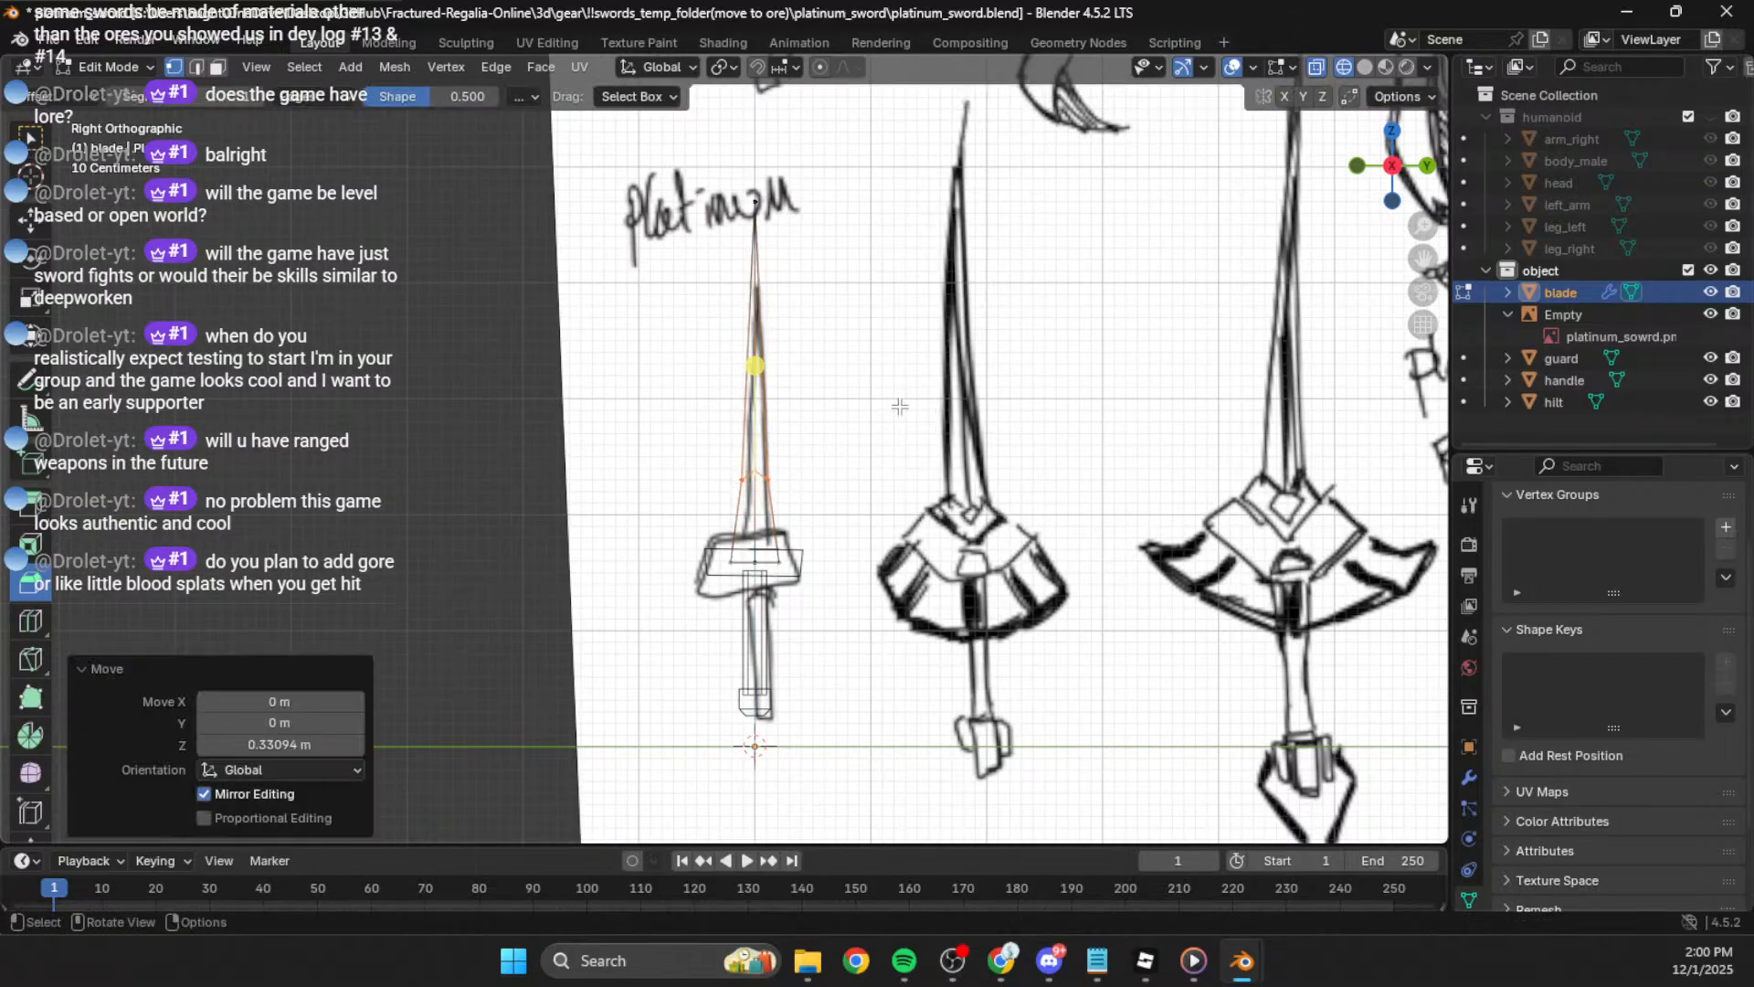
Step: Scale the blade's raised vertex ring and its base to shape the flare above the guard, then leave Edit Mode
key("s")
left_click(822, 448)
mouse_move(822, 448)
middle_mouse_down("shift")
mouse_move(835, 482)
mouse_move(1038, 509)
mouse_move(928, 512)
mouse_move(940, 485)
mouse_move(552, 494)
mouse_move(736, 595)
mouse_move(712, 639)
mouse_move(696, 630)
mouse_move(815, 622)
middle_mouse_up("shift")
left_click(727, 648, "shift")
scroll(700, 749, "up", 2)
key("s")
left_click(1120, 535)
middle_click_drag(936, 654, 997, 565)
left_click(946, 571)
scroll(997, 566, "down", 4)
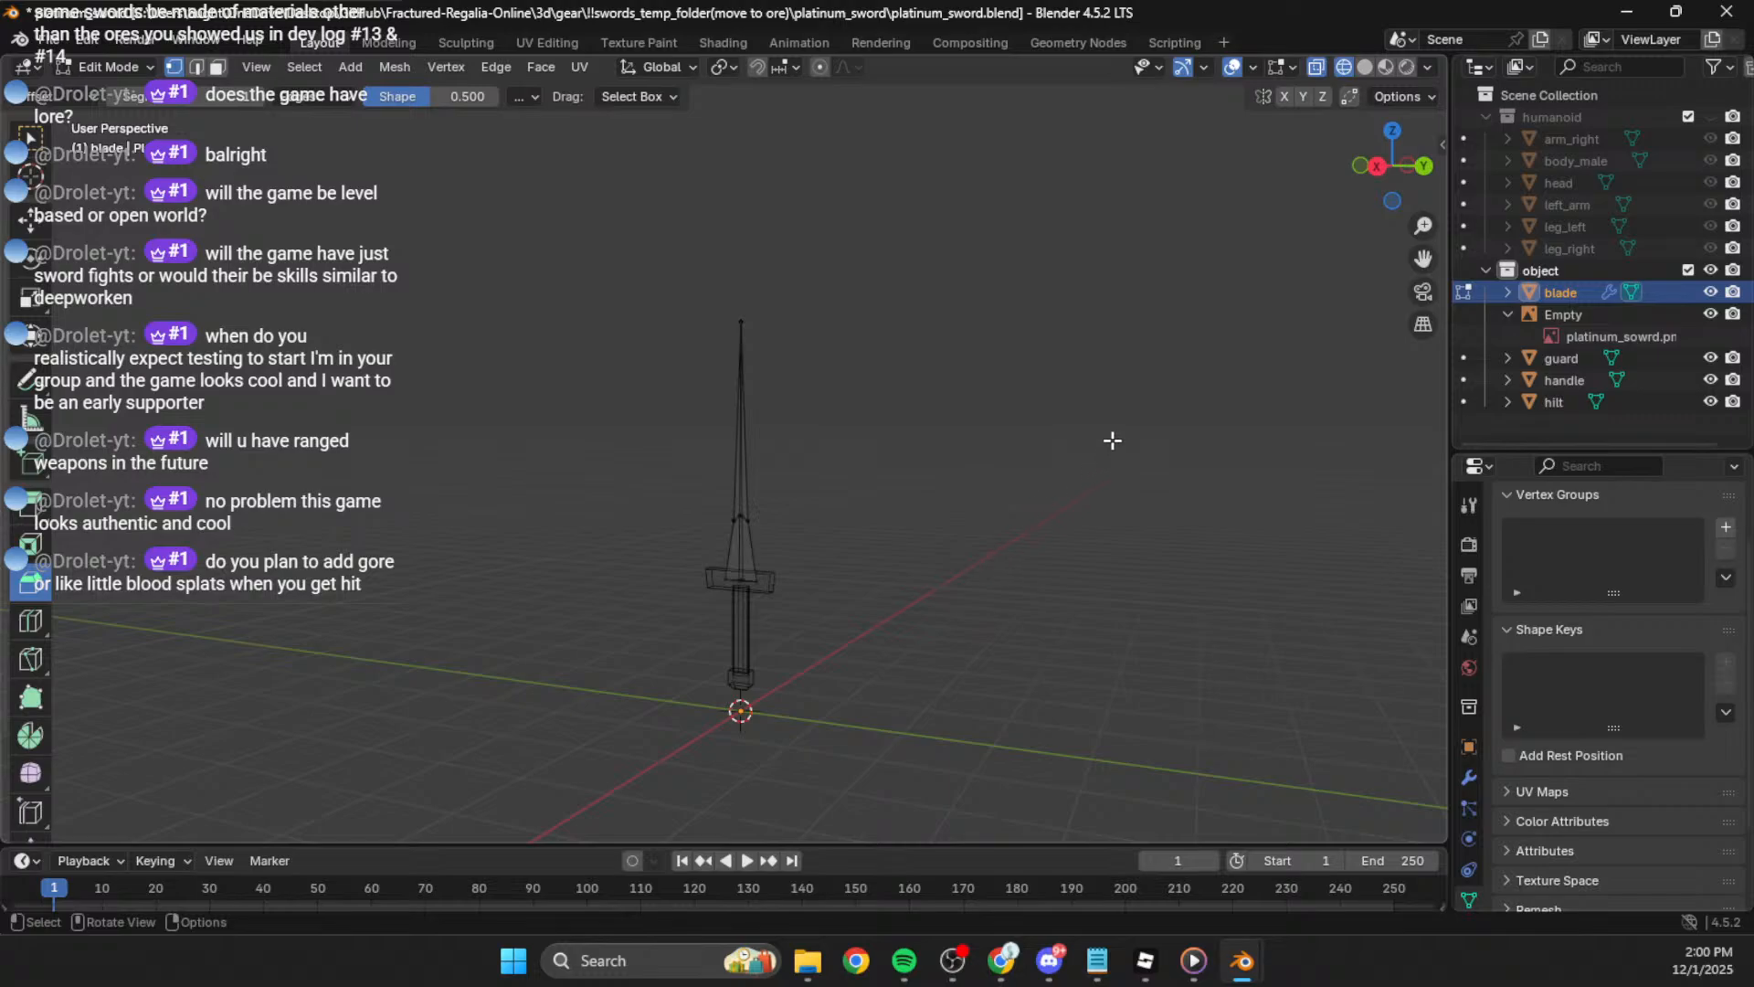
key("Tab")
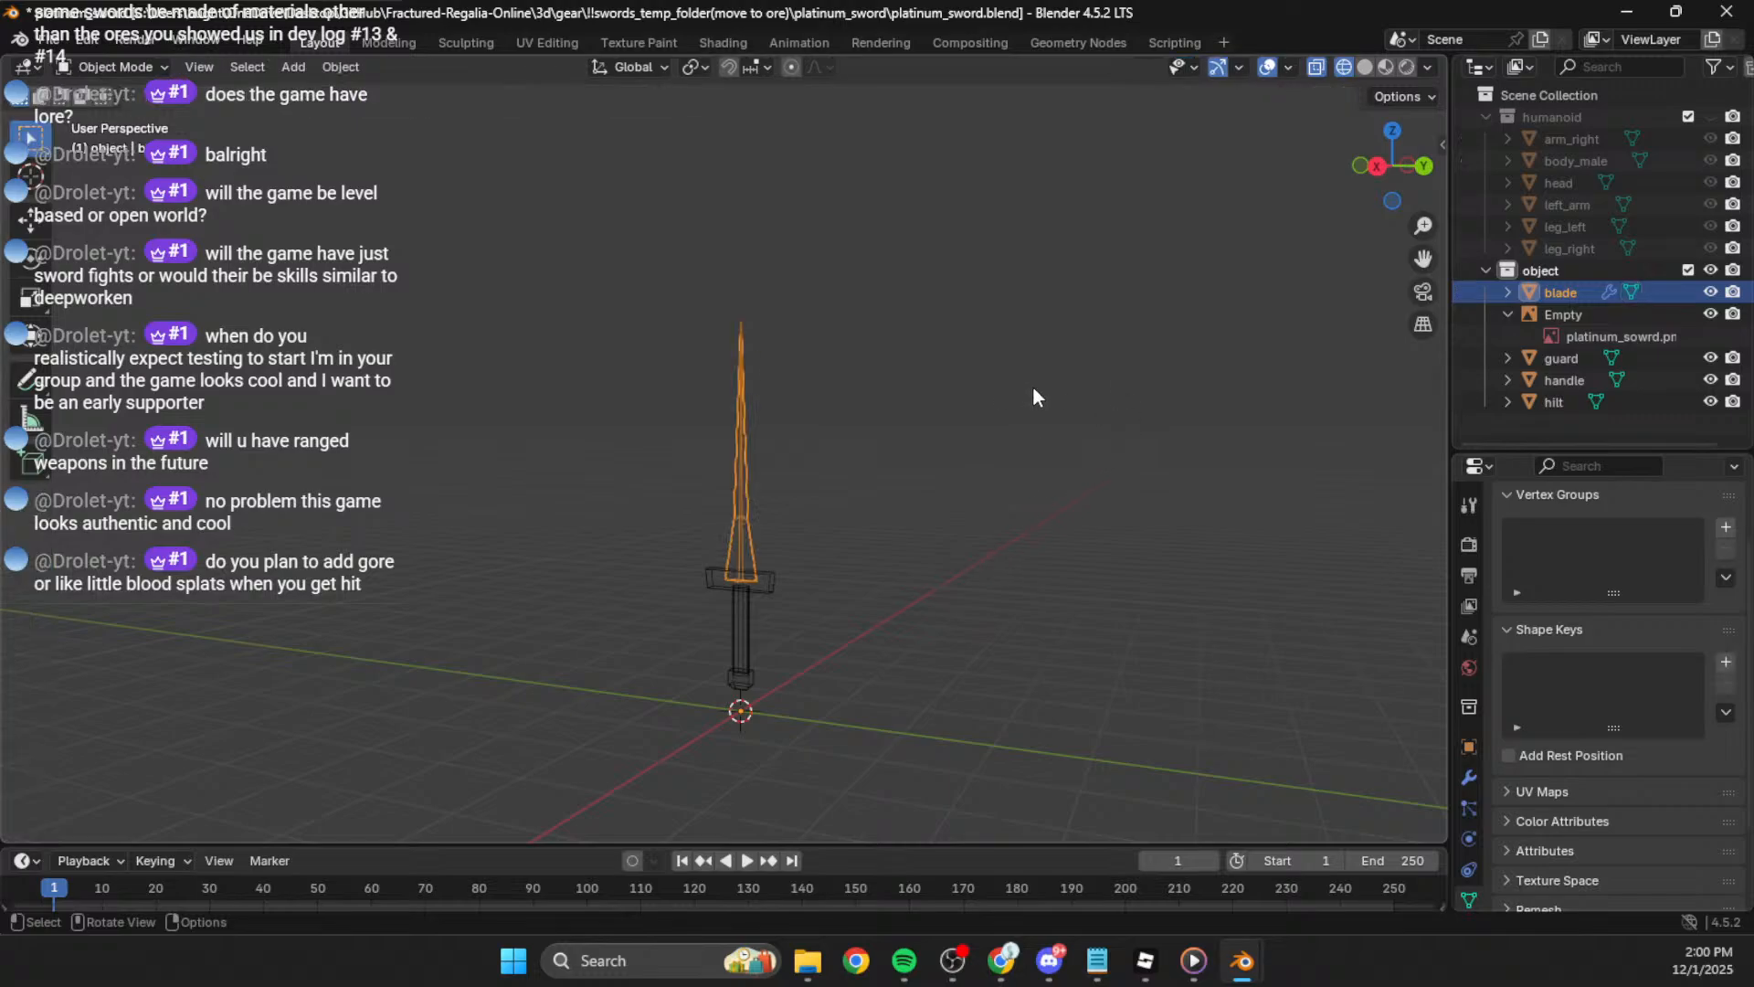
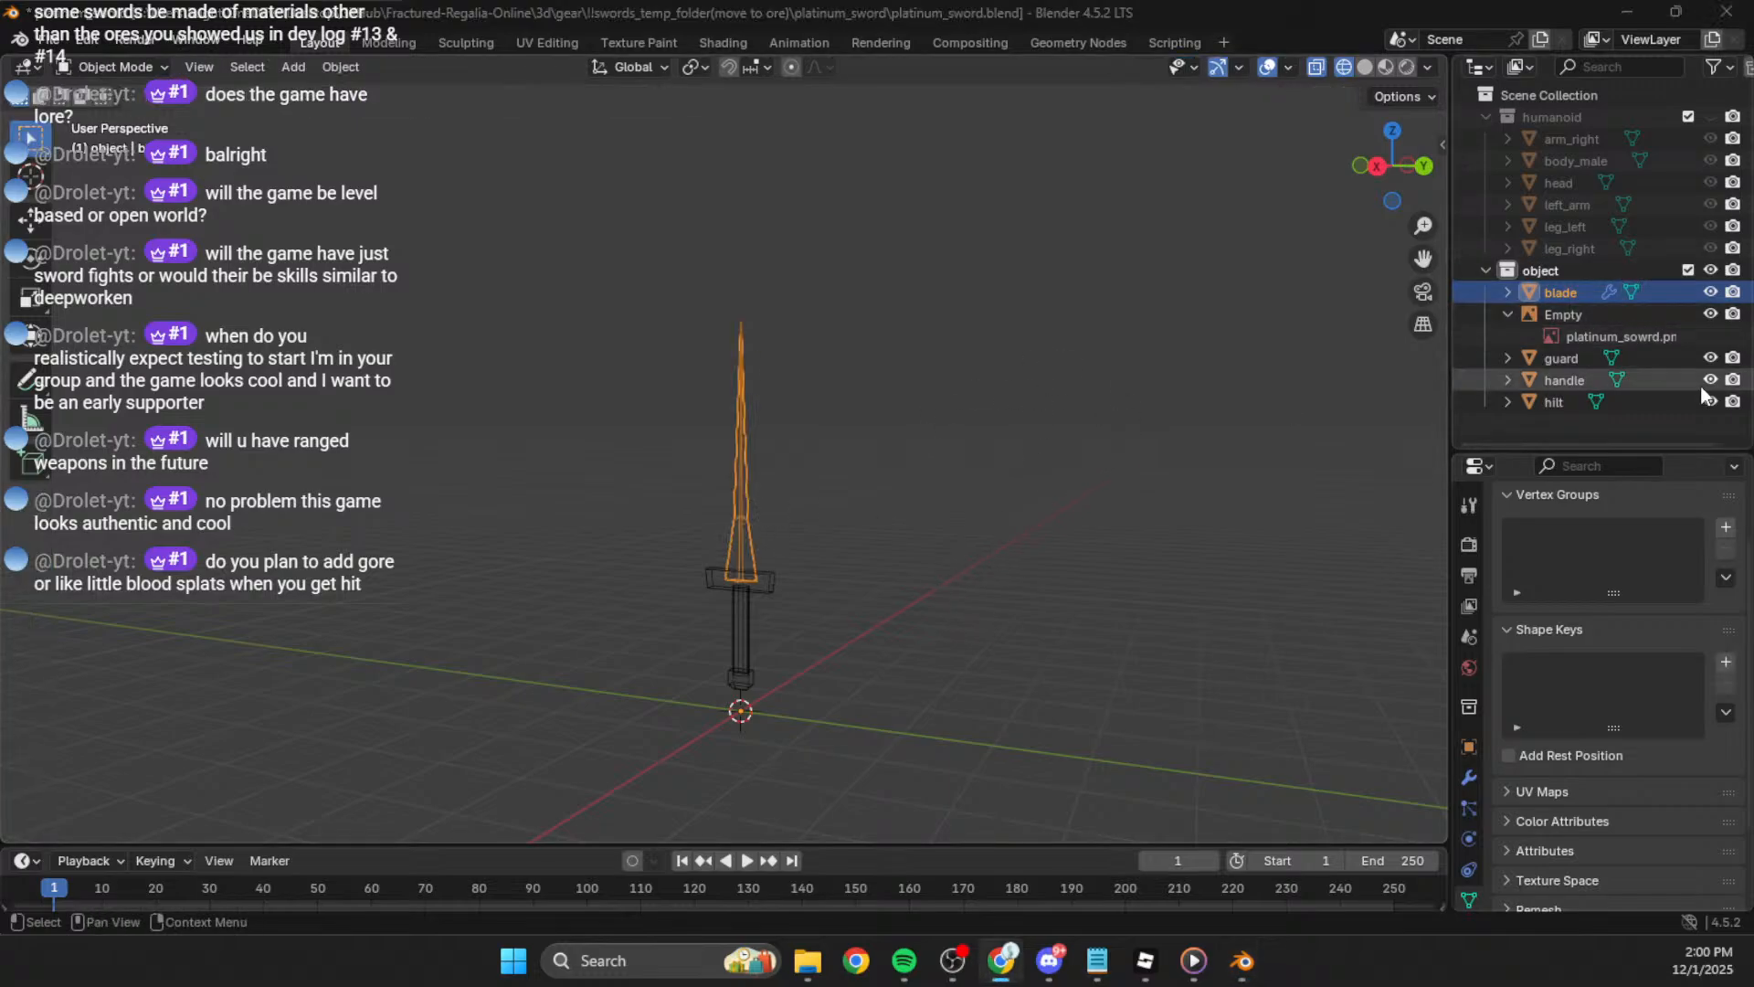
Step: Edit the guard in the right side view and move its two upper corners onto the sketched guard outline
left_click(1376, 166)
scroll(899, 557, "up", 3)
middle_click_drag(830, 618, 774, 535, "shift")
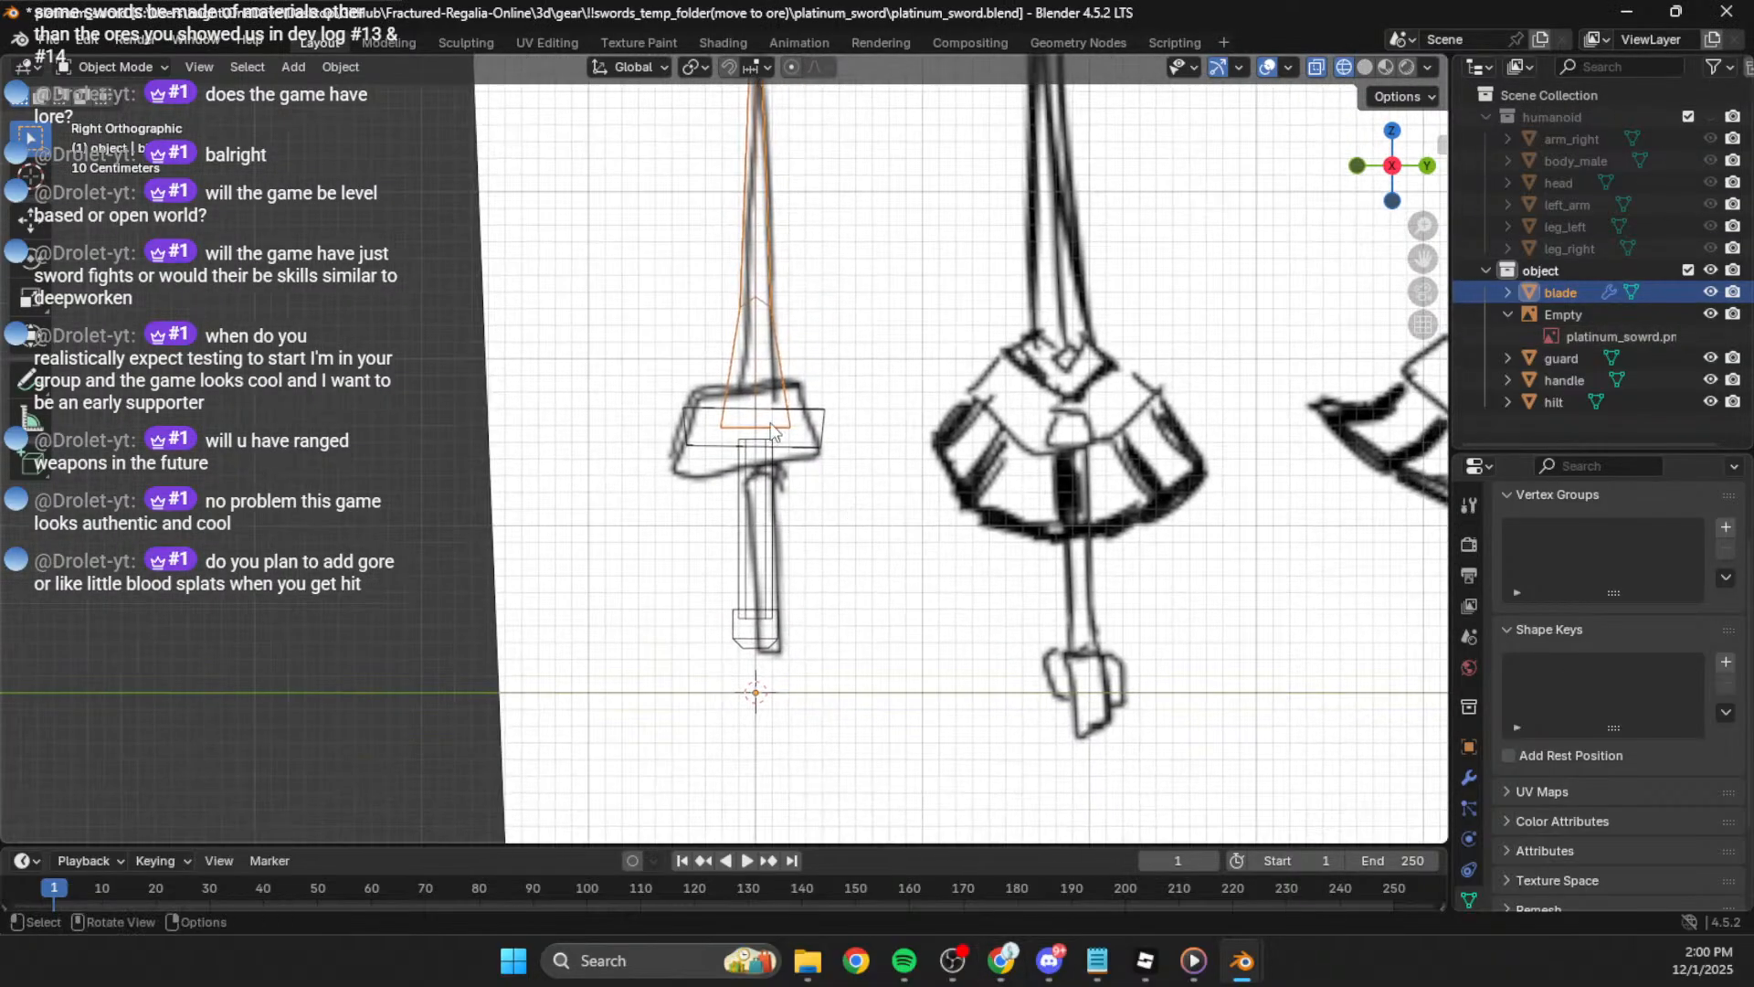
left_click(829, 426)
left_click(826, 428)
key("Tab")
scroll(837, 402, "up", 3)
left_click_drag(916, 357, 868, 411)
key("g")
left_click(833, 372)
key("g")
mouse_move(620, 372)
left_mouse_down()
mouse_move(673, 405)
mouse_move(647, 435)
mouse_move(680, 476)
left_mouse_up()
left_click(697, 383)
Step: Move the guard's two lower corners outward and down onto the sketched trapezoid outline
key("g")
left_click(664, 518)
left_click_drag(944, 429, 898, 480)
key("g")
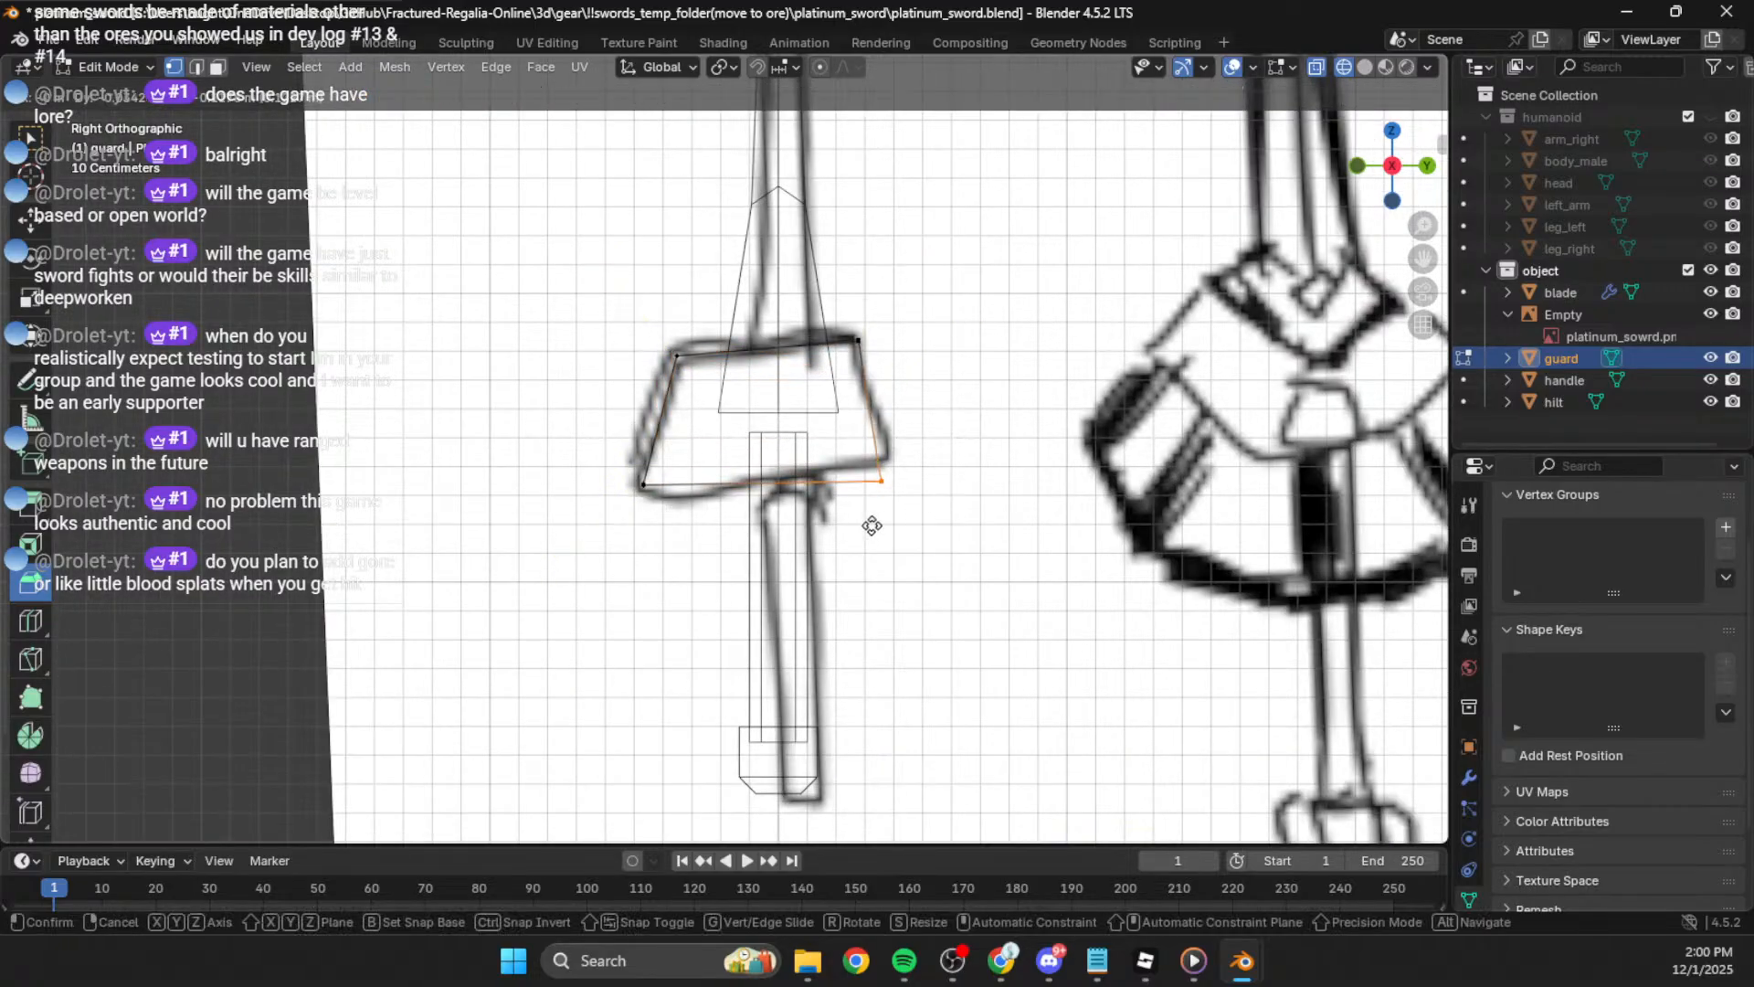
left_click(879, 538)
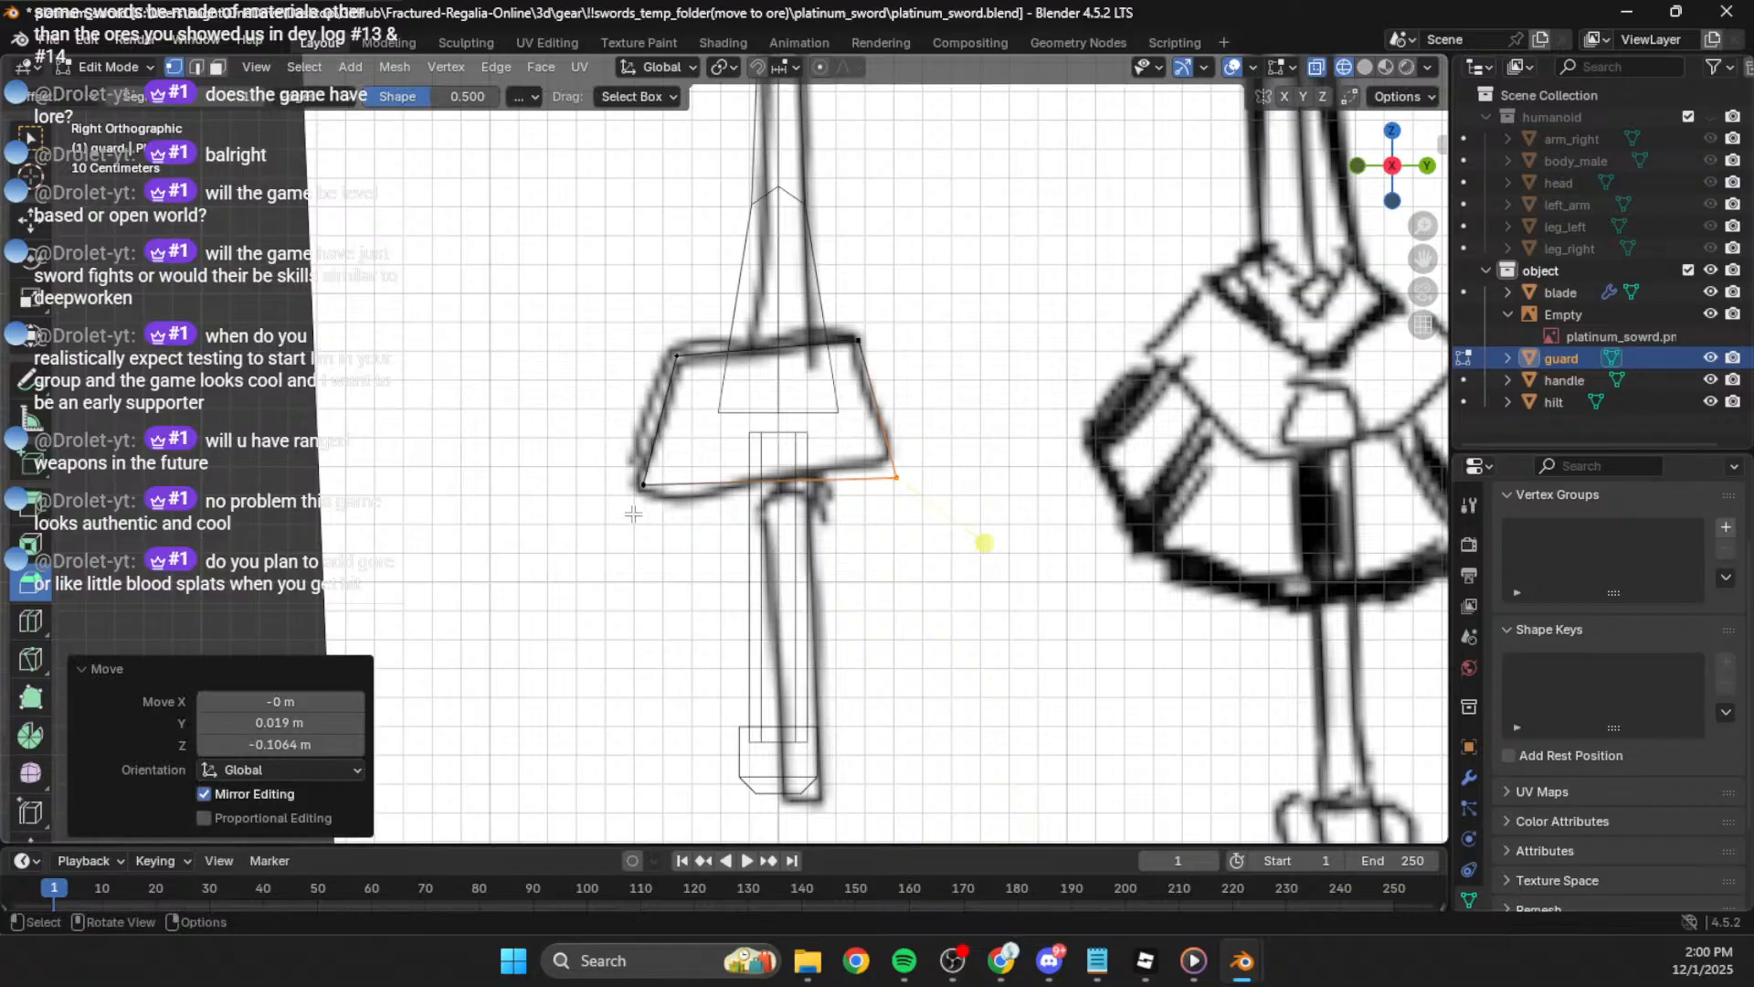
Step: Level the guard's lower corner on the +Y side and adjust both upper corners to even out the trapezoid against the sketch
key("g")
left_click(739, 543)
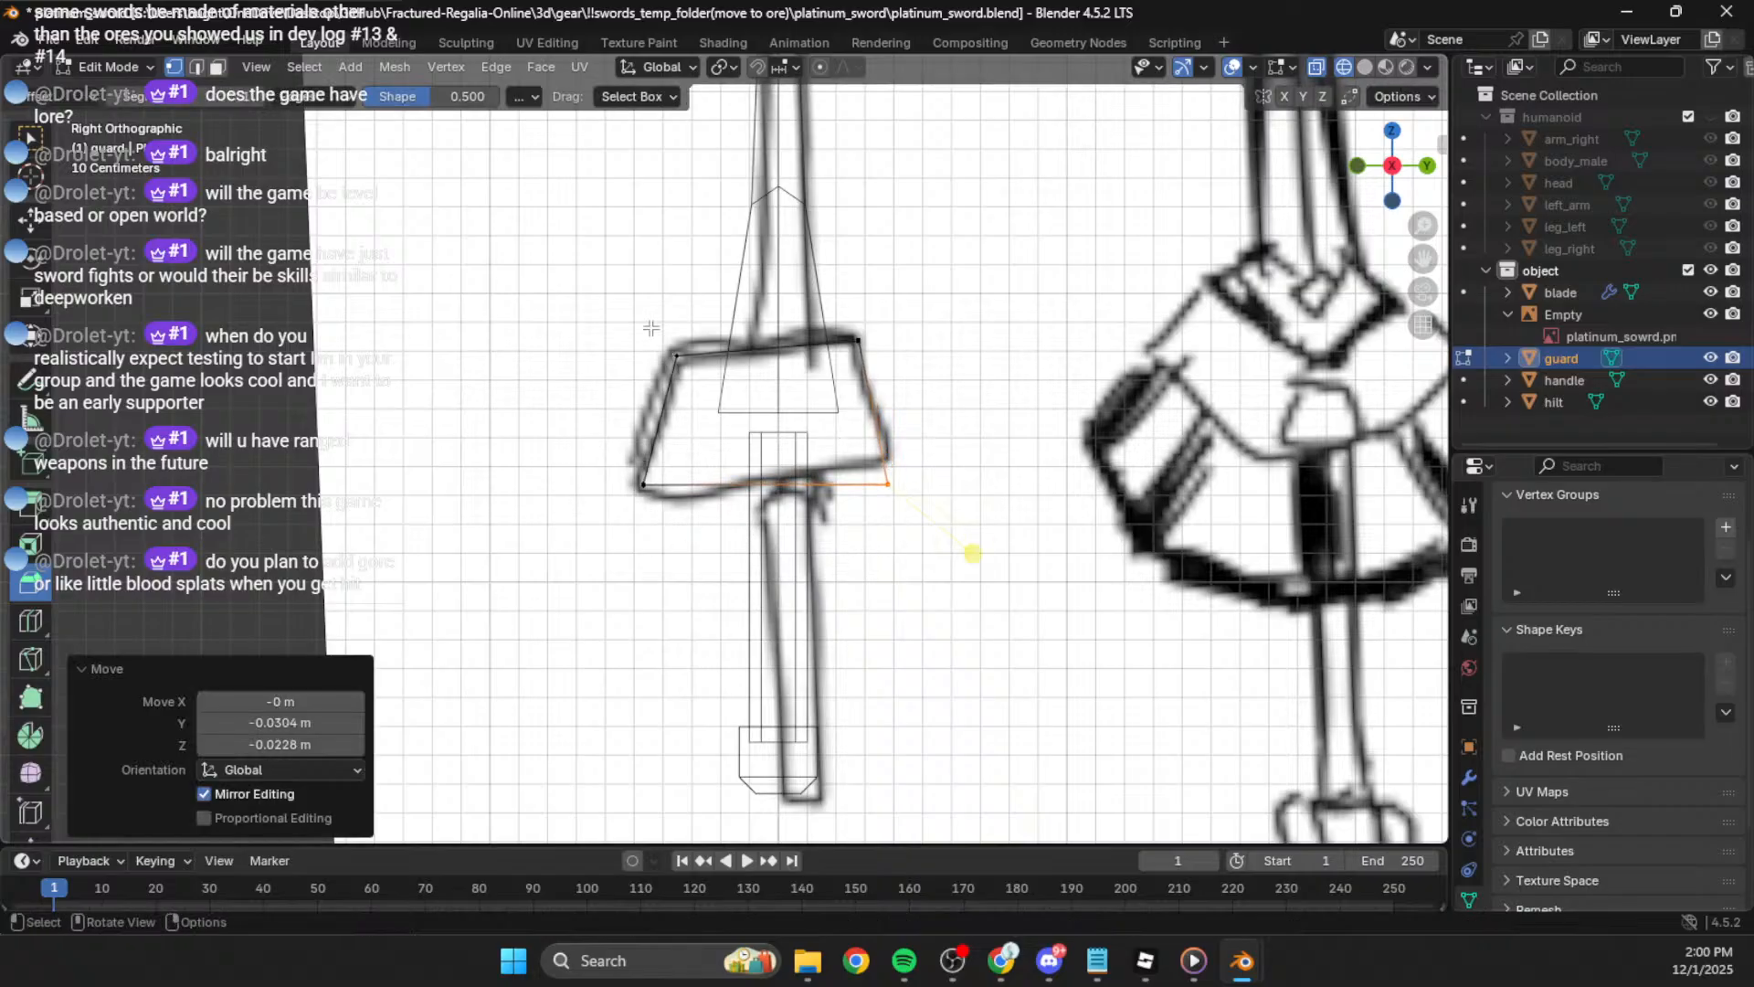
left_click_drag(652, 327, 699, 374)
key("g")
left_click(706, 393)
left_click_drag(898, 311, 827, 388)
key("g")
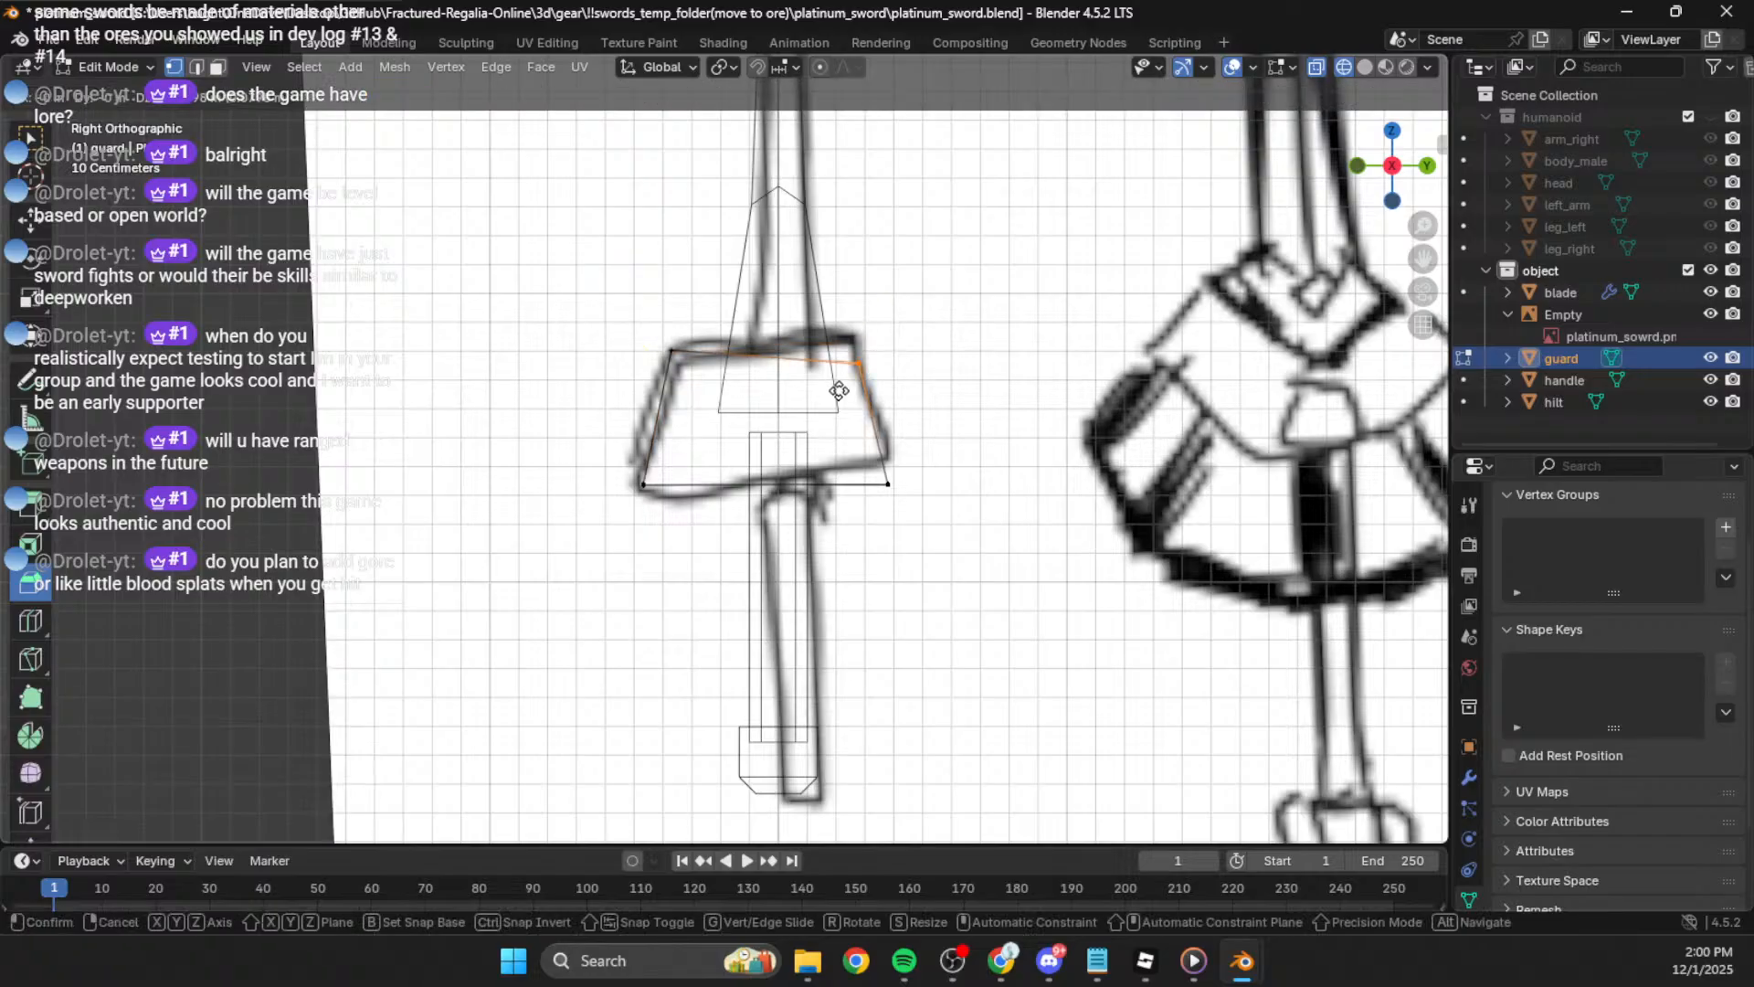
left_click(845, 382)
left_click(985, 540)
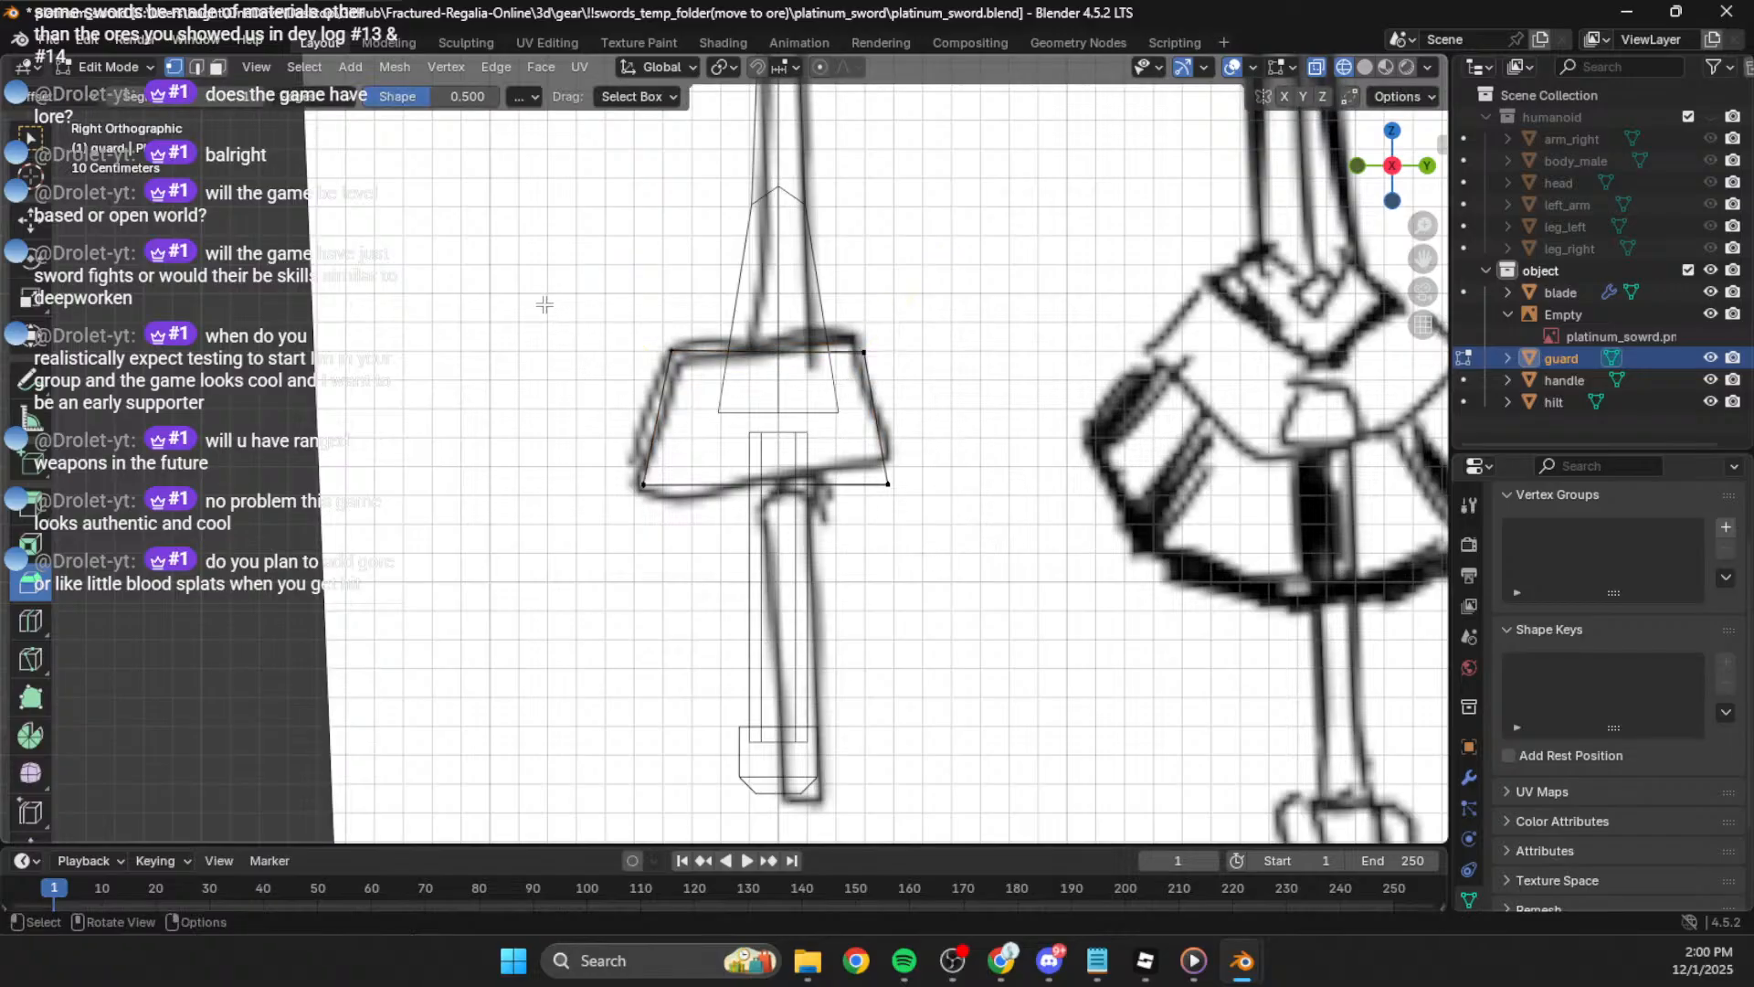
Step: Move the guard's two corners on the -Y side inward along Y to balance the trapezoid around the blade
left_click_drag(544, 304, 714, 560)
key("g")
key("z")
key("x")
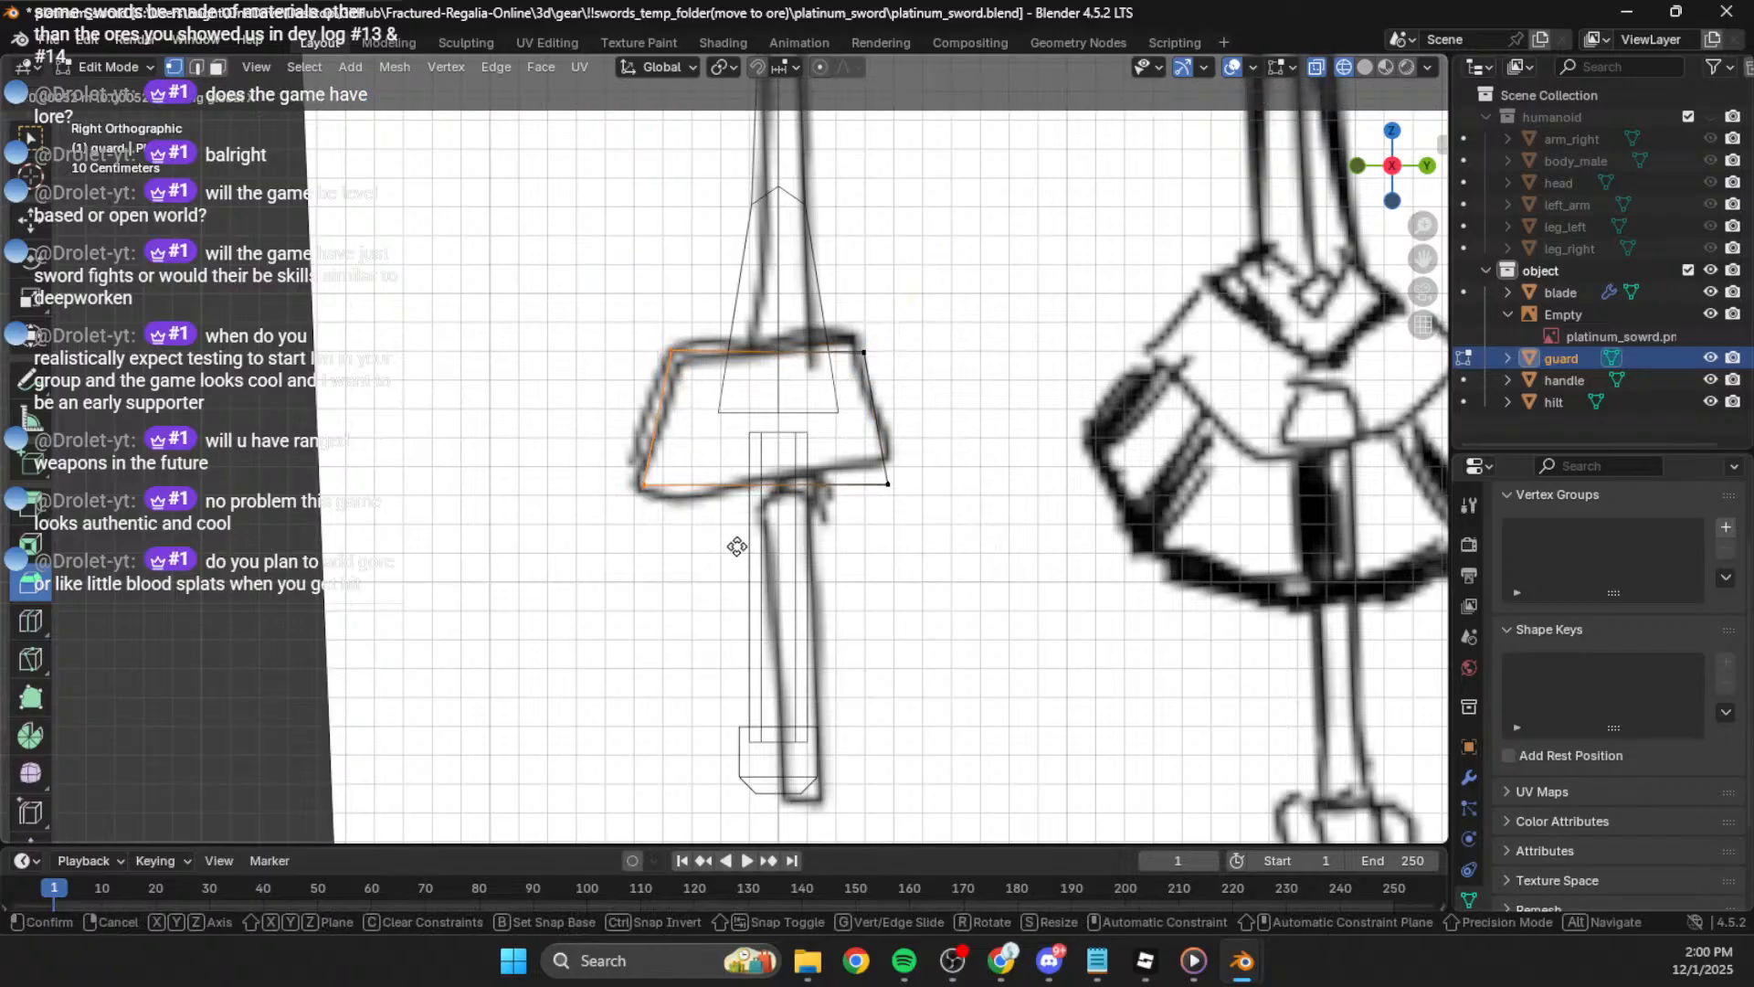
key("y")
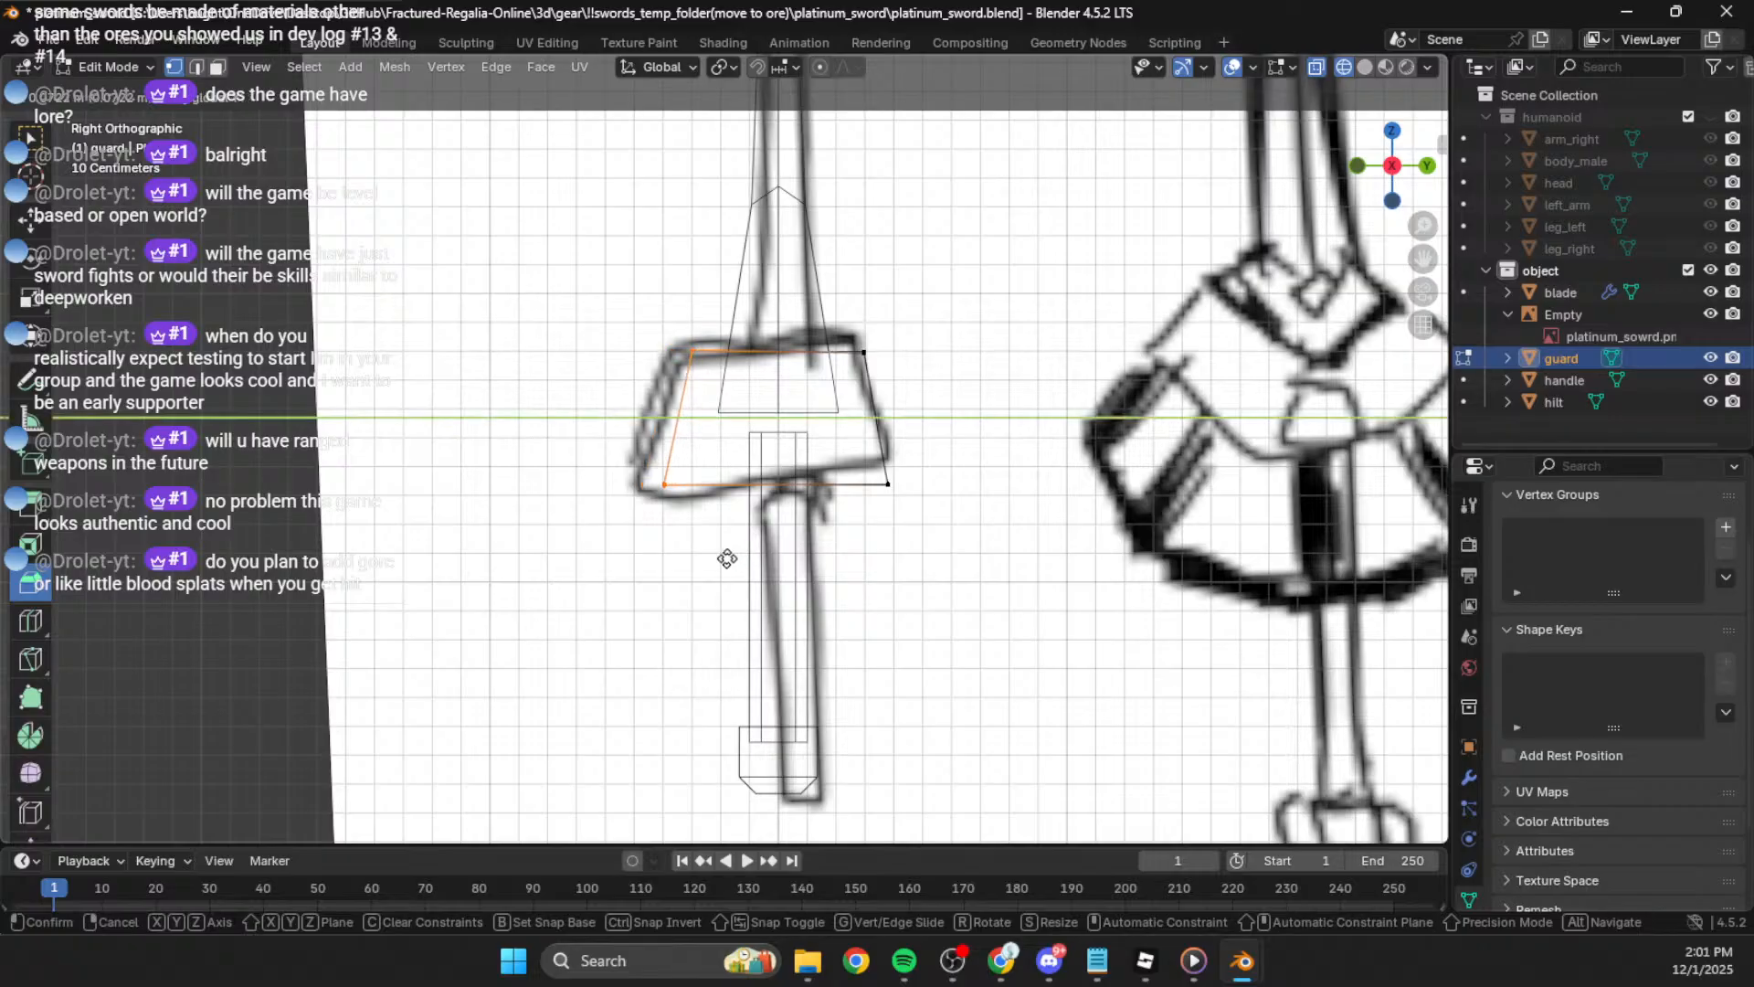
left_click(730, 559)
left_click(1260, 486)
Step: Leave Edit Mode and delete the hilt object at the bottom of the handle
middle_click_drag(889, 564, 893, 544, "shift")
scroll(889, 563, "down", 1)
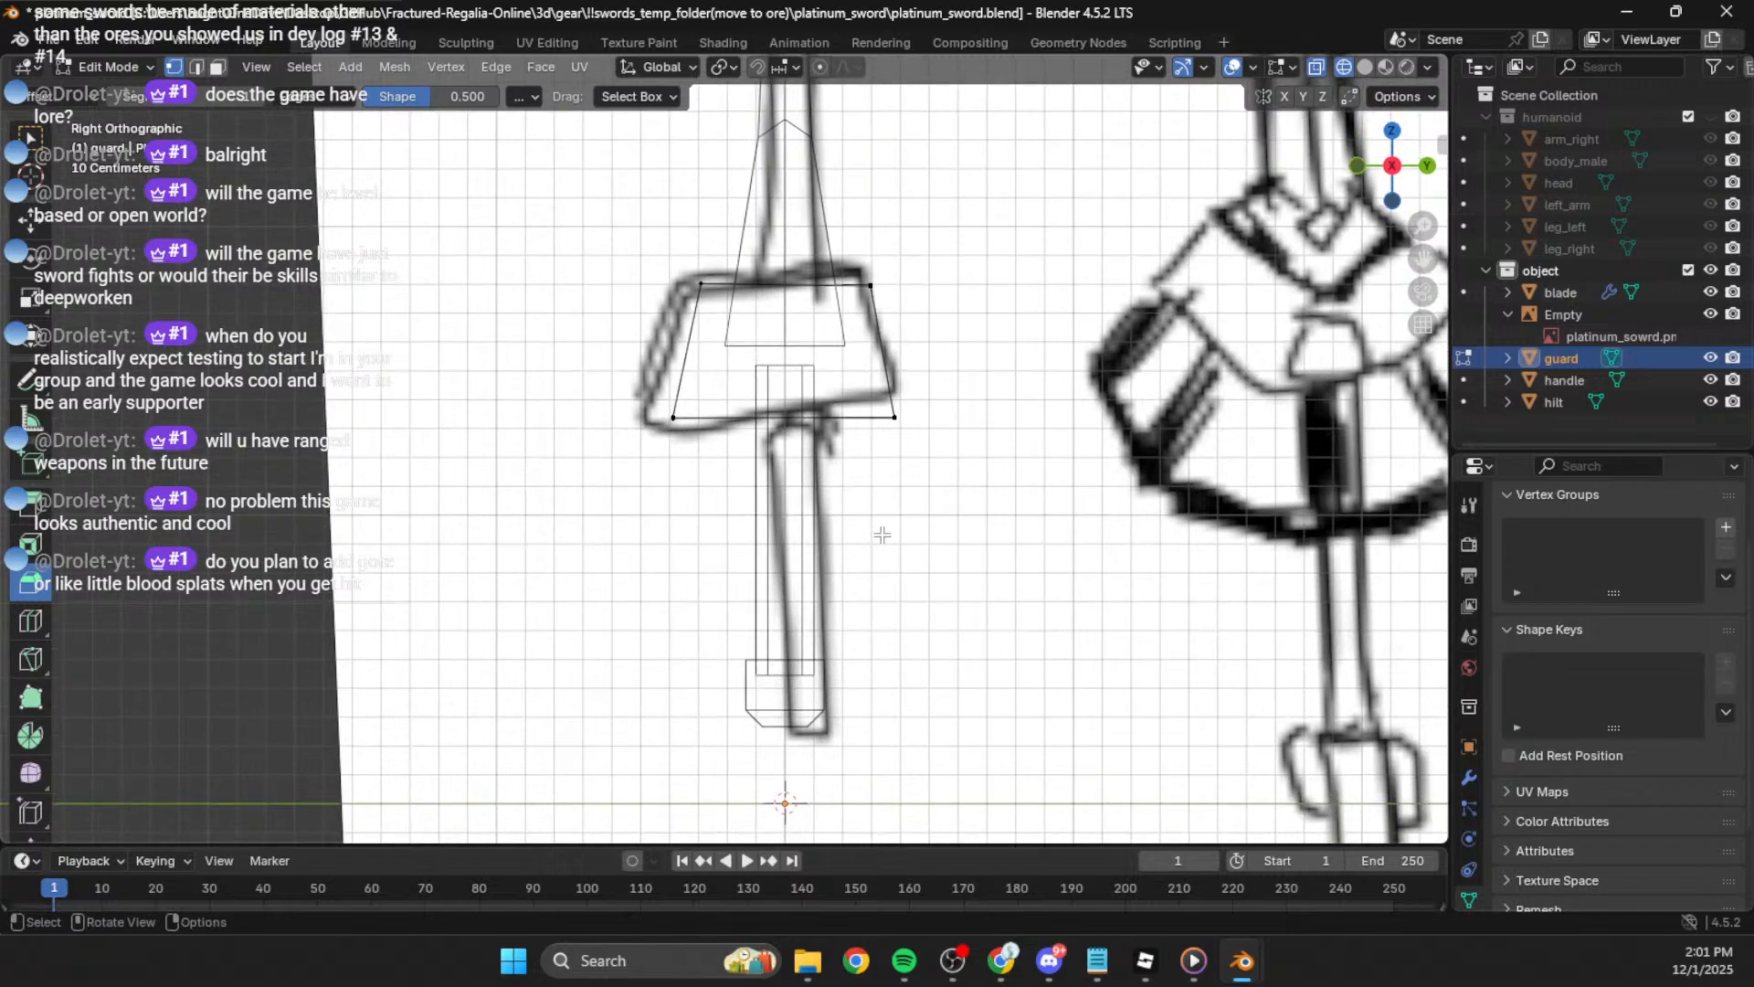
scroll(889, 563, "down", 1)
key("Tab")
left_click(783, 642)
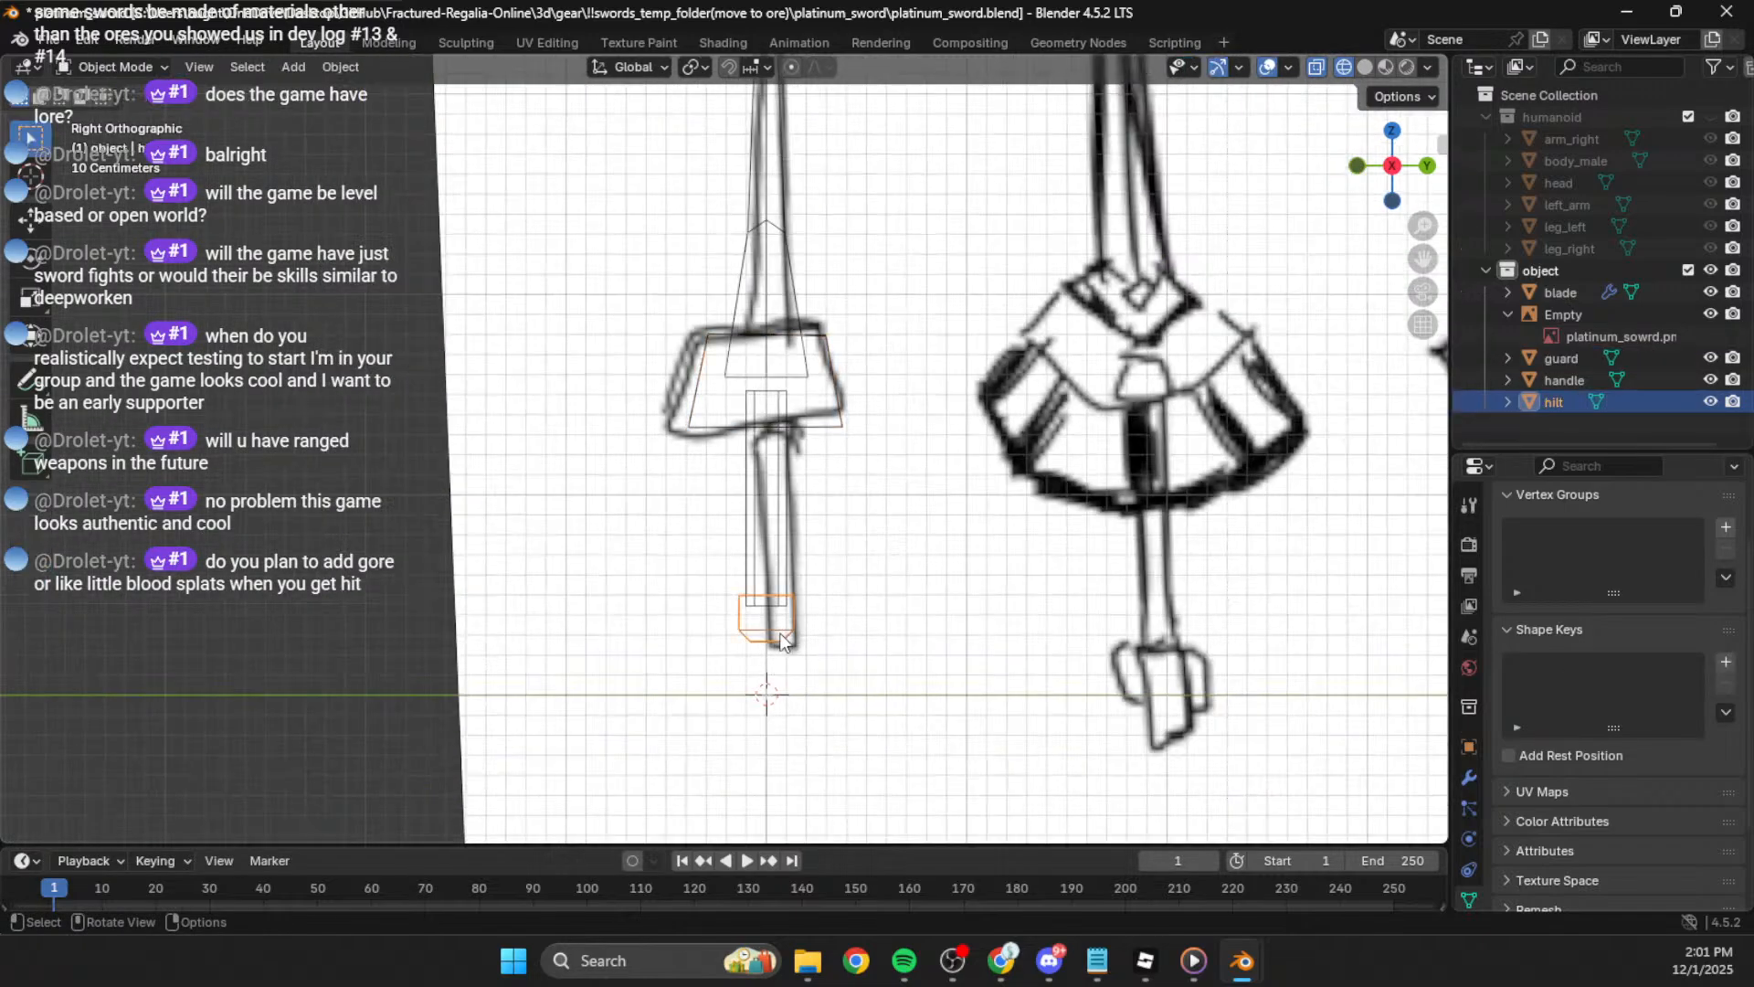
key("Delete")
Step: Edit the handle and delete the cap geometry at its bottom end
left_click(783, 601)
key("Tab")
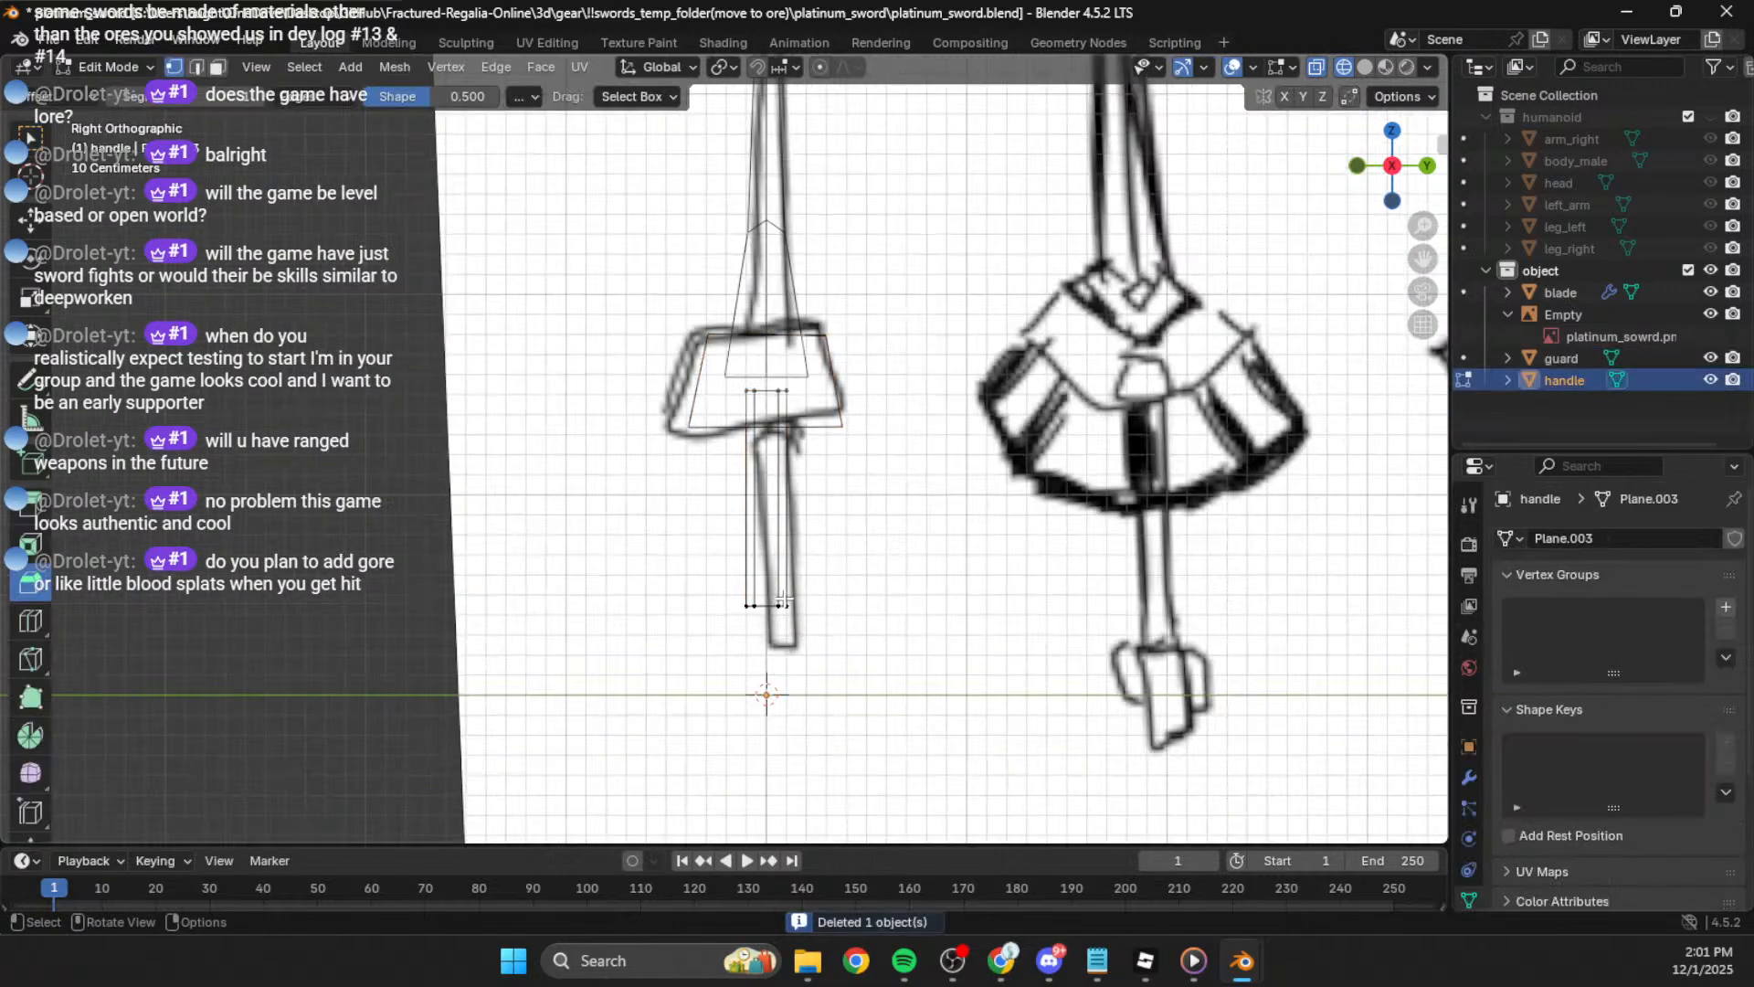
left_click_drag(804, 585, 649, 687)
scroll(877, 663, "up", 1)
key("Delete")
left_click(694, 731)
middle_click_drag(694, 731, 879, 567)
Step: Fill the handle's bottom end with separate faces: a wide middle face and one on each side of it
left_click(868, 589, "shift")
left_click(859, 520, "shift")
left_click(889, 530, "shift")
key("f")
left_click(859, 524)
left_click(863, 587, "shift")
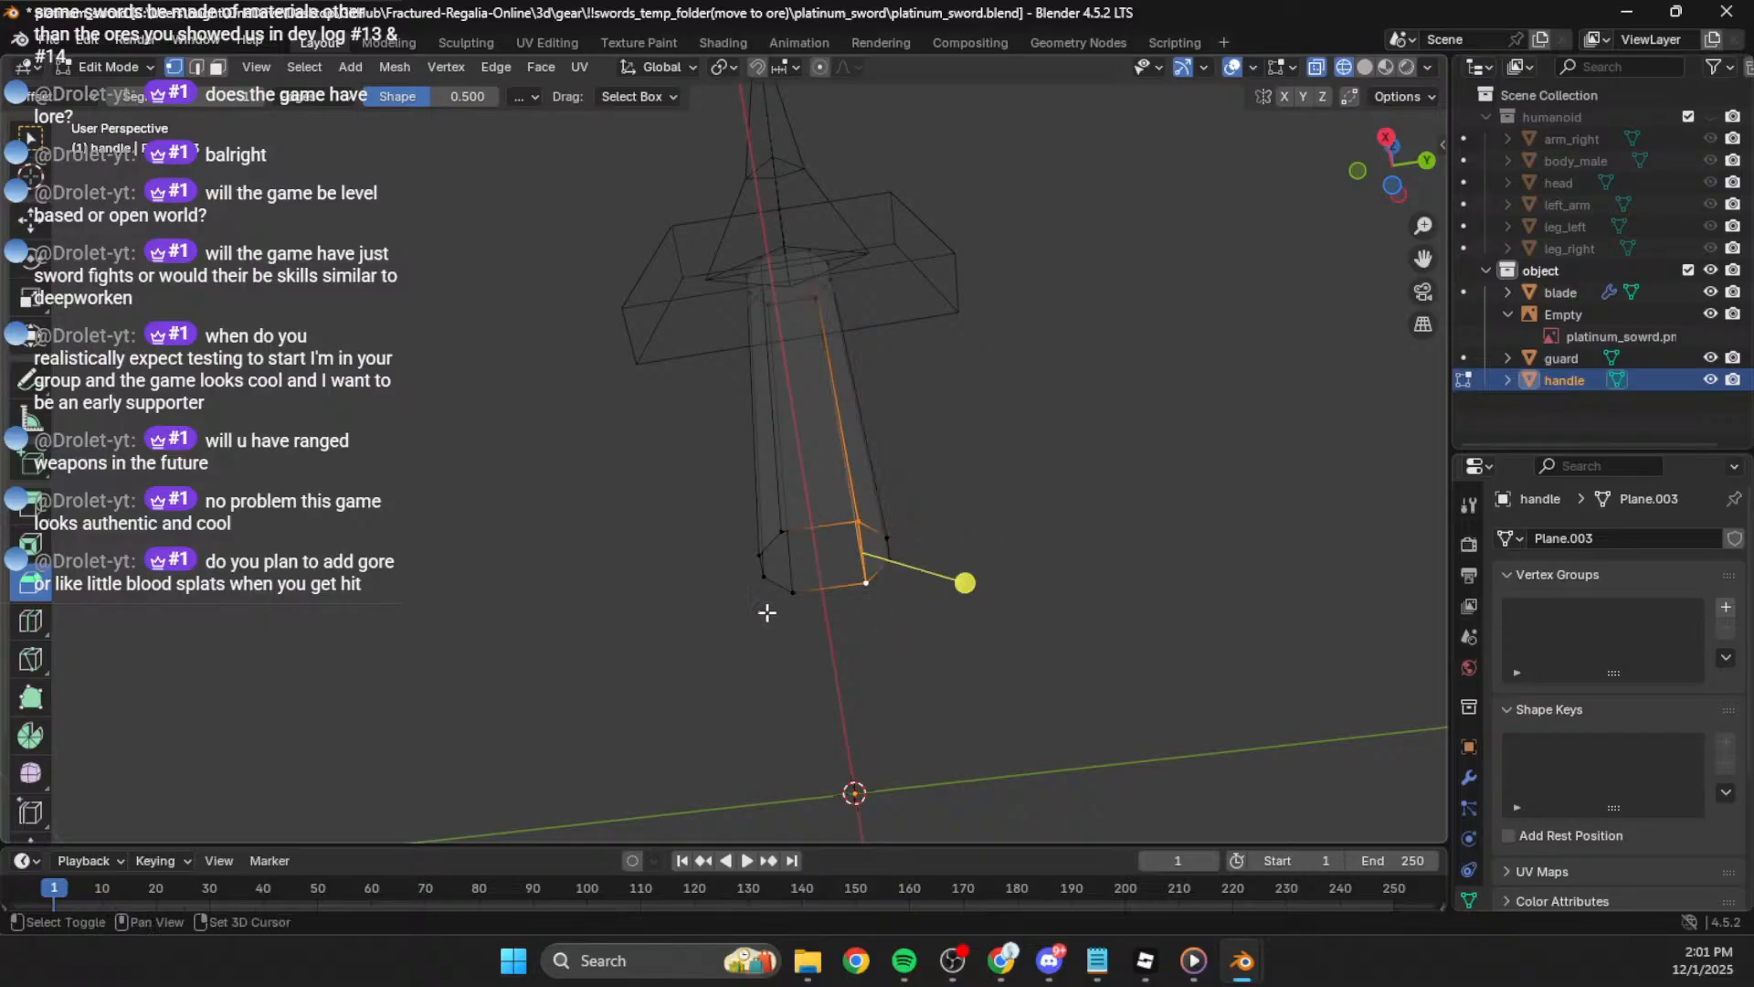
left_click(778, 537, "shift")
left_click(786, 598, "shift")
key("f")
left_click(788, 596)
left_click(774, 530, "shift")
left_click(758, 556, "shift")
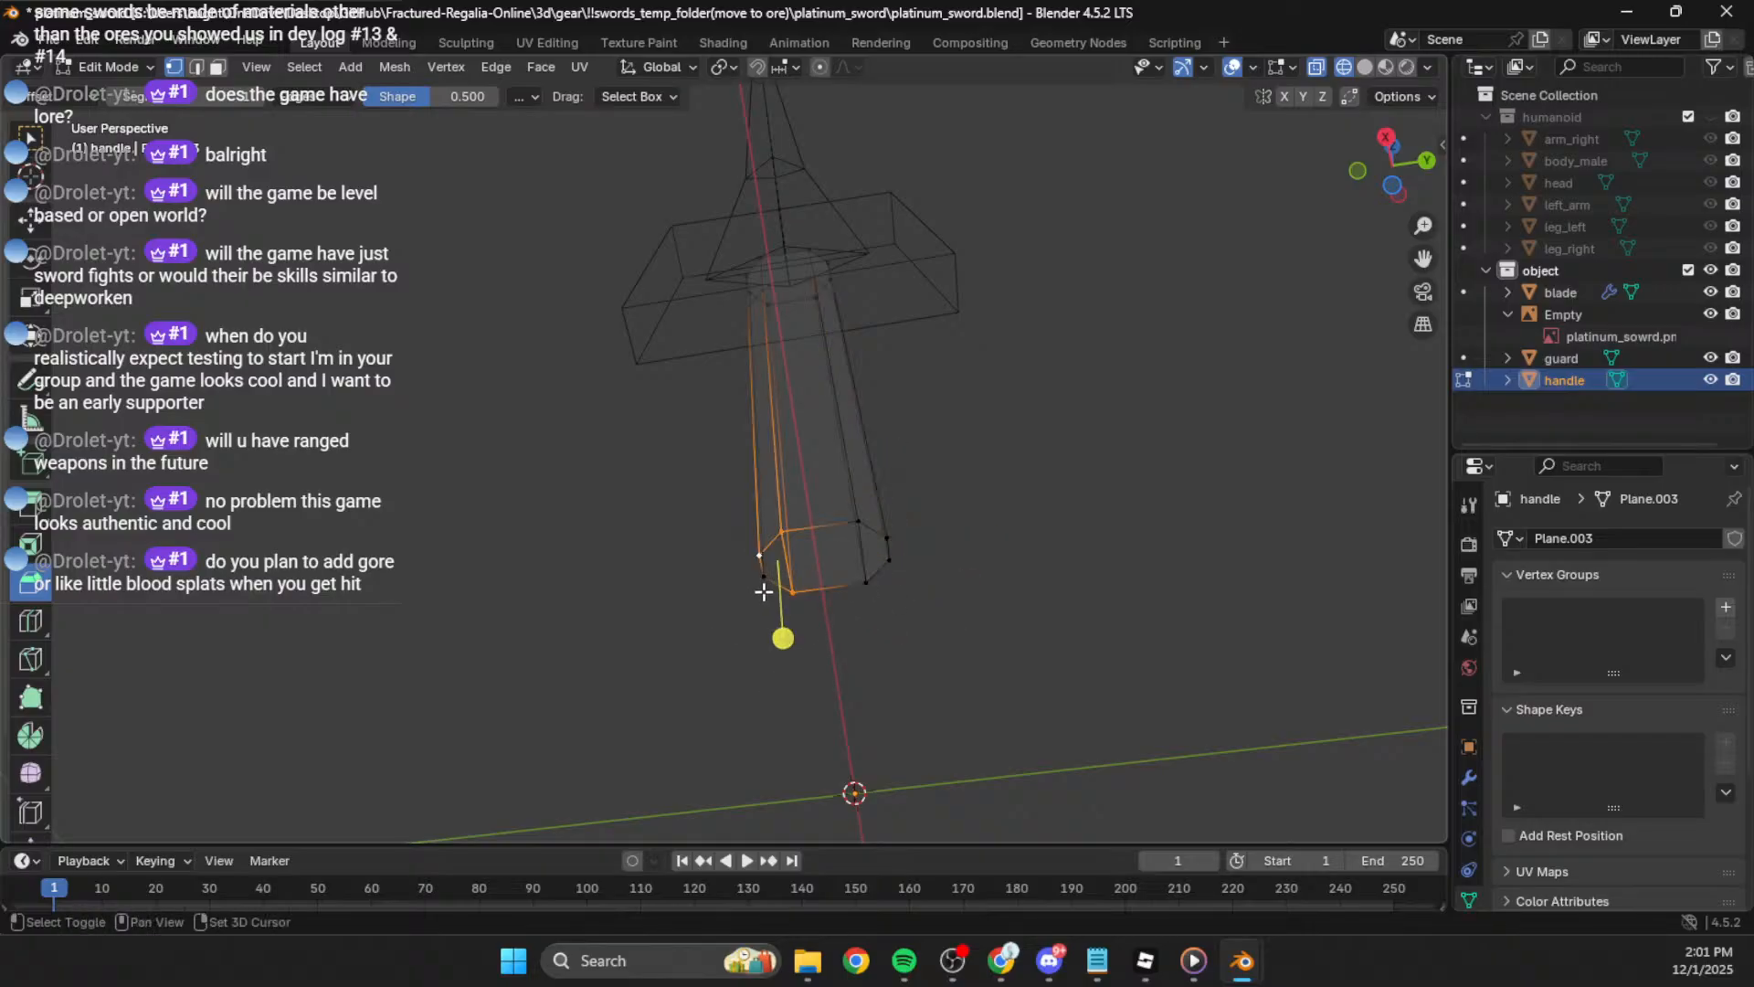
left_click(601, 494)
Step: In the right side view, lower the handle's inner bottom vertices along Z to give the end a bevelled tip
middle_click_drag(603, 490, 787, 528)
scroll(786, 623, "down", 4)
scroll(768, 545, "up", 2)
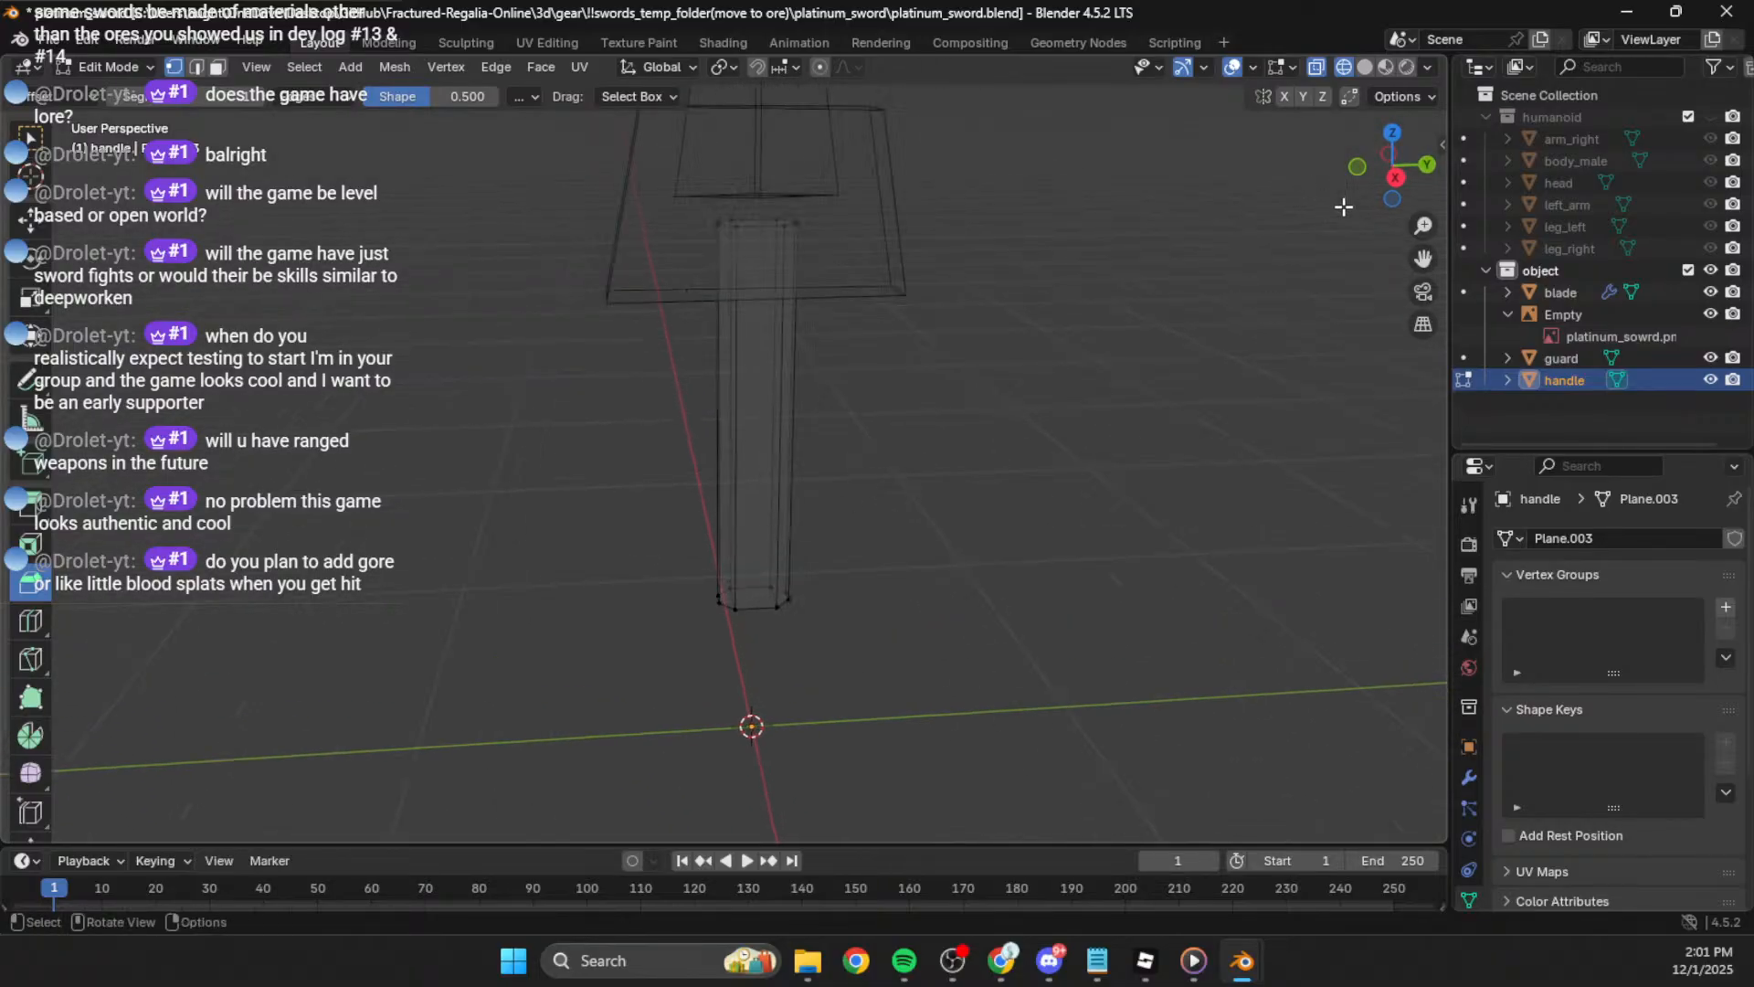
left_click(1396, 179)
left_click_drag(729, 574, 782, 620)
key("g")
key("z")
left_click(774, 633)
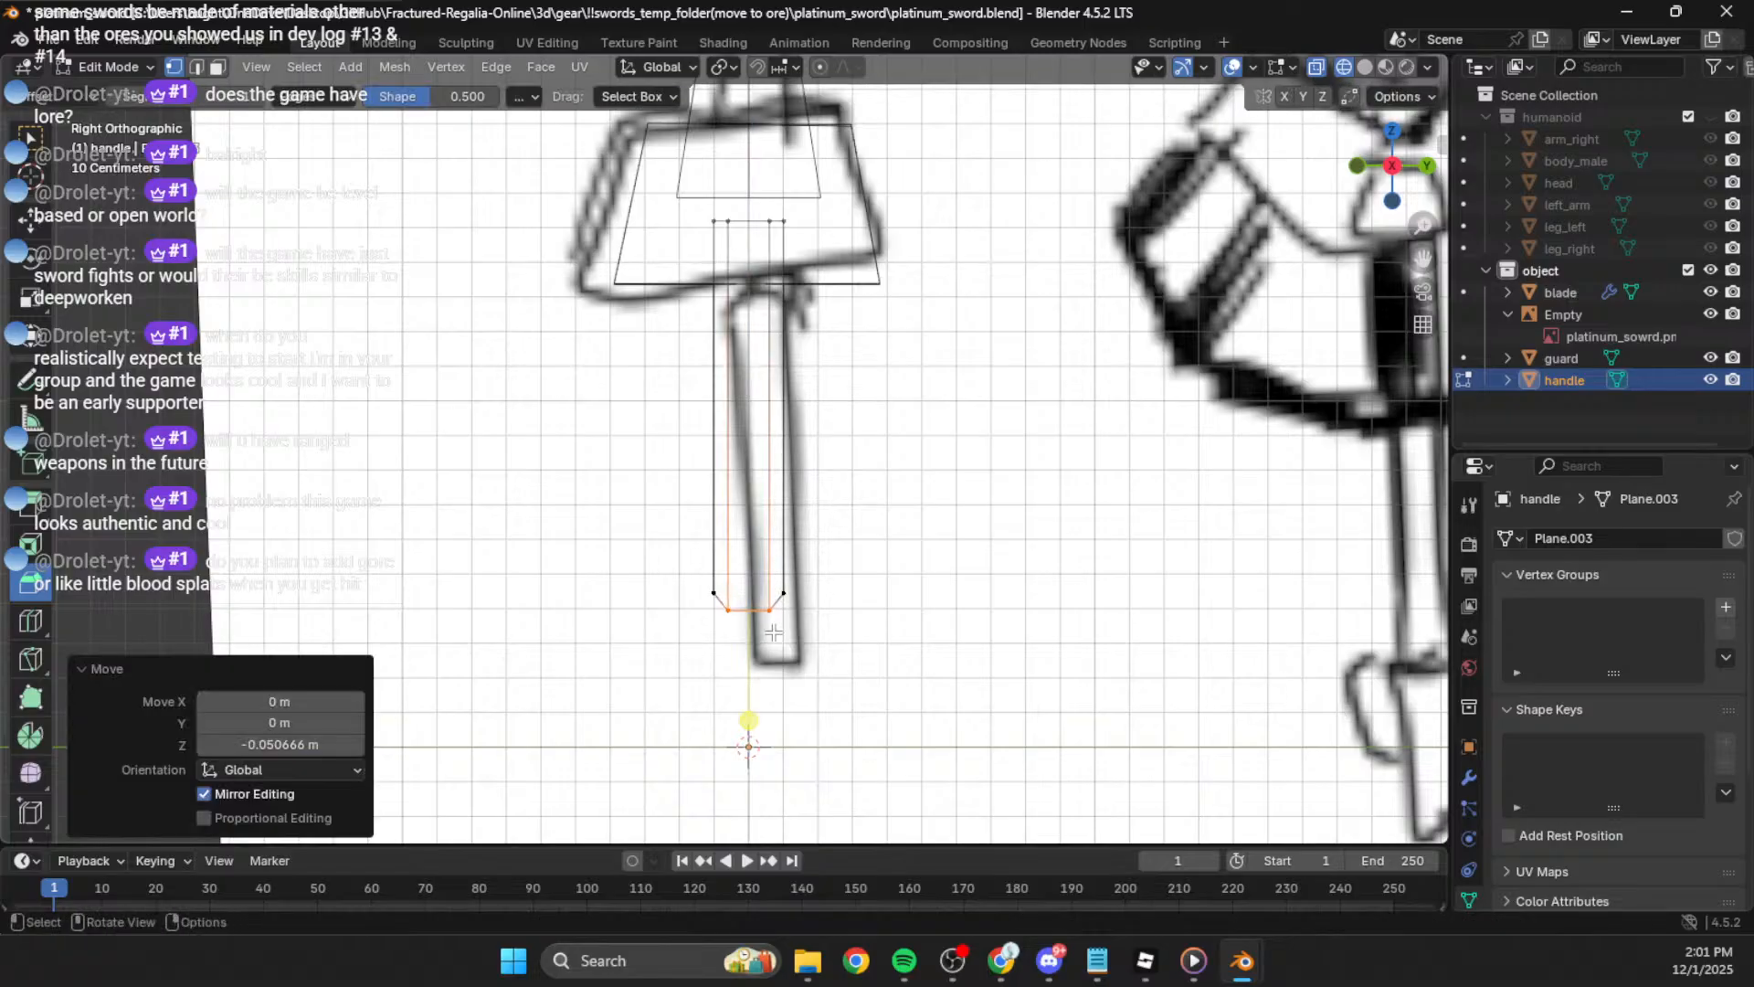
key("g")
key("z")
left_click(810, 600)
left_click(843, 558)
Step: Switch editing to the guard and raise its lower edge along Z
scroll(921, 499, "down", 3)
middle_click_drag(841, 409, 809, 514, "shift")
middle_click_drag(796, 448, 816, 520, "shift")
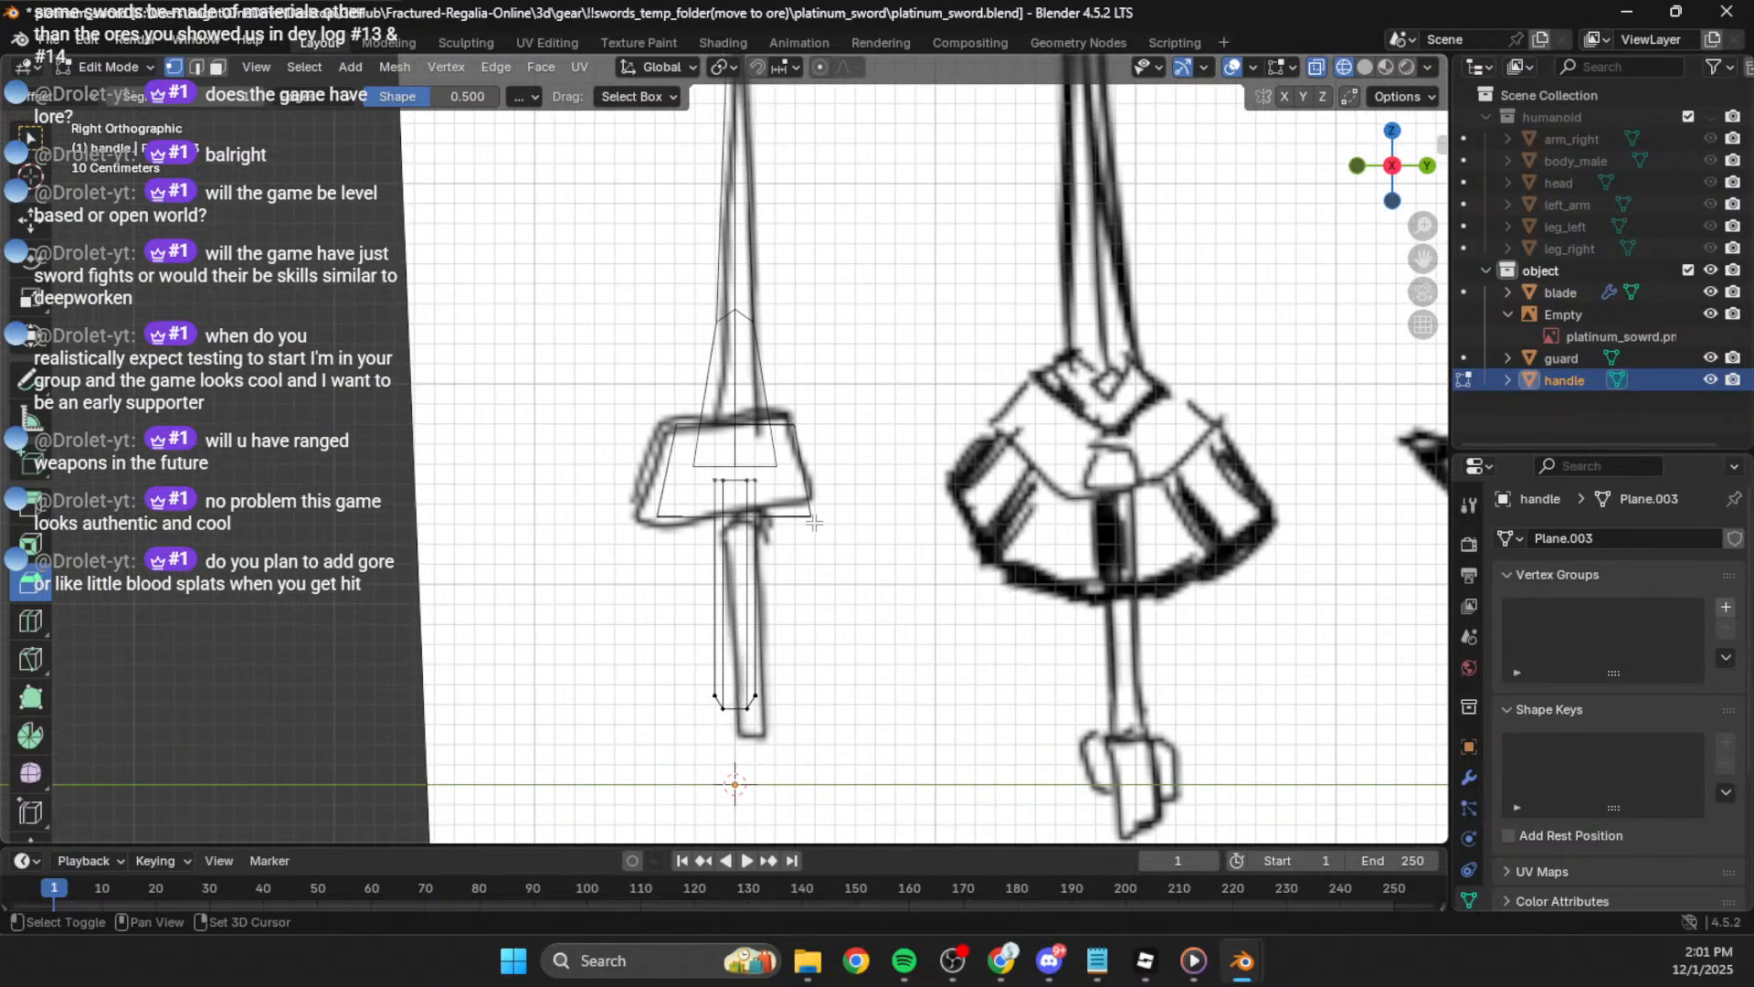
key("alt+q")
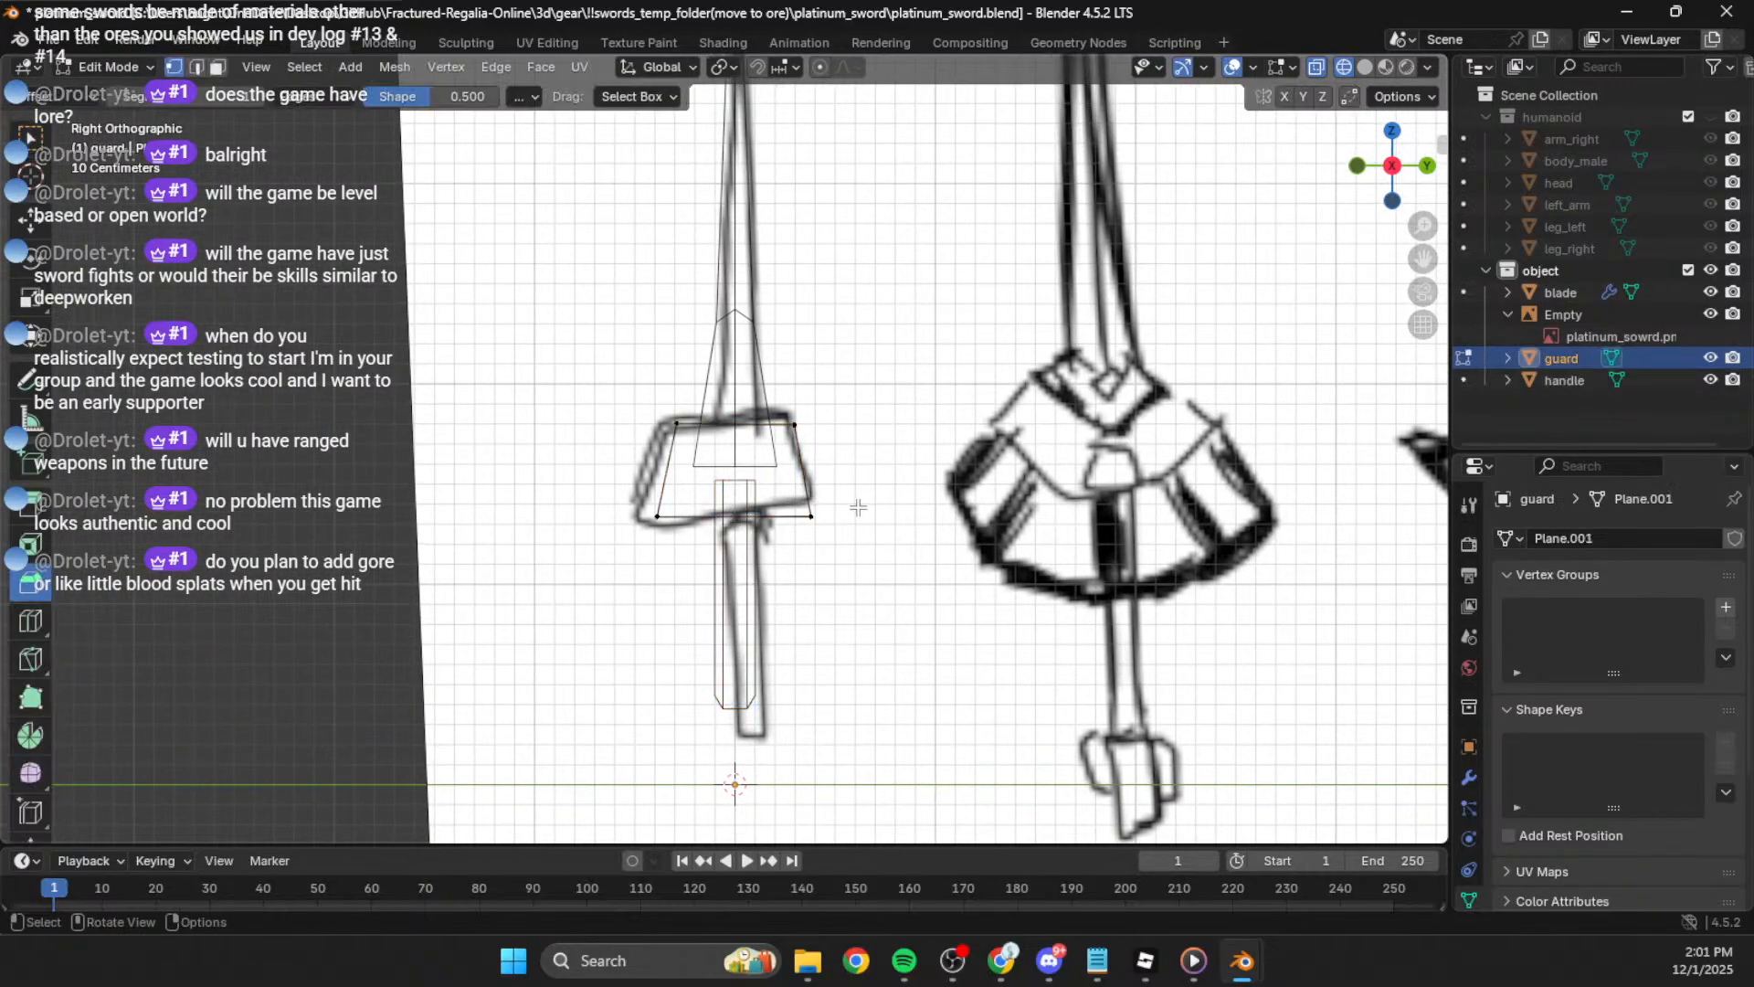
key("g")
key("z")
left_click(687, 555)
left_click(858, 466)
Step: Adjust the height of the guard's upper edge along Z
left_click_drag(819, 391, 553, 457)
key("g")
key("z")
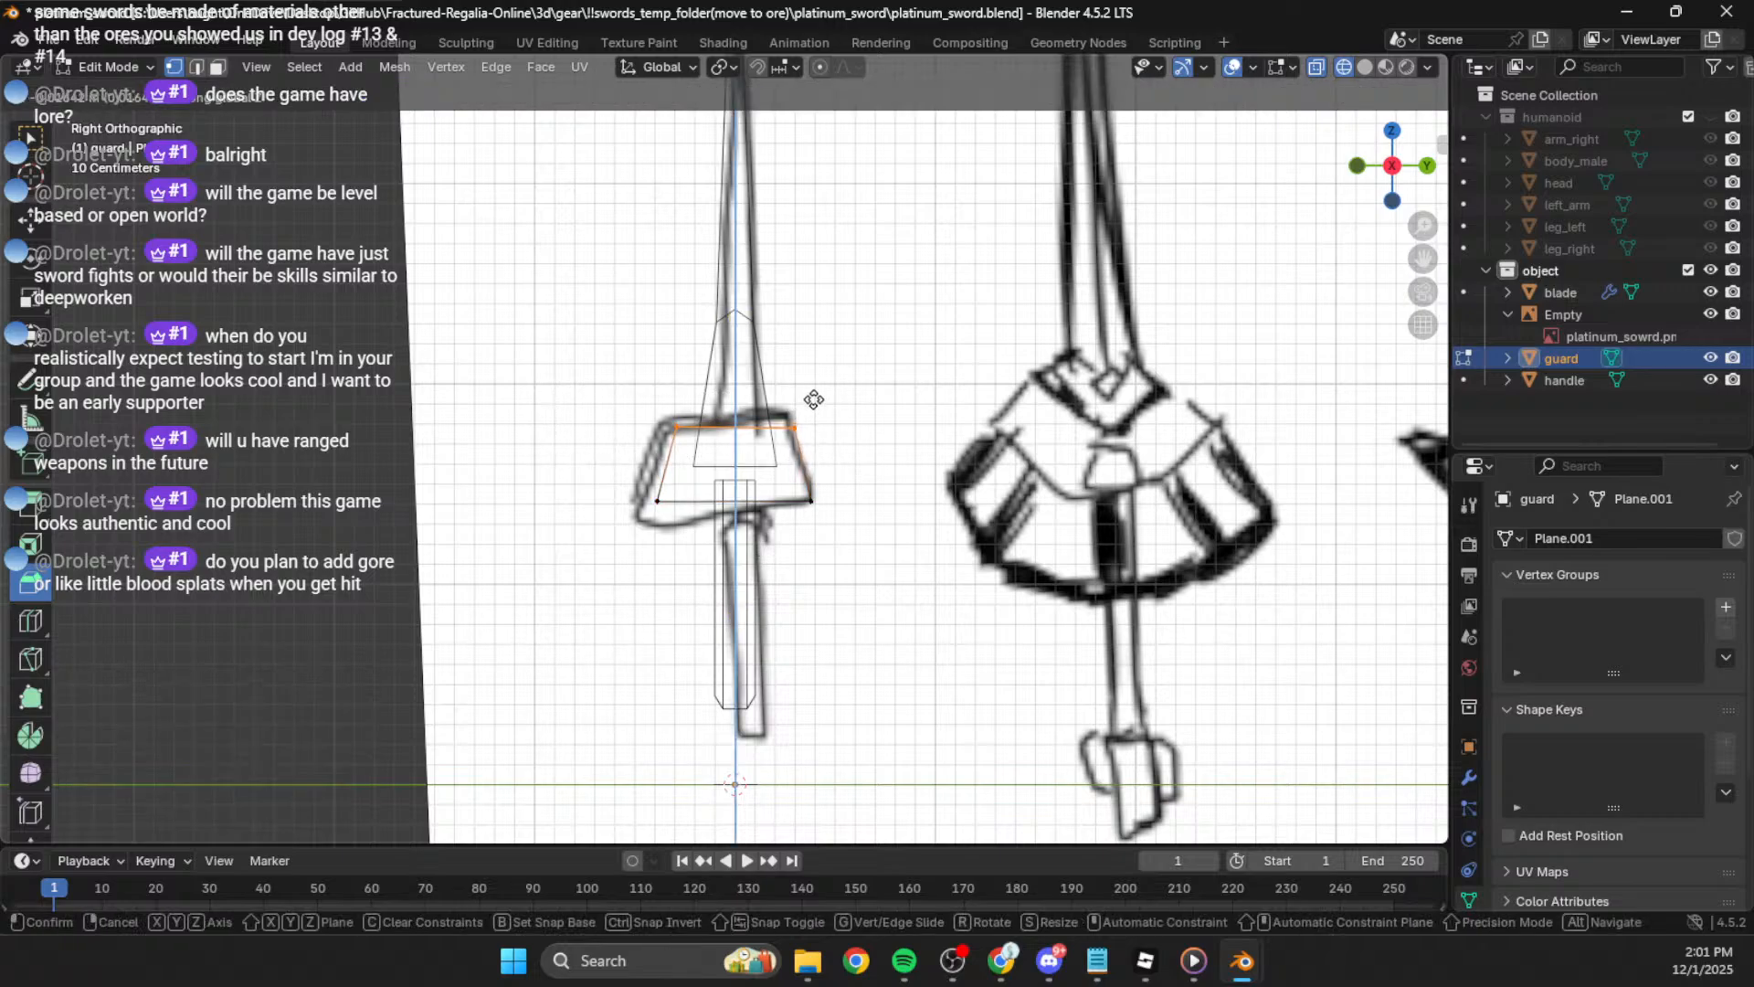
left_click(814, 399)
left_click(886, 454)
Step: In the back view, scale the guard's bottom vertices wider along X so the guard flares in thickness
scroll(868, 402, "down", 3)
middle_click_drag(853, 364, 852, 512, "shift")
middle_click_drag(972, 419, 832, 457)
key("Tab")
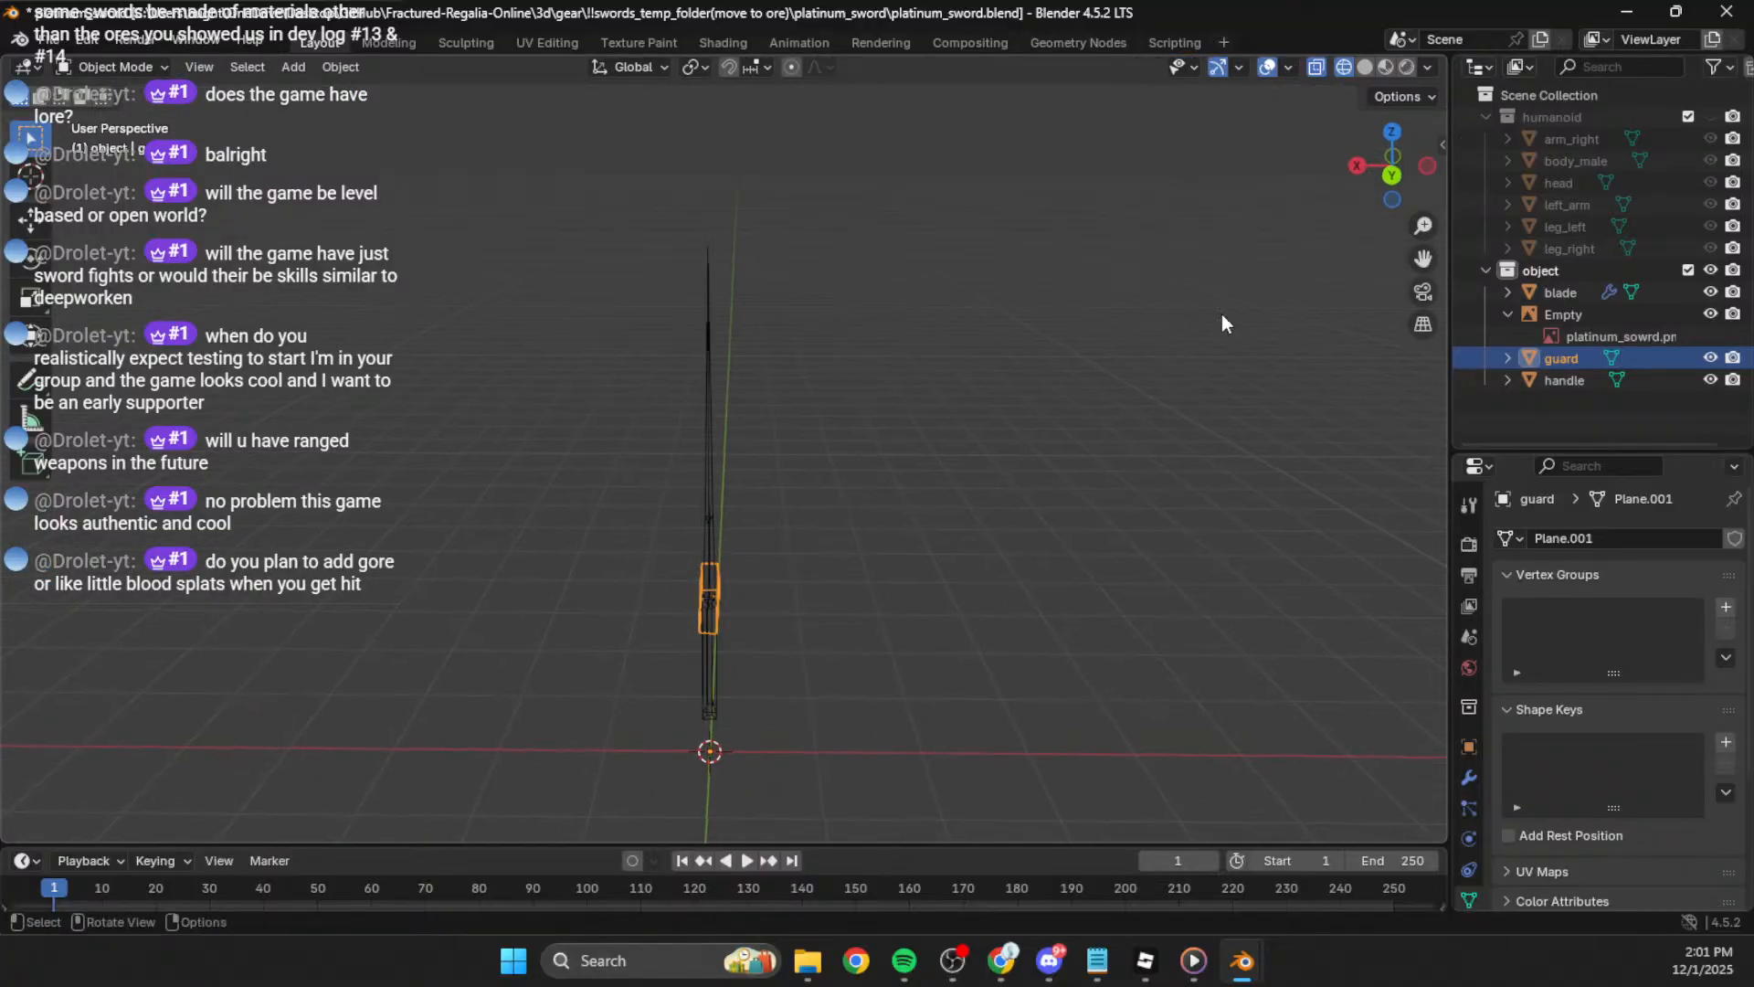
left_click(1396, 179)
scroll(932, 552, "up", 2)
key("Tab")
left_click_drag(748, 706, 658, 729)
key("s")
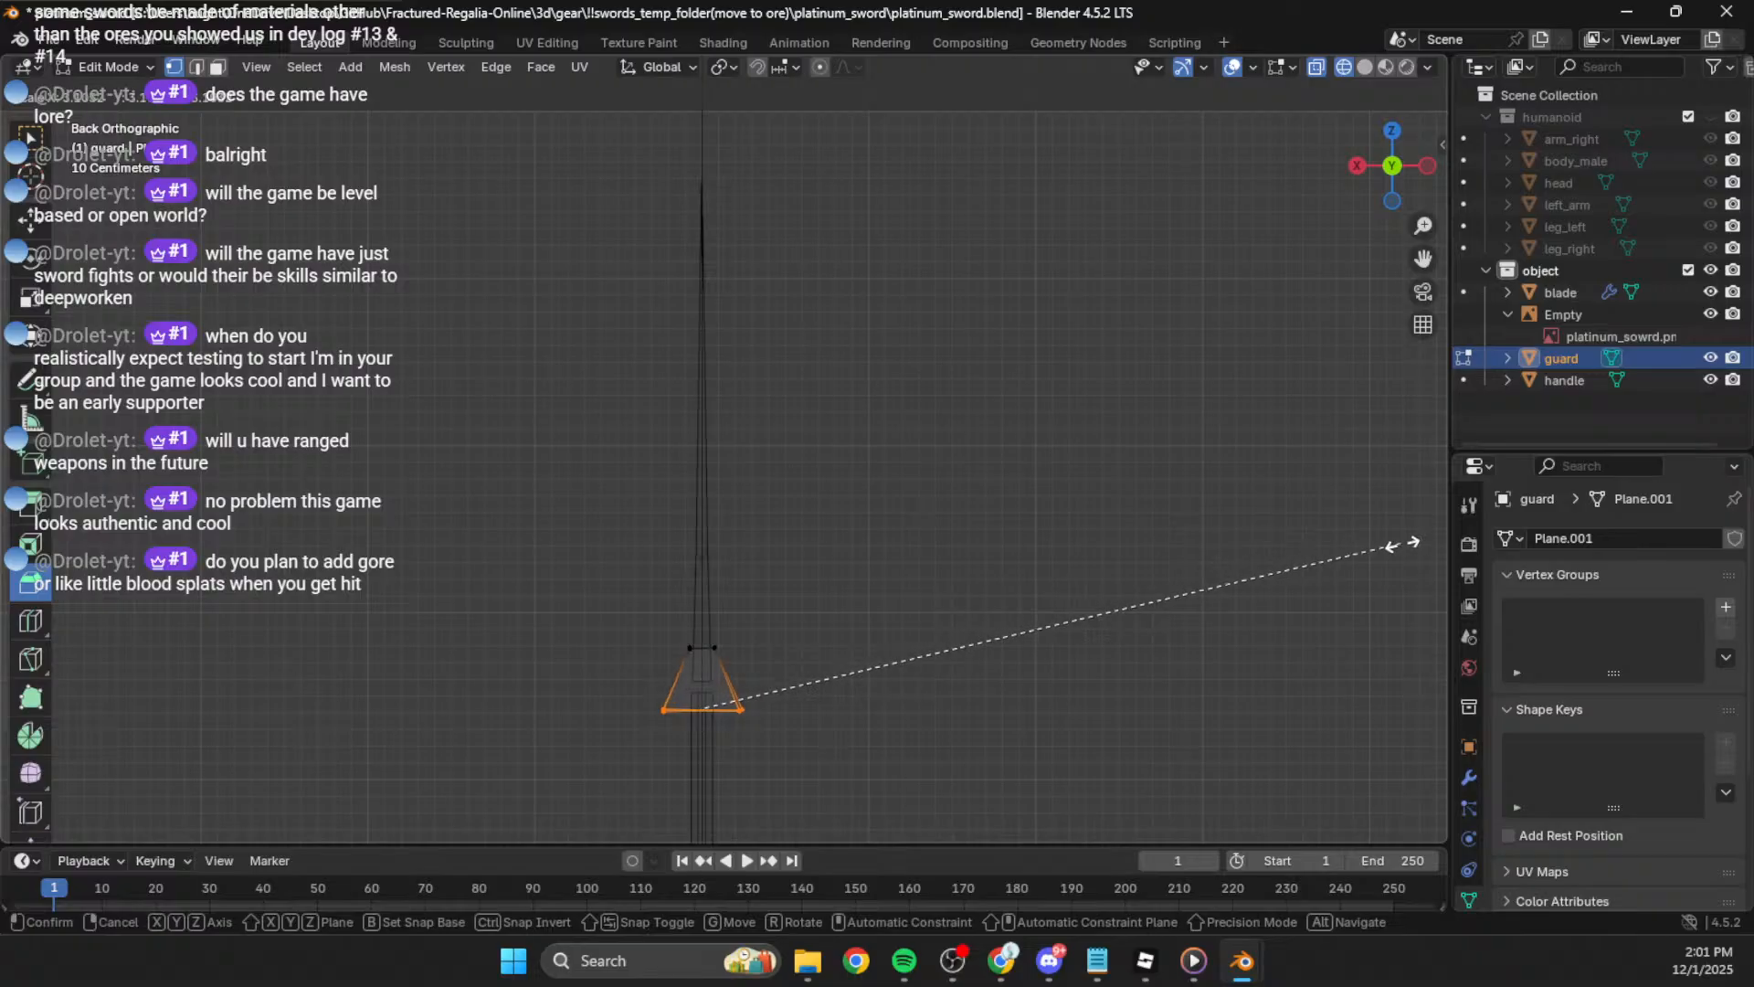
key("x")
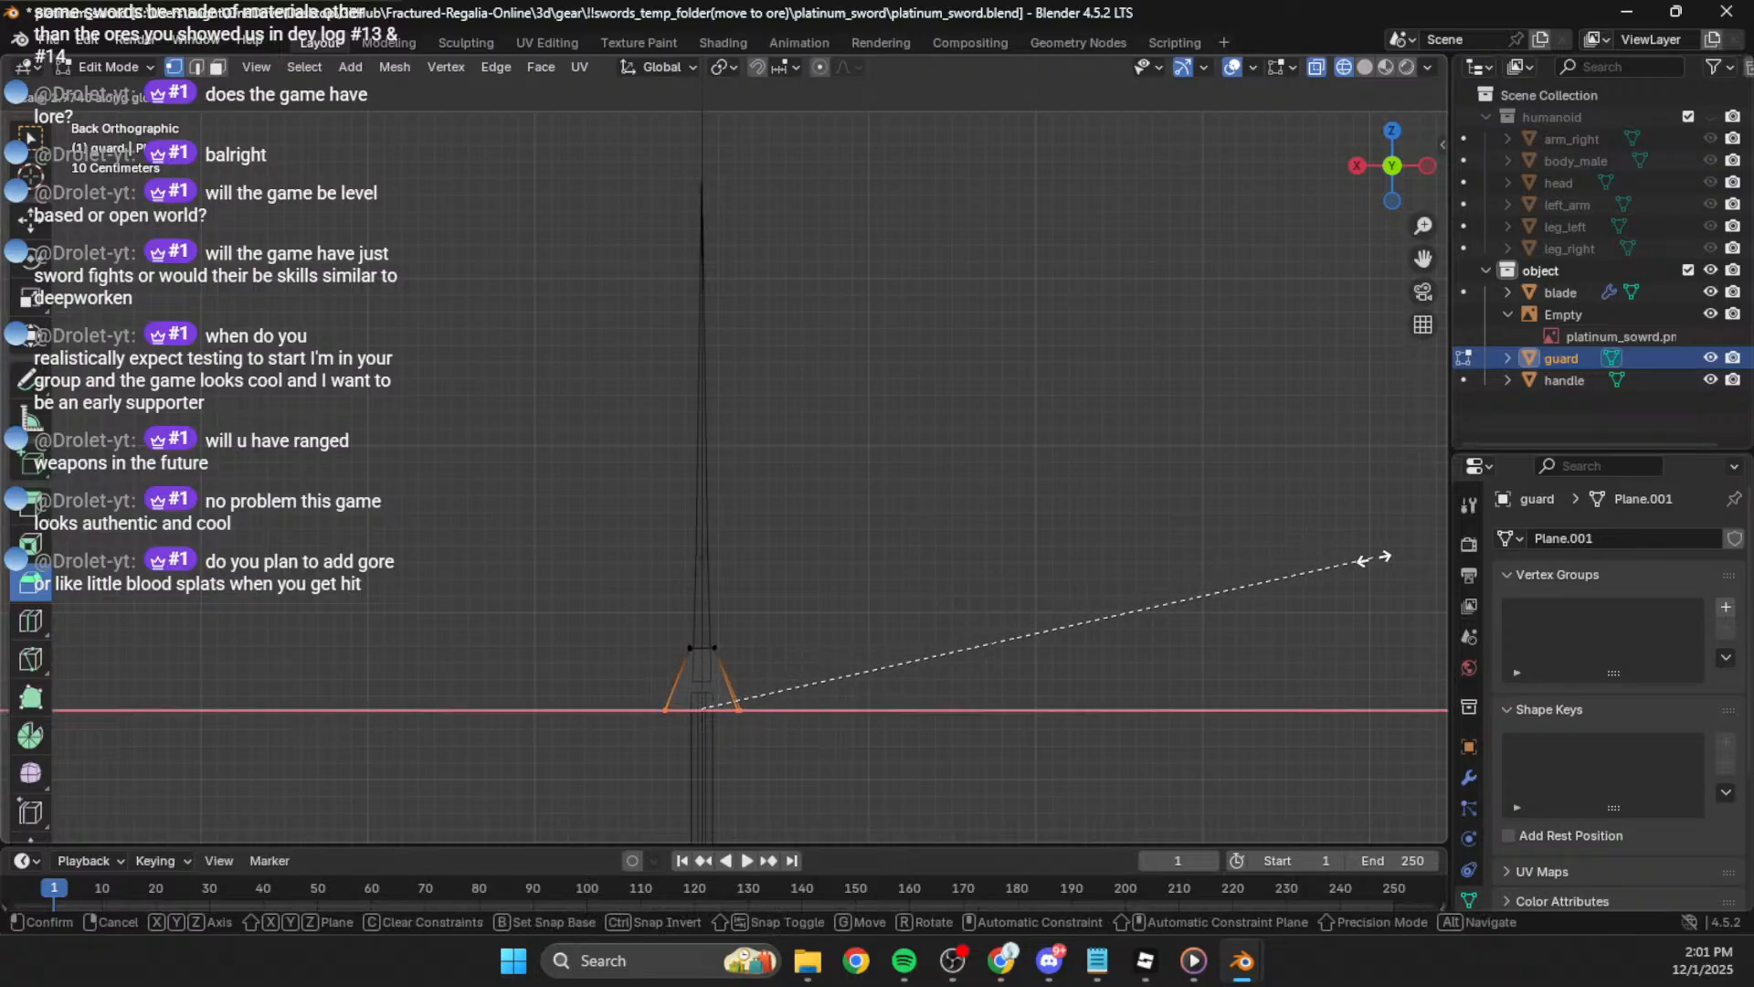
left_click(1416, 564)
Step: Leave Edit Mode and inspect the whole sword's shape in solid shading
mouse_move(816, 493)
middle_mouse_down()
mouse_move(803, 594)
mouse_move(873, 573)
mouse_move(841, 558)
middle_mouse_up()
key("Tab")
left_click(804, 595)
scroll(873, 573, "down", 4)
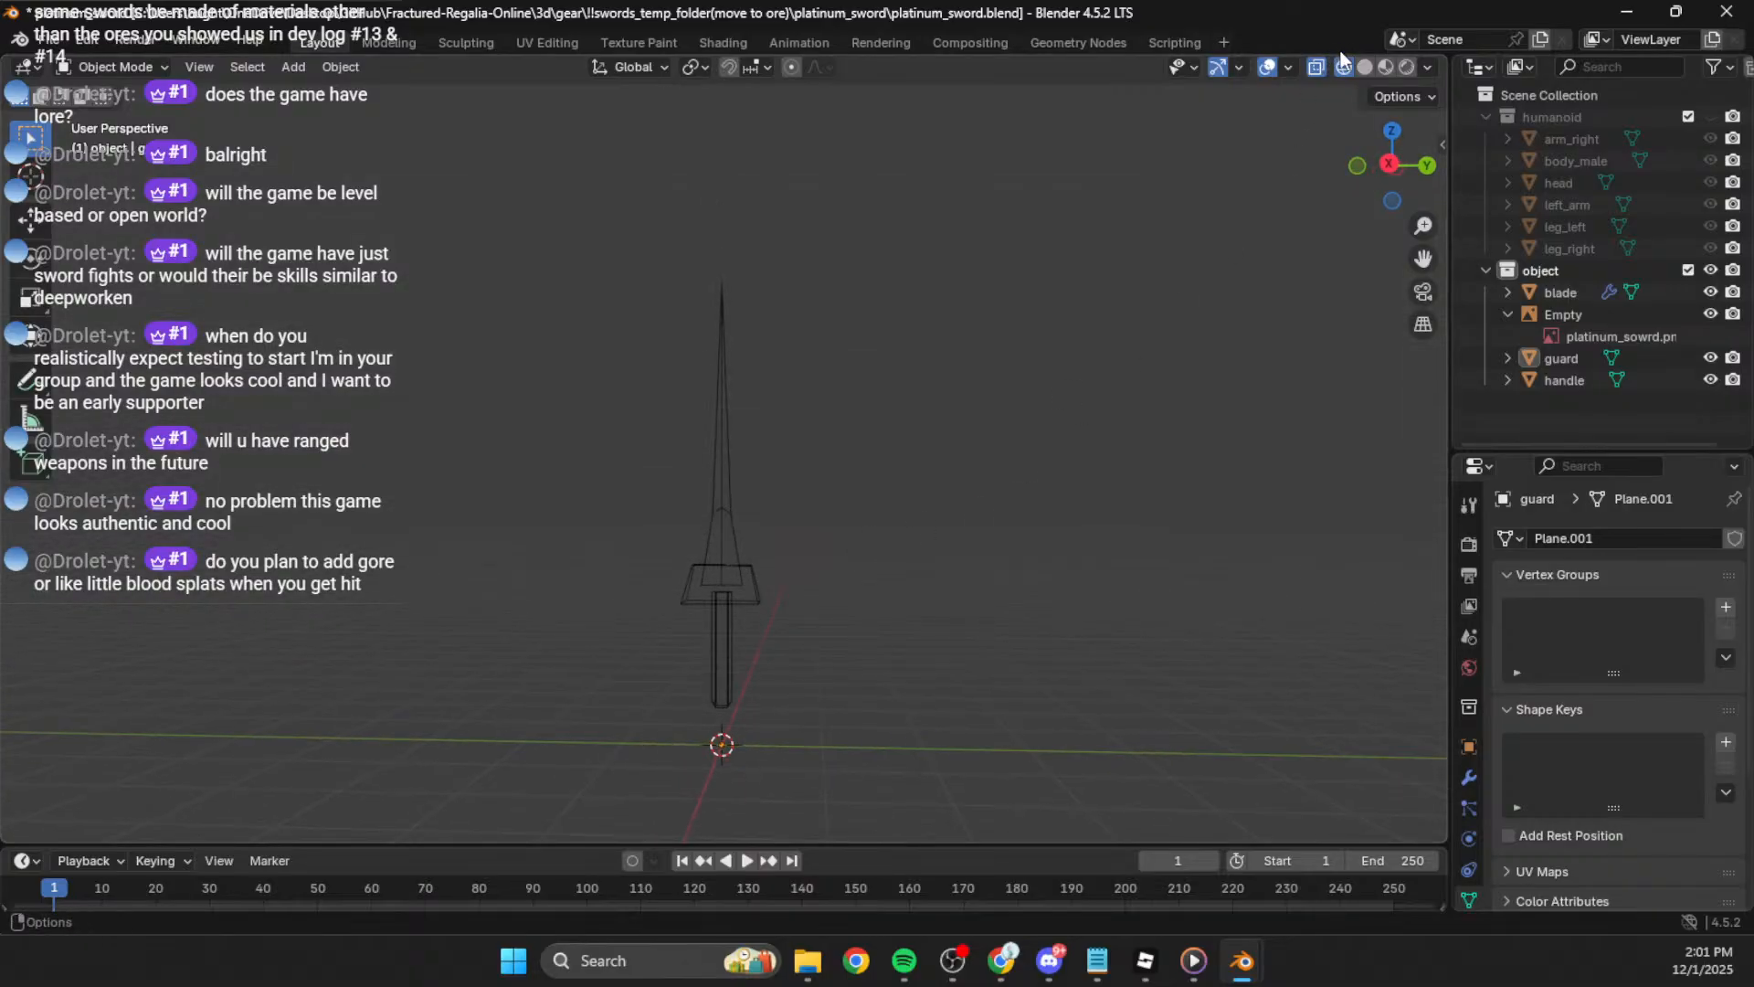
left_click(1364, 67)
middle_click_drag(934, 472, 772, 571)
Step: Edit the guard in the right side view and delete all of its vertices
left_click(732, 562)
scroll(798, 639, "up", 4)
key("Tab")
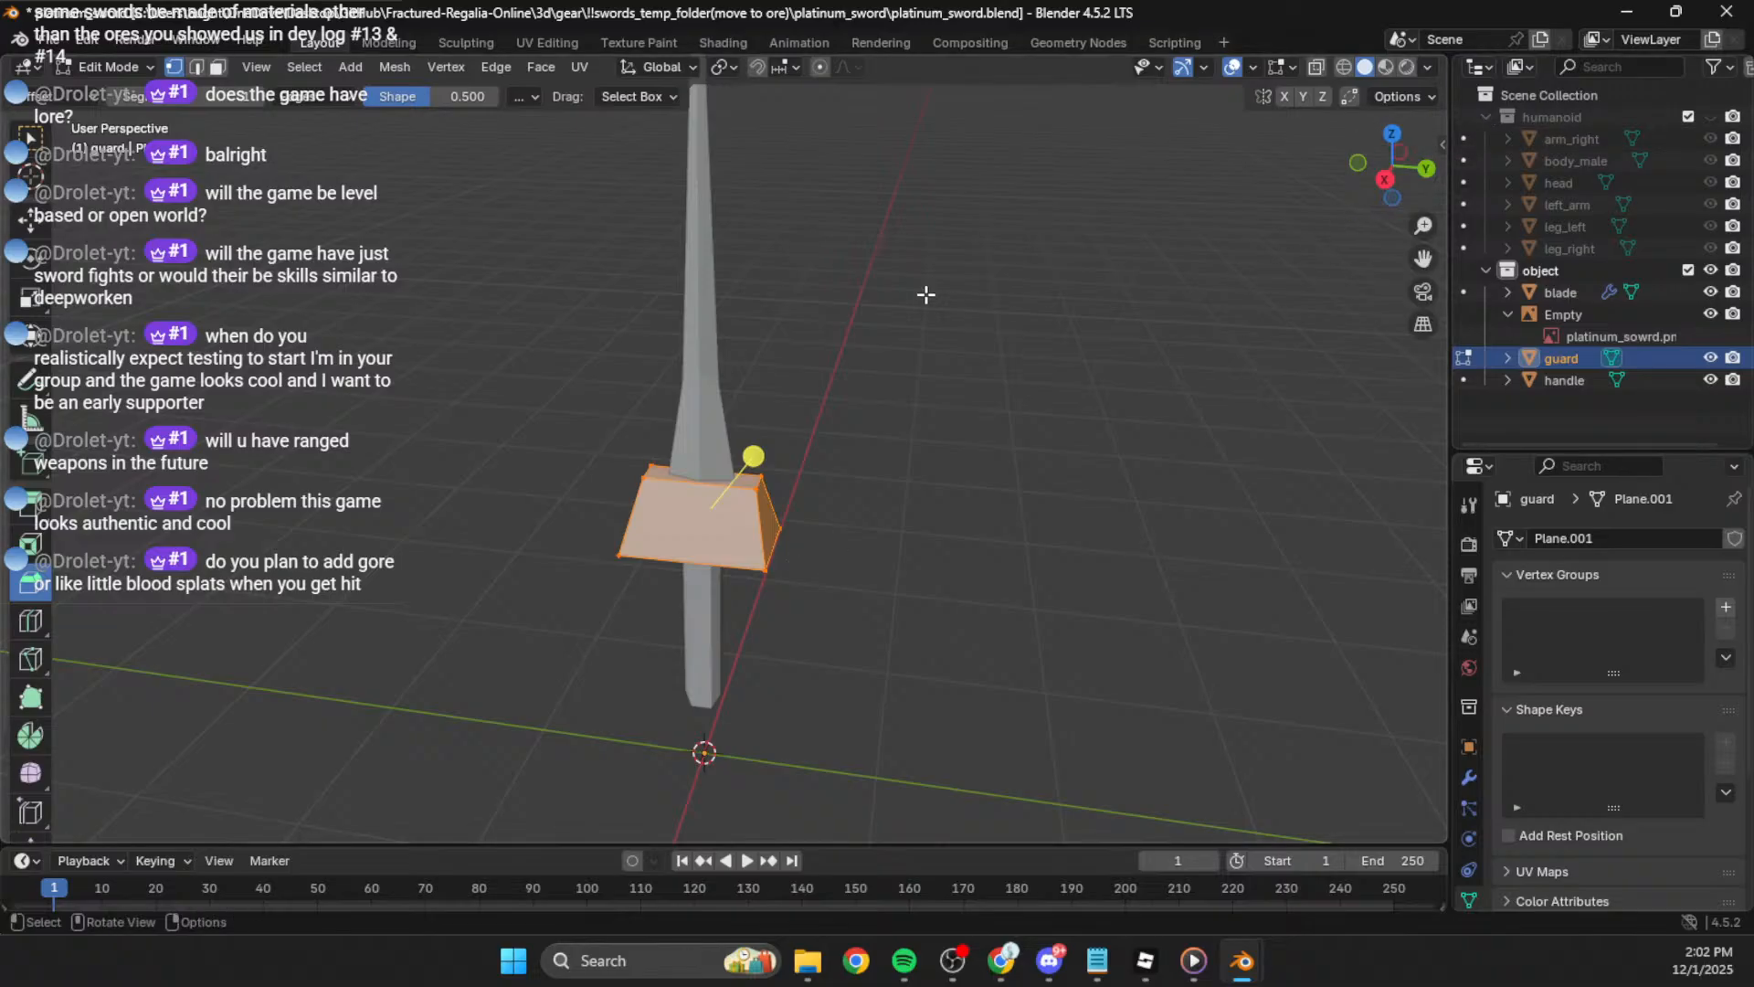
key("KP_3")
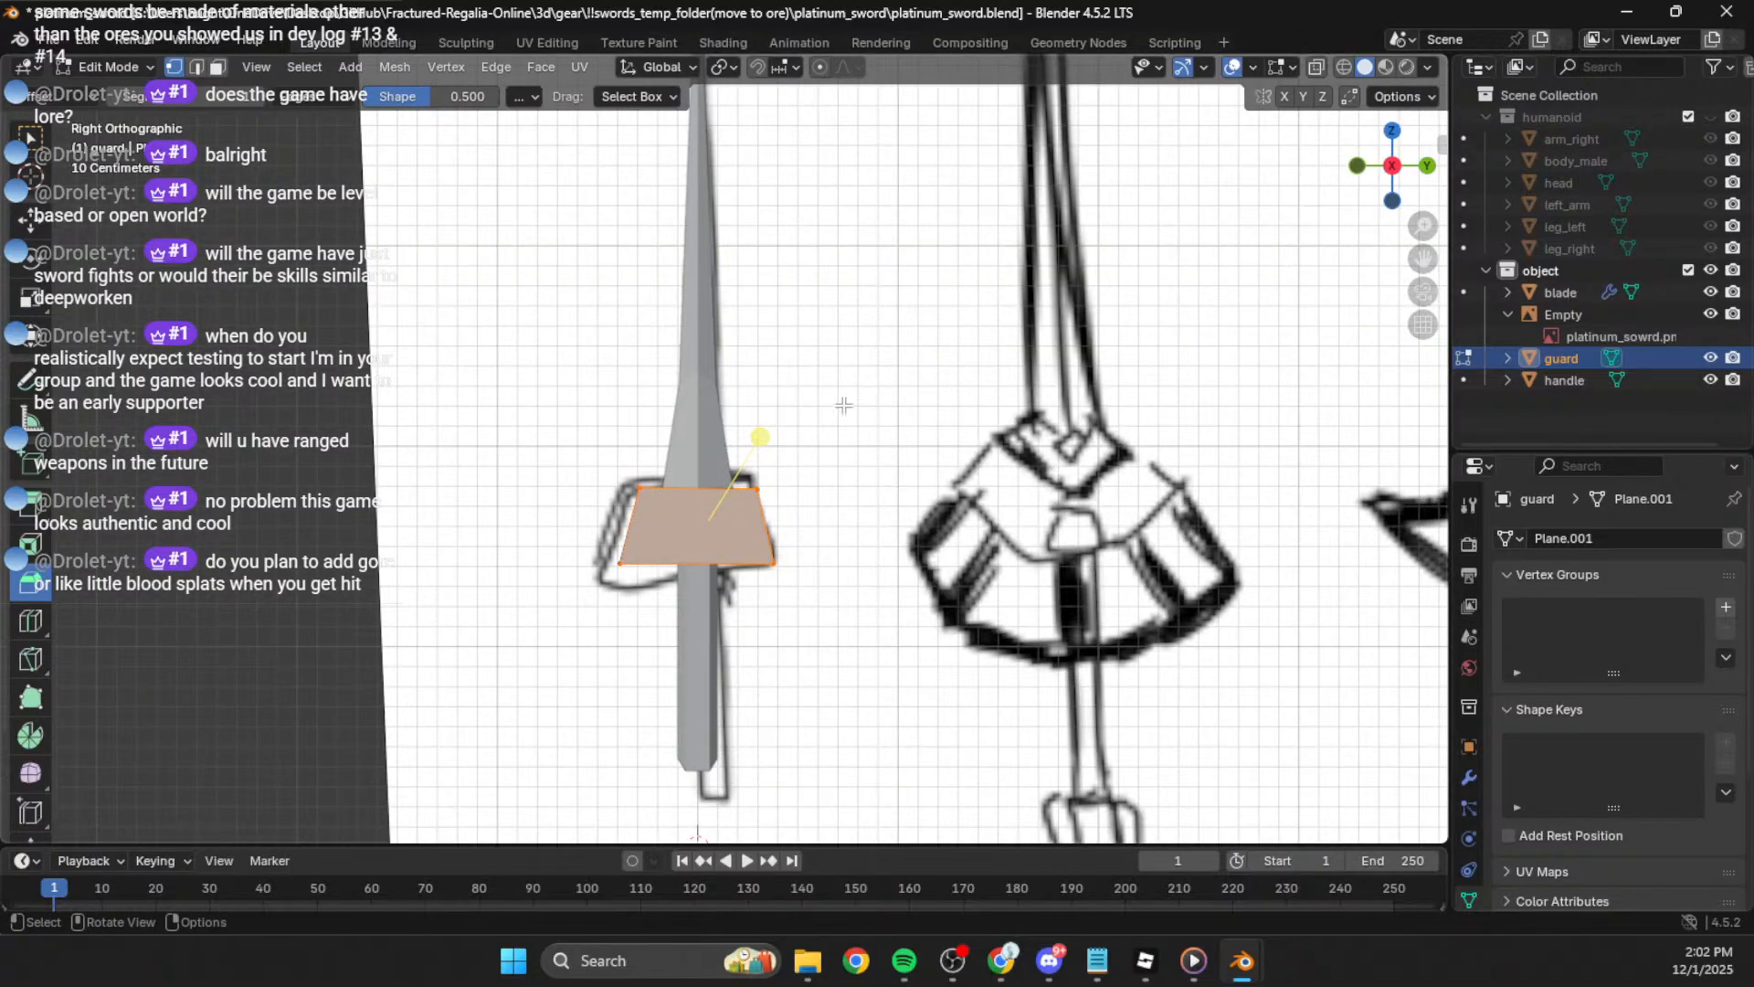
key("x")
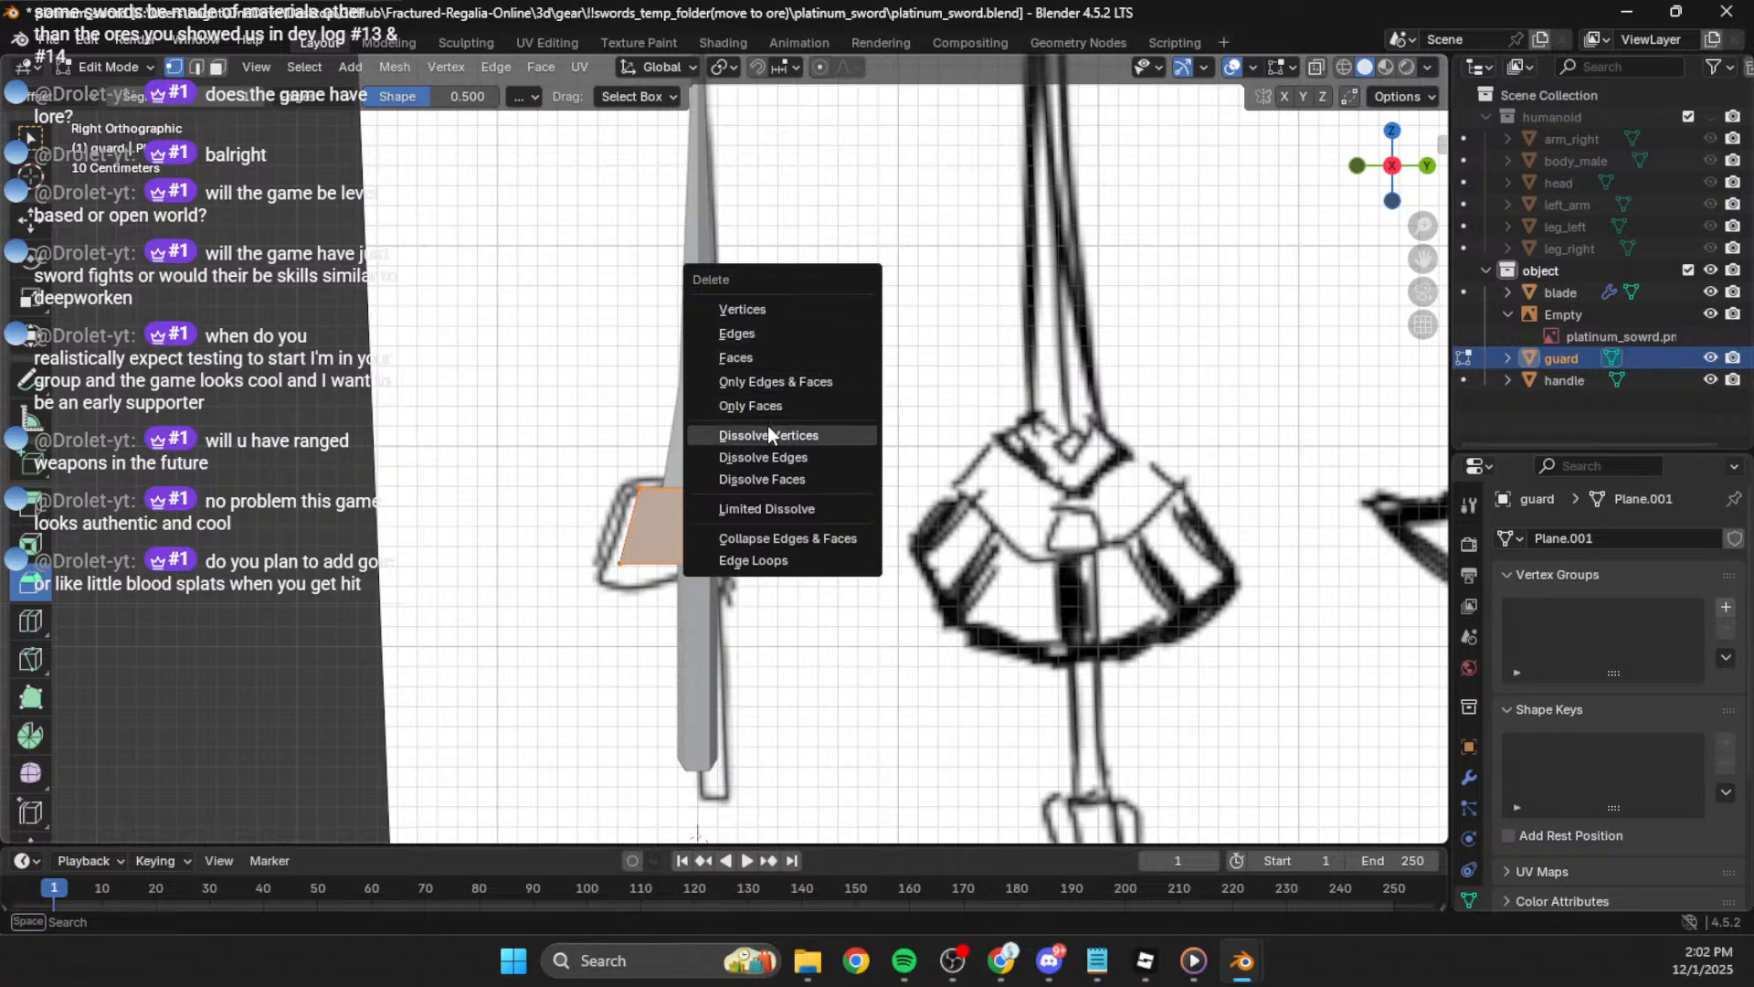
left_click(787, 403)
key("x")
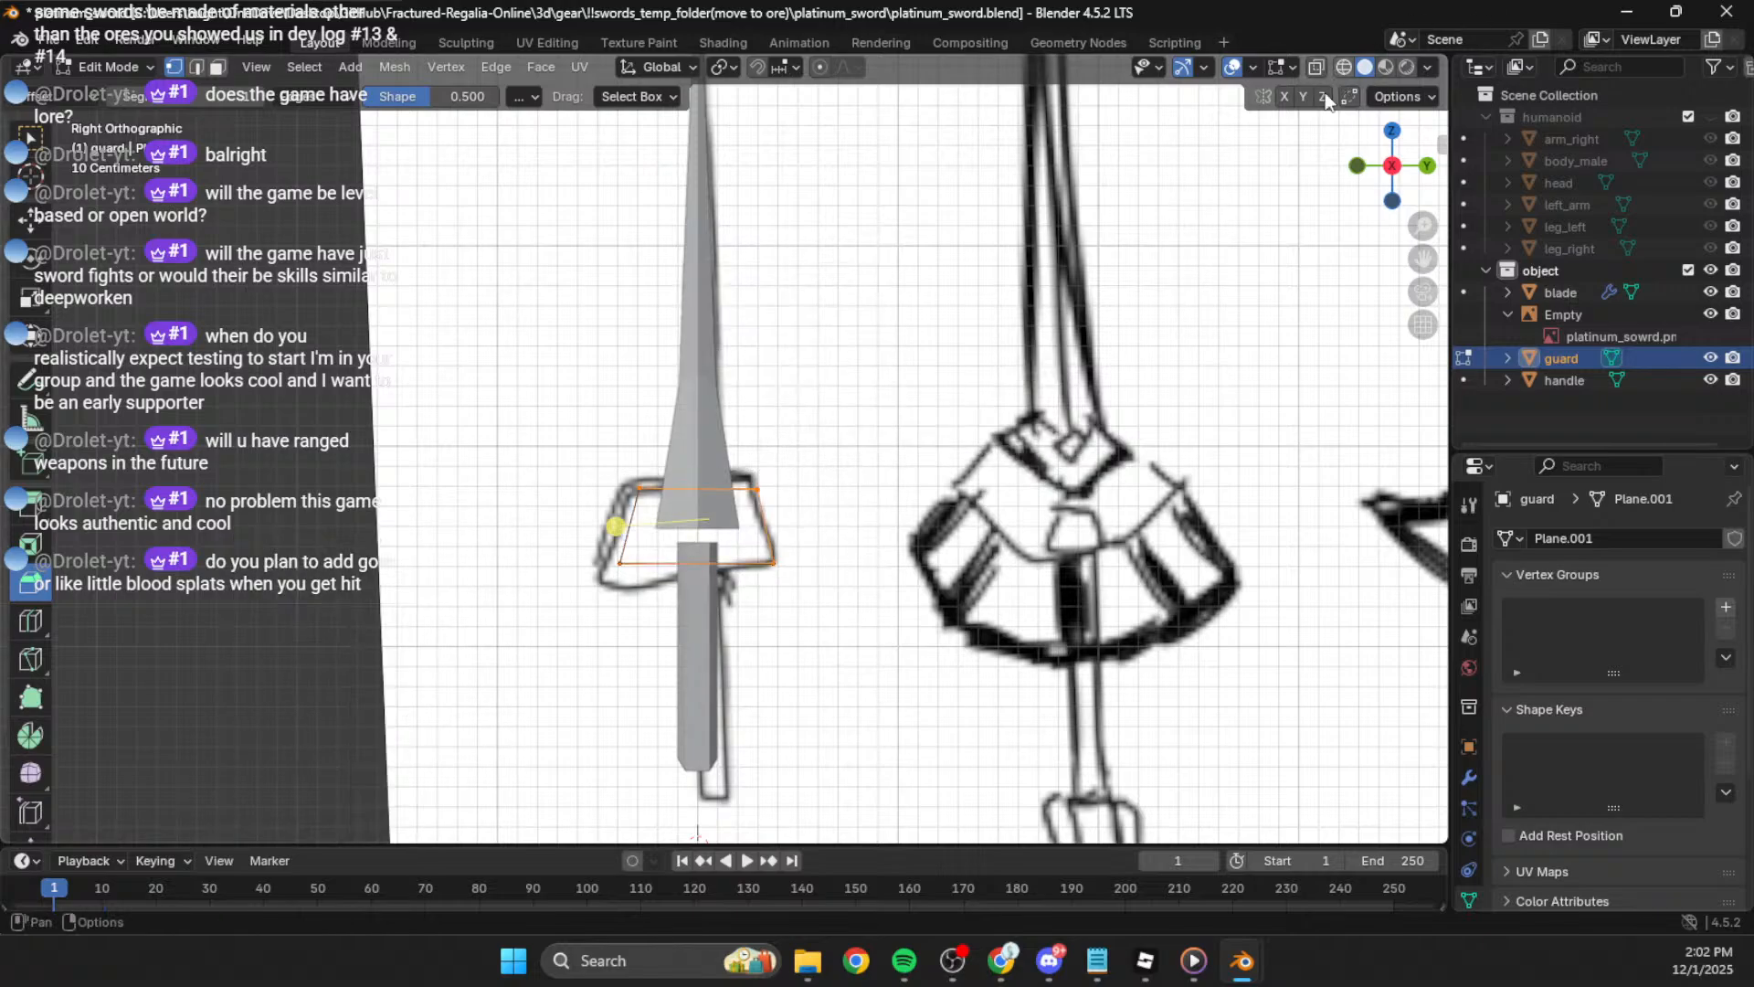
key("alt+z")
key("x")
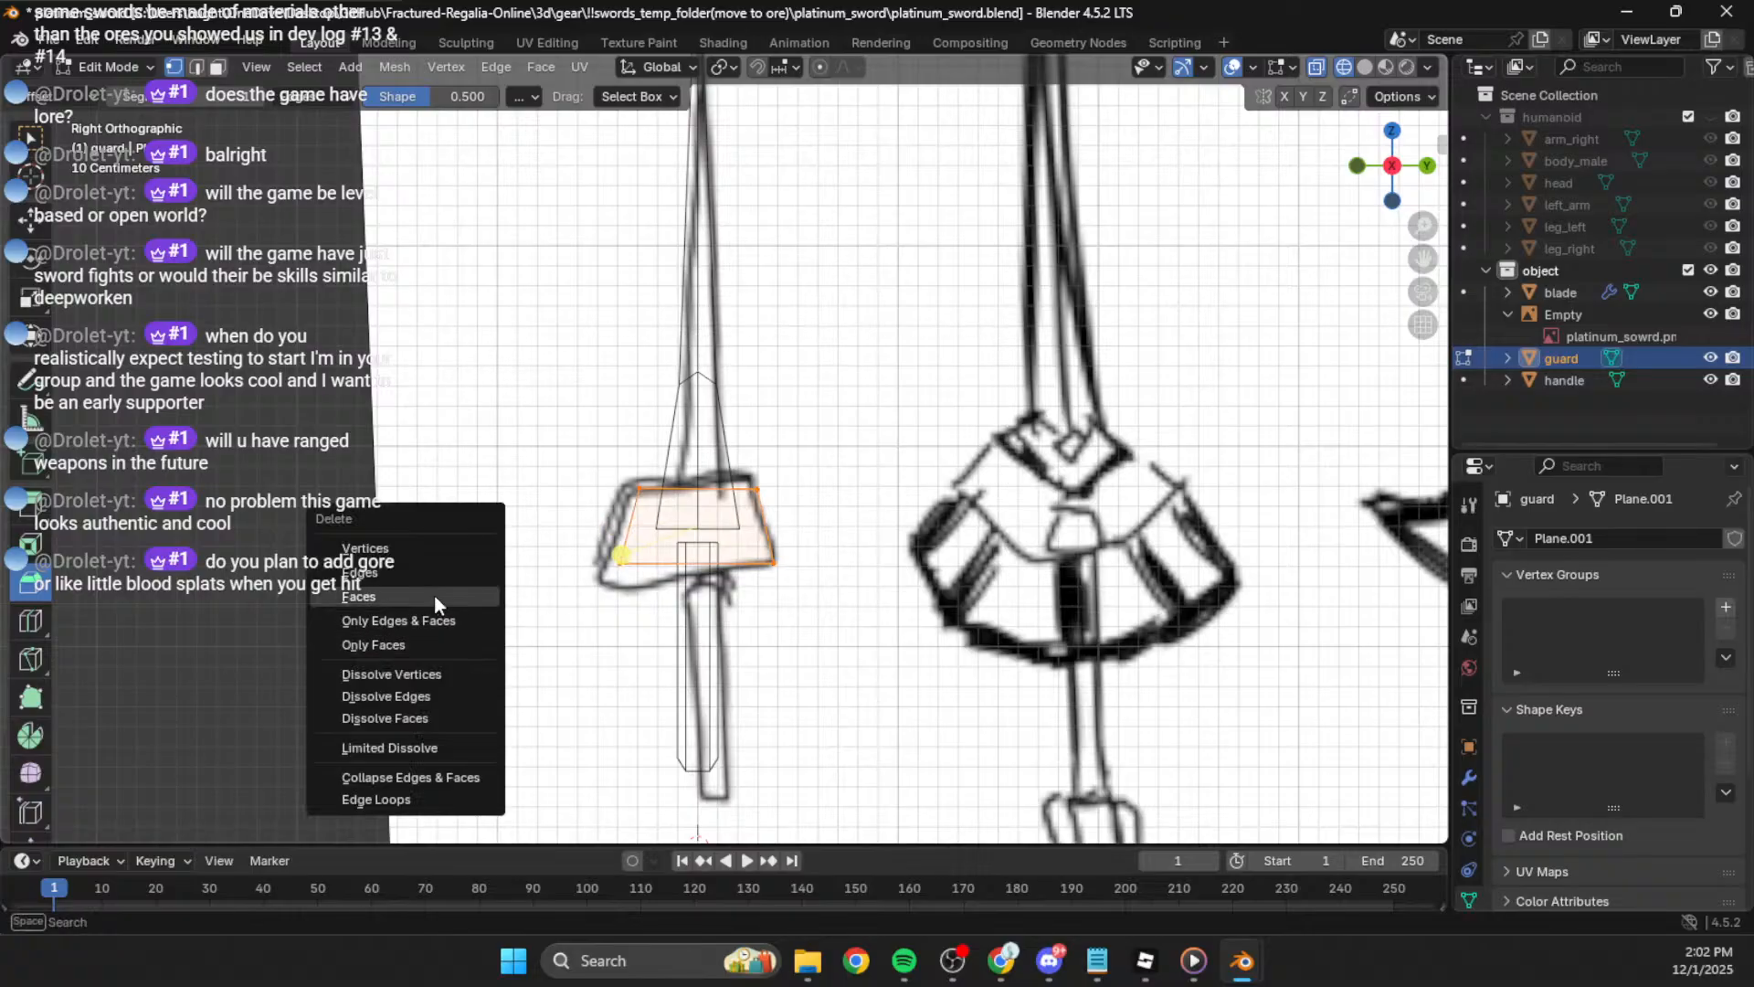
left_click(429, 553)
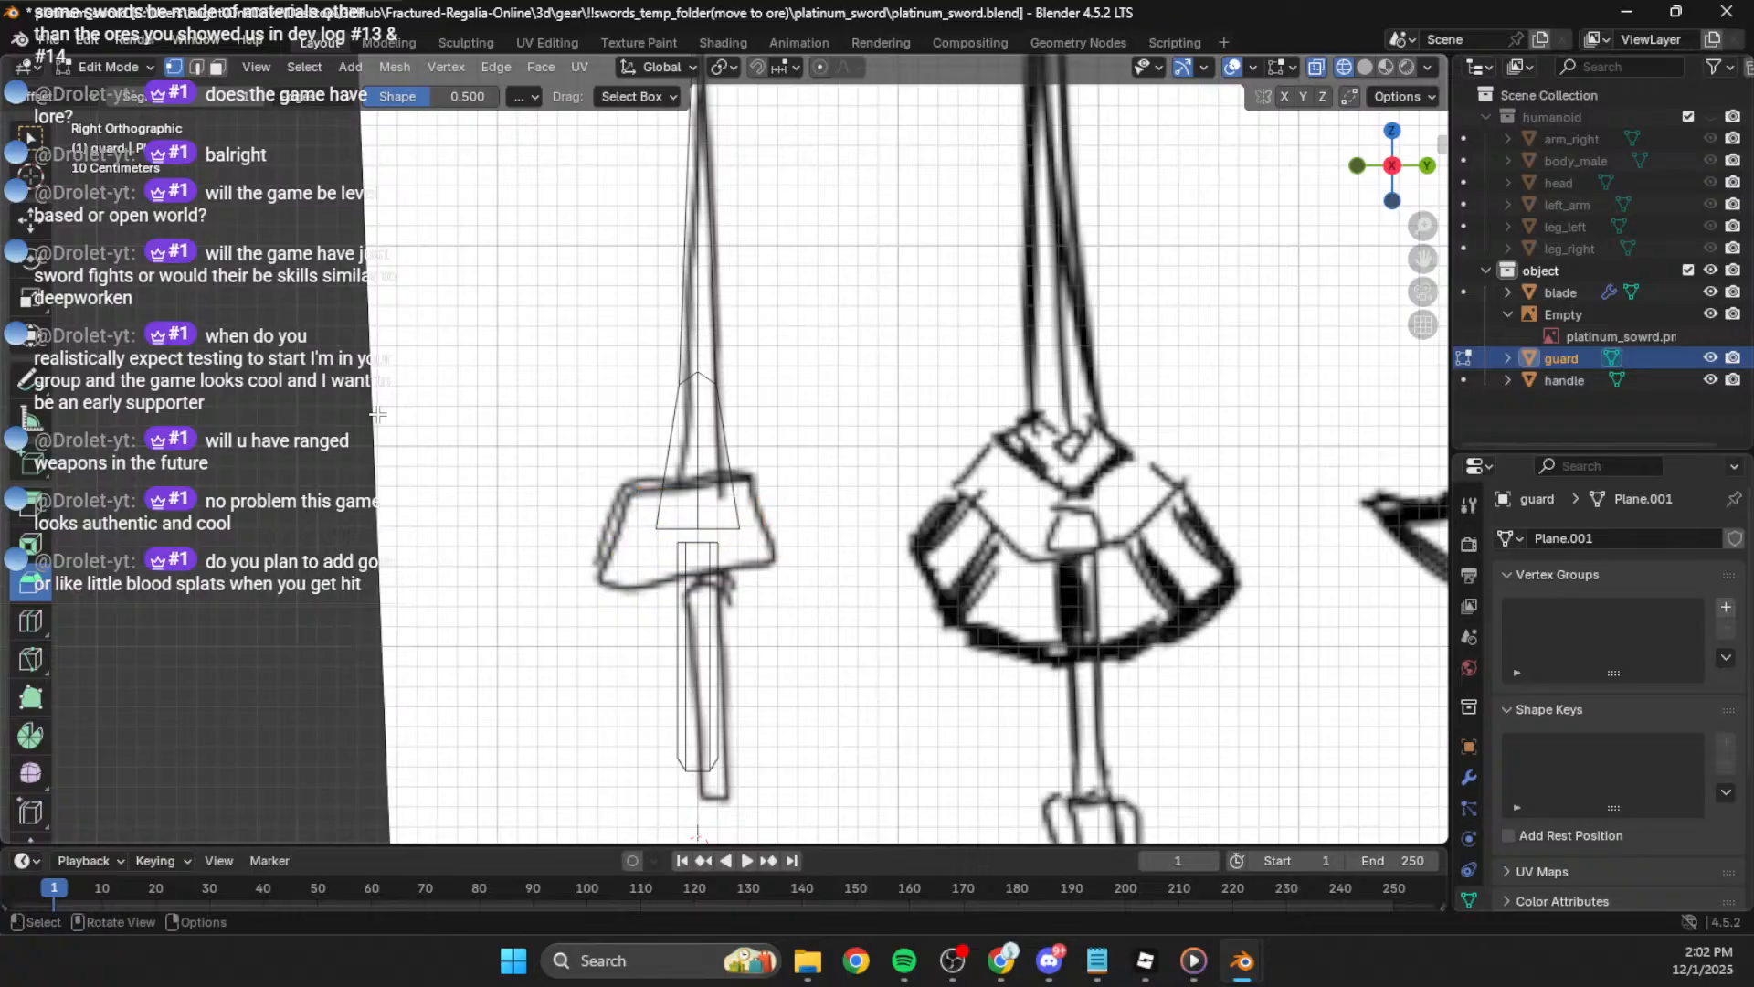
Step: Add a cylinder with 7 vertices inside the emptied guard mesh
left_click(393, 67)
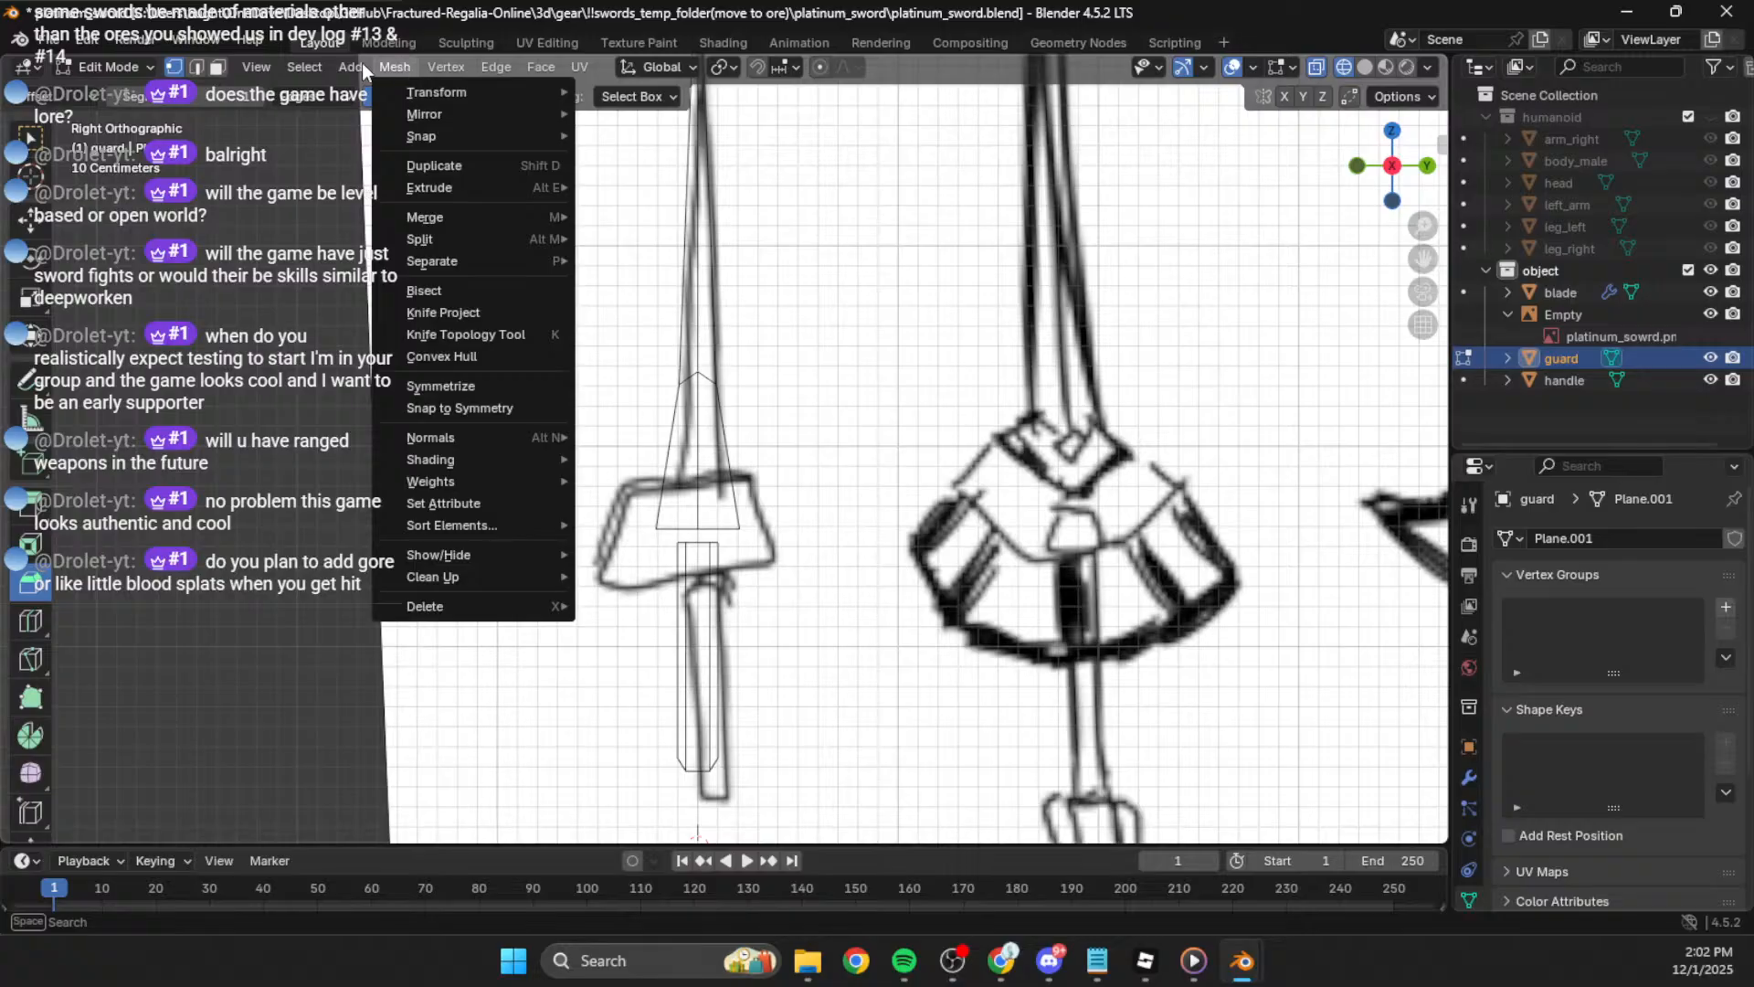
mouse_move(362, 62)
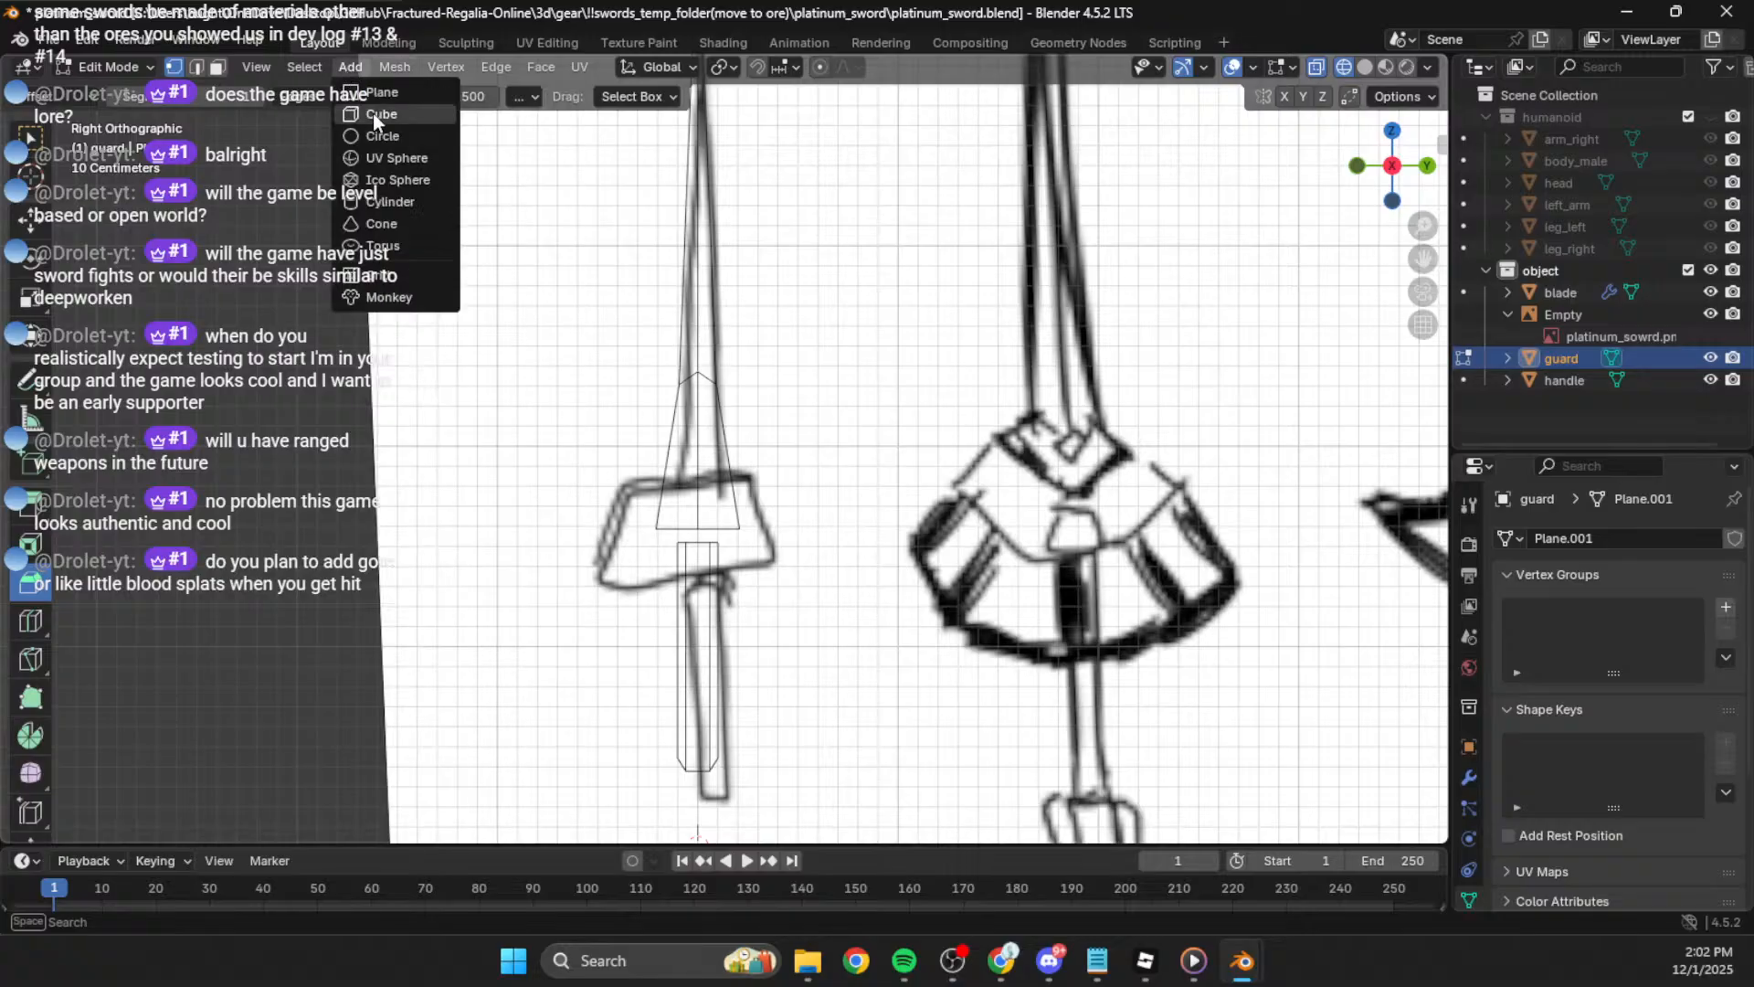
left_click(393, 202)
left_click_drag(241, 560, 211, 560)
middle_click_drag(822, 612, 775, 530)
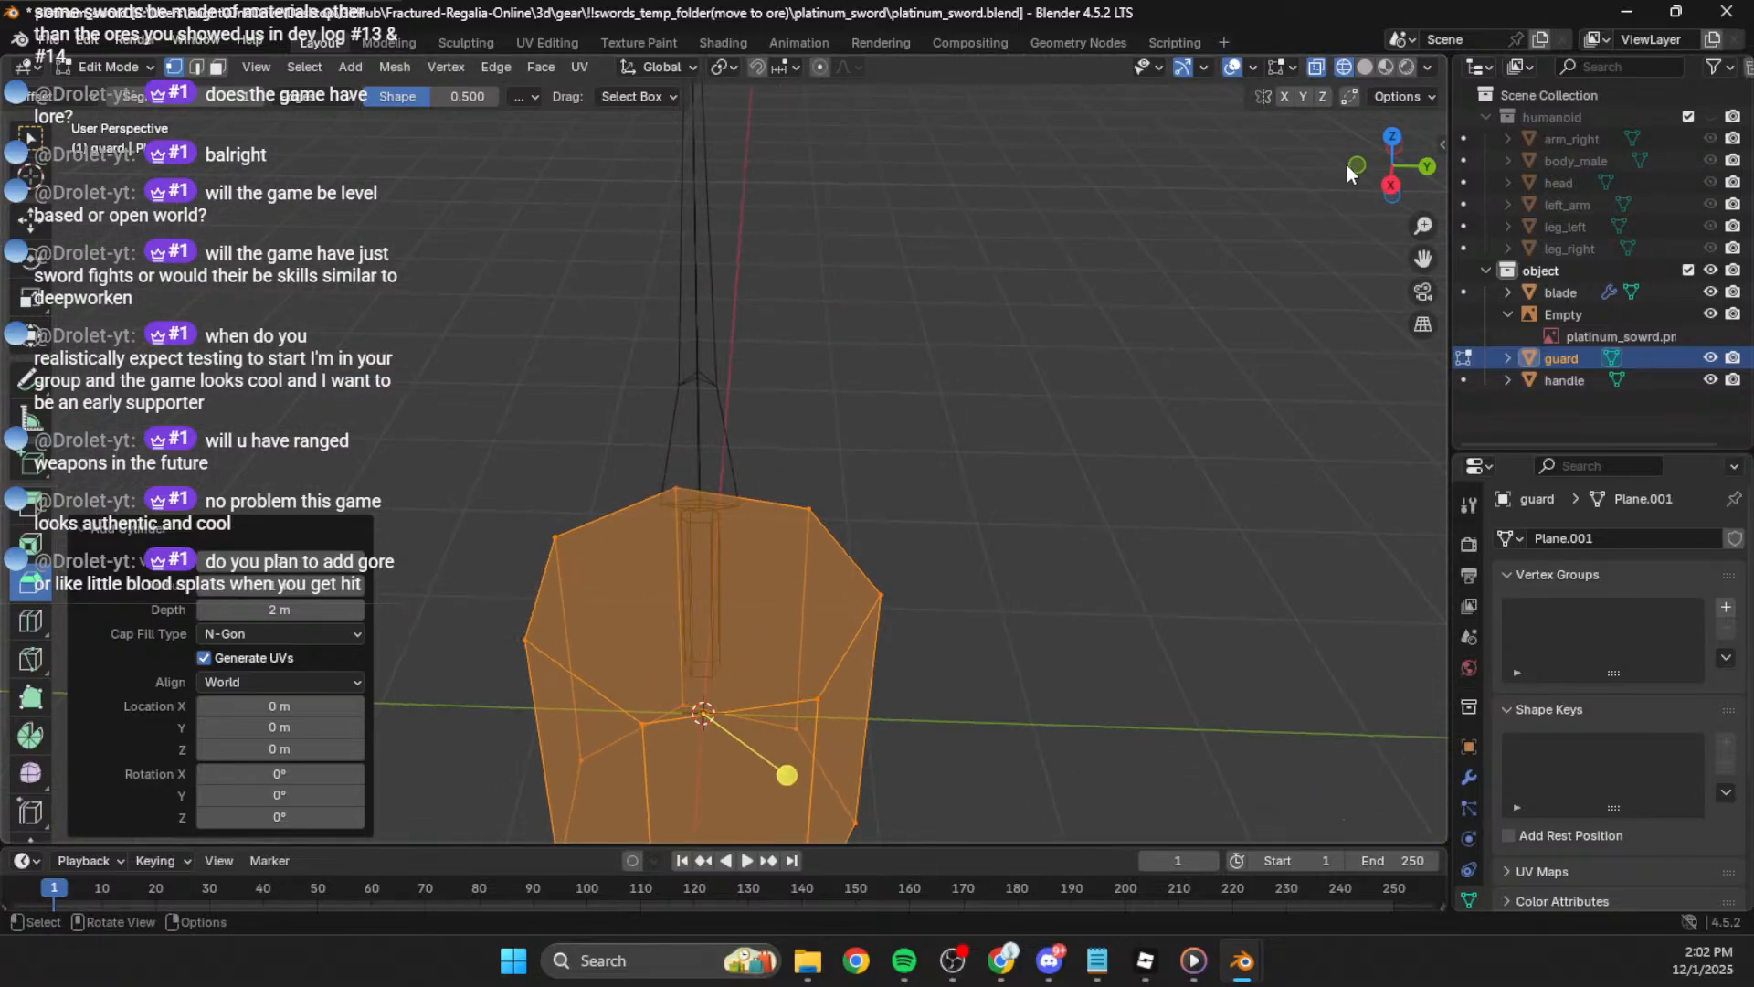
Step: In the right side view, move the cylinder up about 1.83 m to the sketched guard and flatten it along Z
left_click(1391, 185)
key("g")
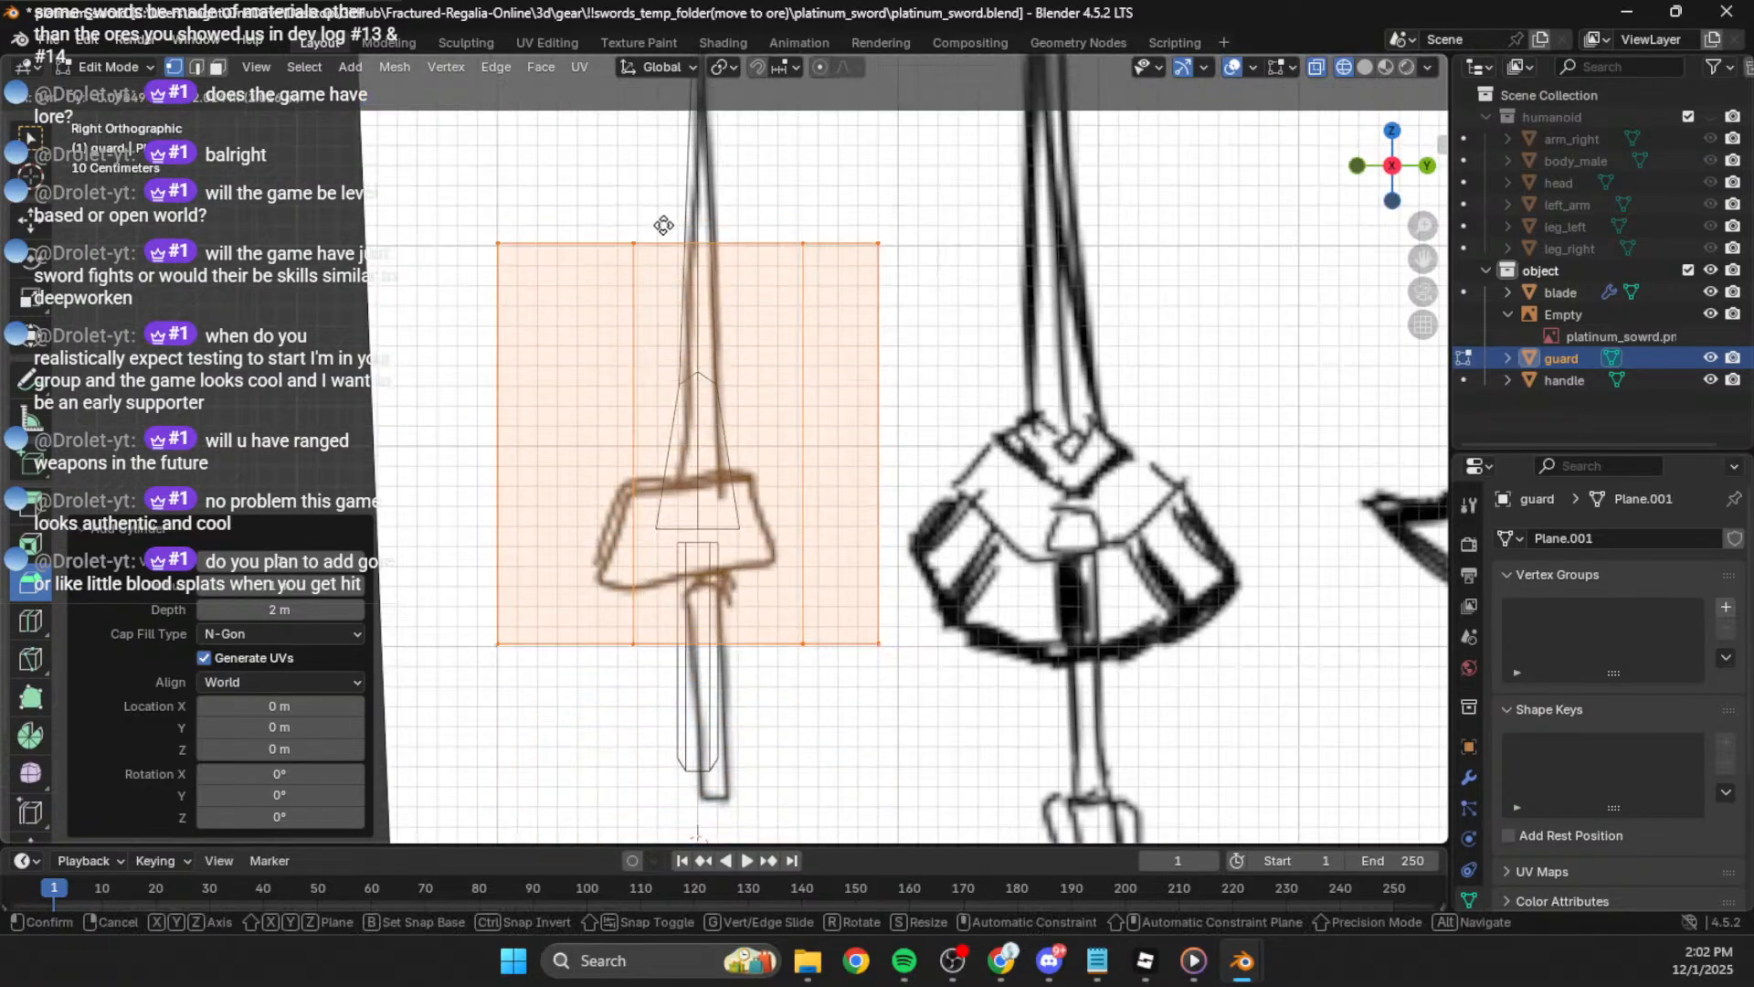
left_click(667, 245)
key("s")
key("z")
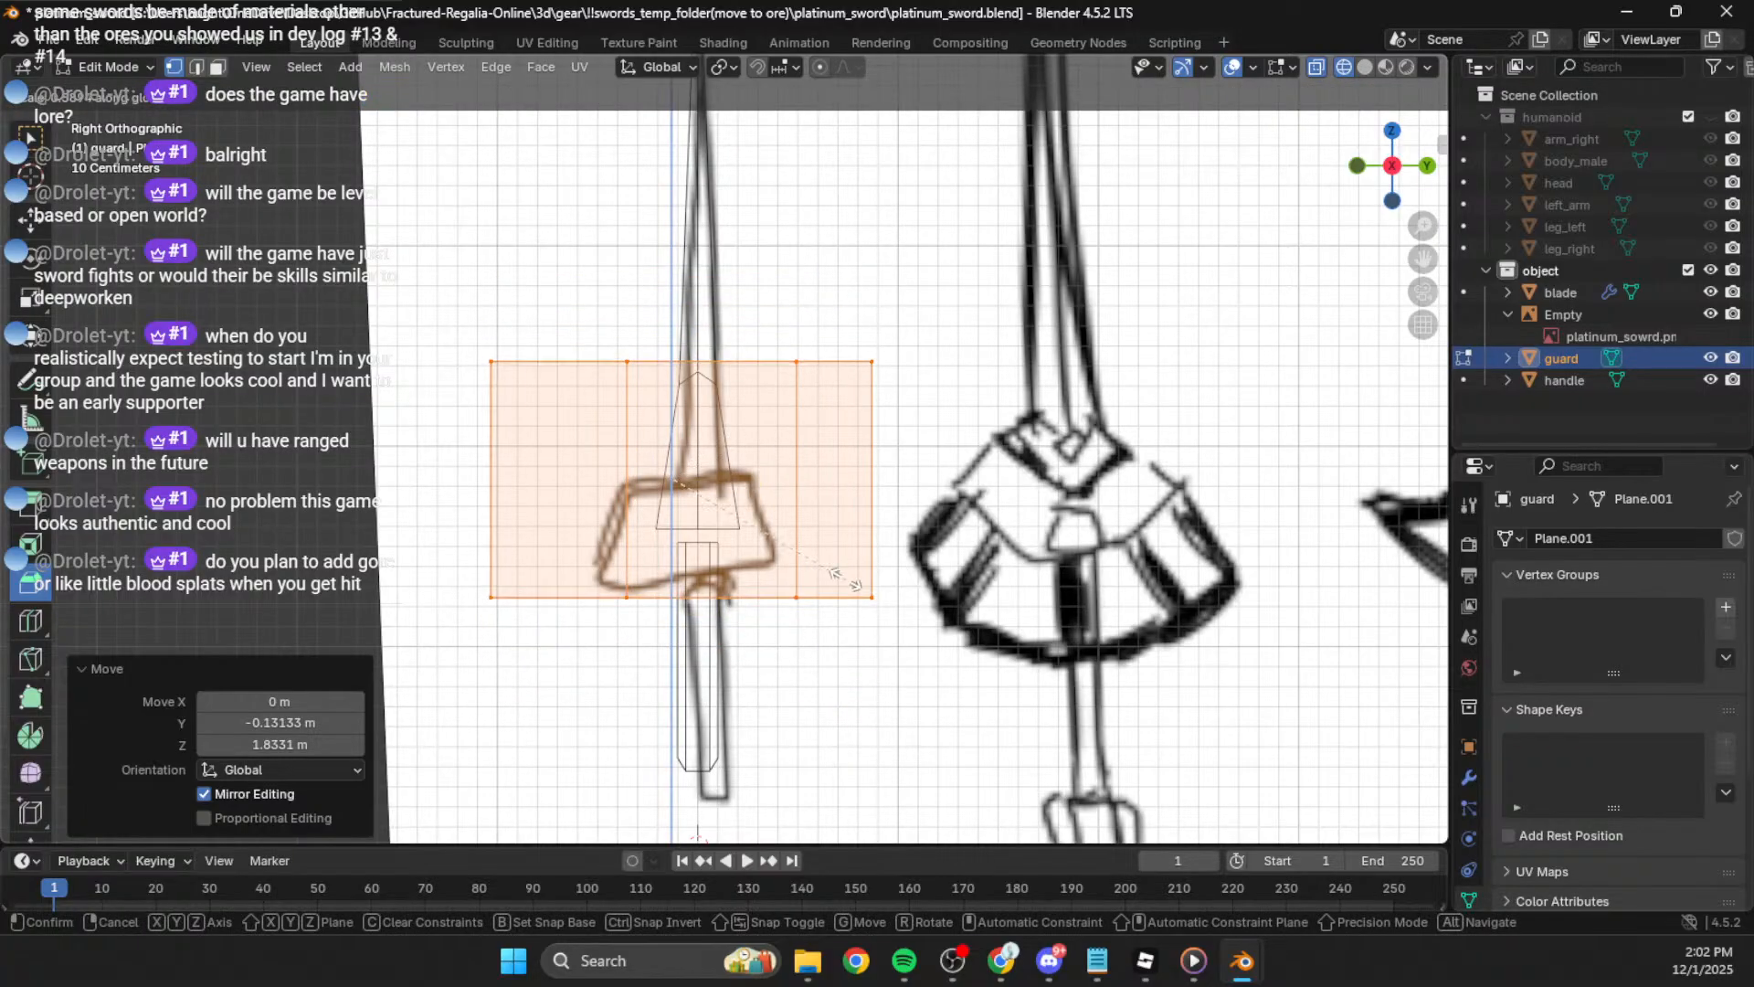
left_click(758, 485)
Step: Position the cylinder over the sketched guard and scale it uniformly by 0.479
key("g")
left_click(764, 529)
key("s")
left_click(853, 510)
Step: Scale the cylinder by 2.218 along Z and lower it about 0.09 m to match the guard sketch's height
key("s")
key("z")
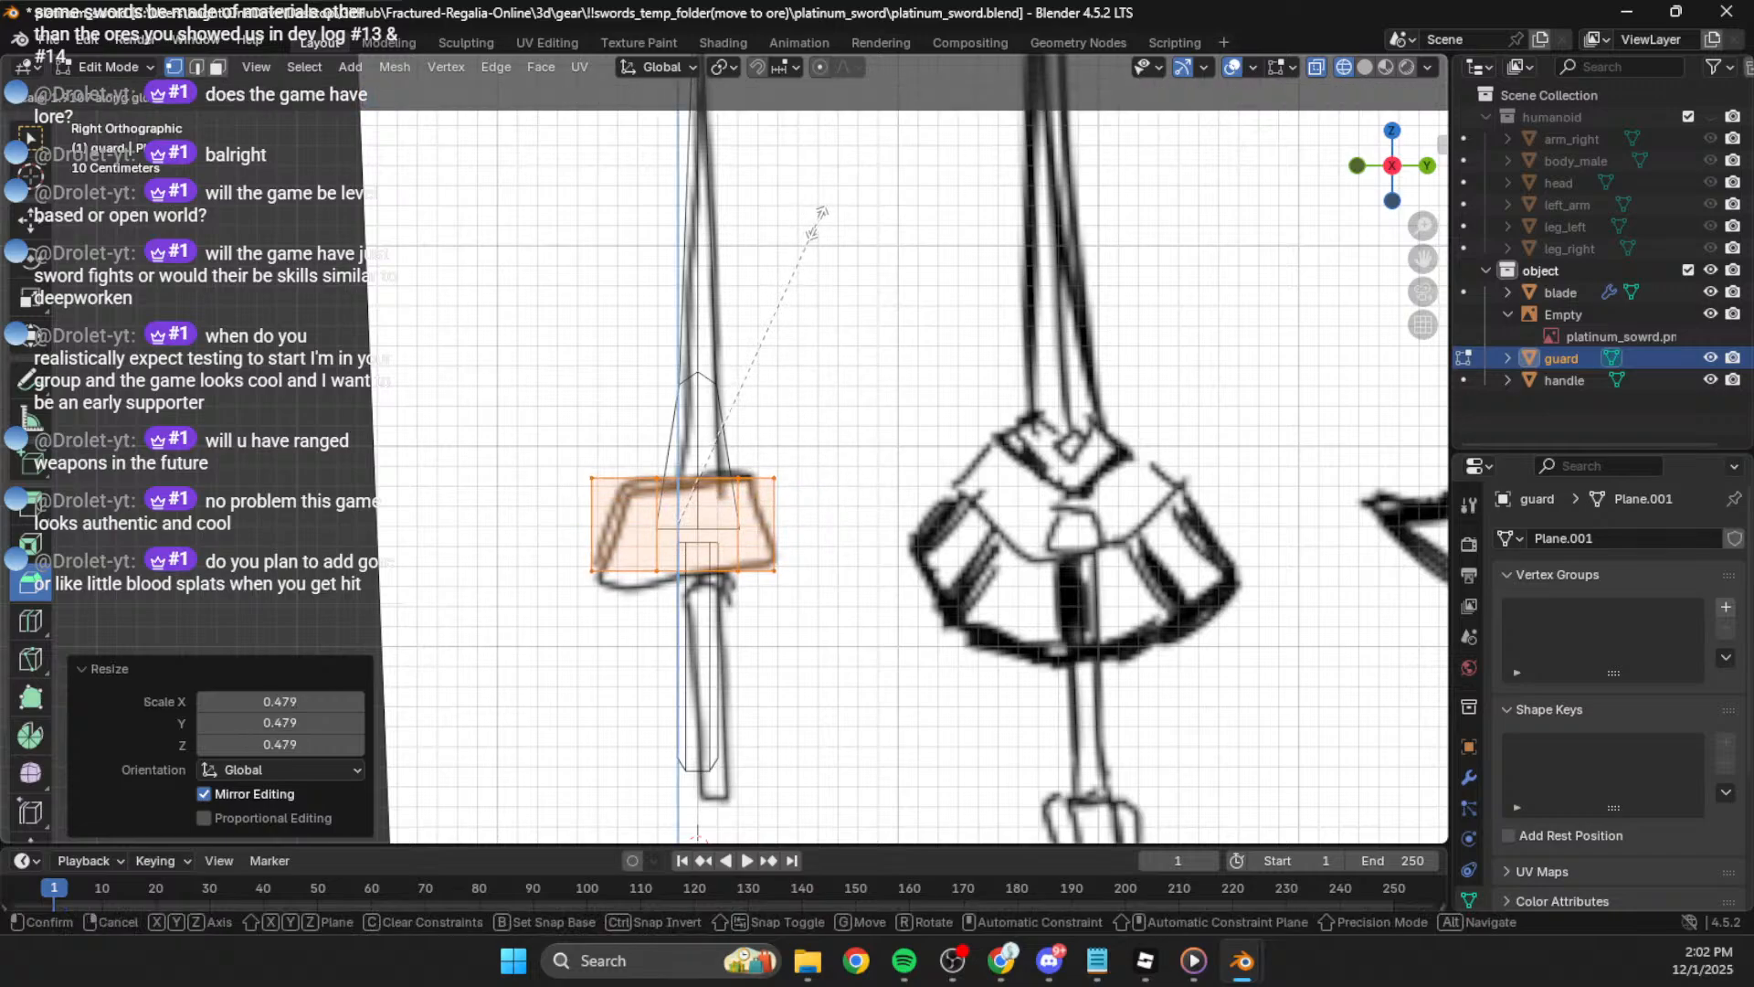
left_click(827, 193)
key("g")
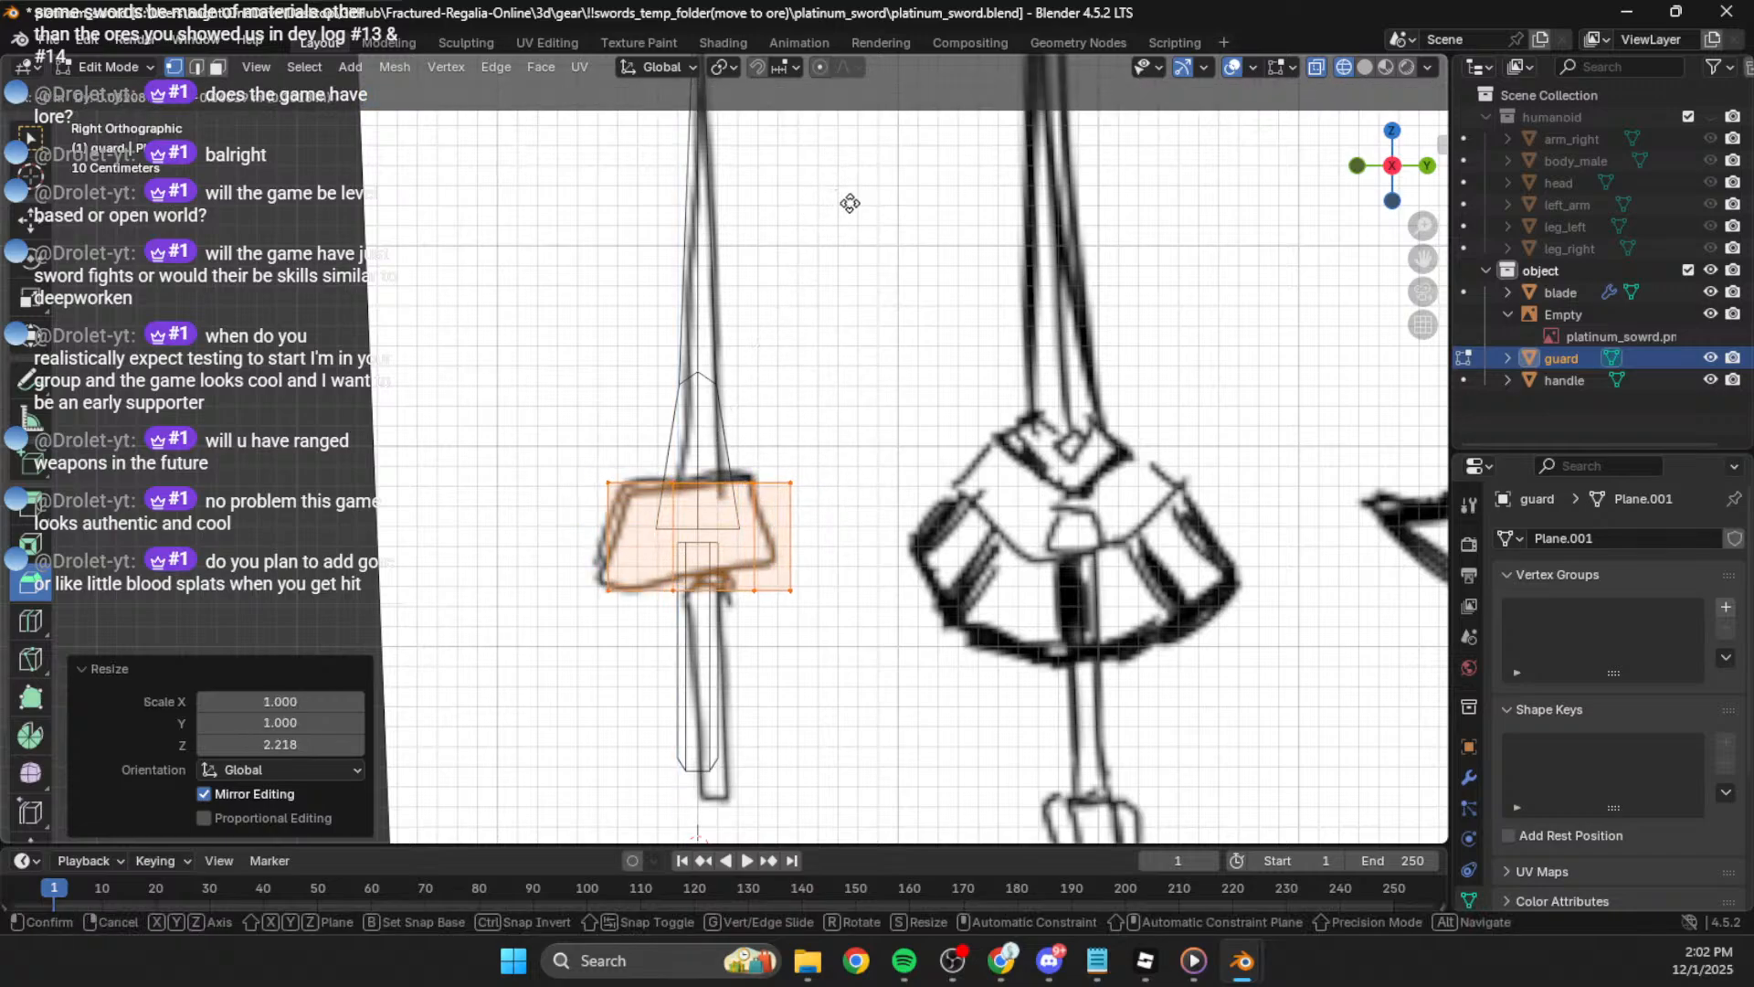
key("z")
left_click(854, 214)
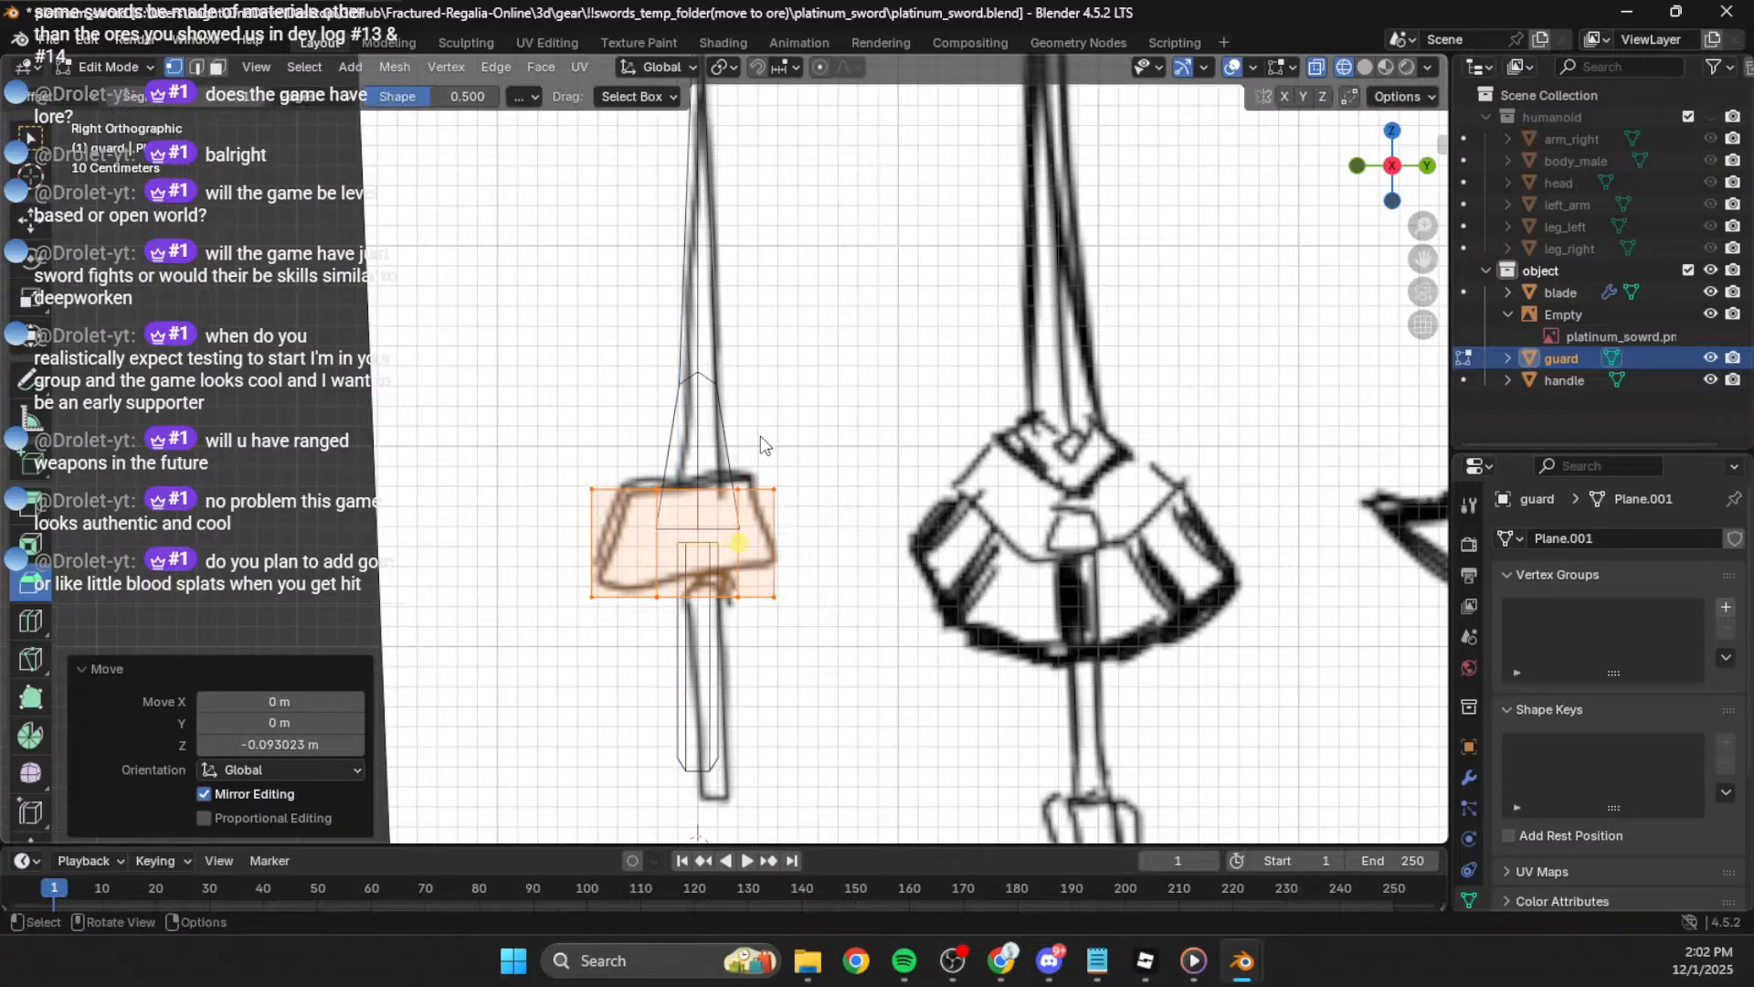
Step: Delete the scaled cylinder's vertices and add a fresh cylinder to the emptied guard mesh
middle_click_drag(727, 484, 766, 412, "shift")
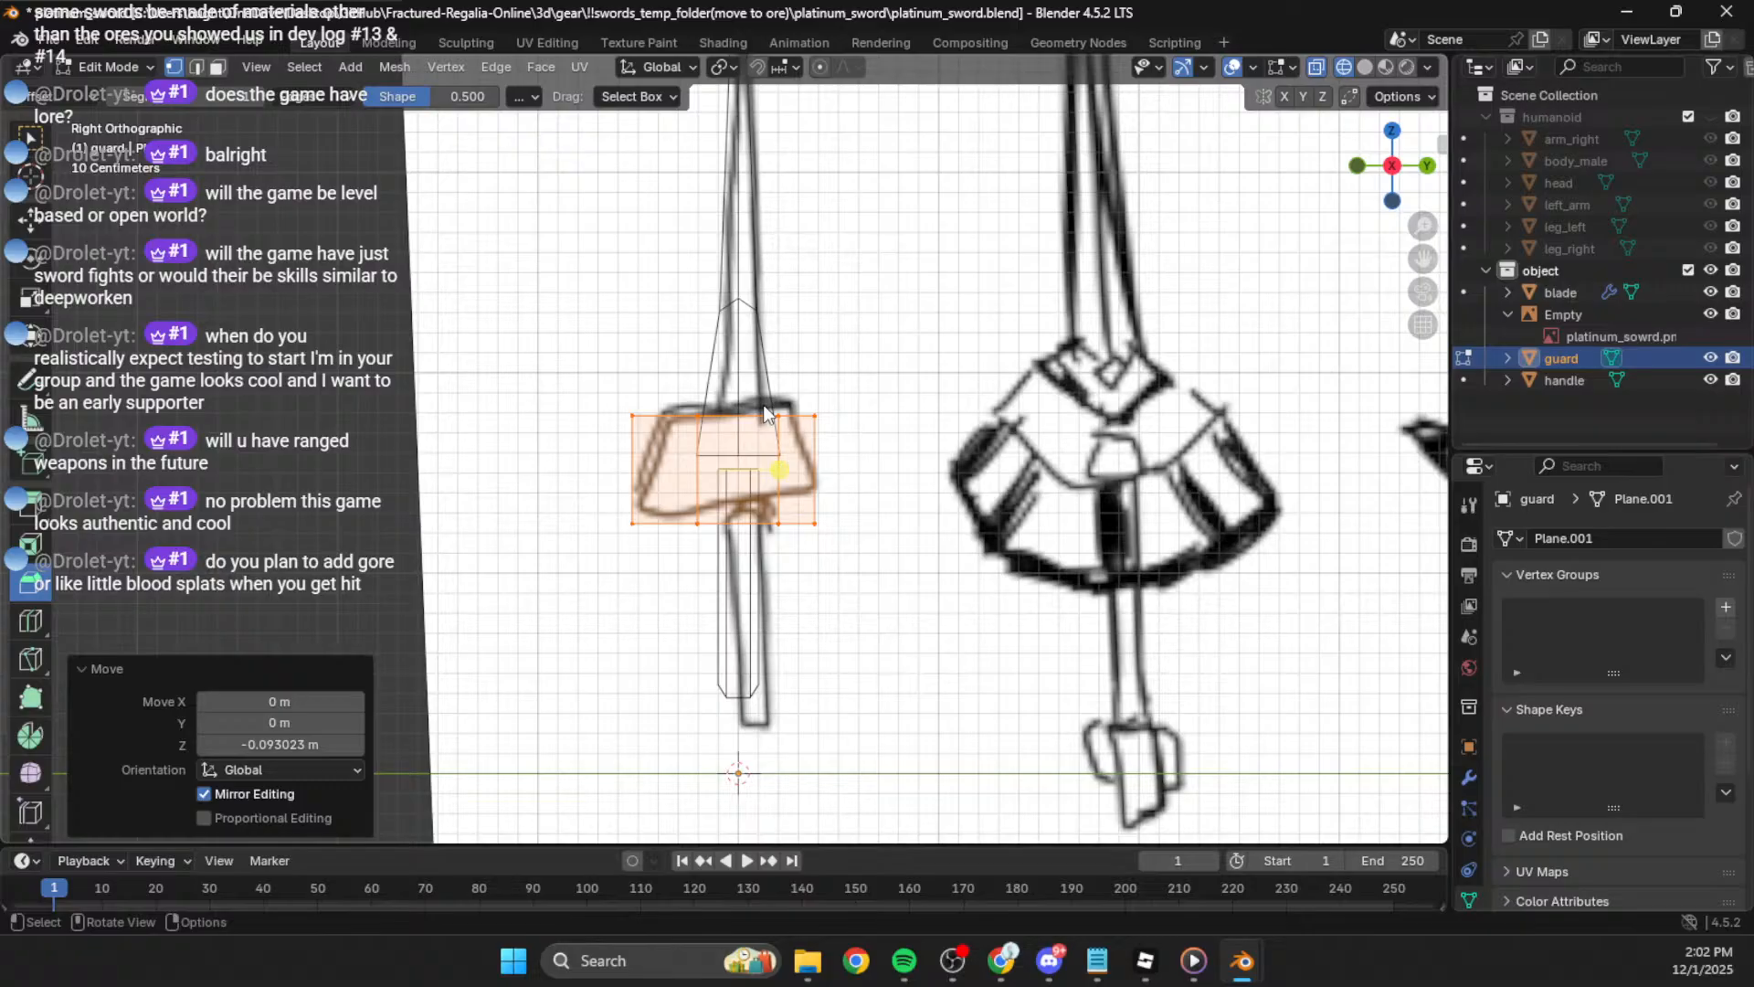
key("x")
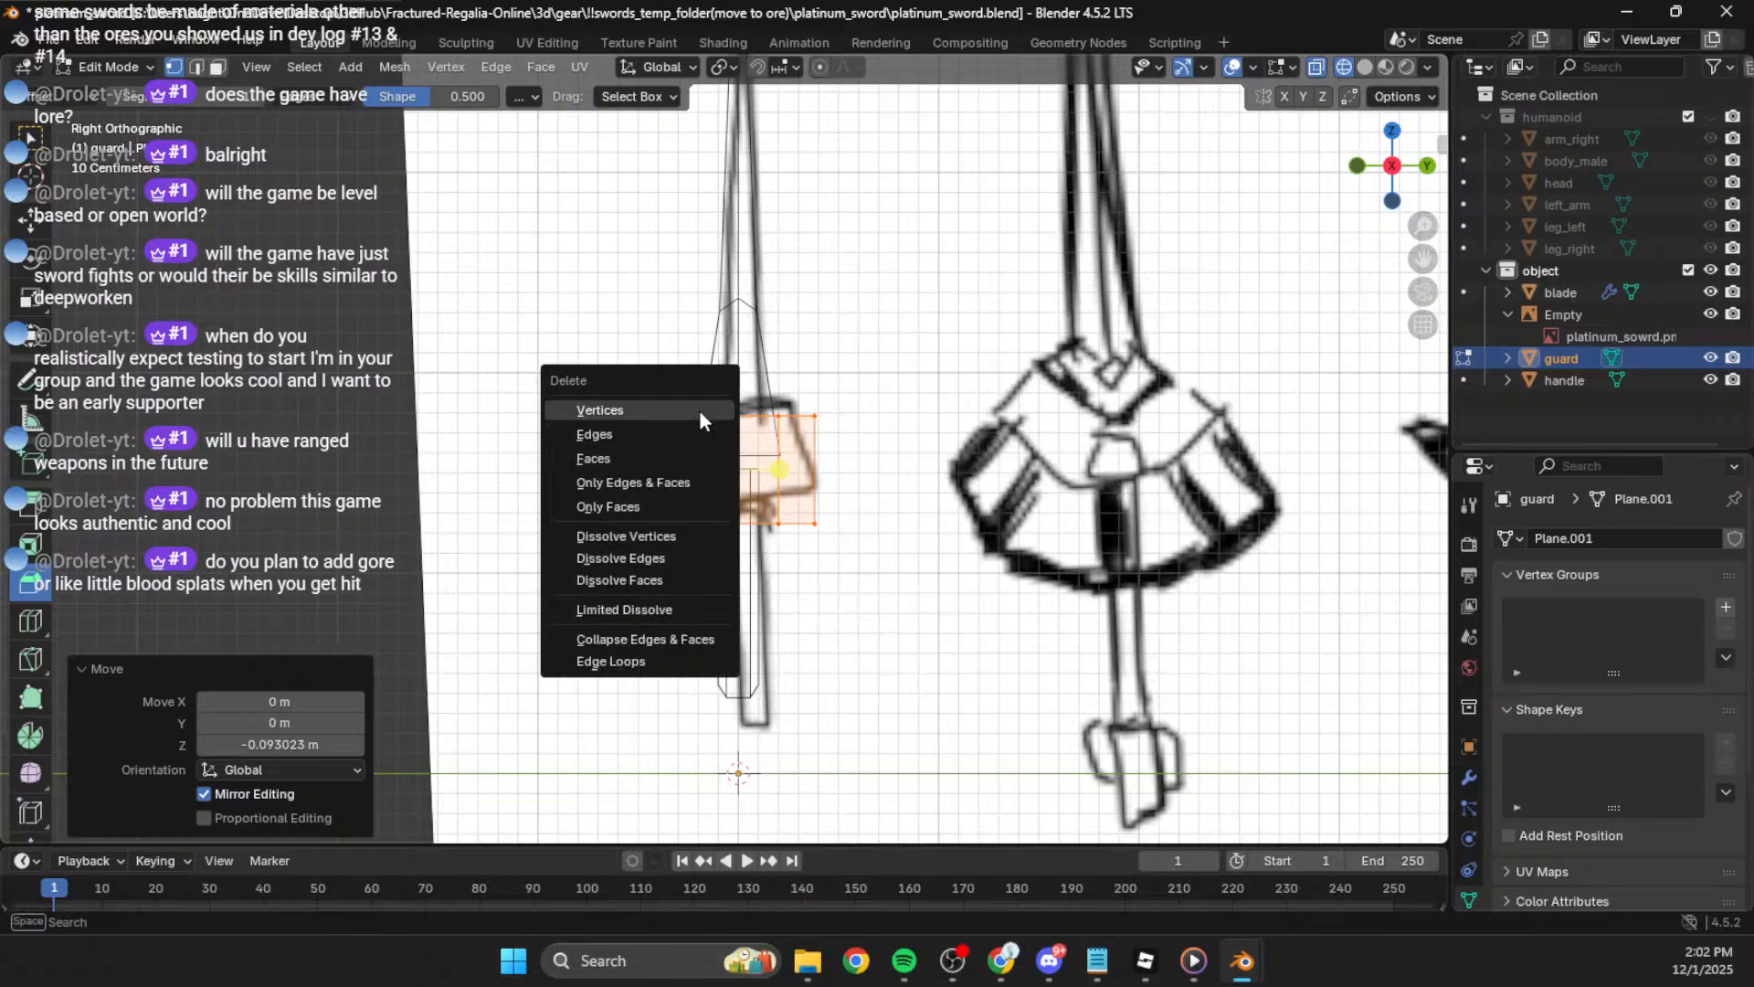
left_click(624, 420)
left_click(351, 67)
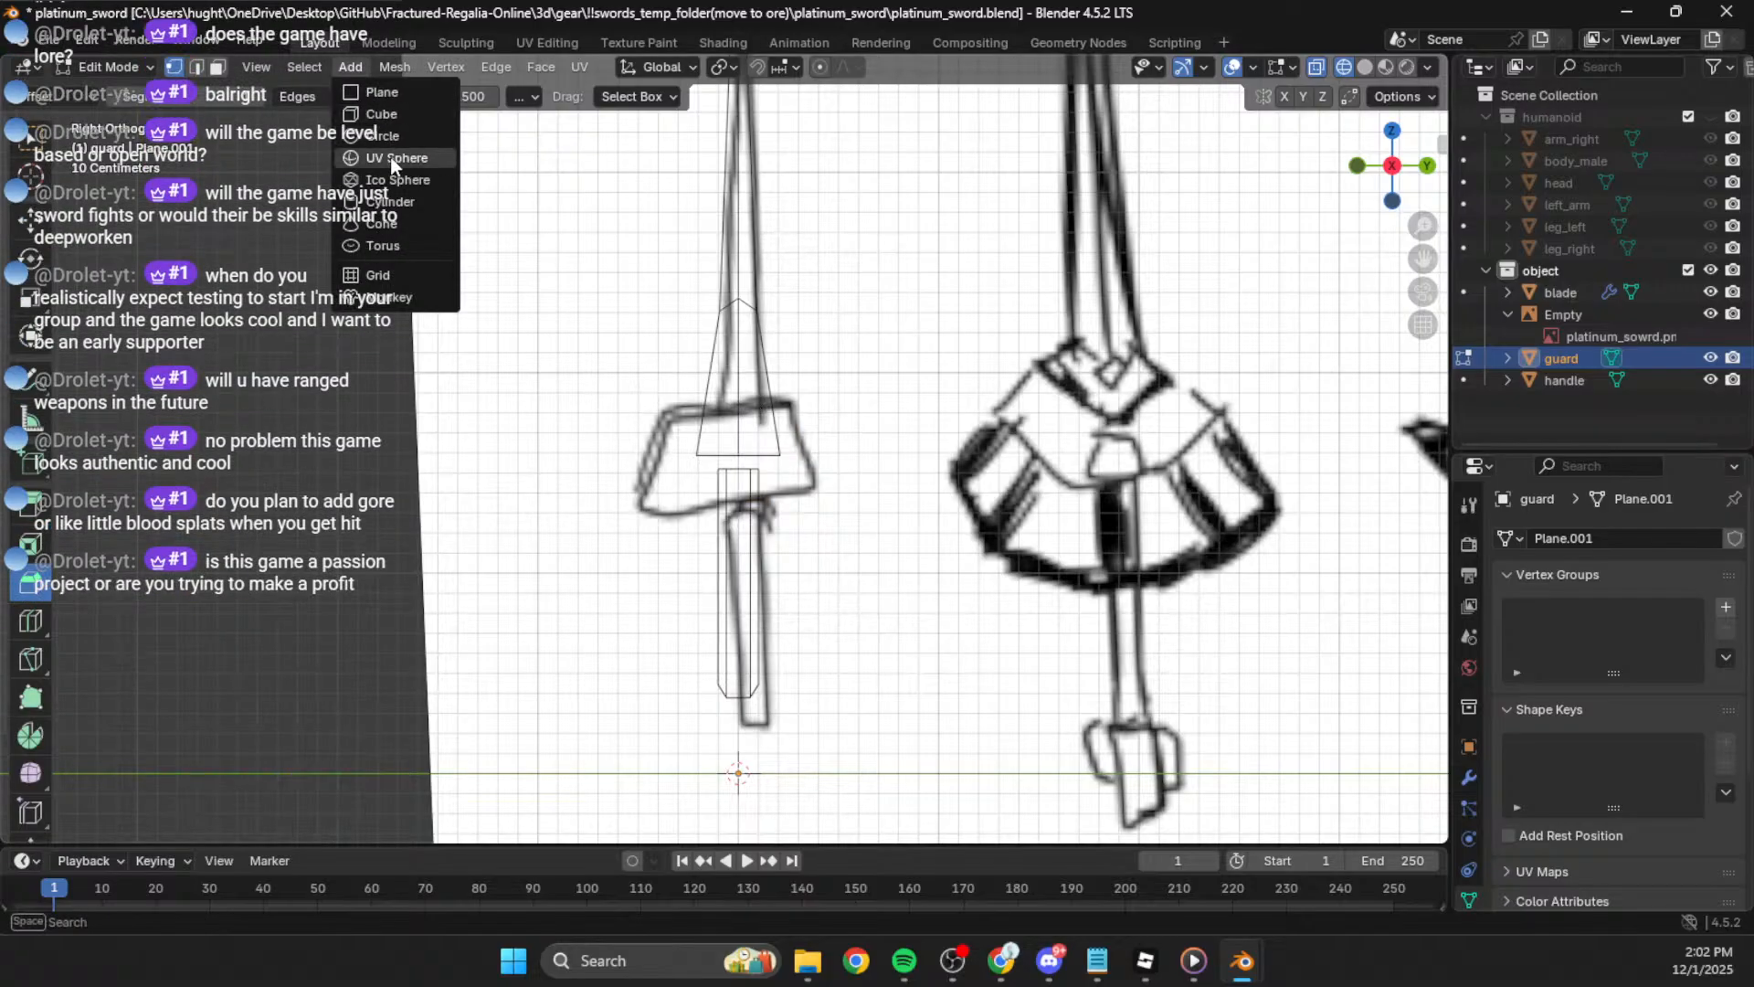
left_click(391, 202)
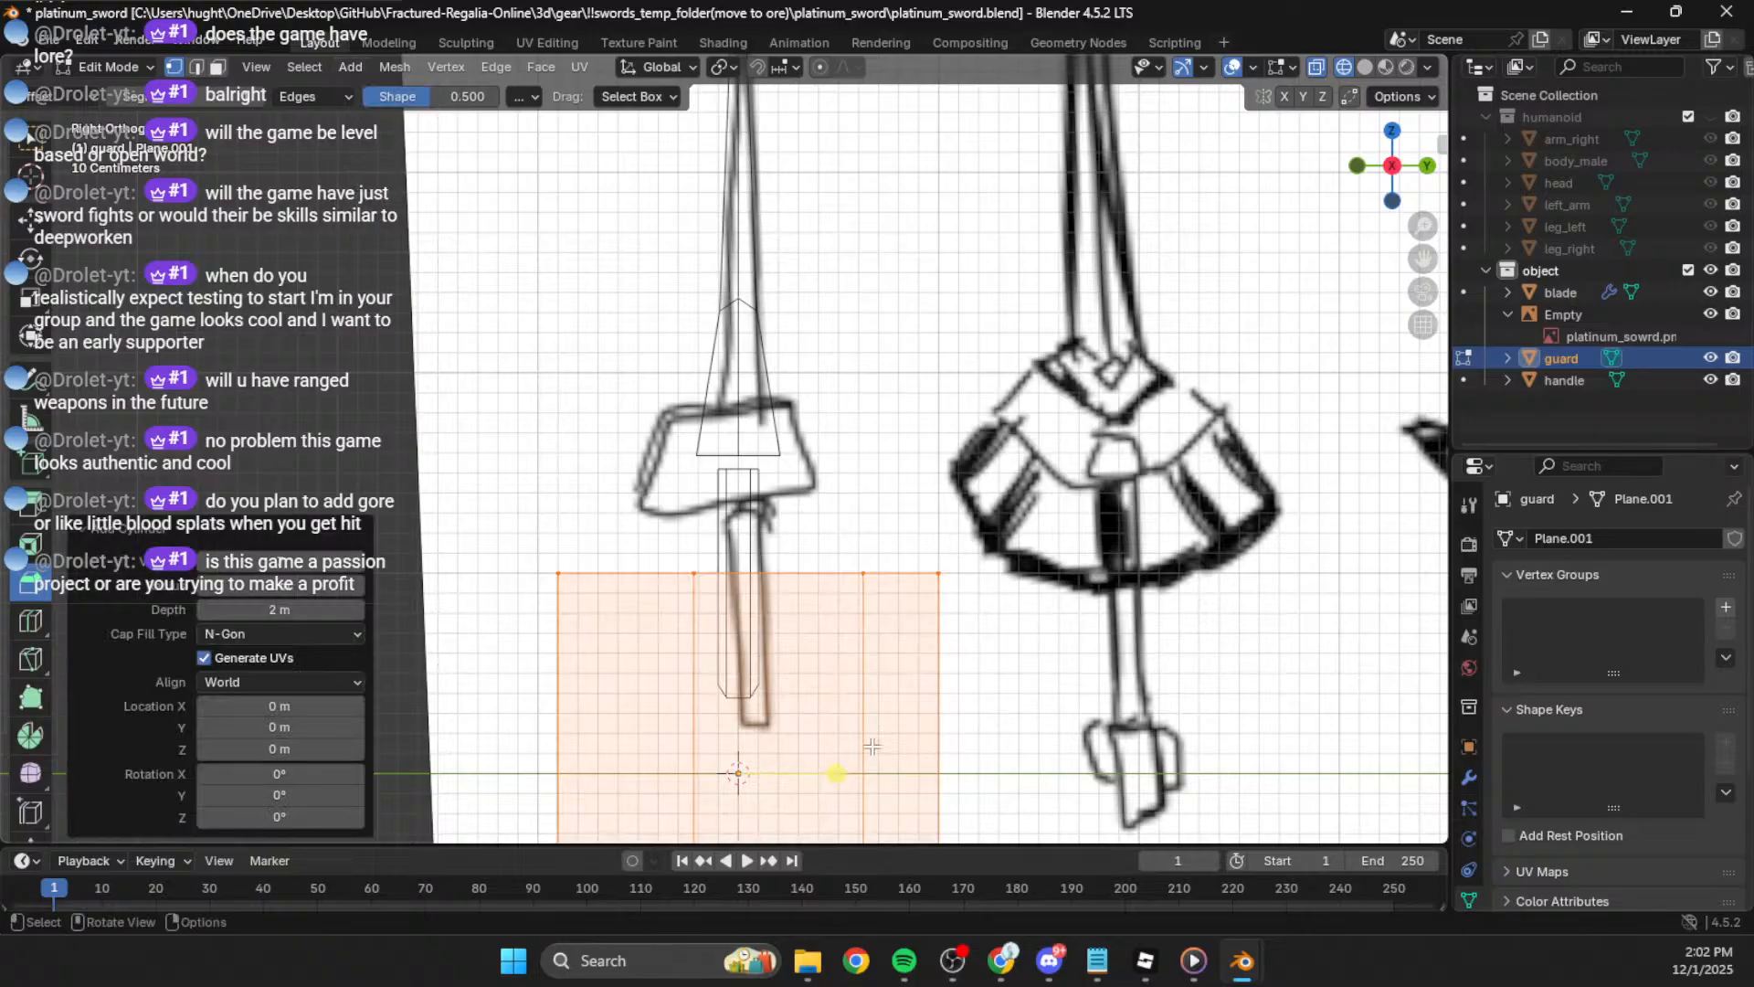
Step: Raise the new cylinder about 1.73 m along Z and scale it uniformly to the sketched guard's width
key("g")
key("z")
left_click(920, 247)
middle_click_drag(920, 247, 932, 473, "shift")
key("s")
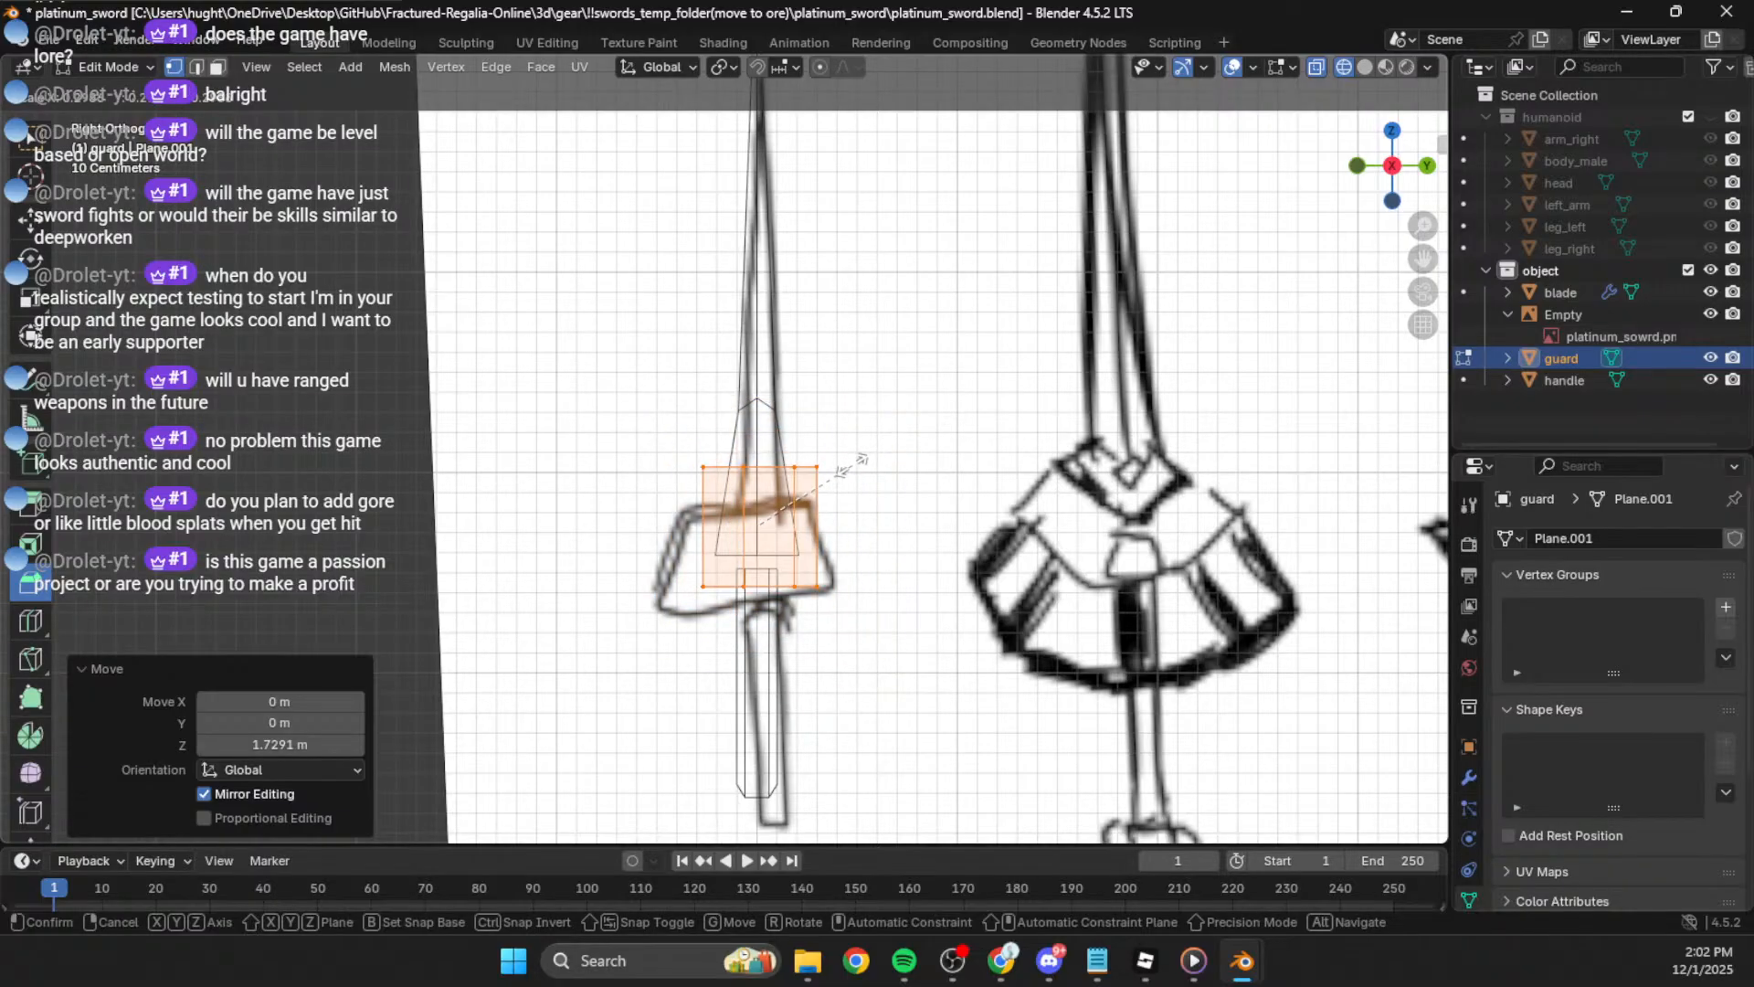
left_click(904, 486)
Step: Shift the cylinder along Z until its base lines up with the bottom edge of the sketched guard
key("g")
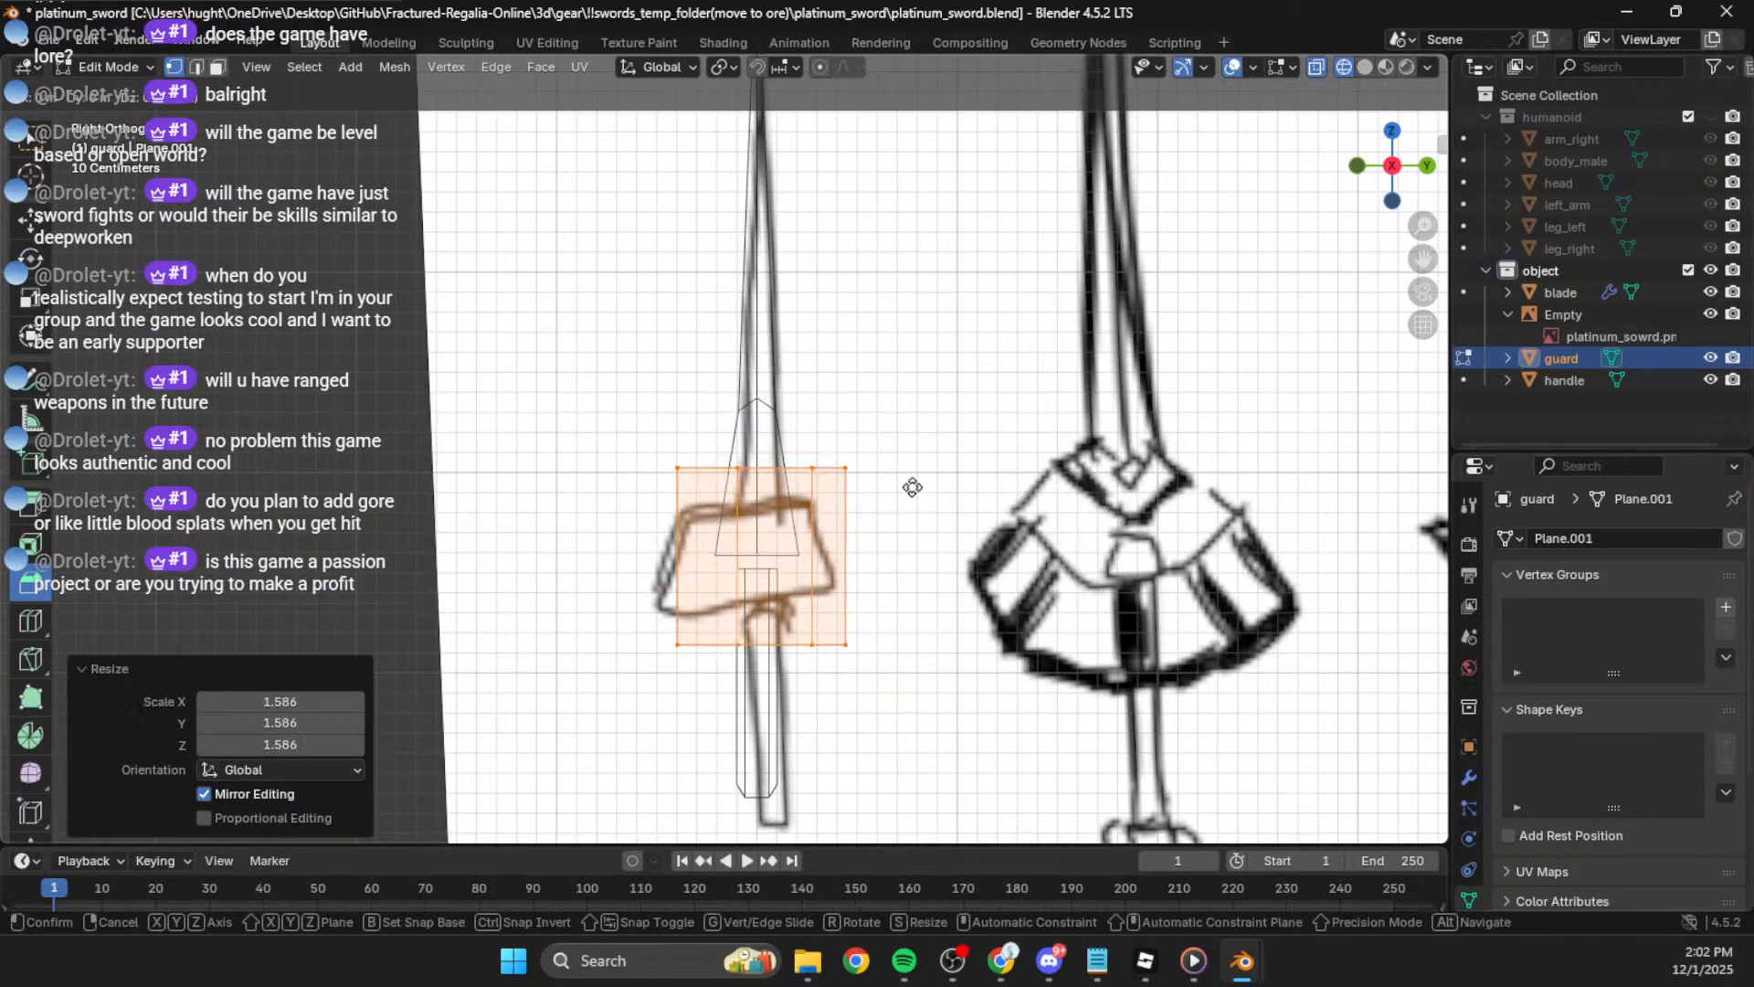
key("z")
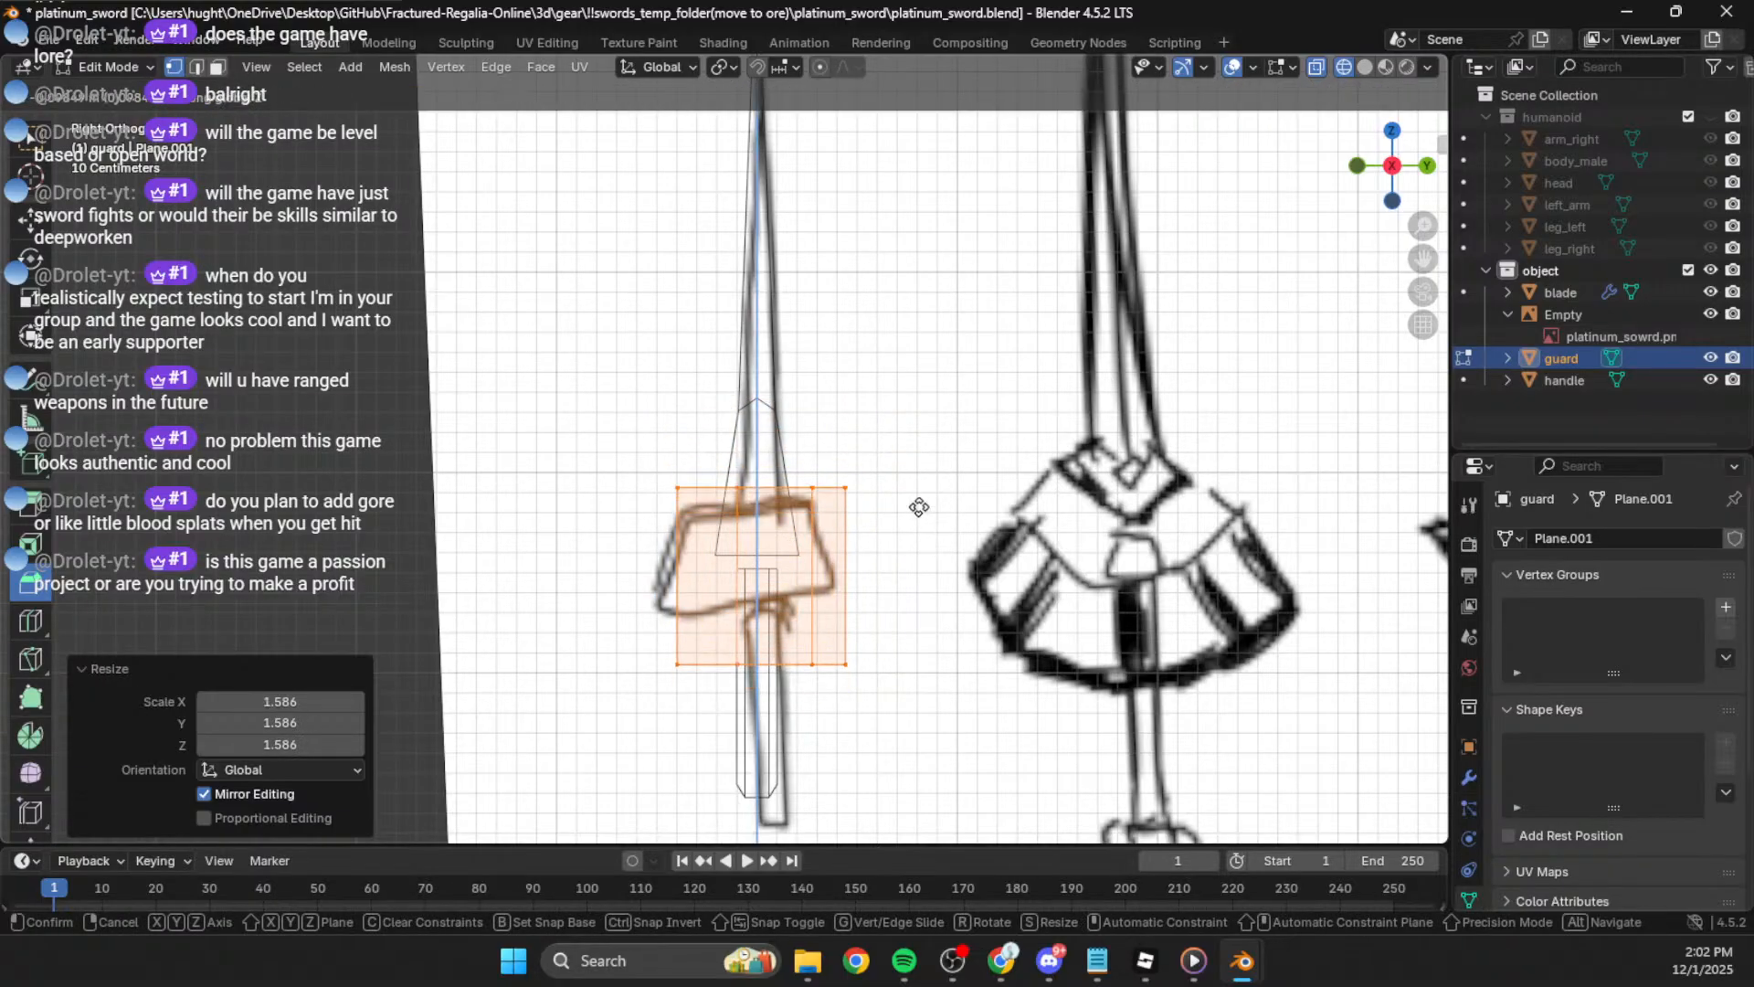
left_click(921, 496)
key("g")
key("z")
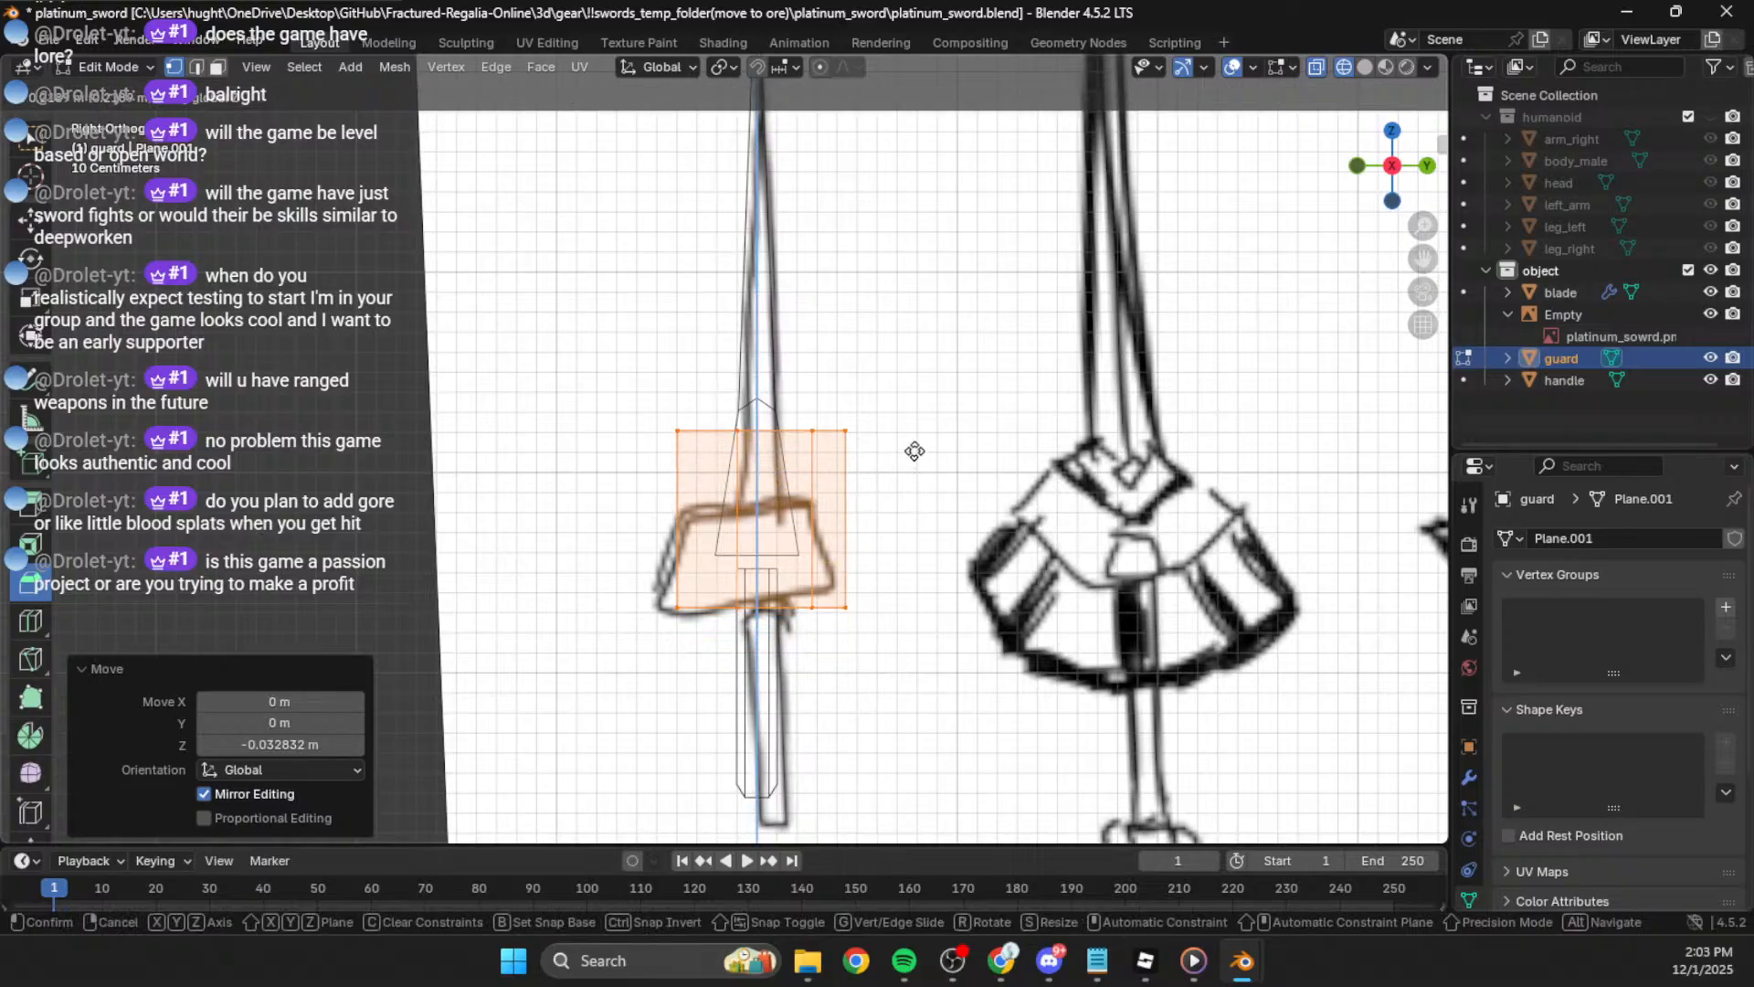
left_click(915, 449)
Step: Lower the cylinder's top vertices to the sketched guard's upper edge and scale them inward to taper the guard
left_click_drag(947, 402, 595, 489)
key("g")
key("z")
left_click(606, 560)
key("s")
left_click(837, 504)
key("g")
key("z")
left_click(970, 491)
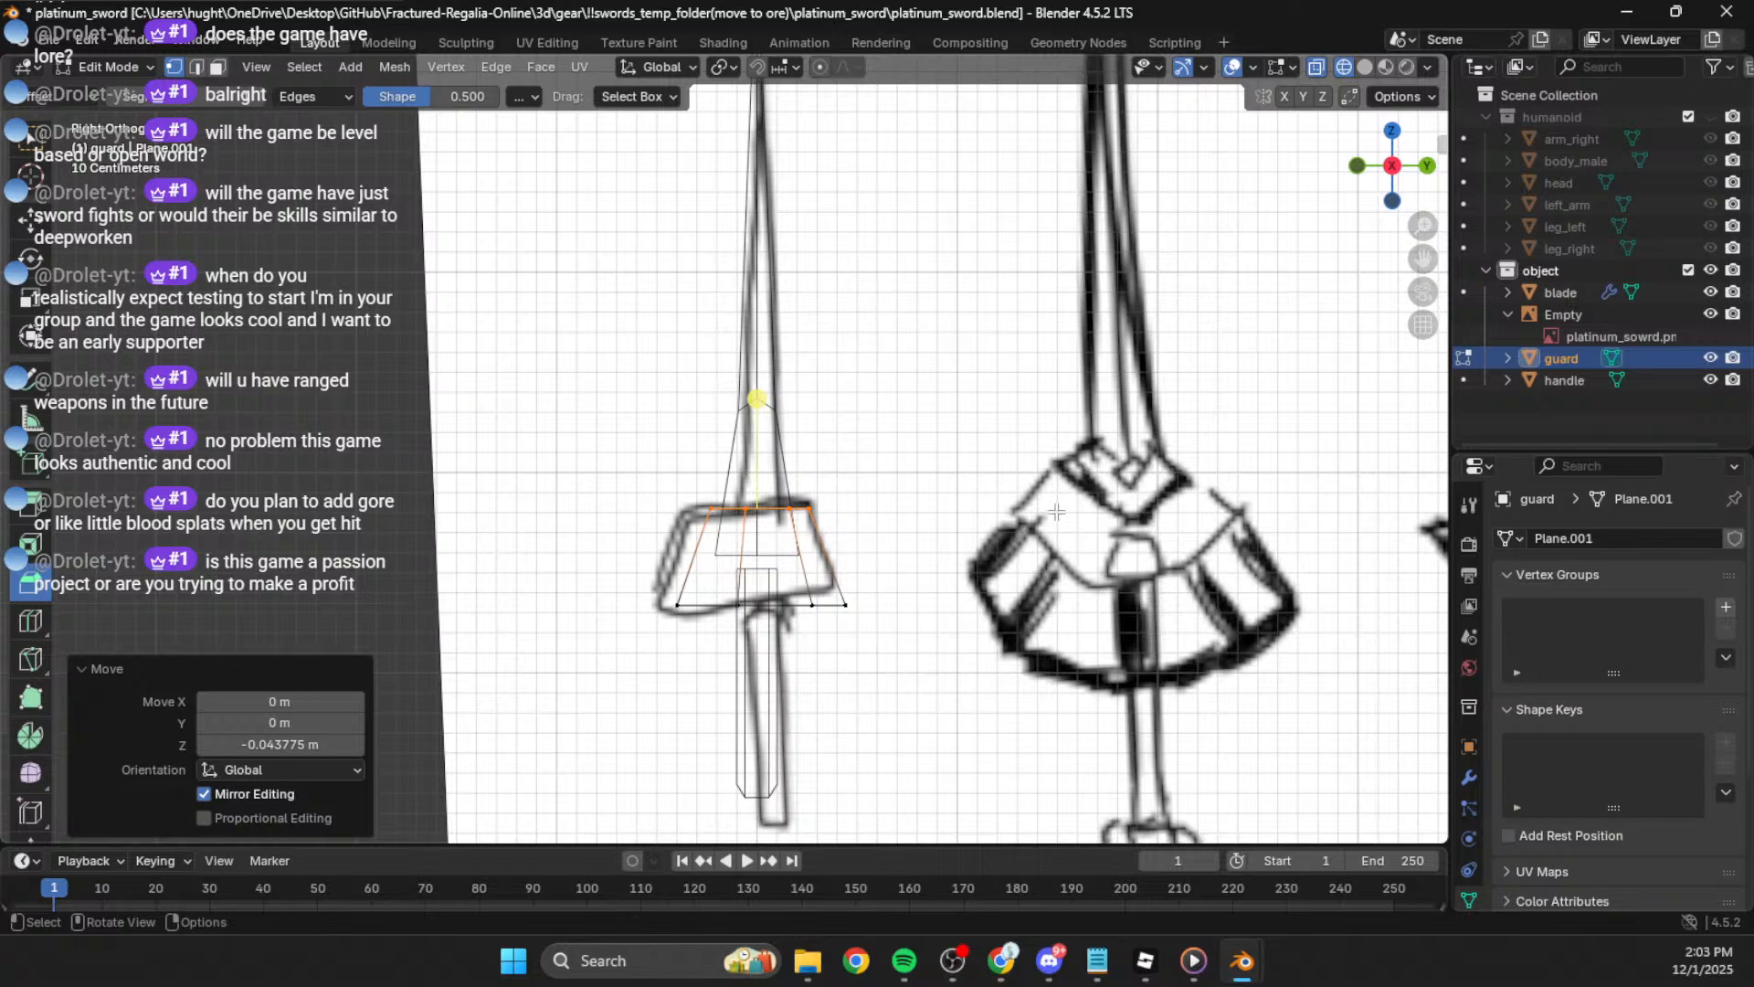
Step: Scale the guard's top ring by 1.198 and fine-tune its height along Z to fit the sketch
key("g")
key("z")
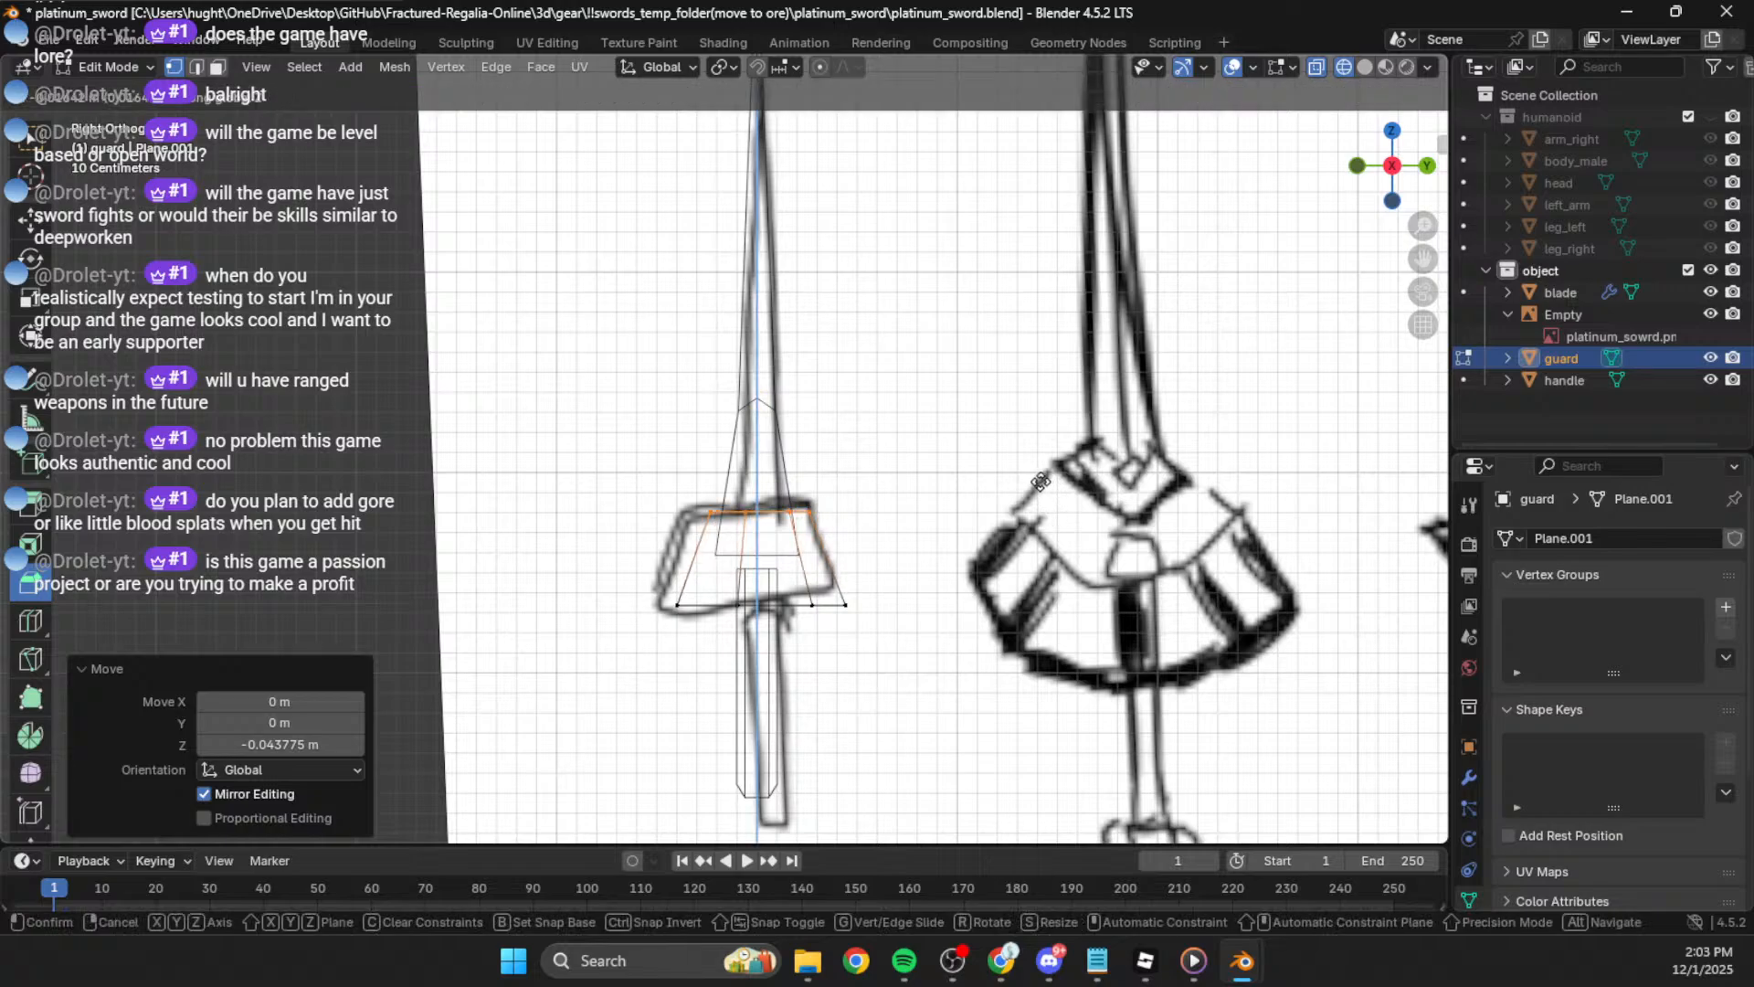
left_click(968, 499)
key("s")
left_click(983, 504)
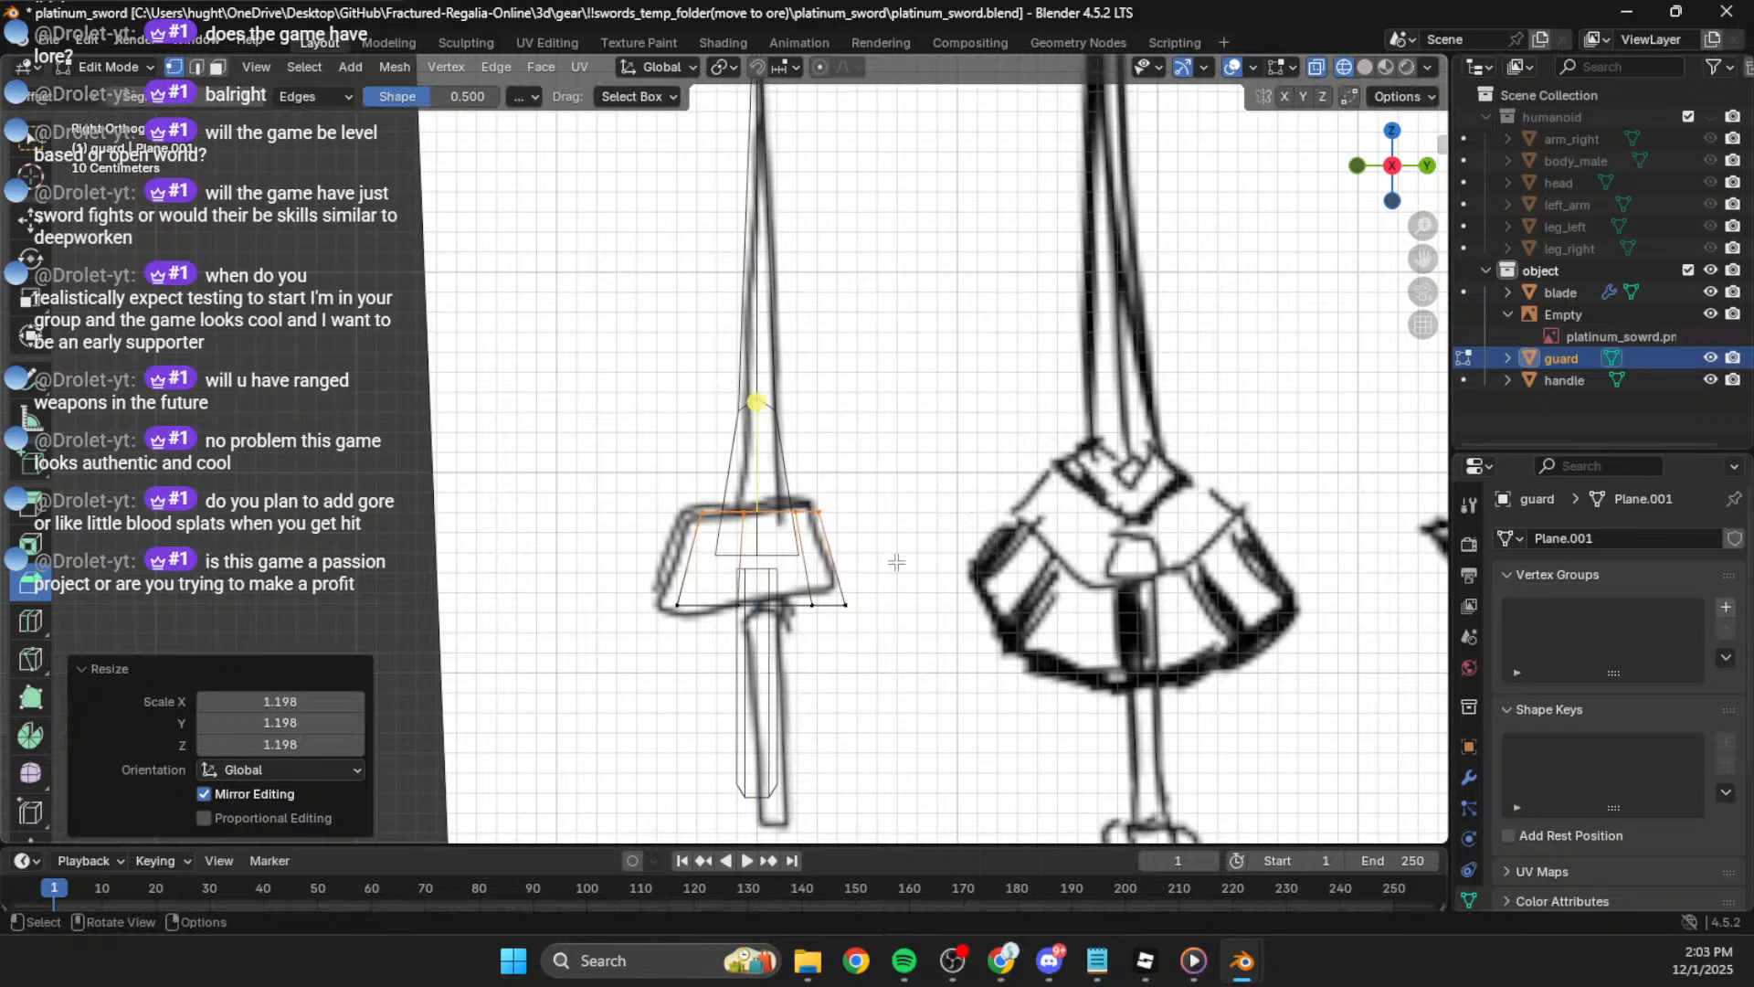
key("g")
key("z")
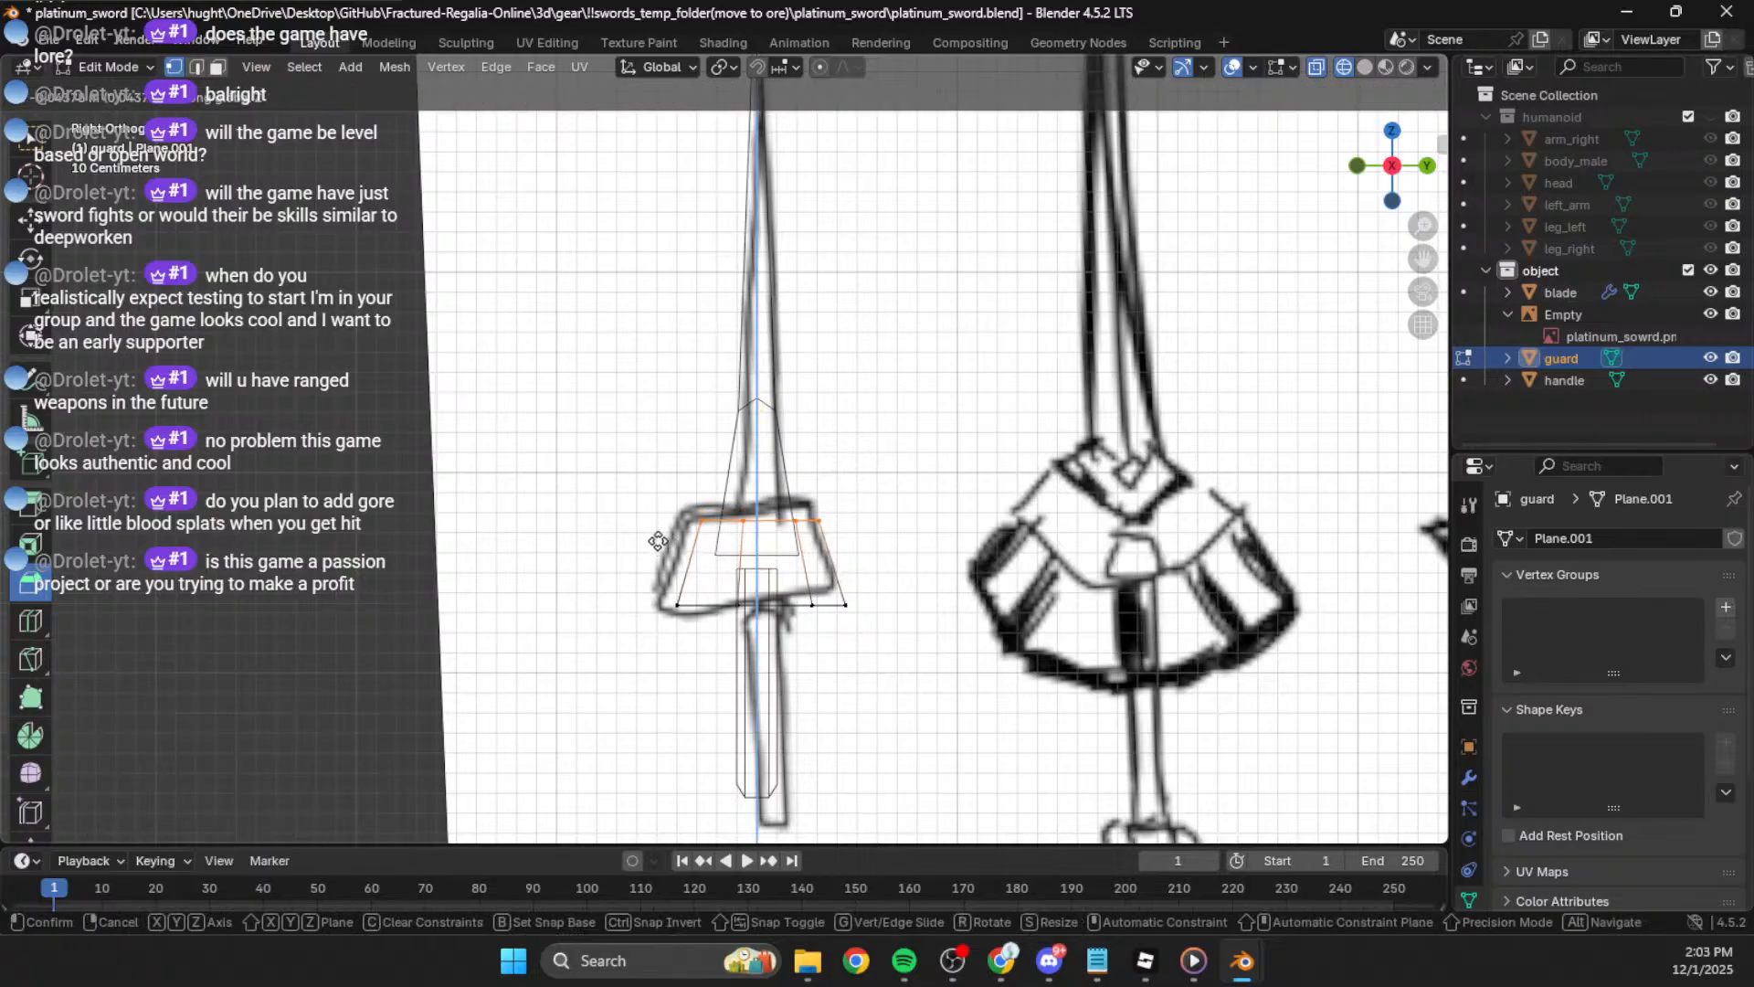
left_click(658, 536)
Step: Adjust the height of the guard's bottom vertices along Z and scale the ring to match the sketched lower edge
left_click_drag(874, 576, 519, 643)
key("g")
key("z")
left_click(583, 650)
key("s")
left_click(1139, 611)
Step: Leave mesh editing and view the whole sword in solid shading from a perspective angle
middle_click_drag(965, 566, 662, 591)
key("Tab")
left_click(923, 512)
middle_click_drag(923, 512, 855, 515)
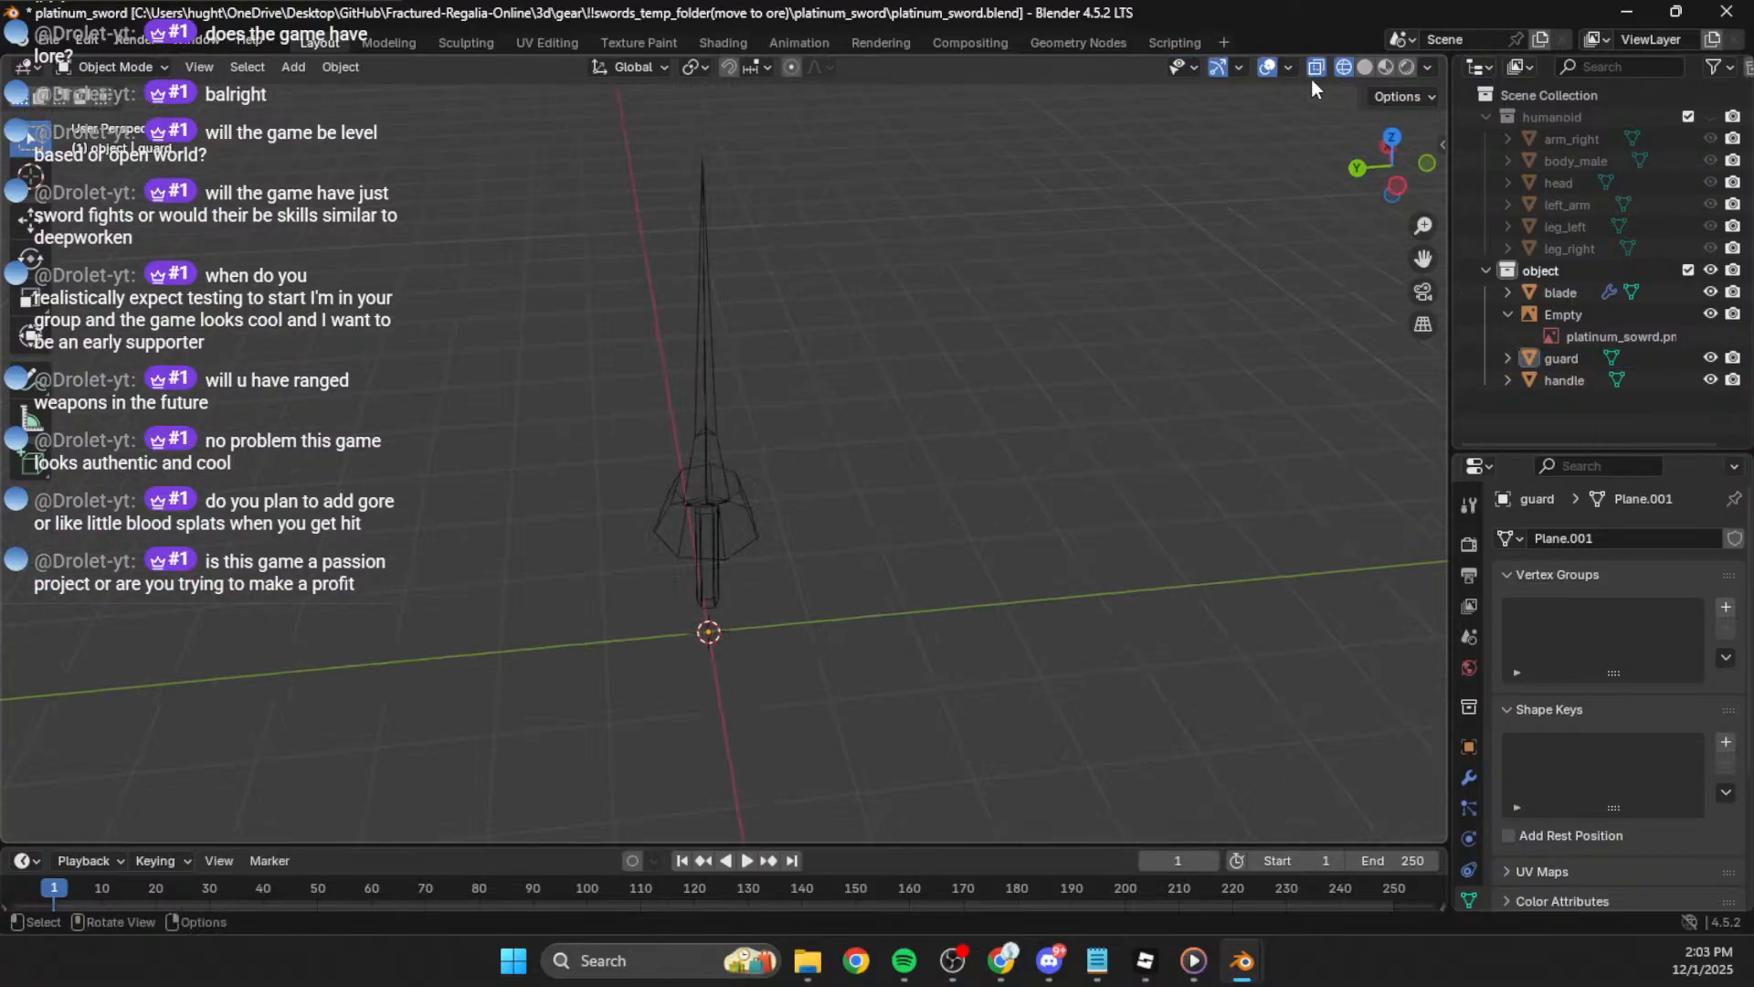
left_click(1365, 66)
mouse_move(1024, 229)
middle_mouse_down()
mouse_move(944, 286)
mouse_move(638, 231)
mouse_move(904, 441)
middle_mouse_up()
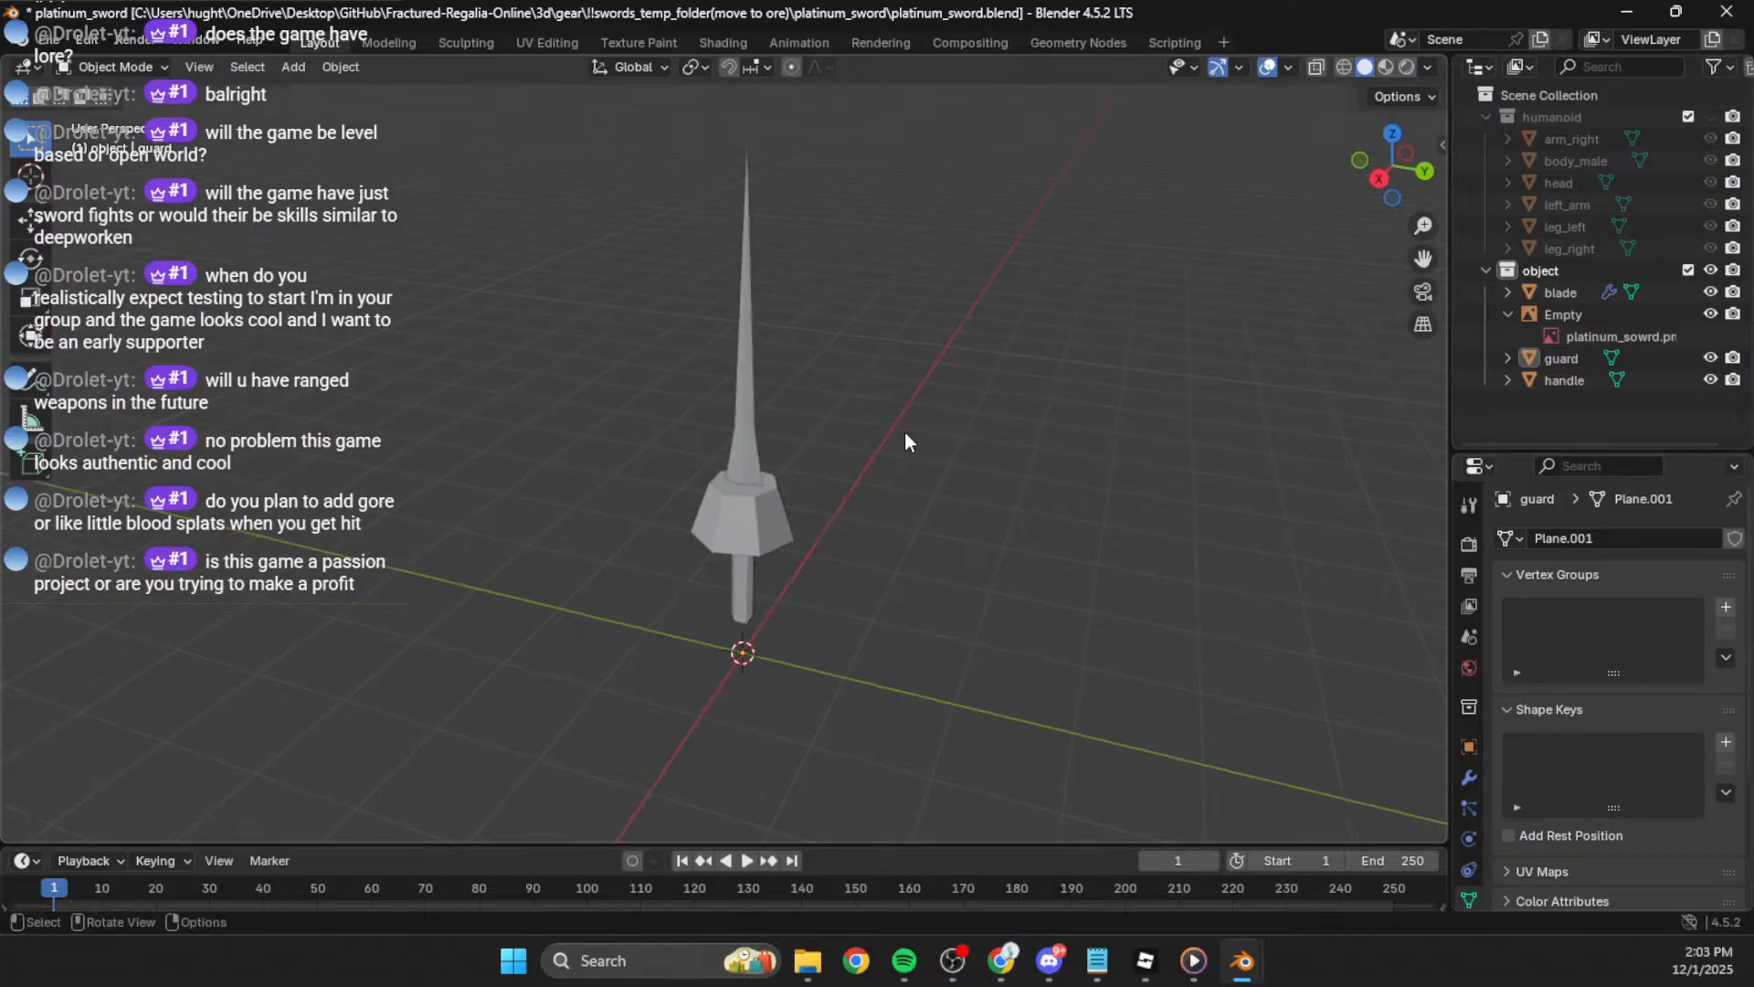
Step: Examine the tapered guard's shape and proportions from side and perspective angles
left_click(746, 528)
middle_click_drag(746, 528, 1071, 308)
key("Tab")
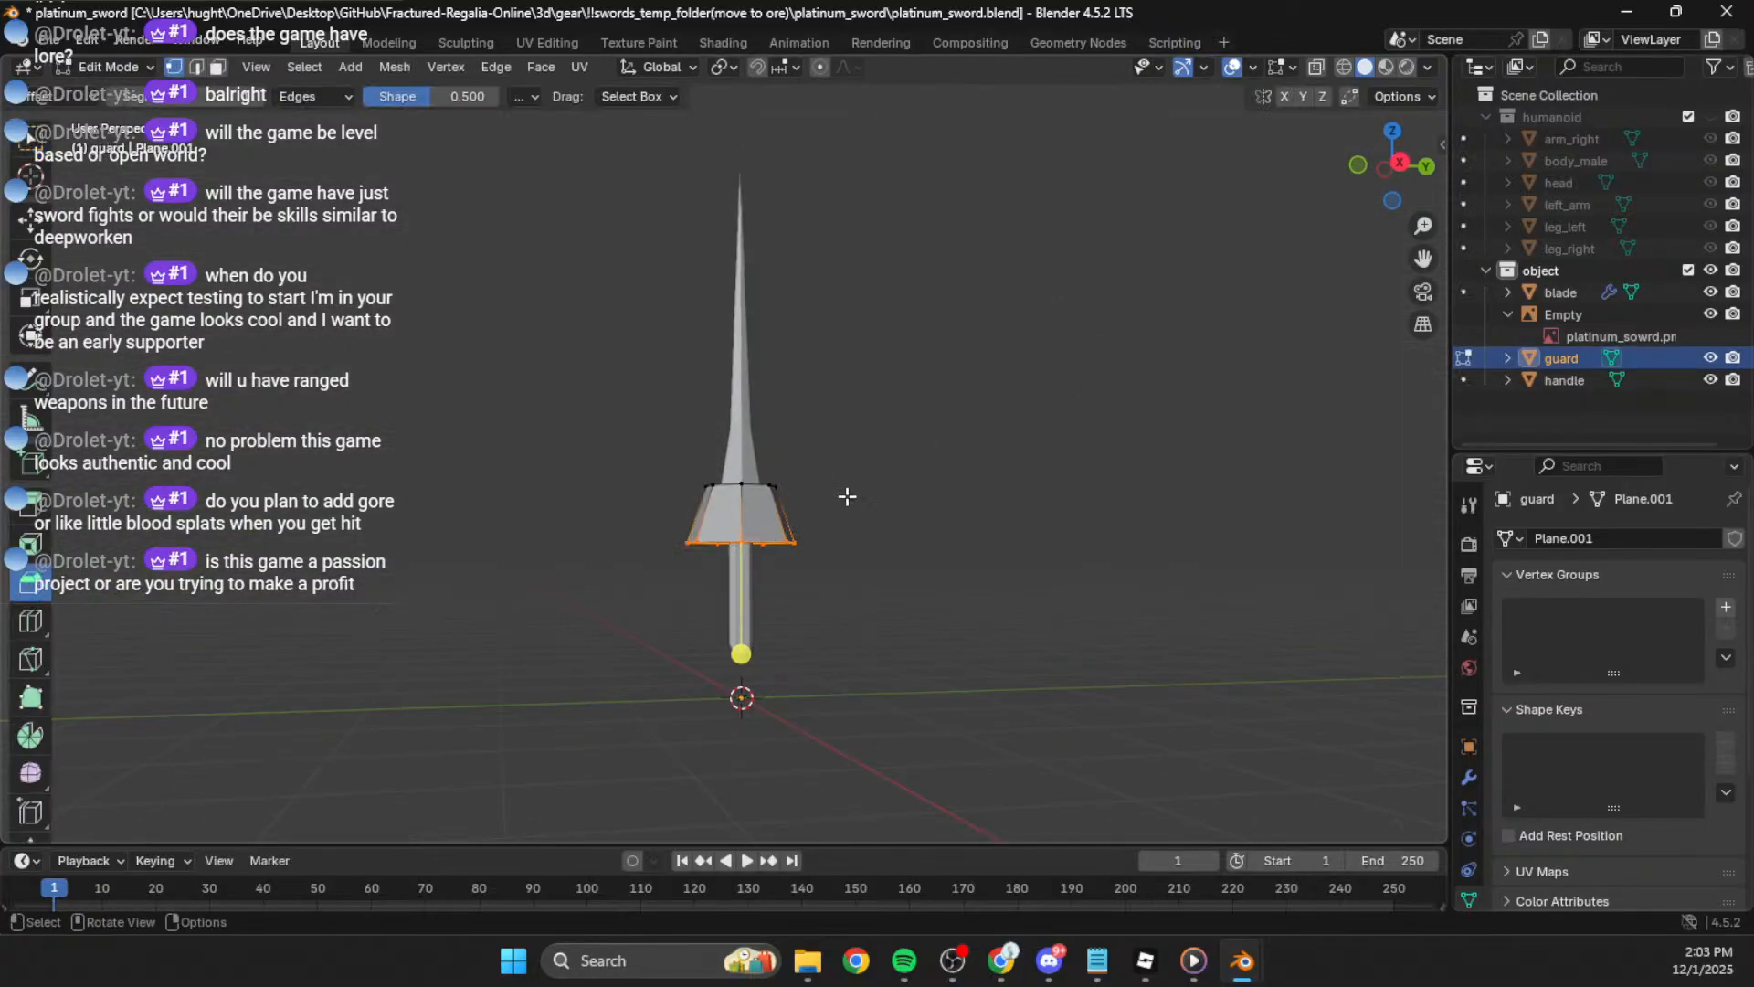
key("Tab")
scroll(877, 480, "up", 1)
middle_click_drag(879, 478, 852, 499)
left_click(1393, 167)
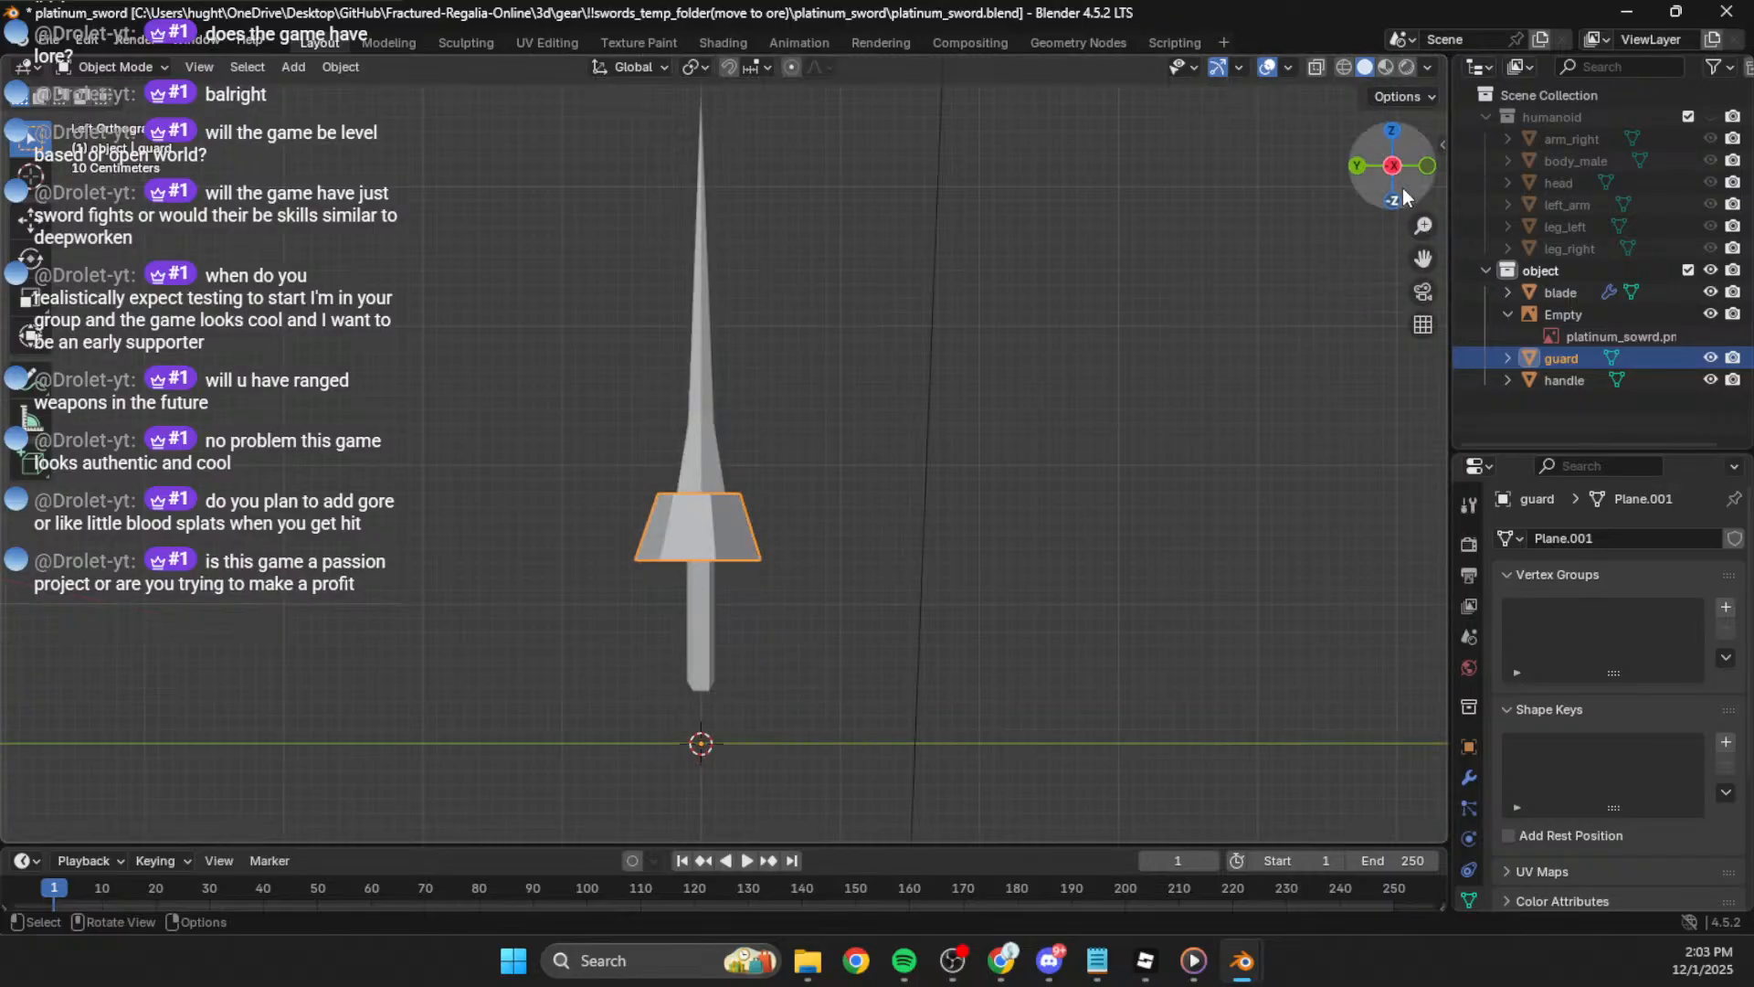
left_click(1358, 167)
middle_click_drag(695, 437, 660, 459)
middle_click_drag(1016, 409, 896, 430)
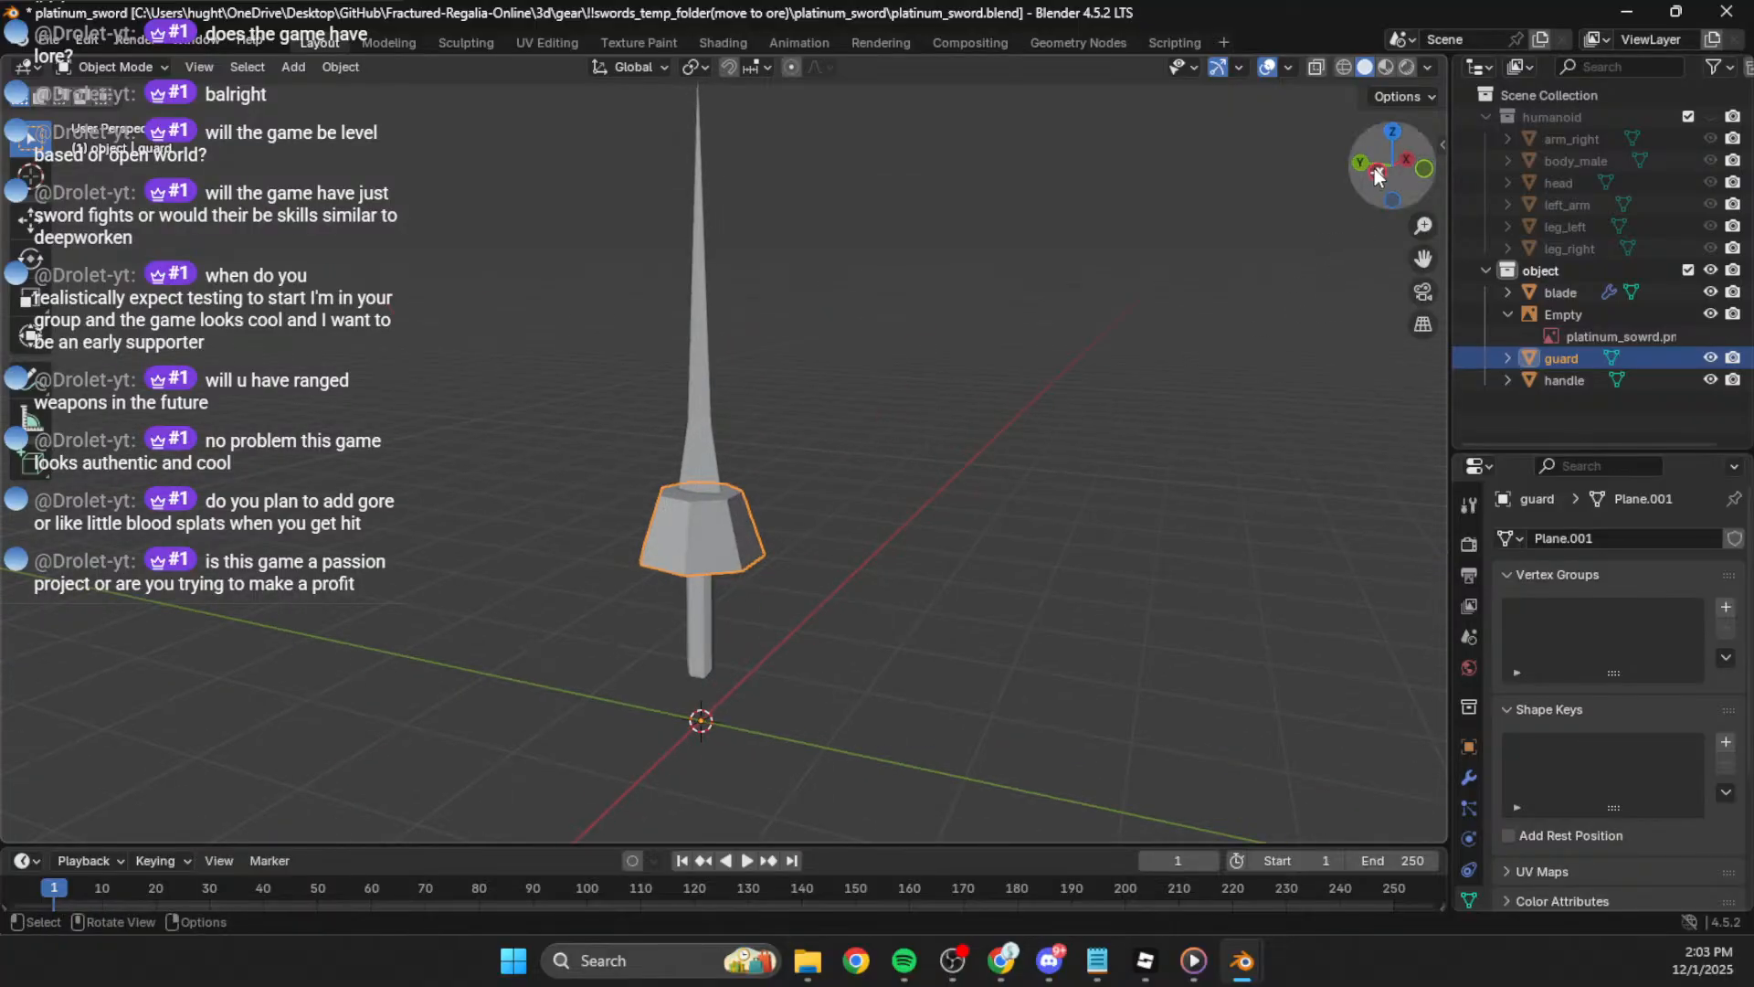
left_click(1374, 169)
middle_click_drag(697, 376, 744, 443)
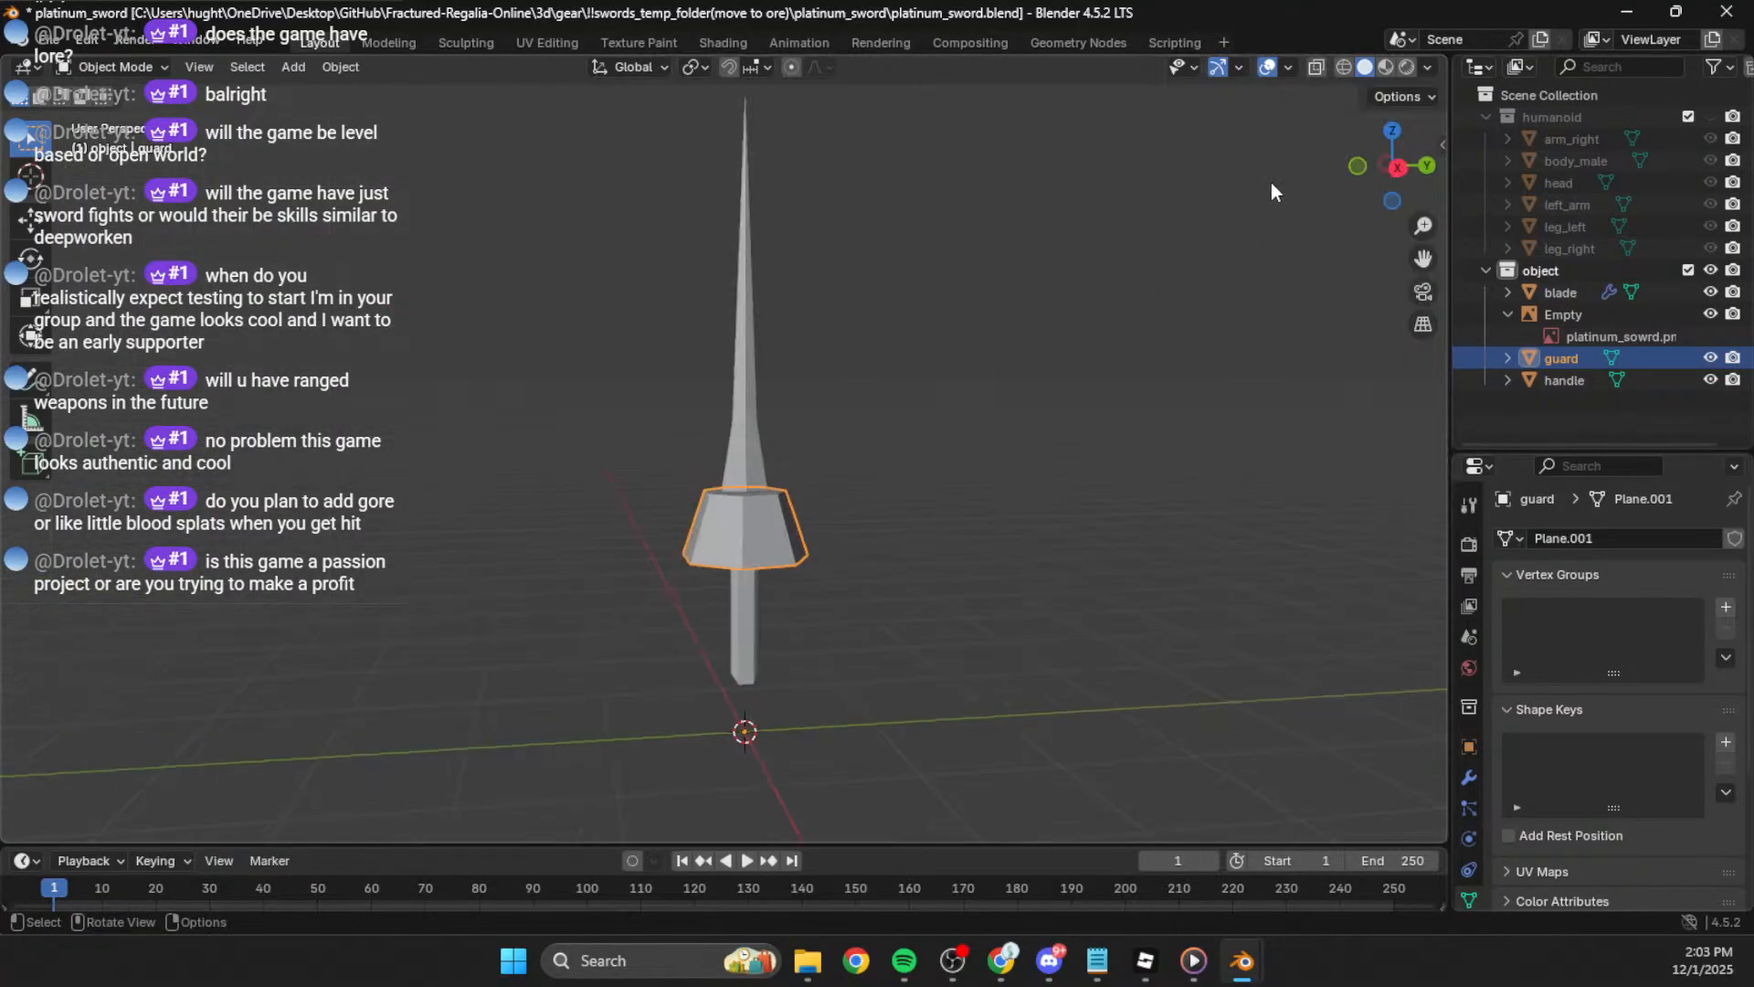
Step: Compare the whole guard mesh with the reference sketch in the right side view
left_click(1398, 167)
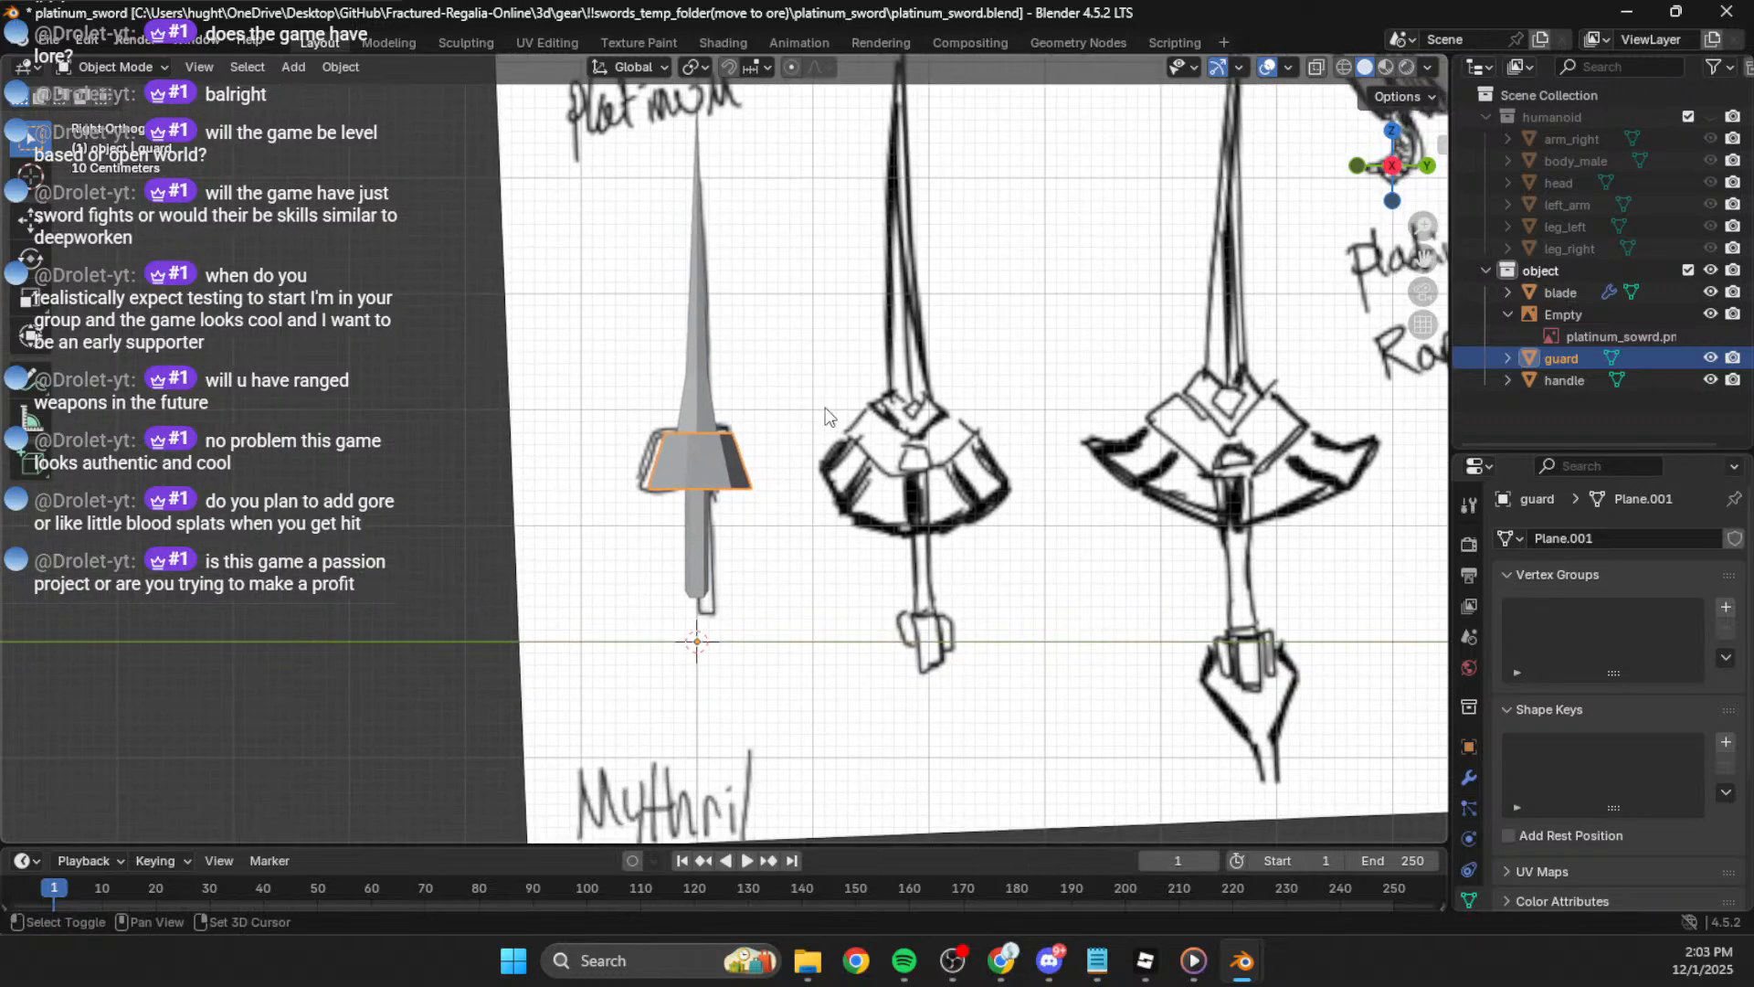
scroll(827, 417, "up", 3)
key("Tab")
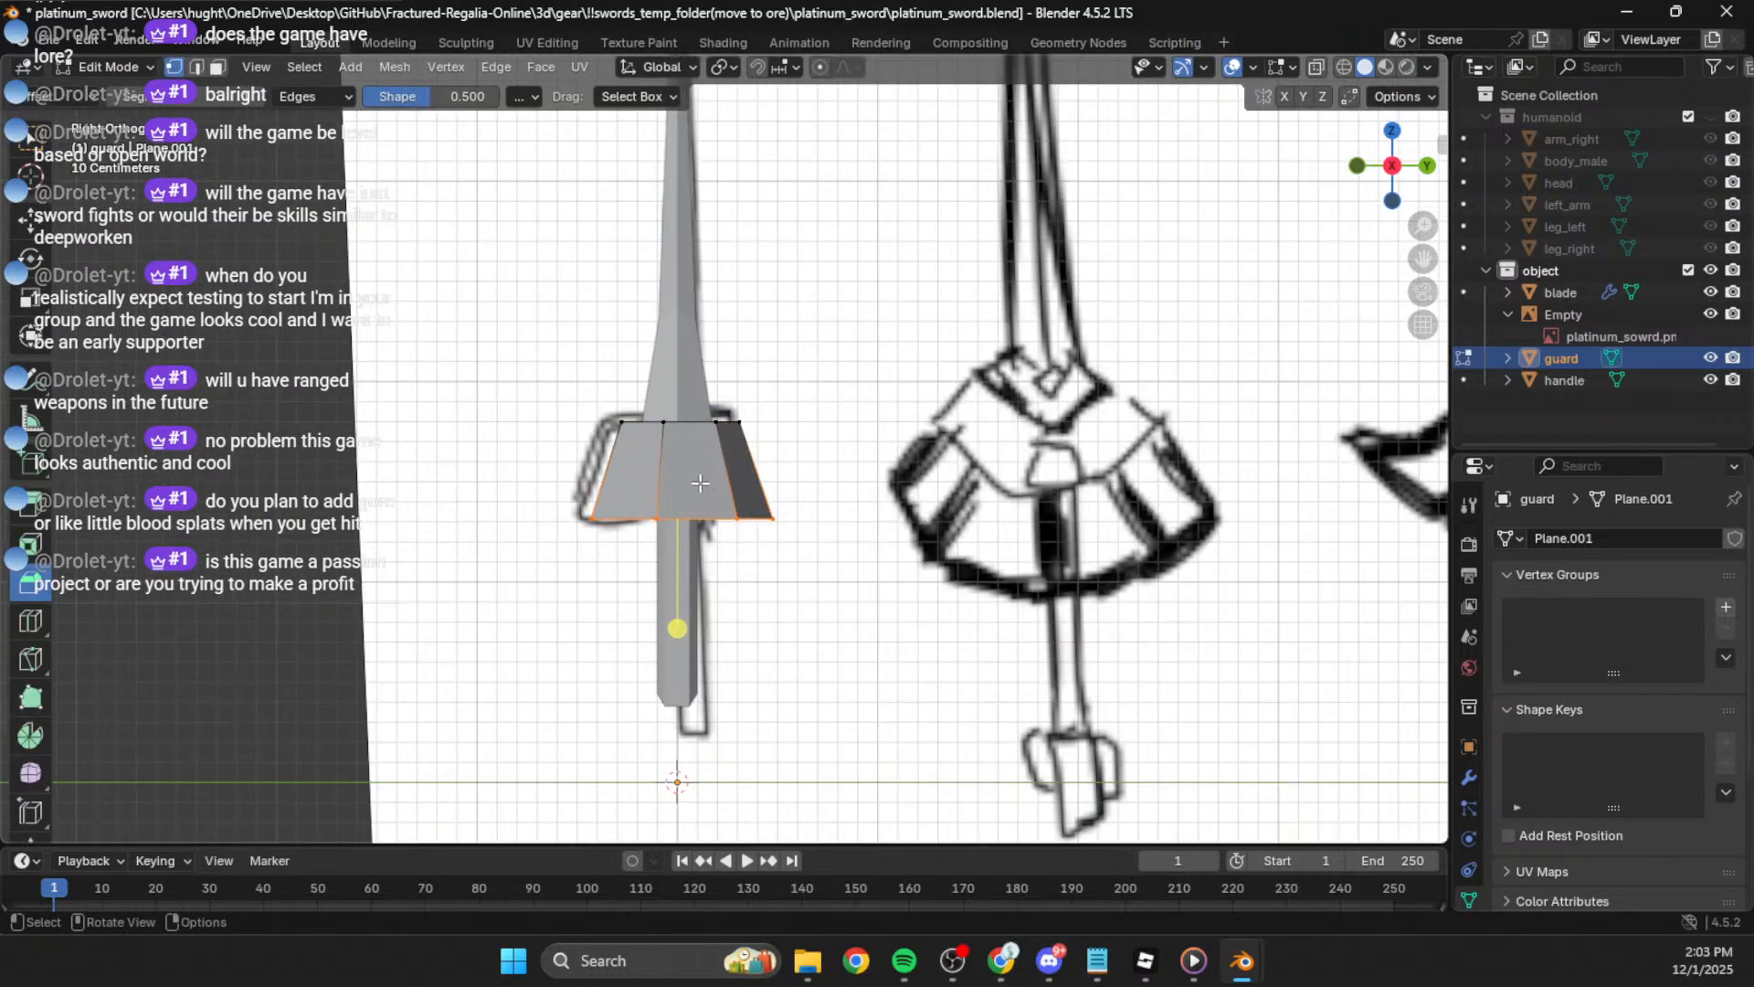
key("a")
mouse_move(790, 407)
middle_mouse_down()
mouse_move(545, 459)
mouse_move(833, 436)
middle_mouse_up()
left_click(1406, 173)
mouse_move(966, 420)
middle_mouse_down("shift")
mouse_move(887, 438)
mouse_move(887, 484)
middle_mouse_up("shift")
scroll(887, 484, "down", 2)
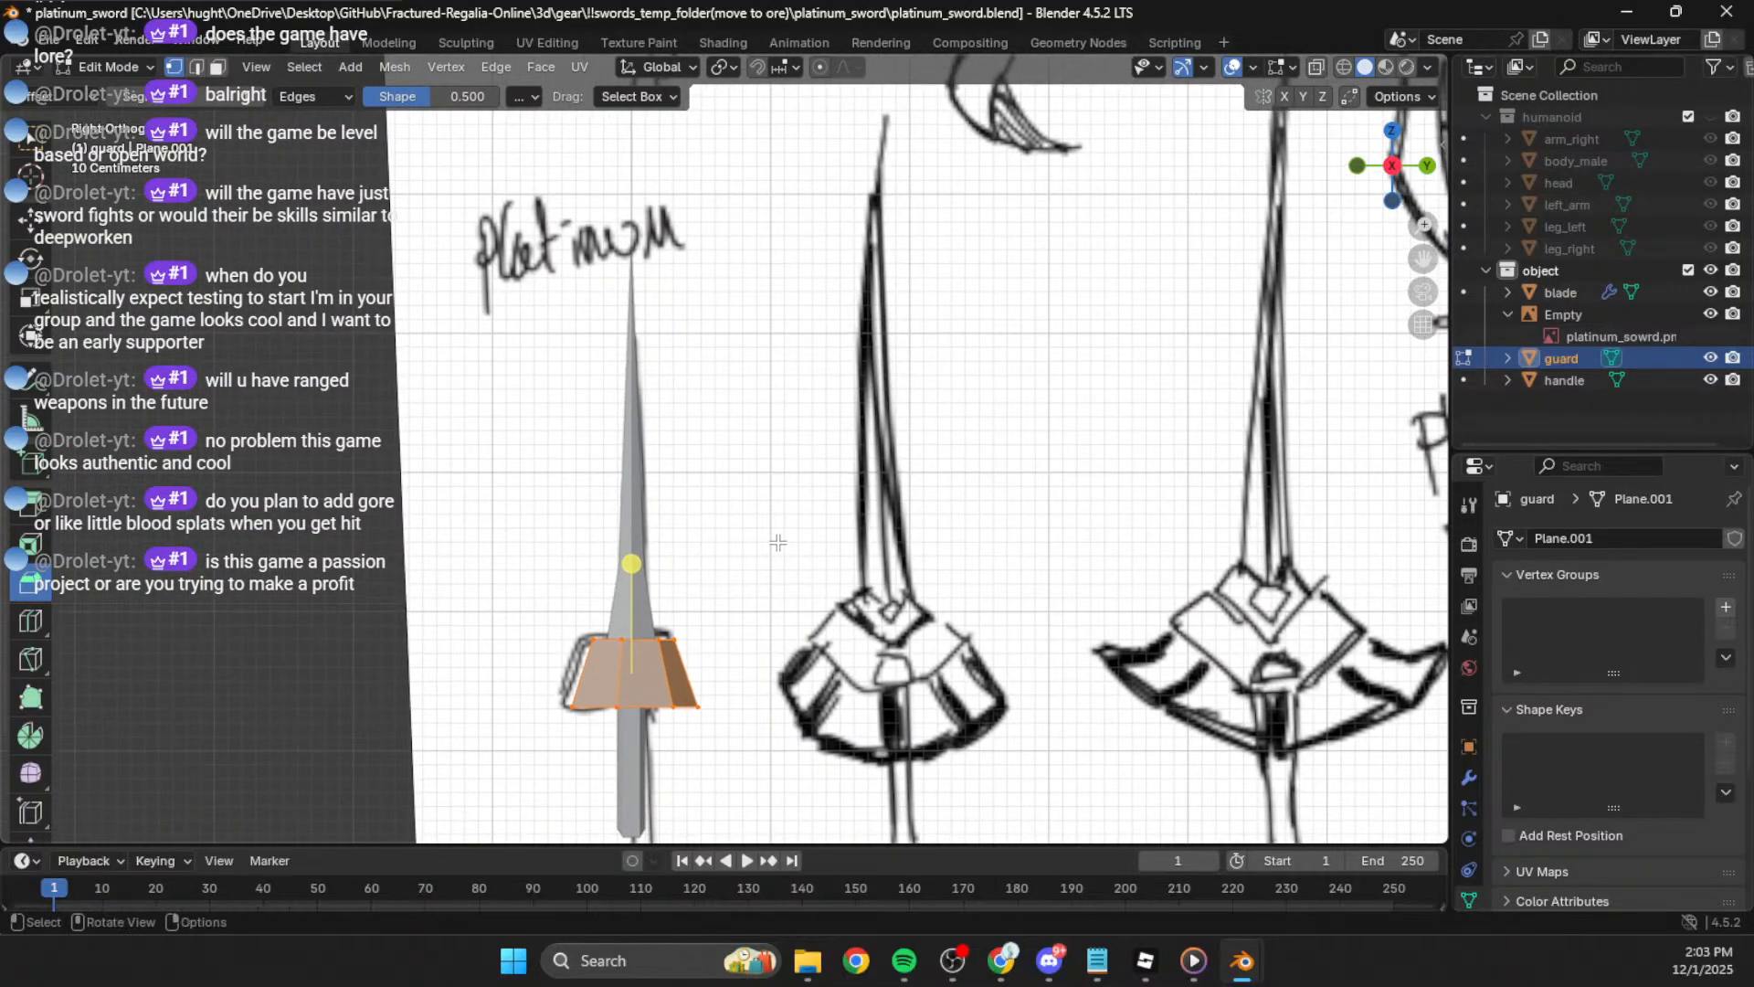
Step: Edit the blade in wireframe, scaling its base vertices by 0.789 and raising them about 0.13 m along Z
key("alt+q")
left_click(636, 490)
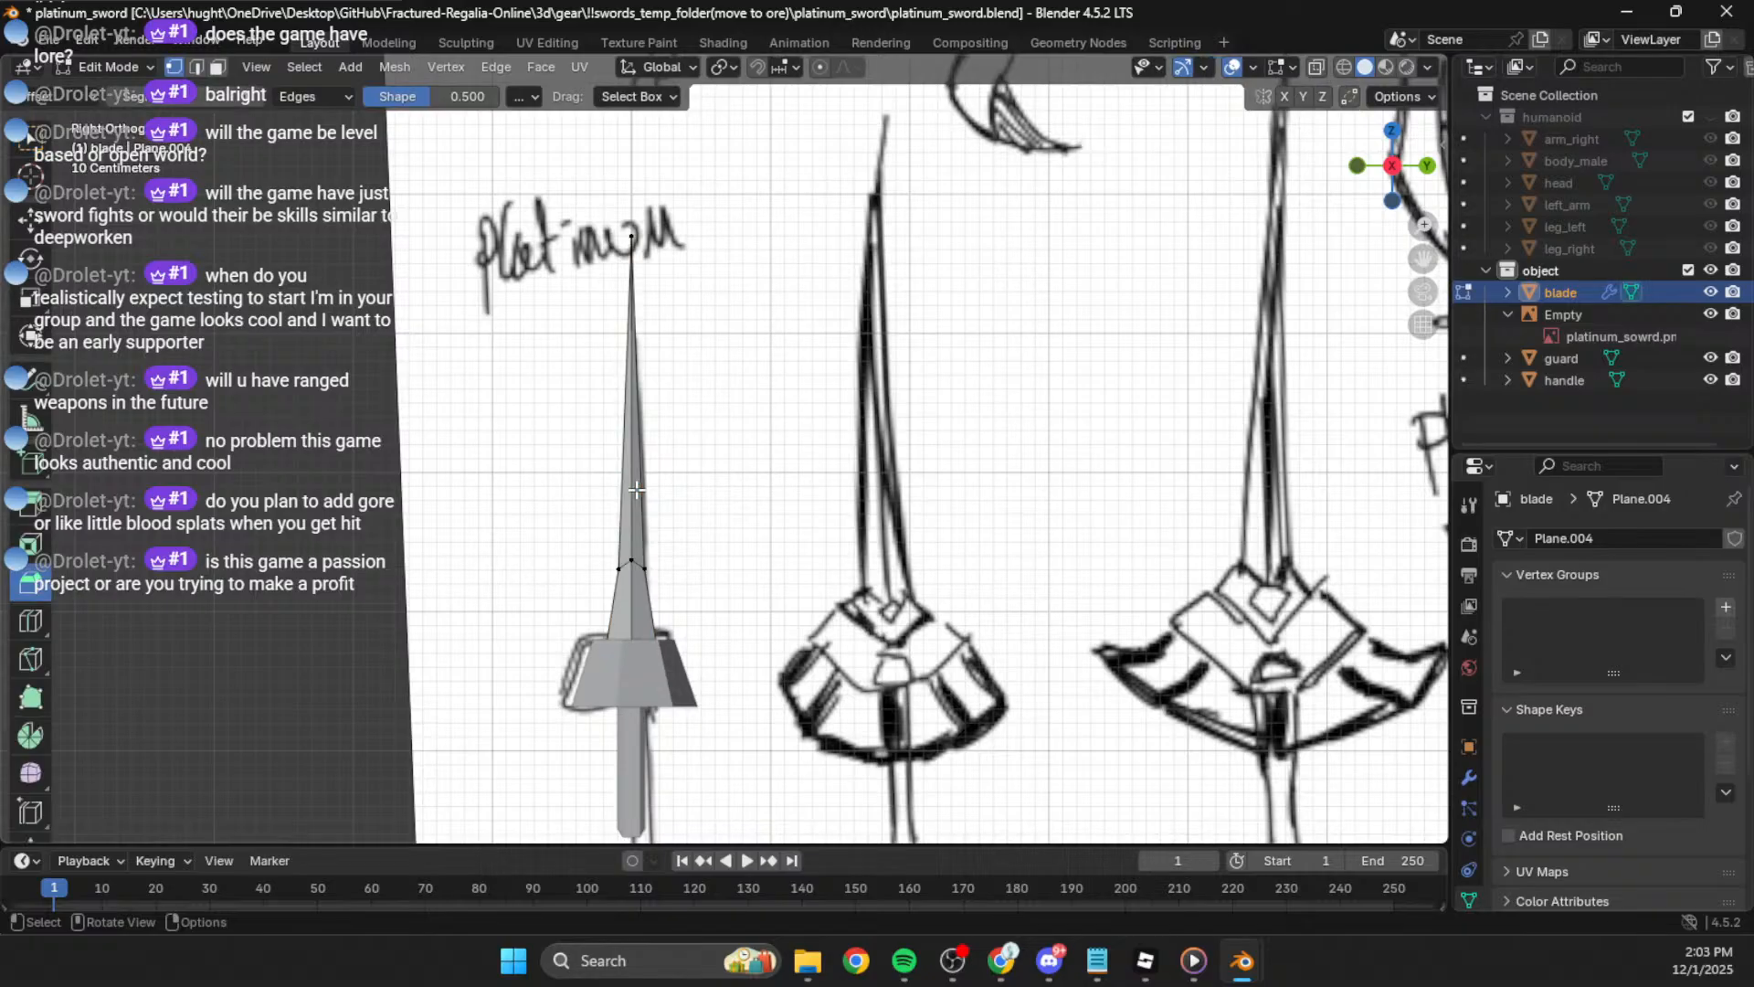
key("shift+z")
scroll(687, 586, "up", 4)
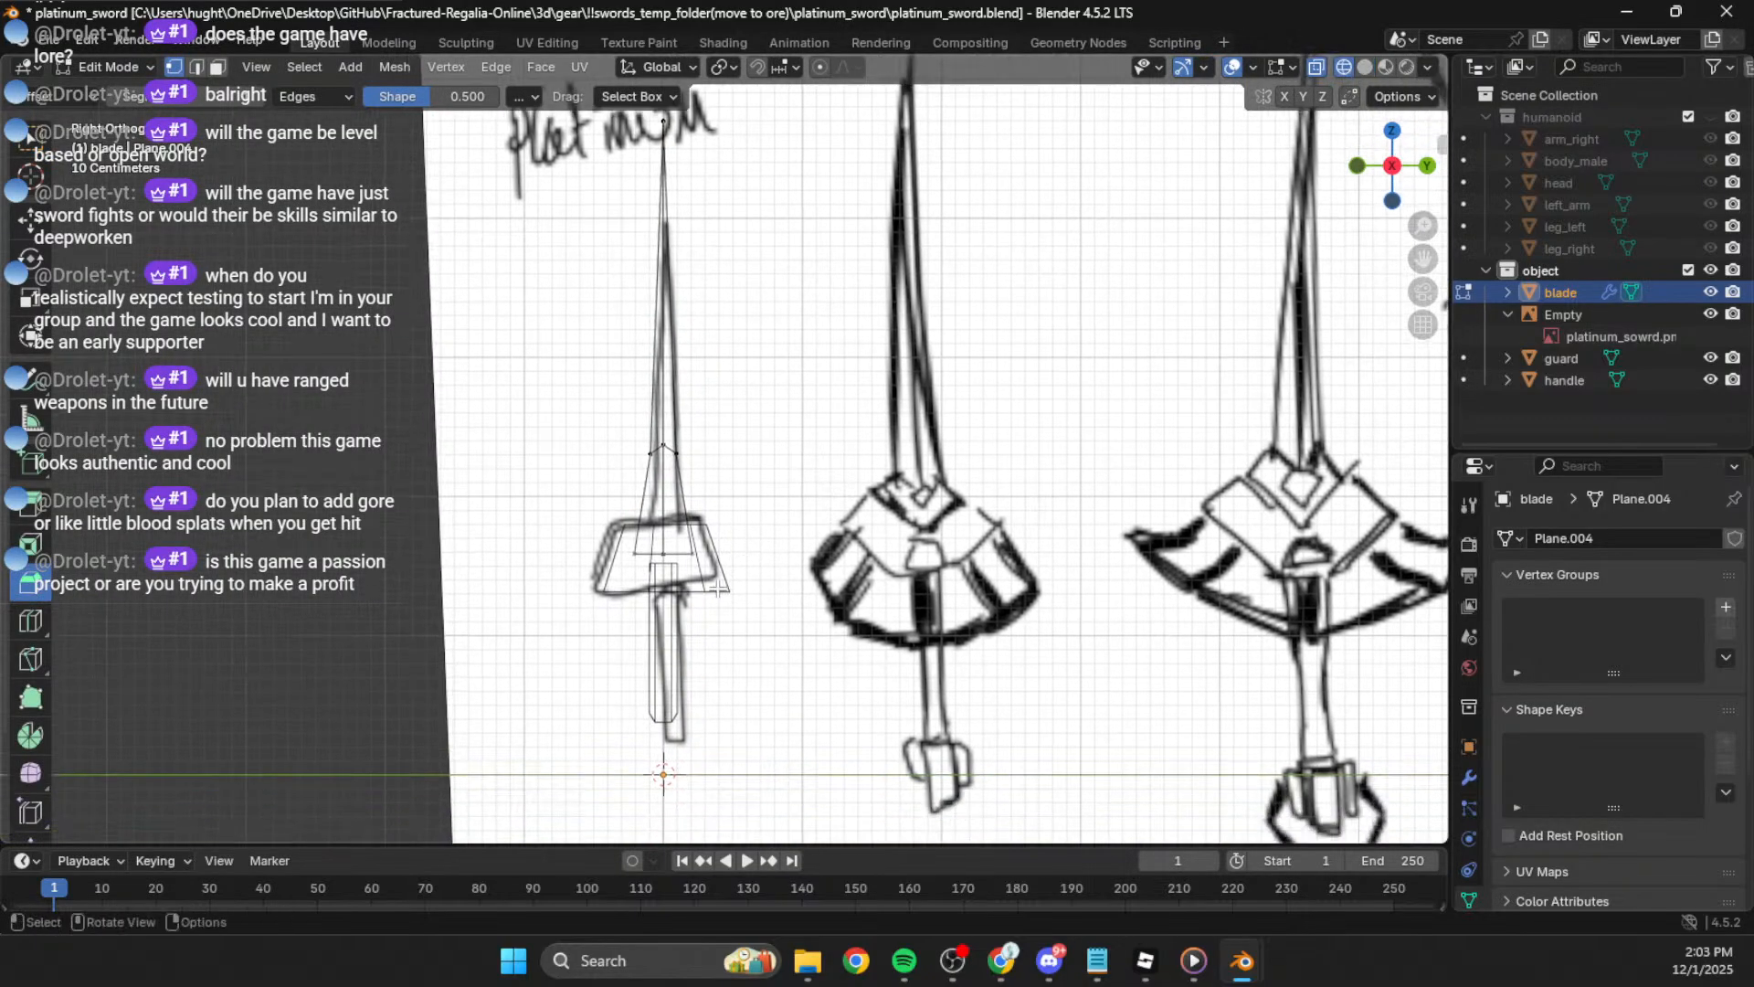
middle_click_drag(687, 585, 708, 508, "shift")
left_click_drag(748, 490, 581, 559)
key("s")
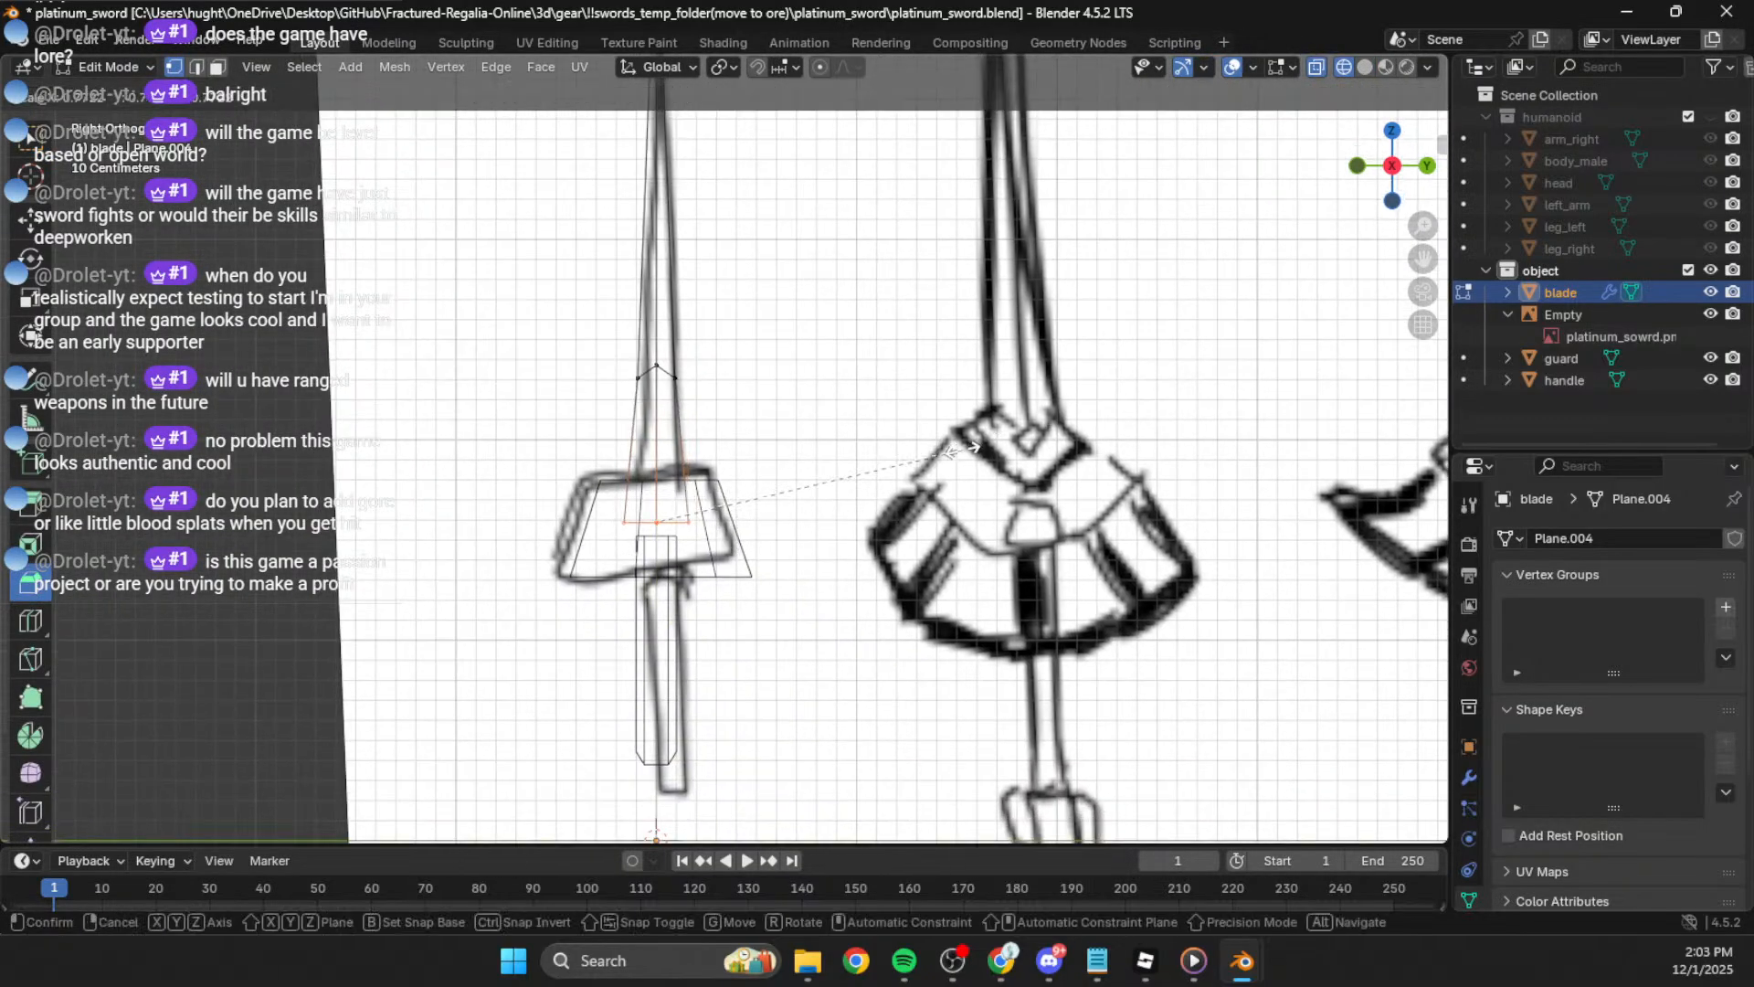
left_click(970, 455)
key("g")
key("z")
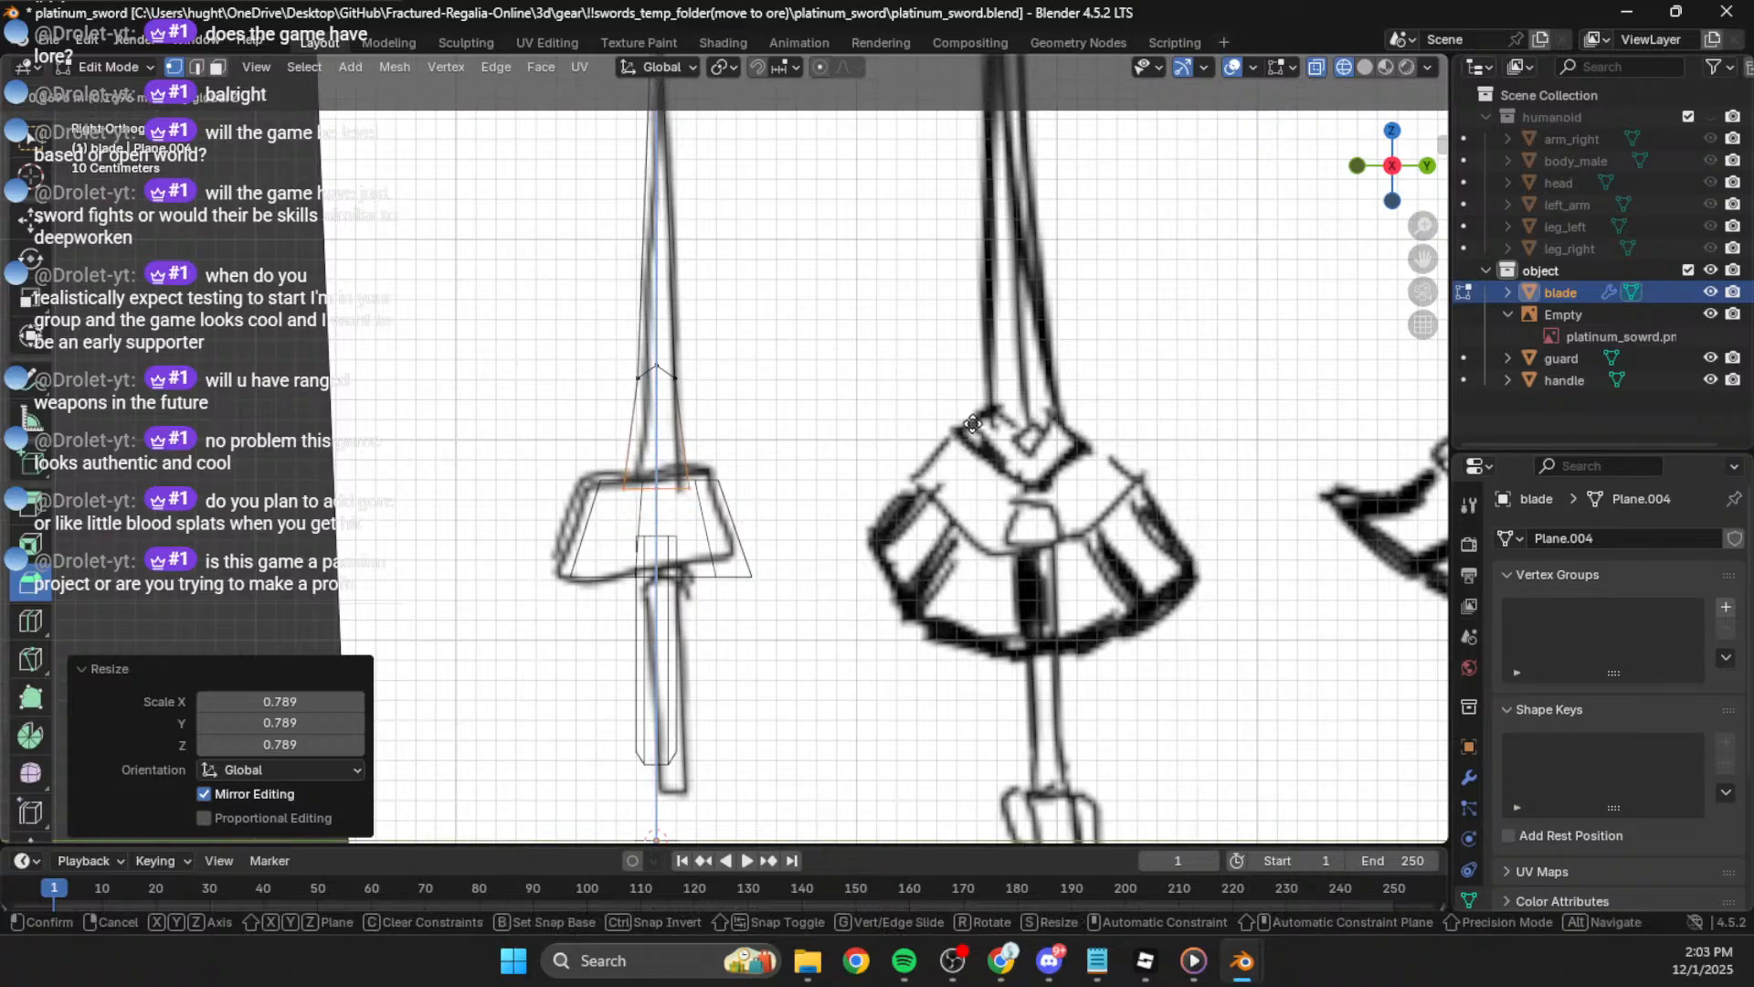
left_click(972, 426)
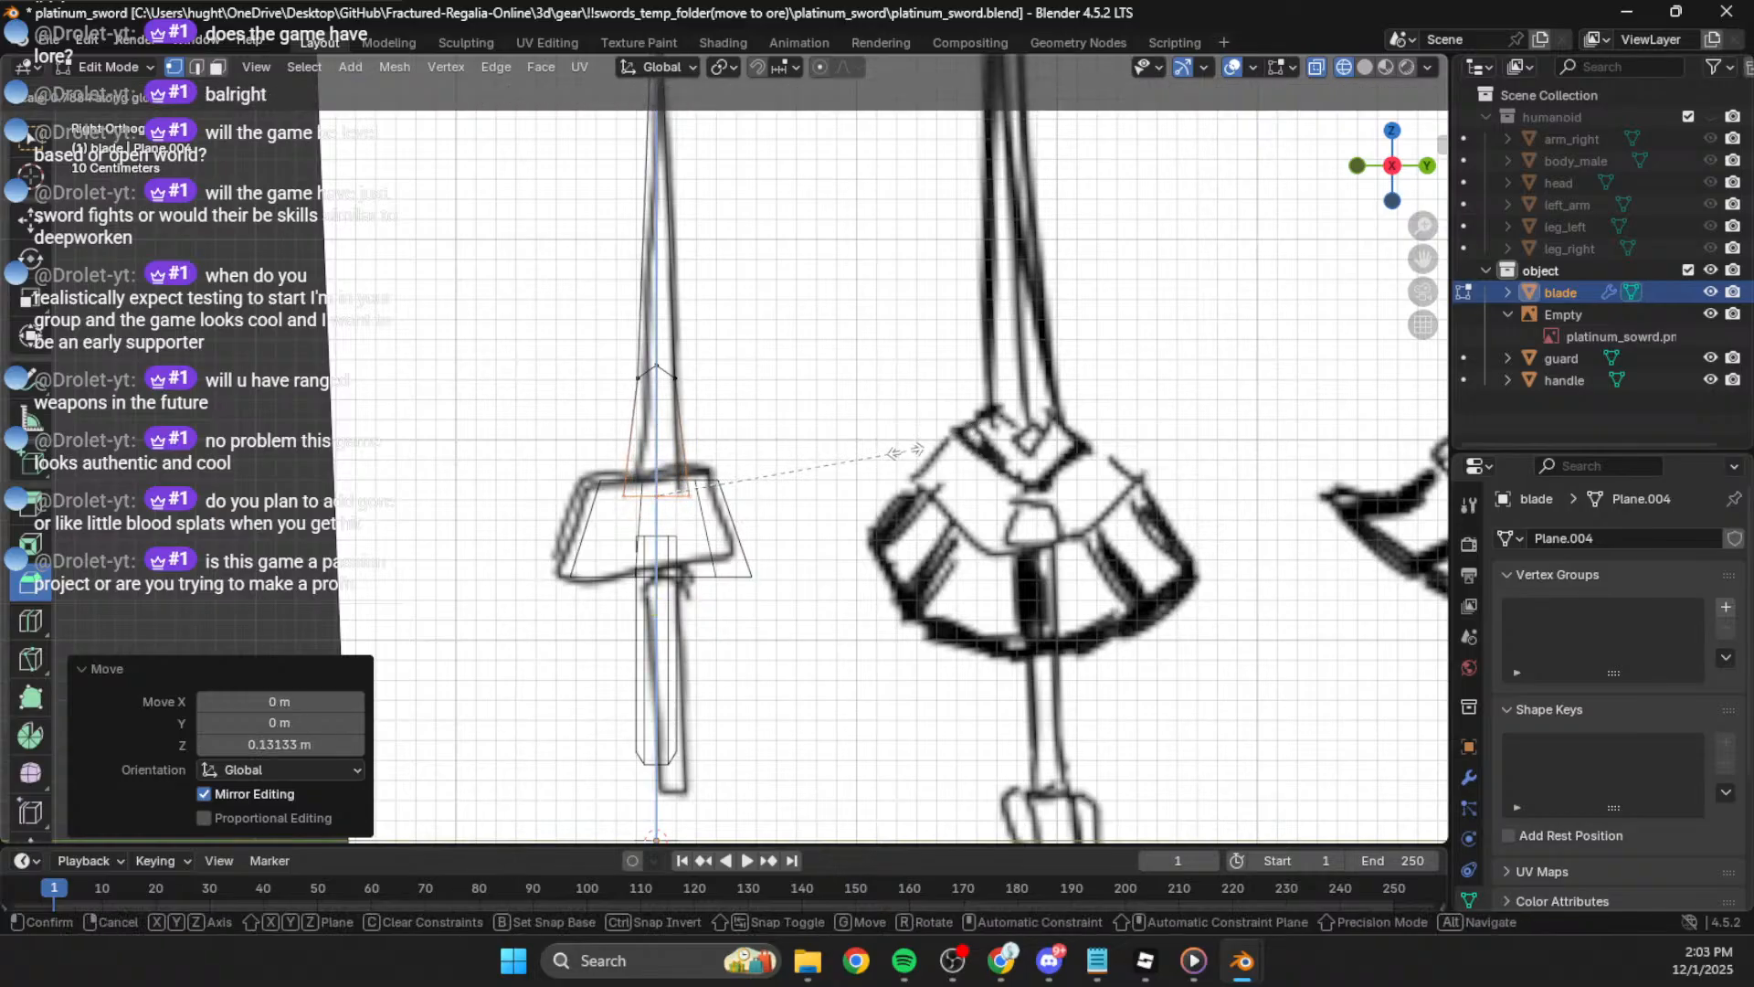
Step: Raise the blade's shoulder vertices along Z and scale them by 0.726 to slim the lower blade
left_click_drag(716, 336, 615, 395)
middle_click_drag(815, 332, 811, 557, "shift")
key("g")
key("z")
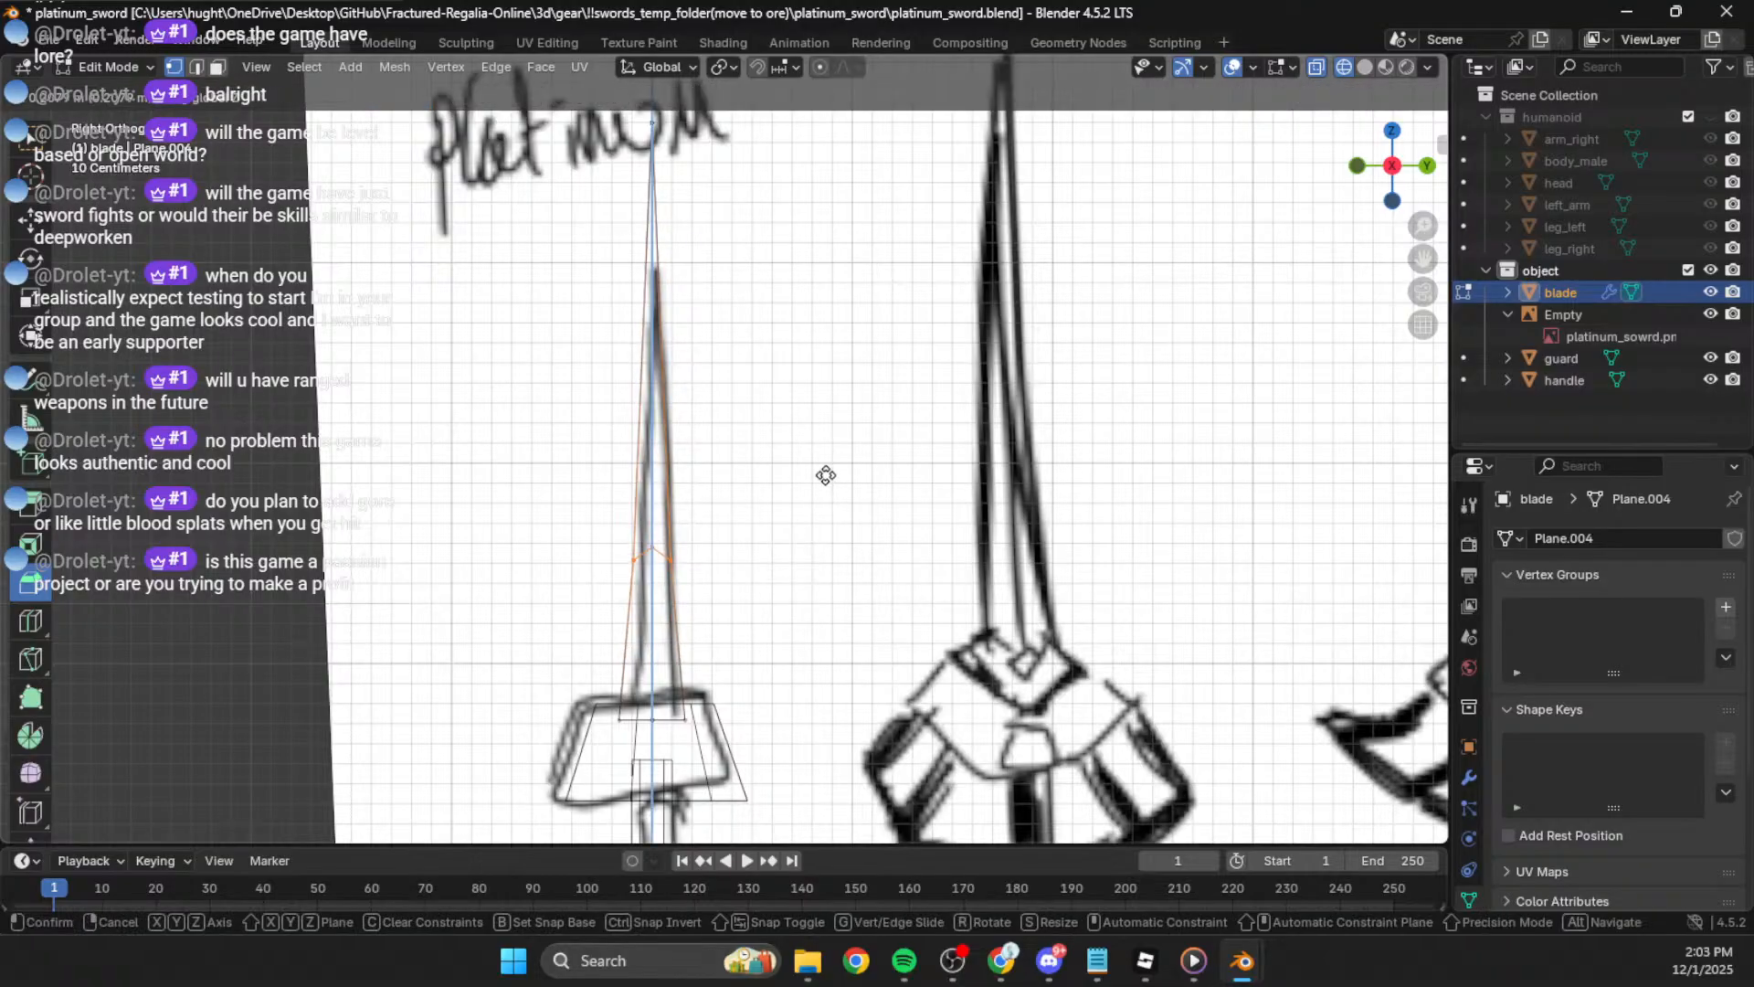
left_click(828, 430)
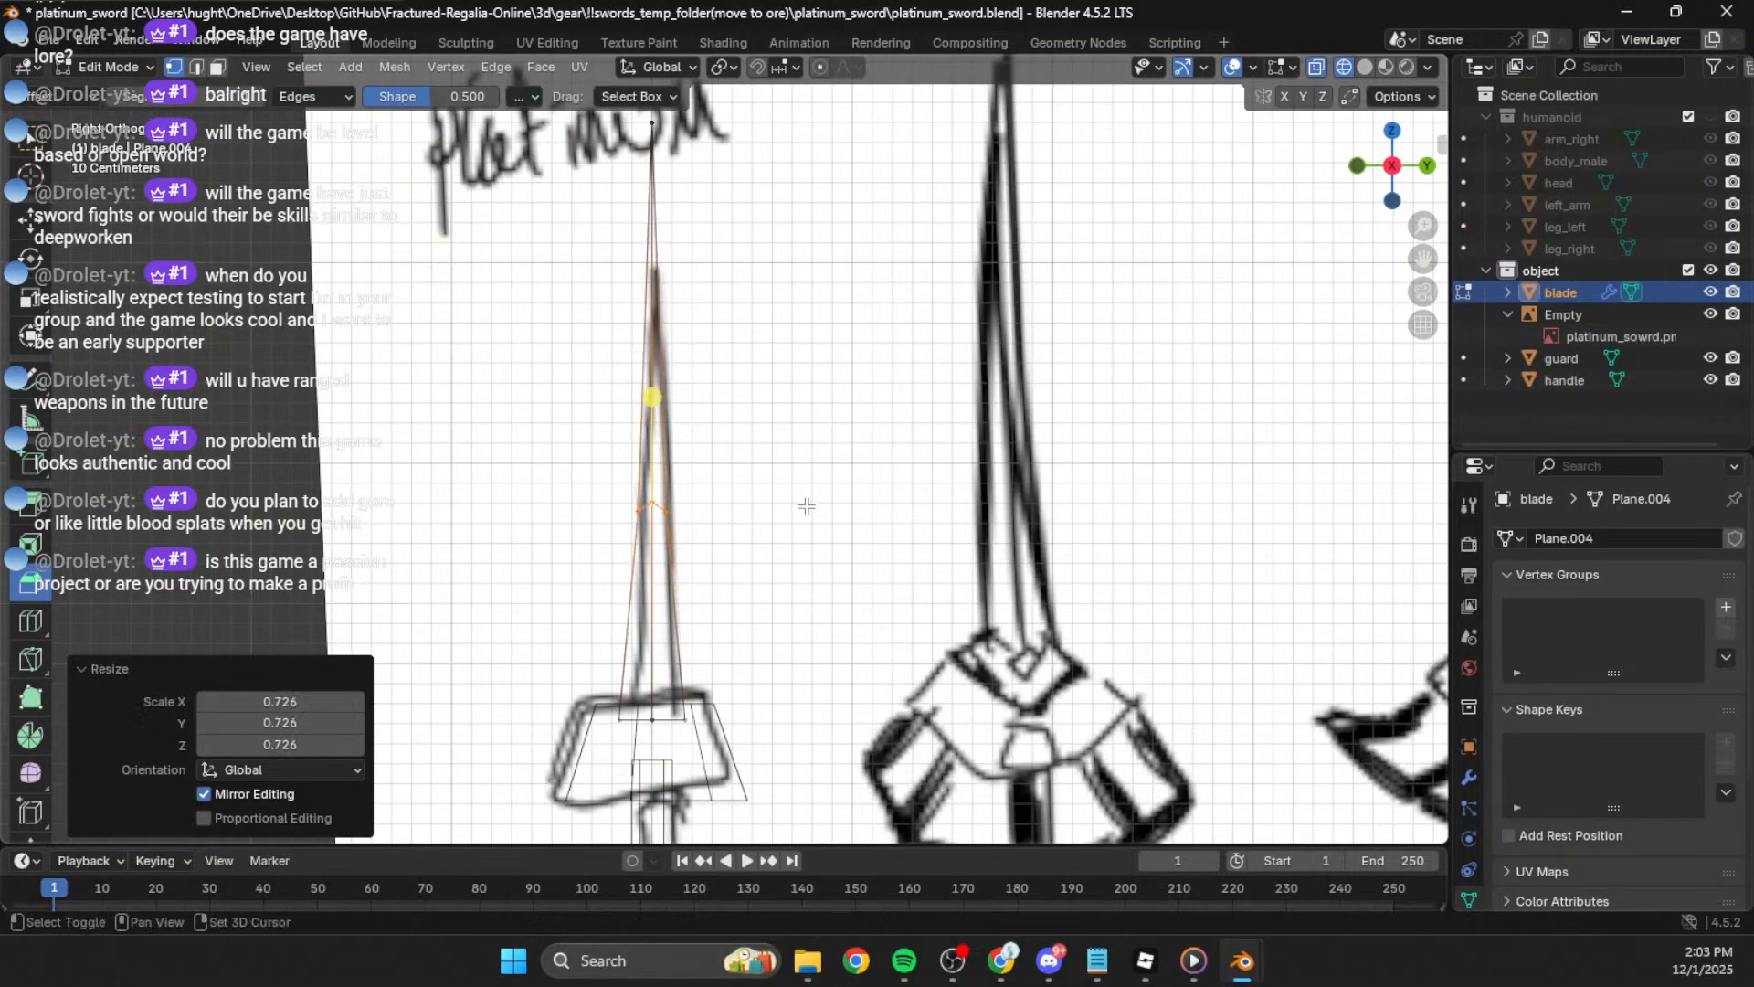
Step: Compare the blade's tip, base and overall profile with the sketch in side and perspective views
middle_click_drag(807, 488, 816, 608, "shift")
left_click(681, 443)
scroll(775, 550, "down", 3)
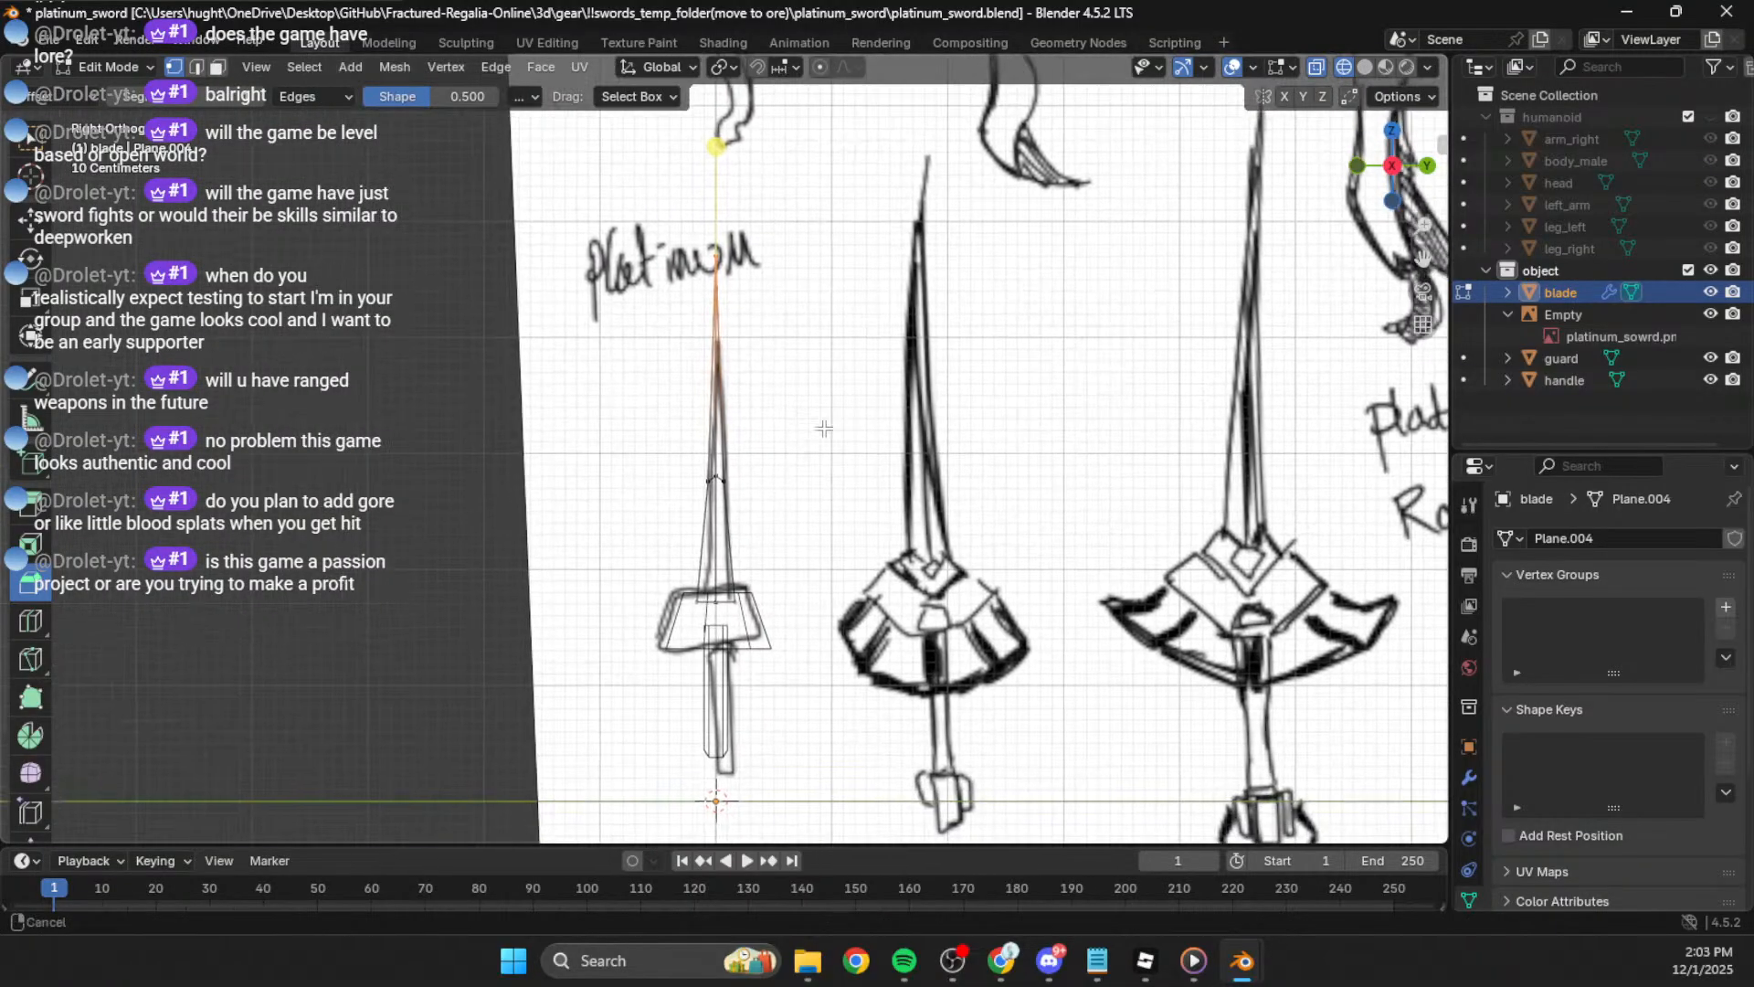
scroll(761, 489, "up", 3)
scroll(761, 489, "down", 3)
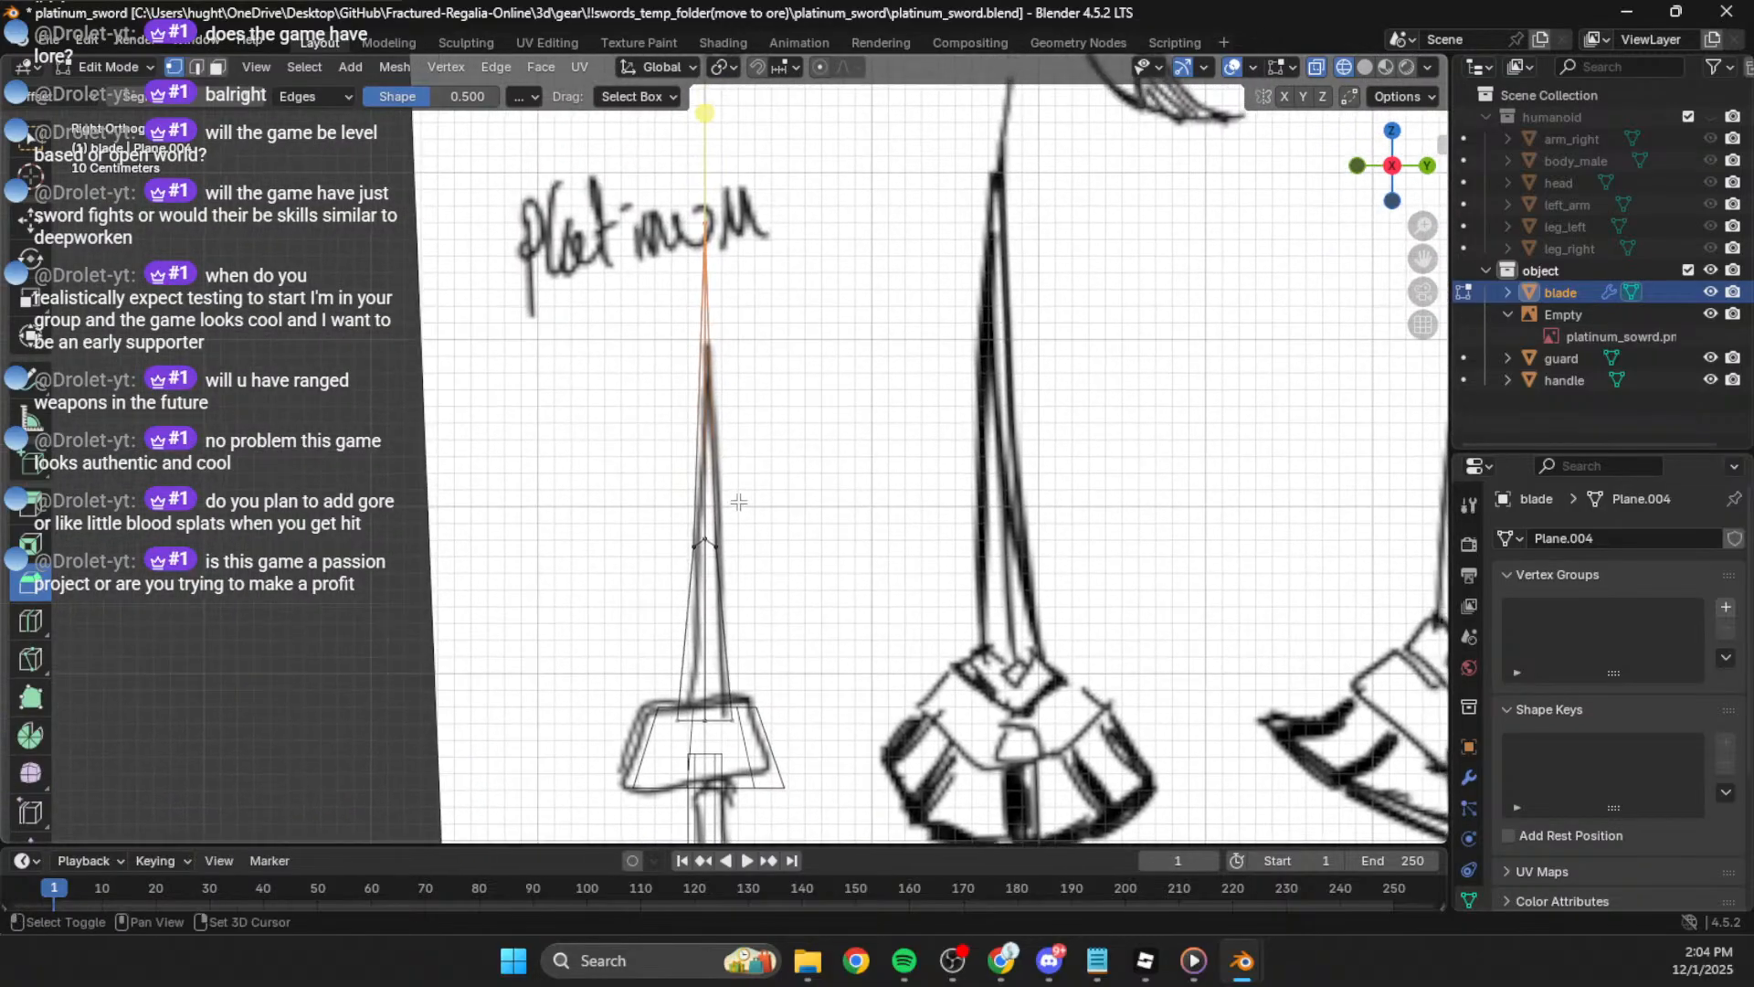
scroll(788, 567, "up", 3)
scroll(787, 566, "up", 1)
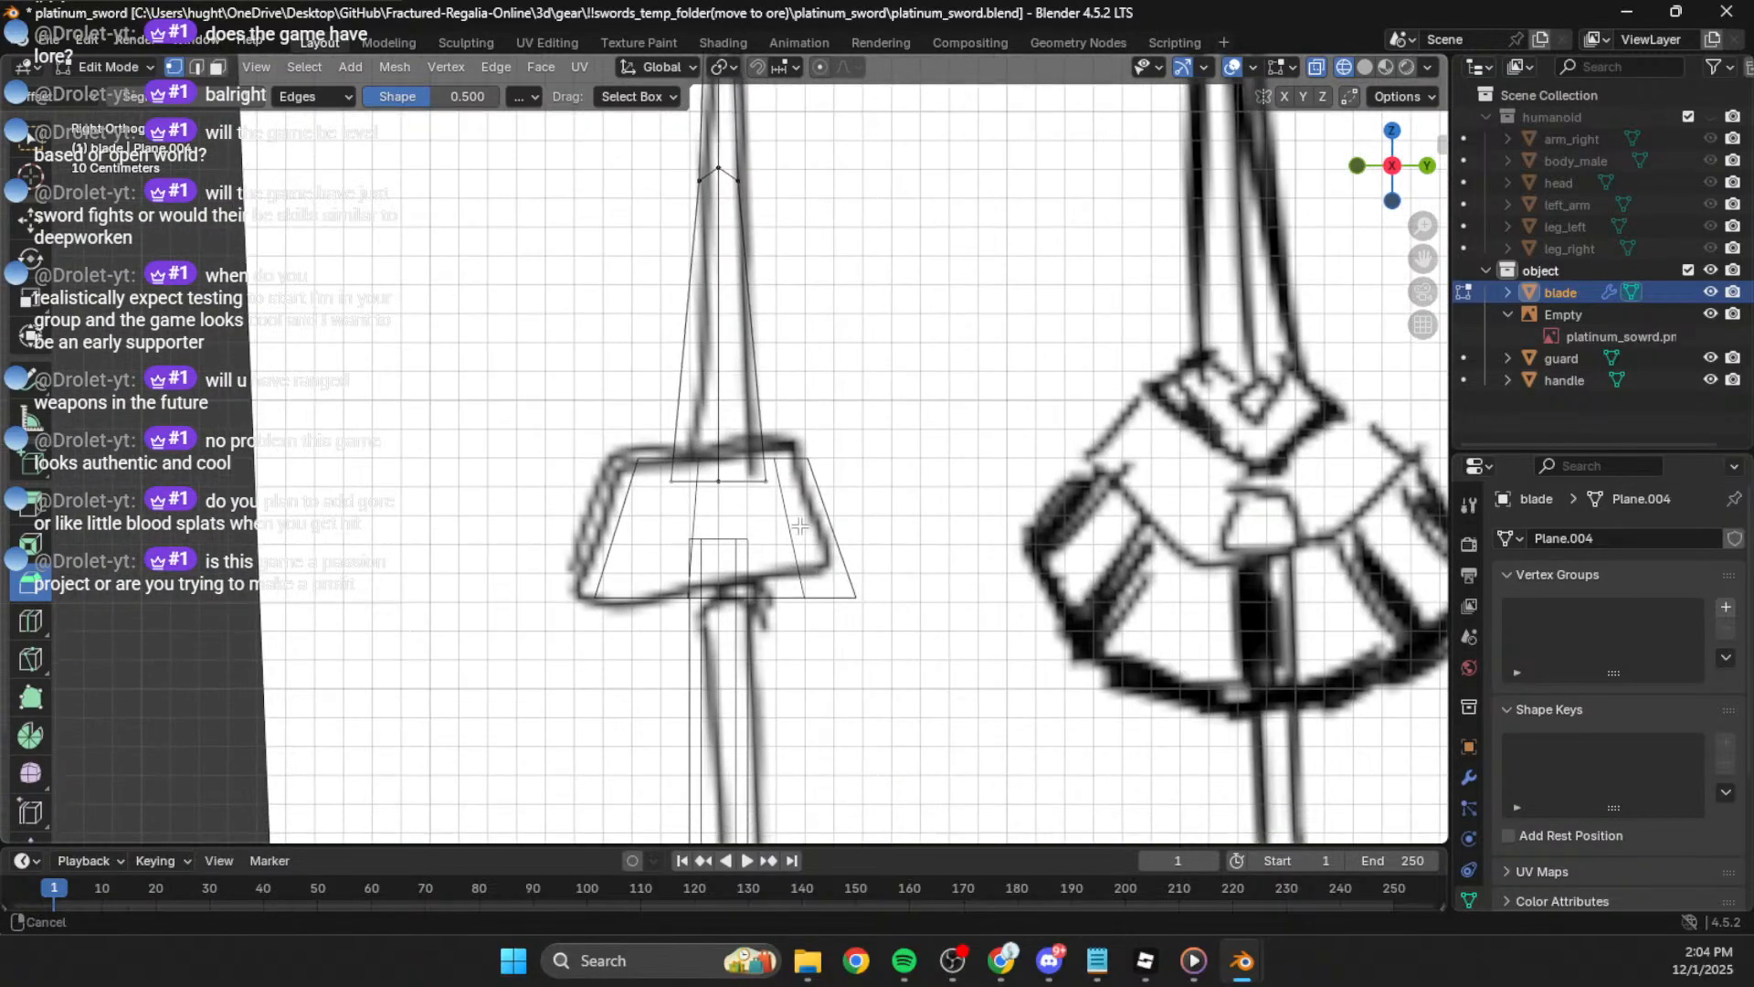
key("Tab")
middle_click_drag(913, 483, 1021, 512)
middle_click_drag(913, 521, 1009, 411)
left_click(1386, 175)
middle_click_drag(1115, 481, 1126, 404, "shift")
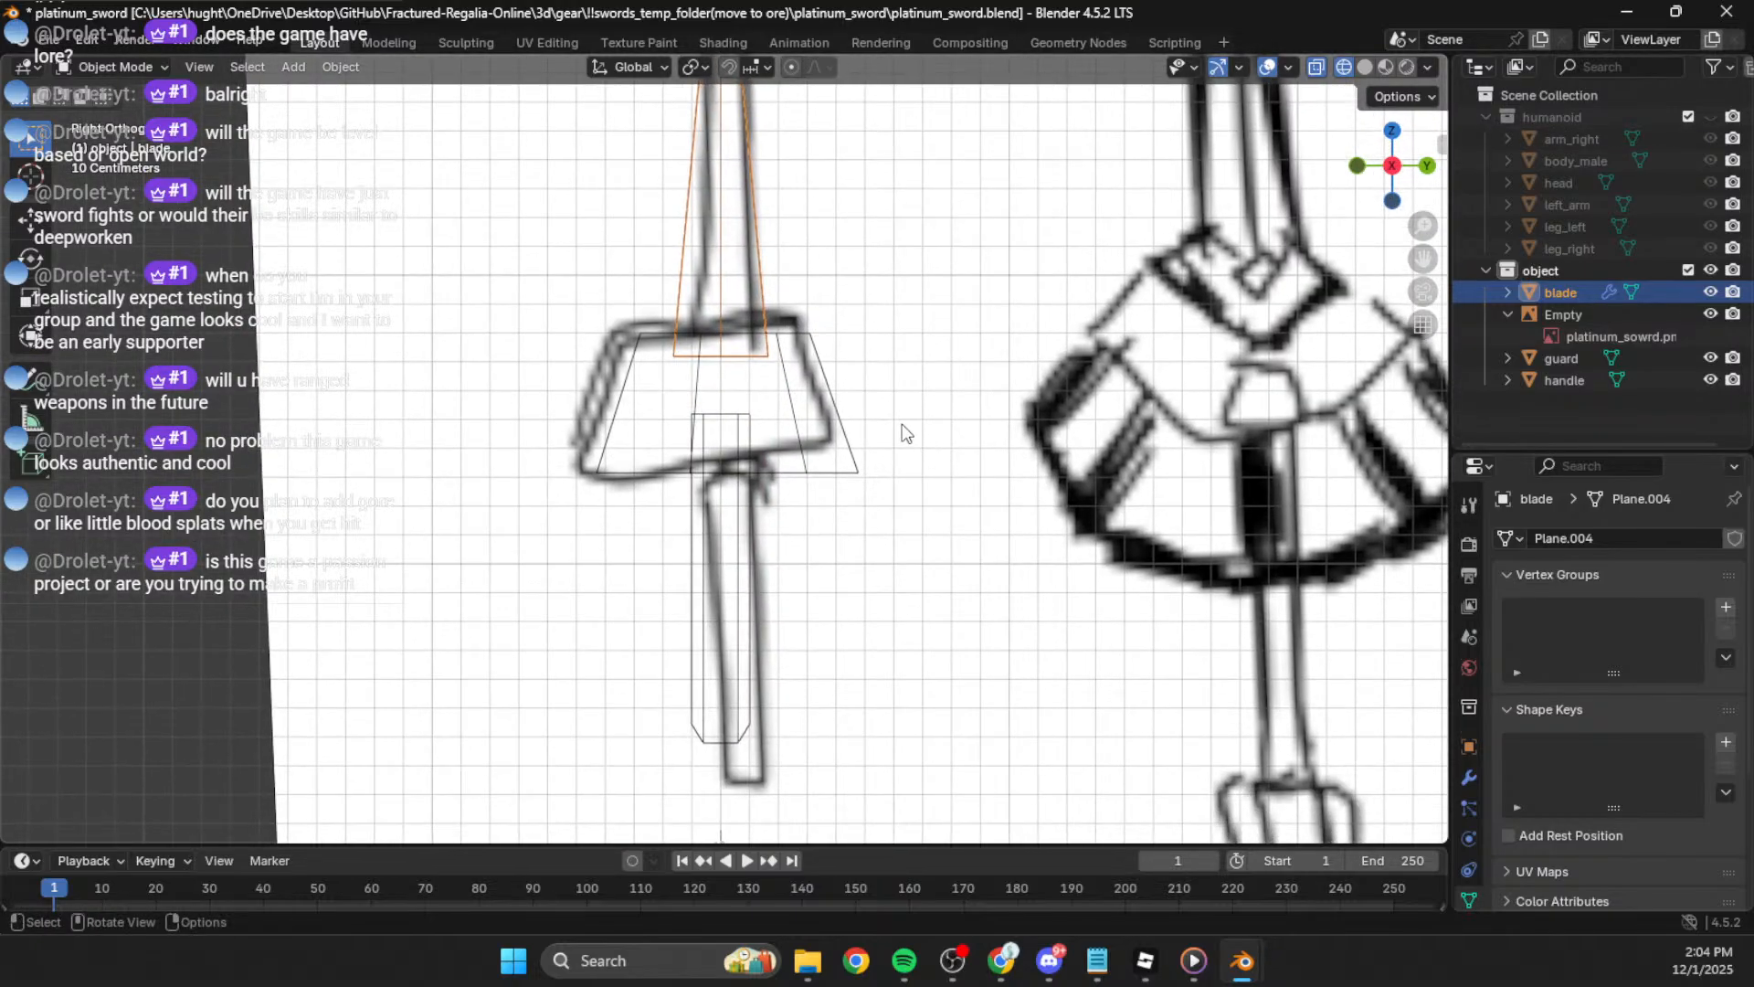
Step: Lower the handle's bottom end vertices along Z to match the end of the sketched grip
left_click(829, 473)
left_click(740, 640)
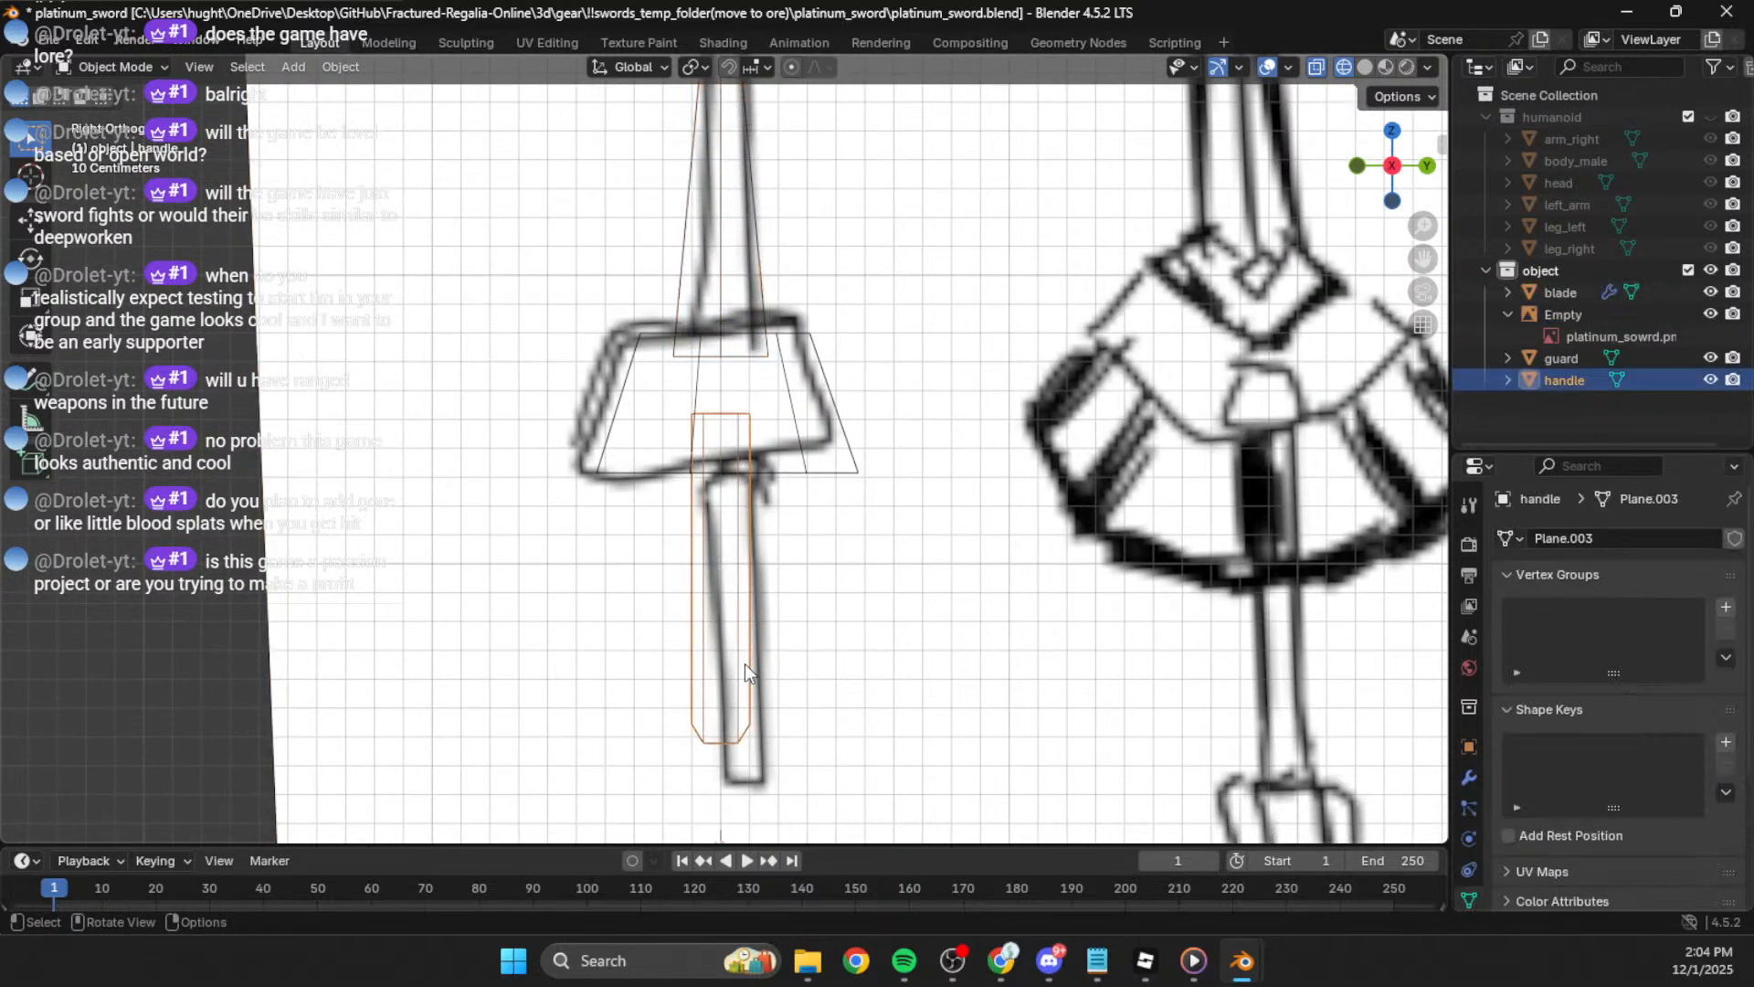
key("Tab")
middle_click_drag(667, 831, 651, 640, "shift")
key("g")
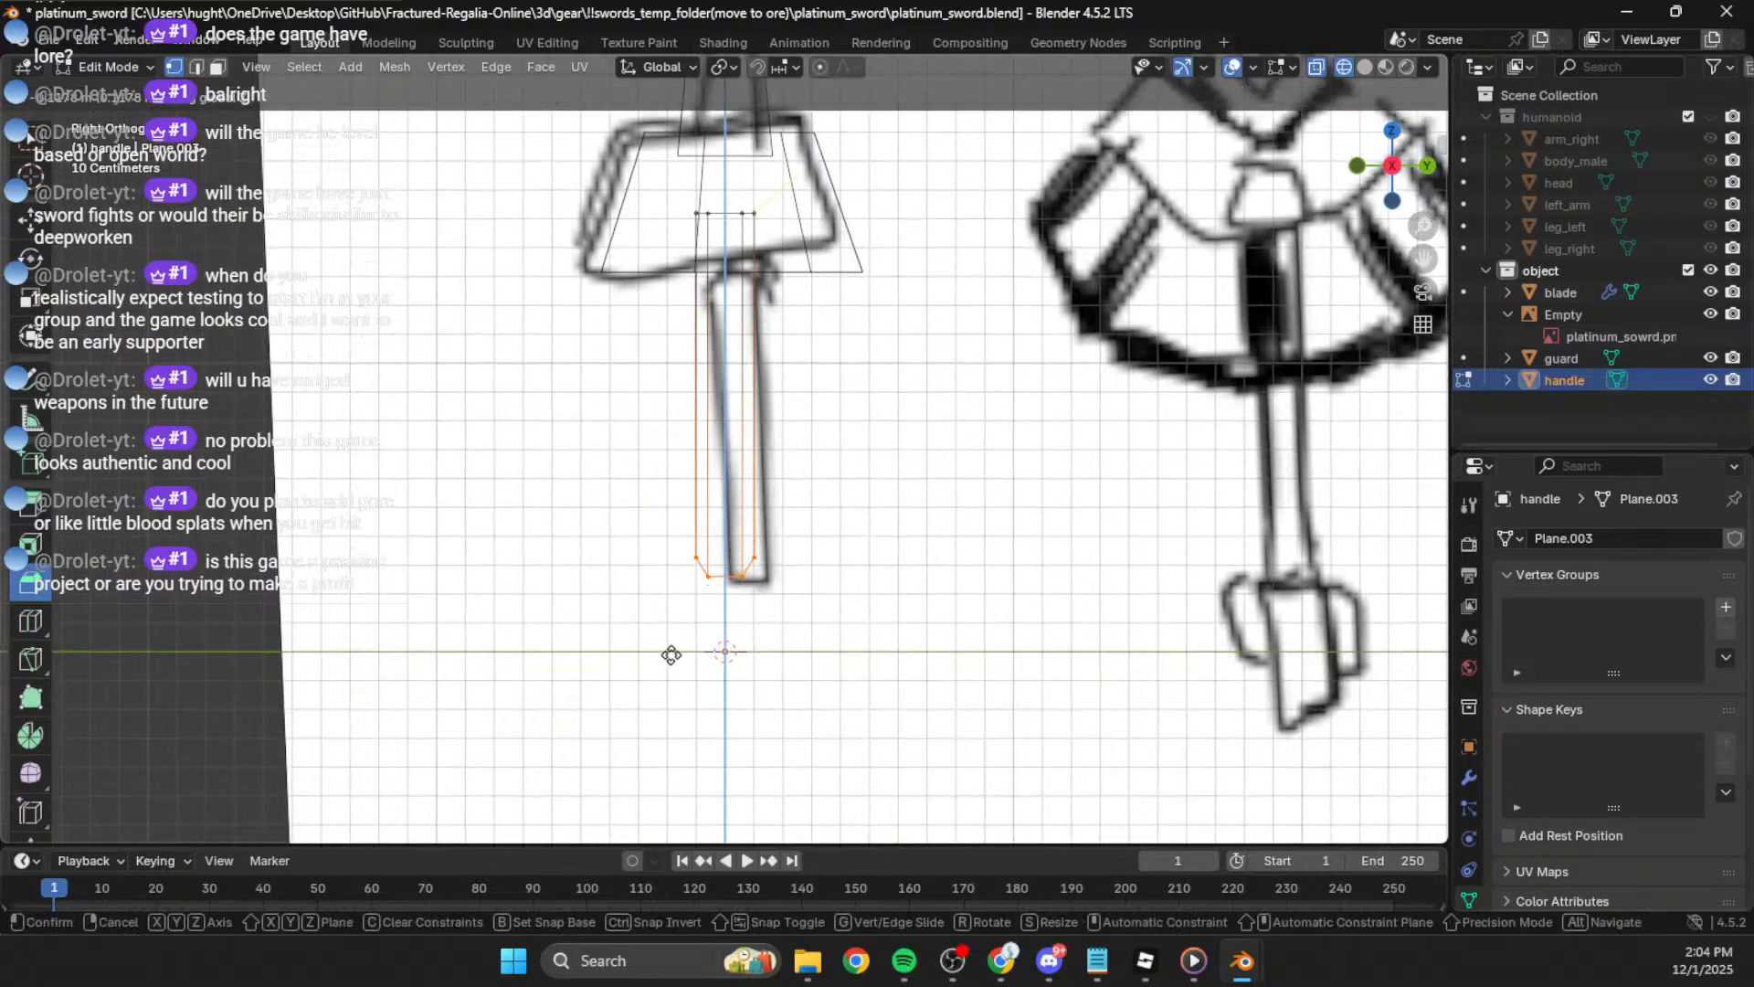
left_click(673, 658)
Step: Leave handle editing and display the sword over the reference sketch in solid shading
key("Tab")
left_click(1004, 535)
scroll(1007, 530, "down", 4)
middle_click_drag(1085, 322, 1074, 394, "shift")
left_click(1365, 67)
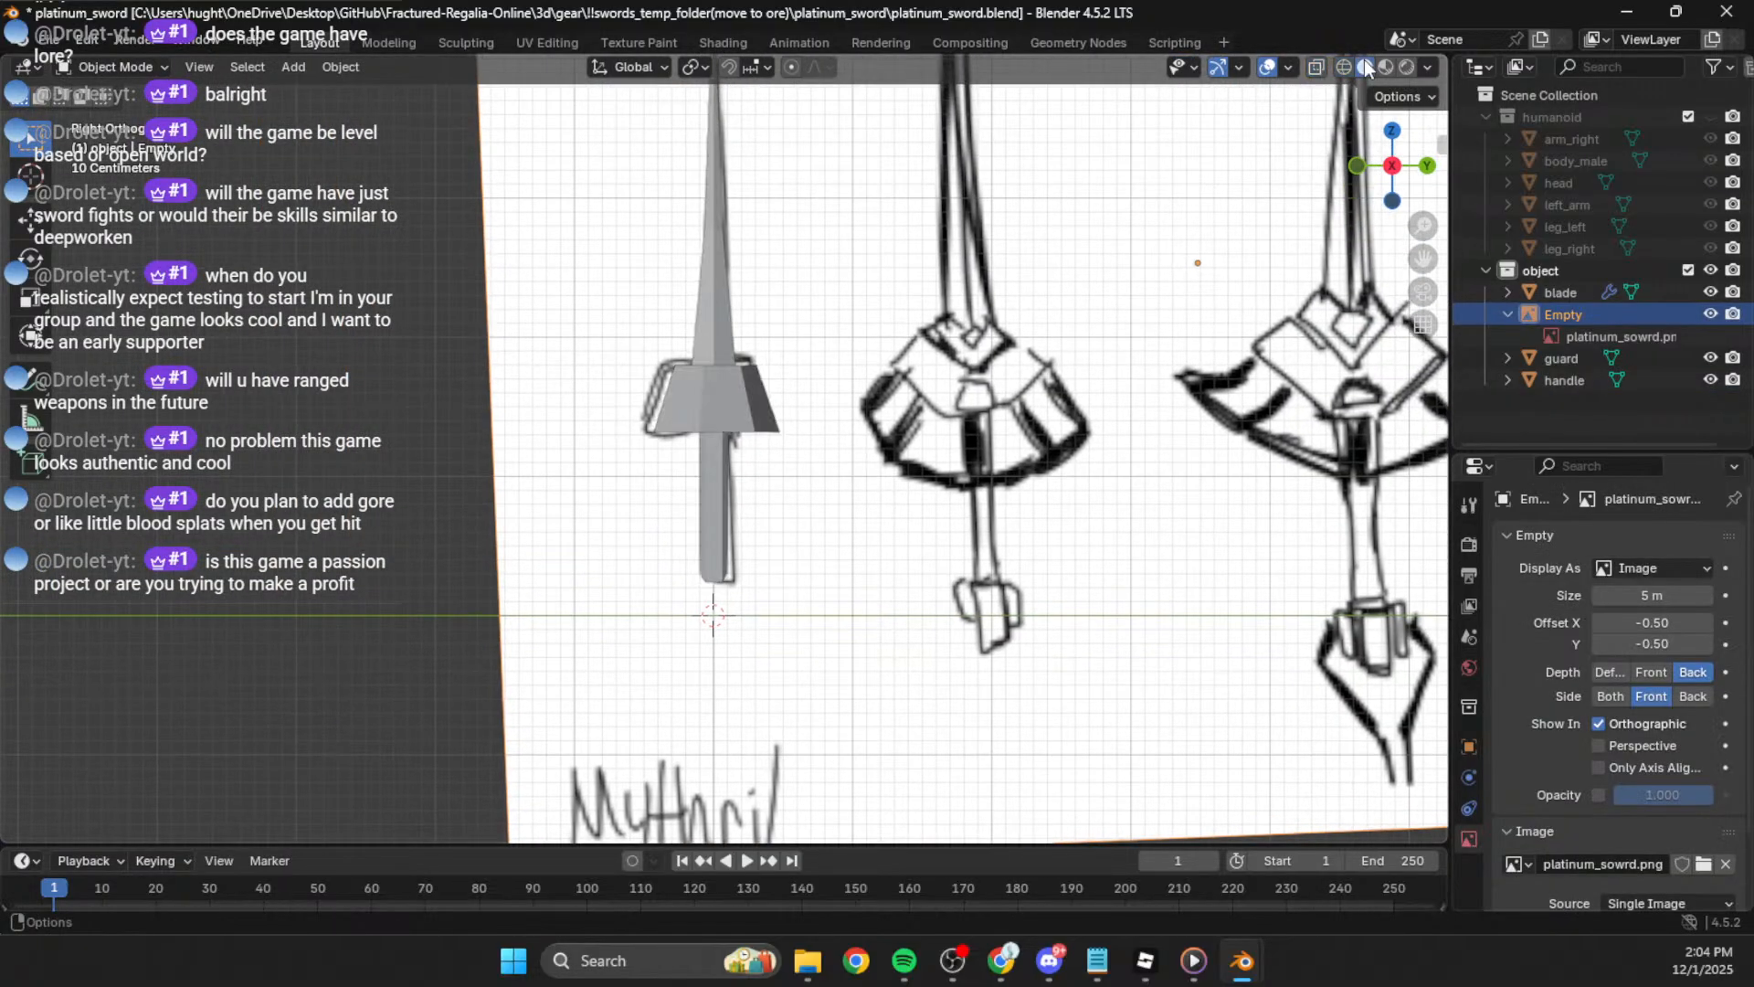
Step: Delete the blade's mid-section and upper vertices in Edit Mode, leaving its base vertices inside the guard
middle_click_drag(1036, 292, 924, 524)
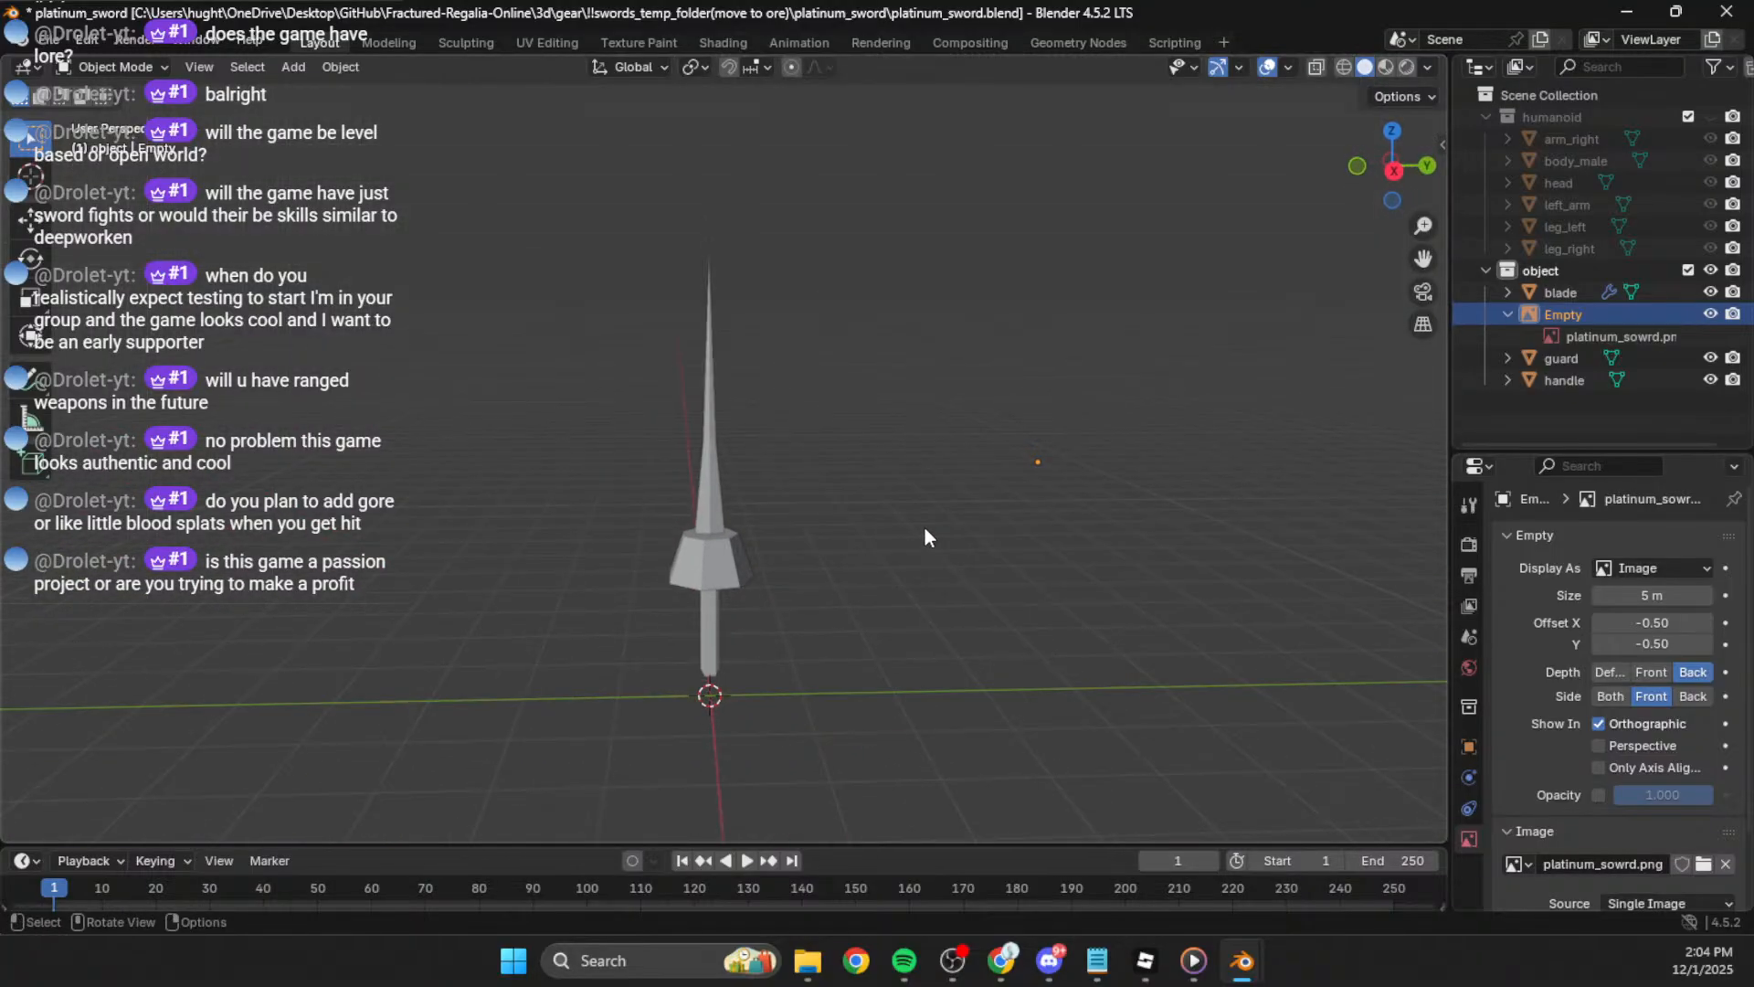
left_click(719, 468)
key("Tab")
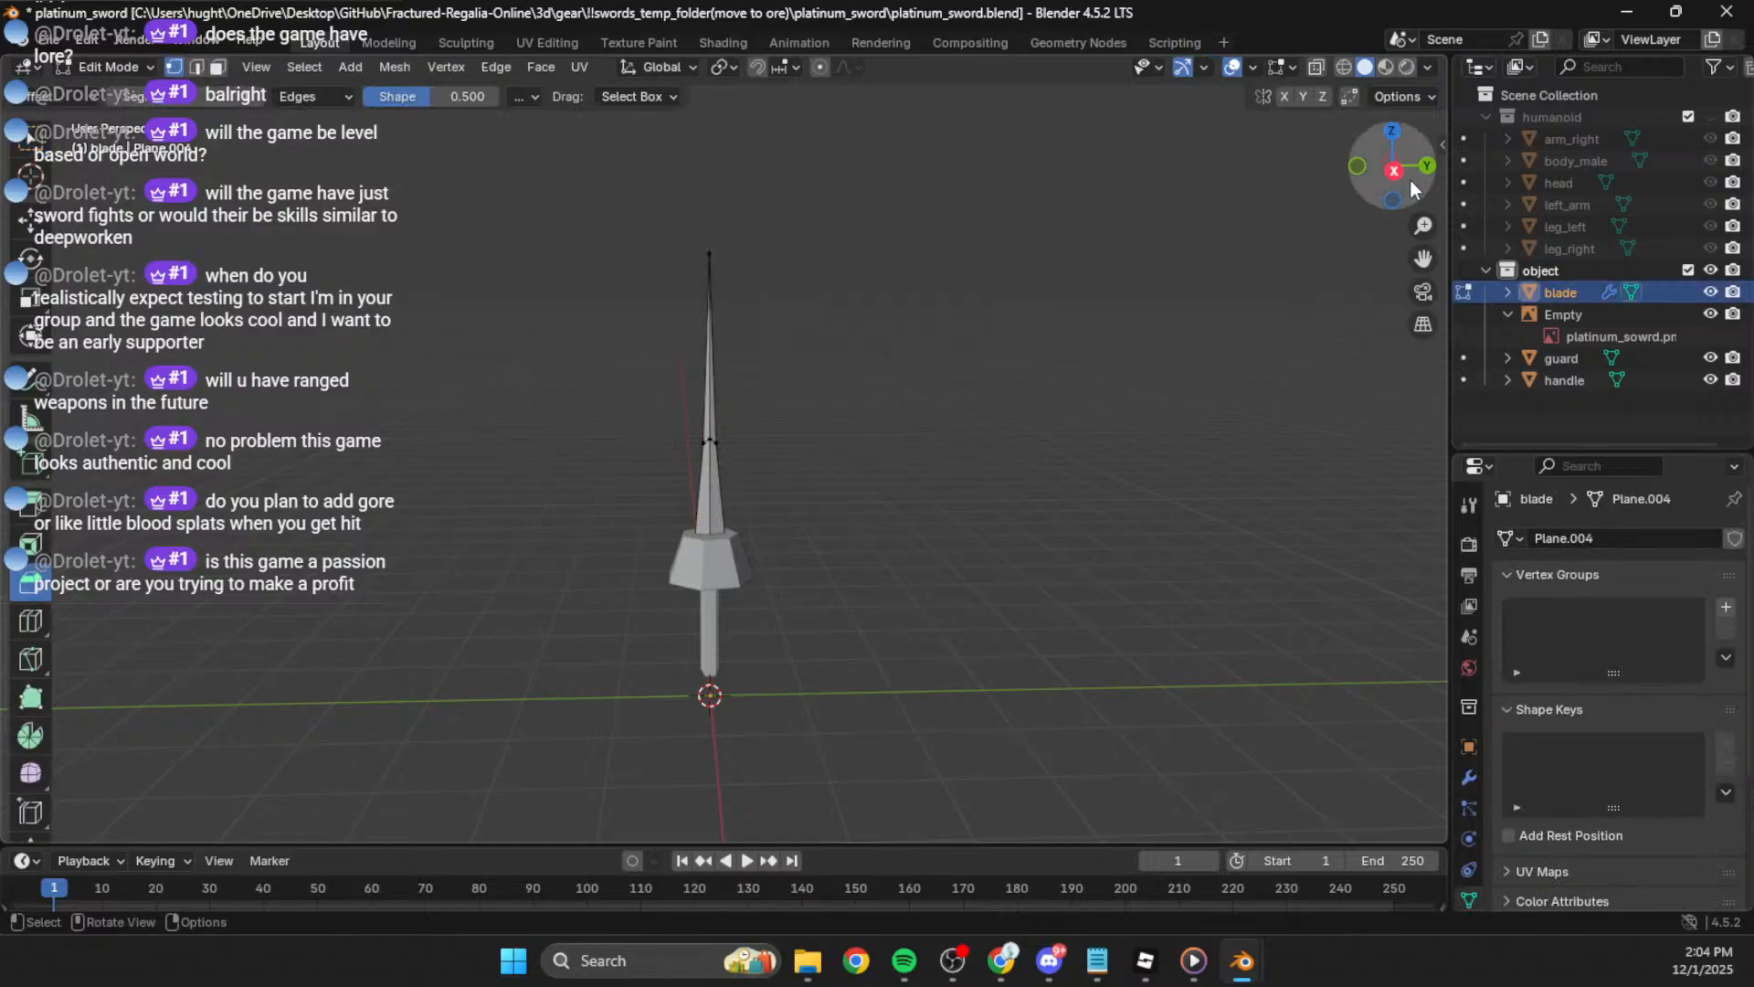
left_click(1394, 170)
scroll(724, 447, "up", 3)
left_click(682, 456)
left_click(679, 412)
left_click_drag(798, 409, 522, 472)
scroll(866, 415, "down", 2)
key("x")
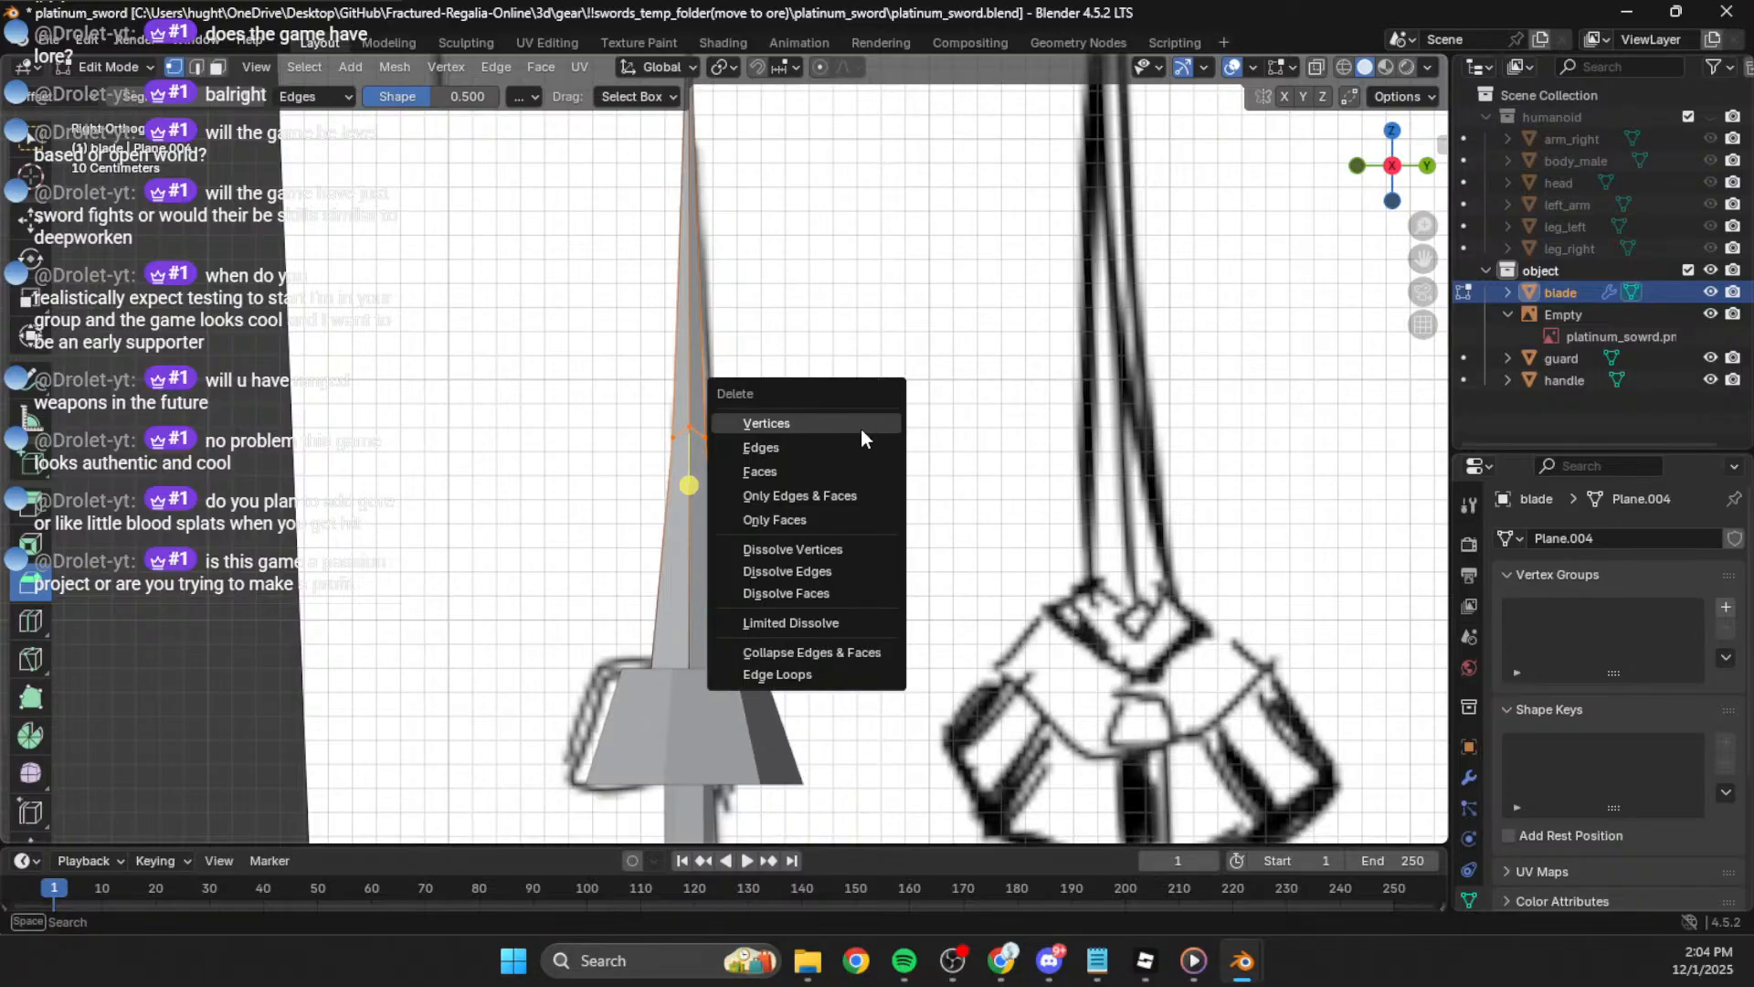
left_click(776, 423)
left_click_drag(720, 415, 610, 455)
key("x")
left_click(640, 448)
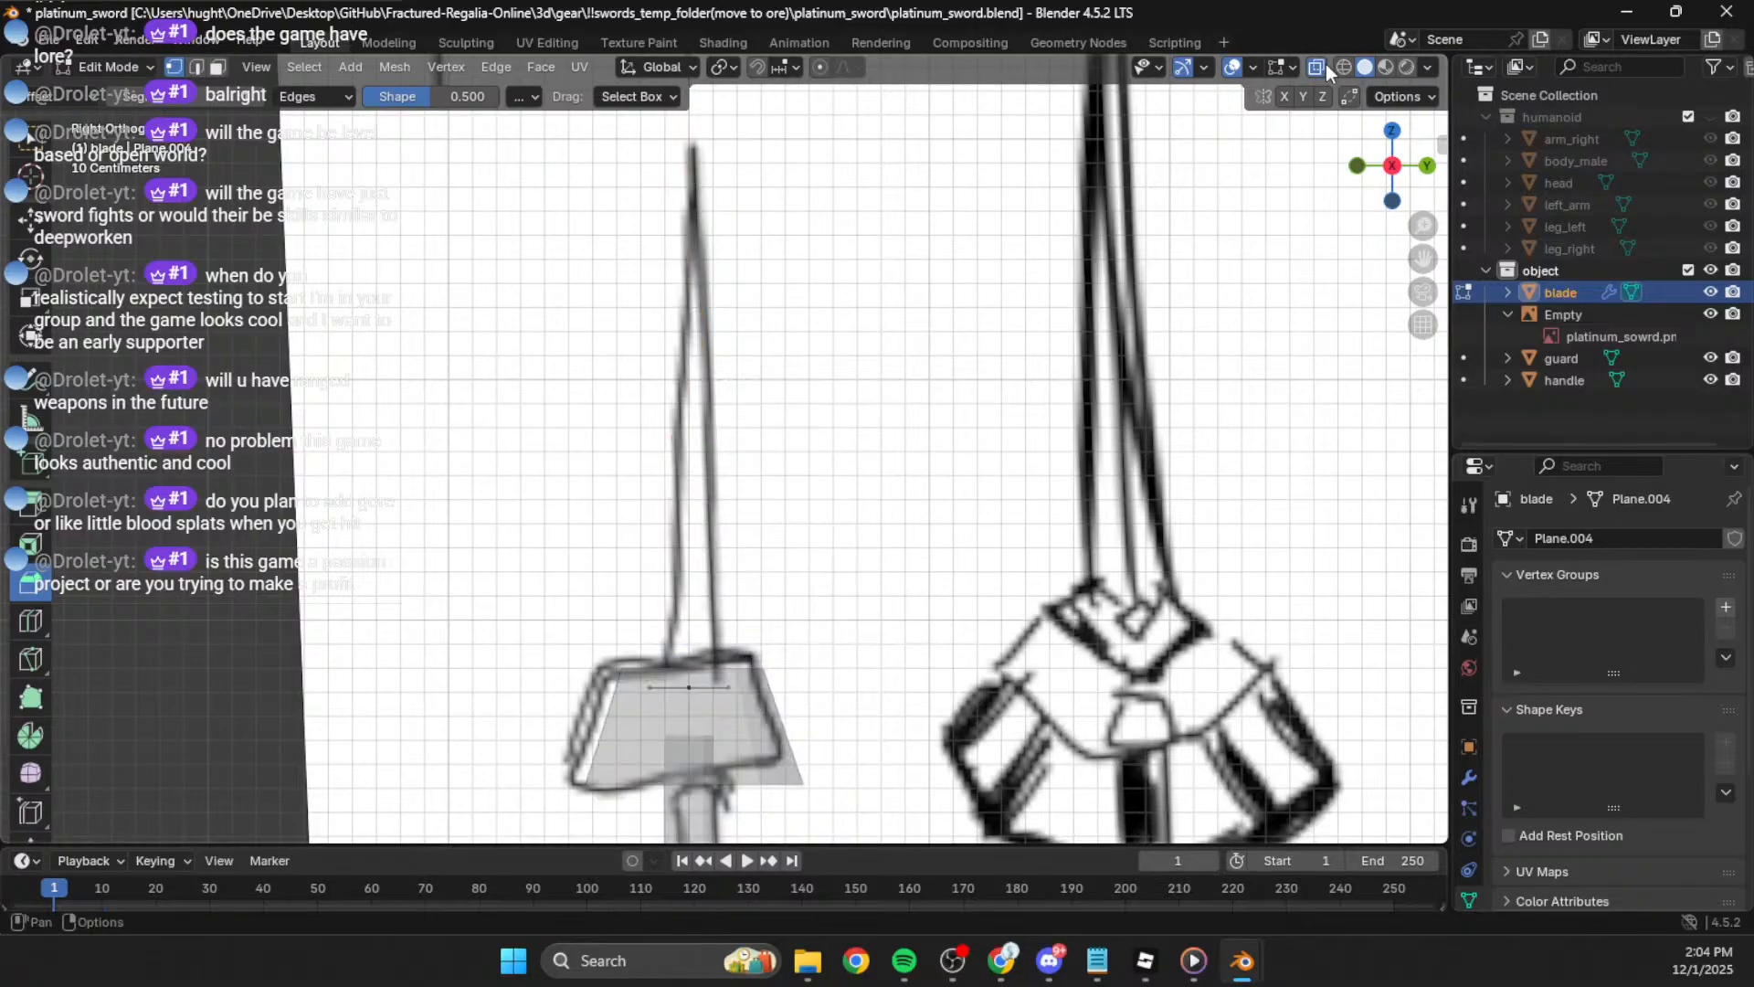
Step: Extrude the blade's base vertices upward along Z and merge them at center to form a single pointed tip
left_click(1317, 67)
scroll(771, 548, "down", 2)
middle_click_drag(773, 364, 774, 470, "shift")
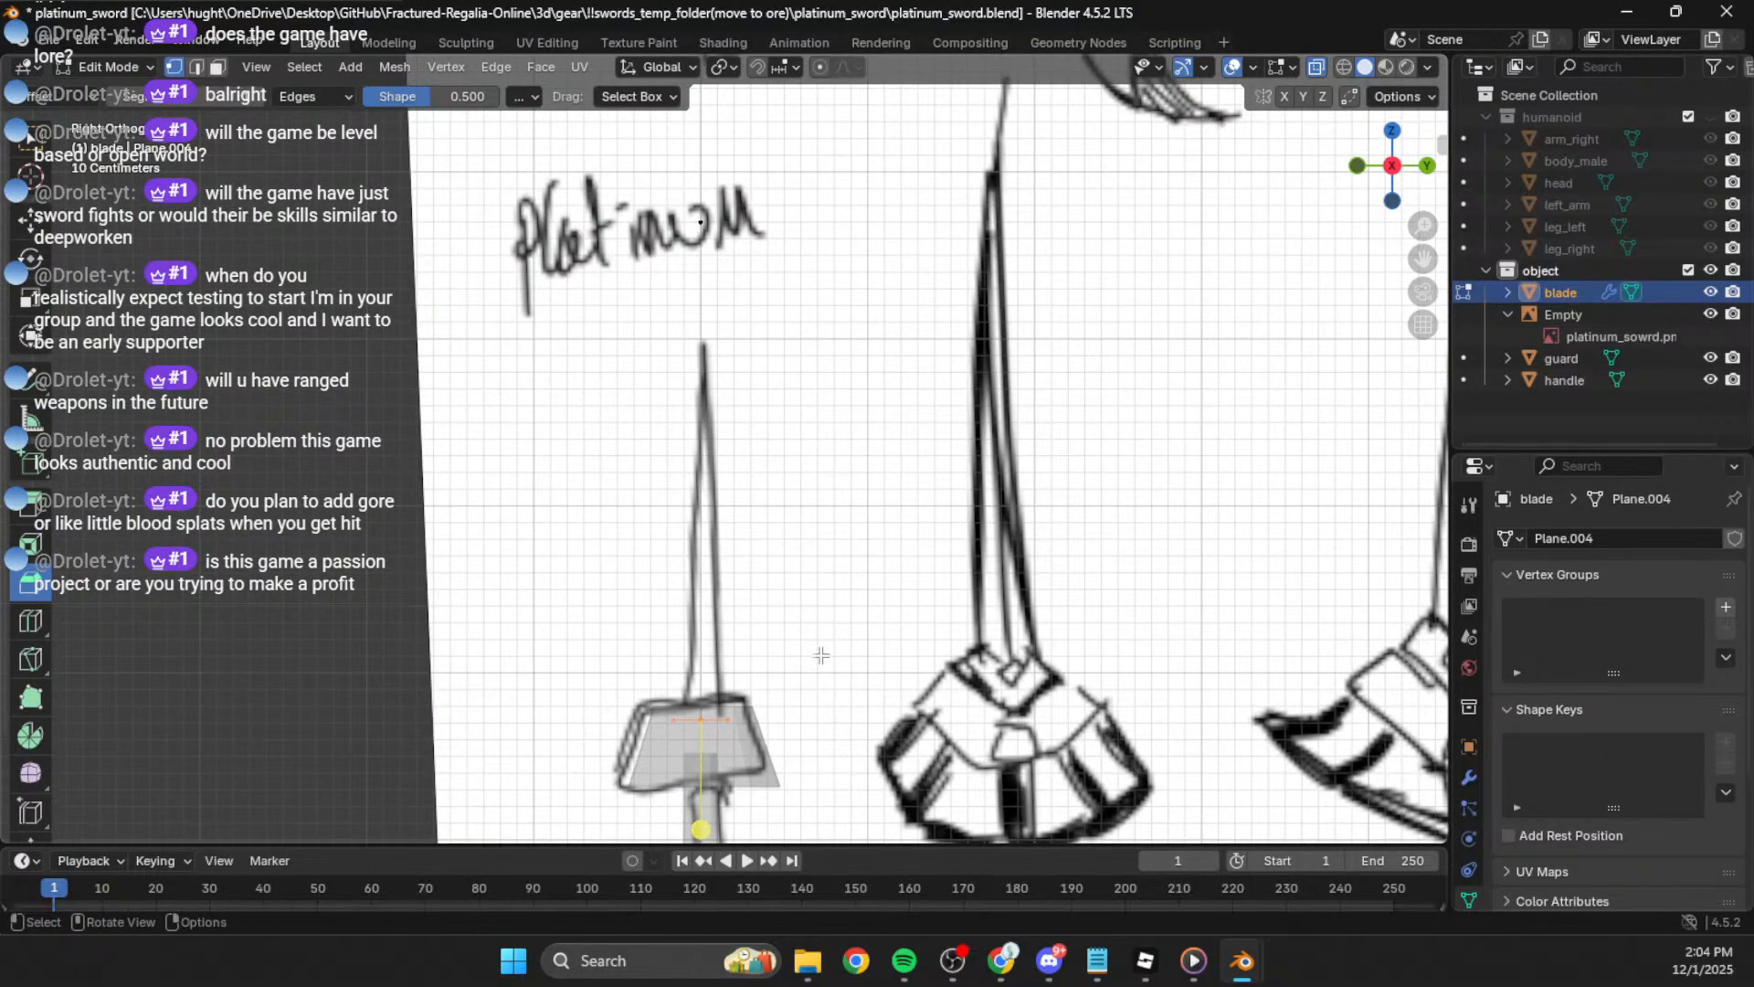
key("e")
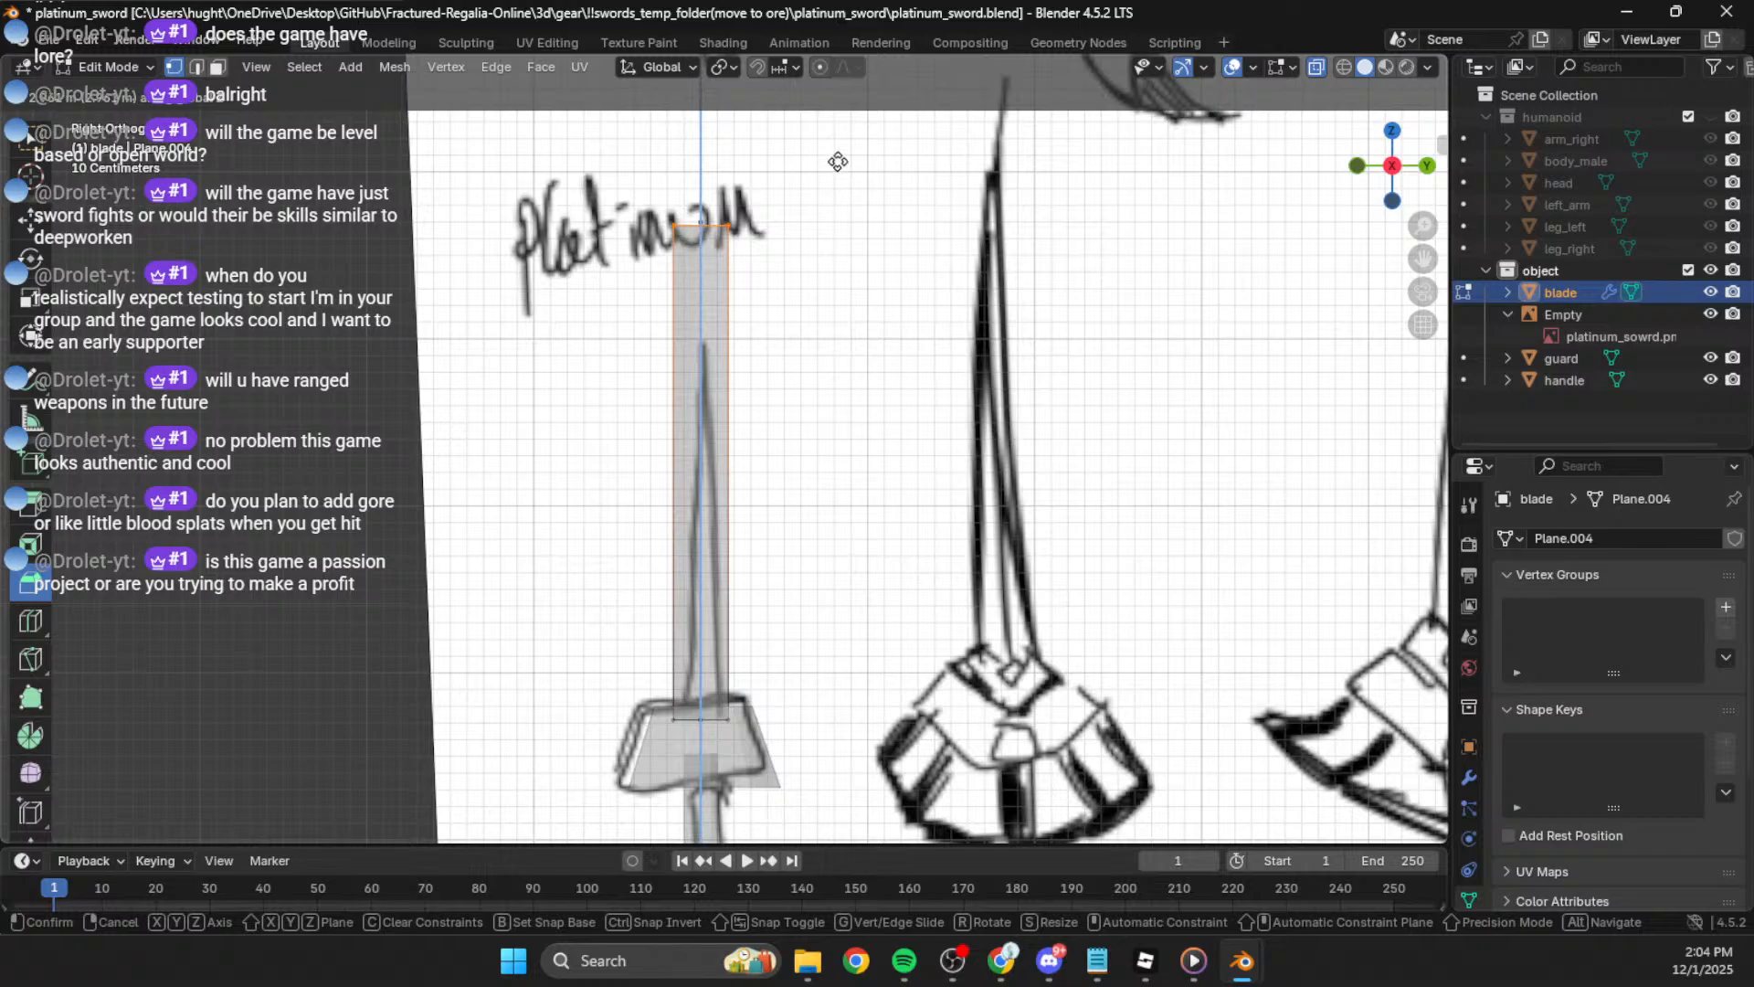
left_click(839, 150)
key("m")
left_click(824, 168)
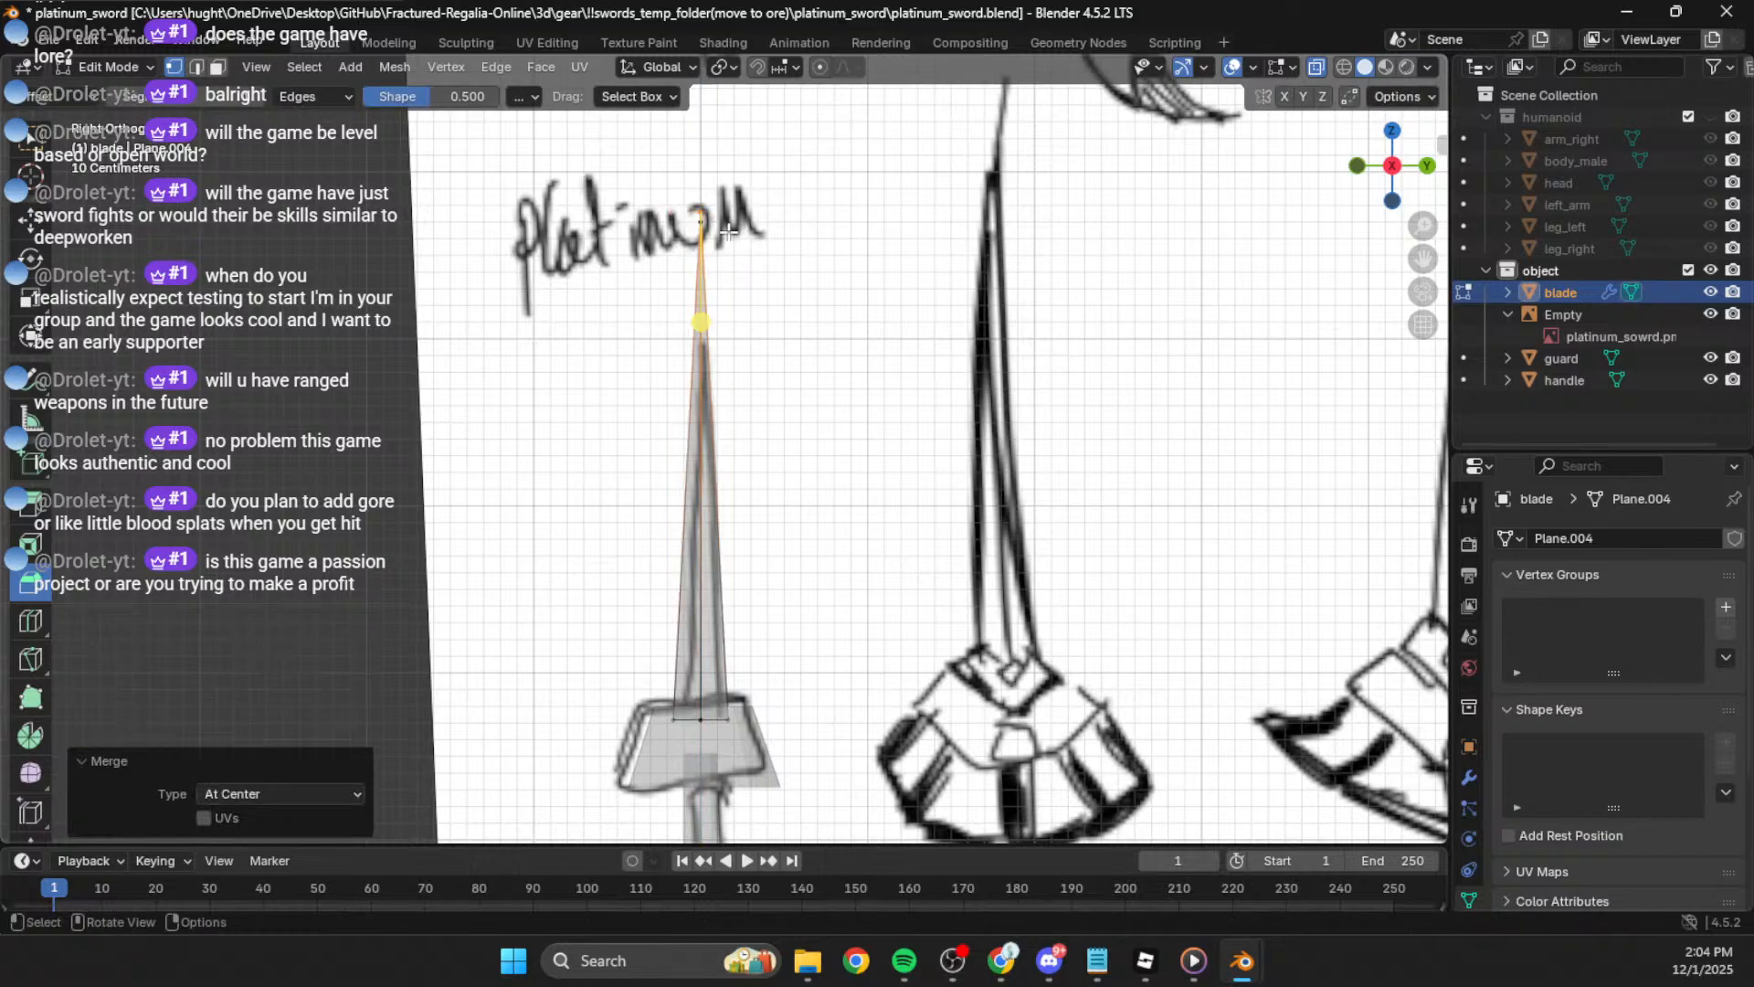
Step: Delete the leftover vertex of the old blade tip just below the new tip
left_click(703, 226)
key("x")
left_click(731, 236)
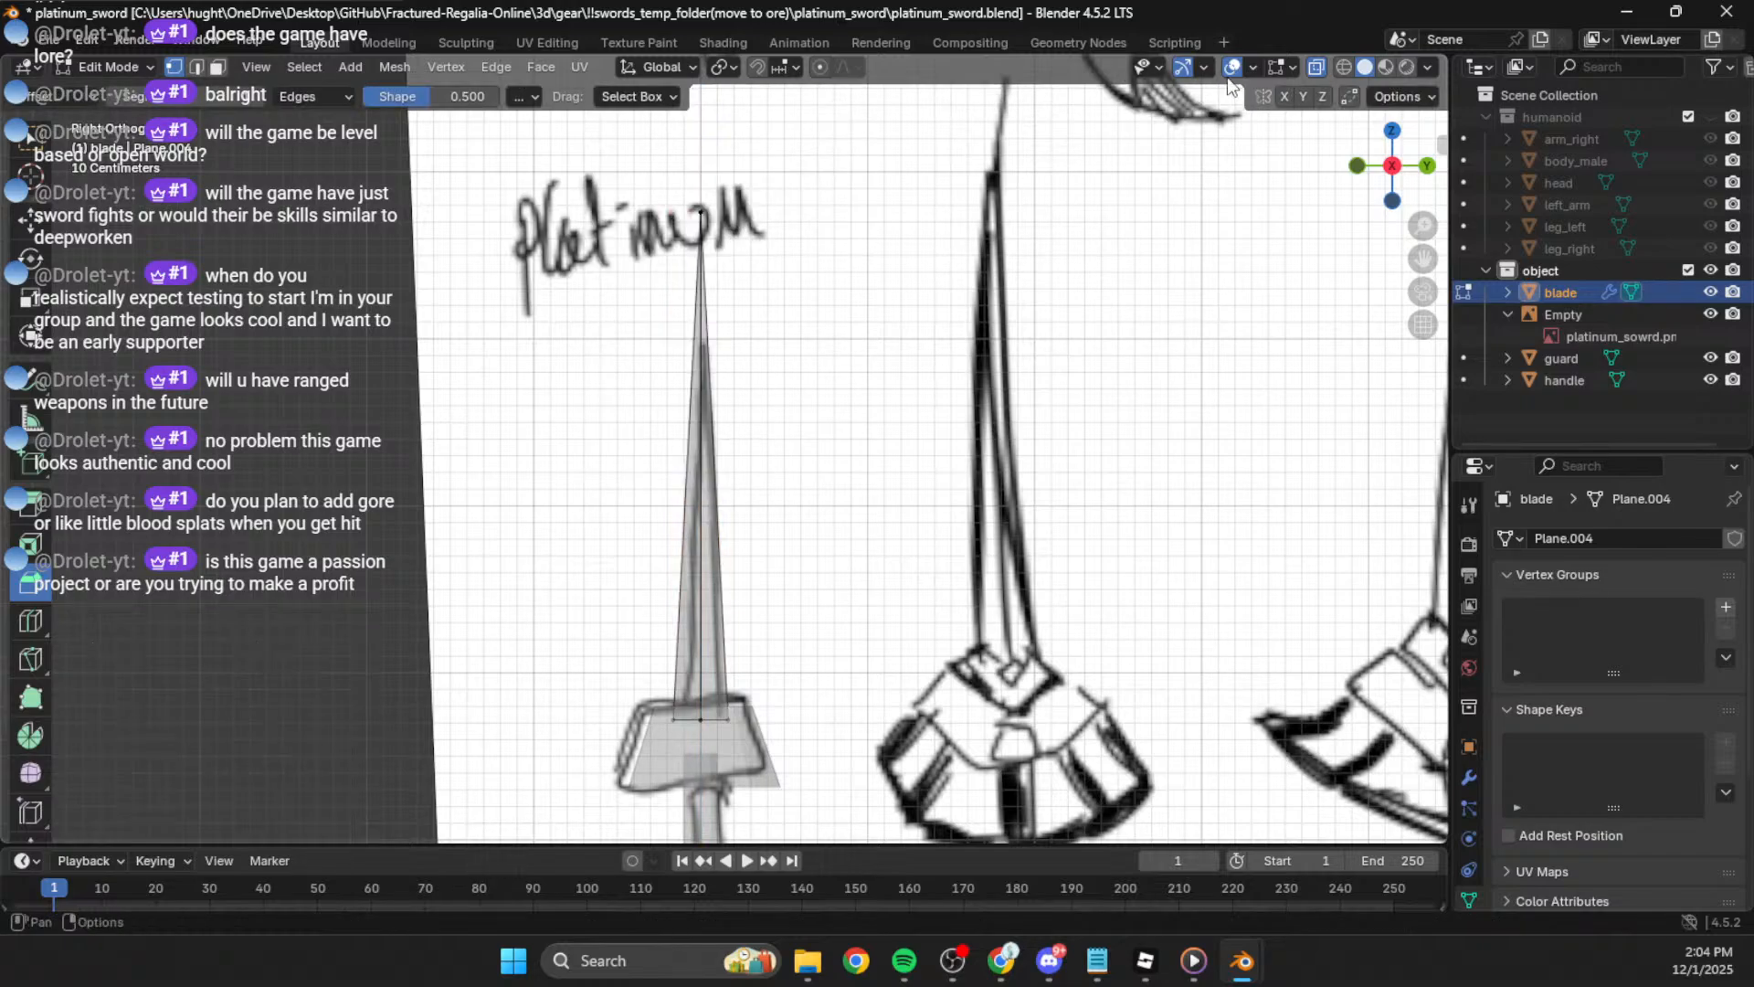
Step: Leave blade editing, display the sword in solid shading and hide the reference image Empty
left_click(1344, 68)
key("Tab")
left_click(1069, 351)
left_click(1365, 68)
mouse_move(1161, 231)
middle_mouse_down()
mouse_move(863, 392)
mouse_move(511, 359)
mouse_move(413, 370)
mouse_move(1072, 310)
mouse_move(1030, 353)
mouse_move(1069, 331)
middle_mouse_up()
left_click(1351, 64)
left_click(1368, 66)
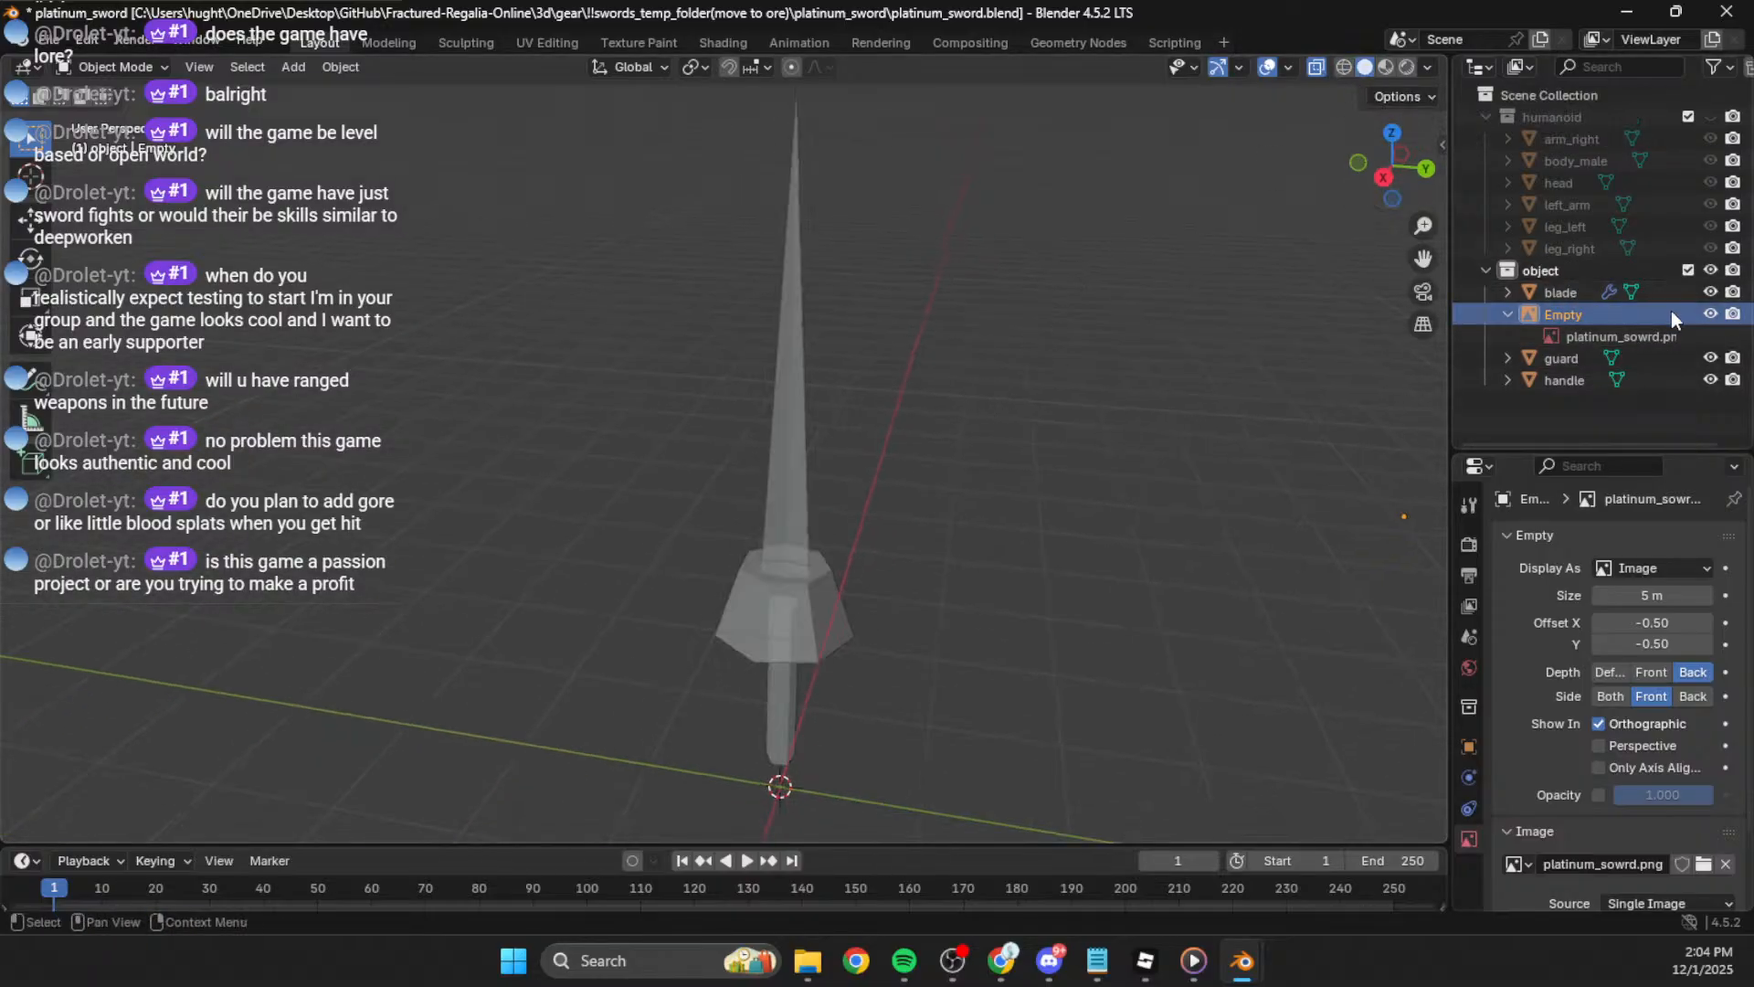
left_click(1709, 314)
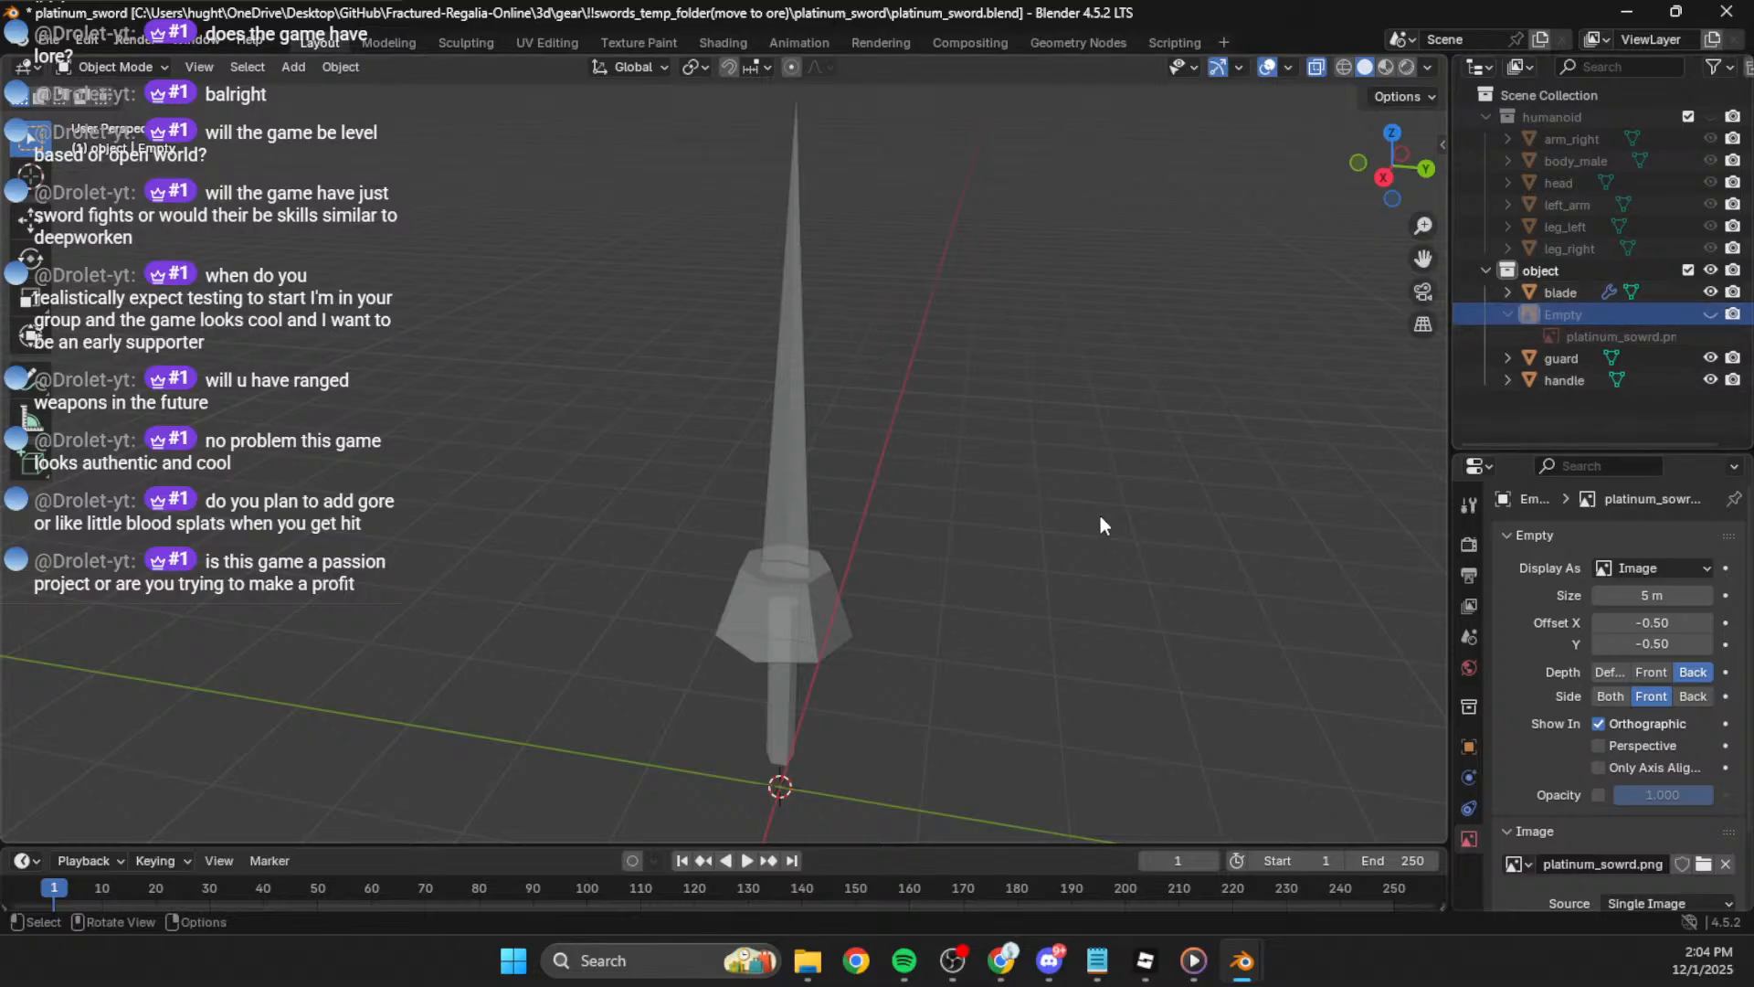
Step: Check the sword in perspective and side views and save platinum_sword.blend
left_click(769, 636)
left_click(800, 492)
middle_click_drag(1018, 541, 903, 518)
scroll(601, 432, "down", 5)
left_click(1381, 164)
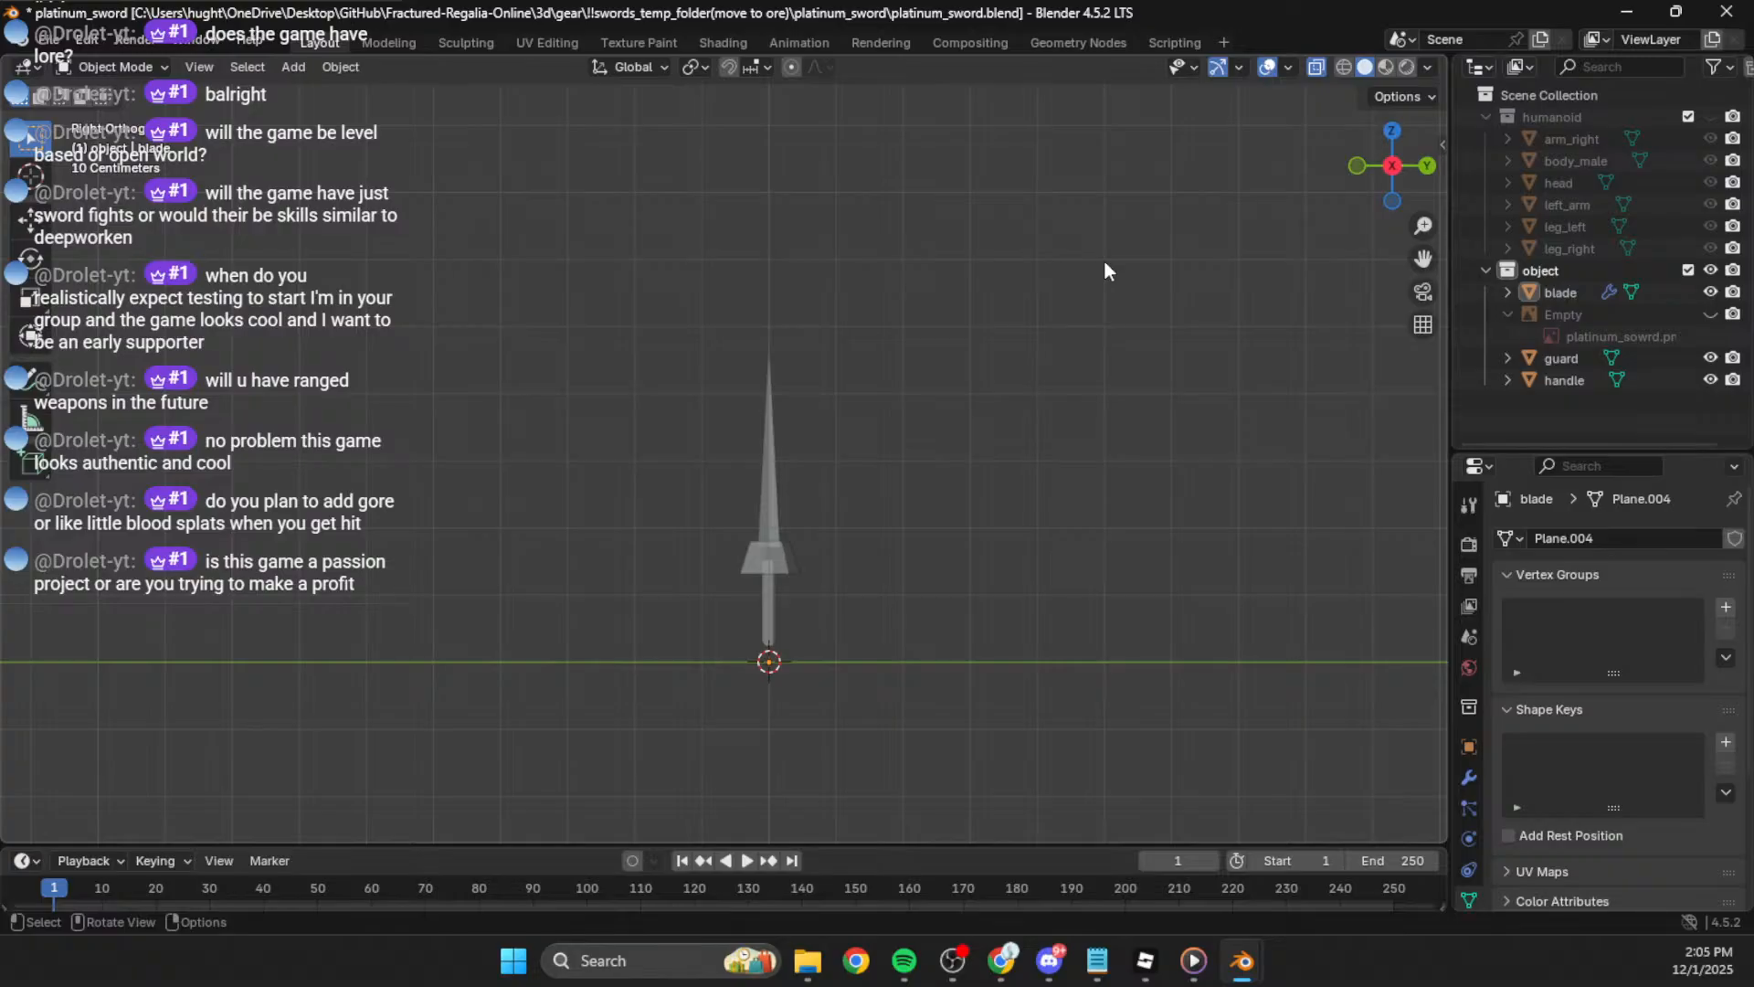
key("ctrl+s")
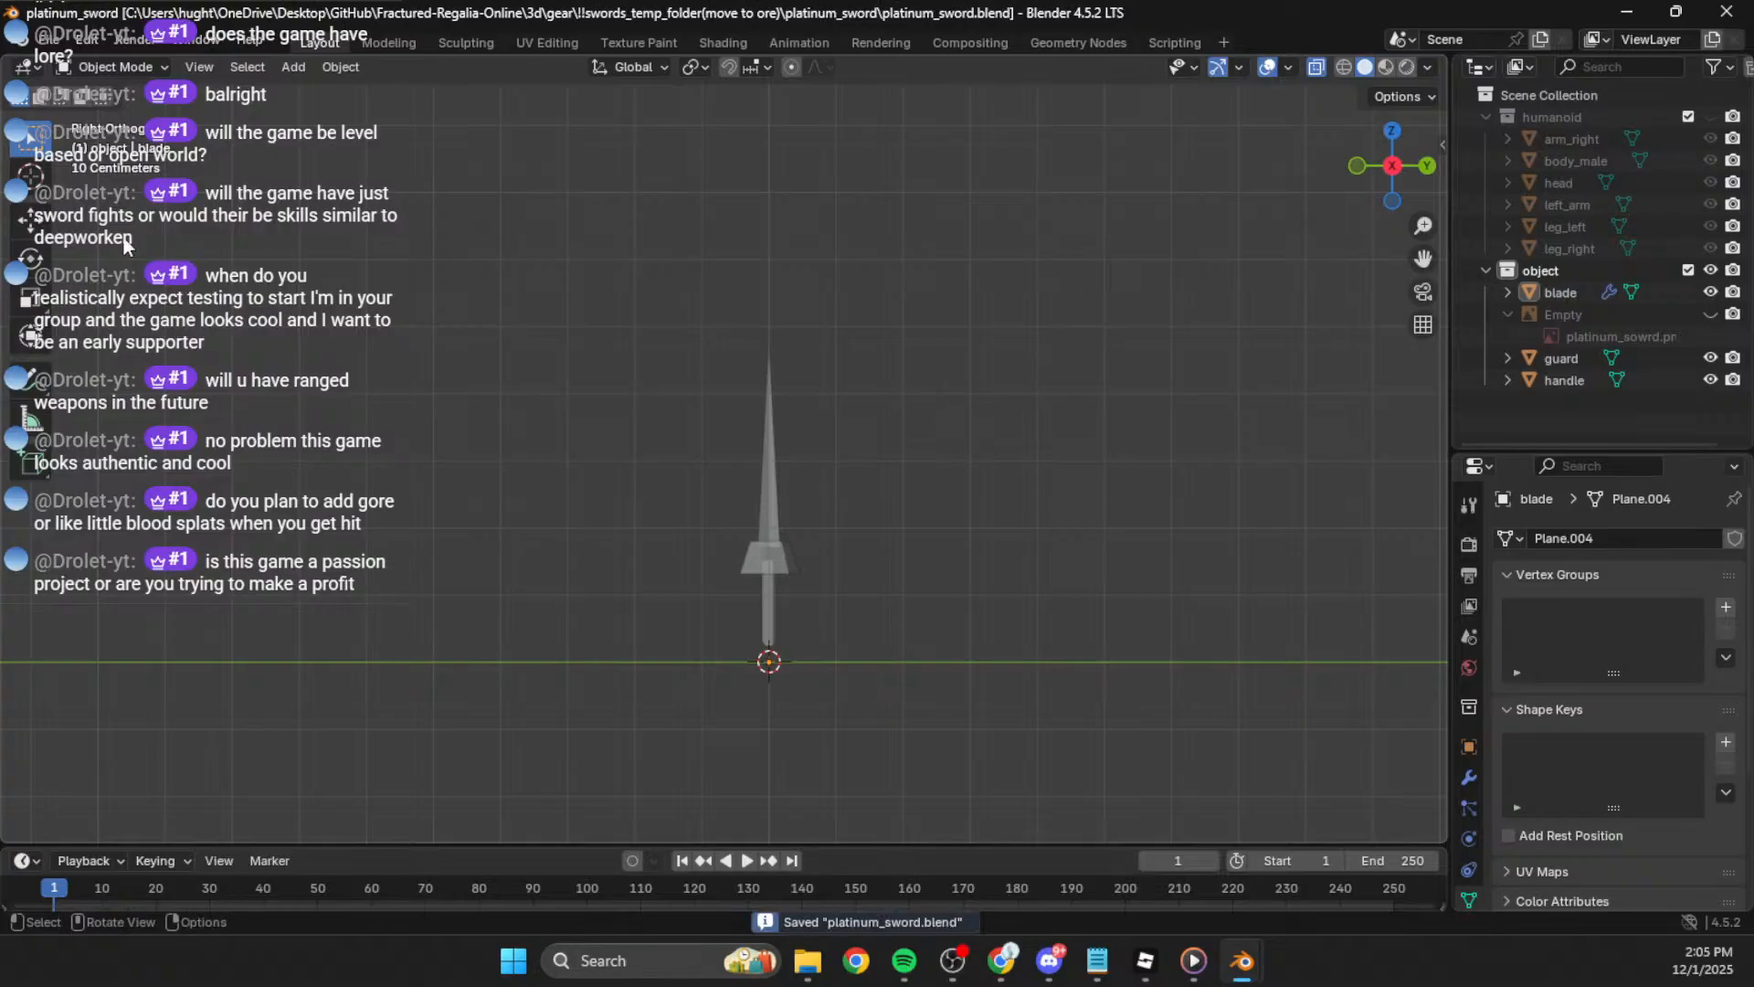
Step: Save a copy of the file as platinum_sword_t1.blend in the platinum_sword folder
left_click(53, 41)
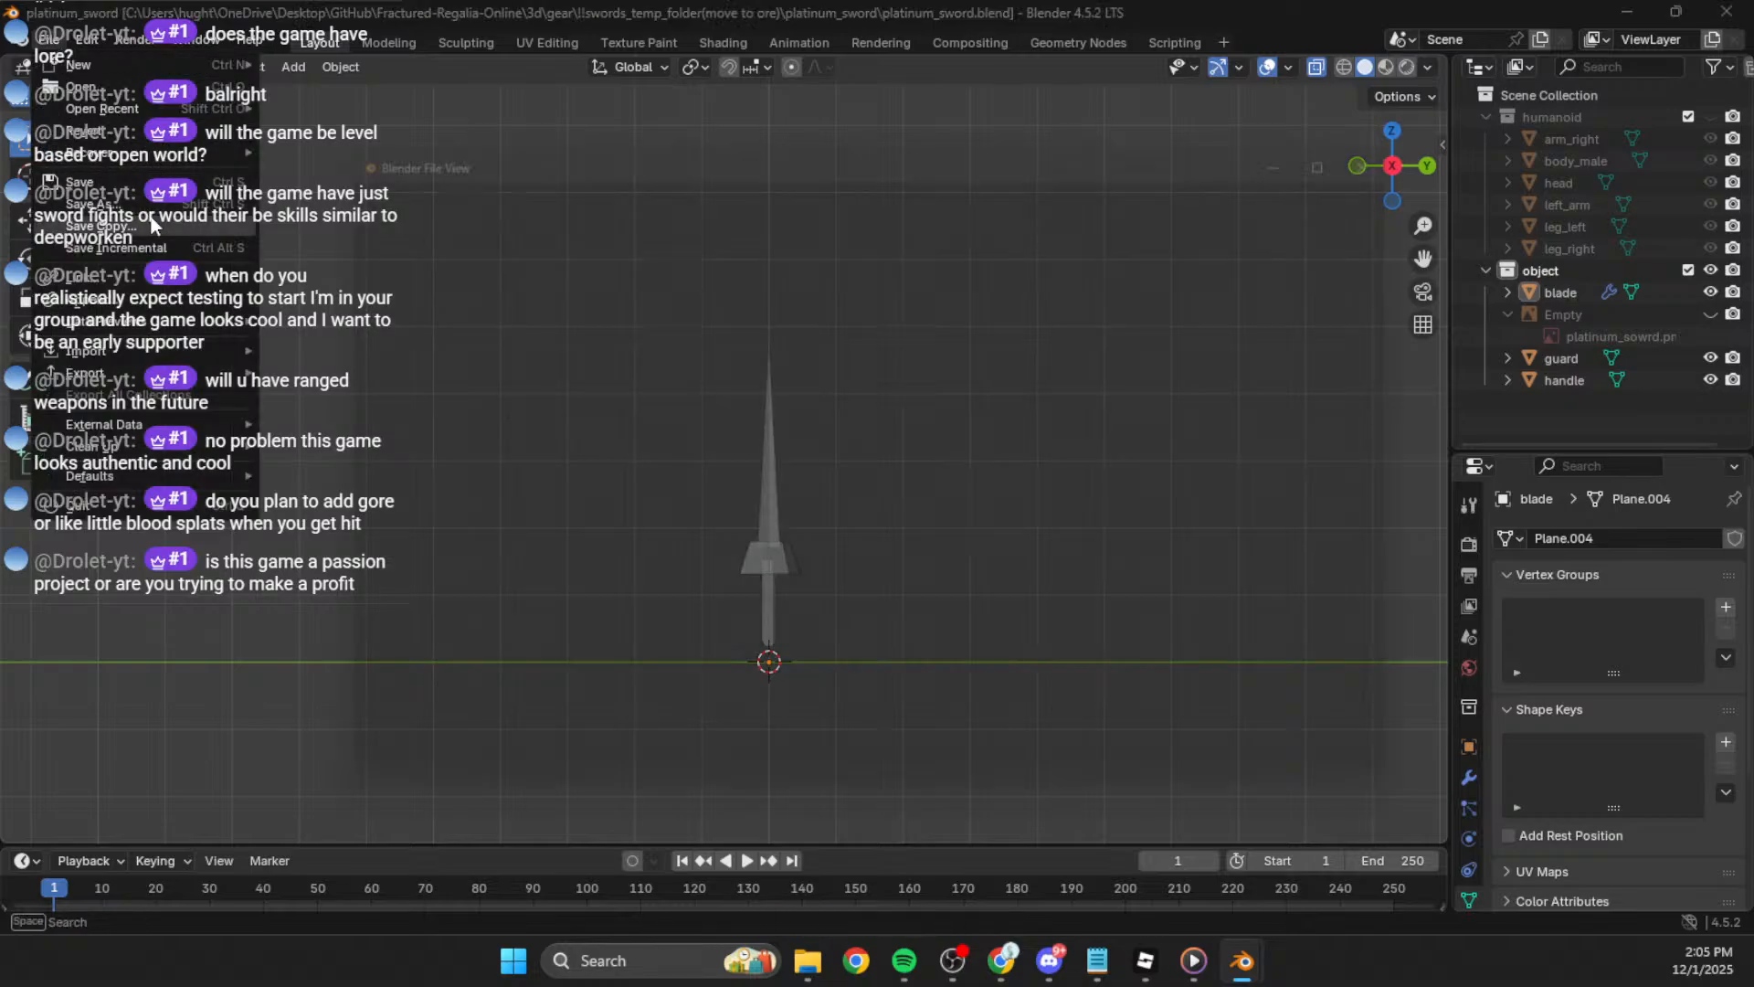
left_click(152, 225)
left_click(790, 784)
key("Left")
key("Left")
key("Left")
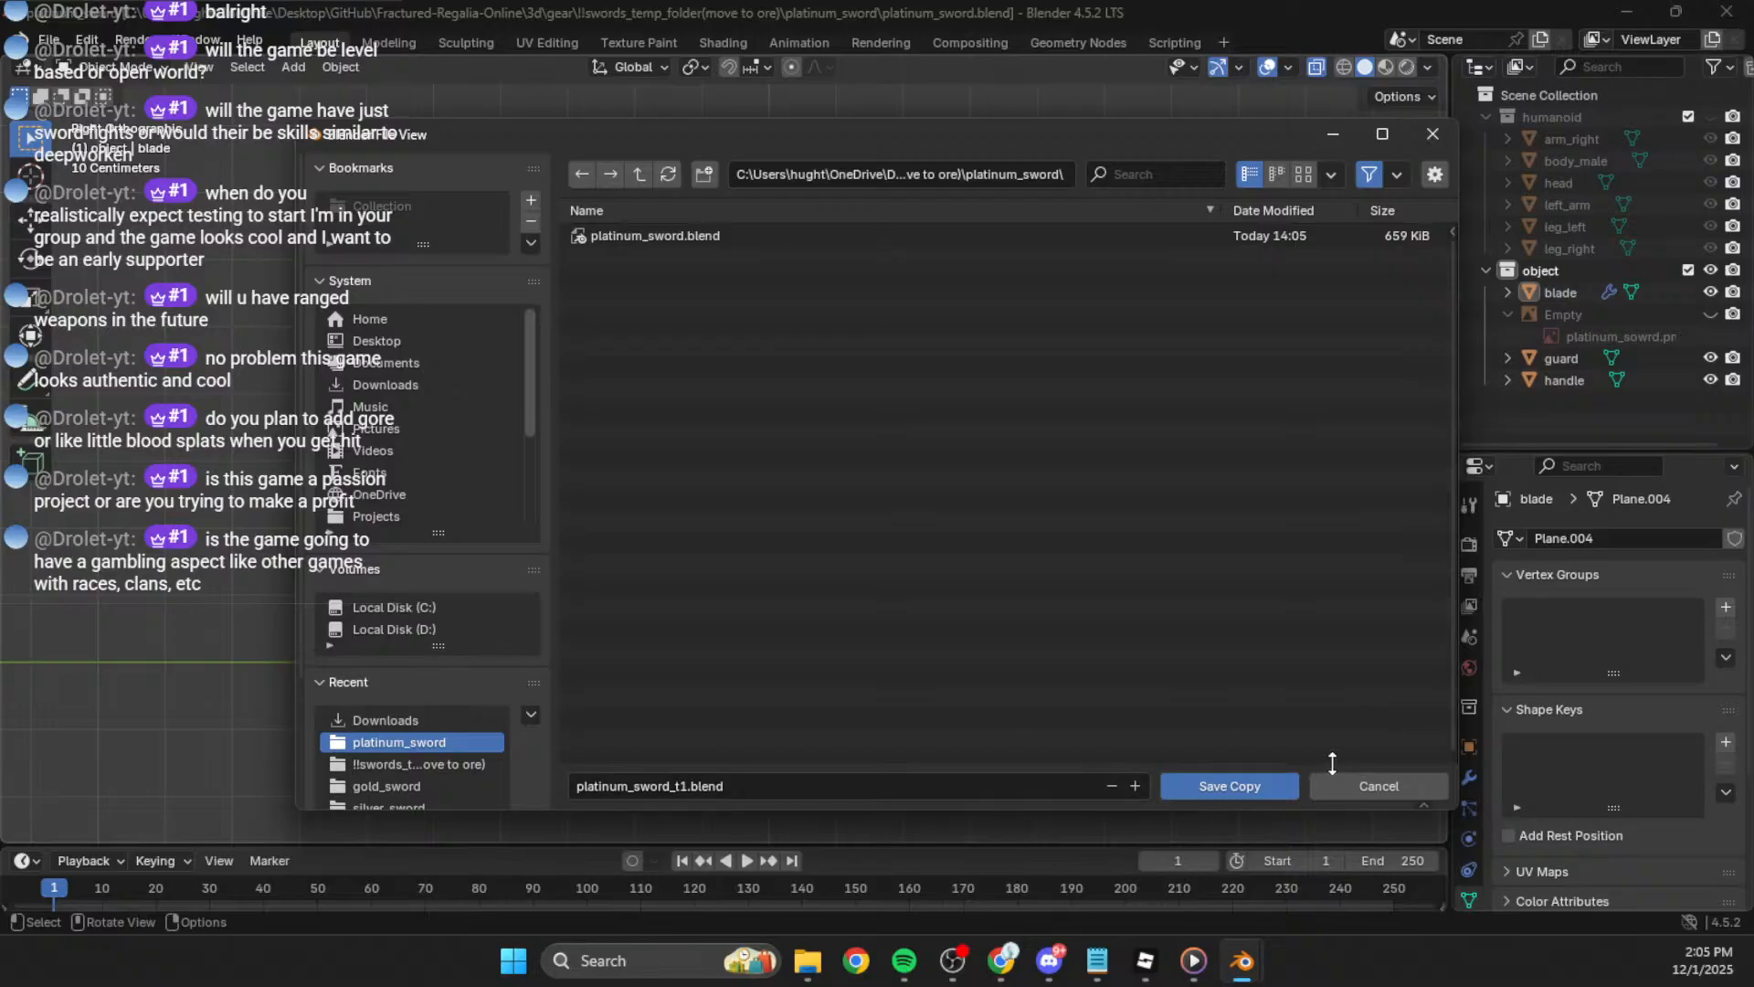
left_click(1230, 785)
Step: Export the selected blade, guard and handle as platinum_sword.fbx, limited to Selected Objects at scale 0.01
left_click(48, 40)
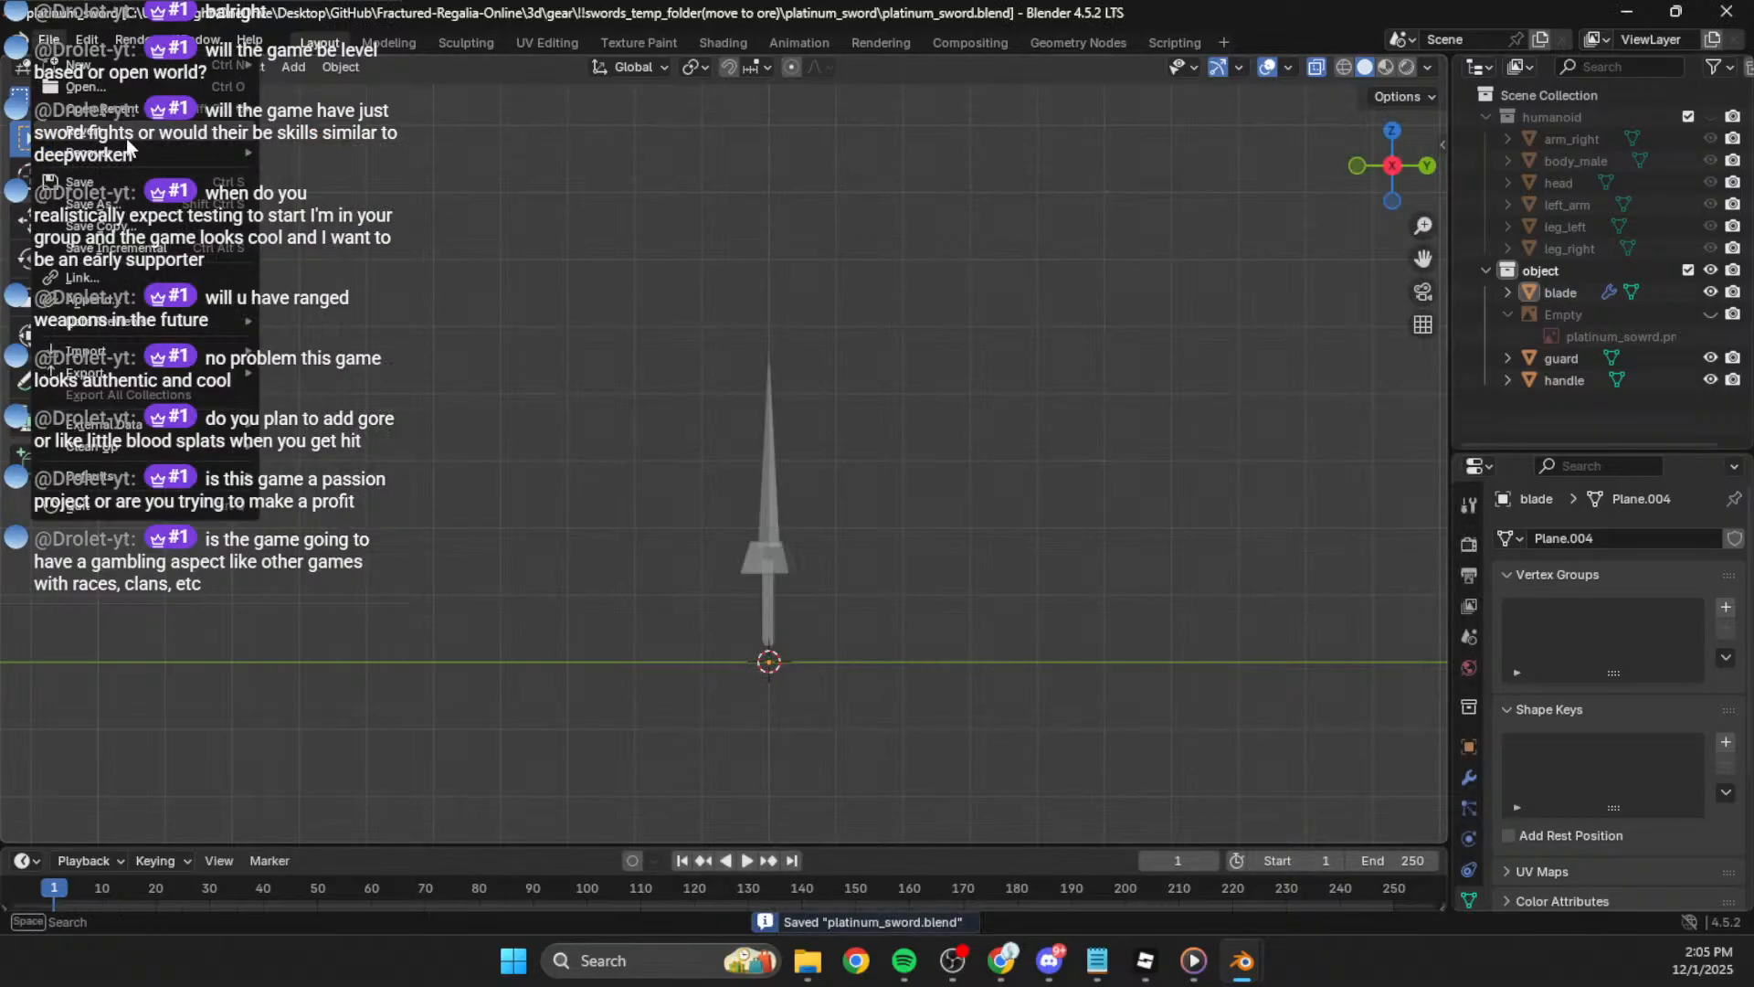
left_click_drag(976, 444, 690, 628)
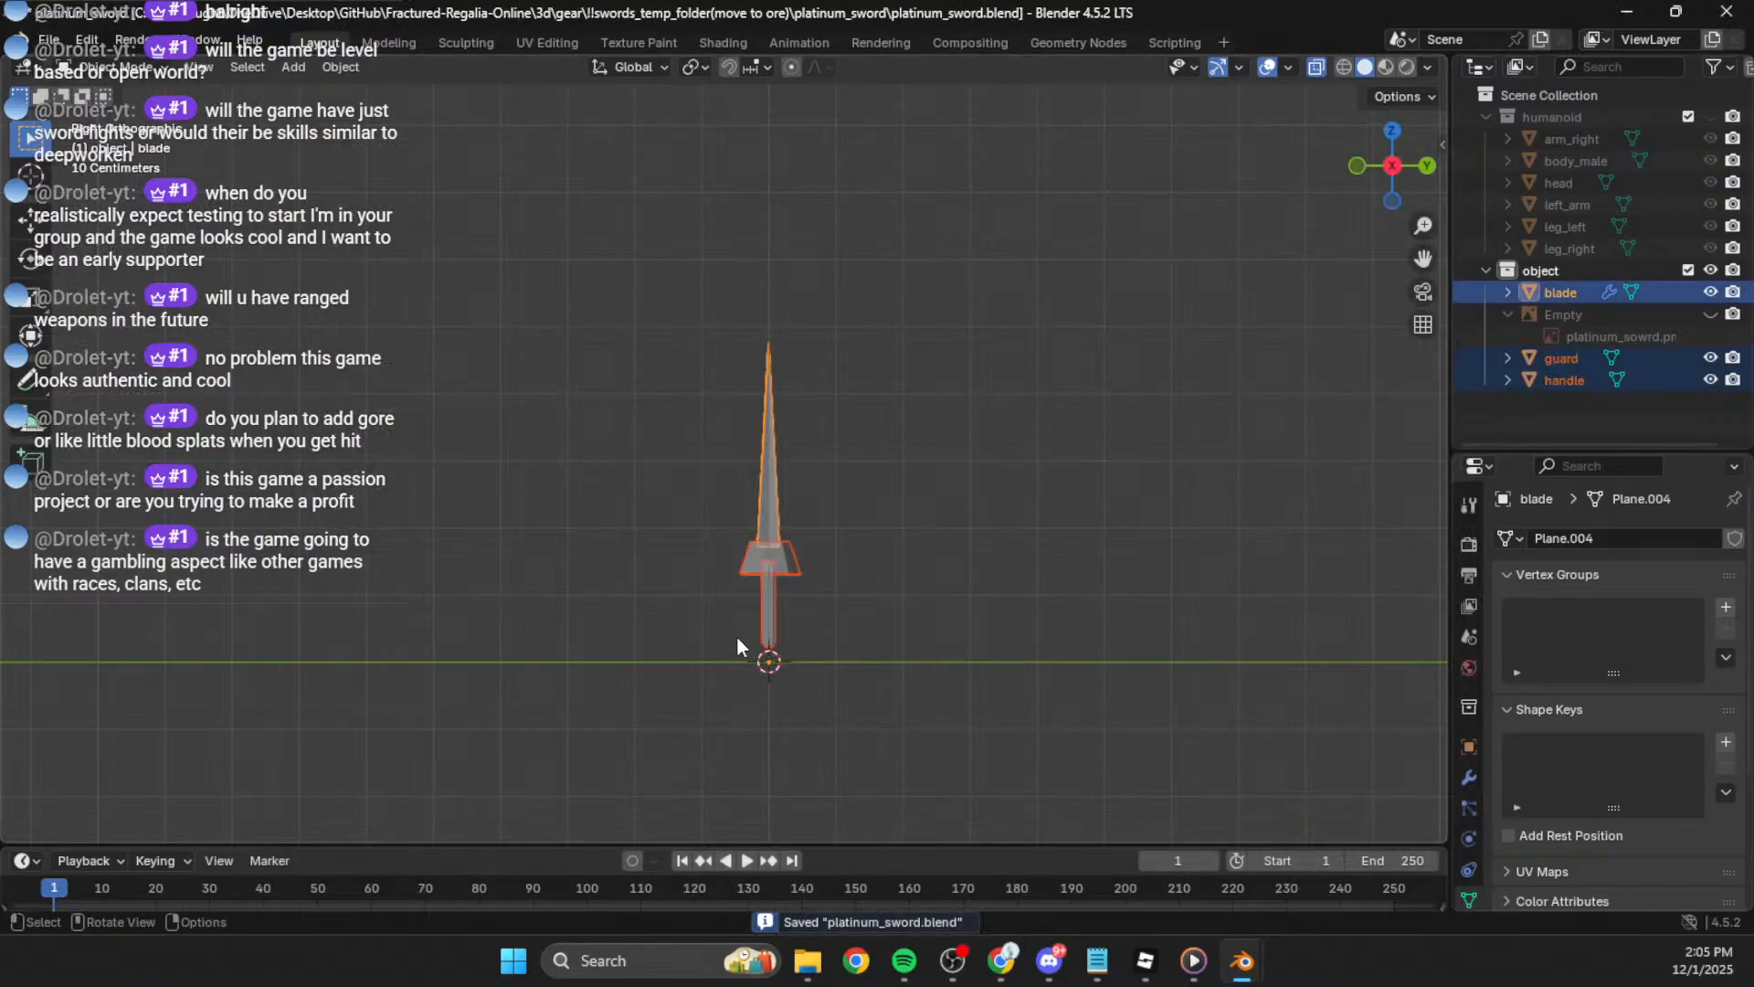
left_click(48, 40)
mouse_move(138, 370)
left_click(320, 576)
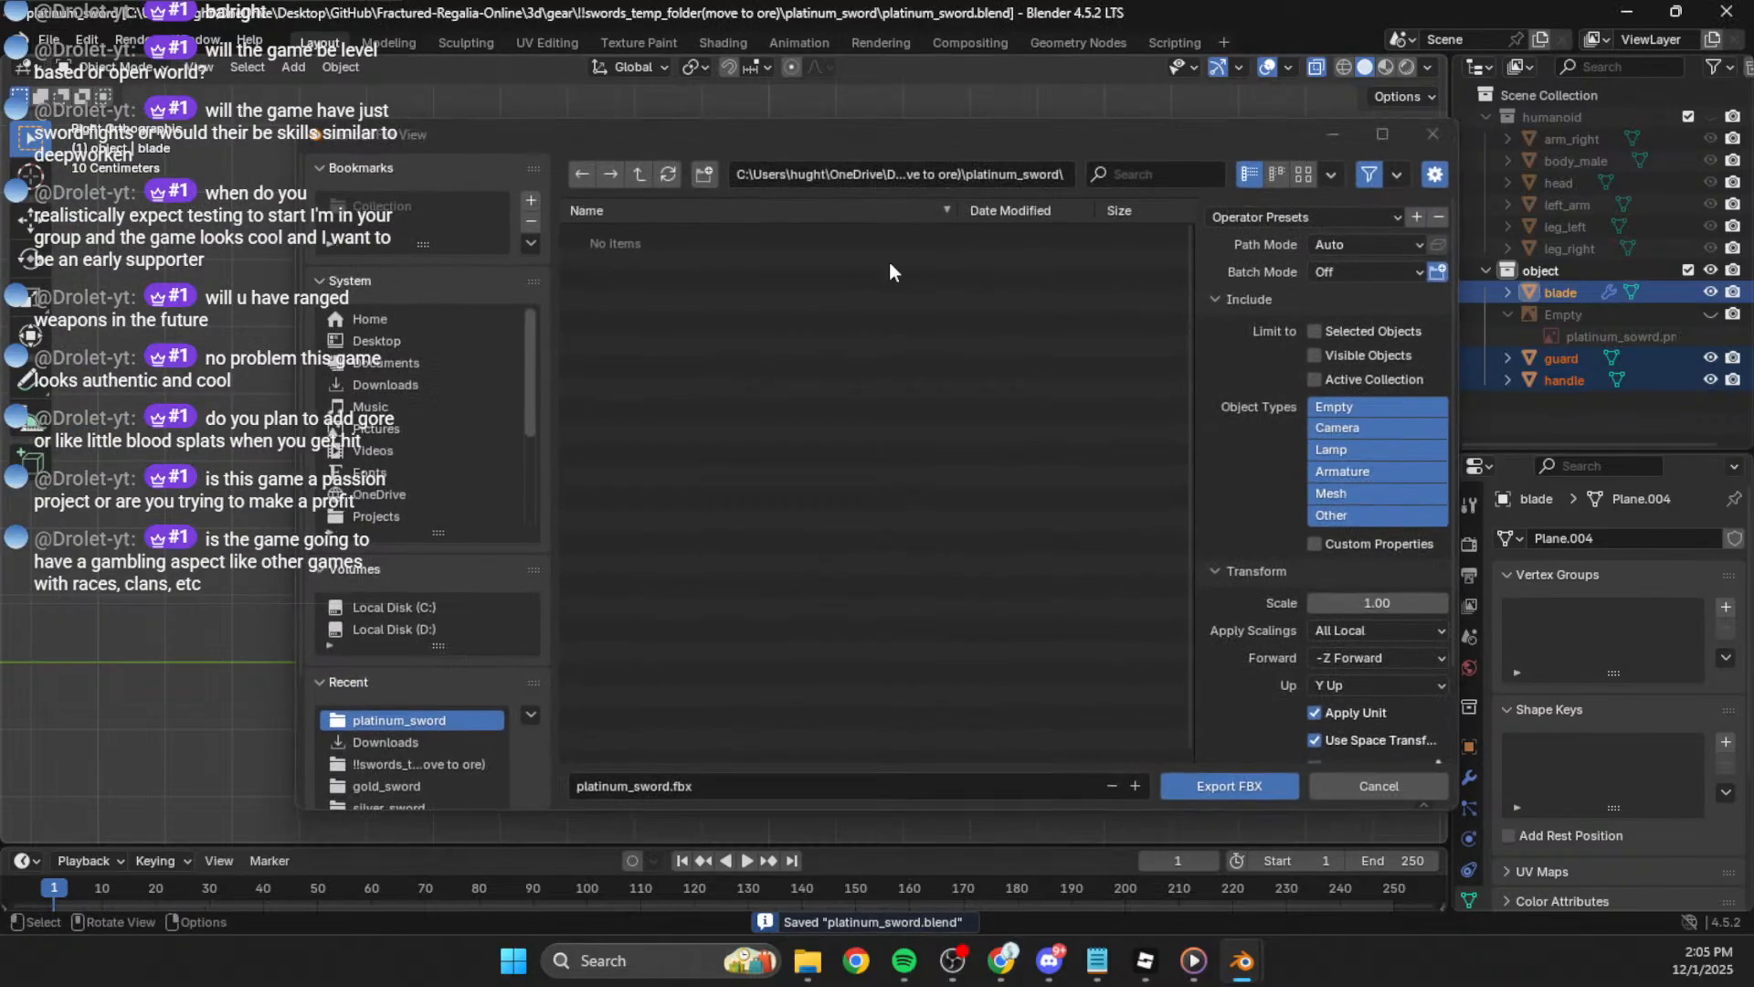
left_click(1318, 214)
left_click(1208, 781)
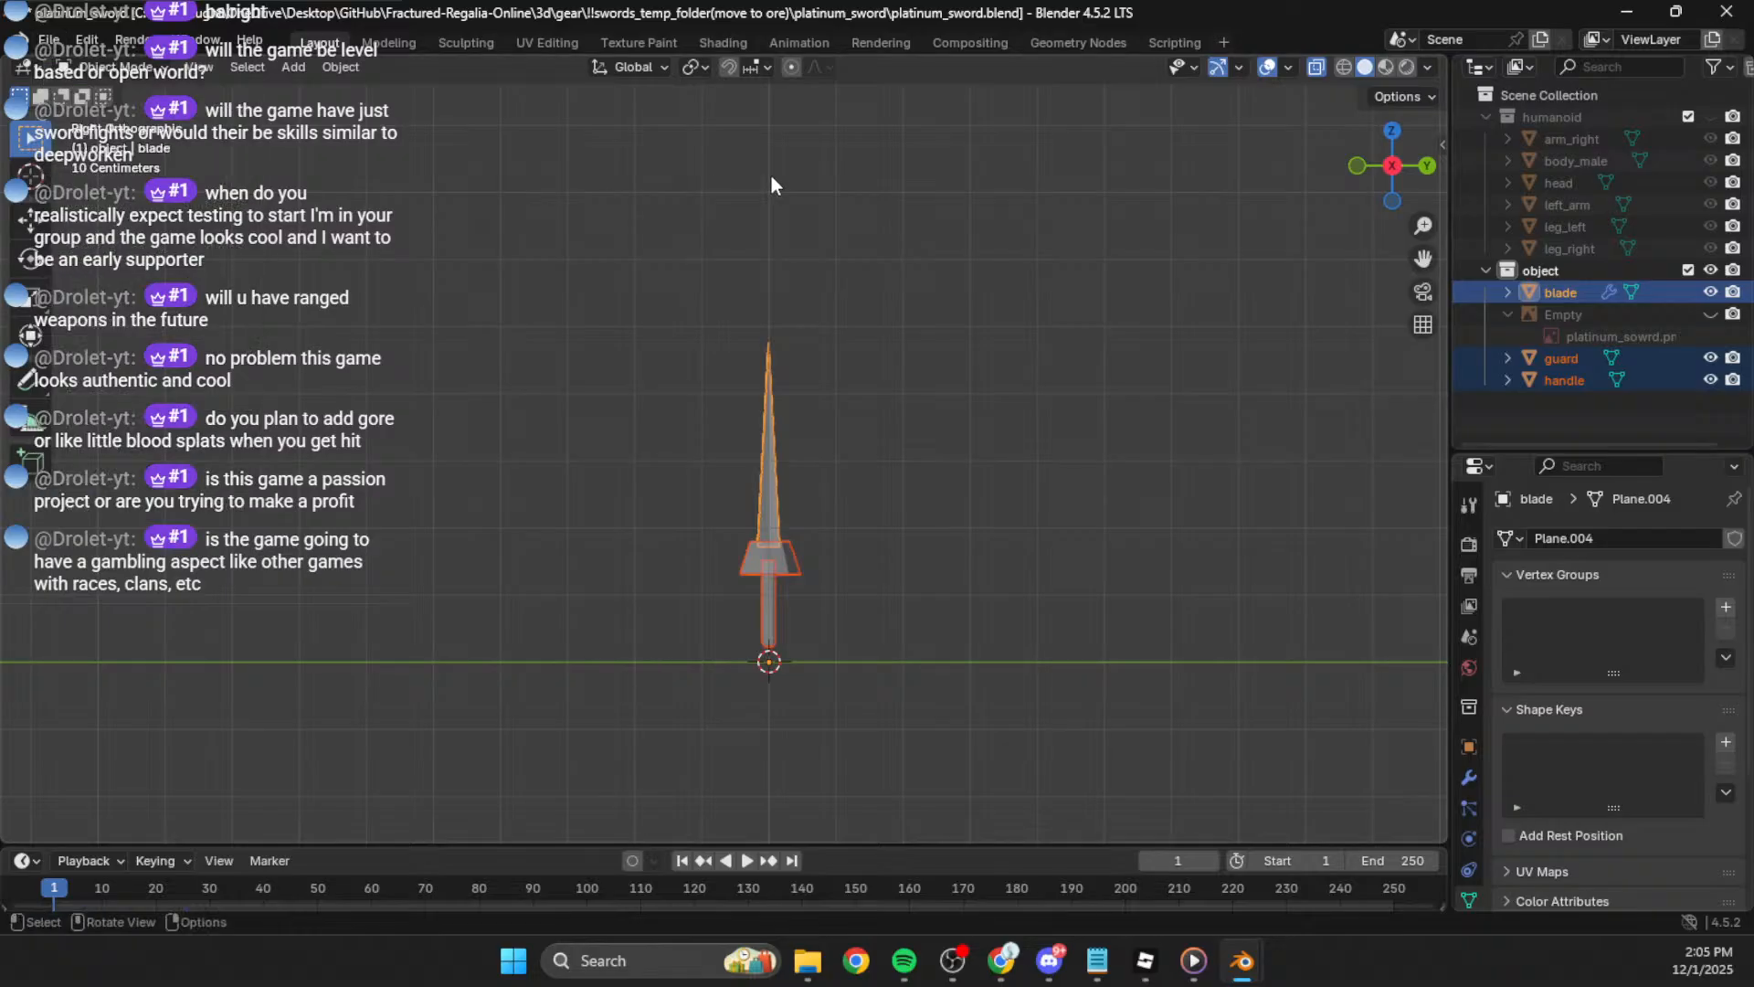
left_click(30, 40)
mouse_move(137, 370)
left_click(320, 576)
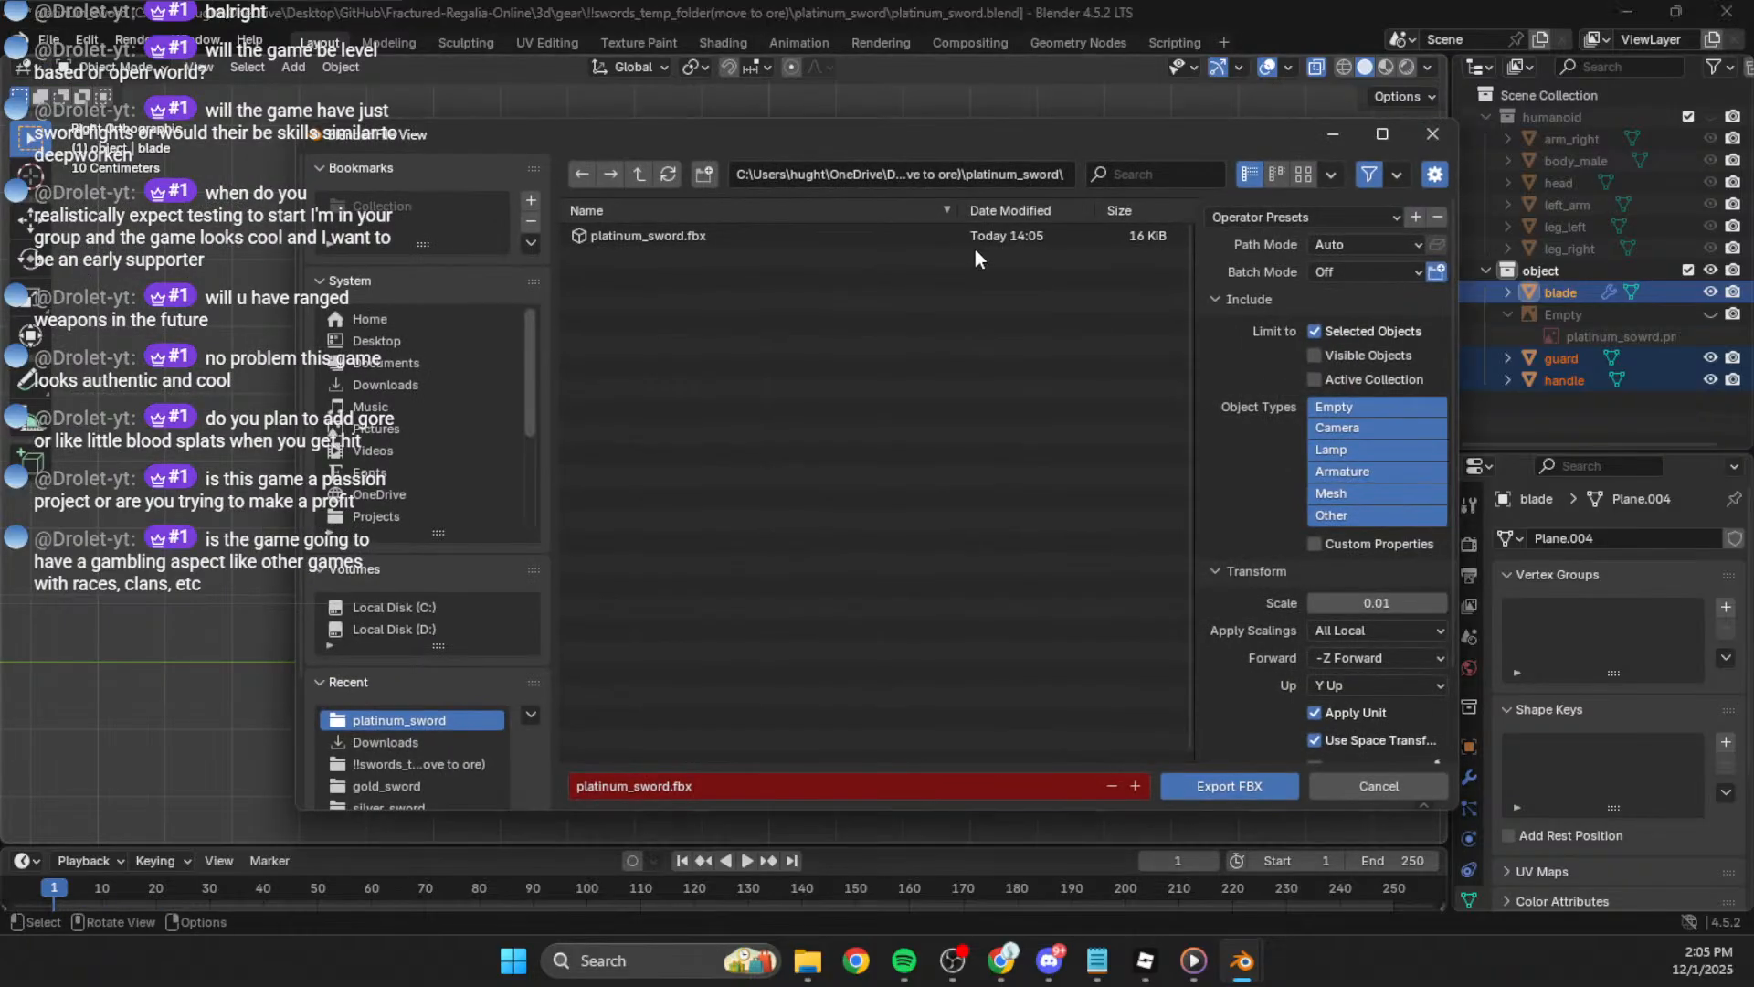
left_click(1371, 785)
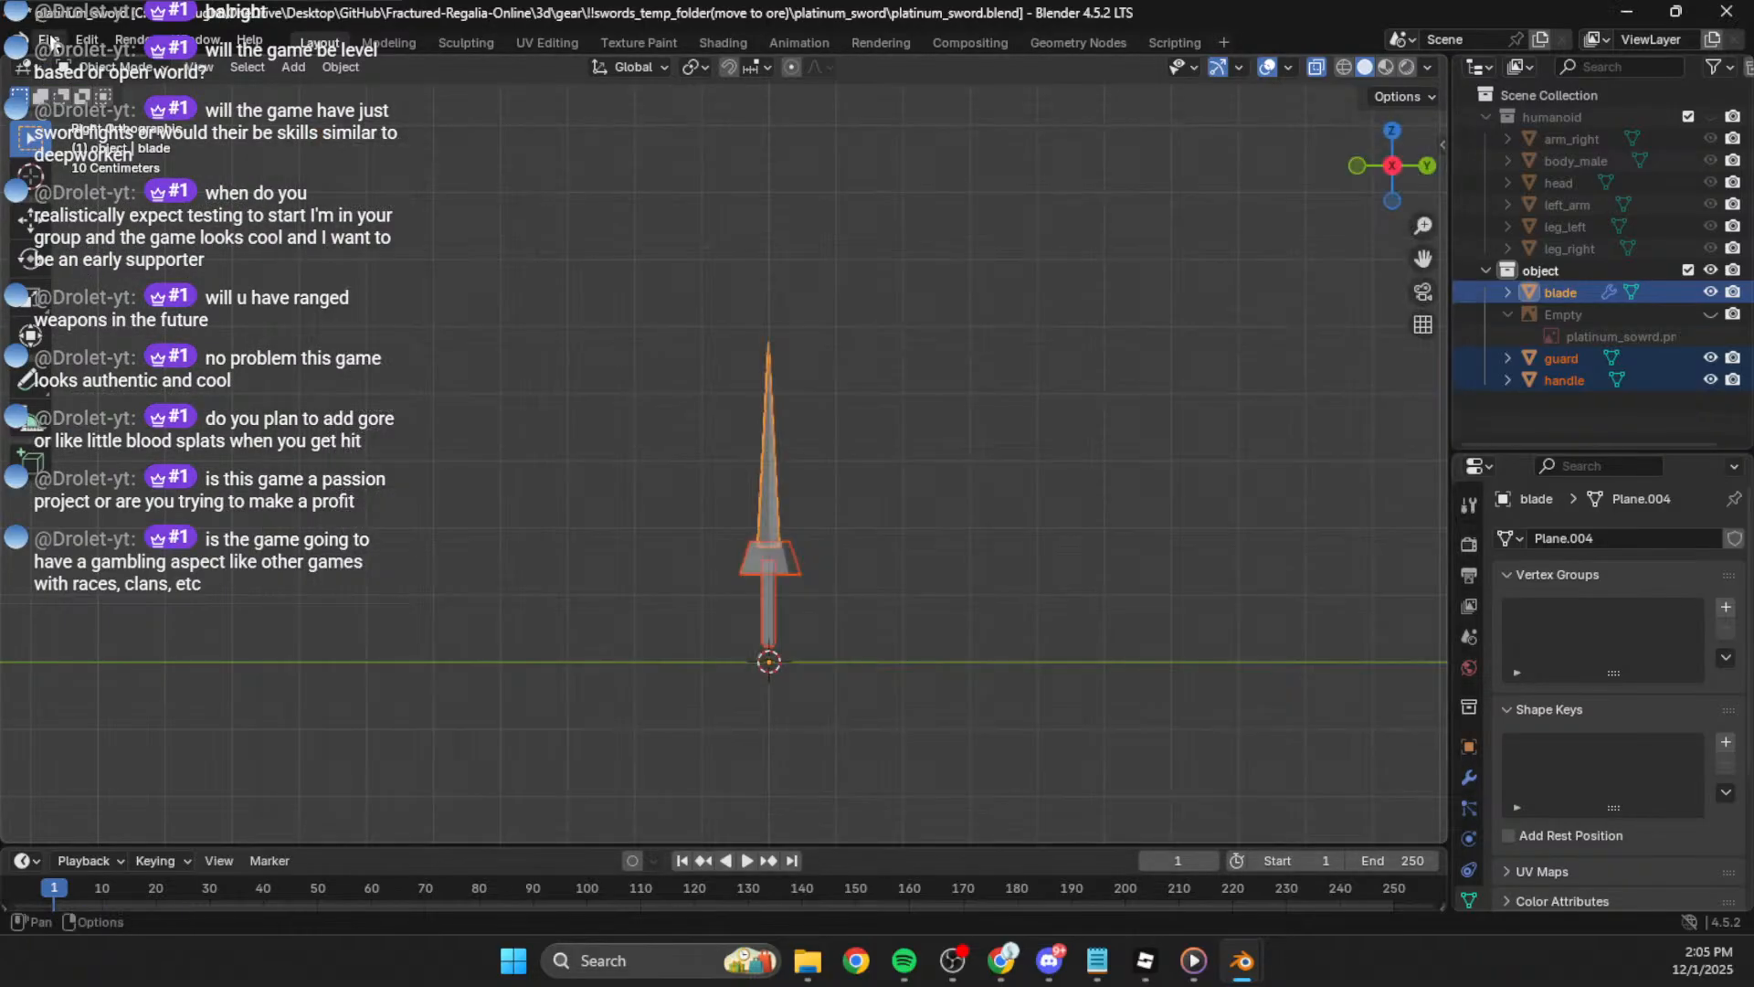
Step: Open platinum_sword_t1.blend from the platinum_sword folder and save it
key("ctrl+q")
left_click(907, 511)
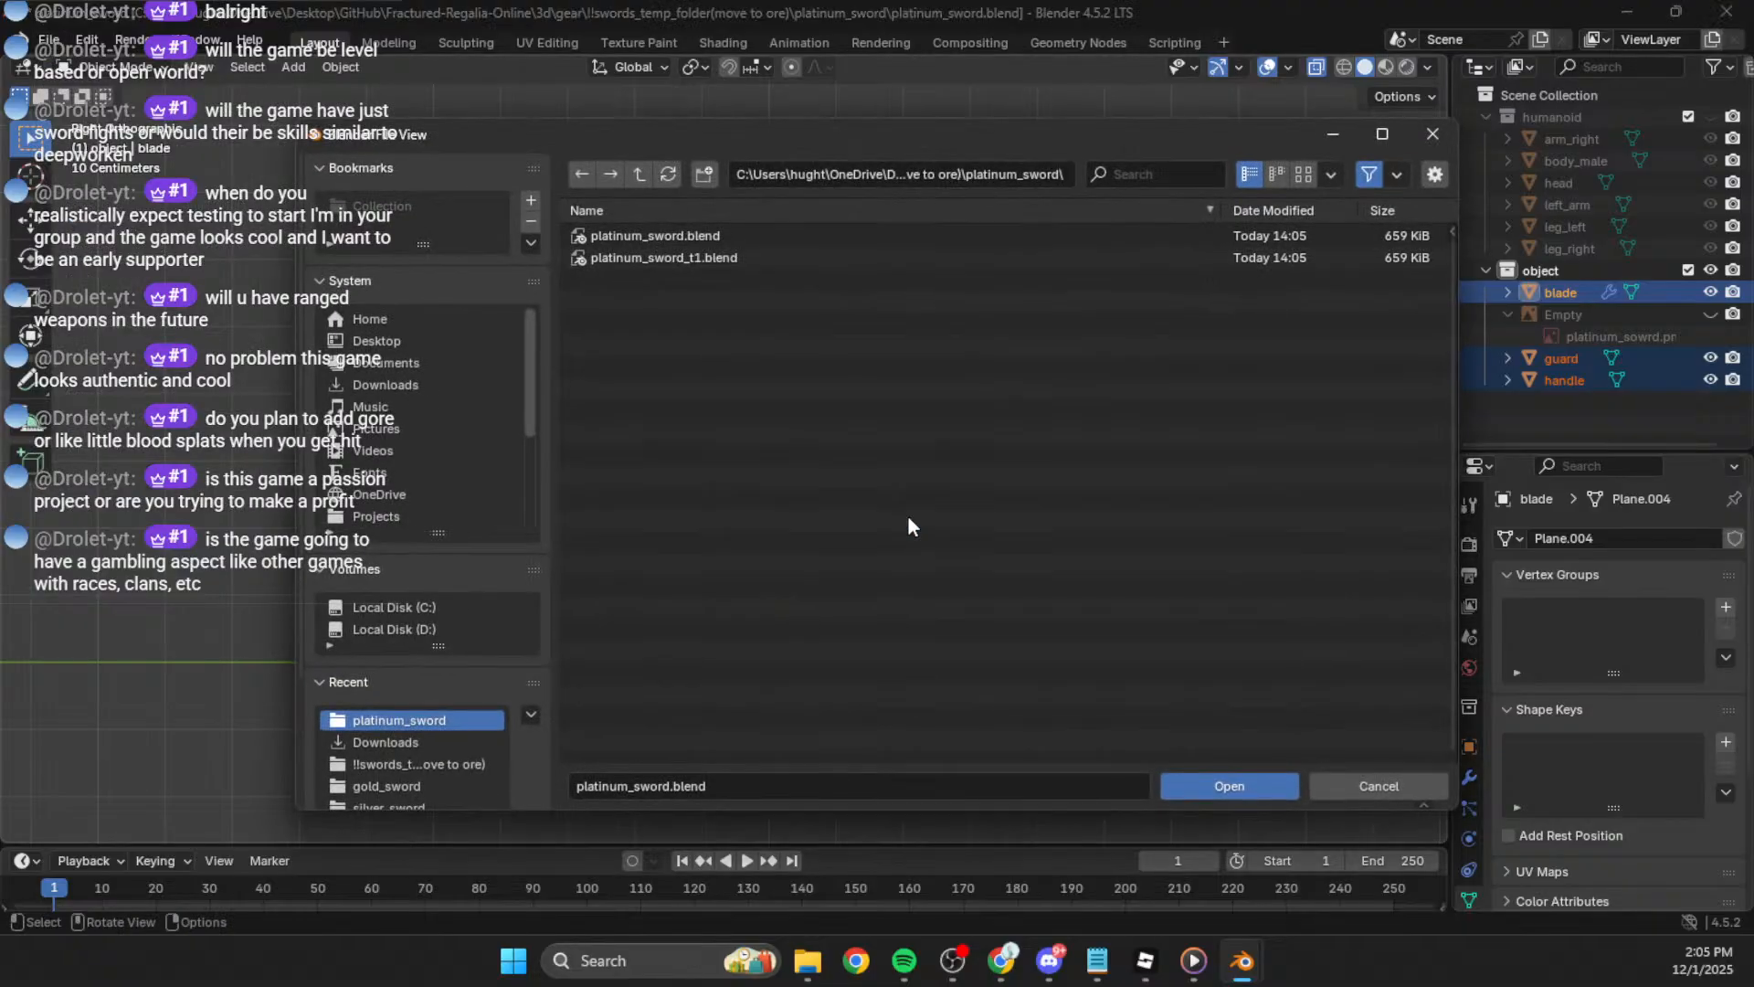
double_click(749, 258)
key("ctrl+s")
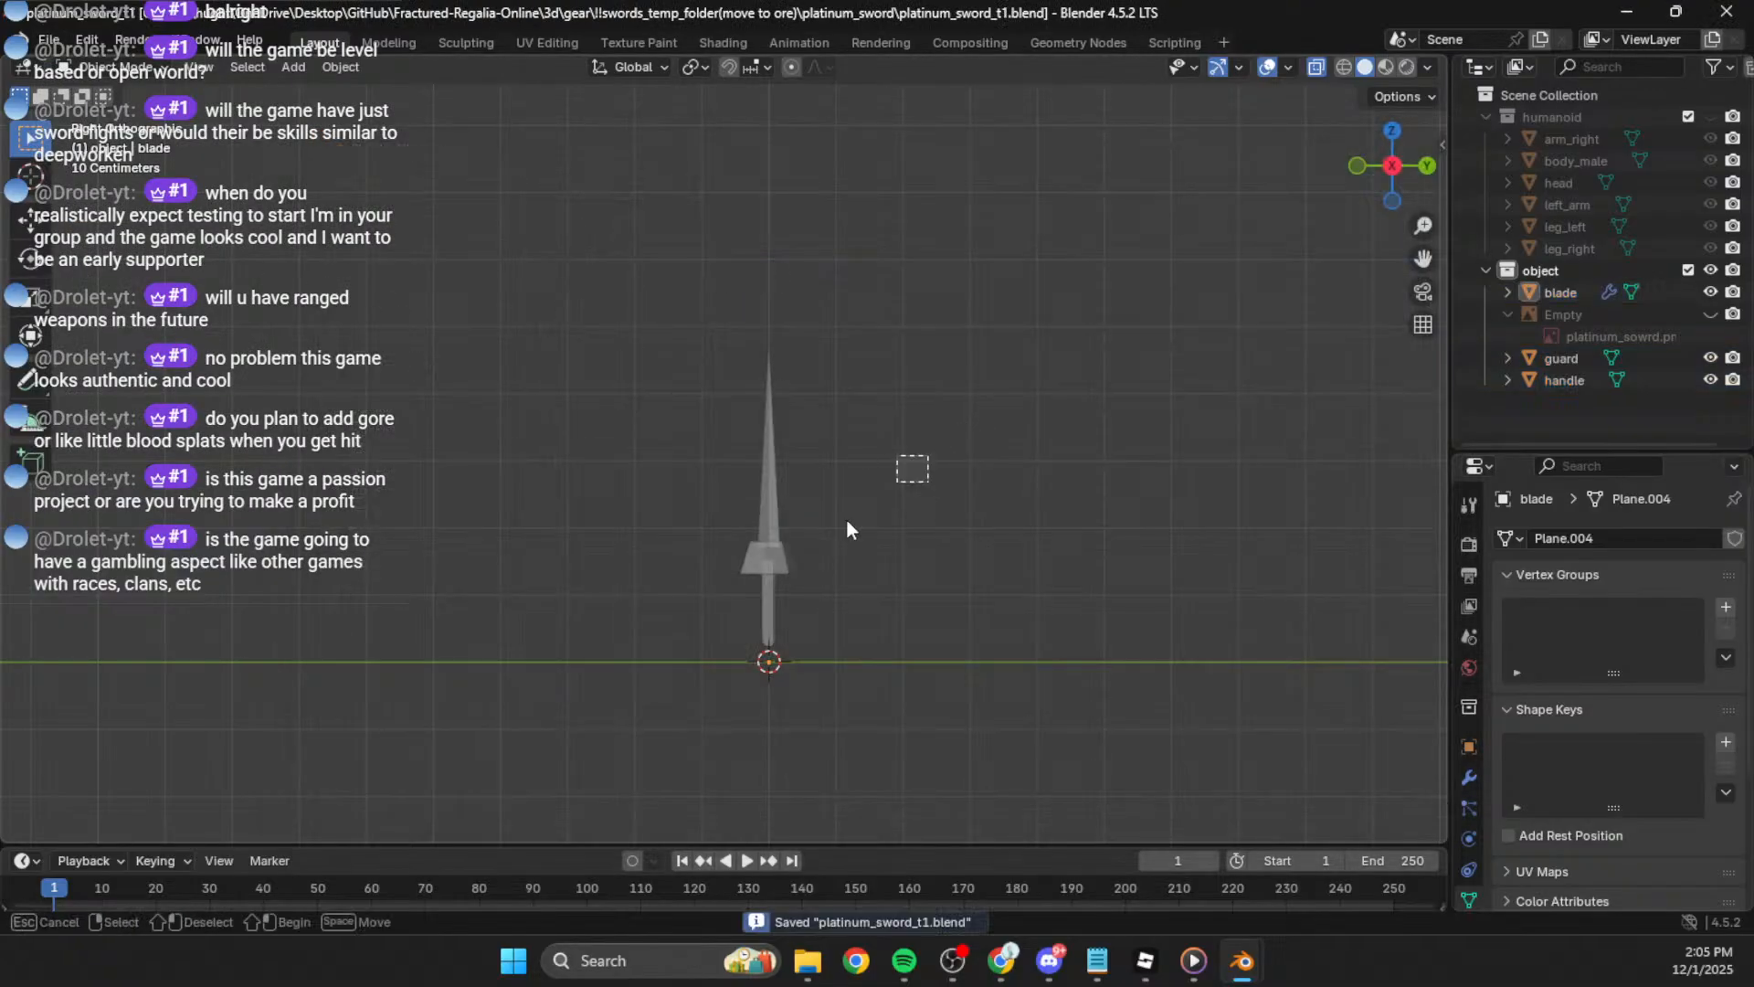
Step: Select the blade, guard and handle and export them as platinum_sword_t1.fbx
key("a")
left_click(48, 41)
mouse_move(82, 373)
left_click(324, 569)
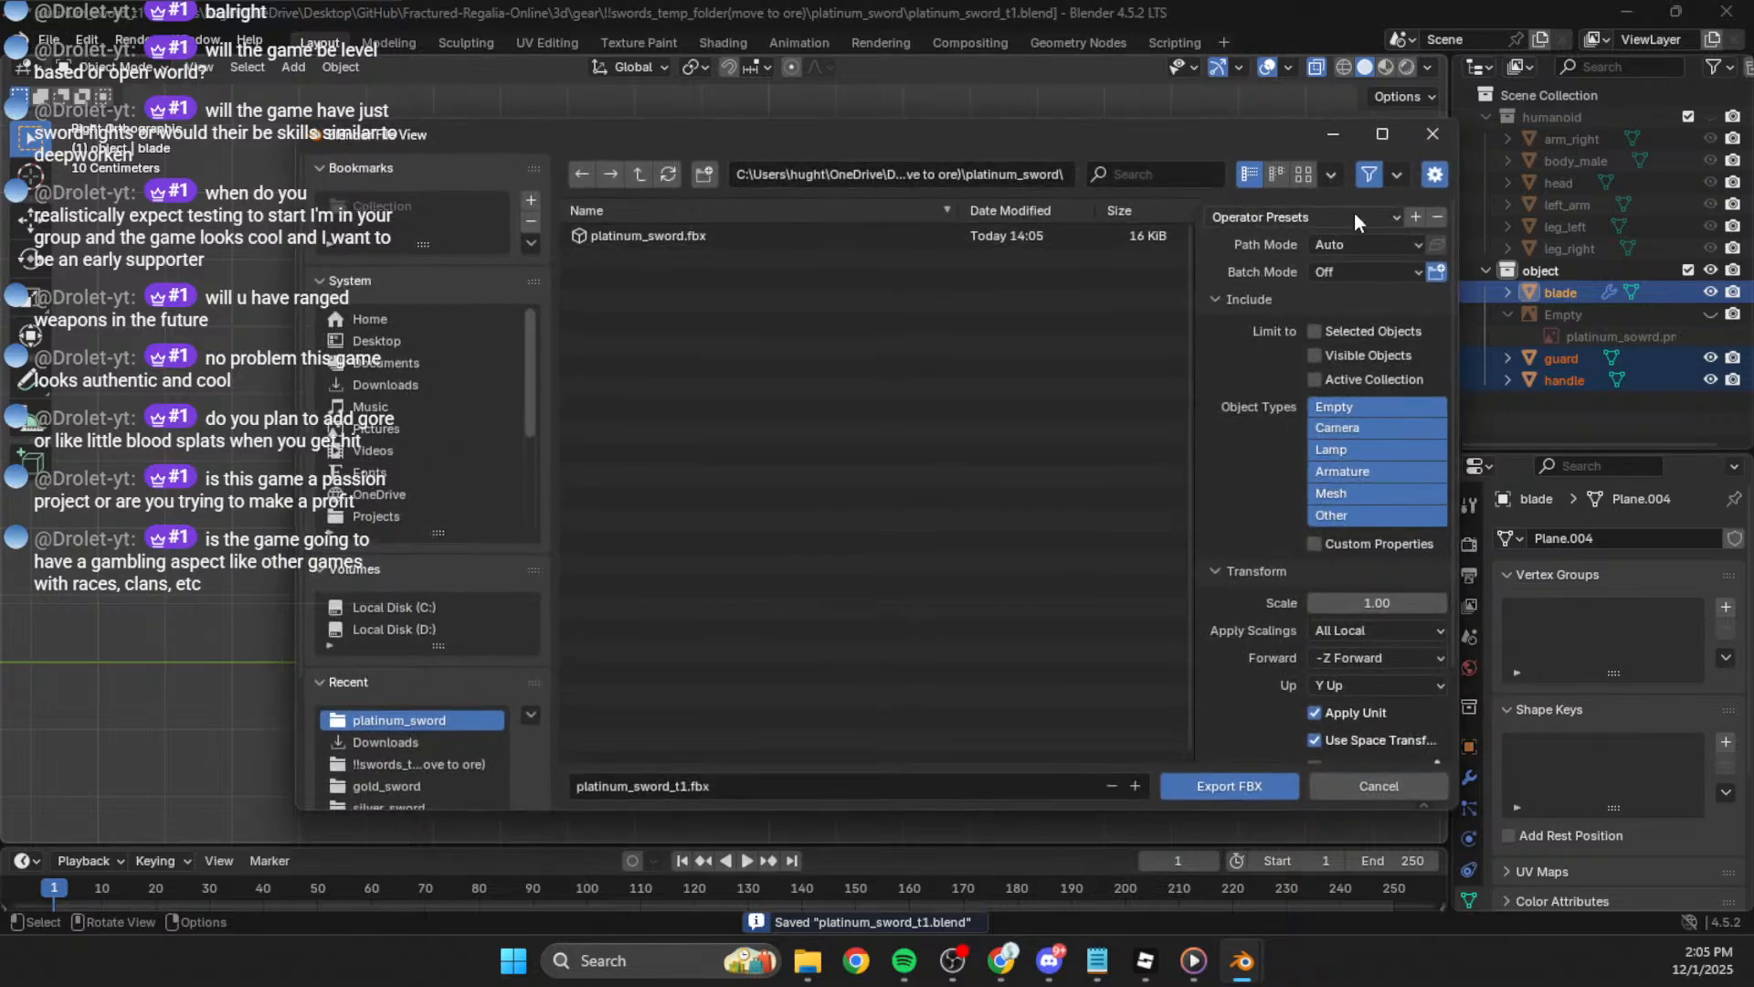
left_click(1263, 791)
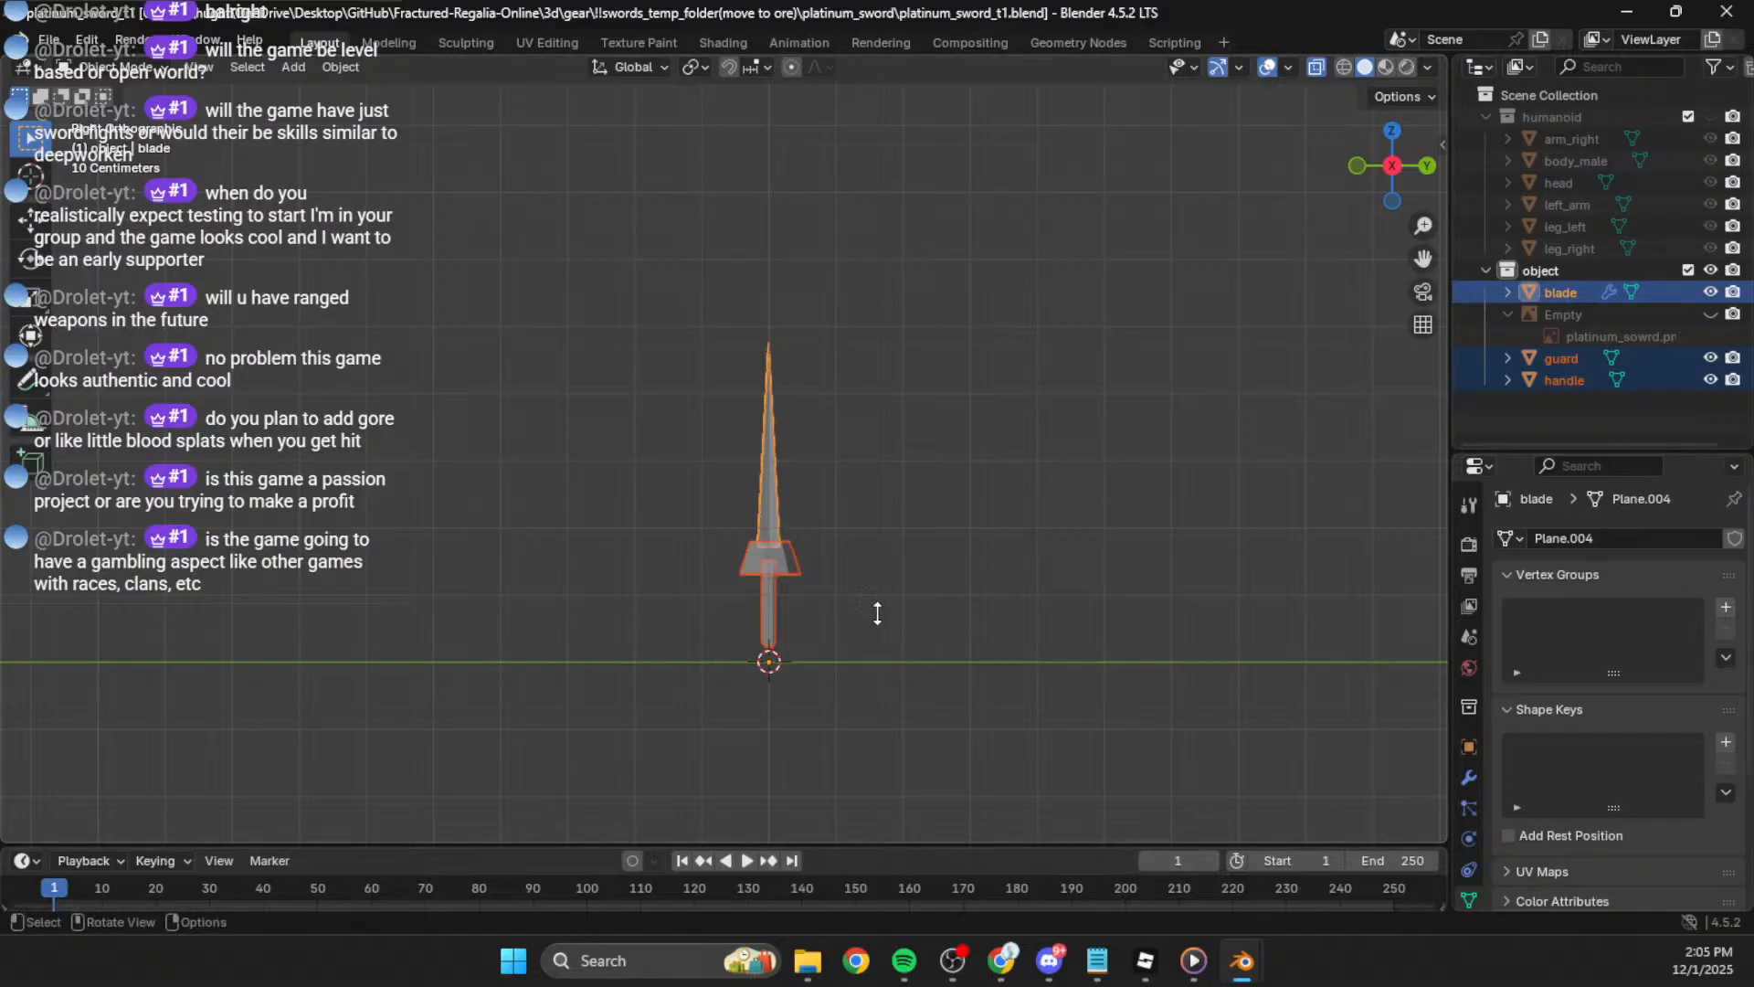
scroll(873, 610, "up", 2)
left_click(974, 558)
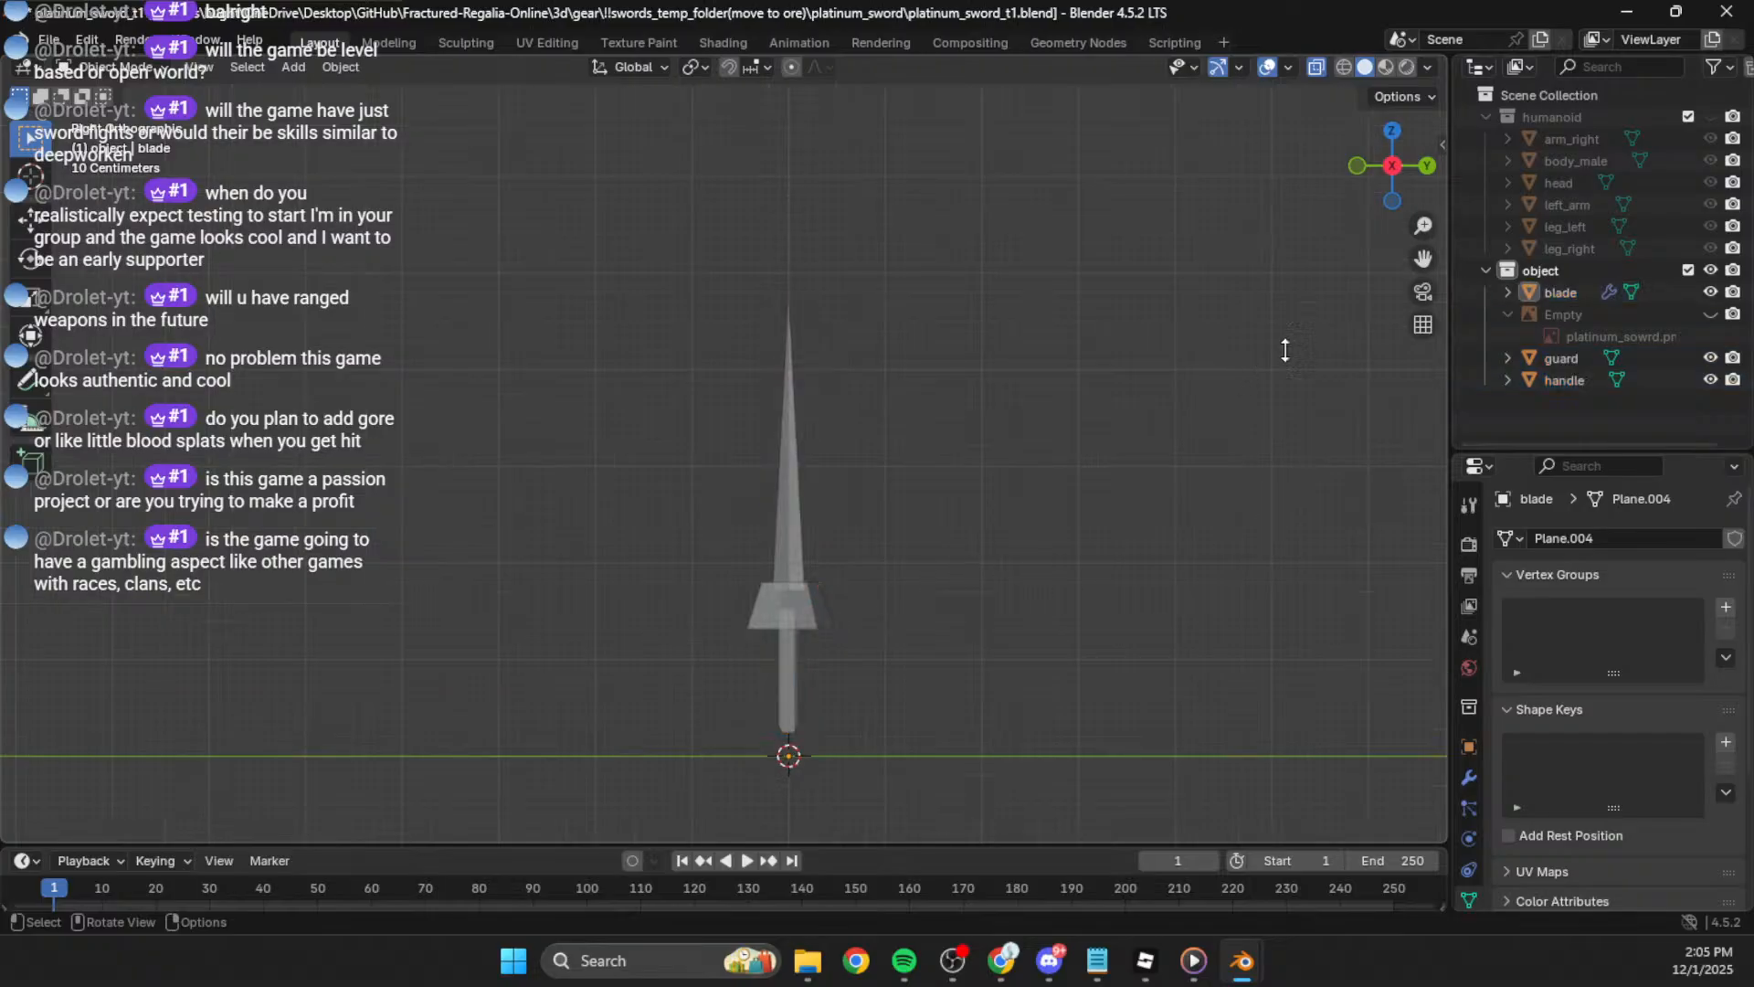
left_click_drag(956, 479, 694, 729)
left_click_drag(952, 733, 674, 508)
left_click_drag(953, 433, 554, 718)
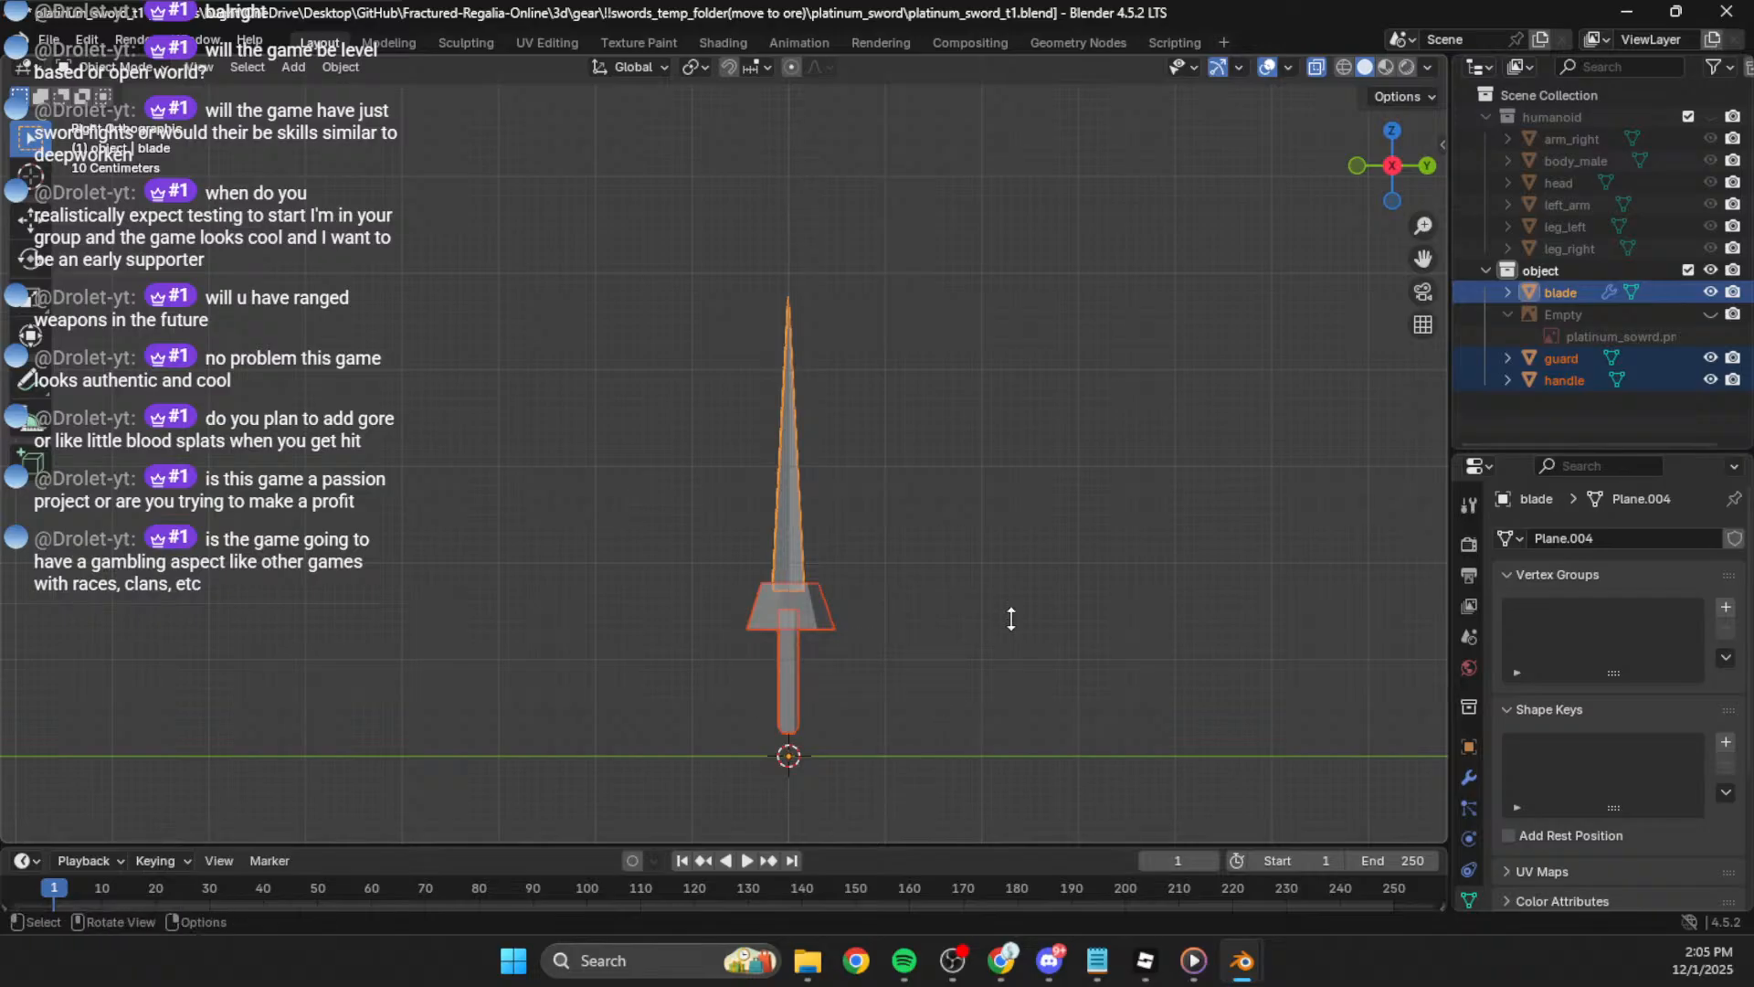
left_click(1011, 741)
left_click_drag(920, 734, 512, 343)
left_click_drag(1021, 393, 615, 701)
left_click(976, 518)
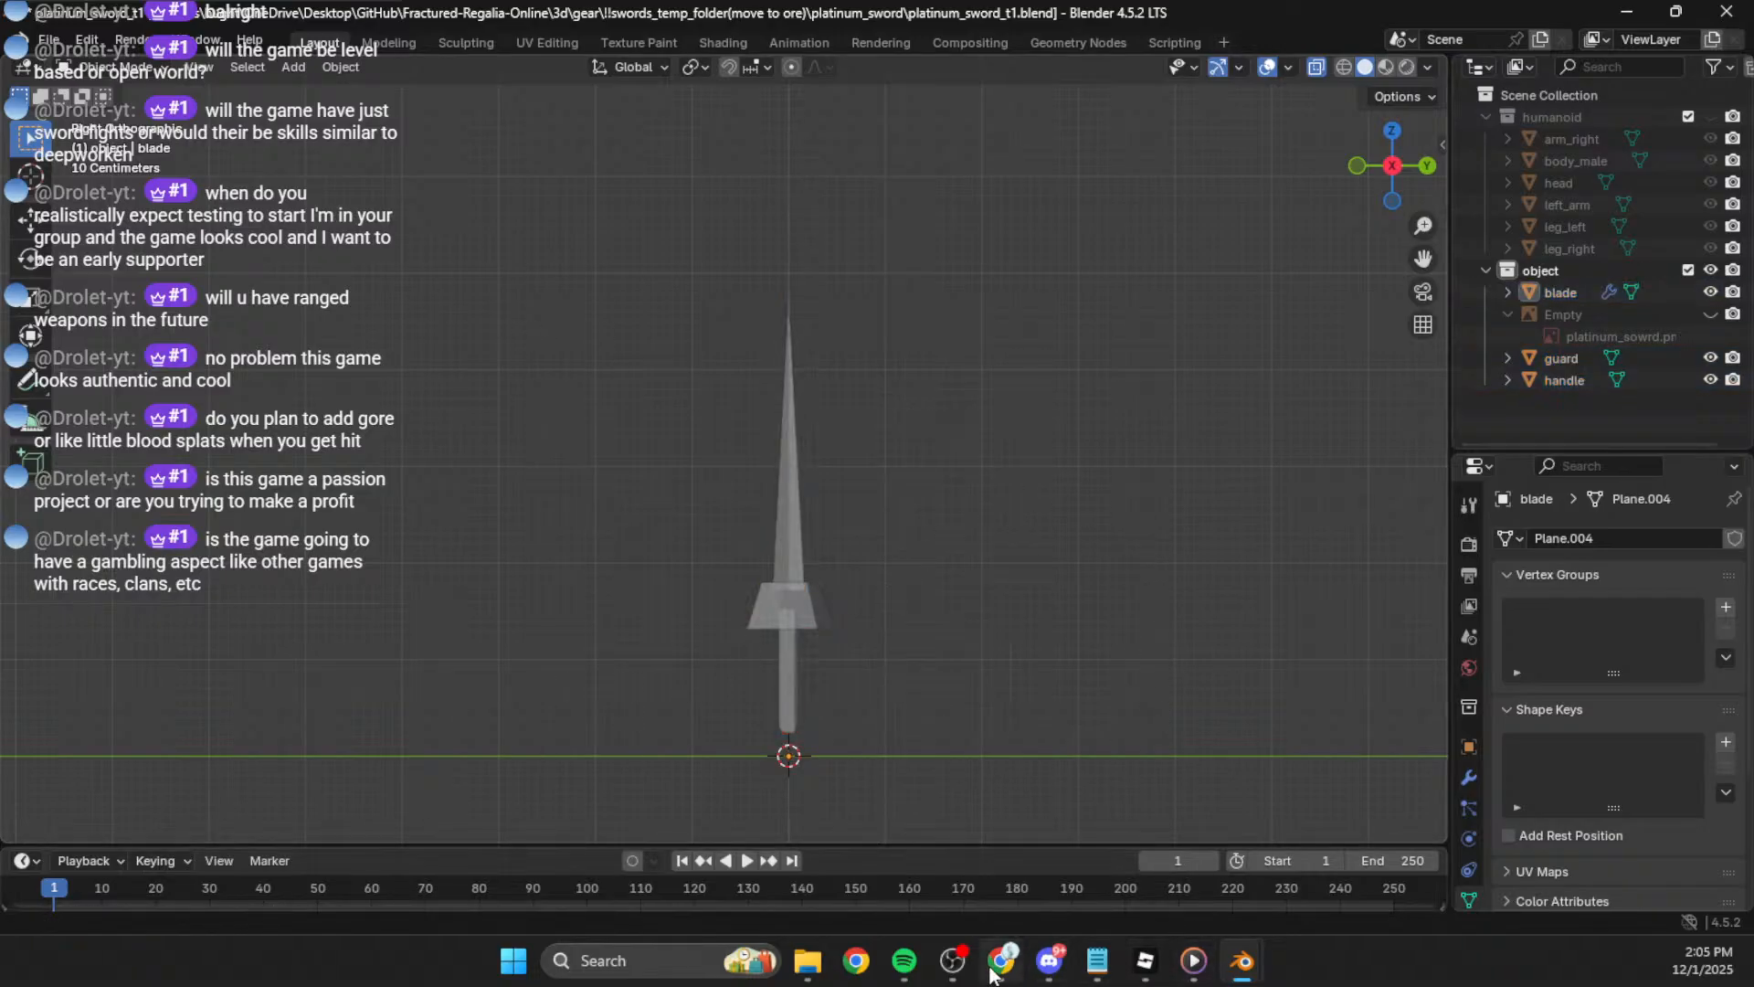
mouse_move(1243, 961)
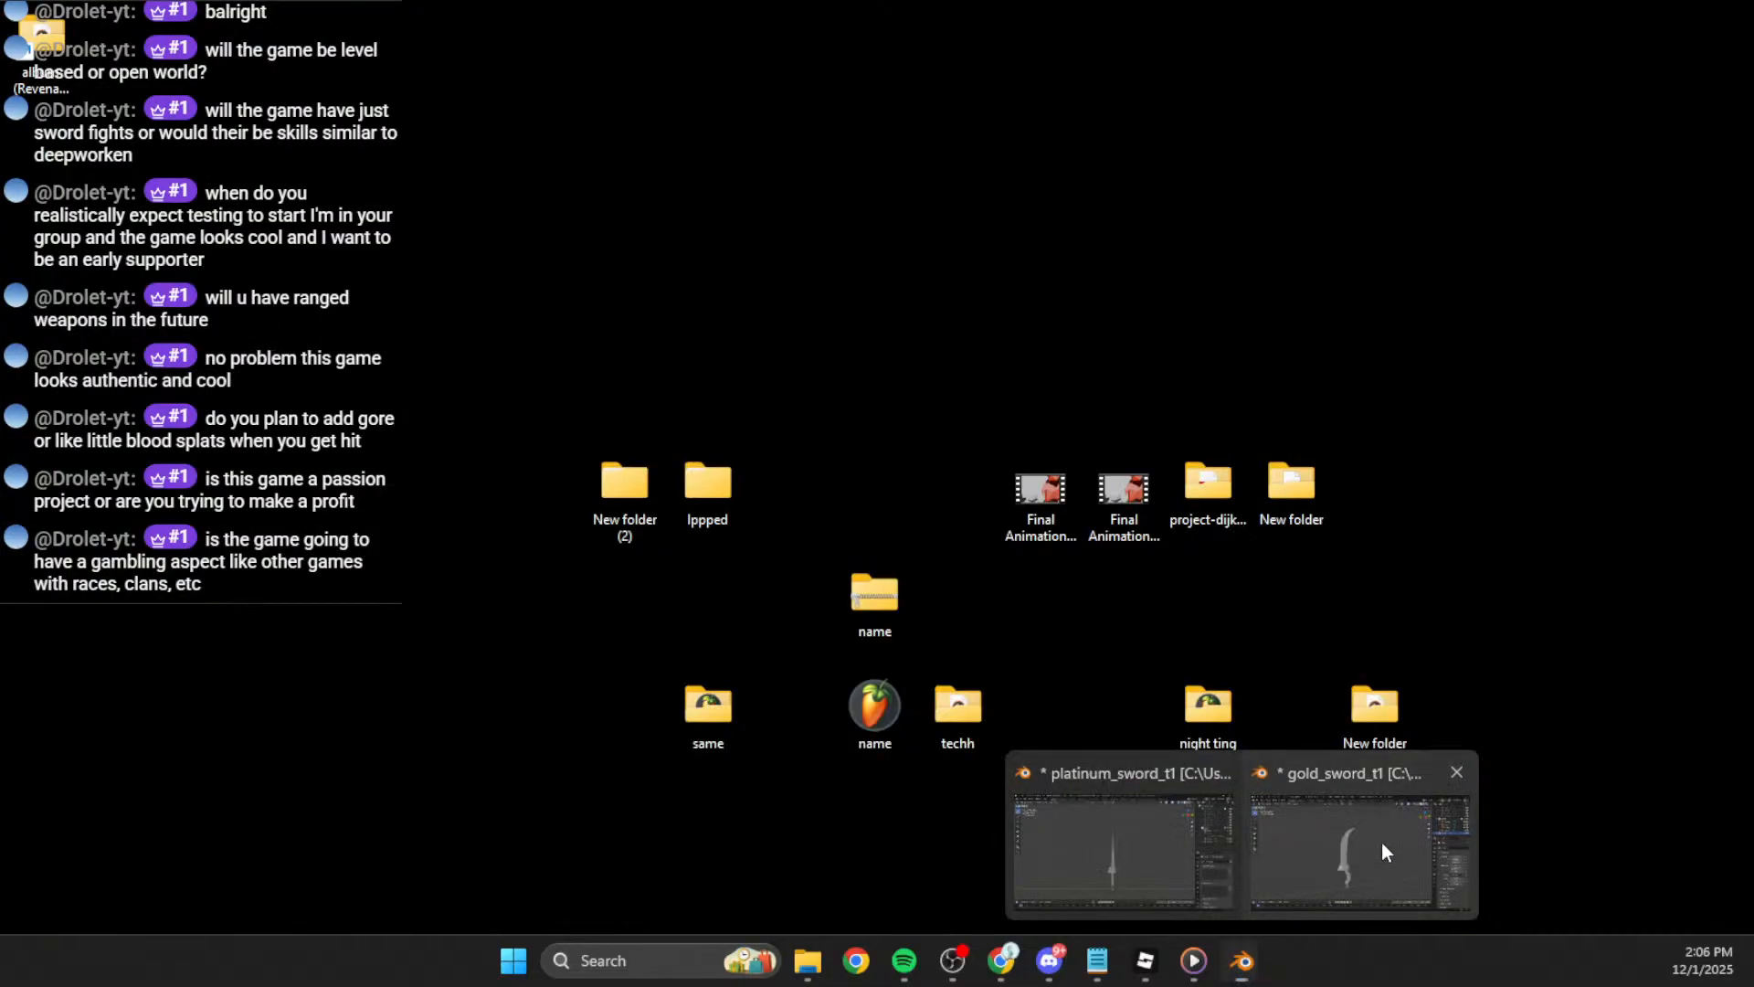
left_click(1380, 844)
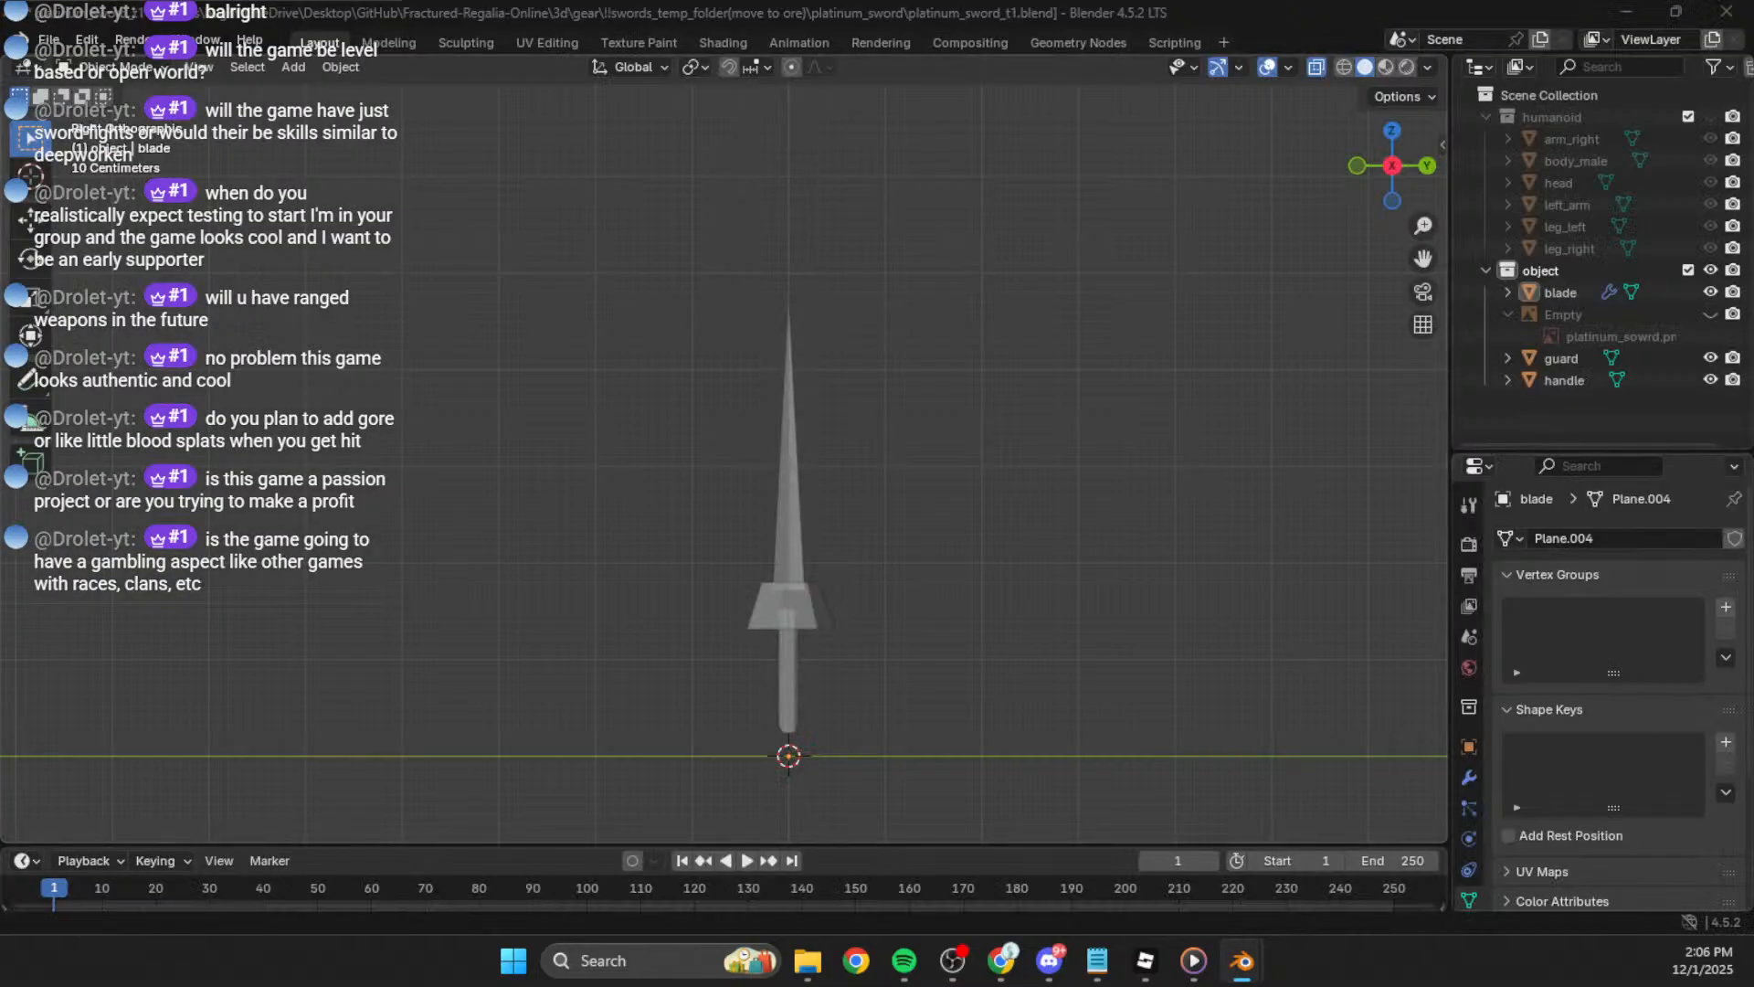
left_click(1203, 596)
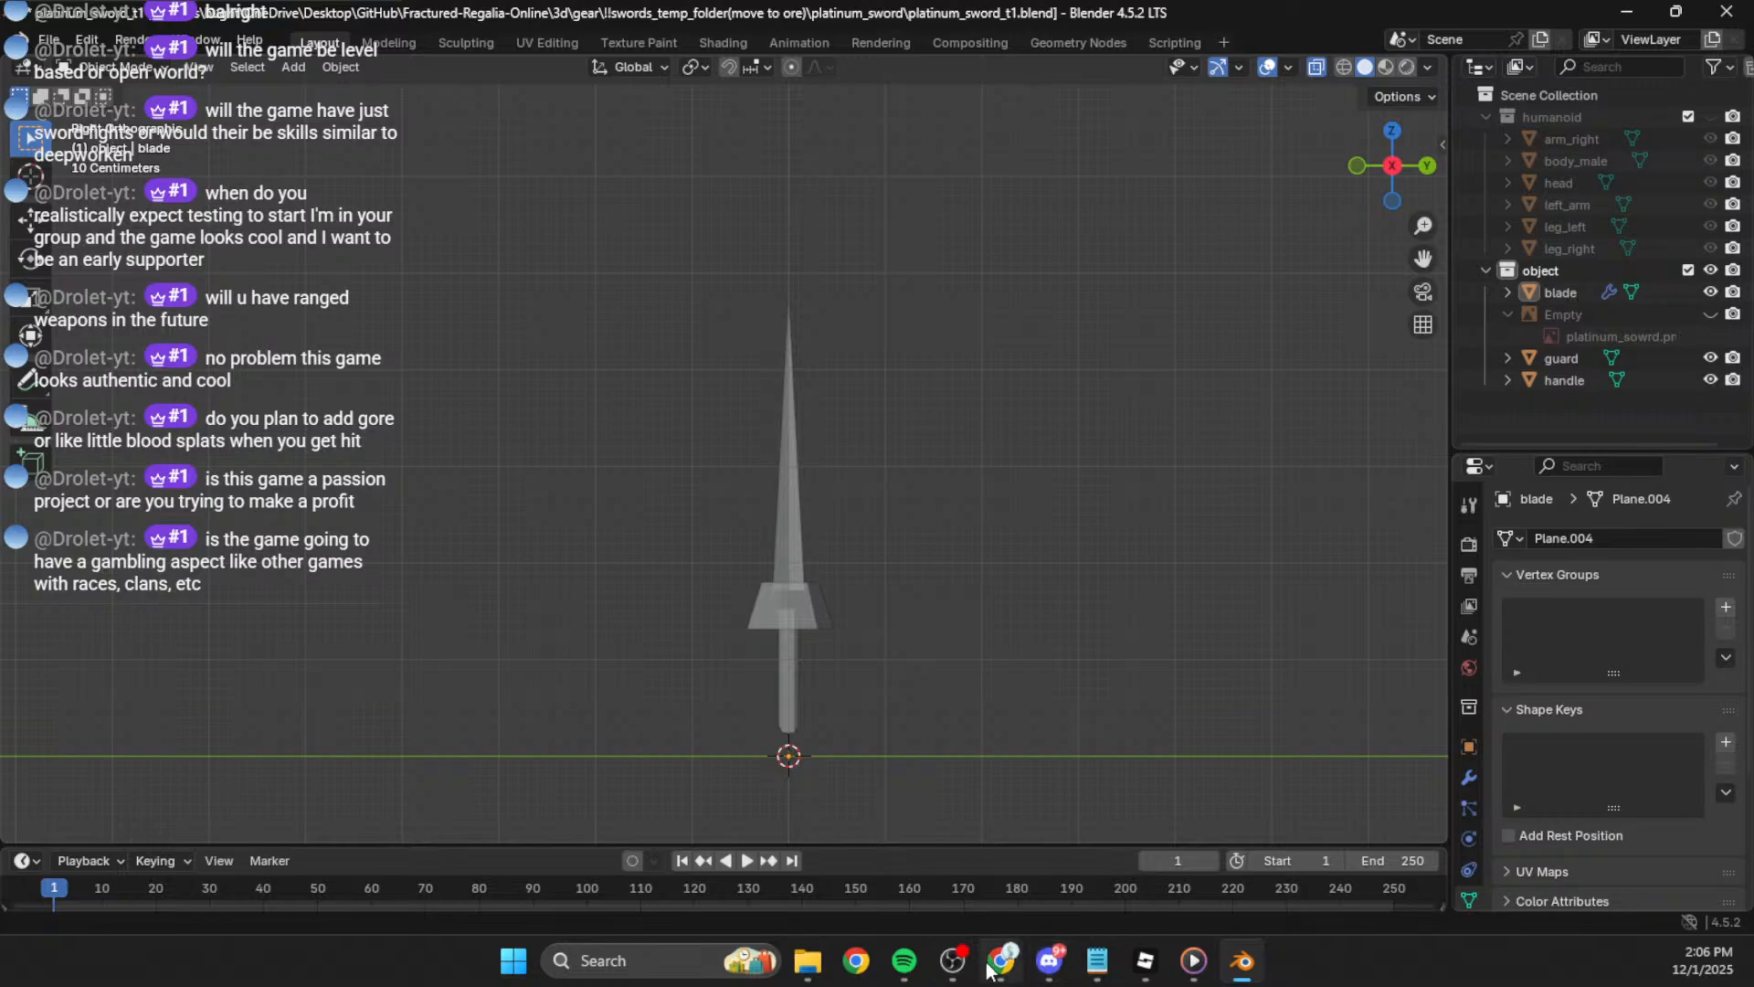
Step: Switch to Roblox Studio and bring the empty floor in front of the gold swords into view
left_click(1133, 964)
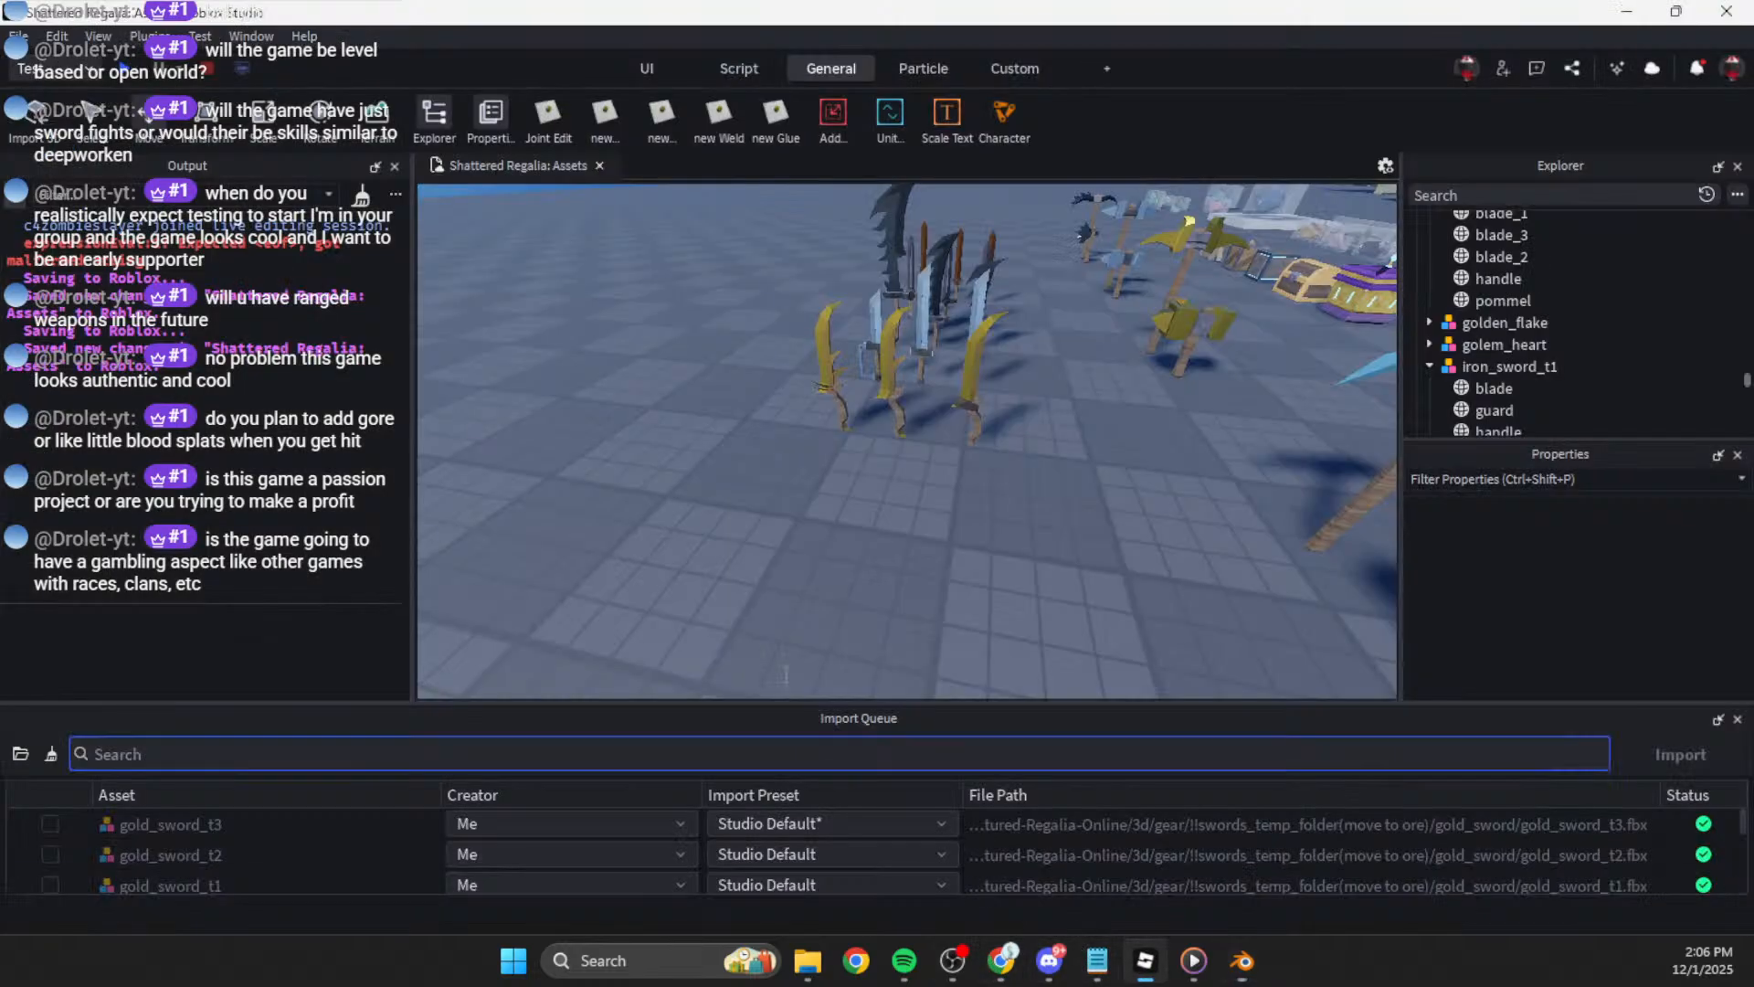
key("w")
right_click_drag(908, 455, 908, 457)
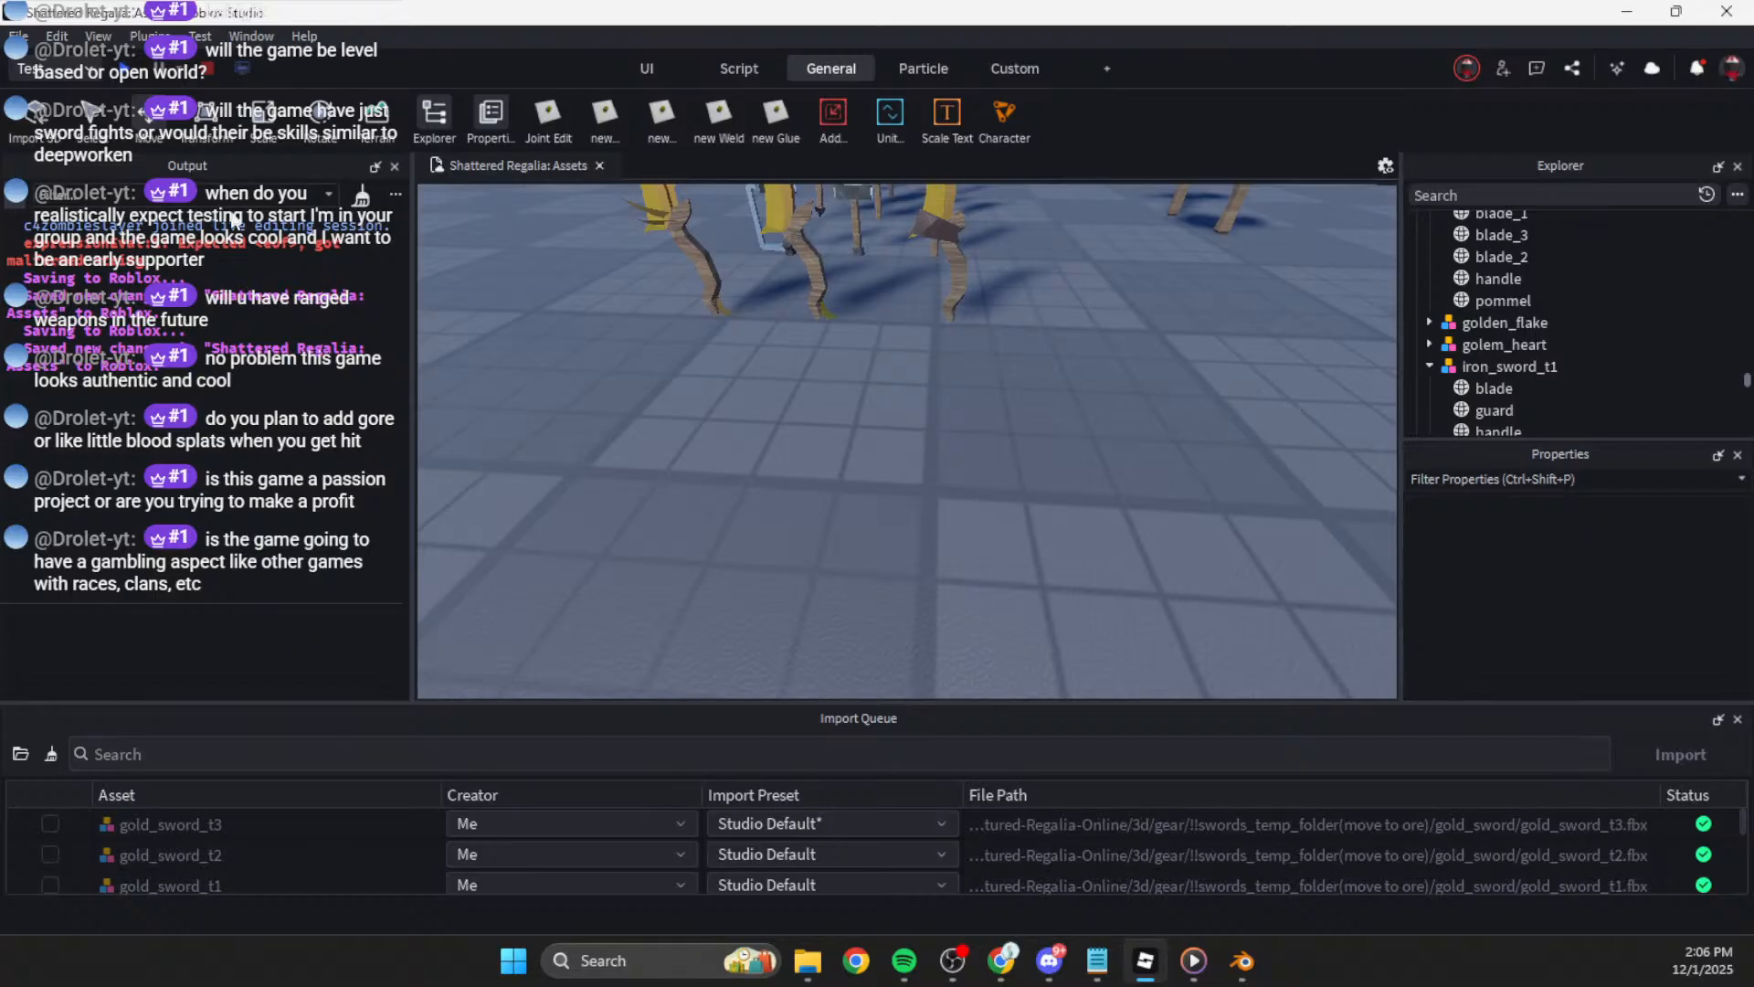
Step: Import platinum_sword_t1.fbx from the platinum_sword folder with the Studio Default preset
left_click(32, 117)
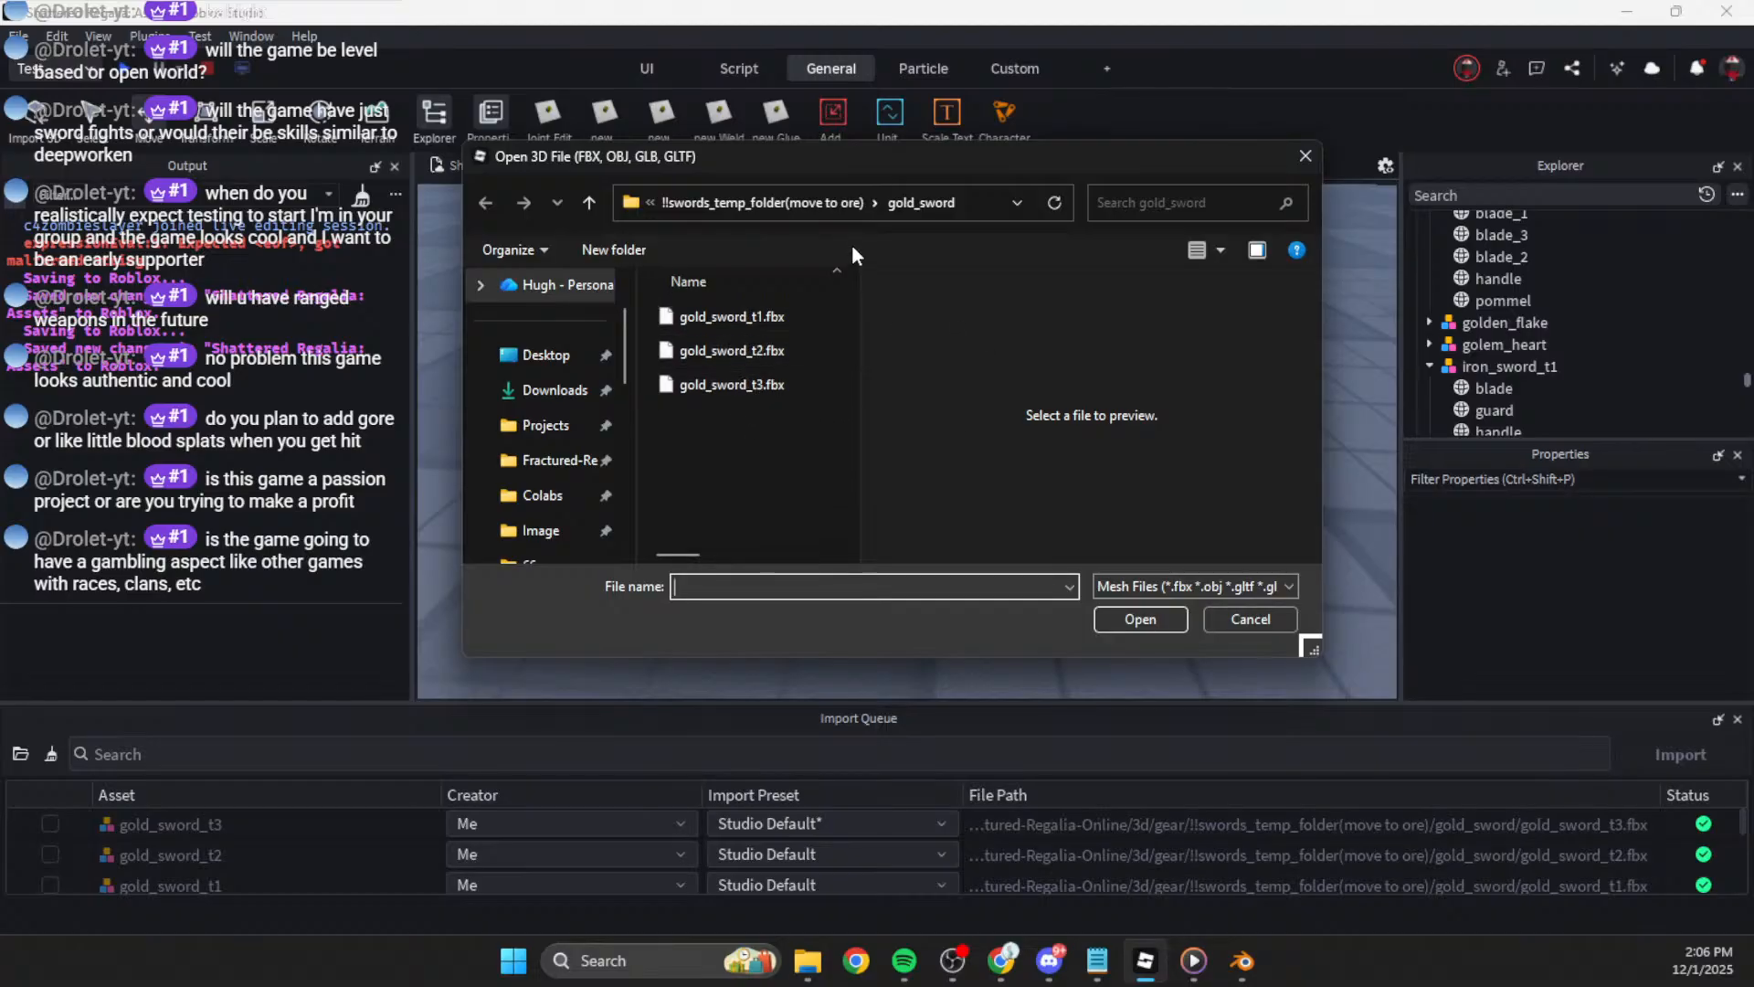
left_click(815, 204)
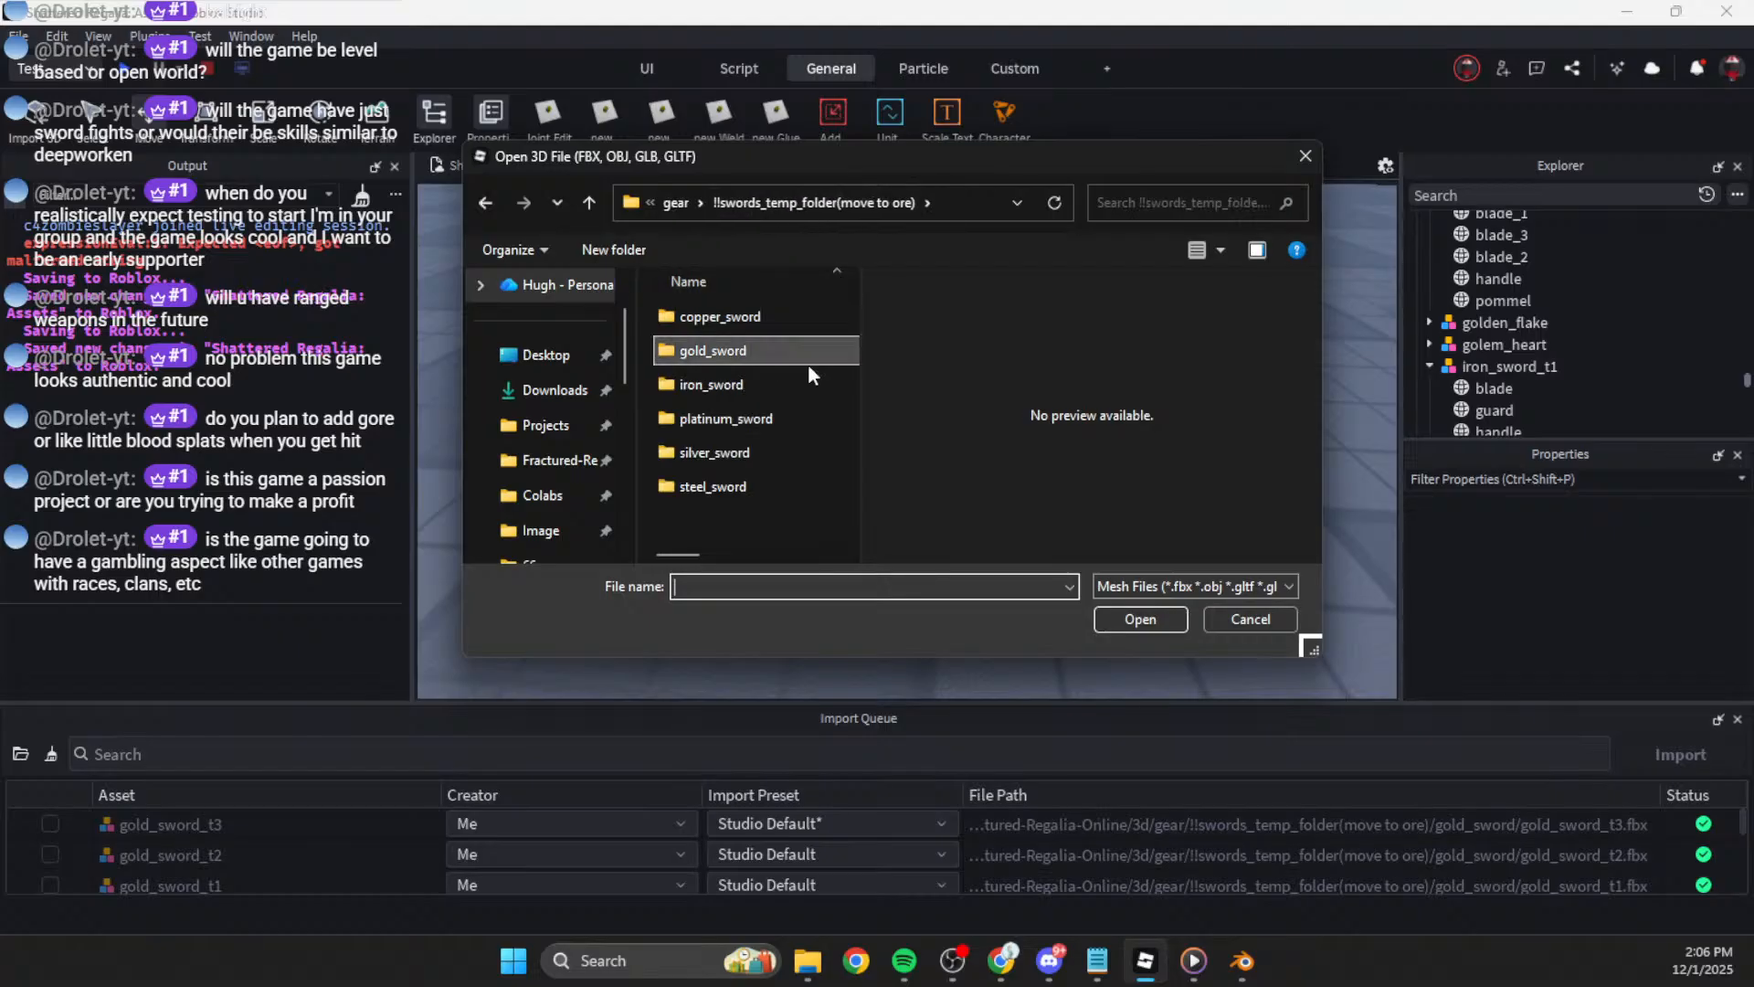
left_click(732, 419)
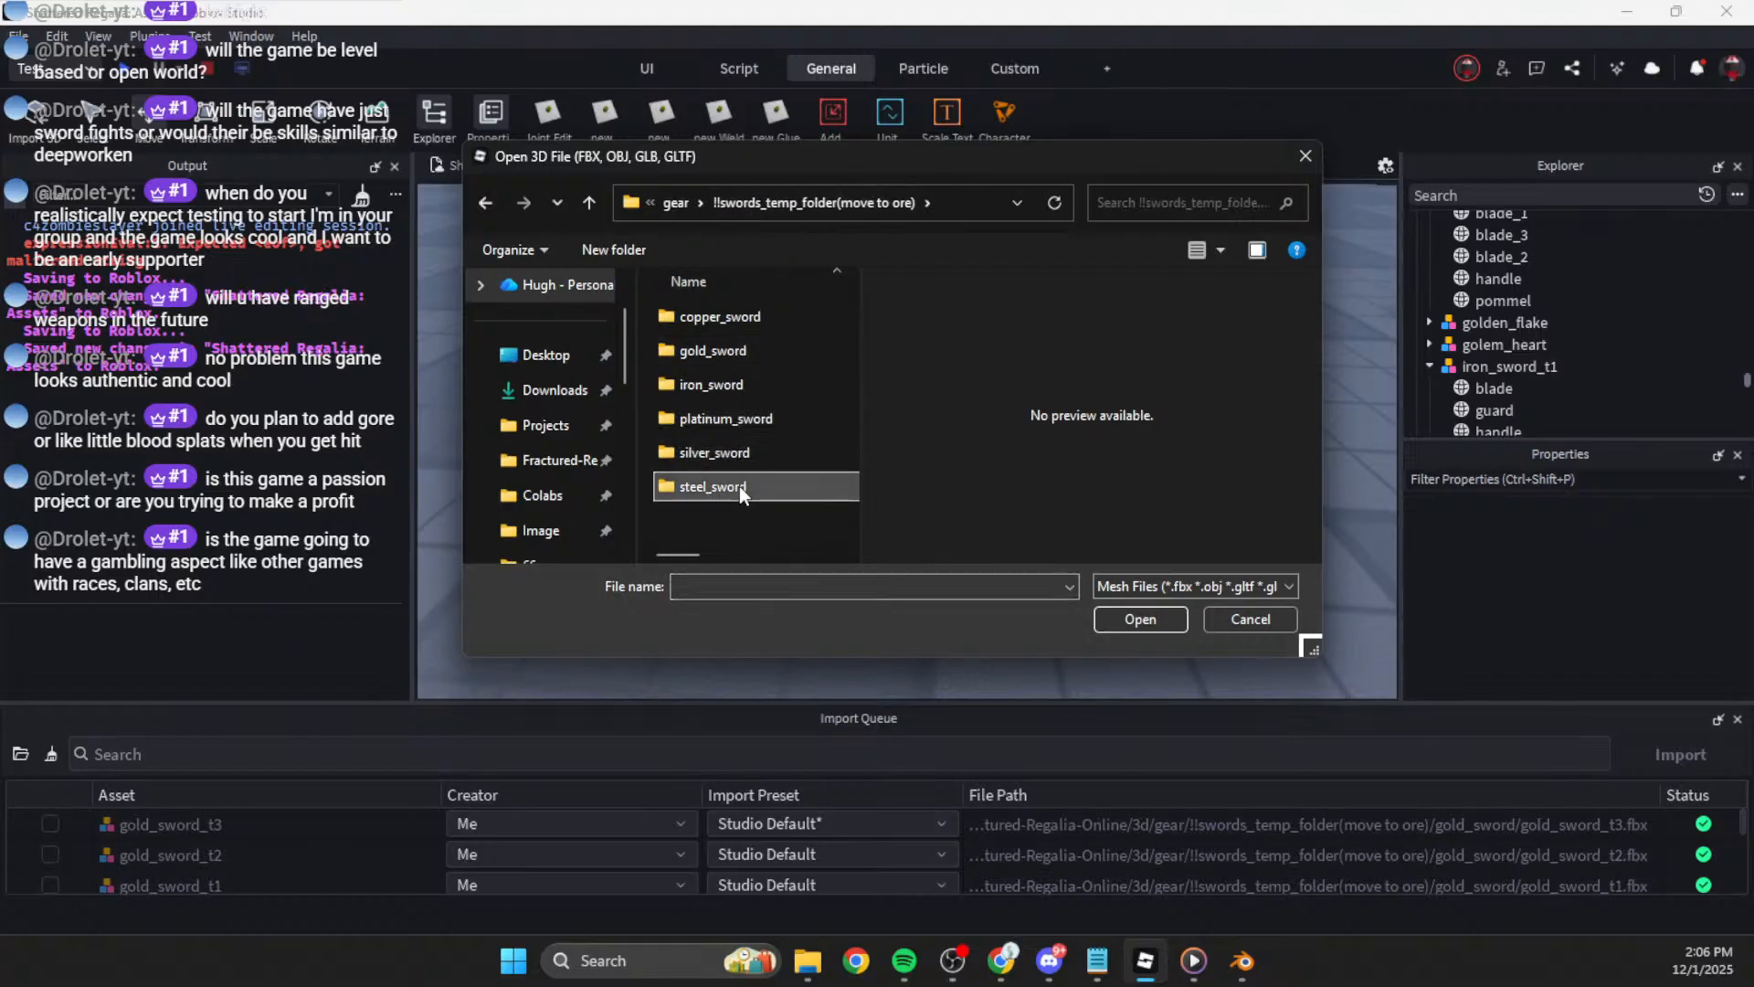
double_click(750, 421)
left_click(748, 353)
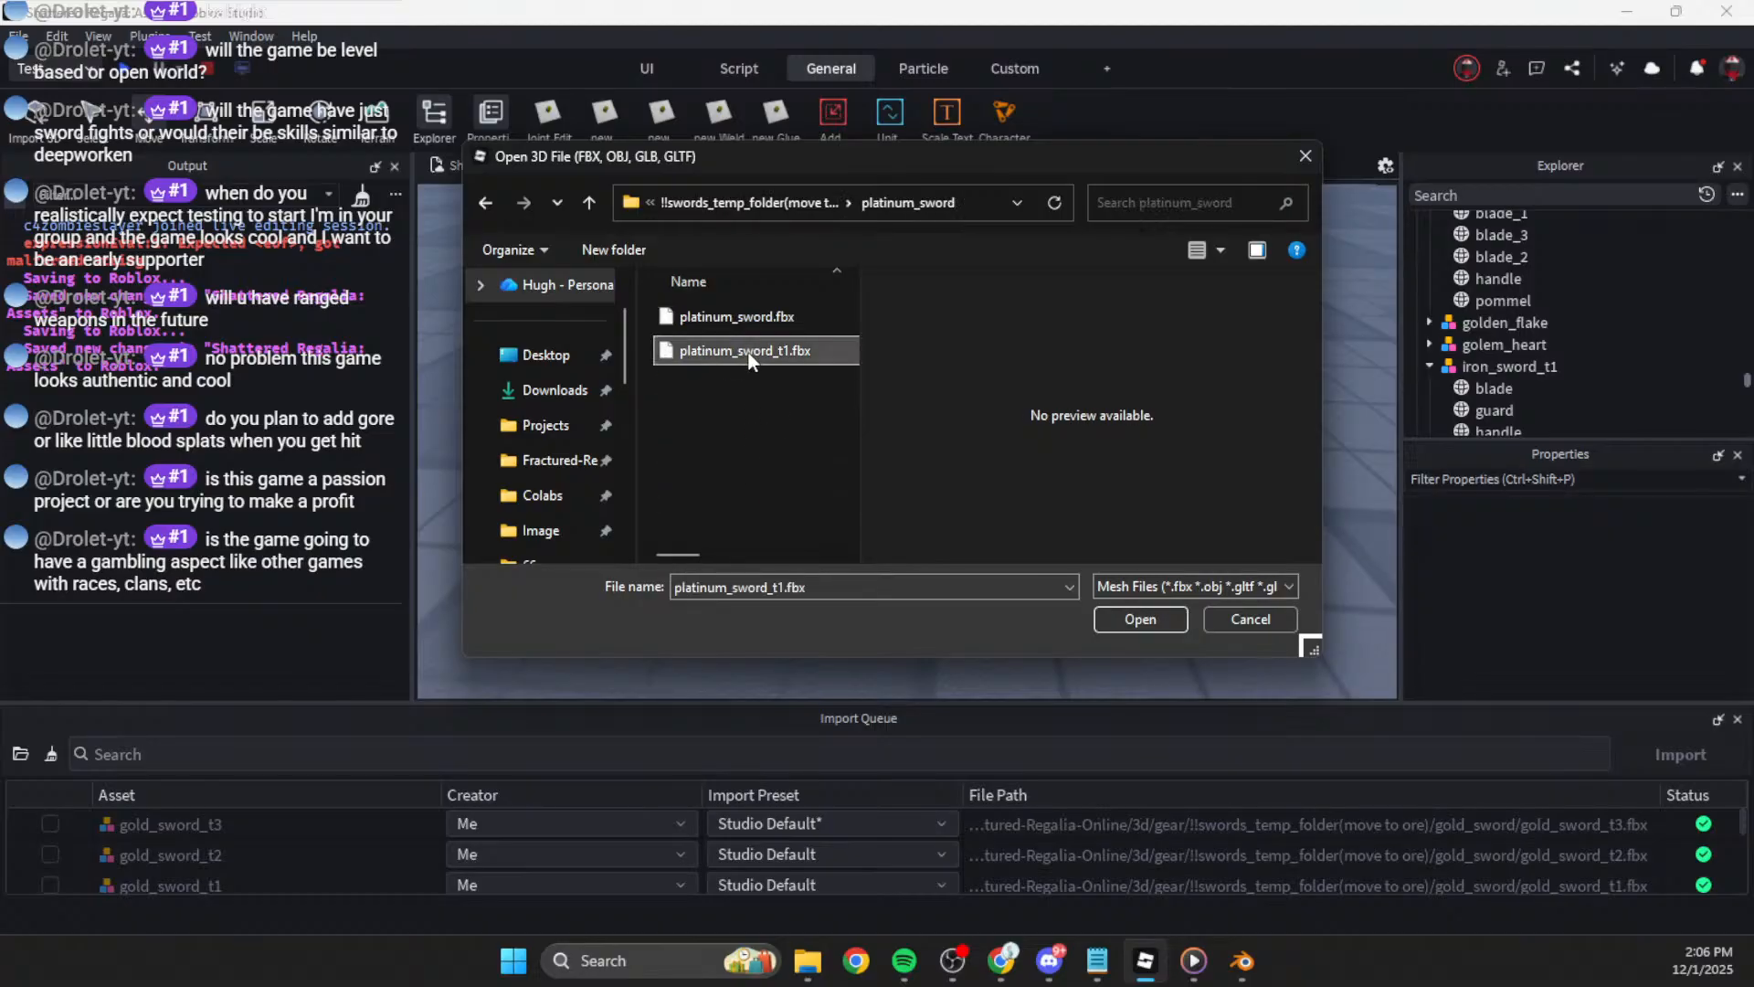
left_click(1137, 619)
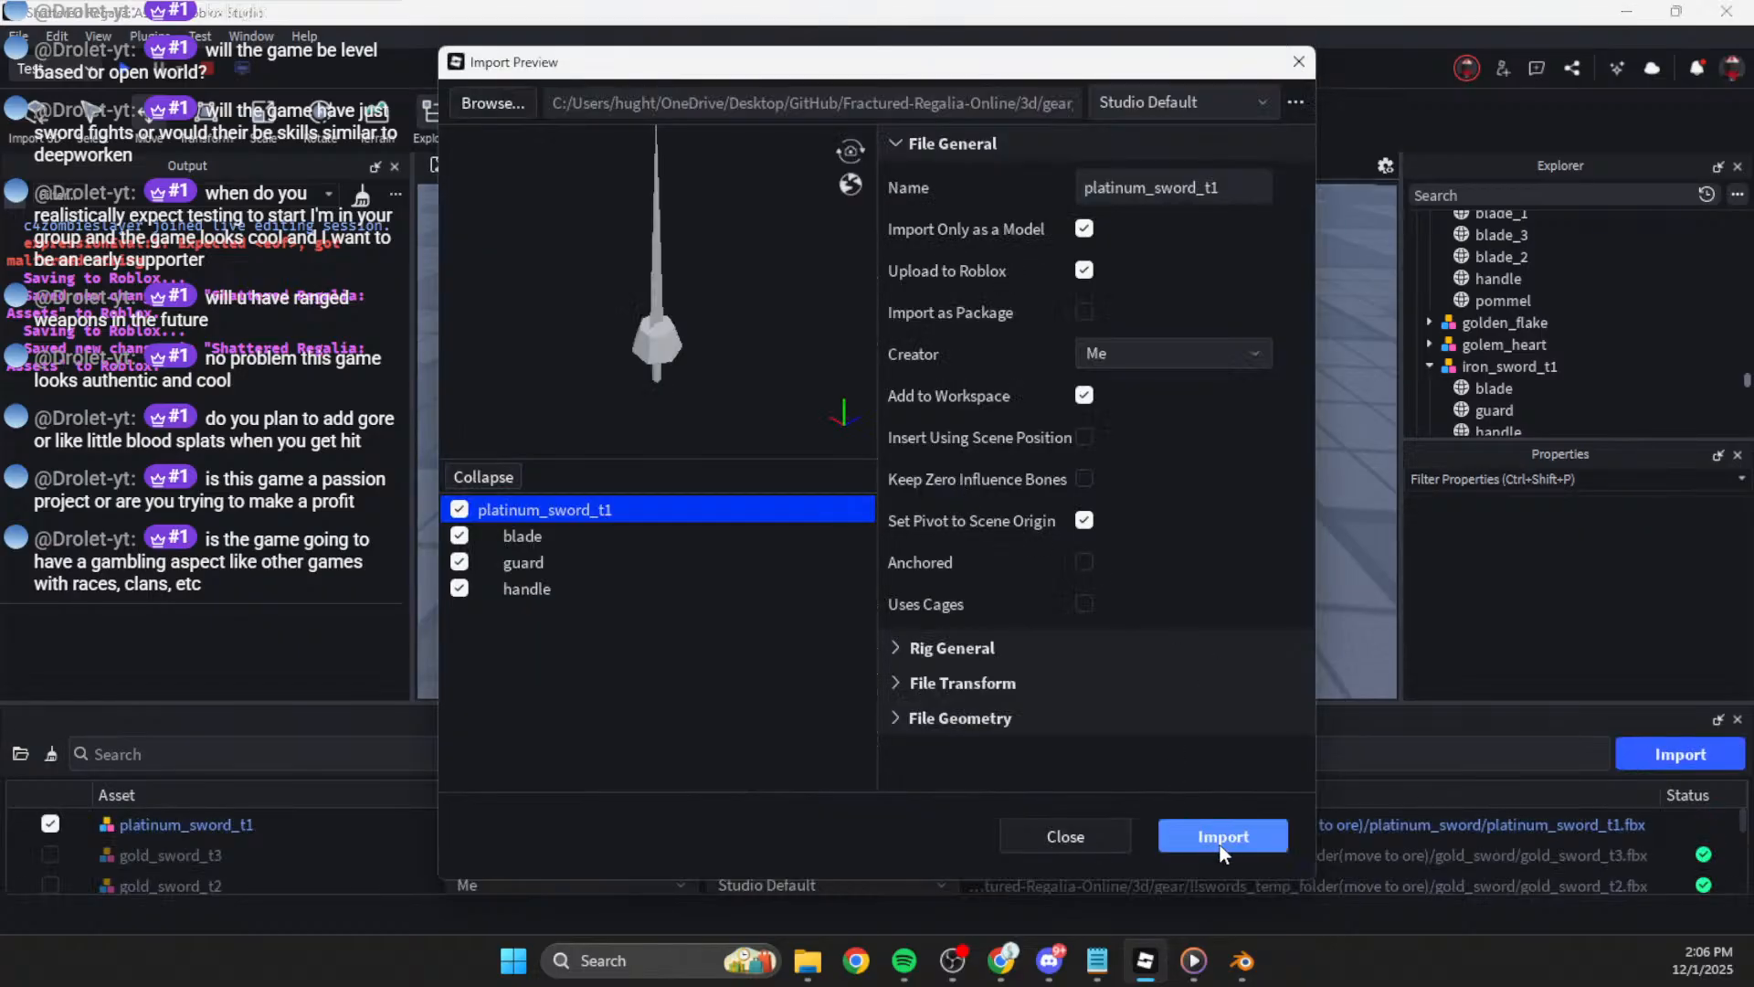
left_click(1223, 837)
Step: Examine the surfaces of the newly imported platinum sword from several distances and angles
right_click_drag(1088, 473, 1088, 473)
key("s")
key("w")
key("s")
left_click_drag(933, 377, 933, 446)
left_click(1091, 512)
right_click_drag(1091, 512, 1091, 514)
key("w")
key("w")
key("s")
Step: Switch to Blender and recalculate the normals of all the blade's faces
key("alt+Tab")
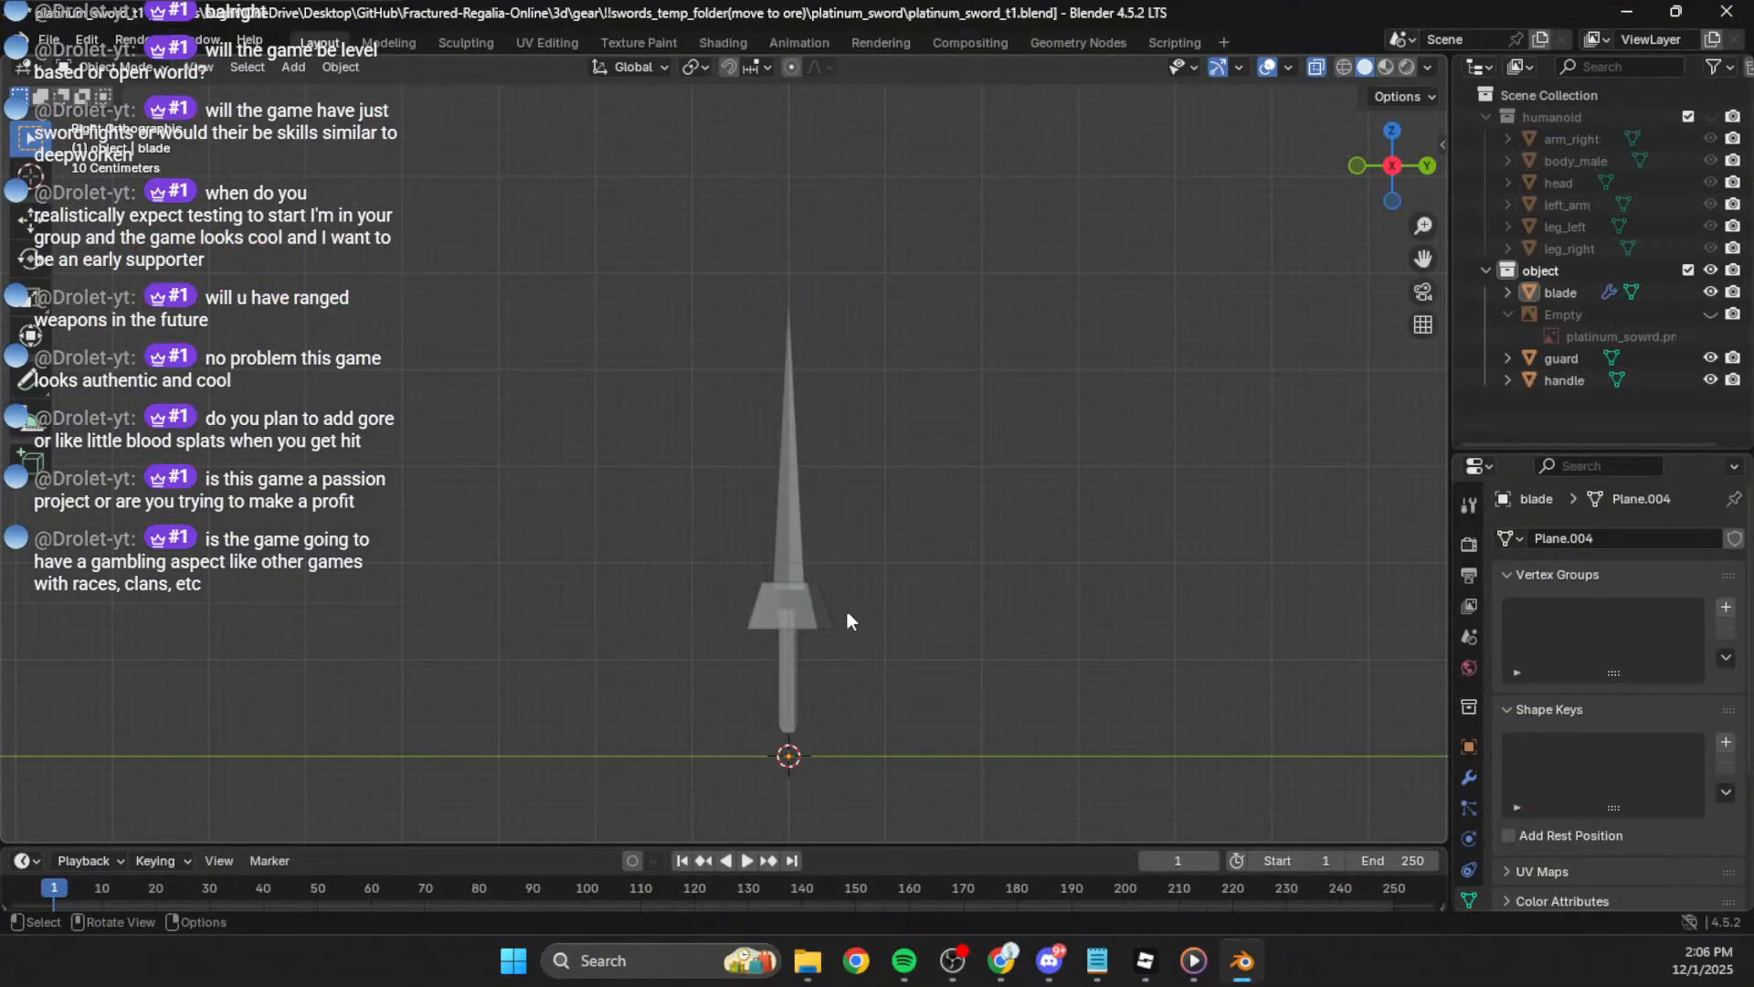
middle_click_drag(853, 606, 802, 600)
key("Tab")
key("a")
key("shift+n")
left_click(951, 544)
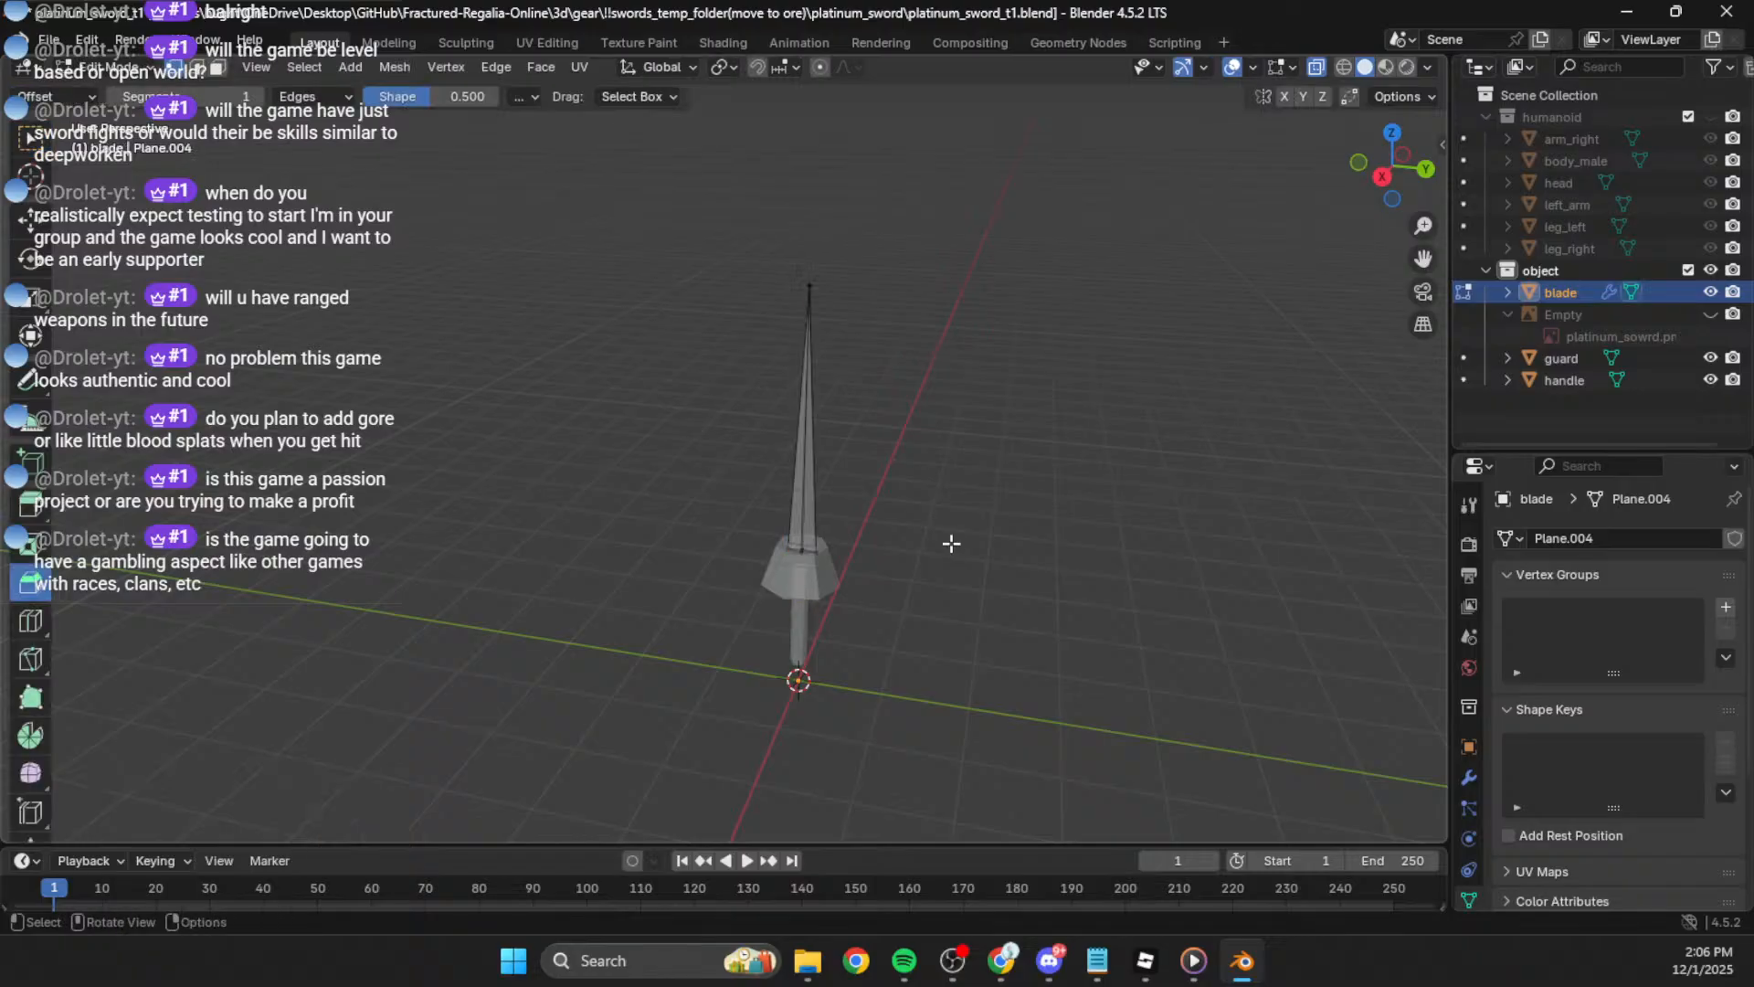
key("Tab")
left_click(942, 586)
scroll(965, 609, "up", 1)
middle_click_drag(942, 587, 1038, 585)
Step: Switch to Roblox Studio and enable DoubleSided on the blade, guard and handle of platinum_sword_t1
key("alt+Tab")
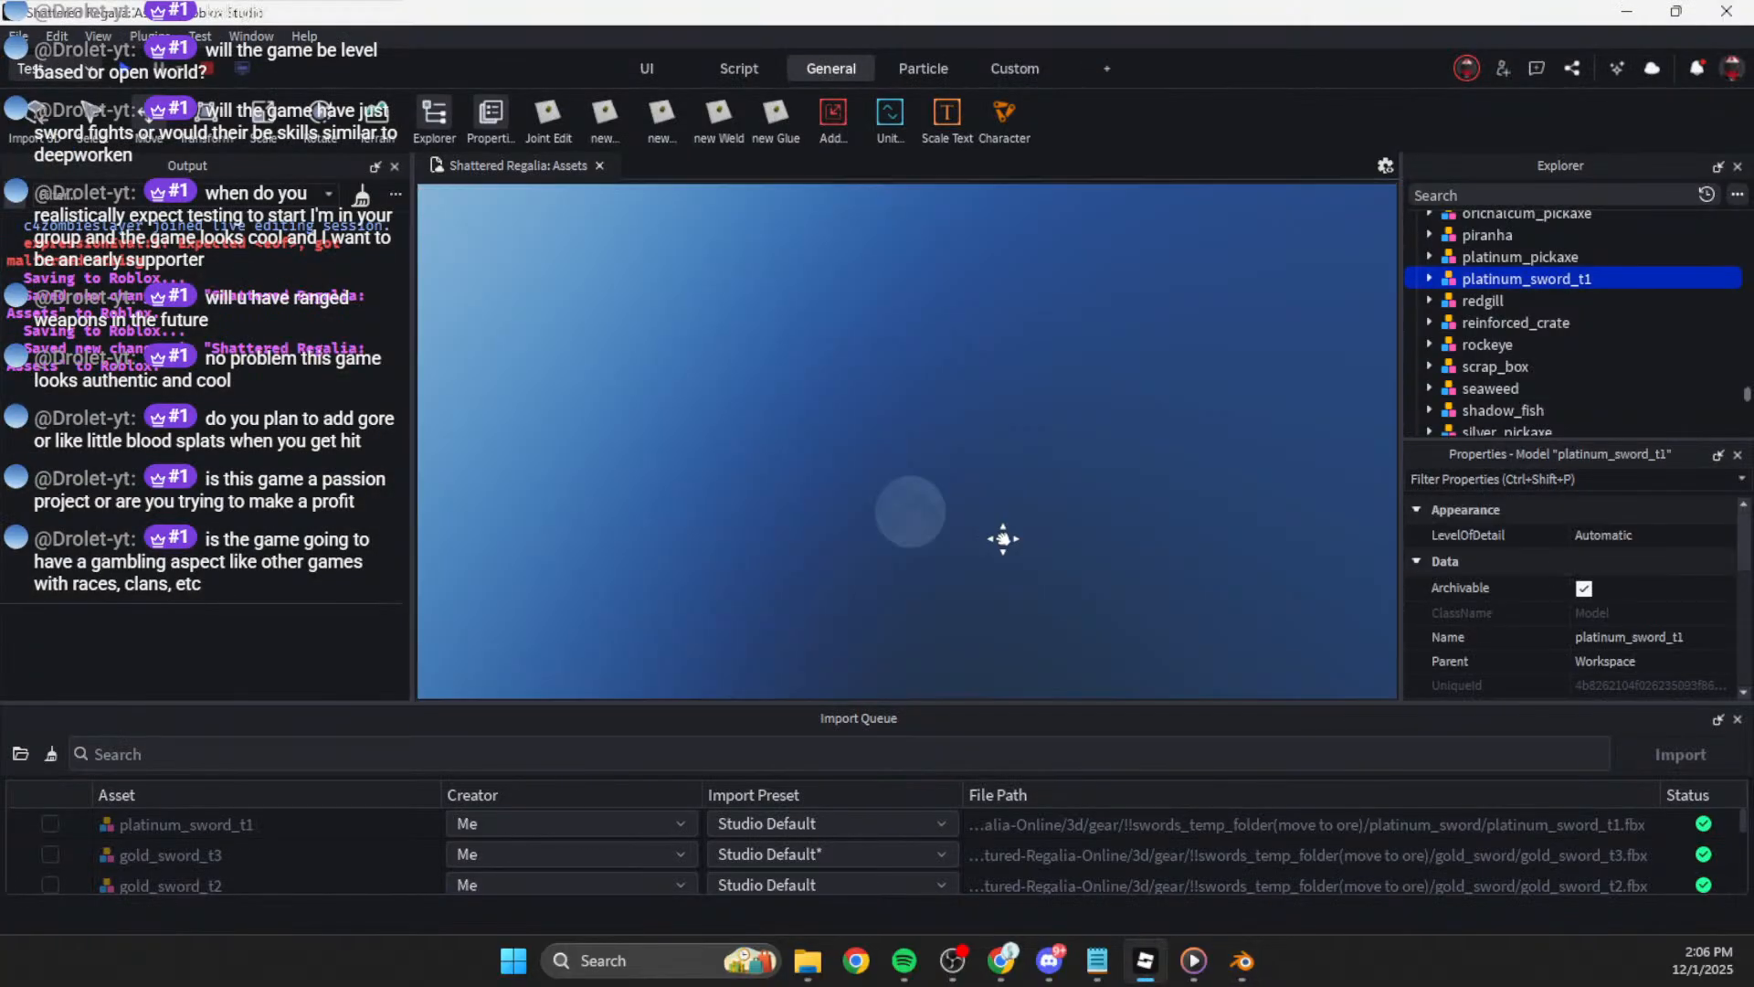
key("f")
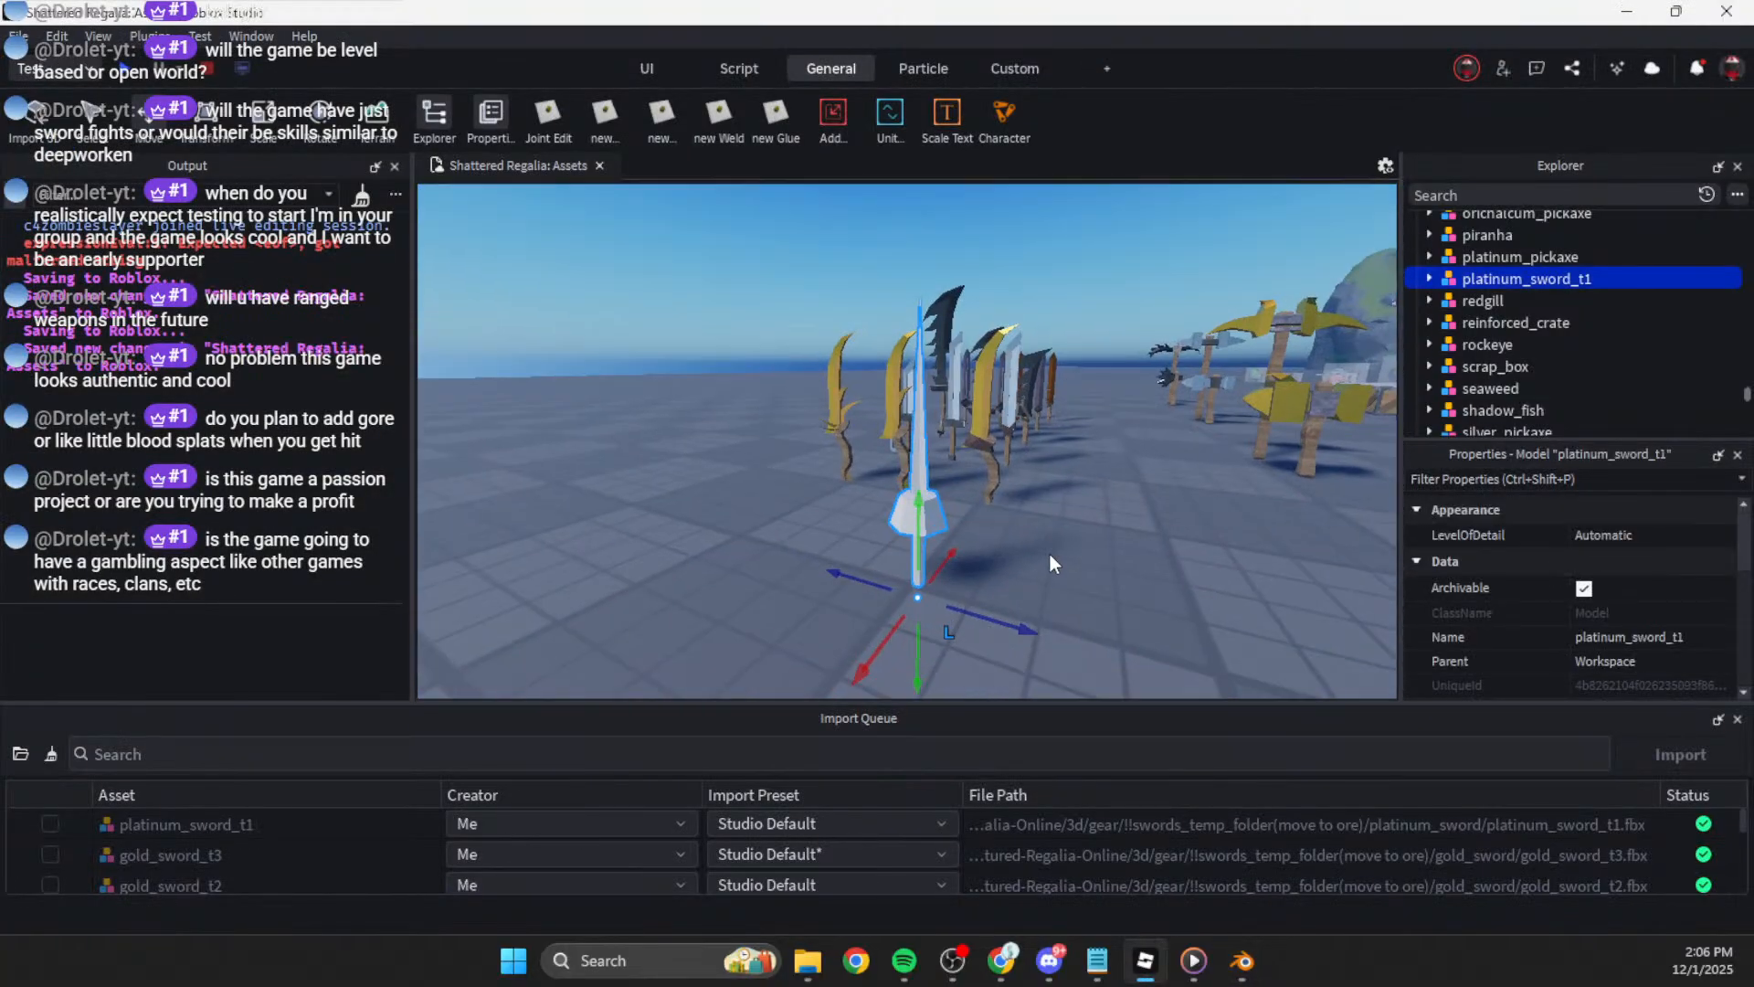
scroll(1051, 544, "down", 5)
scroll(1050, 546, "up", 3)
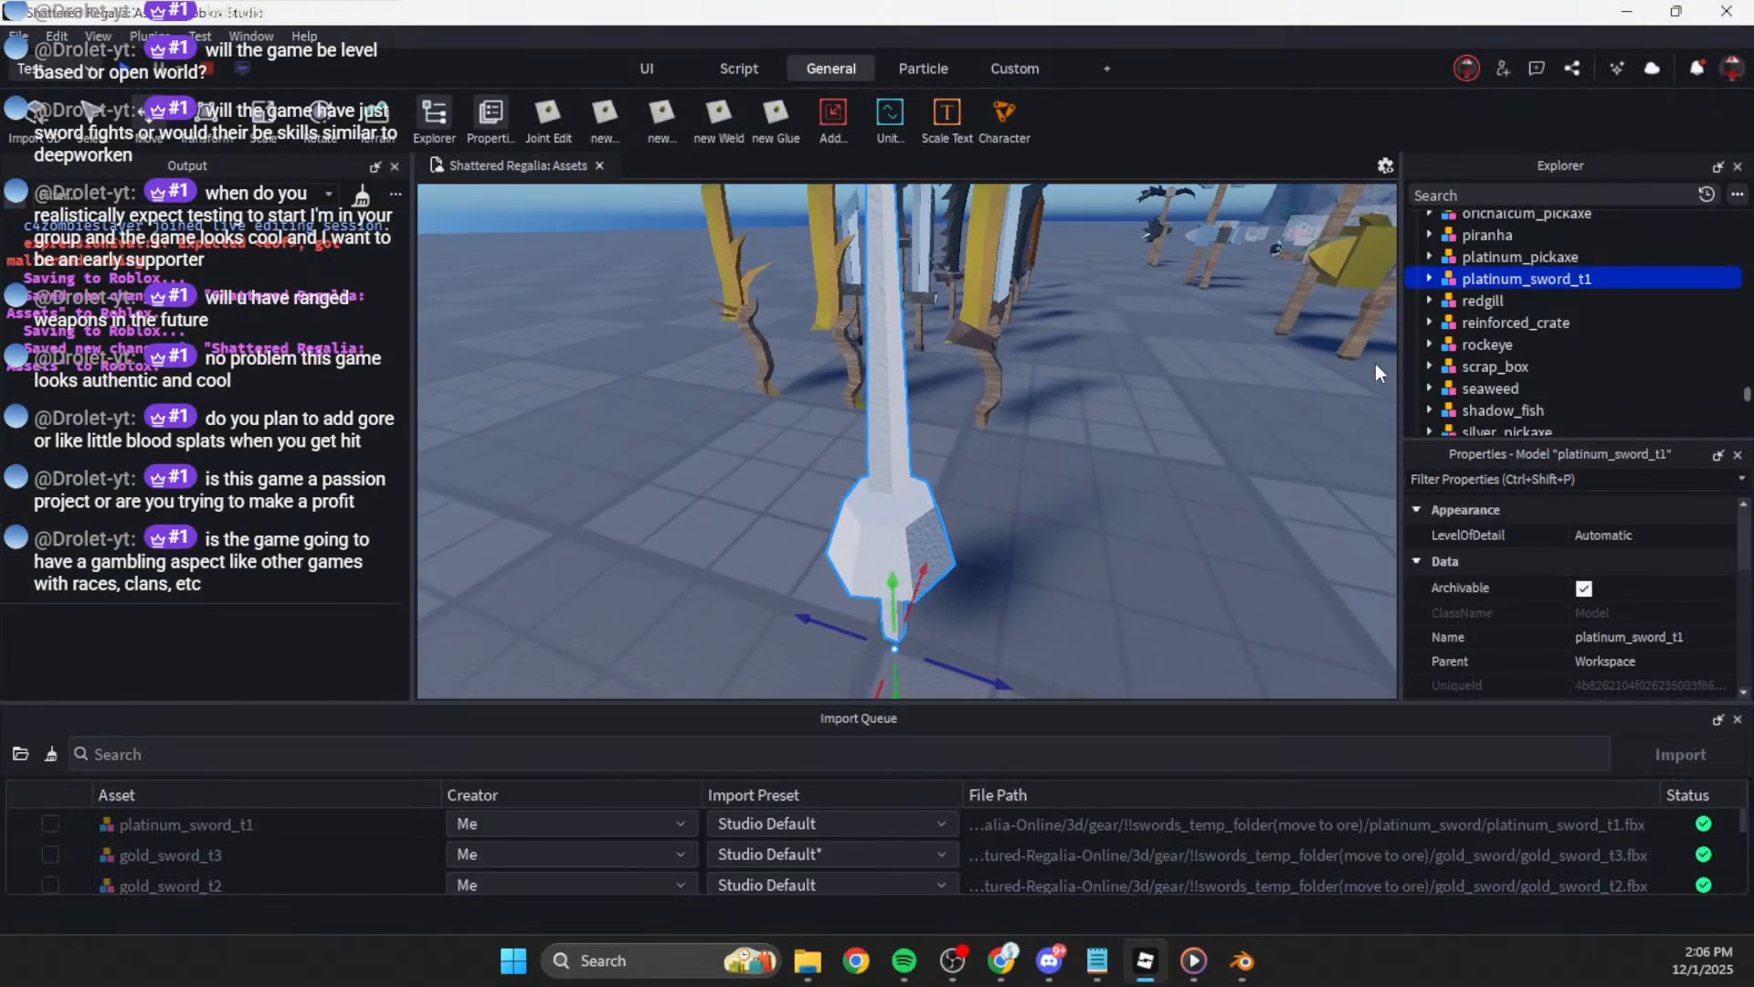
left_click(1431, 278)
left_click(1467, 295)
left_click(1491, 344, "shift")
left_click(1575, 623)
left_click(1137, 590)
Step: Expand the Platinum Pickaxe in platinum_pickaxe and check the appearance properties of its handle and handle.001 meshes
right_click_drag(1136, 590, 1137, 591)
left_click(1071, 473)
left_click(1424, 256)
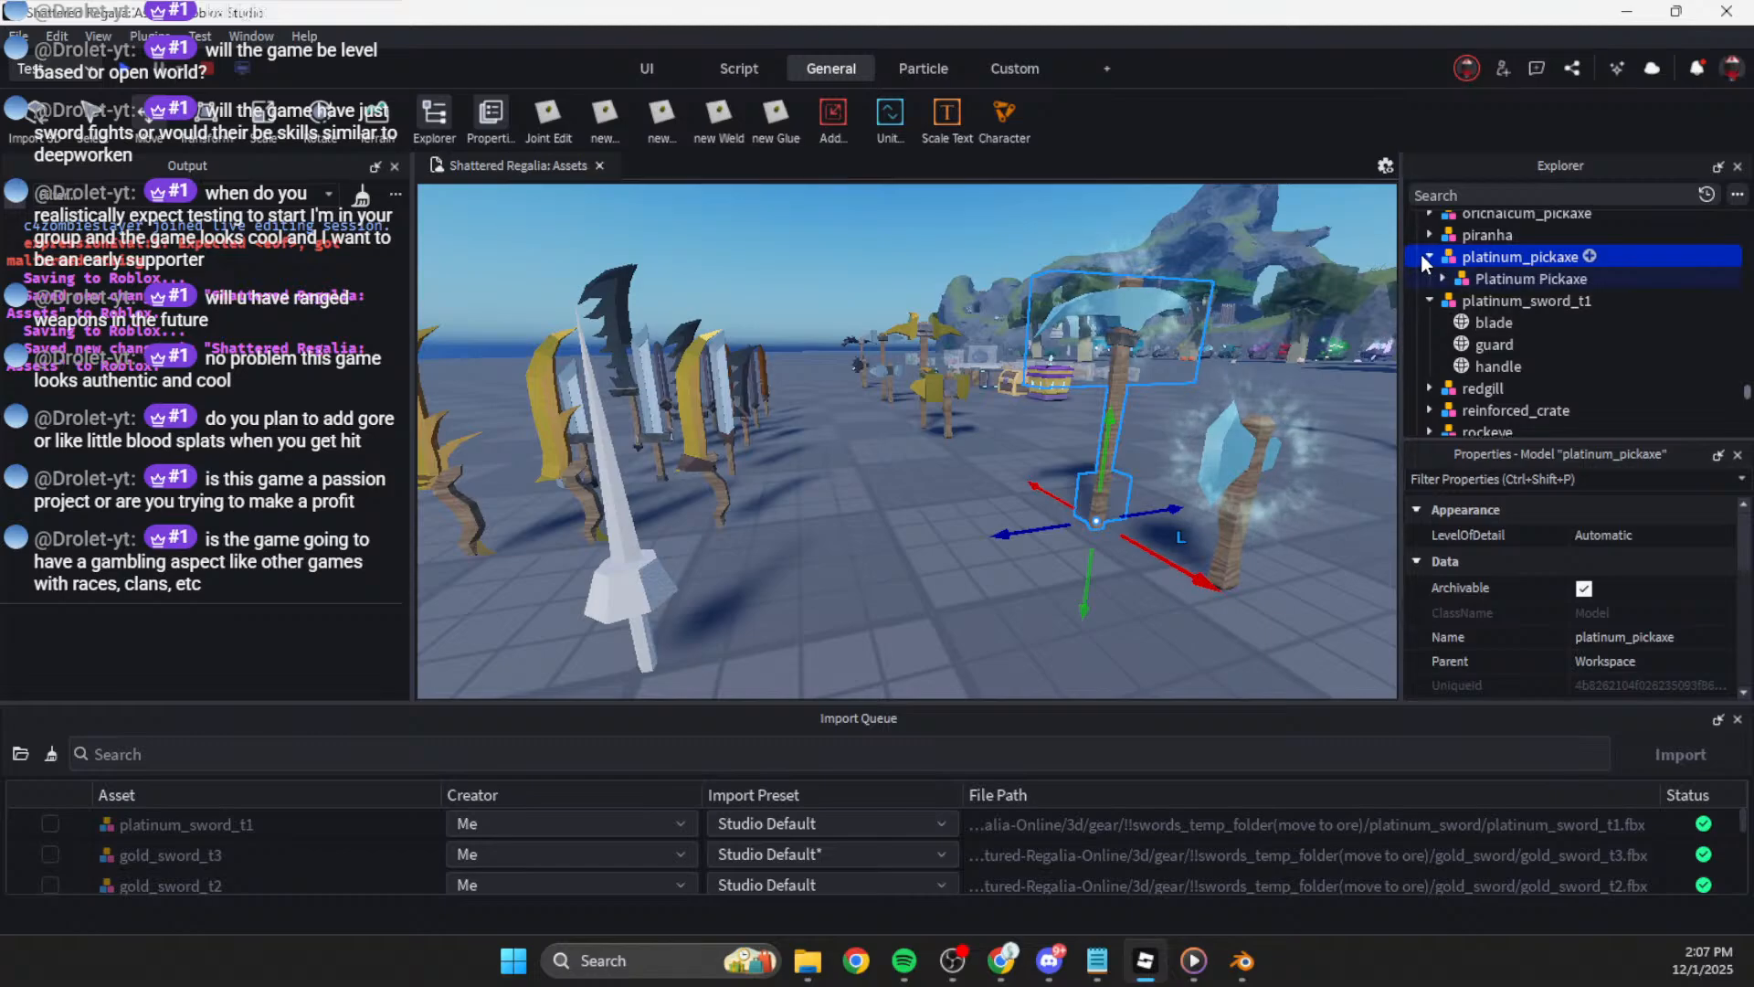
left_click(1443, 279)
scroll(1499, 387, "down", 1)
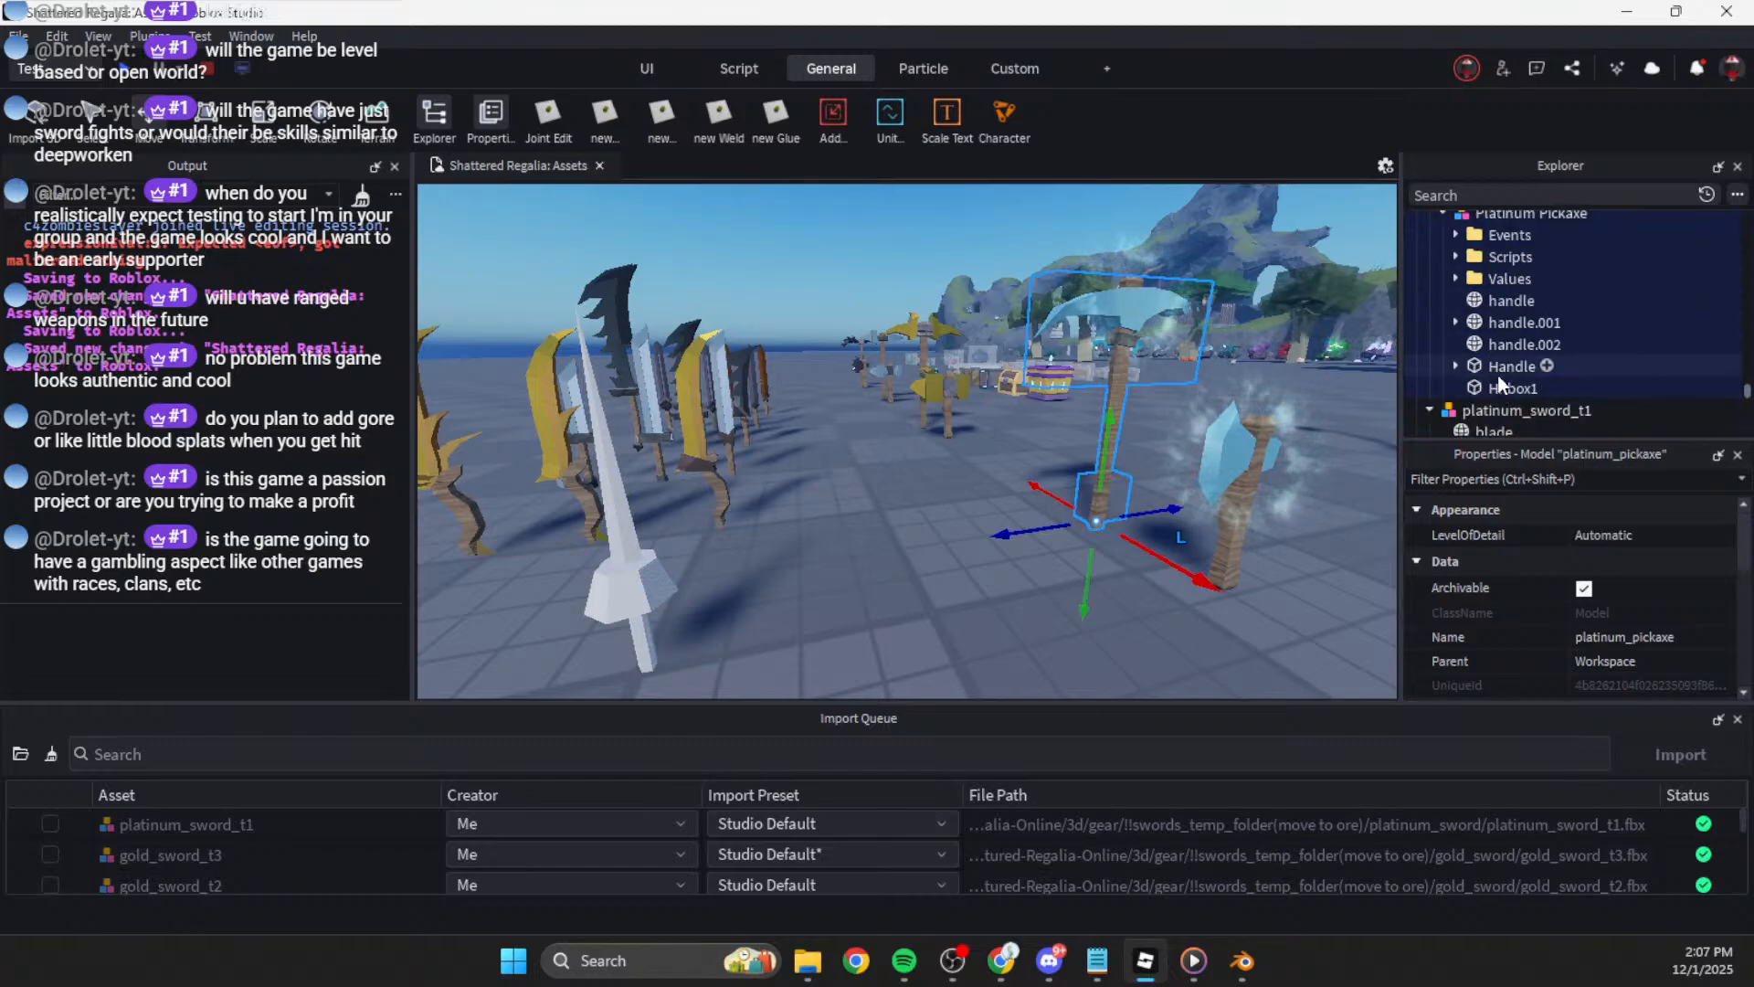
left_click(1505, 300)
left_click(1522, 322)
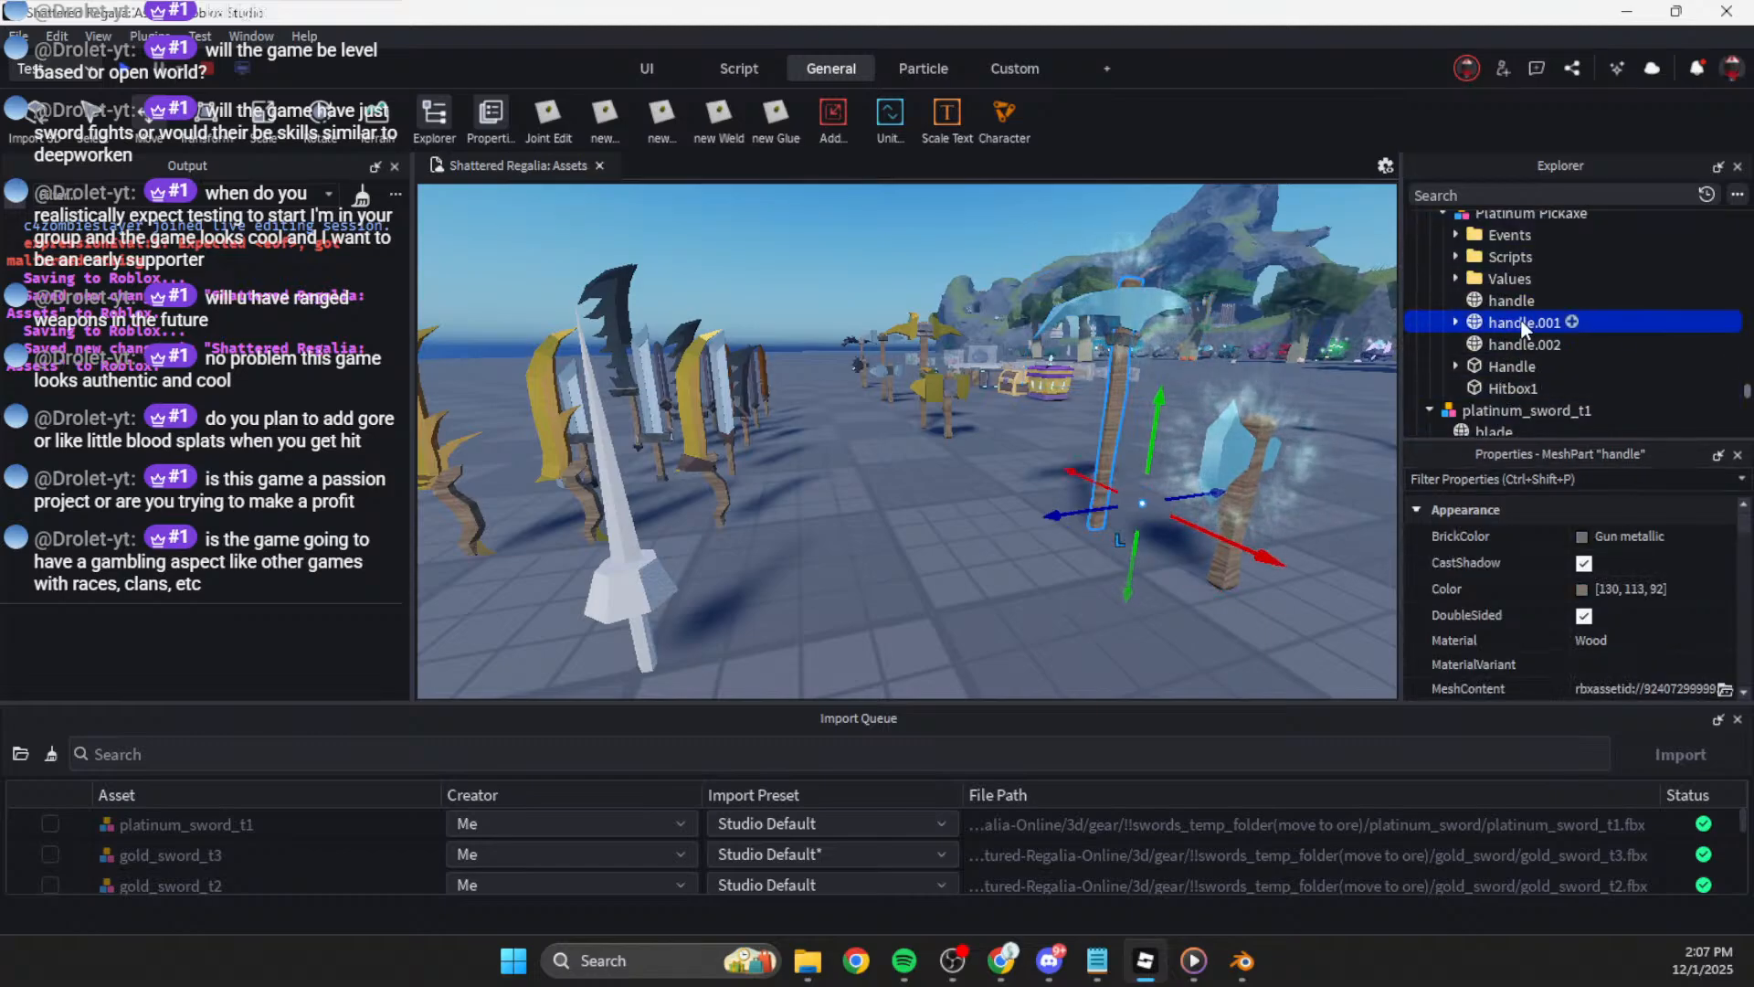
scroll(1625, 608, "down", 3)
Step: Set the platinum sword blade's Reflectance to 0.1 and its material to SmoothPlastic
left_click(901, 612)
right_click_drag(901, 612, 914, 594)
key("w")
left_click(931, 571)
scroll(1493, 373, "down", 1)
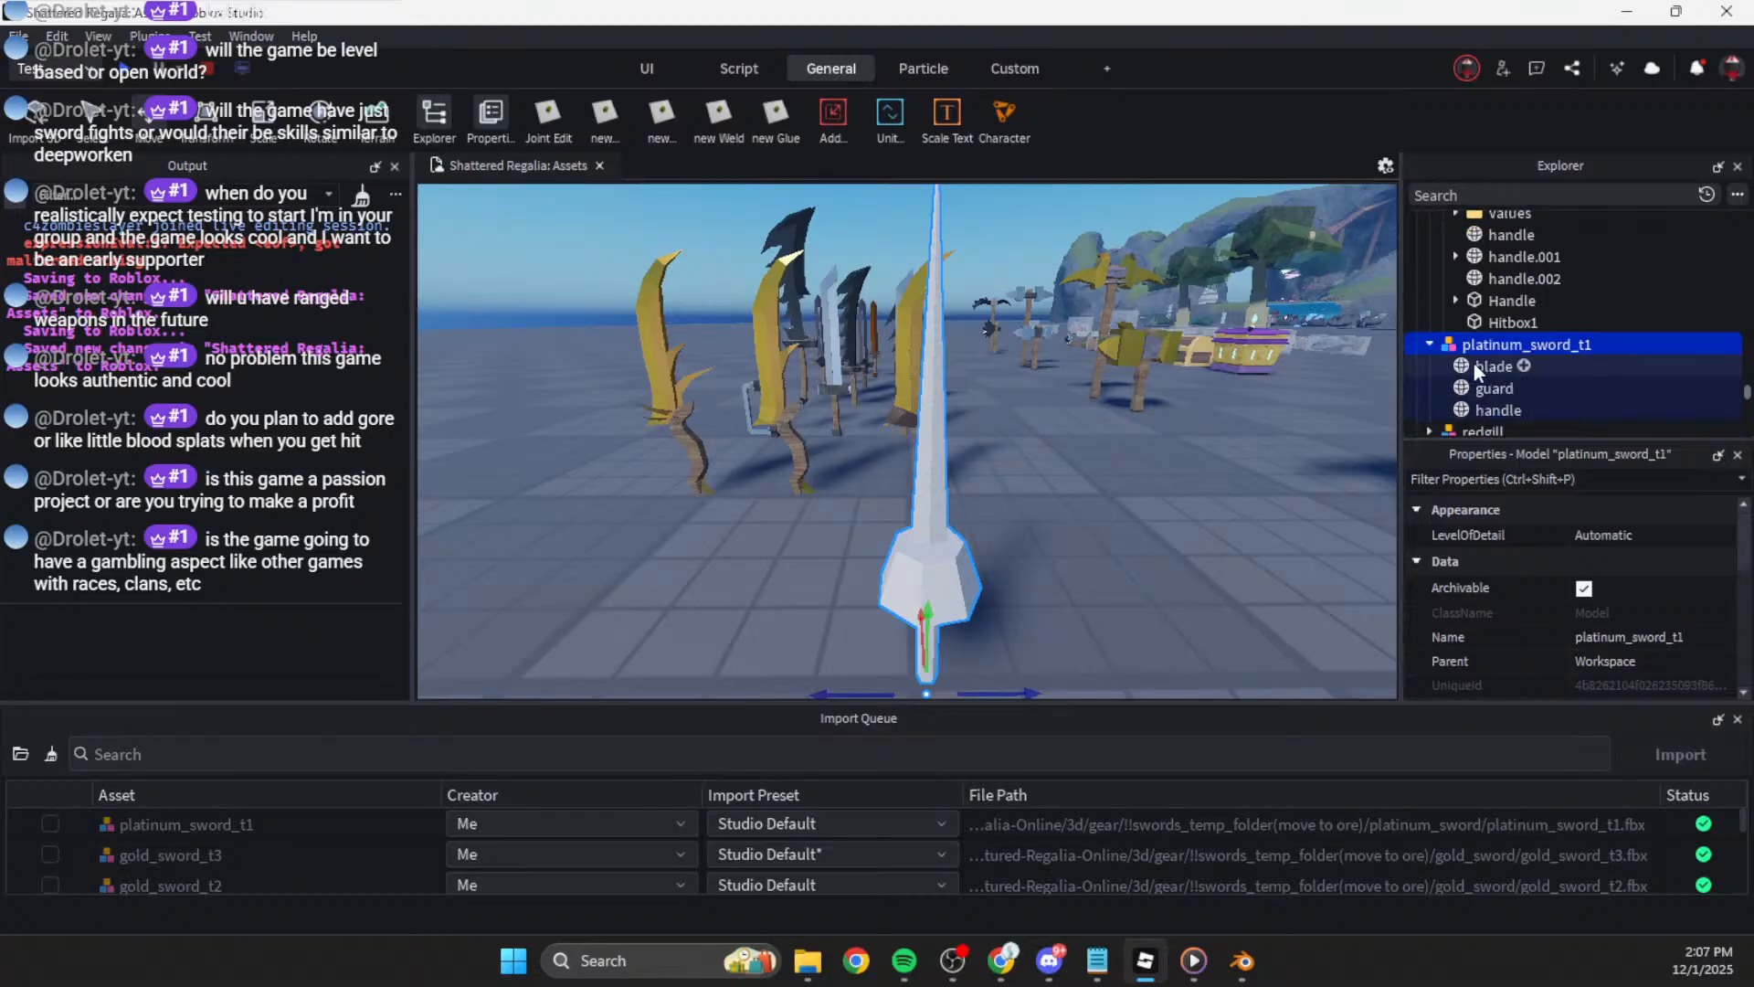
left_click(1494, 366)
scroll(1635, 619, "down", 3)
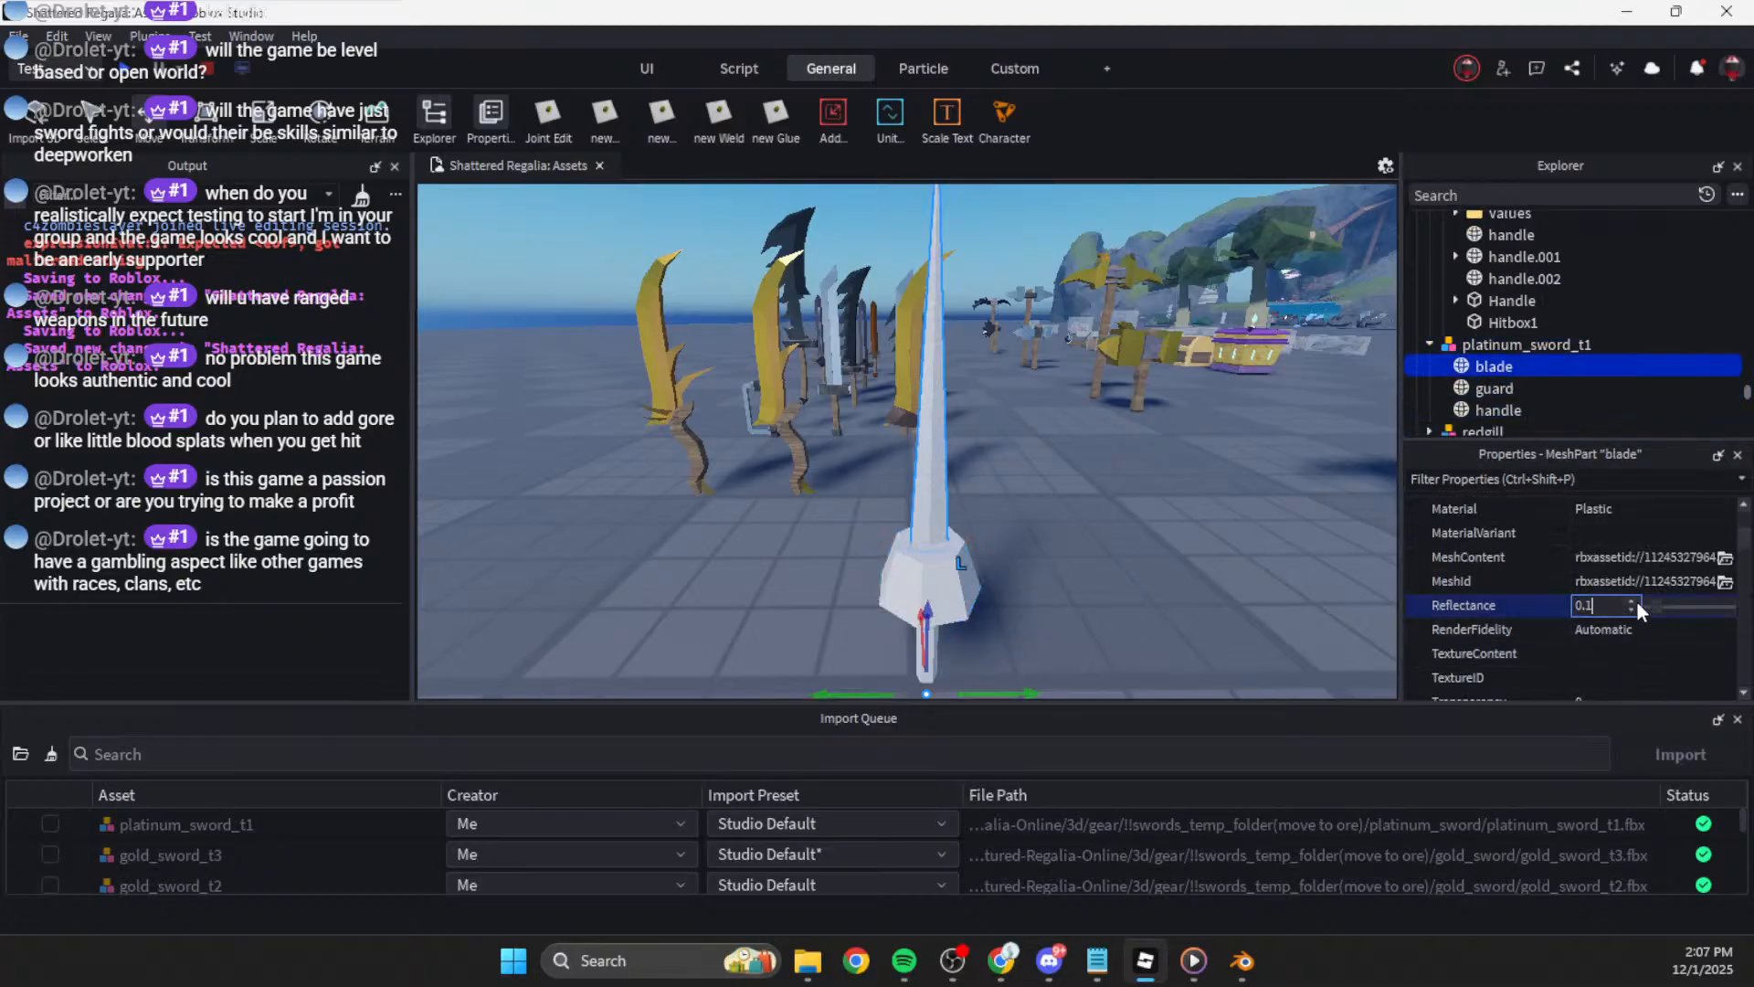
left_click(1627, 513)
key("s")
left_click(1626, 514)
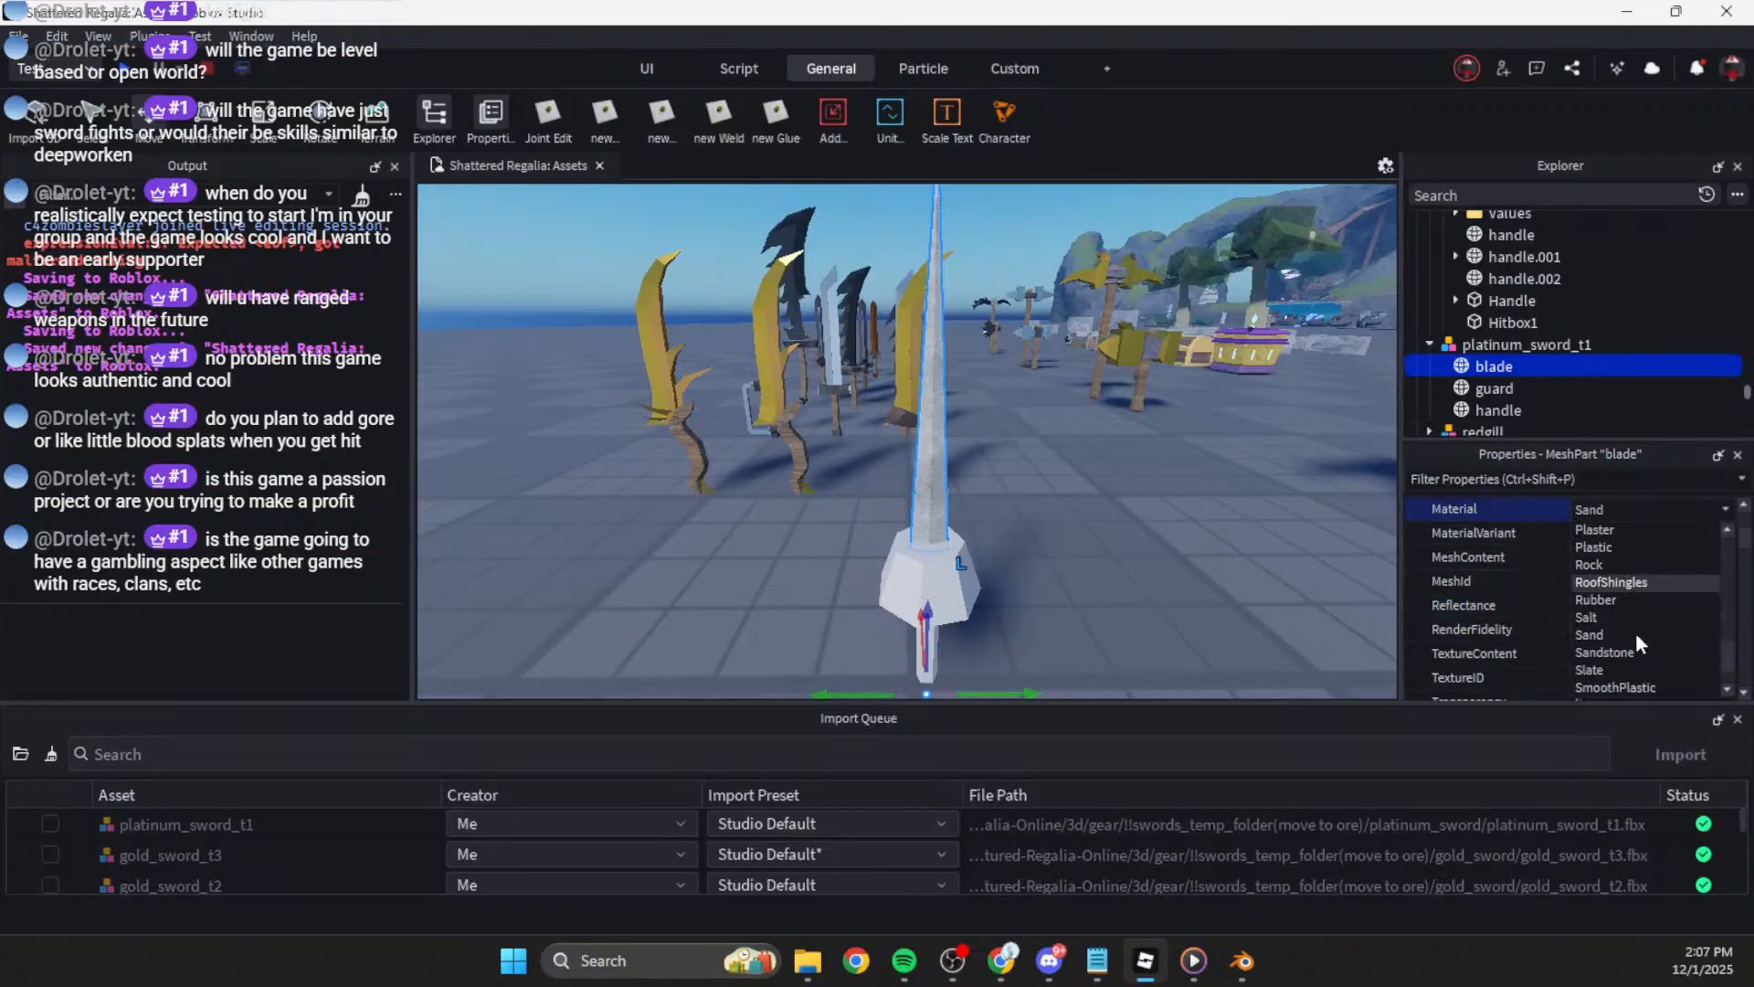
left_click(1636, 634)
scroll(1646, 607, "up", 3)
Step: Set the blade's color to 91, 132, 144
left_click(1615, 588)
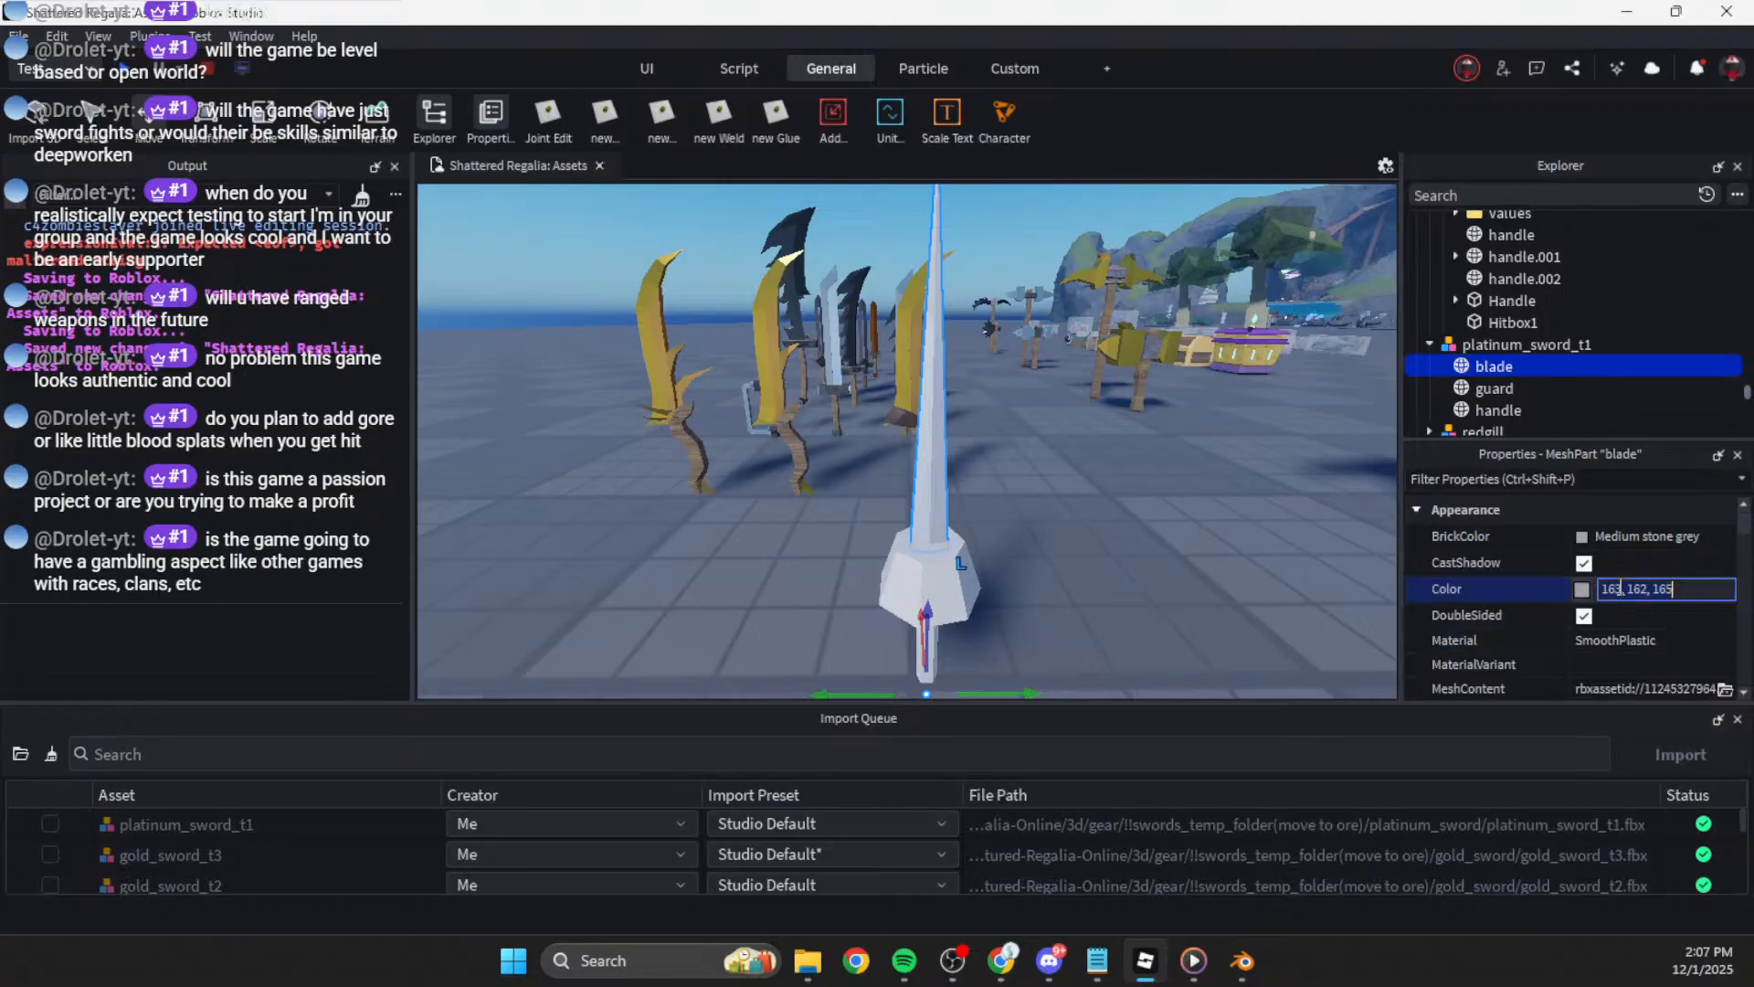
type("91, 132, 144")
key("Return")
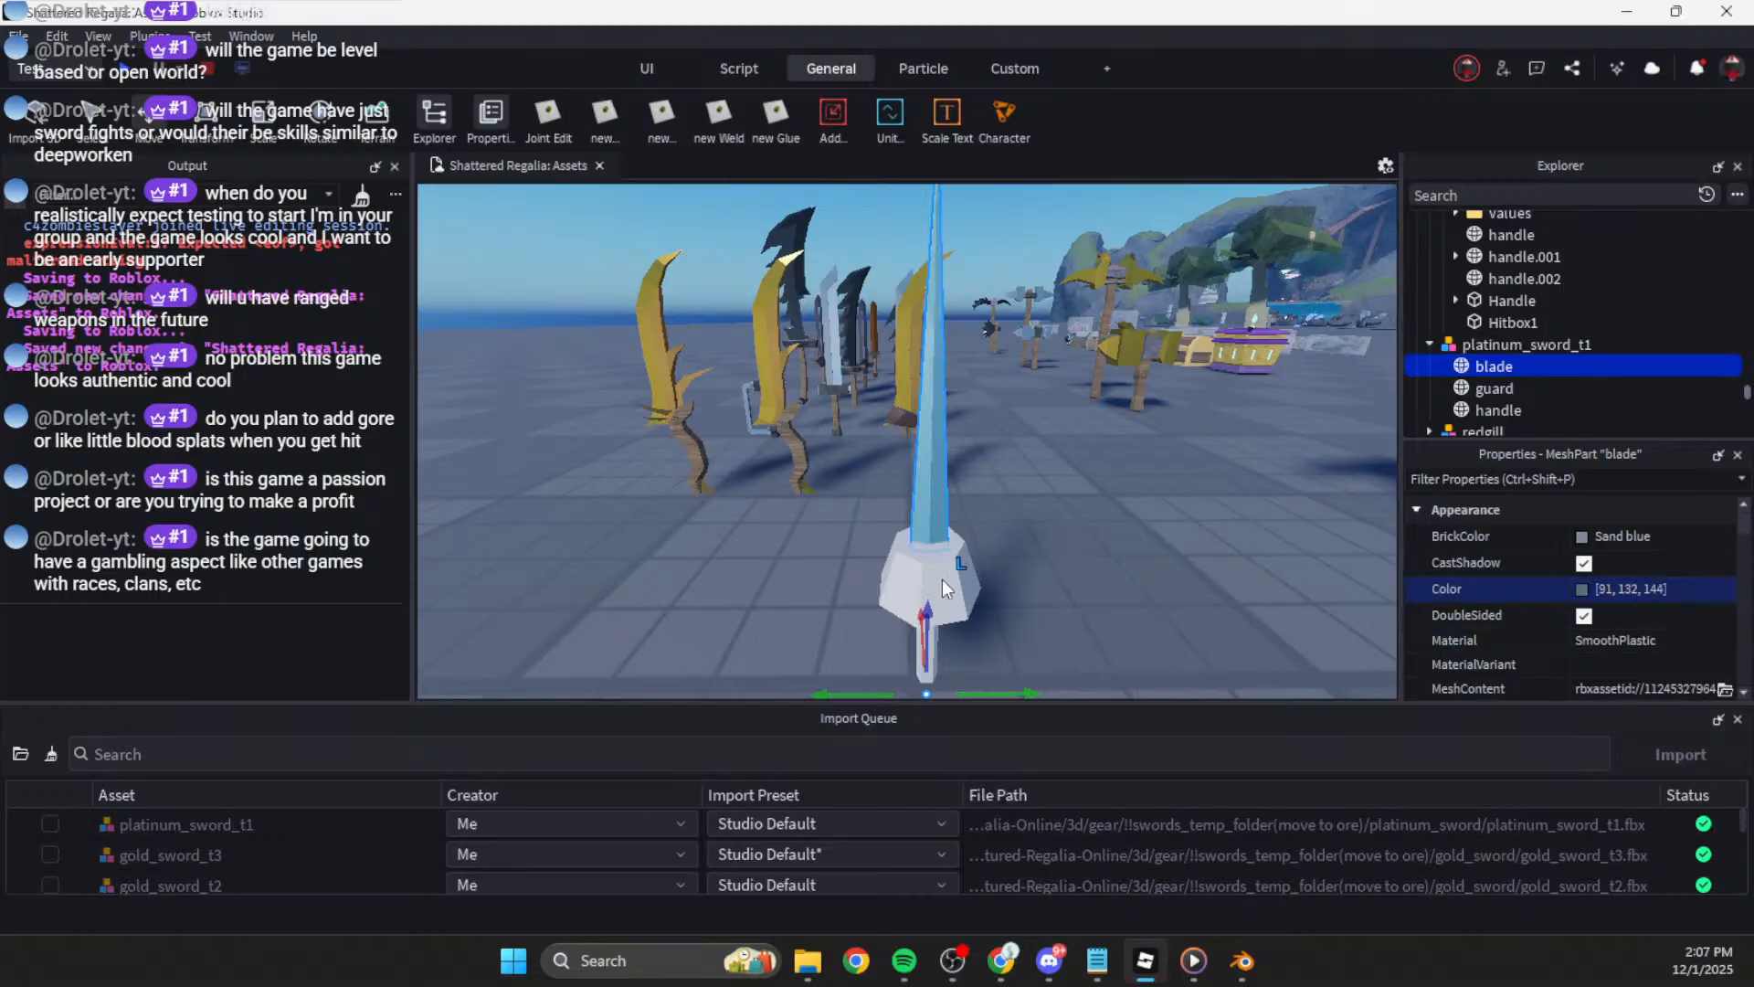
Step: Examine the recolored blade from near and far next to the gold swords
left_click(1029, 540)
scroll(1030, 540, "down", 5)
scroll(1030, 540, "up", 5)
right_click_drag(1029, 540, 978, 559)
scroll(1030, 544, "down", 4)
scroll(1032, 546, "up", 4)
scroll(1019, 551, "up", 6)
scroll(1006, 556, "down", 8)
scroll(1038, 545, "up", 4)
scroll(1018, 548, "down", 6)
scroll(1018, 550, "up", 5)
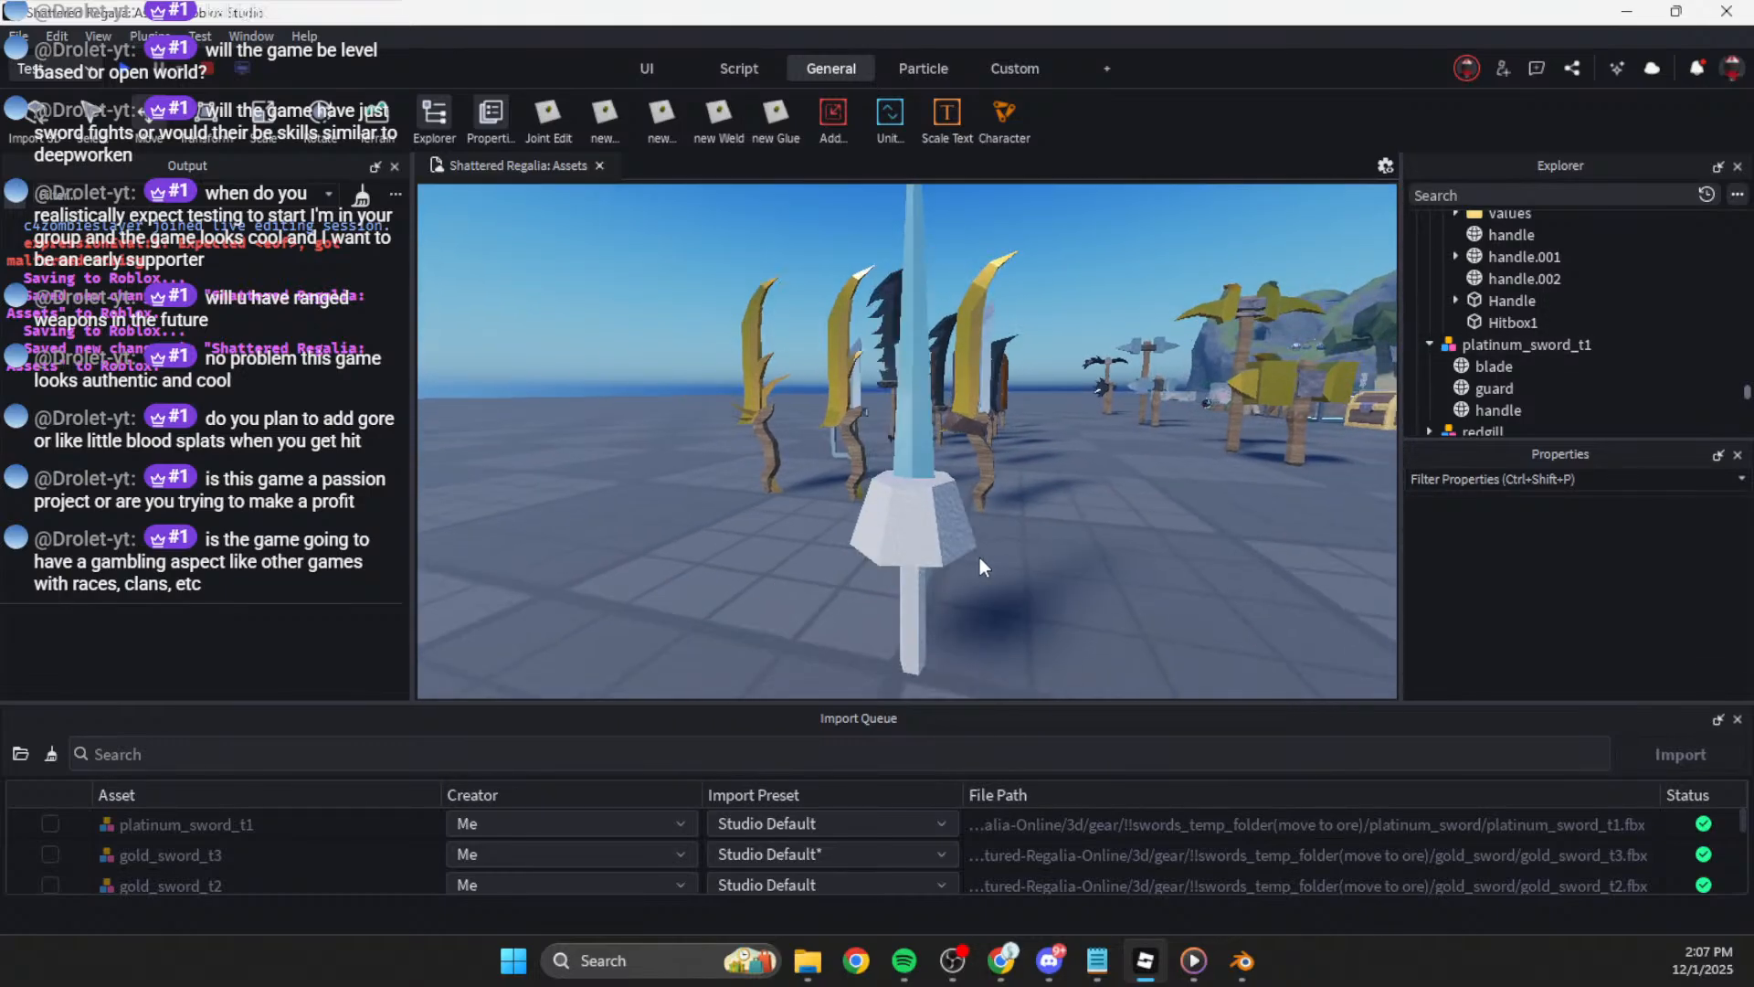
Step: Set the platinum sword guard's material to Salt and the handle's material to Wood
left_click(979, 559)
left_click(1495, 388)
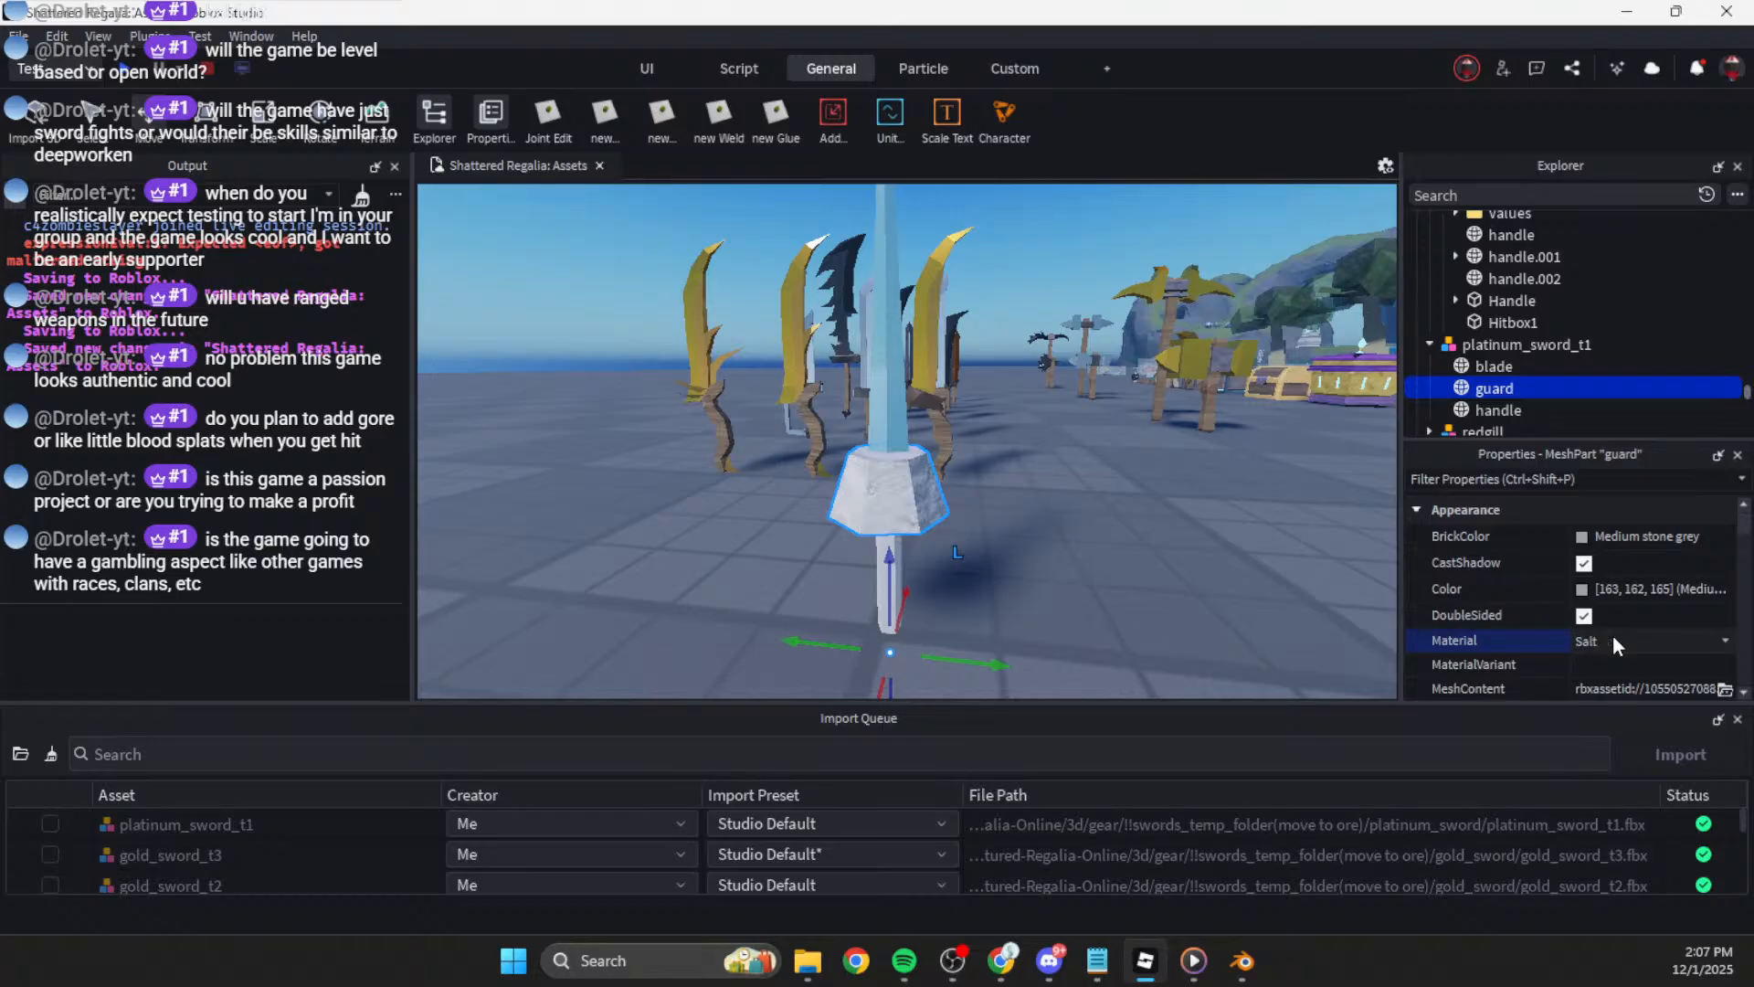
left_click(1484, 411)
left_click(1219, 585)
Step: Copy the color value of the handle in gold_sword_t1
scroll(1051, 550, "up", 3)
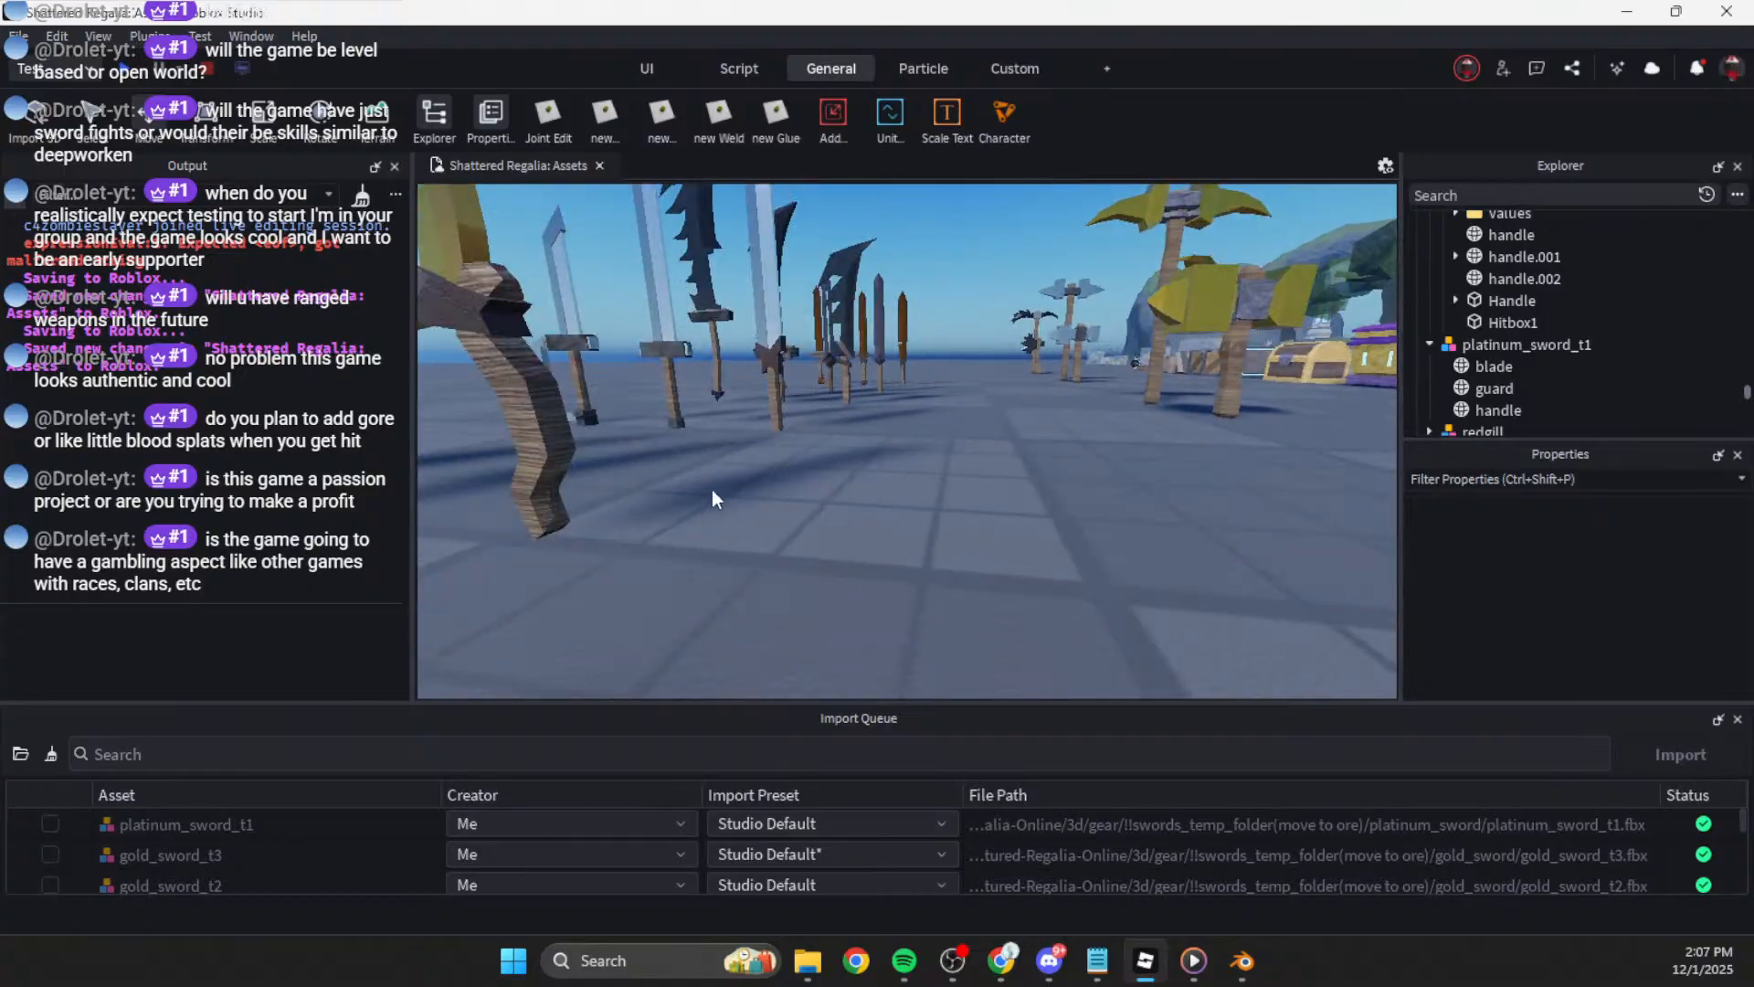
scroll(786, 472, "down", 2)
left_click(734, 465)
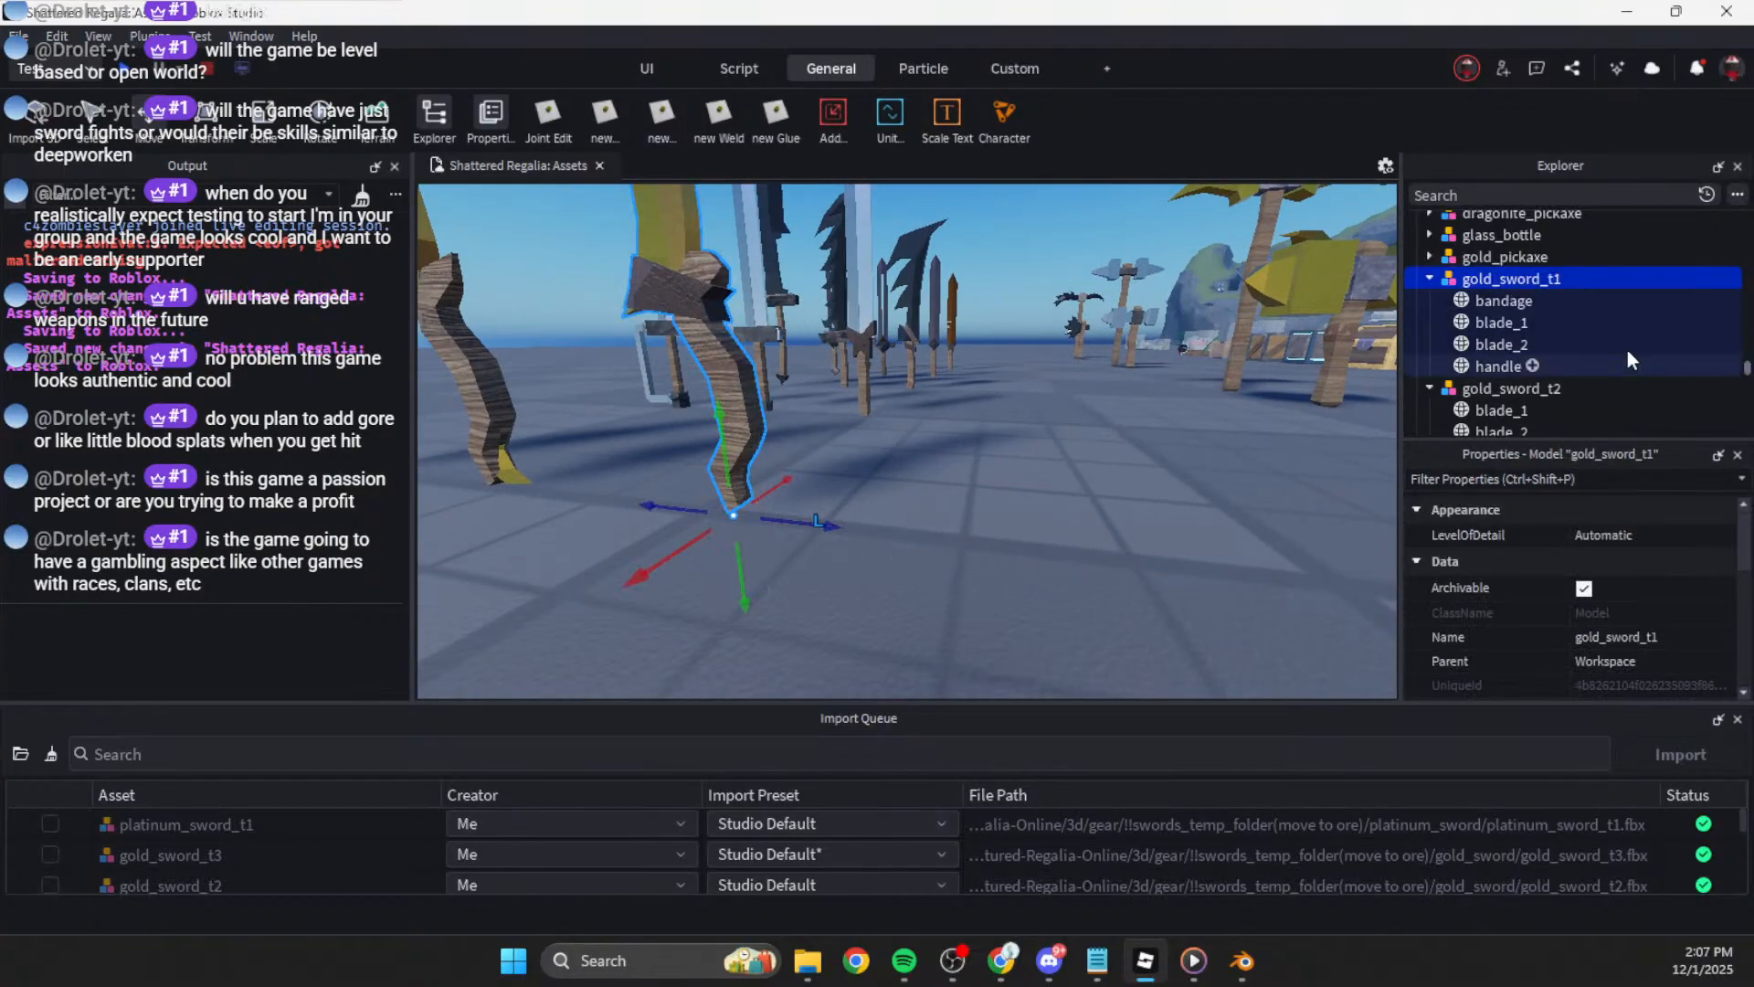
left_click(1500, 366)
left_click(1605, 588)
Step: Apply the copied wood color to the handle of platinum_sword_t1
left_click(1288, 549)
scroll(1144, 523, "down", 5)
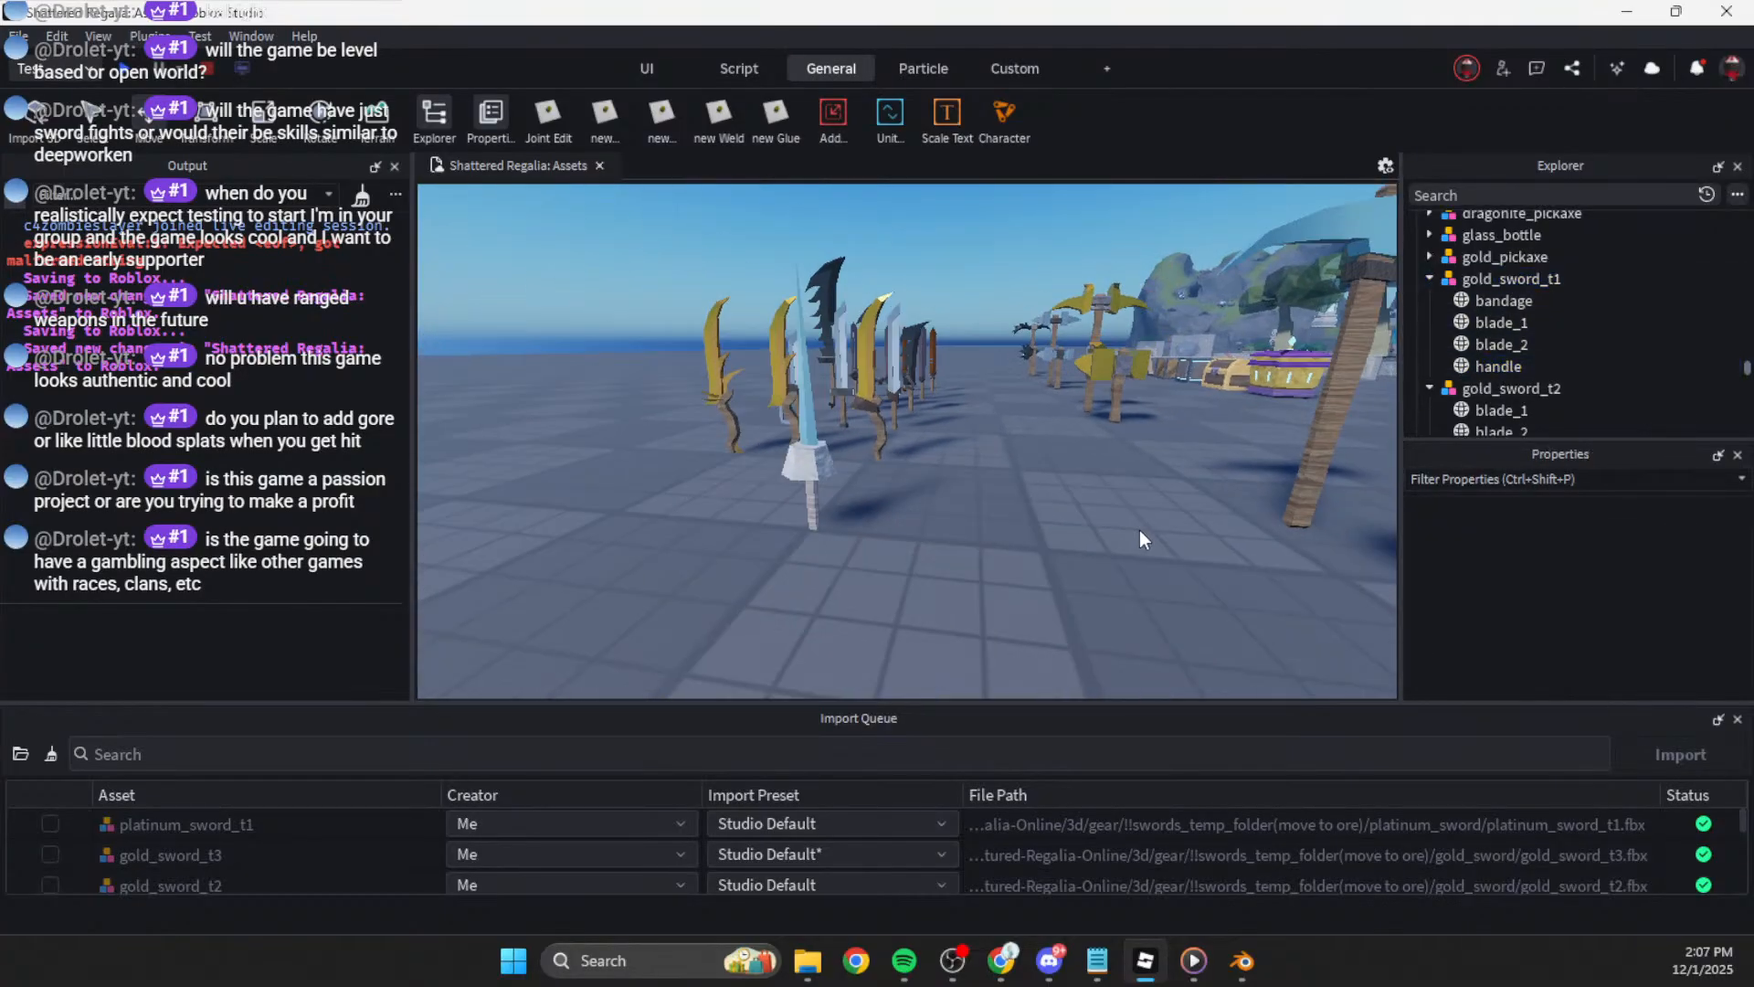
left_click(846, 535)
scroll(846, 535, "up", 3)
left_click(1490, 343)
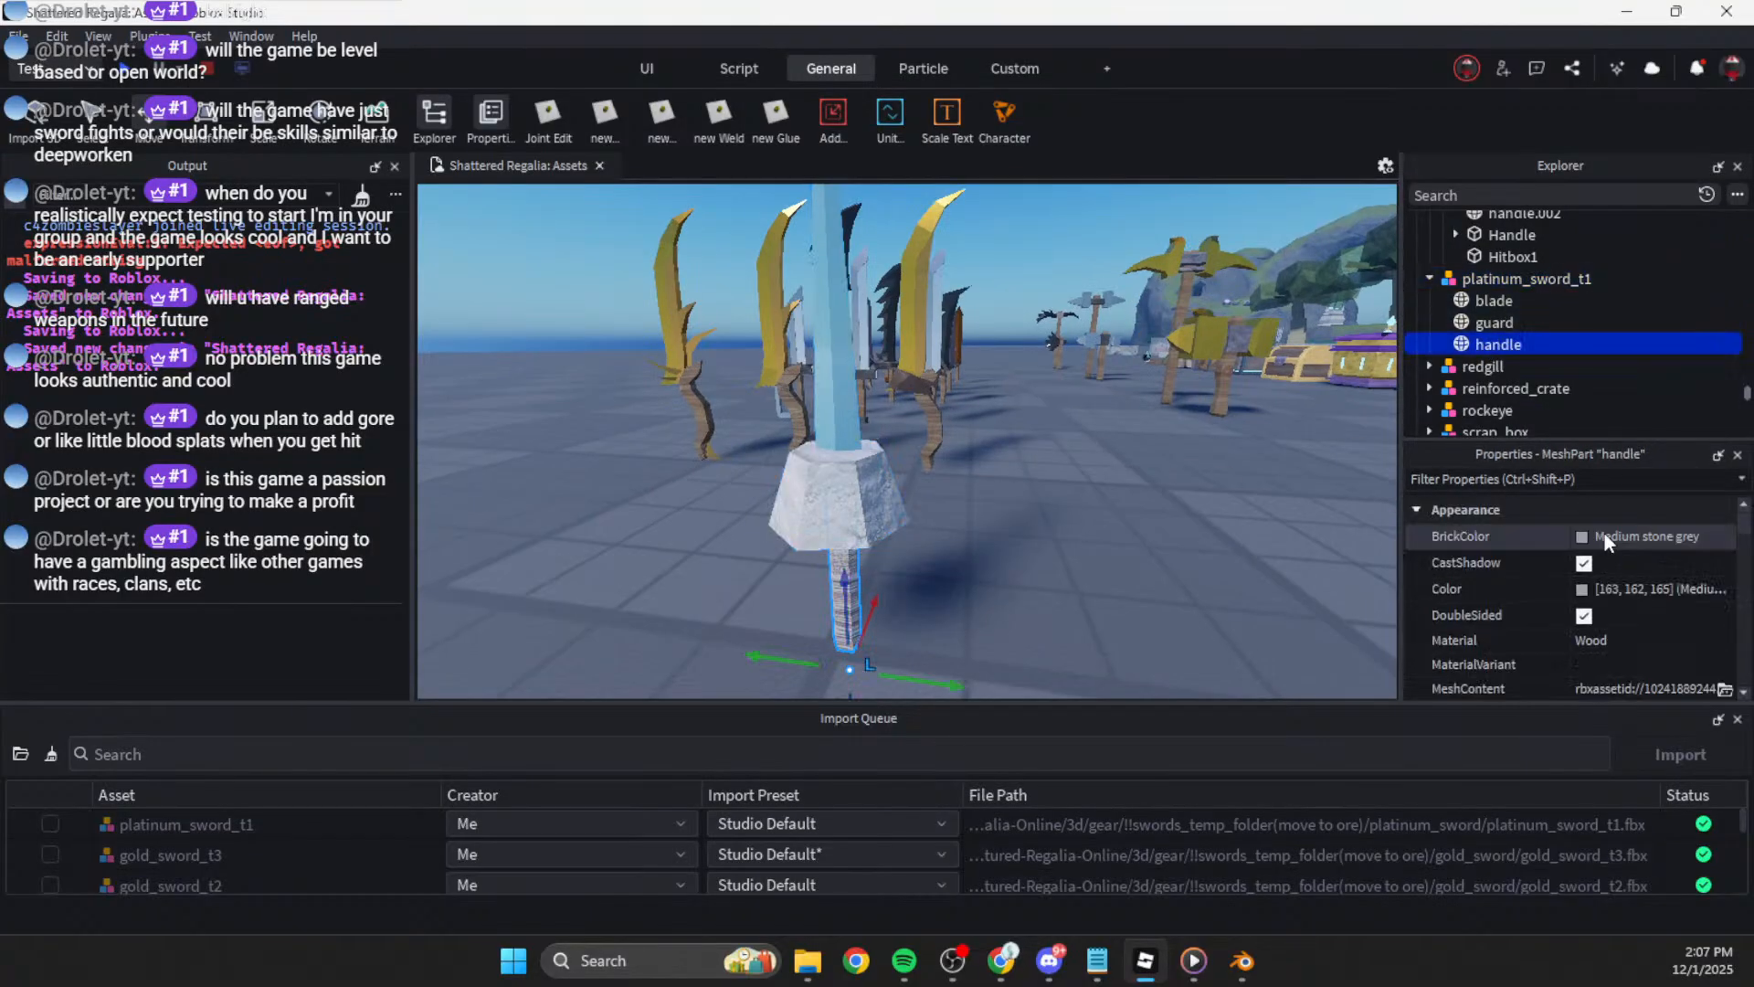
key("Return")
scroll(1226, 539, "down", 2)
left_click(1225, 540)
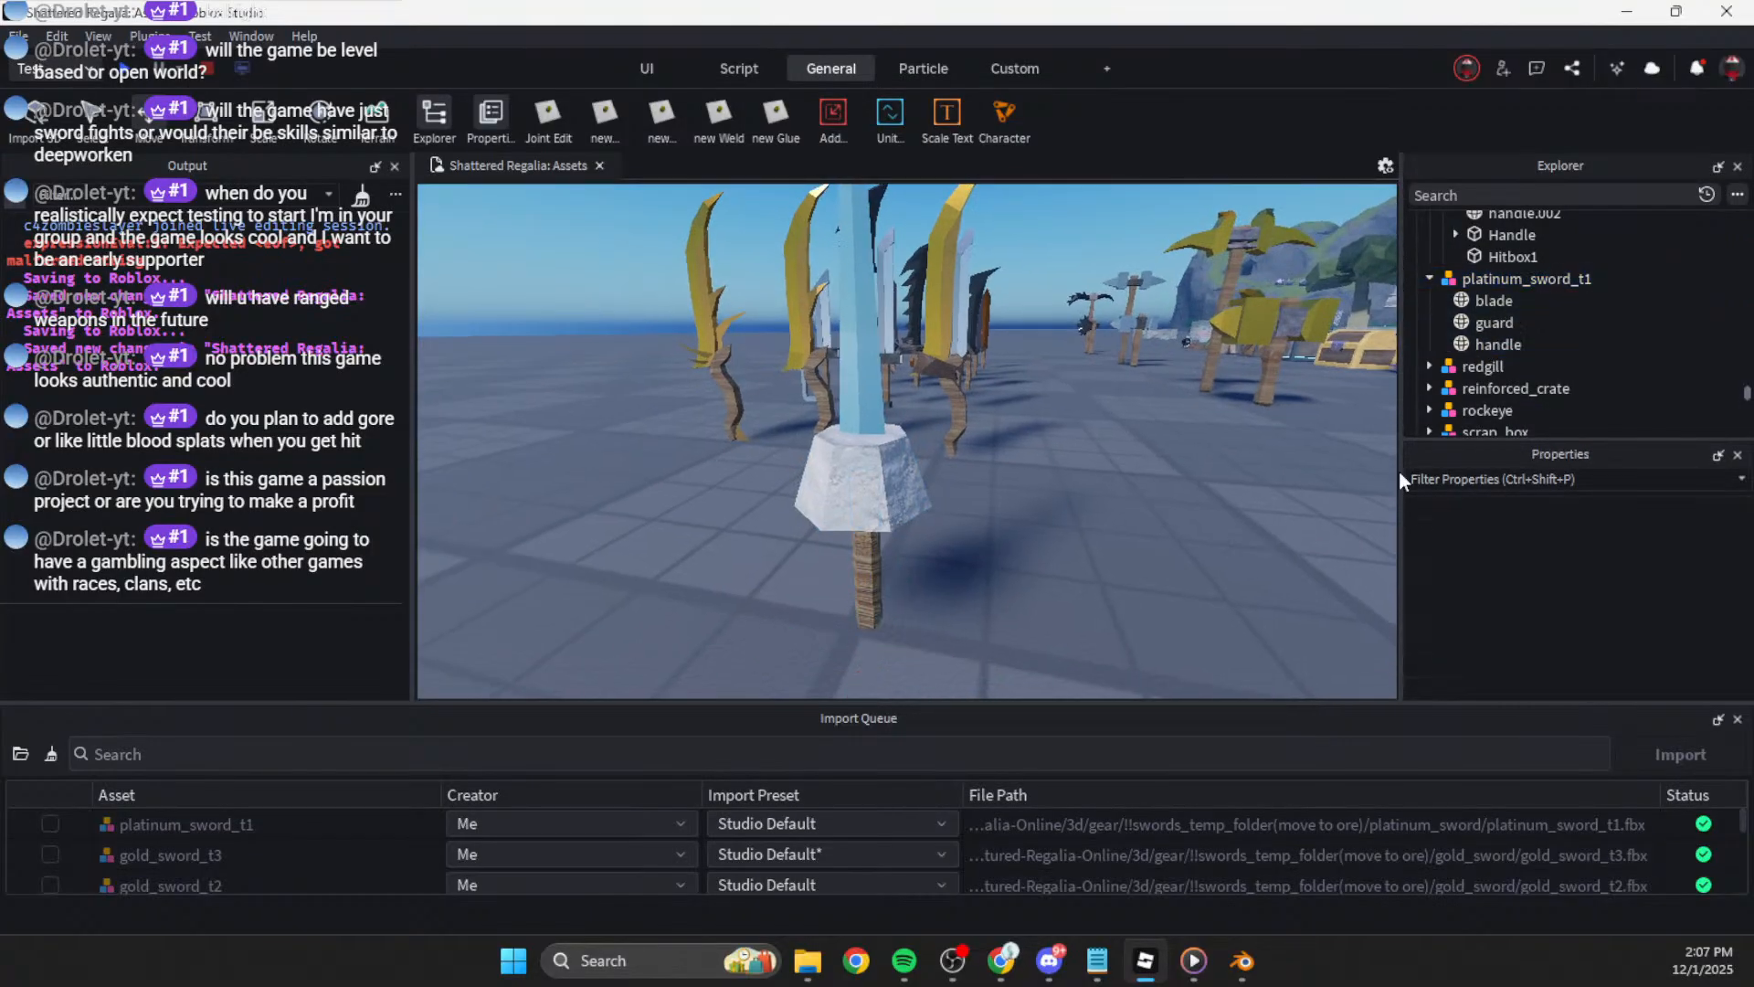
Step: Tint the platinum sword's guard a pale grey-blue with the color picker
left_click(1478, 323)
right_click_drag(1130, 425, 1138, 486)
key("w")
left_click(1610, 594)
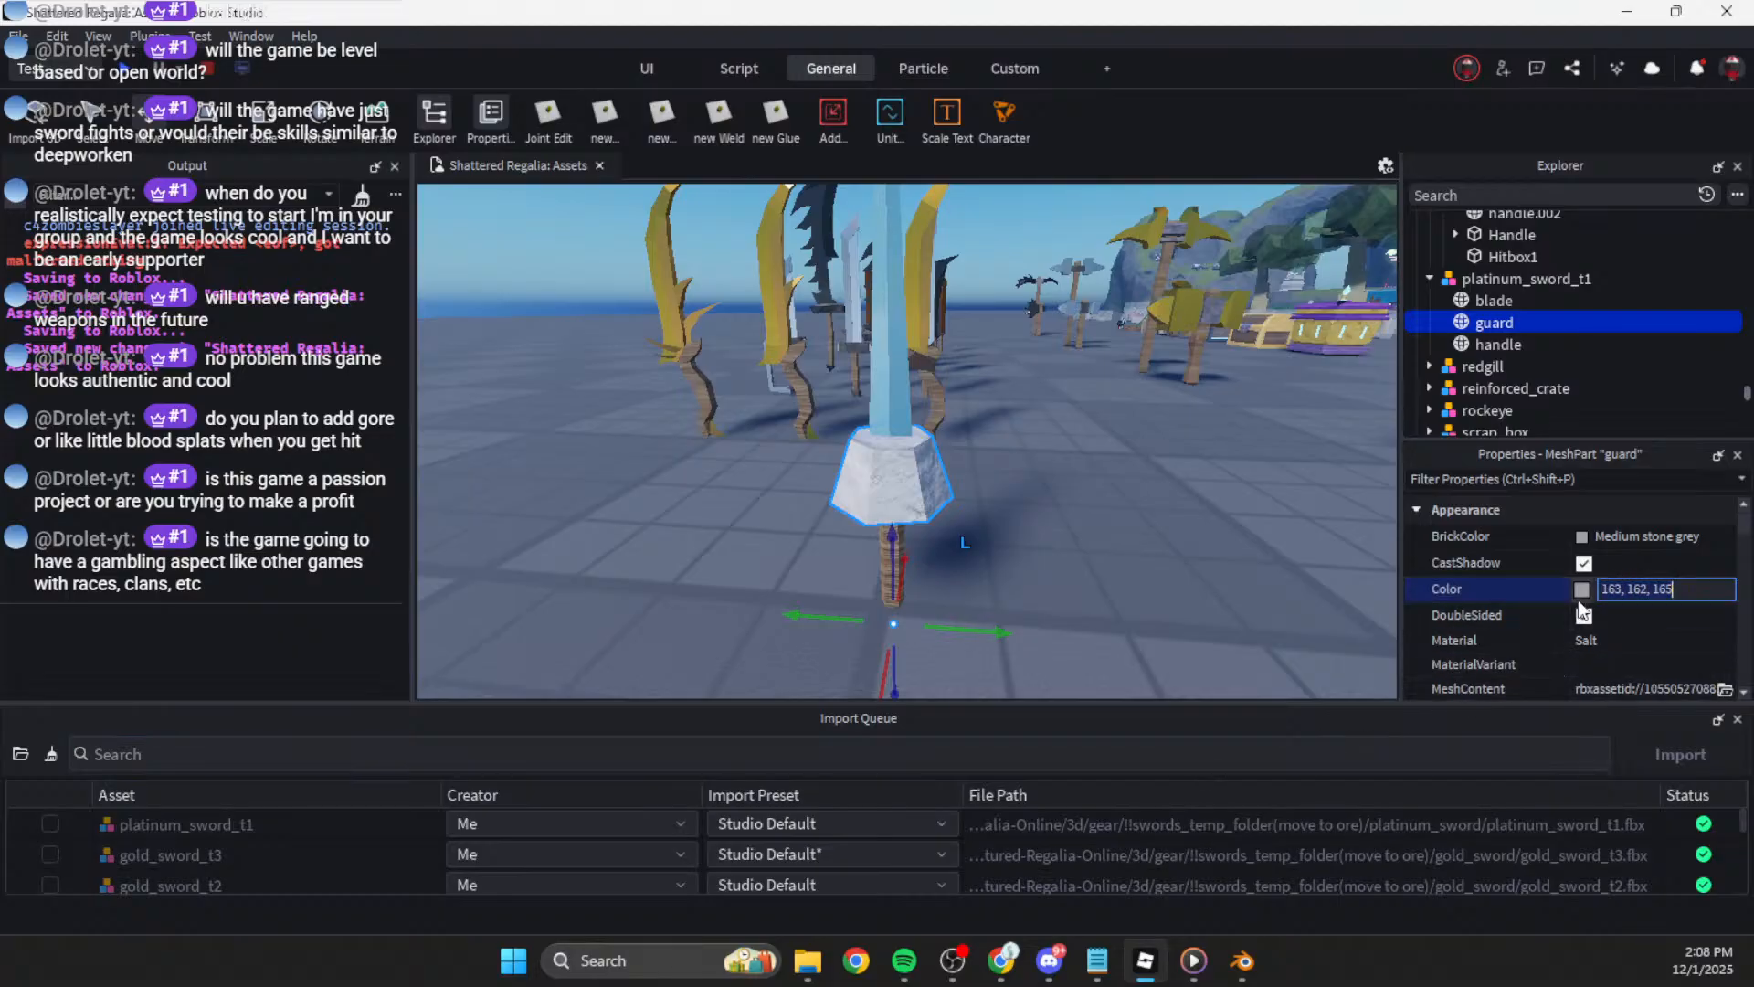
left_click(1581, 594)
left_click_drag(922, 255, 1371, 270)
left_click_drag(1394, 449, 1429, 501)
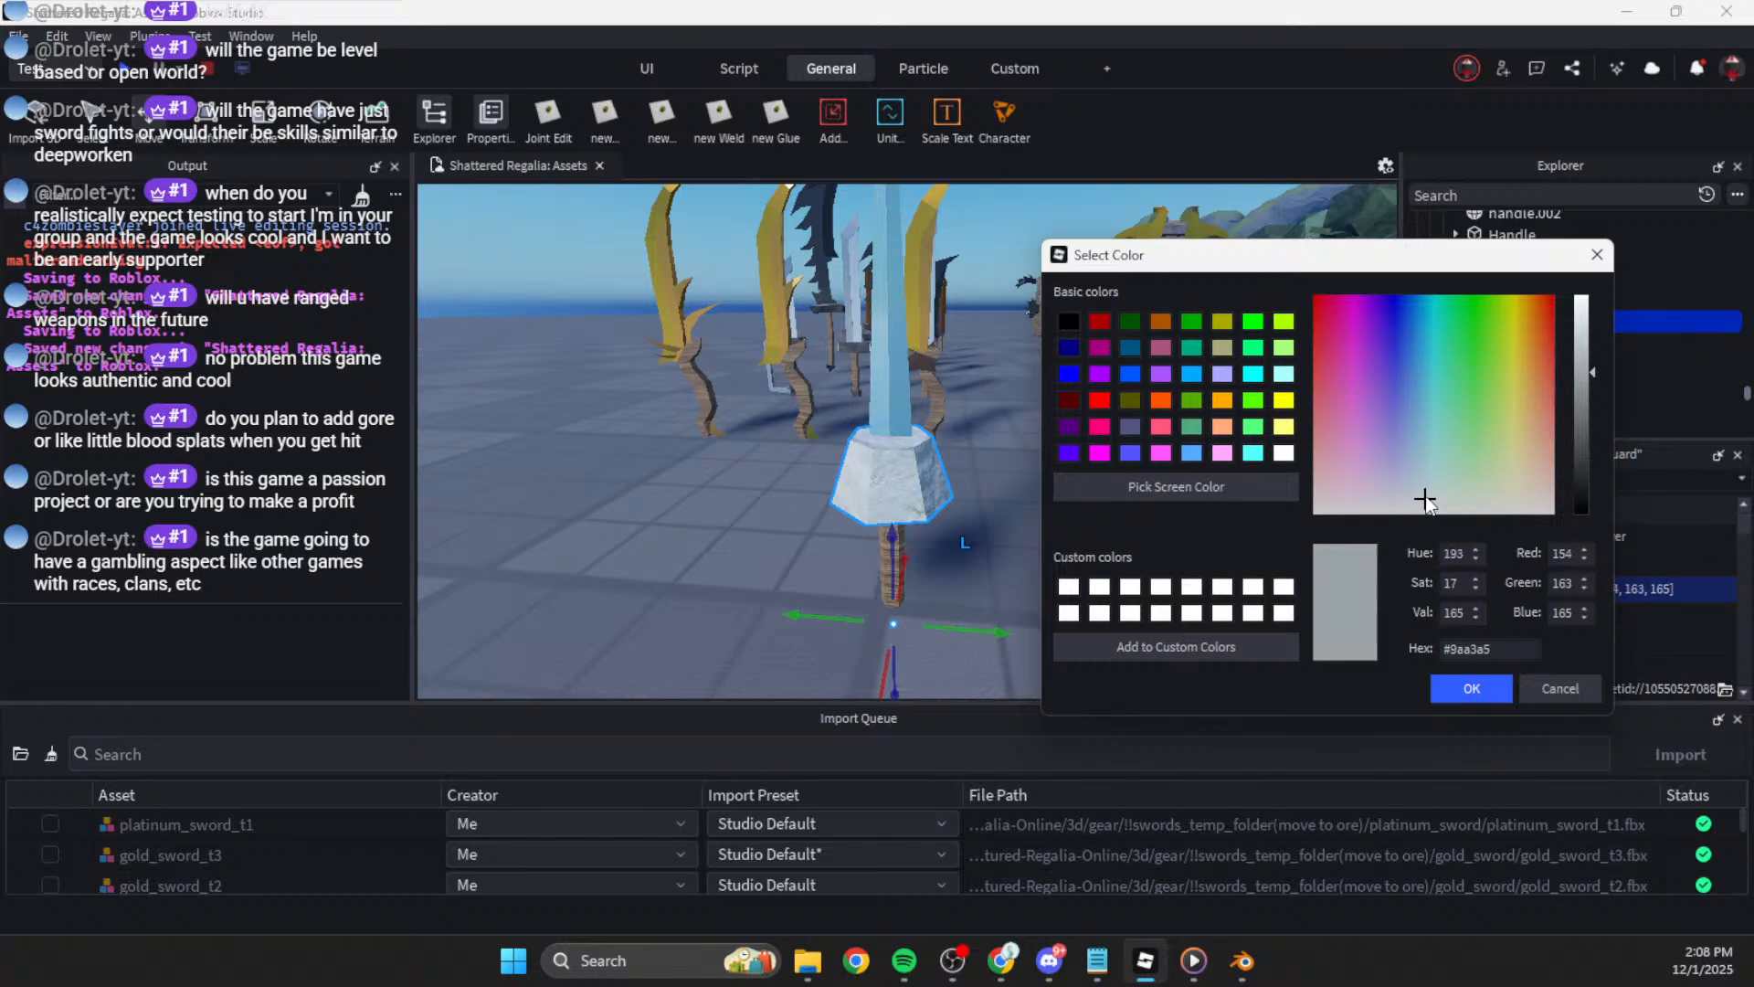
mouse_move(1587, 370)
left_mouse_down()
mouse_move(1587, 353)
mouse_move(1589, 378)
left_mouse_up()
left_click_drag(1434, 498, 1424, 480)
left_click(1503, 694)
Step: Examine the fully colored platinum sword from several distances against the neighbouring swords
scroll(1116, 535, "down", 10)
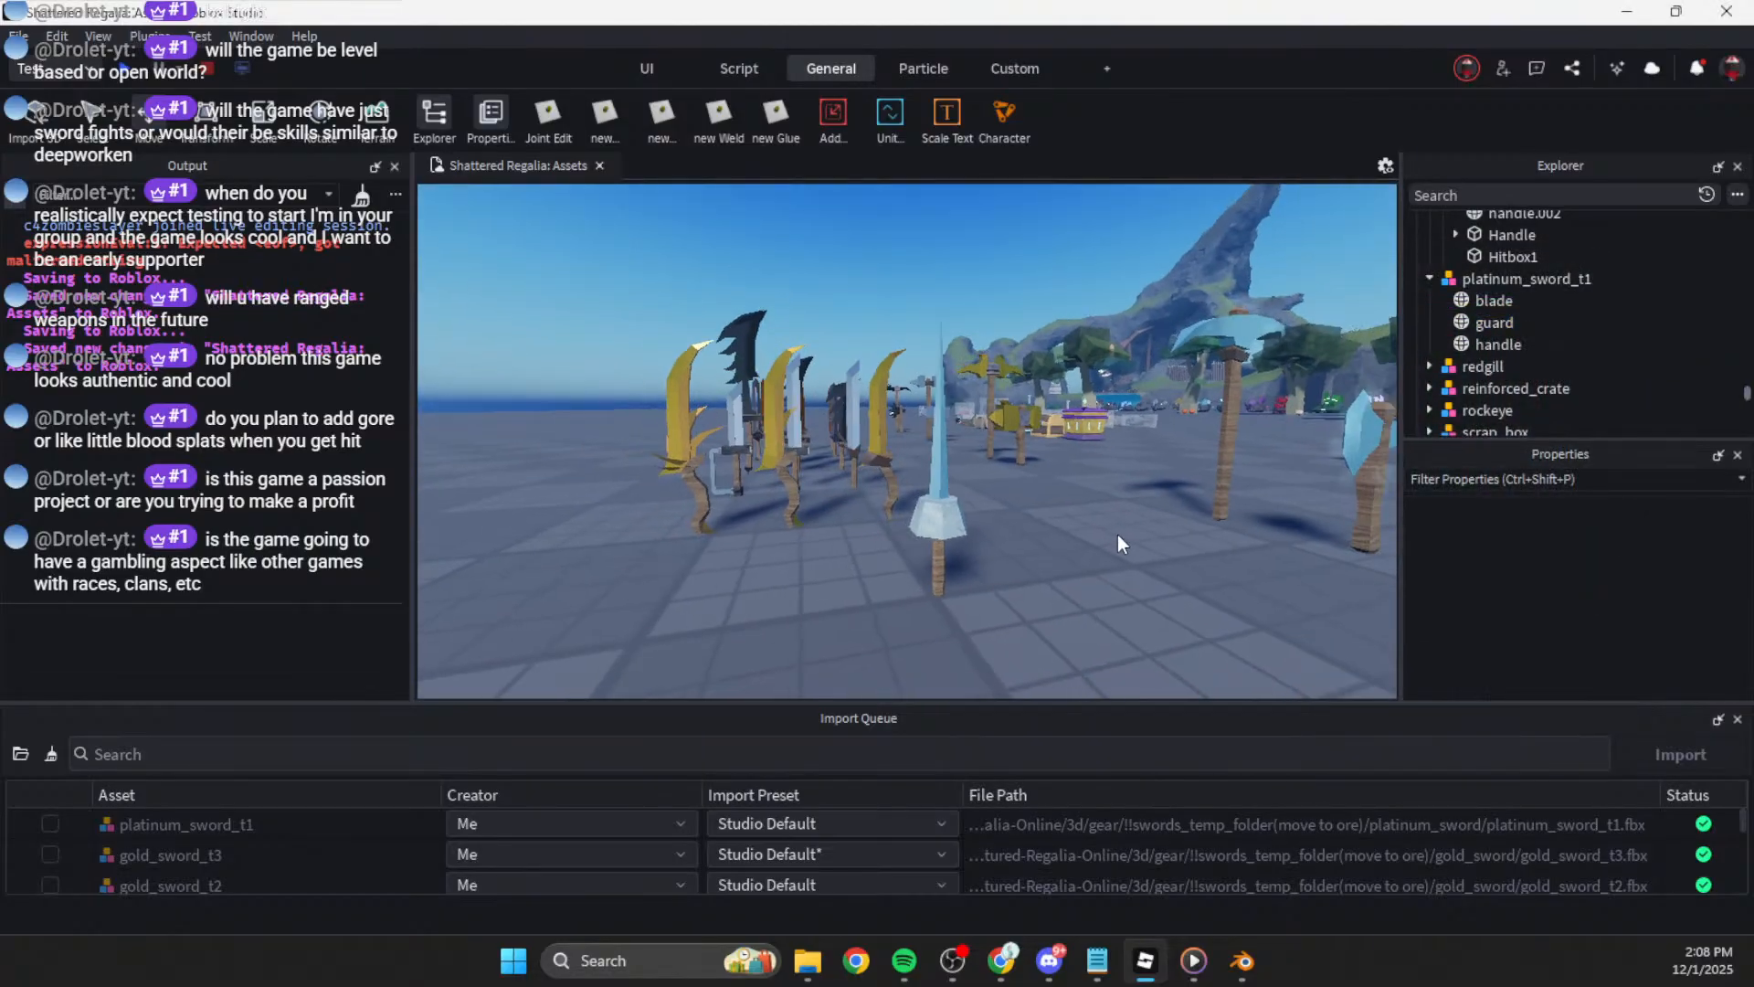
key("w")
mouse_move(1116, 535)
right_mouse_down()
mouse_move(1098, 535)
mouse_move(1116, 535)
right_mouse_up()
key("s")
key("w")
key("s")
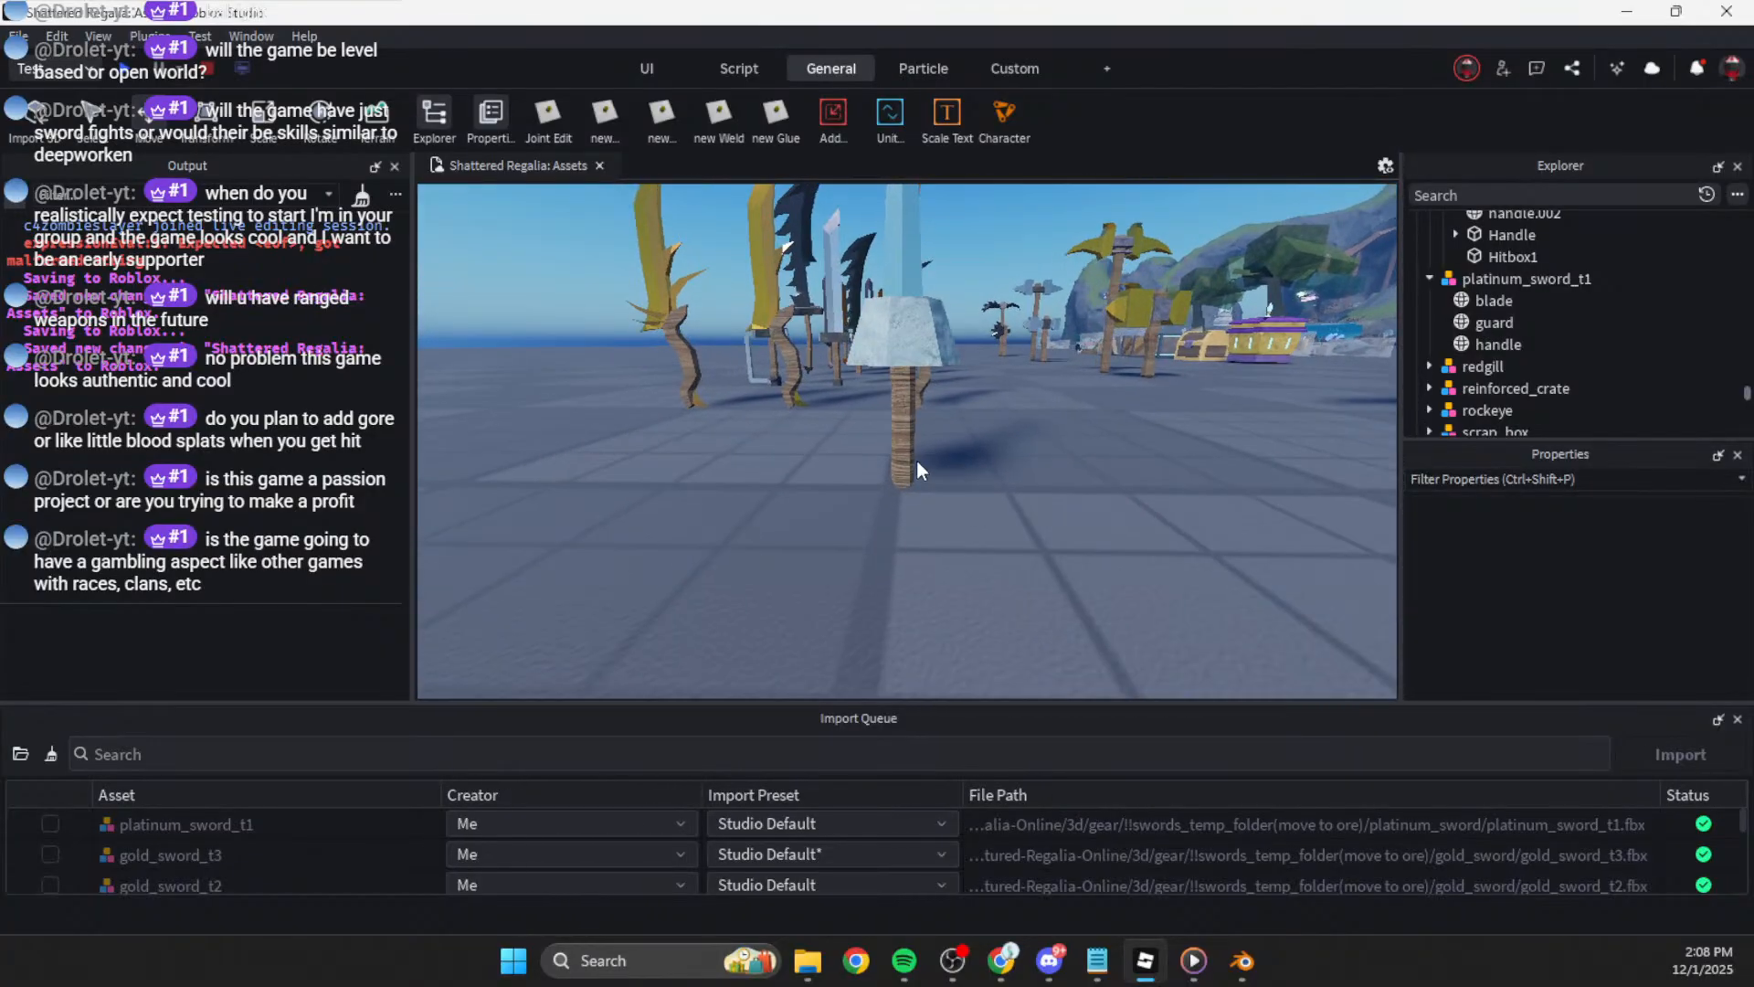
left_click(918, 461)
key("s")
left_click(1020, 468)
Step: Switch to Blender and show the humanoid collection around the sword as a size reference
key("alt+Tab")
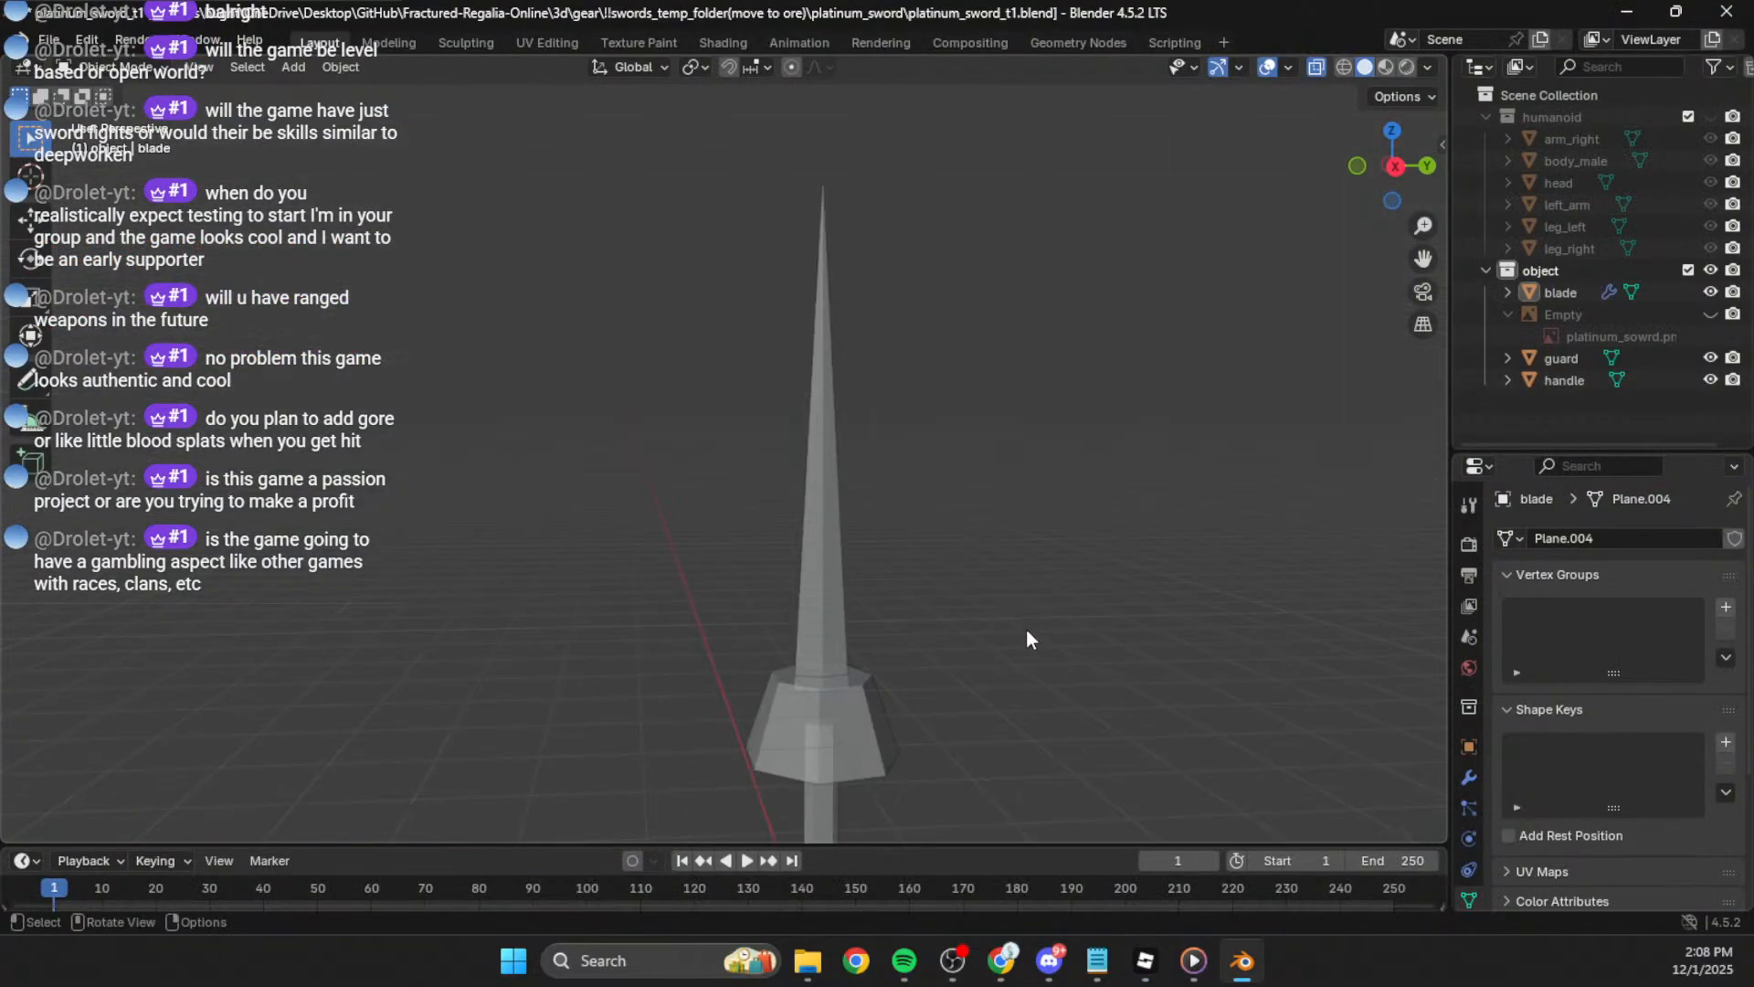
left_click(1712, 117)
middle_click_drag(888, 632, 840, 665)
Step: Try rescaling the sword's guard
left_click(892, 699)
key("s")
left_click(913, 687)
key("ctrl+z")
Step: Try rotating the whole sword about 89 degrees in side view and moving it to the humanoid's hand height
scroll(1121, 684, "down", 2)
left_click_drag(718, 530, 947, 706)
middle_click_drag(1082, 480, 1117, 466)
left_click(1378, 167)
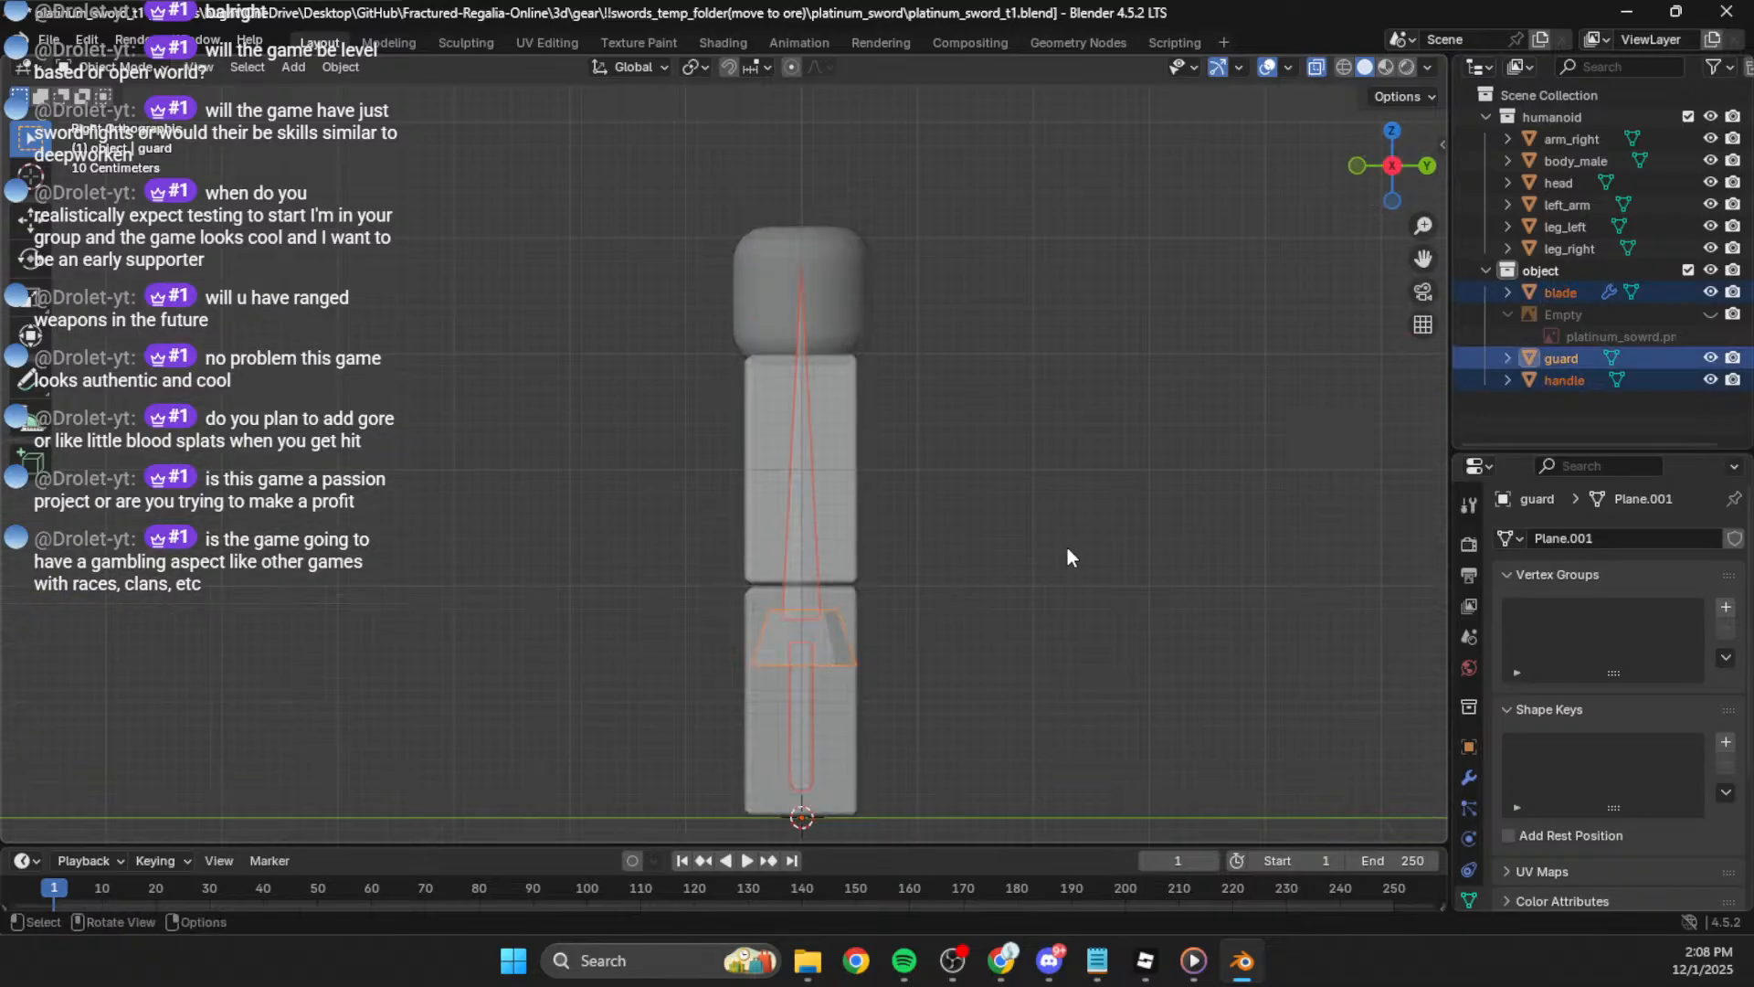
key("r")
left_click(616, 621)
key("g")
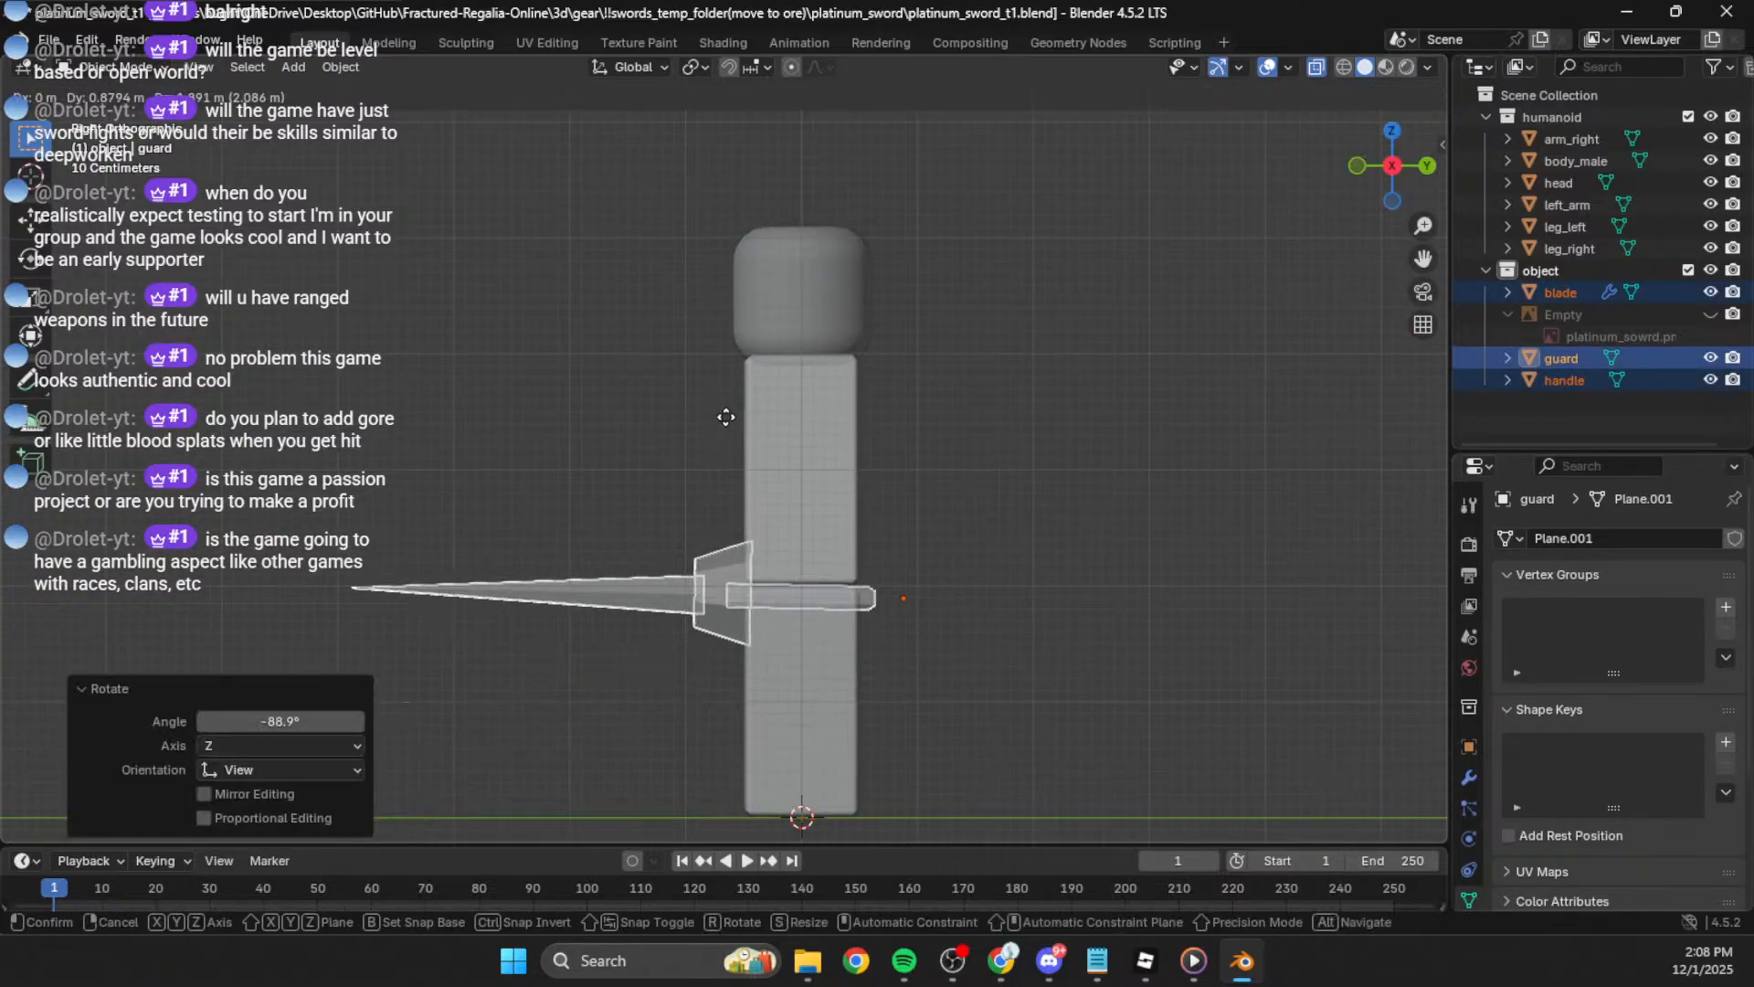
left_click(726, 423)
key("ctrl+z")
key("ctrl+z")
left_click(994, 579)
middle_click_drag(996, 579, 1038, 579)
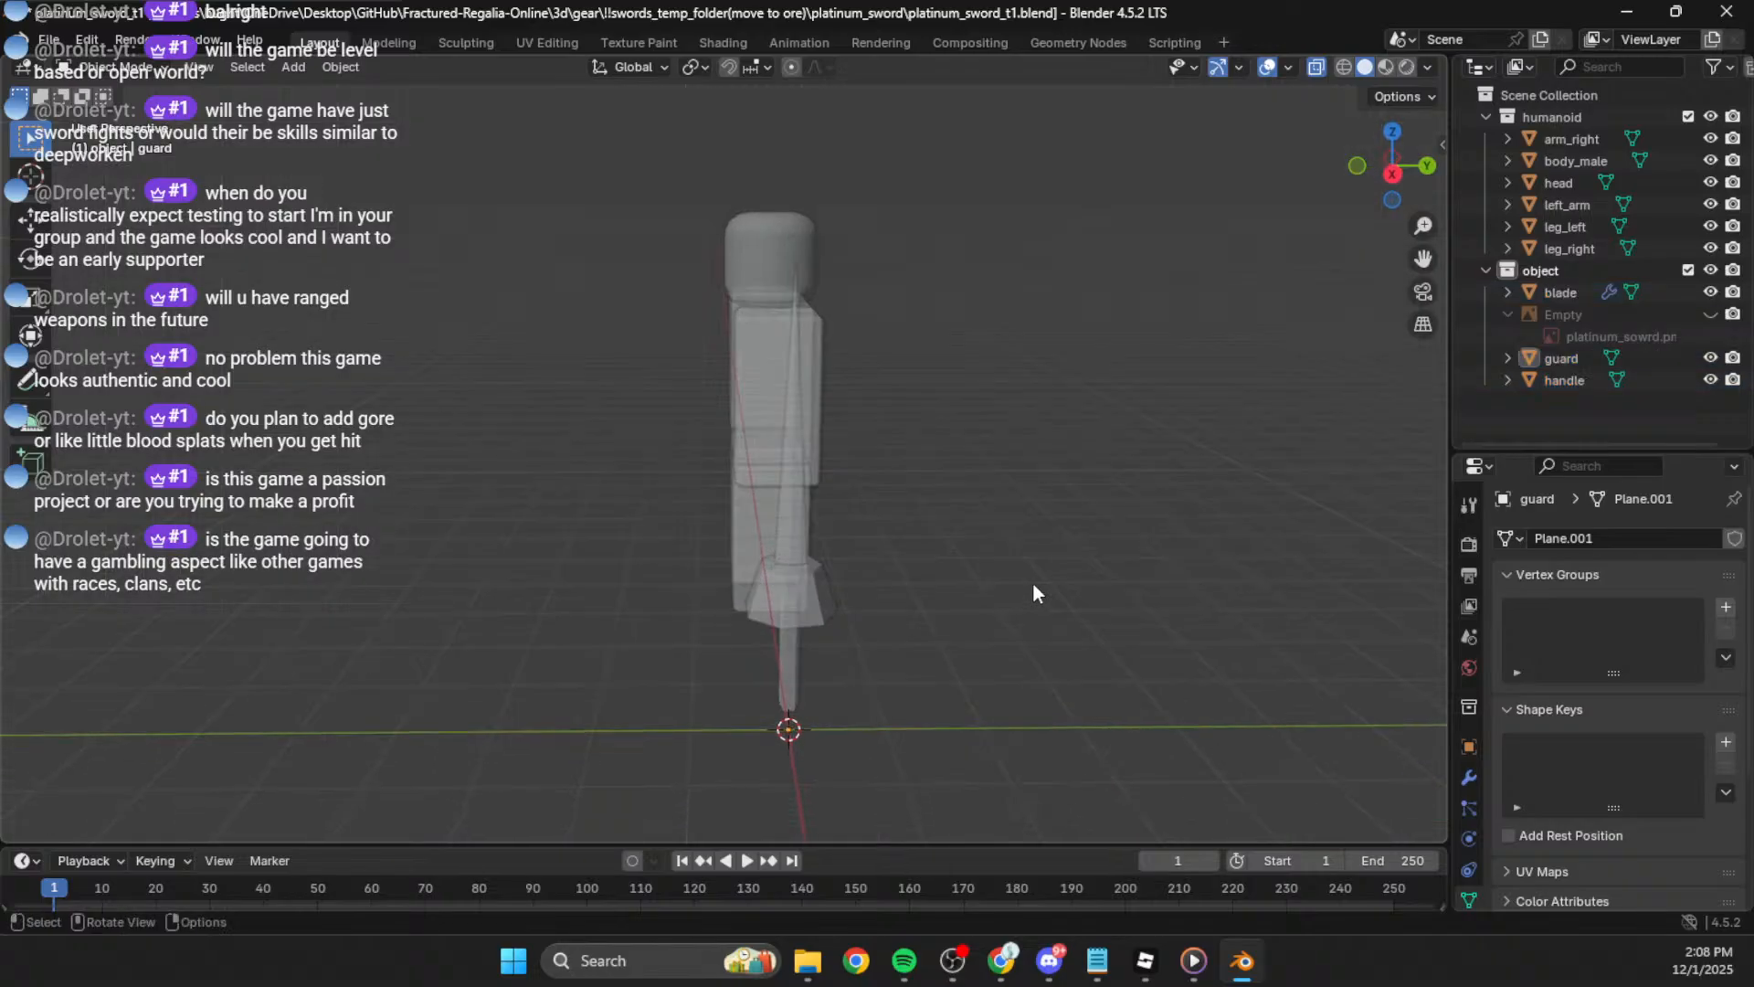
Step: Switch to Roblox Studio and select silver_dagger_t3 to examine its handle and guard proportions
key("alt+Tab")
right_click_drag(1017, 506, 1016, 506)
key("w")
key("s")
key("a")
key("w")
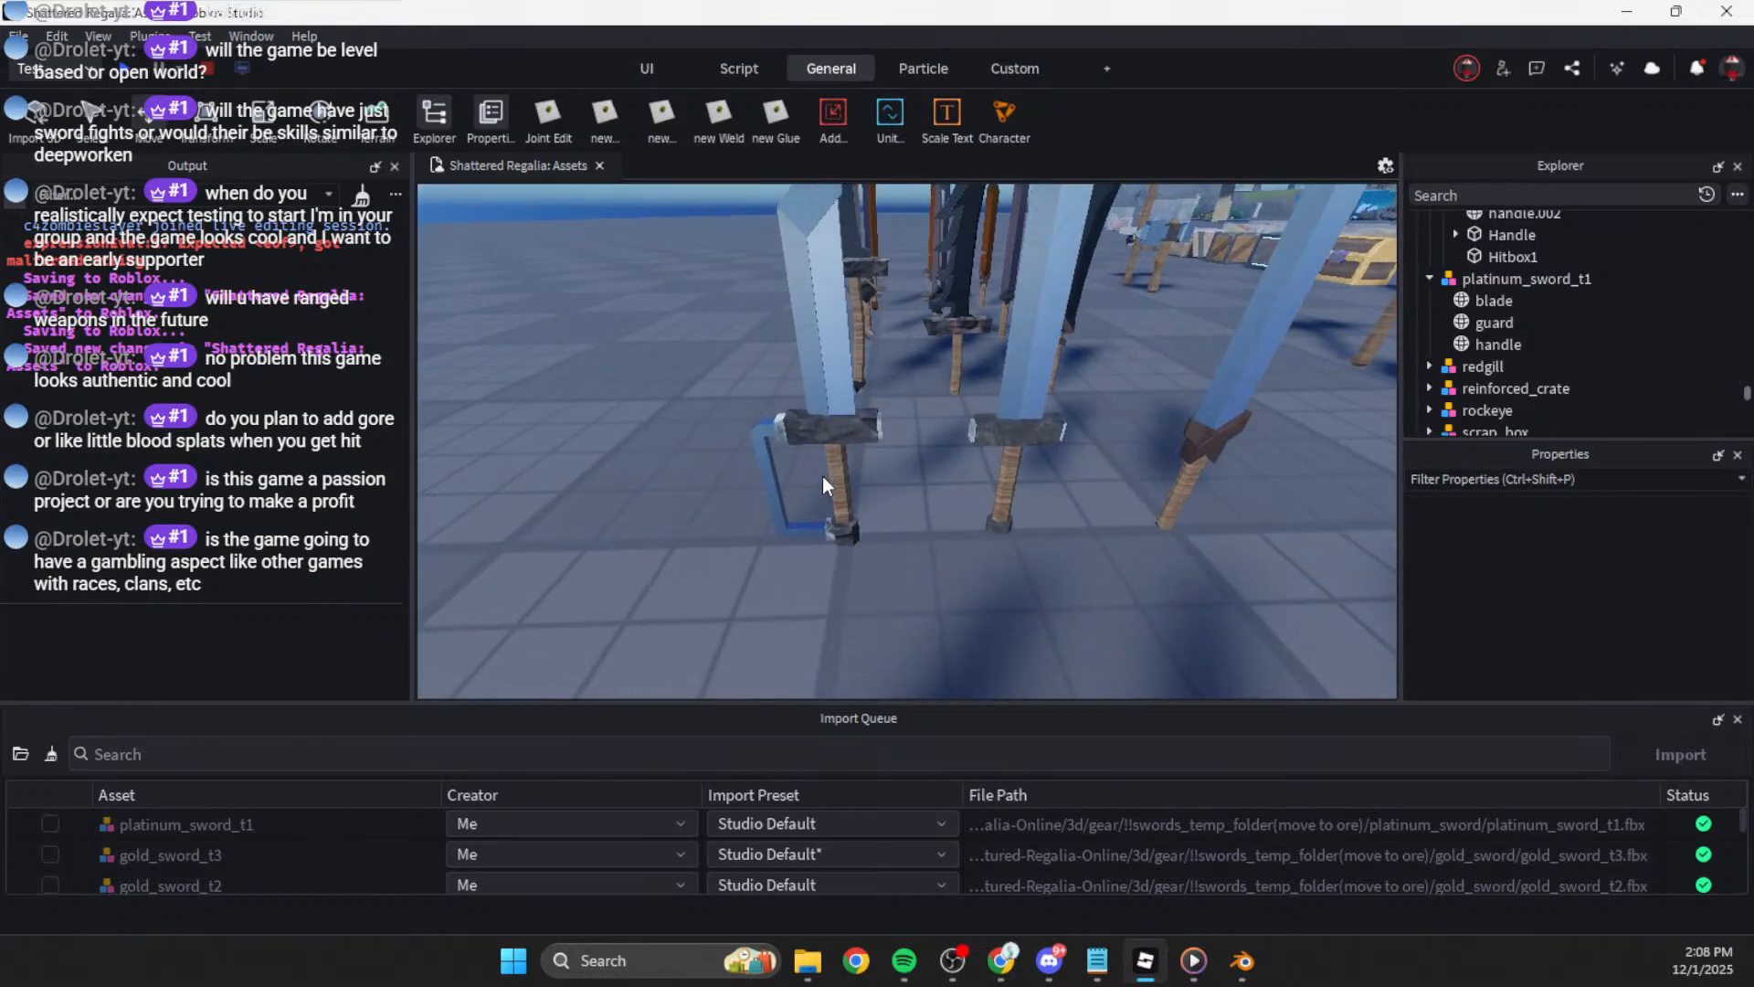
left_click(825, 477)
key("s")
right_click_drag(885, 501, 958, 546)
key("w")
key("s")
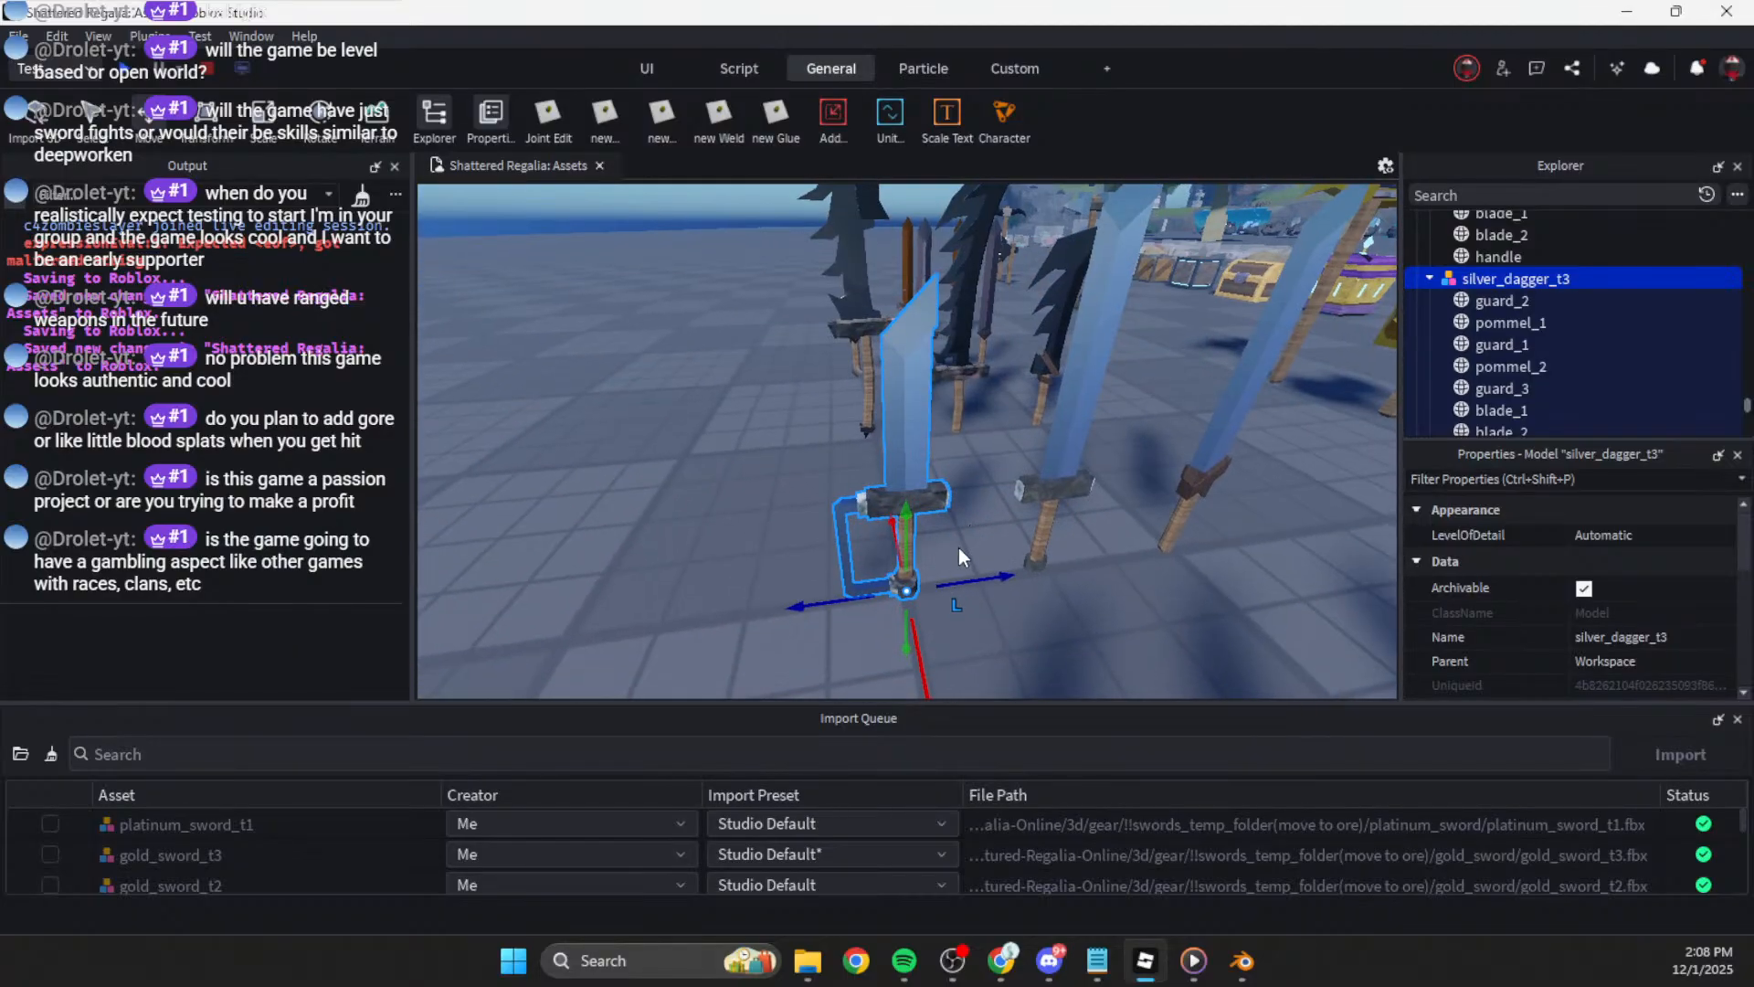
Step: Paste a copy of silver_dagger_t3 onto the empty floor away from the other weapons and focus on it
left_click(1116, 833)
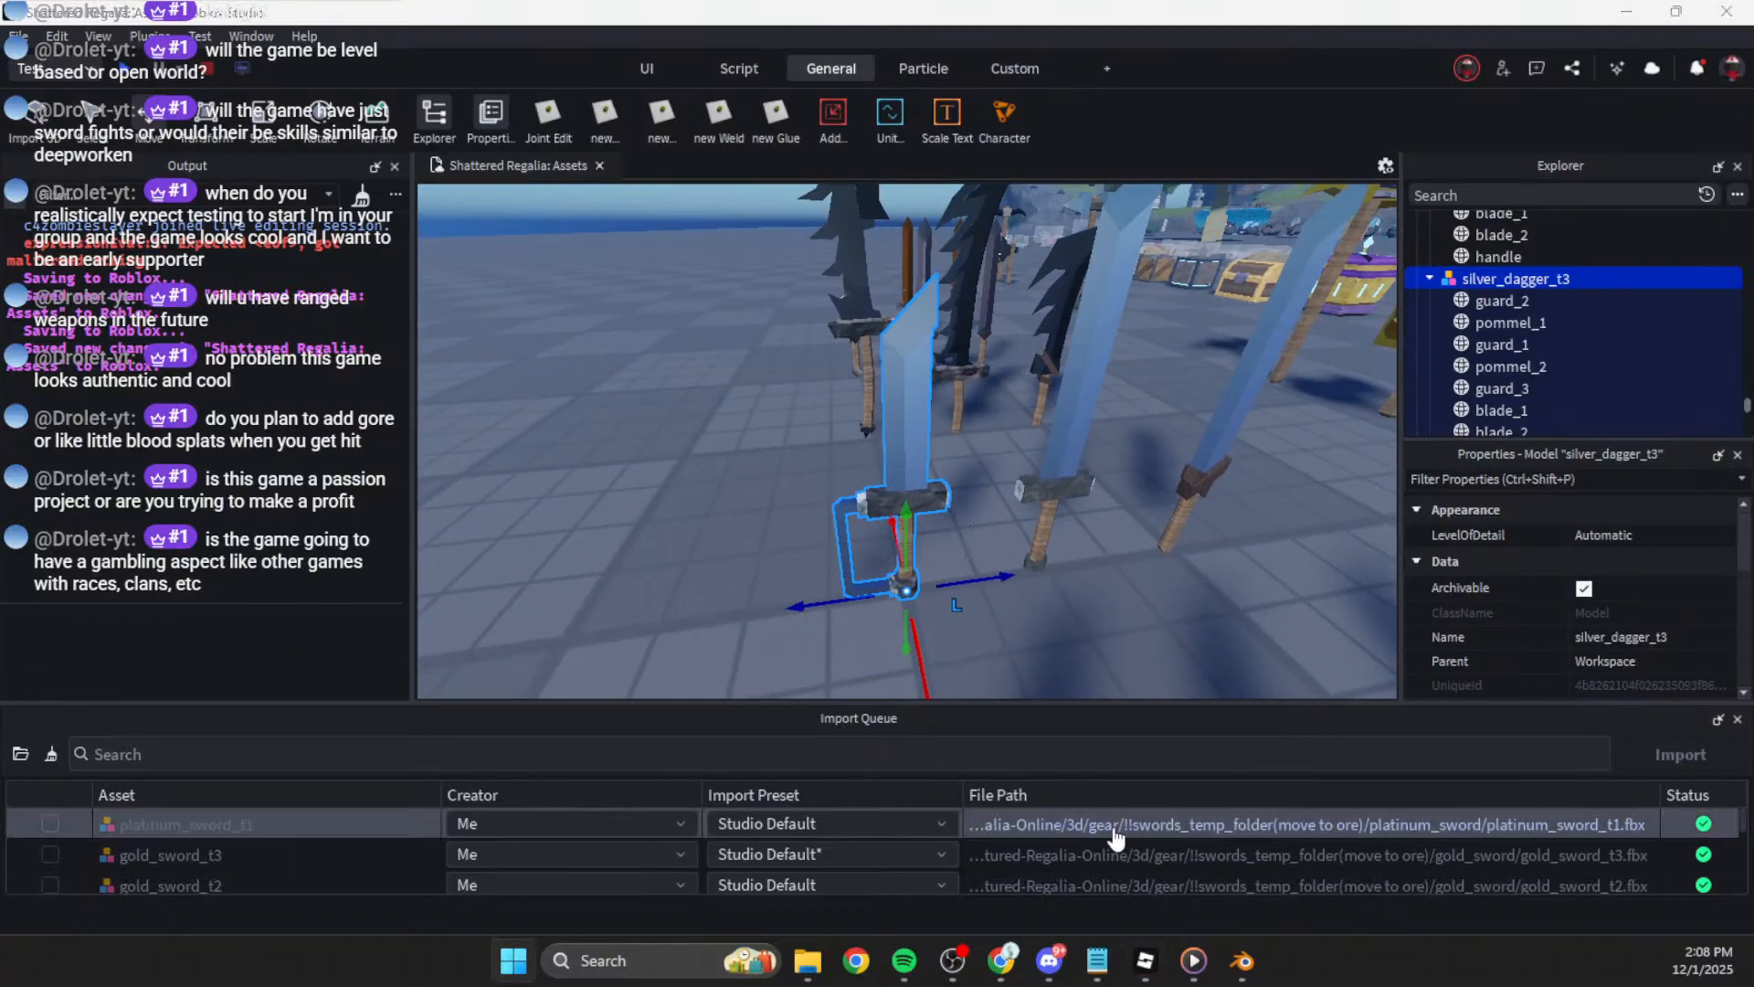
left_click(957, 580)
left_click(909, 573)
right_click_drag(931, 576, 893, 556)
key("s")
left_click(776, 524)
right_click_drag(775, 523, 804, 540)
key("ctrl+v")
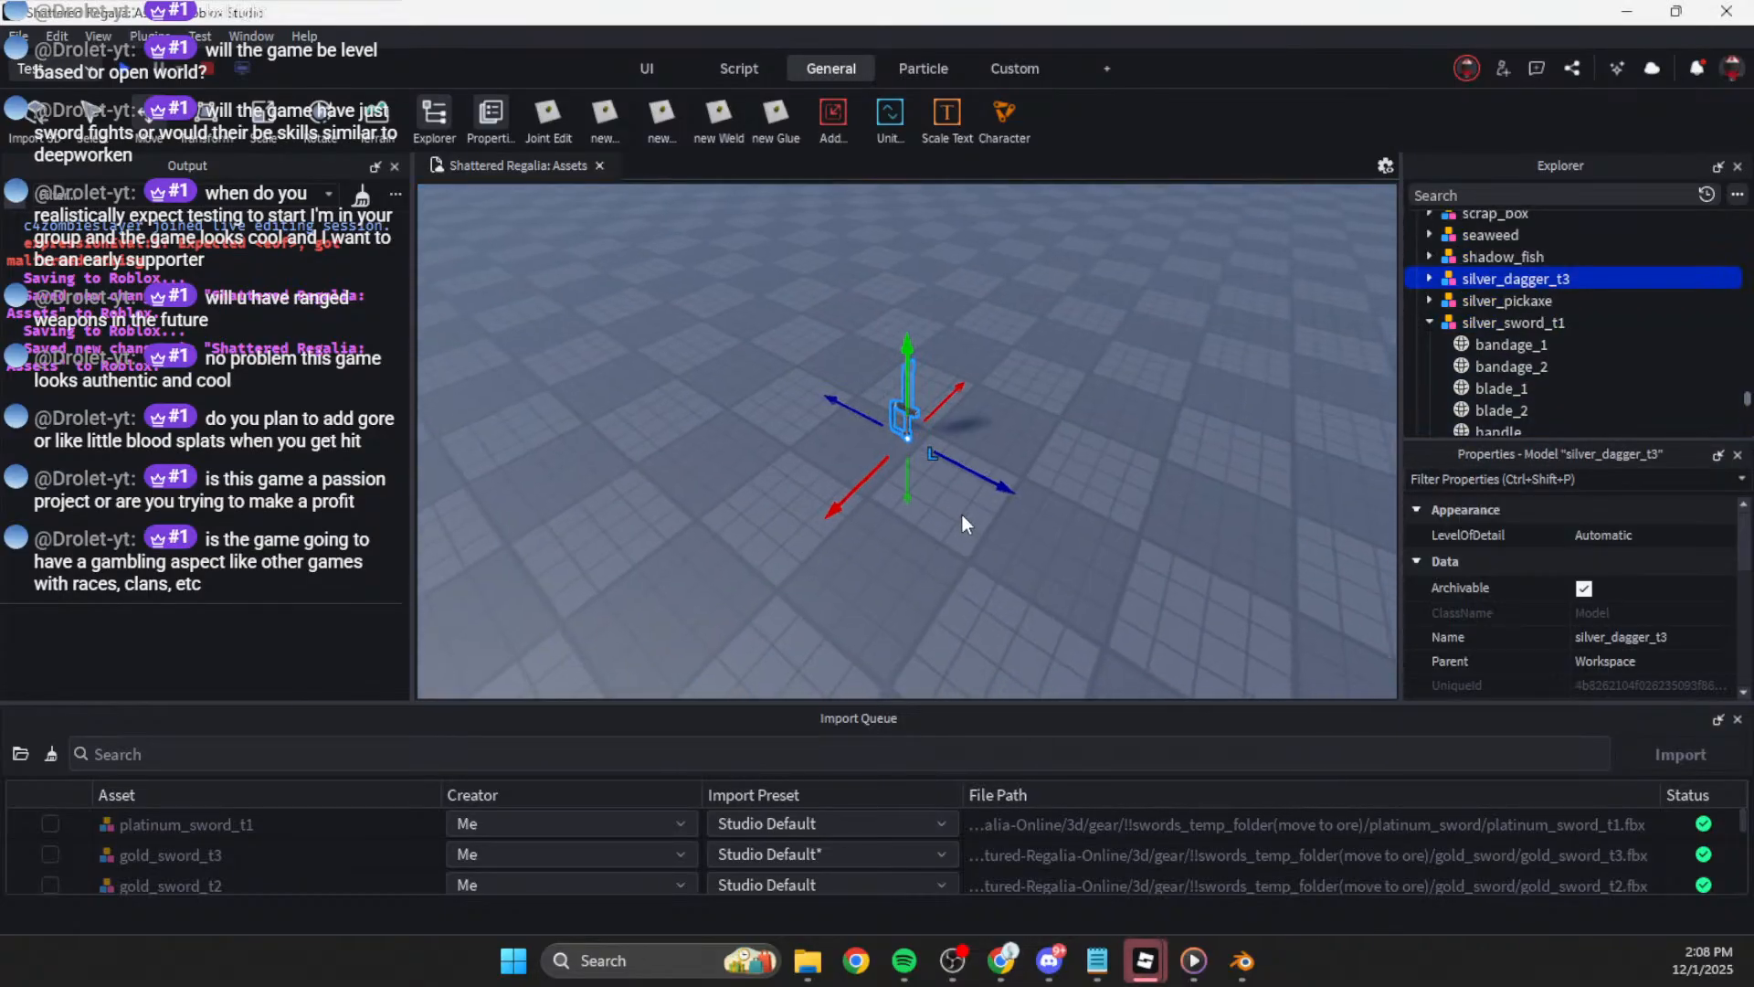
key("f")
right_click_drag(1141, 362, 1140, 362)
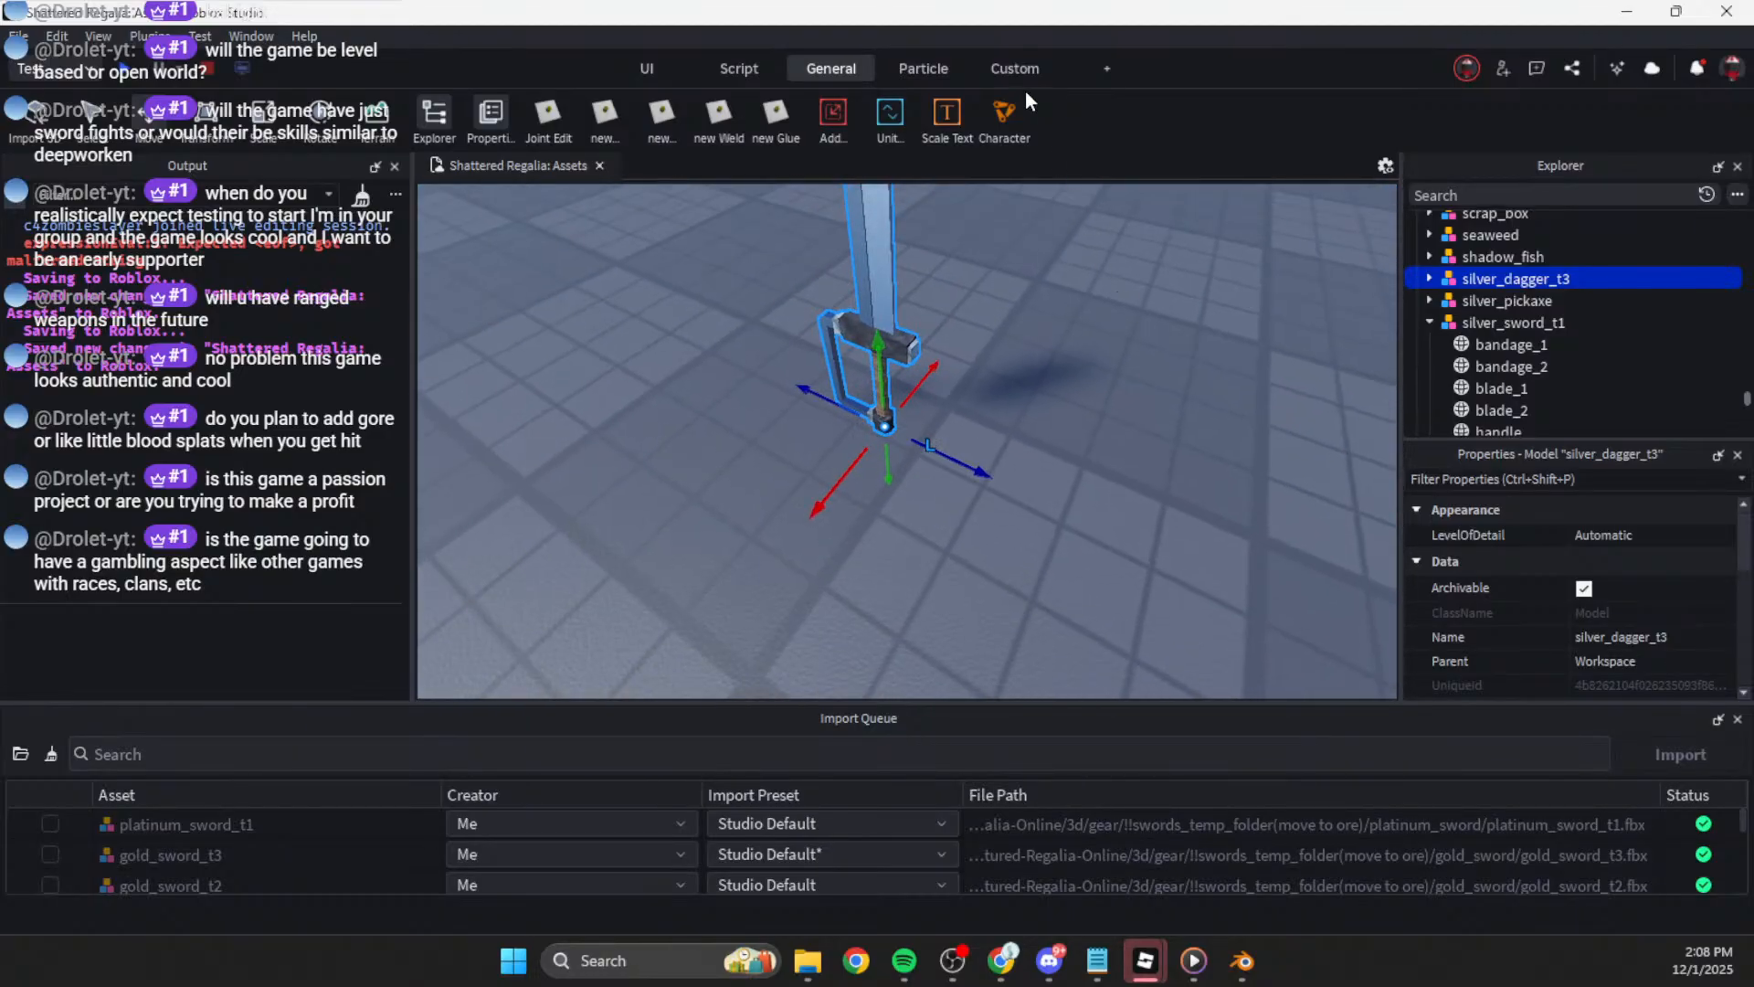
left_click(1017, 72)
left_click(93, 117)
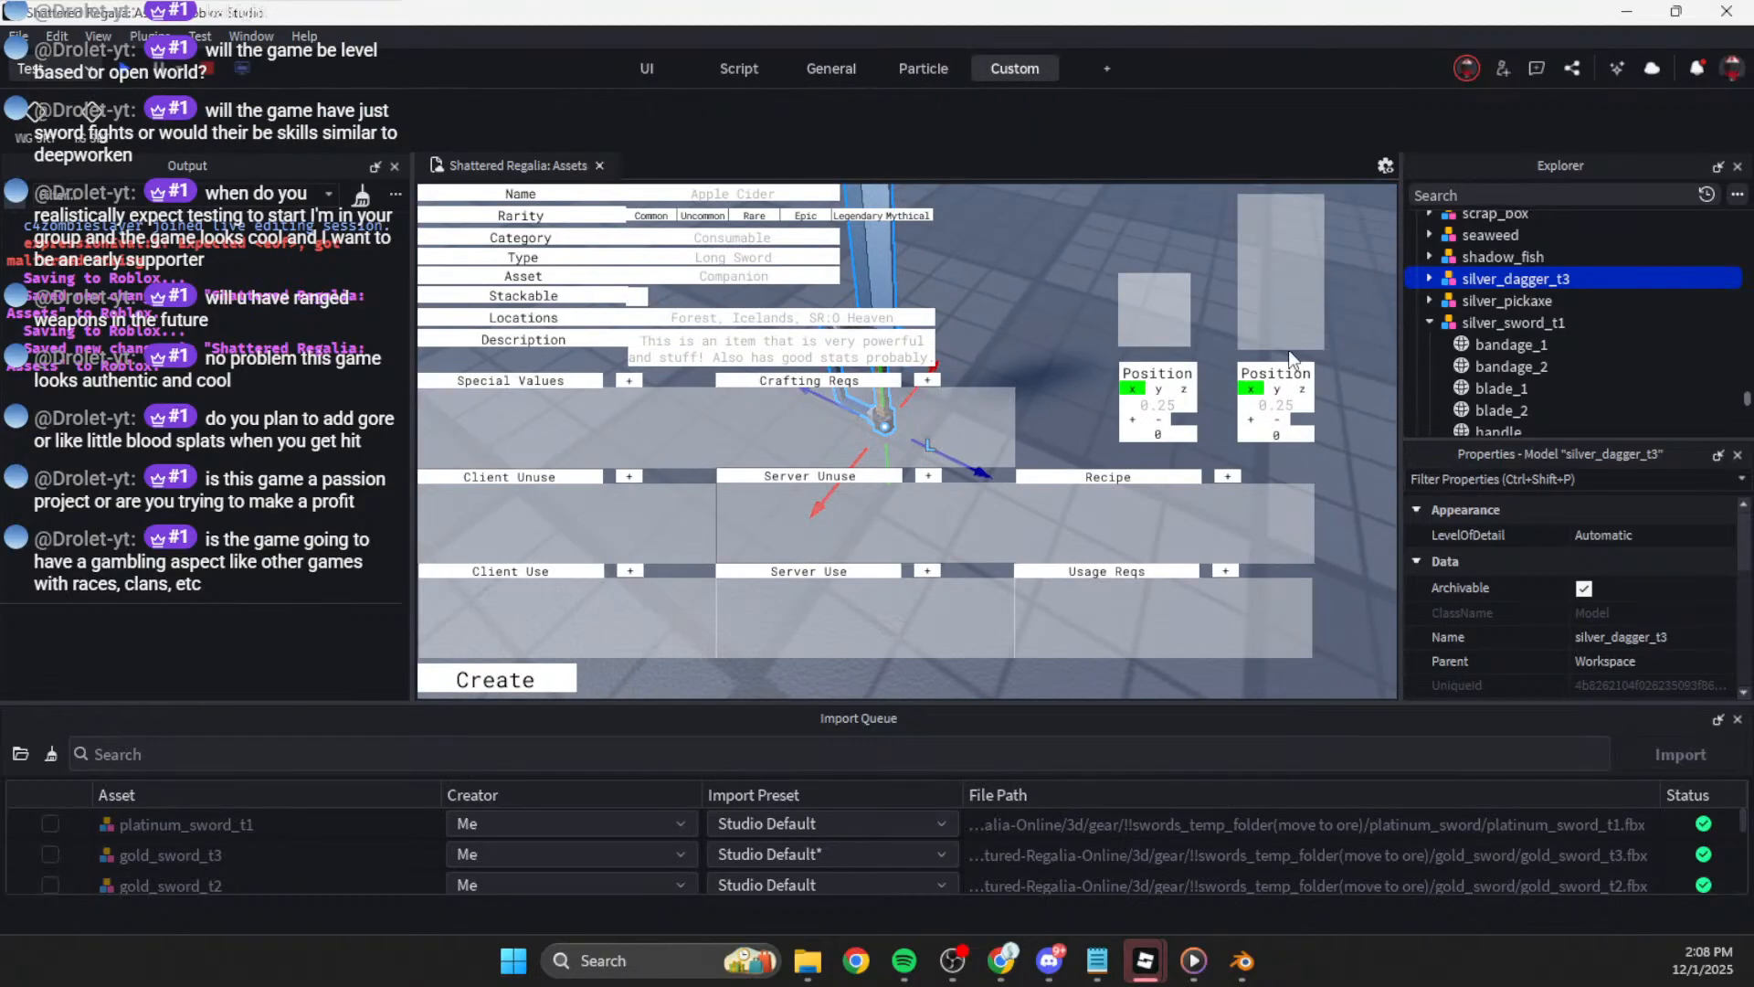
left_click(797, 191)
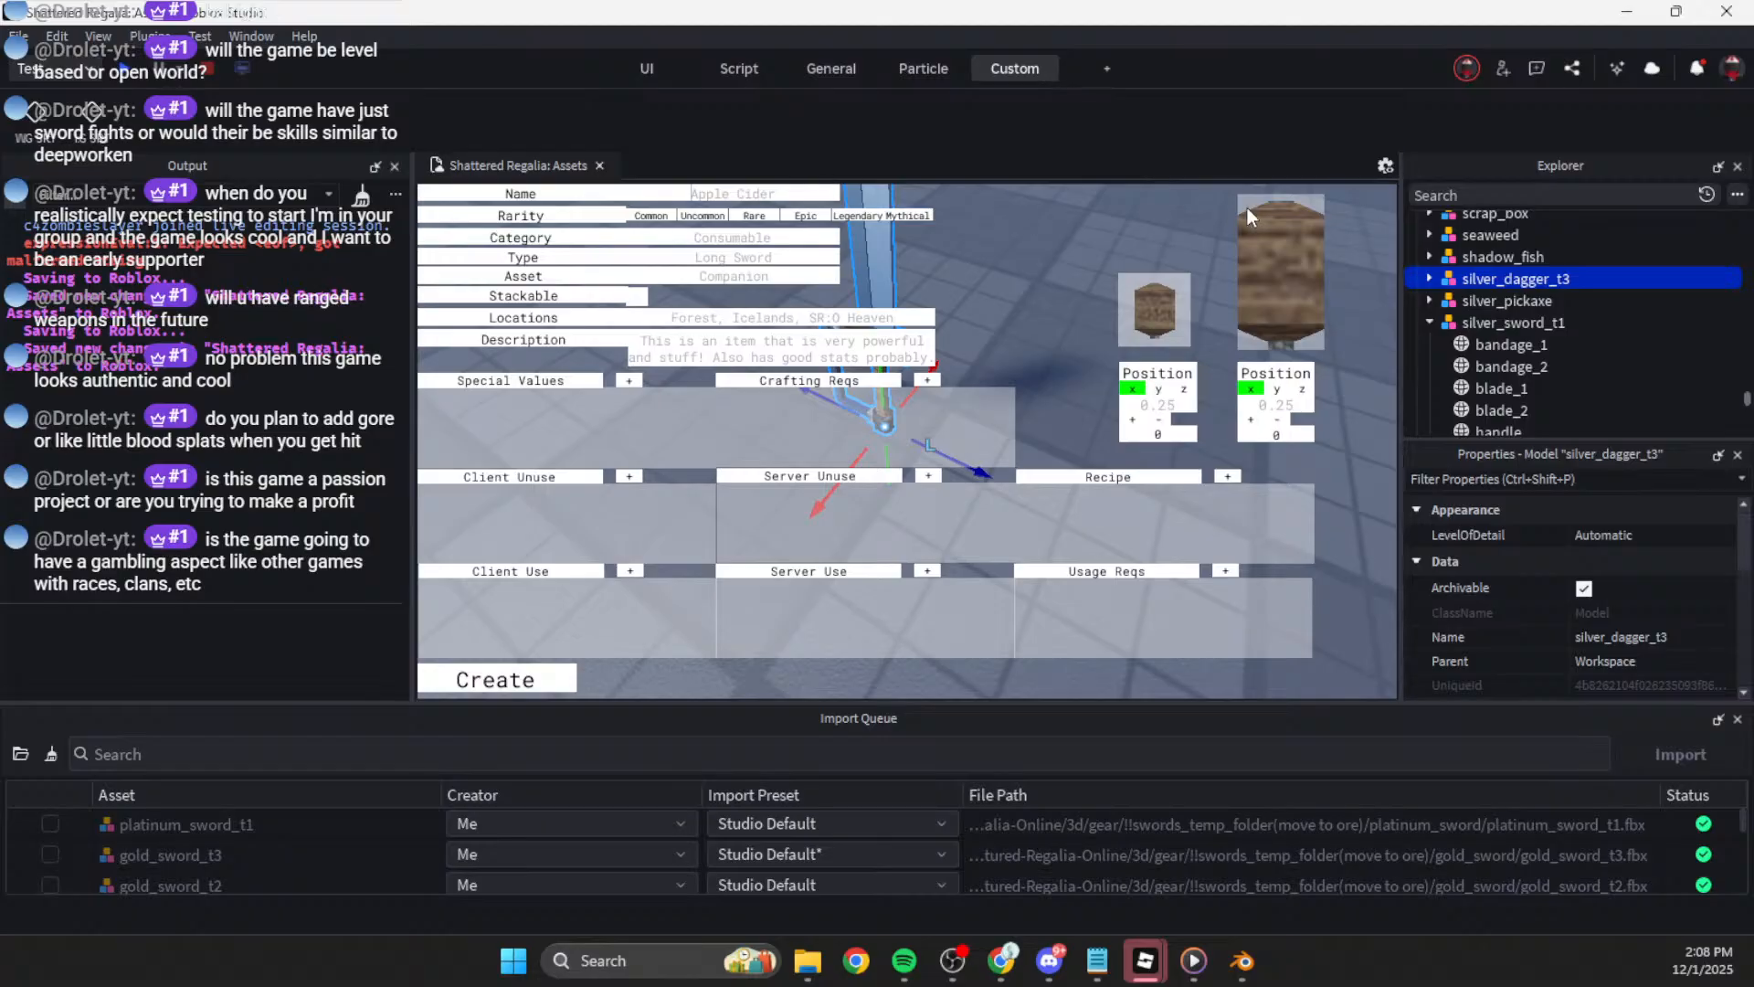
left_click(946, 314)
left_click(93, 117)
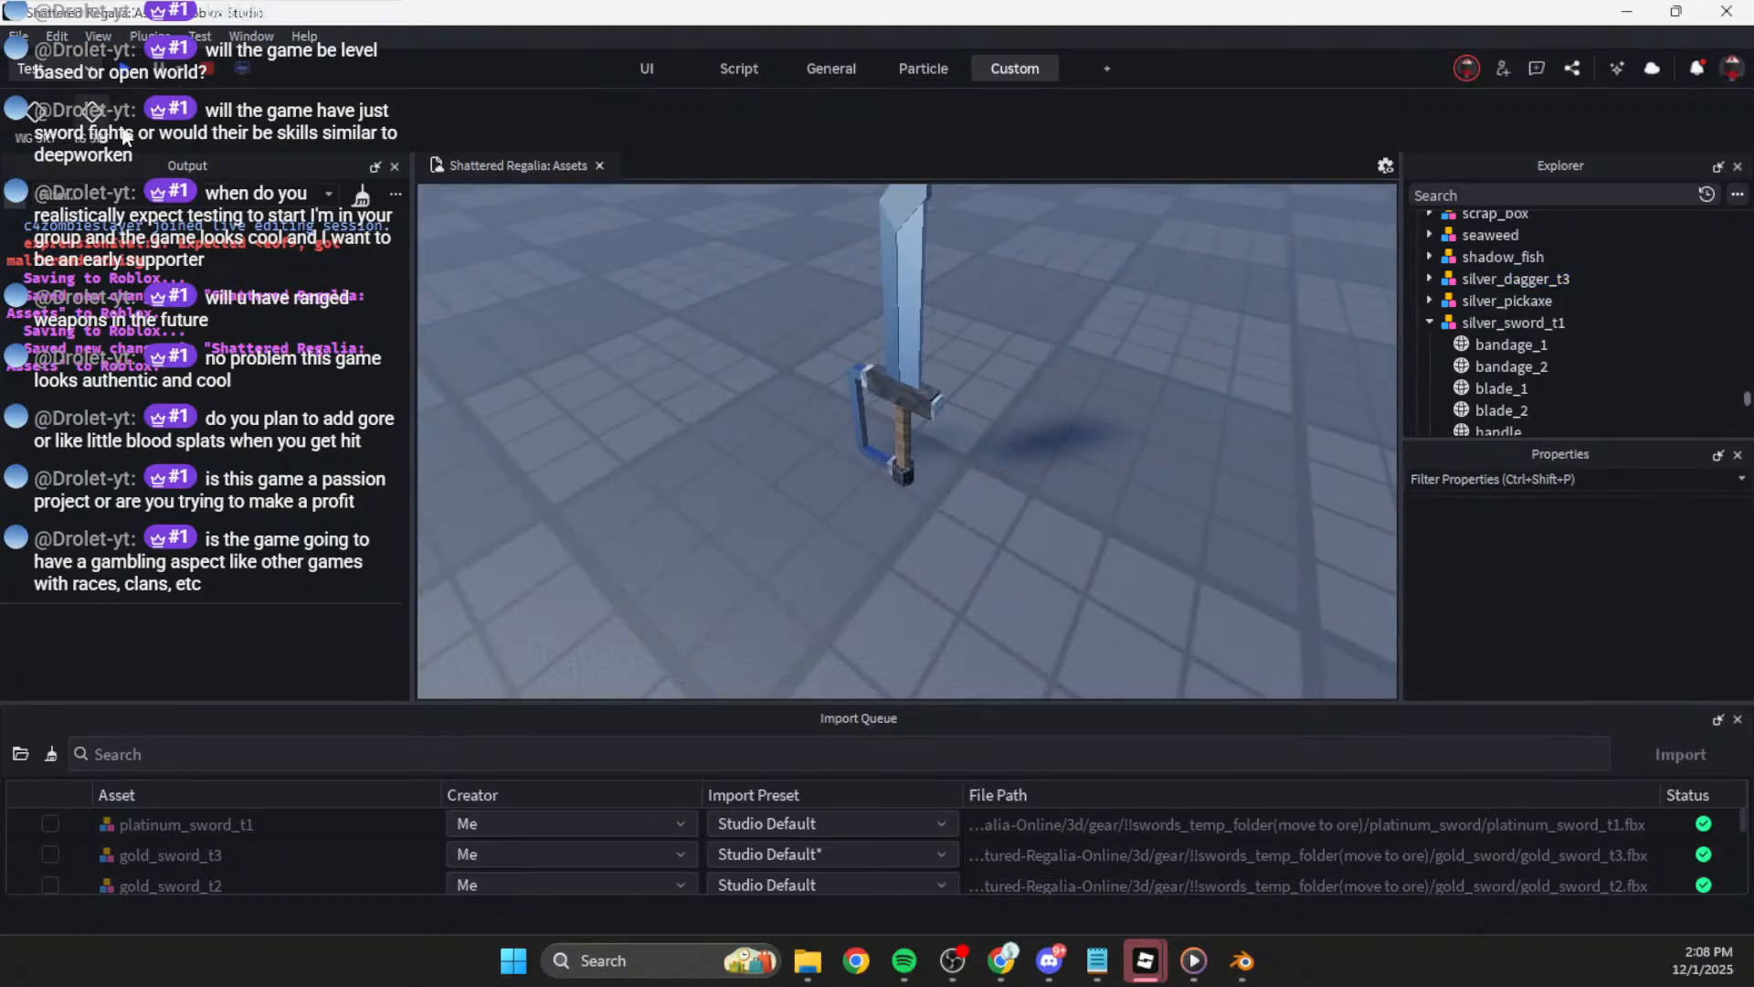
Step: Insert a new Part into the silver_dagger_t3 model and focus on it
left_click(1443, 279)
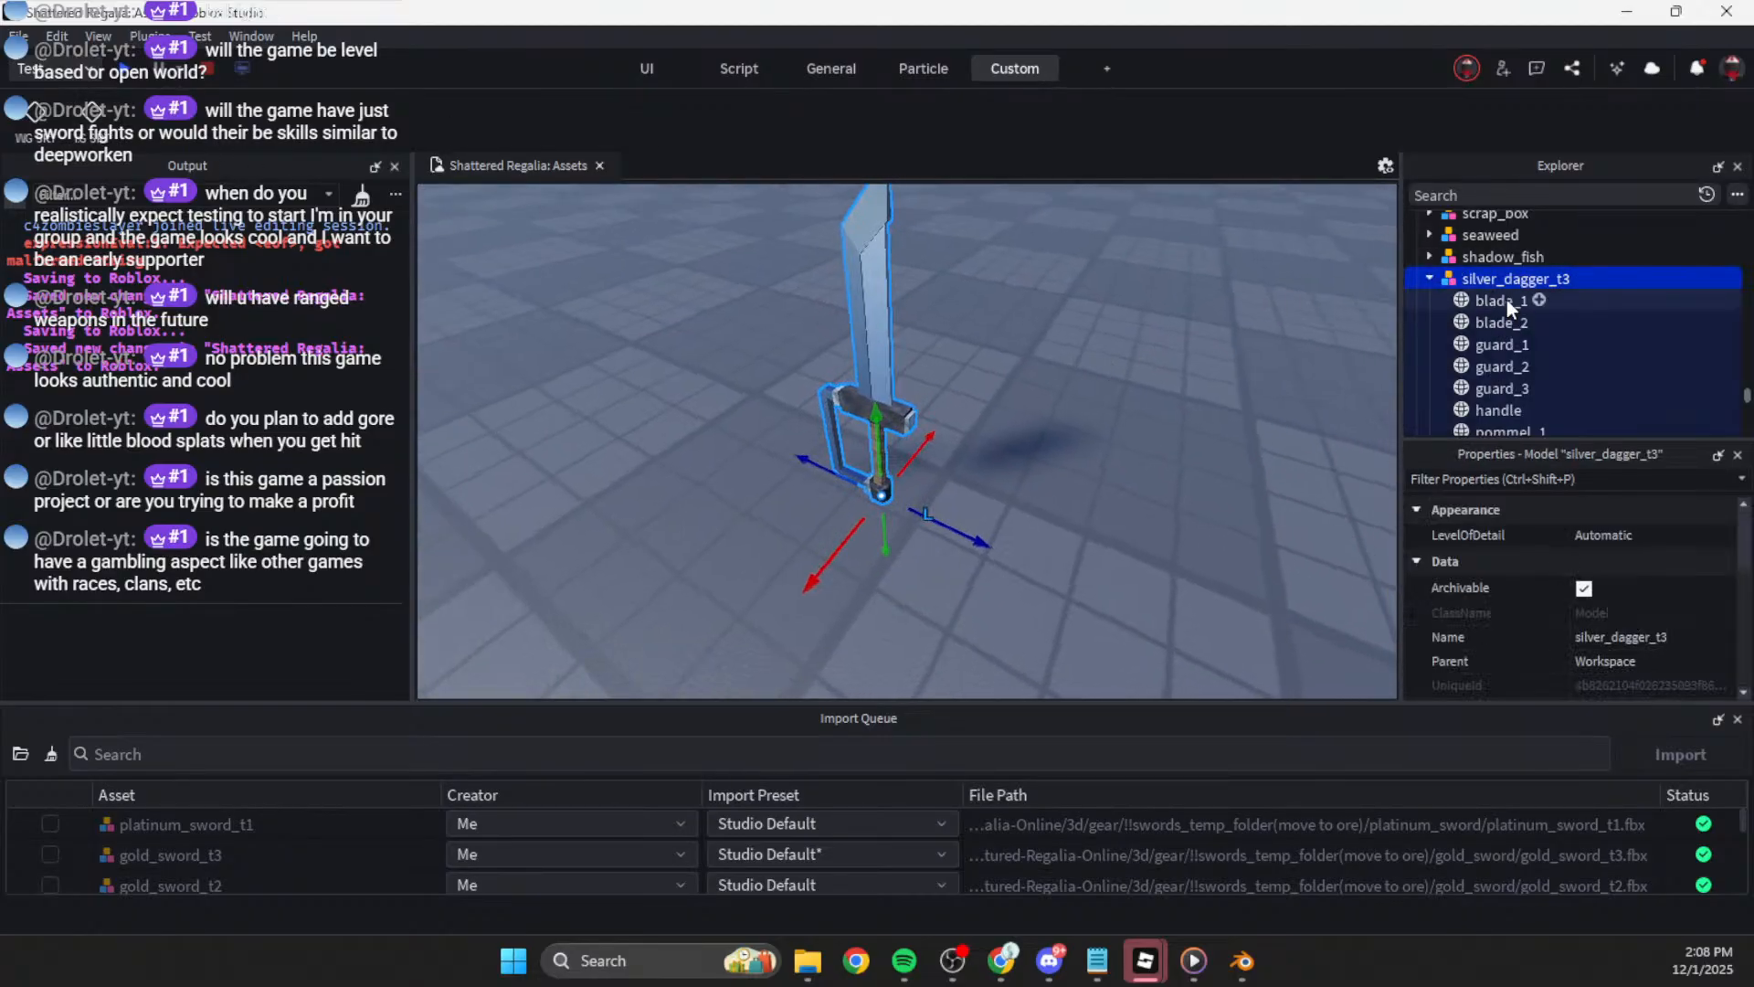
left_click(1581, 277)
type("part")
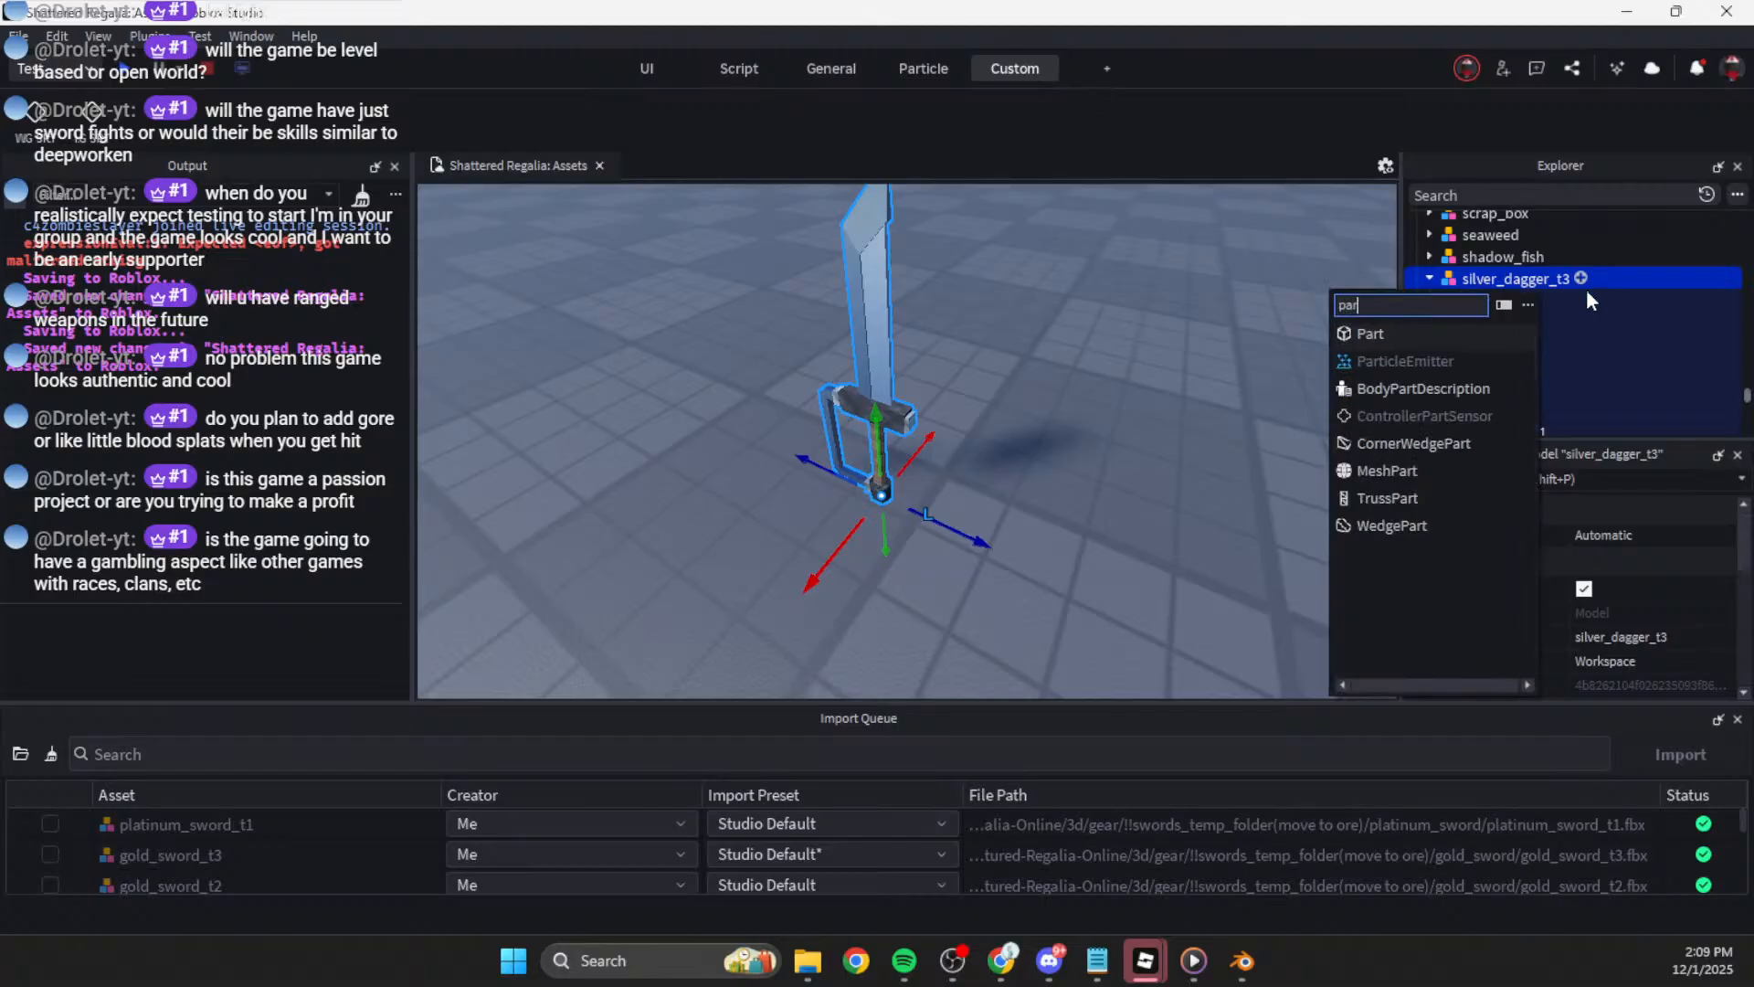
key("Return")
key("f")
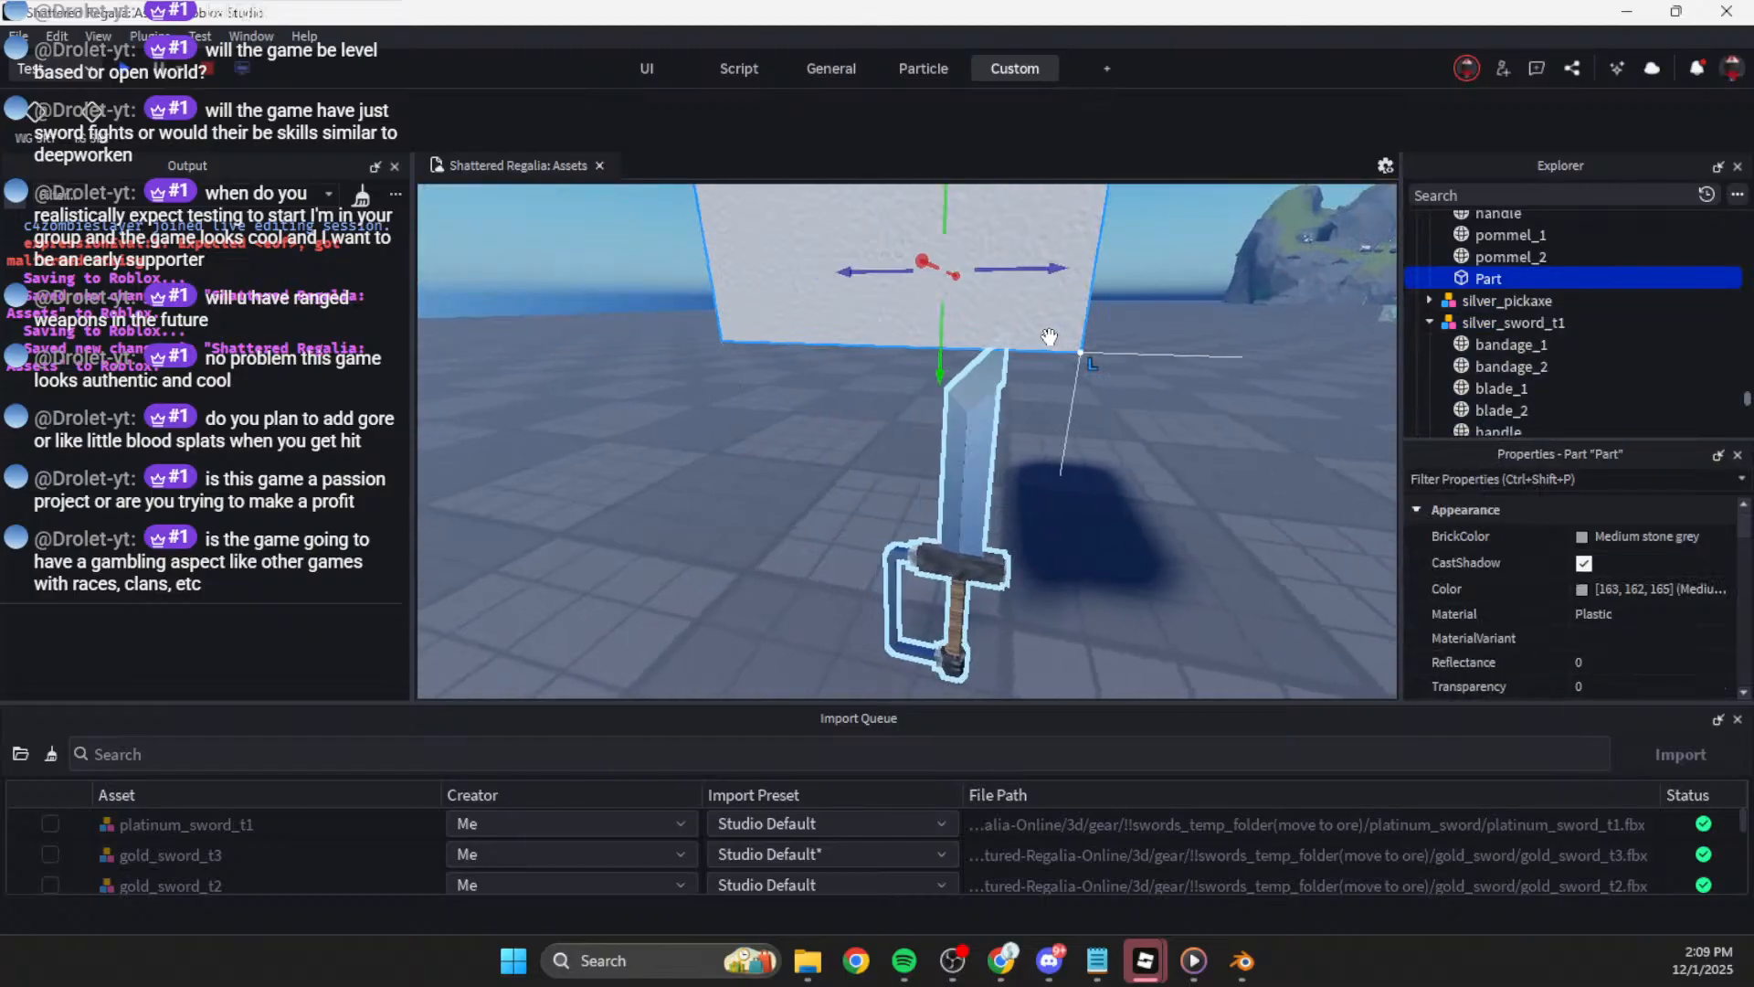
Step: Scale and move the new part into an upright box that encloses the dagger's blade above the guard
key("ctrl+3")
mouse_move(1103, 466)
right_mouse_down()
mouse_move(1079, 466)
mouse_move(1078, 444)
right_mouse_up()
left_click_drag(1079, 444, 915, 482)
right_click_drag(915, 482, 880, 468)
left_click_drag(995, 428, 951, 433, "shift")
left_click_drag(815, 432, 874, 480, "shift")
key("a")
right_click_drag(874, 480, 877, 466)
left_click_drag(893, 497, 887, 640)
left_click_drag(778, 486, 851, 522)
left_click_drag(939, 322, 951, 407)
right_click_drag(943, 440, 943, 443)
left_click_drag(987, 338, 941, 341)
left_click_drag(793, 340, 807, 334)
right_click_drag(833, 390, 835, 391)
left_click_drag(941, 433, 941, 463)
key("s")
right_click_drag(987, 546, 965, 537)
key("s")
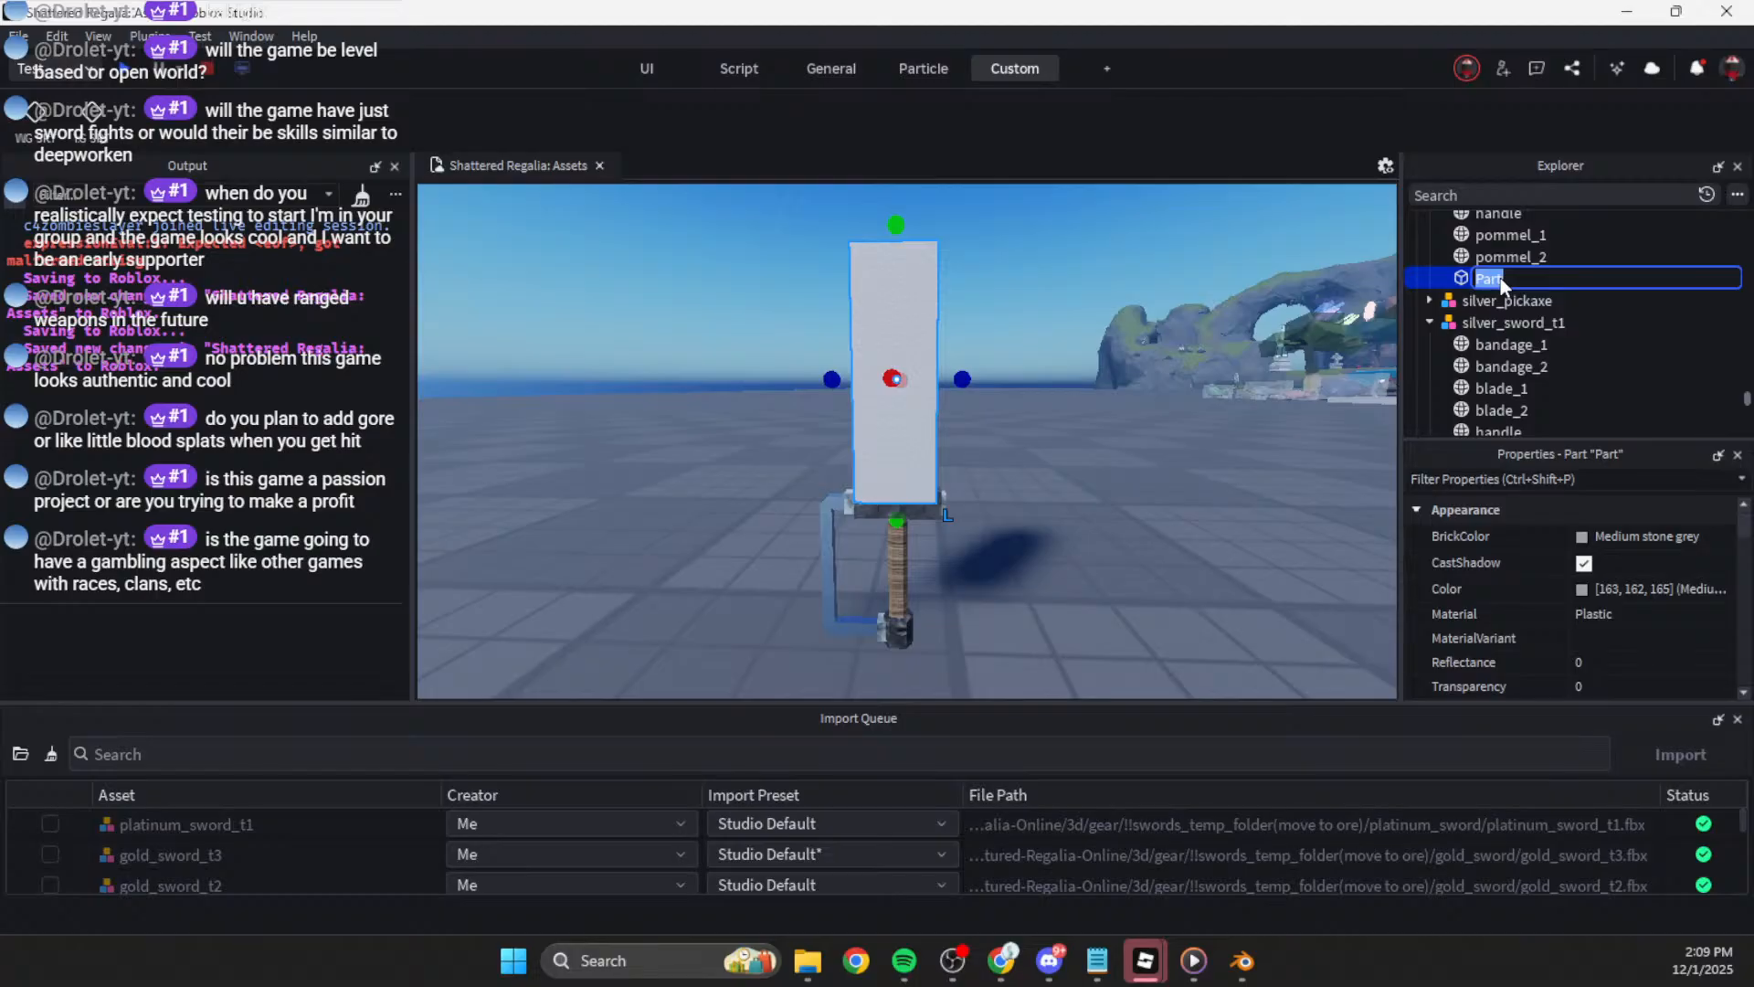
Step: Rename the blade box Hitbox1, then duplicate it and name the copy Handle
type("box1")
key("Return")
key("ctrl+d")
double_click(1577, 298)
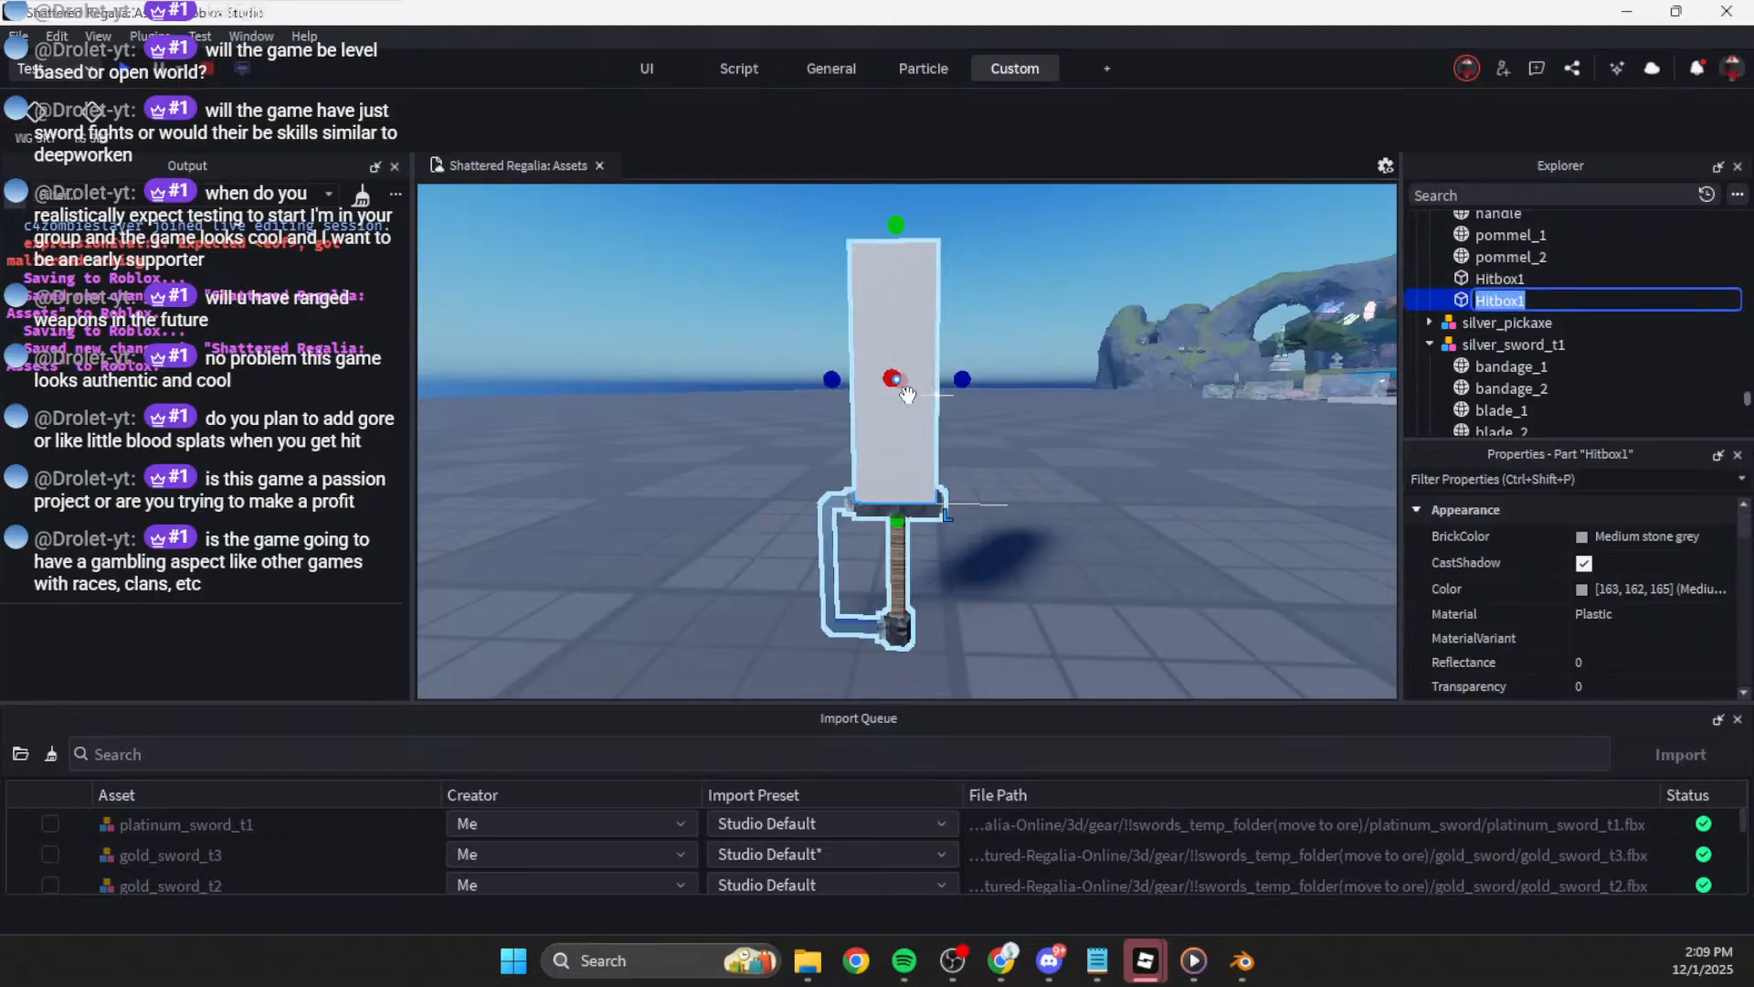
type("Han")
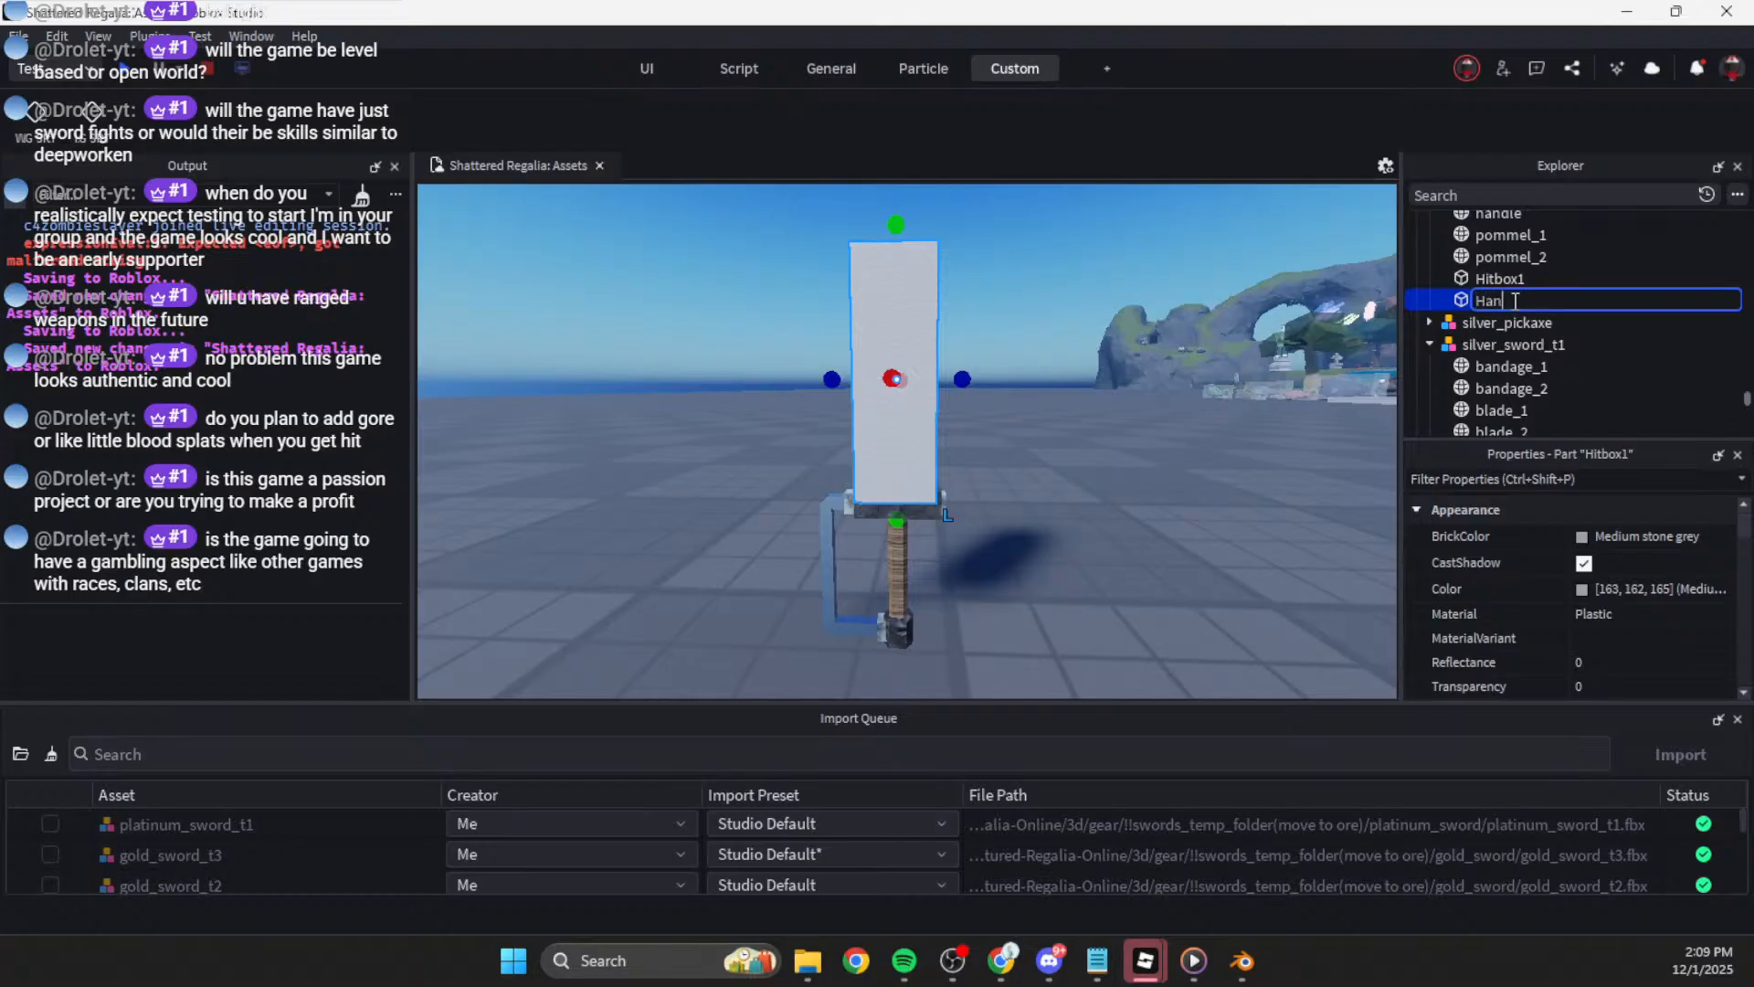
type("dle")
key("Return")
Step: Scale the Handle part down to a box that encloses only the dagger's grip below the guard
left_click_drag(898, 522, 899, 650)
left_click_drag(900, 226, 926, 484)
right_click_drag(926, 483, 926, 490)
key("a")
left_click_drag(866, 463, 868, 457)
right_click_drag(895, 467, 891, 442)
key("w")
right_click_drag(900, 512, 900, 513)
key("w")
key("s")
left_click_drag(875, 443, 893, 449)
key("s")
right_click_drag(1115, 552, 1130, 519)
Step: Set the transparency of both Hitbox1 and Handle to 1
left_click(1498, 278, "ctrl")
left_click(1631, 677)
type("1")
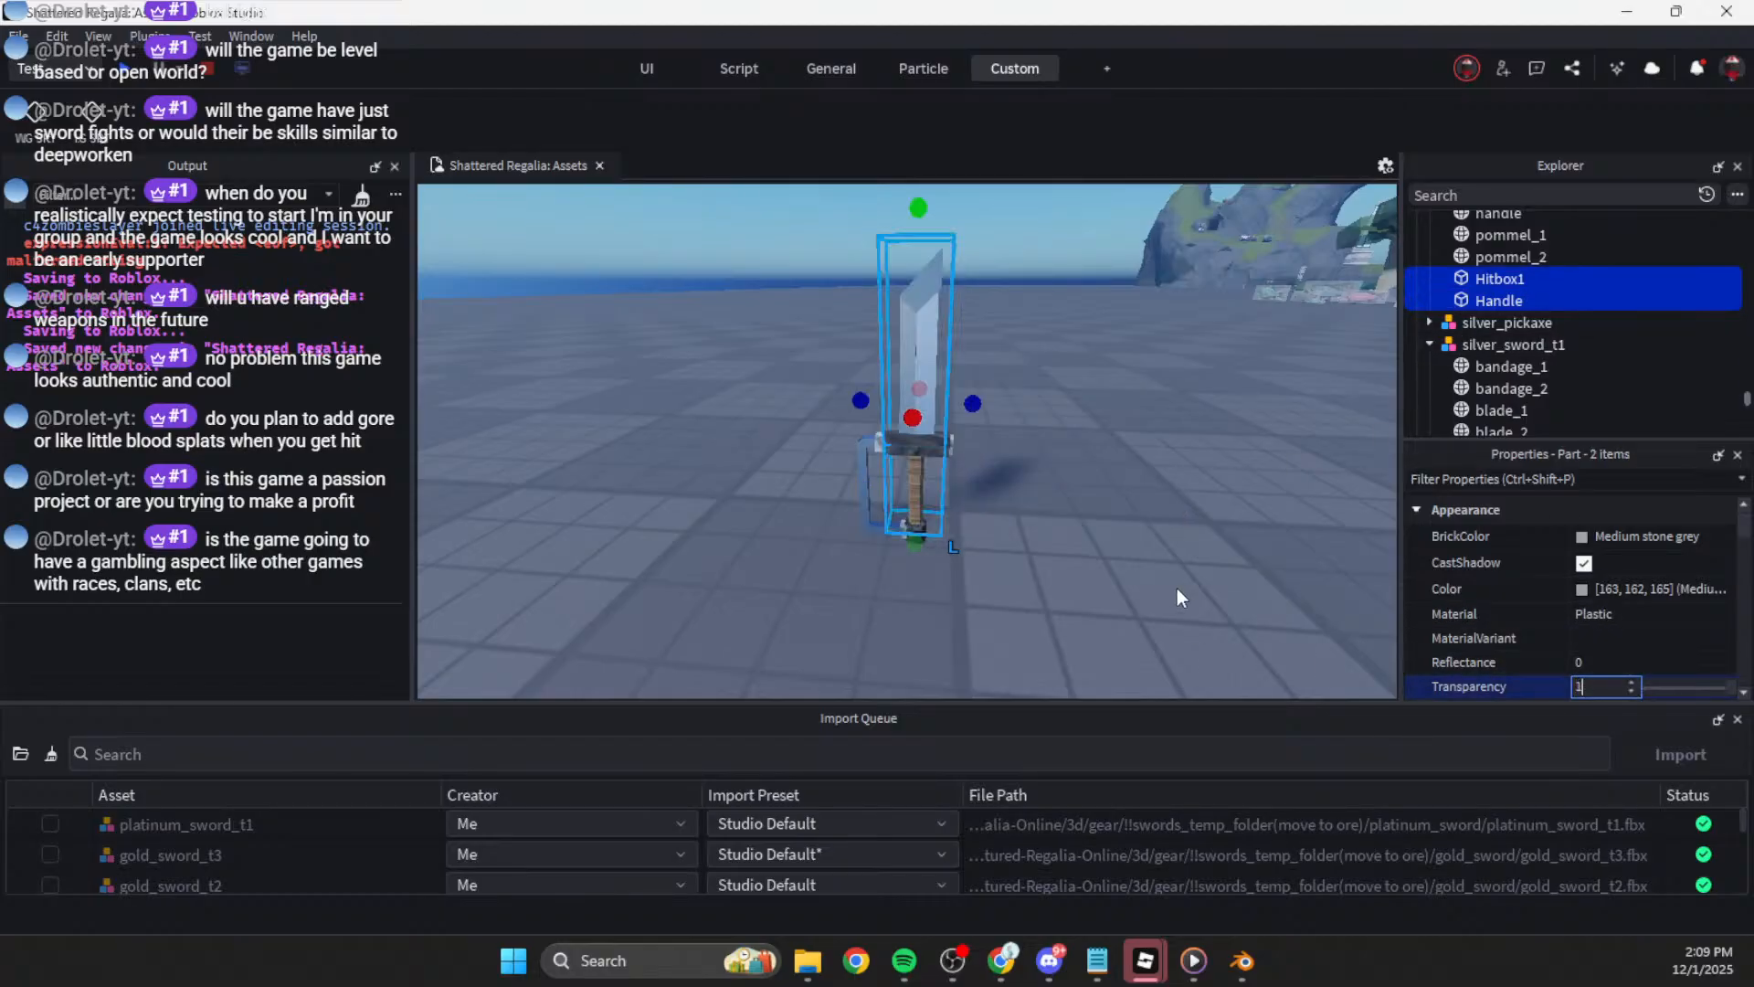
left_click(1177, 589)
Step: Open the item creation form for silver_dagger_t3 and enter the name Silver Dagger and the category Weapon
right_click_drag(1174, 583, 1165, 574)
left_click(946, 444)
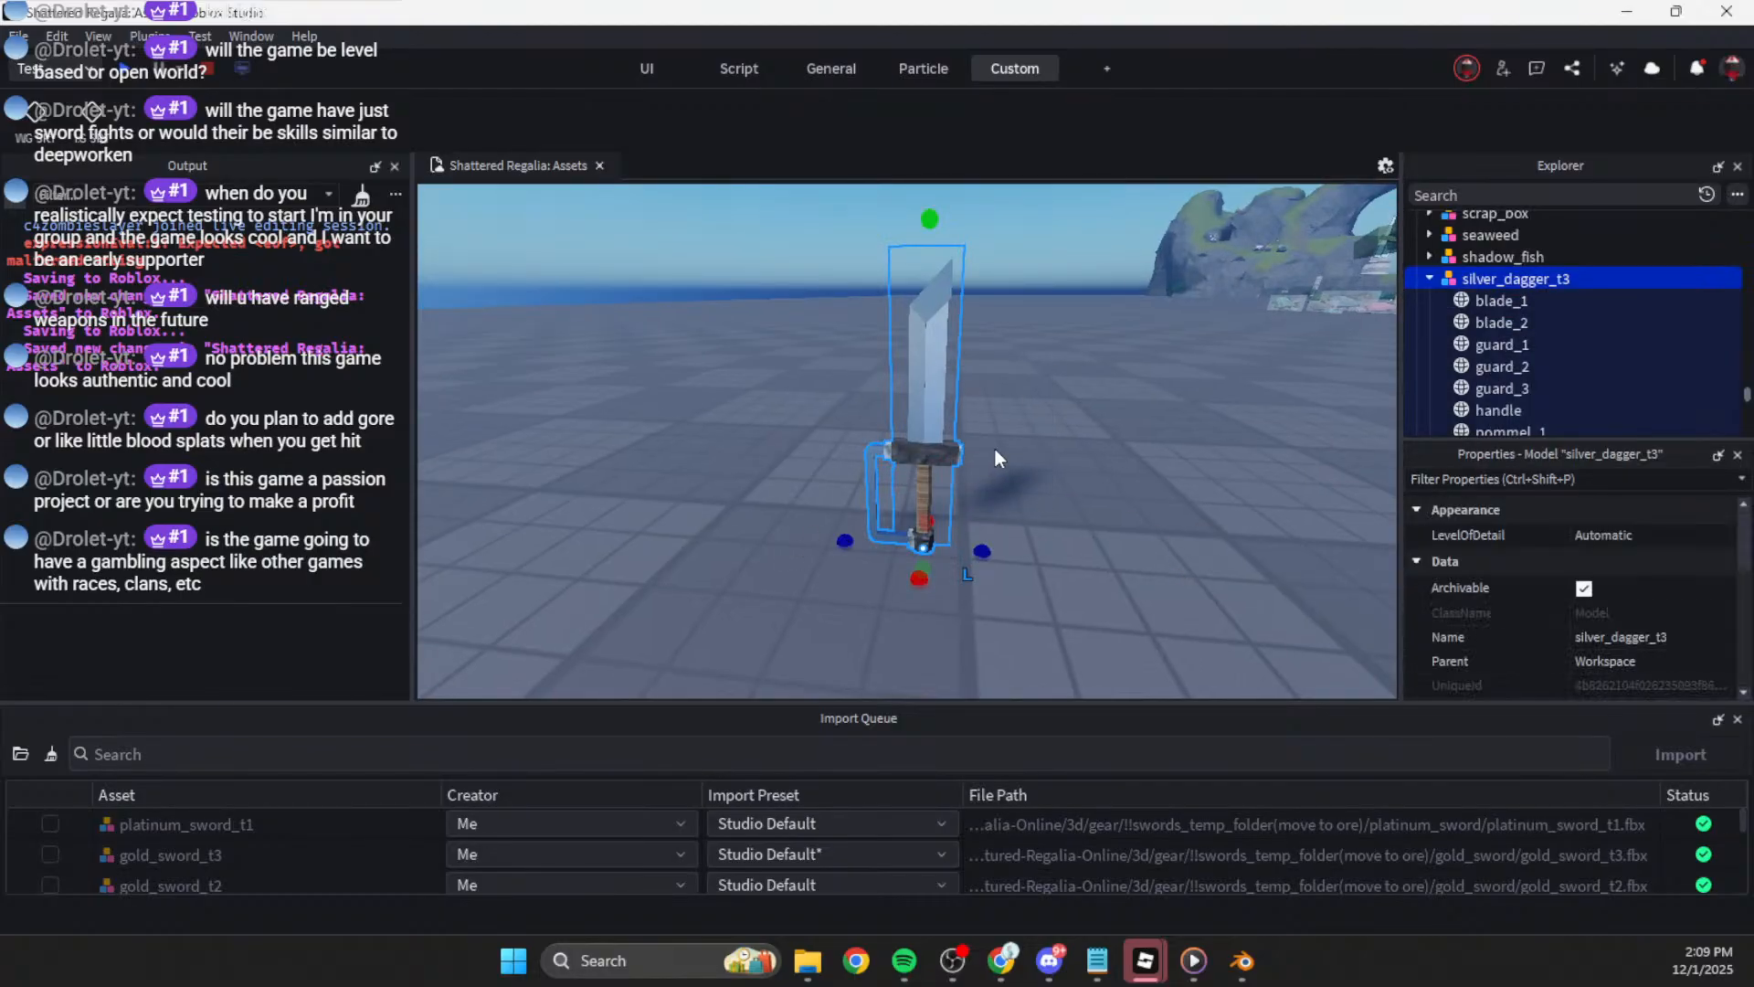
left_click(85, 117)
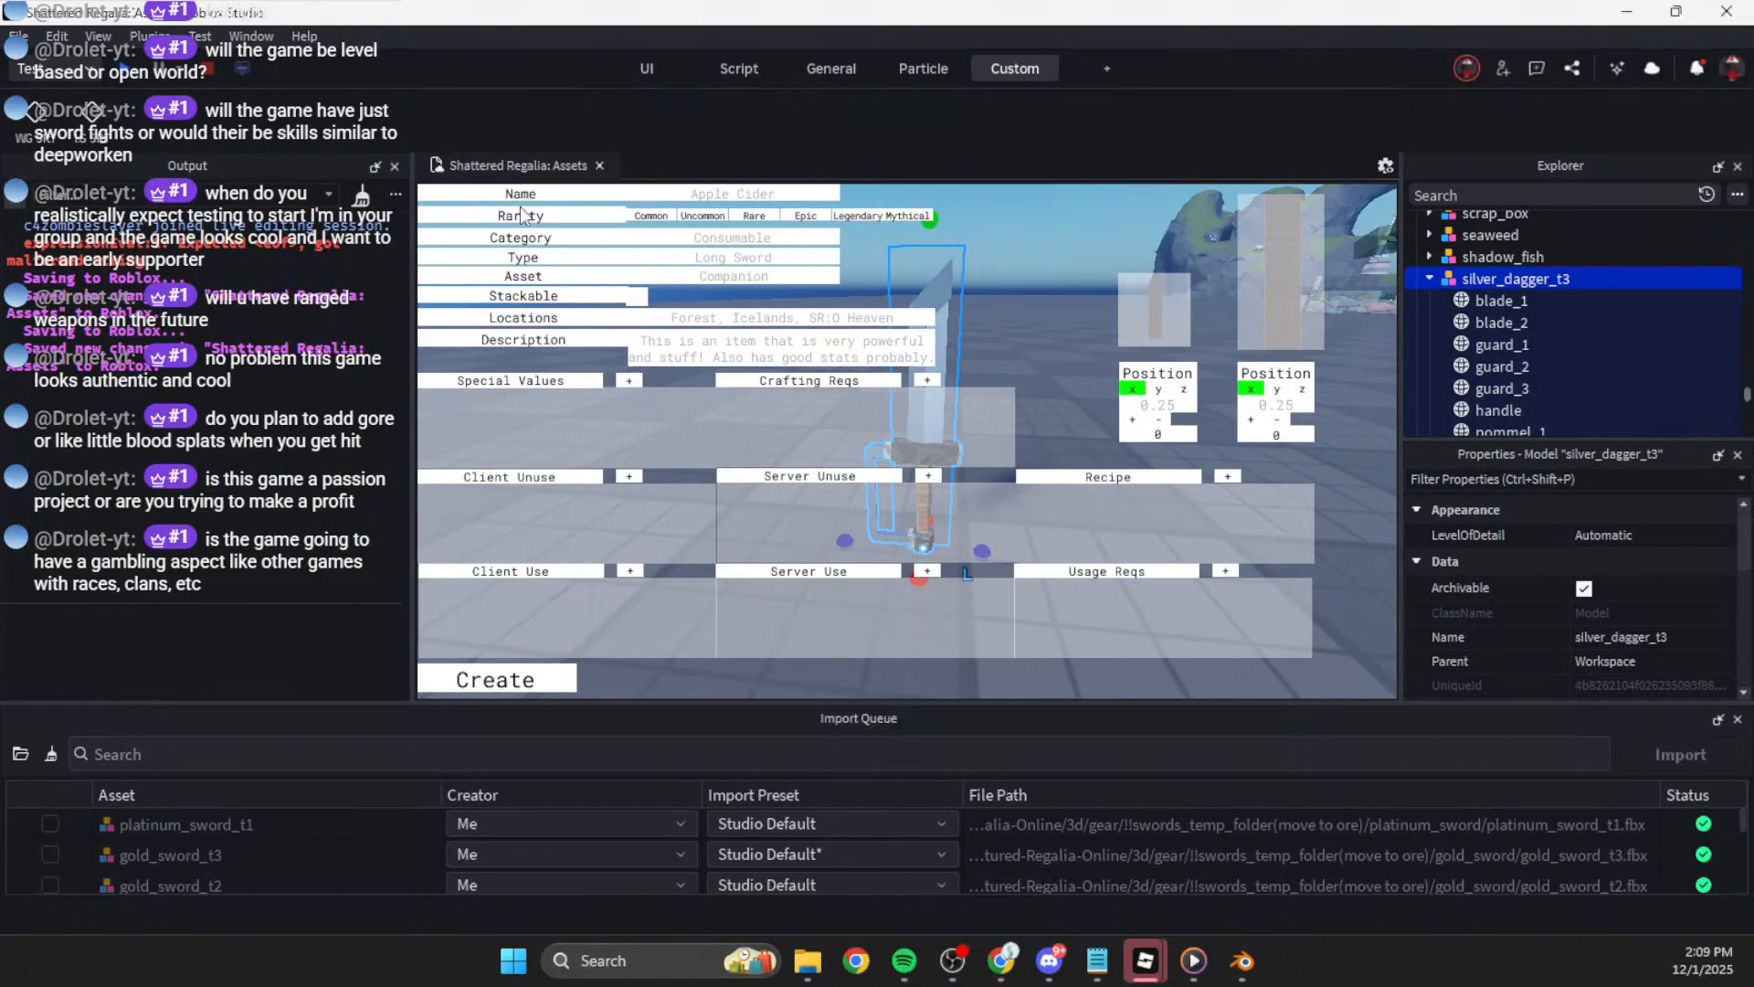
left_click(703, 195)
type("Silver Dagger")
left_click(751, 236)
type("Weapon")
Step: Fill in the type as Sword, the asset as Item, the location as Somewhere and the description as Asdf
left_click(812, 252)
type("Dag")
left_click_drag(812, 260, 683, 267)
key("BackSpace")
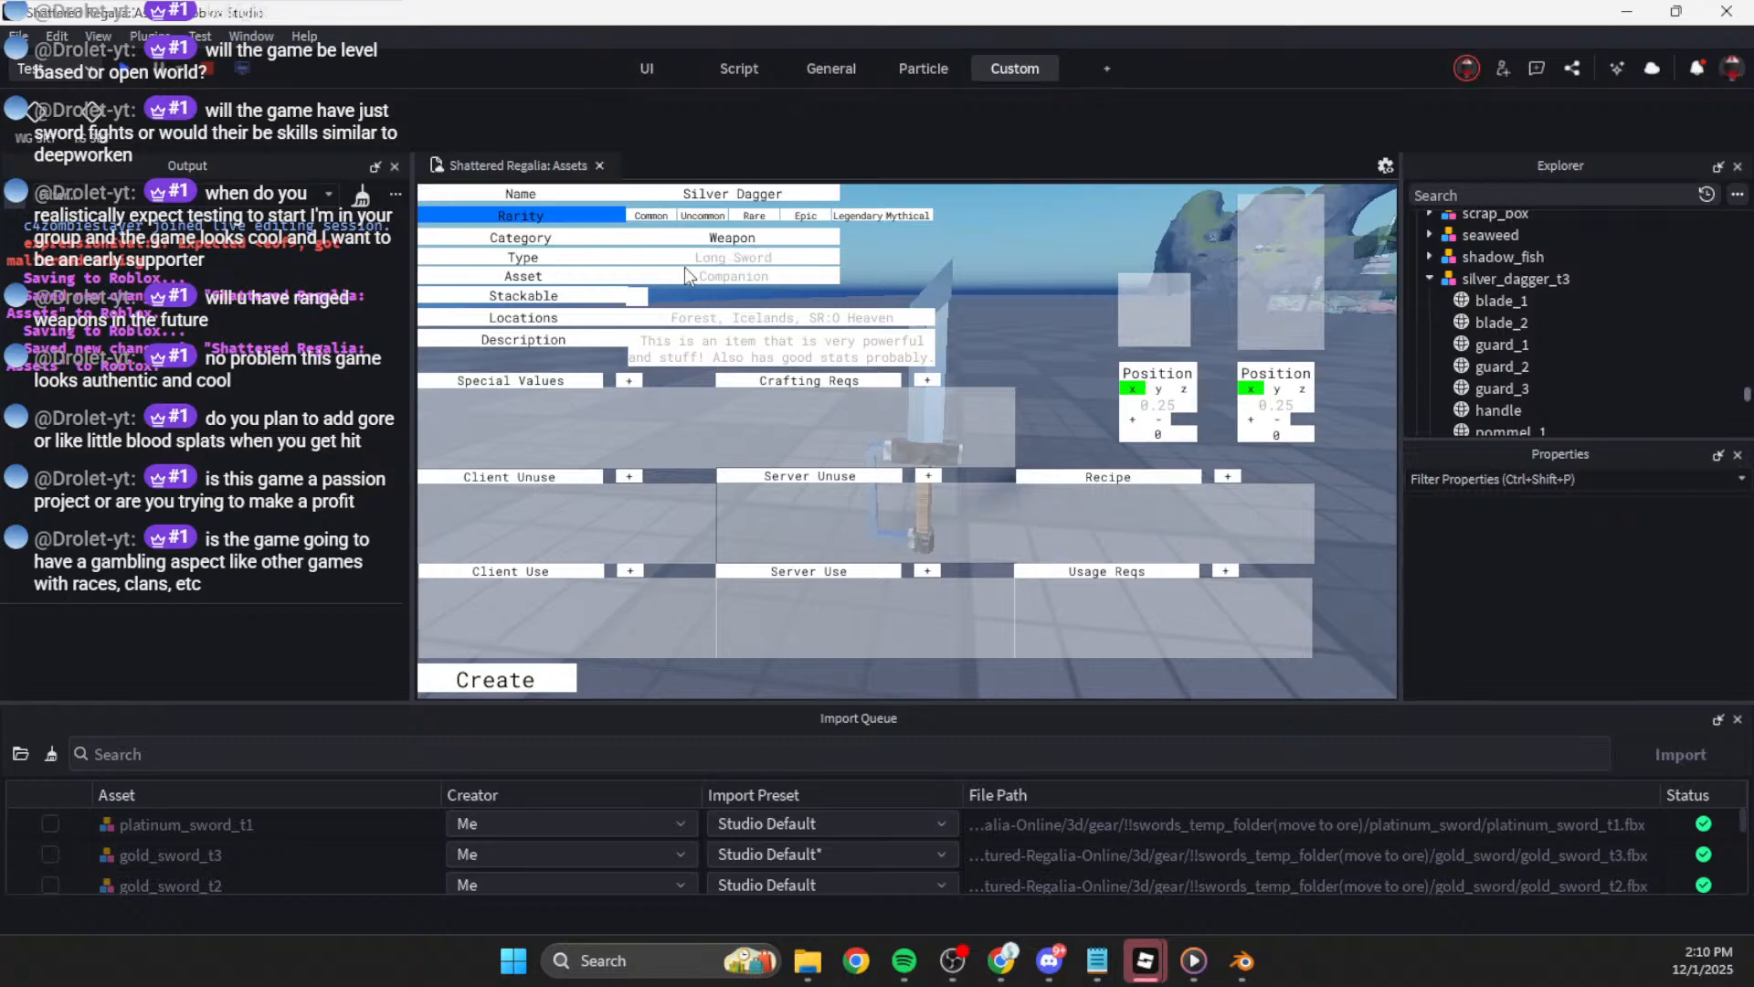
type("Sword")
left_click(716, 320)
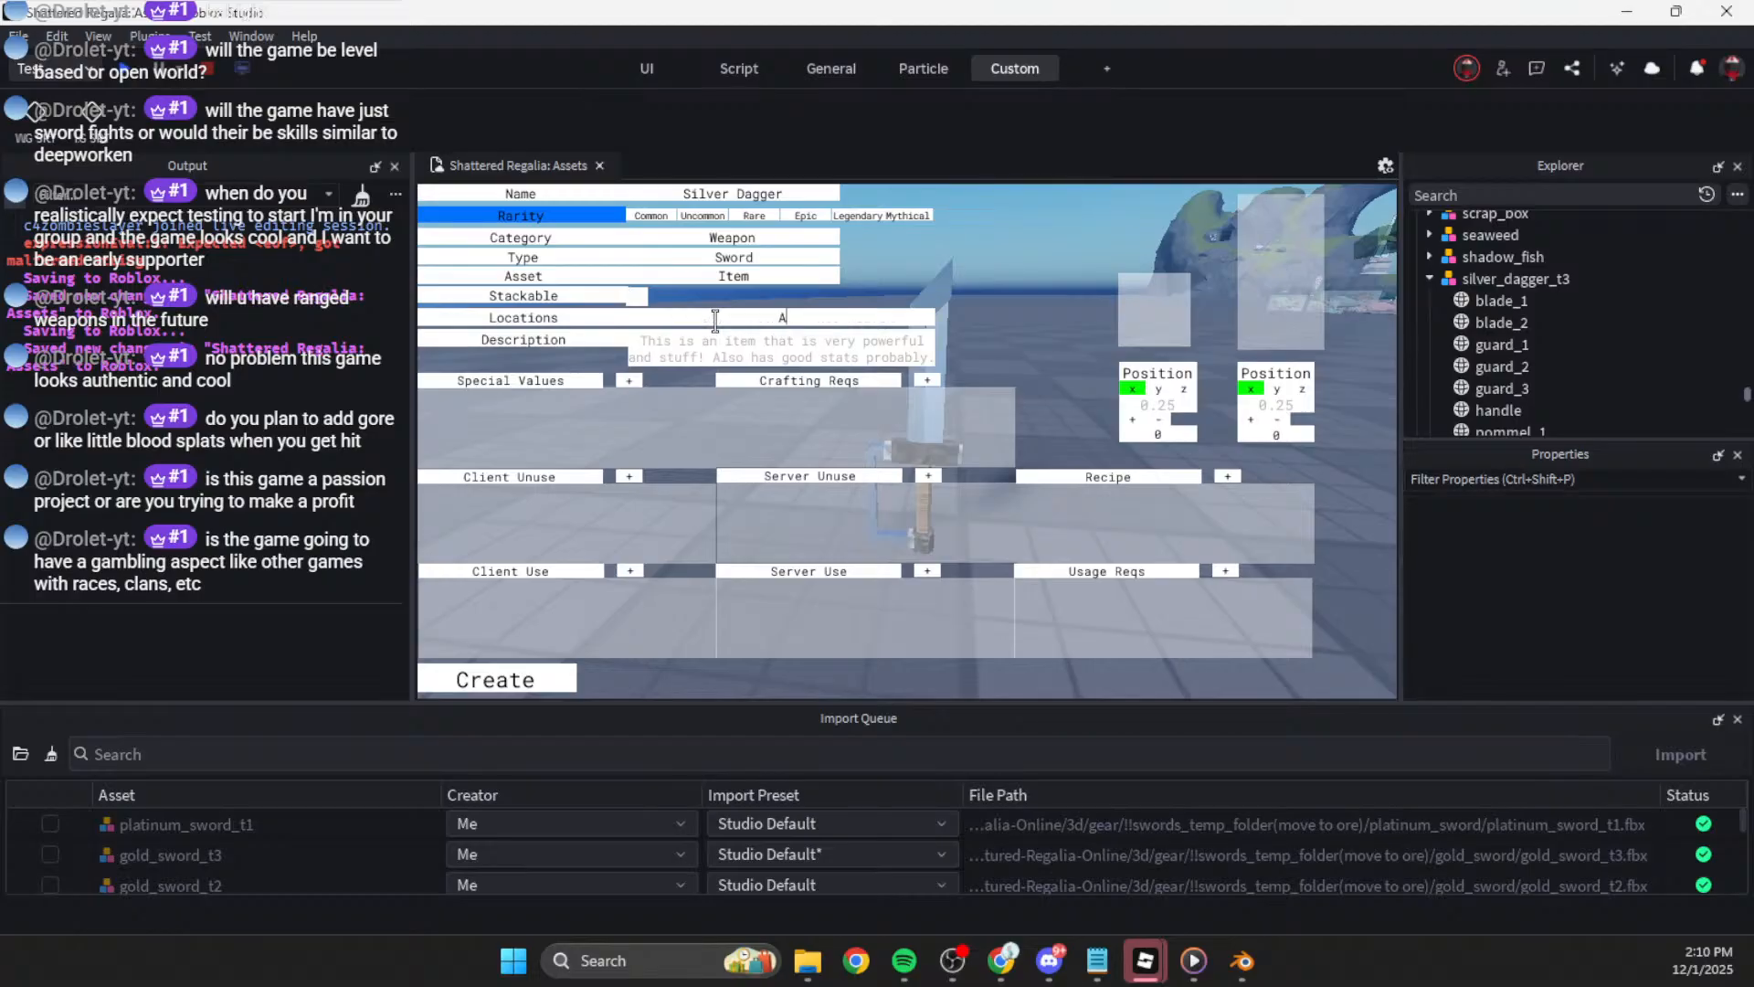
type("Somewhere")
type("Asdf")
Step: Add a Damage special value of 20 and leave Server Unuse without entries
left_click(629, 380)
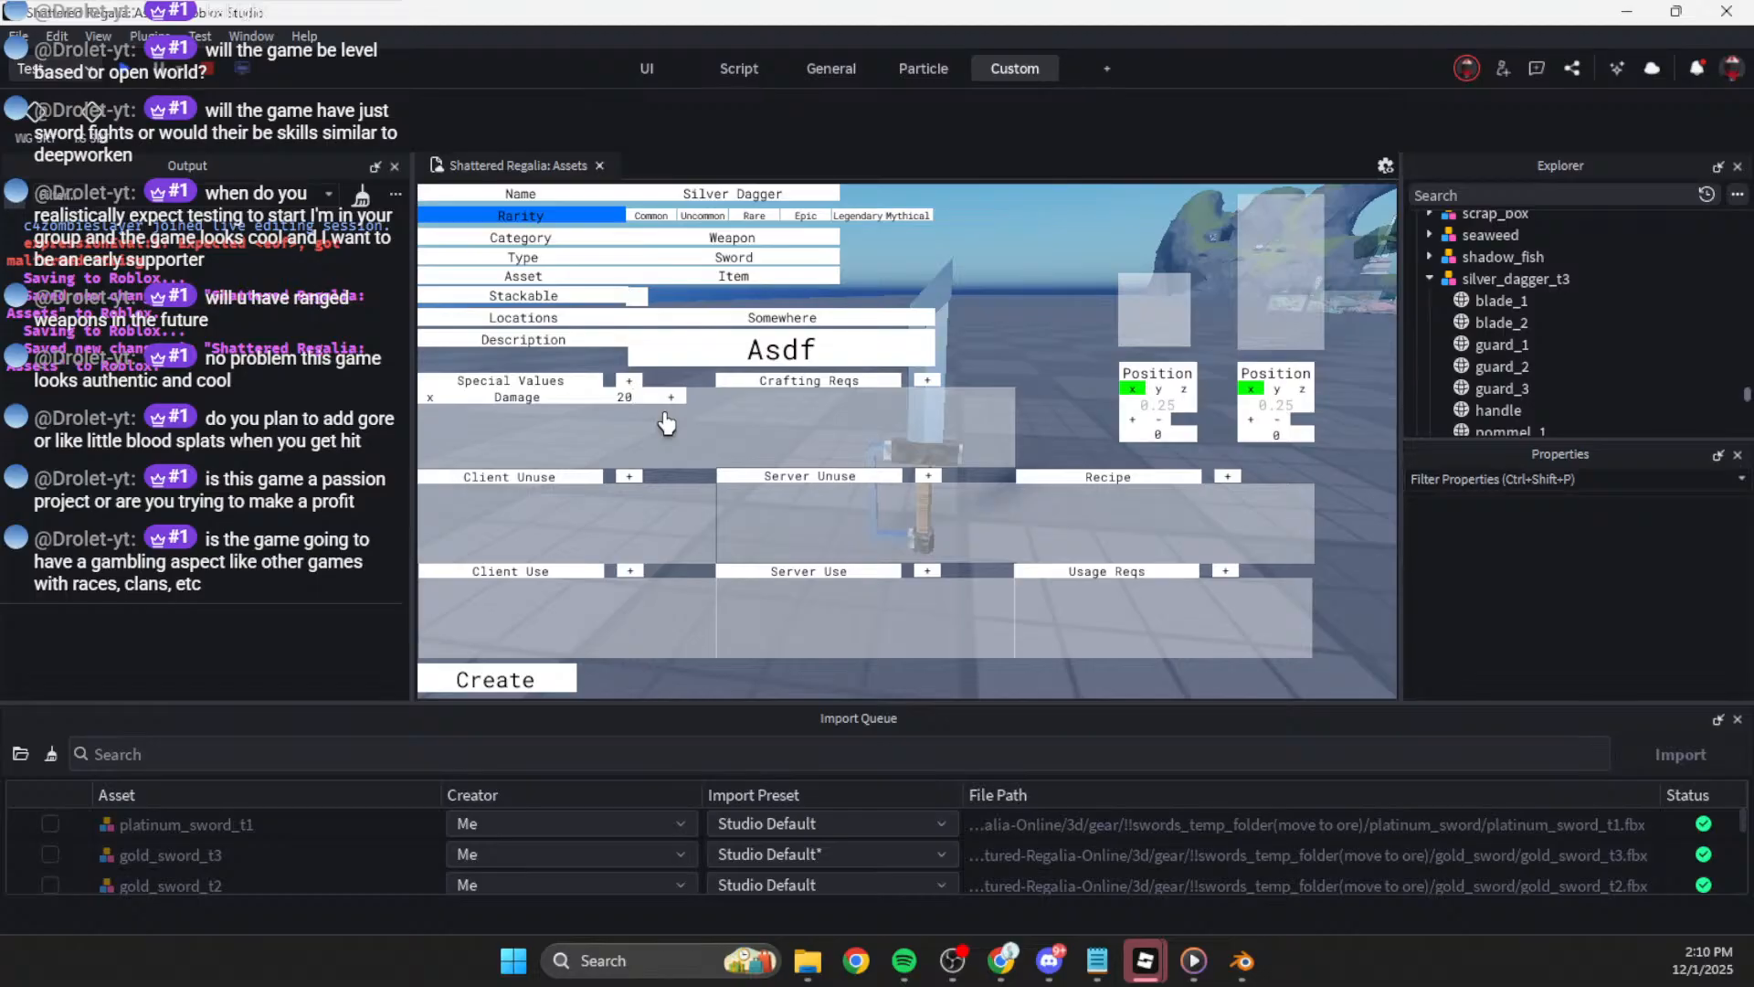
left_click(929, 476)
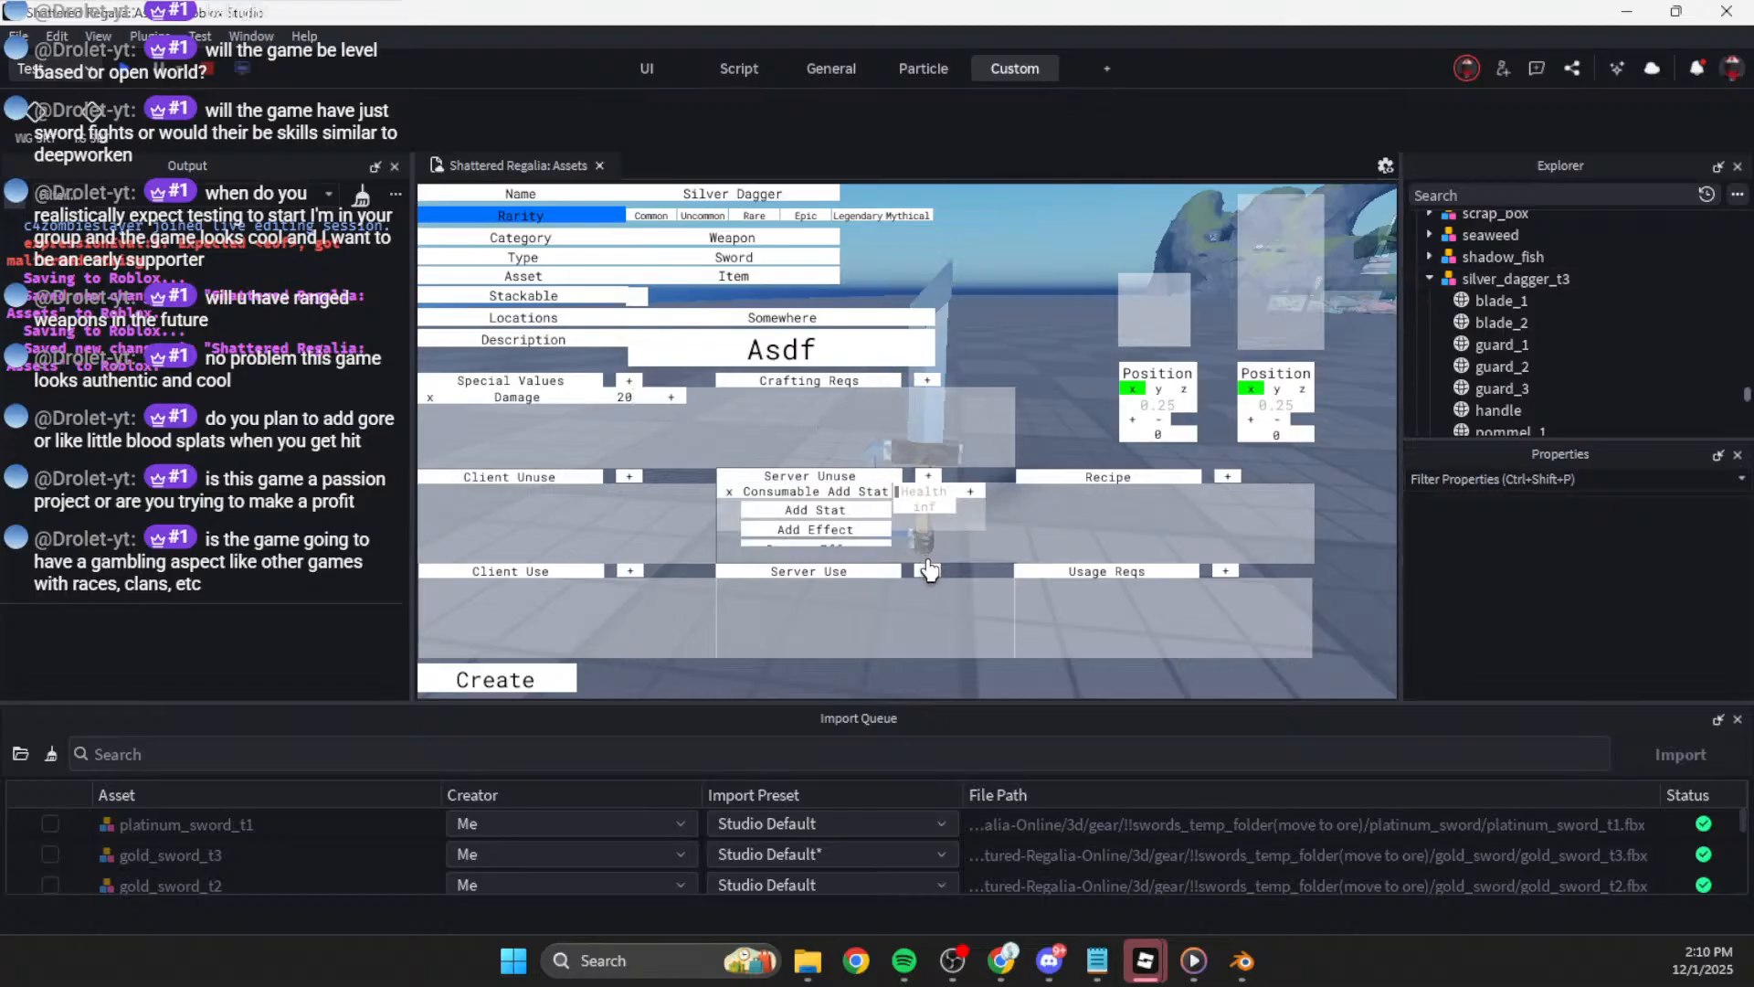
left_click(730, 492)
Step: Add 5 Silver Ingot and 2 Oak Wood to the item's recipe
left_click(1228, 477)
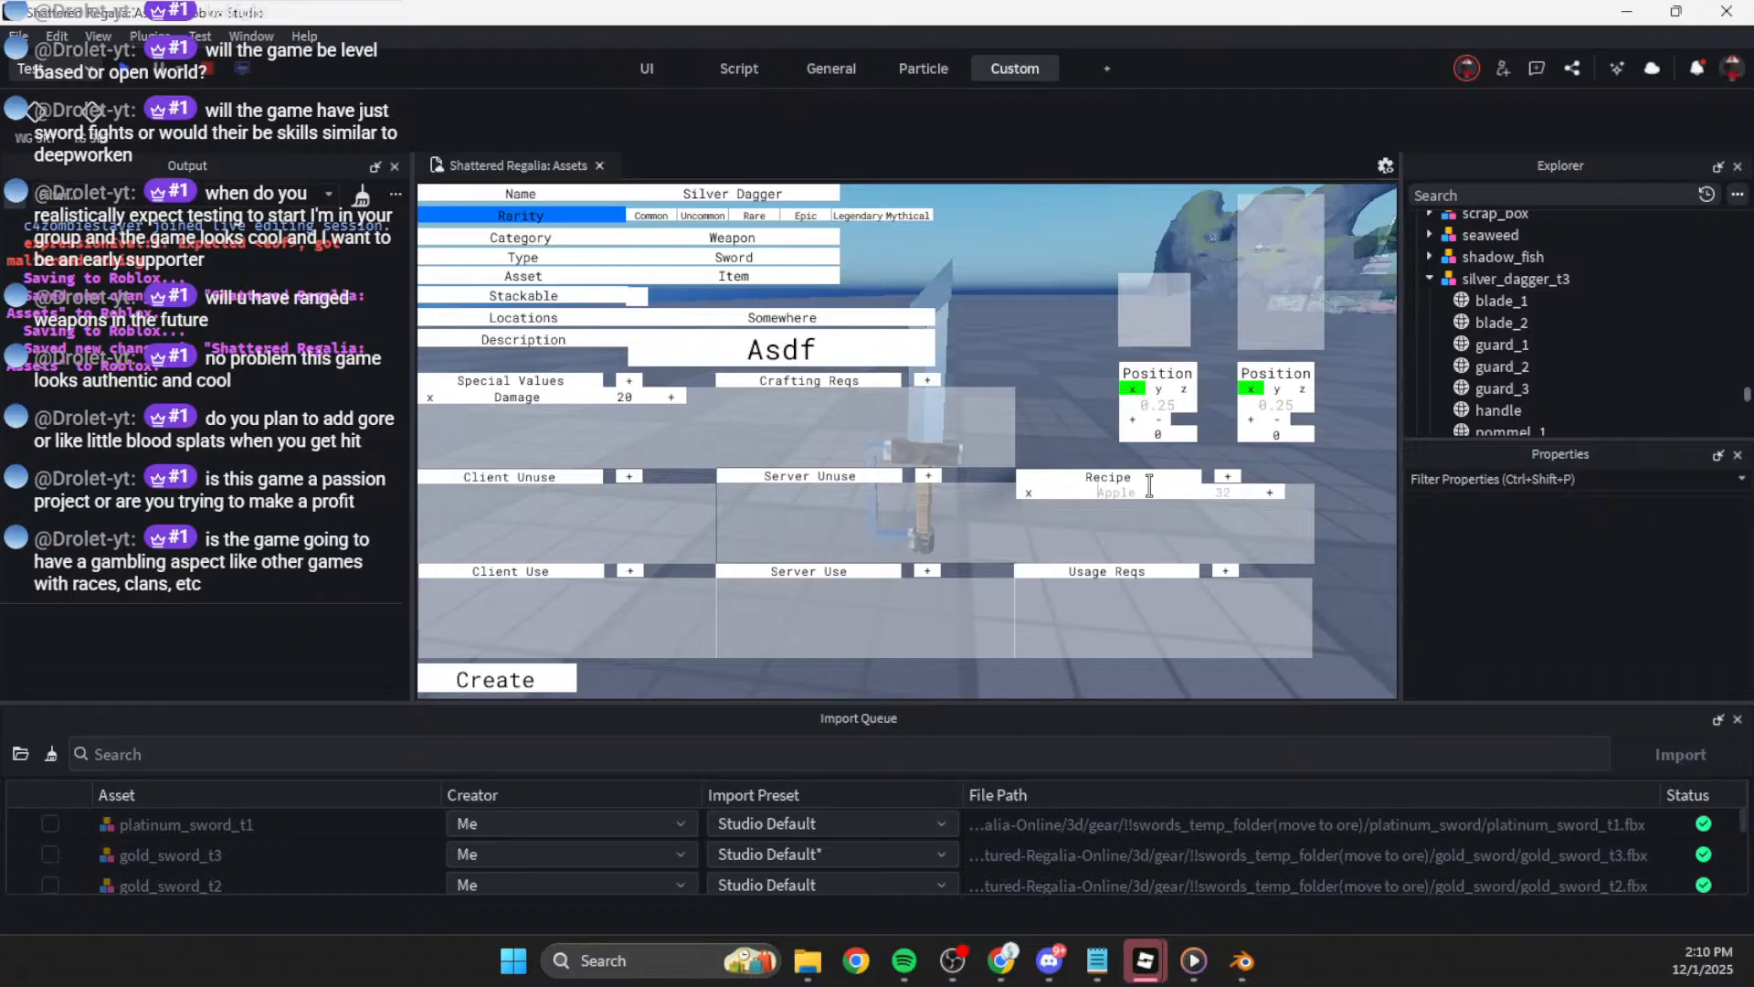
type("ver Ingot")
key("Tab")
type("56")
key("BackSpace")
left_click(1228, 477)
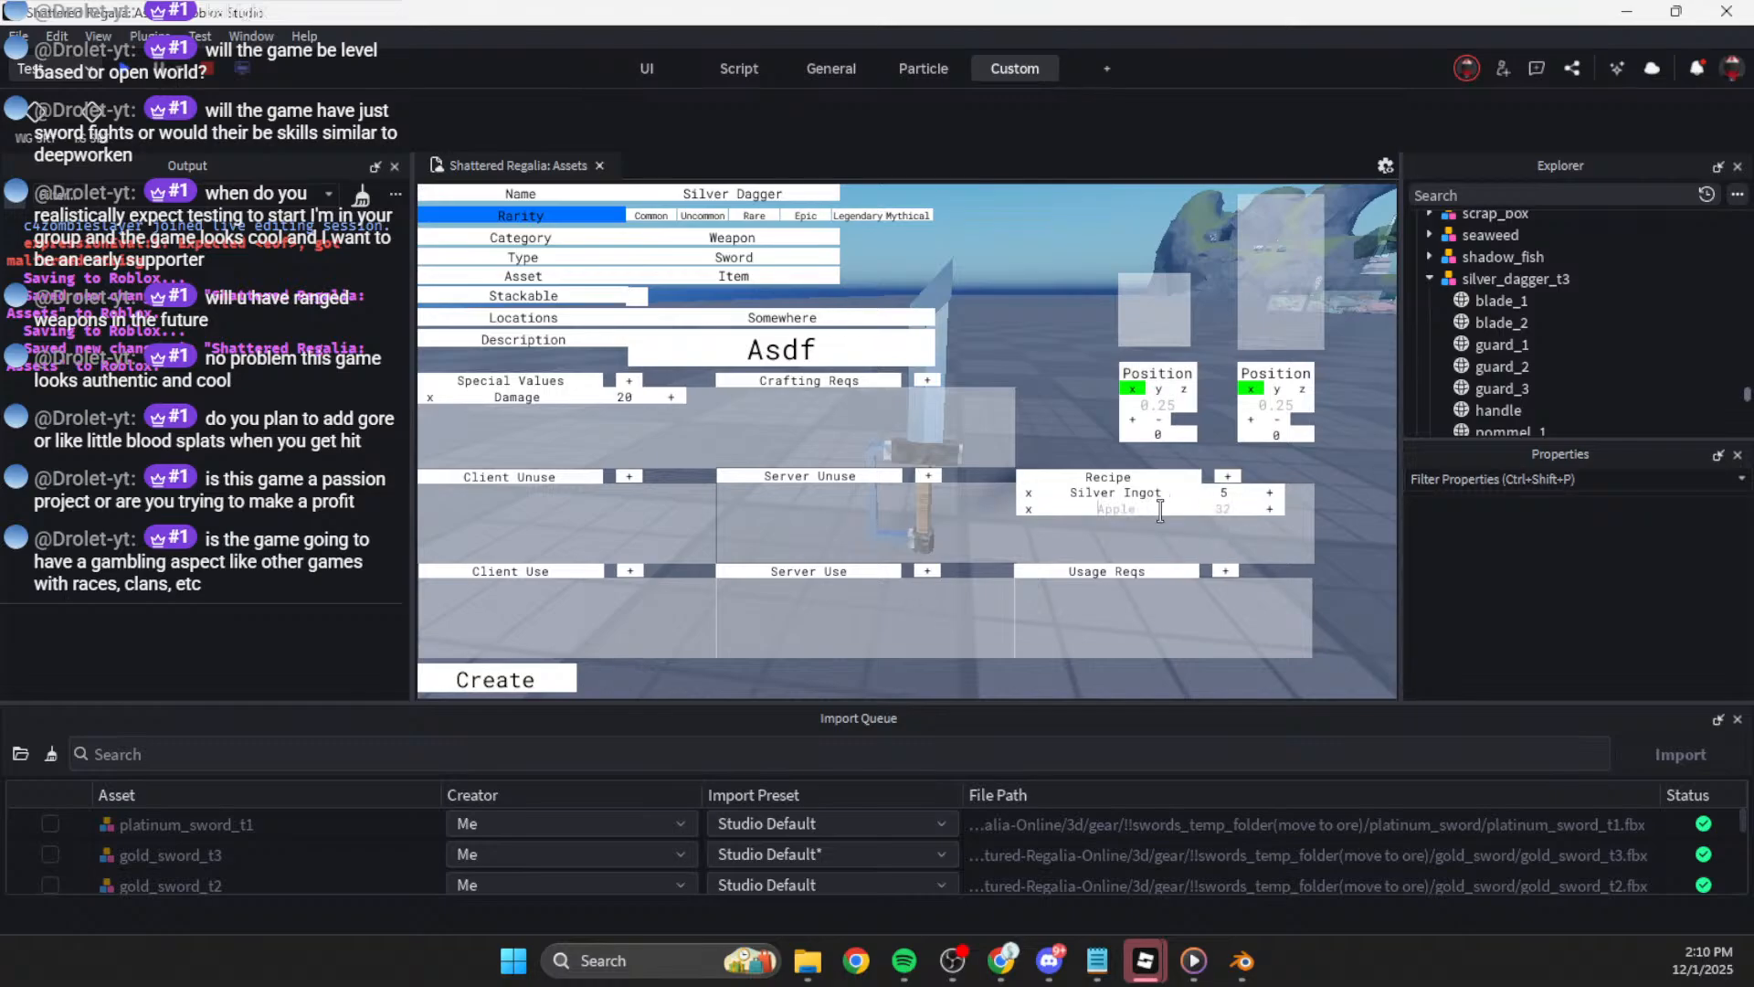
type("Oak Wood")
Step: Load the dagger into the small square preview and move it back along Z and along Y until it is framed
left_click(1170, 393)
left_click(1184, 389)
left_click(1161, 422)
left_click(1161, 422)
left_click(1162, 423)
left_click(1161, 422)
left_click(1162, 422)
left_click(1162, 422)
left_click(1162, 423)
left_click(948, 338)
left_click(1165, 422)
left_click(1165, 422)
left_click(1158, 391)
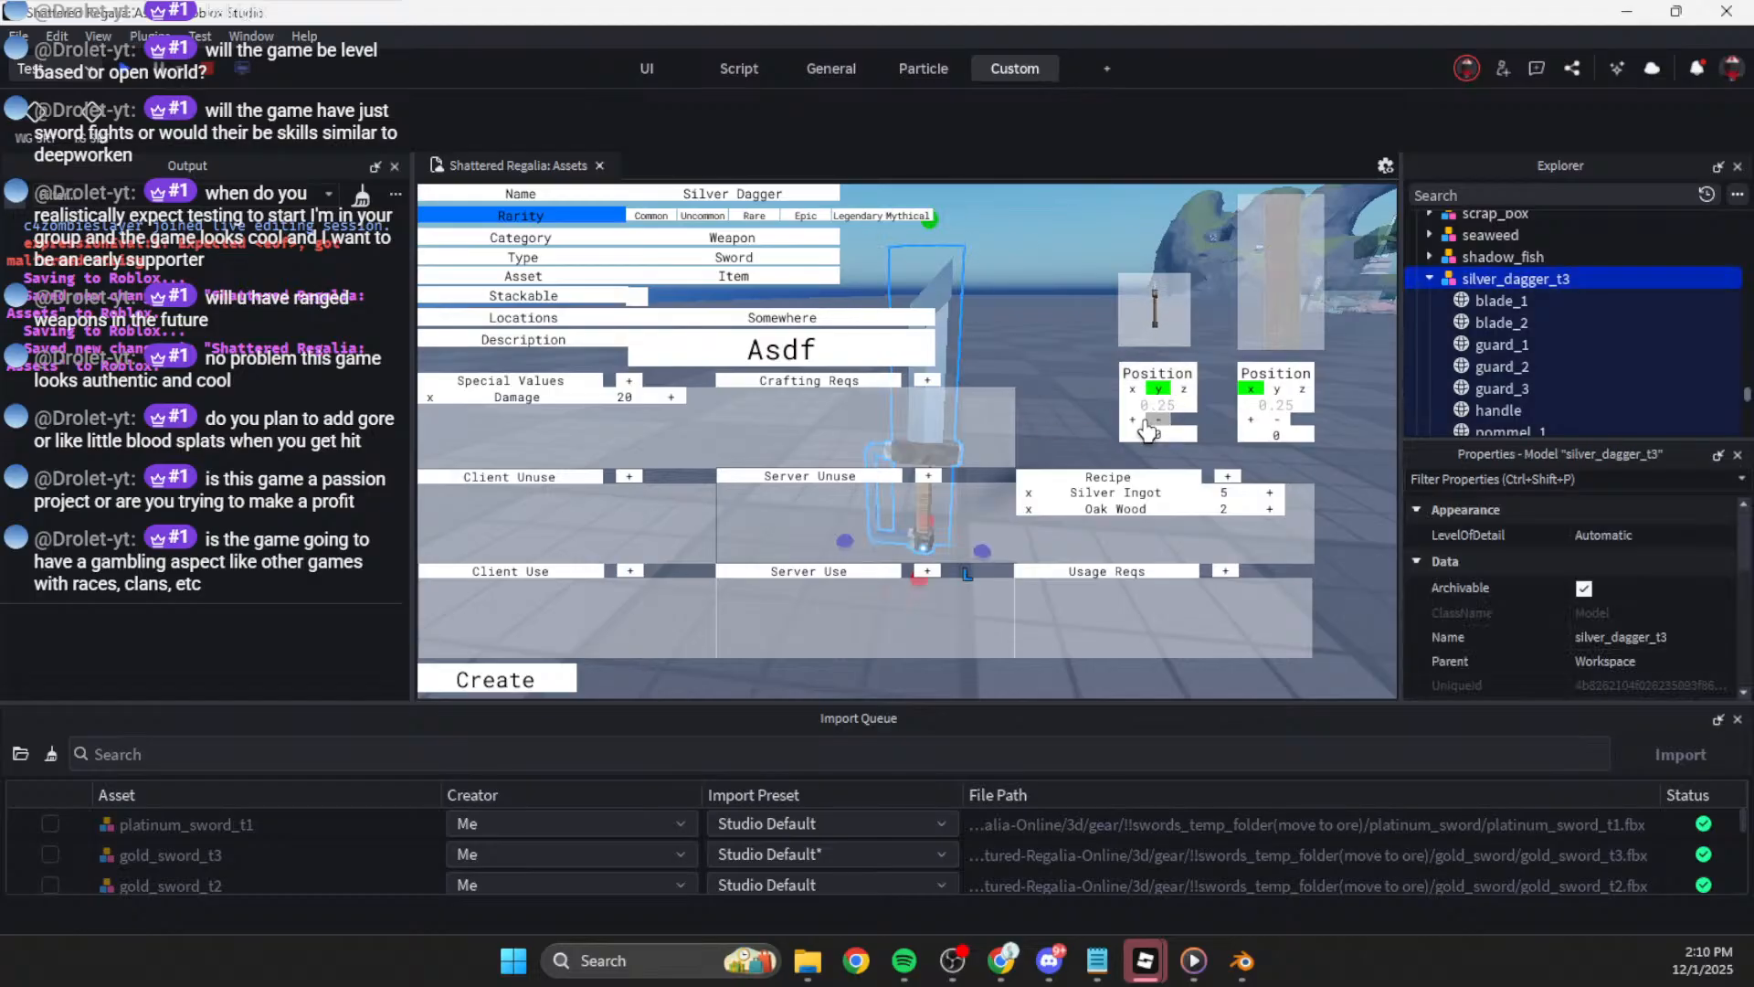
left_click(1162, 422)
left_click(1162, 422)
left_click(1133, 422)
left_click(1133, 423)
Step: Rotate the dagger in the small square preview to 90 on Y and 45 on X
left_click(1158, 391)
type("90")
key("Return")
left_click(1132, 391)
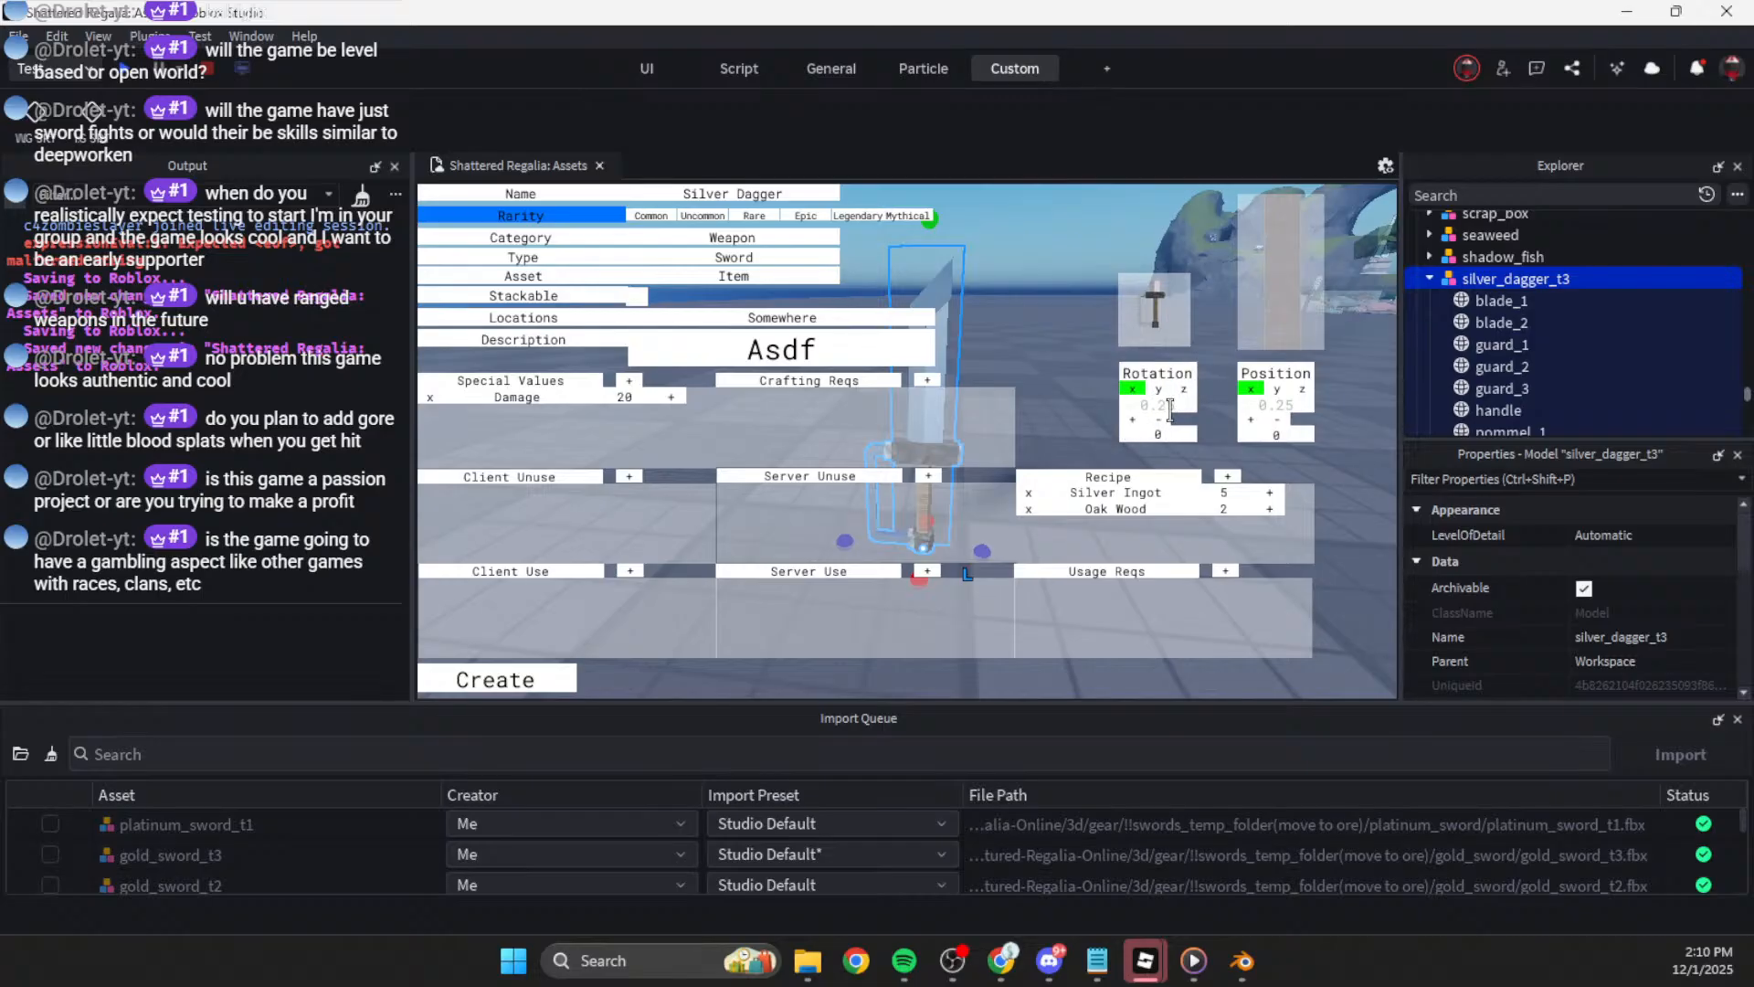
left_click(1140, 437)
type("45")
key("Return")
Step: Refine the dagger's position in the small preview along Z and Y, and set its X position to -0.25
left_click(1170, 377)
left_click(1158, 390)
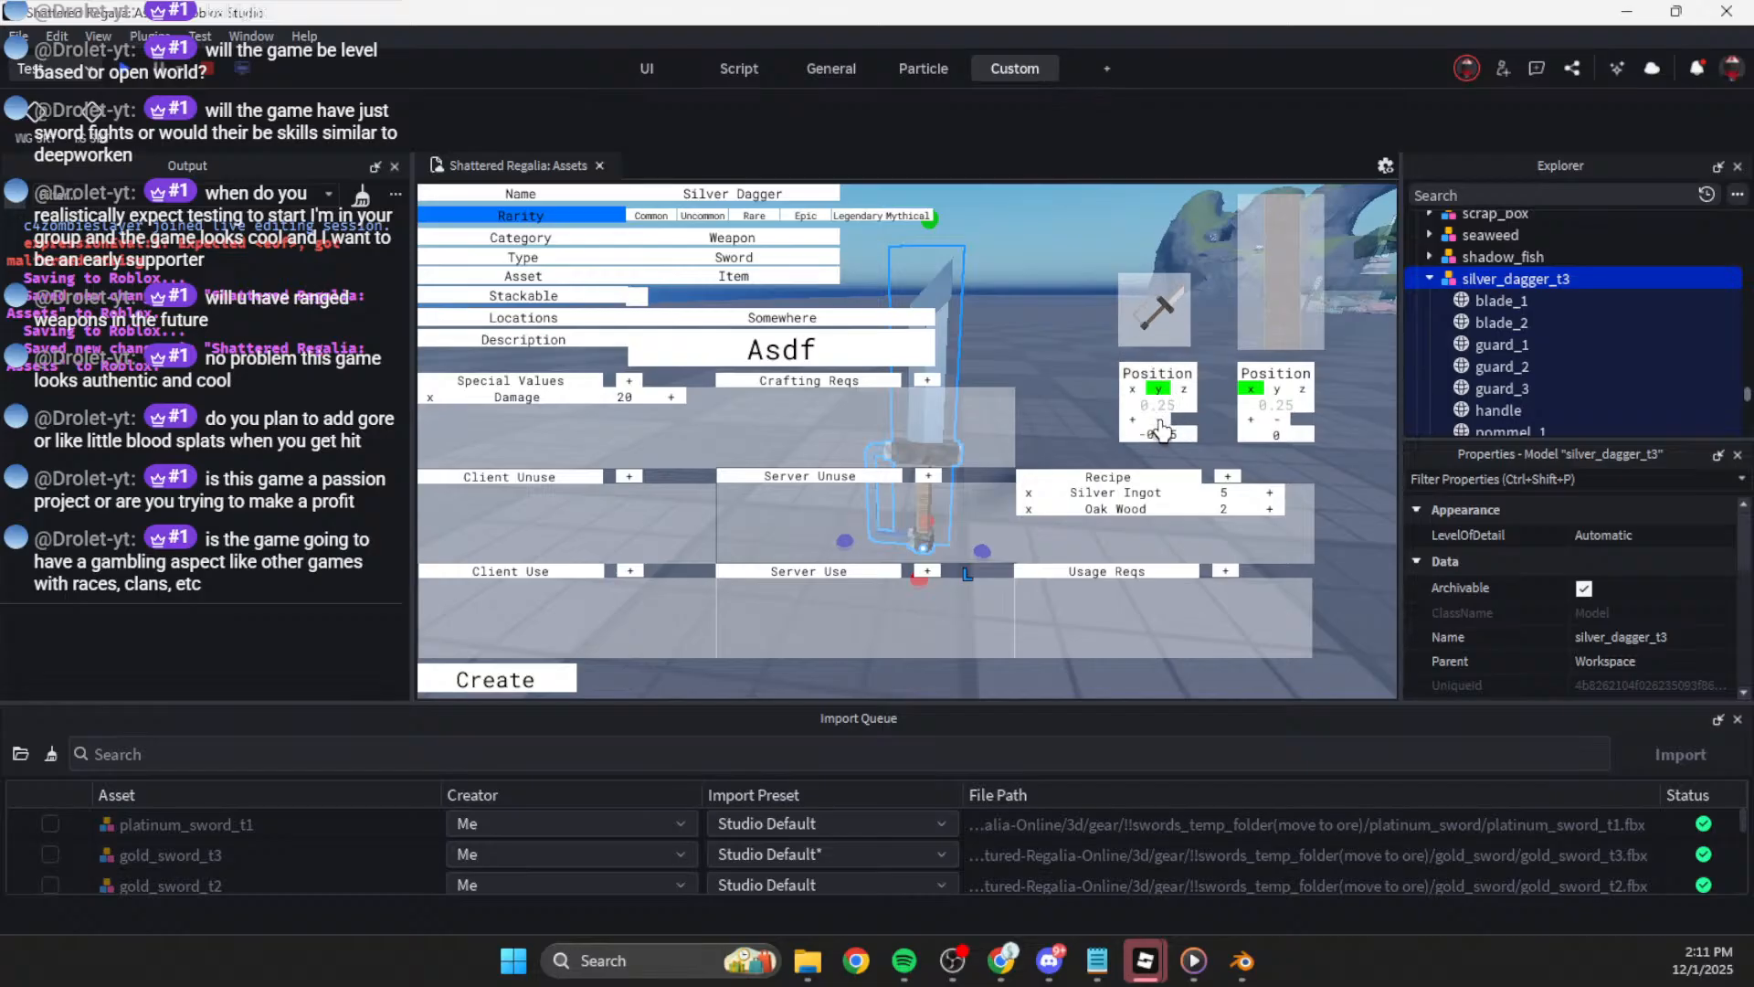
left_click(1184, 390)
left_click(1140, 423)
left_click(1141, 423)
left_click(1140, 423)
left_click(1158, 391)
left_click(1159, 424)
left_click(1133, 421)
left_click(1133, 421)
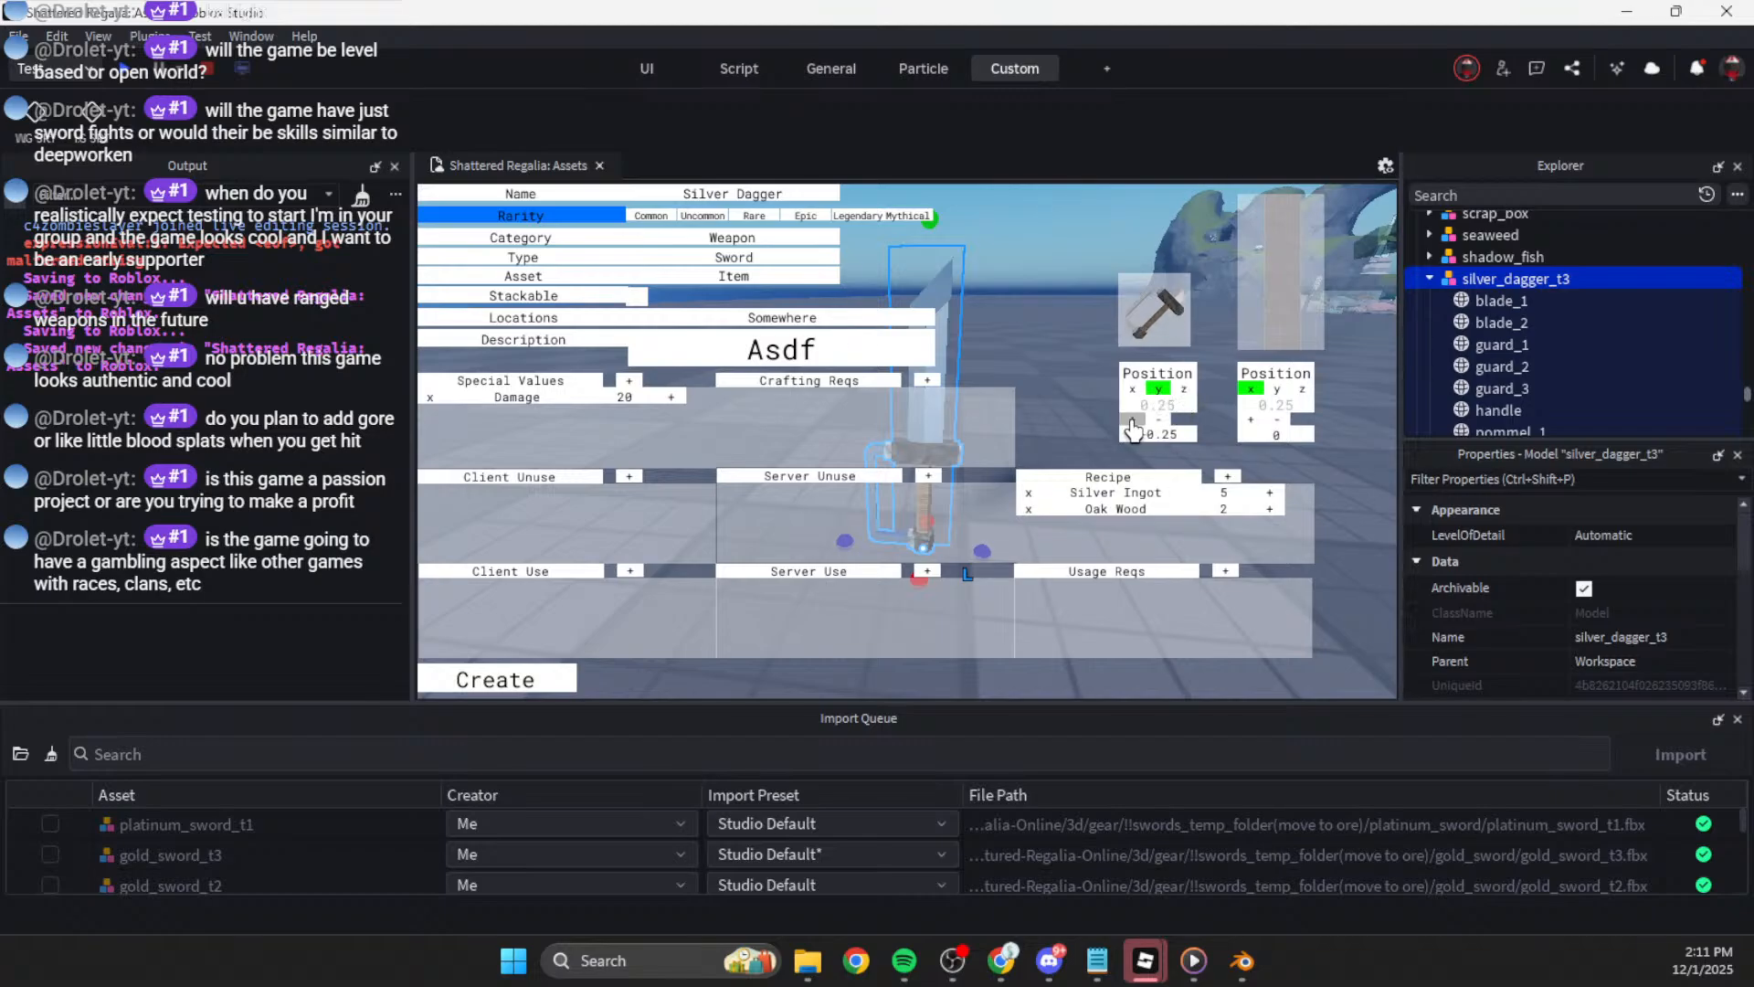
left_click(1133, 423)
left_click(1158, 422)
left_click(1141, 377)
left_click(1153, 376)
left_click(1135, 390)
left_click(1157, 421)
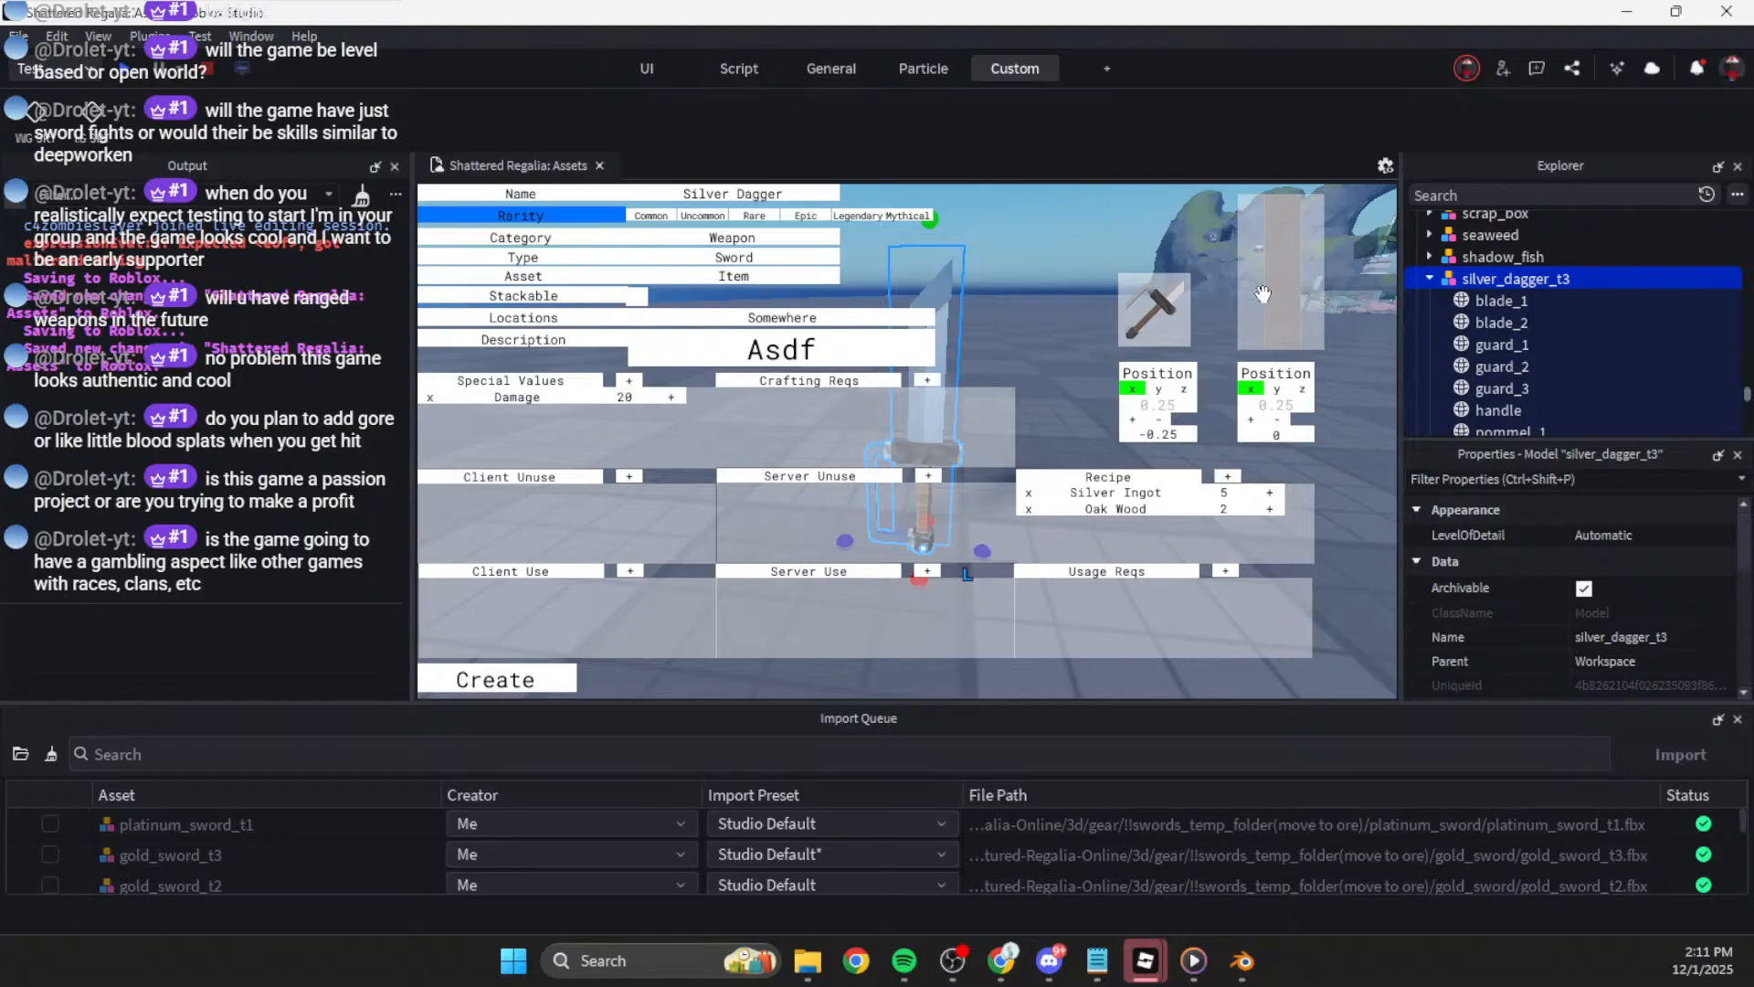
Step: Position the dagger in the tall preview along Z and Y and set its Y rotation to 90
left_click(1302, 389)
left_click(1277, 419)
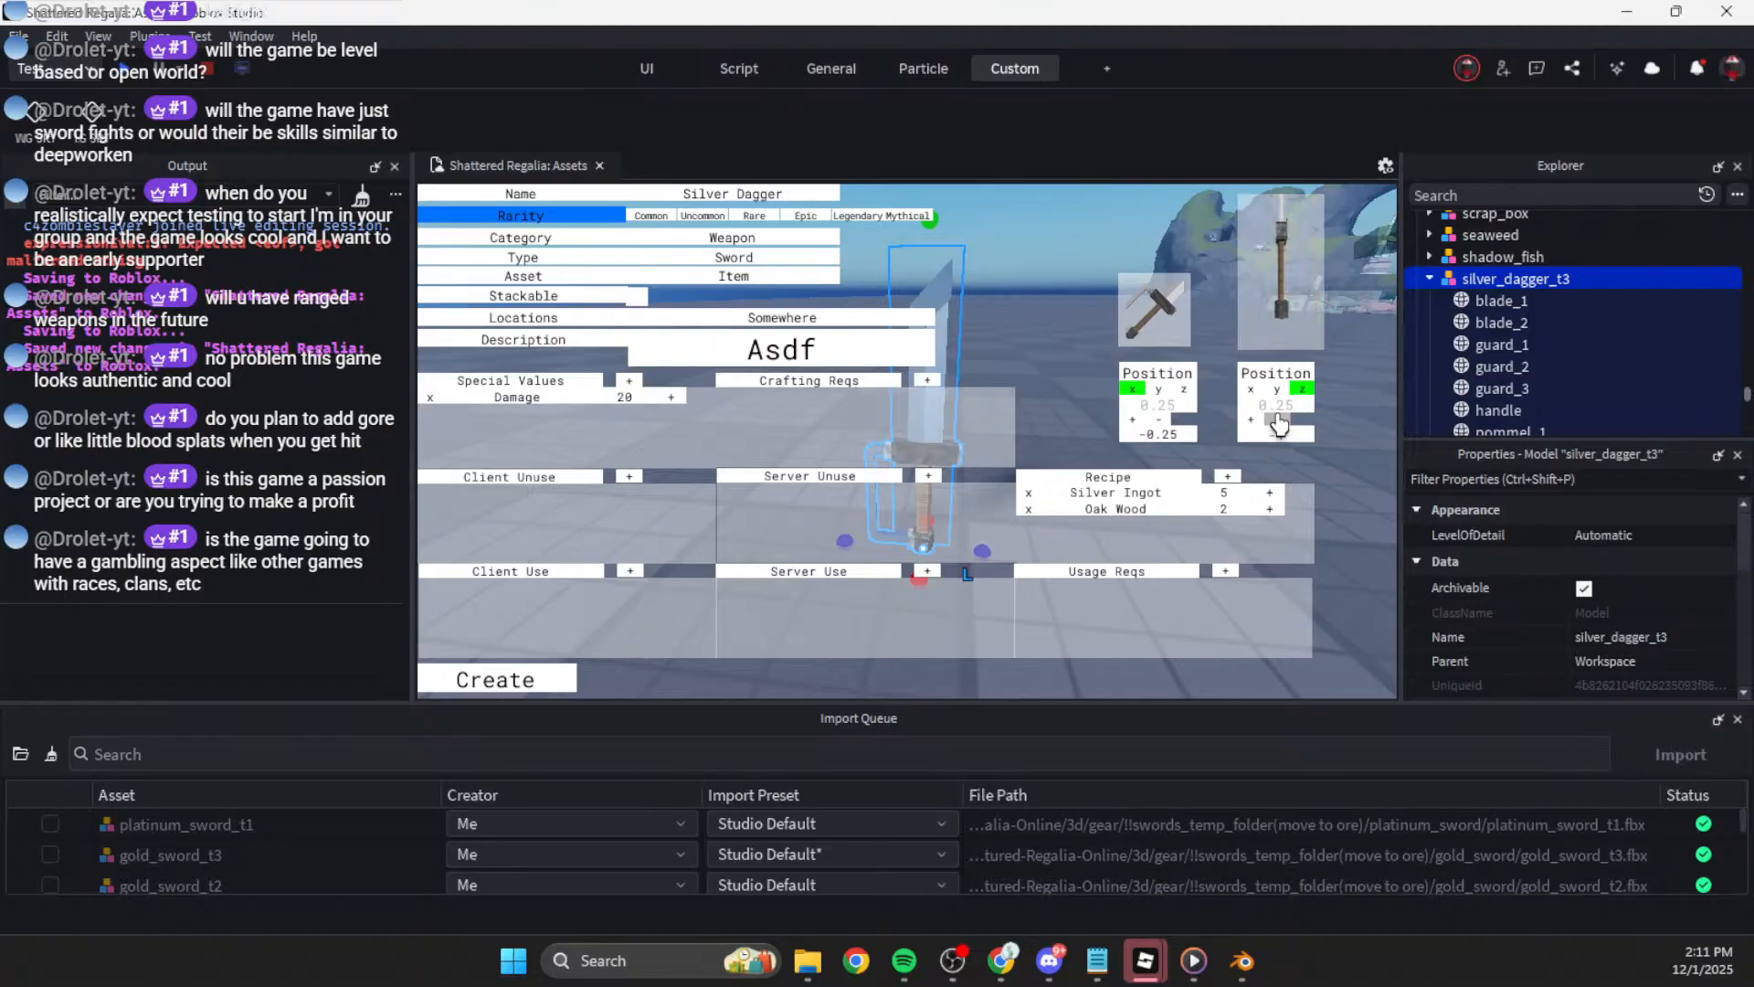
left_click(1276, 389)
left_click(1284, 420)
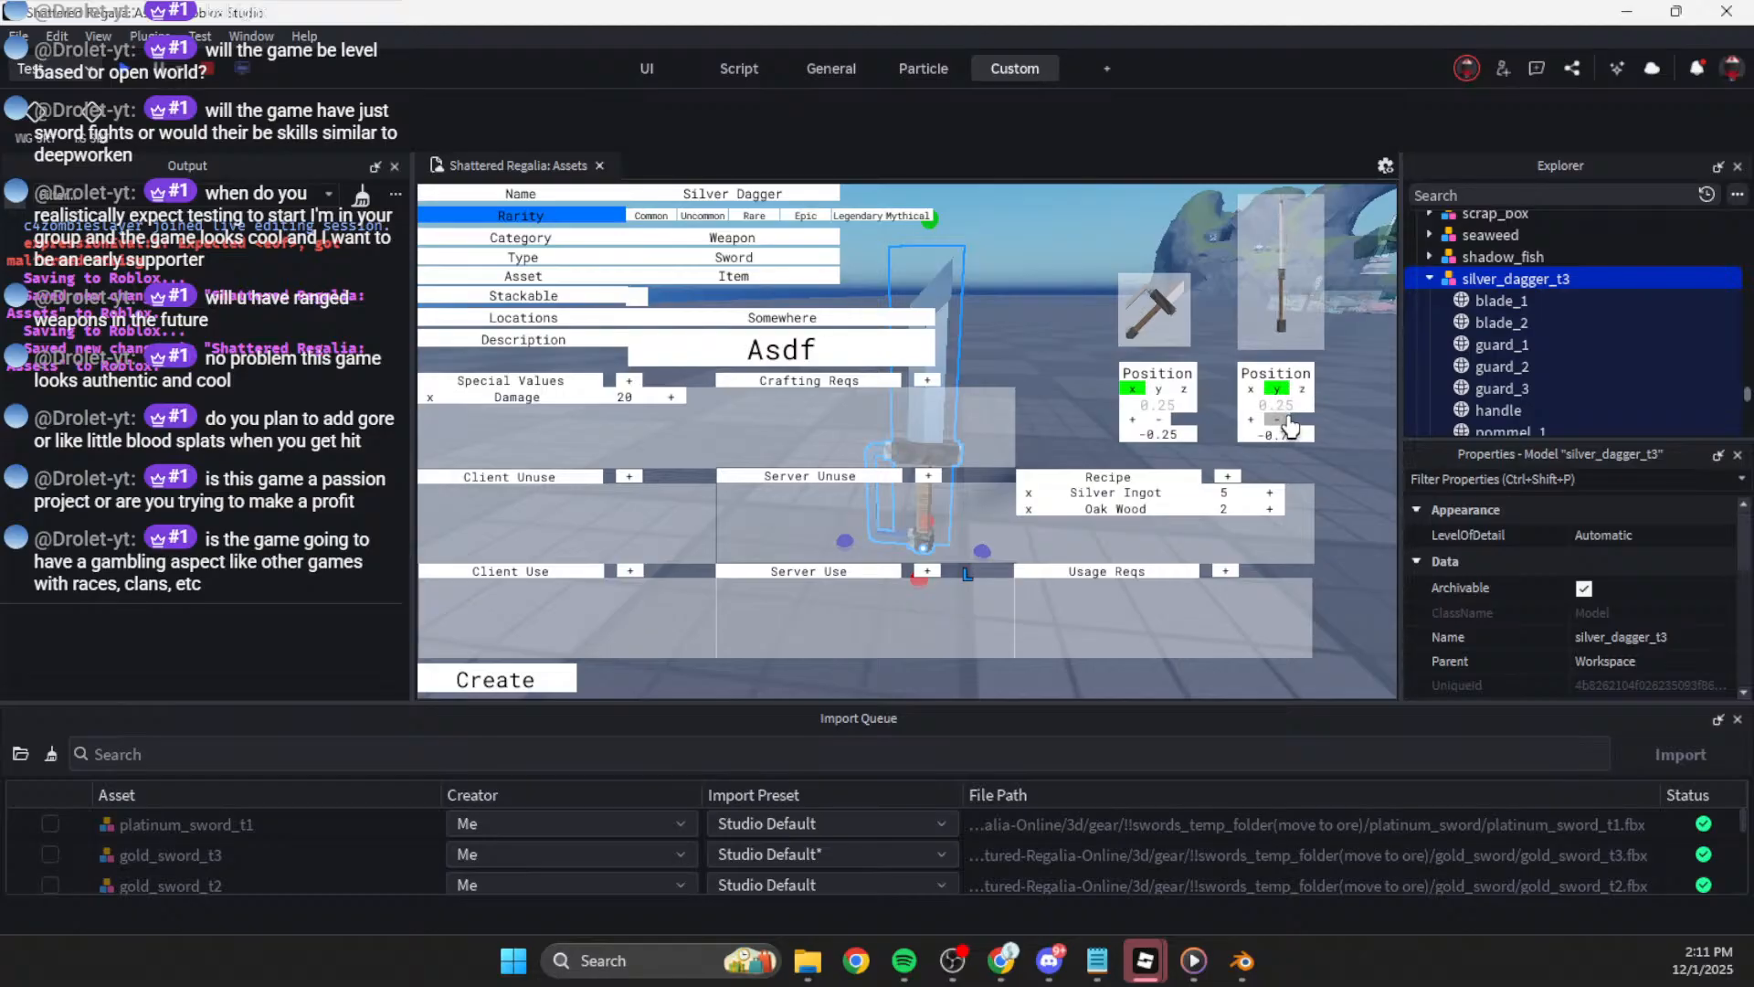
left_click(1302, 390)
left_click(1289, 373)
type("90")
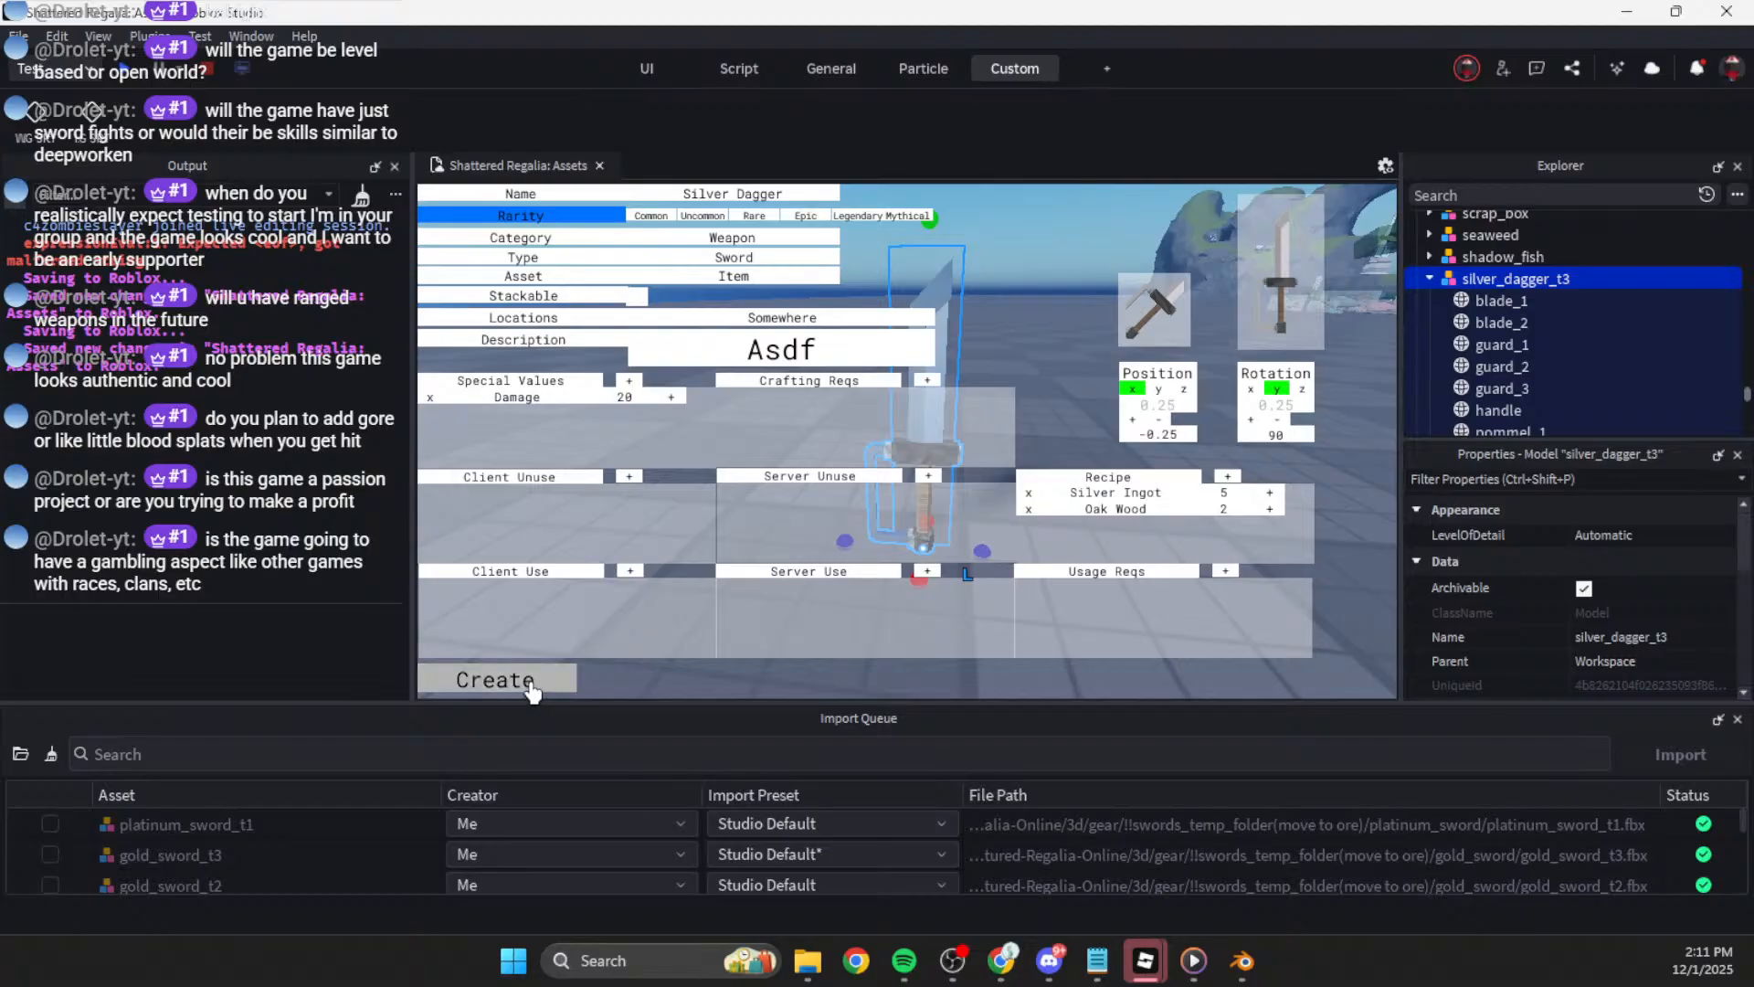
Step: Create the item and expand its Silver Dagger folder in ServerStorage
scroll(1582, 255, "up", 10)
scroll(1567, 347, "down", 2)
left_click(1416, 271)
scroll(1471, 314, "down", 3)
scroll(1469, 307, "down", 5)
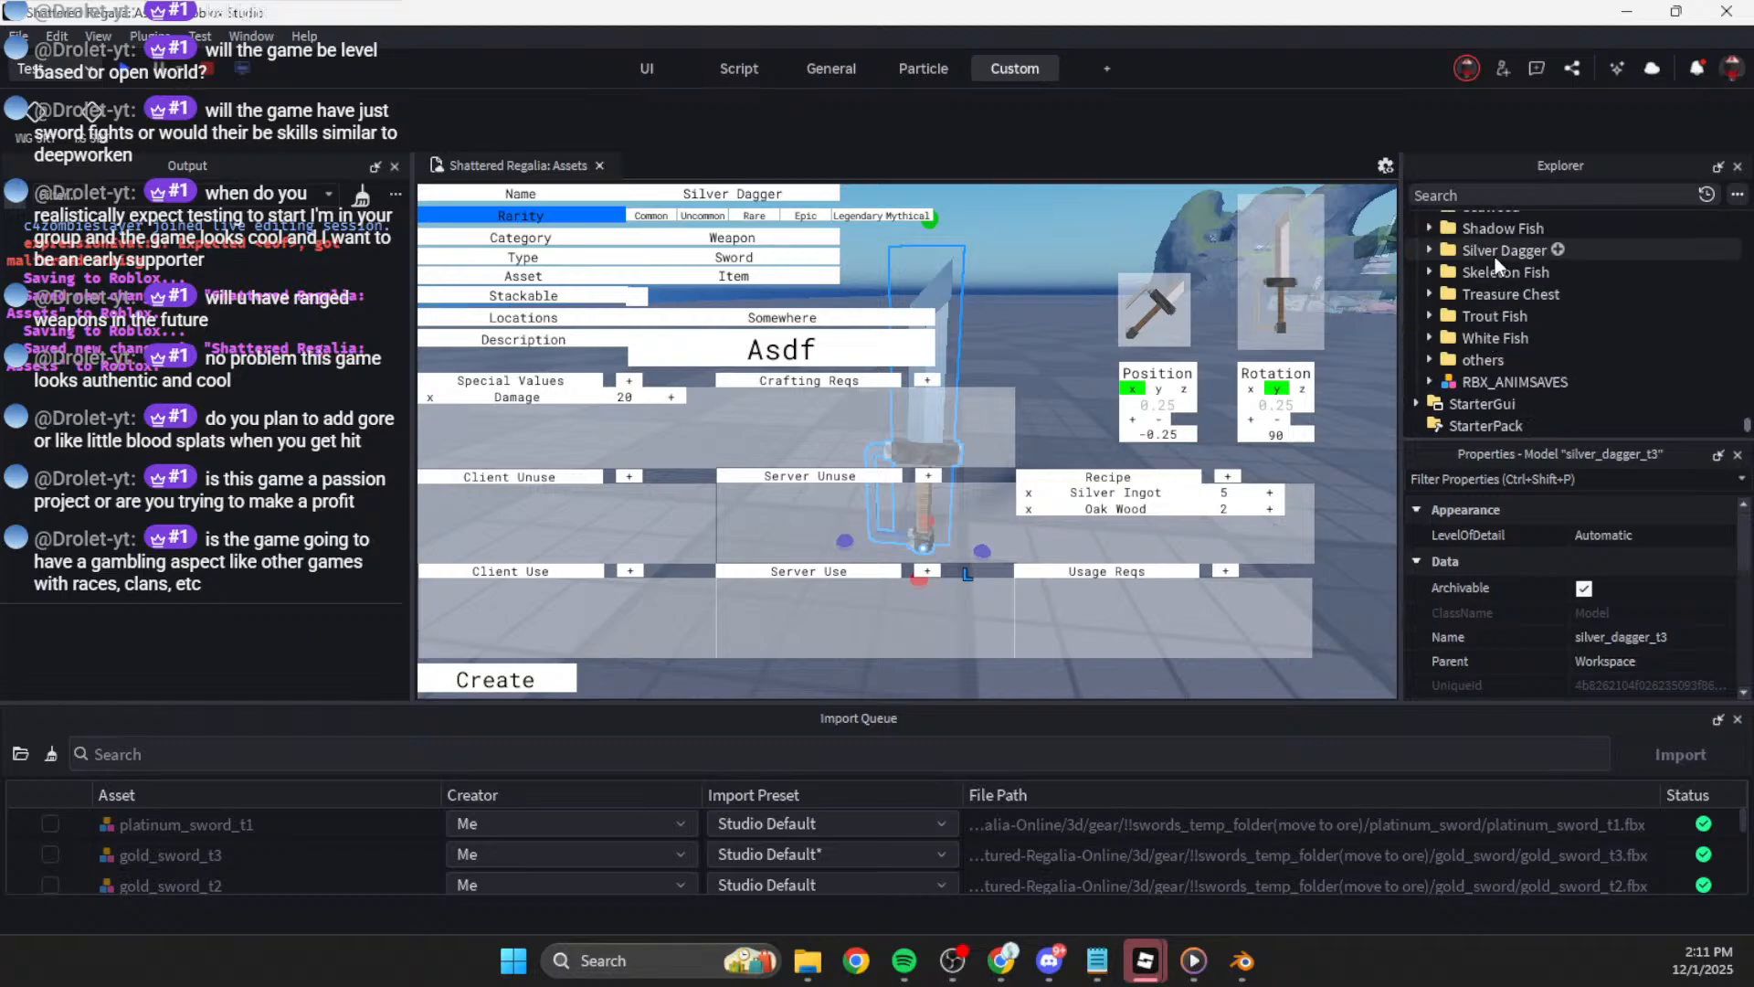
double_click(1495, 253)
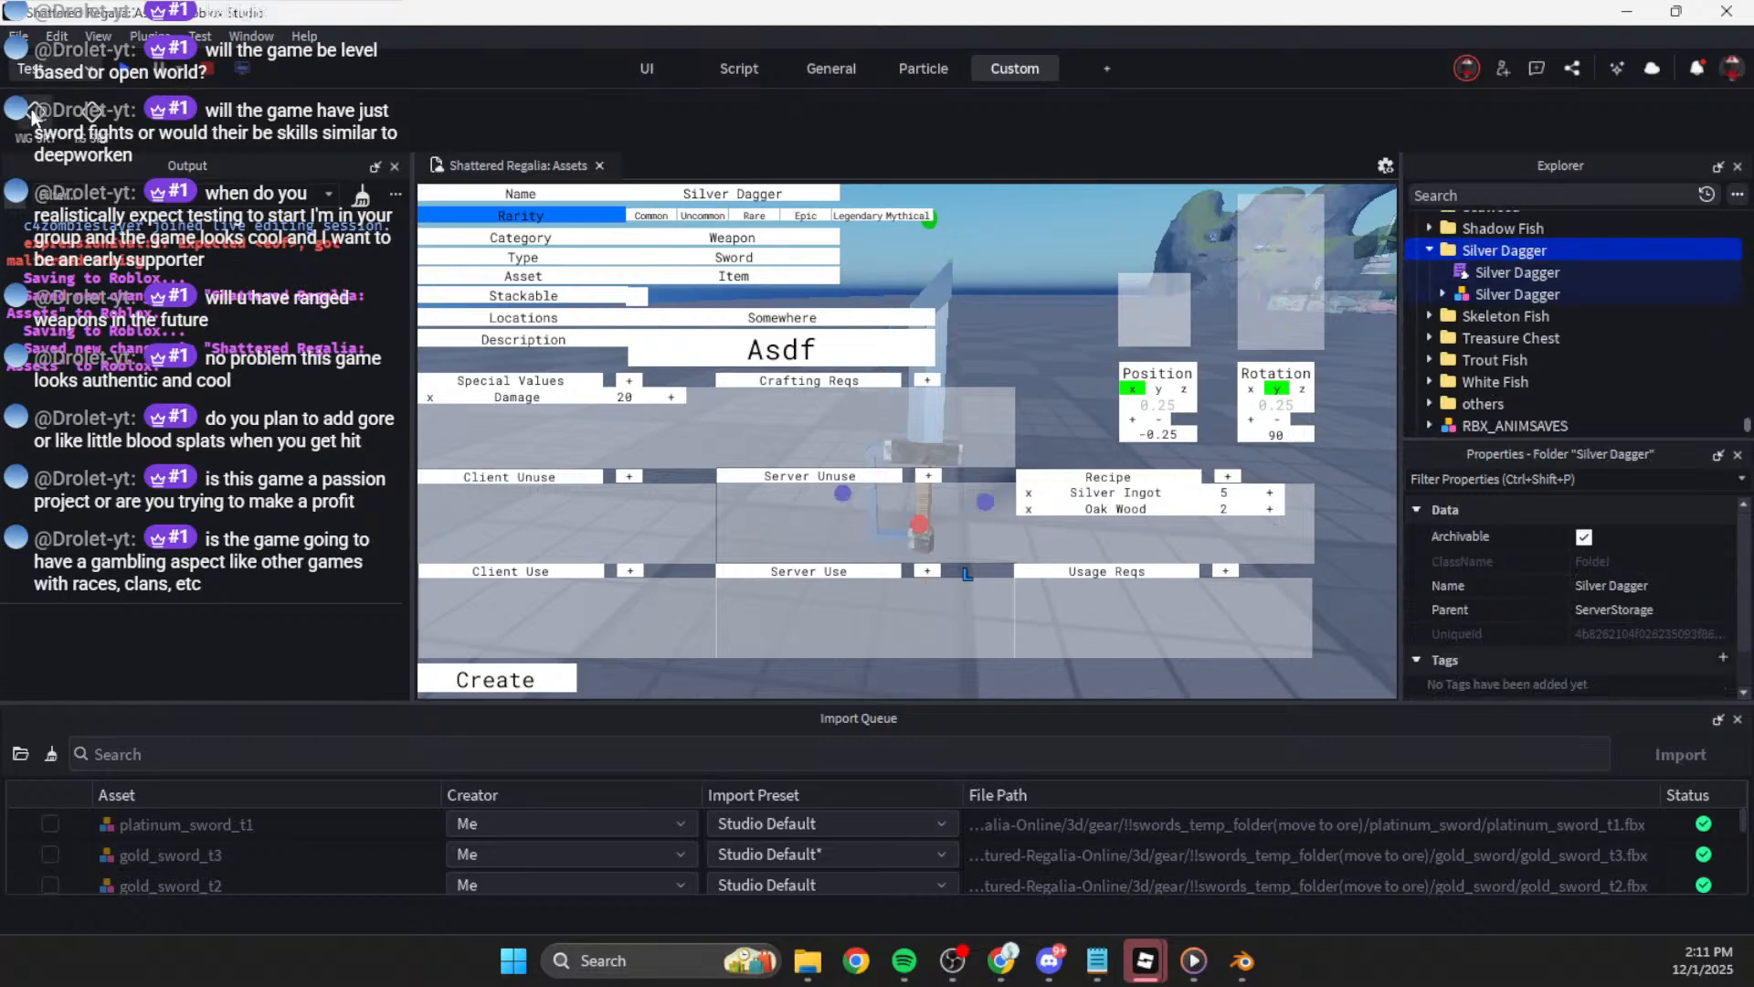
Step: Open the character weapon-holding editor and select the Silver Dagger folder as its item
left_click(1517, 253)
left_click(1177, 337)
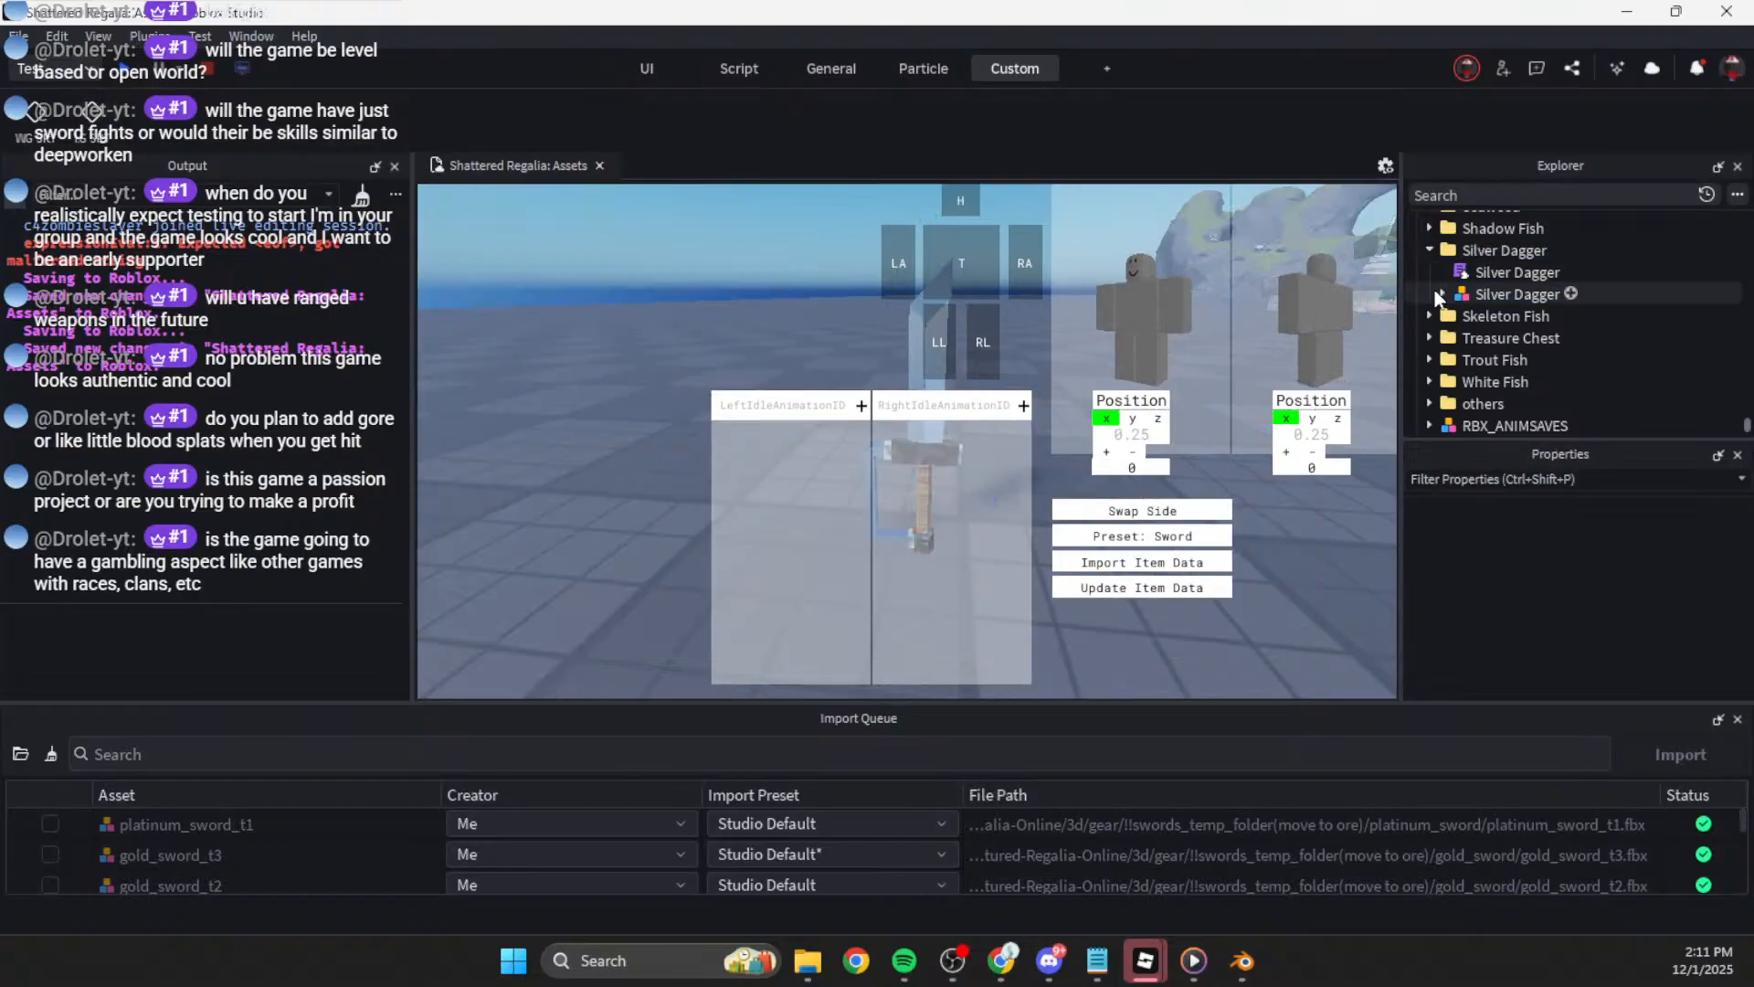
left_click(1505, 250)
Step: Set the rotation increment of the held dagger to 45 and import the item data
left_click(831, 69)
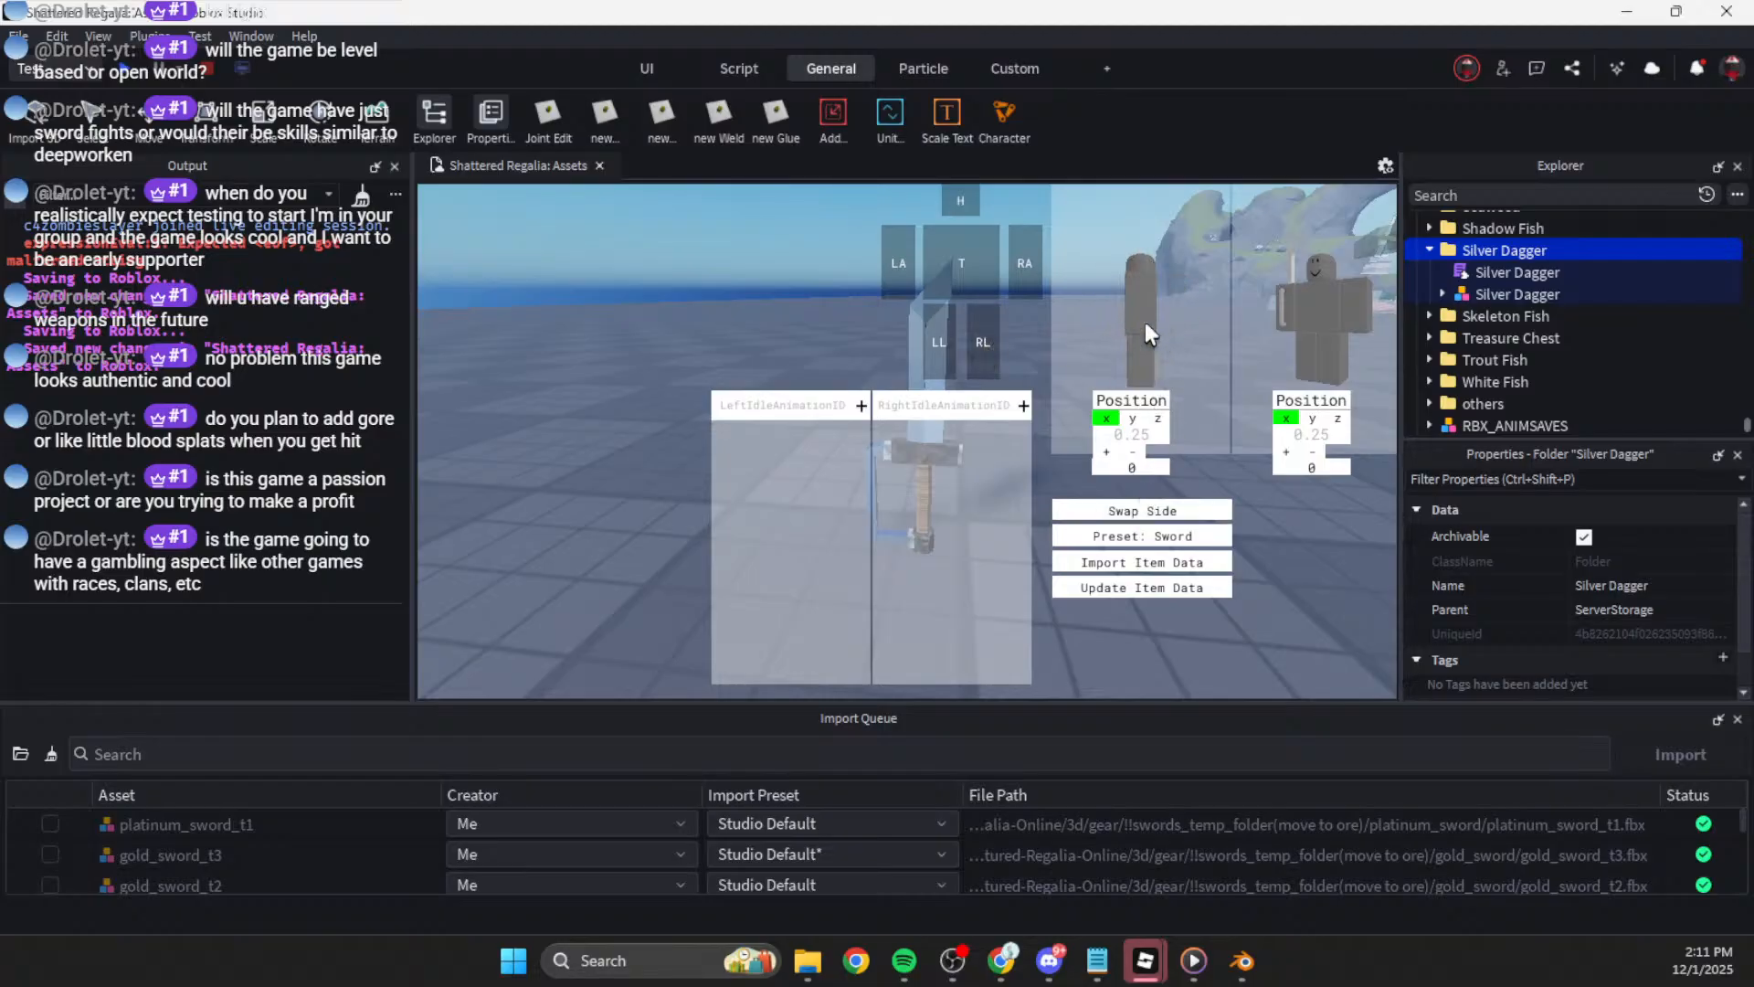
left_click(1134, 402)
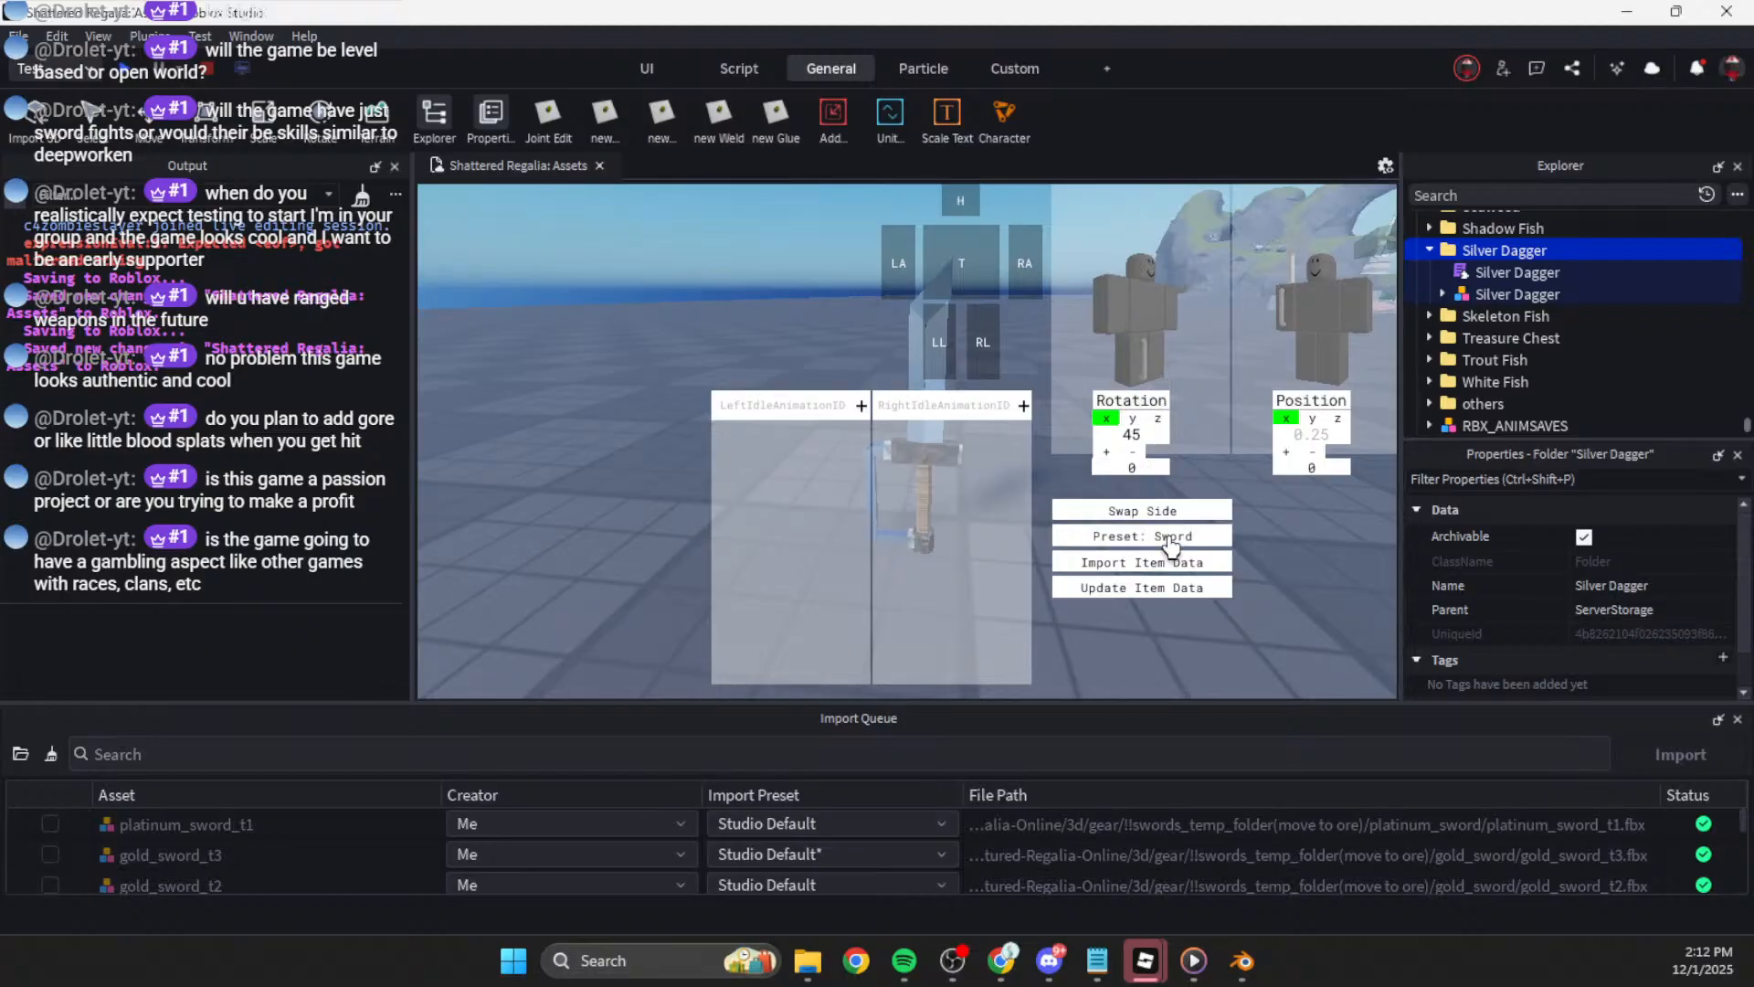
left_click(1161, 562)
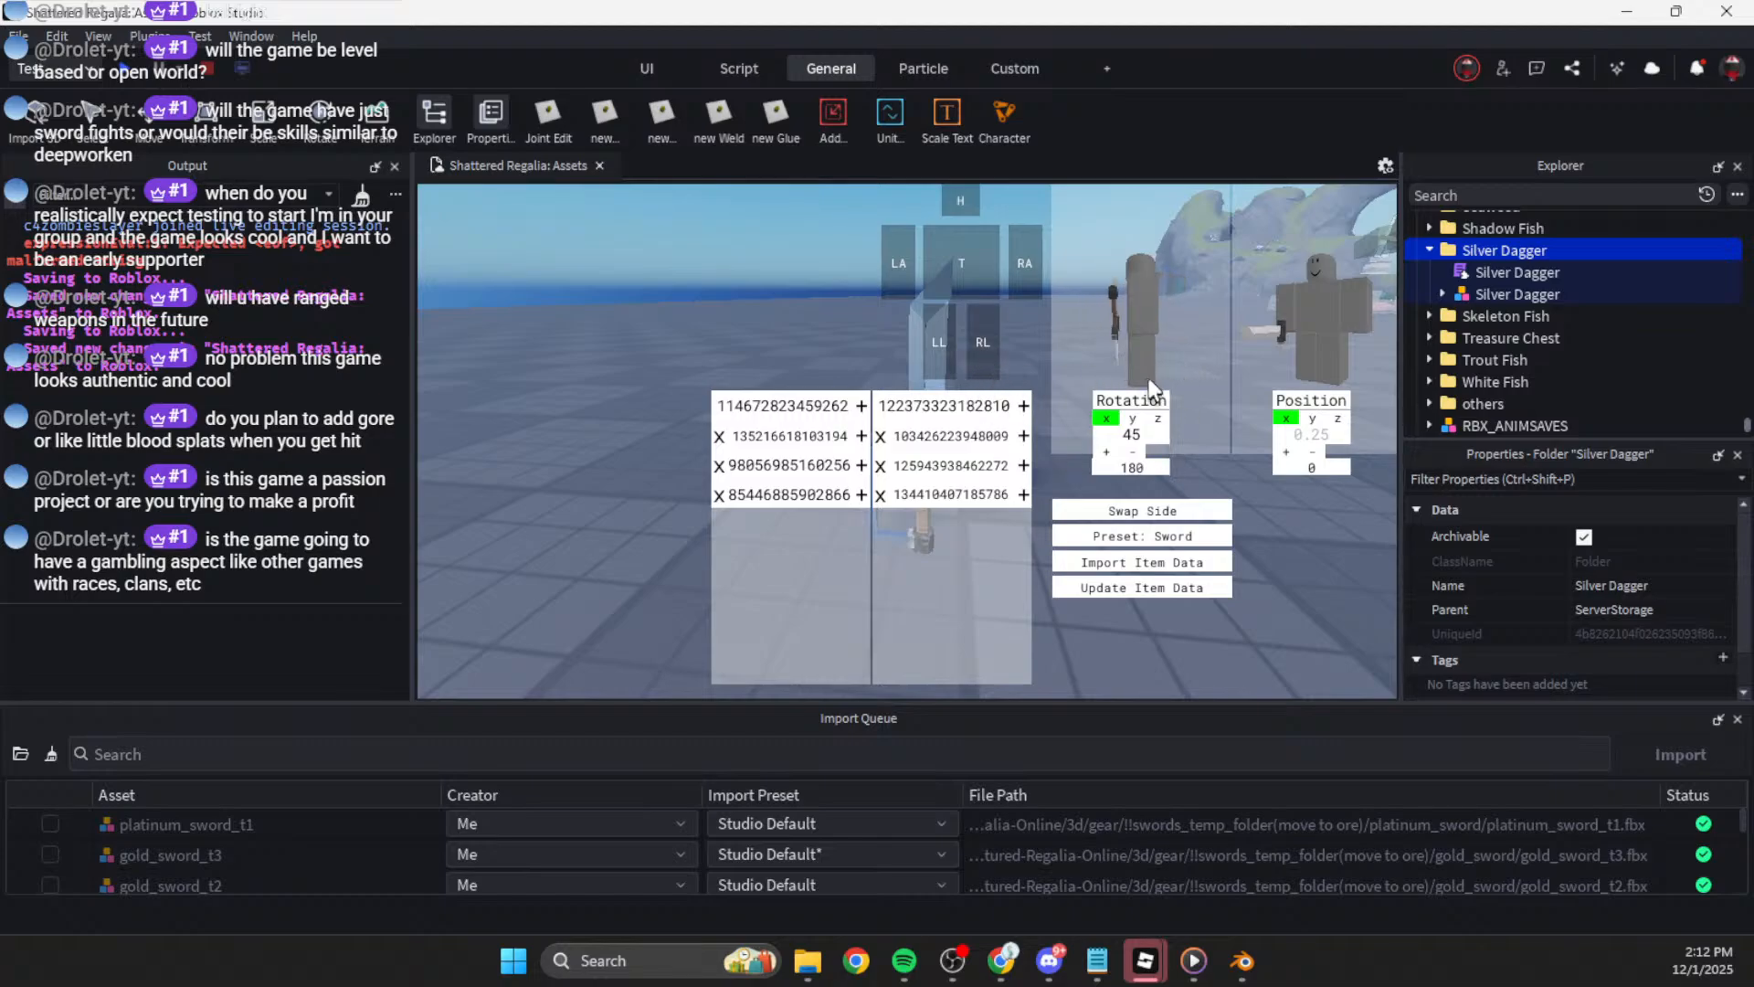
Step: Reset the held dagger's Y and Z rotation to 0 and close the Import Queue to enlarge the pose editor
left_click(1133, 419)
double_click(1131, 467)
key("BackSpace")
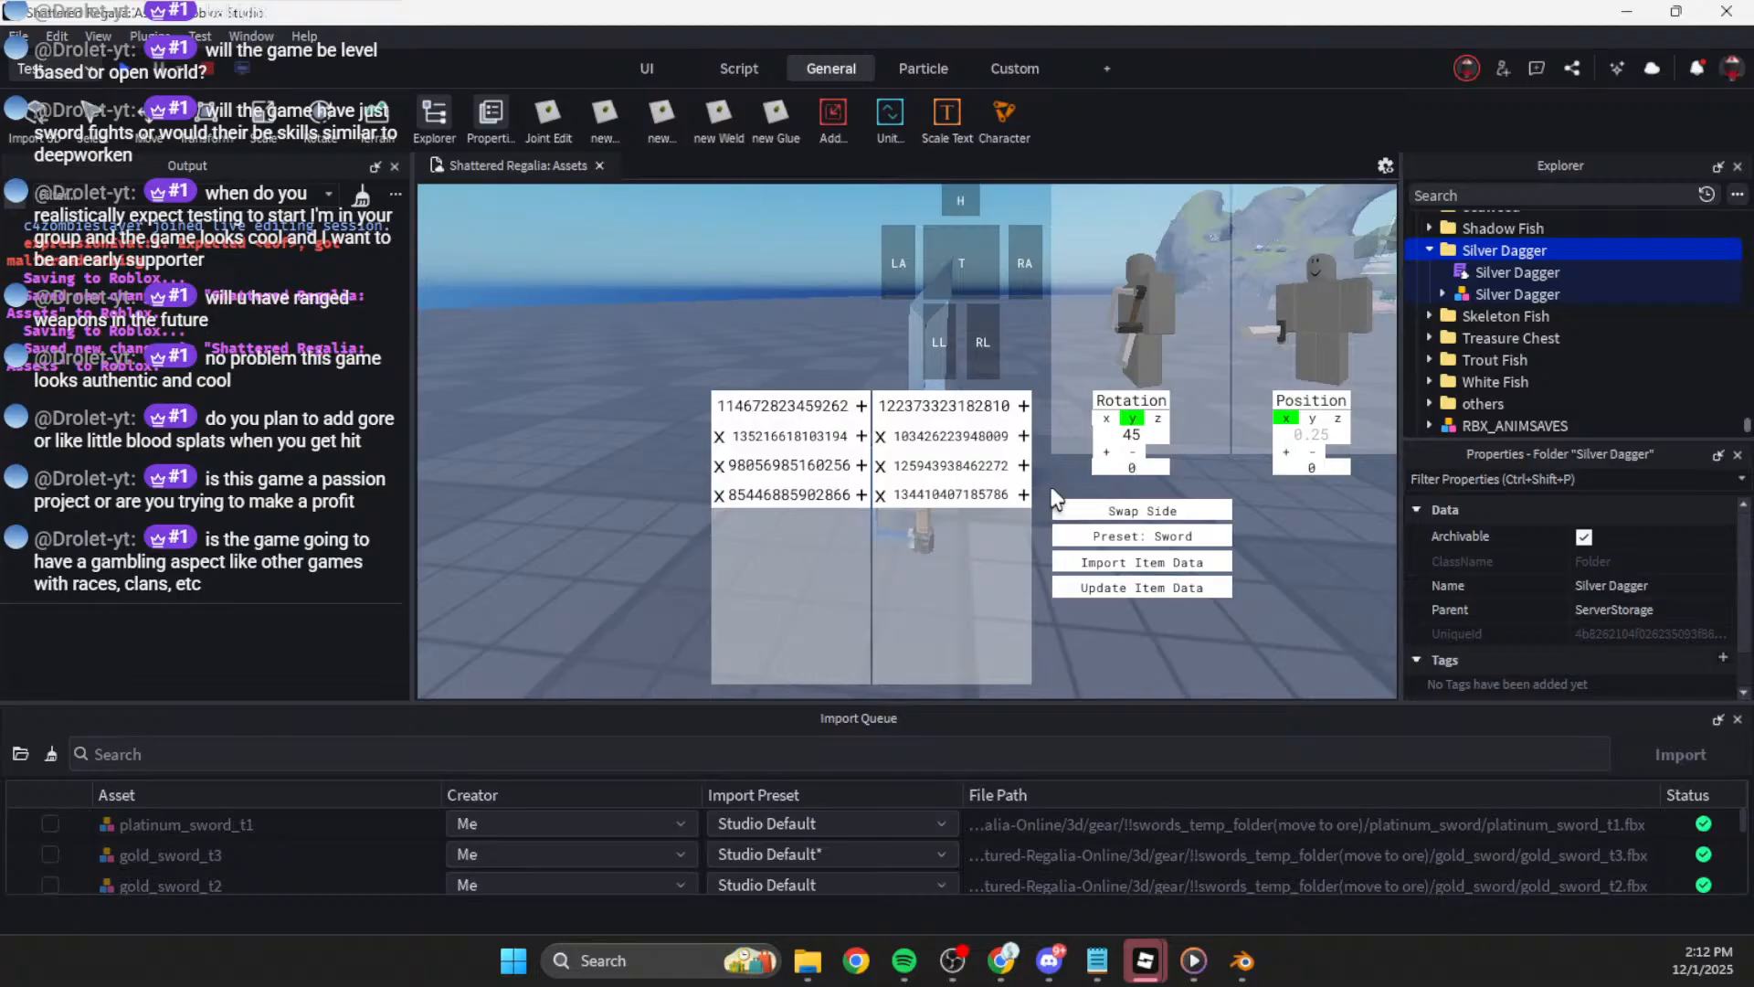
left_click(1106, 420)
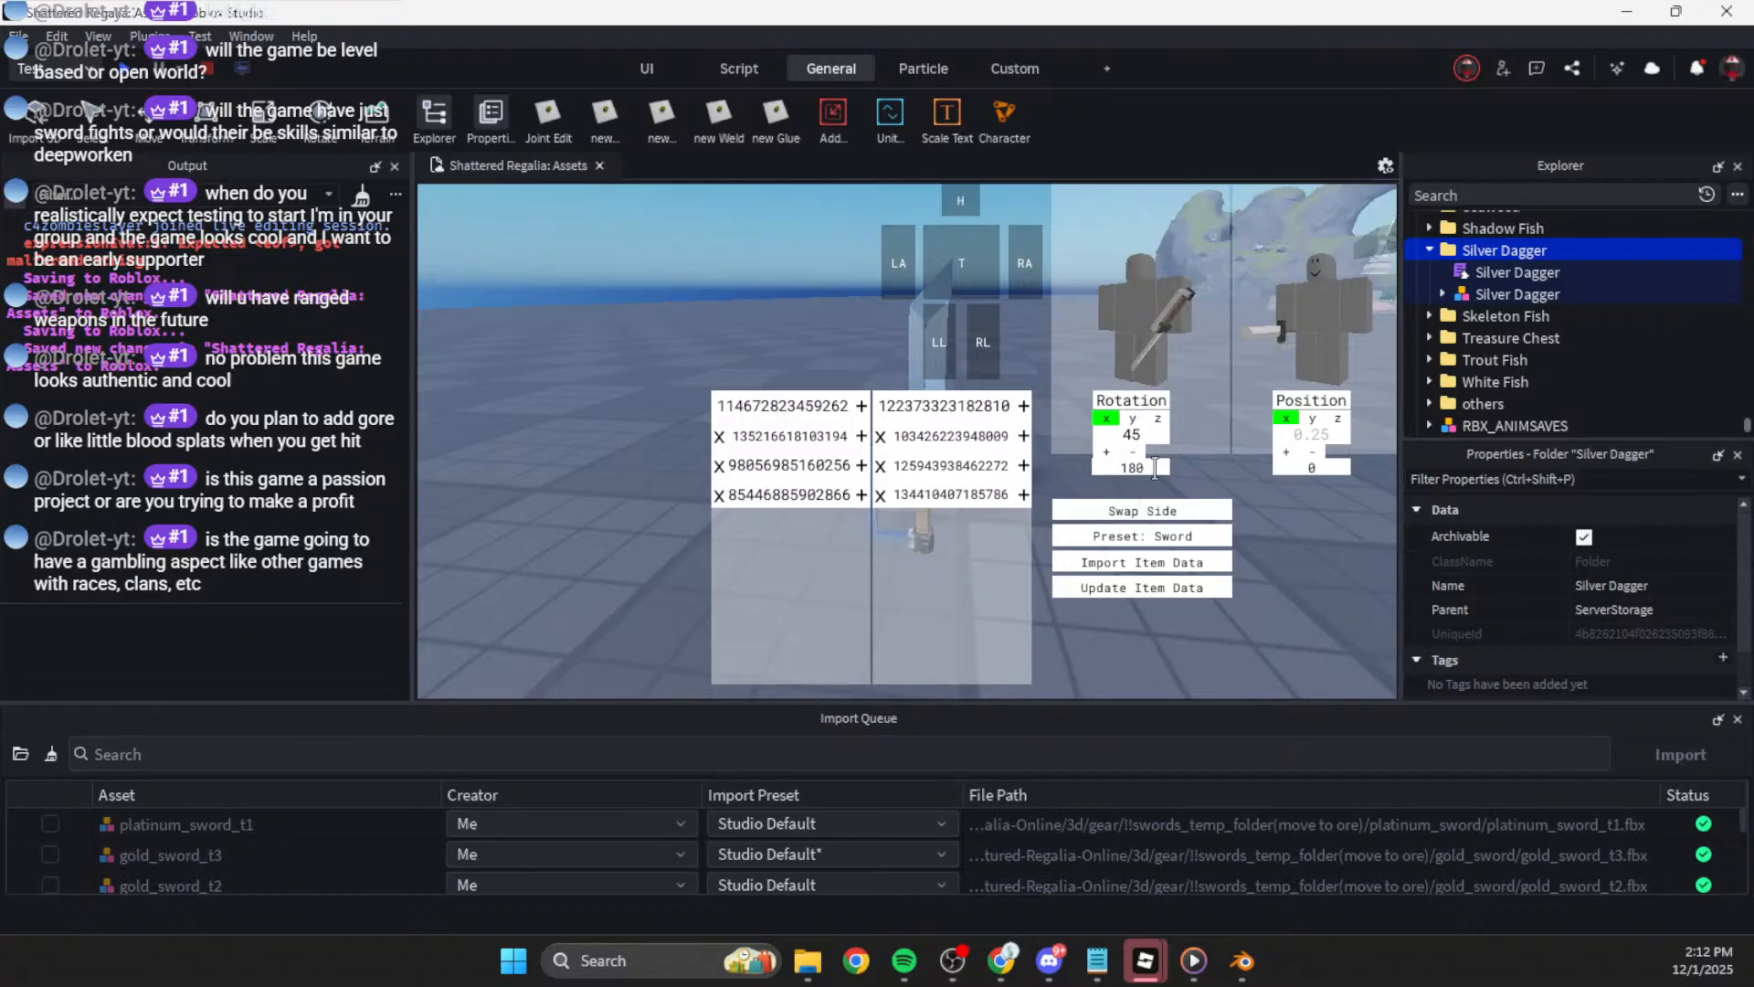
left_click_drag(1230, 702, 1242, 766)
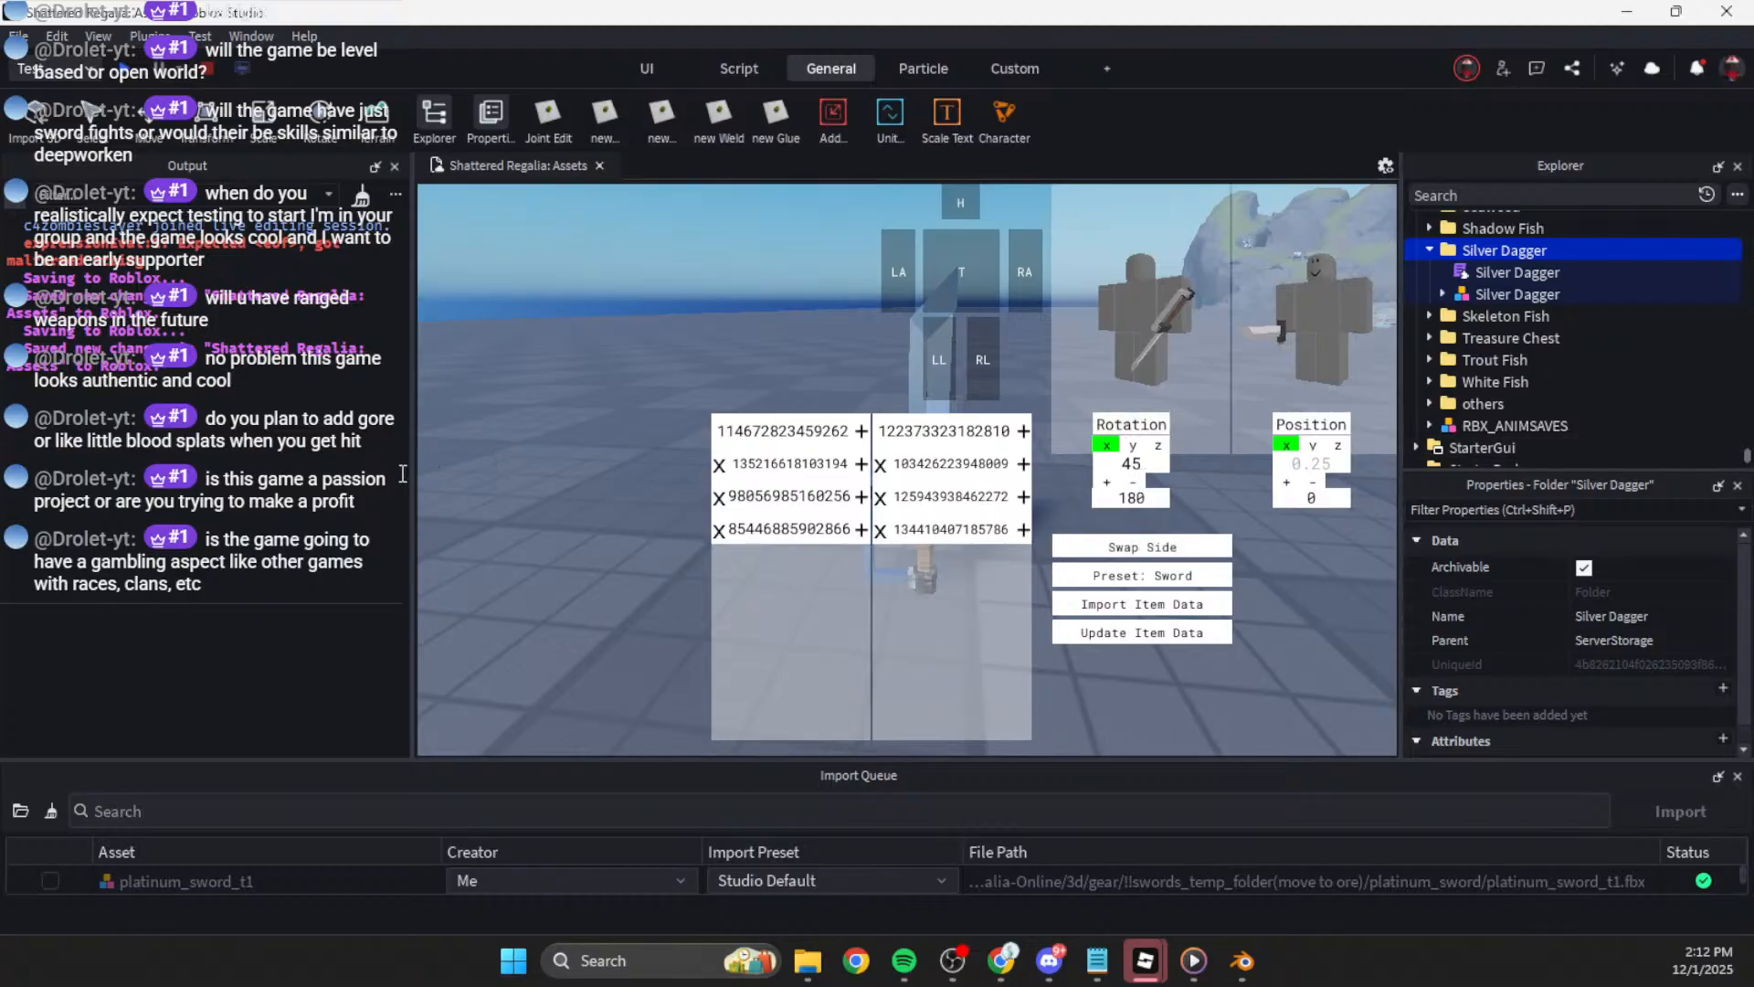
left_click(1738, 775)
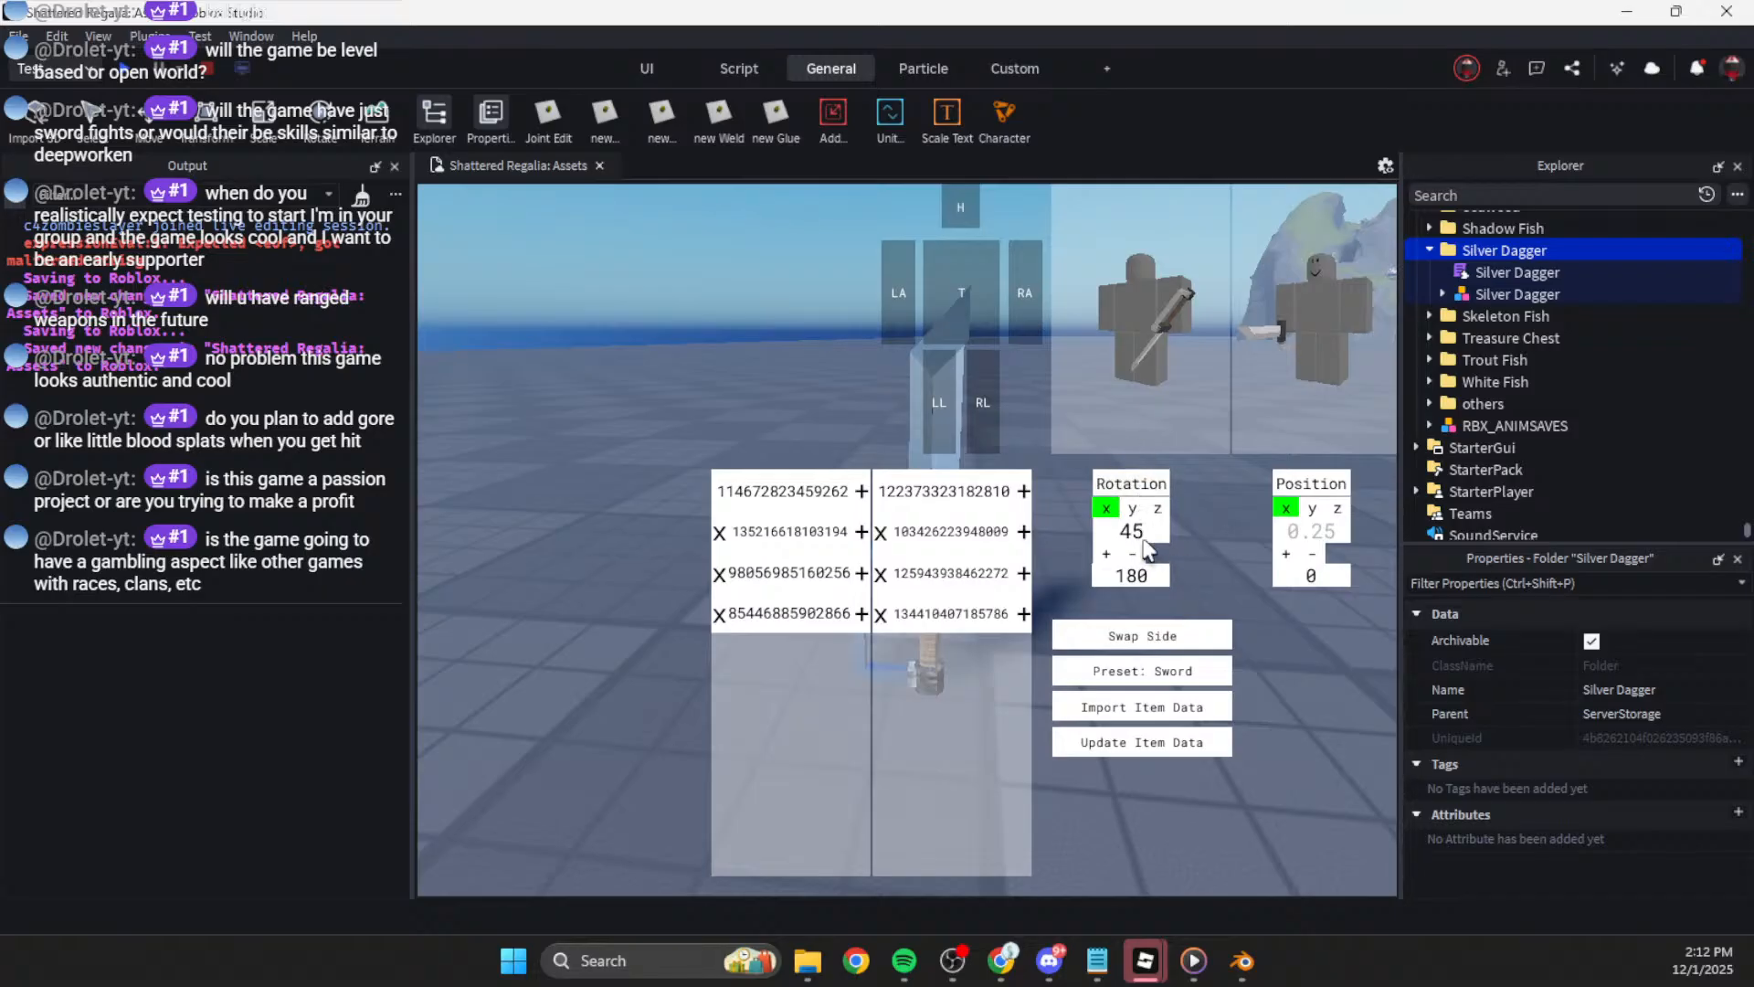
left_click(1133, 508)
left_click(1158, 508)
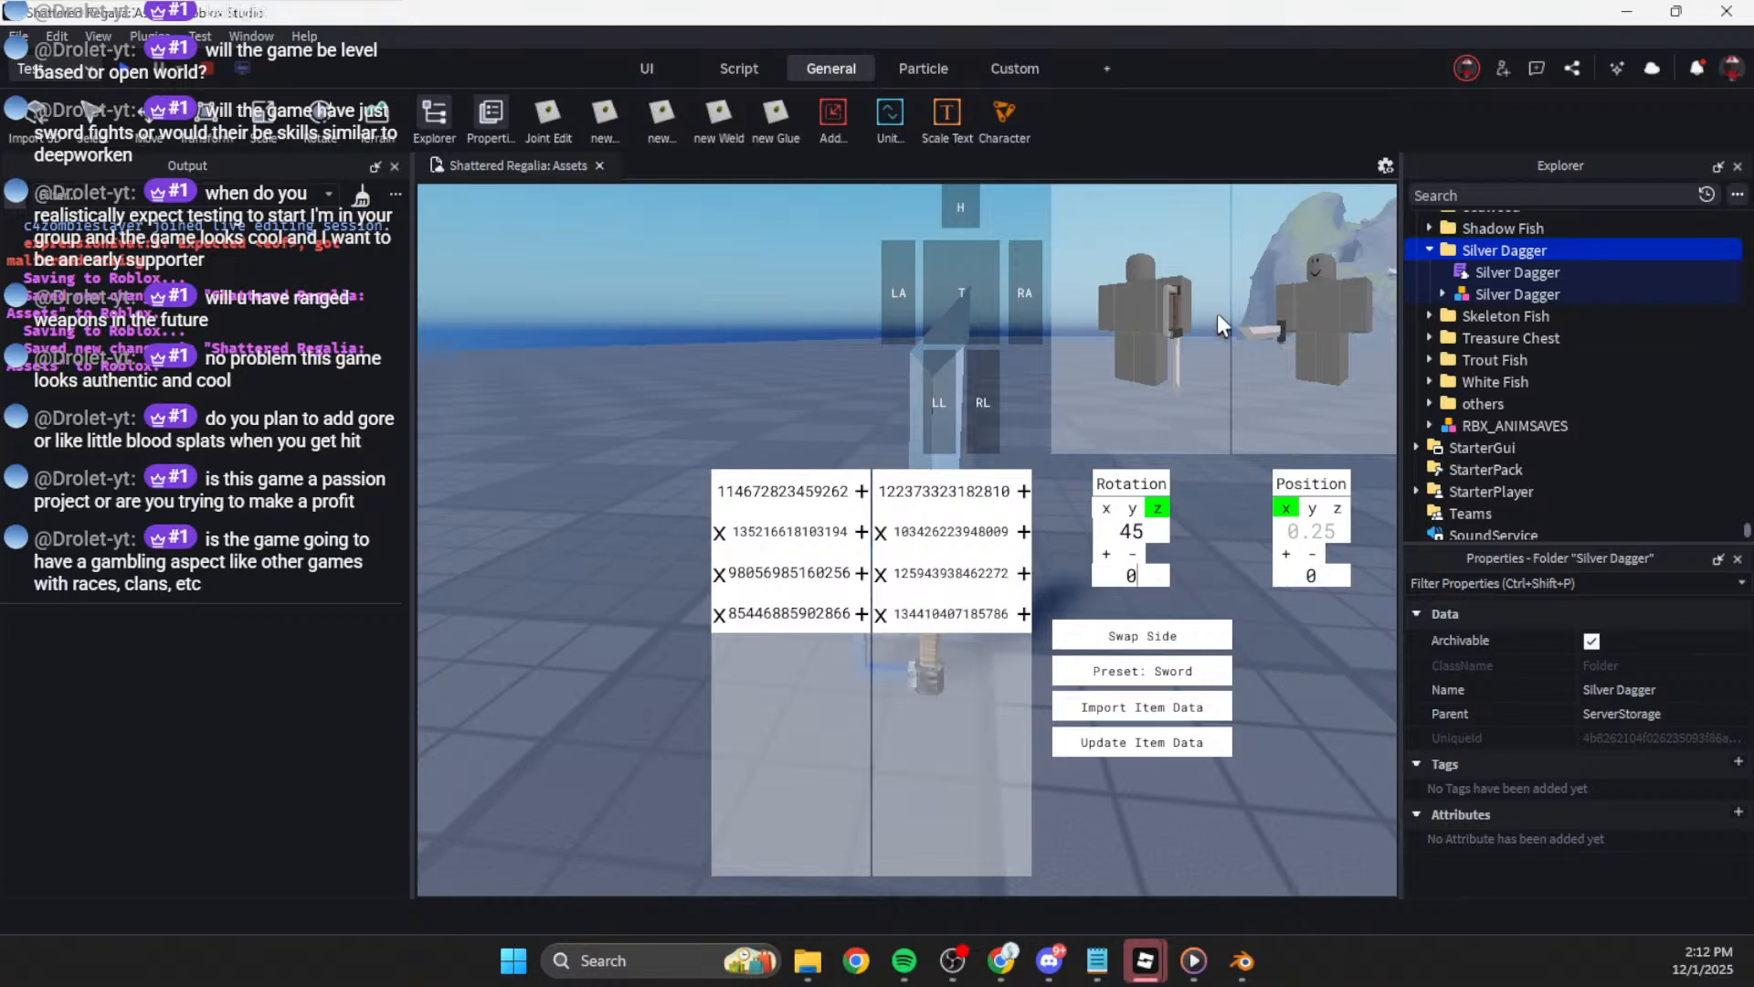
Step: Try a 45 increment on the dagger's Y rotation and on its Z rotation
left_click(1133, 508)
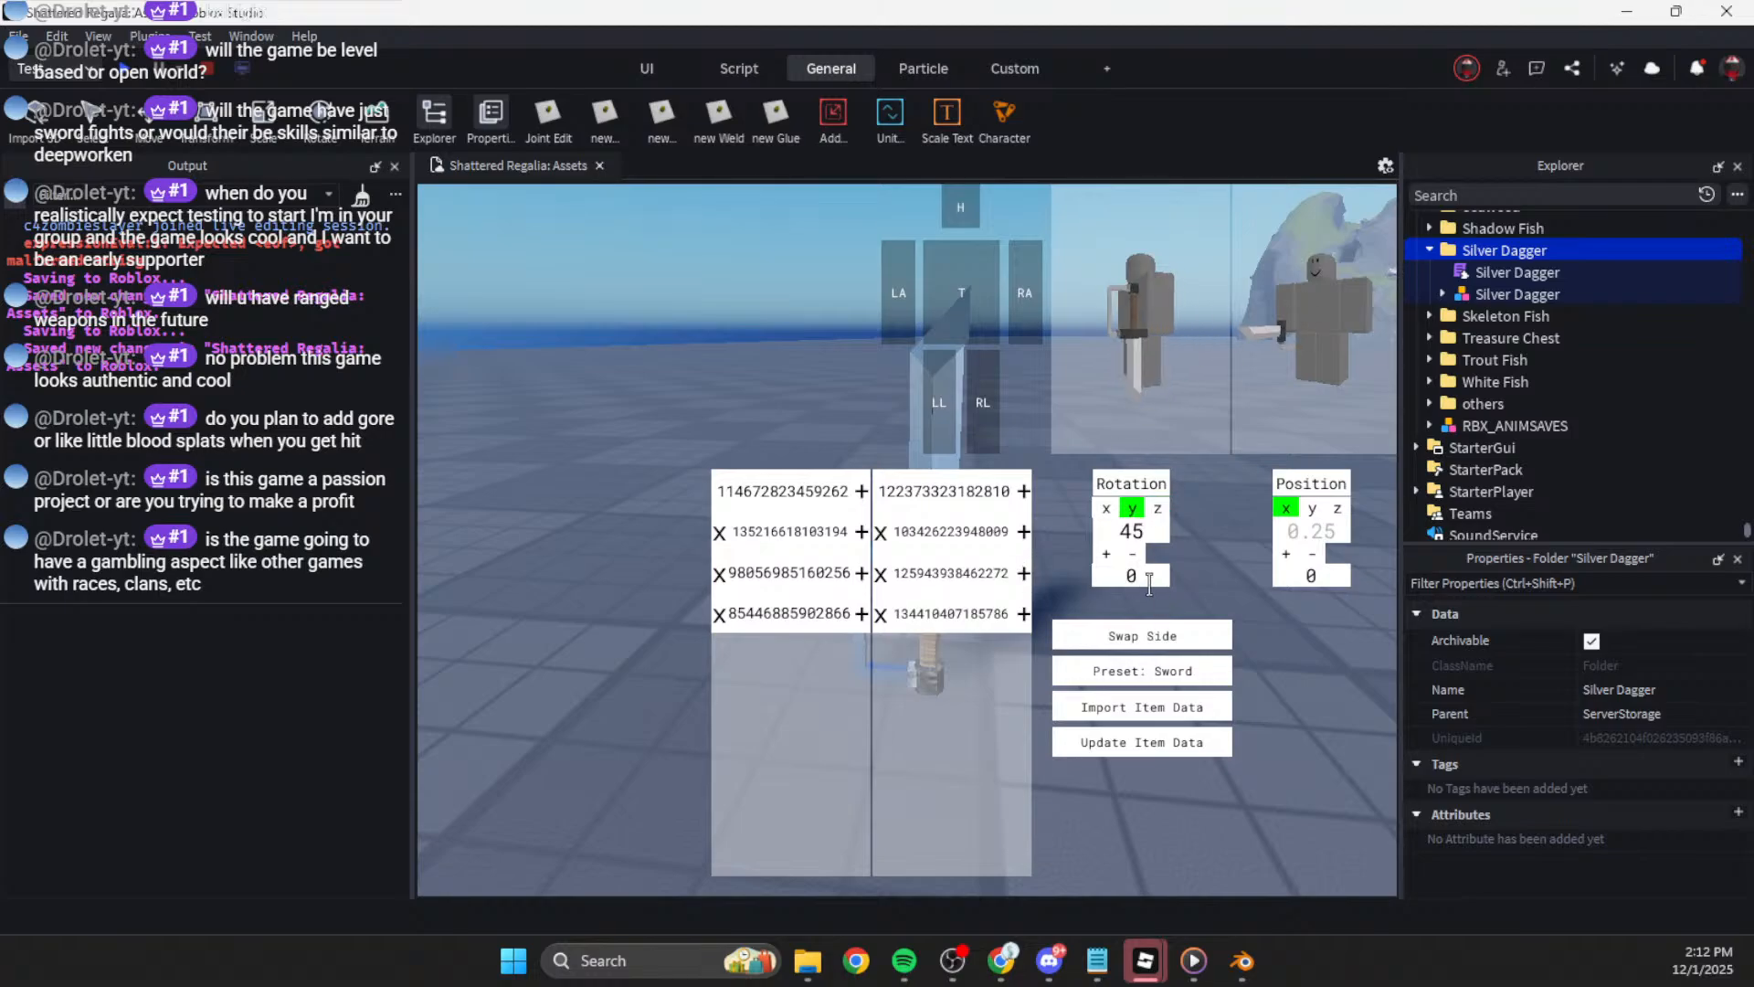
left_click(1107, 557)
left_click(1133, 556)
left_click(1157, 509)
left_click(1106, 555)
left_click(1133, 555)
left_click(1116, 491)
left_click(1131, 483)
Step: Set the dagger's X rotation in the character pose to 130
left_click(1107, 508)
left_click(1106, 554)
left_click(1131, 557)
left_click(1131, 557)
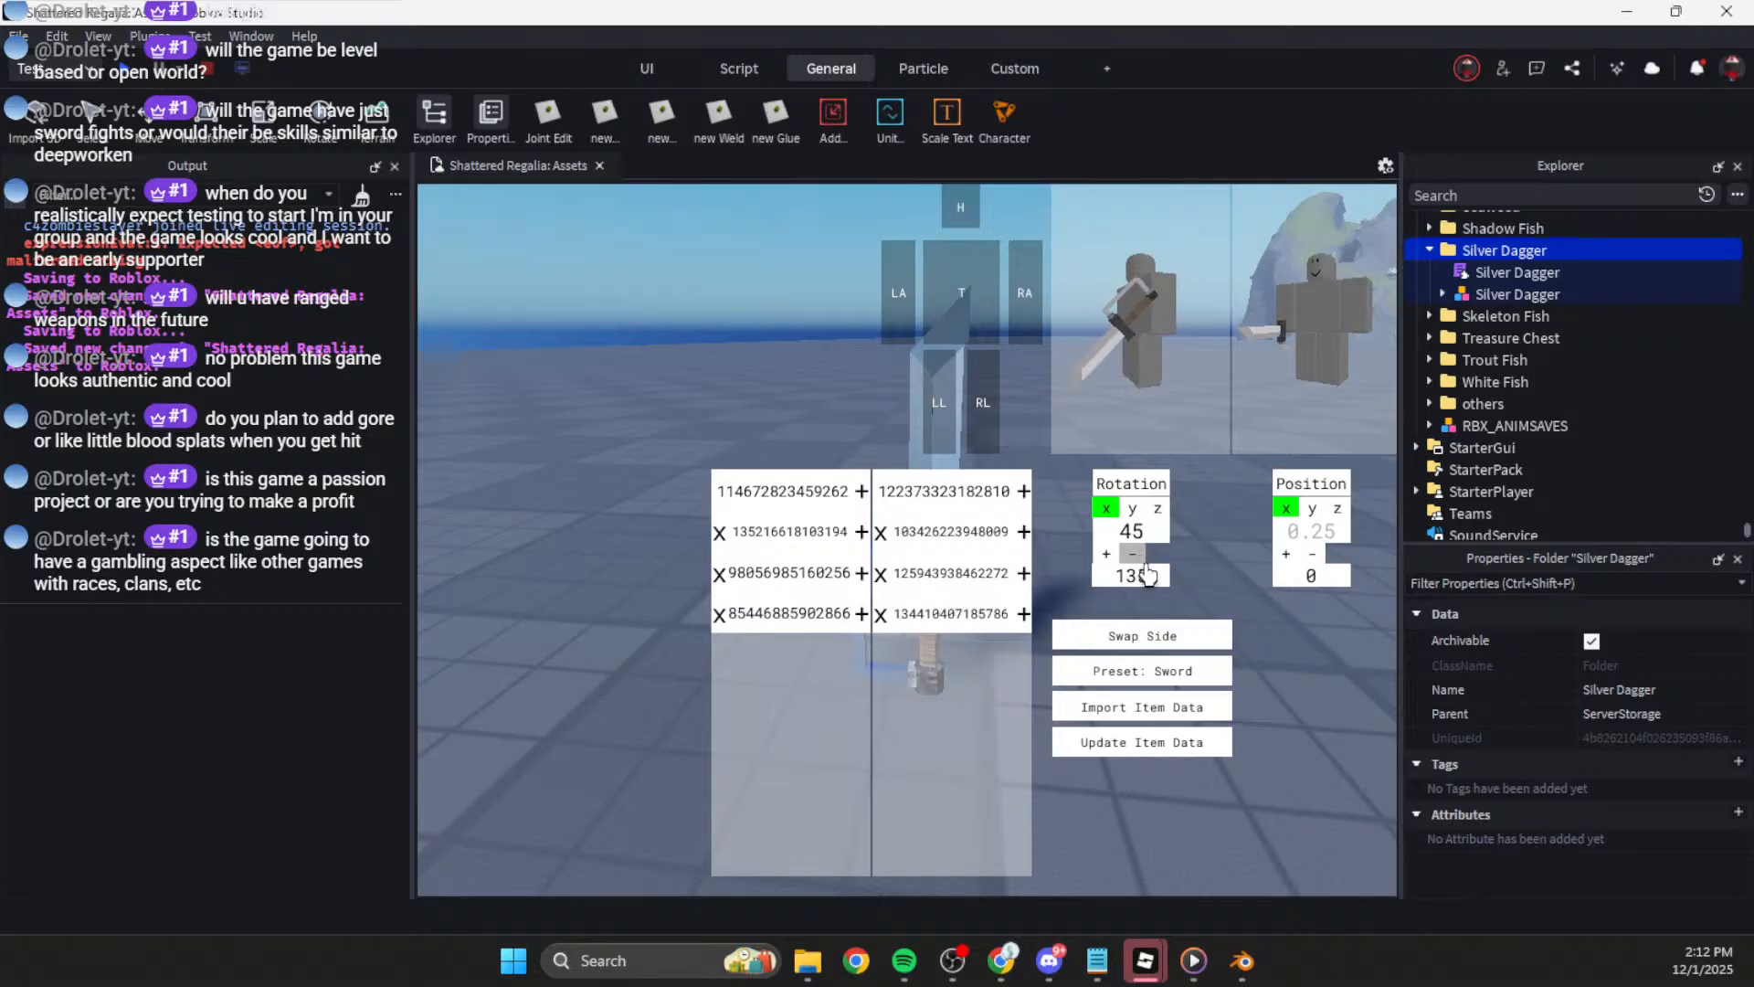
key("BackSpace")
type("0")
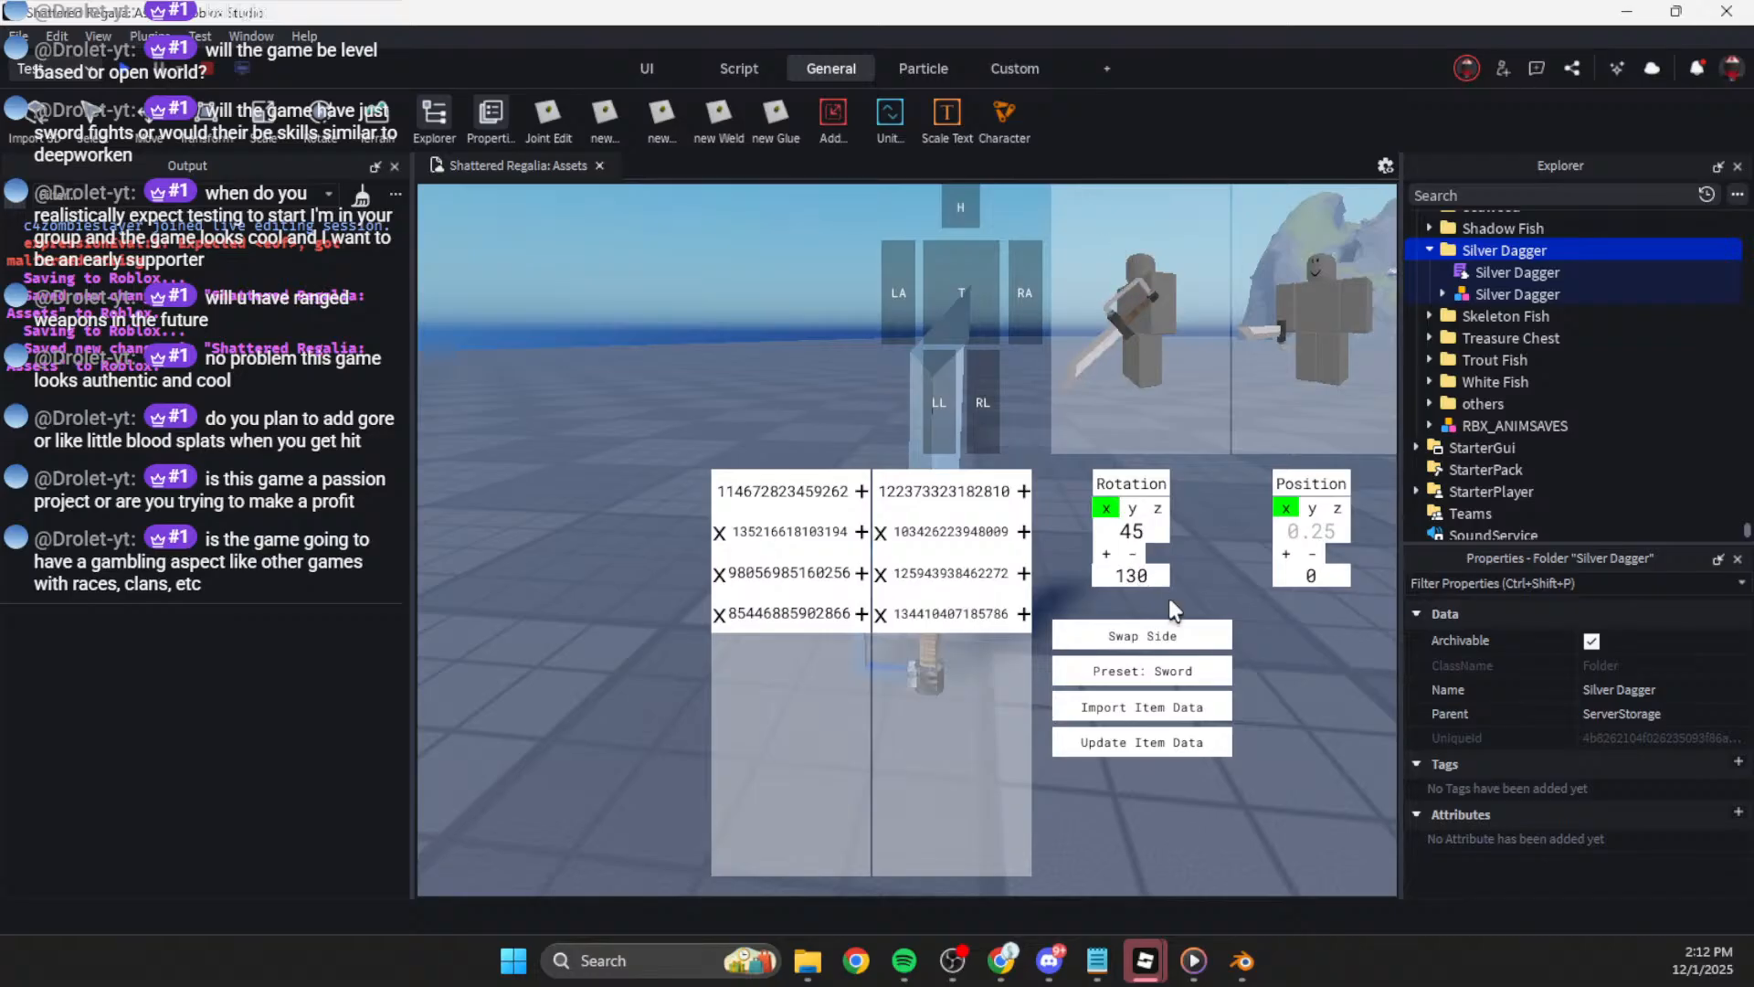
Step: Lower the dagger's Y and X position on the character in 0.25 increments
left_click(1128, 484)
left_click(1132, 509)
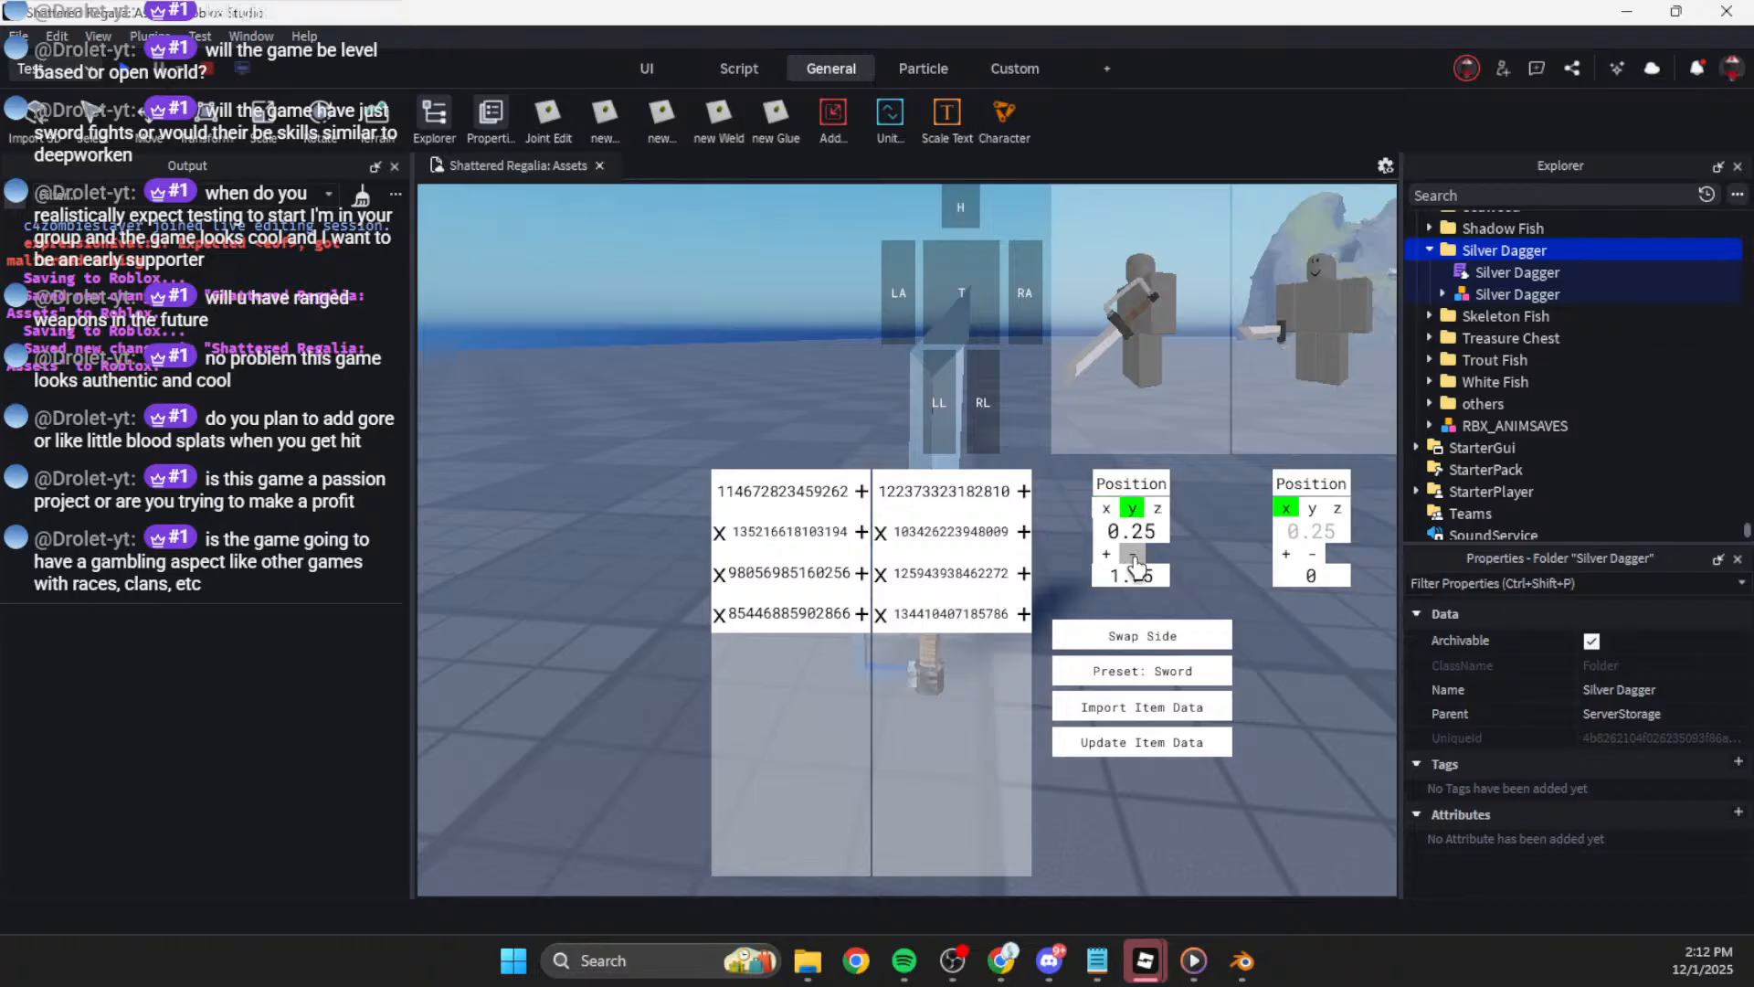
left_click(1132, 554)
left_click(1132, 554)
left_click(1107, 509)
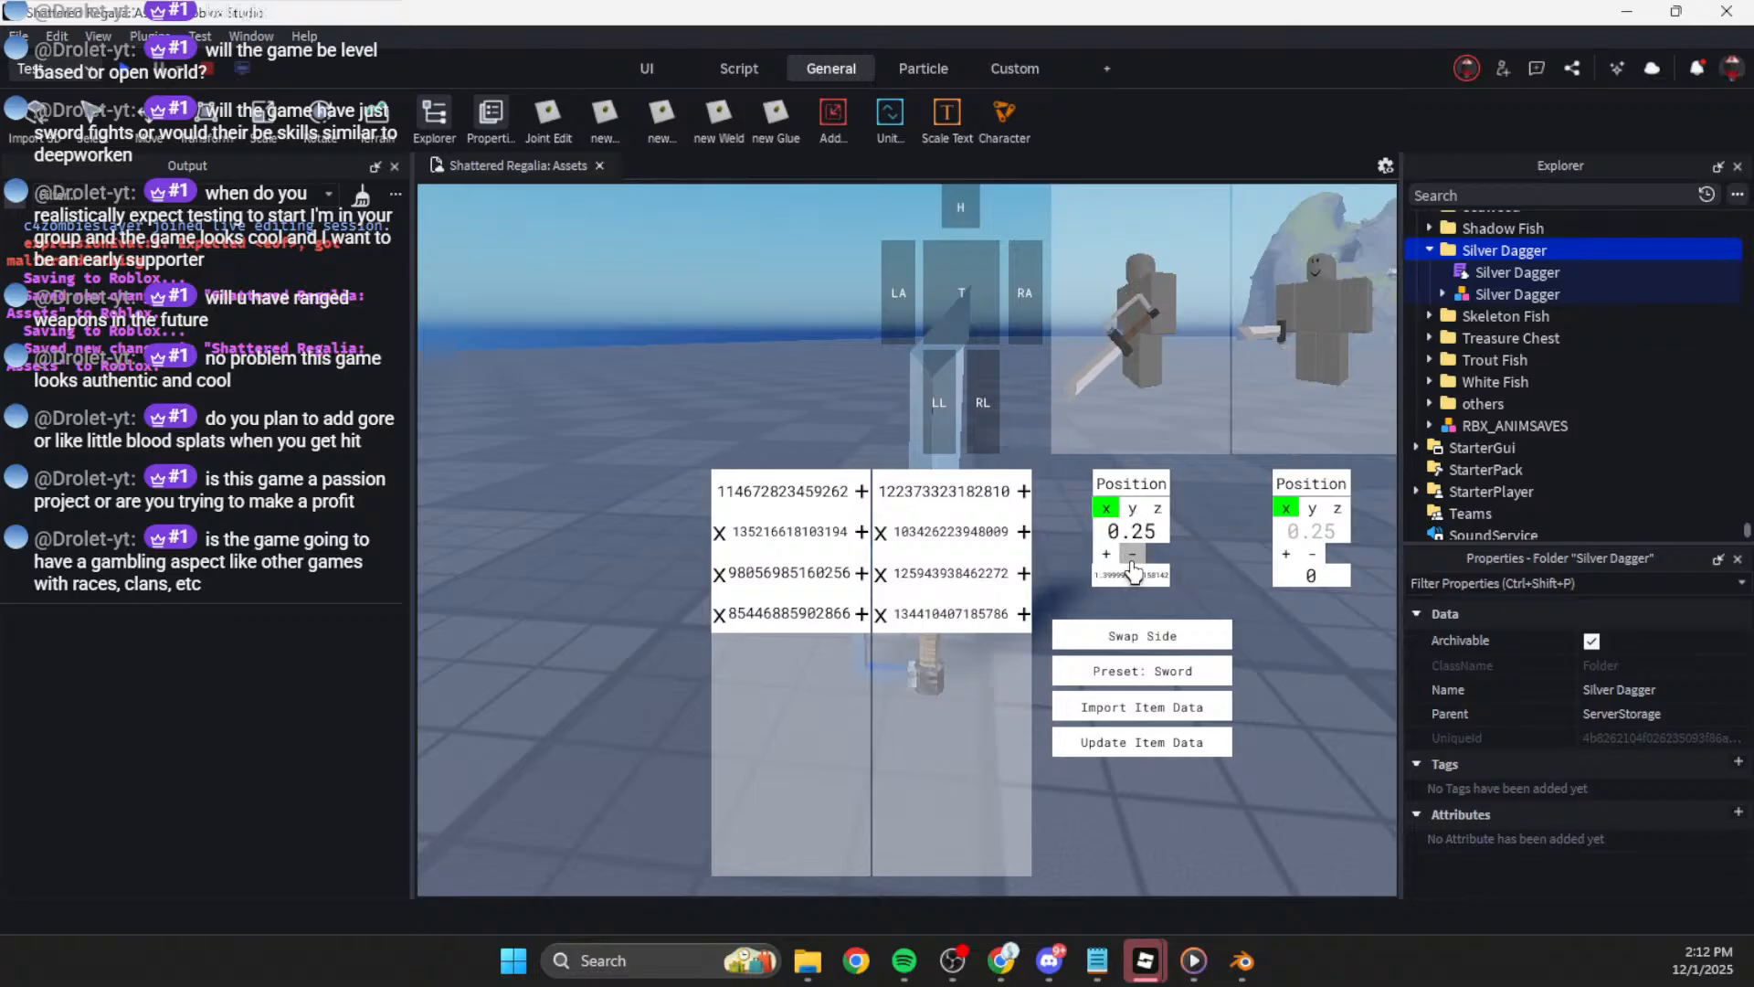
left_click(1132, 553)
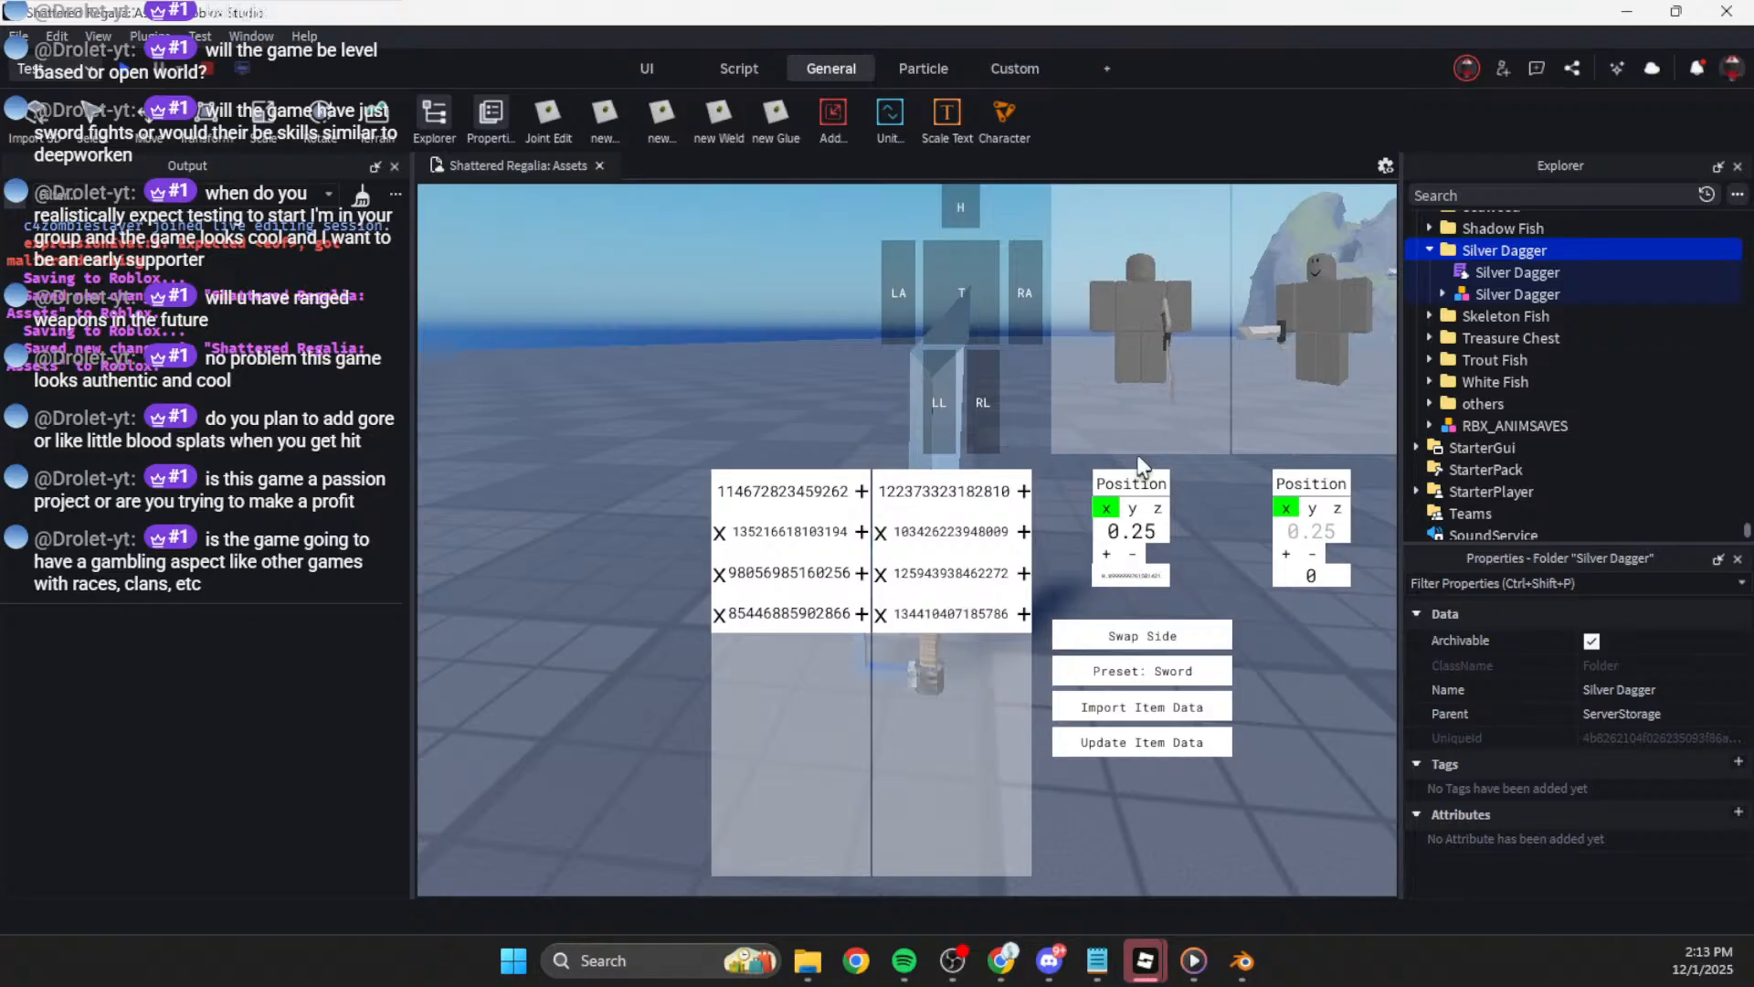
left_click(1133, 553)
Step: Shift the dagger along Z in 0.25 increments until it sits against the back of the character's body
left_click(1157, 509)
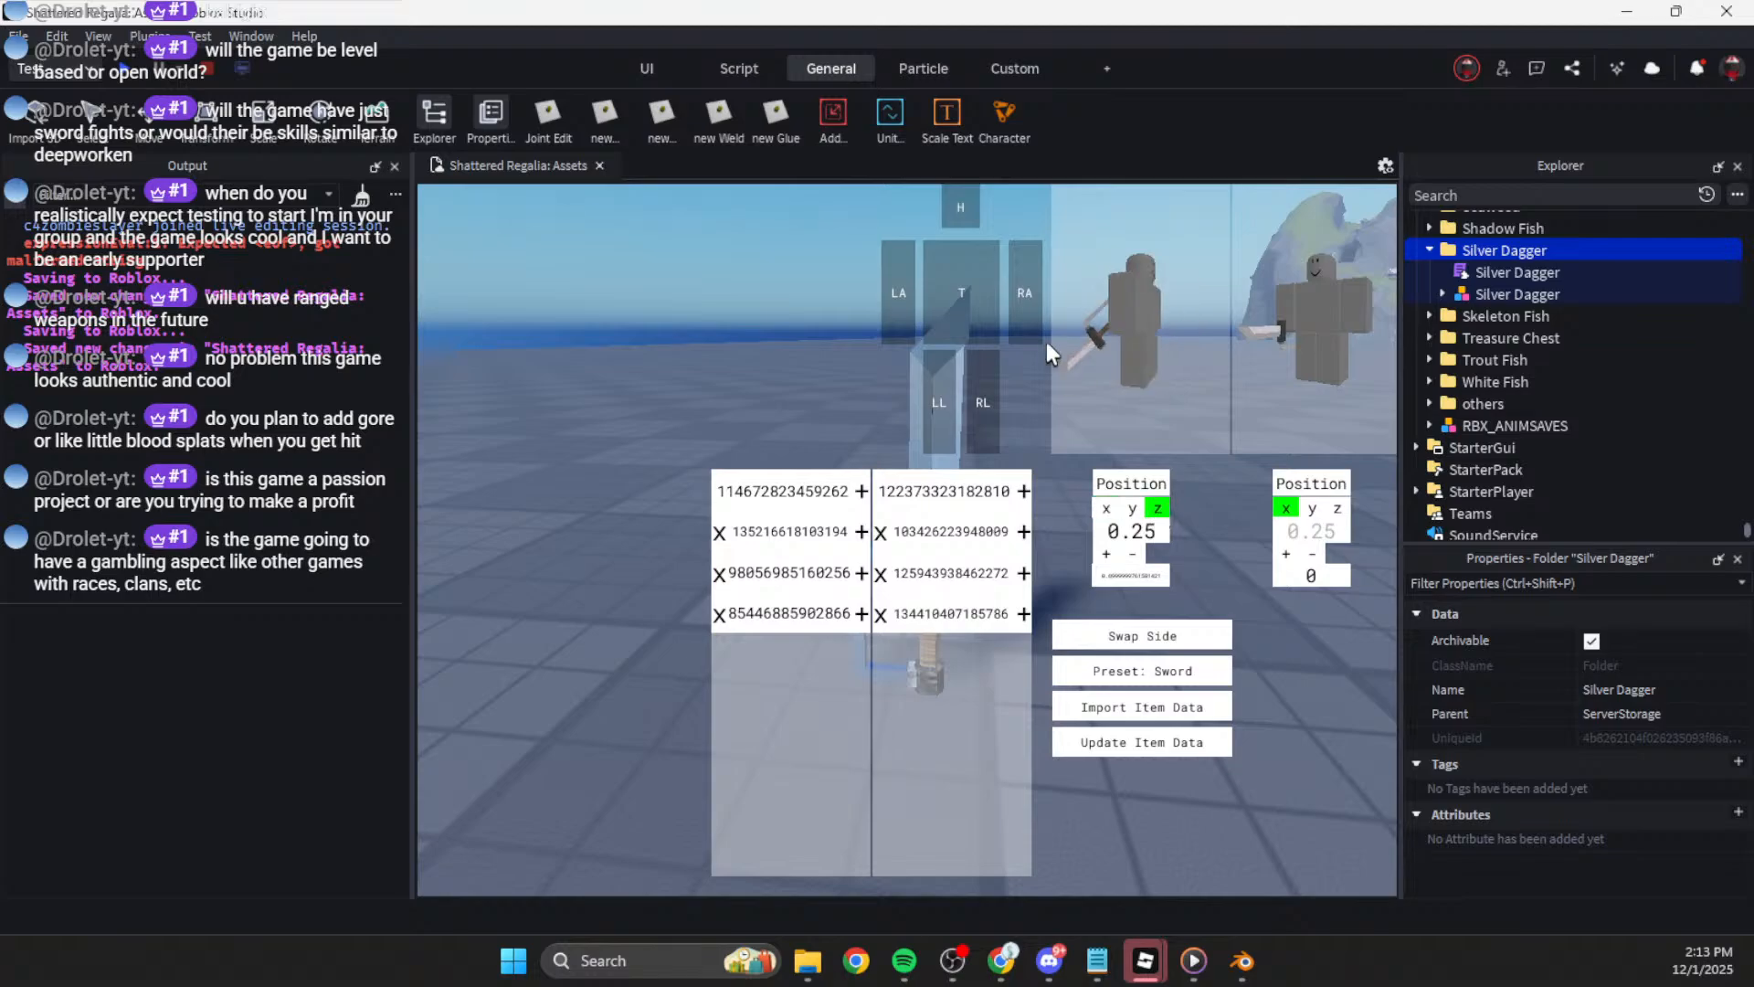
left_click(1107, 557)
left_click(1107, 556)
left_click(1134, 556)
left_click(1134, 557)
left_click(1134, 556)
left_click(1133, 557)
left_click(1133, 557)
left_click(1134, 556)
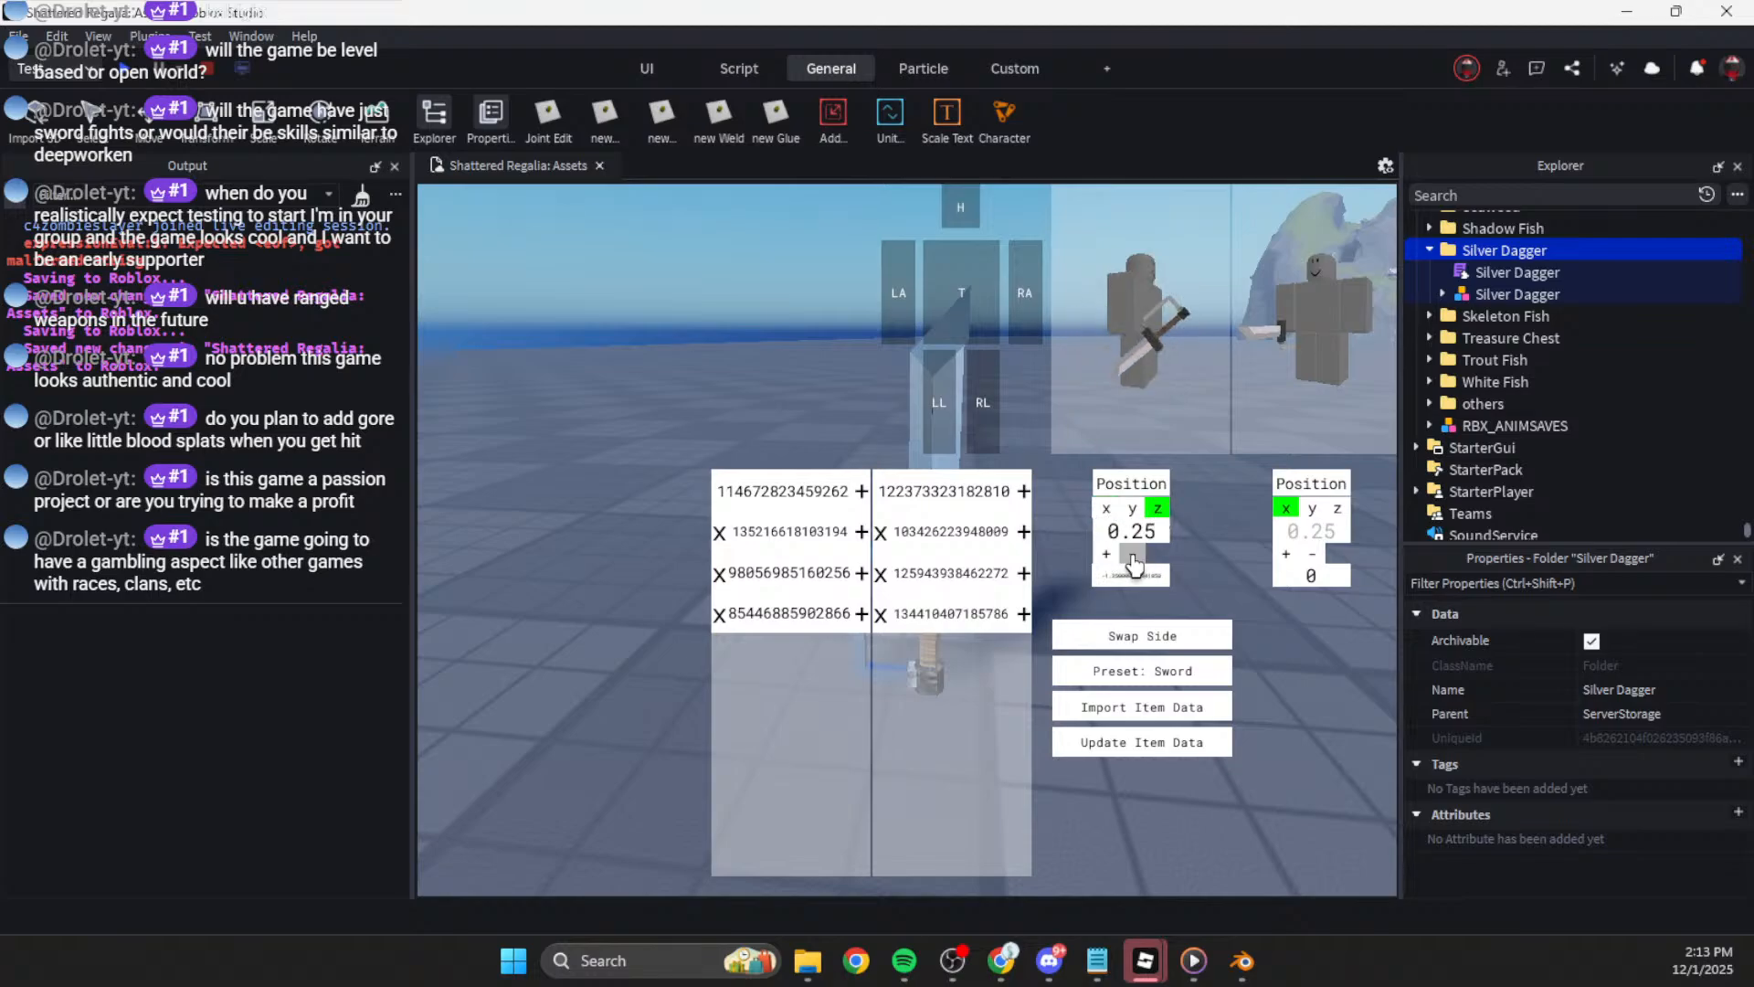
left_click_drag(1204, 346, 1160, 405)
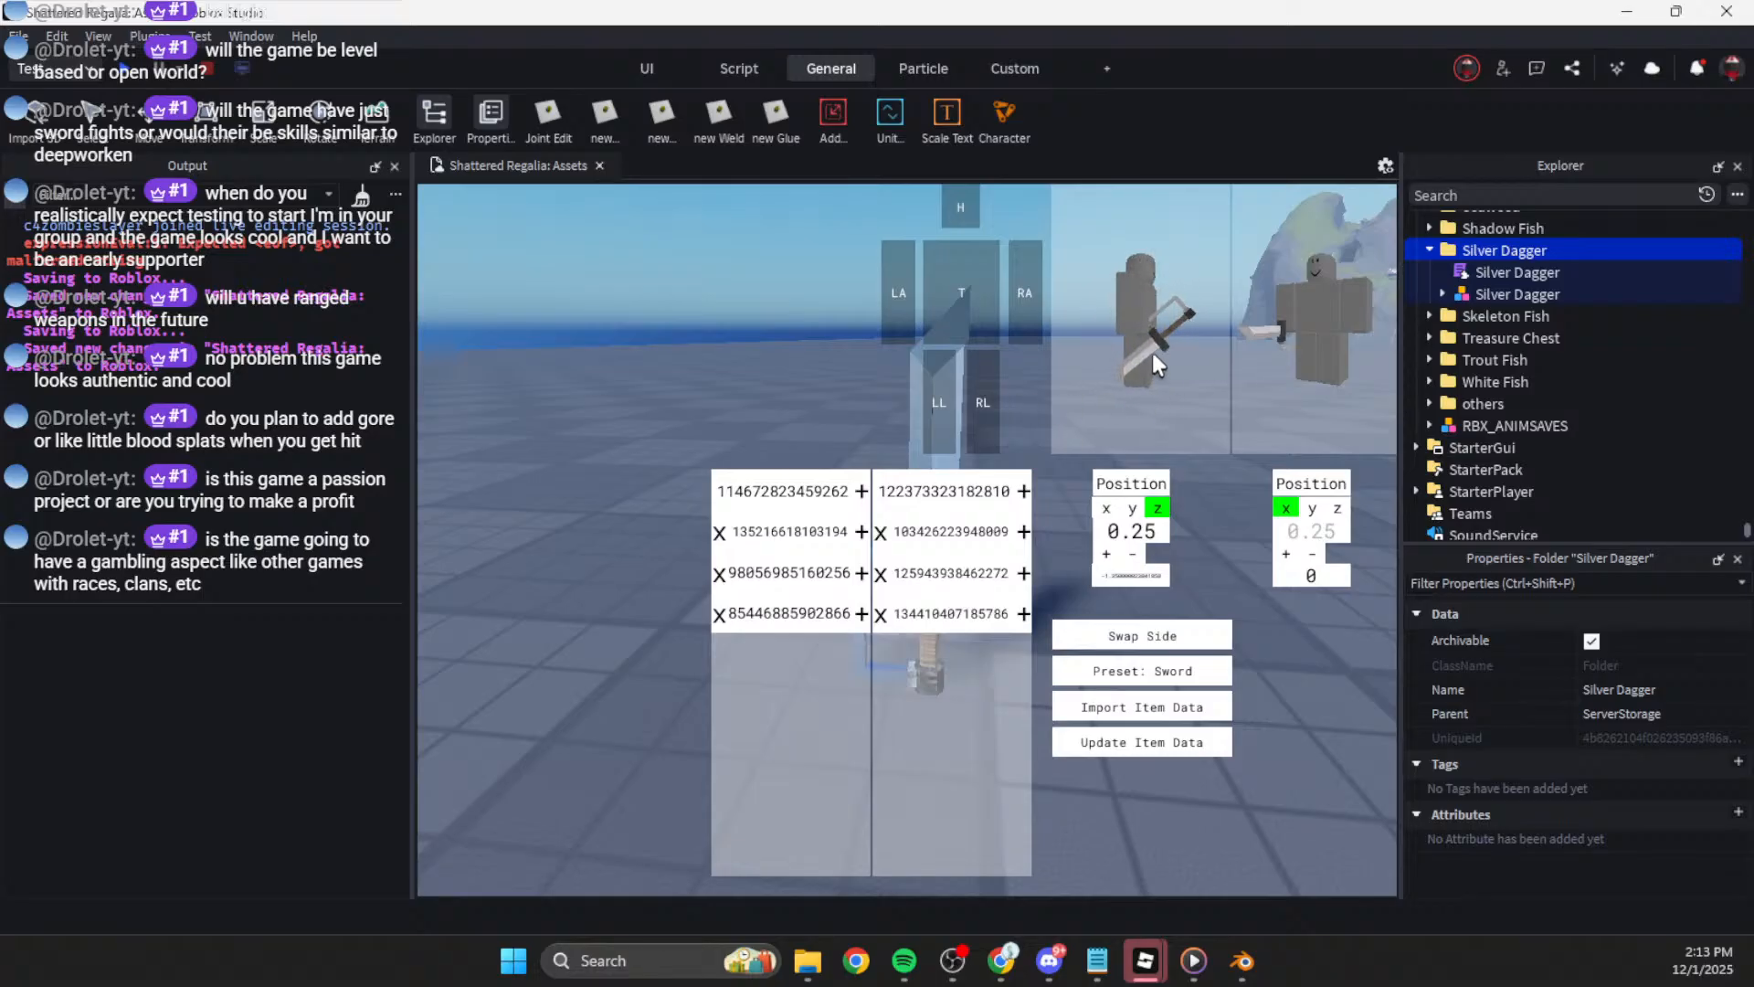
key("a")
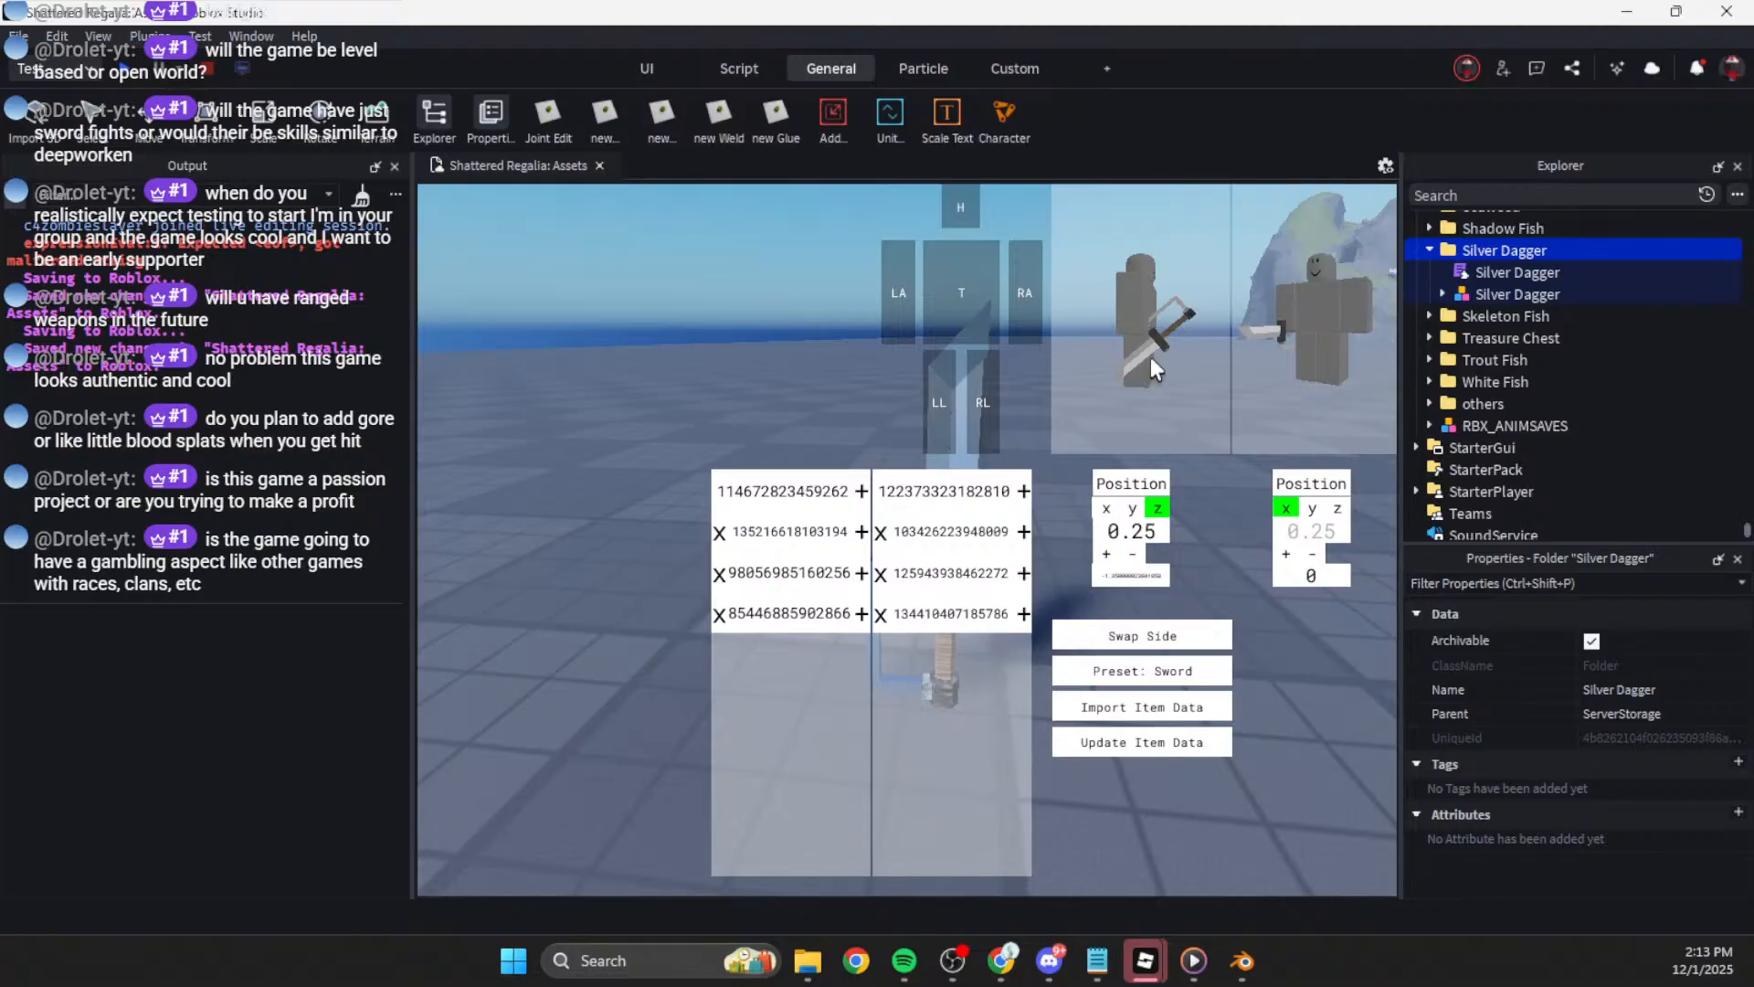
left_click(1107, 554)
Step: Lower the dagger's Y position to 0.5
left_click(1132, 510)
left_click(1133, 553)
left_click(1134, 555)
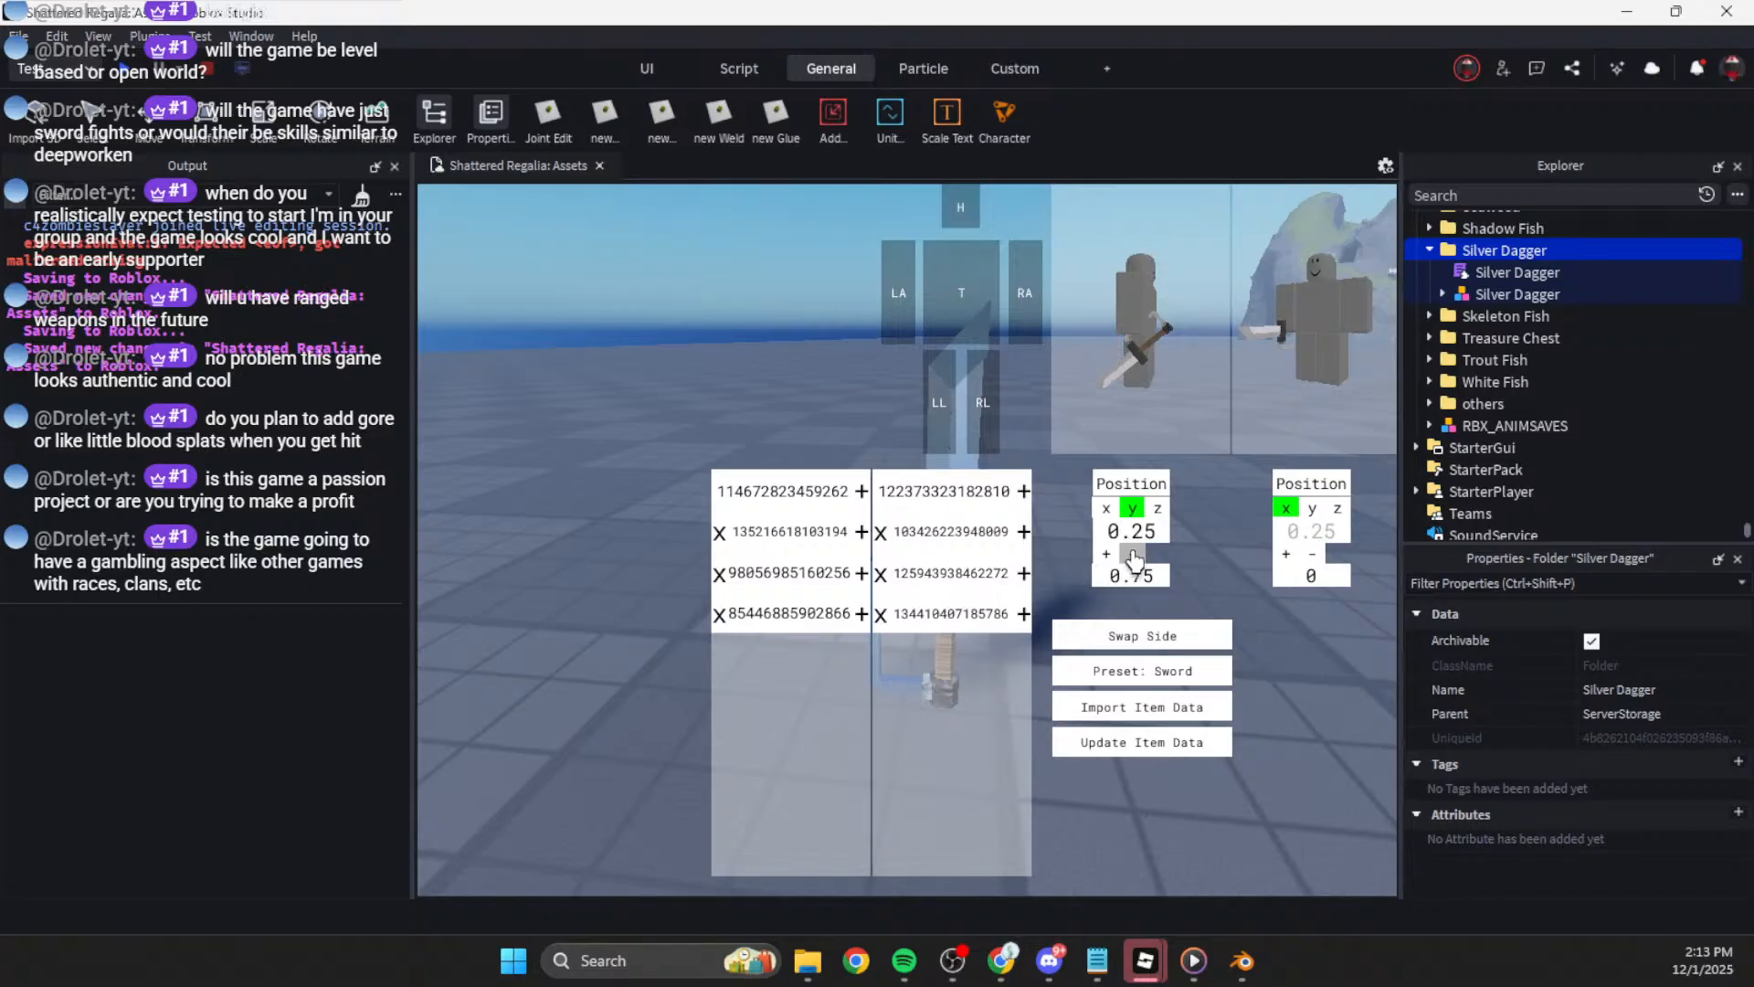
left_click(1133, 556)
Step: Reduce the dagger's X rotation by one 45 increment so it lies nearly horizontal behind the character's waist
left_click(1131, 486)
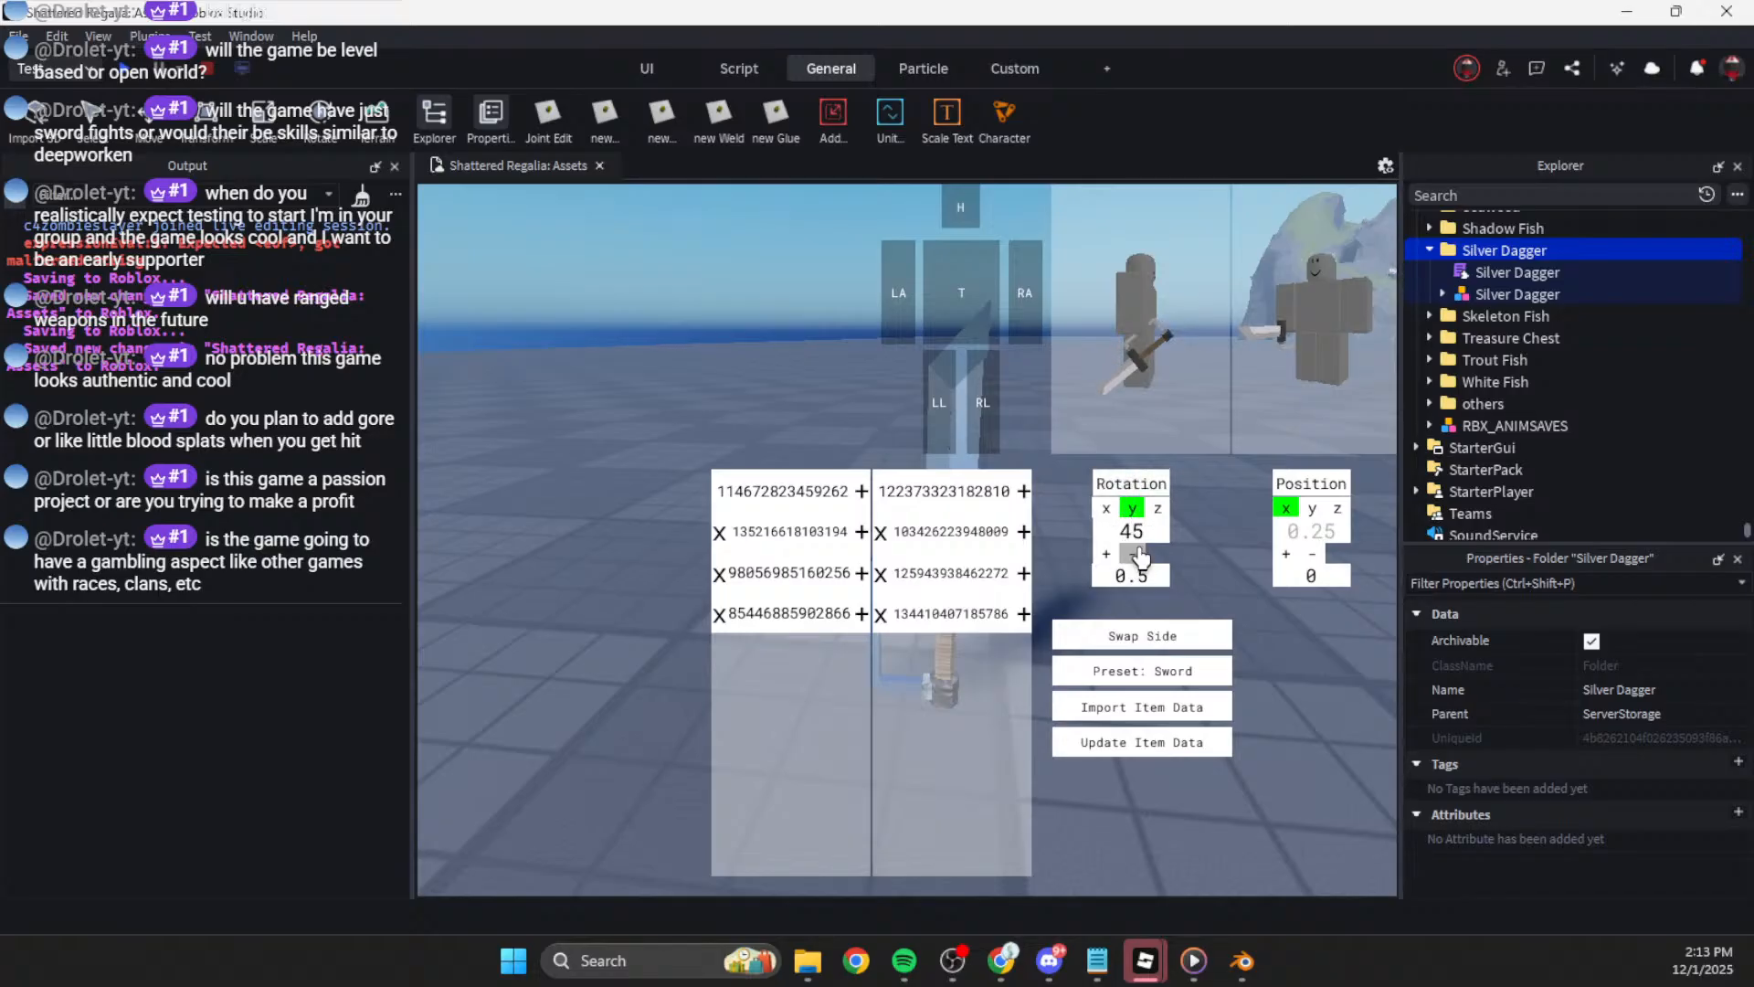
left_click(1106, 508)
left_click(1109, 559)
left_click(1130, 560)
left_click(1131, 559)
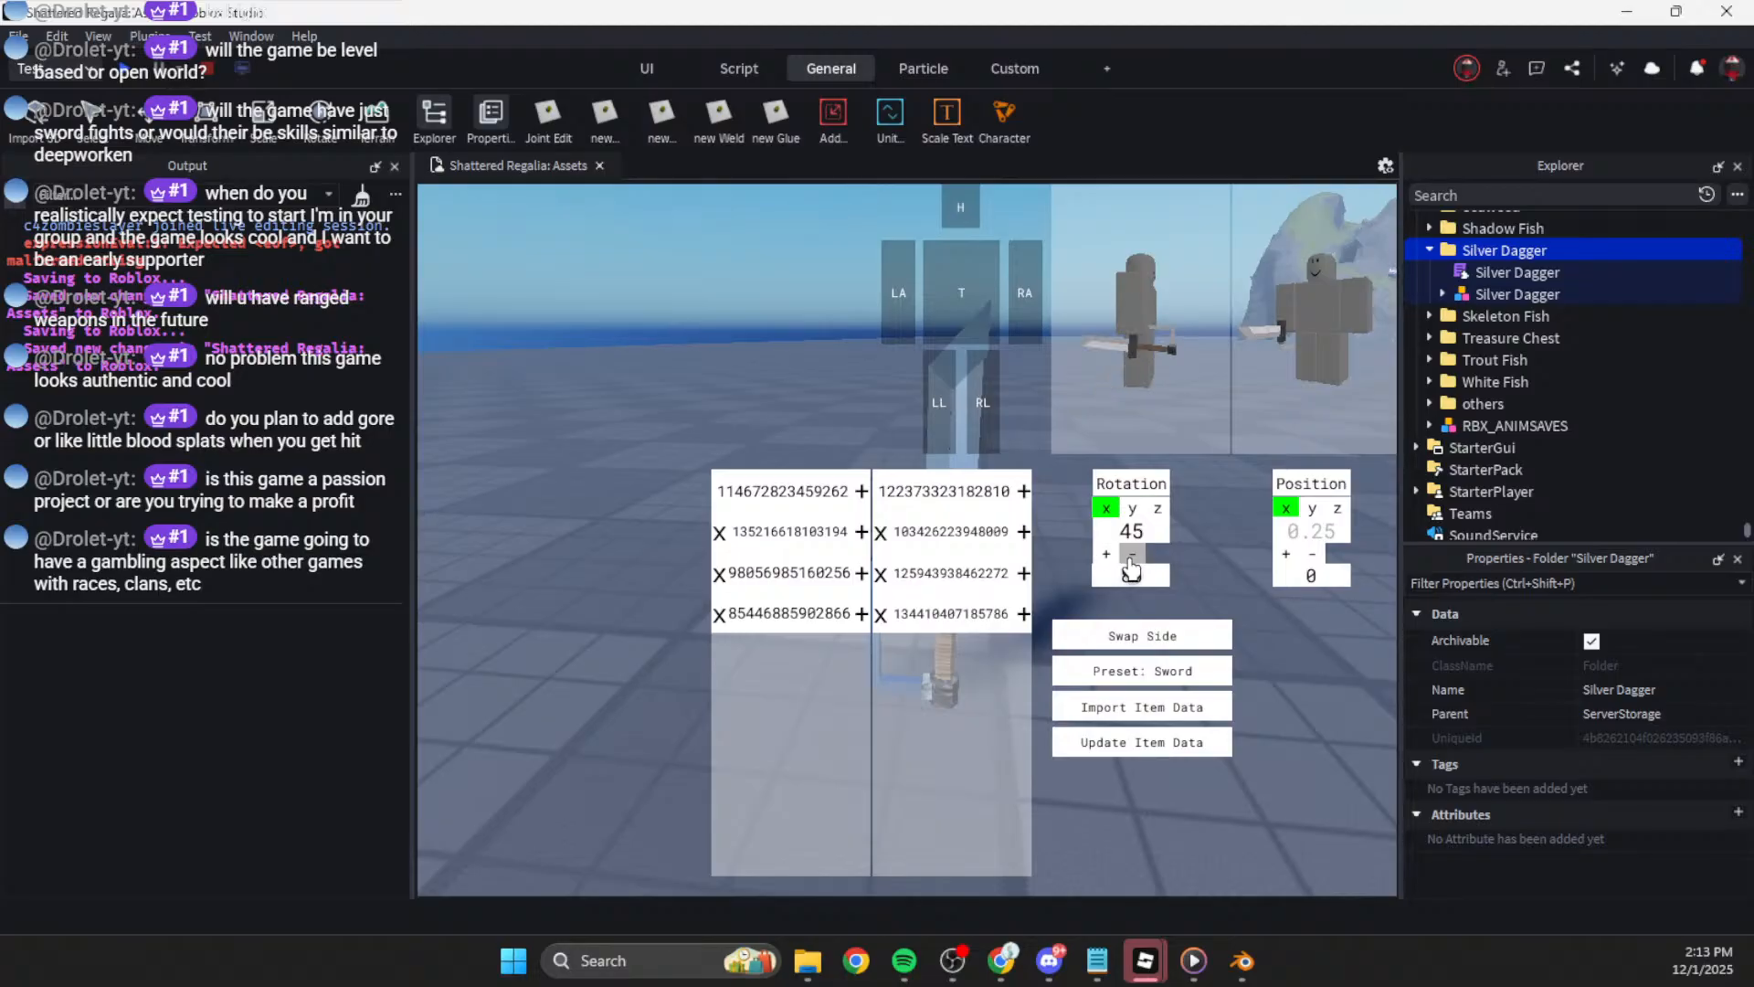
Step: Try a lower Y position for the dagger, return it to 0.5, and compare both character previews
left_click(1132, 483)
left_click(1133, 509)
left_click(1138, 558)
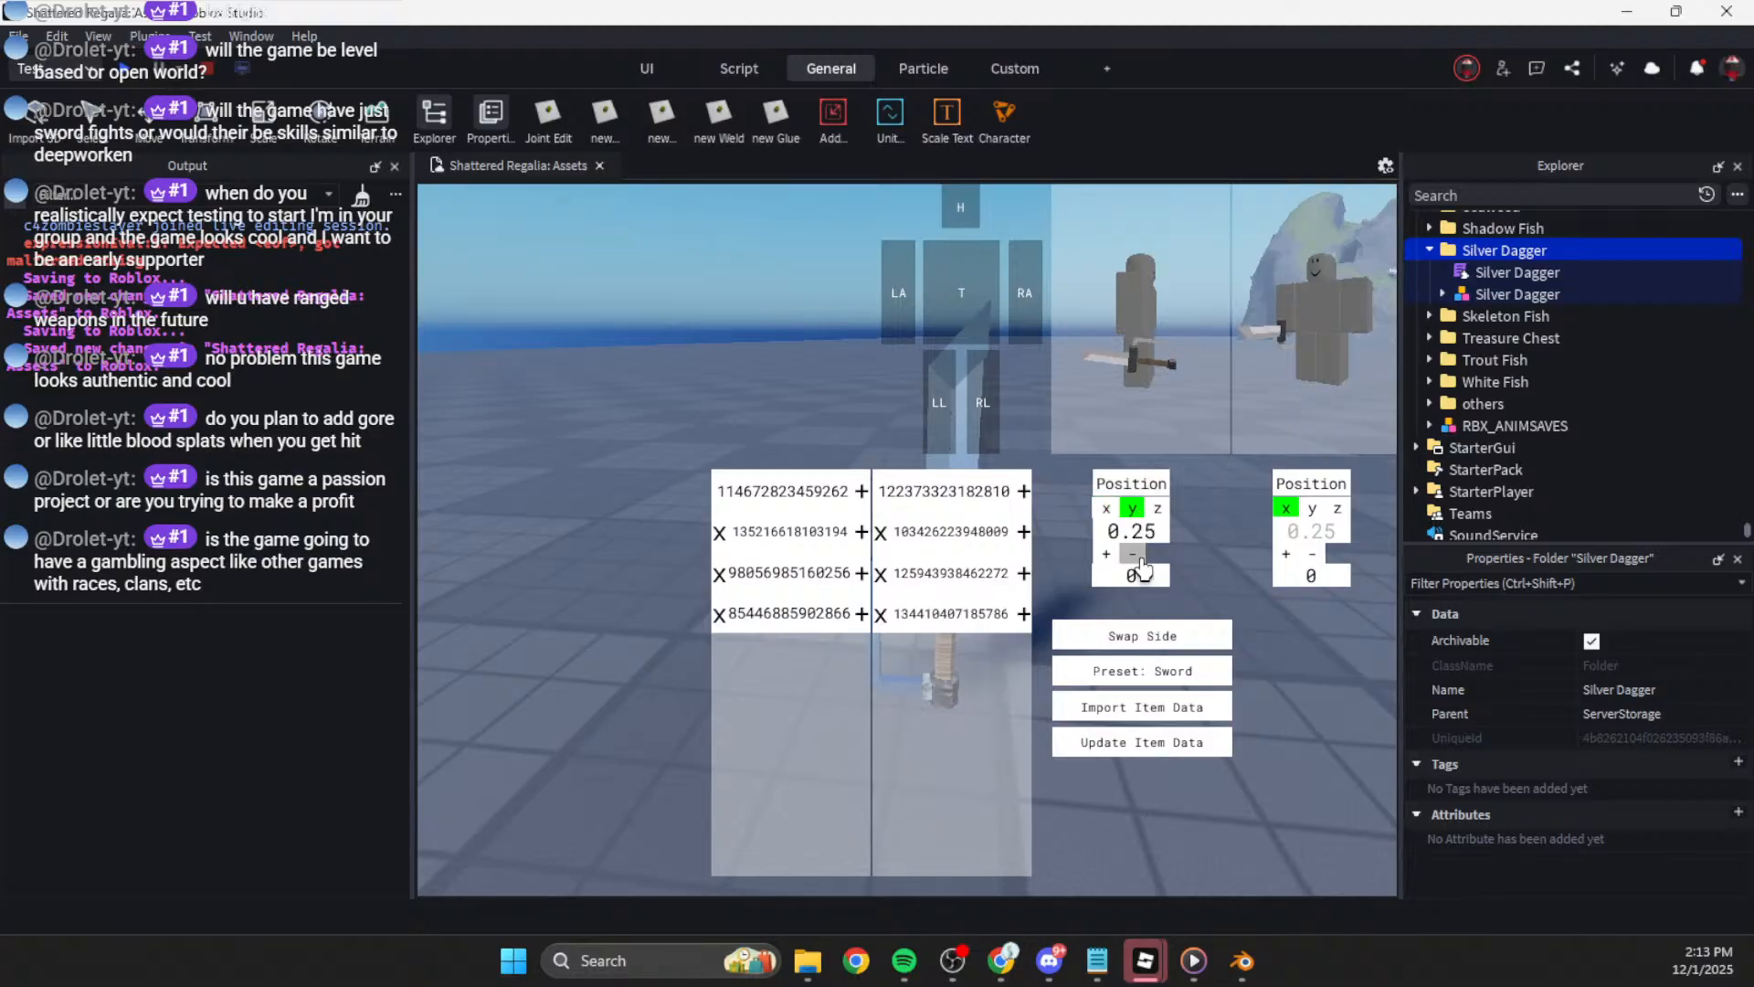
left_click(1107, 554)
left_click(1107, 554)
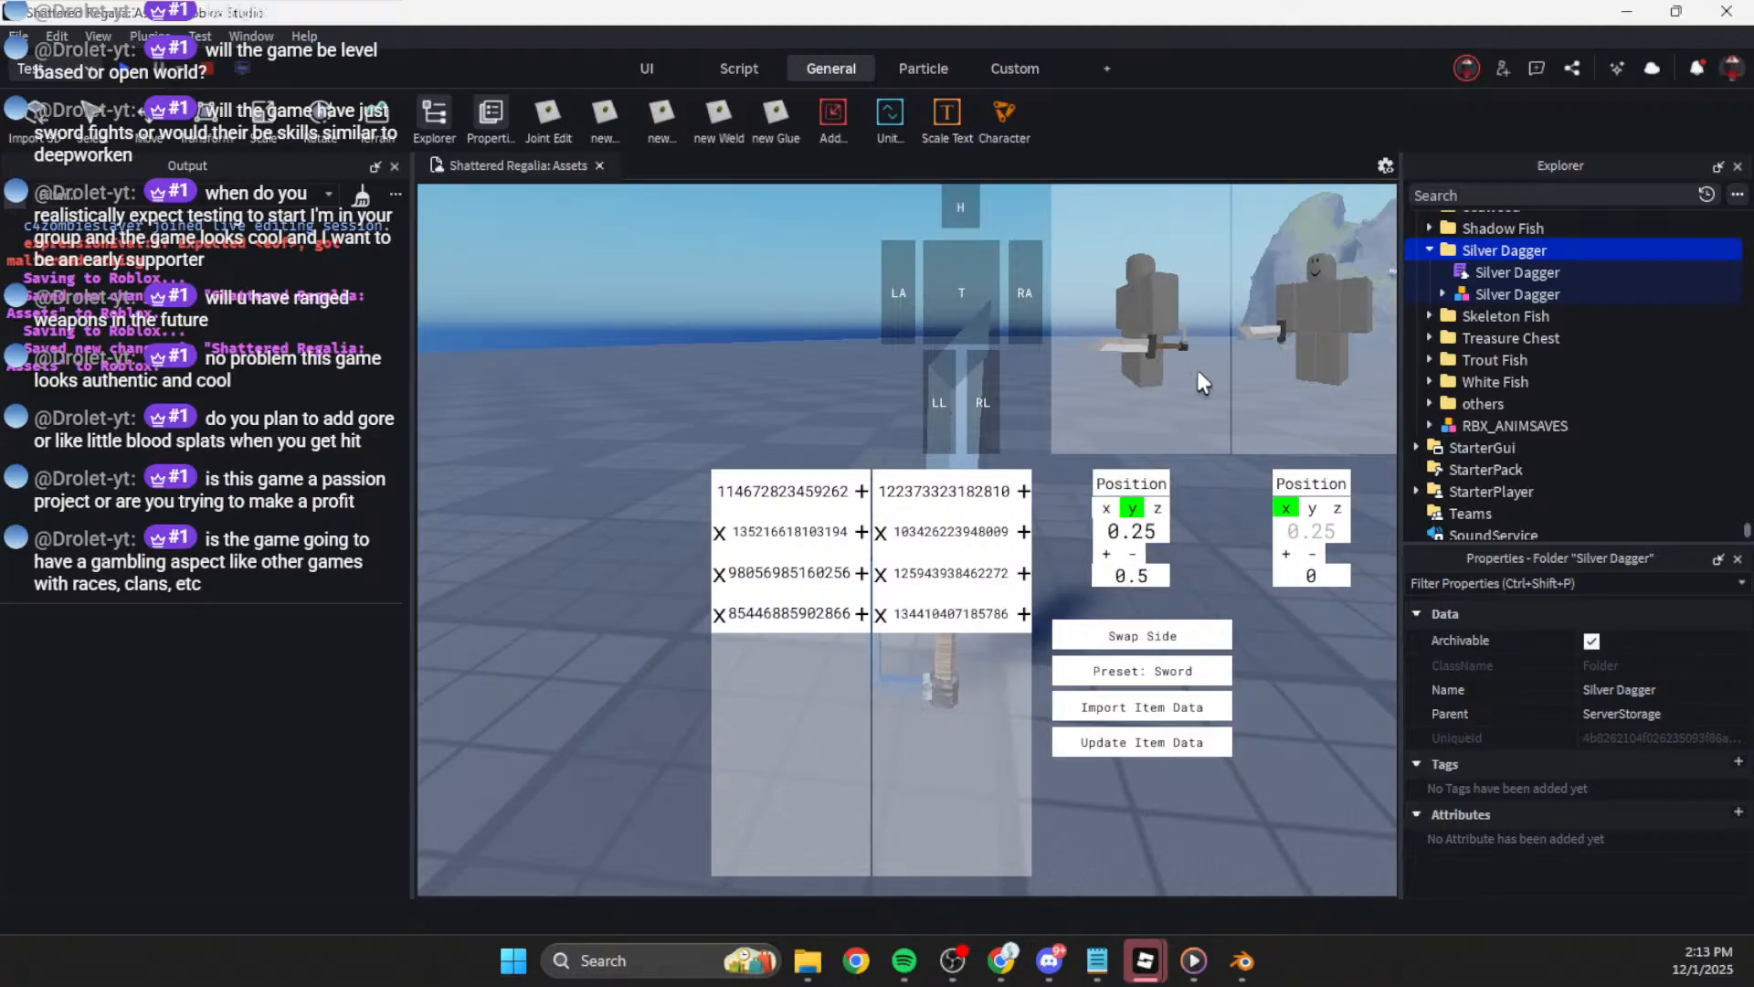
left_click_drag(1199, 378, 1175, 348)
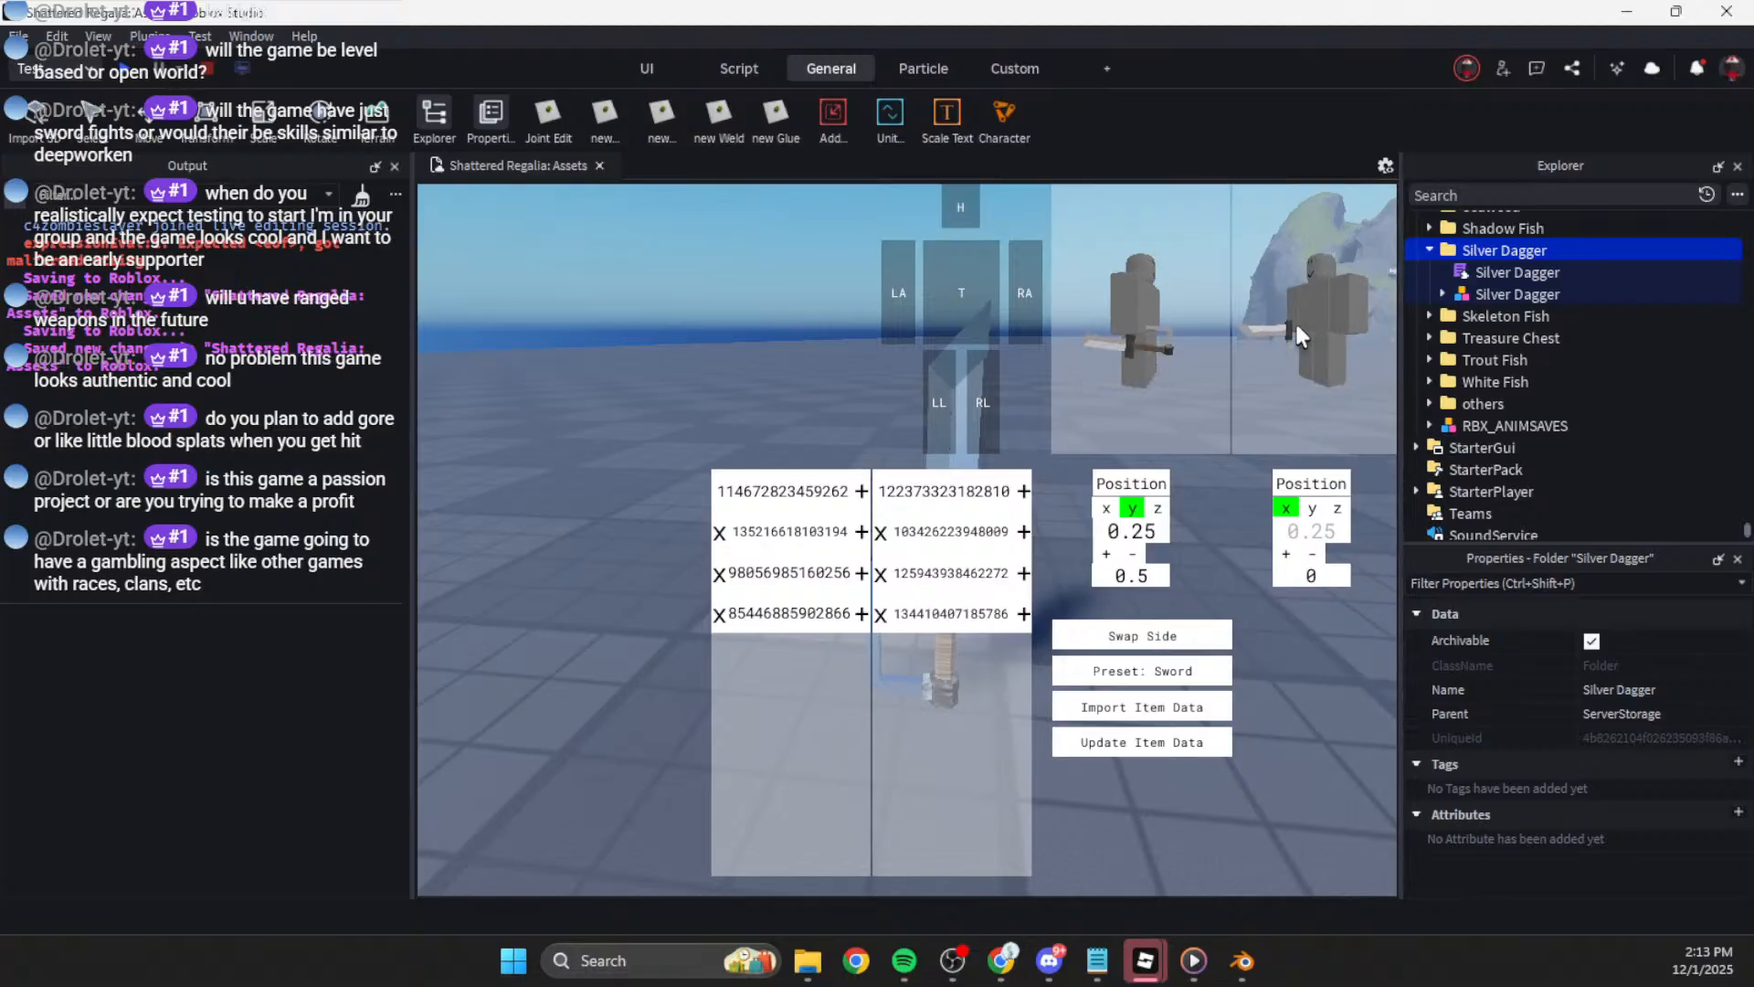
left_click_drag(1316, 336, 1232, 356)
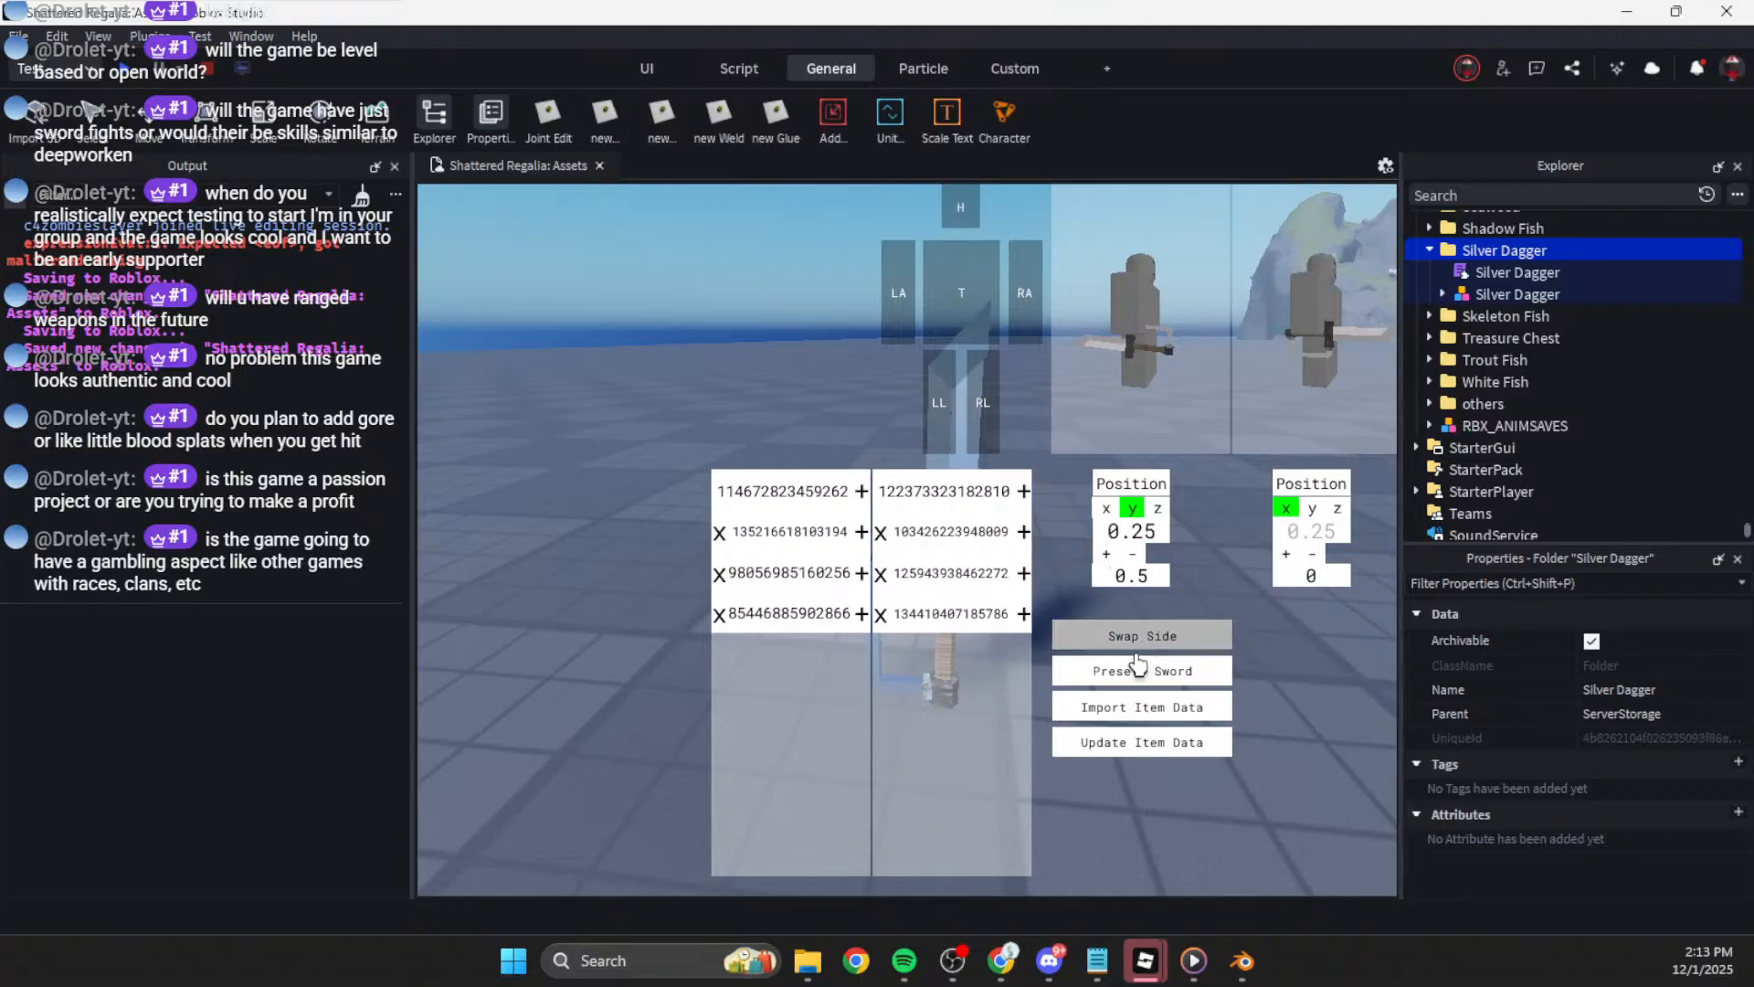
Step: Expand the Silver Dagger model, and open [WIP] Shattered Regalia: Online from the Studio start window before returning to the Assets place
left_click(1443, 294)
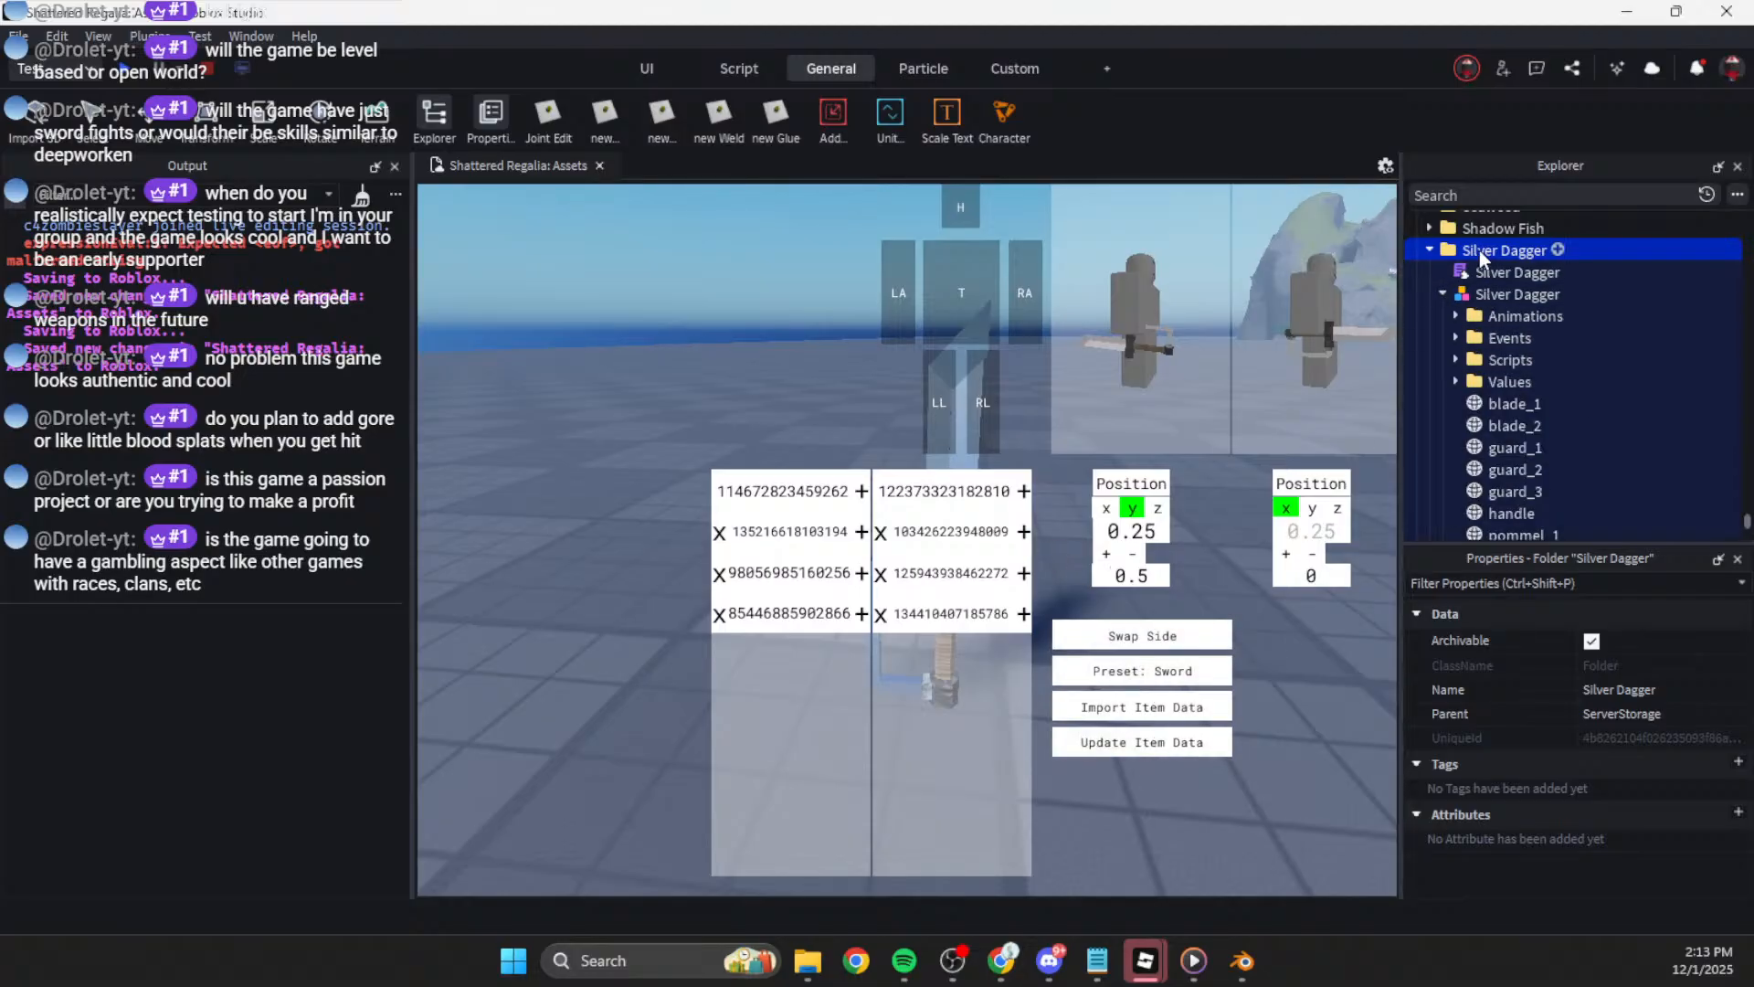
mouse_move(1143, 969)
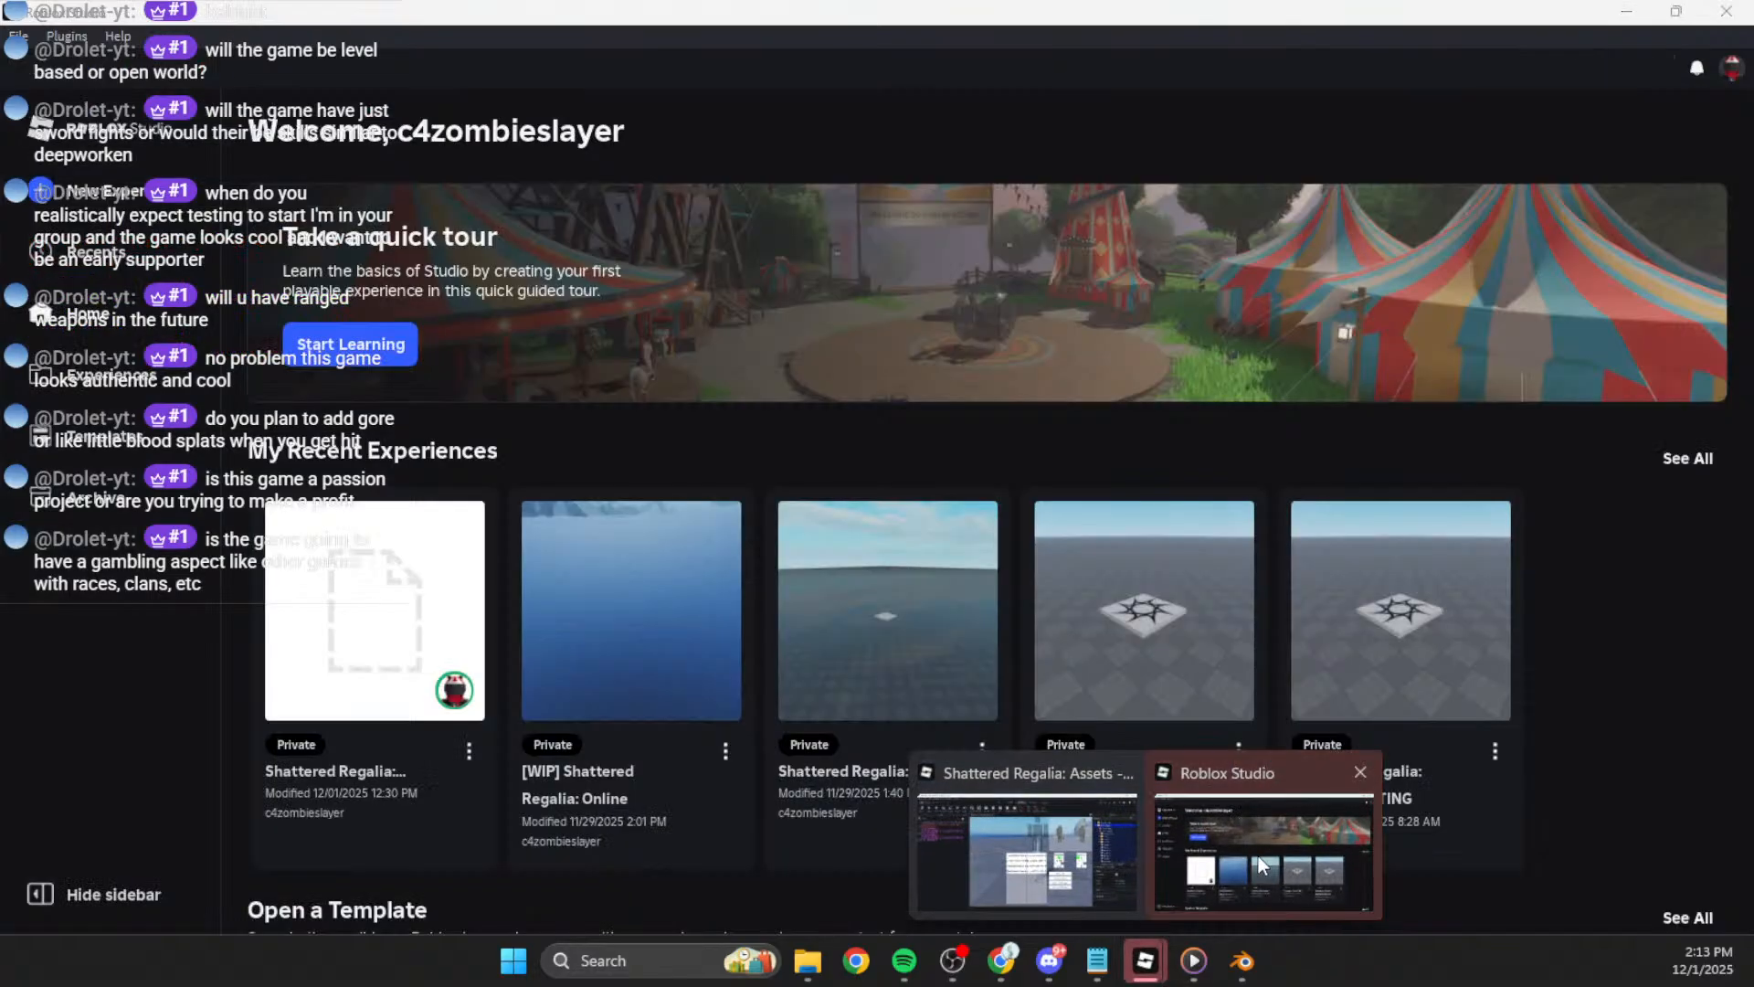
left_click(1271, 832)
left_click(595, 639)
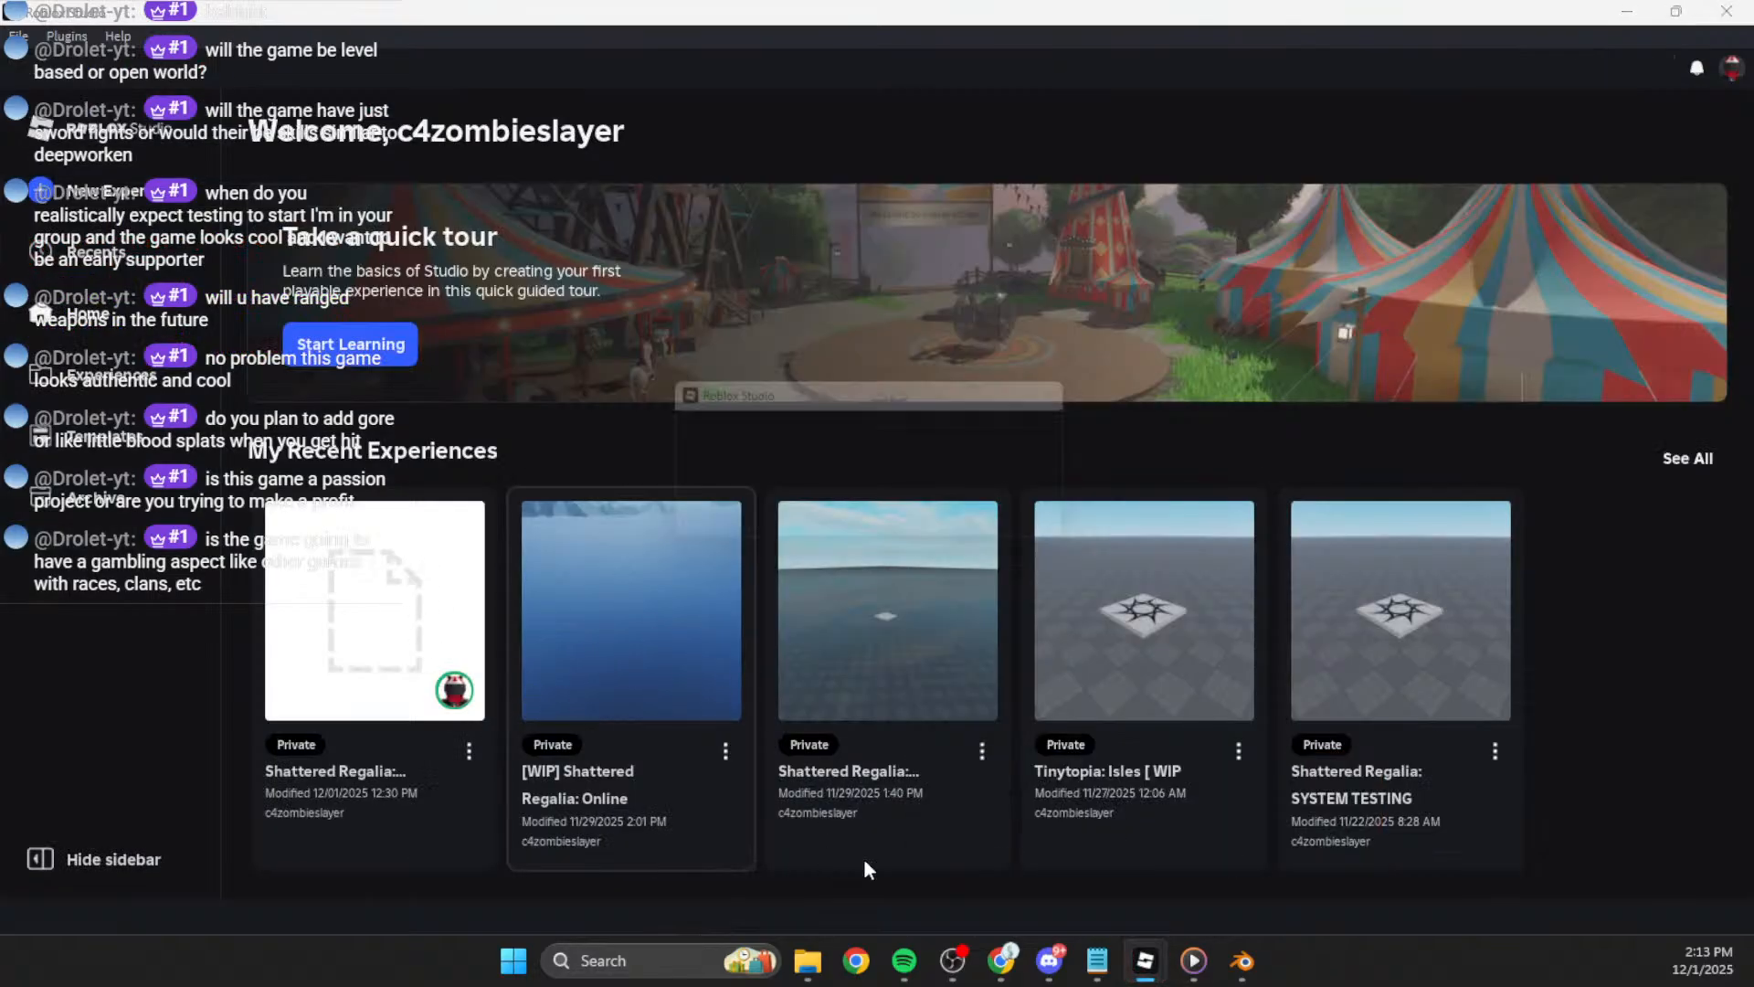
mouse_move(1136, 973)
left_click(1037, 845)
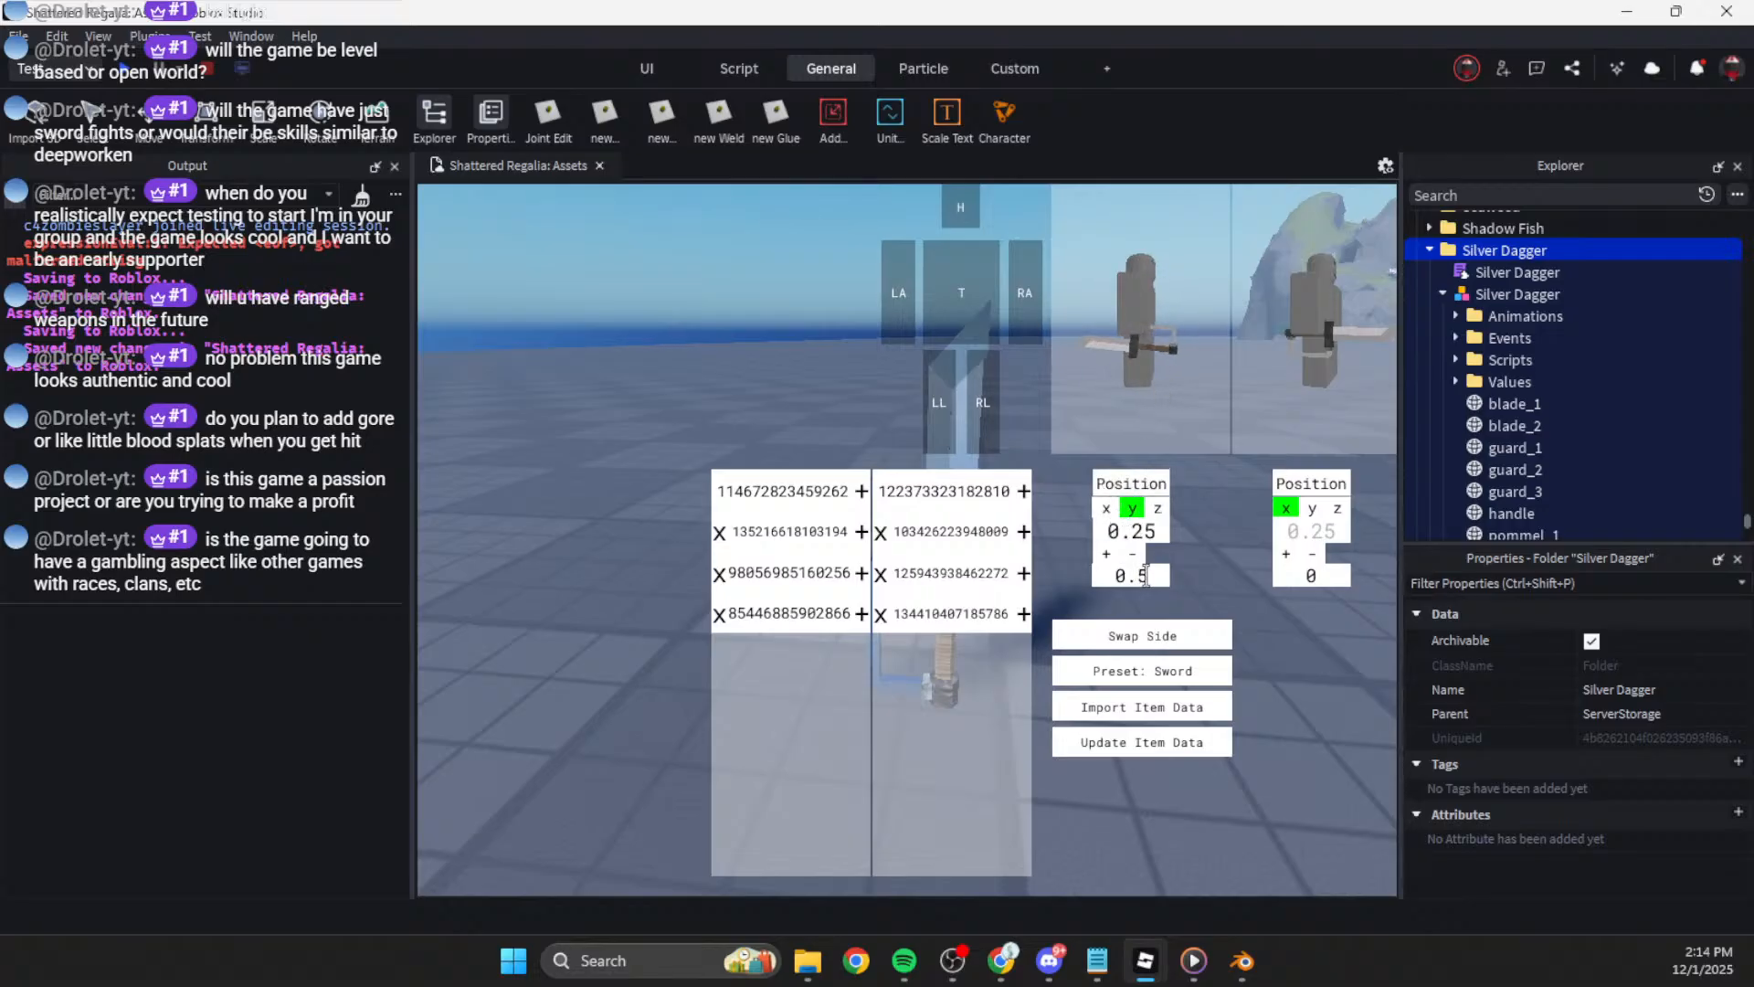
Step: Set the dagger's x rotation to 100 in the first character preview
left_click(1114, 491)
left_click(1105, 512)
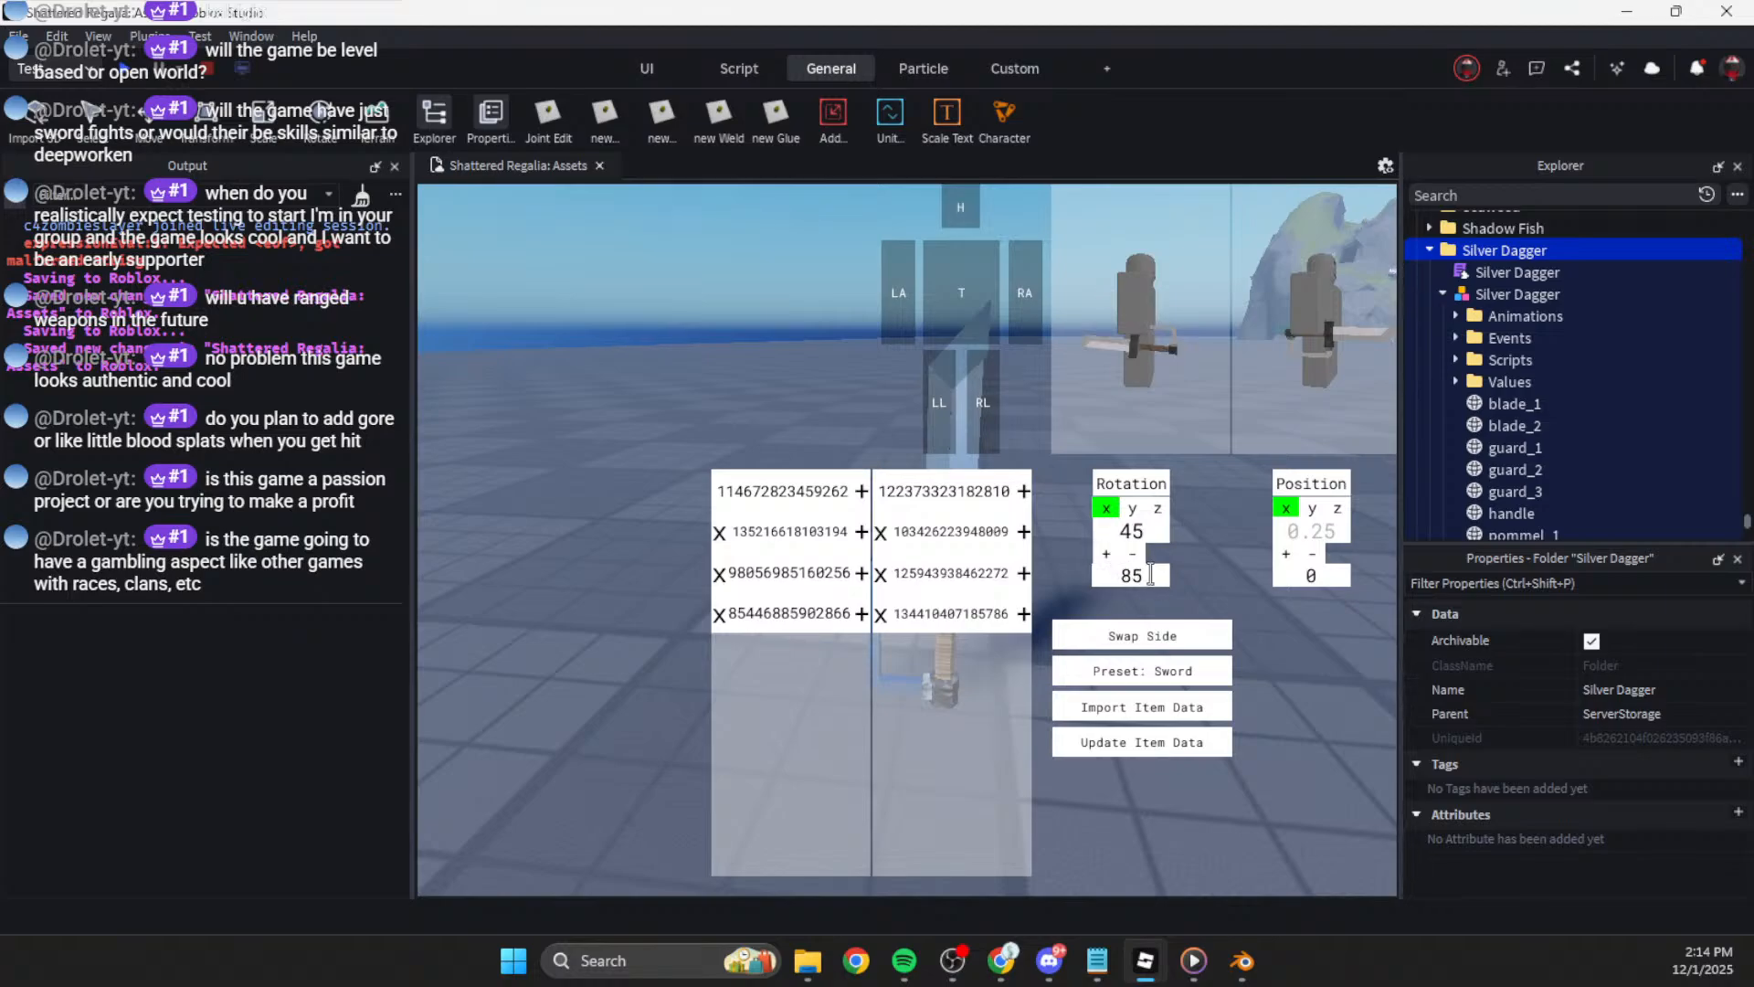
type("90")
key("BackSpace")
key("BackSpace")
type("100")
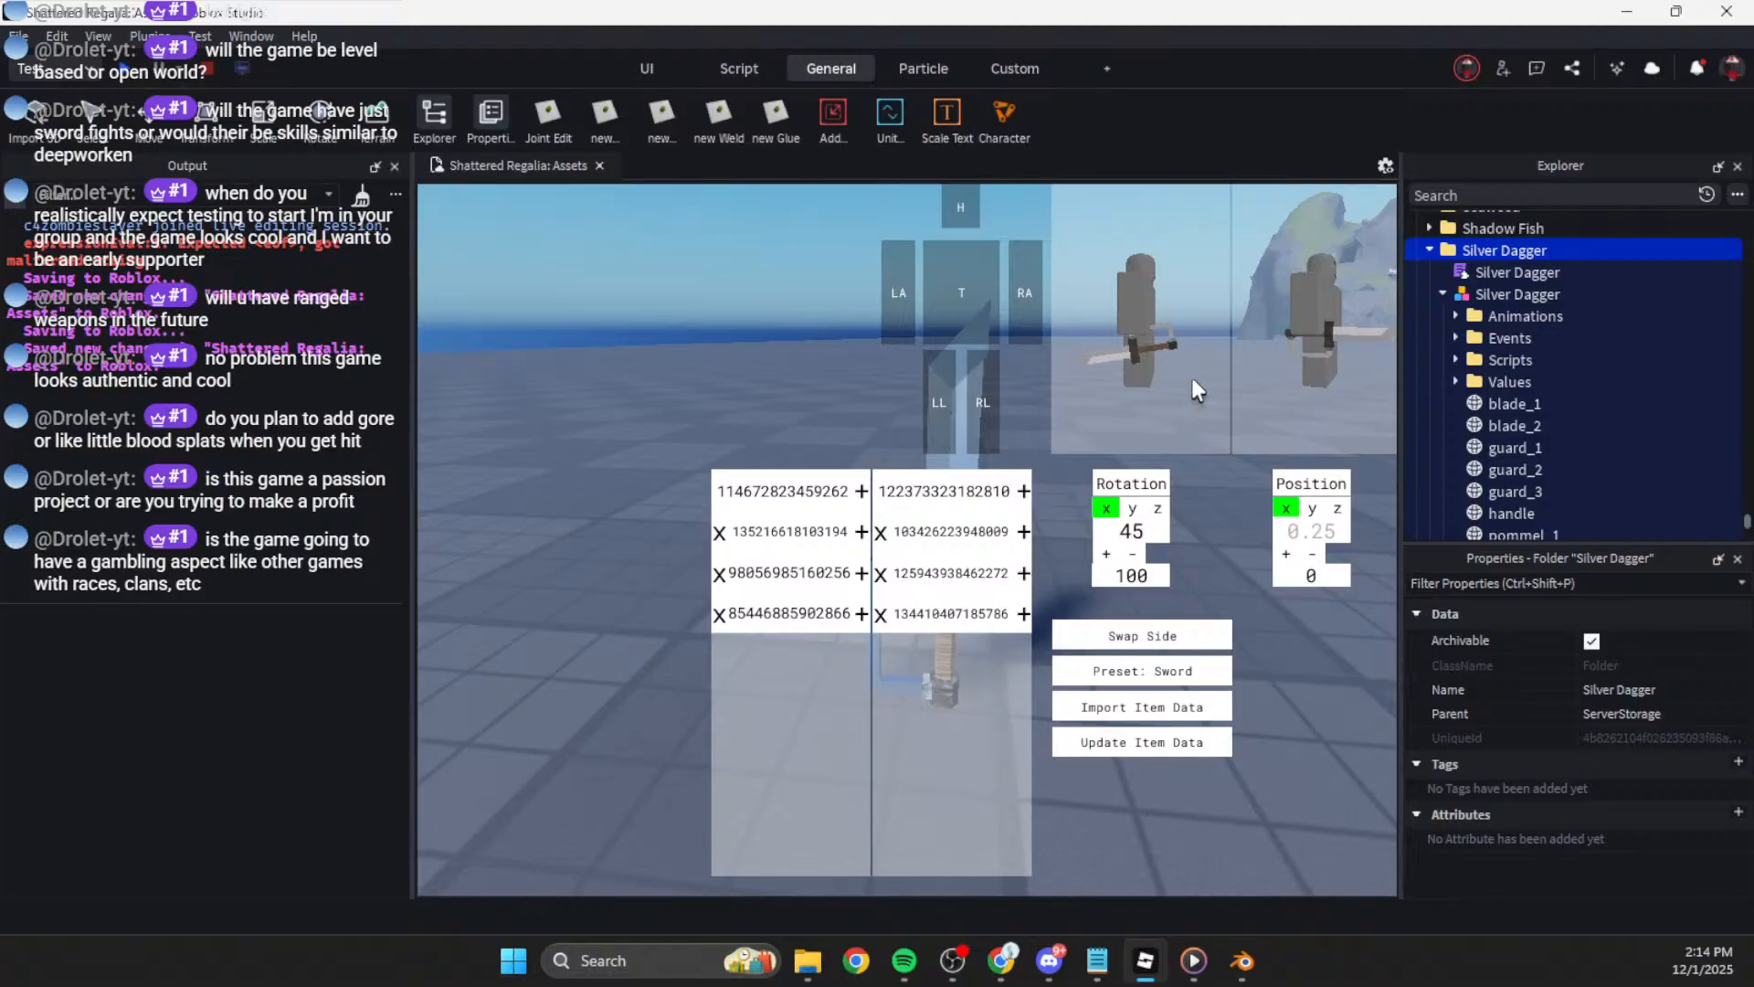
Step: Set a 0.1 position increment, then nudge the first preview's dagger along z and lower its y position to 0.4
left_click(1138, 511)
left_click(1141, 489)
left_click(1136, 512)
left_click(1157, 509)
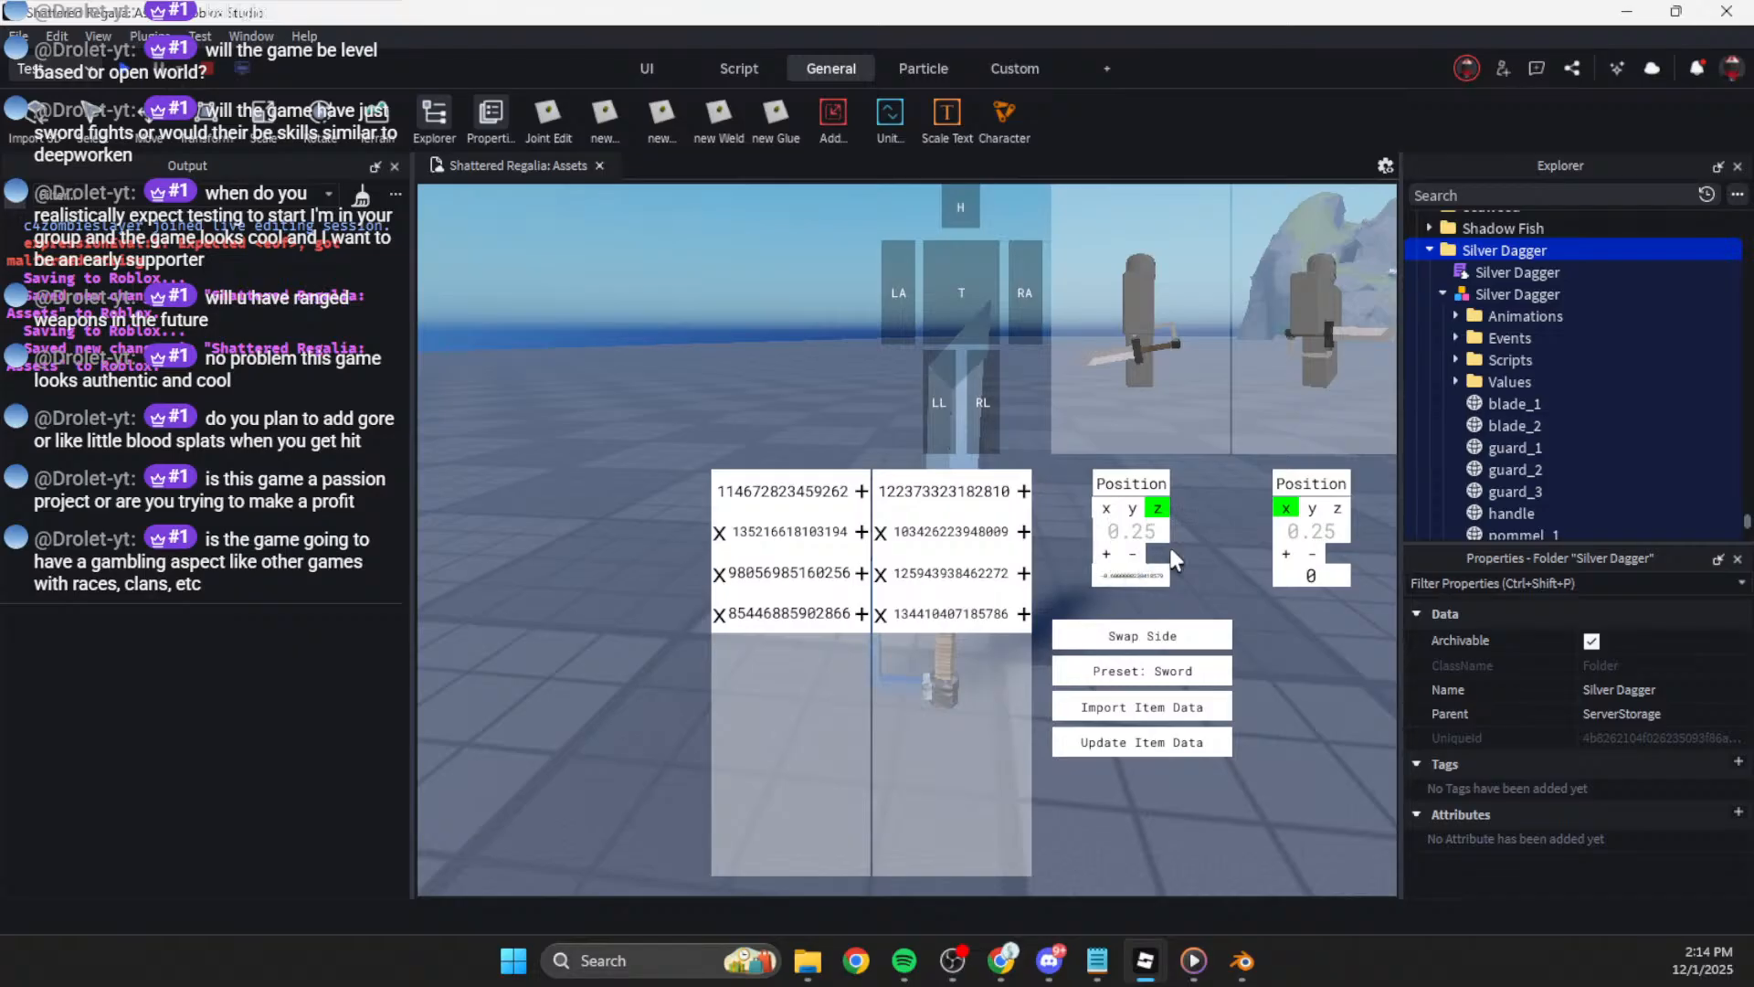
type("0.1")
left_click(1104, 559)
left_click(1133, 557)
left_click(1133, 558)
left_click(1134, 558)
left_click(1133, 557)
left_click(1133, 508)
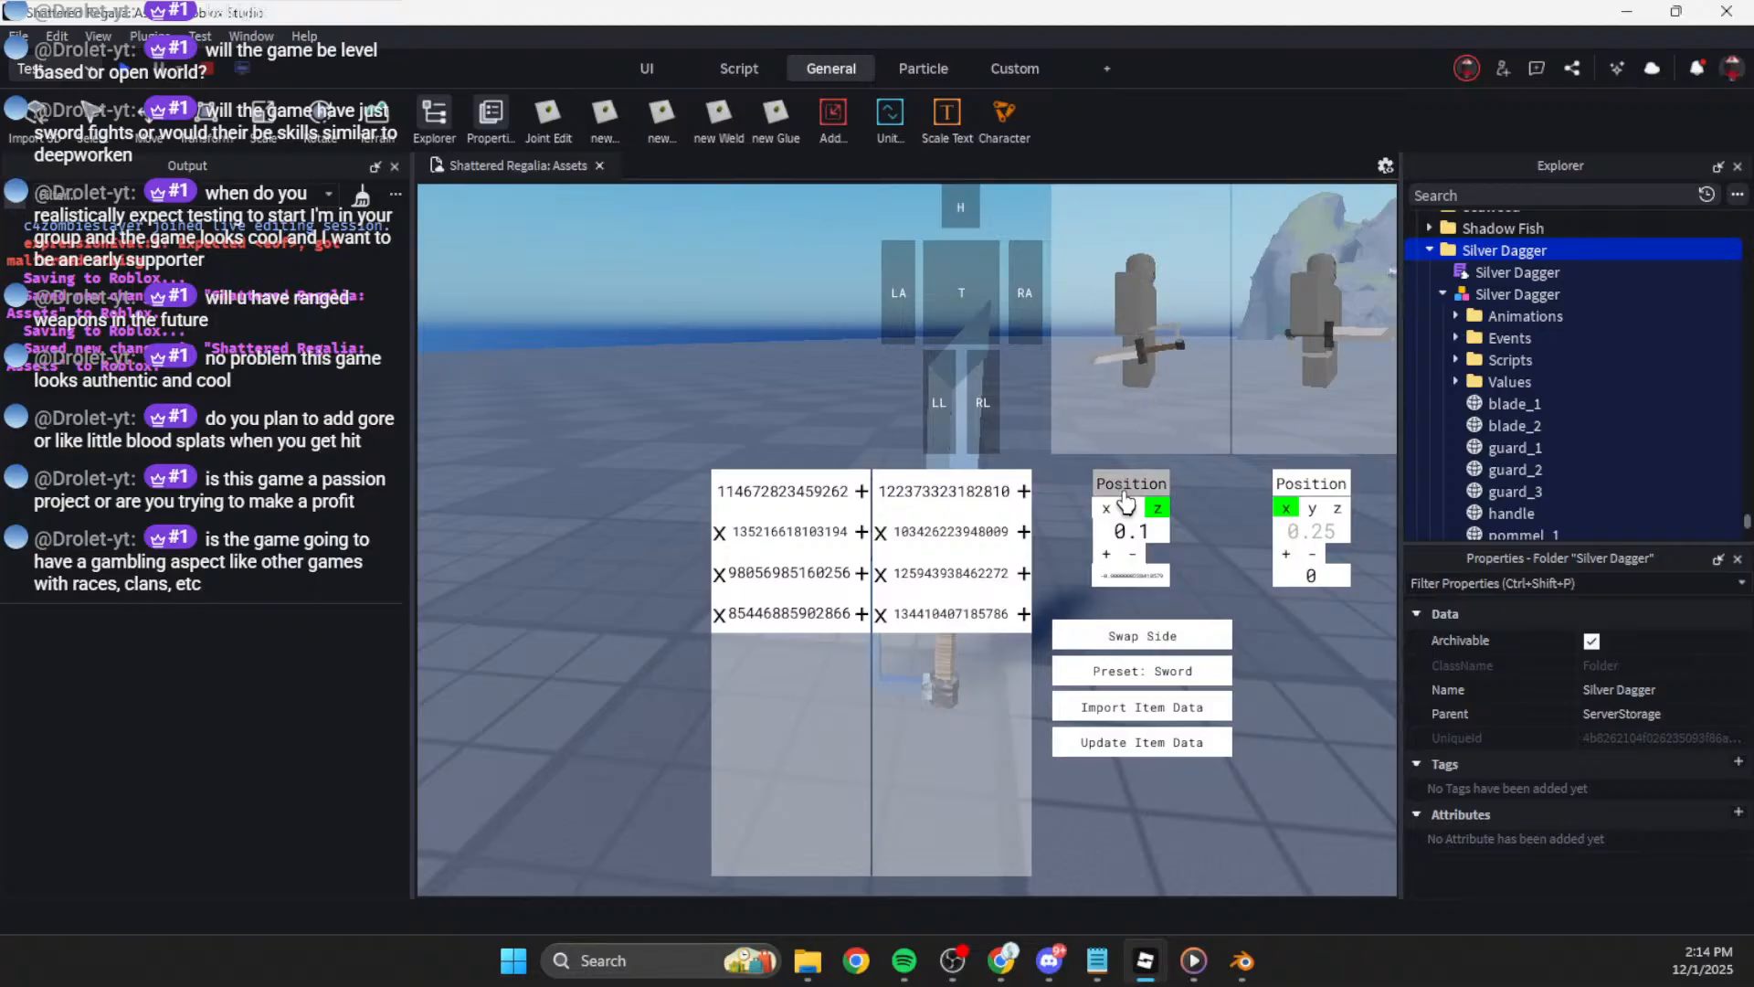
left_click(1133, 556)
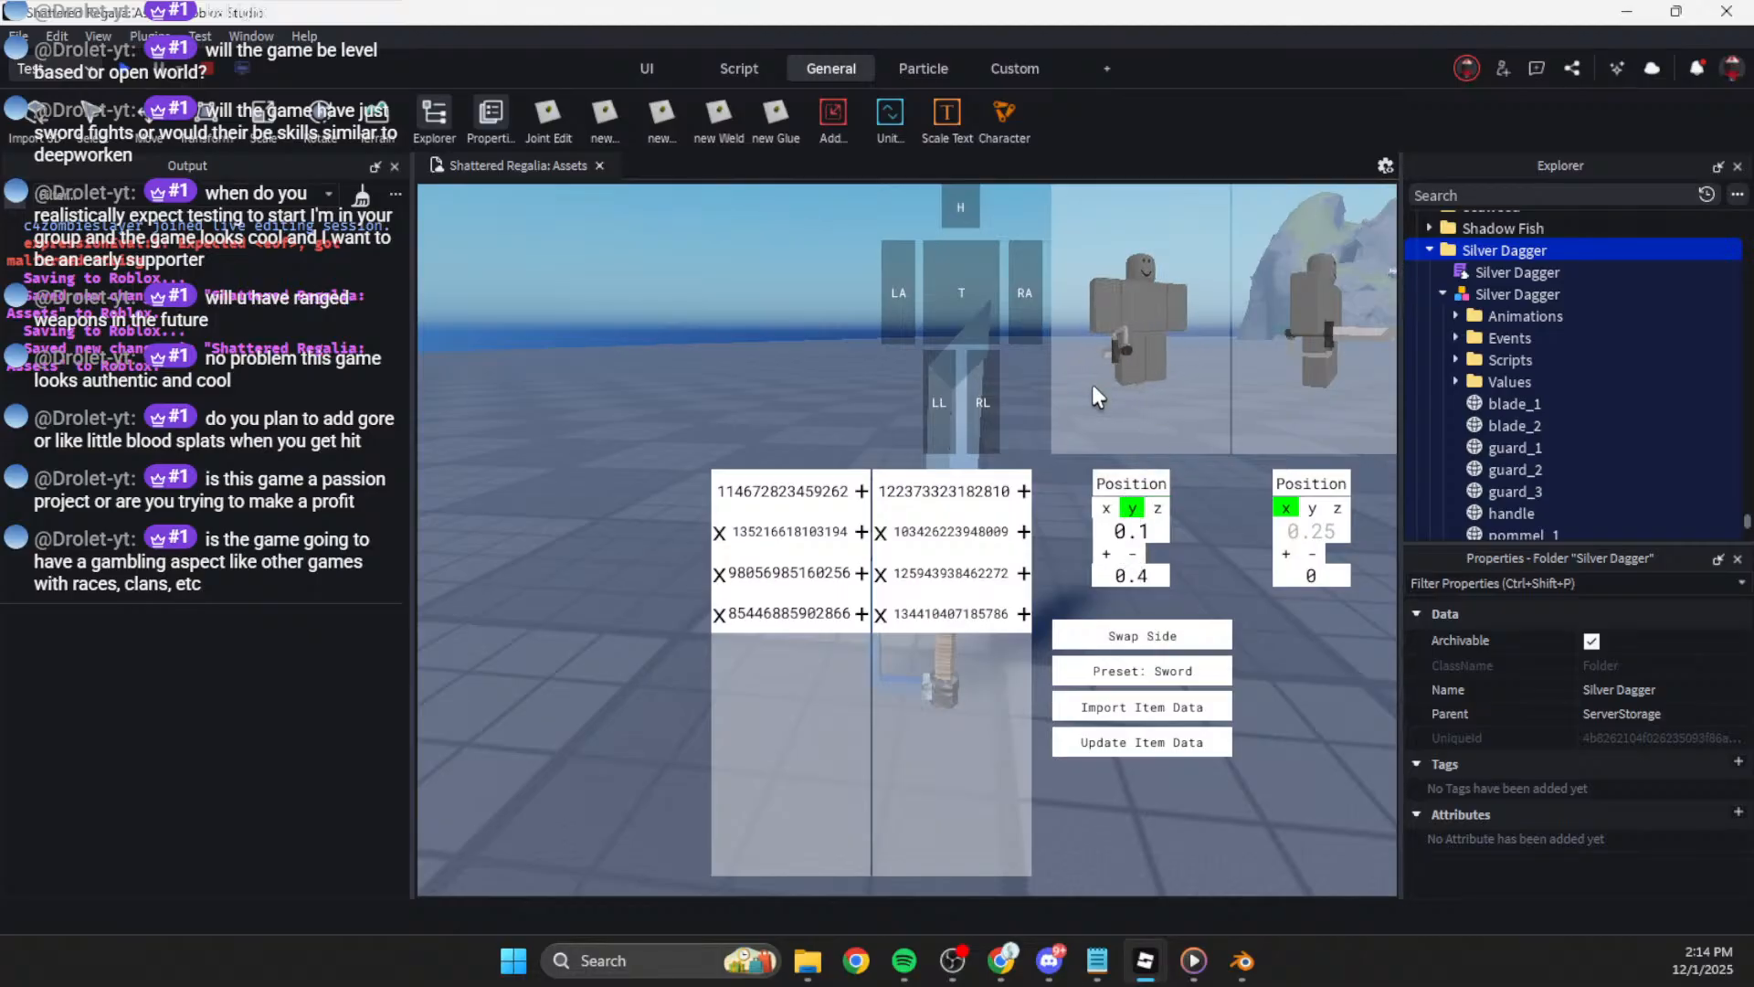
Step: Try rotating the first preview's dagger in 45-degree increments about its y and z axes
left_click(1123, 484)
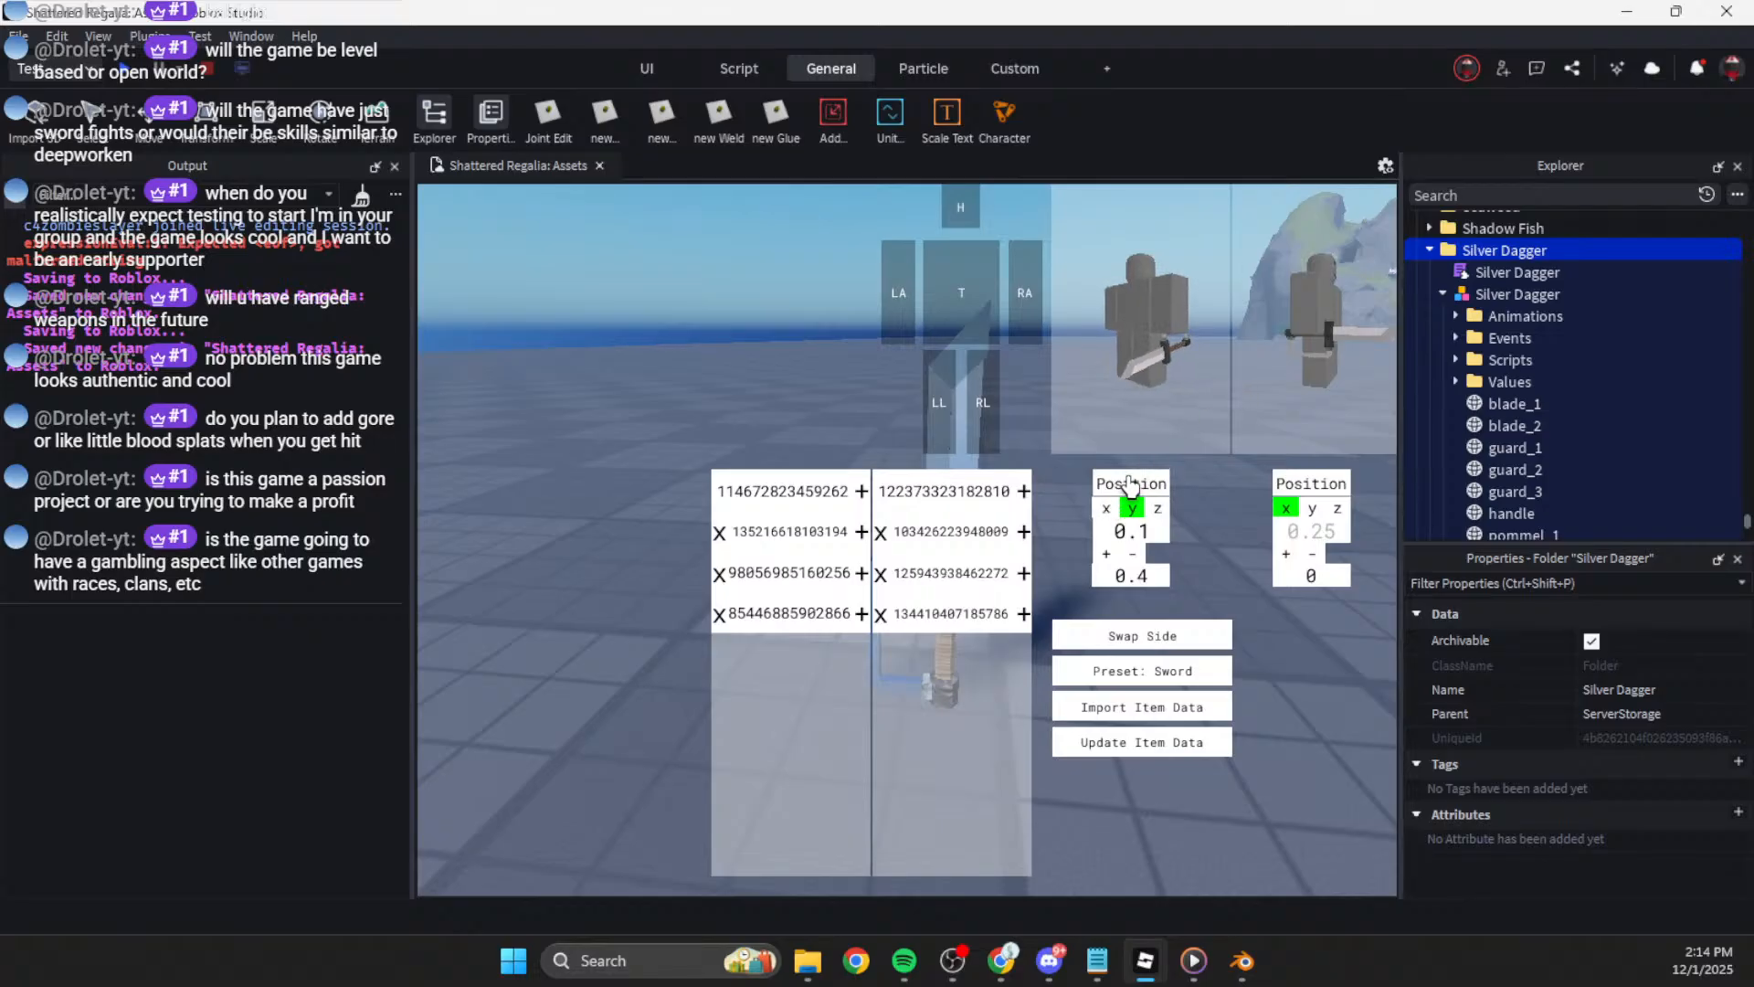
left_click(1133, 556)
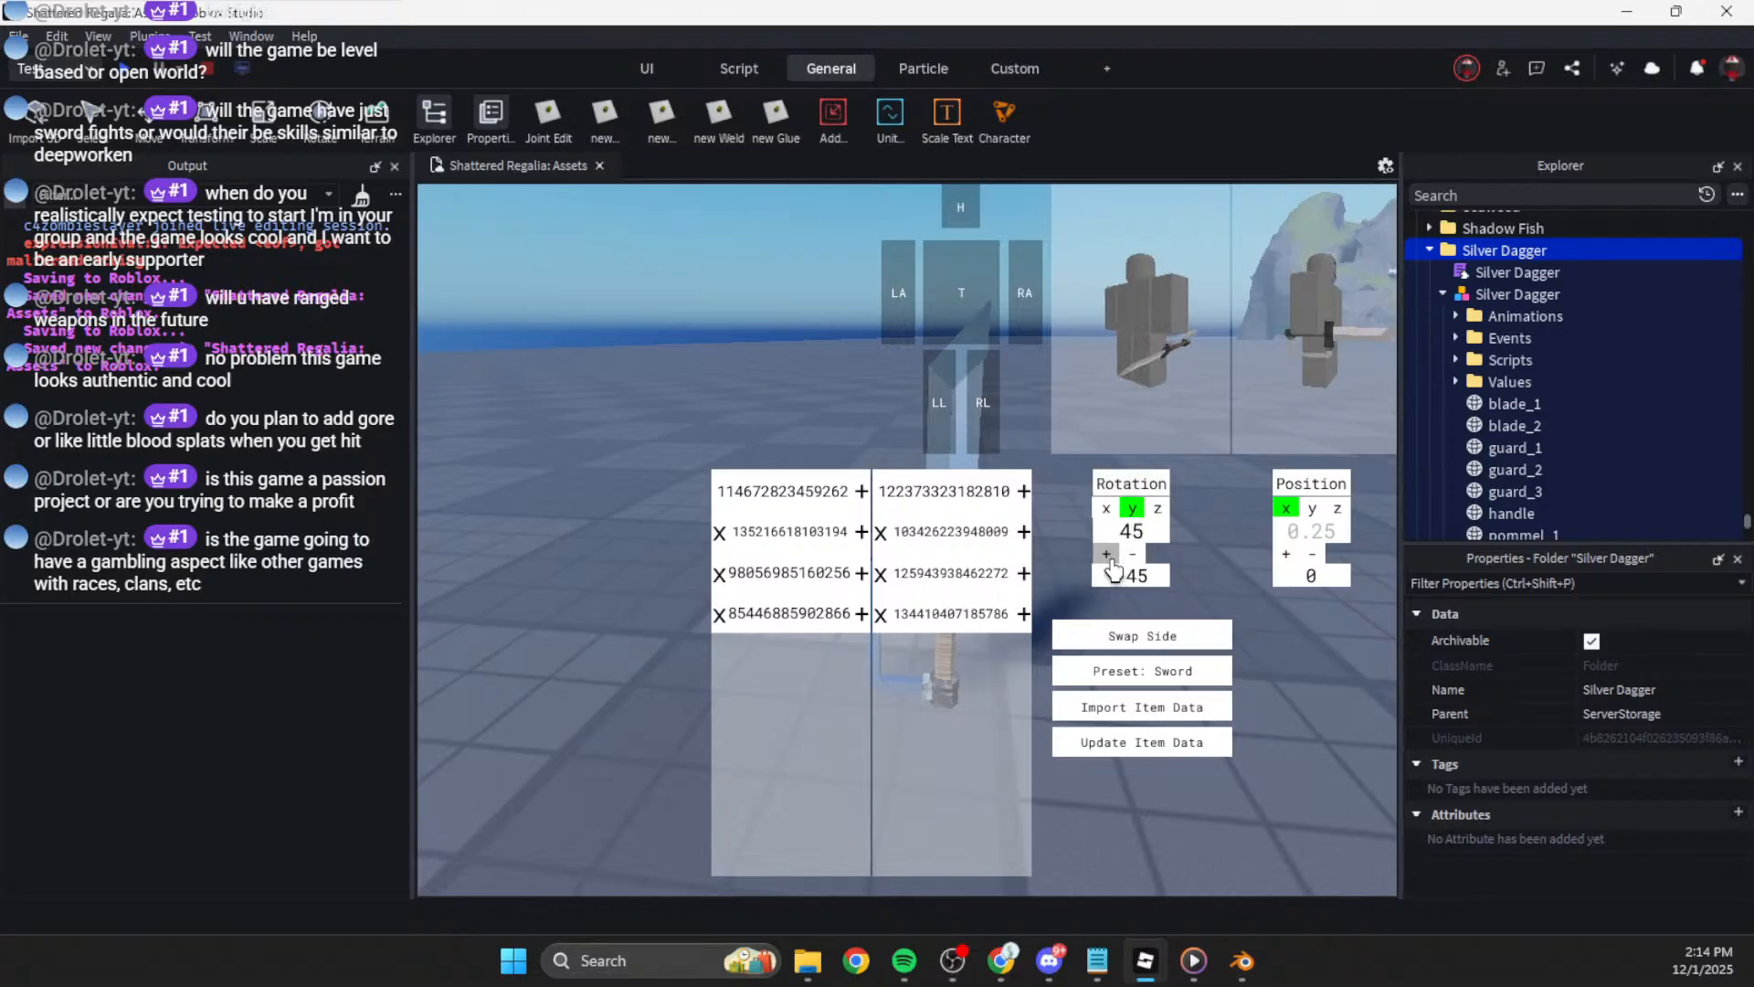
left_click(1158, 508)
left_click(1131, 554)
left_click(1127, 556)
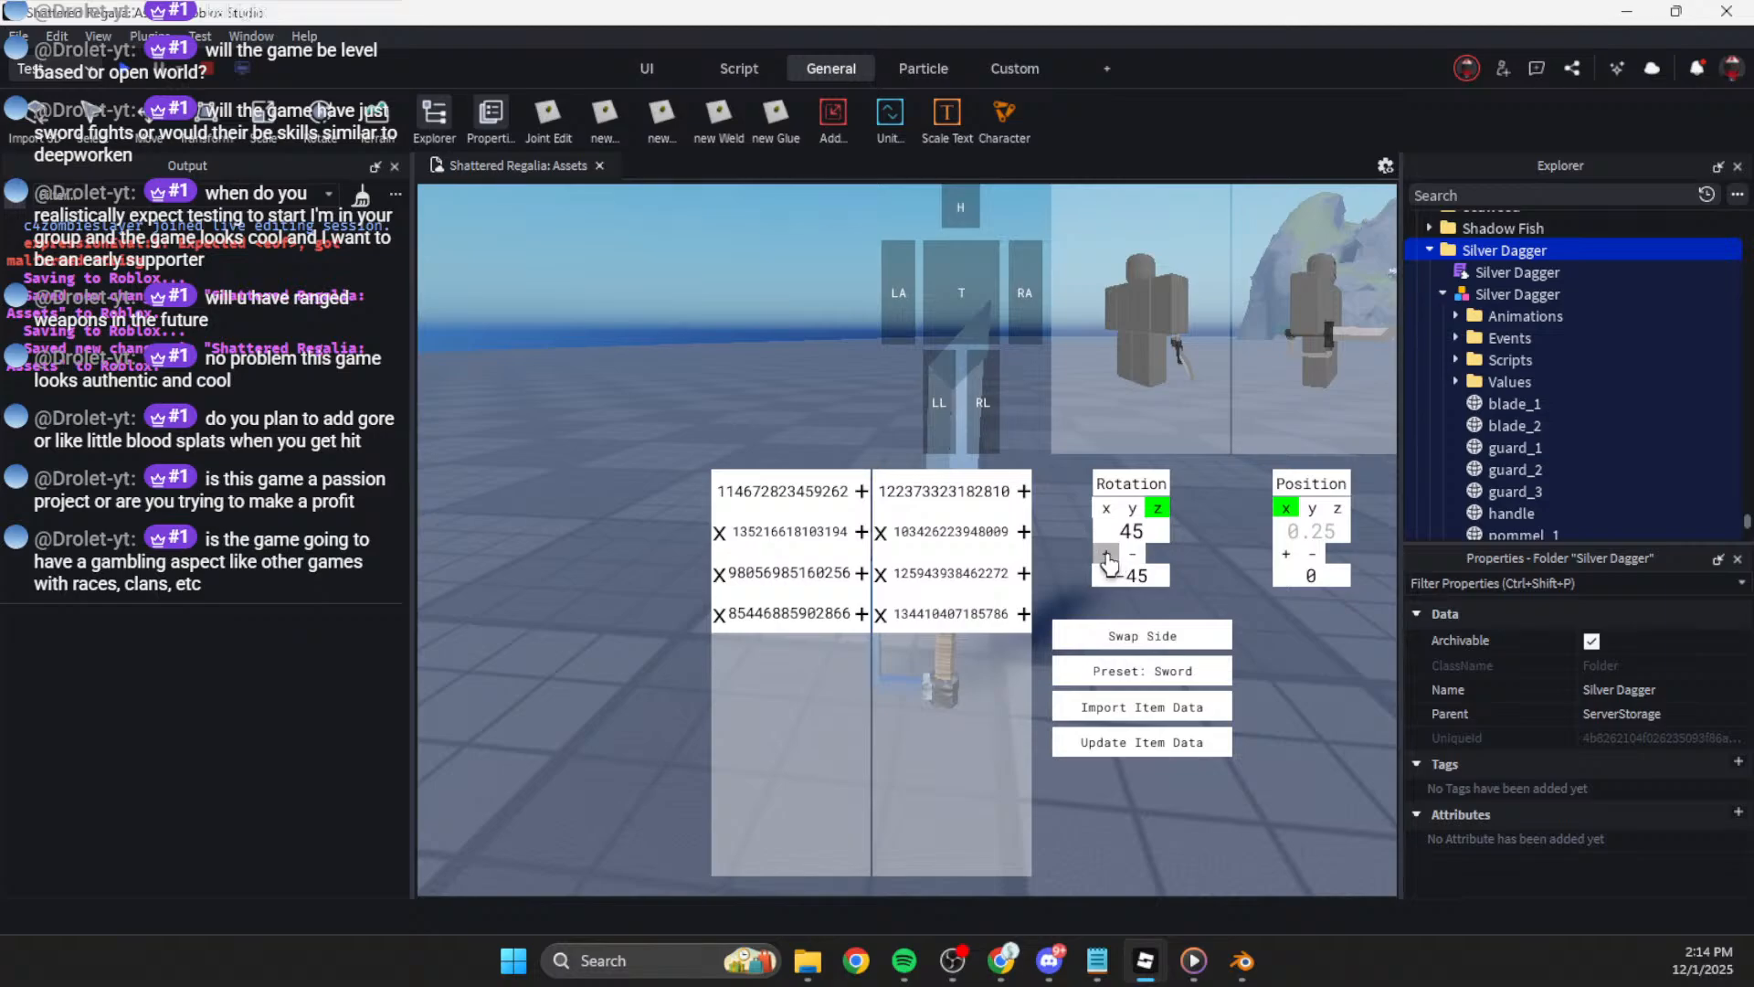
Step: Set the dagger's z rotation to -10 in the first character preview
left_click(1155, 567)
type("10")
key("BackSpace")
key("BackSpace")
type("-10")
left_click(1151, 637)
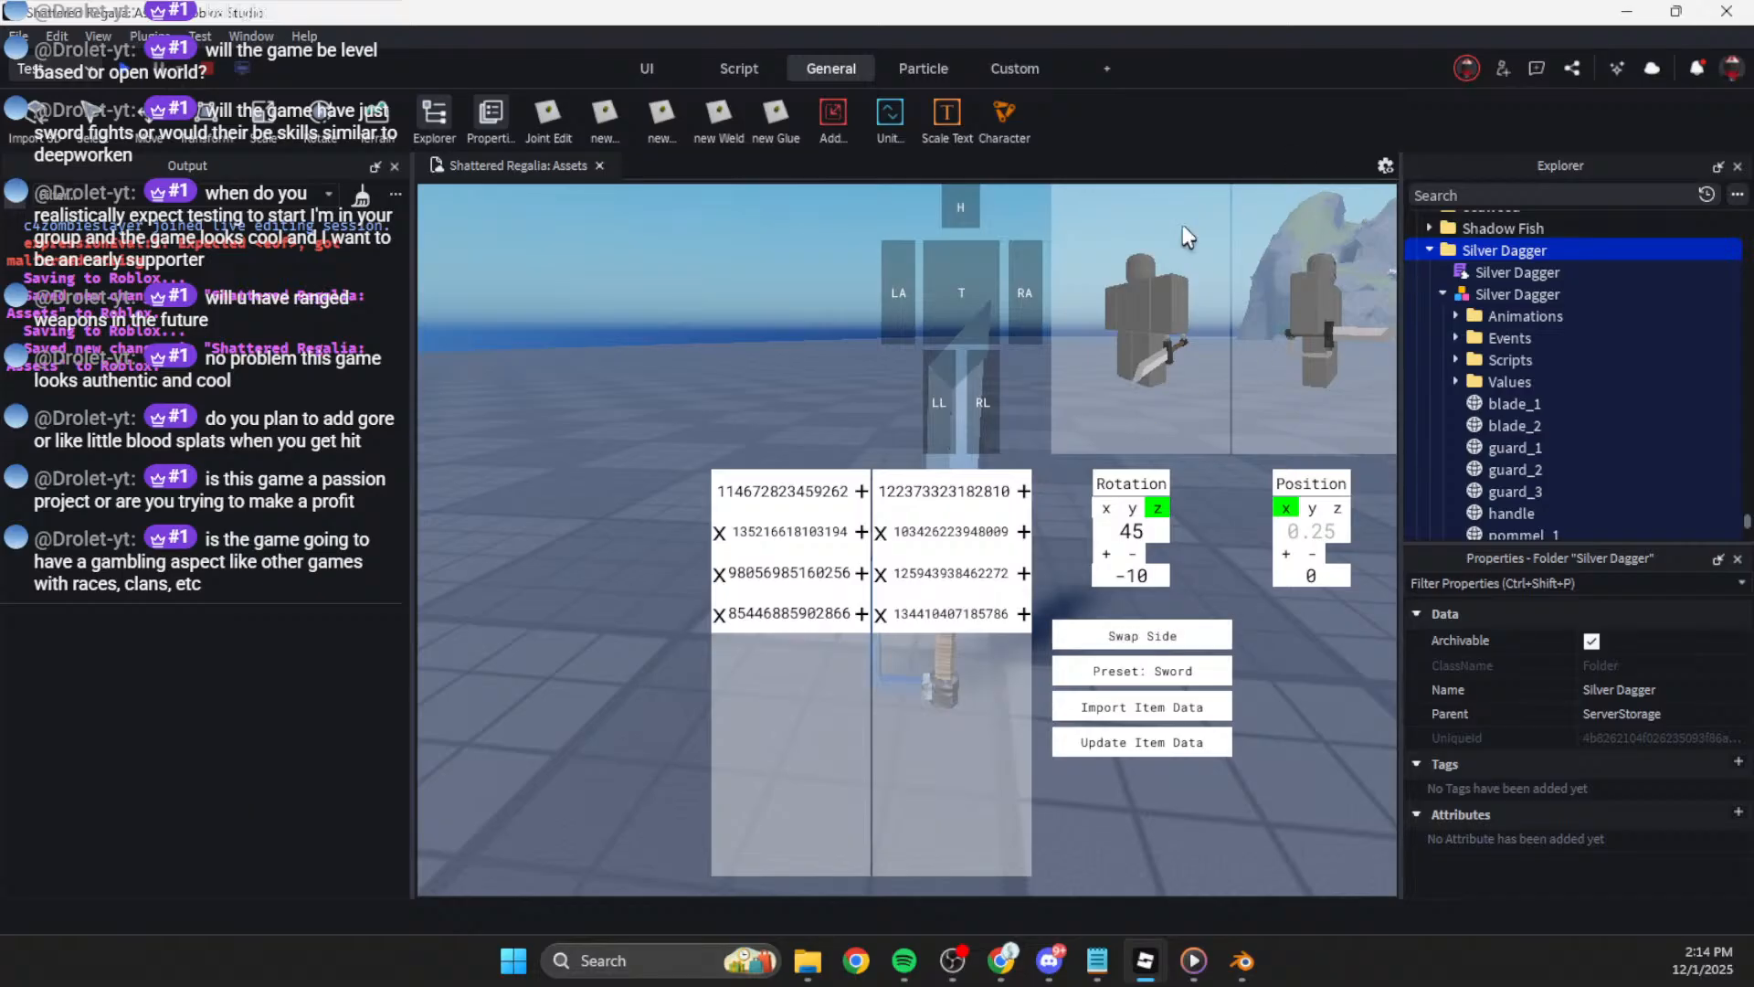
Step: Adjust the dagger's x position in 0.25 increments, checking its placement on the character from several angles
left_click(1110, 483)
left_click(1131, 555)
left_click(1129, 556)
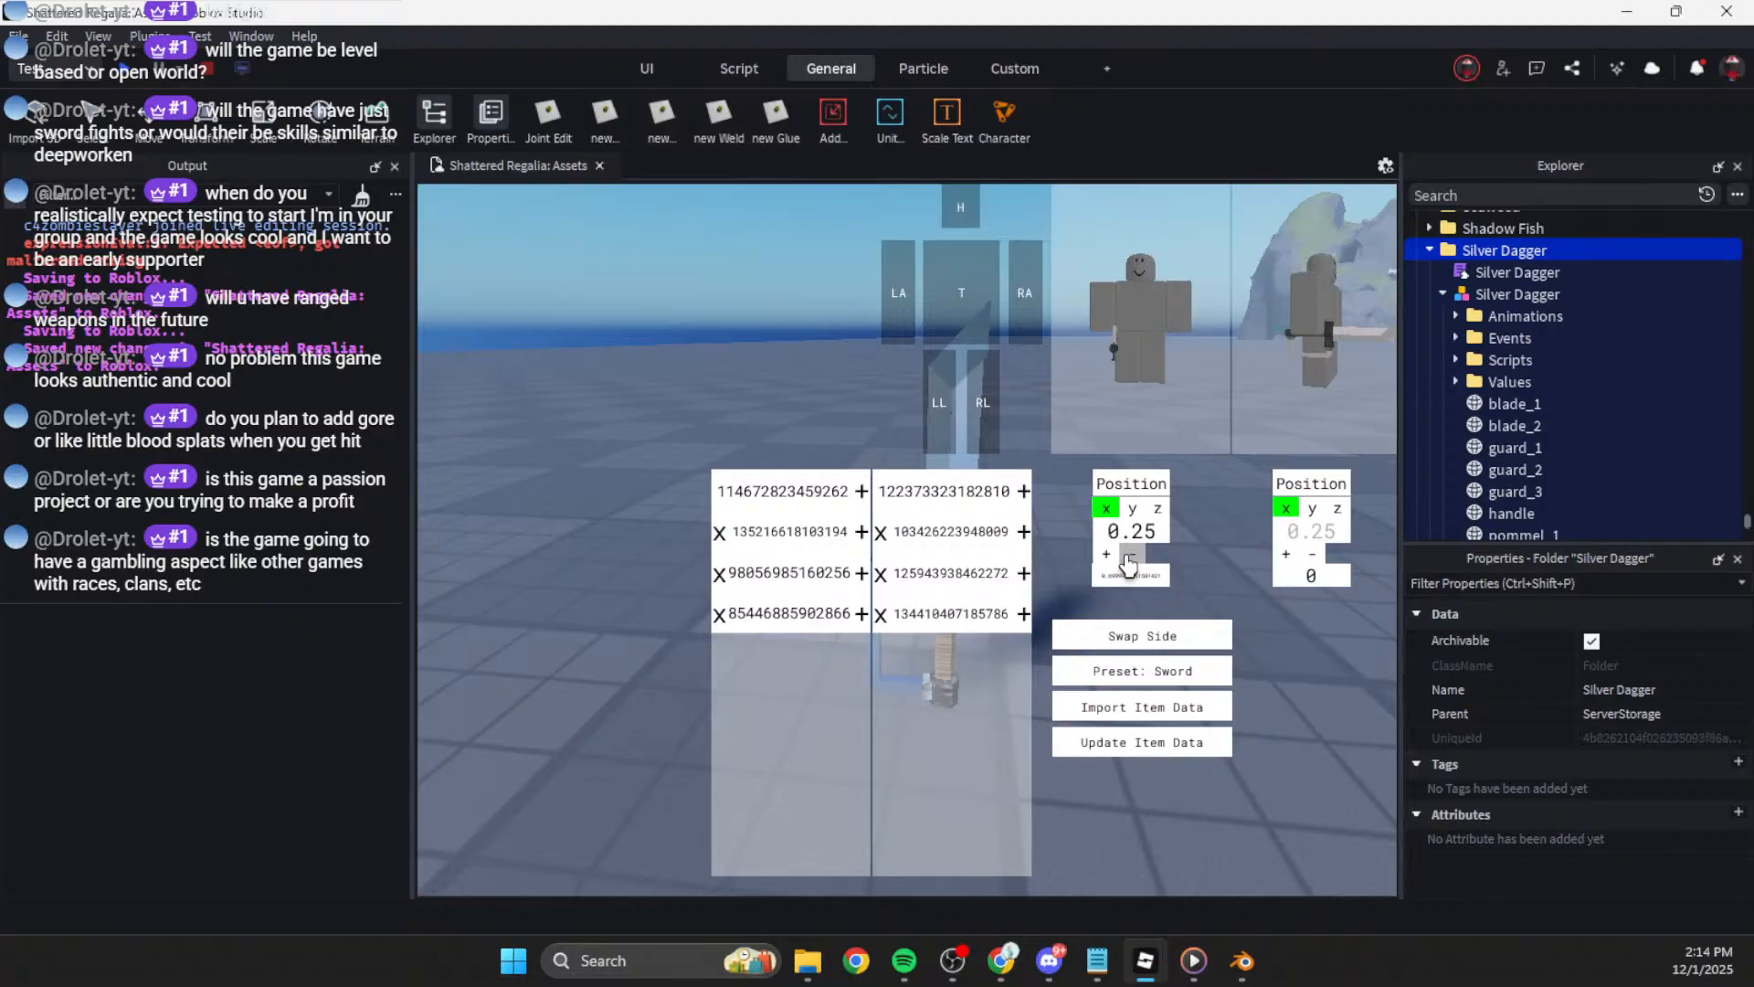
left_click_drag(1138, 384, 1018, 408)
left_click(1107, 555)
left_click_drag(1089, 384, 1155, 397)
Step: Lower the dagger's y position using a 0.1 increment and check its placement around the character
left_click(1134, 509)
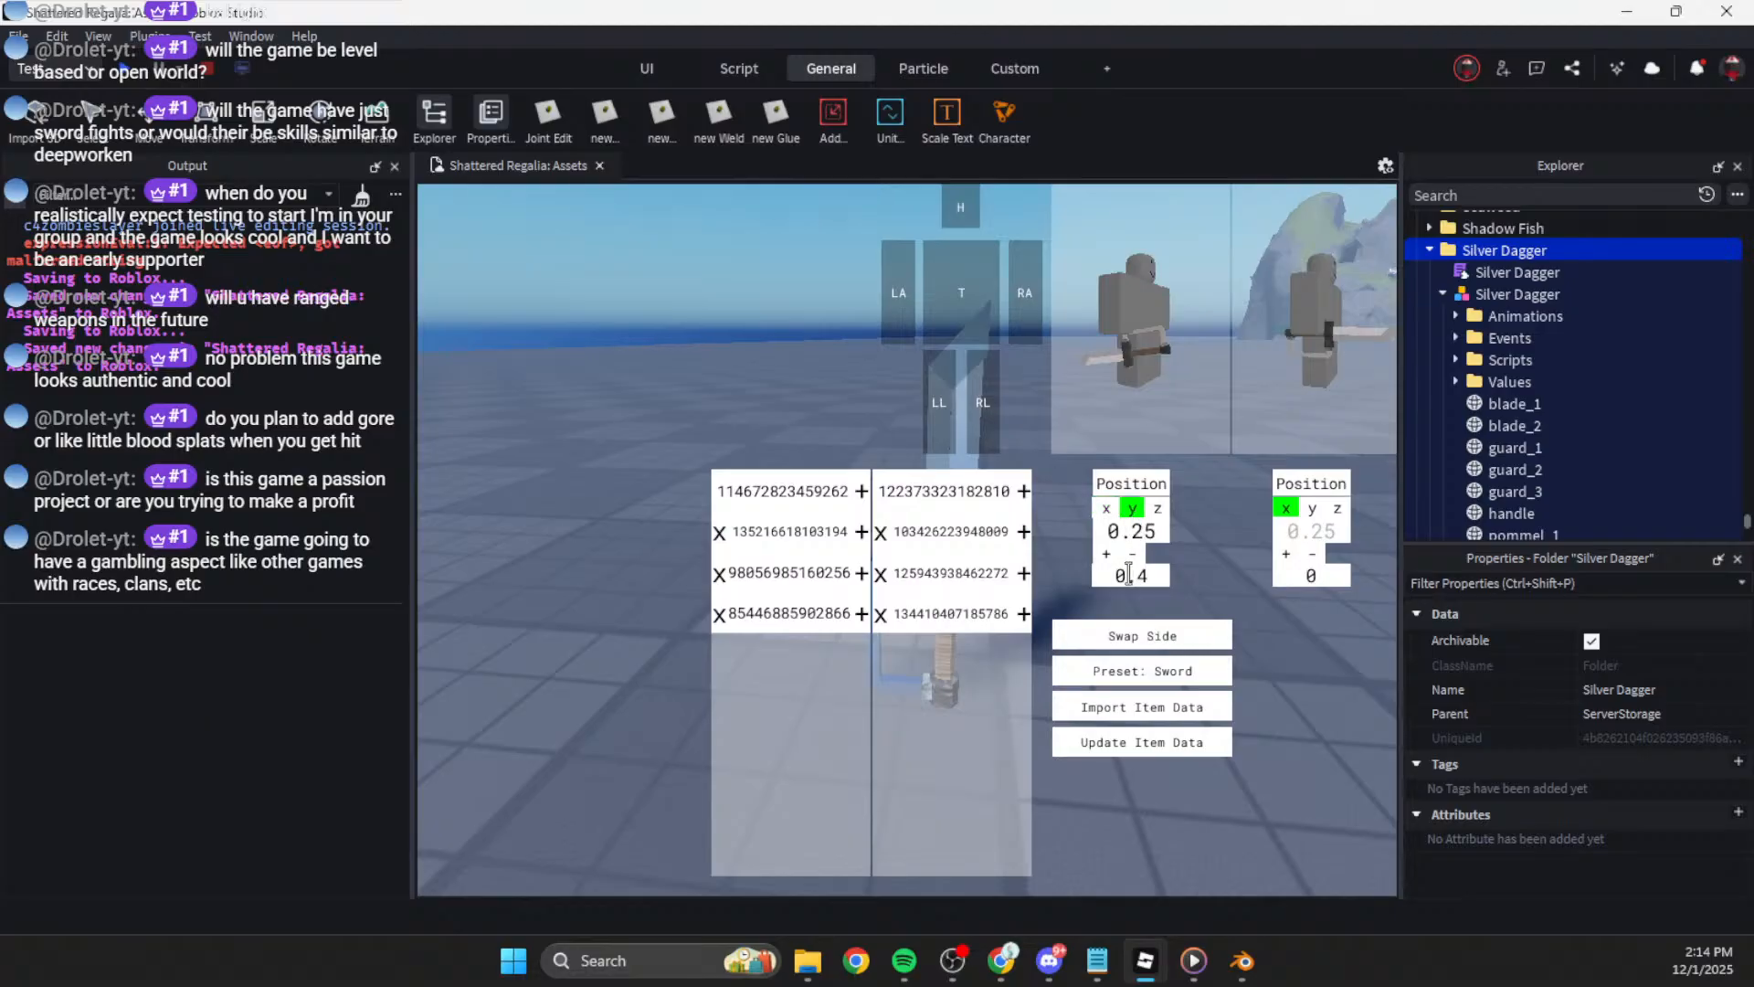
type("0.1")
left_click(1136, 559)
left_click_drag(1122, 285, 1163, 389)
left_click_drag(1152, 285, 1188, 280)
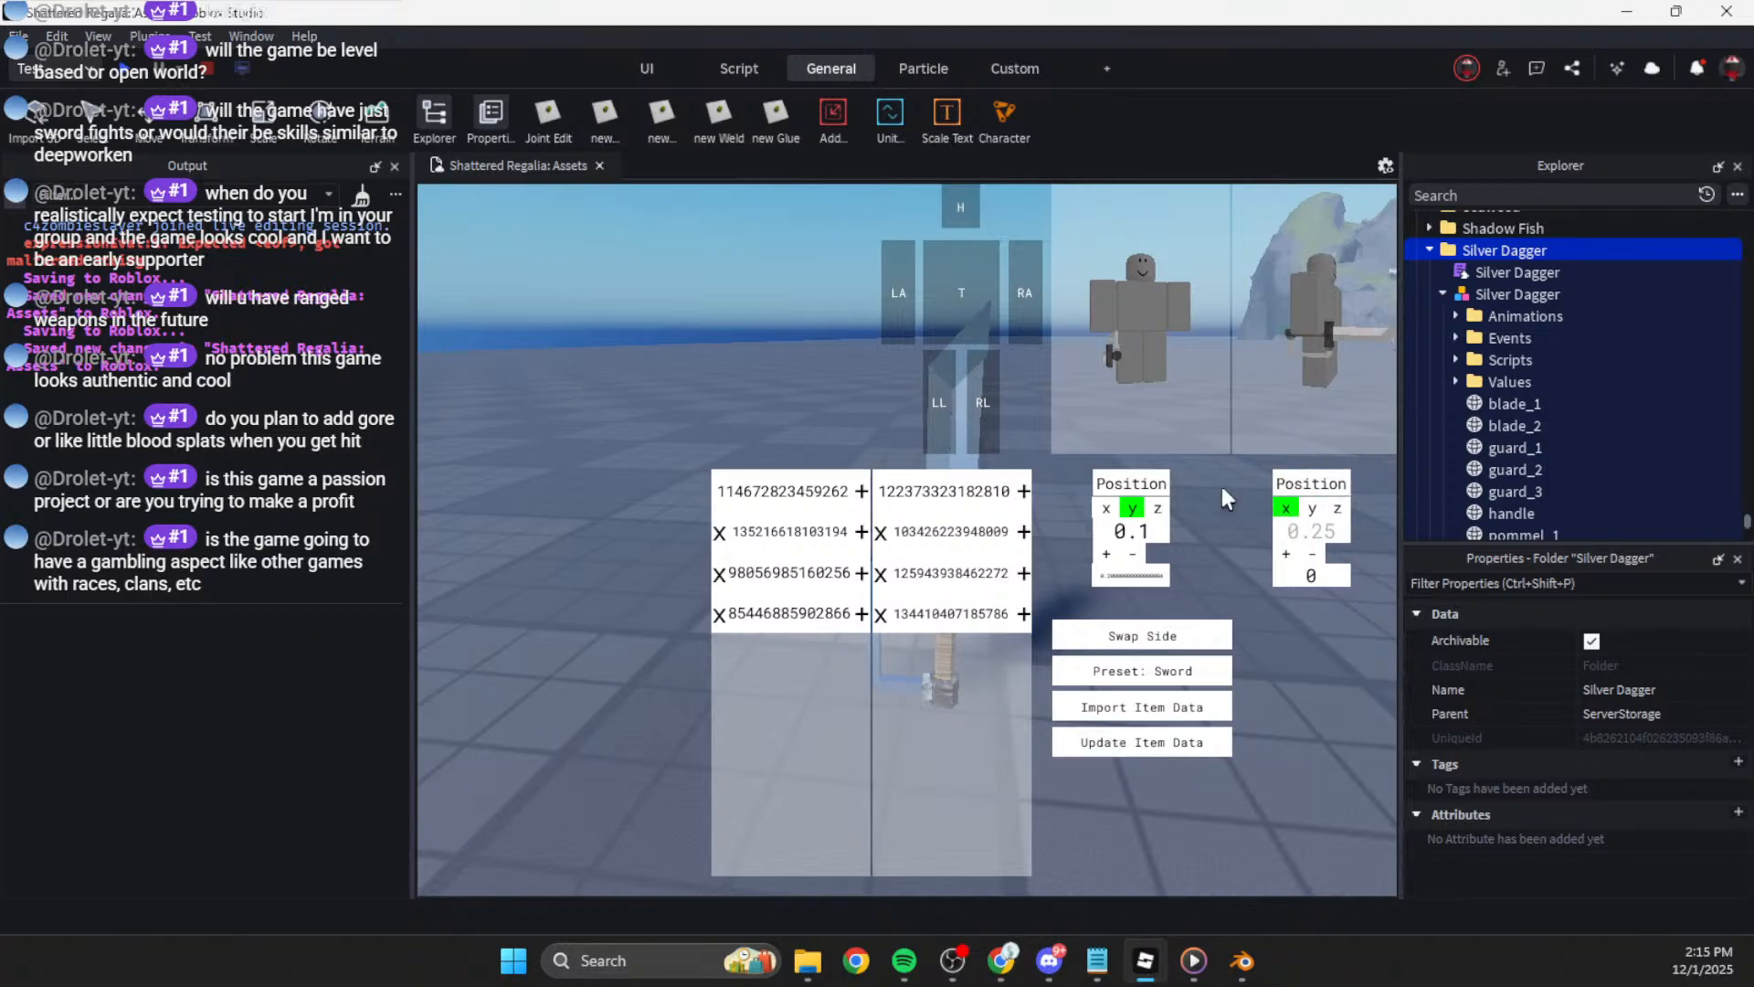
Step: Switch to the [WIP] Shattered Regalia: Online place and expand the Assets folder in ReplicatedStorage
mouse_move(1146, 961)
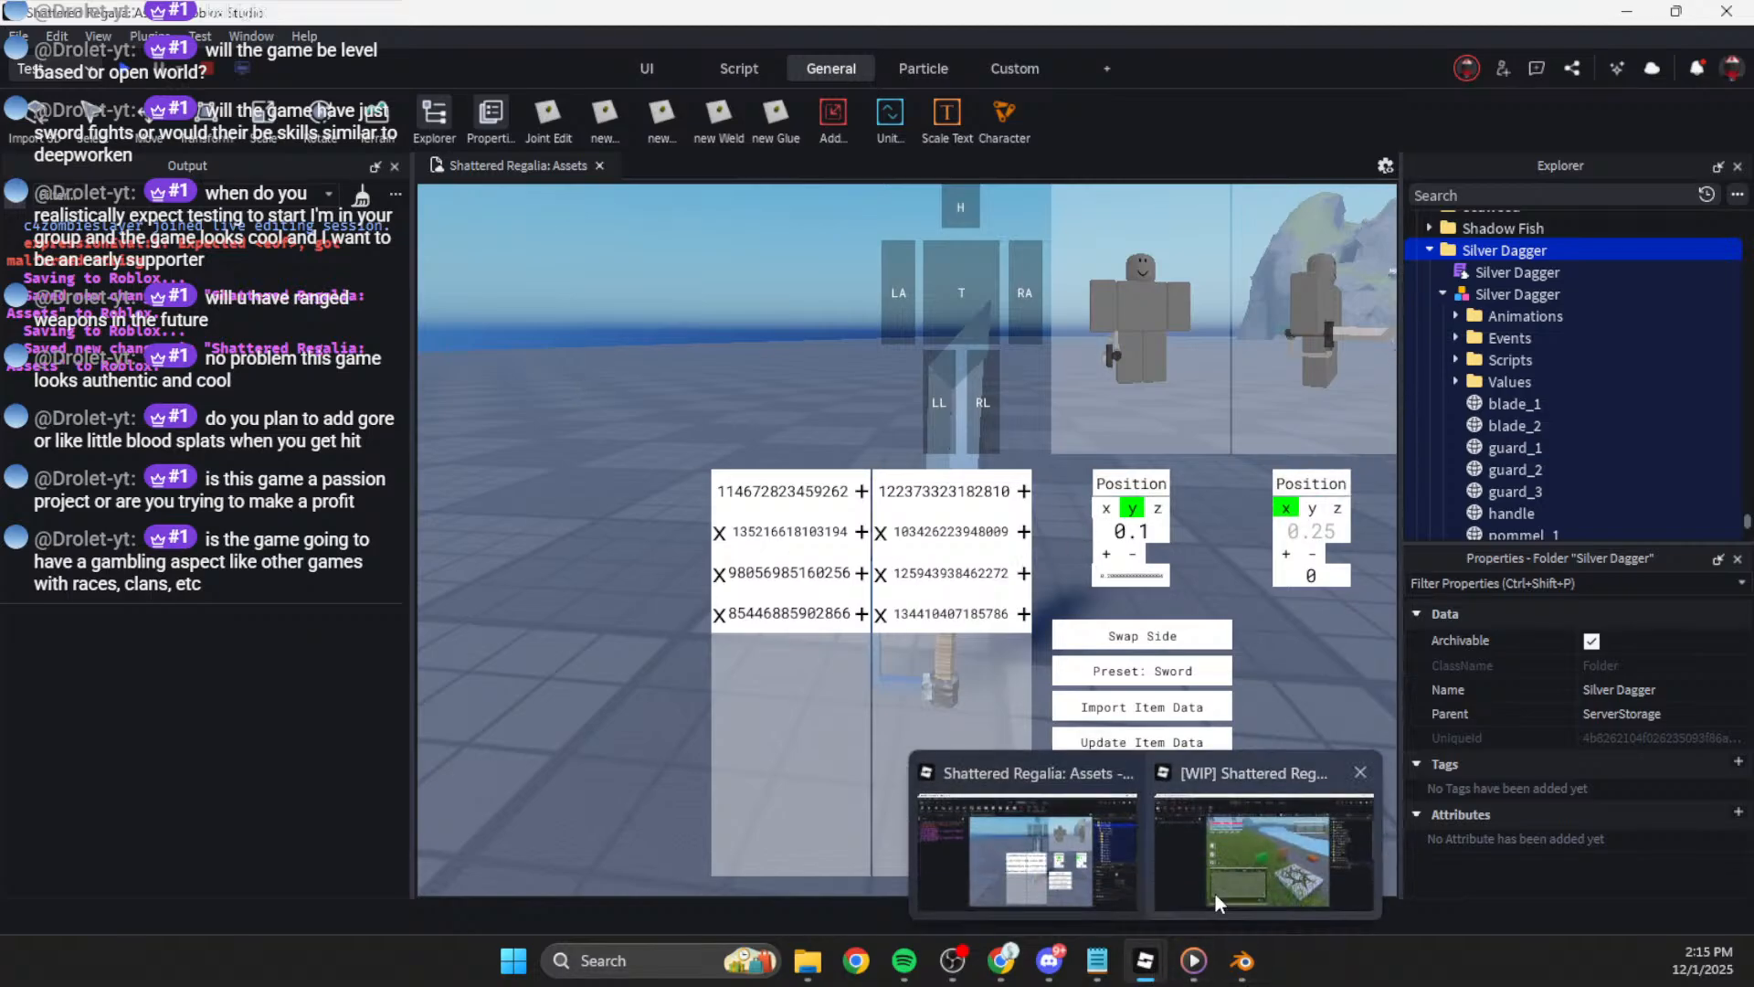
left_click(1215, 903)
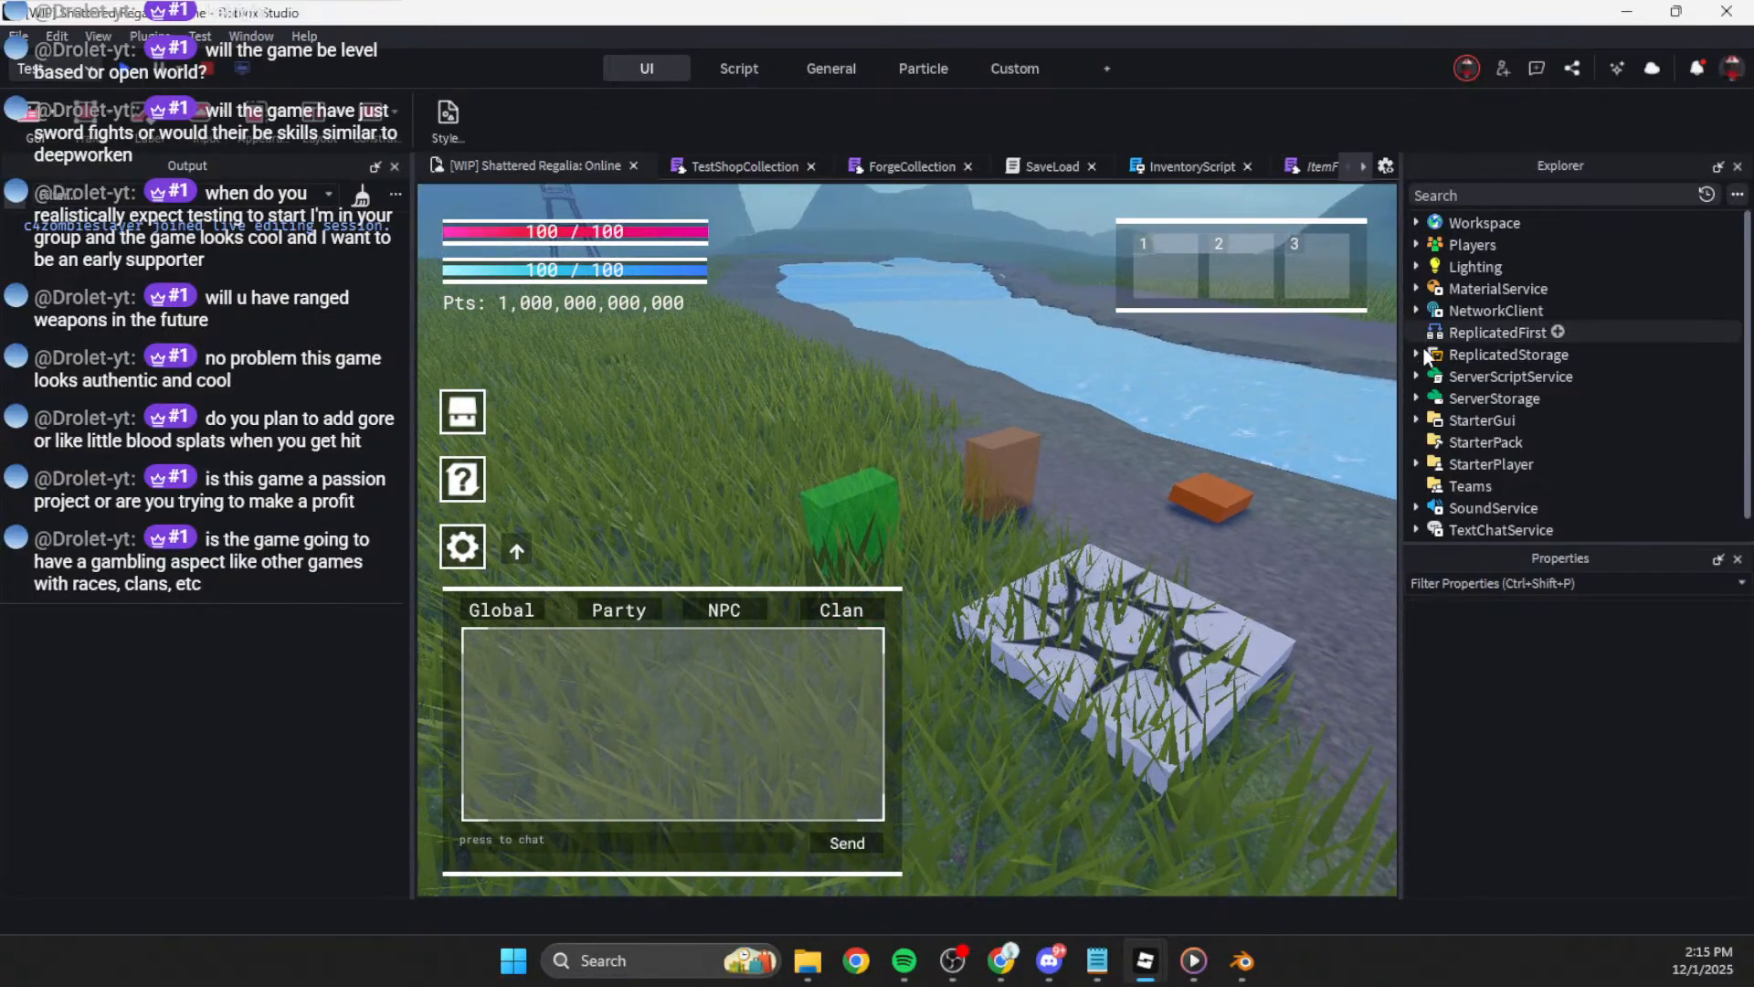
left_click(1416, 354)
left_click(1430, 377)
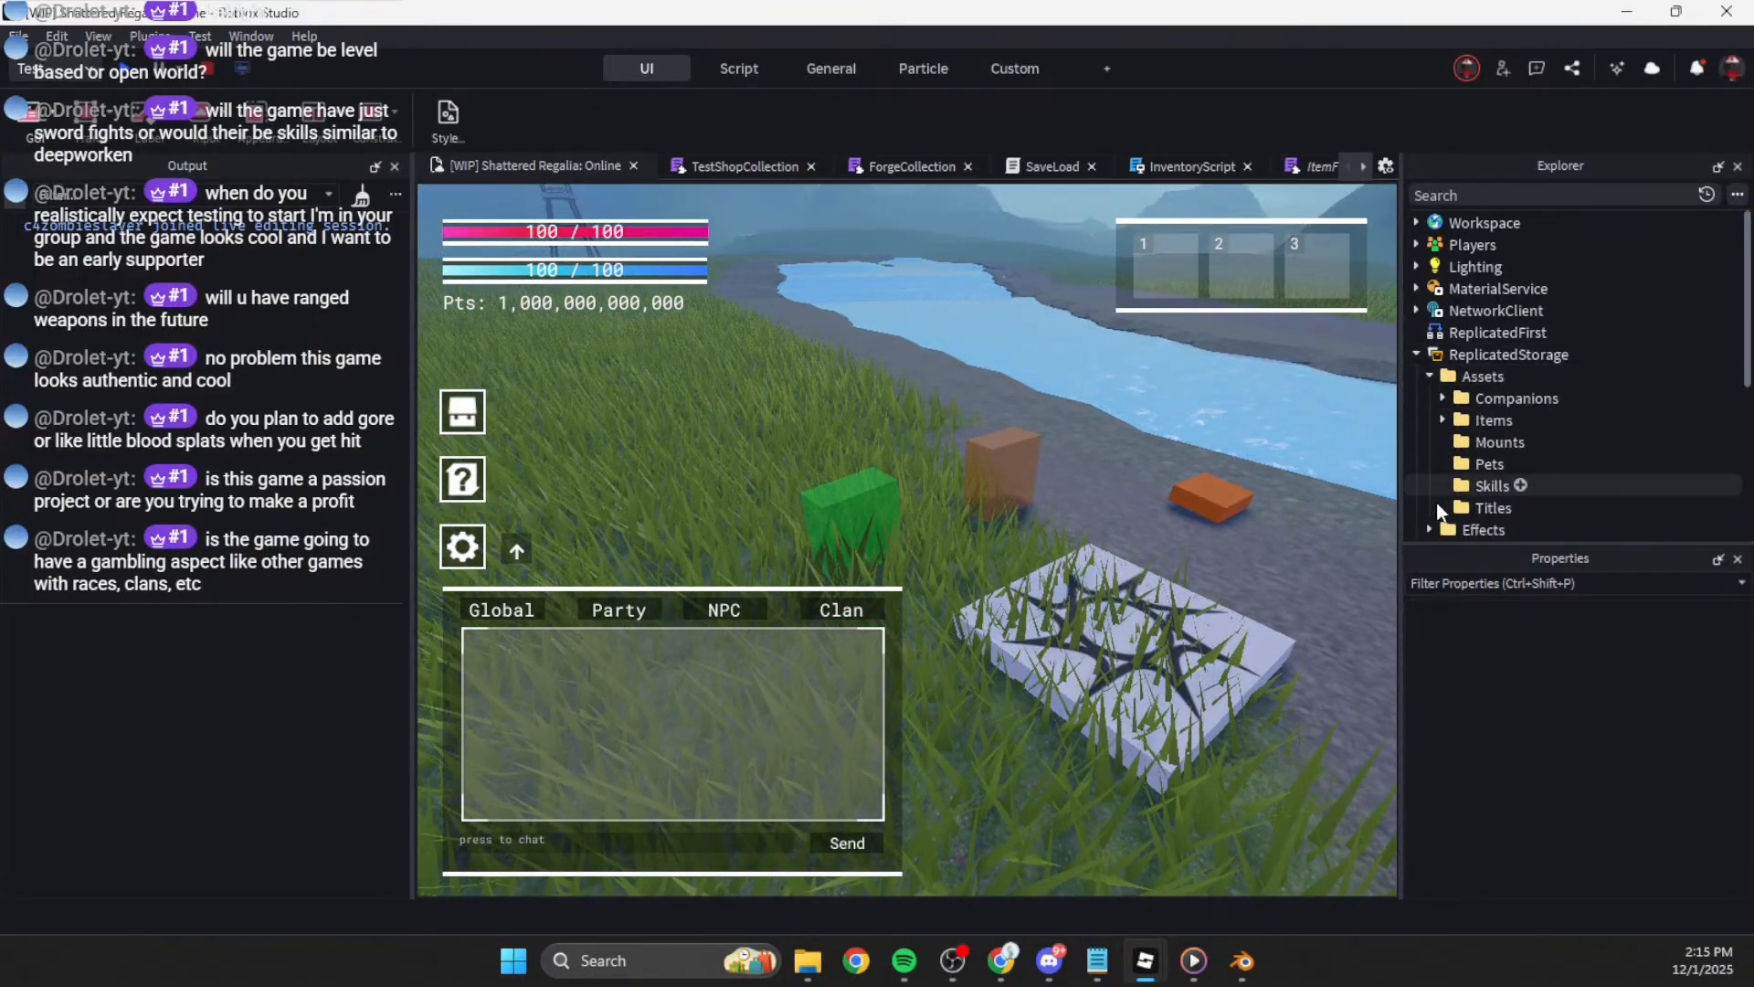
Step: Copy the Silver Dagger folder from the Shattered Regalia: Assets place into ReplicatedStorage's Assets folder in the [WIP] place
key("alt+Tab")
key("alt+Tab")
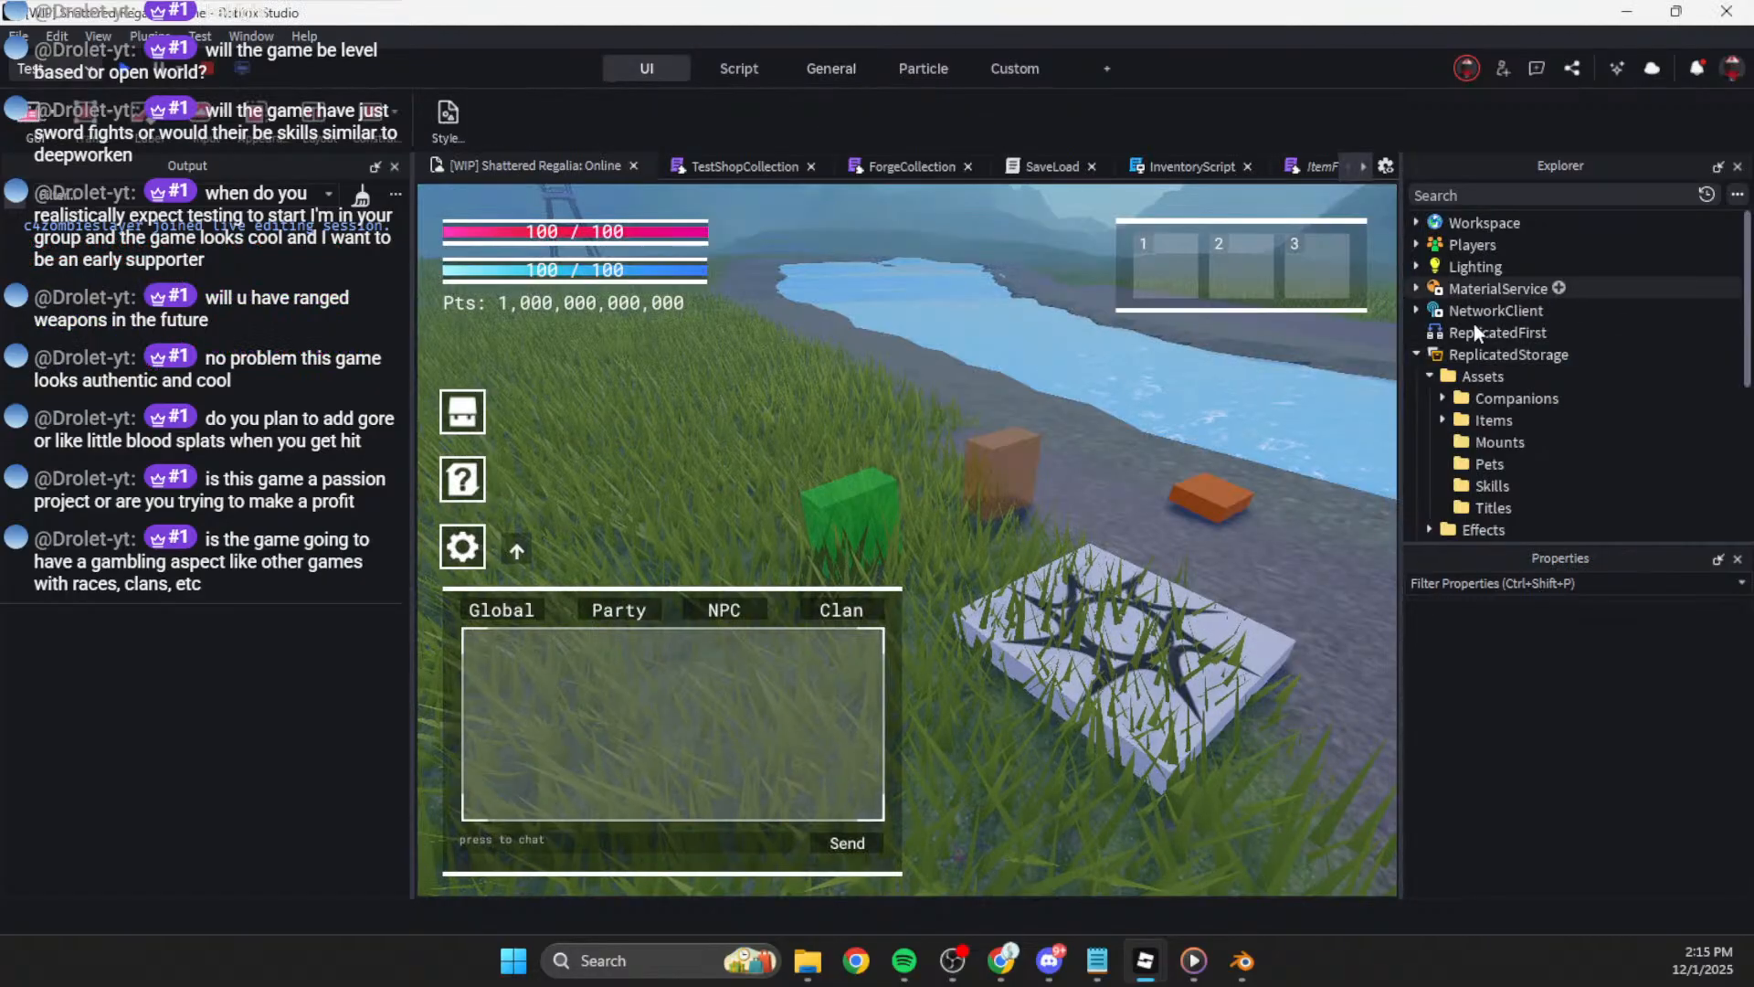
key("alt+Tab")
right_click(1482, 259)
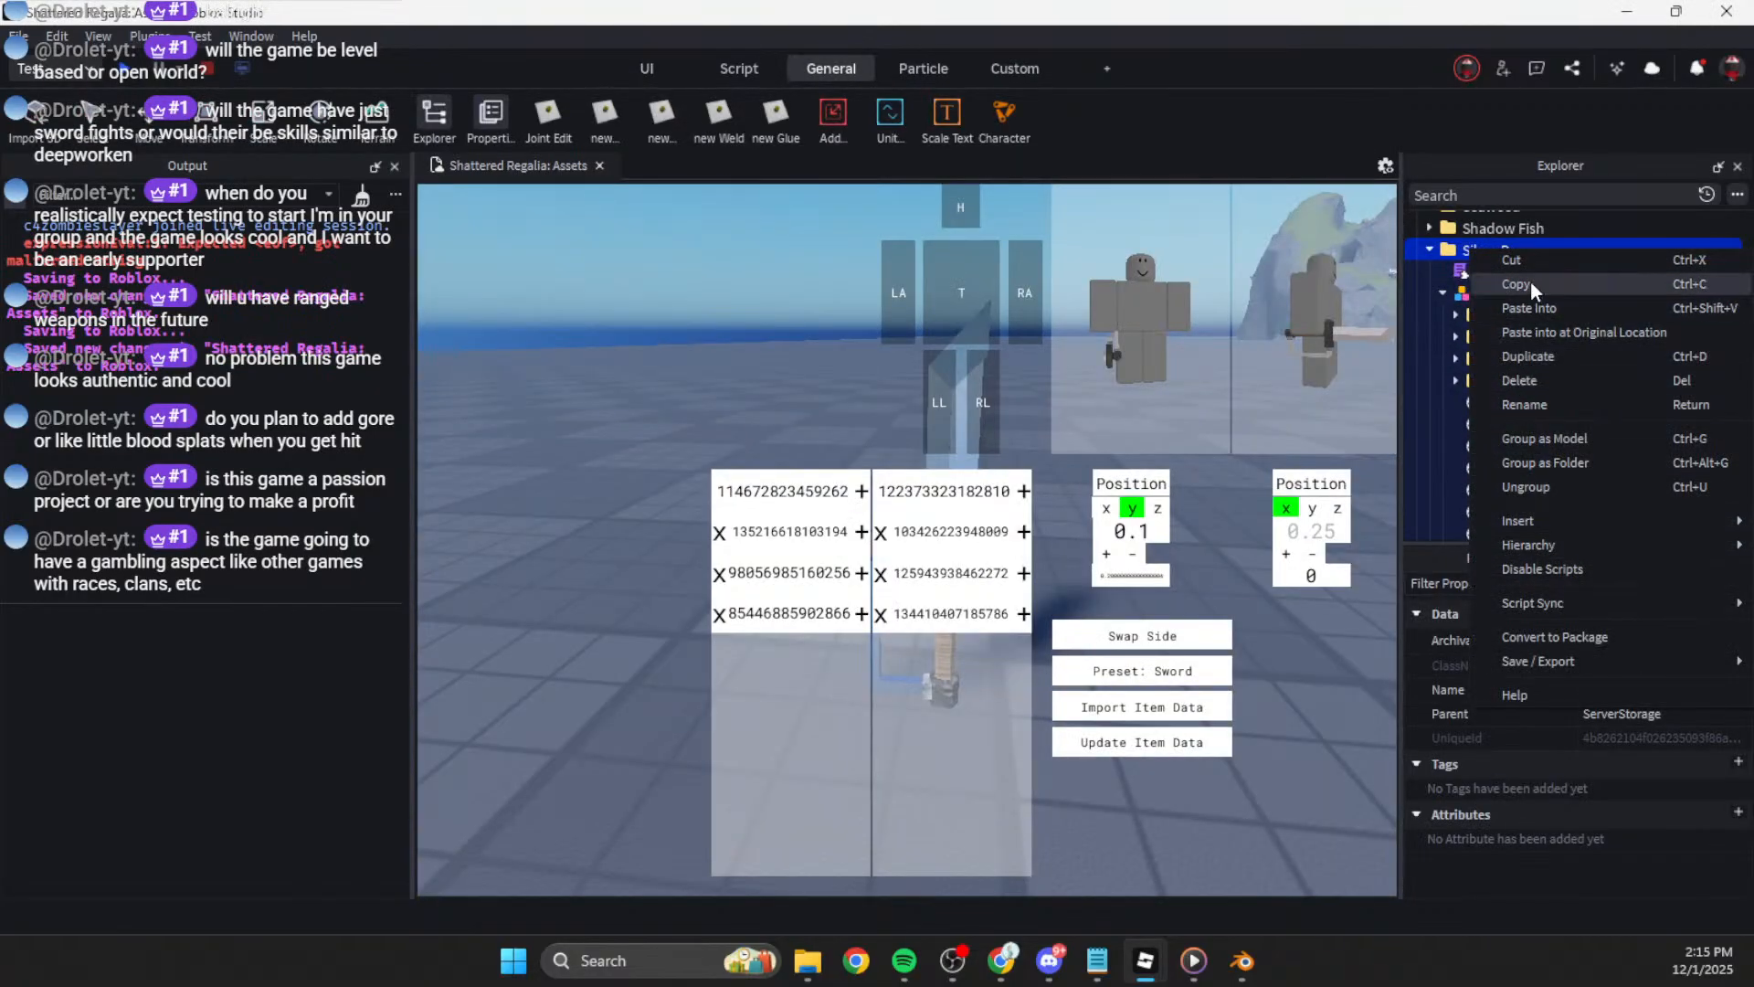
left_click(1532, 283)
key("alt+Tab")
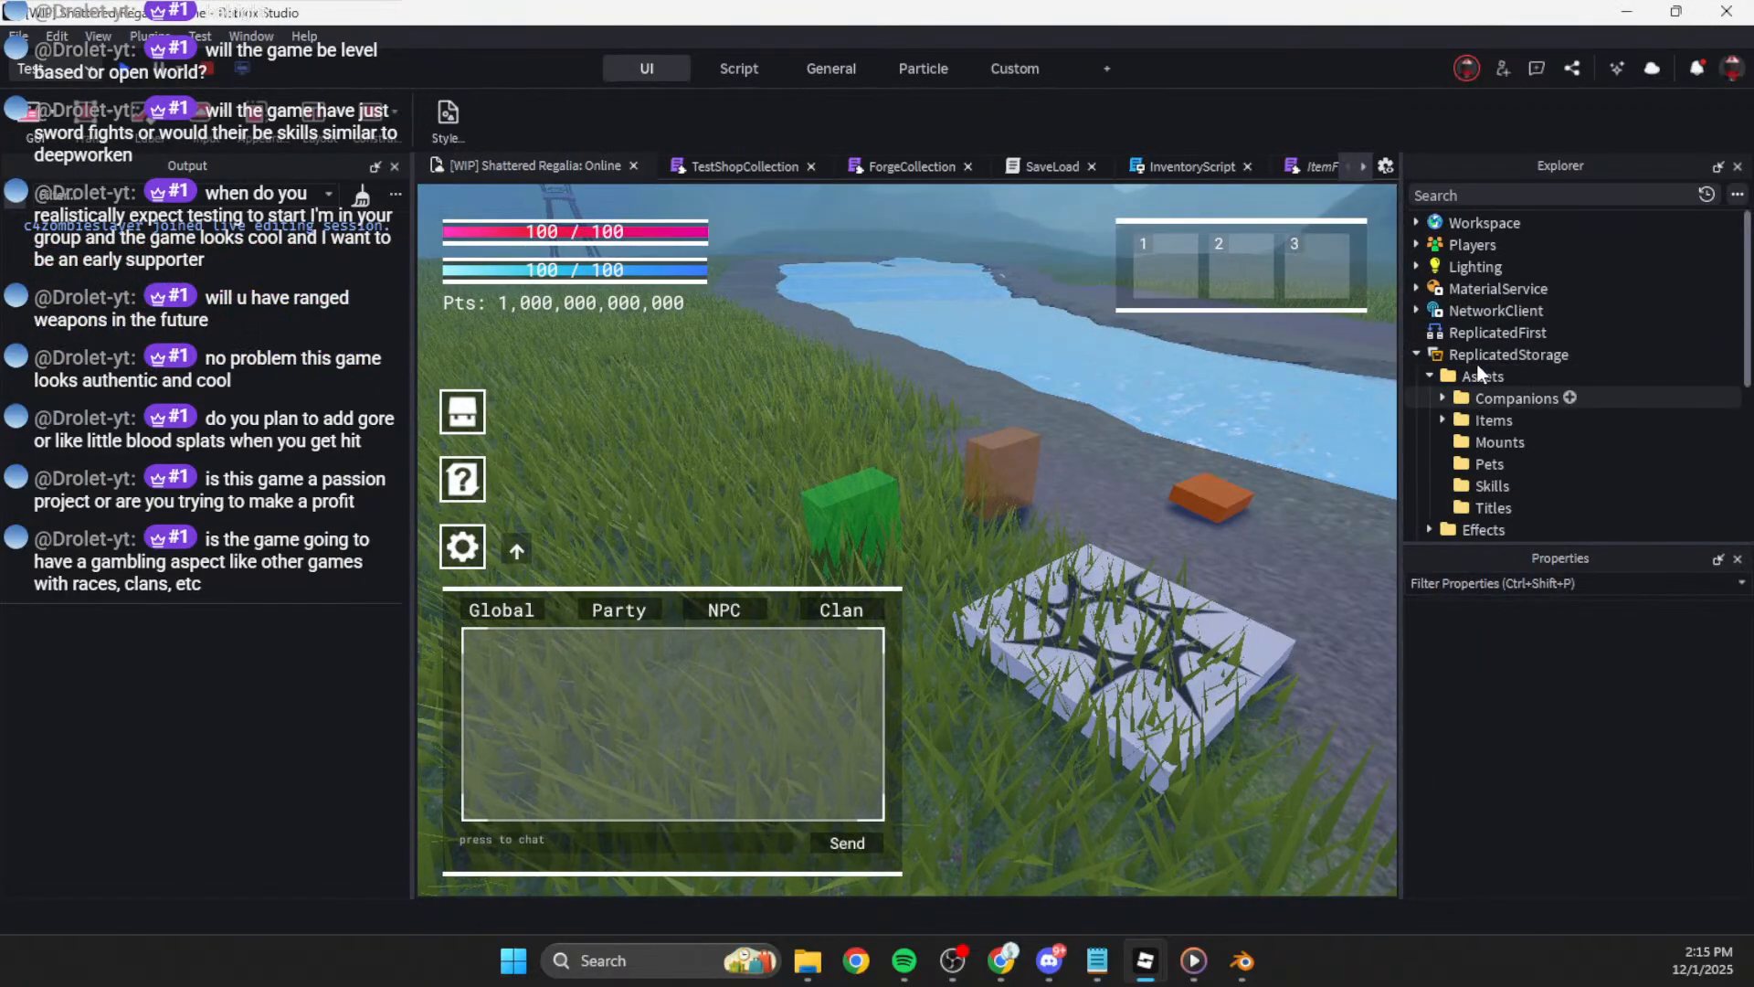
left_click(1477, 371)
key("ctrl+v")
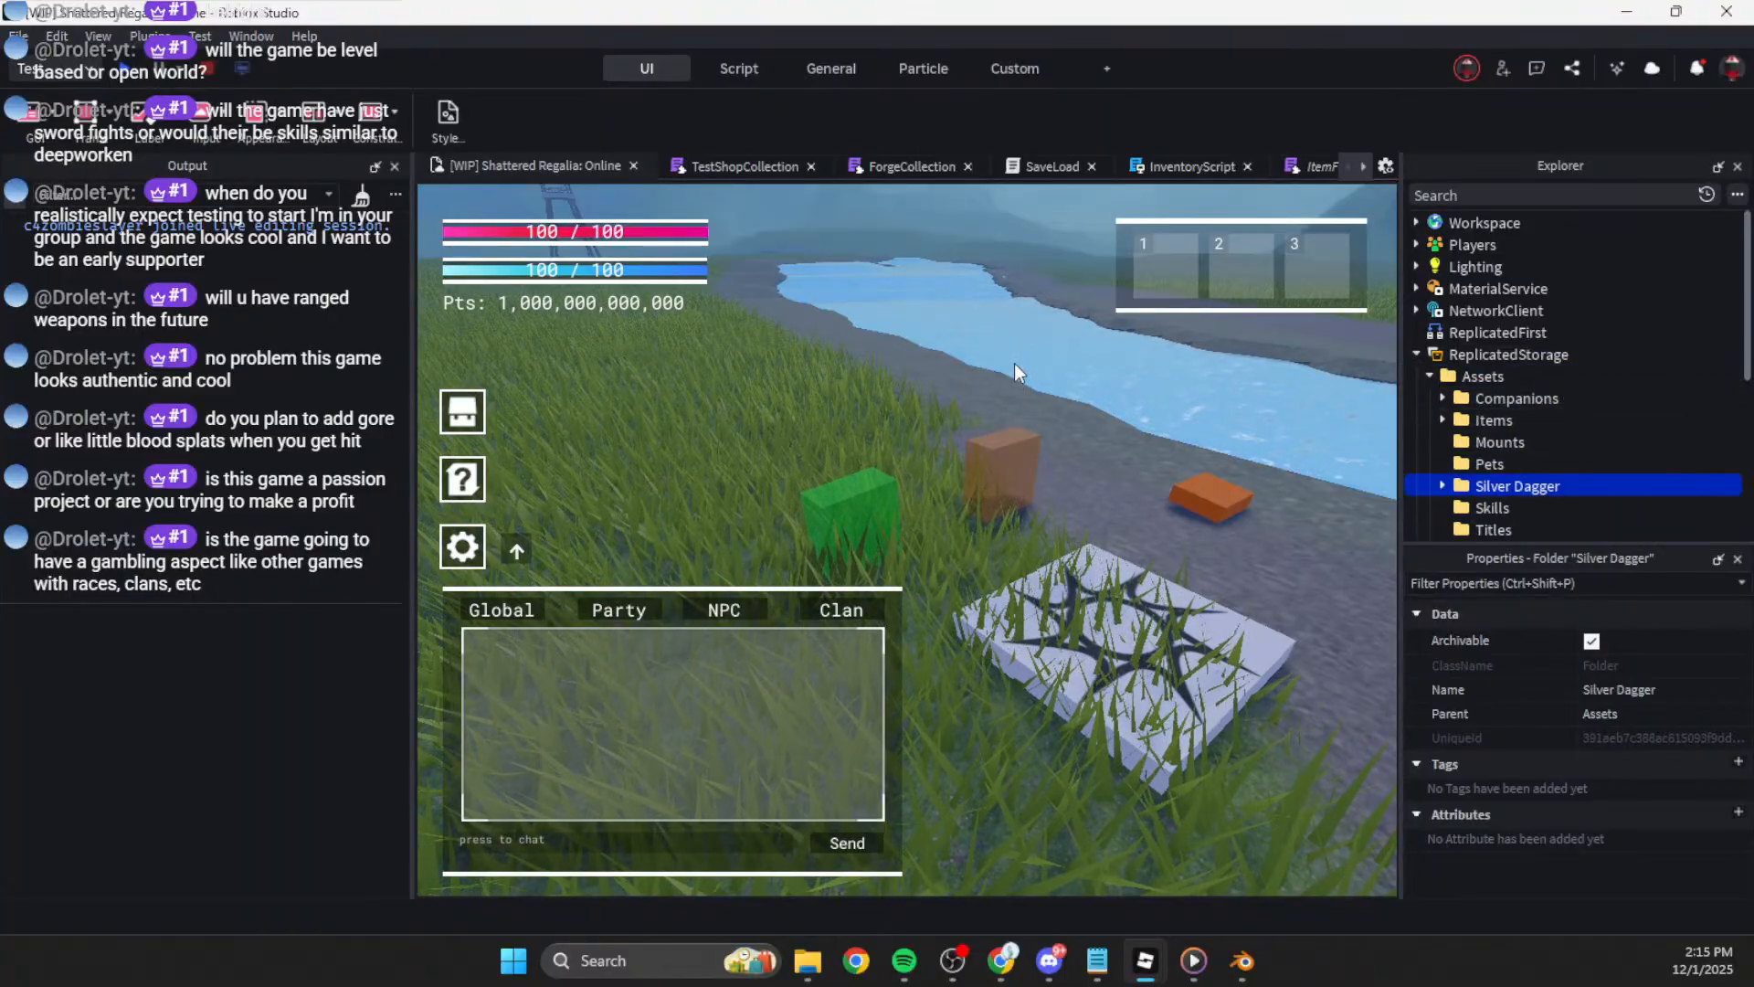
Step: Add a "Silver Dagger" entry with static type and cost 50 below Tester Blue Sword in the TestShopCollection script
left_click(850, 498)
left_click(744, 166)
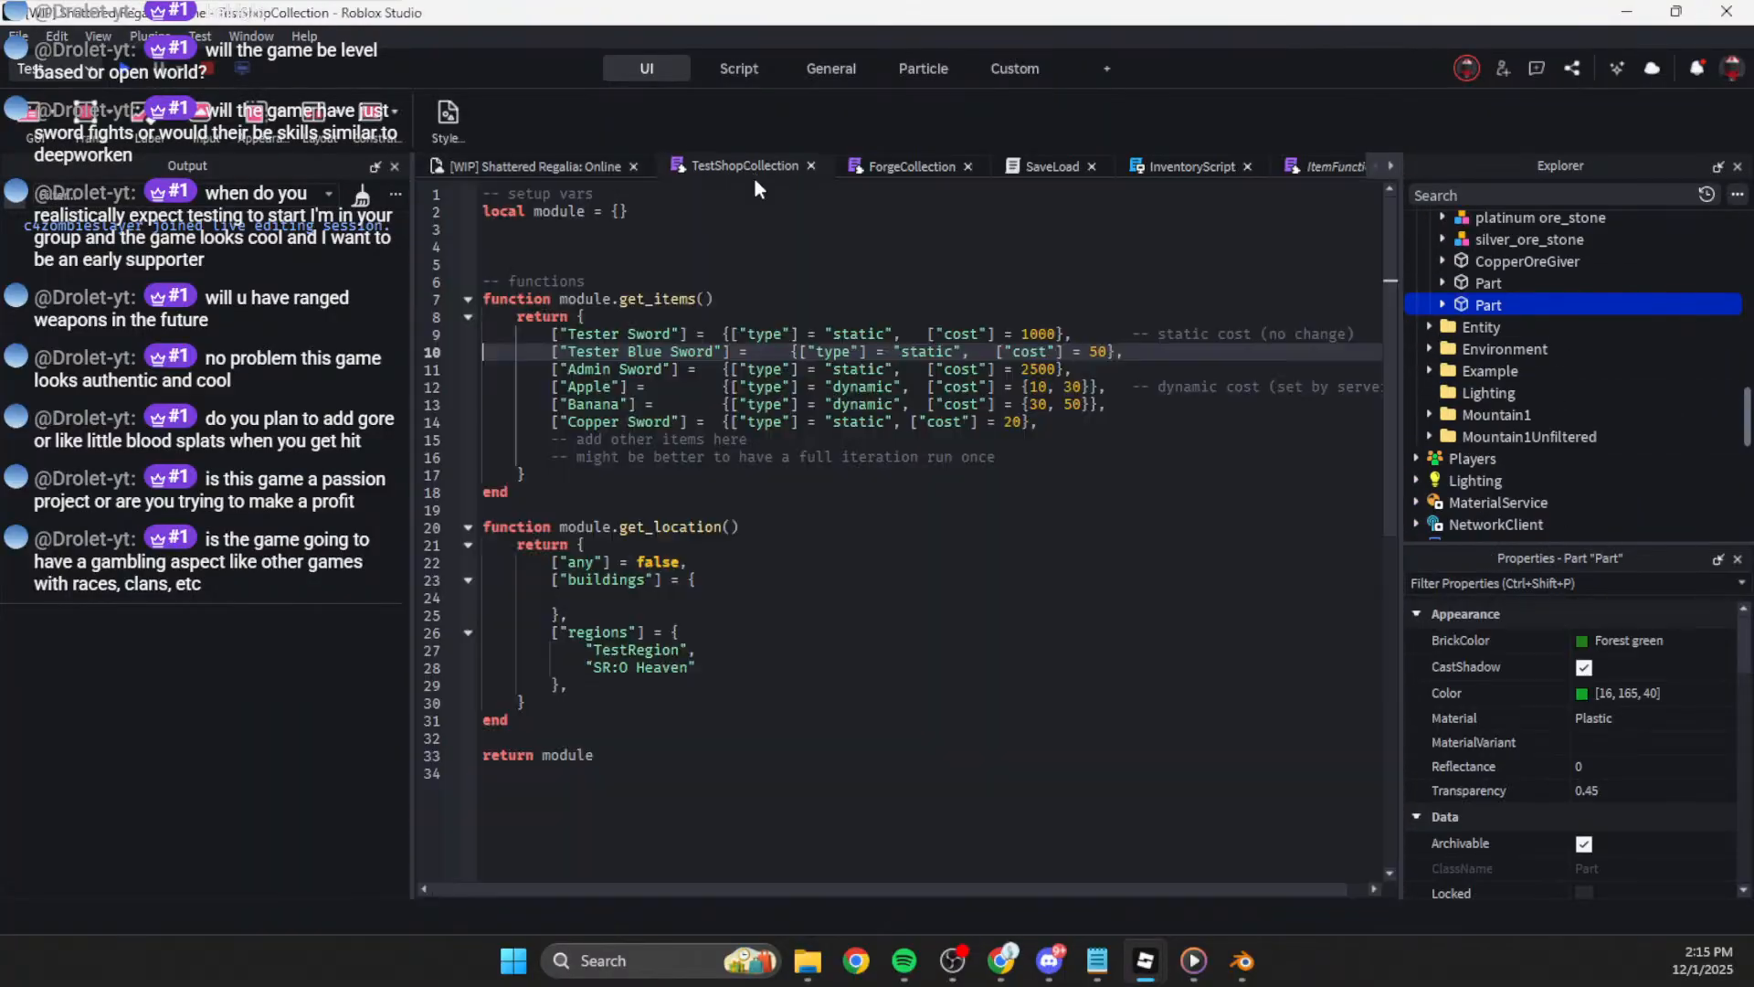
key("Return")
type("[\"Silver Dagger")
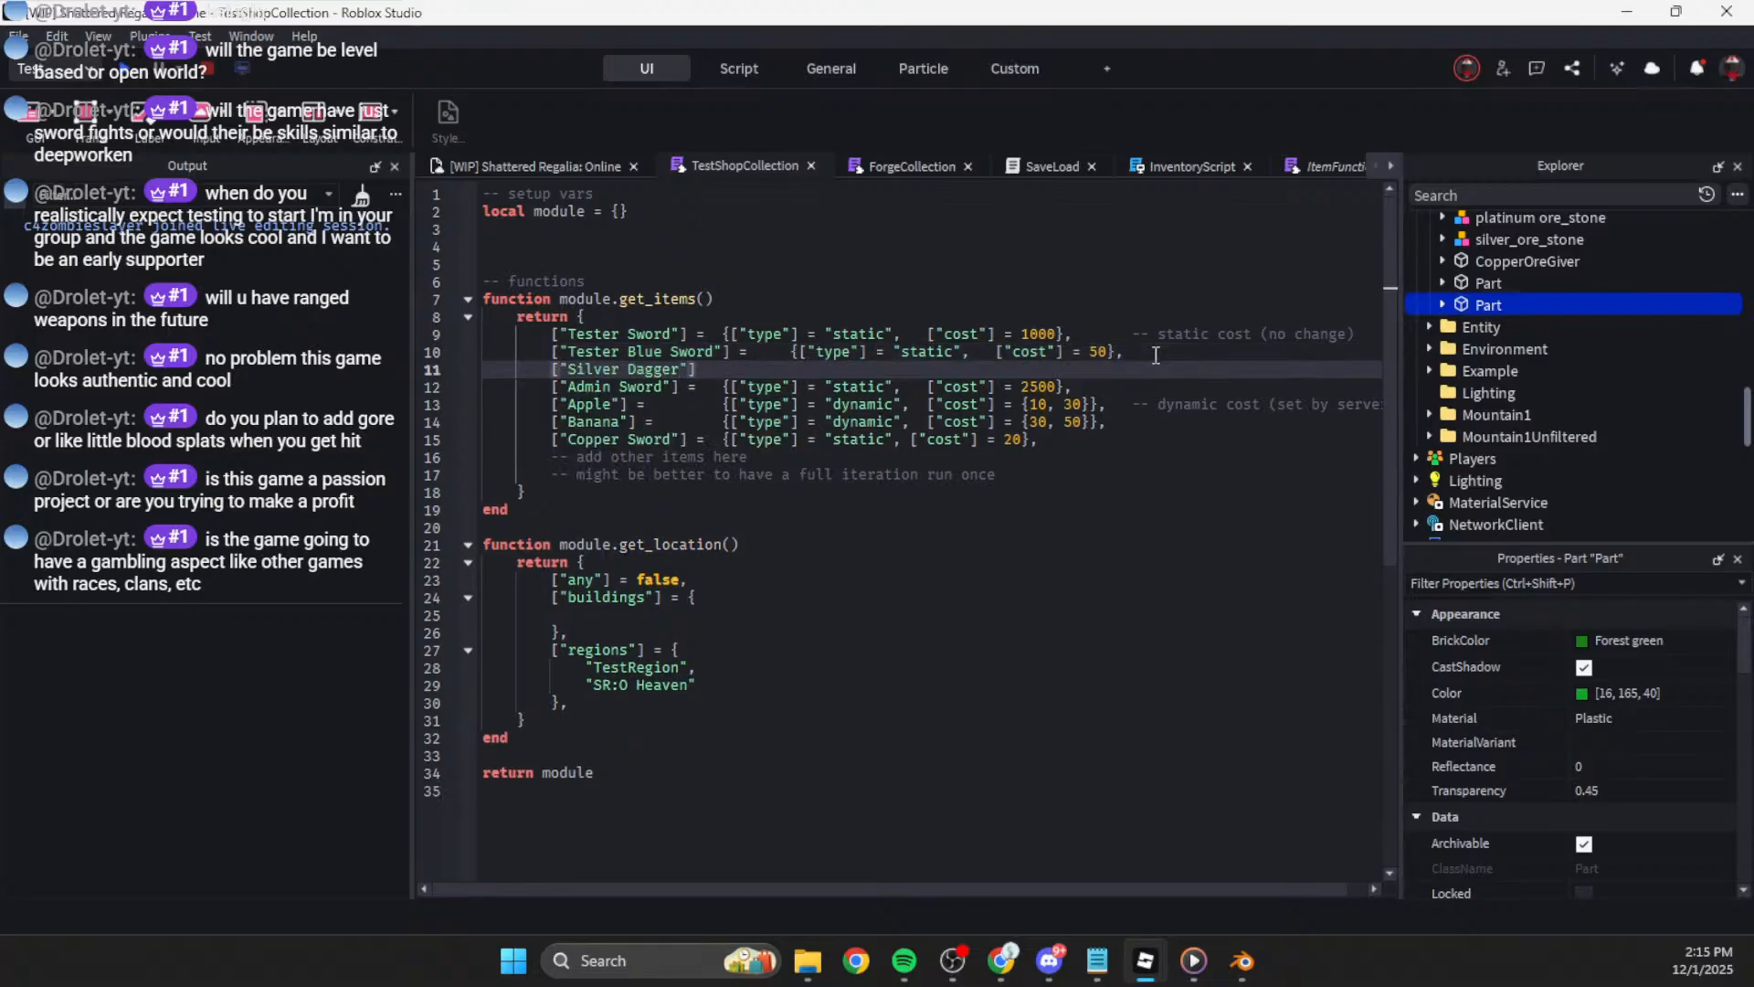
left_click(1077, 356)
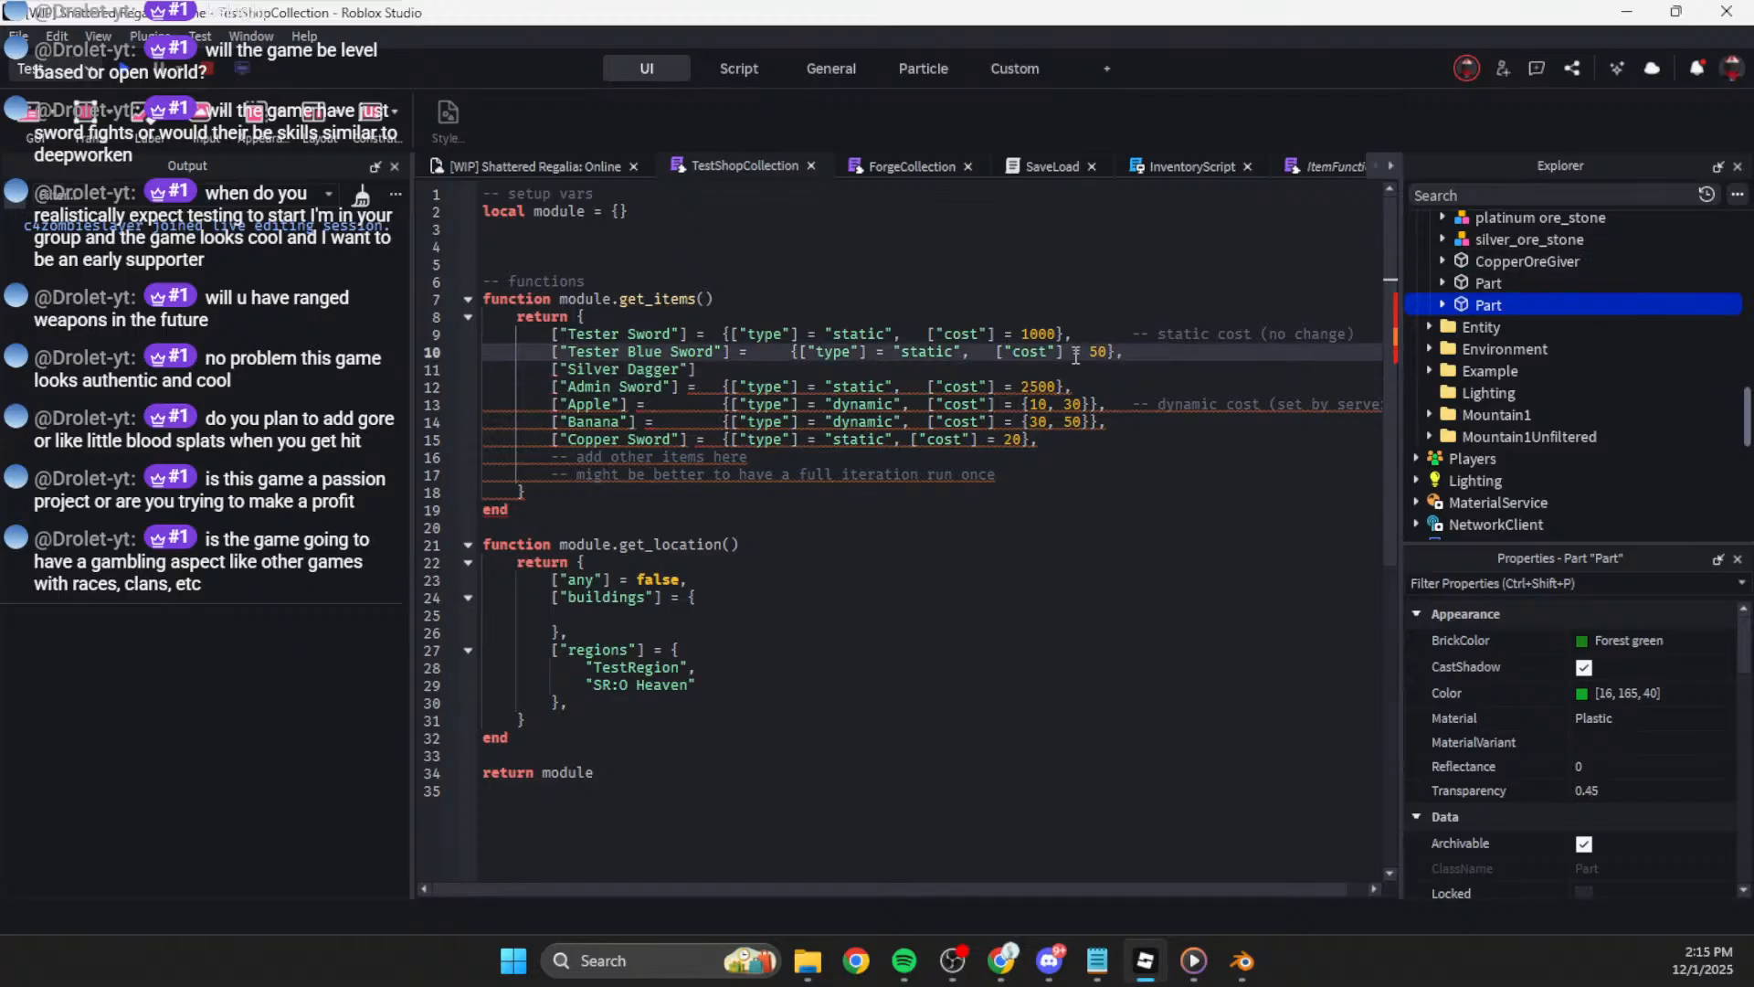
left_click(796, 370)
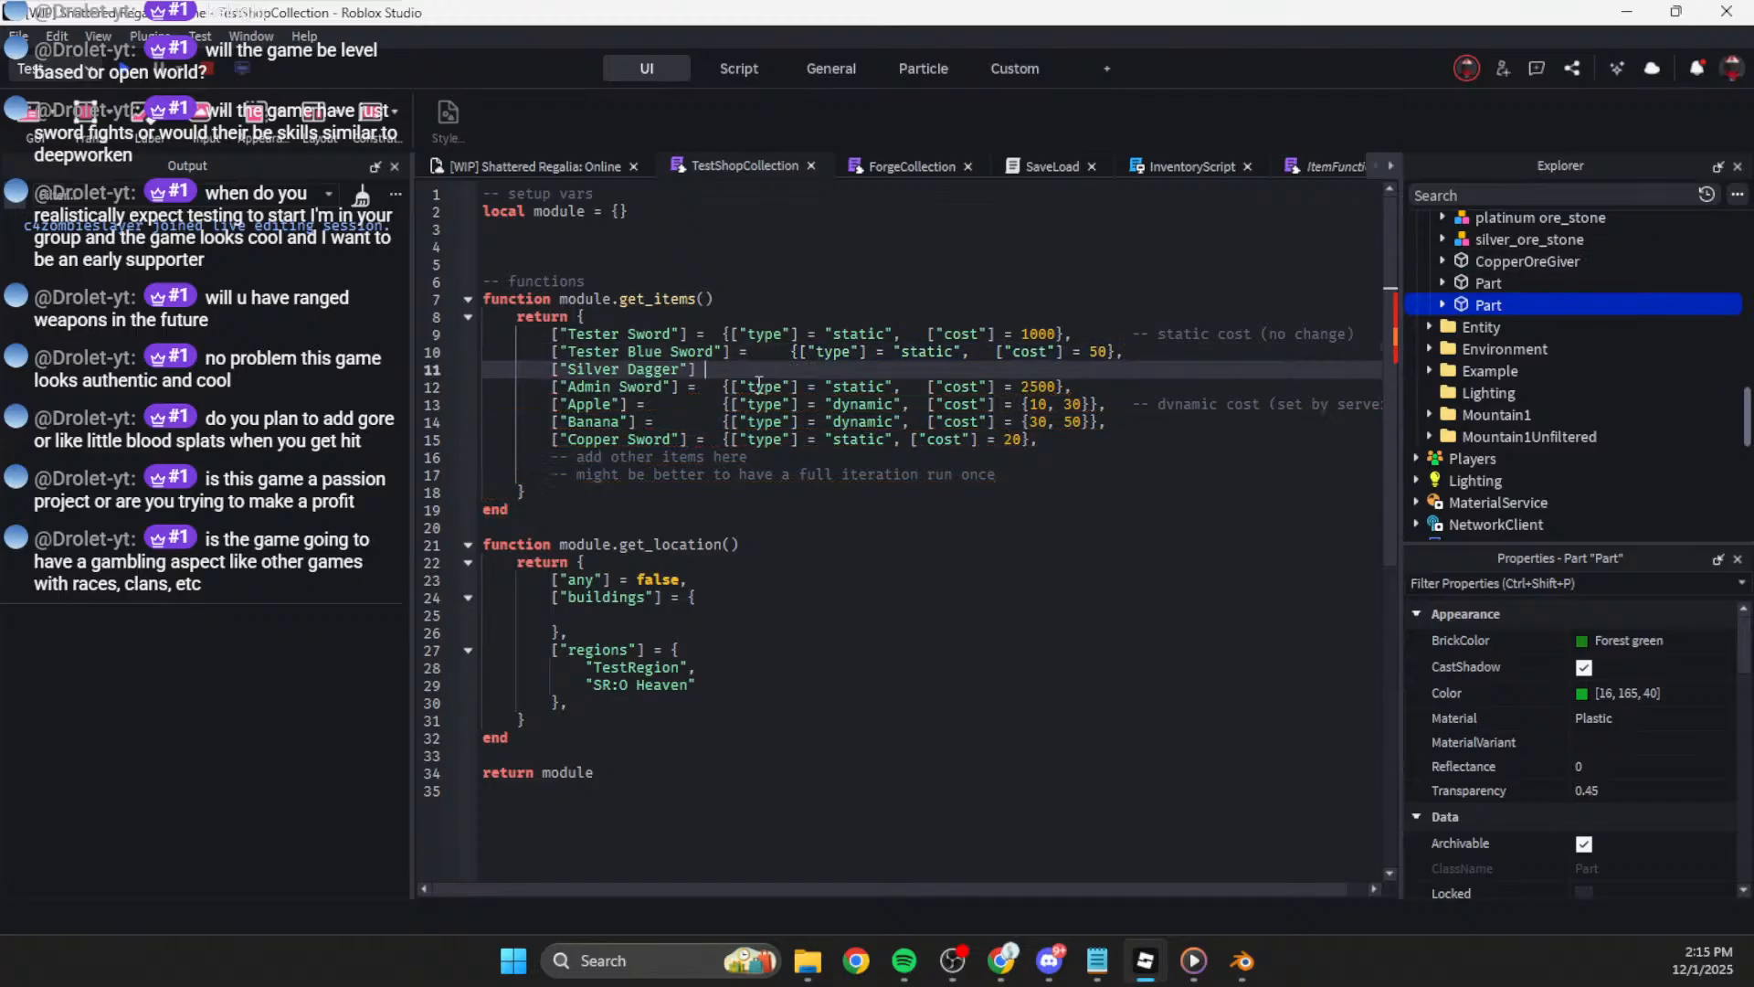
type("=")
key("ctrl+v")
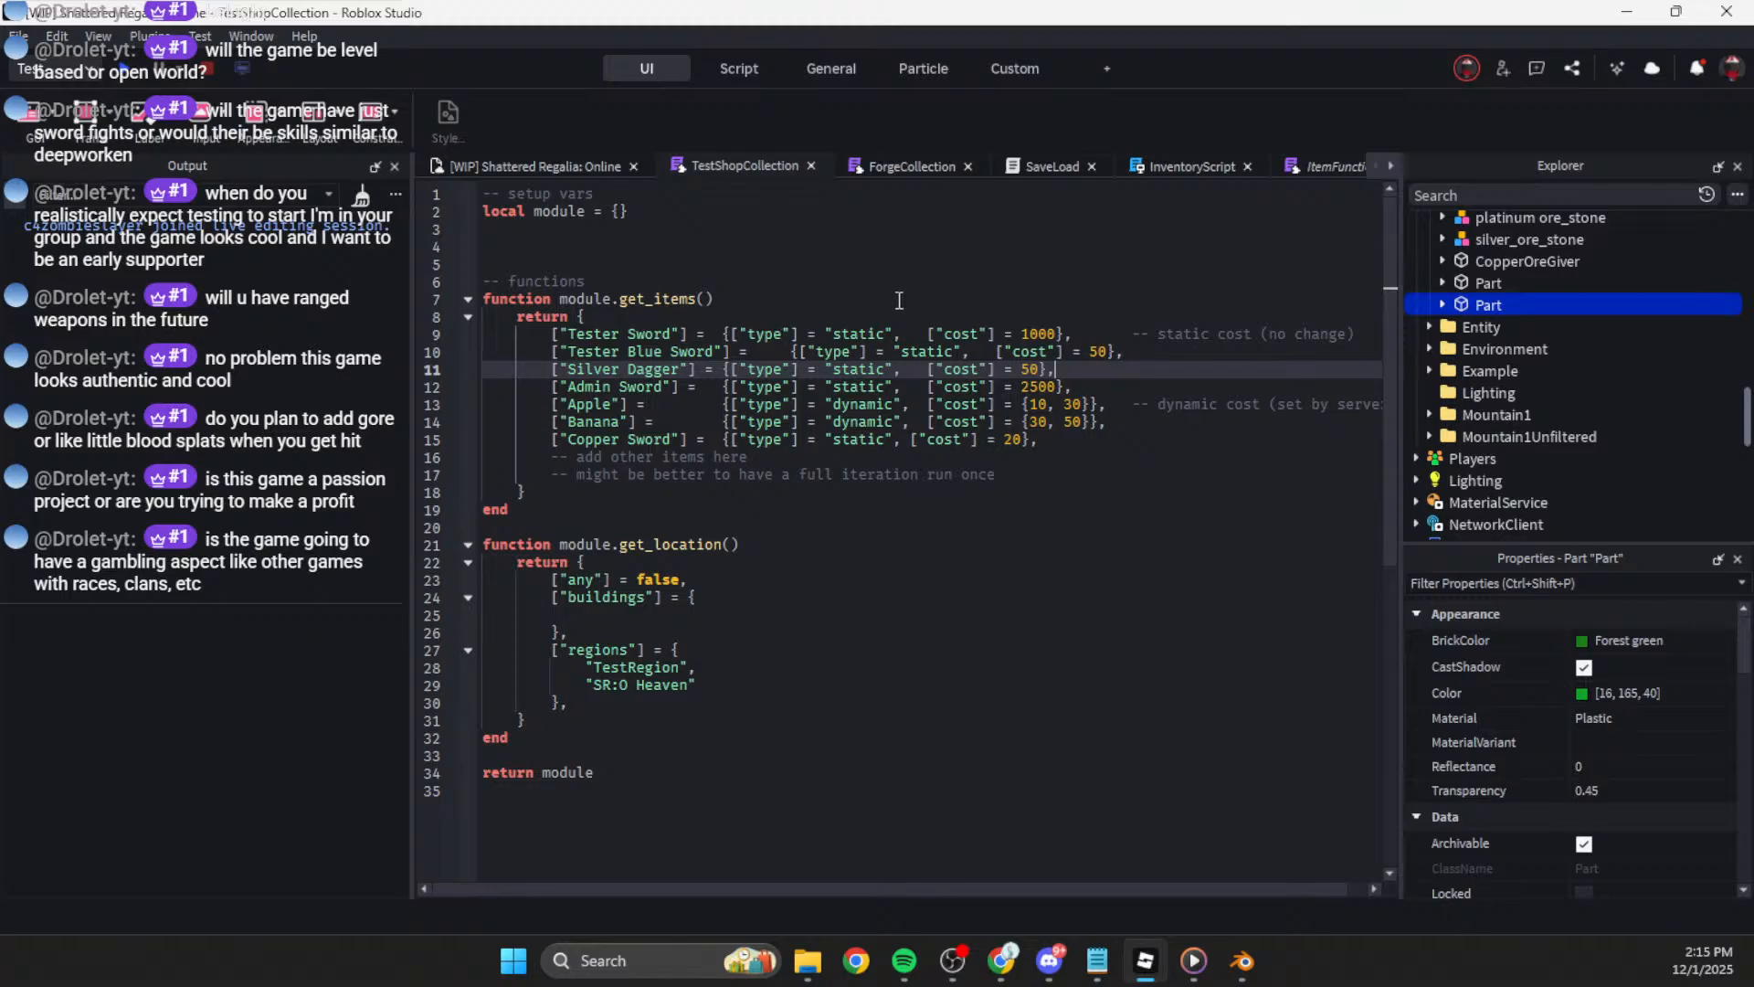
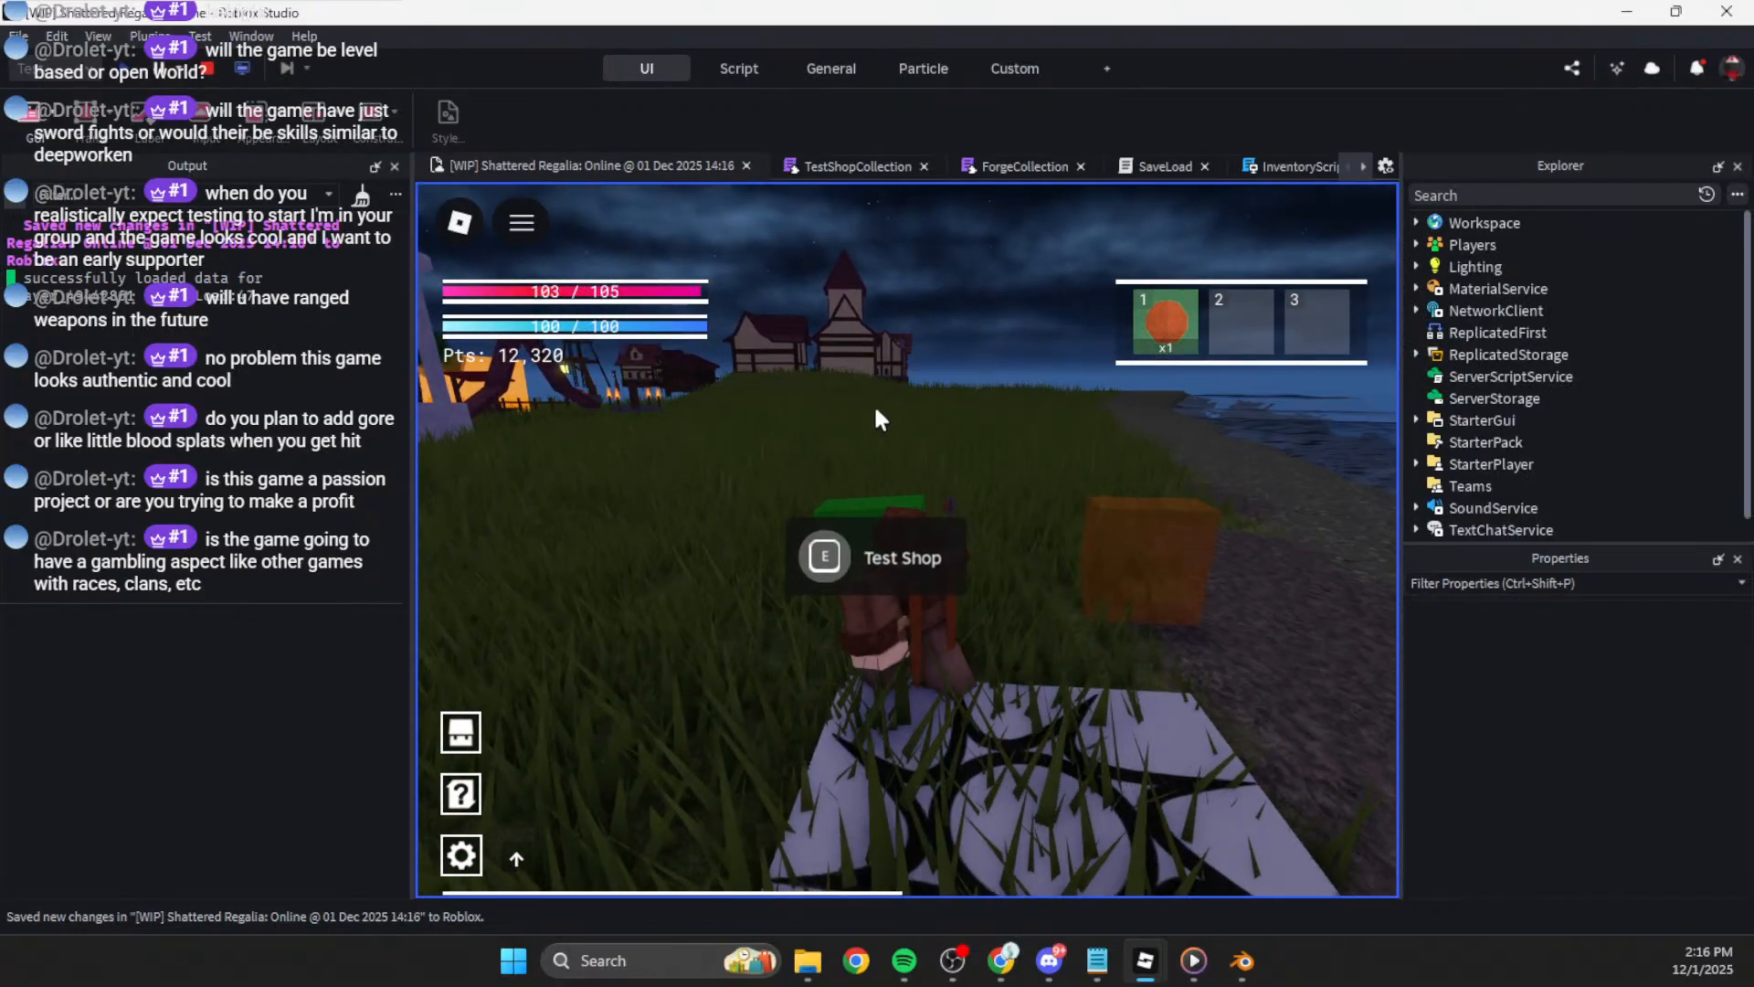
Step: Select the Silver Dagger in the playtest's Test Shop, examine the script line behind the TextColor3 error, and stop the playtest
key("e")
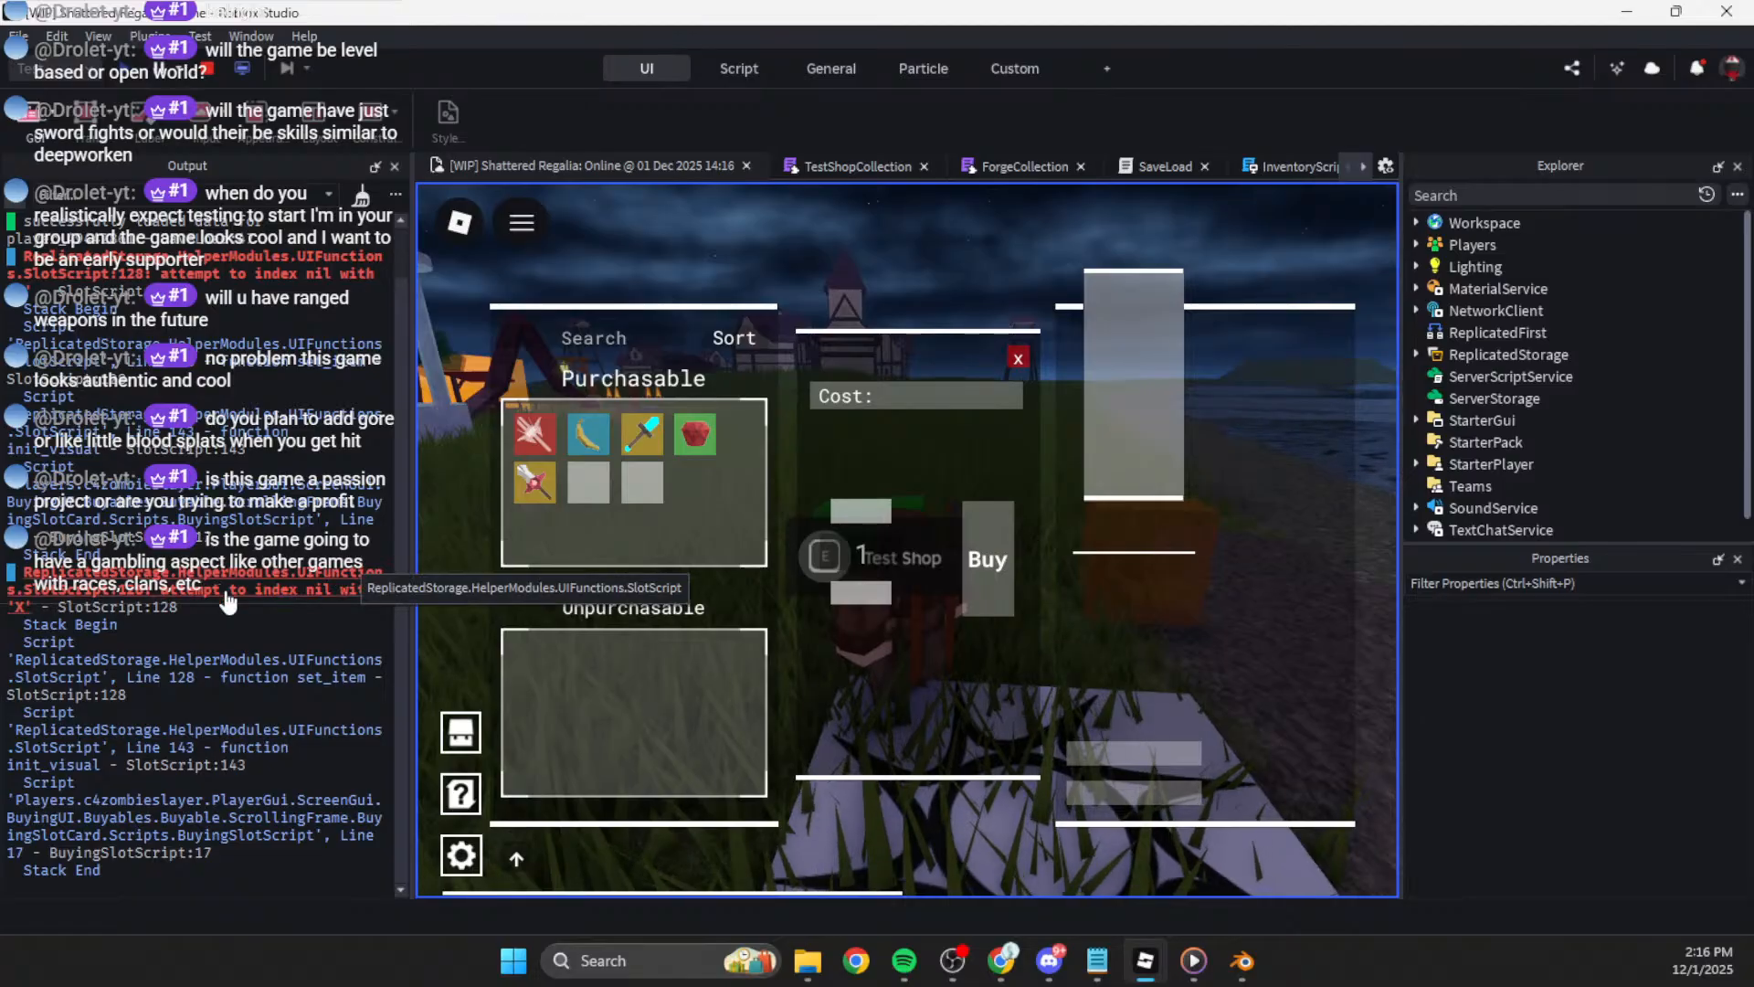
left_click(595, 510)
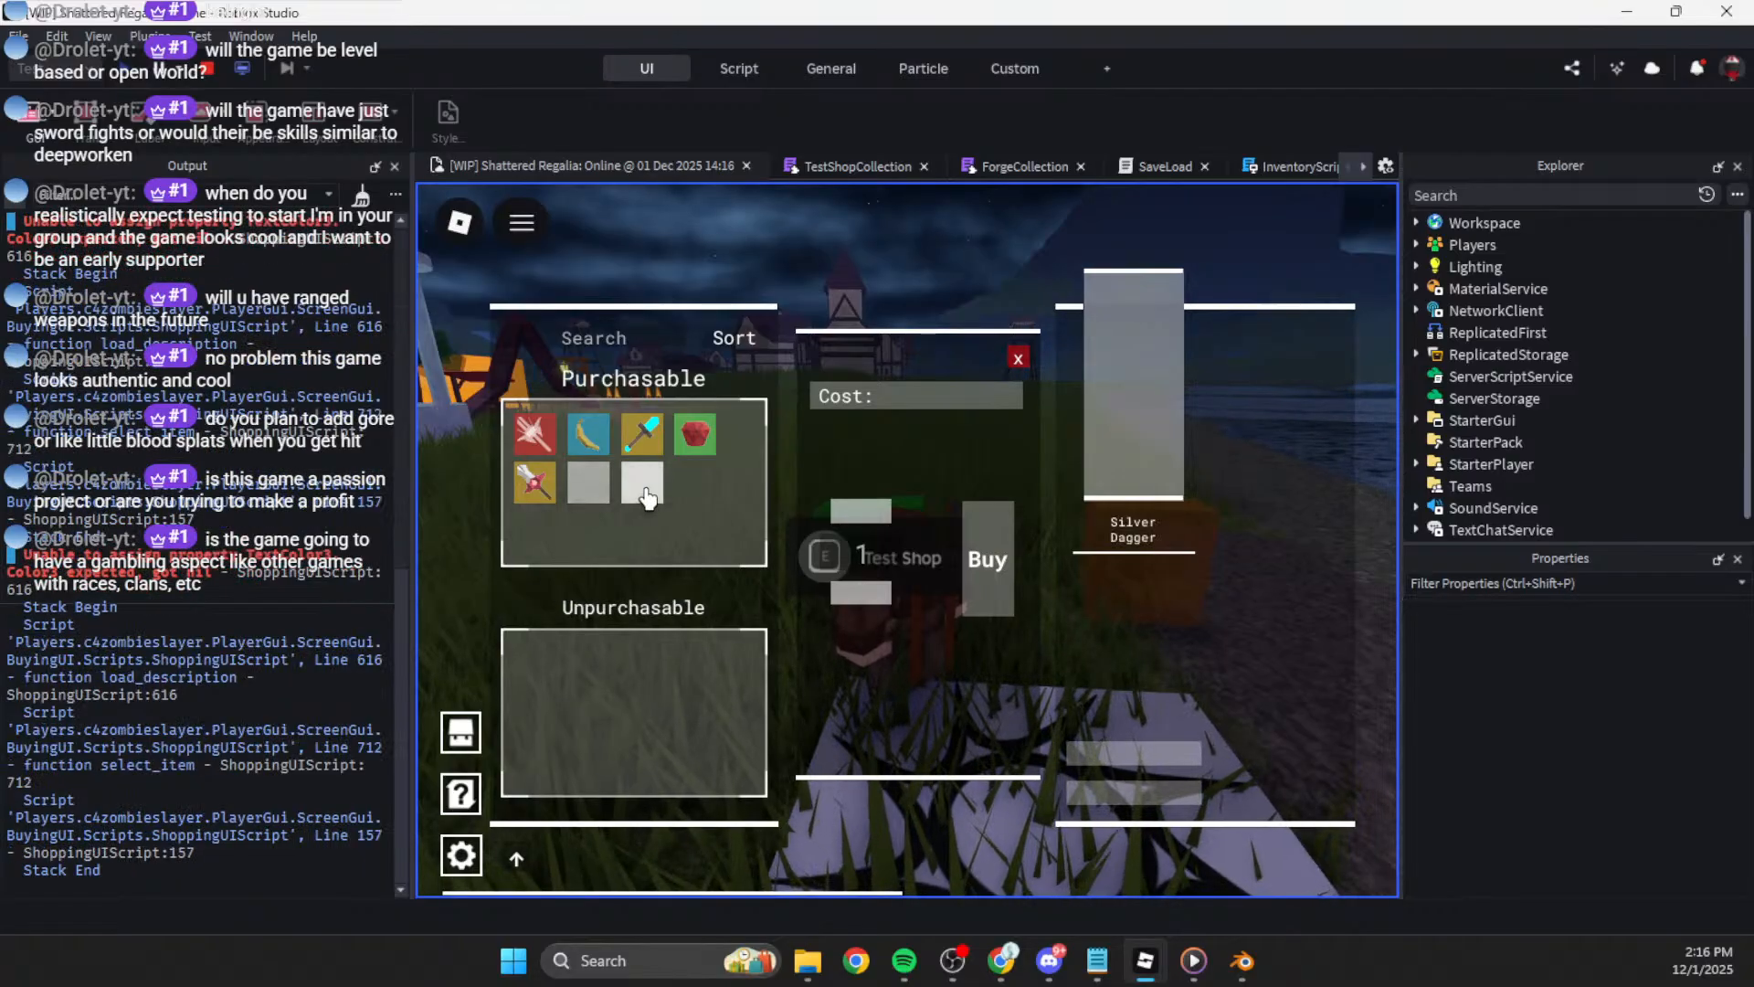
left_click(183, 575)
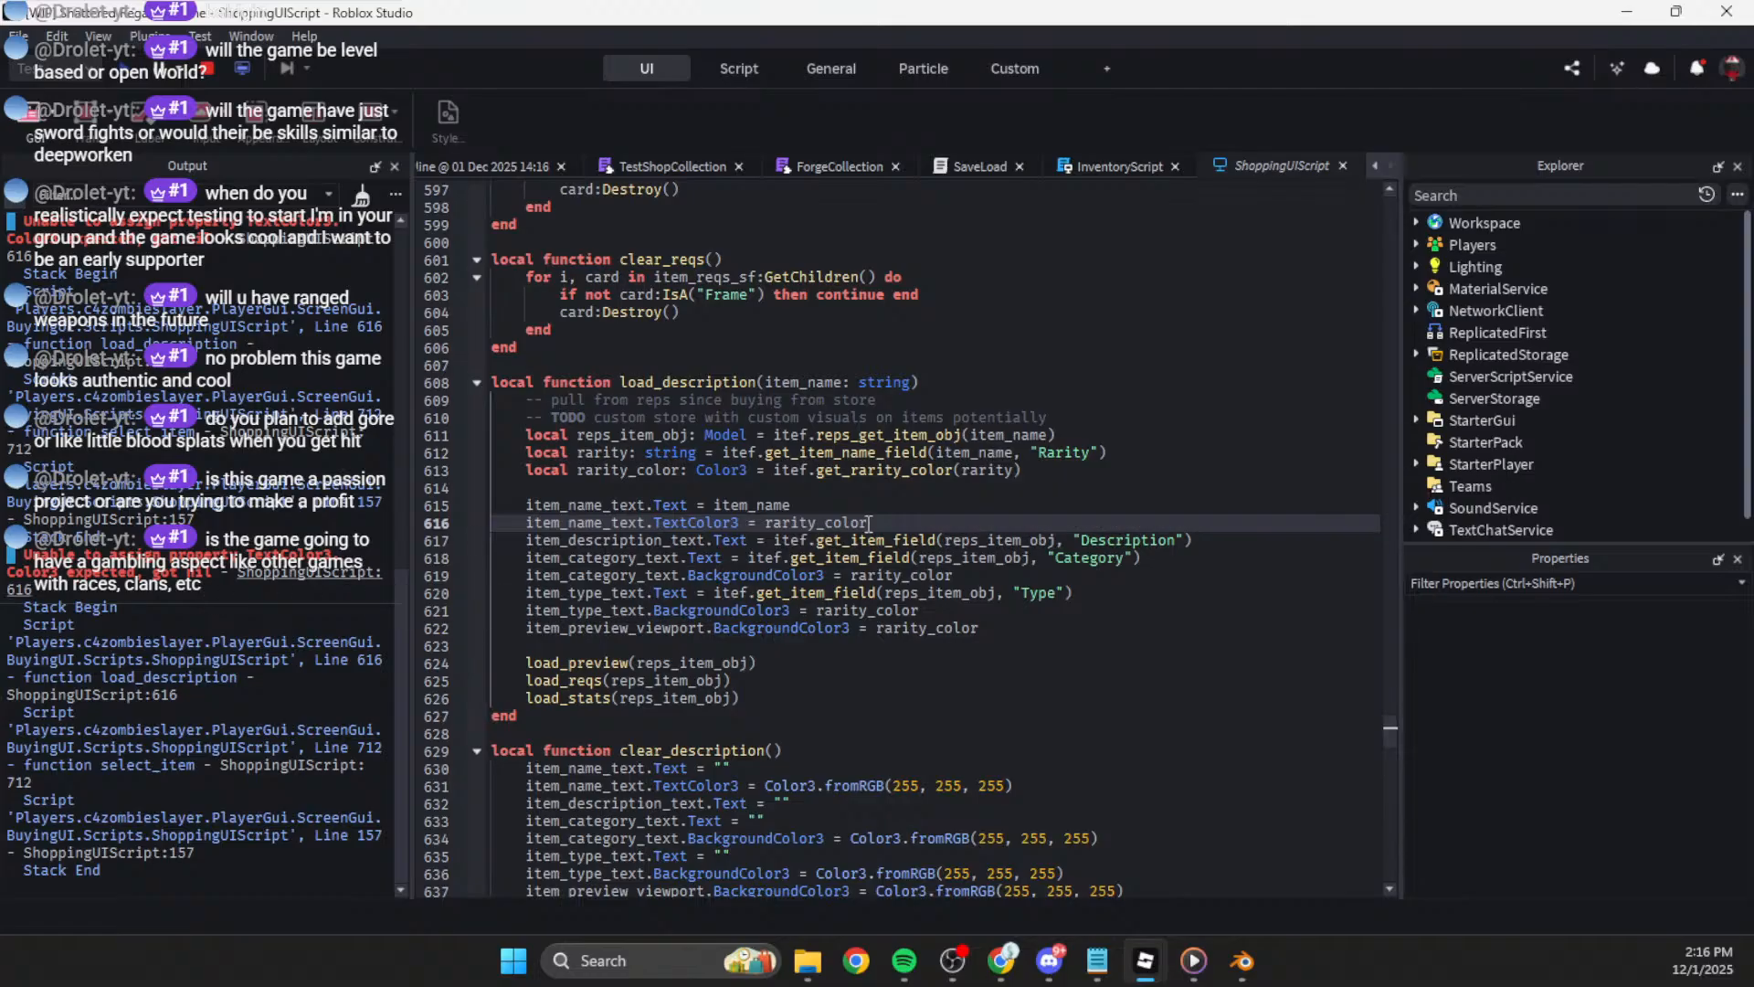
left_click(204, 69)
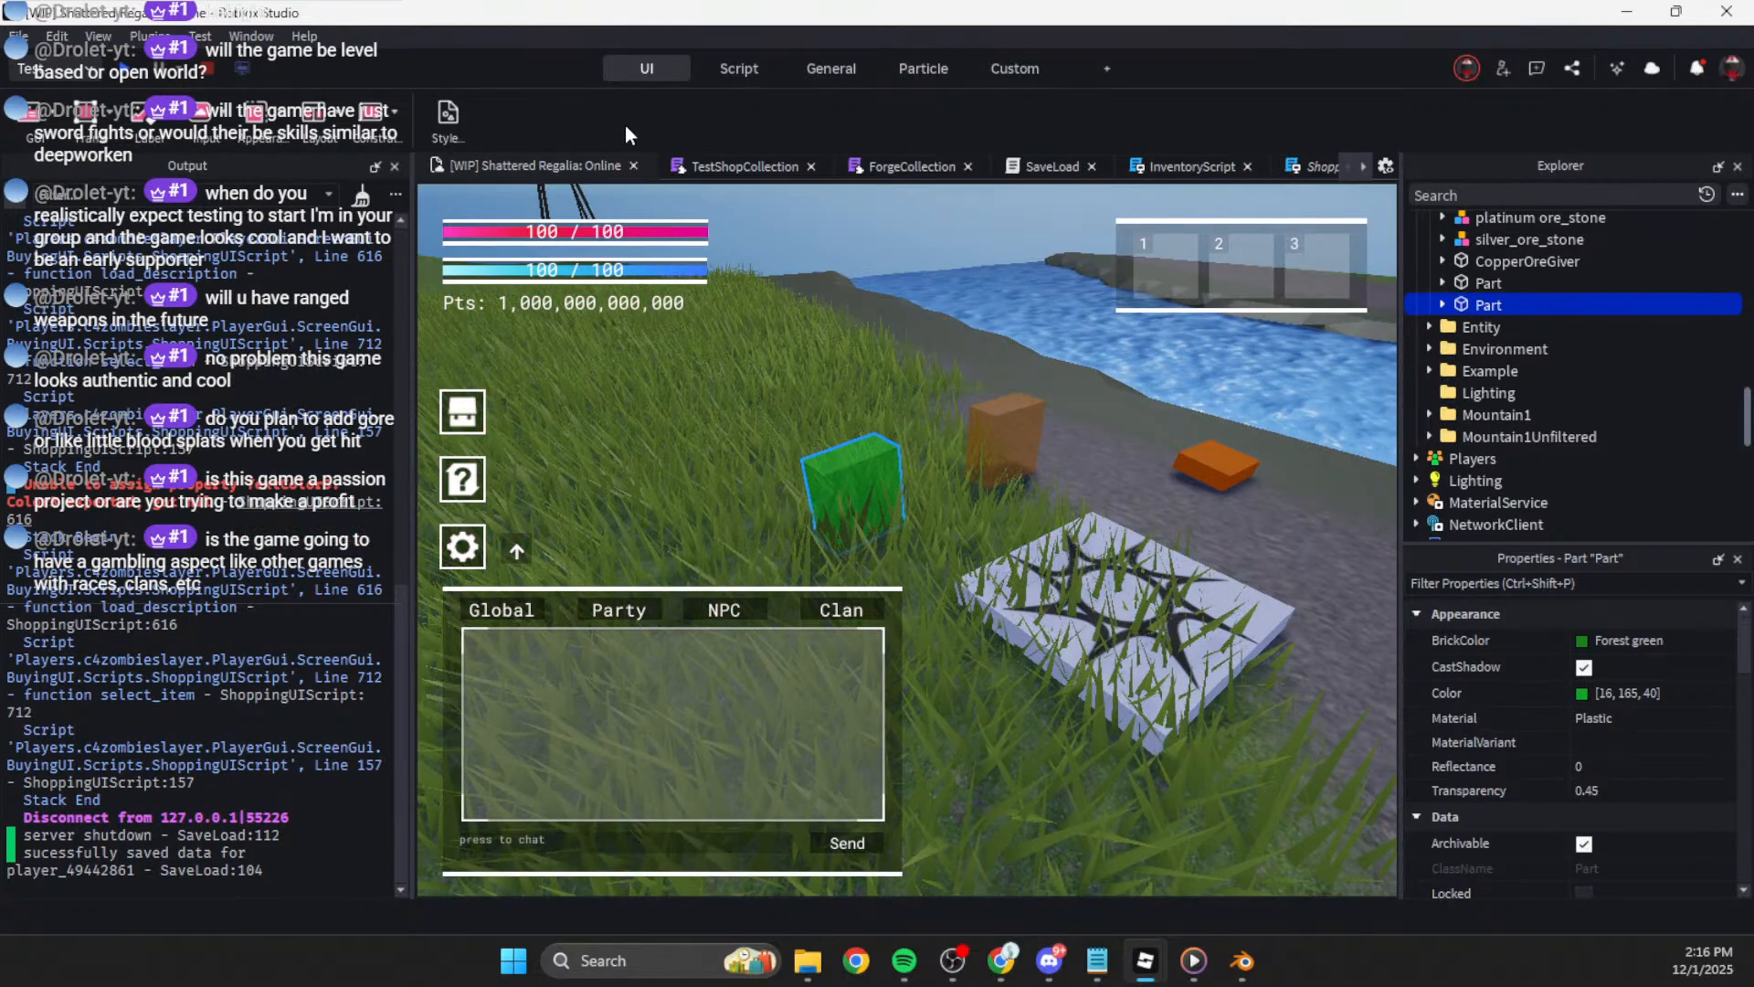
Step: Move the Silver Dagger folder into the Items folder under ReplicatedStorage's Assets and start a new playtest
left_click(745, 165)
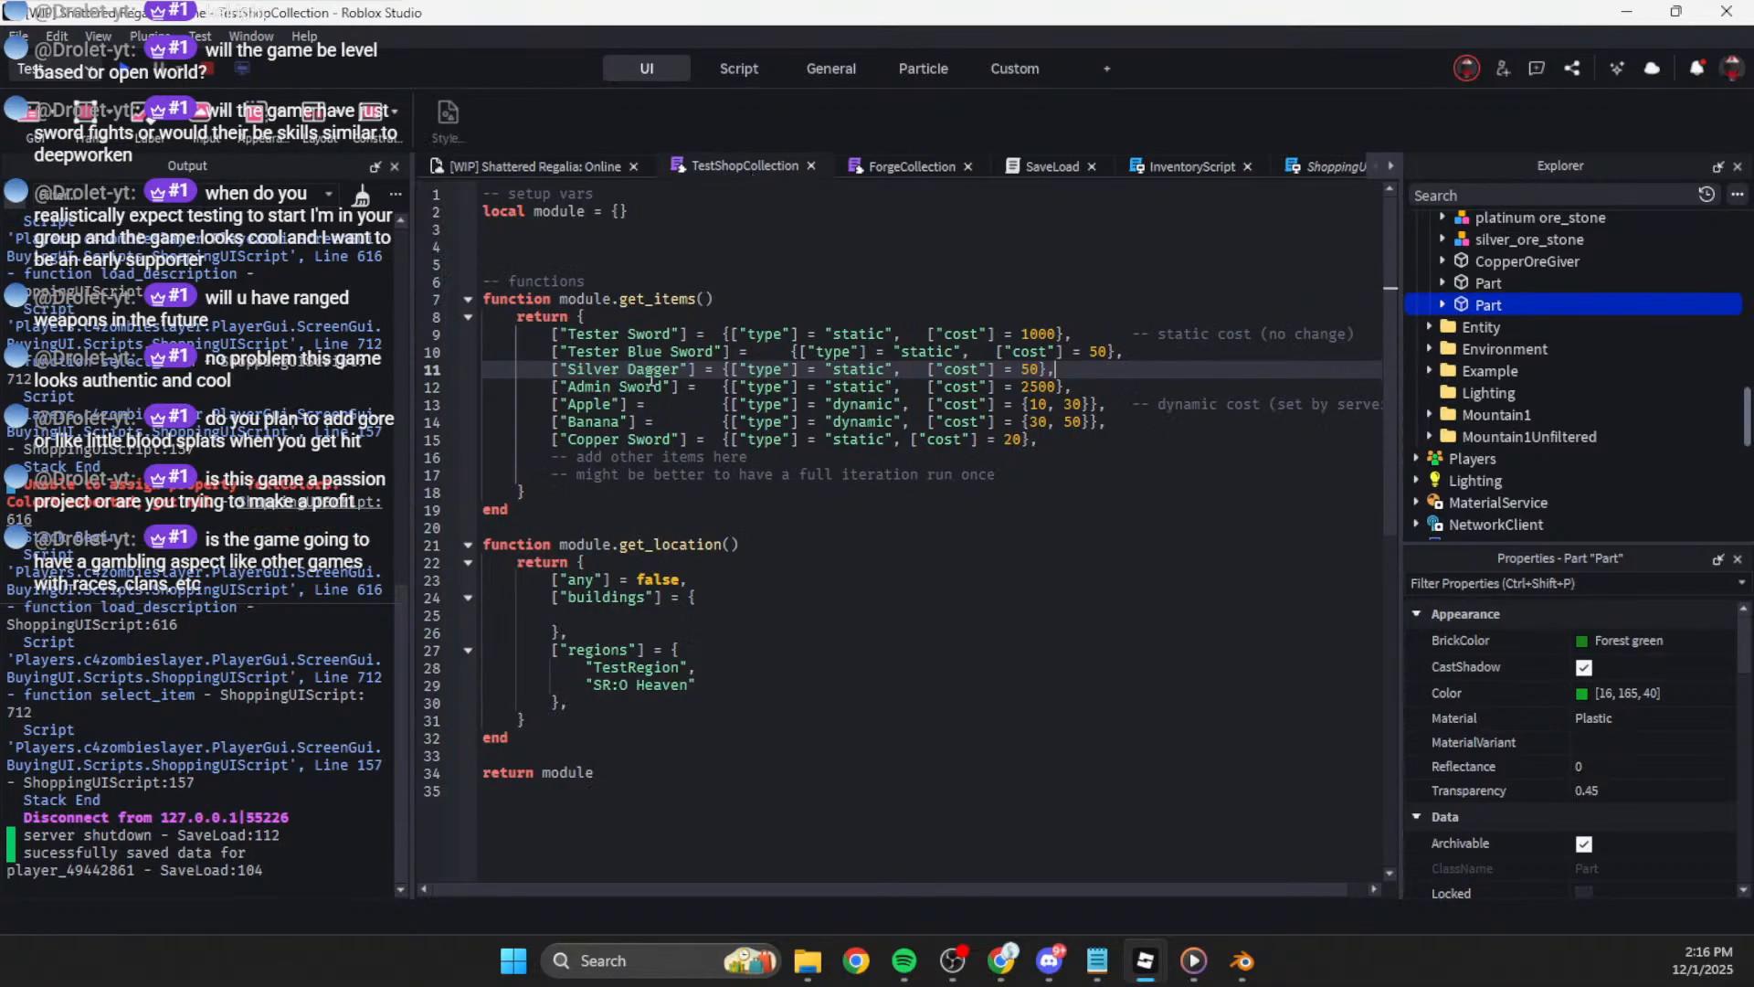
scroll(1457, 373, "up", 15)
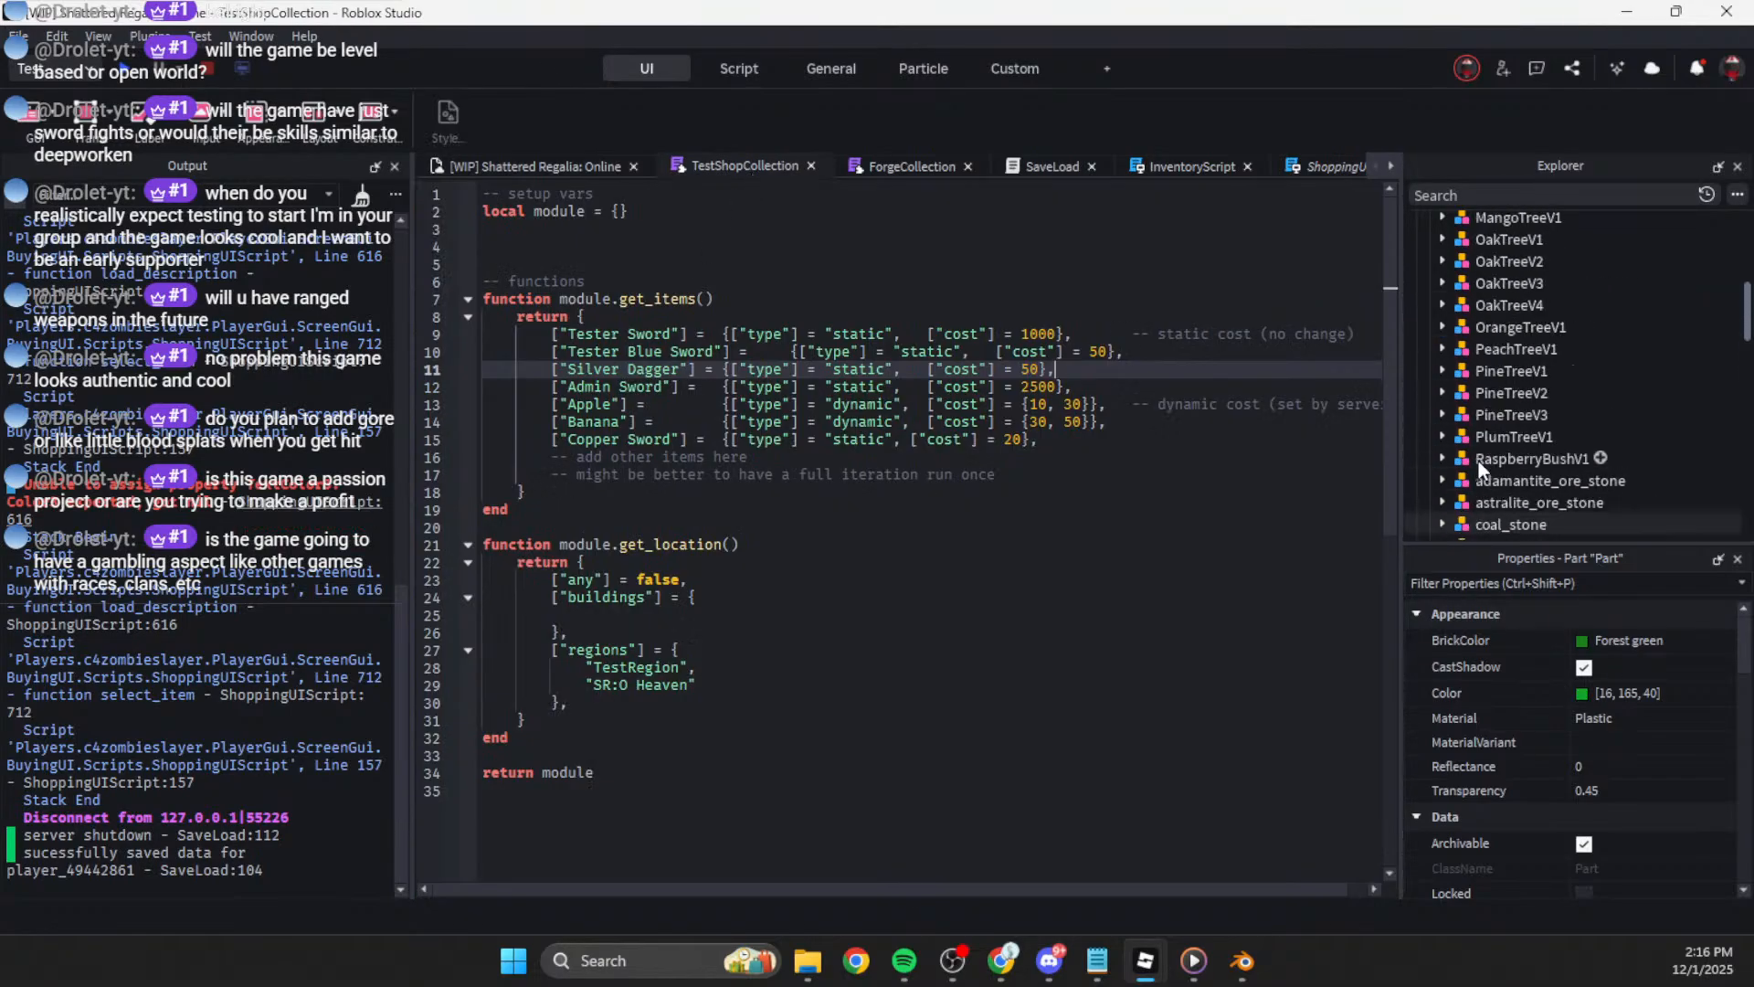
left_click(1430, 333)
scroll(1487, 377, "down", 6)
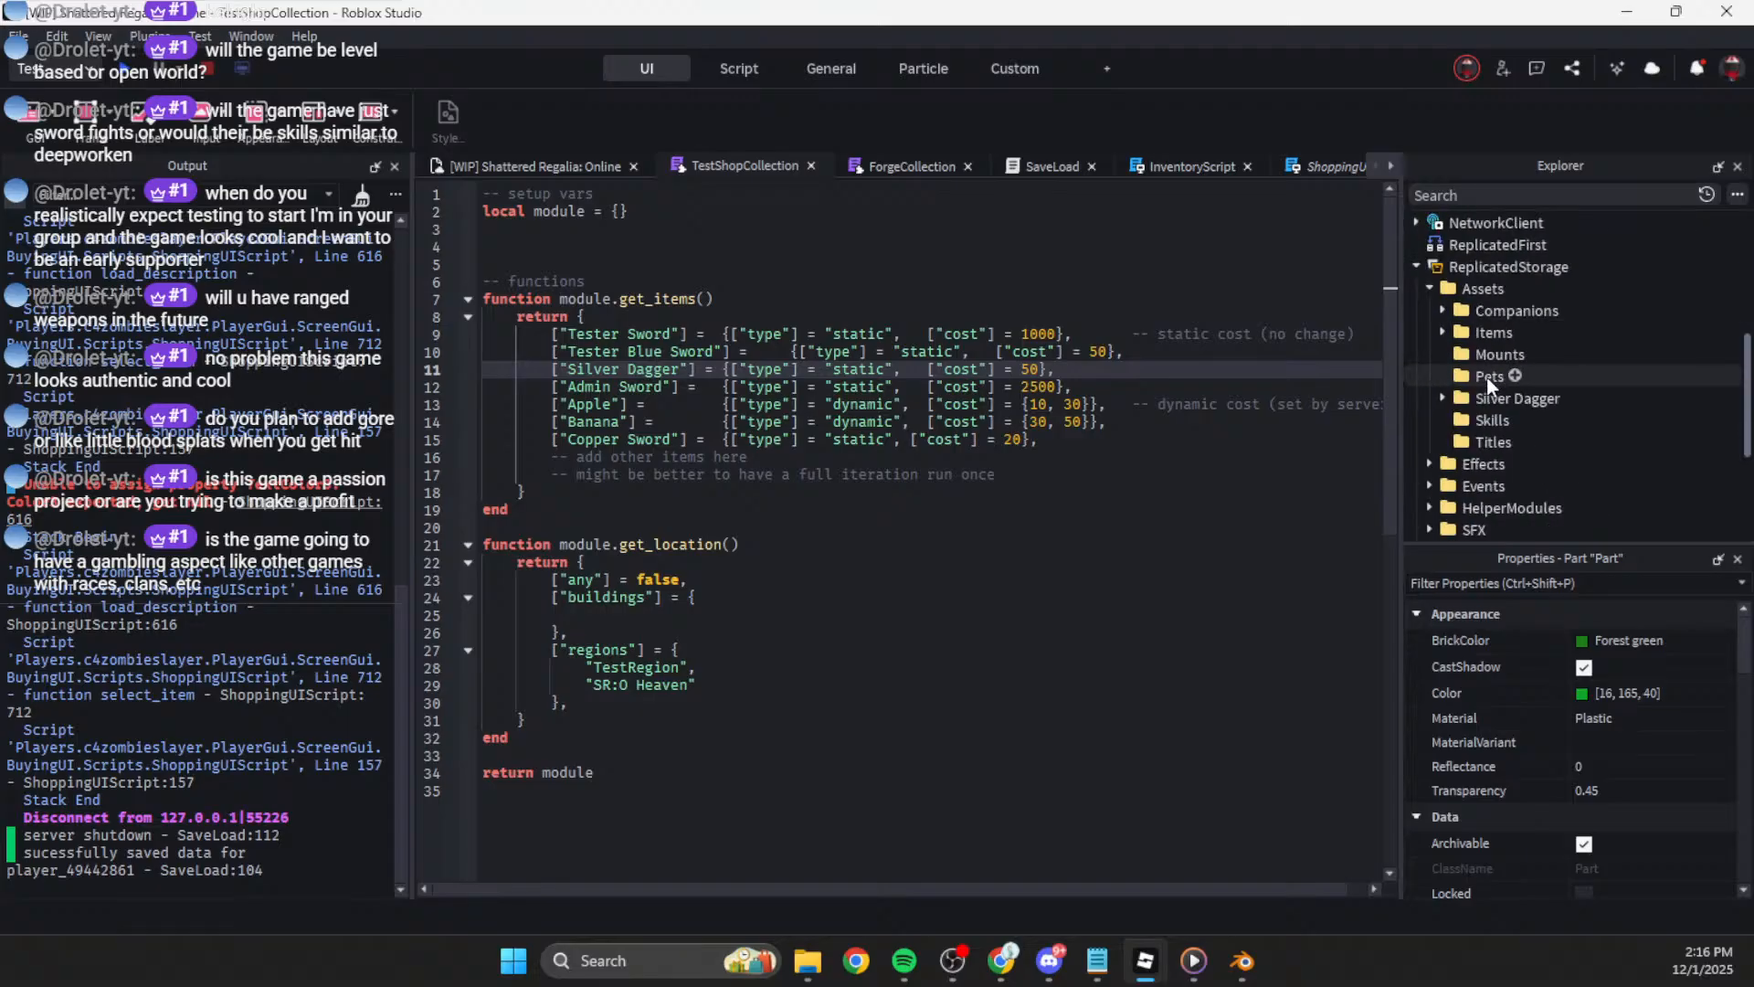
left_click(1508, 333)
scroll(1493, 341, "up", 3)
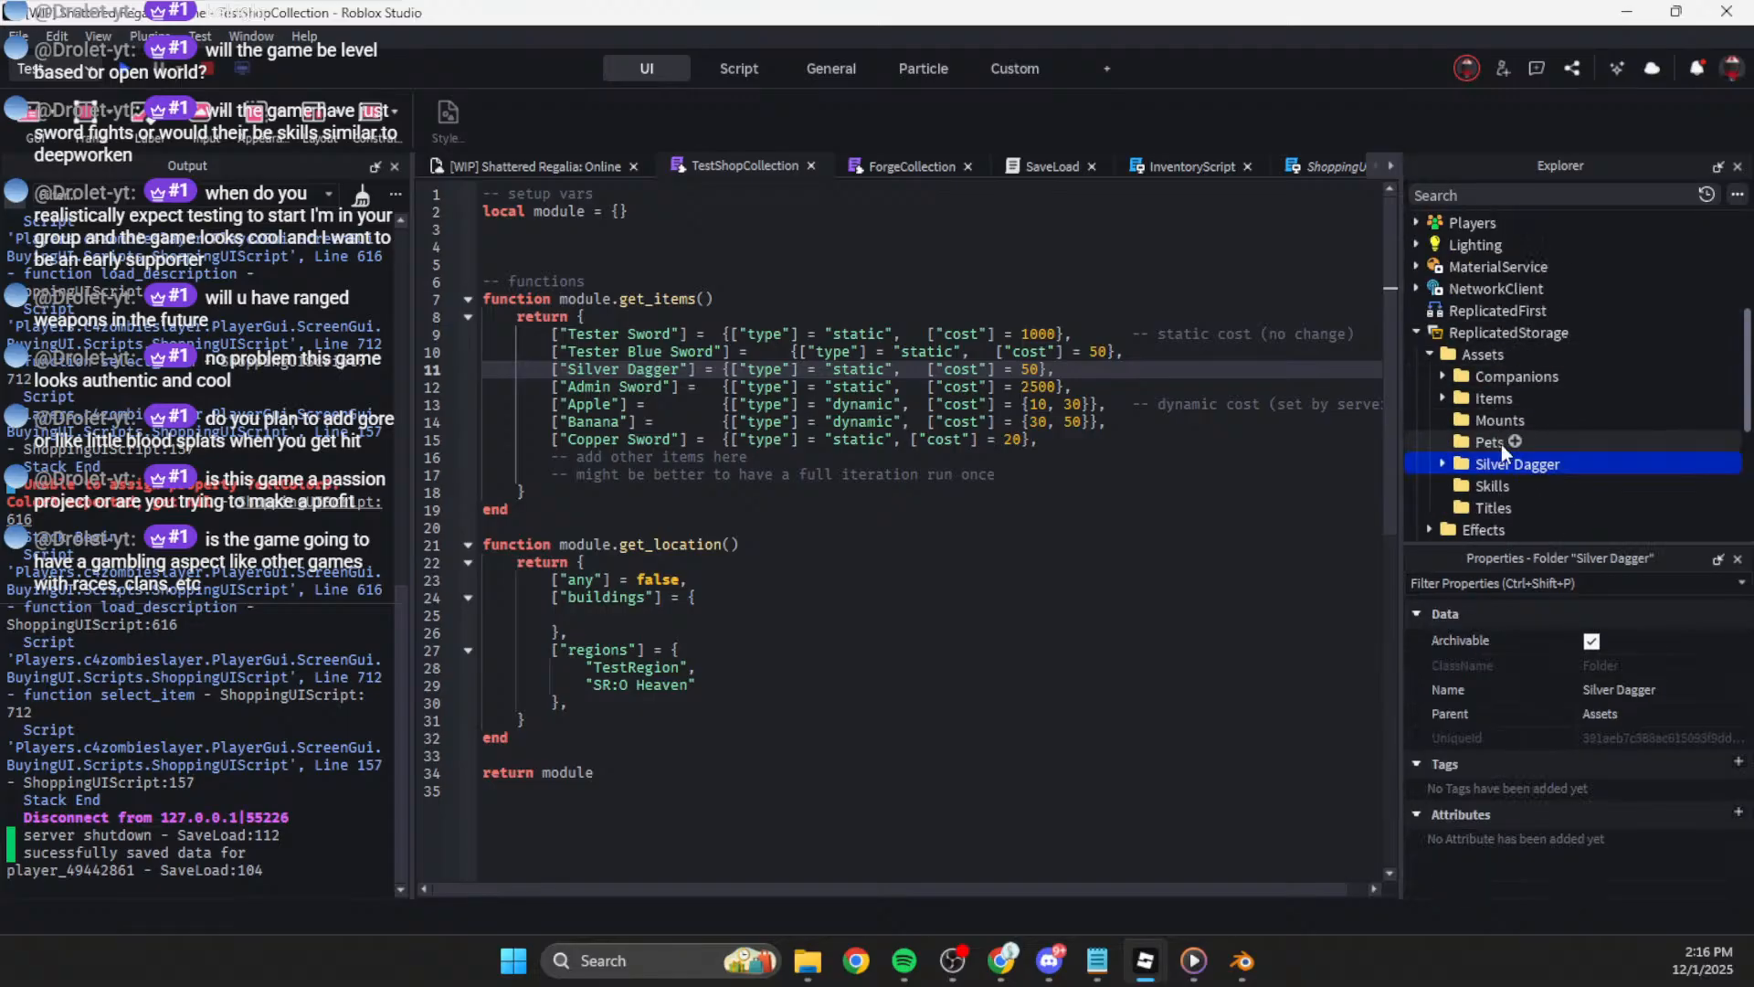
left_click_drag(1501, 457, 1490, 399)
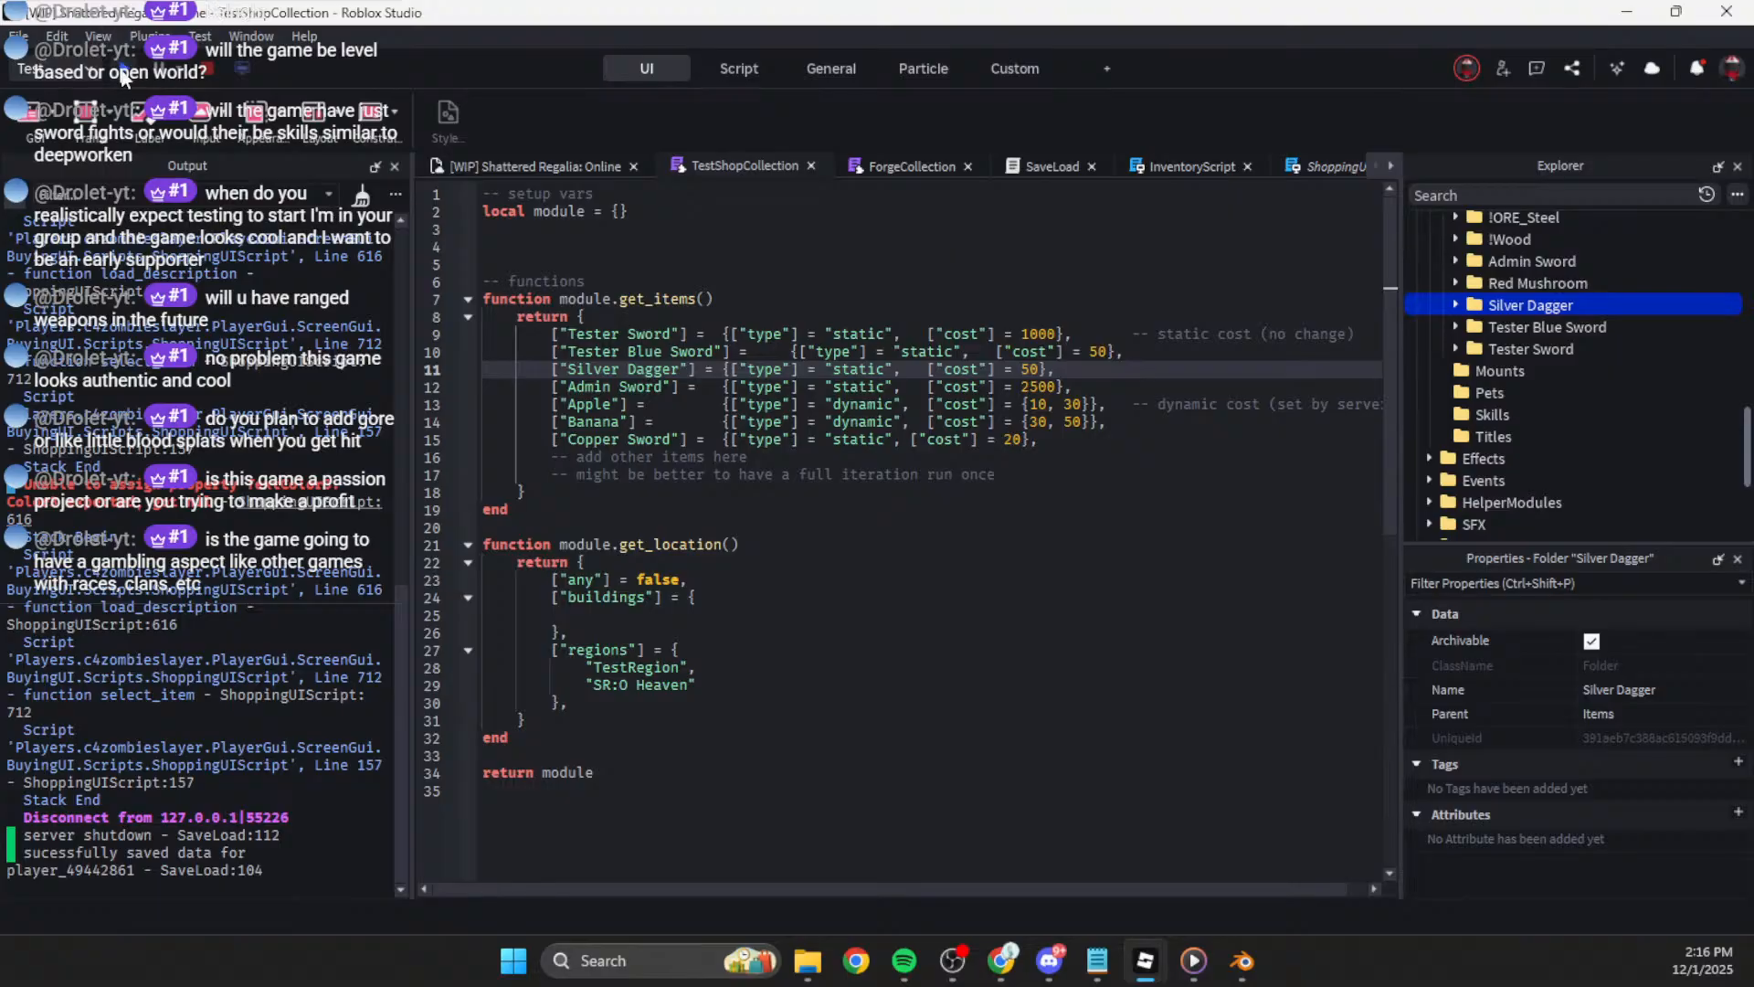
left_click(122, 71)
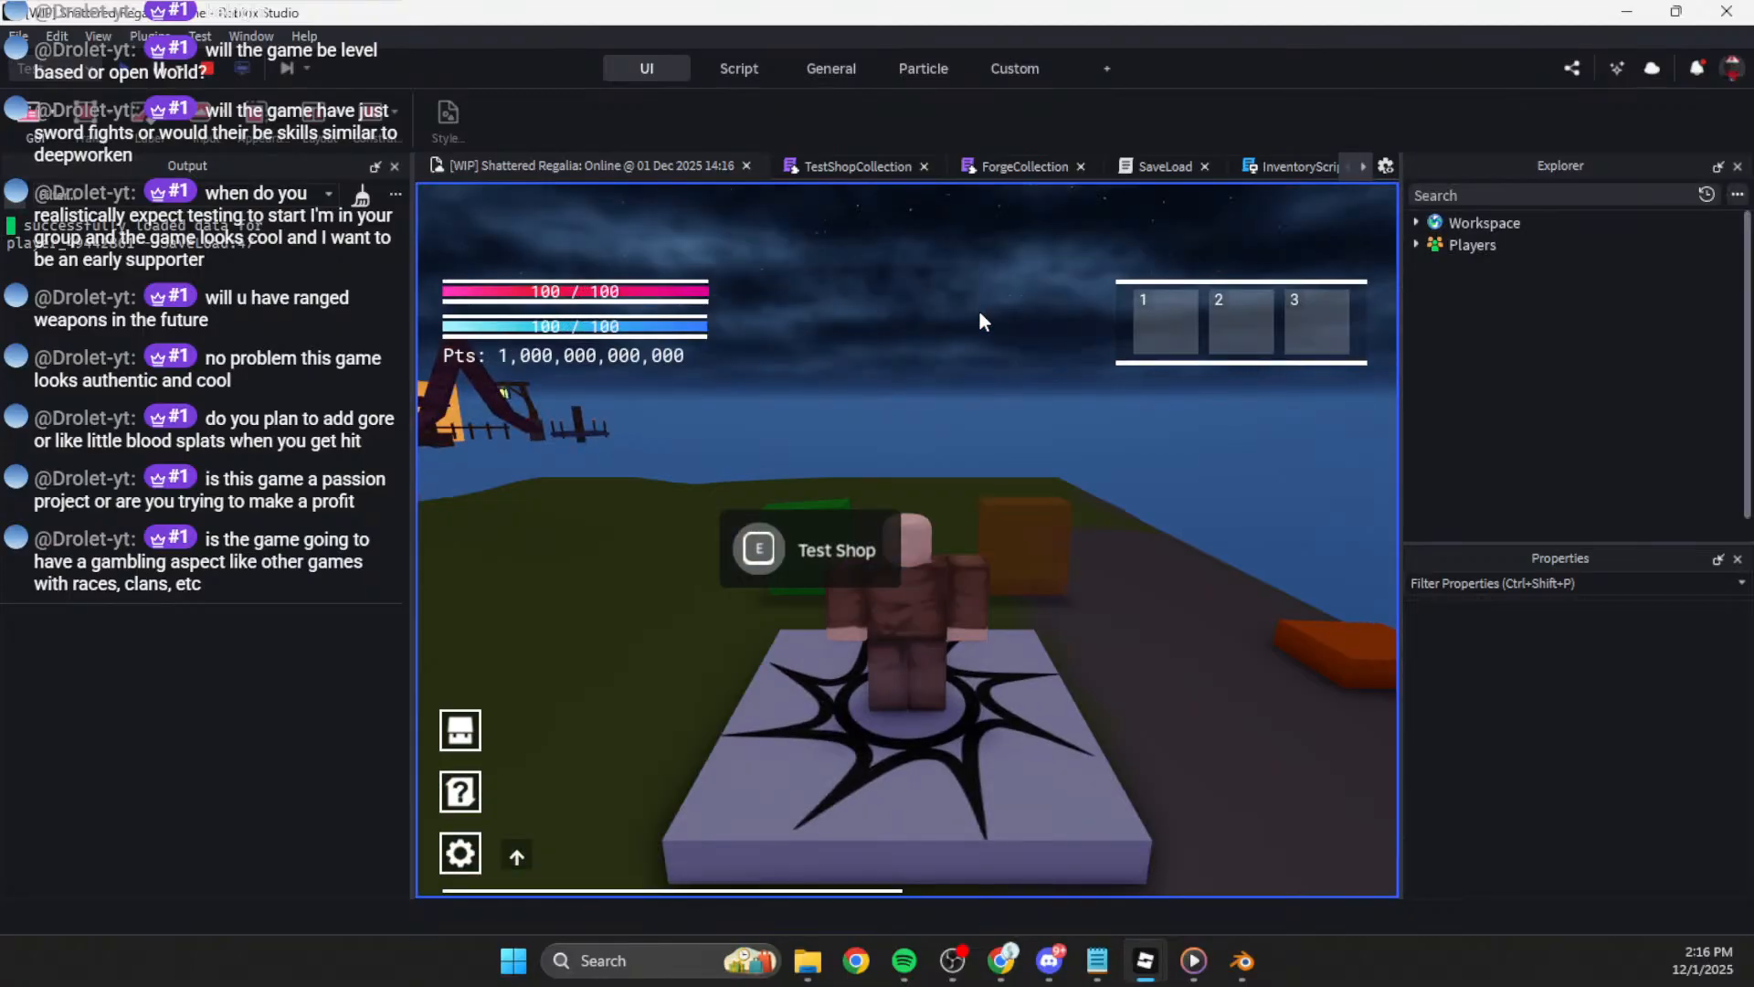
Step: Open the Test Shop in the playtest, examine the SlotScript and BuyingSlotScript lines behind the error, and stop the playtest
key("e")
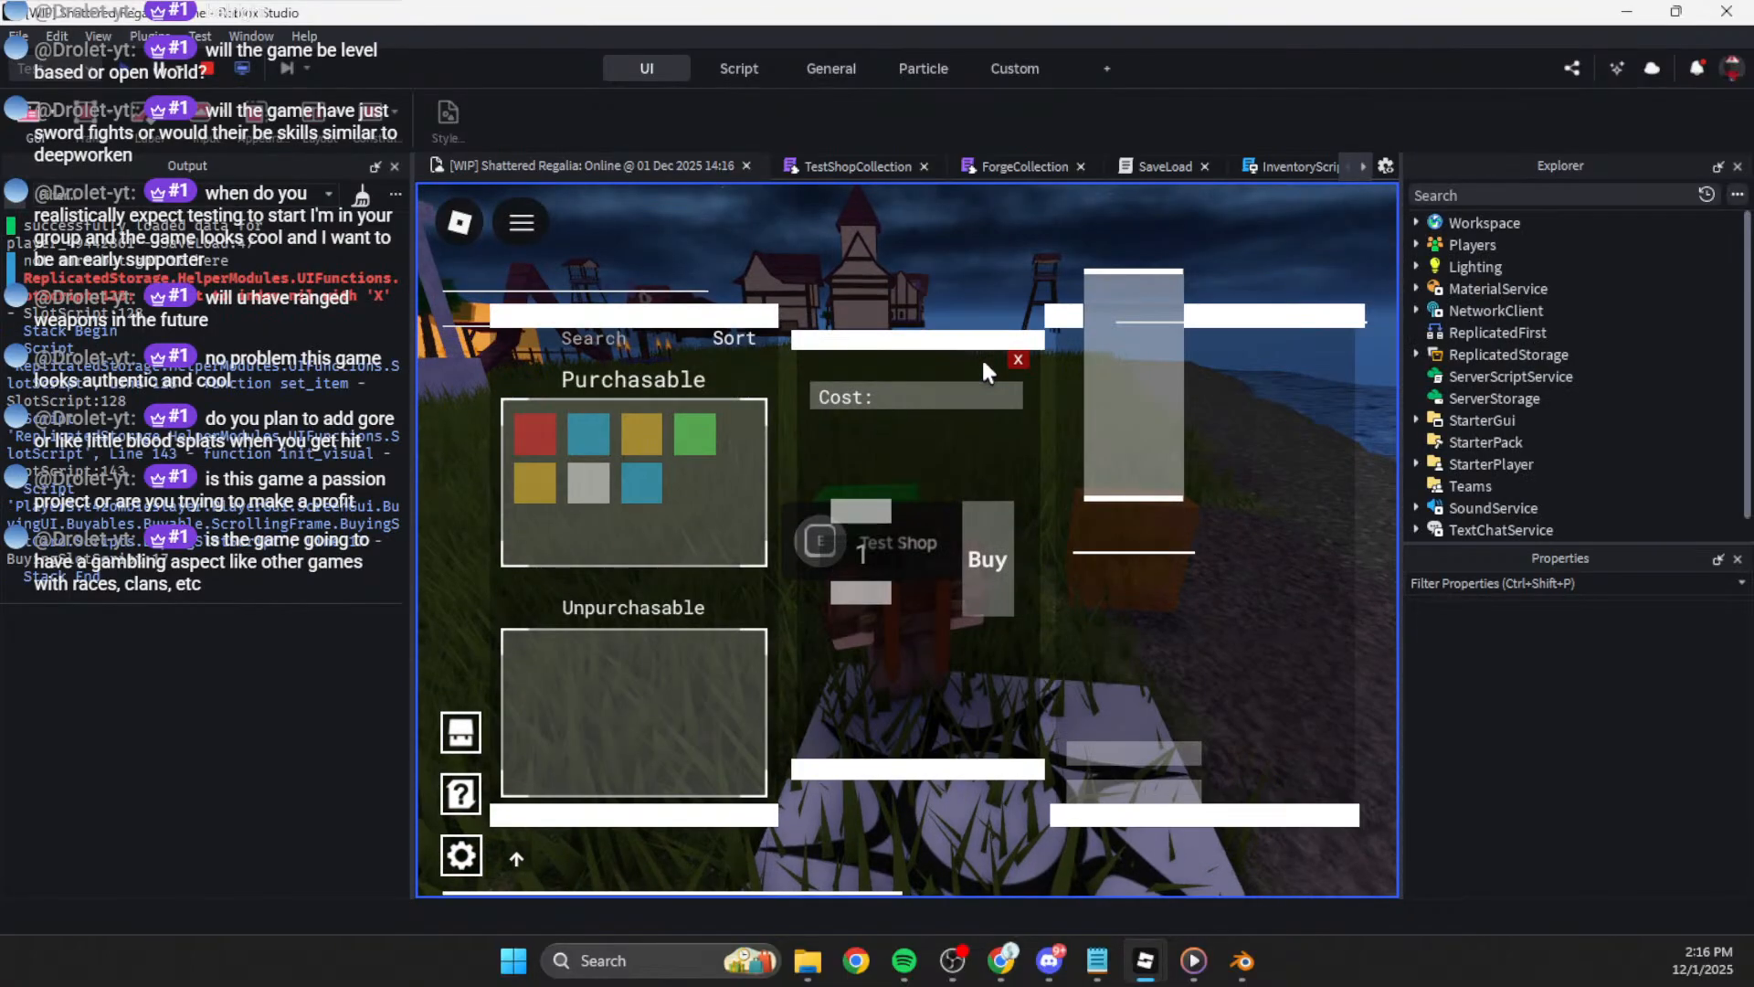
left_click(325, 308)
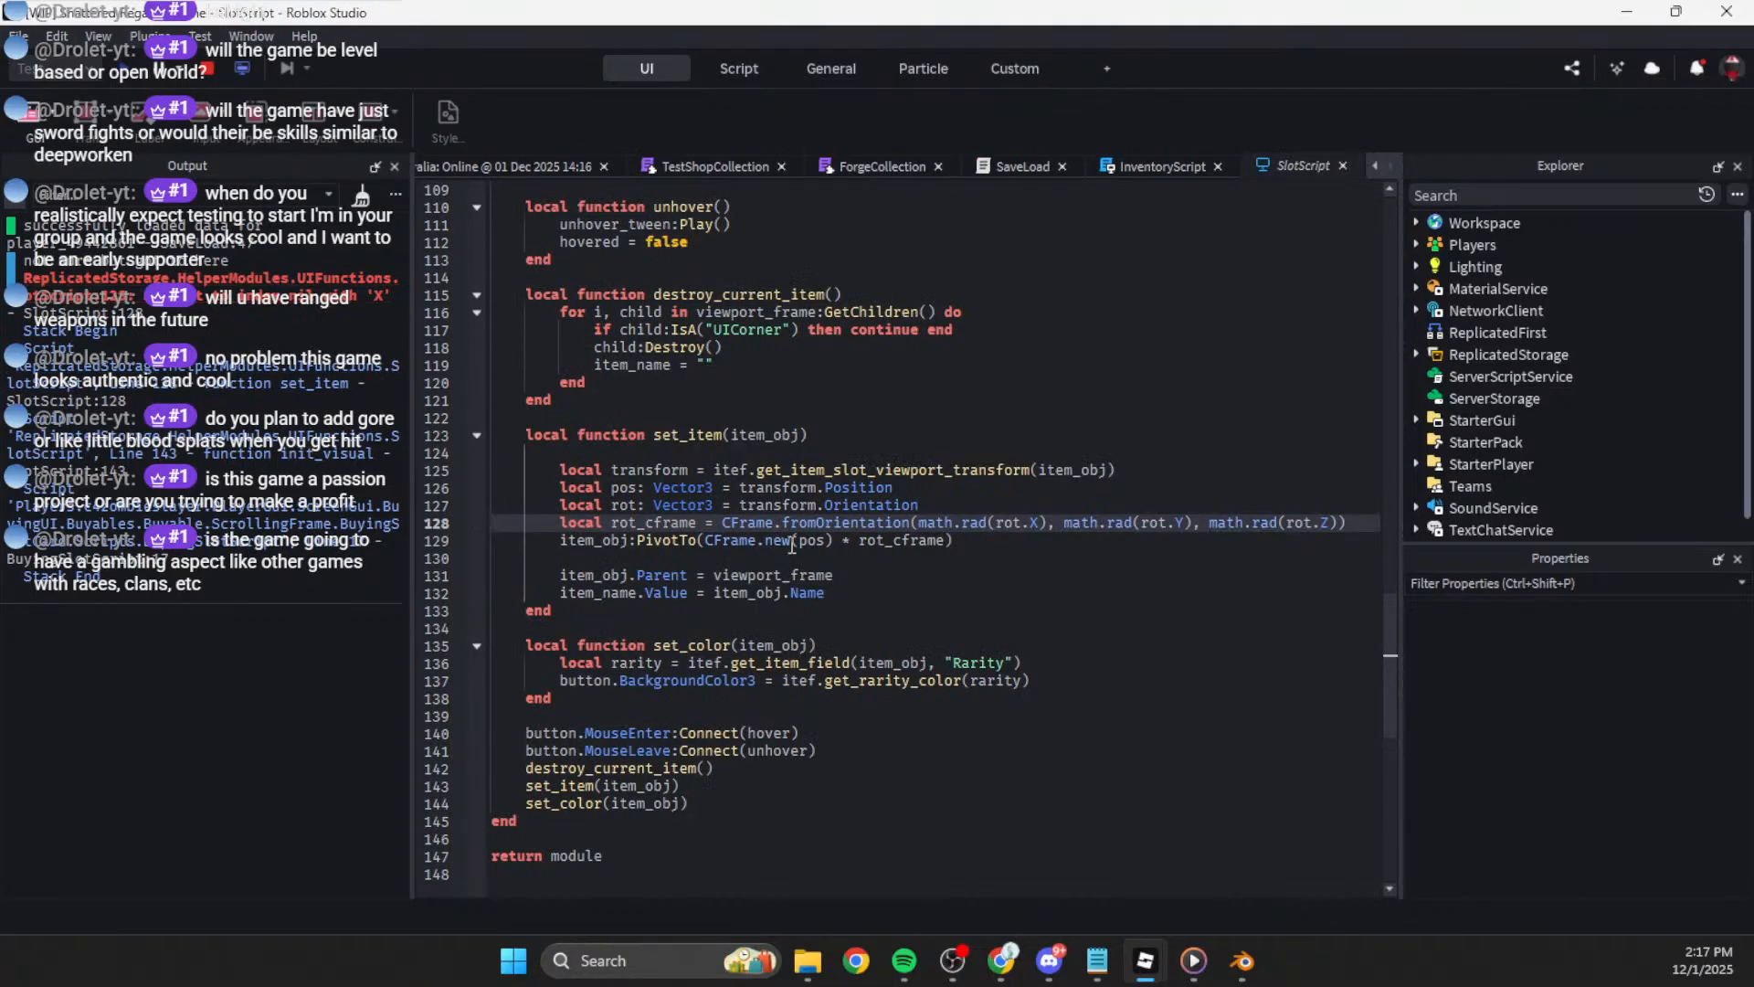
mouse_move(689, 540)
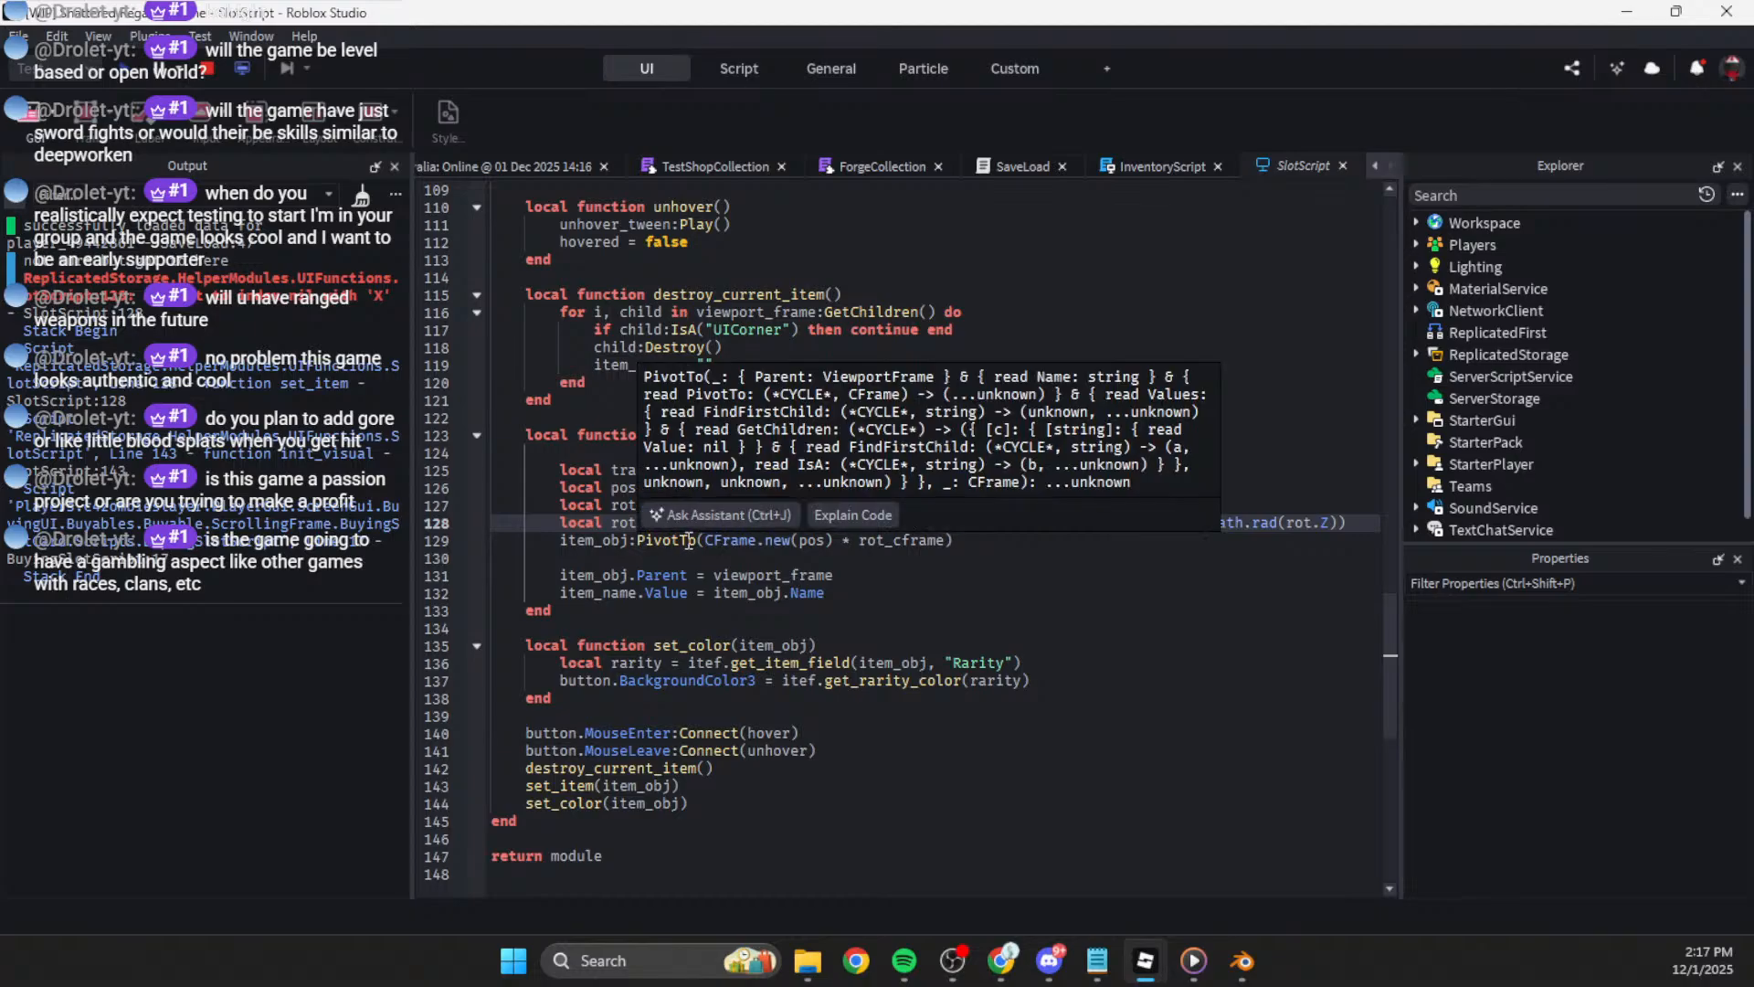
left_click(993, 542)
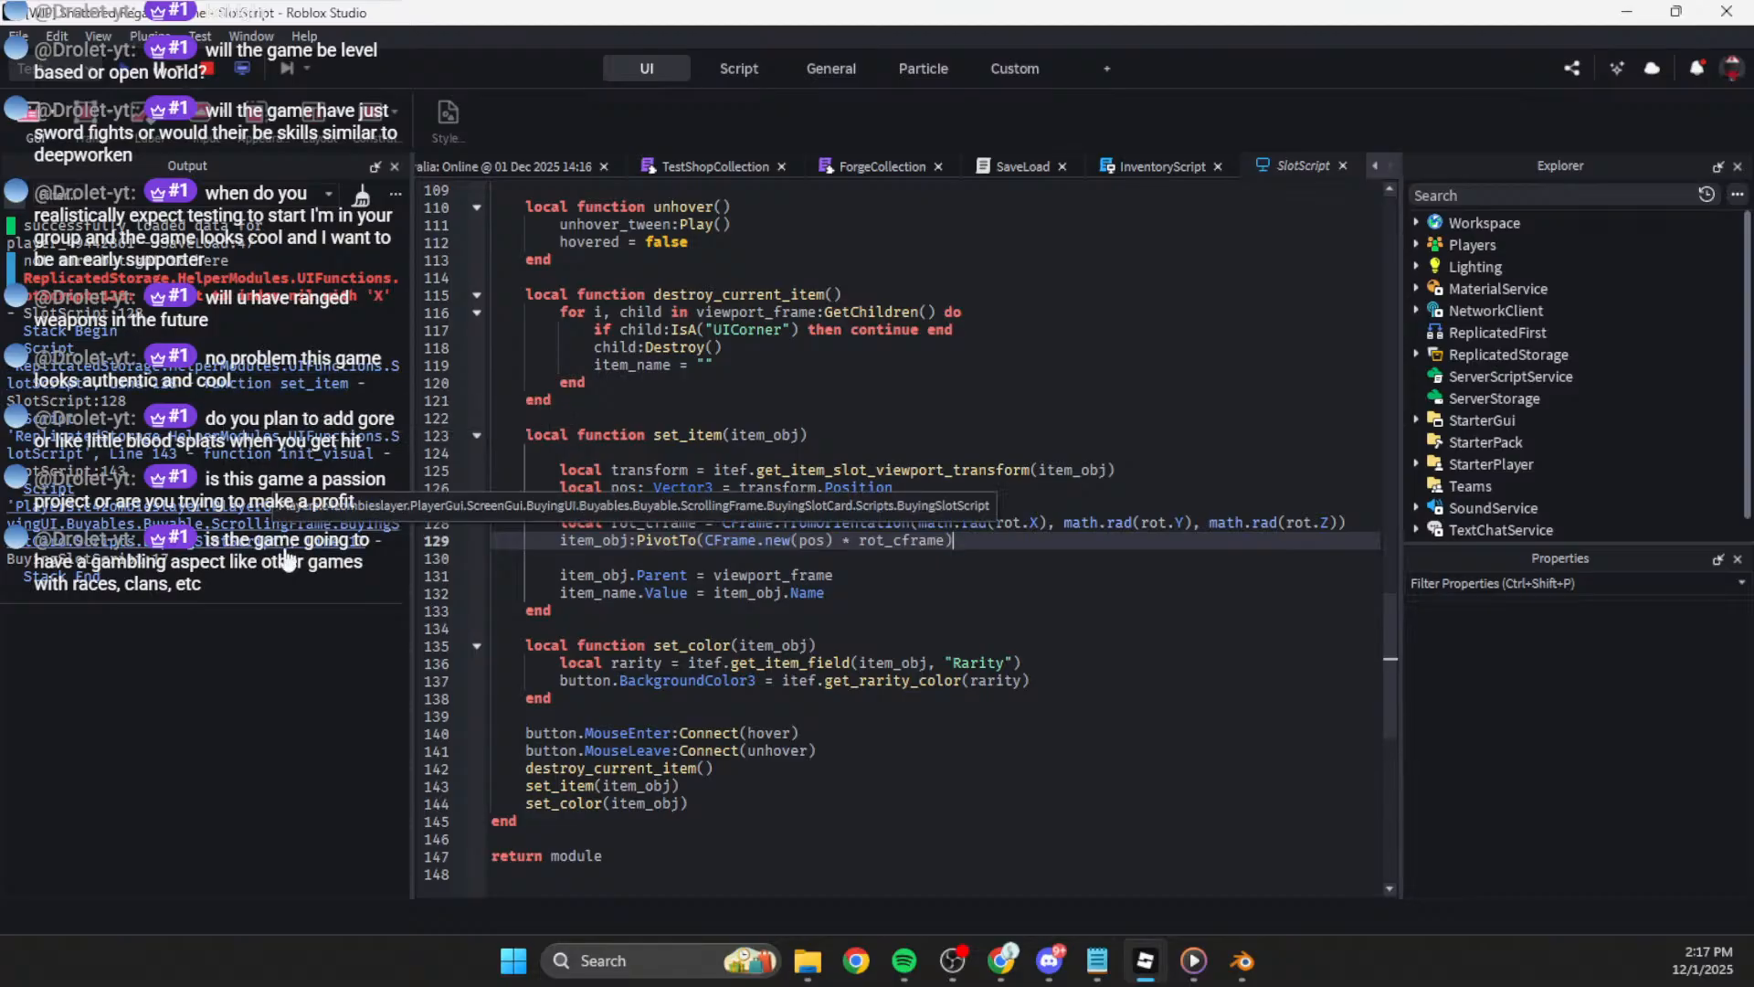
left_click(344, 554)
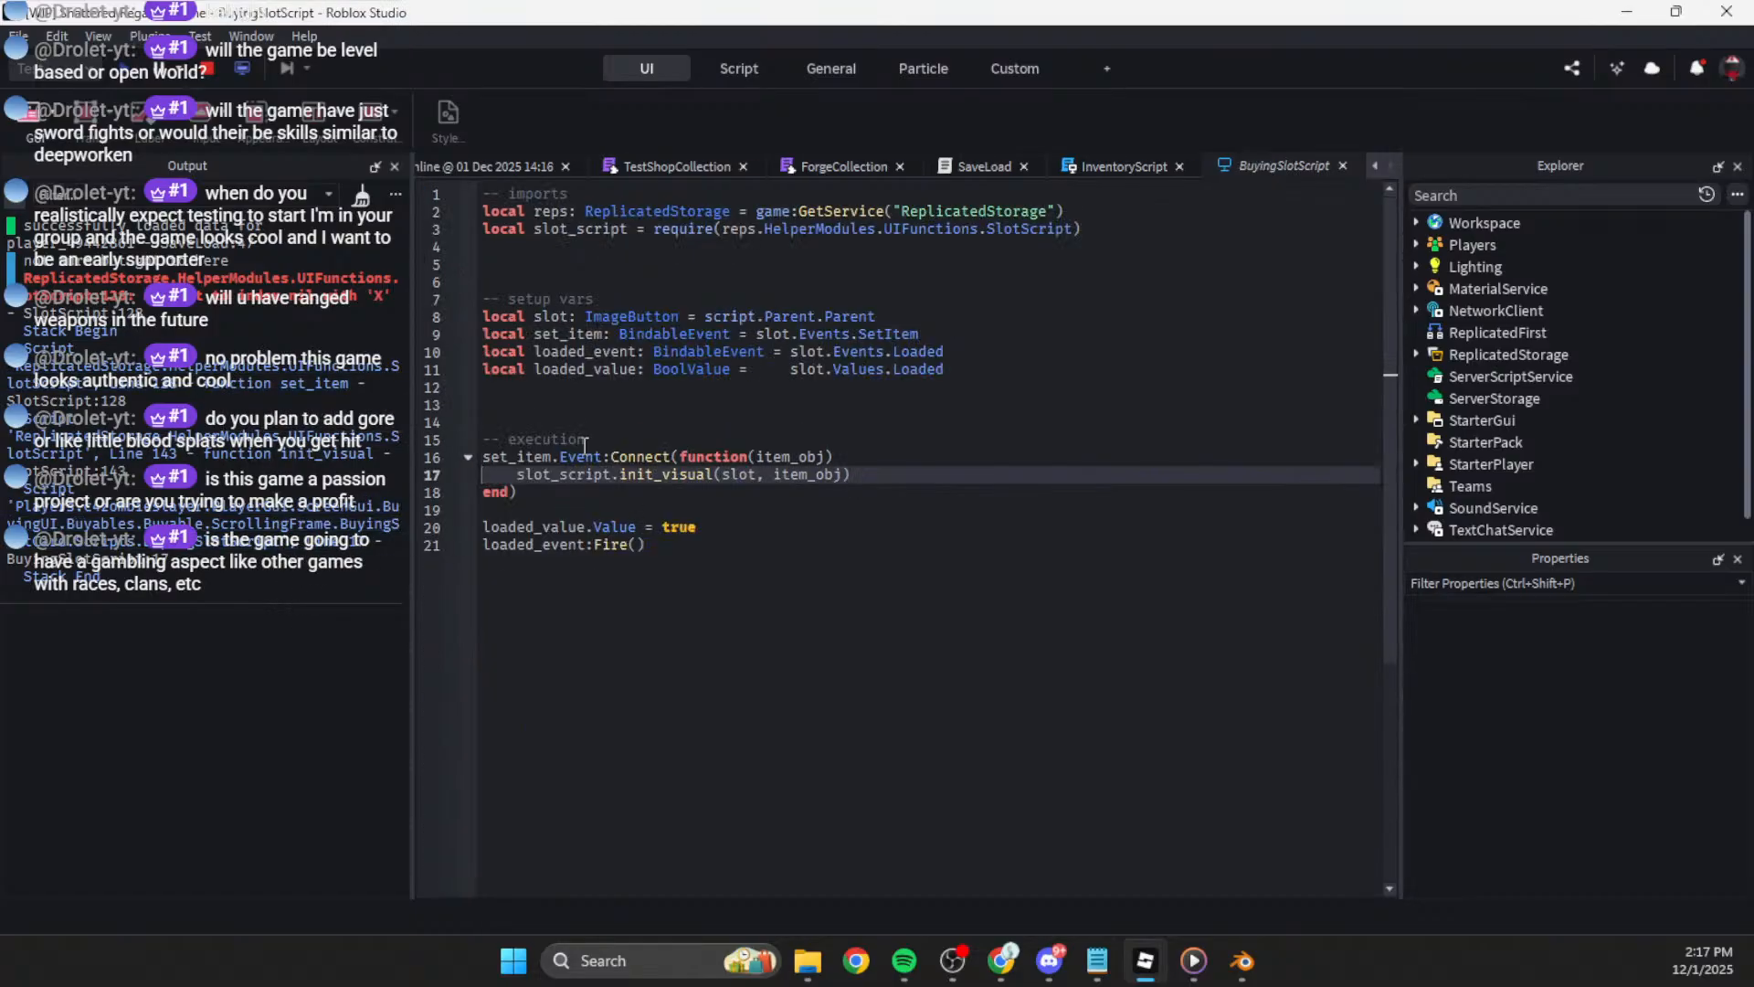
left_click(276, 450)
left_click(208, 71)
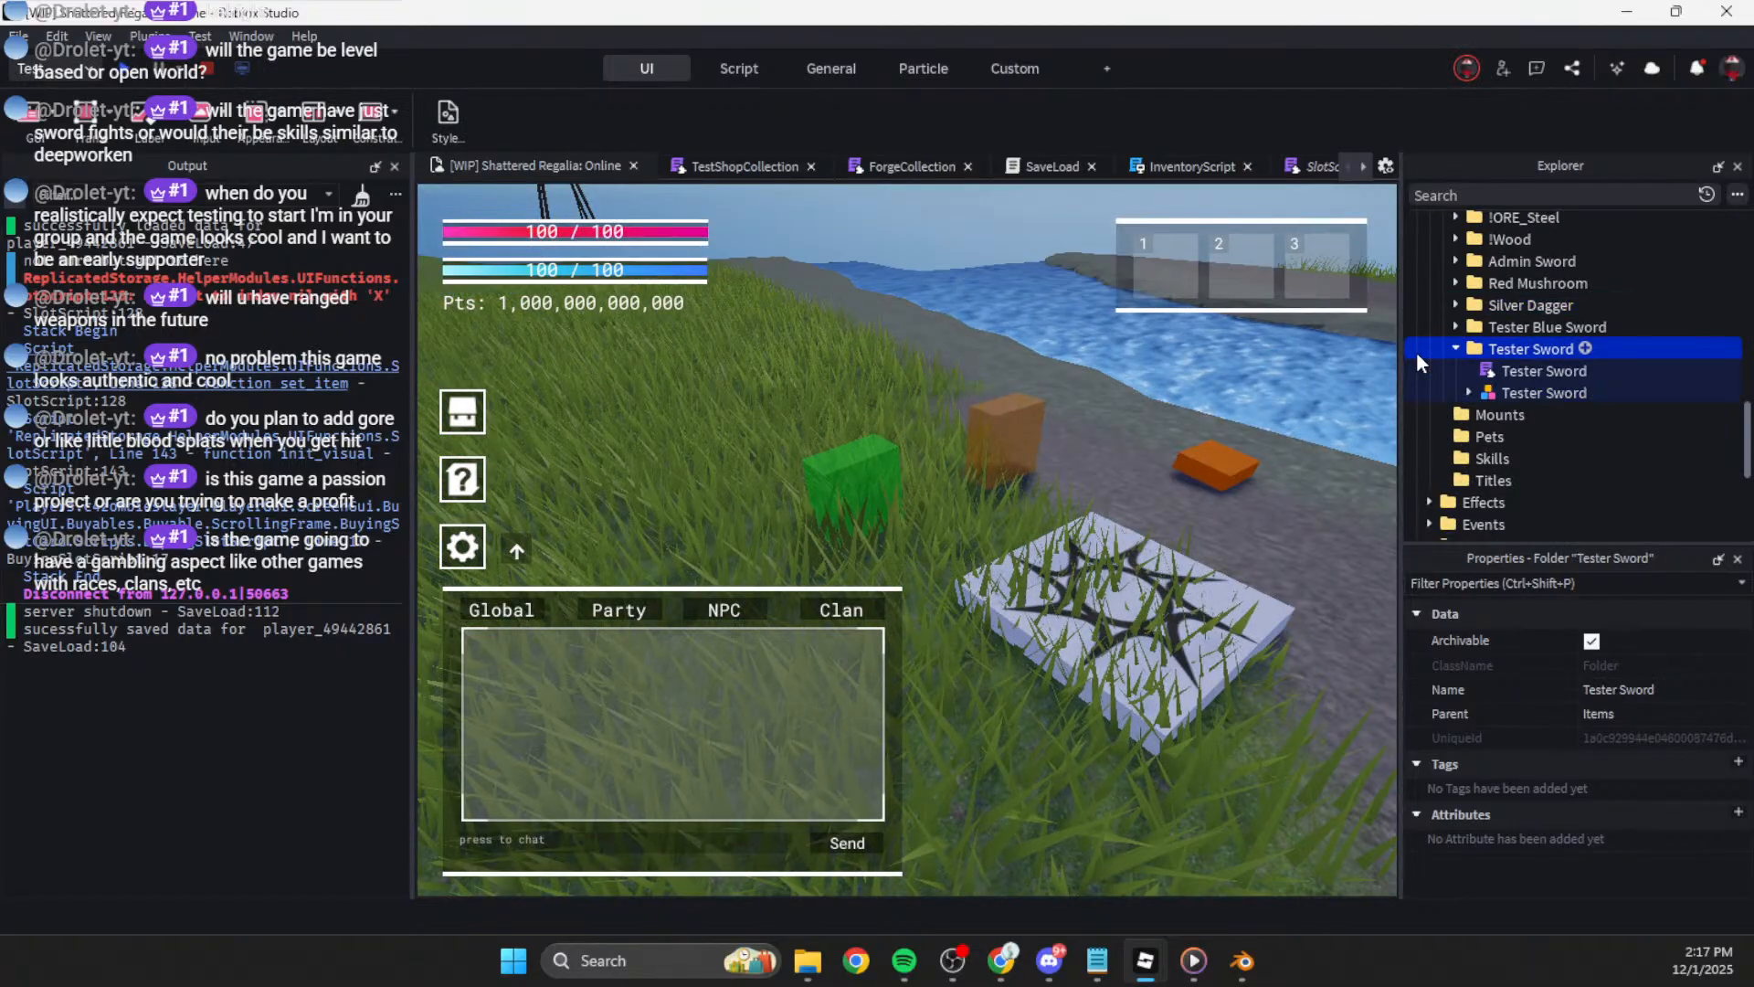
Step: Examine the Tester Sword model's pivot properties, child parts, and Scripts and Values folders under Items
scroll(1564, 727, "down", 6)
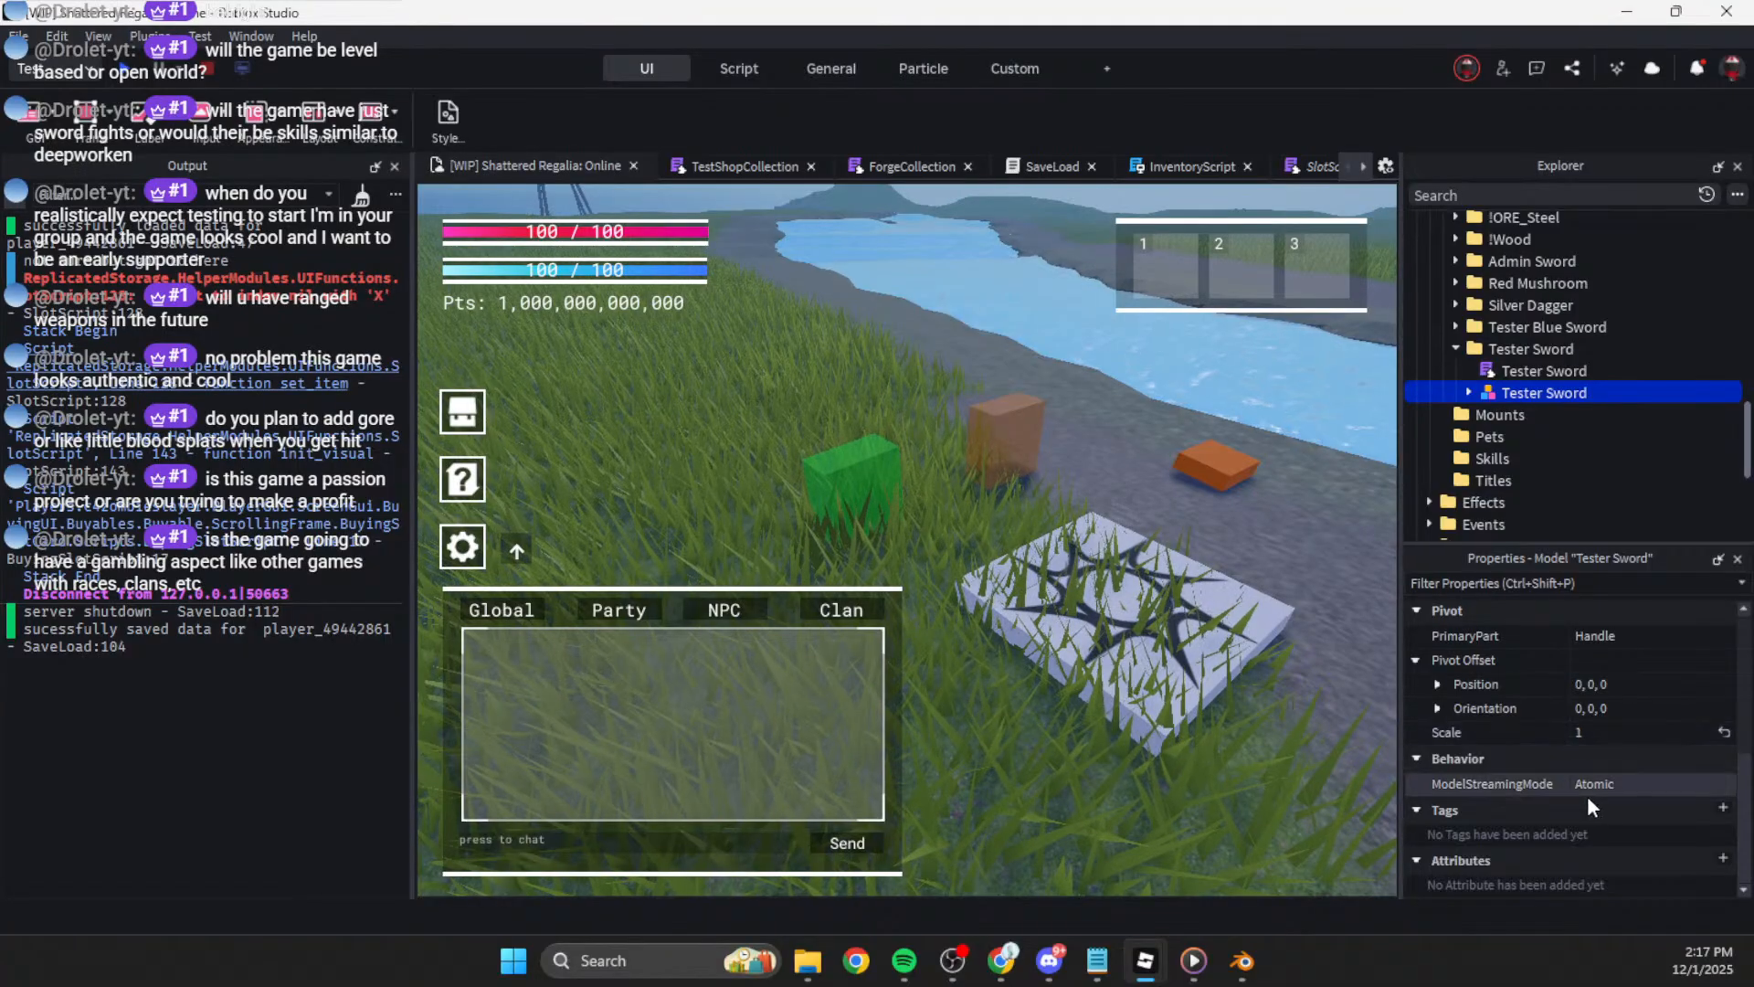
left_click(1468, 393)
scroll(1480, 411, "down", 3)
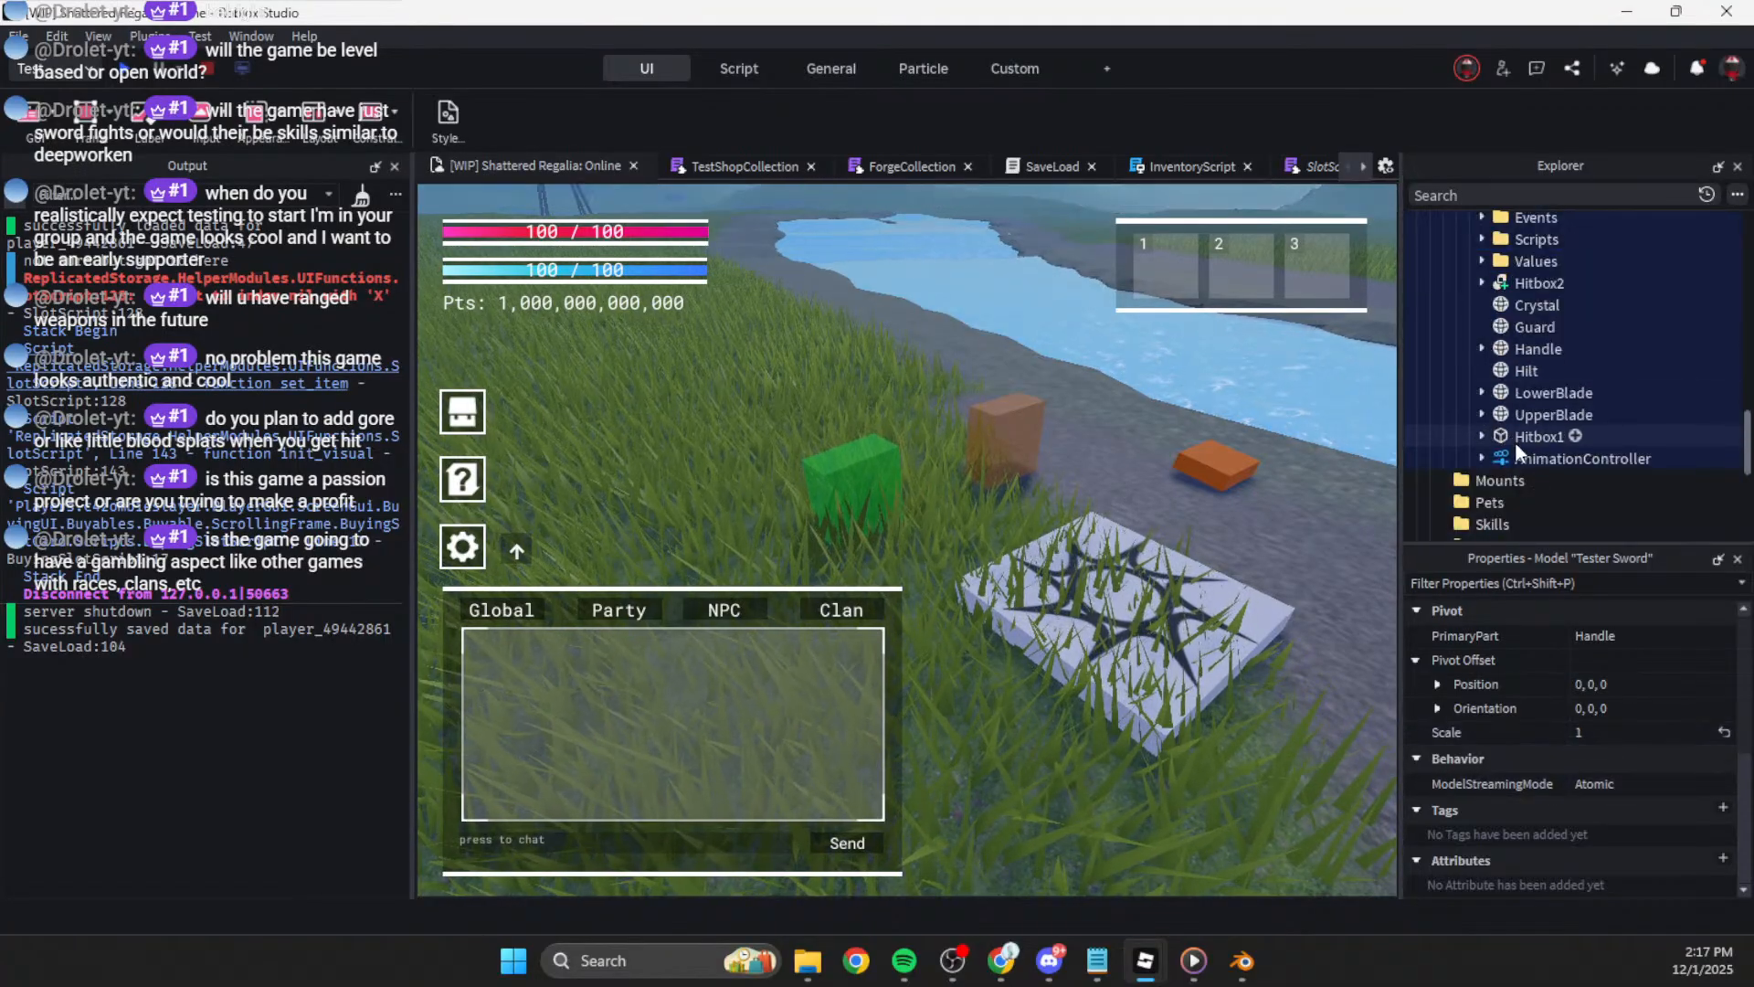
scroll(1508, 434, "up", 2)
left_click(1483, 305)
left_click(1482, 306)
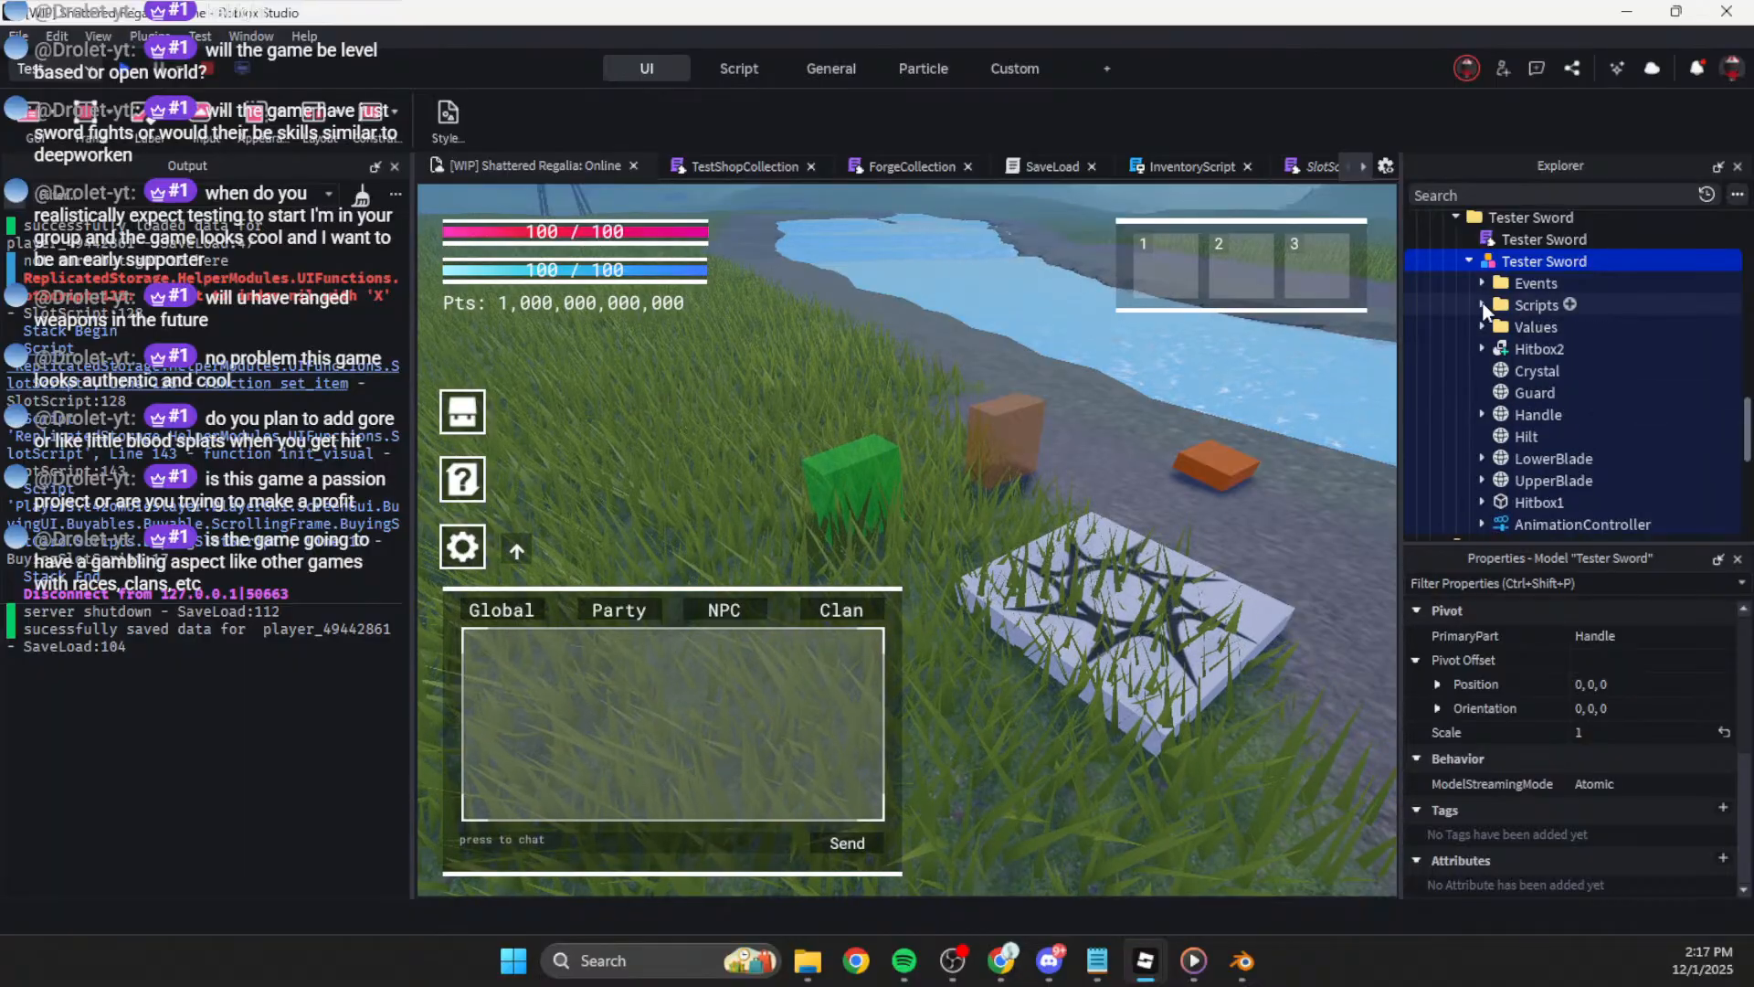
left_click(1483, 327)
left_click(1483, 327)
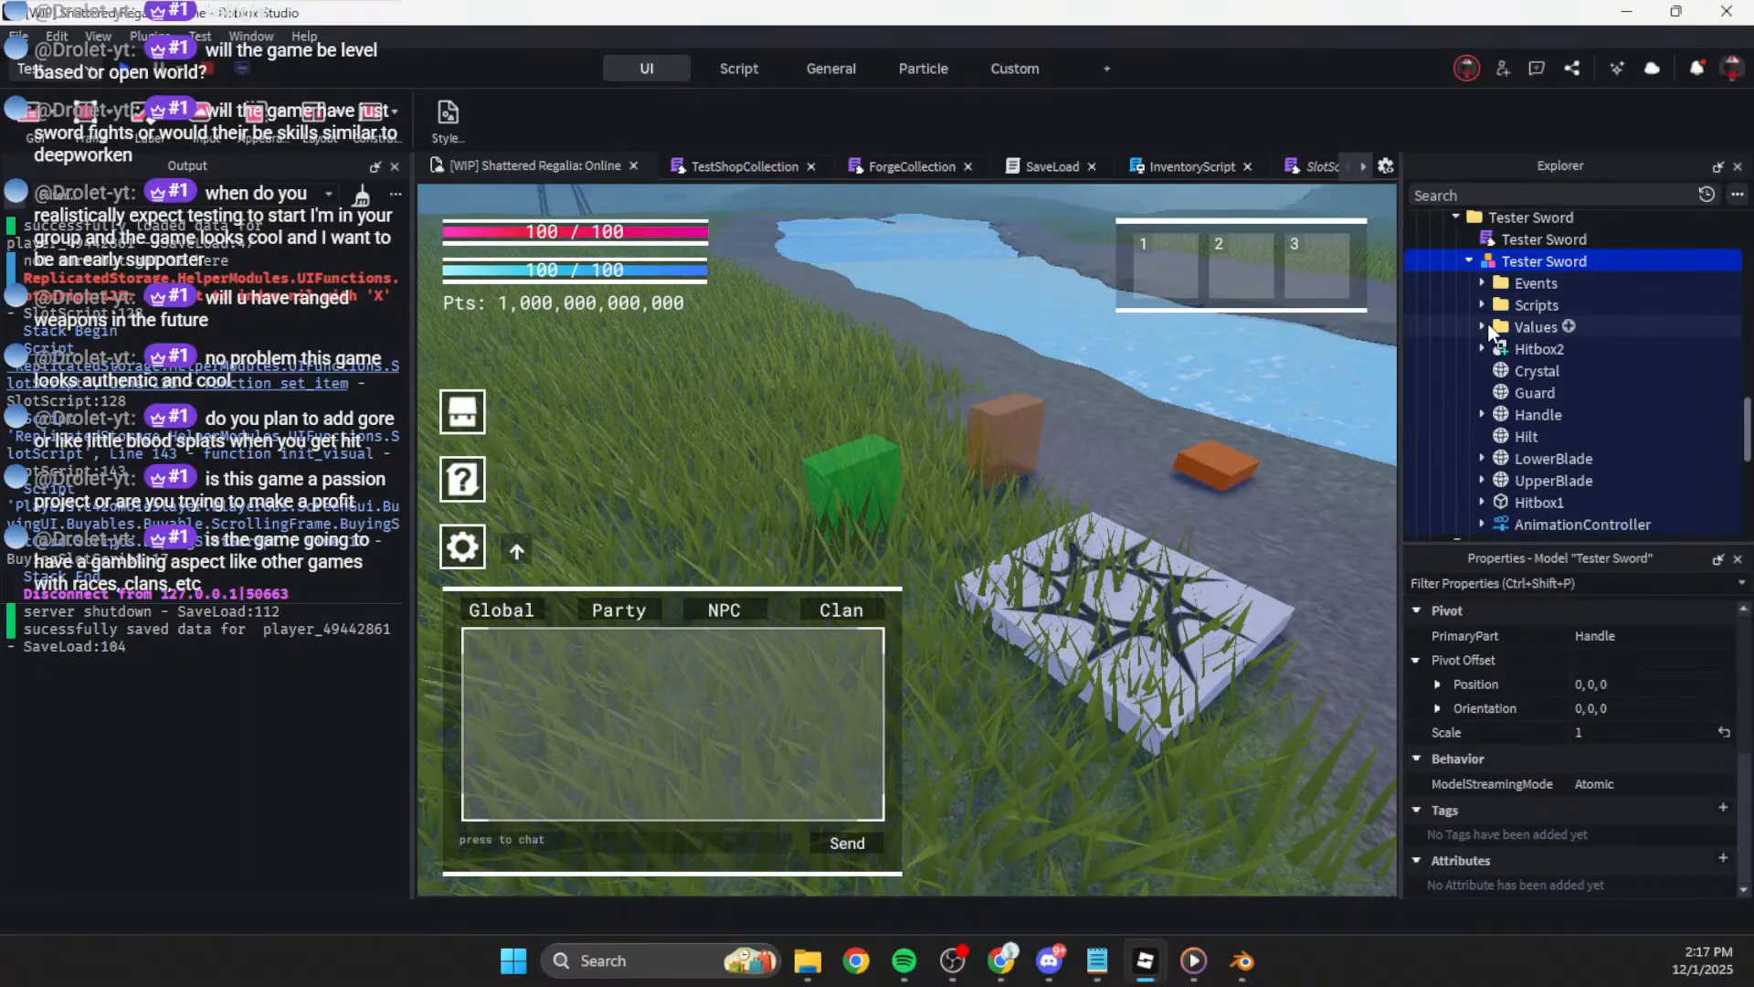
Step: Open the Tester Sword module script and read through its to_data, to_item and recipe functions
left_click(1494, 240)
double_click(1494, 239)
scroll(799, 496, "down", 10)
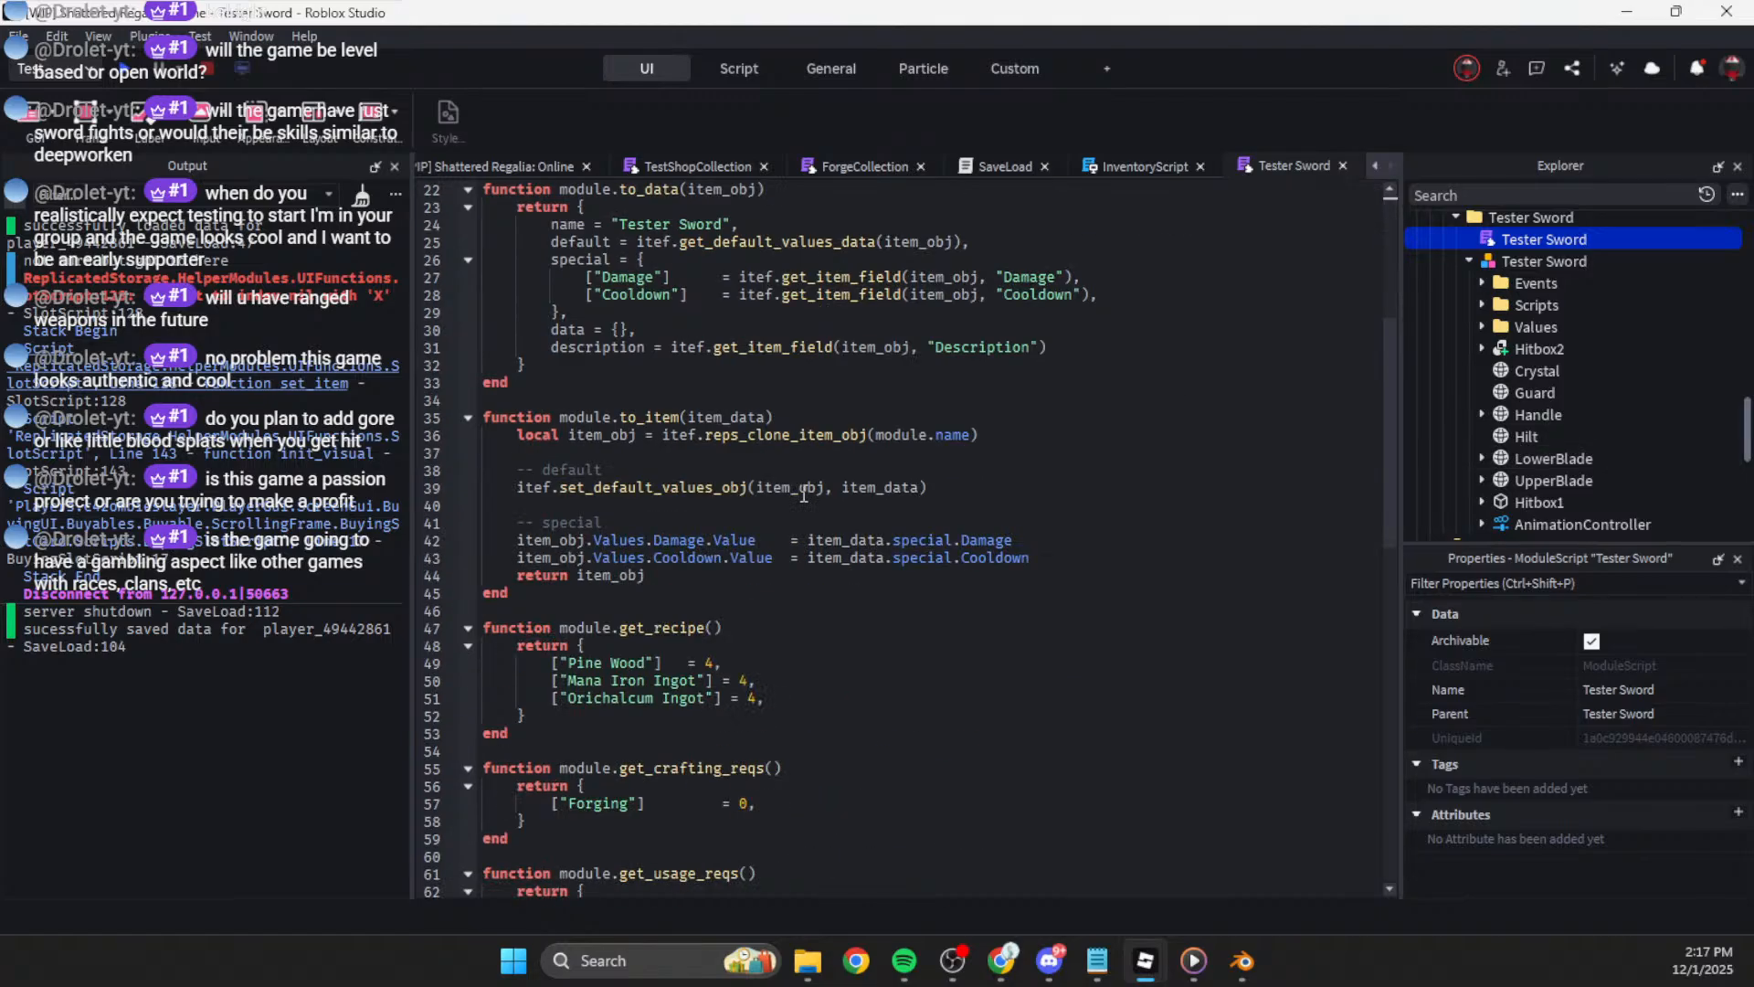
scroll(785, 520, "up", 8)
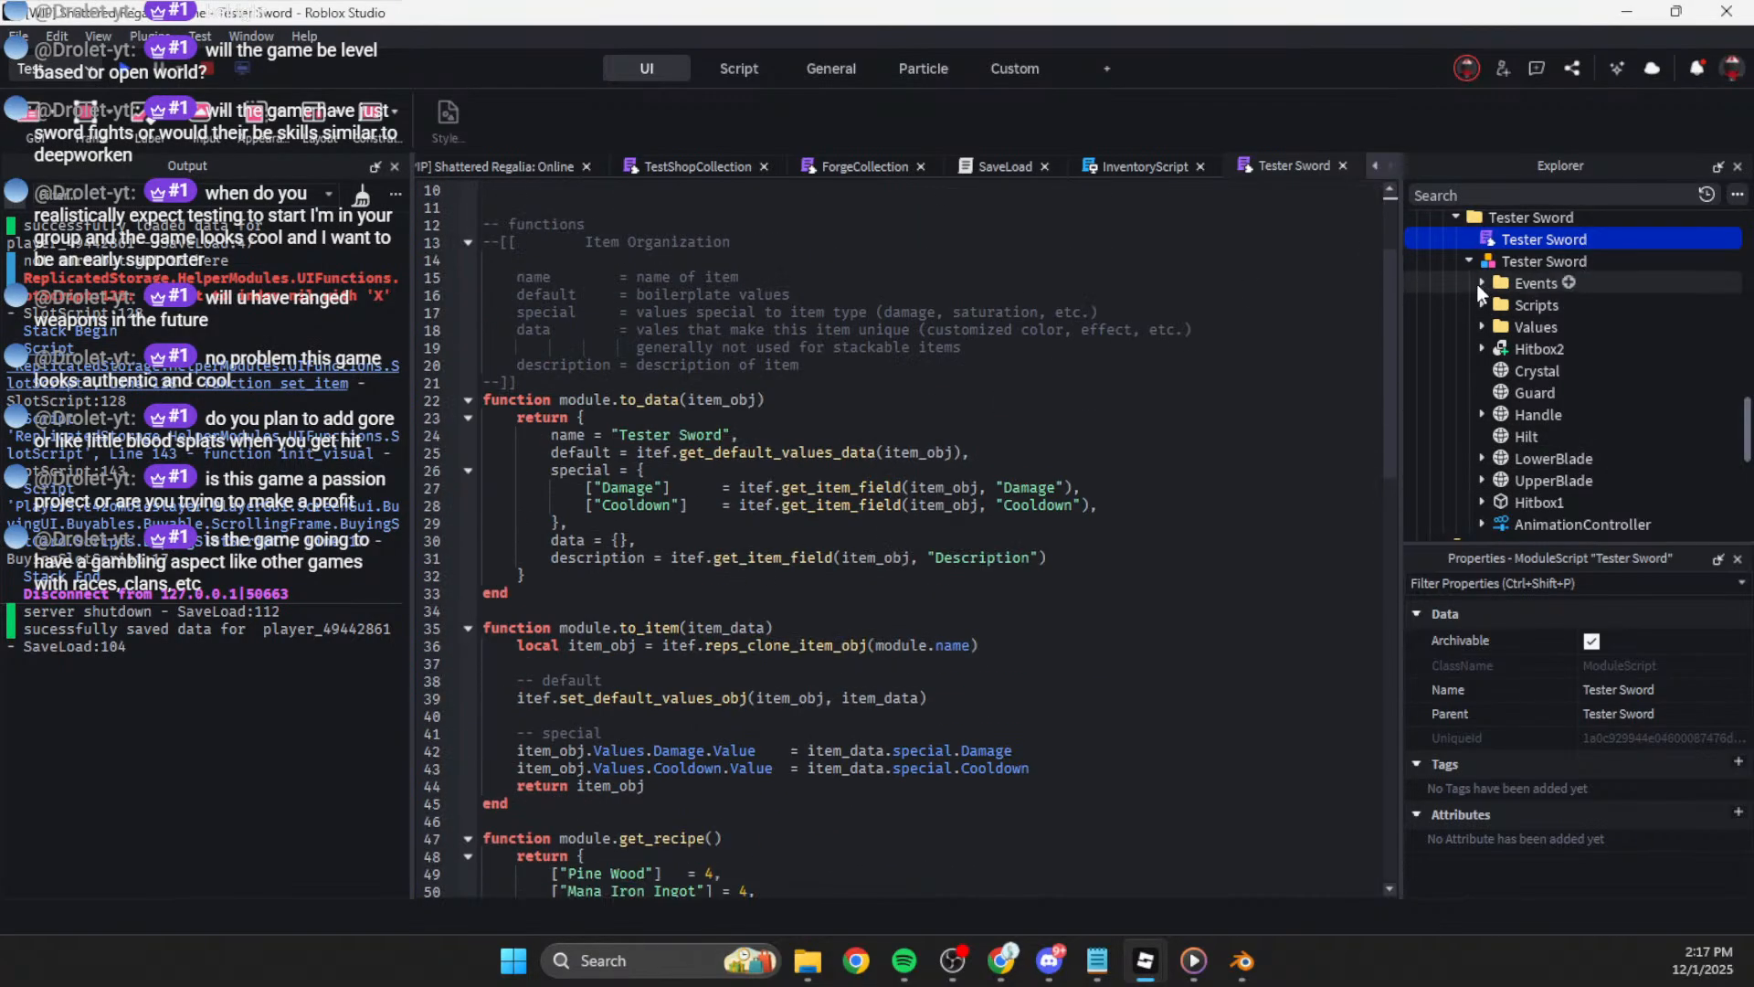
Step: Check the preview and slot position and orientation values in the Tester Sword's Mechanical folder
left_click(1482, 326)
left_click(1495, 370)
scroll(1498, 365, "down", 1)
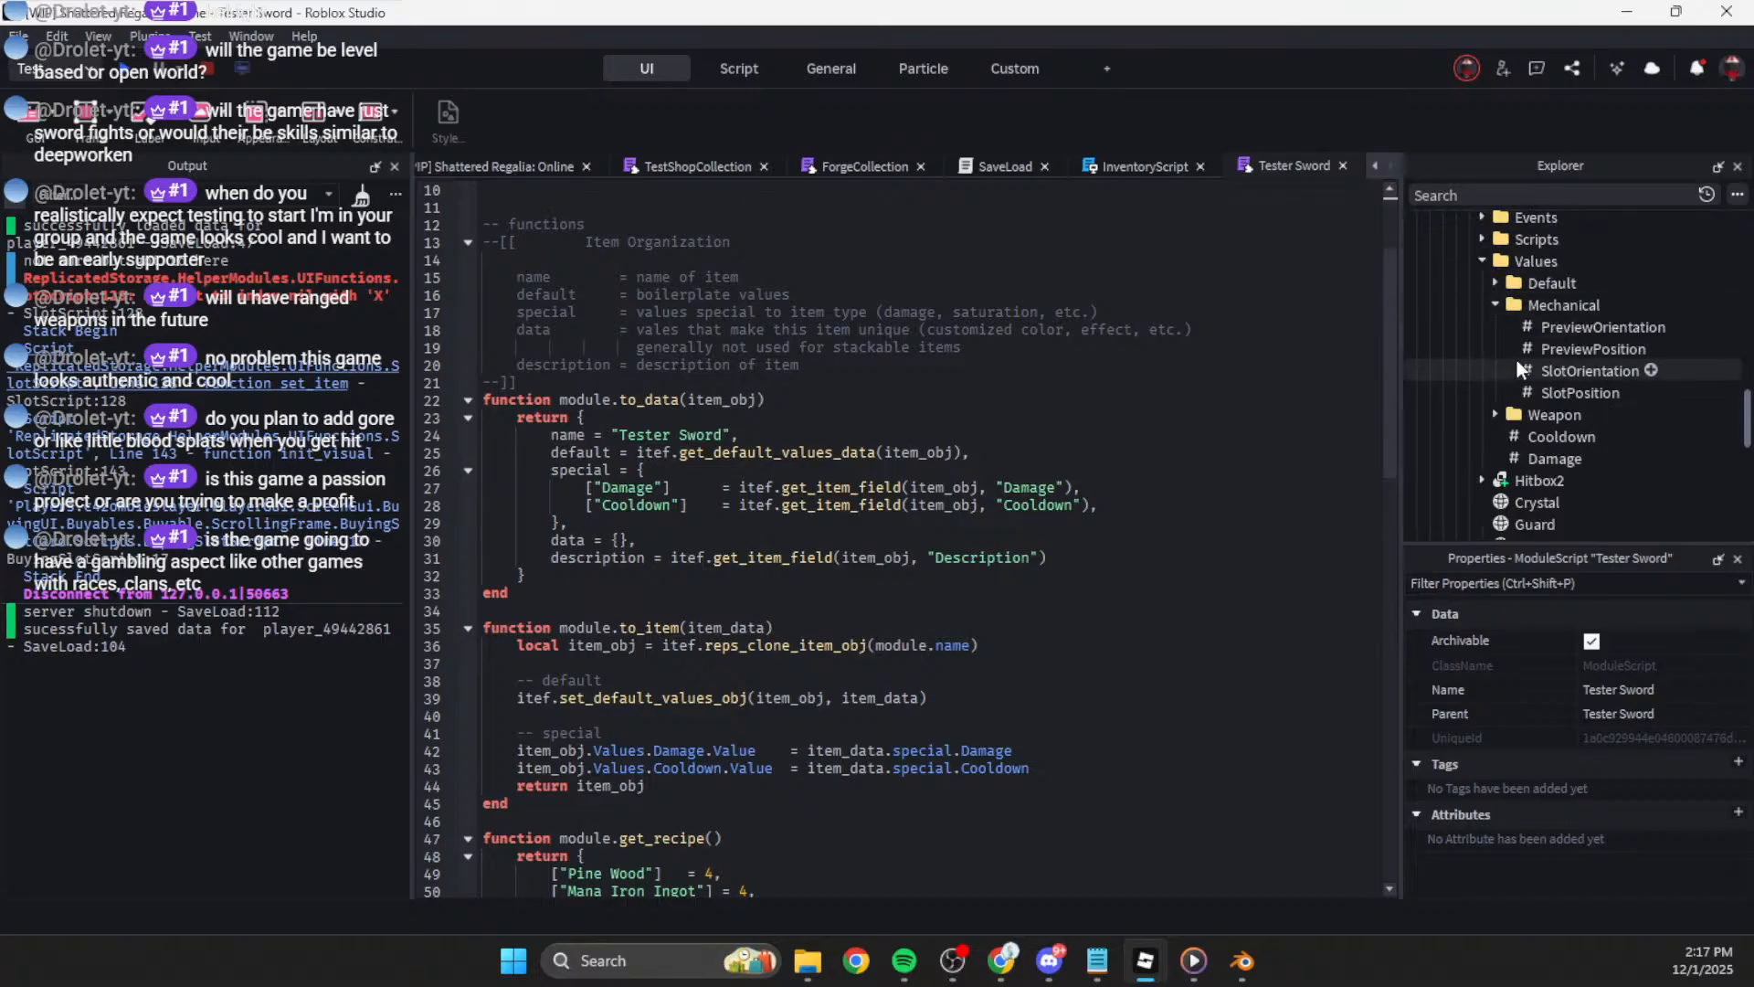
left_click(1565, 327)
left_click(1559, 393)
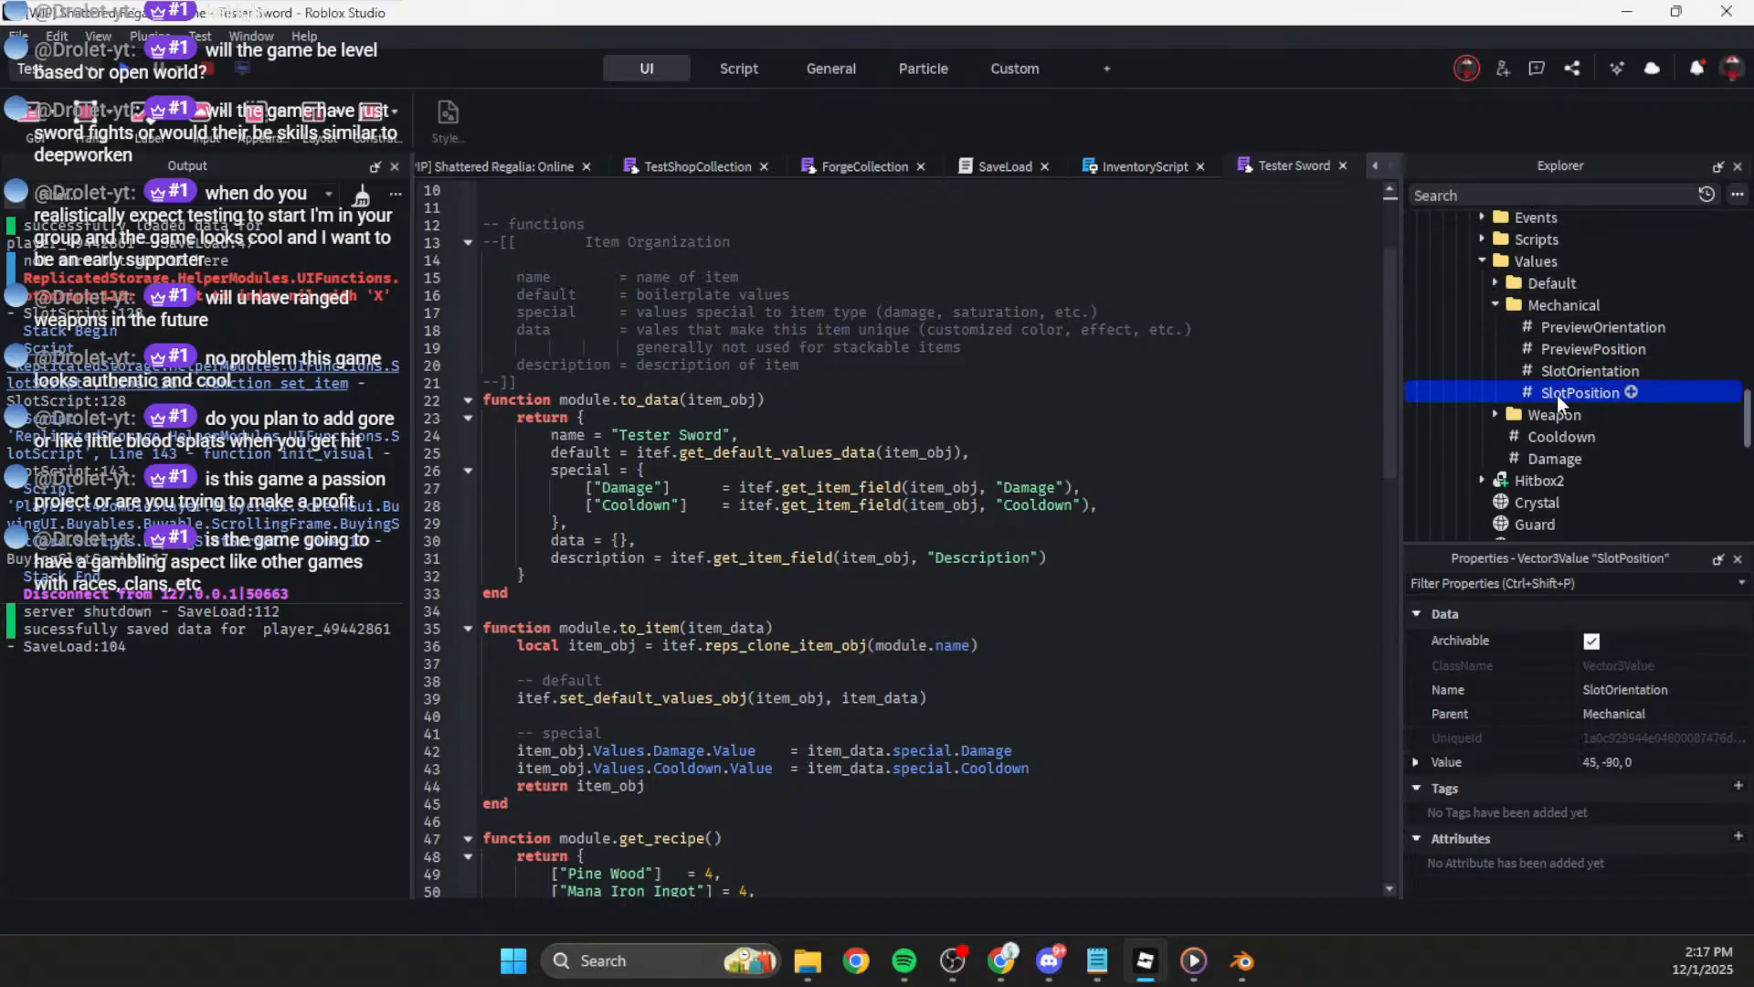
Step: Examine the Tester Sword's Default and Weapon values, its Cooldown and Damage values, and its Crystal and Hitbox2 parts
left_click(1495, 305)
left_click(1495, 283)
left_click(1545, 305)
left_click(1558, 479)
left_click(1496, 284)
left_click(1497, 327)
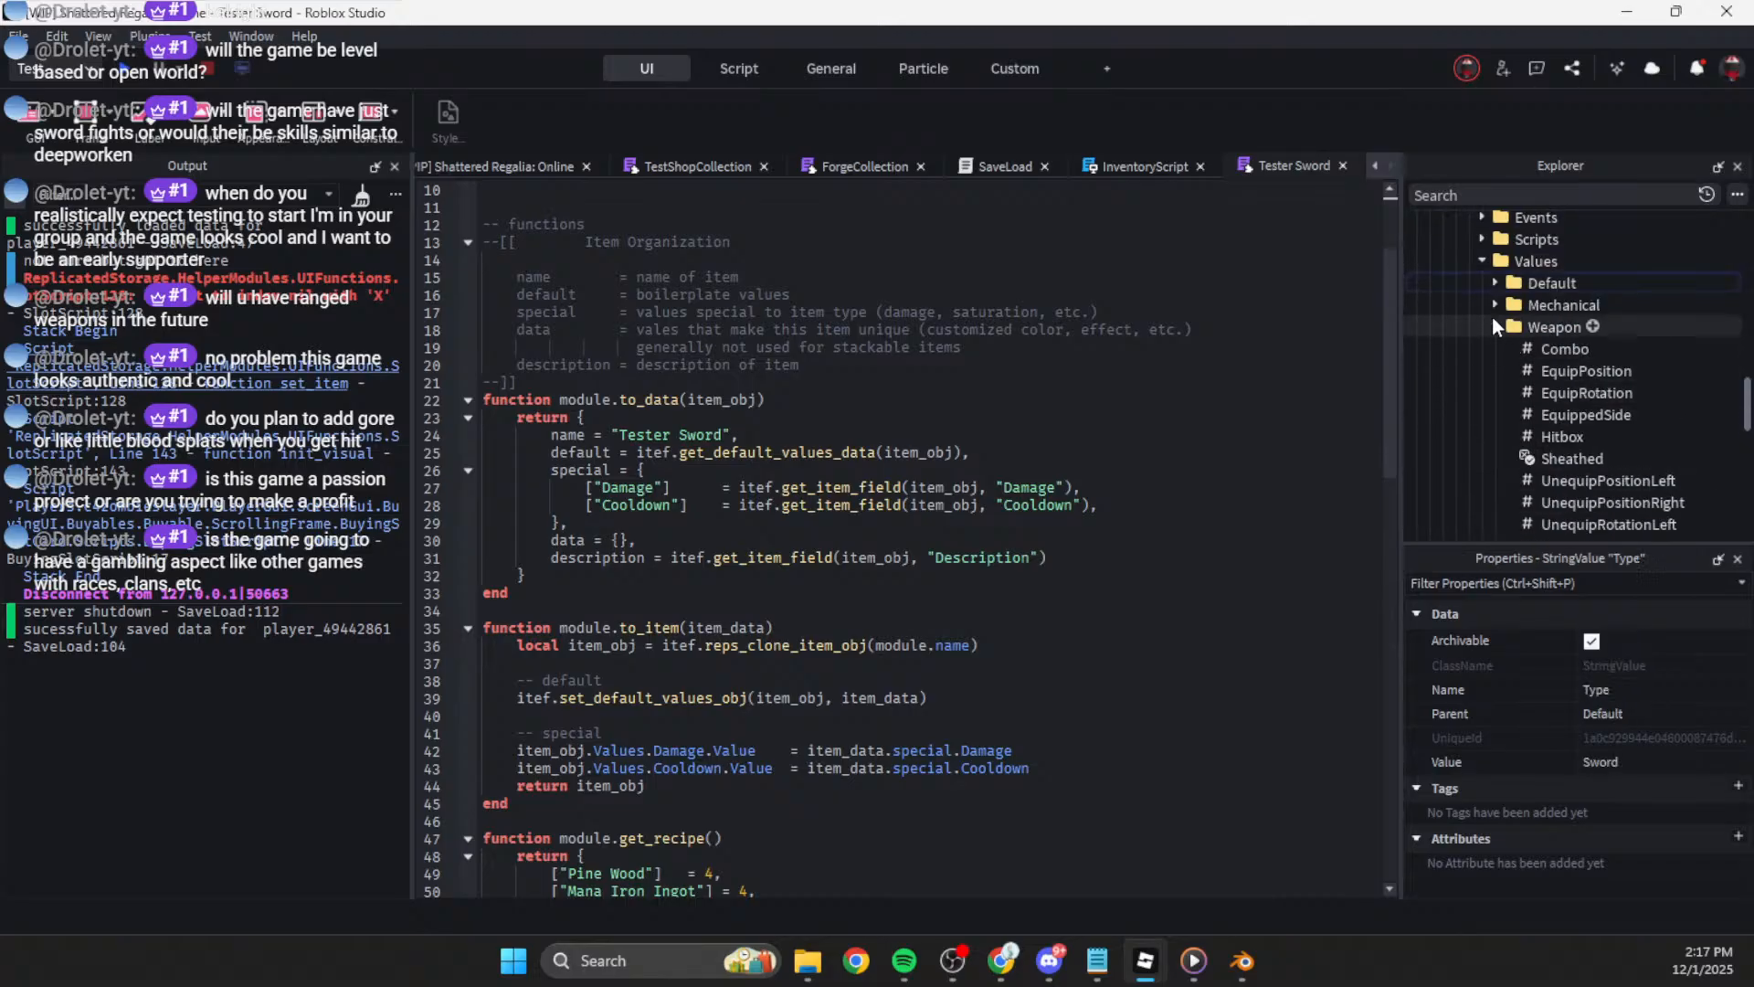
left_click(1495, 327)
left_click(1519, 351)
left_click(1526, 370)
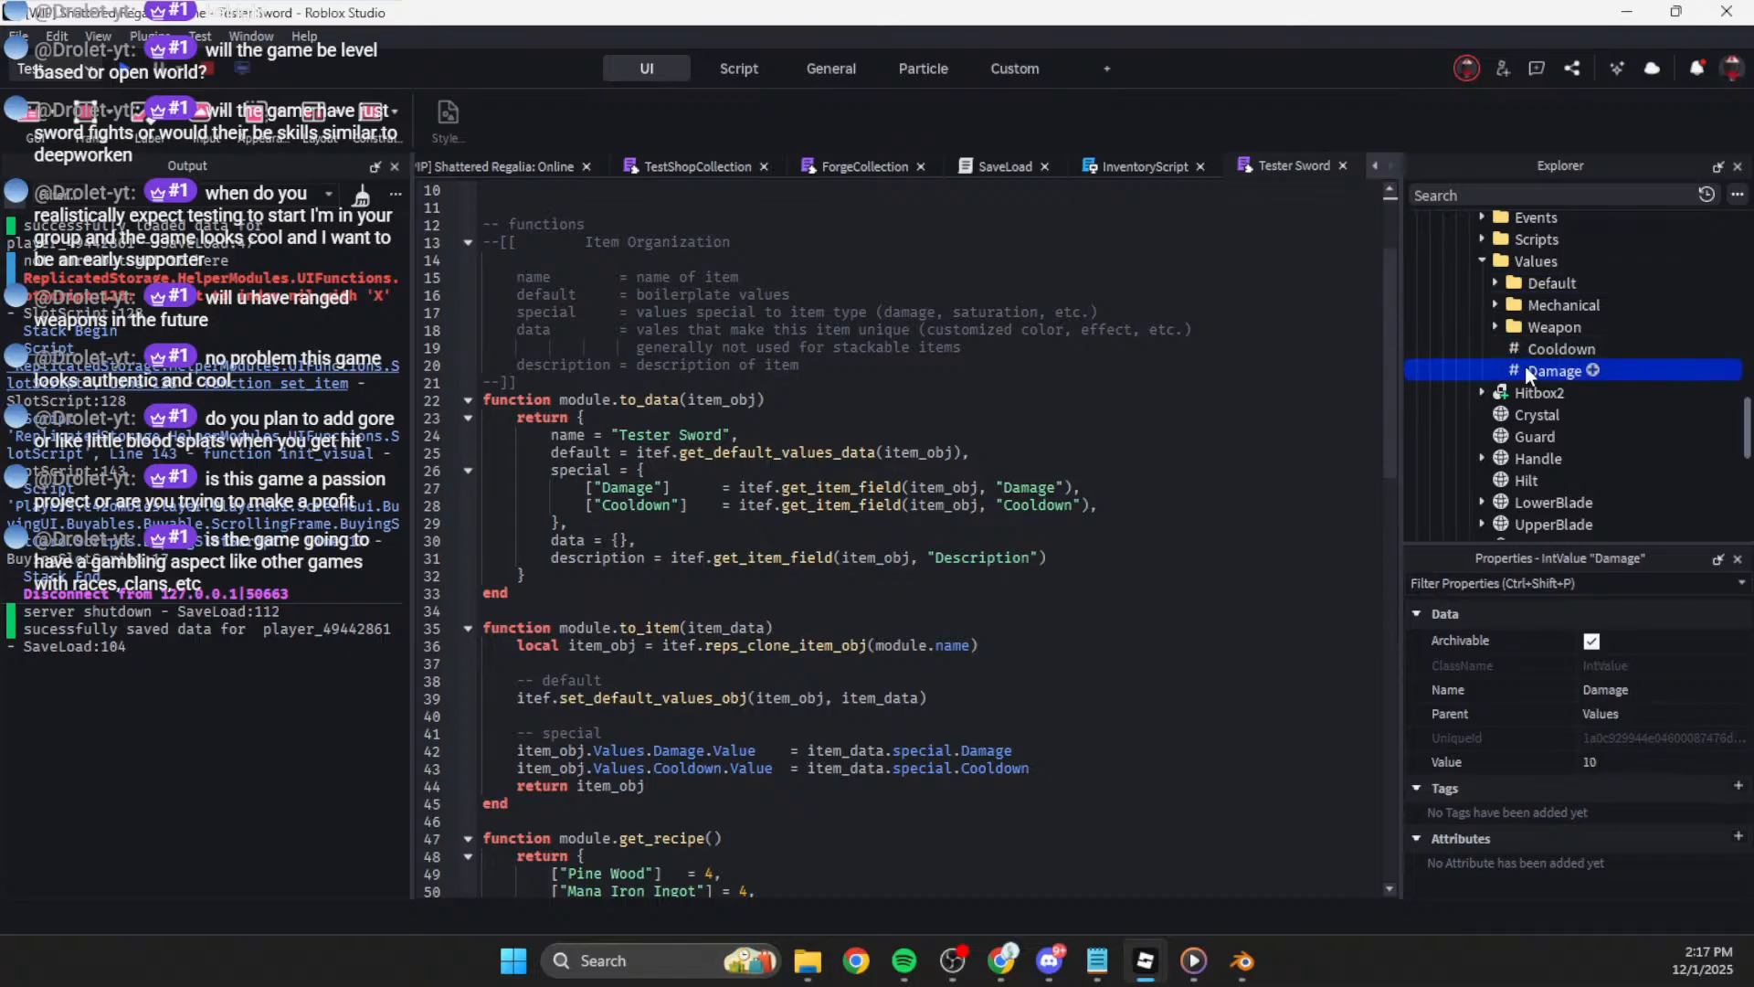
scroll(1526, 371, "down", 1)
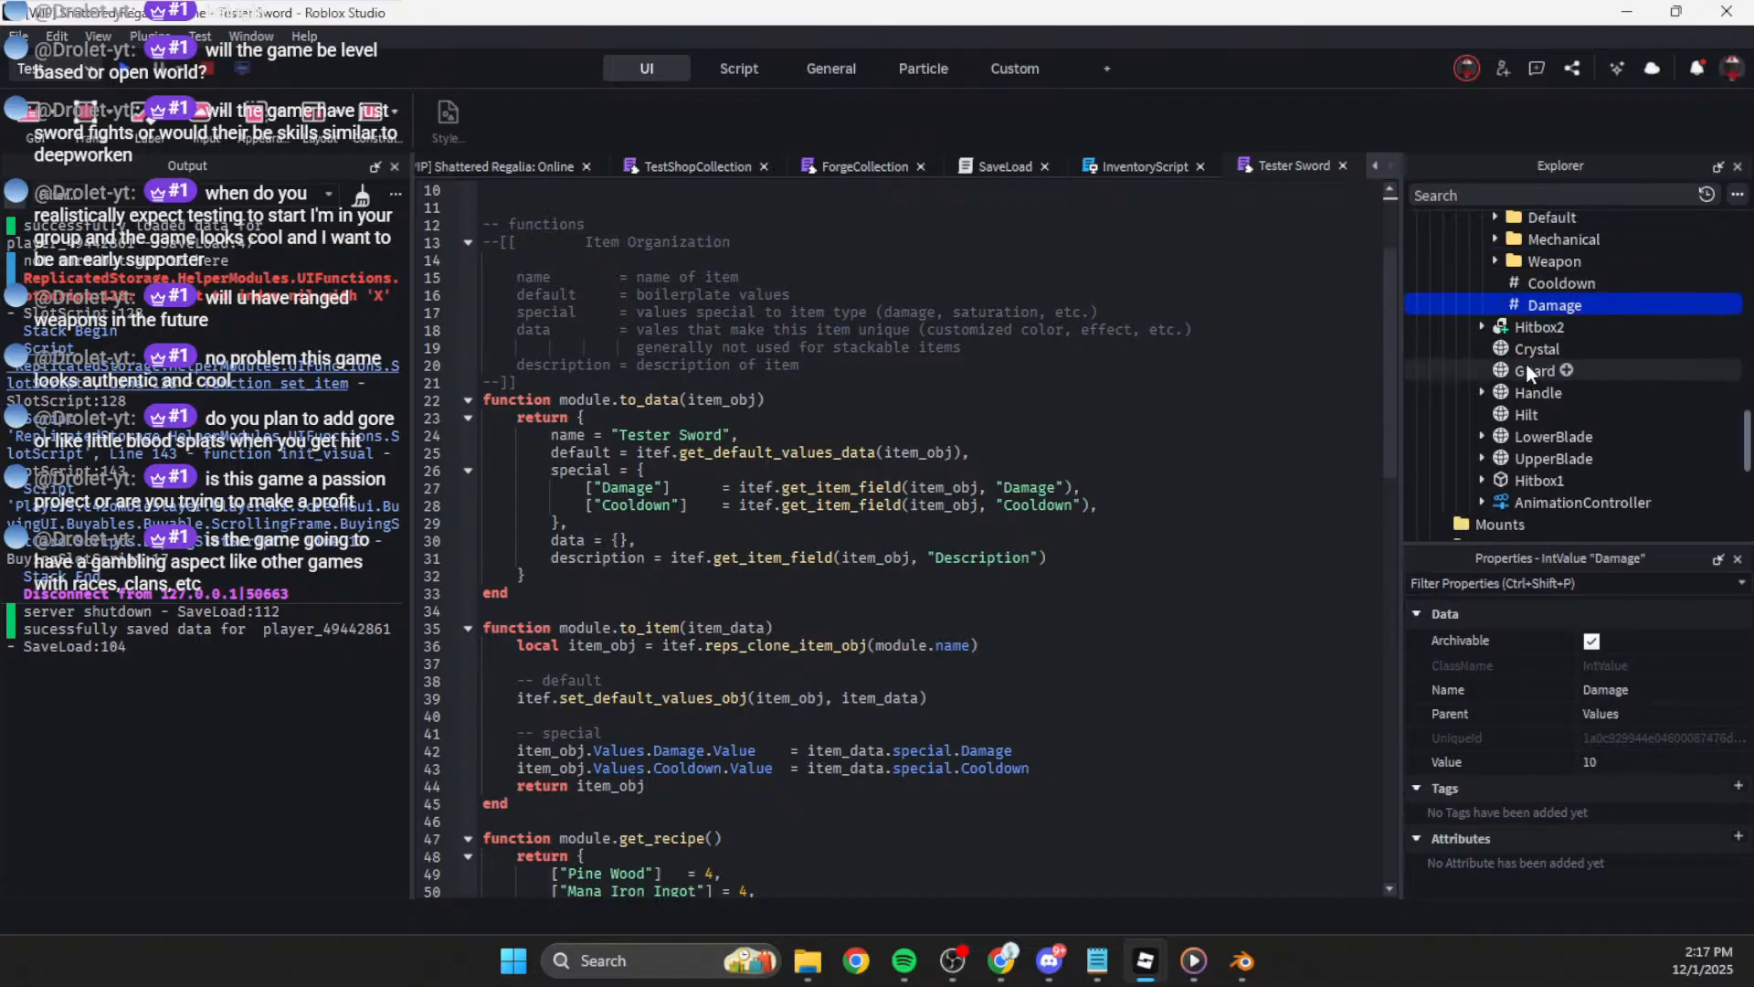
left_click(1518, 349)
left_click(1522, 327)
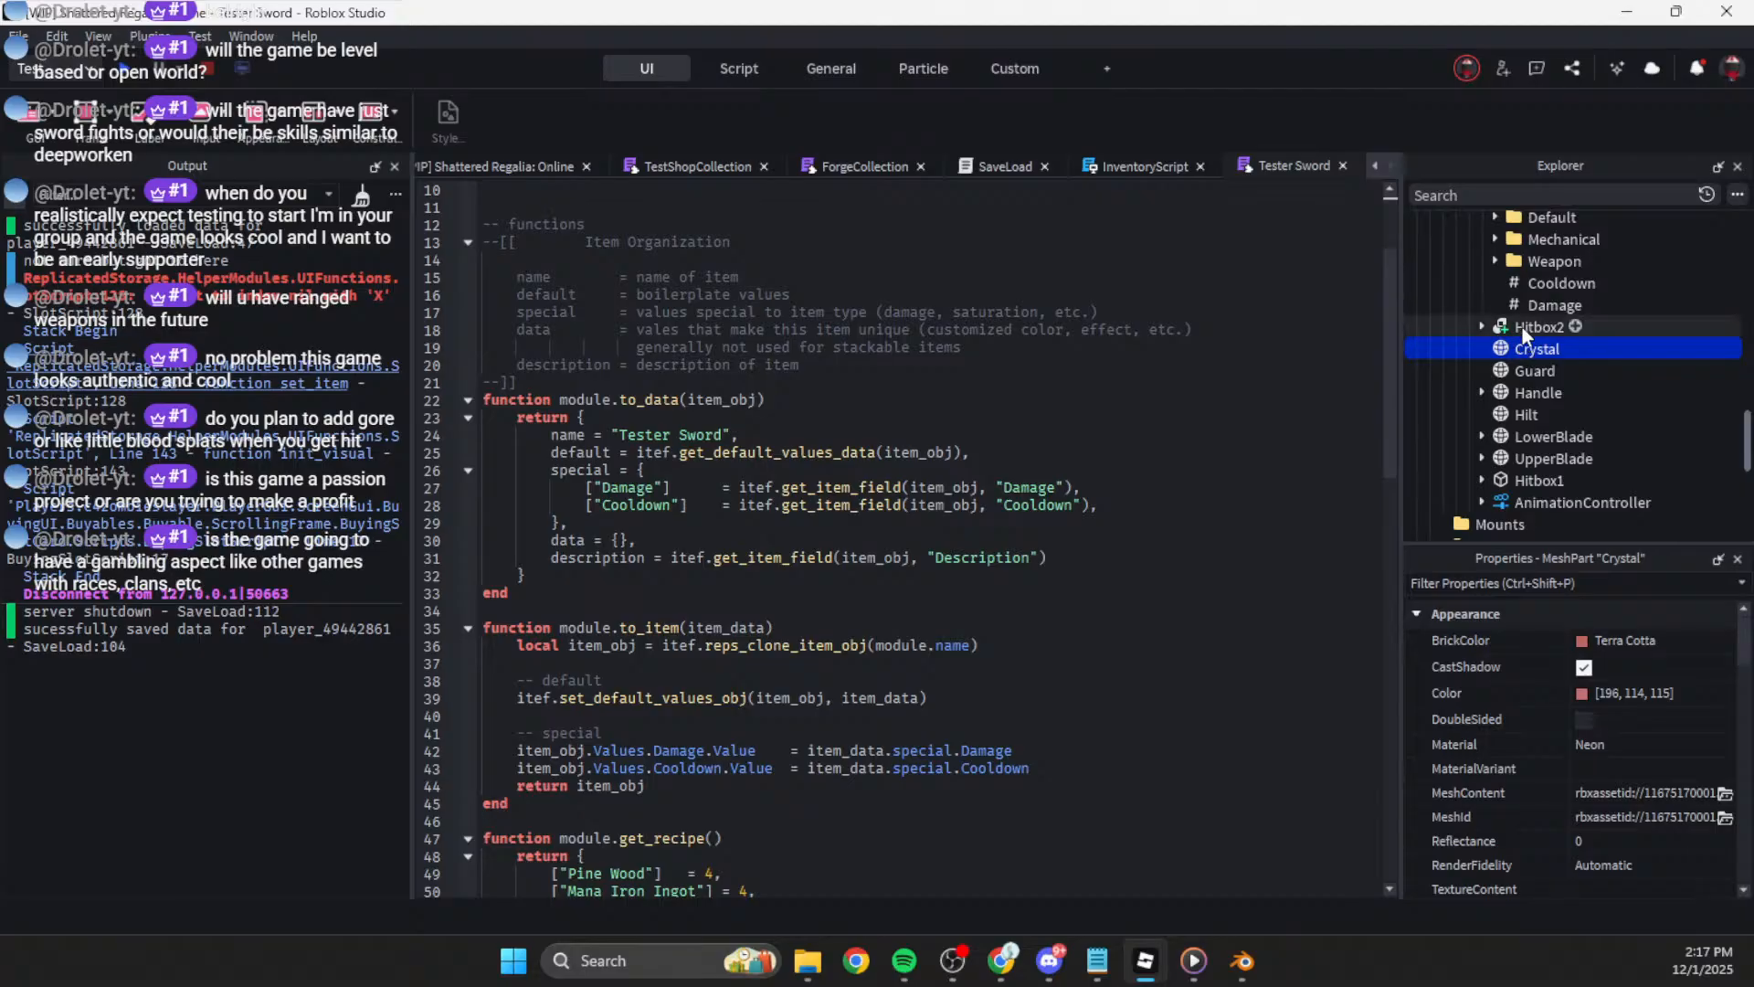
scroll(1590, 340, "up", 3)
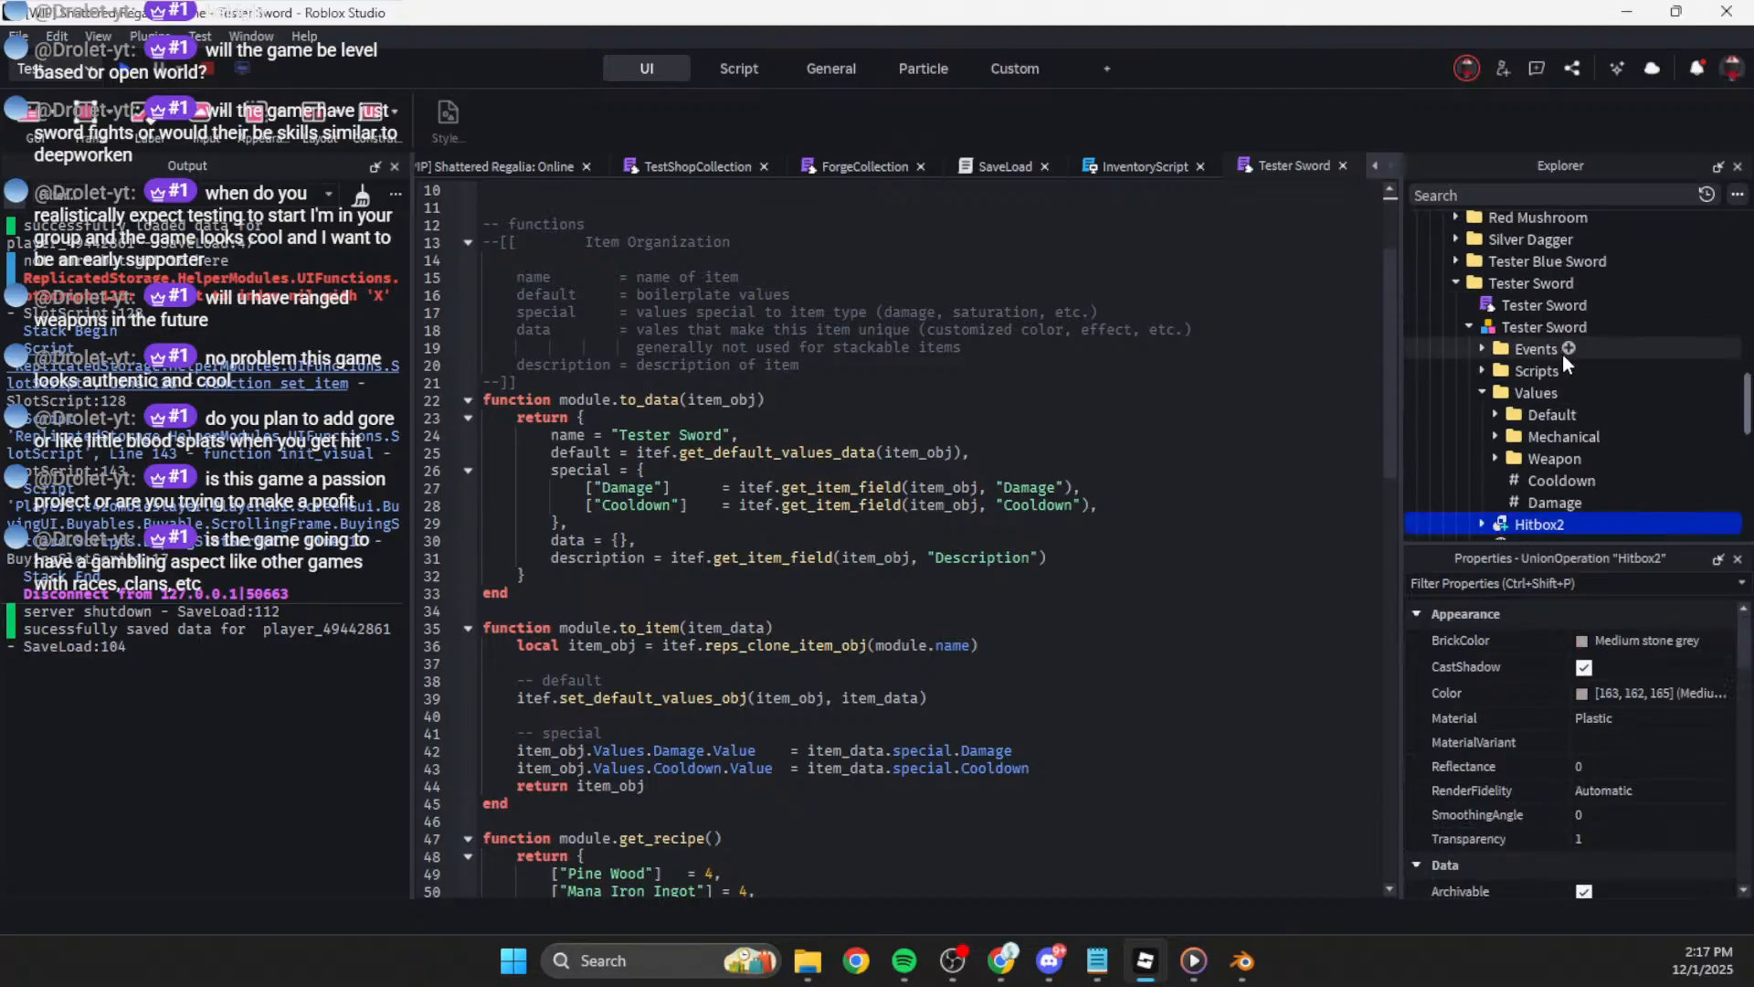
Step: Expand the Silver Dagger model and check its Events, Scripts and Mechanical preview and slot values for comparison
left_click(1456, 283)
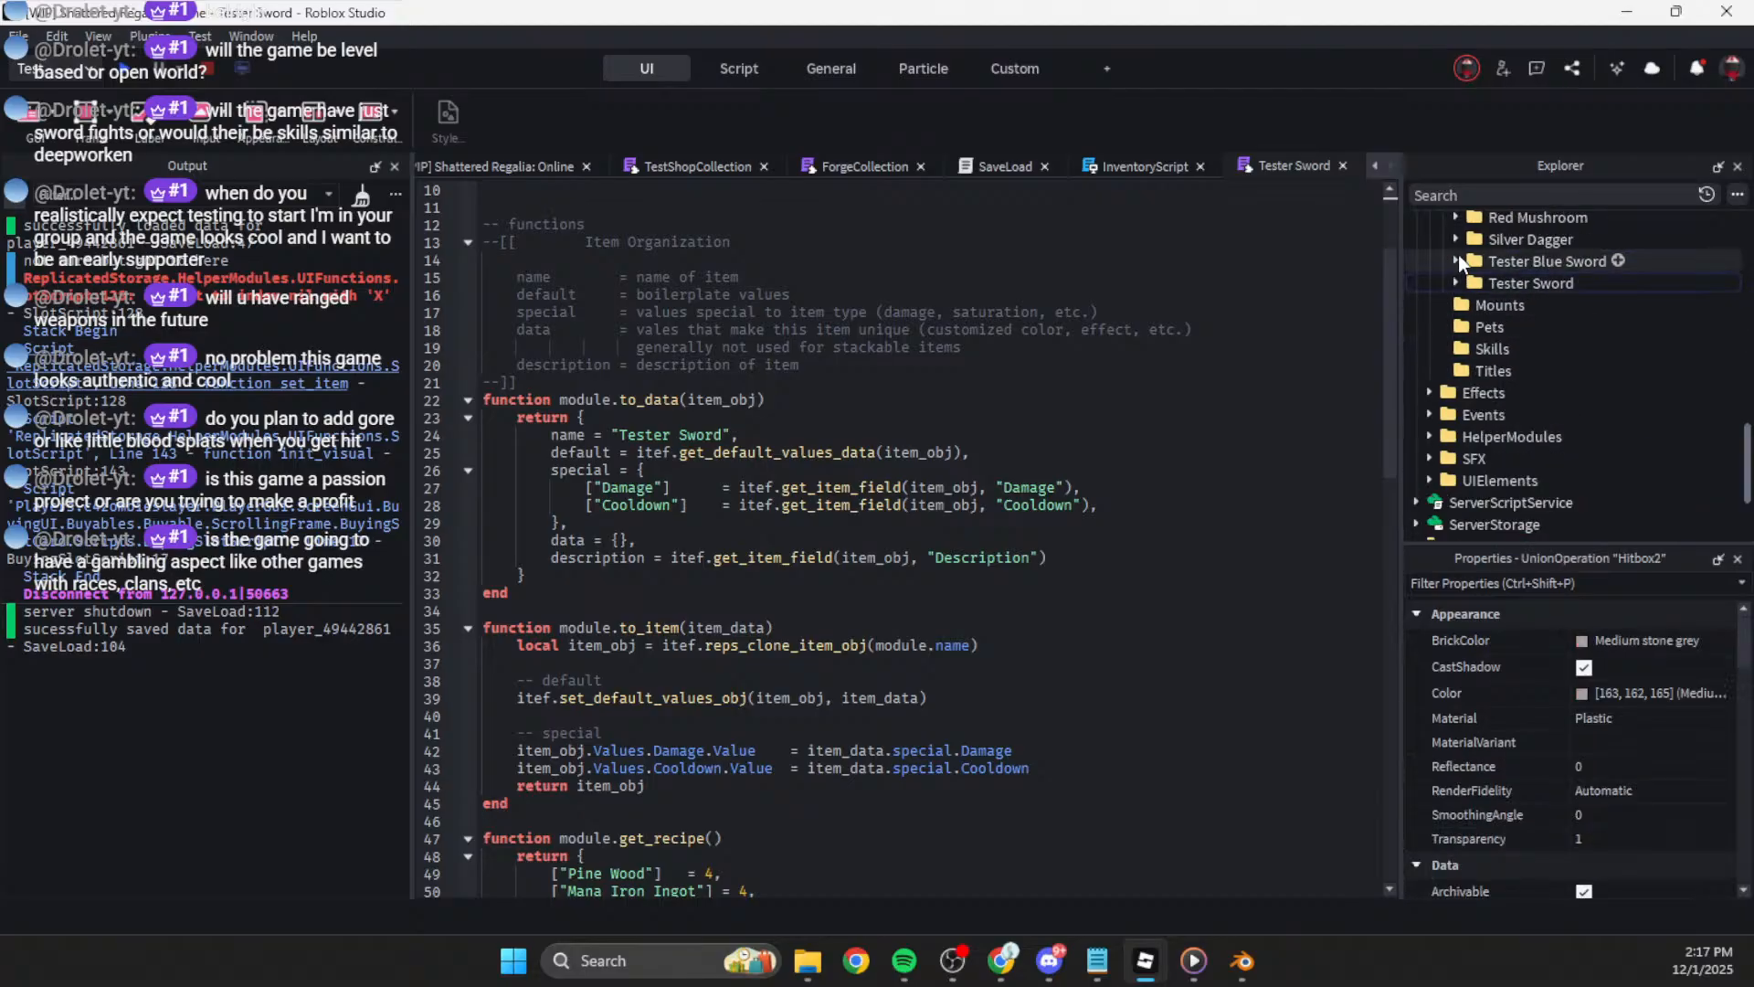
left_click(1457, 240)
left_click(1468, 284)
left_click(1481, 327)
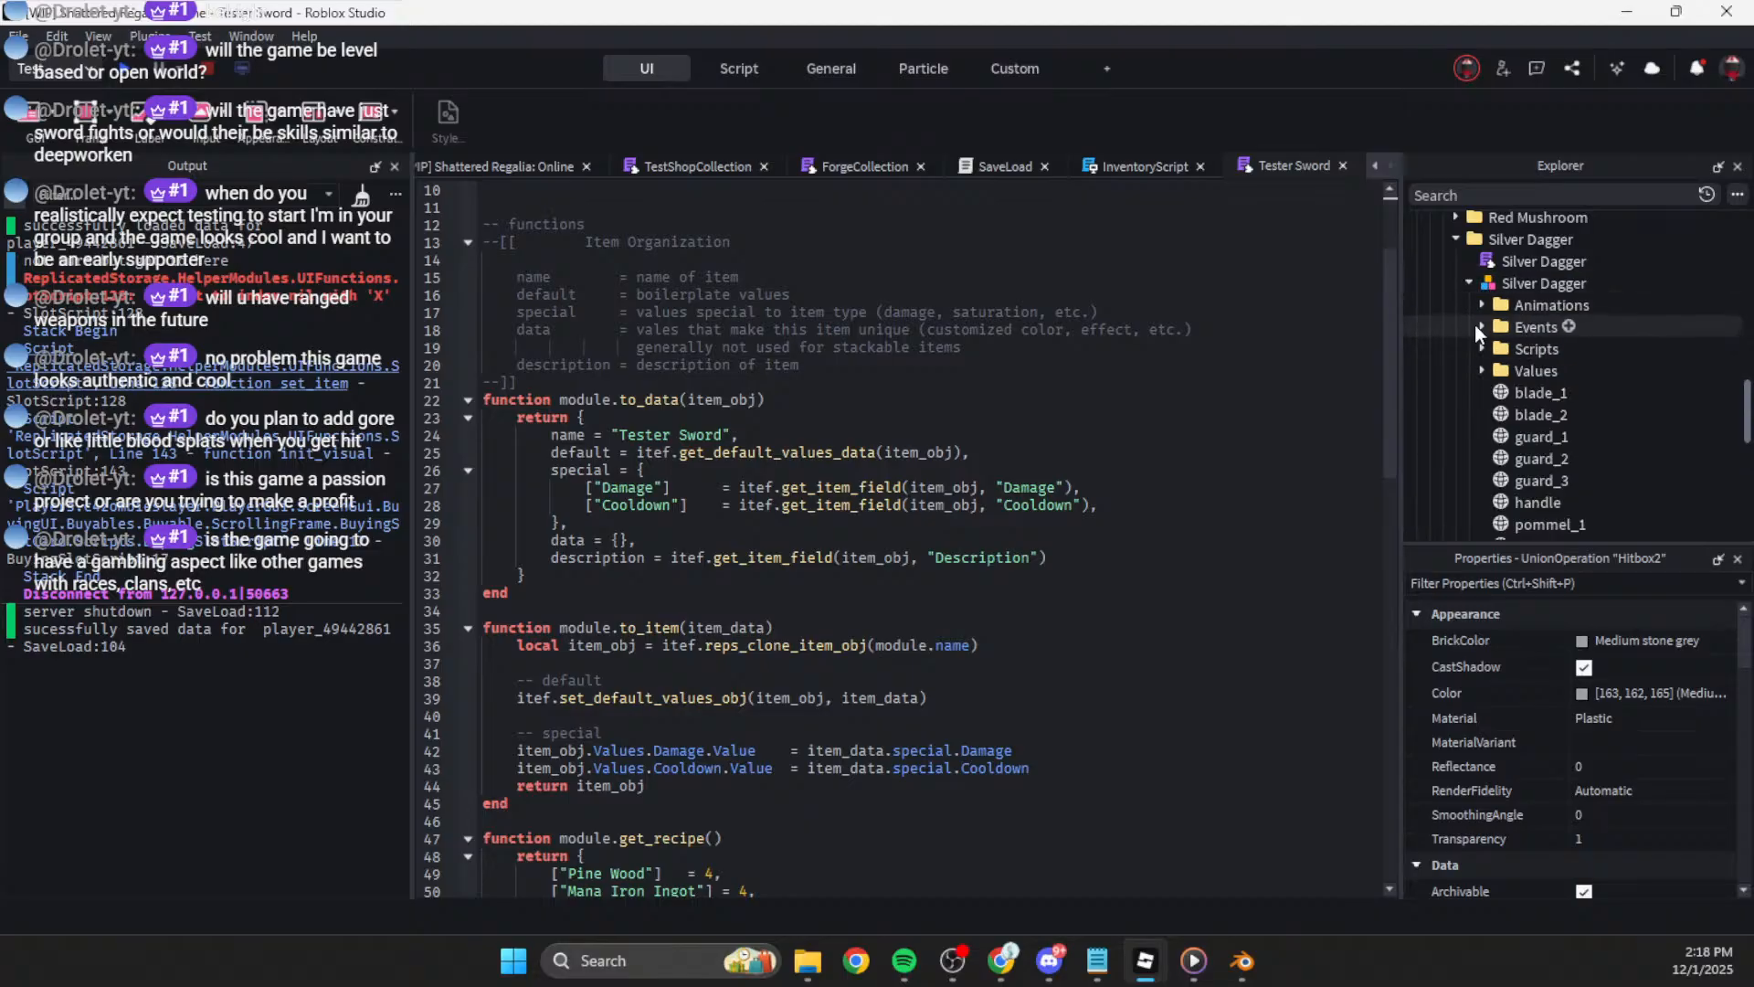
left_click(1481, 327)
left_click(1483, 349)
left_click(1482, 349)
left_click(1482, 371)
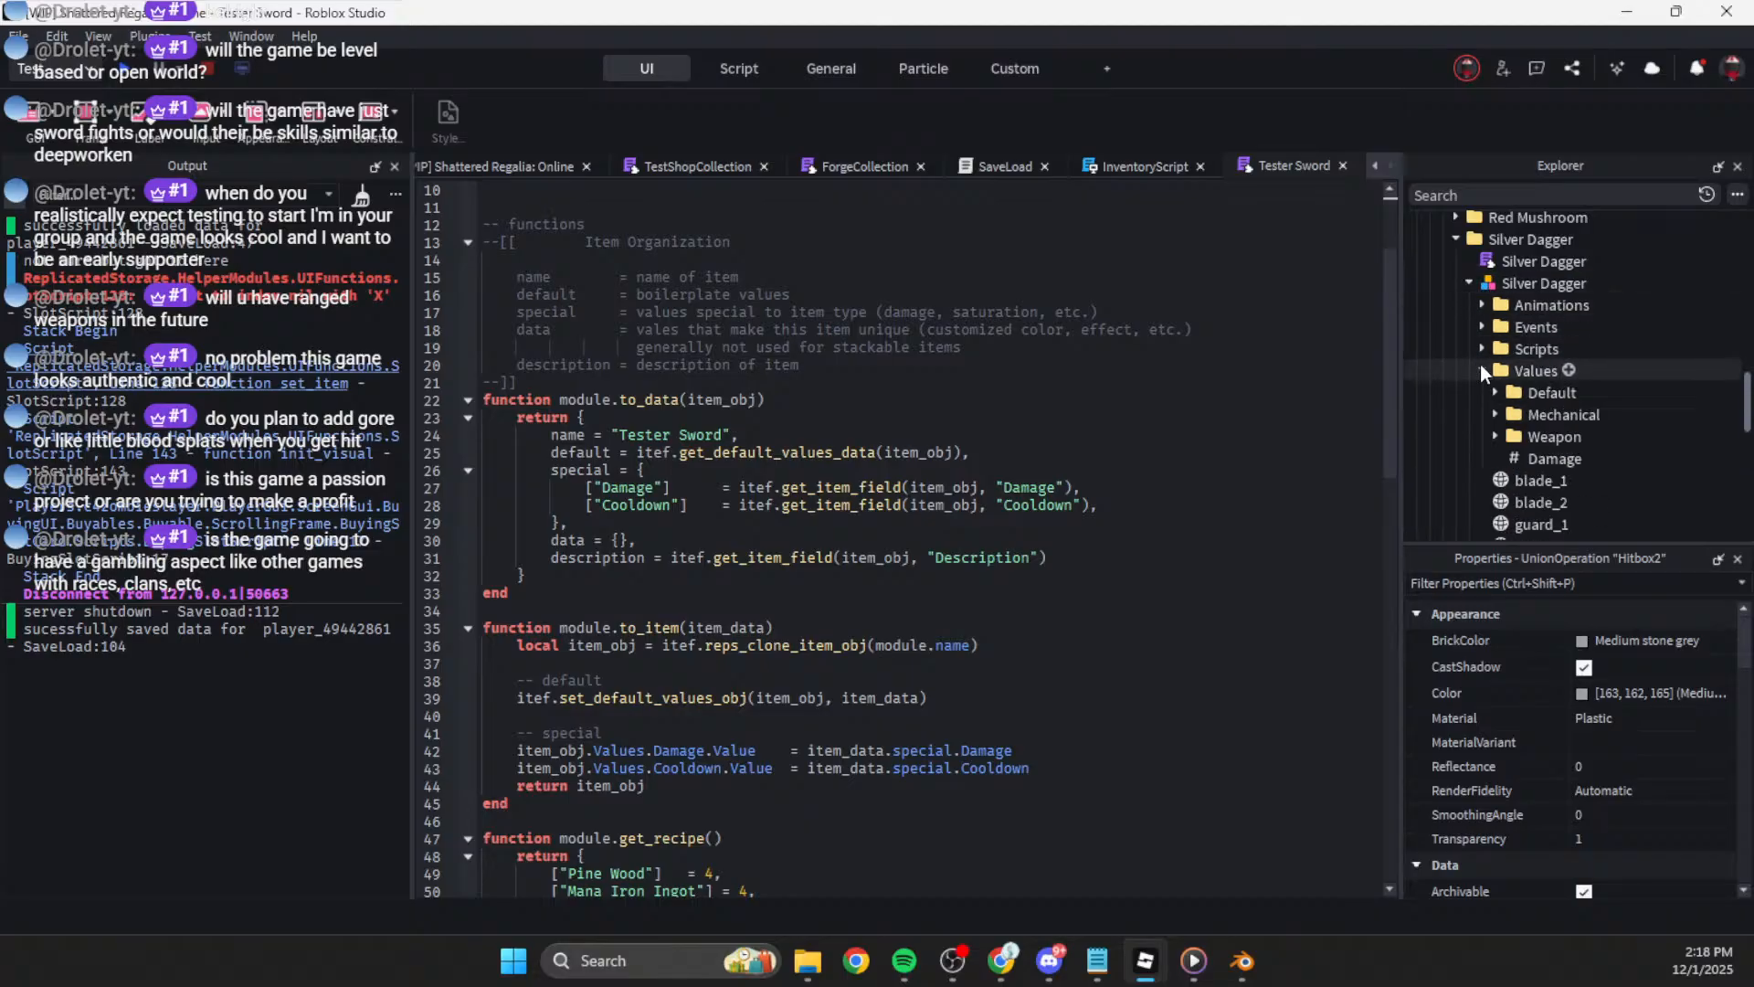
left_click(1495, 415)
left_click(1550, 435)
key("Down")
key("Down")
key("Down")
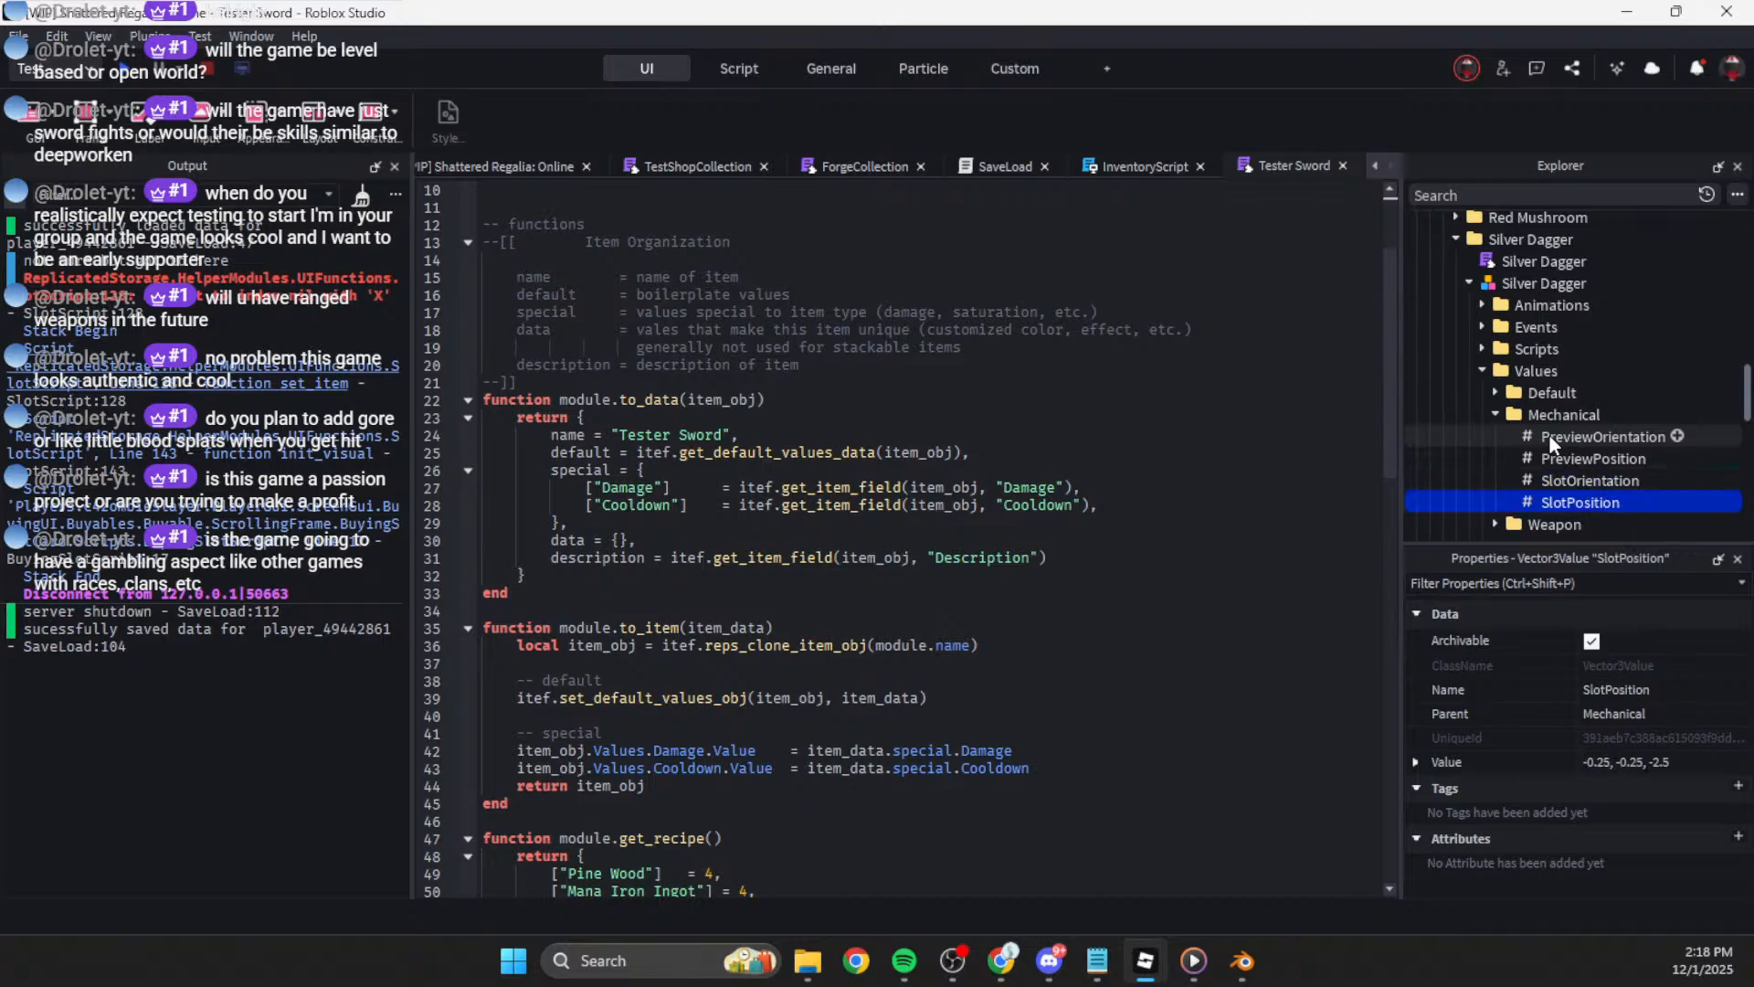
Step: Look through the Silver Dagger model's mesh parts, the contents of its Handle, and its Scripts folder
left_click(1482, 371)
scroll(1494, 402, "down", 2)
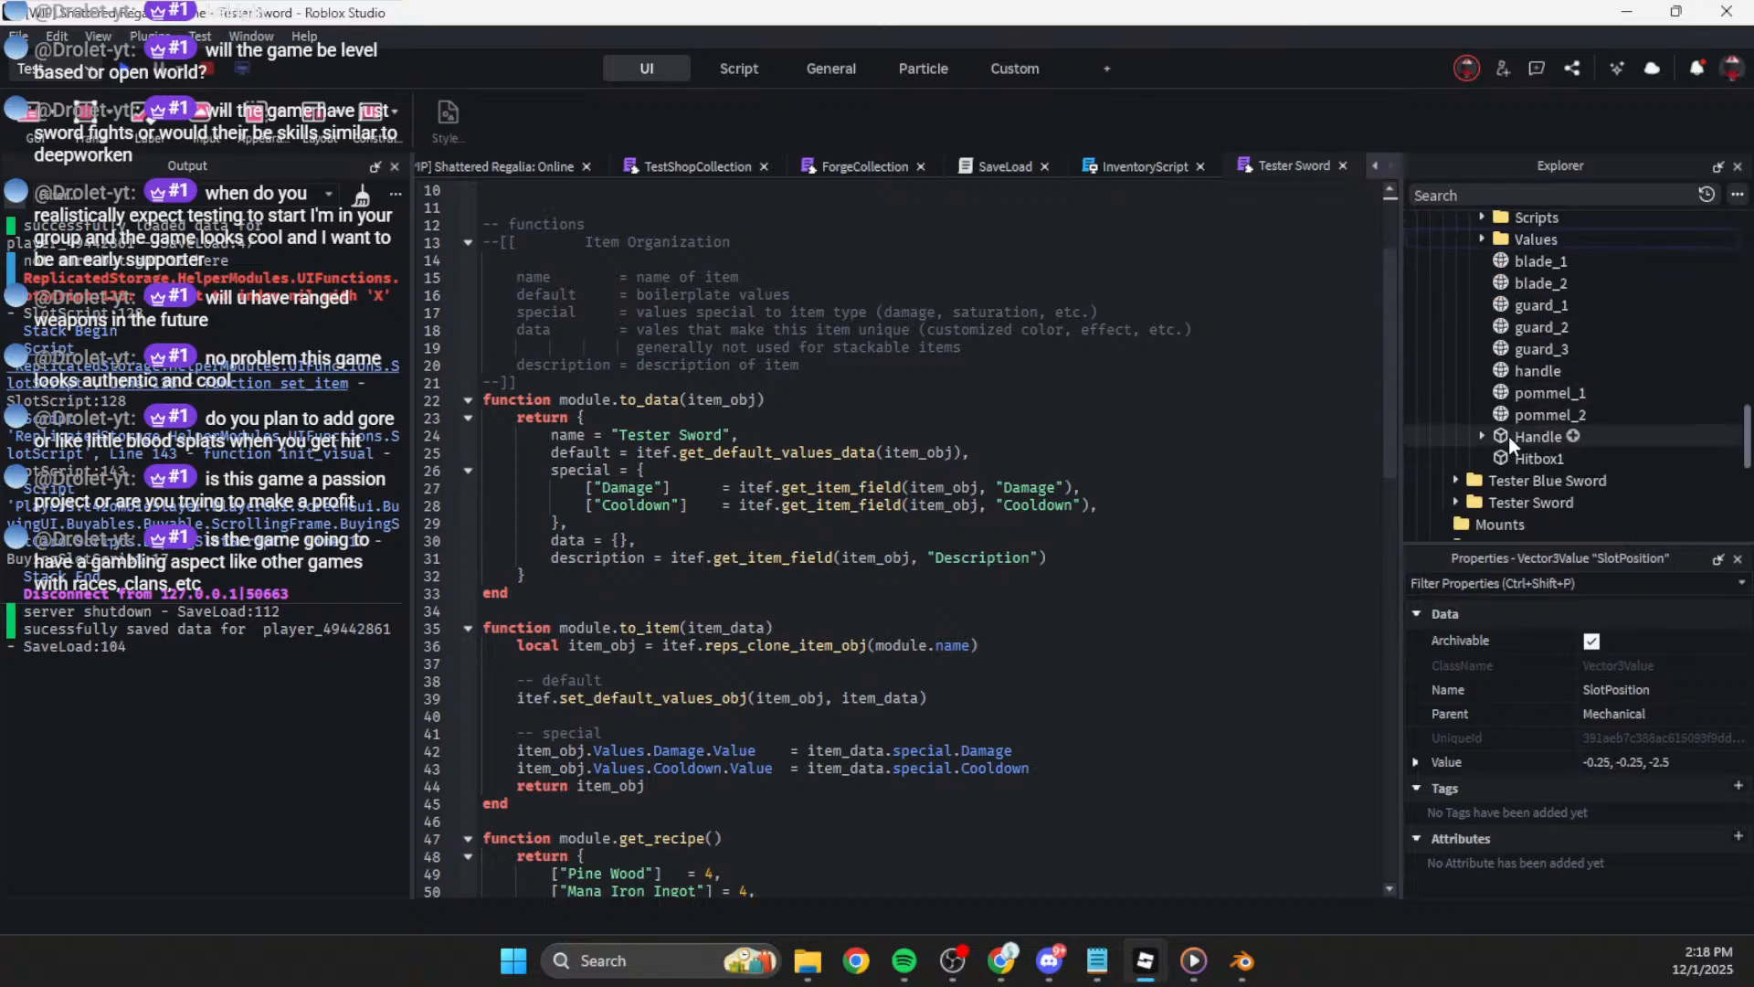
left_click(1484, 436)
scroll(1511, 420, "down", 3)
scroll(1490, 373, "up", 2)
left_click(1483, 371)
scroll(1484, 367, "up", 3)
left_click(1482, 348)
left_click(1482, 349)
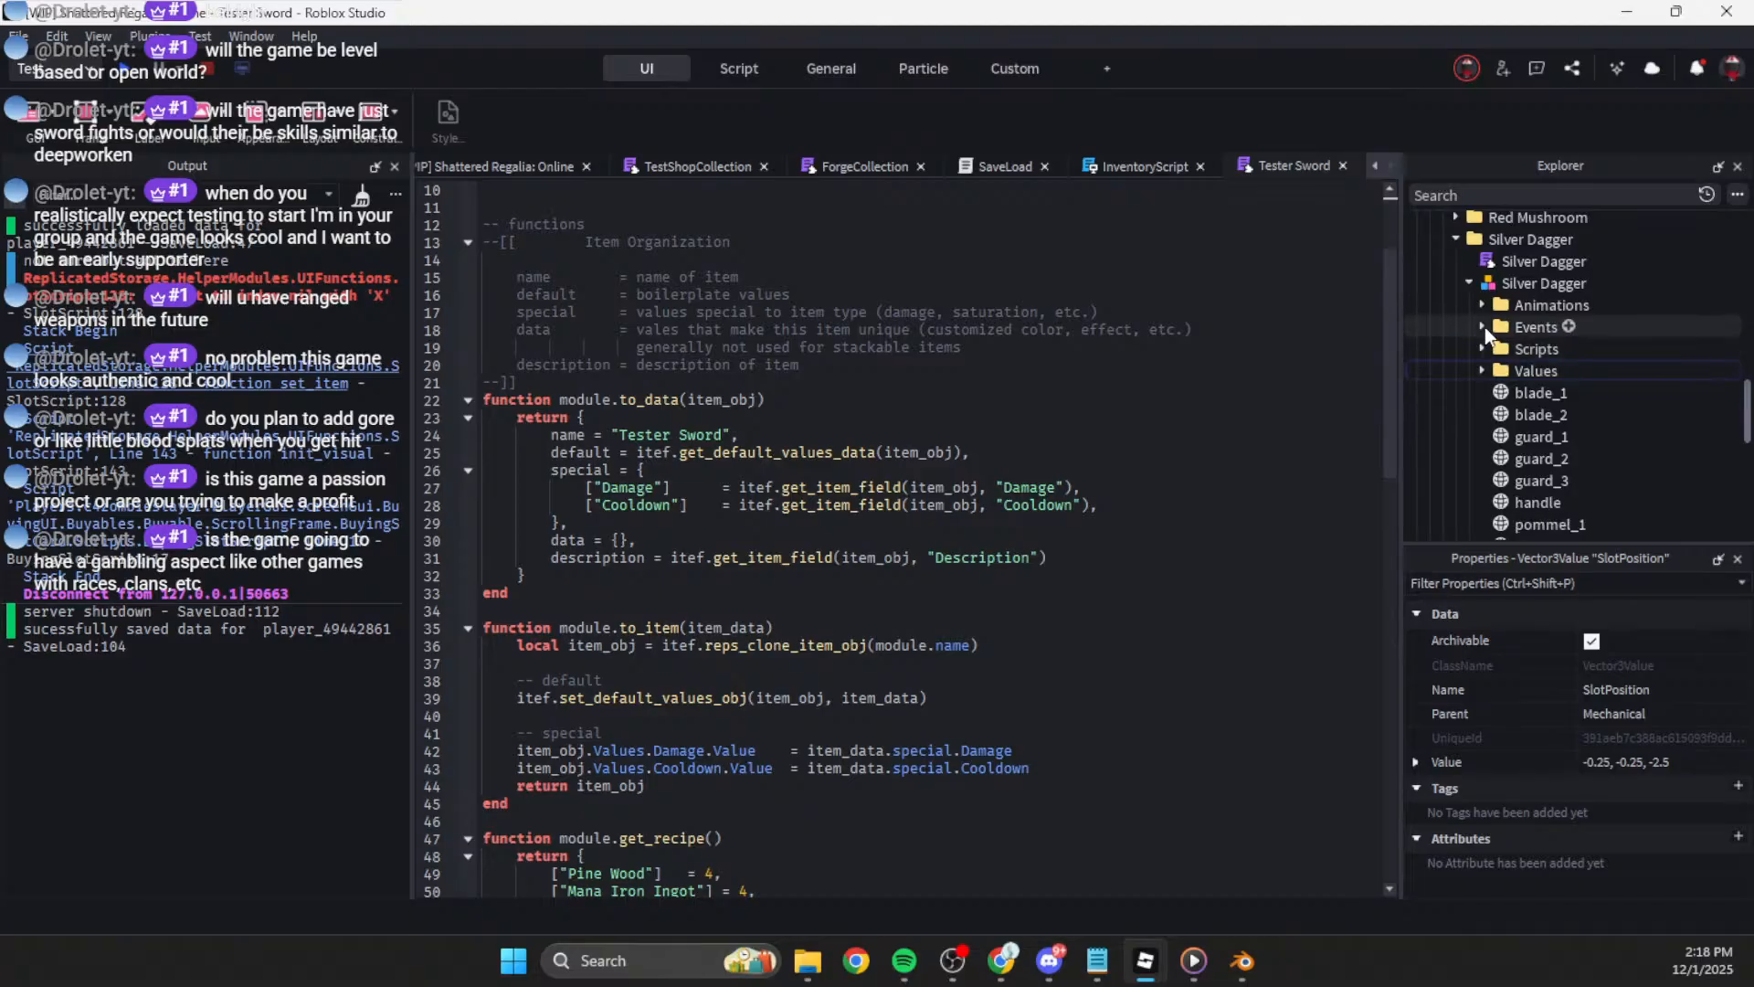
Step: Open the Silver Dagger module script and read through its data, use-effect and recipe functions
left_click(1508, 262)
double_click(1504, 262)
scroll(695, 523, "down", 15)
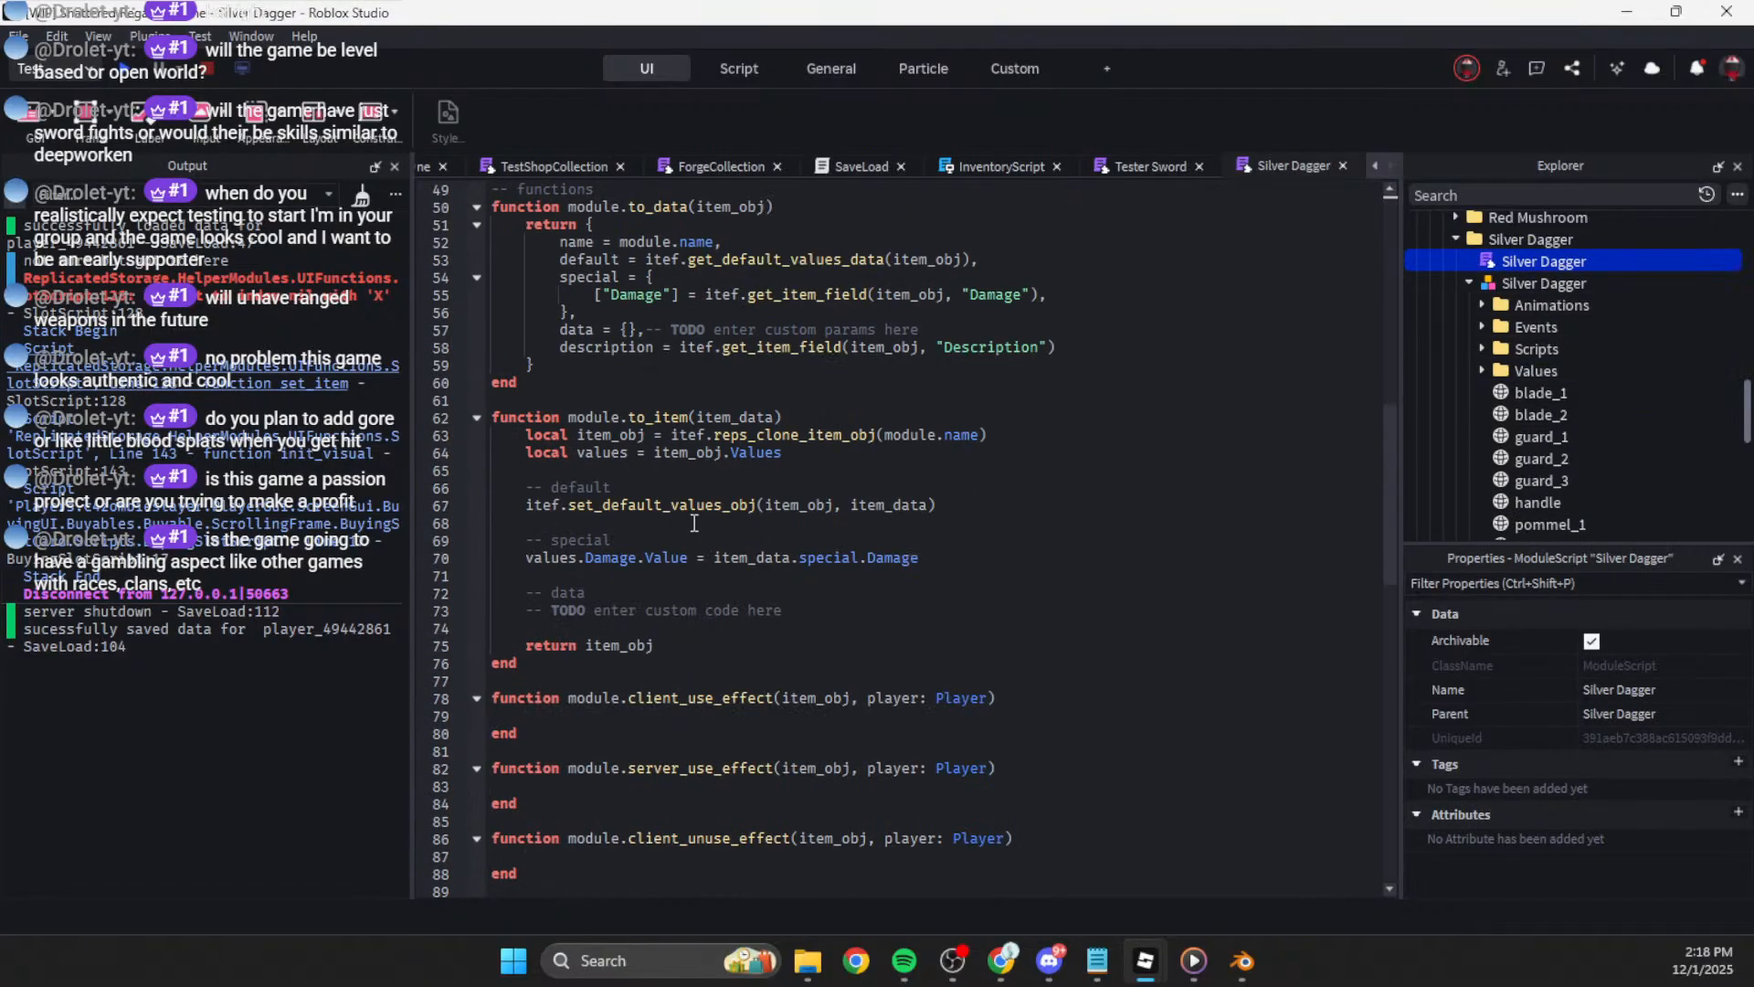
scroll(693, 526, "up", 5)
scroll(691, 528, "down", 10)
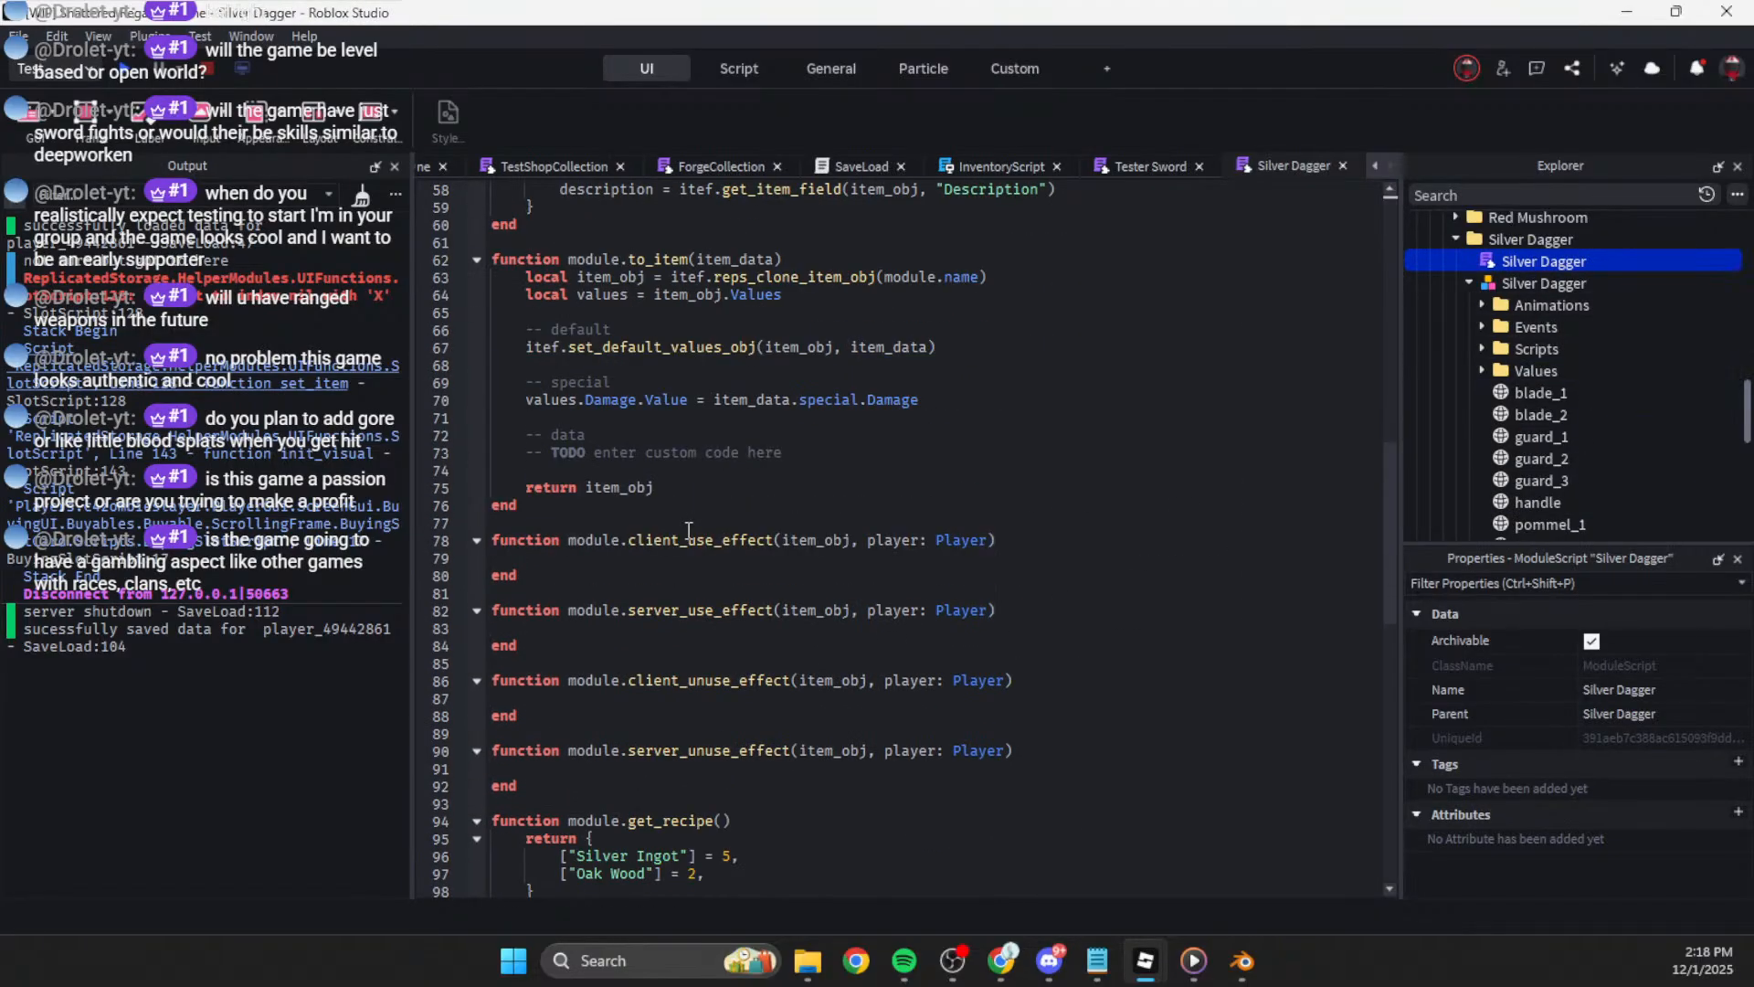
scroll(689, 532, "up", 1)
scroll(689, 531, "down", 5)
scroll(713, 517, "up", 15)
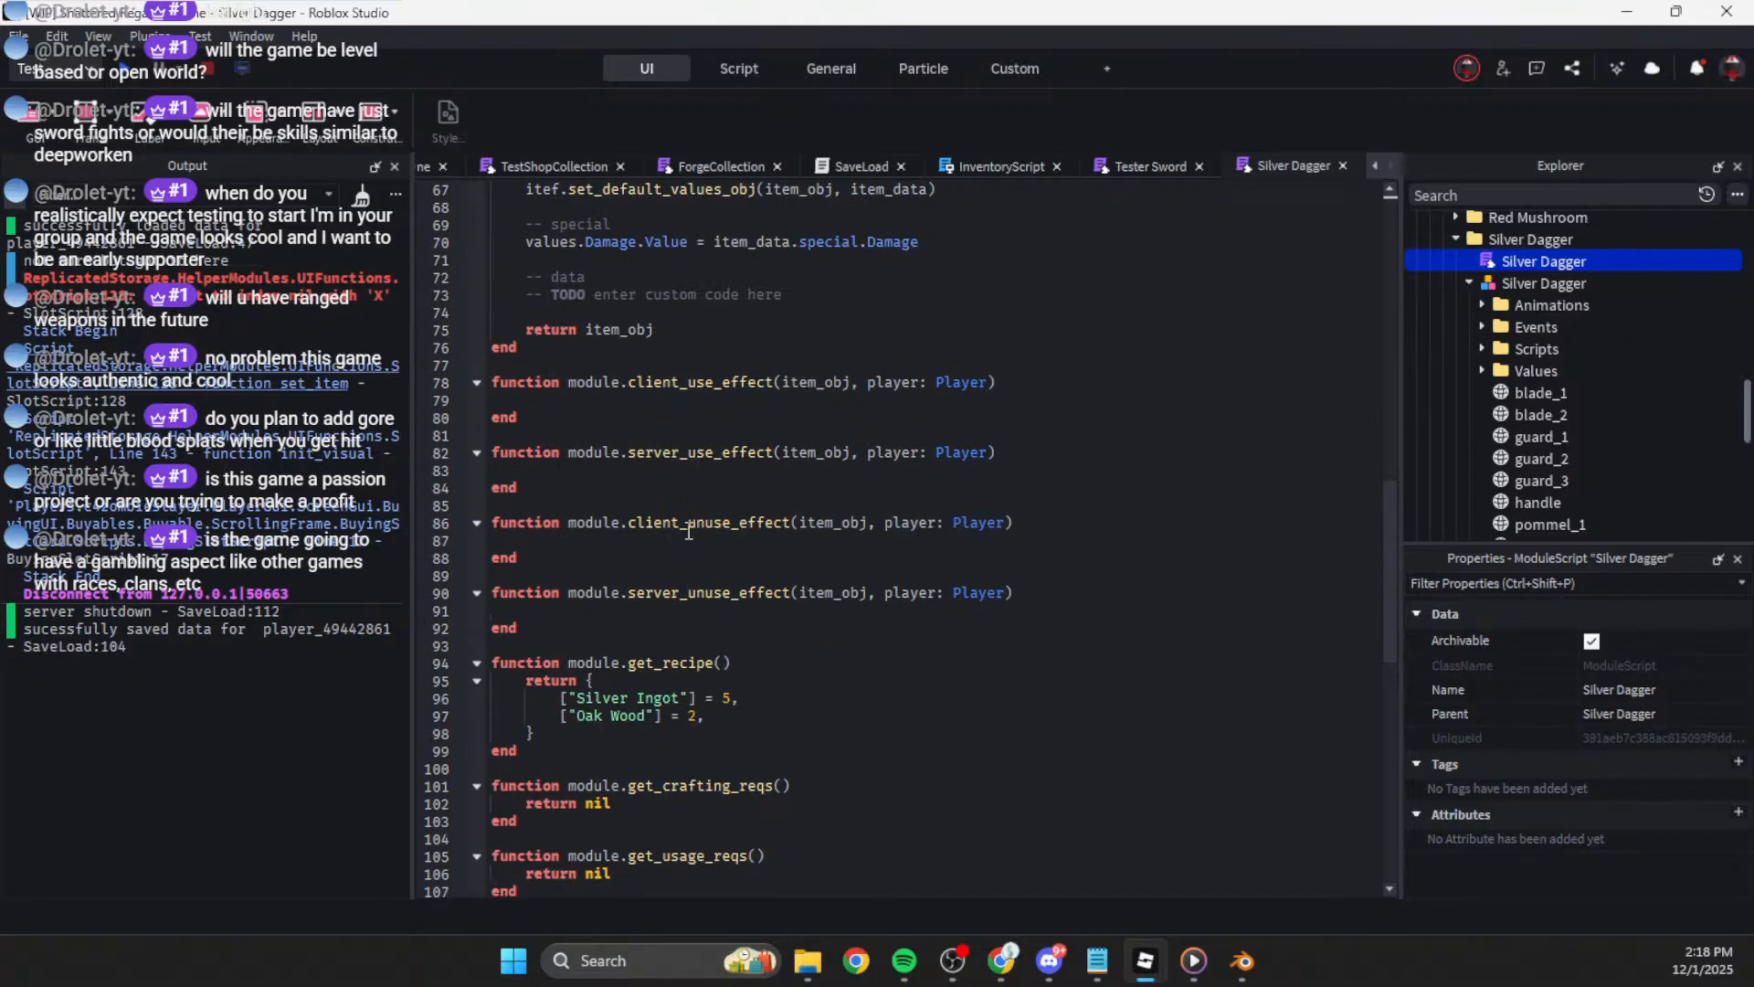
scroll(1571, 384, "up", 3)
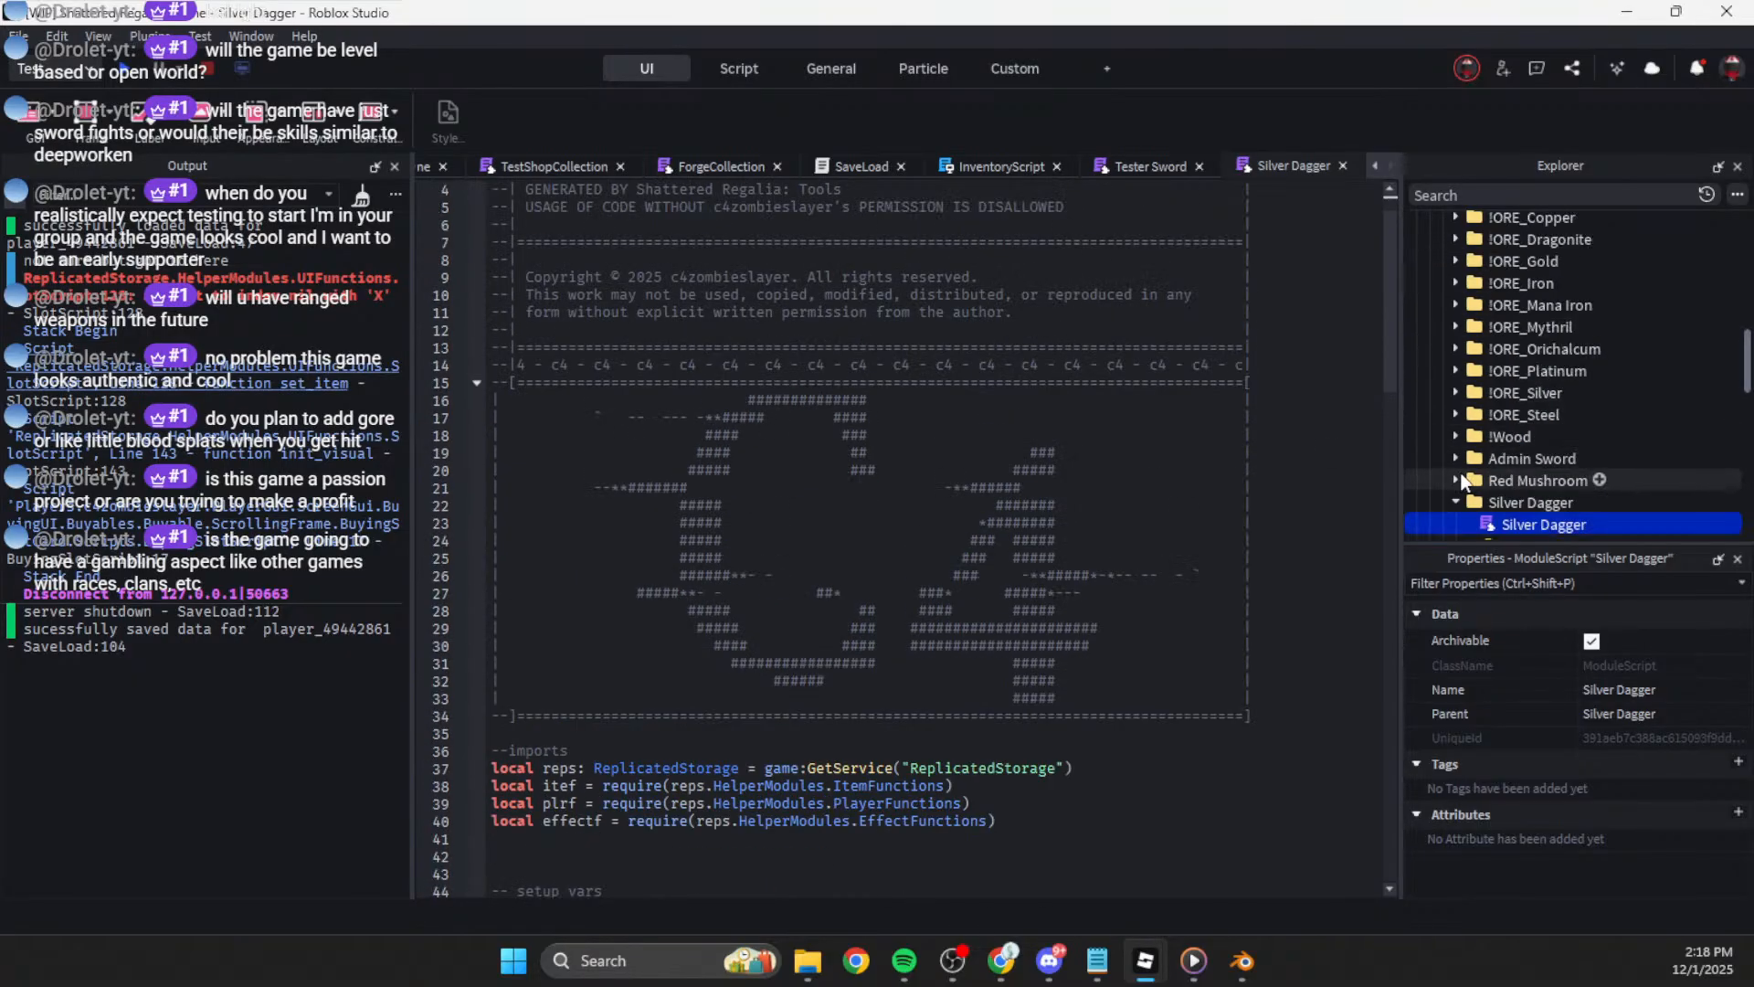
Step: Comment out the "Silver Dagger" entry in the TestShopCollection script's get_items function
left_click(541, 167)
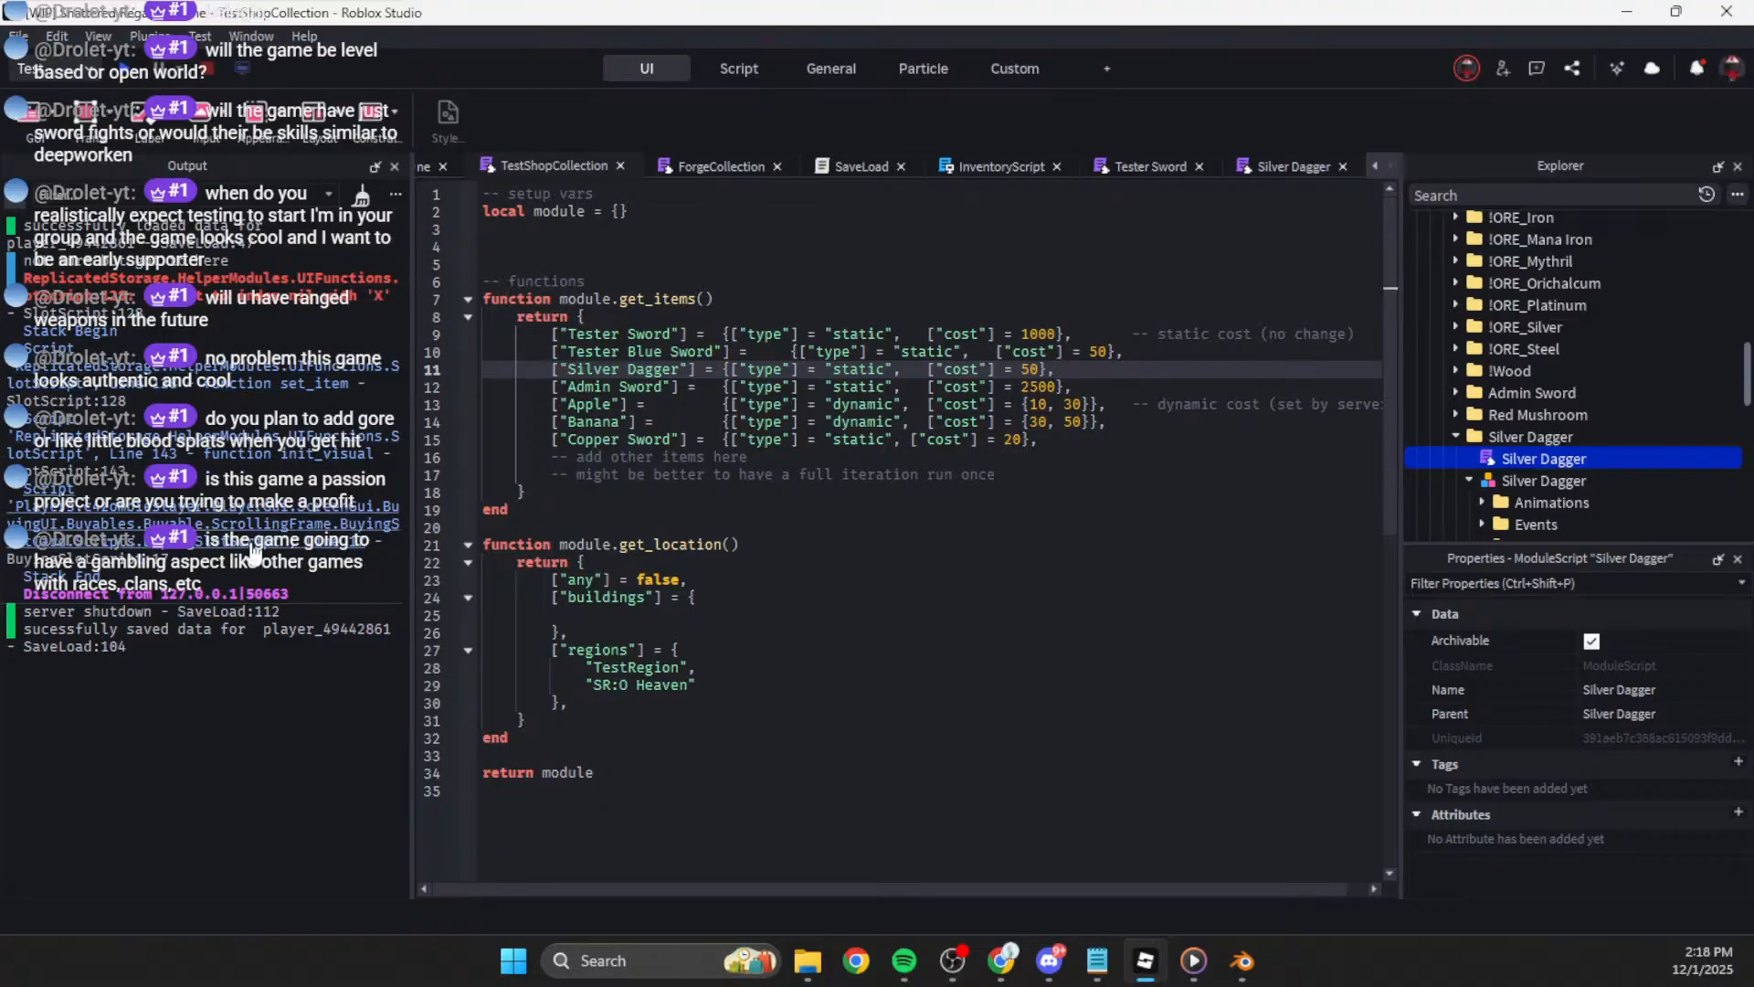
scroll(536, 168, "up", 1)
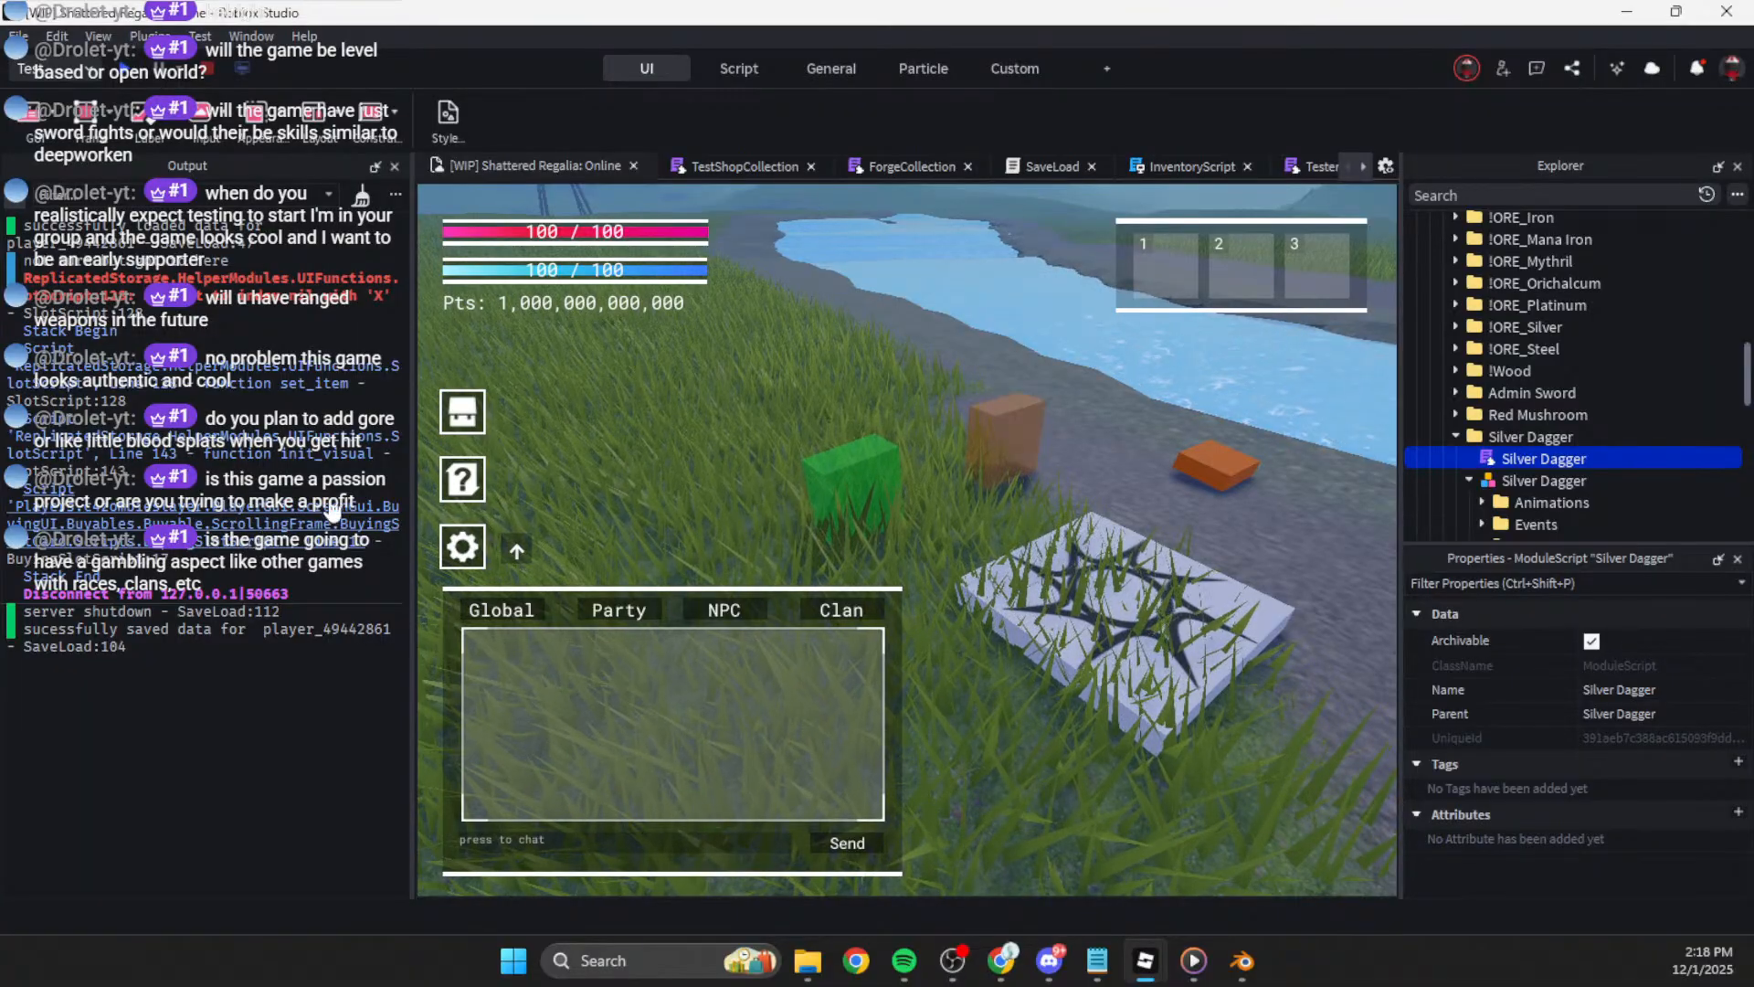
left_click(735, 166)
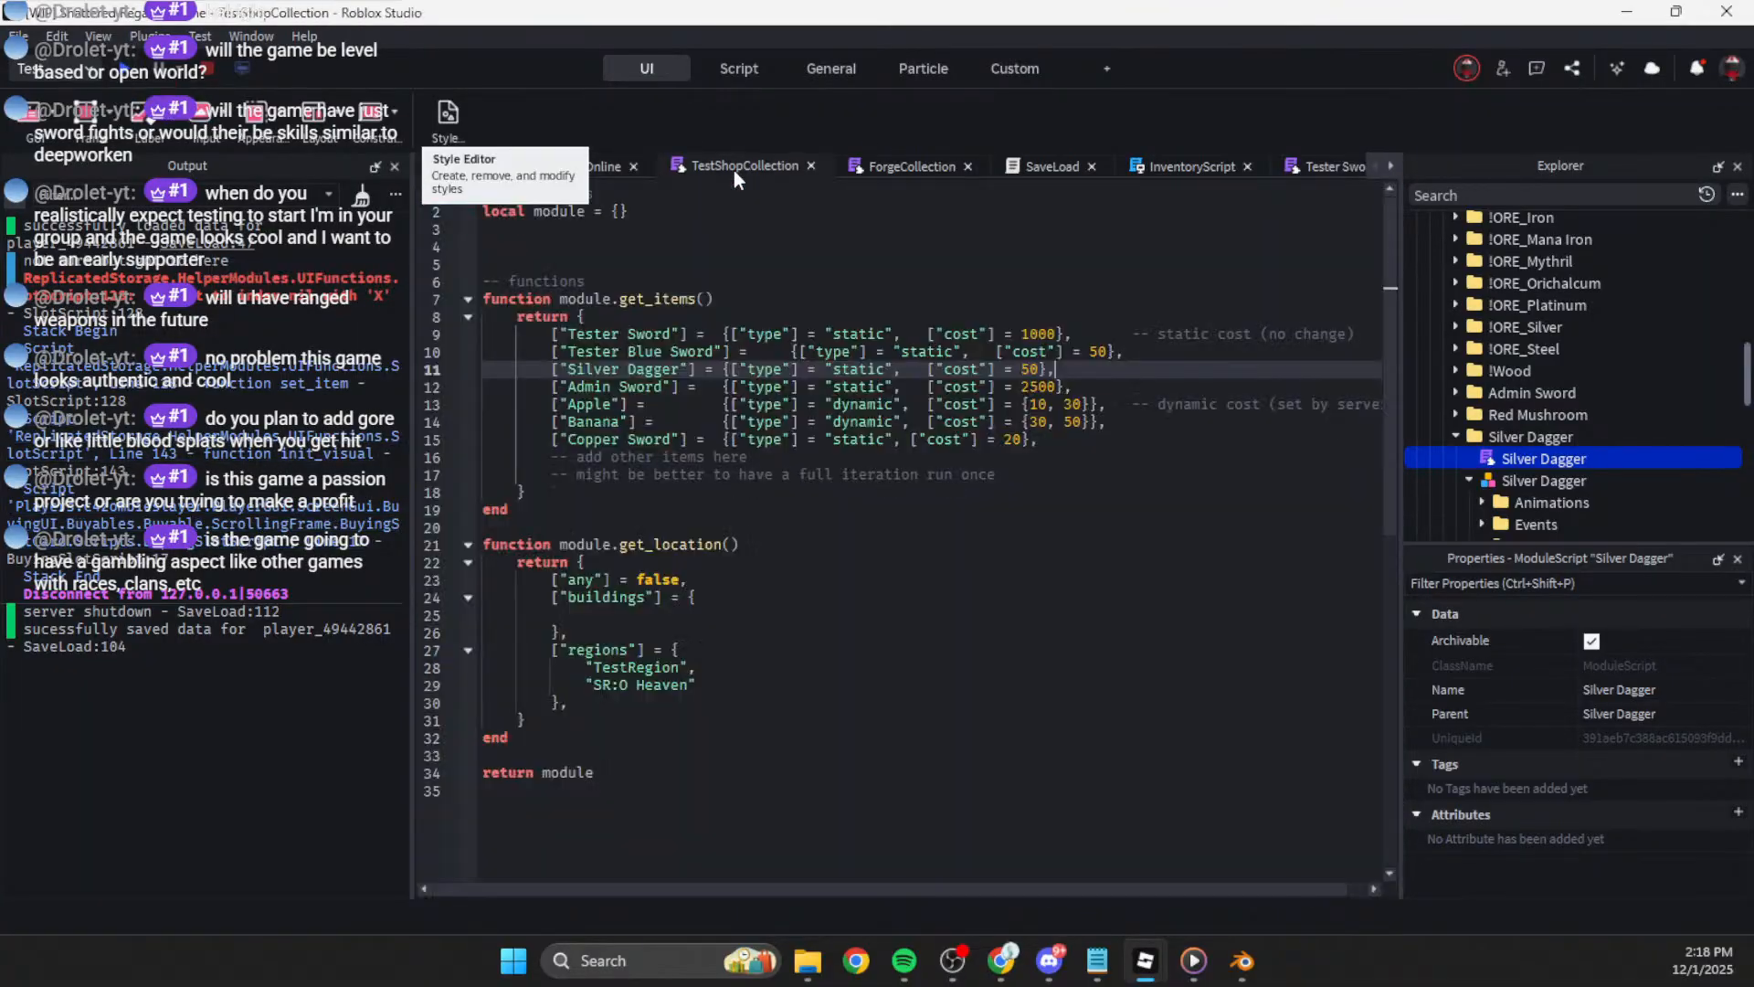
left_click(551, 370)
type("--")
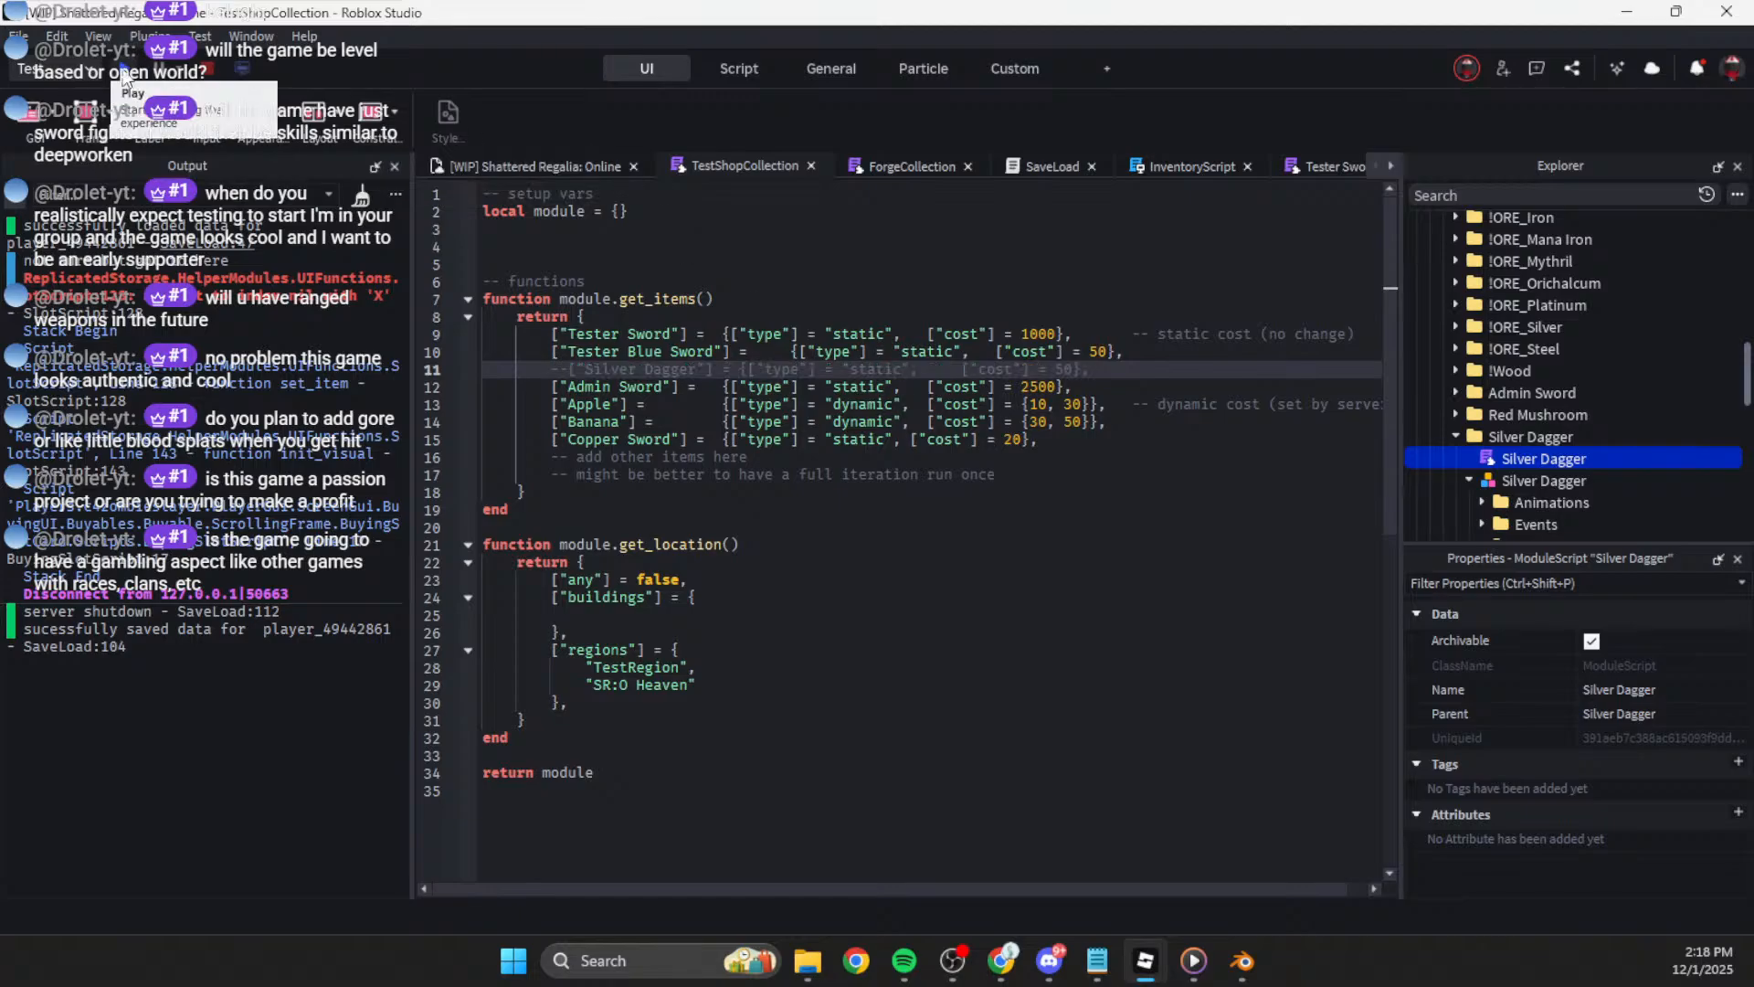
Step: Start a new playtest and open the Test Shop to check its item slots without the Silver Dagger
left_click(125, 80)
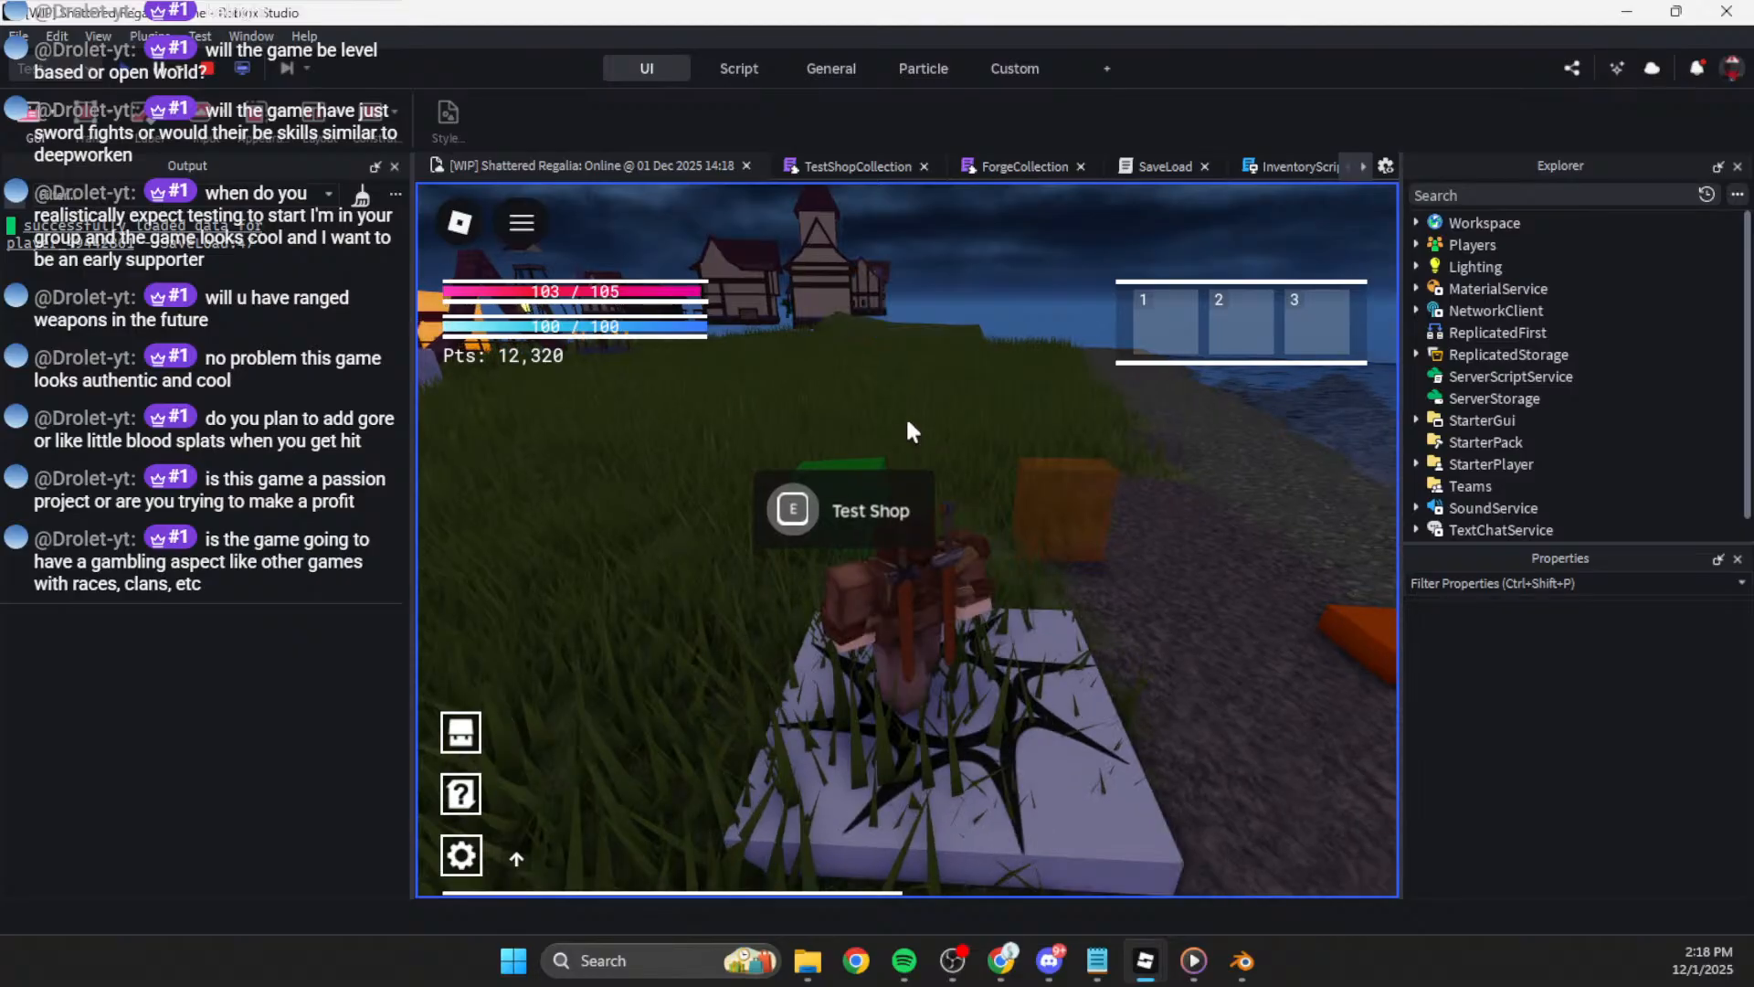
key("e")
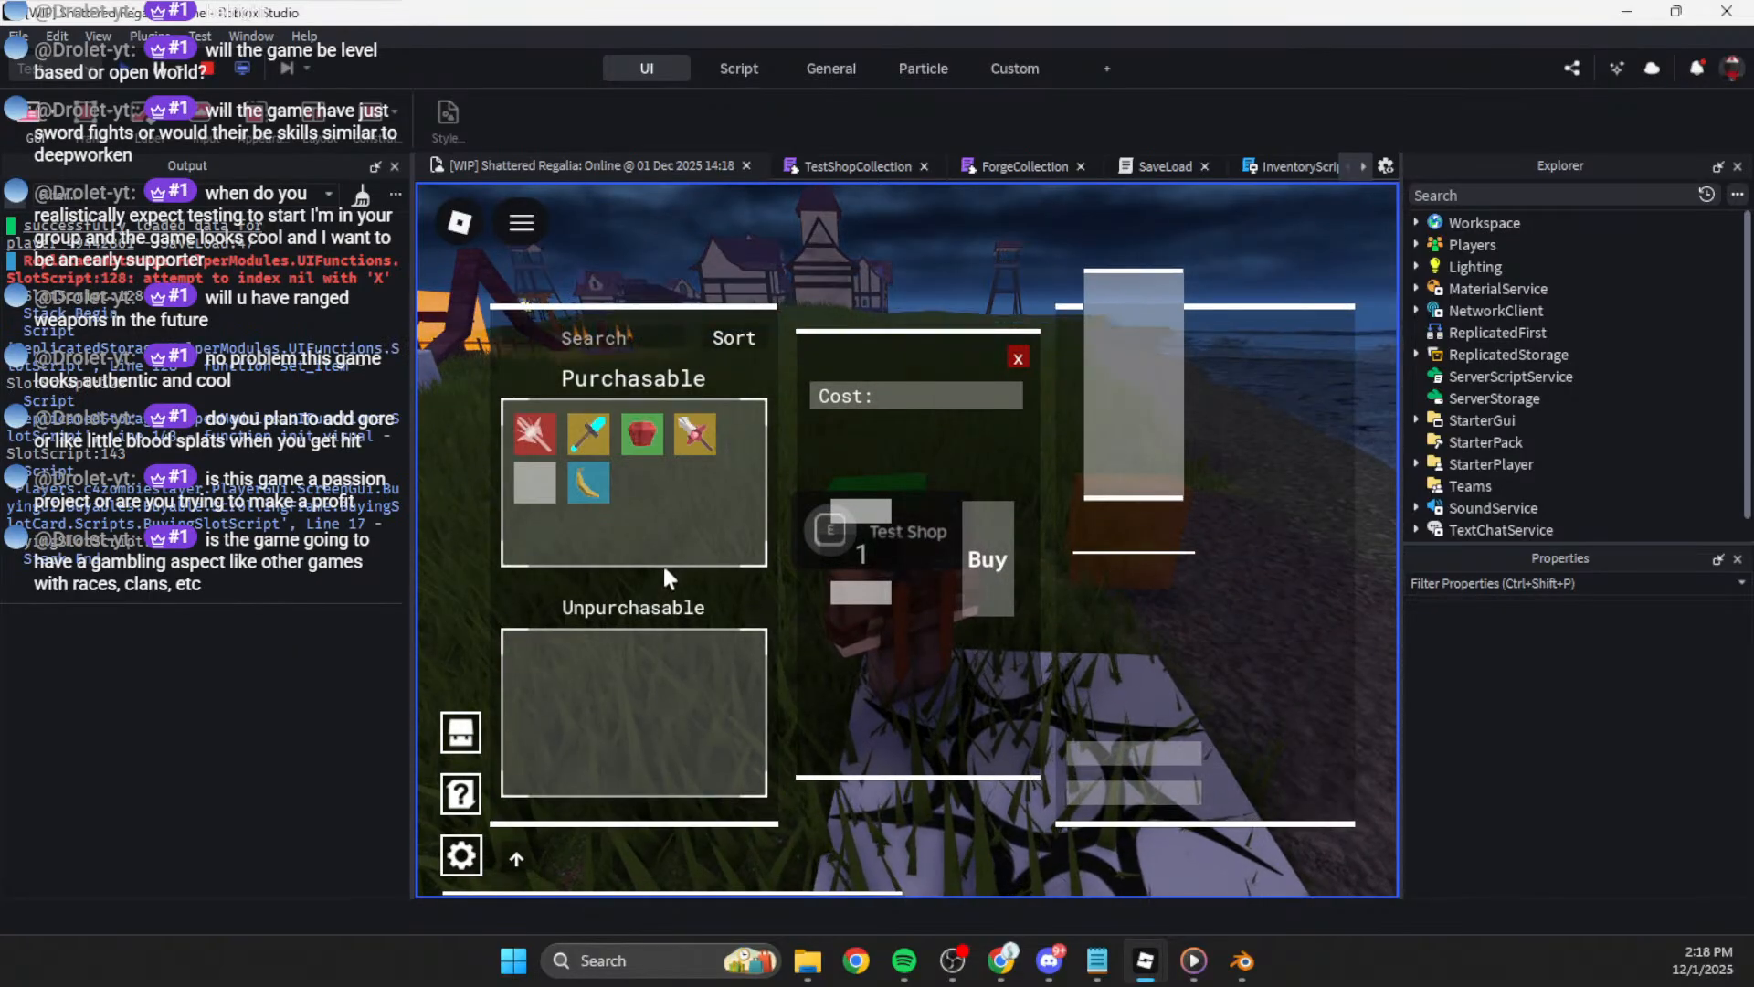
Step: Check the blank Copper Sword slot in the Test Shop and end the playtest
left_click(551, 495)
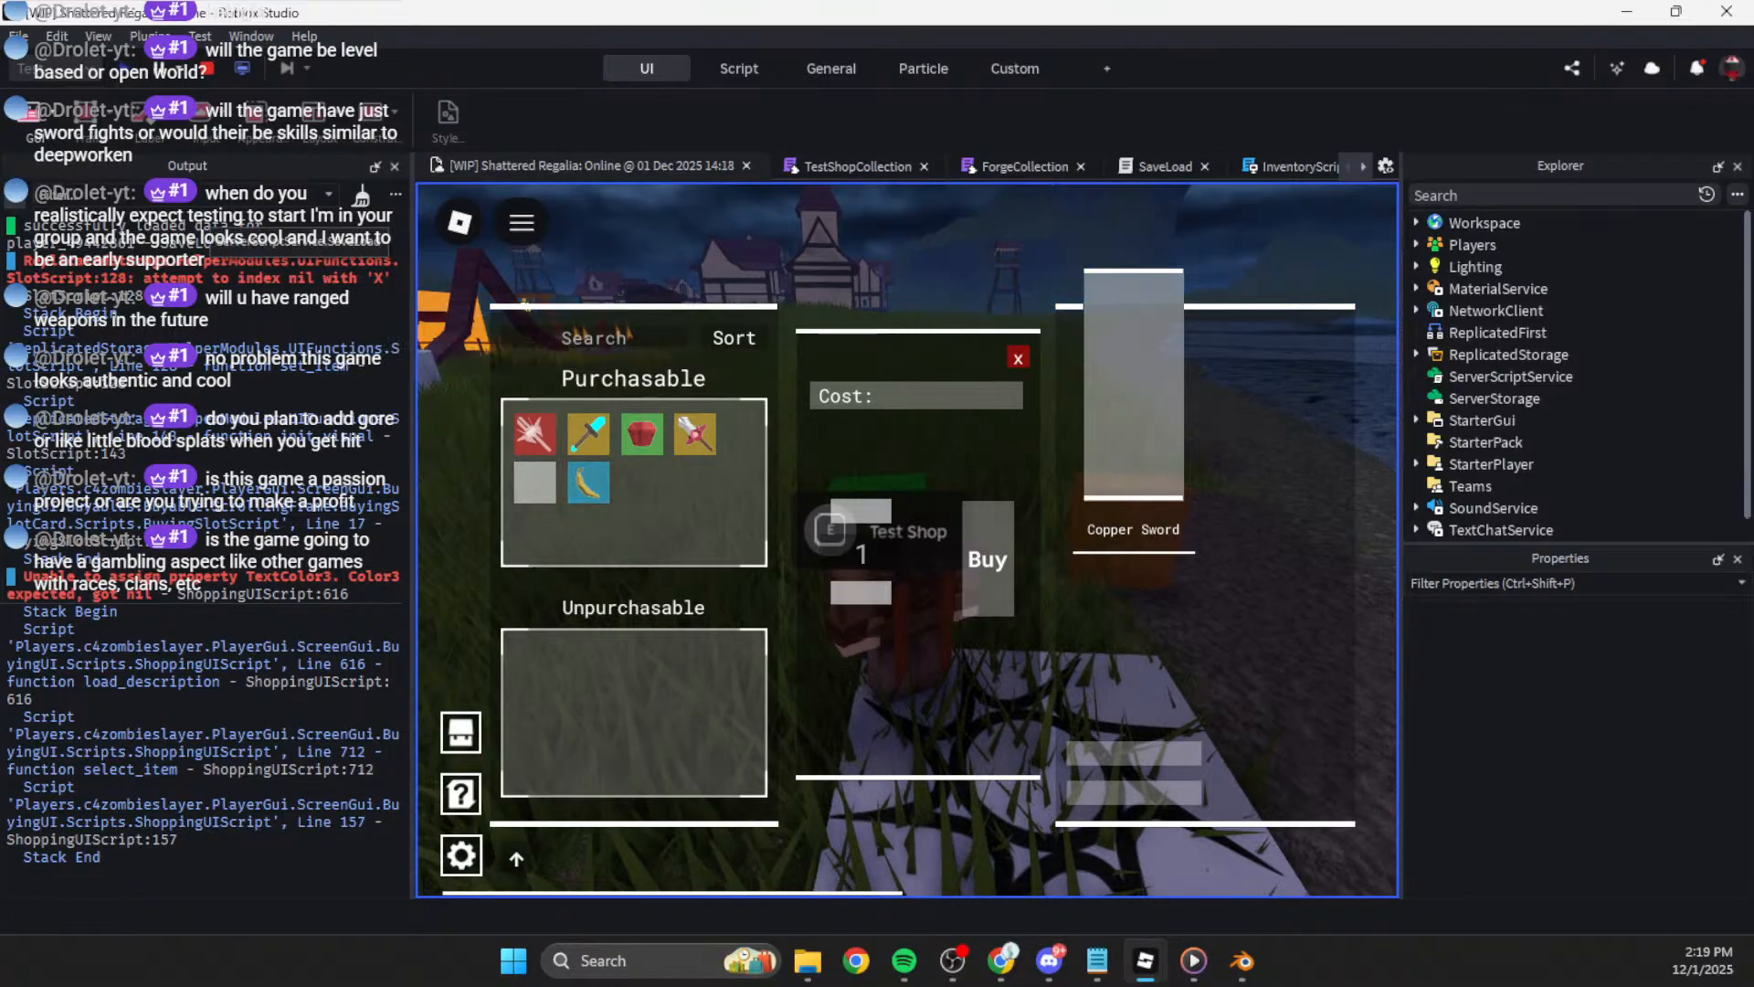
left_click(208, 69)
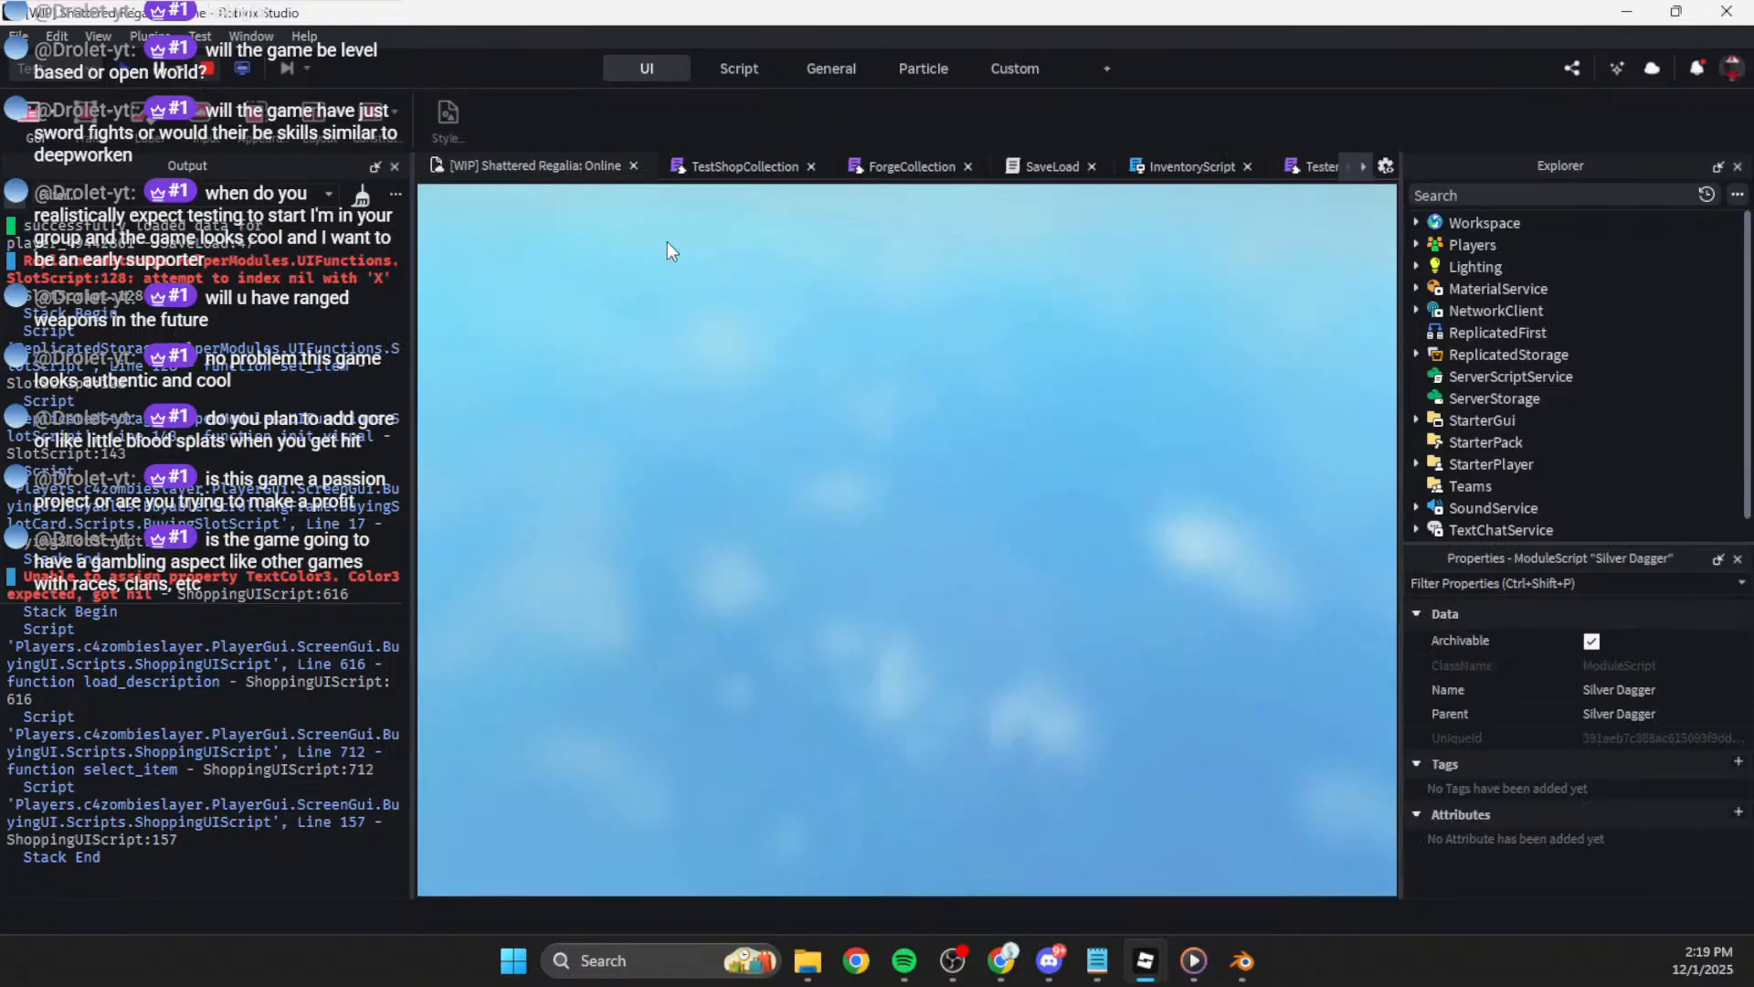
Step: Uncomment the "Silver Dagger" entry in the TestShopCollection script's get_items function
left_click(715, 171)
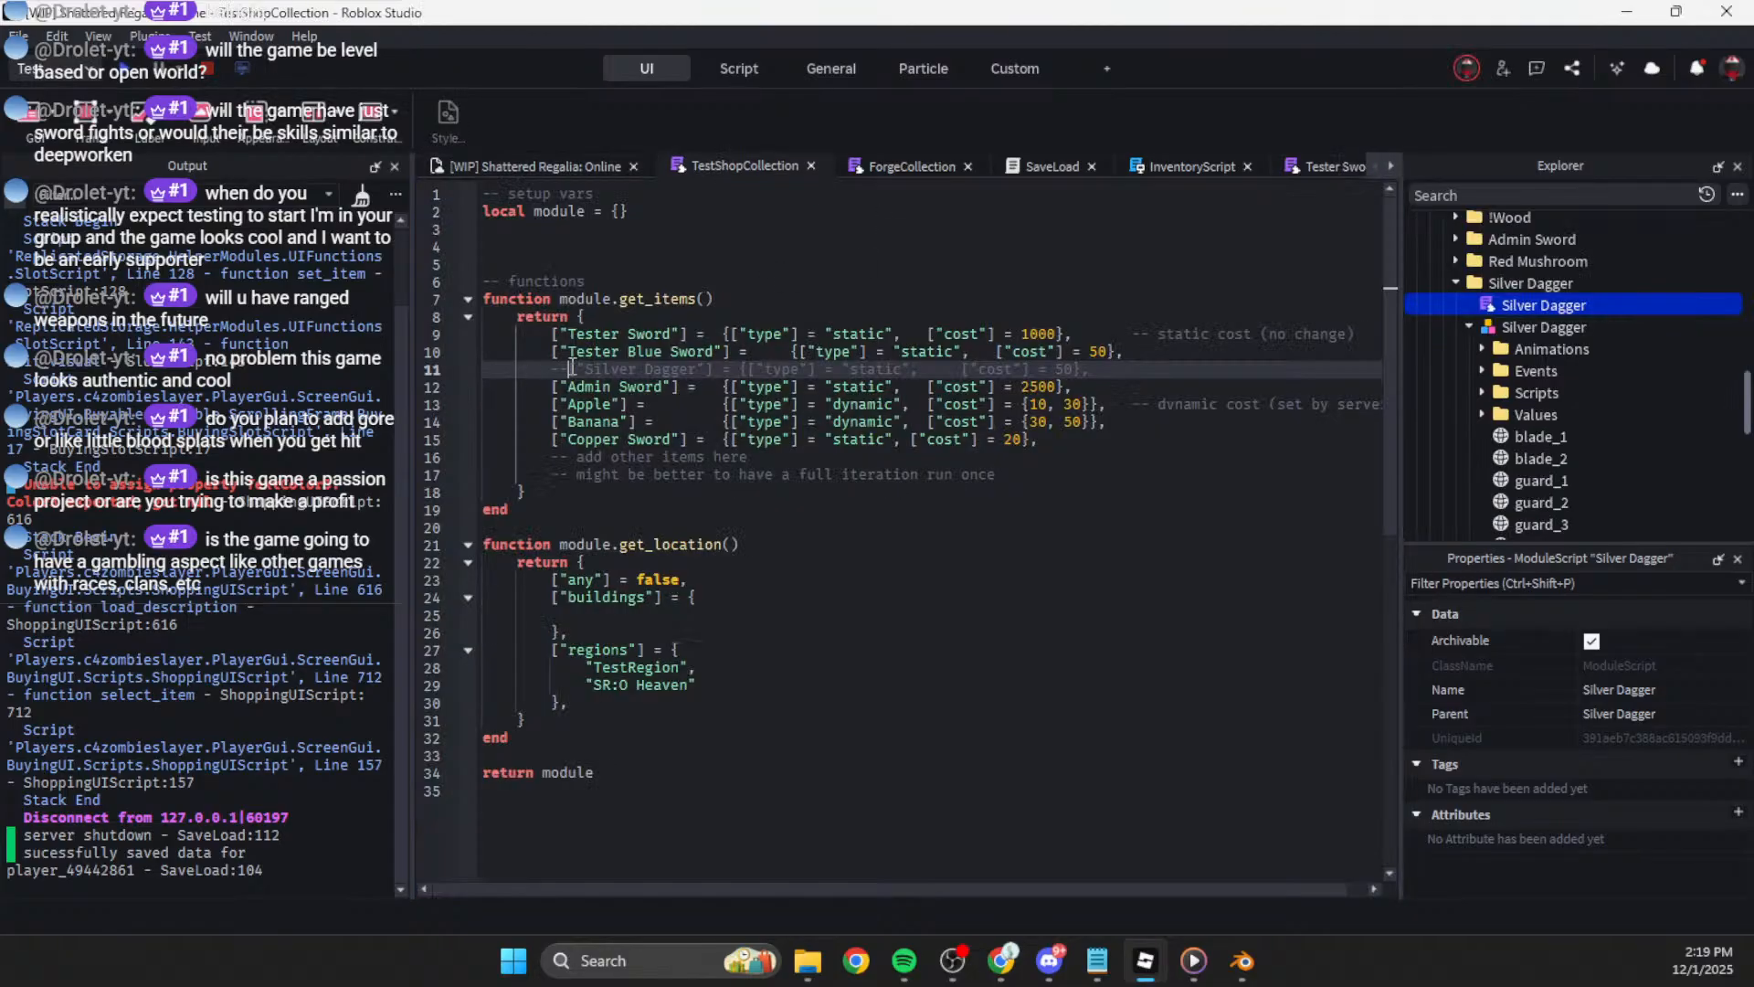
key("BackSpace")
key("BackSpace")
Step: Rename the "Copper Sword" item in the get_items list to "Copper Sword T1"
left_click(678, 329)
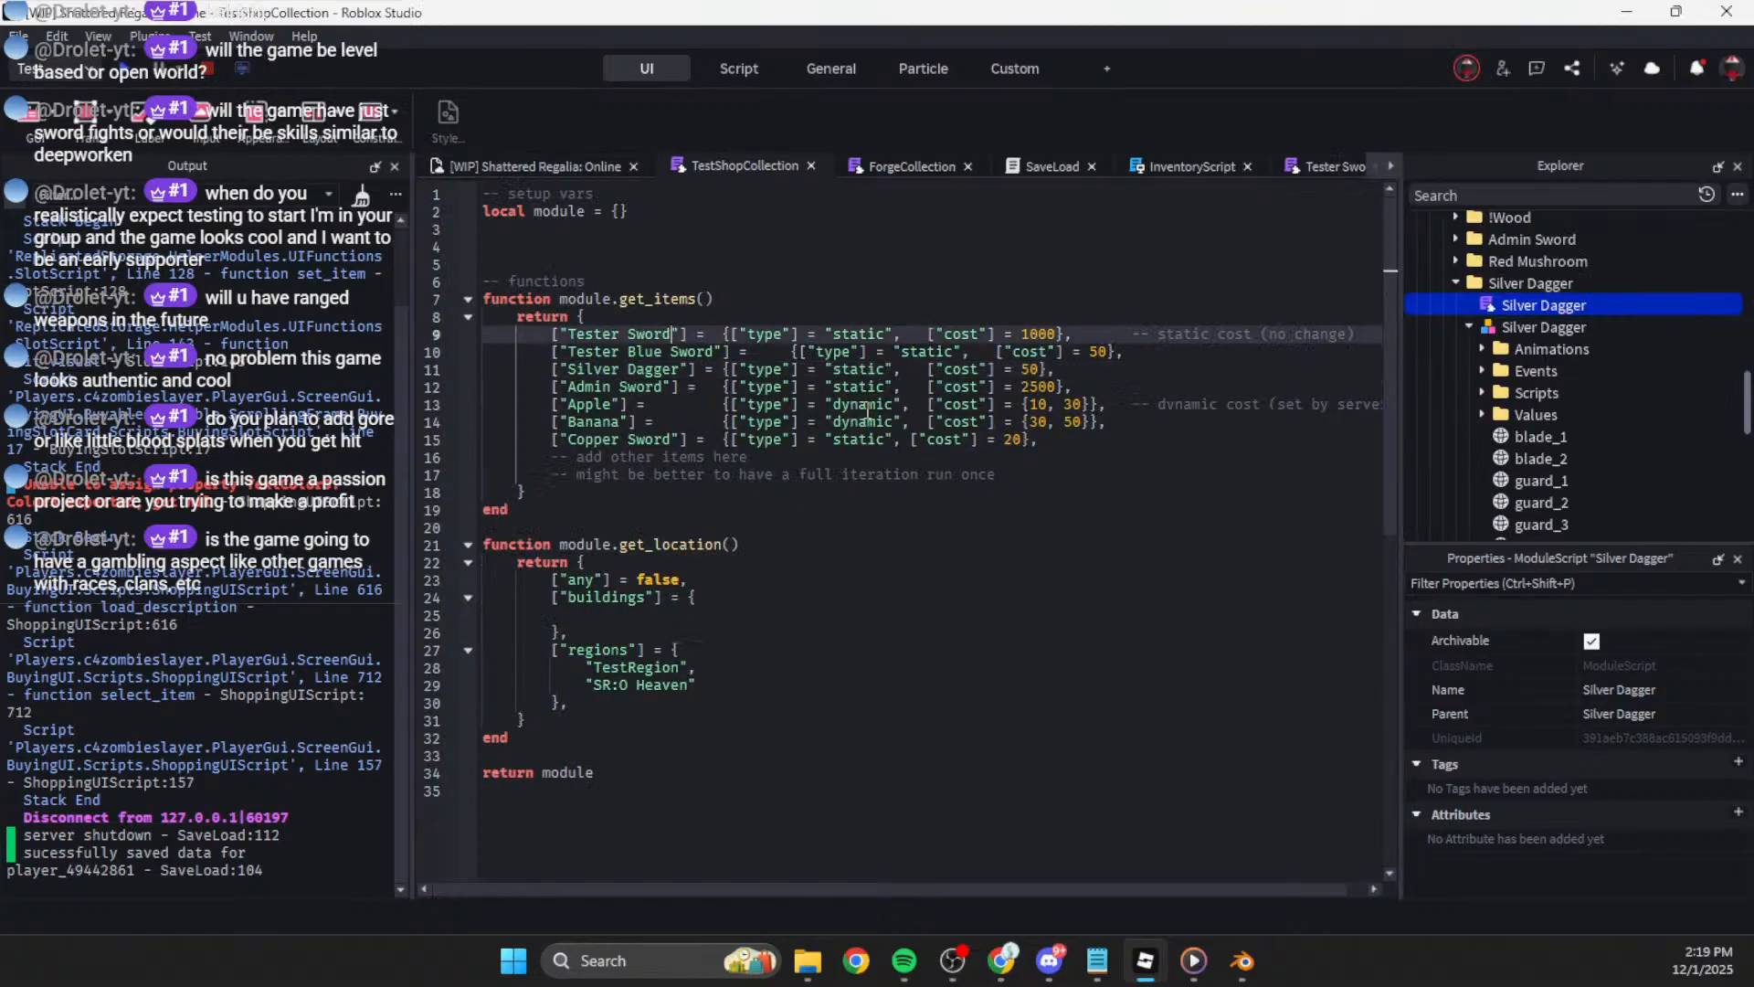
key("Down")
key("Down")
key("Down")
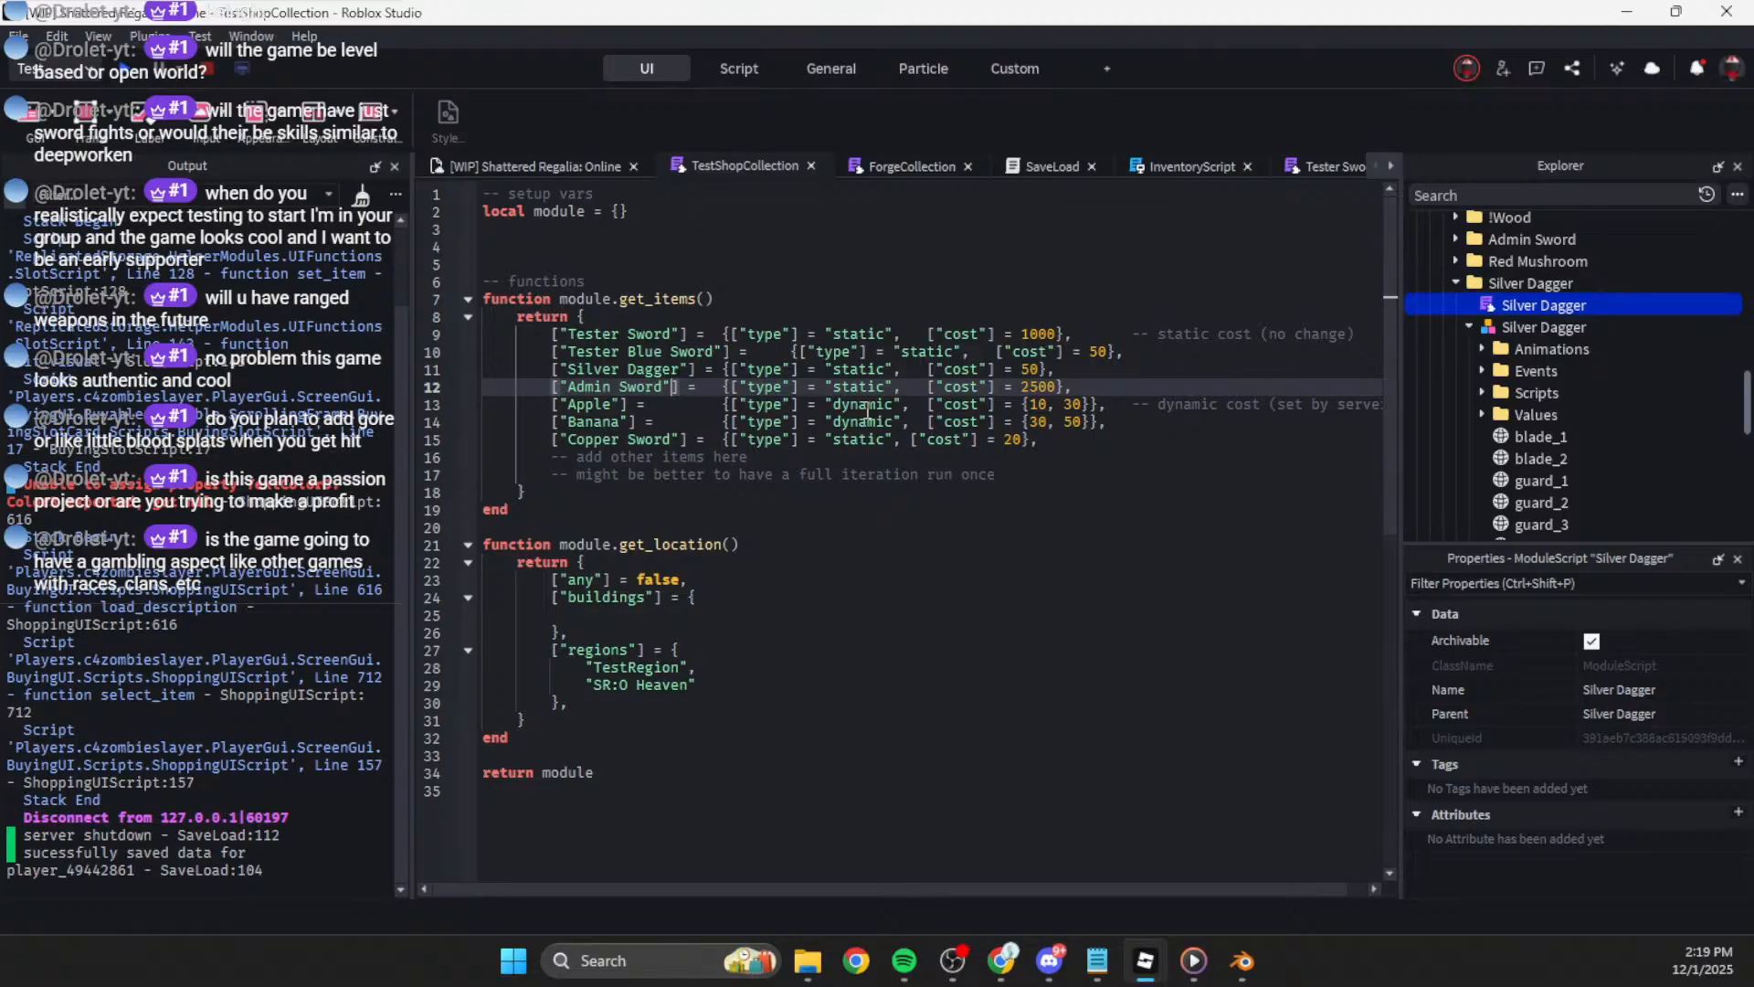
left_click(552, 352)
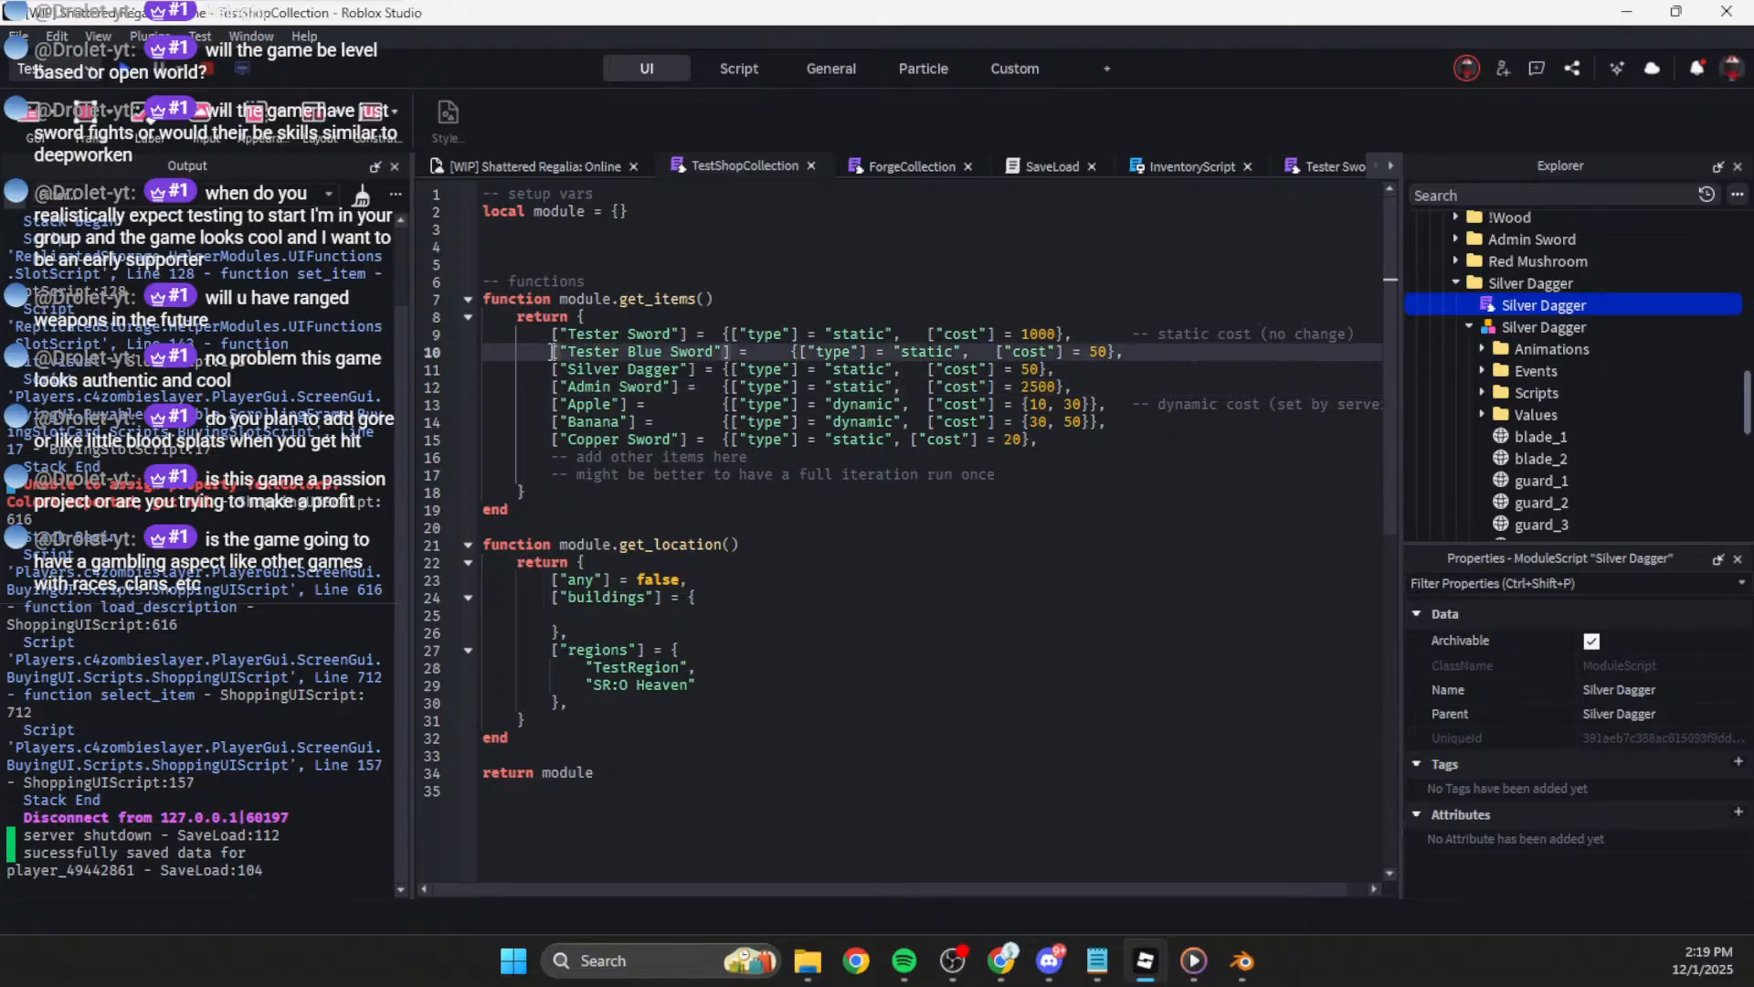
left_click(666, 440)
type("T1")
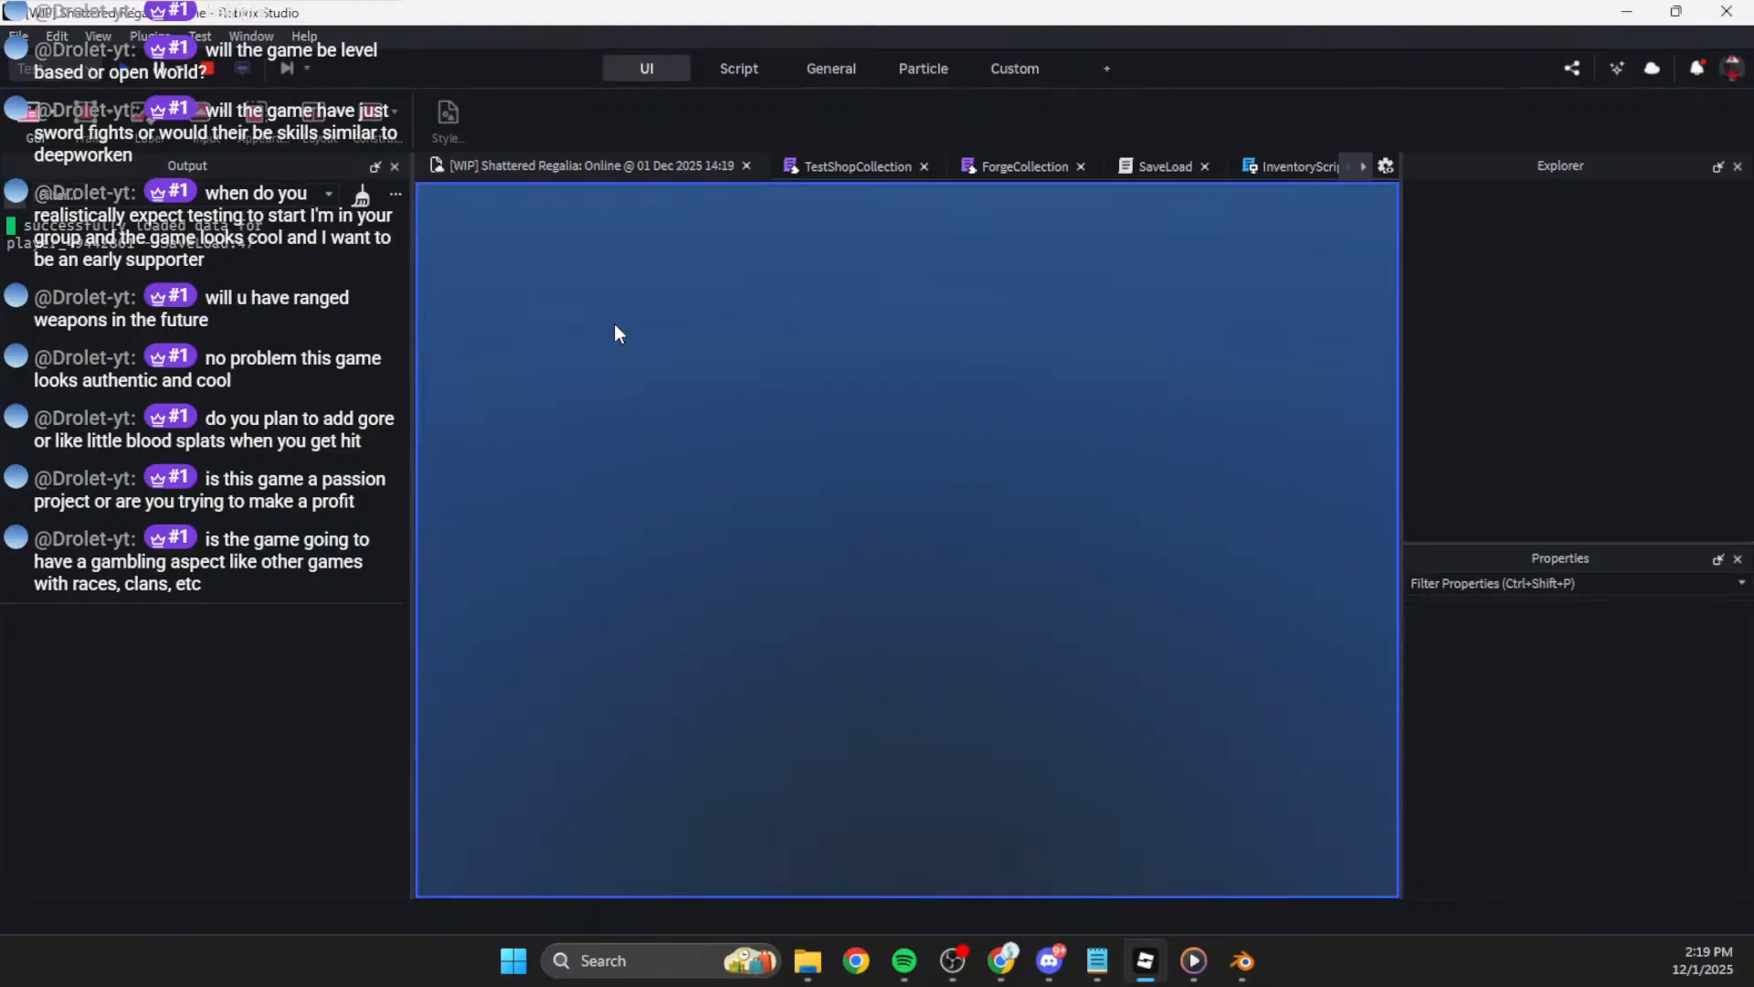
Step: Run a new playtest, open the Test Shop and buy two Silver Daggers
key("a")
key("e")
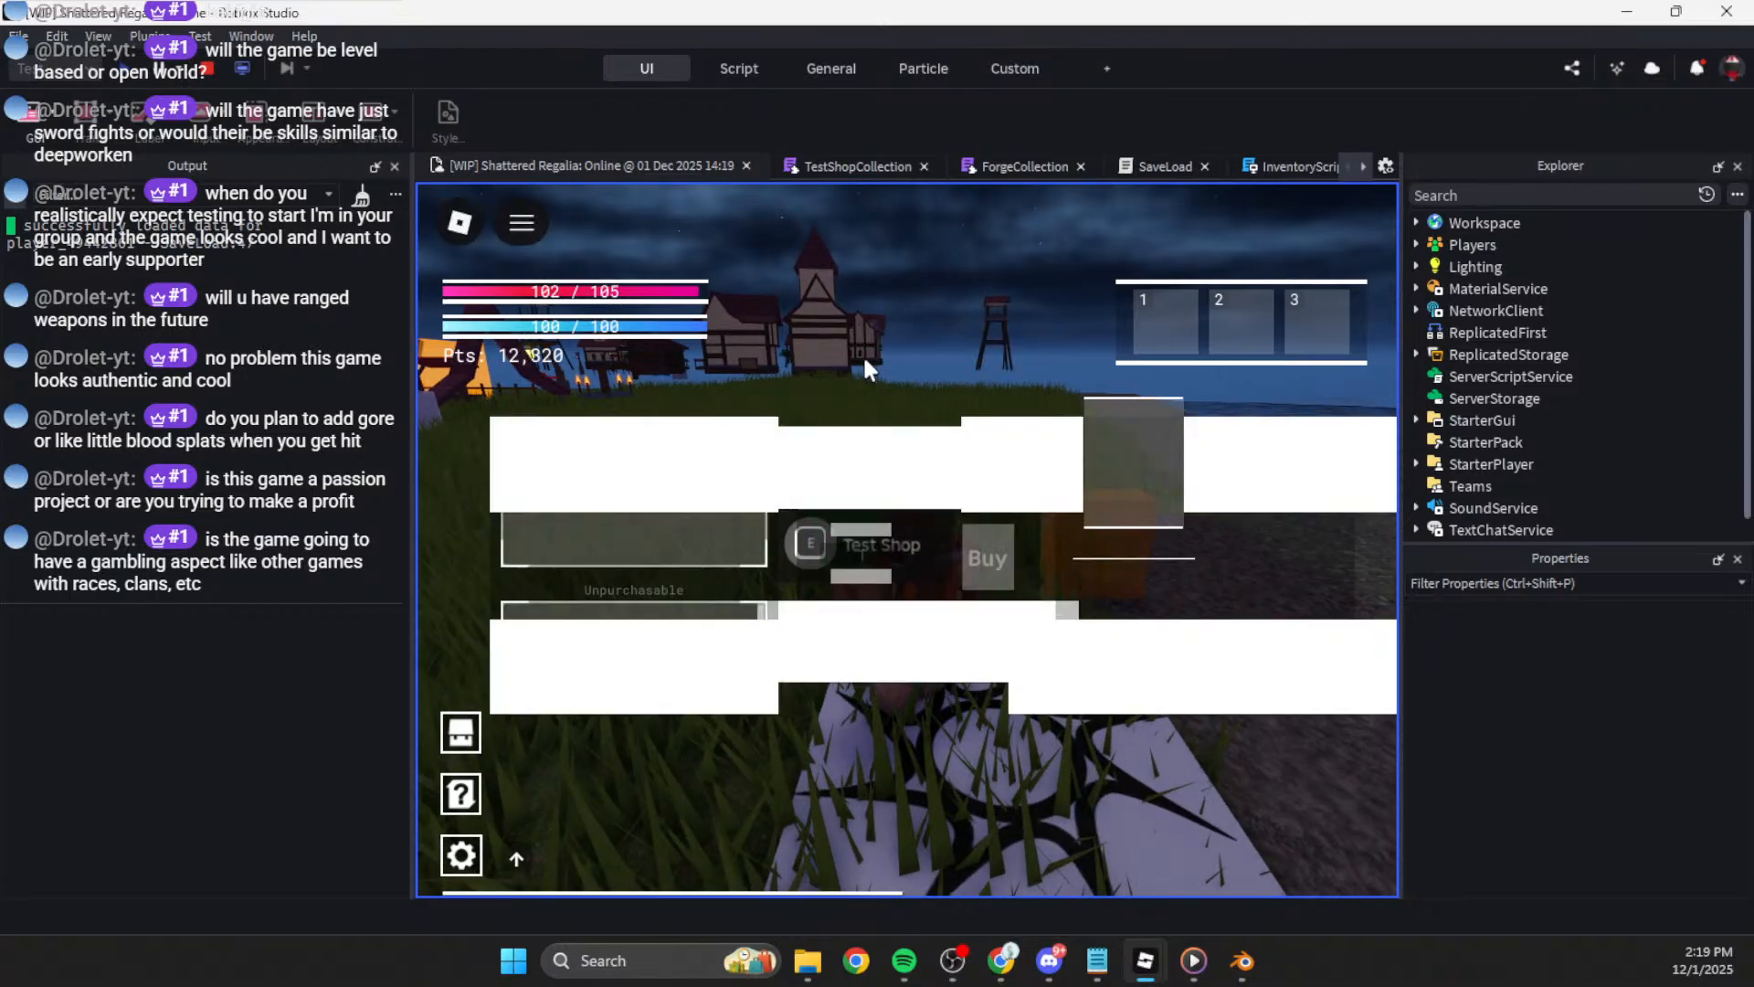
left_click(646, 494)
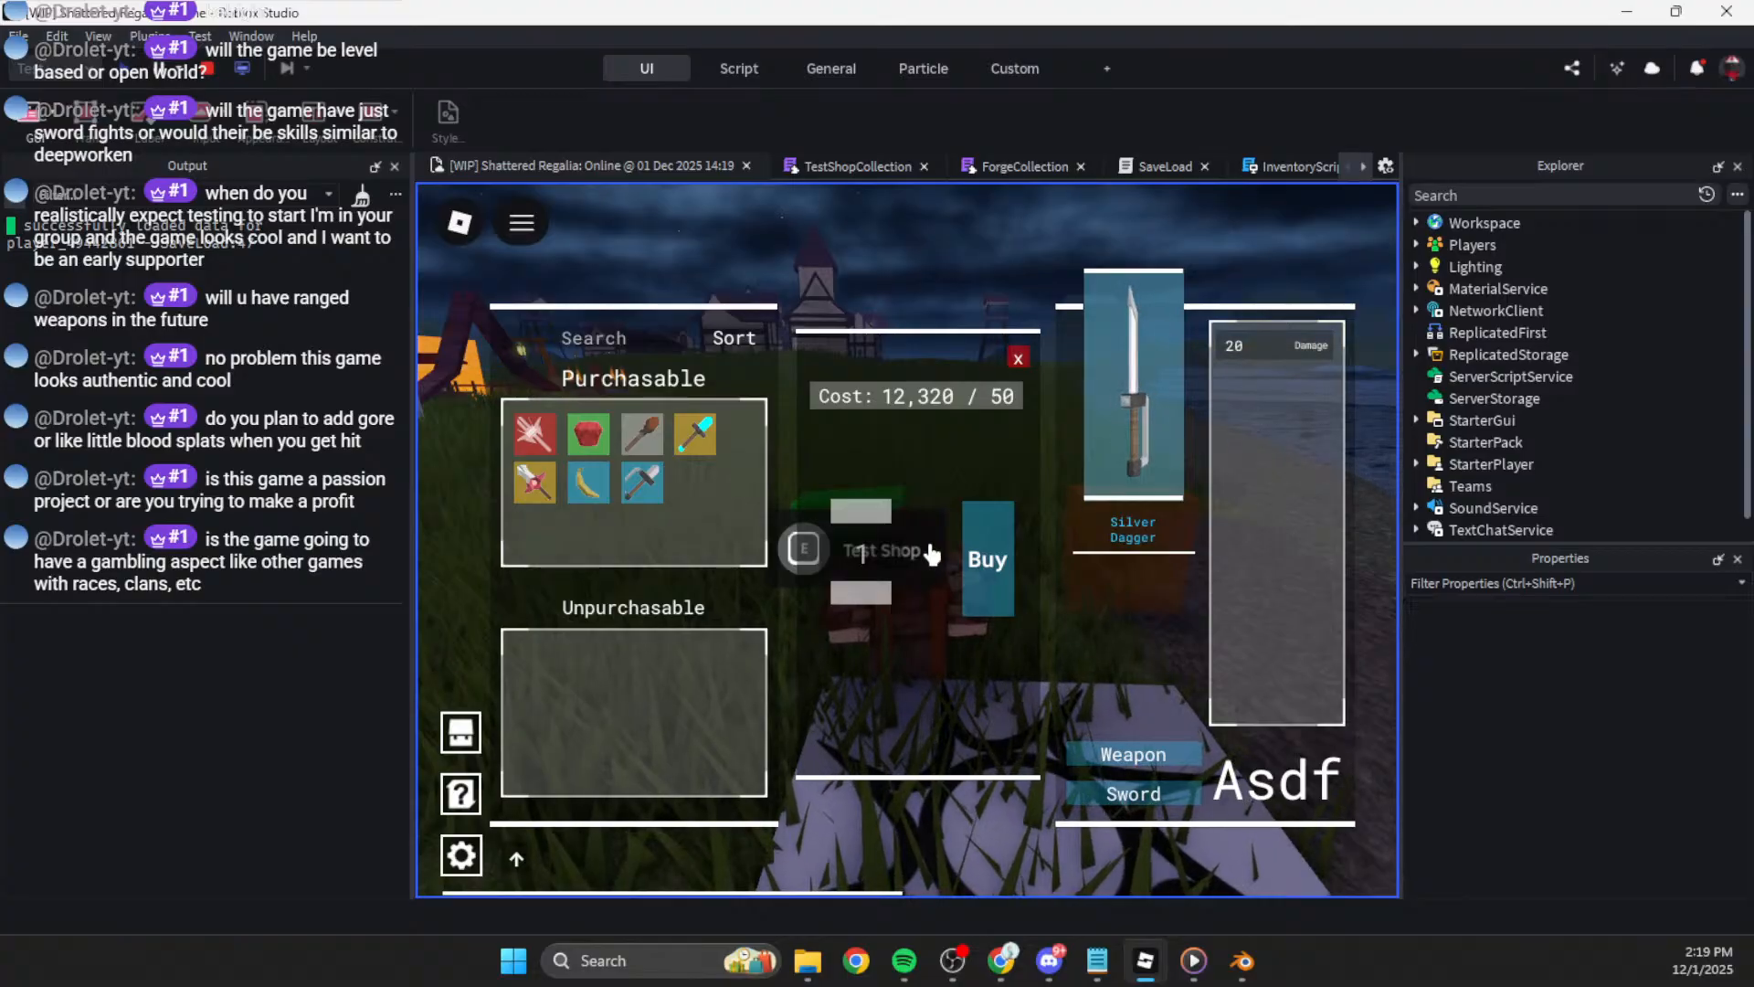
left_click(994, 558)
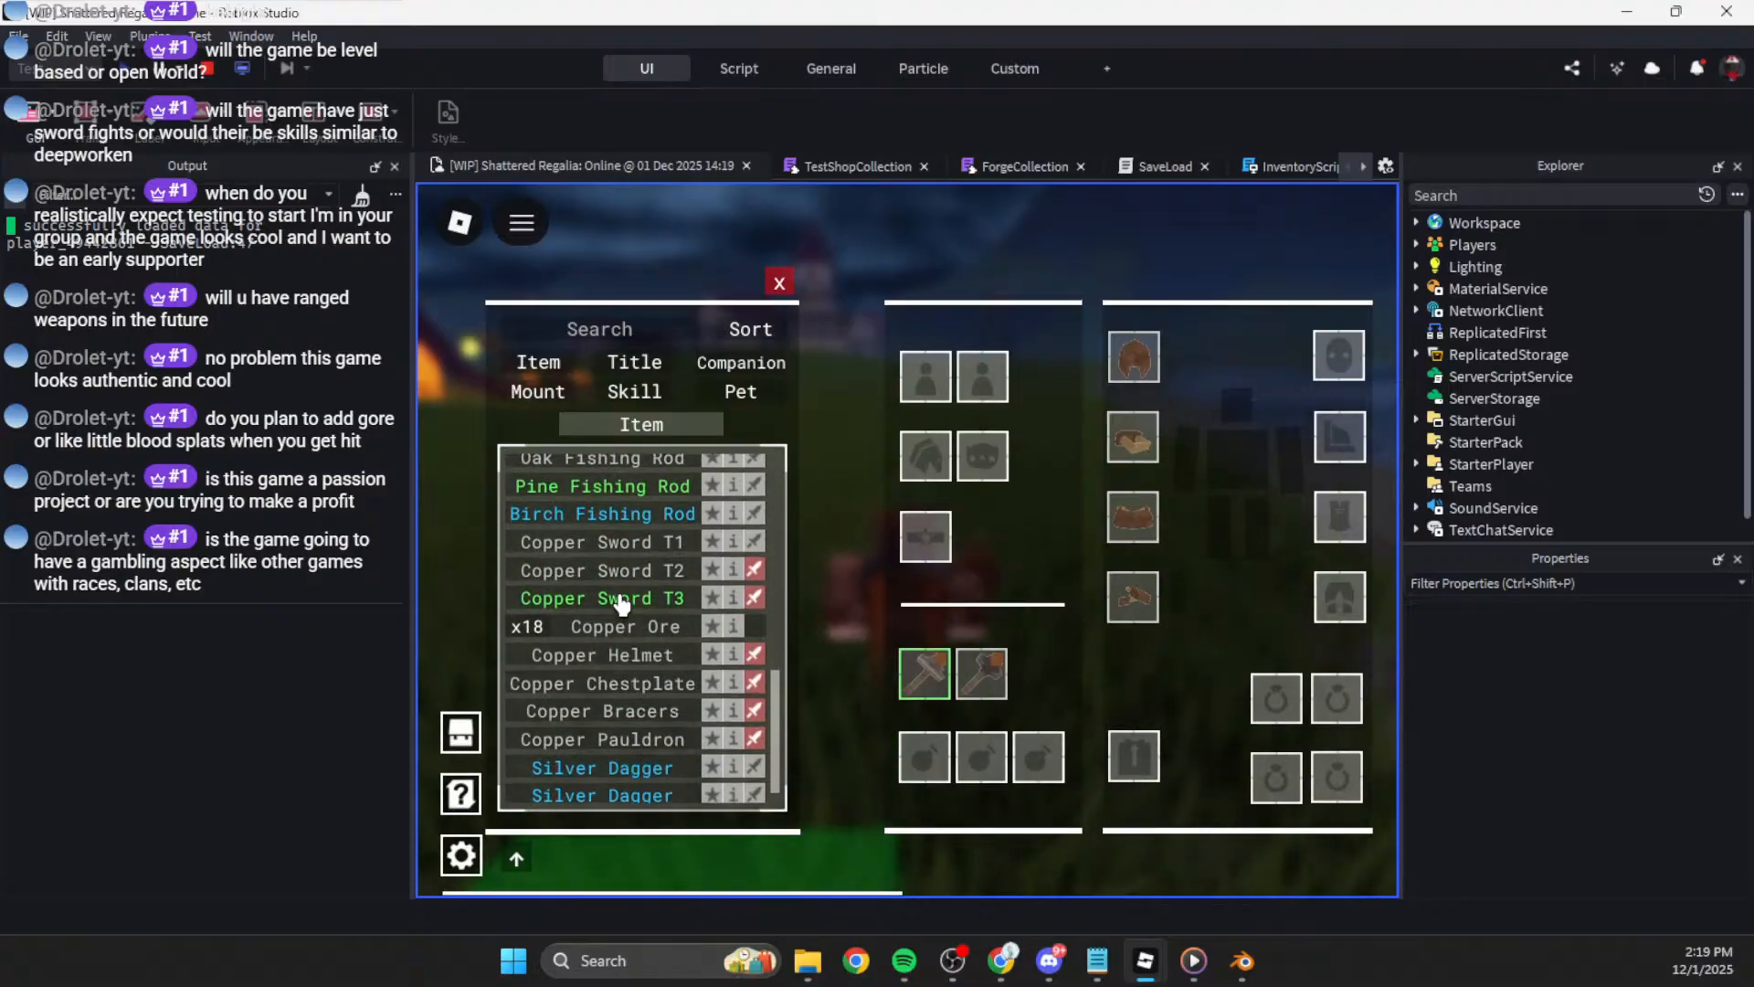
Step: Swap the second weapon slot's item for a Silver Dagger in the inventory and view the dagger on the character
left_click(985, 680)
left_click(753, 766)
key("Tab")
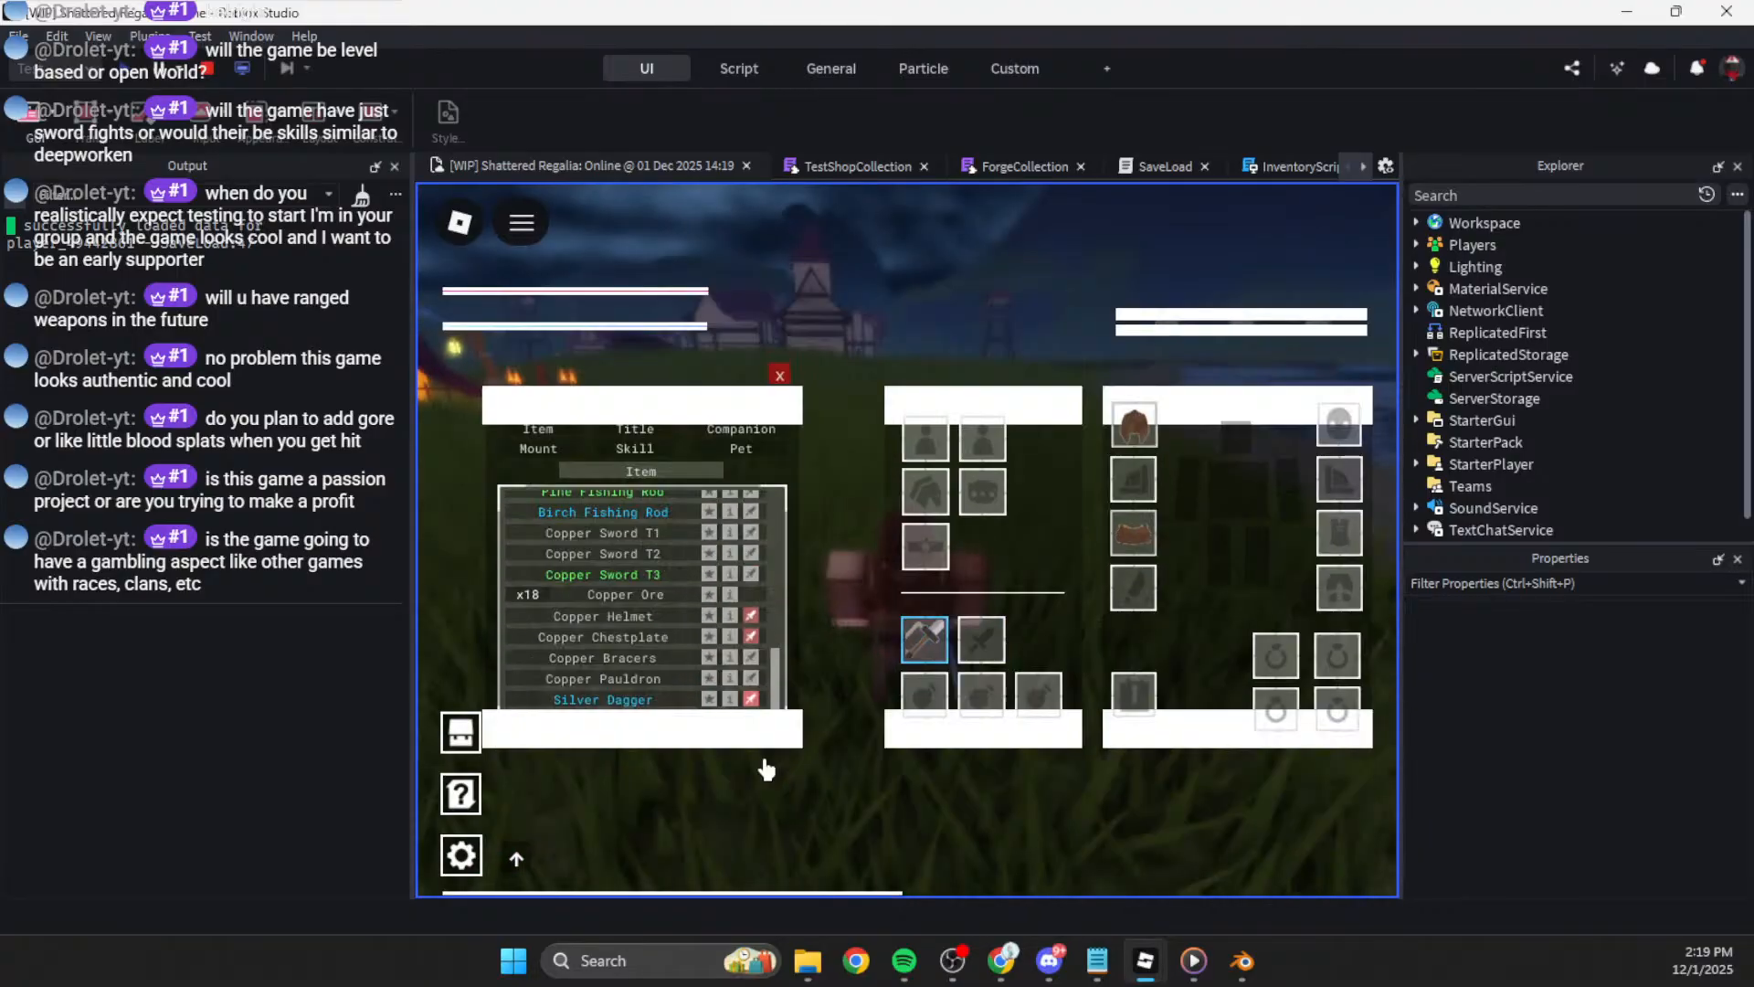
key("w")
right_click_drag(910, 611, 910, 612)
key("w")
Step: Equip the second Silver Dagger from the inventory and look at both daggers on the character
key("Tab")
scroll(756, 777, "down", 5)
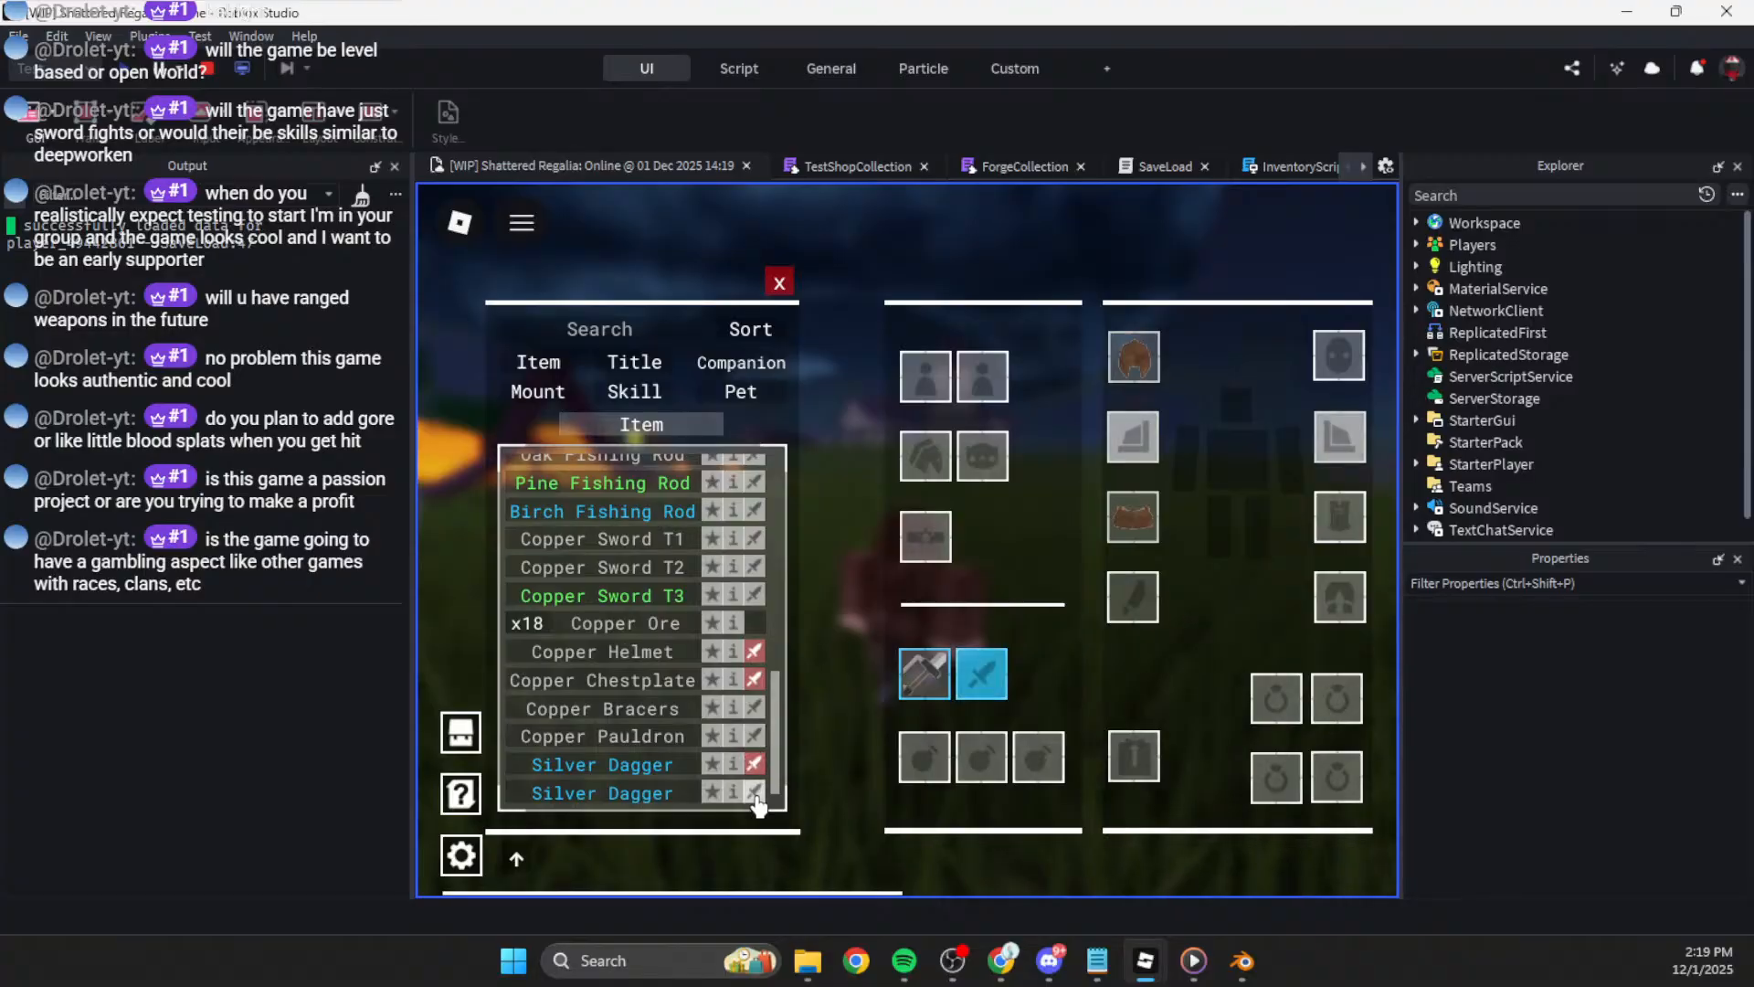
left_click(754, 793)
key("Tab")
key("w")
right_click_drag(849, 630, 848, 630)
key("Tab")
key("Tab")
right_click_drag(949, 541, 967, 527)
key("Tab")
key("Tab")
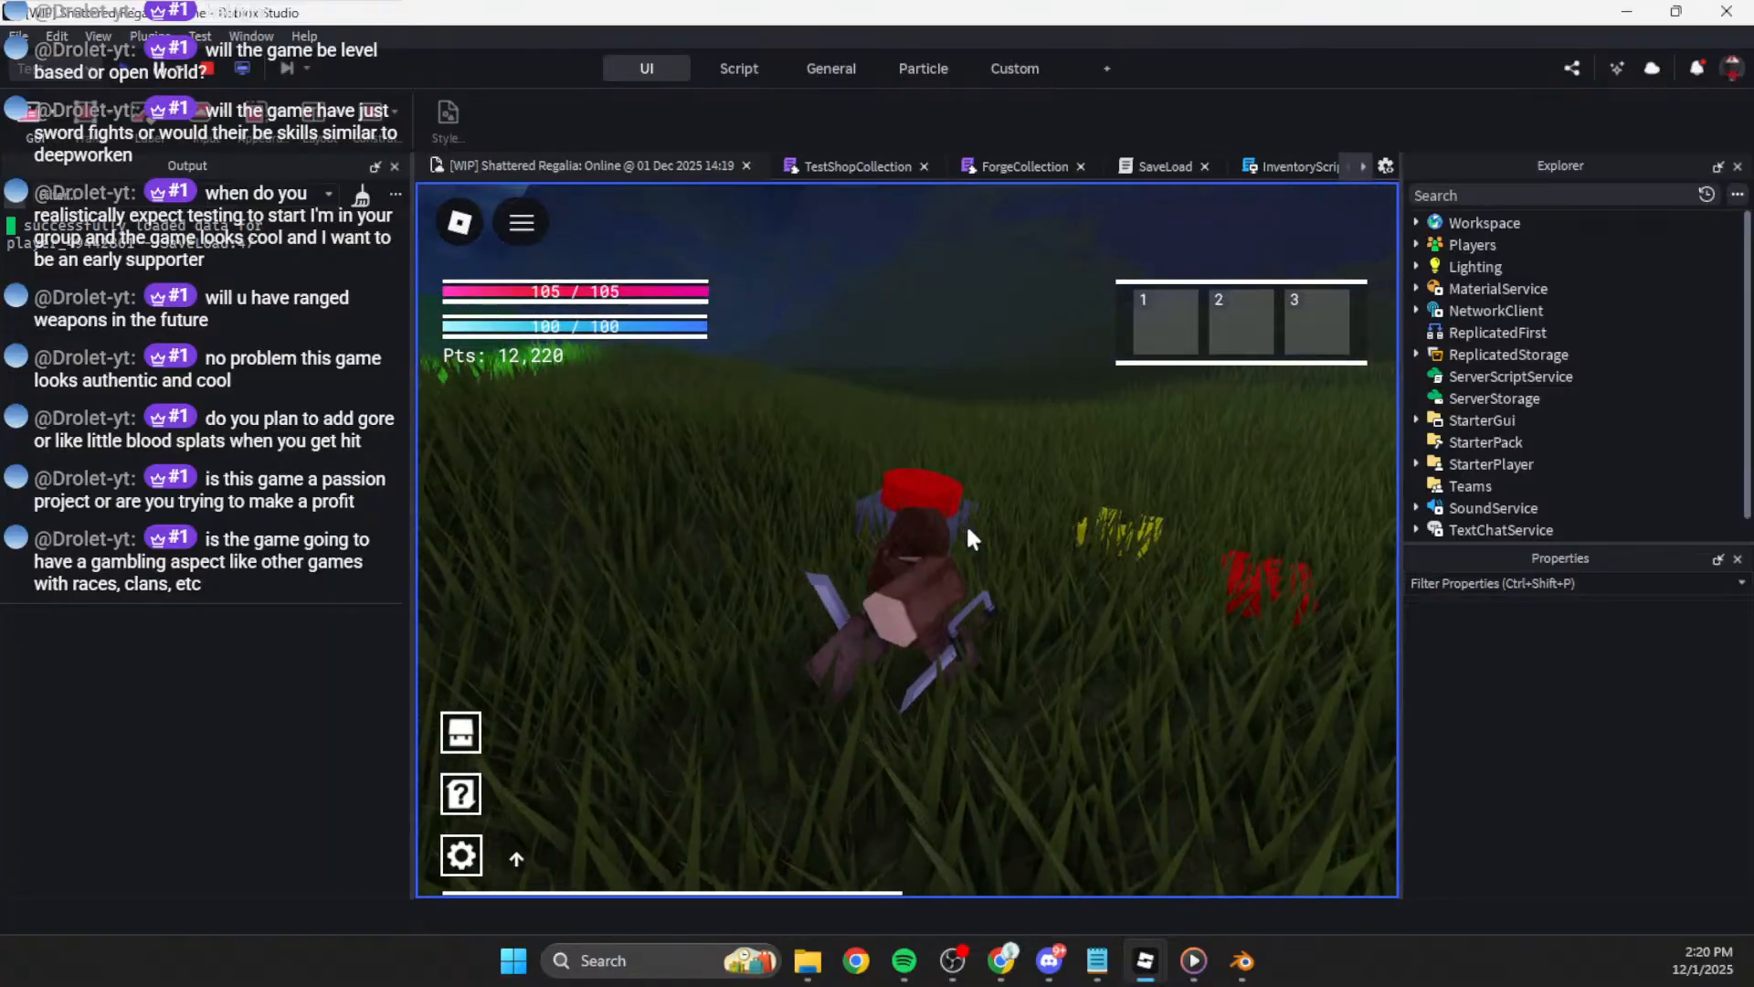
Step: Approach the red button in the field and swing the two Silver Daggers repeatedly to test their attacks
key("w")
key("s")
right_click_drag(889, 460, 889, 459)
left_click(889, 460)
left_click(889, 460)
left_click(889, 460)
left_click(889, 459)
left_click(889, 460)
left_click(889, 459)
left_click(889, 459)
left_click(889, 460)
Step: Recheck the inventory, turn the camera around the character and test another long series of dual-dagger attacks
key("w")
key("Tab")
key("Tab")
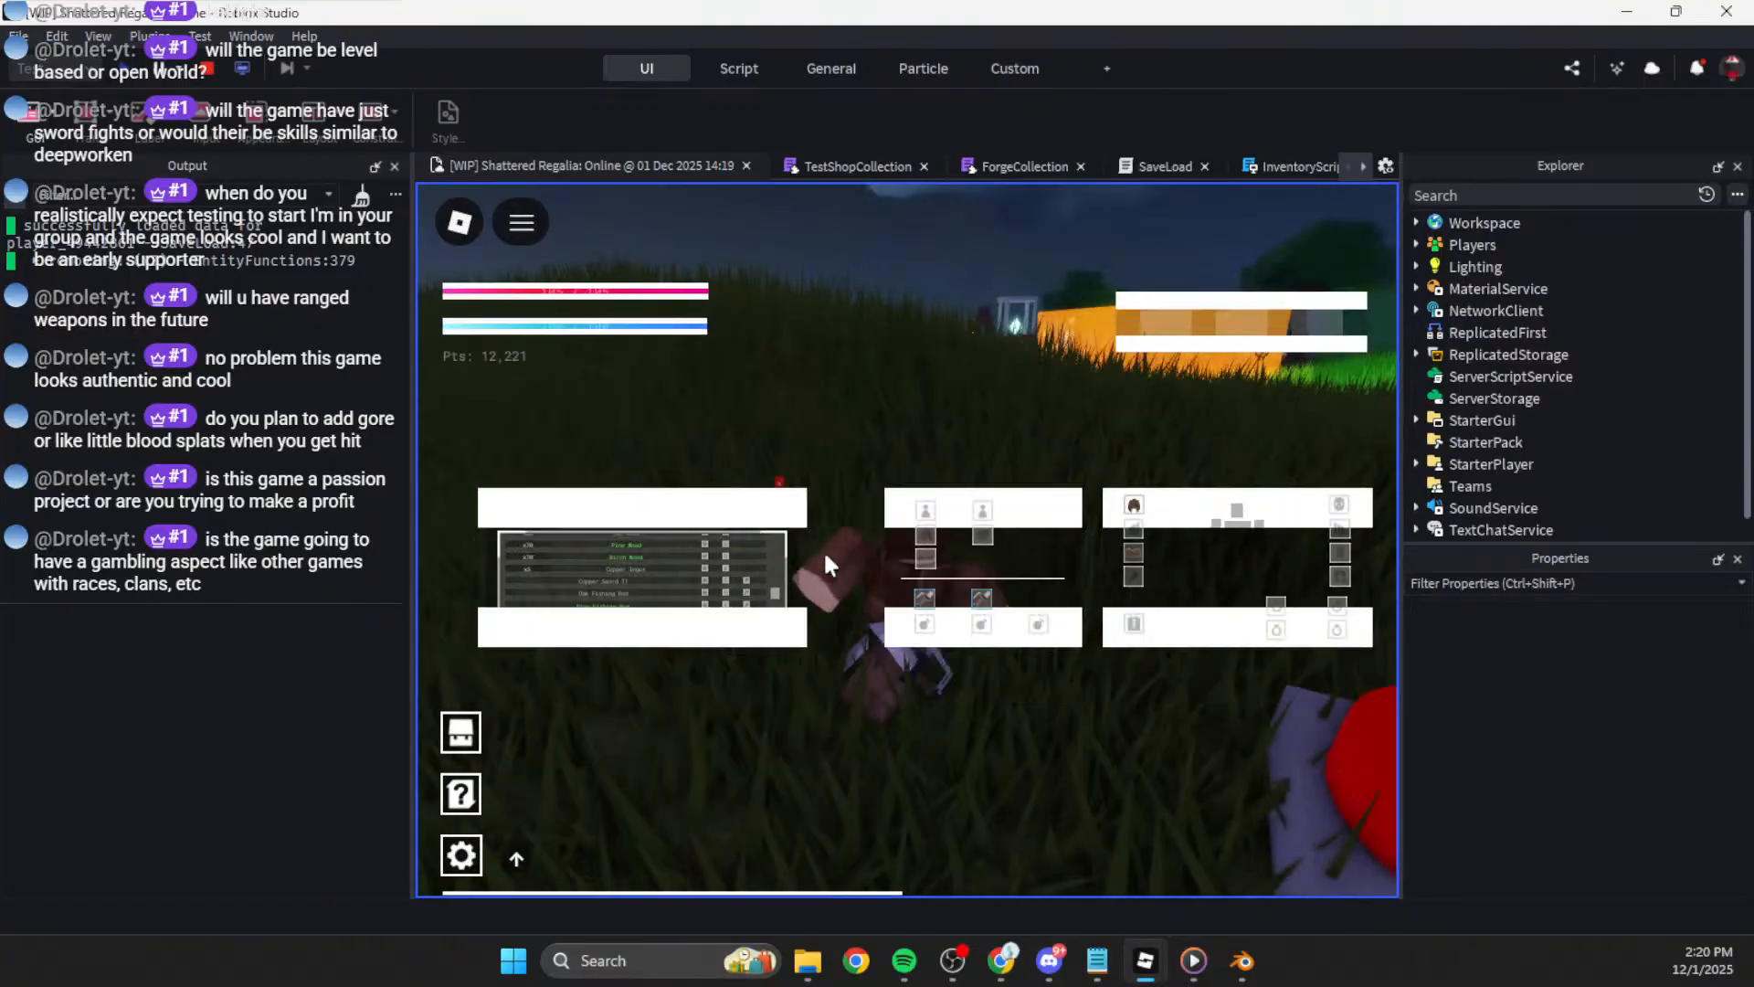
right_click_drag(833, 537, 833, 537)
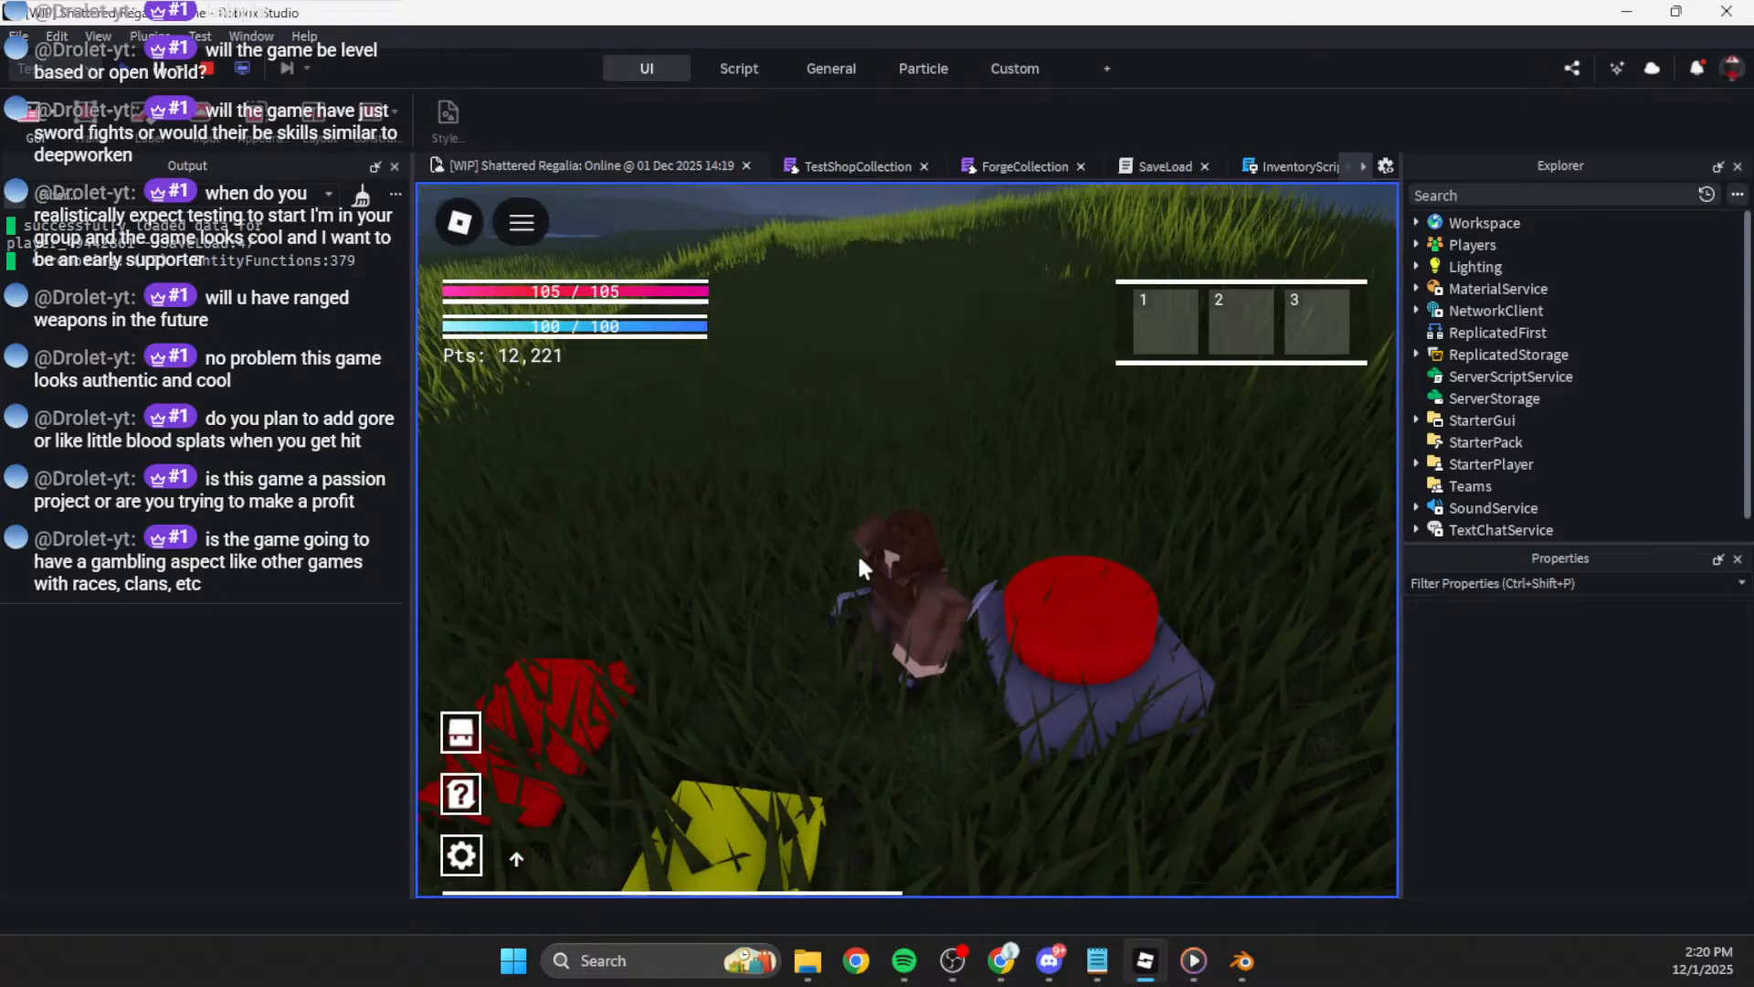
left_click(1059, 605)
right_click_drag(1066, 522, 1065, 522)
key("s")
left_click(1066, 523)
left_click(1065, 523)
left_click(1065, 522)
left_click(1065, 523)
left_click(1066, 522)
left_click(1066, 522)
left_click(1066, 522)
left_click(1066, 523)
left_click(1065, 523)
left_click(1065, 522)
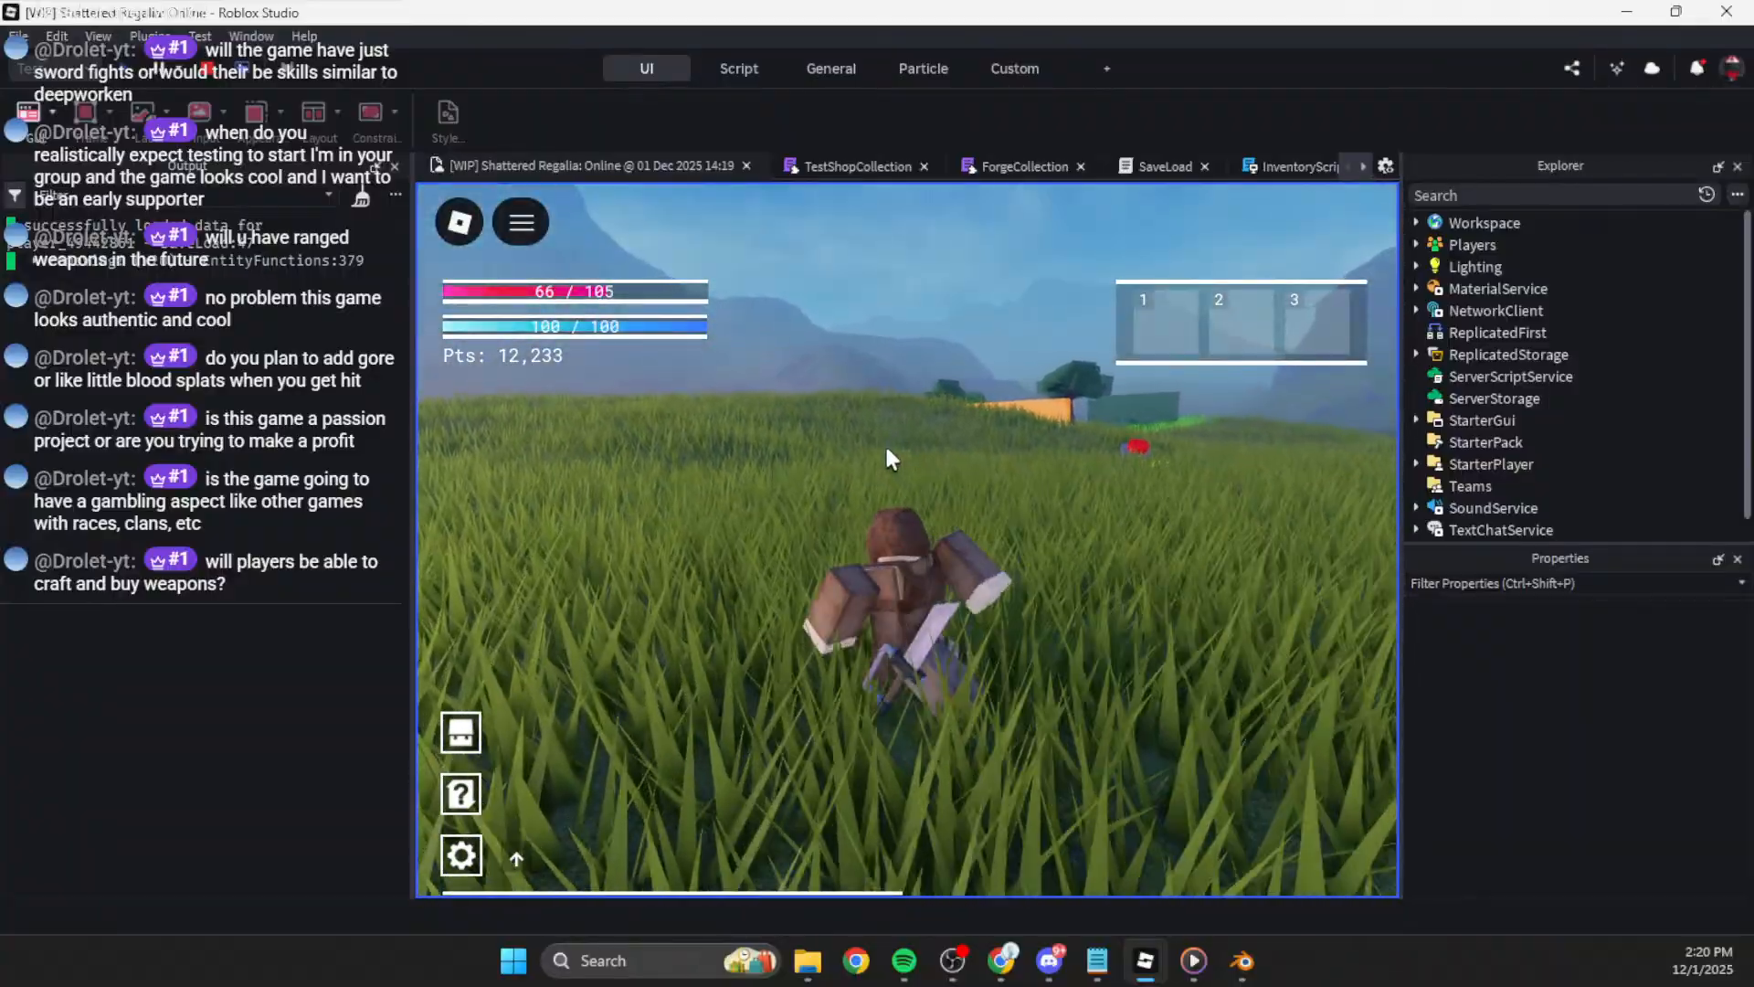
Step: Run across the field to watch the equipped daggers in motion, and stop the playtest
key("w")
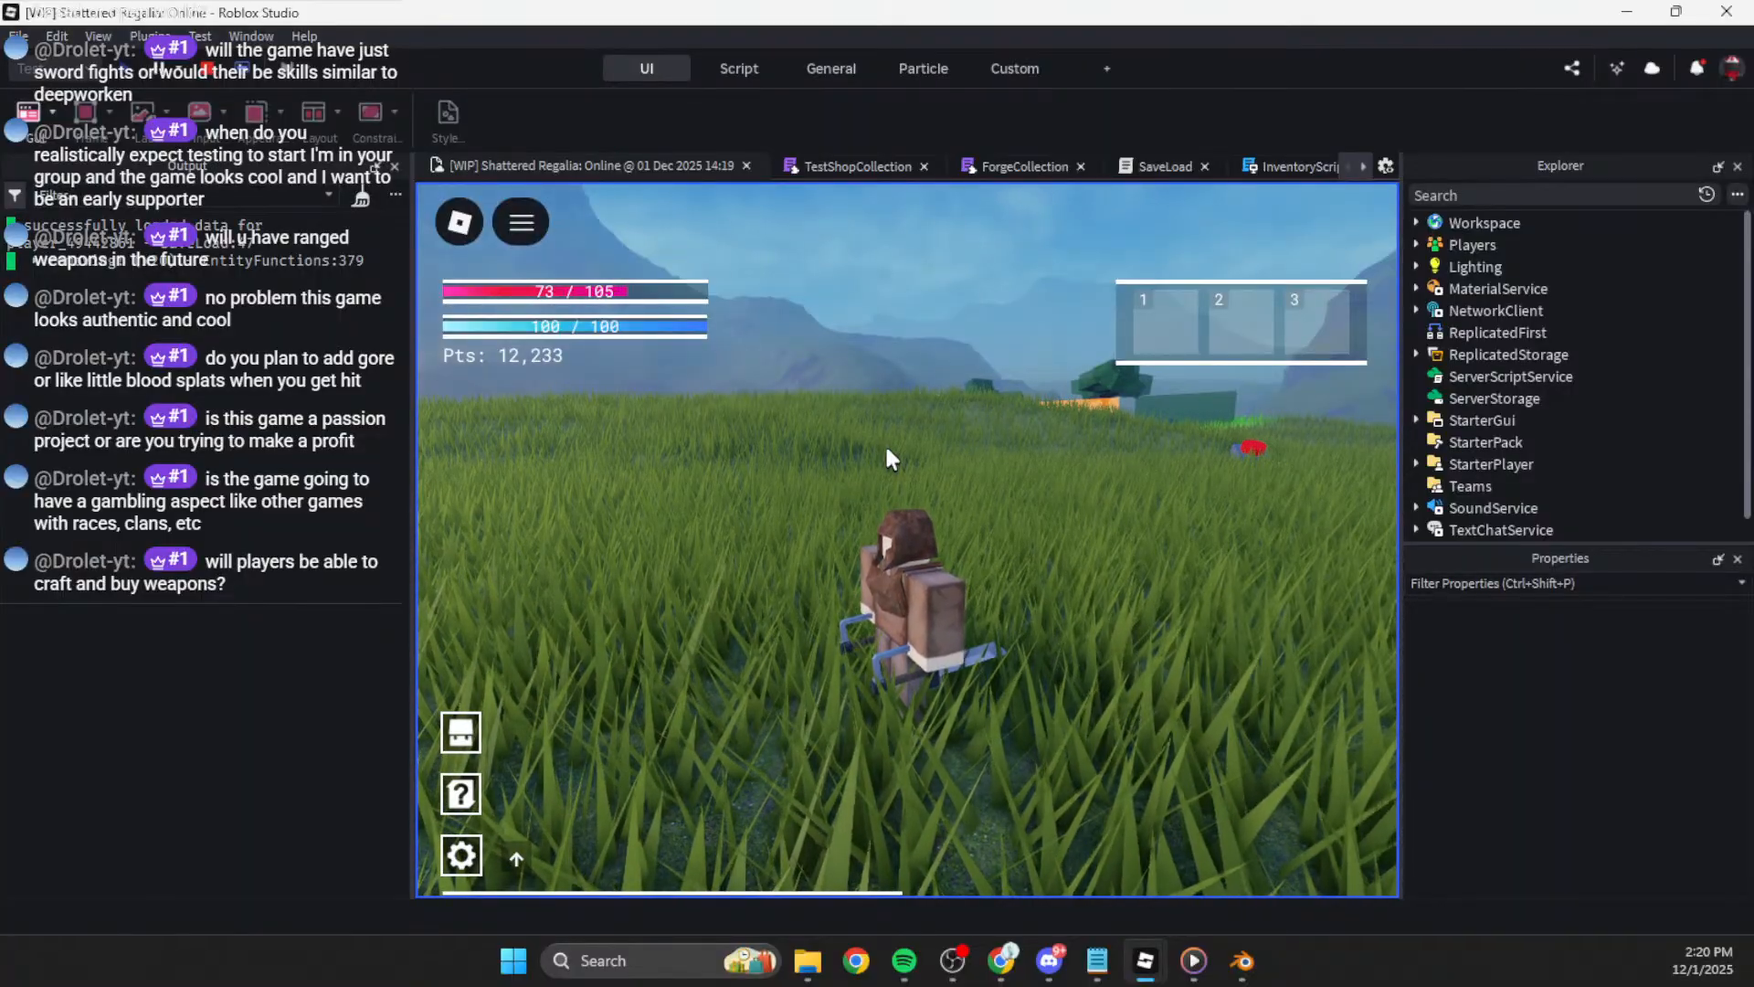
key("w")
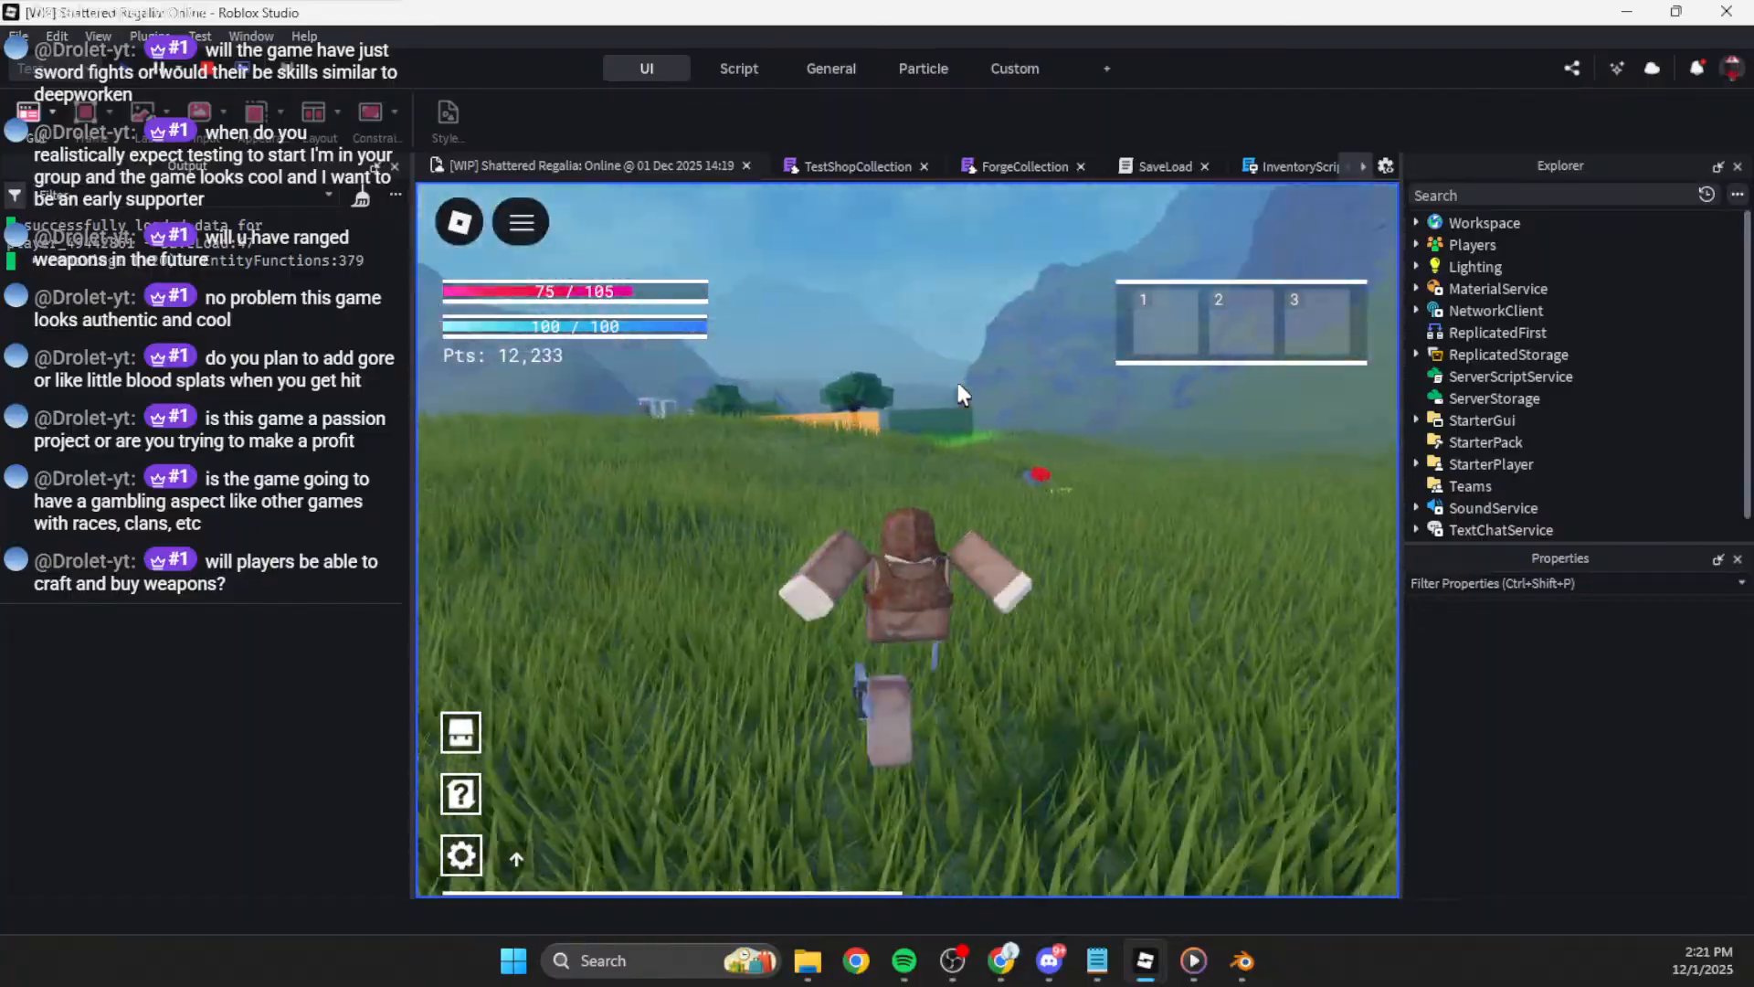
right_click_drag(957, 382, 957, 382)
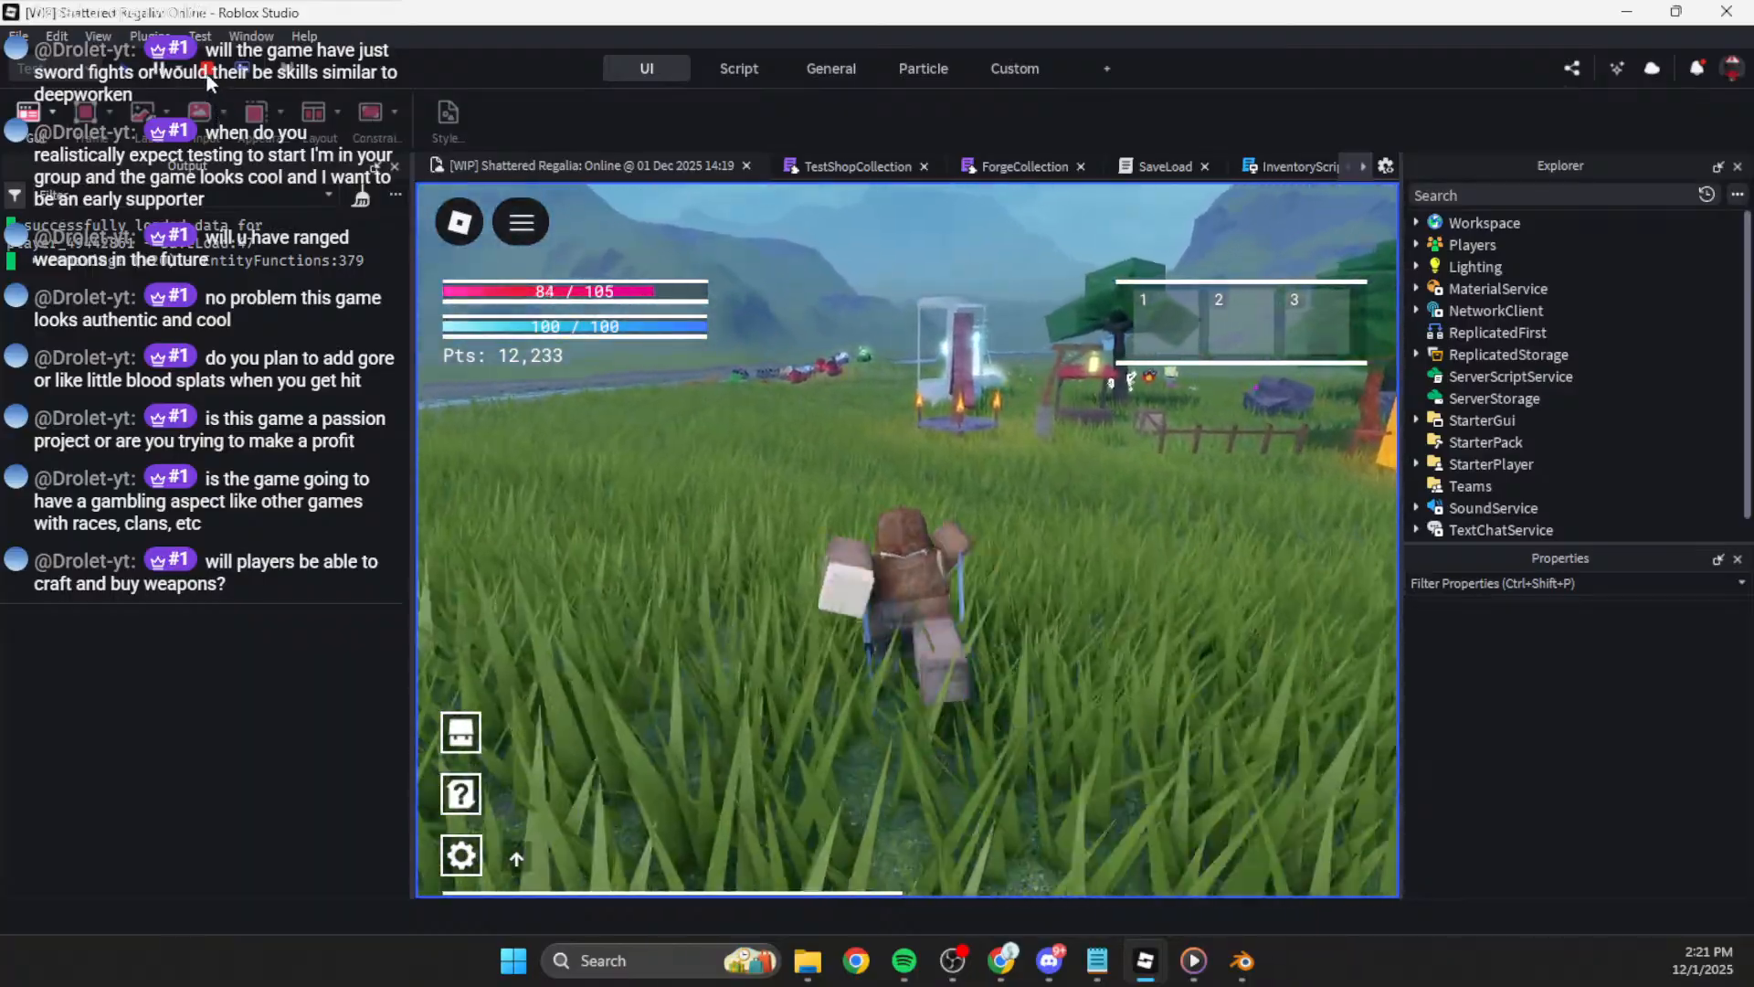
right_click_drag(829, 350, 830, 350)
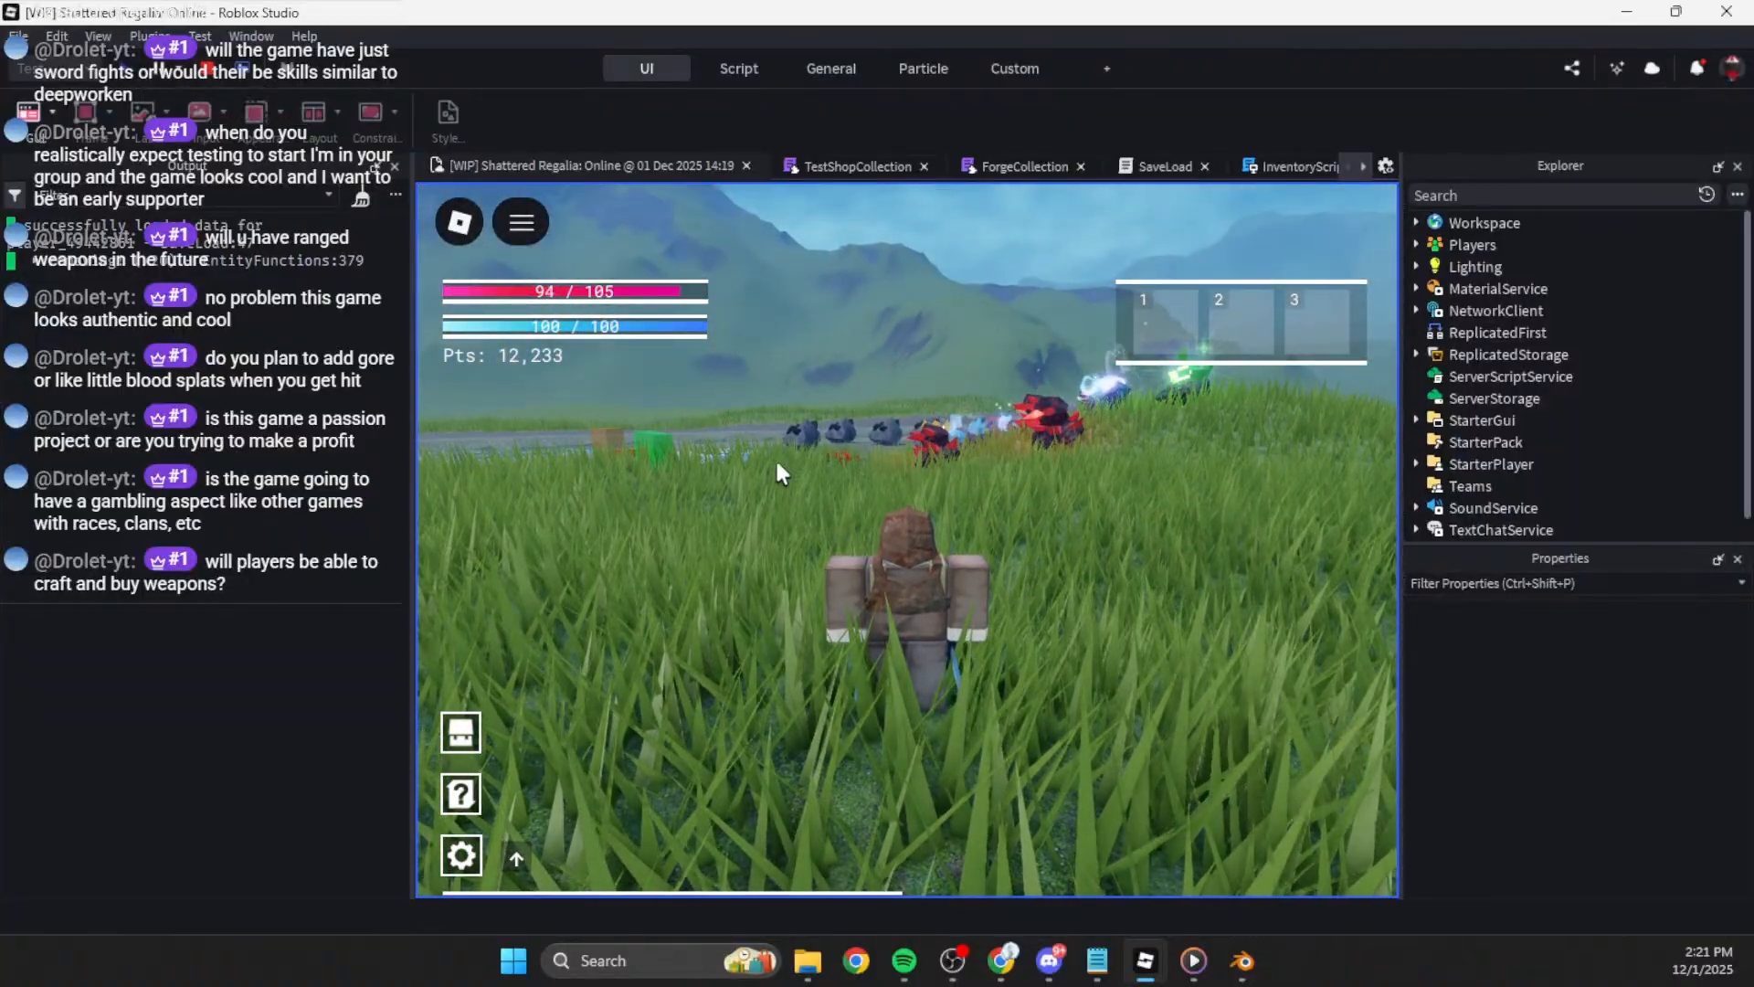
left_click(207, 68)
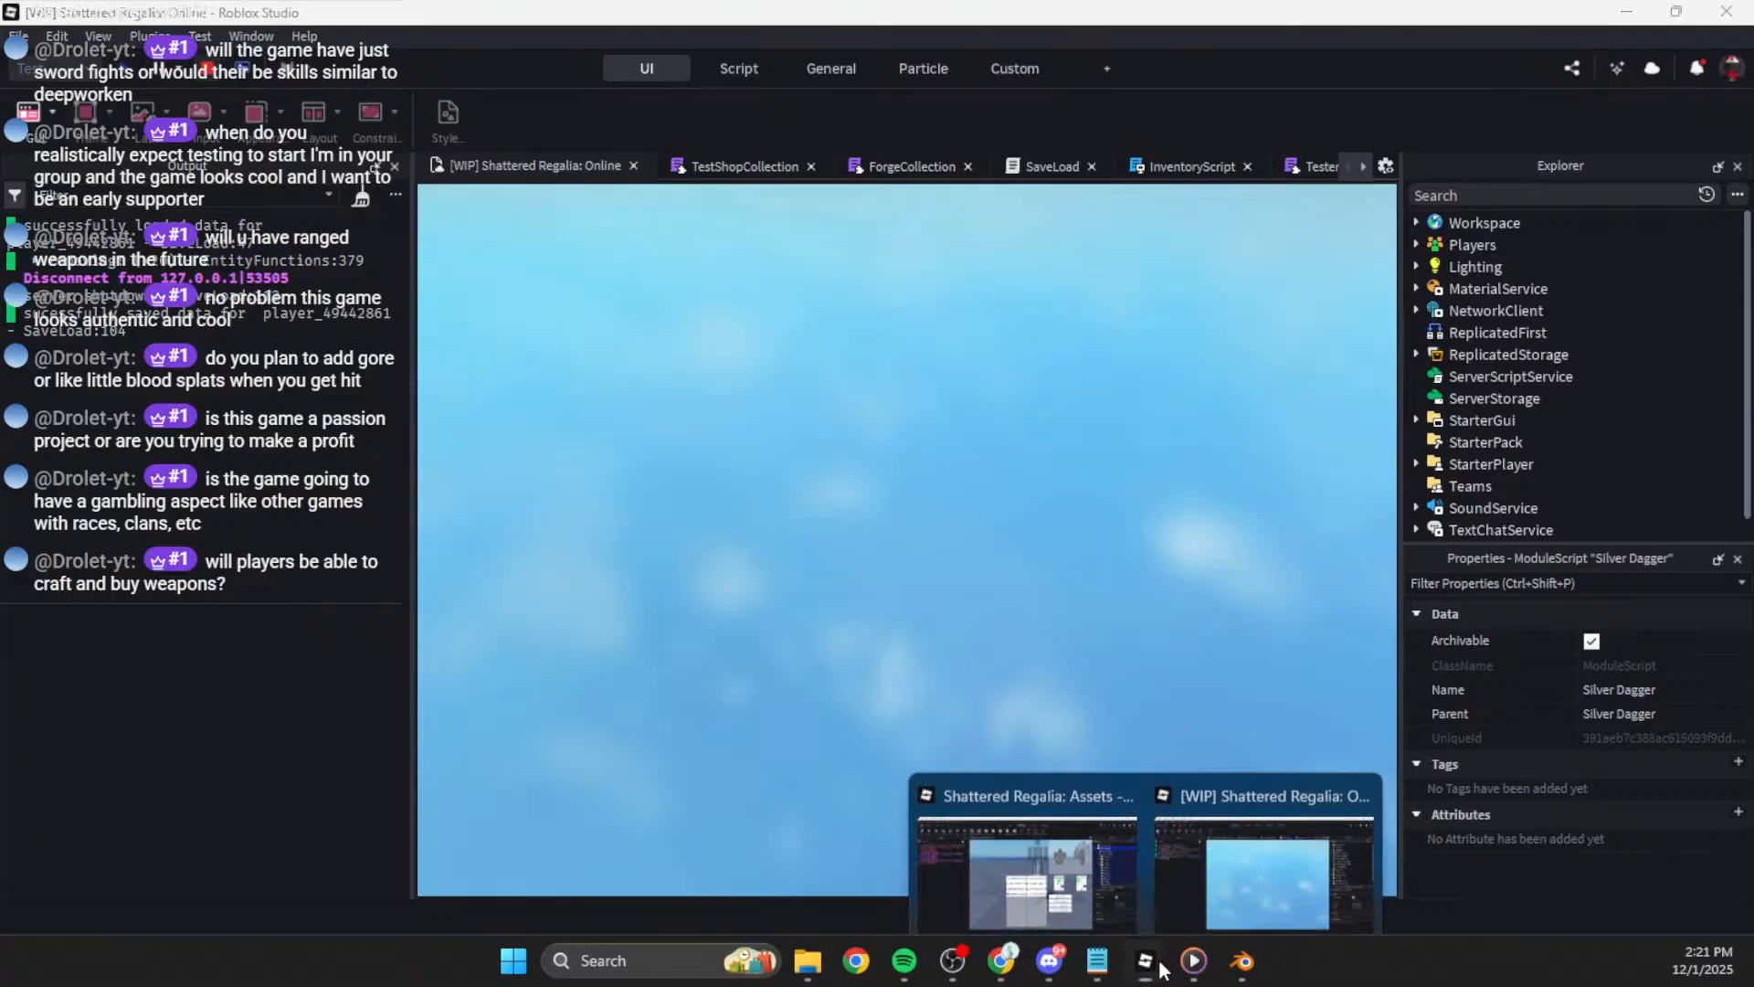
Step: Switch to Blender's platinum_sword_t1 file and turn off X-Ray in the viewport shading
left_click(1054, 895)
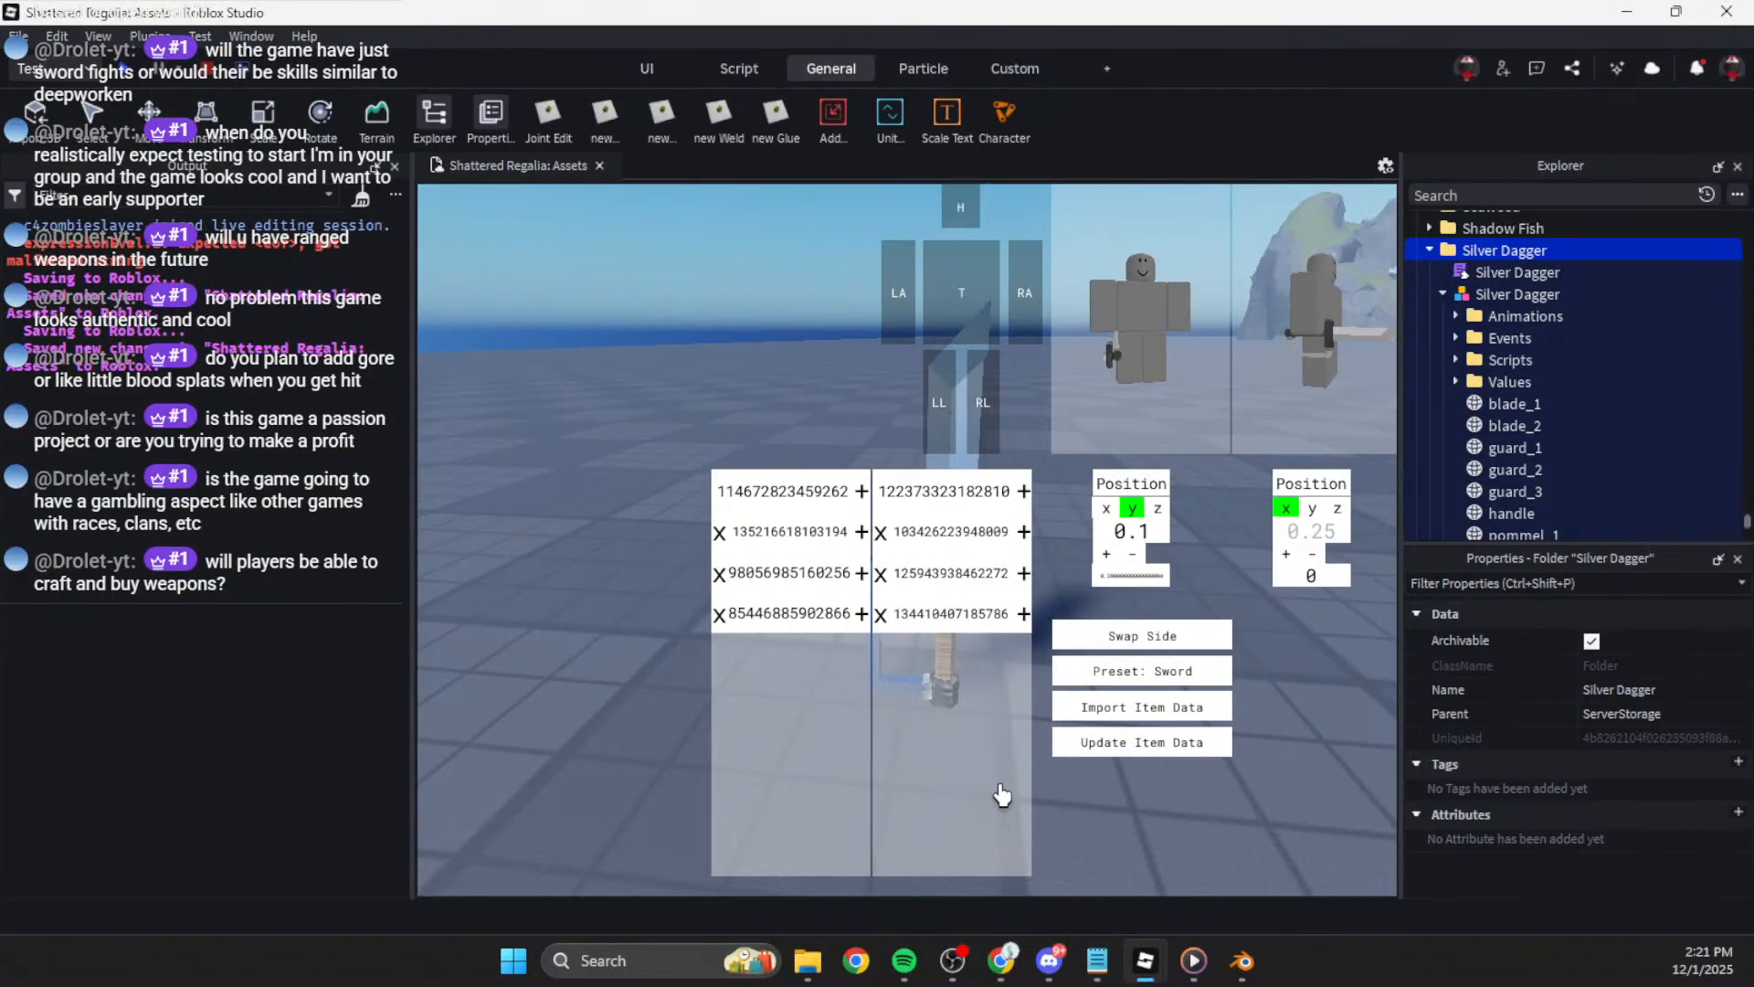
left_click(1240, 961)
middle_click_drag(1071, 757, 1024, 548)
mouse_move(787, 426)
middle_mouse_down()
mouse_move(885, 458)
mouse_move(795, 398)
middle_mouse_up()
left_click(795, 399)
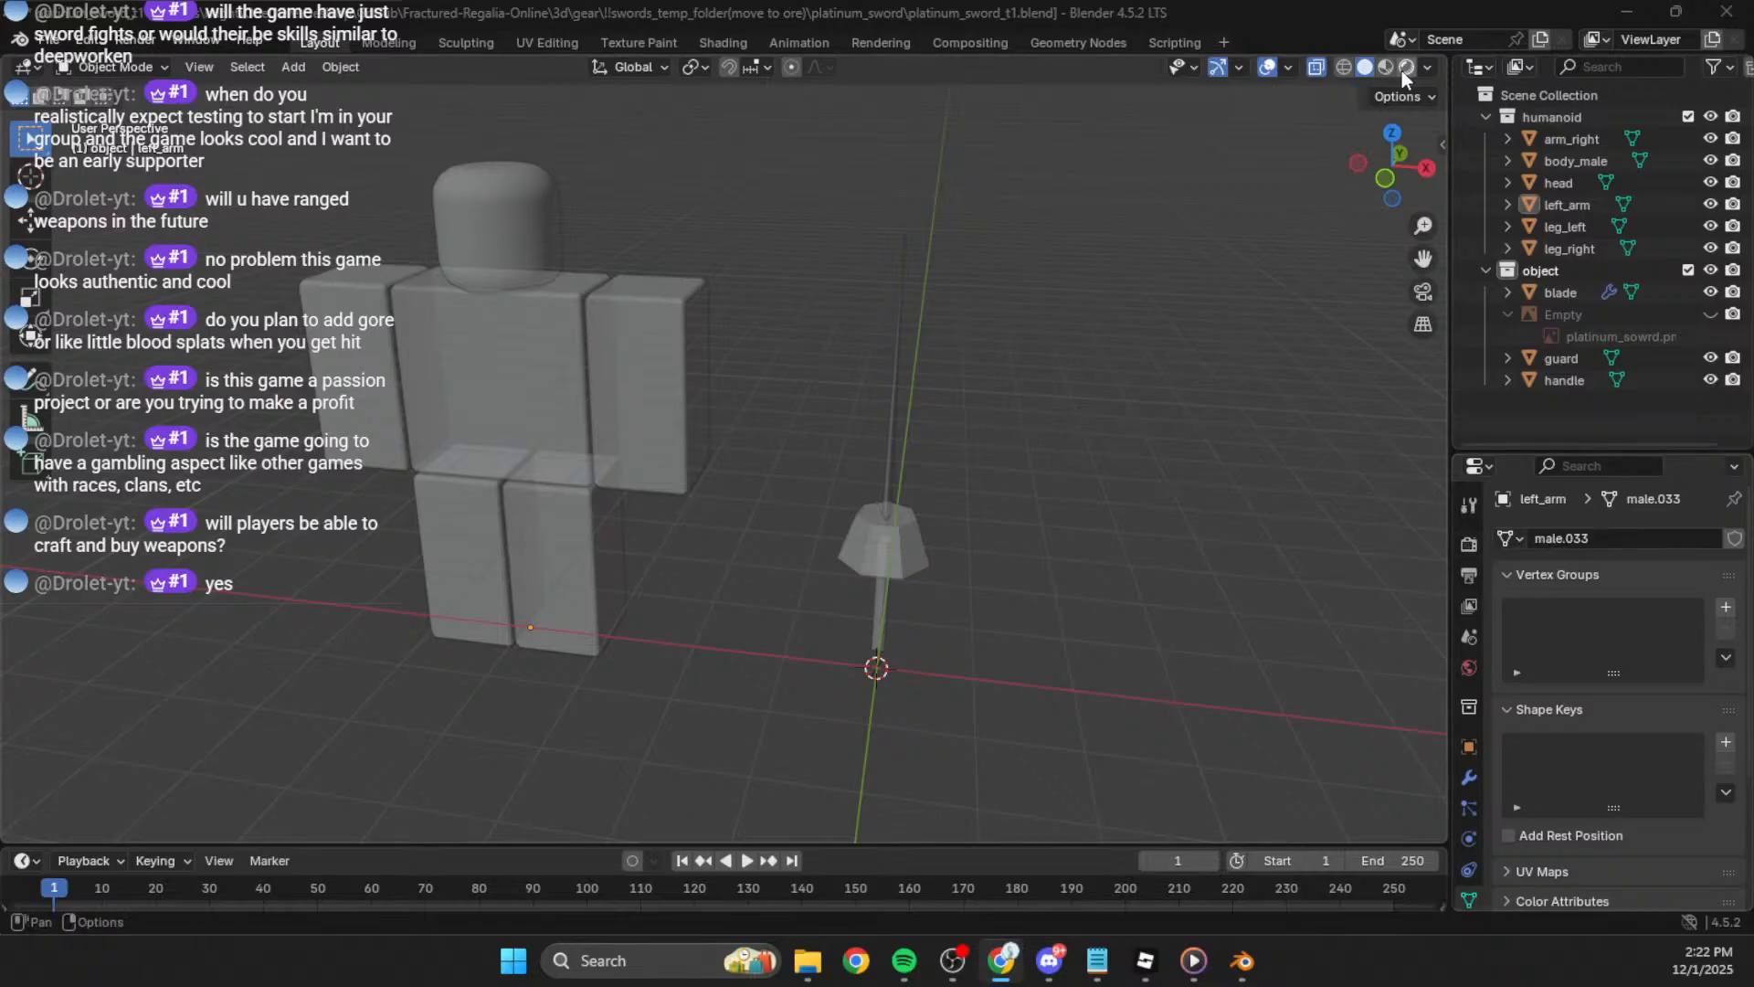
left_click(1428, 66)
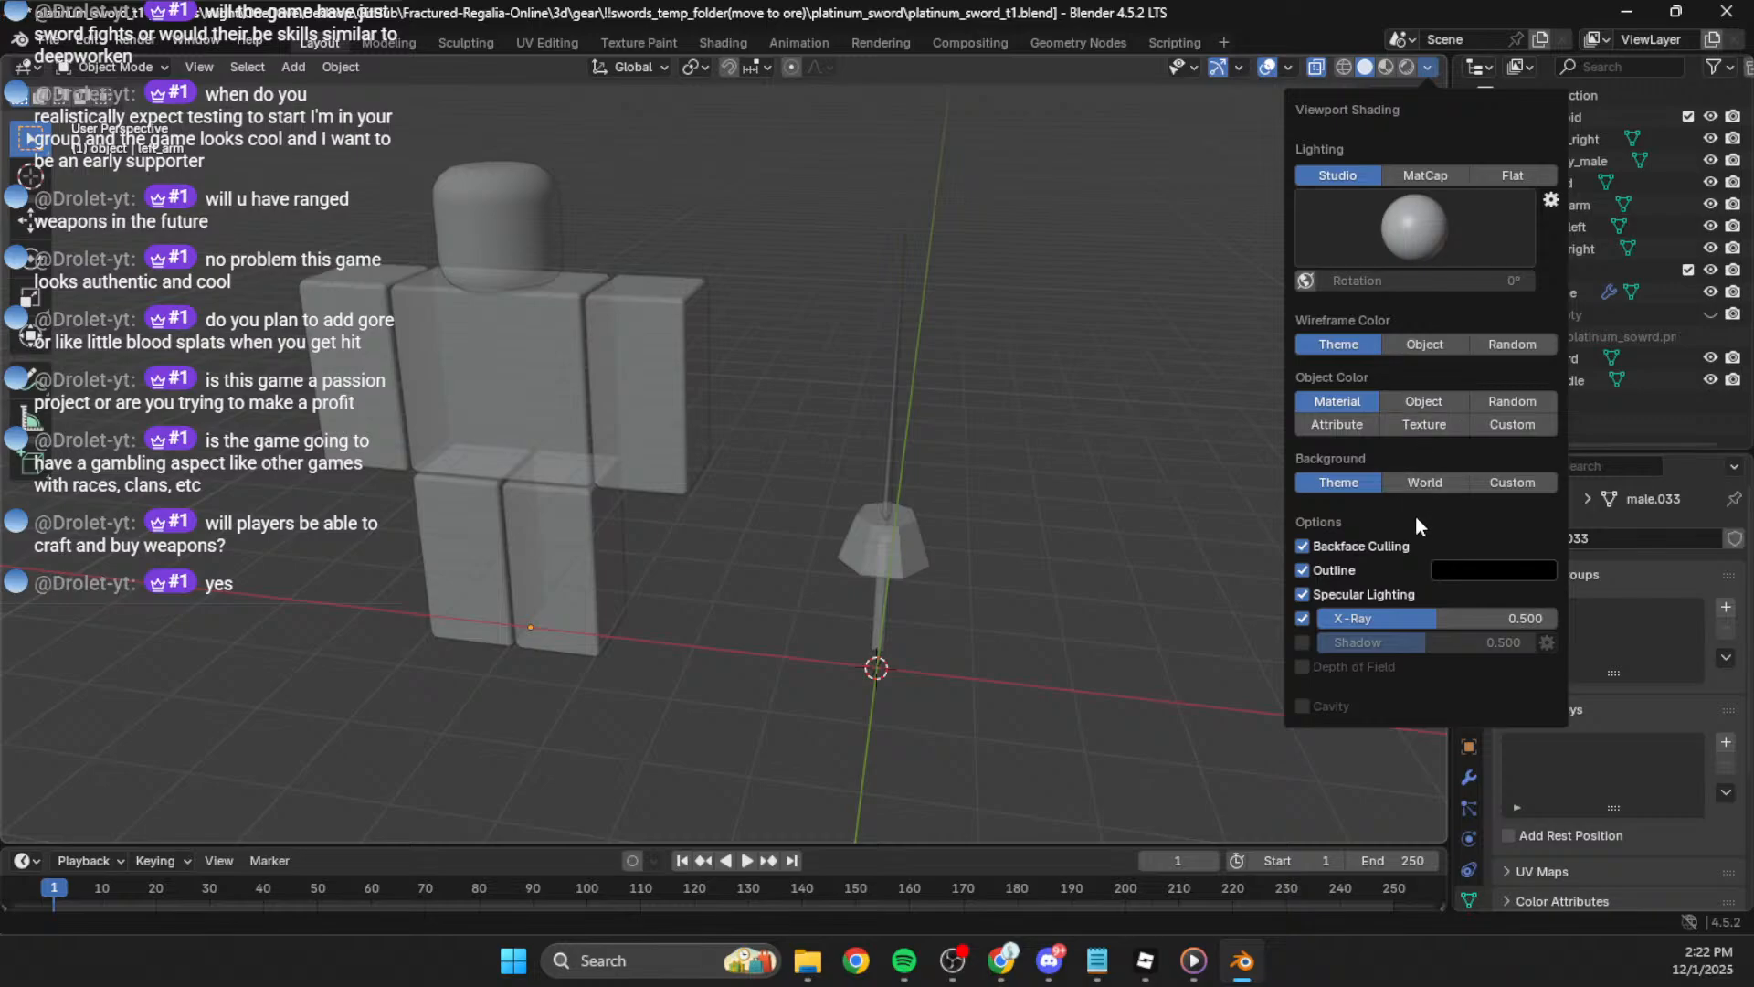
left_click(1303, 618)
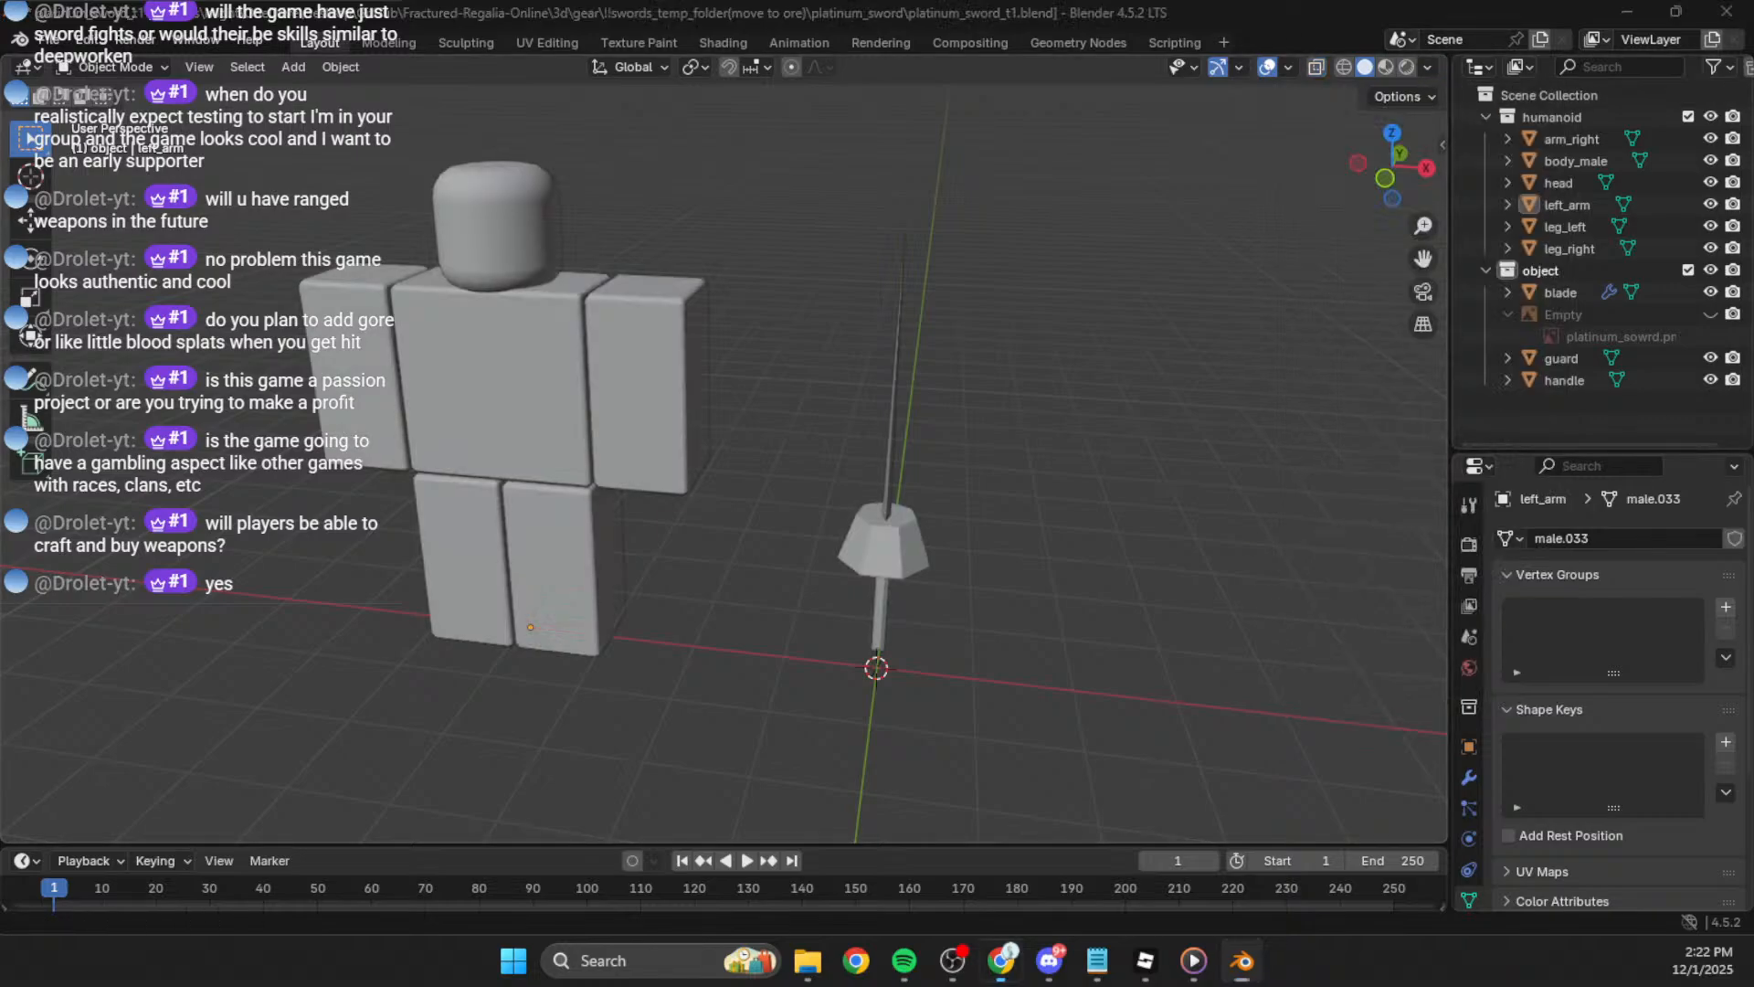
Step: Save platinum_sword_t1.blend from the right orthographic view, select the blade, guard and handle, and save a copy as platinum_sword_t2.blend
middle_click_drag(1142, 471, 1391, 167)
left_click(1398, 173)
key("ctrl+s")
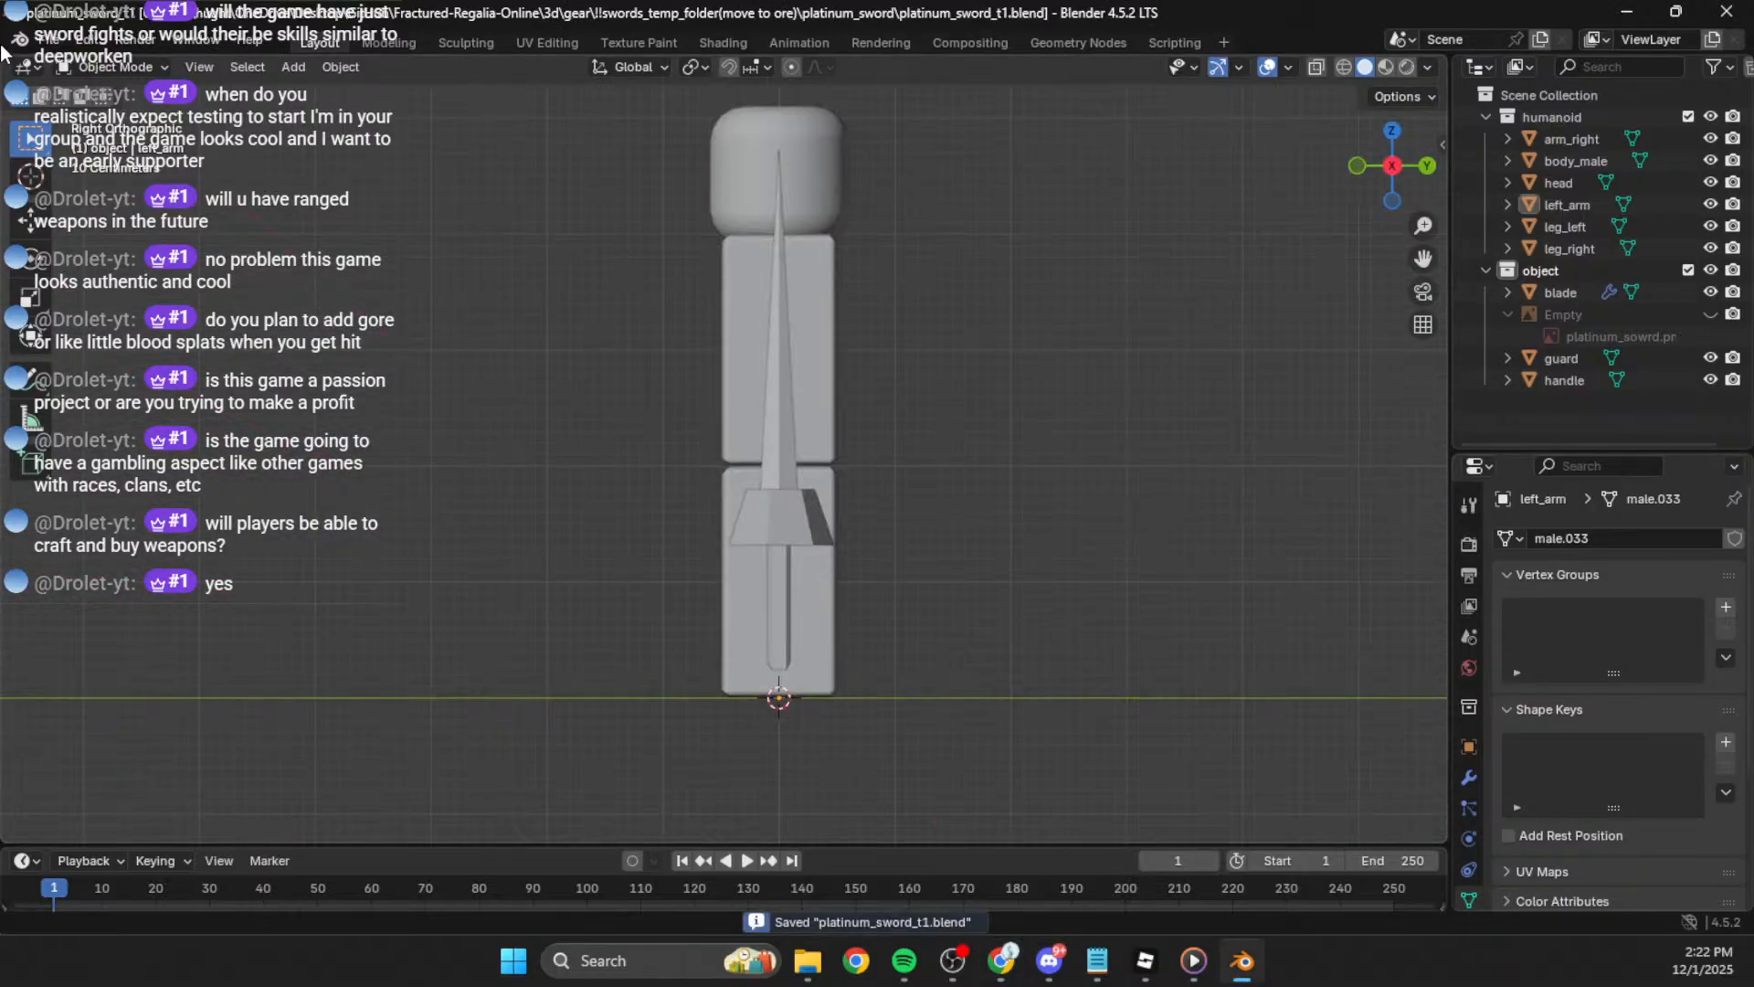
left_click(786, 500)
left_click(781, 522, "shift")
left_click(779, 637, "shift")
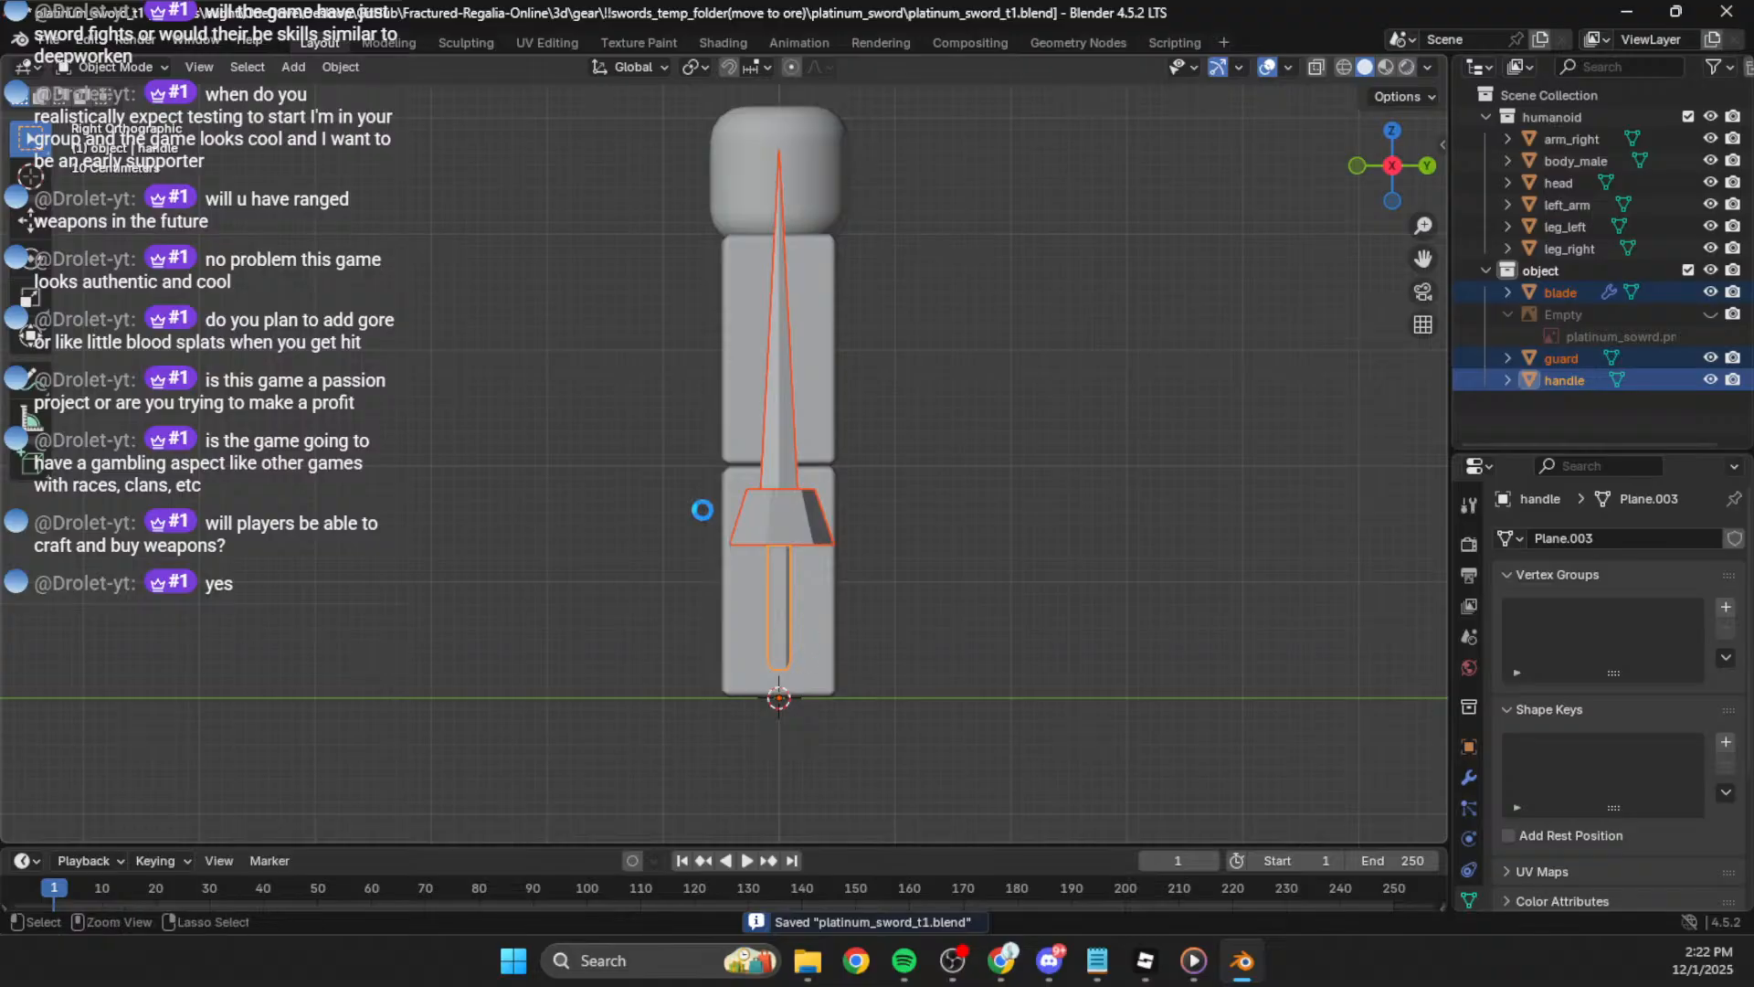
left_click(77, 39)
mouse_move(84, 69)
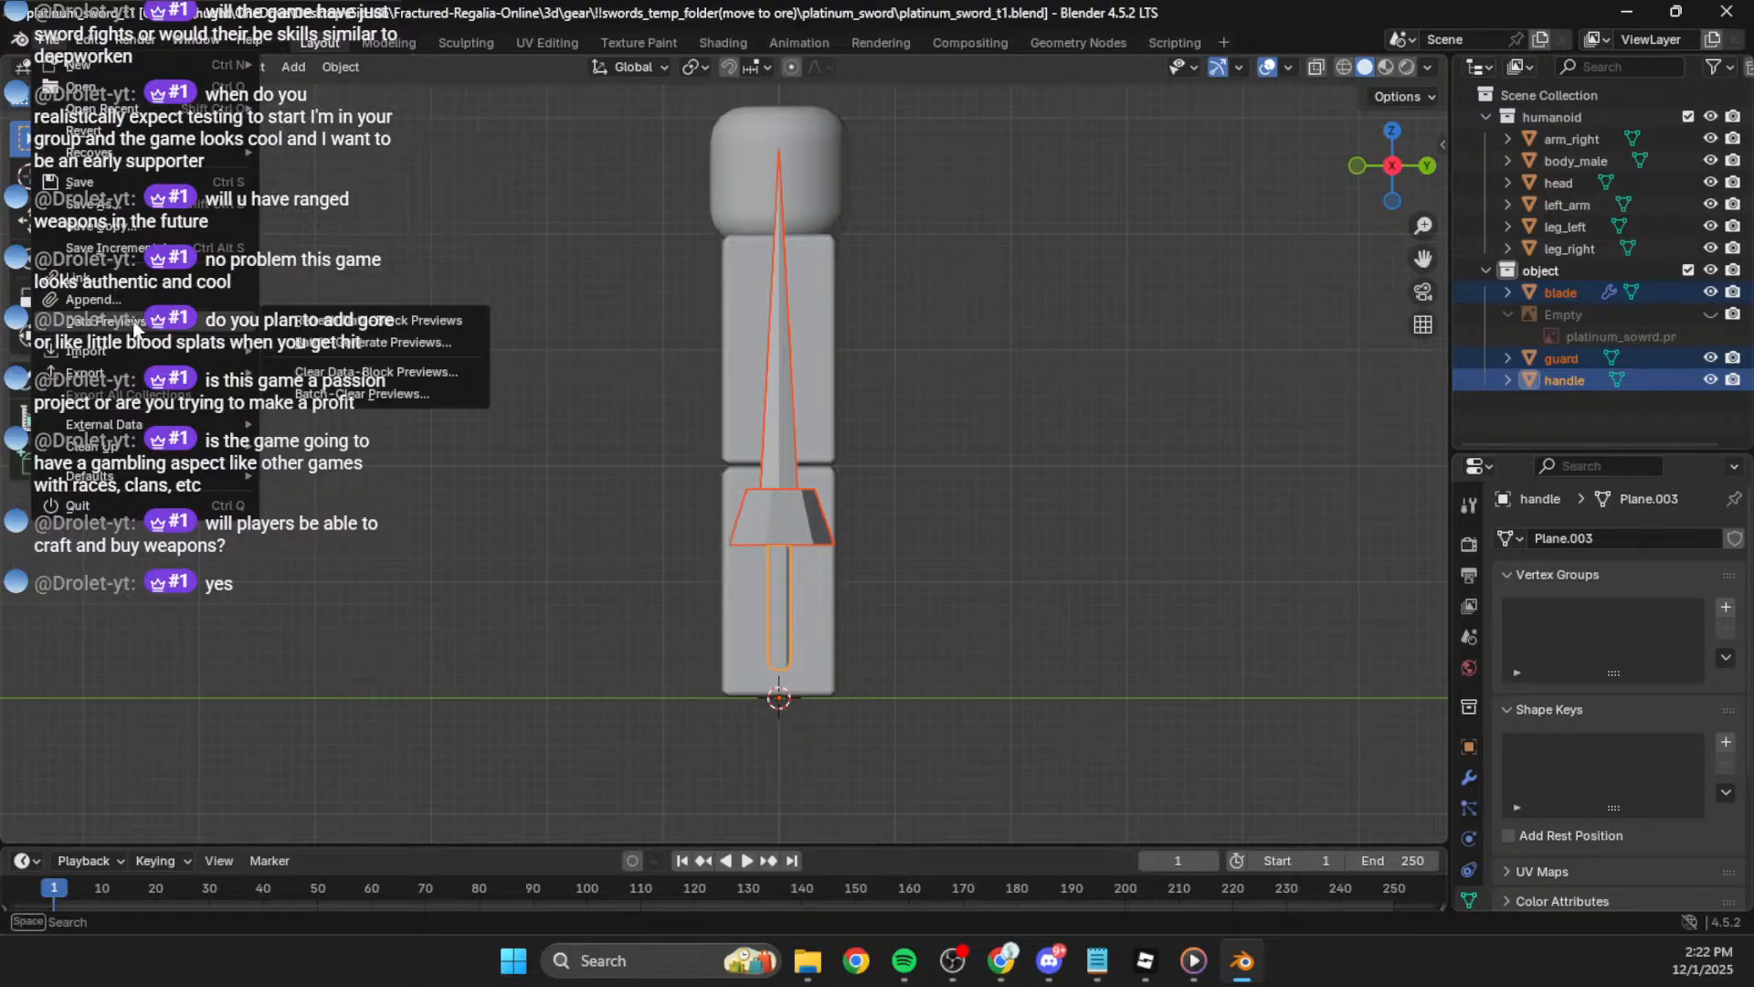
left_click(180, 228)
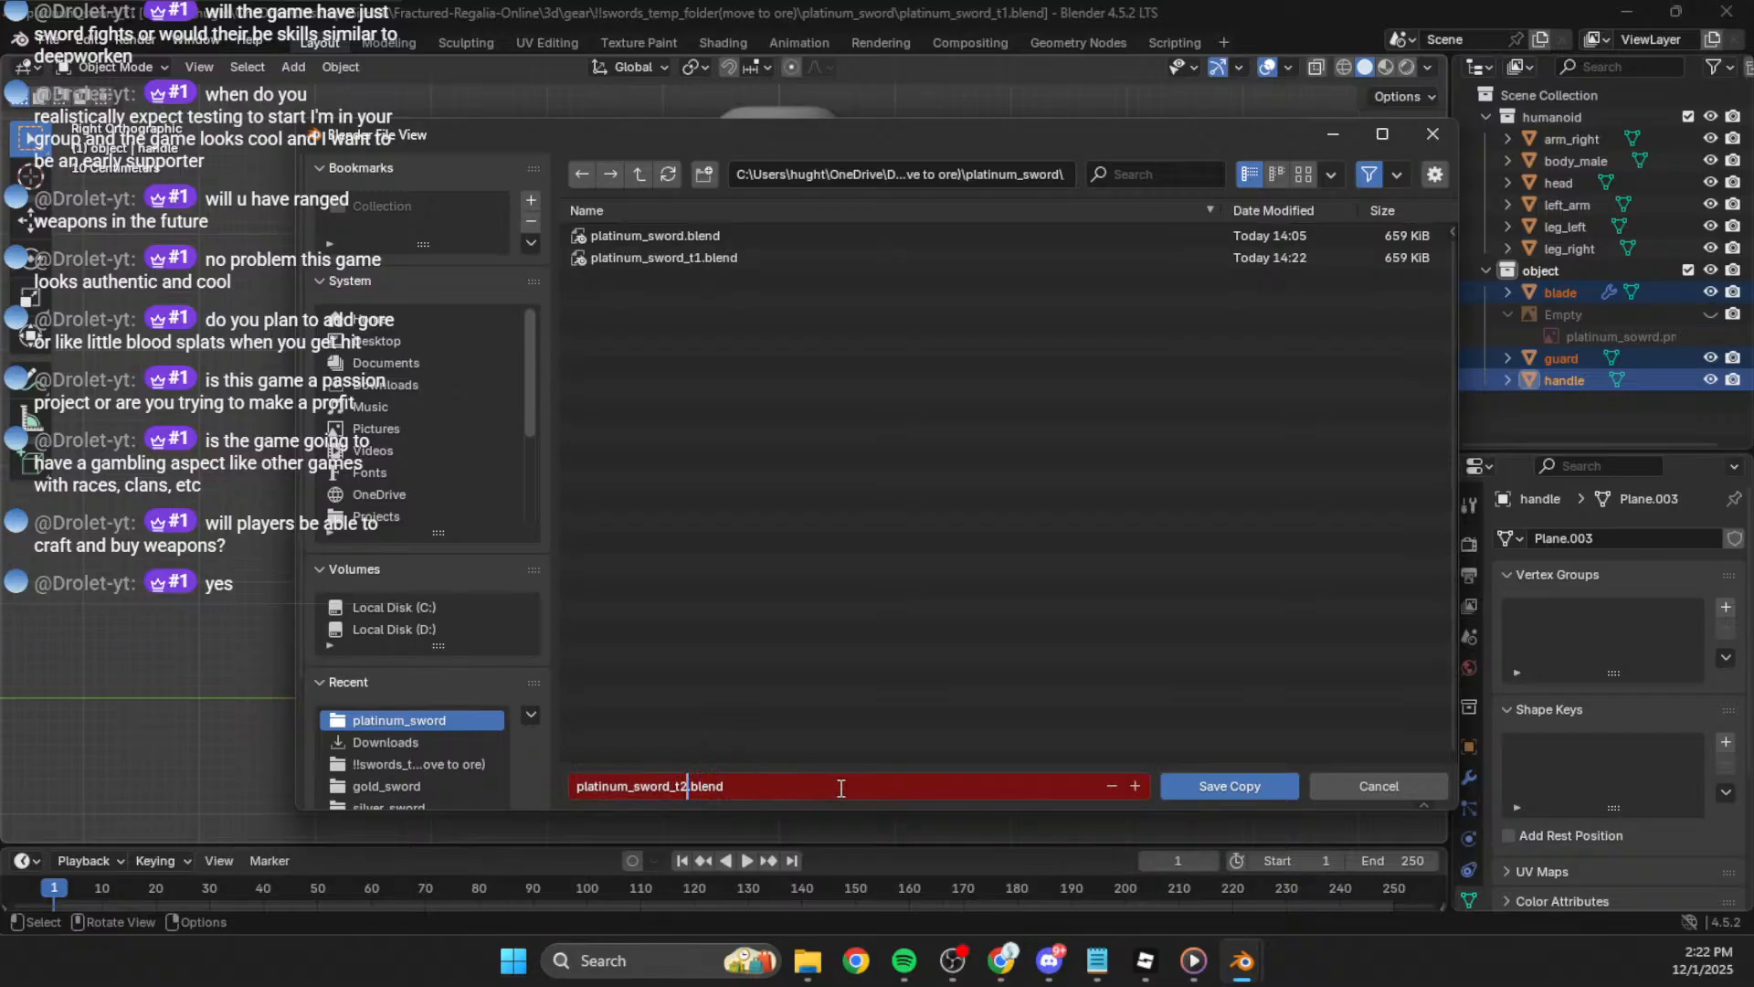
key("Return")
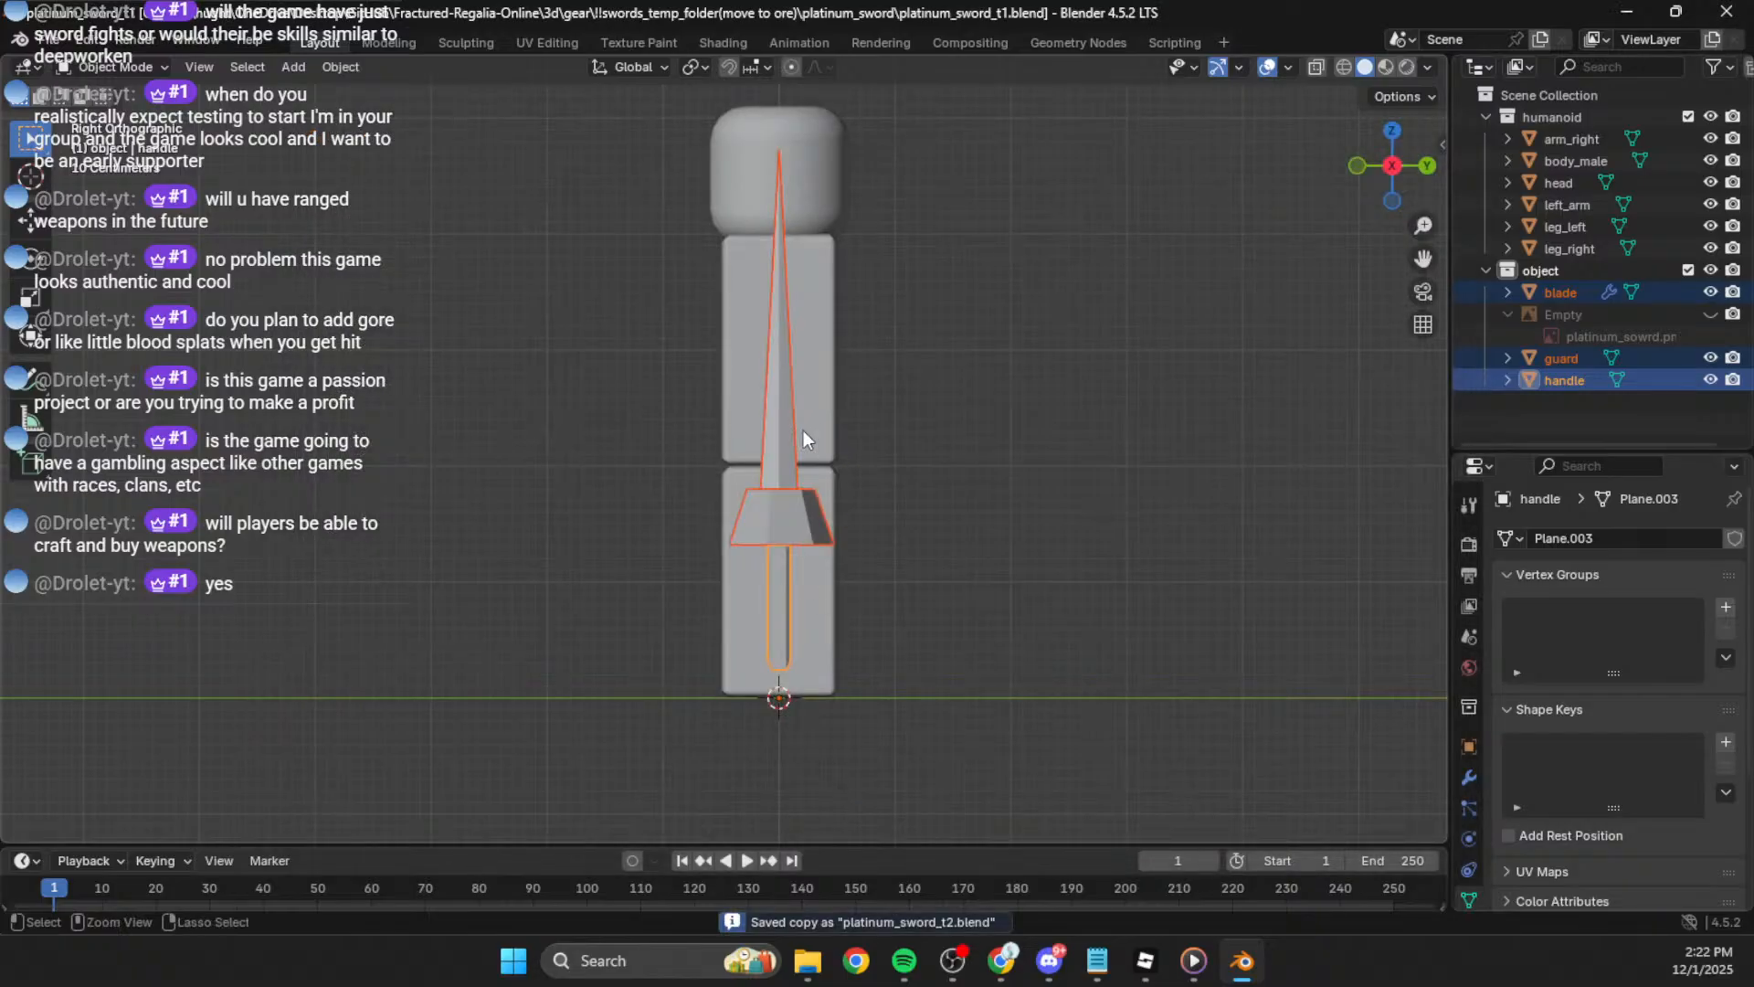
Step: Open platinum_sword_t2.blend from the platinum_sword folder
left_click(60, 41)
left_click(85, 87)
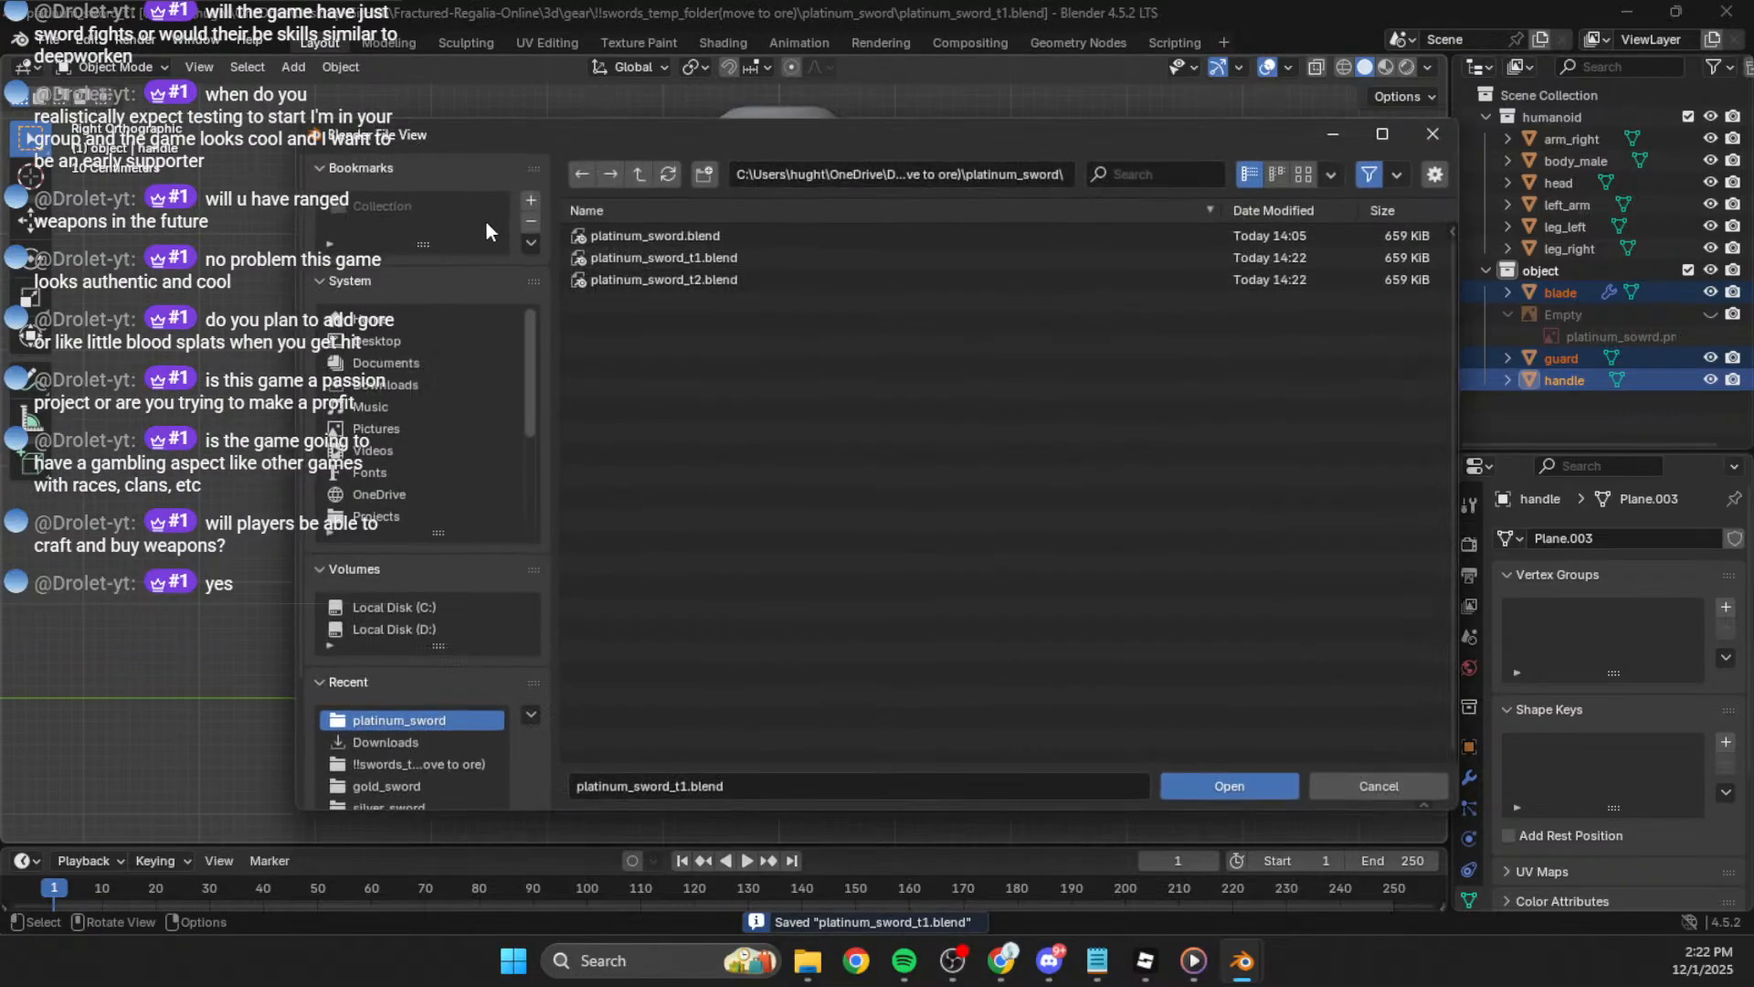
left_click(709, 280)
left_click(1234, 788)
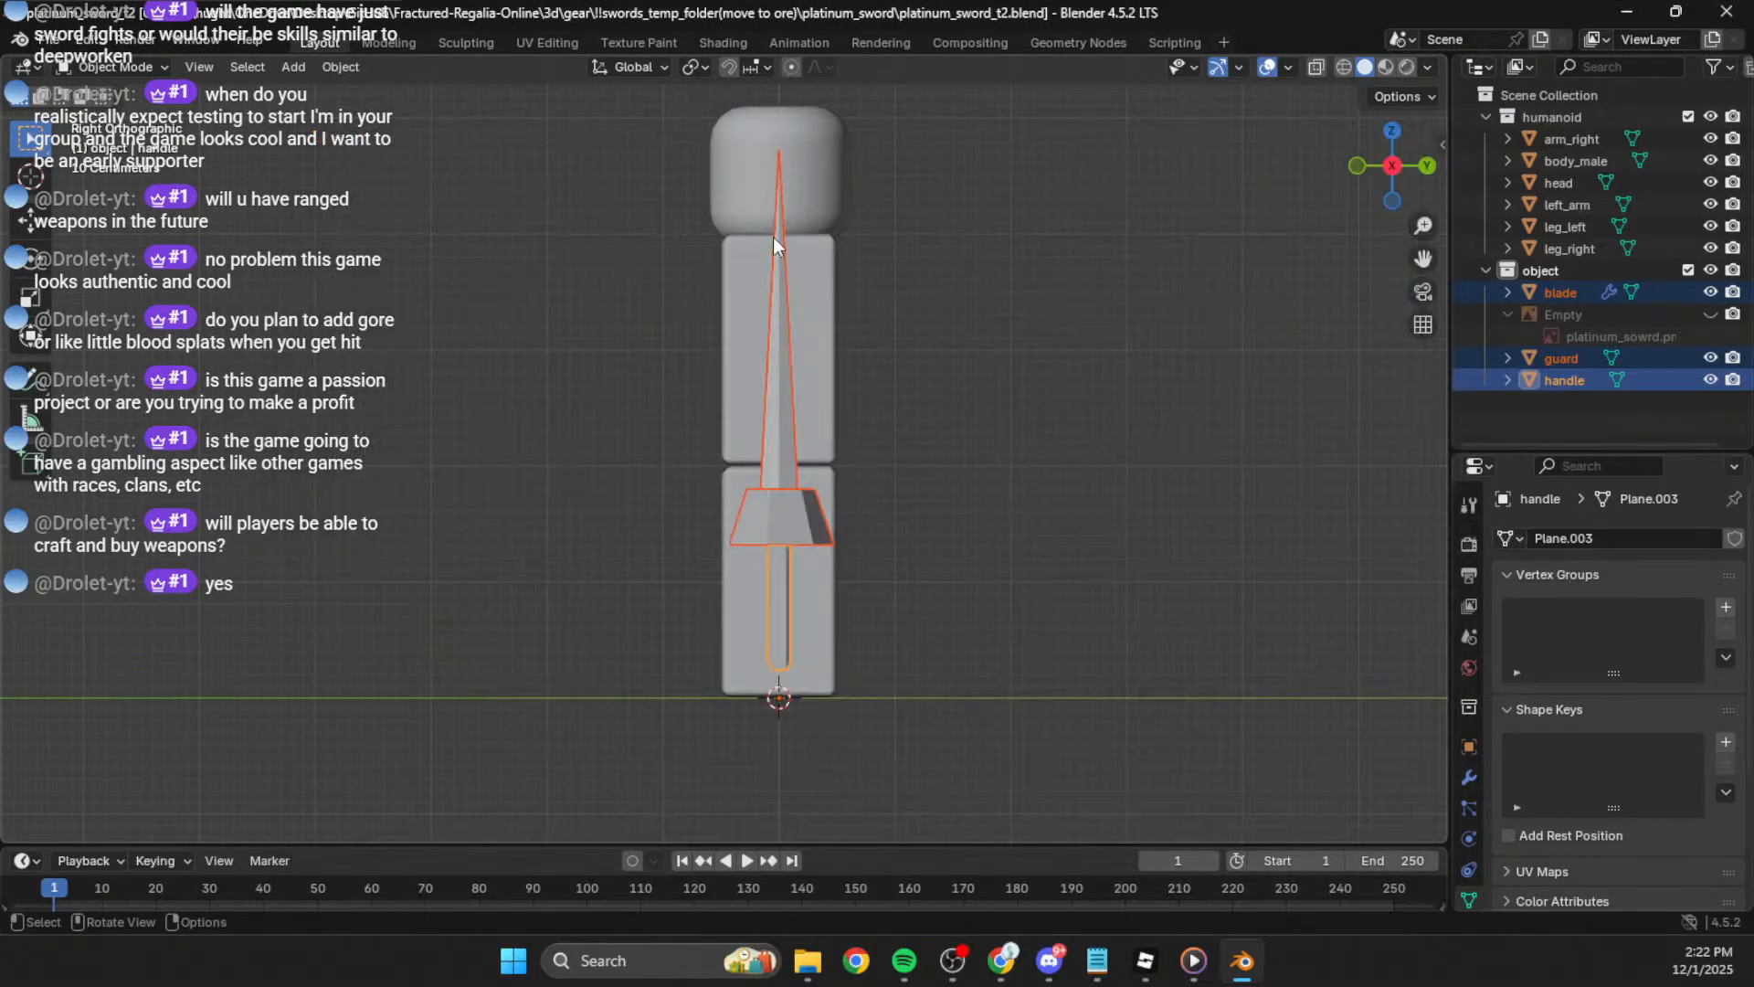
Step: Show the platinum_sword.png reference image, select it, and hide the humanoid collection
left_click(1710, 314)
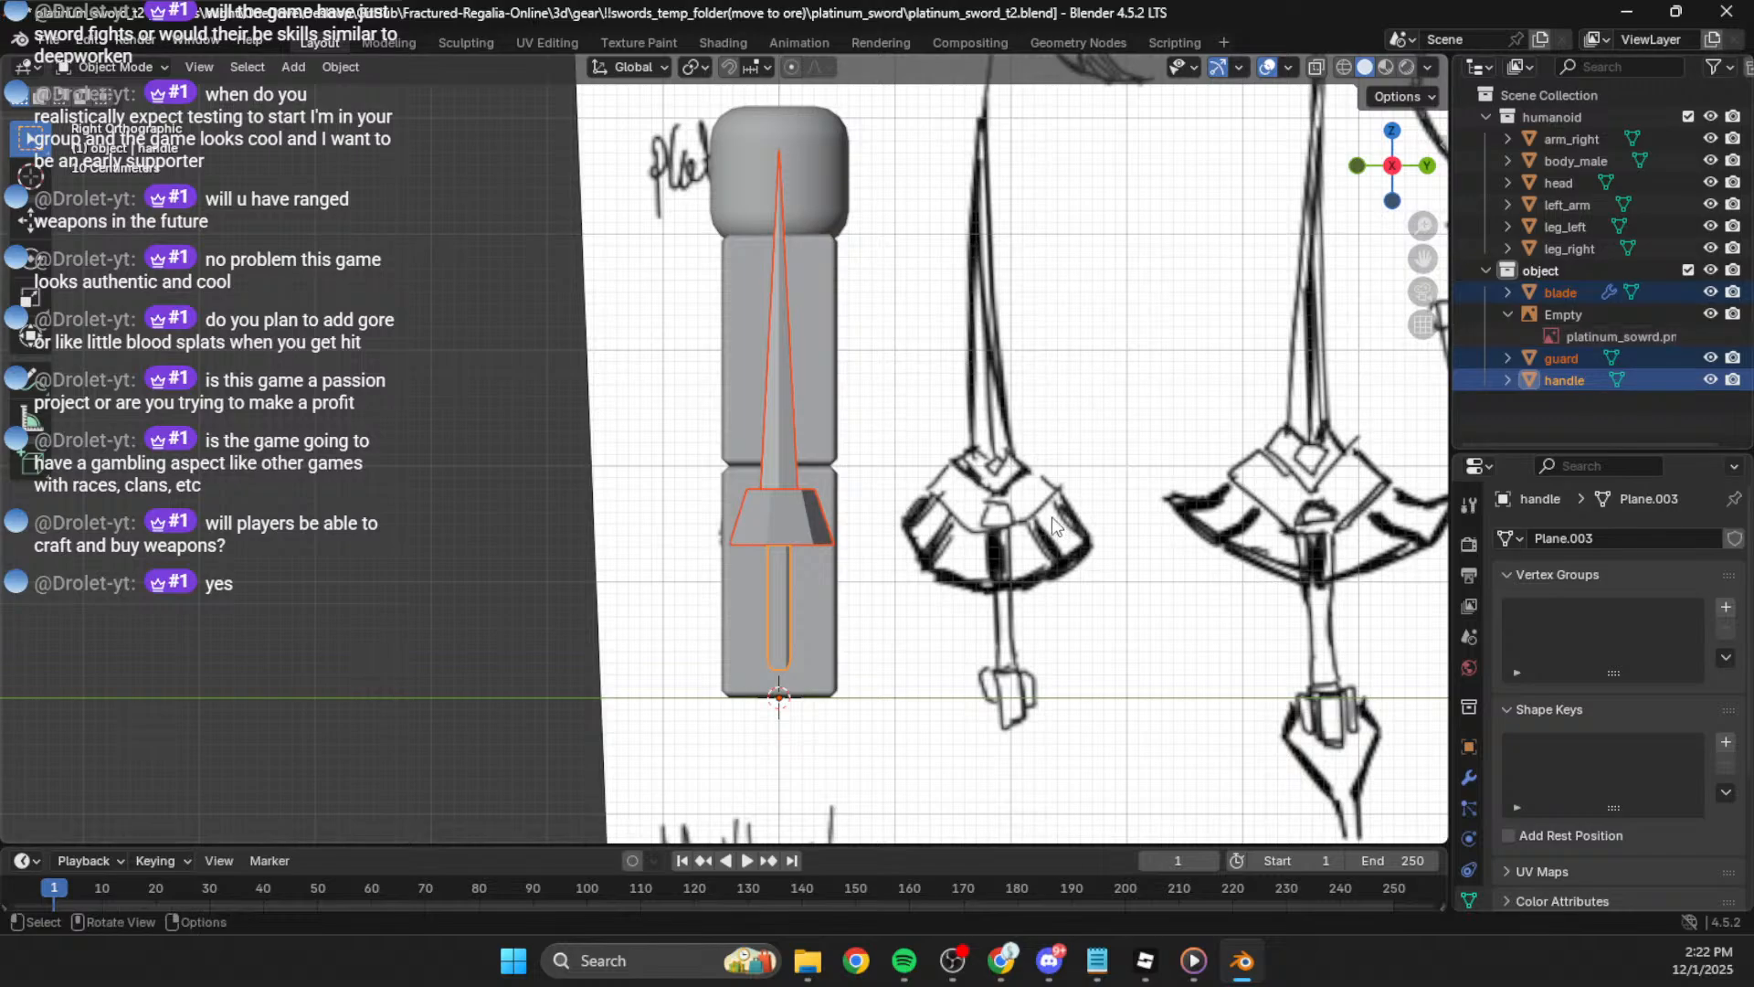
left_click(1102, 539)
left_click(1711, 117)
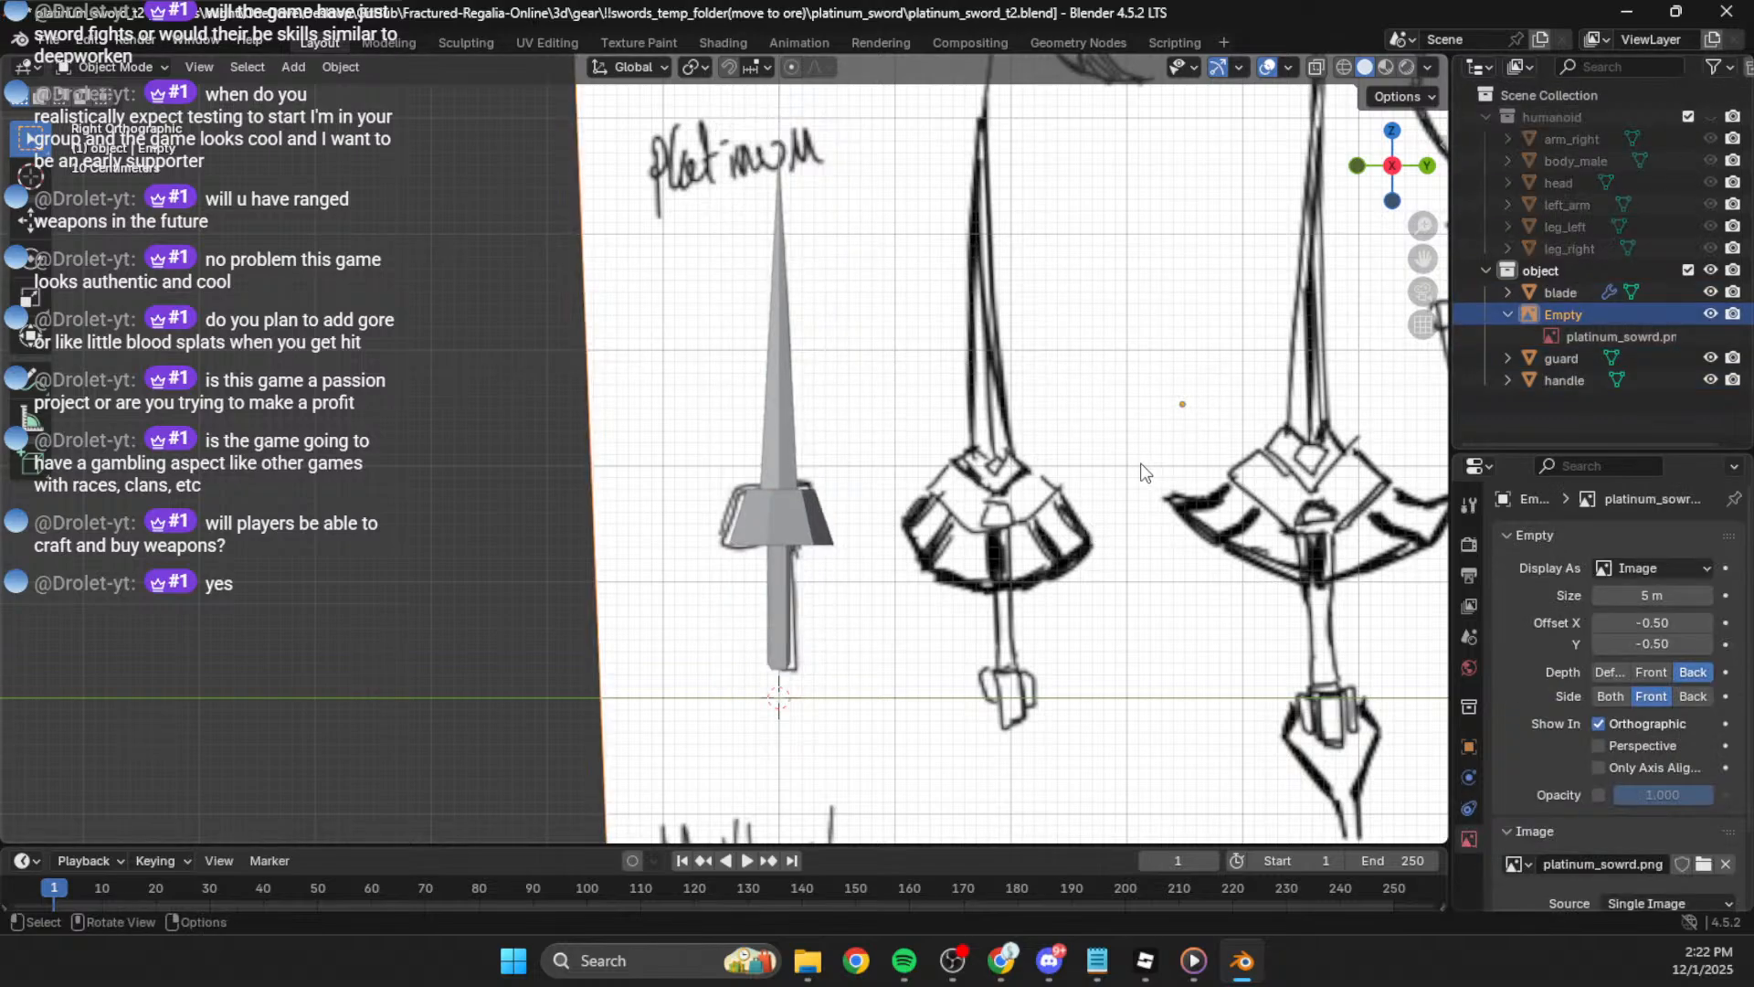
Step: Move and rotate the reference image until the middle platinum sword sketch lines up upright with the modelled sword's blade and guard
key("g")
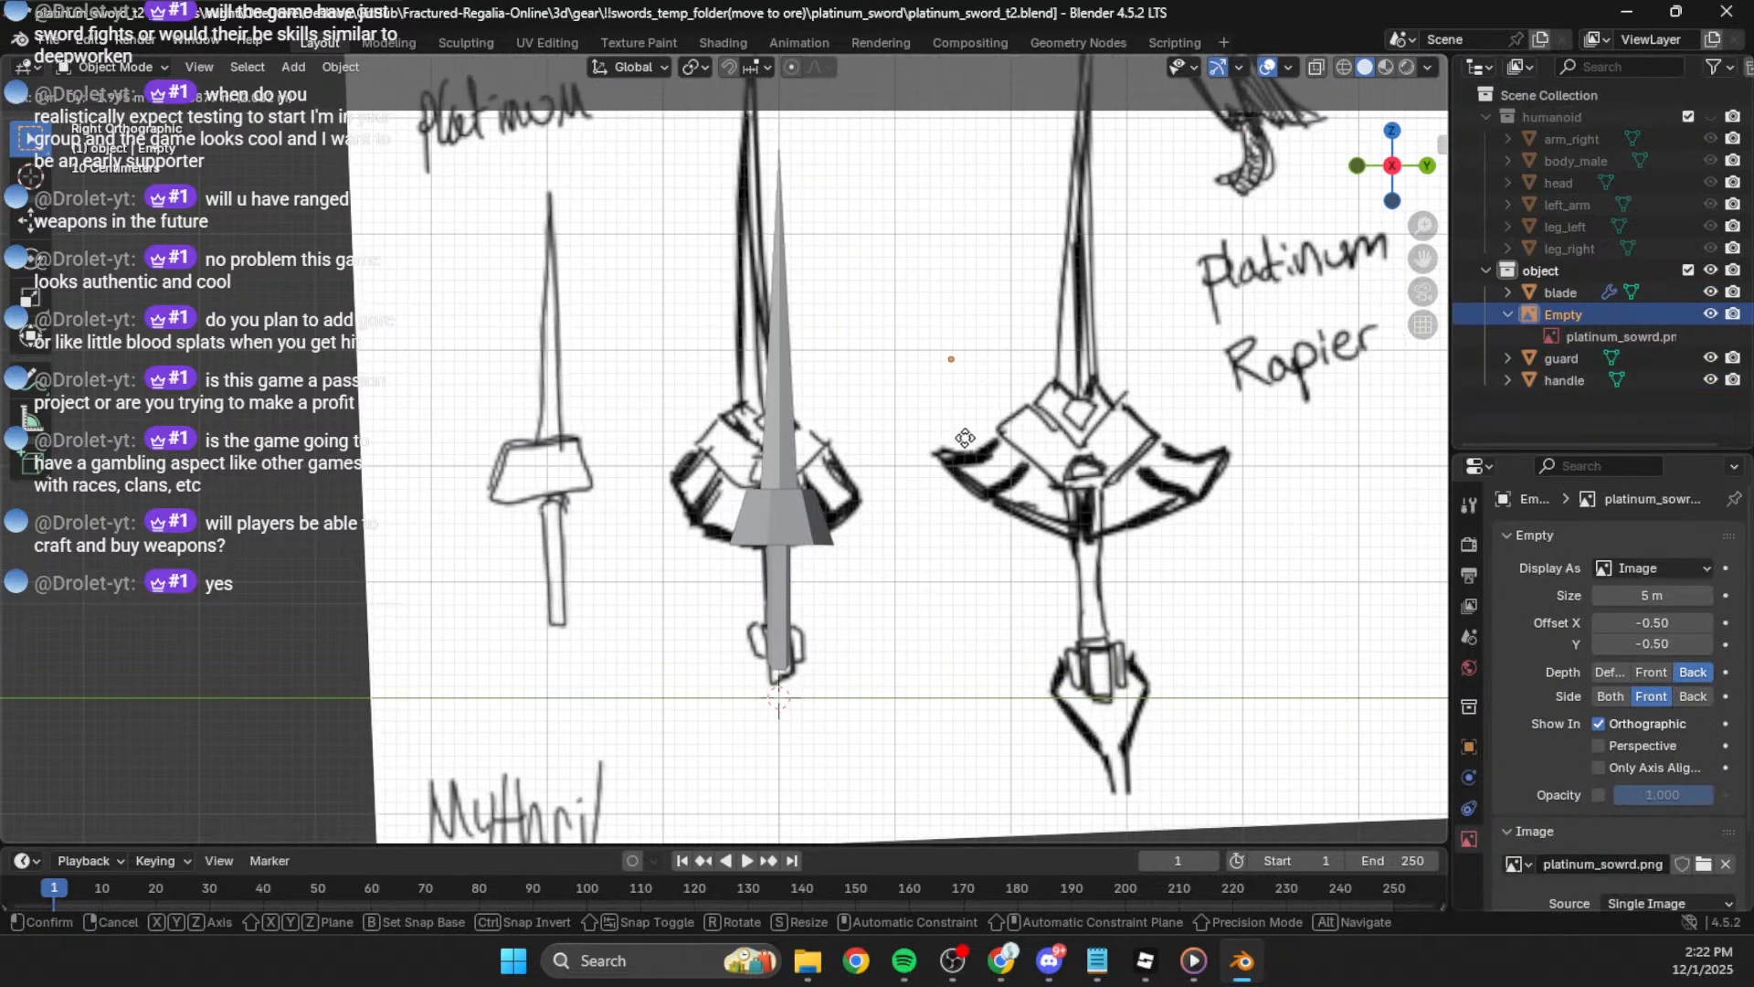
left_click(1004, 417)
key("r")
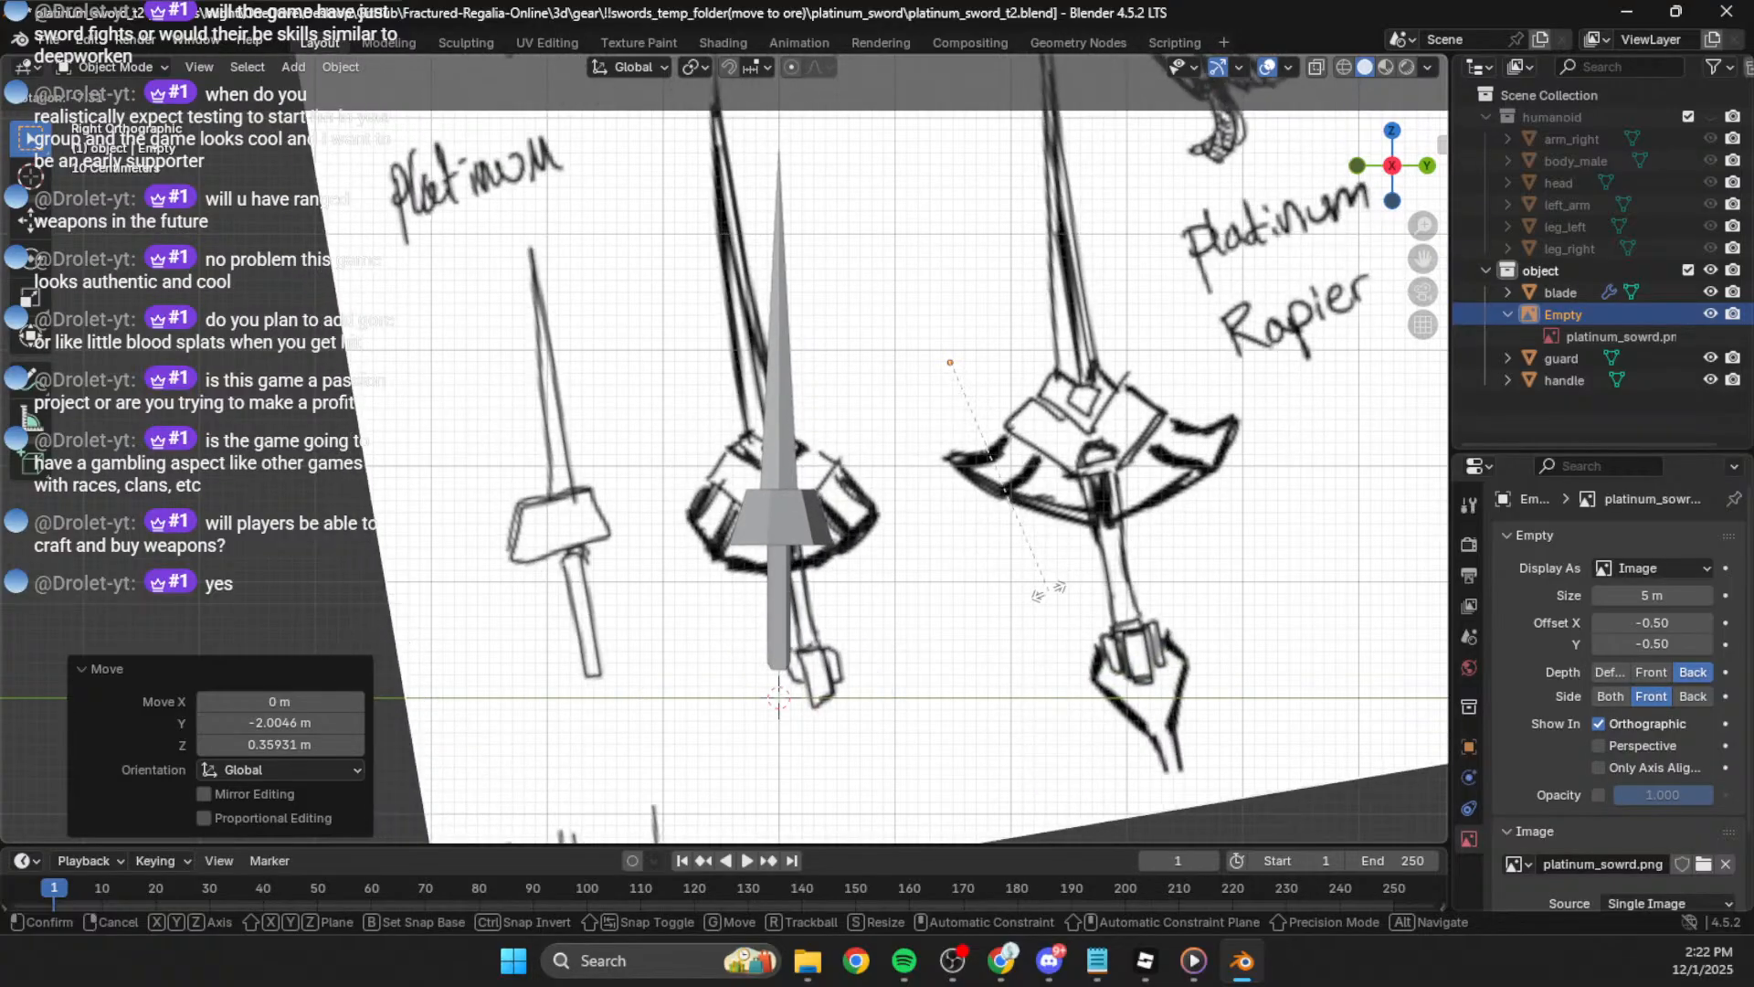
left_click(1023, 613)
key("g")
left_click(1033, 627)
key("g")
left_click(1022, 646)
key("r")
left_click(1019, 662)
key("g")
left_click(1036, 687)
key("r")
left_click(1037, 700)
key("g")
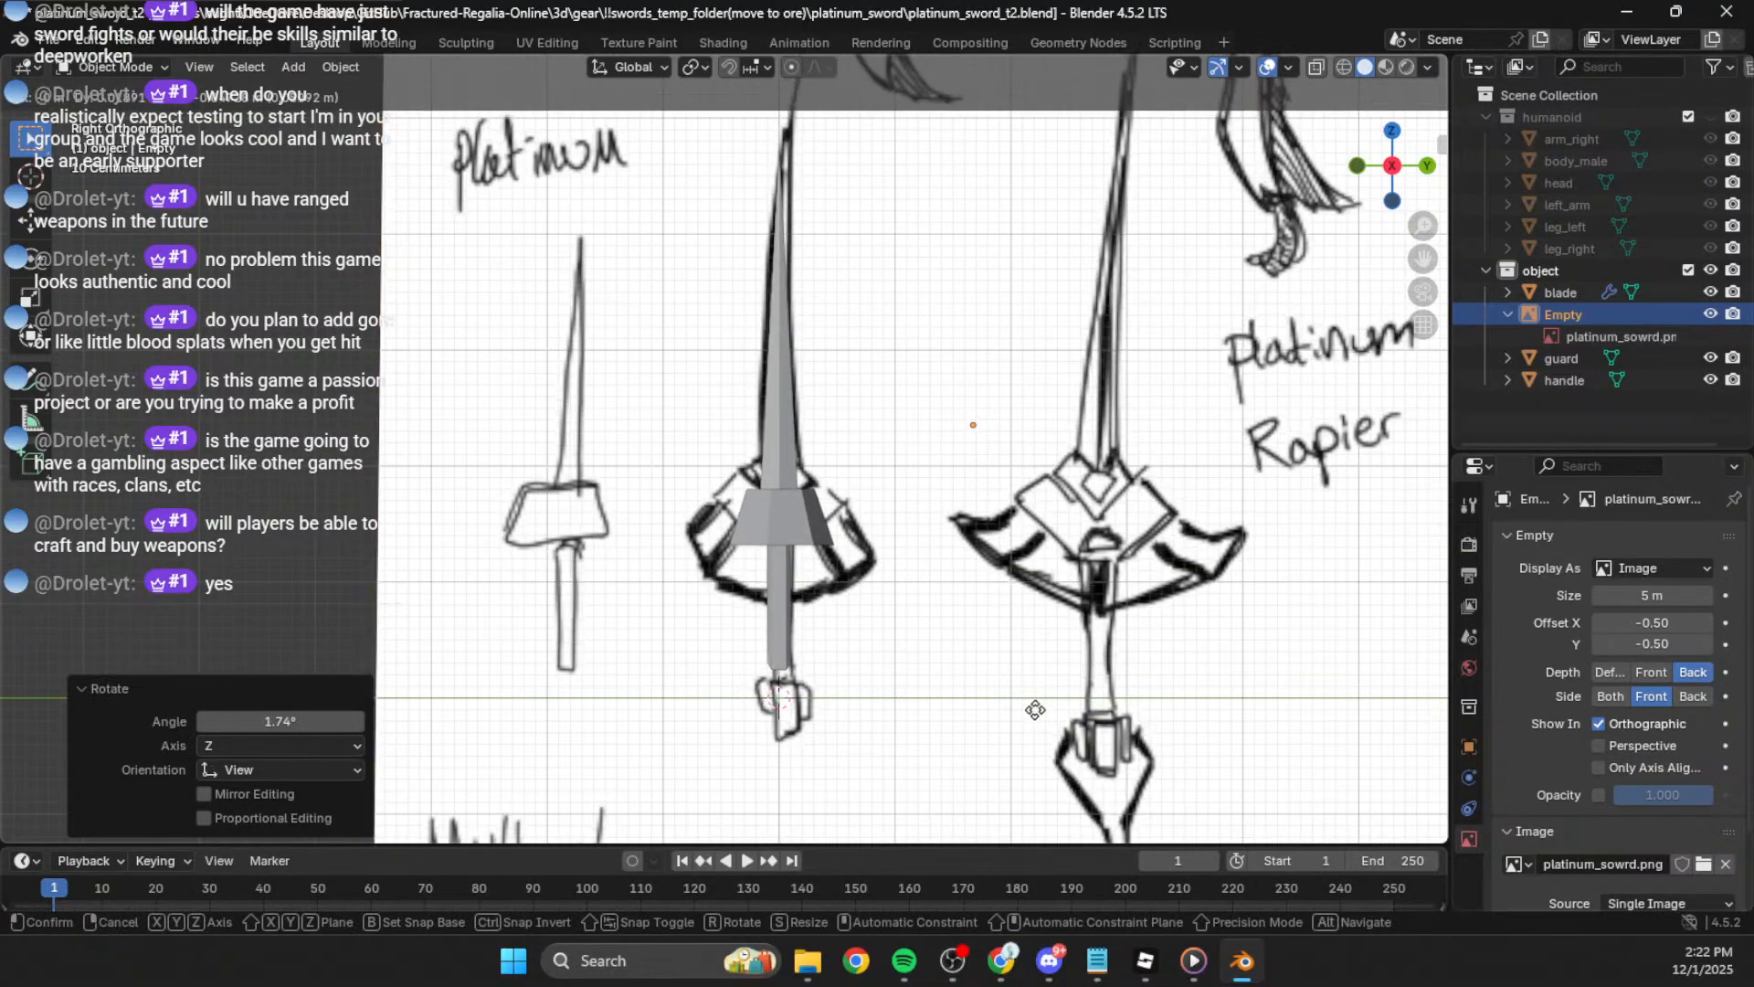
left_click(1039, 720)
Step: Lengthen the handle to match the sketch by lowering its bottom vertices along Z about 0.26 m, plus another 0.06 m
mouse_move(917, 585)
middle_mouse_down("shift")
mouse_move(927, 444)
mouse_move(831, 432)
middle_mouse_up("shift")
scroll(912, 449, "up", 2)
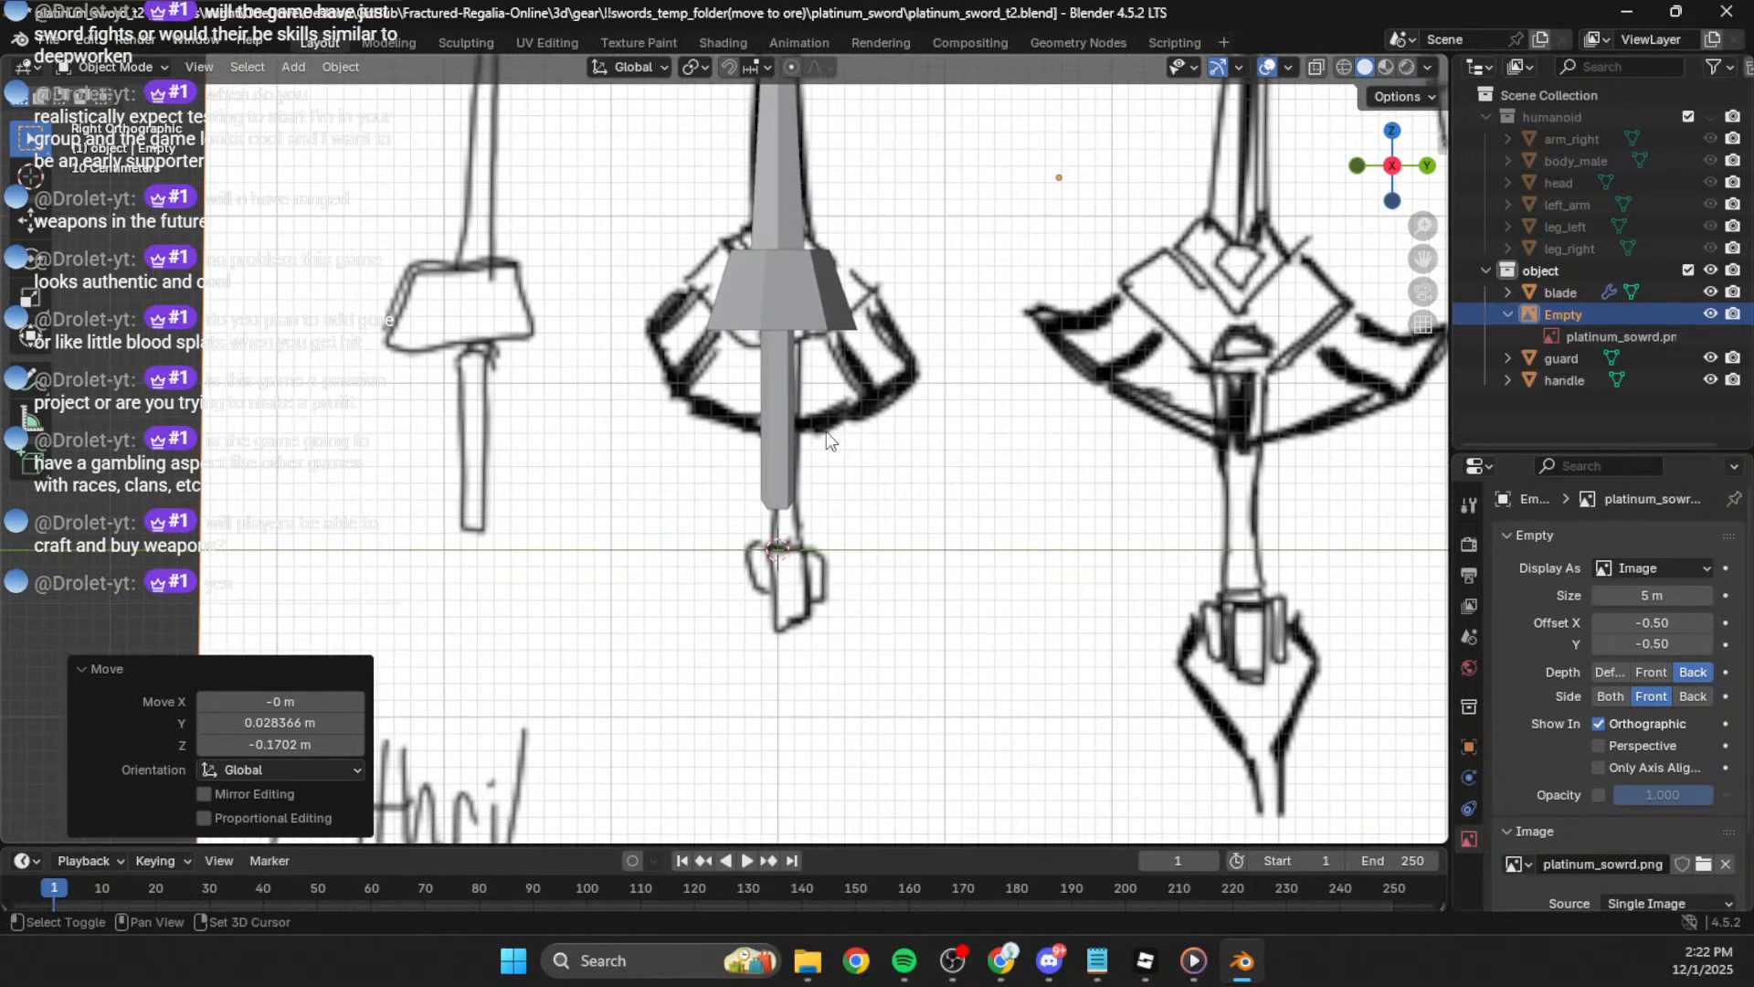
left_click(784, 428)
key("Tab")
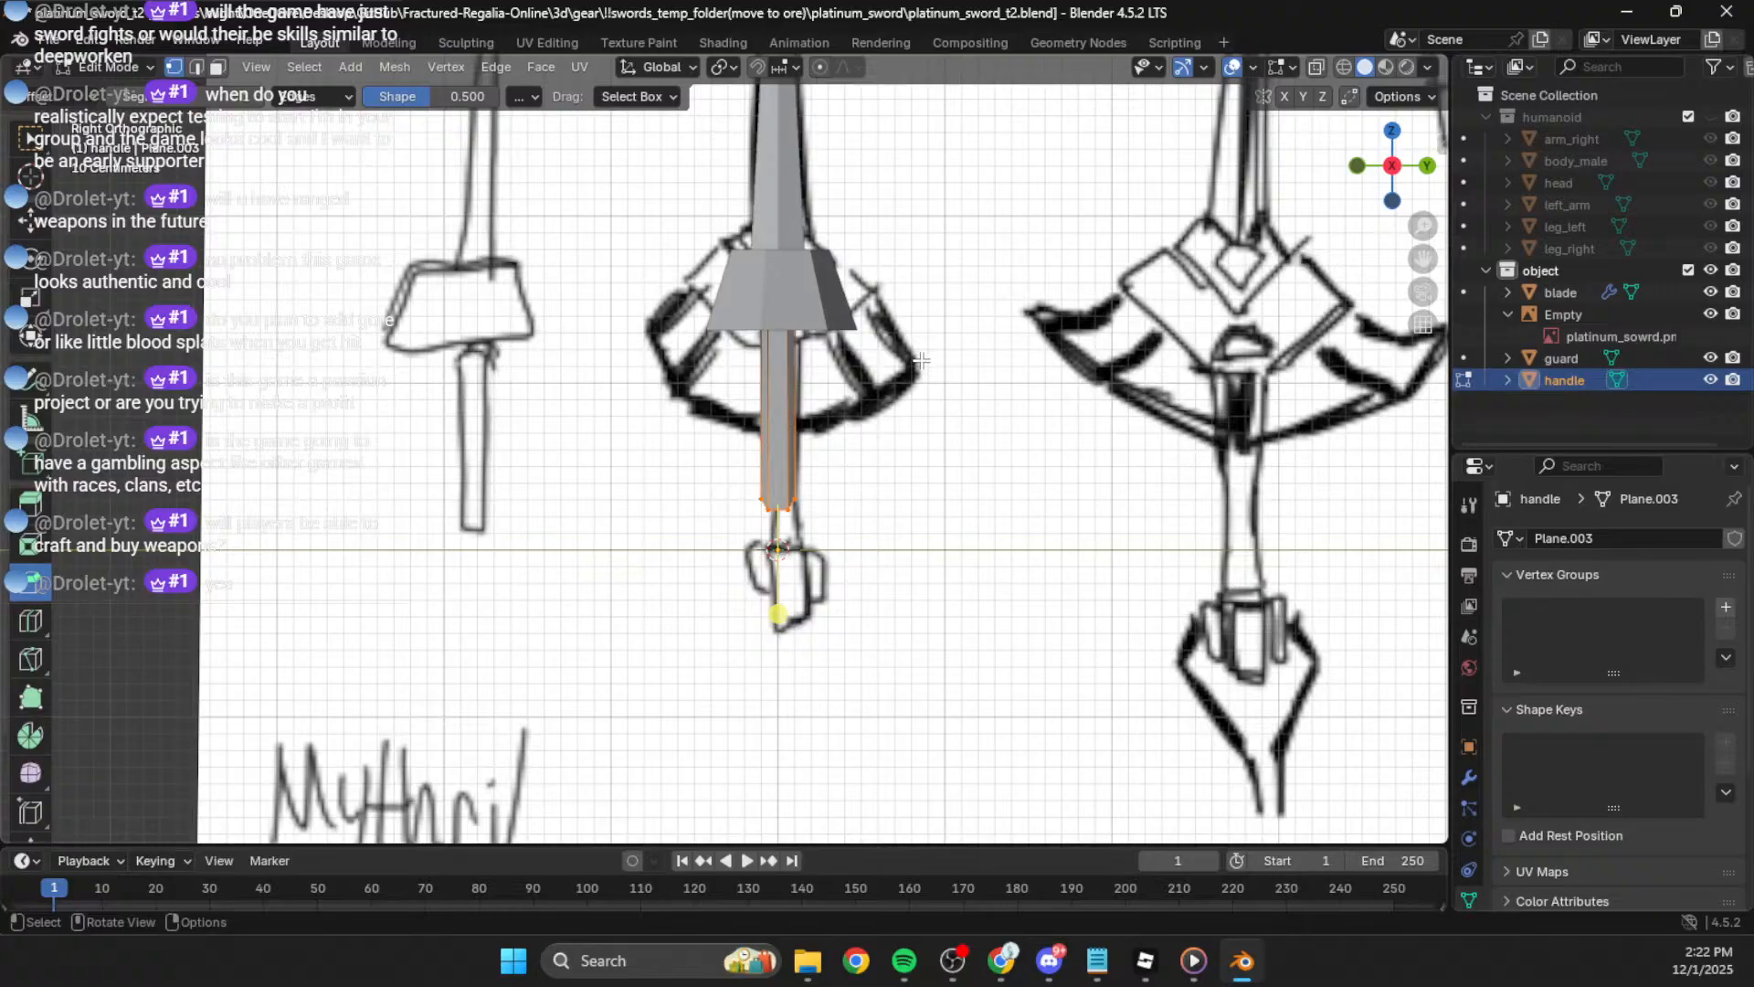
scroll(868, 402, "down", 3)
key("g")
key("z")
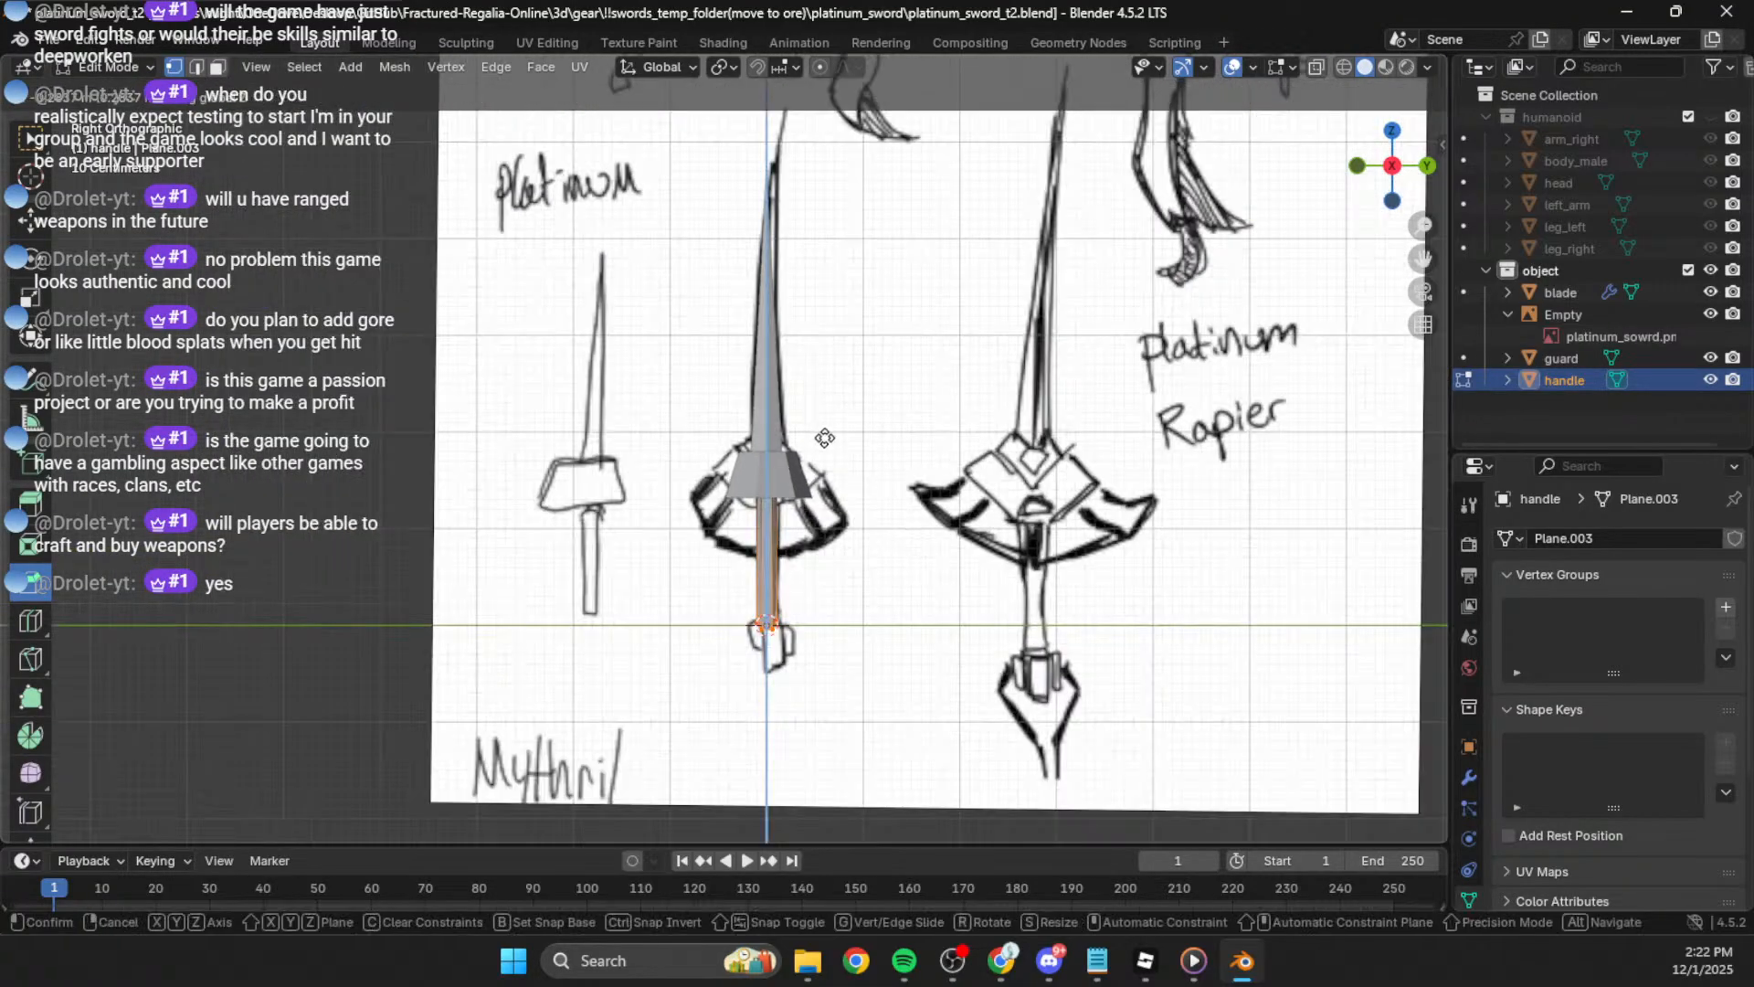
left_click(825, 437)
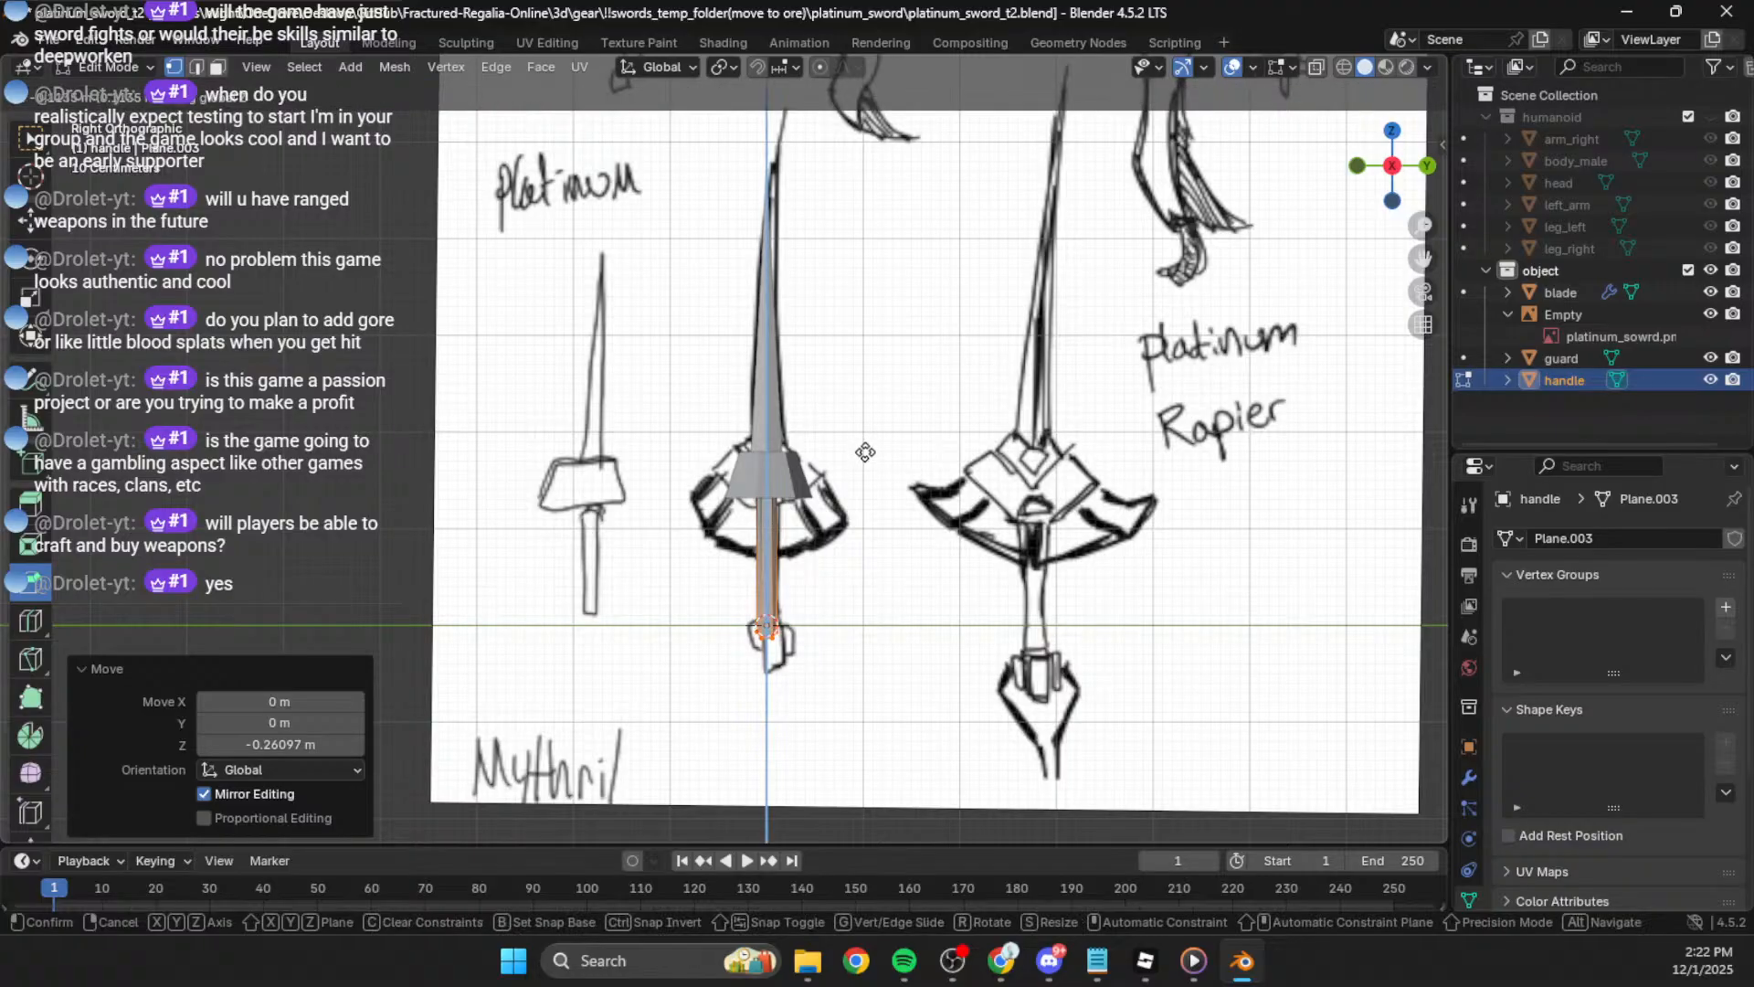
left_click(833, 647)
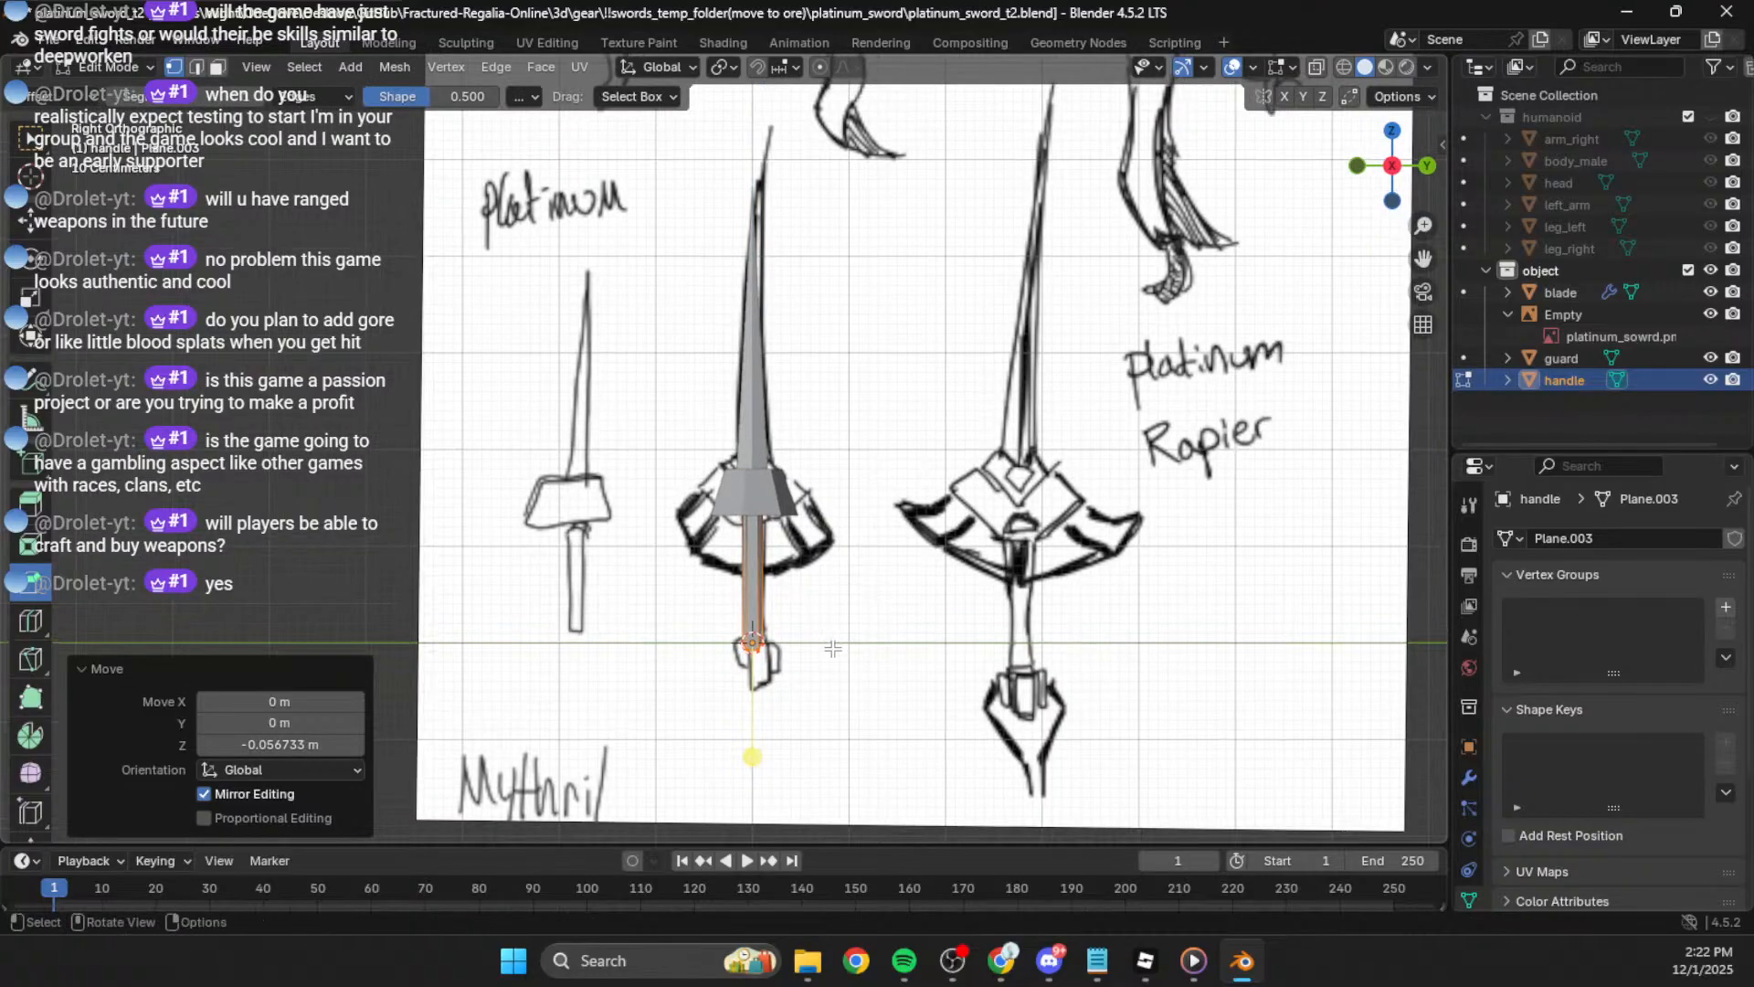
key("Tab")
Step: Raise the blade's tip vertex about 0.77 m along Z toward the tip of the sketched blade
left_click(758, 397)
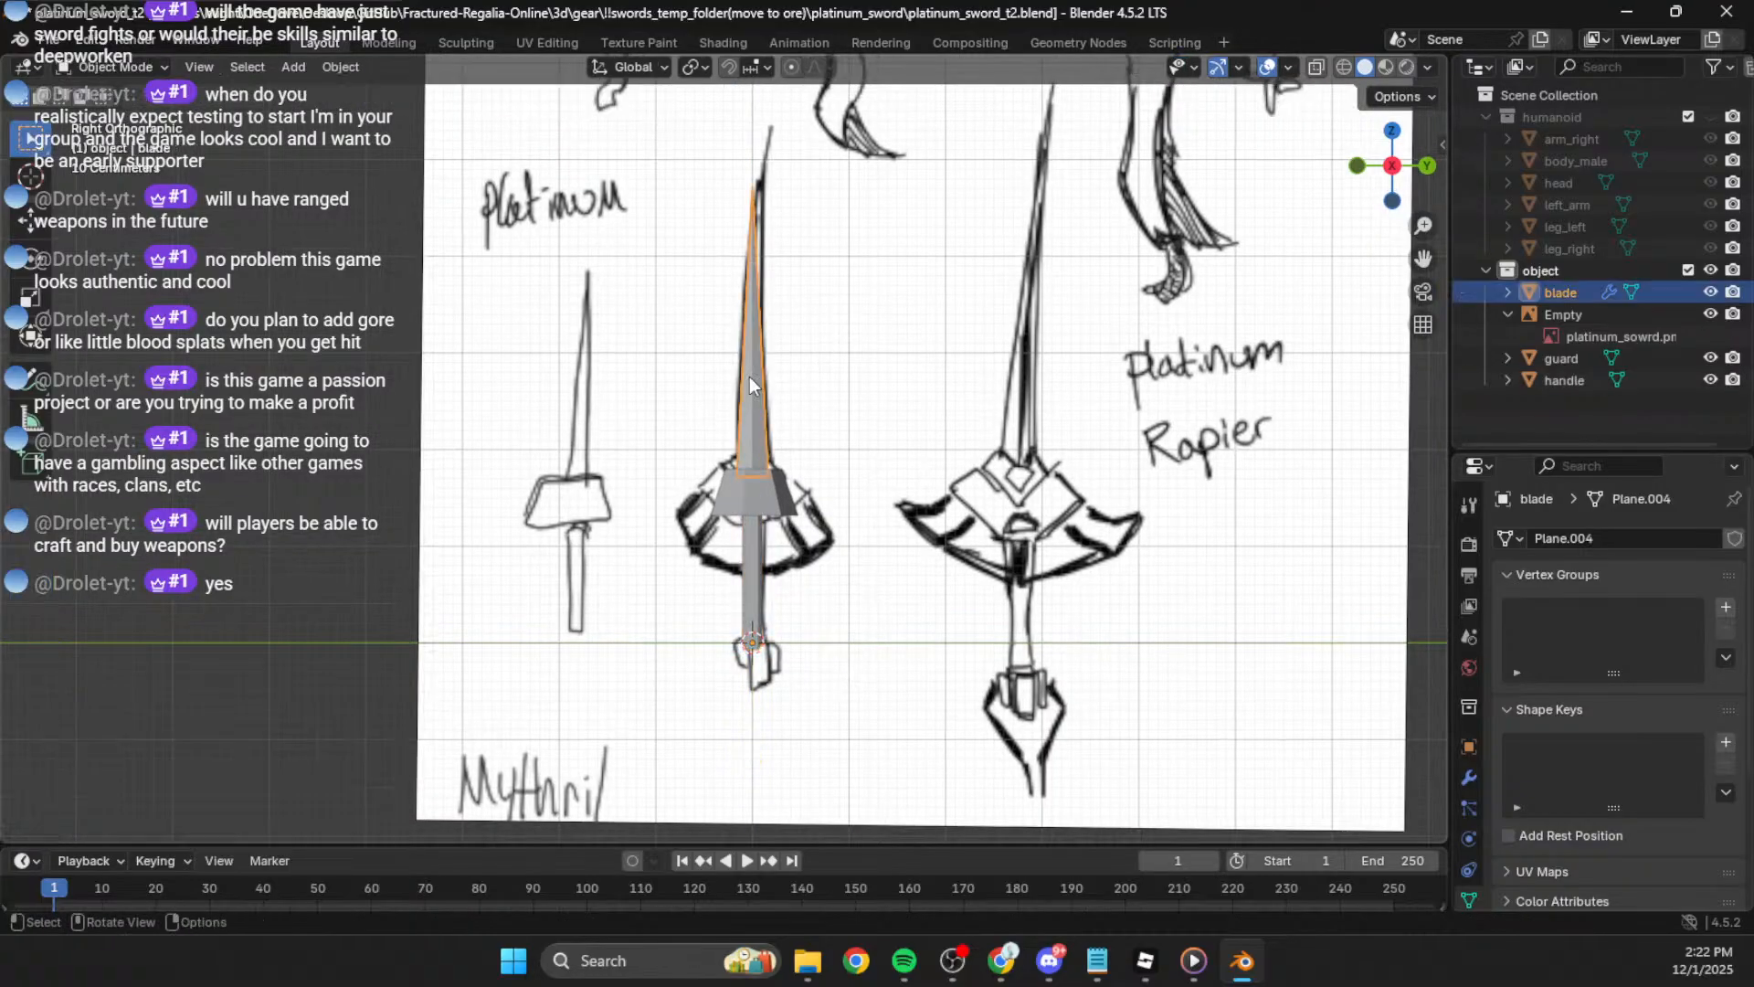
key("Tab")
left_click(781, 154)
key("g")
key("z")
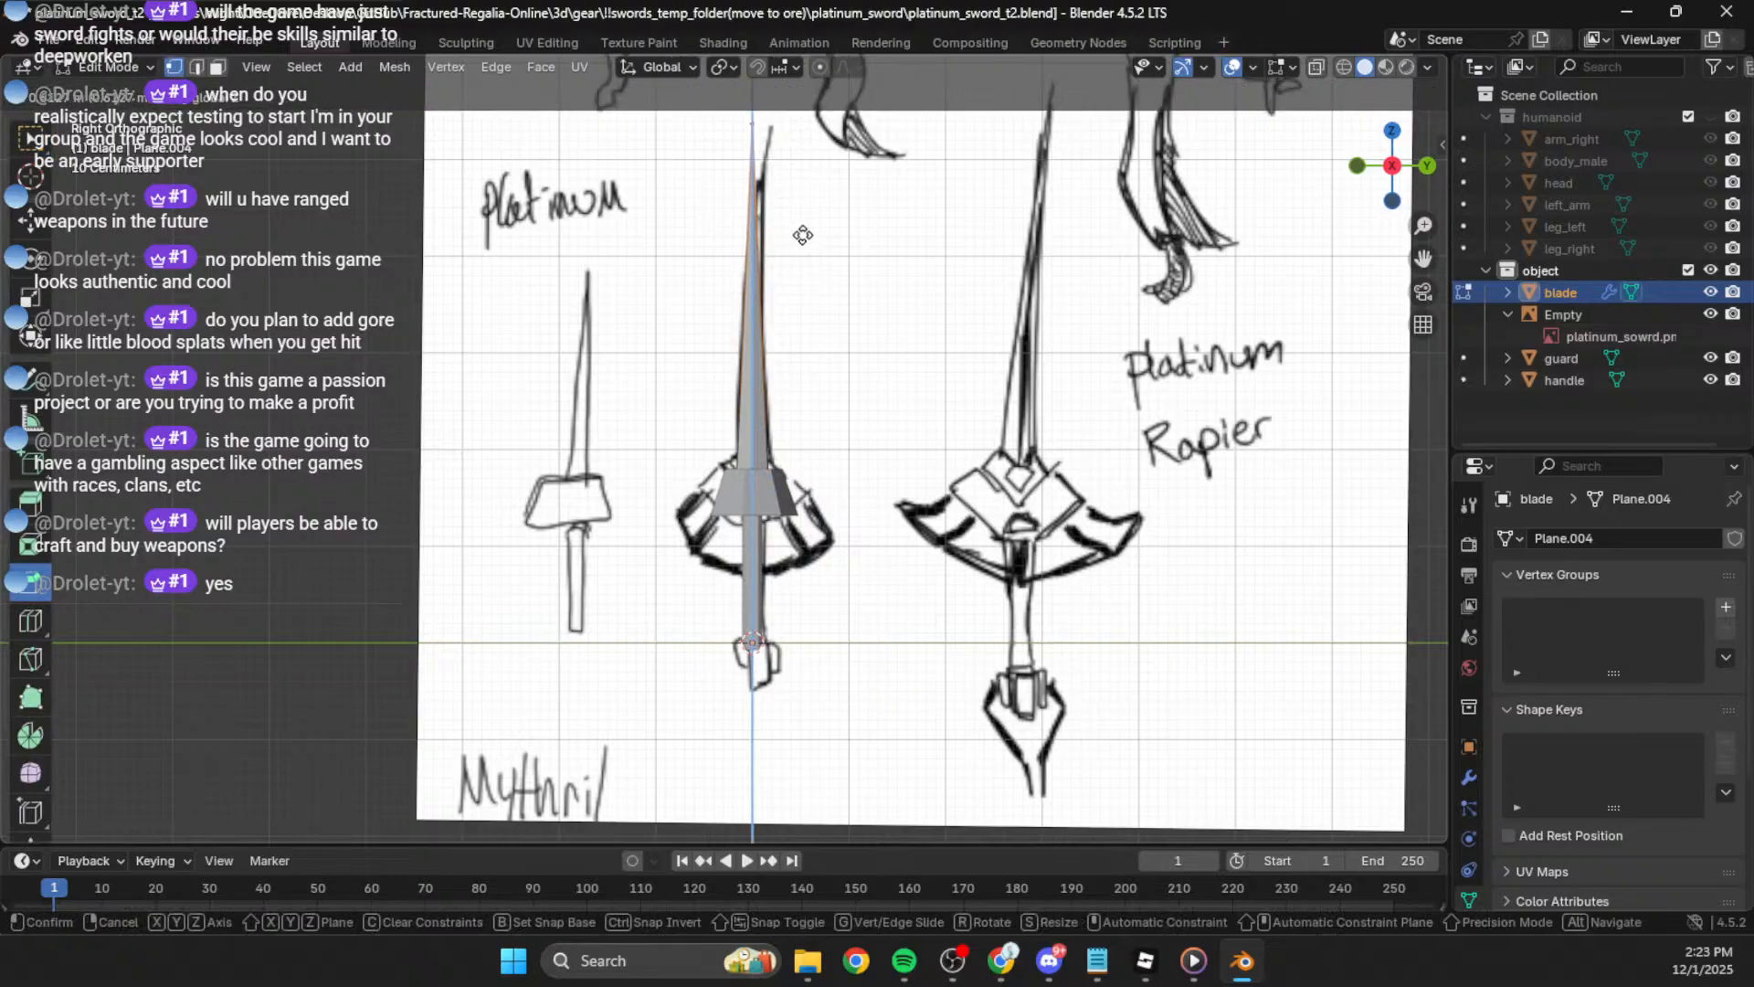
left_click(803, 235)
middle_click_drag(891, 342, 879, 452, "shift")
key("g")
key("z")
left_click(803, 334)
middle_click_drag(730, 449, 818, 481)
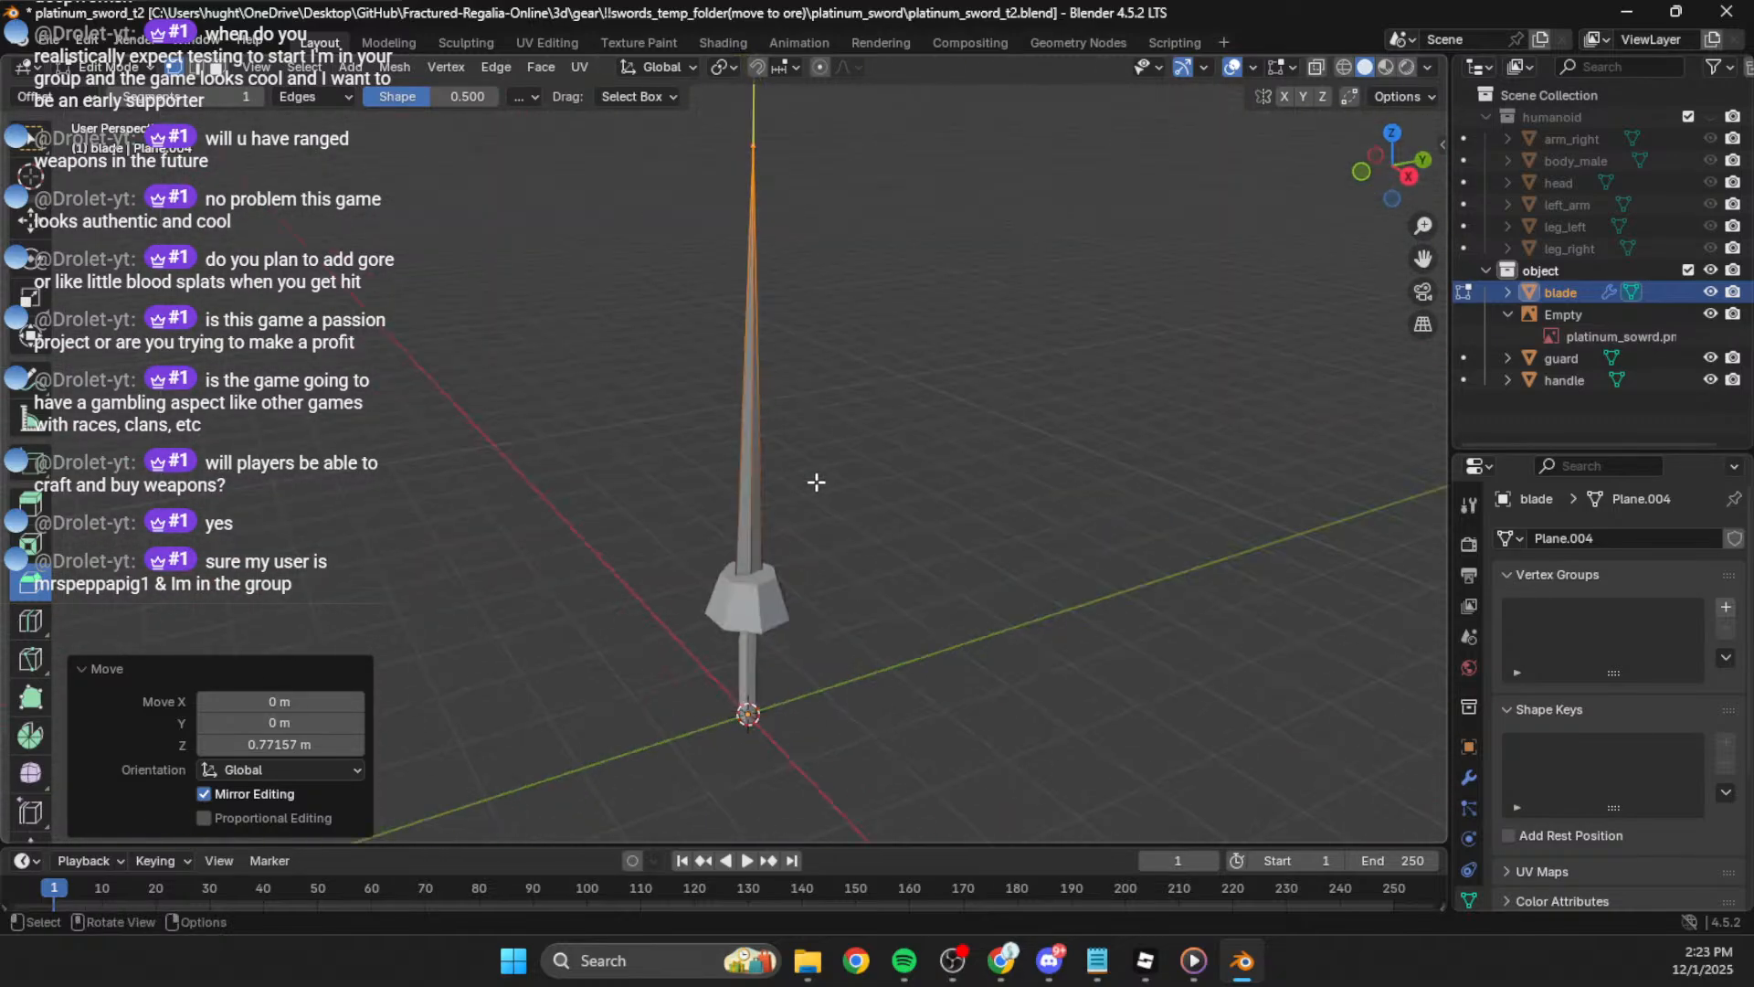
Step: Delete all geometry inside the blade mesh, working from the right orthographic view
key("a")
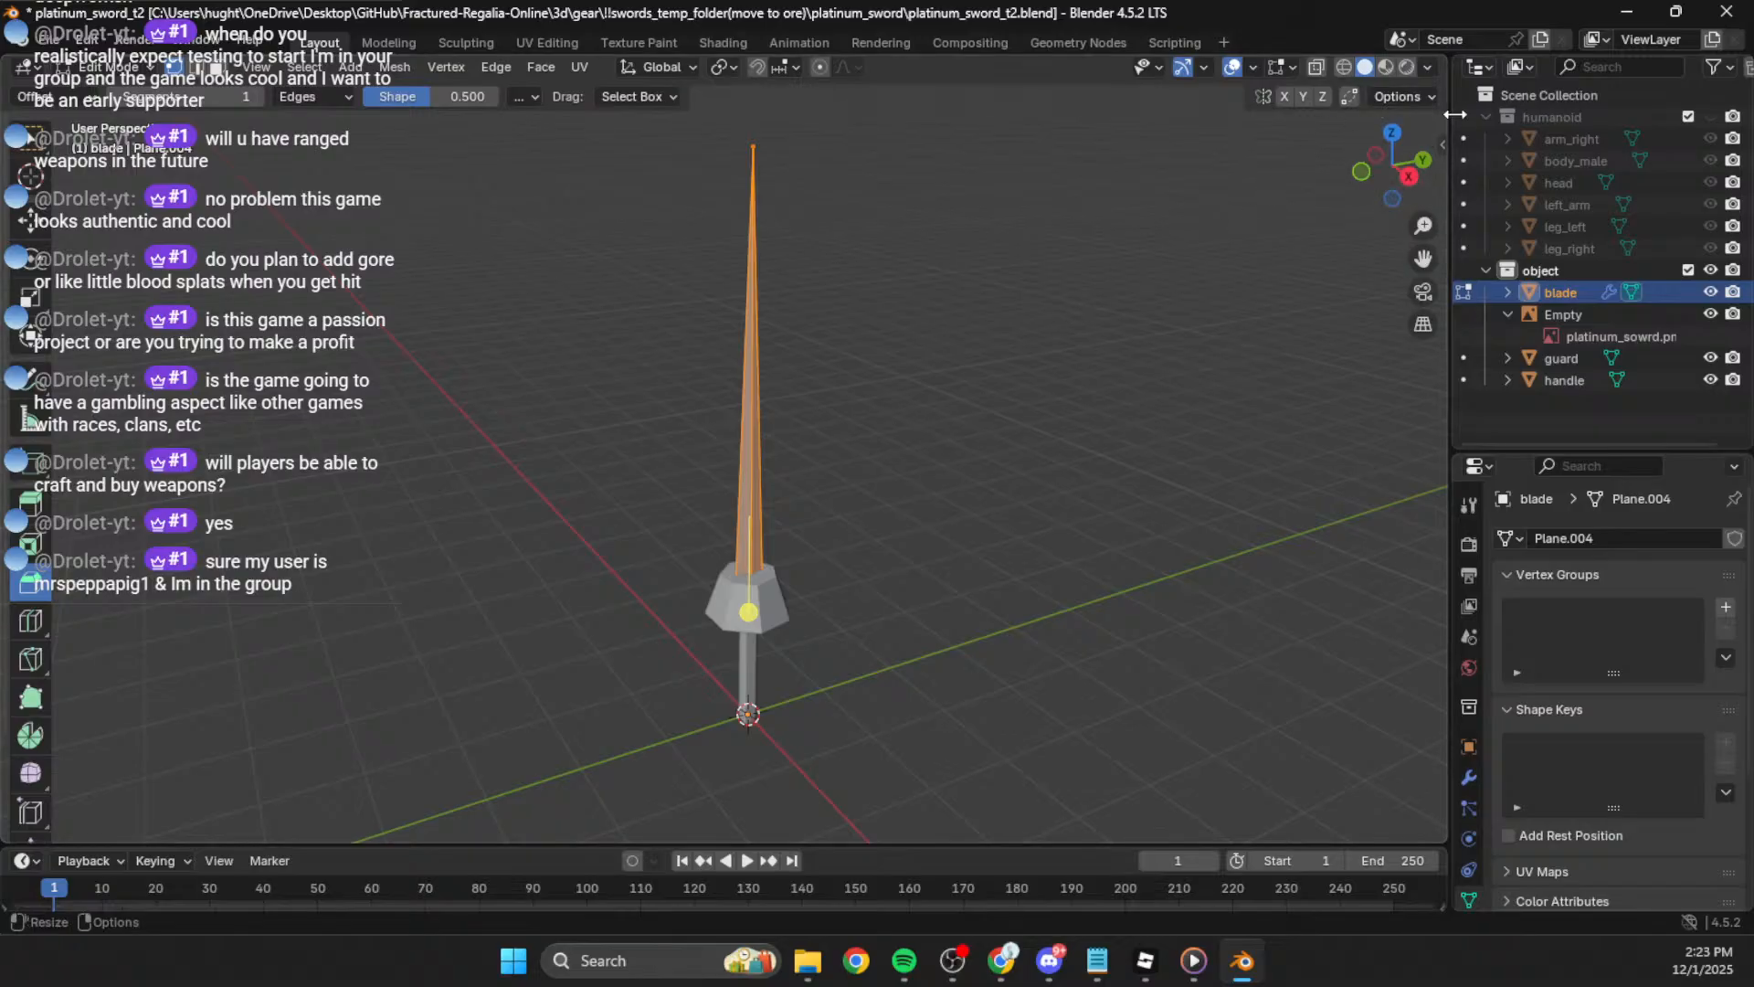
left_click(1409, 176)
key("x")
left_click(843, 304)
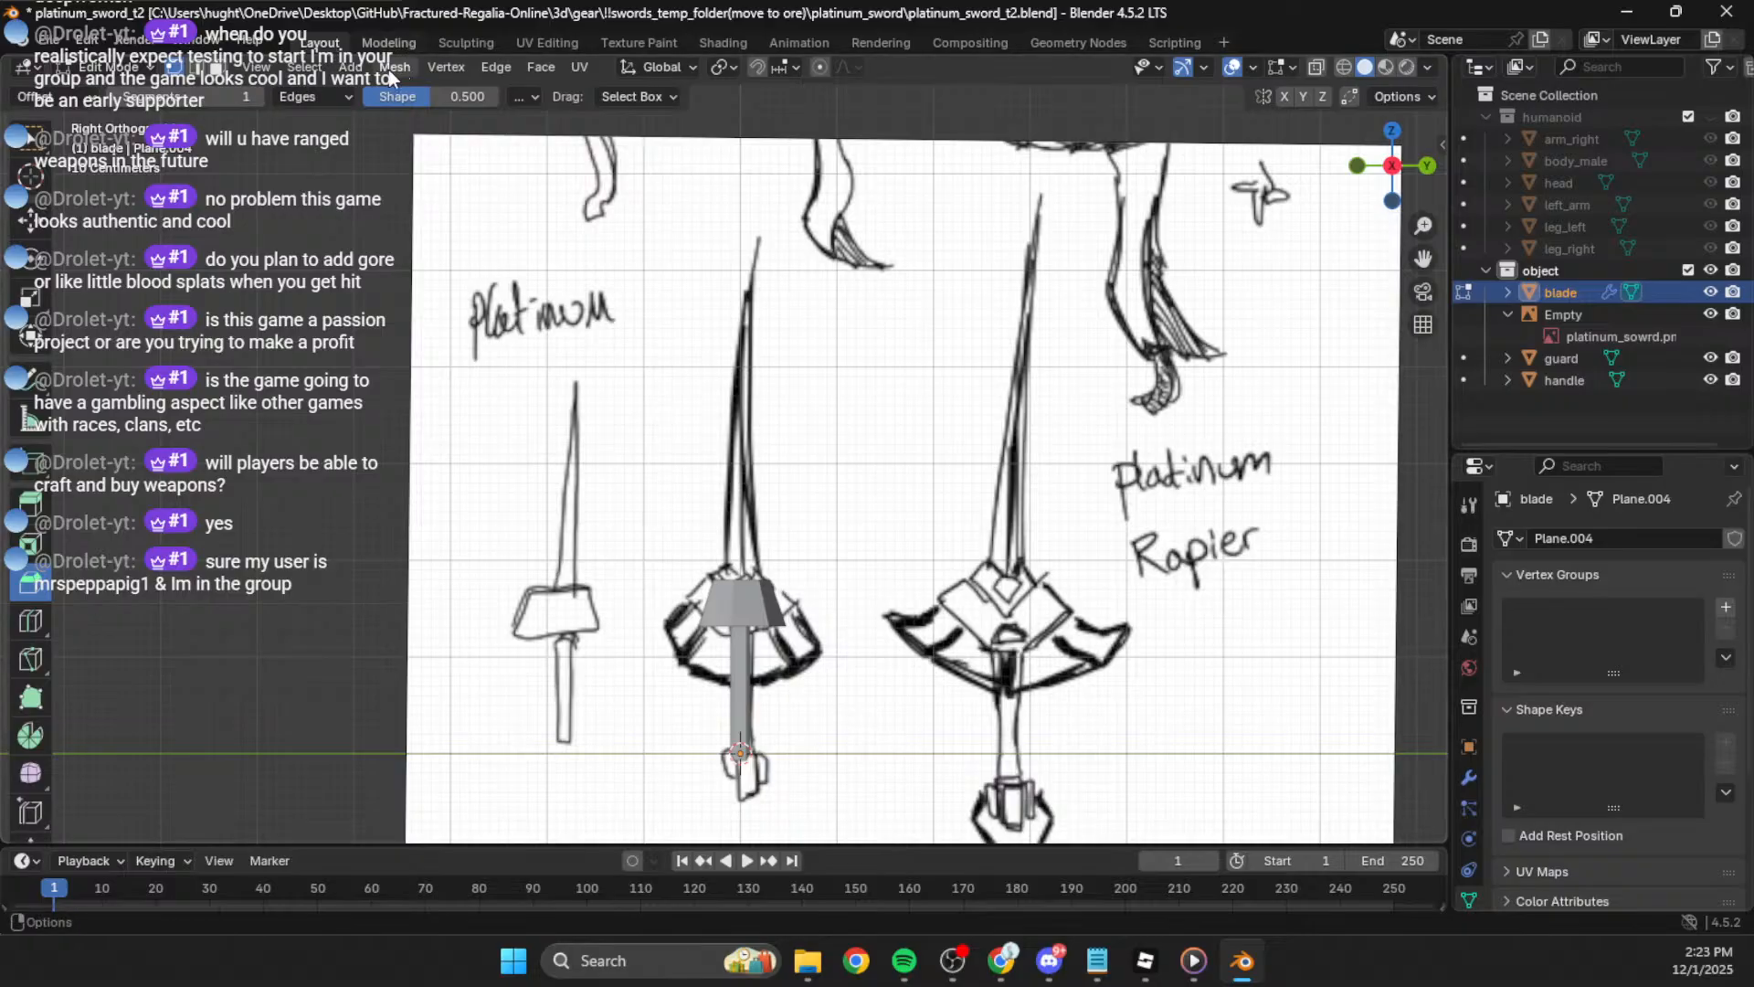
Step: Add a 2 m cube in the blade mesh, scale it to 0.174, and place it on Z at the blade's base above the guard
left_click(350, 67)
left_click(393, 117)
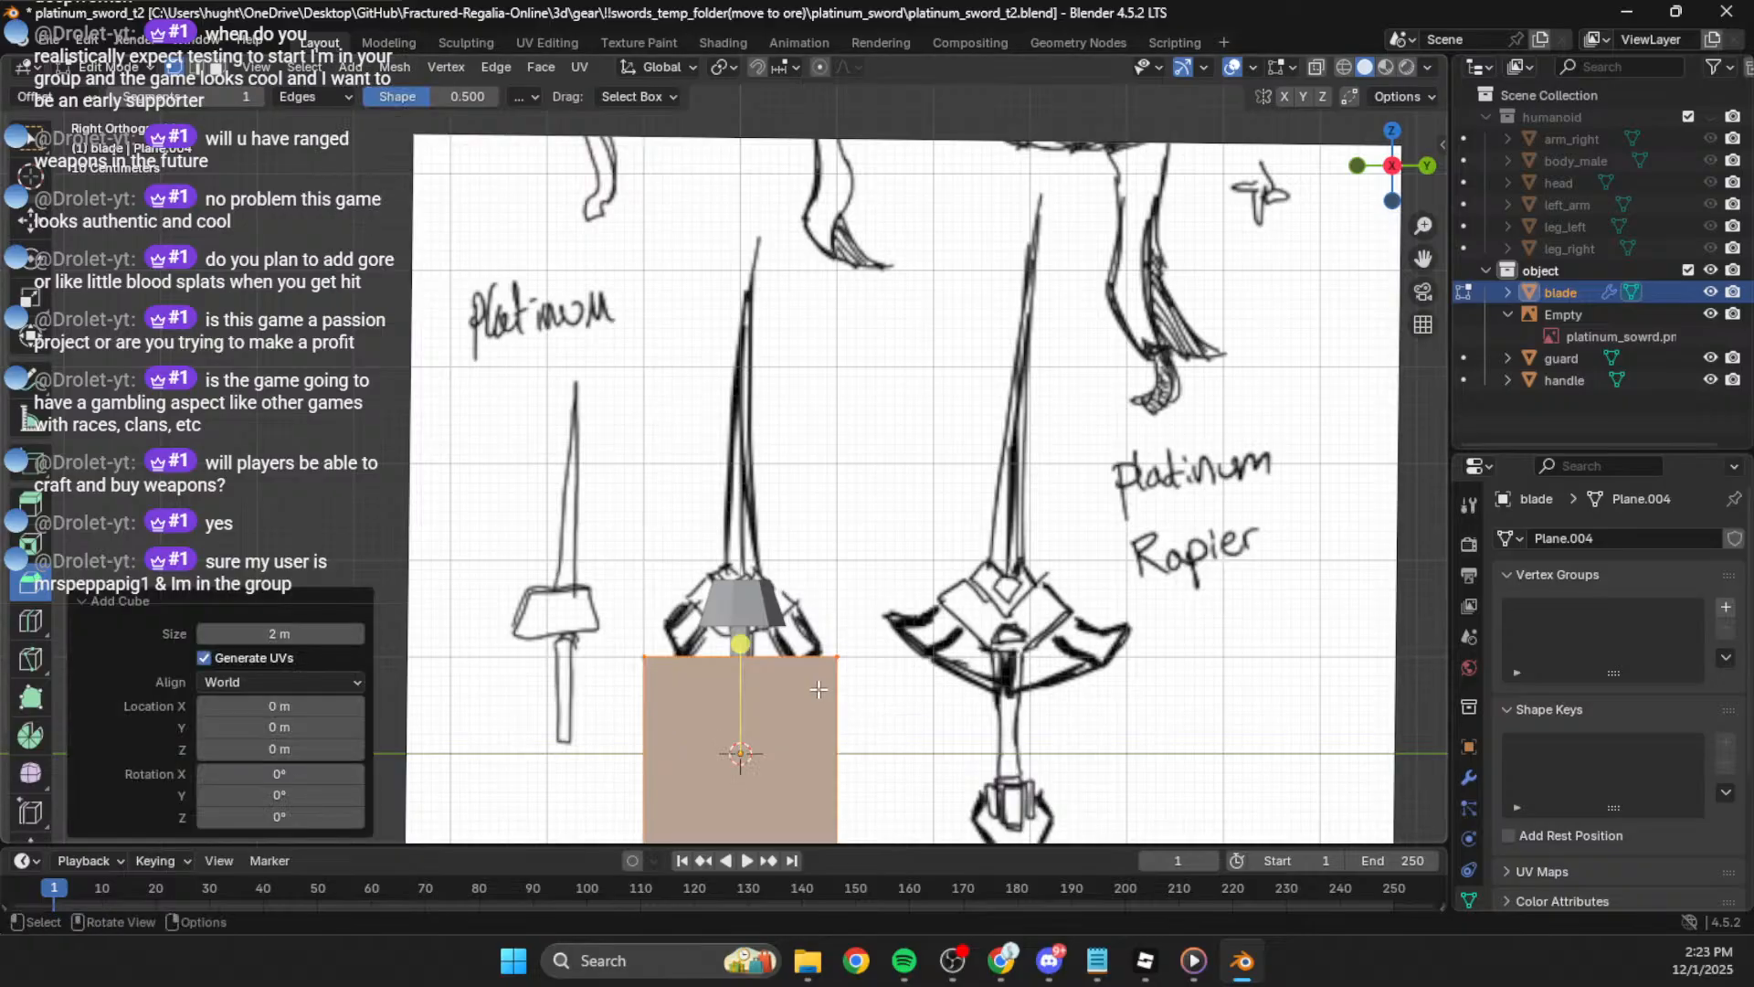
key("g")
key("z")
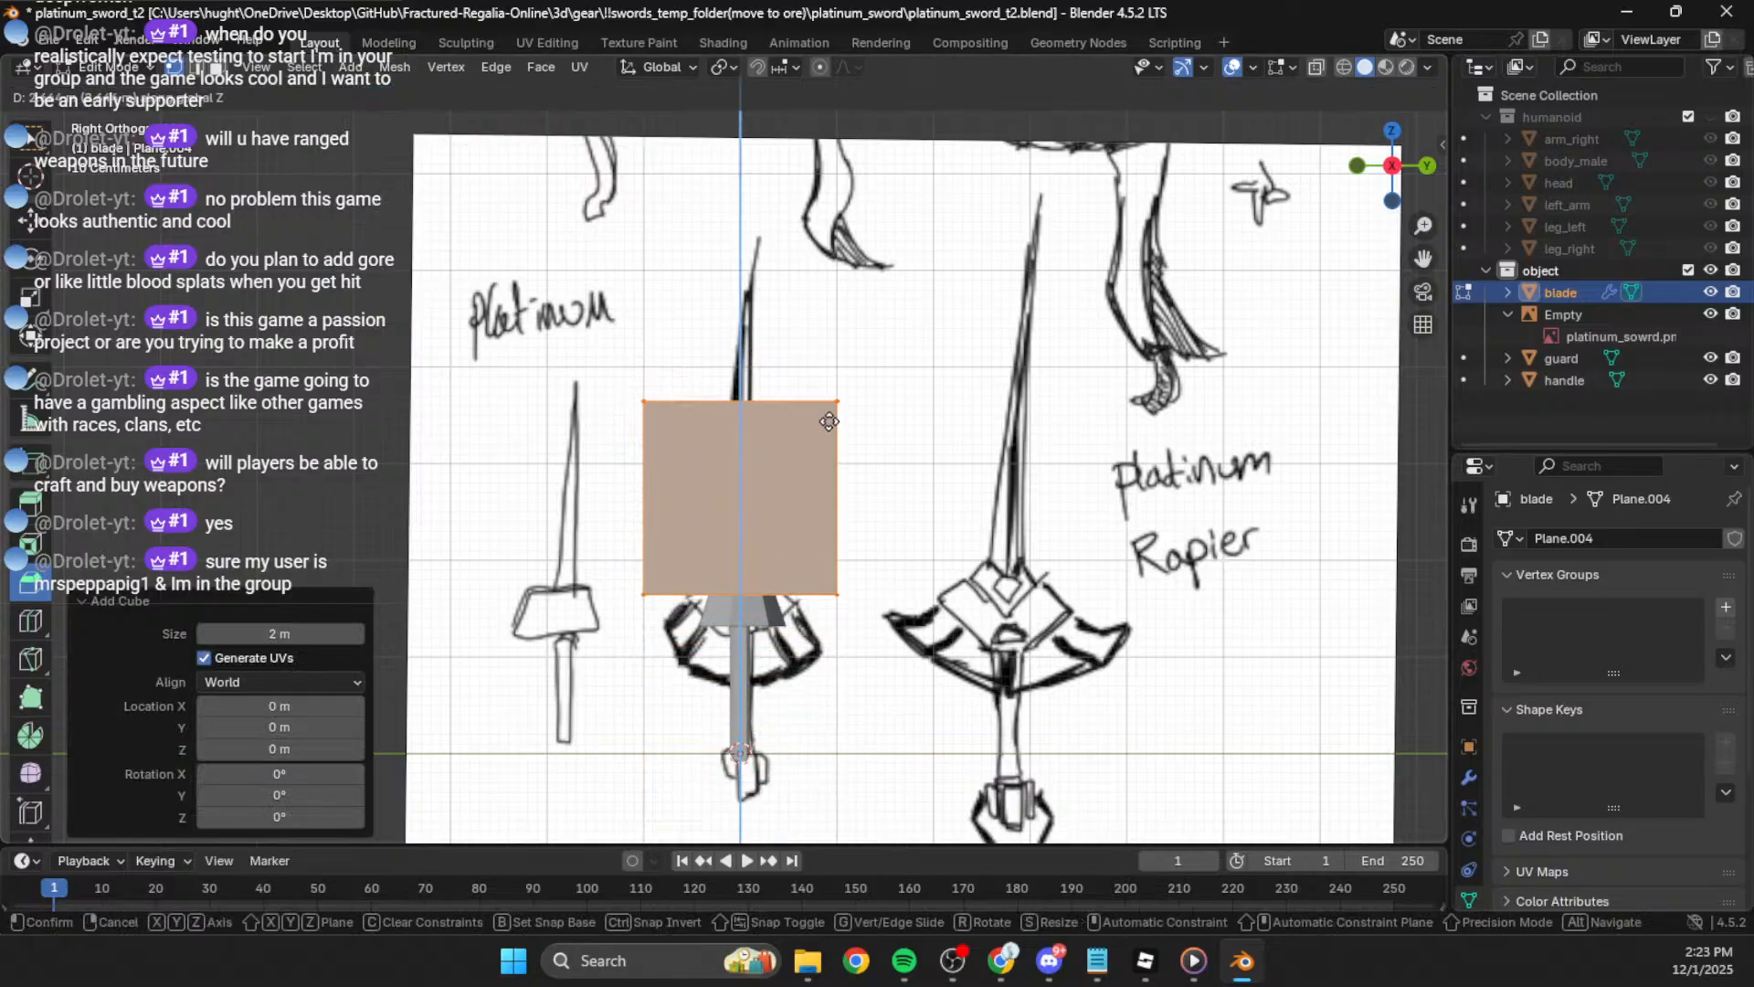
left_click(829, 421)
key("s")
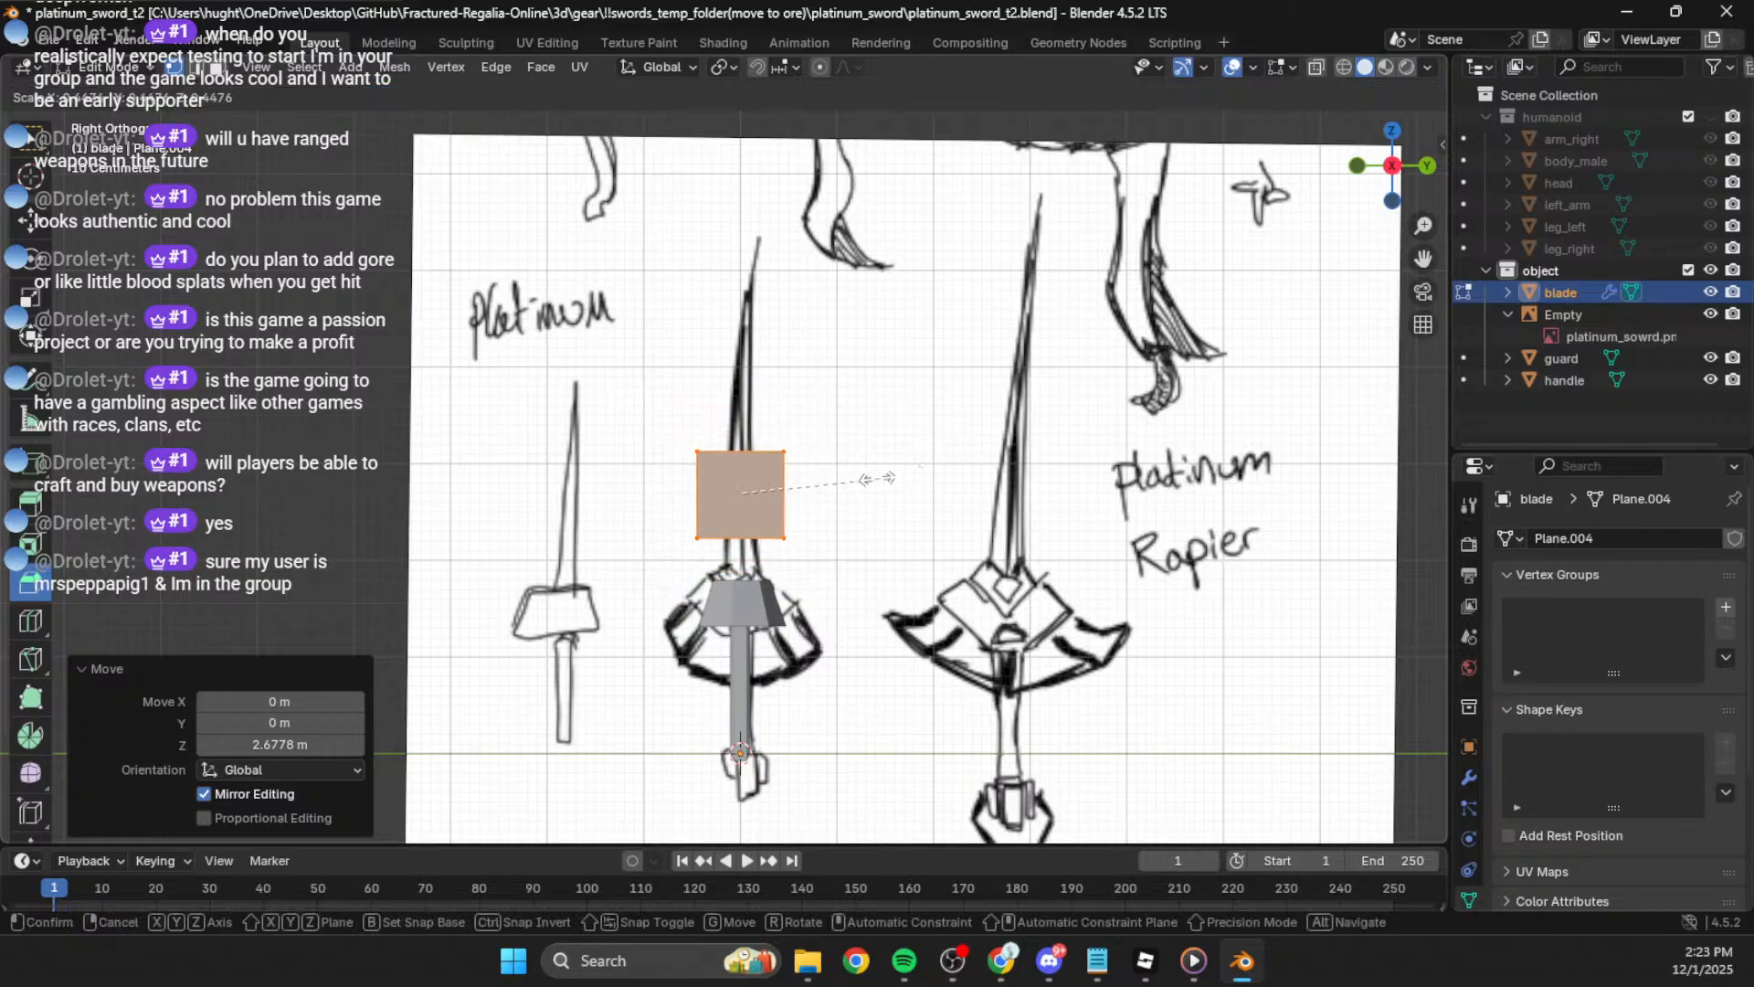
left_click(795, 496)
key("g")
key("z")
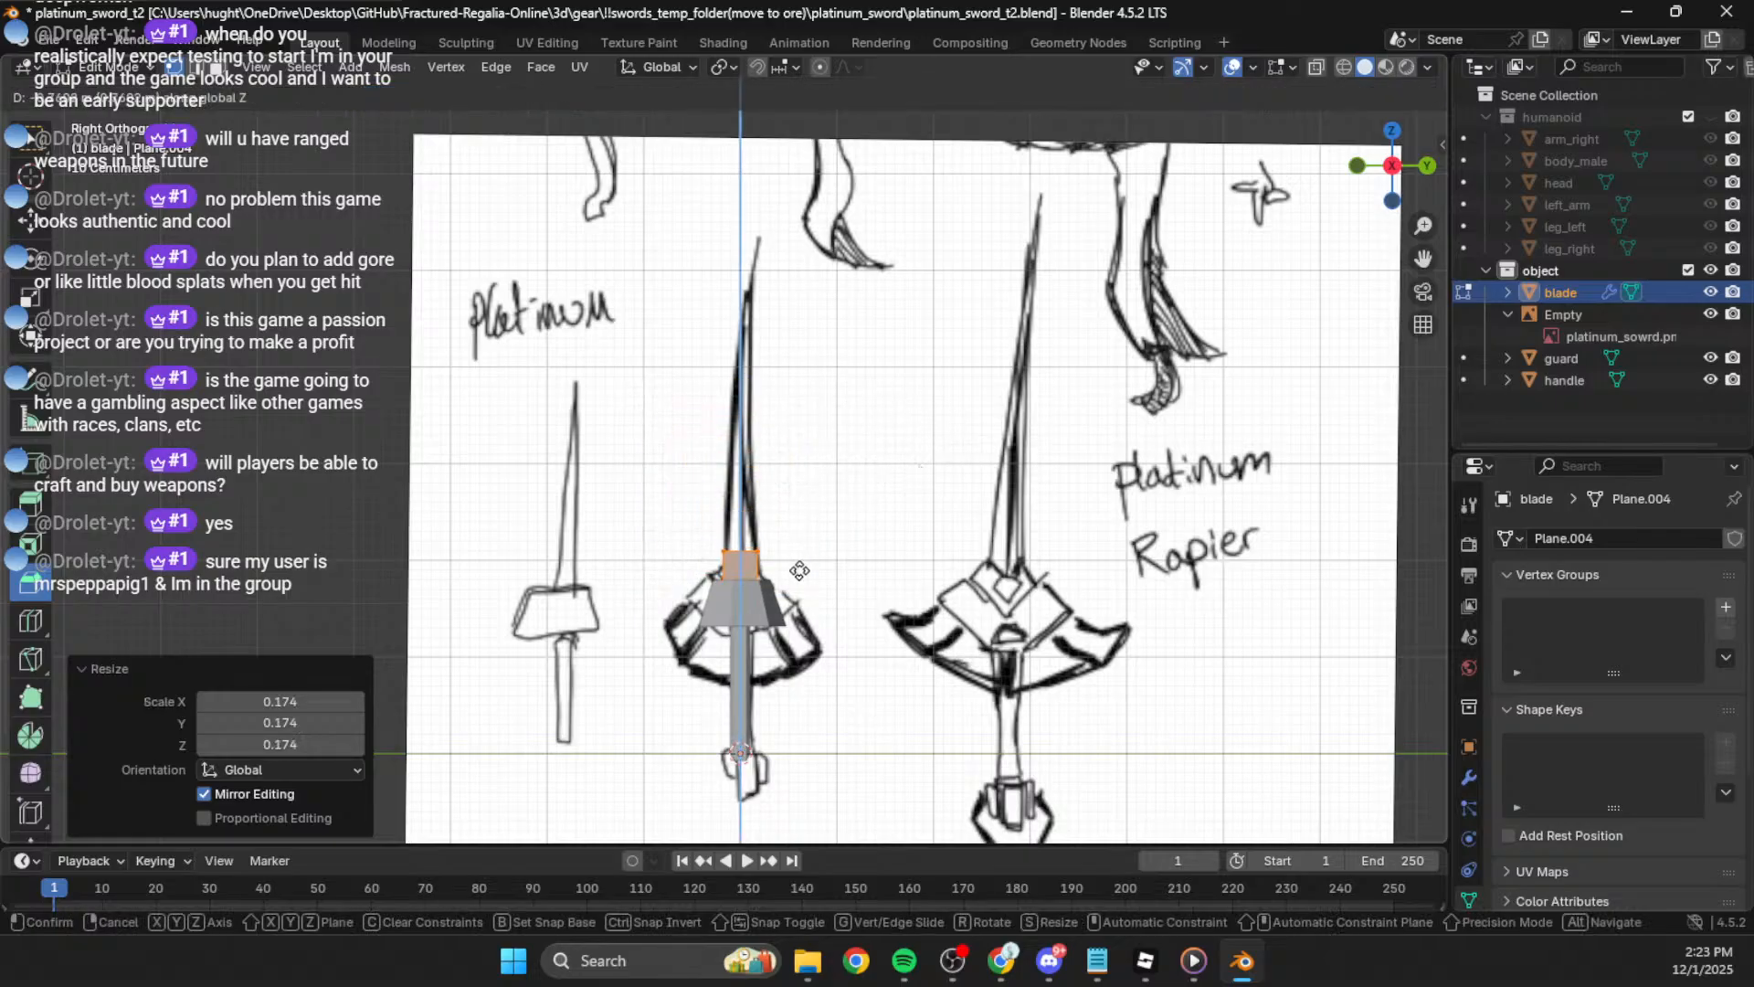
left_click(794, 530)
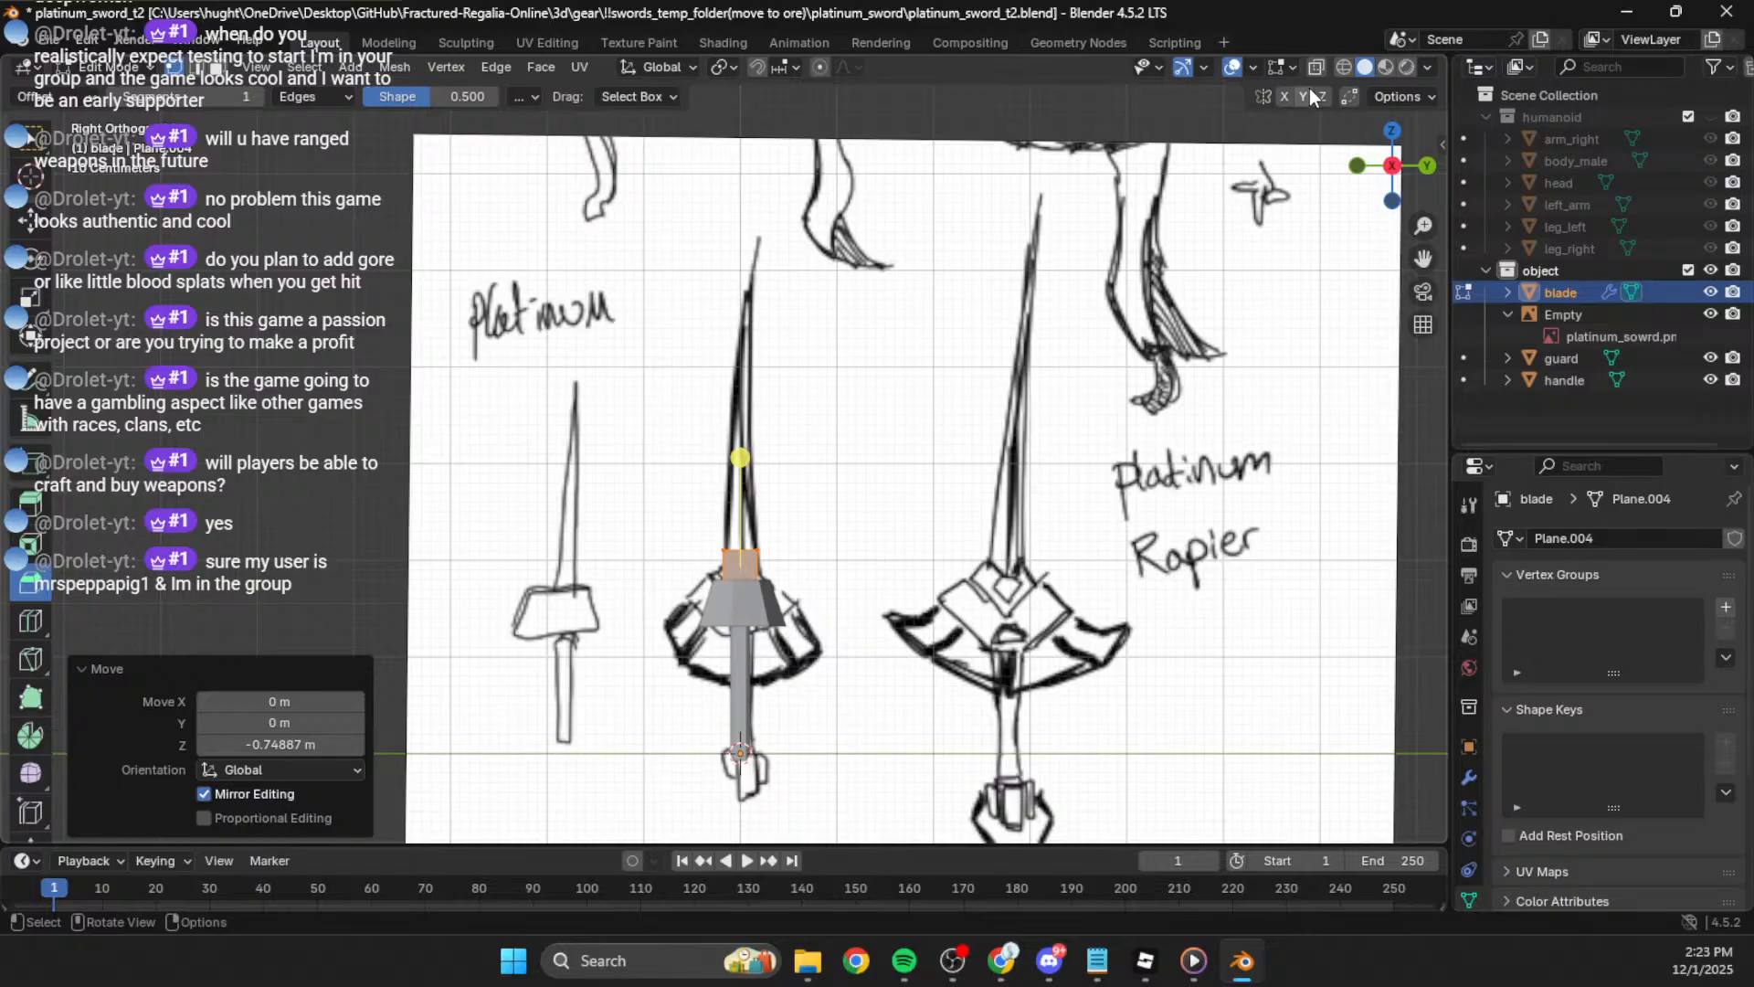
Step: Try to stretch the cube upward by raising its visible top vertices about 3.57 m along Z, and undo the move
left_click_drag(779, 501, 698, 557)
key("g")
key("z")
left_click(701, 210)
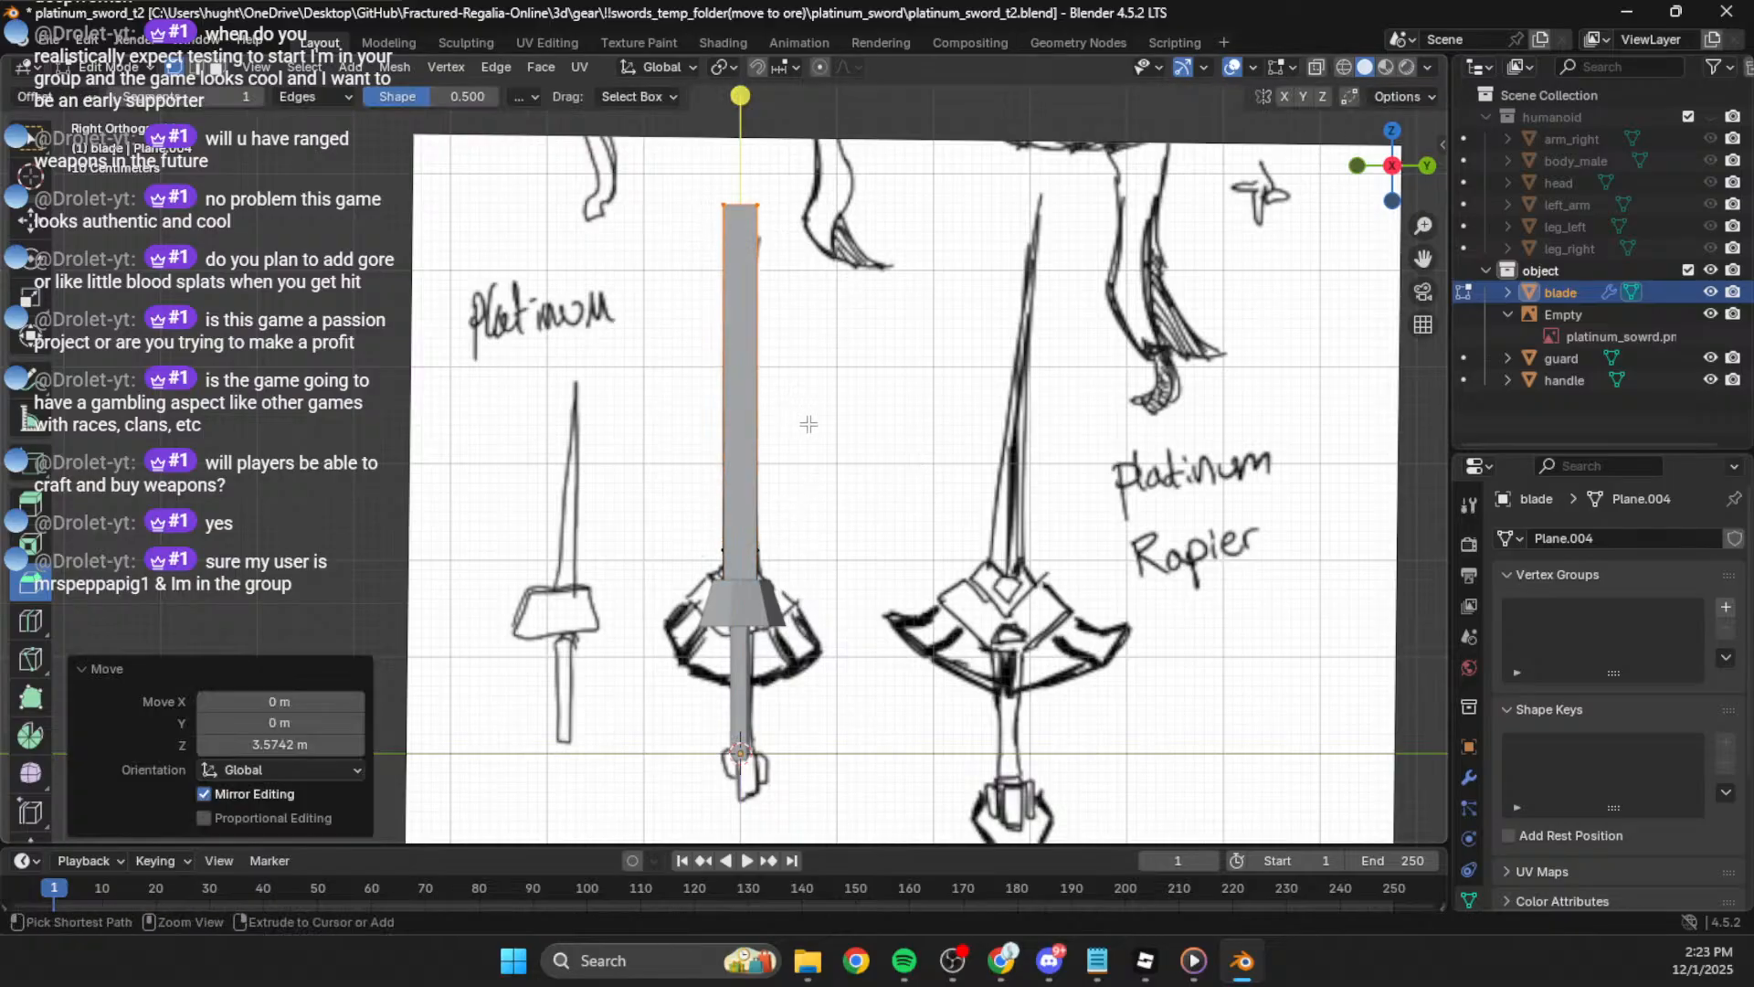
key("ctrl+z")
Step: Raise all the cube's top vertices about 3.73 m along Z in wireframe and merge them at center into a blade tip
left_click_drag(847, 471, 690, 560)
key("g")
key("z")
left_click(690, 208)
key("m")
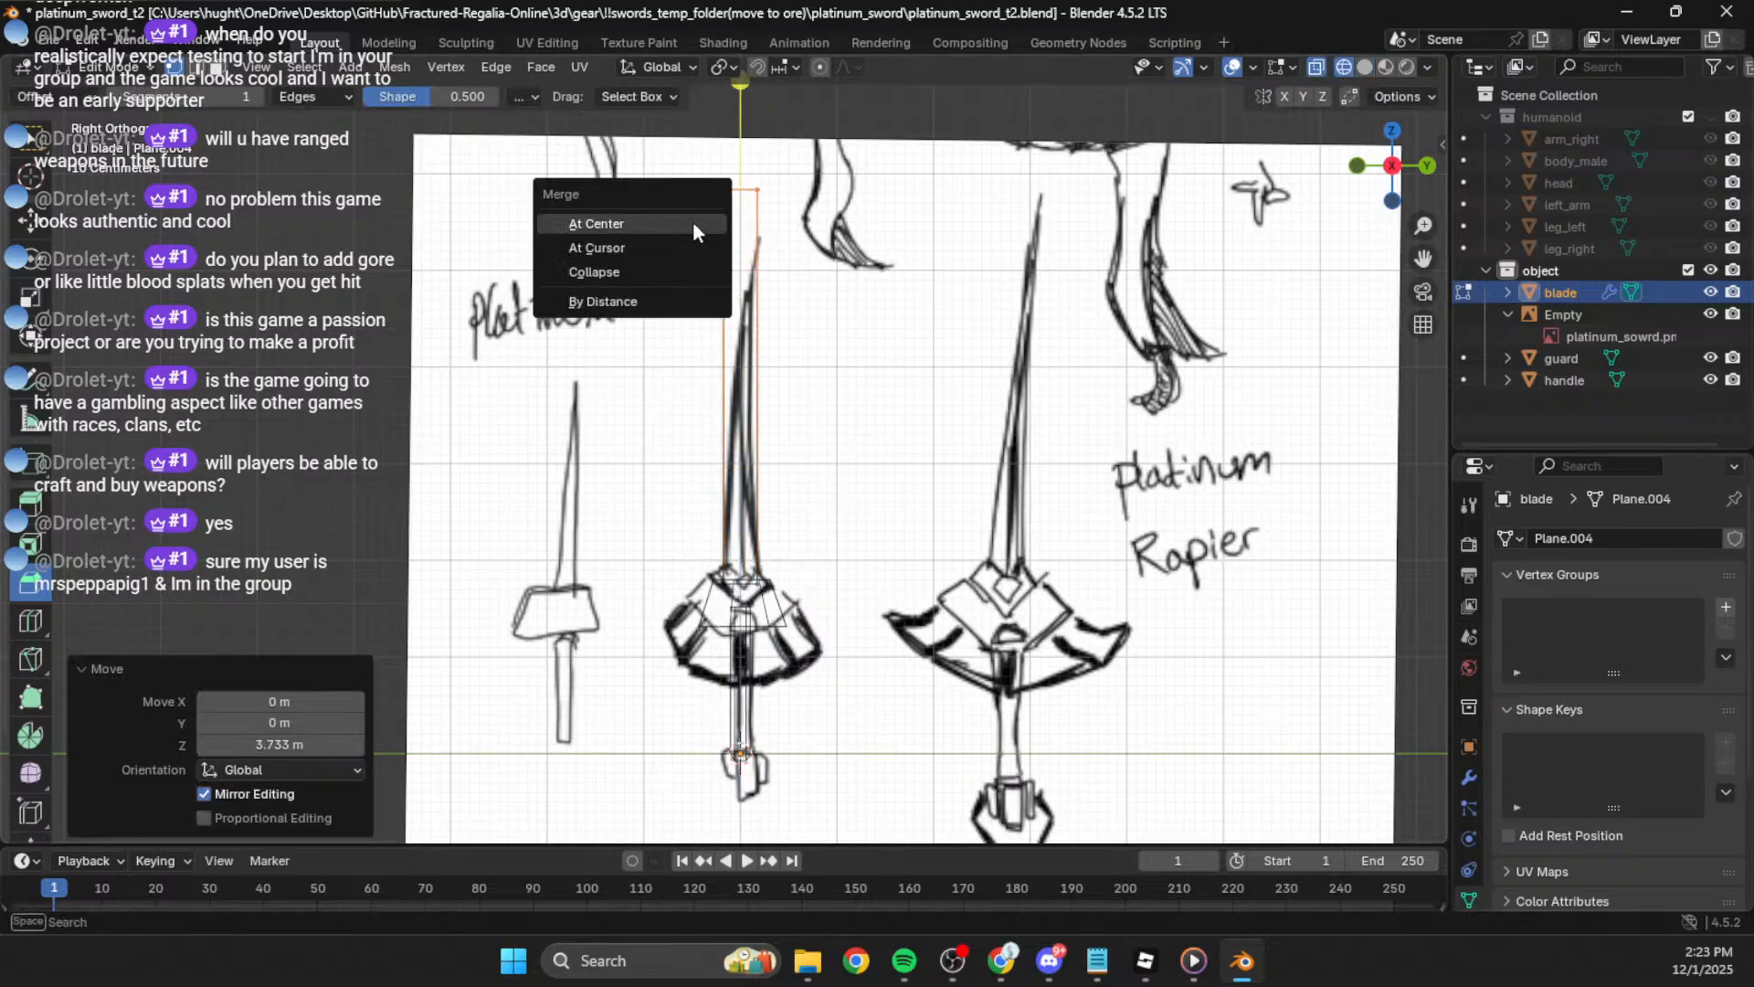
left_click(696, 227)
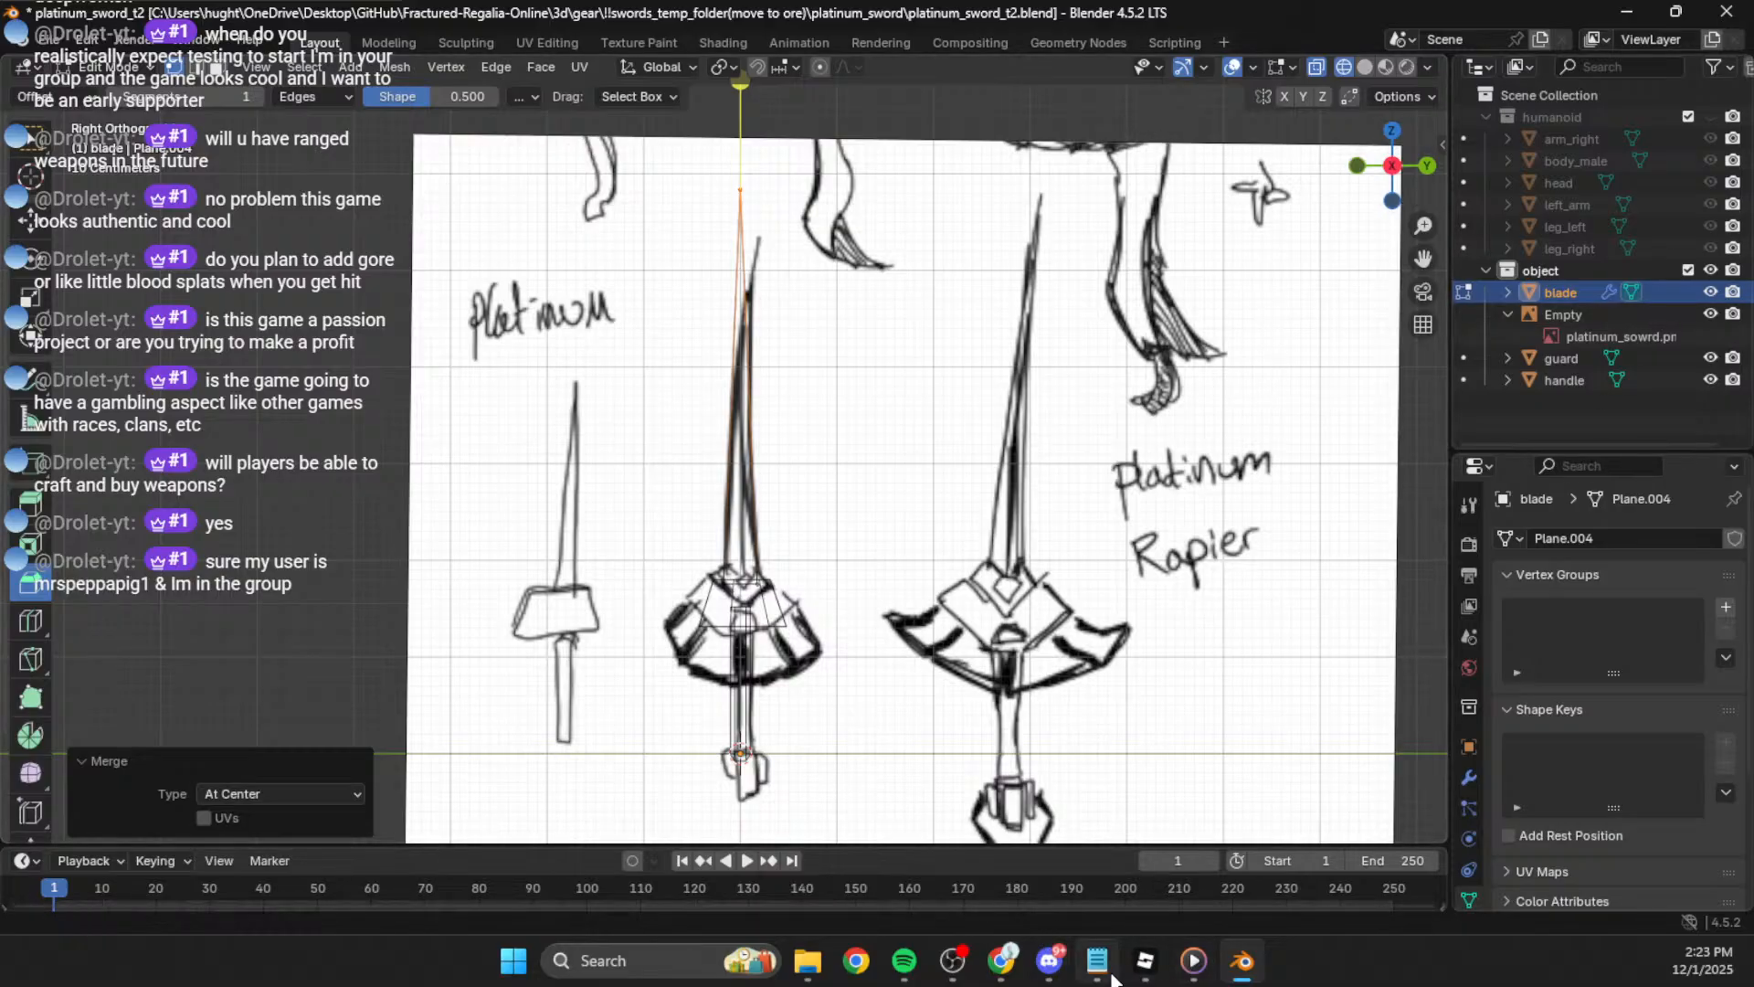
Step: Switch to Roblox Studio, add the chat viewer's account as a Playtest collaborator by username, and save the collaborator list
left_click(1005, 971)
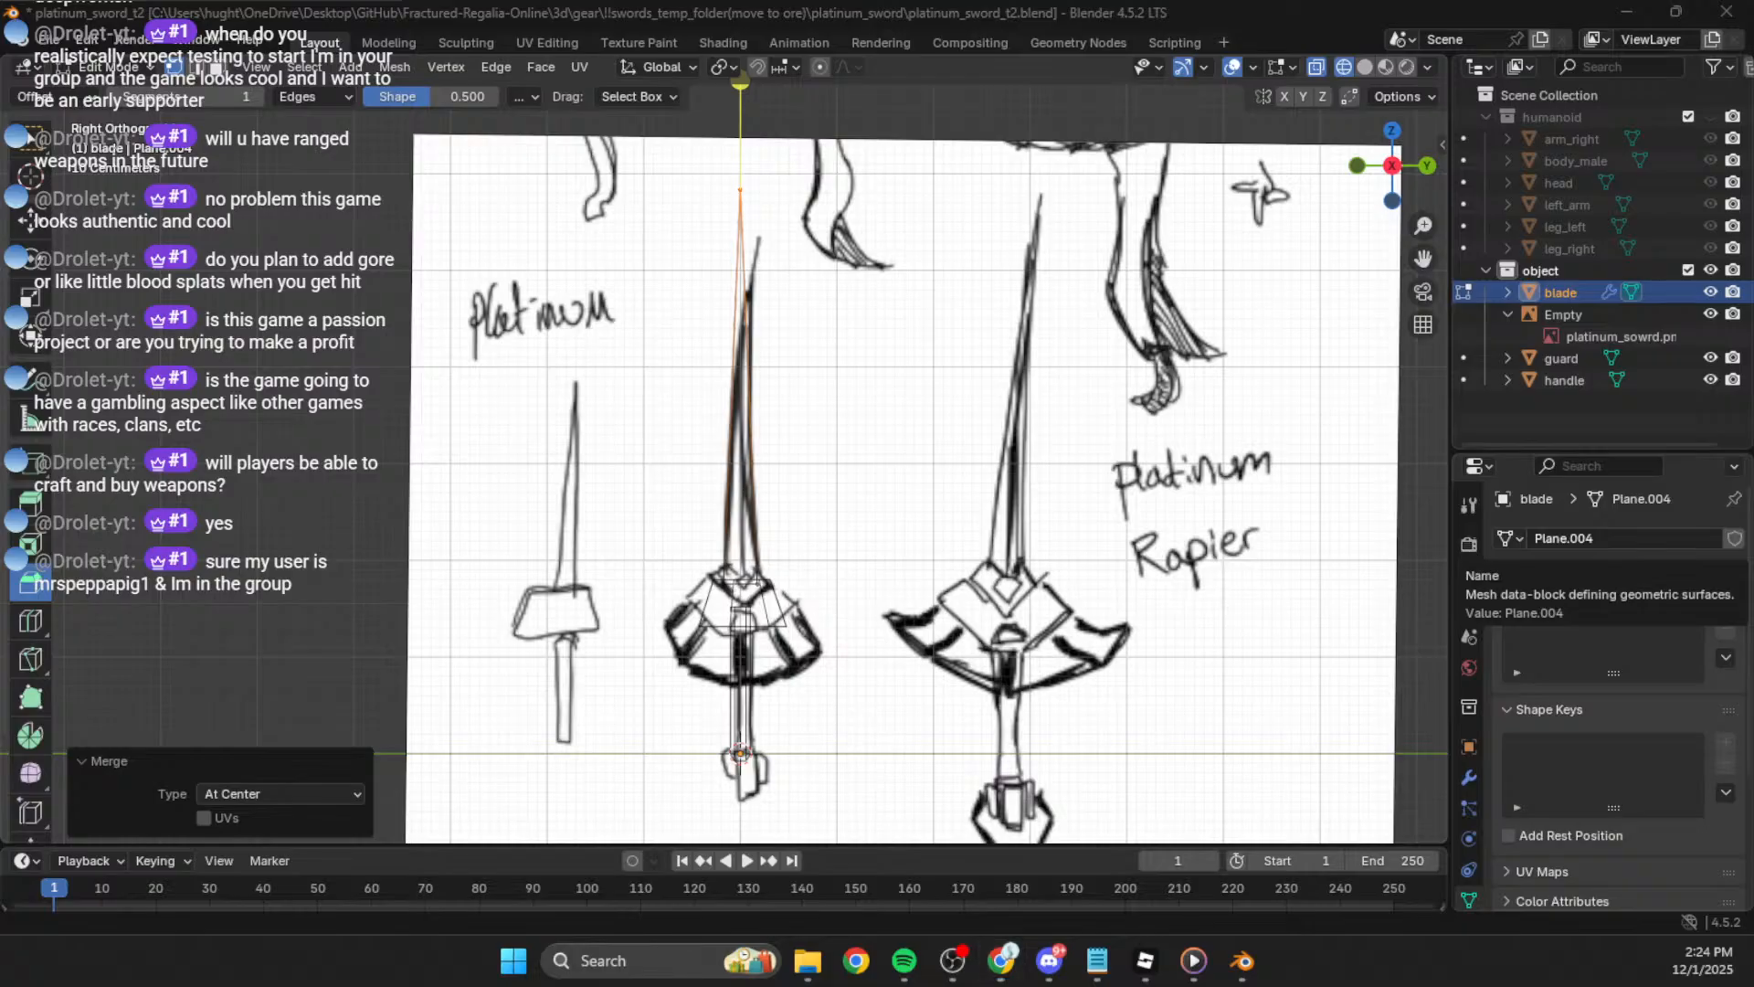
key("alt+Tab")
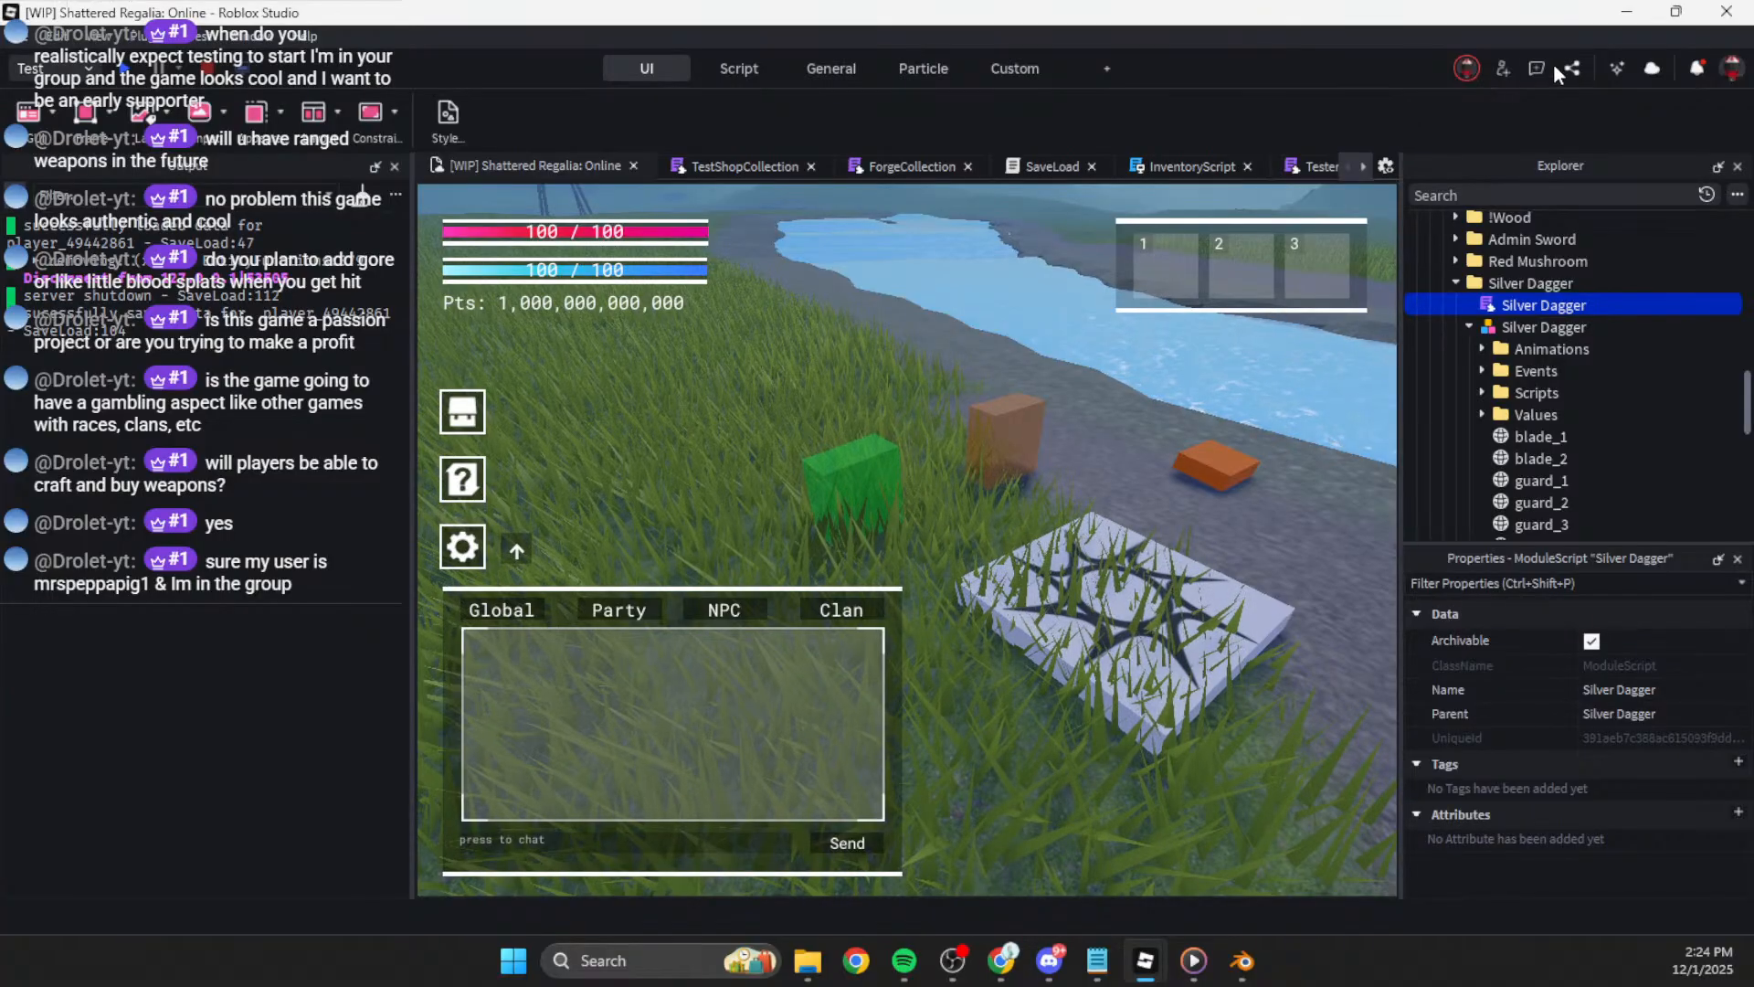
left_click(1498, 67)
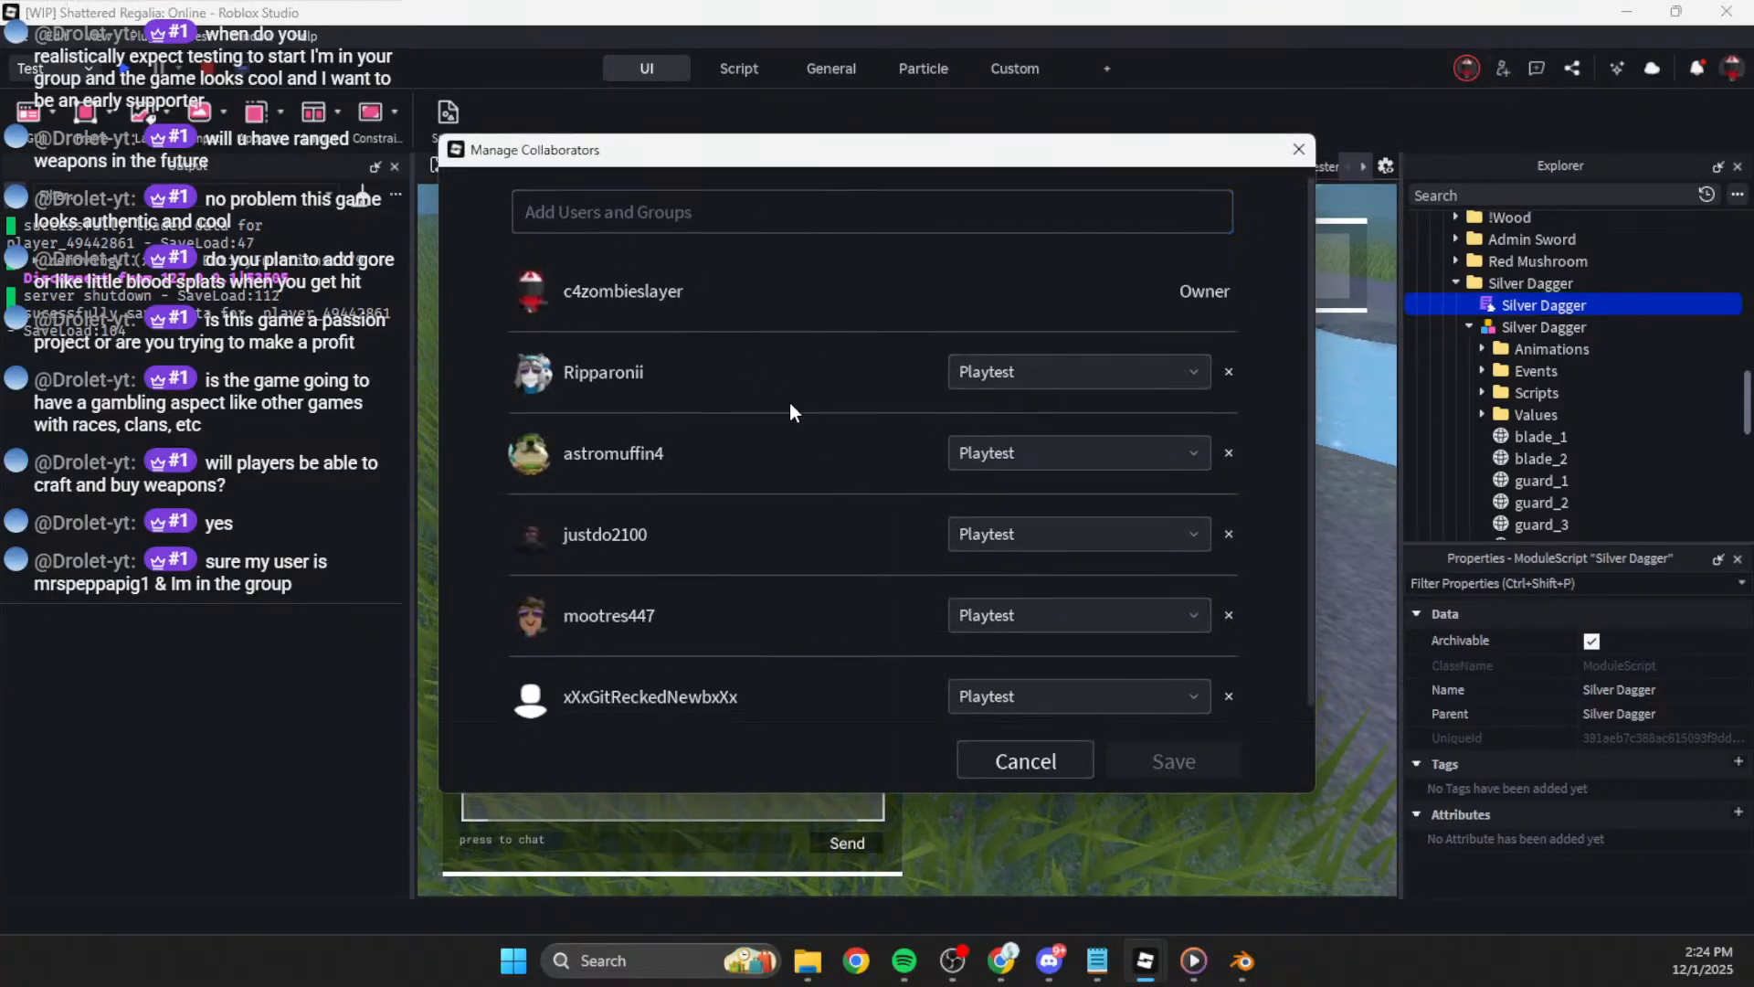
left_click(672, 224)
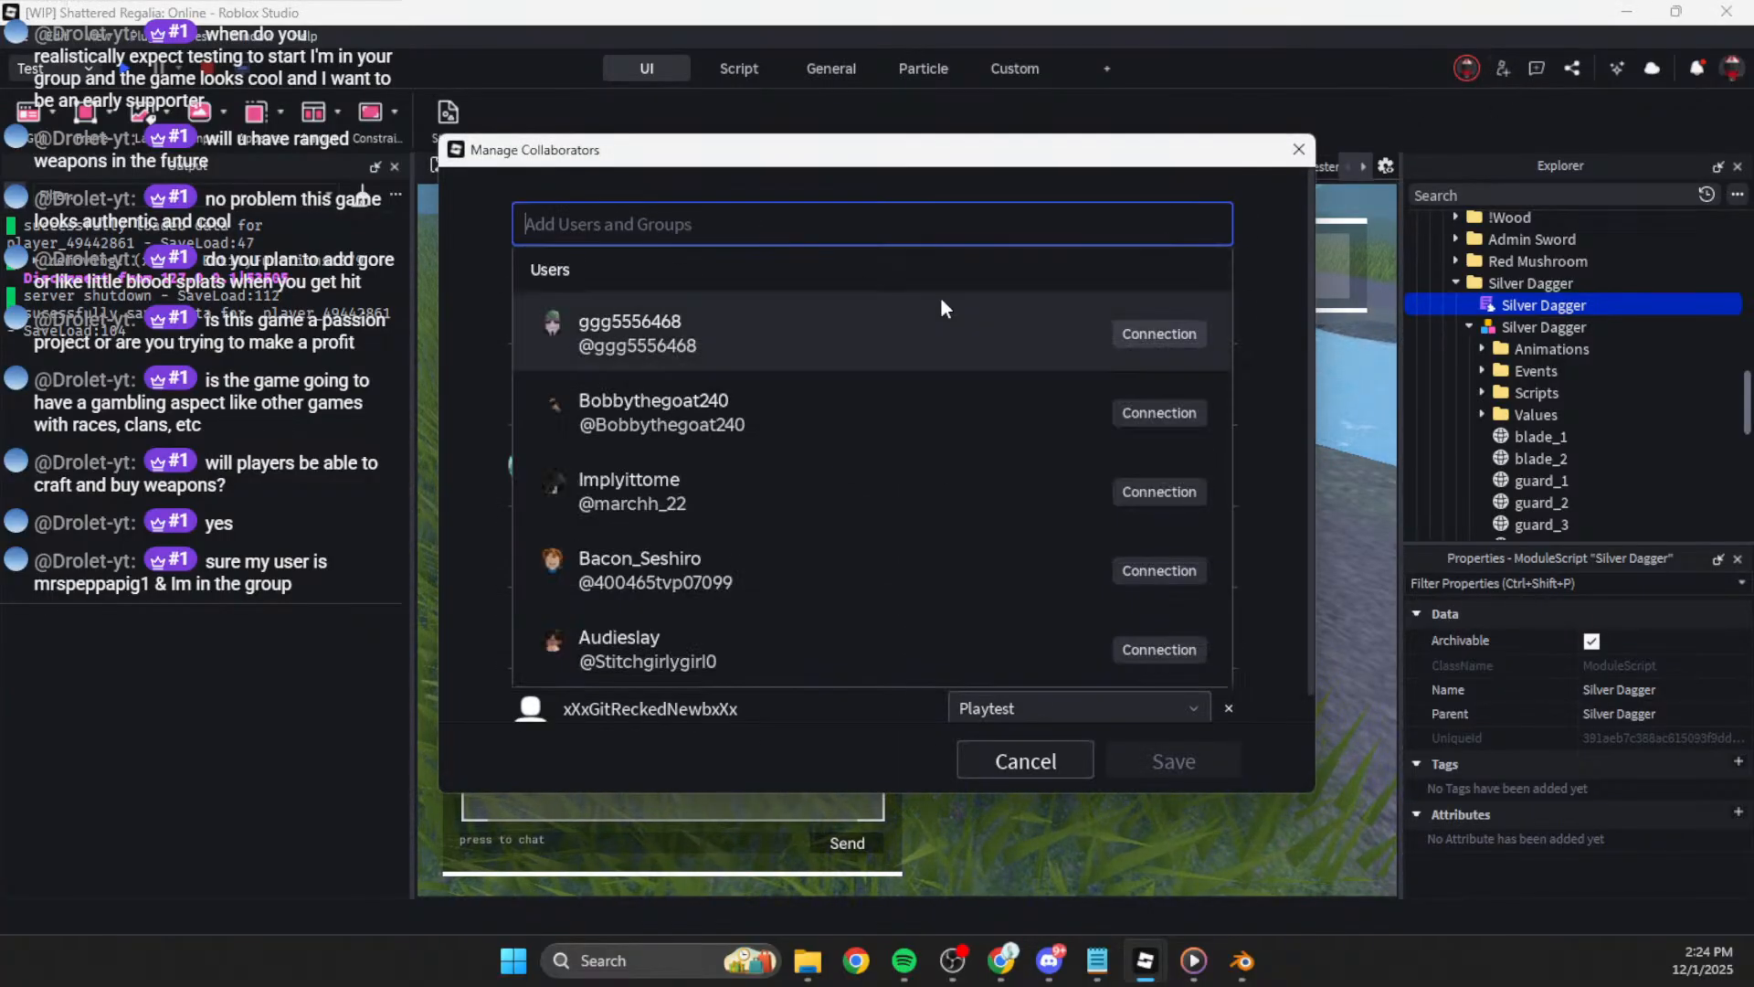
type("mr")
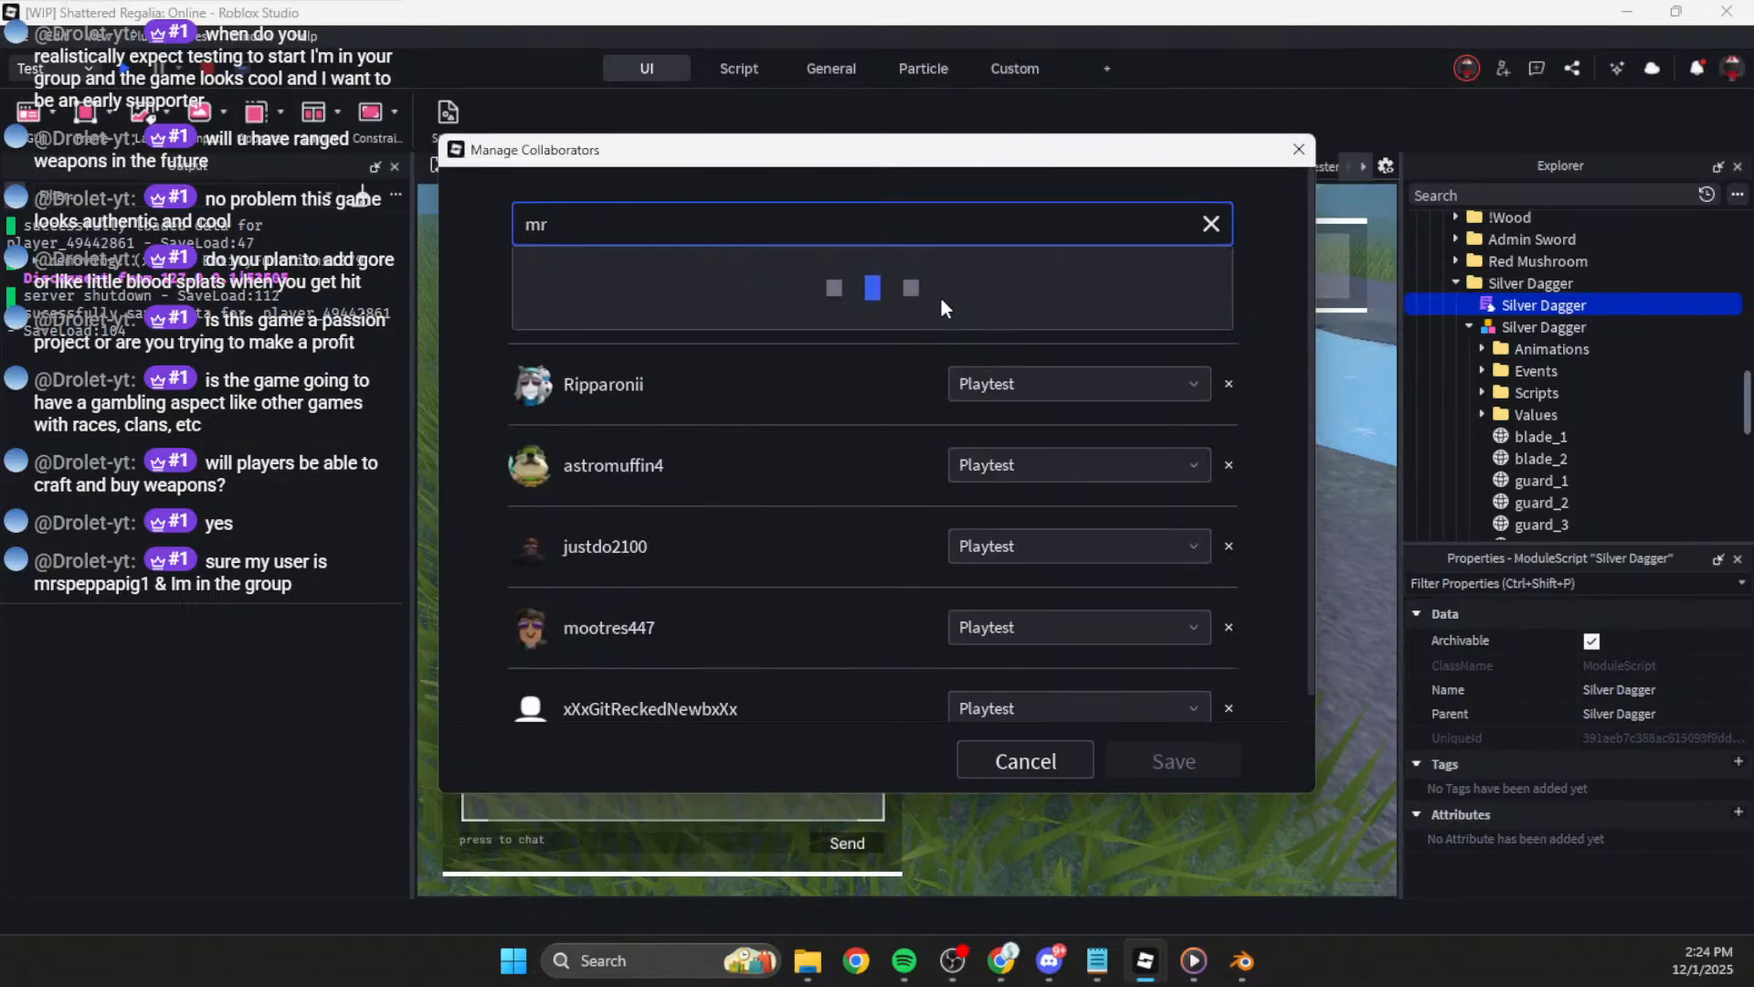
type("spe")
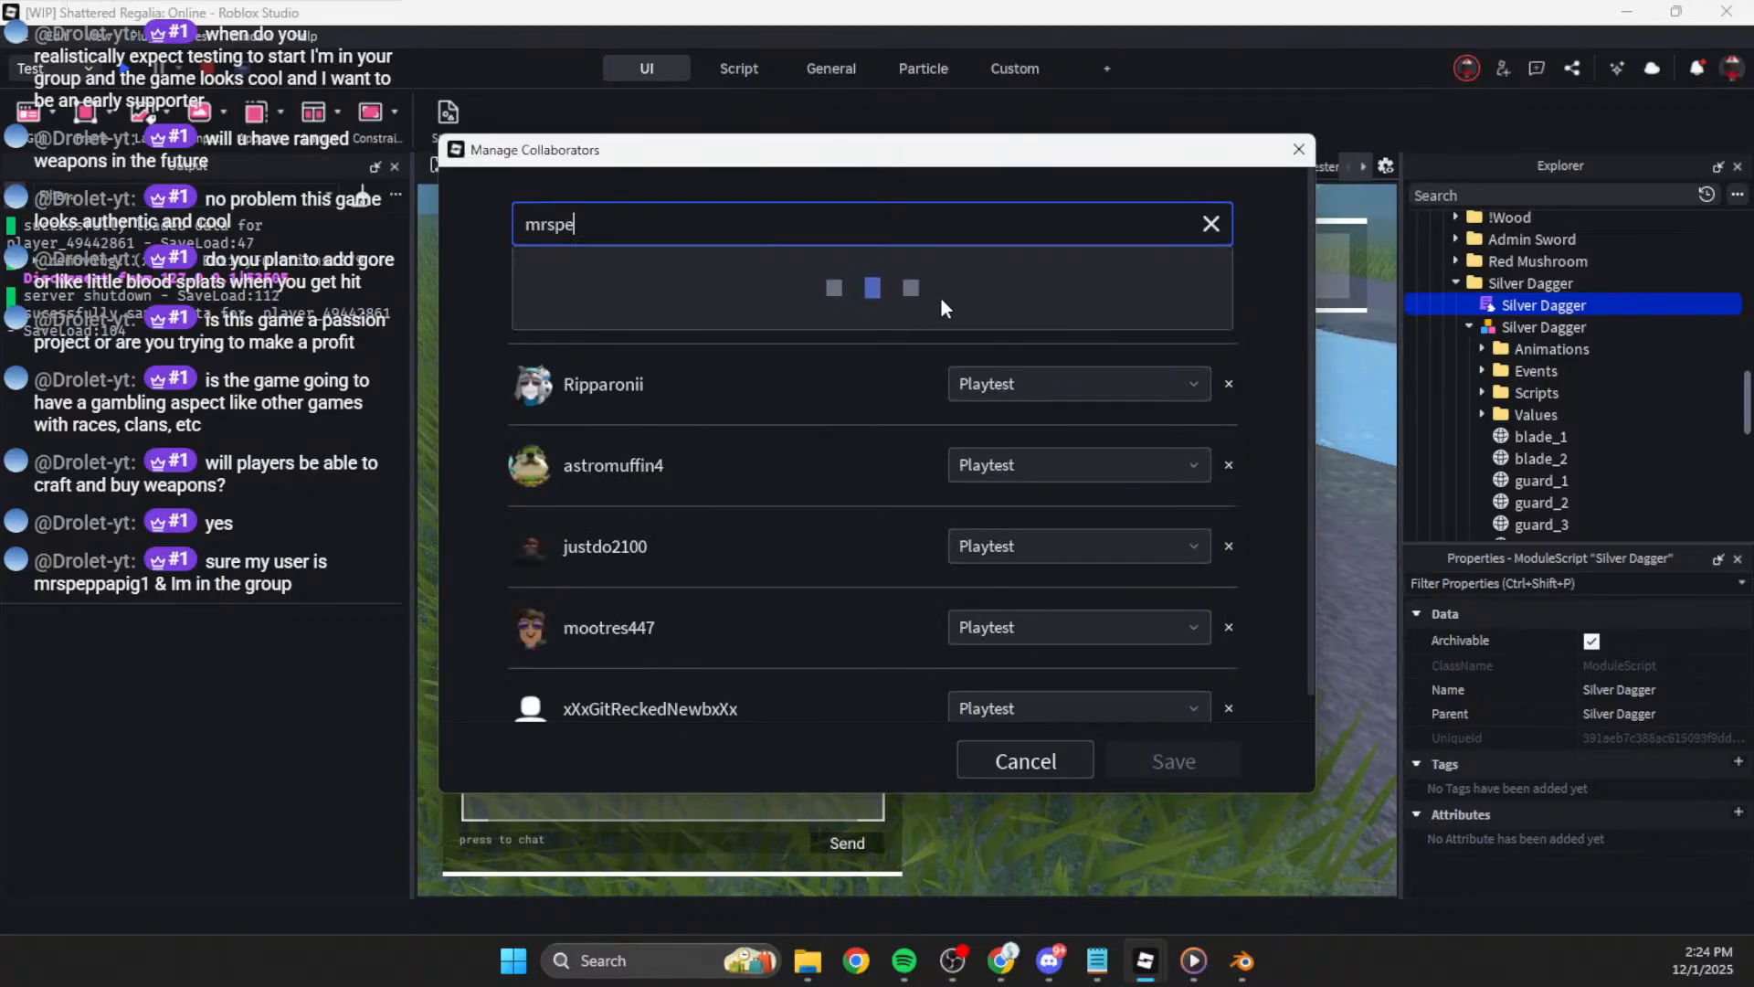
type("ppapig1")
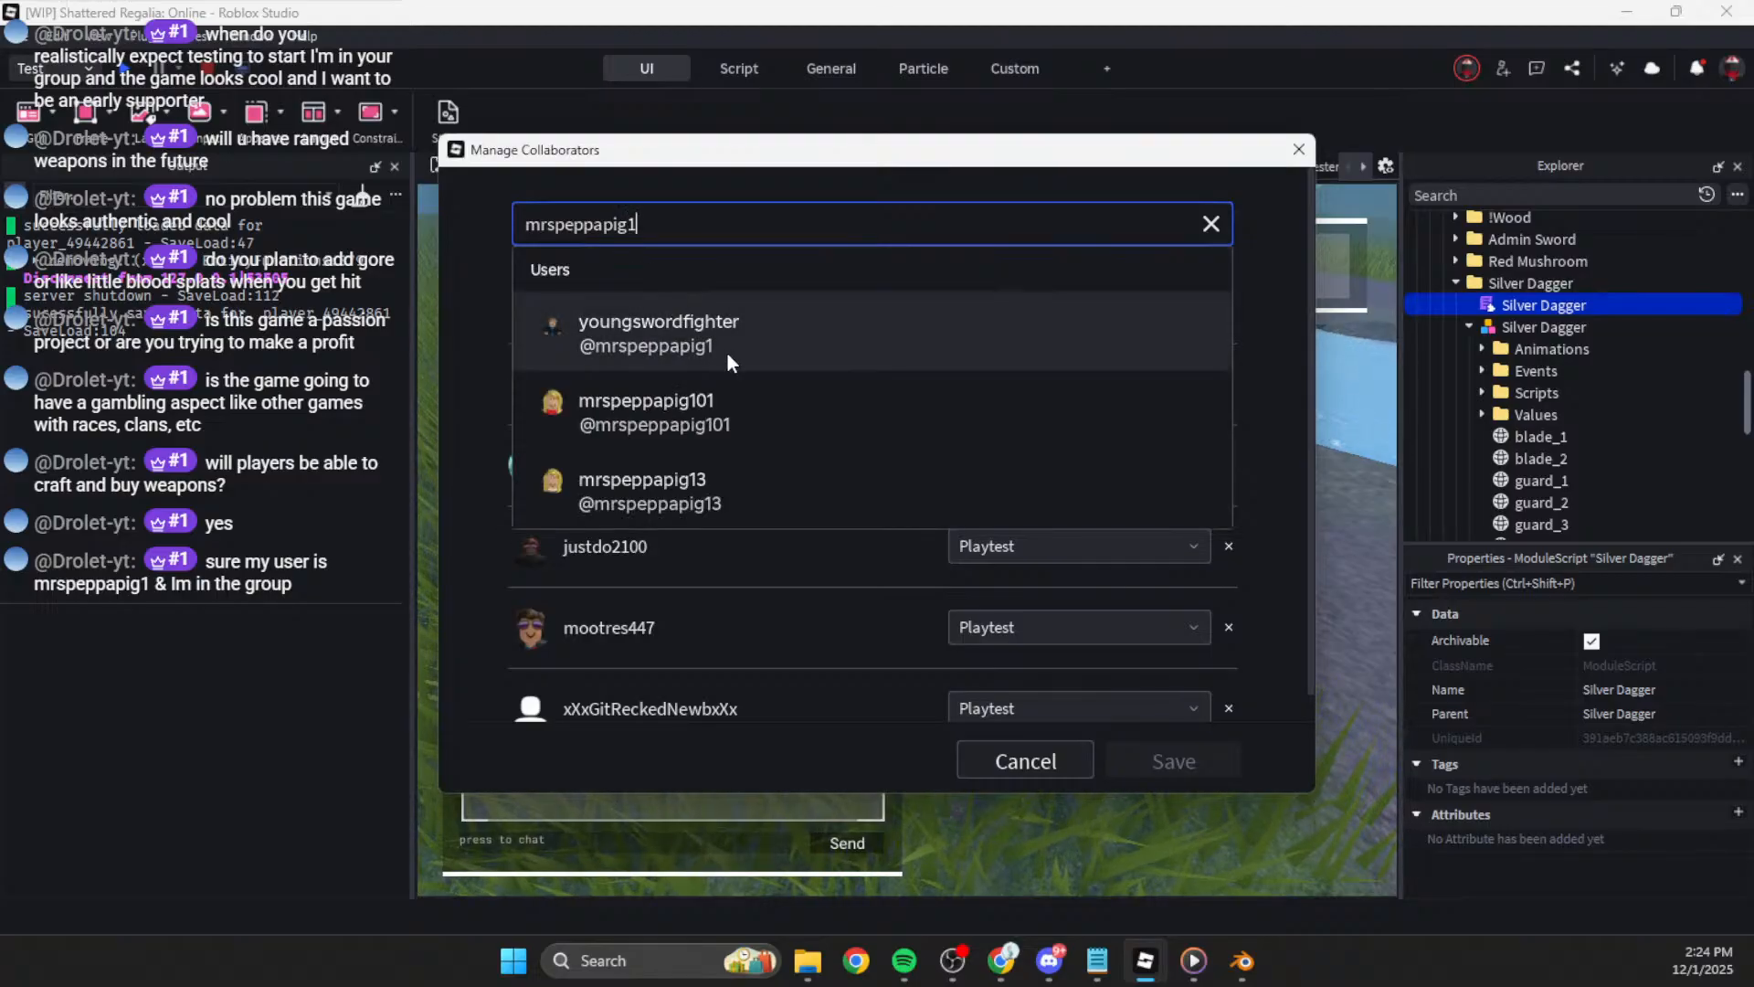
left_click(740, 347)
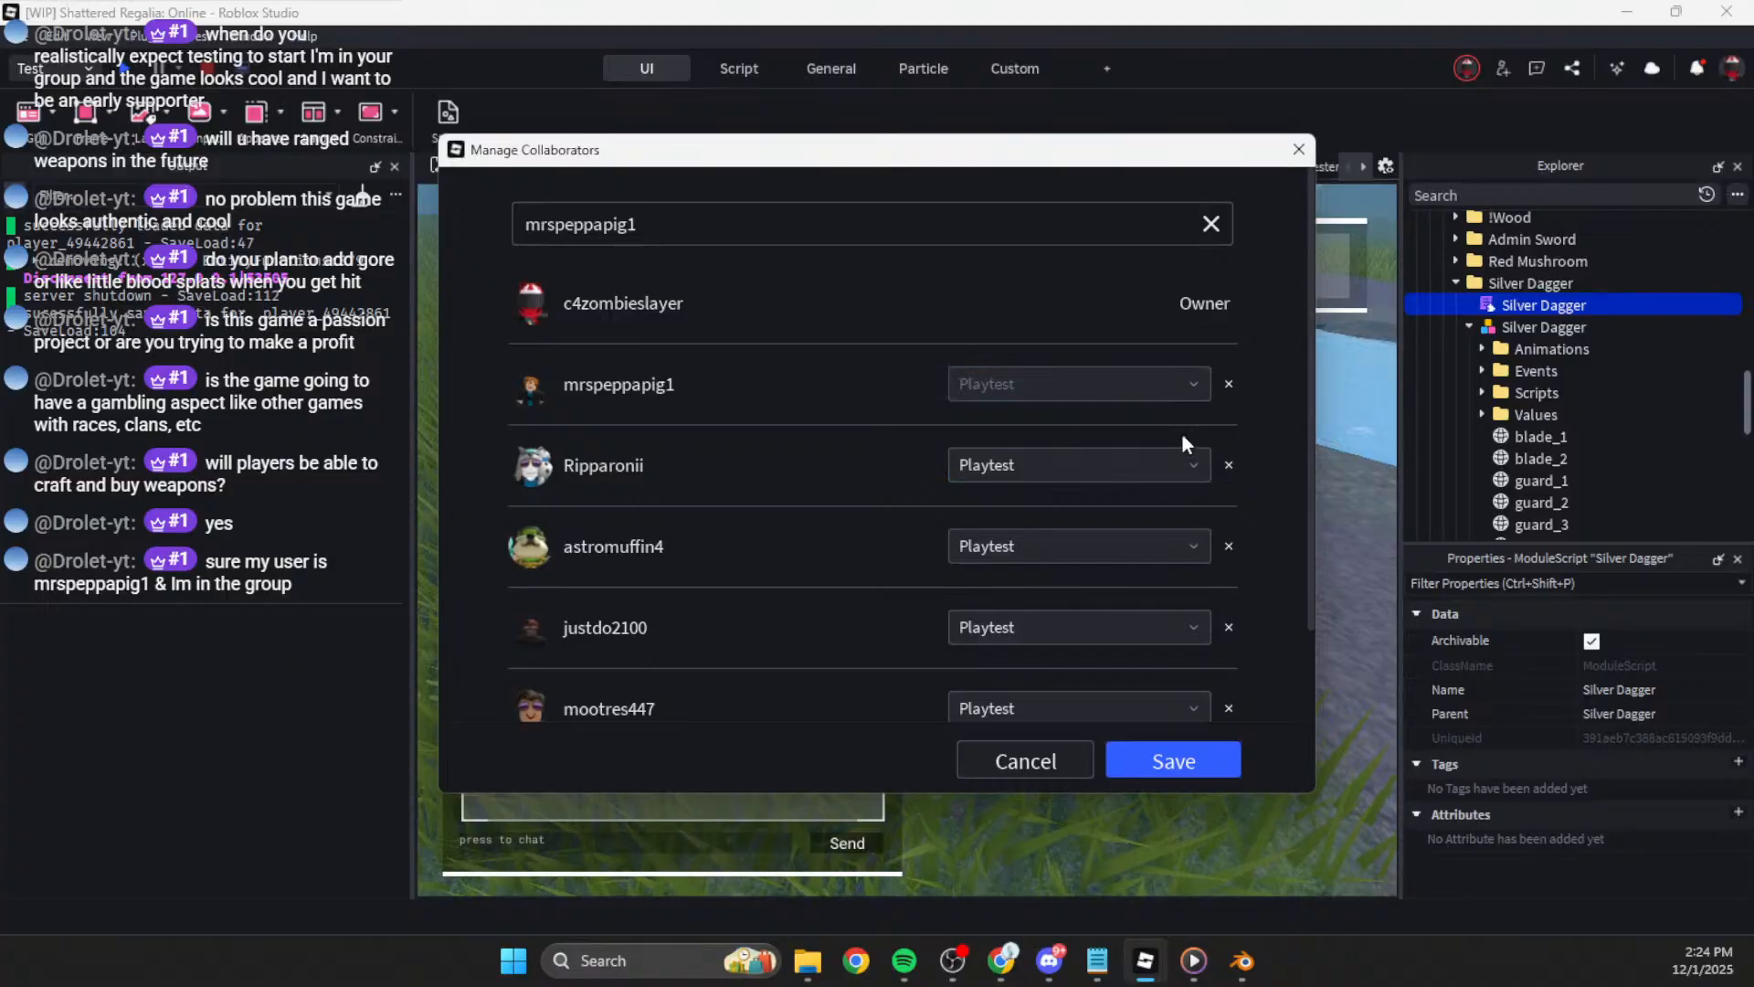
left_click(1186, 762)
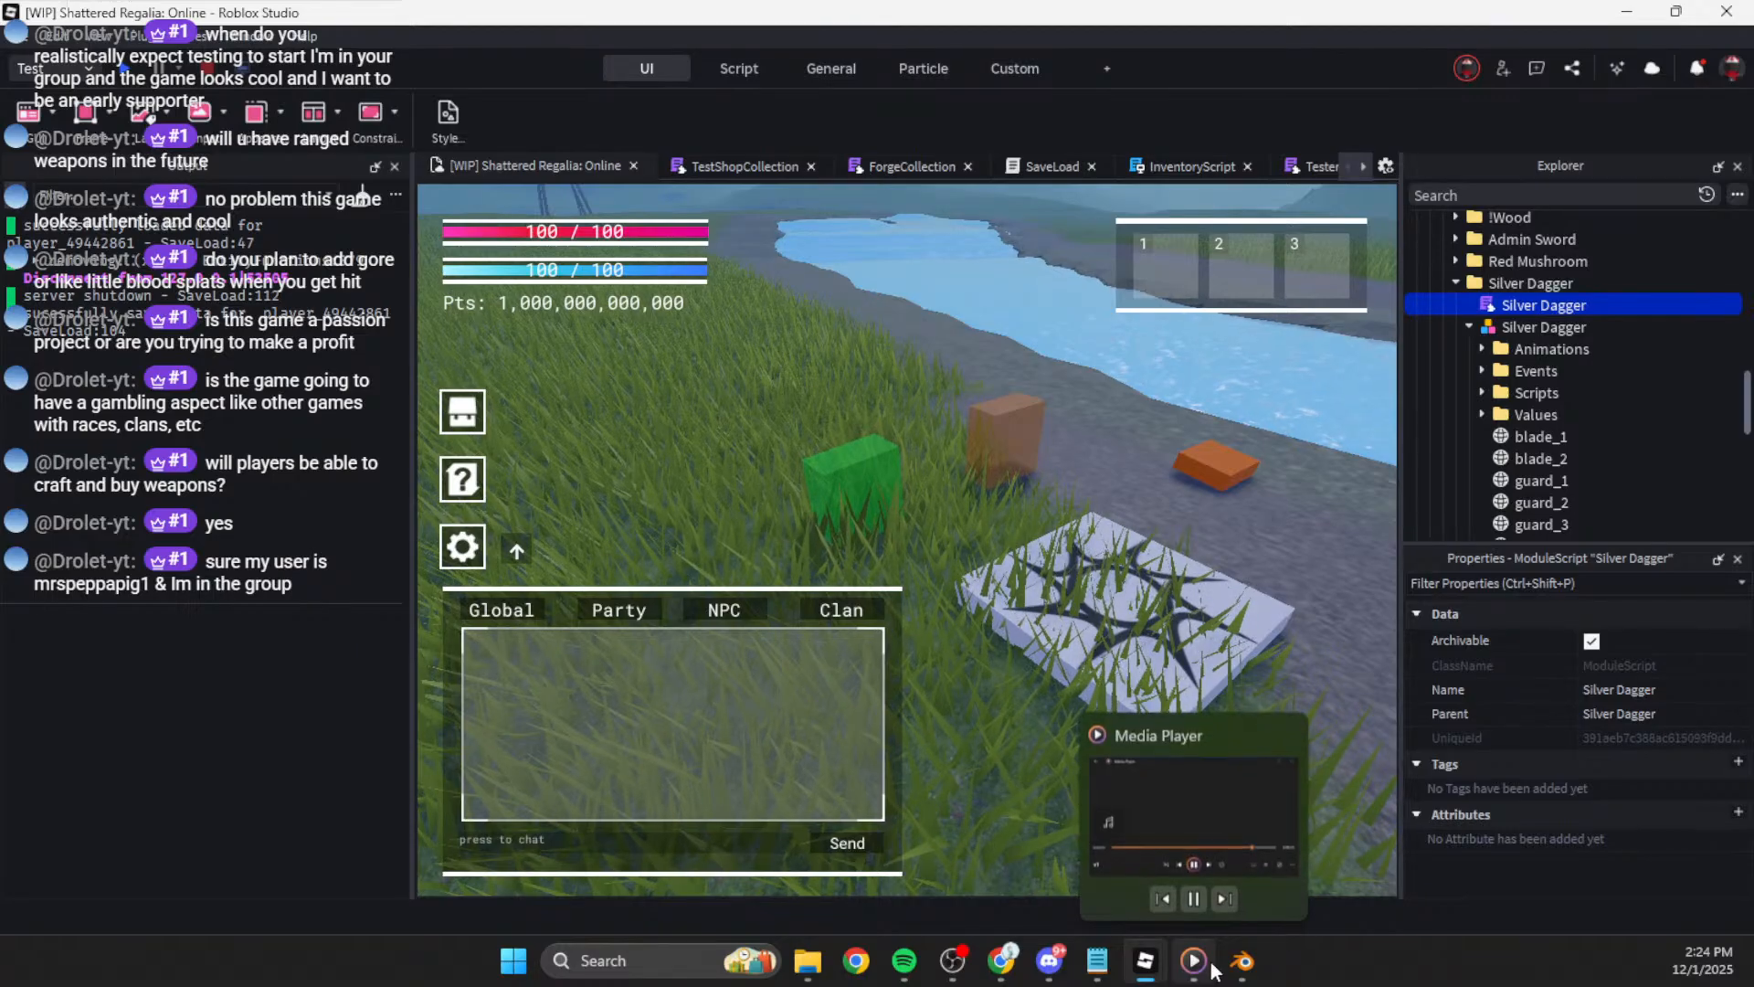
Step: Publish the updated Shattered Regalia place to Roblox from Roblox Studio
mouse_move(1142, 966)
mouse_move(1117, 898)
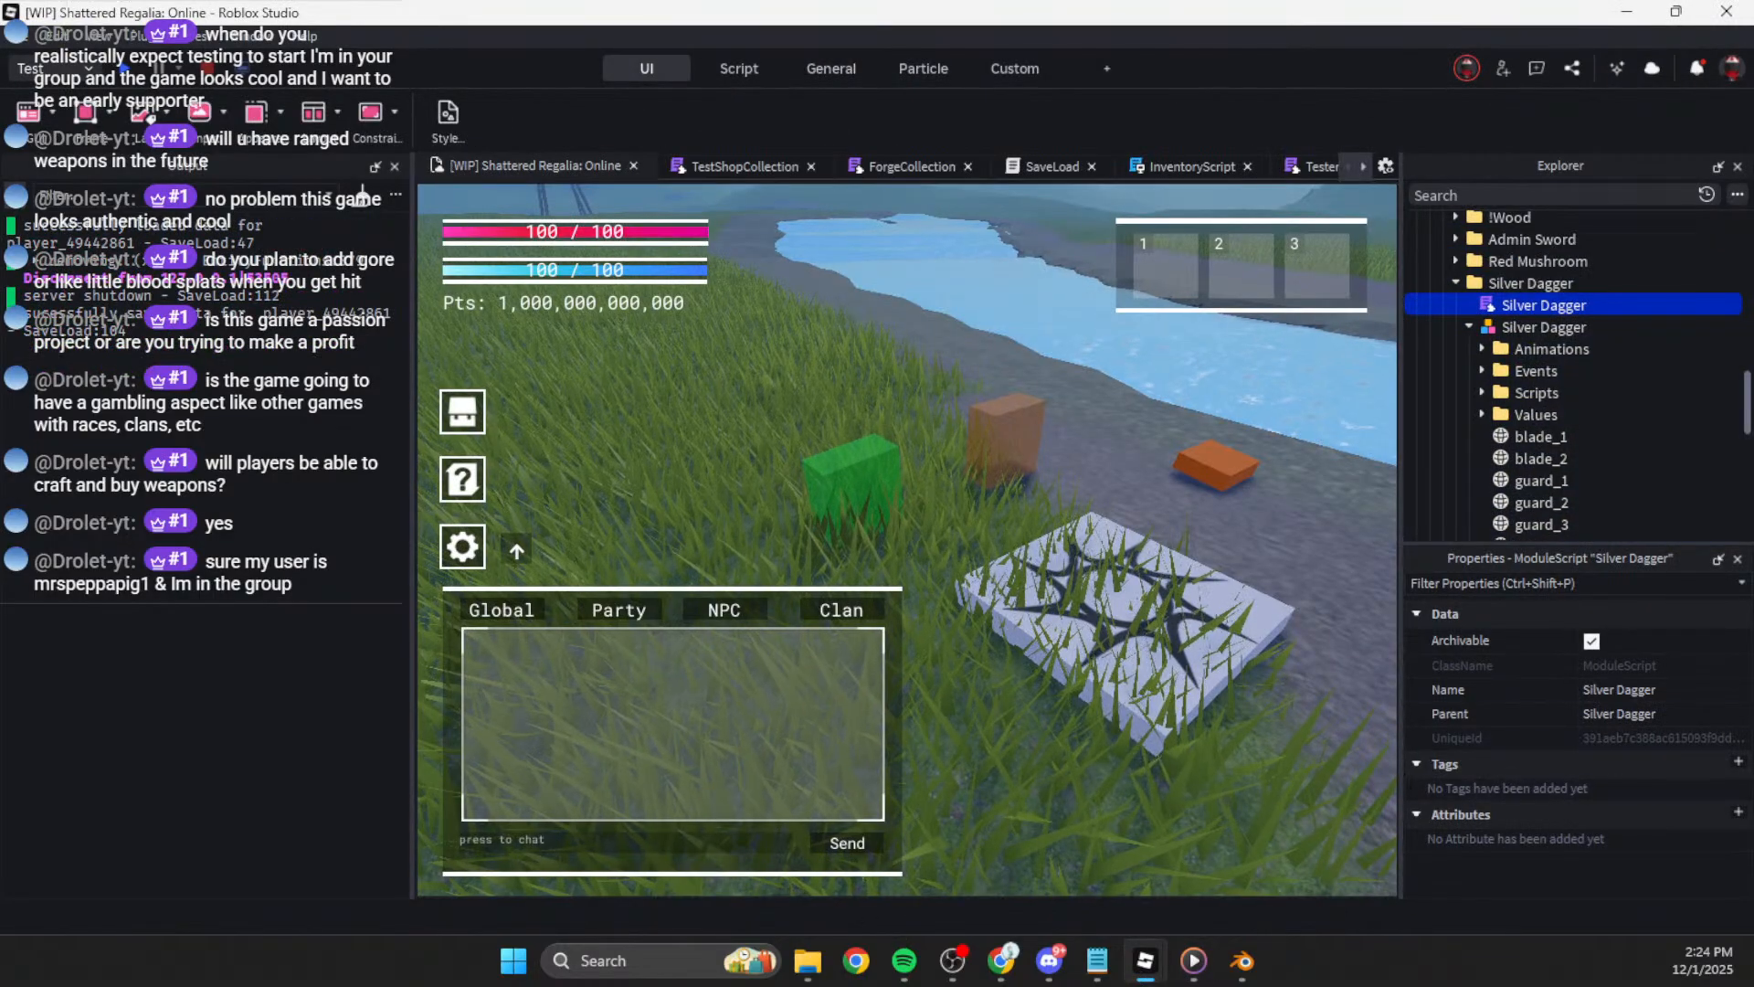
left_click(1266, 850)
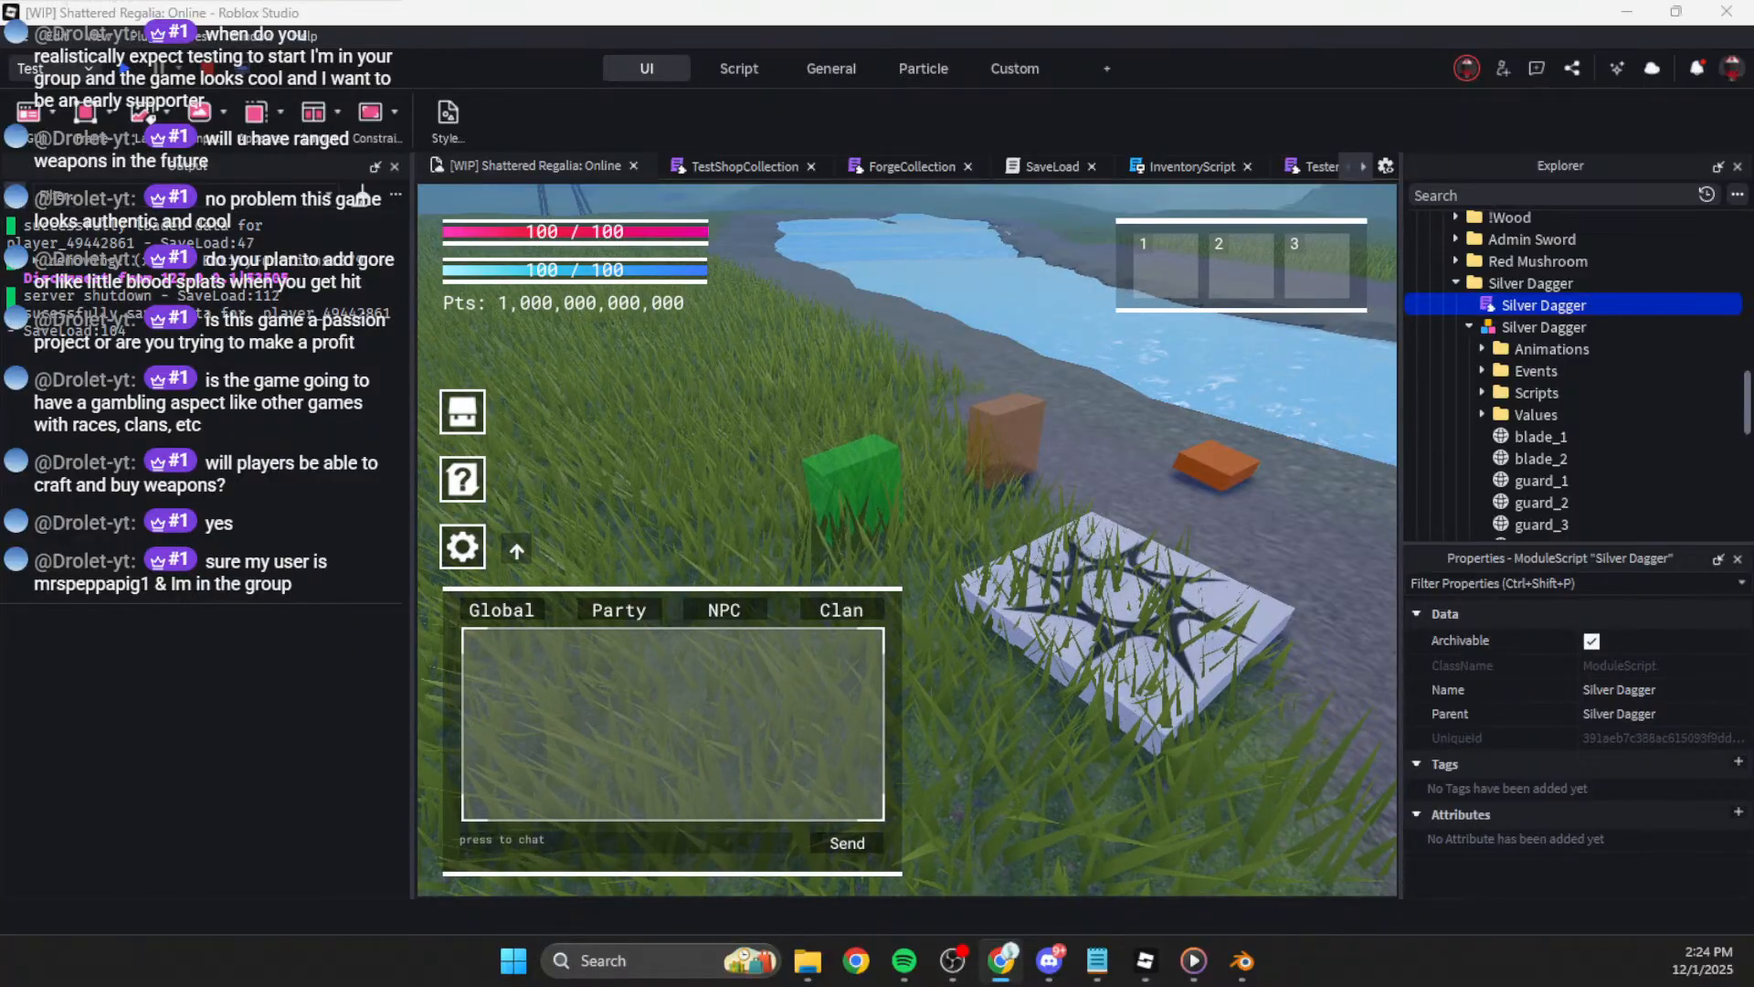
left_click(29, 68)
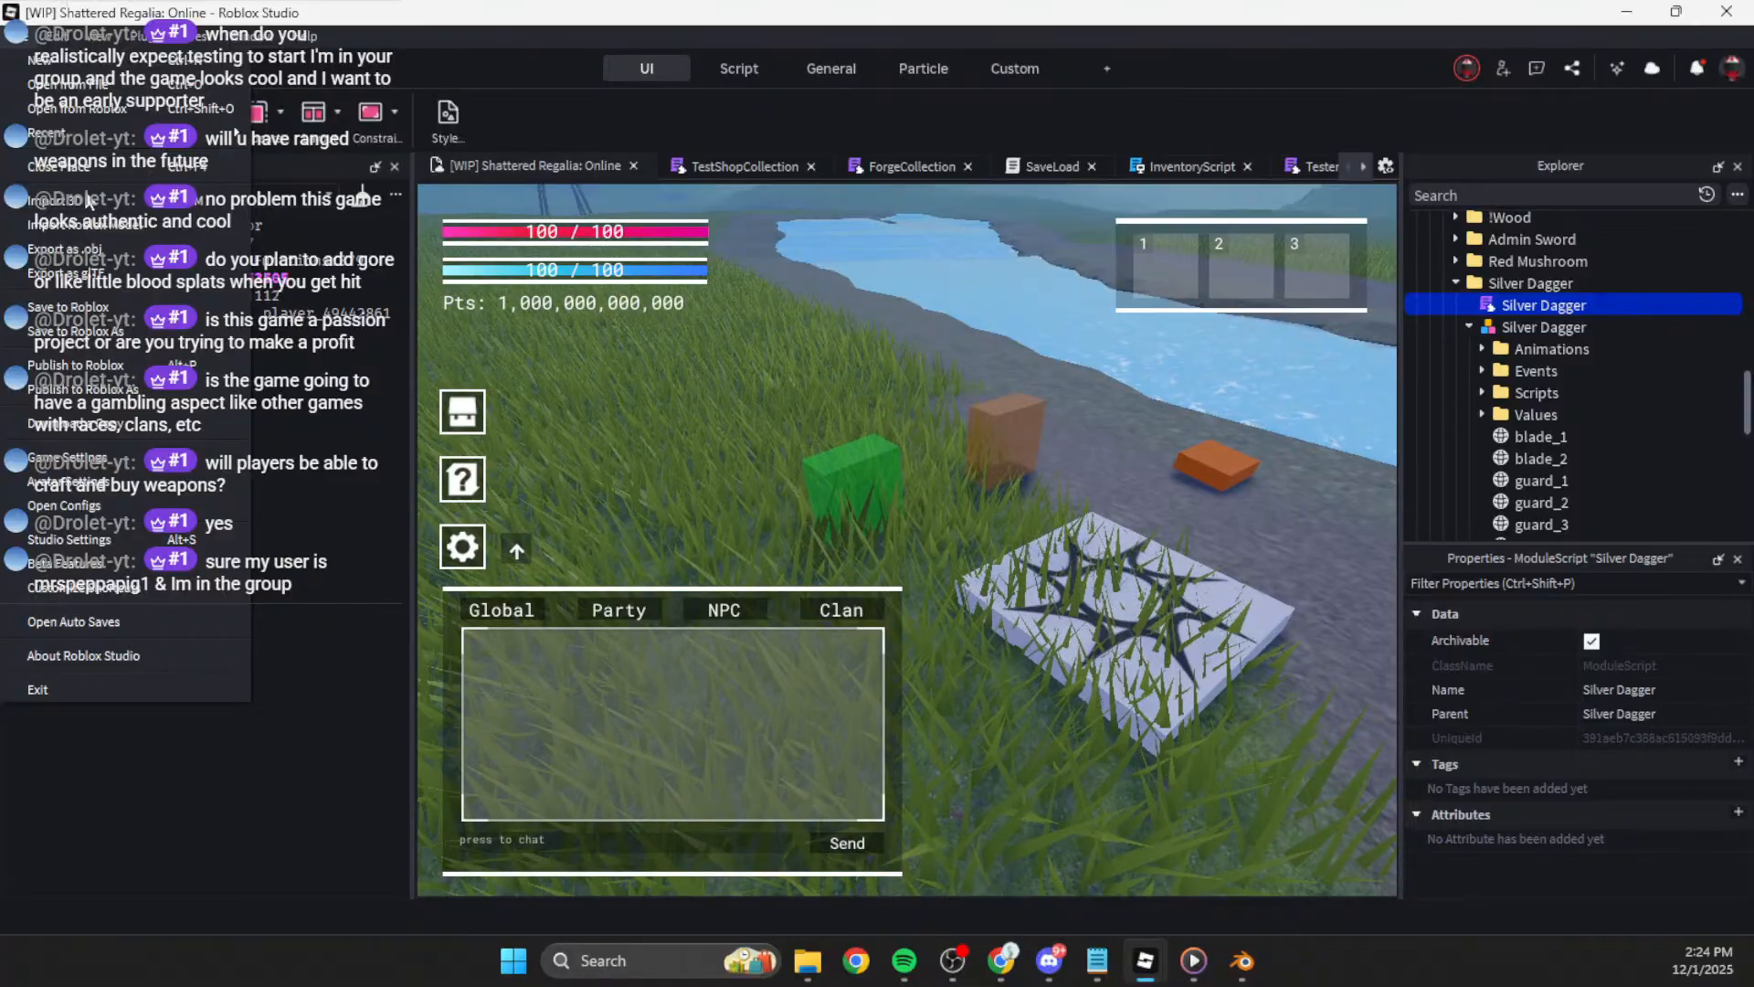
left_click(164, 364)
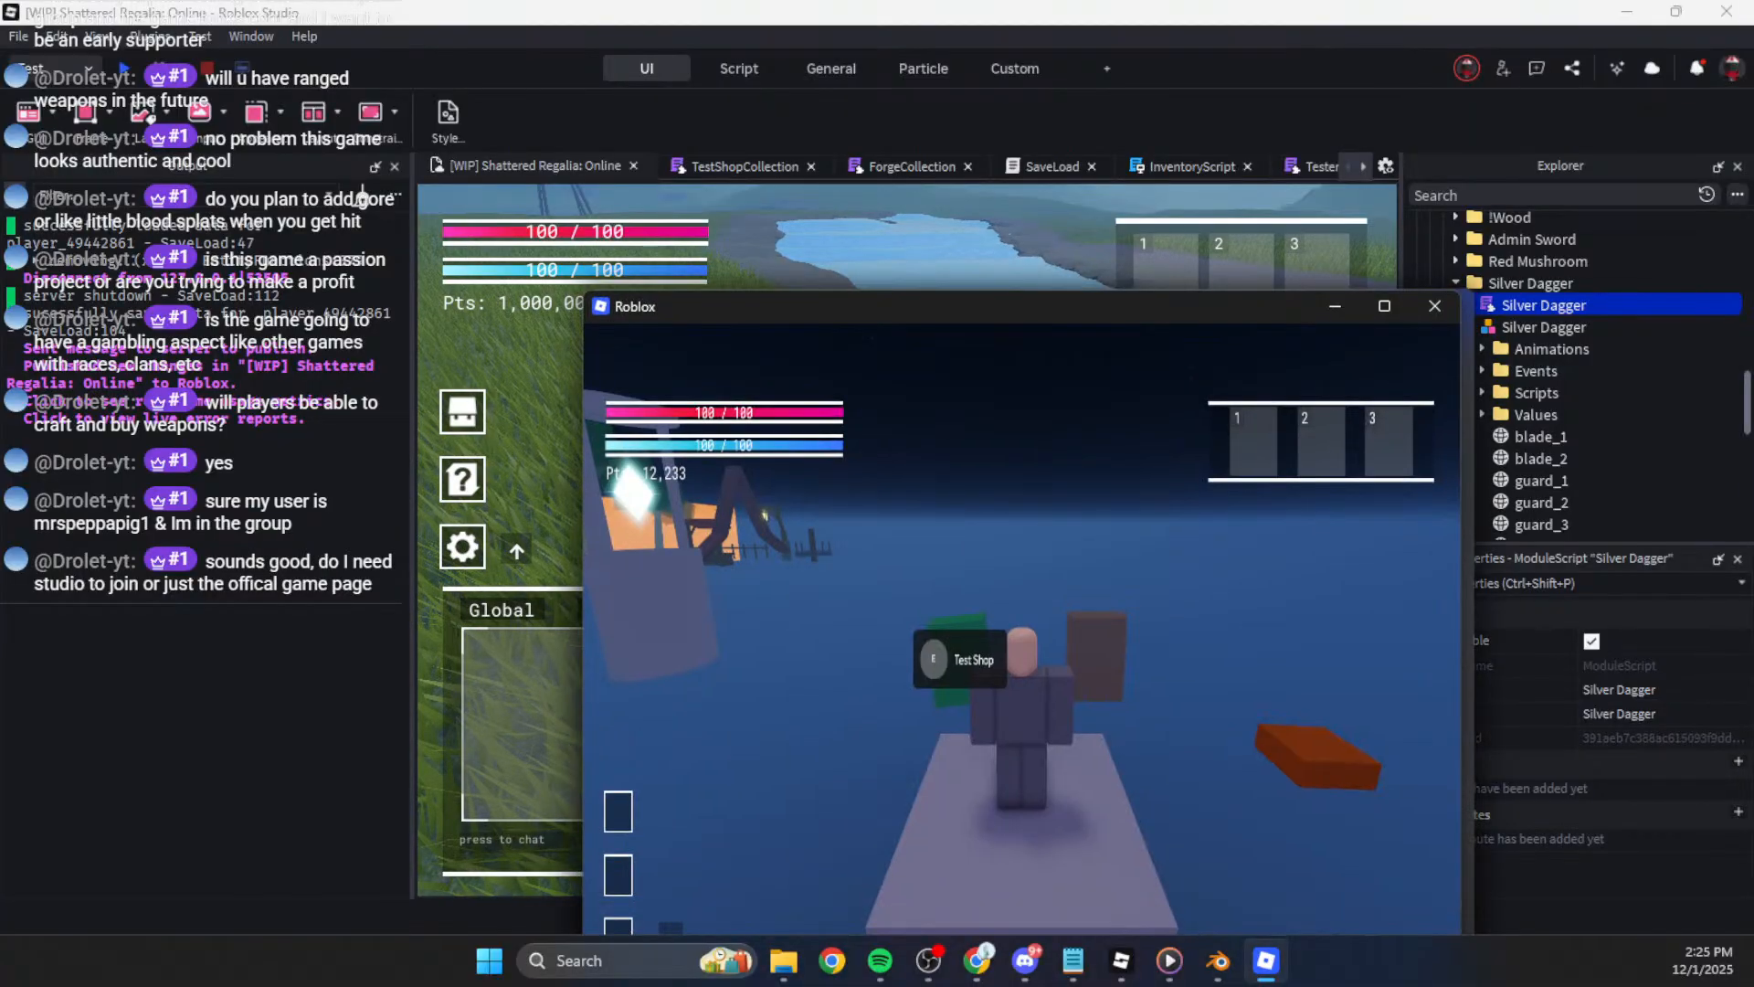
Step: Maximize the Roblox player window, check the in-game chat panel, and leave the running Shattered Regalia session
left_click_drag(1179, 306, 1114, 2)
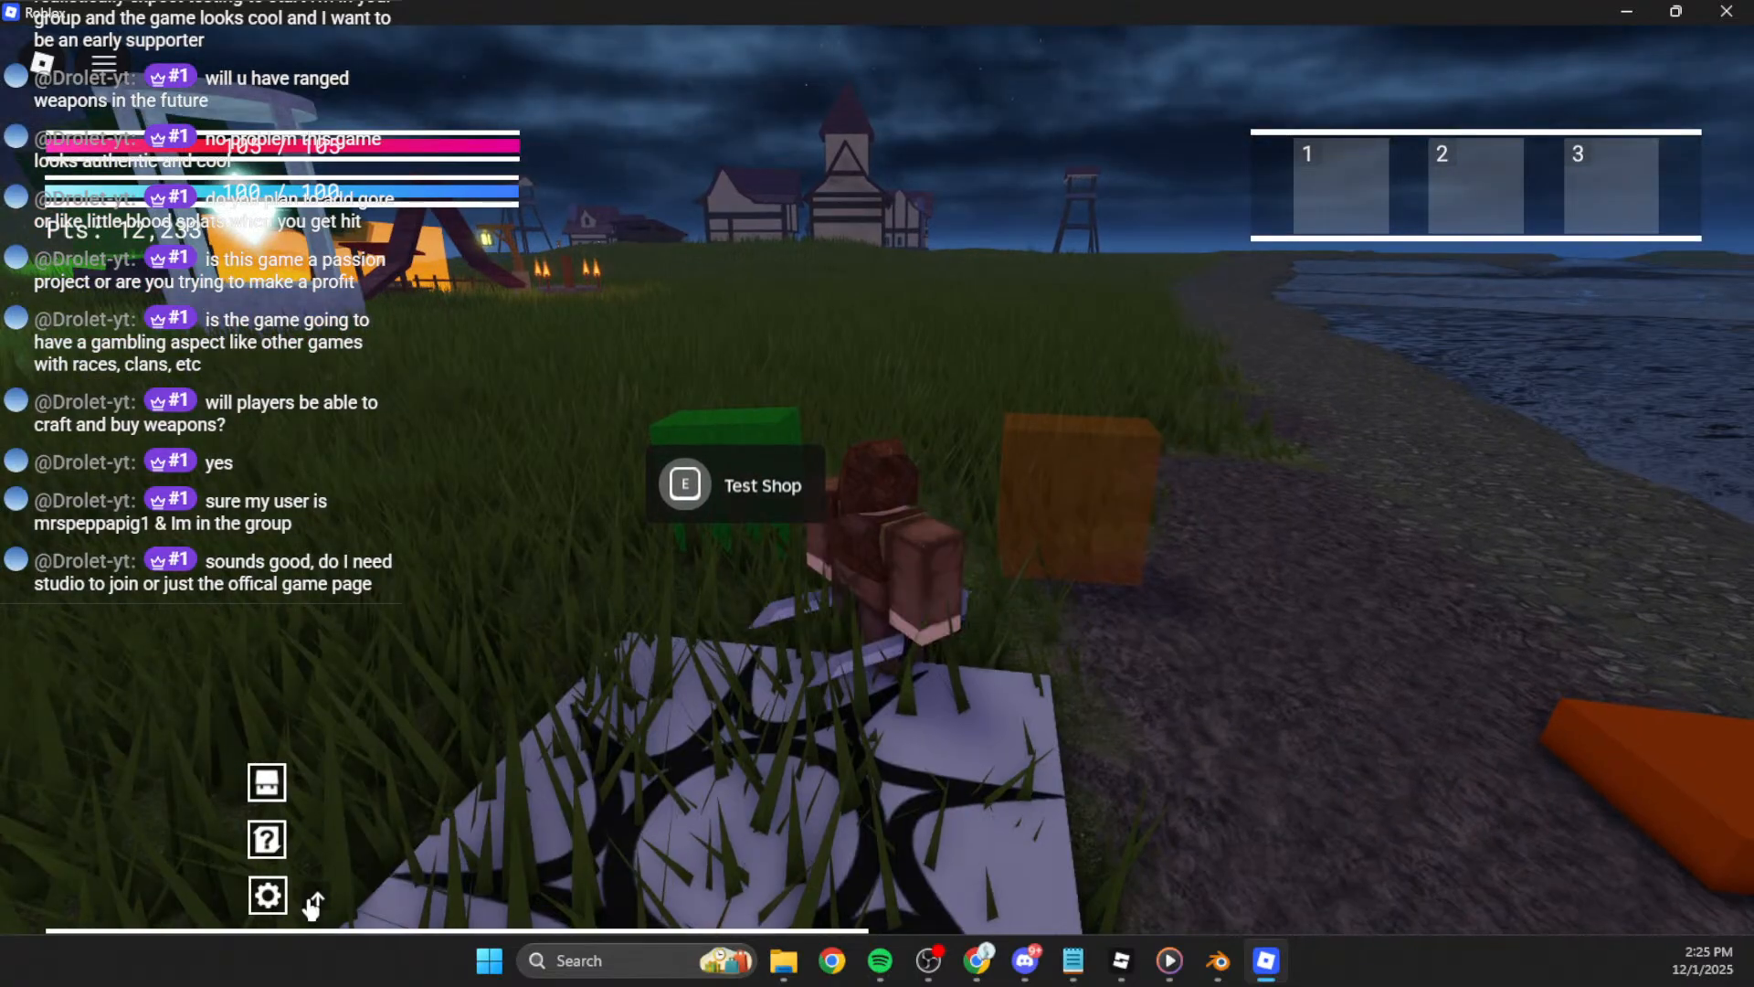
left_click(317, 898)
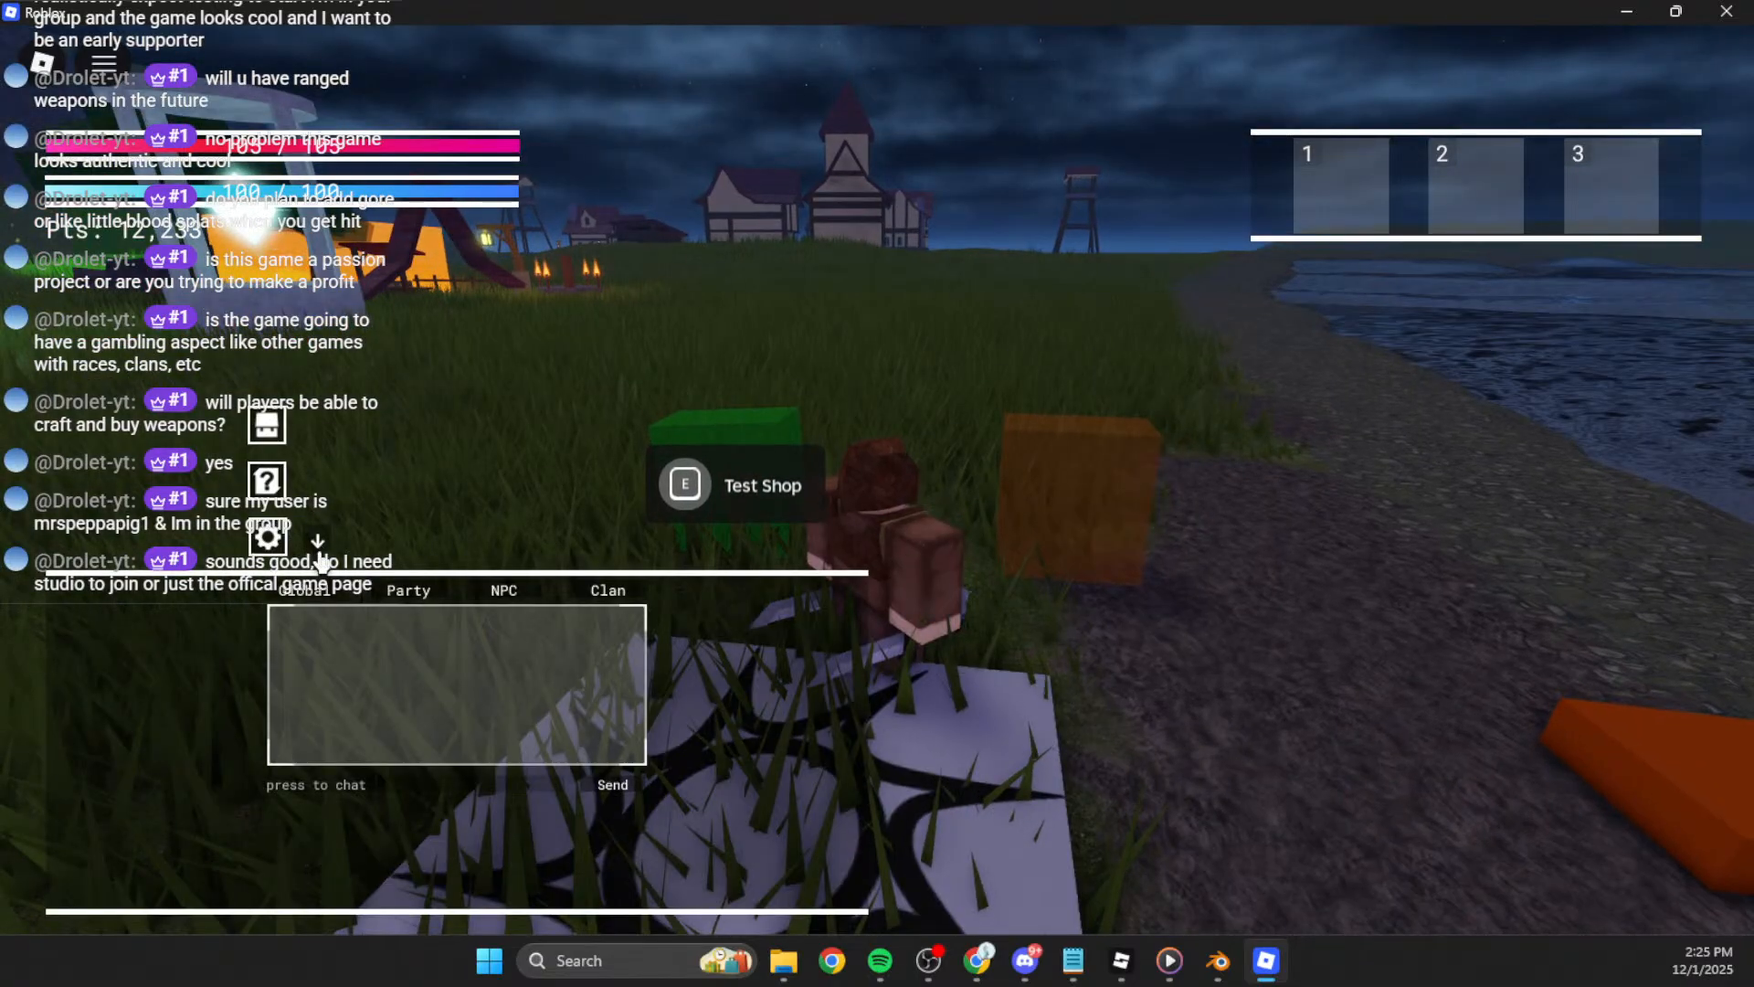
key("Escape")
key("l")
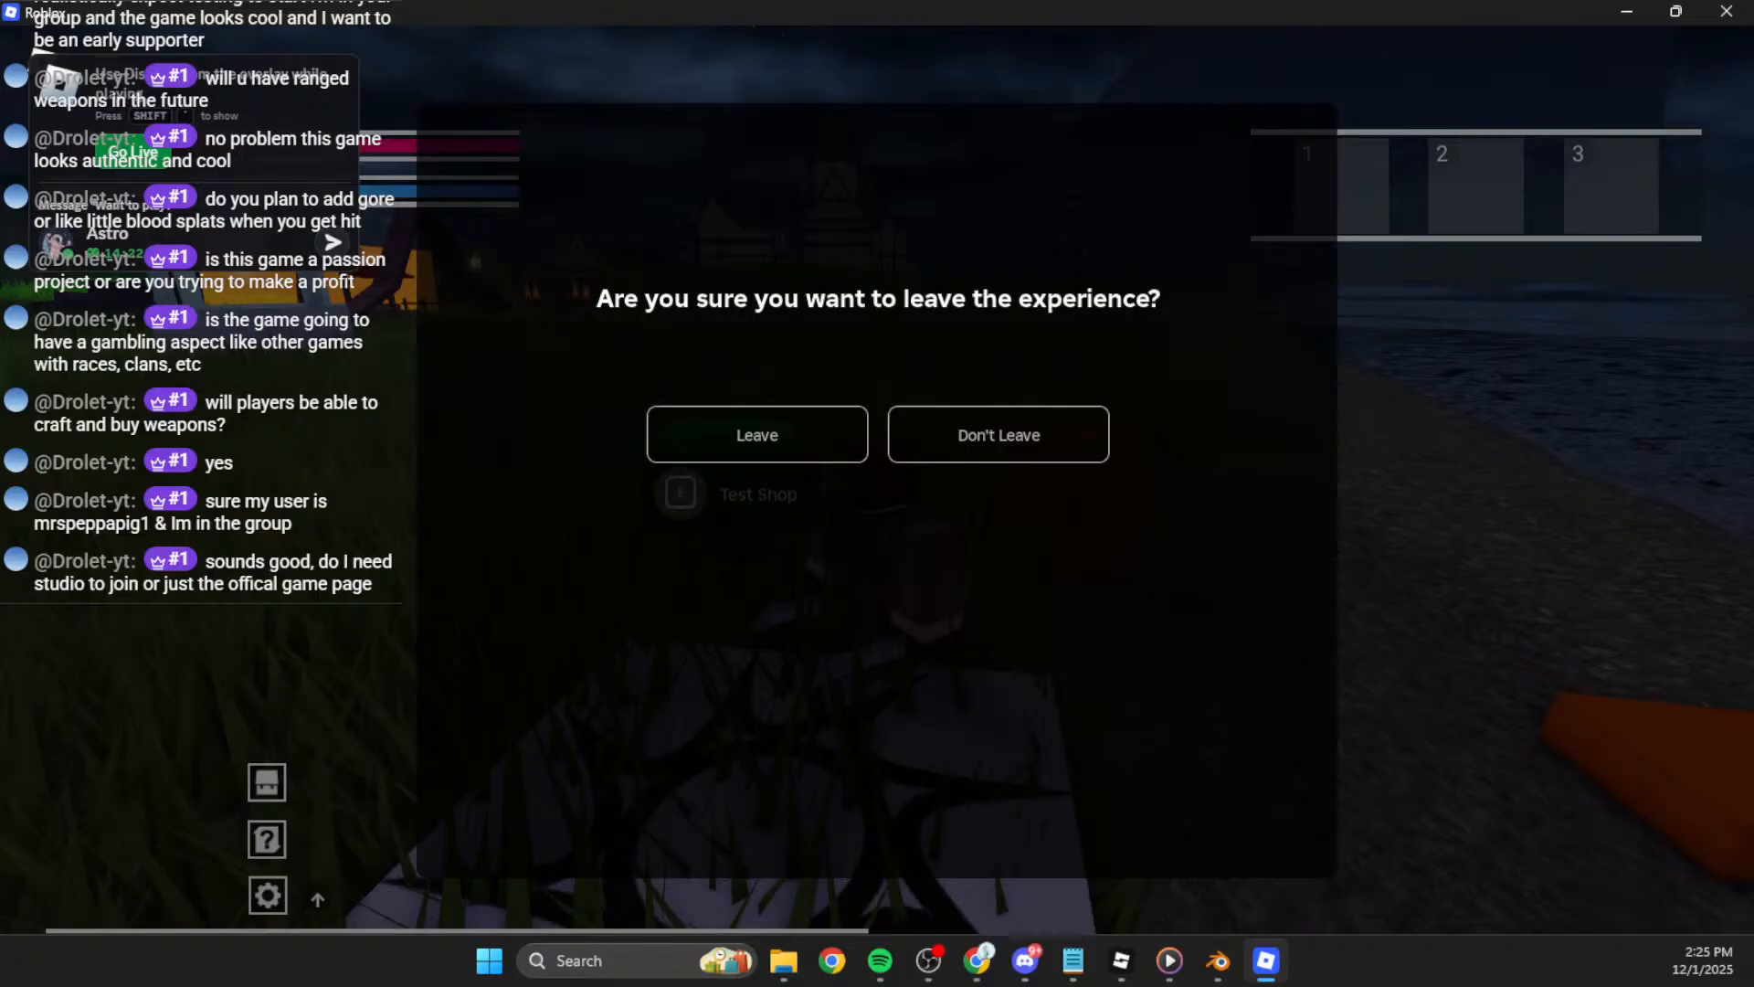
left_click(758, 435)
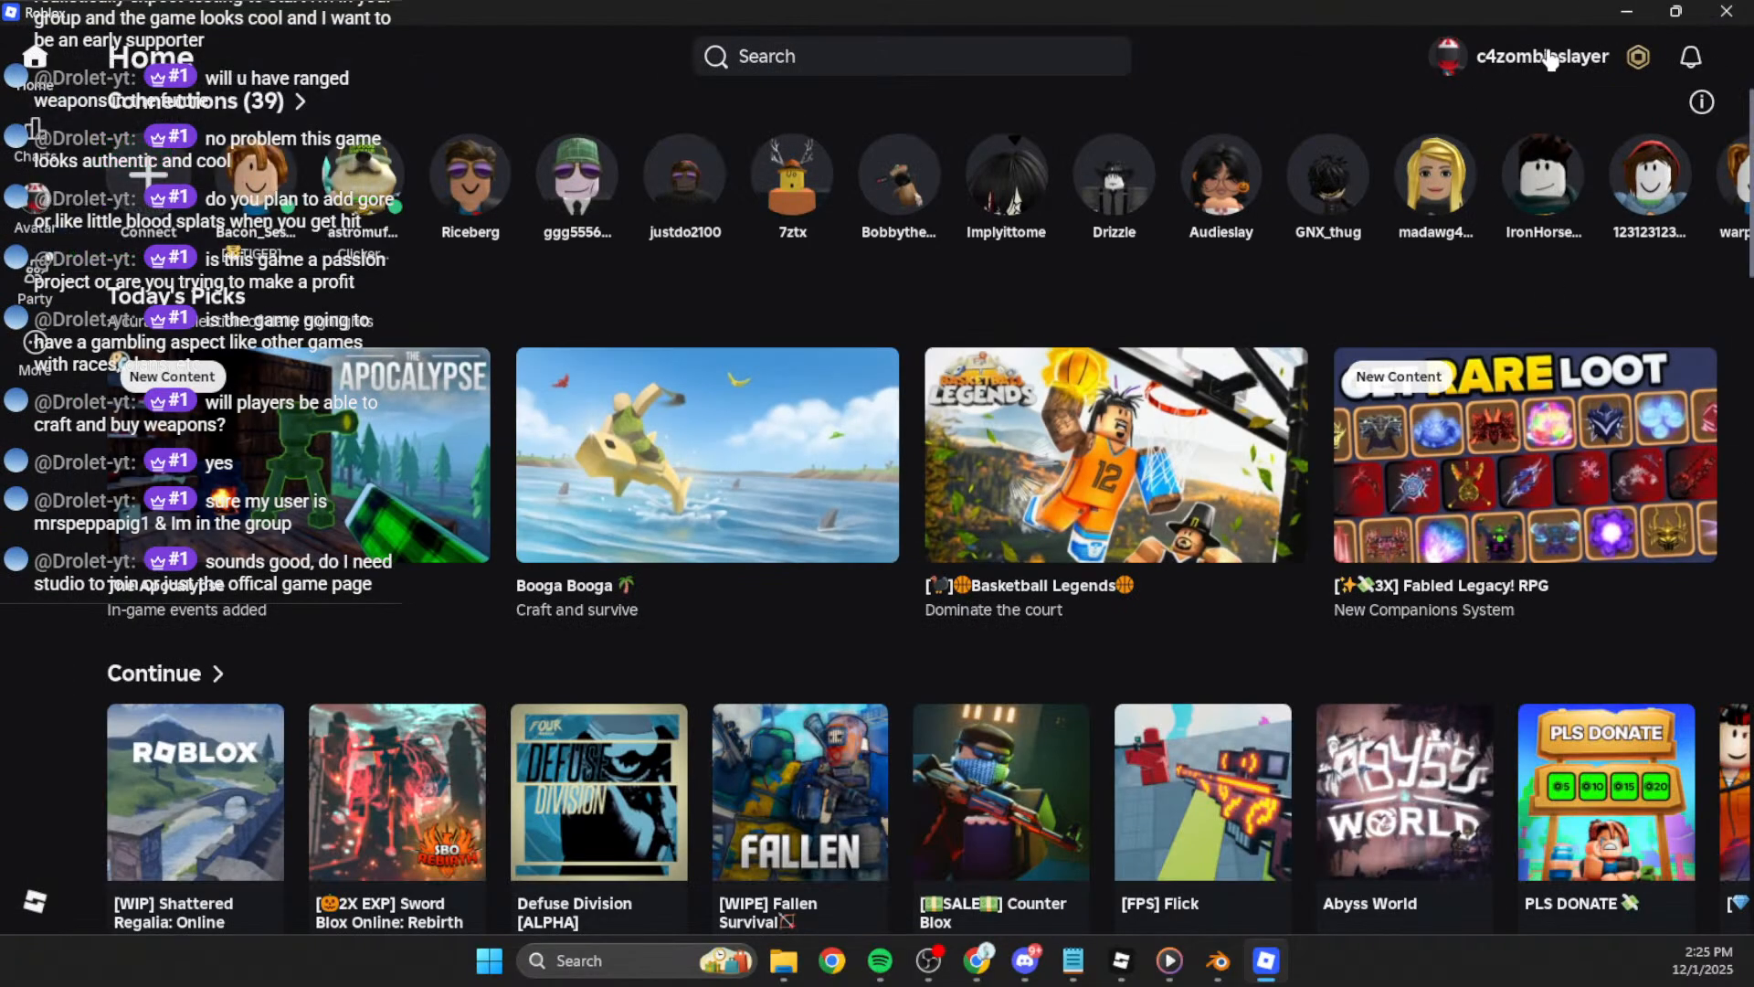
Step: Look through the account's own profile and the avatar marketplace, and return to the home page
left_click(1548, 58)
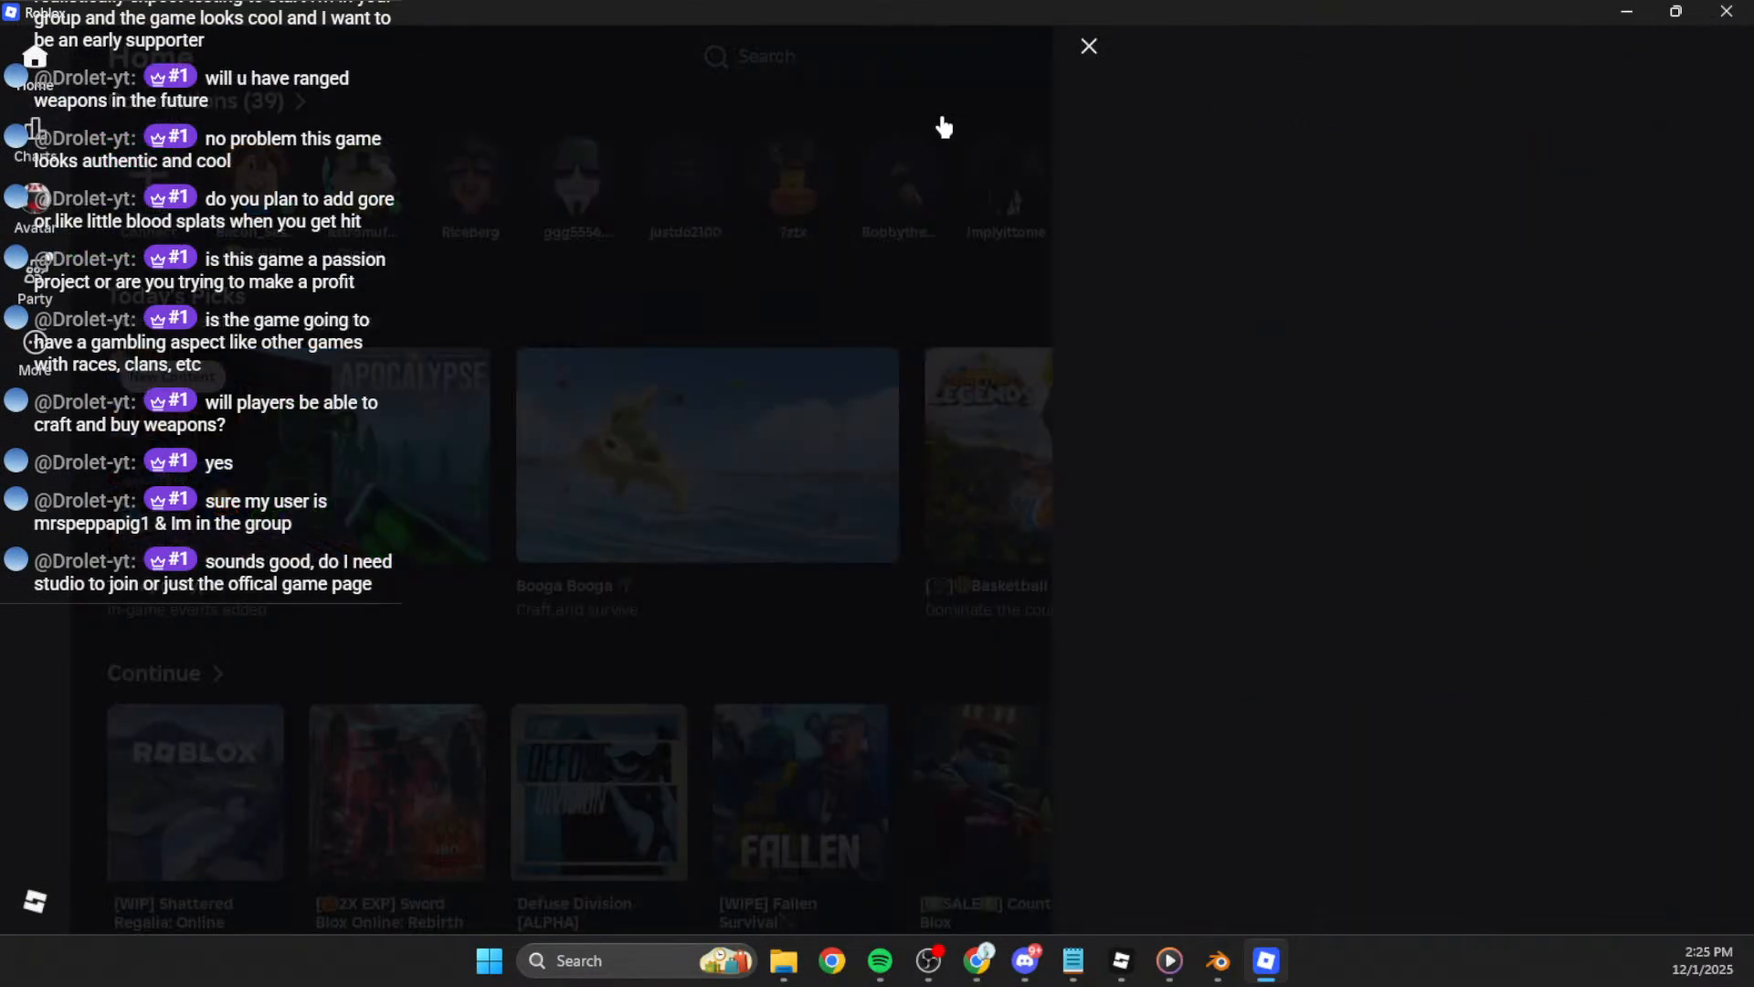
left_click(1246, 656)
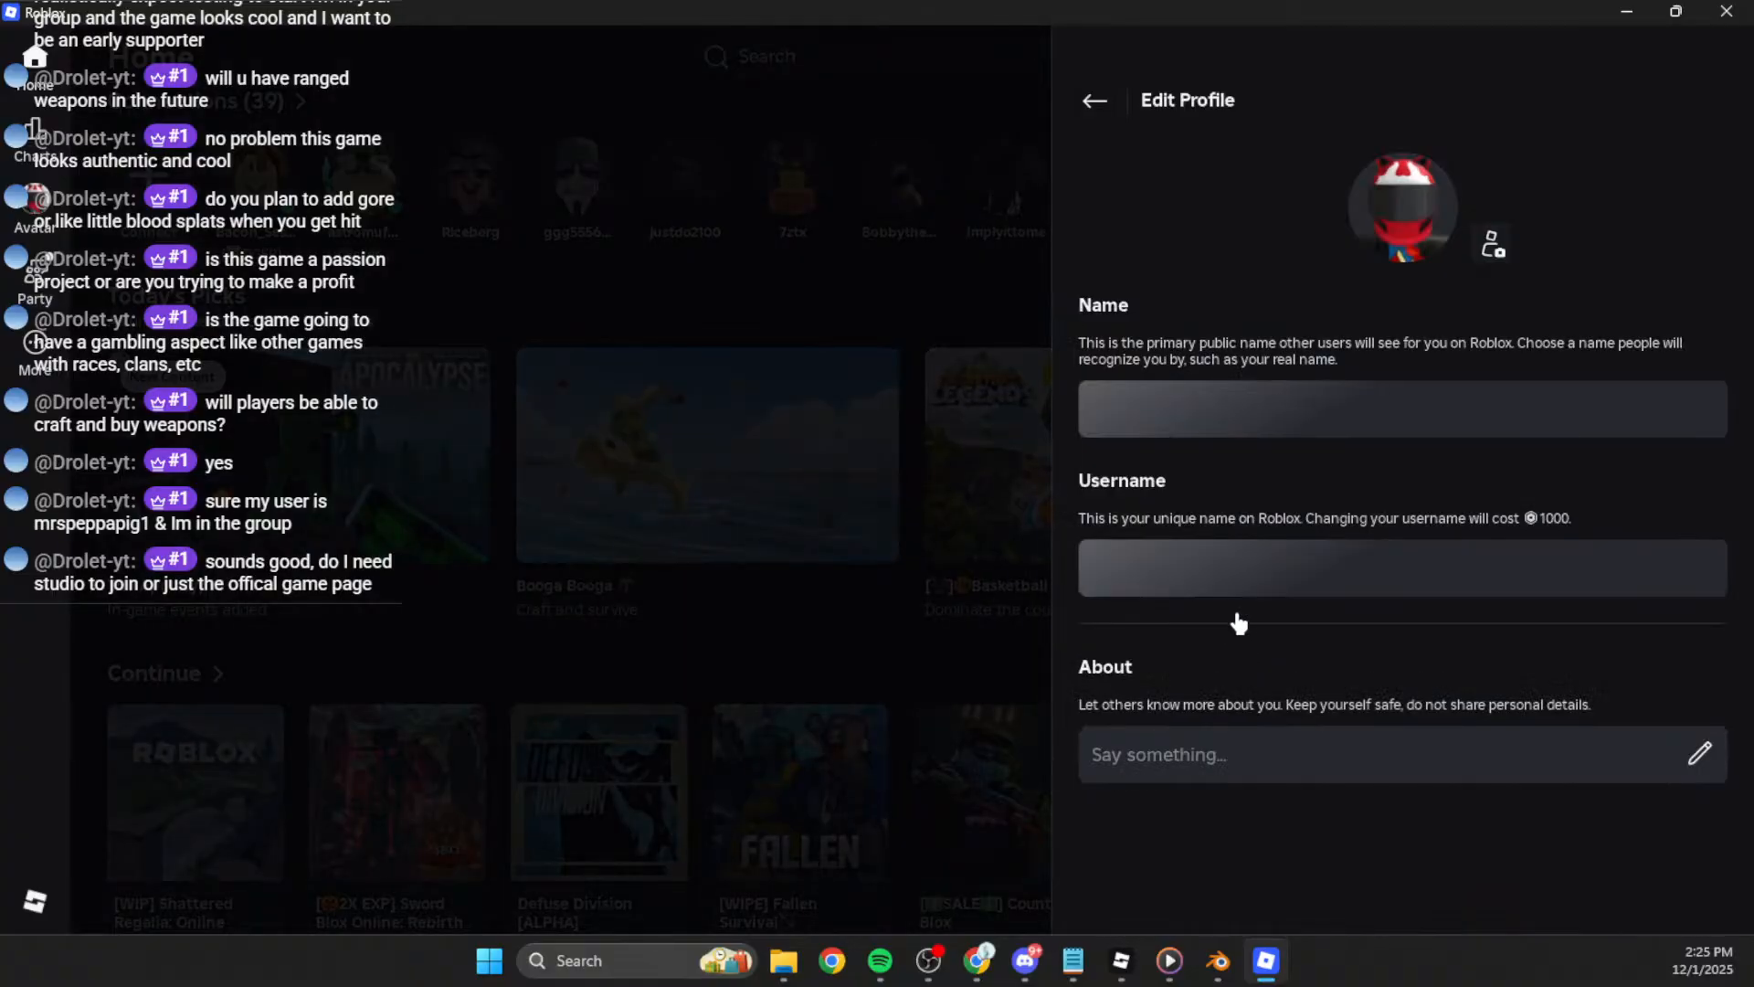
left_click(1096, 99)
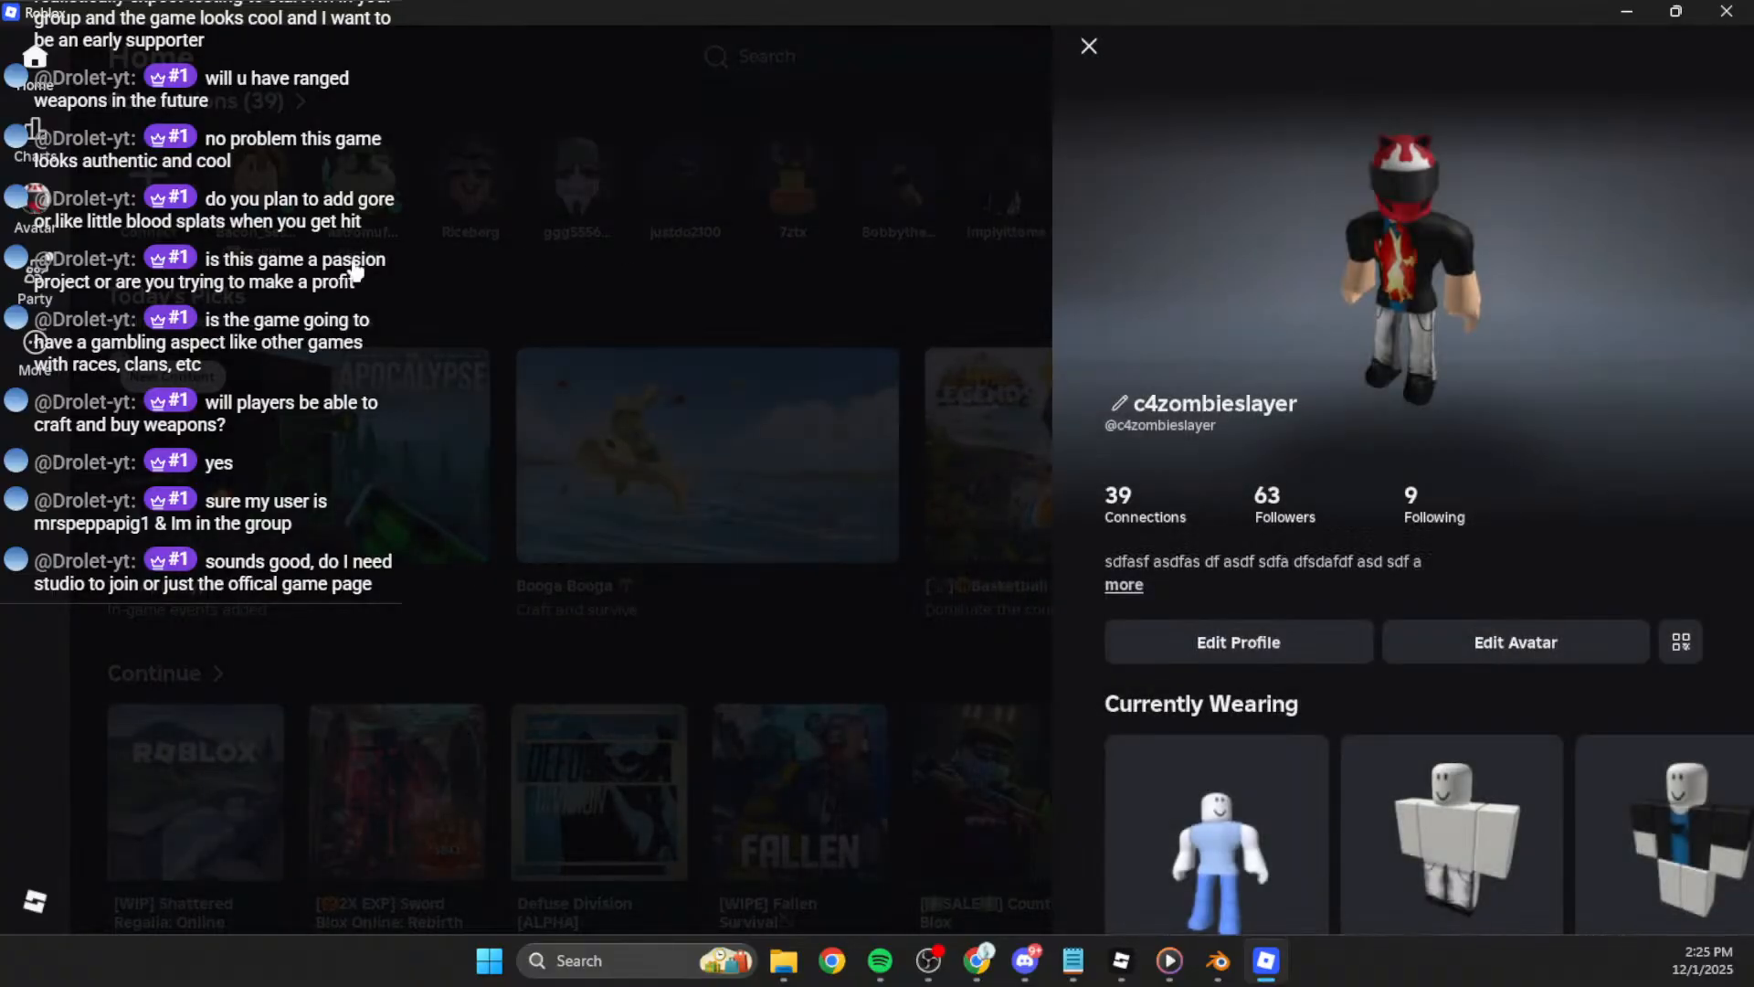
left_click(336, 324)
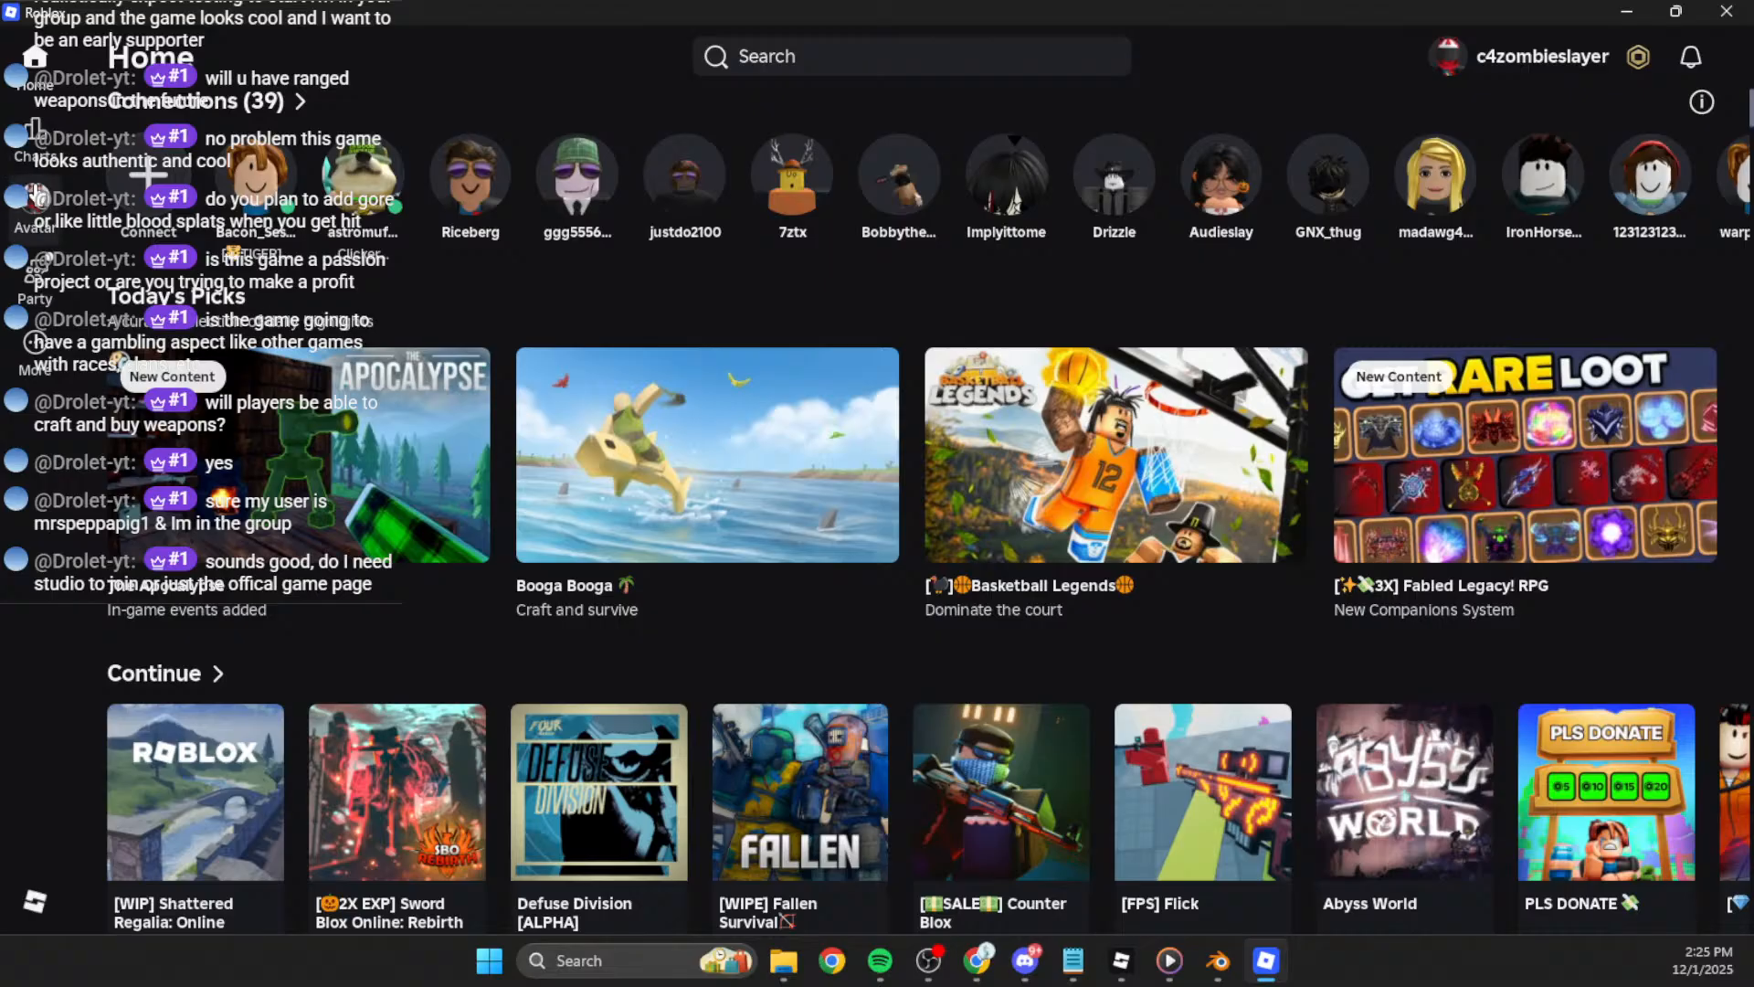
left_click(35, 197)
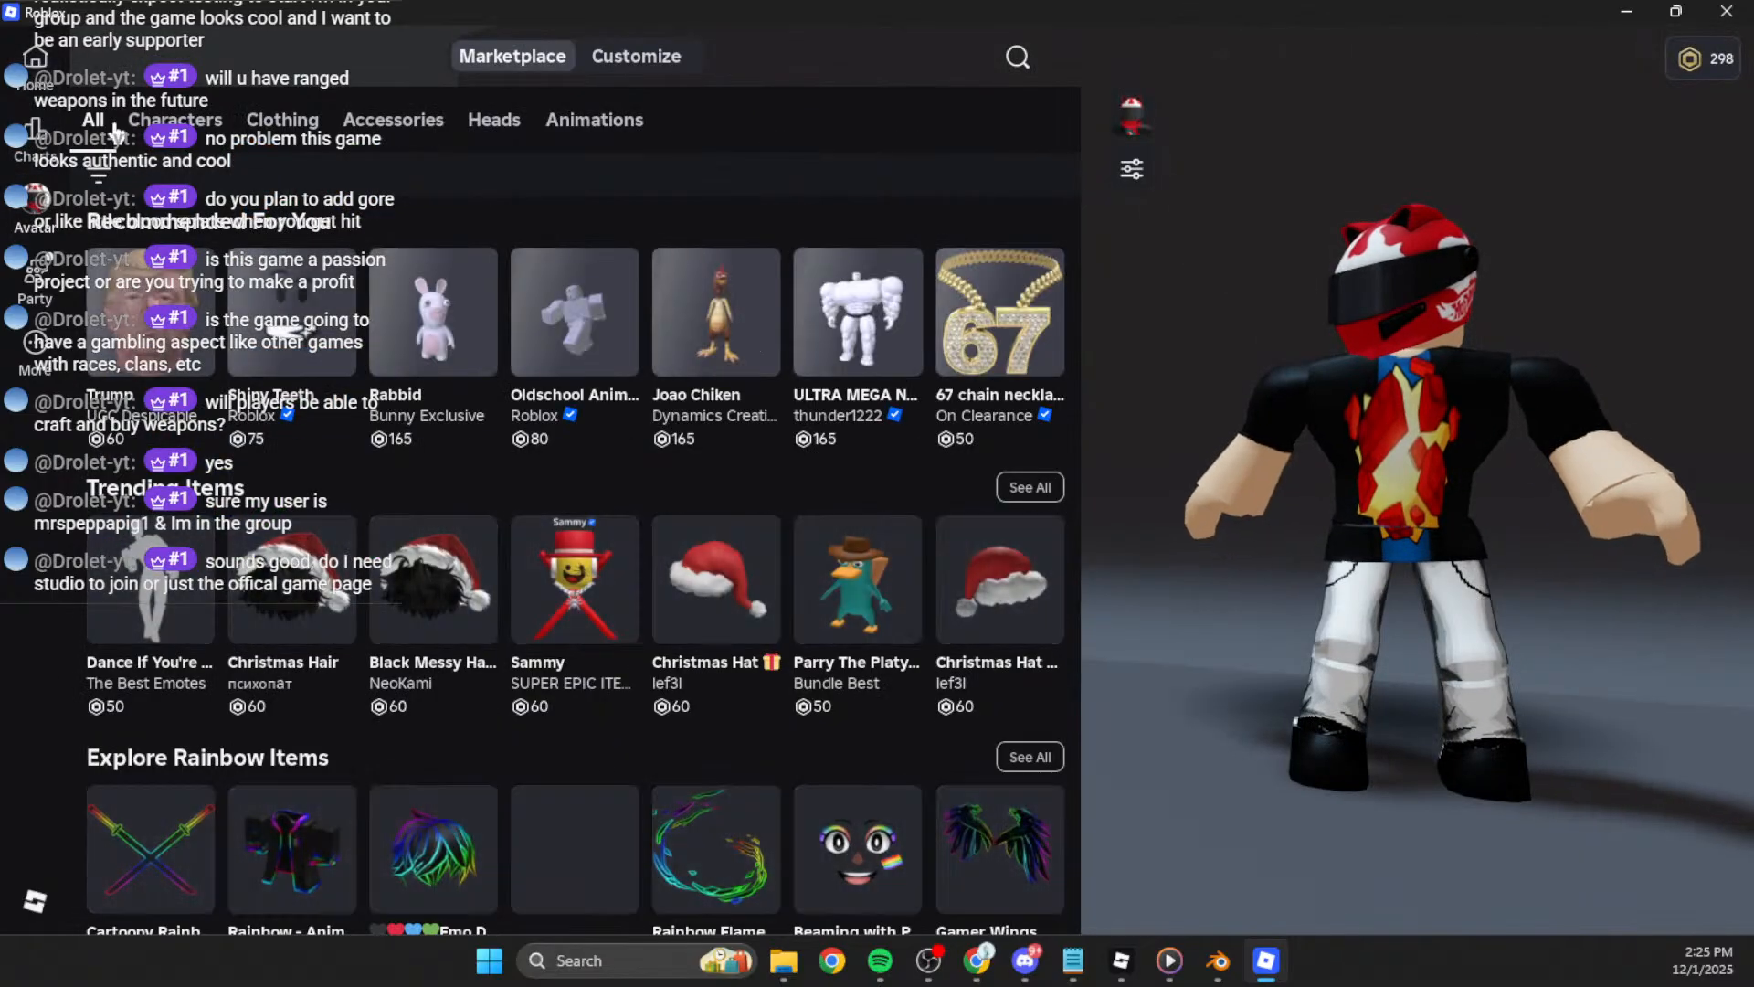
left_click(35, 62)
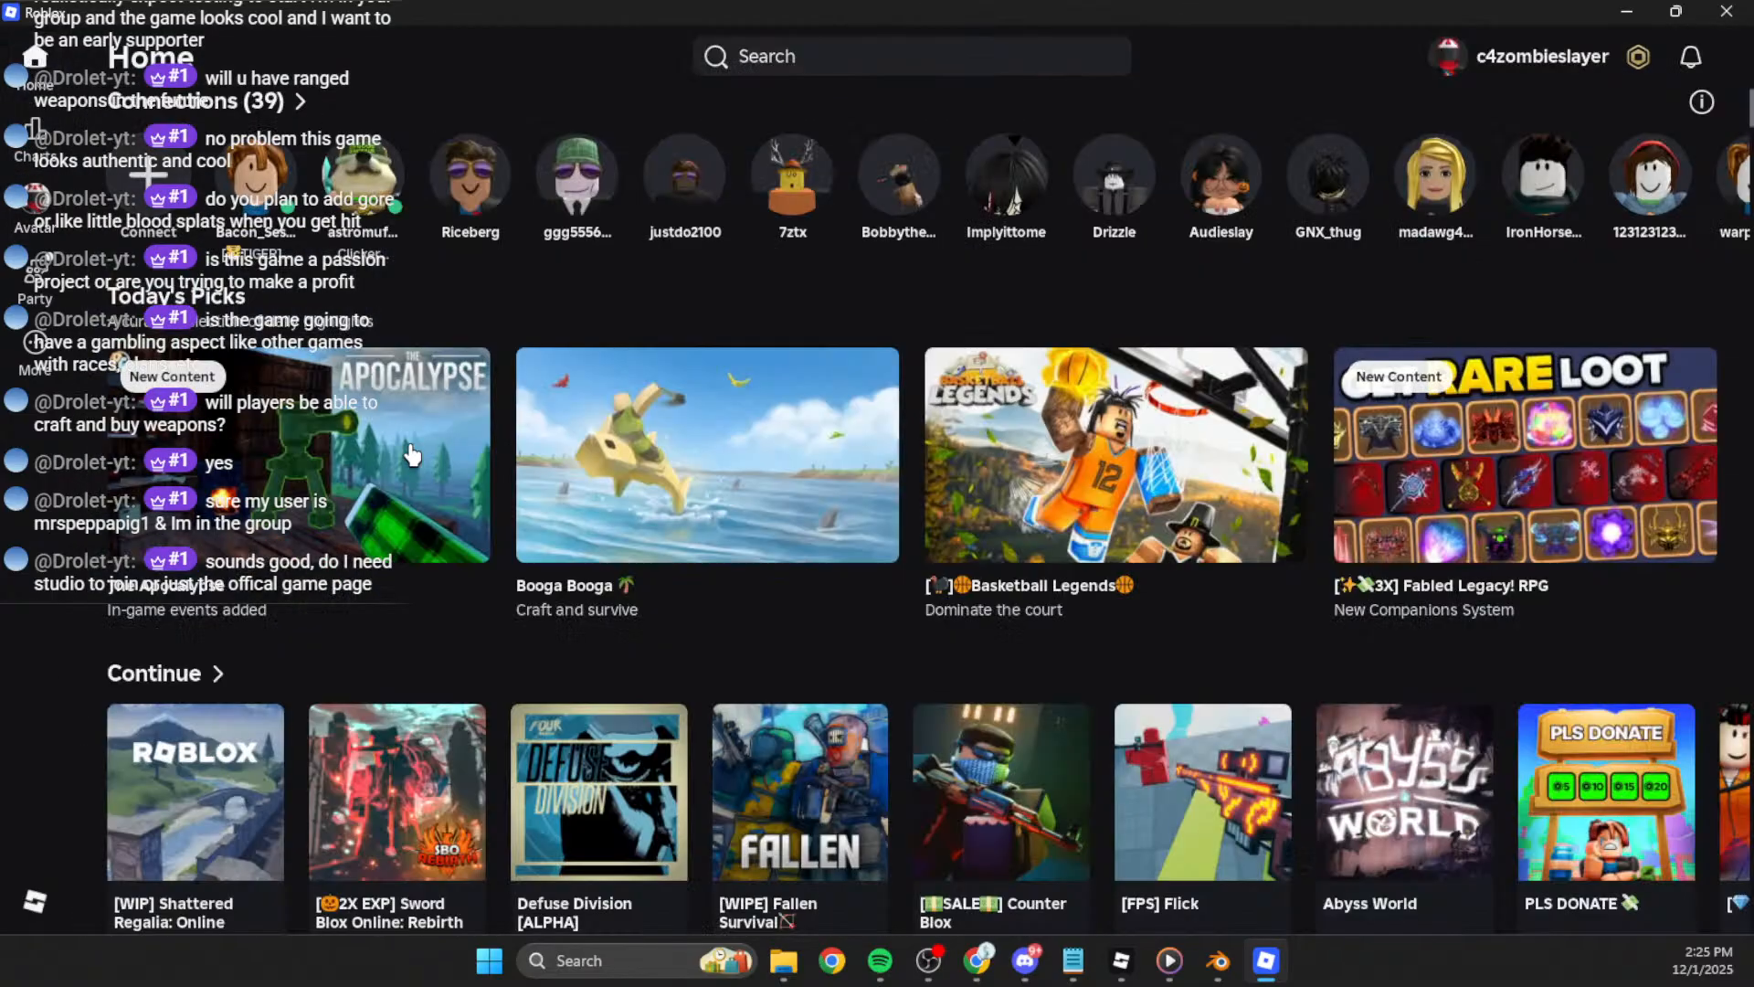
Step: Open [WIP] Shattered Regalia: Online from the recently played games, launch it, and make the game full screen
scroll(236, 827, "down", 3)
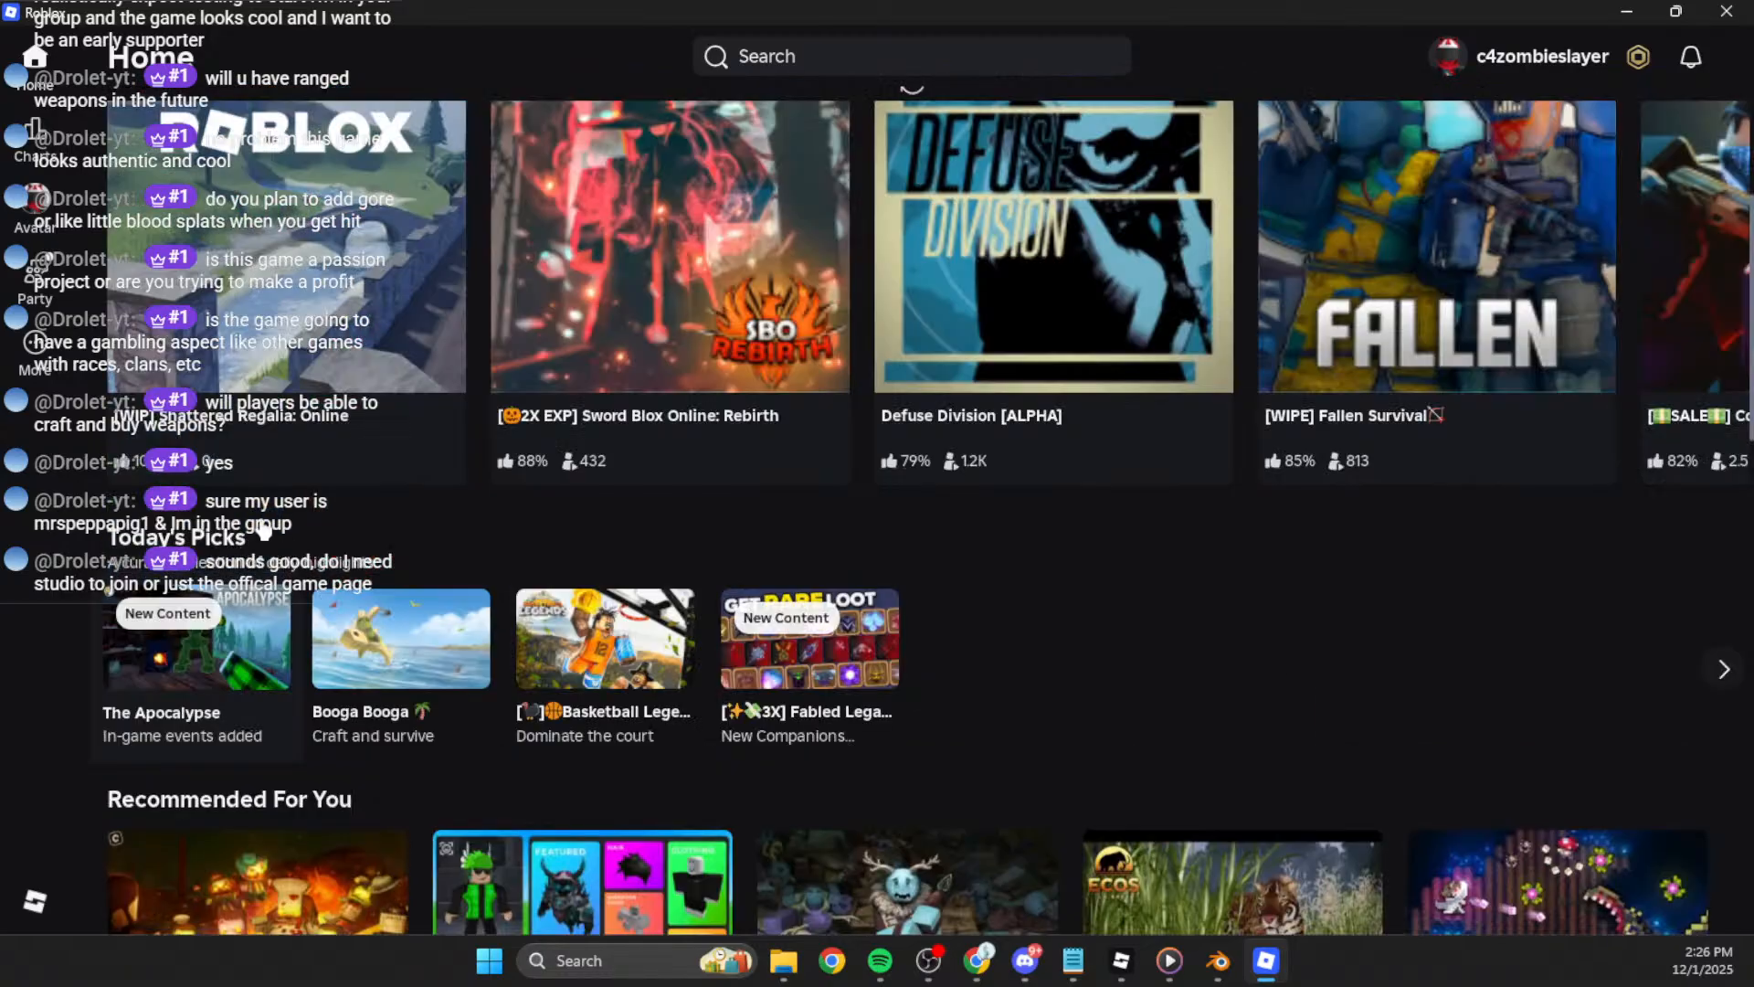
left_click(321, 353)
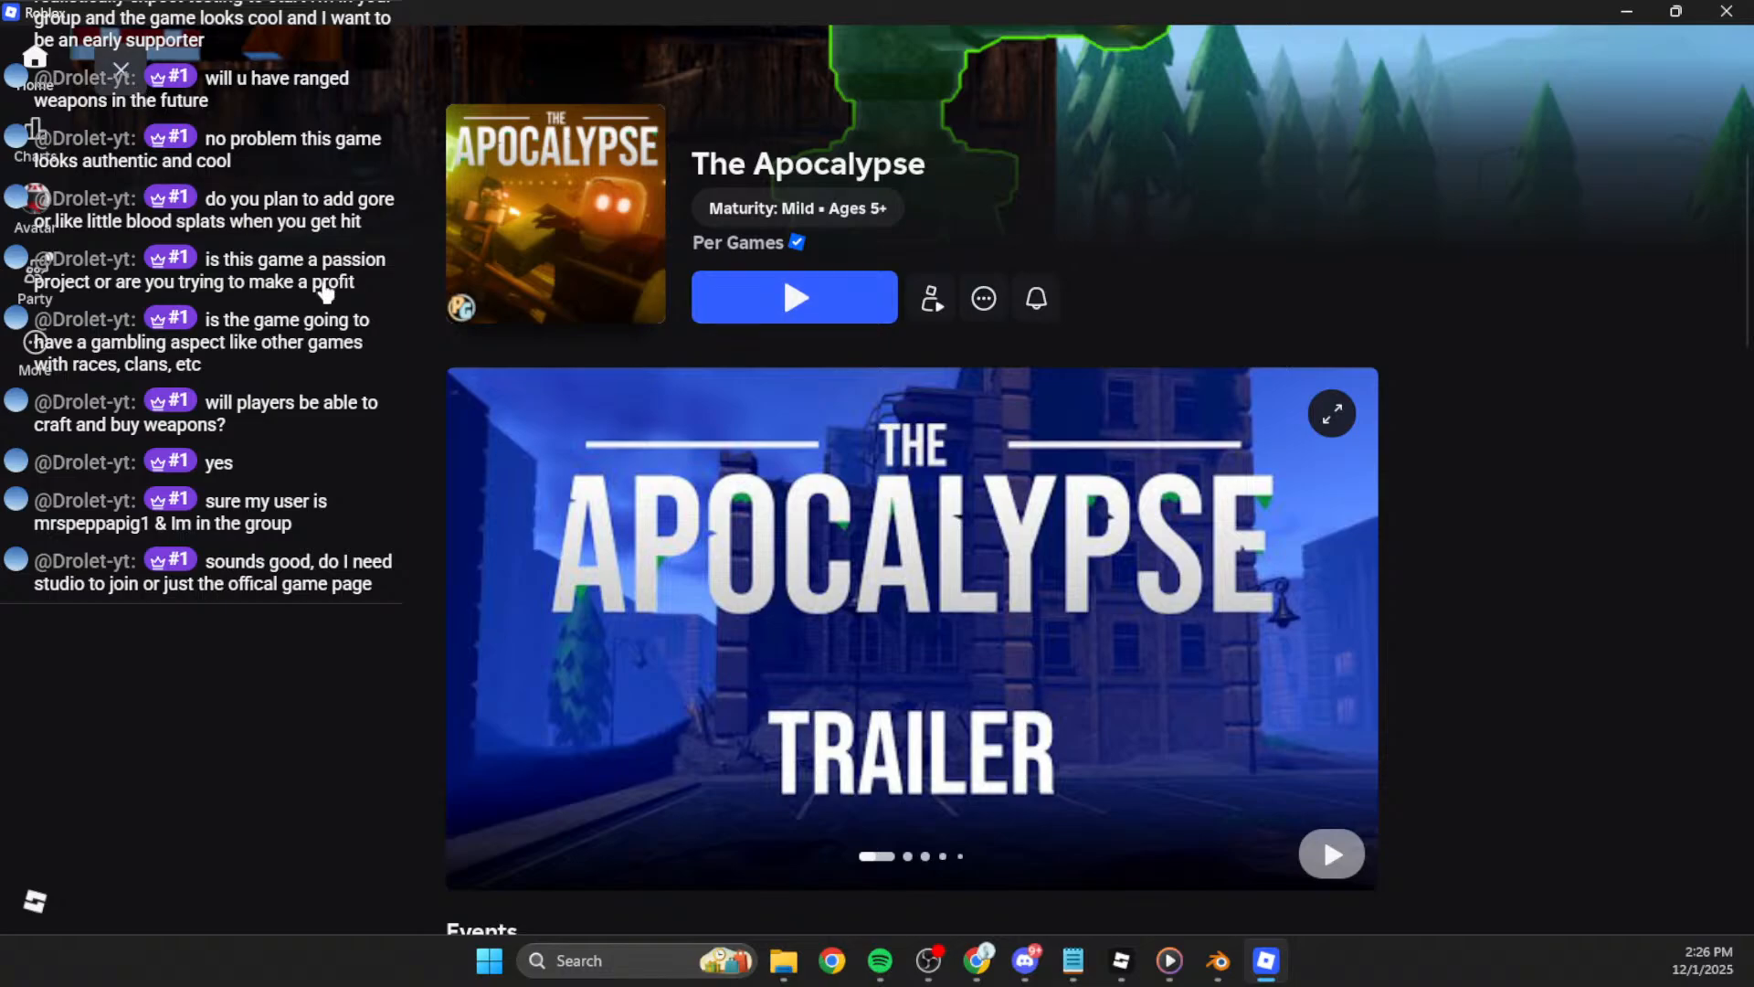
left_click(122, 73)
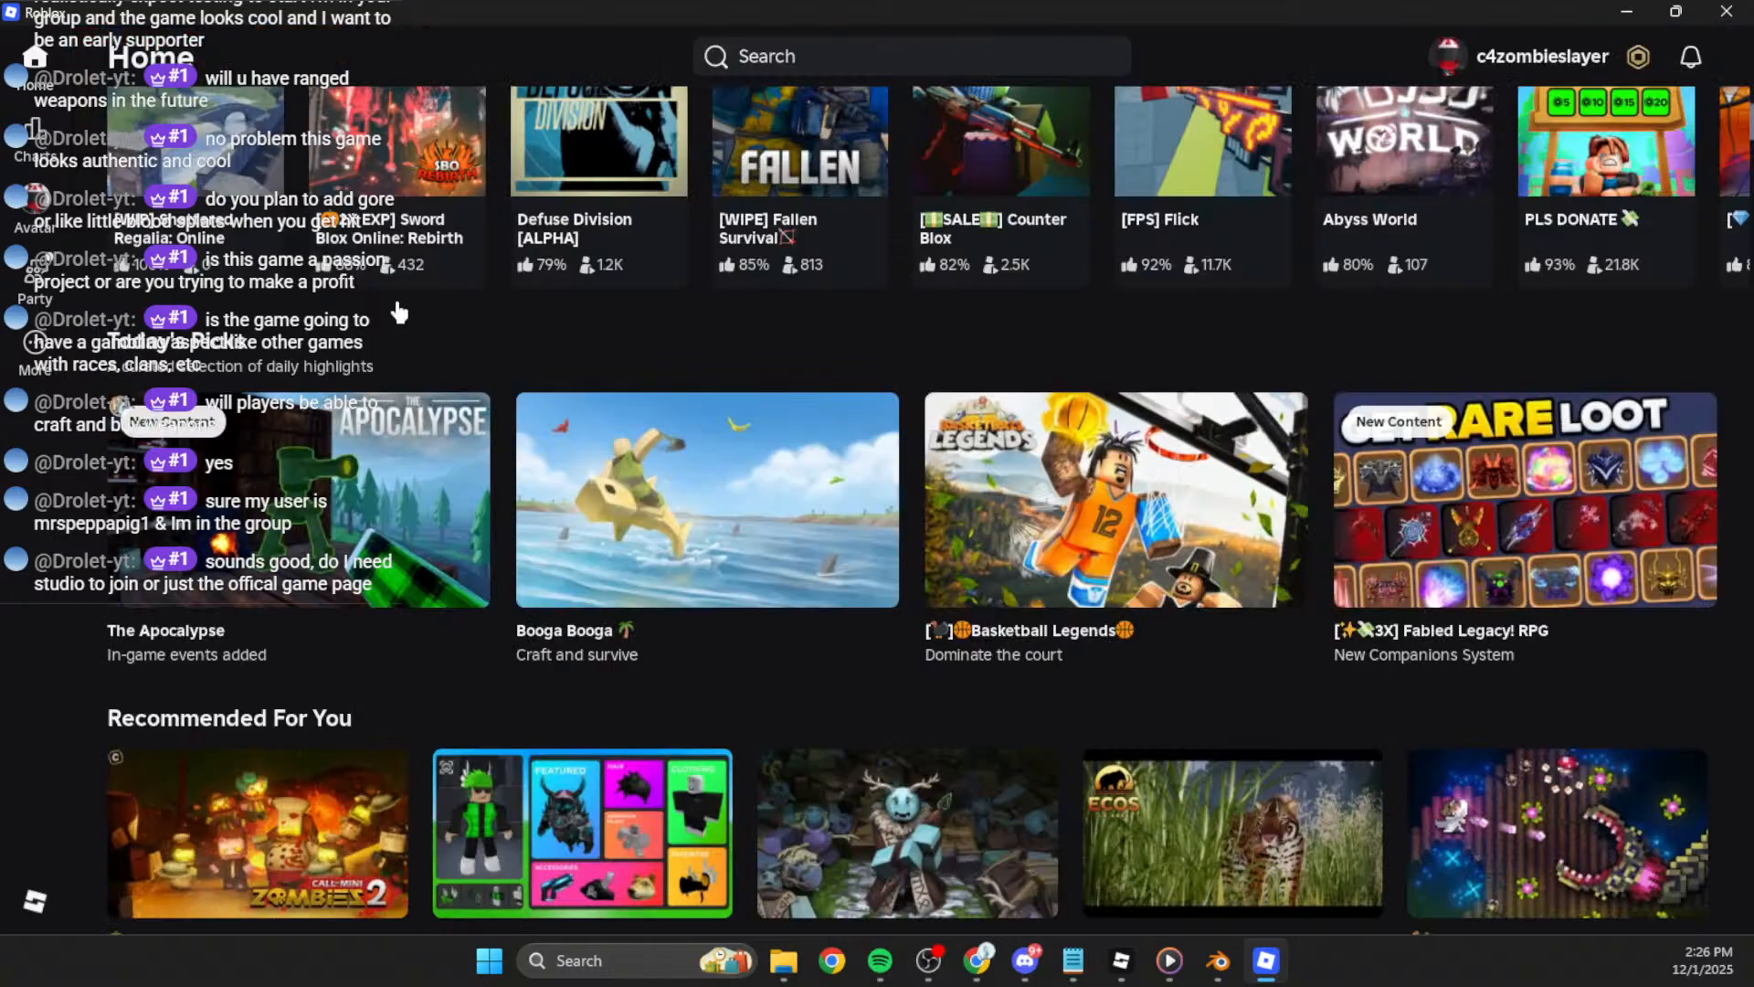
left_click(194, 315)
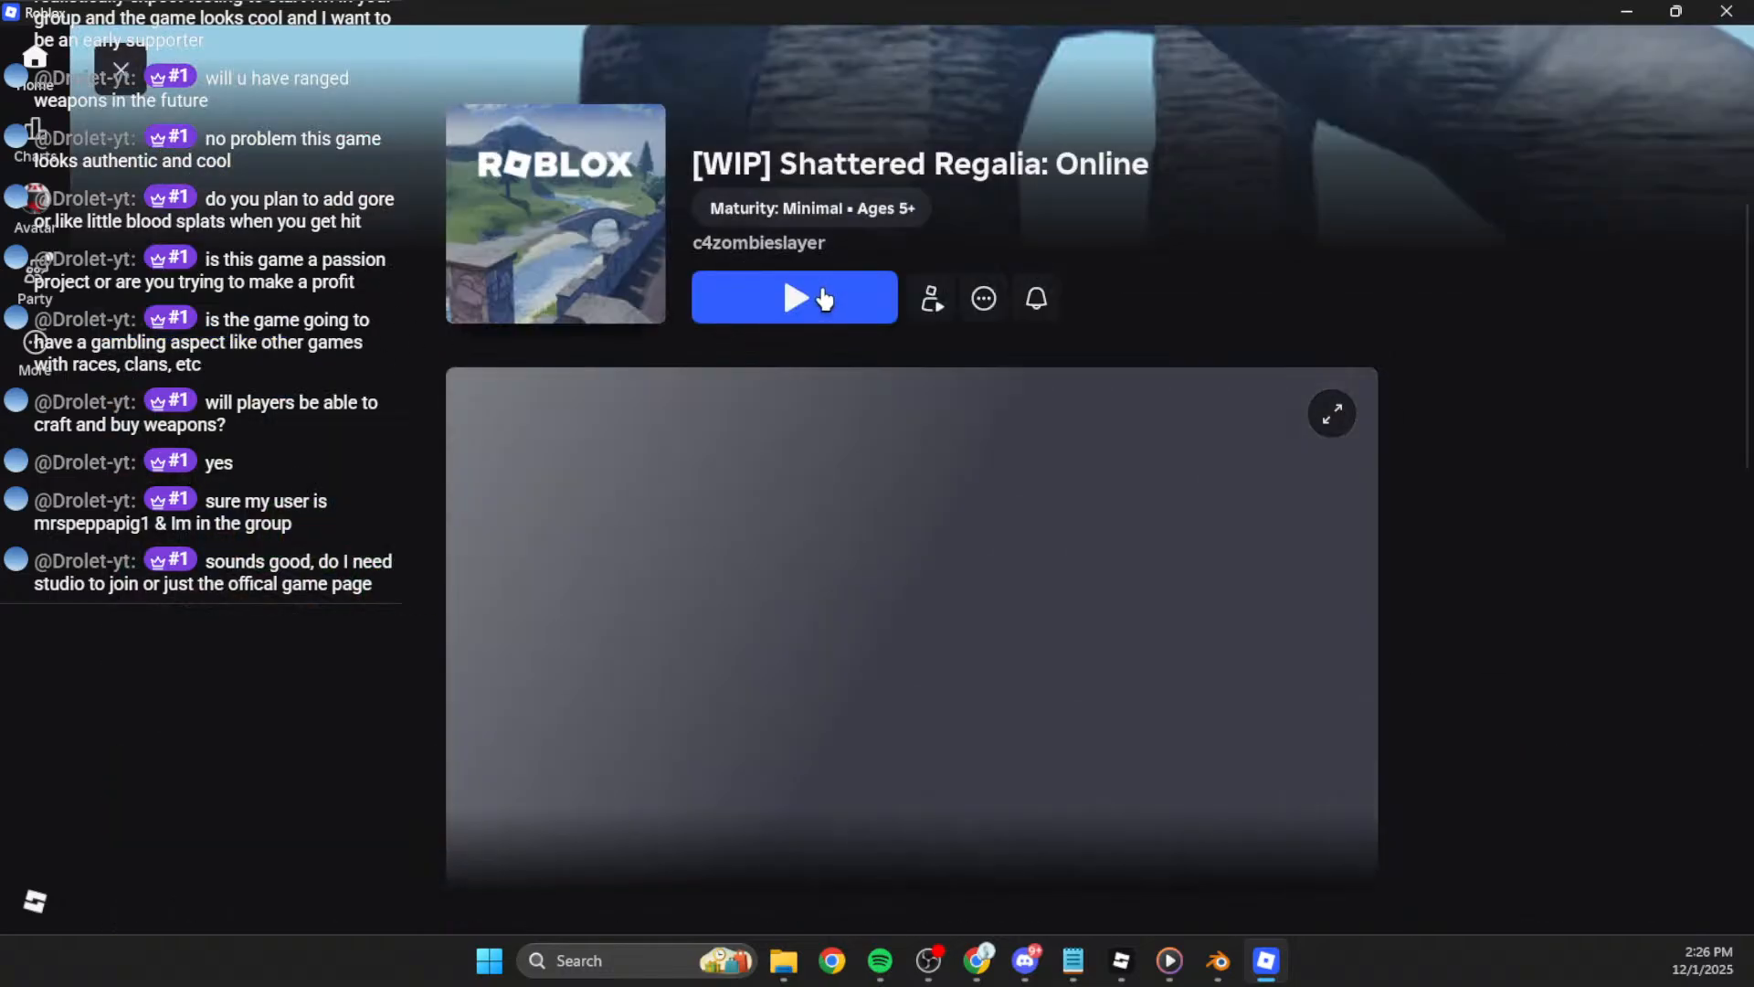
left_click(782, 274)
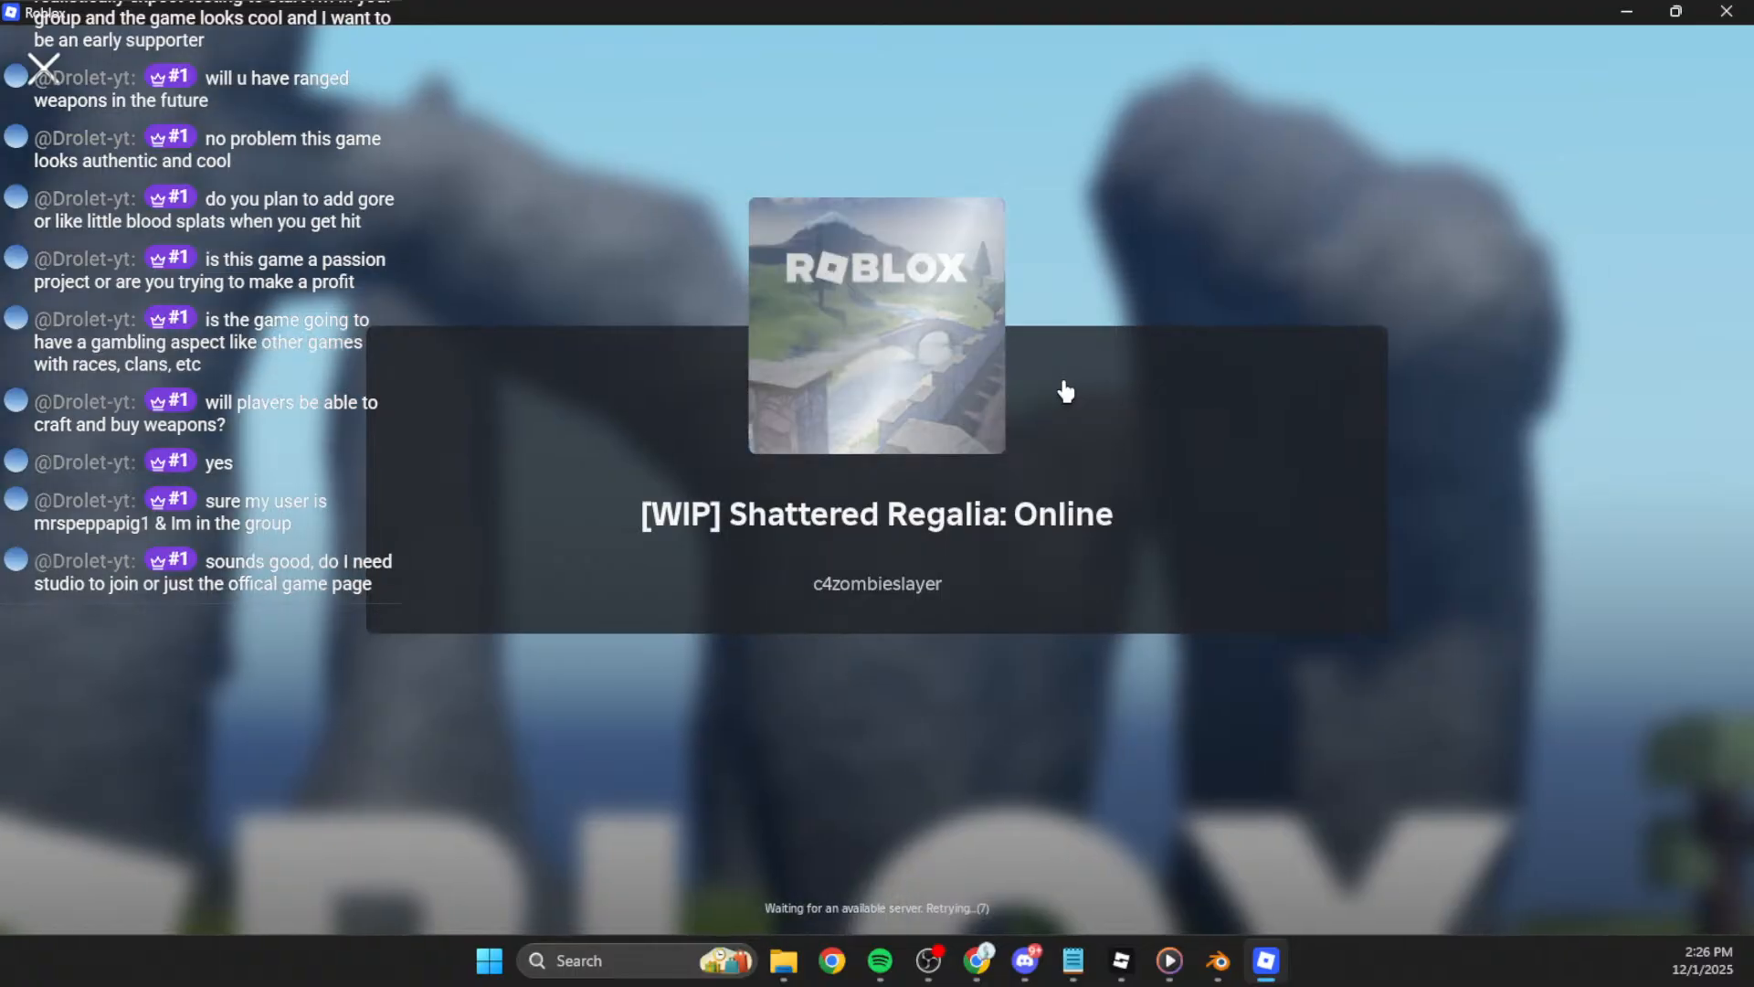
key("F11")
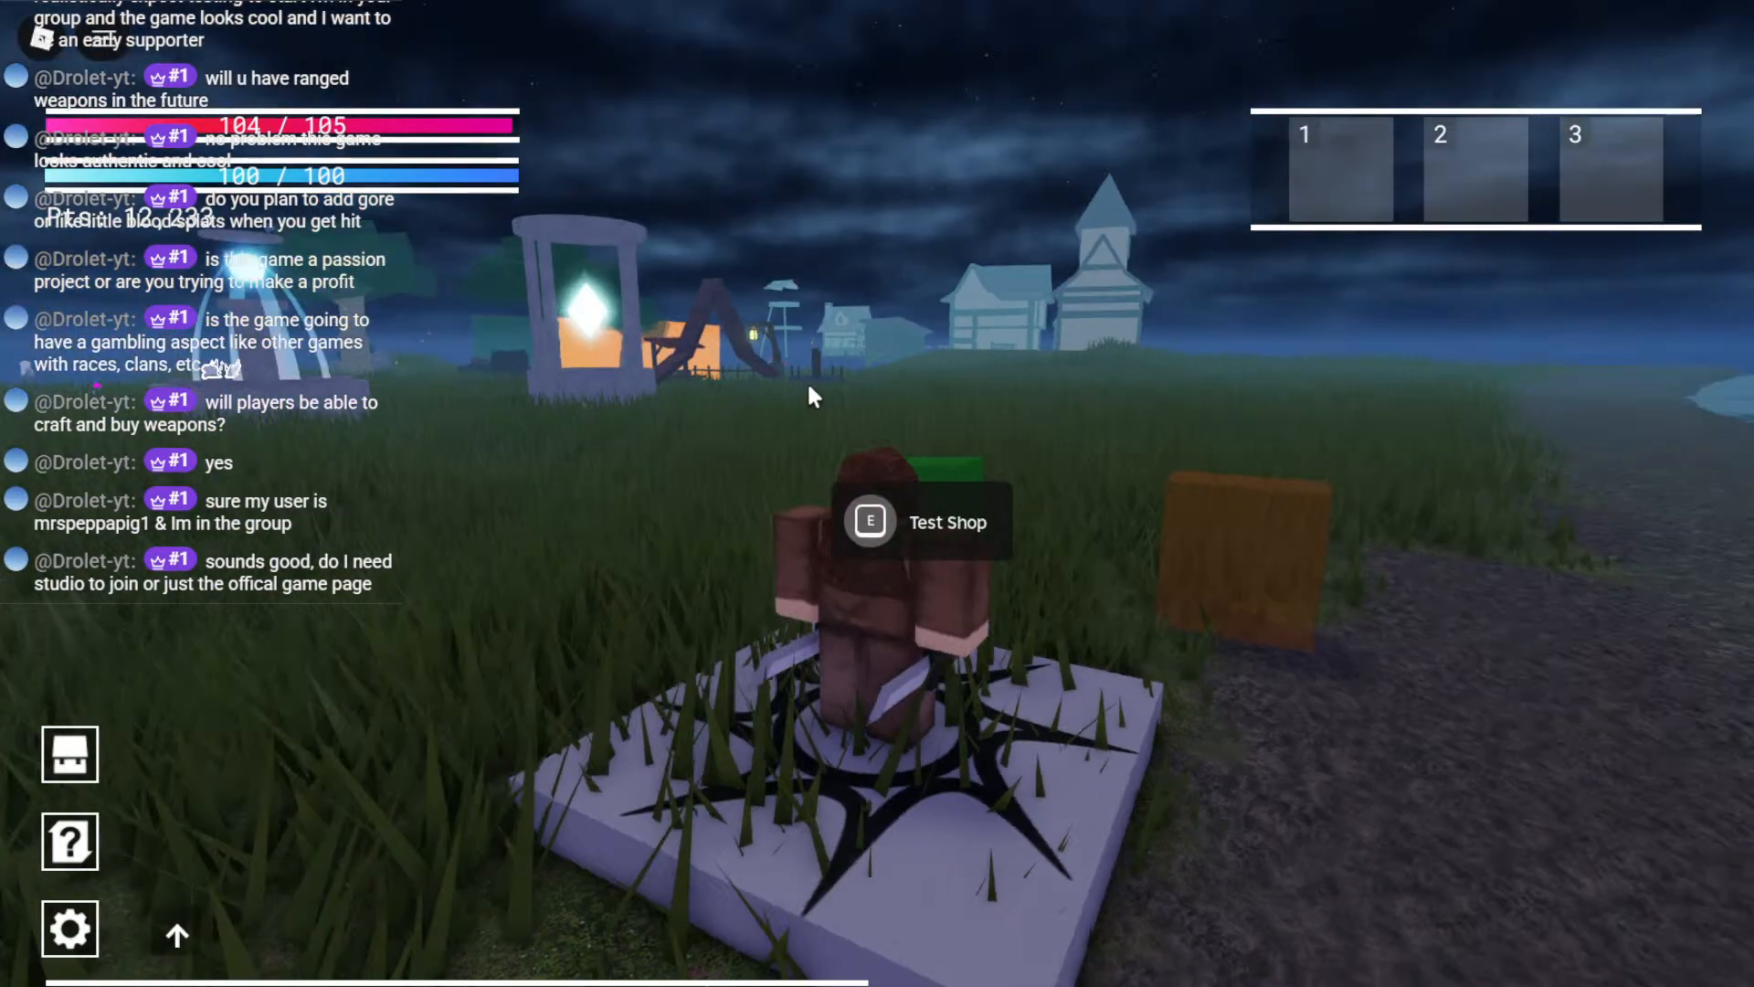
Step: Walk the character from the spawn pad to the harvestable ore rocks and look around the area
right_click_drag(809, 385, 874, 364)
key("a")
key("s")
key("w")
key("d")
key("s")
key("w")
key("d")
key("s")
right_click_drag(977, 312, 822, 319)
key("d")
key("s")
key("w")
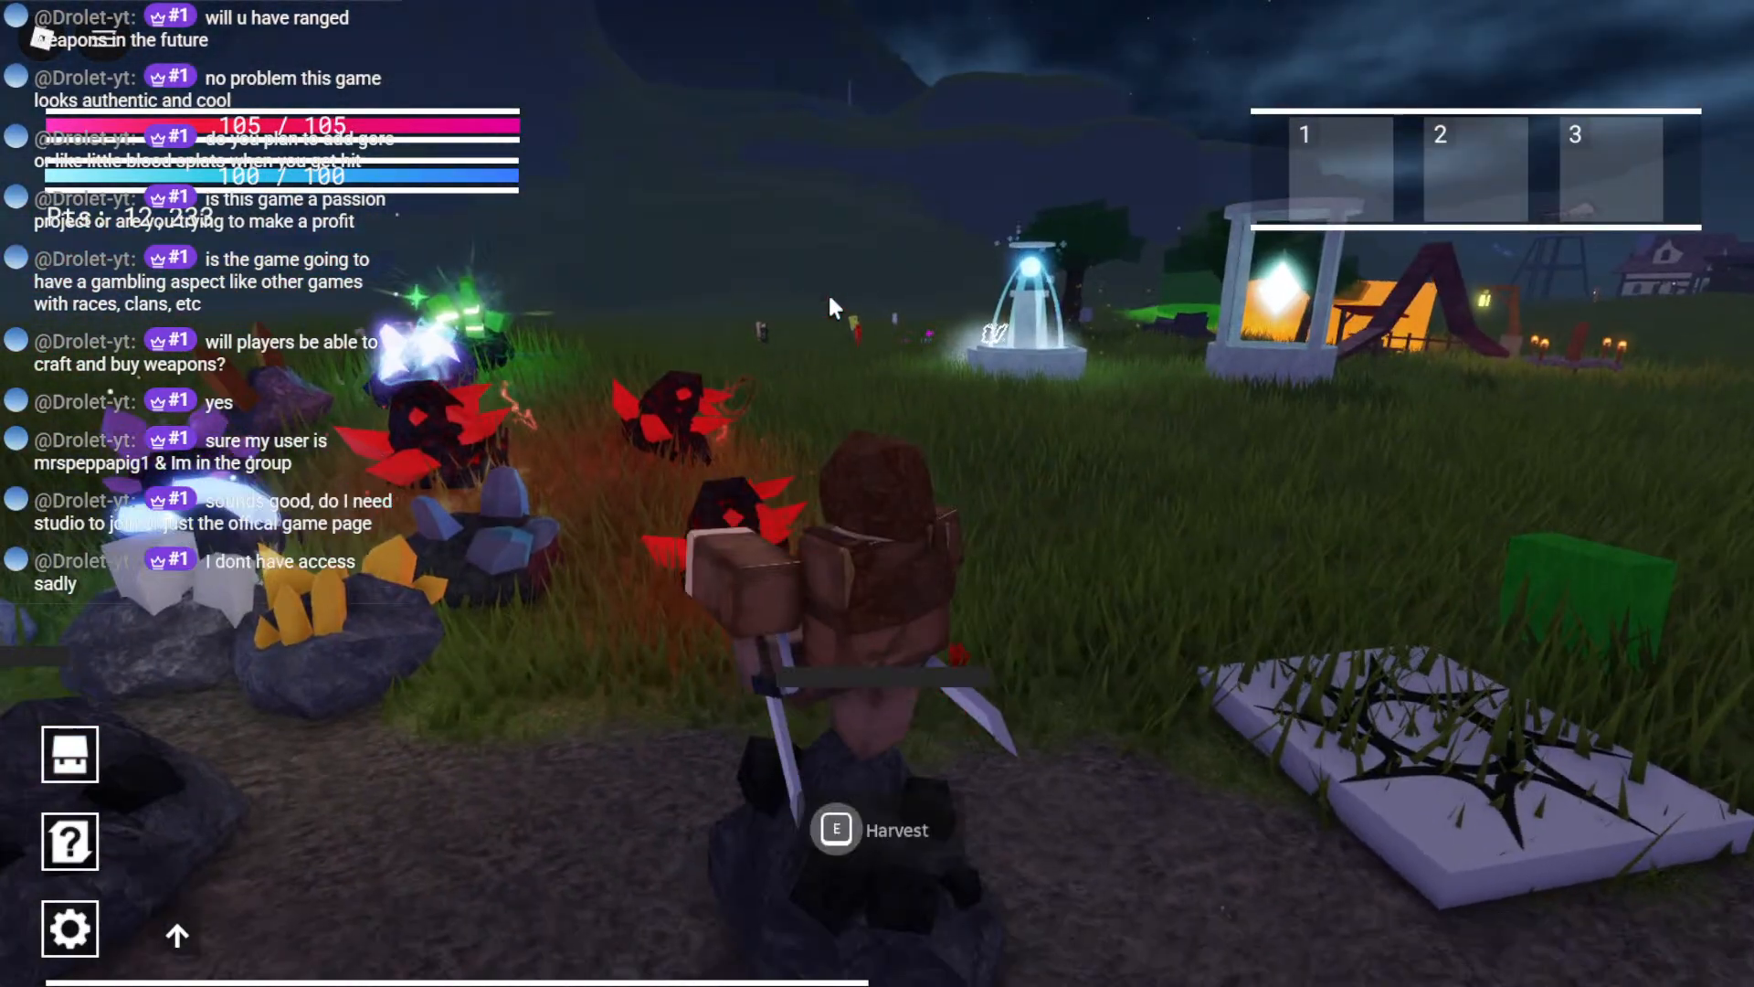
Step: Check the in-game Invite Connections window, close it, and walk the character back past the spawn pad
key("Escape")
key("Escape")
key("d")
right_click_drag(1244, 368, 1244, 368)
key("Escape")
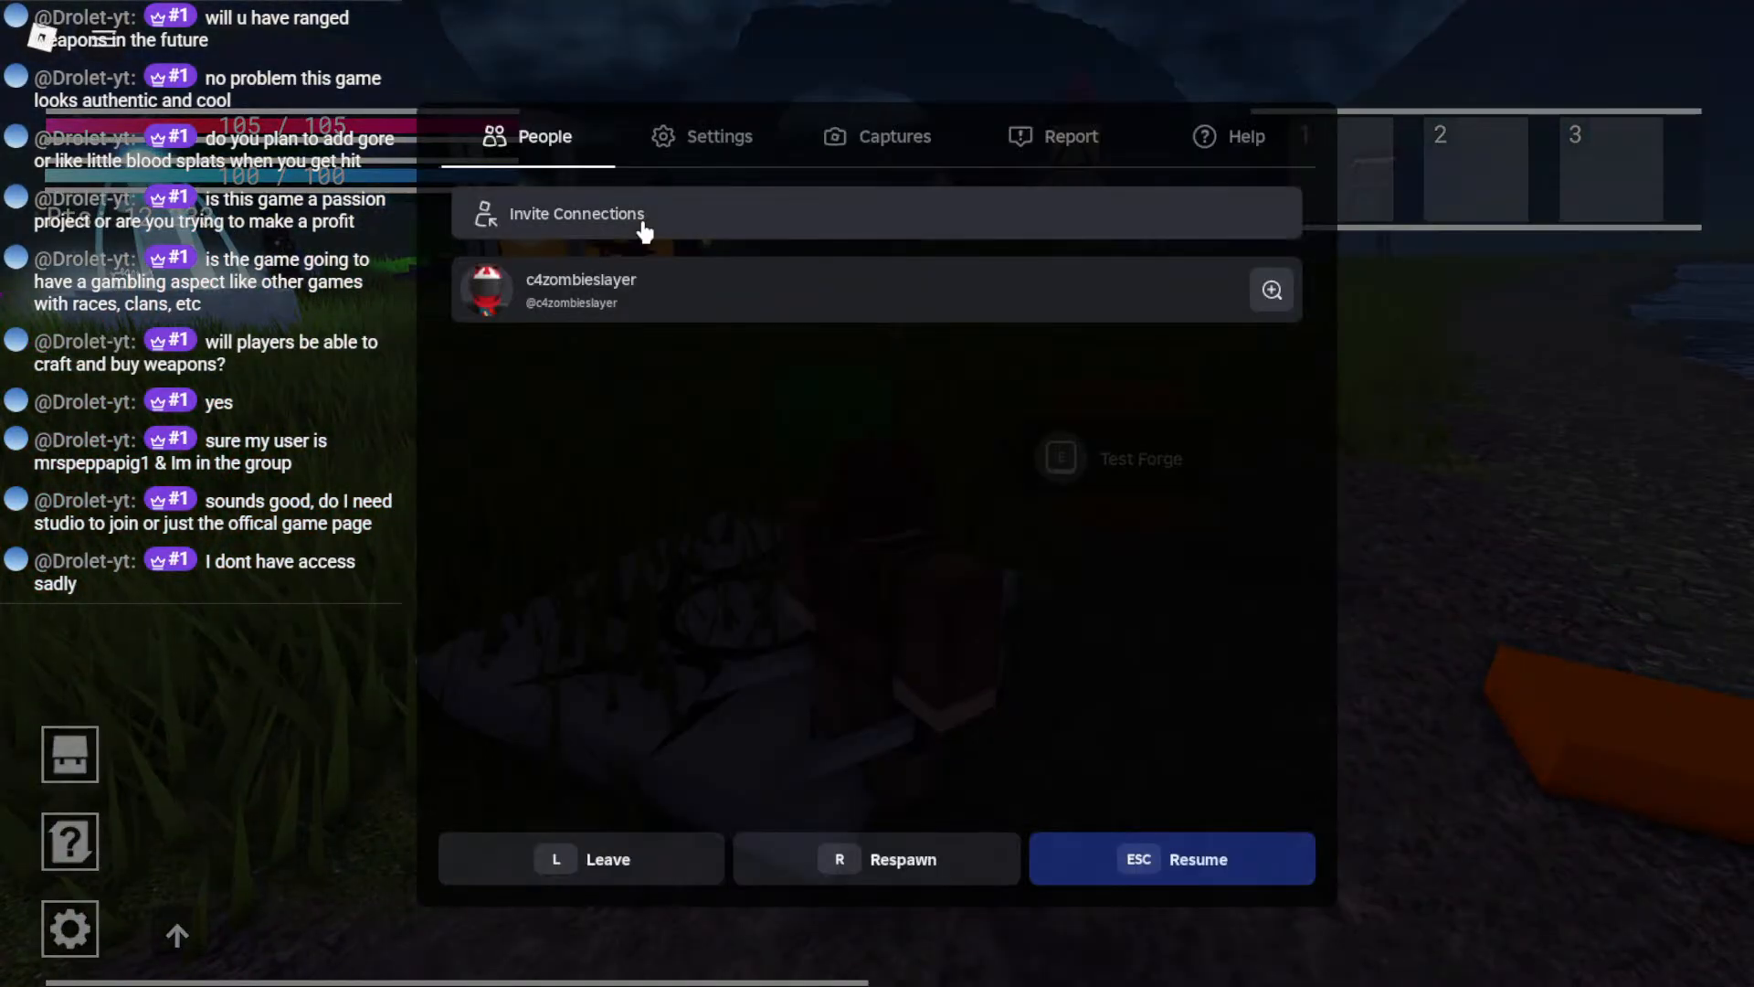
left_click(646, 226)
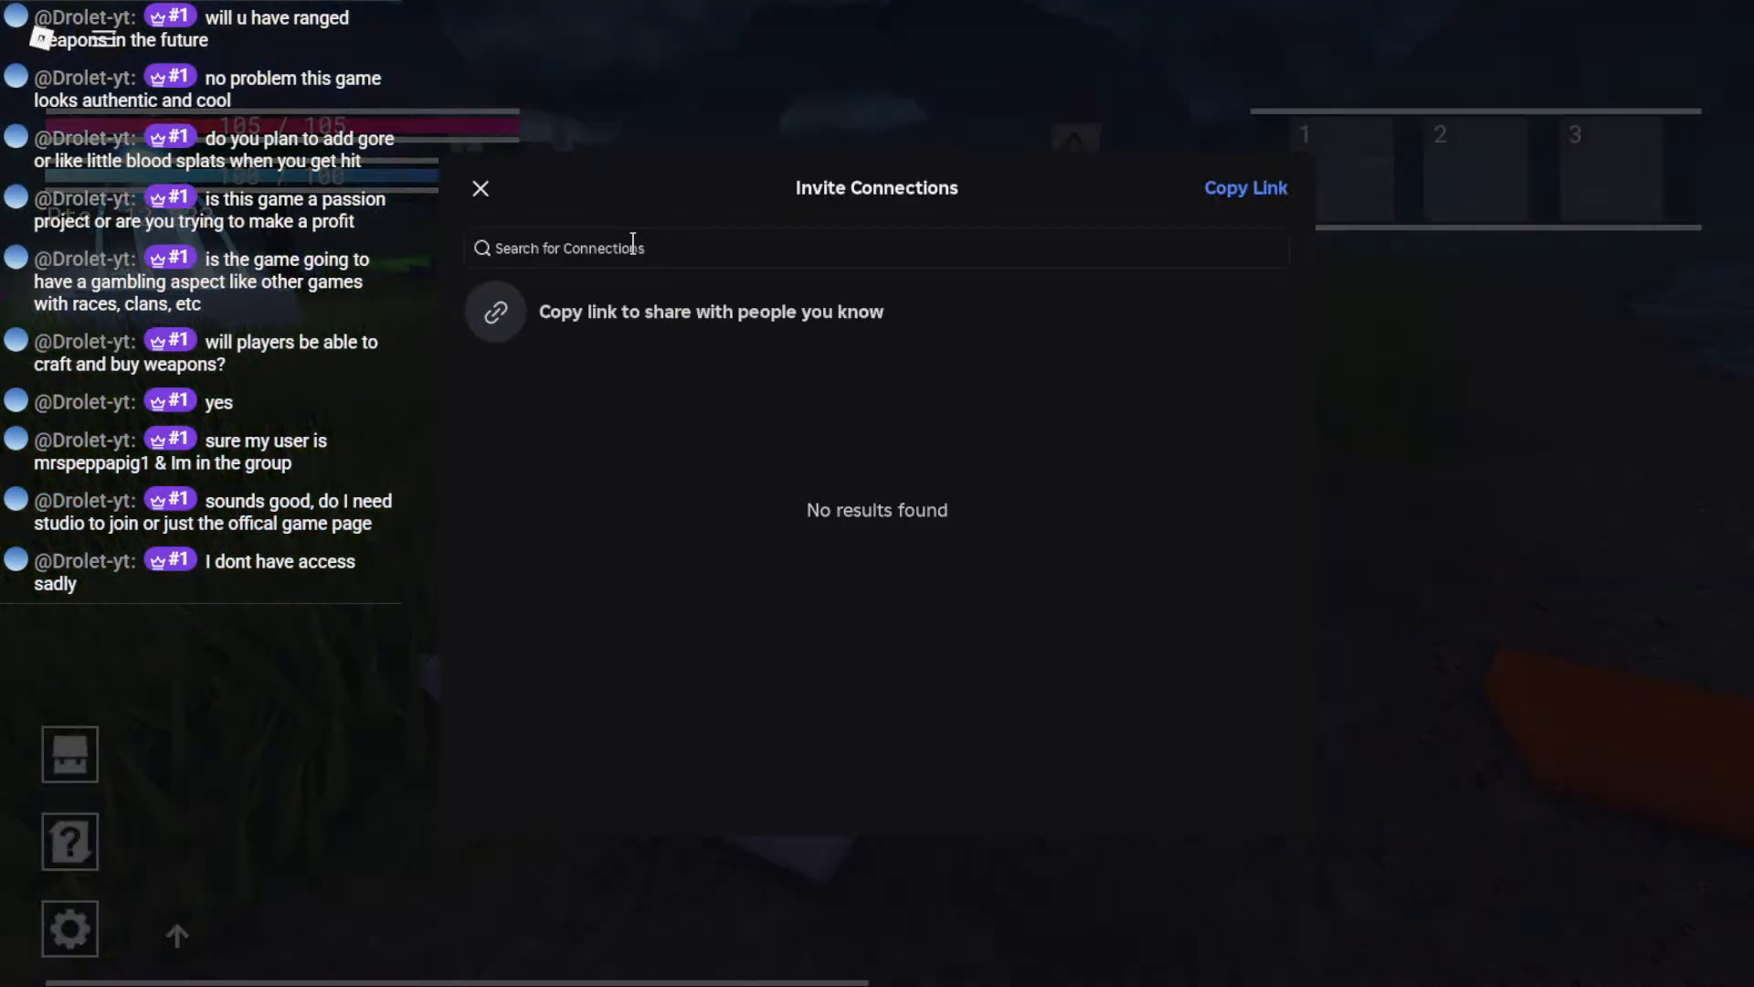
left_click(481, 190)
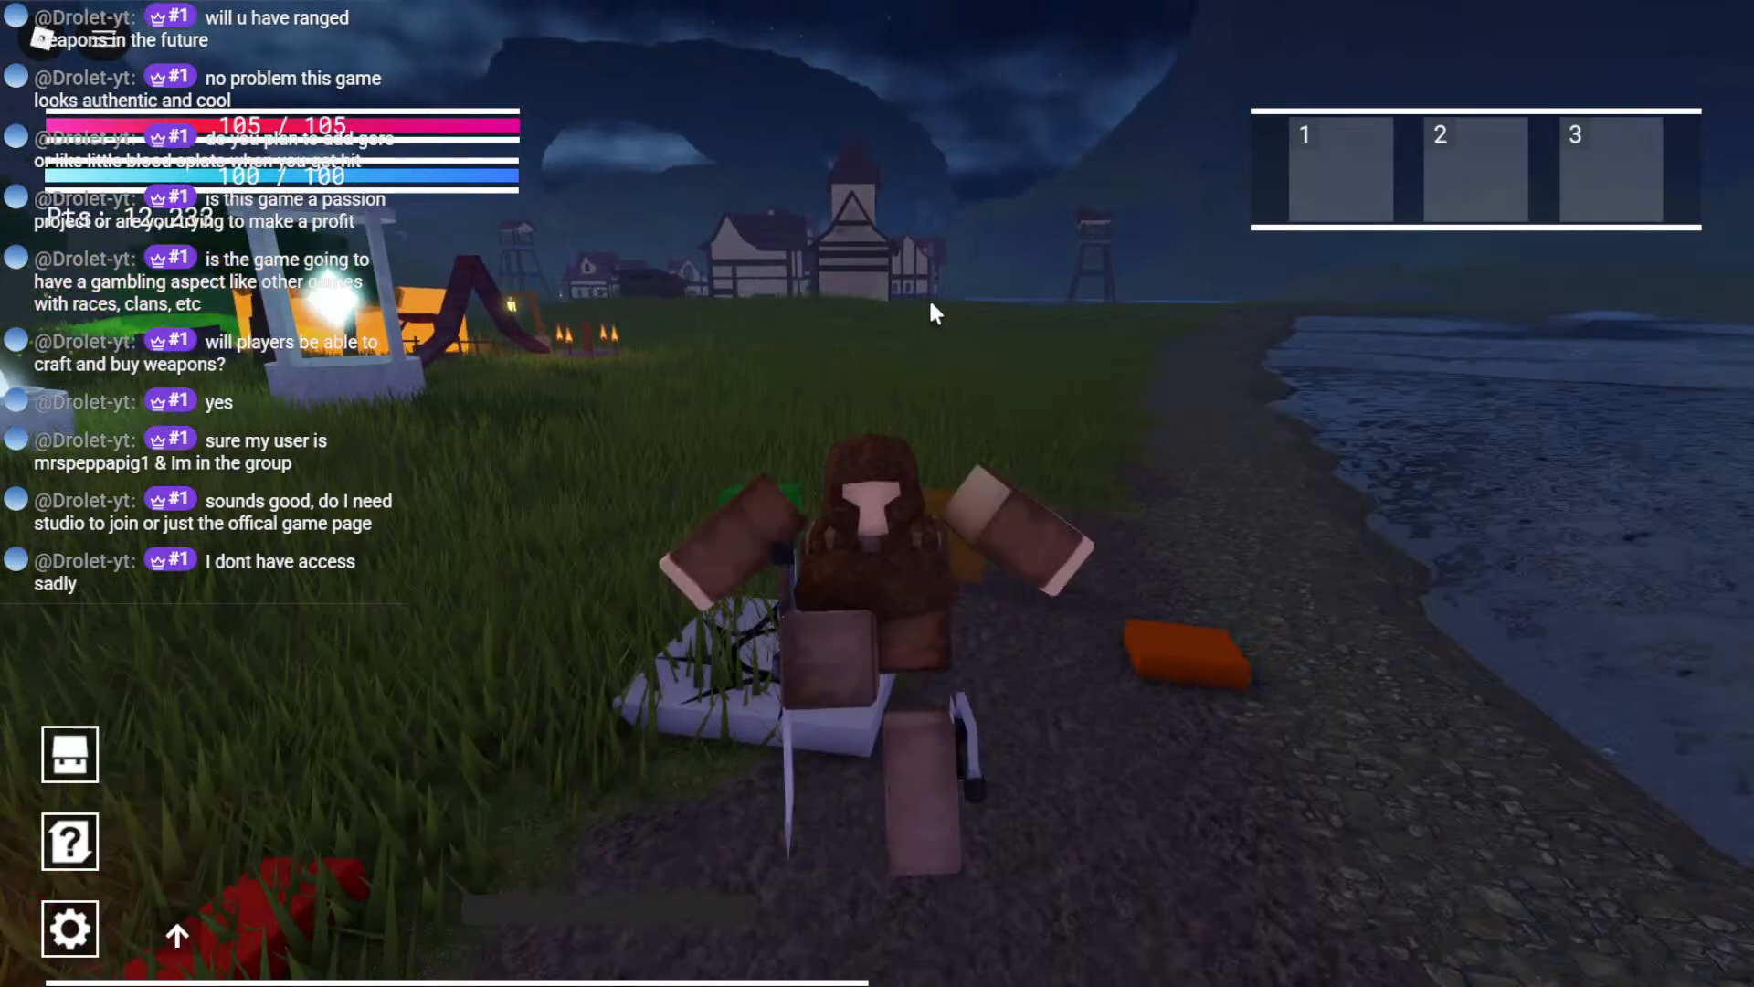
right_click_drag(930, 304, 930, 298)
key("w")
key("d")
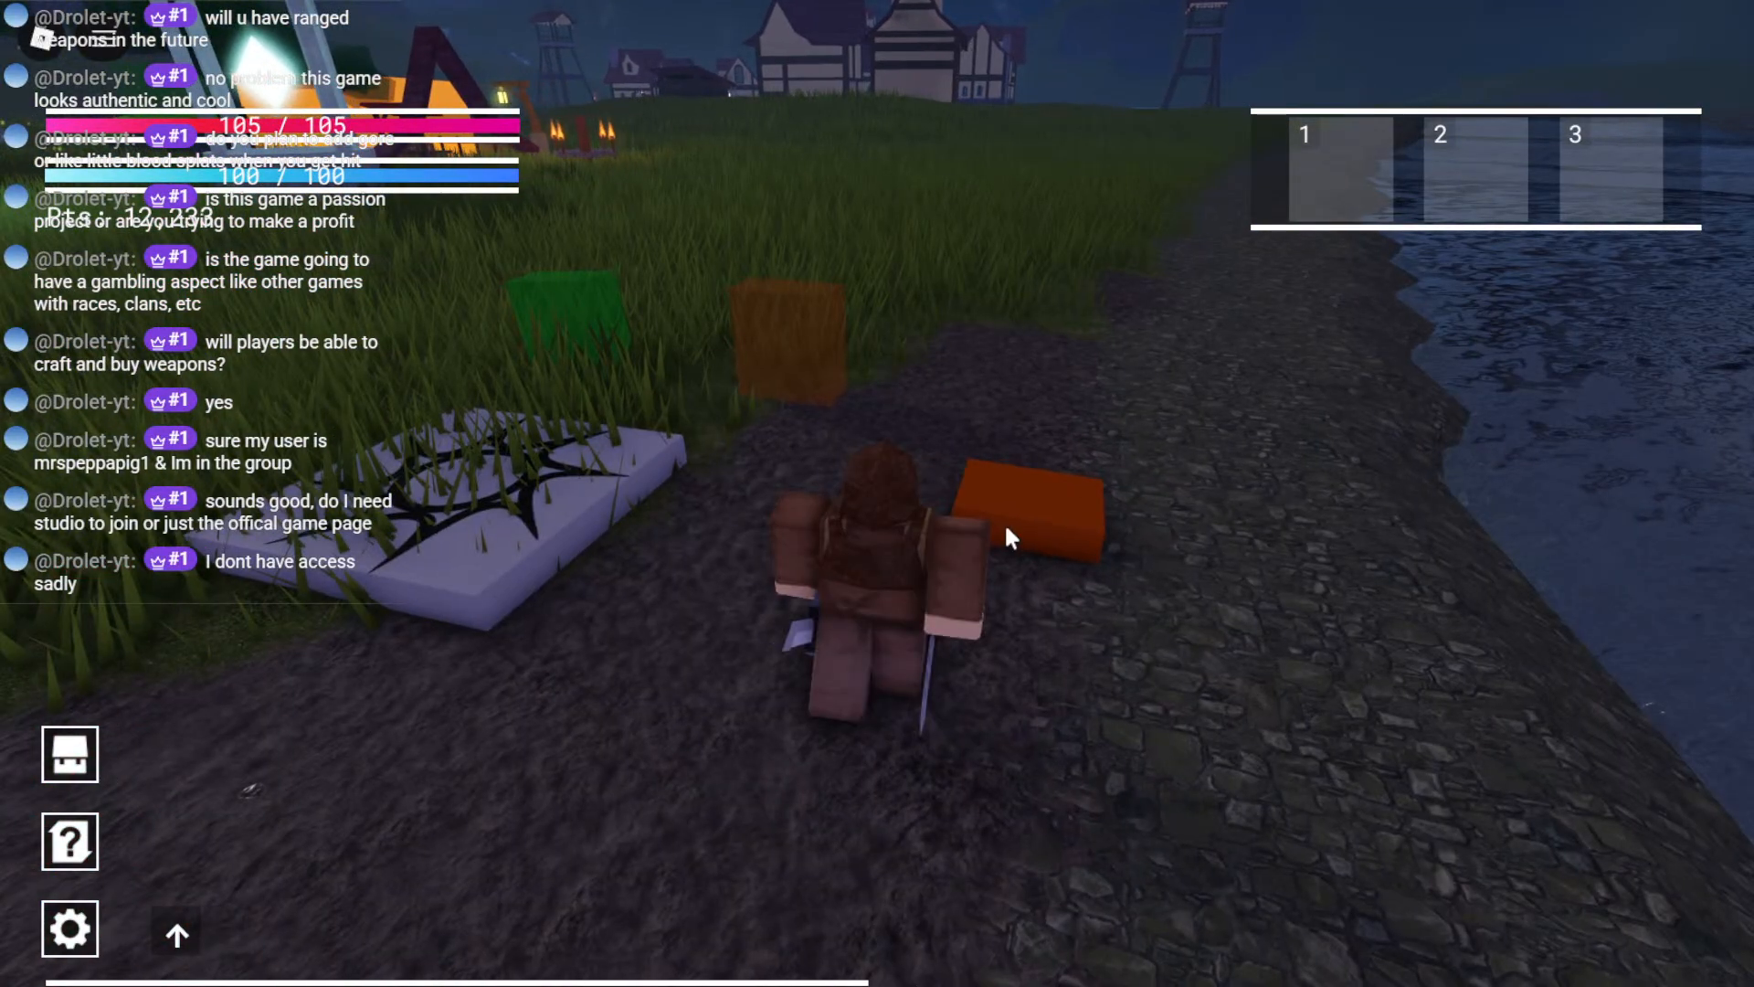
Step: Switch to Roblox Studio, review the chat viewer's Playtest permission in the collaborator list, and close the list
key("alt+Tab")
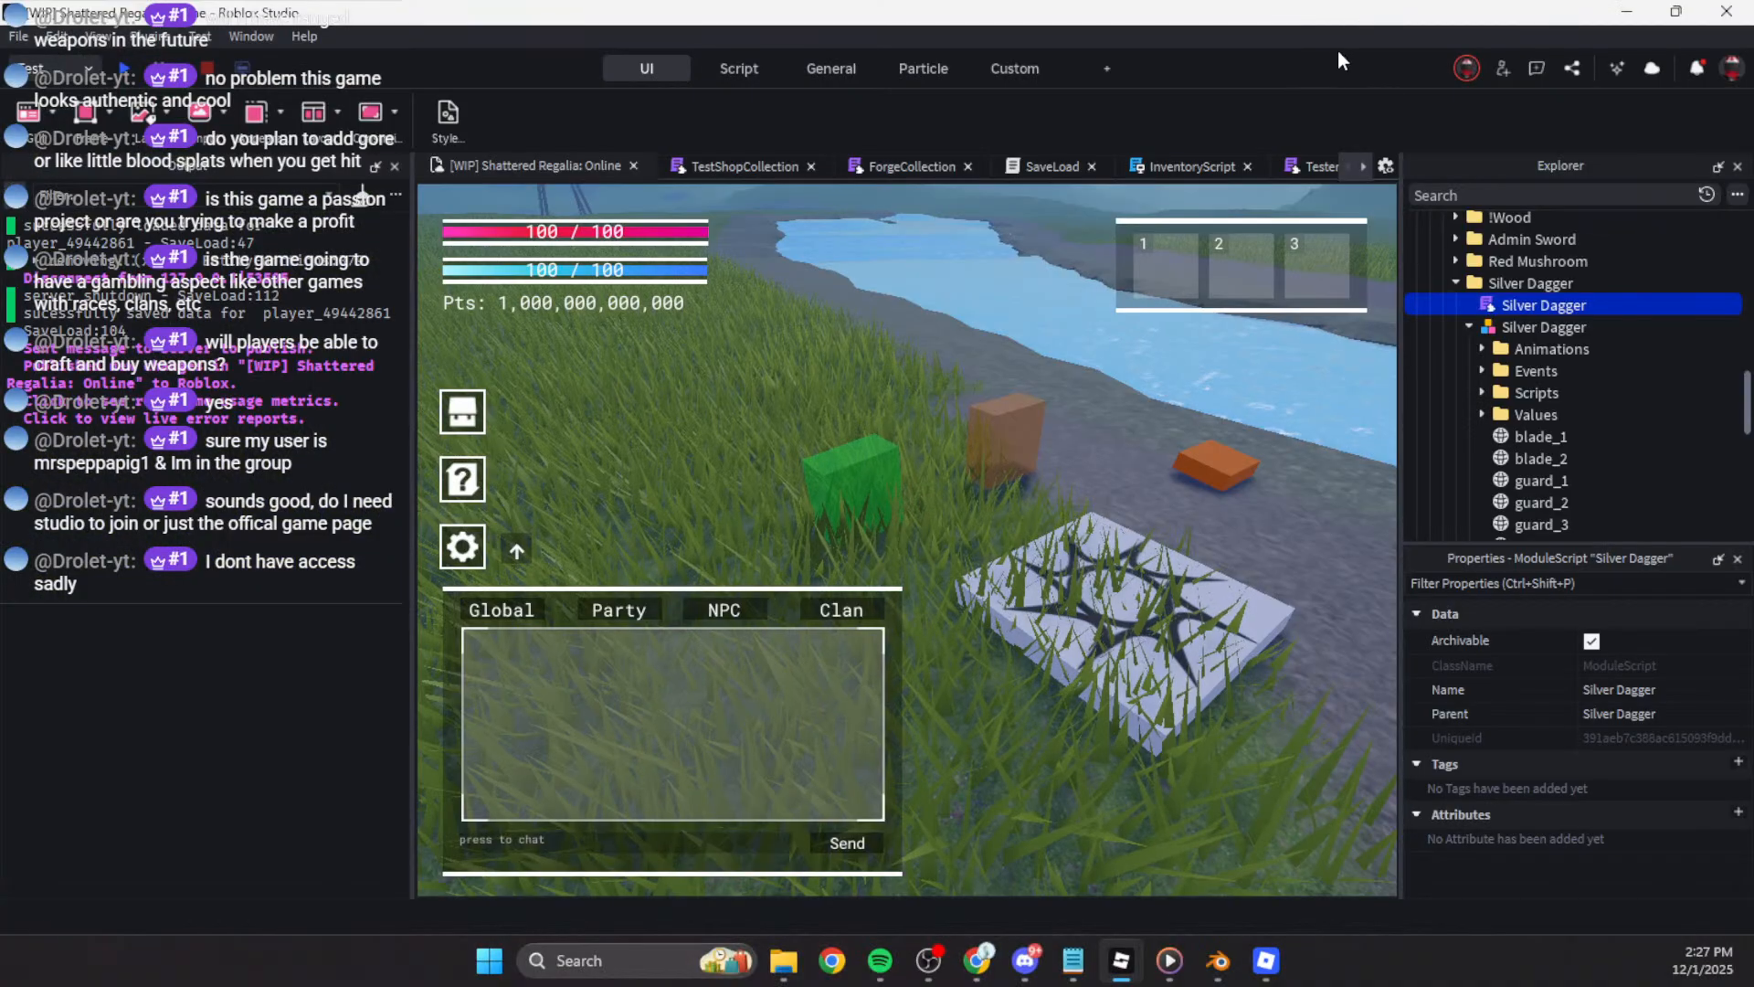
left_click(1499, 68)
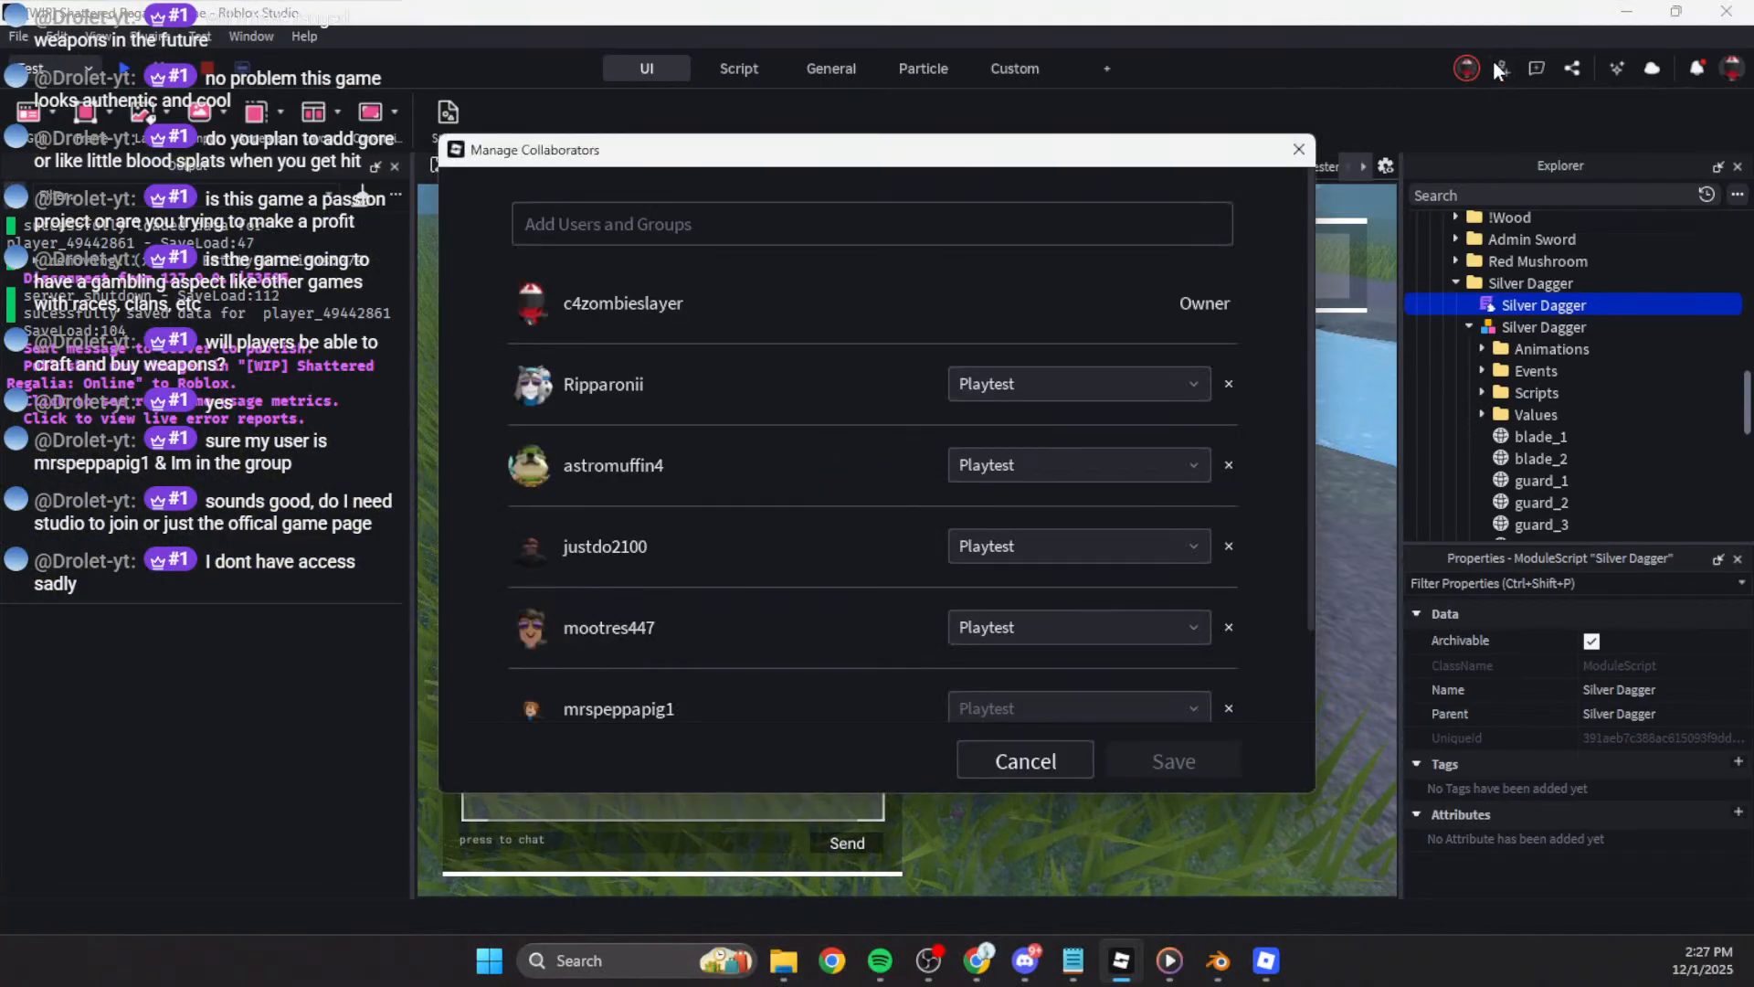
scroll(864, 468, "down", 2)
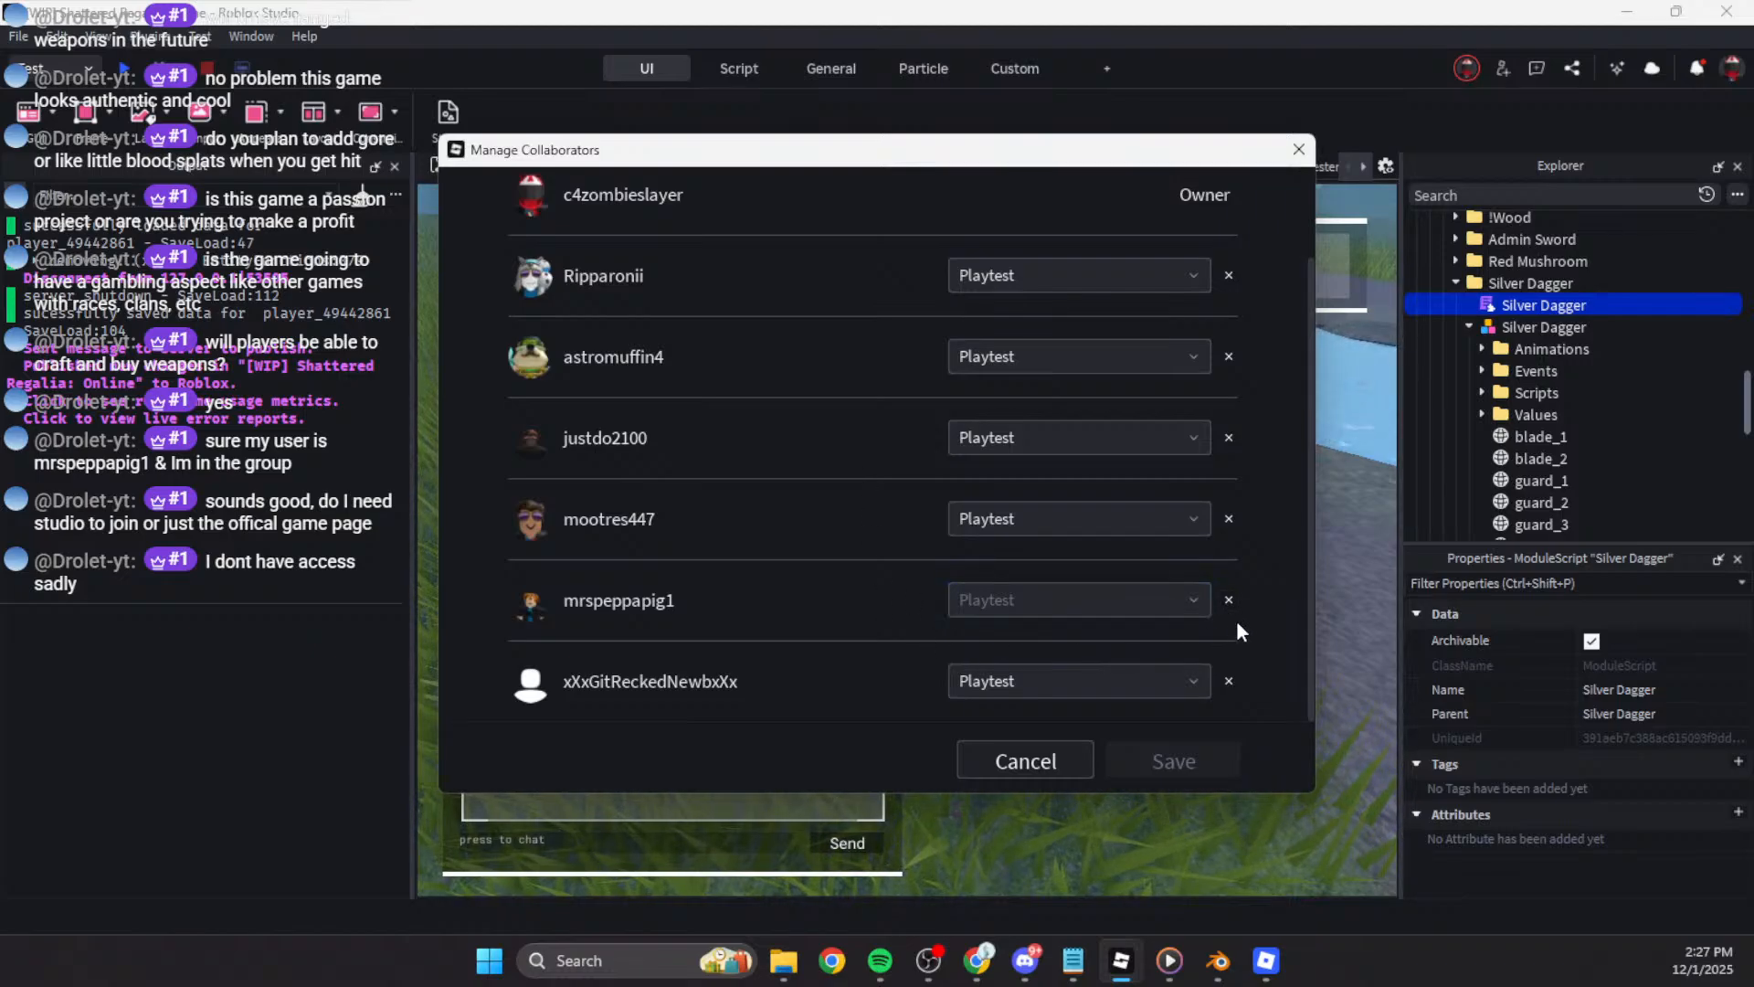
scroll(543, 621, "up", 2)
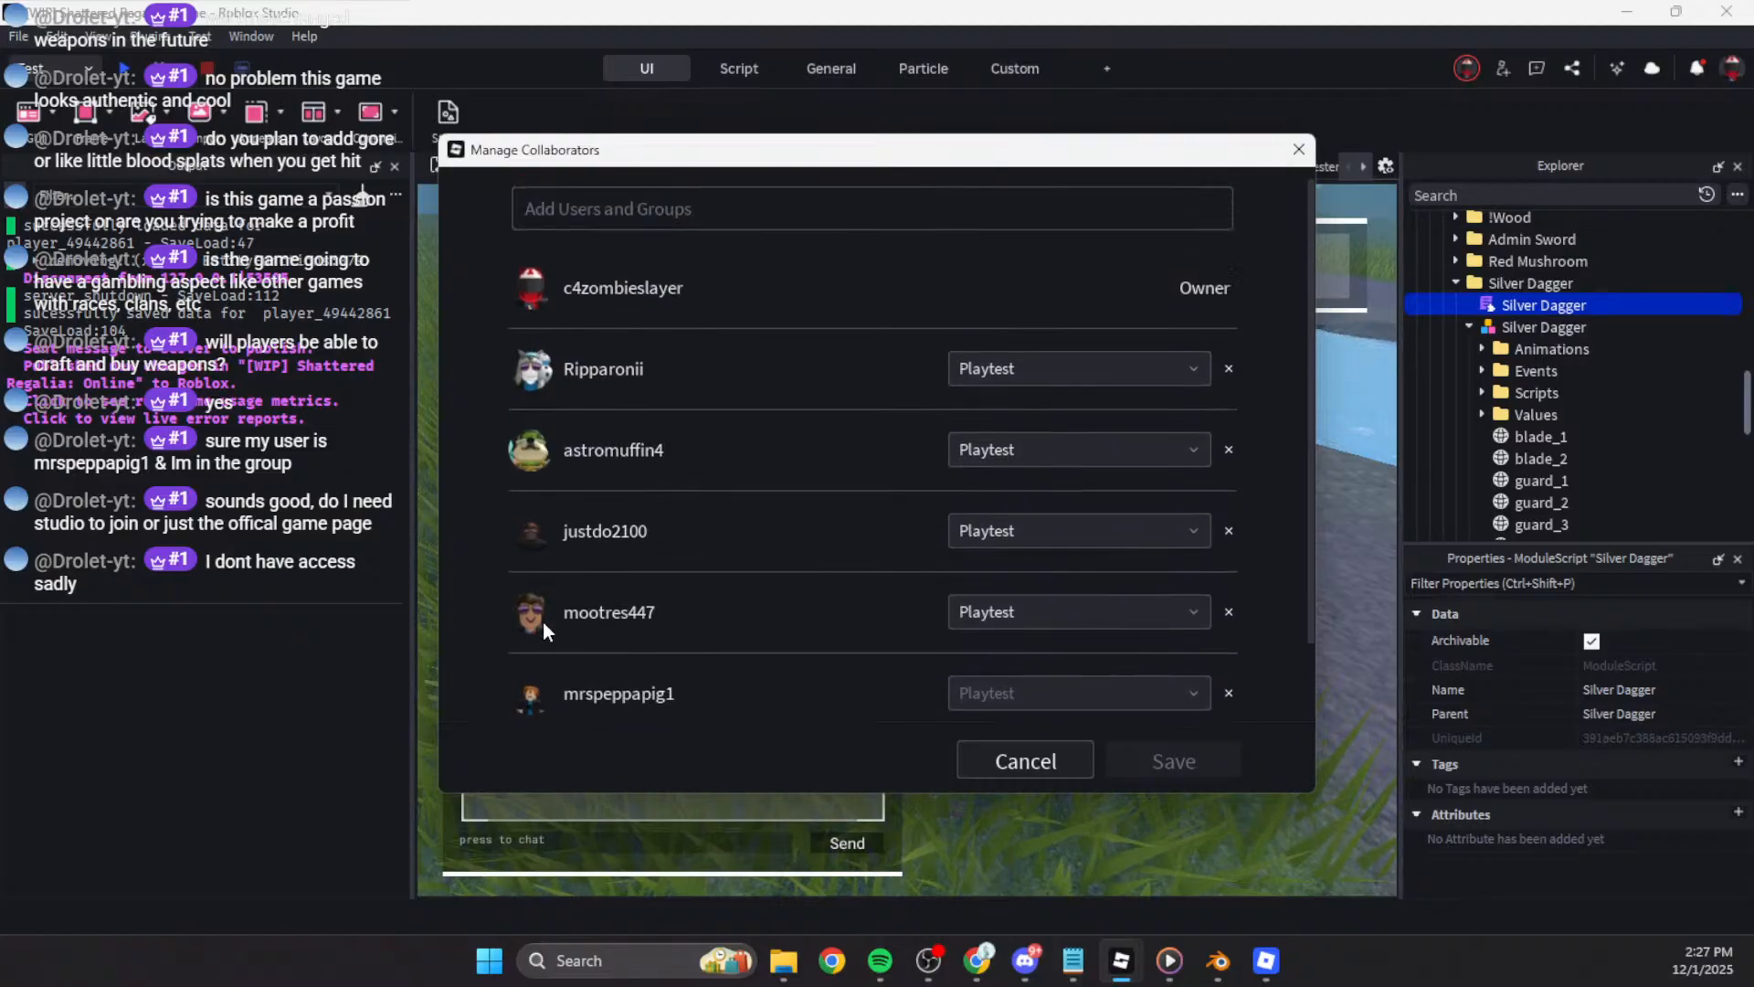
scroll(626, 557, "down", 2)
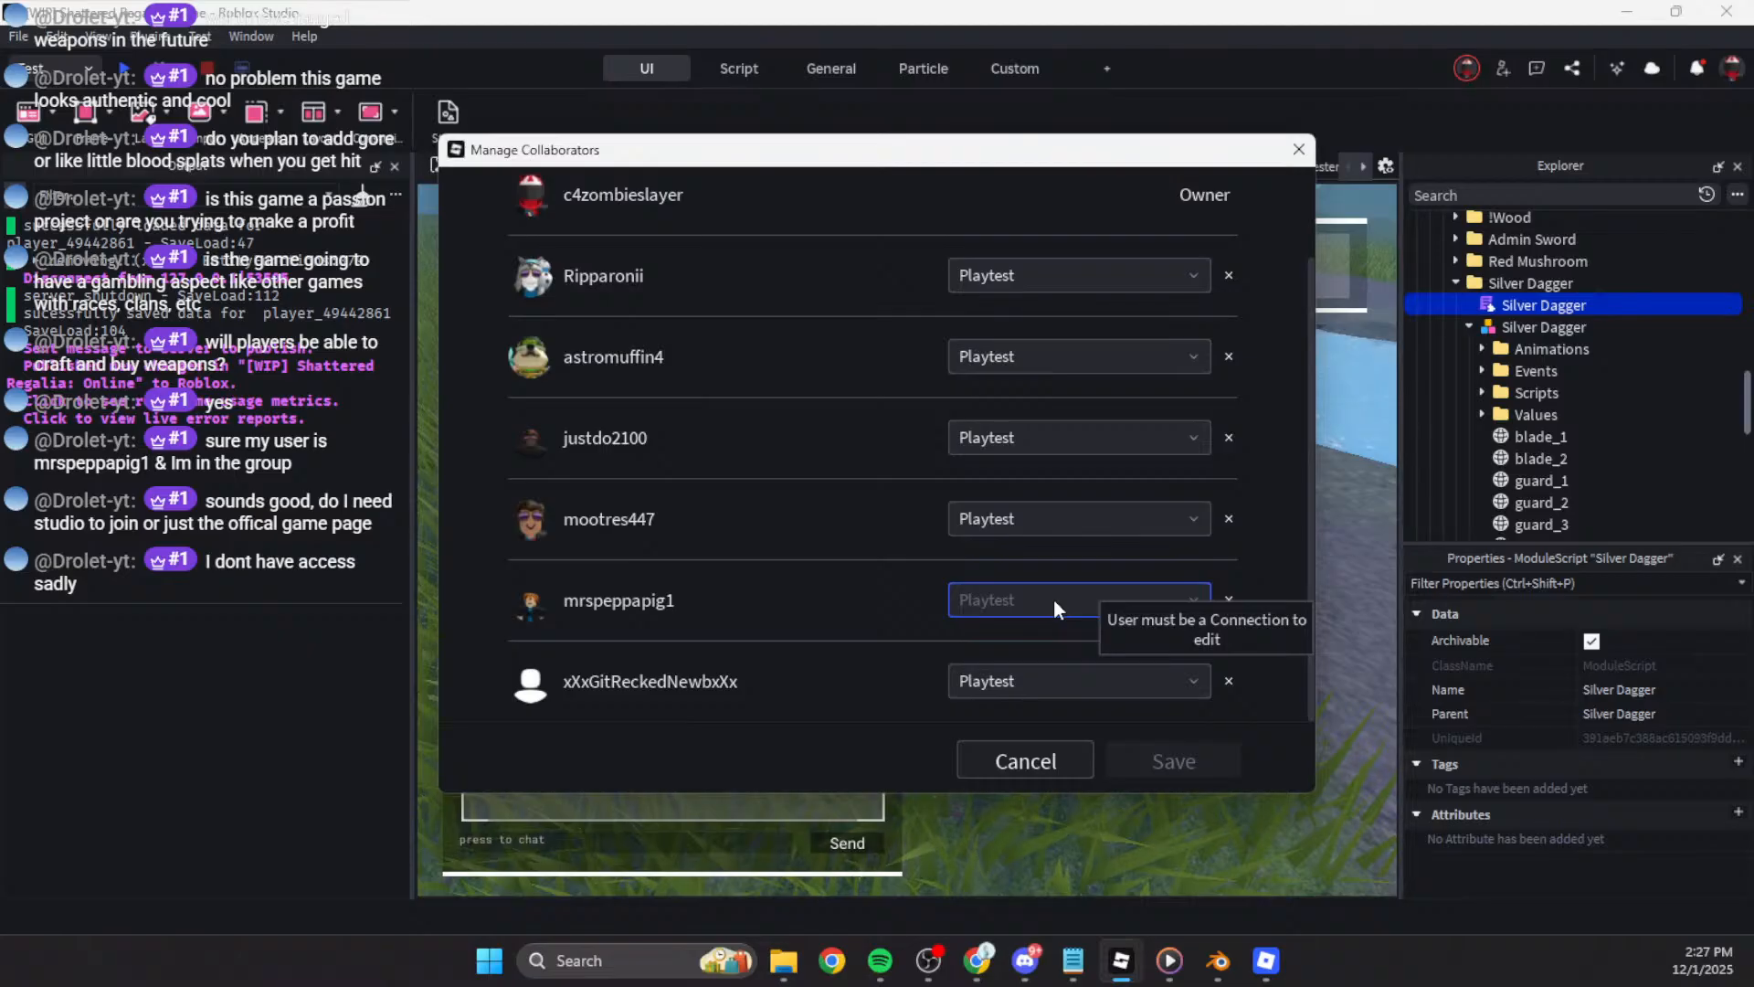
scroll(810, 514, "up", 2)
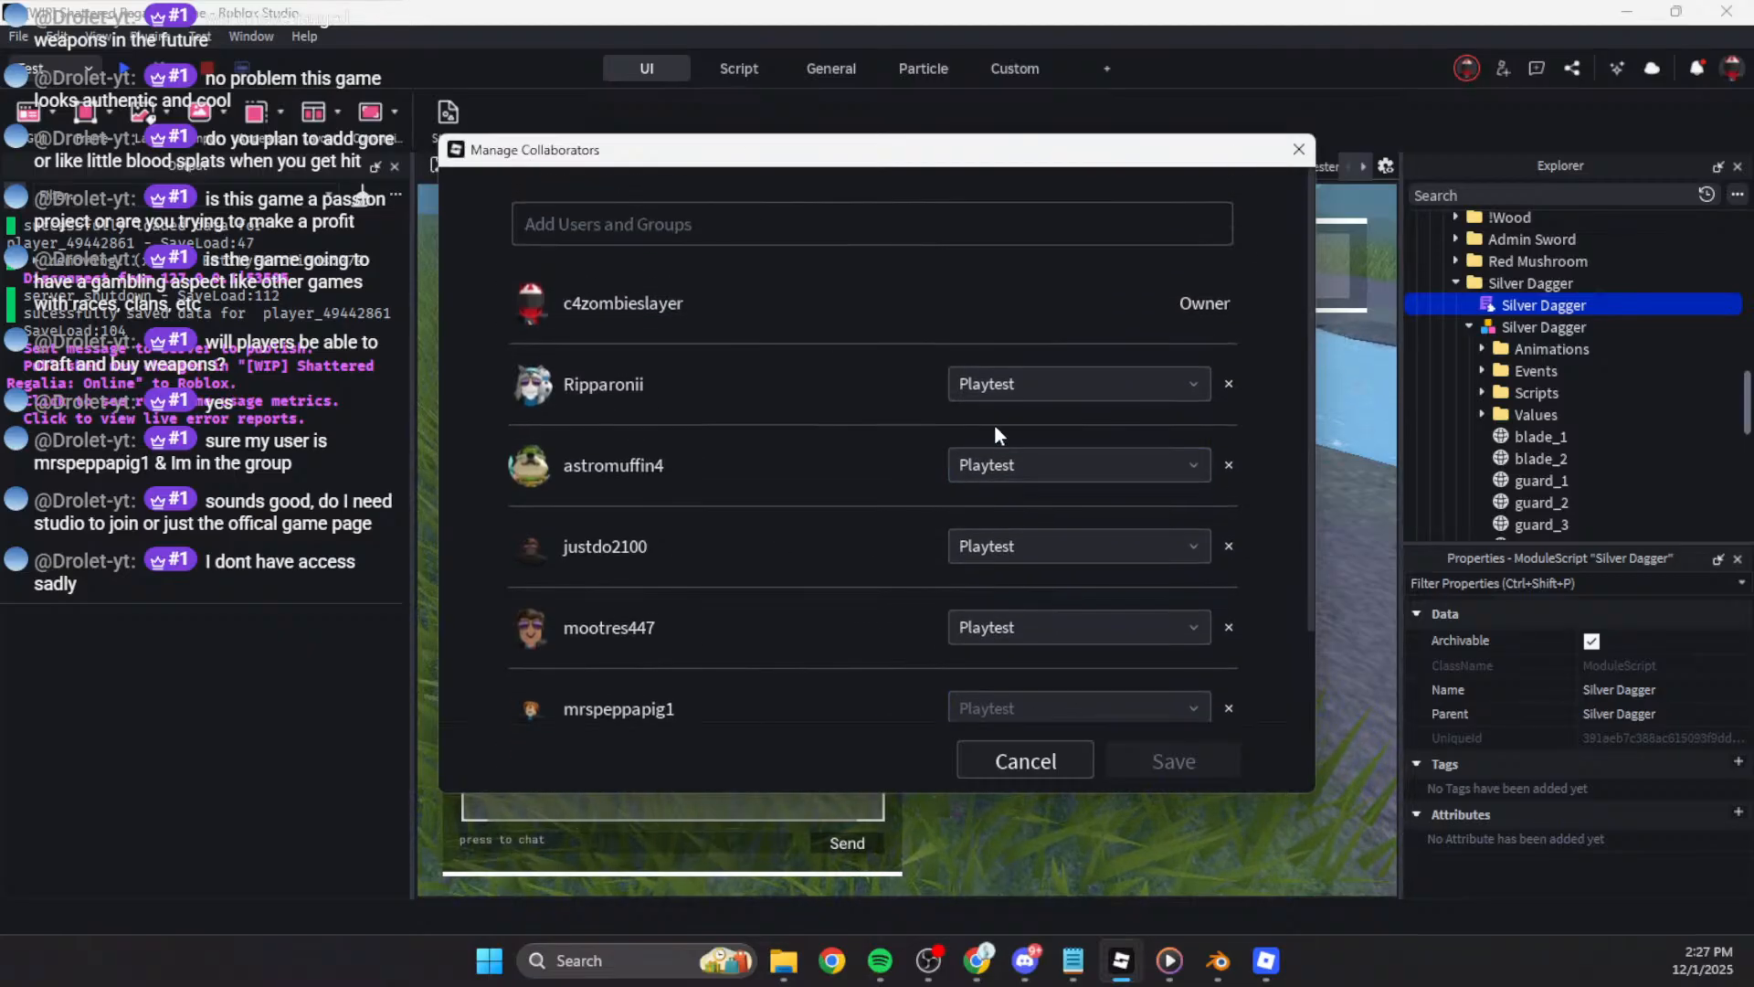
scroll(1088, 512, "down", 2)
scroll(808, 345, "up", 2)
left_click(1298, 150)
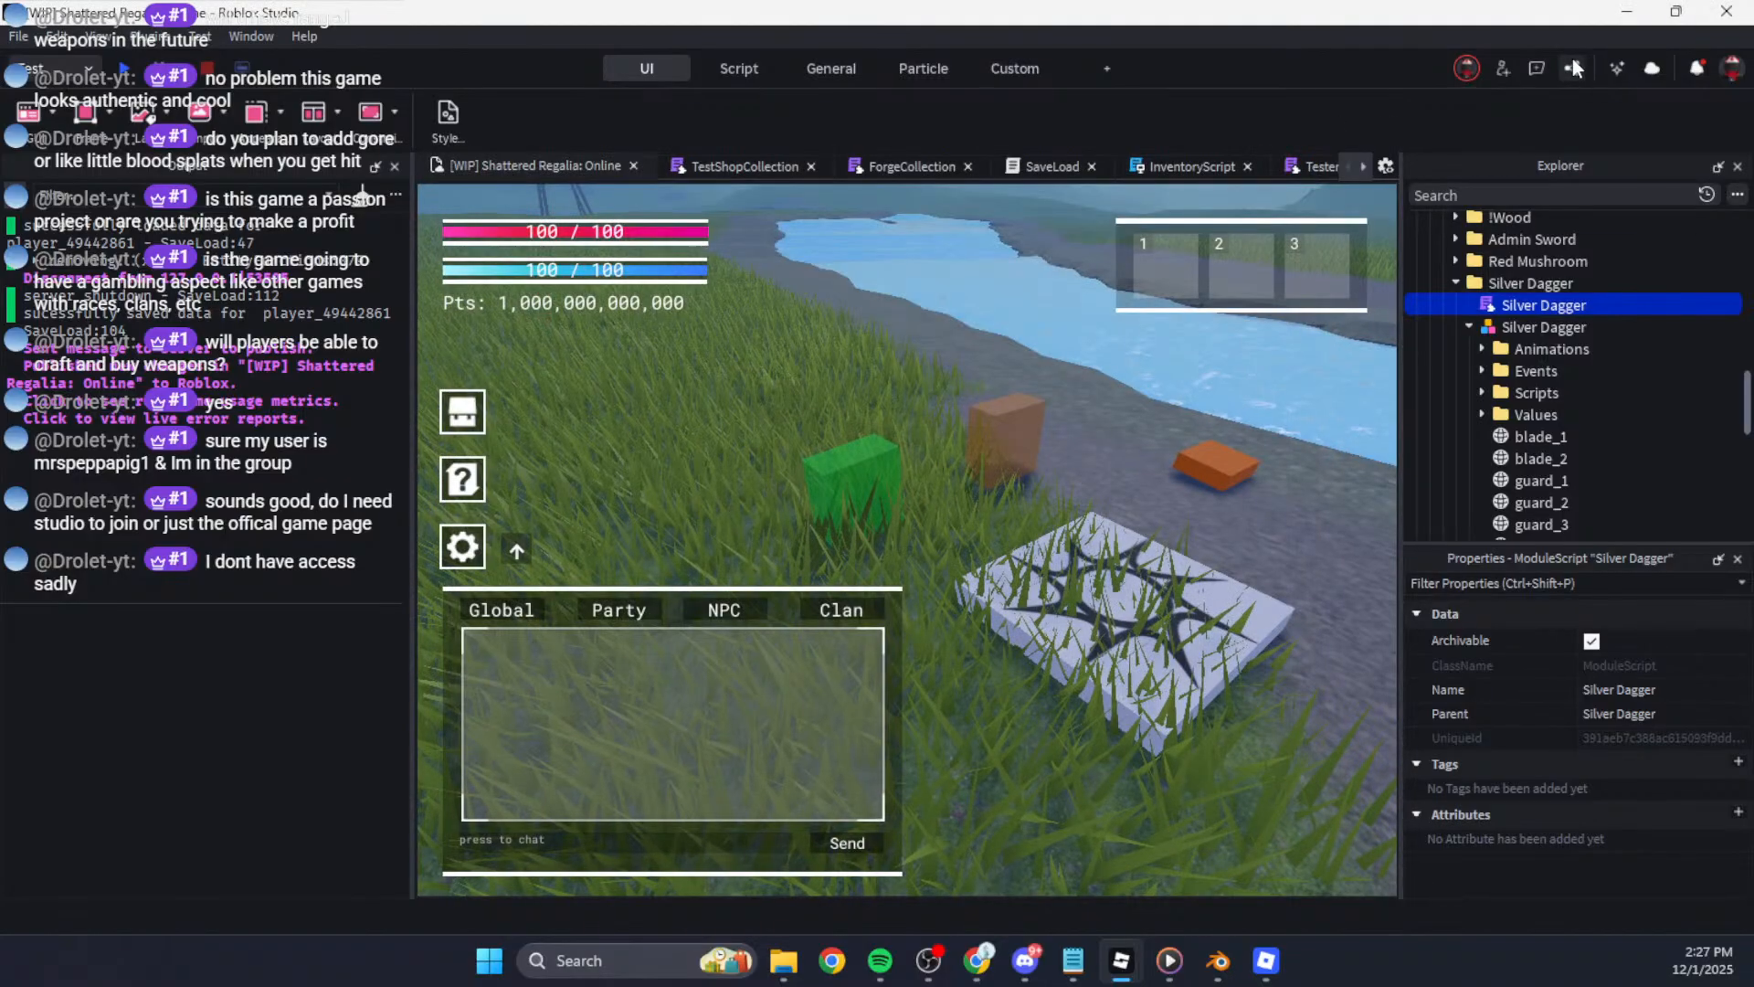
Step: Save the place to Roblox and publish it to [WIP] Shattered Regalia: Online
left_click(16, 36)
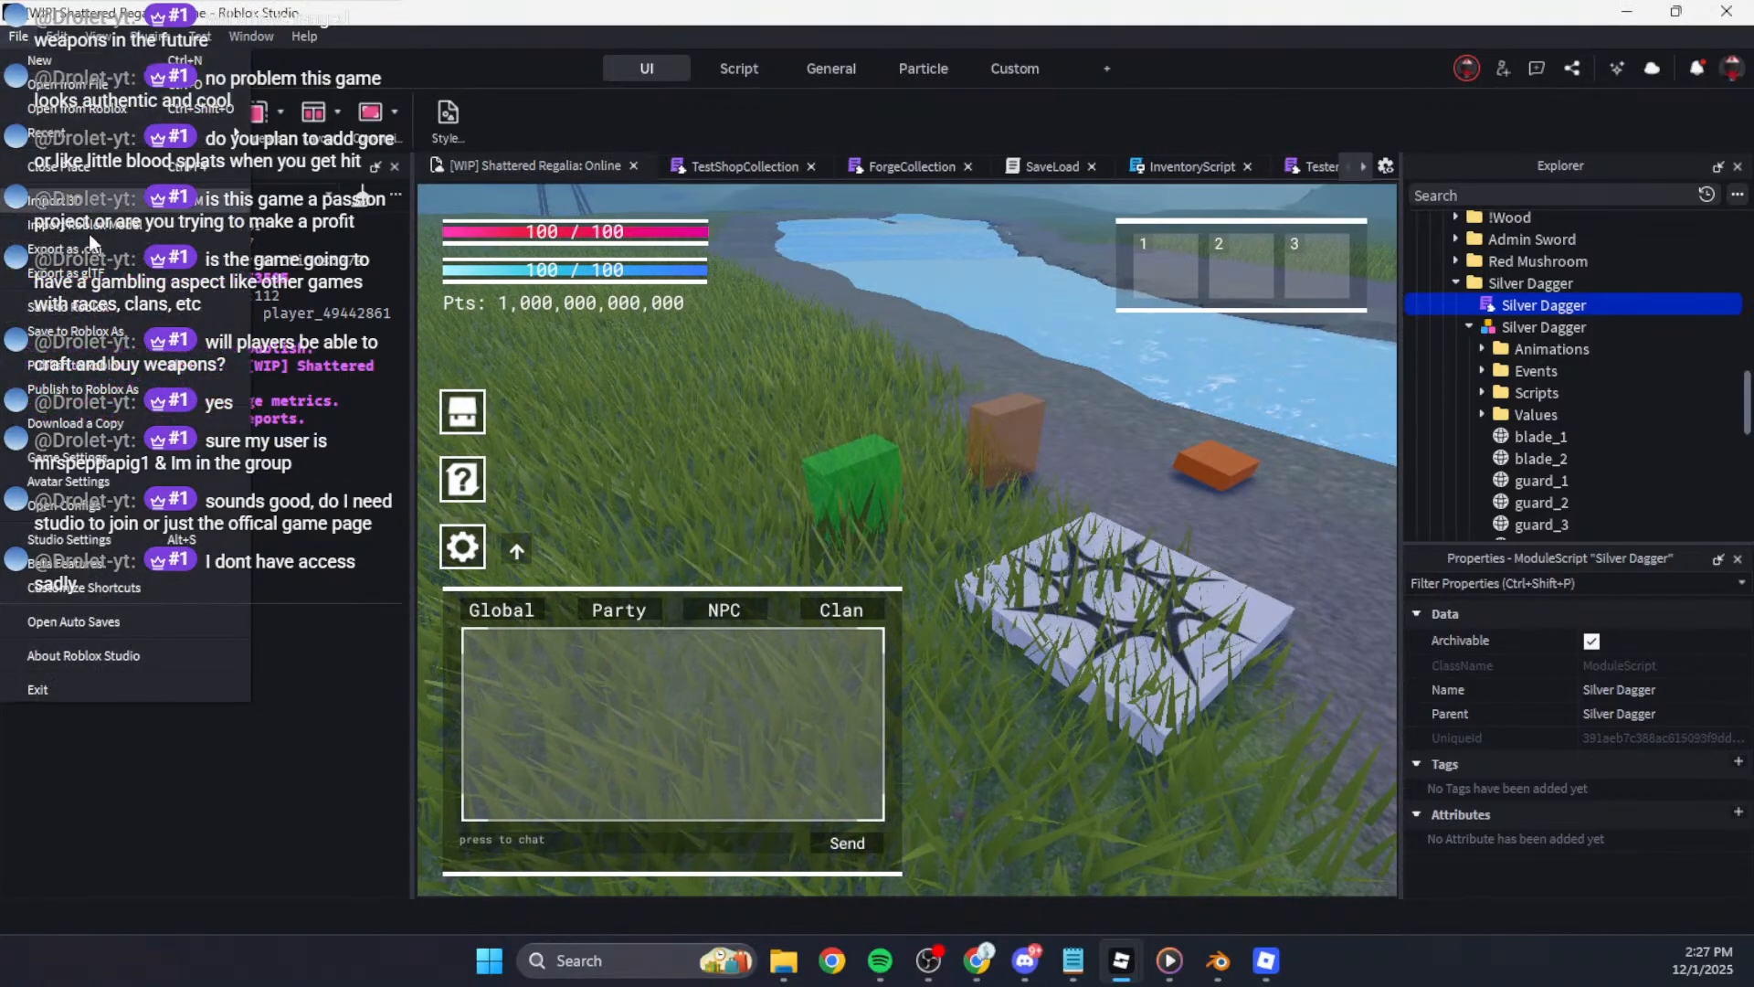
left_click(146, 310)
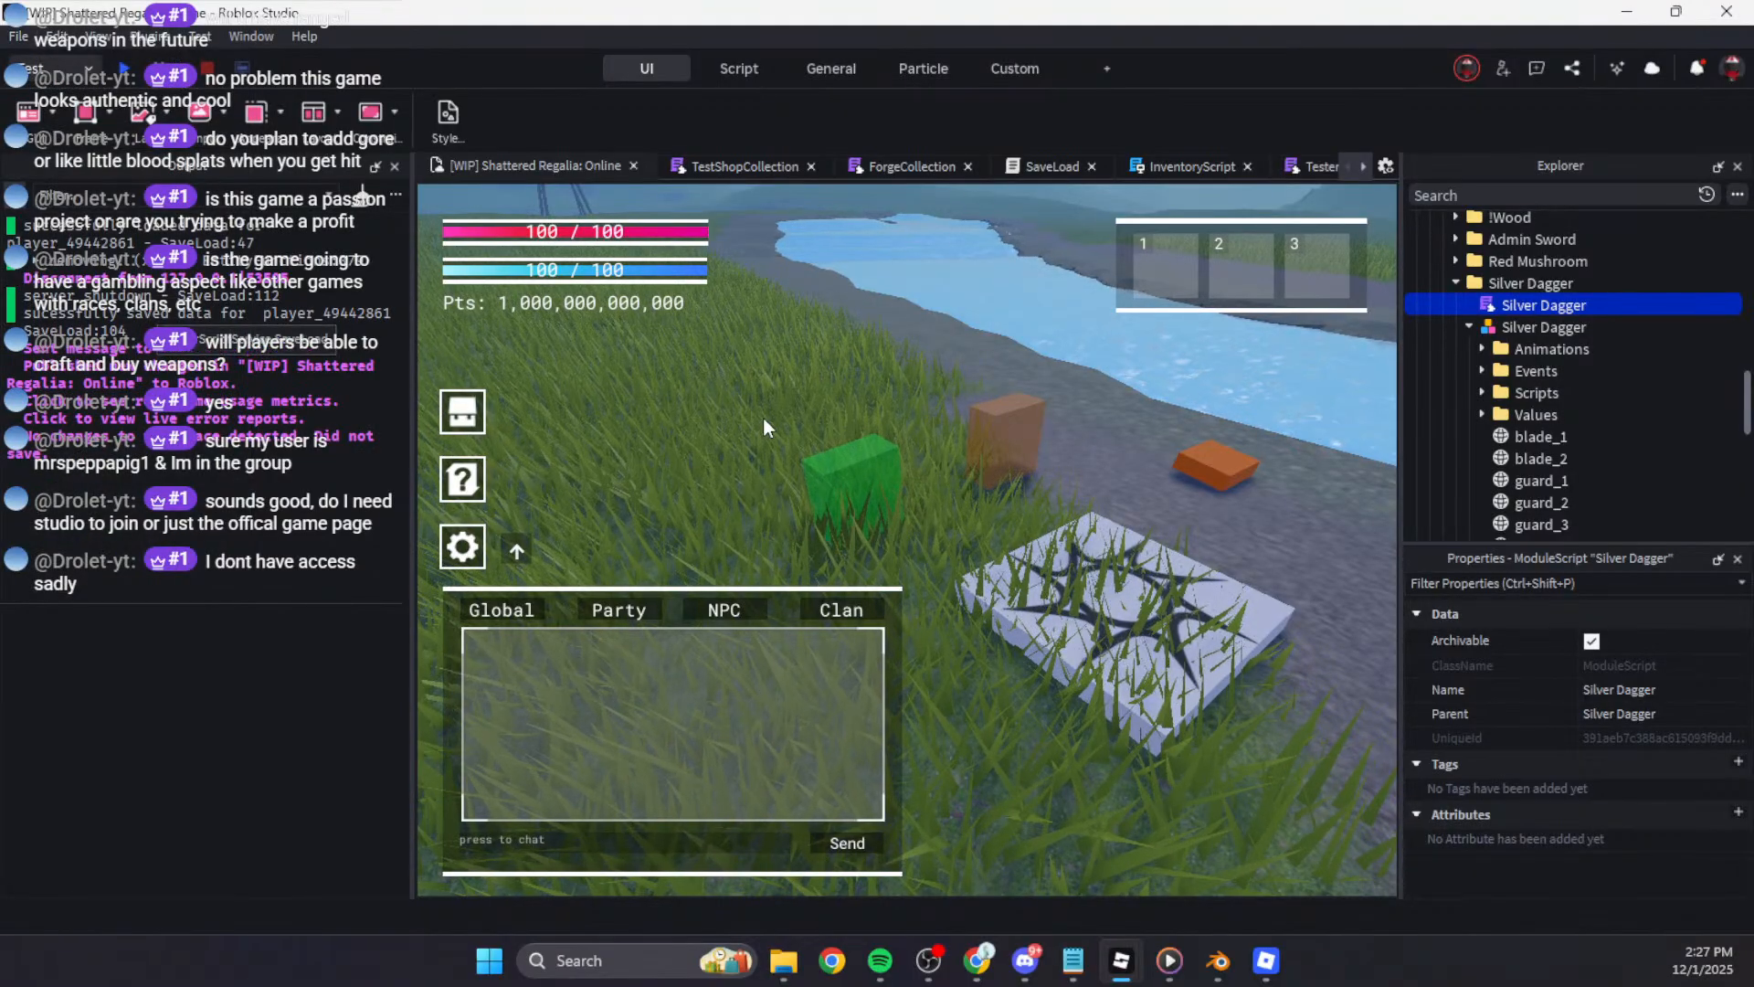
left_click(16, 36)
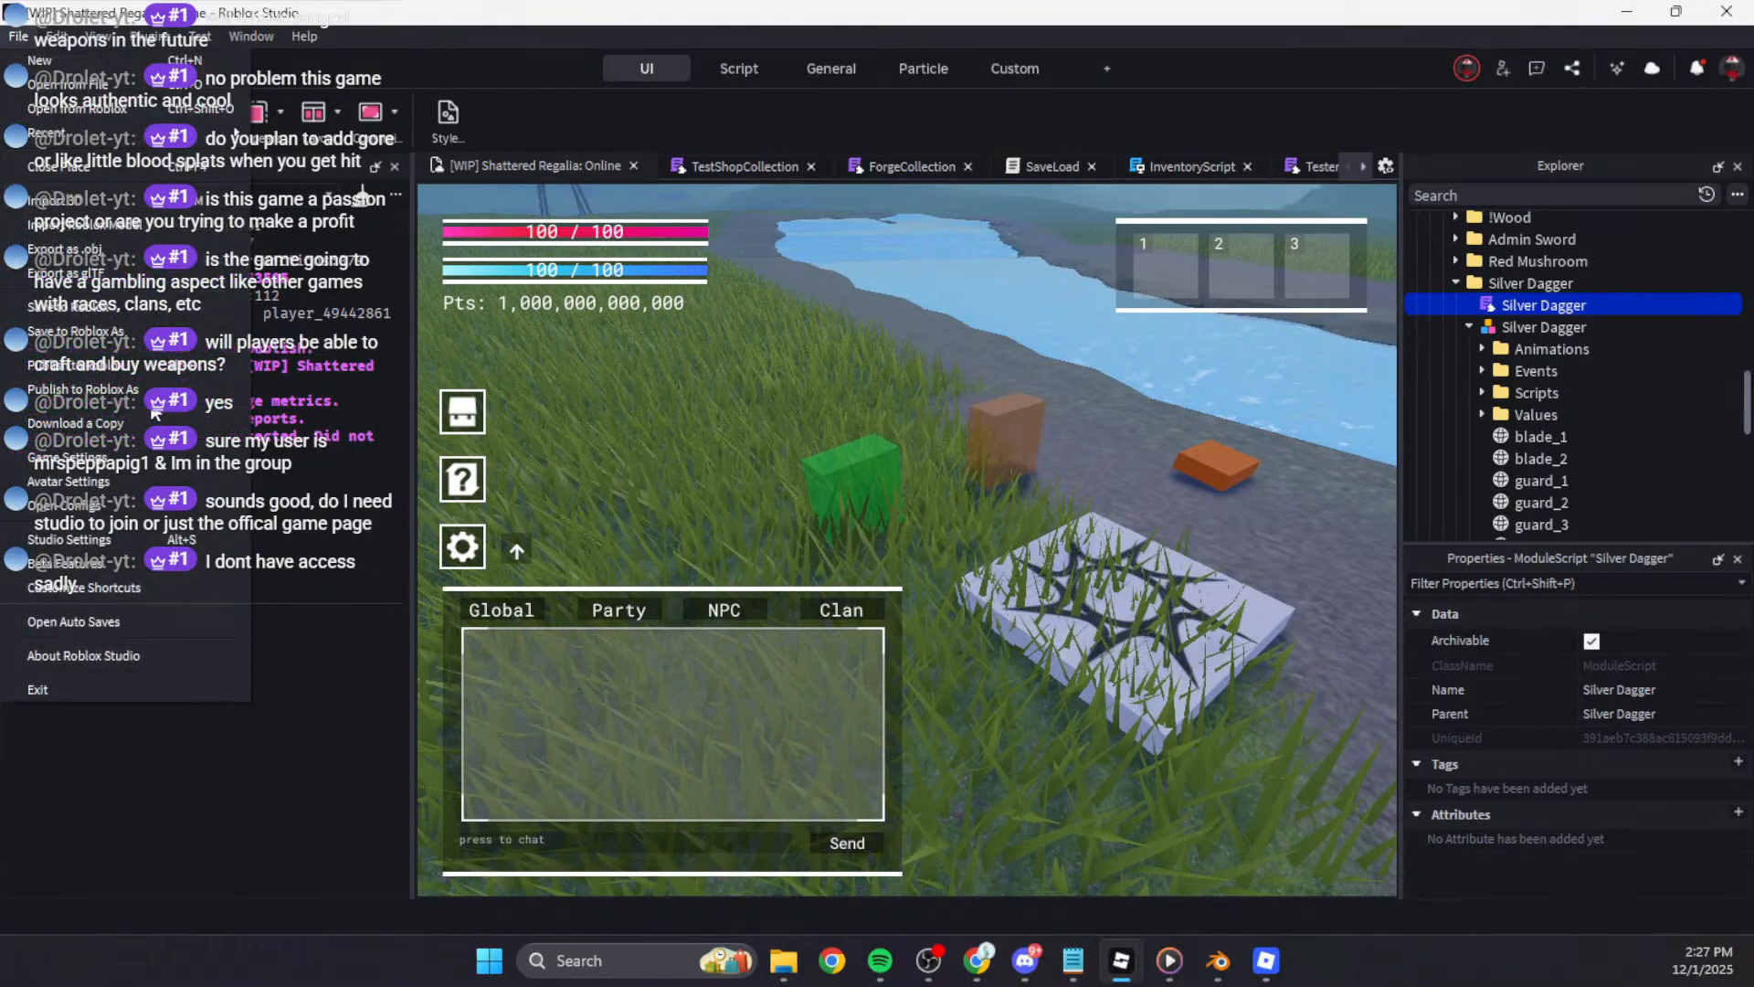
left_click(157, 370)
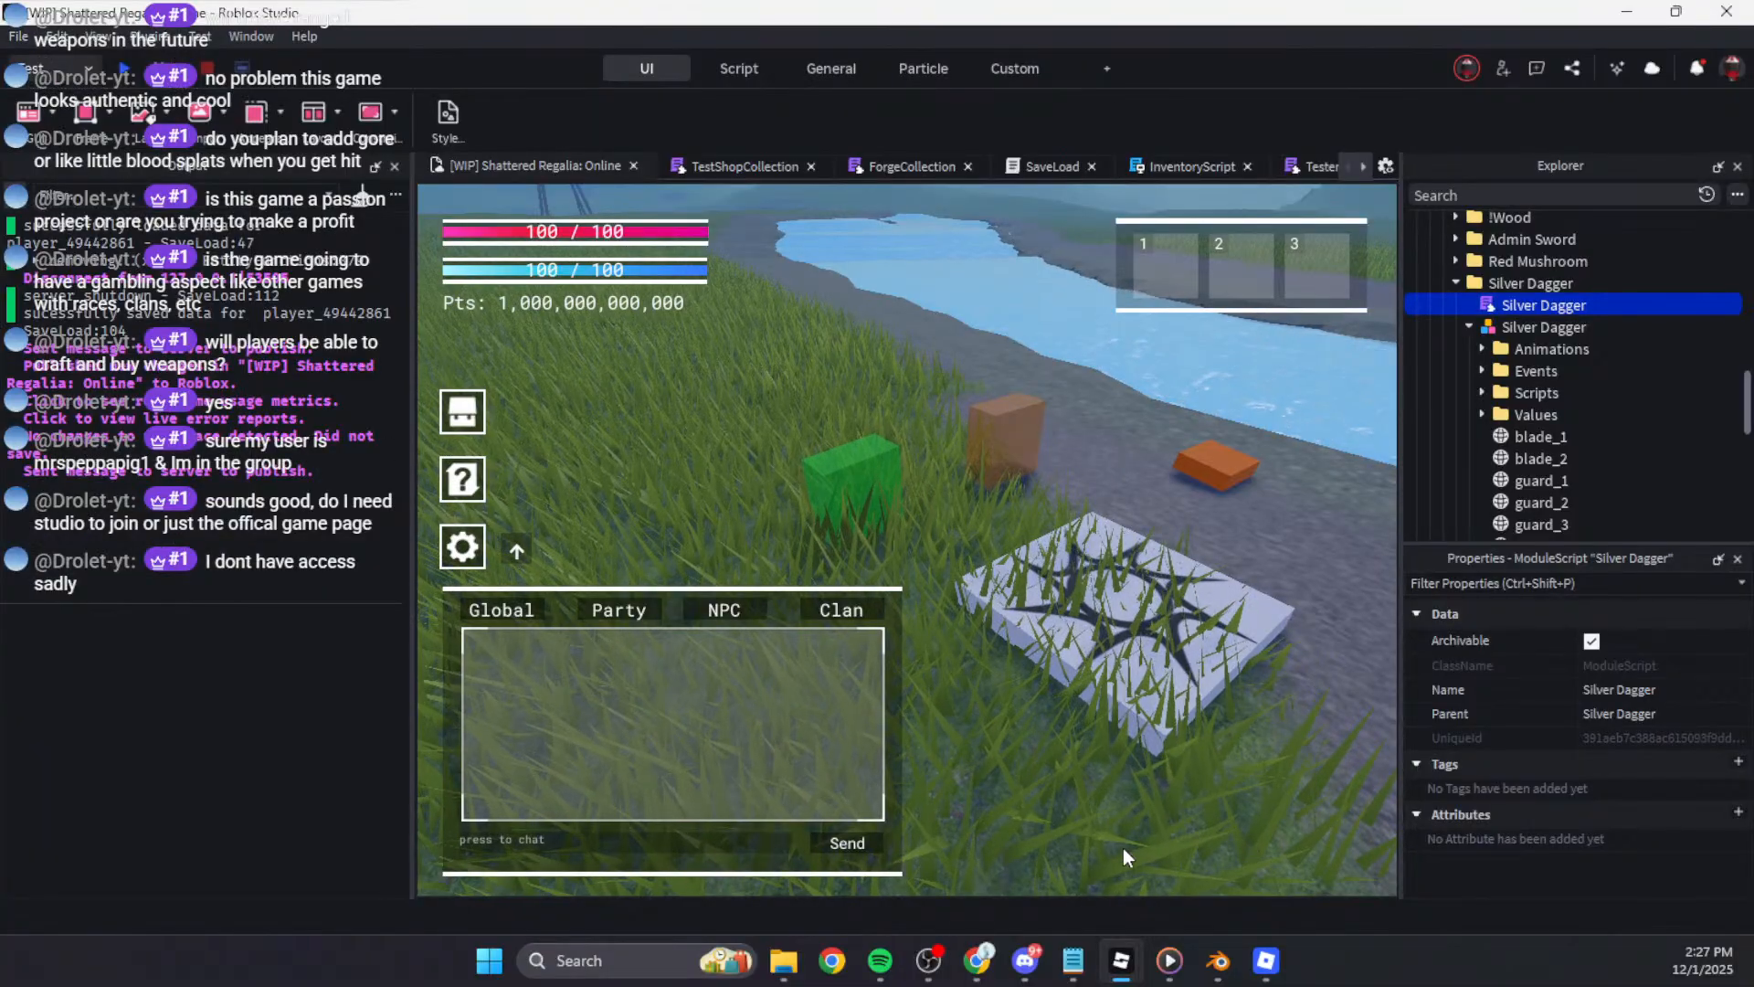
Step: Switch to the running Shattered Regalia game and leave the experience
left_click(1266, 962)
right_click_drag(1182, 566, 1133, 561)
key("w")
key("Escape")
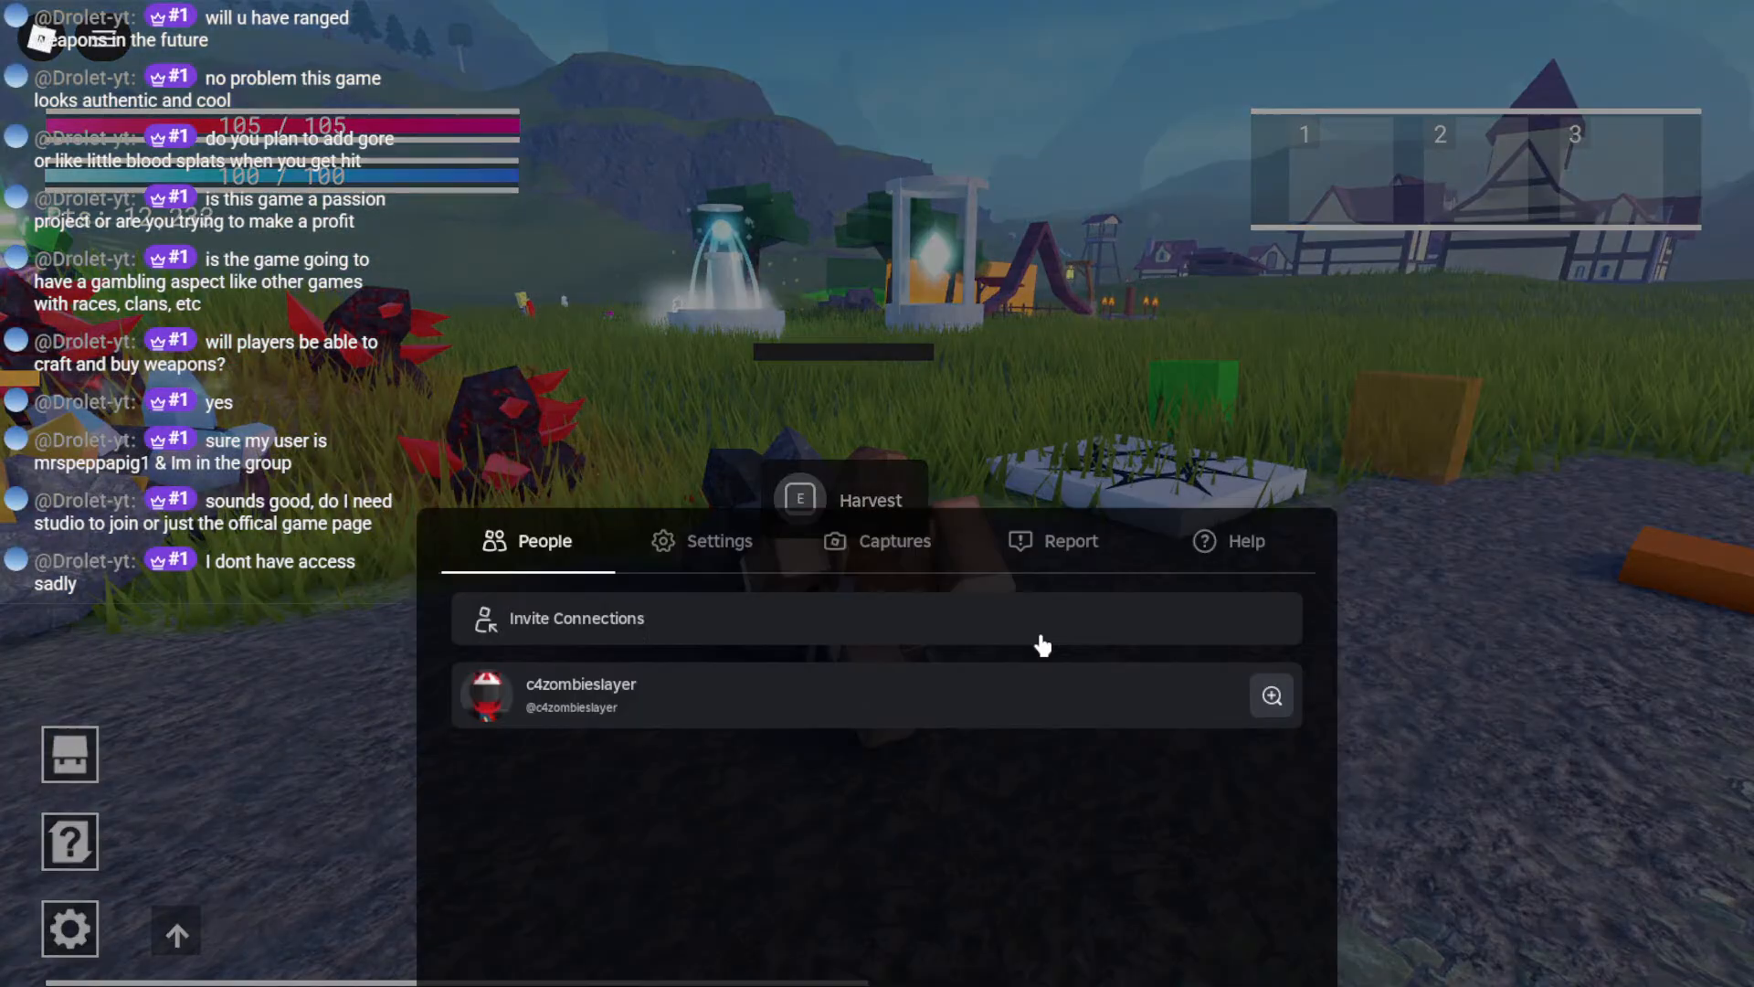
left_click(632, 861)
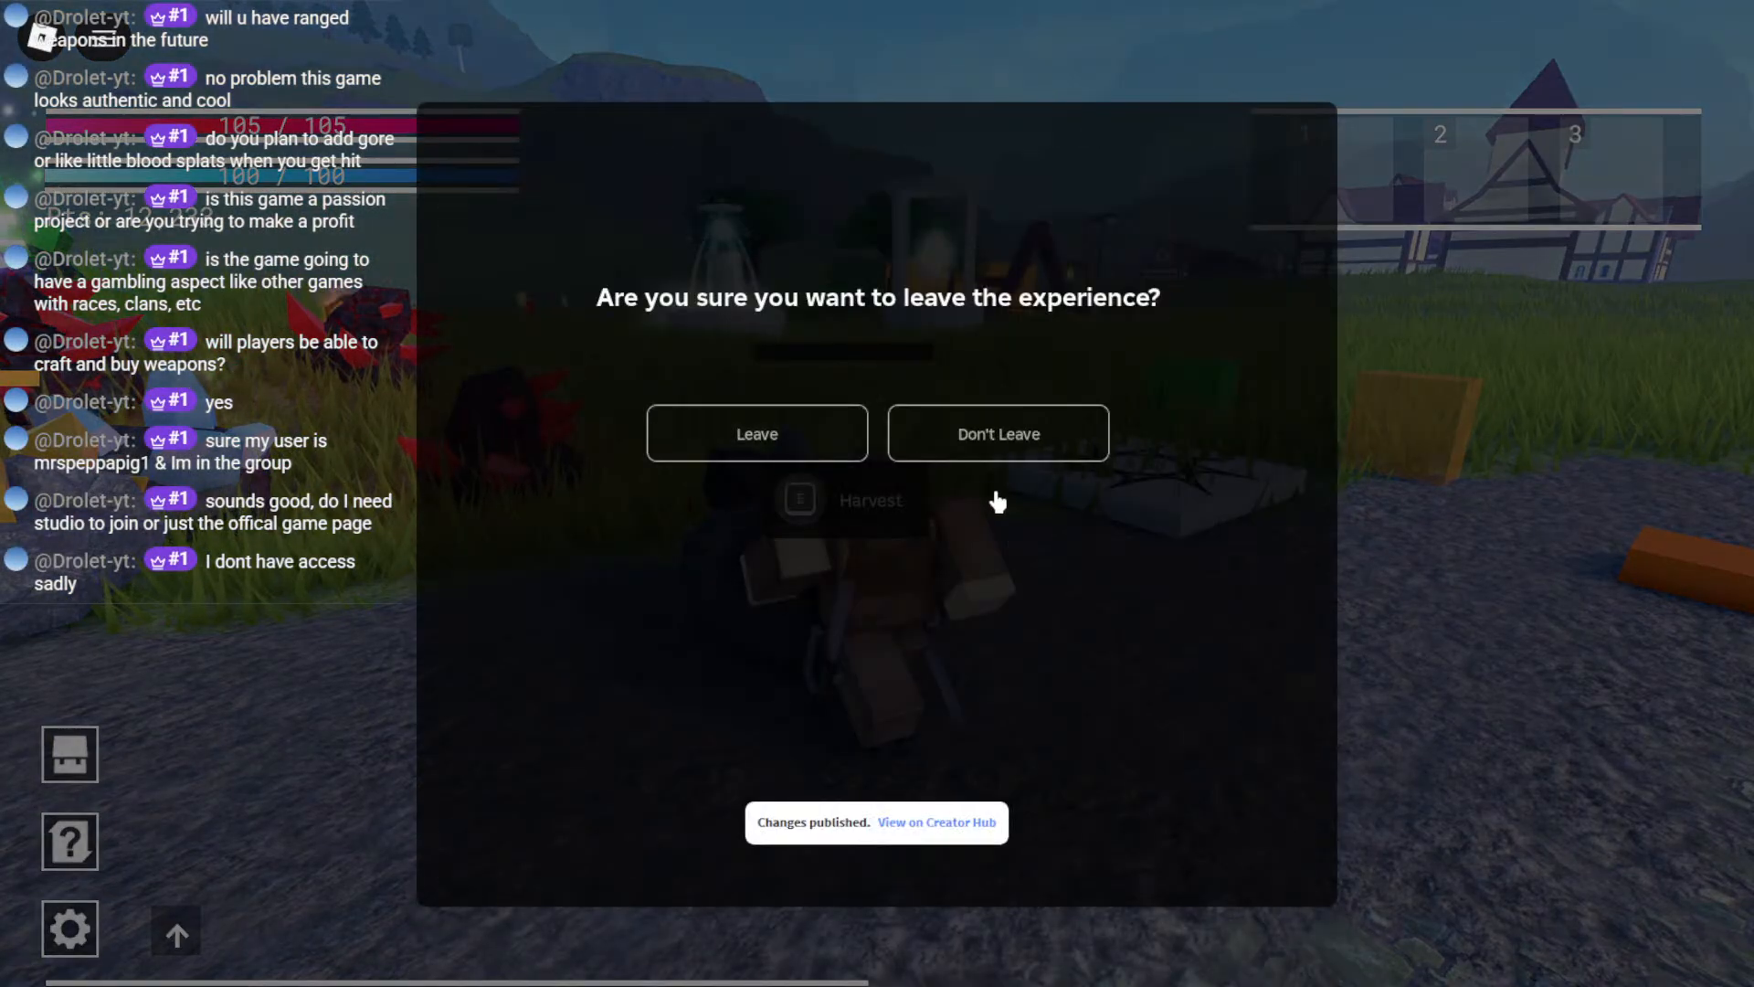
key("Return")
Step: Copy the share link of [WIP] Shattered Regalia: Online from its game page and launch the game again
scroll(778, 300, "down", 3)
scroll(783, 307, "up", 5)
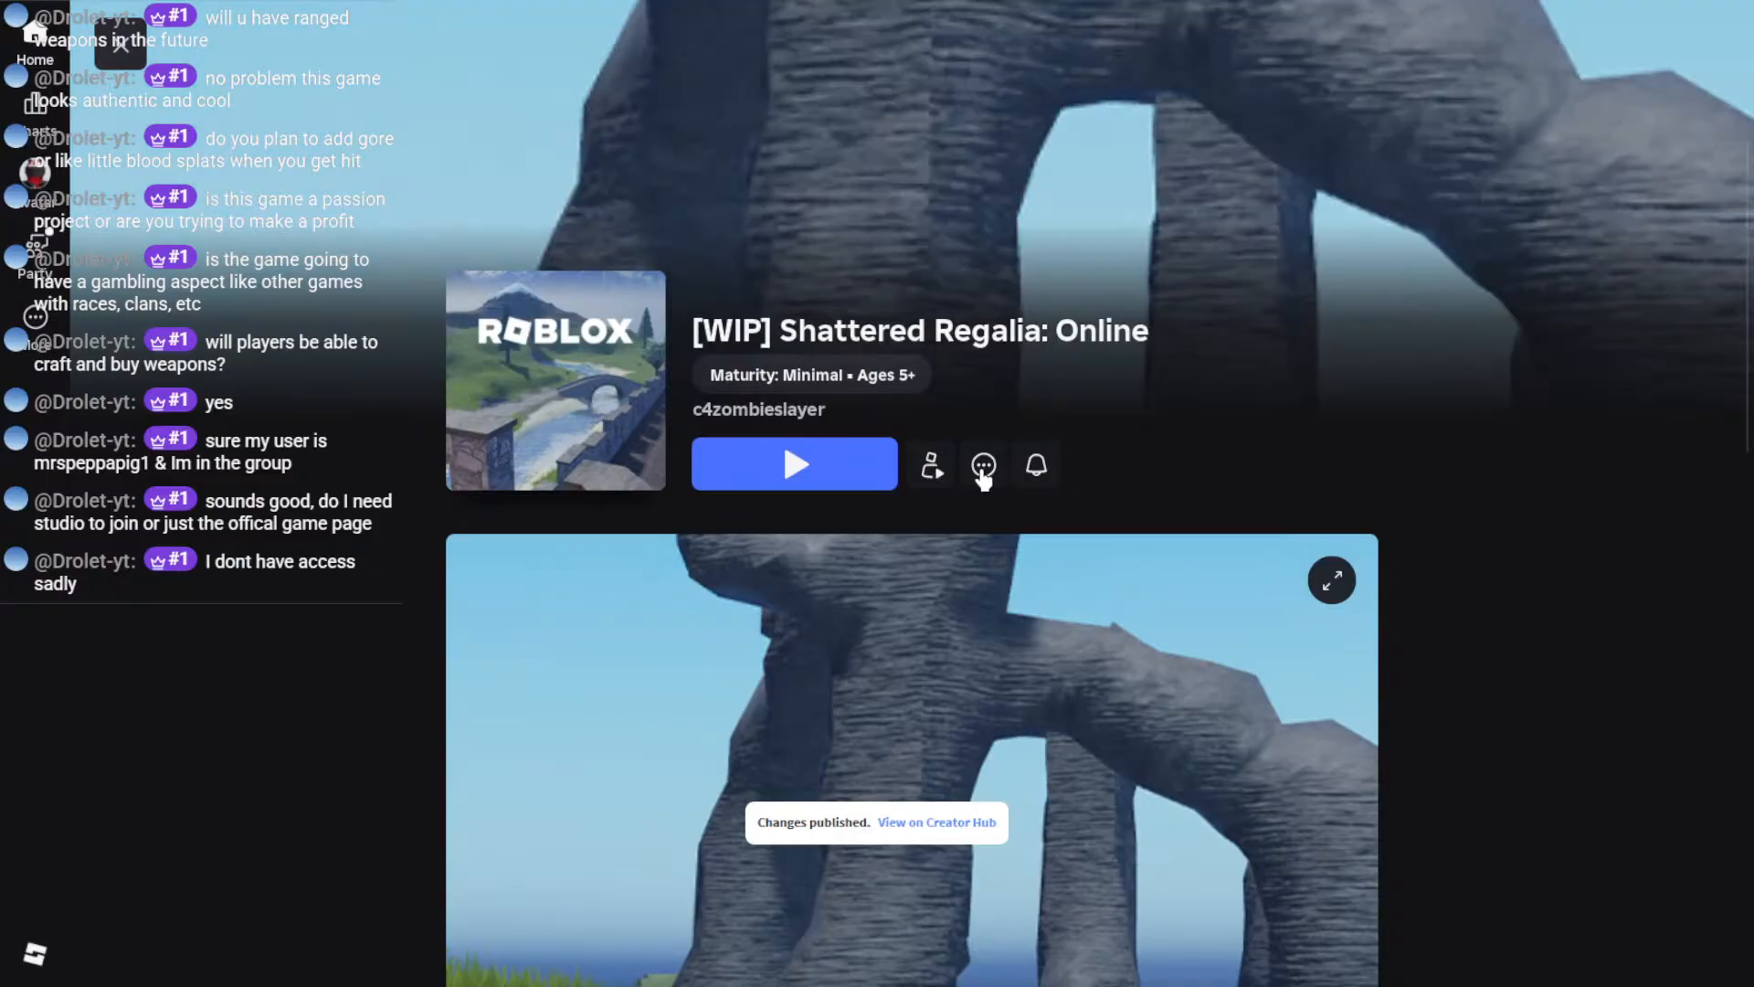
left_click(983, 466)
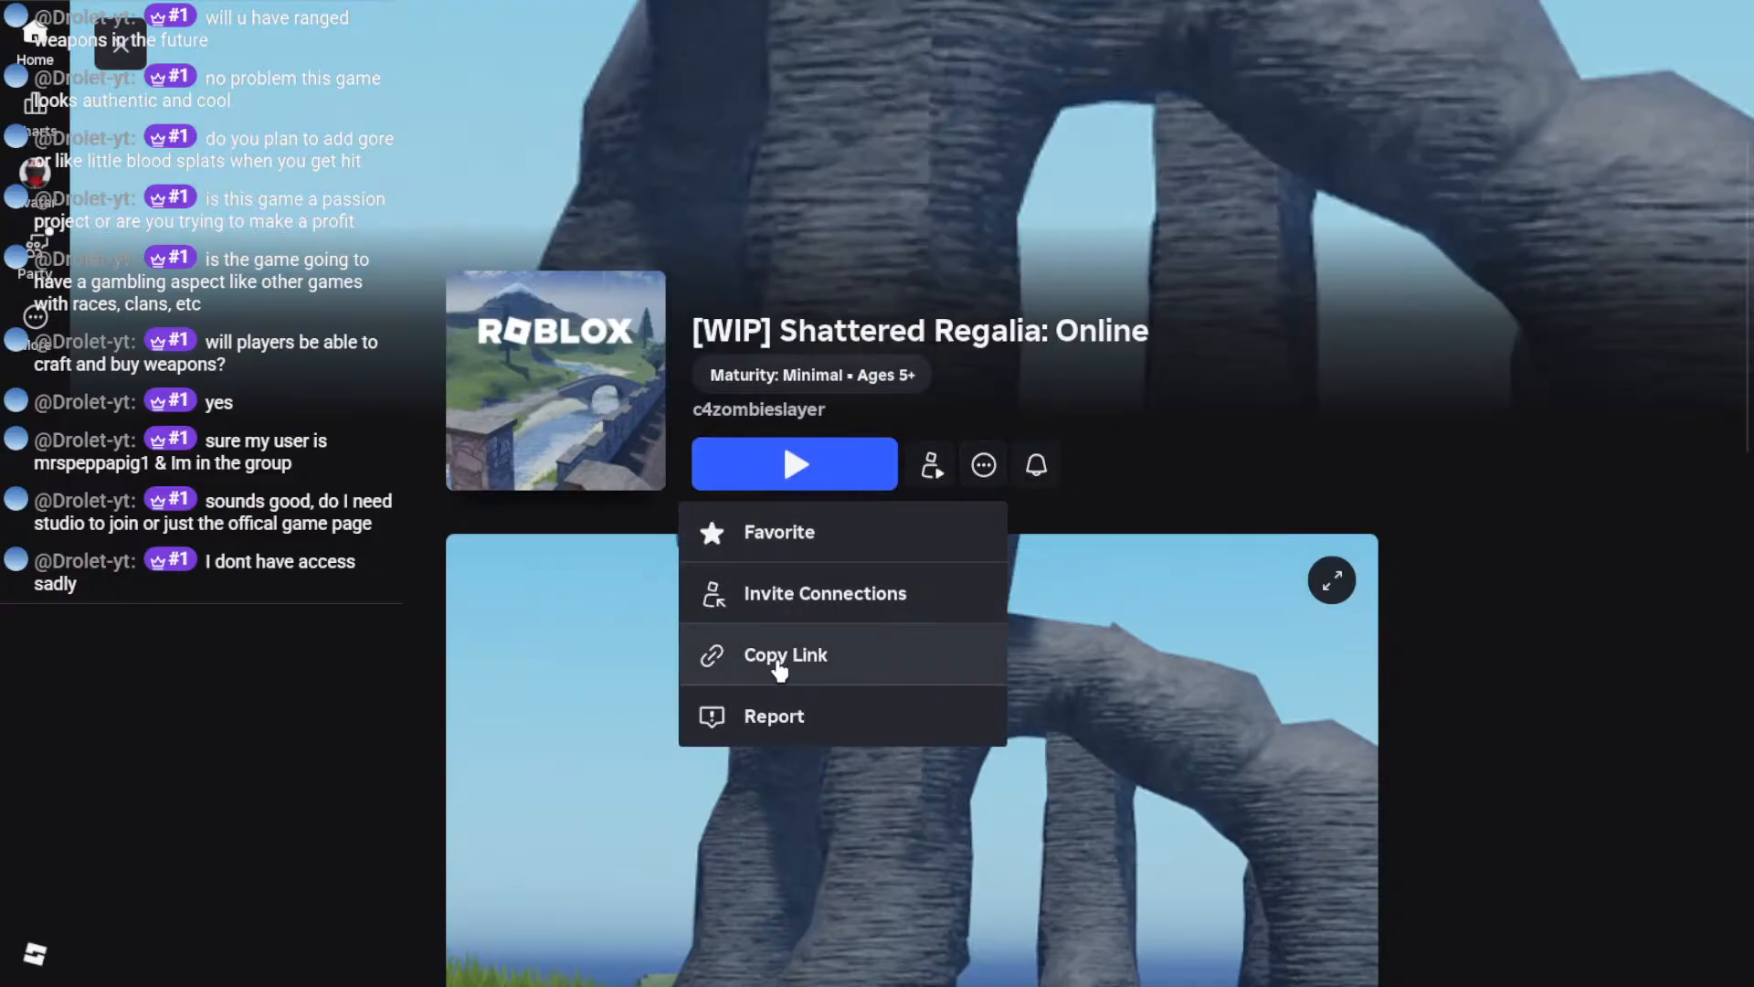
left_click(780, 667)
scroll(783, 567, "up", 2)
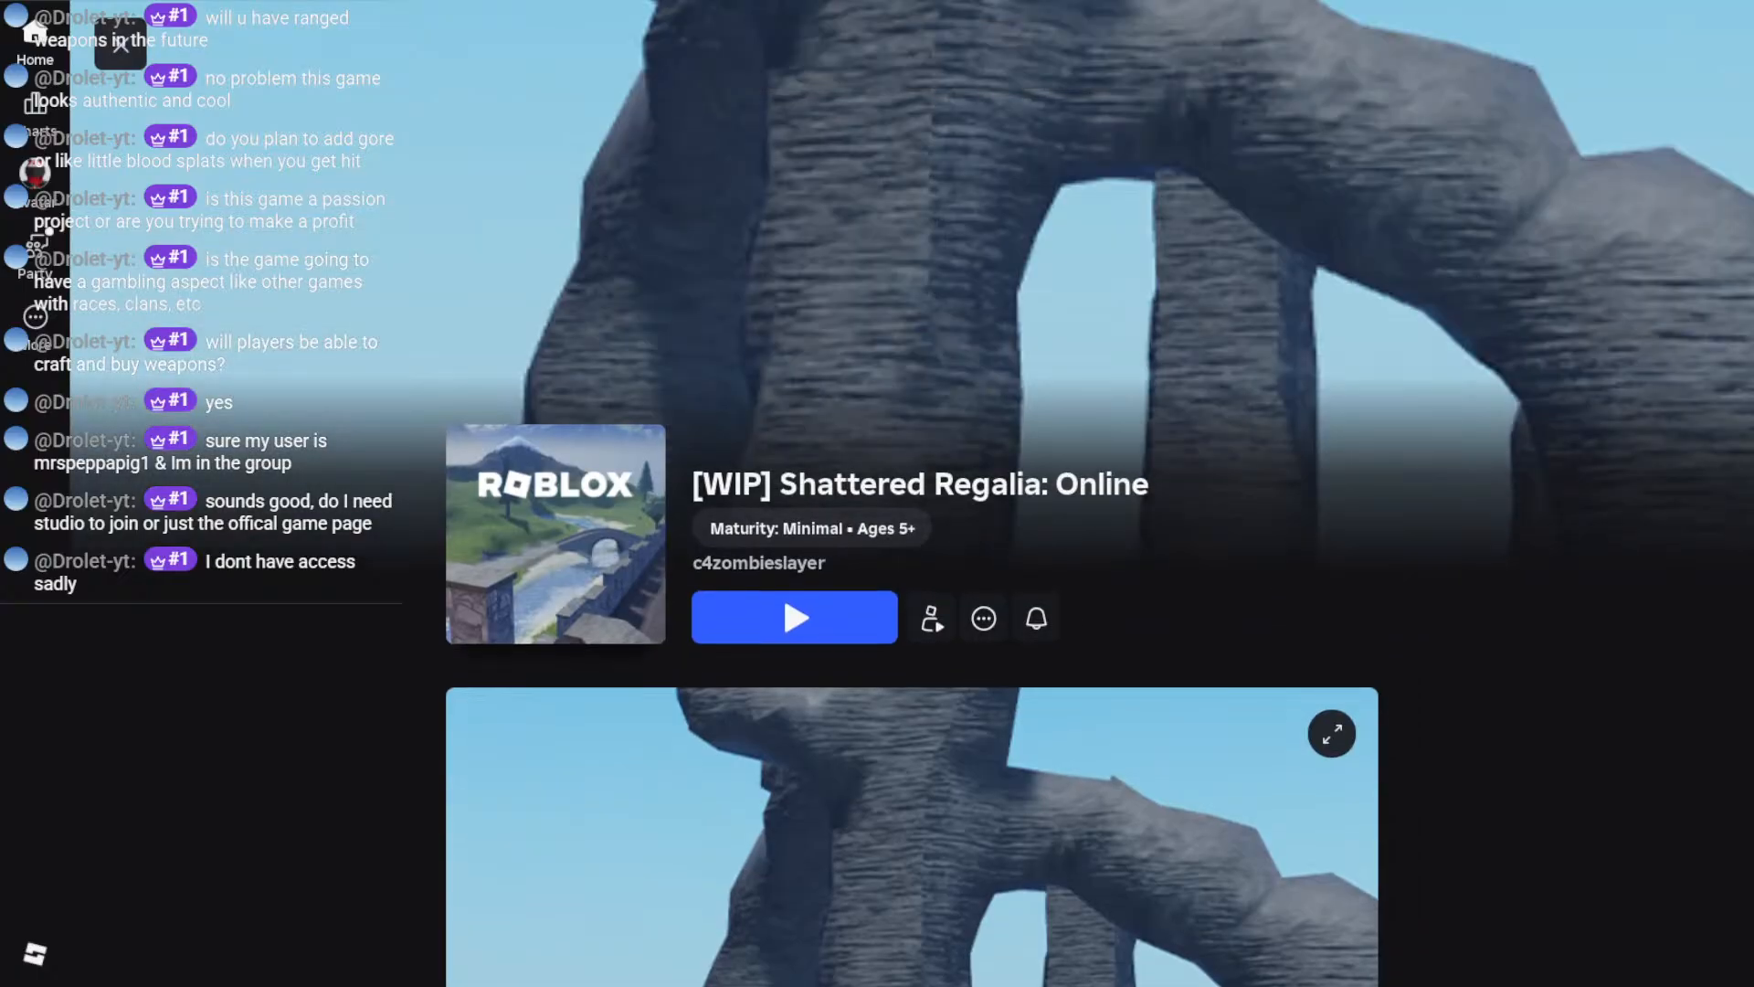
left_click(828, 631)
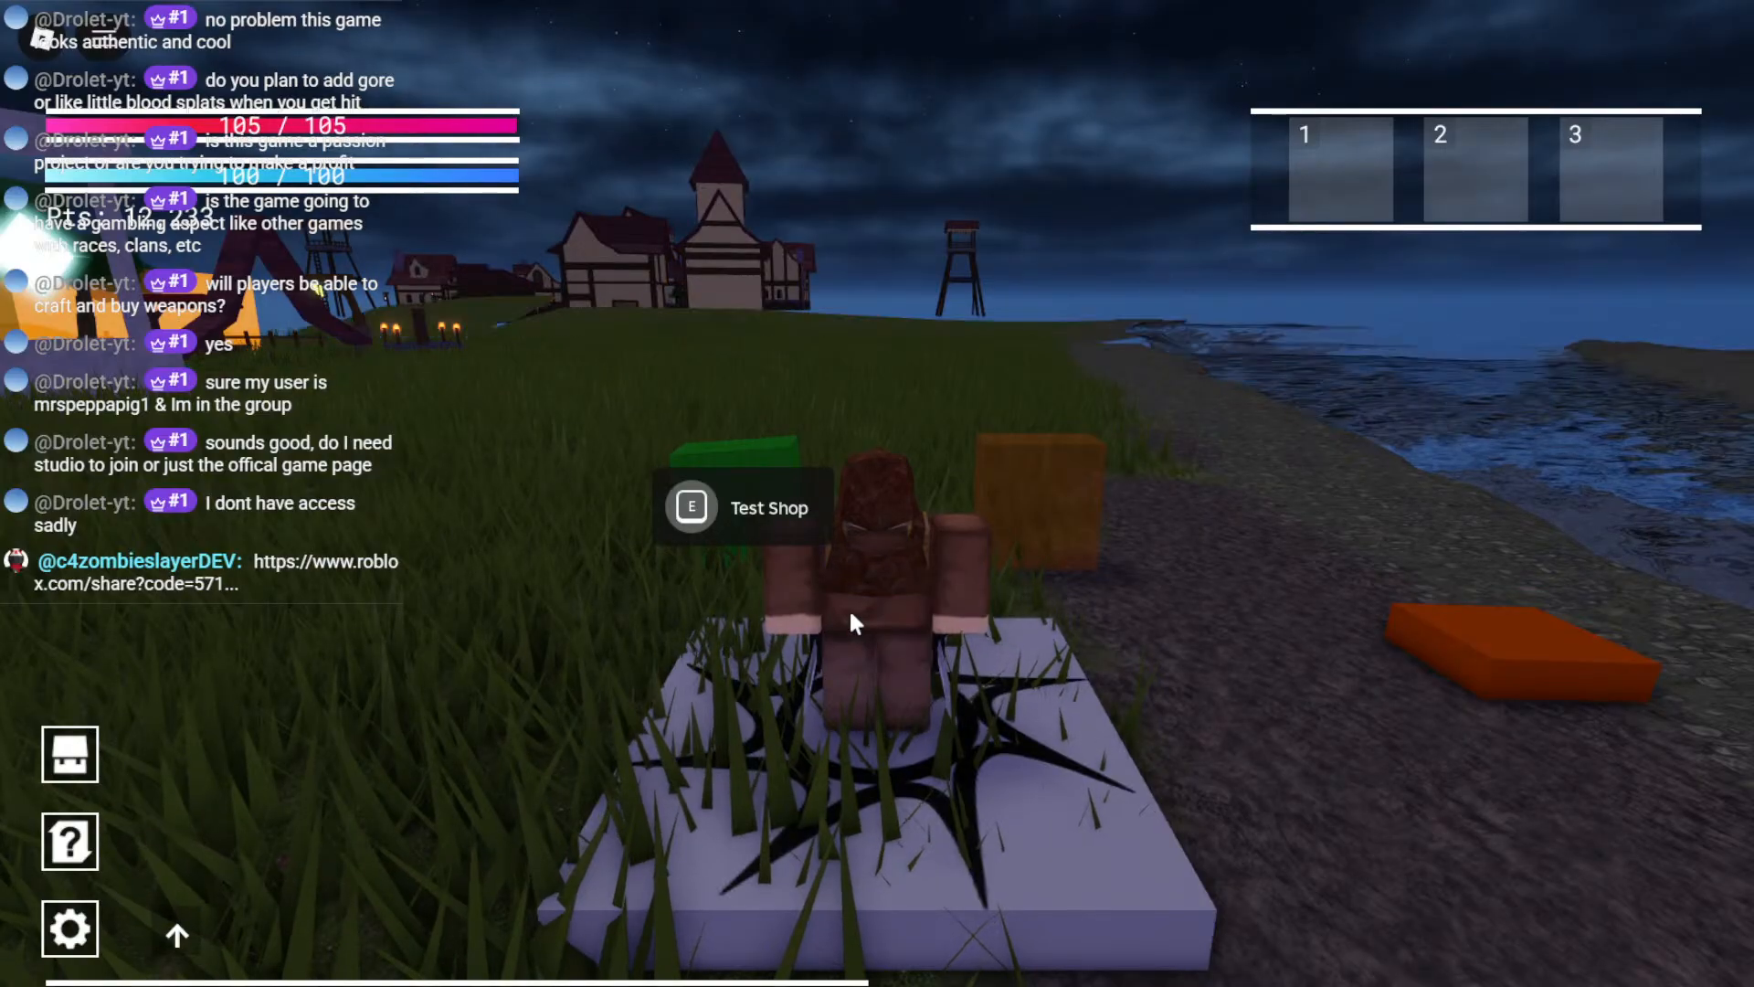
Step: Walk the character off the spawn pad and around the Test Shop and Test Forge blocks
key("w")
key("d")
key("Tab")
key("Tab")
key("w")
right_click_drag(1182, 690, 1182, 690)
key("w")
key("w")
key("w")
key("space")
key("s")
key("d")
key("w")
key("w")
key("w")
key("w")
key("w")
key("s")
key("w")
key("w")
key("w")
key("w")
key("w")
key("w")
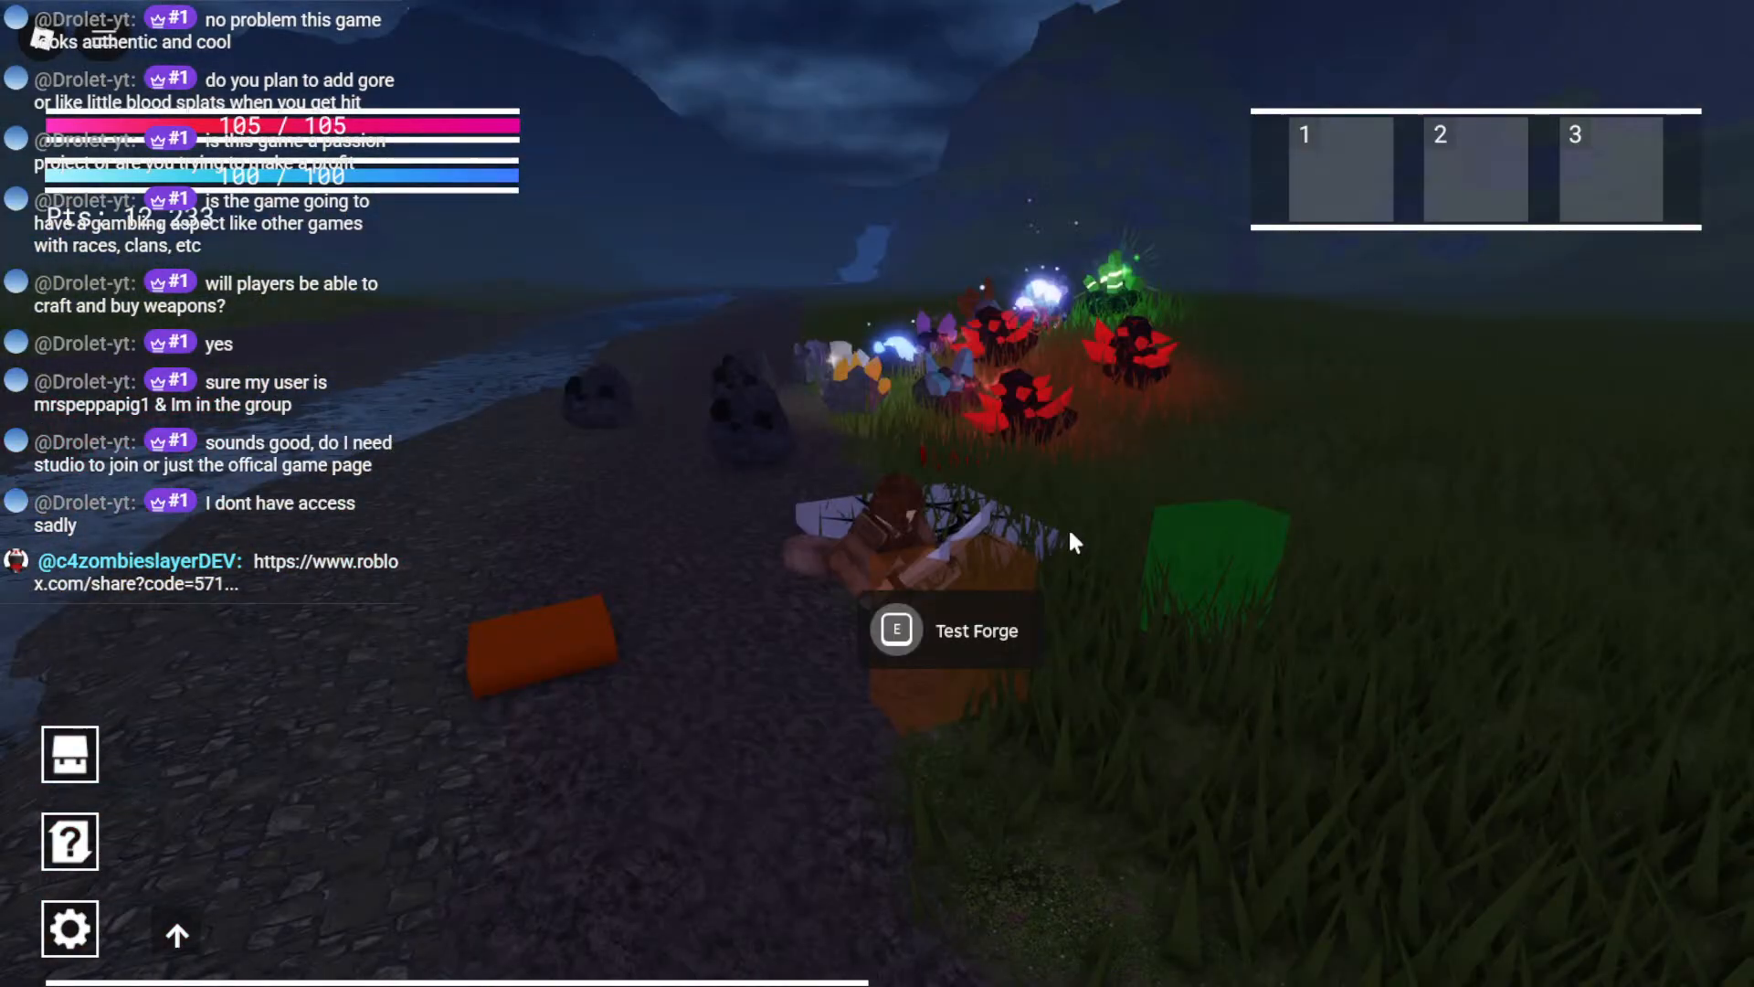
Step: Run the character past the fountain and crystal shrine to the red and yellow blocks in the grass field
right_click_drag(1074, 534, 1073, 535)
key("w")
scroll(1074, 534, "down", 4)
key("Escape")
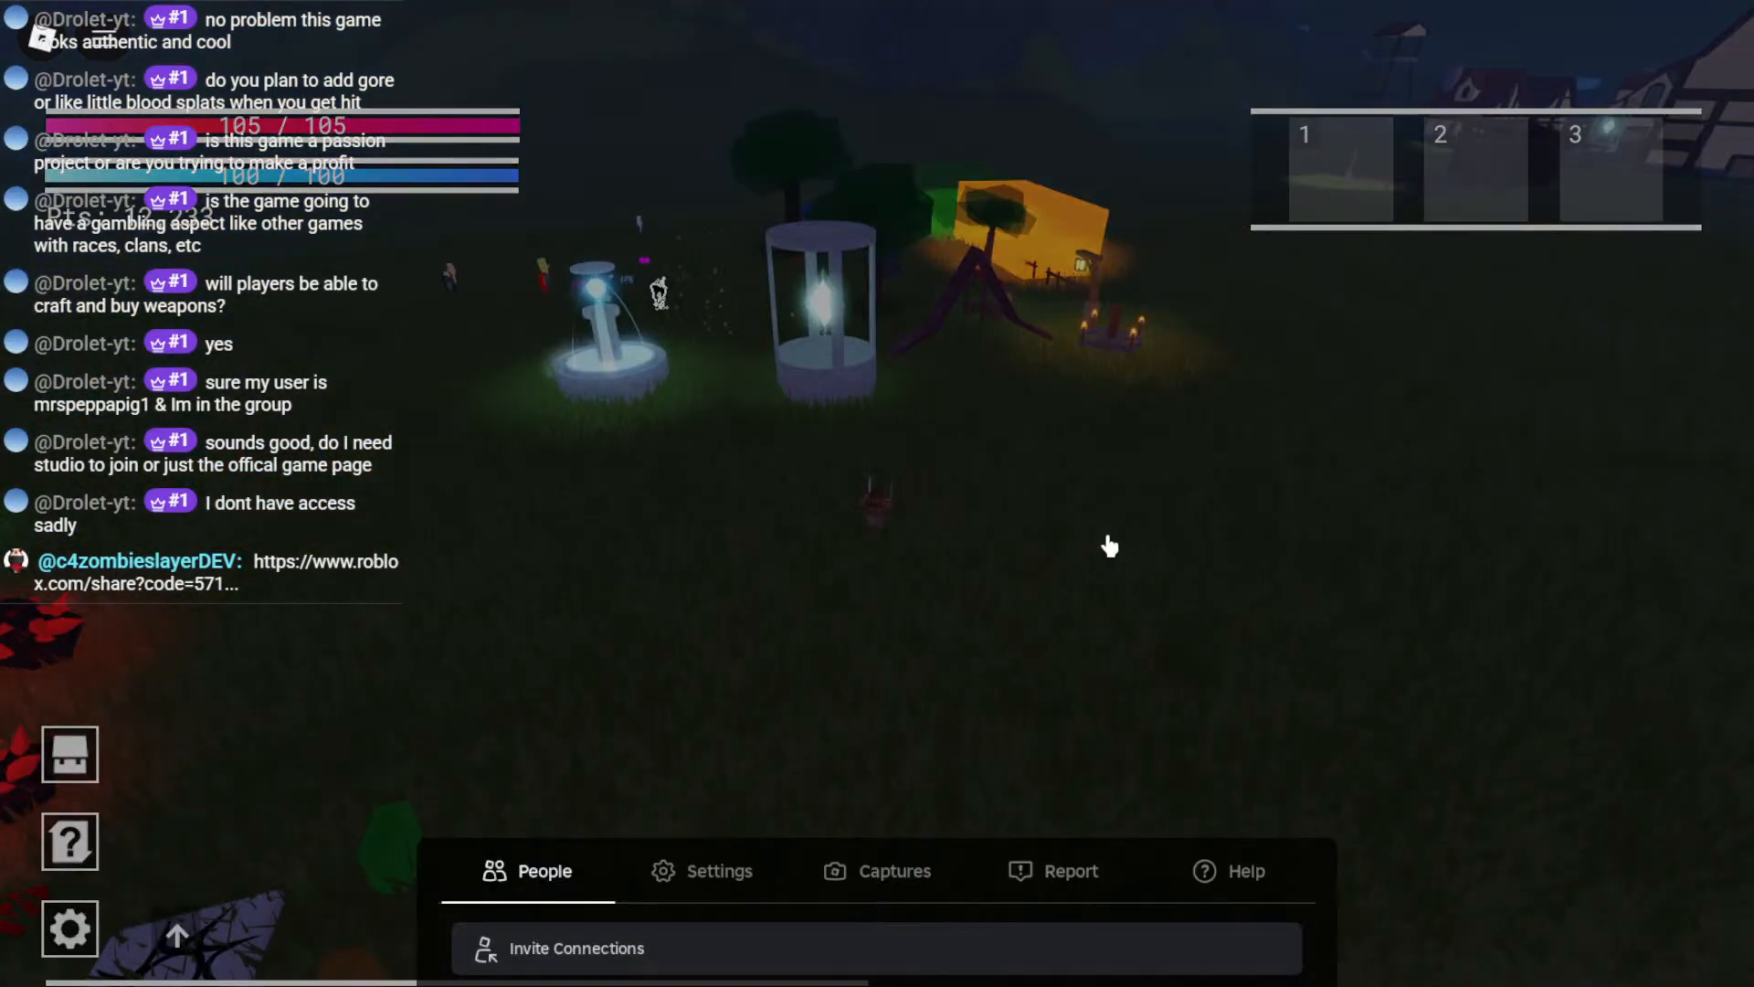
key("Escape")
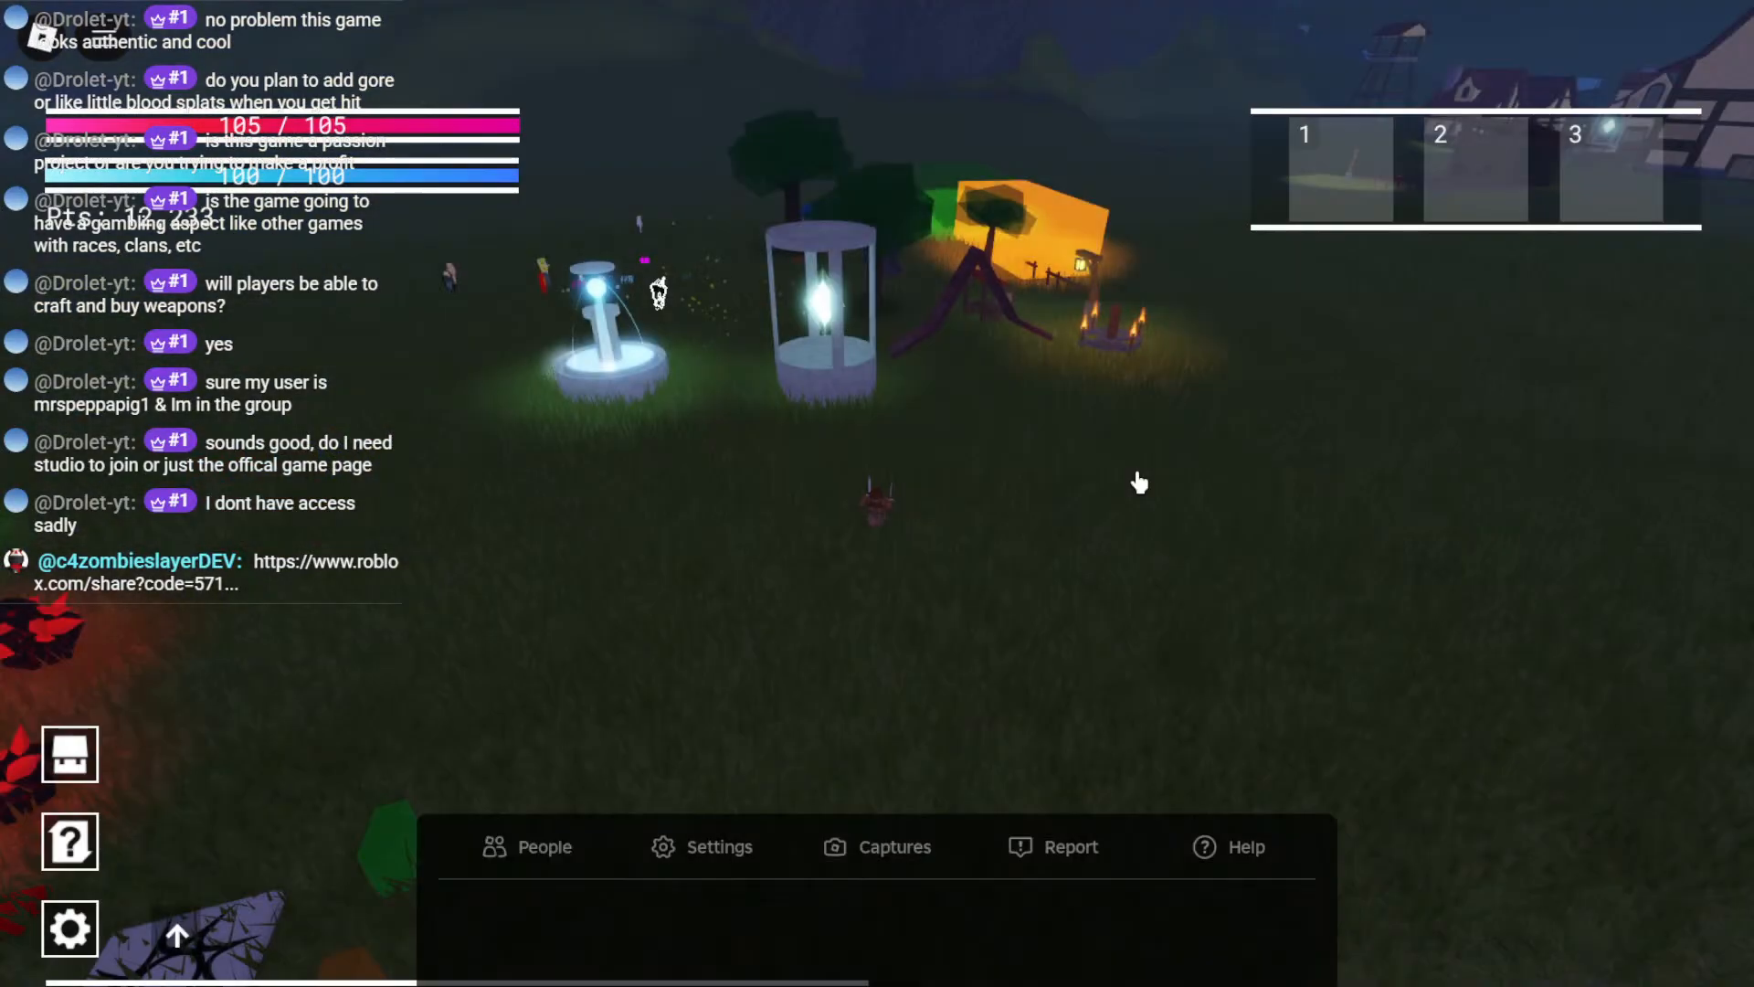
key("w")
right_click_drag(1216, 410, 1166, 424)
key("w")
scroll(1215, 409, "up", 3)
key("w")
key("w")
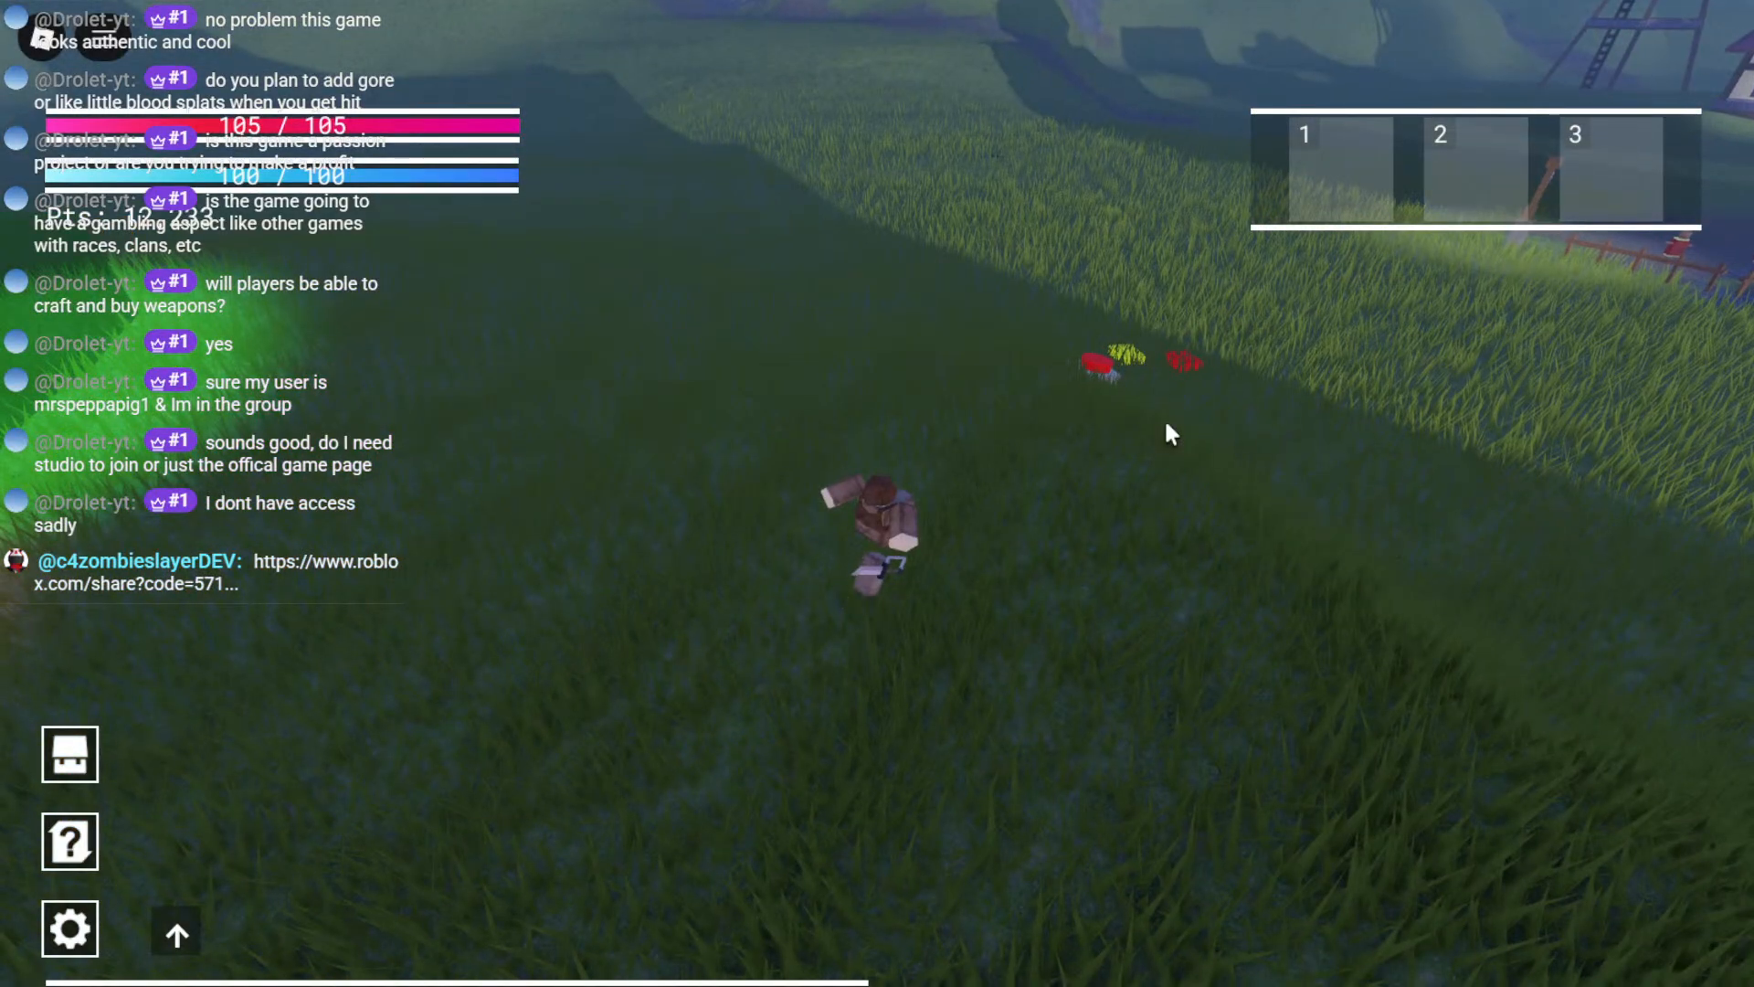
key("w")
key("w")
Step: Fight the Hog beside the red and yellow blocks with repeated attacks
right_click_drag(1113, 331, 1113, 331)
left_click(893, 446)
right_click_drag(930, 352, 932, 358)
key("s")
key("s")
left_click(931, 353)
left_click(930, 353)
left_click(932, 356)
left_click(932, 357)
left_click(933, 357)
key("w")
key("w")
left_click(932, 358)
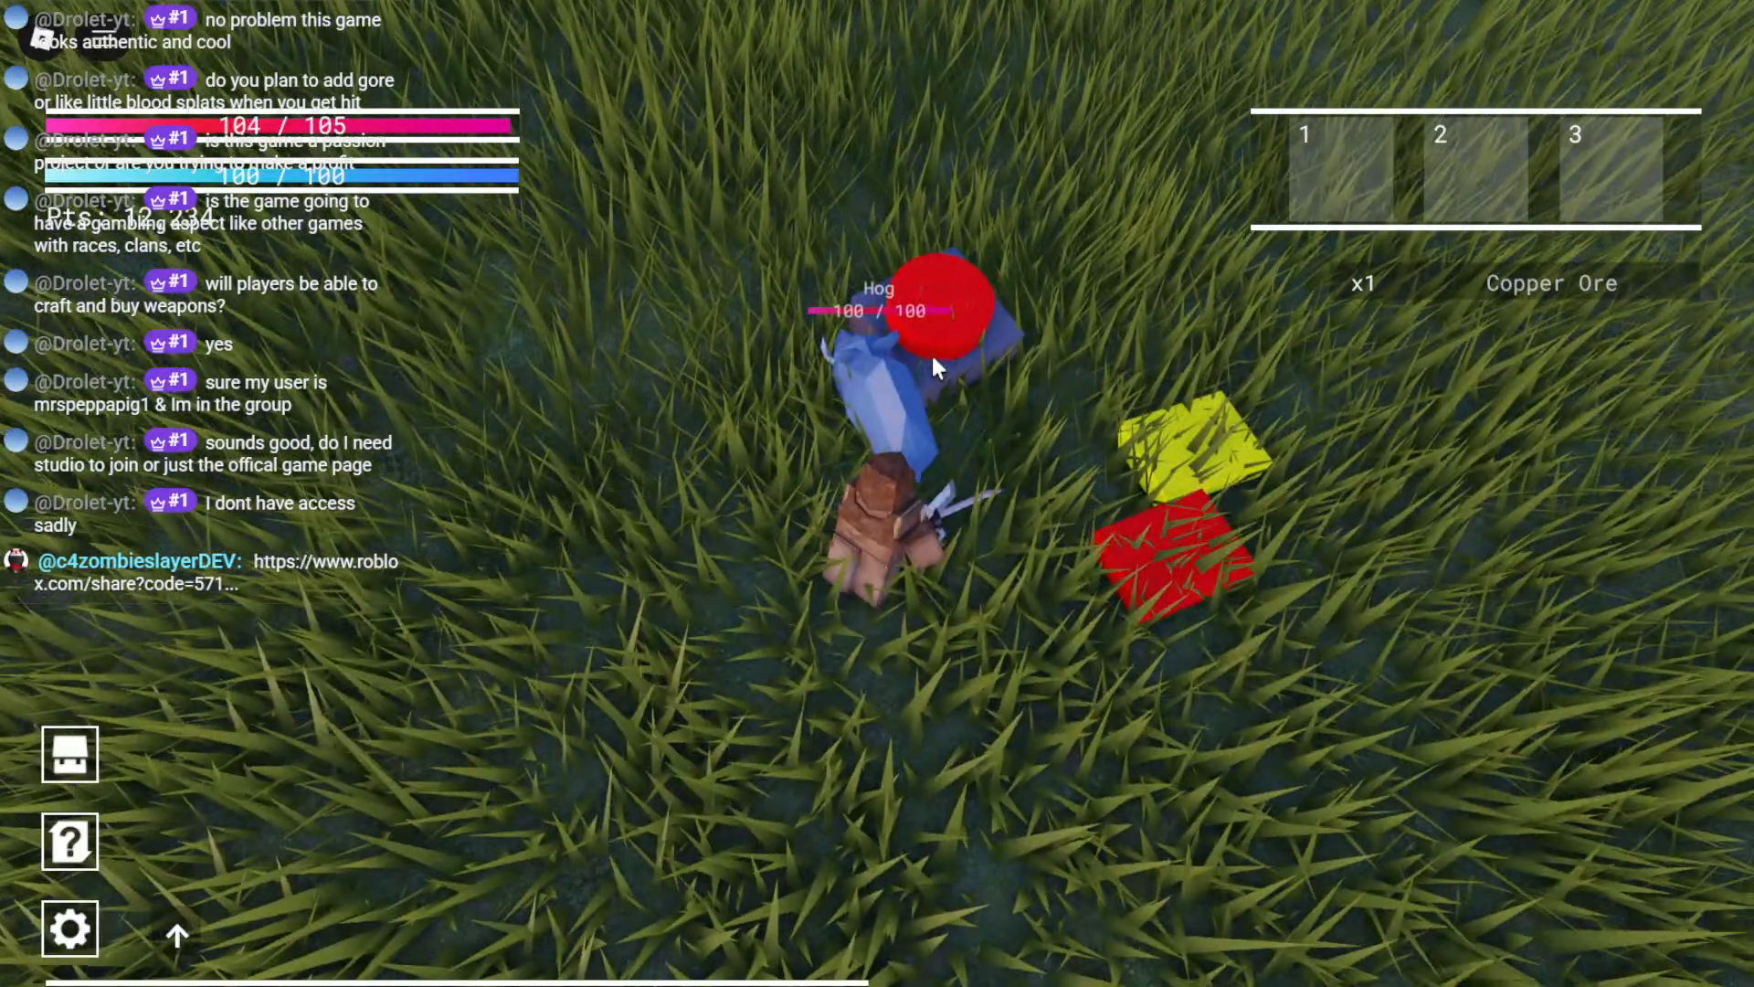
left_click(932, 359)
left_click(932, 358)
Step: Walk the character away from the Hog across the grassland and turn the view toward the camp and river
key("a")
right_click_drag(870, 536, 870, 535)
key("w")
key("w")
key("Tab")
key("Tab")
key("w")
right_click_drag(1123, 716, 1081, 734)
key("w")
key("Tab")
key("Tab")
right_click_drag(1035, 662, 1040, 662)
right_click_drag(997, 528, 914, 525)
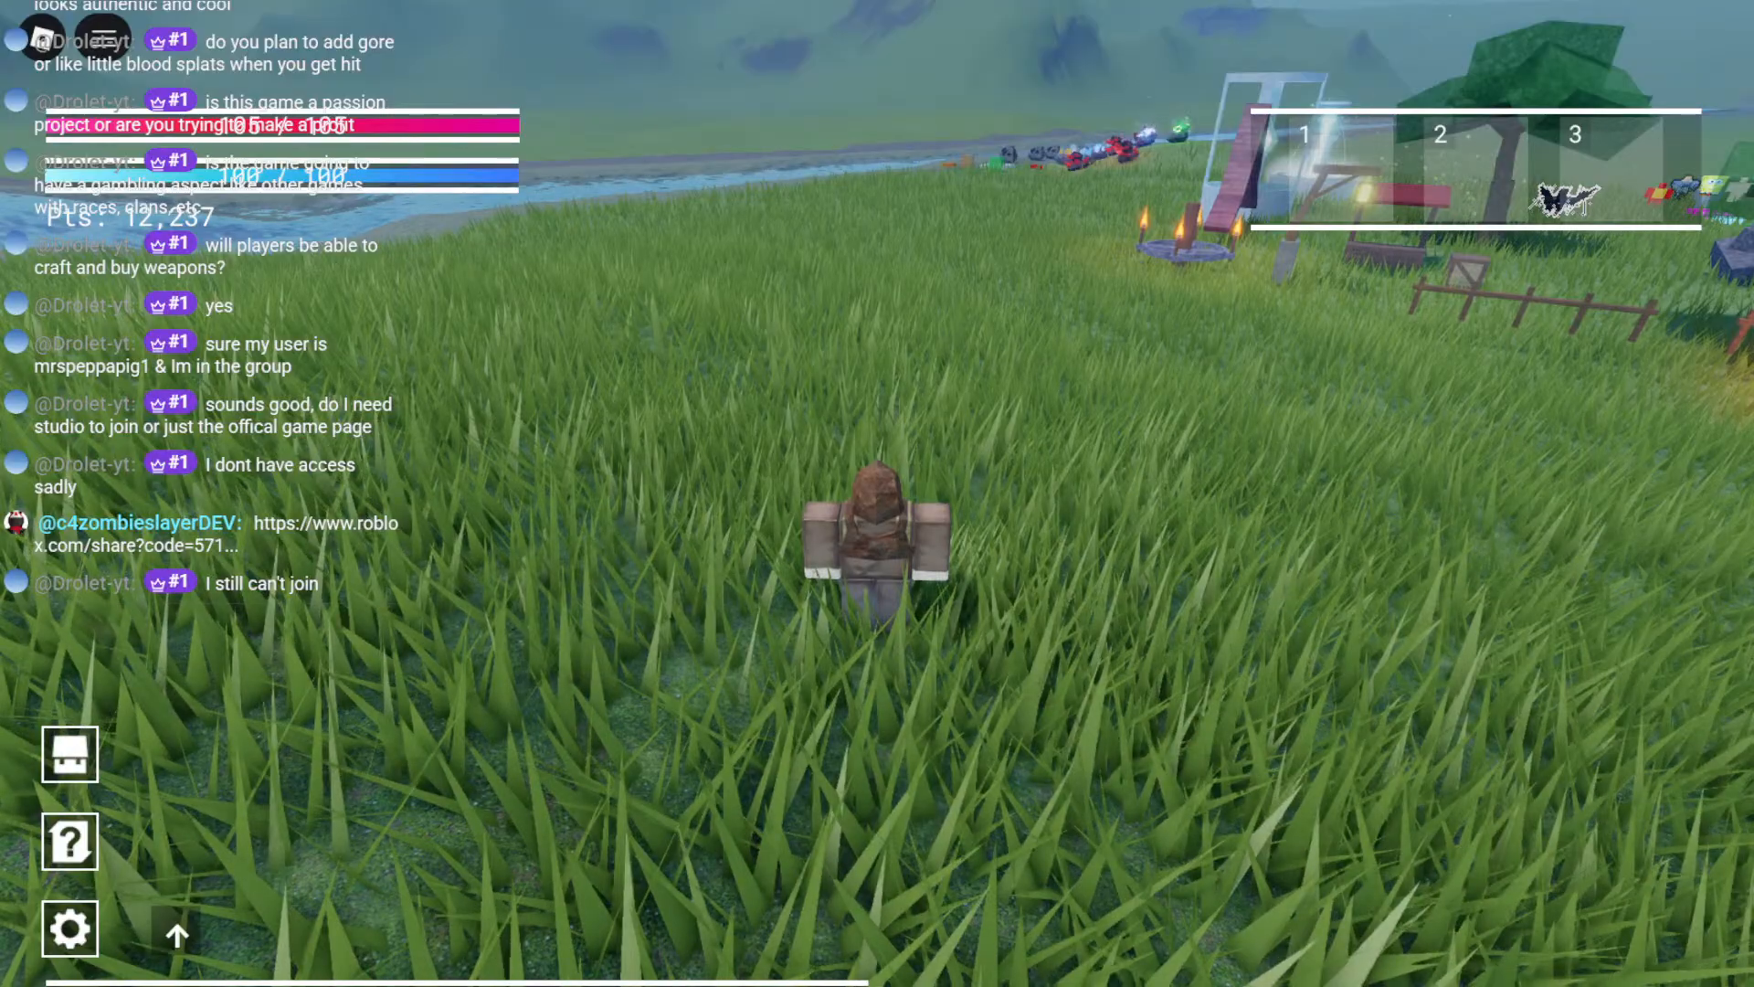
Step: Switch to Roblox Studio, remove the chat viewer's account from the game's collaborators, and save the list
key("alt+Tab")
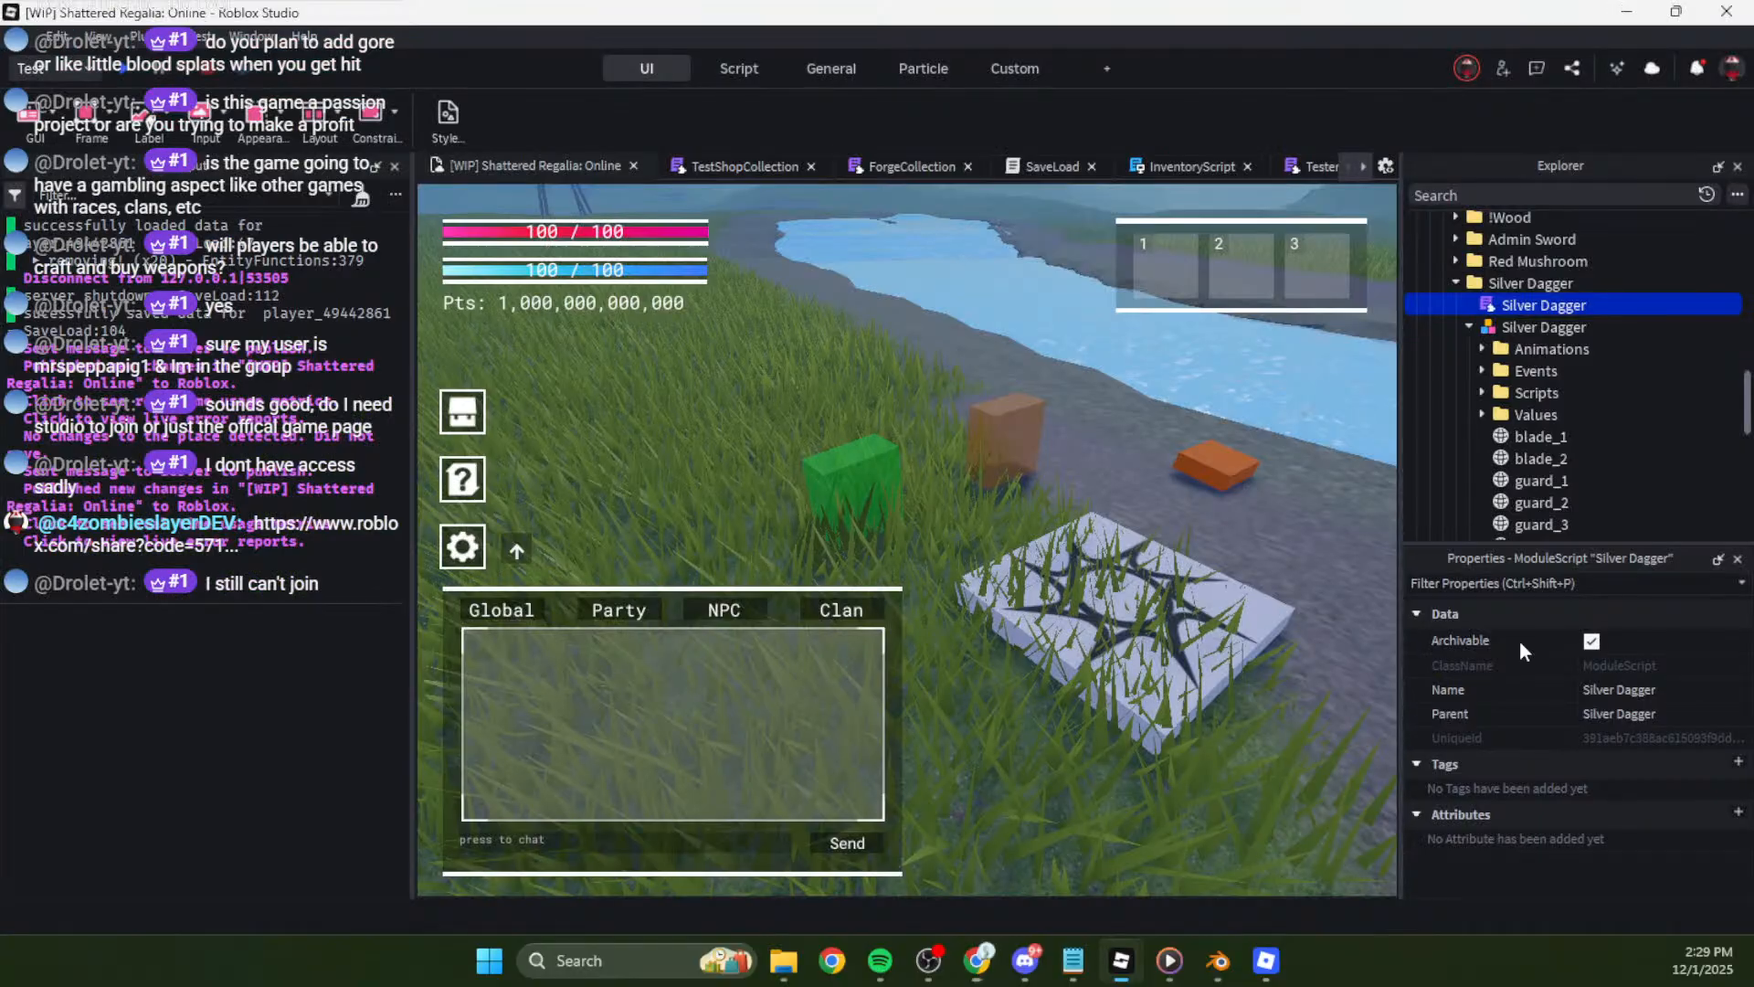
left_click(20, 36)
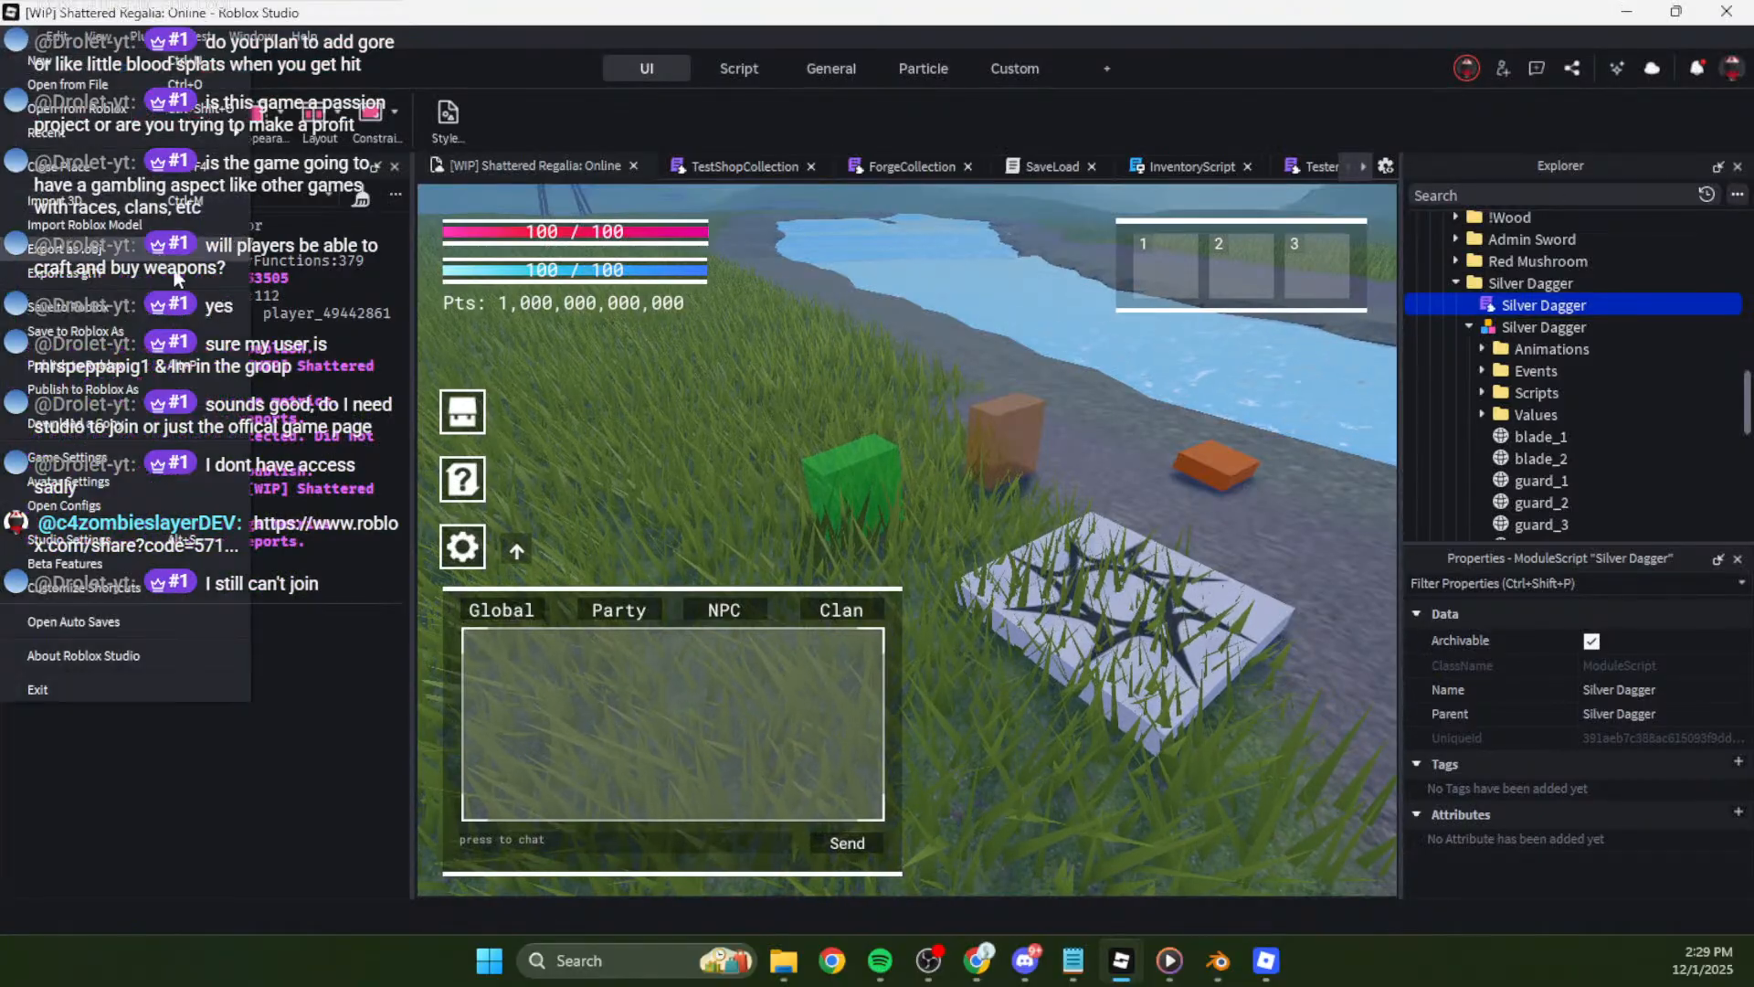
left_click(1503, 68)
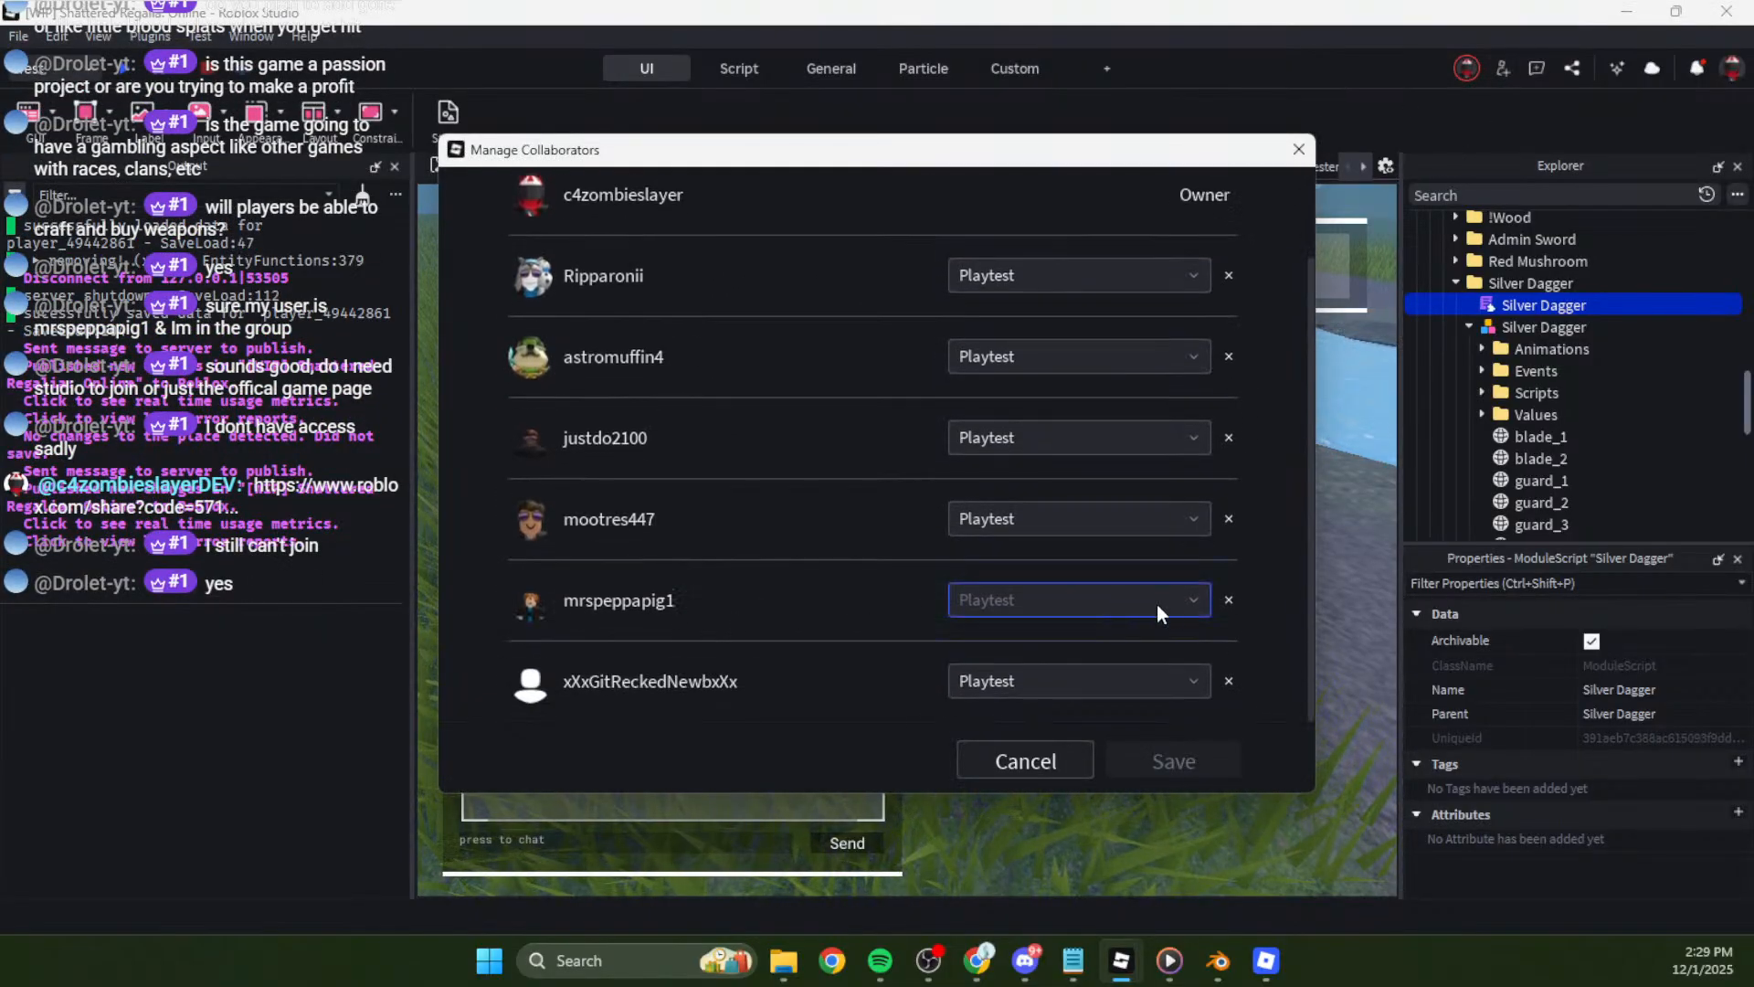
left_click(1229, 601)
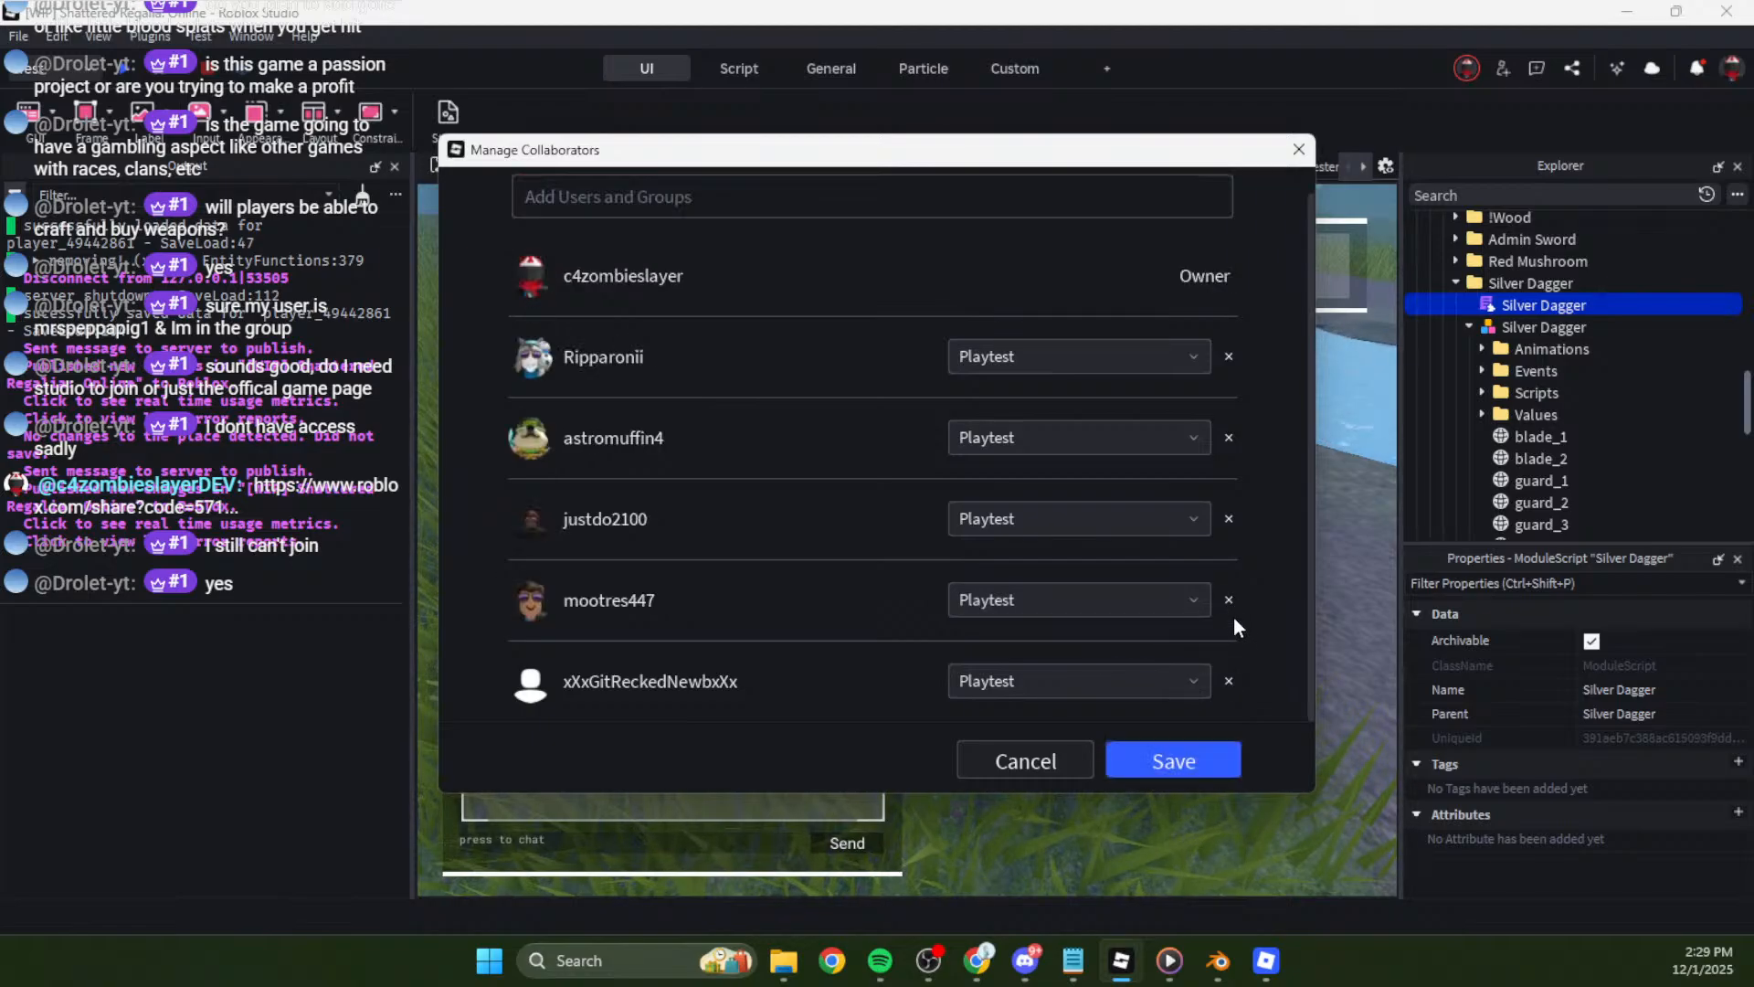
left_click(1174, 762)
Step: Set the game's playability permission to Public in the Game Settings and save
left_click(18, 36)
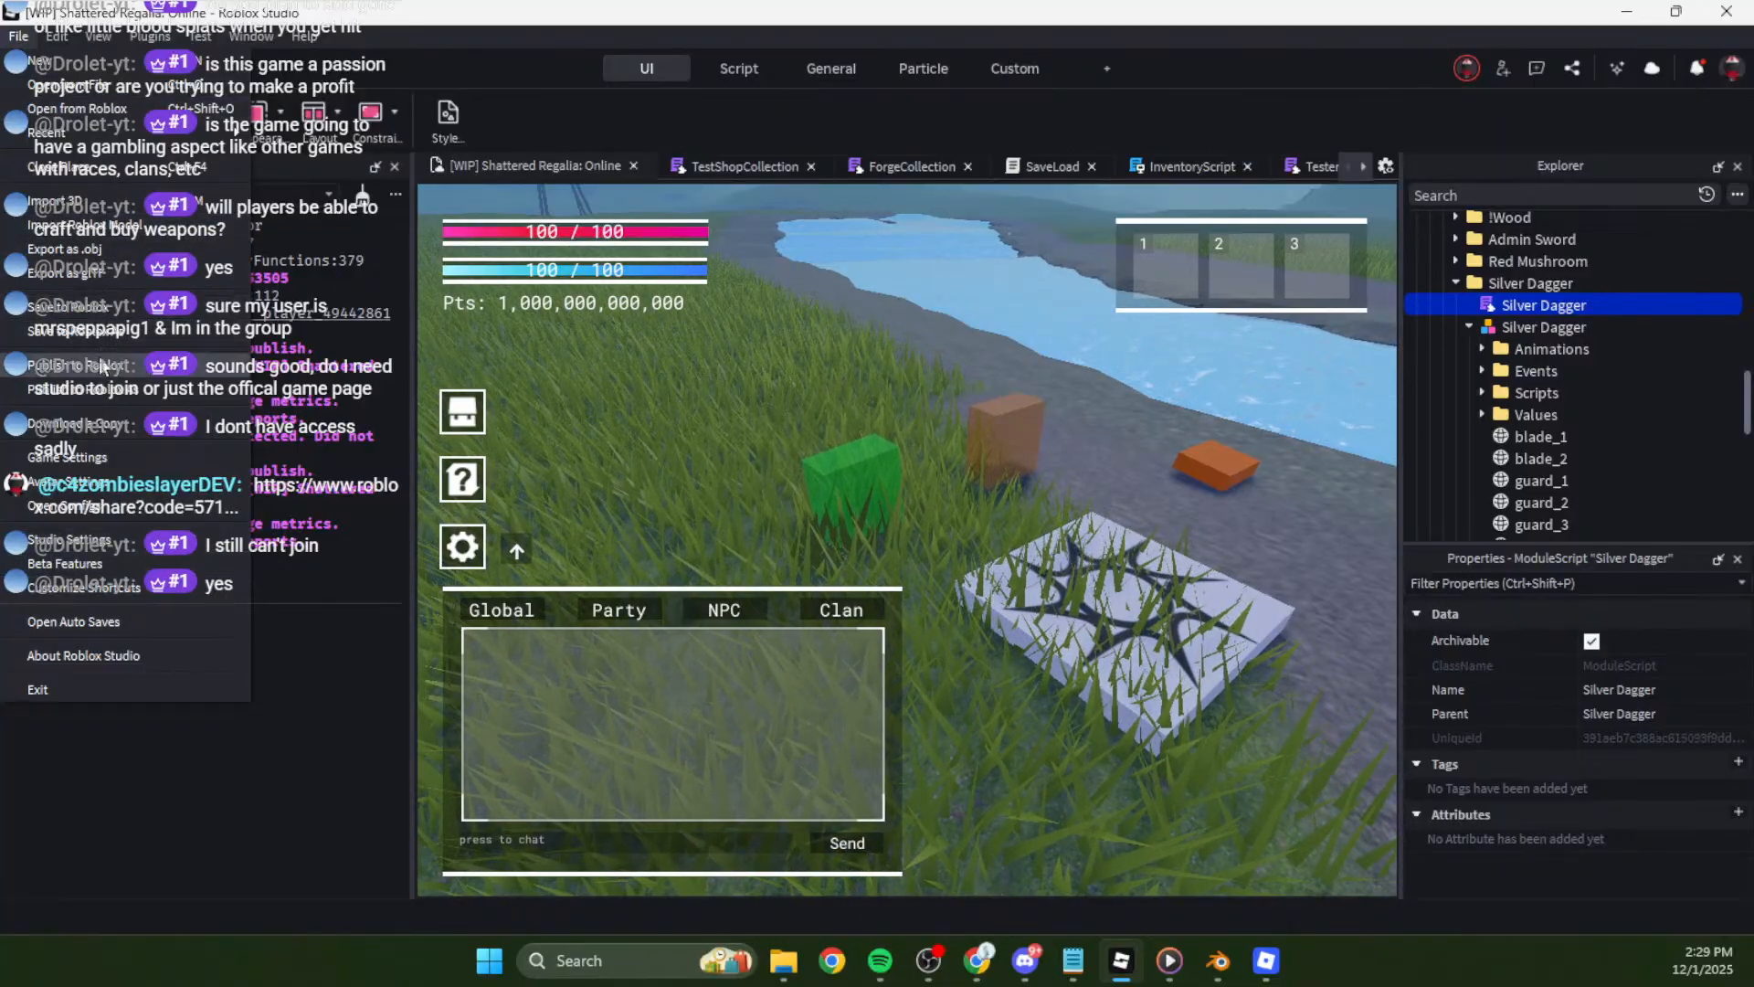
left_click(104, 458)
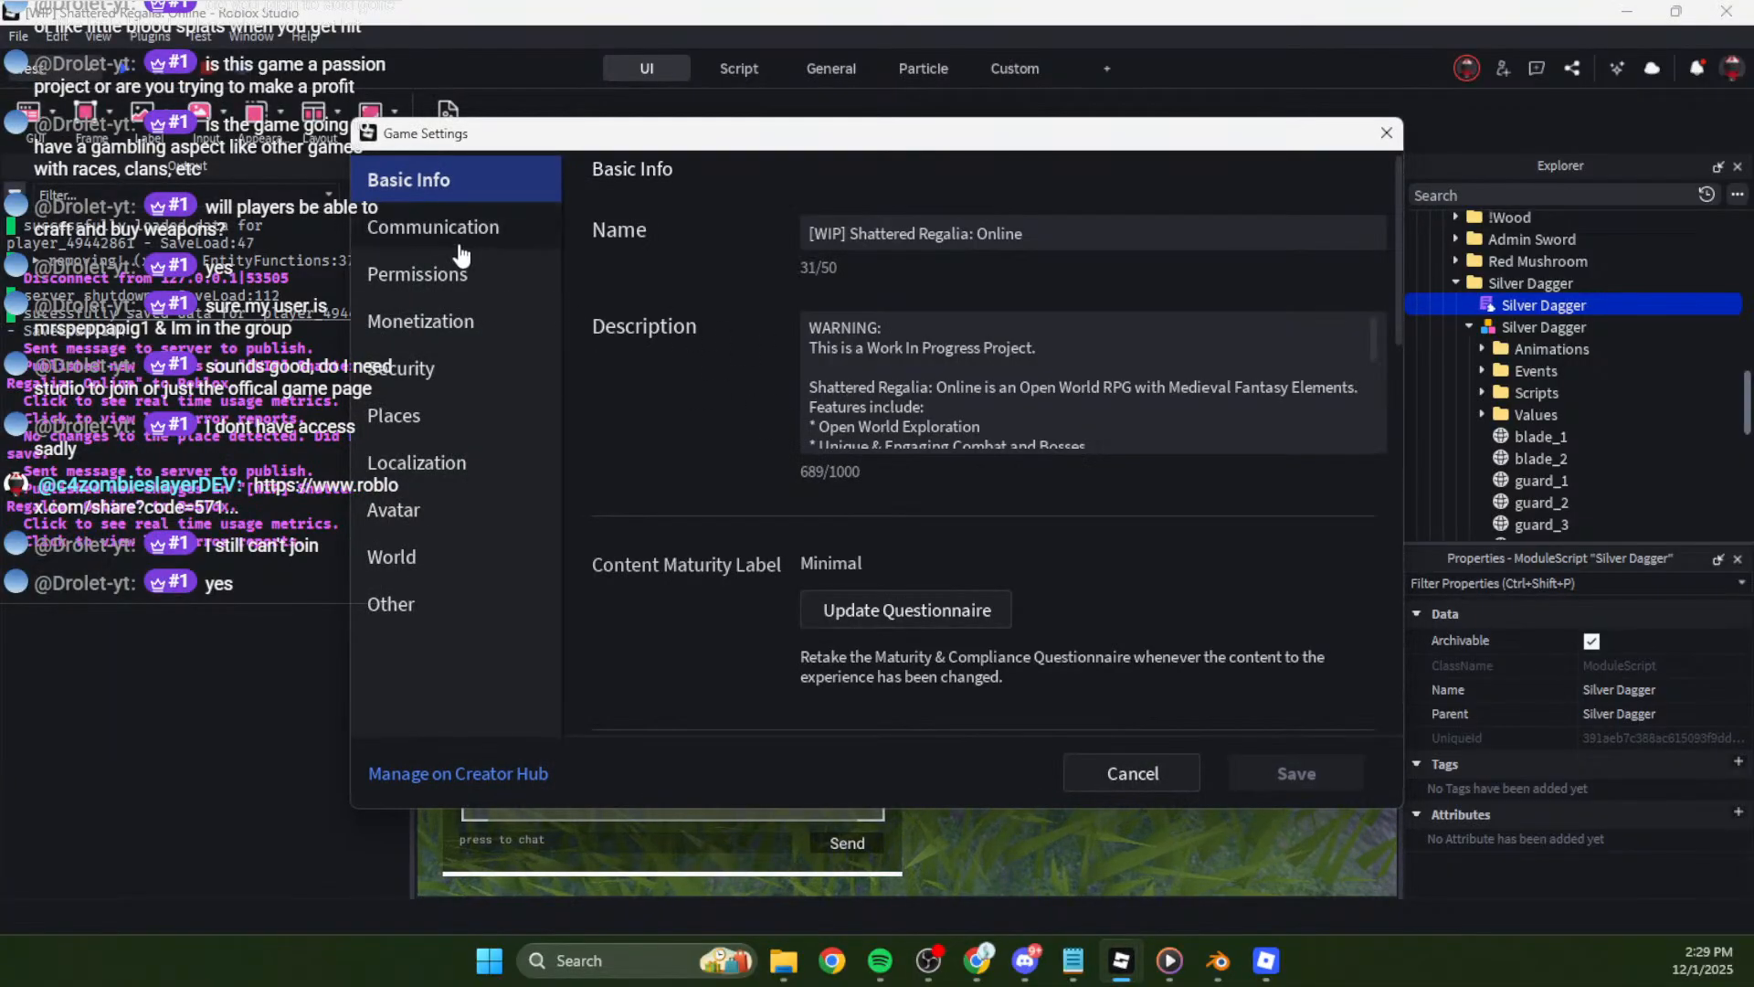
left_click(464, 289)
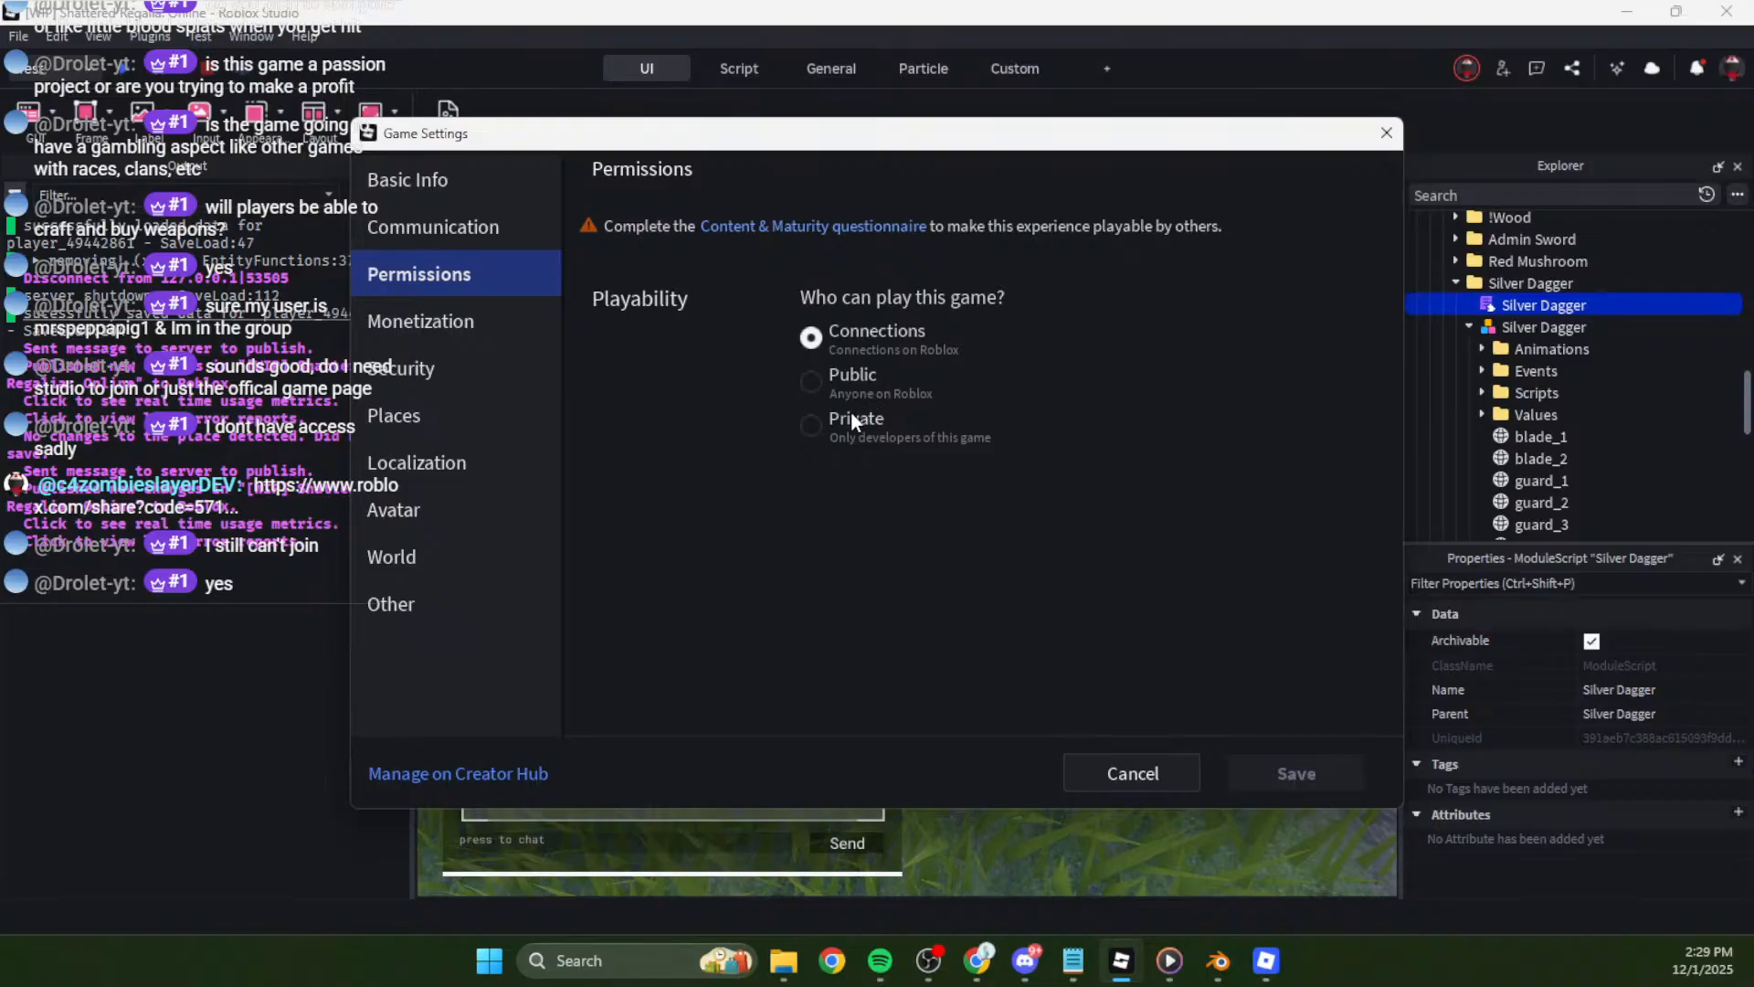
left_click(816, 384)
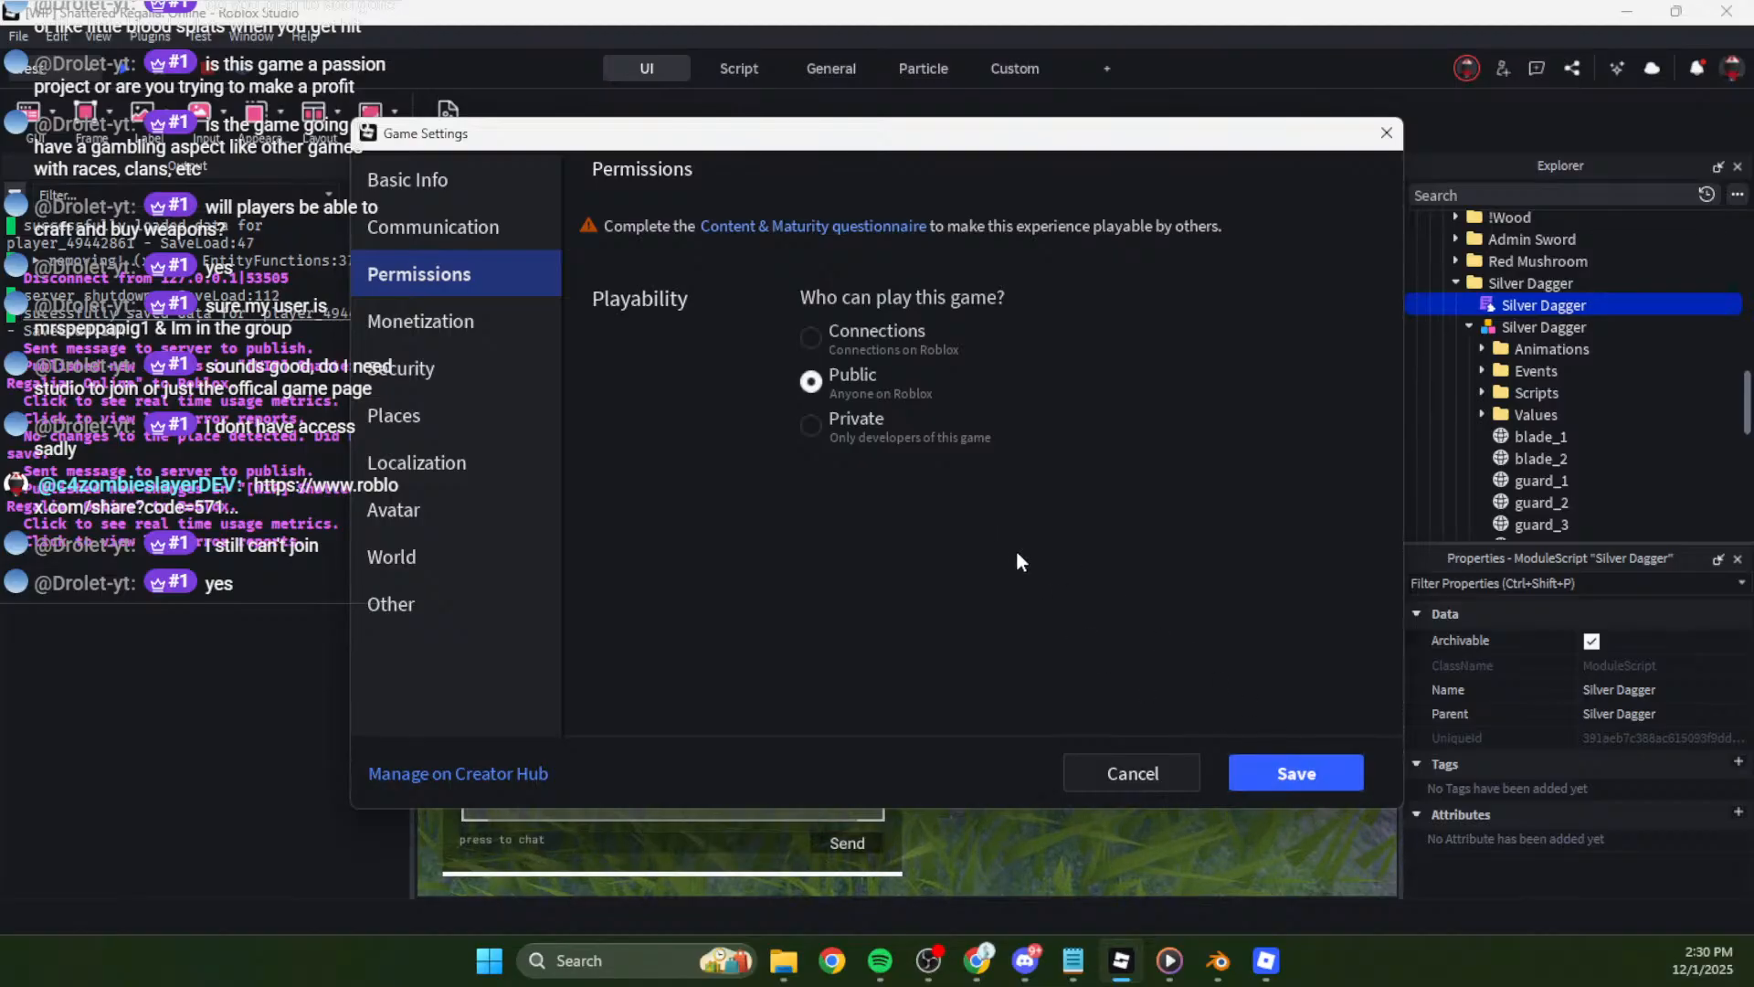
left_click(1313, 774)
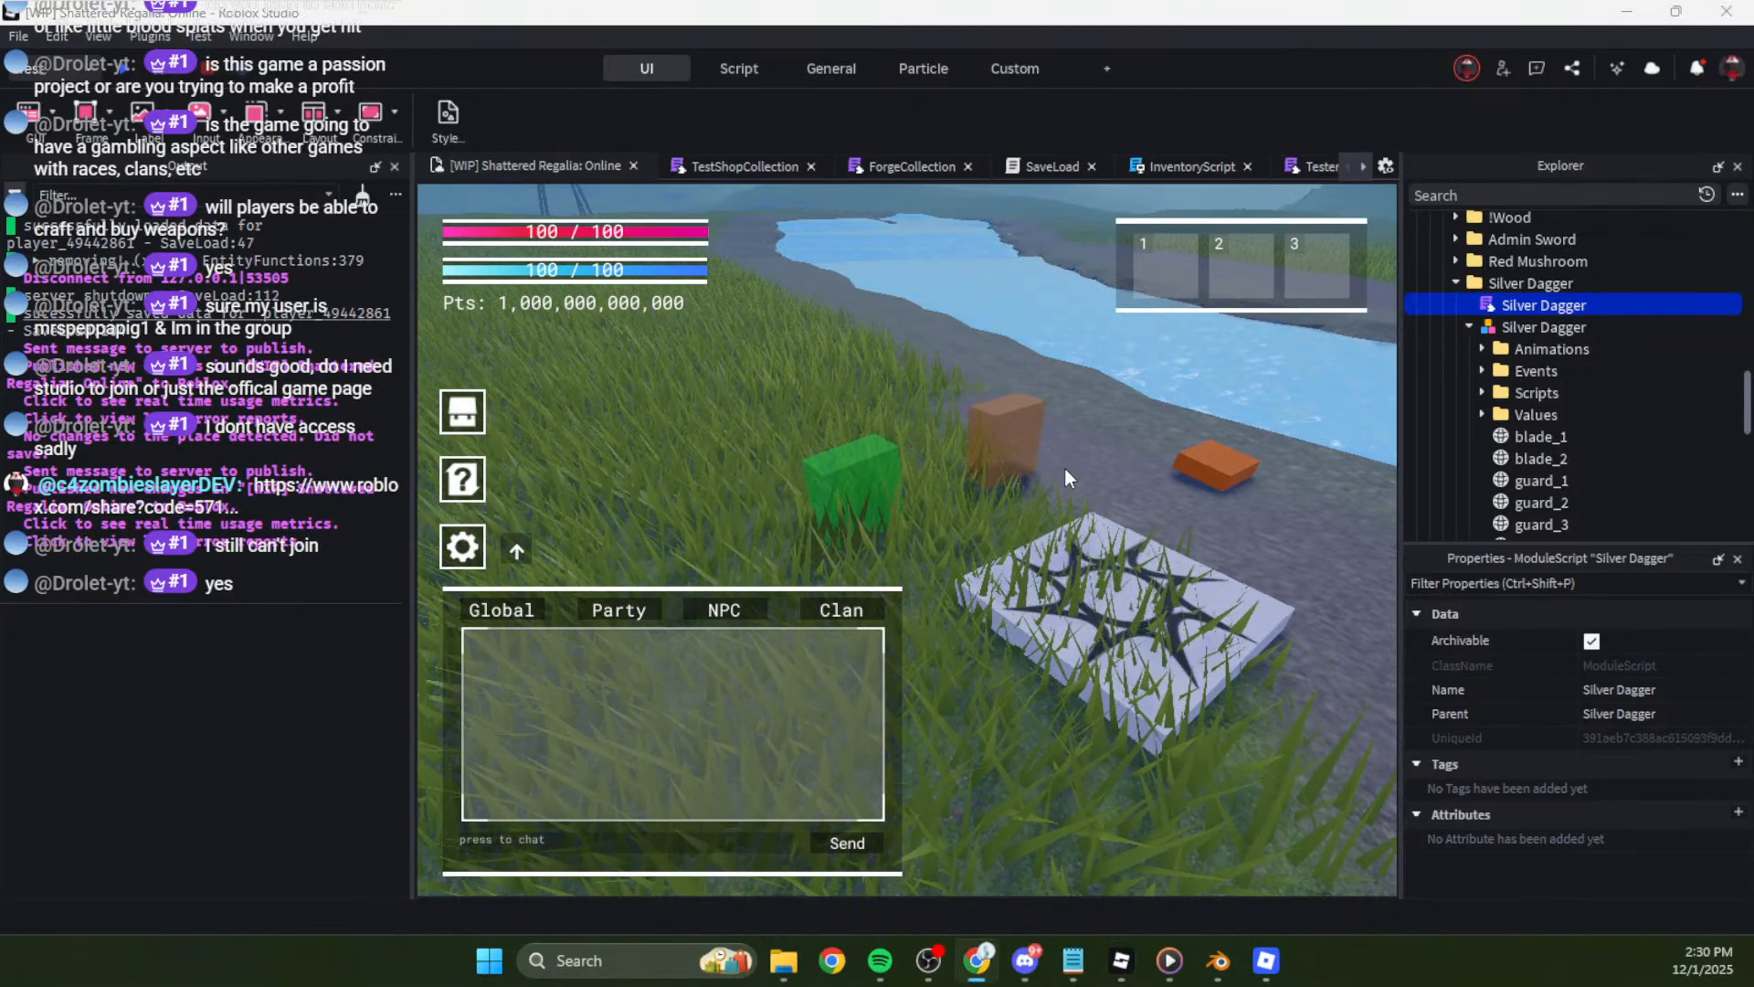
Step: Switch back to the running Shattered Regalia game and leave the experience
left_click(1272, 961)
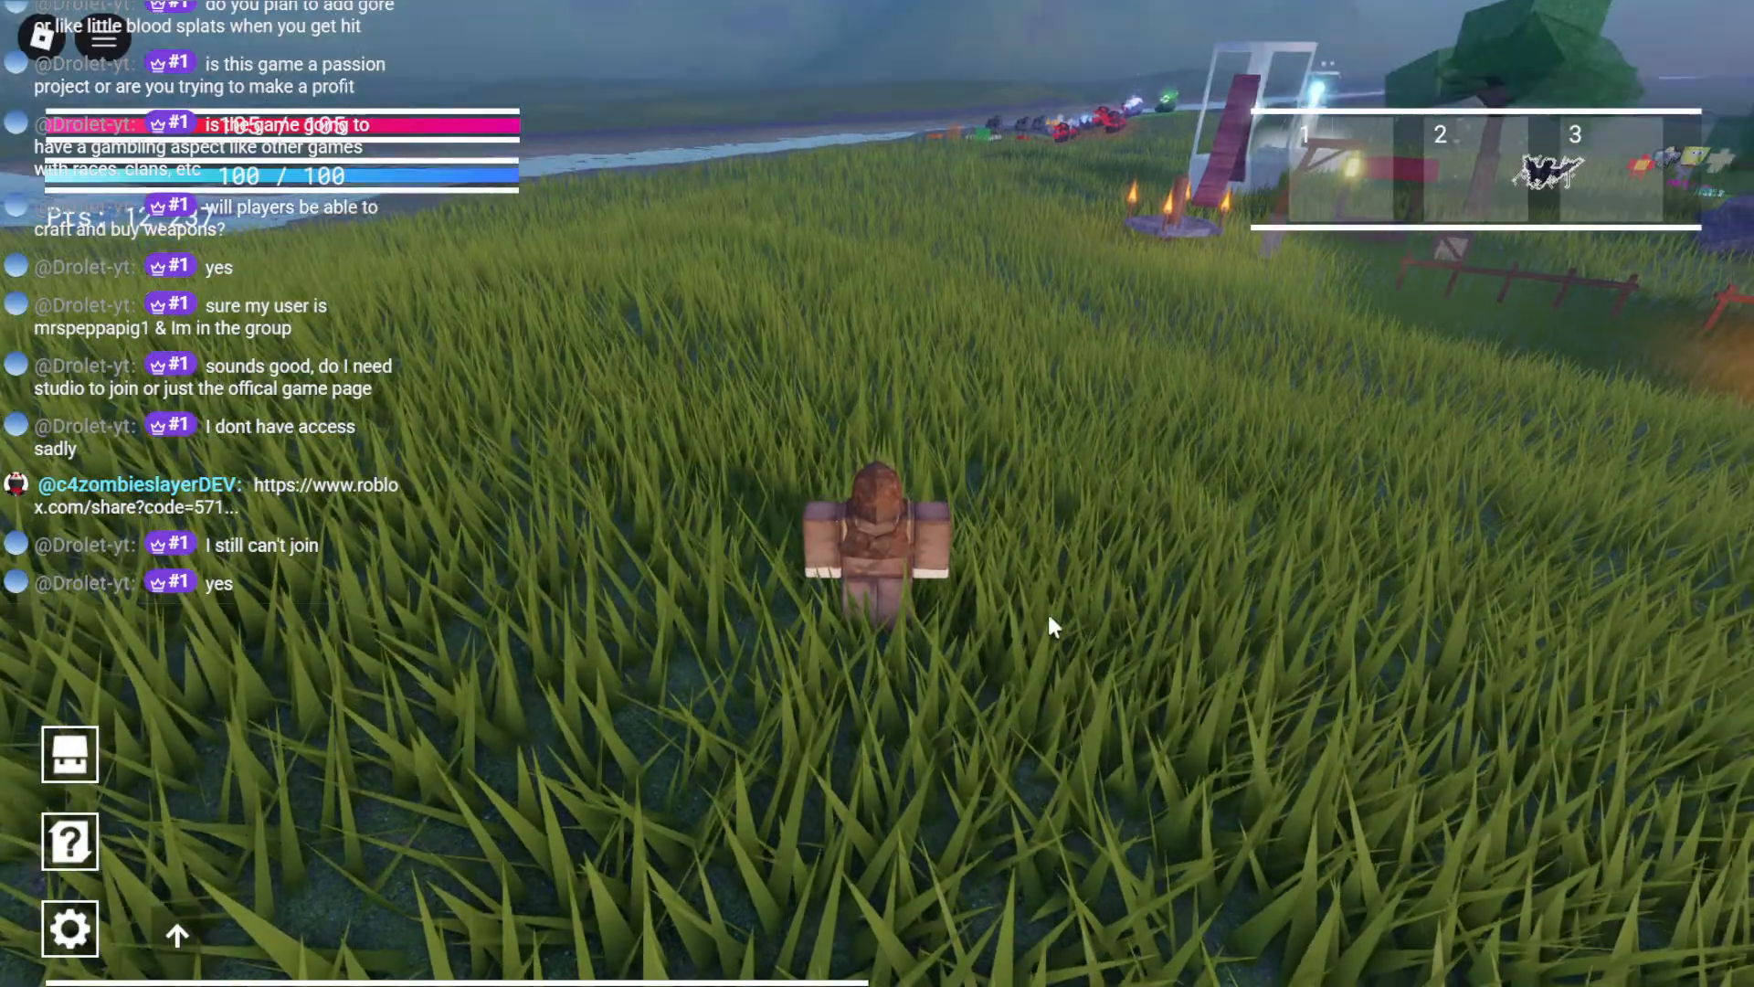
key("Escape")
left_click(660, 857)
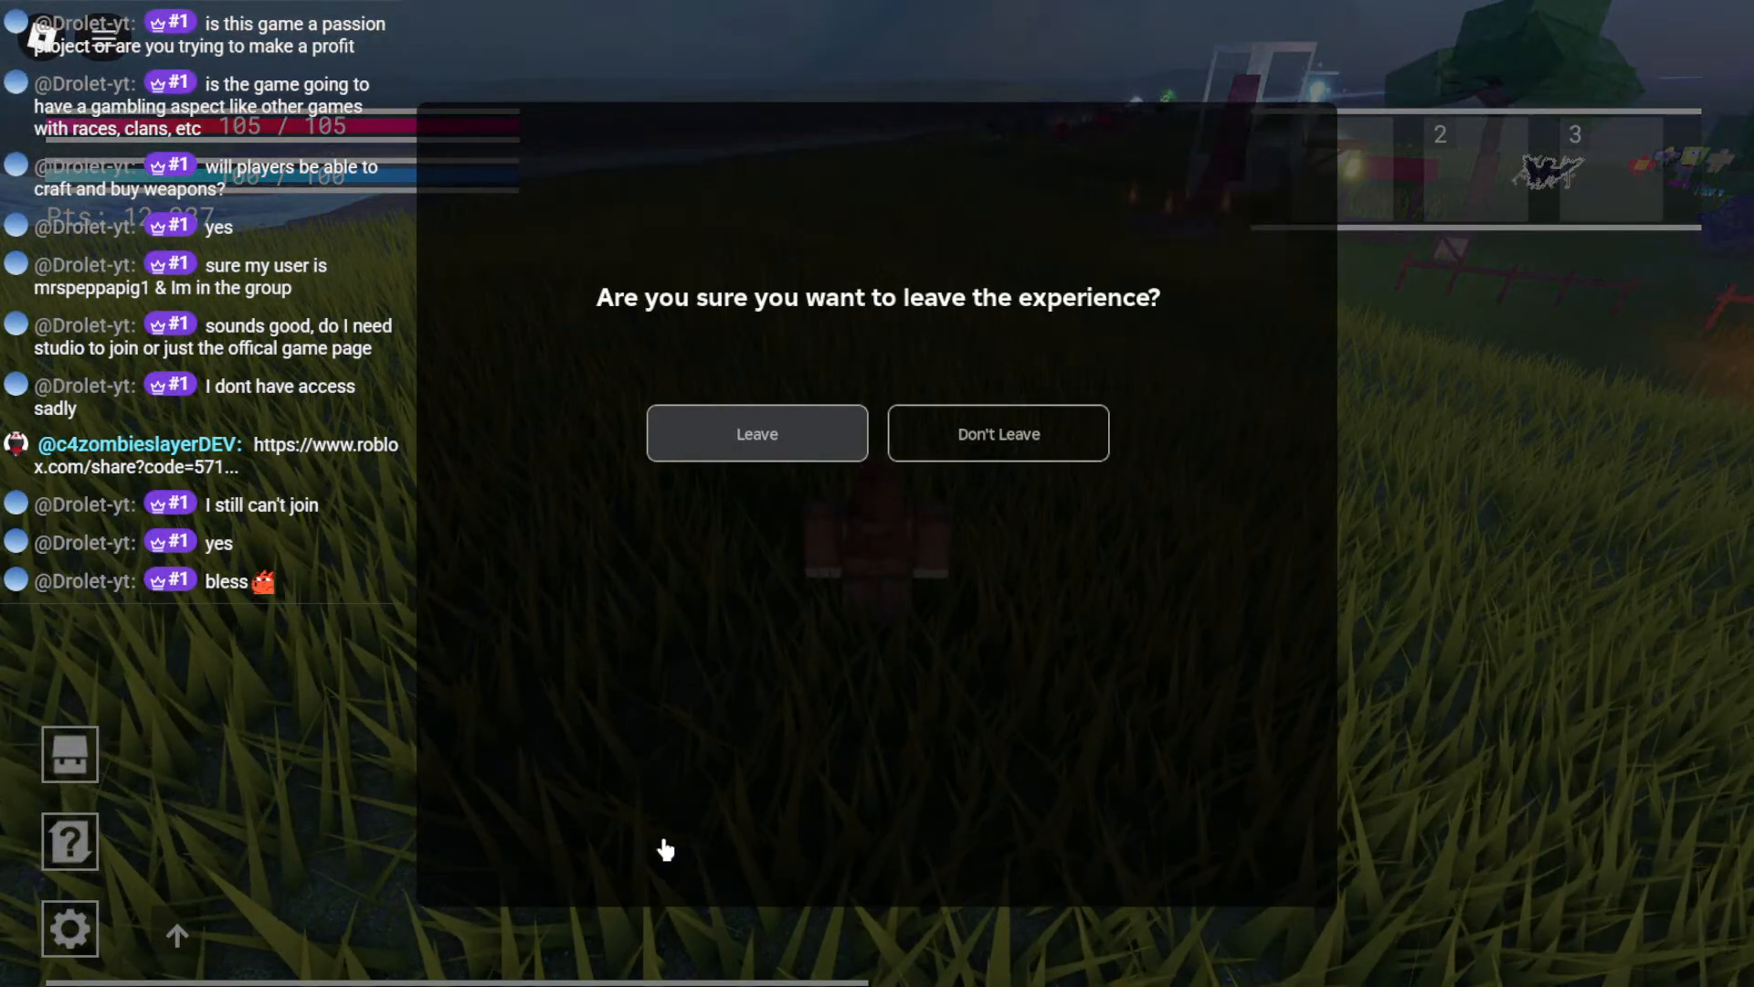
left_click(631, 410)
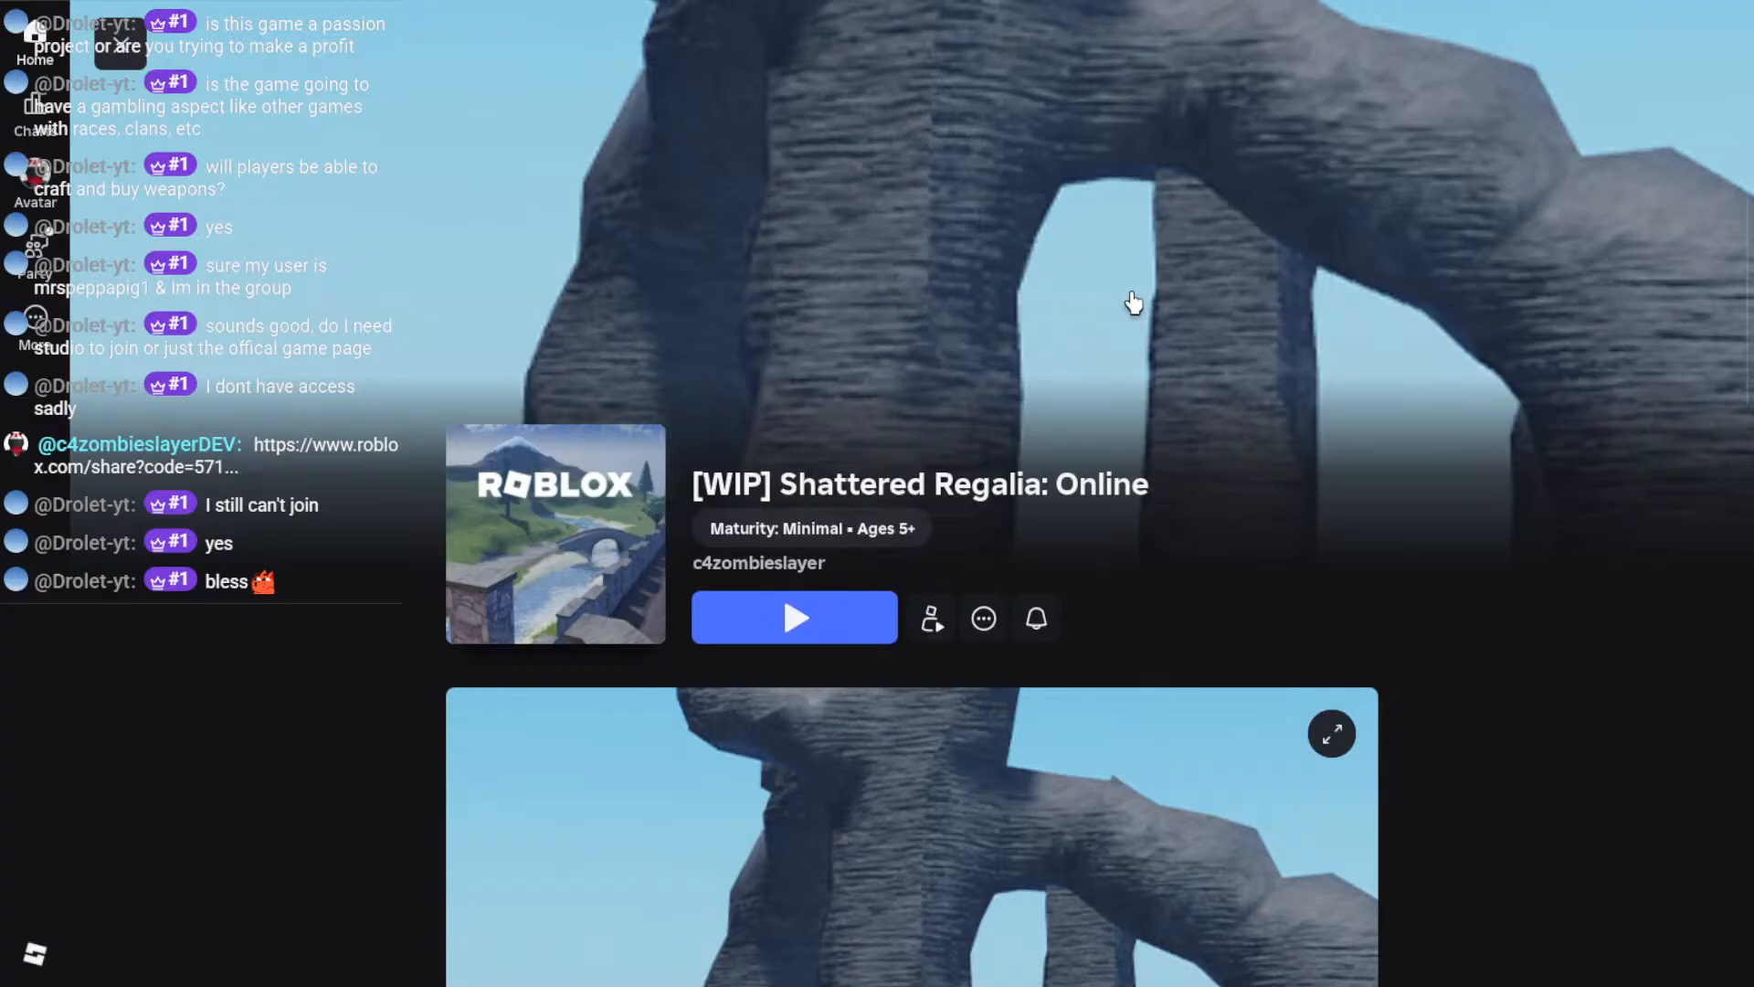
Step: Return to Roblox Studio and publish the place to Roblox again
key("alt+Tab")
left_click(20, 36)
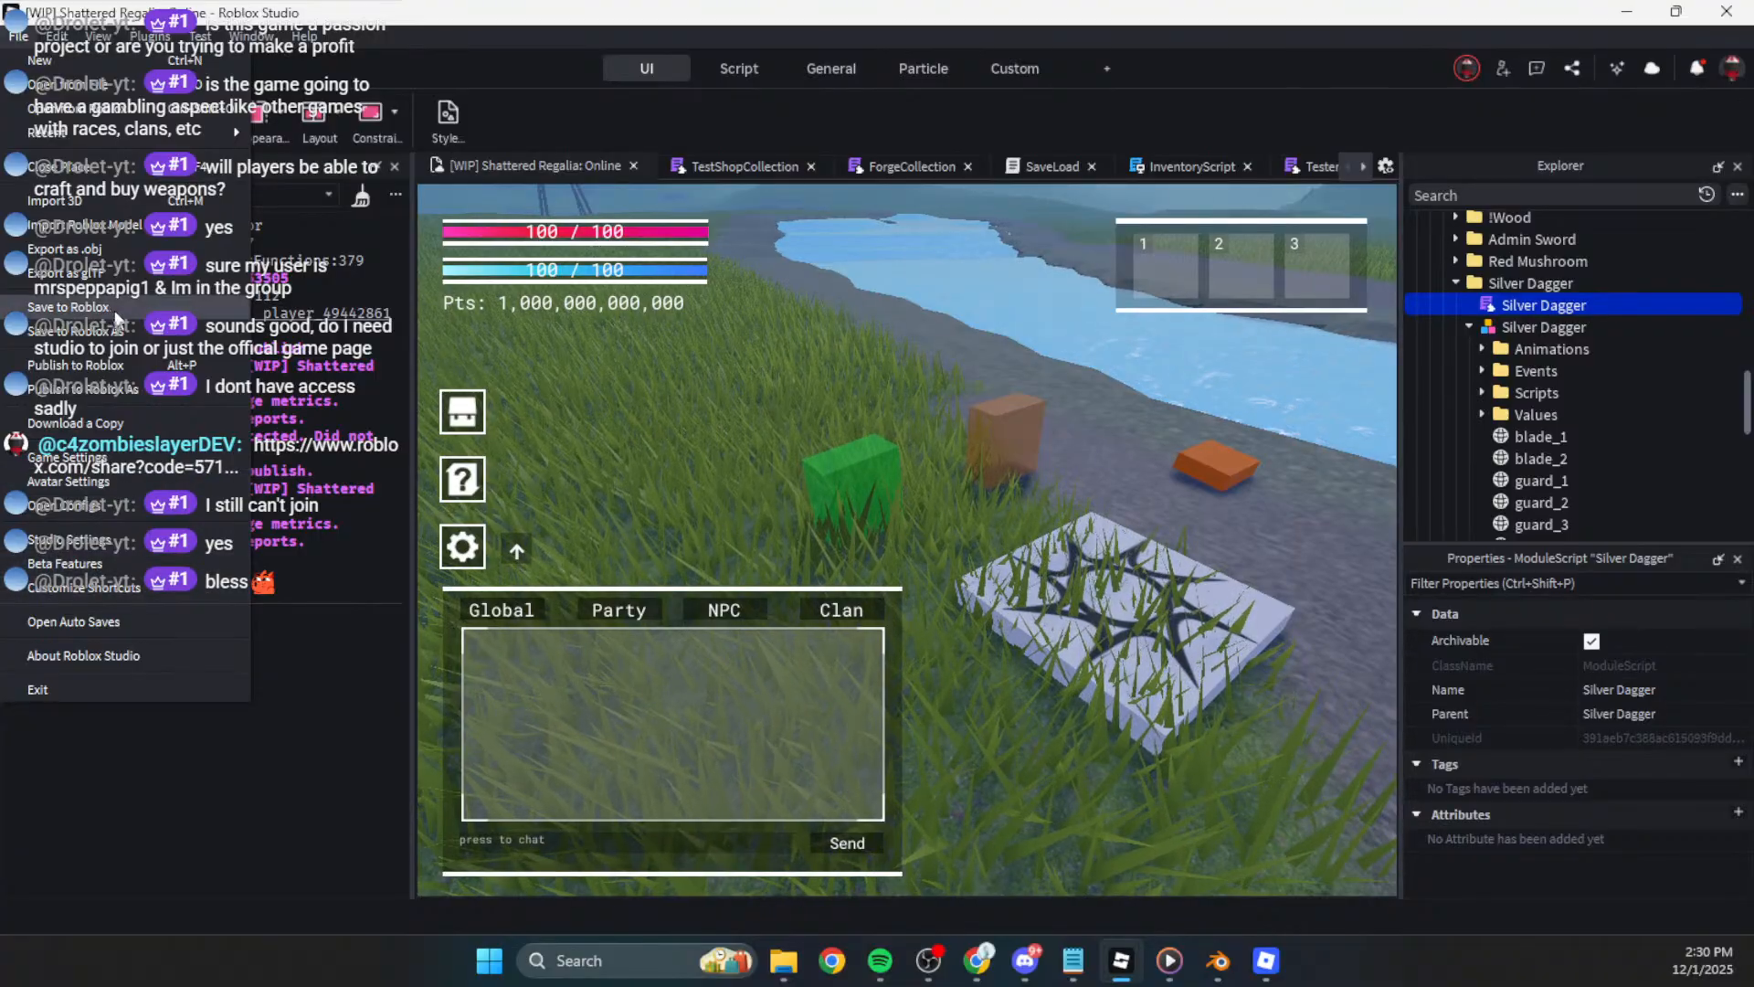
left_click(125, 370)
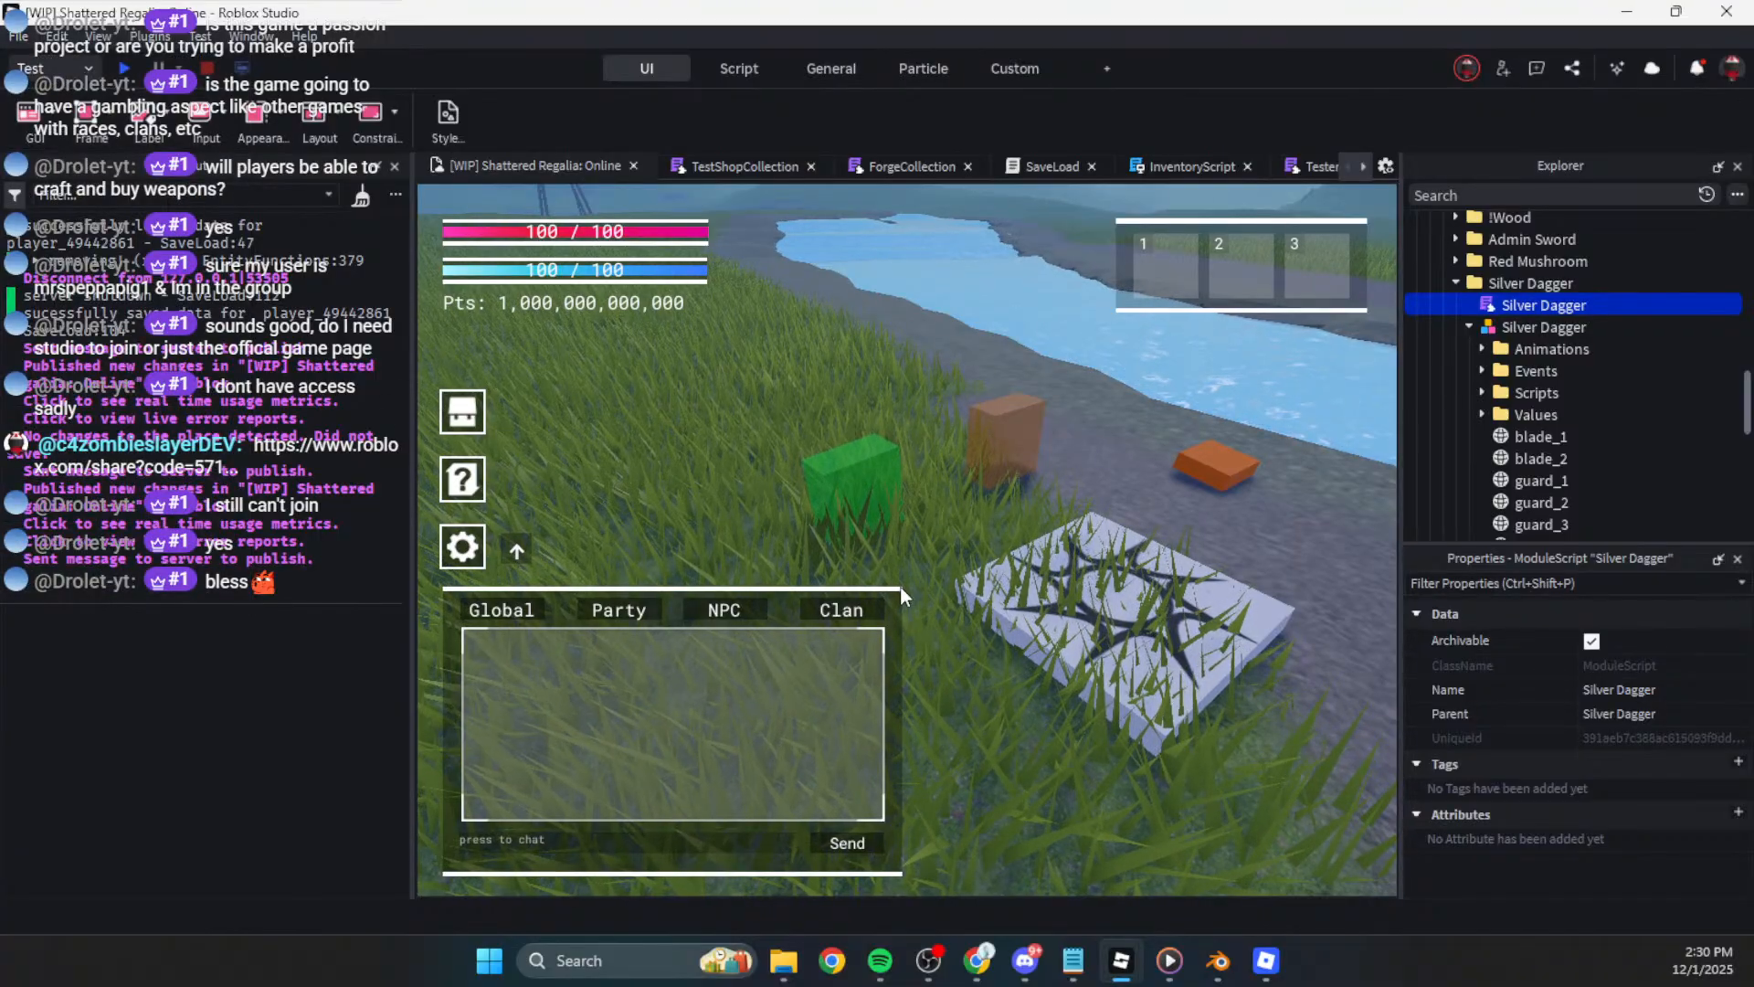
Step: Switch to the Roblox game page and relaunch [WIP] Shattered Regalia: Online
key("alt+Tab")
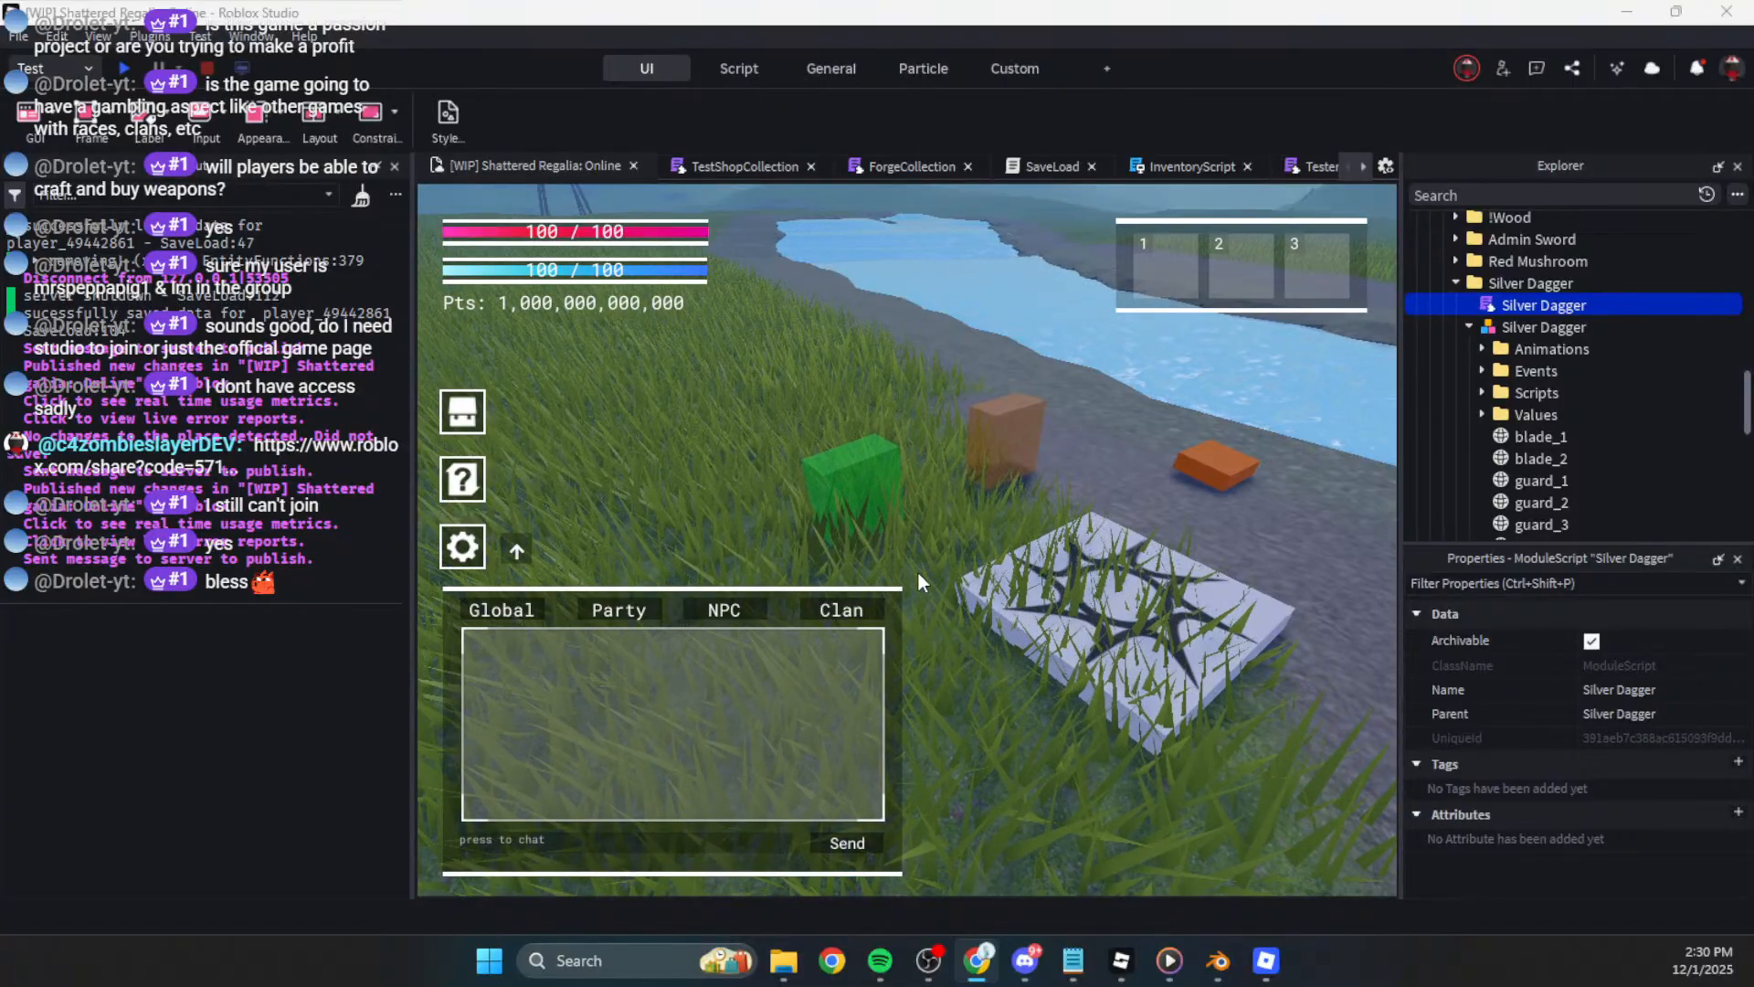
key("alt+Tab")
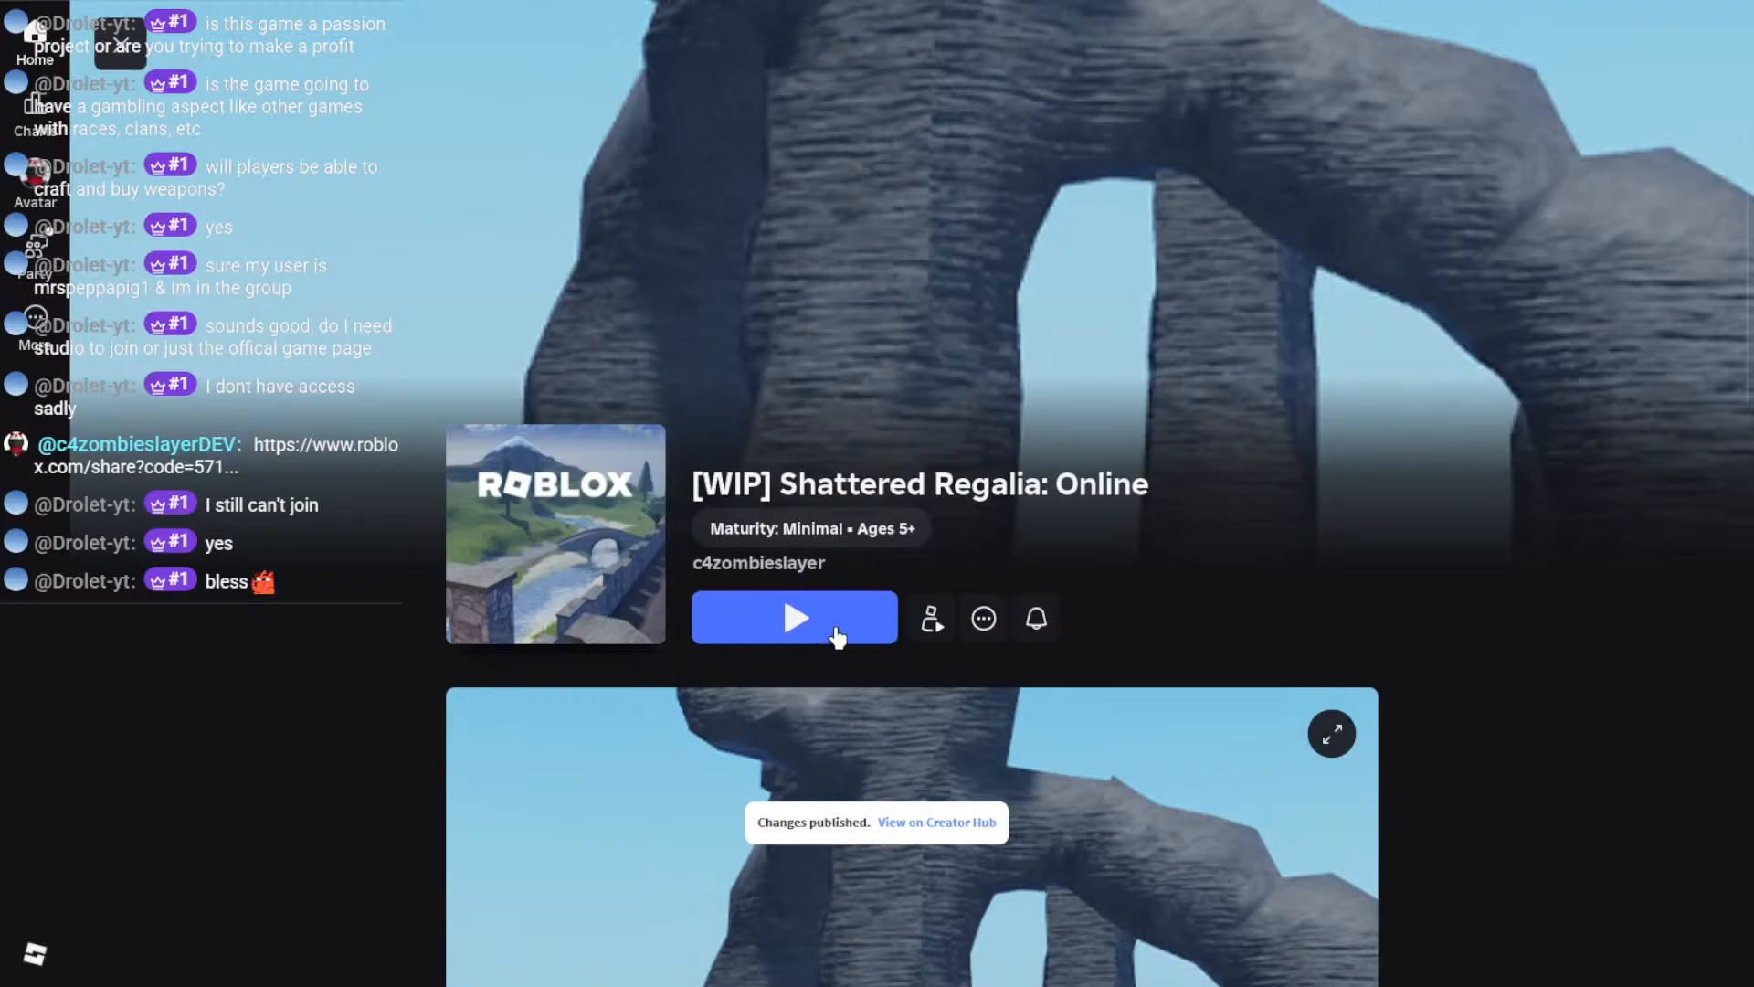
left_click(816, 639)
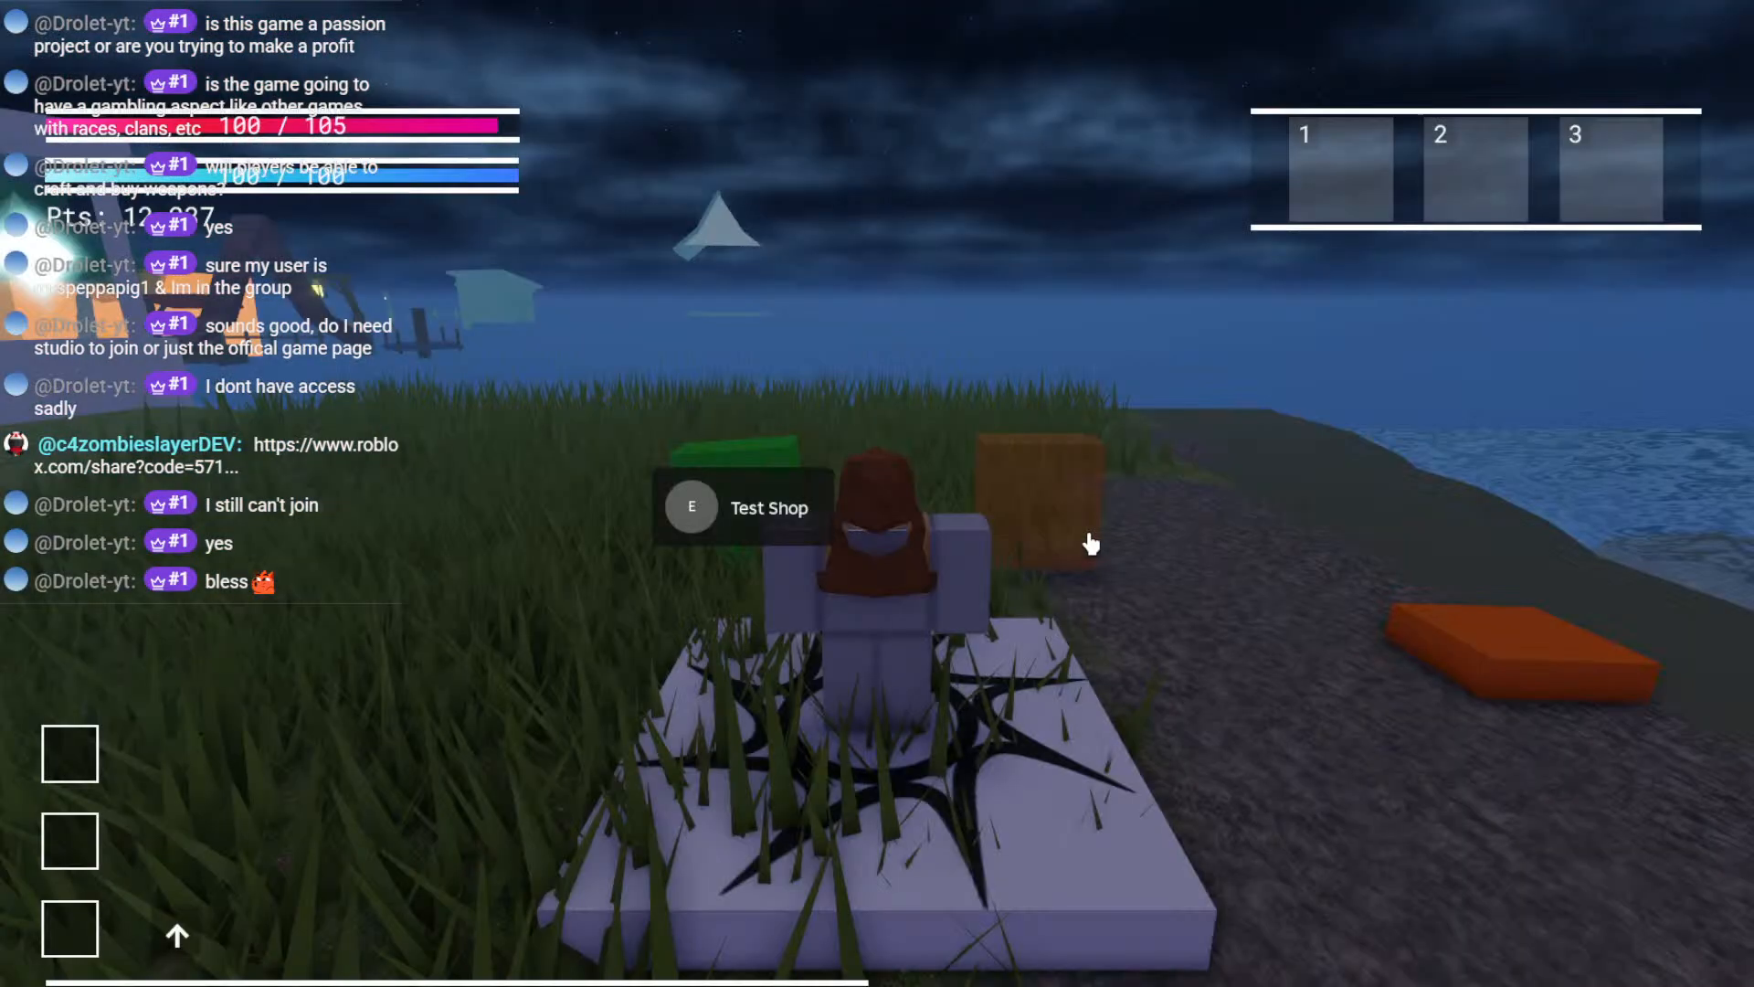
Step: Walk the character from the spawn pad past the Test Shop block and look at the other player who joined
right_click_drag(1148, 551, 1147, 551)
key("d")
key("w")
key("d")
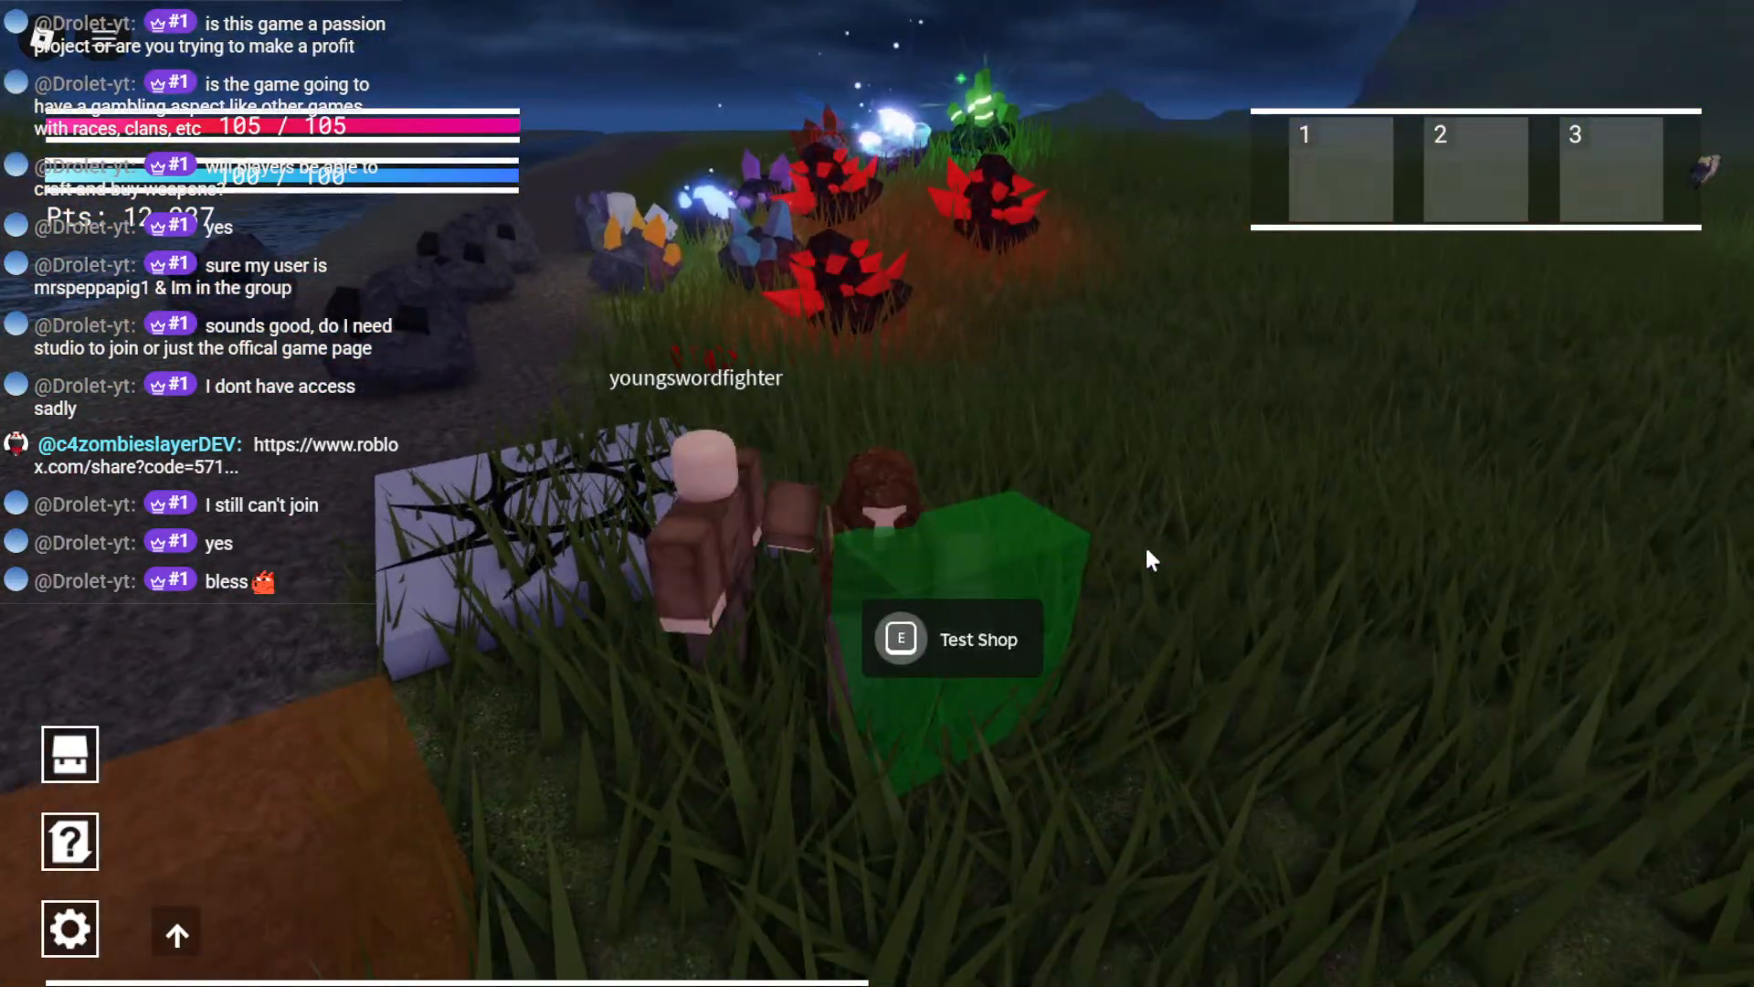
key("s")
key("s")
right_click_drag(1038, 370, 1038, 374)
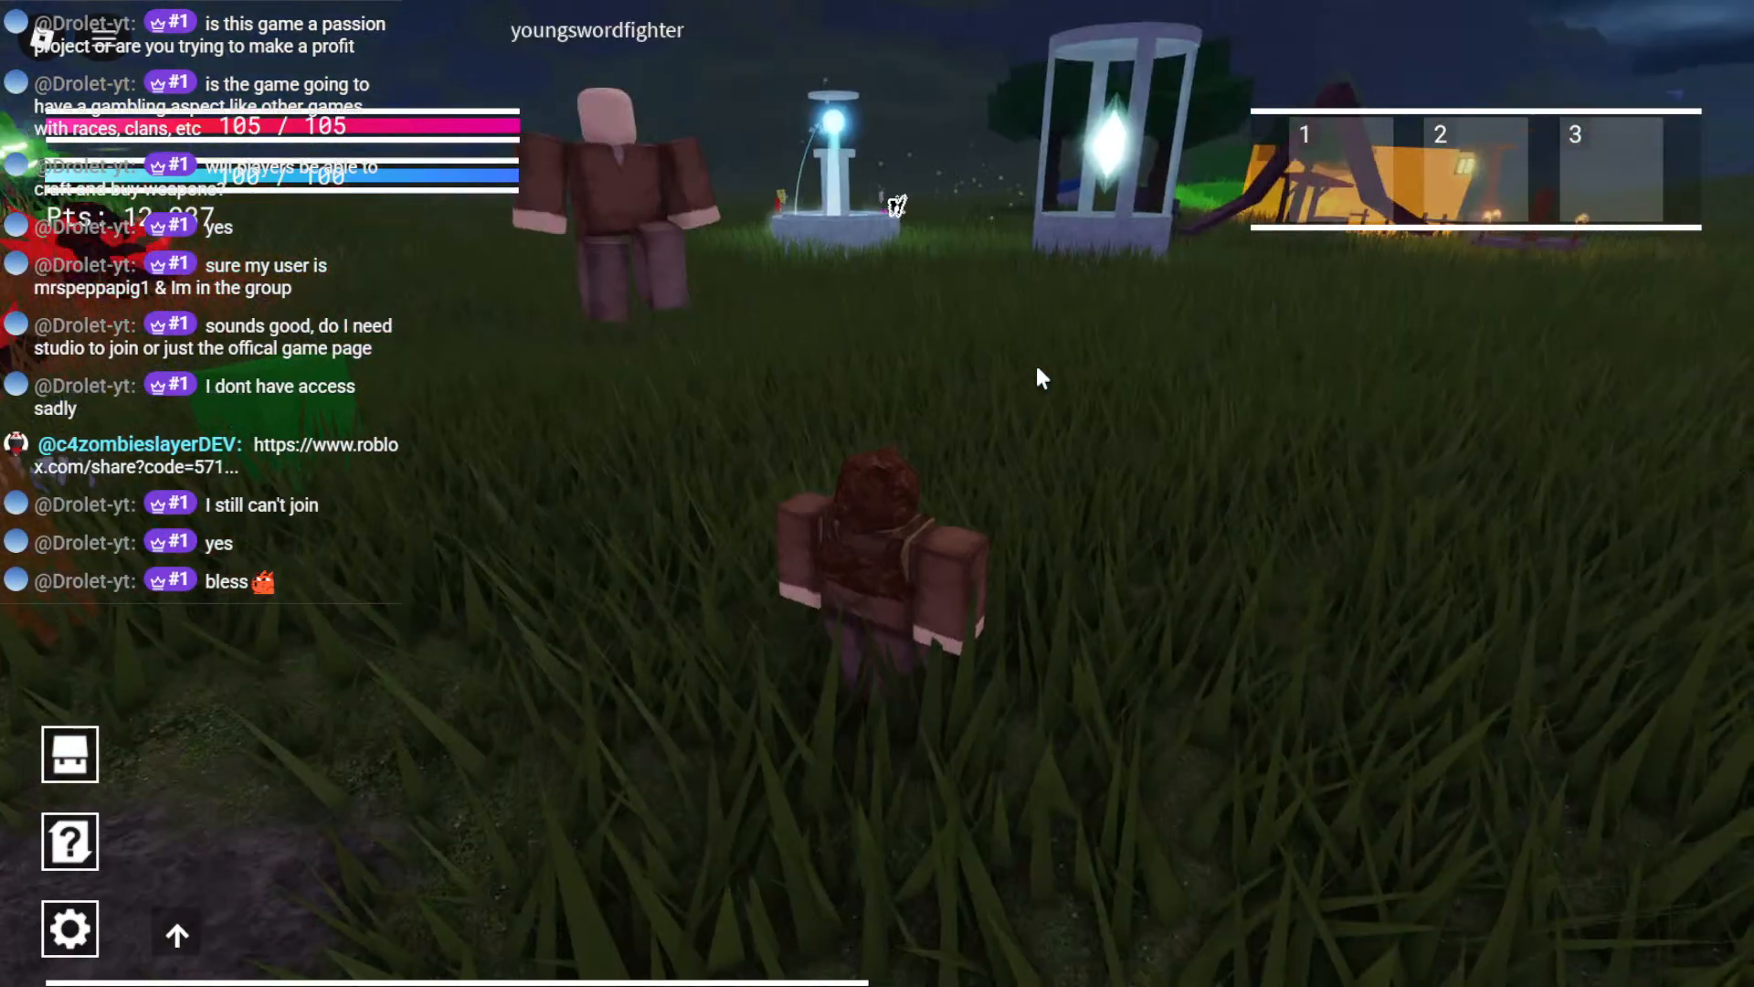
Step: Check the in-game chat window for messages and collapse it again
key("Escape")
key("Escape")
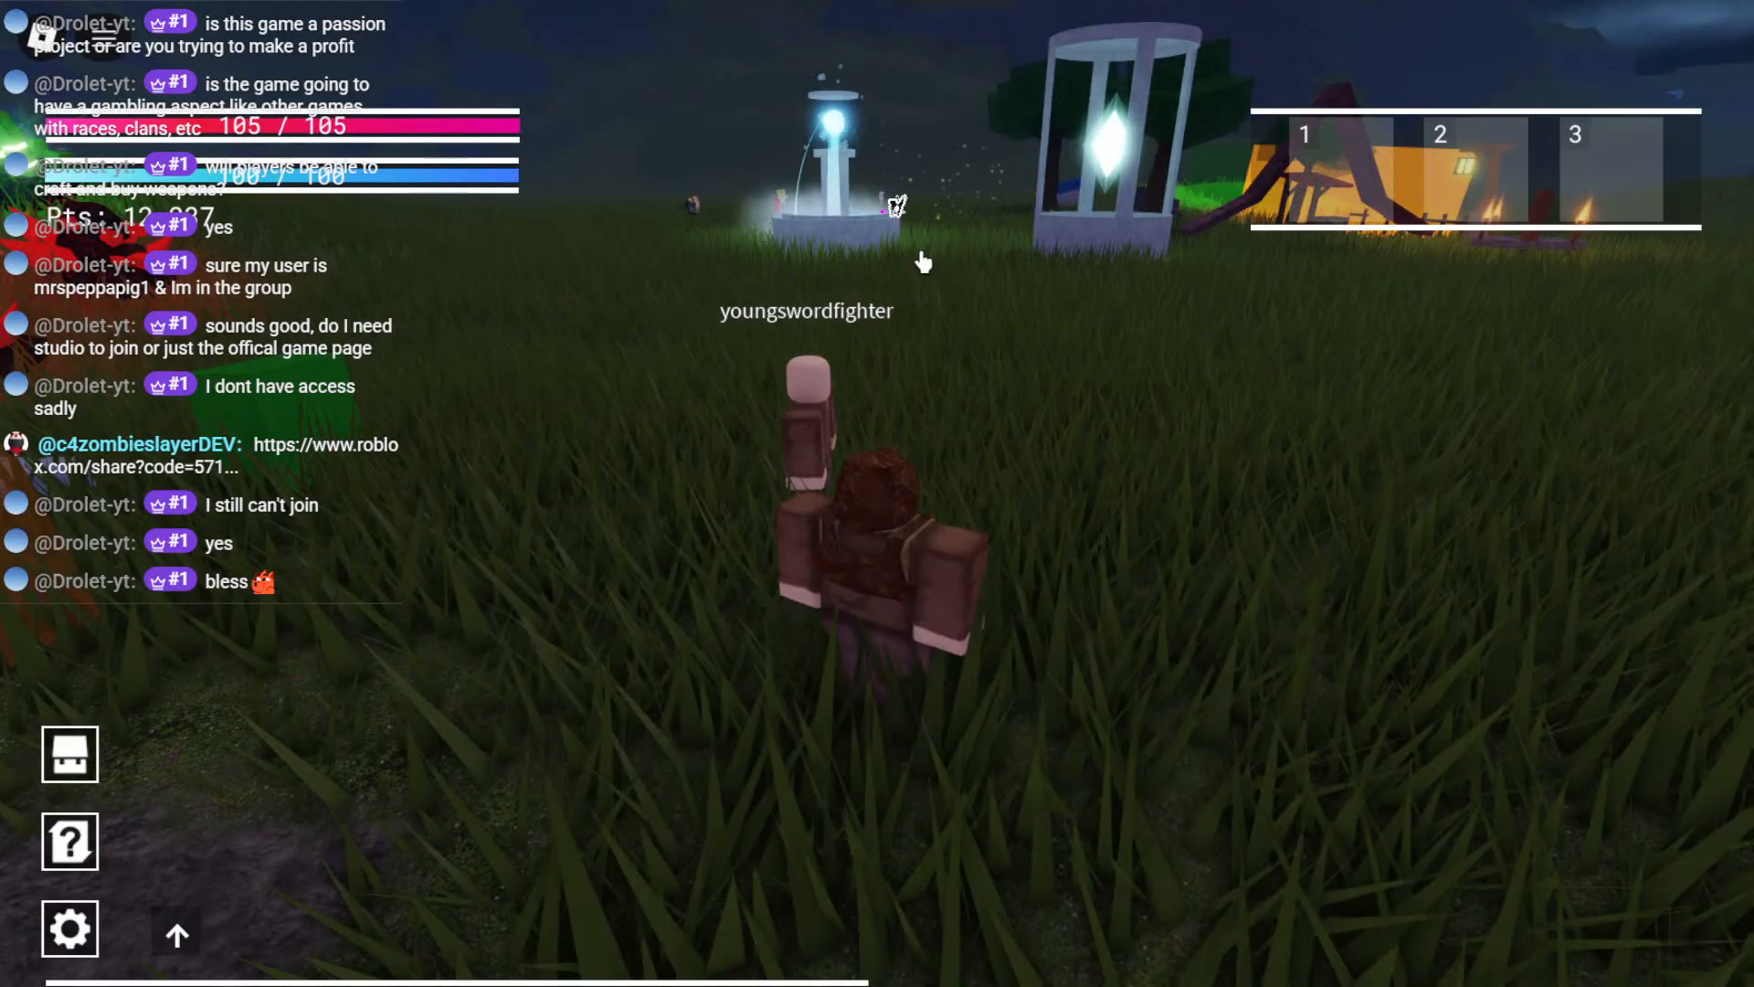
key("slash")
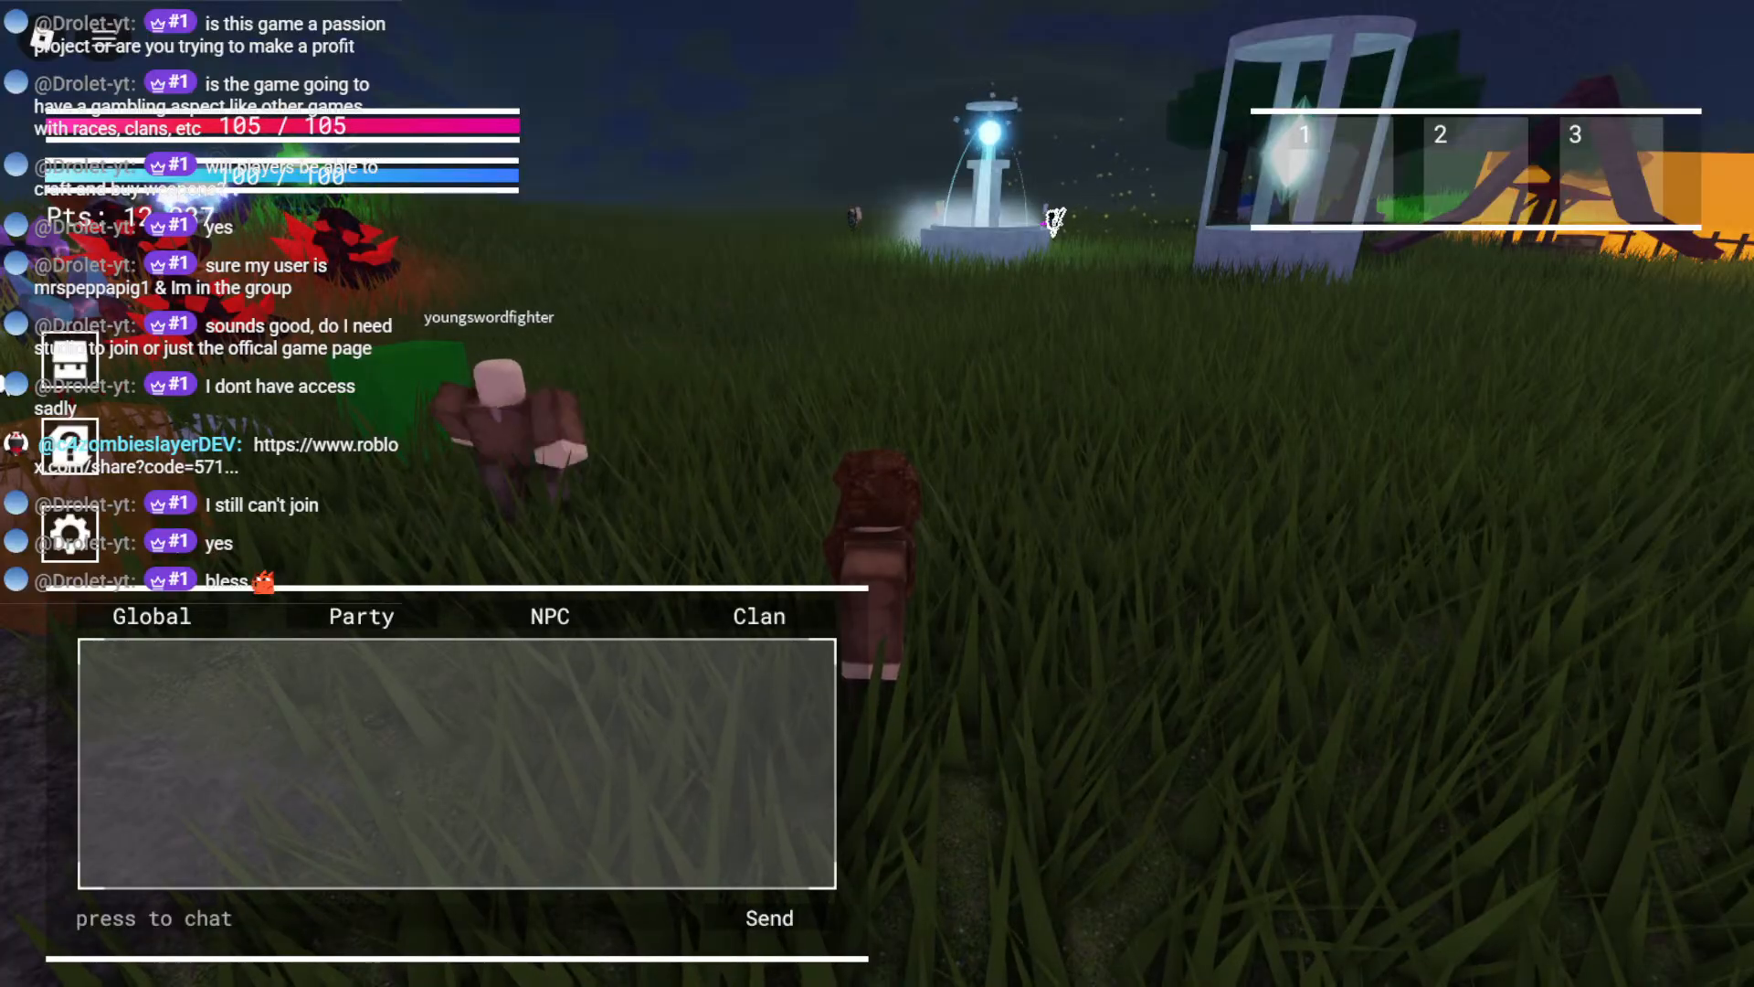
left_click(174, 543)
Step: Walk the character to the red block near the glowing ore nodes and collect 20 Coal
key("w")
right_click_drag(943, 517, 943, 517)
key("w")
key("w")
right_click_drag(763, 601, 763, 601)
key("s")
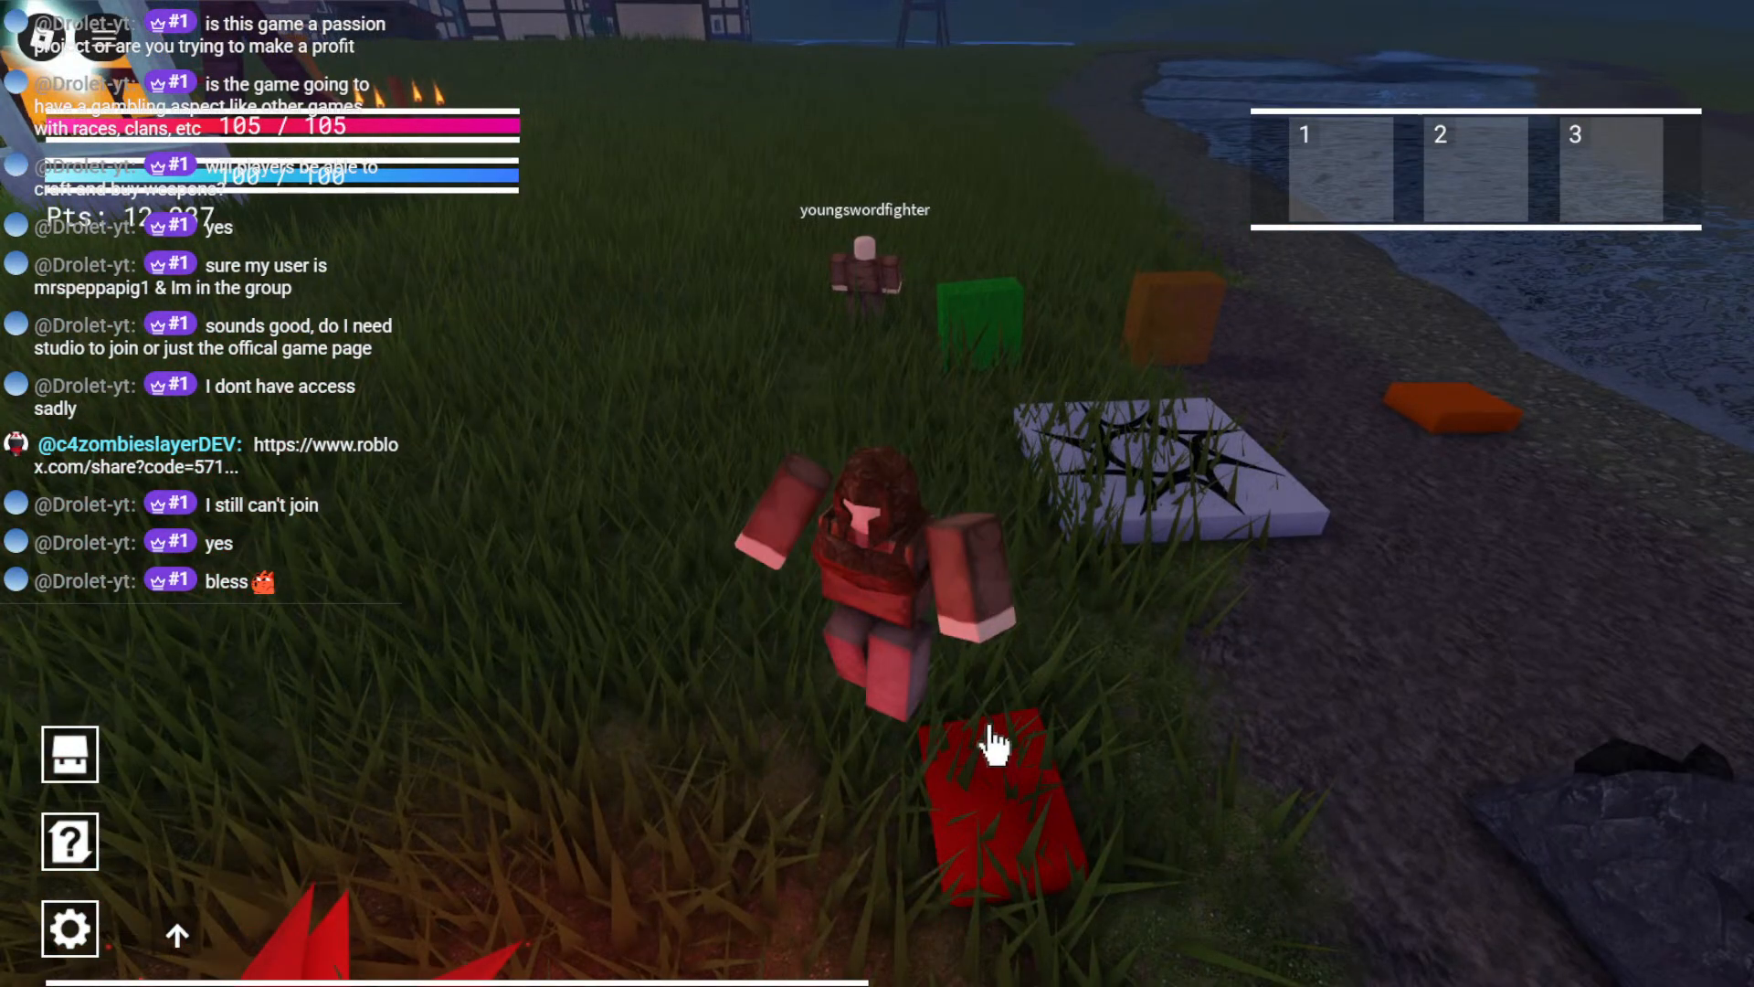
left_click(991, 728)
right_click_drag(1001, 697, 1002, 696)
right_click_drag(1115, 534, 1115, 534)
key("w")
key("s")
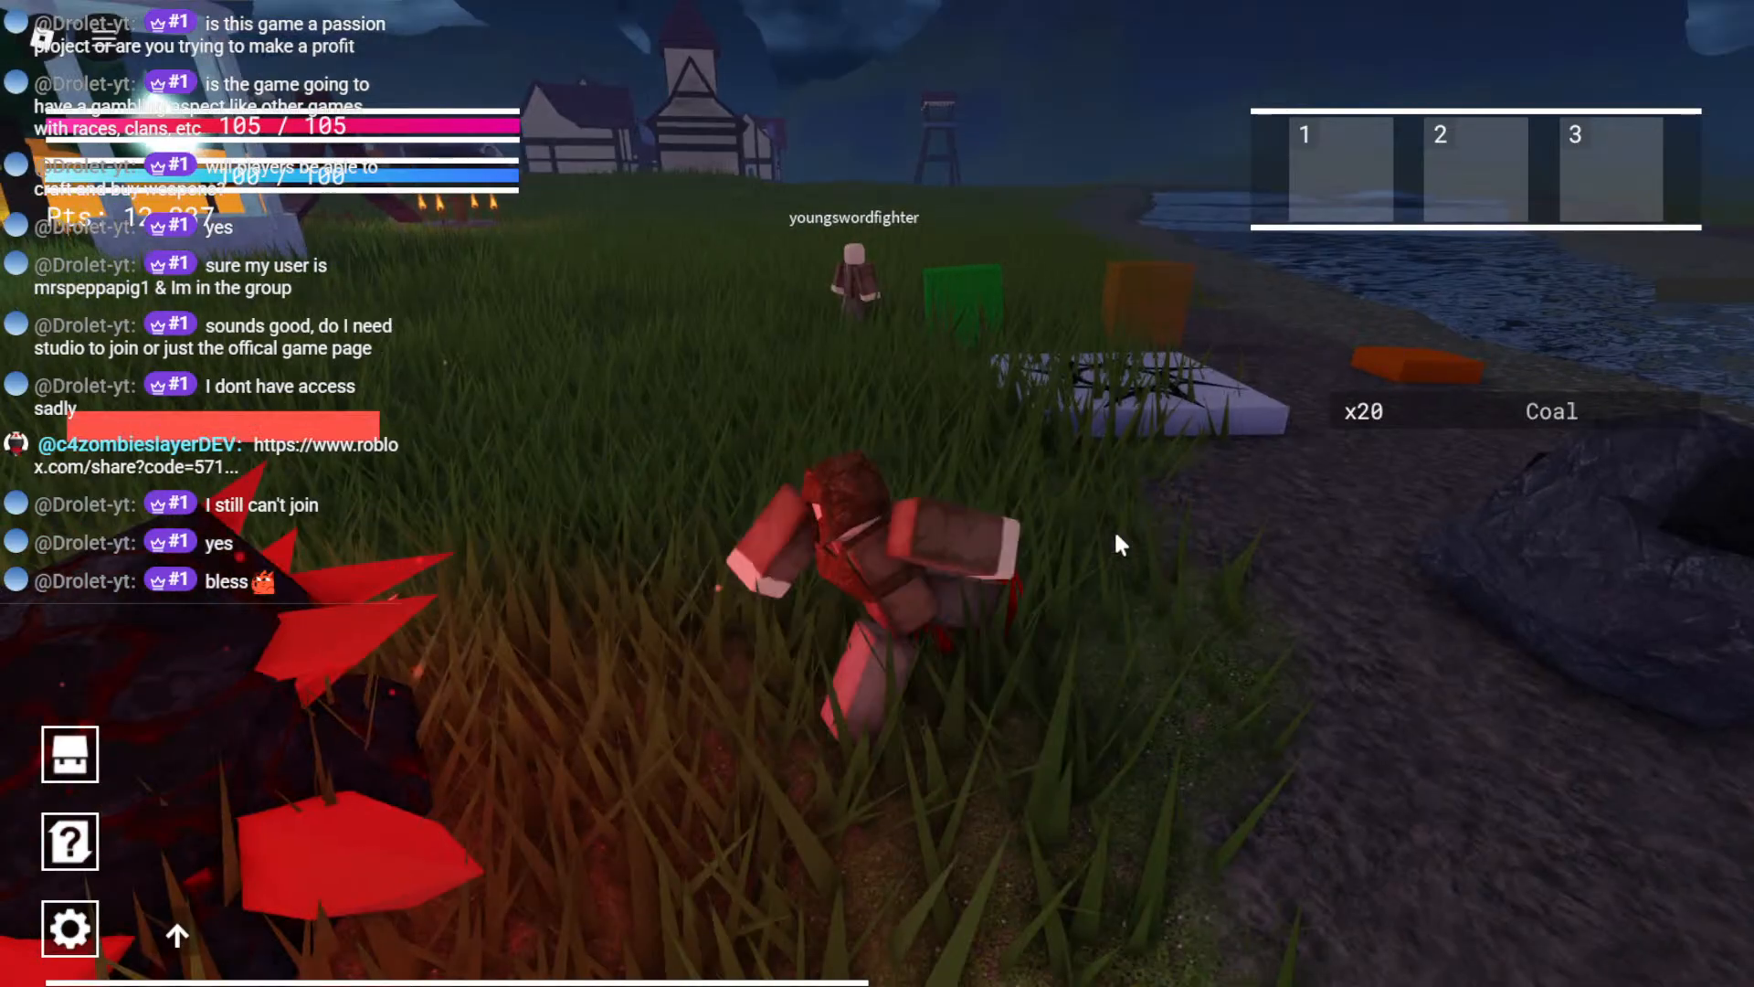
Step: Walk the character to the Test Forge block and briefly open the forge
key("s")
right_click_drag(1122, 618, 1122, 617)
key("w")
key("s")
key("w")
key("w")
right_click_drag(1049, 471, 1051, 471)
key("s")
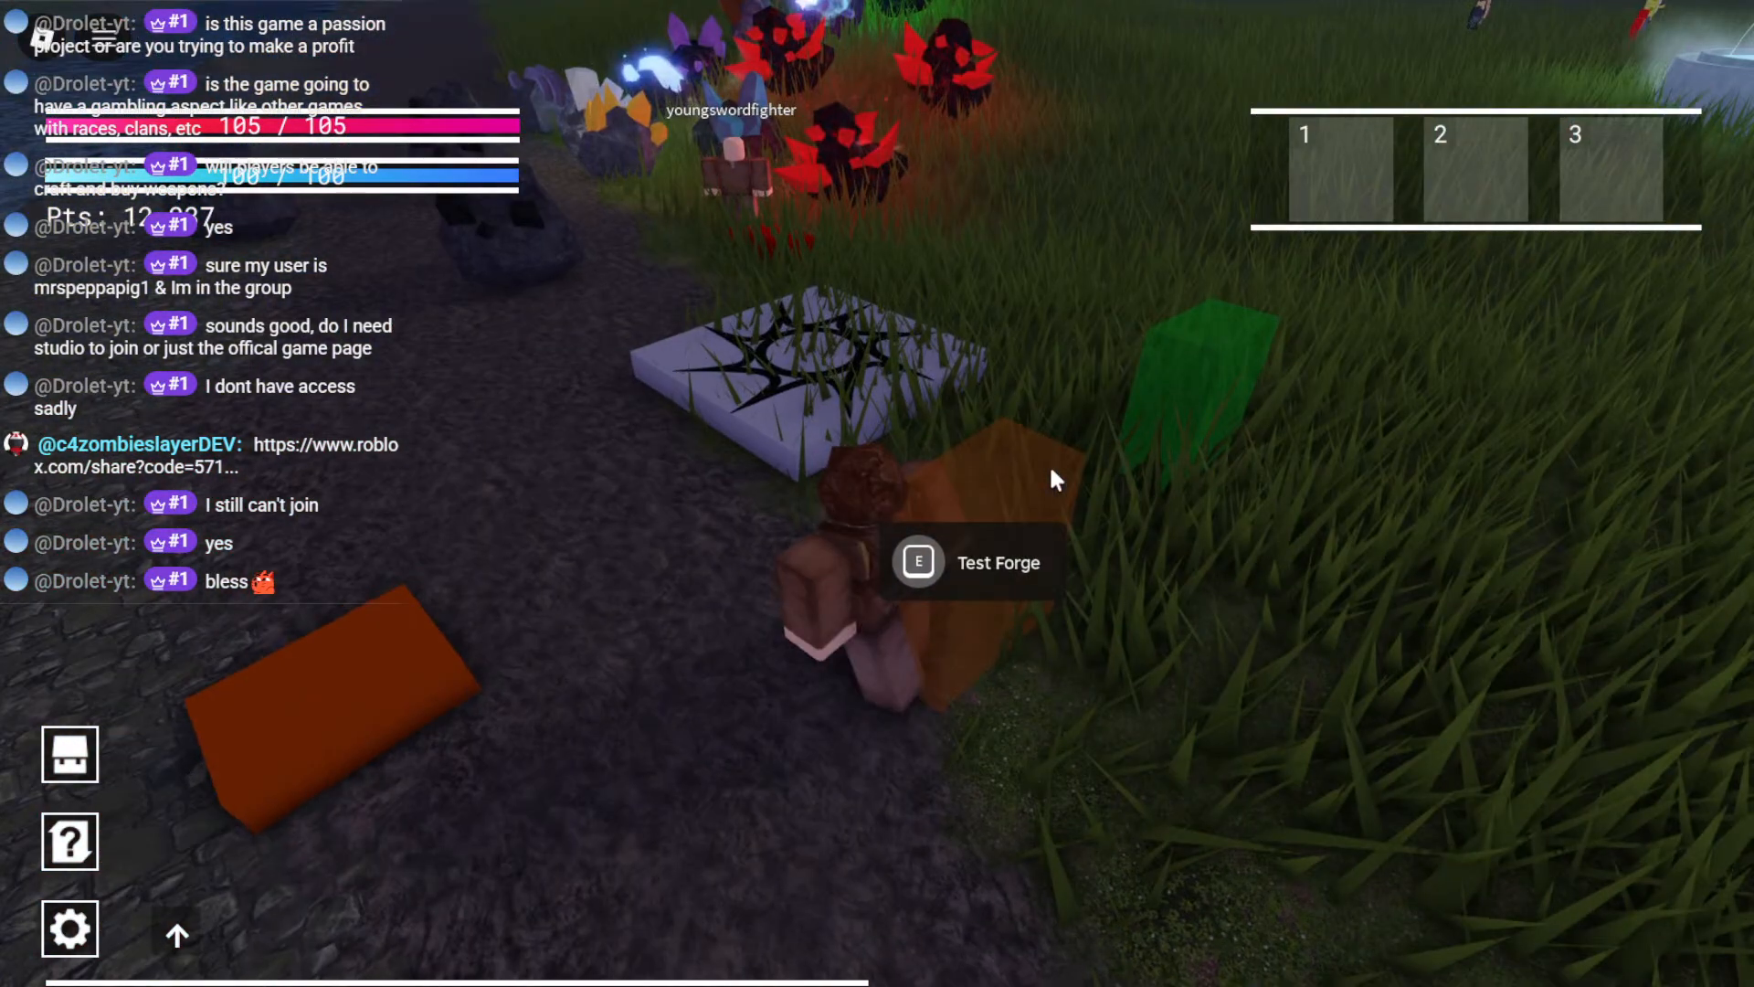
key("e")
key("e")
Step: Move the character over the spawn pad and look through the item inventory down to the copper gear and Silver Daggers
key("w")
right_click_drag(779, 370, 780, 370)
key("w")
key("w")
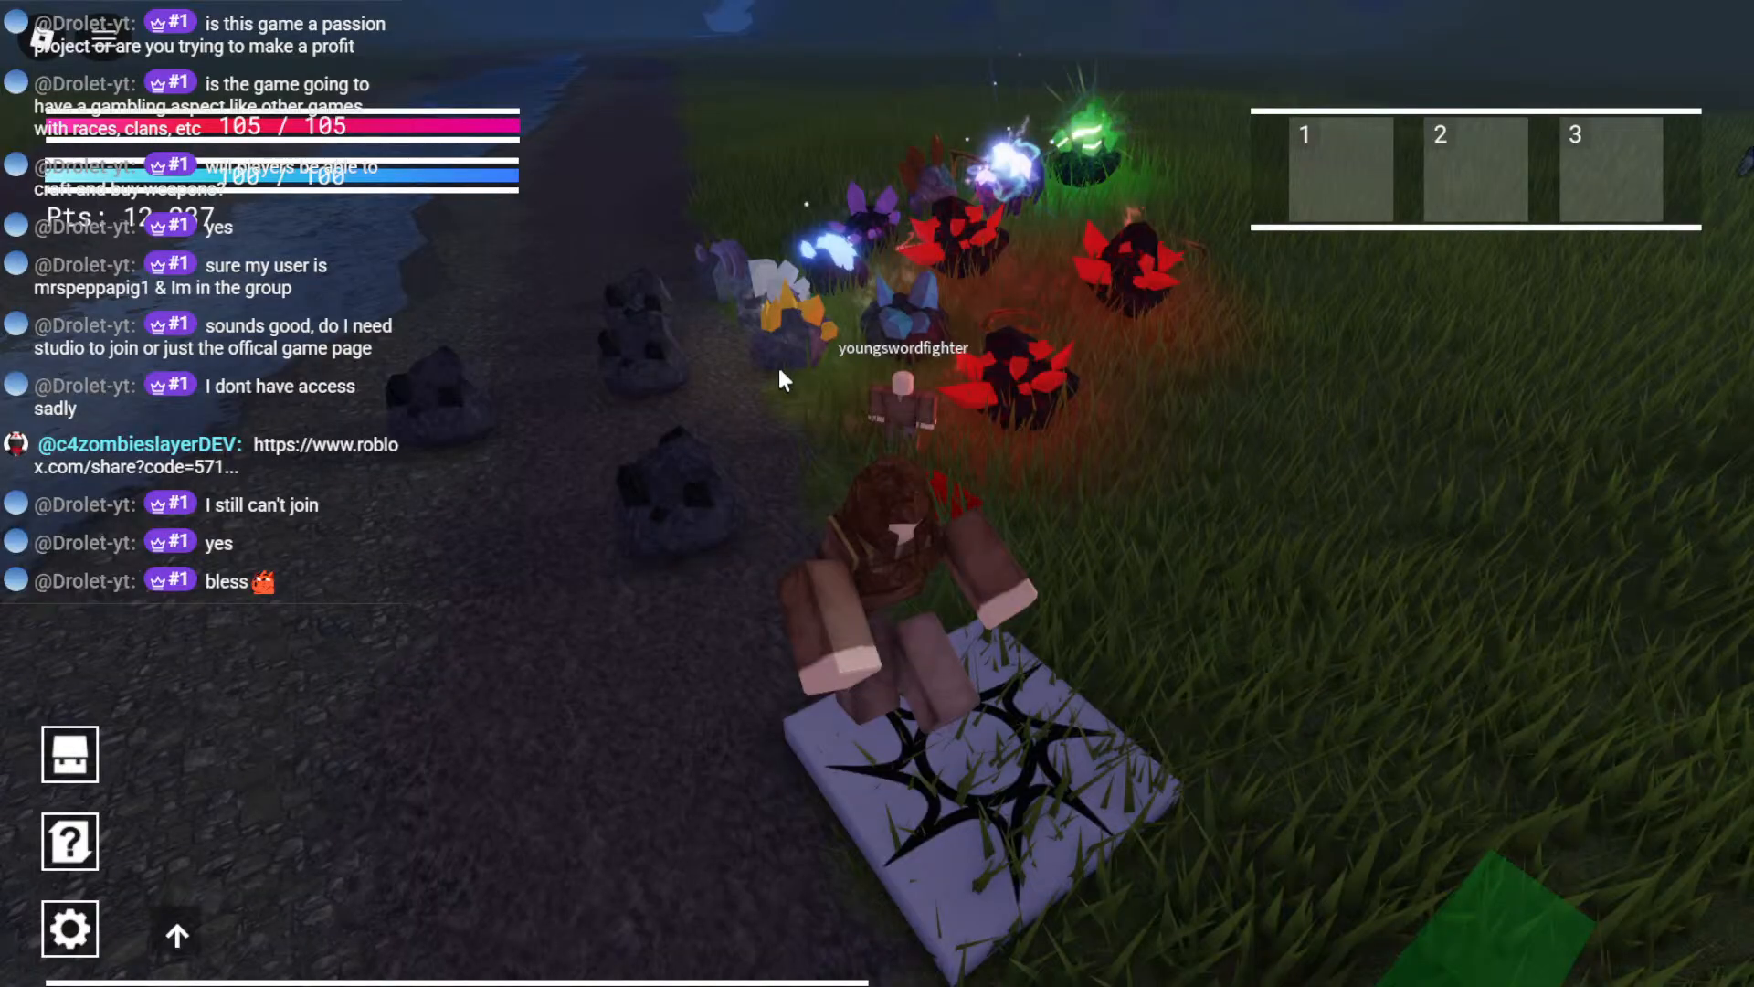
key("Tab")
scroll(504, 617, "down", 8)
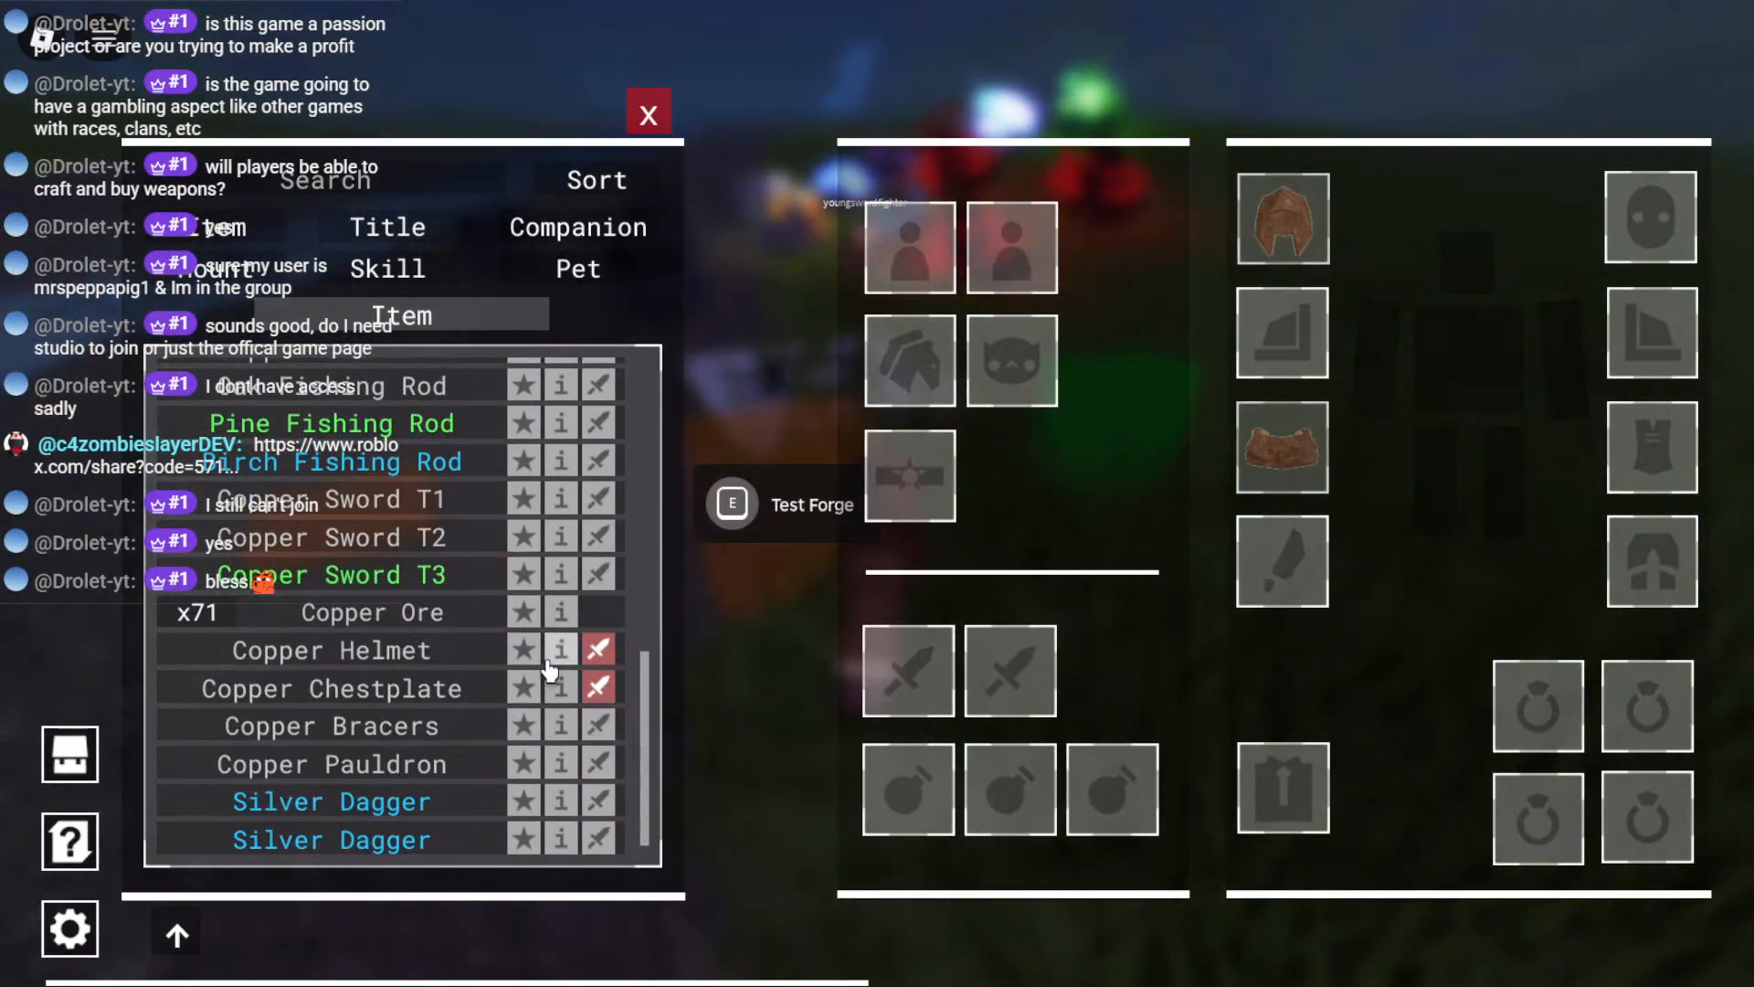
key("Tab")
key("Tab")
key("Tab")
Step: Run and jump the character along the path around the Test Forge block near the other player
key("w")
right_click_drag(806, 561, 806, 561)
key("space")
key("space")
key("w")
key("space")
key("w")
key("space")
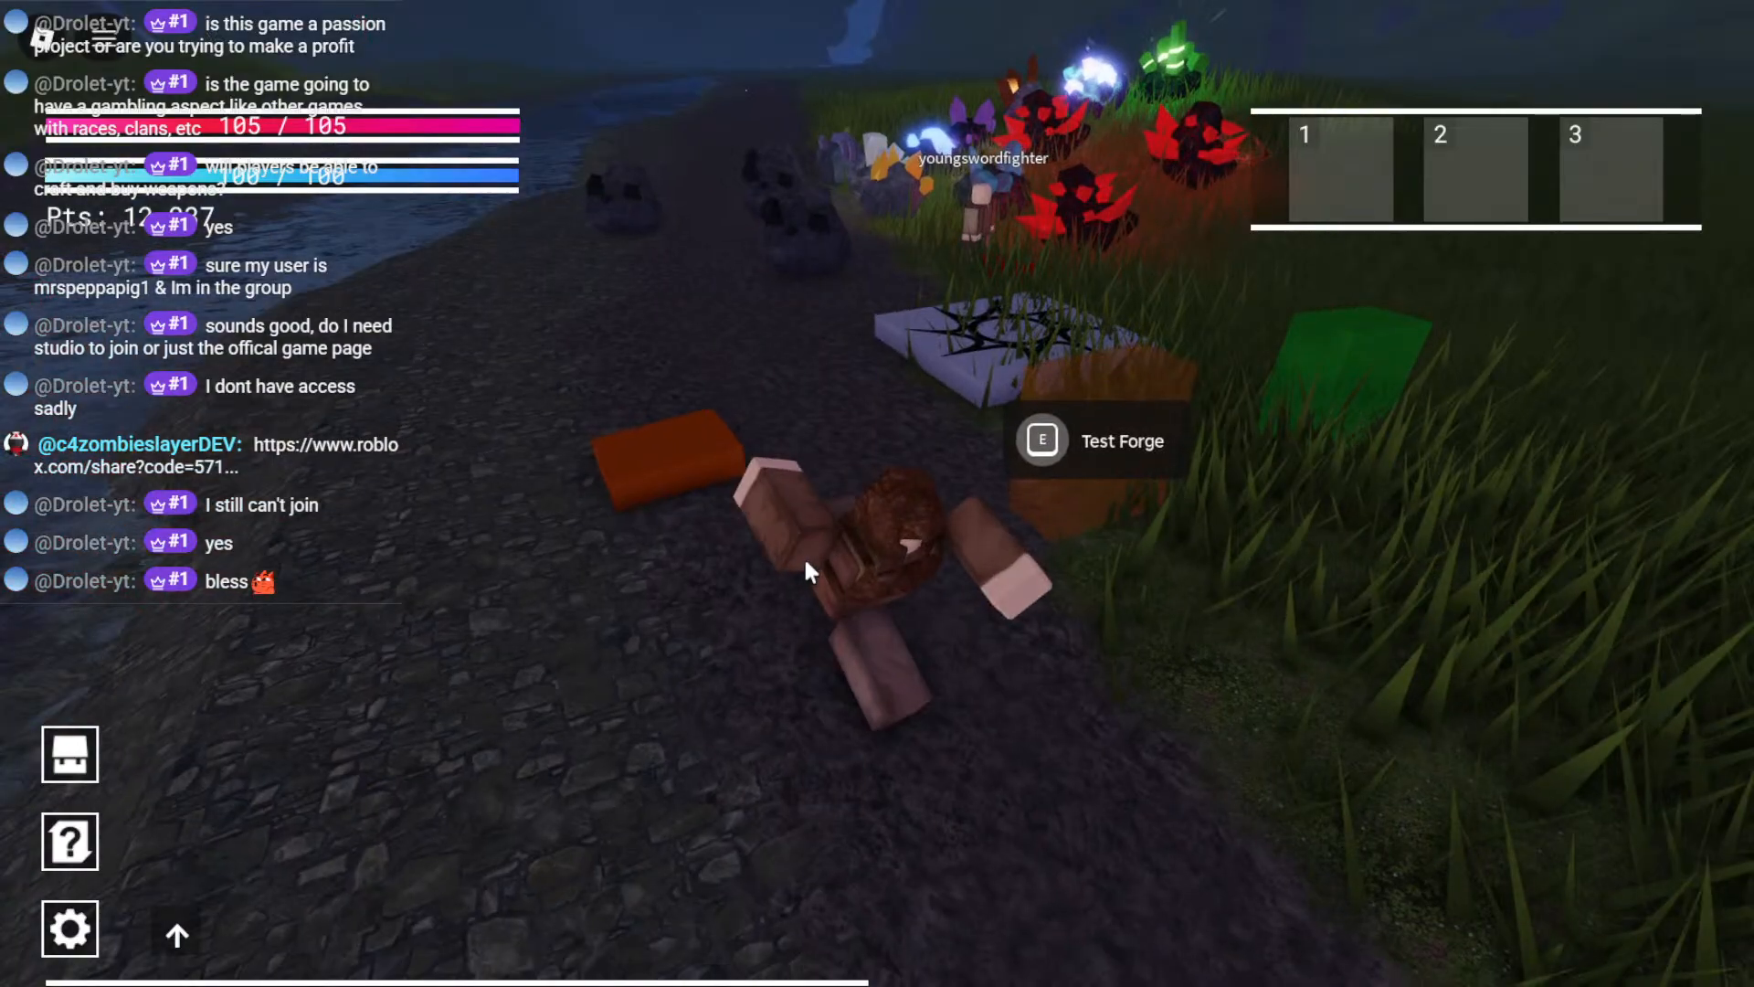
key("Tab")
key("Tab")
key("w")
key("space")
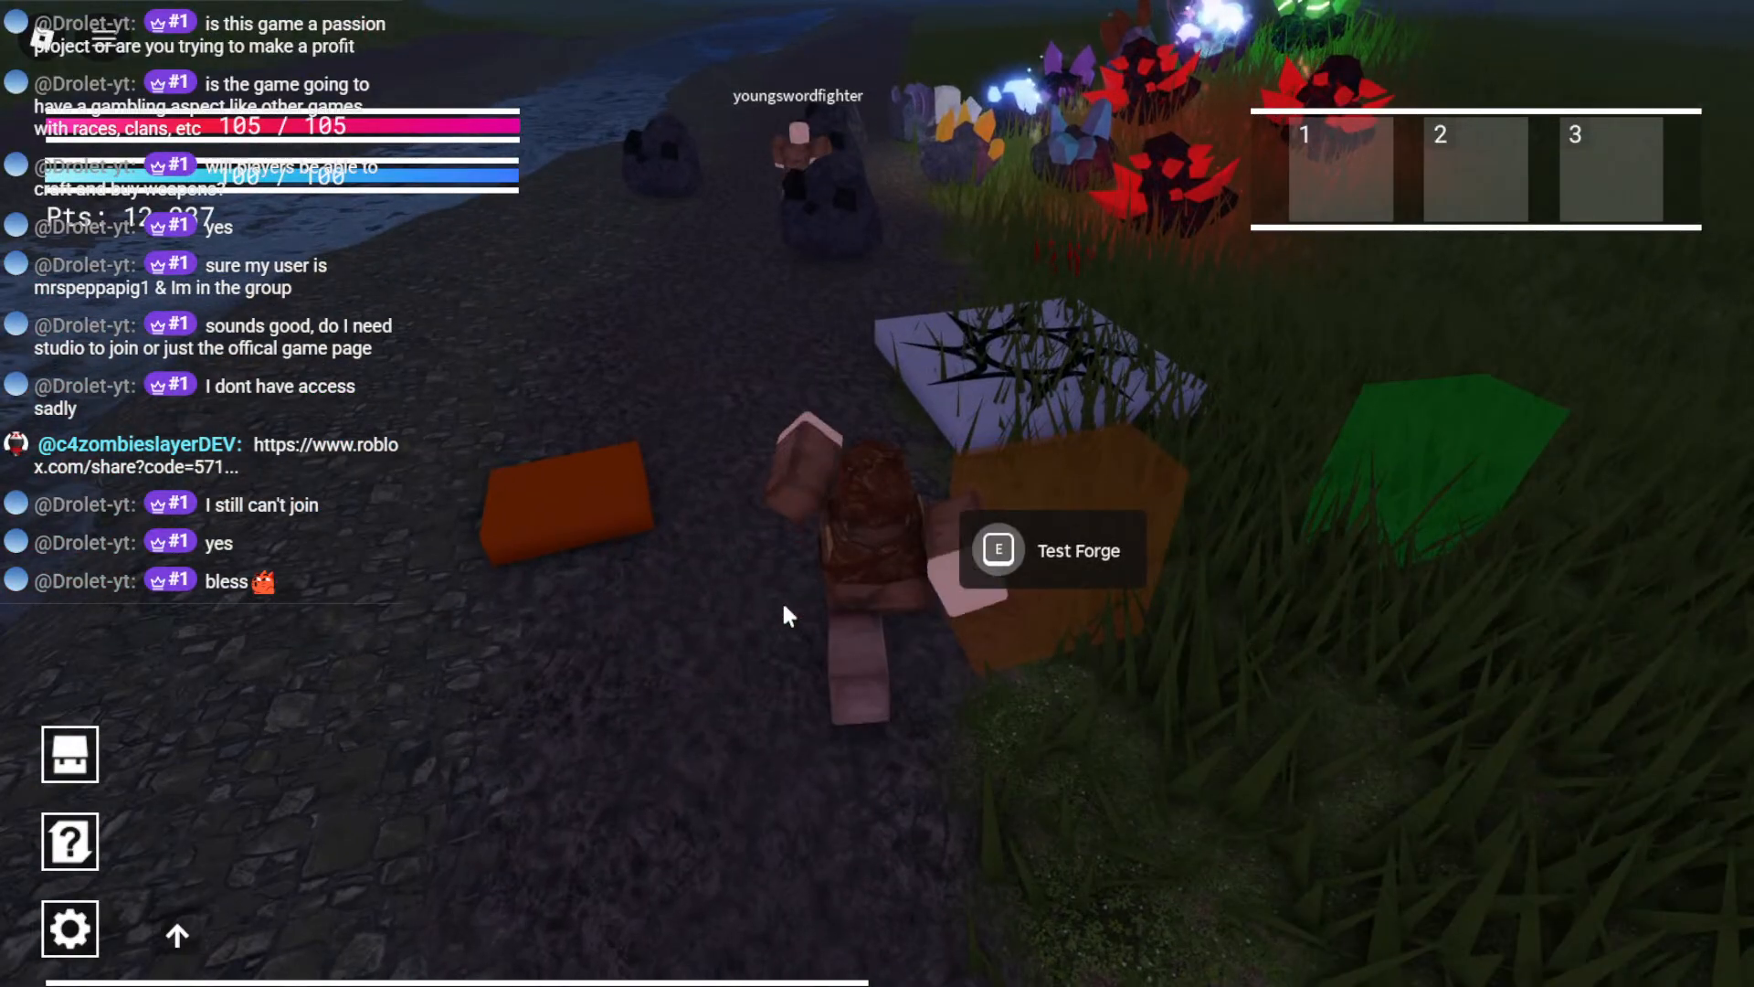
key("w")
key("s")
key("d")
key("w")
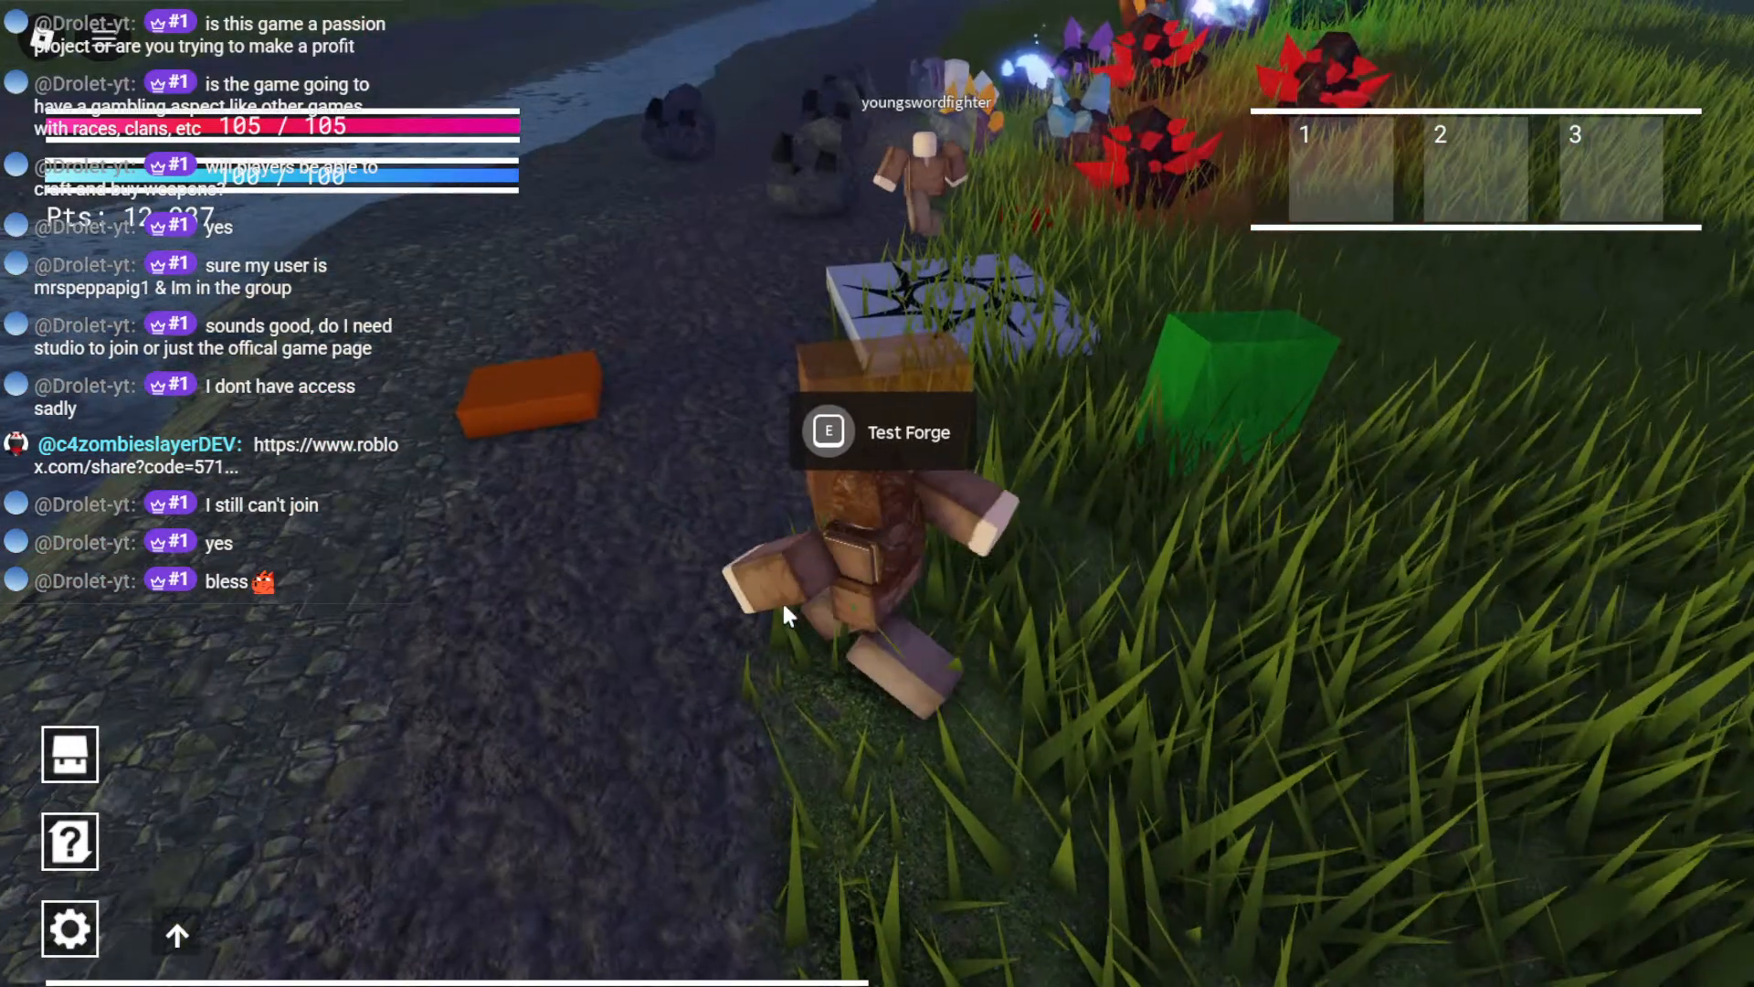
key("s")
right_click_drag(784, 605, 785, 605)
Step: Open the Test Forge and inspect the Silver Ingot, Admin Sword, Copper Sword T1 and Tester Sword recipes
key("e")
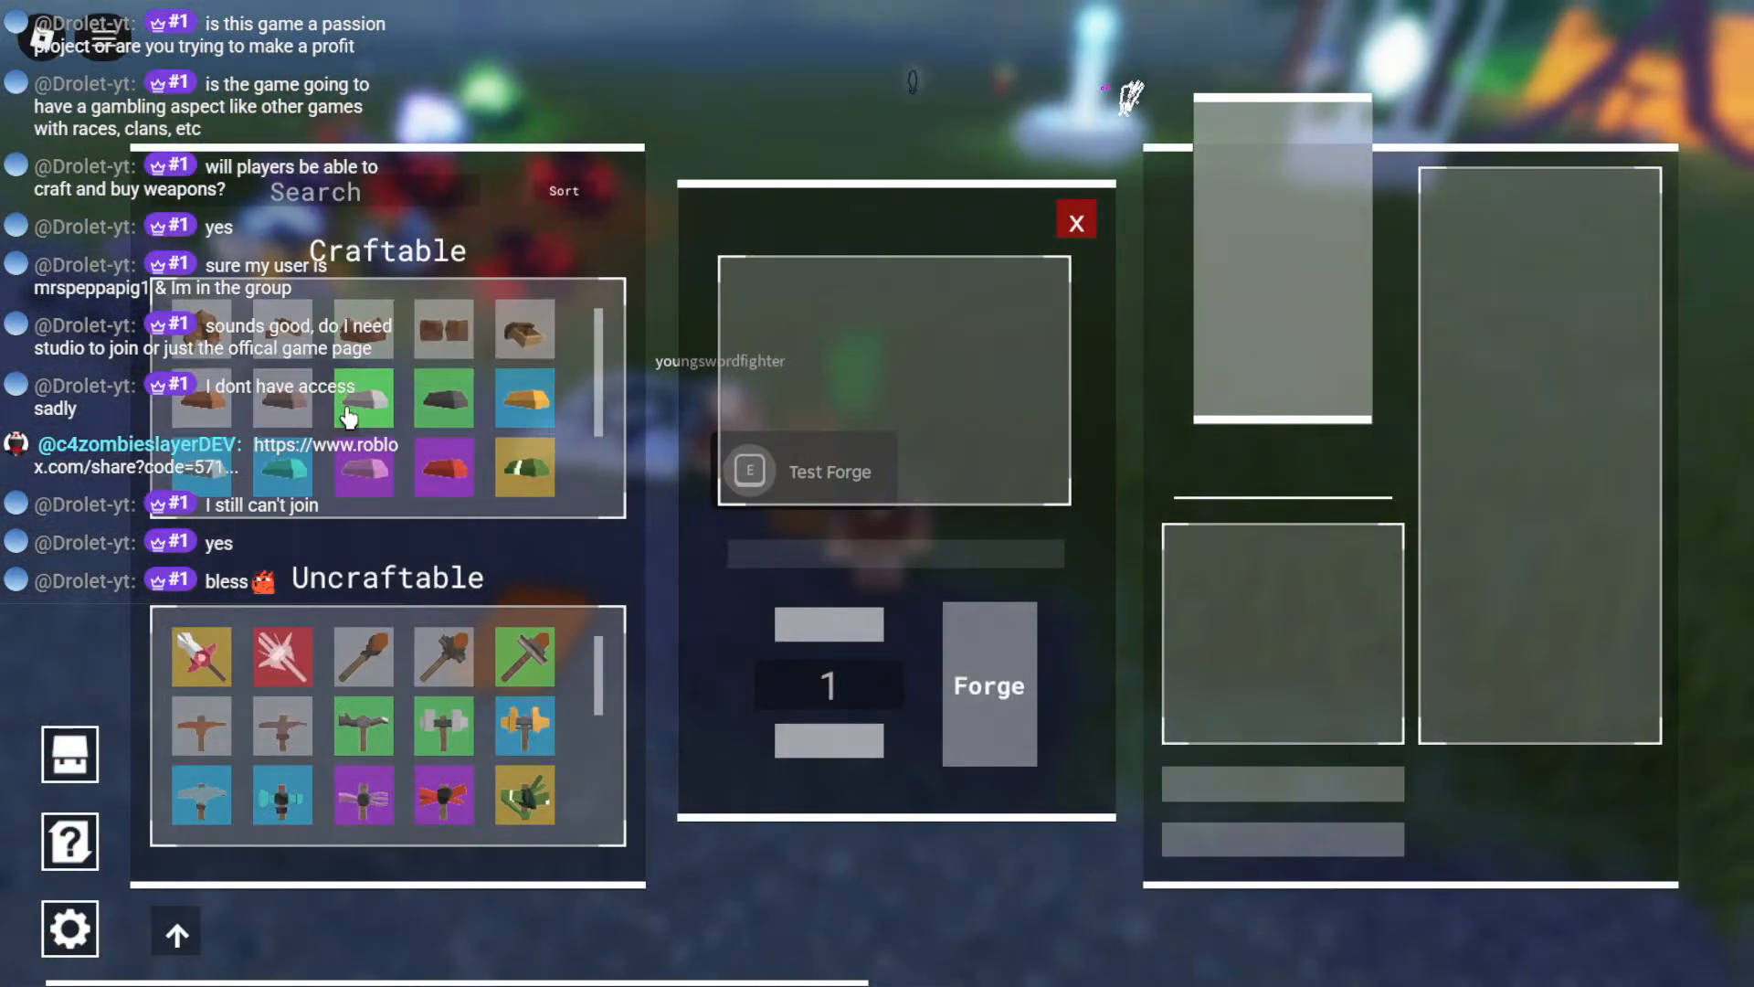
left_click(539, 473)
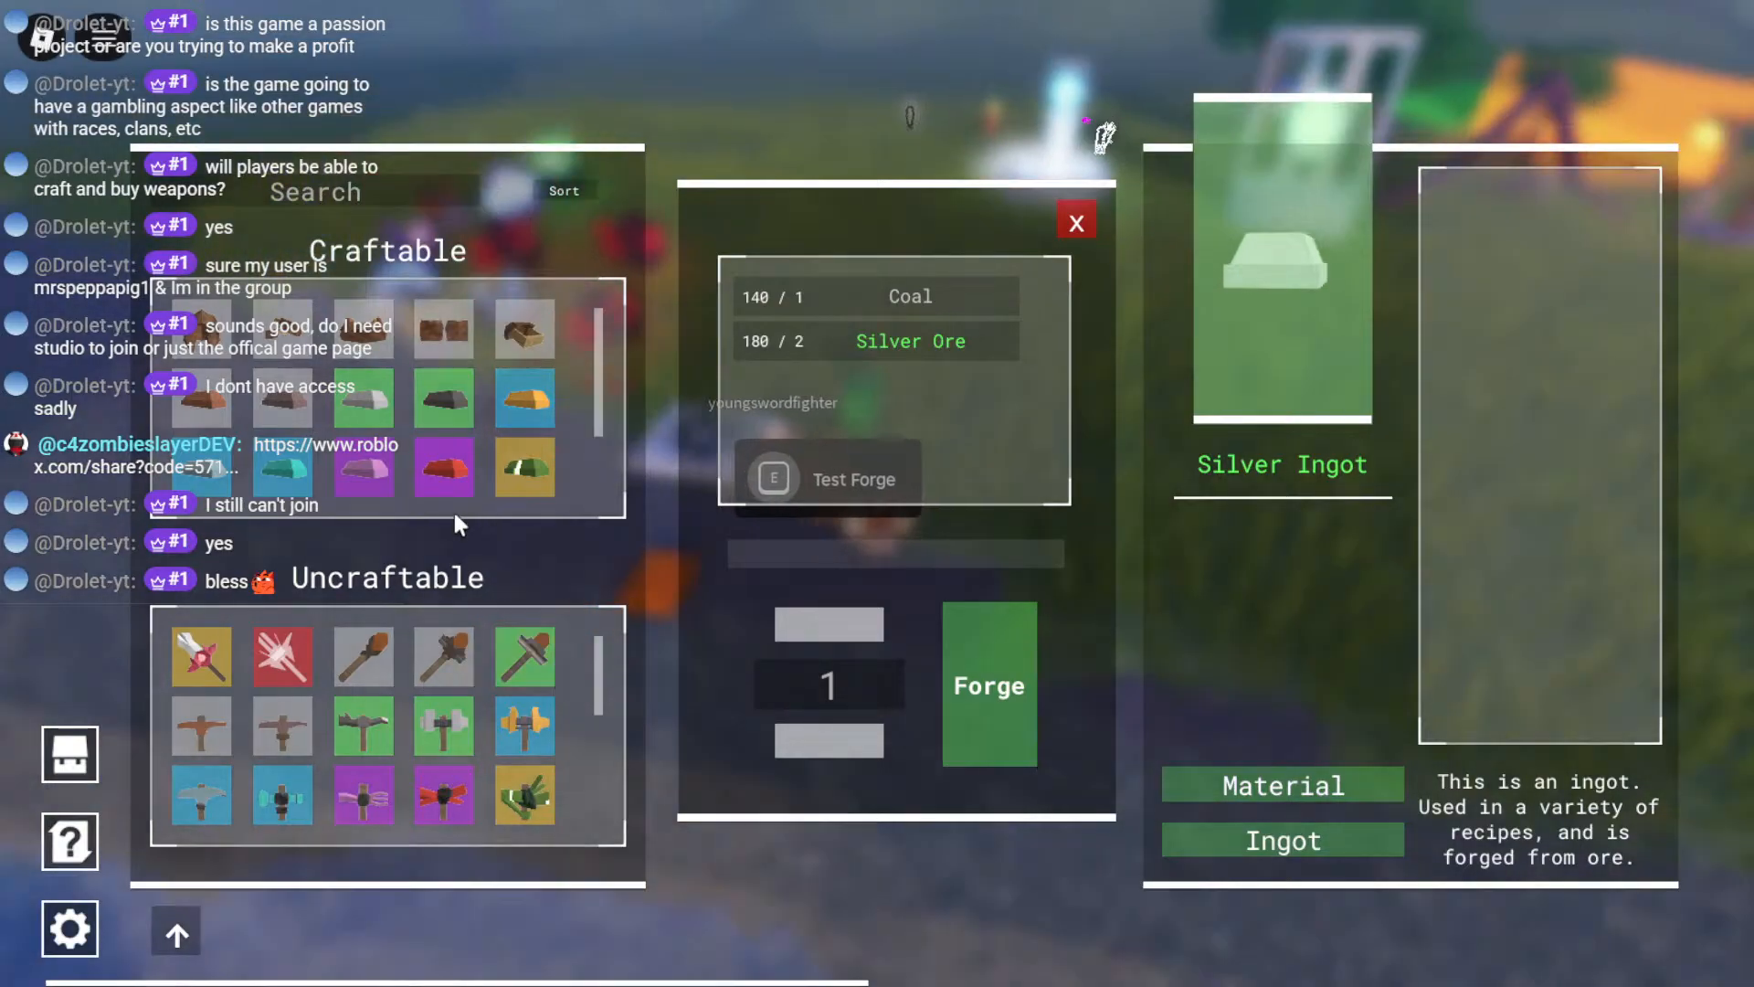
scroll(459, 681, "down", 2)
scroll(460, 681, "up", 2)
left_click(269, 681)
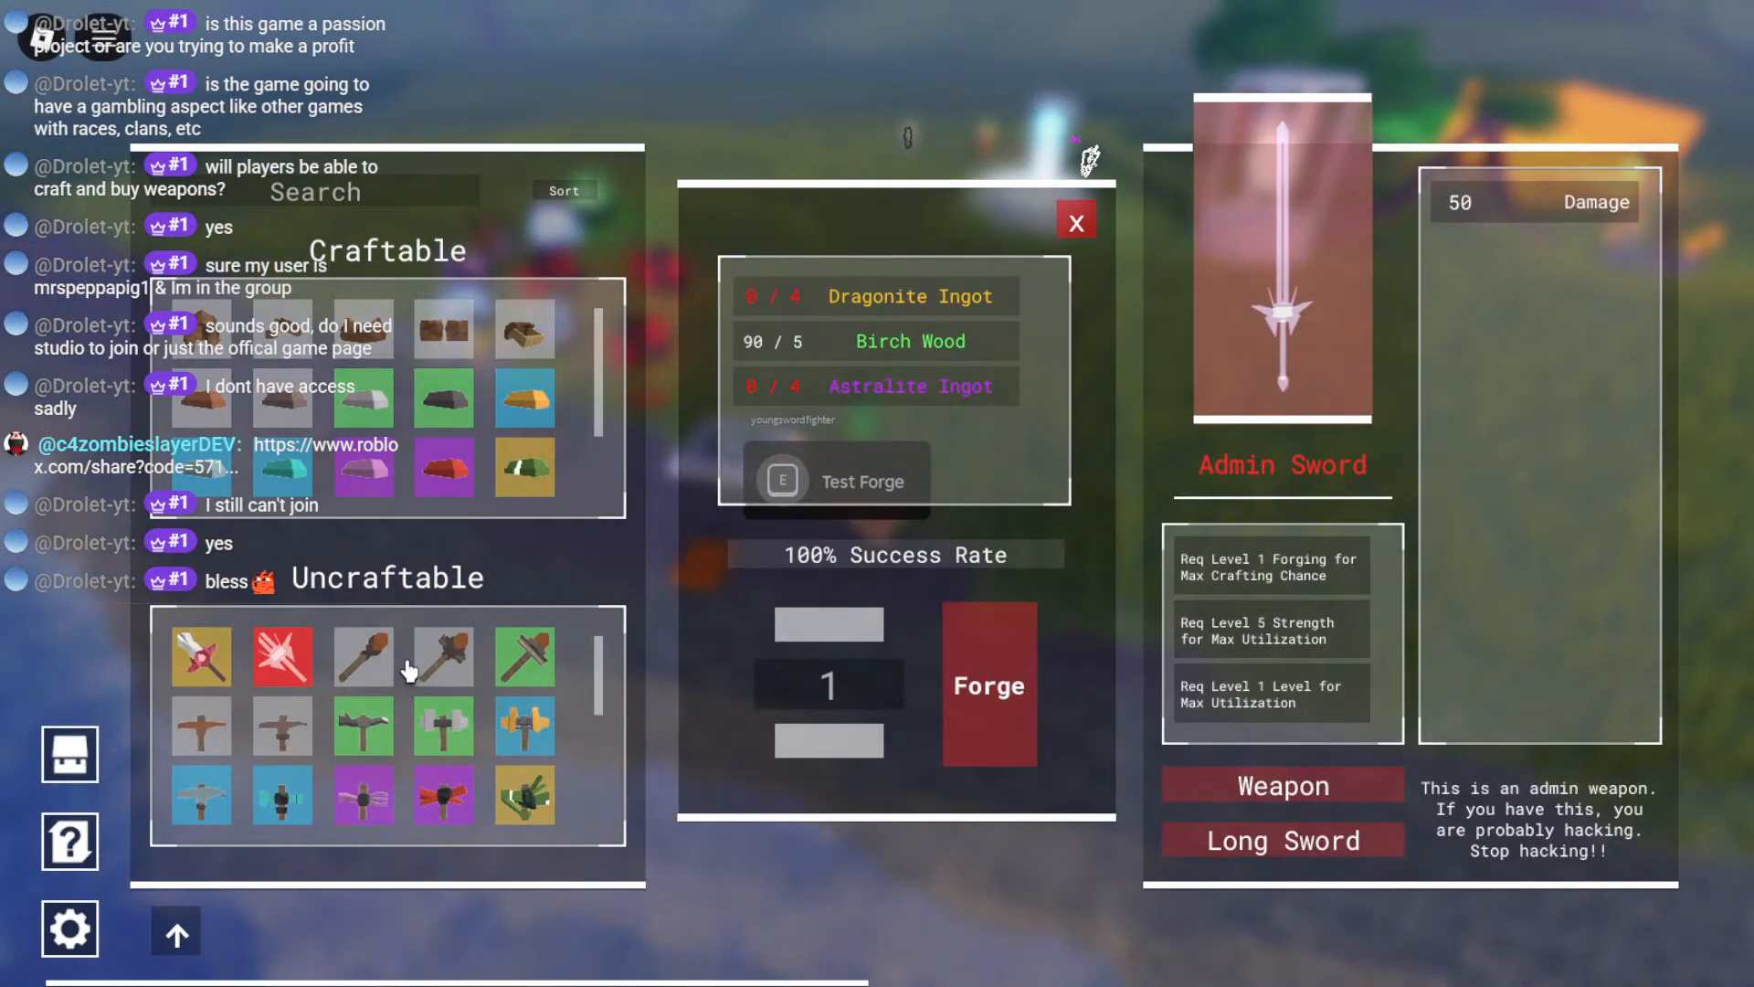
left_click(372, 660)
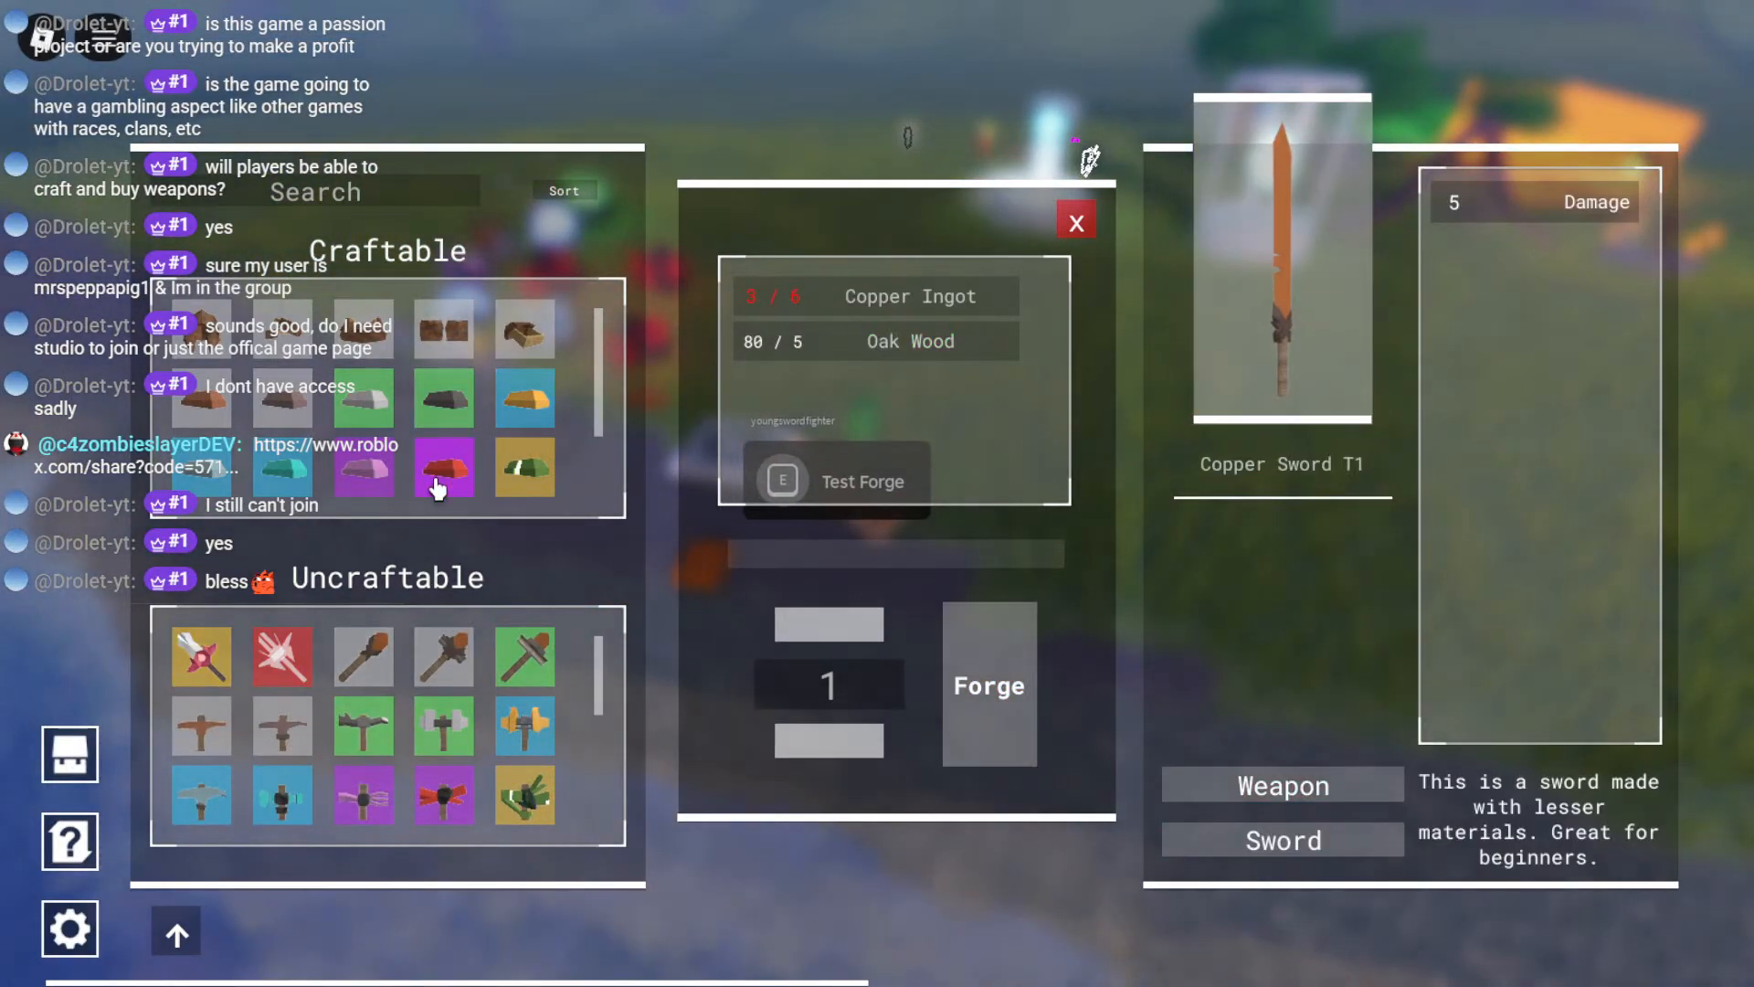
left_click(258, 660)
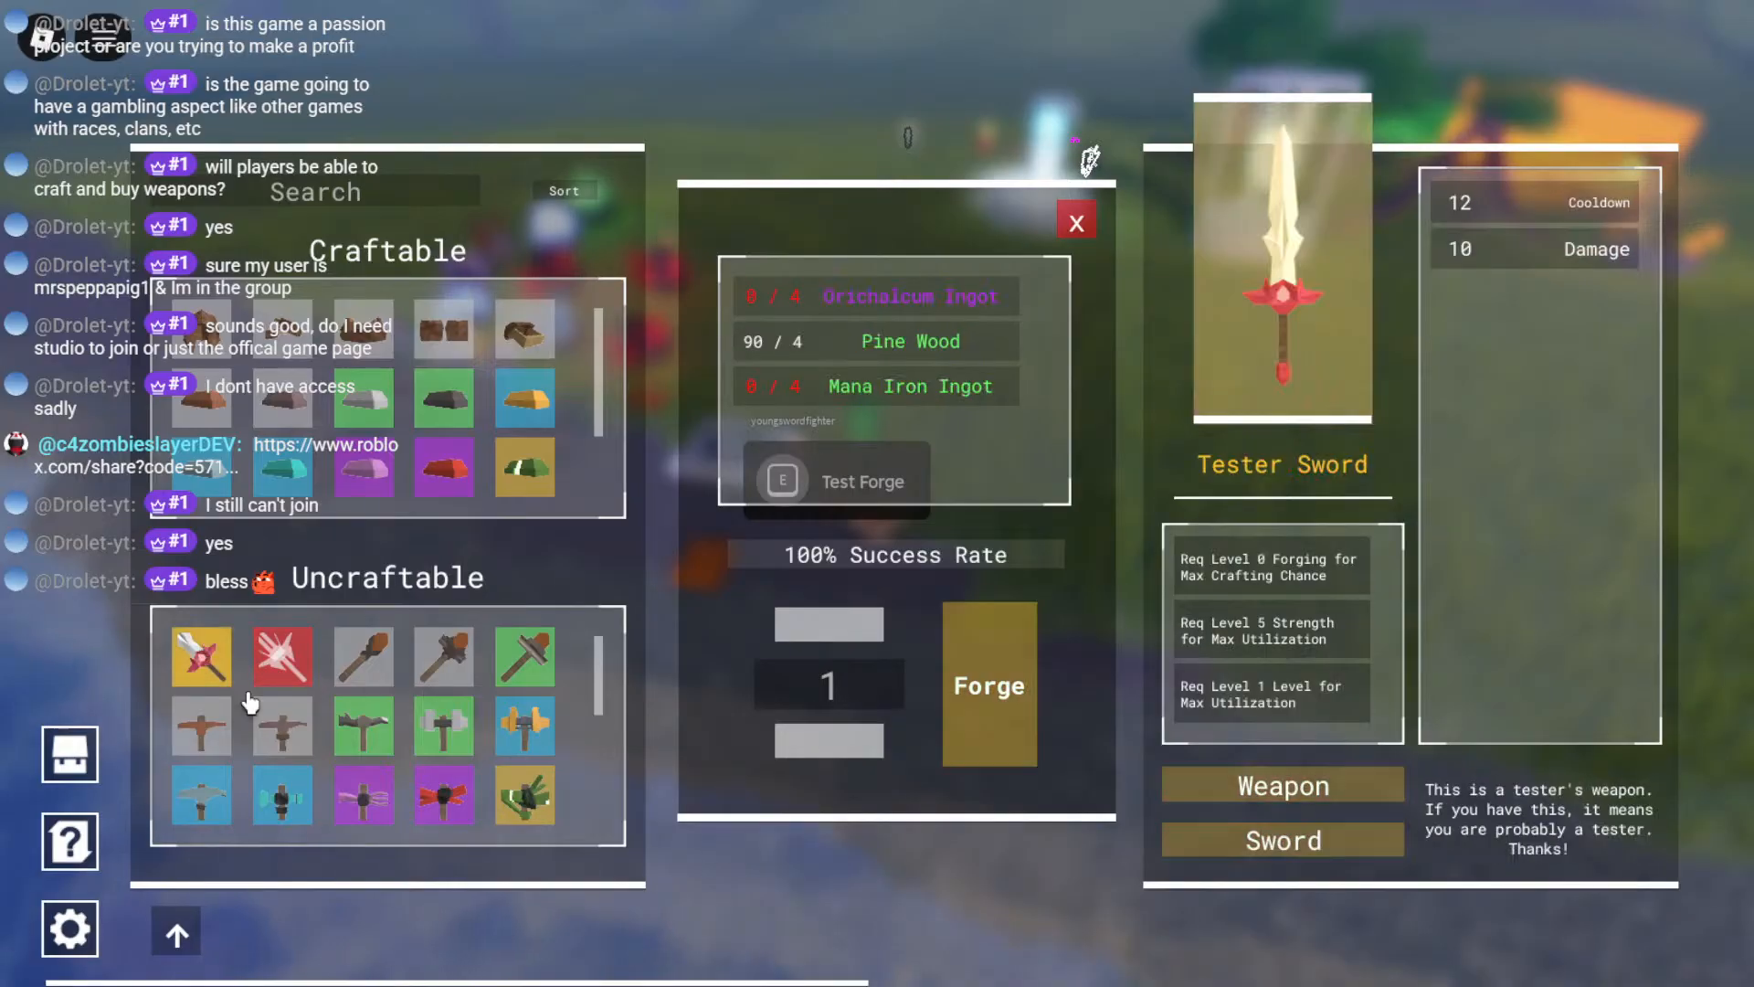
Step: Examine the Mythril Axe recipe among the uncraftable items and close the forge
left_click(362, 736)
scroll(362, 745, "down", 3)
left_click(374, 727)
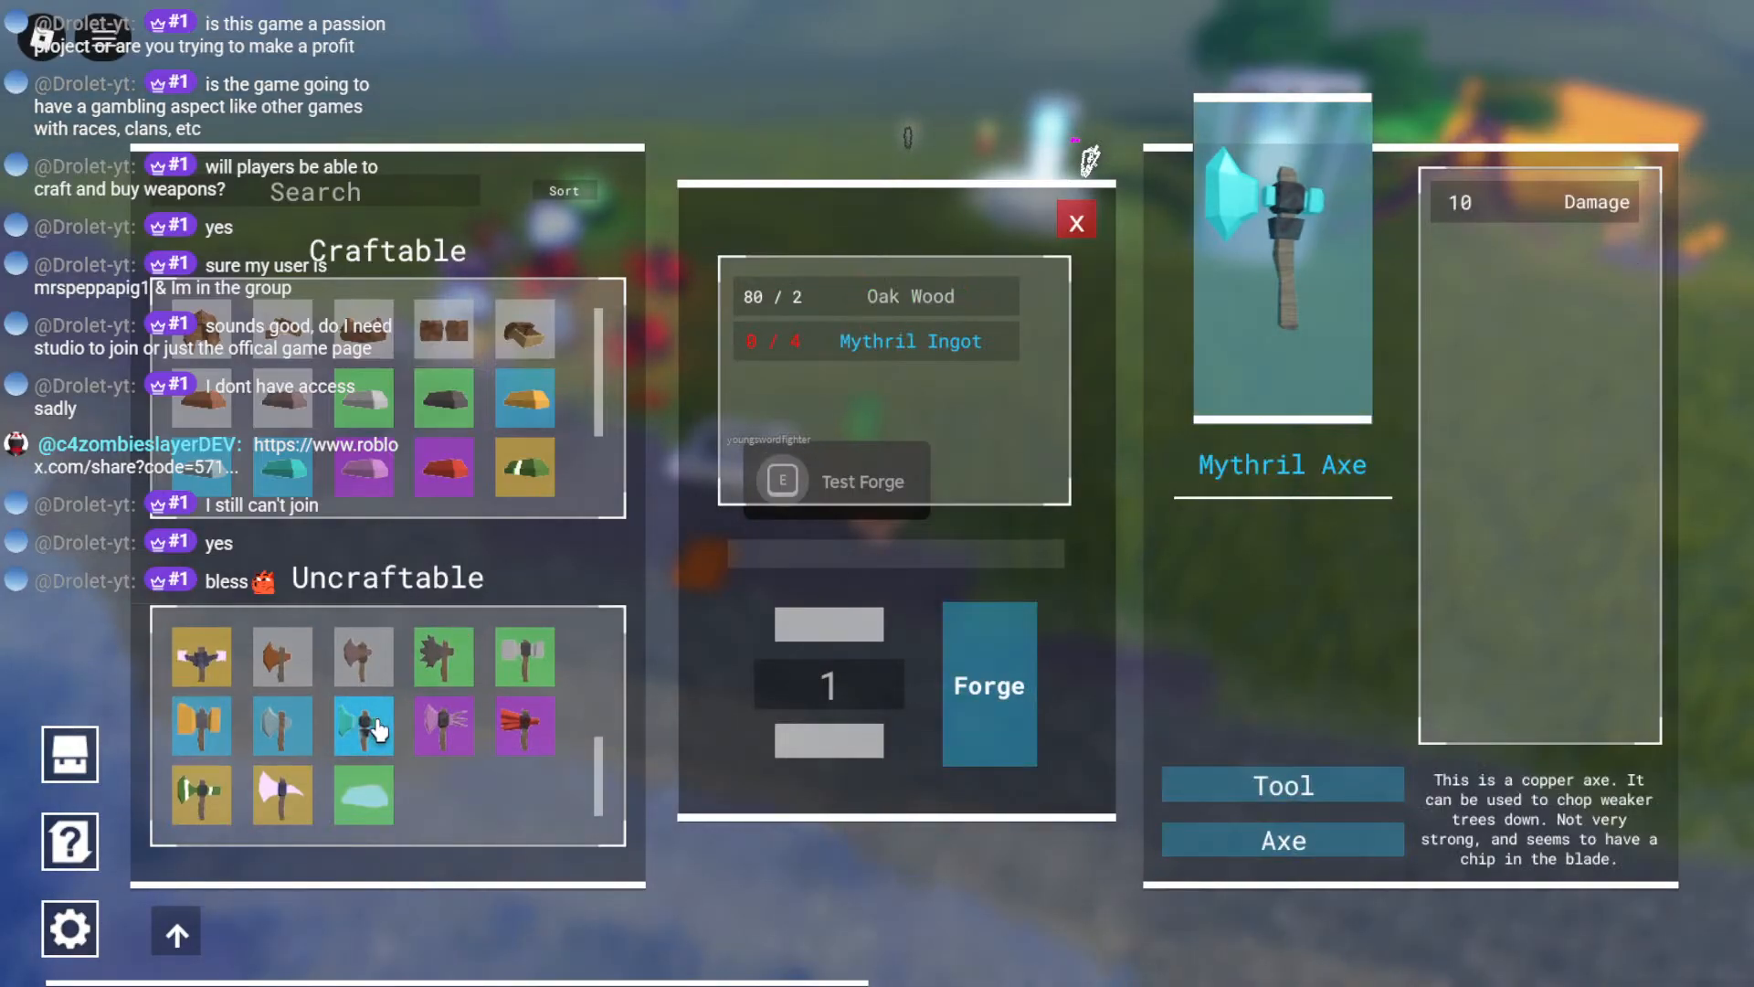
left_click(1077, 221)
right_click_drag(1088, 446, 1088, 446)
scroll(1088, 446, "up", 3)
Step: Reopen the Test Forge, forge one Copper Chestplate and close the forge
key("e")
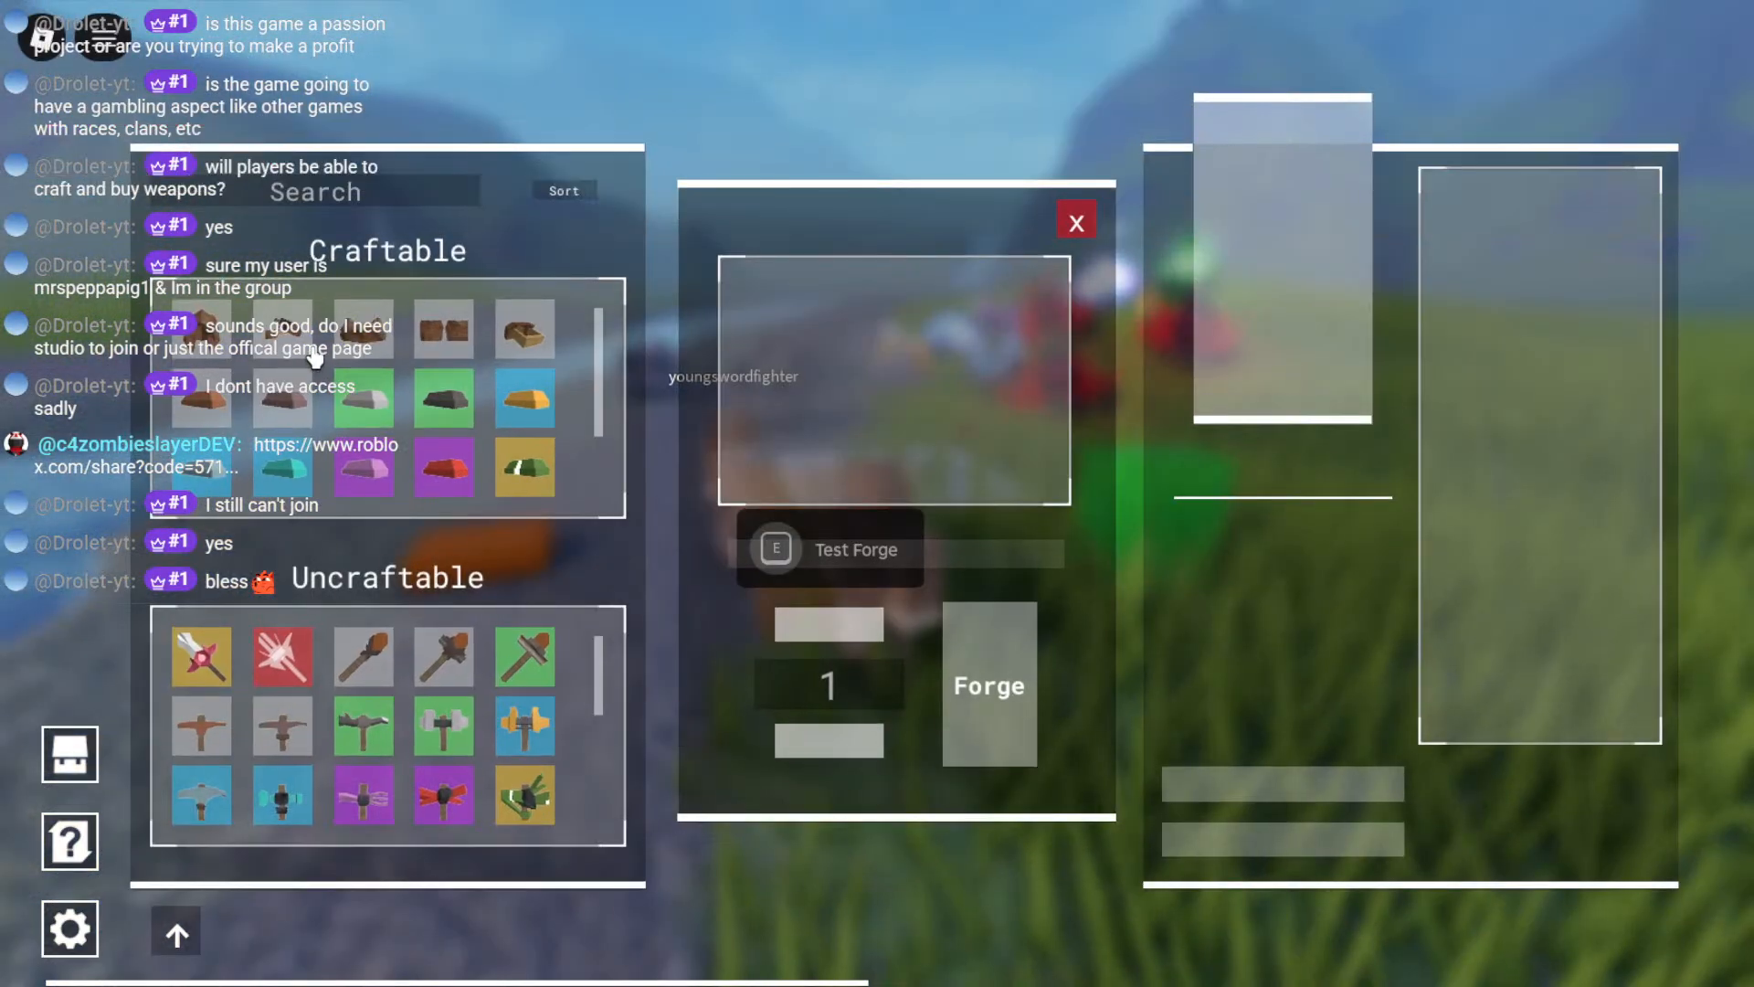
left_click(364, 329)
left_click(999, 694)
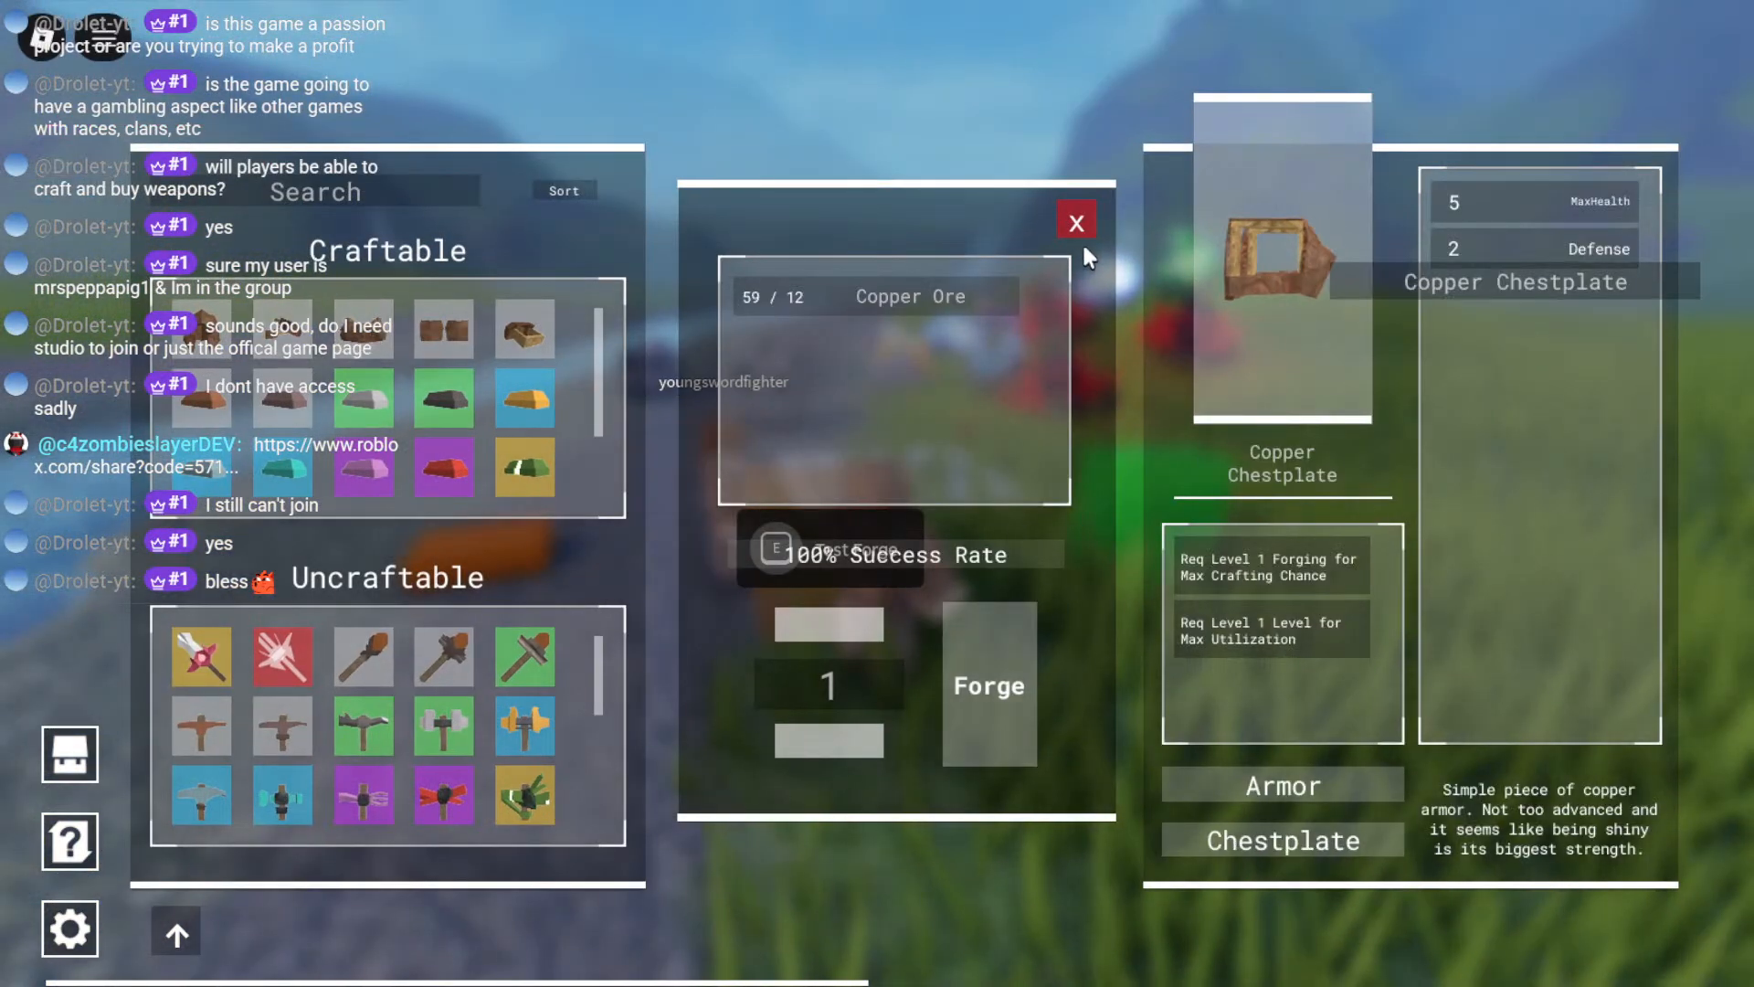
left_click(1077, 225)
Step: Equip the Silver Daggers from the item inventory and close it
key("Tab")
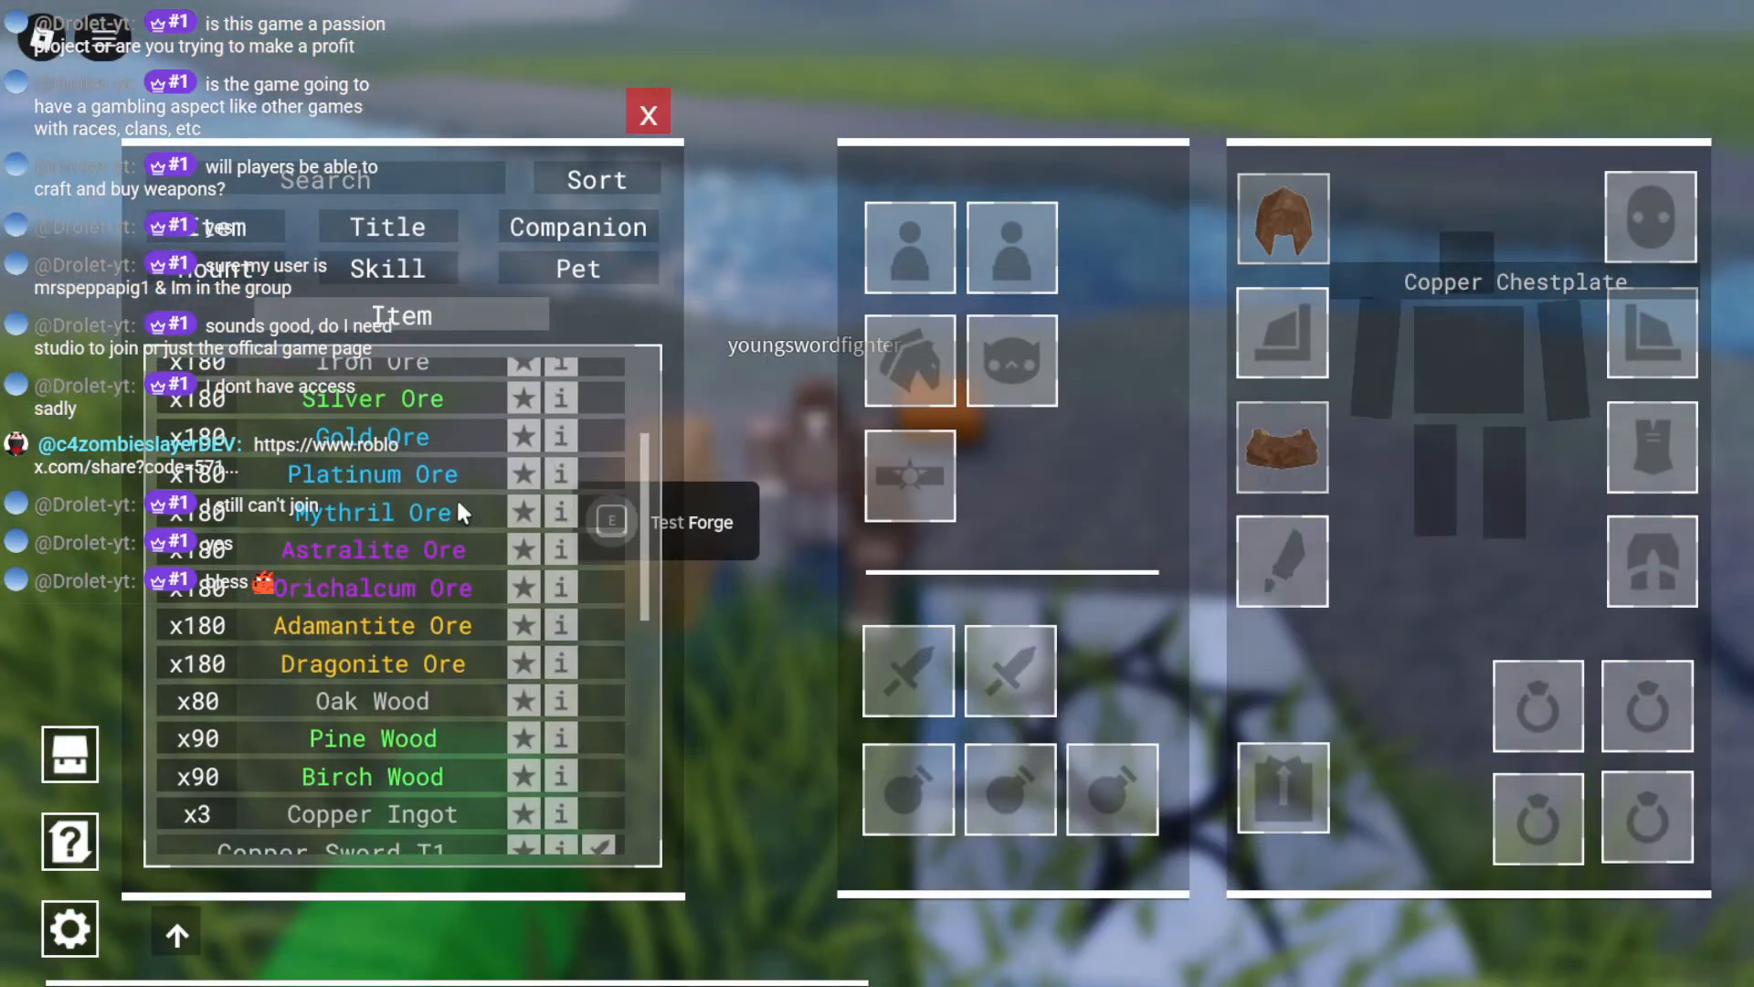
scroll(459, 502, "down", 6)
left_click(605, 766)
key("Tab")
right_click_drag(887, 679, 949, 700)
Step: Open the Test Shop, view the Silver Dagger and Tester Blue Sword, and leave the shop
key("e")
key("e")
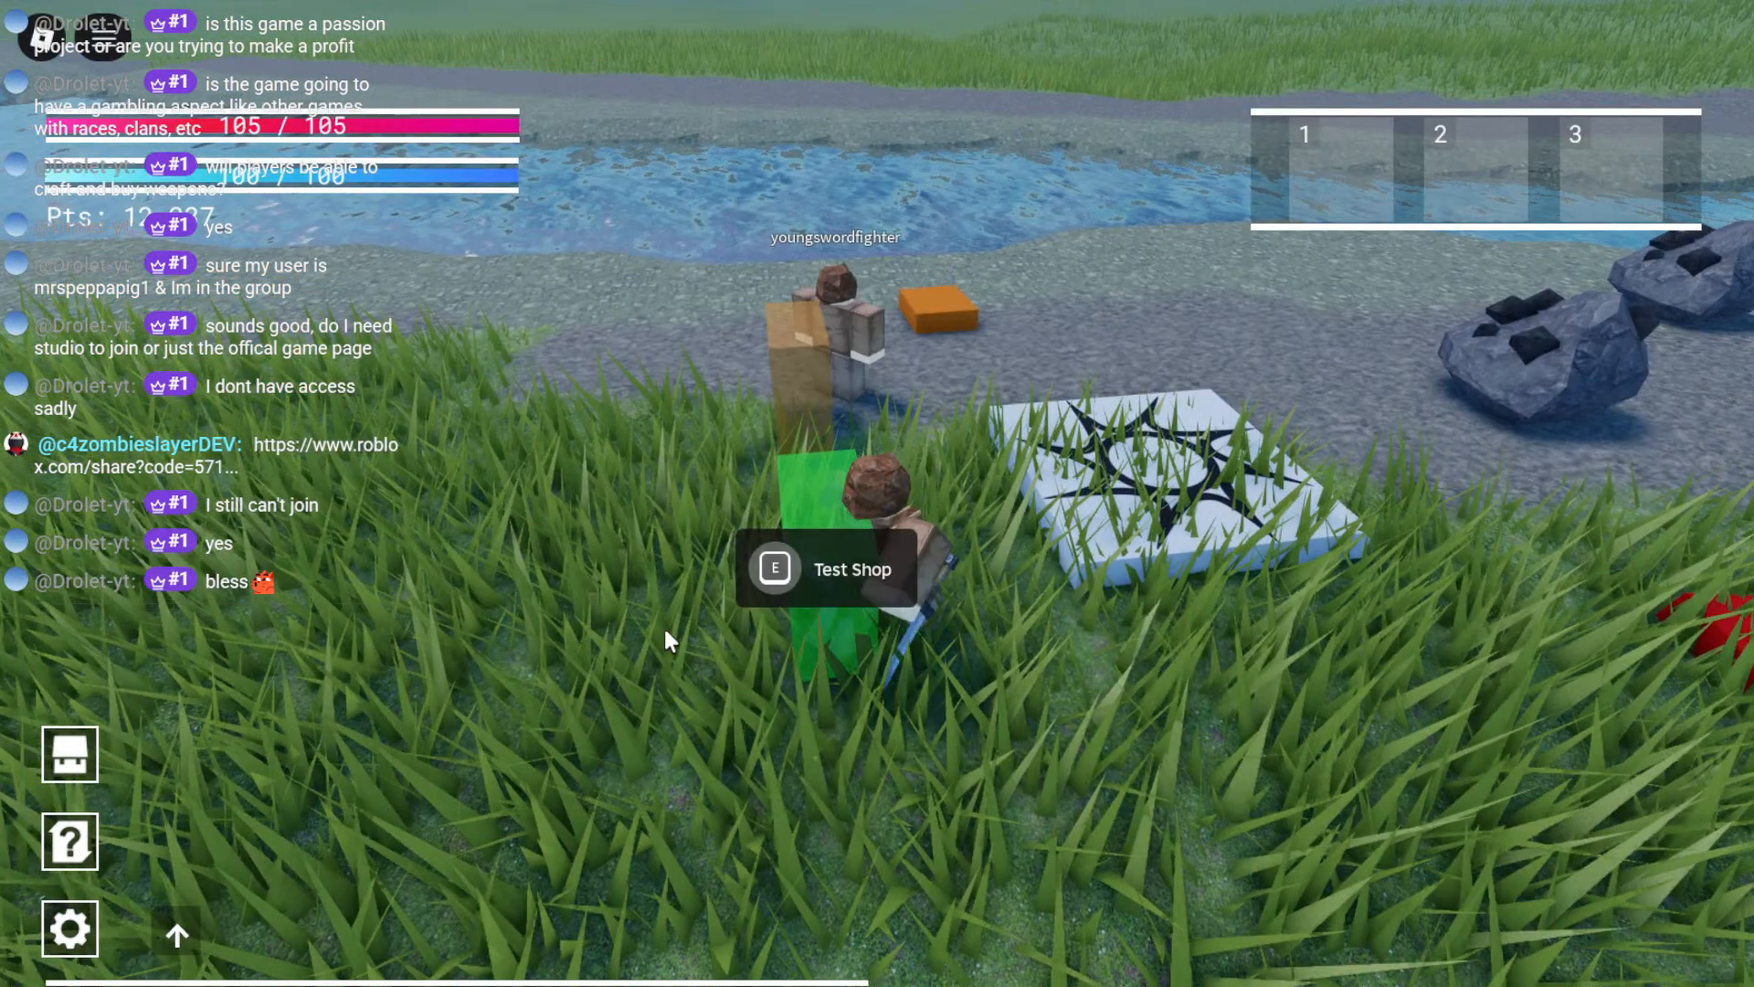
key("s")
key("d")
right_click_drag(1038, 573, 1049, 571)
key("e")
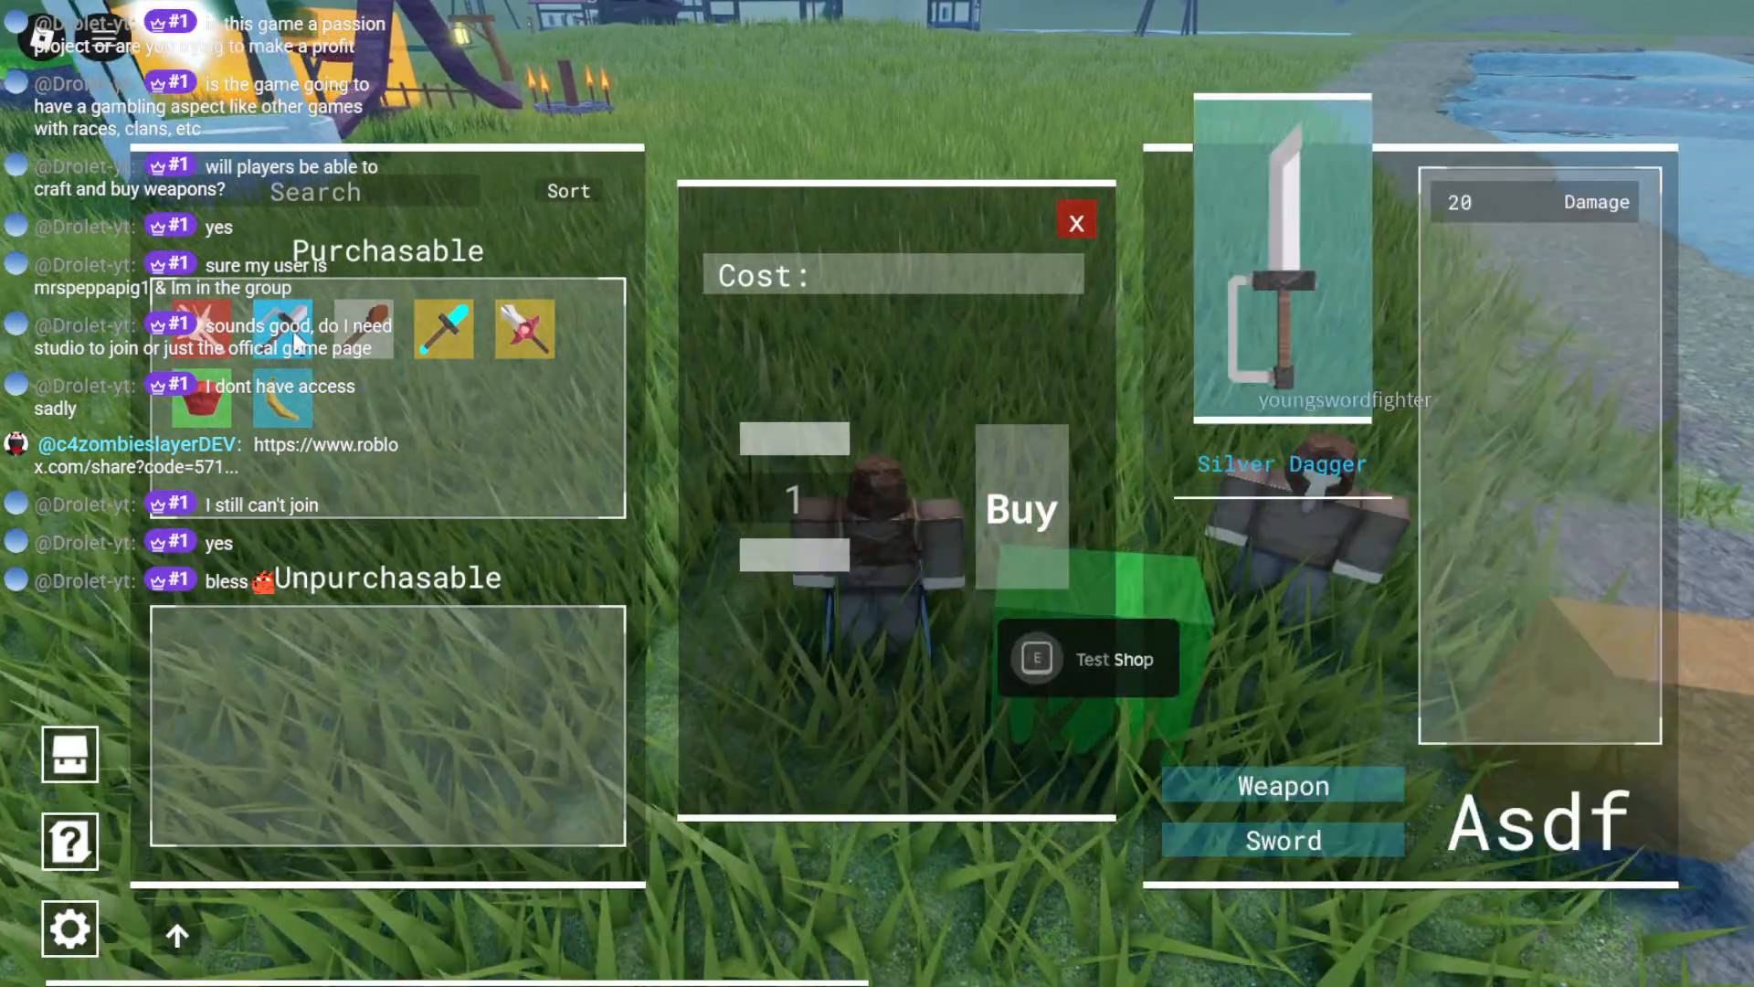
left_click(446, 333)
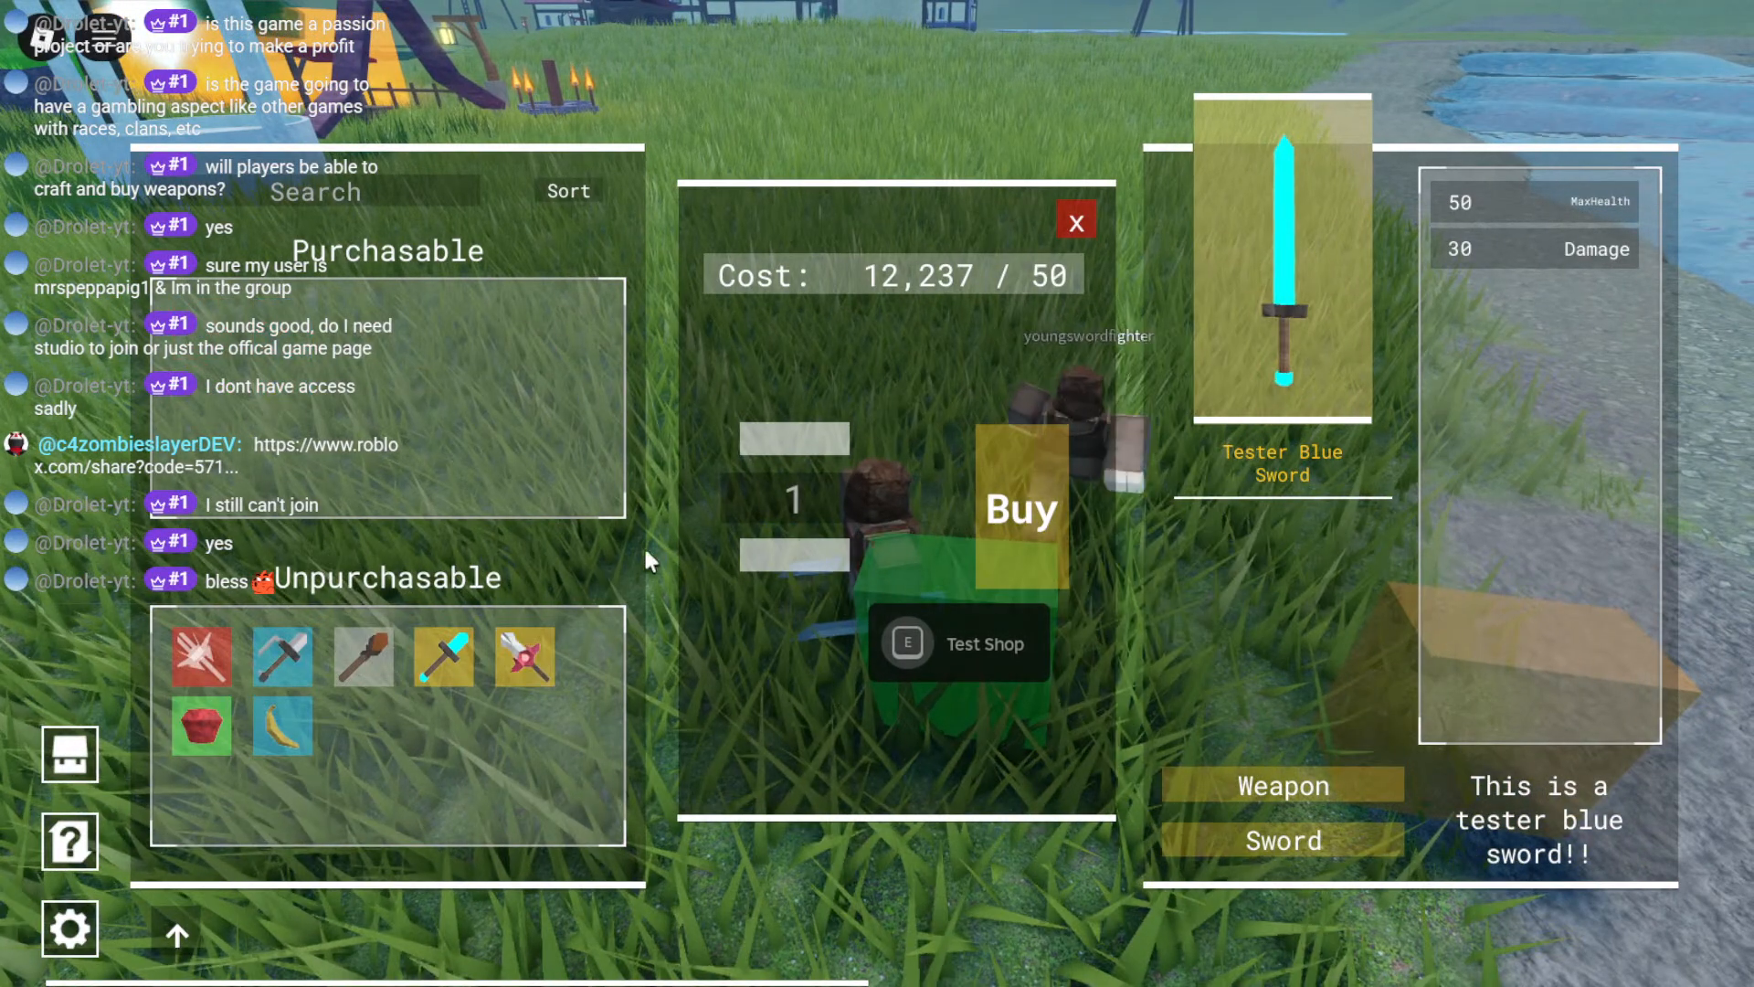
key("Tab")
right_click_drag(691, 459, 706, 466)
key("Tab")
Step: Run the character from the Test Shop across the grass field toward the enemies near the village
key("w")
key("space")
key("s")
key("d")
key("w")
key("s")
key("a")
key("d")
right_click_drag(925, 547, 924, 544)
key("Tab")
key("Tab")
key("s")
key("d")
key("s")
key("w")
key("s")
key("s")
key("d")
key("w")
key("s")
key("d")
key("w")
key("d")
key("w")
key("w")
key("w")
key("s")
key("w")
right_click_drag(927, 548, 973, 519)
right_click_drag(1147, 366, 1137, 398)
Step: Fight the enemies in the field near the village with repeated Silver Dagger attacks
right_click_drag(939, 546, 1035, 513)
left_click(1034, 513)
left_click(1034, 514)
key("s")
key("d")
left_click(728, 543)
right_click_drag(981, 439, 981, 439)
left_click(981, 439)
left_click(981, 439)
left_click(981, 439)
key("a")
left_click(981, 438)
left_click(982, 439)
left_click(981, 439)
left_click(981, 439)
left_click(981, 439)
left_click(981, 438)
left_click(981, 439)
key("s")
left_click(981, 439)
left_click(981, 438)
left_click(982, 438)
left_click(981, 439)
key("w")
left_click(982, 438)
key("a")
left_click(981, 439)
left_click(981, 438)
key("w")
key("w")
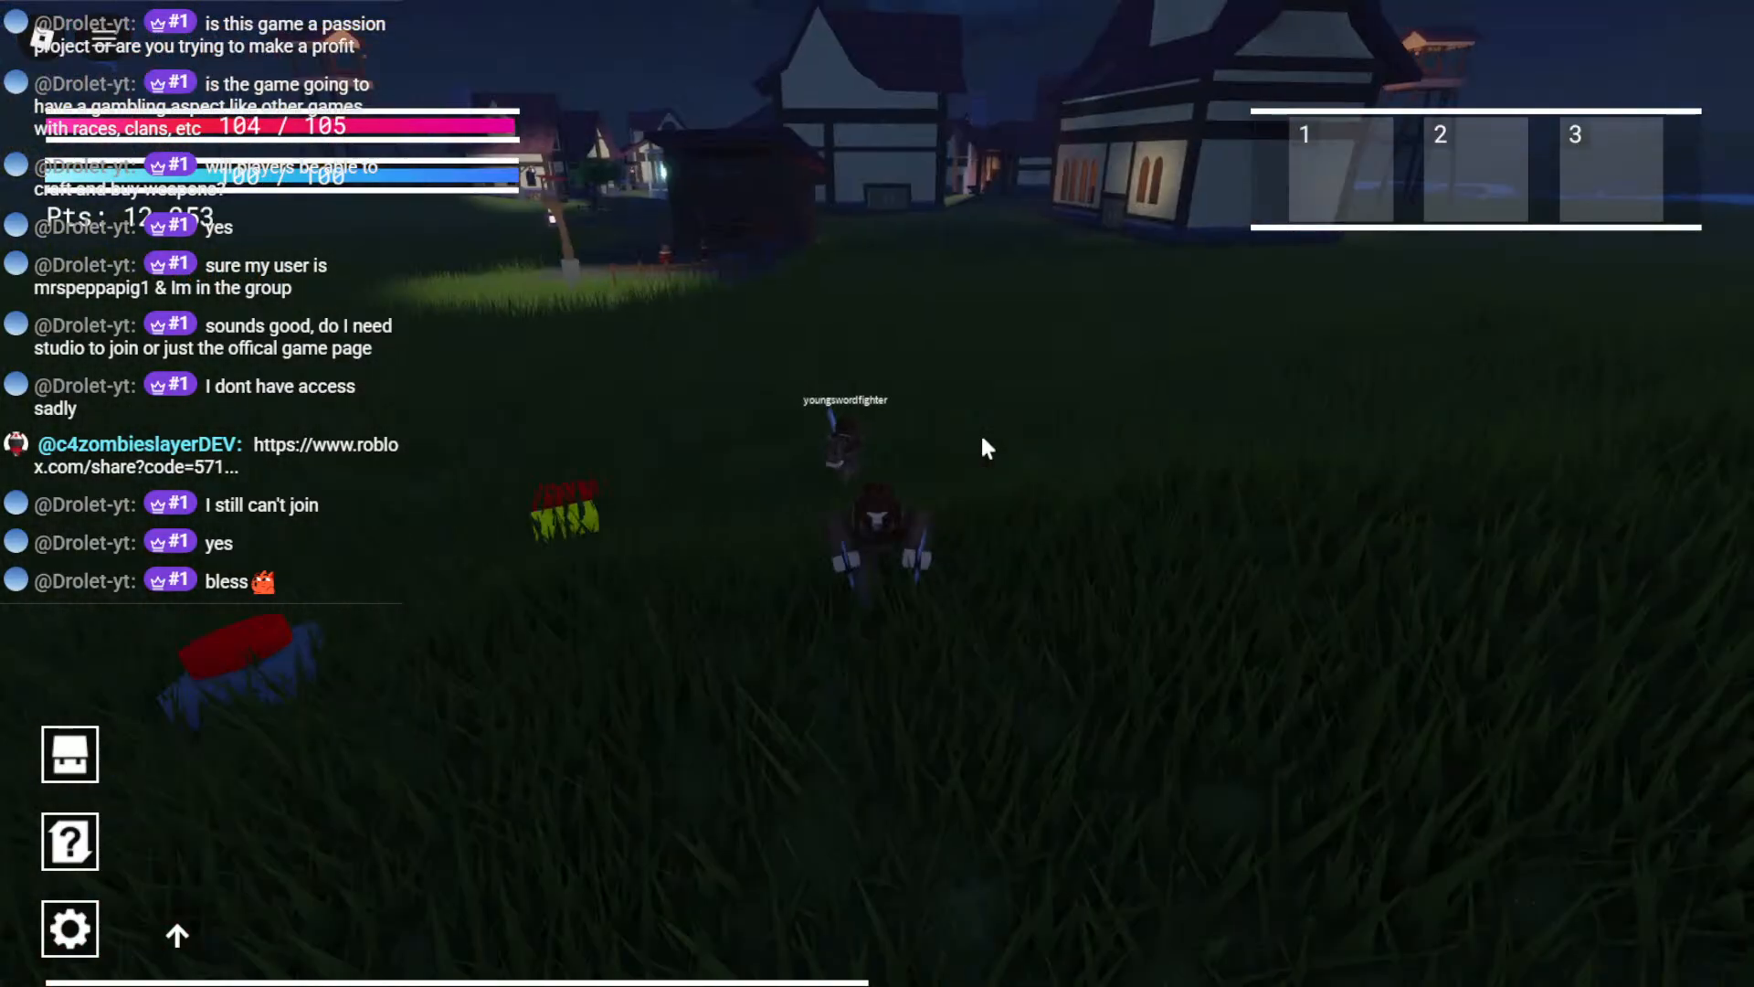
Step: Look through the item inventory and the equipped gear, then close it
key("Tab")
scroll(454, 594, "down", 3)
scroll(511, 640, "down", 2)
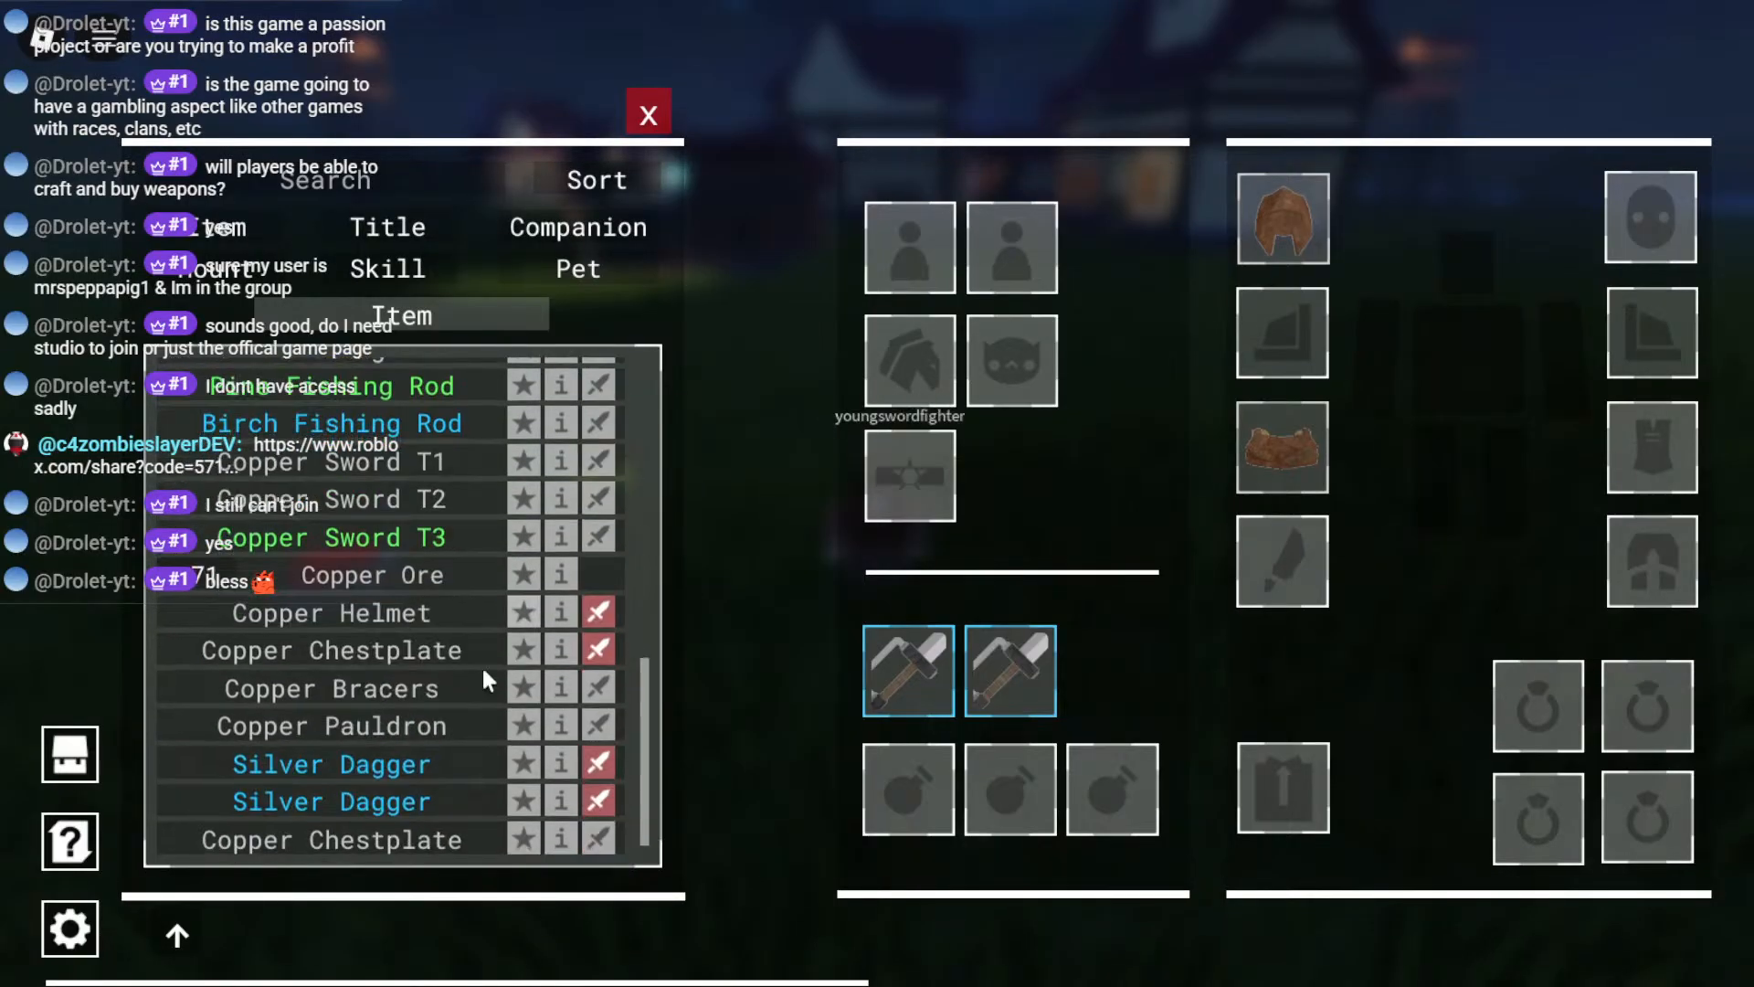
scroll(490, 685, "up", 6)
key("Tab")
Step: Unequip both Silver Daggers in the inventory and close it
right_click_drag(912, 573, 912, 574)
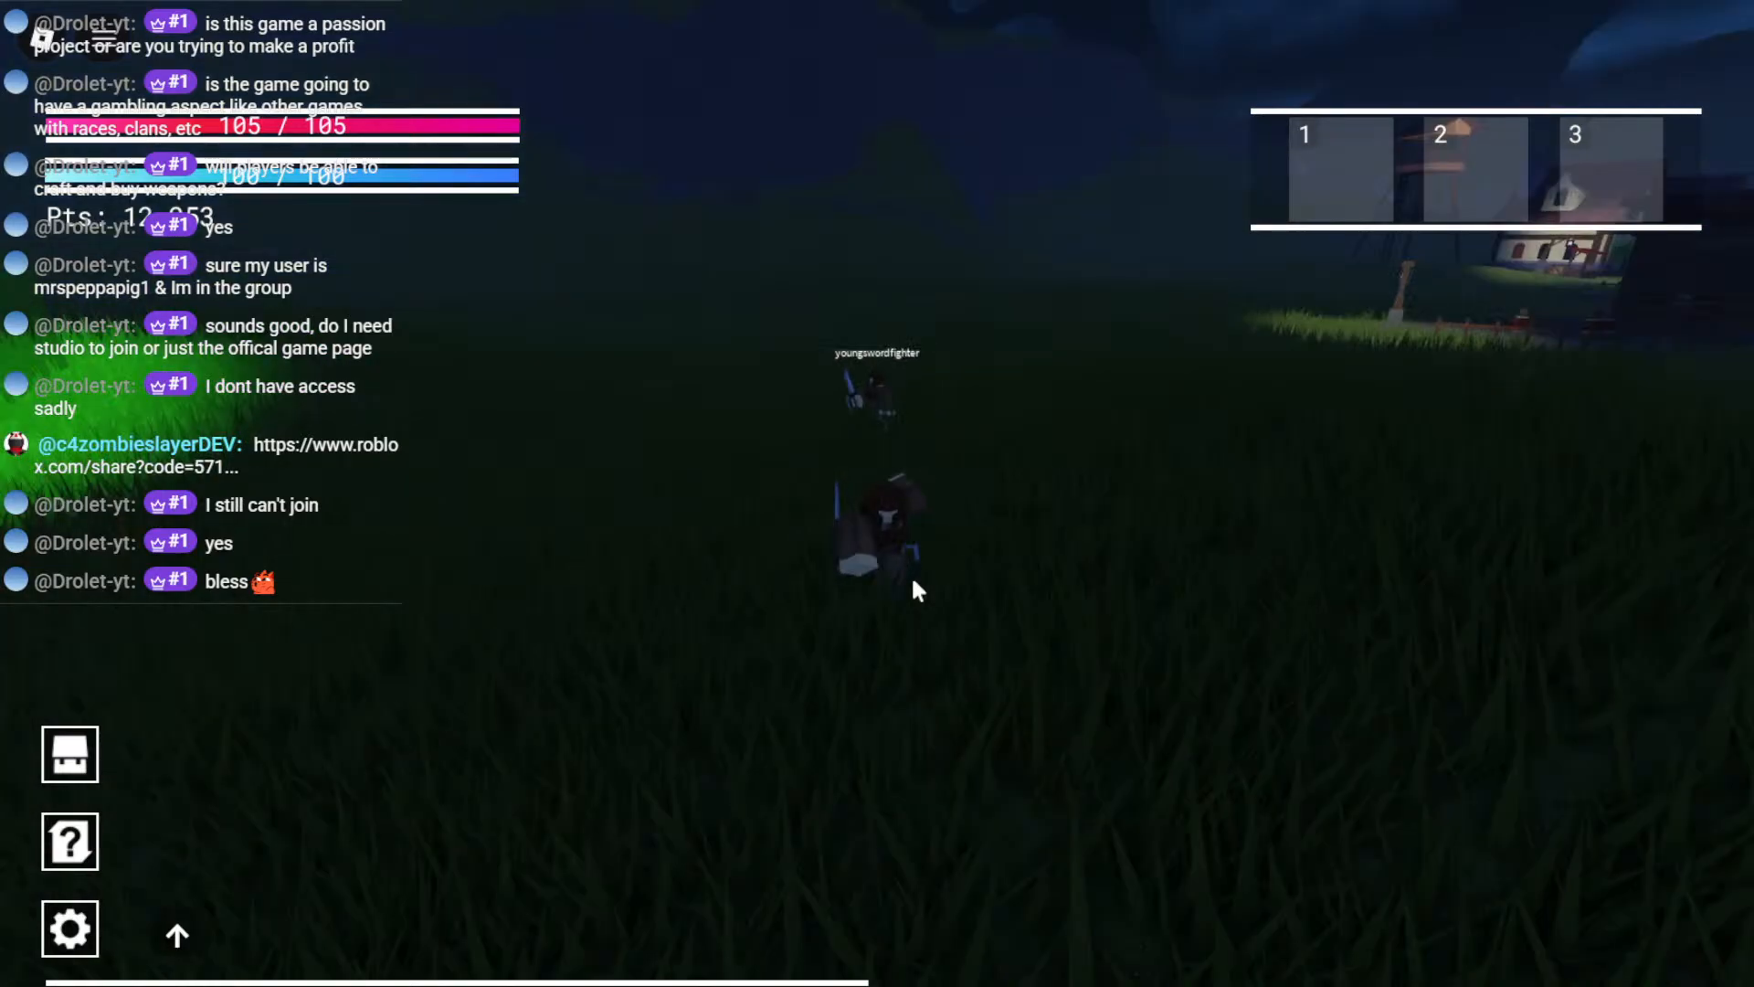
key("Tab")
key("Tab")
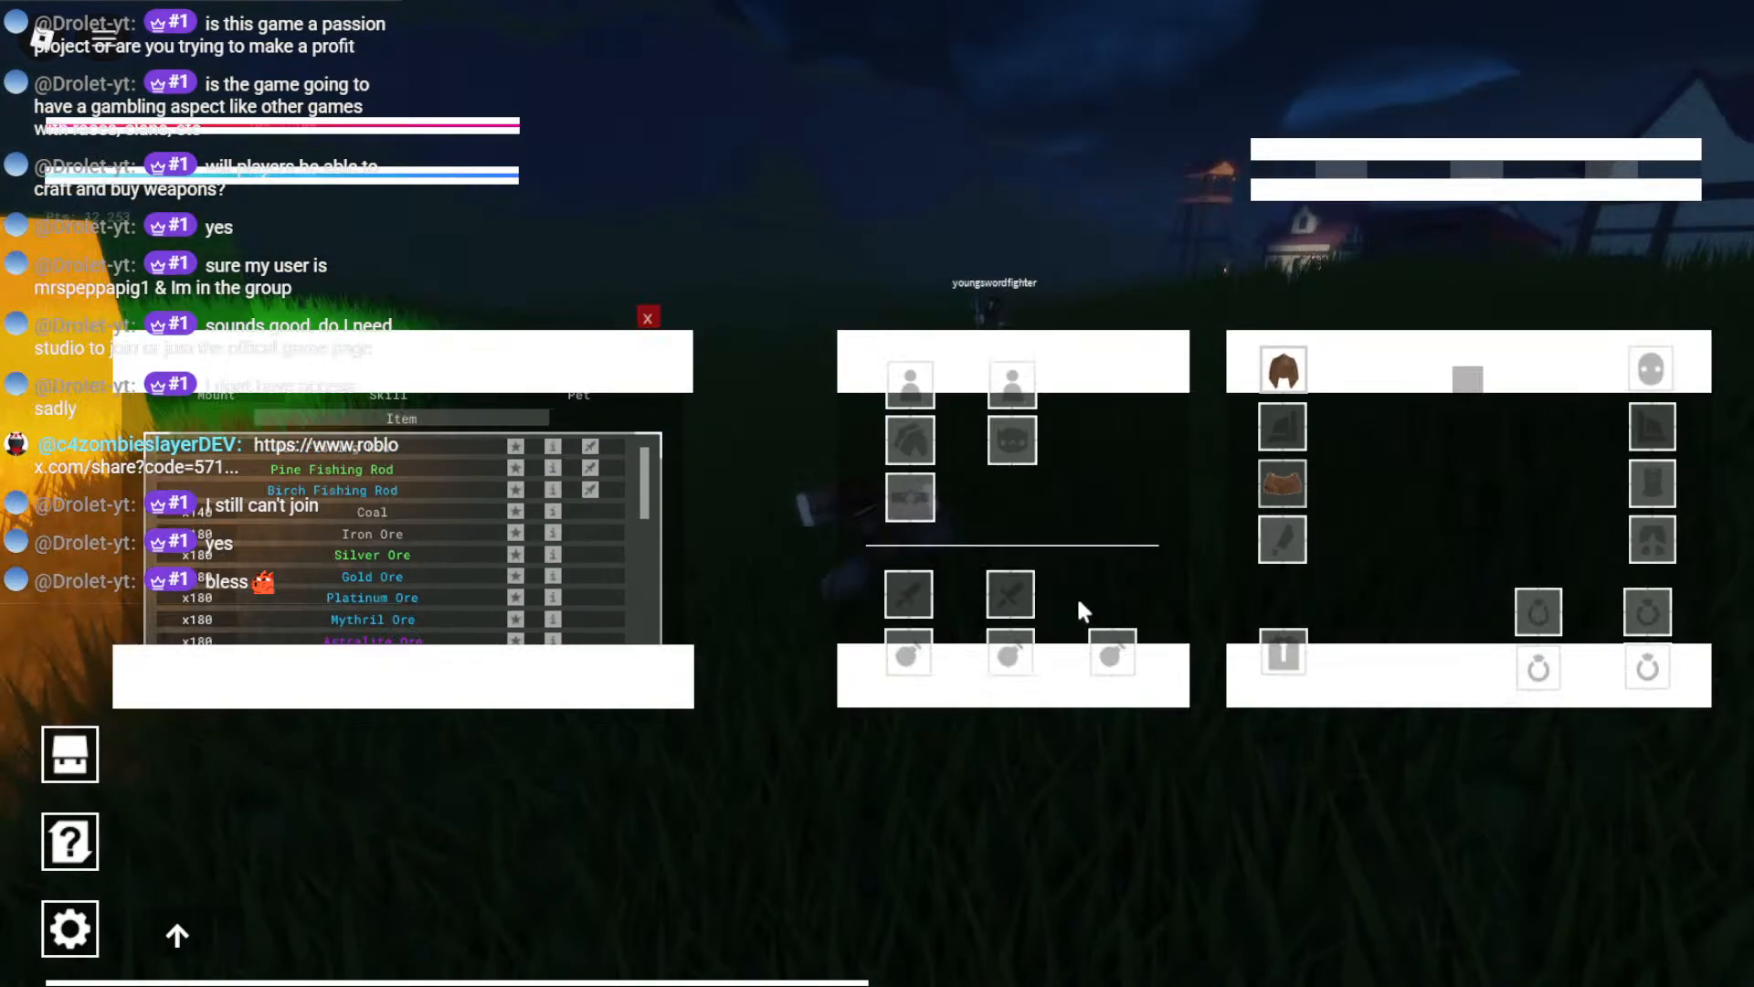
right_click_drag(1018, 610, 1018, 610)
key("Tab")
key("Tab")
Step: Run the character to the ring of torches and send "oh awesome ill use chat" in the game chat
key("w")
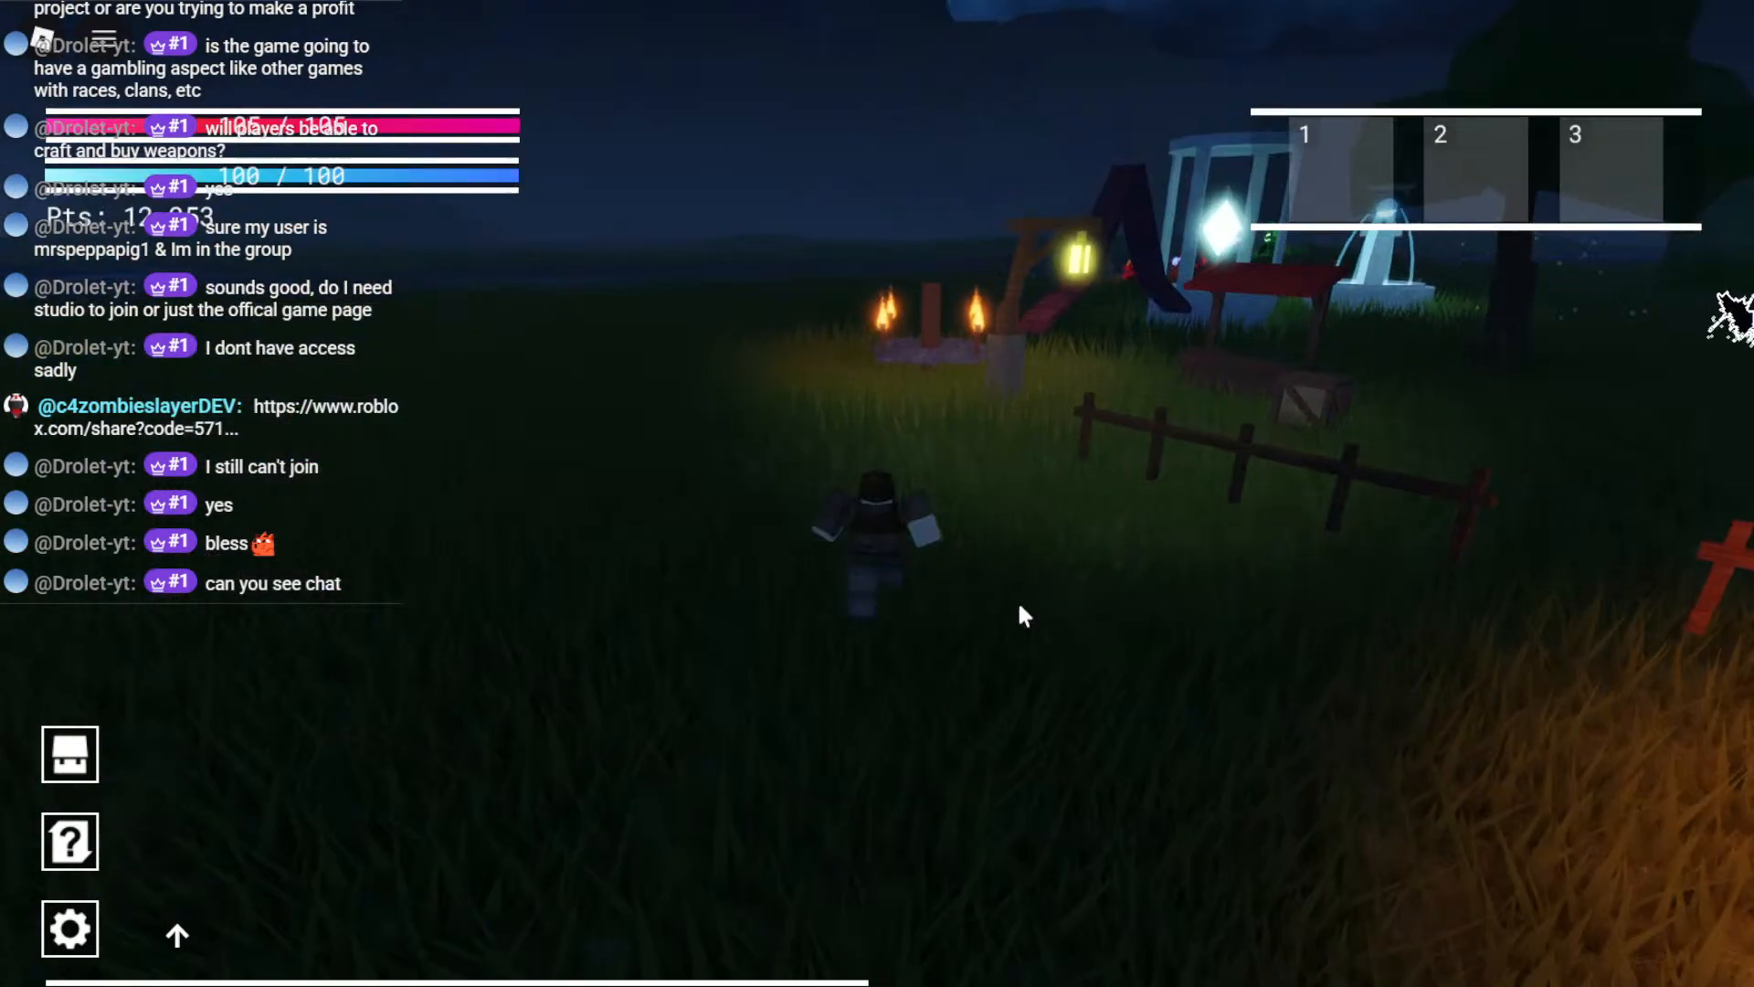
key("w")
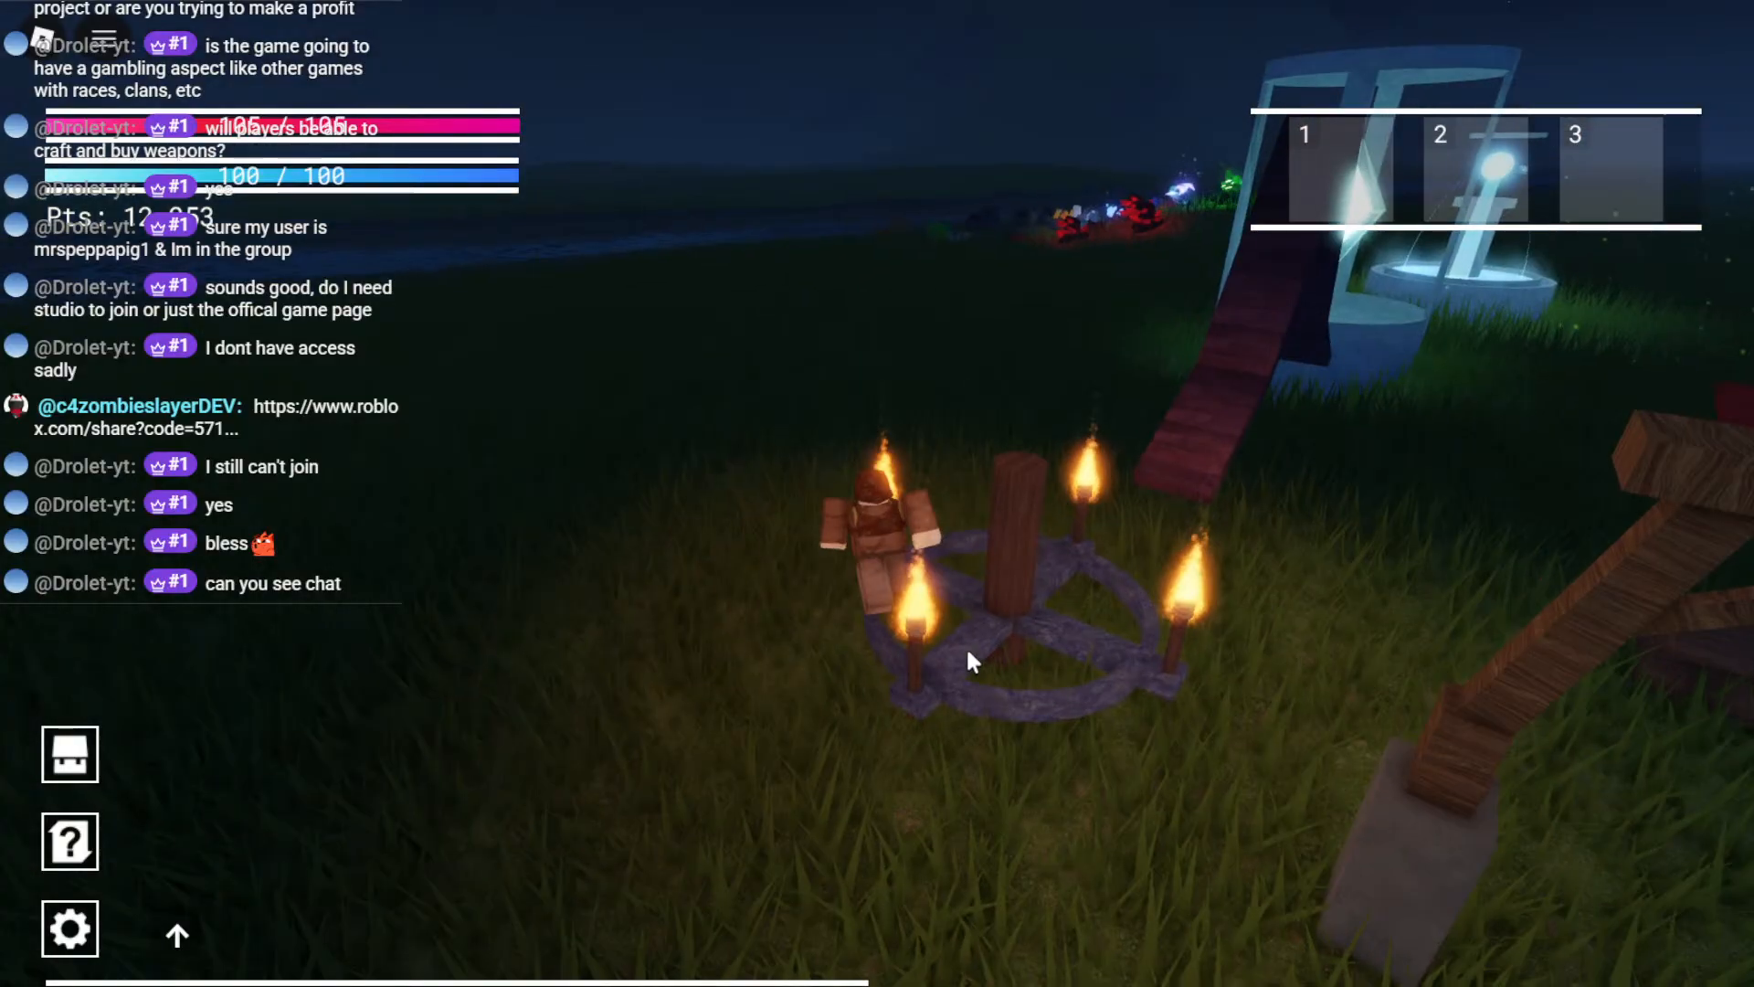
left_click(183, 937)
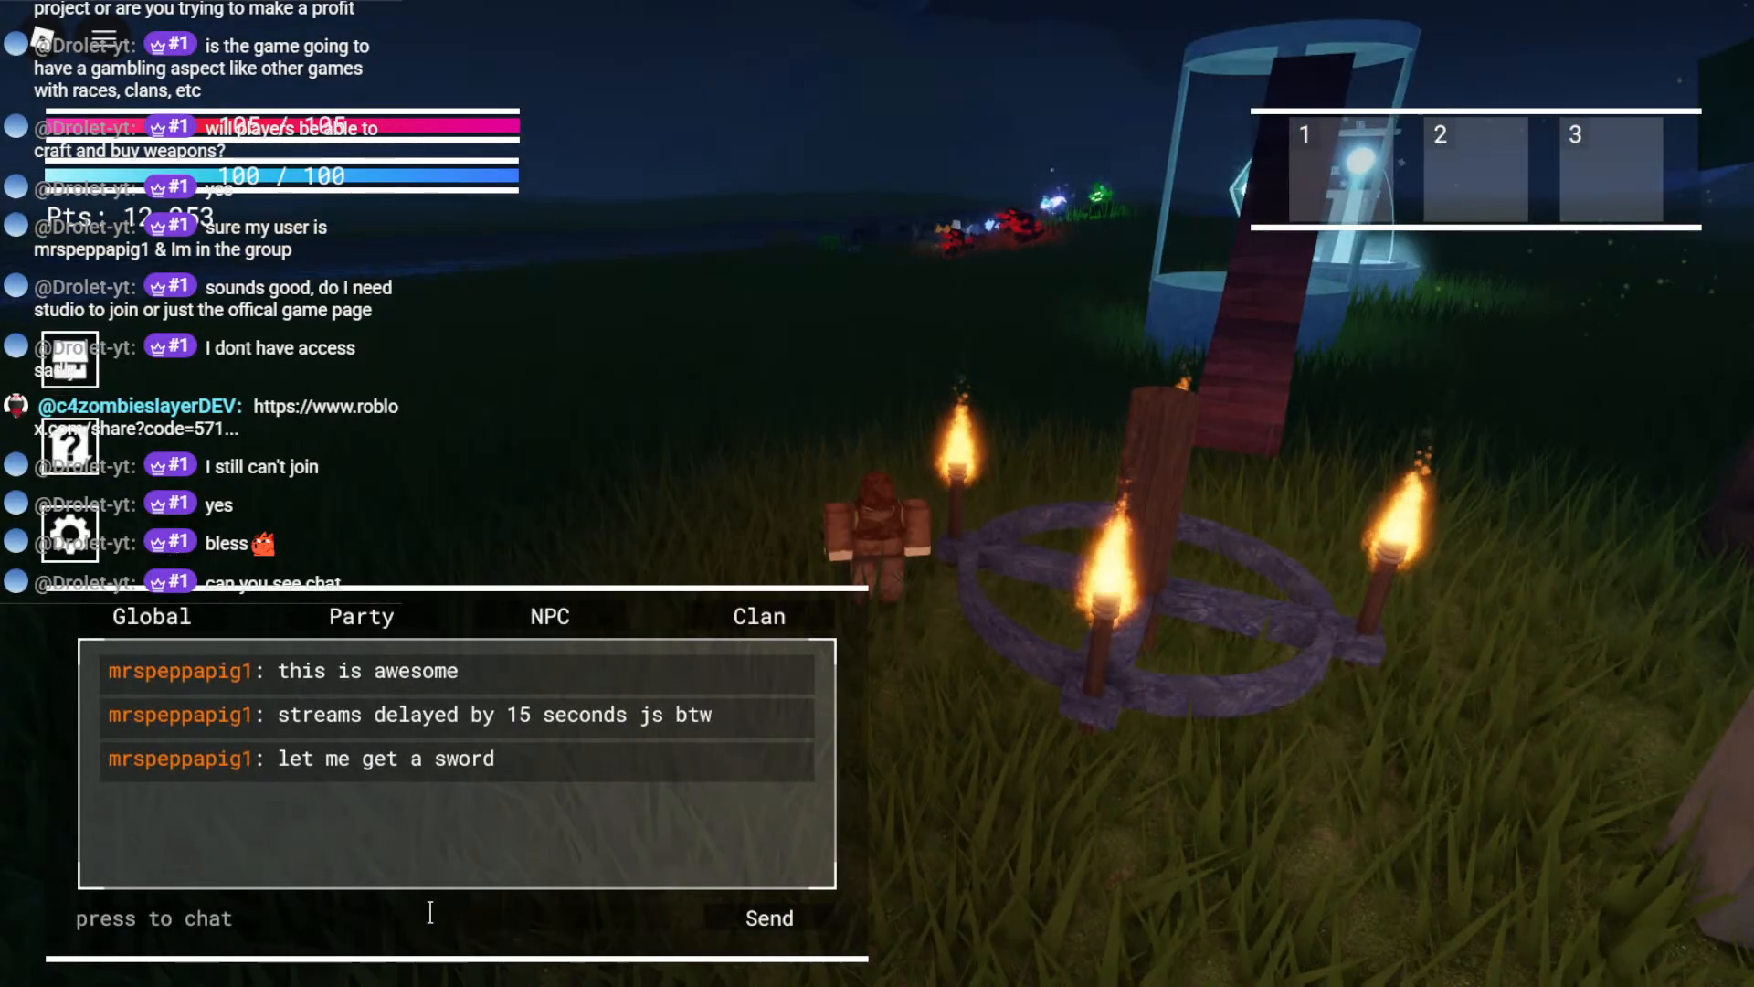
type("oh ")
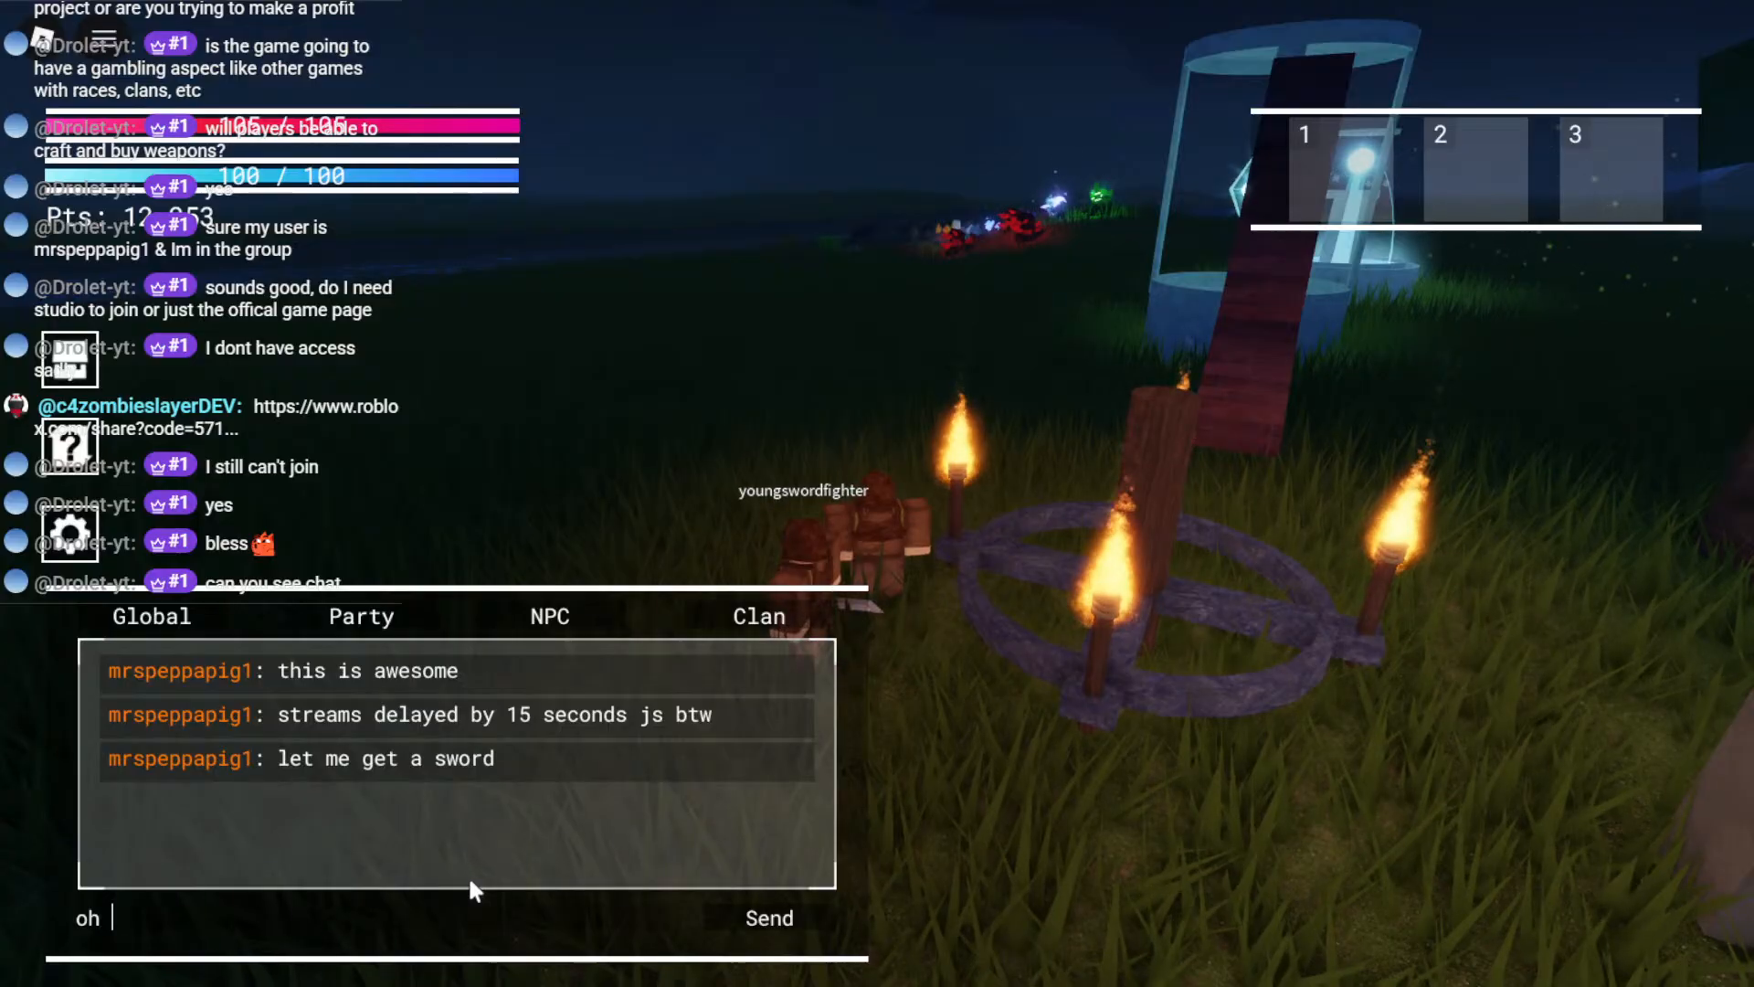
type("awesome ill use chat")
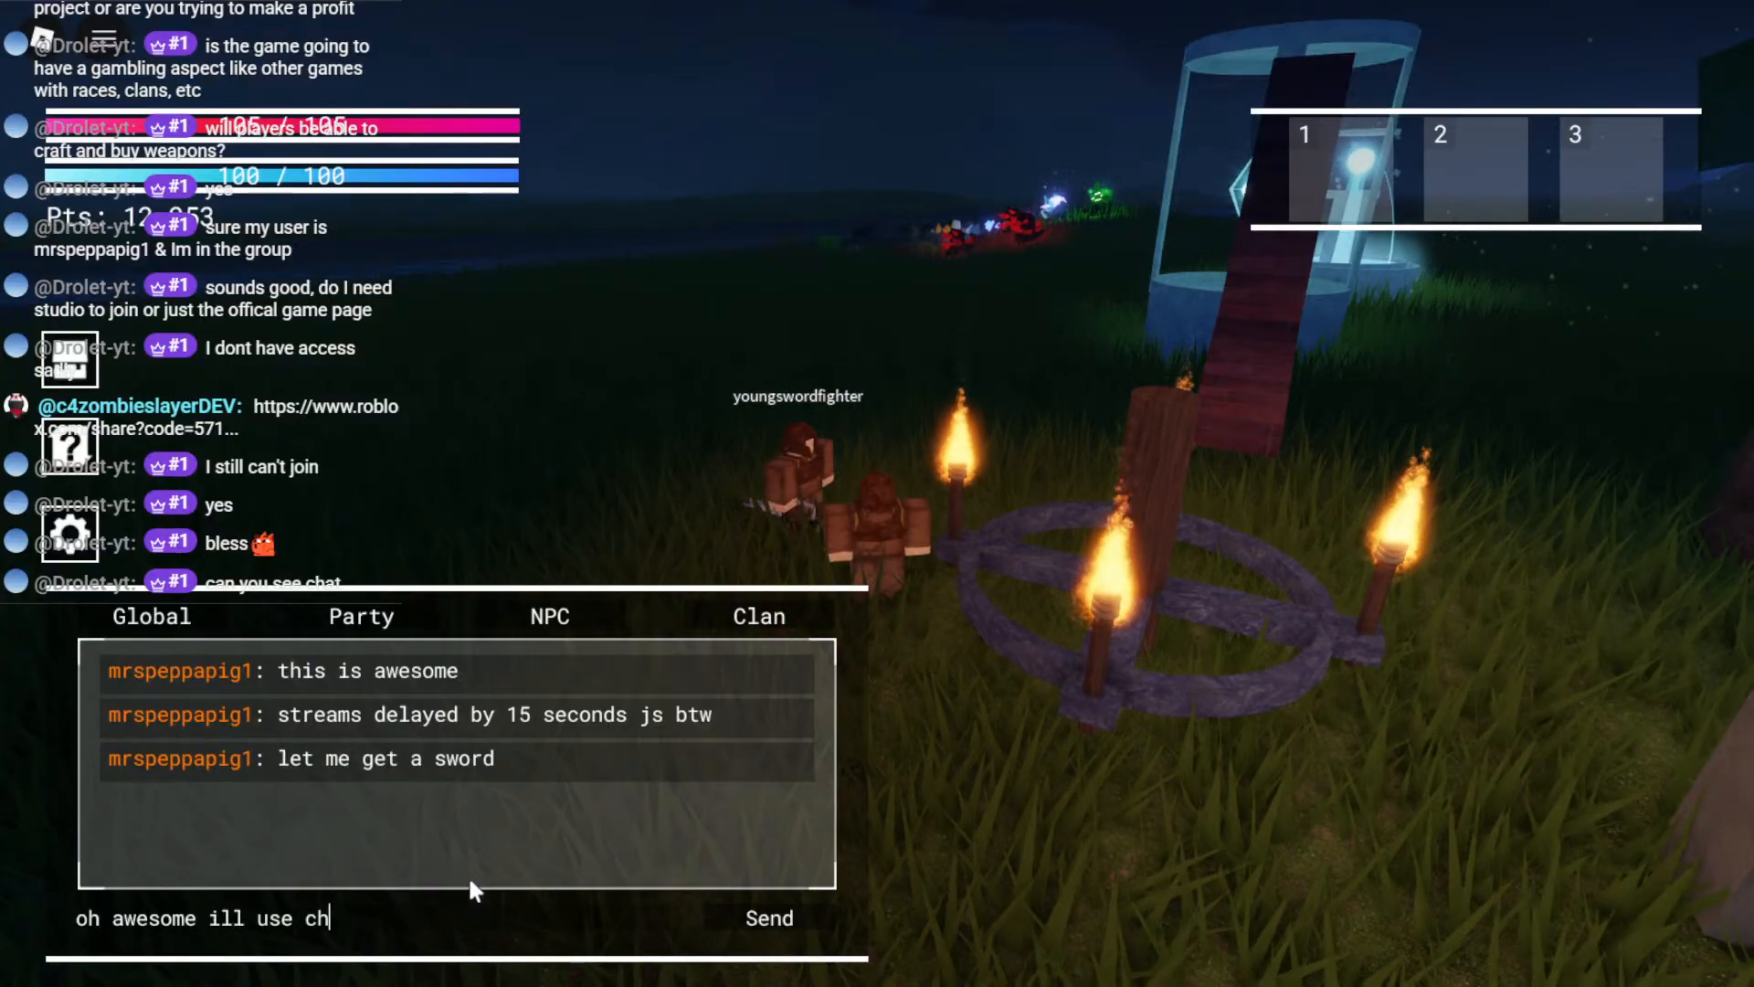
key("Return")
Step: Run past the fountain to the Test Forge and send the chat message "make a axe lets test the woodcutting system"
key("w")
right_click_drag(904, 567, 904, 568)
key("w")
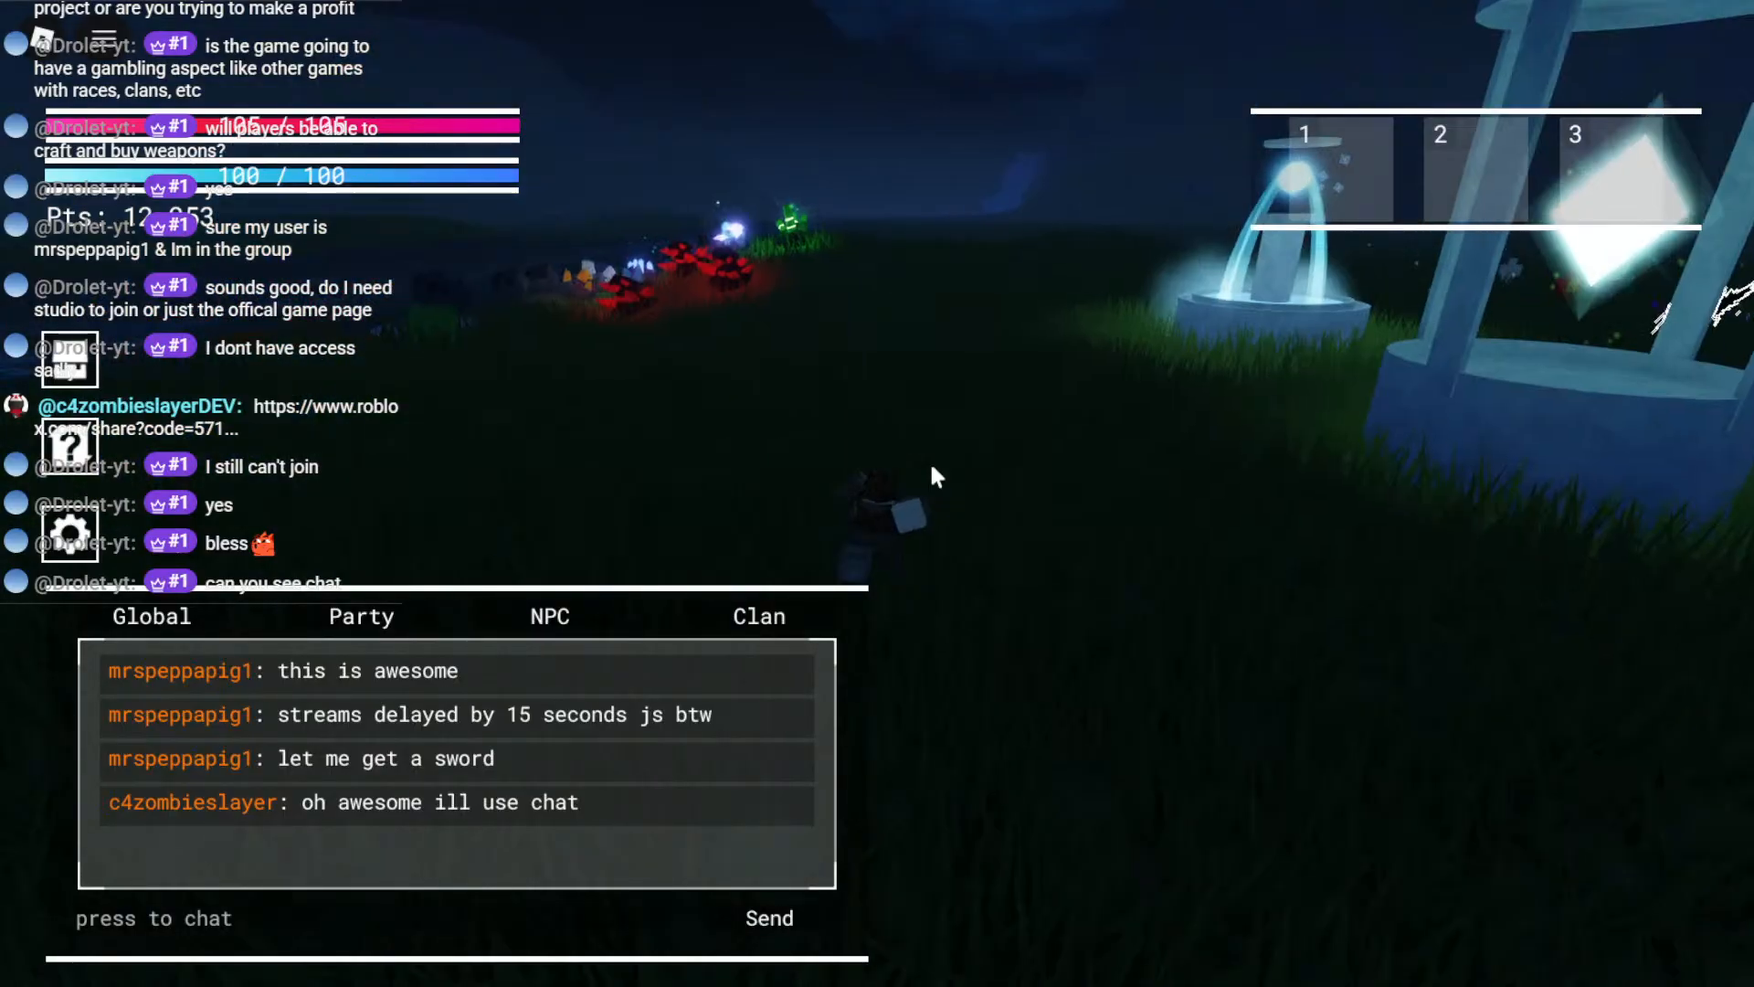
key("Tab")
key("Tab")
key("w")
right_click_drag(931, 466, 932, 468)
key("w")
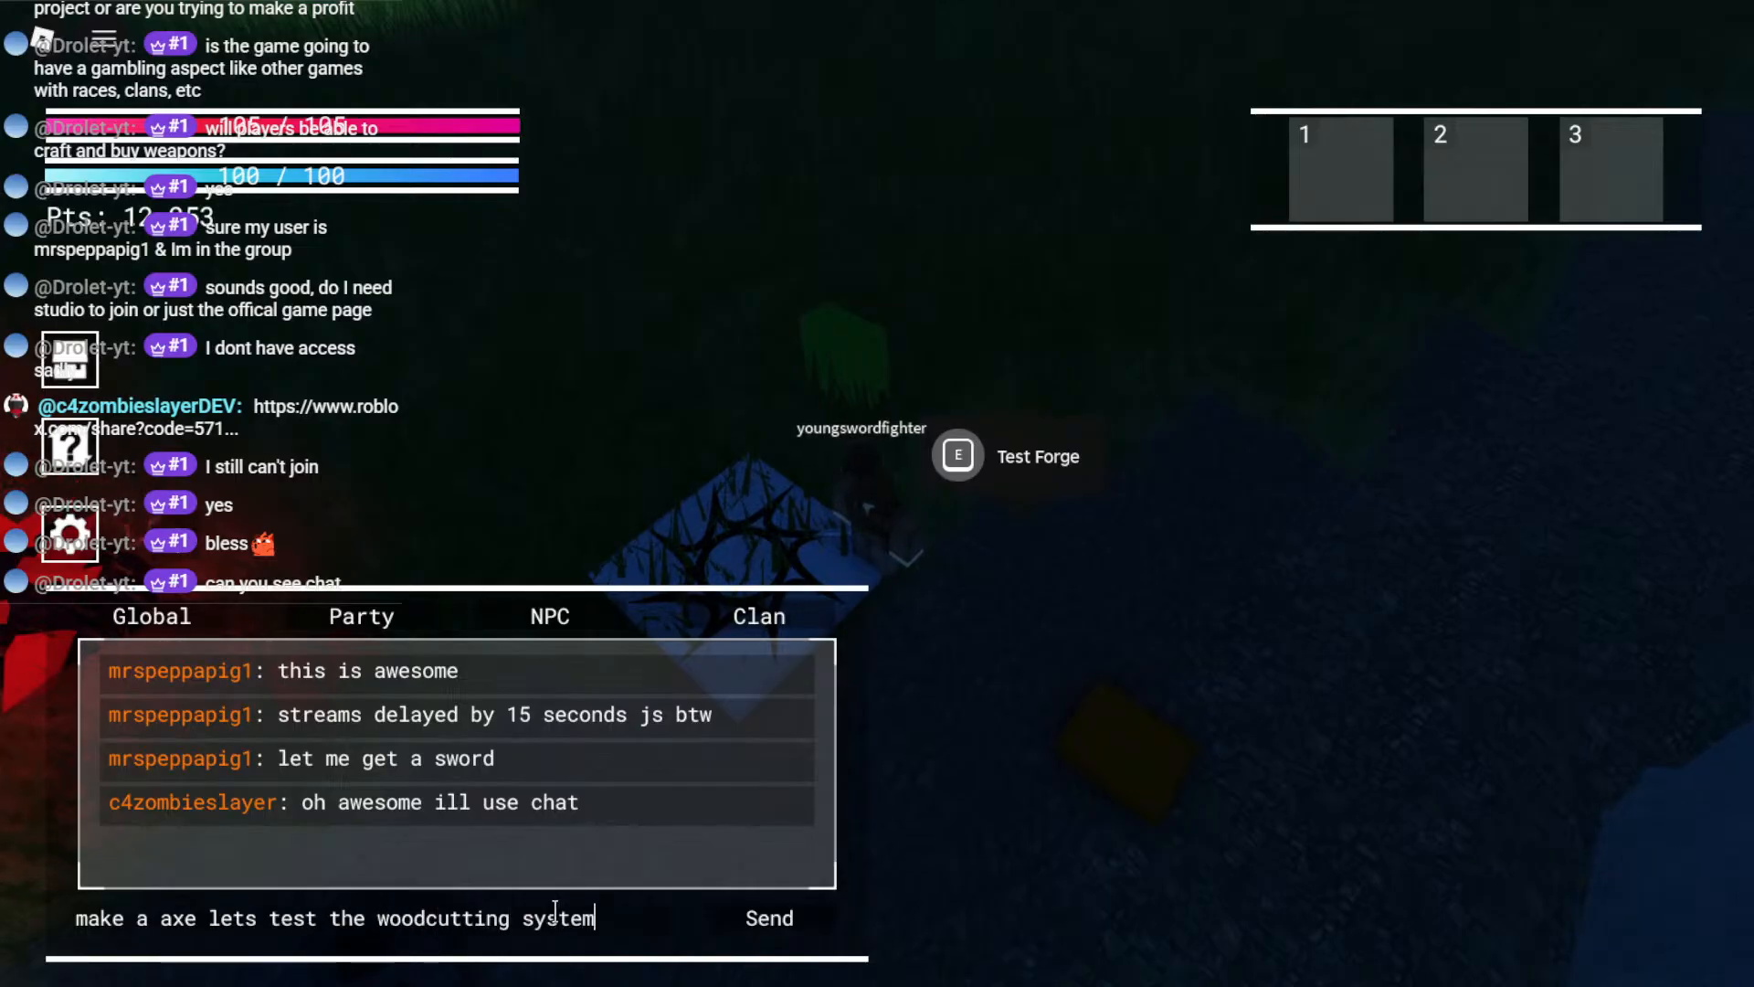
key("Return")
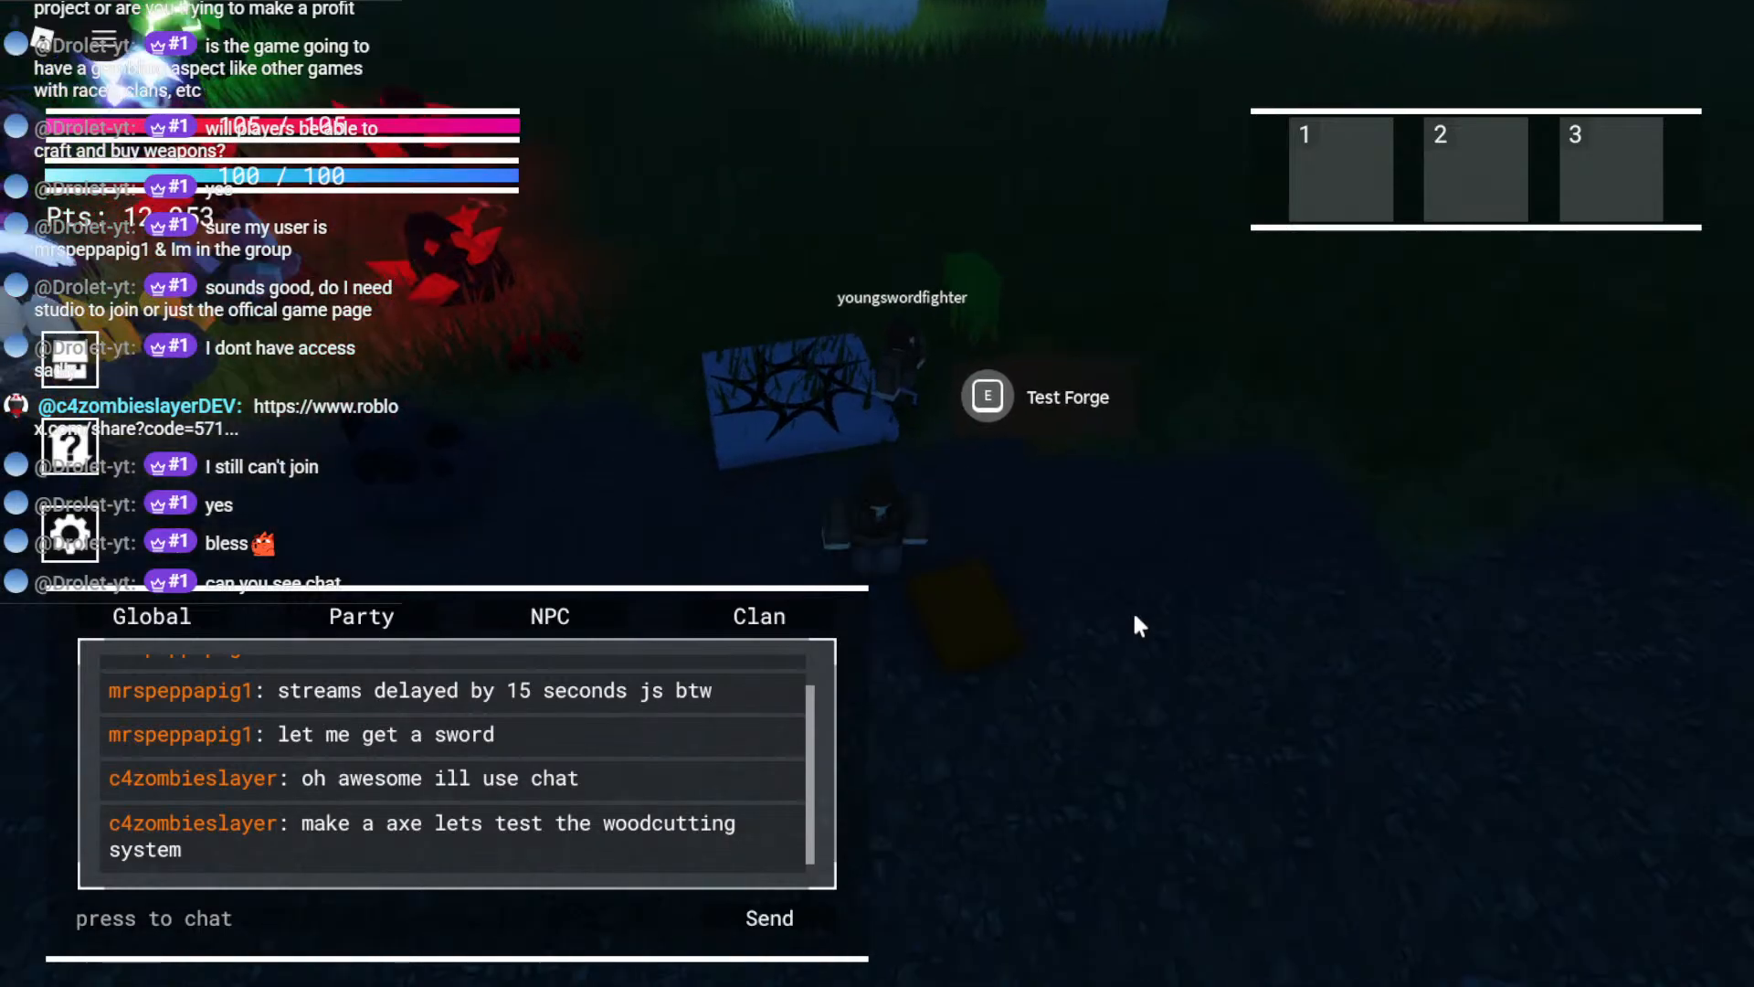
Step: Open the Test Forge and forge Orichalcum Ingots and an Orichalcum Axe
key("a")
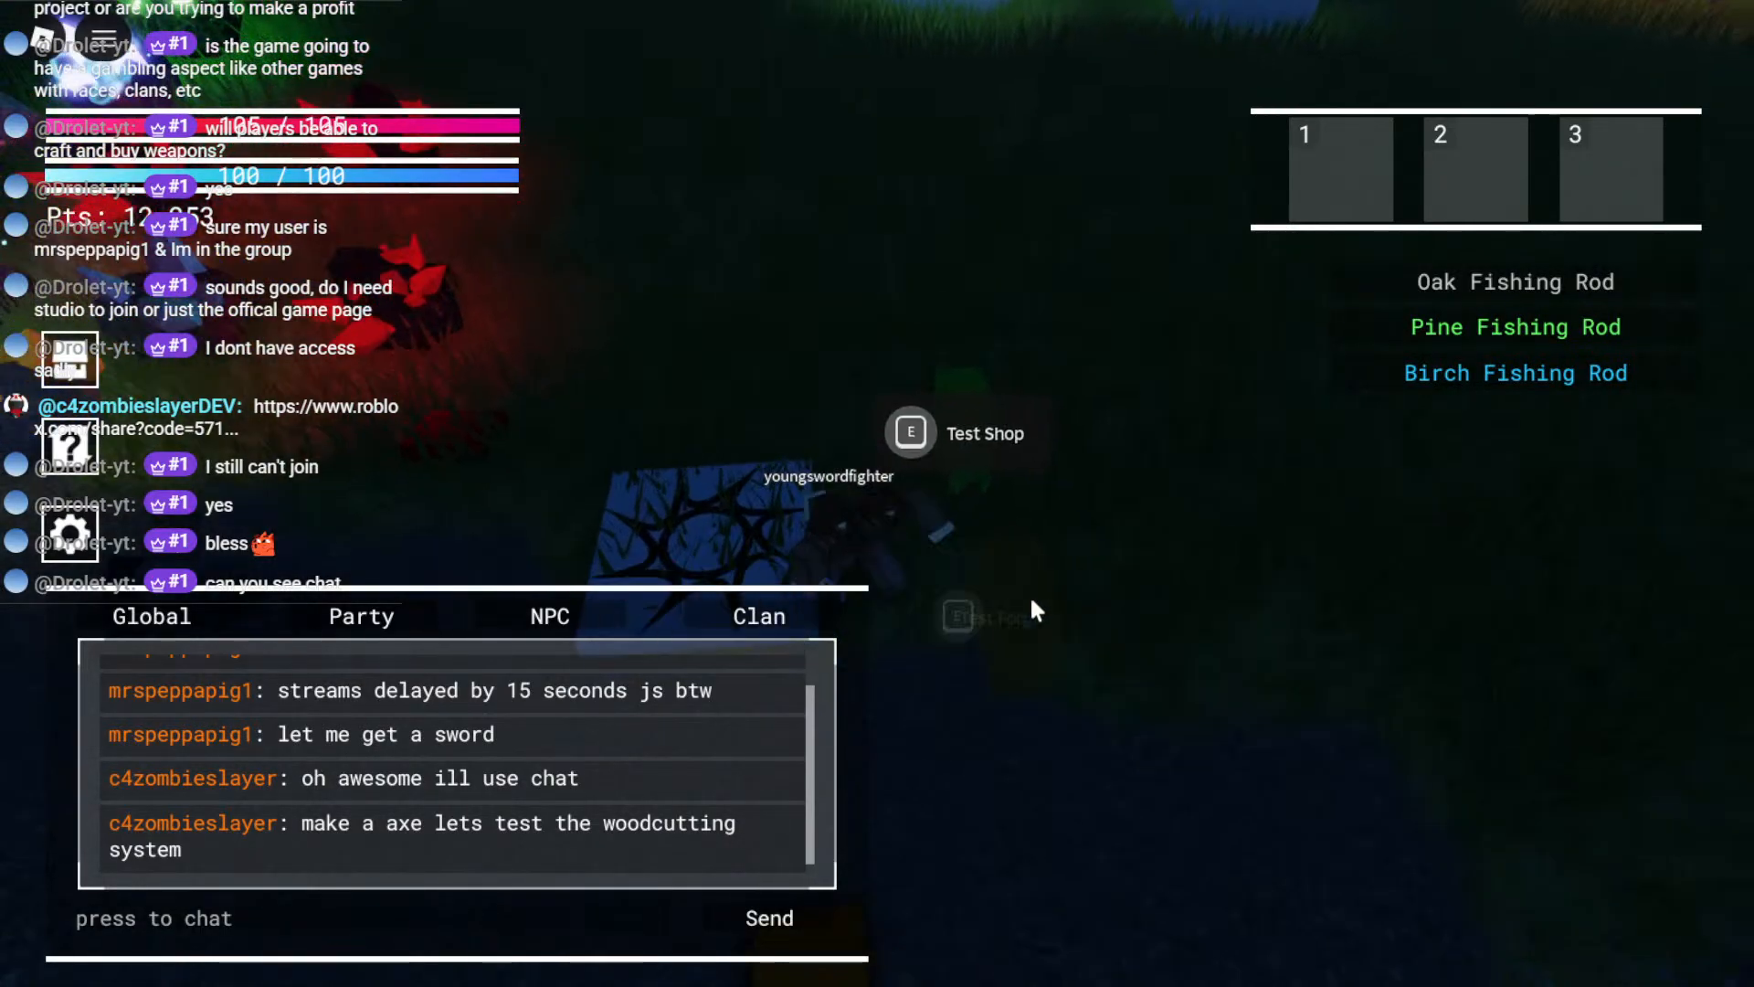
key("e")
left_click(444, 467)
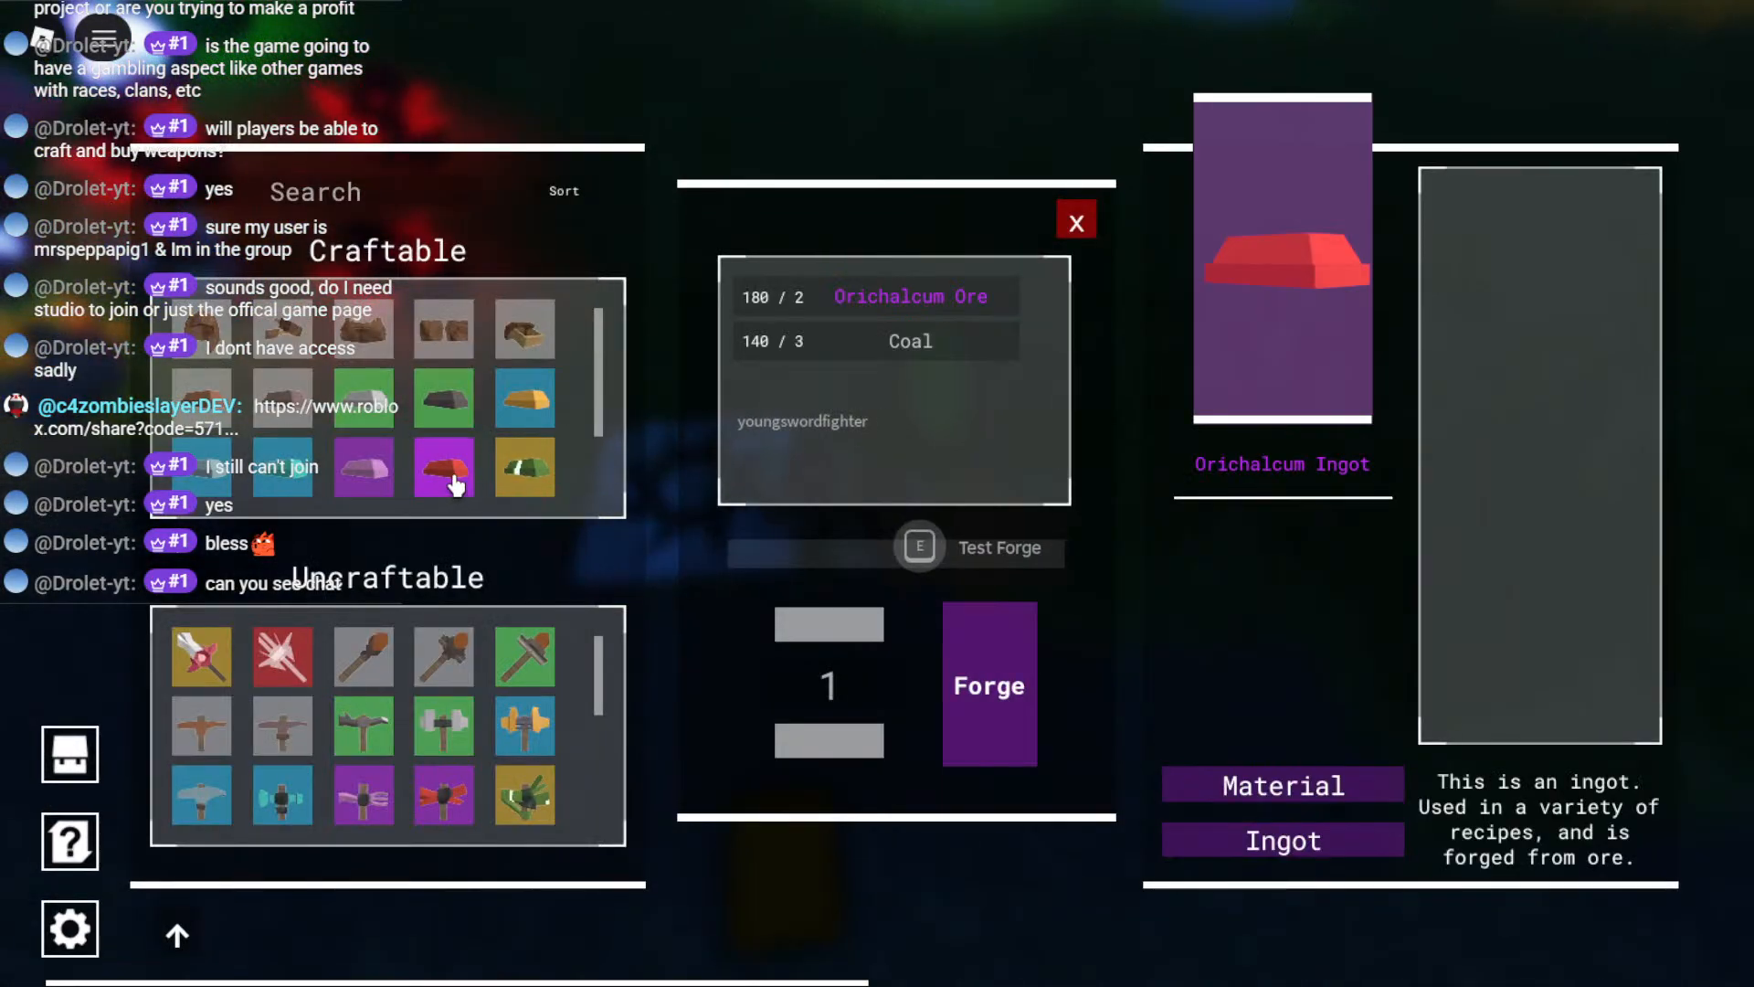
left_click(1003, 664)
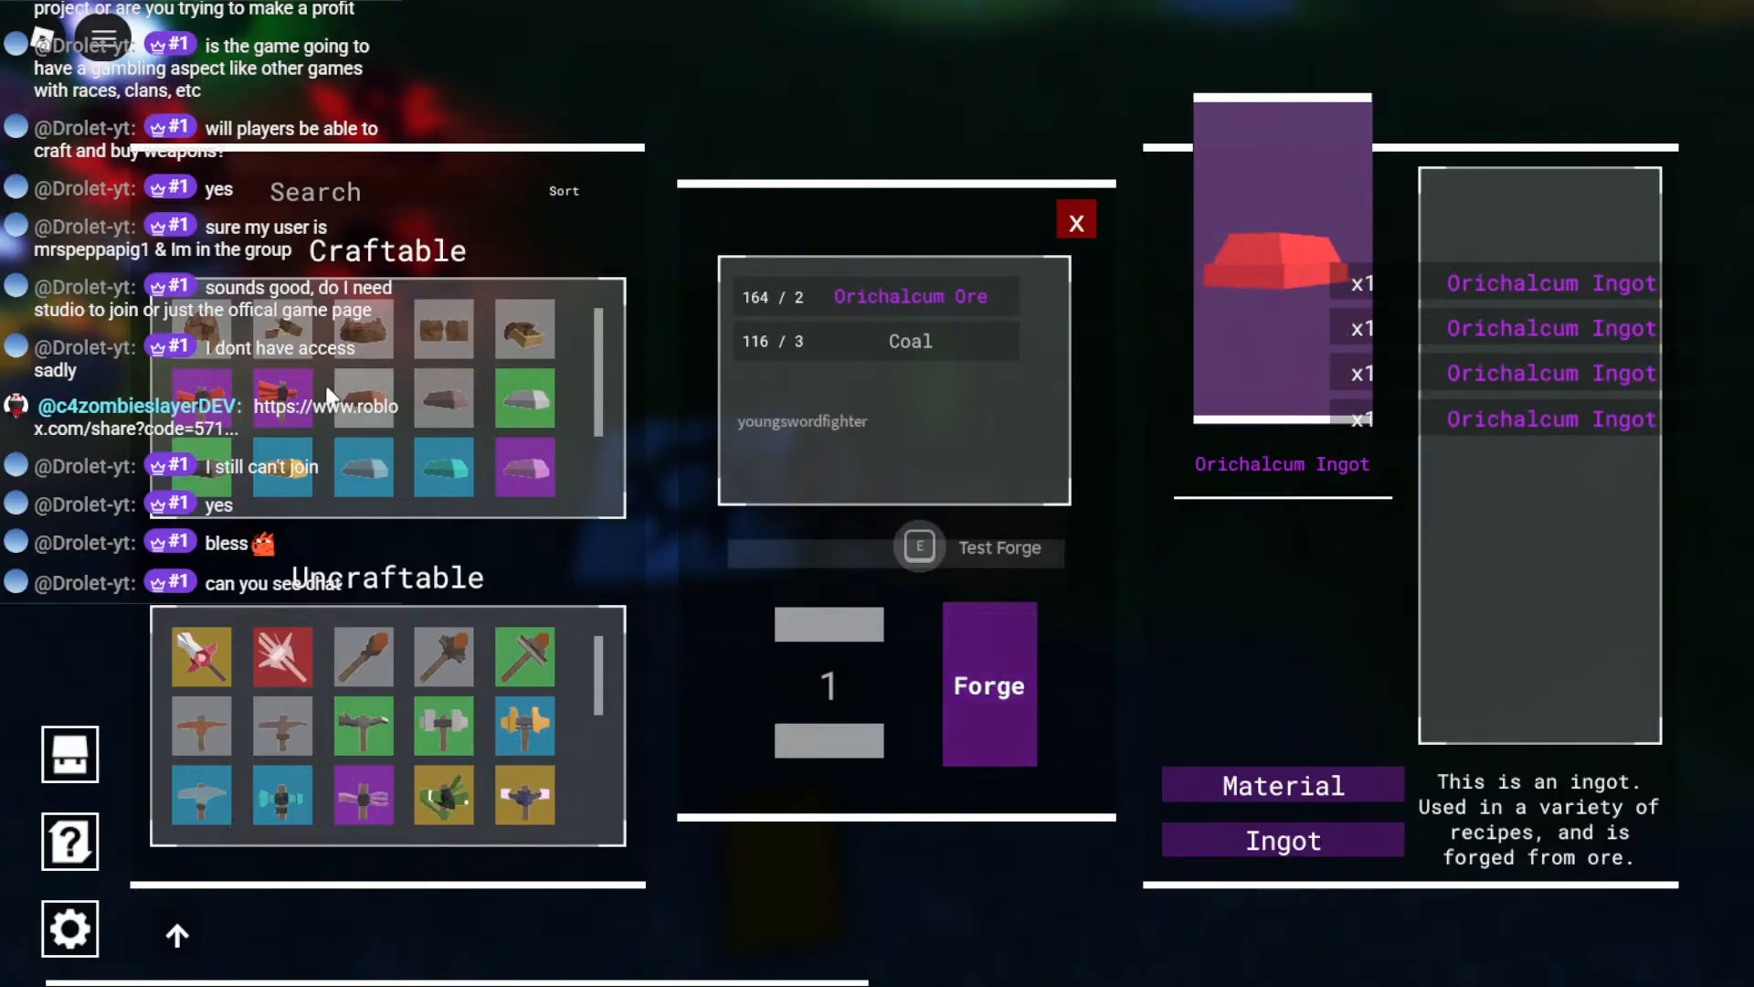
left_click(282, 398)
left_click(990, 677)
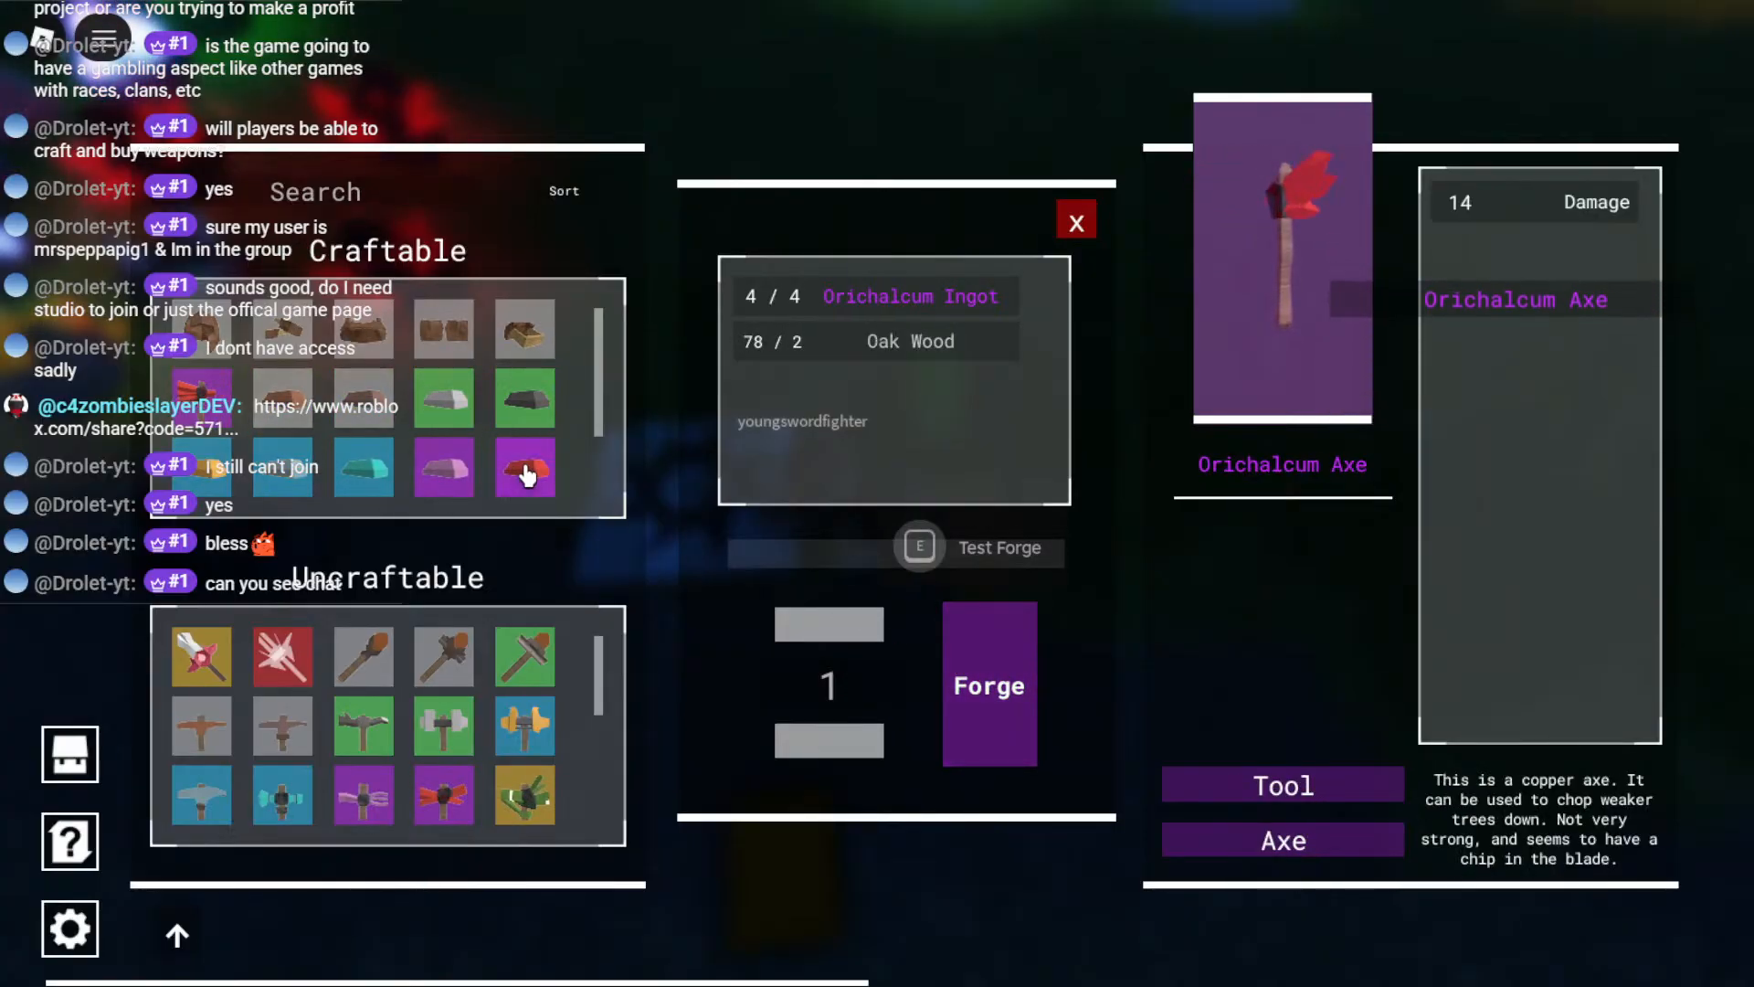
Step: Forge more Orichalcum Ingots and an Orichalcum Pickaxe, and close the forge
left_click(527, 475)
left_click(998, 709)
left_click(998, 709)
left_click(999, 709)
left_click(999, 709)
left_click(998, 709)
left_click(999, 710)
left_click(212, 405)
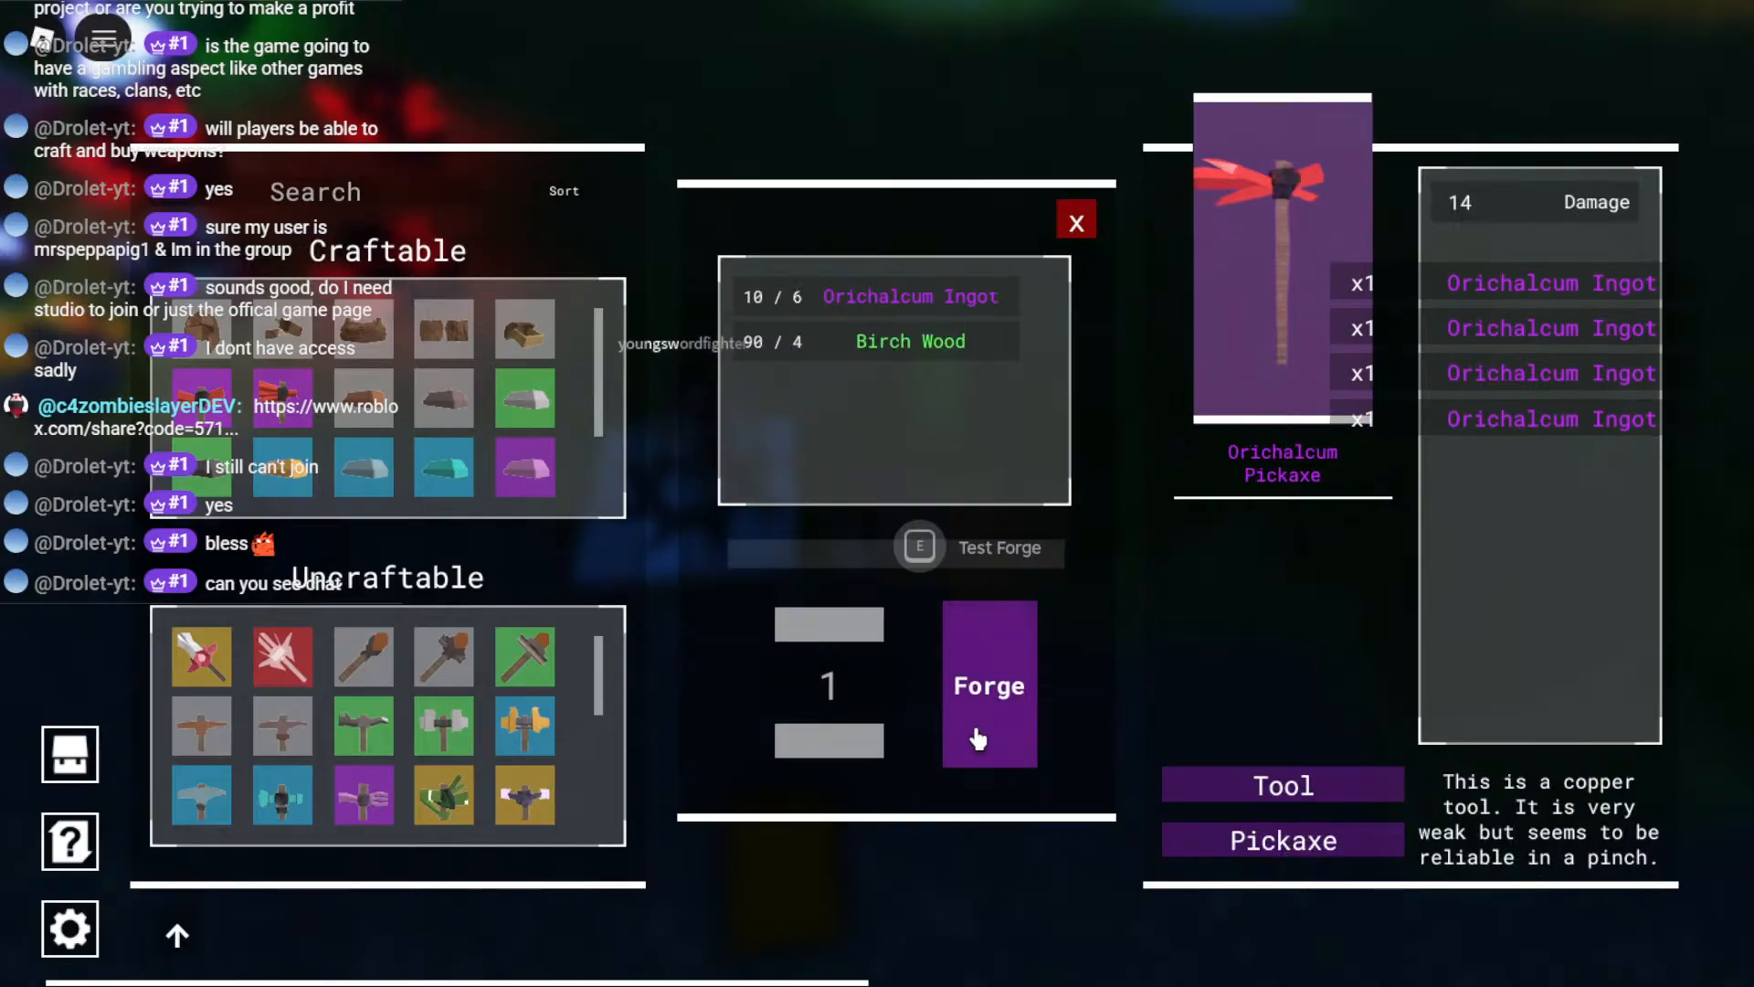
left_click(1078, 222)
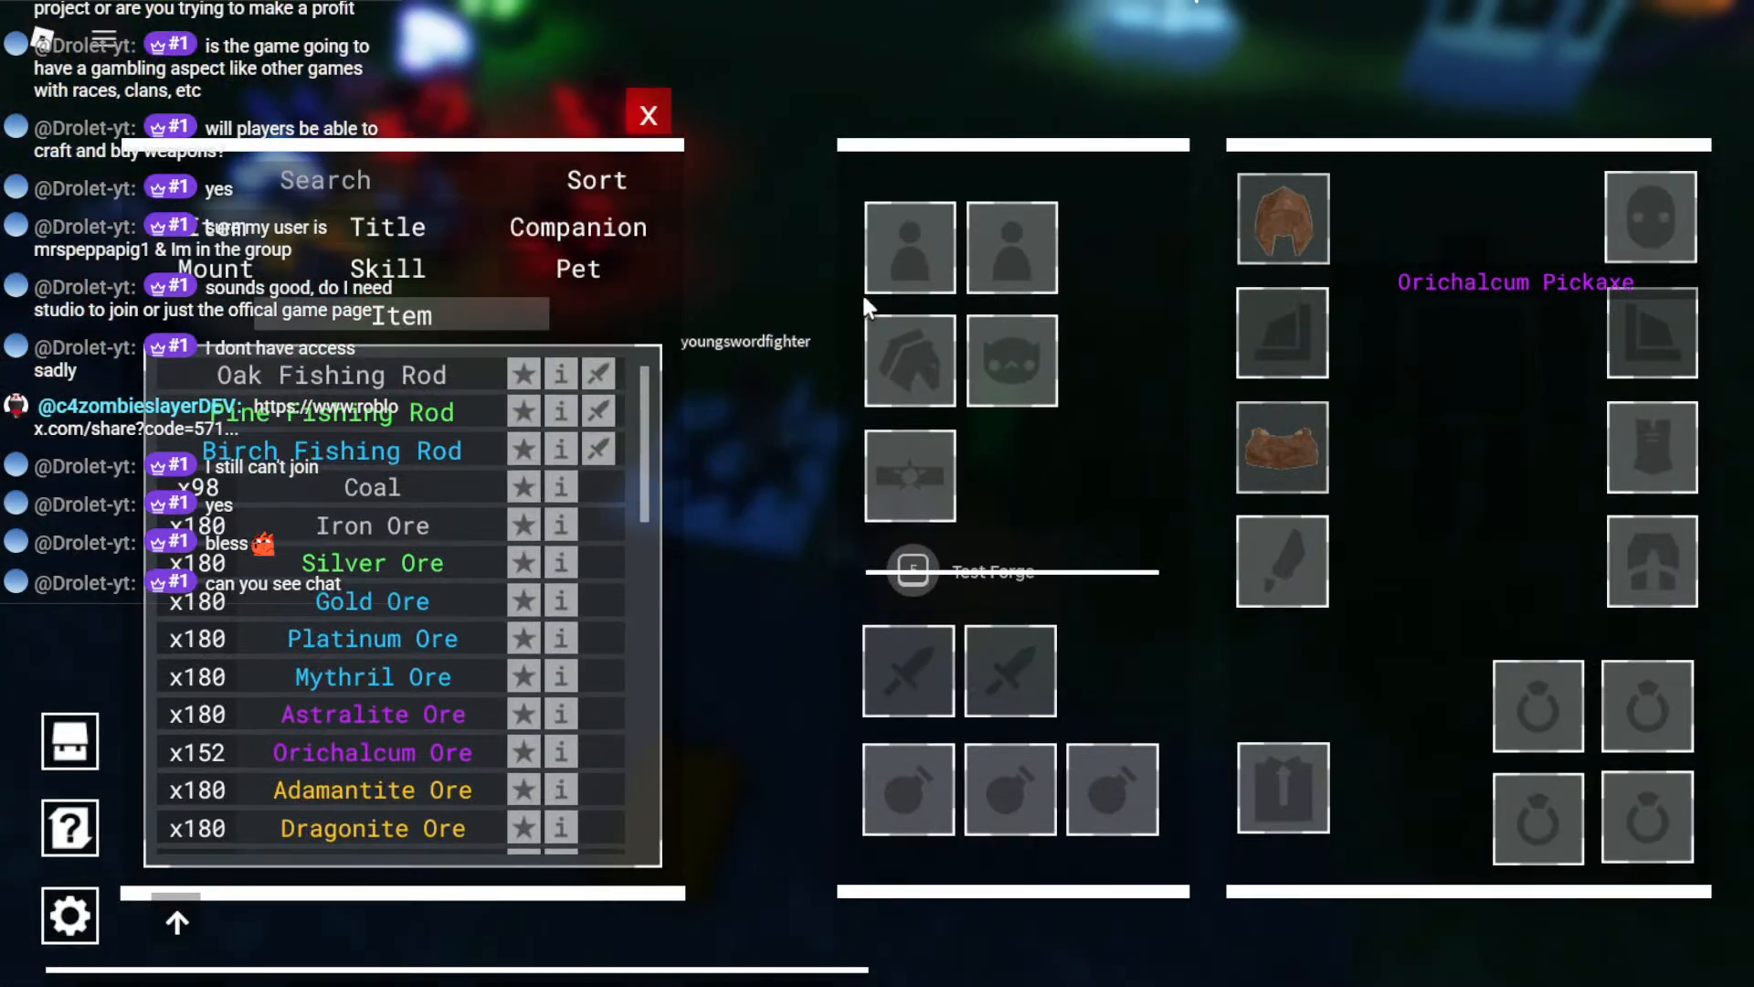
Step: Send the chat message "and pickaxe as well if you want to test mining"
key("a")
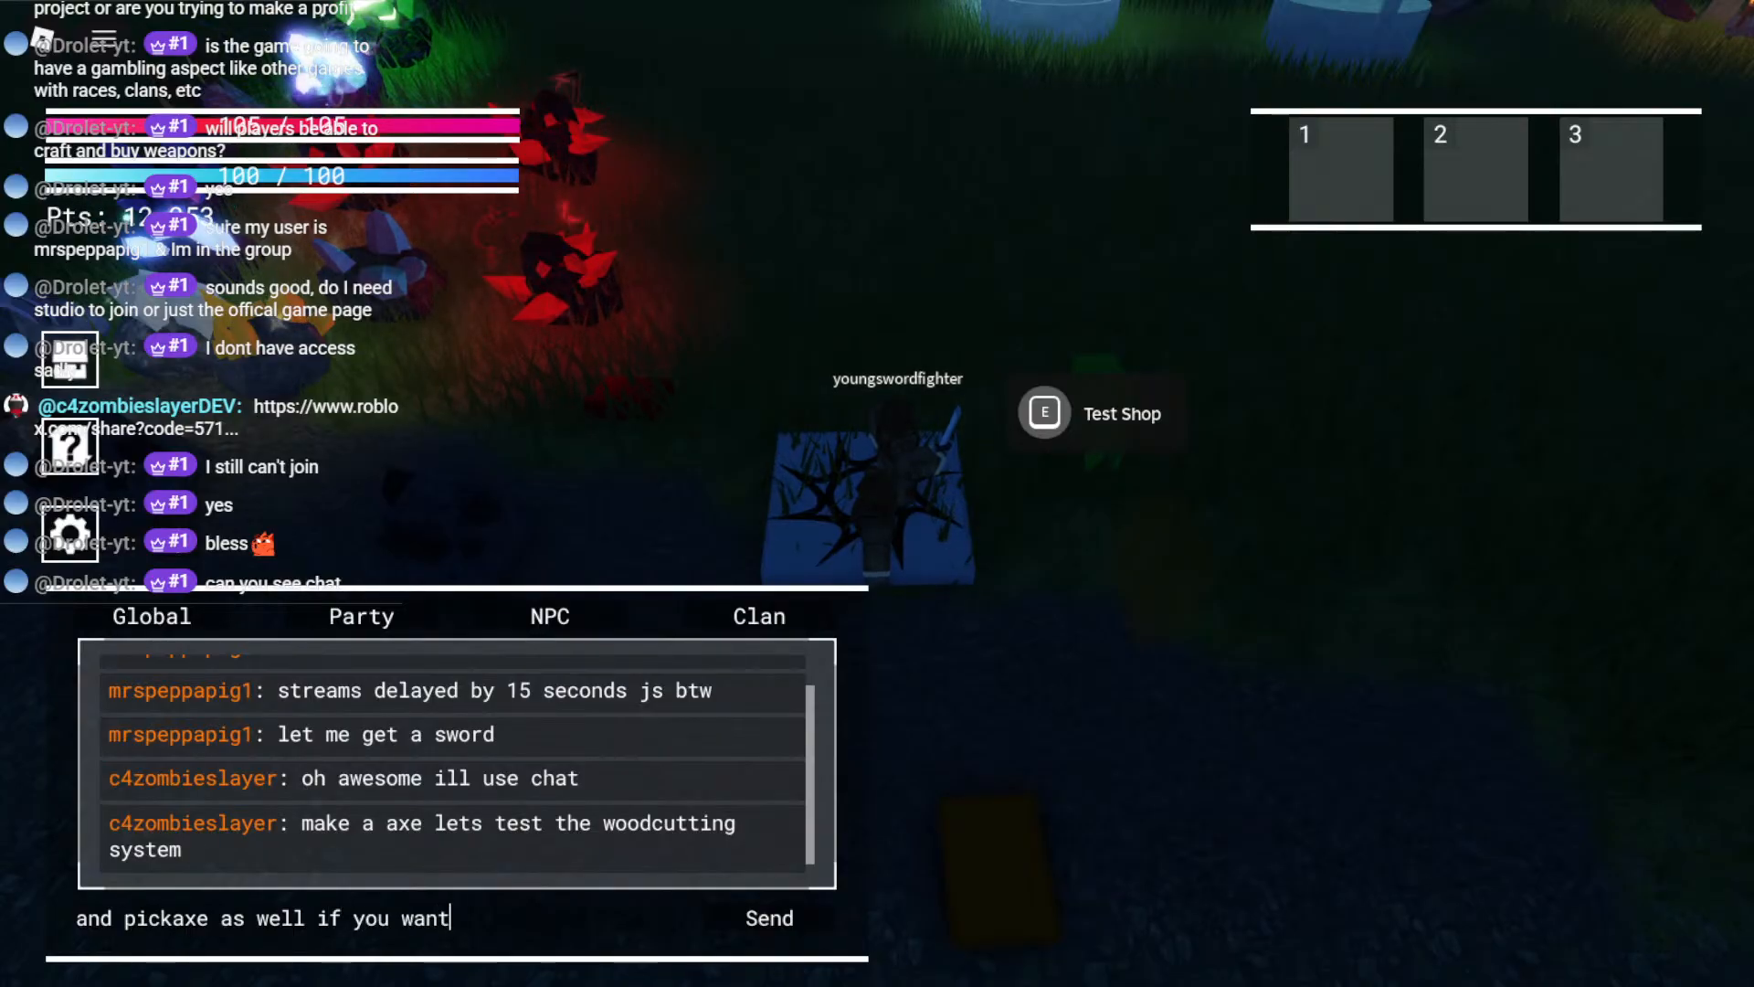
key("BackSpace")
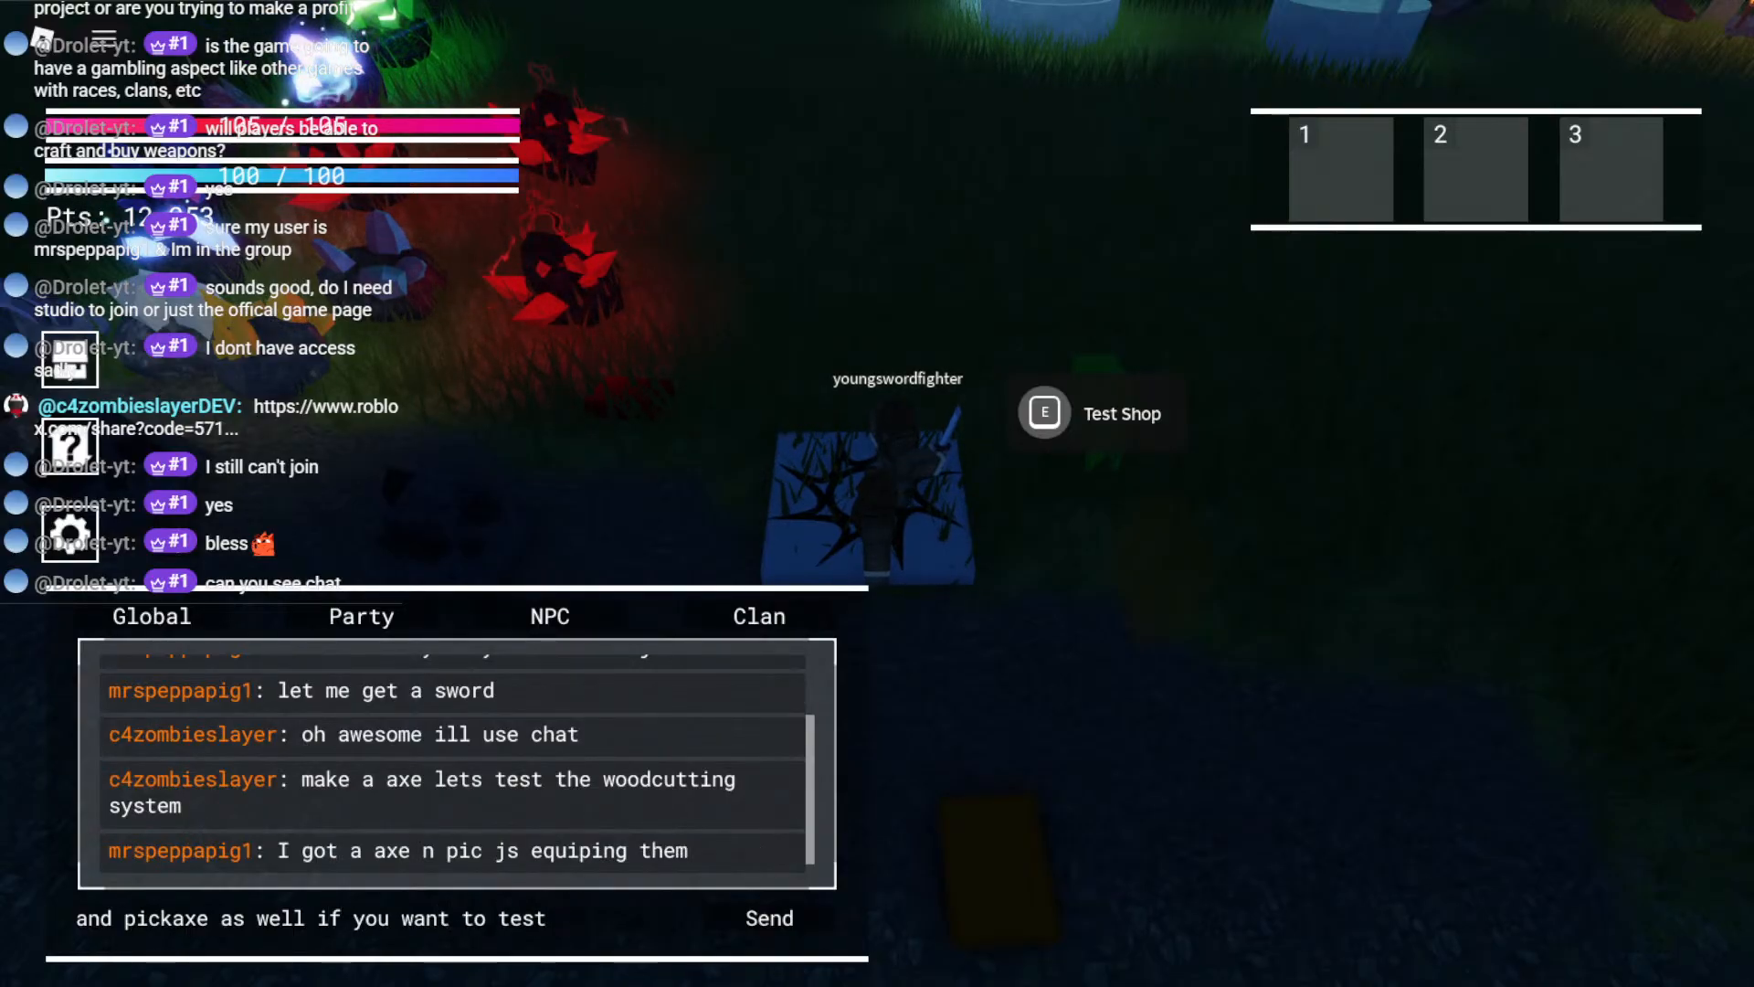
type("g")
key("Return")
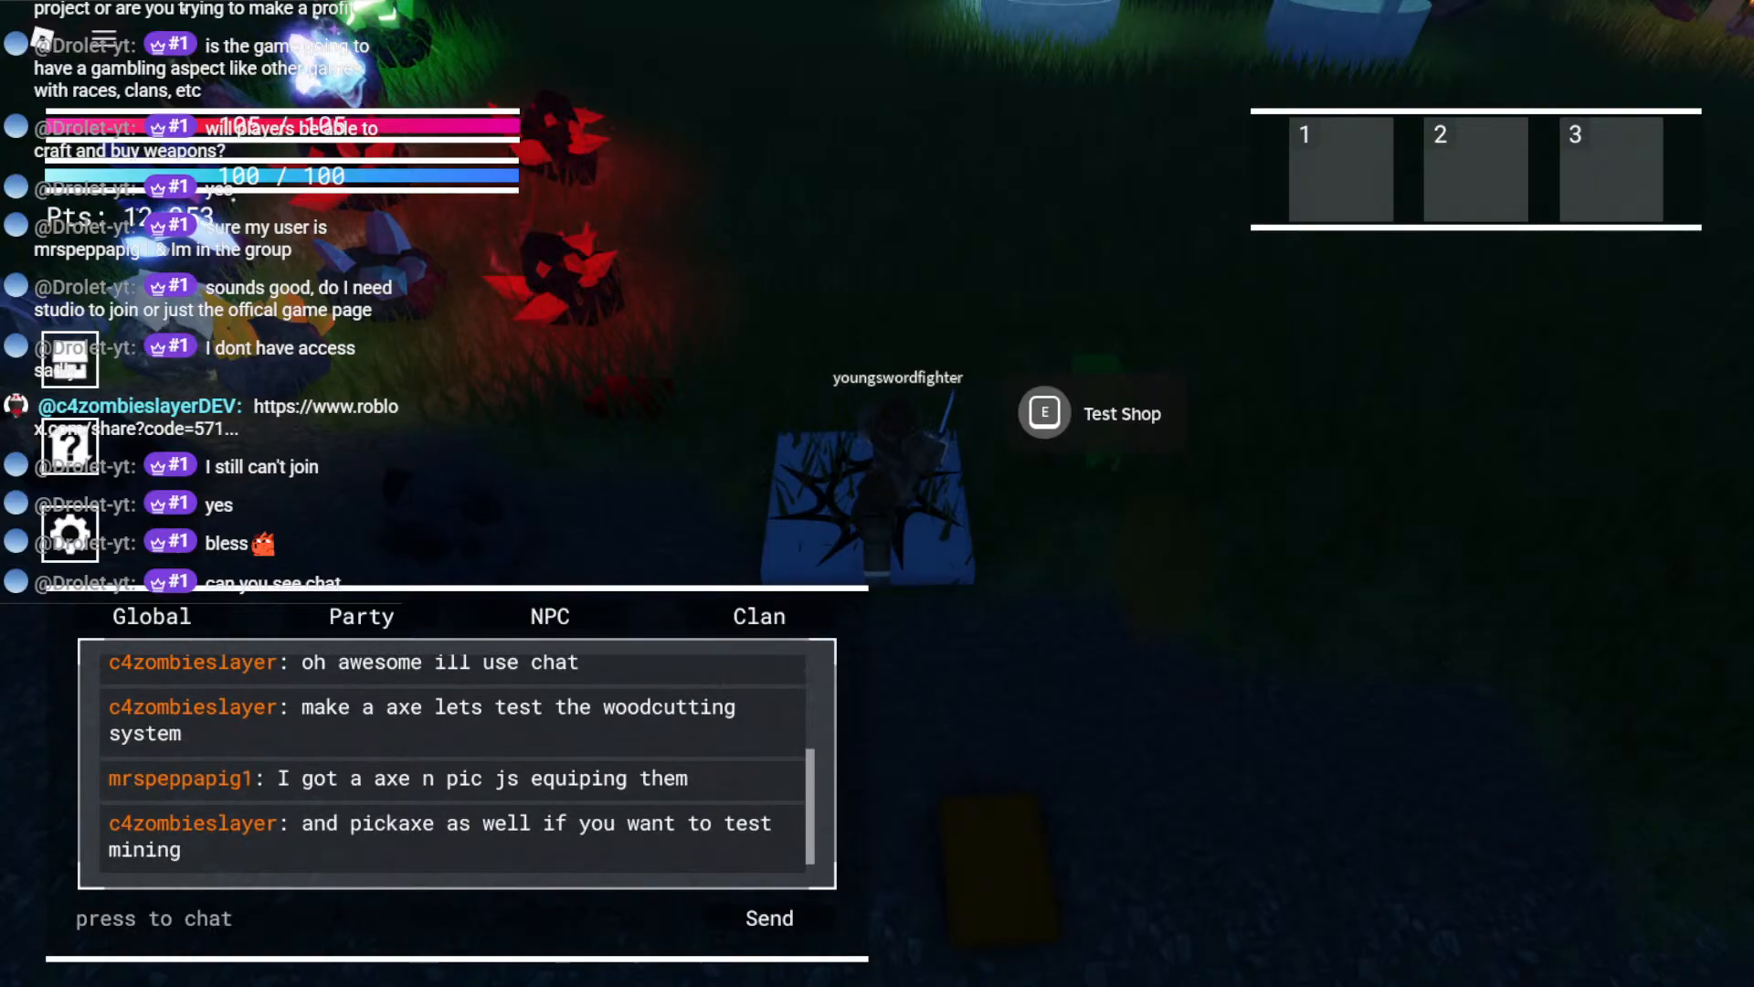
Step: Send the chat message "to equip i think you need to uneqip weapon"
right_click_drag(939, 751, 939, 752)
scroll(939, 751, "up", 2)
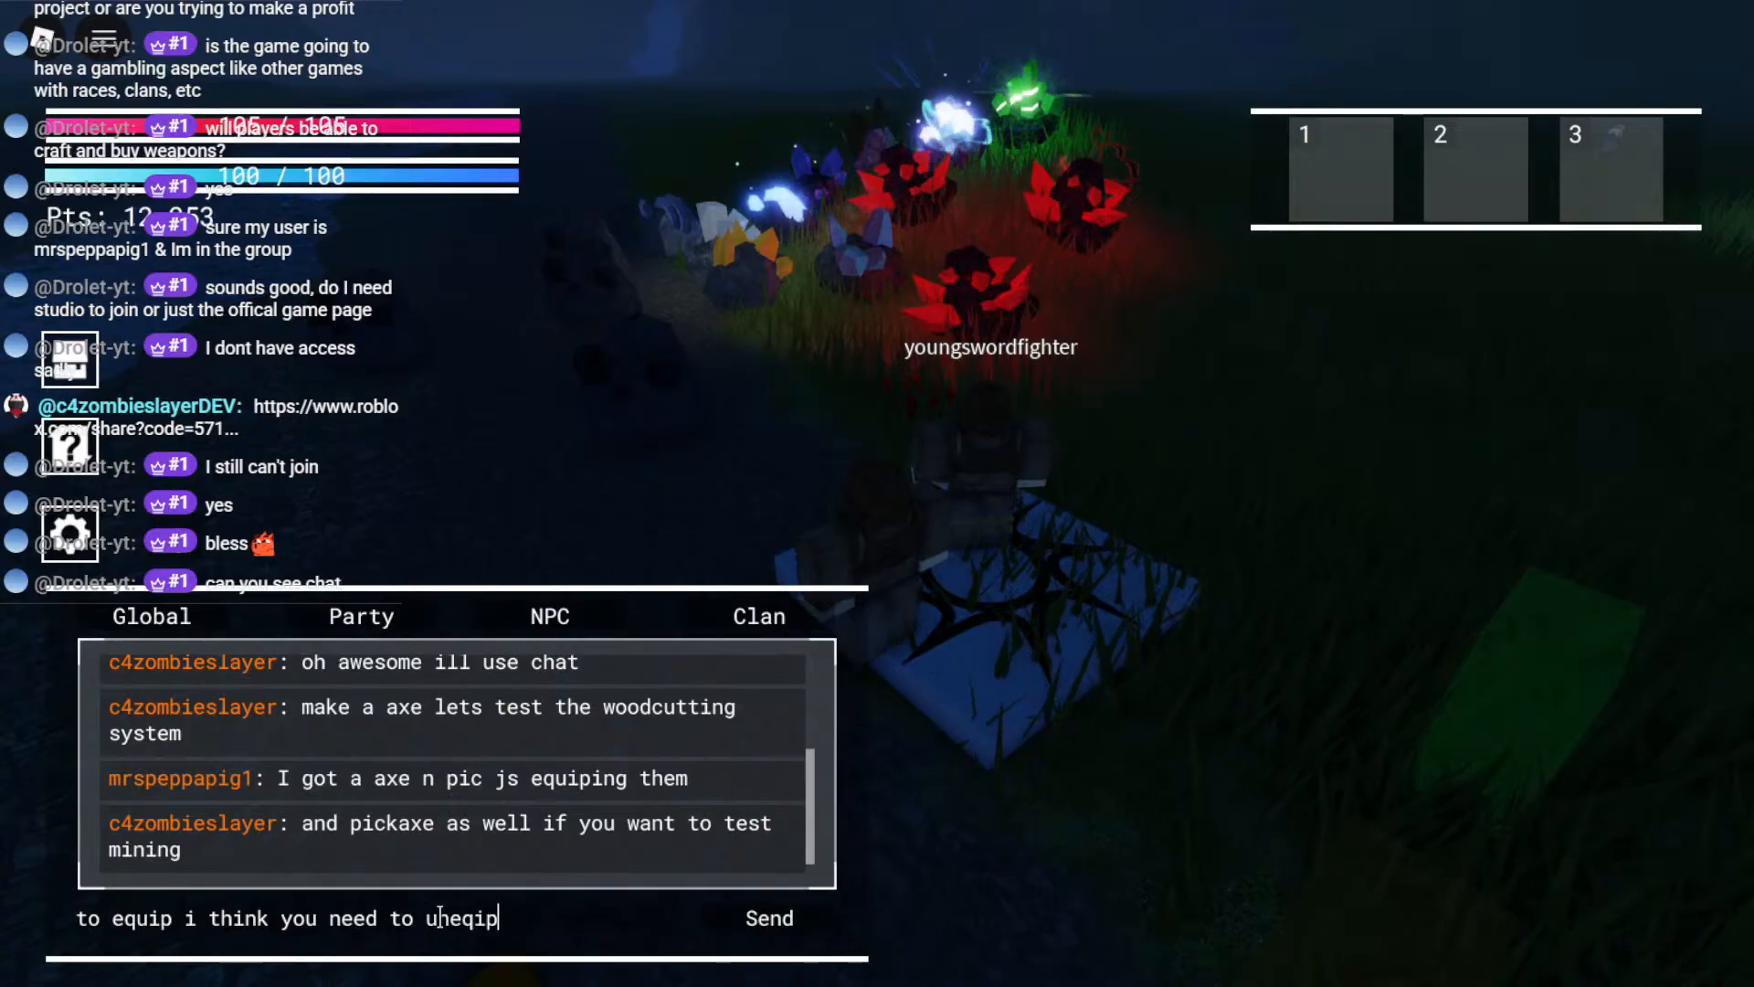
key("Return")
Step: Run from the forge to the fountain and equip the Orichalcum Axe from the item inventory
key("w")
right_click_drag(953, 655, 953, 655)
key("w")
right_click_drag(899, 541, 899, 541)
key("Tab")
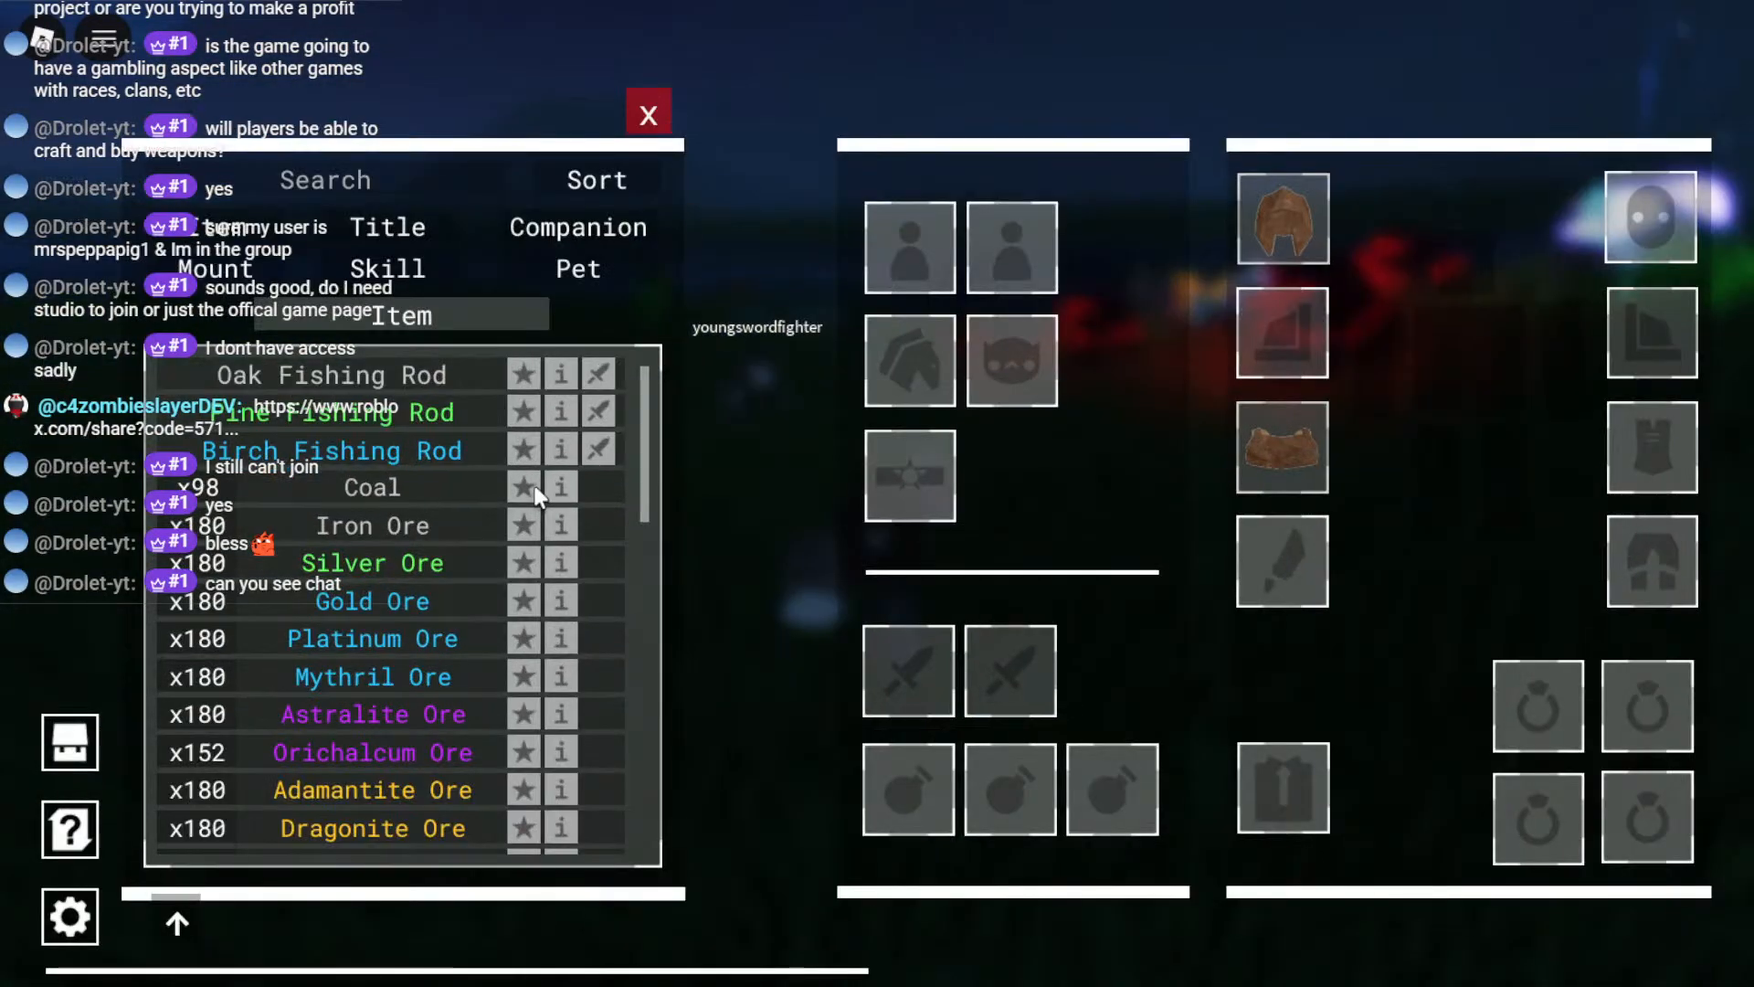
scroll(528, 539, "down", 10)
key("s")
left_click(599, 801)
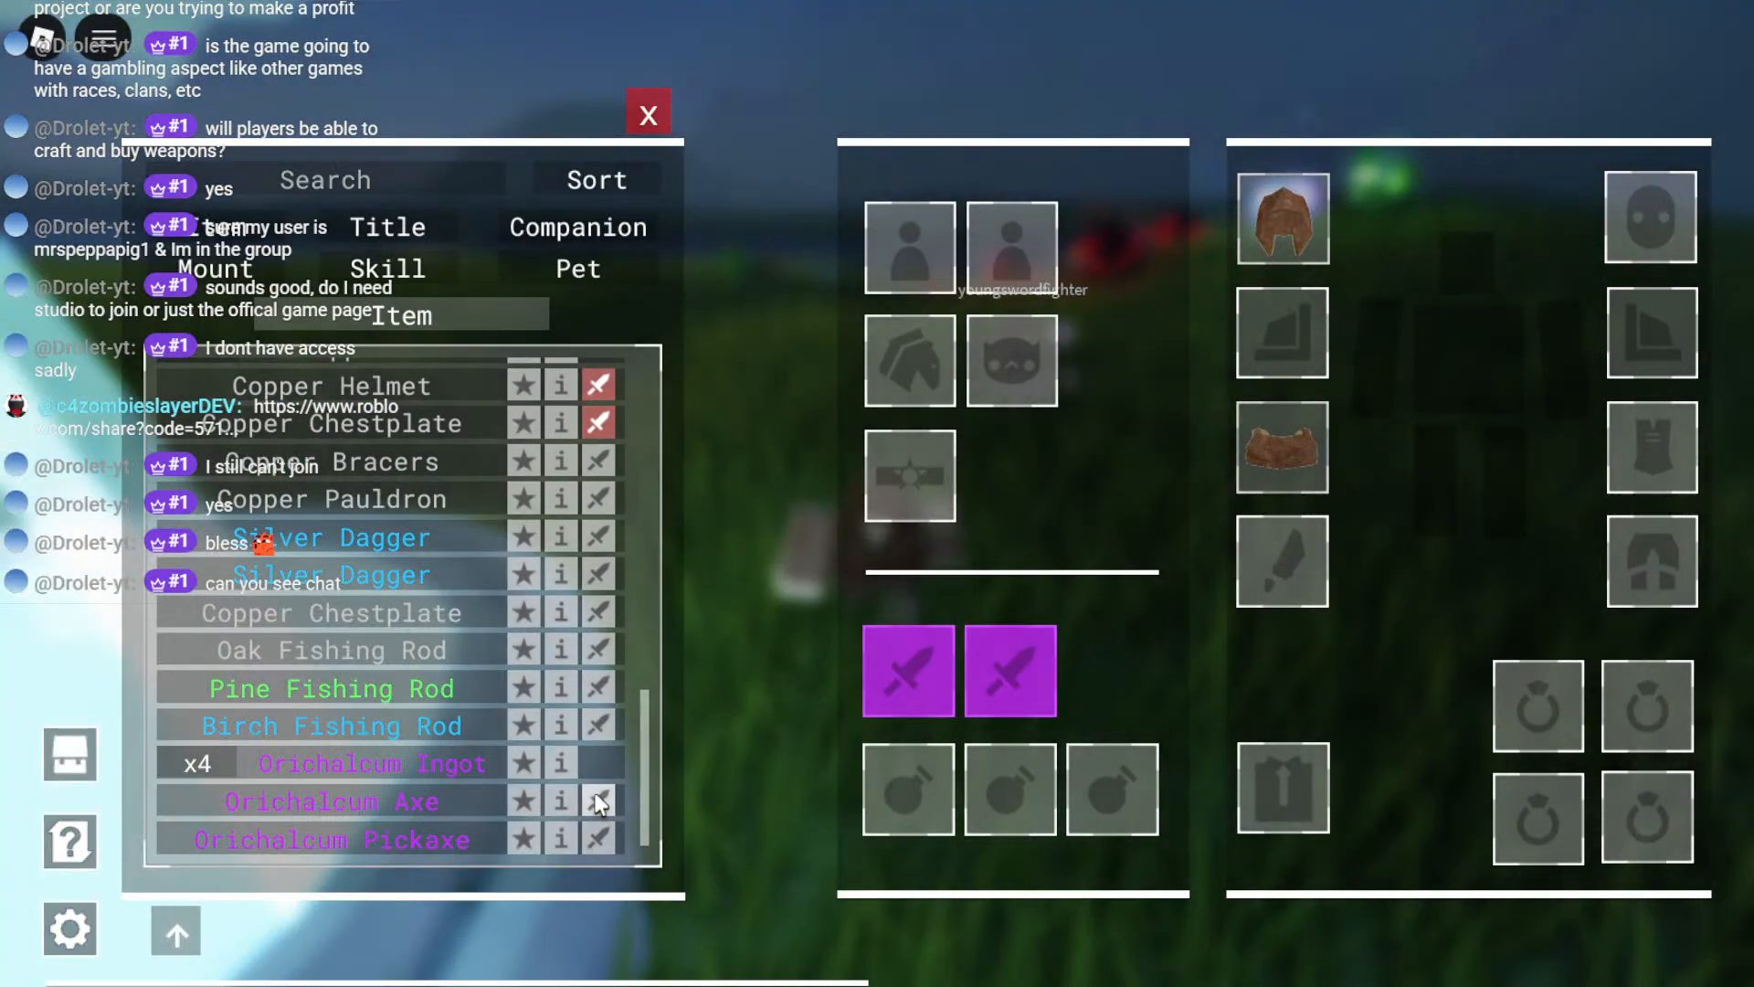
key("Tab")
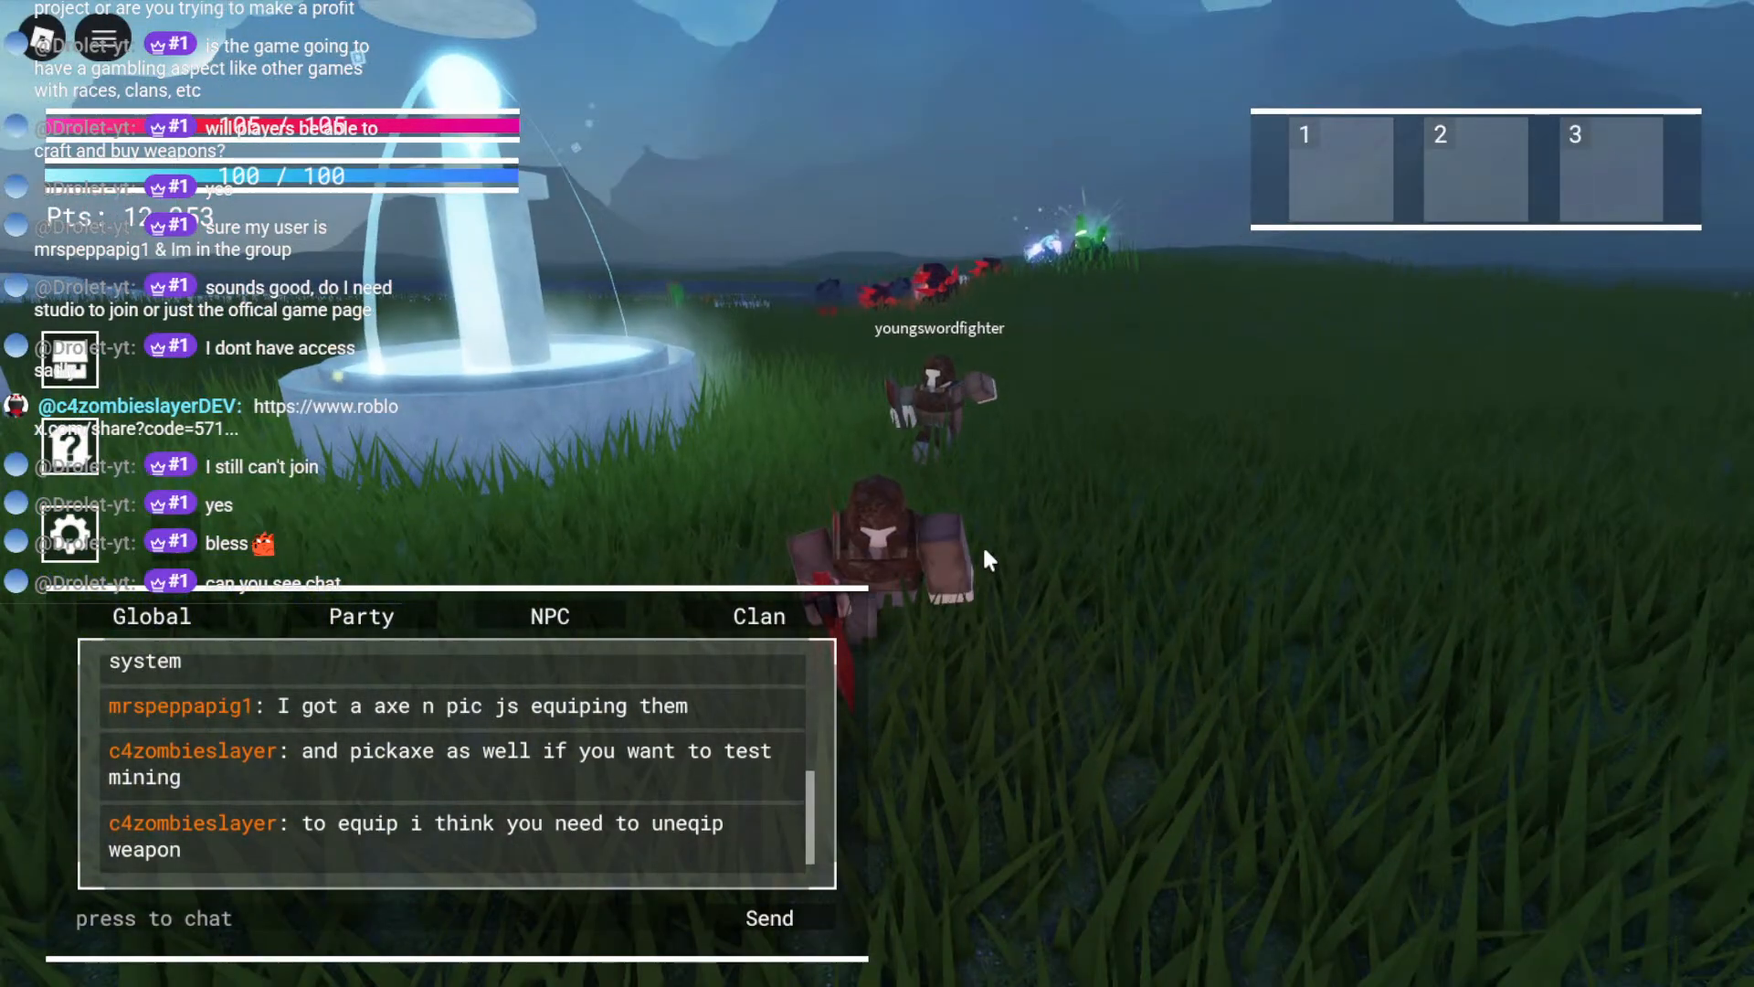
Step: Run the character away from the fountain, across the grass field toward the distant hills
key("d")
right_click_drag(990, 560, 985, 550)
key("w")
key("s")
right_click_drag(952, 490, 953, 491)
key("a")
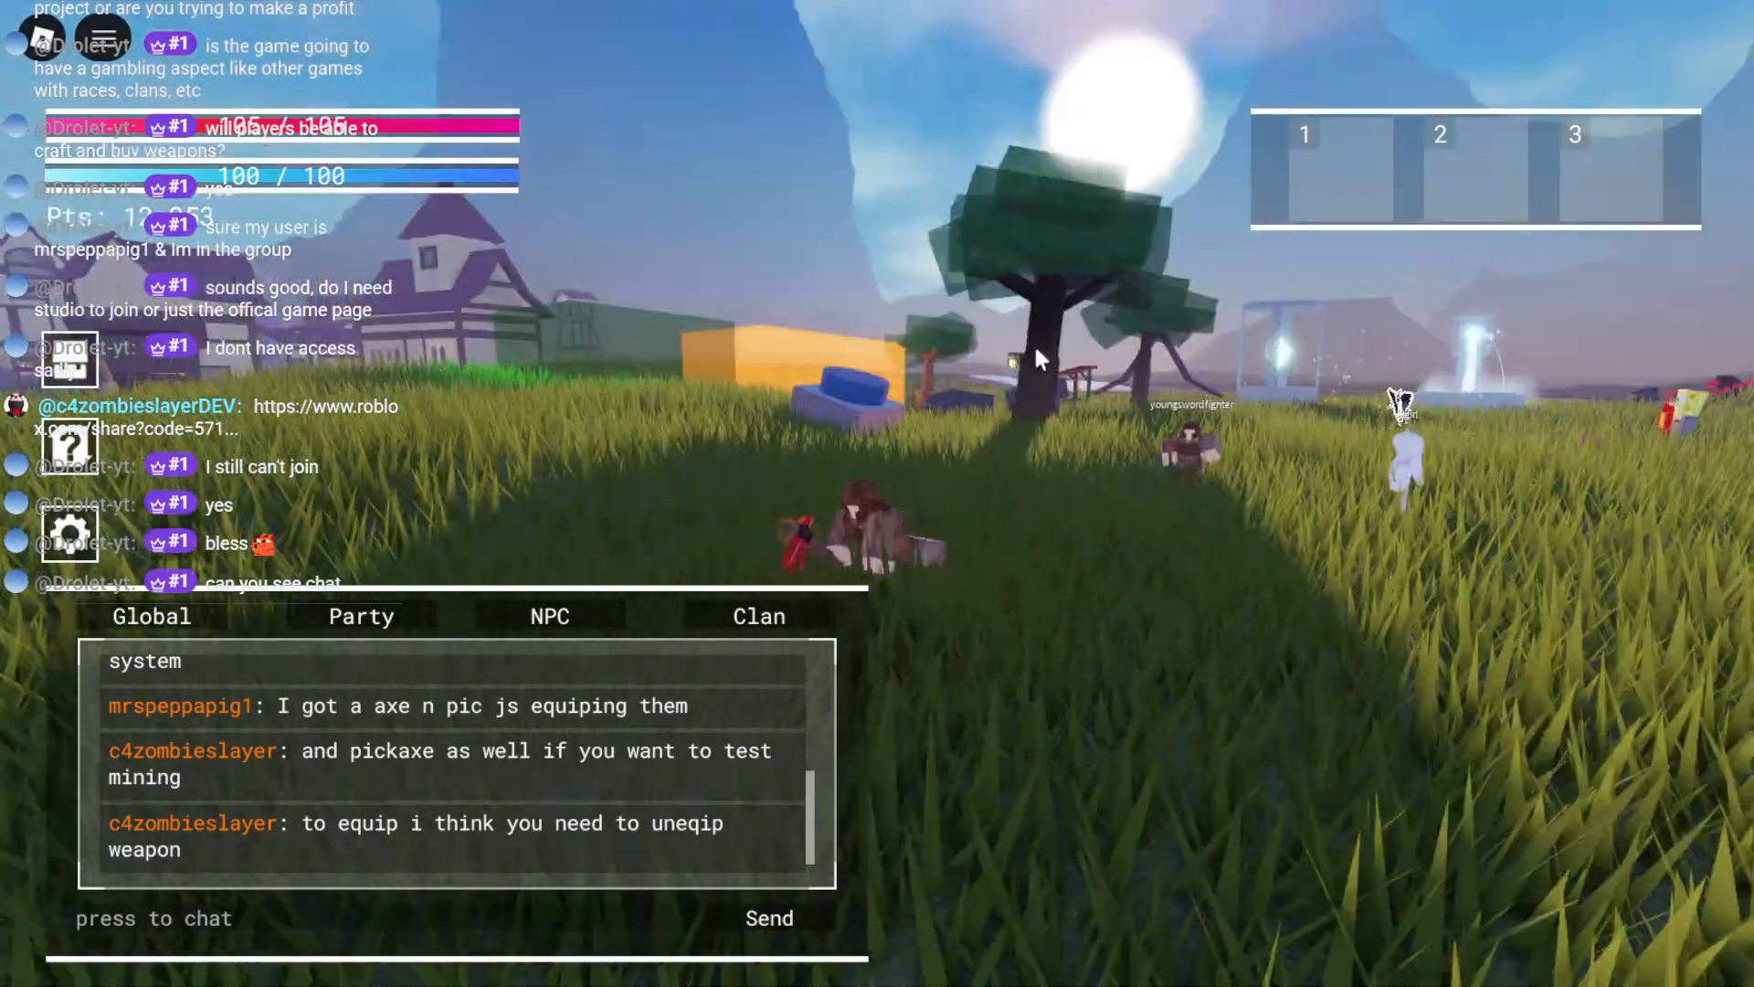
key("w")
right_click_drag(1083, 310, 1083, 310)
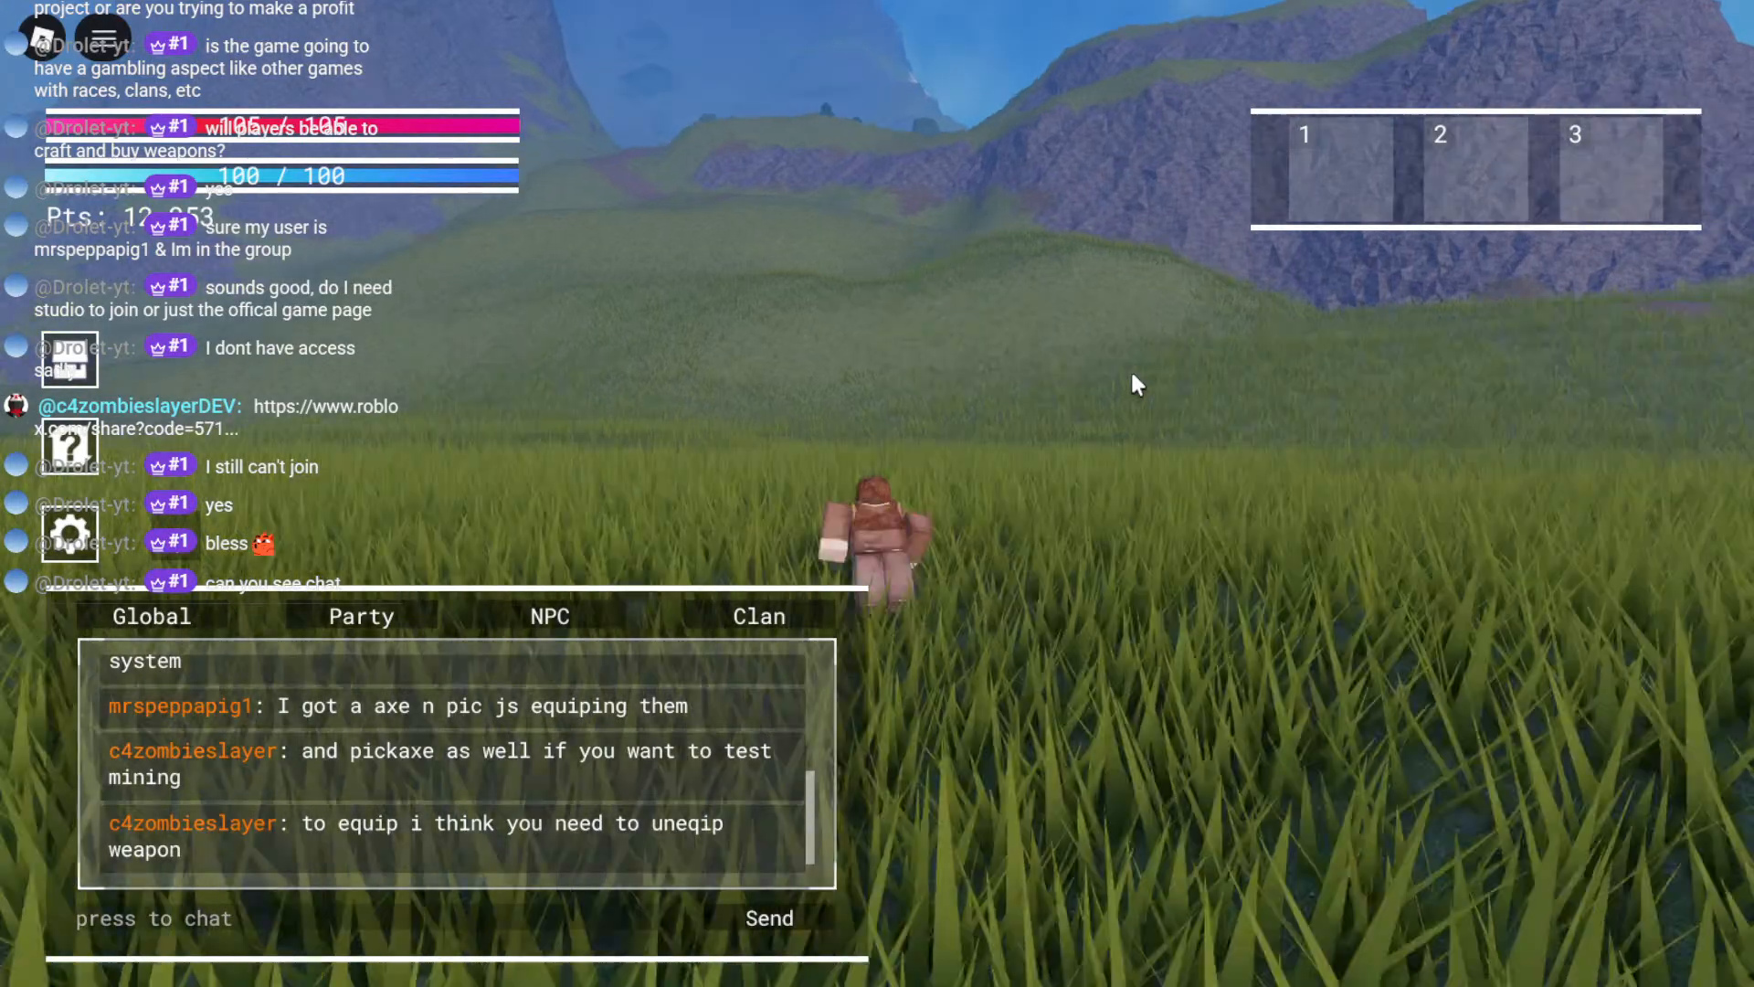
right_click_drag(1117, 375, 1117, 376)
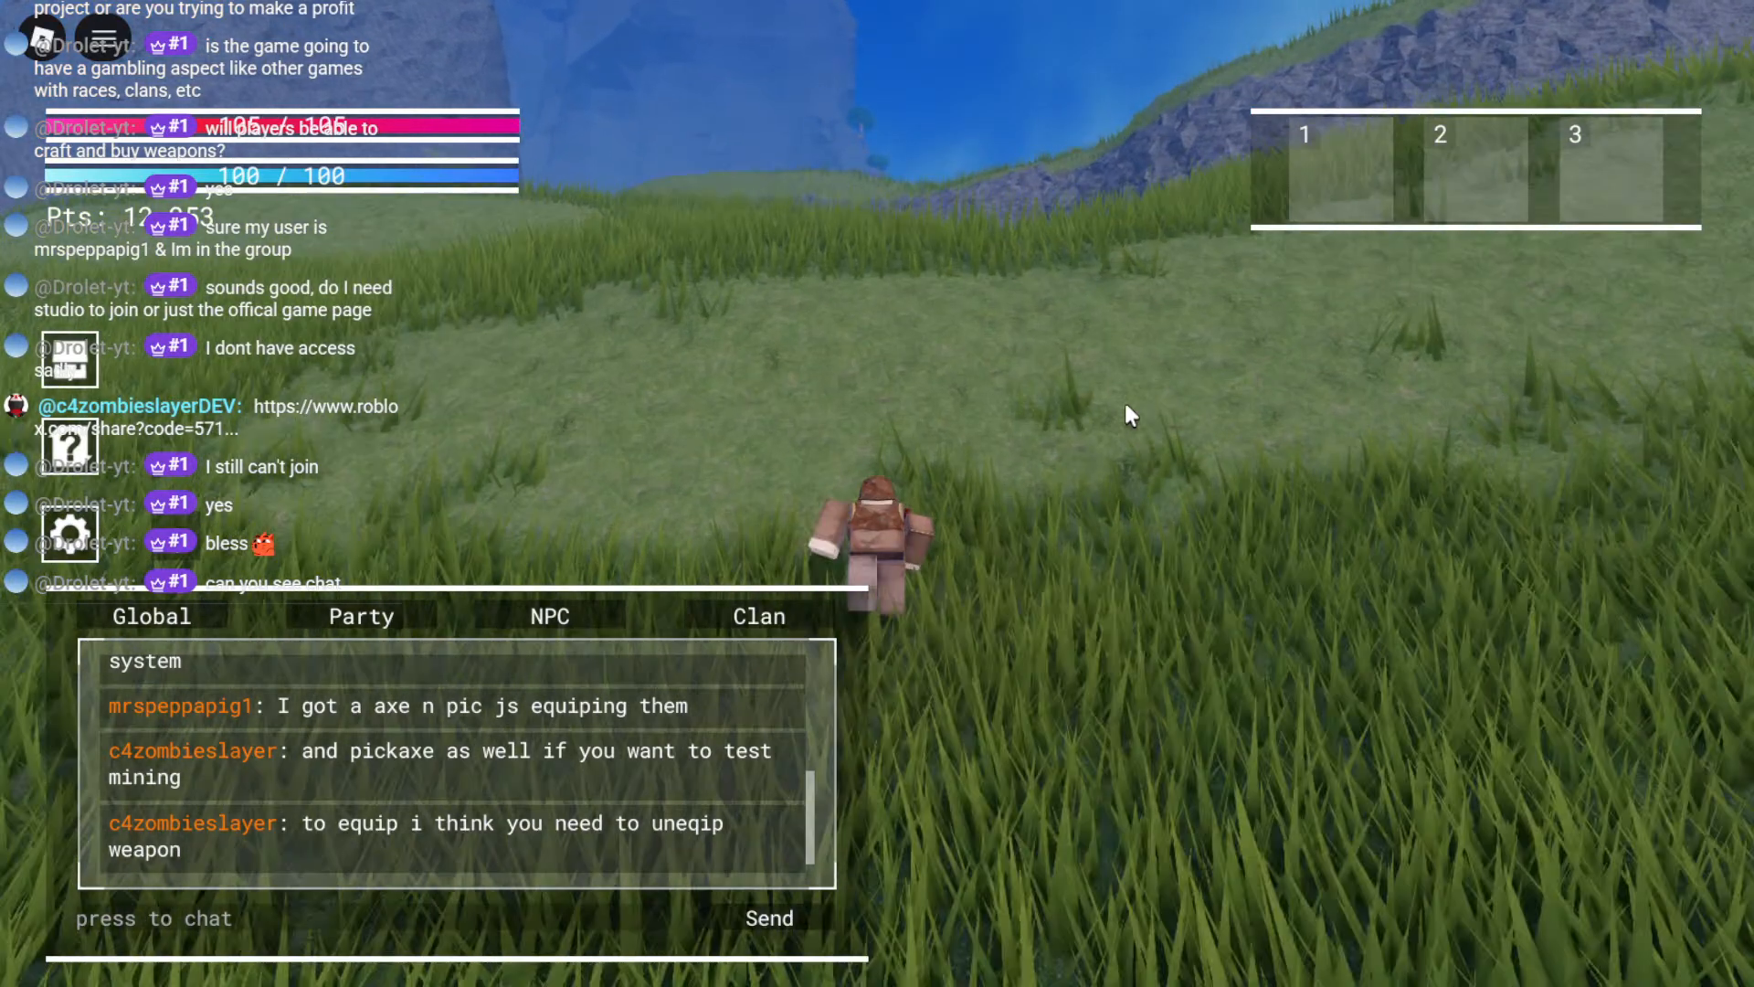
Step: Run and jump up the grassy slope to the foot of the rocky cliff below the trees
right_click_drag(1173, 426, 1173, 426)
key("w")
key("space")
key("space")
key("w")
key("w")
scroll(1173, 426, "down", 5)
key("w")
key("space")
key("w")
key("w")
key("w")
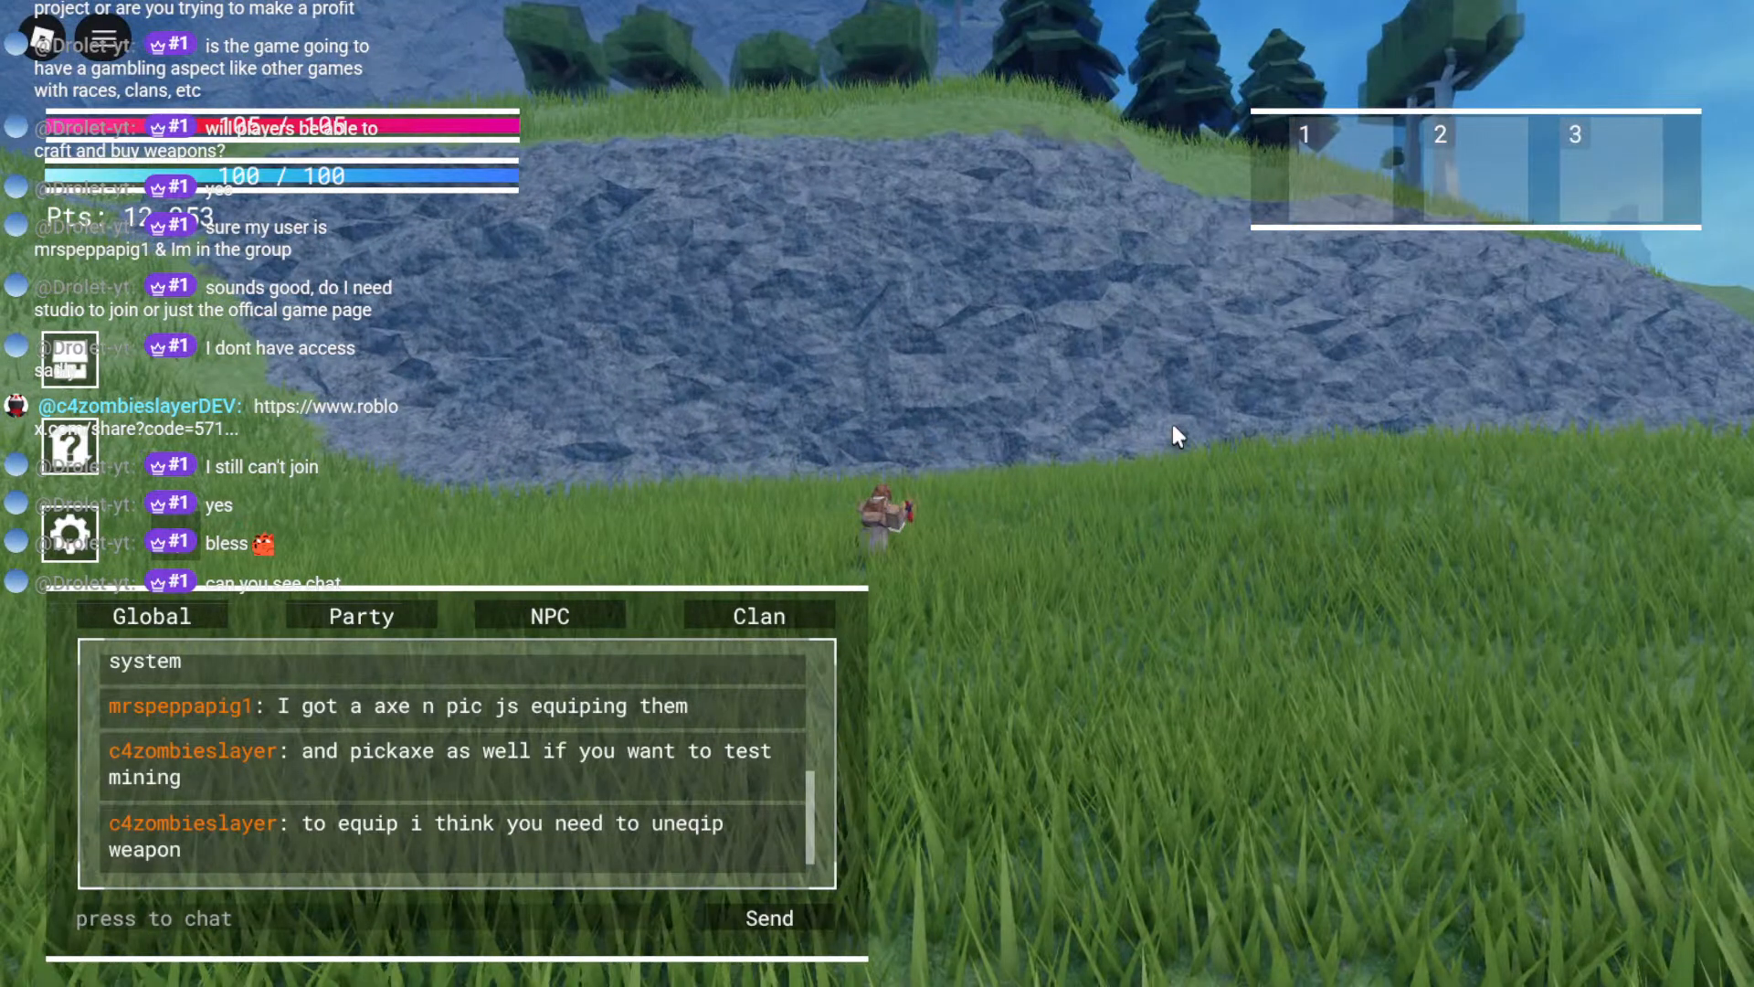
Step: Climb the rocky cliff and run to the pine trees on the hilltop
key("w")
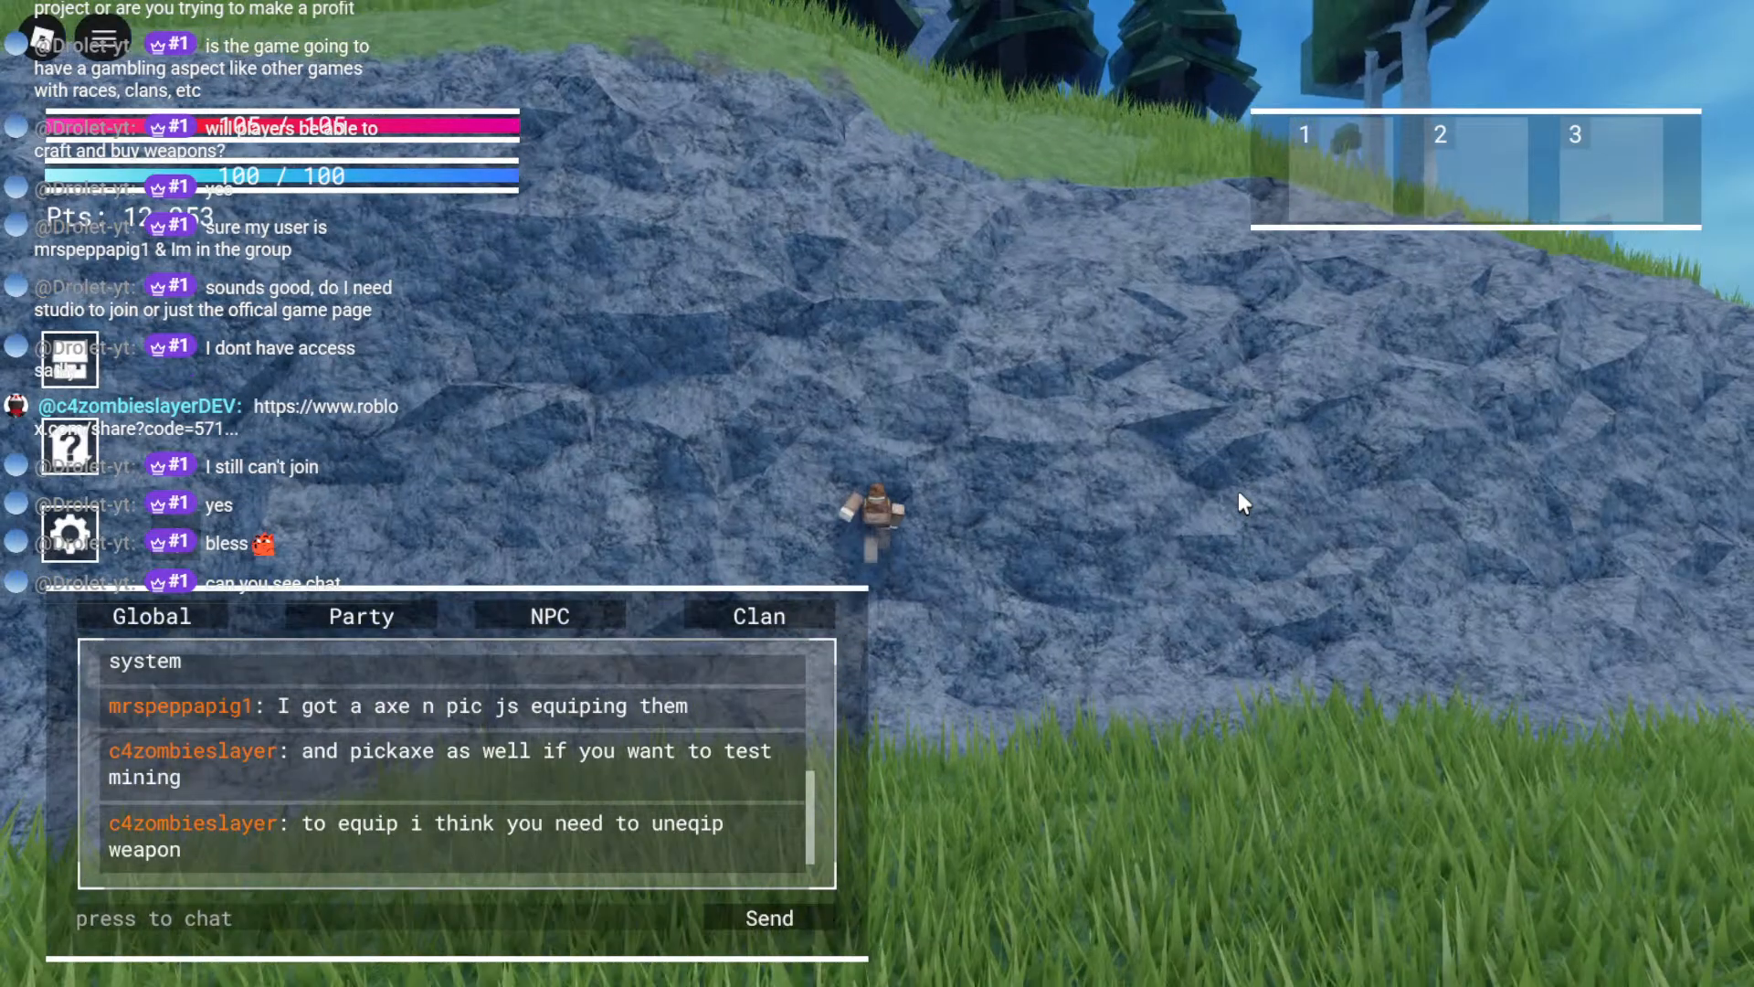
key("w")
right_click_drag(1237, 491, 1236, 481)
key("w")
key("w")
key("w")
key("w")
scroll(1233, 474, "down", 3)
scroll(1236, 477, "down", 5)
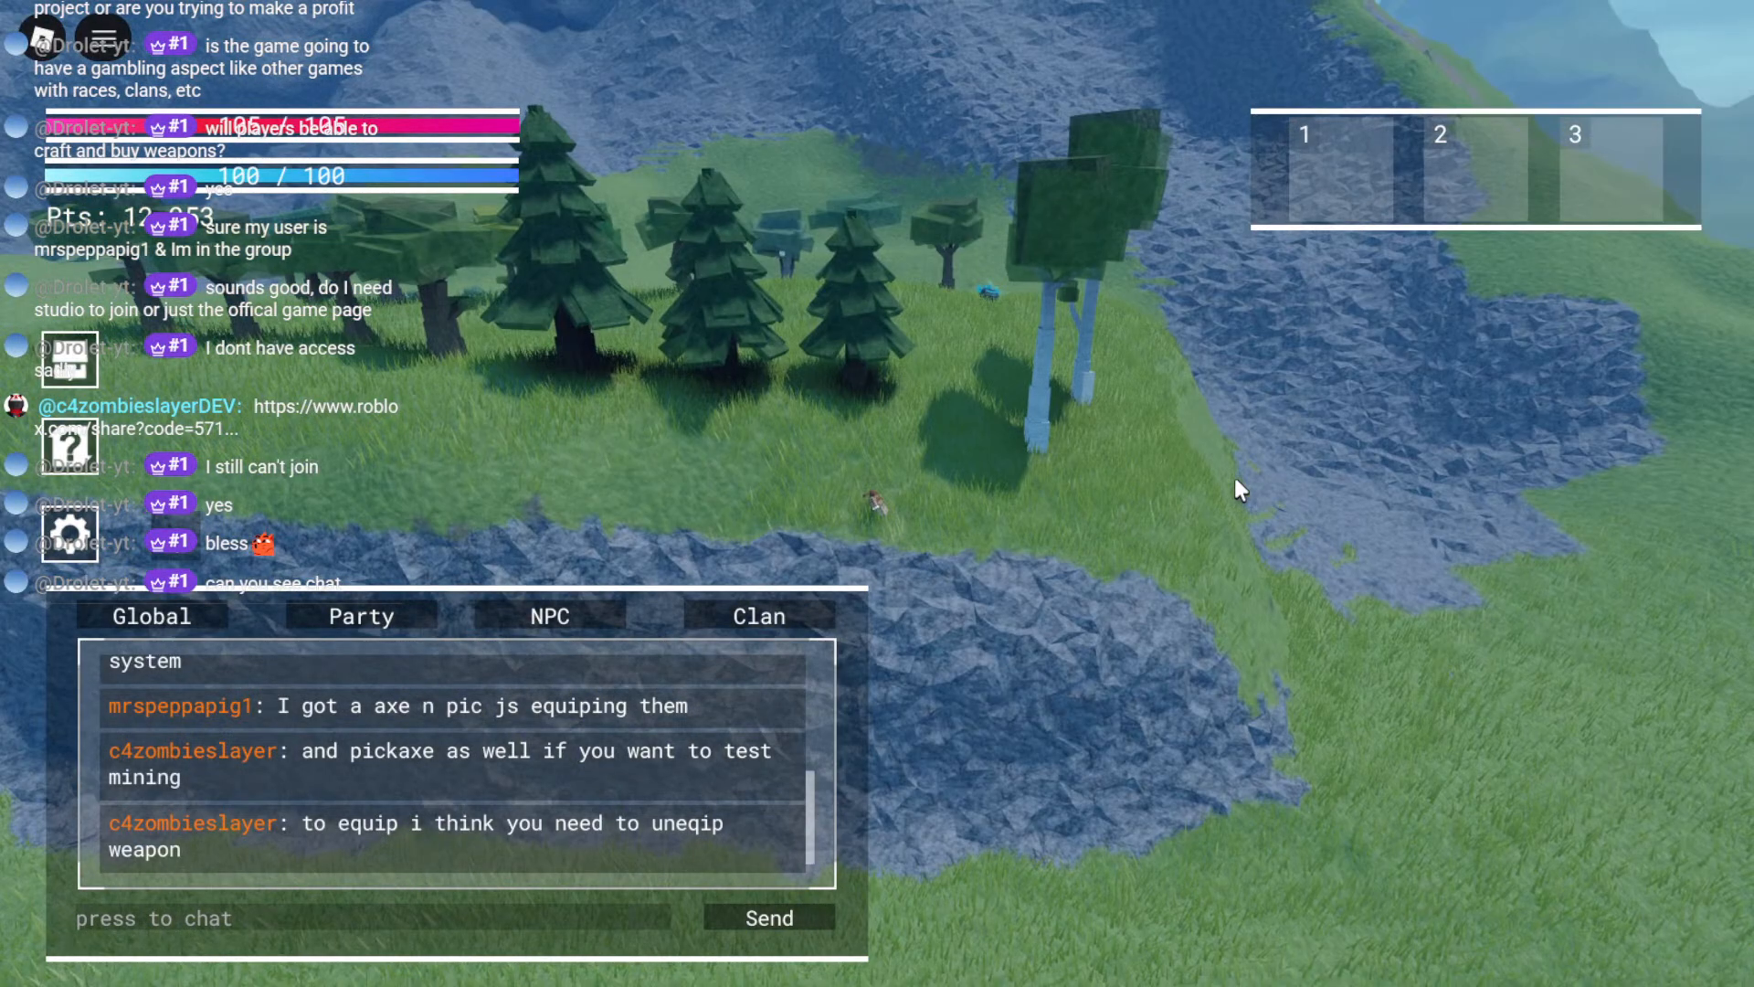
scroll(1236, 477, "up", 8)
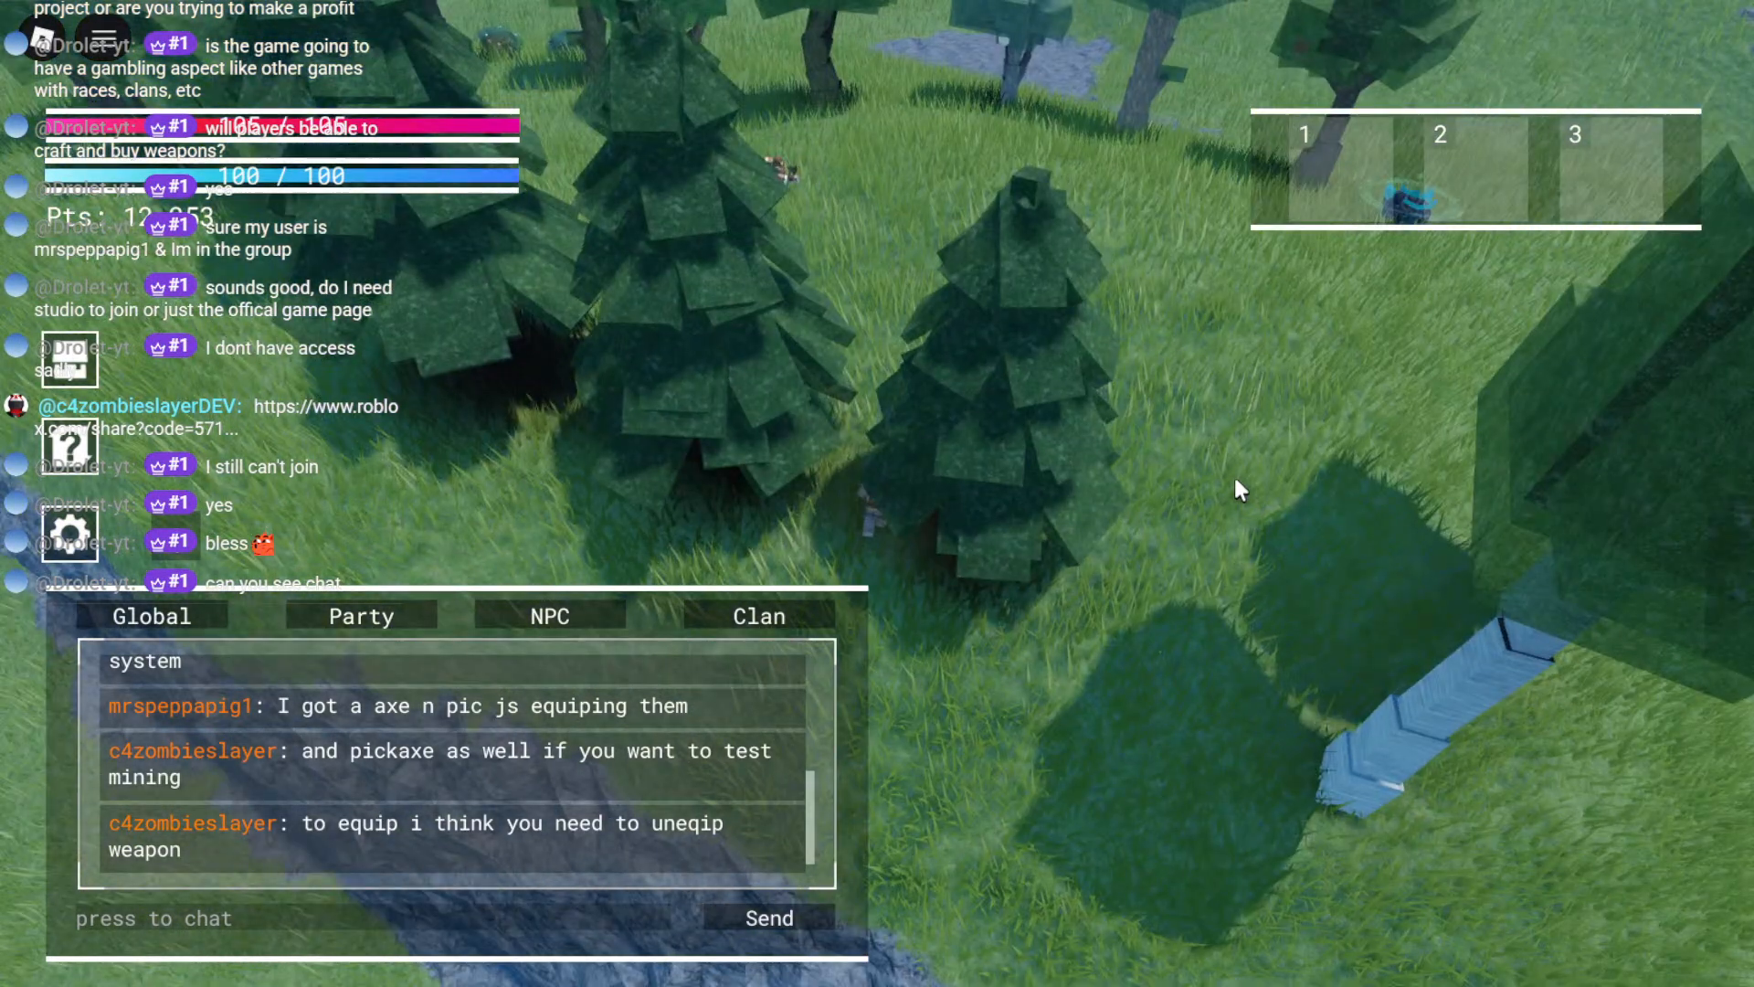
Step: Run from the pine trees to the birch trees on the hilltop, and briefly open the inventory
right_click_drag(1235, 480, 1235, 481)
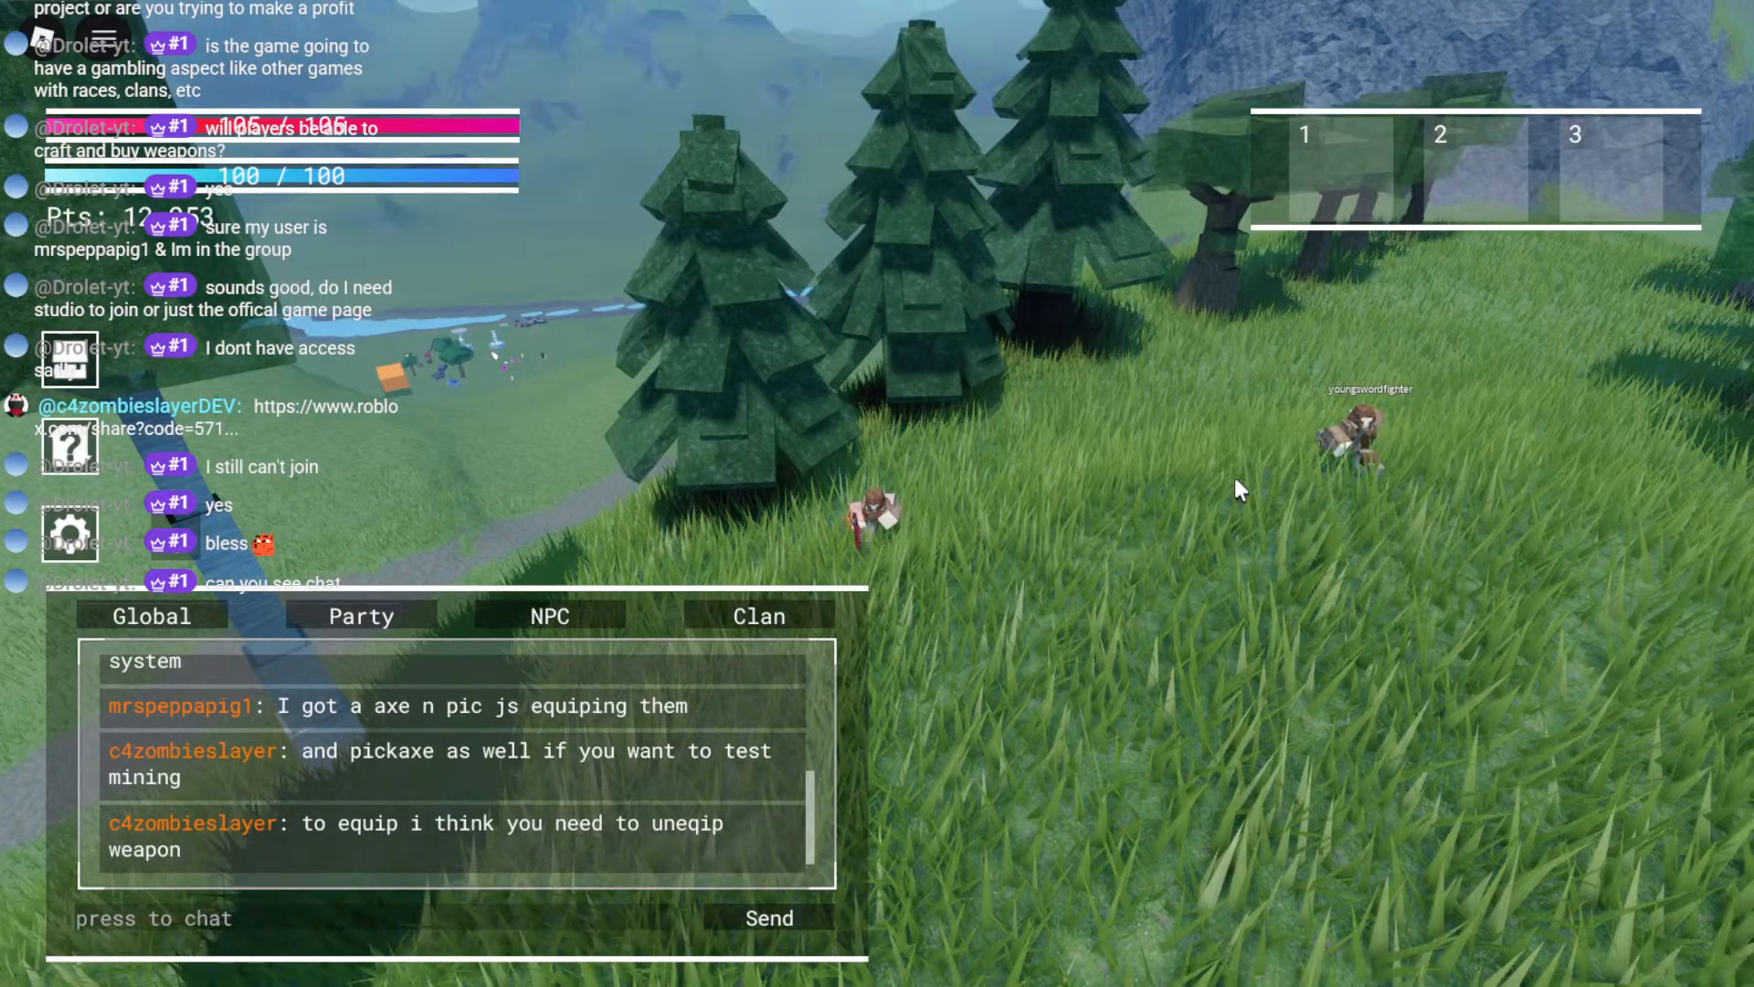
key("e")
key("e")
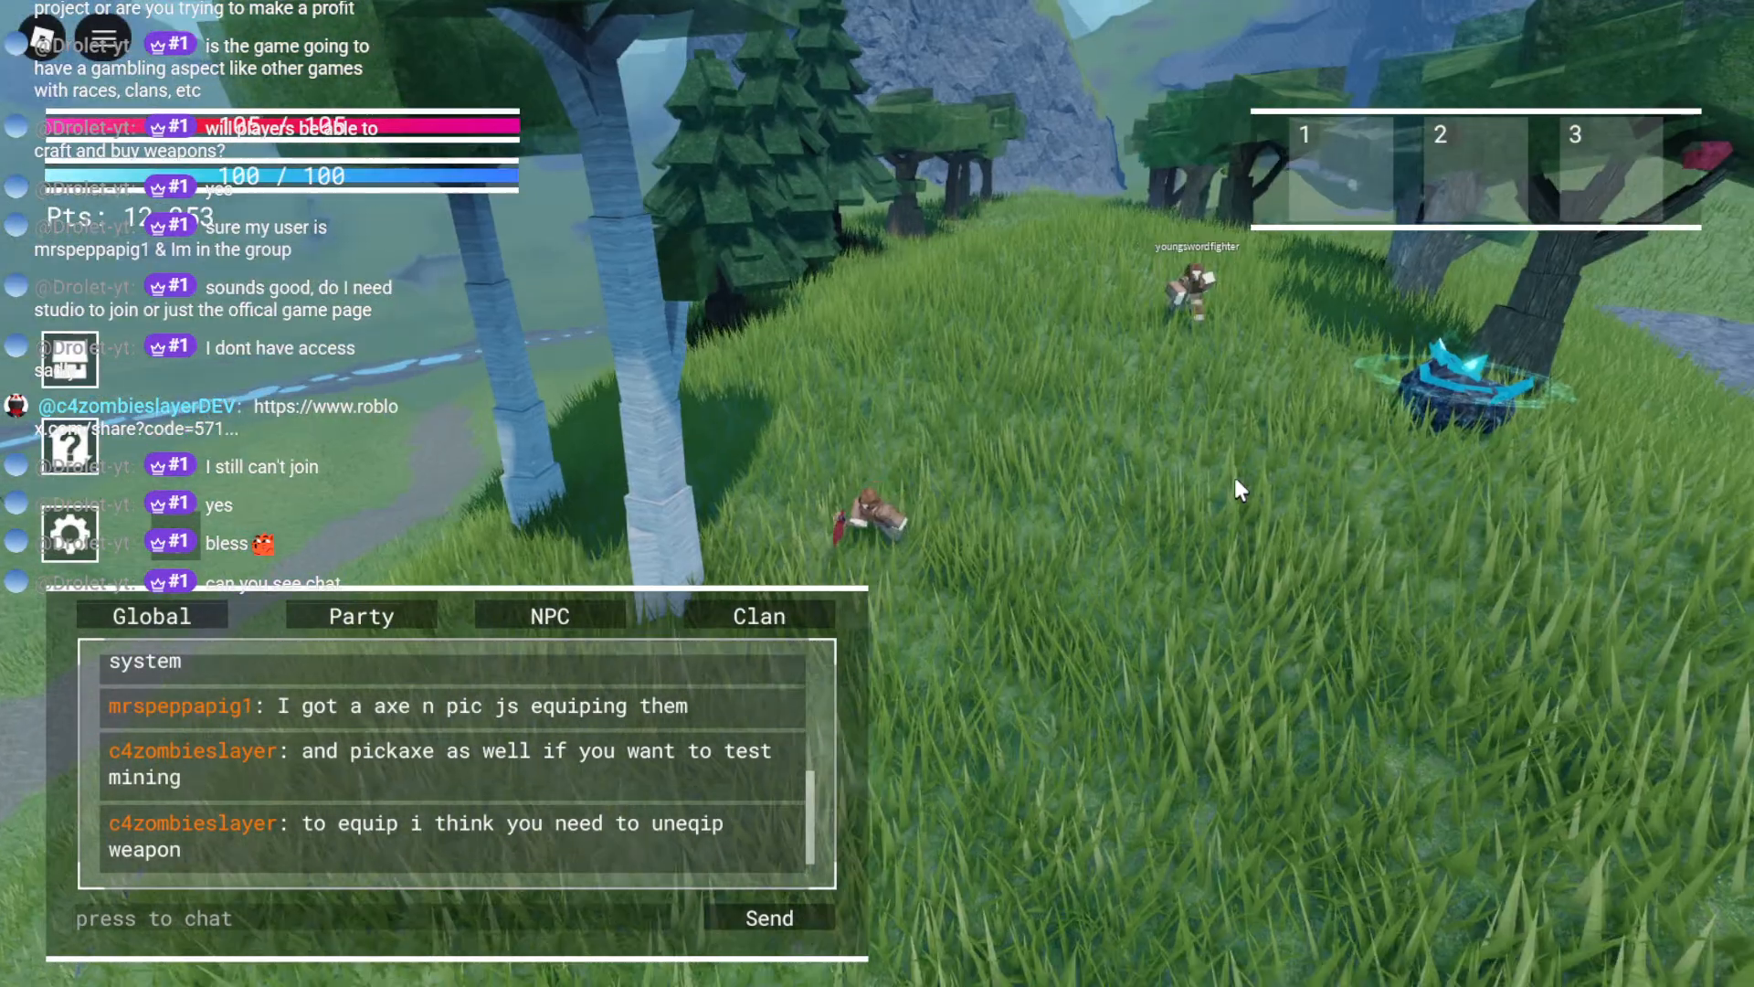
key("s")
right_click_drag(1236, 480, 1235, 480)
key("w")
key("d")
key("w")
key("w")
key("Tab")
key("Tab")
Step: Walk among the birch trees and send the chat message "lel thx"
key("a")
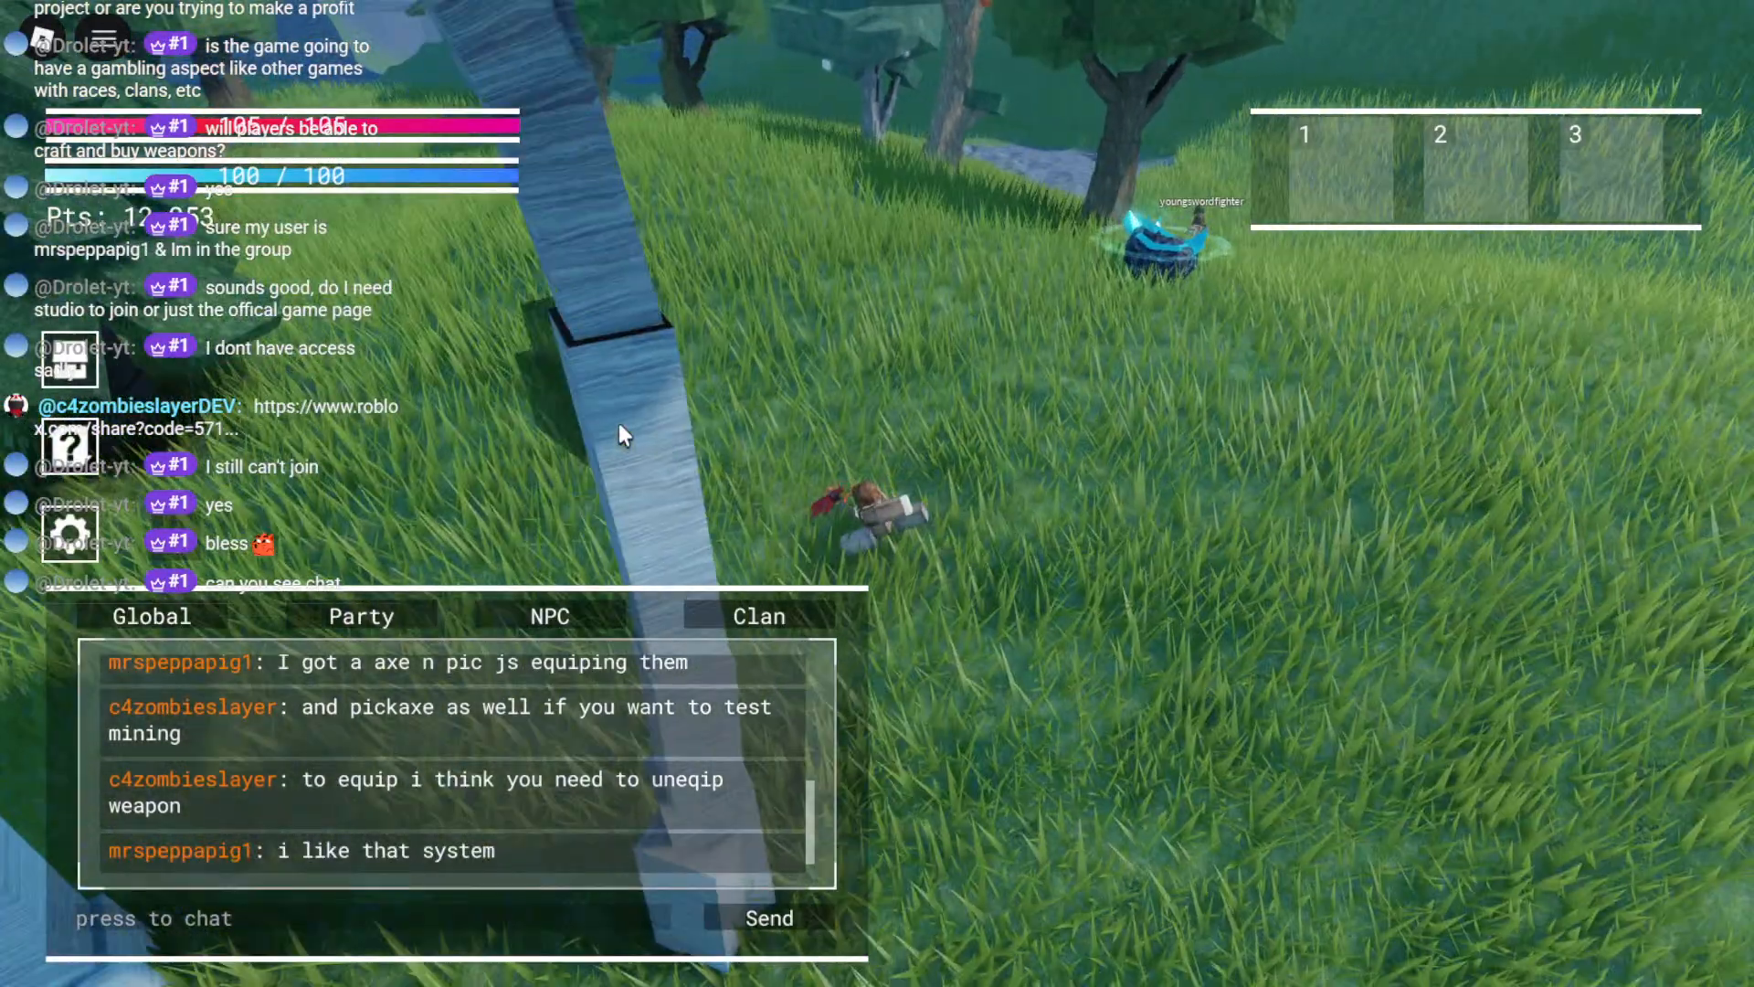
right_click_drag(619, 426, 620, 426)
key("s")
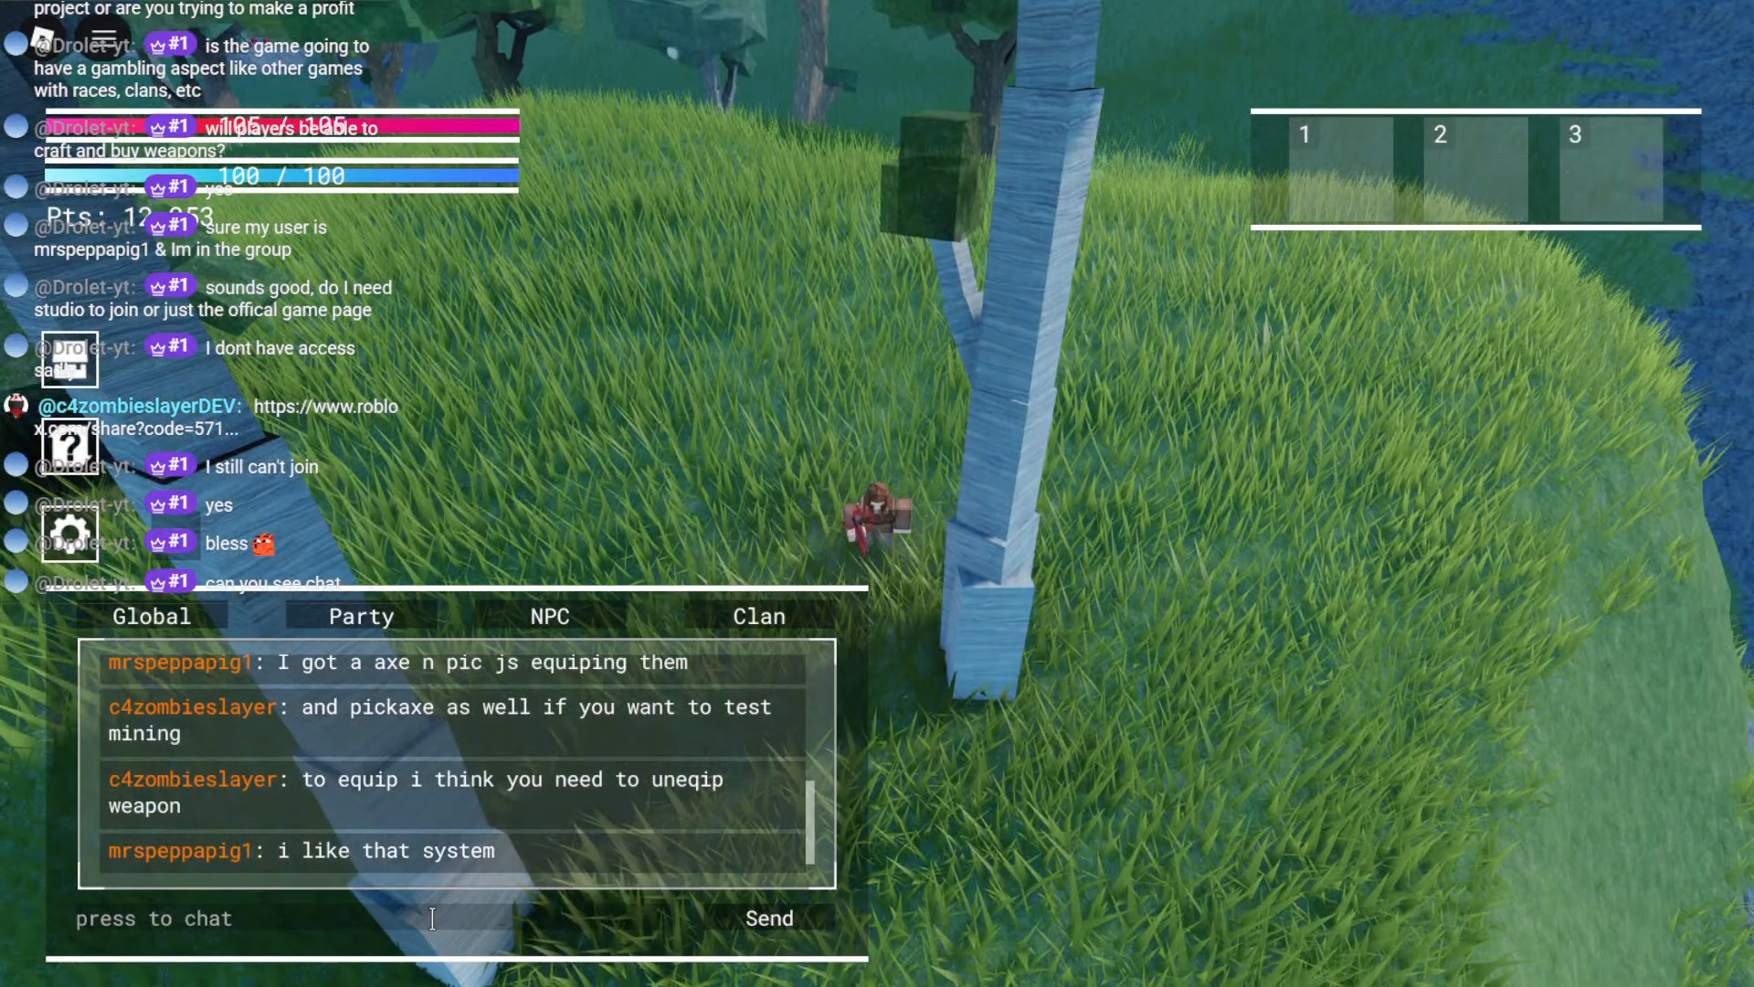
left_click(432, 918)
type("lel thx")
key("Return")
Step: Run across the grassy hilltop to a standing birch tree beside the pines
right_click_drag(1085, 422, 1085, 423)
key("d")
key("w")
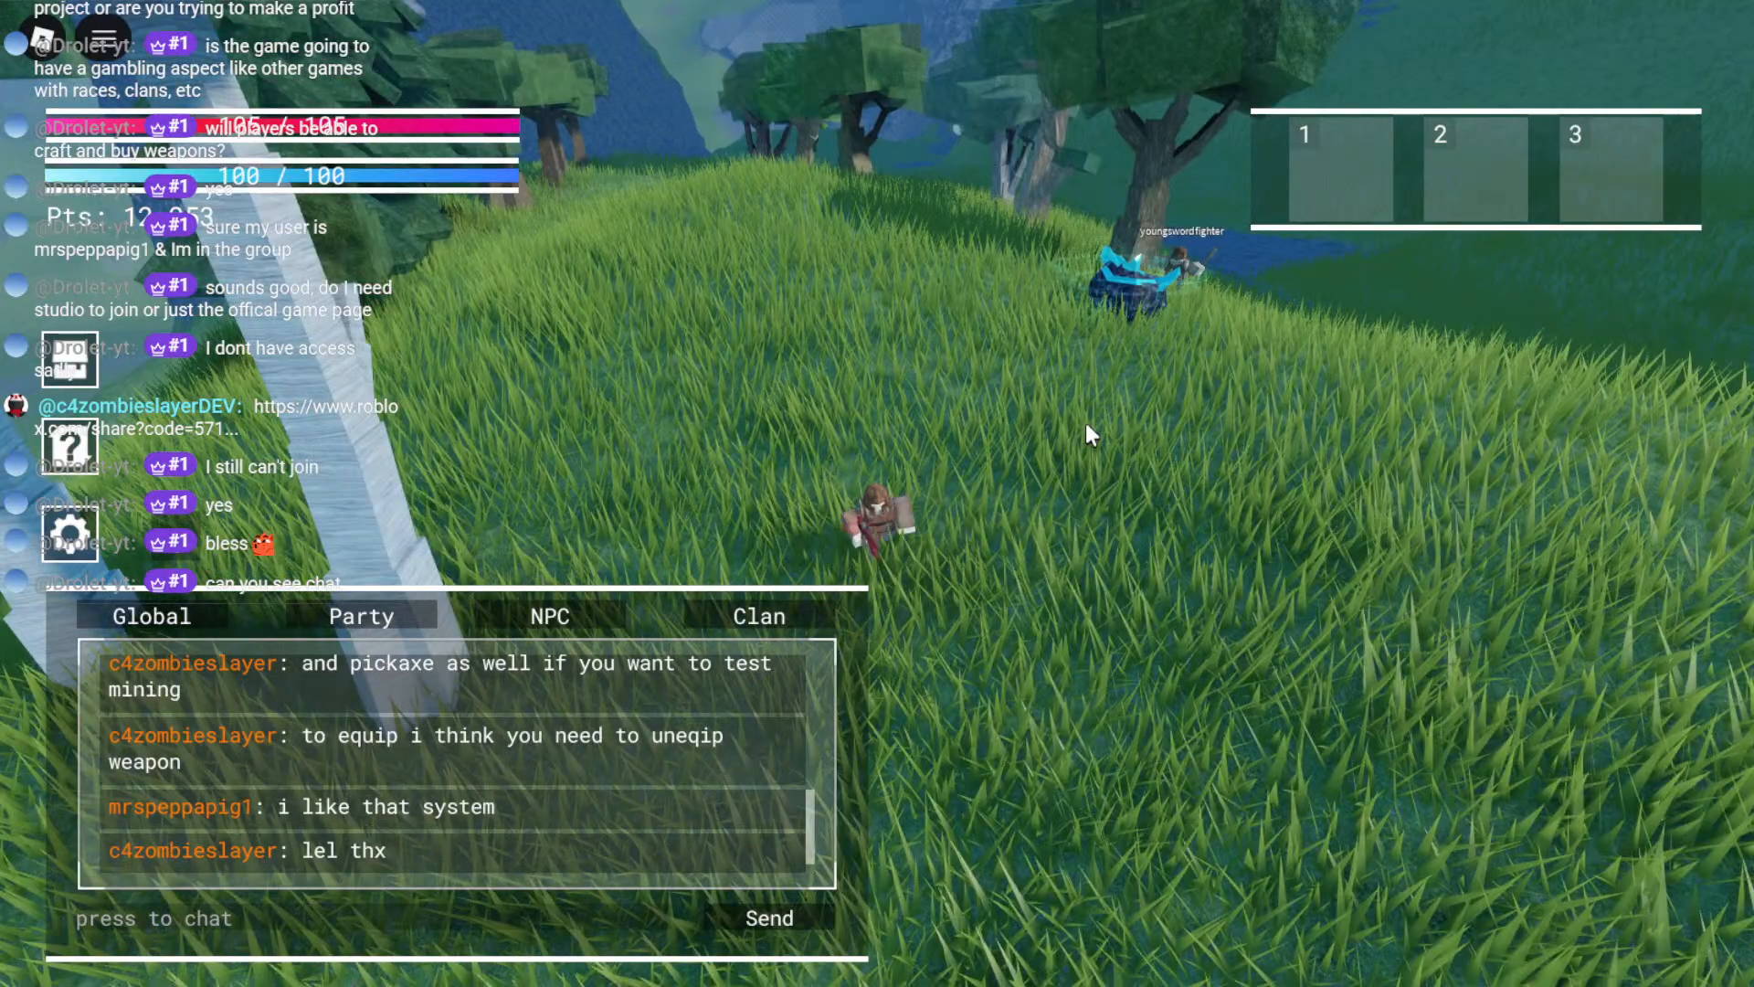
key("a")
key("a")
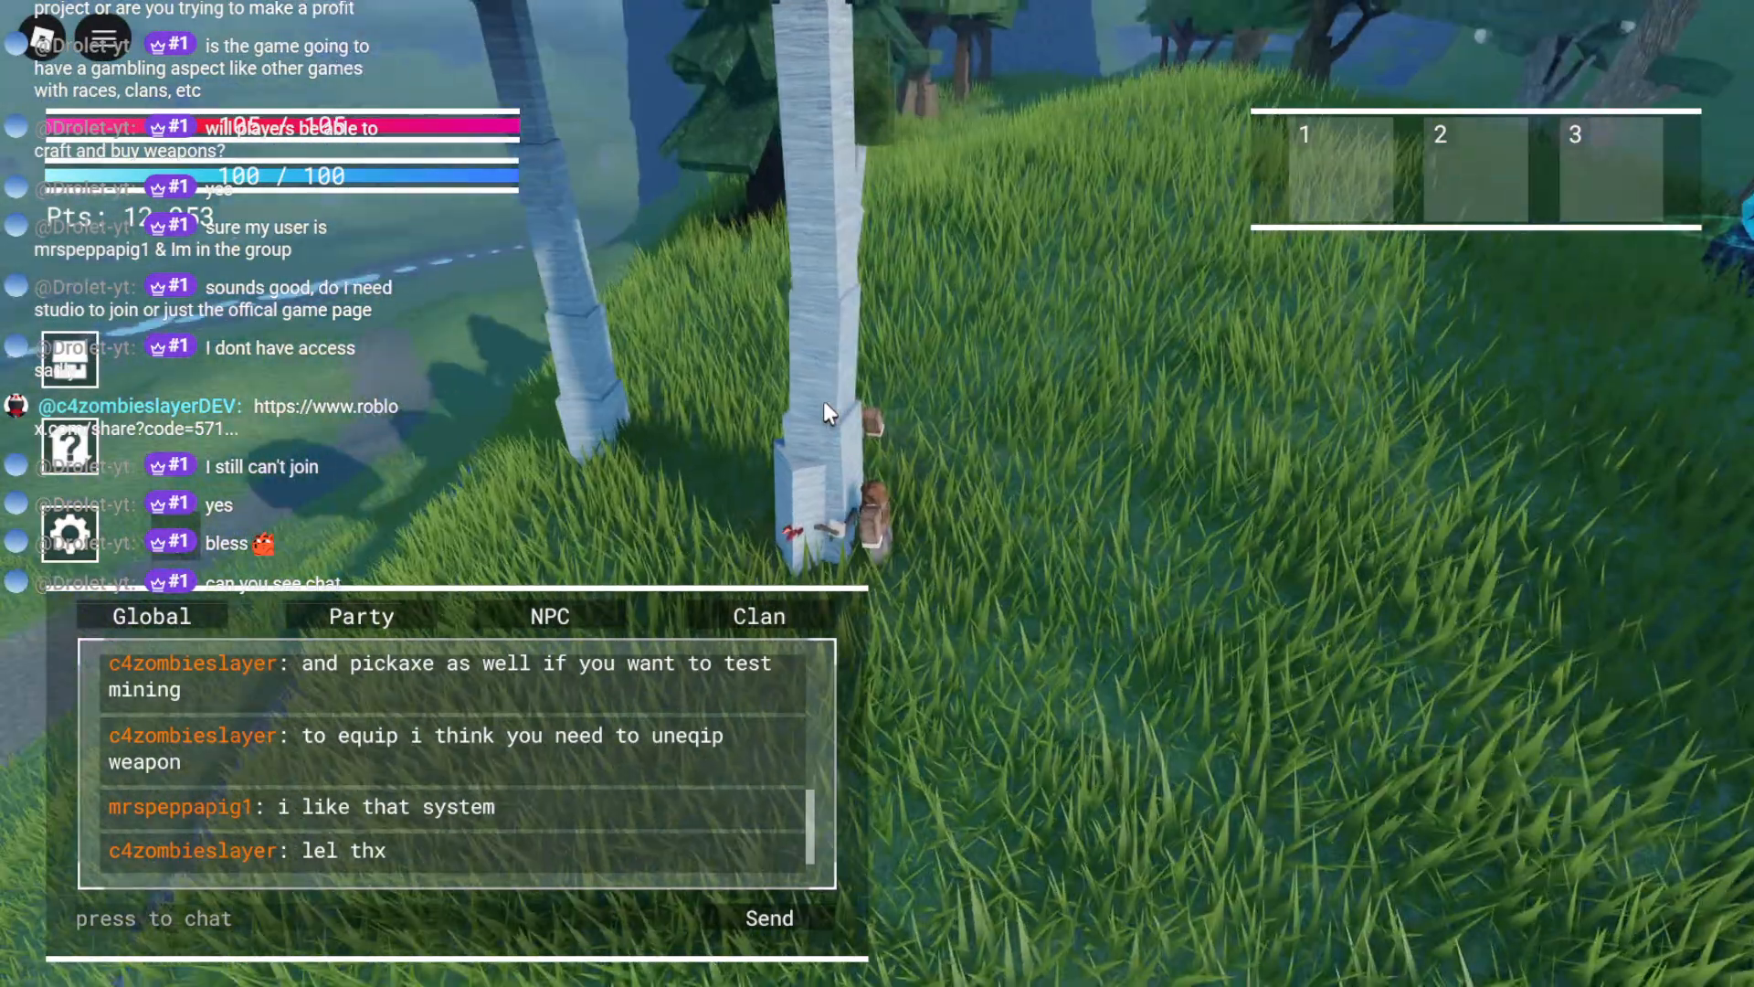
Step: Chop the birch tree with the axe alongside the other player until it is felled
left_click(825, 402)
scroll(824, 402, "up", 3)
right_click_drag(824, 402, 824, 402)
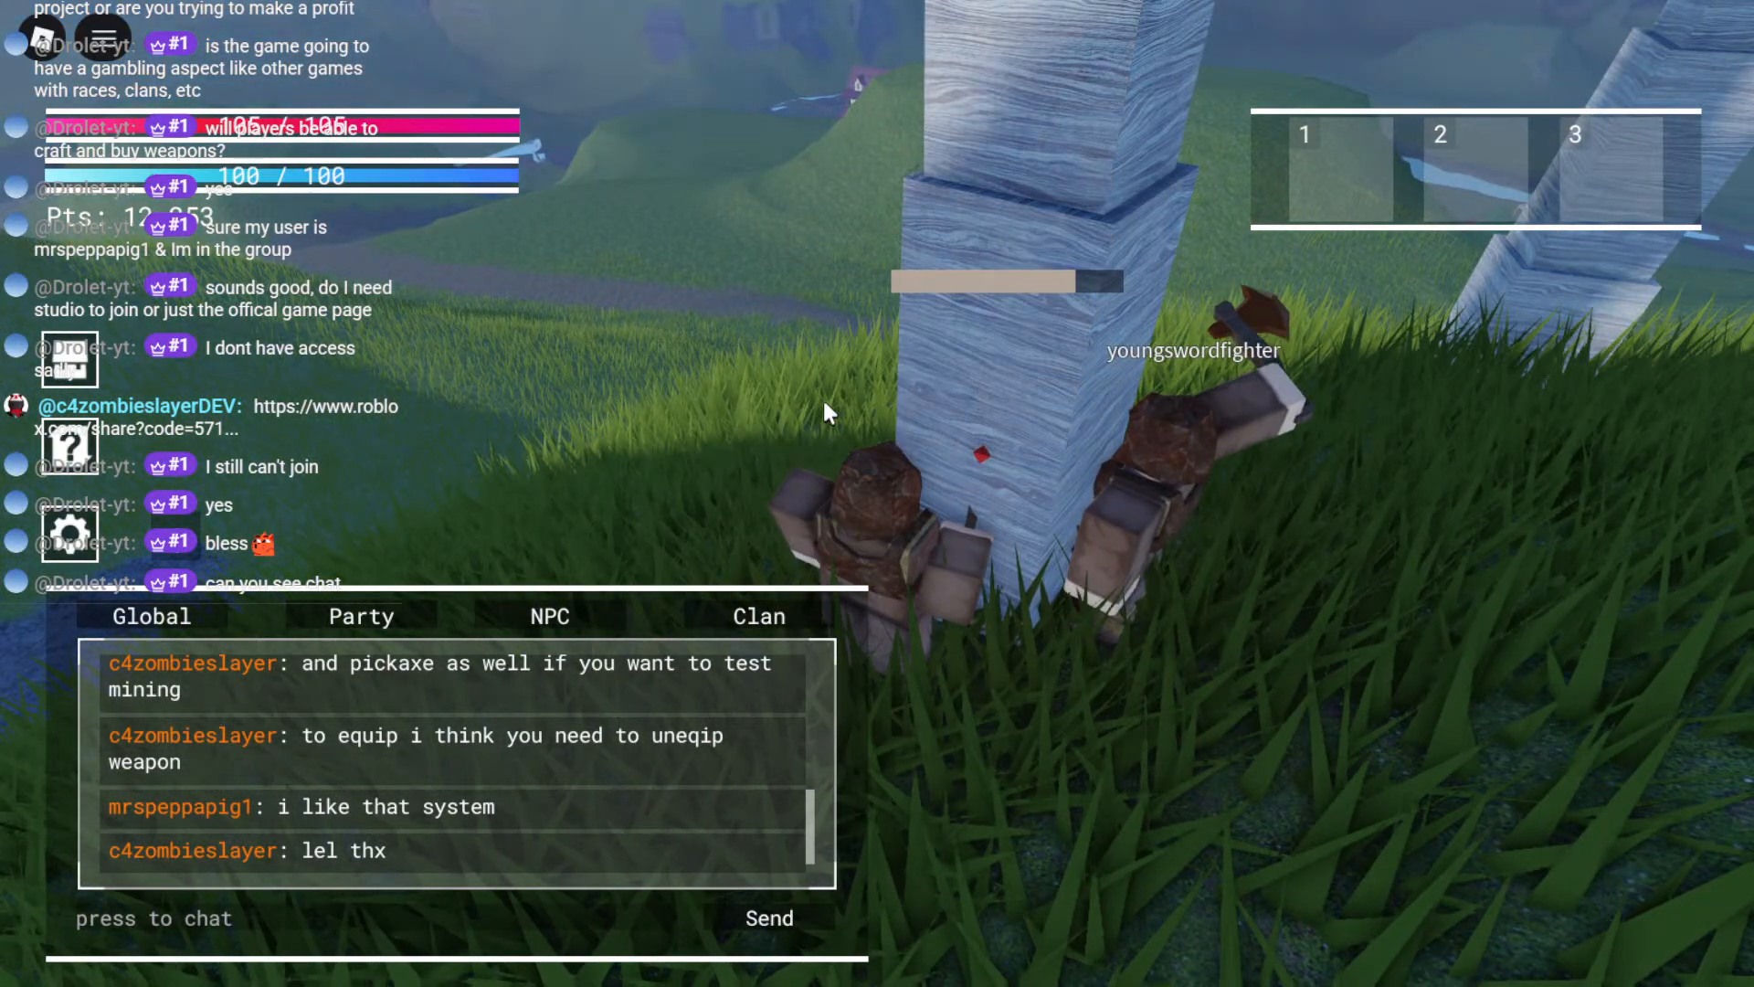
left_click(827, 414)
left_click(827, 413)
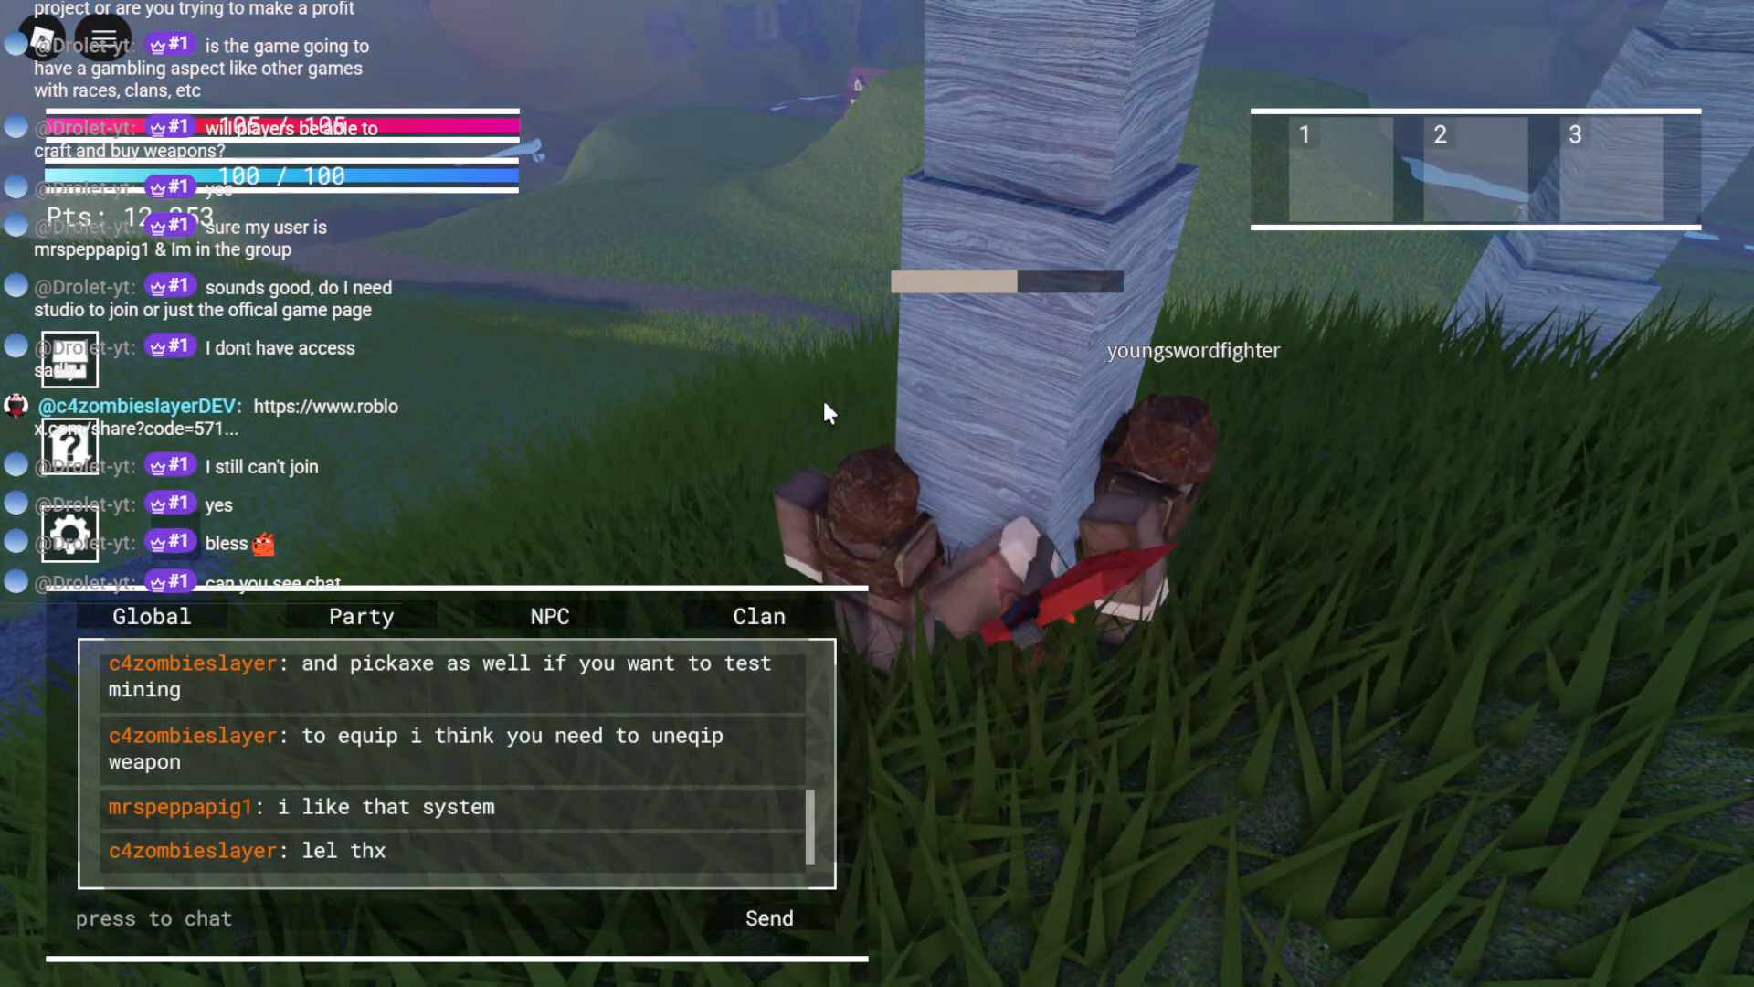
left_click(827, 413)
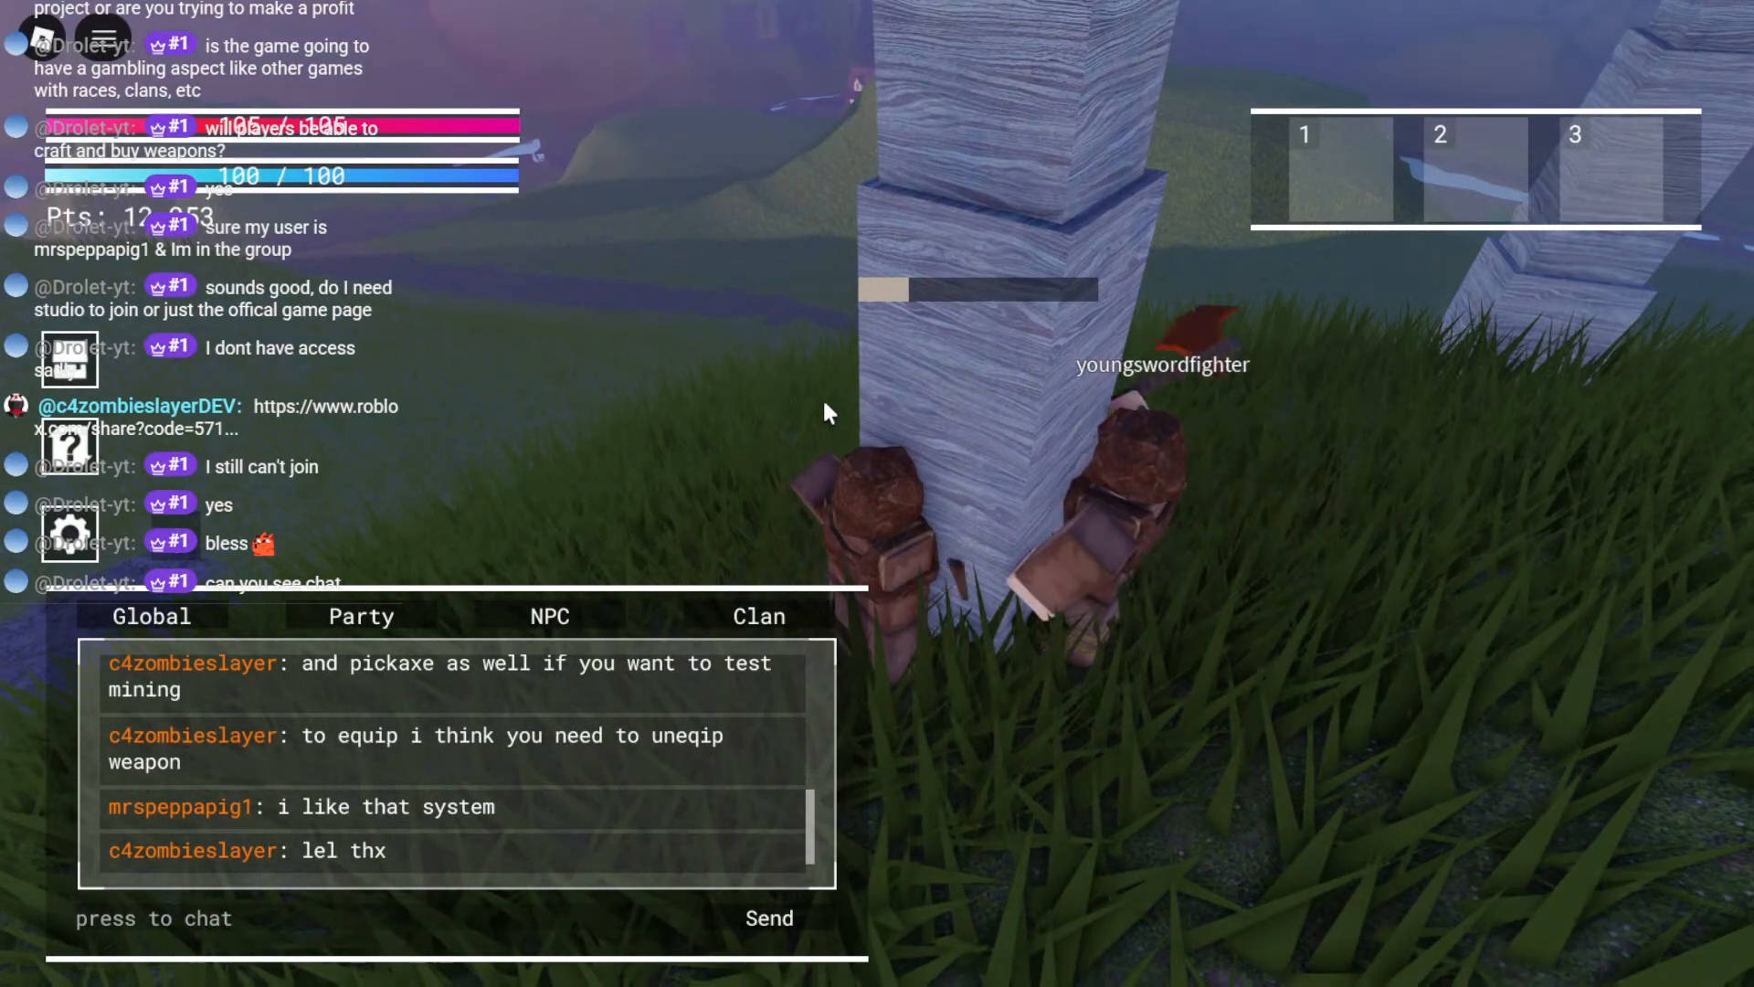
left_click(827, 413)
left_click(826, 406)
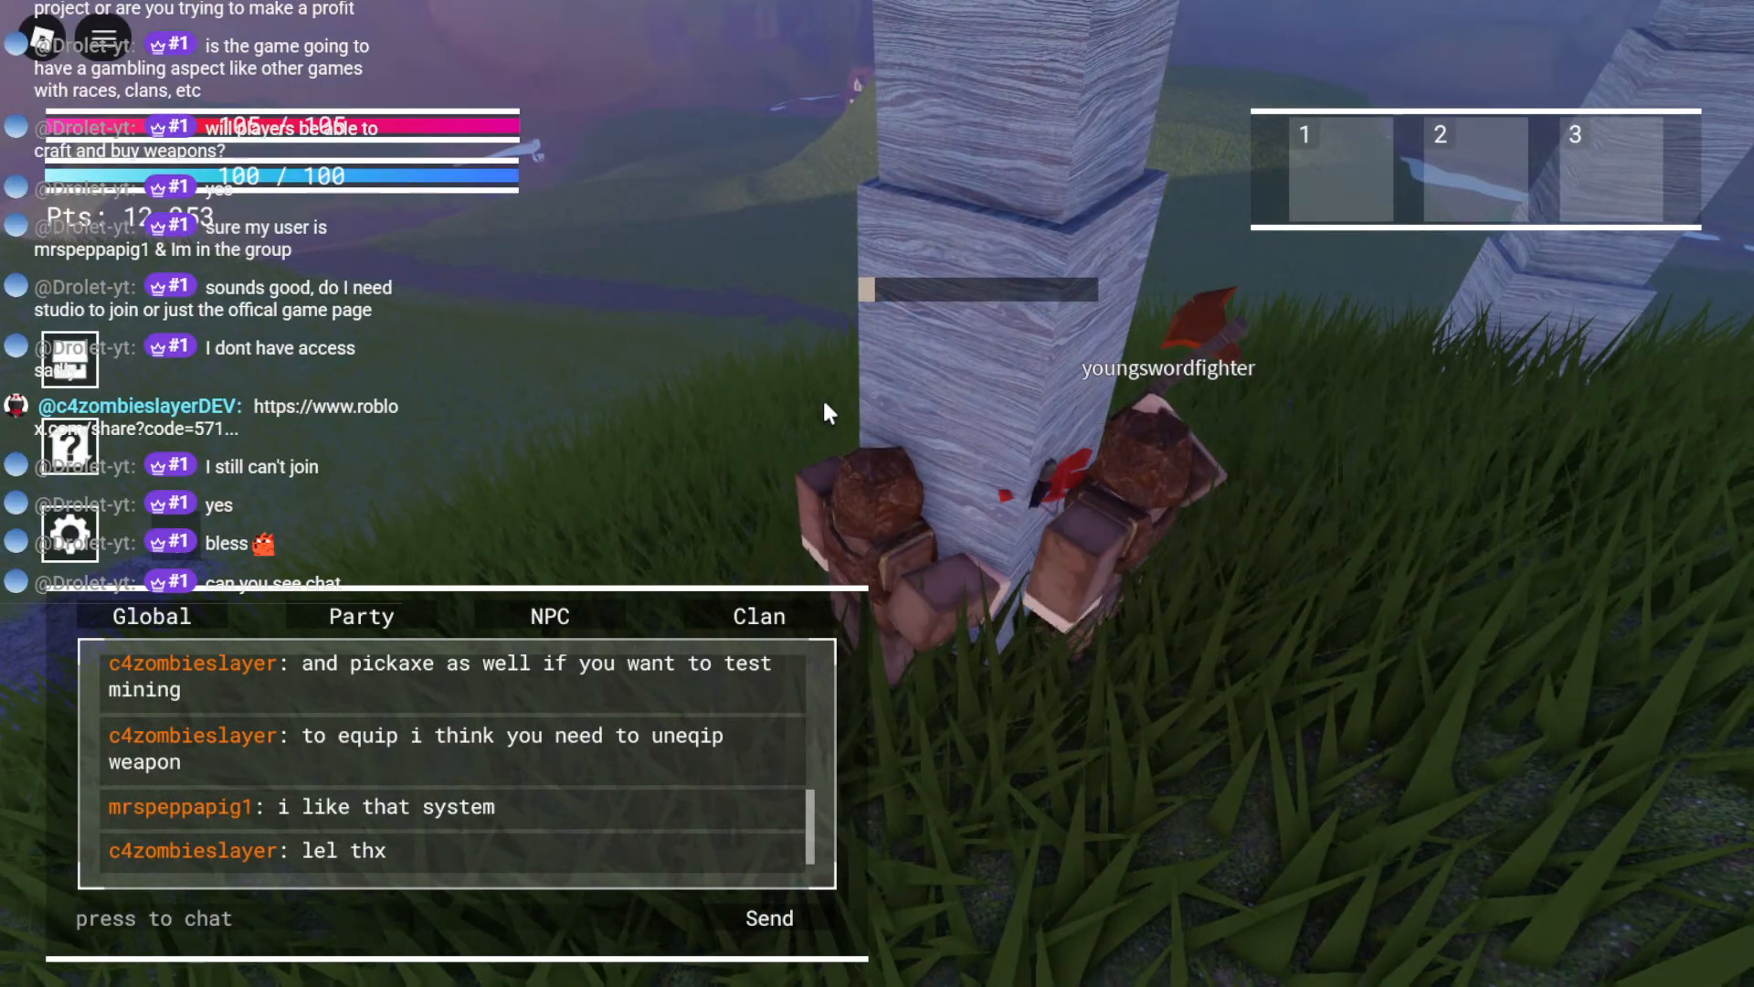
Step: Run from the felled birch to the next birch tree on the slope
key("s")
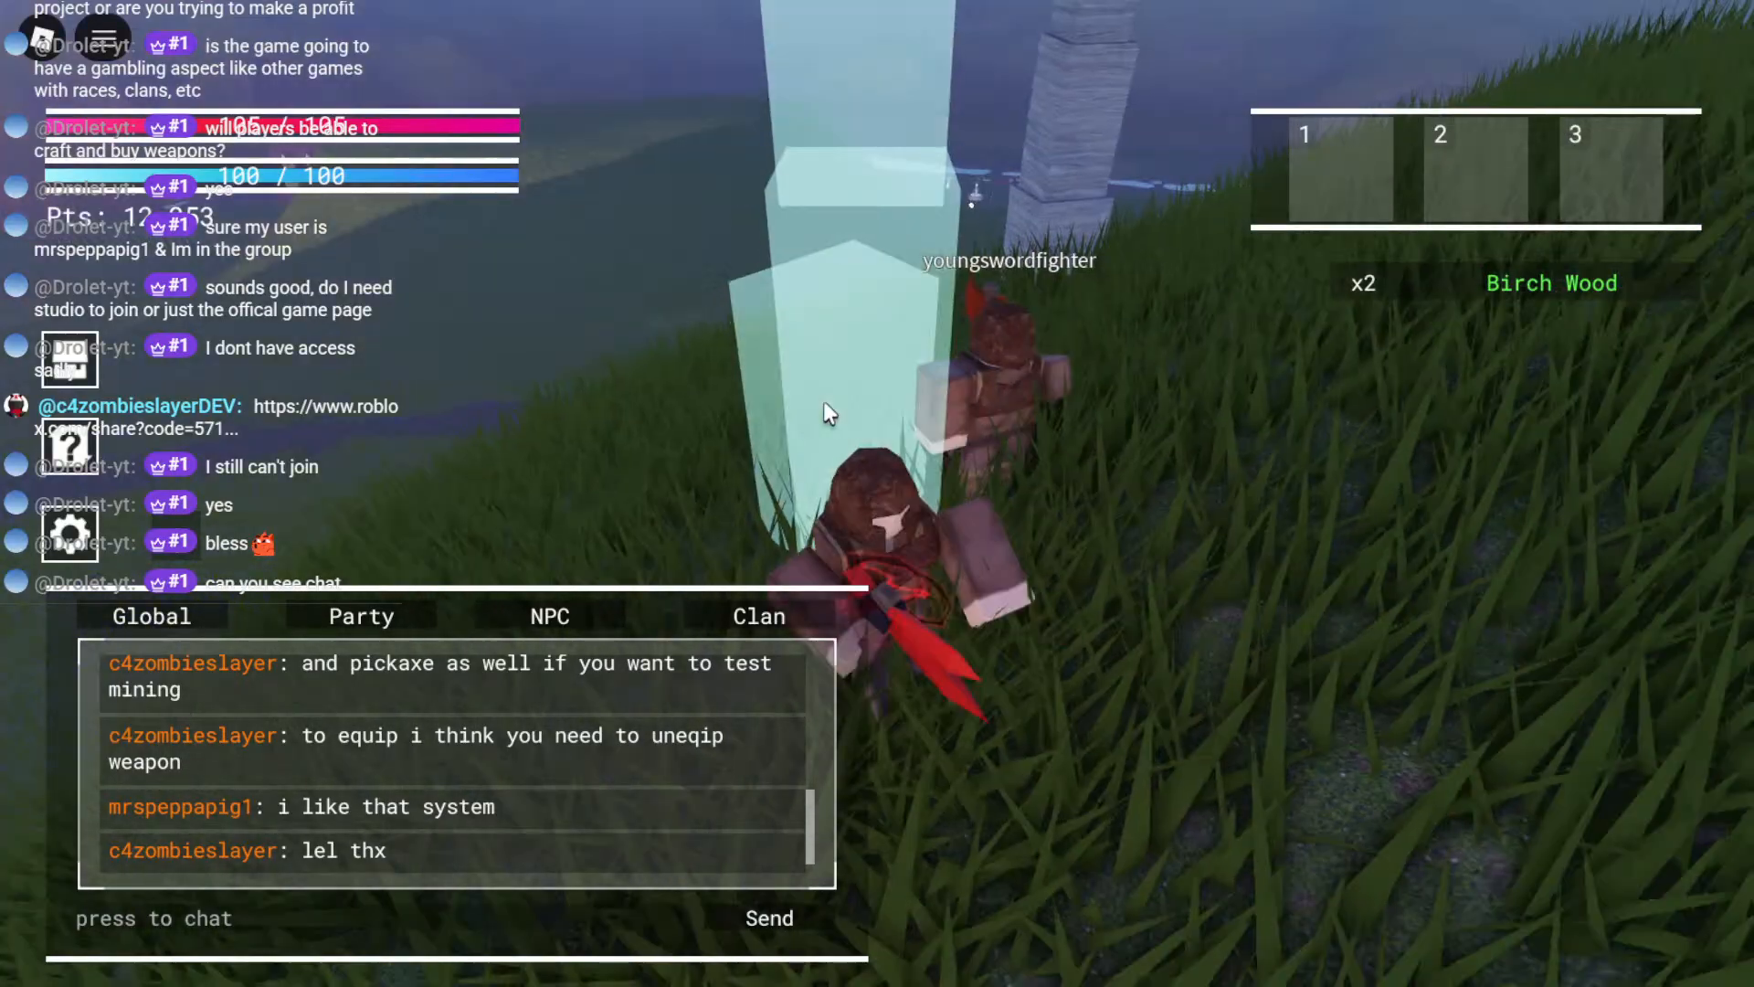
key("d")
key("d")
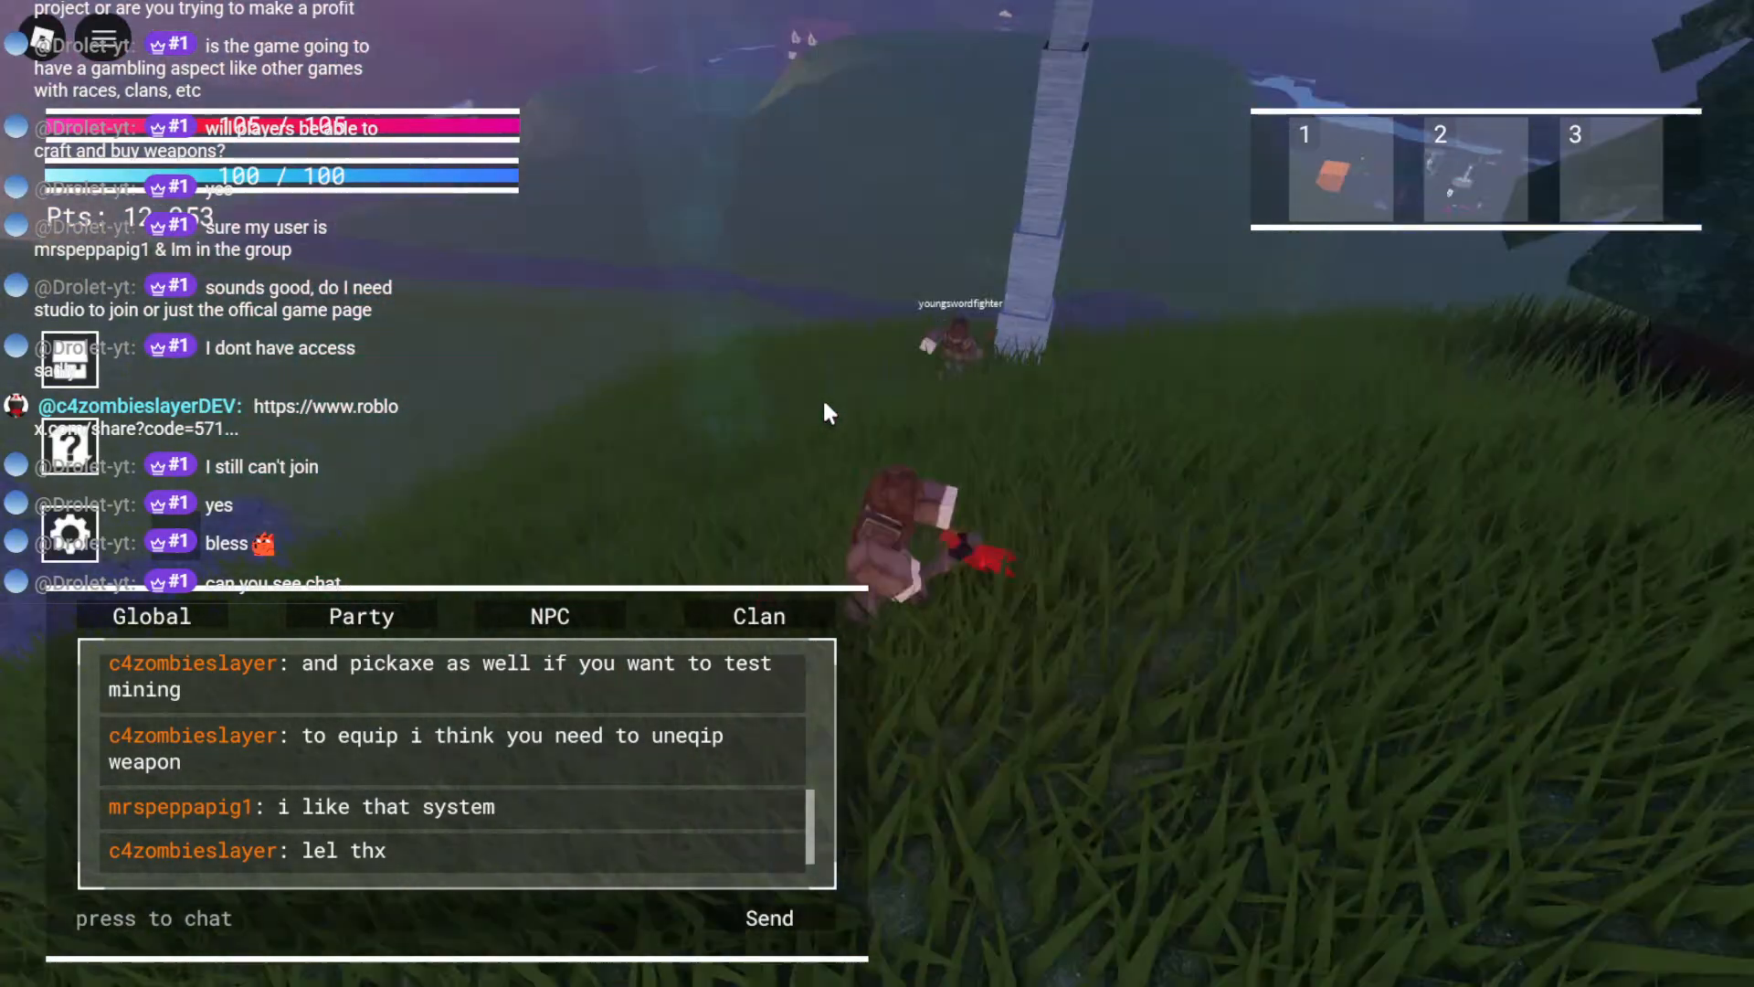
key("w")
key("w")
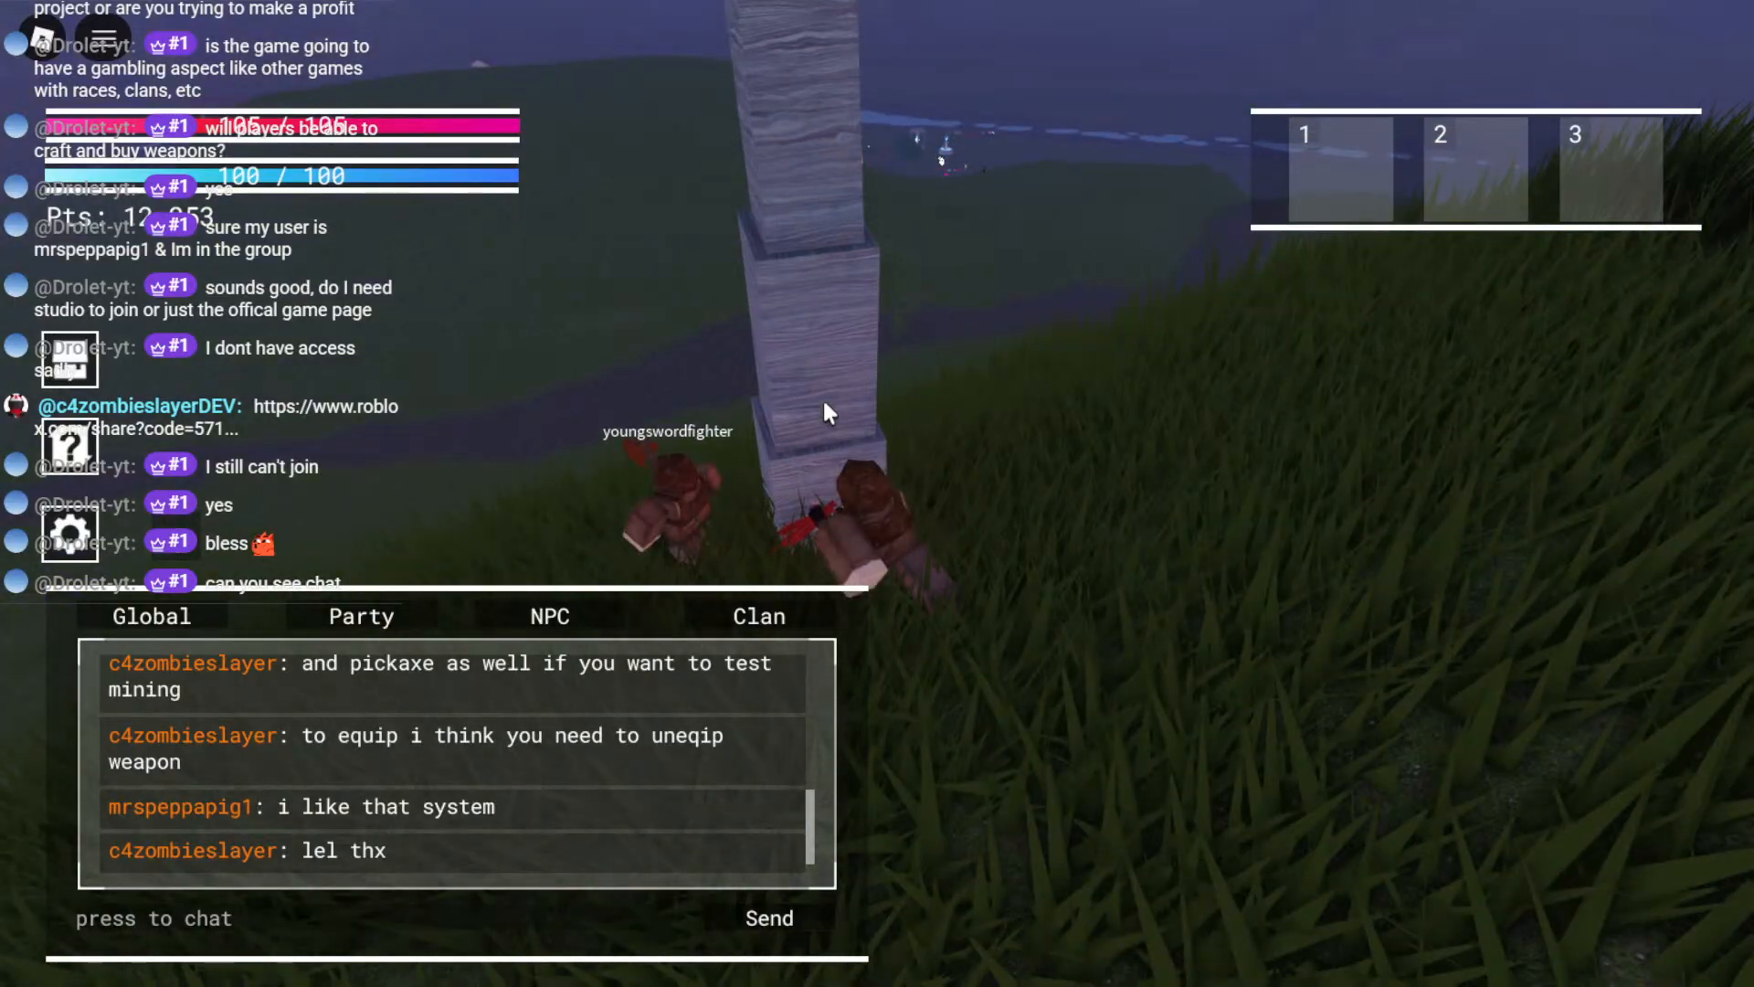
Step: Chop down the second birch tree on the slope together with the other player
left_click(828, 413)
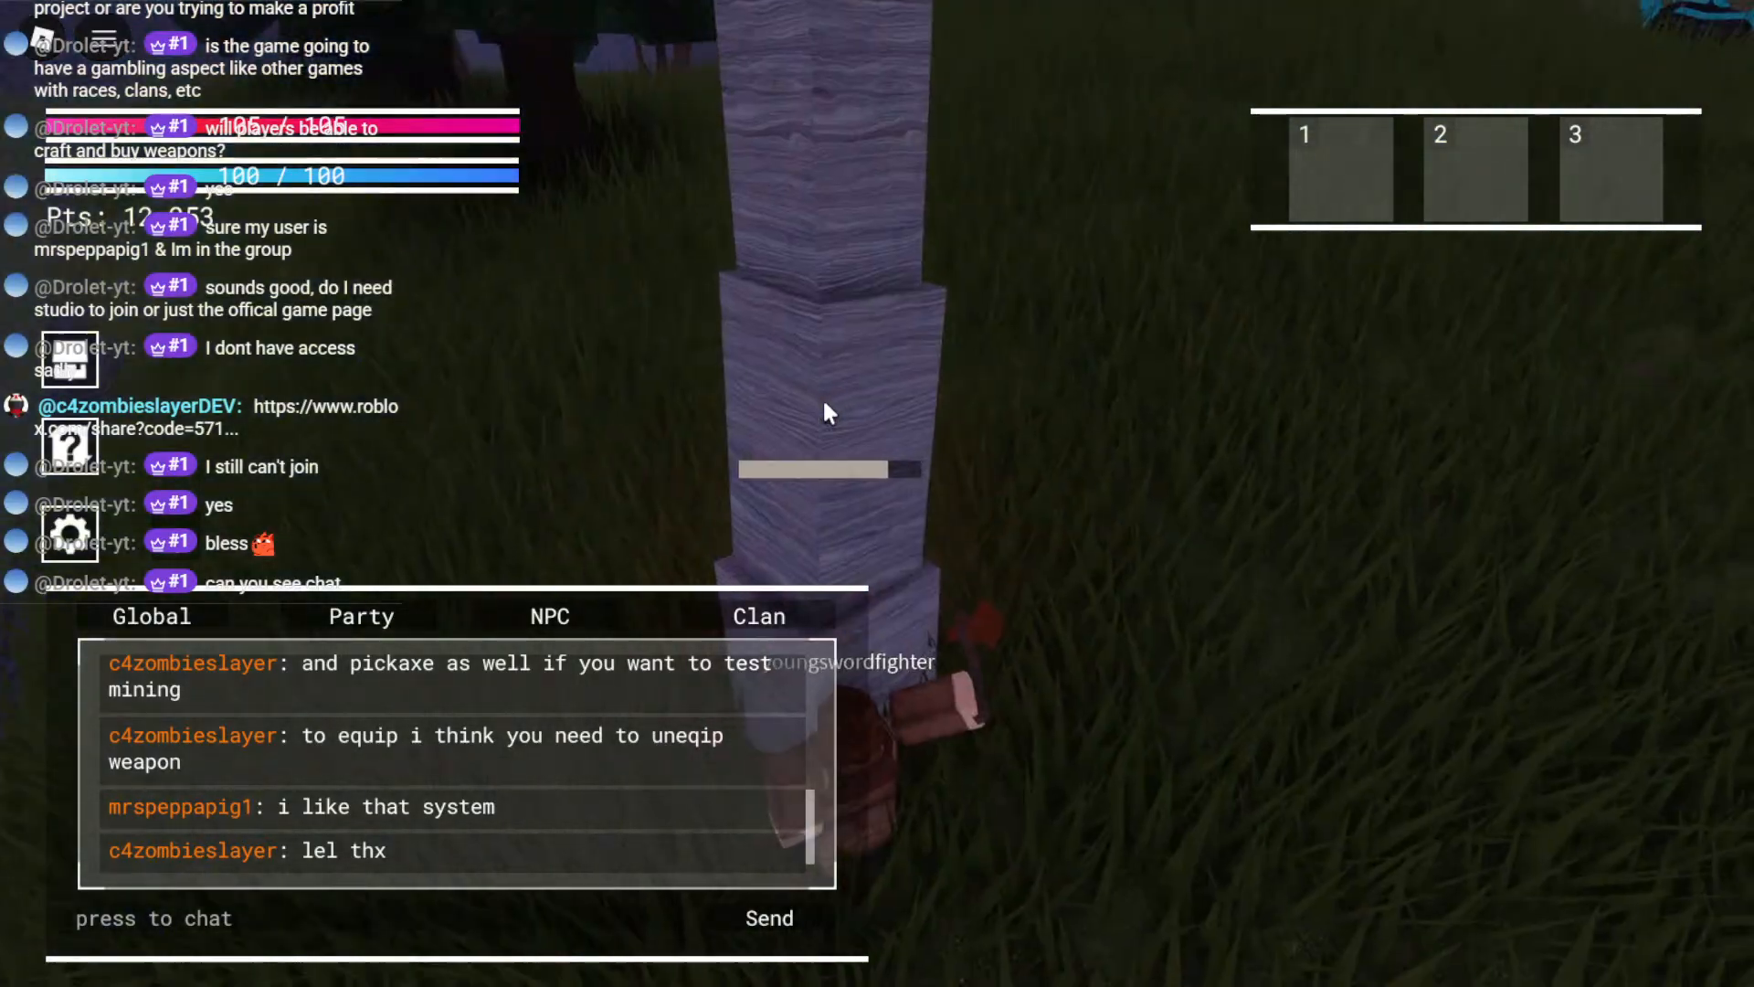
right_click_drag(825, 403, 824, 403)
left_click(825, 403)
left_click(824, 403)
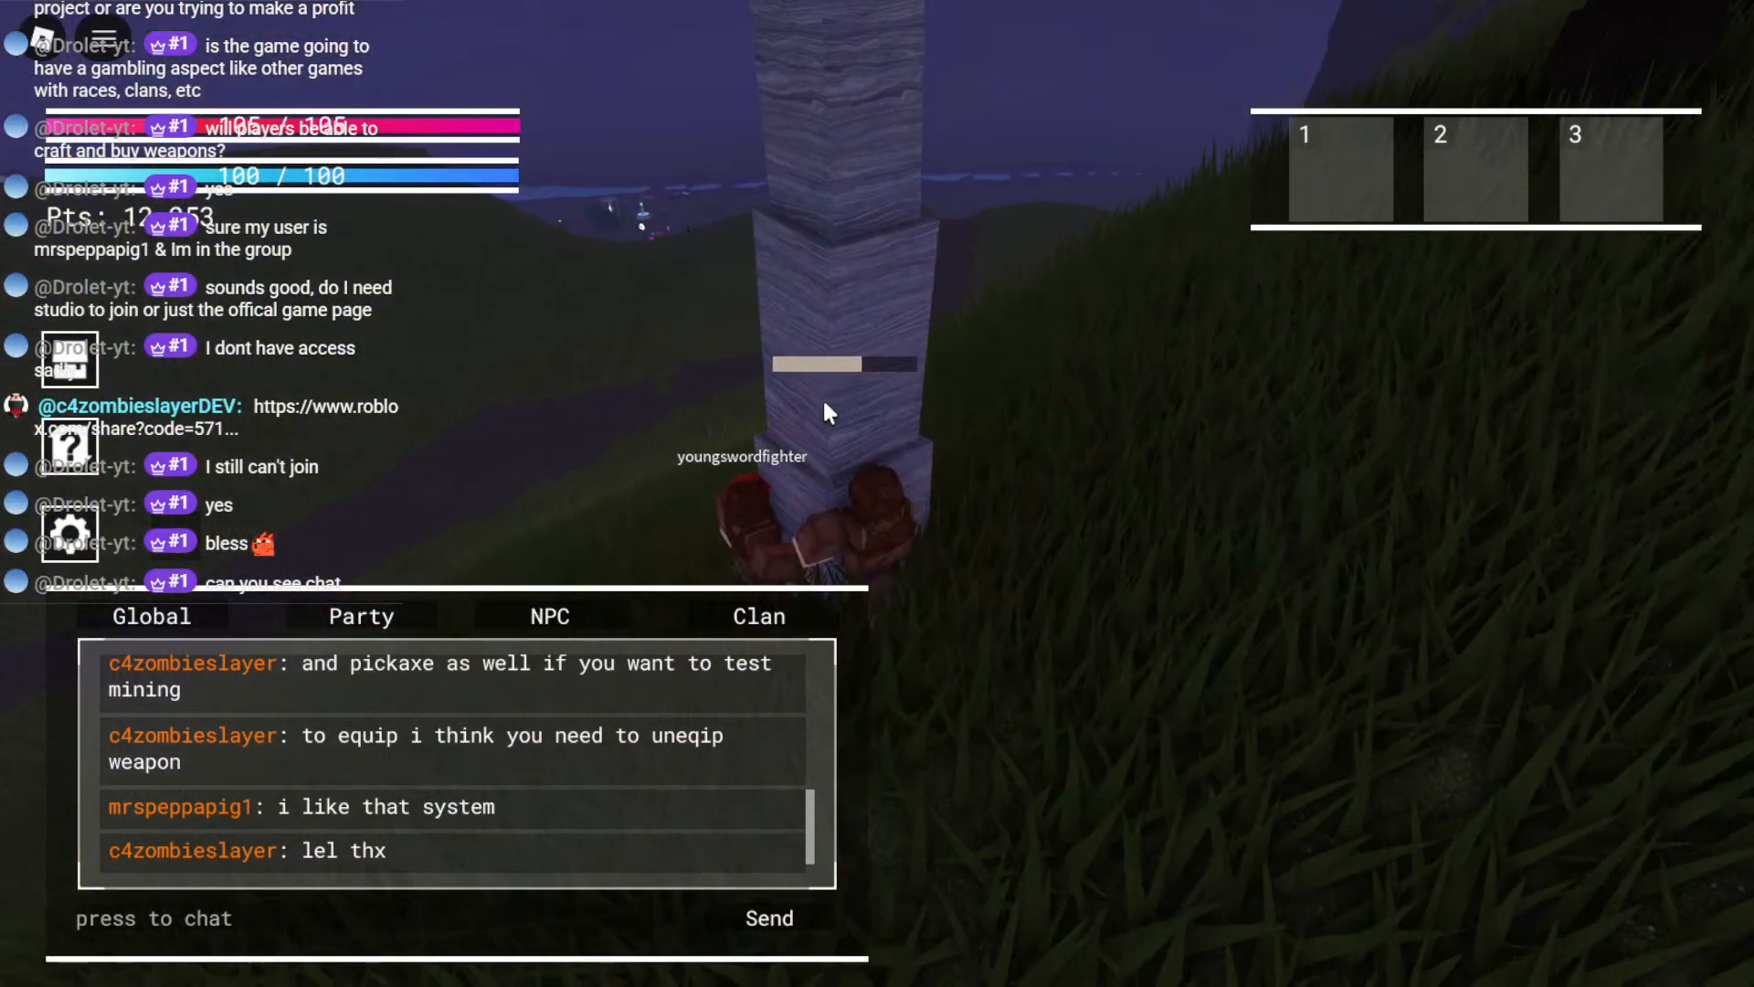
left_click(825, 402)
left_click(824, 403)
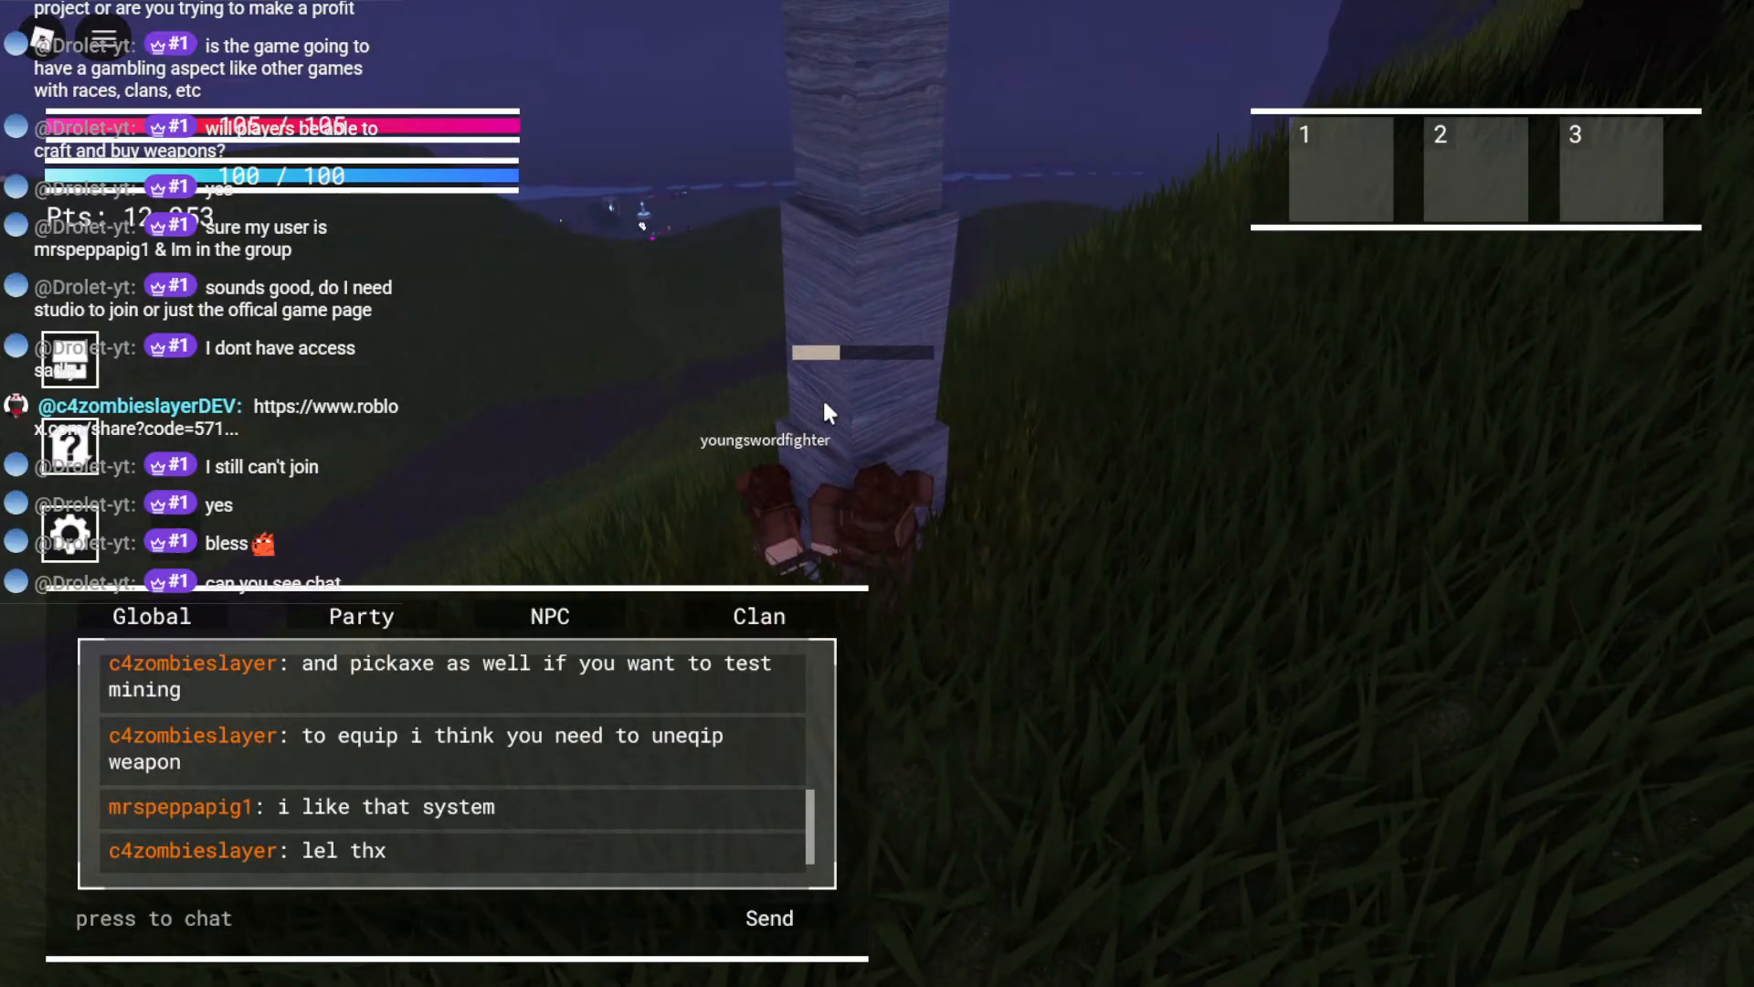
left_click(824, 403)
right_click_drag(824, 403, 824, 403)
left_click(825, 403)
left_click(824, 403)
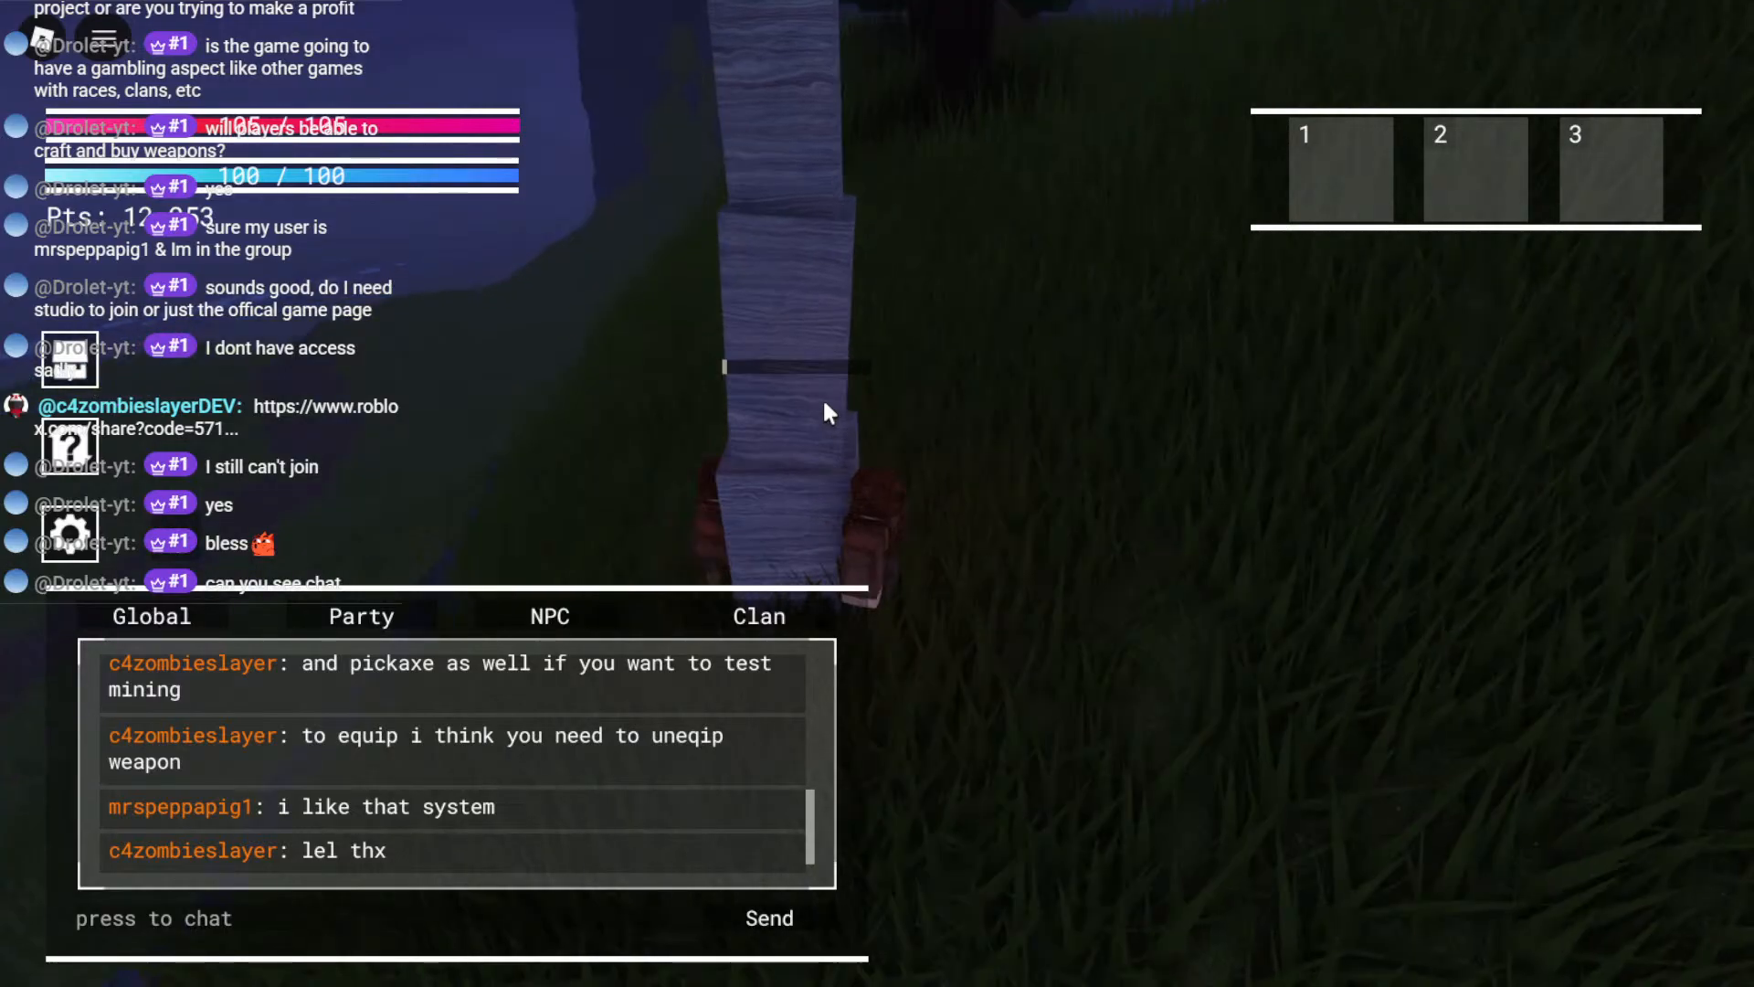
left_click(825, 403)
Step: Go to the nearby pine tree, chop it down, and answer "yessir" in the chat
right_click_drag(824, 403, 875, 442)
right_click_drag(1163, 407, 1166, 413)
key("d")
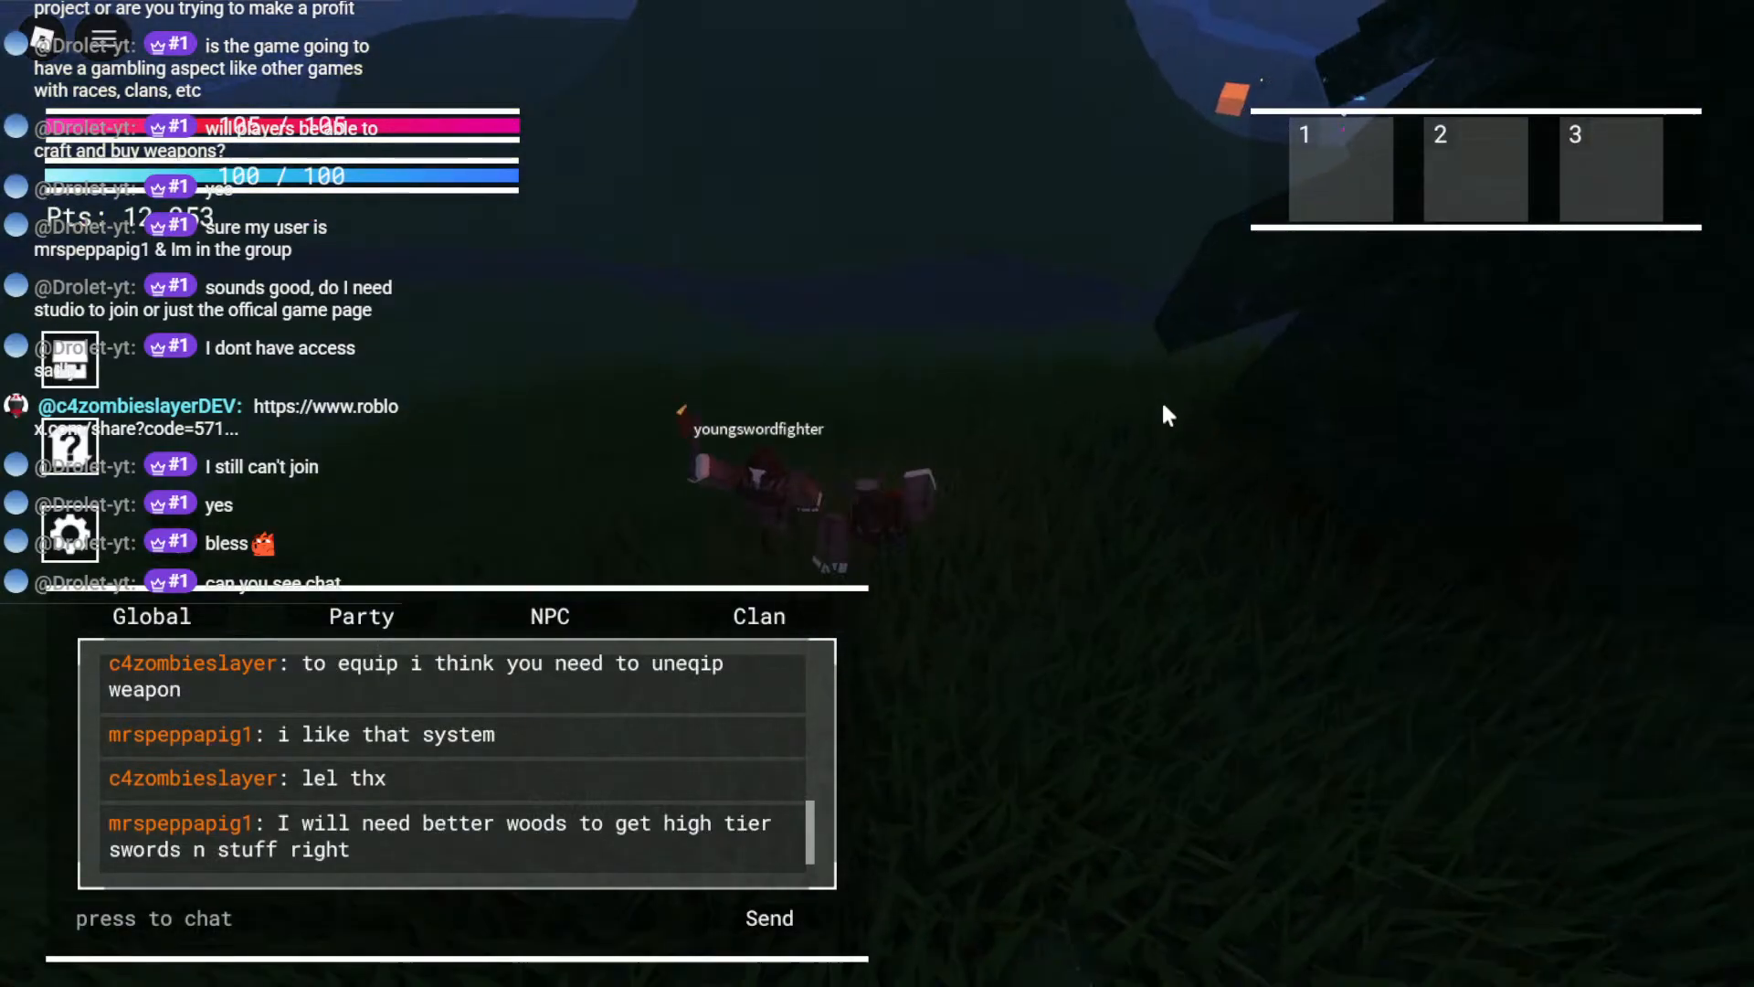
right_click_drag(1163, 407, 1164, 407)
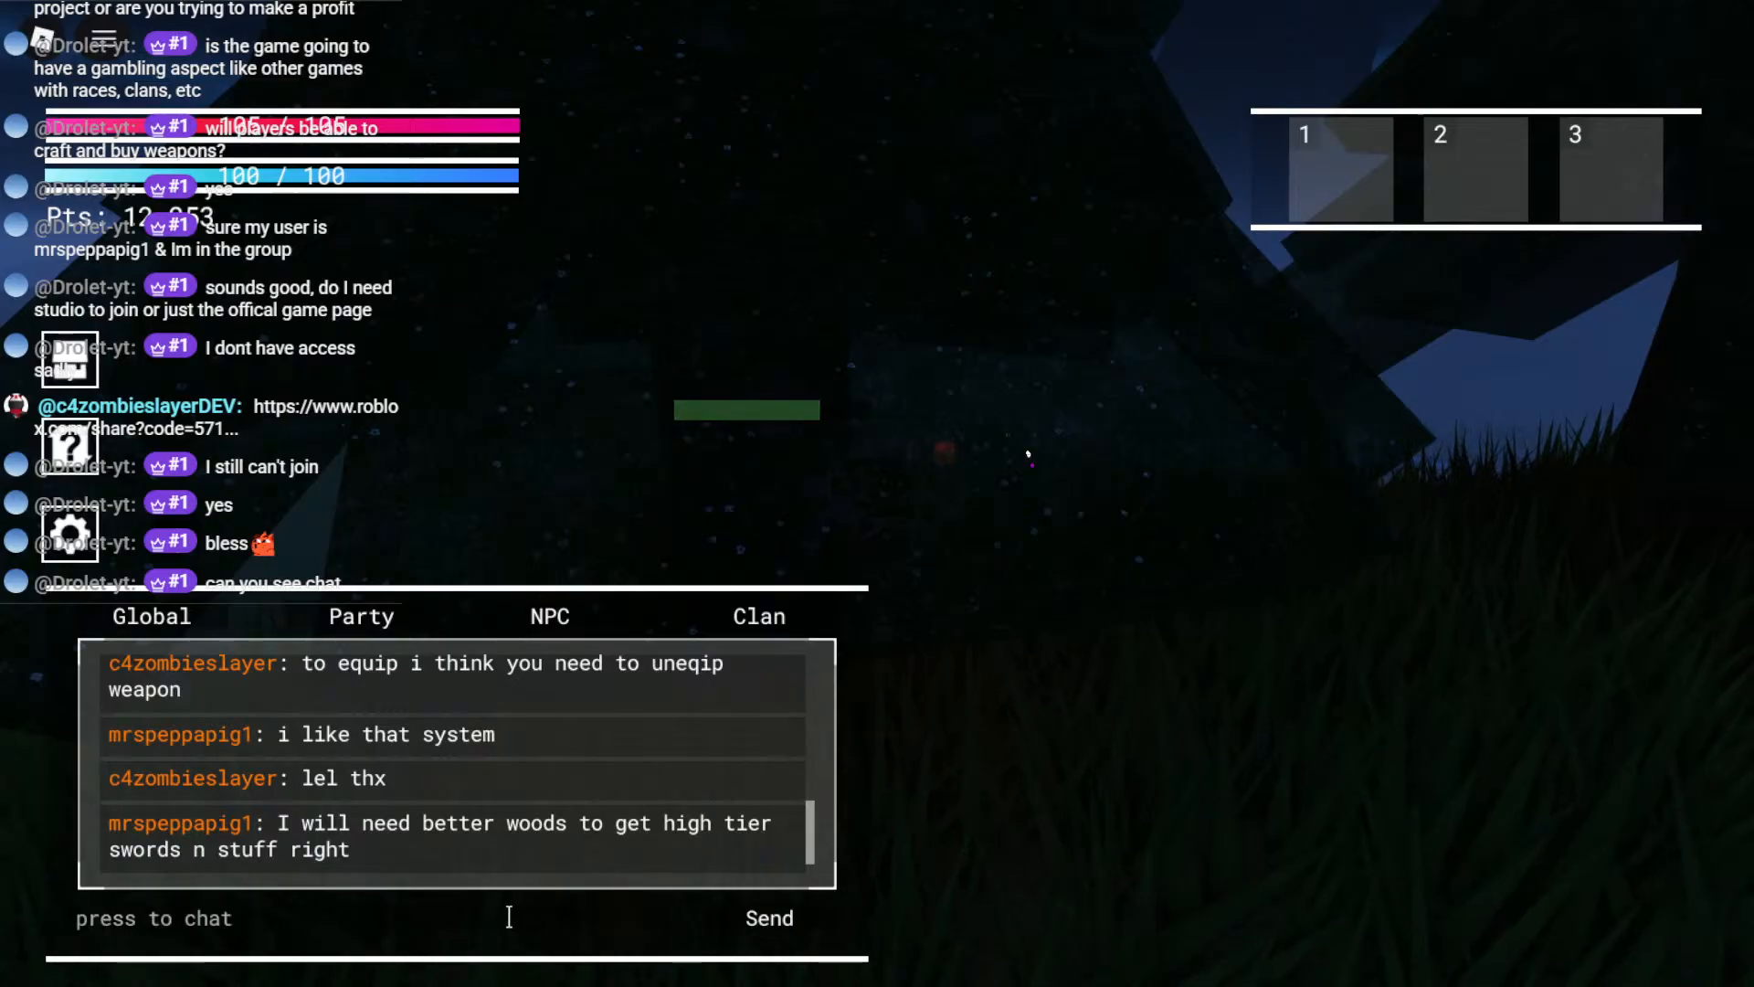
right_click_drag(1259, 615, 1260, 615)
left_click(1259, 615)
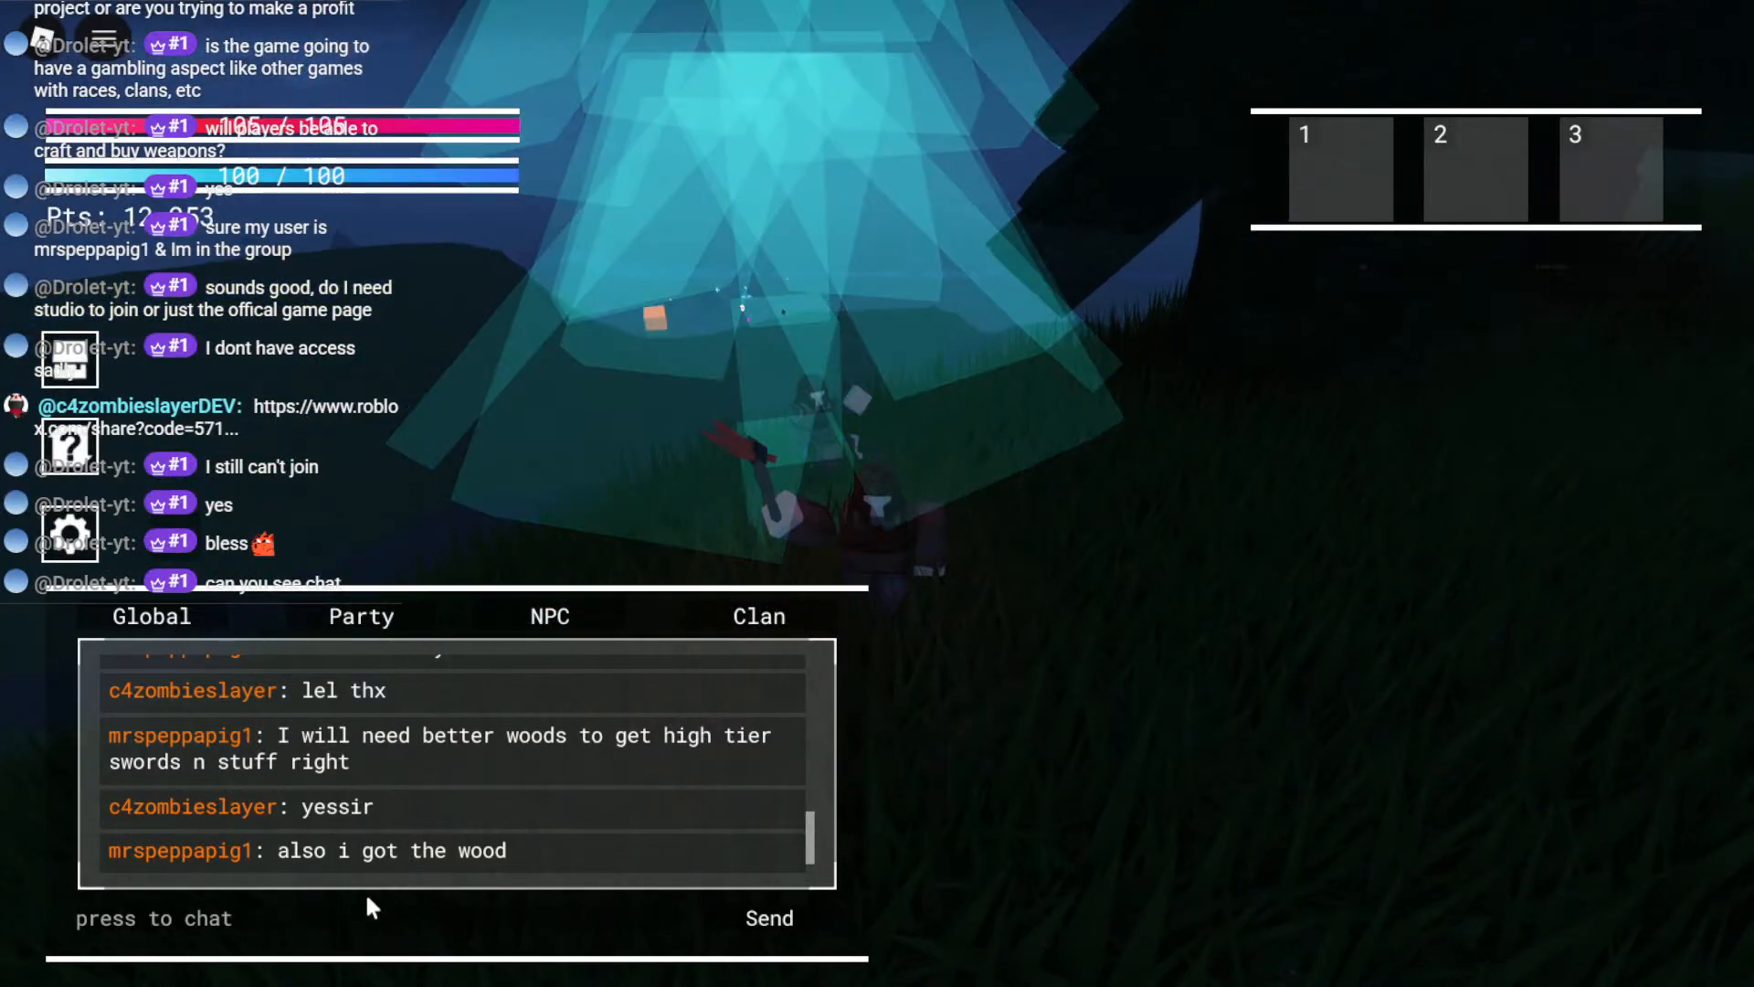
Step: Send the chat message "awesome!!!!" and walk towards the next pine tree
left_click(368, 921)
type("awesome!!!!")
key("Return")
right_click_drag(1169, 231, 1169, 232)
key("w")
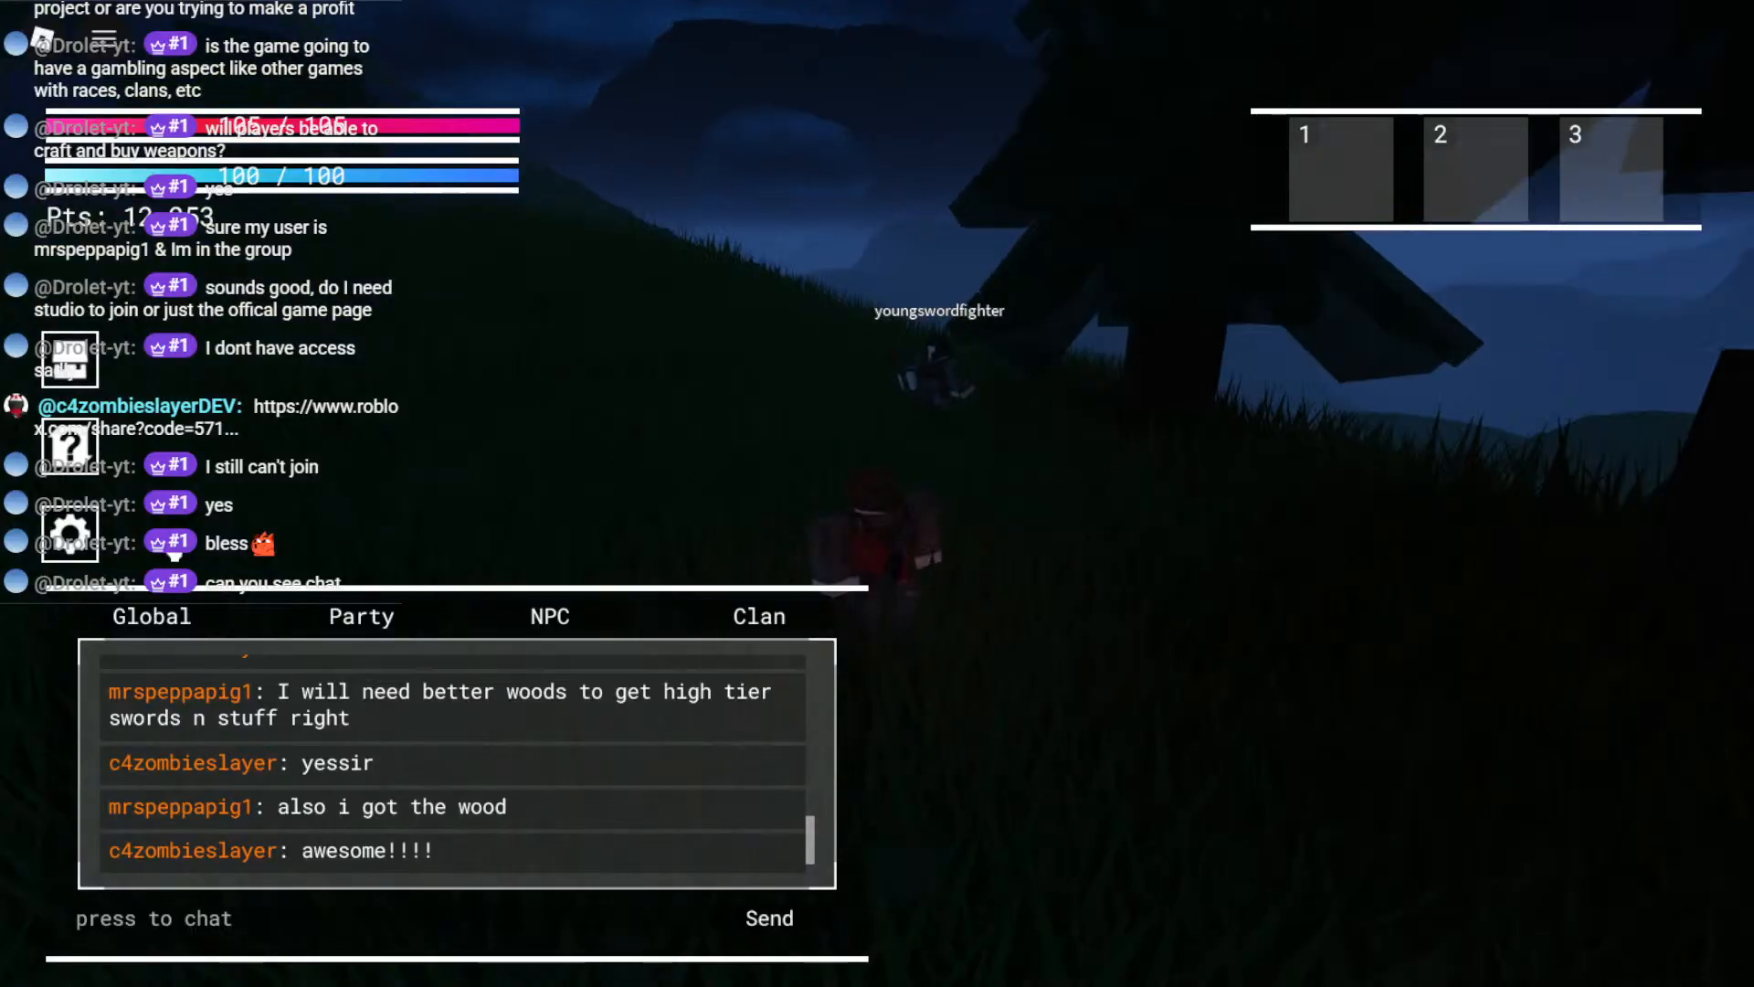
Step: Hide the chat window and chop the next pine tree alongside the other player
left_click(175, 545)
right_click_drag(528, 396, 528, 397)
right_click_drag(650, 402, 652, 411)
mouse_move(801, 384)
right_mouse_down()
mouse_move(890, 411)
mouse_move(934, 388)
right_mouse_up()
left_click(934, 388)
left_click(934, 388)
left_click(934, 388)
left_click(933, 388)
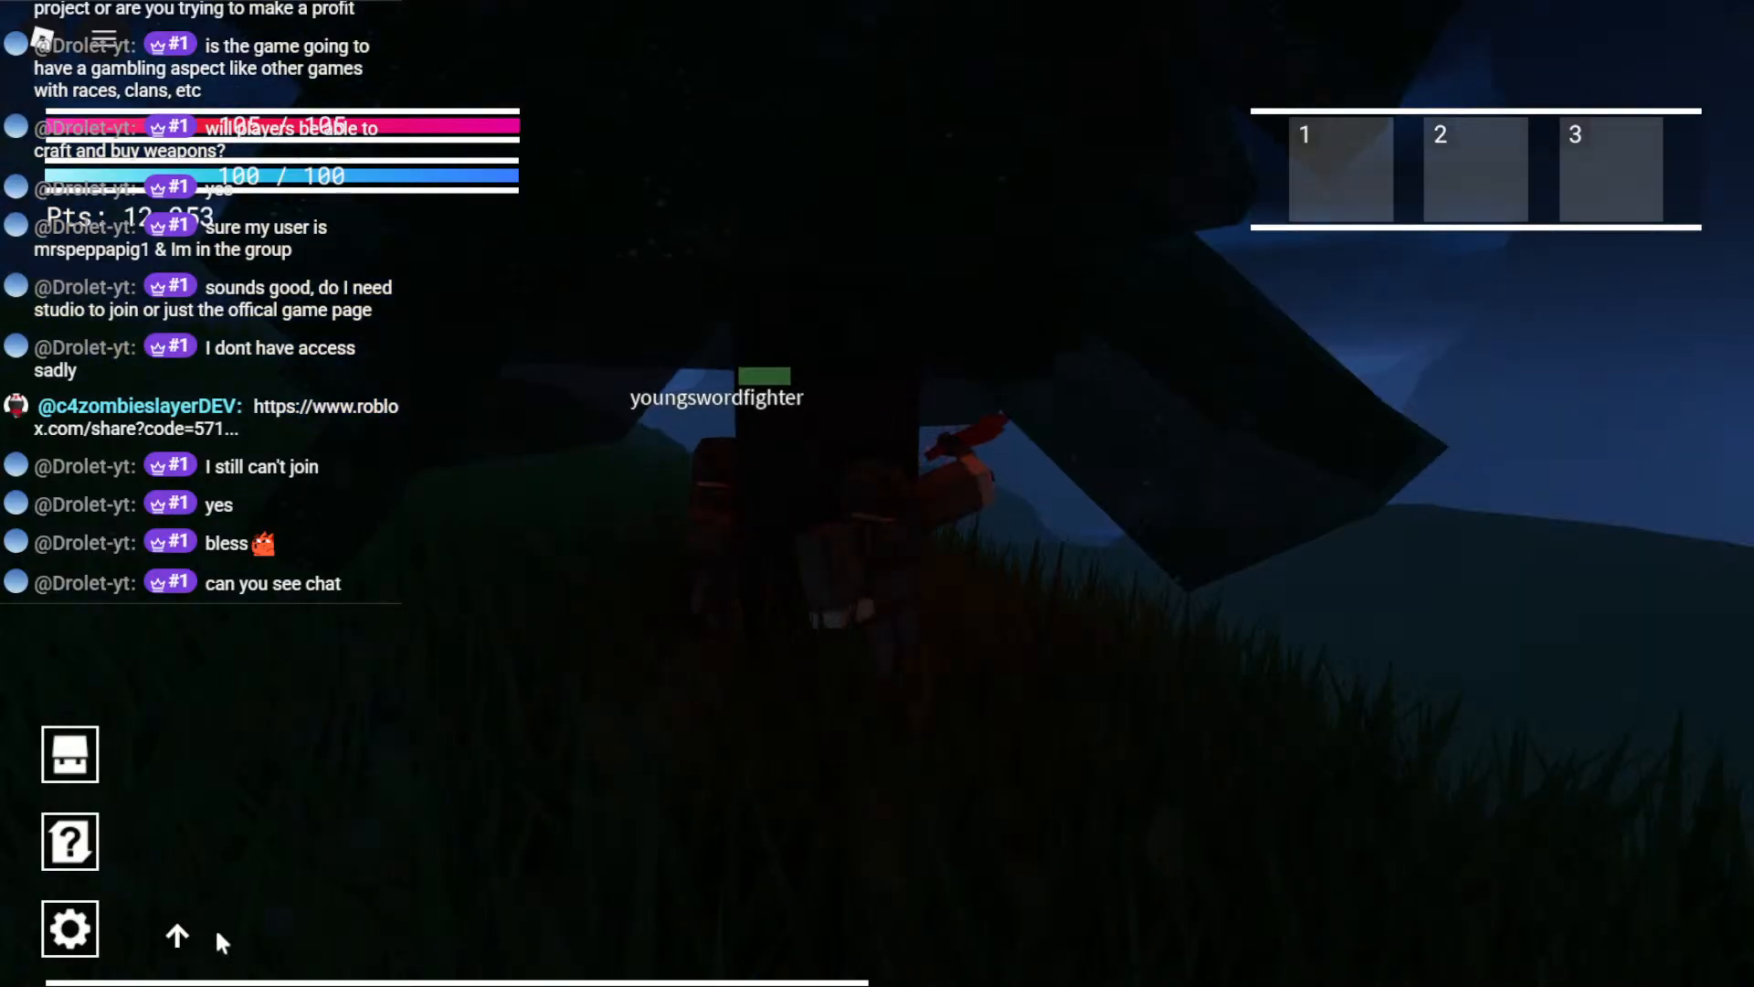
Step: Show the chat window again and send "THANK YOU" followed by a long row of exclamation marks
left_click(178, 934)
left_click(1096, 512)
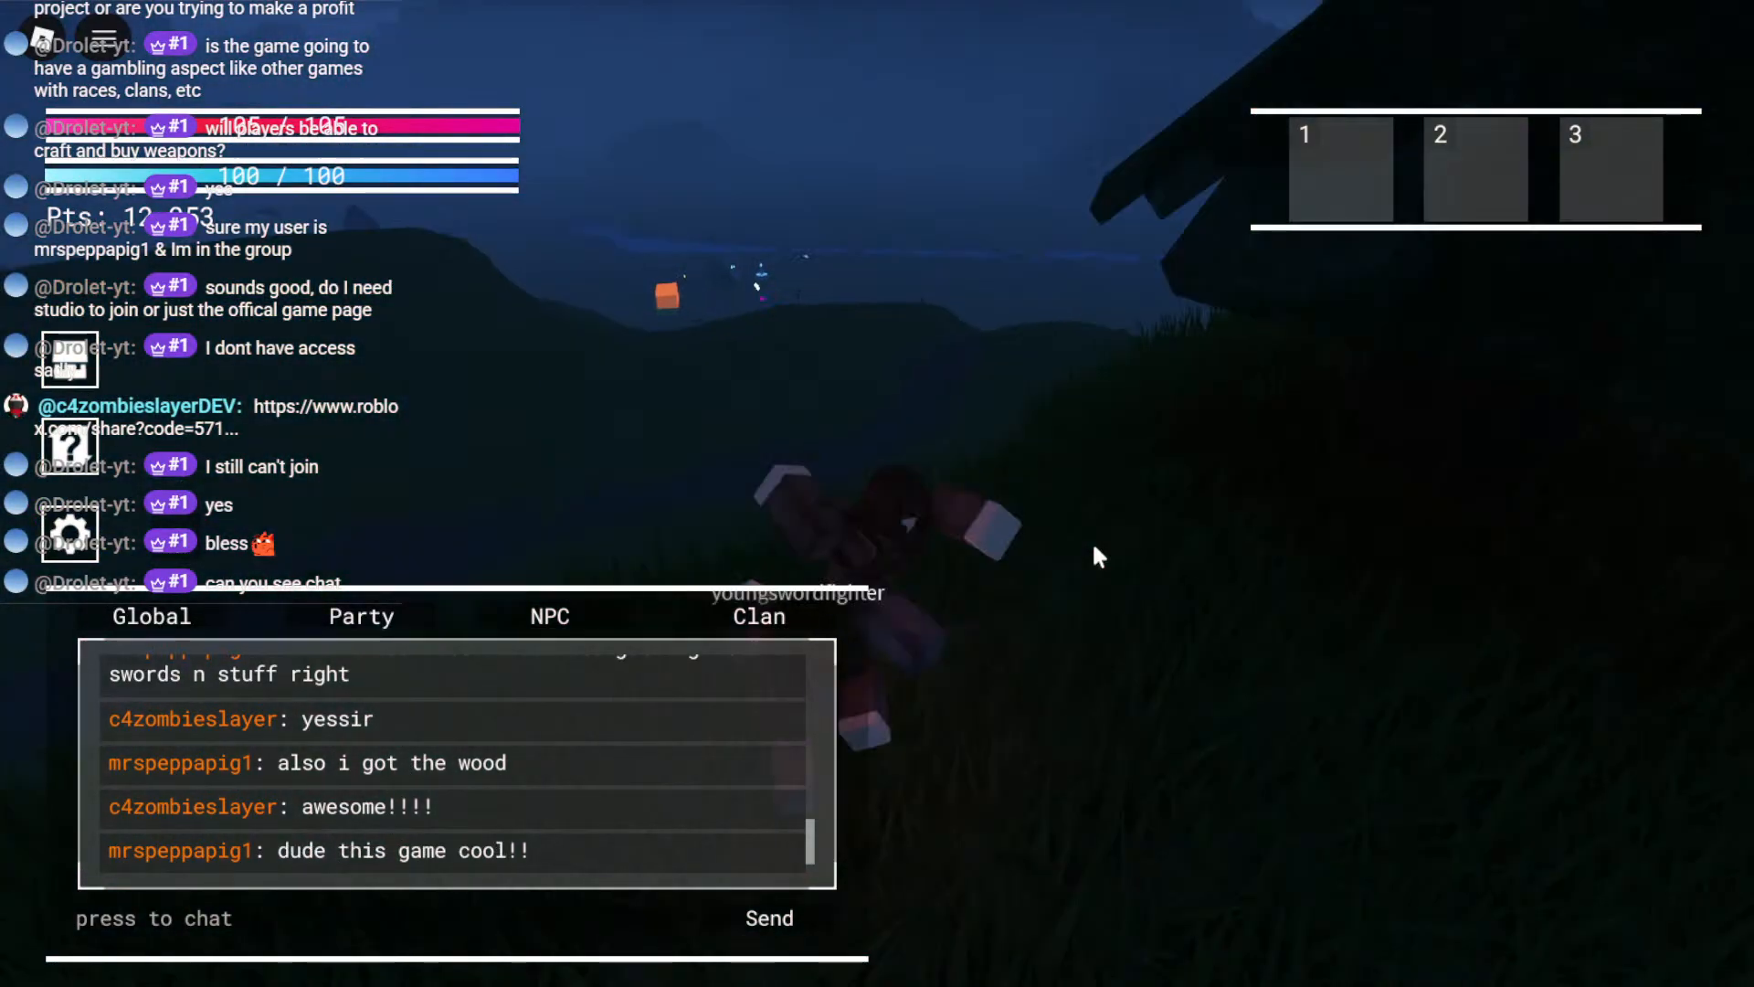
right_click_drag(1094, 548, 1072, 561)
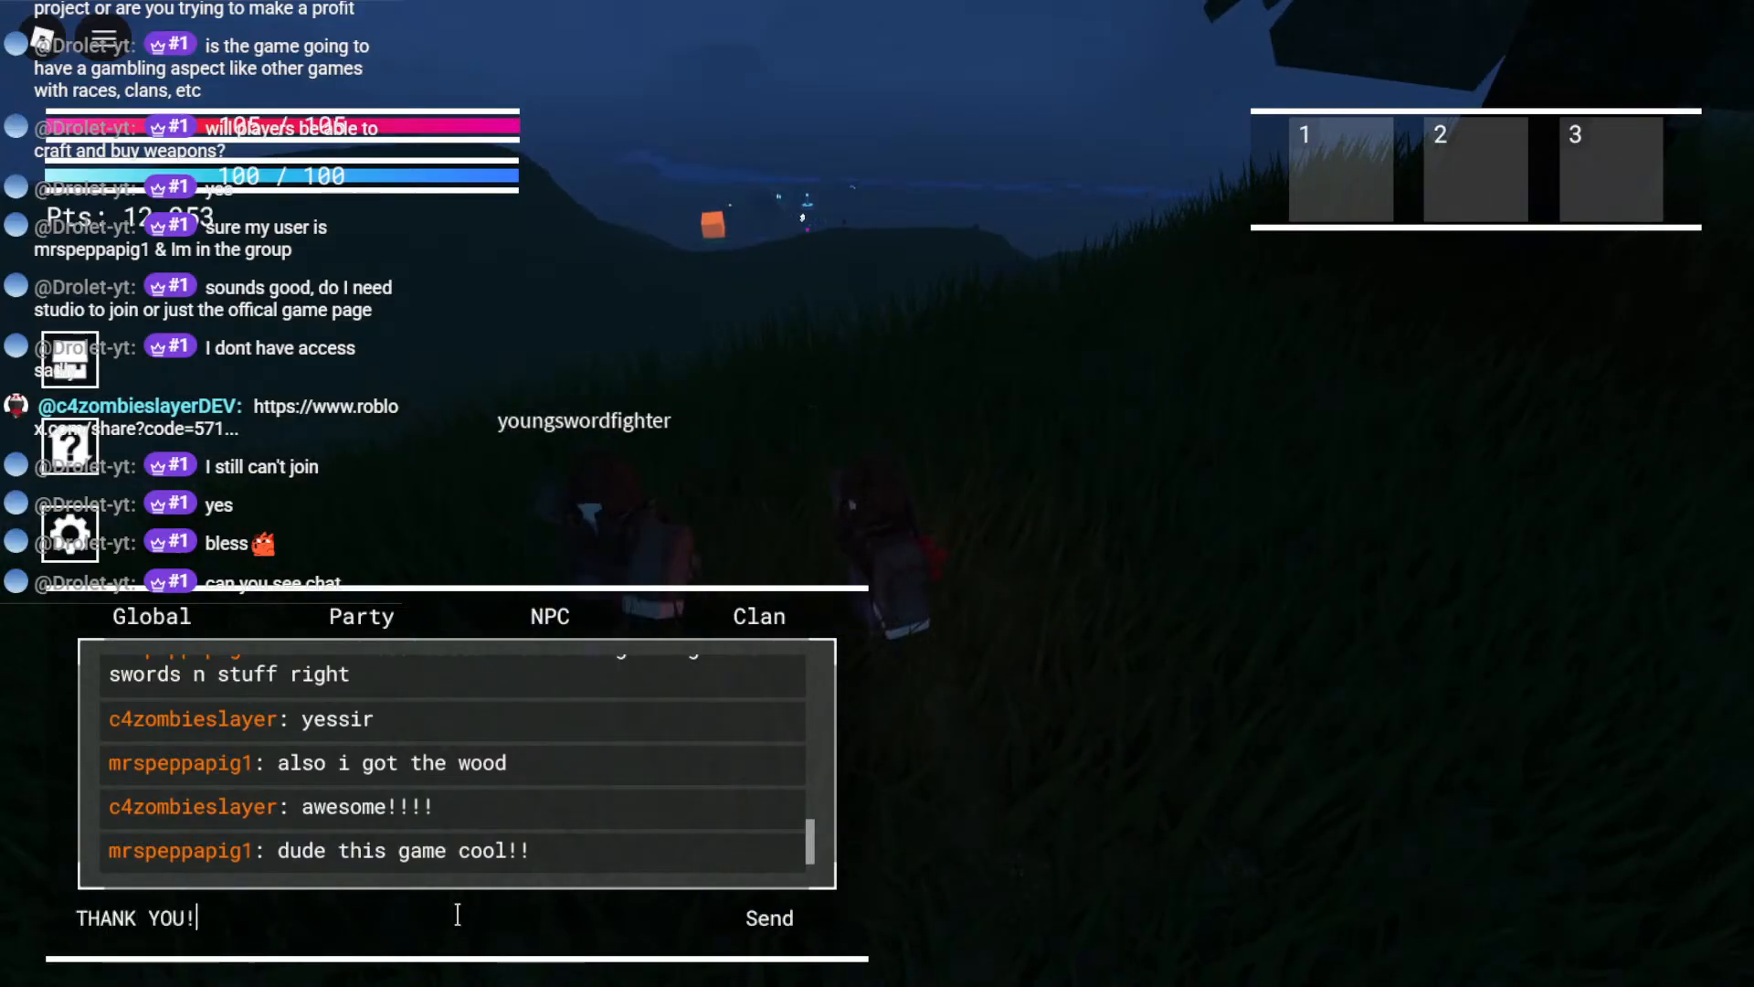
key("Return")
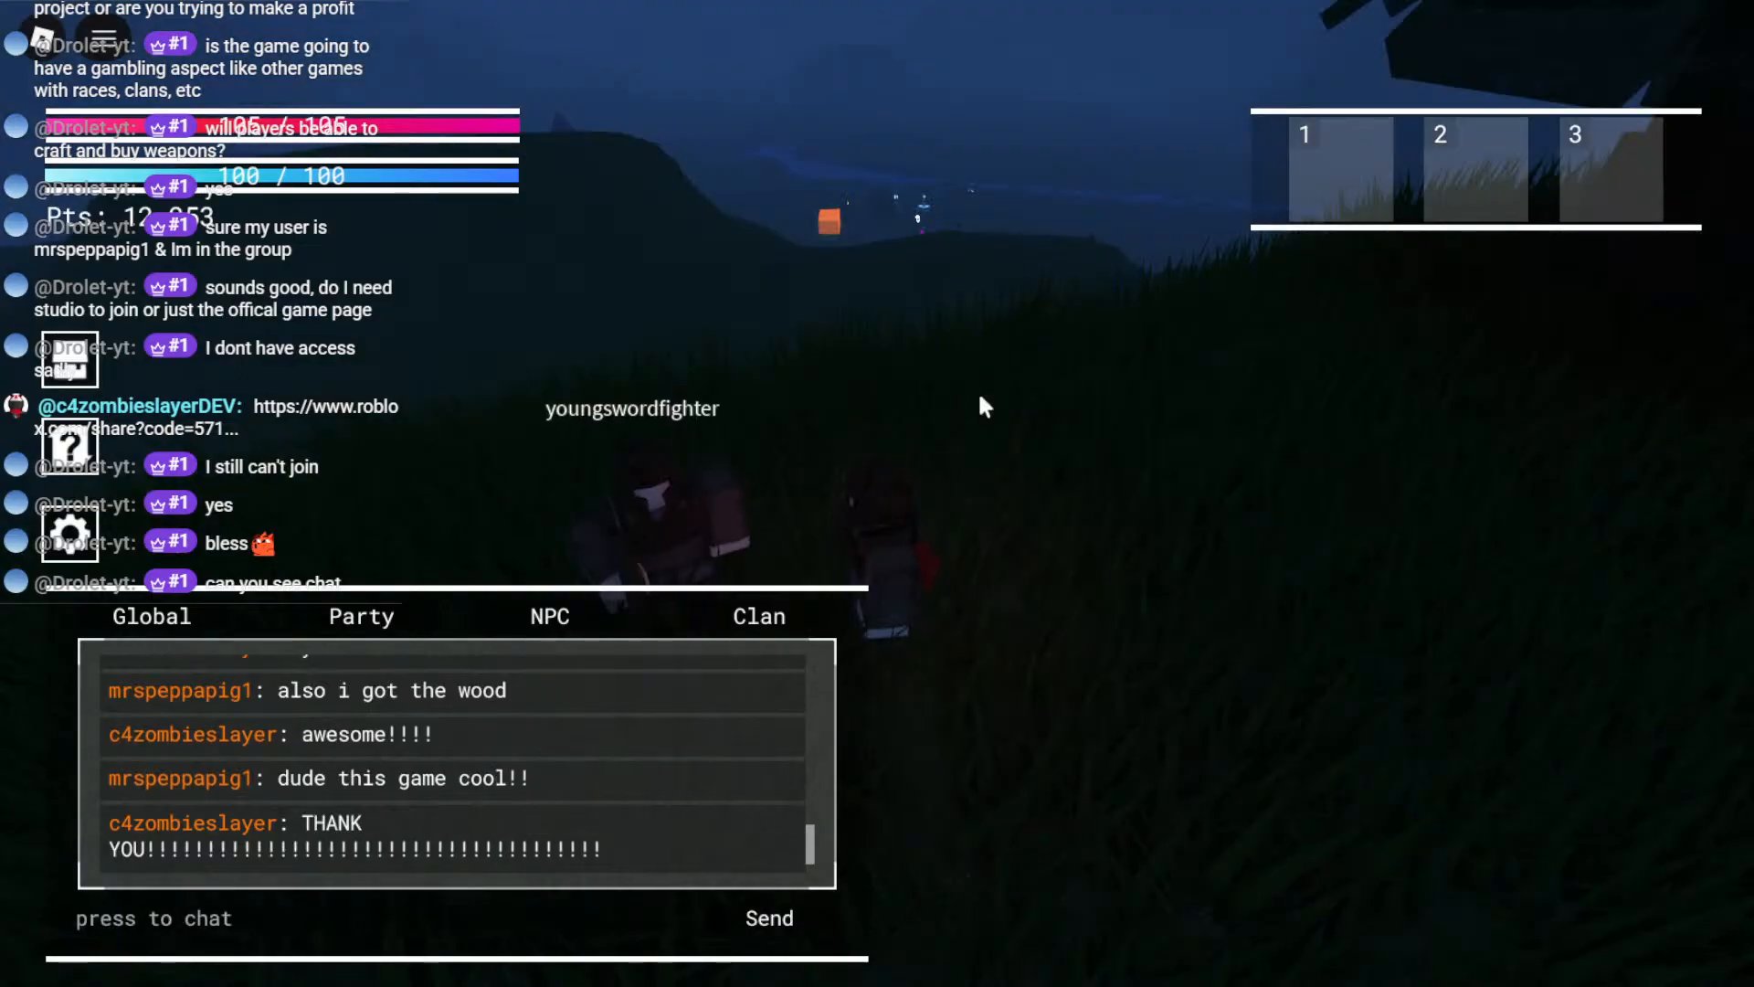
Step: Turn the view around the two characters on the dark hilltop and hide the chat window
right_click_drag(934, 300, 935, 300)
key("Tab")
key("Tab")
key("s")
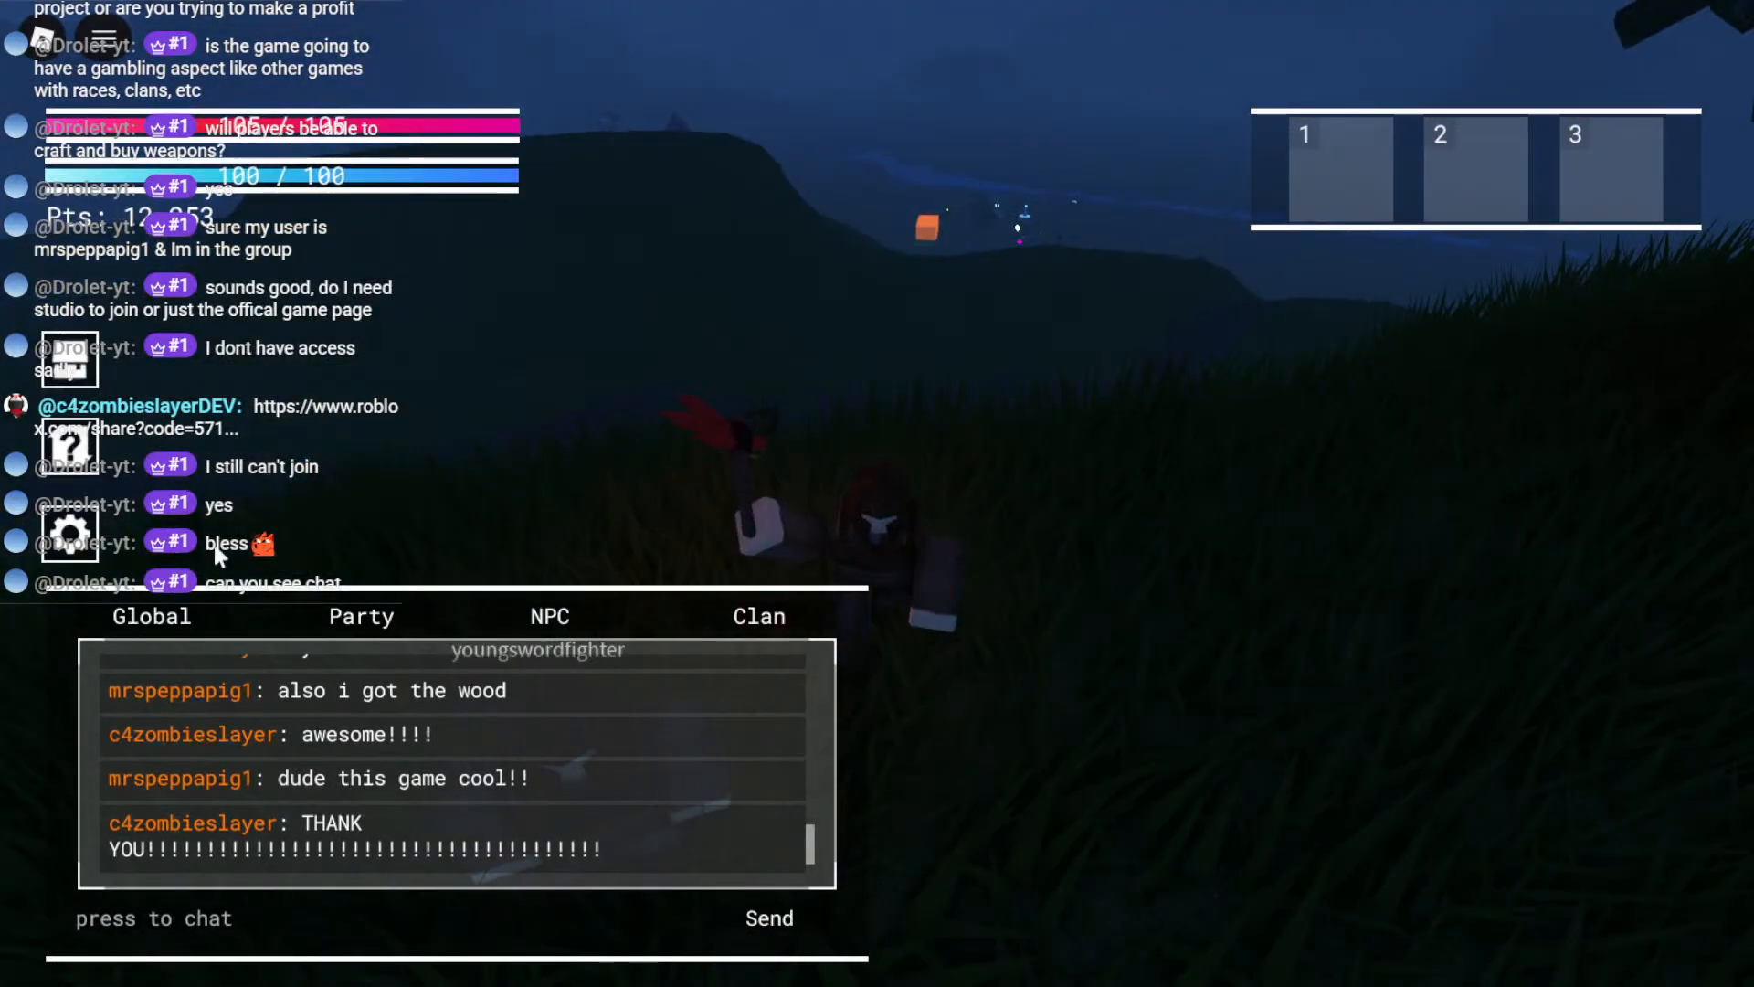
right_click_drag(293, 577, 294, 578)
right_click_drag(558, 478, 559, 478)
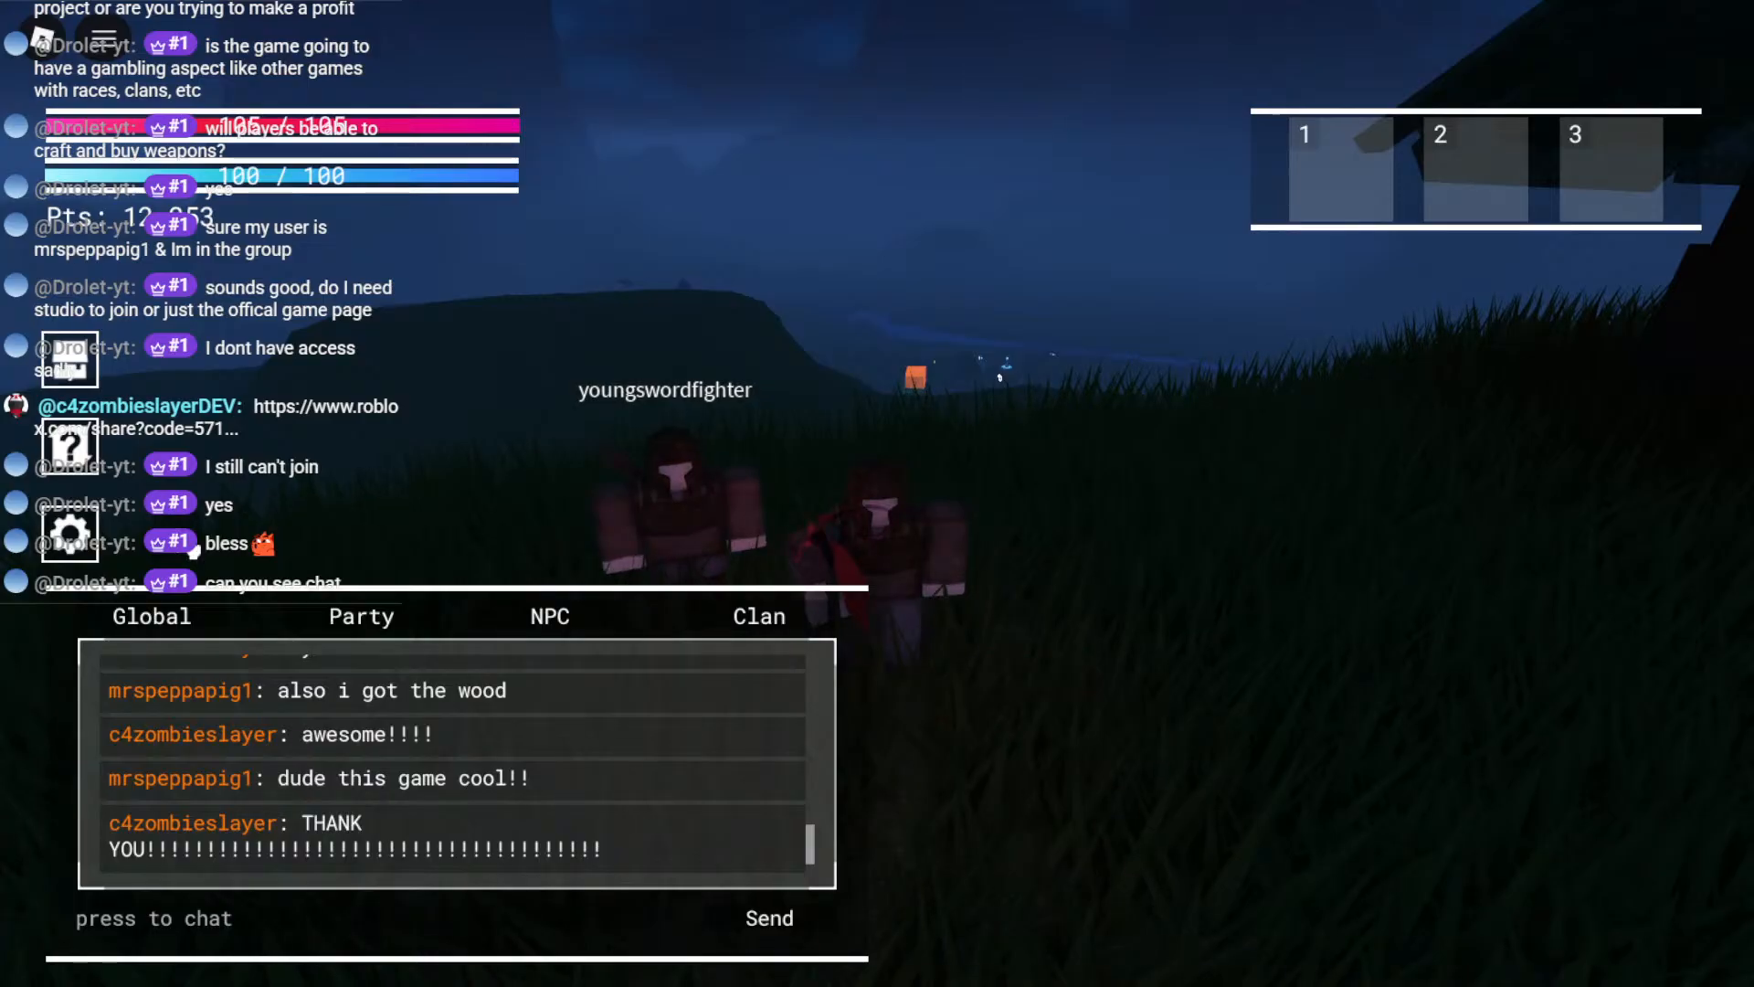
left_click(183, 543)
right_click_drag(660, 518, 660, 518)
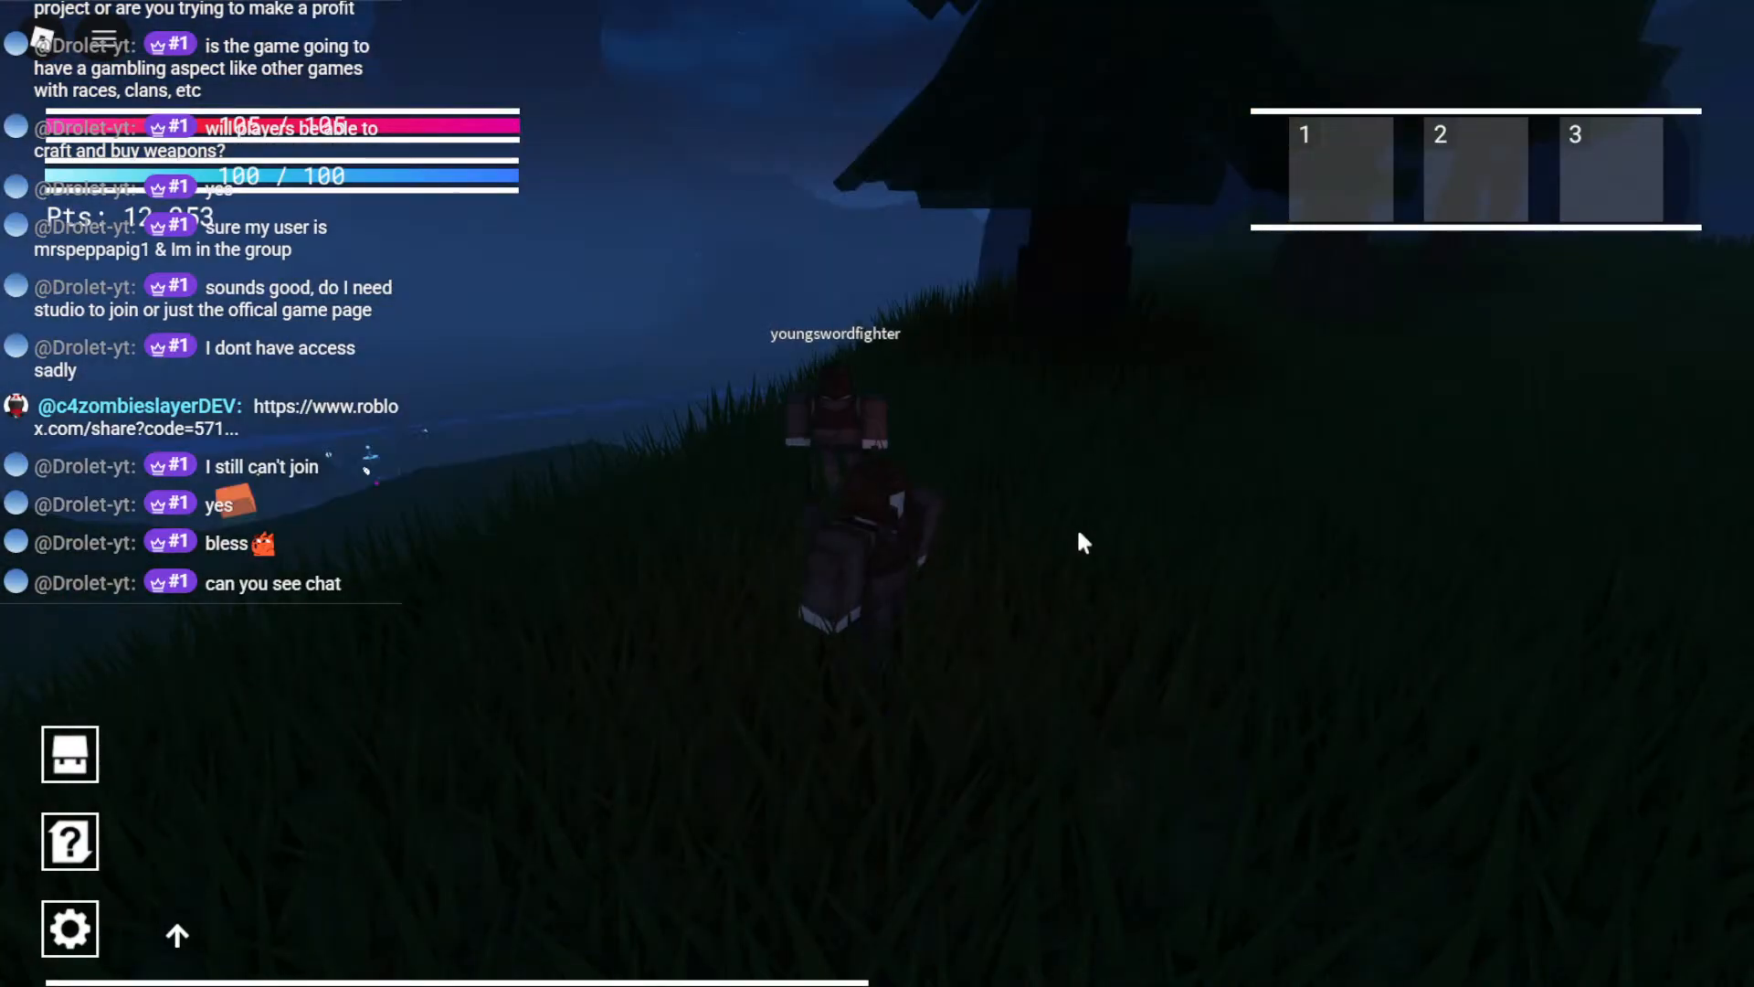
Step: Leave the game session and close the Roblox player to return to Roblox Studio
key("Escape")
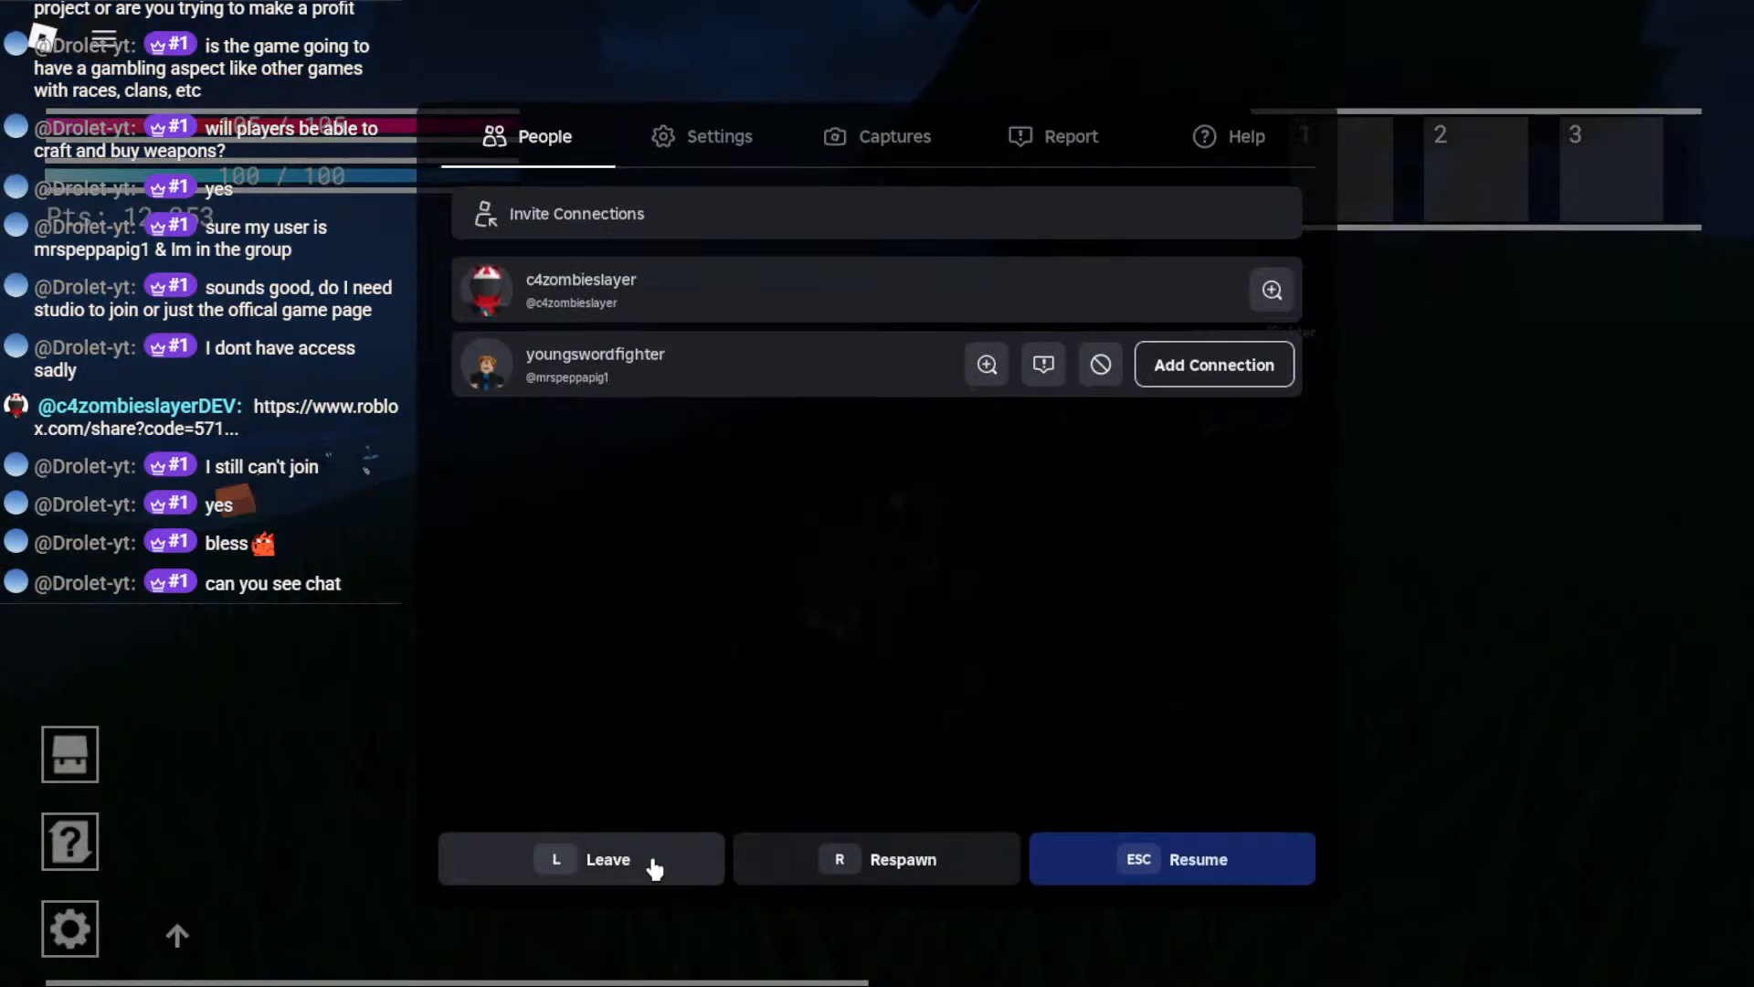
key("Escape")
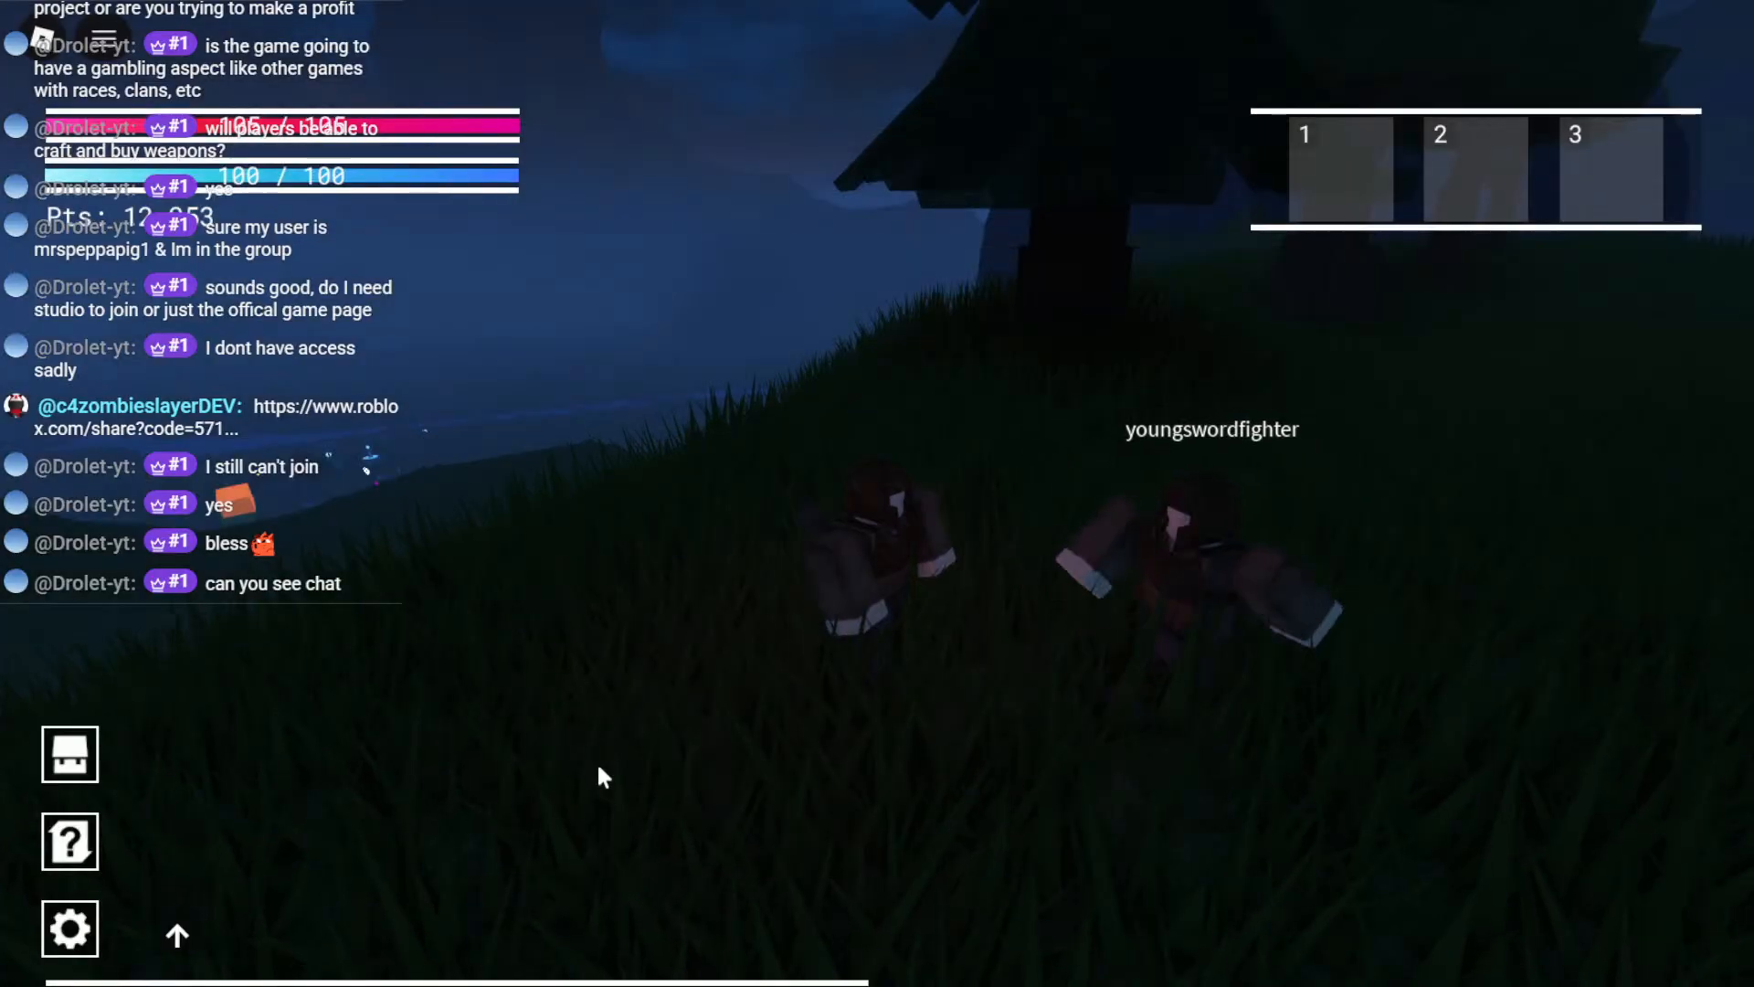
key("Escape")
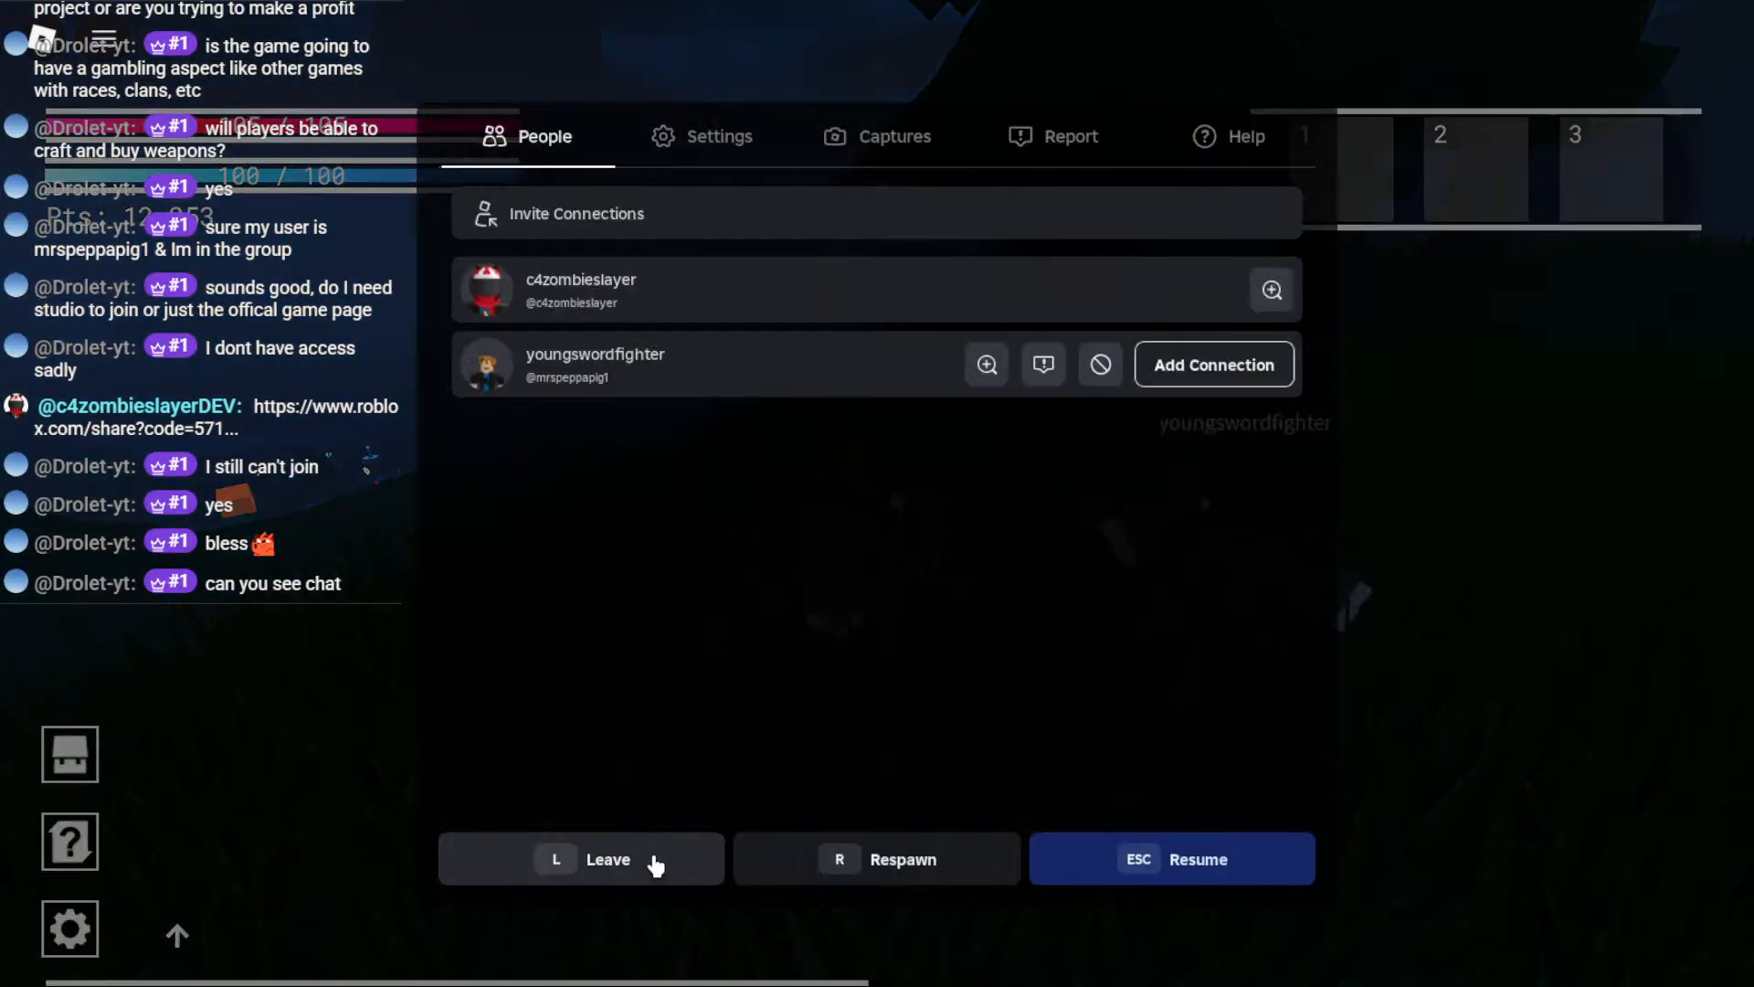
left_click(542, 861)
left_click(816, 456)
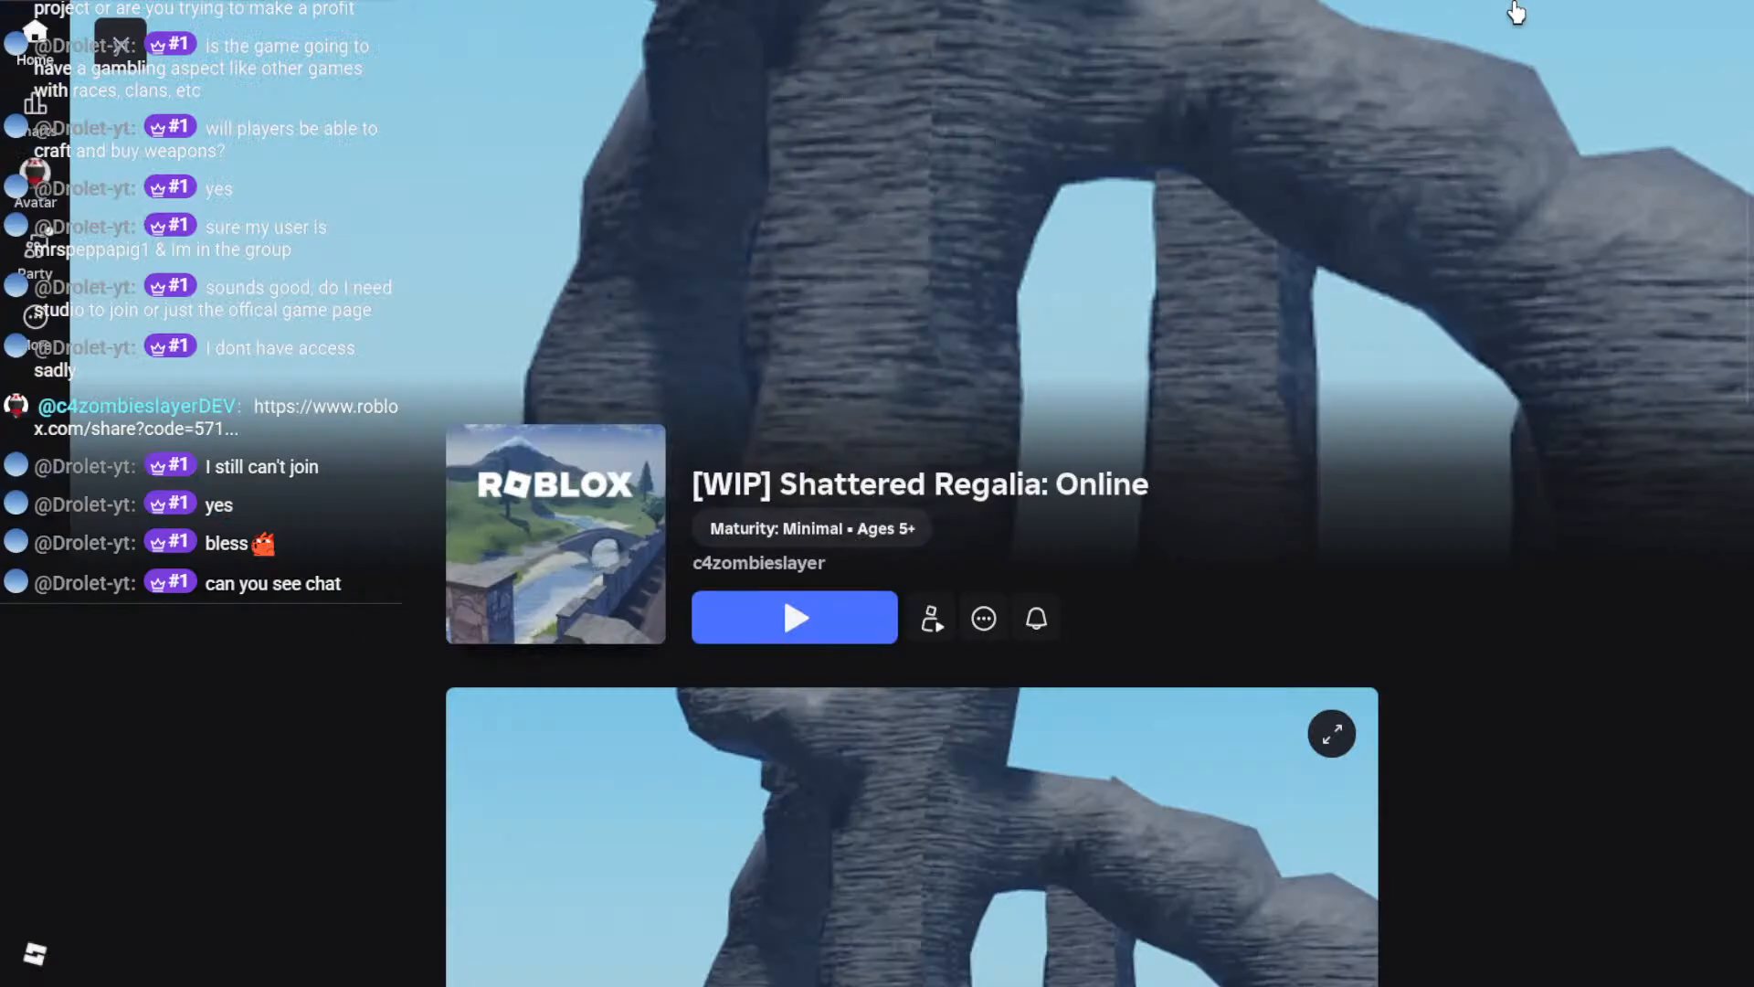
mouse_move(1645, 11)
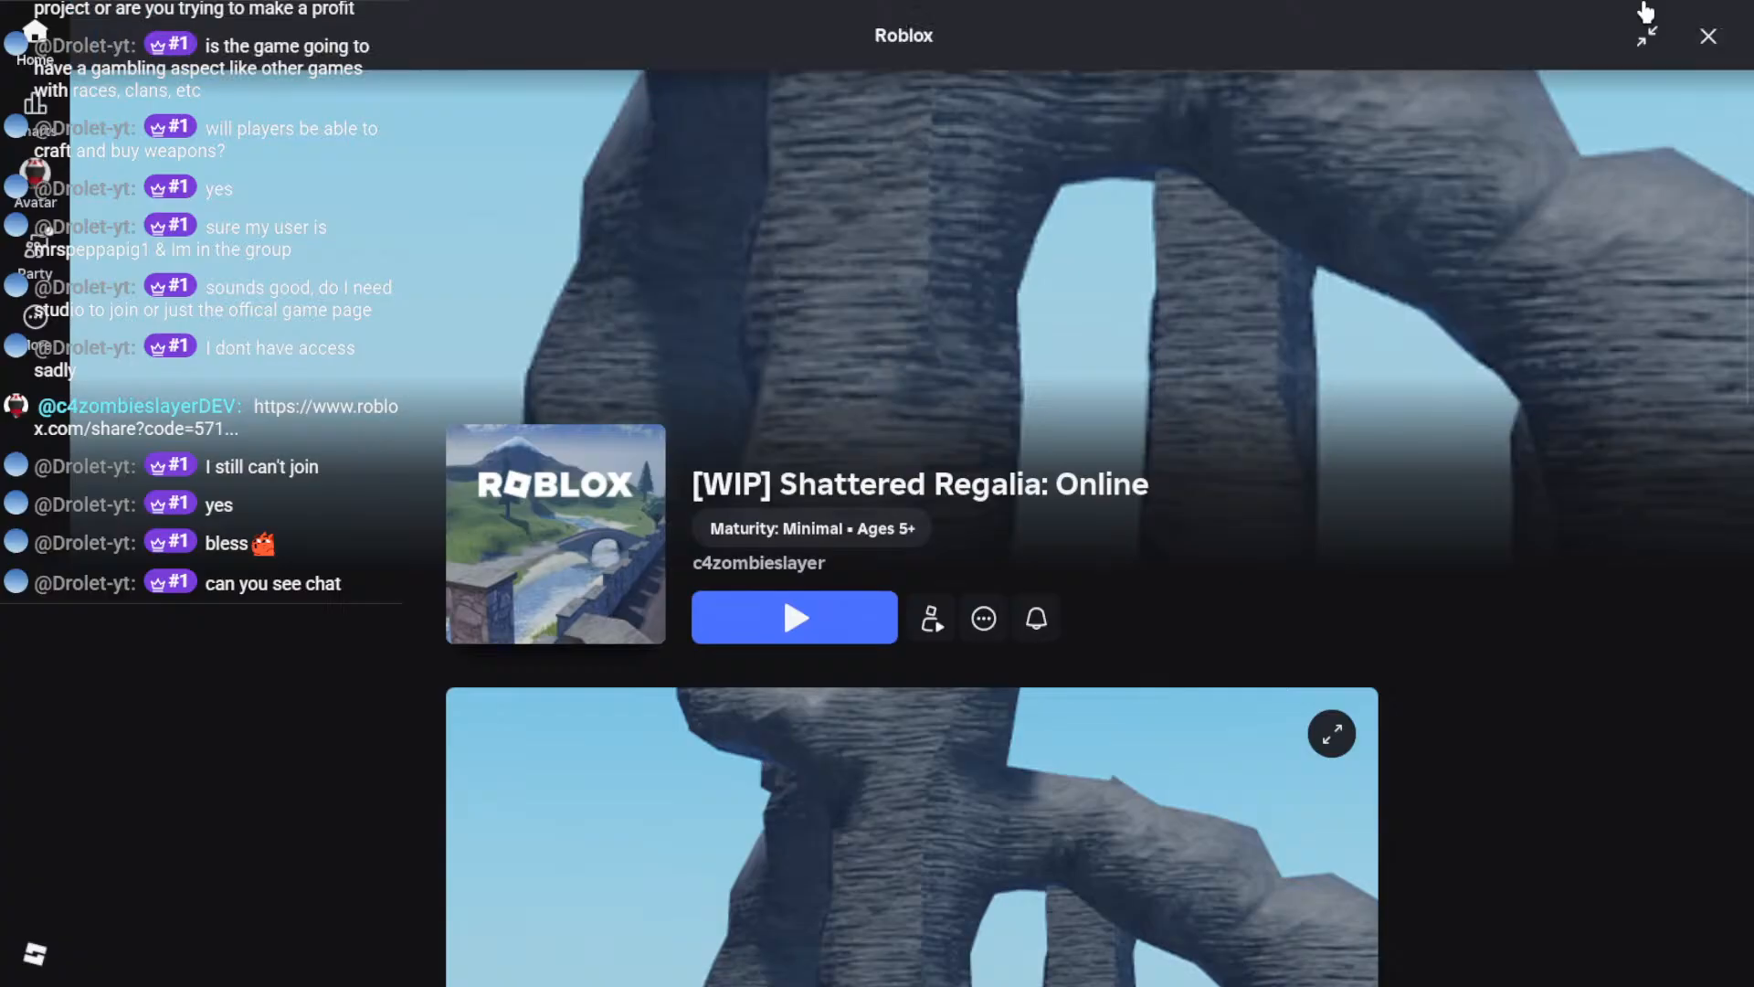
left_click(1701, 42)
Step: Move the 25 selected Demo tree and bush models across the map towards the river
right_click_drag(766, 344, 808, 343)
key("s")
key("s")
key("w")
key("s")
left_click_drag(1100, 406, 612, 582)
right_click_drag(1036, 574, 1022, 454)
key("d")
key("ctrl+2")
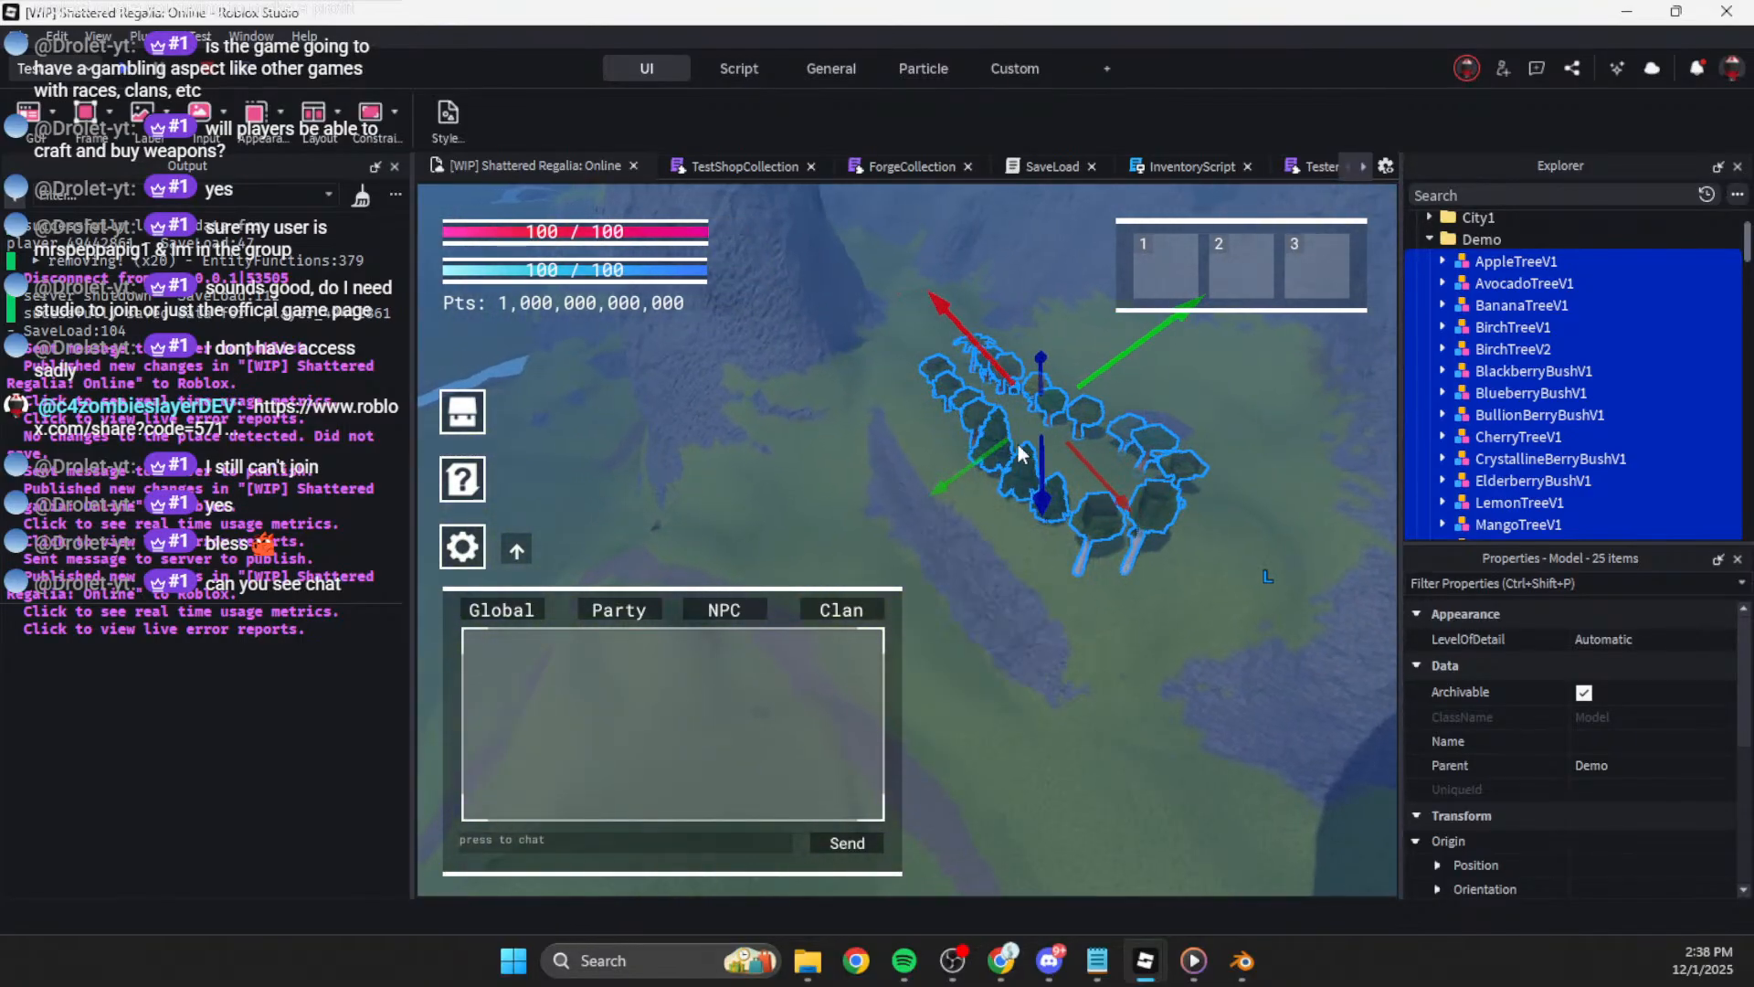
left_click_drag(1010, 471, 831, 446)
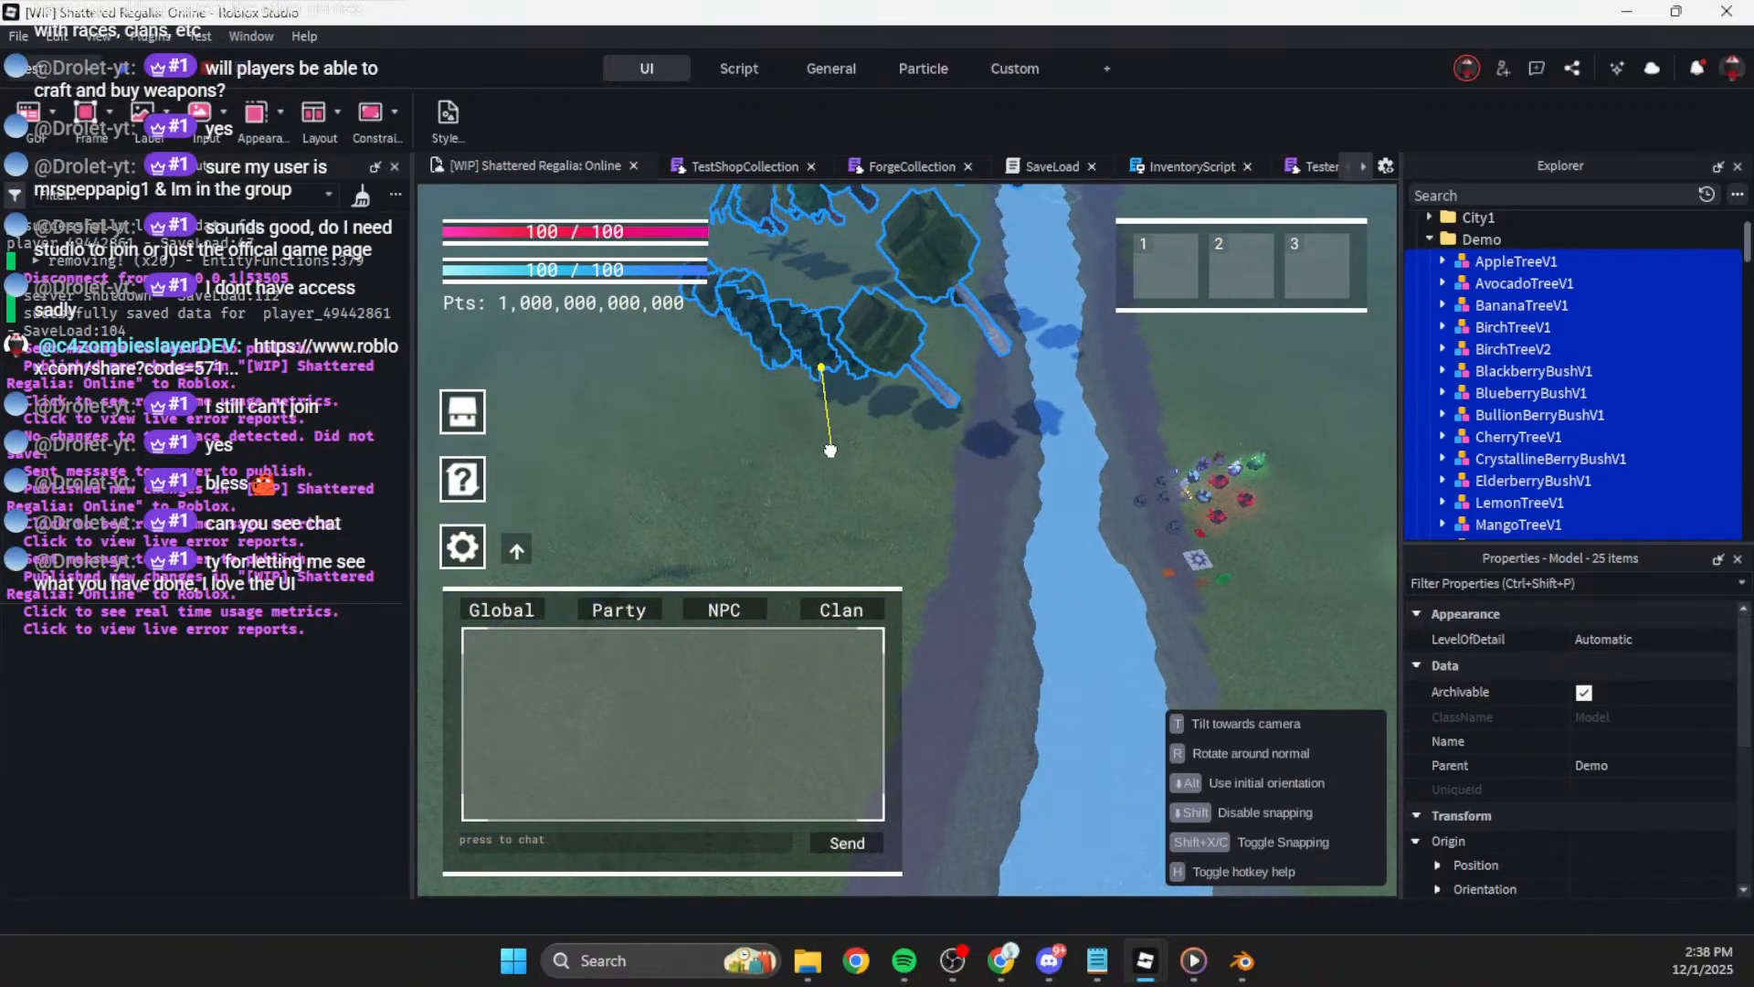
Step: Shift the Demo trees and bushes along the move axes to the river area near the ores and orange block
right_click_drag(850, 435, 912, 435)
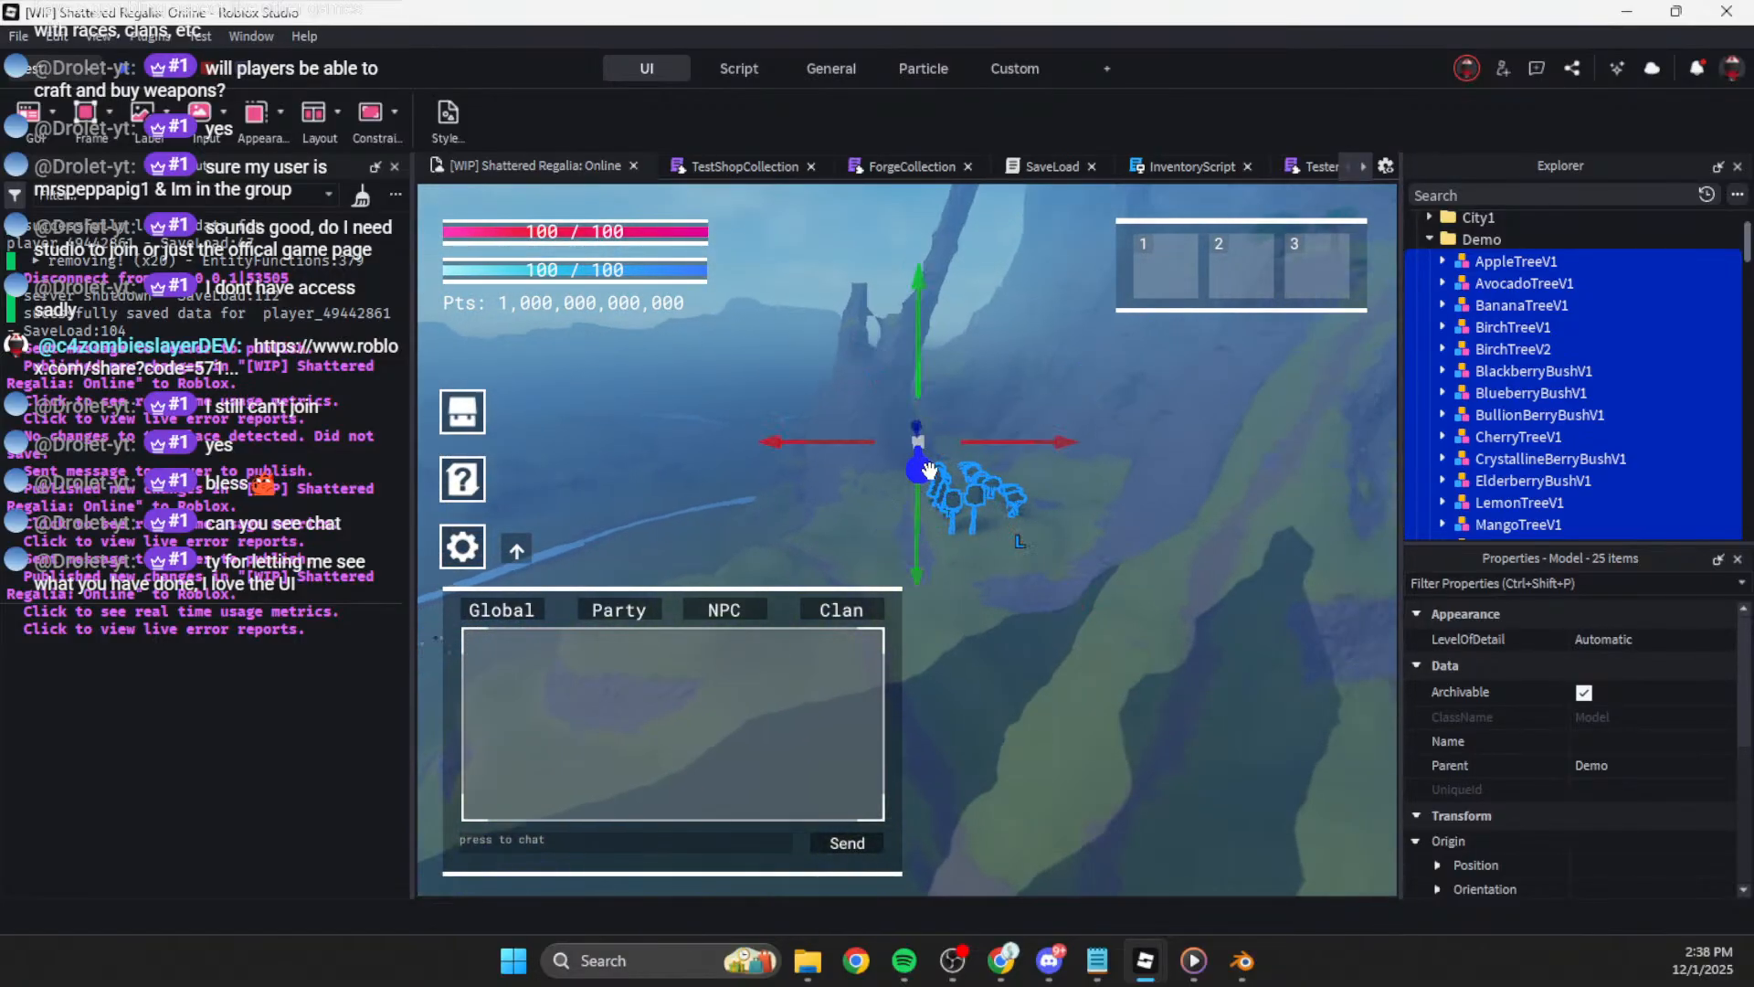
right_click_drag(1060, 475, 1100, 451)
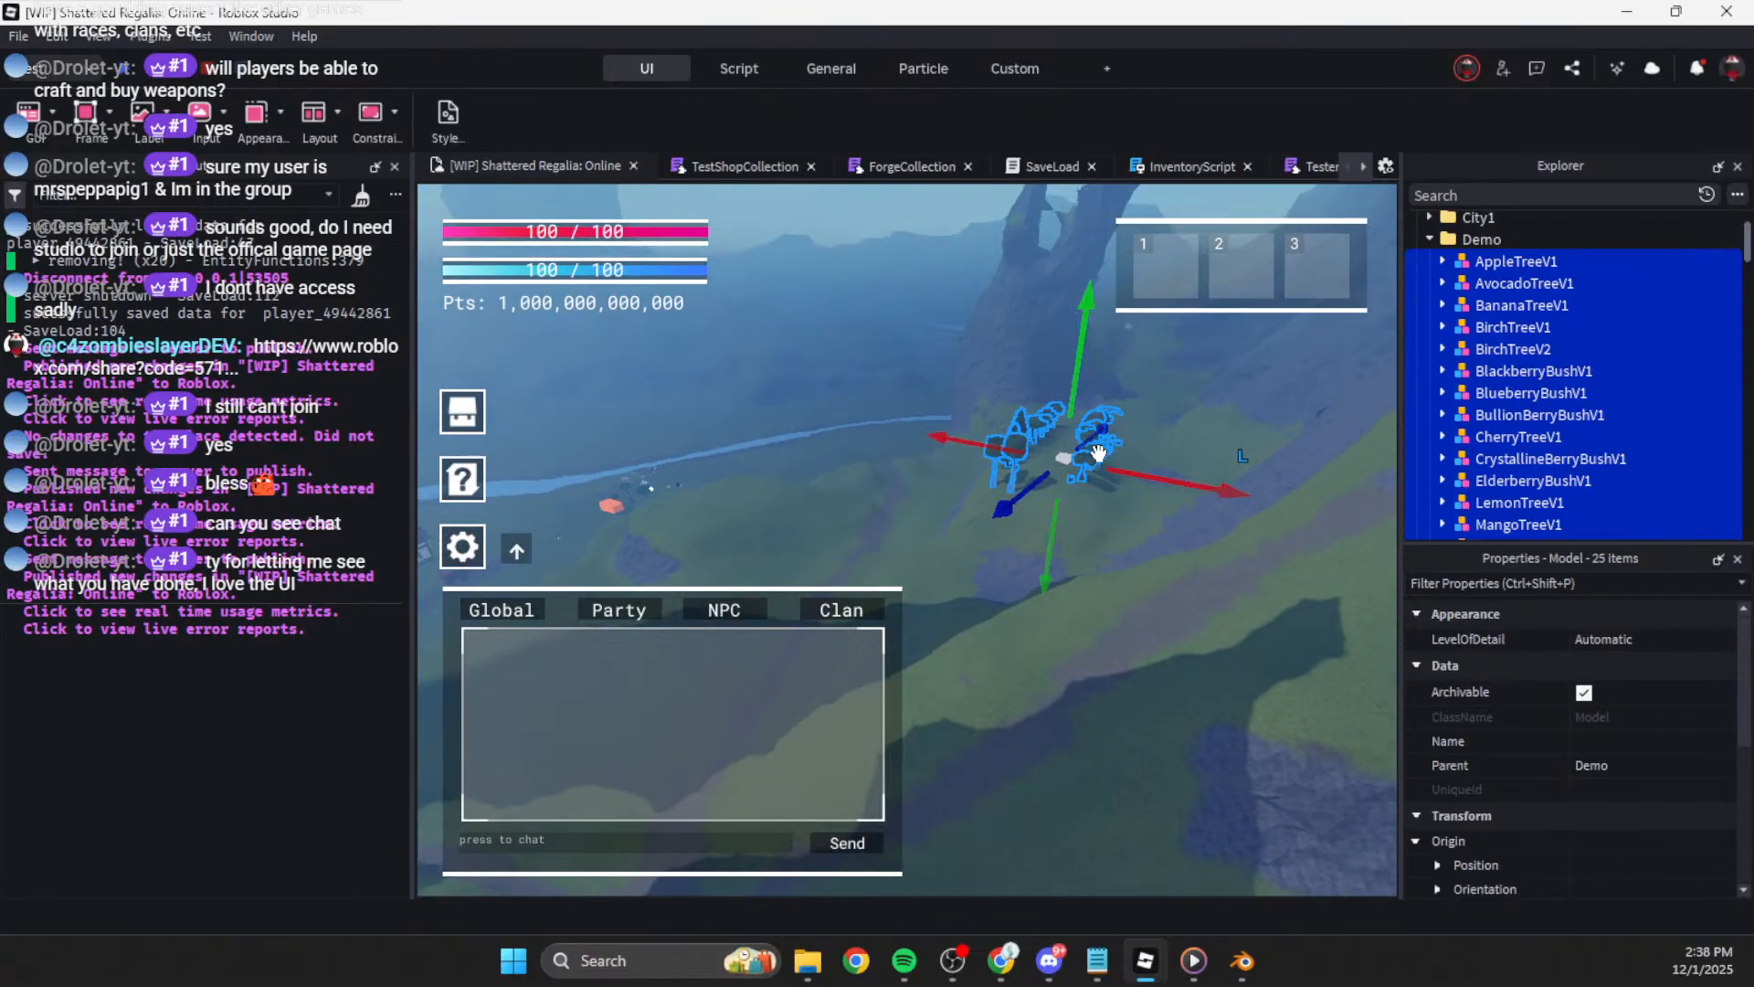
left_click_drag(1159, 474, 928, 426)
right_click_drag(928, 426, 960, 334)
scroll(921, 412, "up", 5)
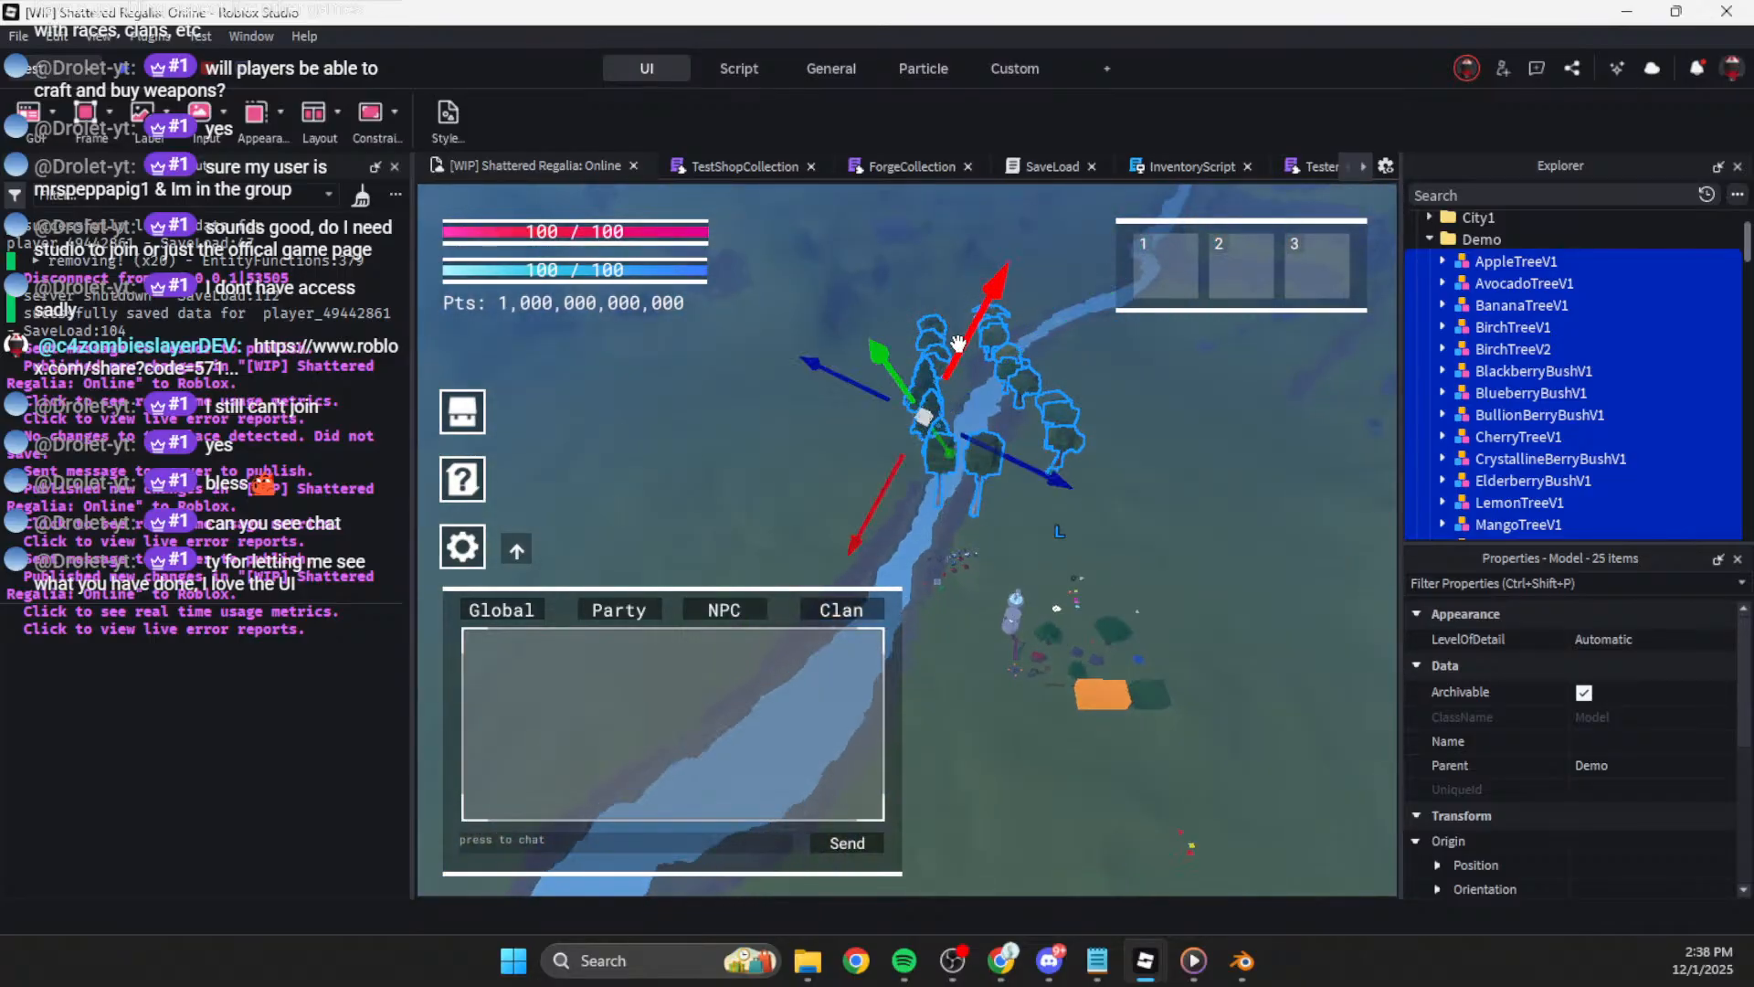
left_click_drag(972, 270, 976, 390)
left_click_drag(1046, 468, 926, 521)
Step: Shift the selected Demo trees and bushes onto the grass beside the river, adjust their height, and deselect them
key("w")
right_click_drag(925, 522, 931, 513)
key("w")
key("ctrl+l")
left_click_drag(1031, 531, 914, 487)
left_click_drag(882, 395, 885, 443)
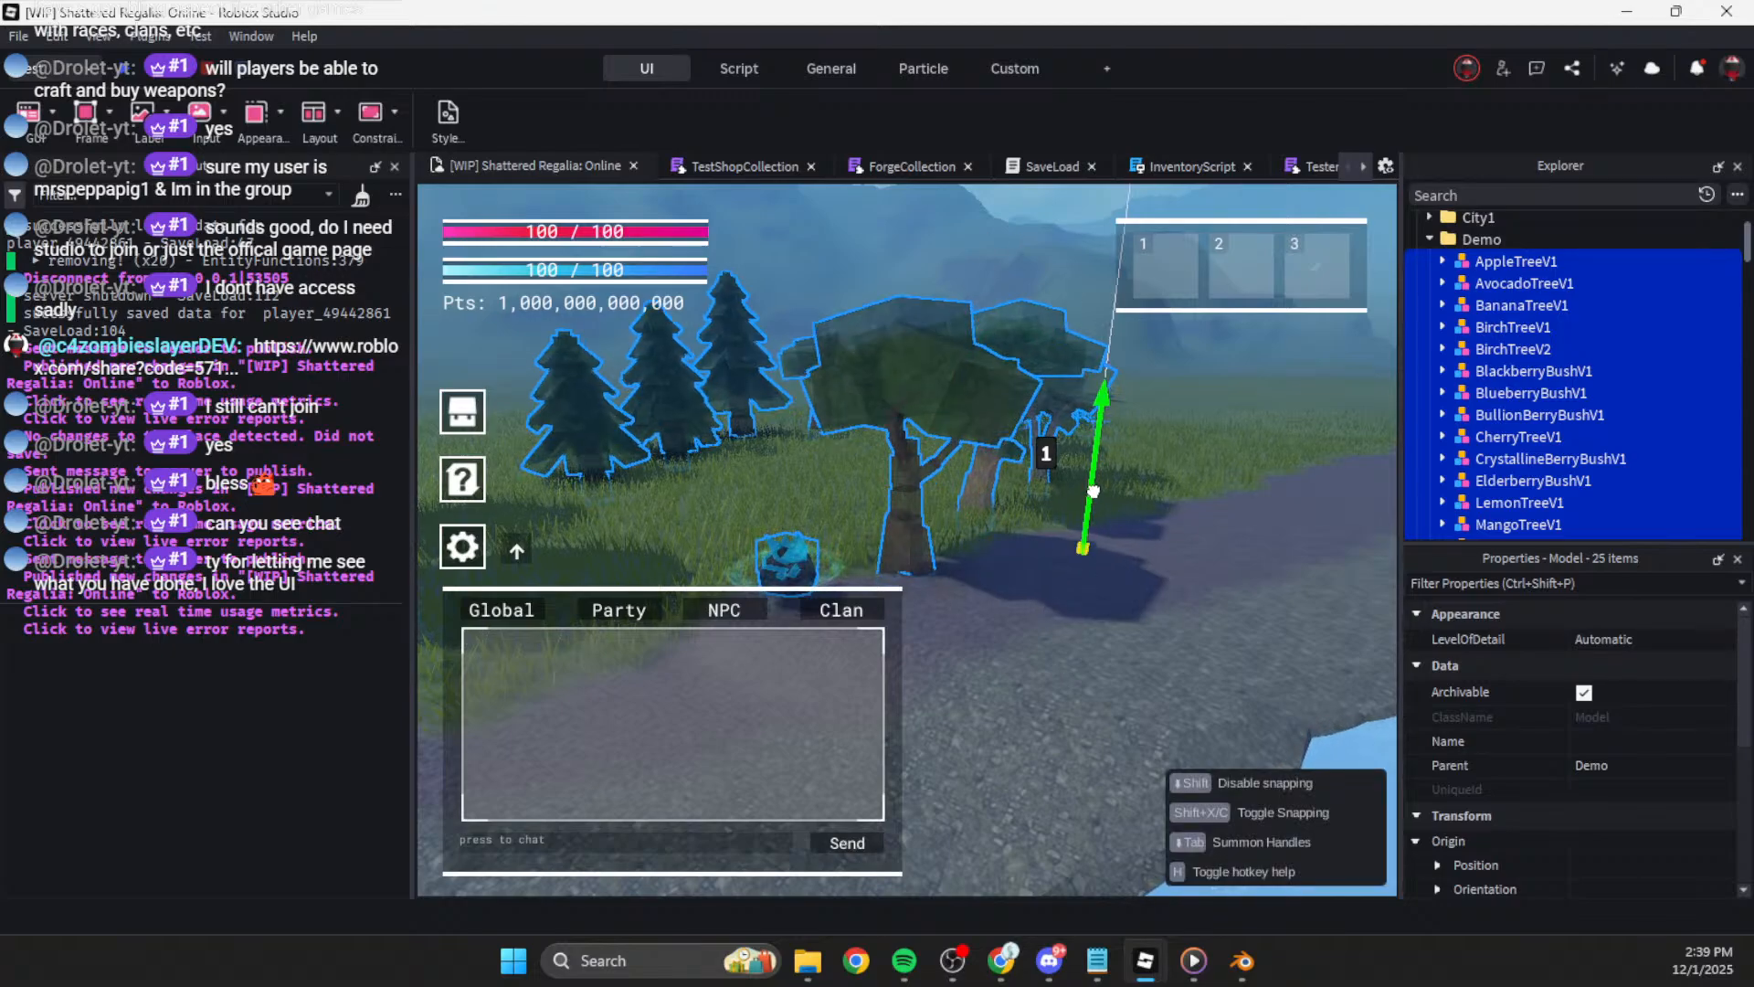
left_click(1222, 545)
Step: Adjust the placement of individual Demo trees and bushes so they sit in the grass, and clear the selection
scroll(1222, 546, "down", 5)
mouse_move(1206, 575)
right_mouse_down()
mouse_move(1226, 574)
mouse_move(1192, 581)
right_mouse_up()
scroll(1206, 576, "up", 10)
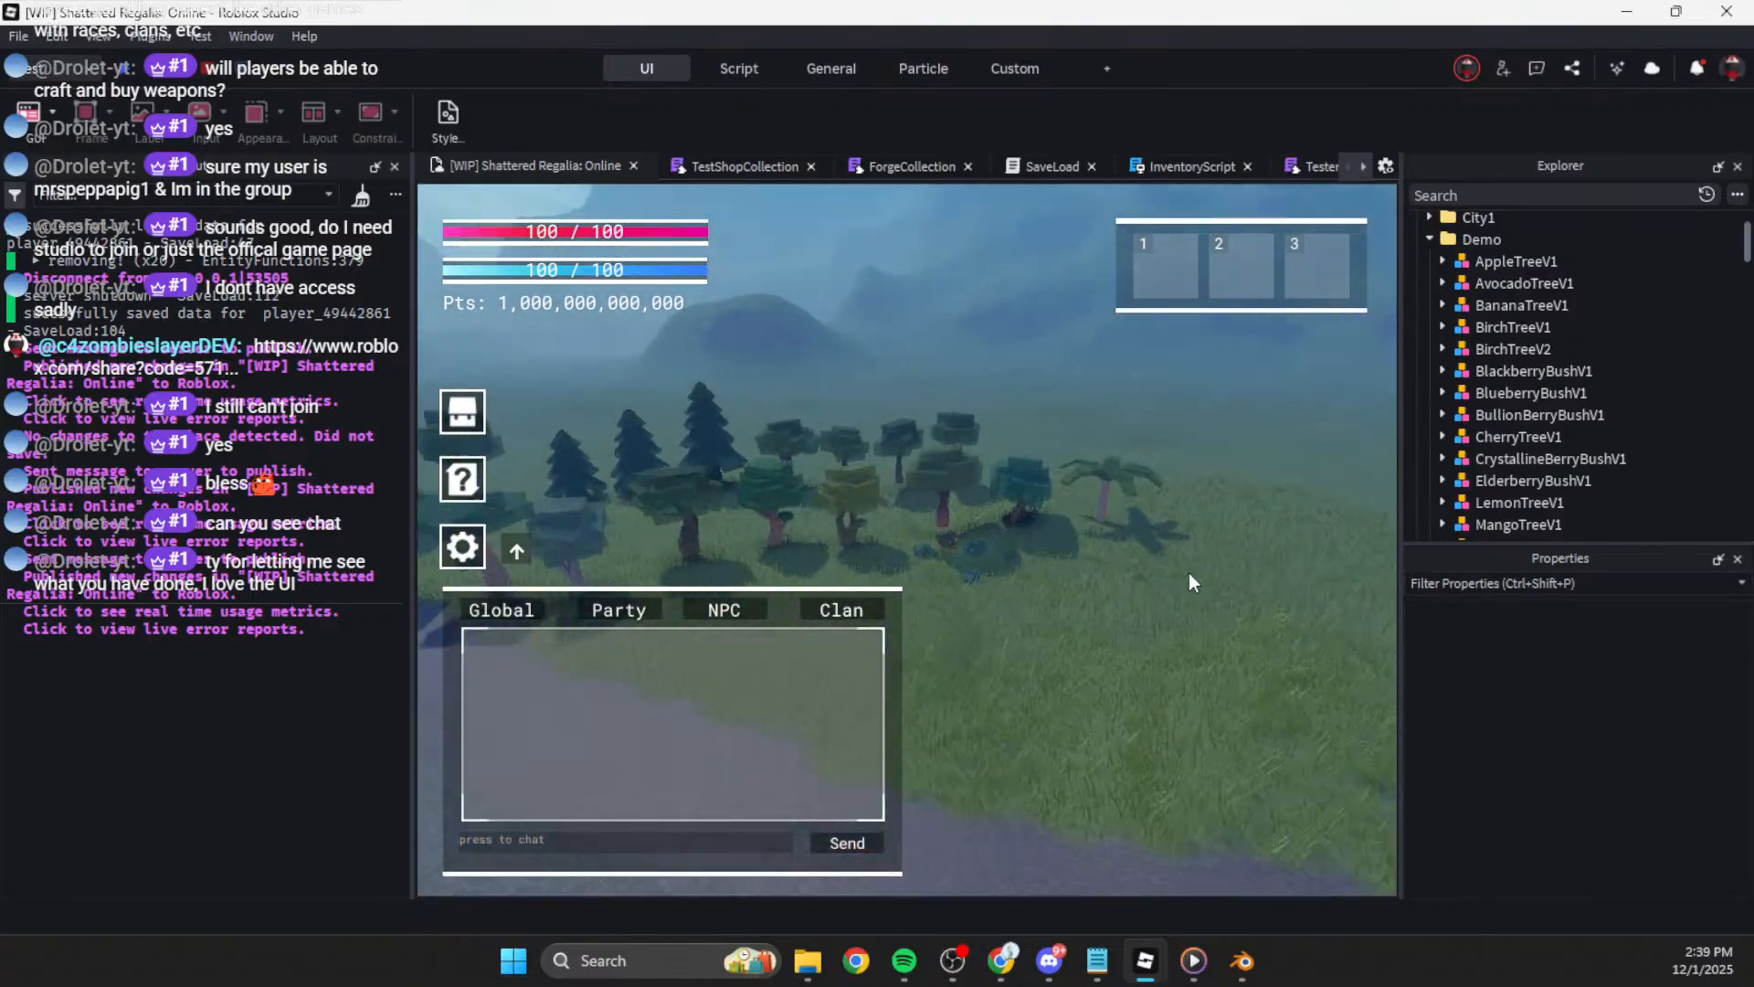
scroll(1189, 573, "up", 5)
scroll(1191, 579, "up", 3)
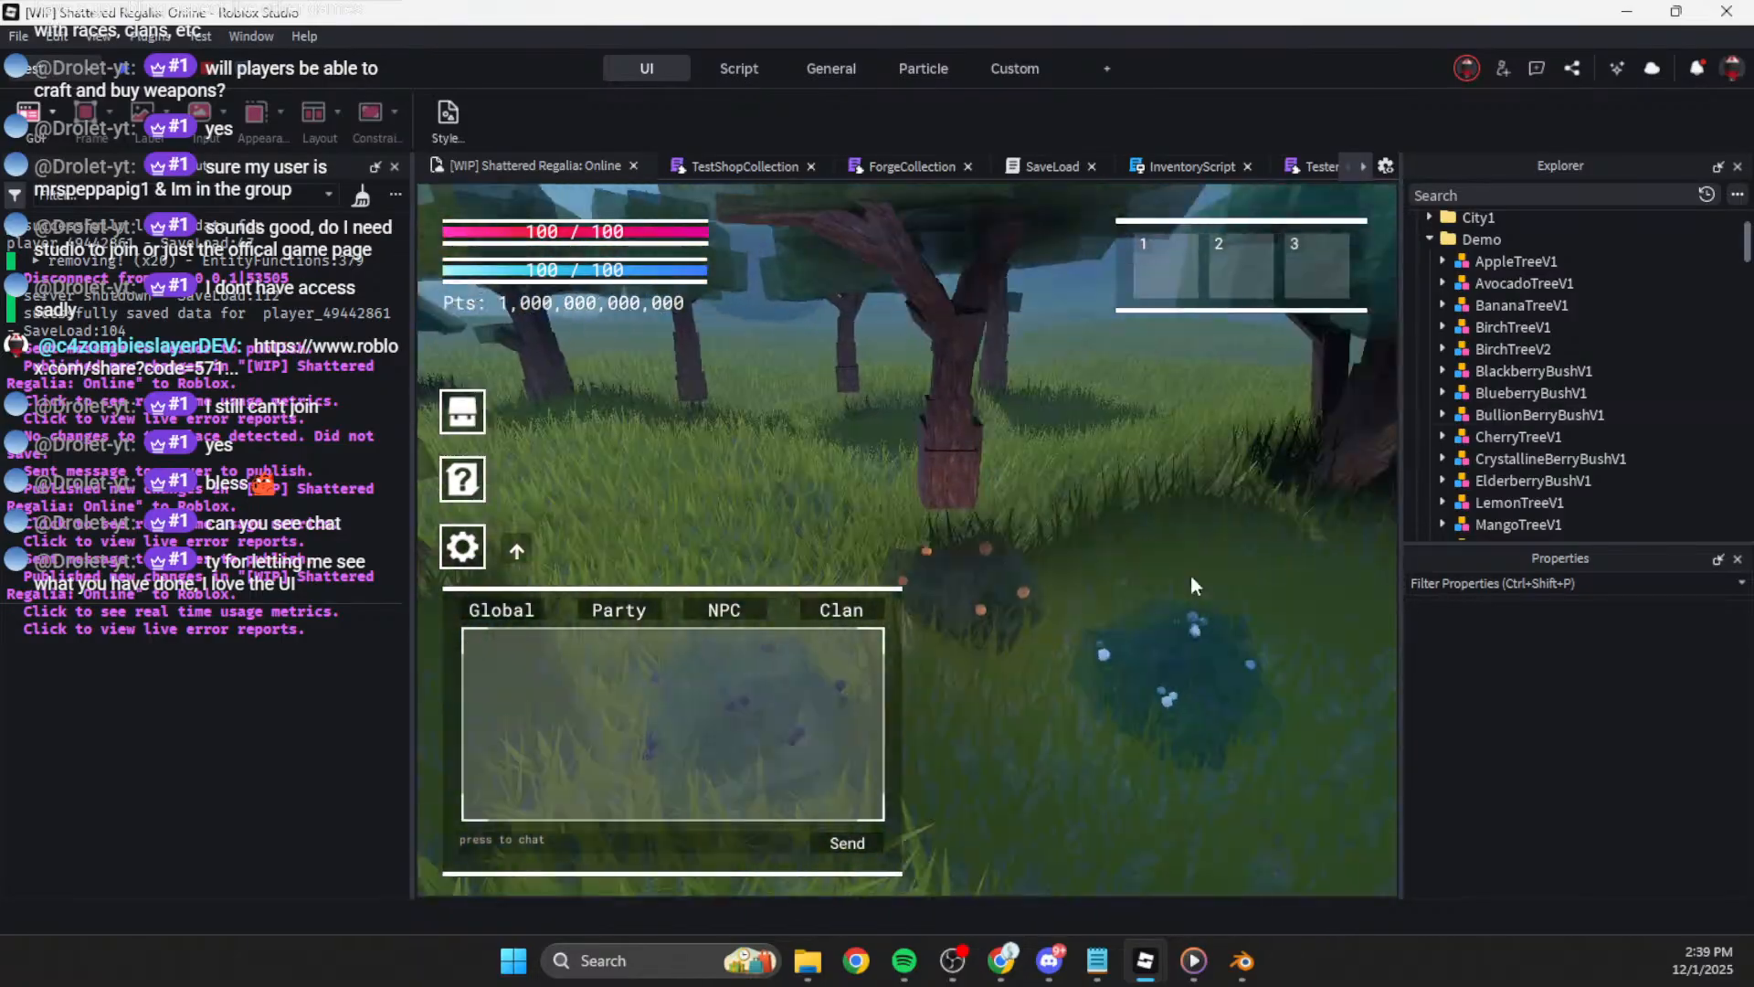
mouse_move(989, 517)
right_mouse_down()
mouse_move(1023, 504)
mouse_move(992, 512)
right_mouse_up()
left_click_drag(872, 526, 872, 566)
mouse_move(949, 654)
right_mouse_down()
mouse_move(897, 656)
mouse_move(948, 654)
right_mouse_up()
left_click_drag(1060, 549, 1035, 576)
right_click_drag(1036, 576, 877, 573)
left_click_drag(802, 532, 811, 552)
left_click_drag(1021, 527, 1029, 539)
key("s")
right_click_drag(1127, 559, 1018, 572)
left_click(1065, 589)
Step: Examine the ore models and colored blocks beside the river up close
key("w")
key("w")
key("s")
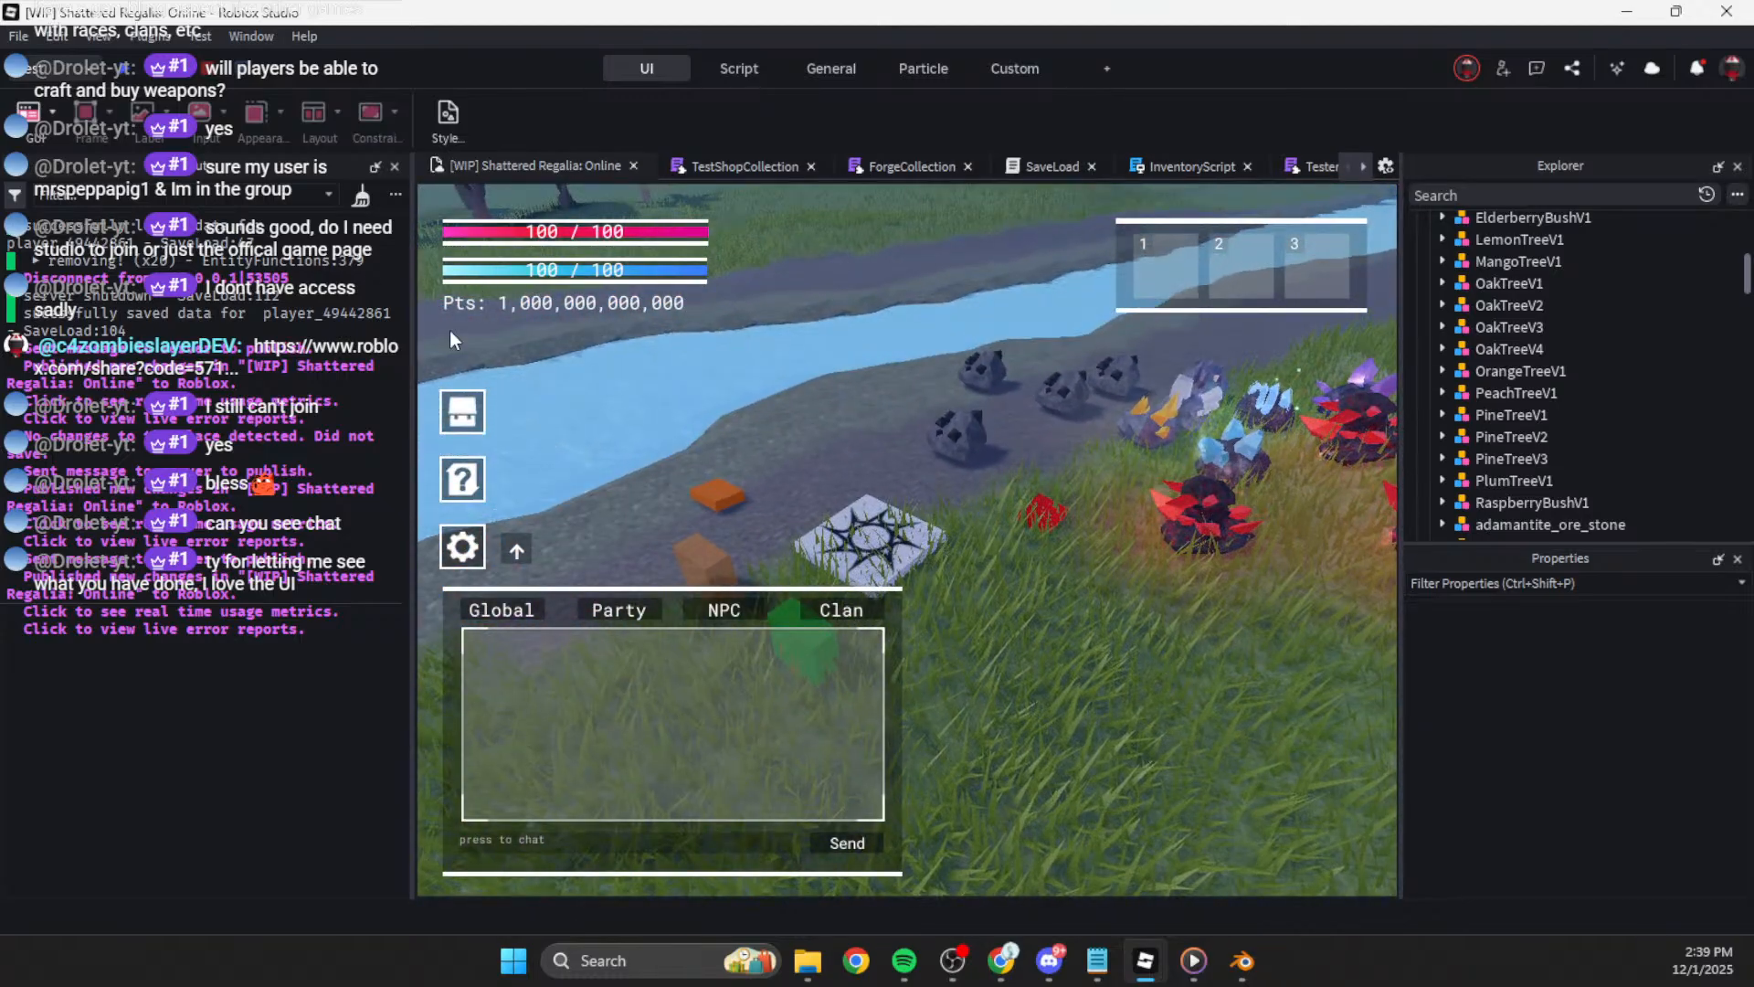
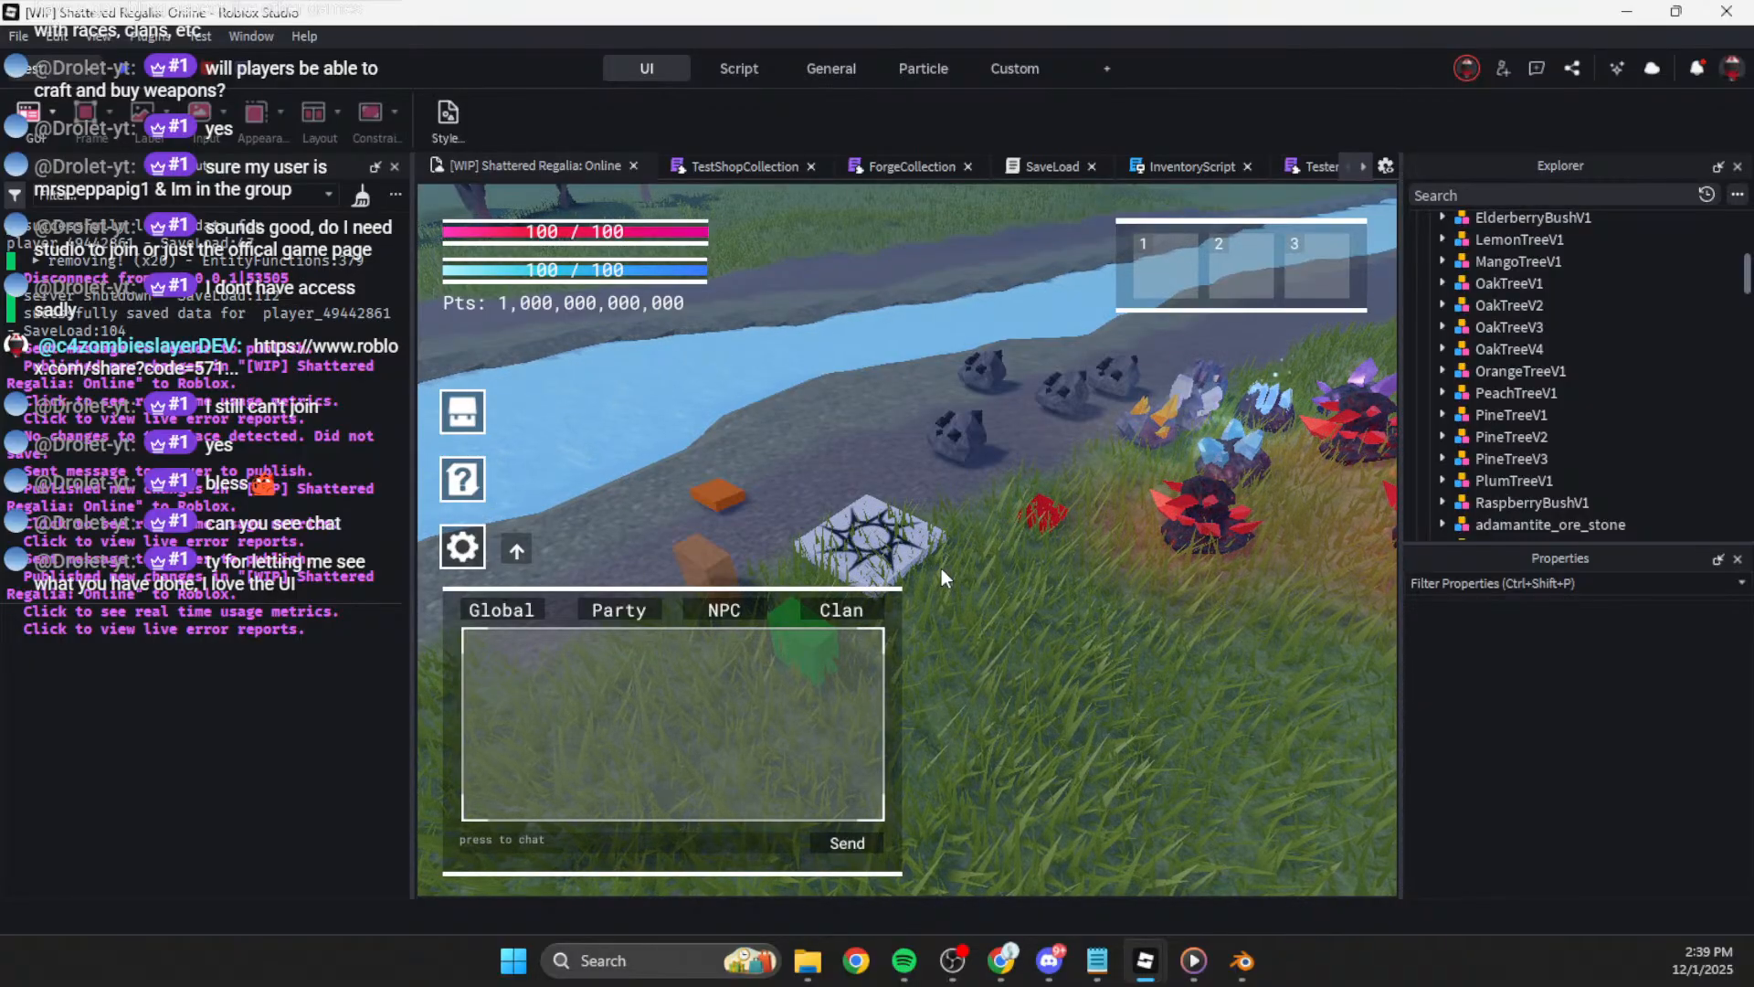
right_click_drag(1087, 639, 1055, 626)
right_click_drag(1060, 788, 1034, 658)
scroll(1034, 658, "up", 3)
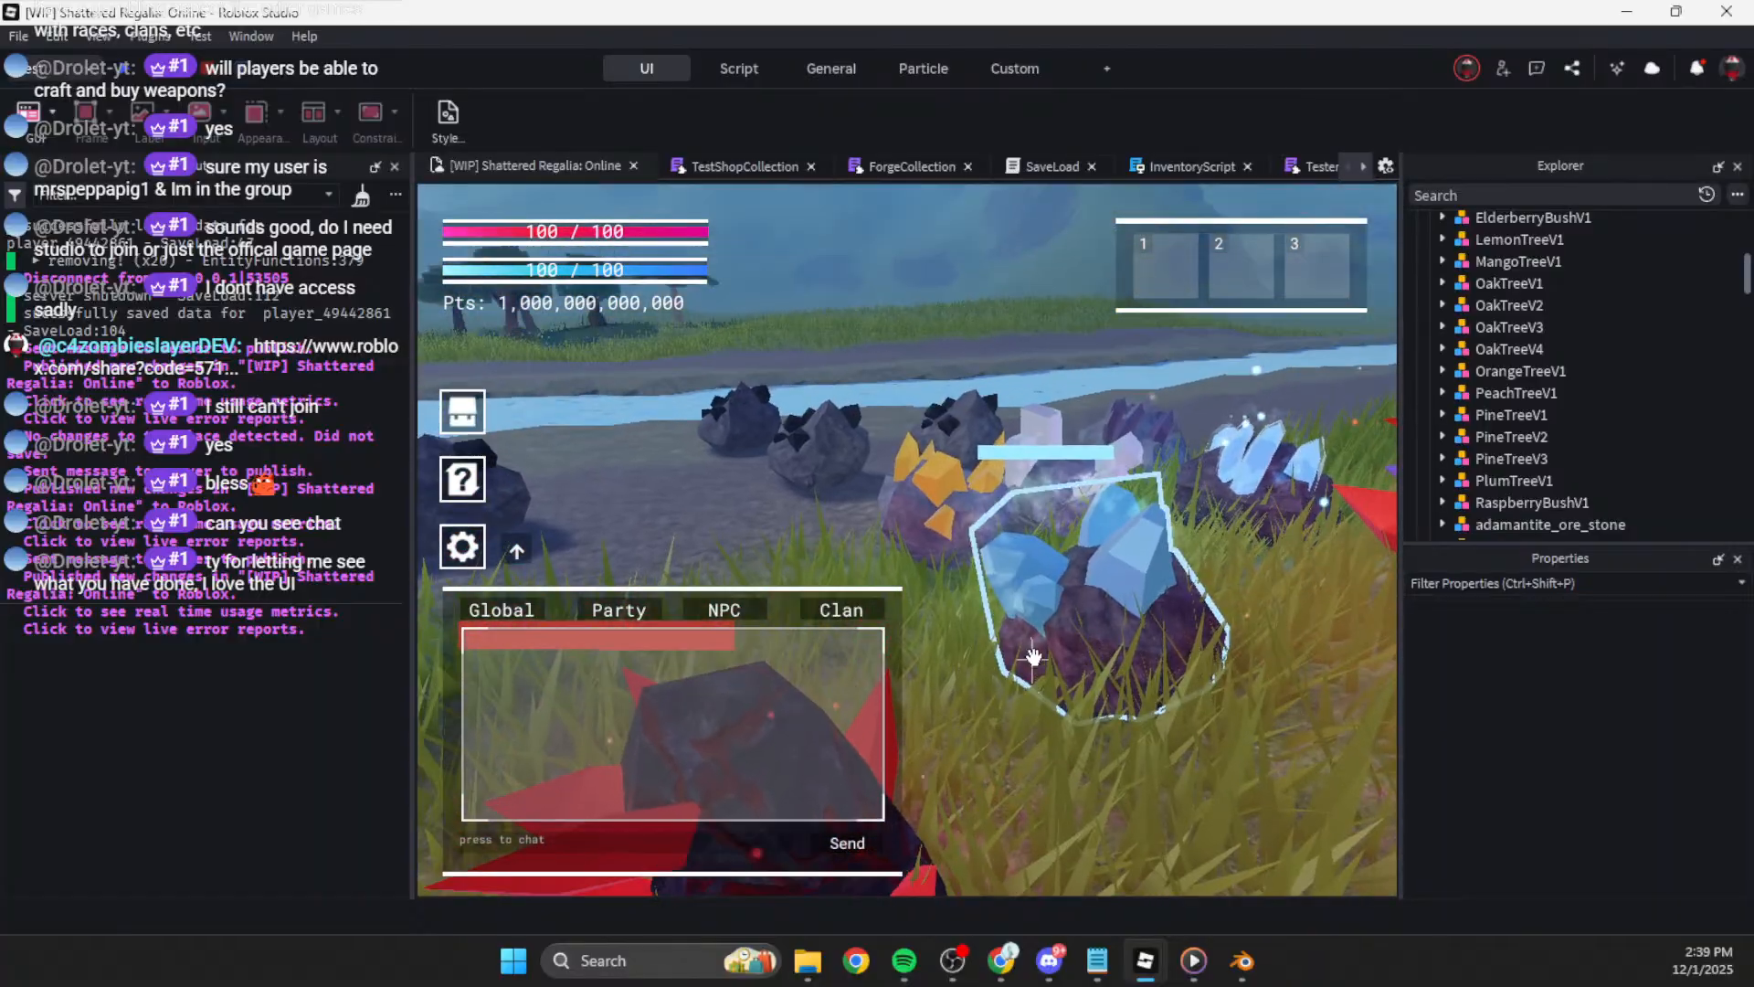
scroll(1034, 658, "down", 3)
Step: Switch to Blender, leave Edit Mode on the blade, and compare the model with the platinum sword reference sketch
left_click(1243, 960)
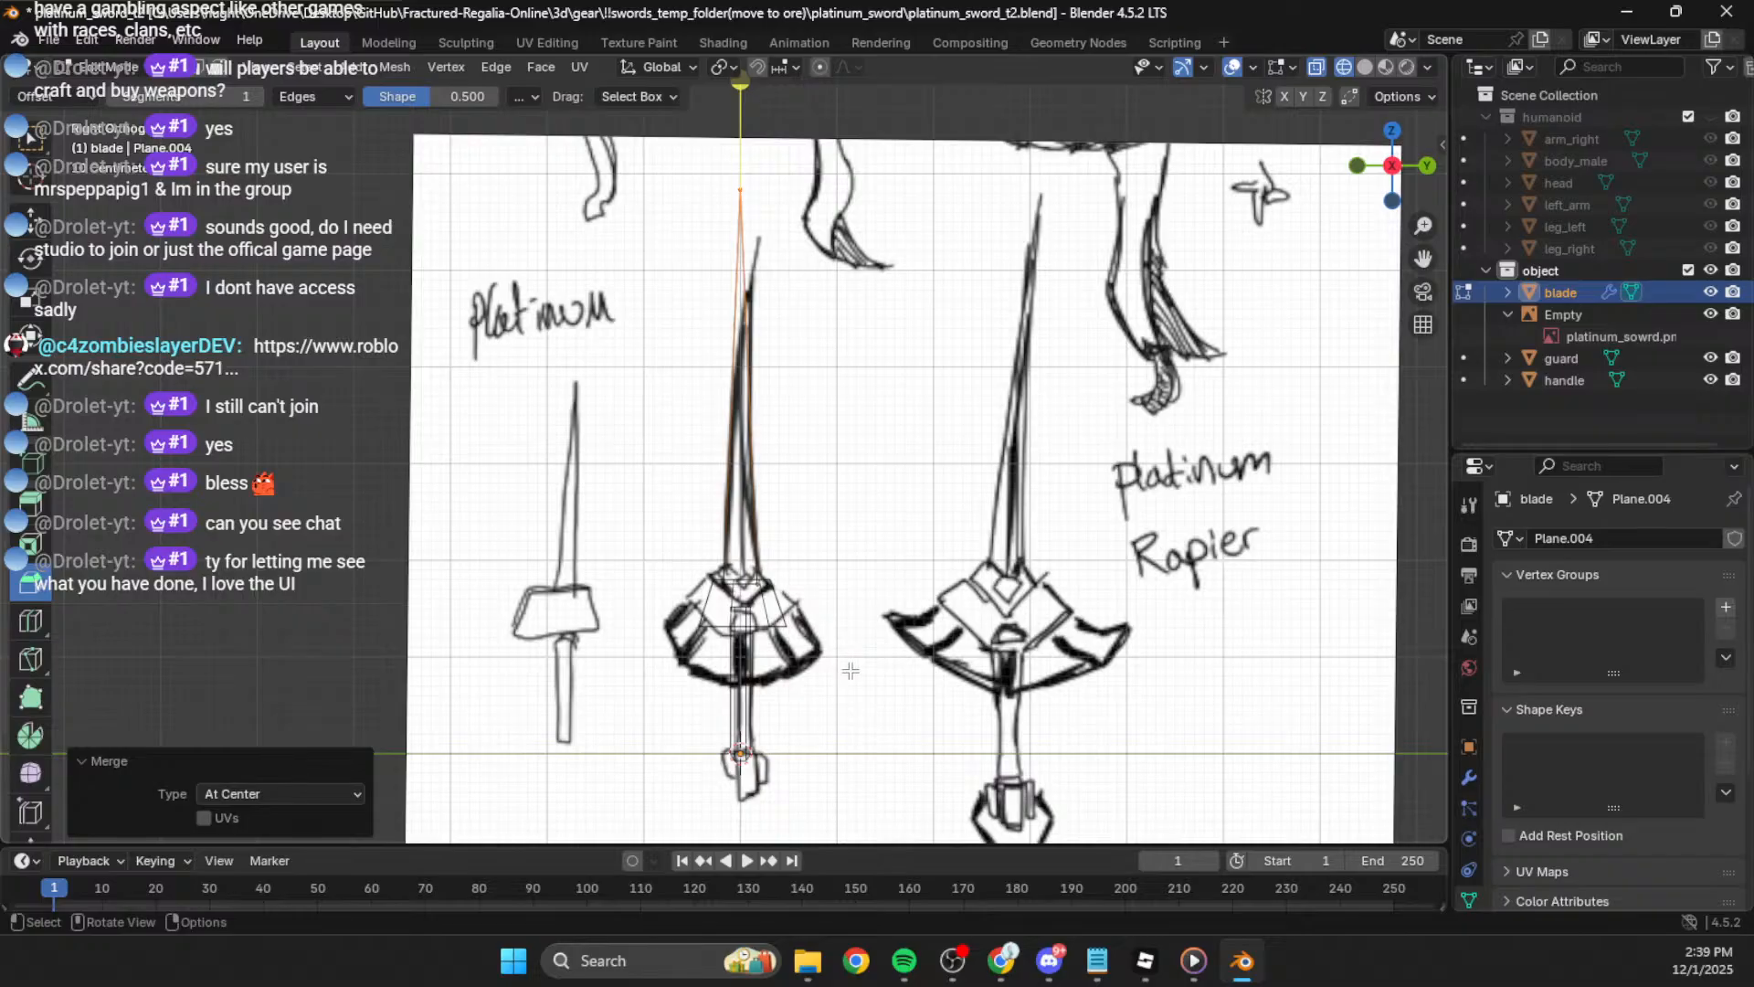
scroll(895, 559, "down", 4)
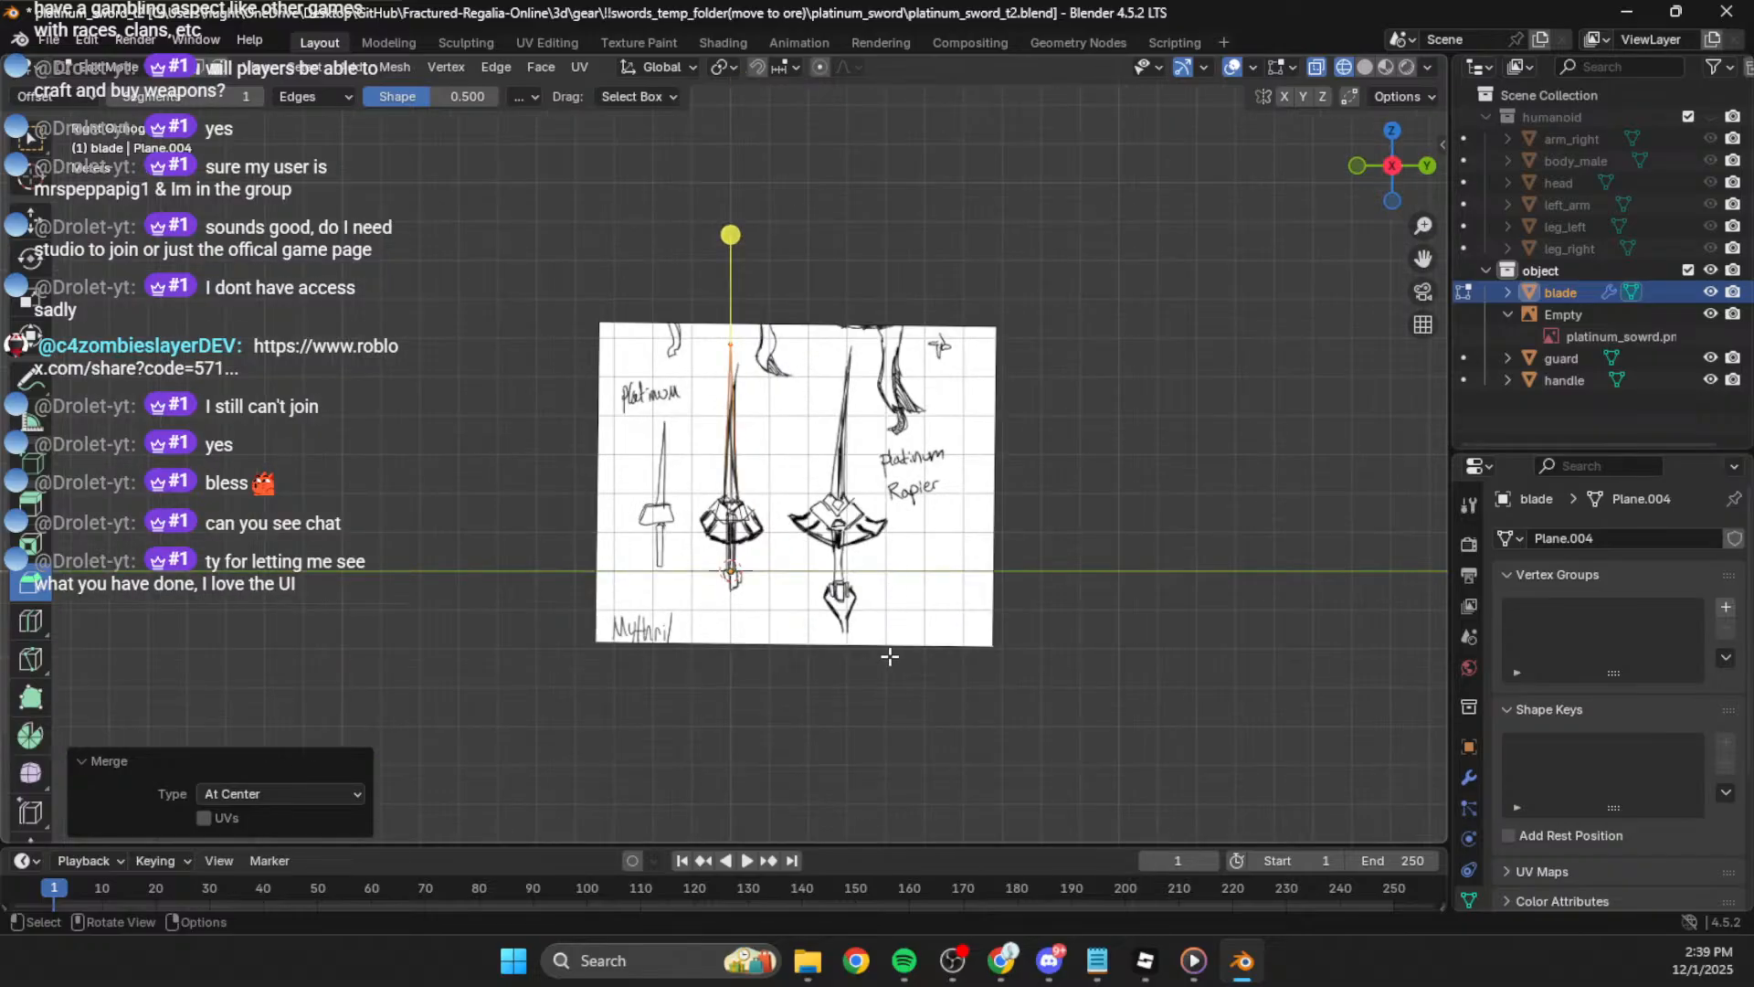
scroll(904, 655, "up", 3)
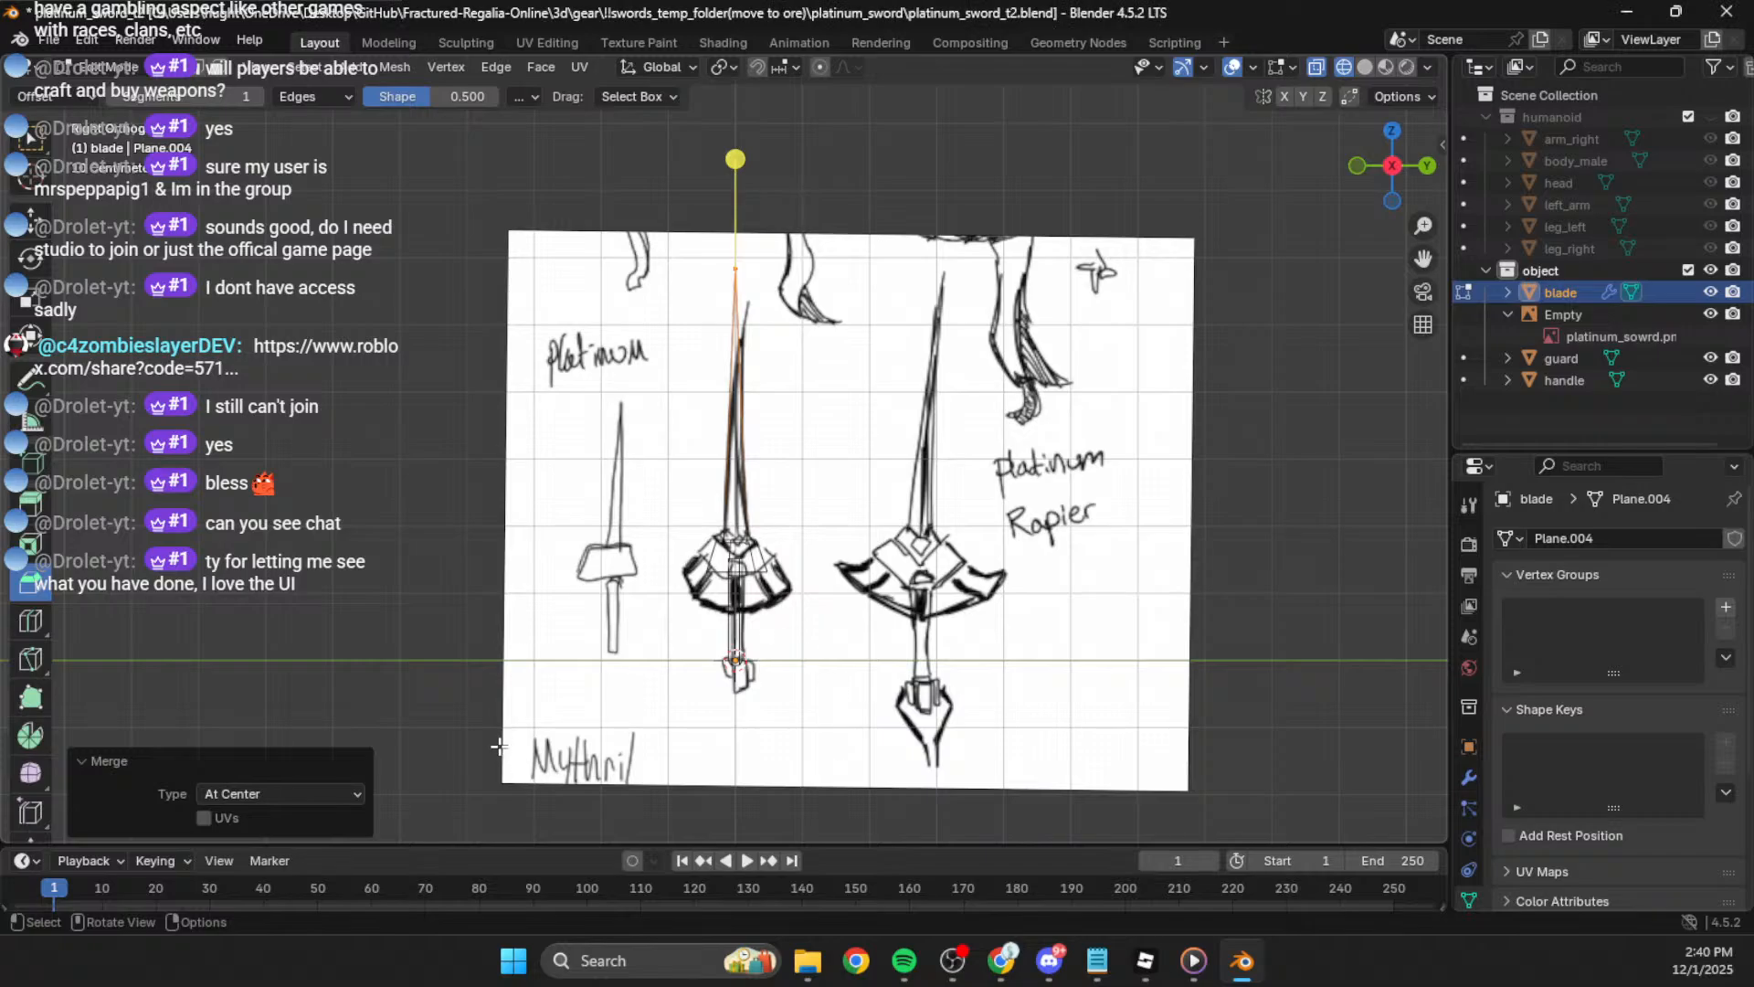
scroll(837, 748, "up", 3)
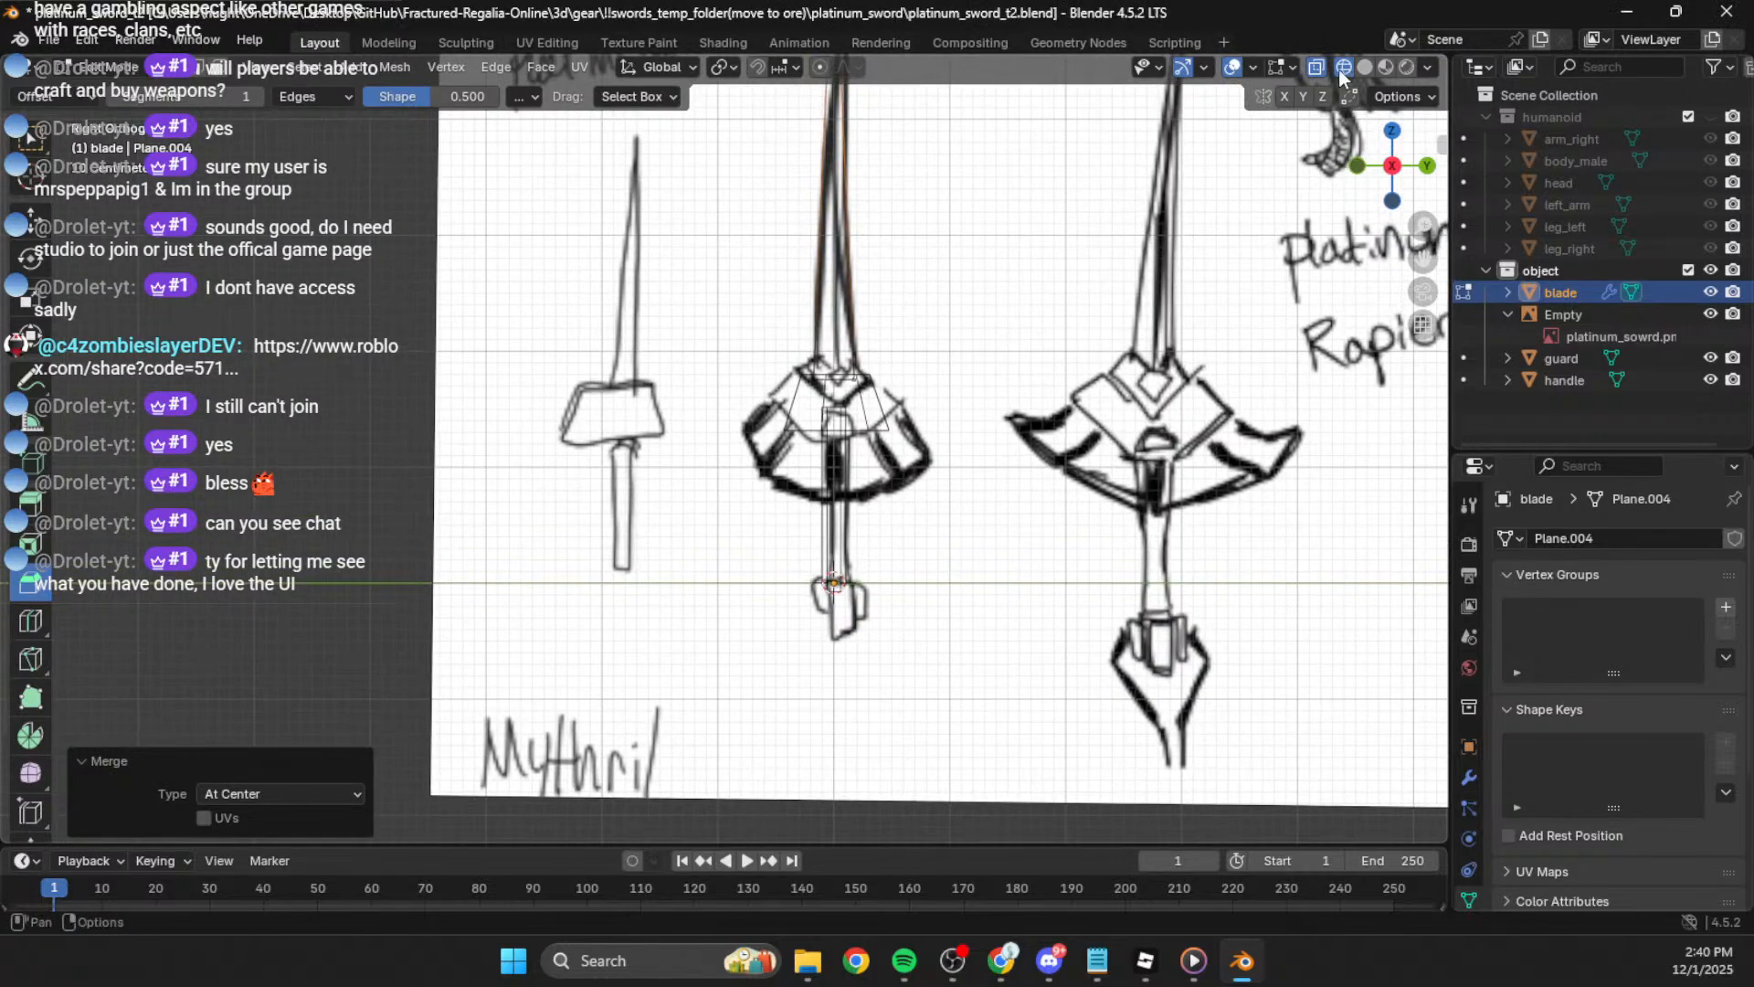
middle_click_drag(920, 526, 913, 572, "shift")
key("Tab")
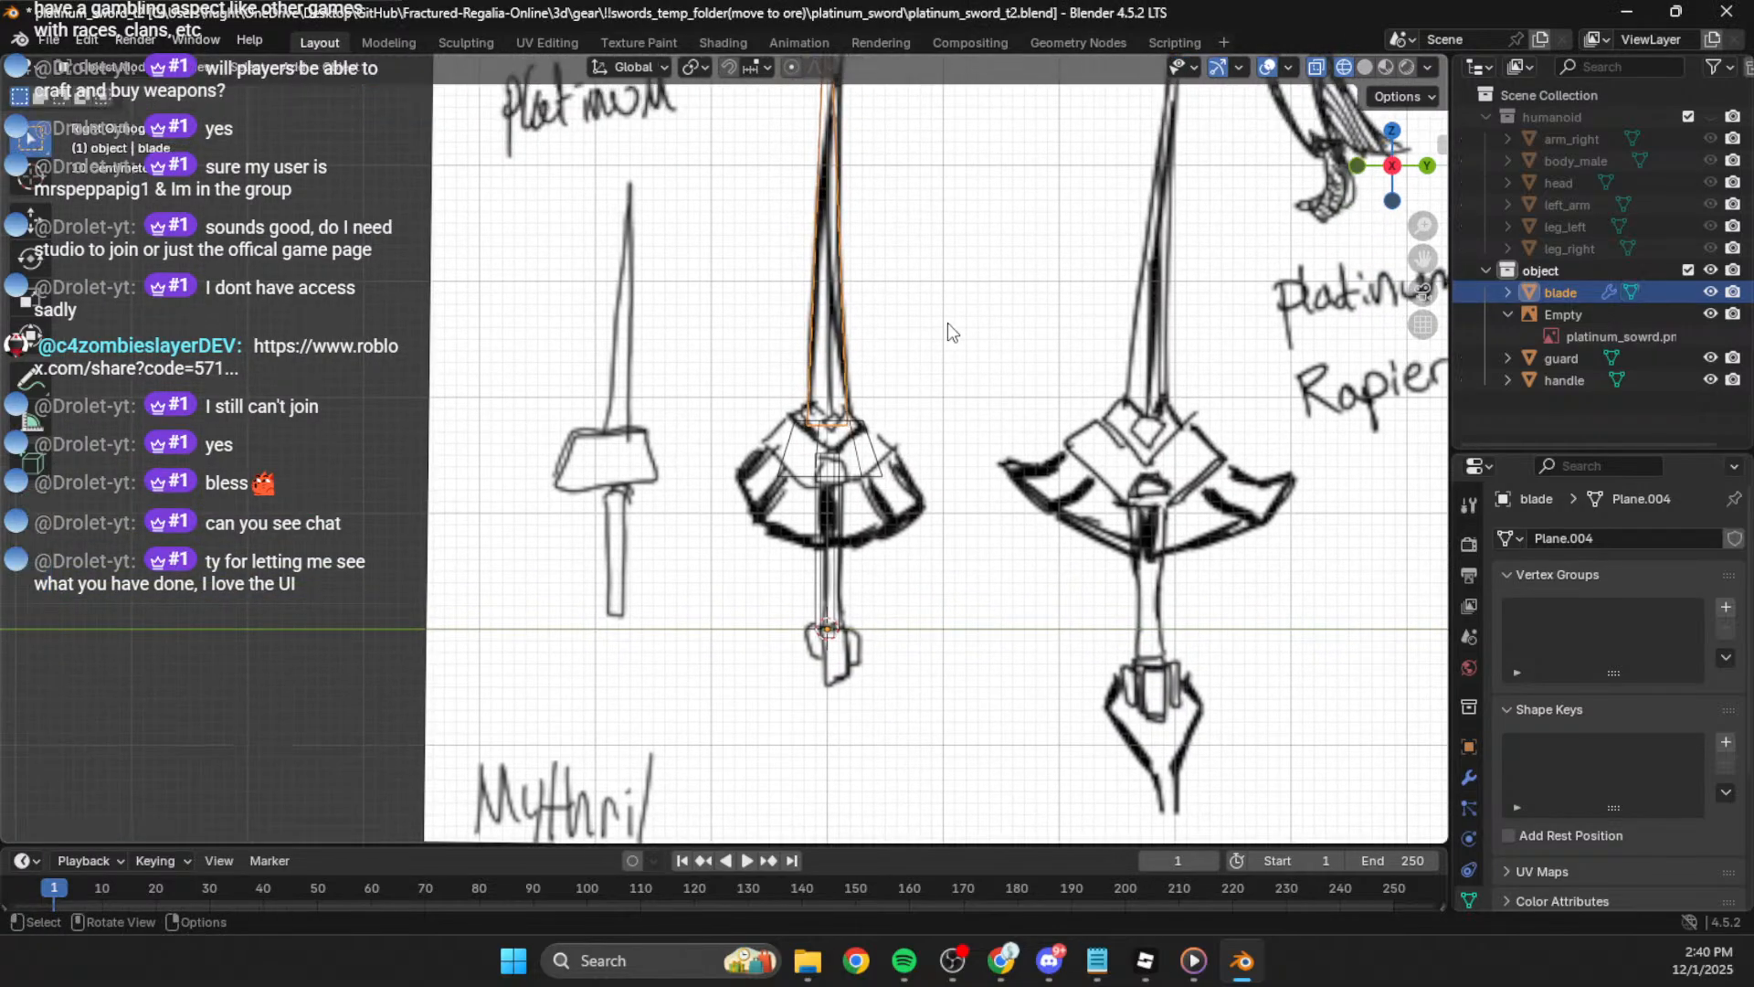
middle_click_drag(984, 366, 987, 393, "shift")
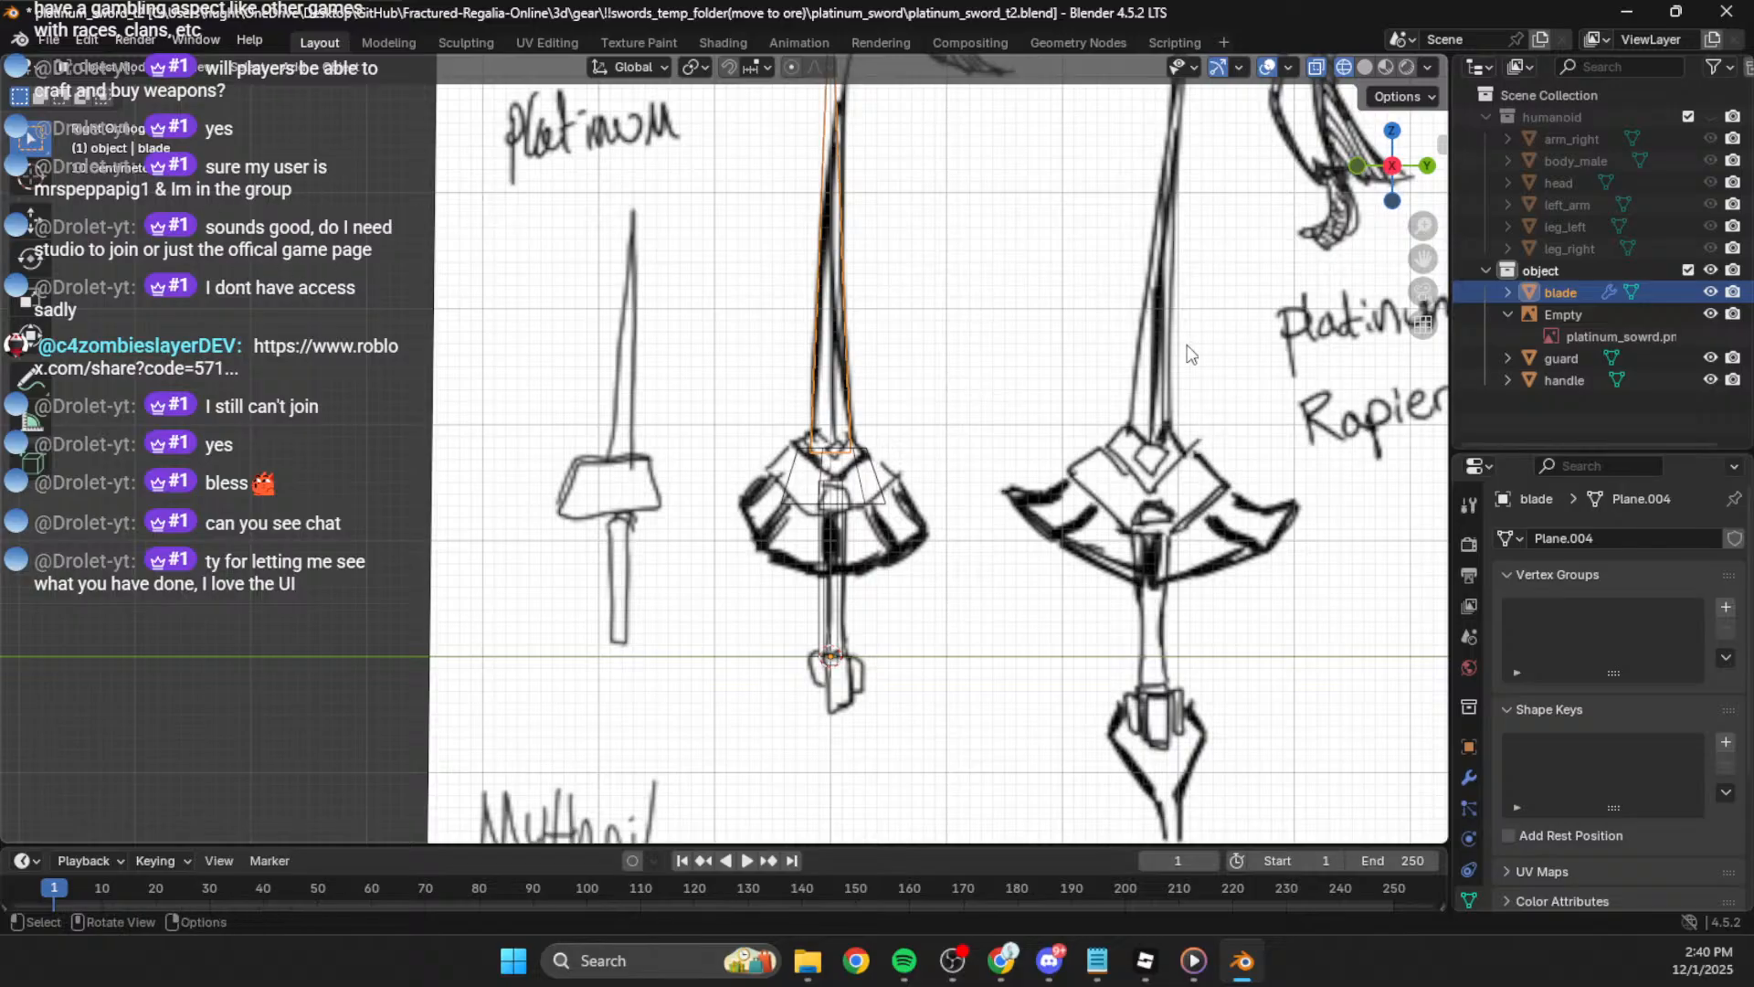
left_click(1710, 314)
left_click(1711, 315)
Step: Enter Edit Mode on the guard and delete all of its vertices
left_click(853, 491)
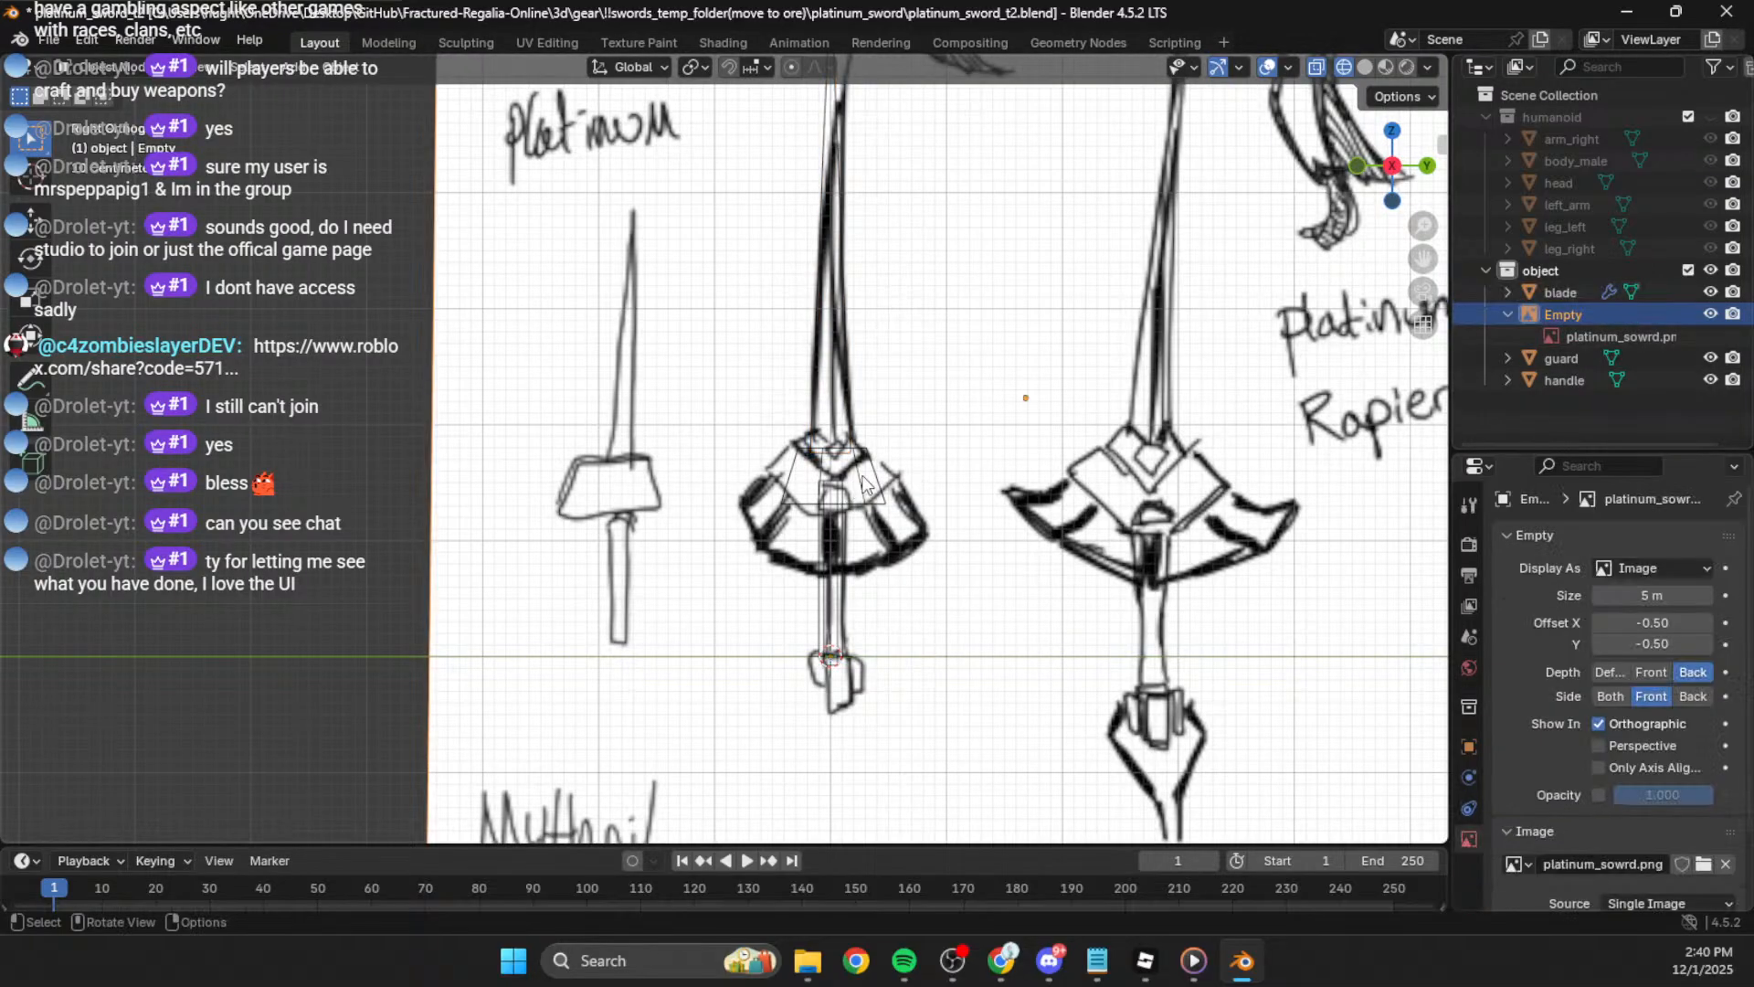
left_click(859, 489)
scroll(904, 512, "up", 3)
key("Tab")
scroll(953, 374, "up", 2)
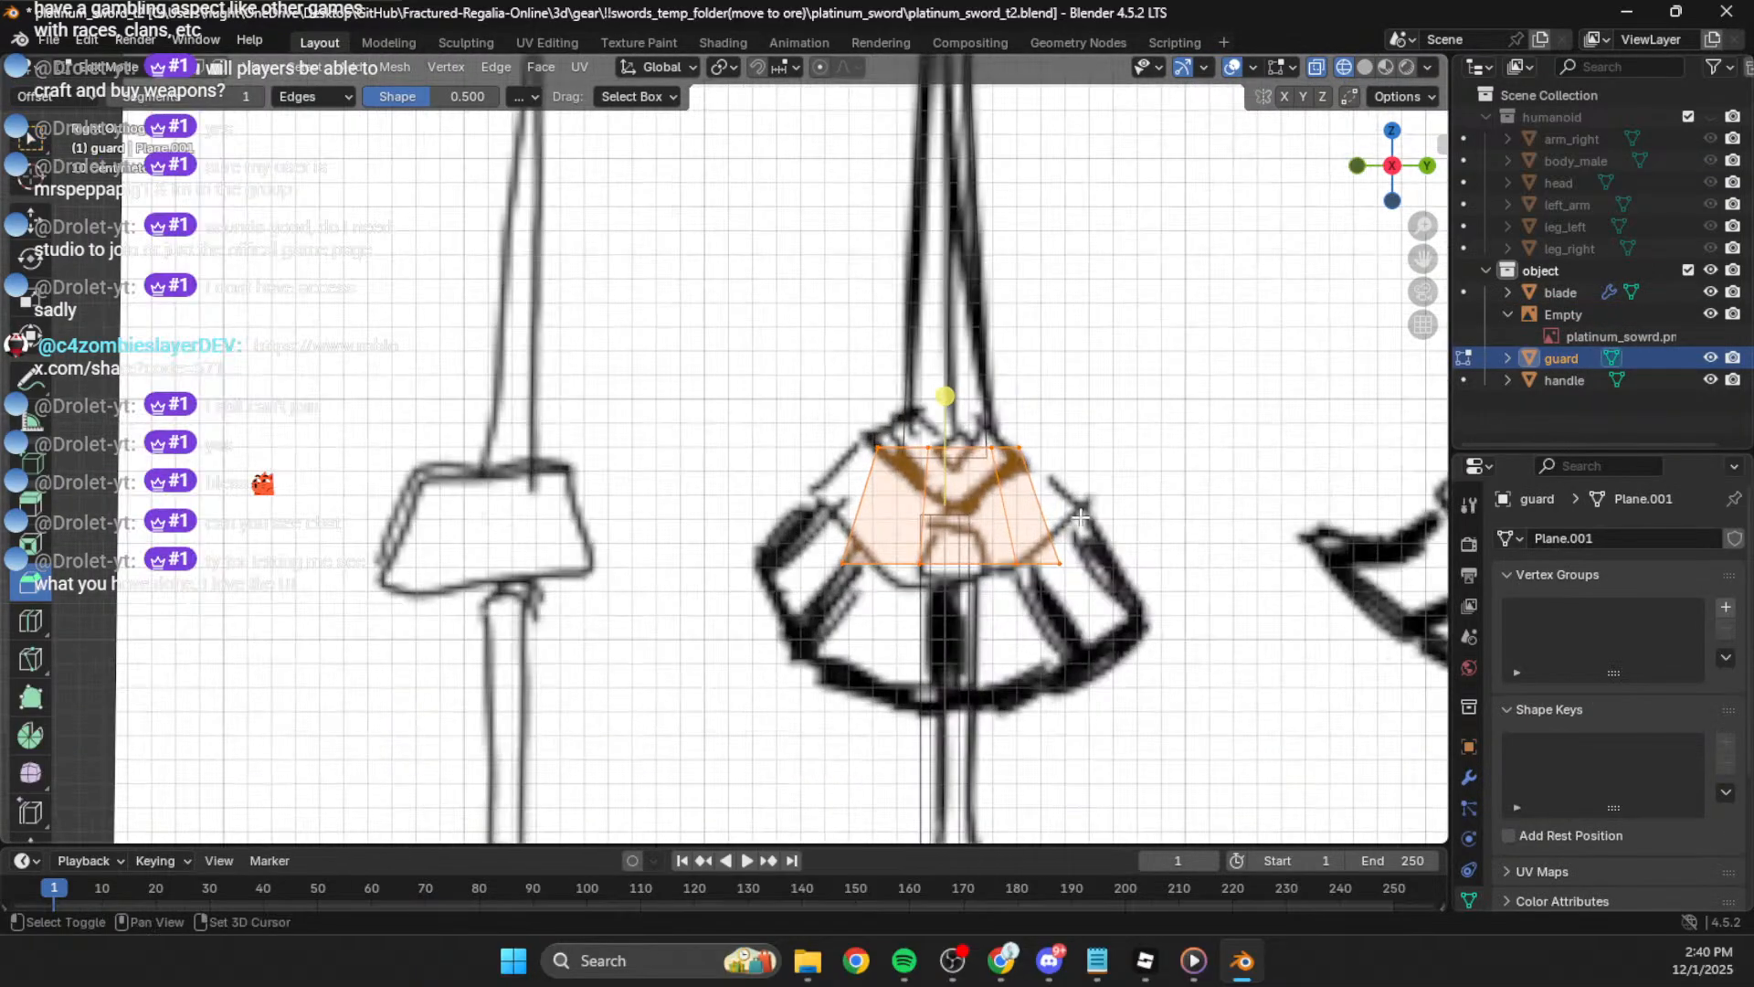
scroll(916, 453, "up", 3)
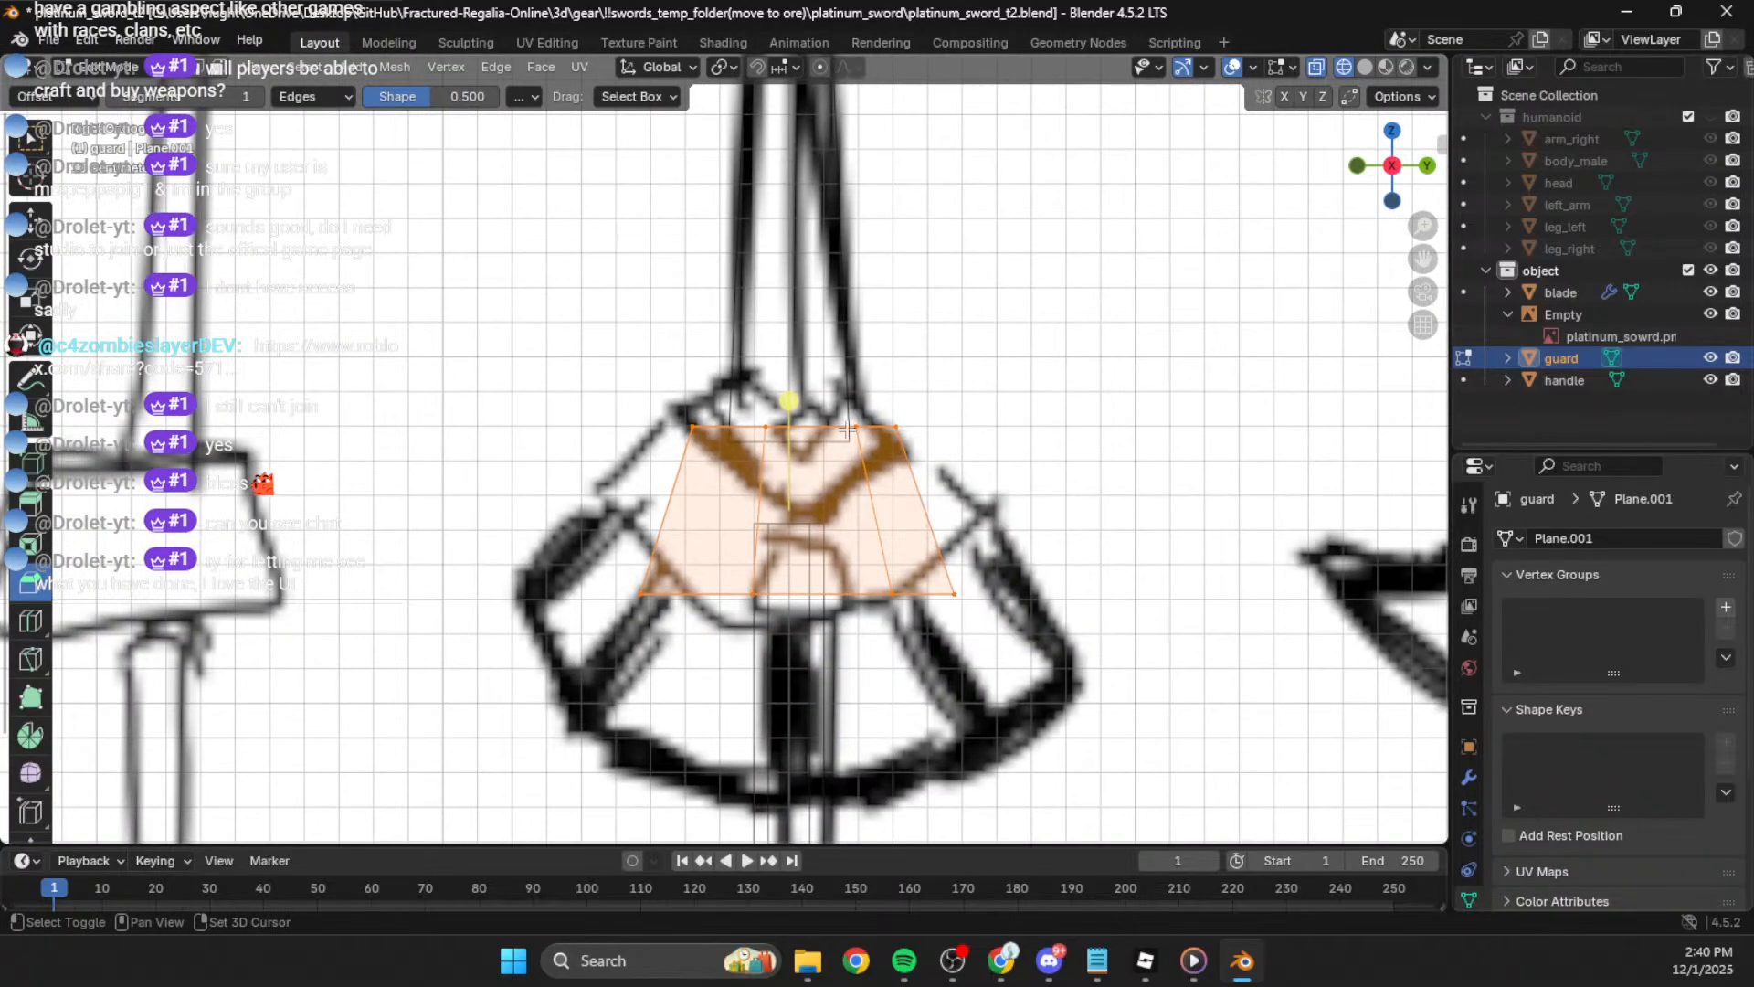
mouse_move(889, 387)
middle_mouse_down()
mouse_move(886, 463)
mouse_move(886, 419)
middle_mouse_up()
left_click(1393, 170)
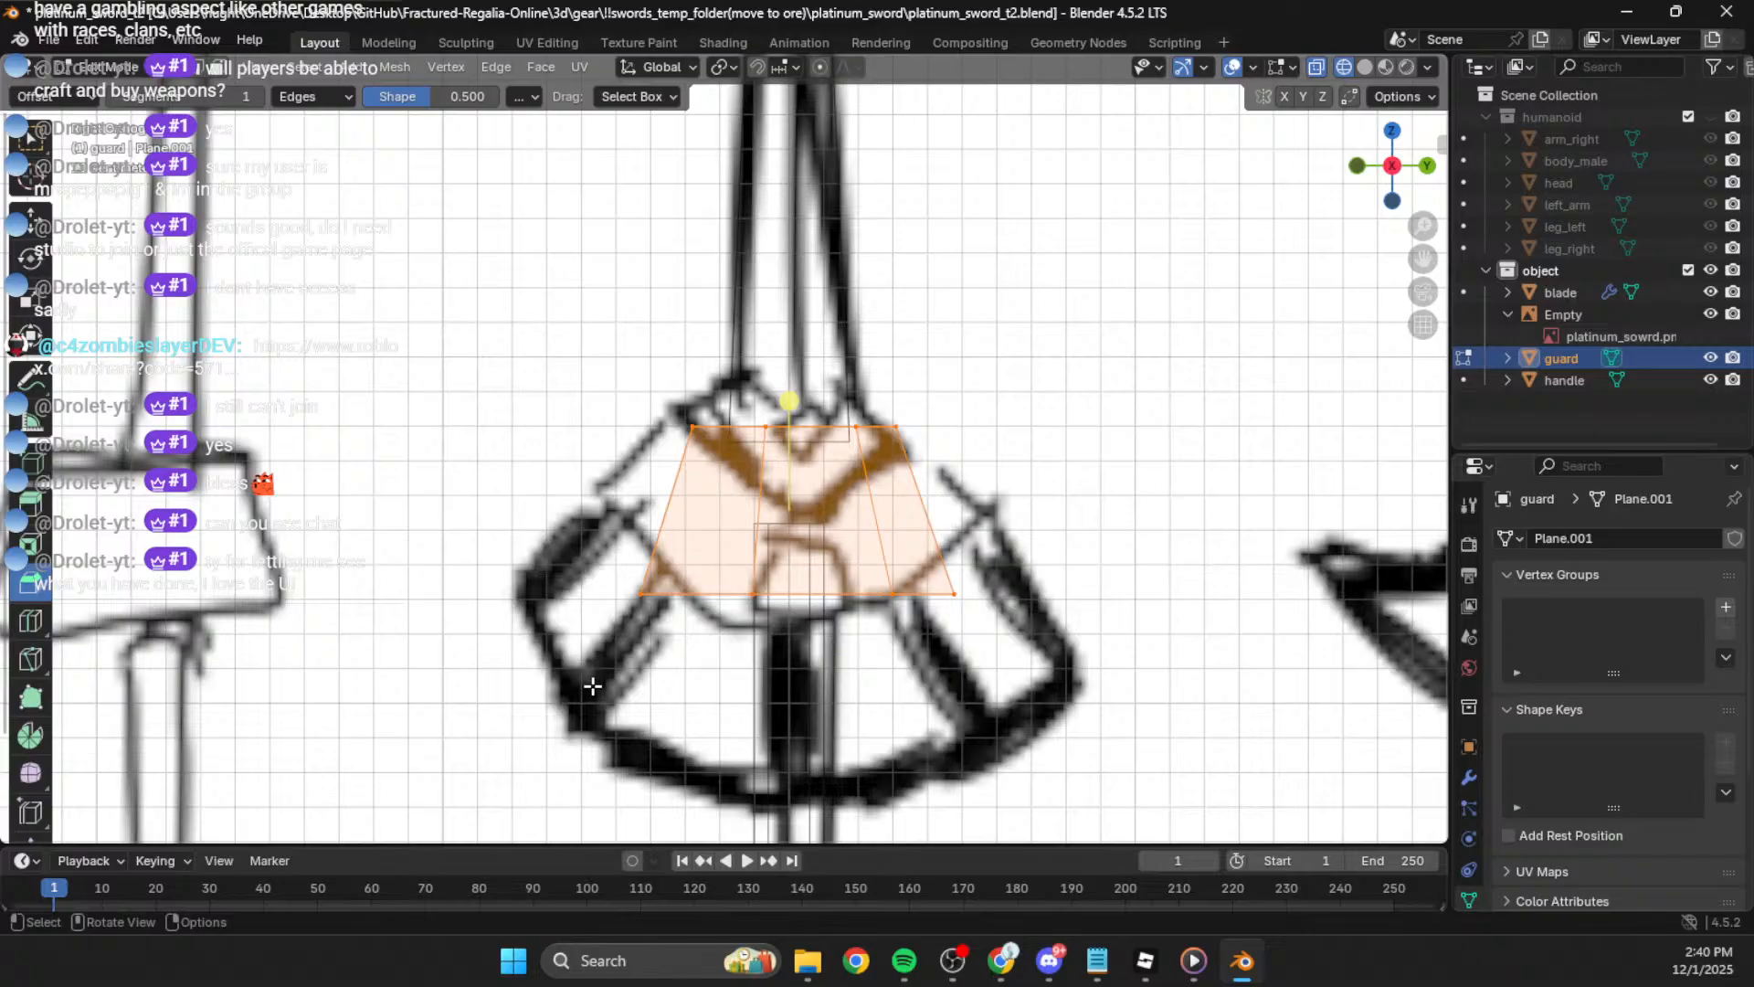
scroll(875, 595, "down", 2)
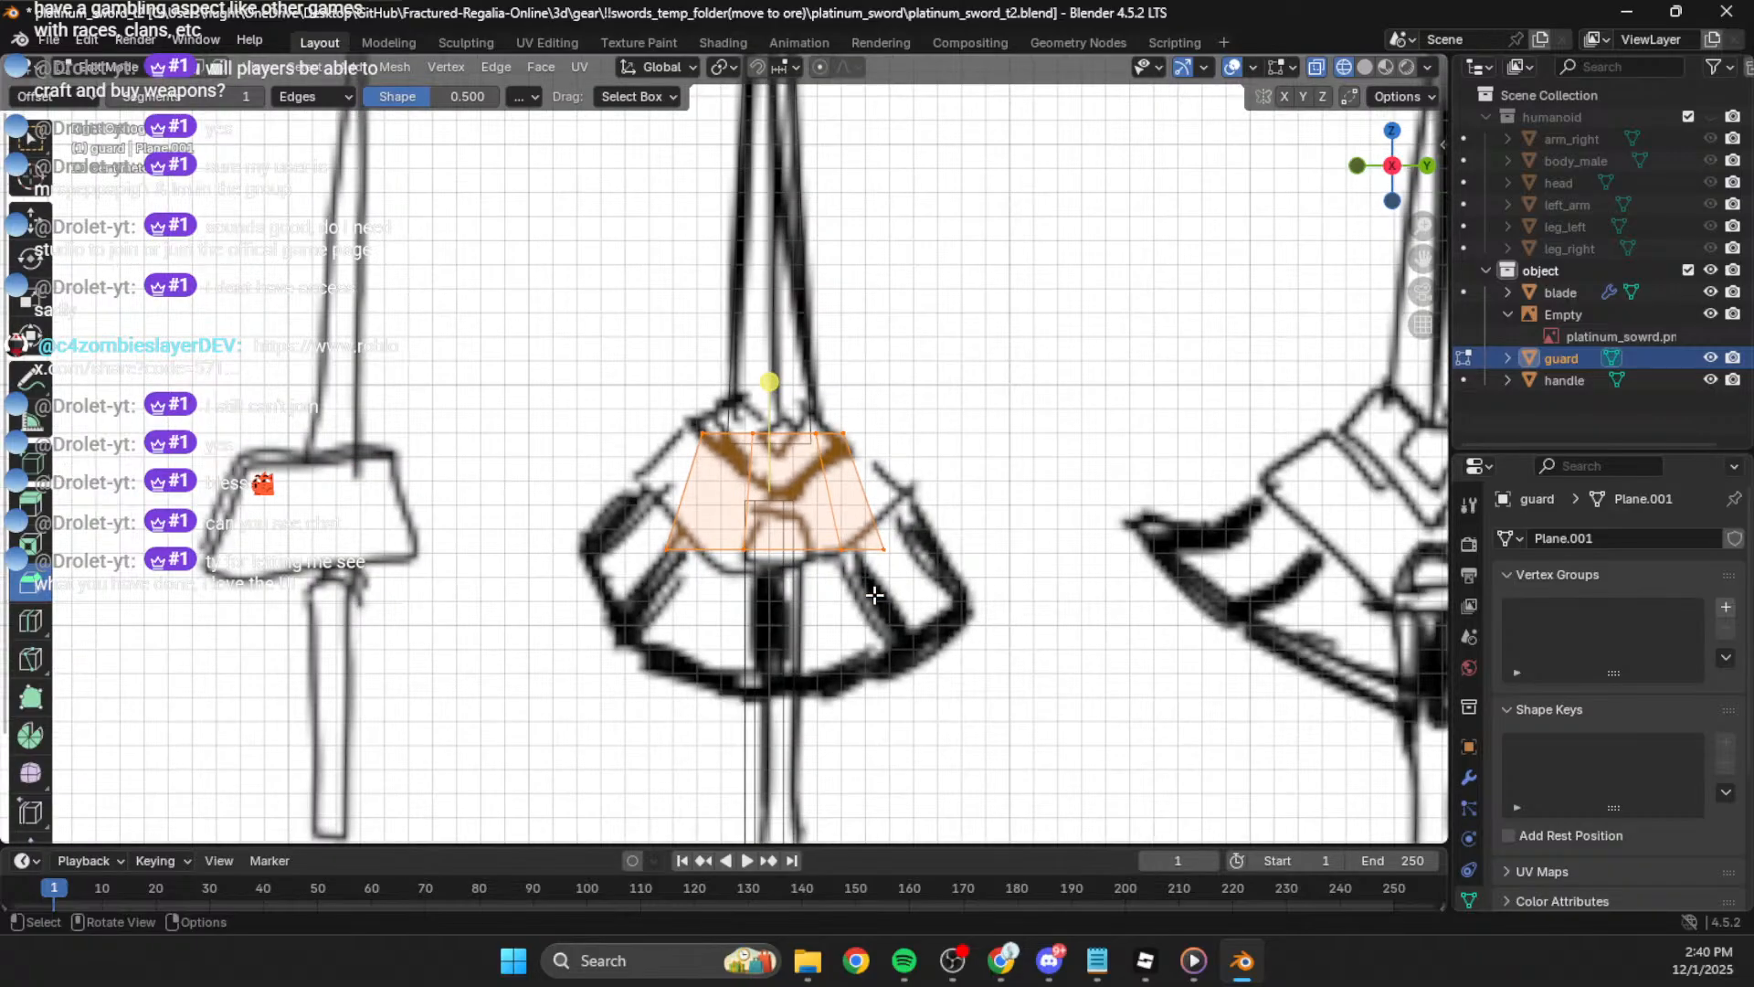
key("x")
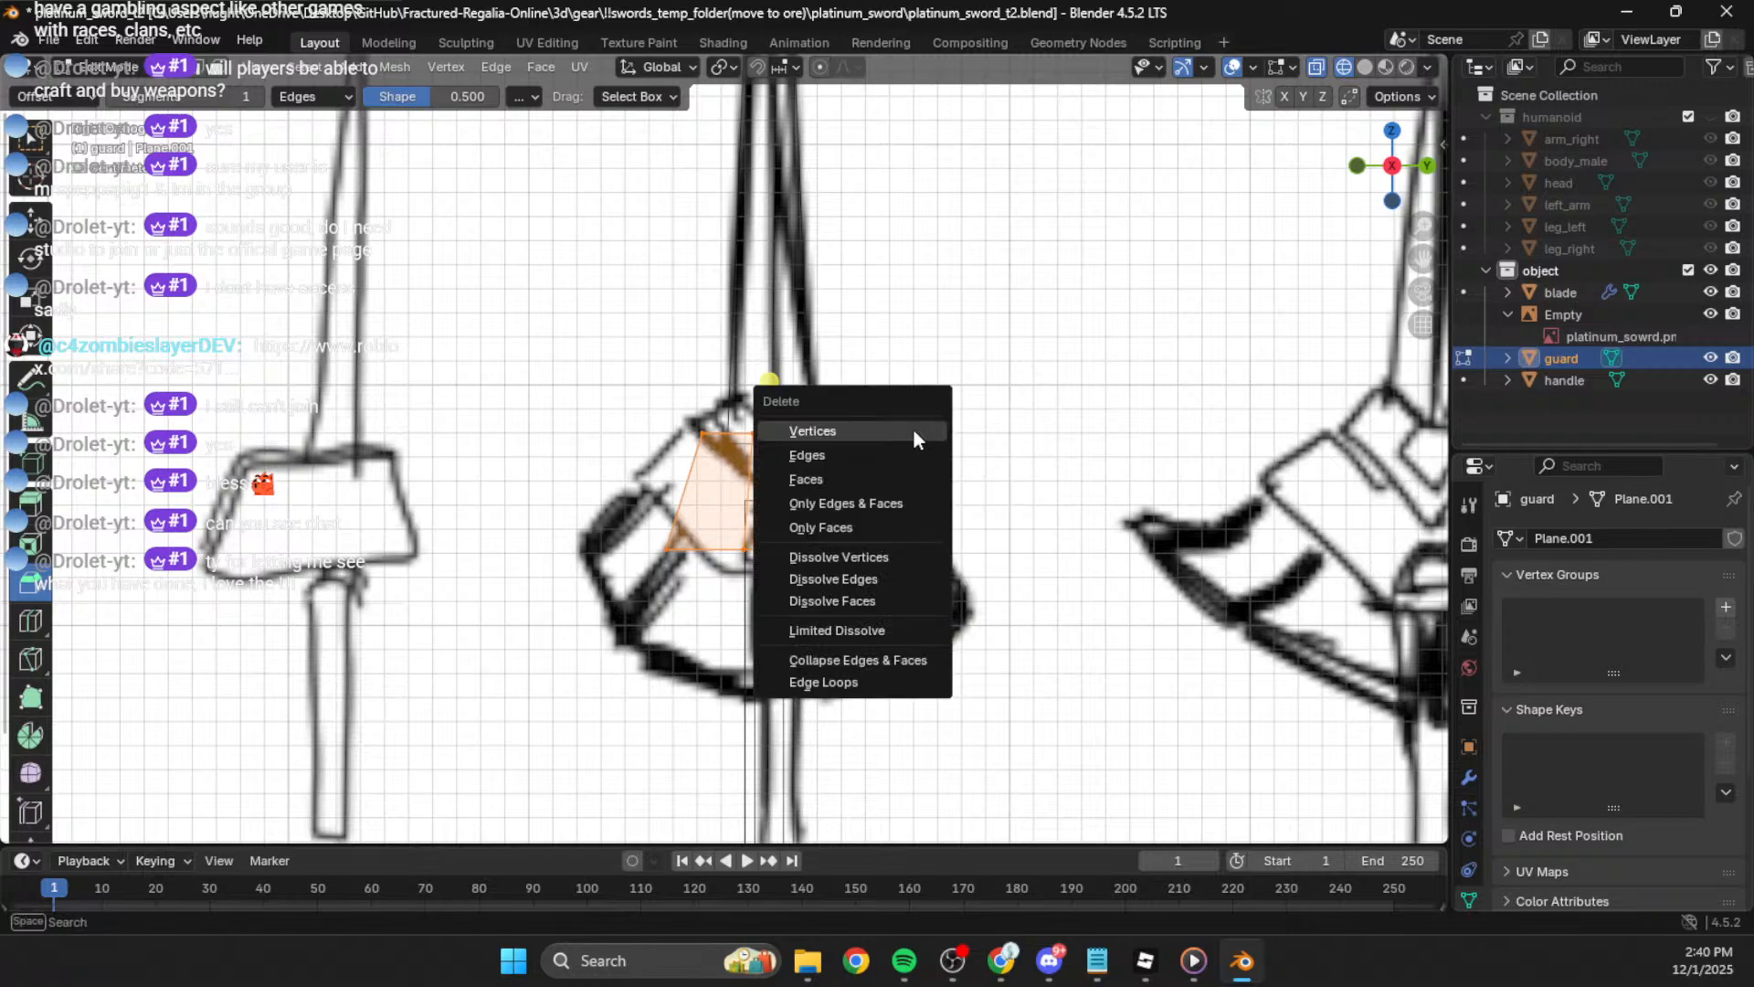
left_click(852, 430)
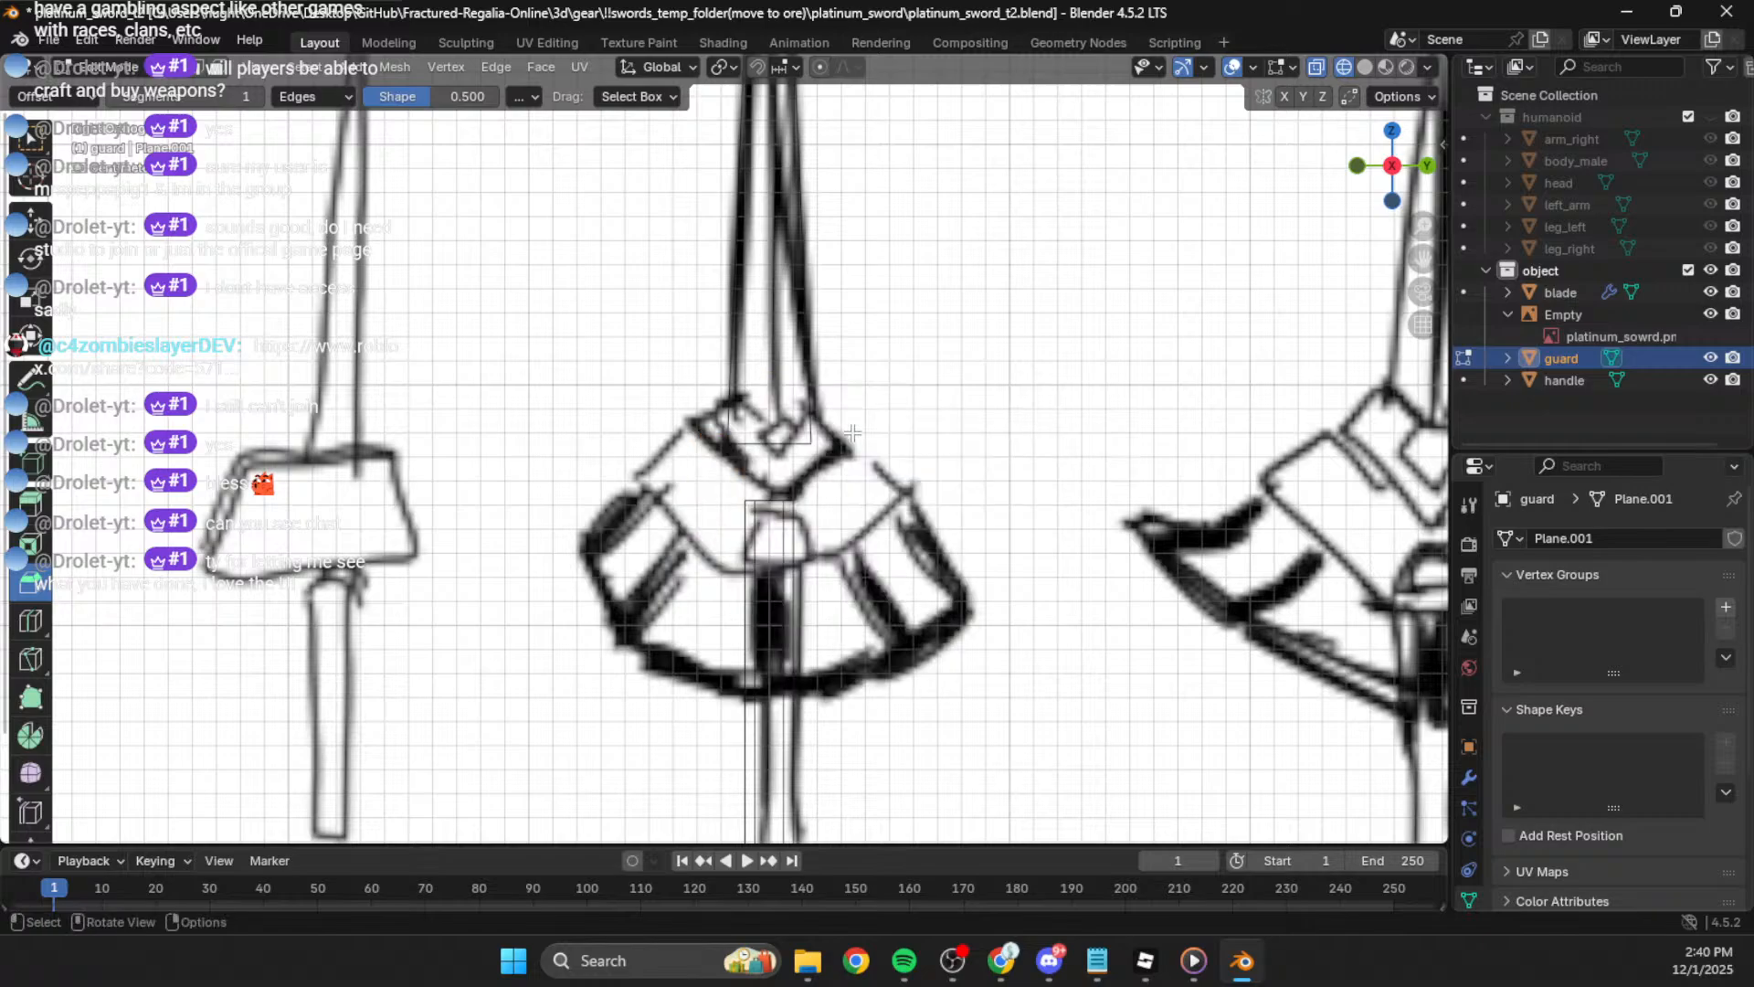
Step: Add an eight-sided cylinder to the emptied guard mesh
left_click(366, 74)
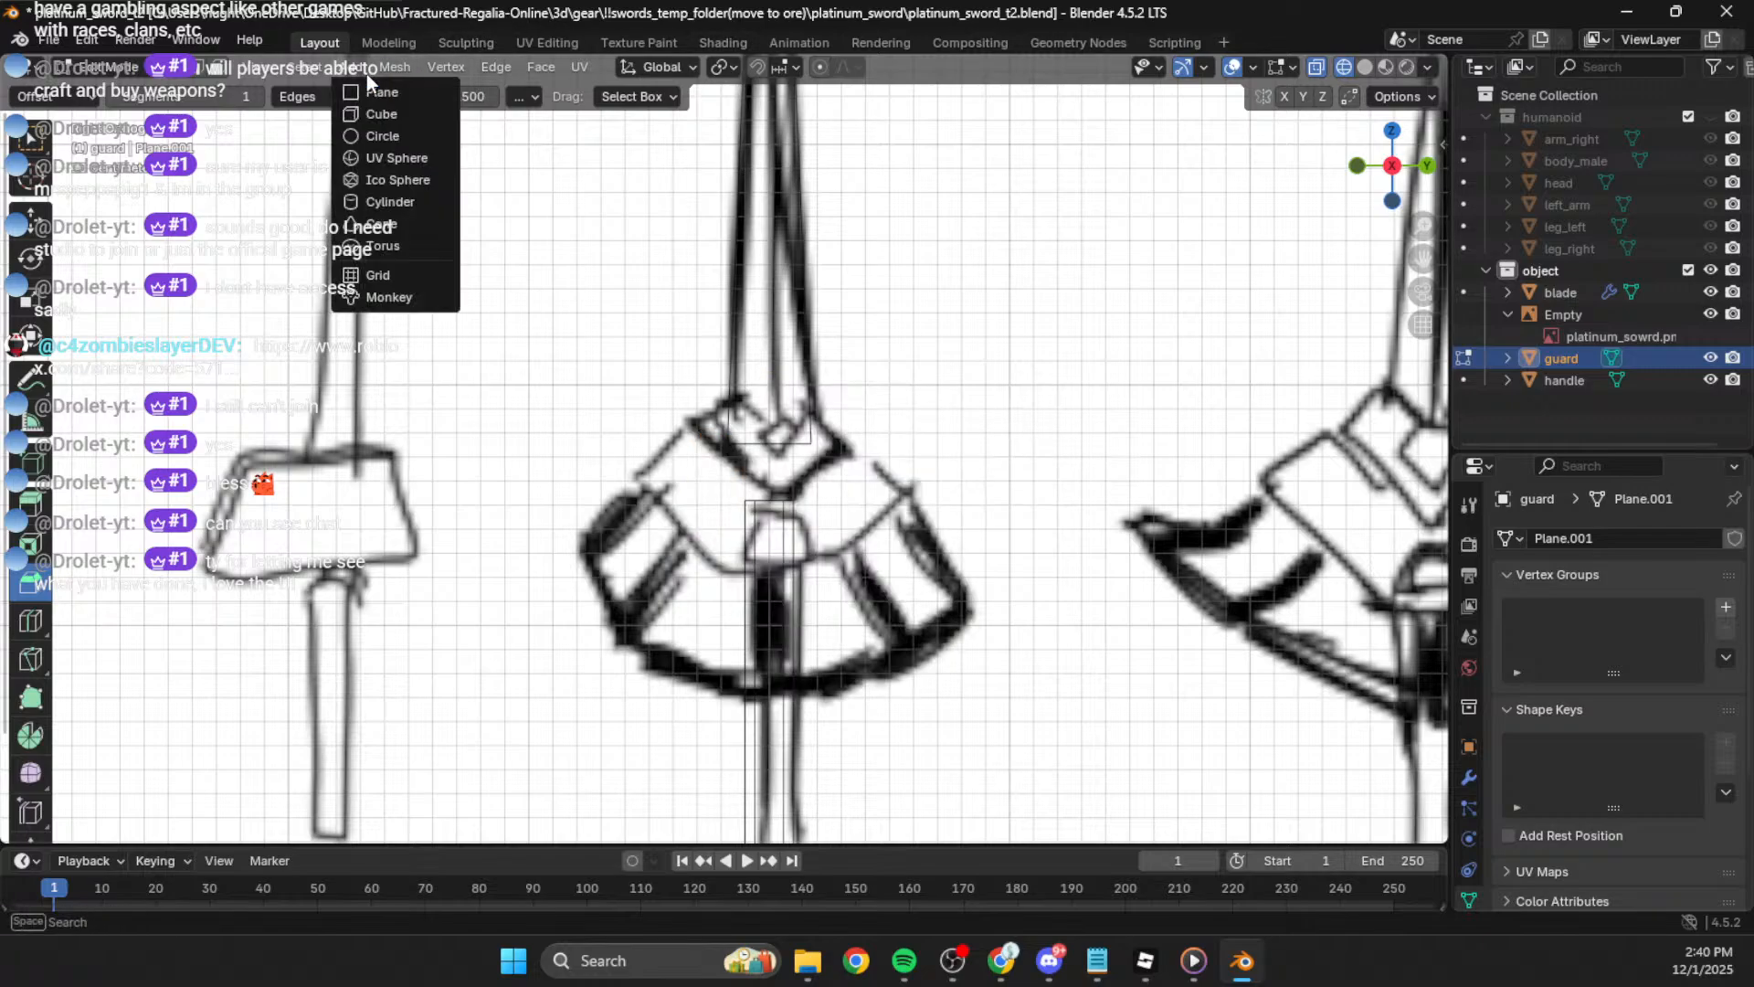
left_click(389, 201)
left_click_drag(306, 559, 331, 560)
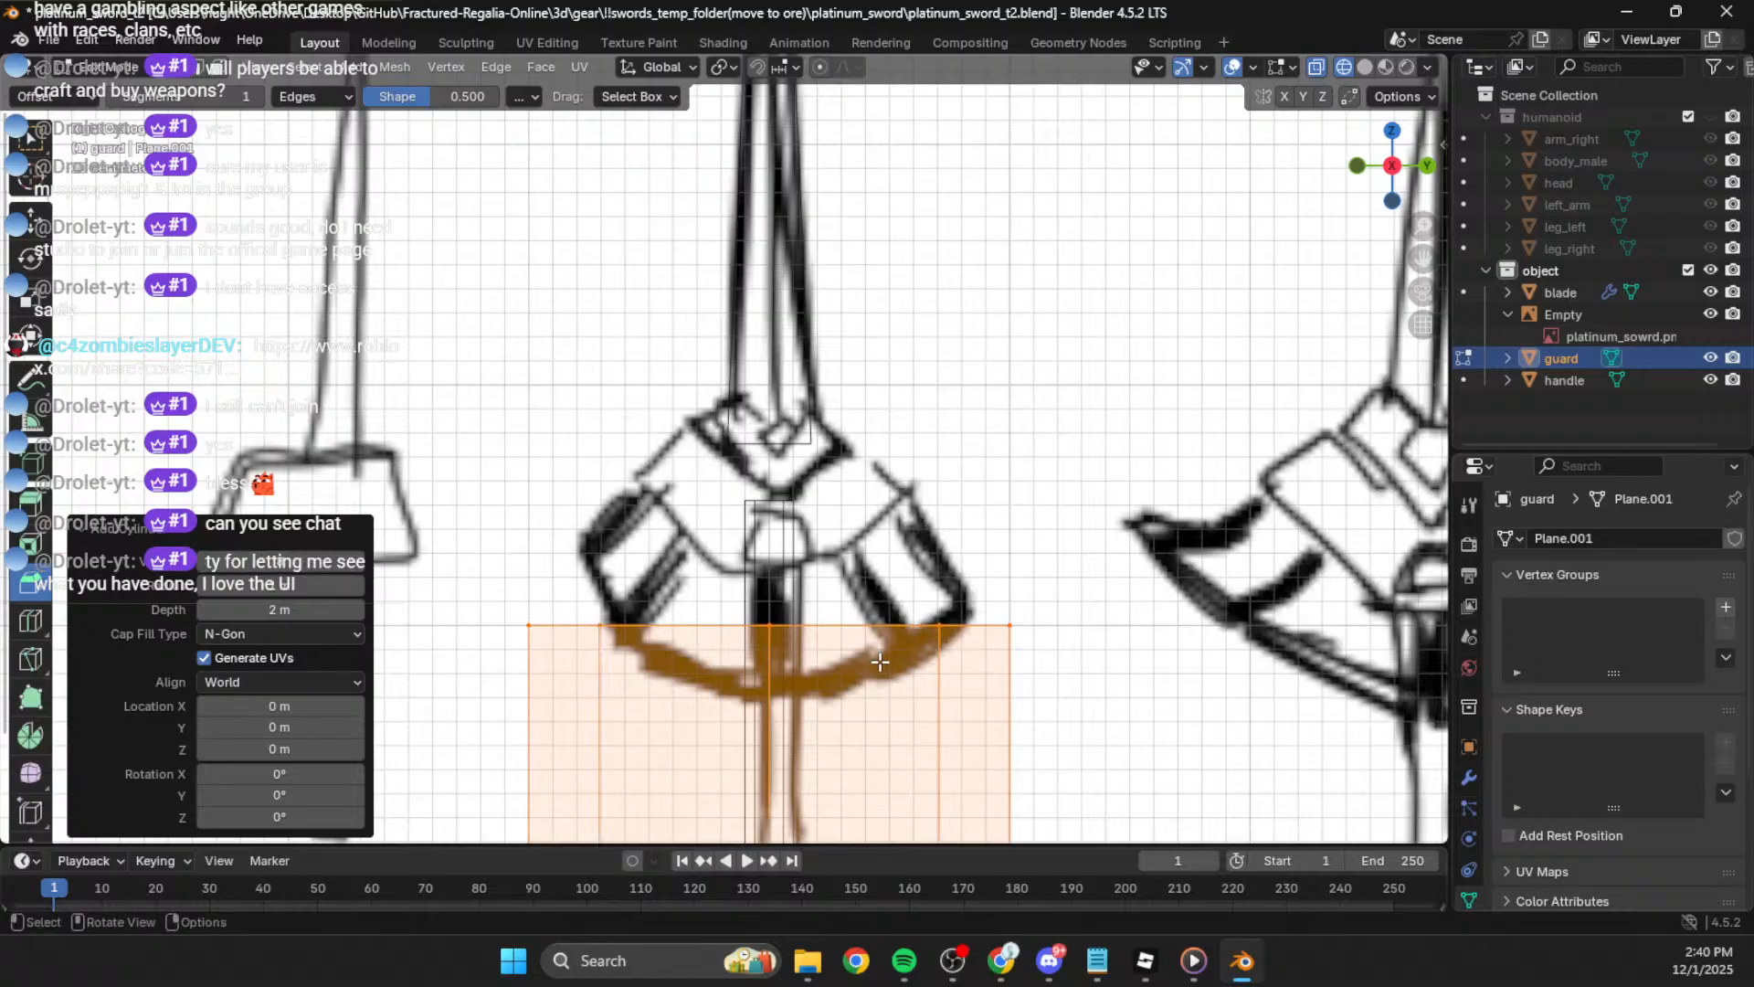
Step: Raise the whole cylinder about 1.85 m along Z so it covers the sketched guard
scroll(880, 665, "down", 3)
key("Tab")
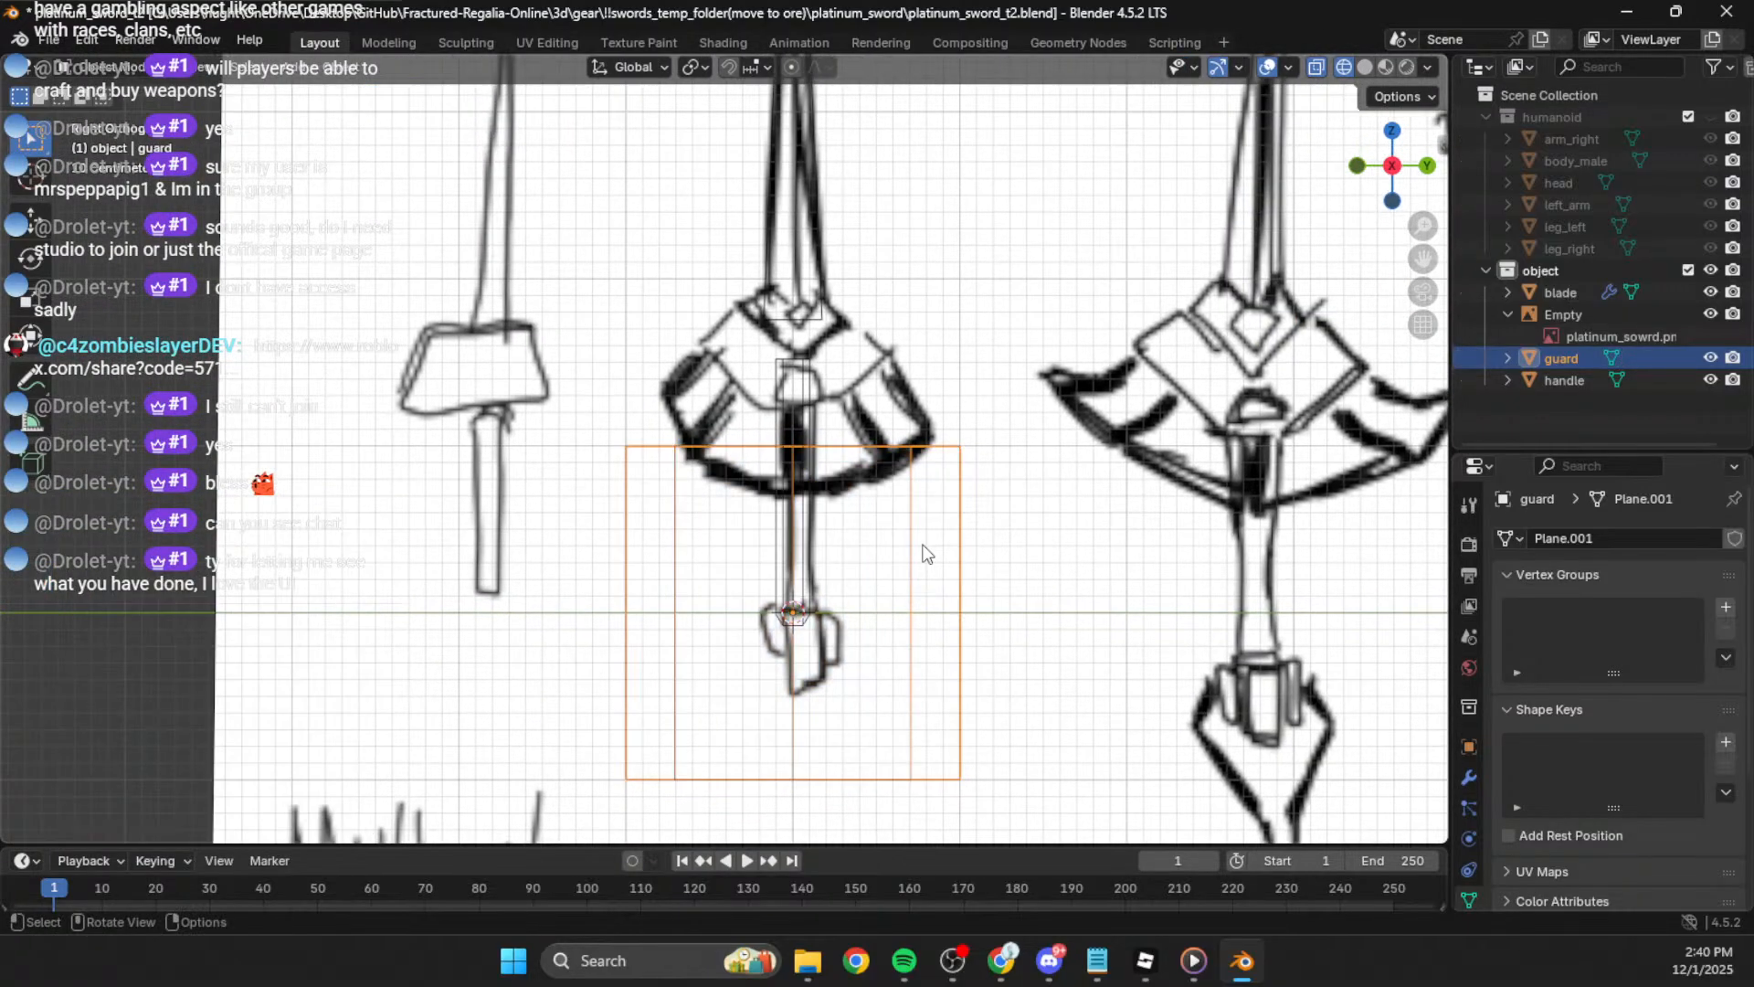
key("Tab")
key("g")
key("z")
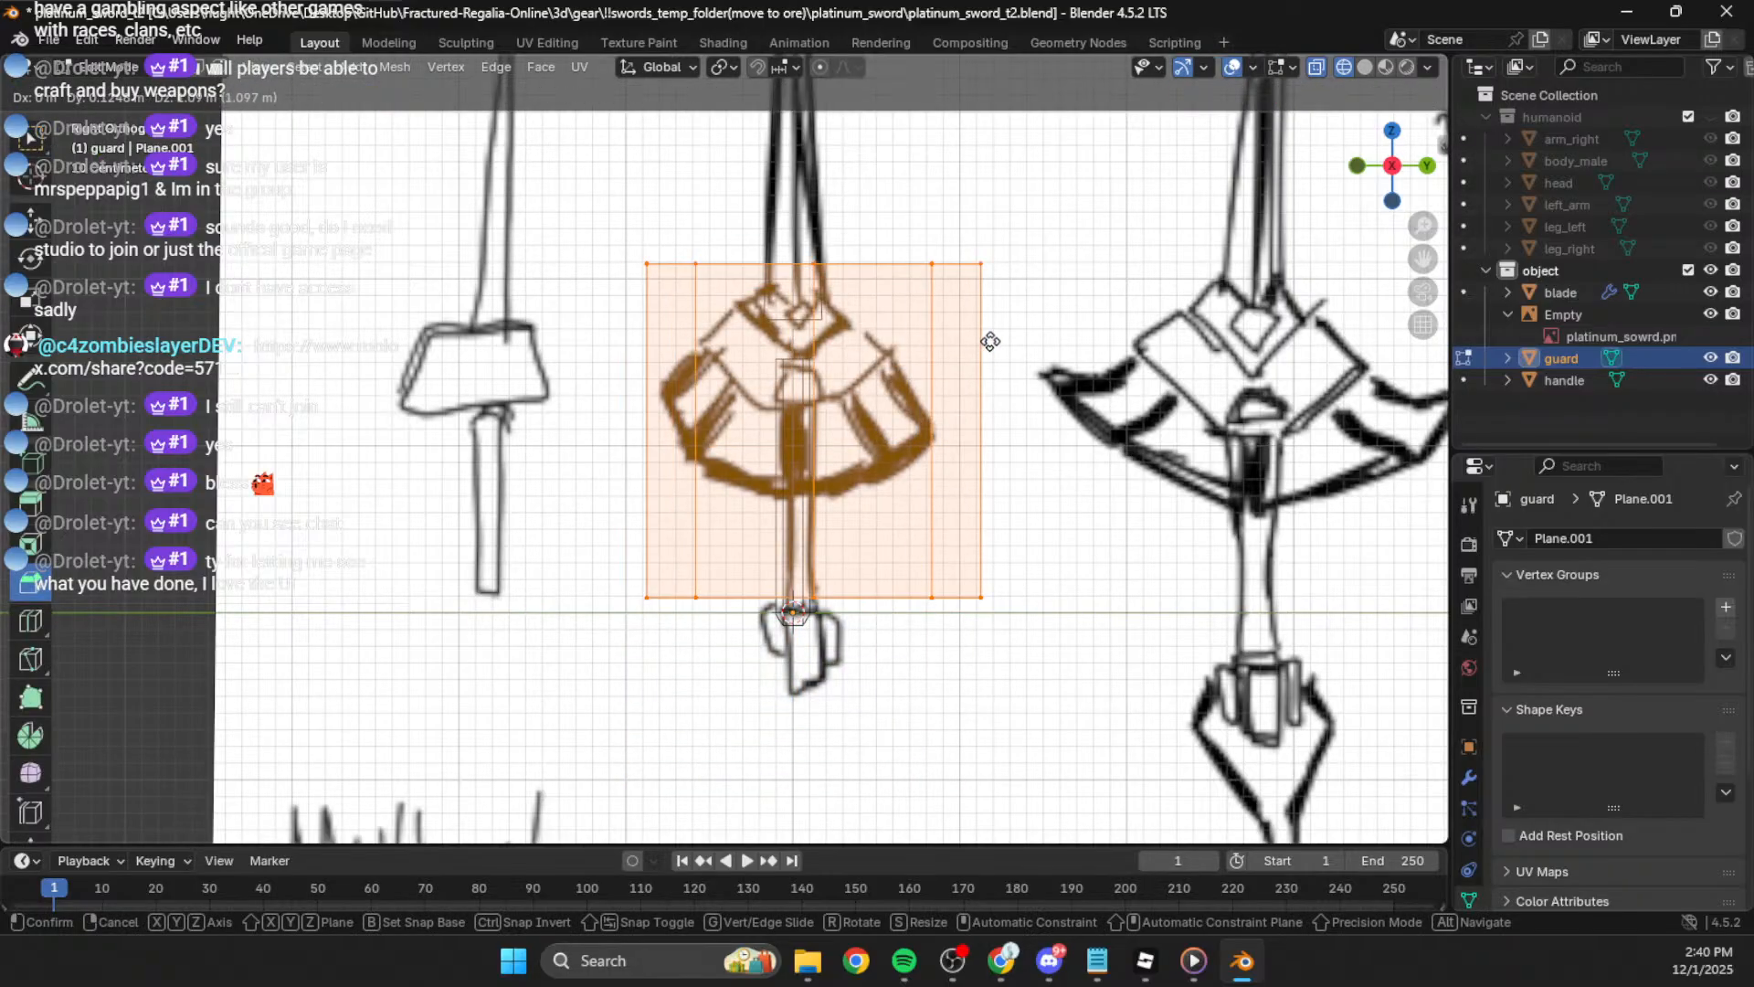
left_click(973, 227)
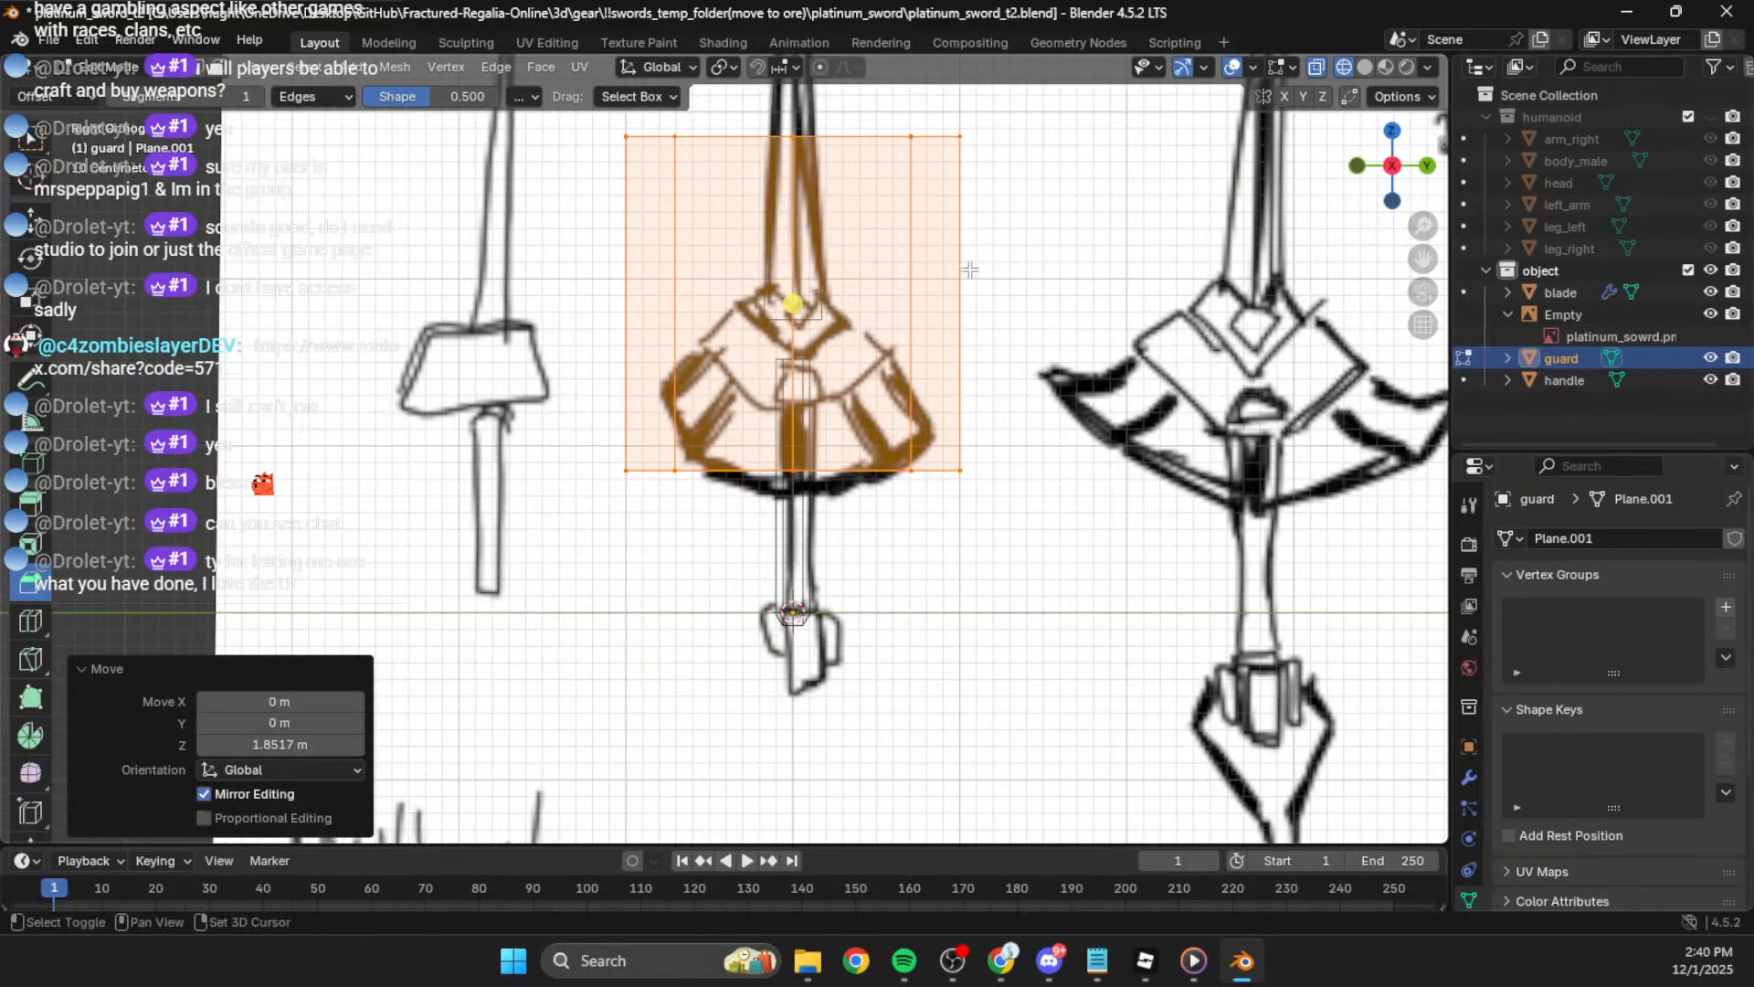
Step: Box-select the cylinder's top vertices and lower them about 1.2 m along Z towards the sketched guard
middle_click_drag(972, 262, 974, 428, "shift")
key("b")
left_click_drag(1018, 282, 554, 459)
key("g")
key("z")
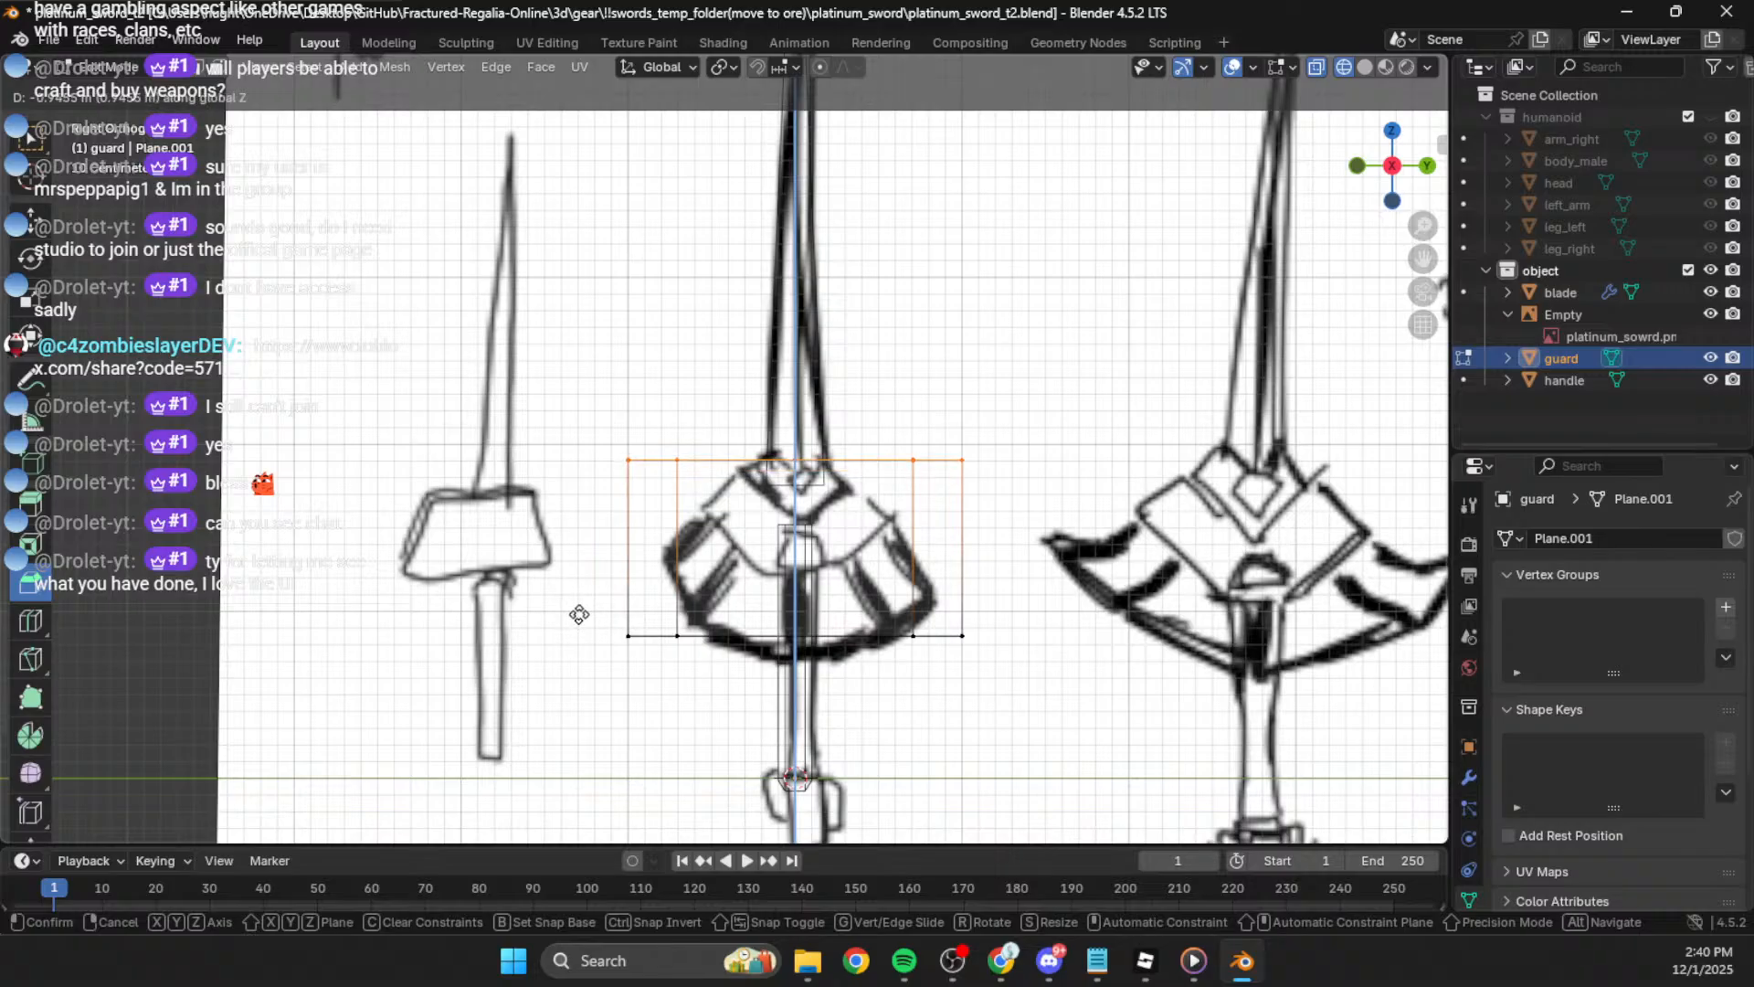
left_click(591, 655)
Step: Shrink the guard's top ring to about a third of its width and raise it about 0.17 m along Z
key("s")
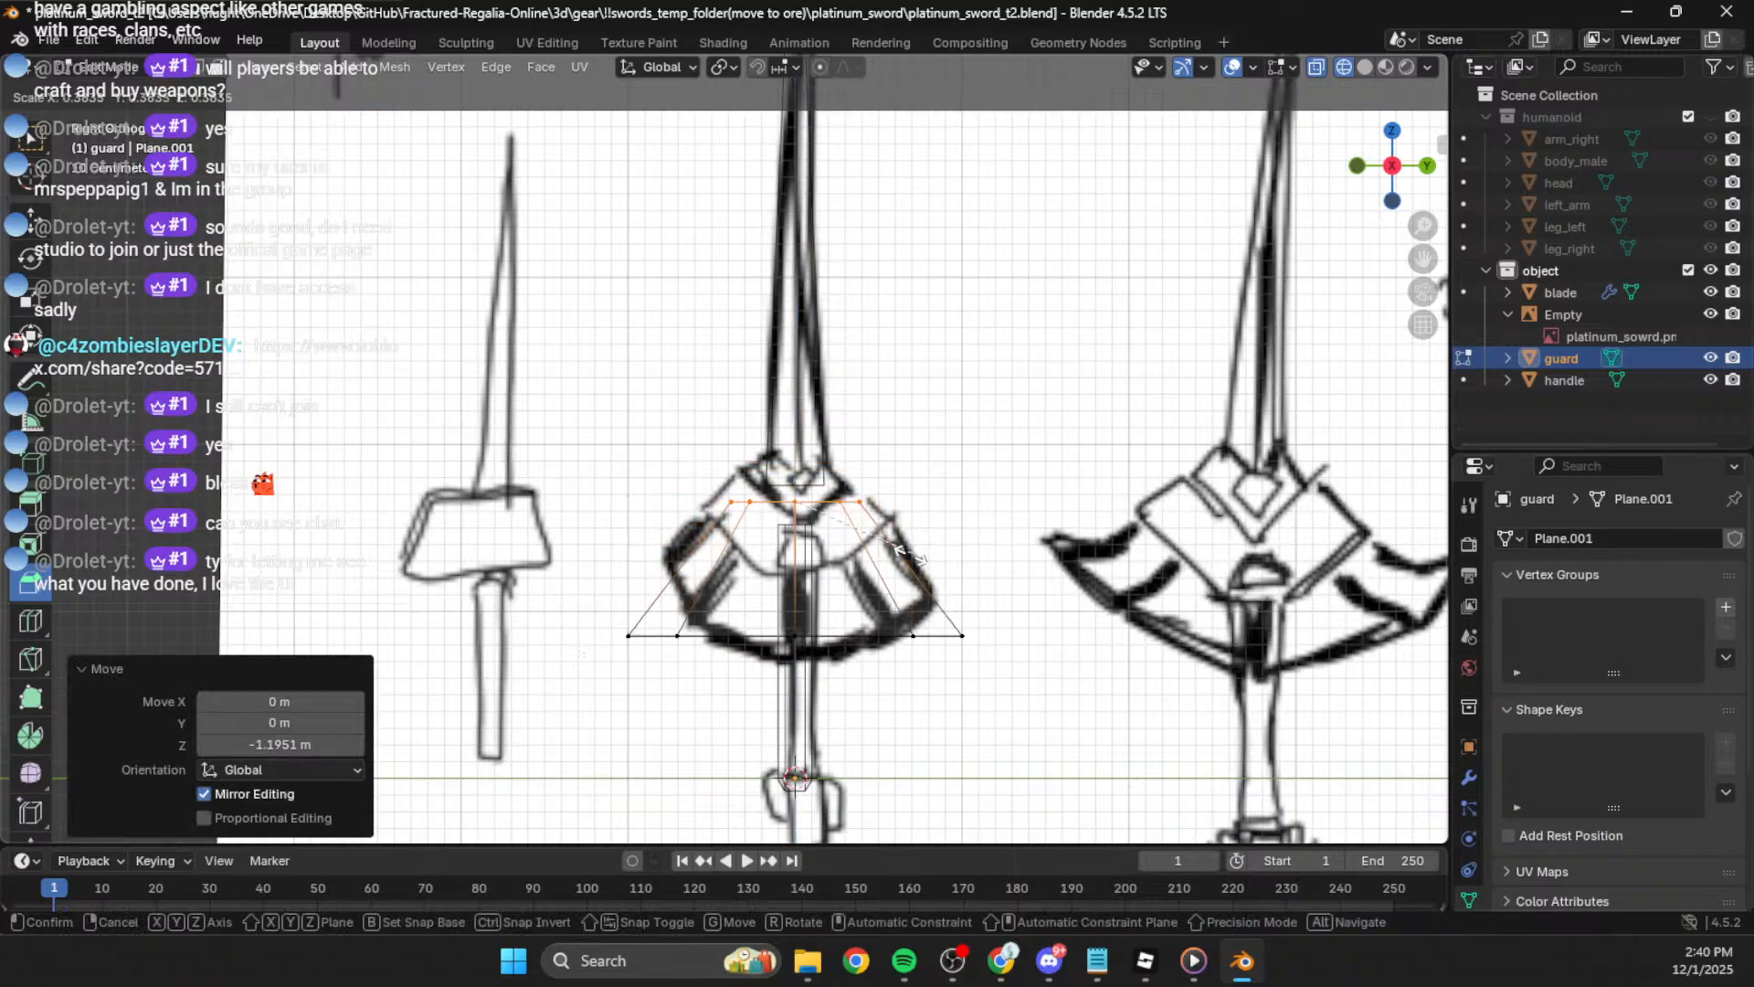
left_click(898, 571)
key("g")
key("z")
left_click(892, 539)
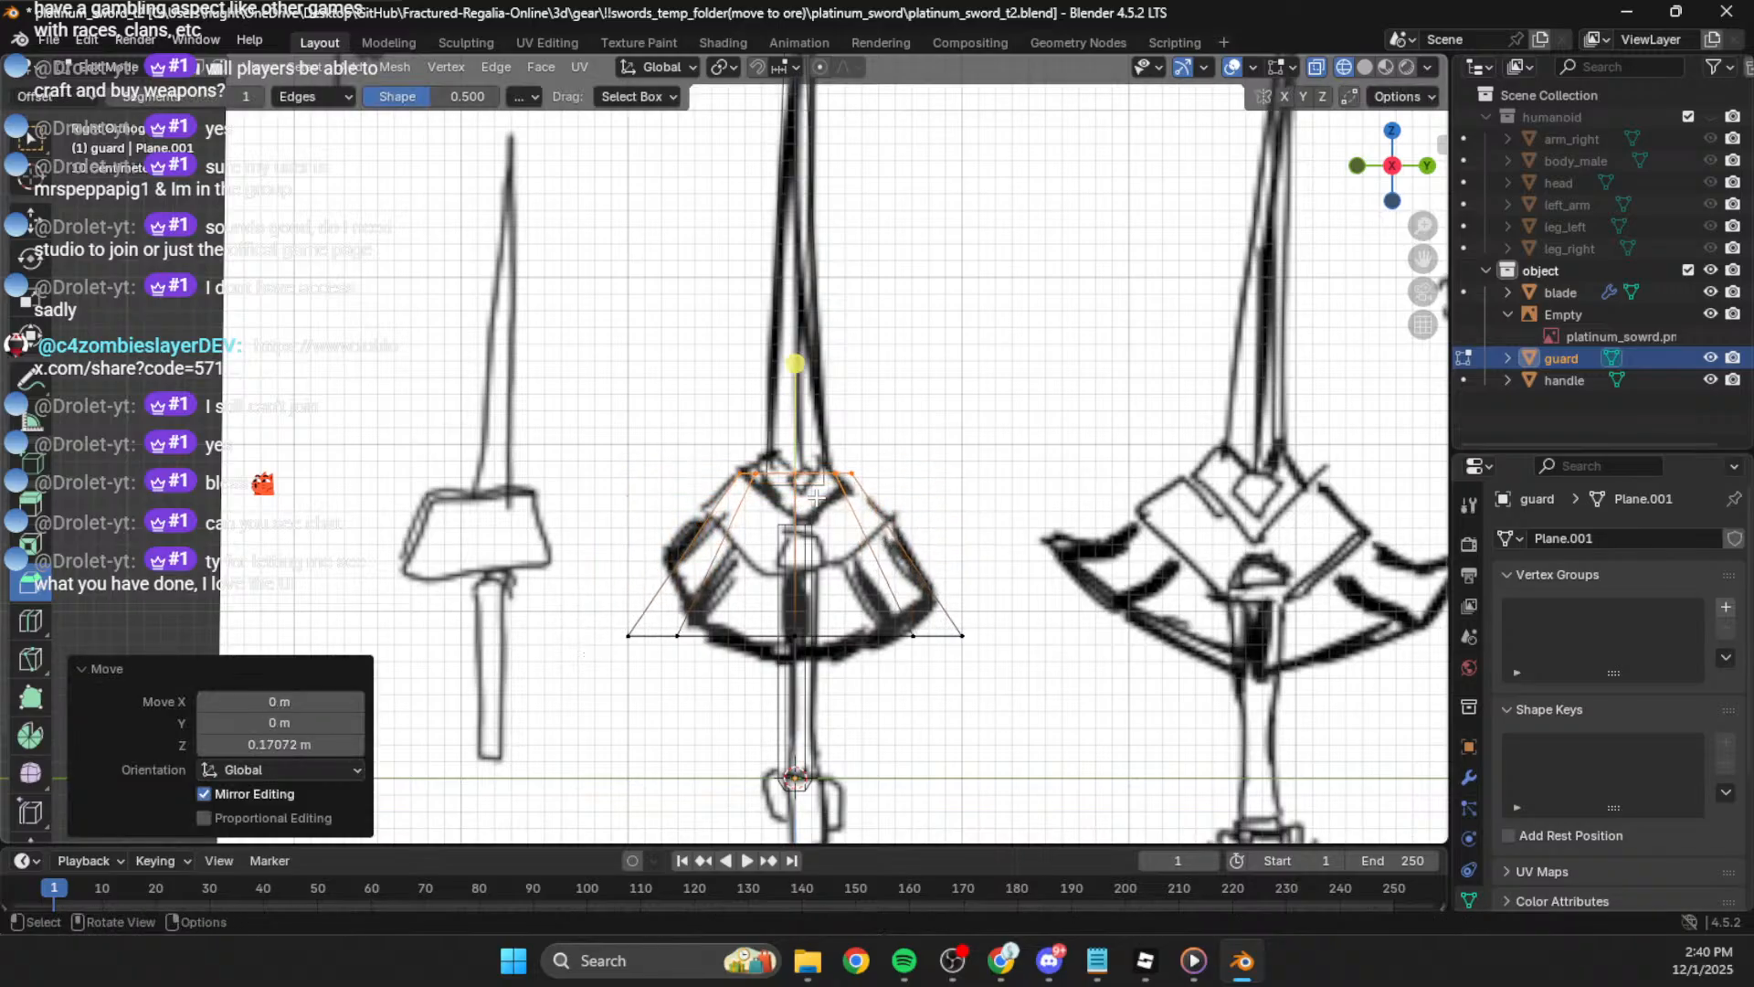
Step: Select the guard's inner top vertices, leaving out the outermost ones, and lower them about 0.15 m along Z
scroll(812, 457, "up", 1)
left_click(882, 445)
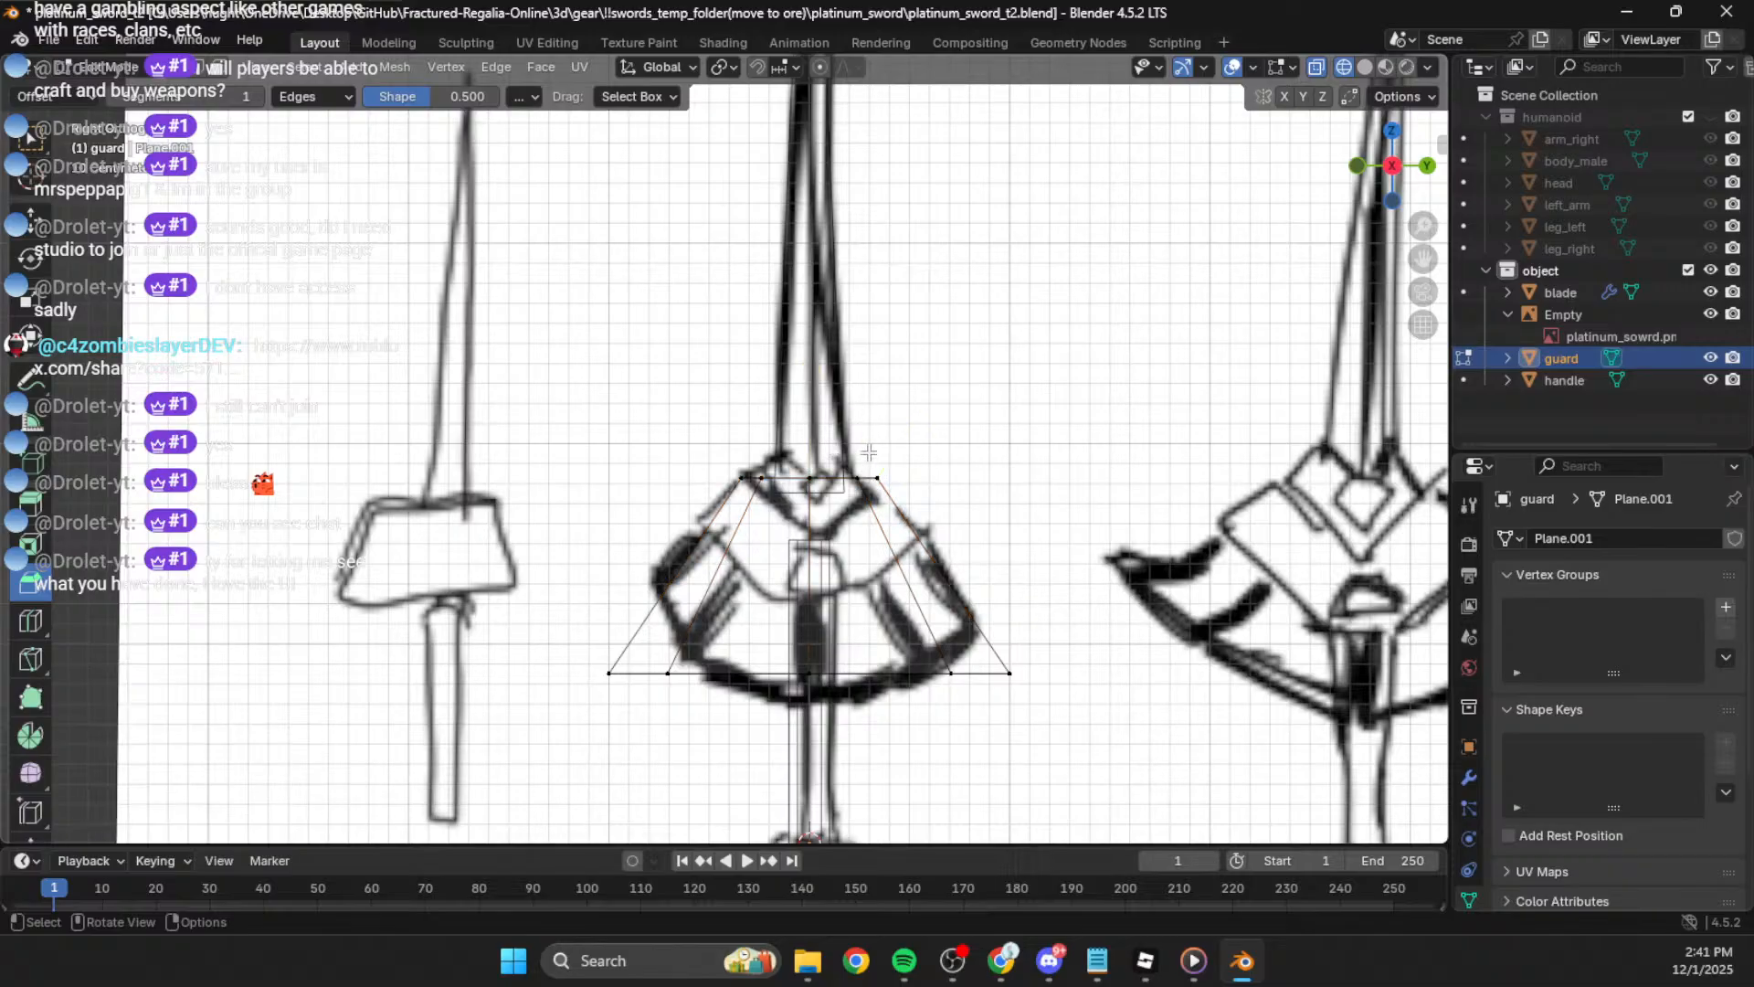
key("g")
key("z")
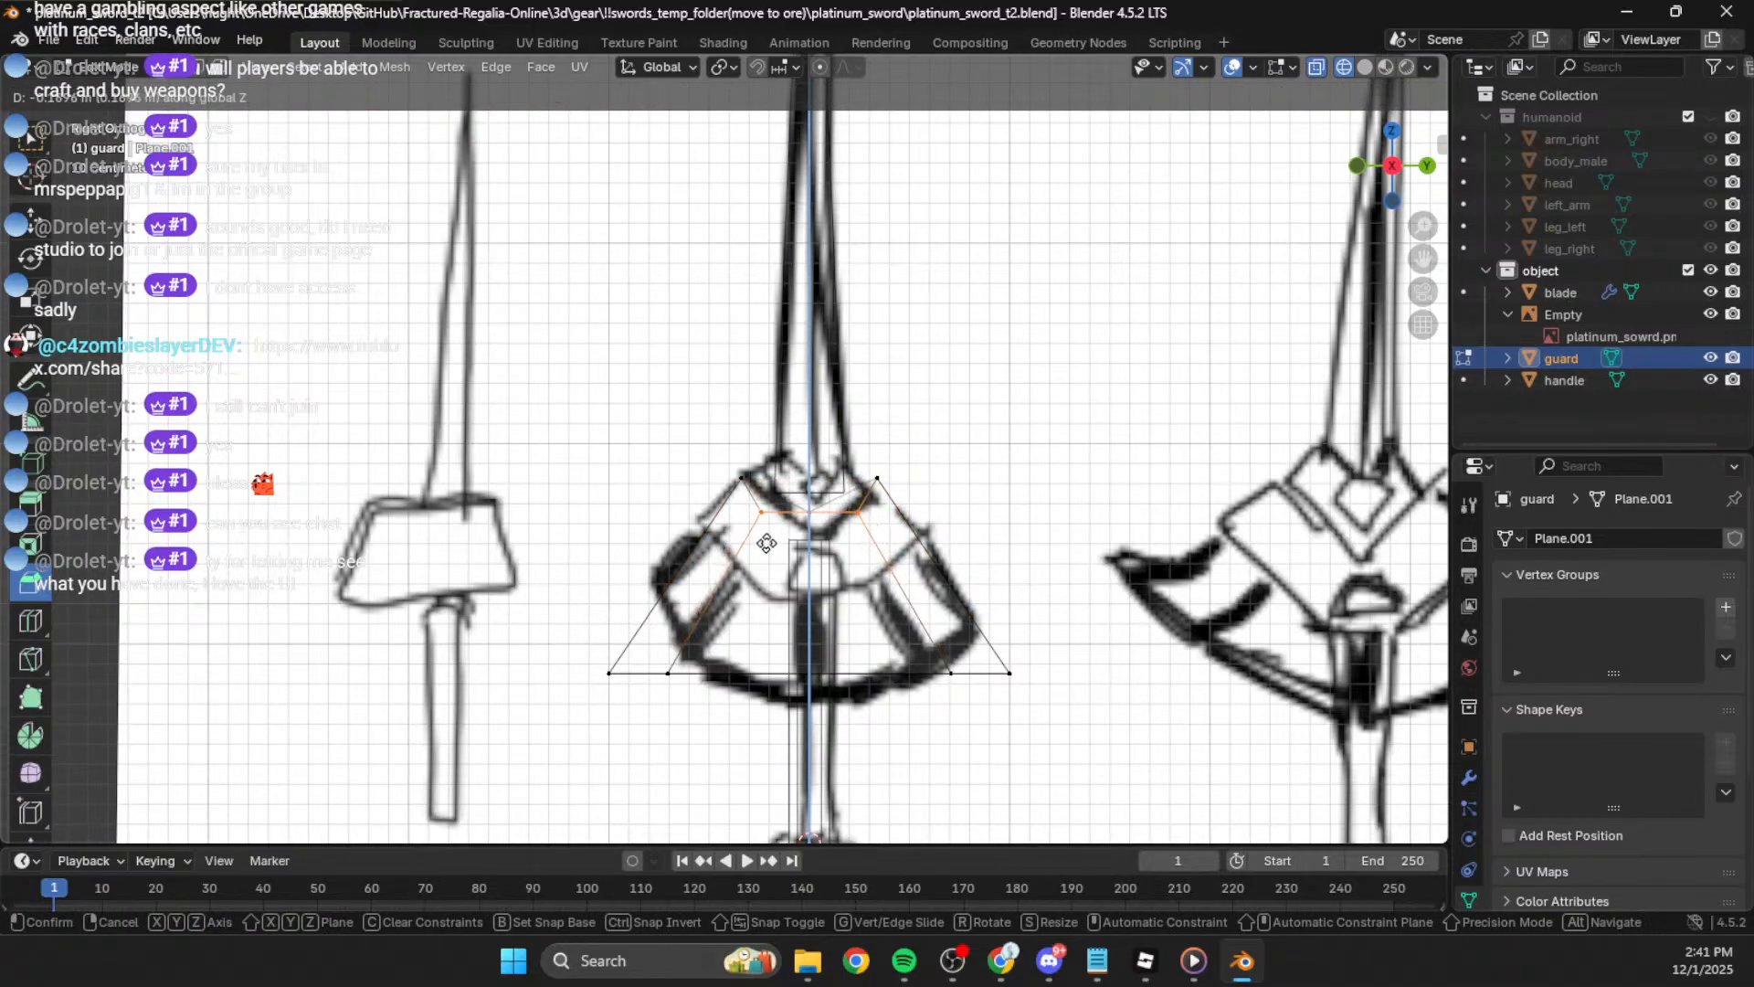
left_click(767, 539)
Step: Lower the guard's centre top vertices about 0.14 m along Z to the tip of the sketched V
scroll(828, 545, "up", 1)
key("g")
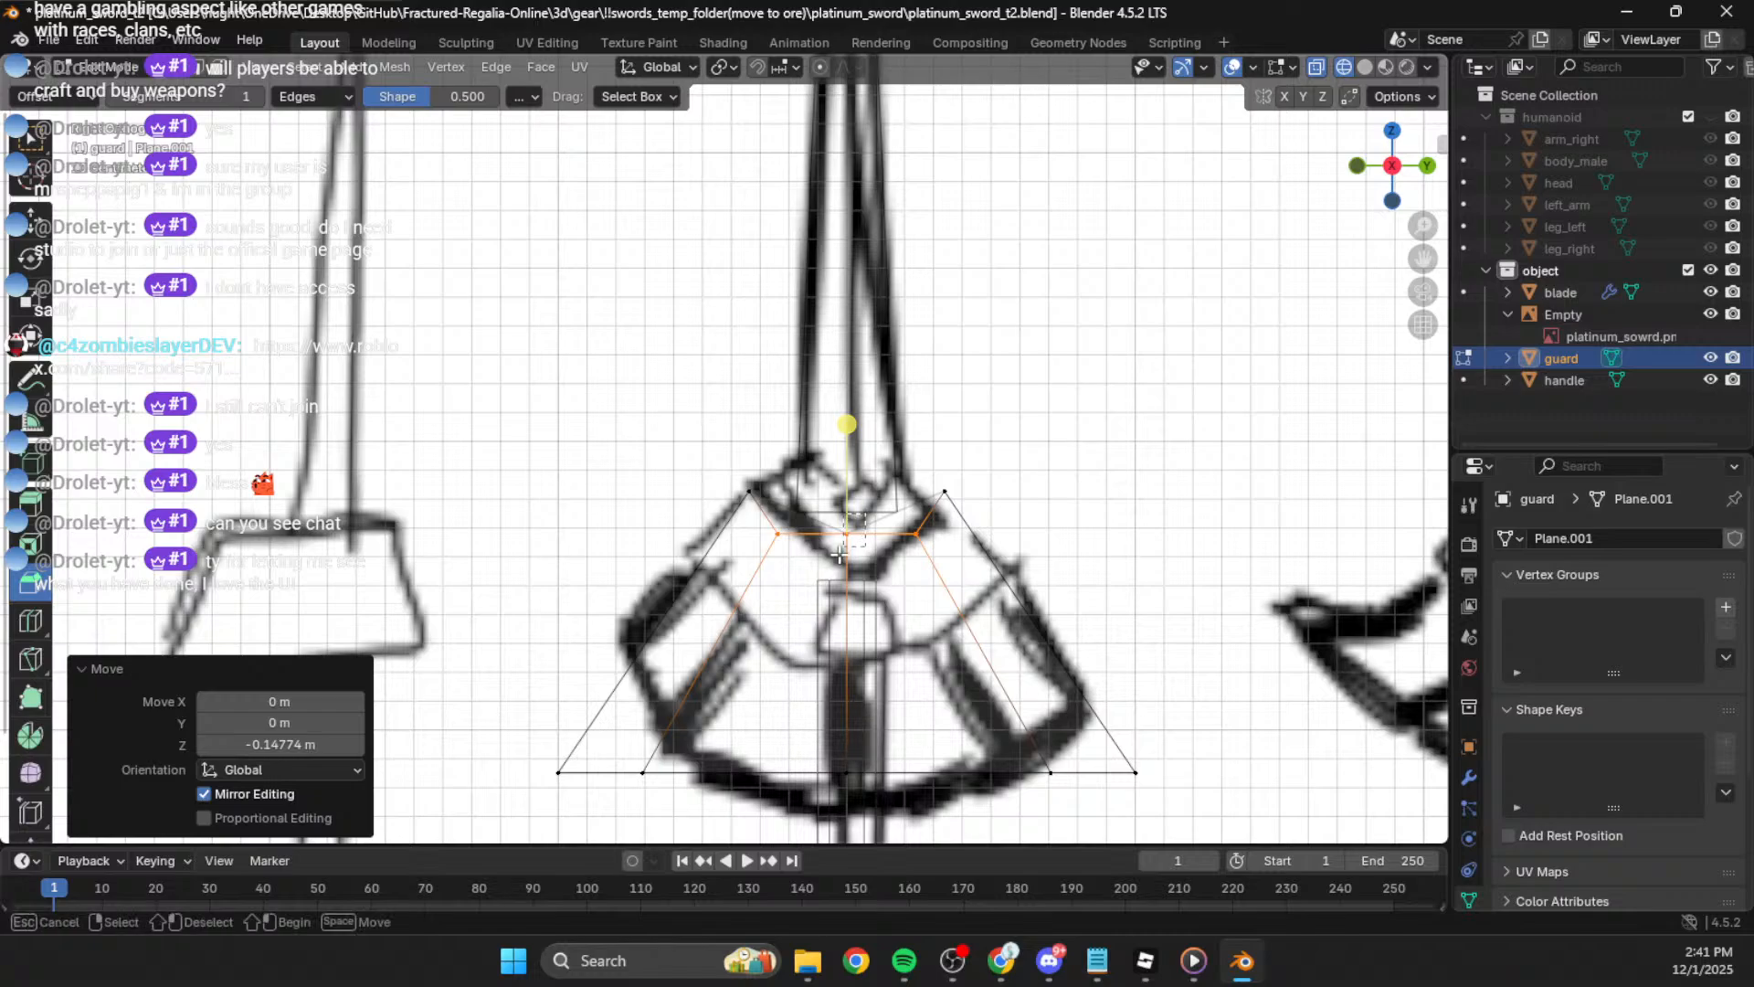
key("z")
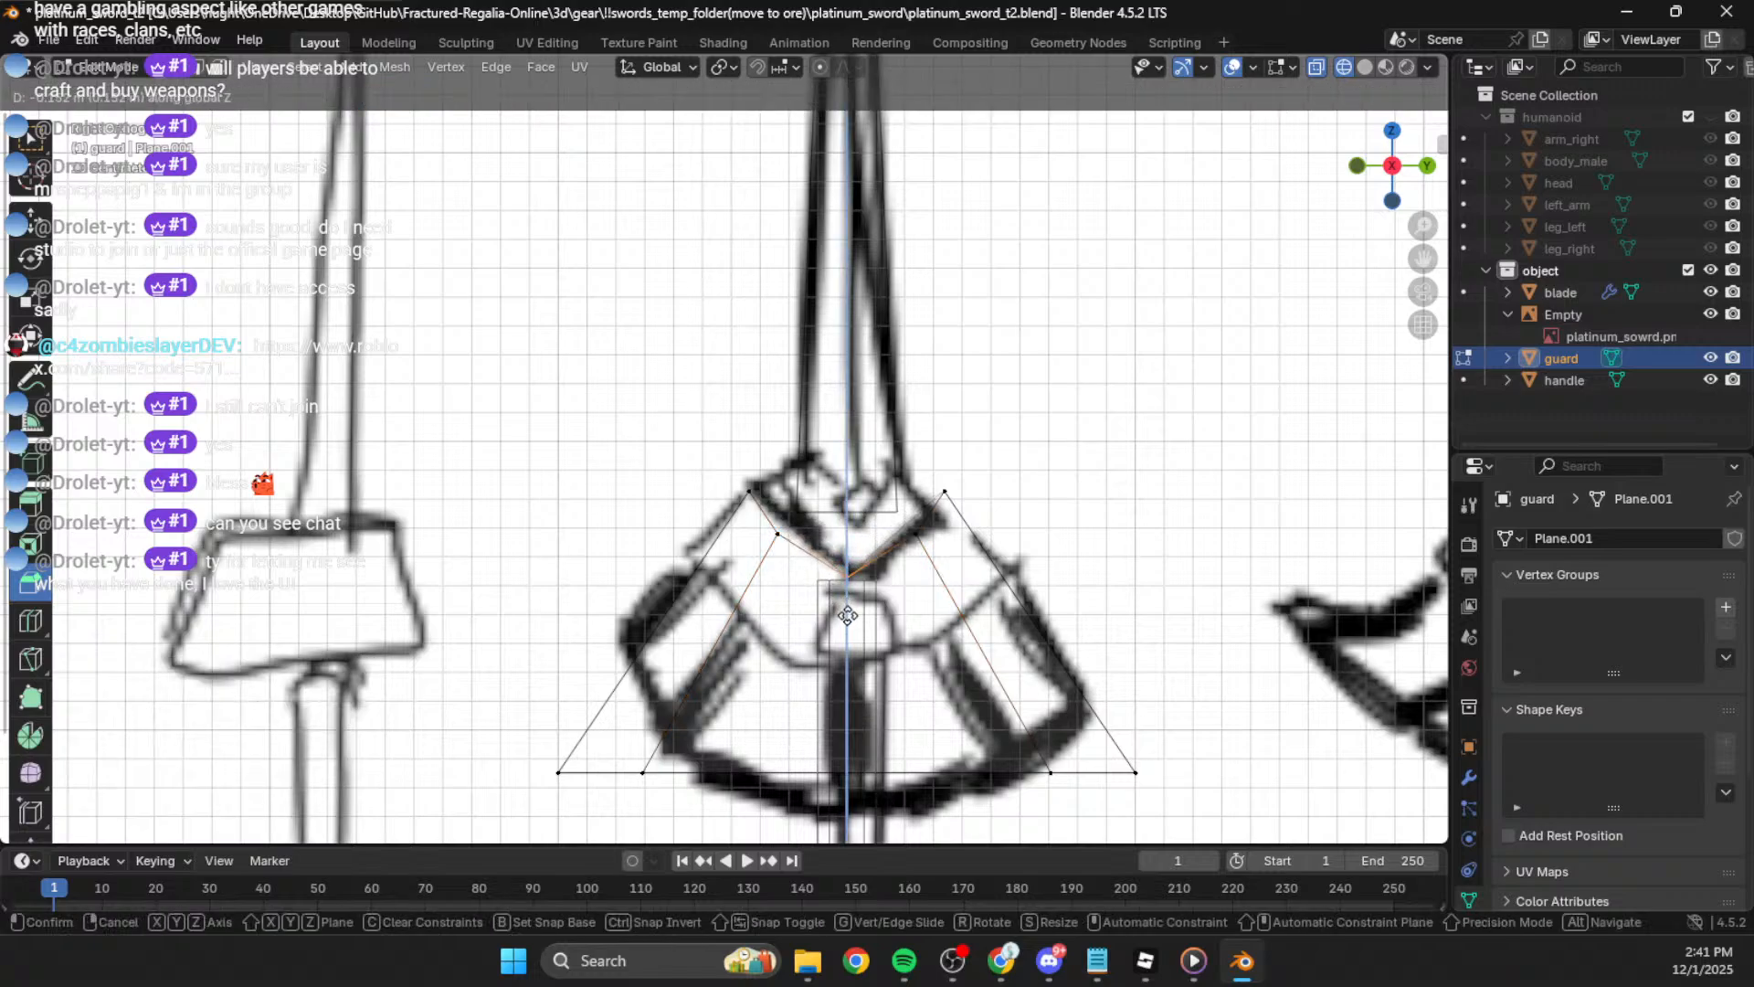
left_click(848, 615)
Step: From the Y-axis view, lower the guard's outermost top vertices along Z, and return to the X-axis view of the sketch
scroll(848, 603, "up", 2)
middle_click_drag(951, 585, 1369, 285)
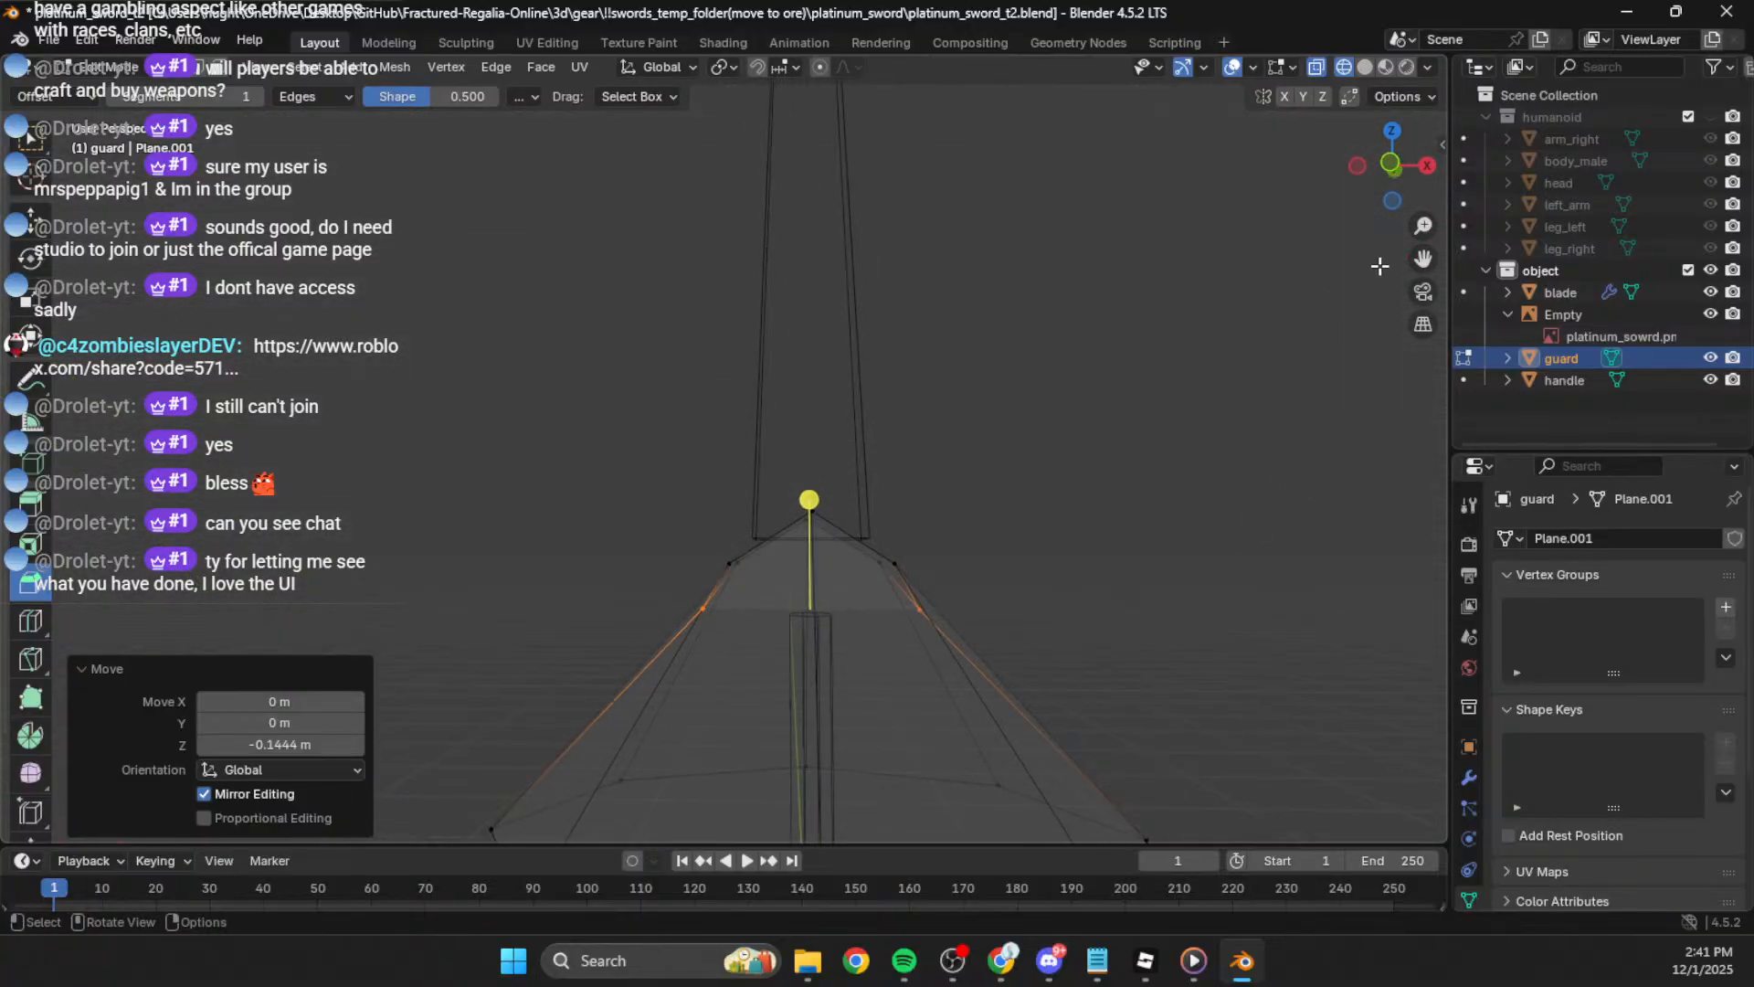
left_click(1391, 164)
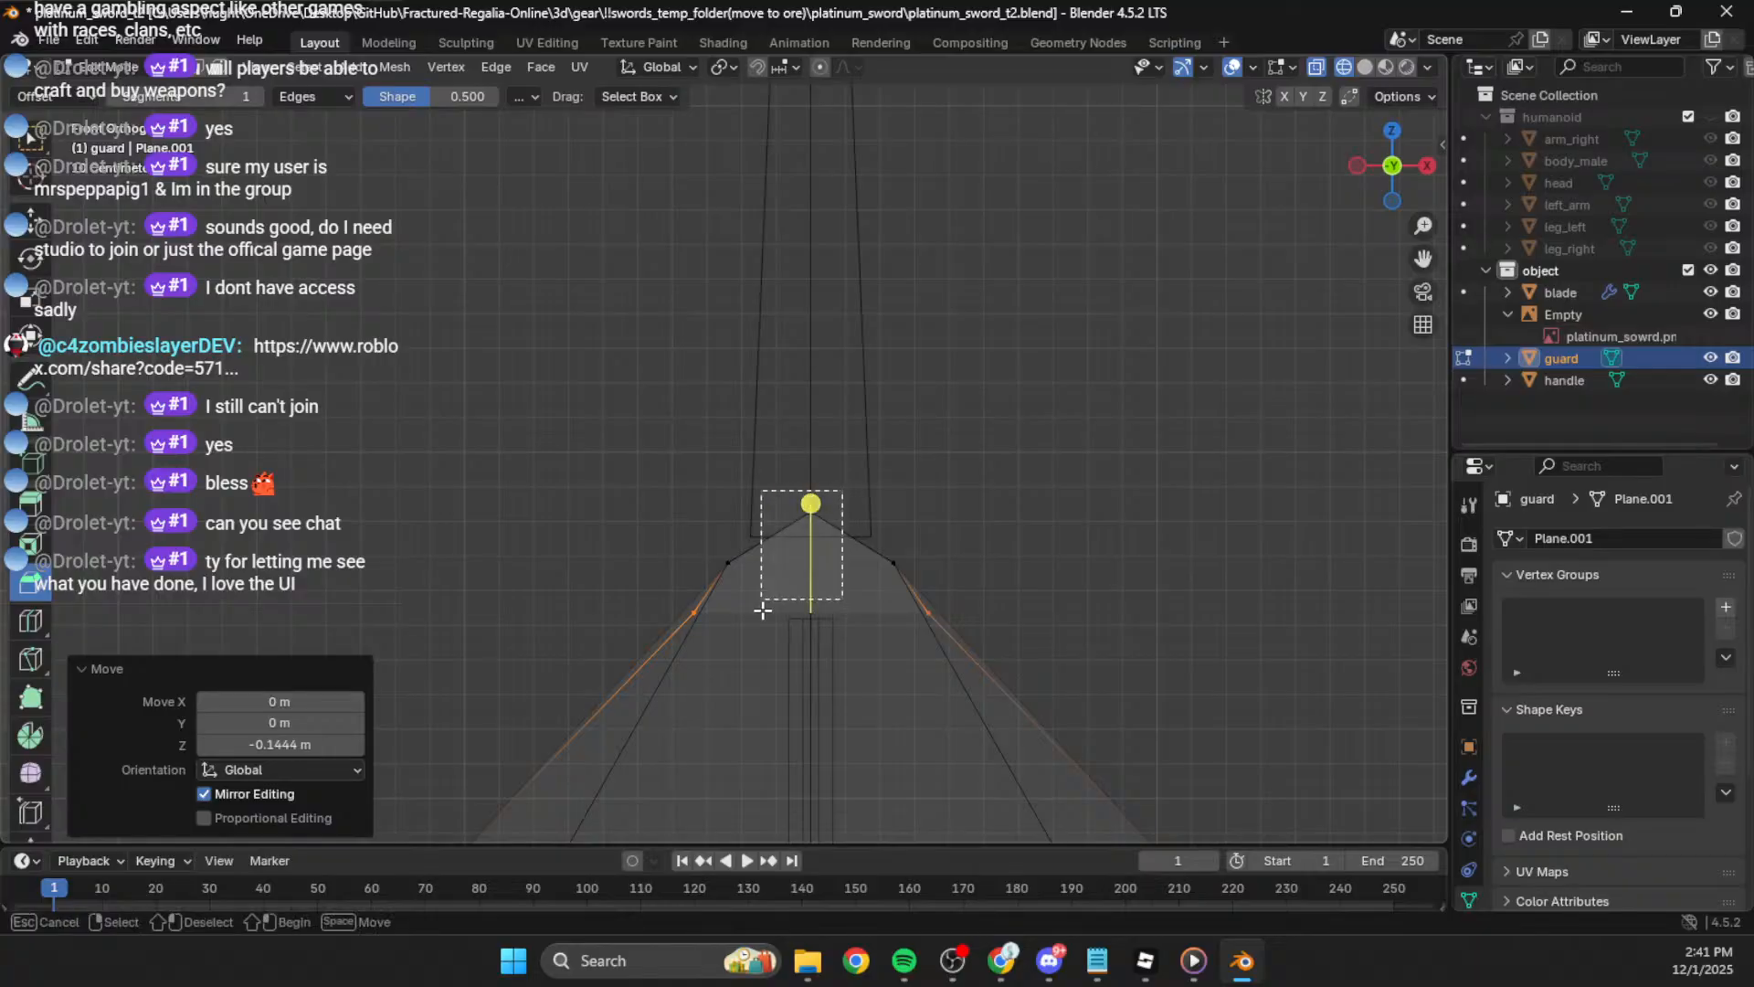
key("g")
key("z")
left_click(782, 710)
middle_click_drag(782, 711, 940, 480)
left_click(1381, 183)
scroll(947, 632, "up", 4)
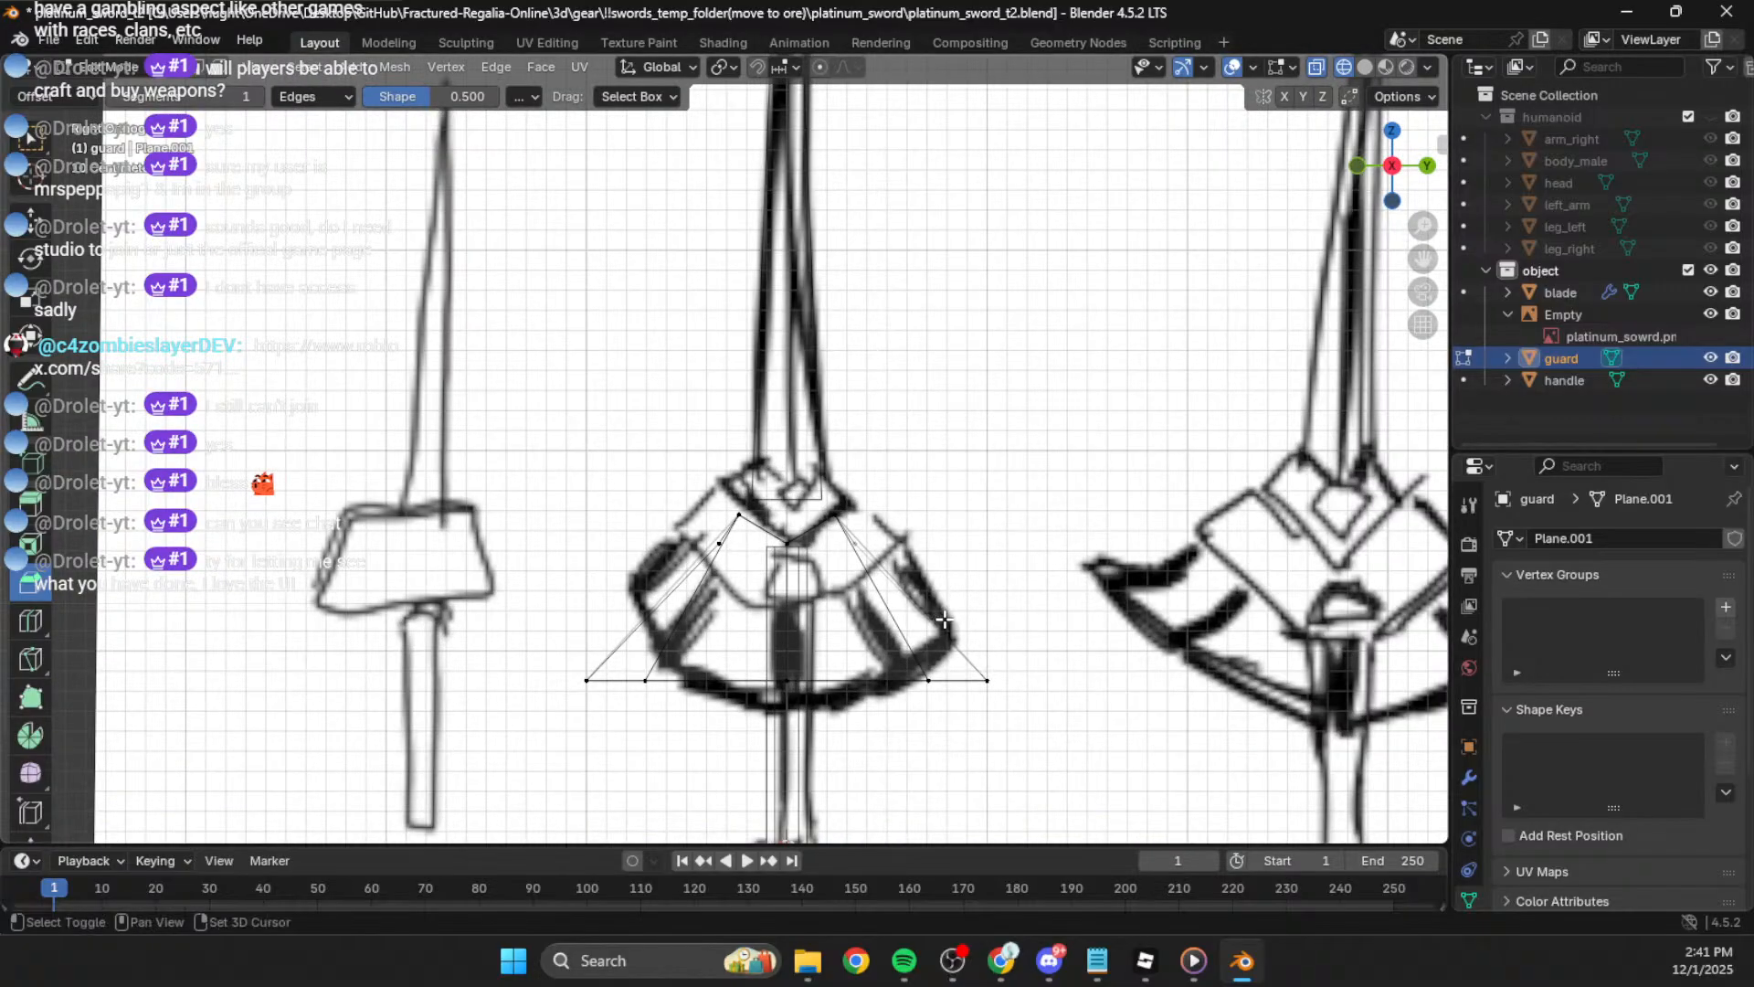
scroll(916, 543, "up", 2)
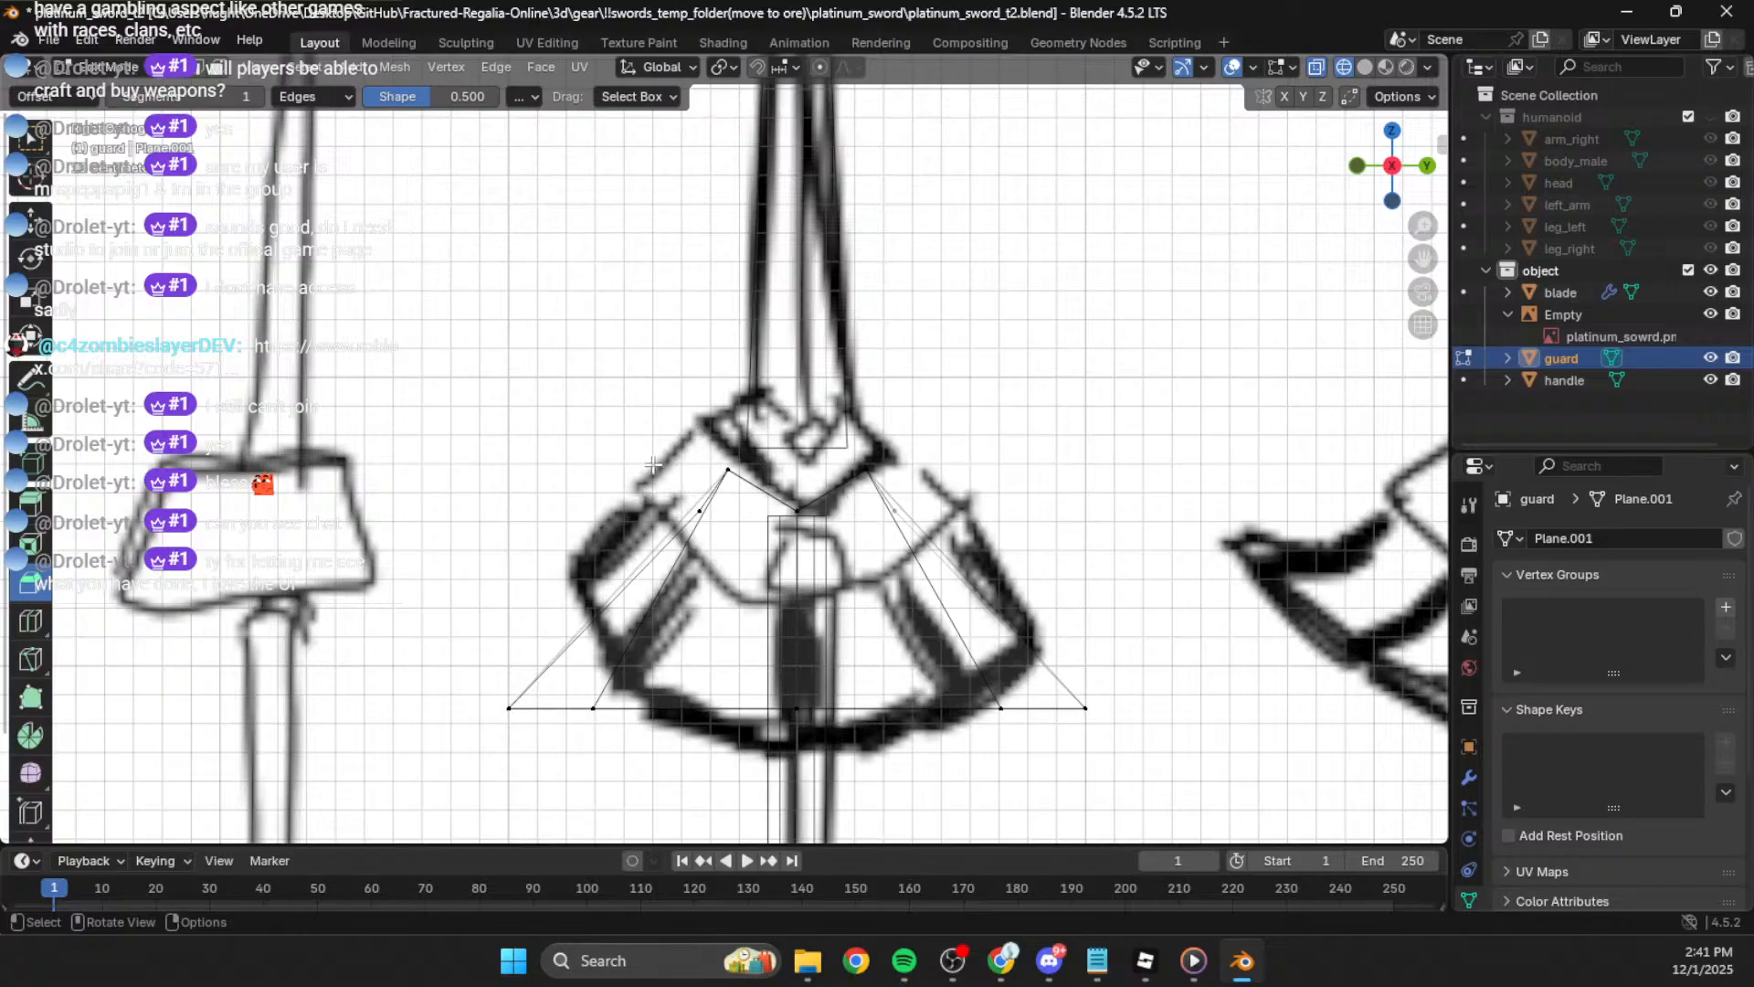
Step: Raise the guard's bottom ring along Z to shorten the guard
left_click_drag(488, 639, 1095, 765)
key("g")
key("z")
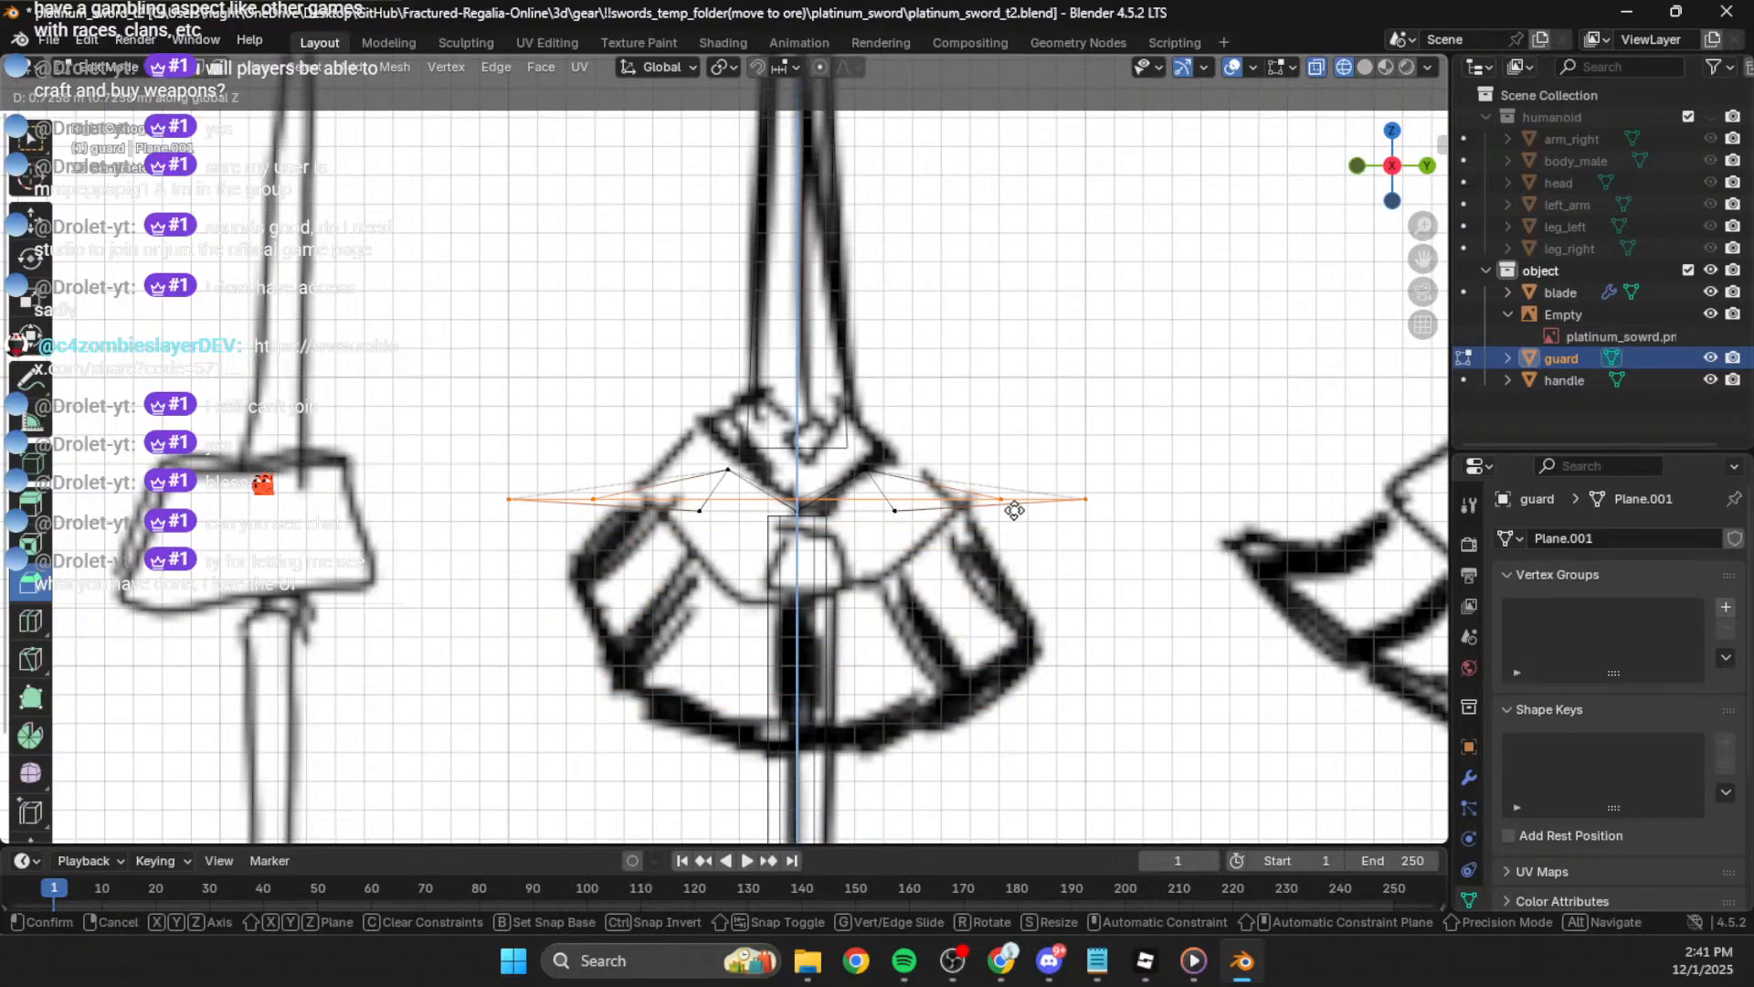
left_click(997, 587)
Step: Select the whole guard mesh and raise it about 0.209 m along Z to meet the sketched top peaks
key("a")
key("g")
key("z")
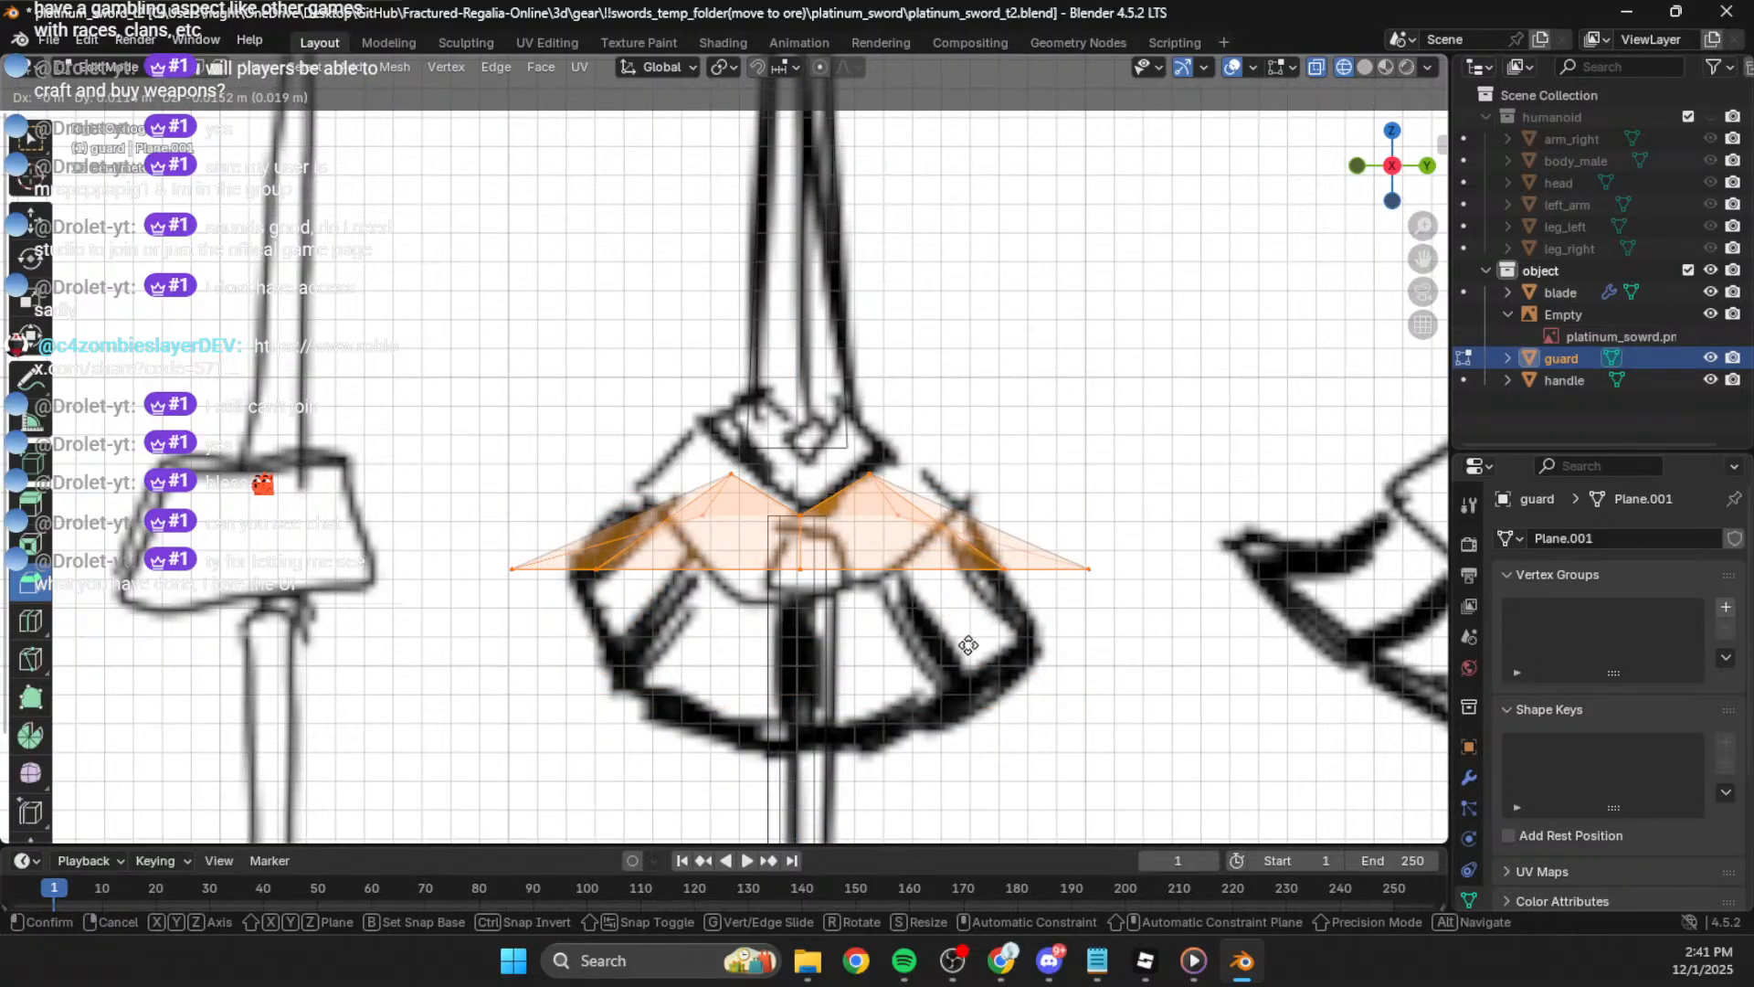
left_click(963, 583)
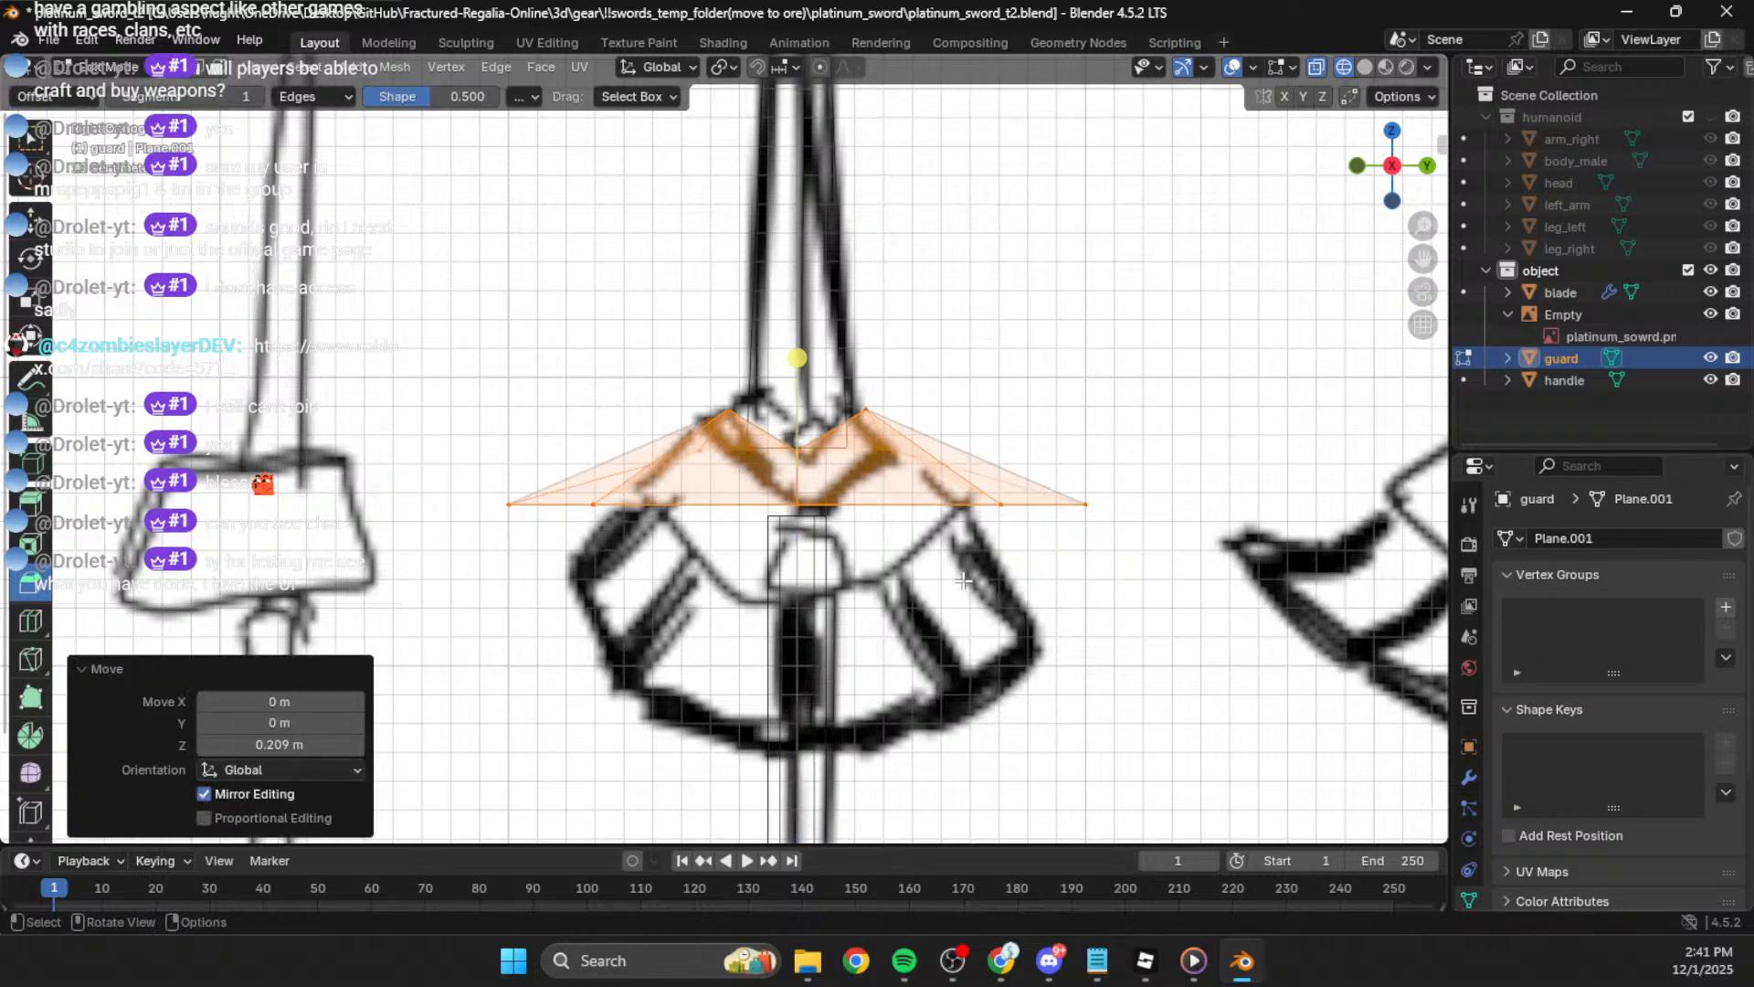
Step: Scale the guard's bottom ring to 0.610 to match the width of the sketched upper section
key("s")
key("z")
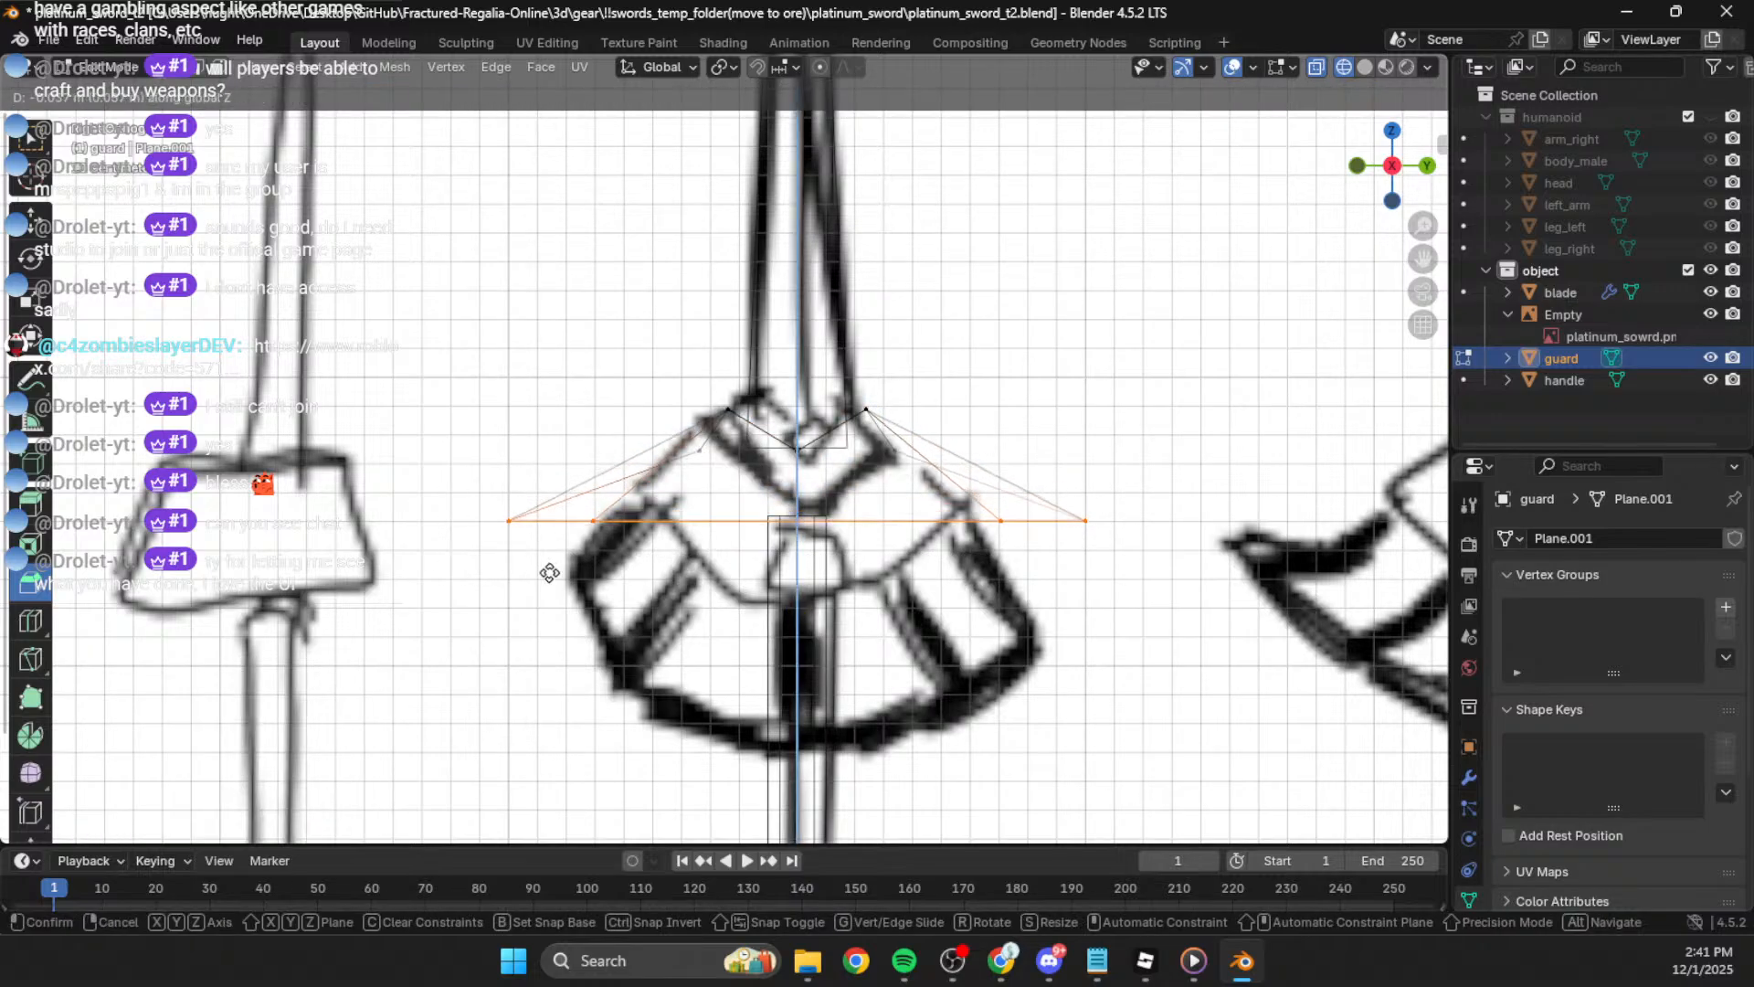
left_click(795, 614)
key("s")
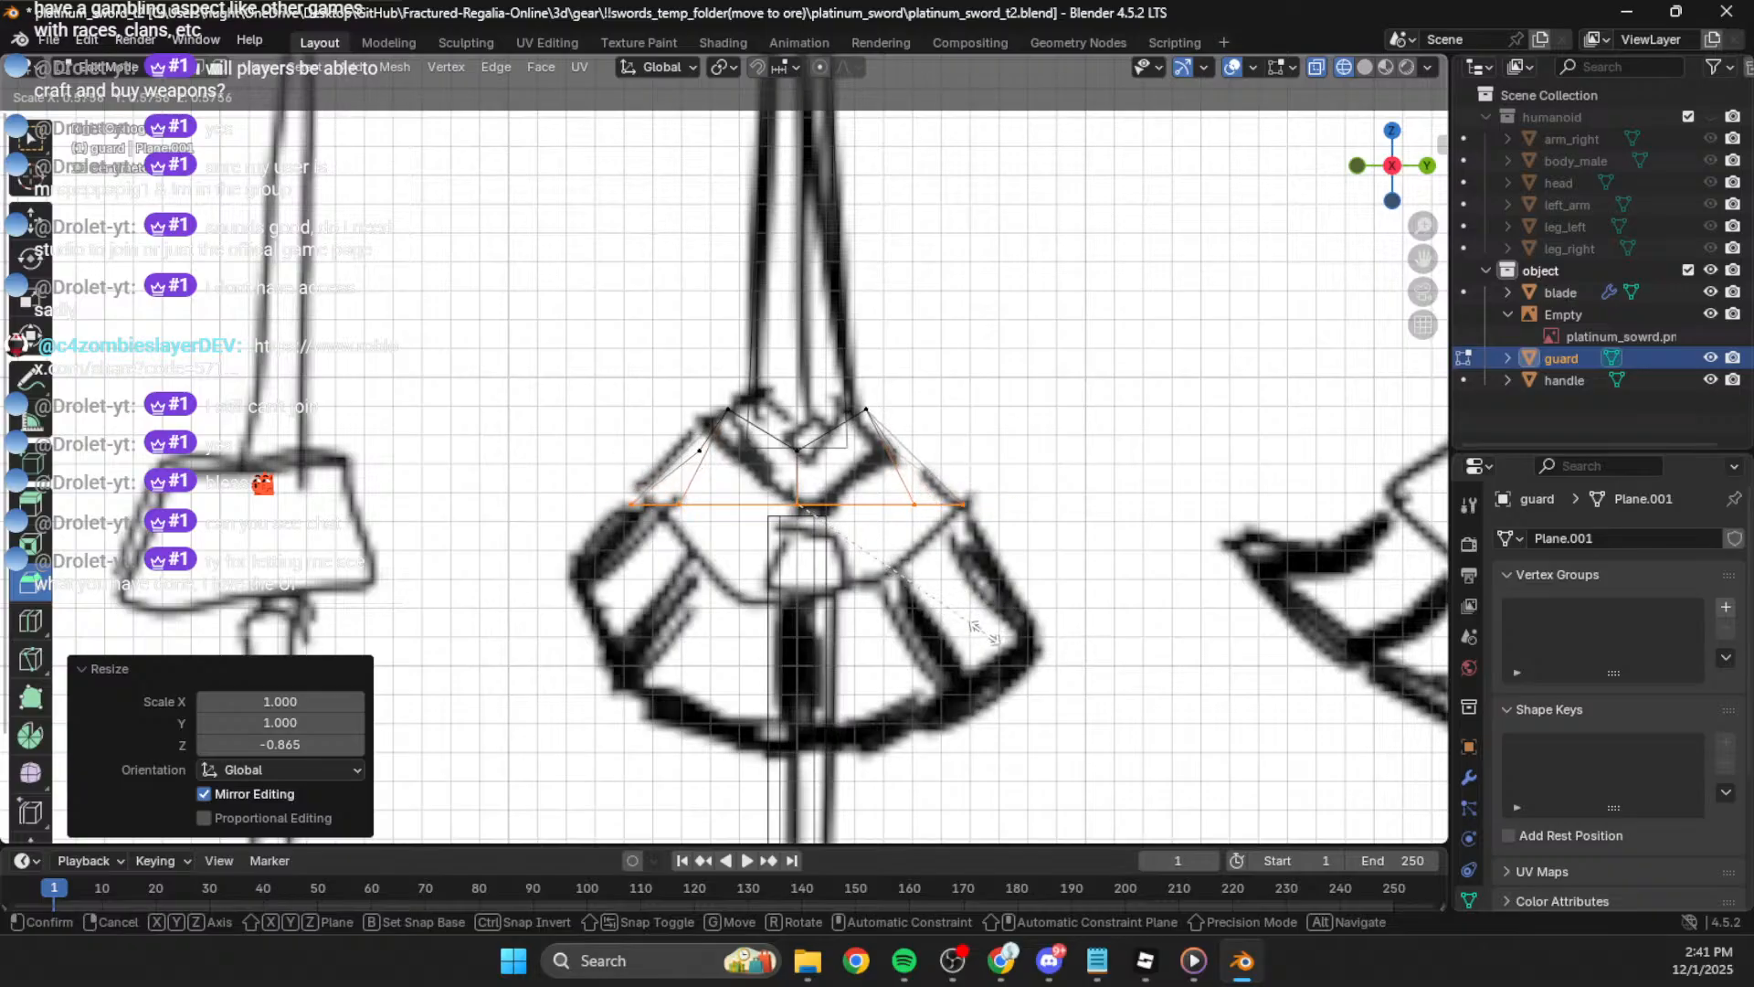
left_click(1002, 631)
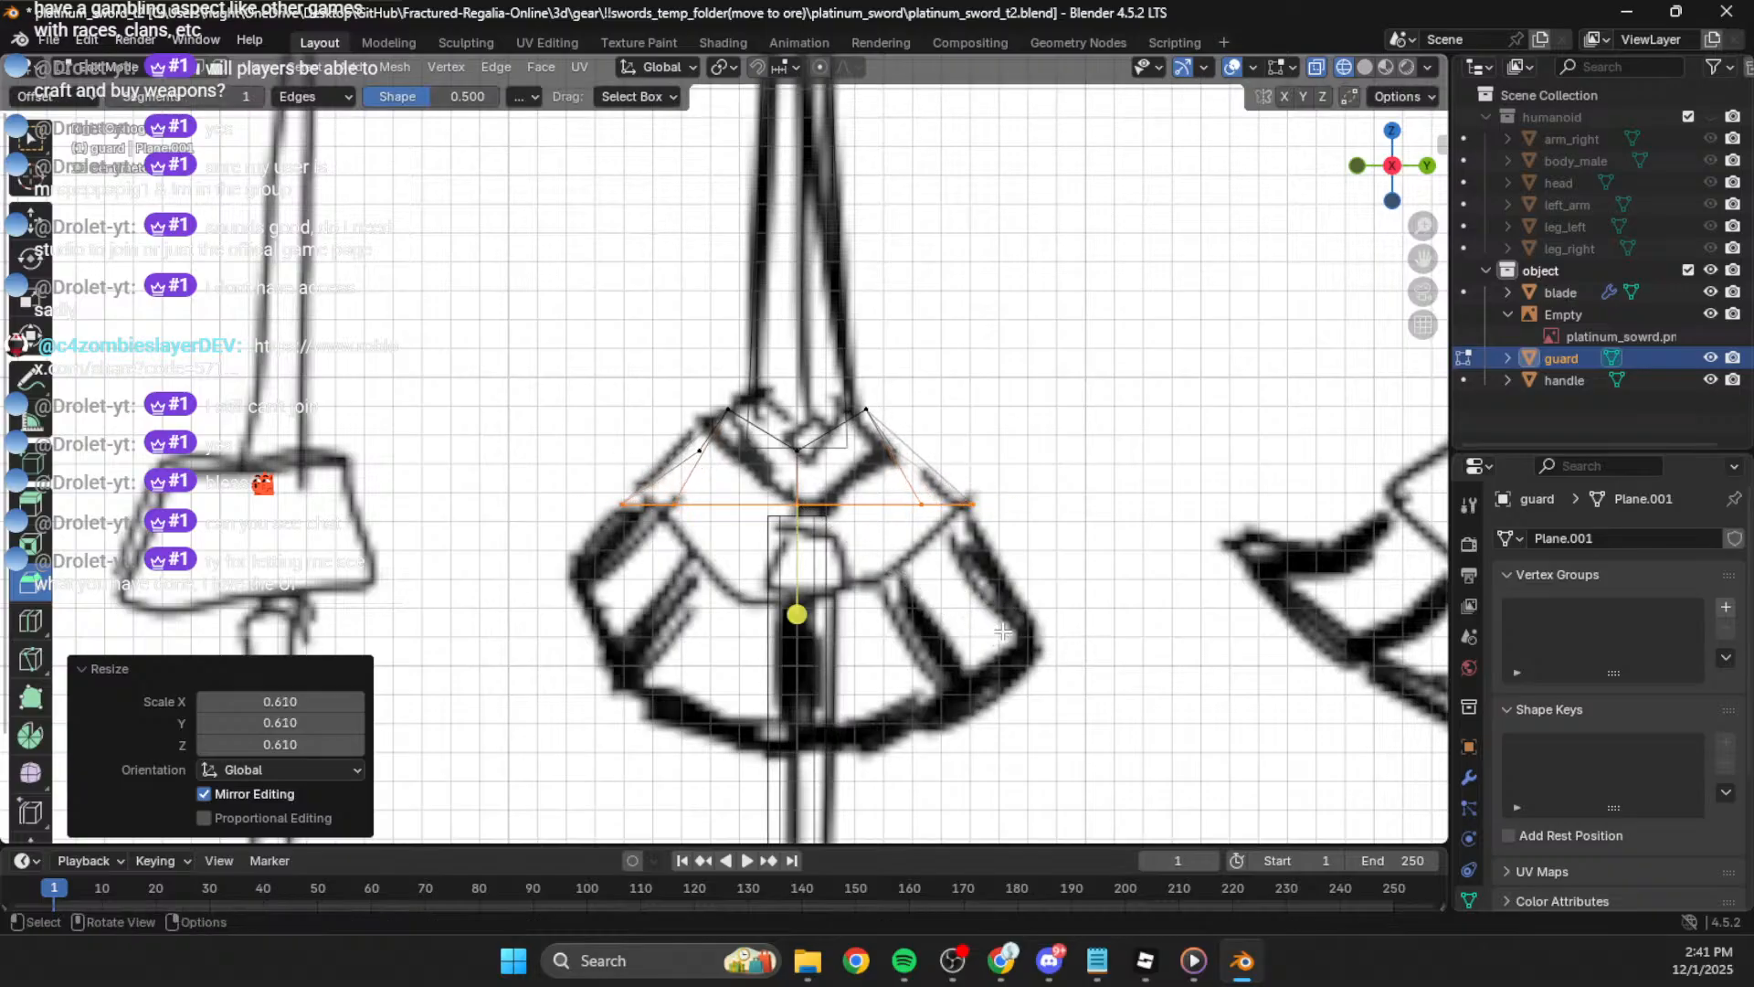
Step: Lower the guard's centre bottom vertices along Z
left_click_drag(850, 494, 758, 541)
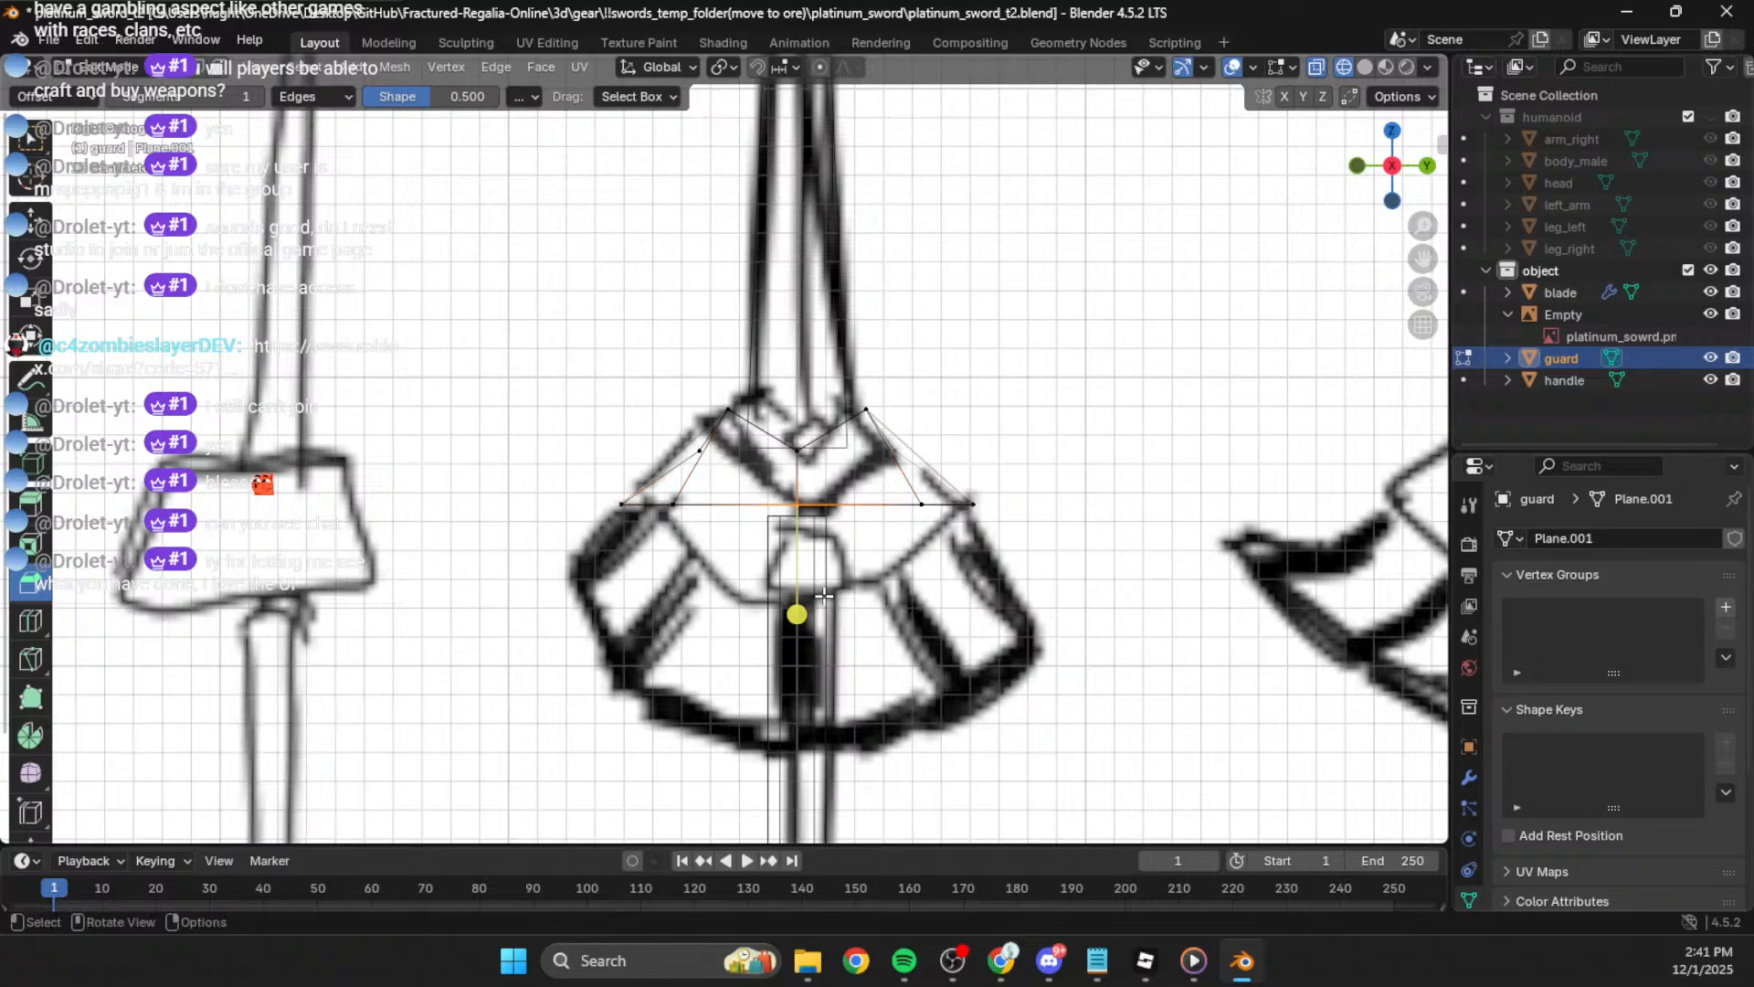
key("g")
key("z")
left_click(894, 604)
left_click(681, 502)
key("g")
key("z")
left_click(646, 549)
key("ctrl+z")
Step: Select the guard's inner bottom vertices, leaving out the outermost ones, and lower them about 0.087 m along Z
left_click_drag(945, 486, 660, 535)
key("g")
key("z")
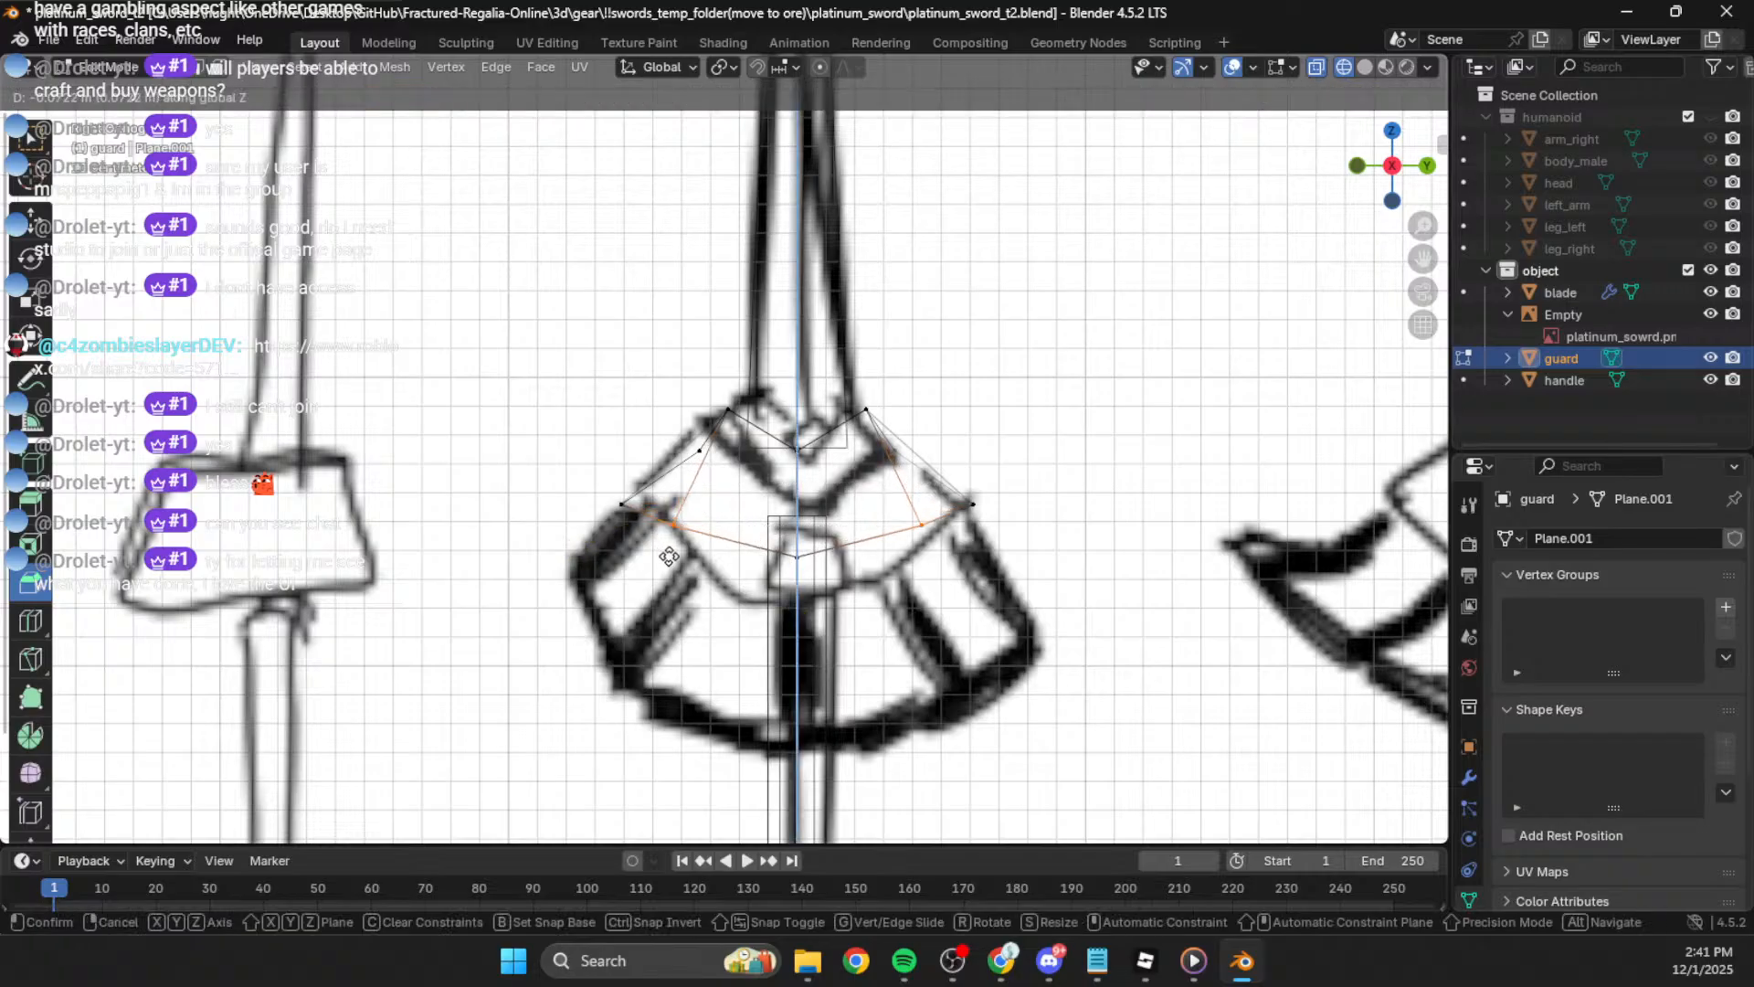
left_click(672, 557)
Step: Select the two Y-side vertices of the guard's top ring and raise them 0.019 m along Z
left_click_drag(667, 430, 869, 457)
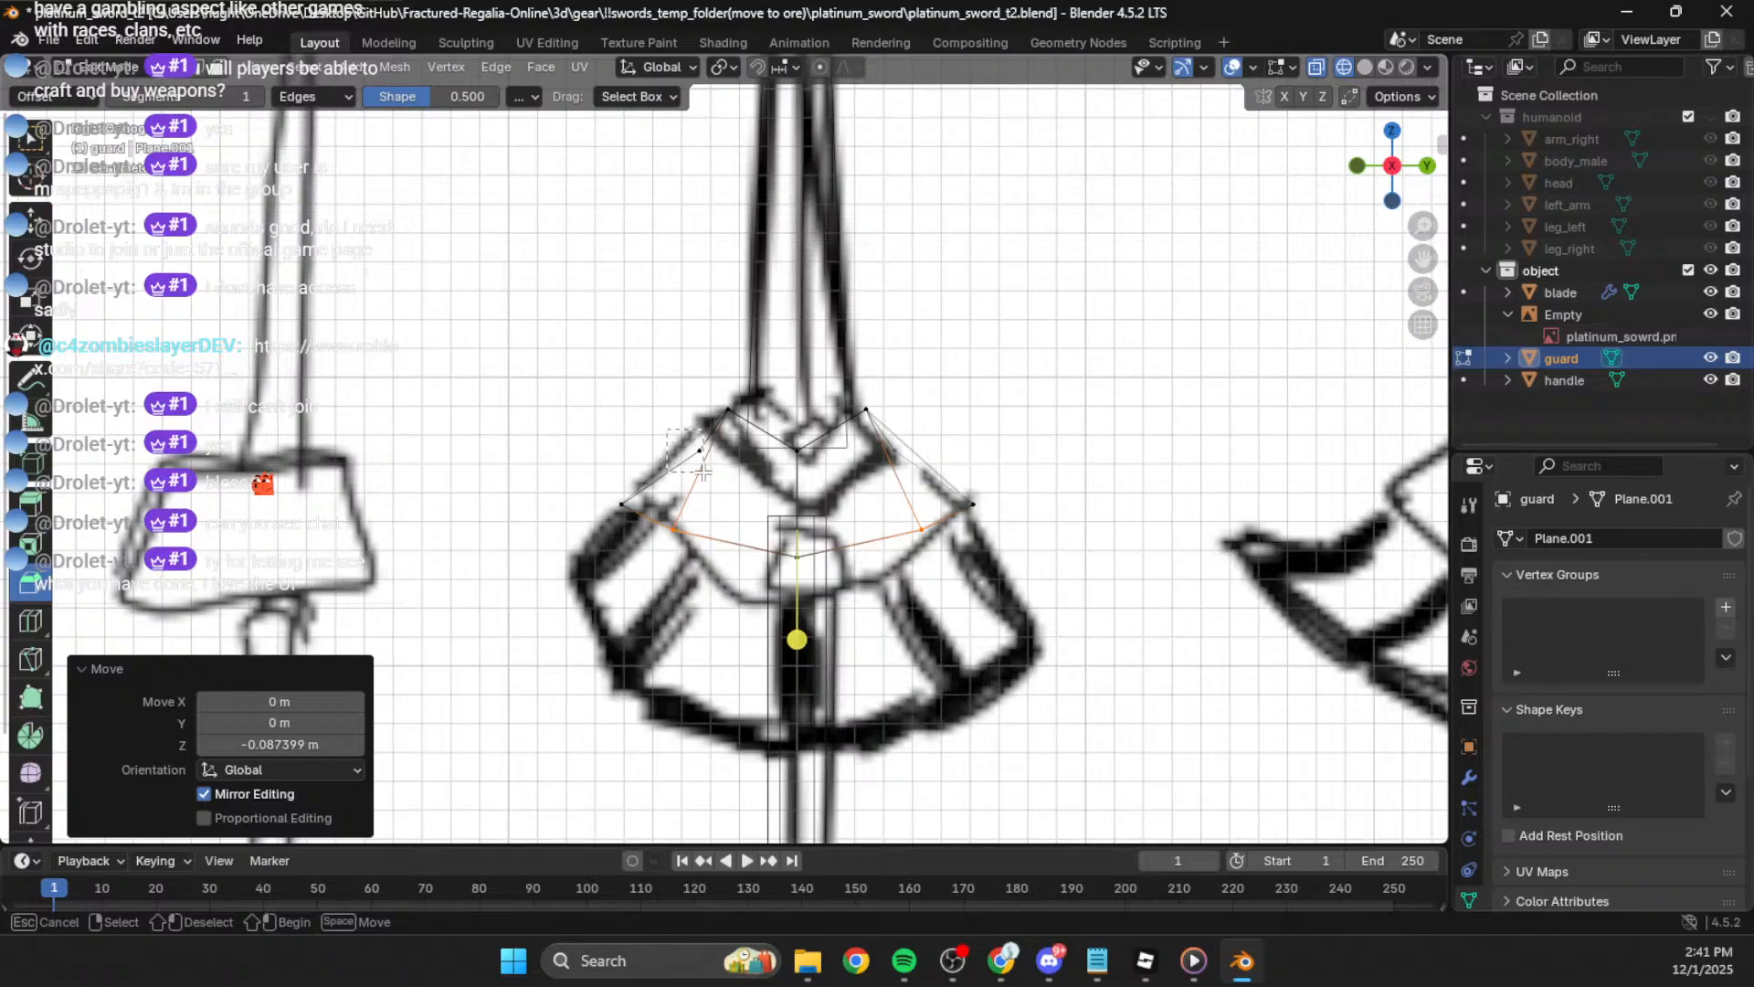
left_click_drag(703, 472, 705, 473)
left_click_drag(922, 434, 877, 470, "shift")
key("g")
key("z")
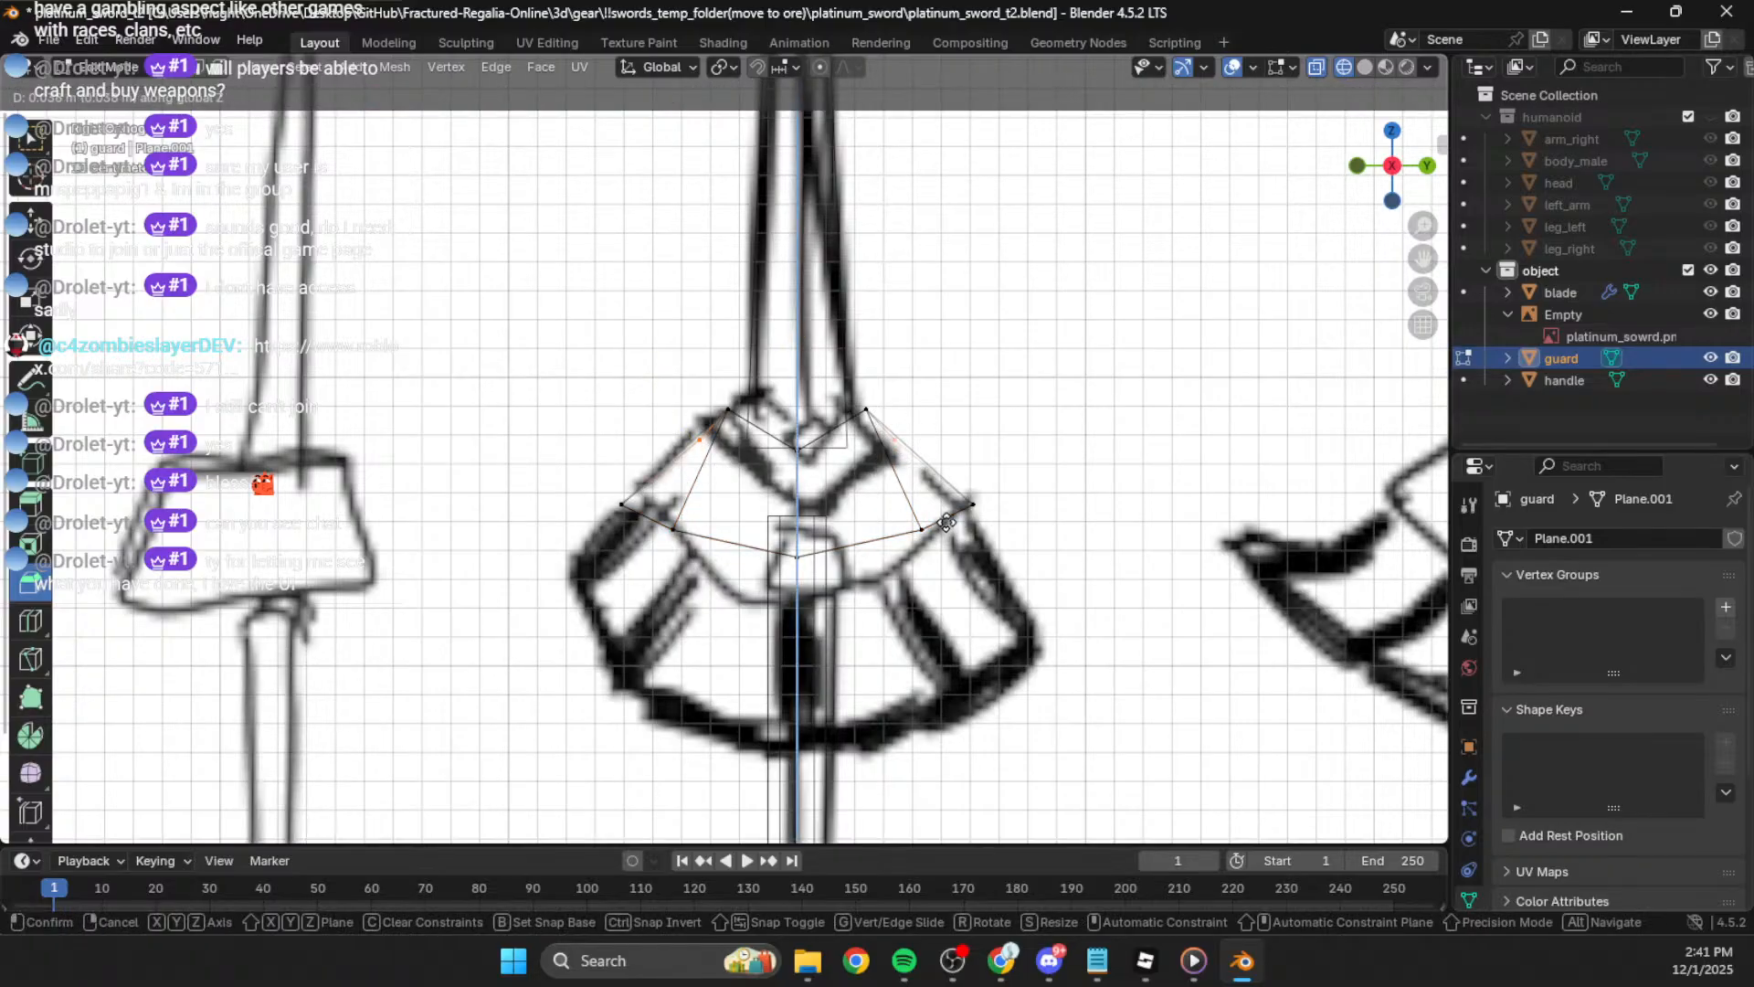
left_click(947, 528)
Step: Hide the reference sketch and raise the selected side vertices of the guard's top ring about 0.035 m along Z
middle_click_drag(947, 528, 834, 444)
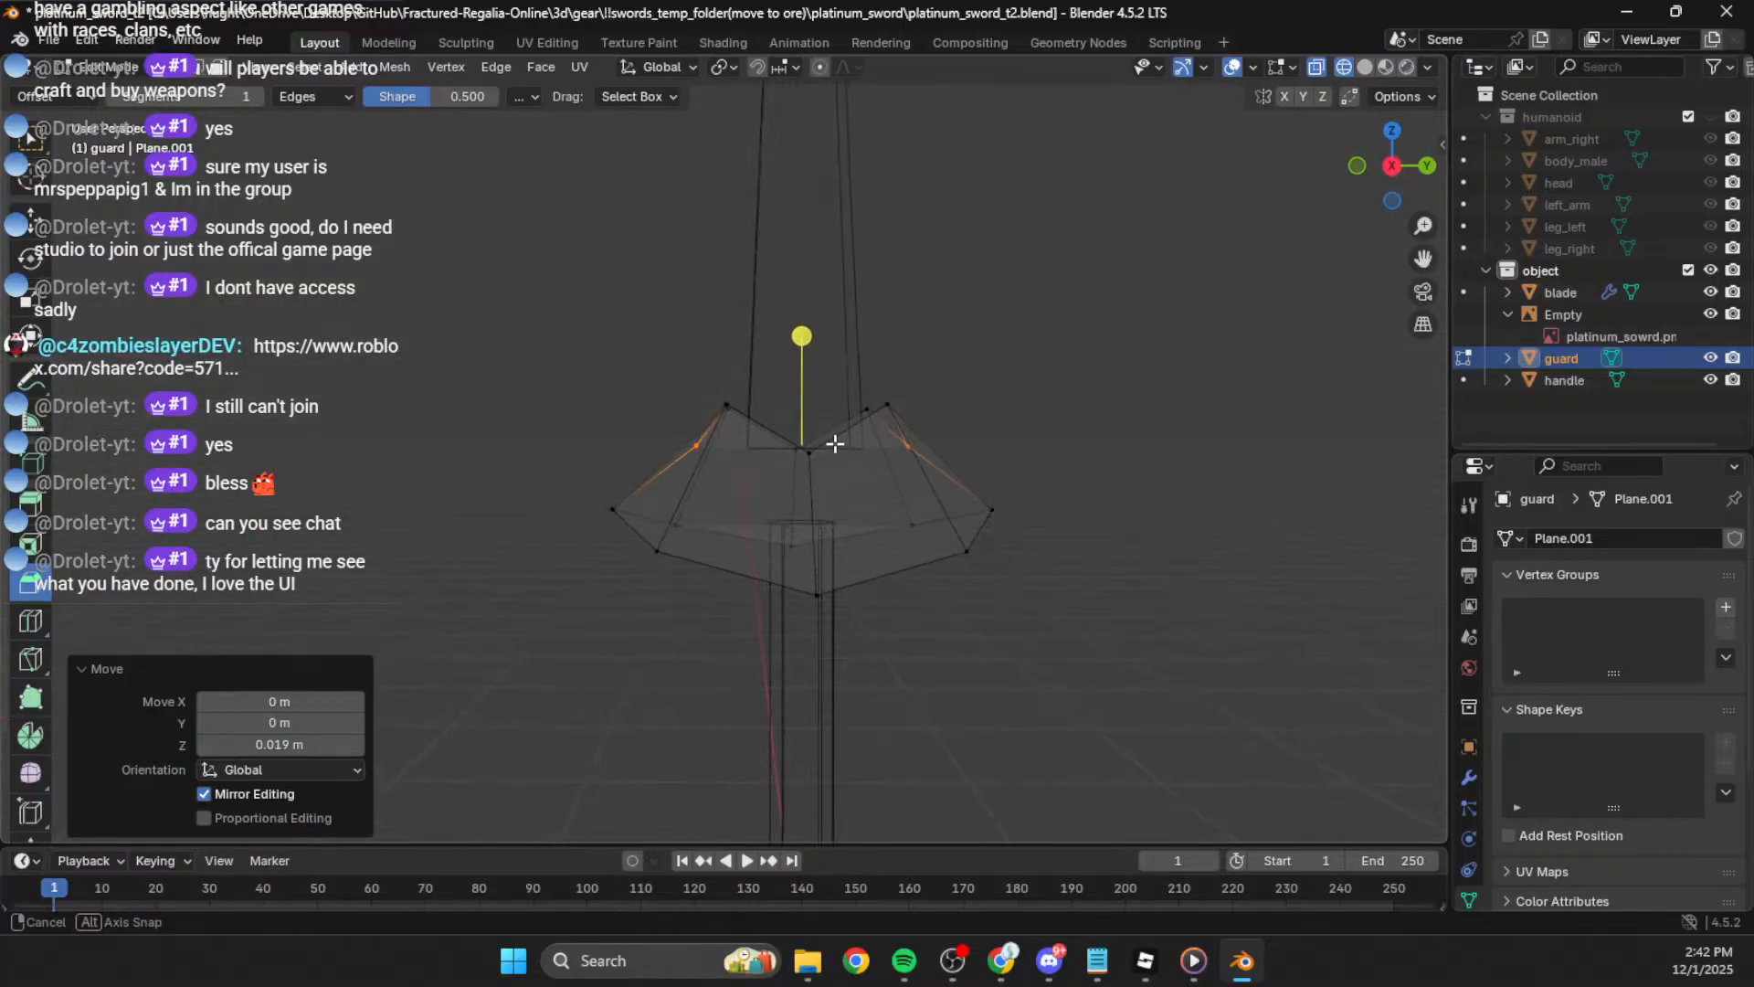
left_click(1391, 166)
left_click(1392, 166)
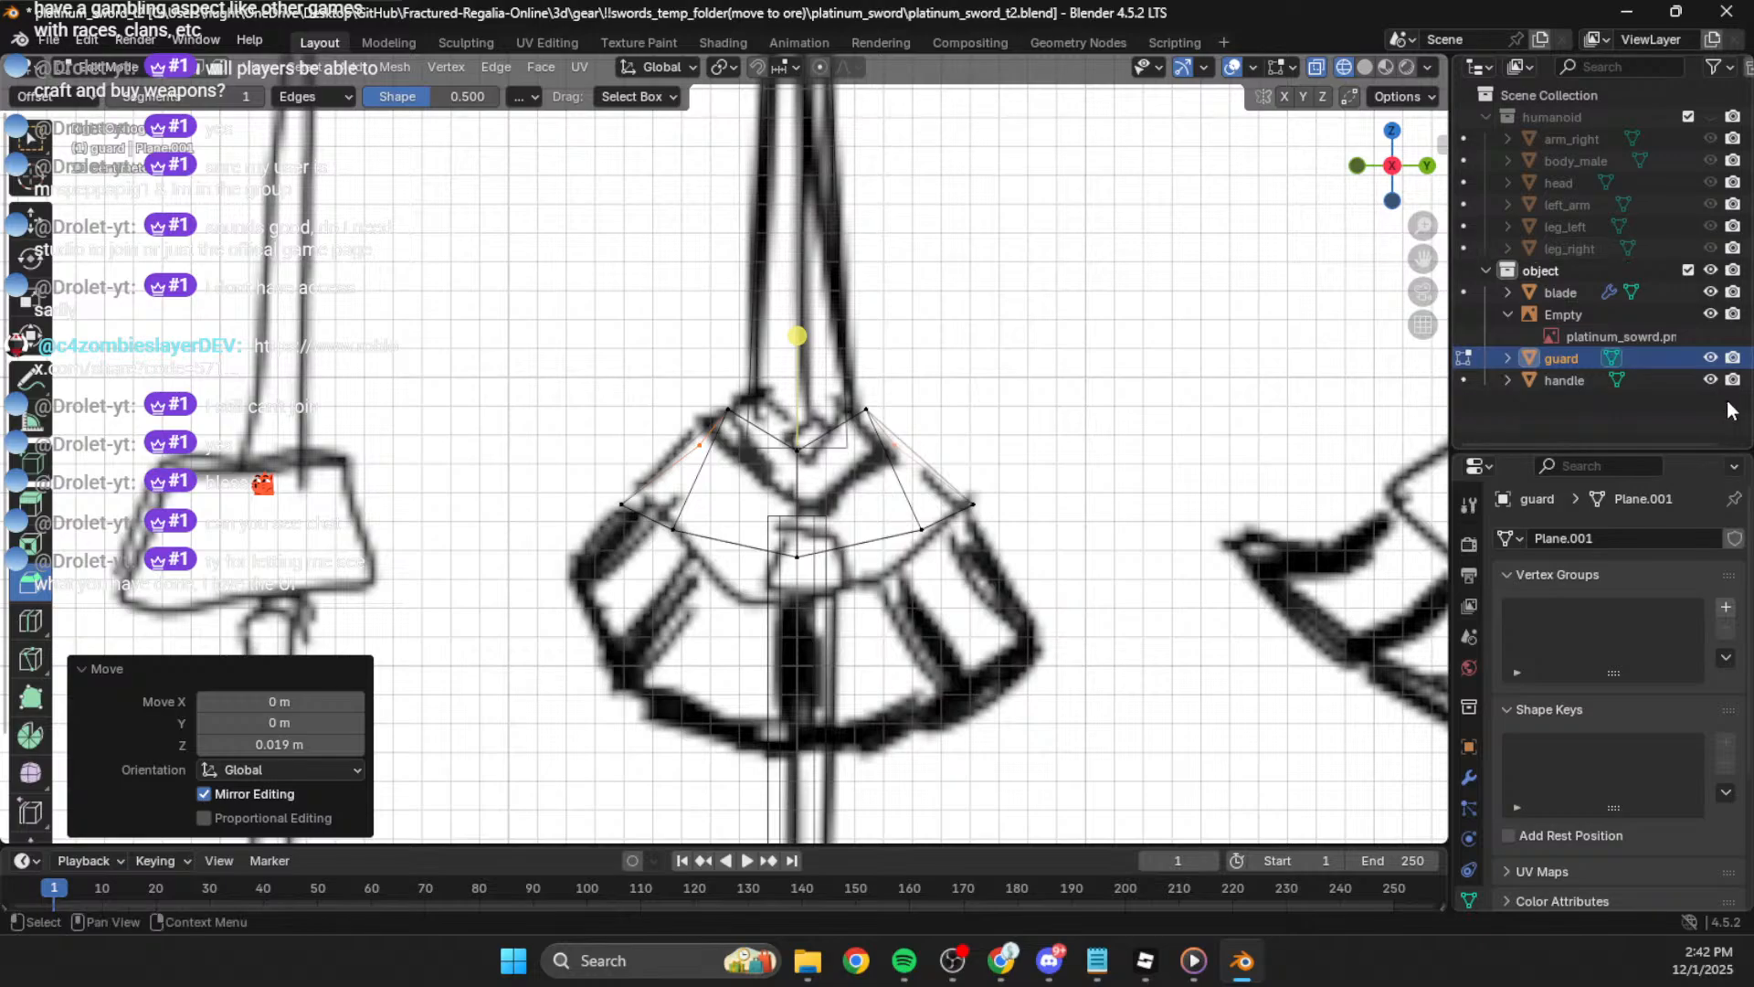
left_click(1711, 315)
scroll(1088, 416, "up", 4)
key("g")
key("z")
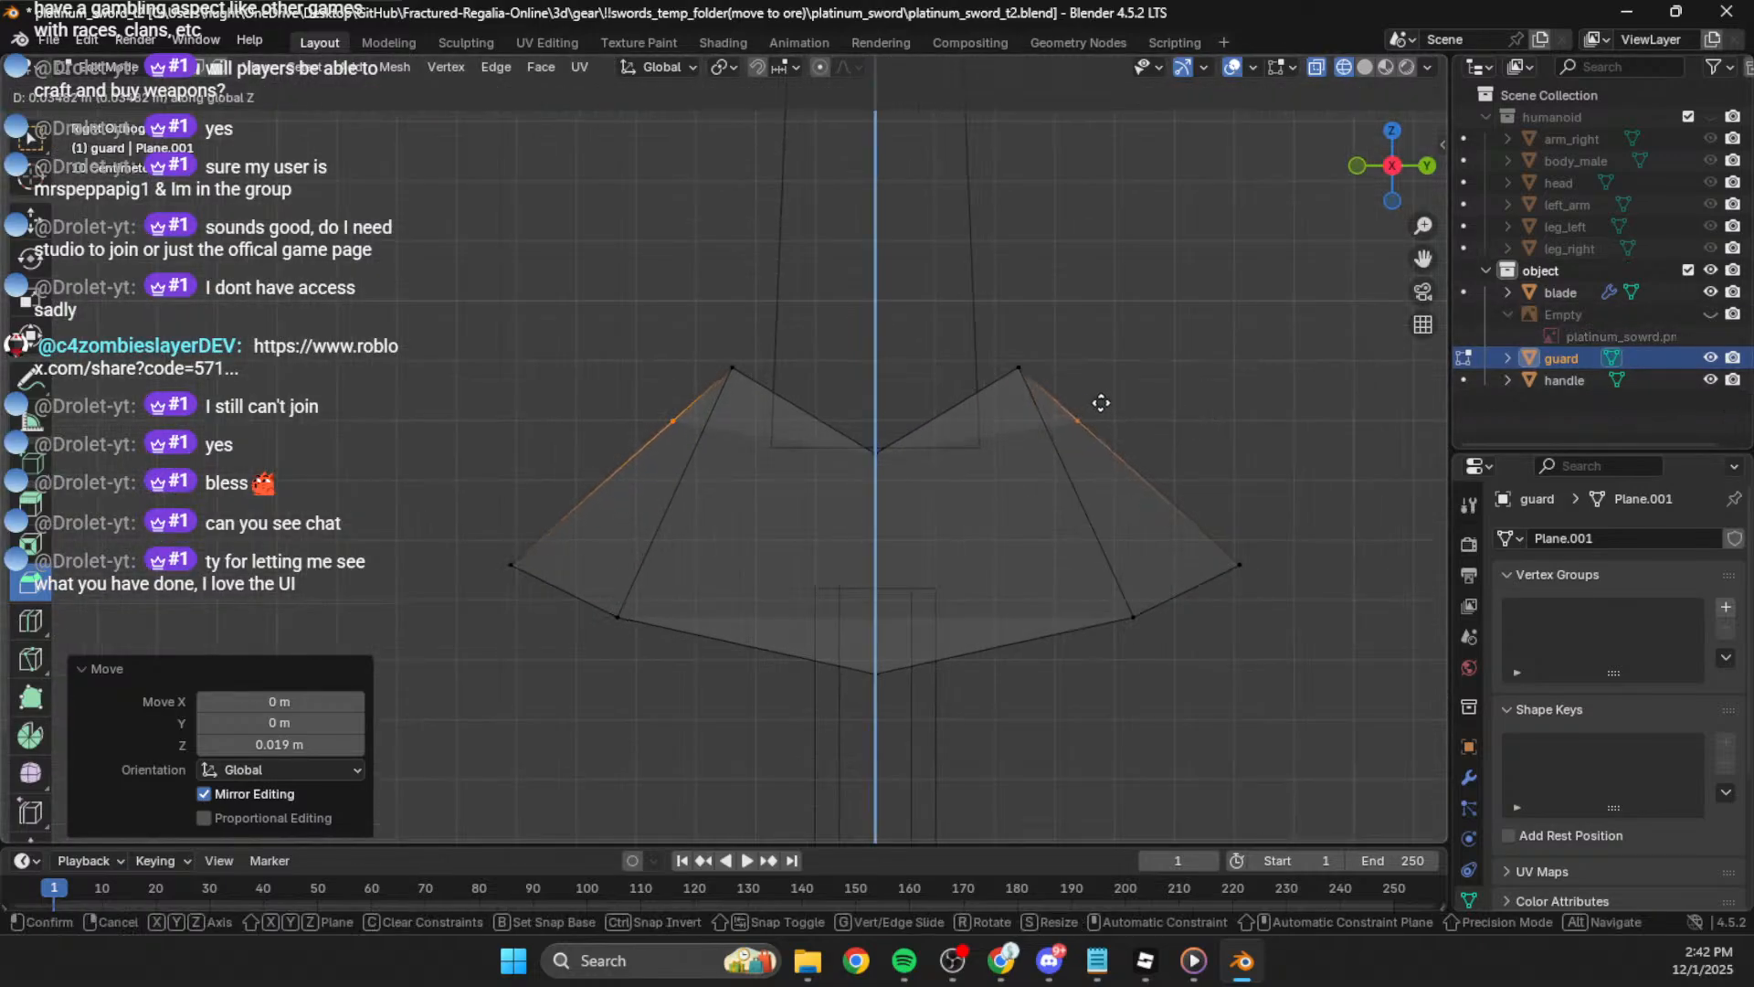
left_click(1101, 403)
Step: From the X-axis view, raise the guard's V-shaped centre top vertices about 0.005 m along Z
middle_click_drag(855, 397, 859, 402)
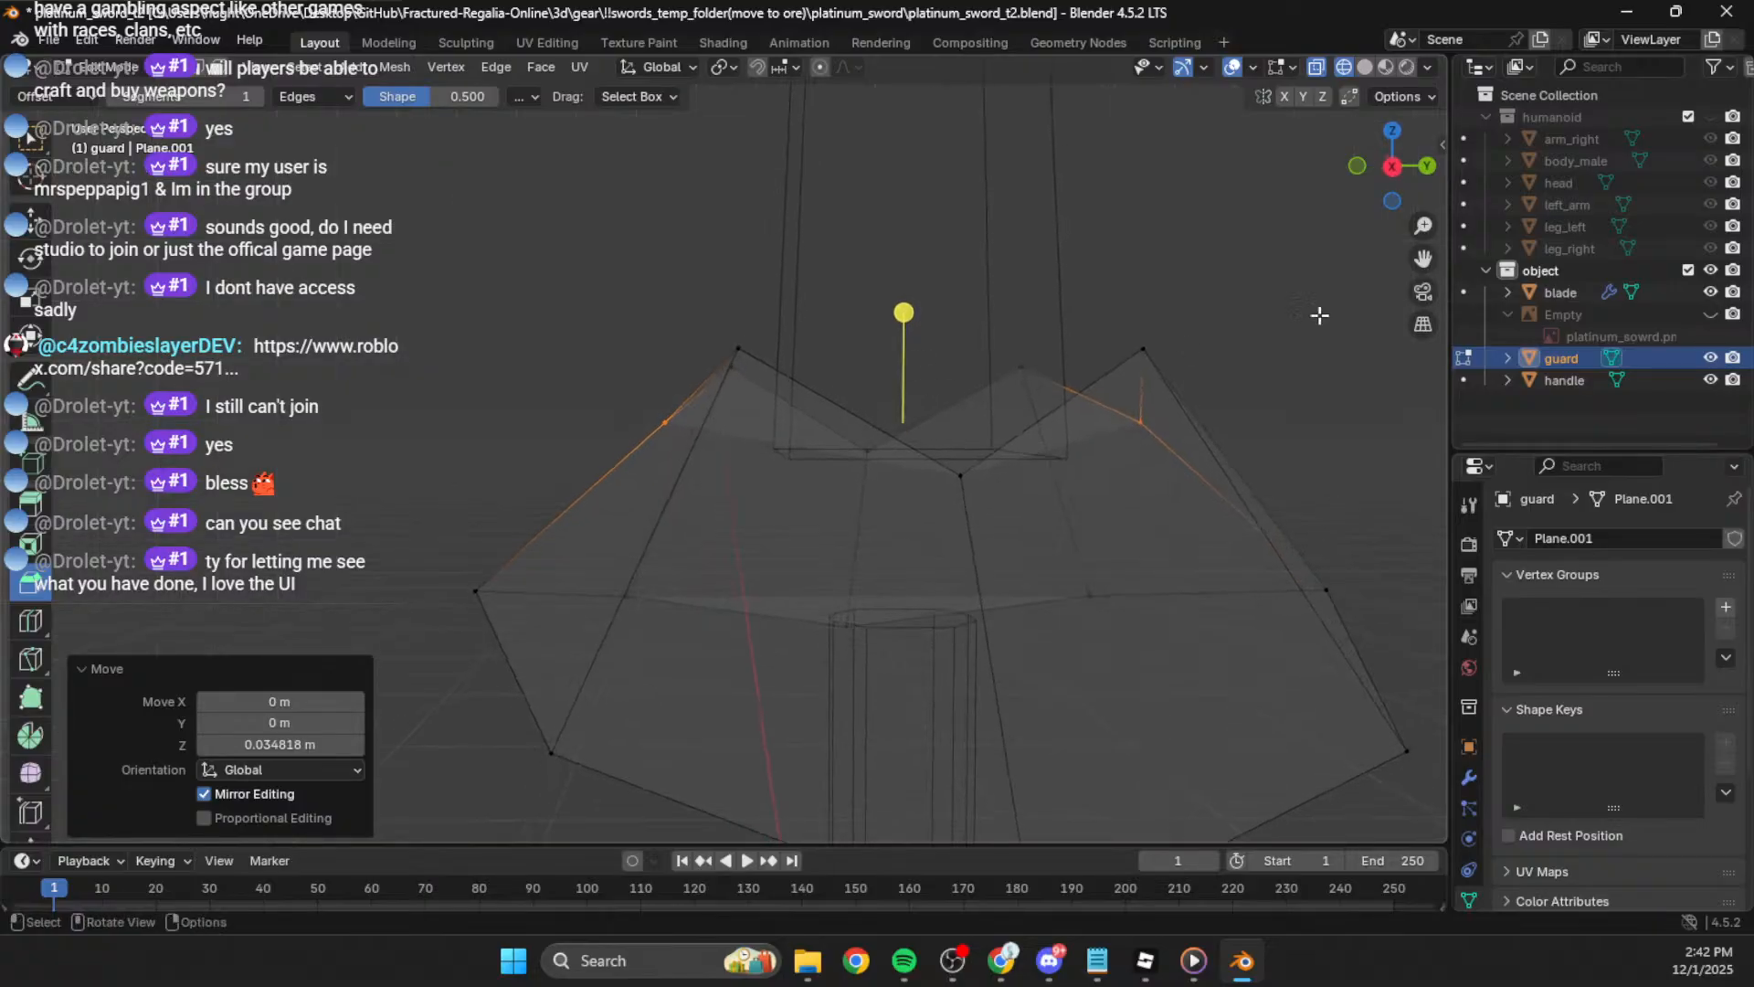
left_click(1392, 166)
key("g")
key("z")
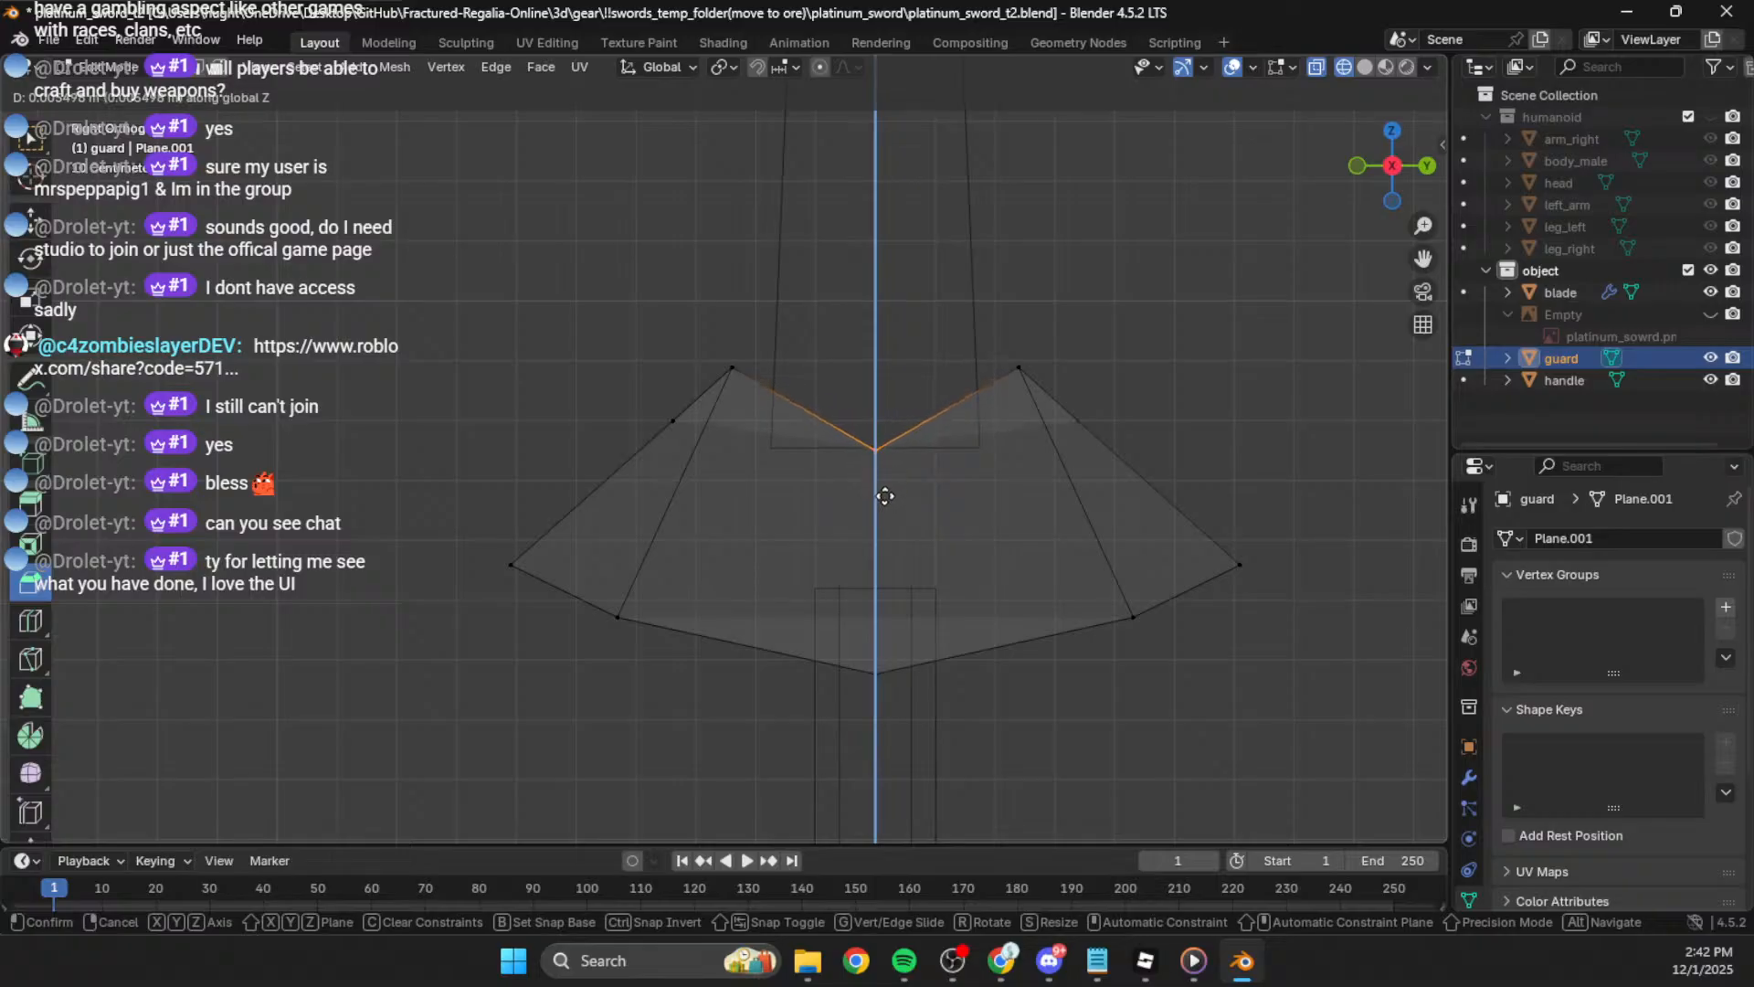
left_click(884, 495)
Step: Lower the two side vertices of the guard's top ring about 0.042 m along Z
left_click_drag(608, 395, 758, 444)
key("g")
key("z")
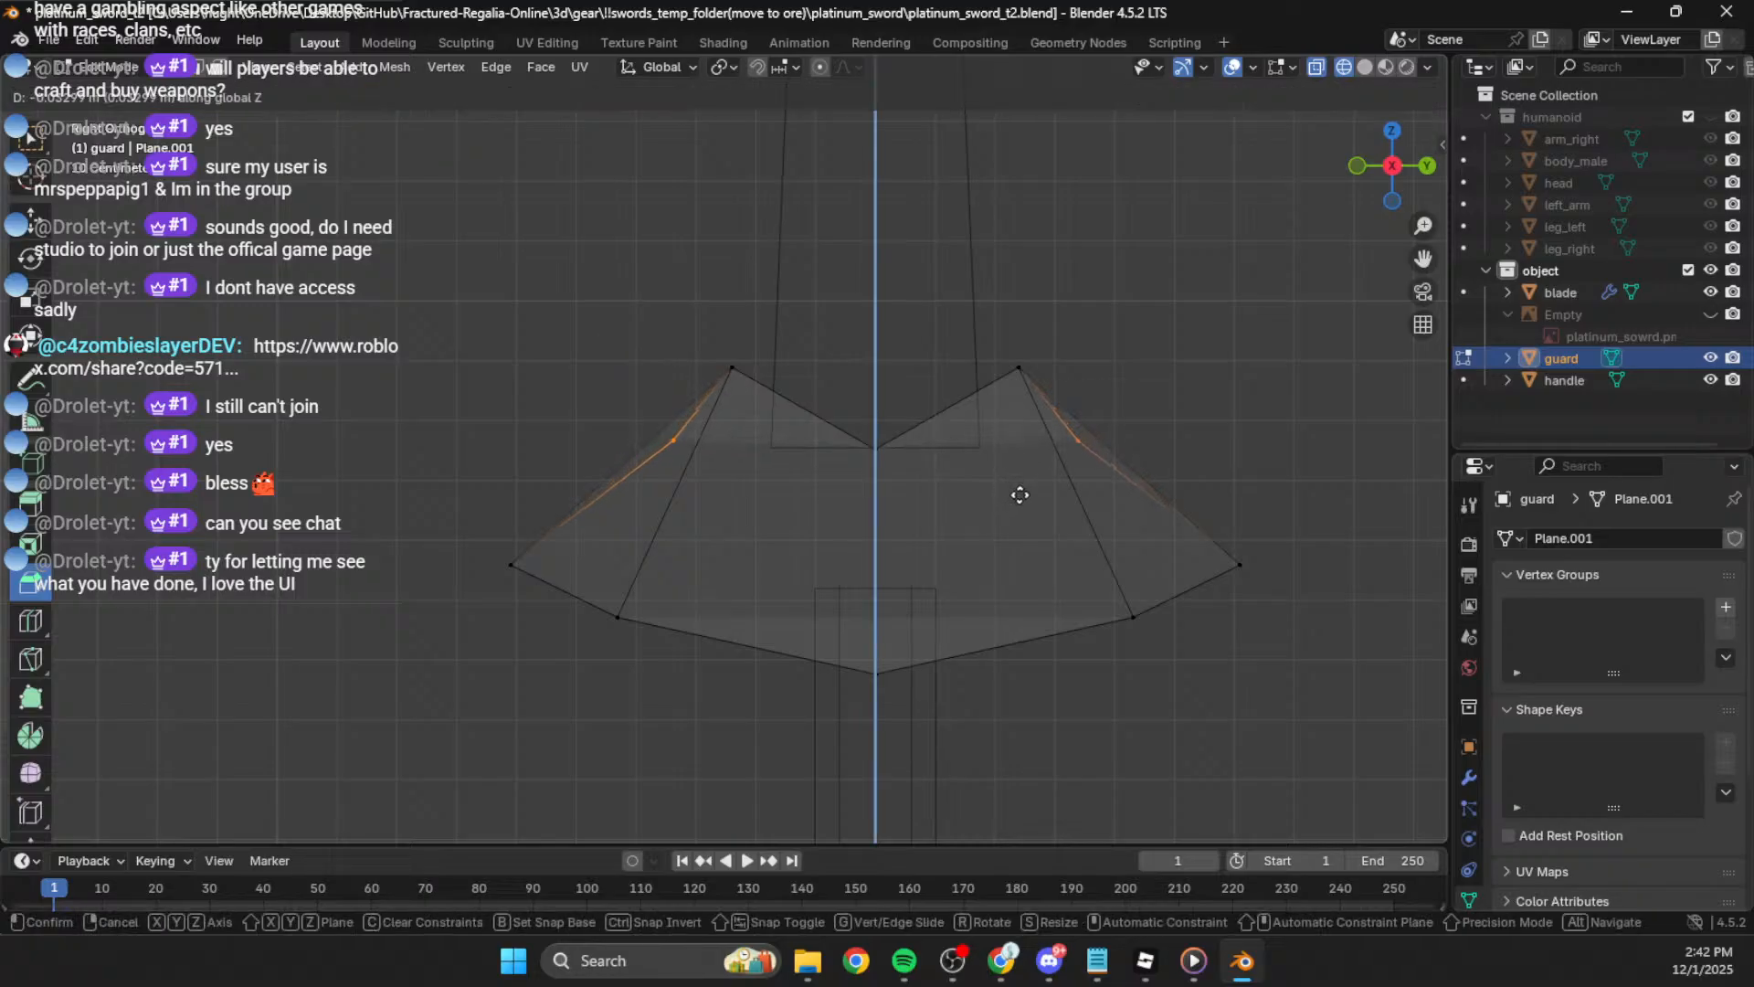
left_click(1021, 500)
Step: Hide the blade and handle and look at the guard's wireframe from directly above
middle_click_drag(1021, 500, 567, 694)
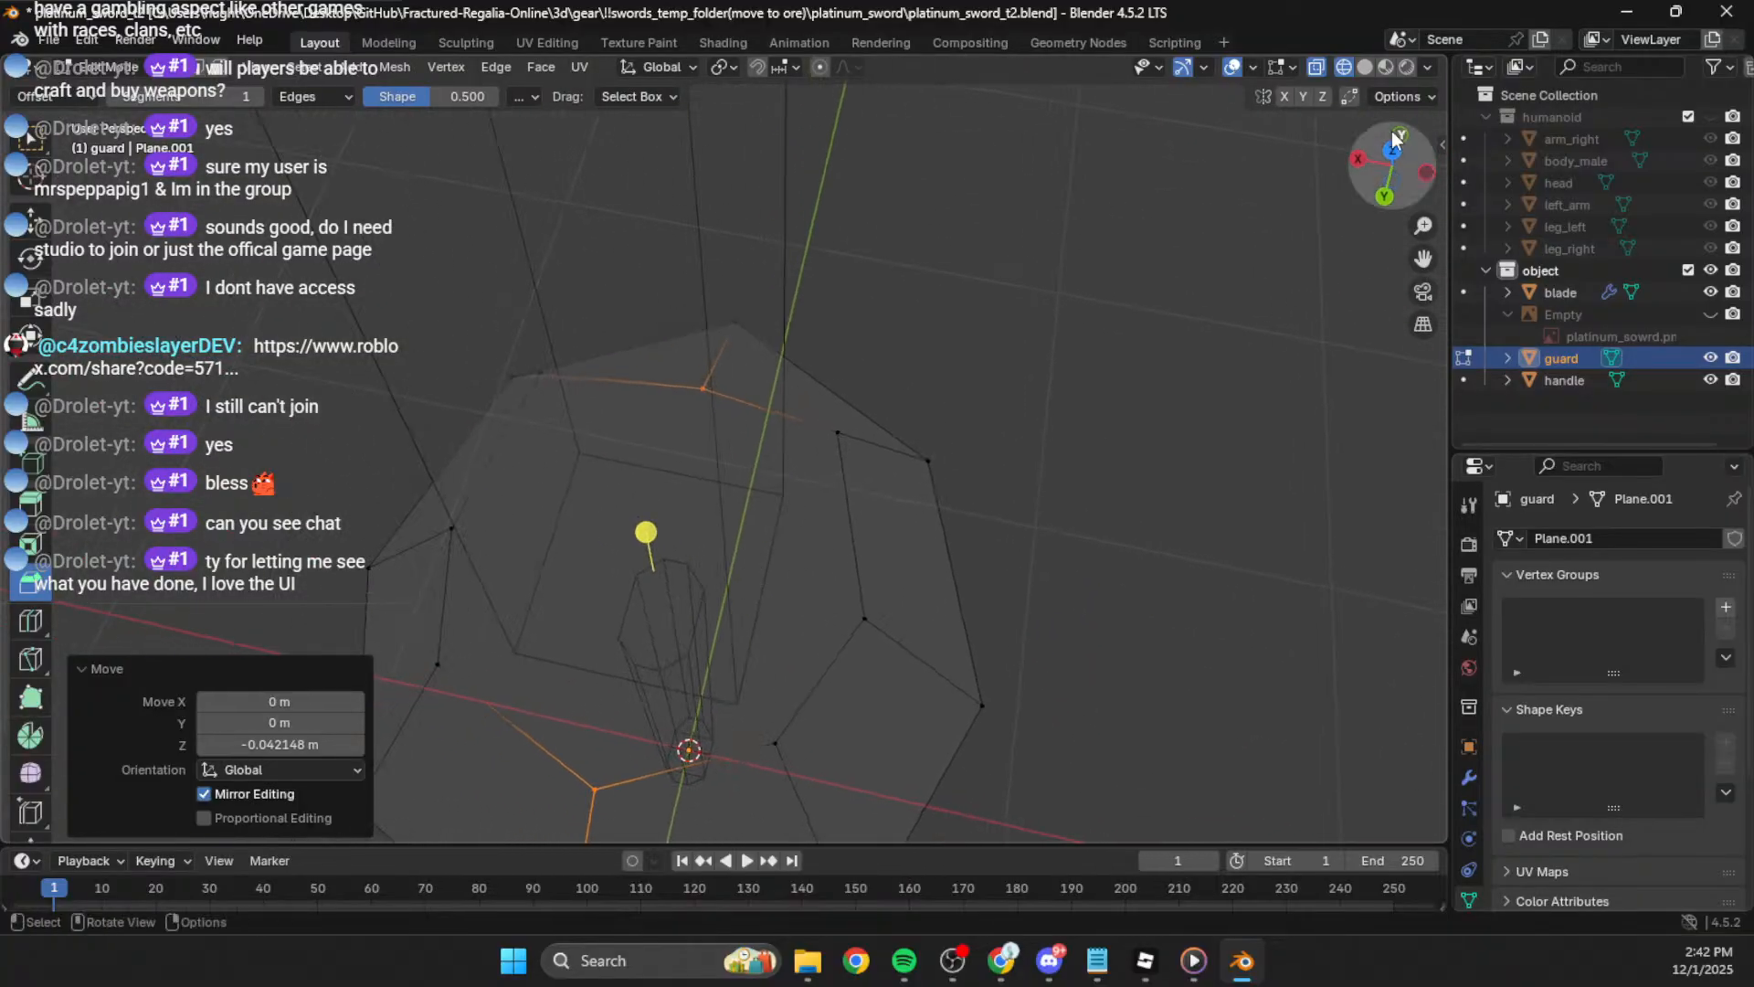
left_click(1364, 66)
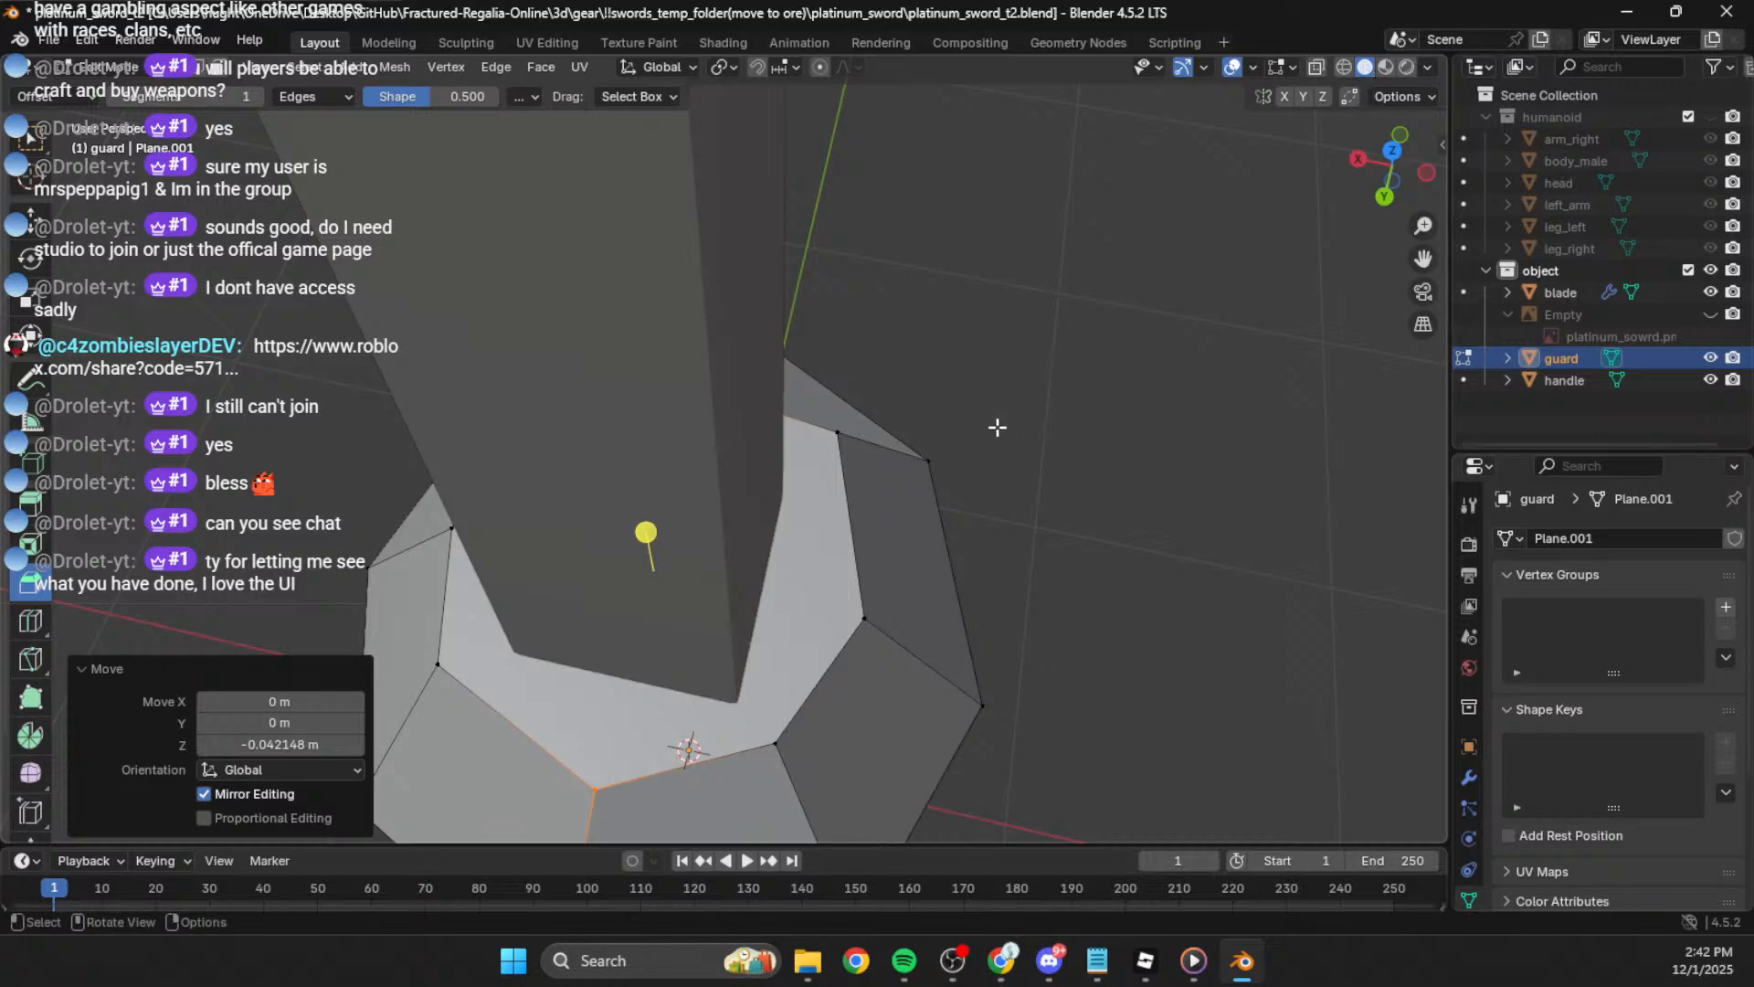
left_click(1339, 69)
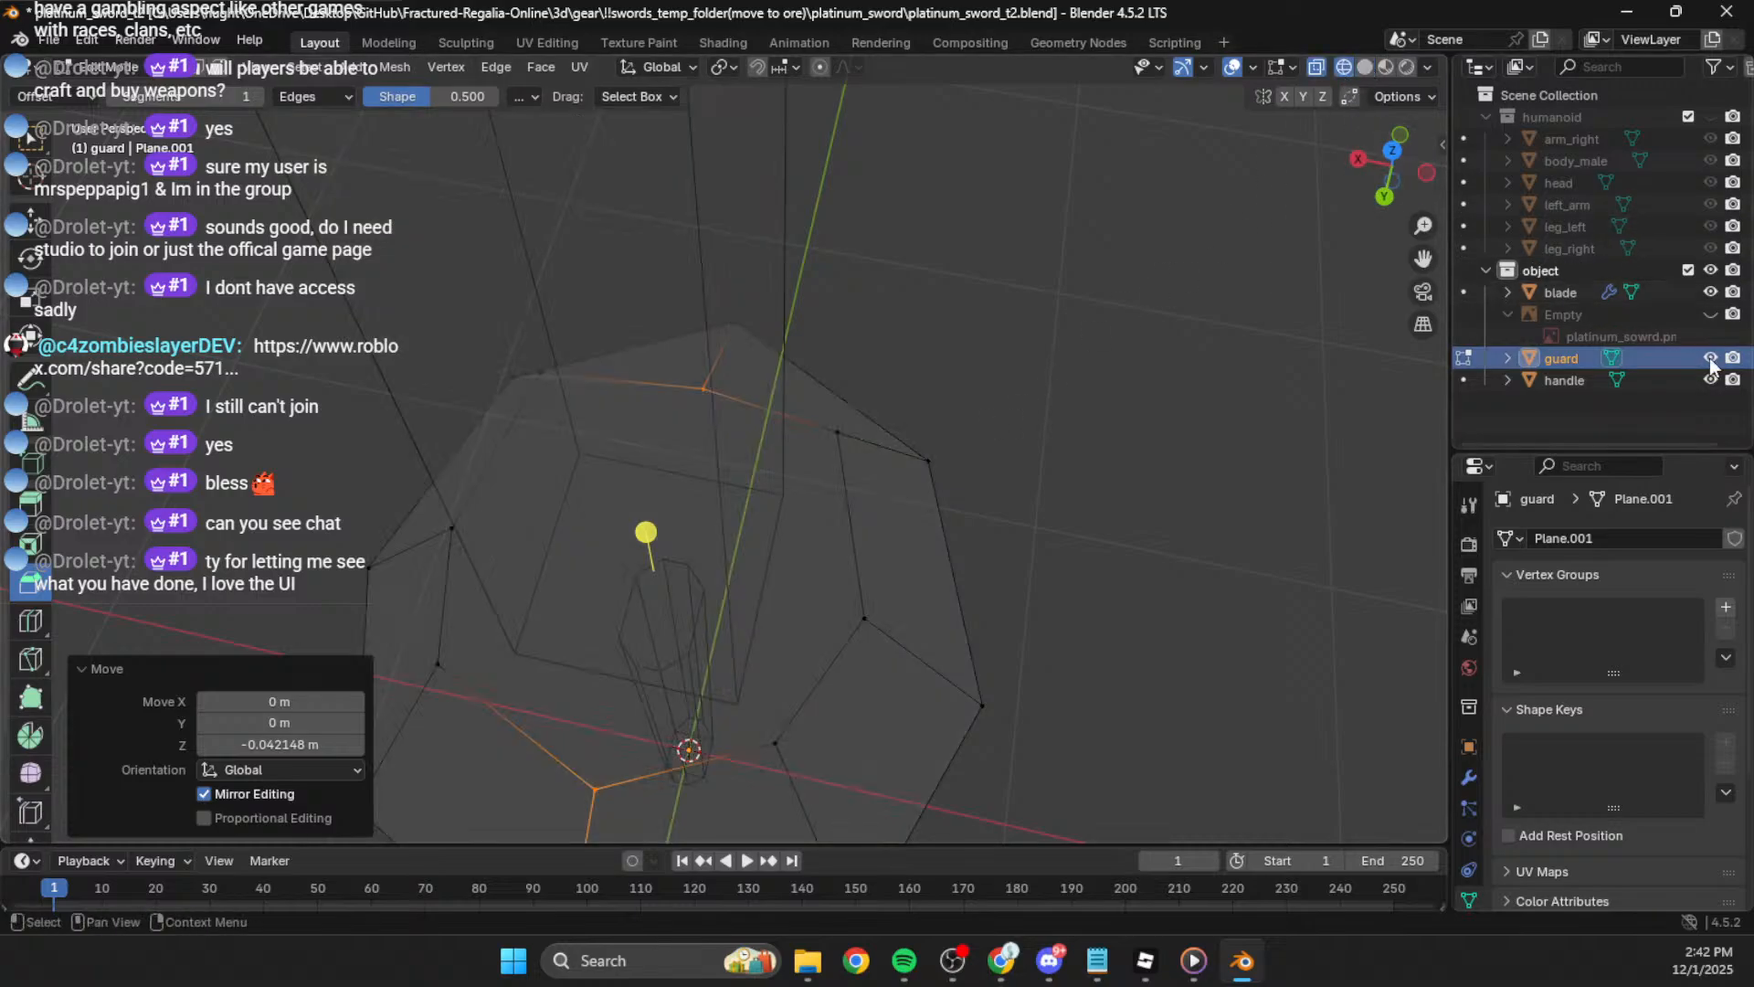
left_click(1711, 293)
left_click(1712, 381)
middle_click_drag(734, 506, 736, 541)
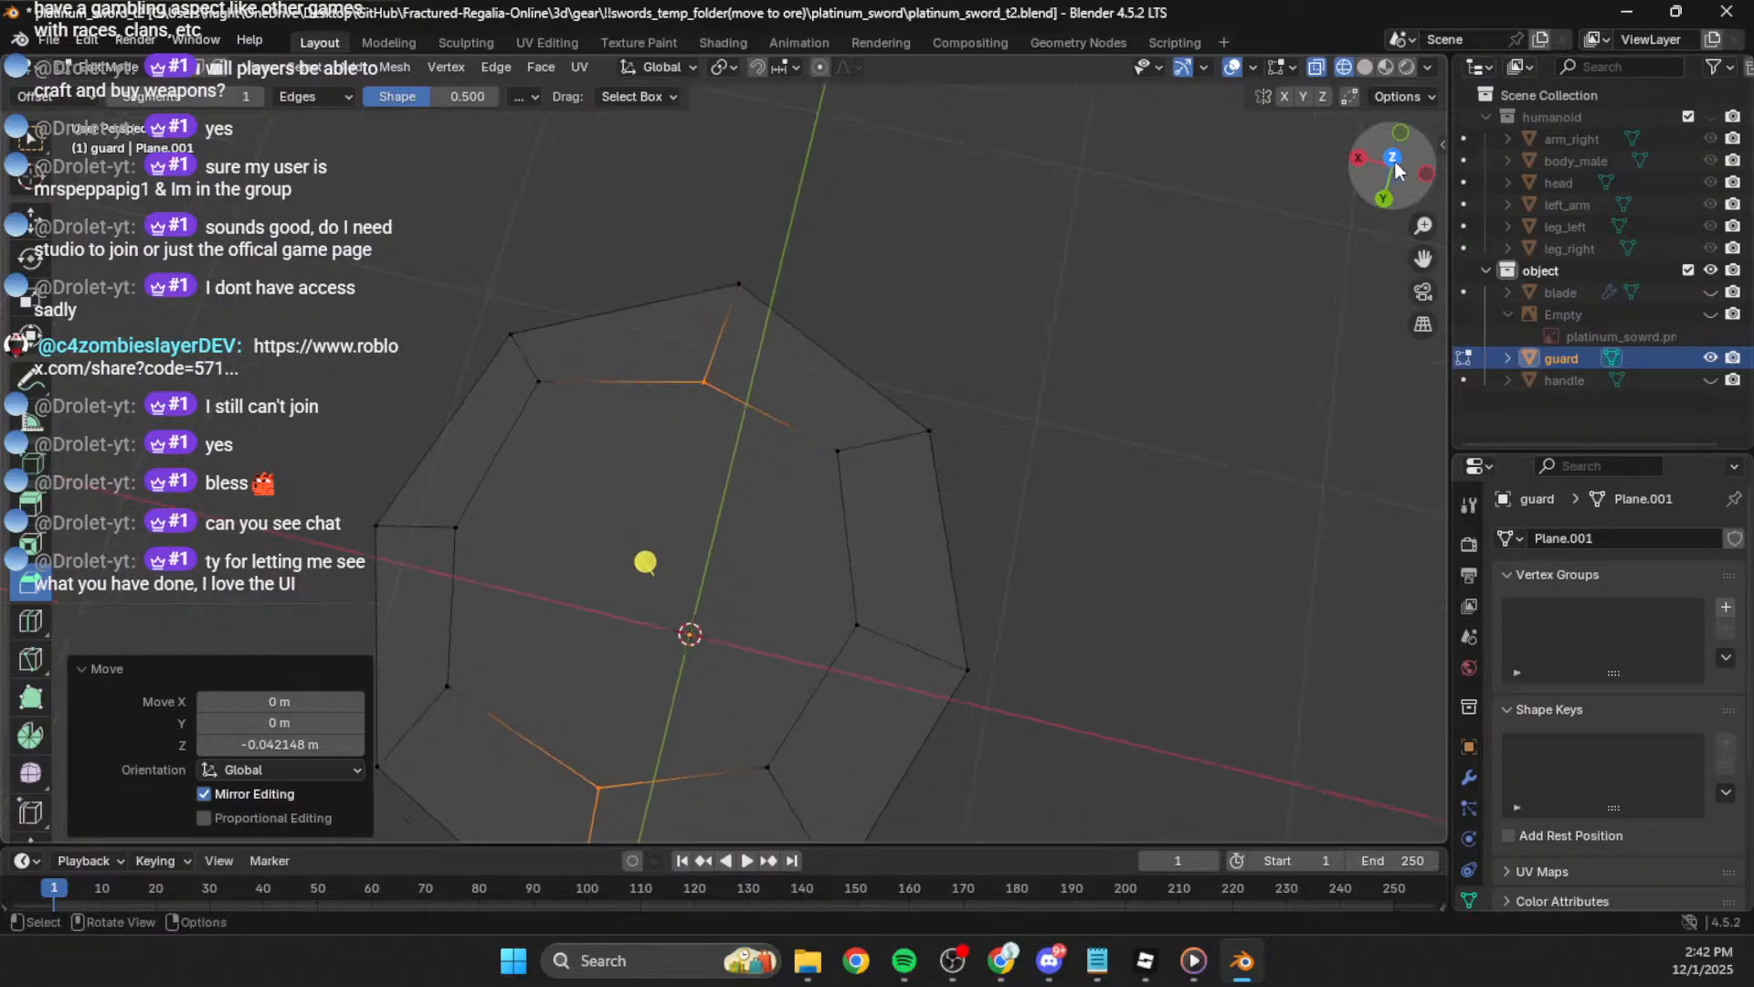
left_click(1395, 163)
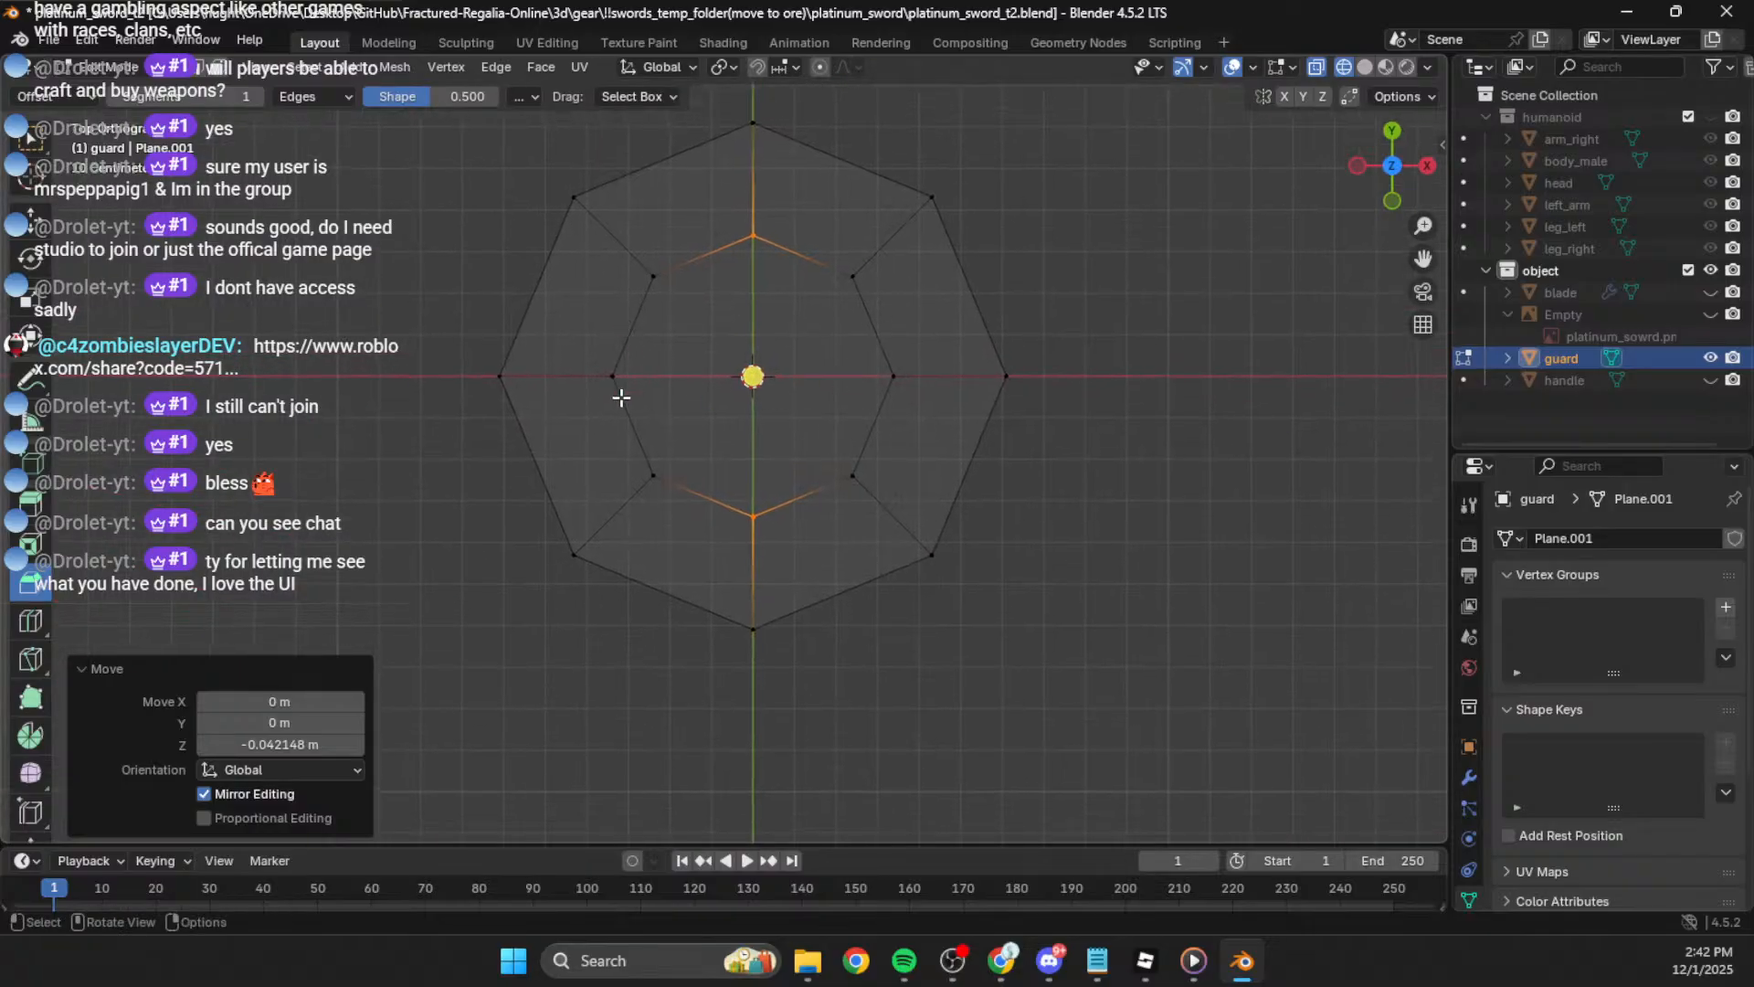
Step: Try to lower the guard's top and bottom side vertices together by about 0.17 m along Z
middle_click_drag(755, 519, 765, 403)
middle_click_drag(751, 322, 533, 291)
left_click(1070, 551, "shift")
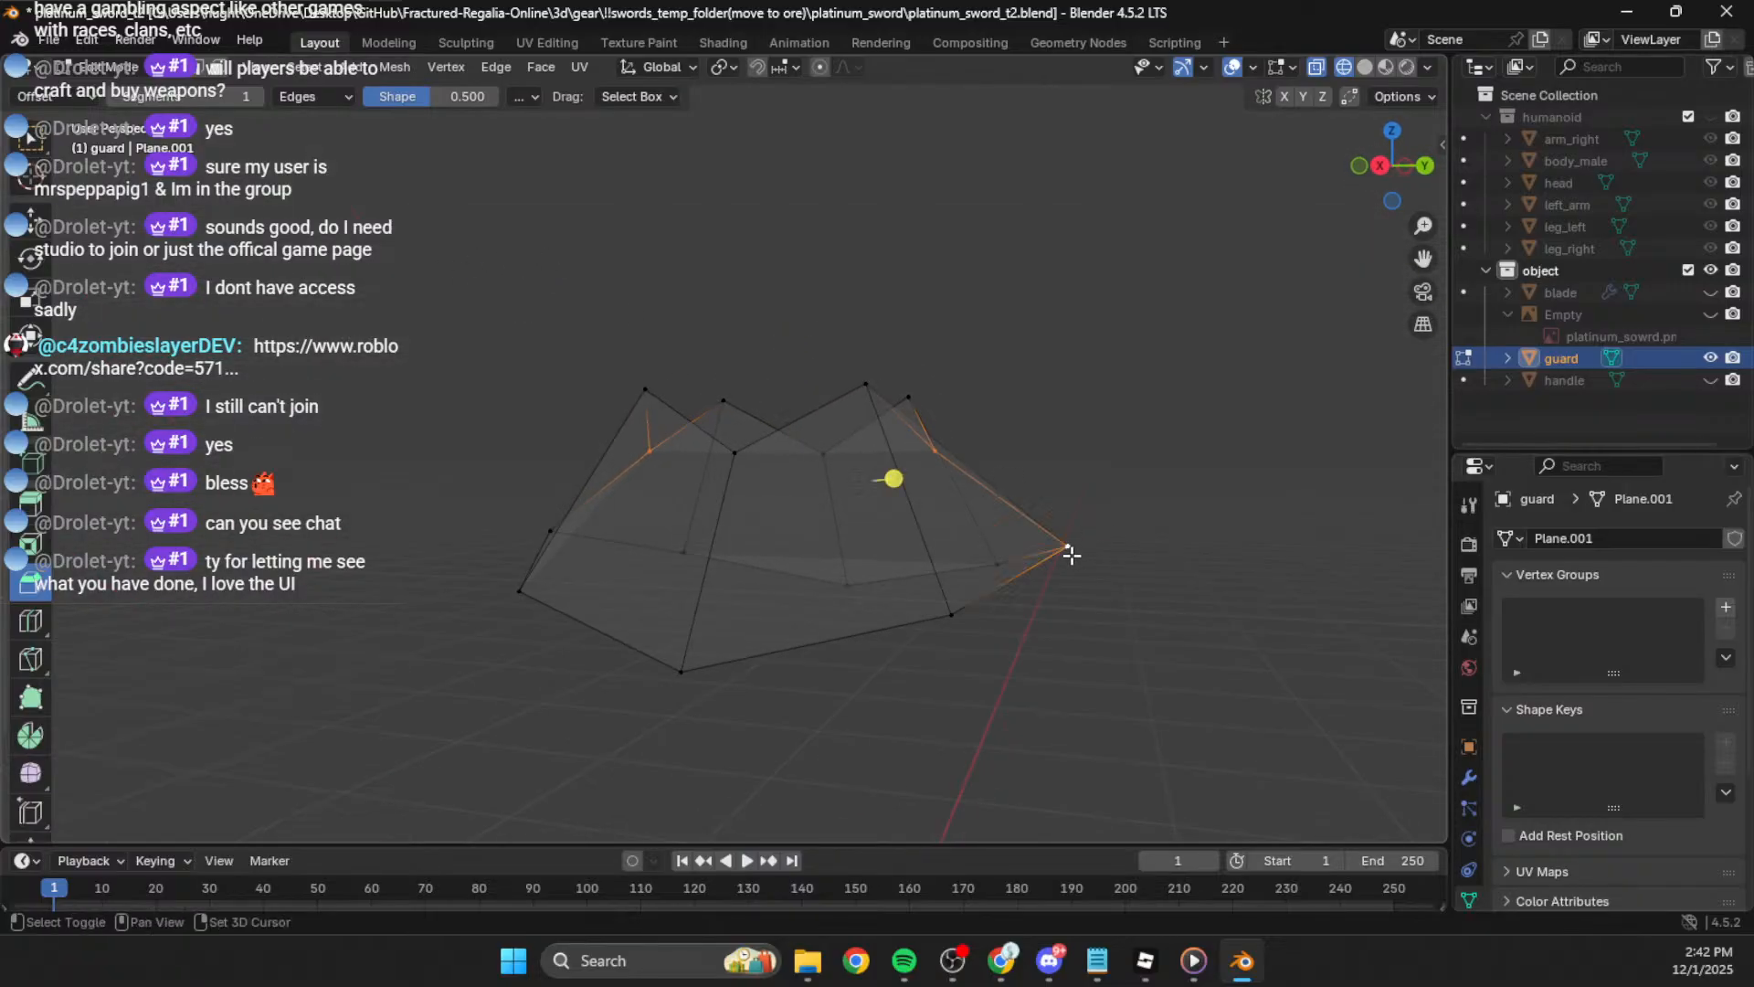
left_click(554, 534, "shift")
middle_click_drag(555, 535, 850, 486)
left_click(1392, 167)
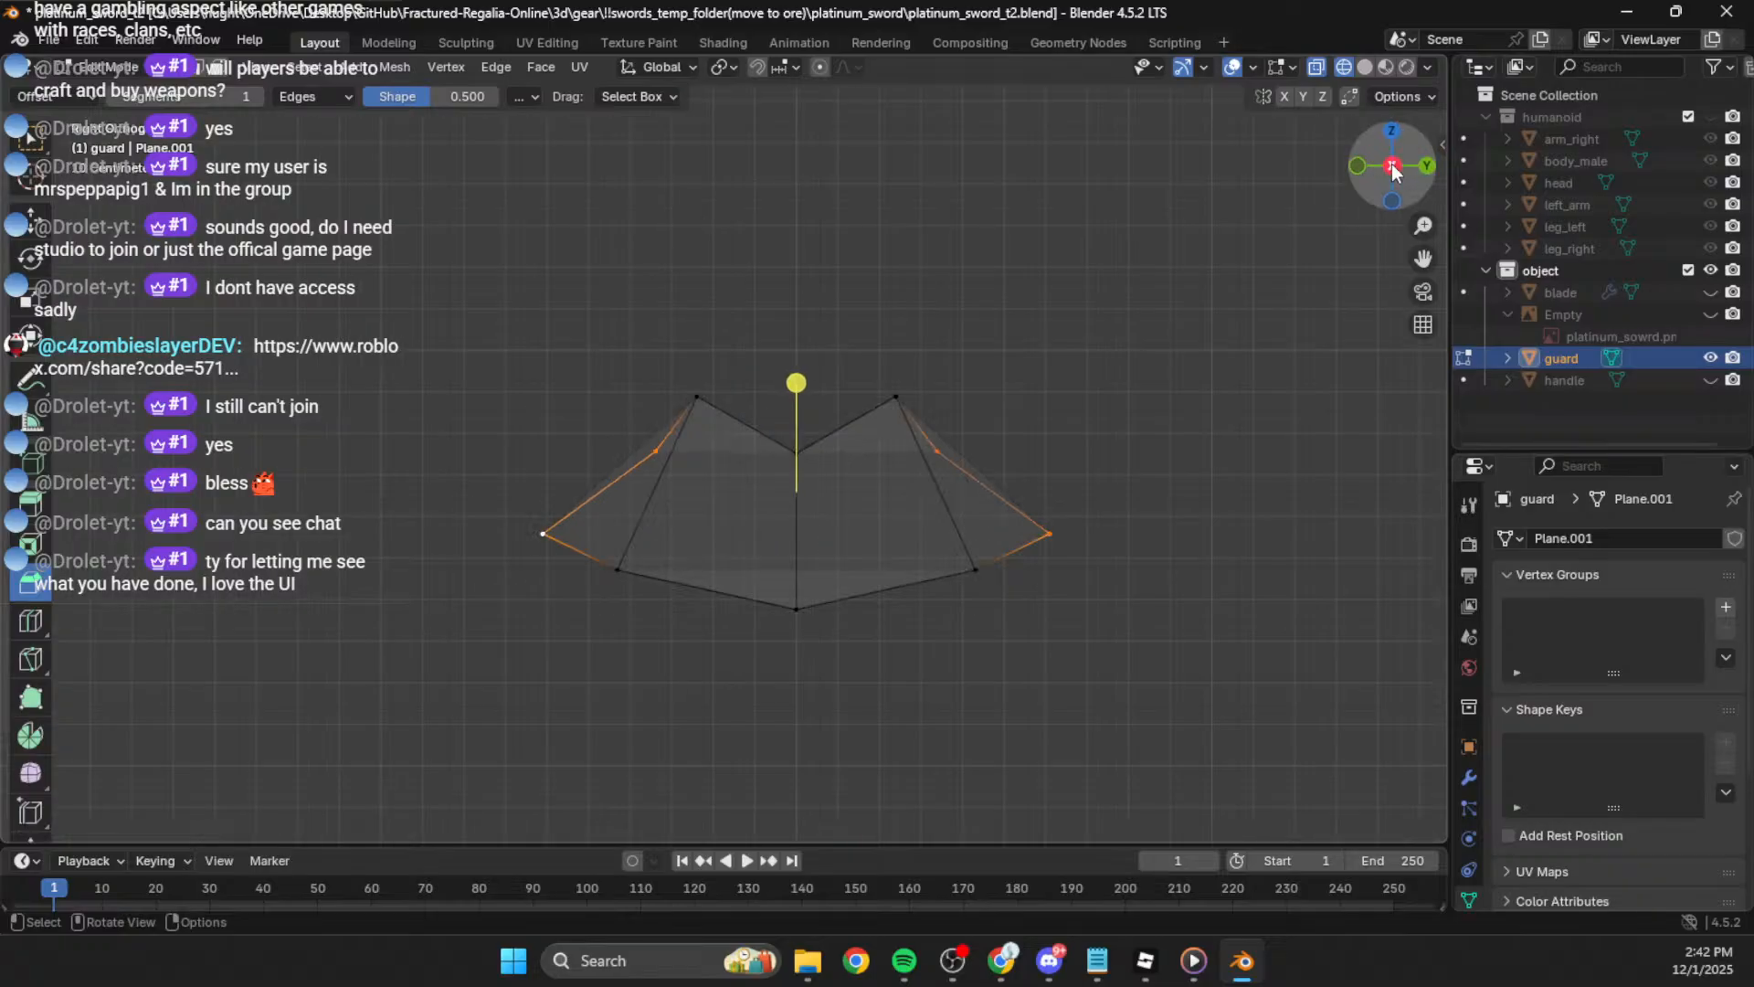
key("g")
key("z")
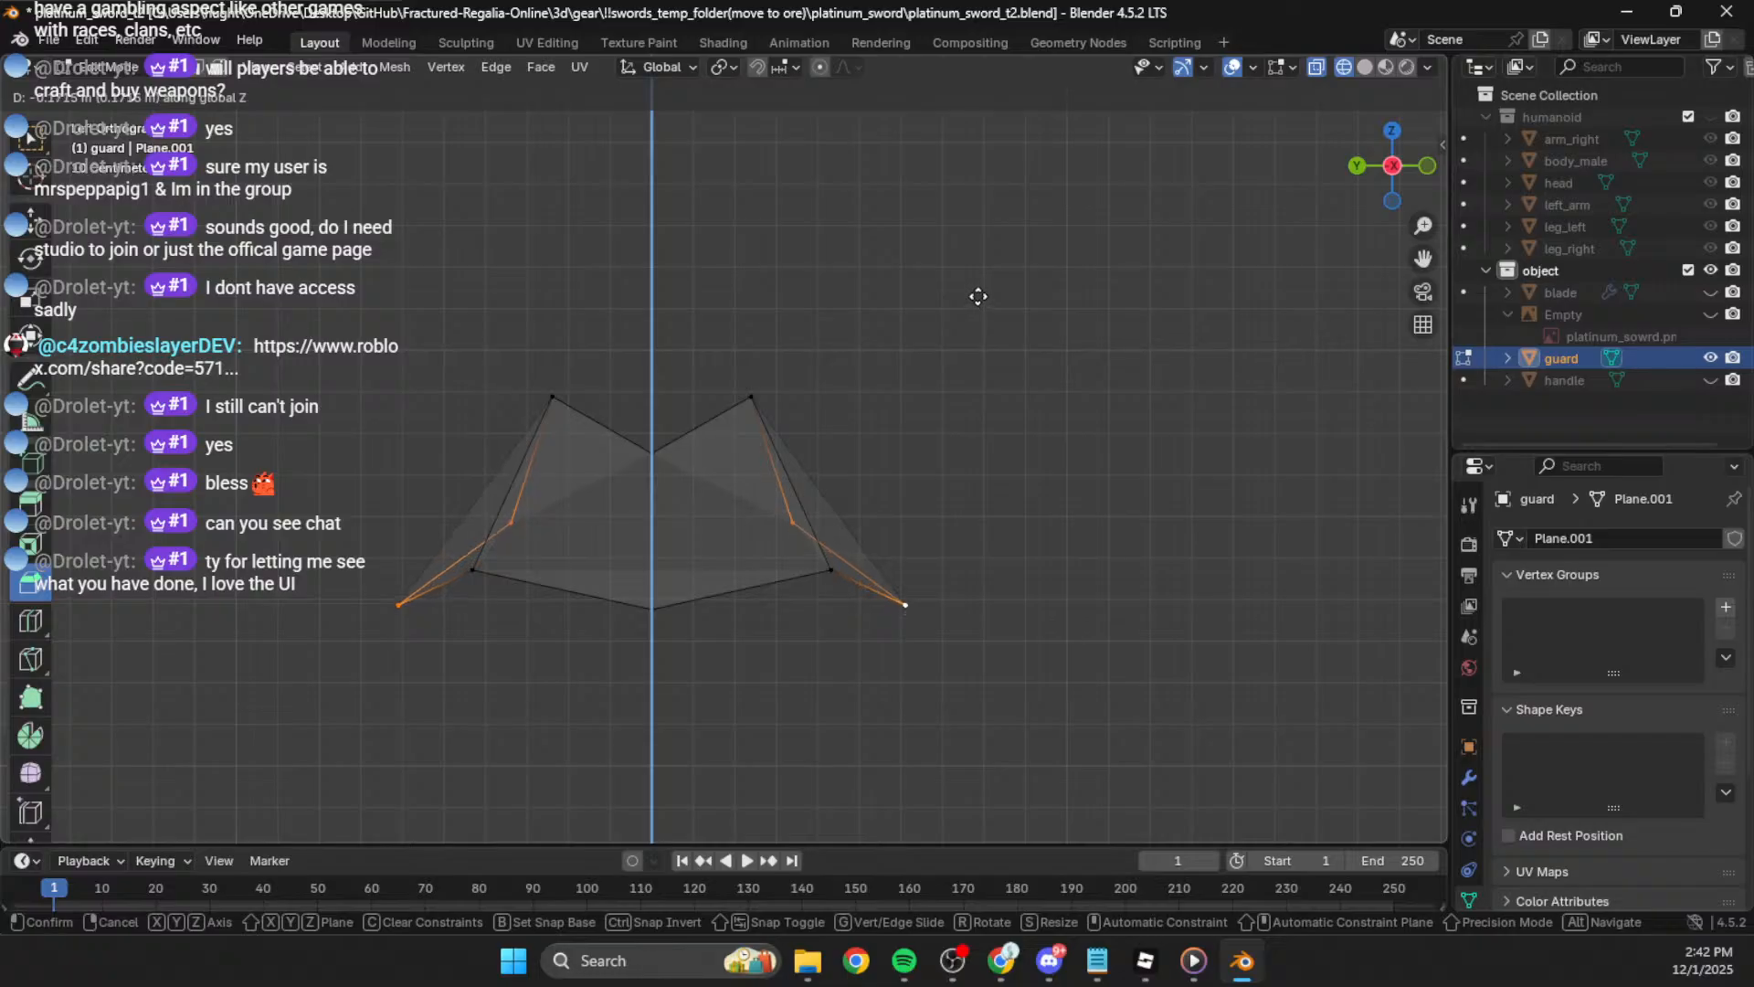
left_click(978, 296)
middle_click_drag(970, 365, 924, 380)
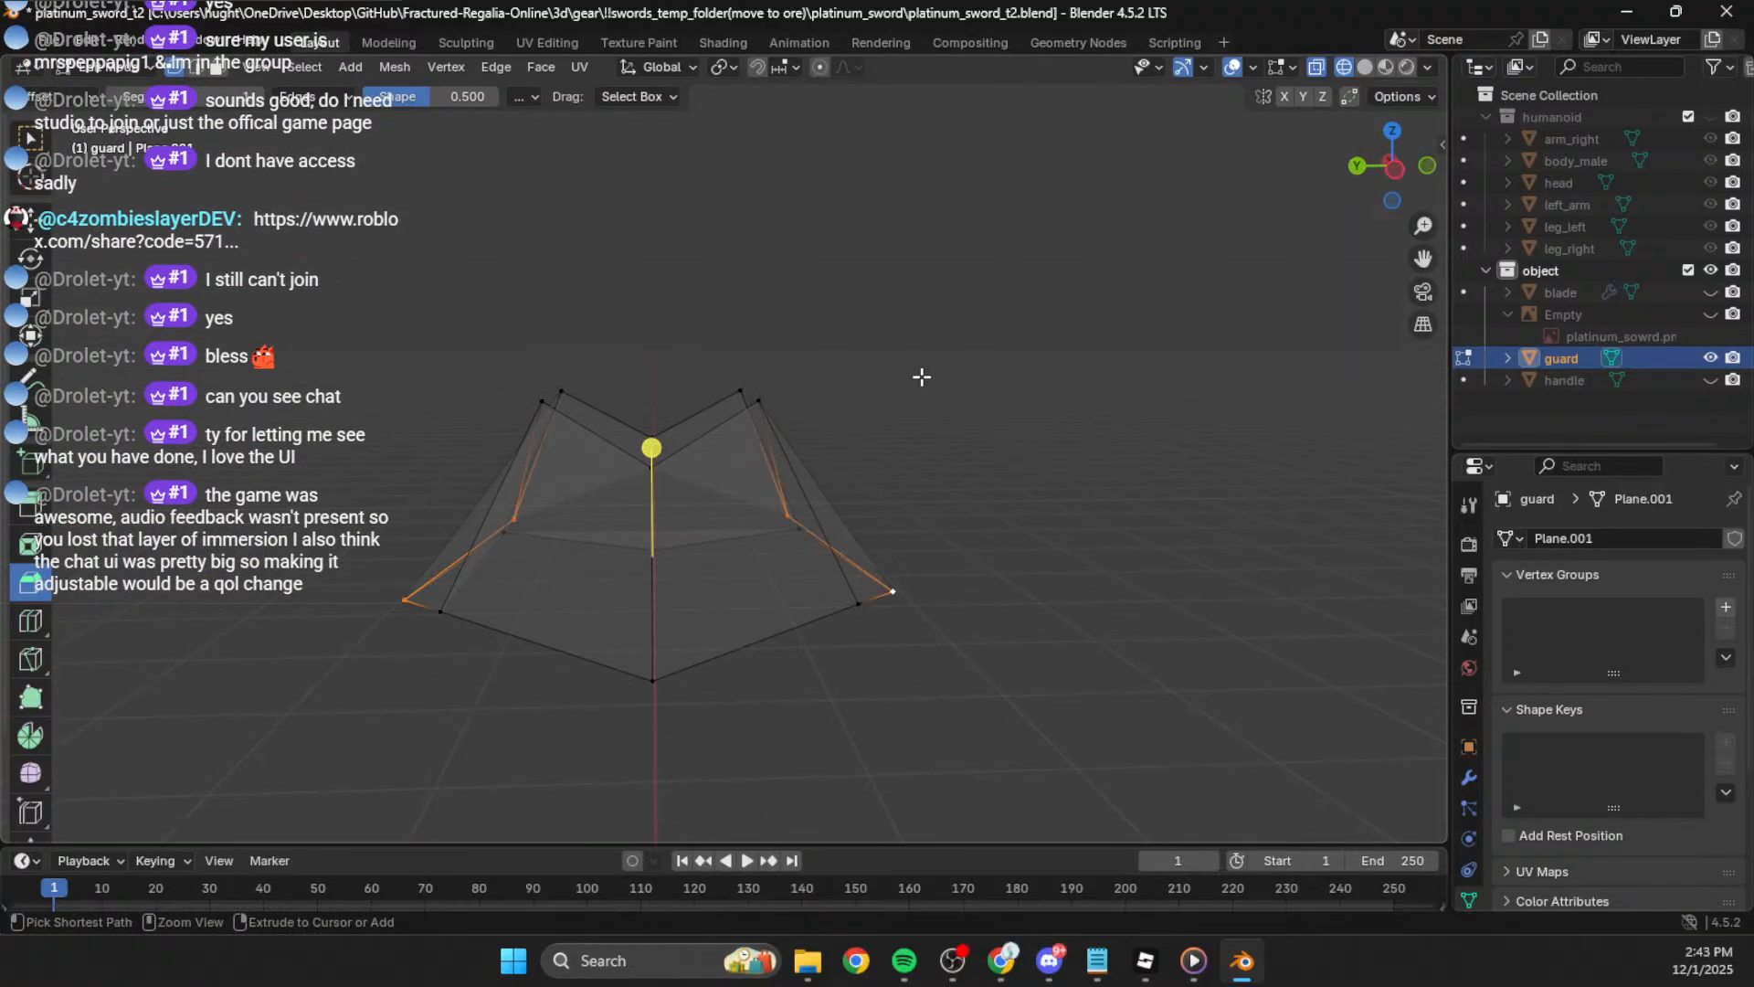
Step: Lower only the outermost side vertices of the guard's bottom ring along Z, to about the level of the centre bottom vertices
left_click(1395, 172)
key("g")
key("z")
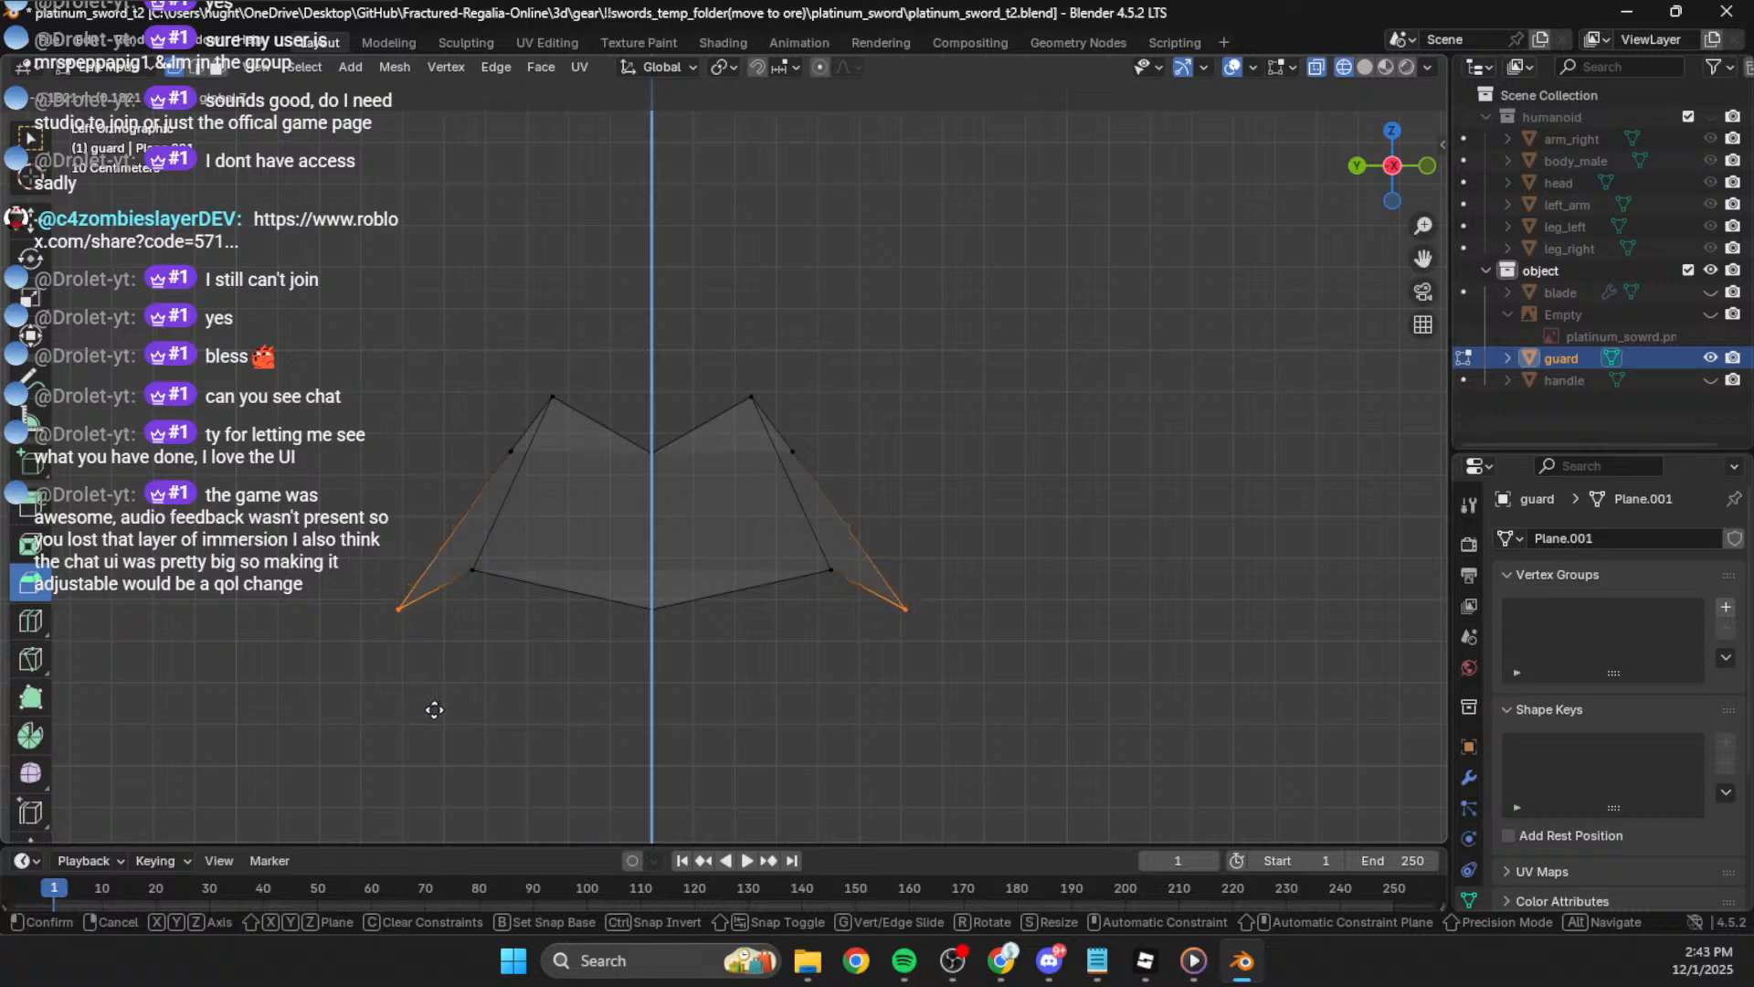
left_click(436, 711)
key("Tab")
mouse_move(1049, 502)
middle_mouse_down()
mouse_move(799, 411)
mouse_move(881, 411)
mouse_move(907, 449)
mouse_move(720, 445)
mouse_move(885, 435)
mouse_move(984, 287)
mouse_move(1035, 322)
mouse_move(1031, 348)
middle_mouse_up()
key("Tab")
Step: In solid shading, select all vertices of the guard's top ring and delete the face capping it
left_click(1365, 66)
mouse_move(852, 431)
middle_mouse_down()
mouse_move(650, 554)
mouse_move(841, 540)
mouse_move(764, 360)
middle_mouse_up()
left_click(754, 374)
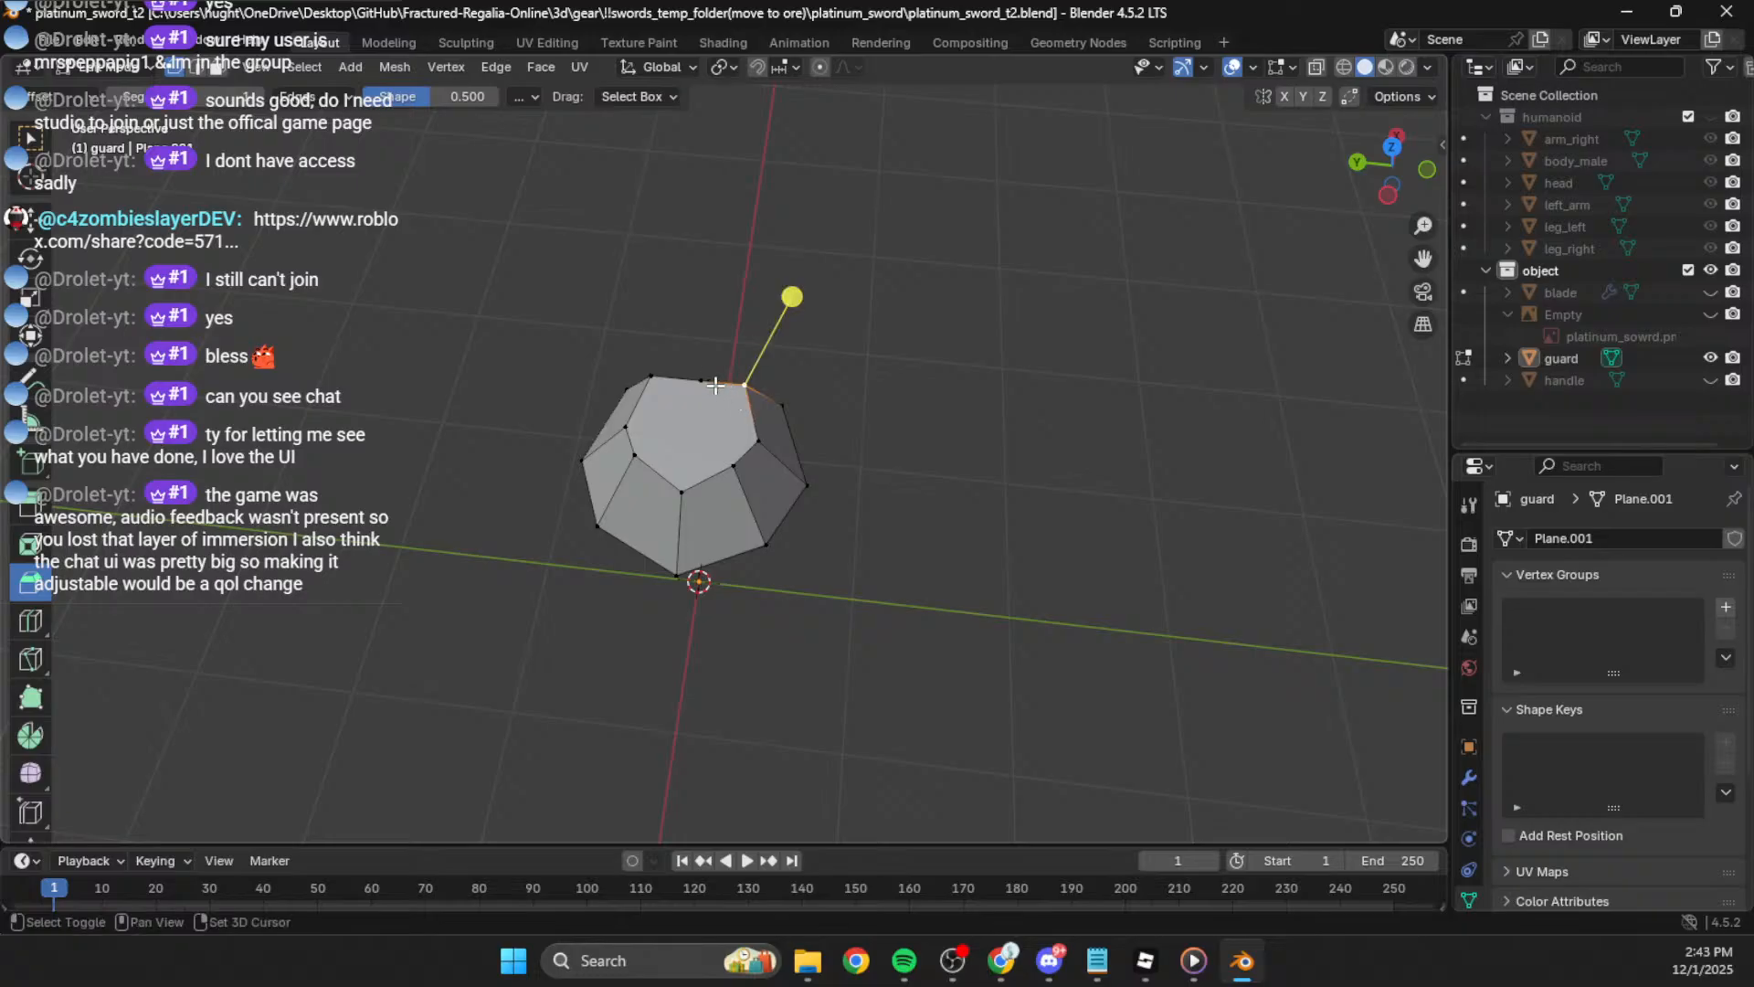
middle_click_drag(706, 414, 714, 460)
left_click(708, 325)
left_click(750, 372, "shift")
left_click(692, 355)
left_click(748, 371, "shift")
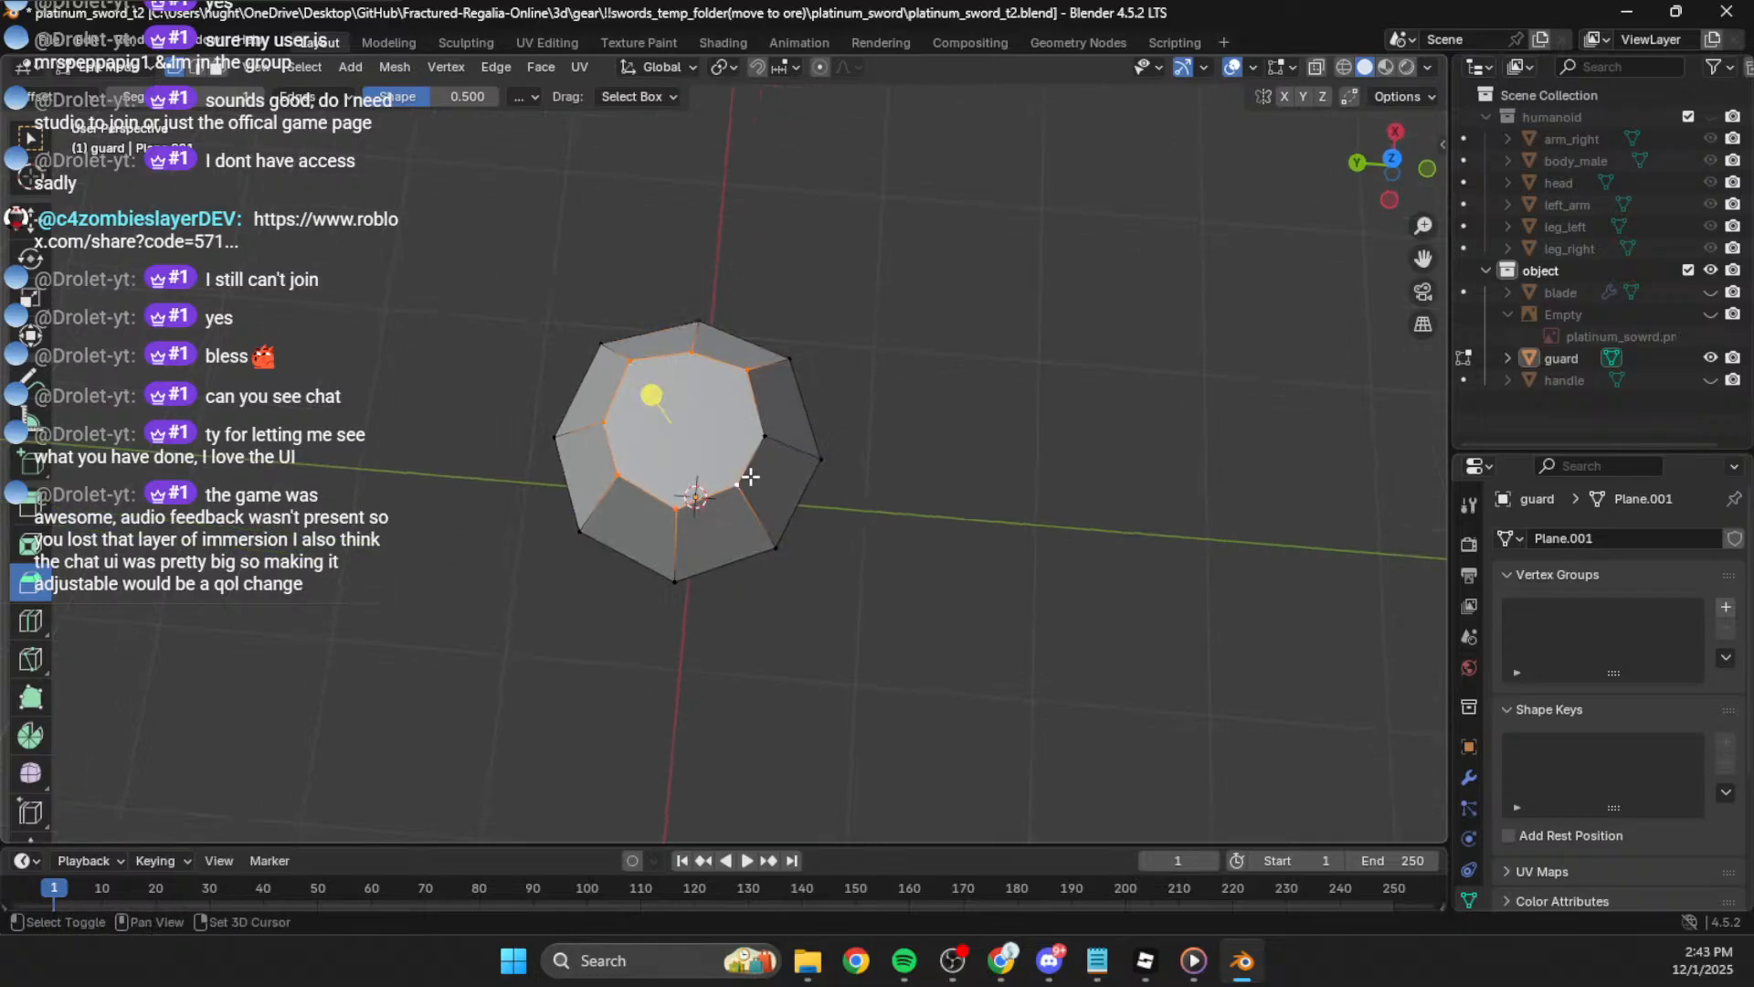
key("x")
left_click(757, 524)
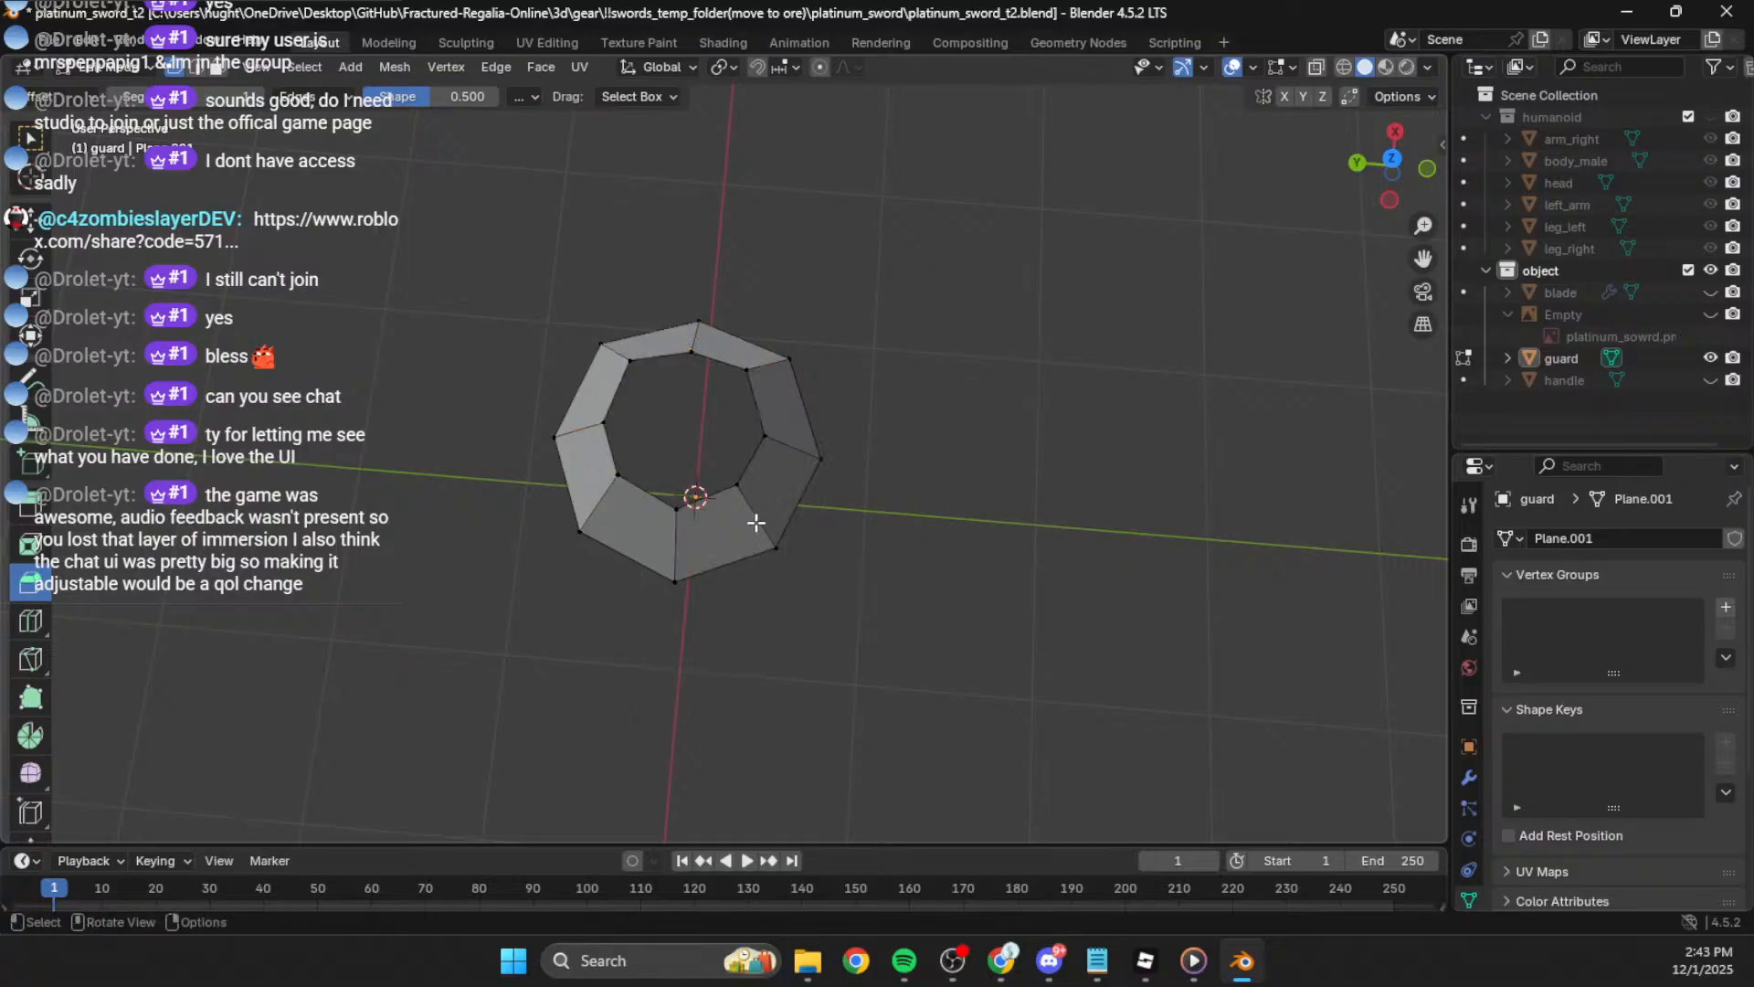
Step: Fill the two far corners of the guard's open top with triangular faces between neighbouring ring vertices
left_click(631, 363, "shift")
left_click(606, 418, "shift")
key("f")
left_click(707, 362)
left_click(745, 373, "shift")
left_click(766, 437, "shift")
key("f")
Step: Fill the two near corners of the guard's open top with triangular faces
left_click(608, 425)
left_click(621, 479, "shift")
left_click(674, 511, "shift")
key("f")
left_click(678, 512)
left_click(740, 491, "shift")
left_click(765, 449, "shift")
key("f")
Step: Fill the remaining diamond-shaped opening in the centre of the guard's top with a face
left_click(765, 437)
left_click(692, 352, "shift")
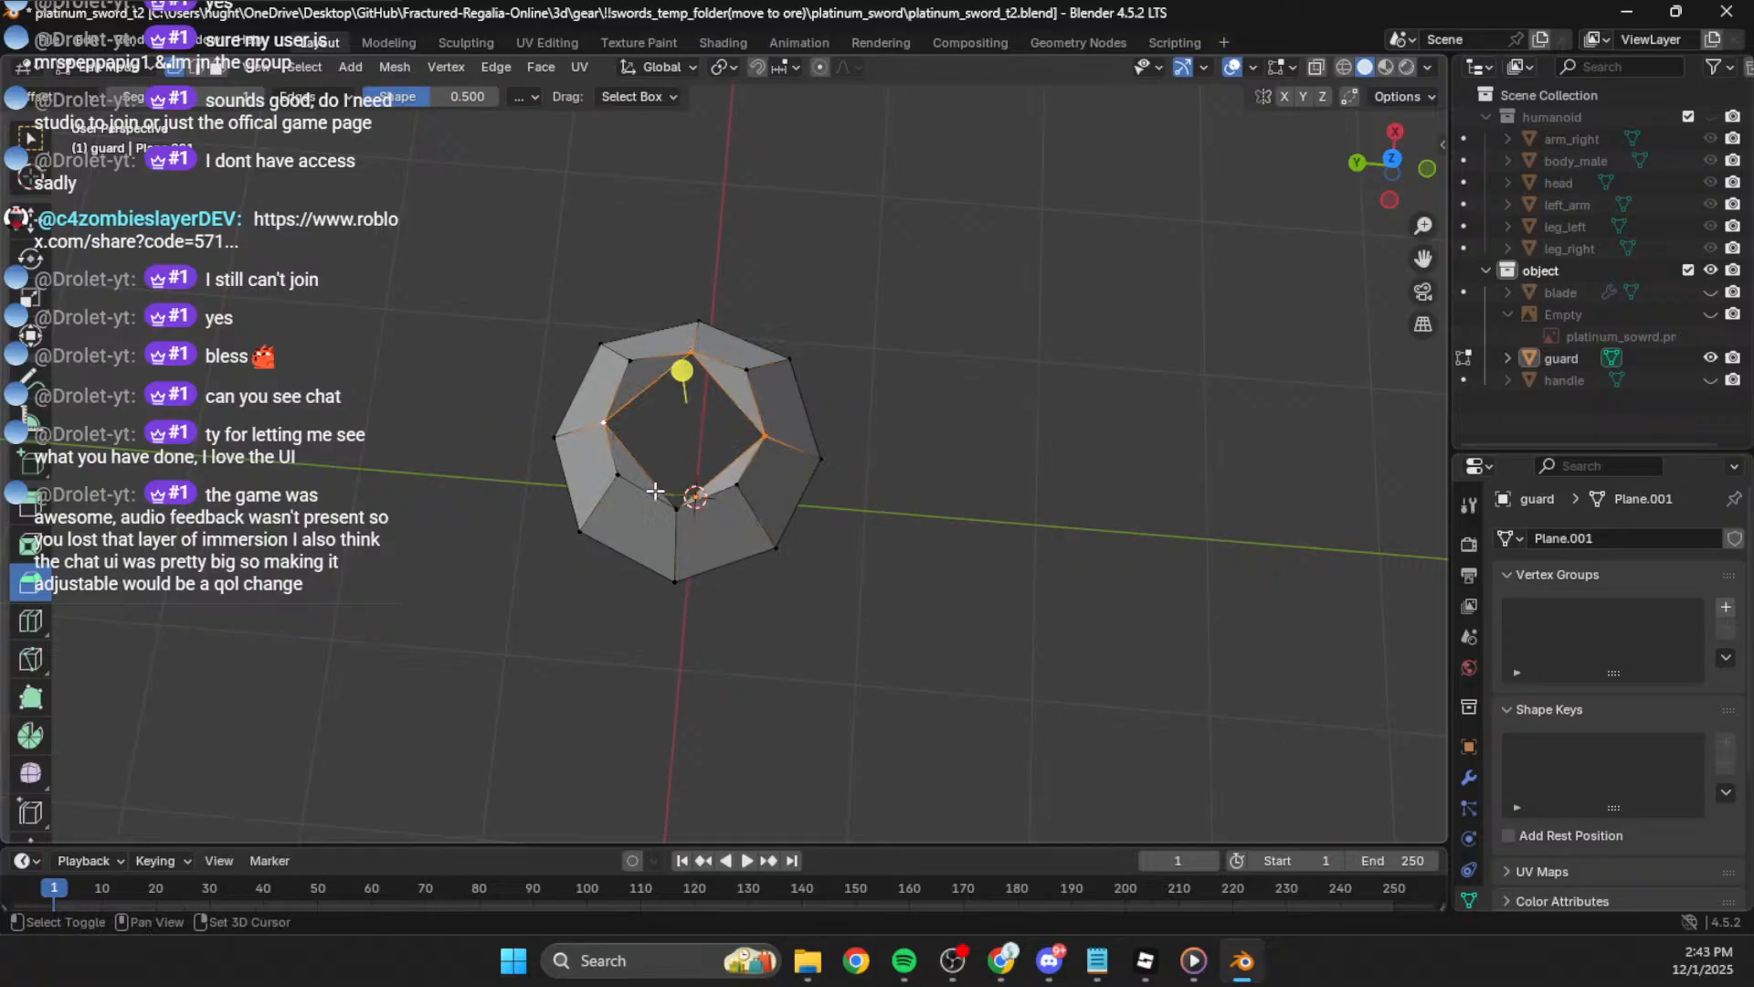
key("f")
Step: Select all vertices of the guard's bottom ring and delete the face capping the underside
middle_click_drag(893, 482, 838, 290)
left_click(549, 469, "shift")
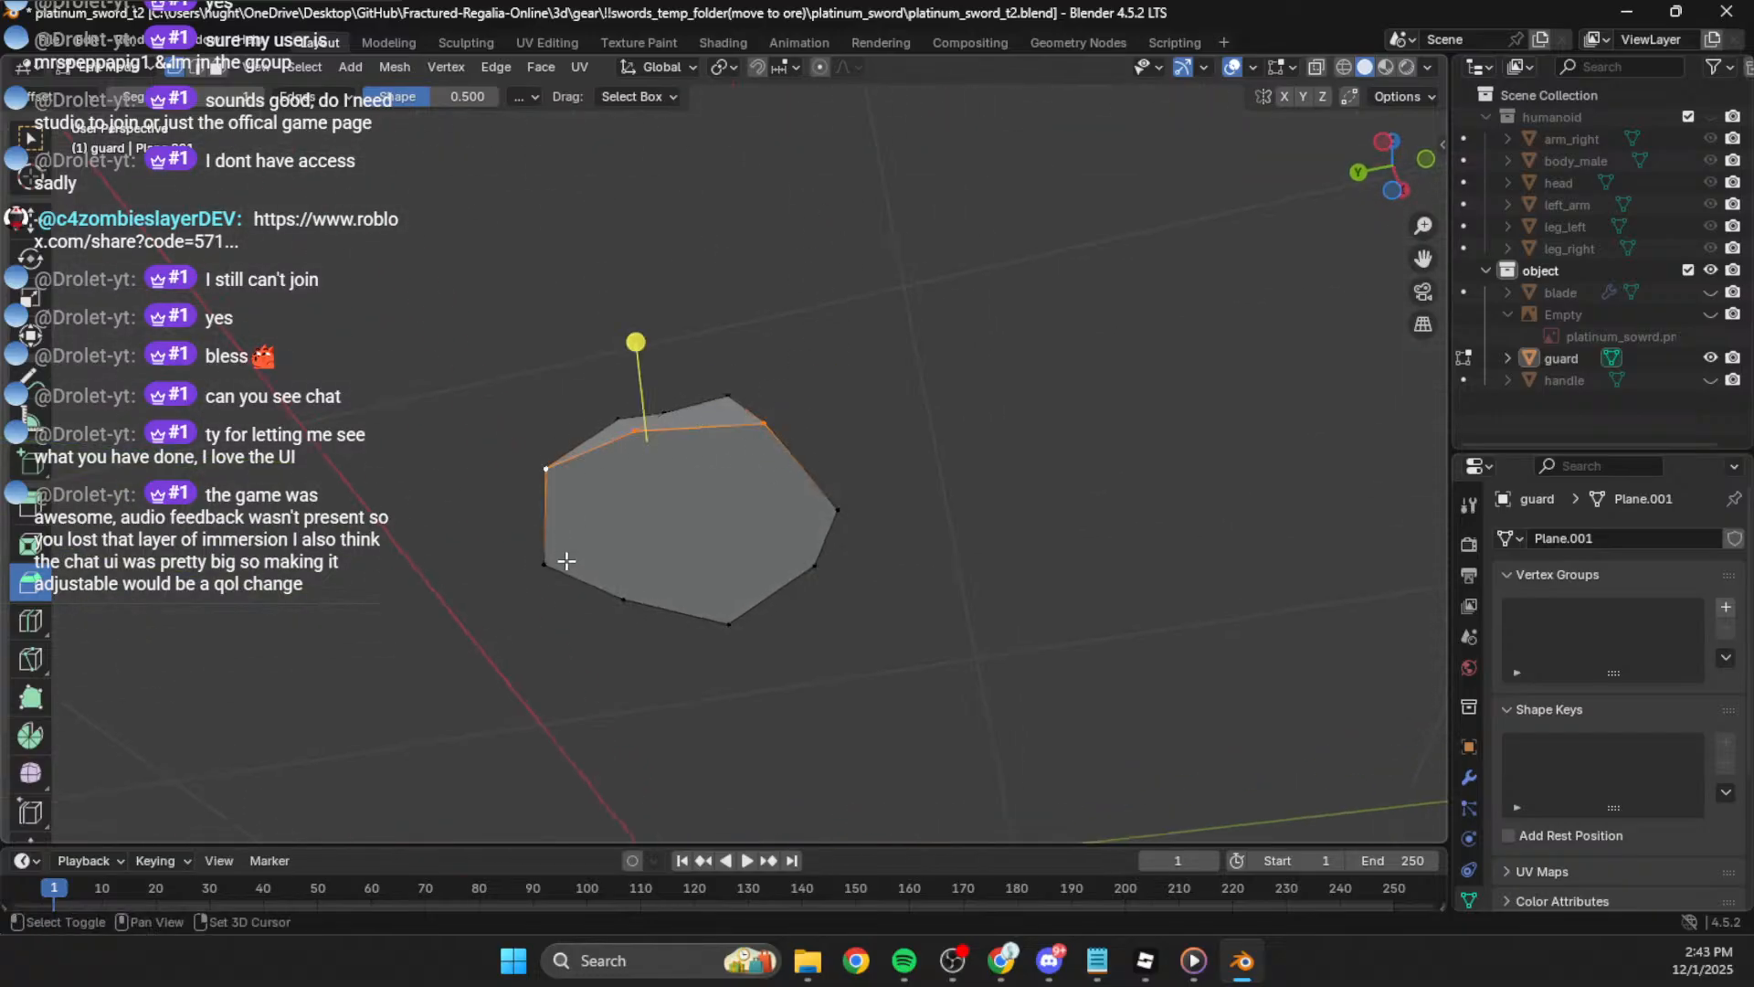
left_click(728, 624, "shift")
left_click(815, 565, "shift")
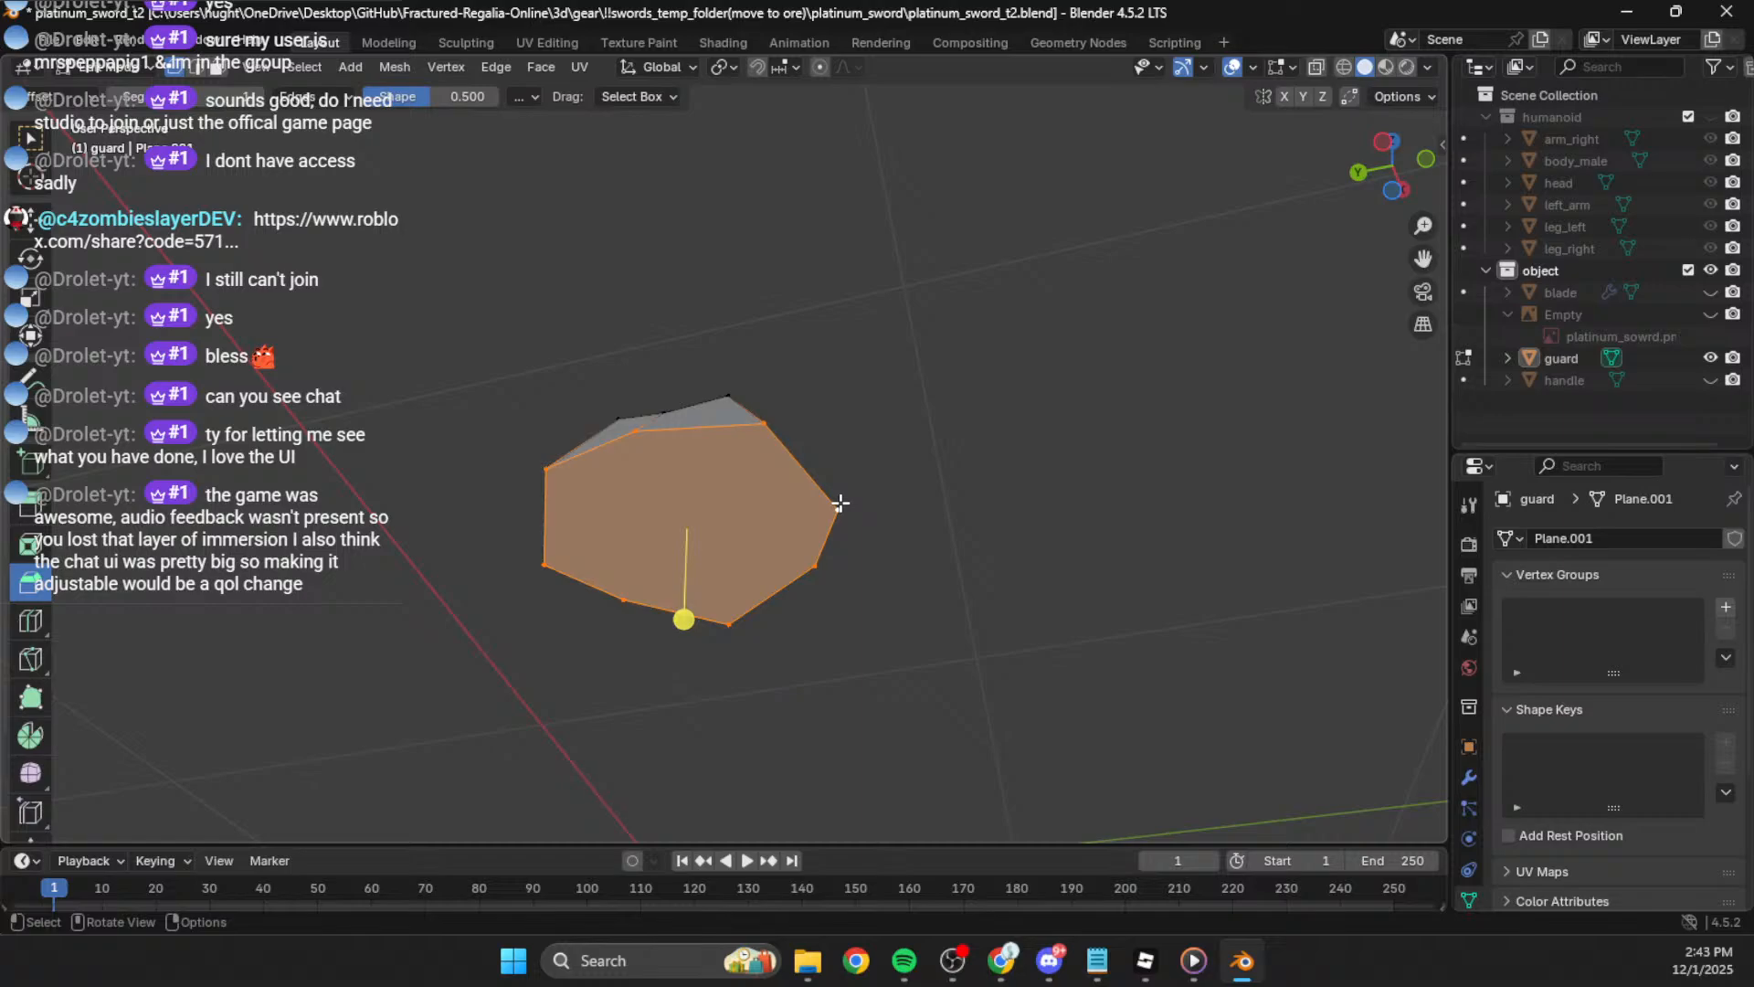
key("x")
left_click(791, 495)
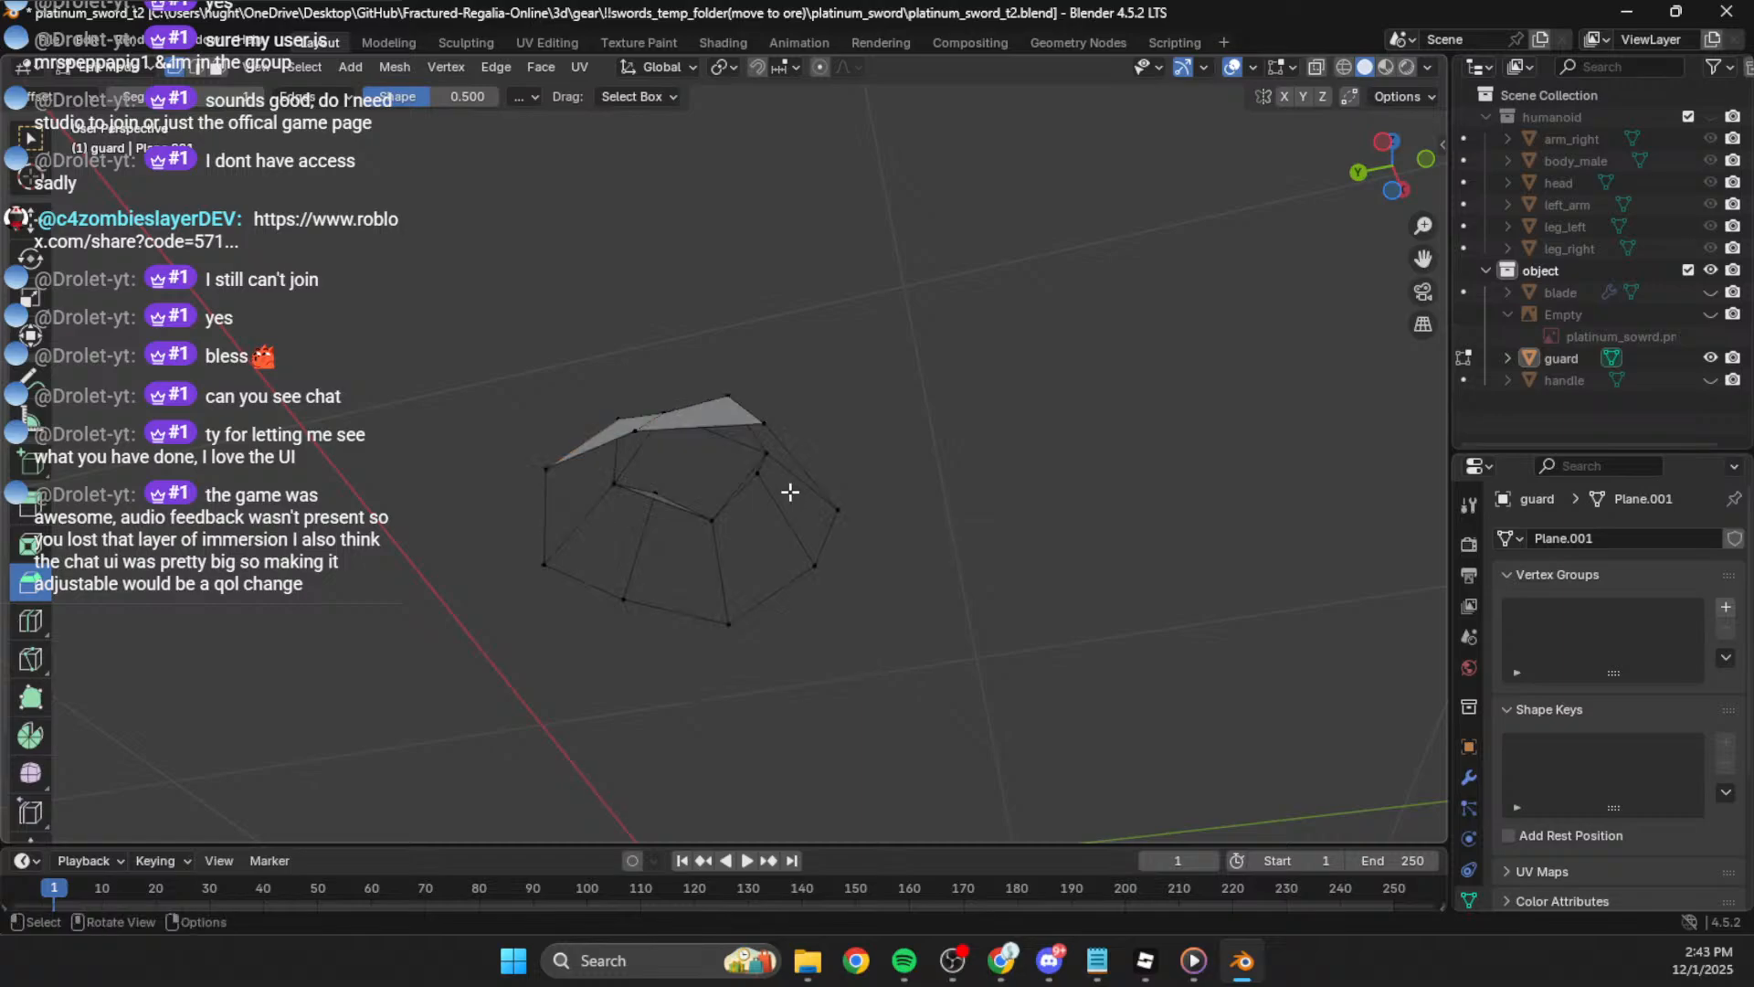
middle_click_drag(737, 423, 752, 449)
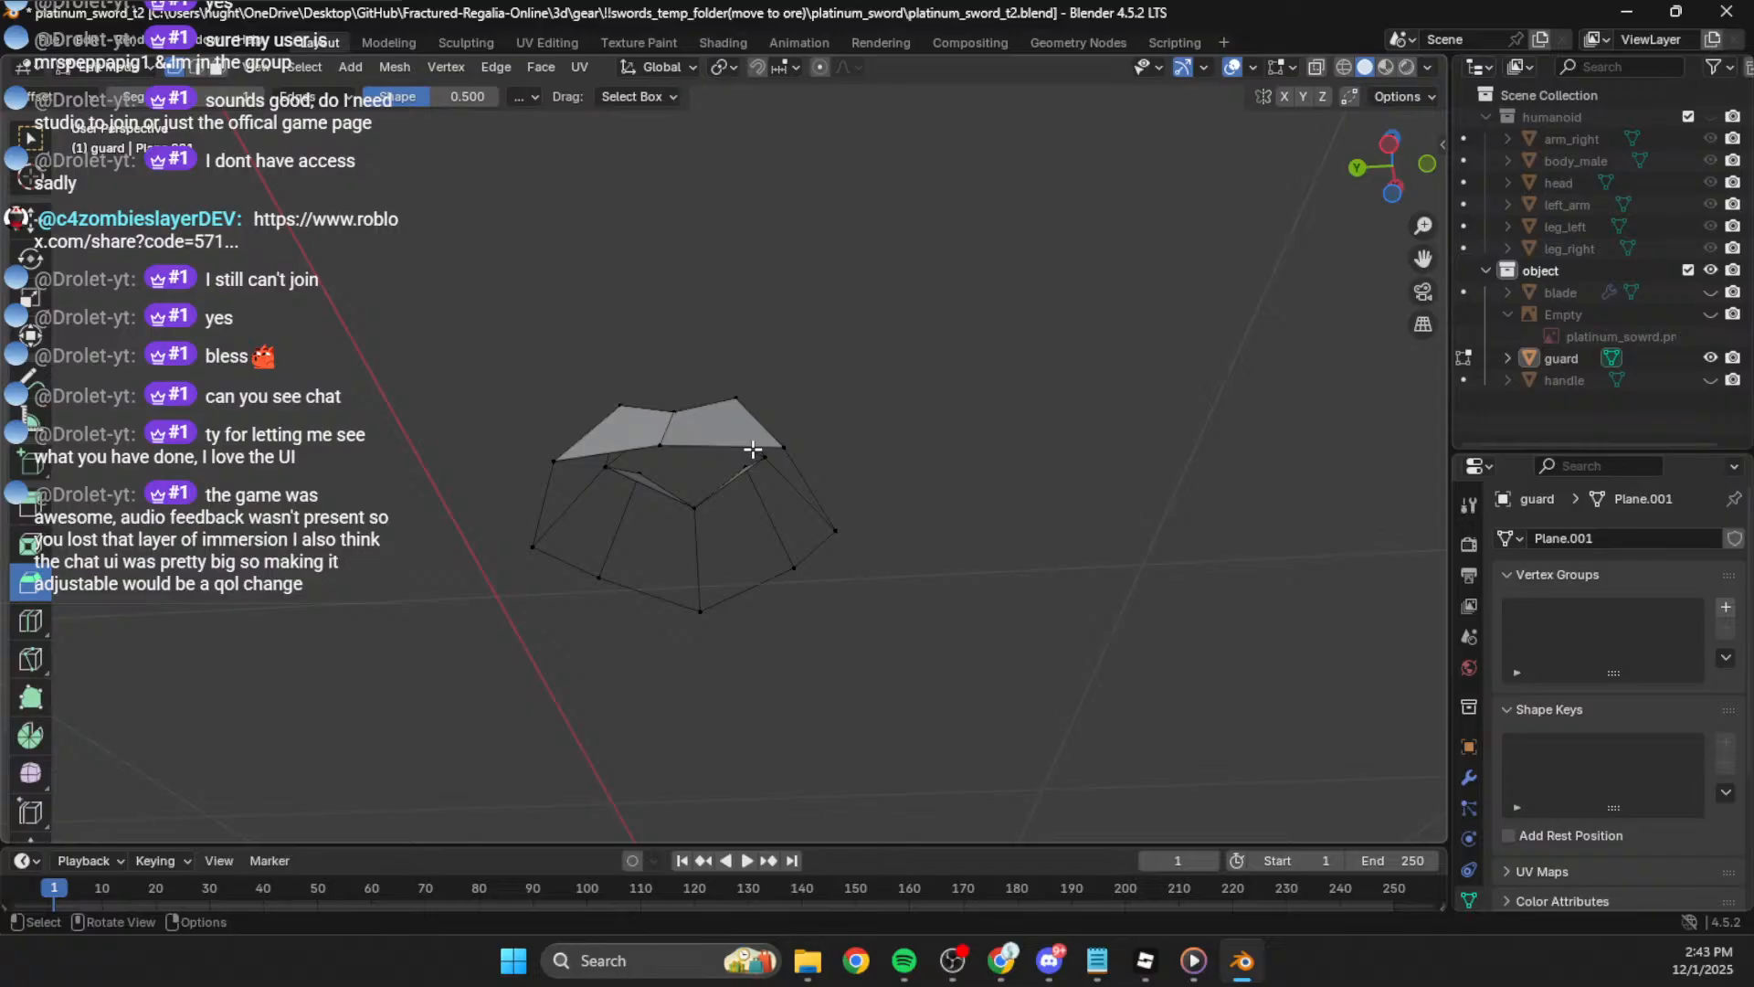
mouse_move(722, 643)
middle_mouse_down()
mouse_move(748, 568)
mouse_move(729, 649)
middle_mouse_up()
Step: Look through the bugs.txt and todo.txt notes in Notepad and return to the guard model in Blender
left_click(1096, 962)
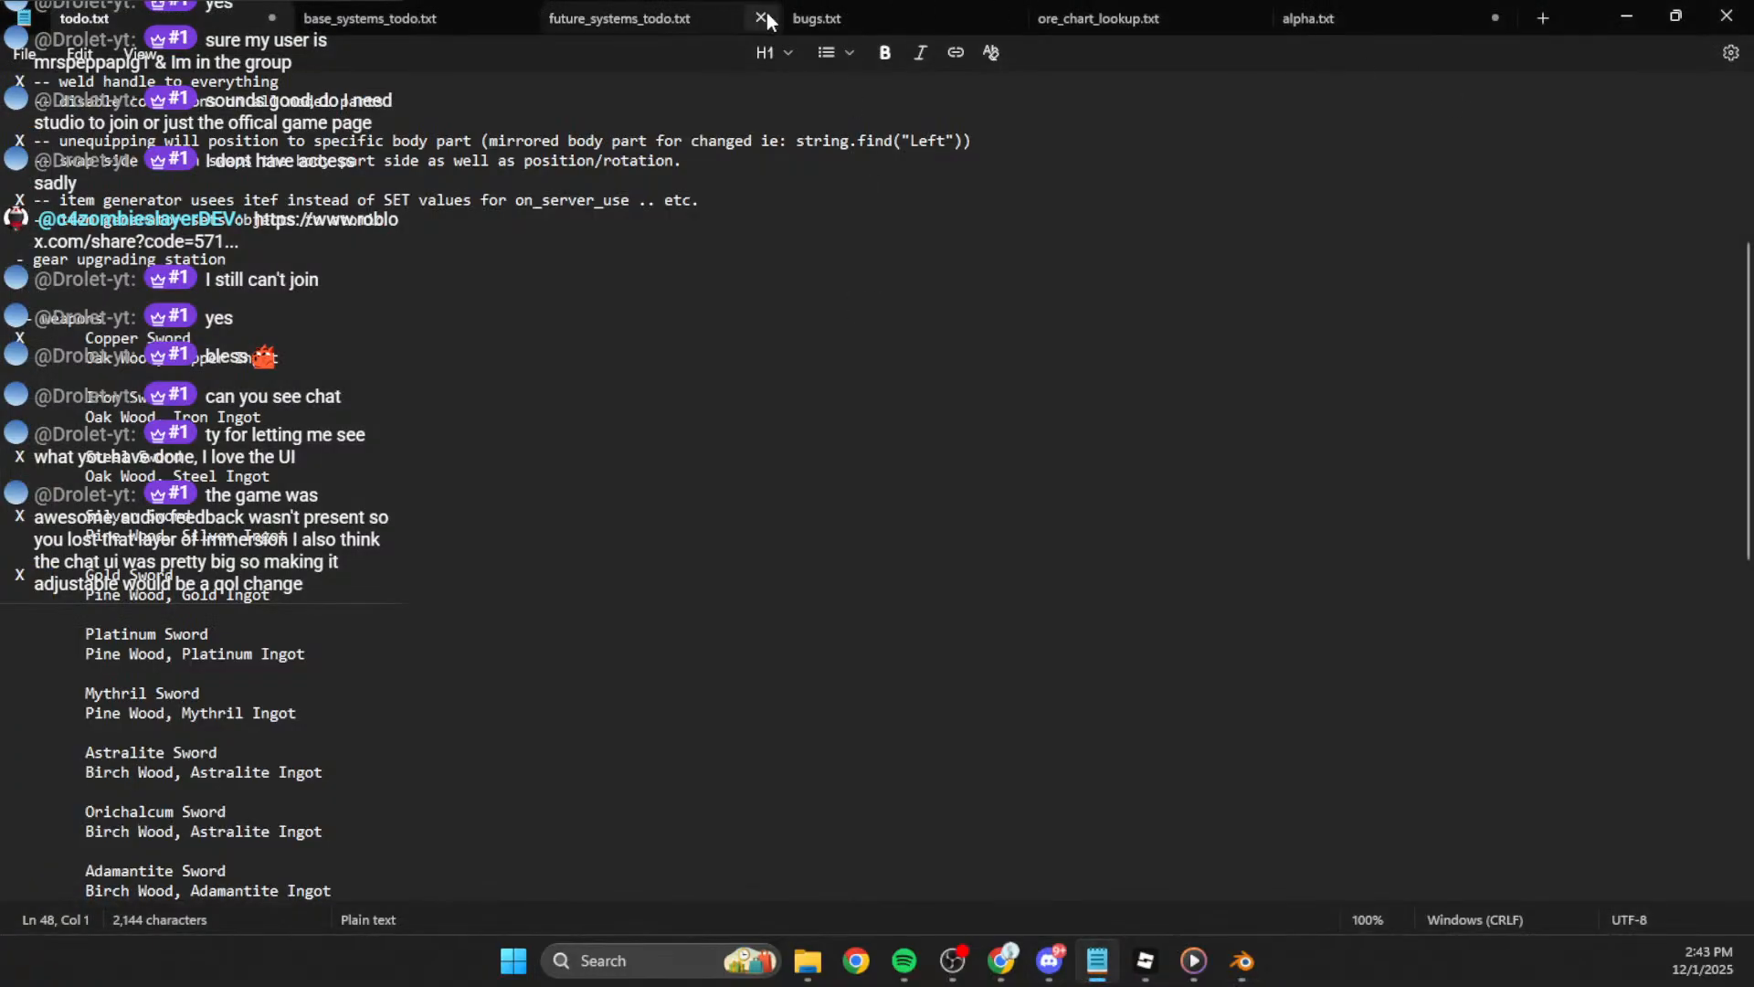
left_click(818, 16)
scroll(640, 366, "up", 3)
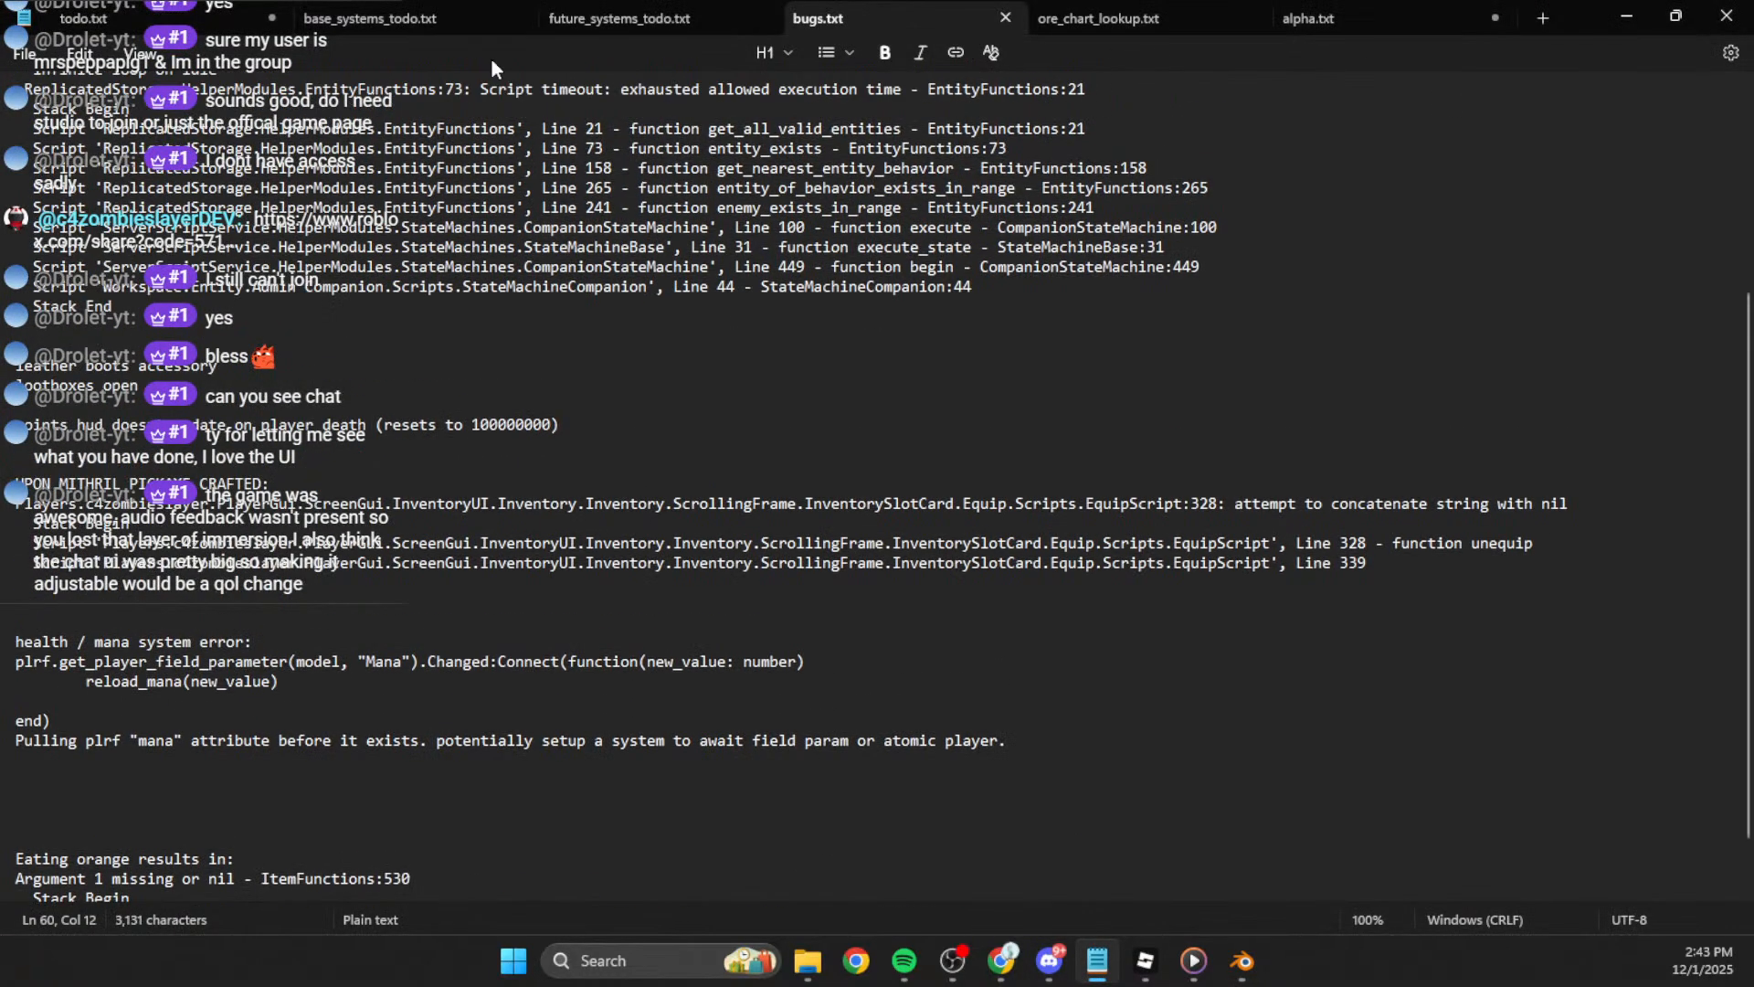
left_click(84, 18)
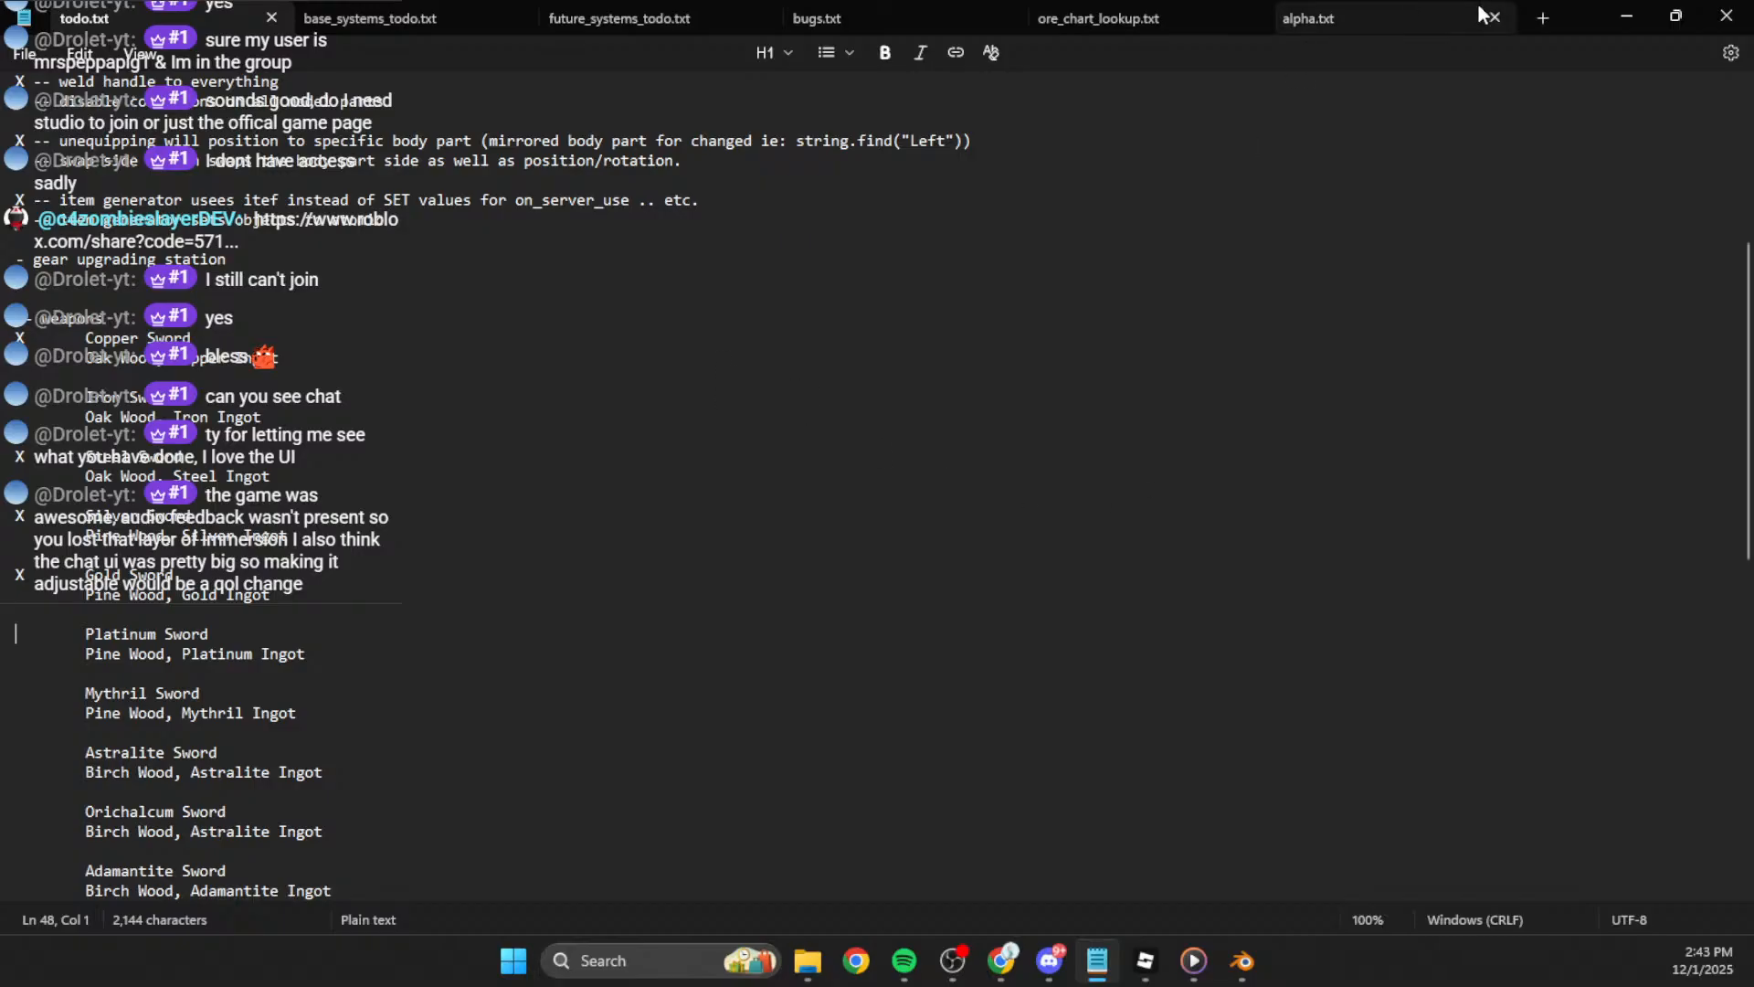
left_click(1626, 16)
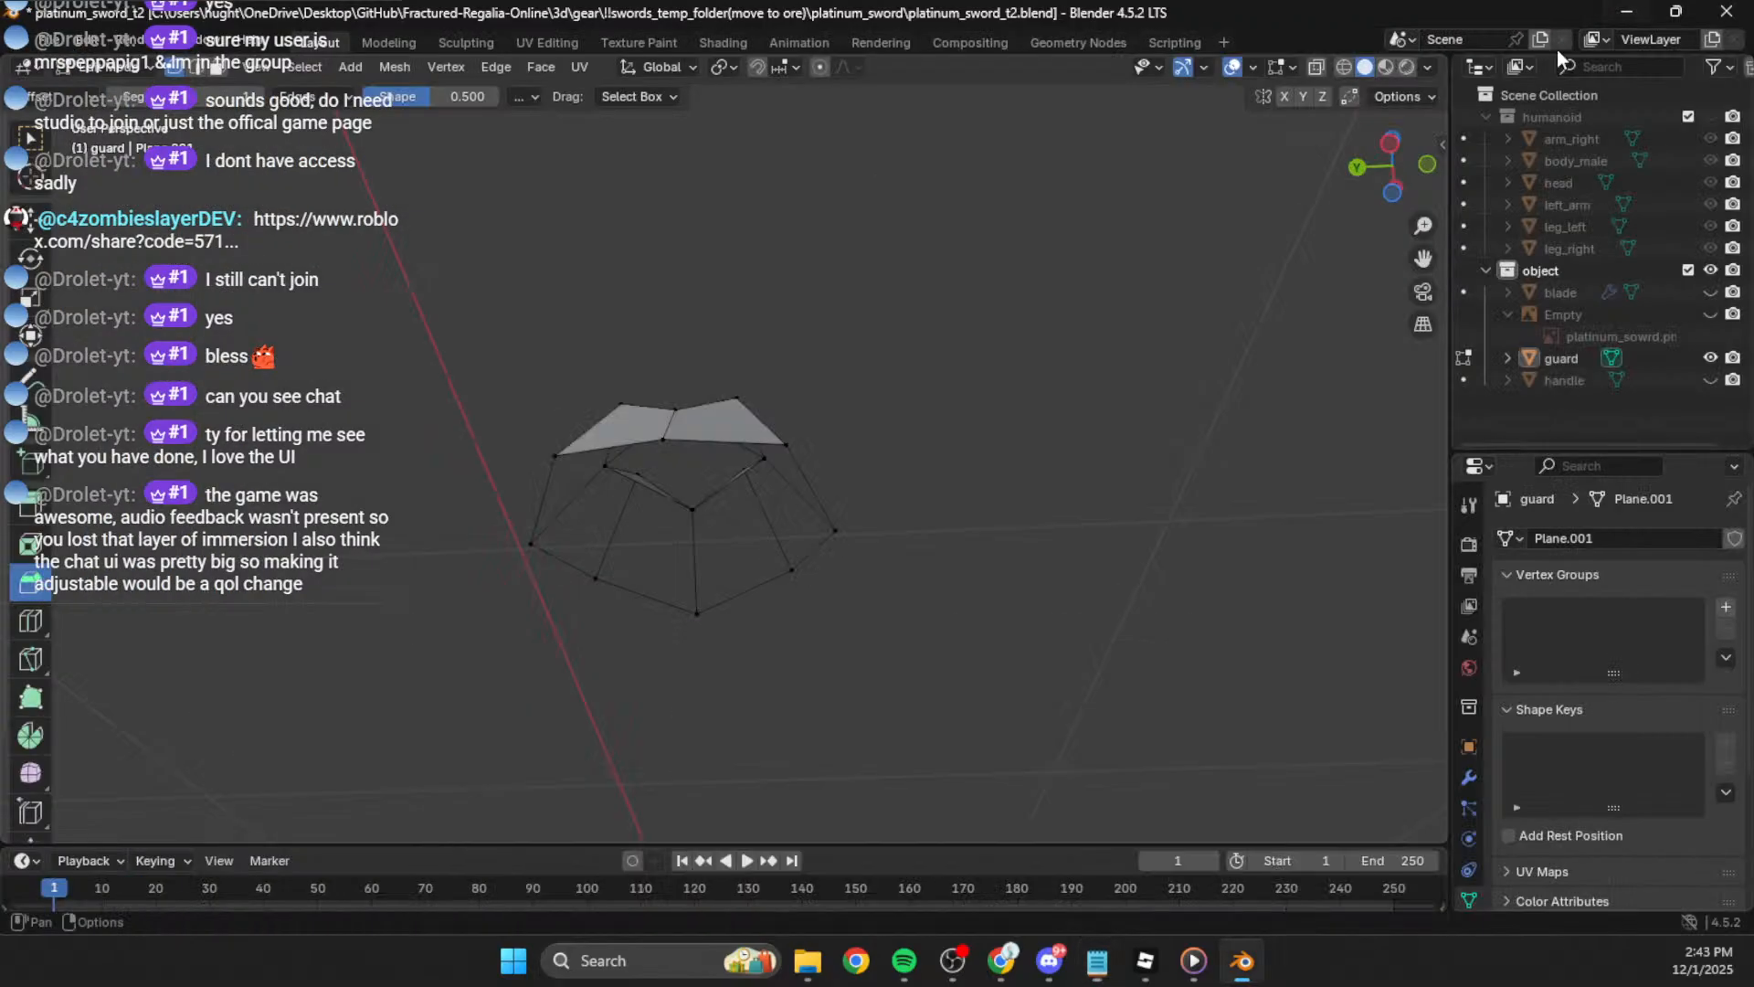
middle_click_drag(804, 447, 898, 426)
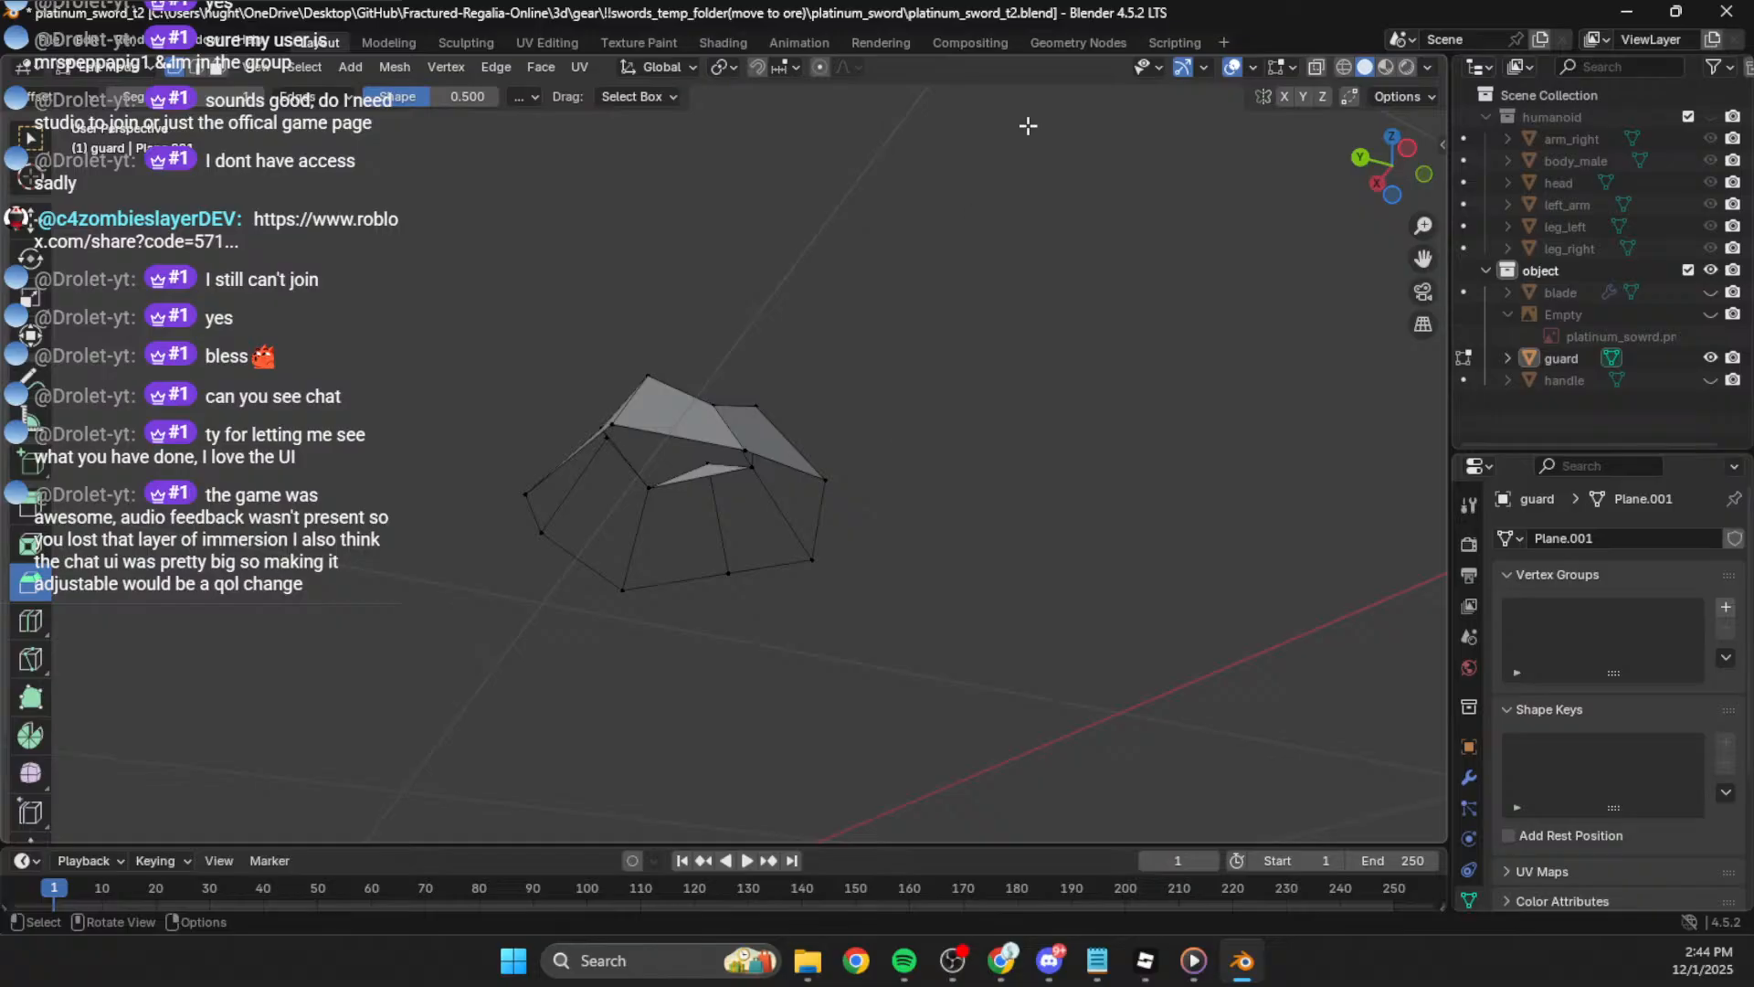
Step: Switch to Notepad and add the lines "SFX" and "Chat System" above "Mobile Support" in alpha.txt
key("alt+Tab")
left_click(1316, 16)
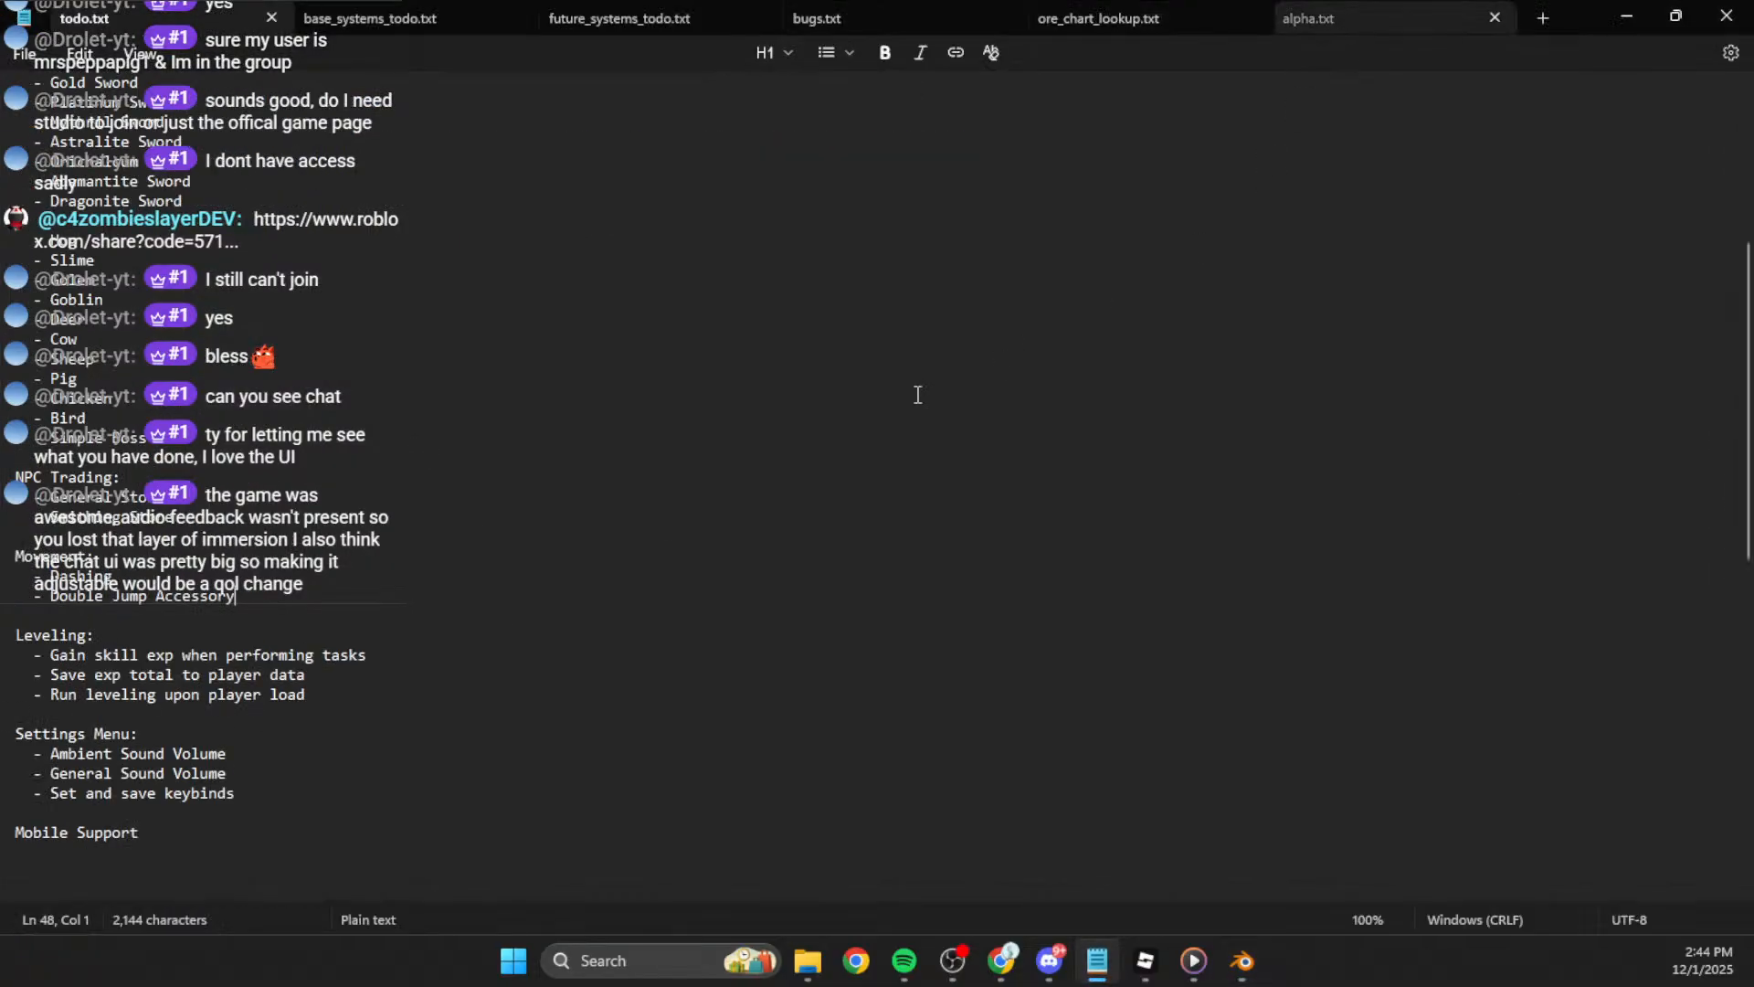
key("Home")
key("Return")
key("Return")
key("Up")
key("Up")
type("SFX")
key("Return")
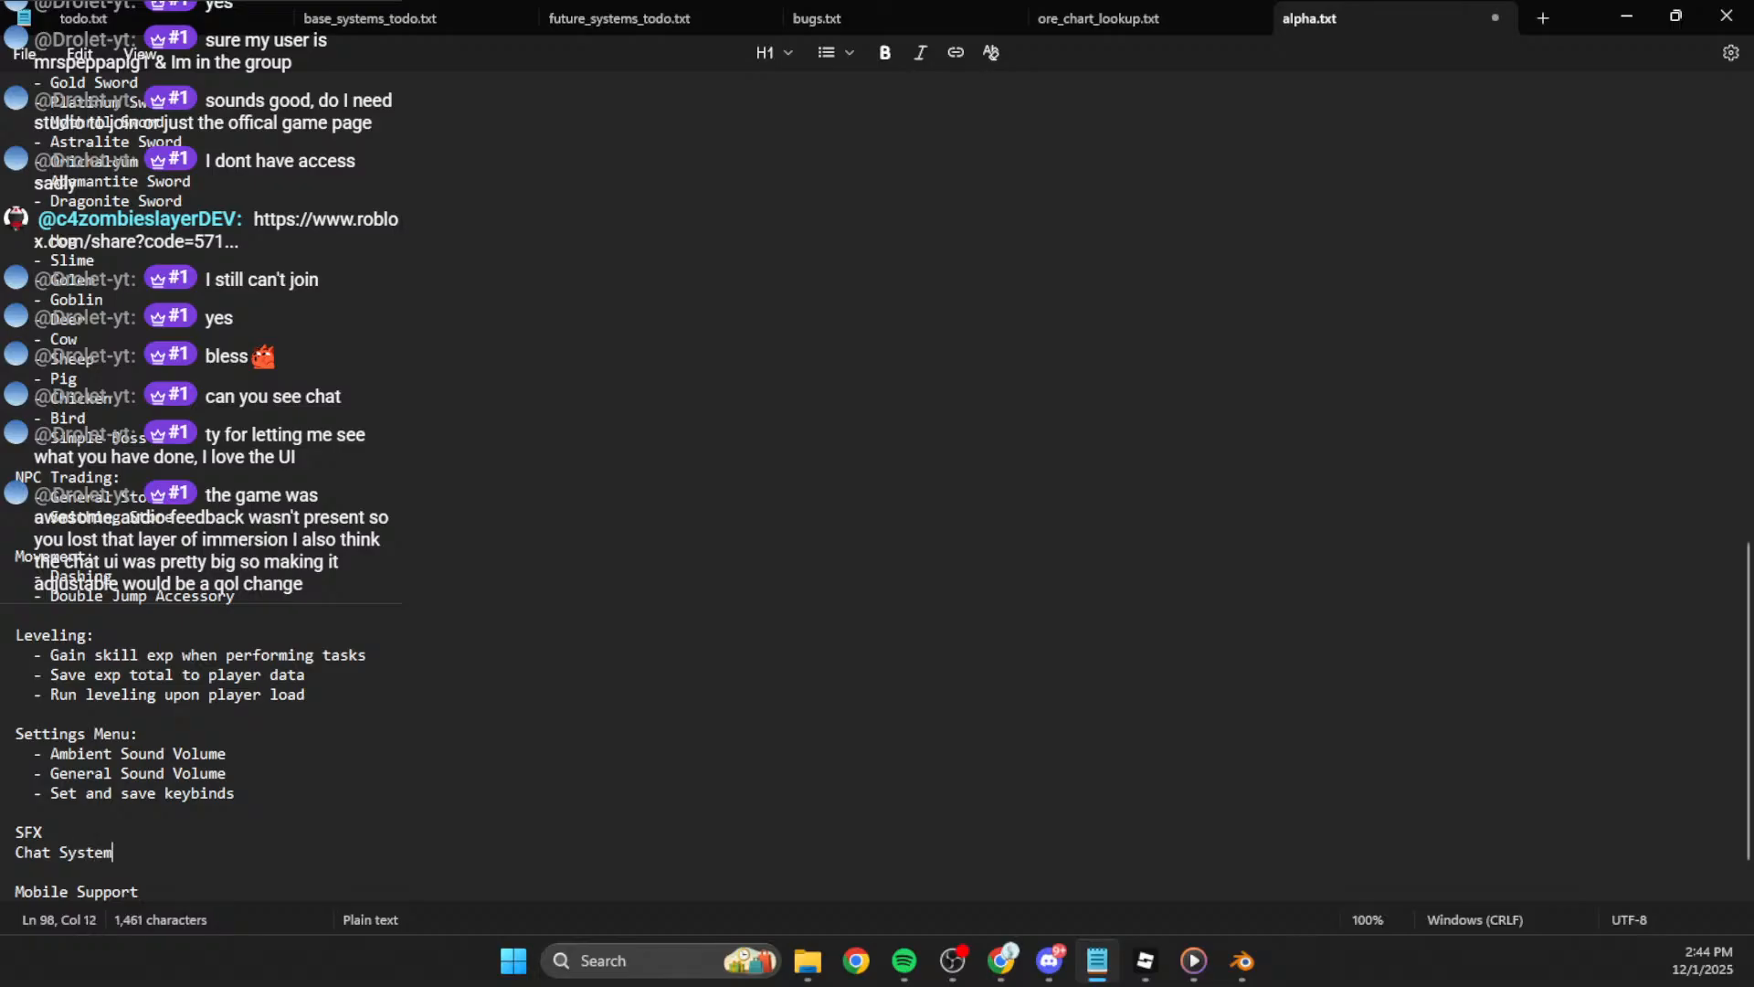
Step: In alpha.txt, extend the Chat System entry with a note that it should be adjustable, and return to Blender
scroll(149, 814, "down", 2)
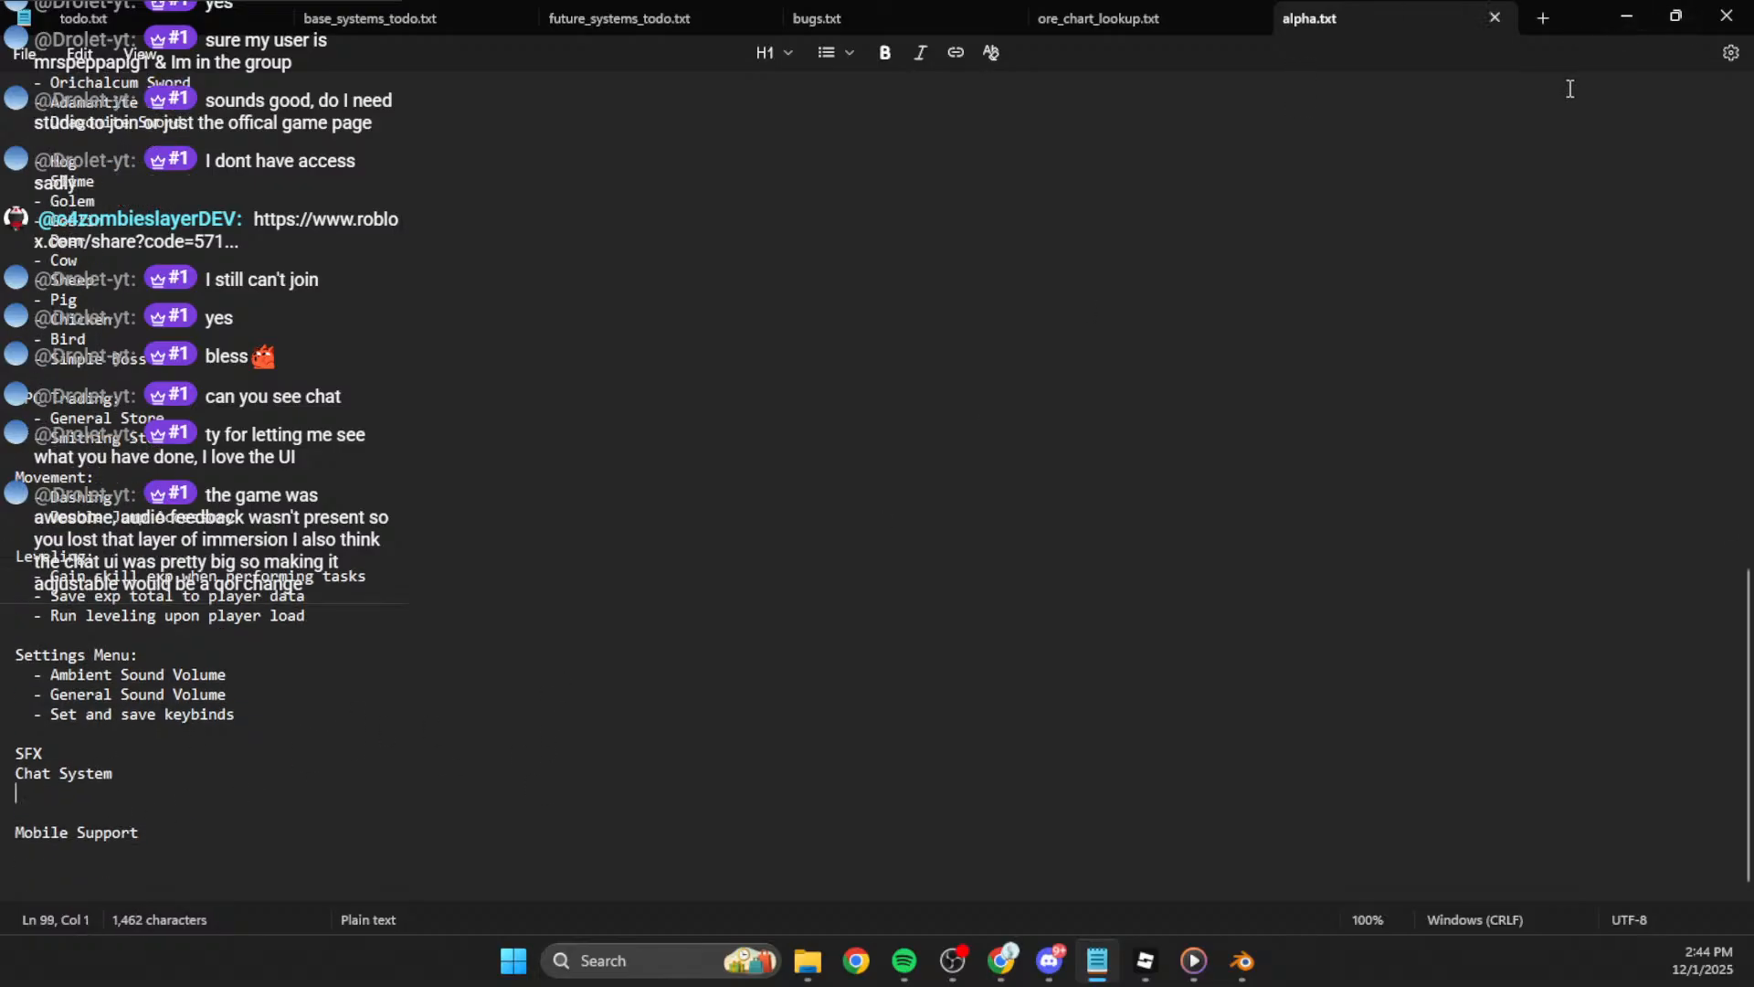
left_click(1631, 19)
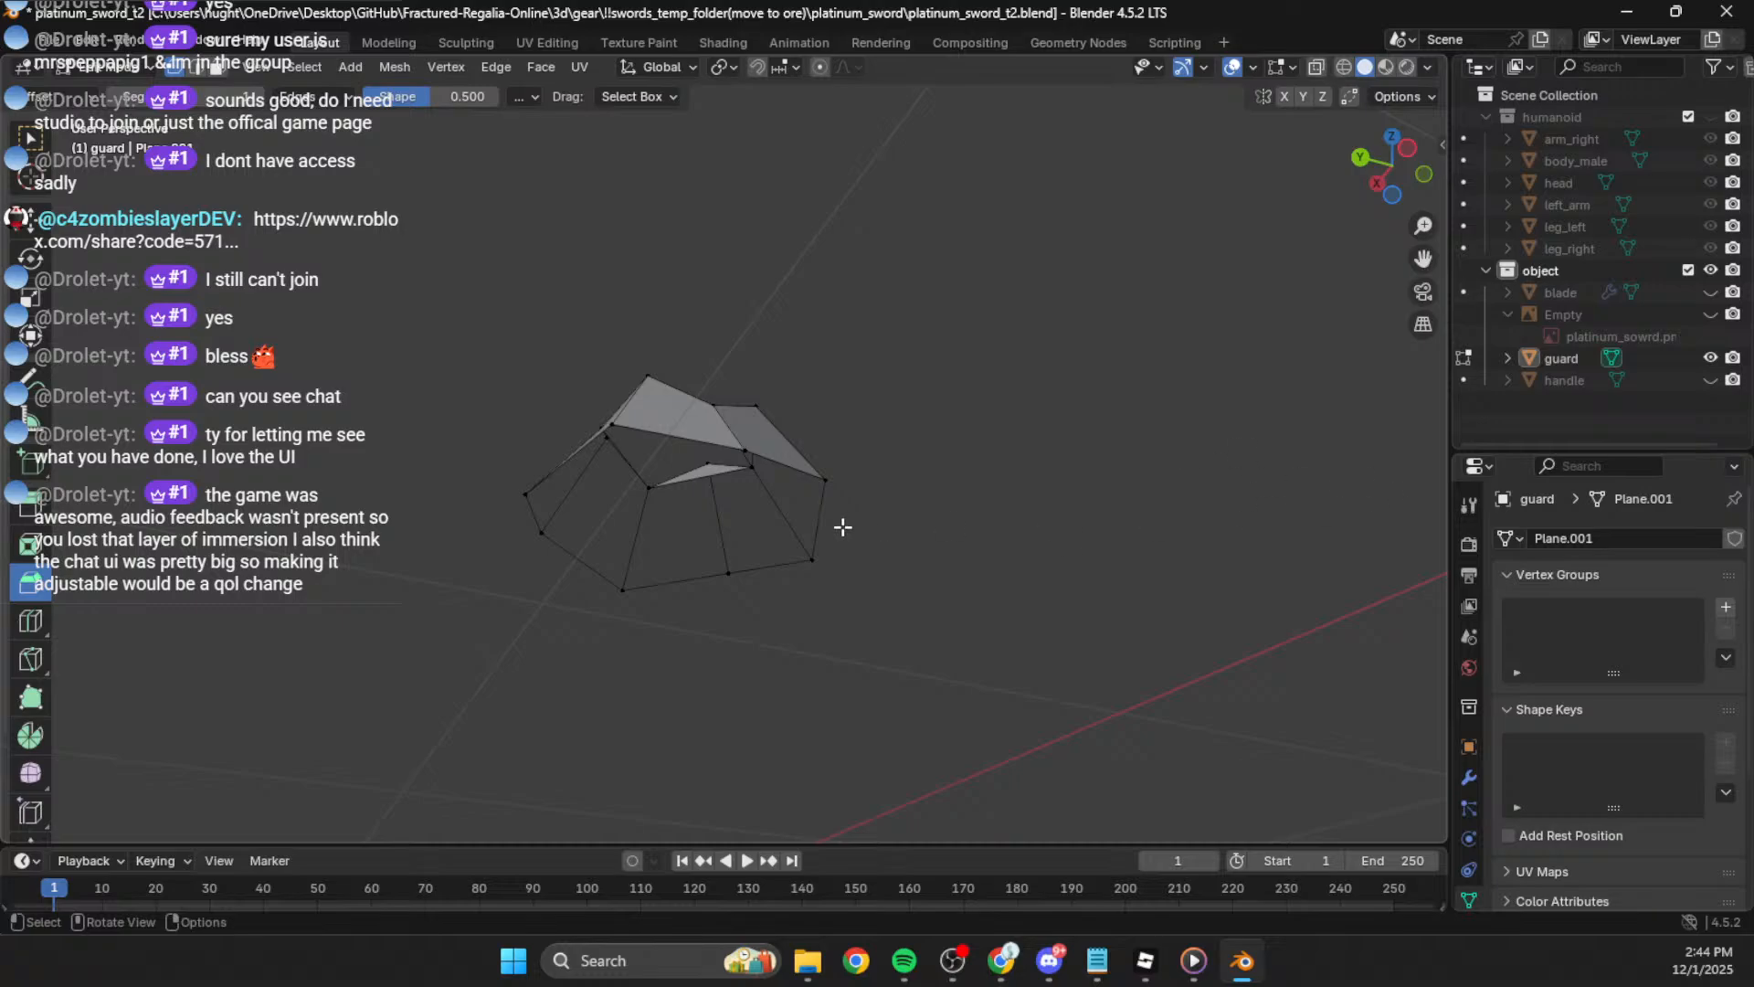
left_click(1088, 966)
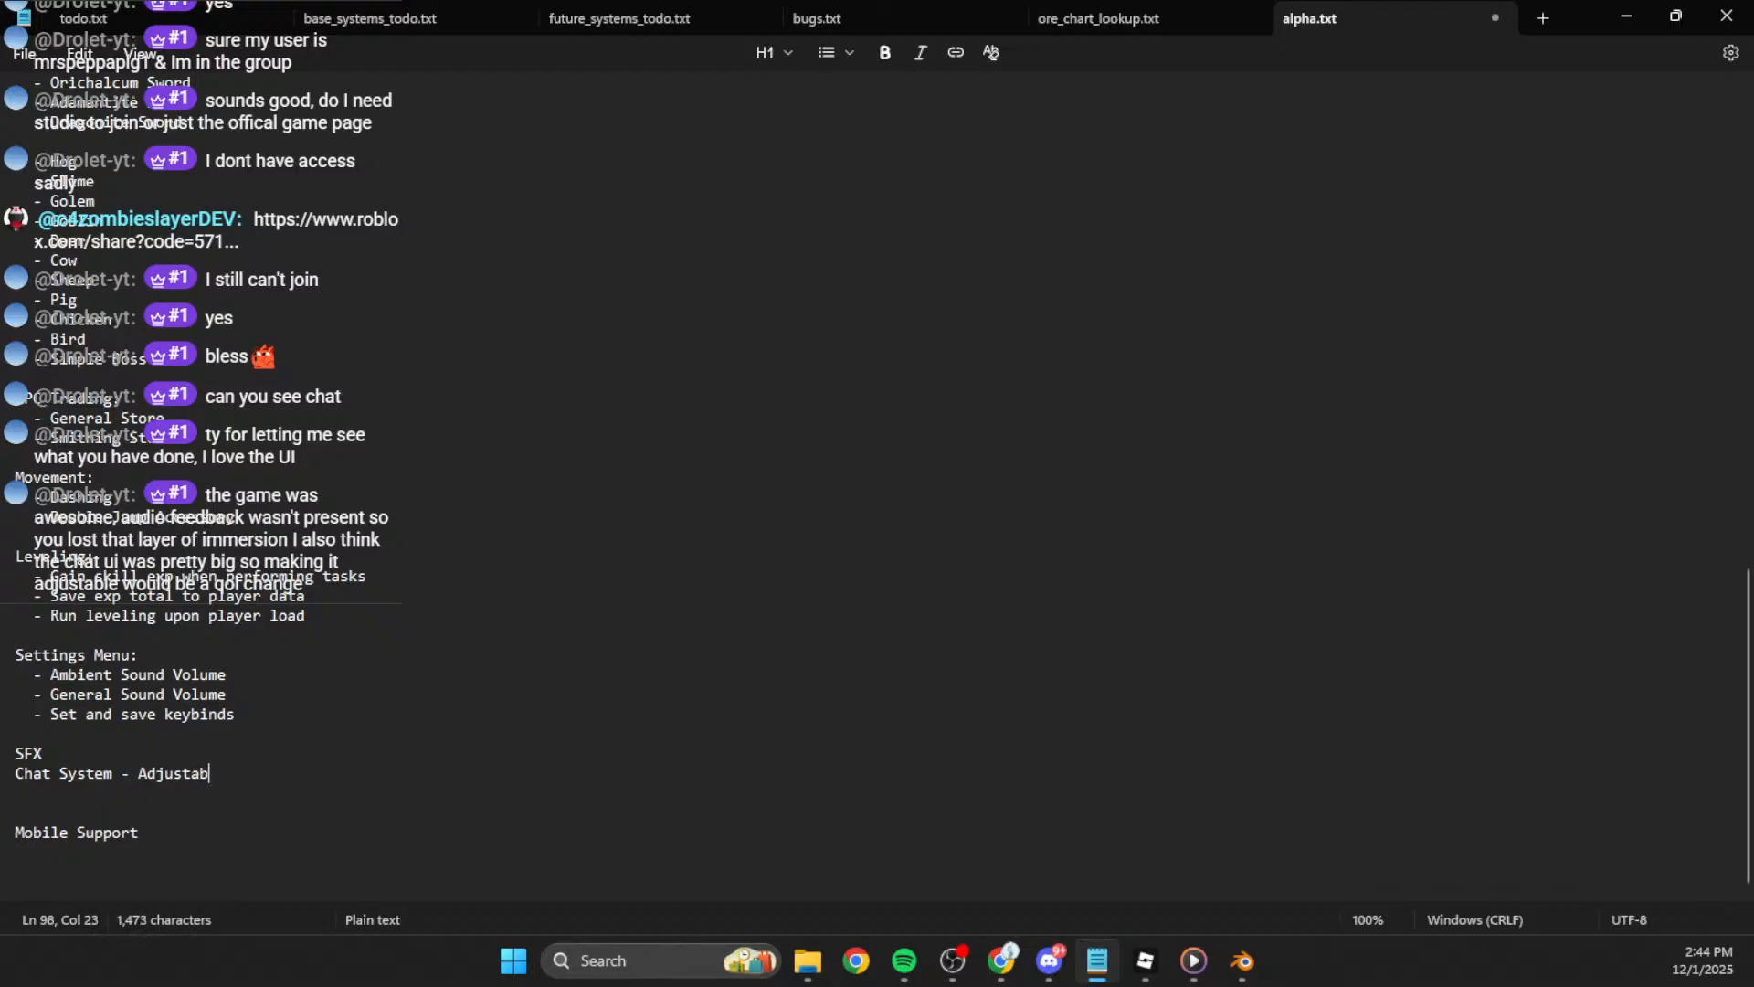
key("alt+Tab")
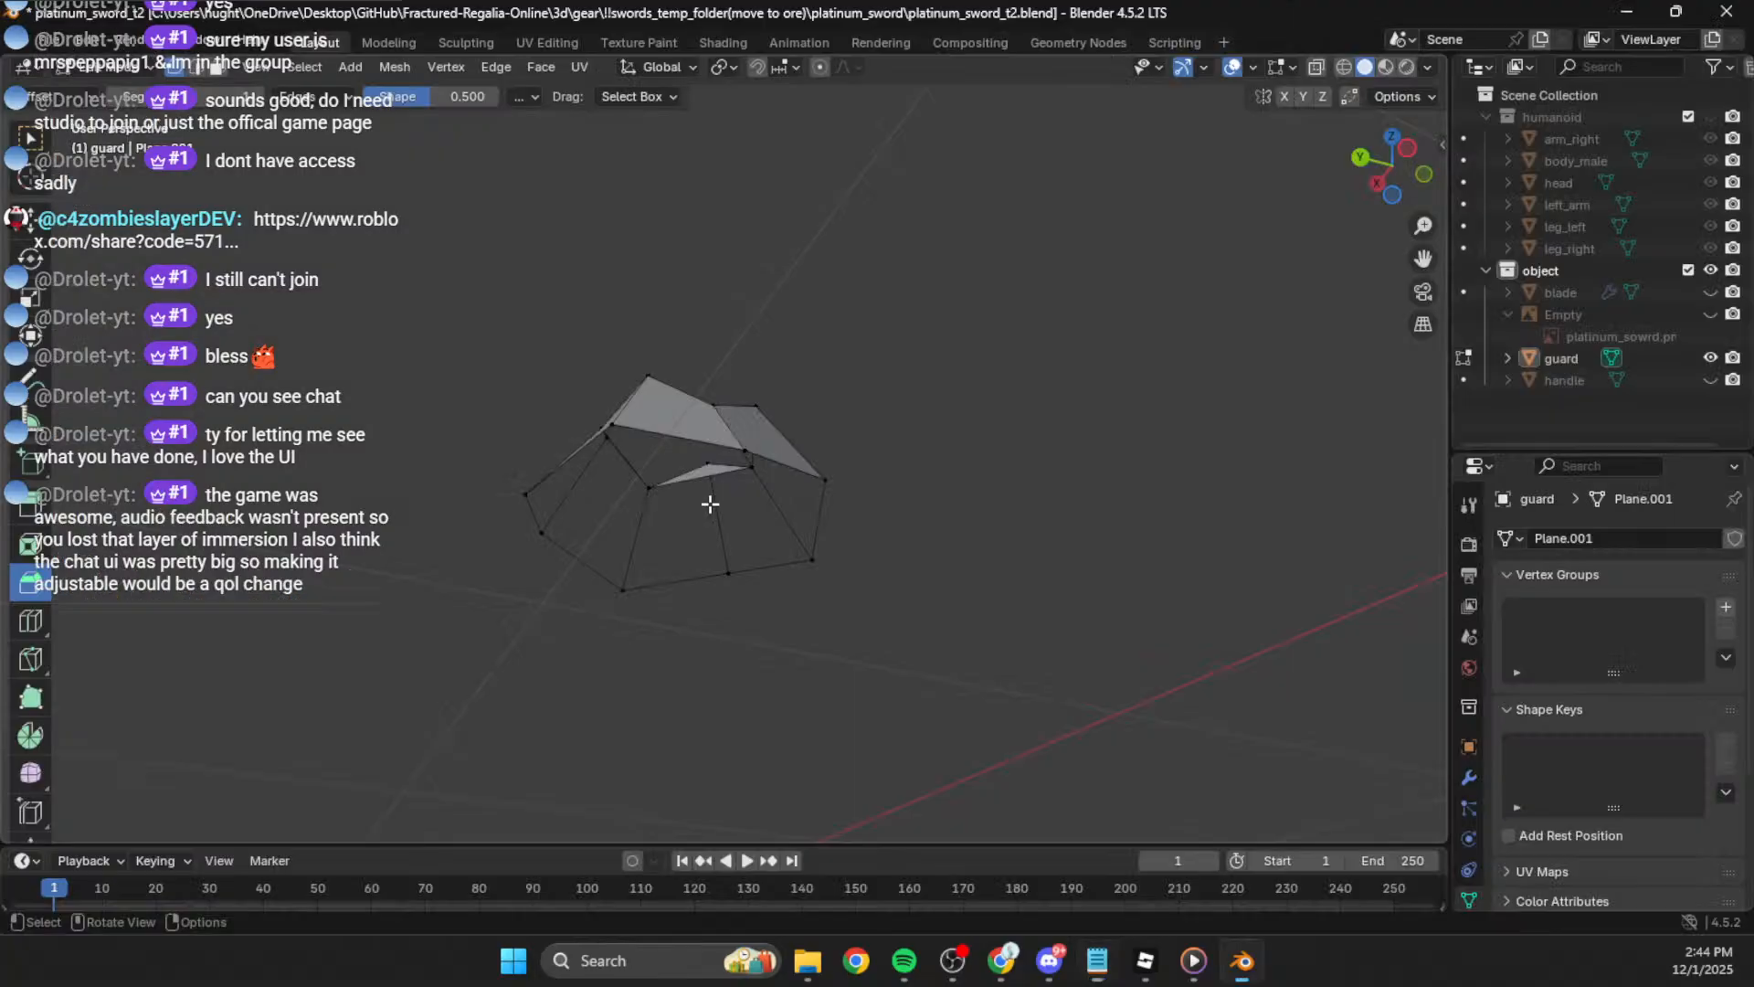
Step: Fill two triangular corner faces along the far side of the guard's open lower rim
middle_click_drag(805, 549, 812, 421)
left_click(812, 419, "shift")
left_click(719, 353, "shift")
key("f")
left_click(713, 354)
left_click(581, 371, "shift")
left_click(530, 461, "shift")
key("f")
Step: Fill the remaining two triangular corner faces along the near side of the guard's lower rim
left_click(535, 482)
left_click(636, 627, "shift")
left_click(559, 574, "shift")
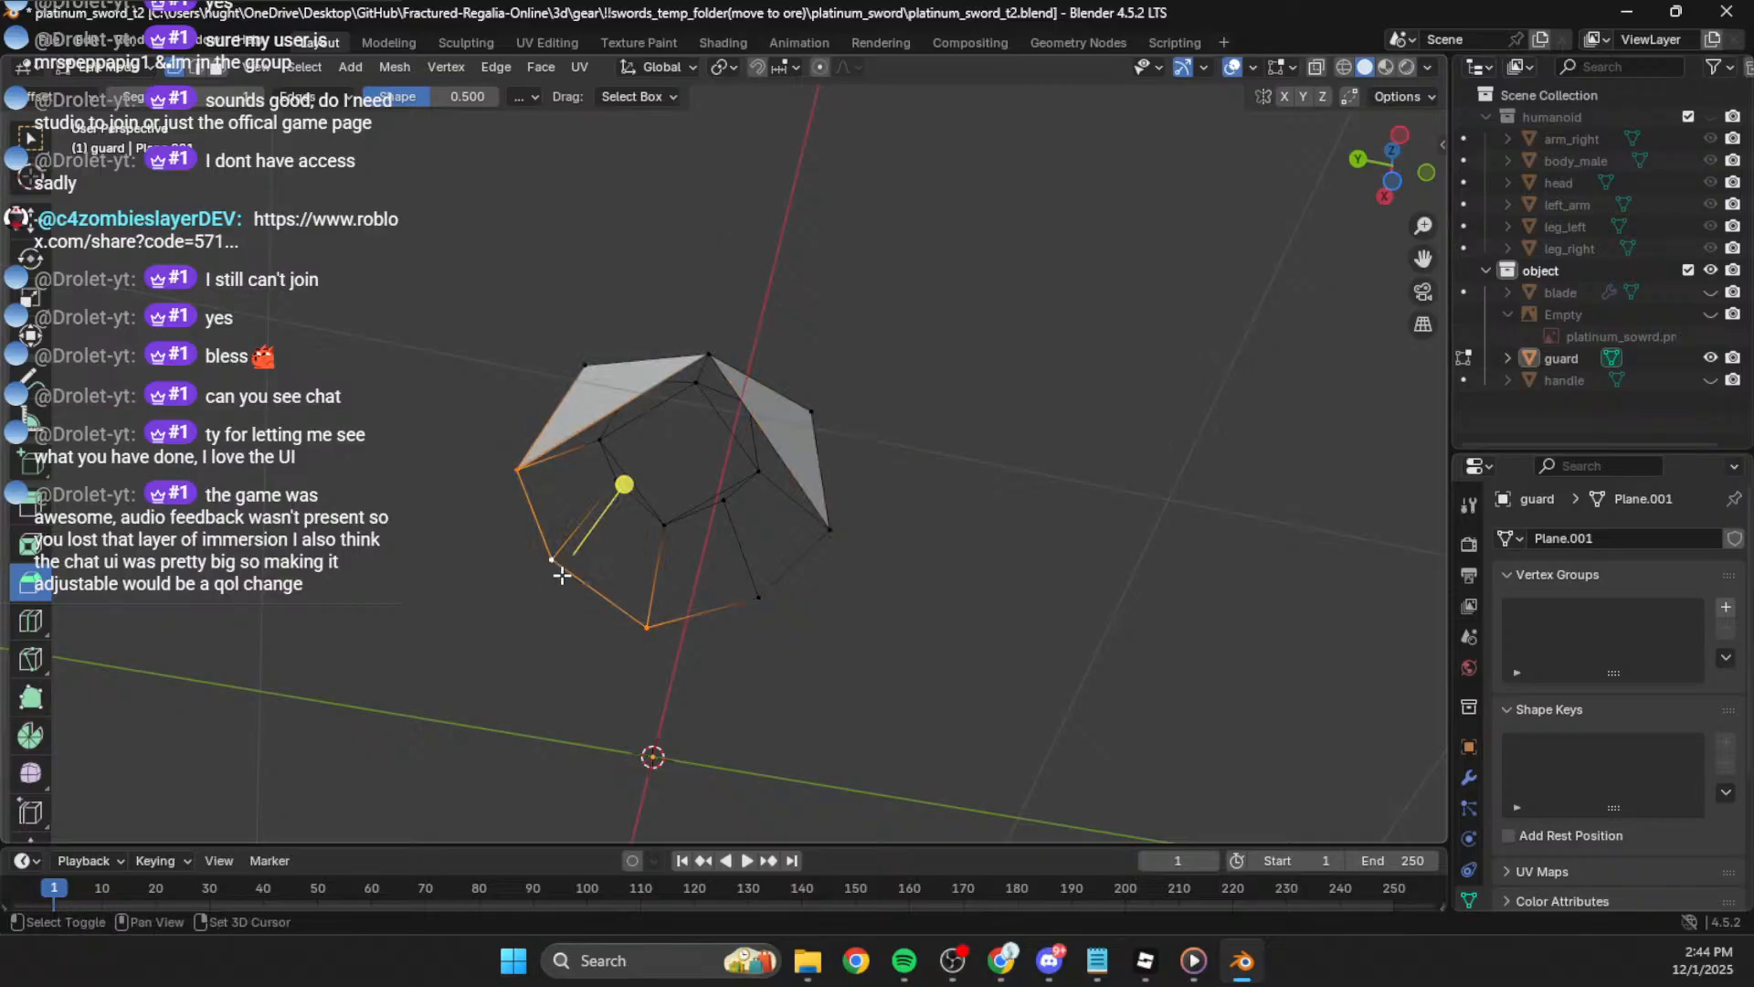
key("f")
left_click(660, 634)
left_click(764, 606, "shift")
left_click(837, 543, "shift")
key("f")
Step: Fill the four-cornered face in the middle of the guard's underside and recalculate the normals of the whole guard
left_click(835, 540)
left_click(700, 352, "shift")
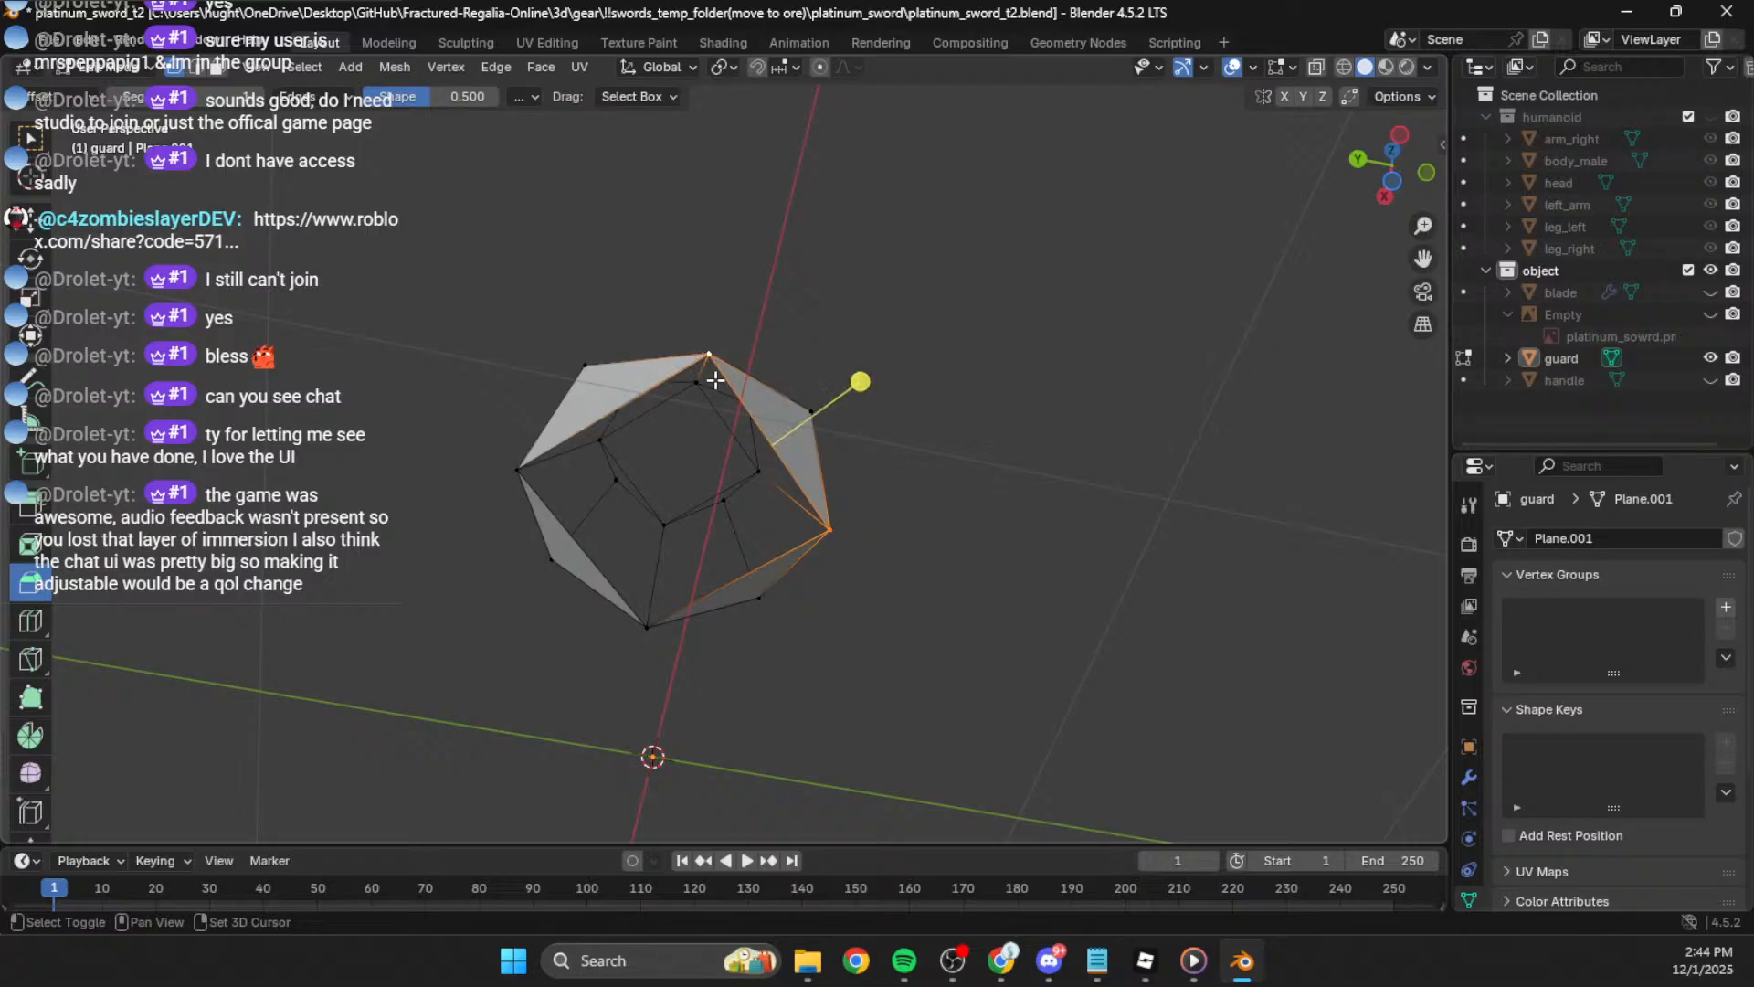
left_click(617, 606, "shift")
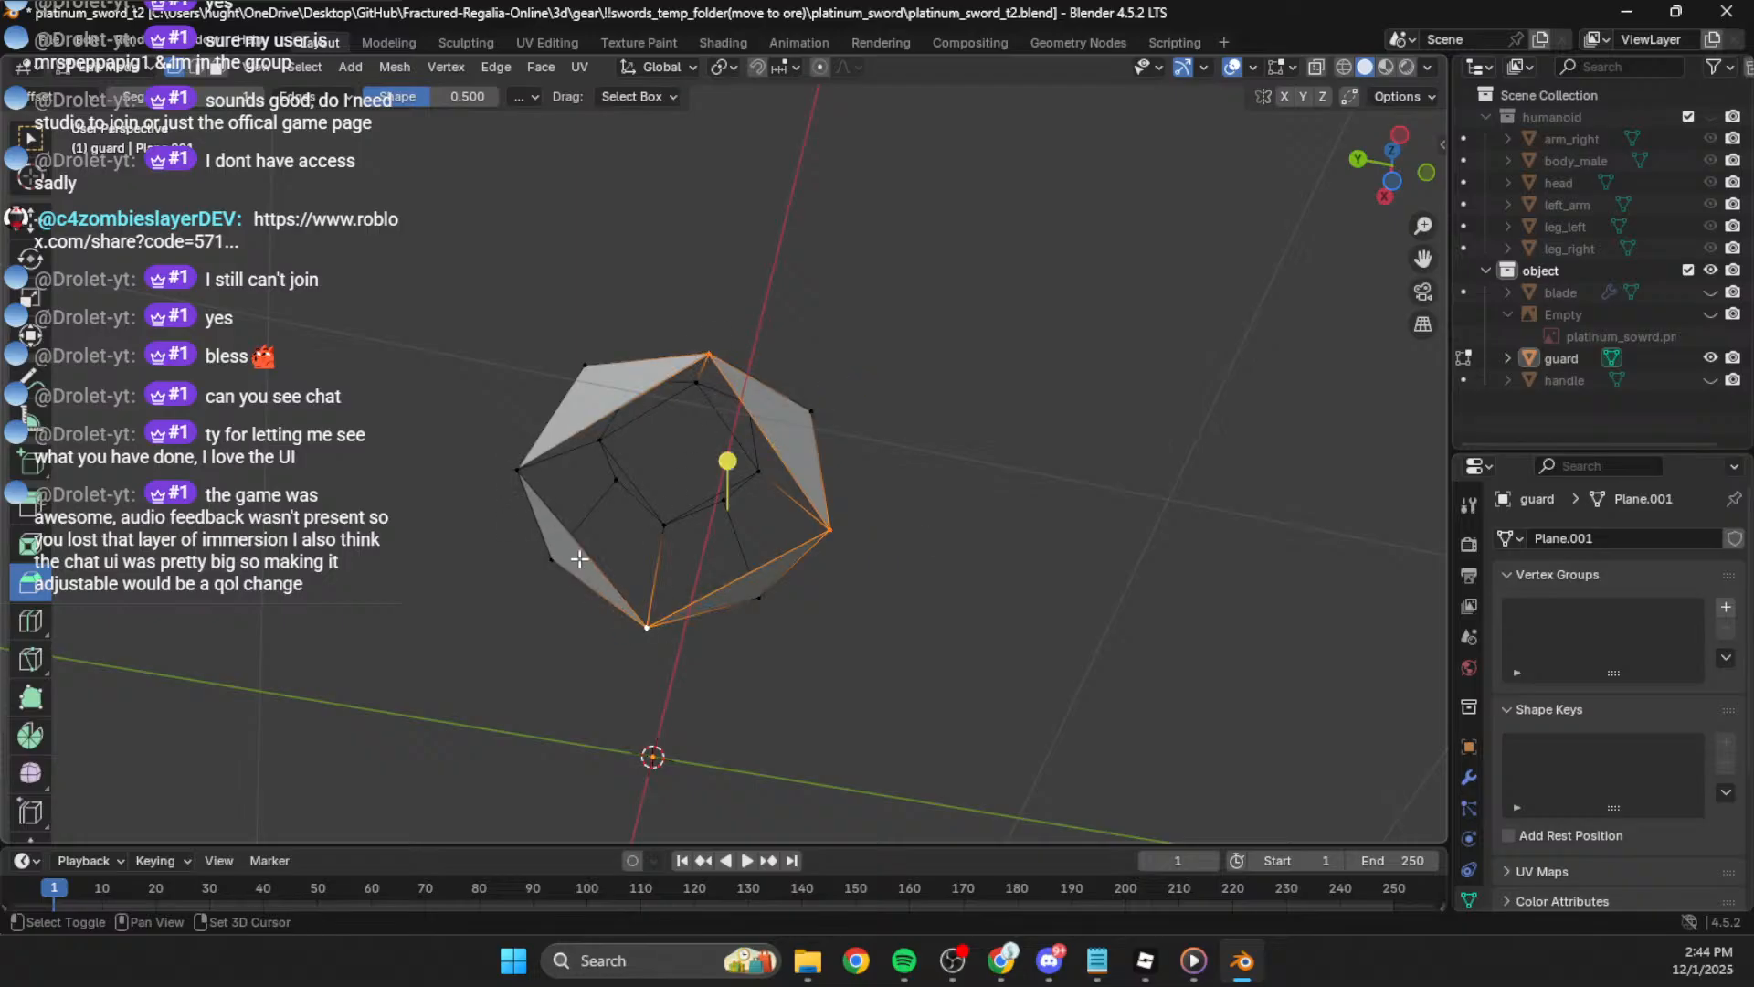
left_click(529, 479, "shift")
key("f")
key("a")
key("shift+n")
key("Tab")
Step: Unhide the blade and the reference image to show them with the guard in the right side view
middle_click_drag(1026, 415, 960, 439)
left_click(1711, 294)
middle_click_drag(1093, 367, 1045, 349)
scroll(987, 358, "down", 9)
left_click(1398, 195)
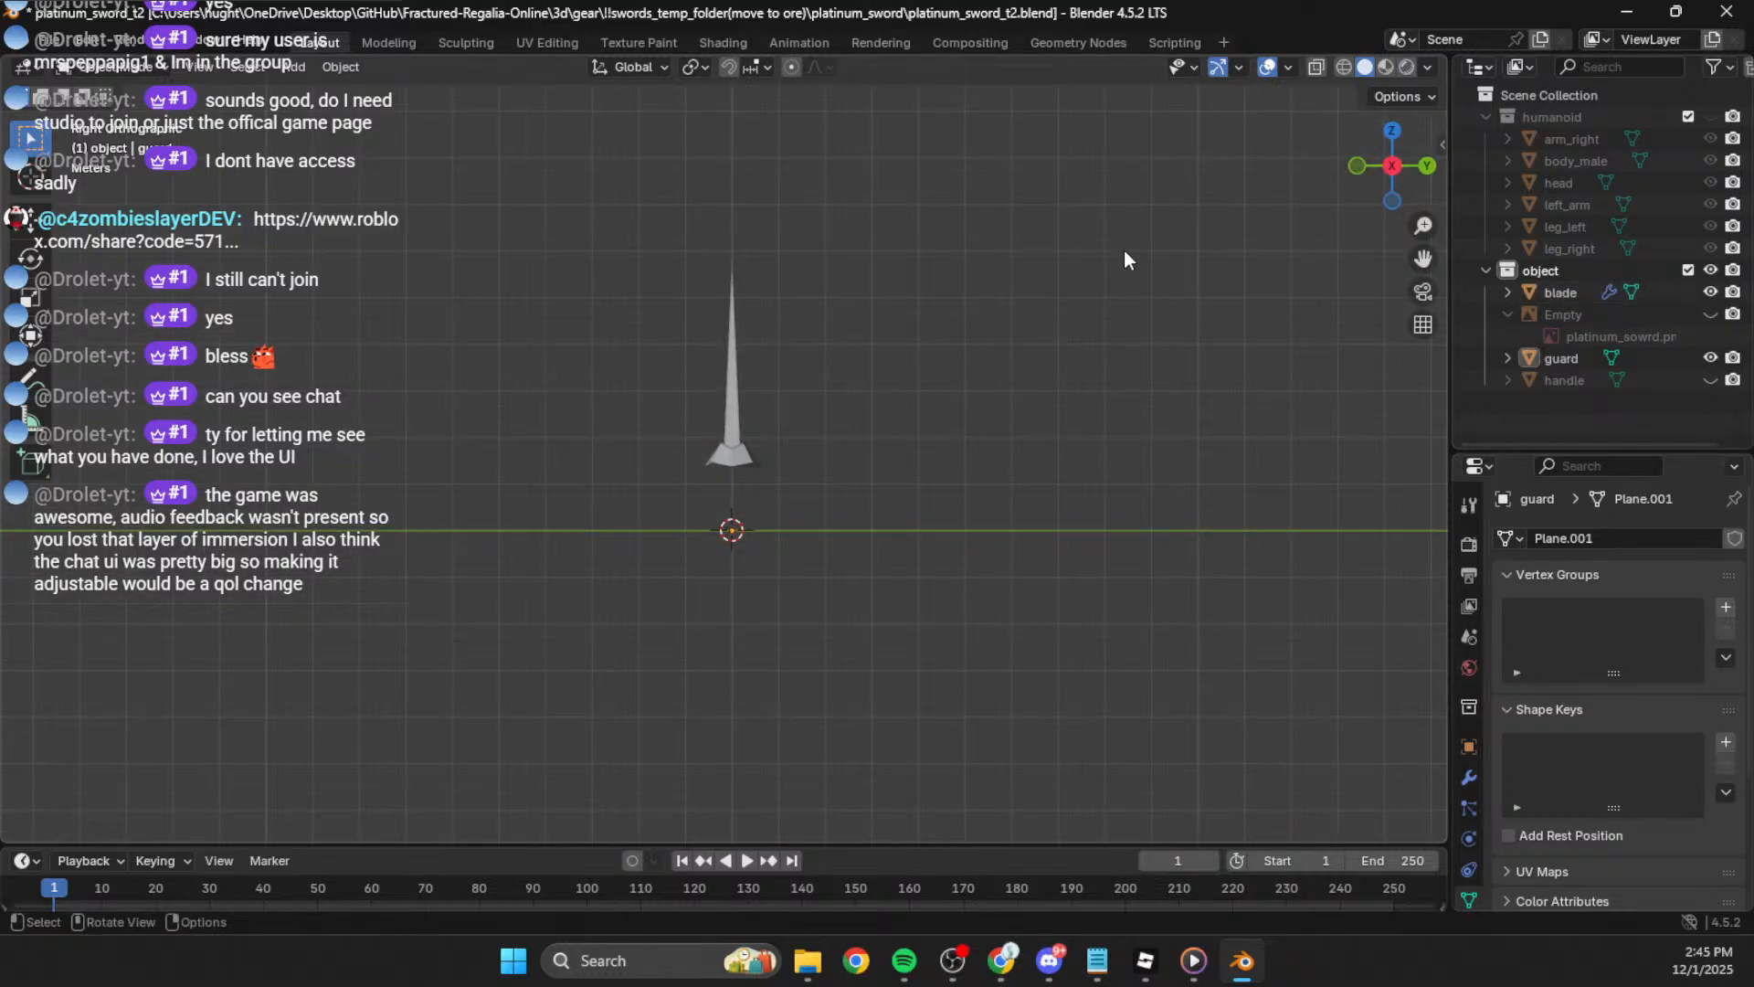
scroll(780, 289, "up", 3)
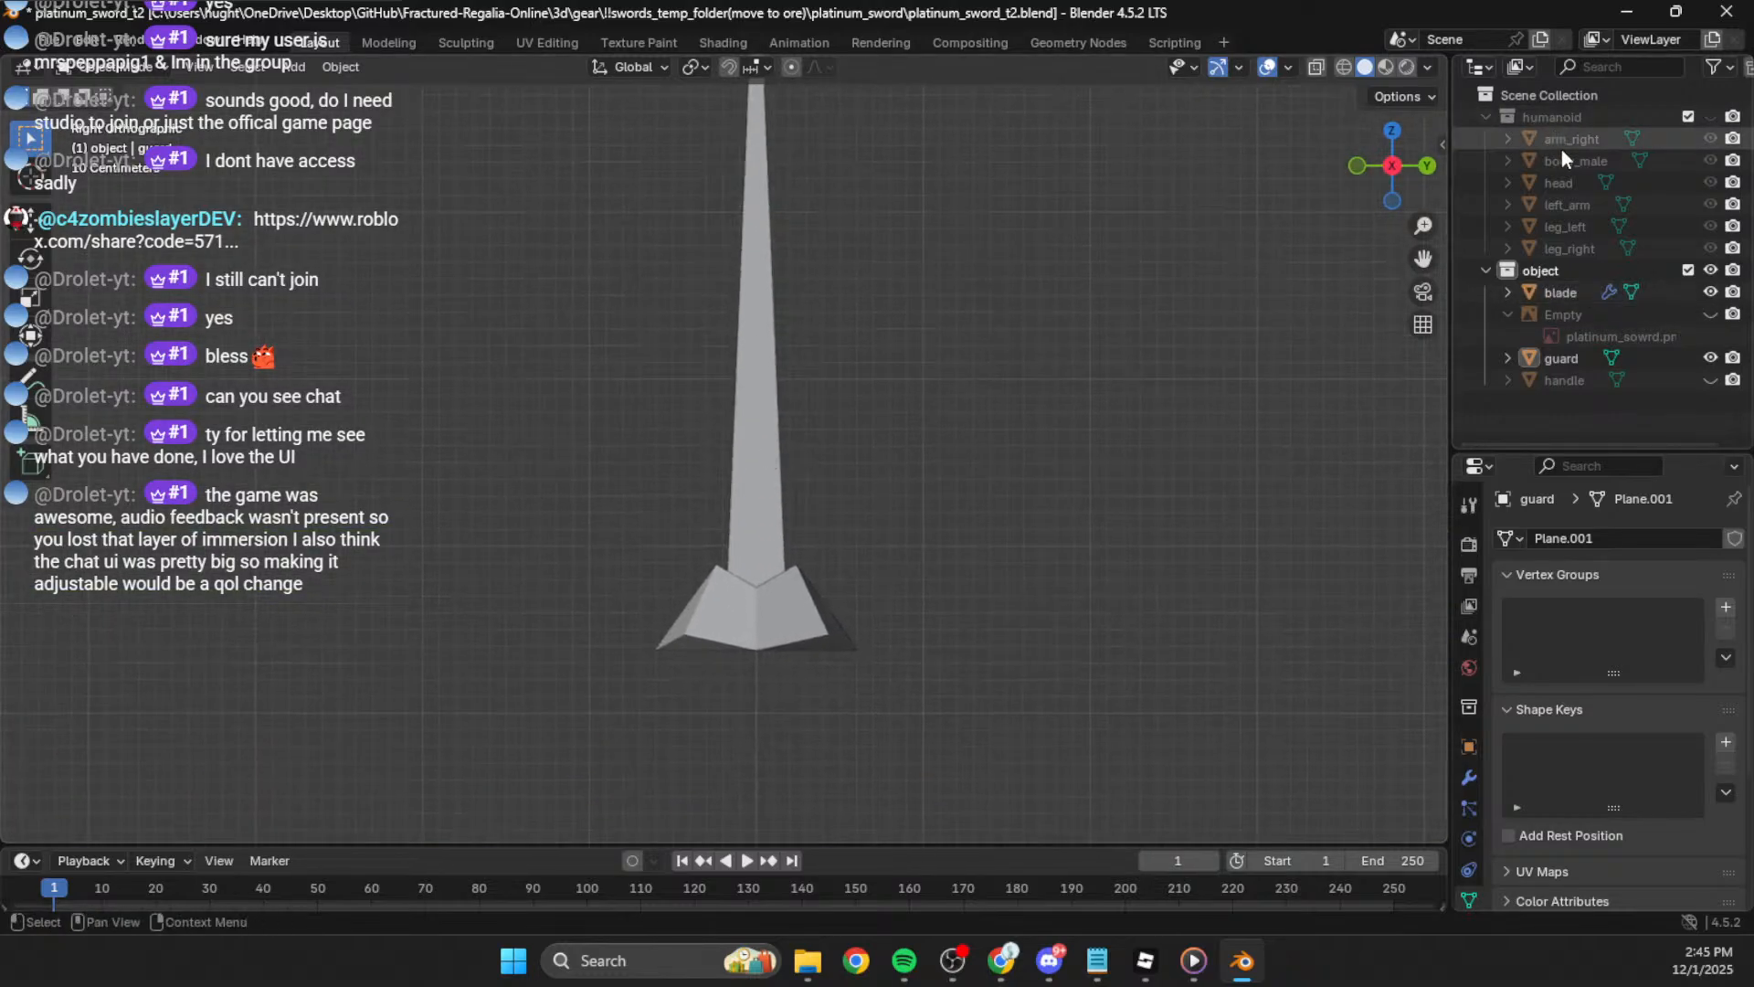
left_click(1710, 314)
scroll(913, 365, "down", 2)
left_click(912, 364)
left_click(733, 382)
key("Tab")
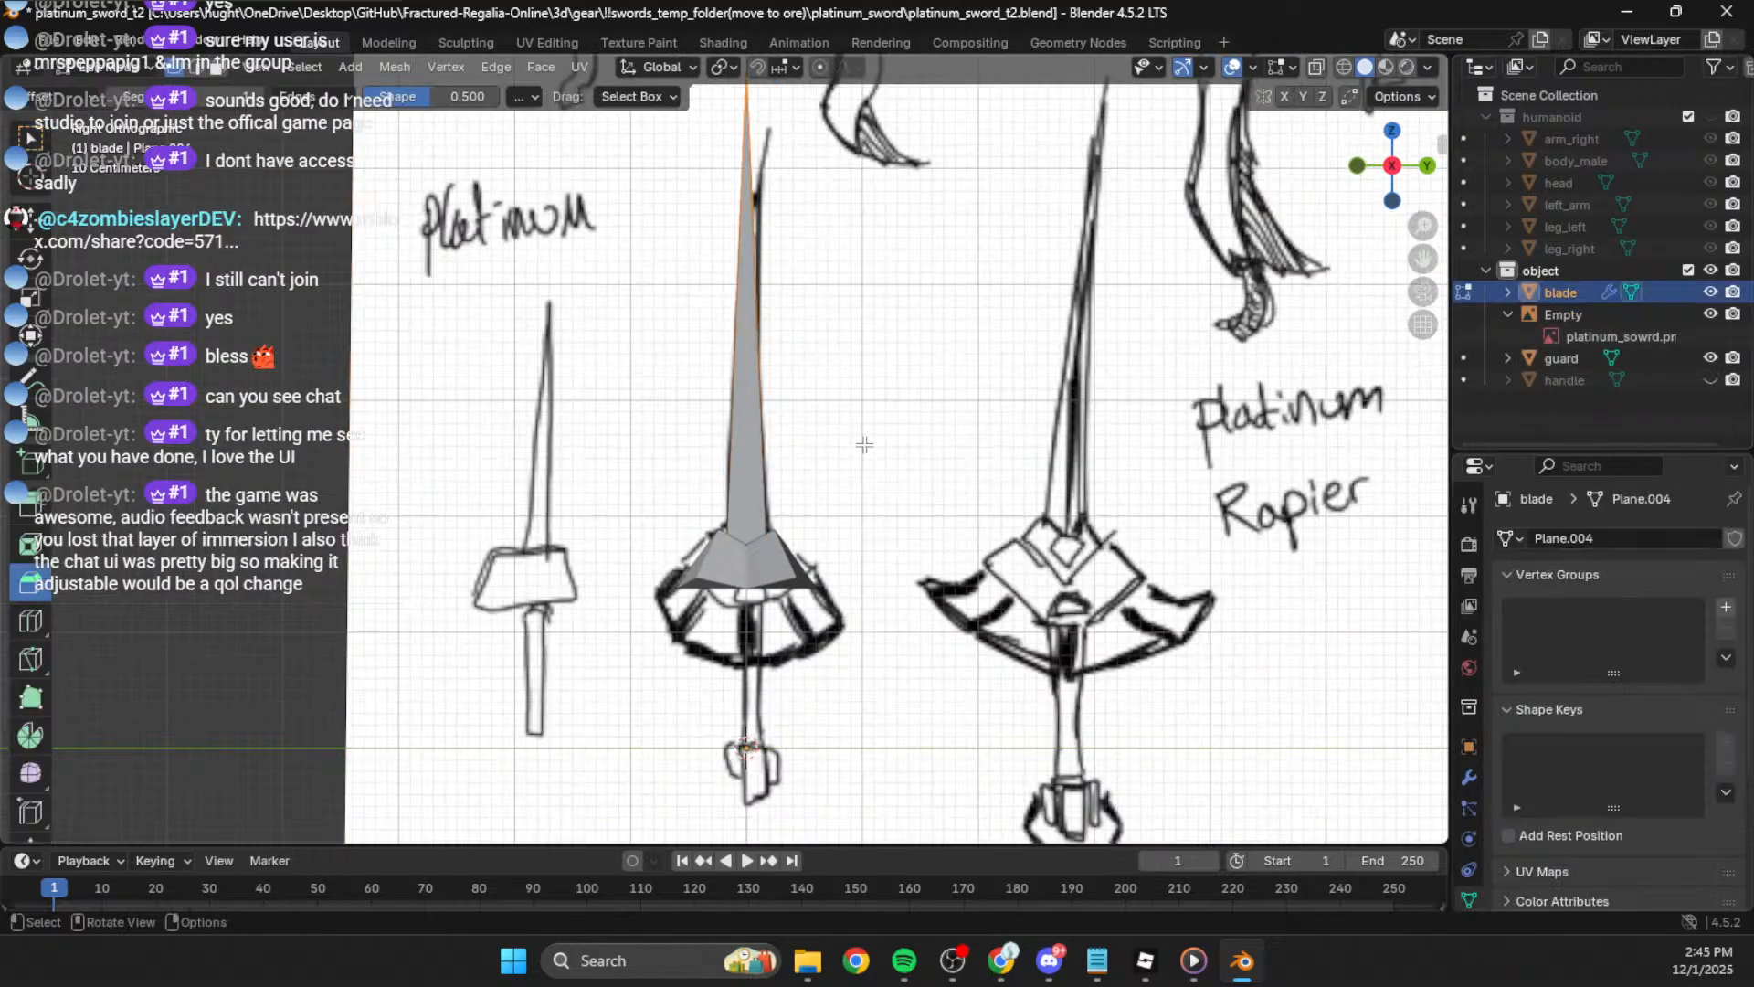
key("g")
right_click(742, 417)
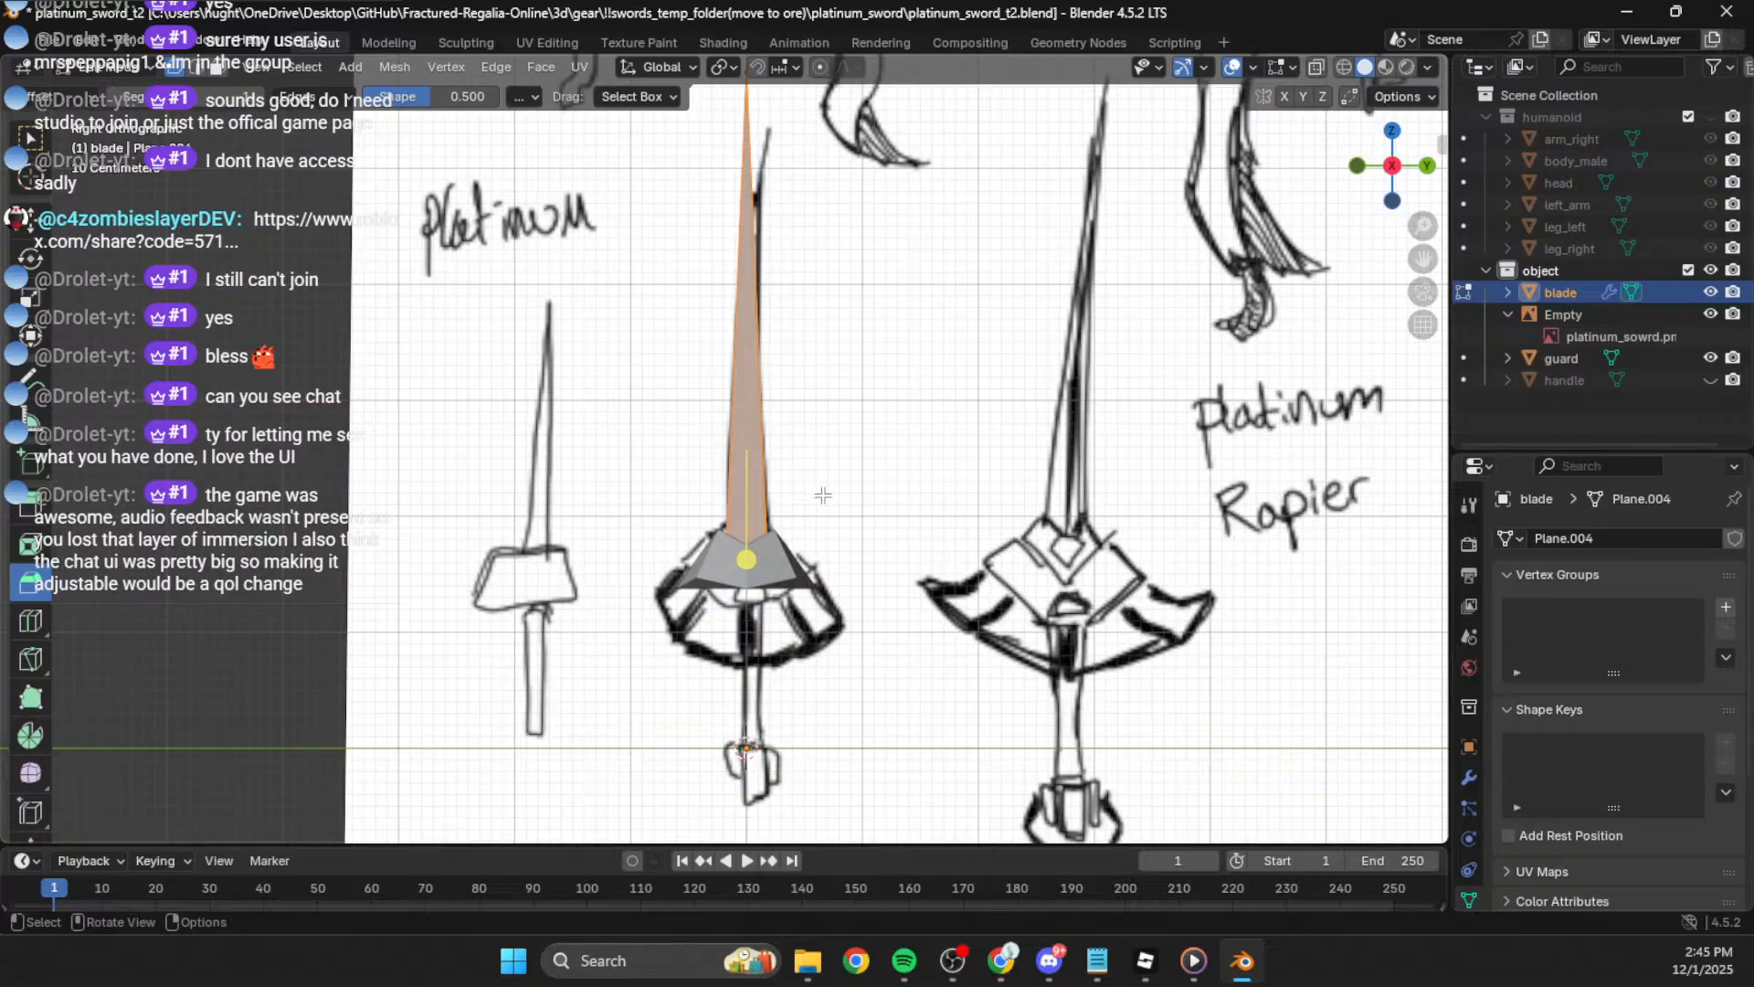
scroll(821, 498, "down", 4)
scroll(821, 508, "up", 6)
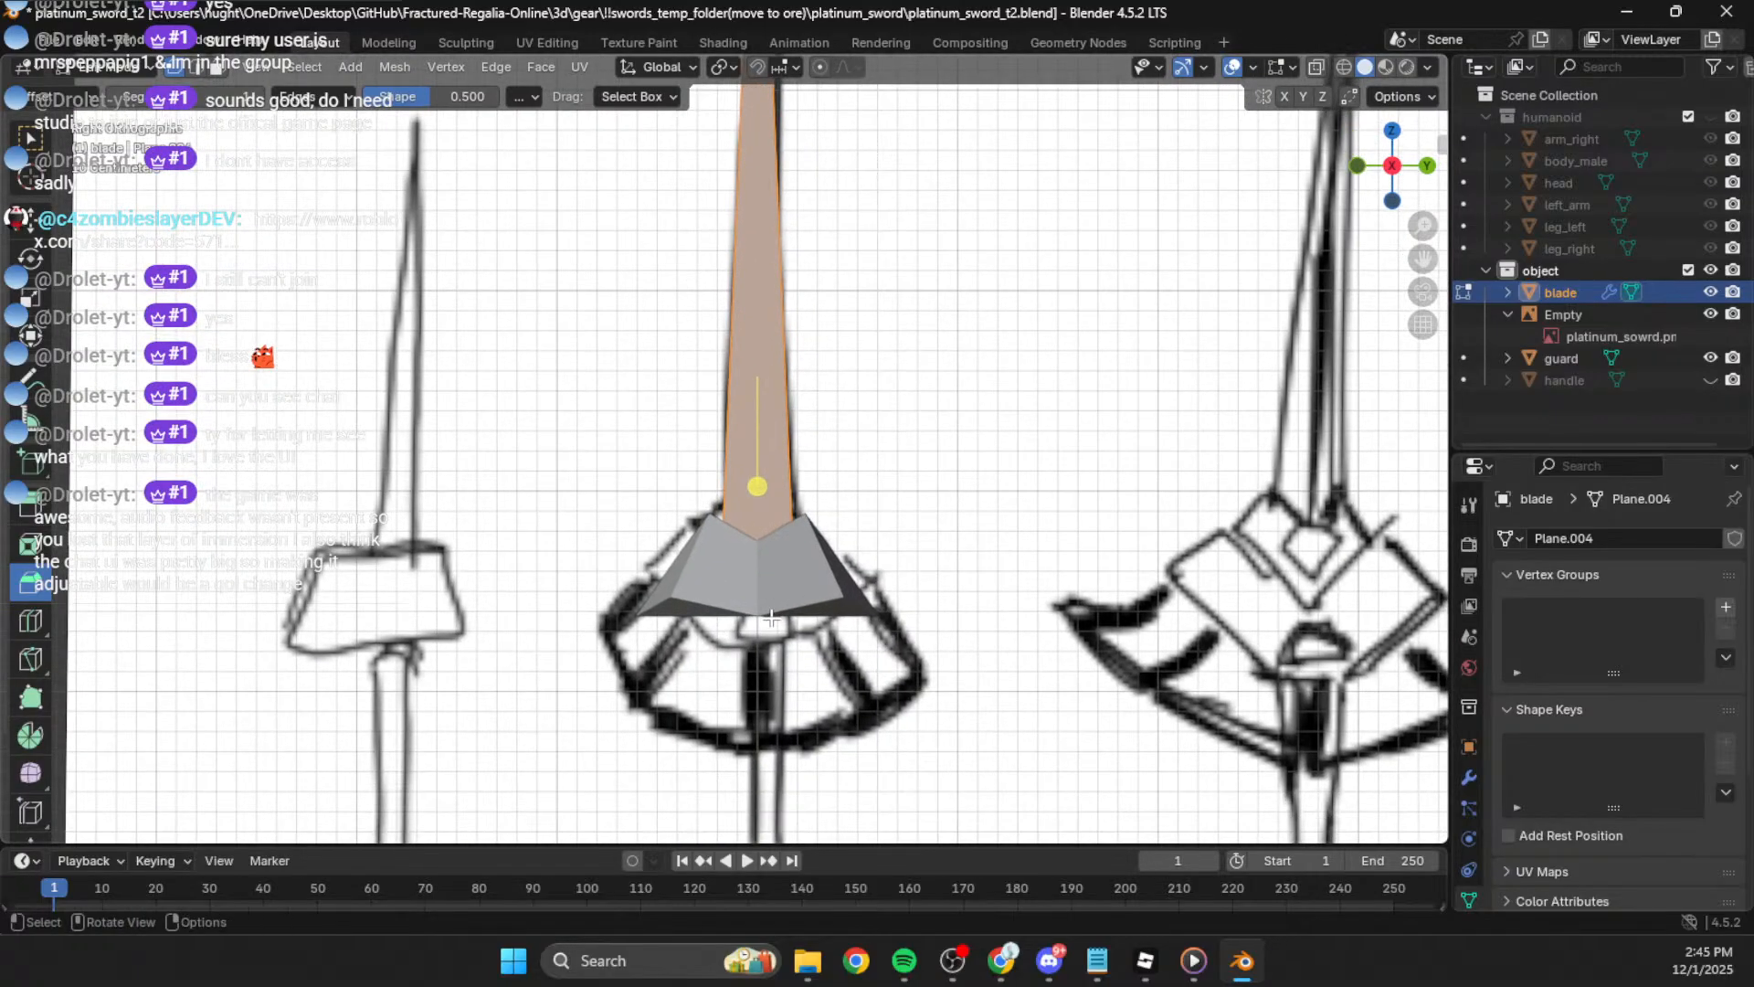
key("Tab")
Step: Delete the four-cornered face in the middle of the guard's underside
mouse_move(795, 605)
middle_mouse_down()
mouse_move(783, 565)
mouse_move(913, 596)
mouse_move(953, 525)
mouse_move(822, 537)
mouse_move(771, 477)
mouse_move(777, 449)
middle_mouse_up()
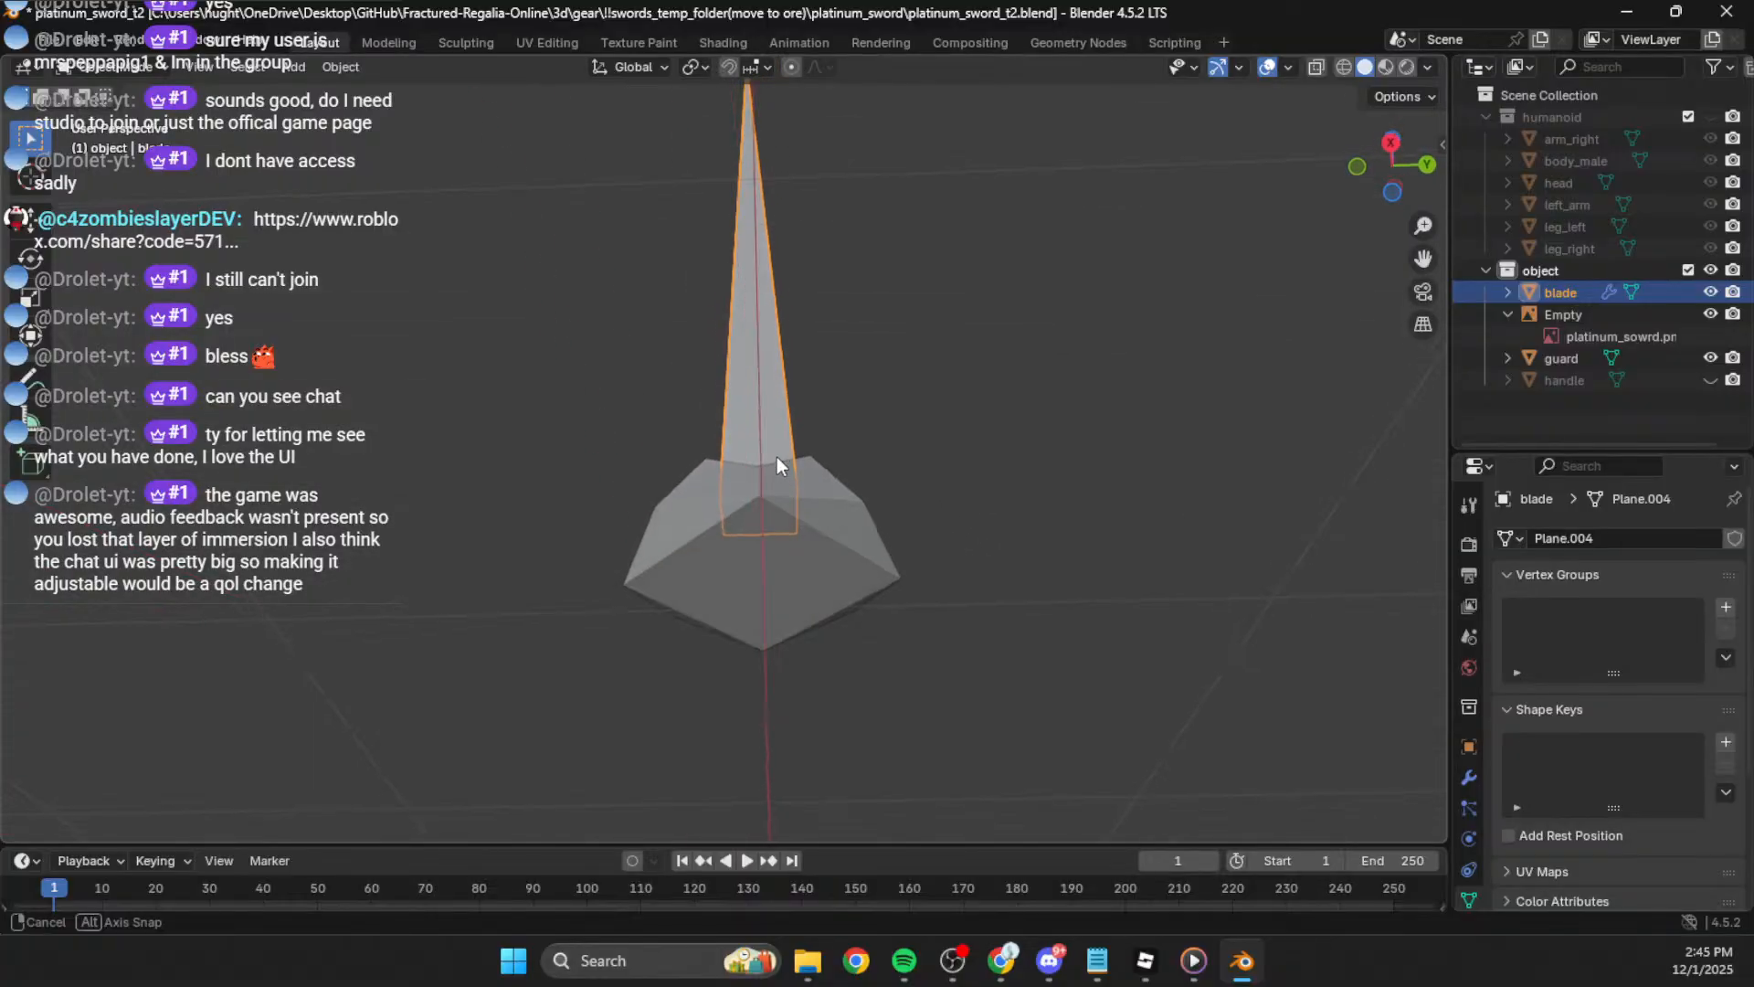
left_click(747, 583)
key("Tab")
middle_click_drag(775, 579, 795, 508)
key("a")
key("x")
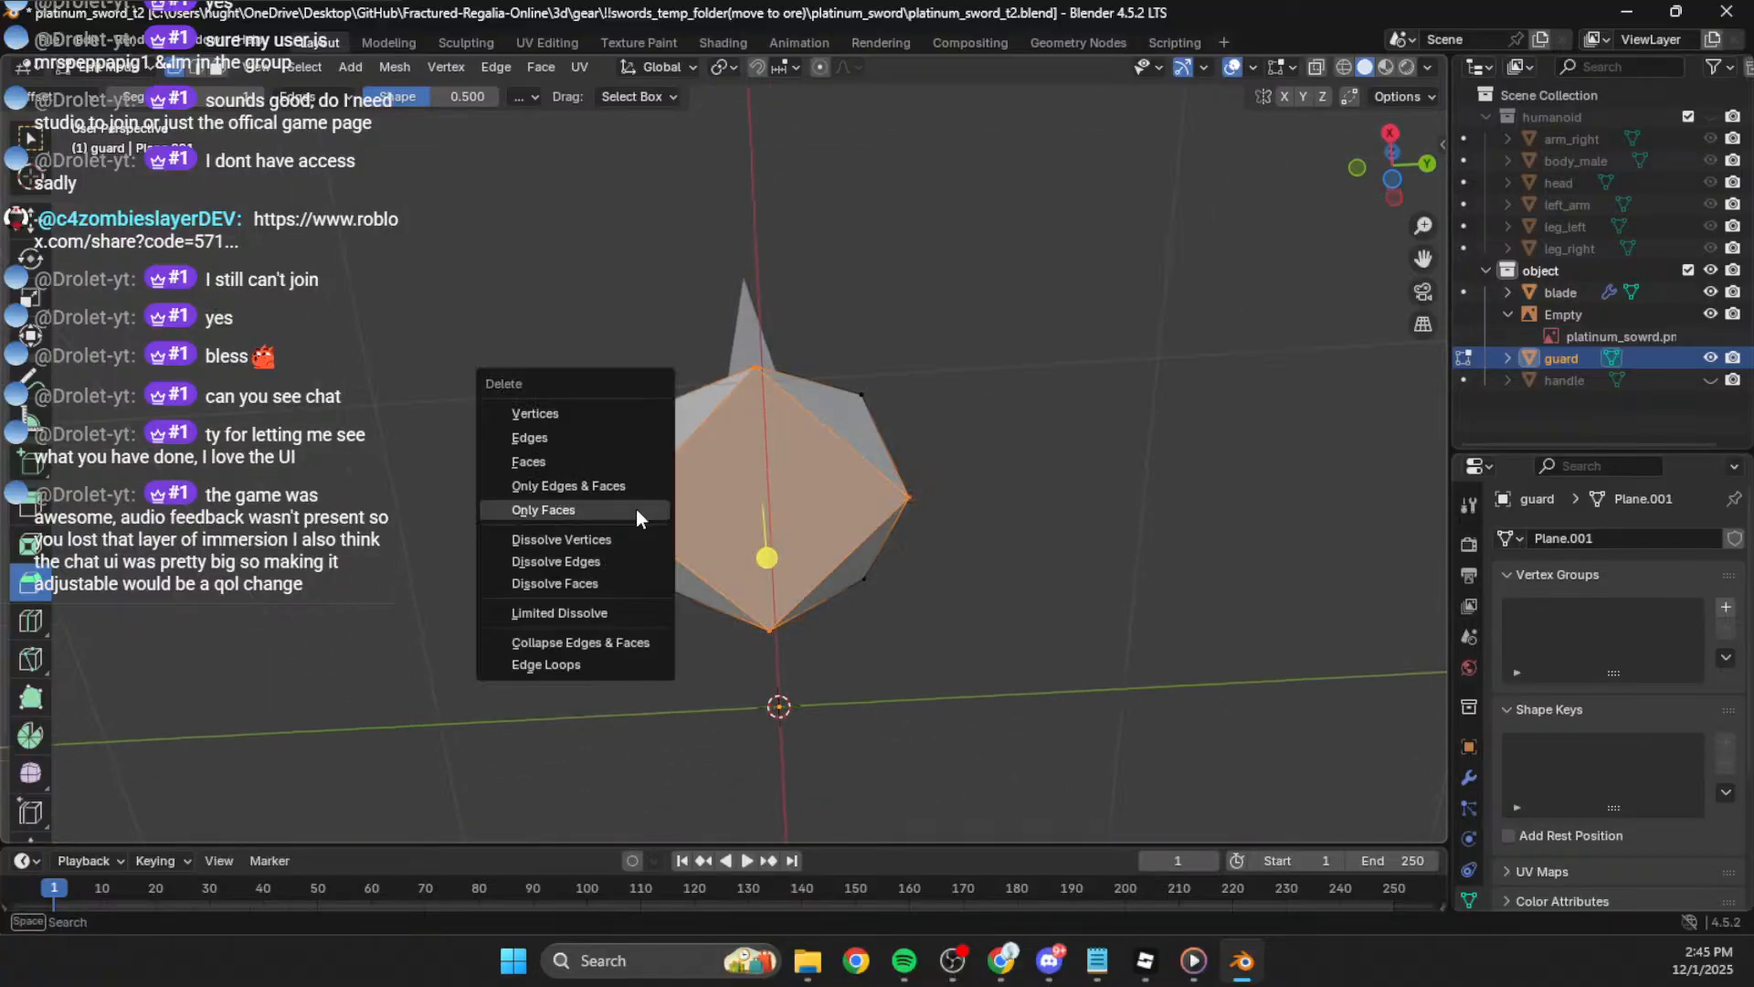
left_click(571, 447)
Step: Join two opposite corners of the guard's underside opening with an edge and add a vertex at its middle
left_click(891, 506)
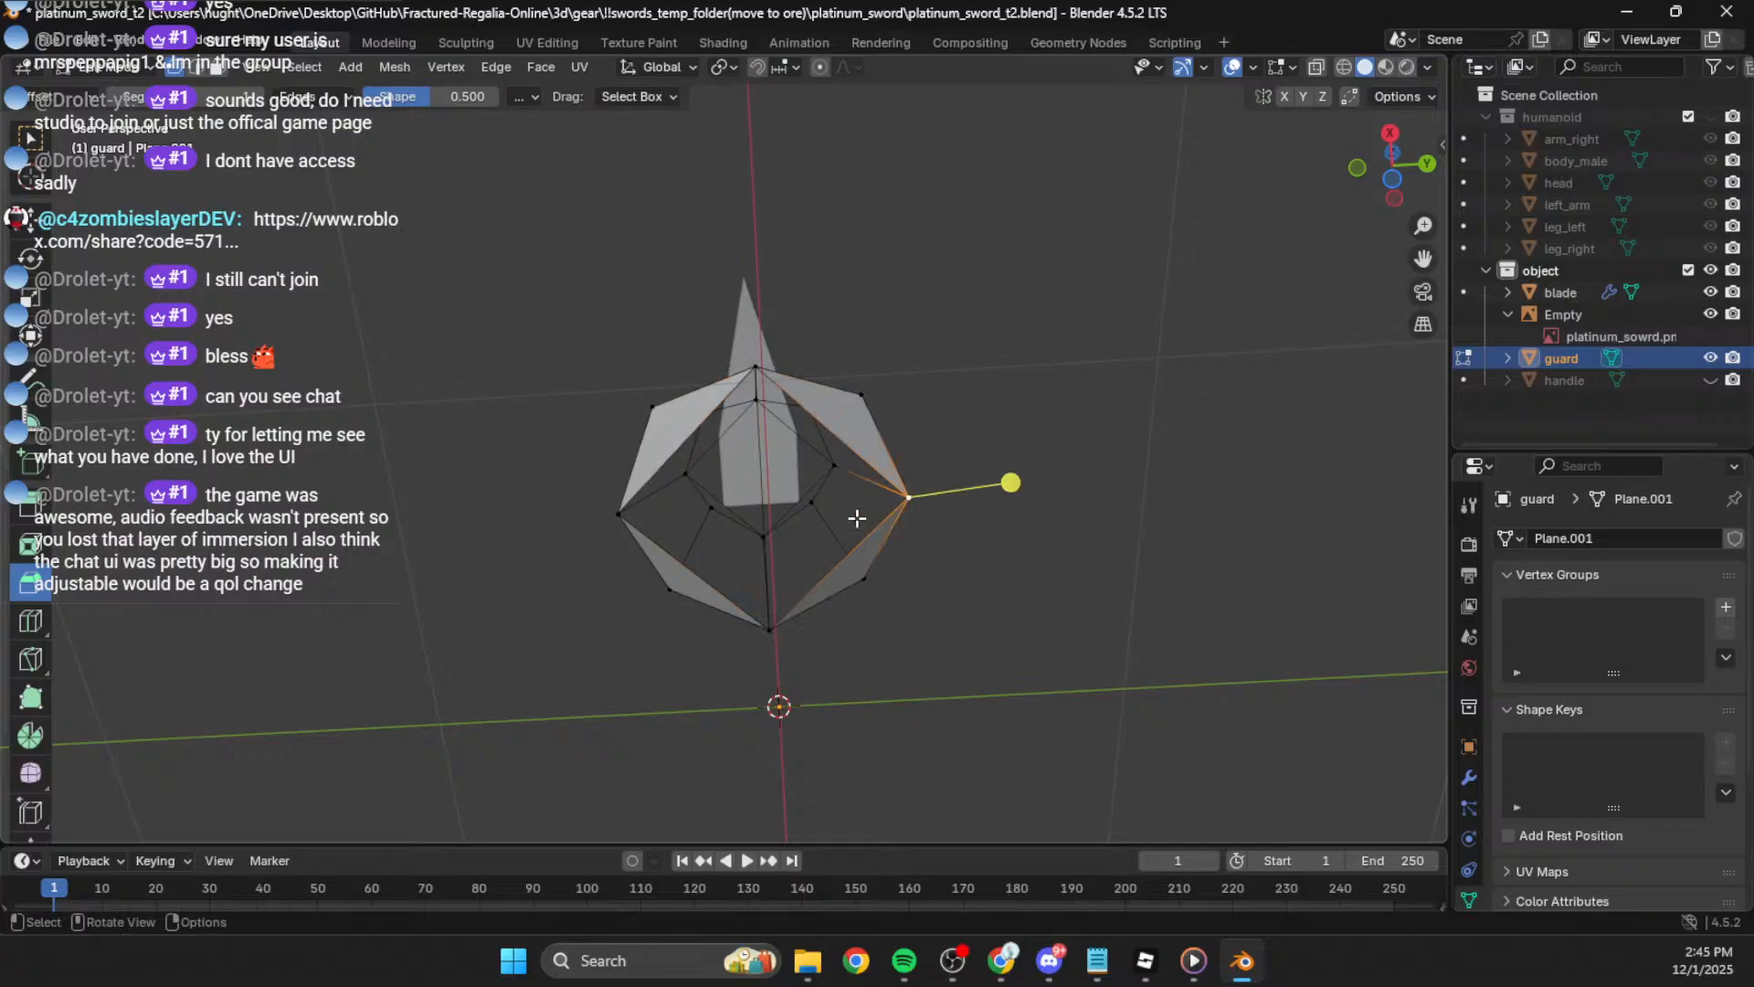
left_click(751, 402)
left_click(760, 360)
left_click(775, 642, "shift")
right_click(846, 524)
left_click(759, 426)
left_click(905, 498, "shift")
left_click(612, 516, "shift")
Step: Fill the two far quarters of the underside opening with triangular faces meeting at the center vertex
left_click(610, 518)
left_click(752, 361, "shift")
left_click(758, 512, "shift")
key("f")
left_click(757, 506)
left_click(748, 376, "shift")
left_click(896, 503, "shift")
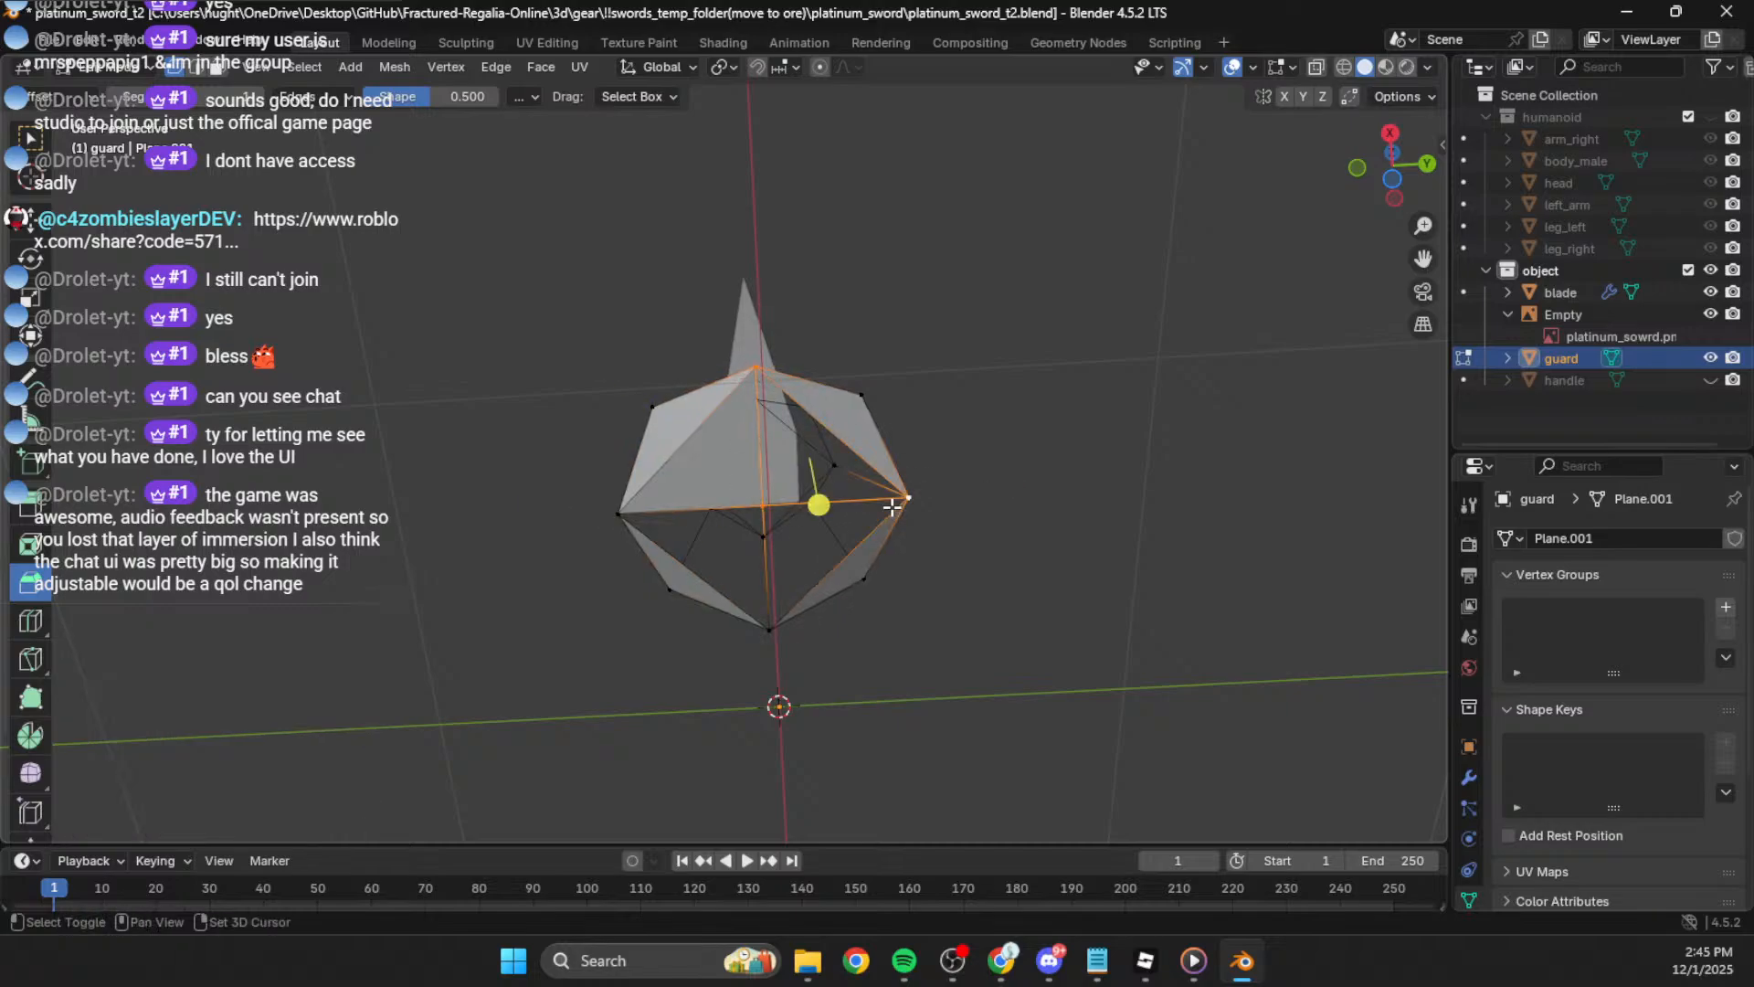
key("f")
Step: Fill the two near quarters of the underside opening with triangular faces meeting at the center vertex
left_click(764, 525)
left_click(769, 624)
left_click(761, 509, "shift")
left_click(902, 499, "shift")
key("f")
left_click(760, 509)
left_click(627, 510, "shift")
left_click(776, 621, "shift")
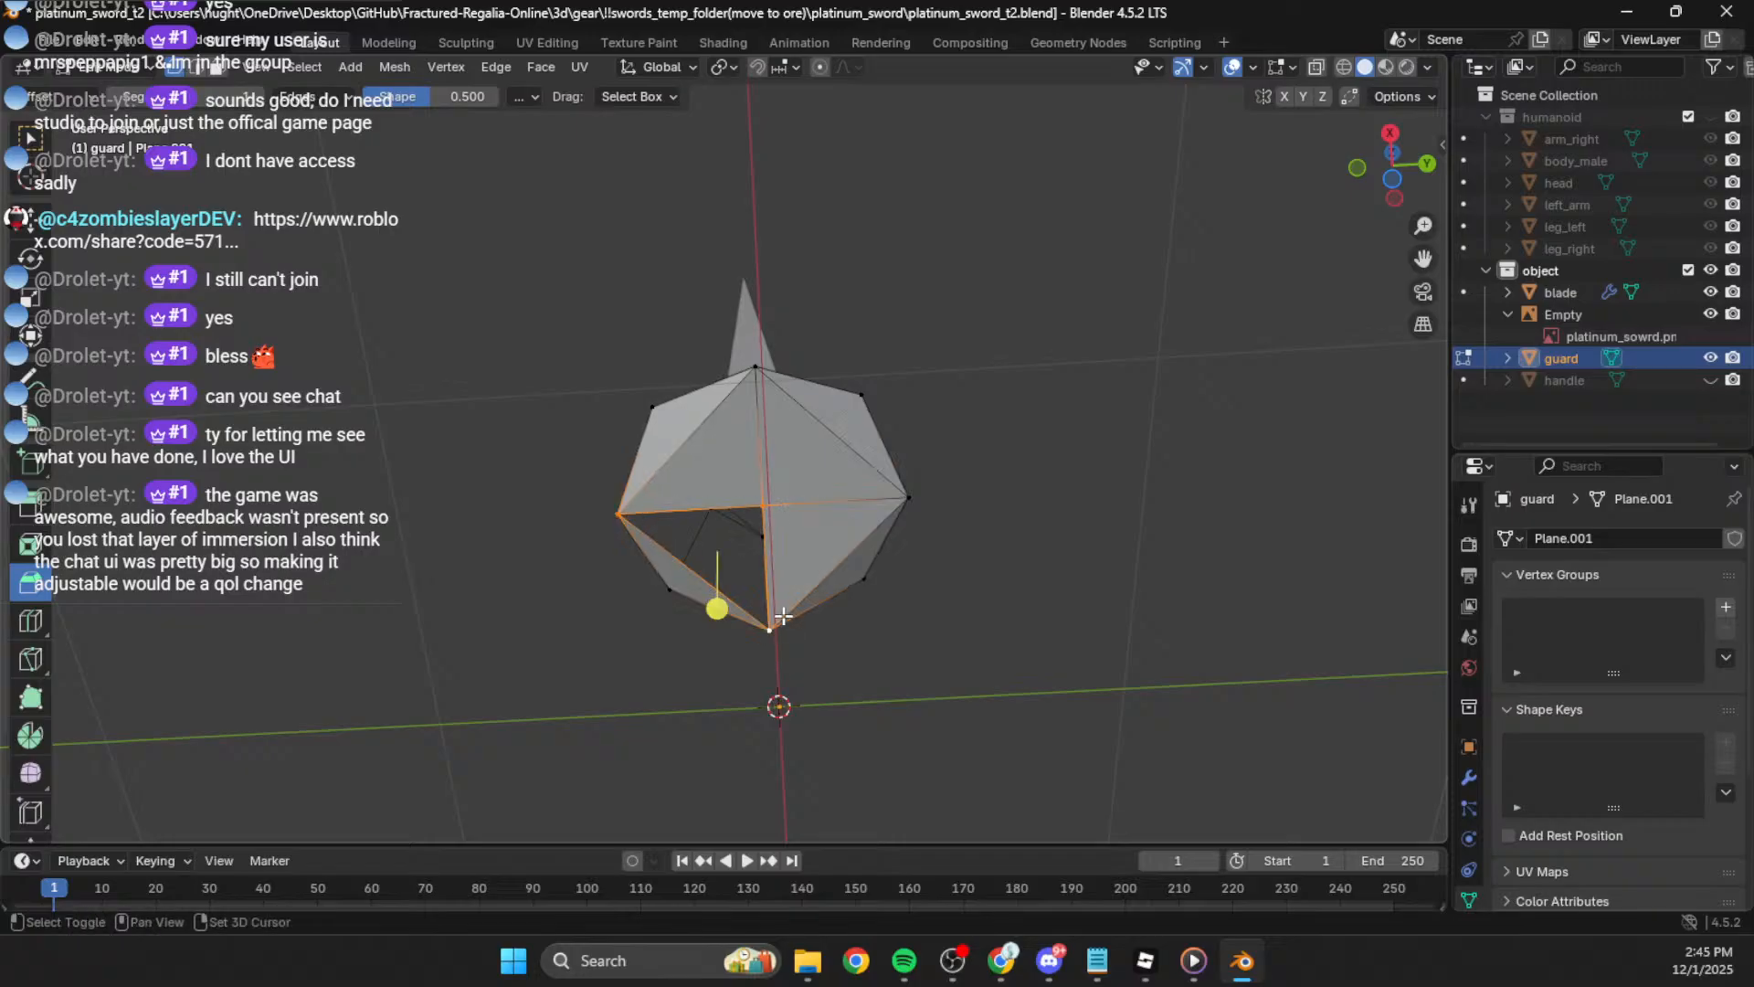
key("f")
Step: Raise the center vertex of the guard's underside along the Z axis and switch the viewport to wireframe shading
left_click(763, 505)
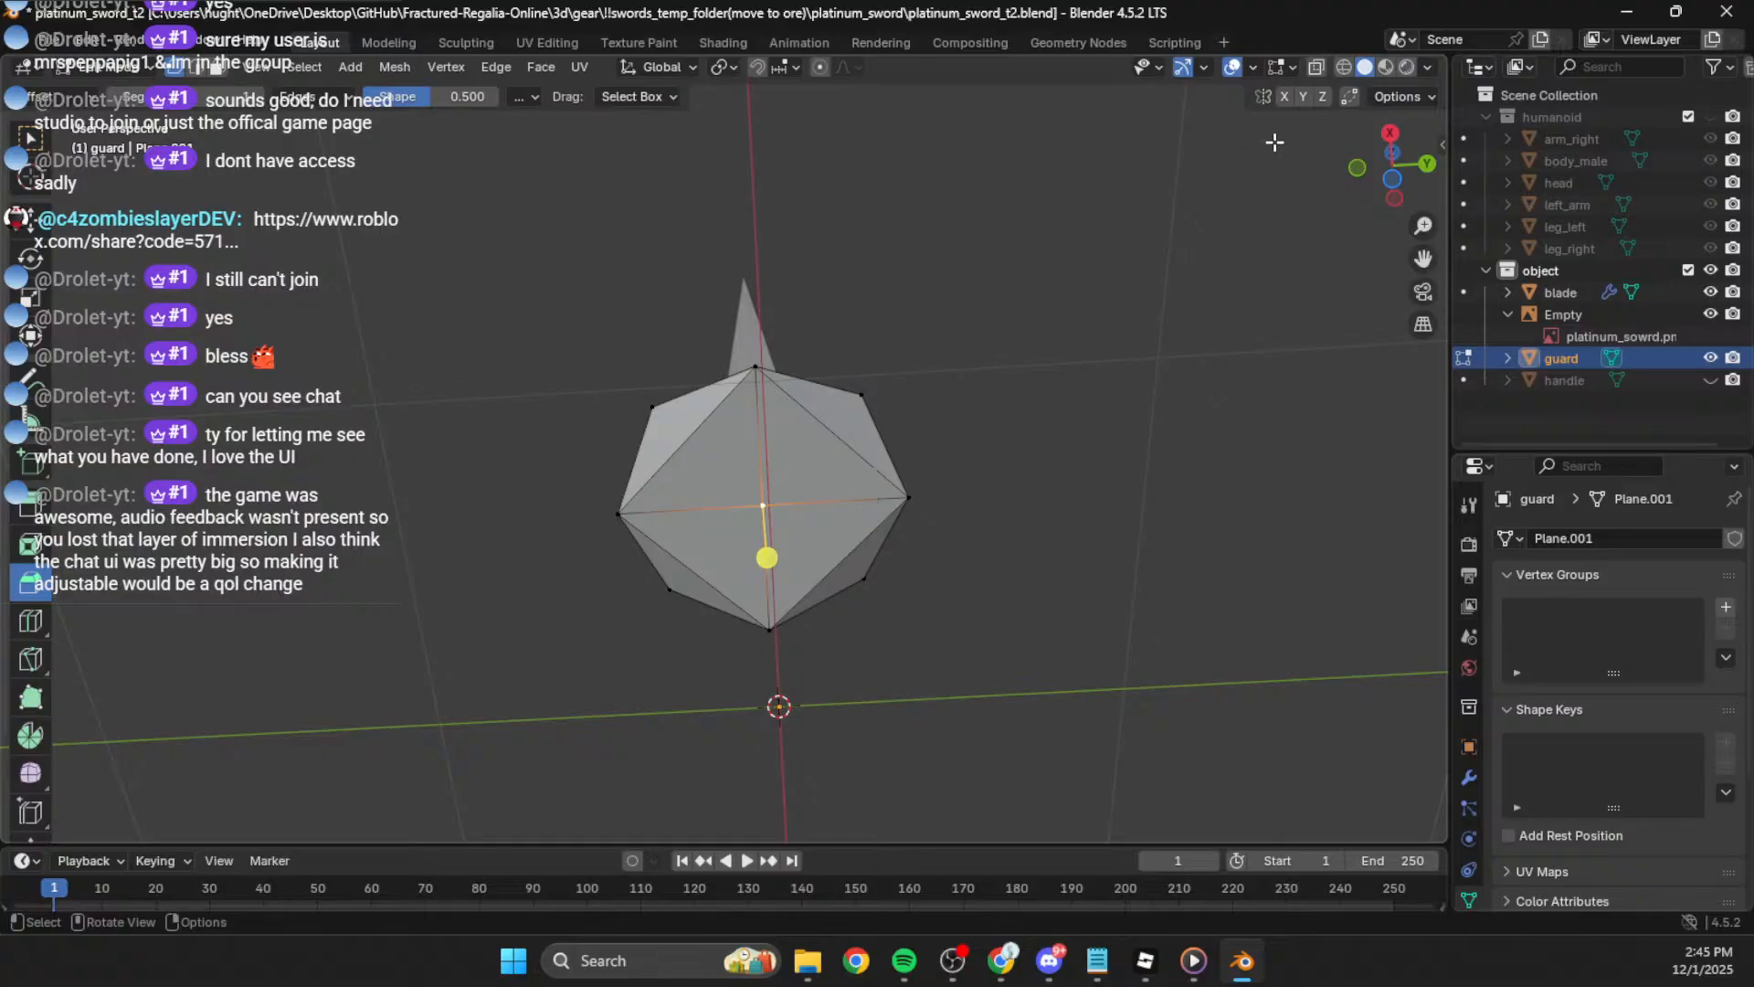
left_click(1397, 152)
left_click(1427, 166)
key("g")
key("z")
left_click(1294, 149)
left_click(1346, 73)
key("g")
key("z")
right_click(832, 510)
Step: Leave Edit Mode and return the viewport to solid shading
key("Tab")
left_click(990, 577)
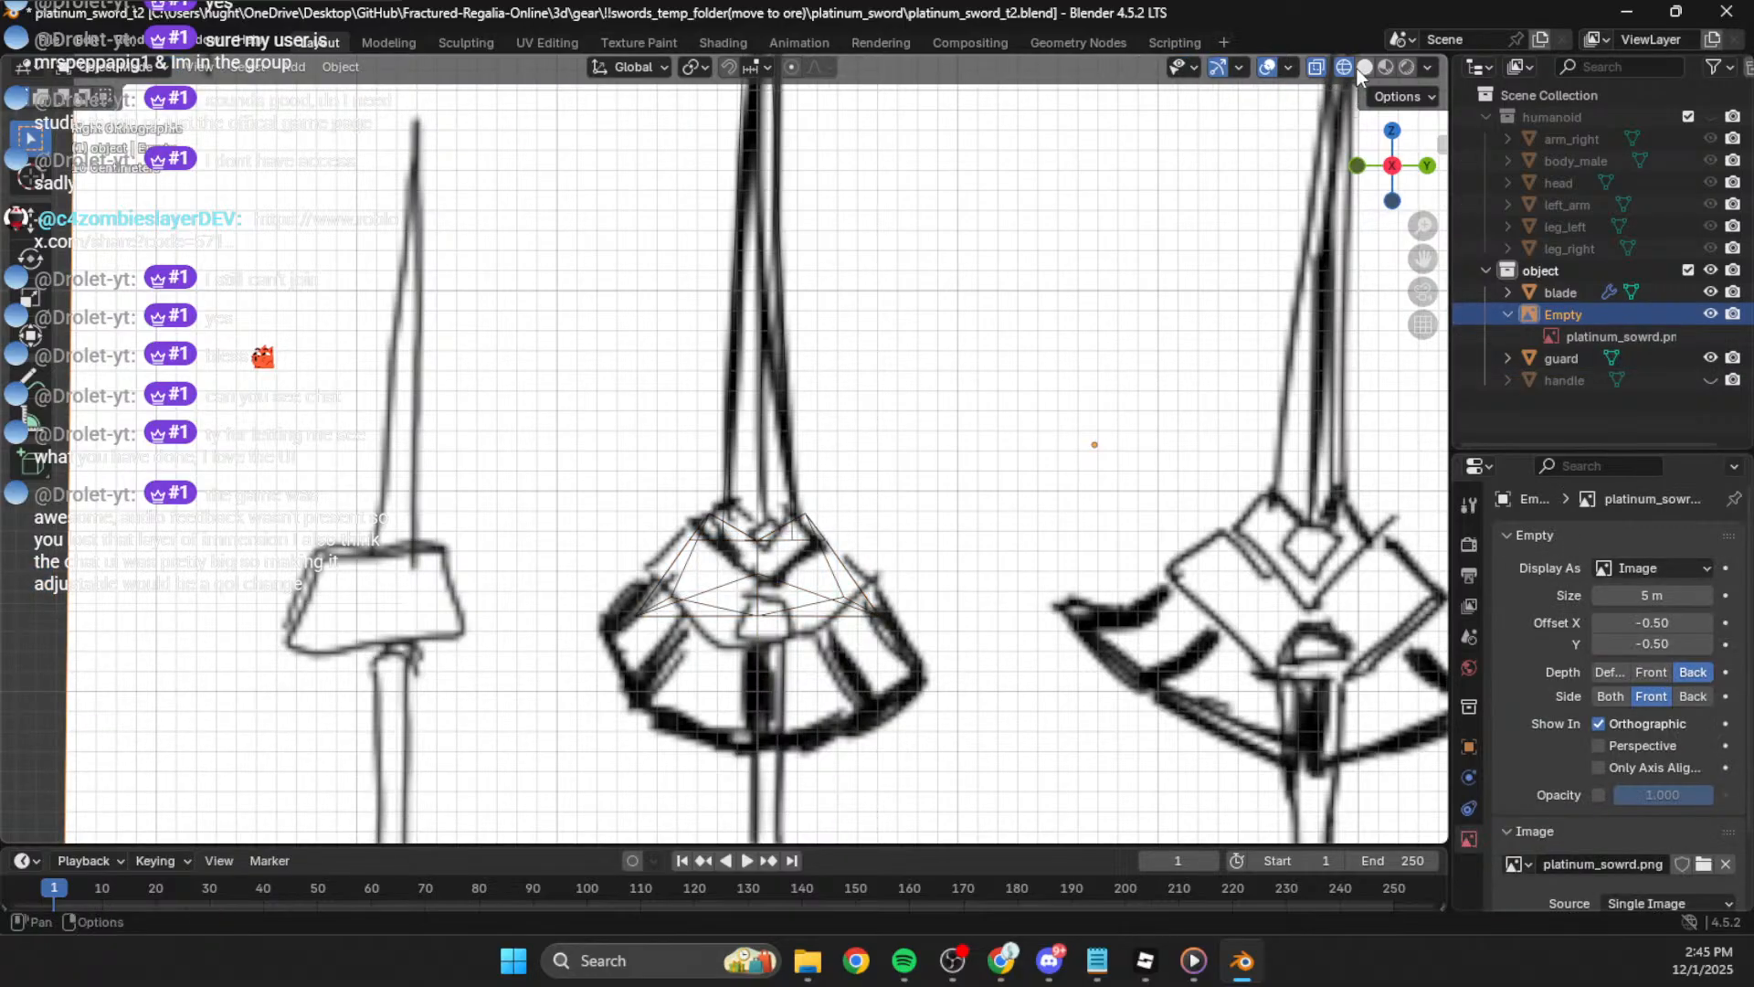
left_click(1365, 66)
mouse_move(858, 519)
middle_mouse_down()
mouse_move(849, 448)
mouse_move(809, 409)
mouse_move(859, 425)
mouse_move(840, 464)
mouse_move(684, 508)
mouse_move(583, 490)
mouse_move(667, 485)
mouse_move(752, 534)
mouse_move(833, 516)
mouse_move(839, 475)
mouse_move(809, 520)
mouse_move(759, 505)
mouse_move(746, 431)
mouse_move(820, 500)
mouse_move(864, 508)
mouse_move(868, 491)
mouse_move(864, 516)
middle_mouse_up()
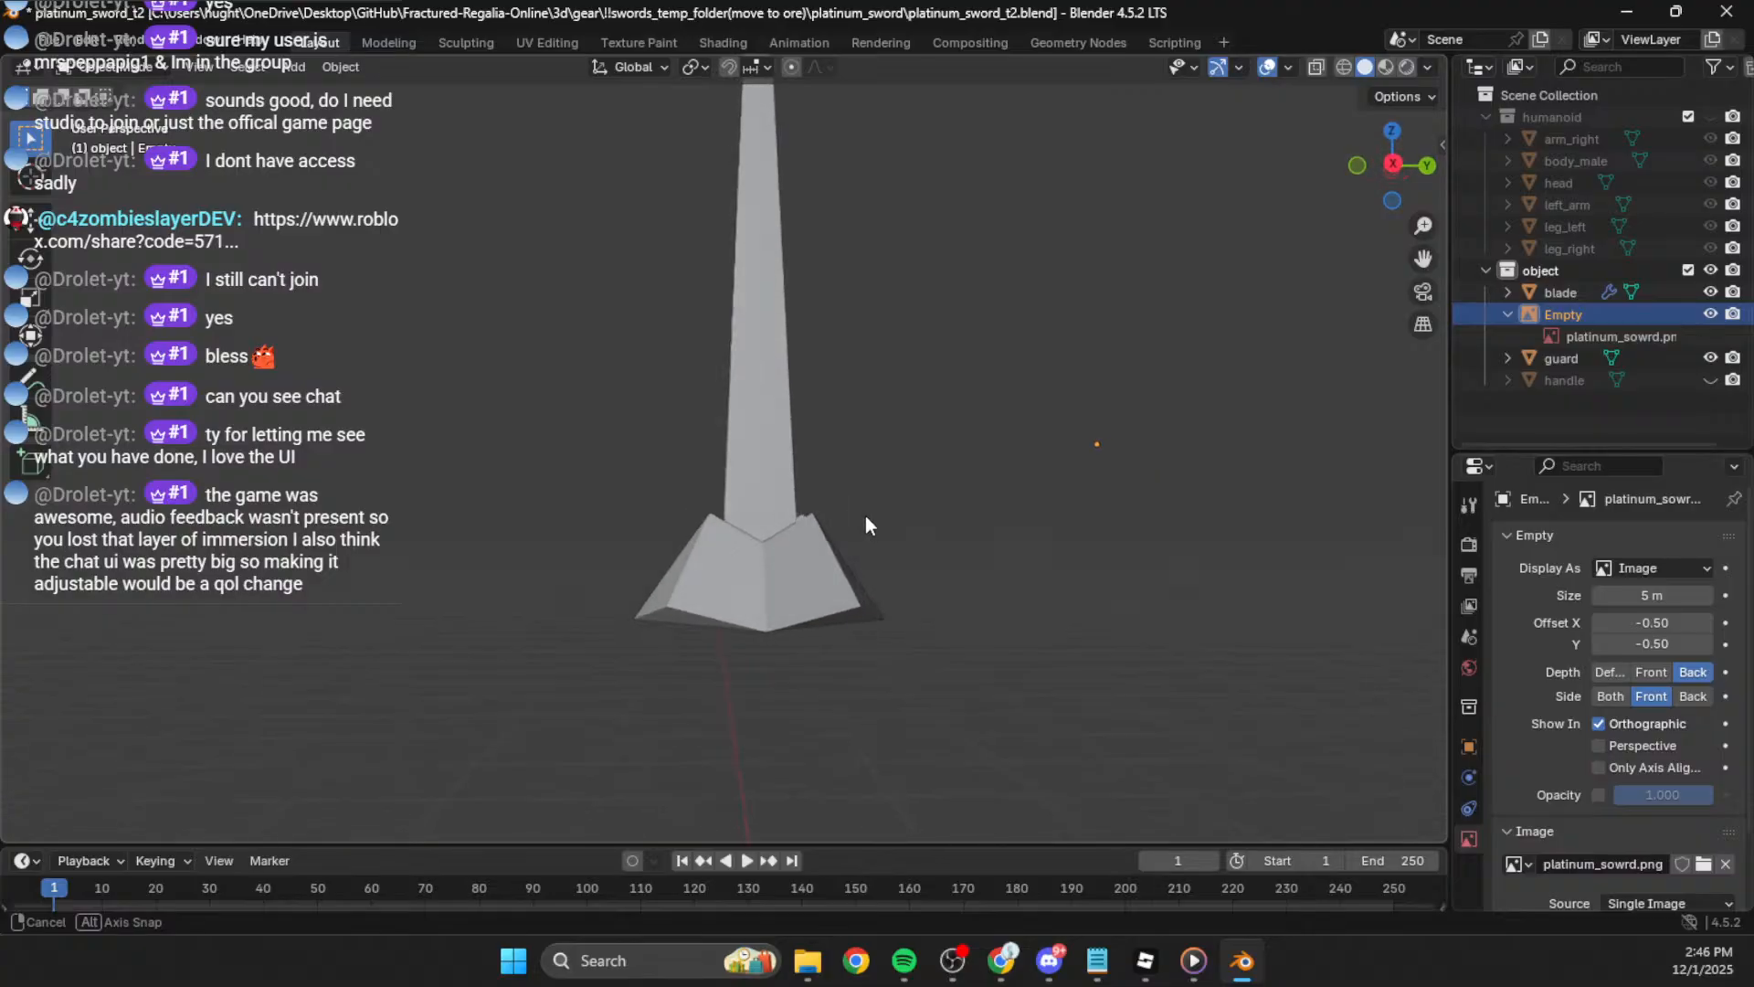
left_click(1395, 165)
middle_click_drag(887, 603, 850, 512)
Step: Delete the underside faces that share the edge between the guard's far and right-hand corners
left_click(843, 583)
key("Tab")
left_click(901, 543, "shift")
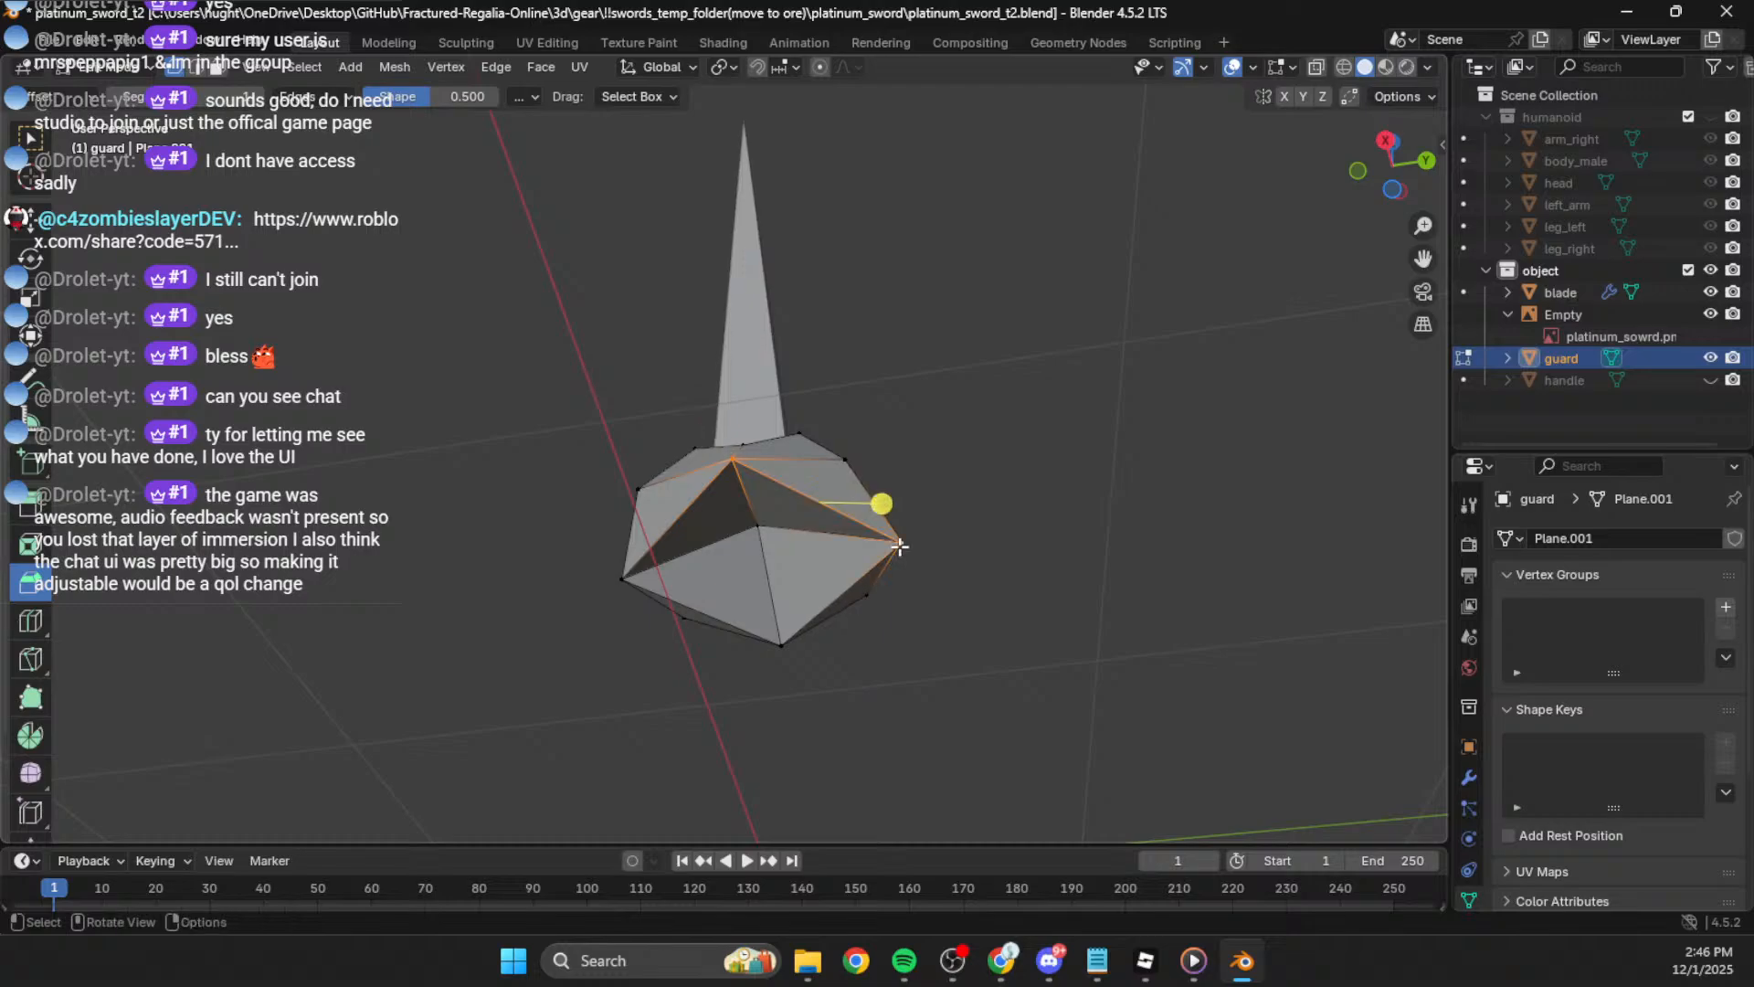
key("x")
left_click(887, 522)
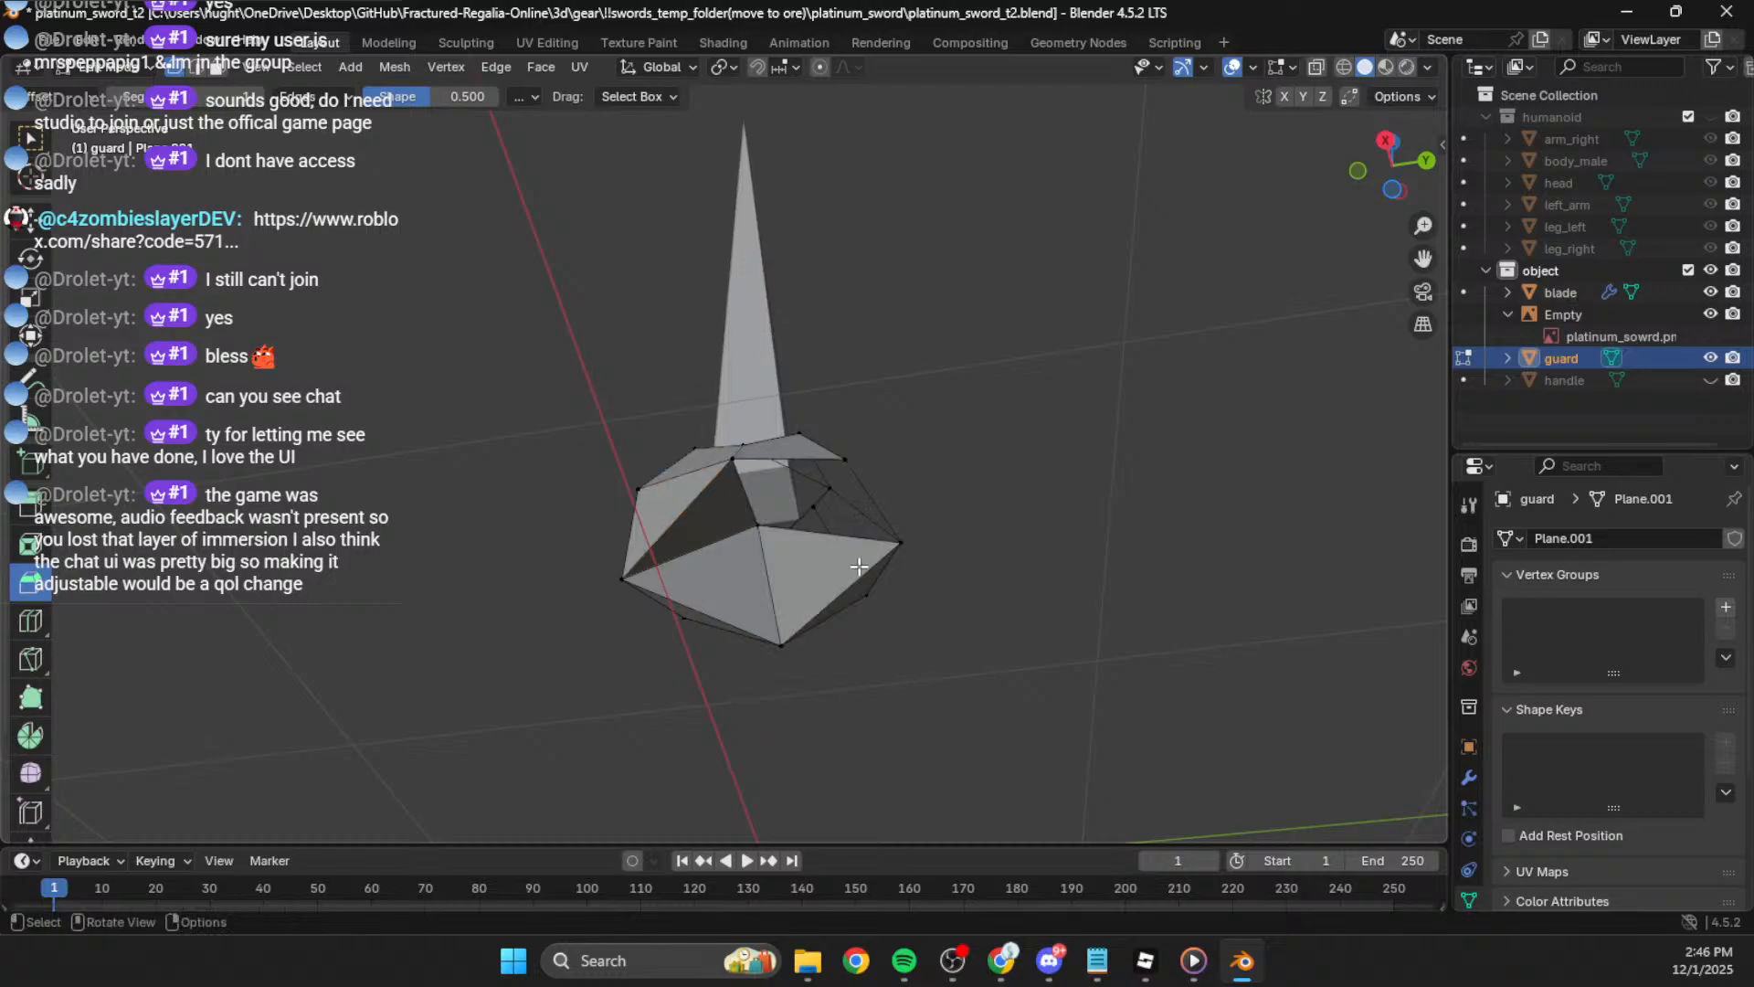
Step: Fill the opened quarter of the underside with two triangles running from the center vertex to neighbouring rim vertices
middle_click_drag(885, 579, 794, 556)
left_click(756, 522)
left_click(828, 452, "shift")
left_click(890, 532, "shift")
key("f")
left_click(892, 531, "shift")
left_click(690, 451, "shift")
left_click(711, 465, "shift")
key("f")
Step: Delete the remaining old underside faces on the left half and the near right quarter of the guard
left_click(948, 497)
middle_click_drag(948, 497, 908, 493)
left_click(629, 530)
middle_click_drag(699, 520, 726, 377)
key("x")
key("Escape")
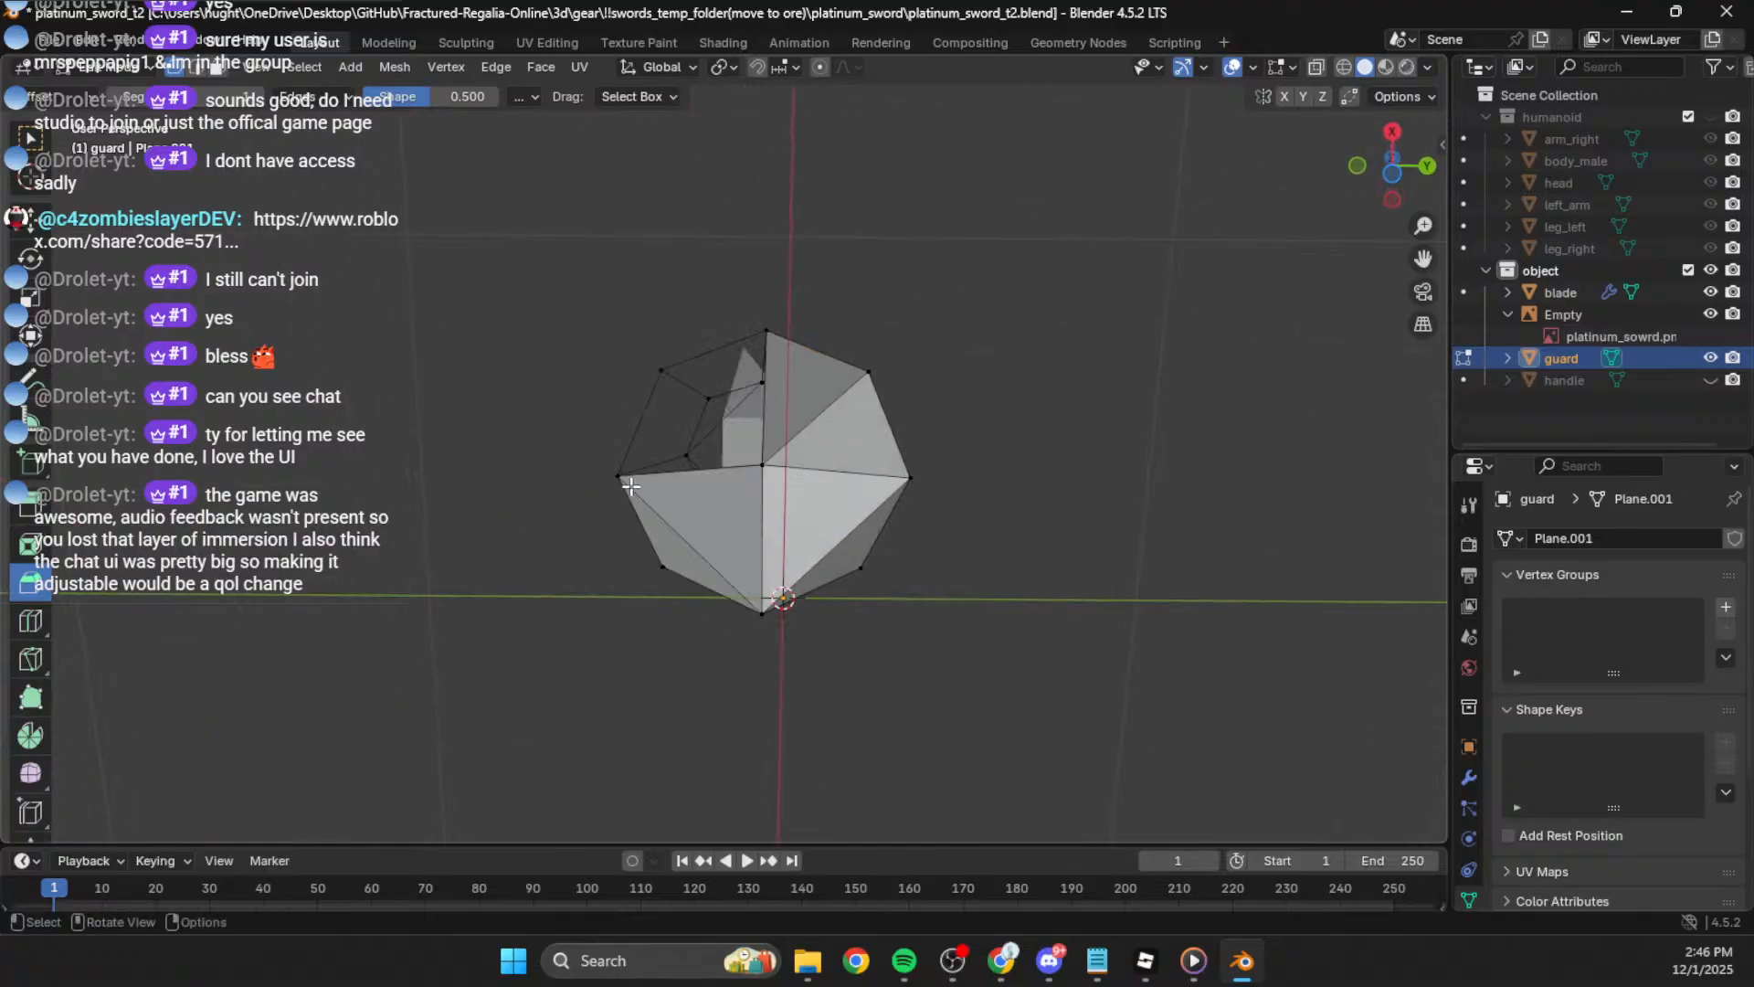
key("x")
left_click(659, 554)
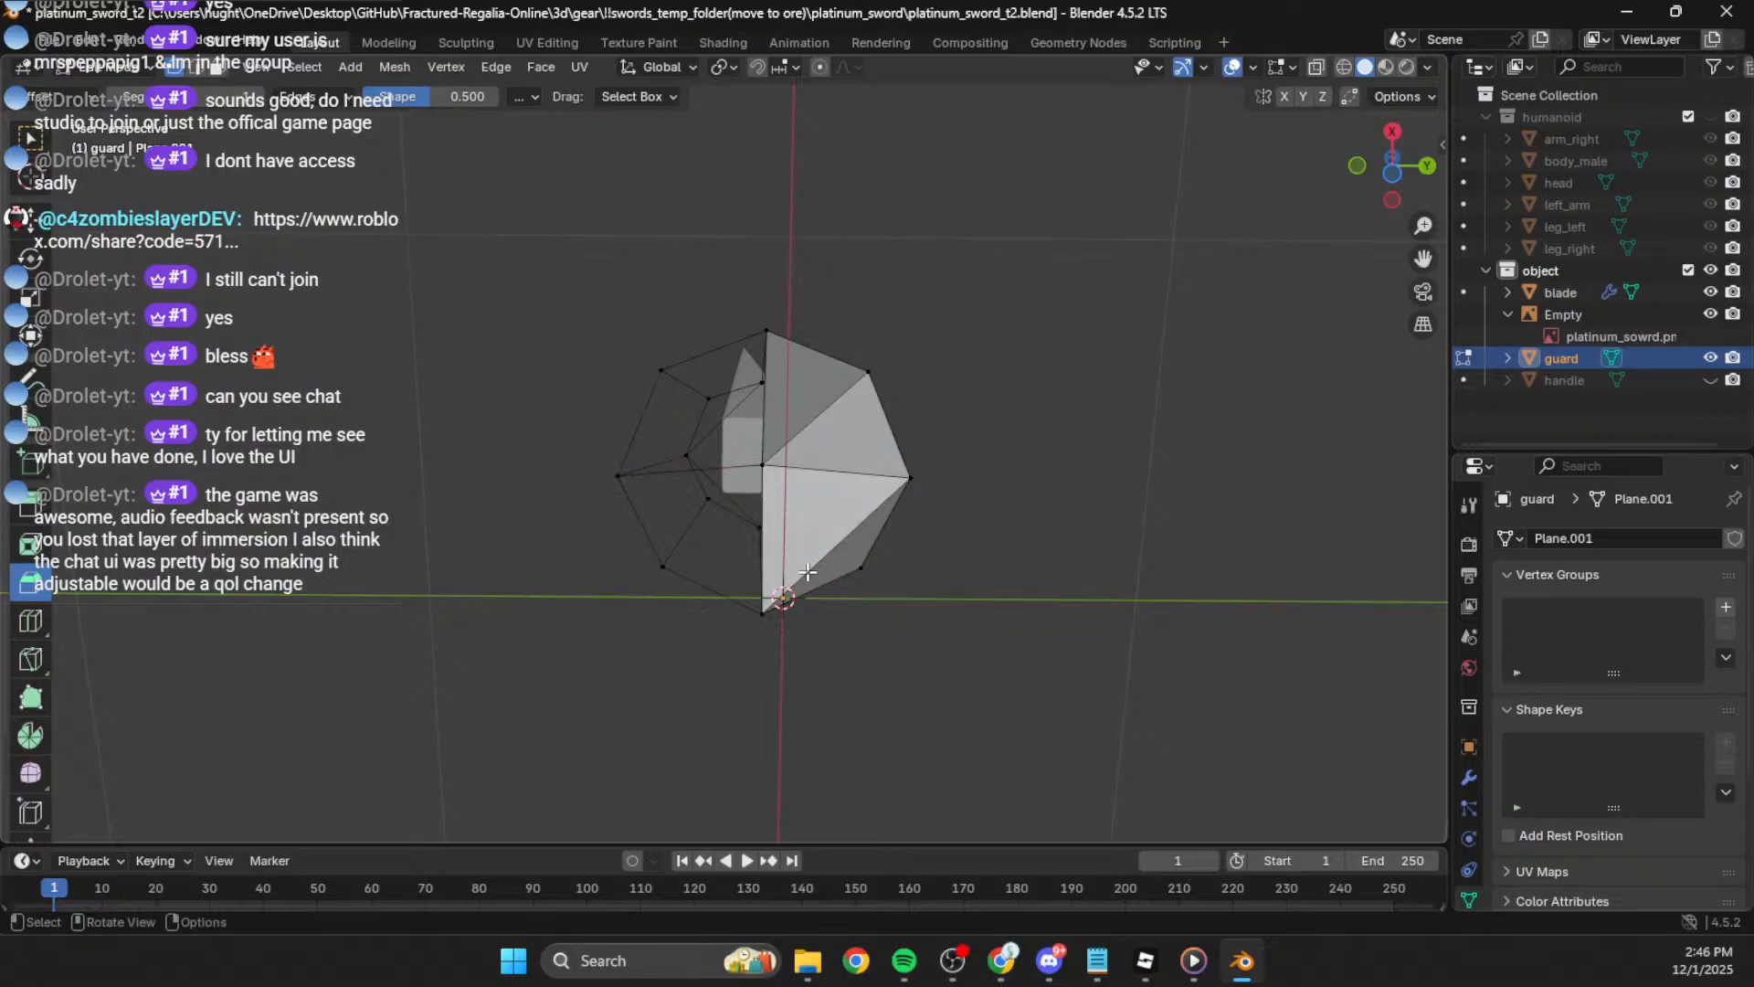
left_click(763, 618)
key("x")
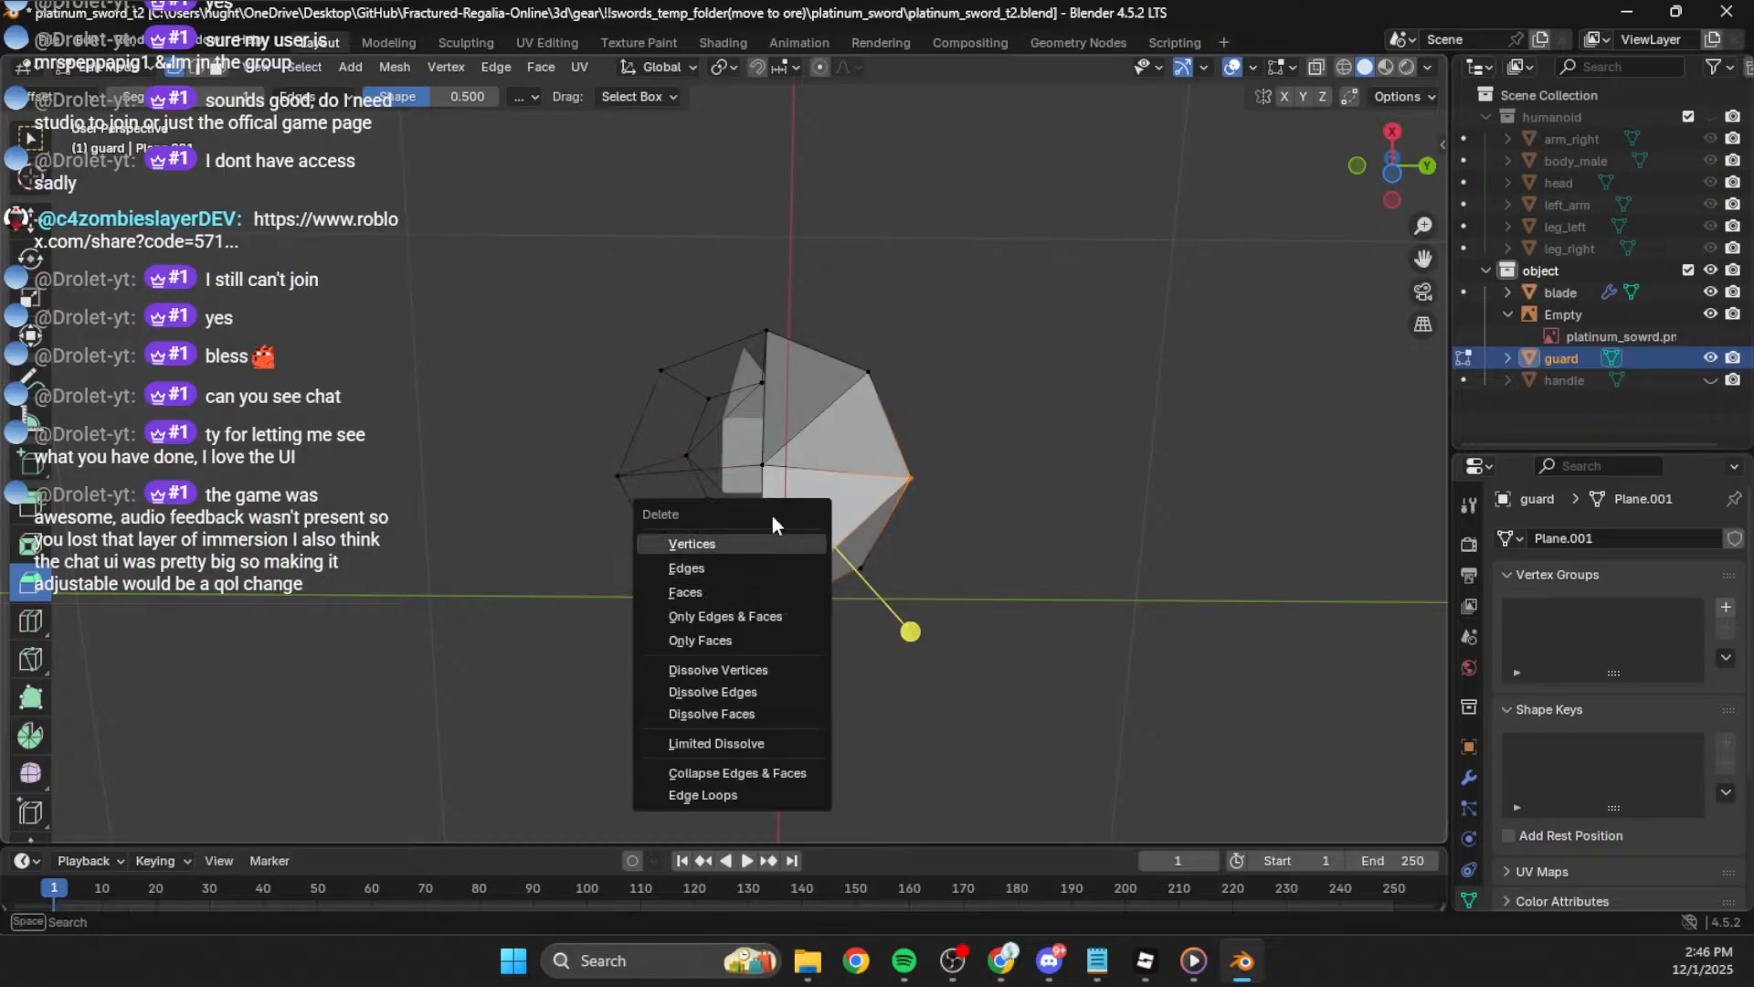
left_click(771, 572)
Step: Fill the near right quarter of the underside with two triangles between the center vertex and the rim
left_click(761, 470)
left_click(859, 570, "shift")
left_click(860, 569)
left_click(906, 479, "shift")
left_click(764, 468, "shift")
key("f")
left_click(762, 468)
left_click(763, 612, "shift")
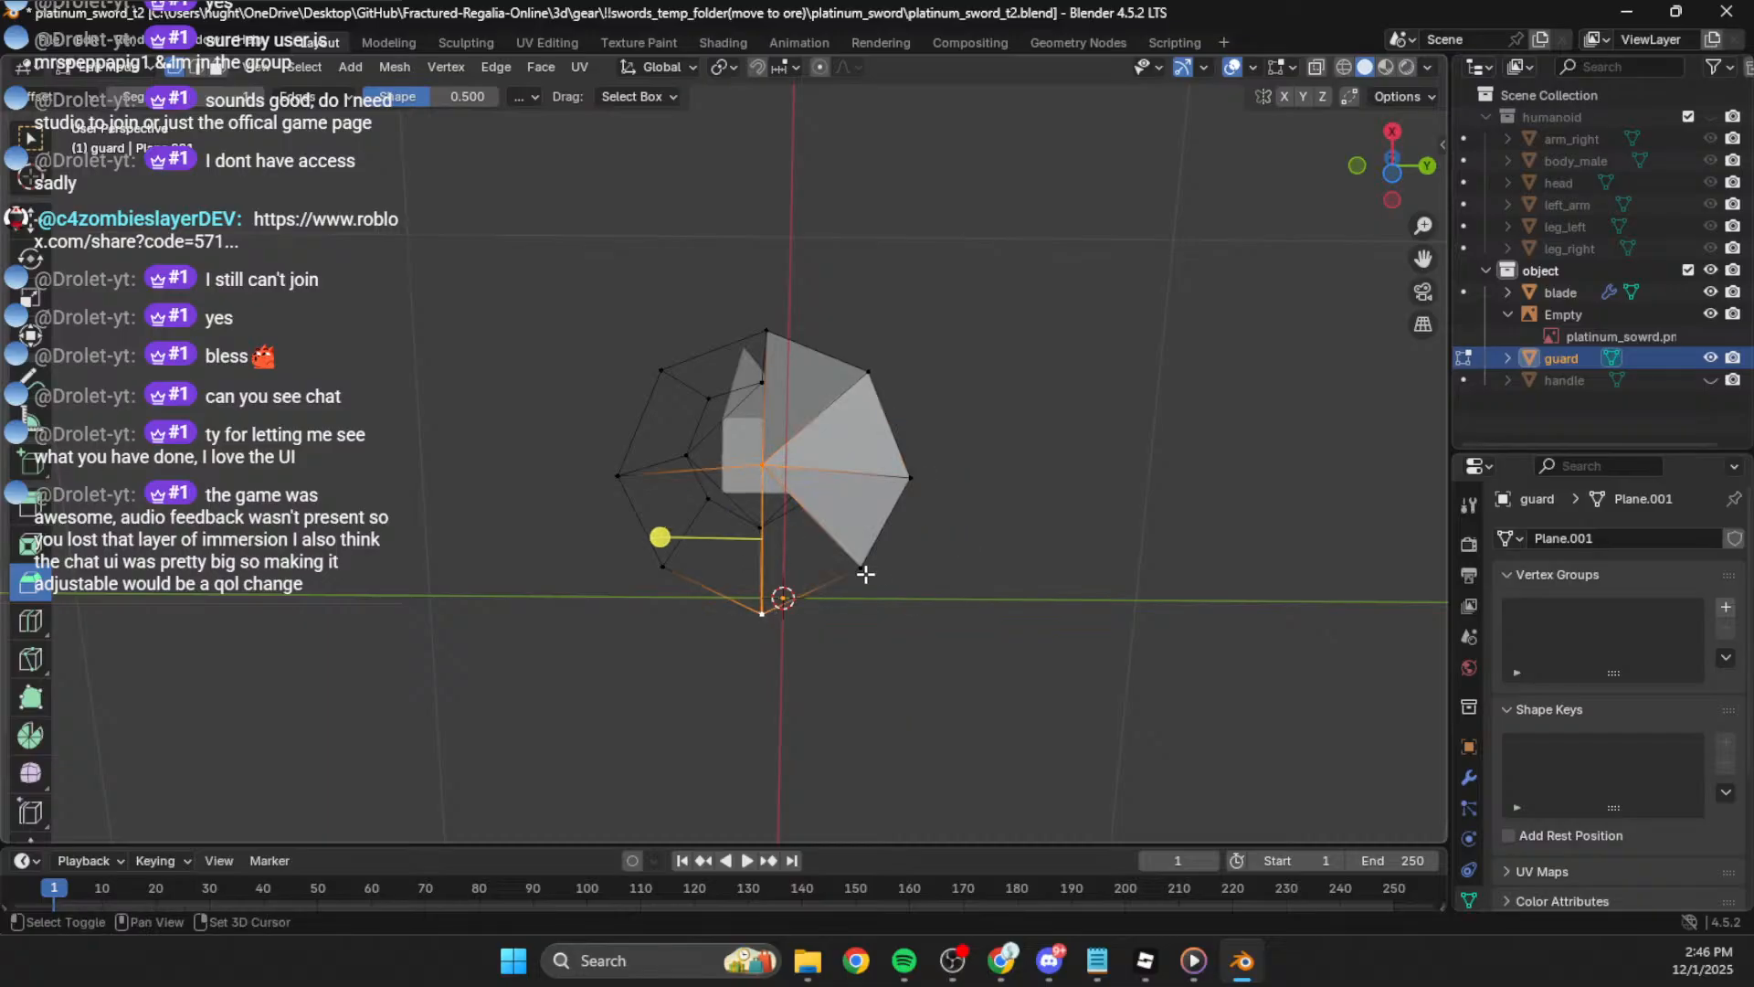
left_click(860, 570, "shift")
key("f")
Step: Fill the near left quarter of the underside with two triangles between the center vertex and the rim
left_click(768, 609)
left_click(762, 468, "shift")
left_click(668, 570, "shift")
key("f")
left_click(666, 568)
left_click(624, 473, "shift")
left_click(760, 467, "shift")
key("f")
Step: Fill the far left quarter of the underside with triangles from the center vertex to close the guard
left_click(762, 466)
left_click(664, 373, "shift")
left_click(622, 474, "shift")
key("f")
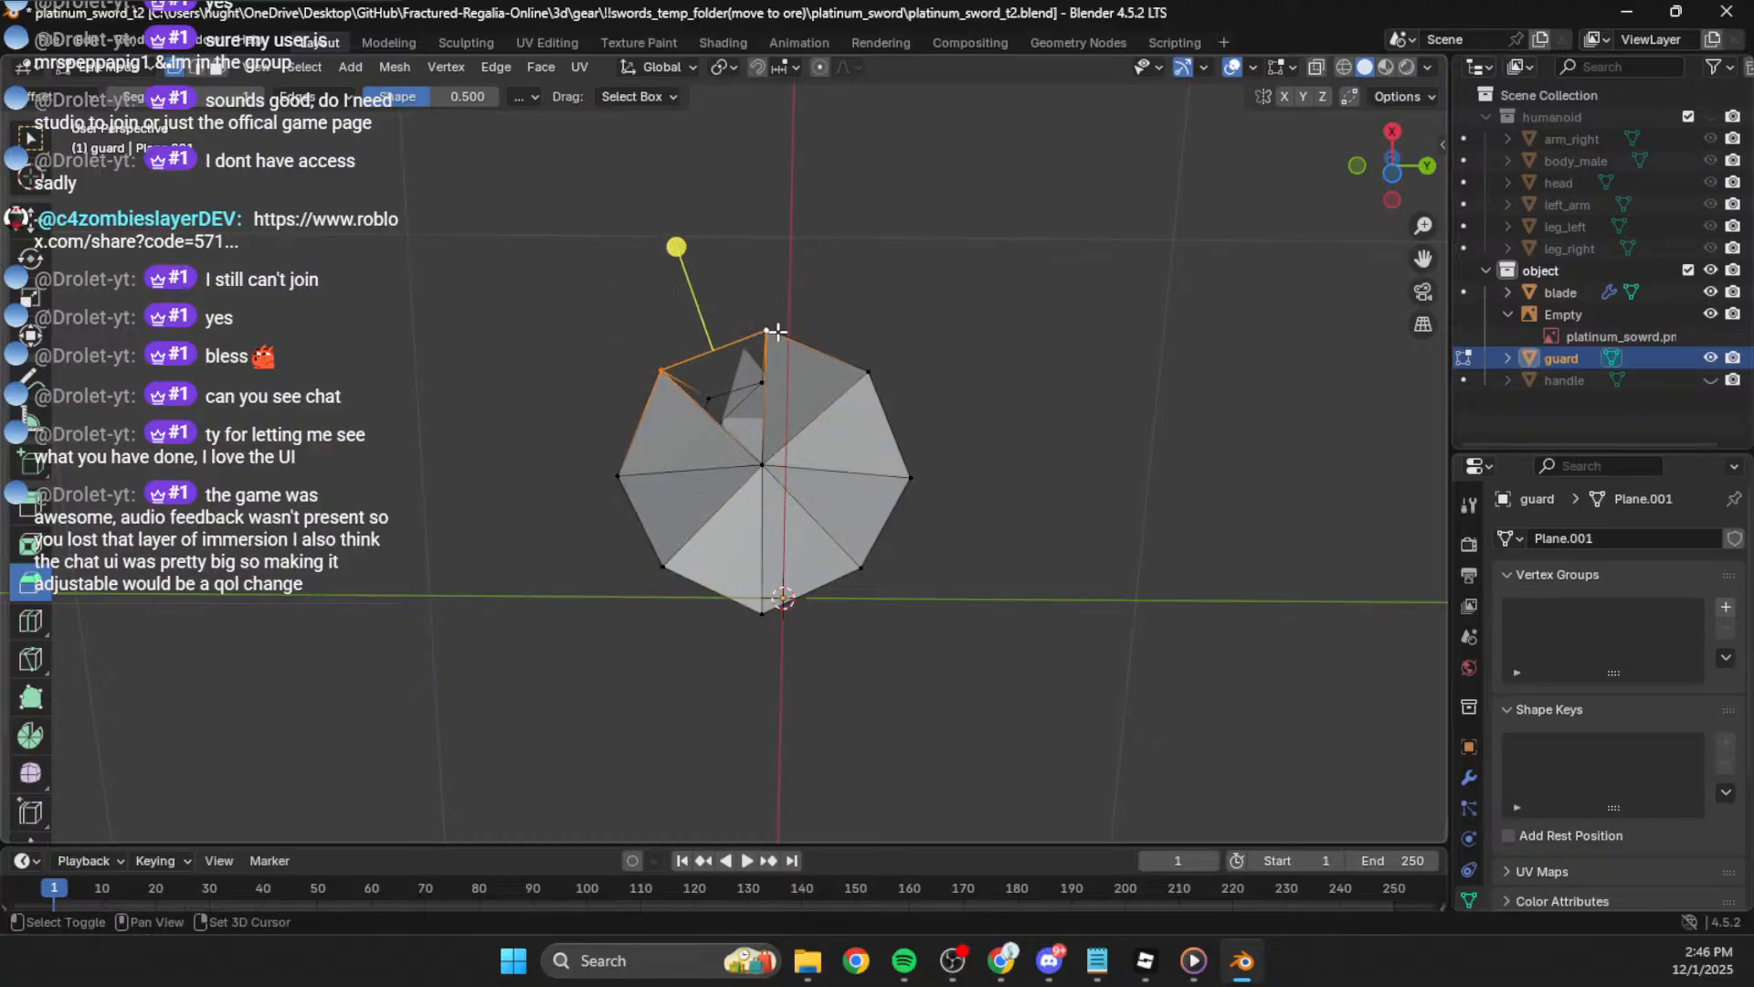
Step: Examine the rebuilt guard from both sides and compare its outline with the reference sketch
middle_click_drag(725, 442, 965, 555)
middle_click_drag(1088, 376, 1028, 319)
left_click(1378, 179)
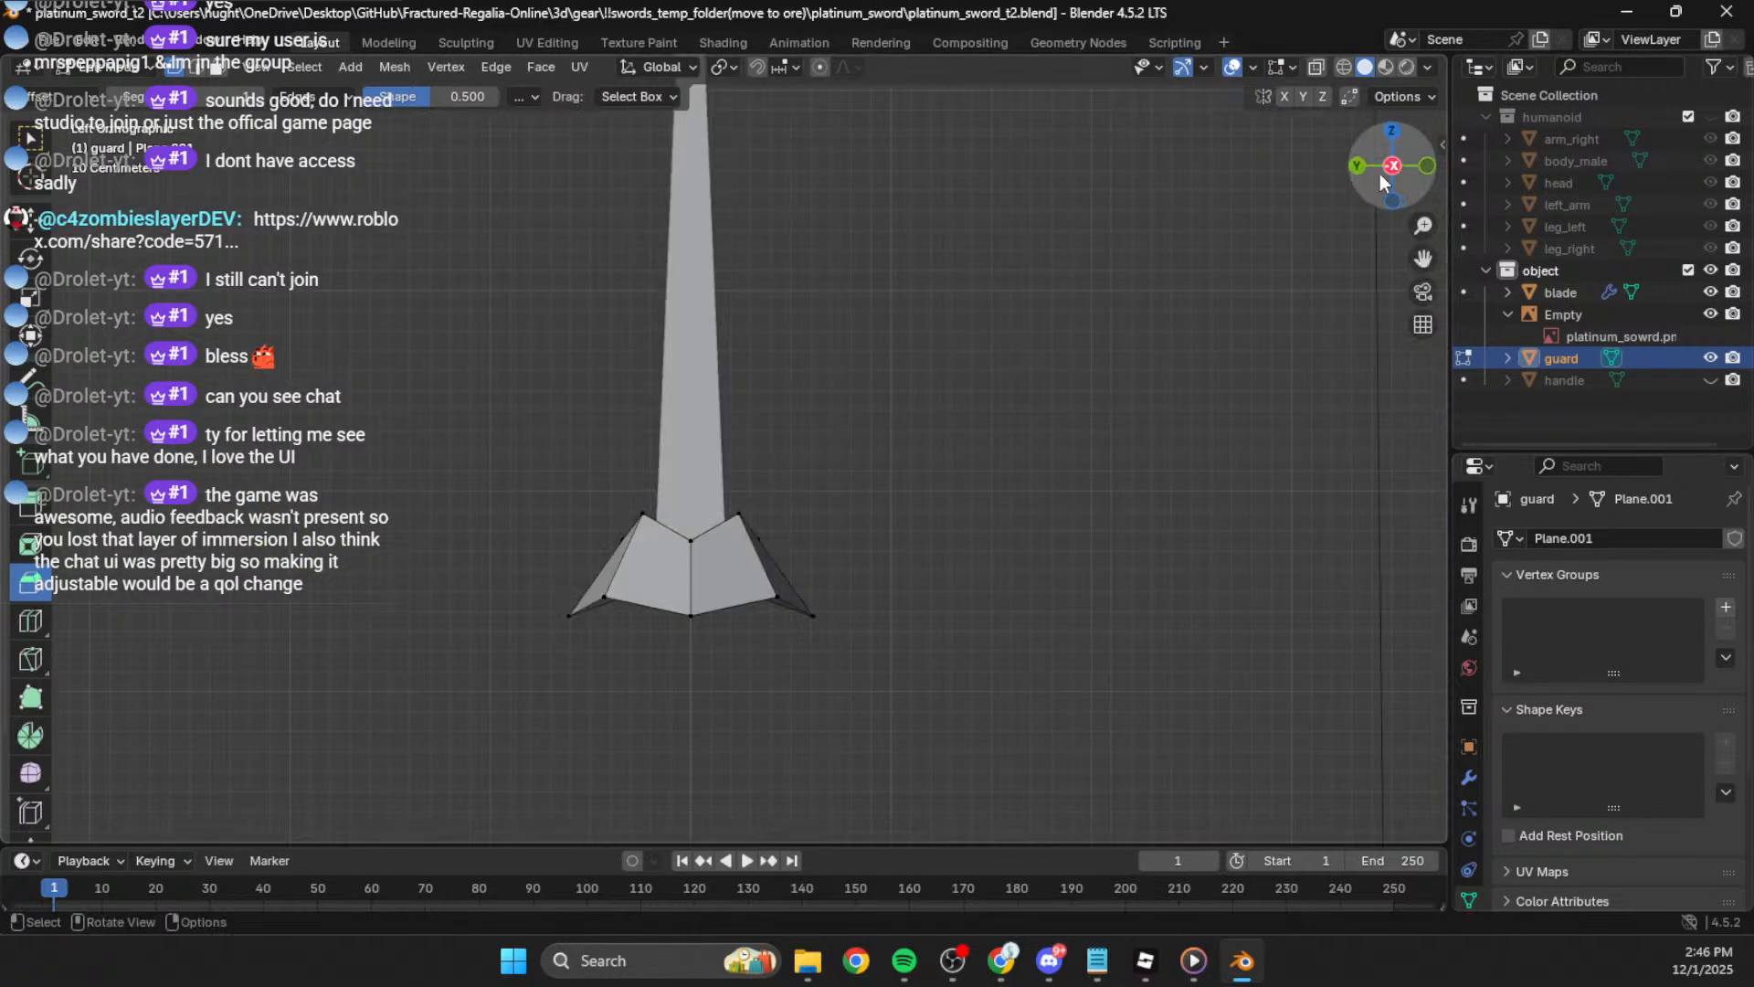
scroll(790, 538, "up", 2)
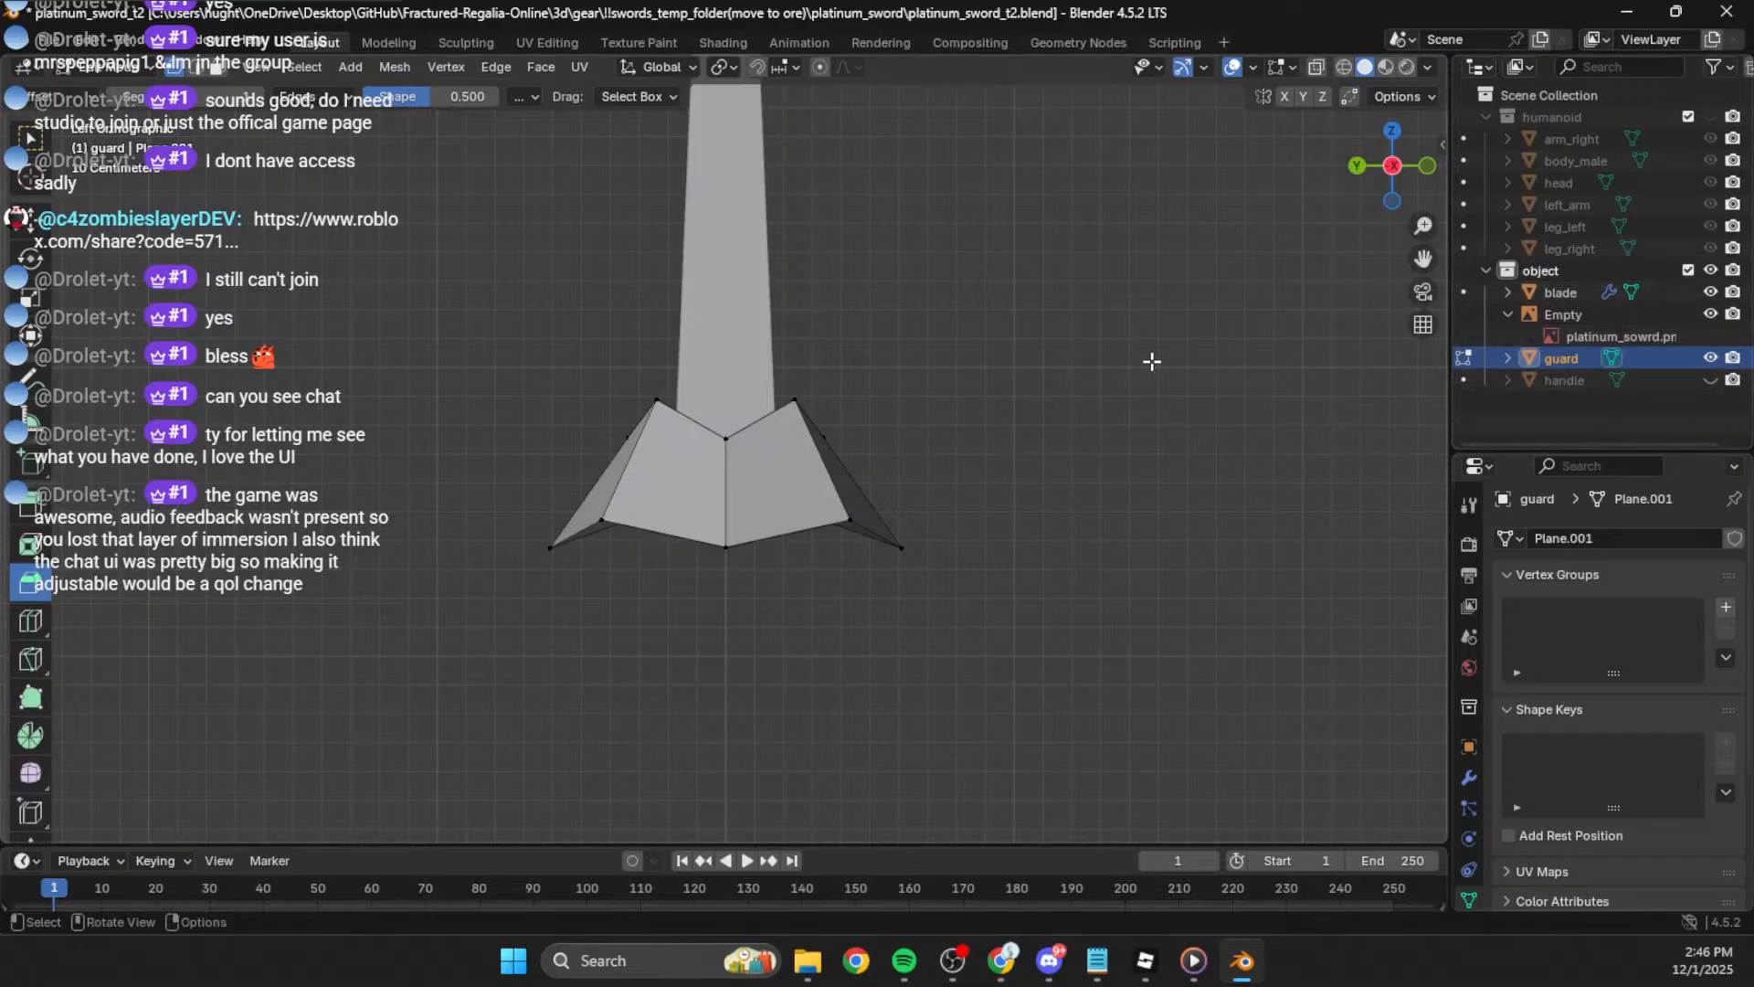
left_click(1392, 166)
scroll(875, 458, "up", 1)
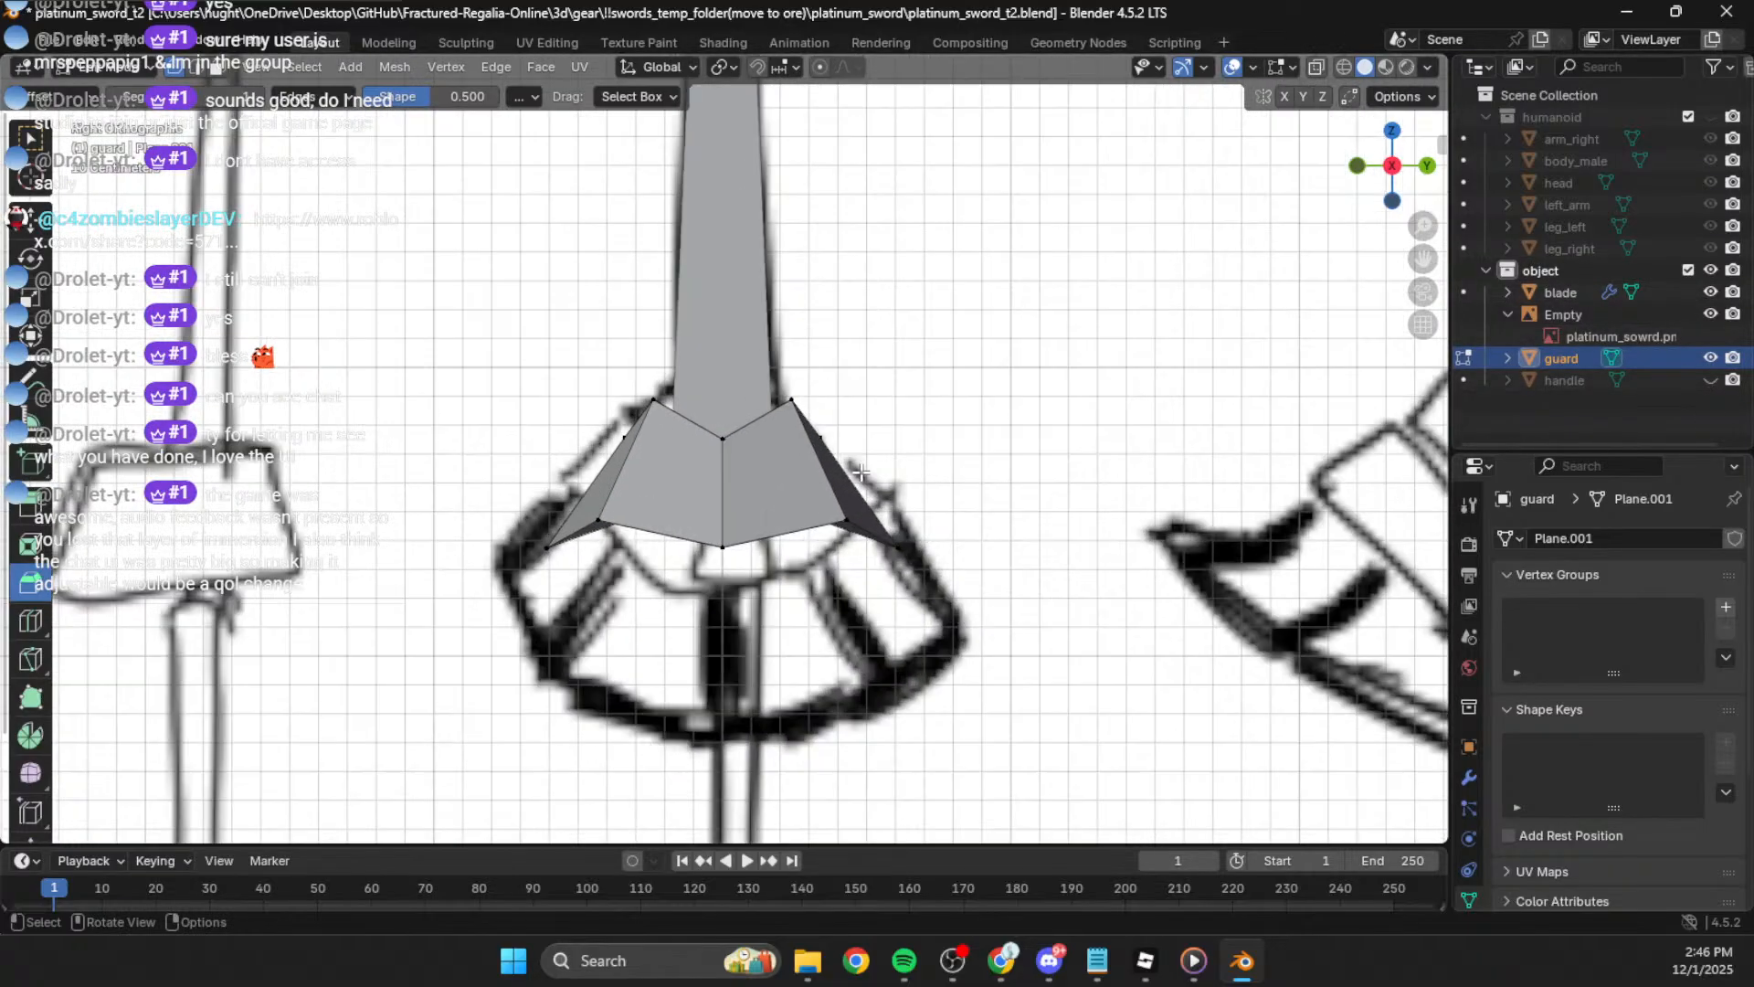
scroll(919, 571, "up", 1)
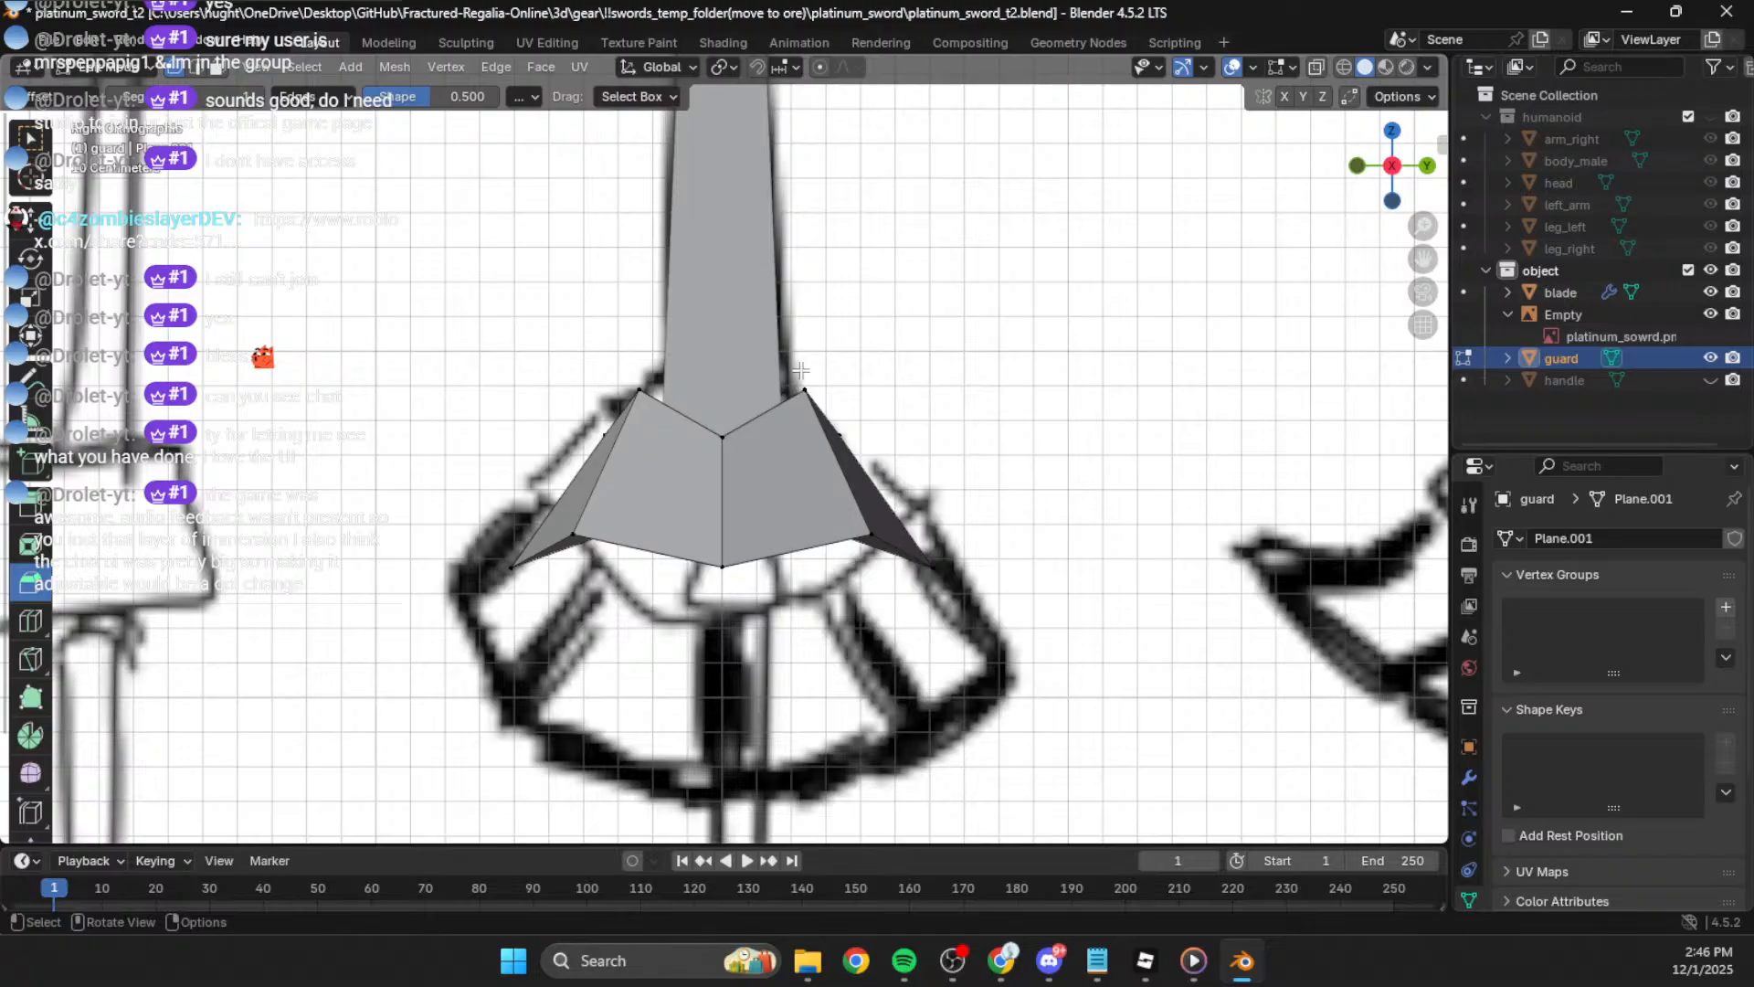
left_click(1711, 357)
left_click(1712, 359)
left_click(1712, 359)
left_click(1713, 359)
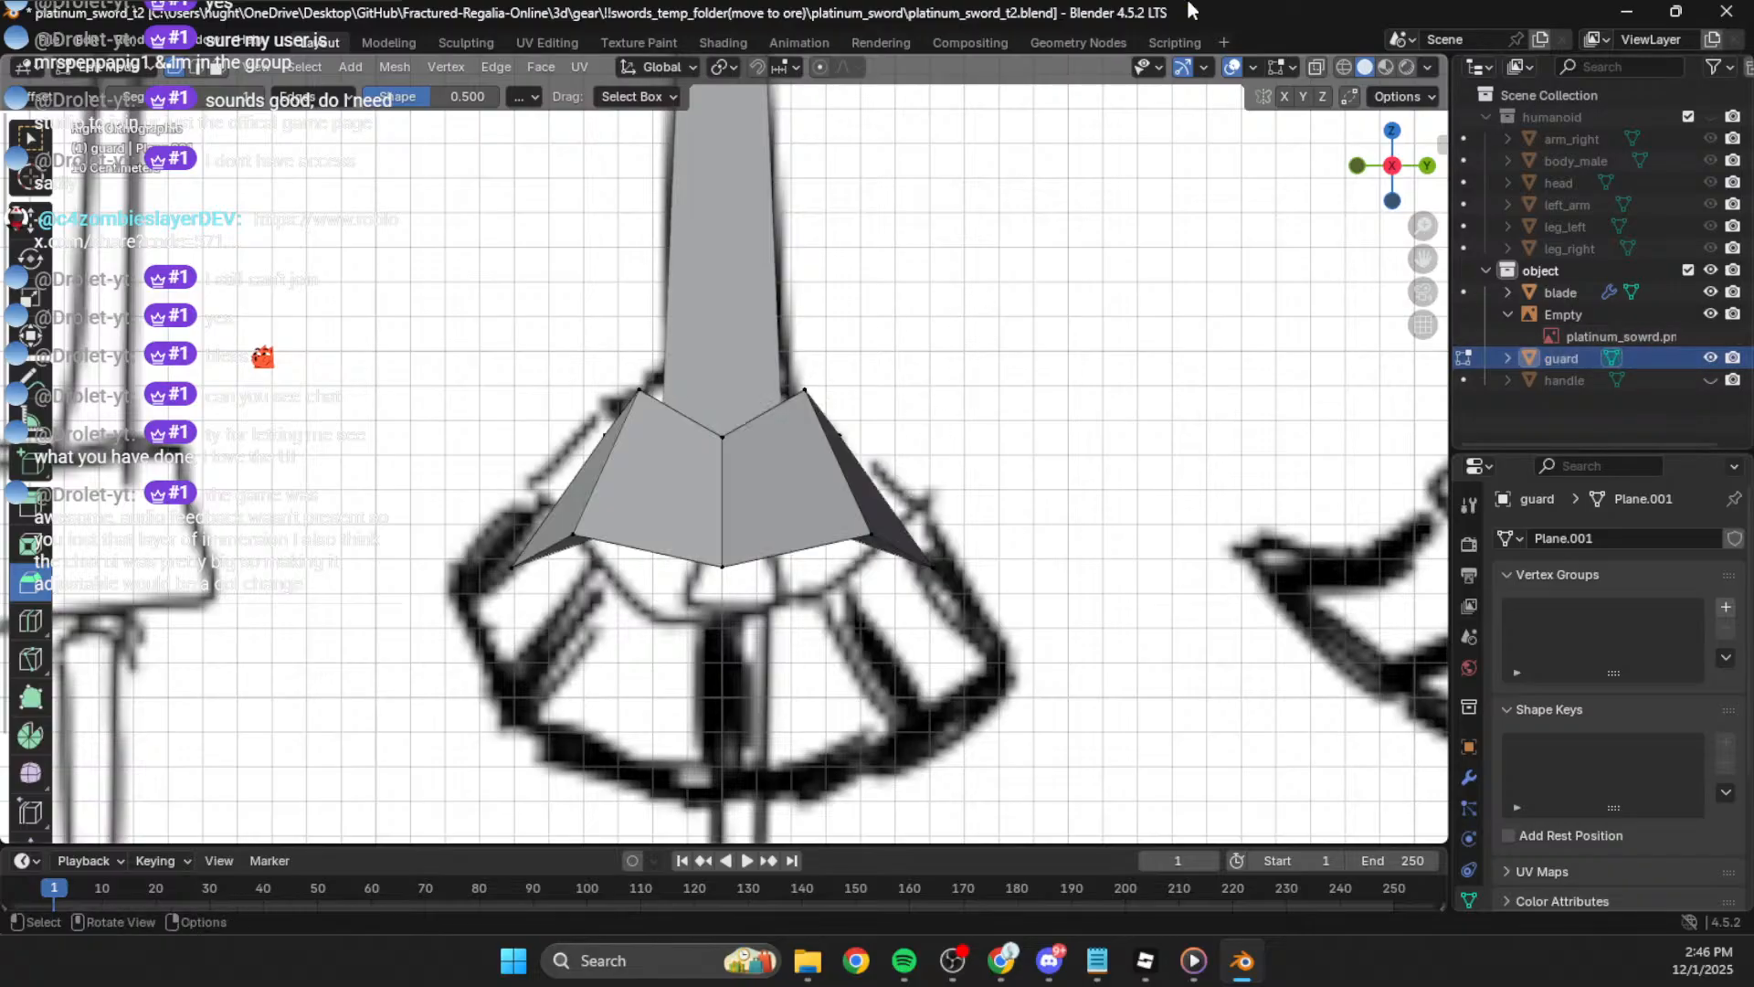
left_click(1431, 98)
left_click(1396, 96)
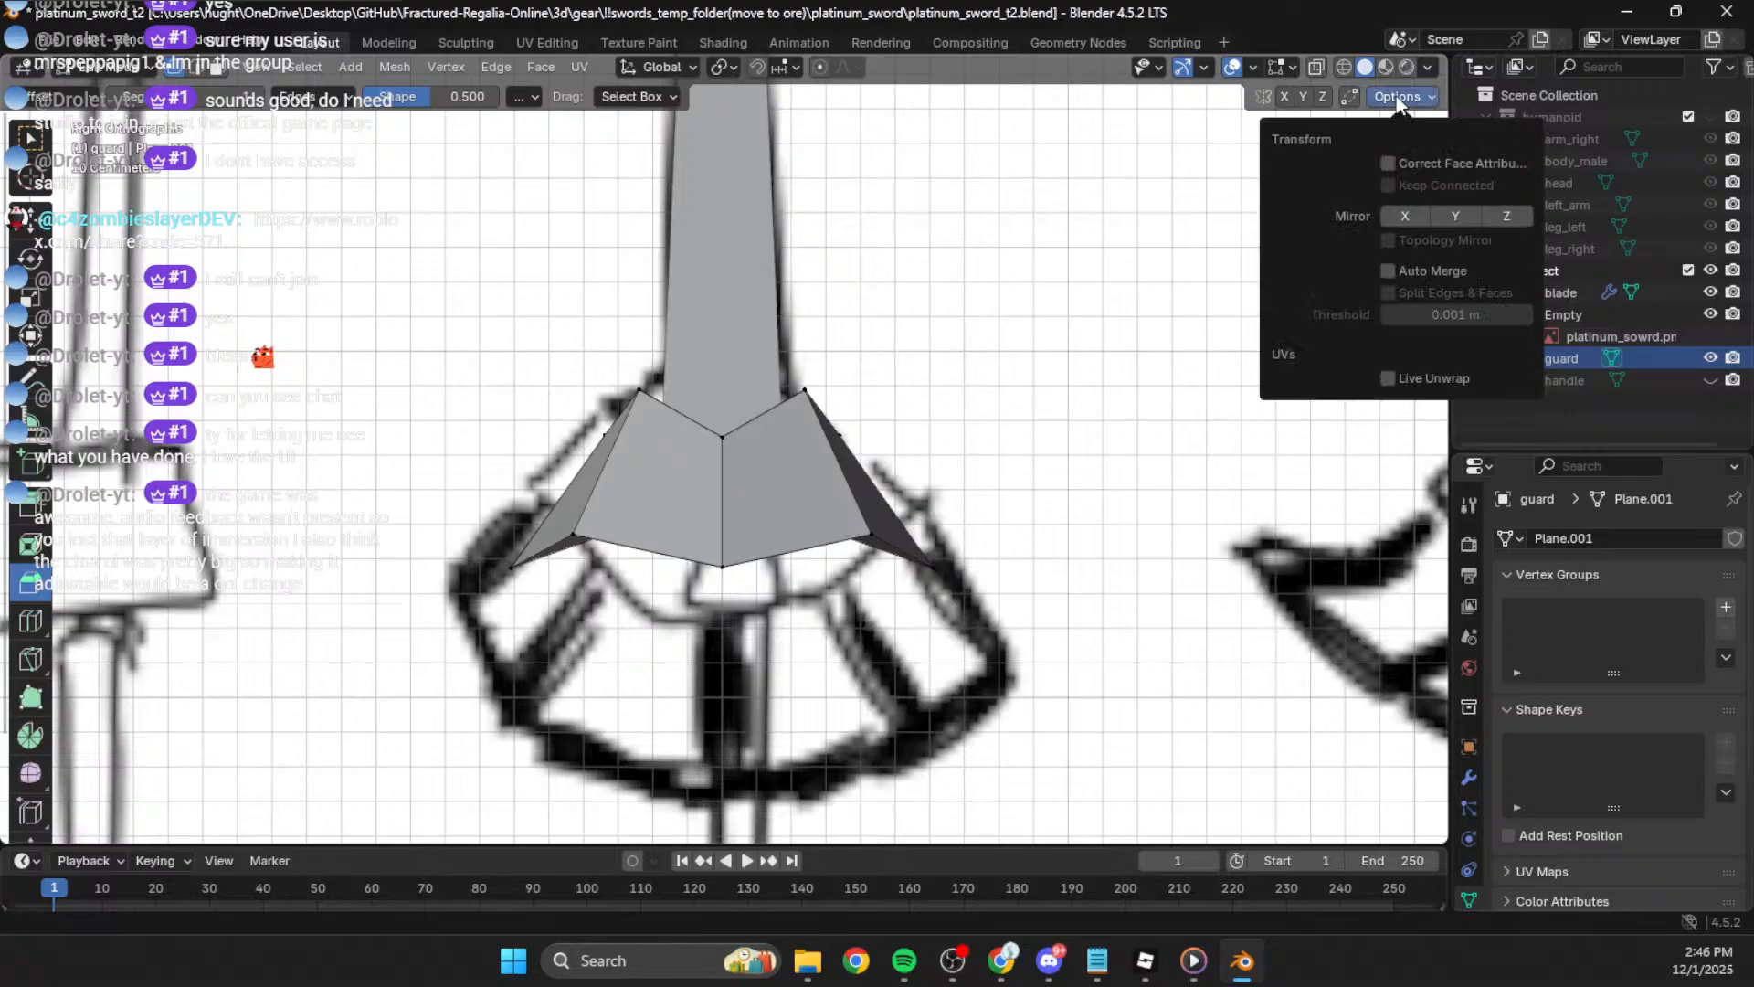
left_click(1346, 67)
left_click(1396, 96)
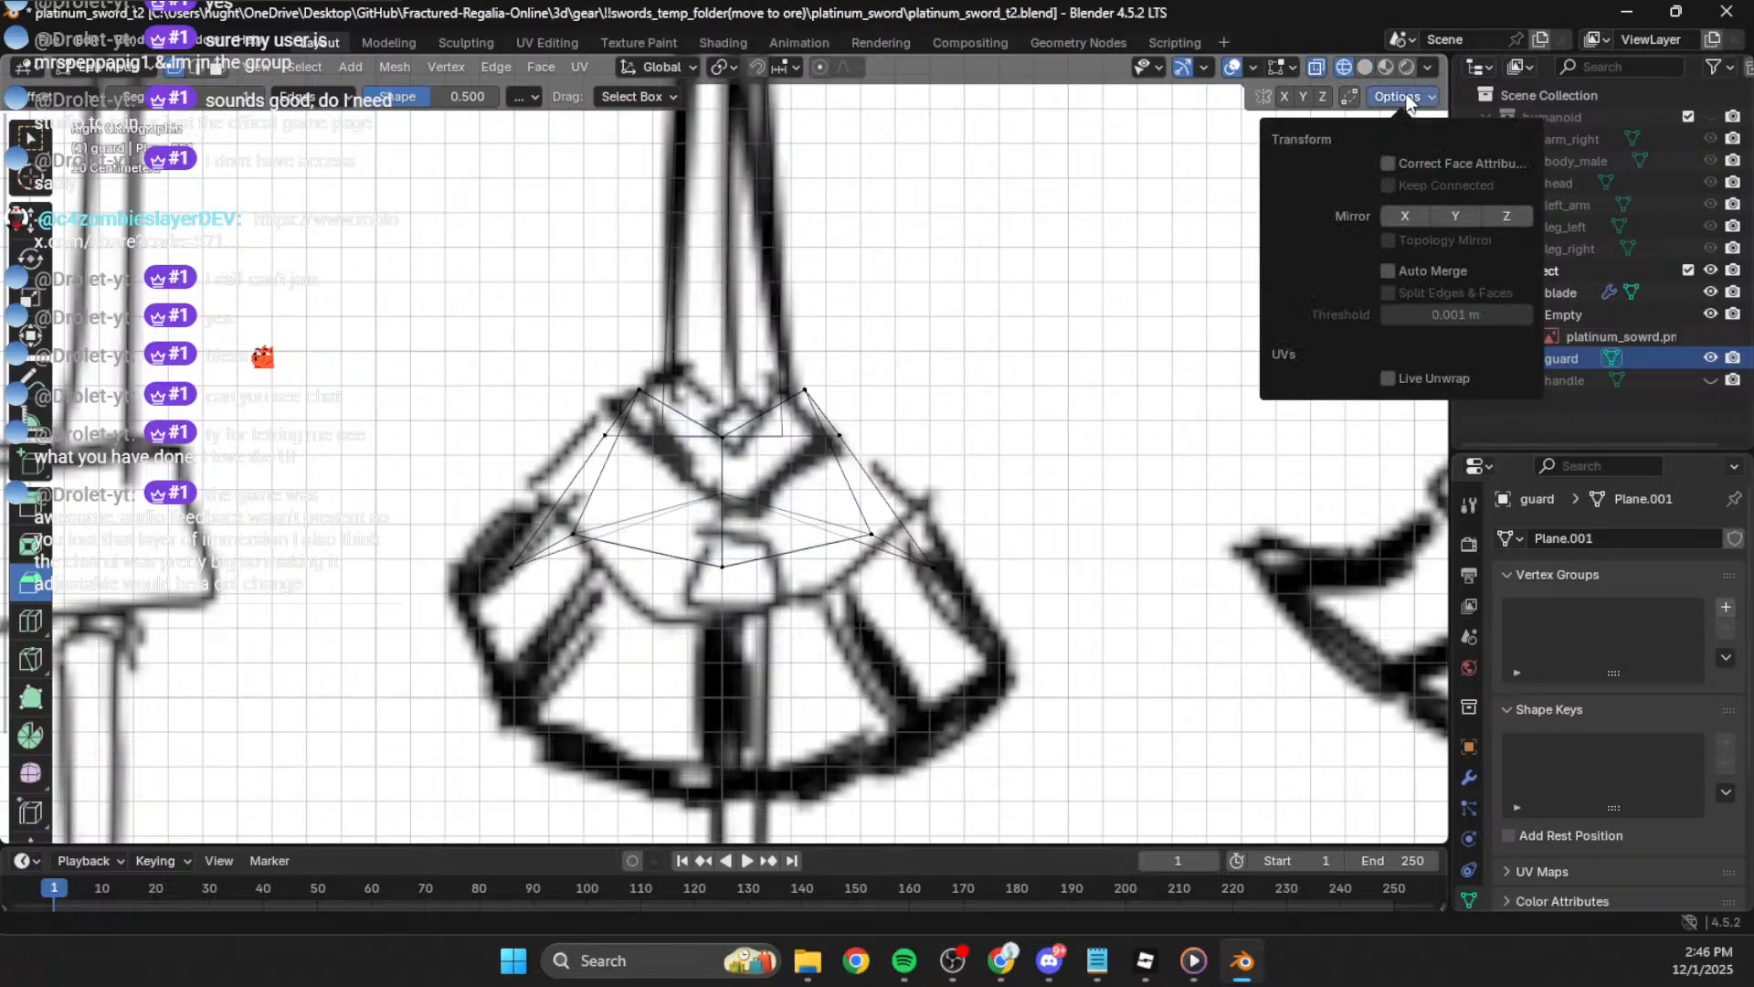
left_click(1367, 69)
left_click(1399, 97)
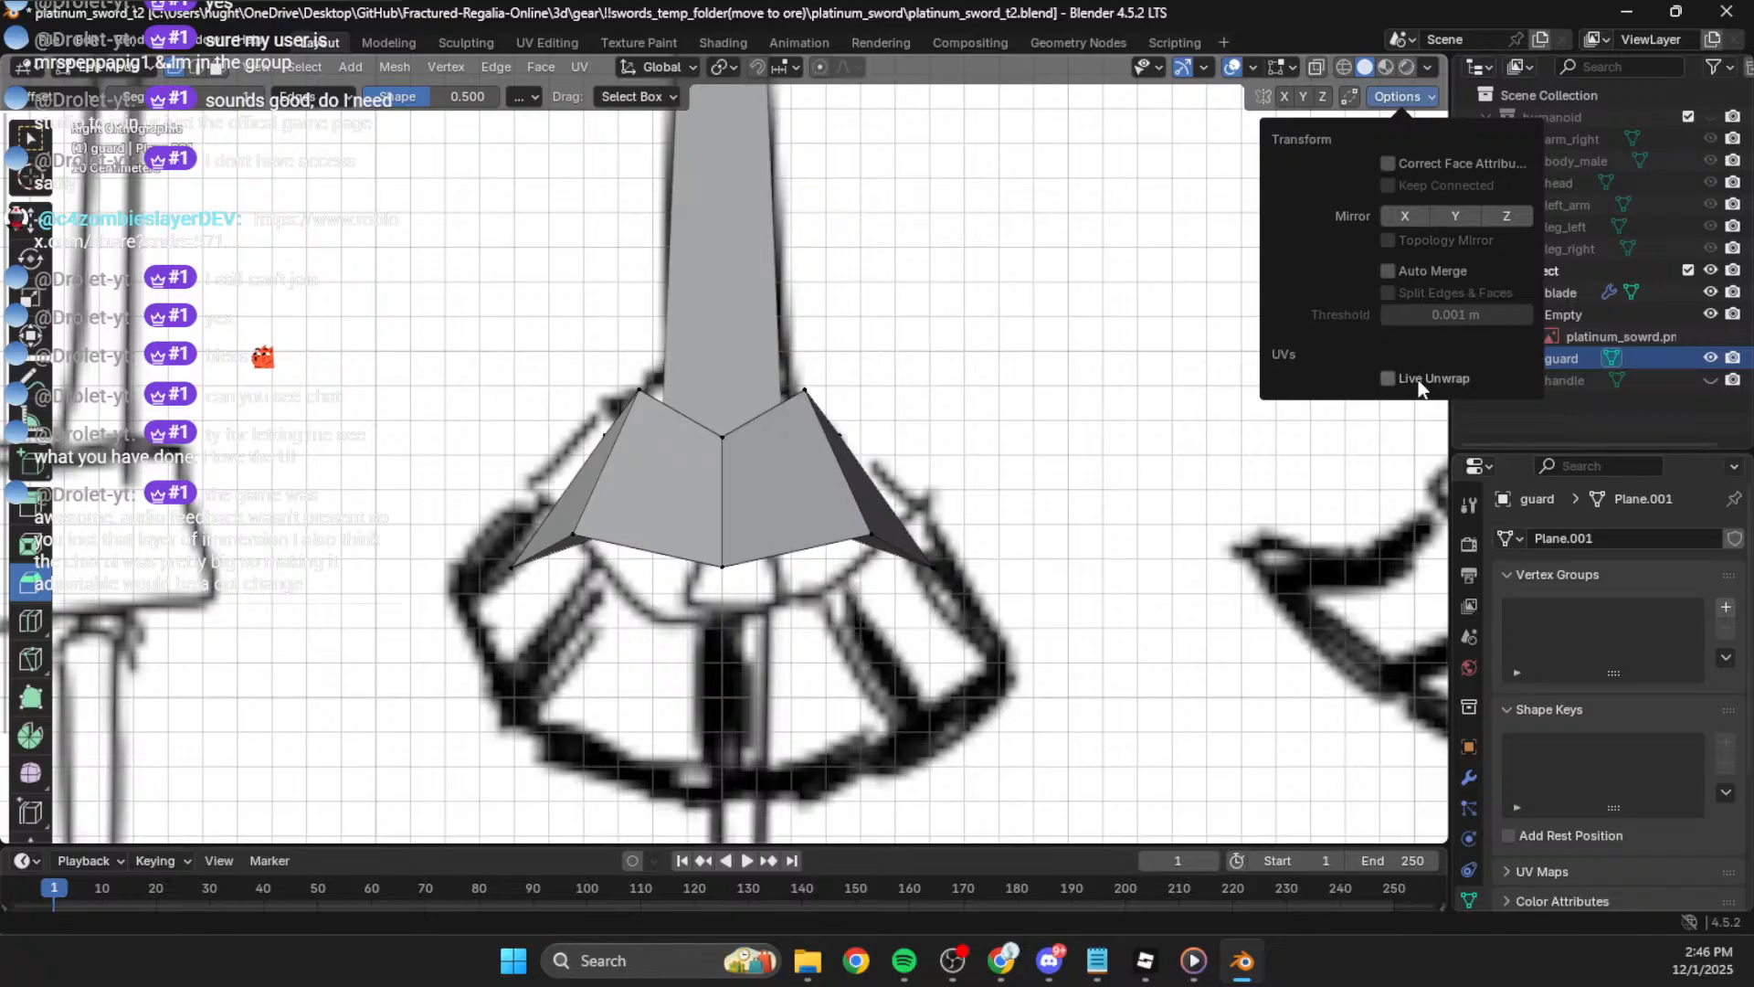
Step: Enable X-Ray shading, scale the guard's upper ring of vertices to 0.824 and raise it slightly along Z
left_click(1429, 66)
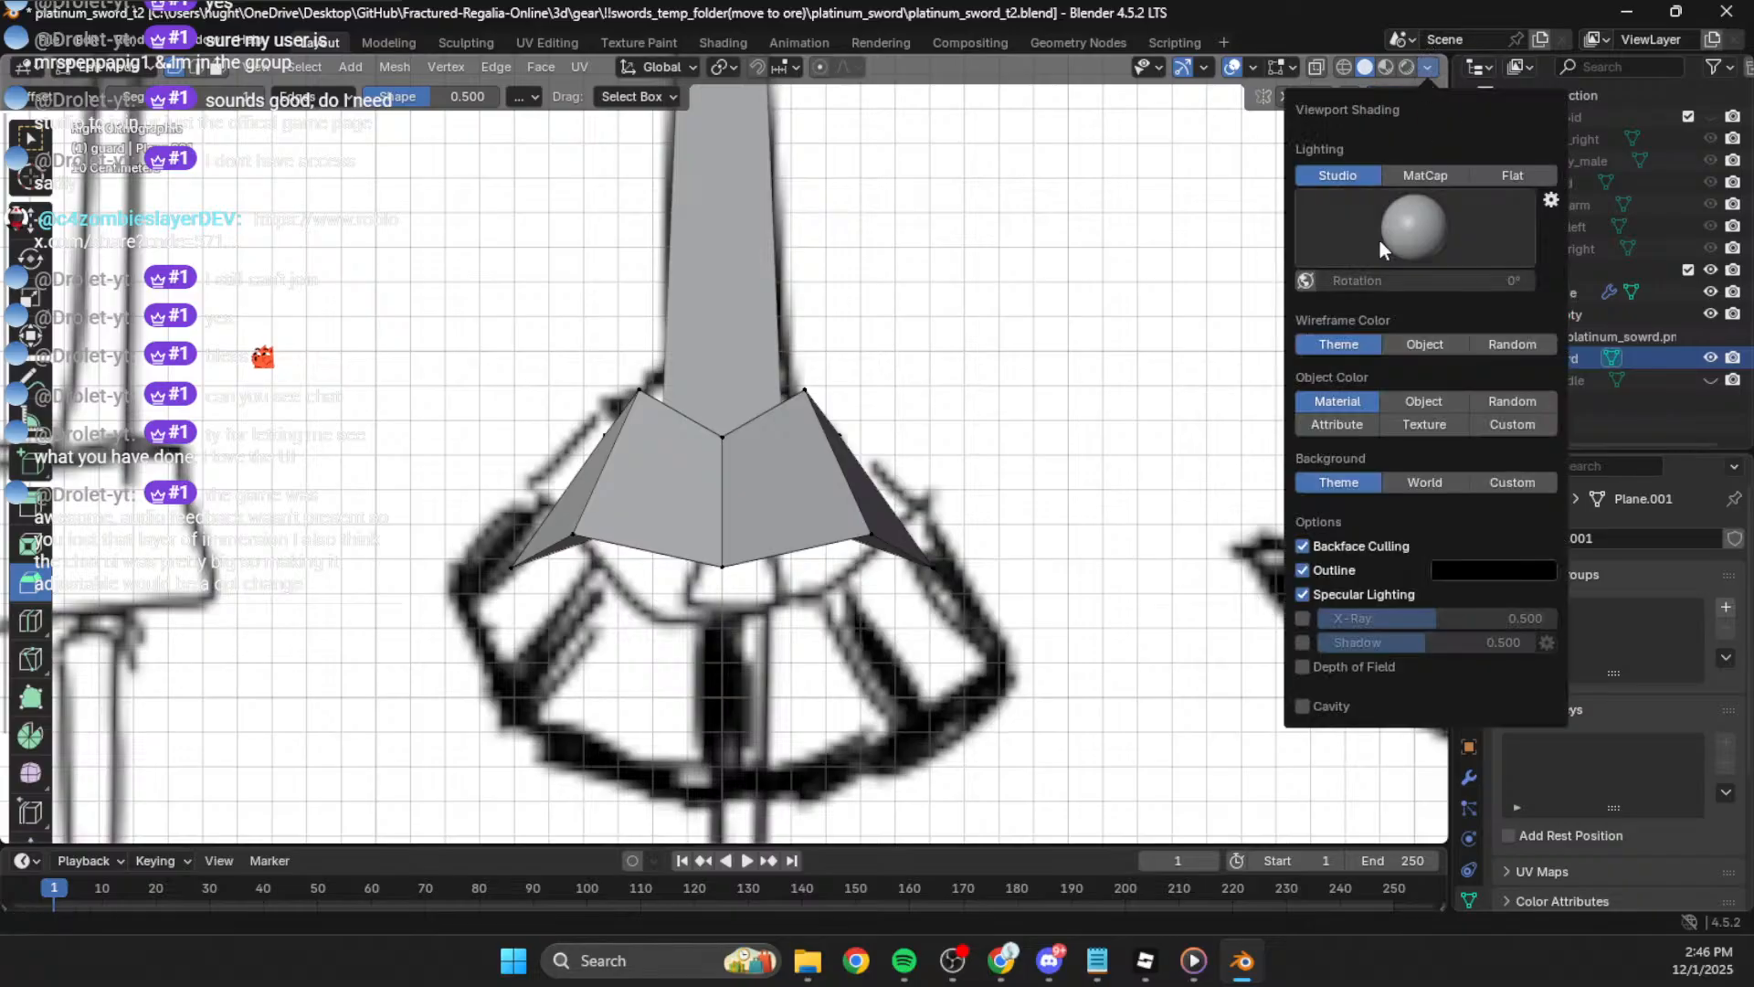
left_click(1303, 618)
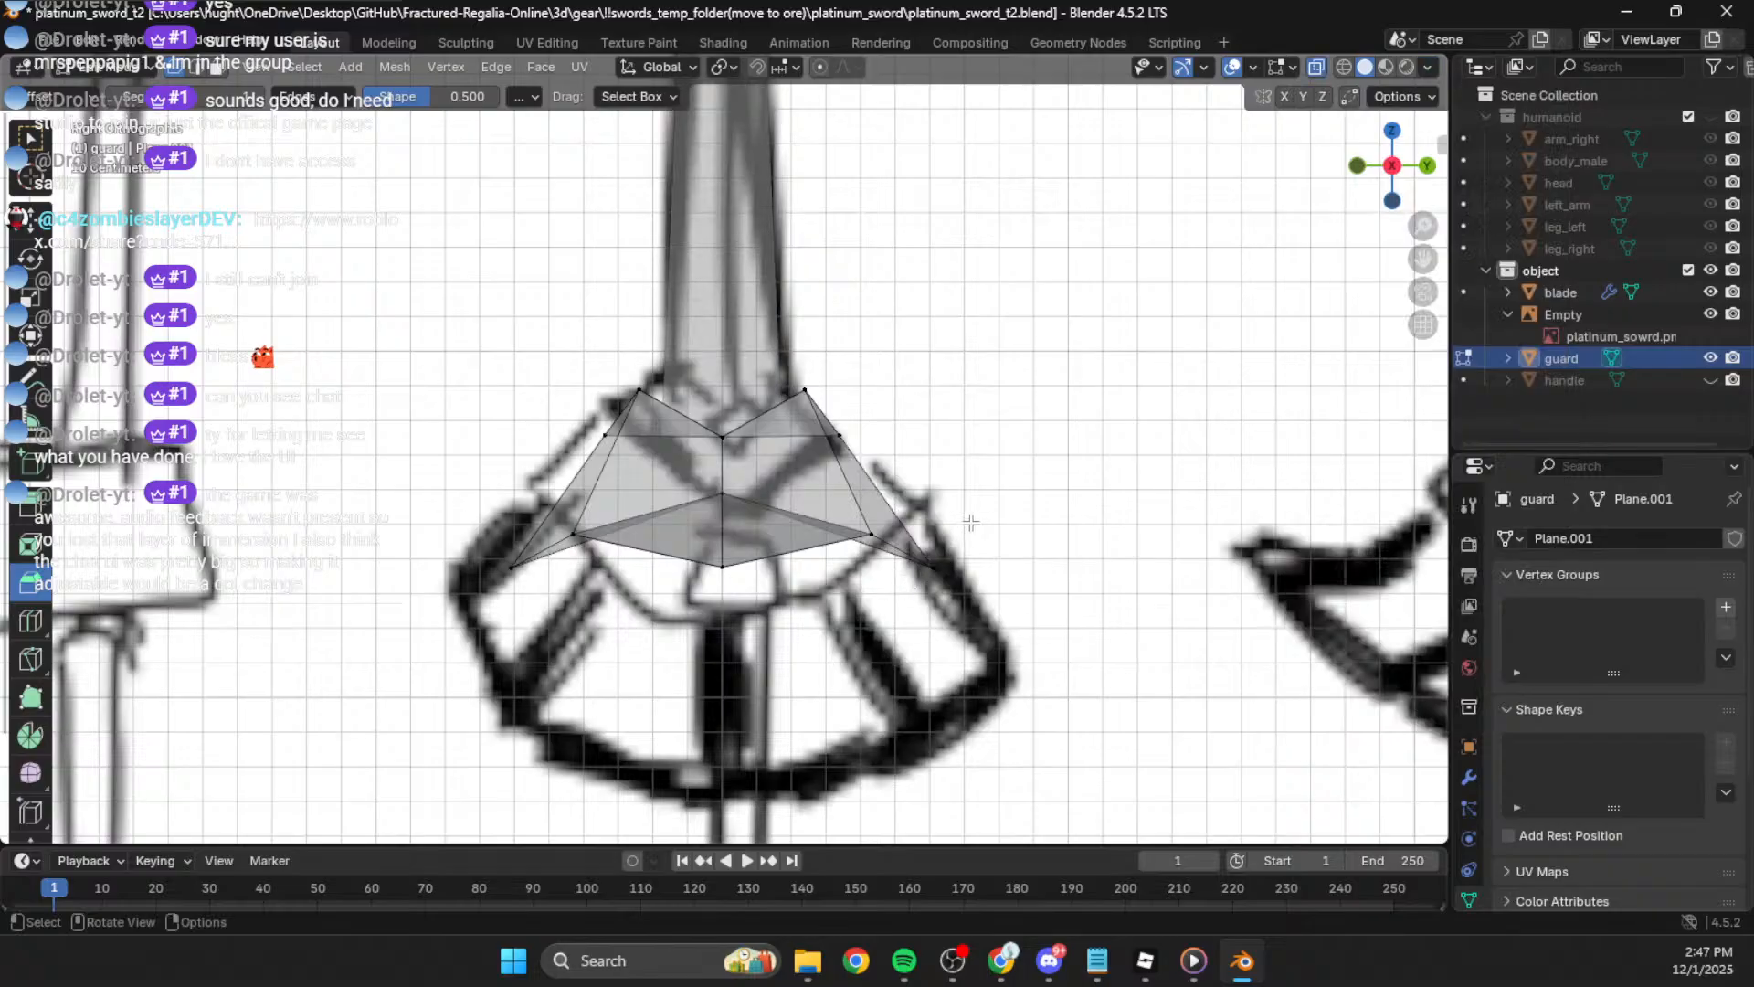
left_click_drag(554, 366, 873, 466)
key("s")
left_click(1051, 402)
key("g")
key("z")
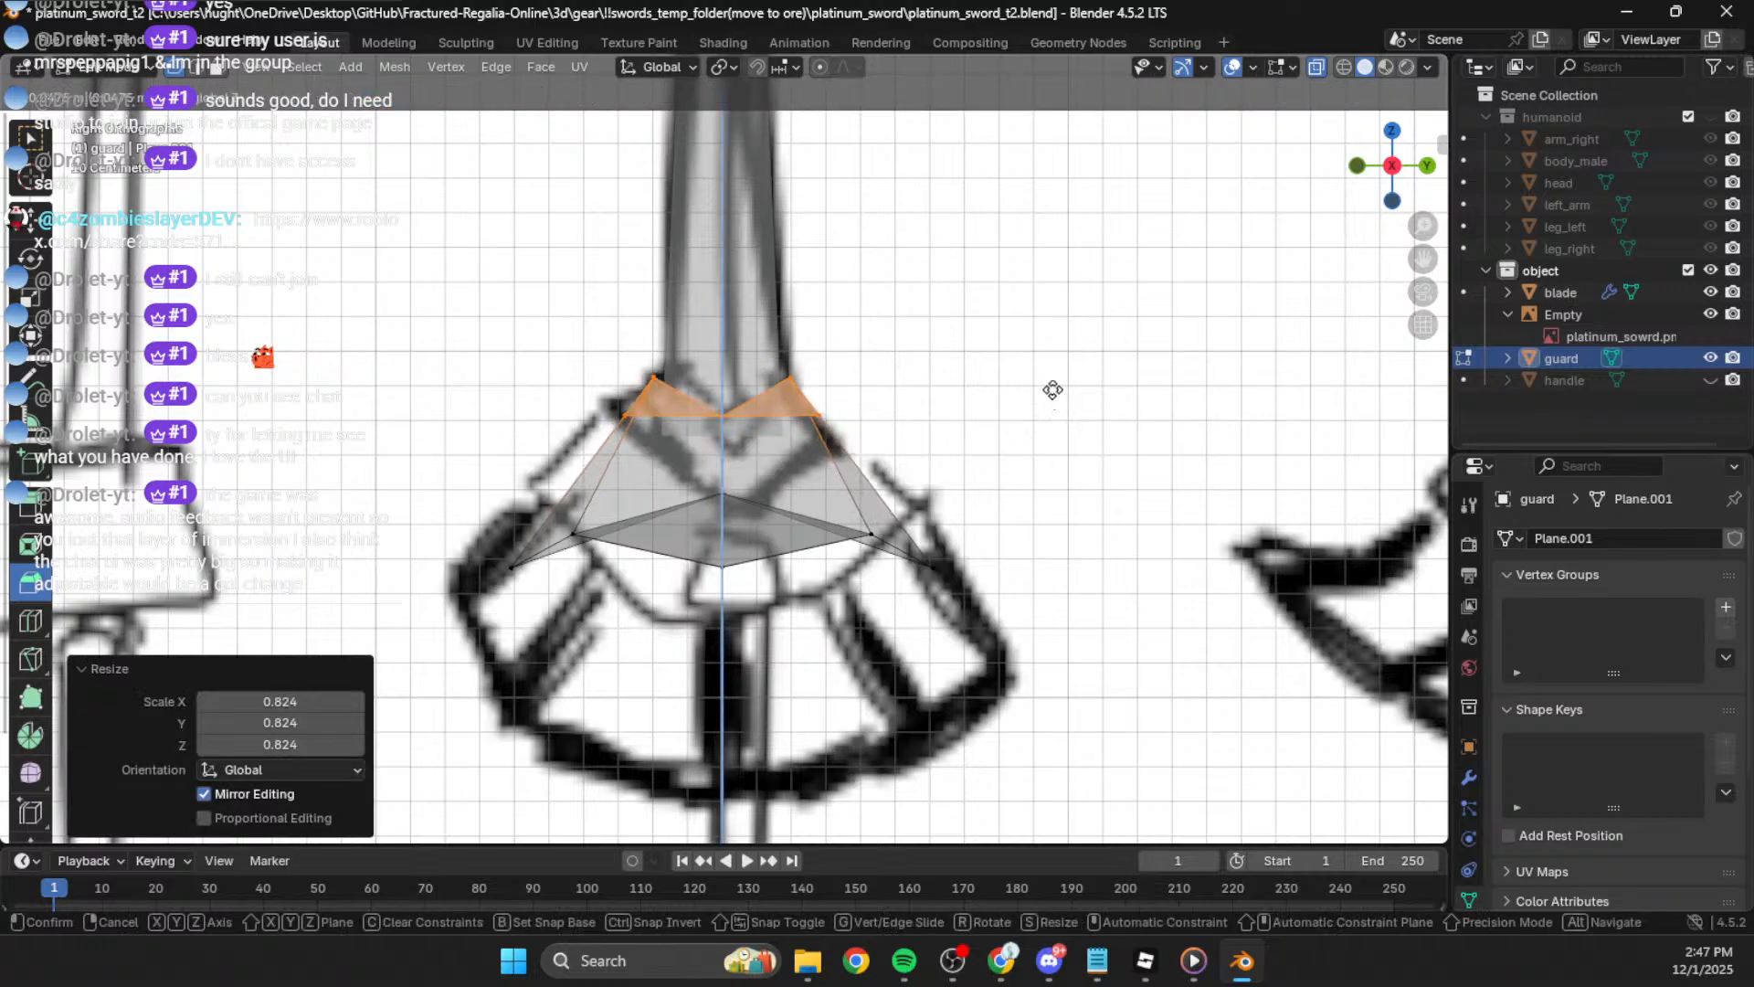
left_click(1053, 390)
left_click(941, 372)
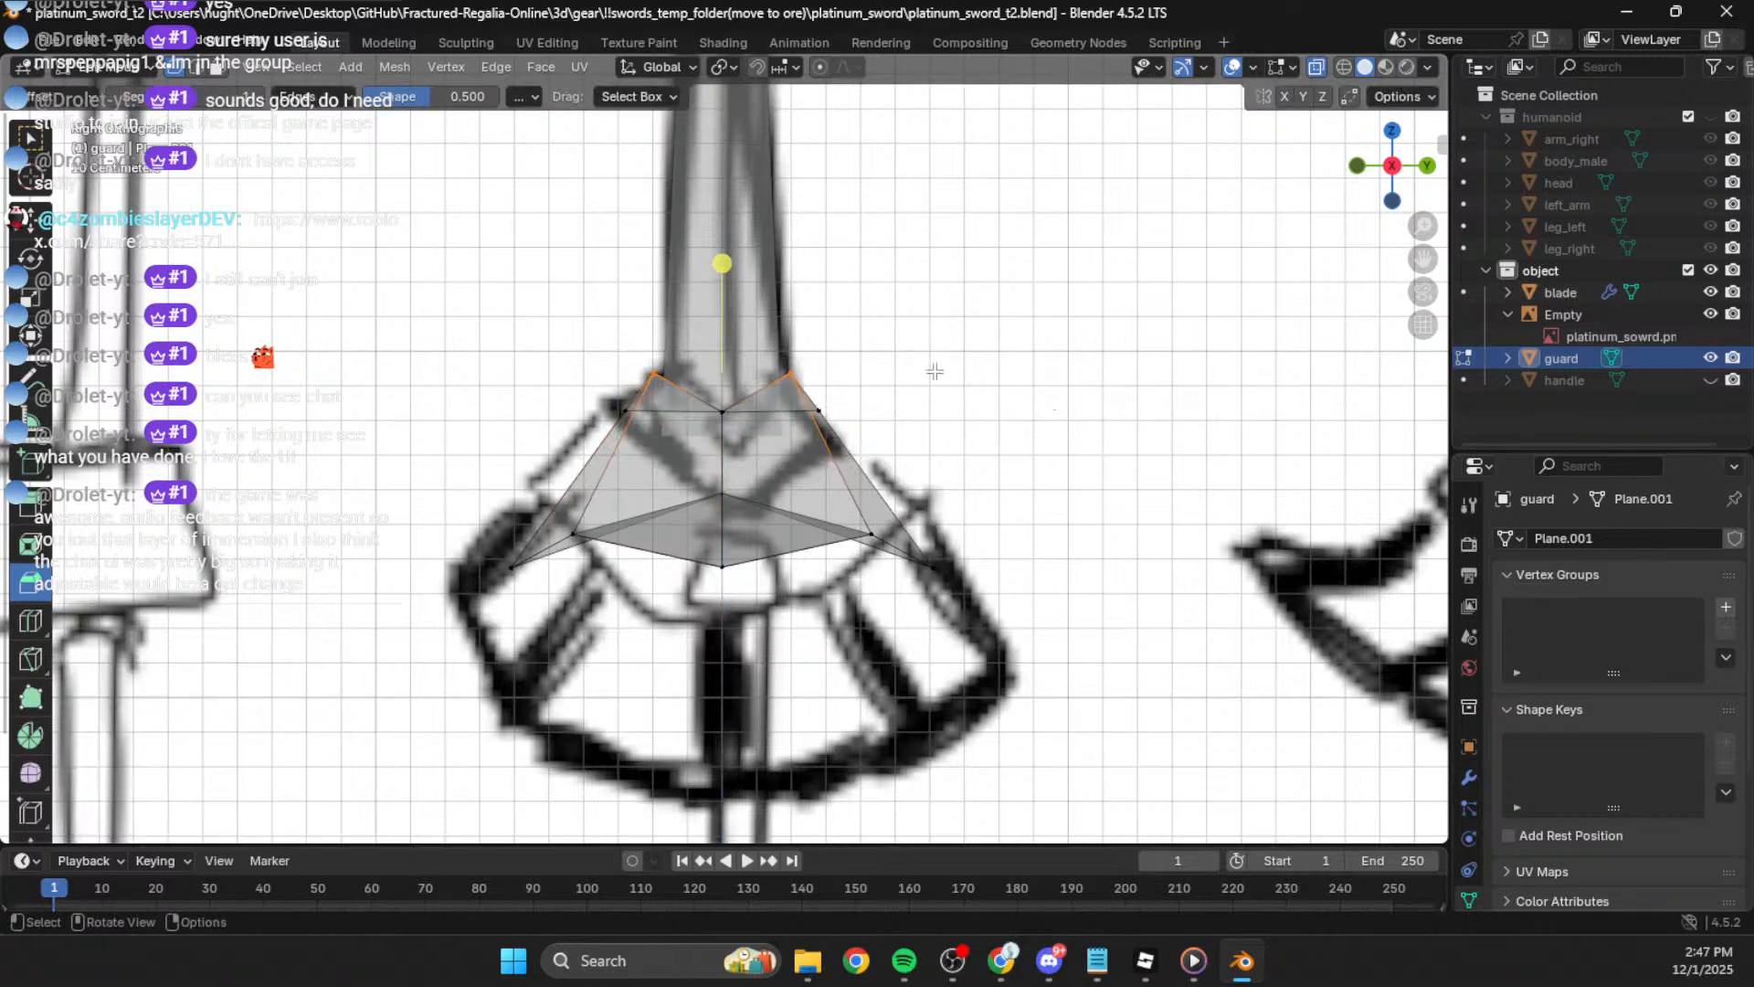
Step: In wireframe side view, scale the guard's topmost peak vertices around the blade to 0.632
middle_click_drag(763, 403, 841, 371)
left_click(1391, 177)
left_click(1345, 67)
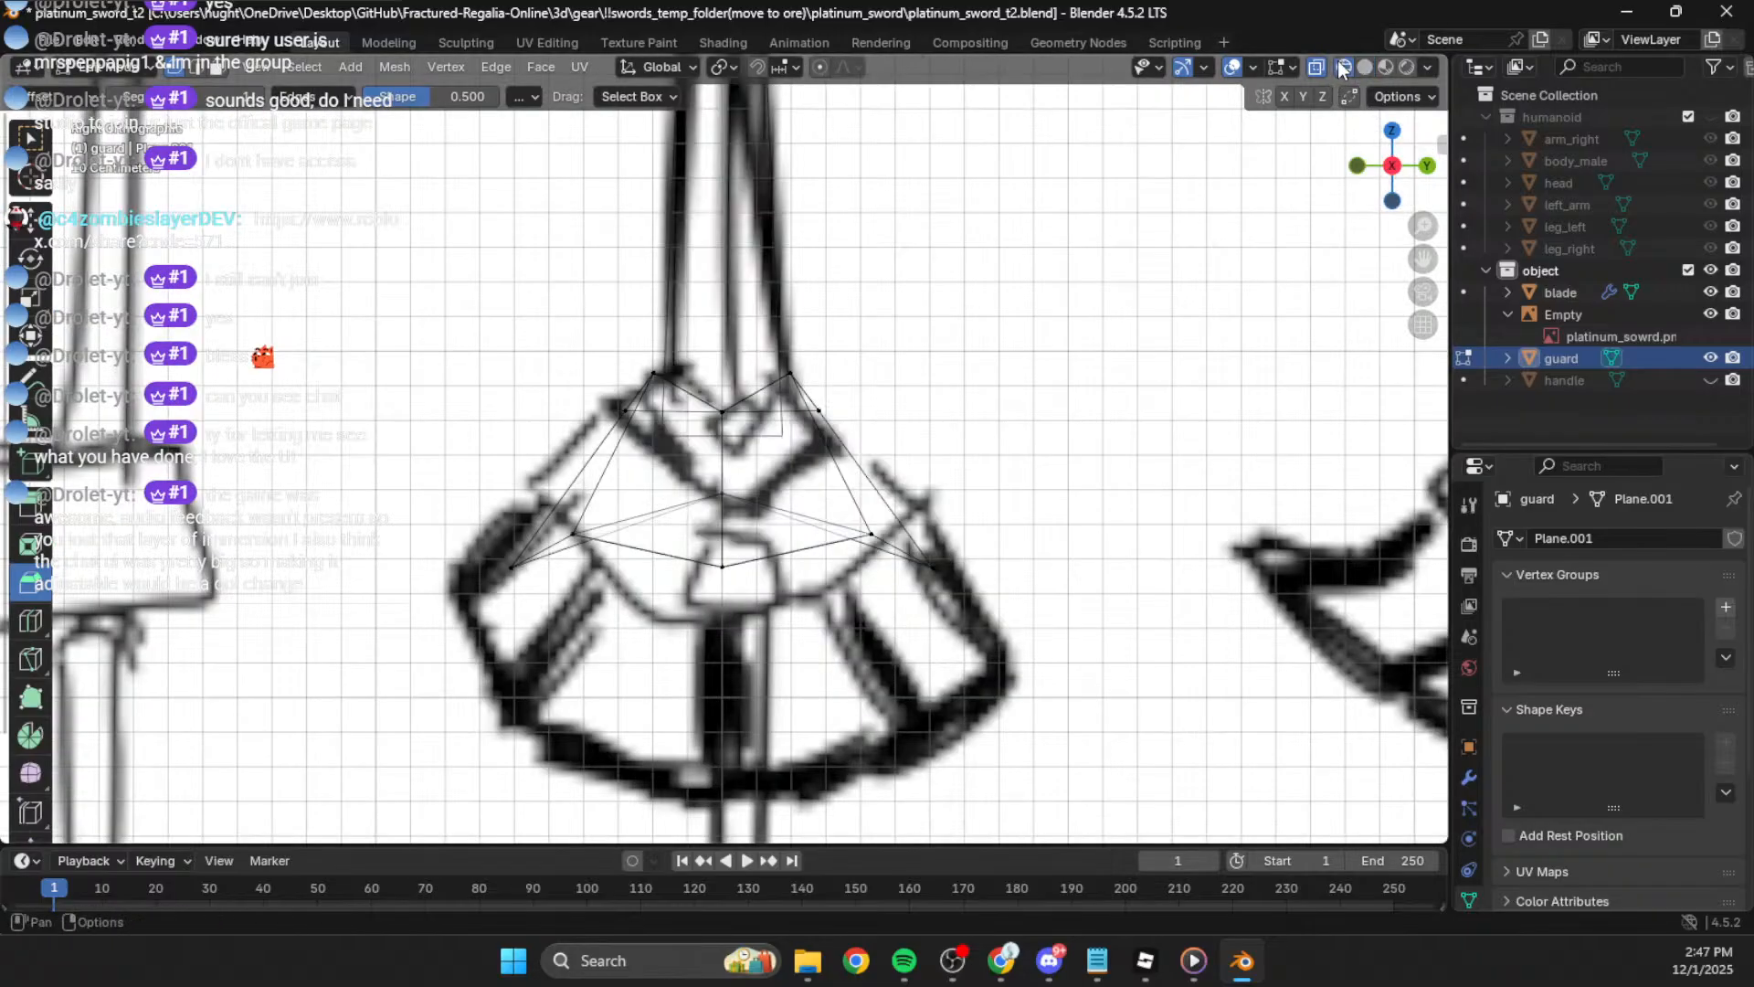
left_click_drag(922, 280, 589, 389)
key("z")
key("Escape")
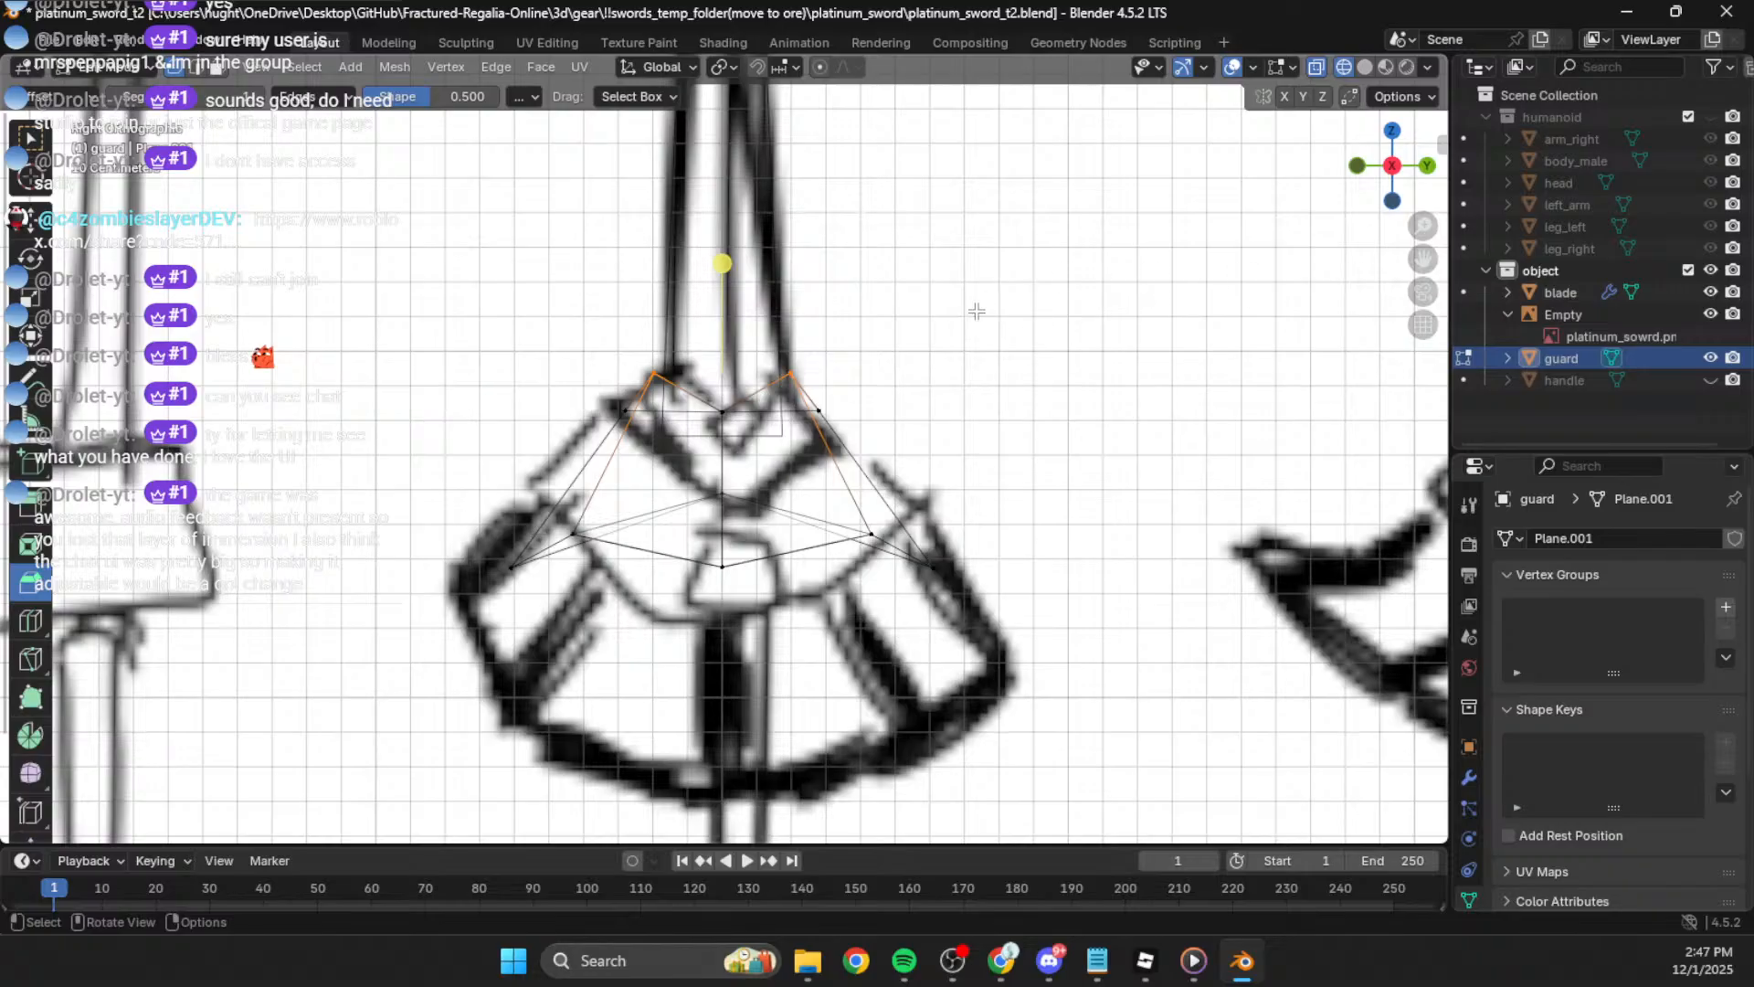
key("s")
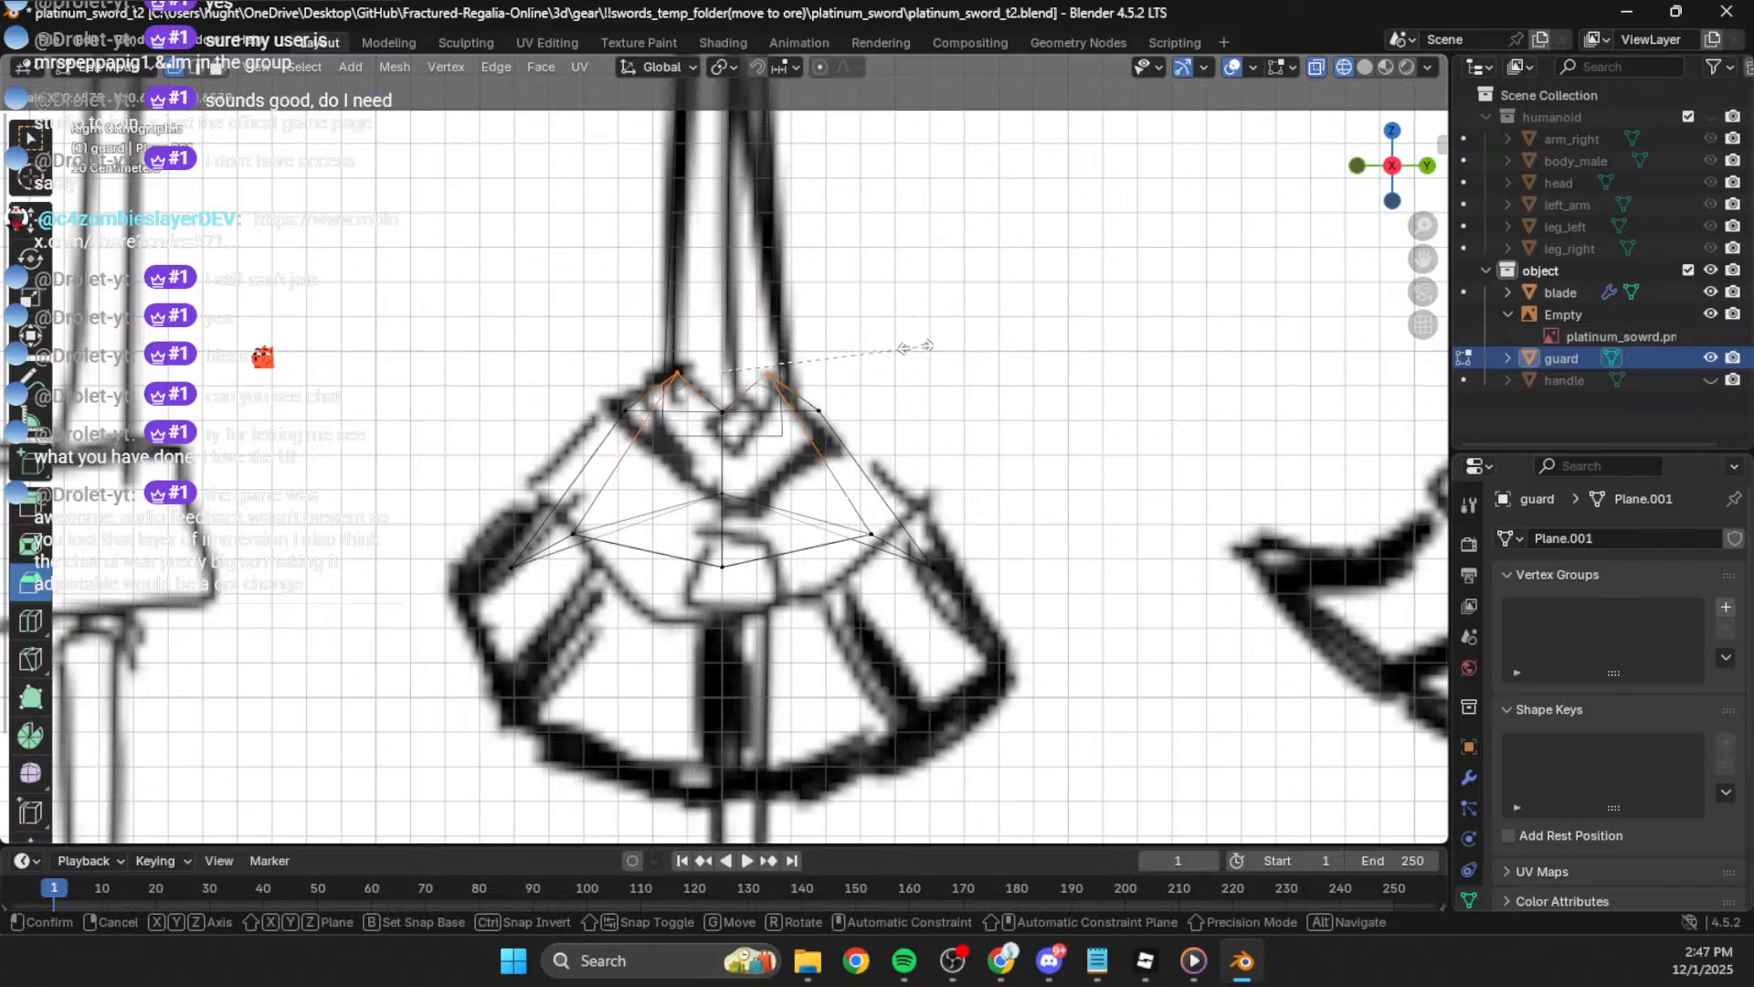
left_click(920, 346)
Step: Scale the valley vertices between the upper peaks to 1.145 and move them down 0.019 m along Z
middle_click_drag(919, 346, 877, 392)
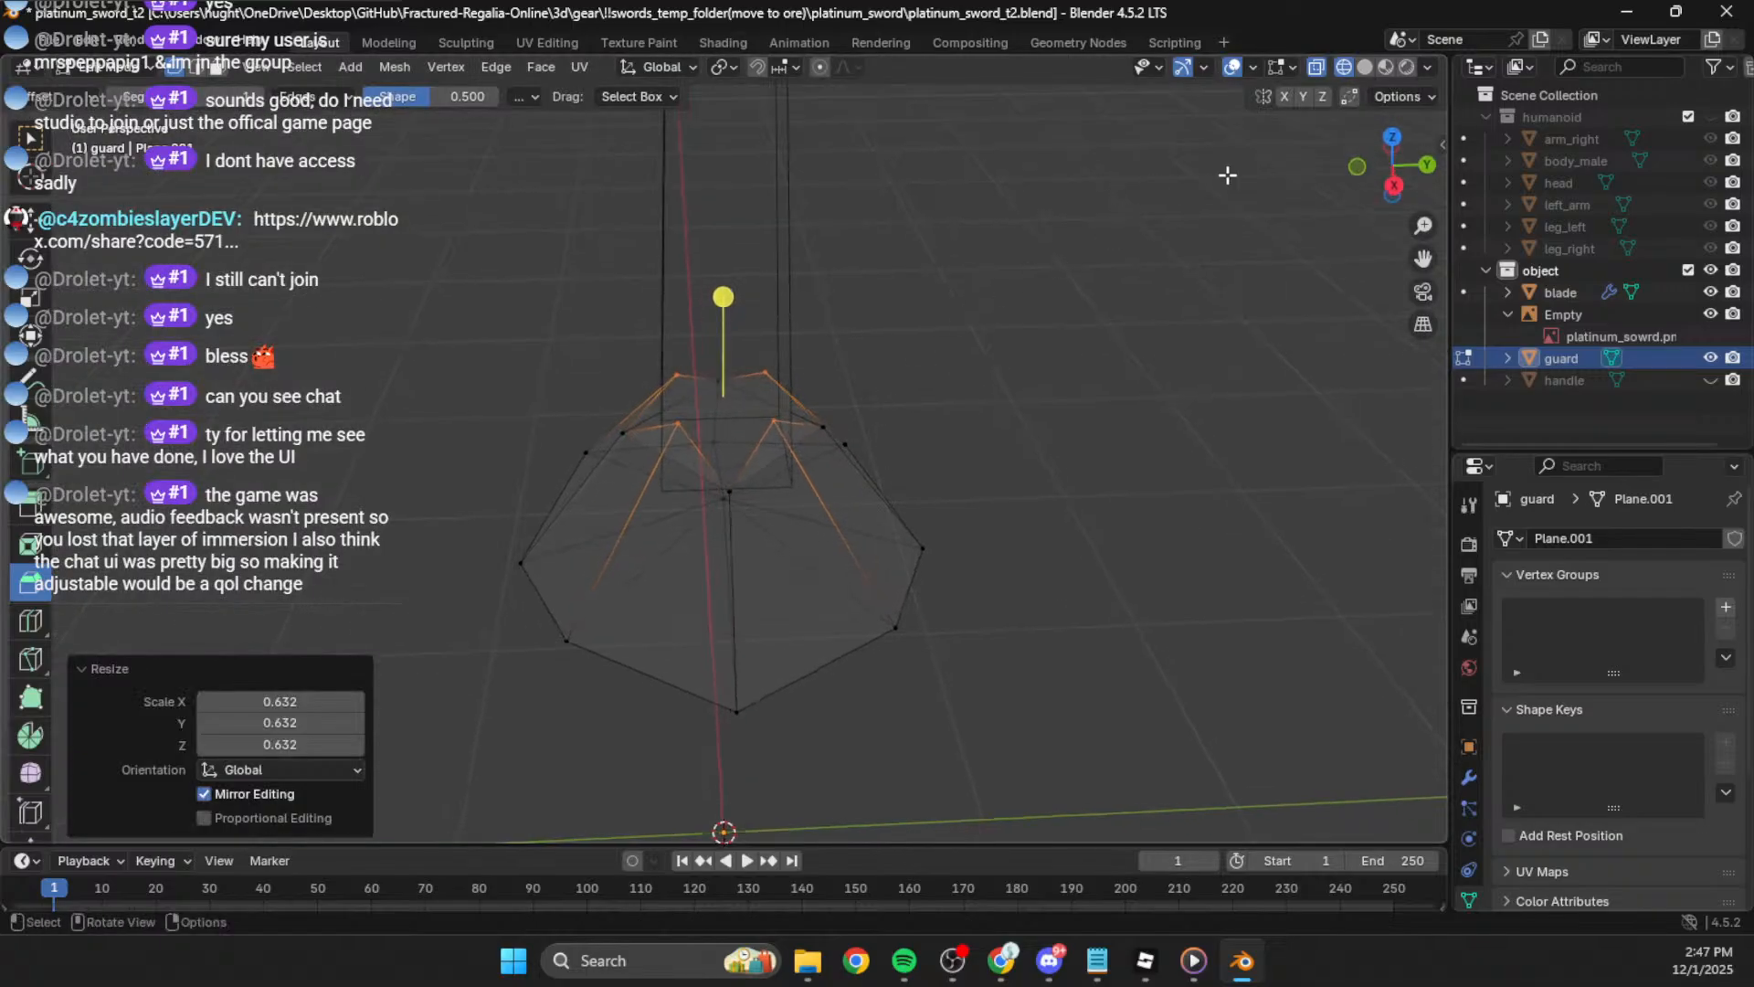
left_click(1392, 188)
left_click_drag(596, 393, 647, 433)
left_click_drag(743, 394, 710, 433, "shift")
left_click_drag(837, 396, 784, 442, "shift")
key("s")
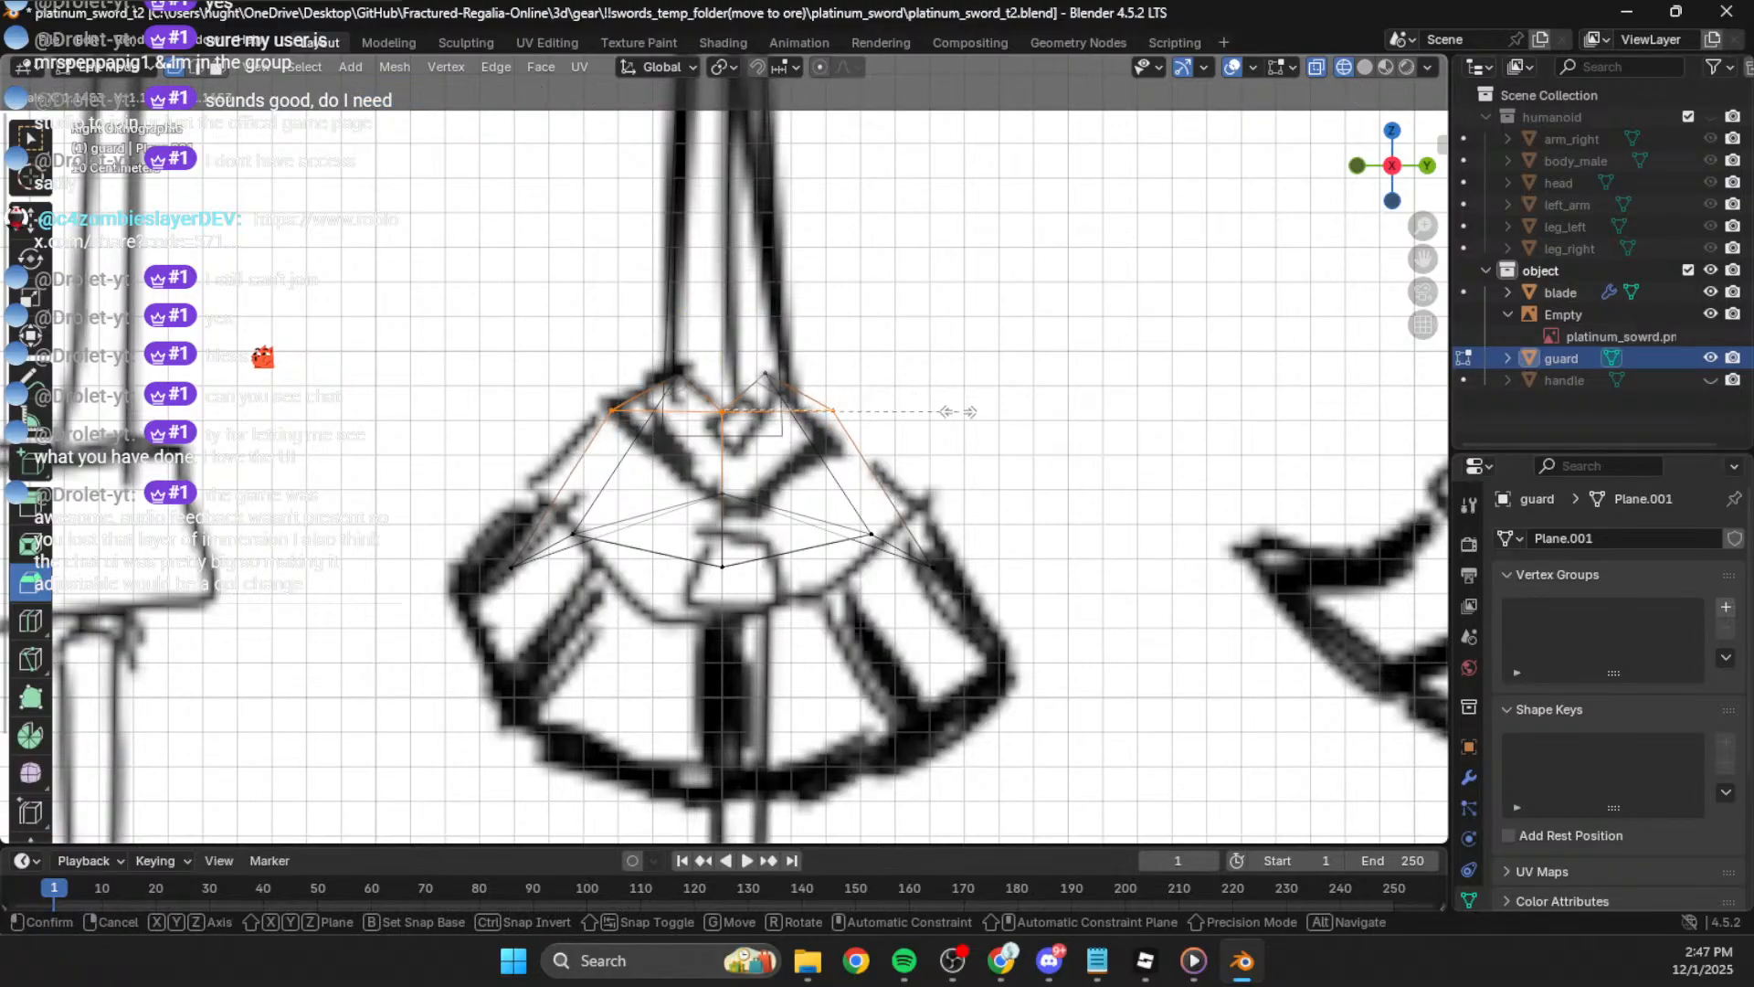
left_click(951, 412)
key("g")
key("z")
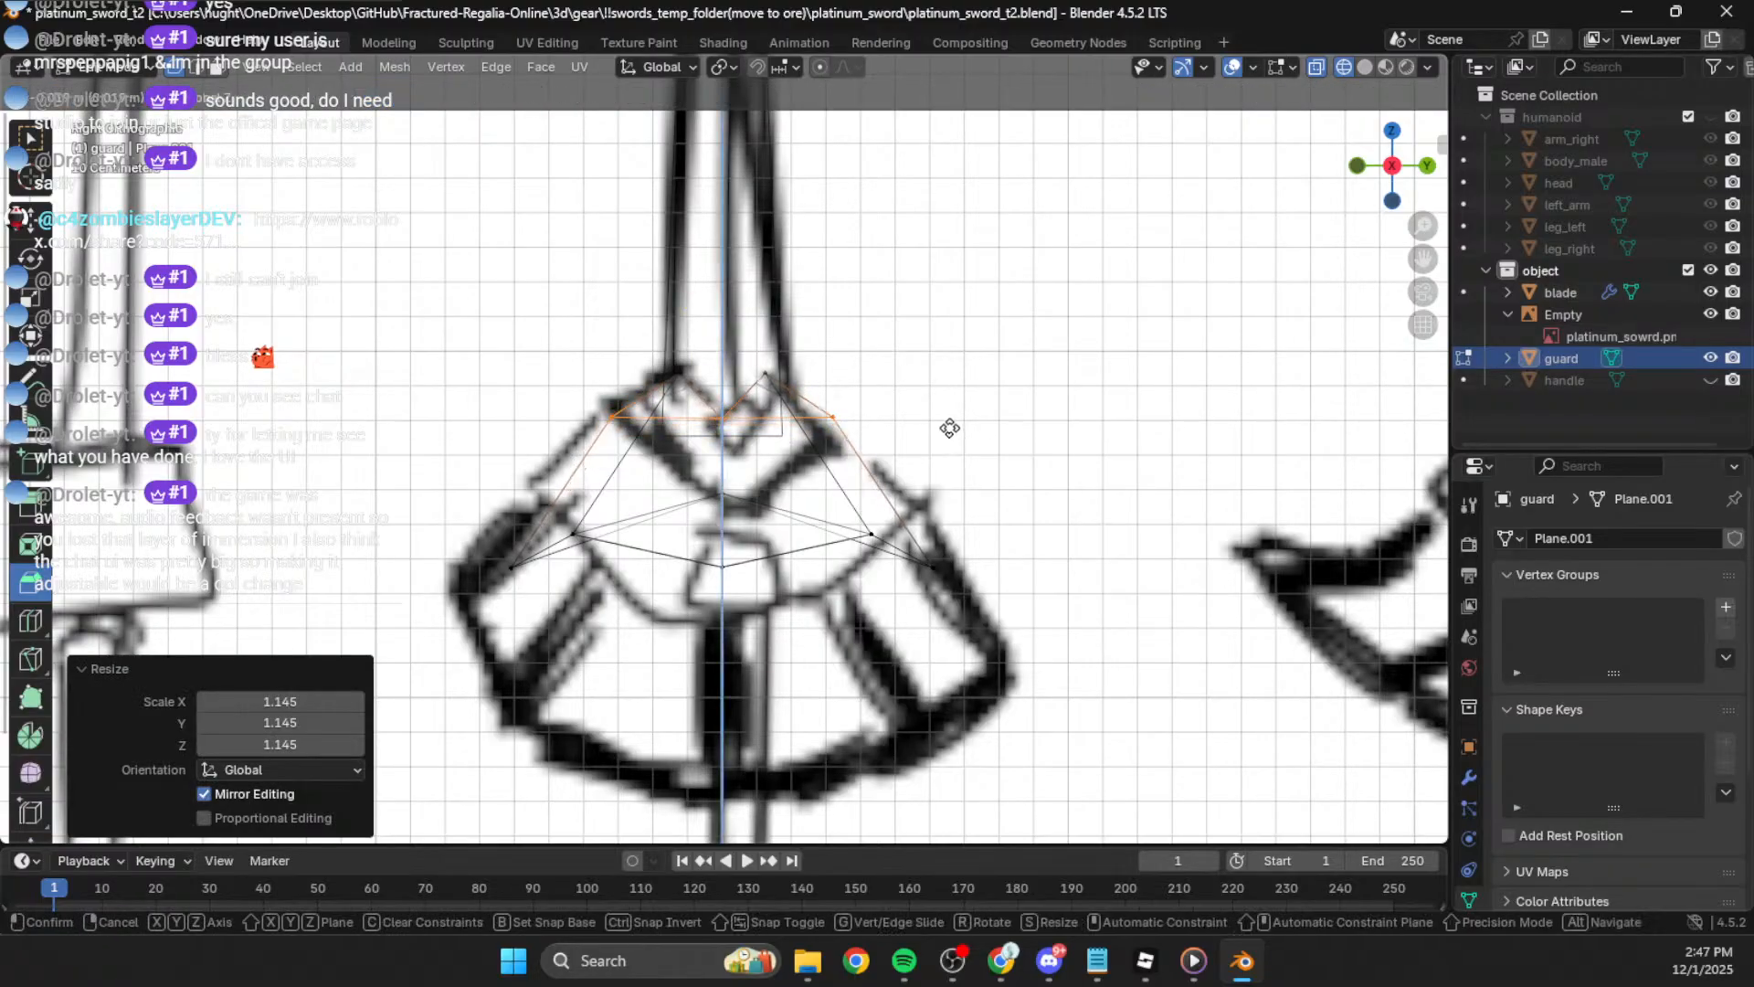
left_click(950, 428)
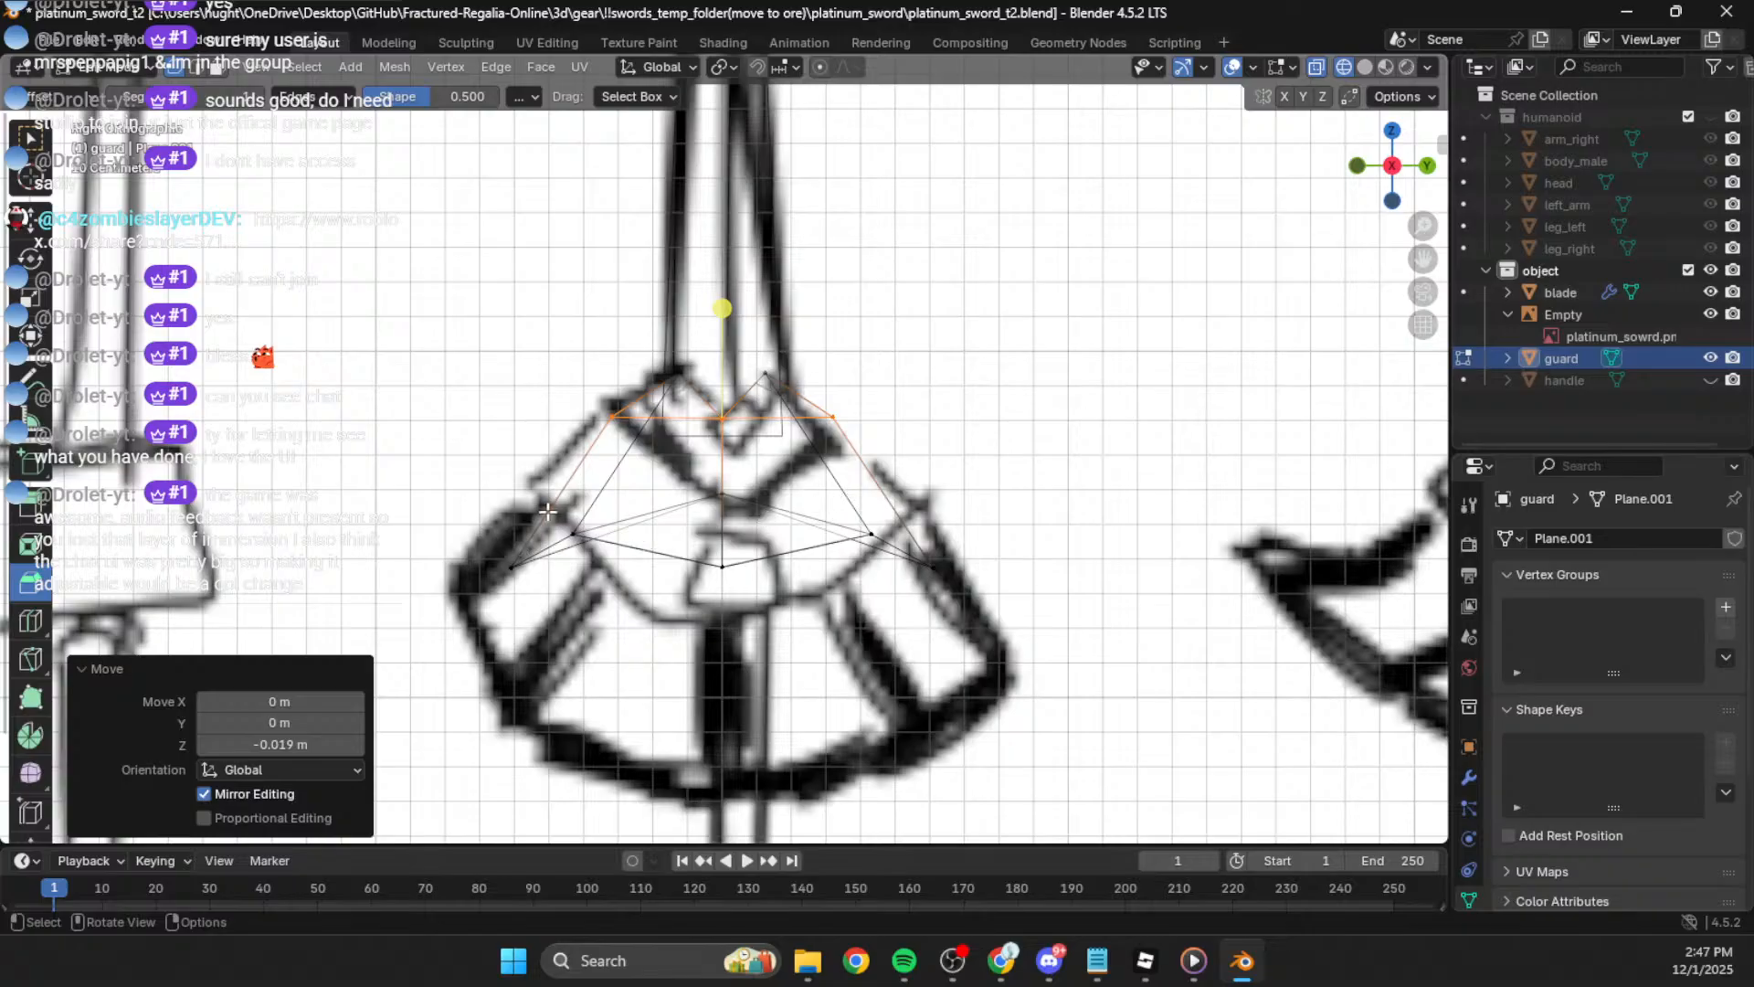
Step: Adjust the underside's center vertex height along Z and undo the trial move of the lower rim vertices
left_click(512, 565)
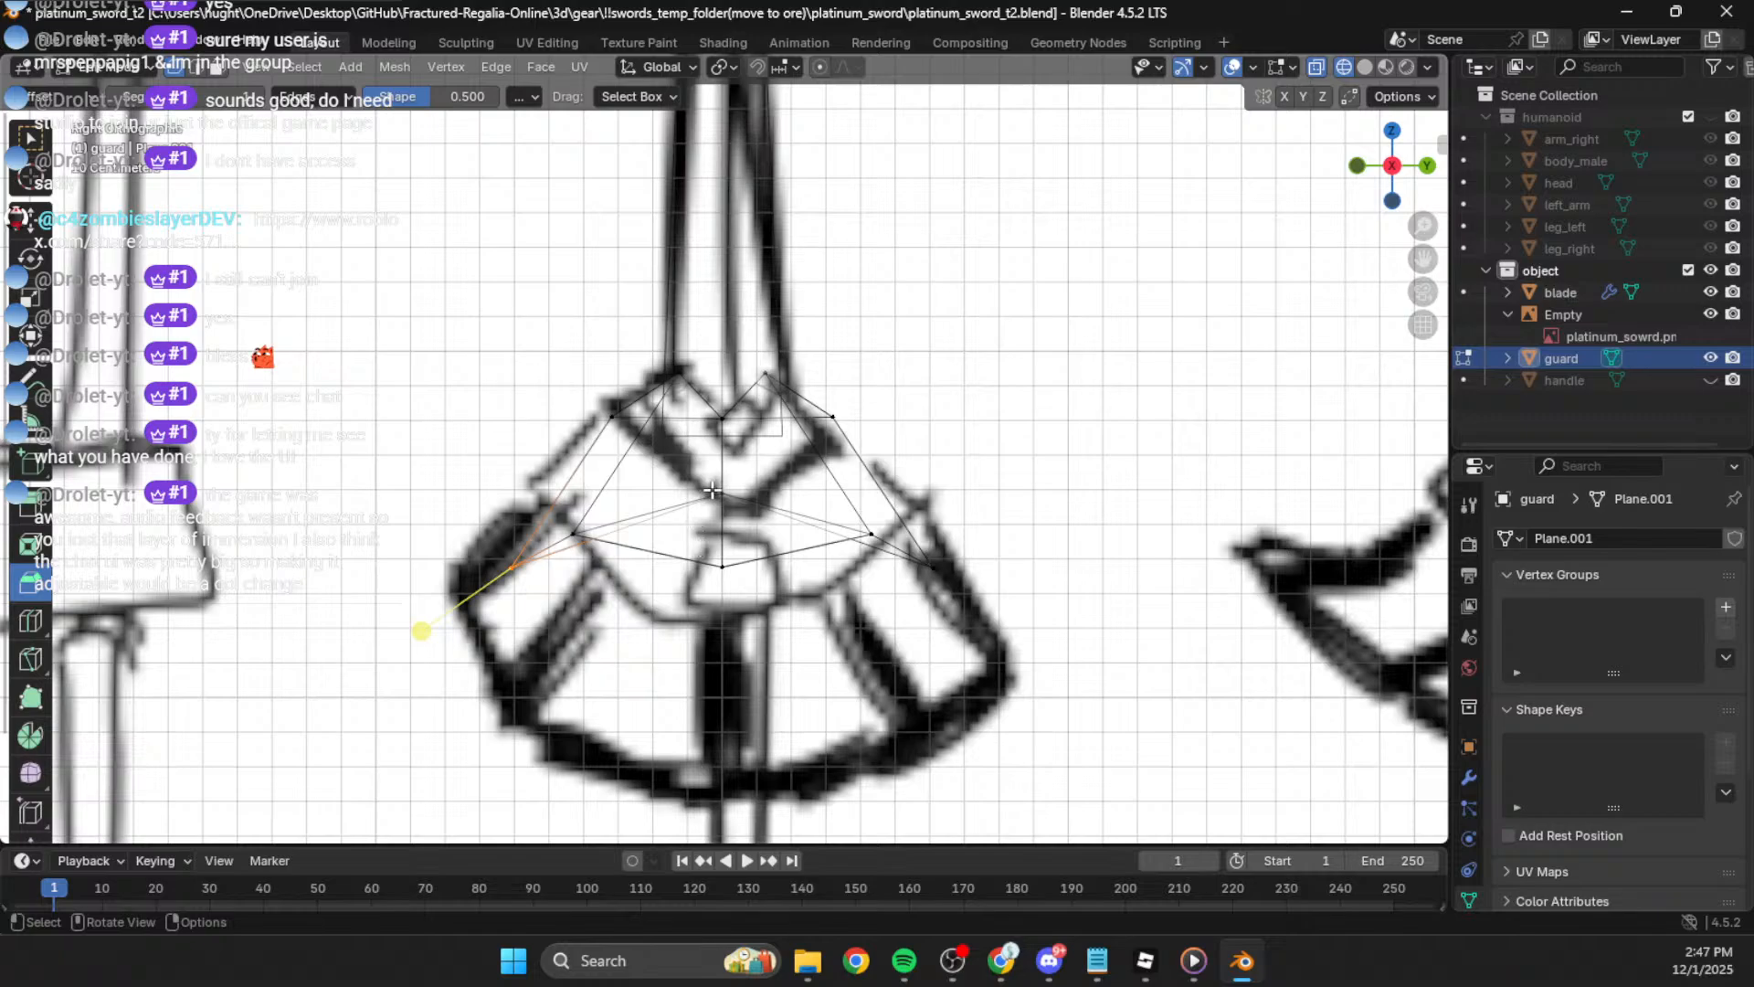
key("g")
key("z")
left_click(717, 627)
key("g")
key("z")
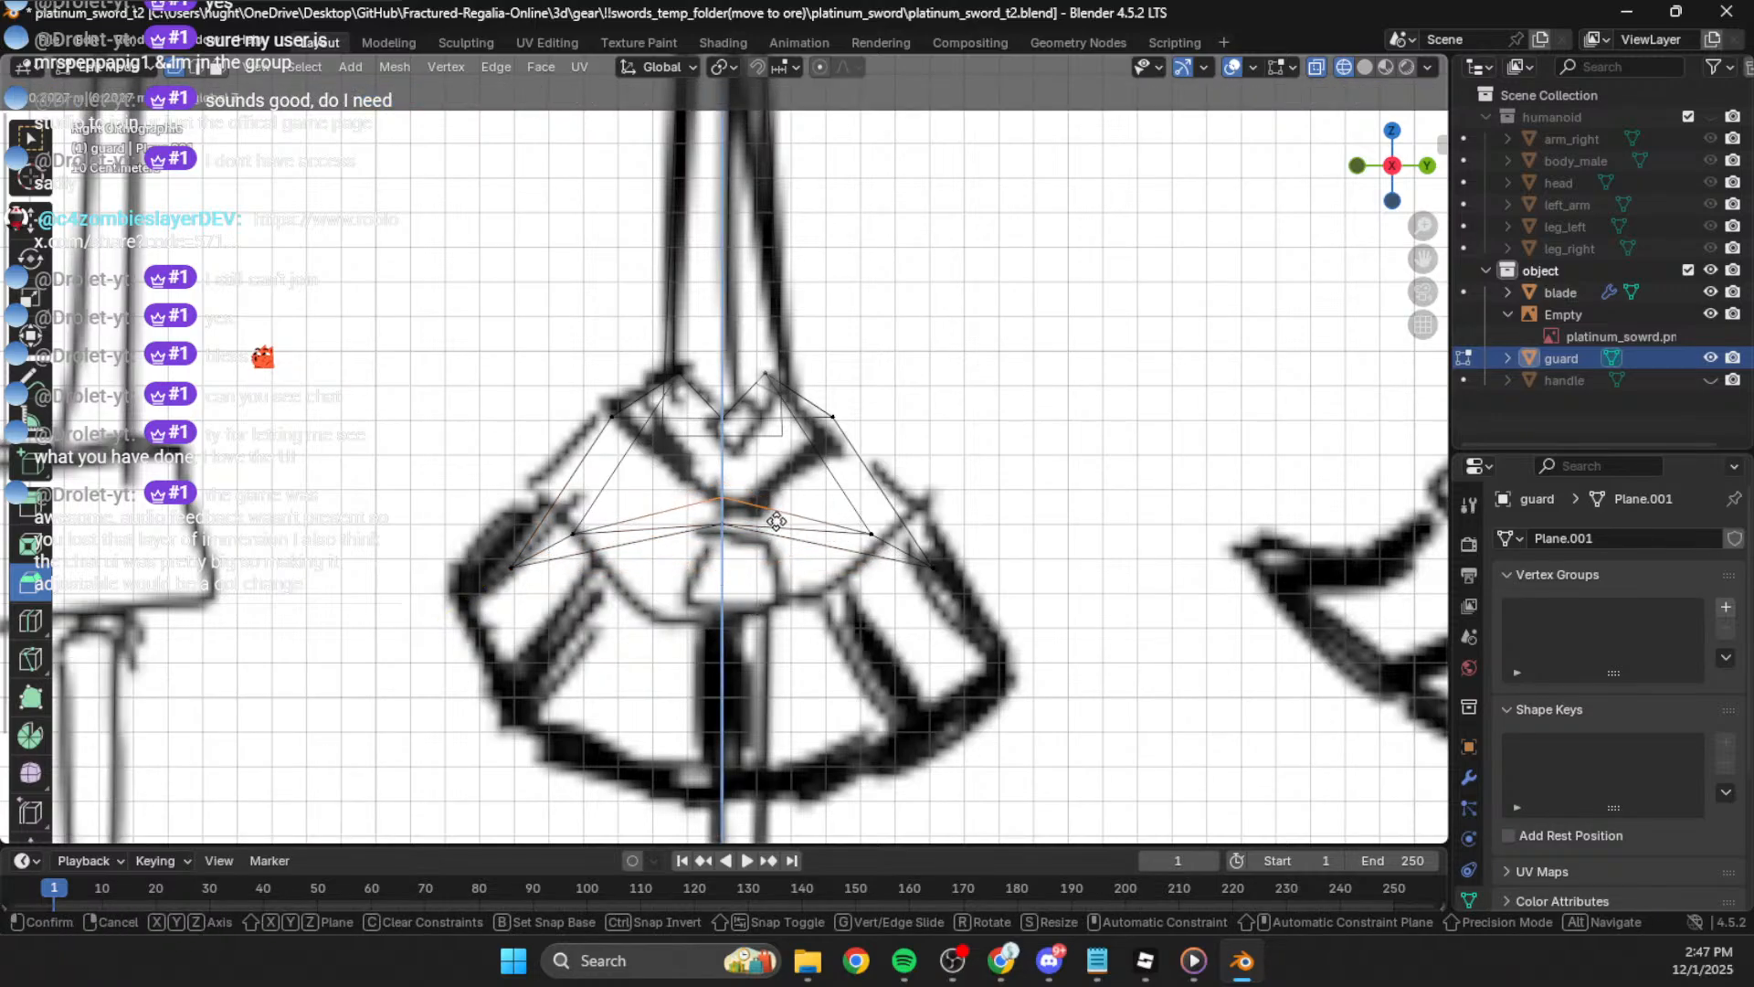
left_click(713, 530)
left_click_drag(534, 539, 489, 592)
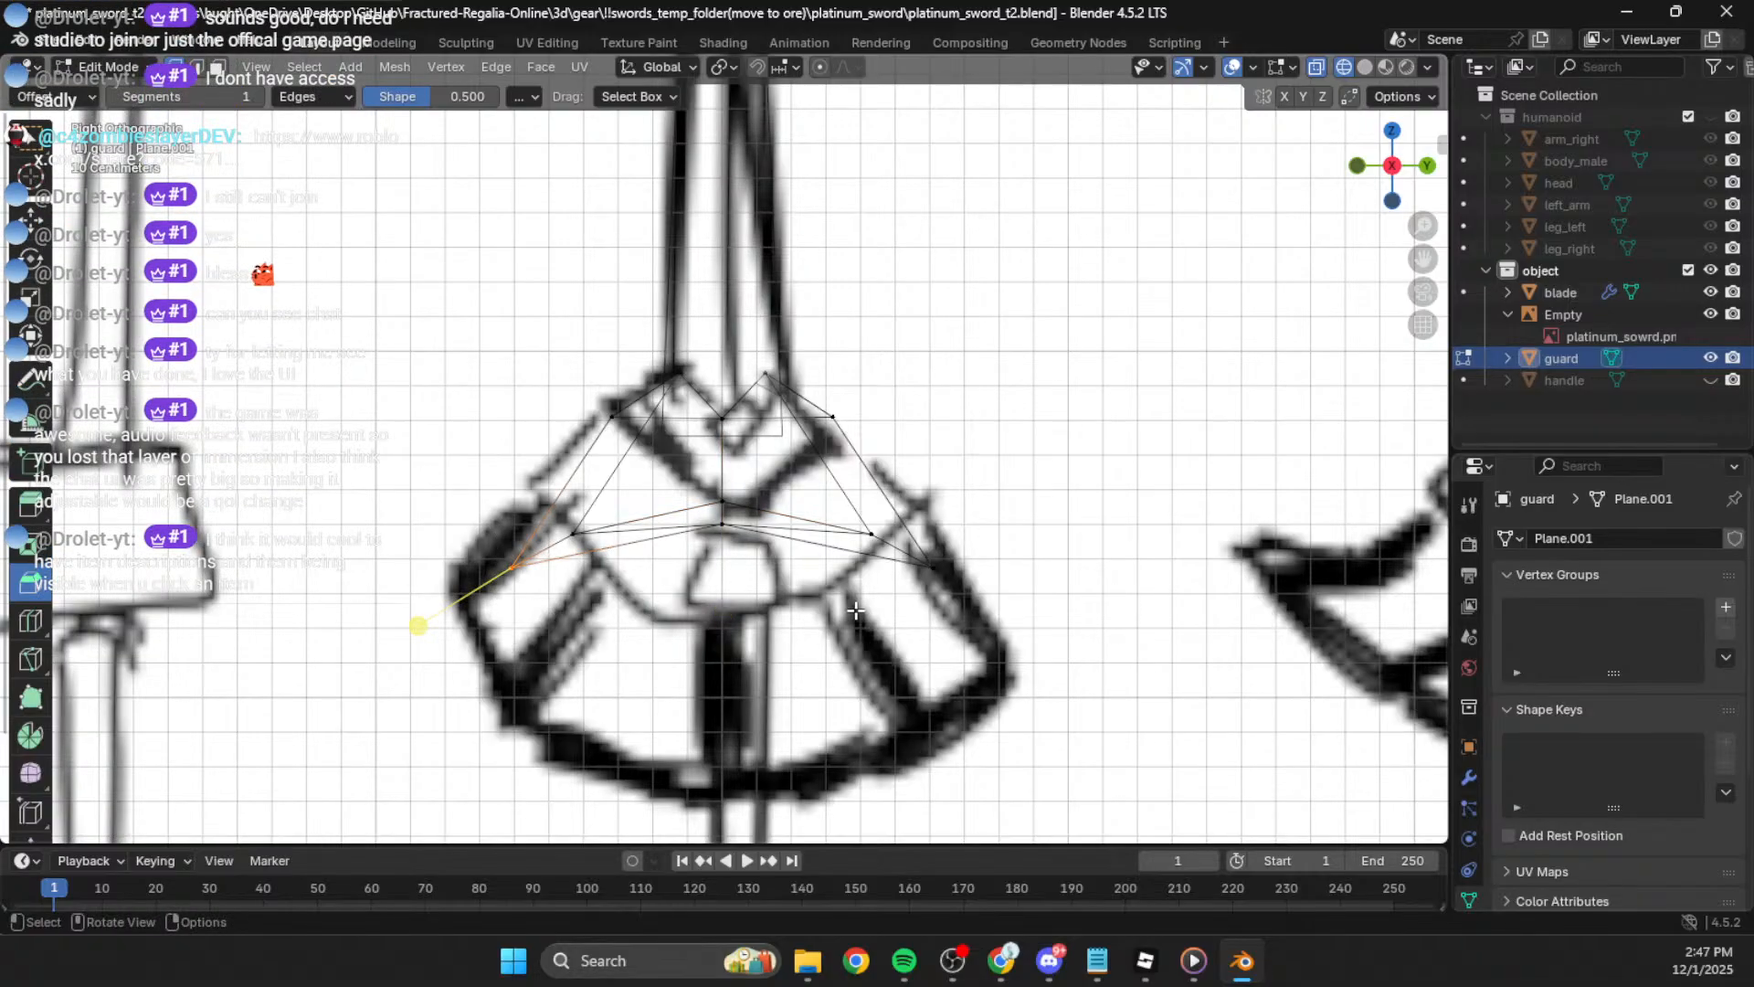
key("ctrl+z")
key("ctrl+z")
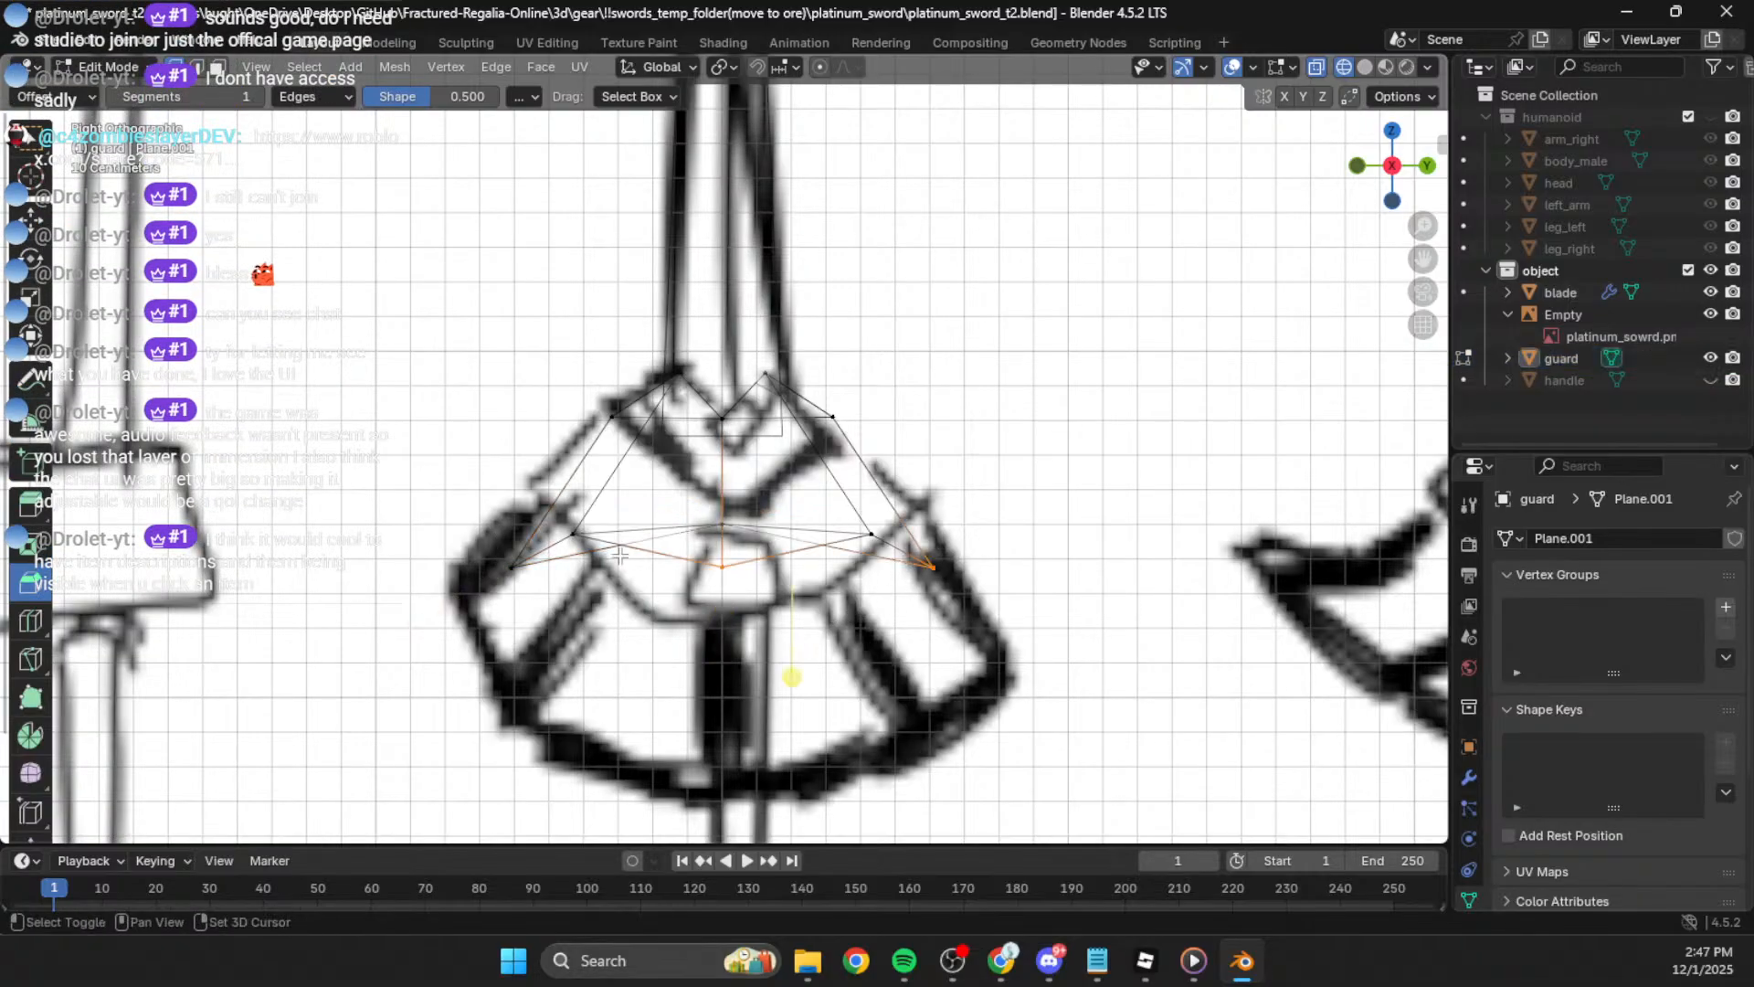
Step: Raise the lower rim's four tips 0.31983 m along Z, scale them to 0.563 and nudge them slightly upward
key("g")
key("z")
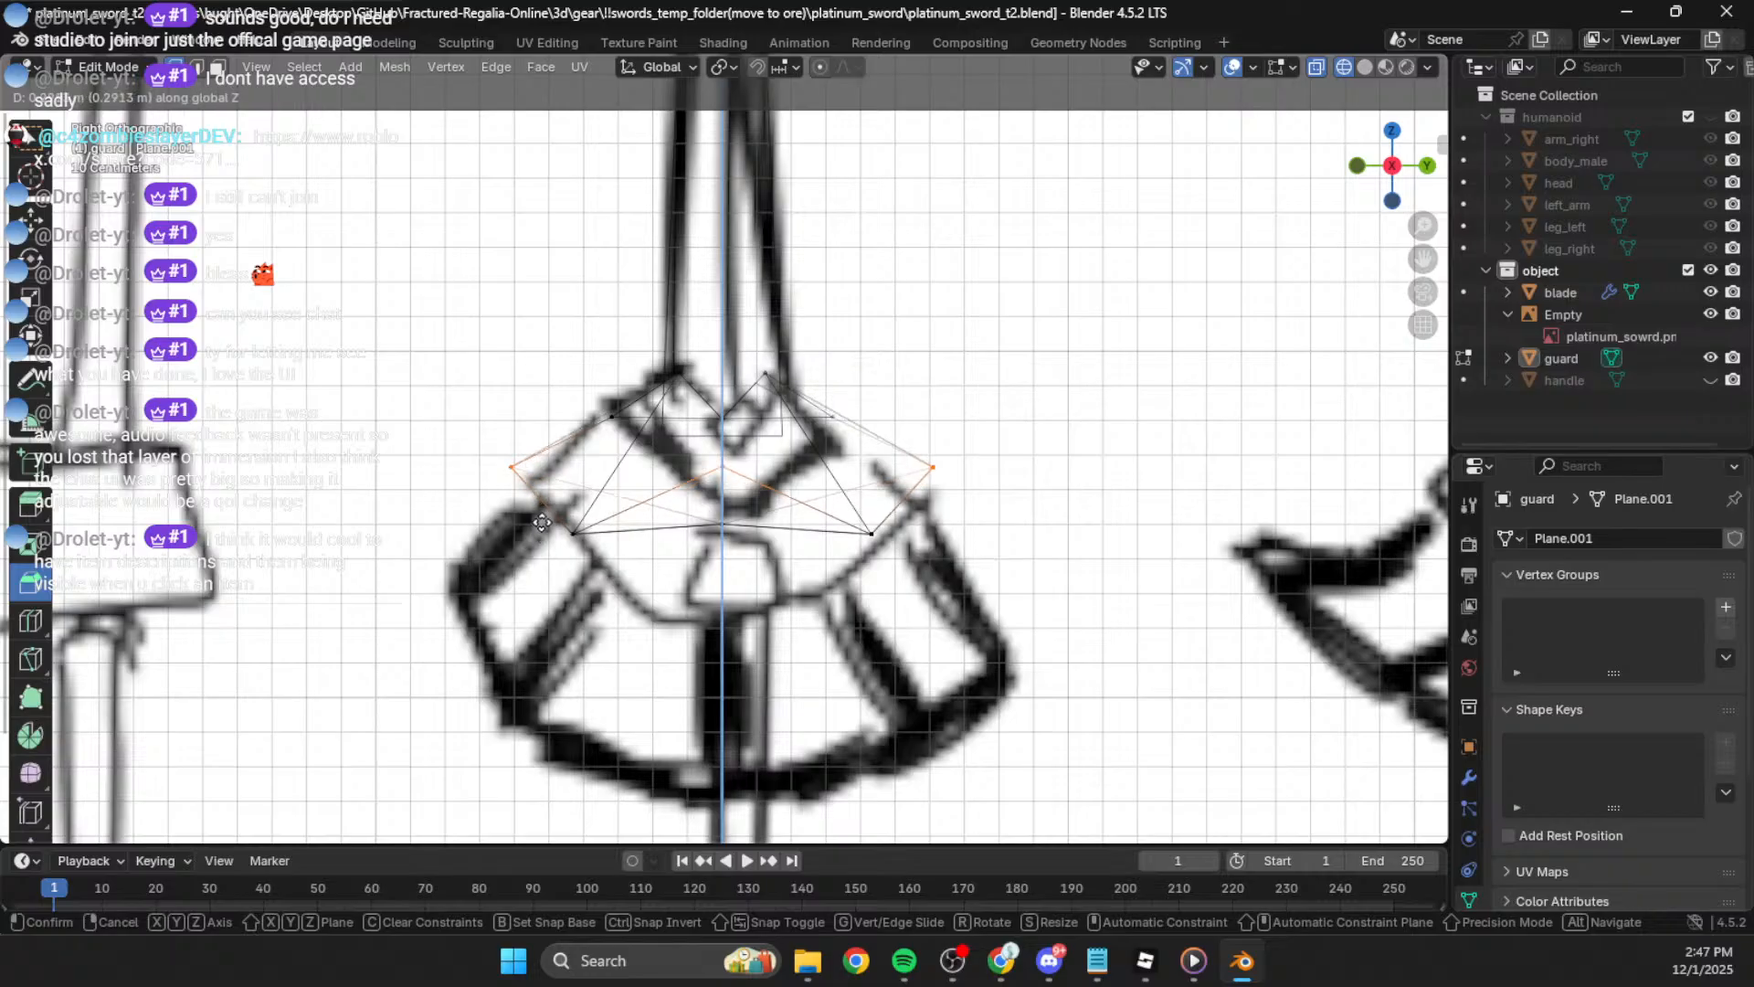
left_click(736, 484)
key("s")
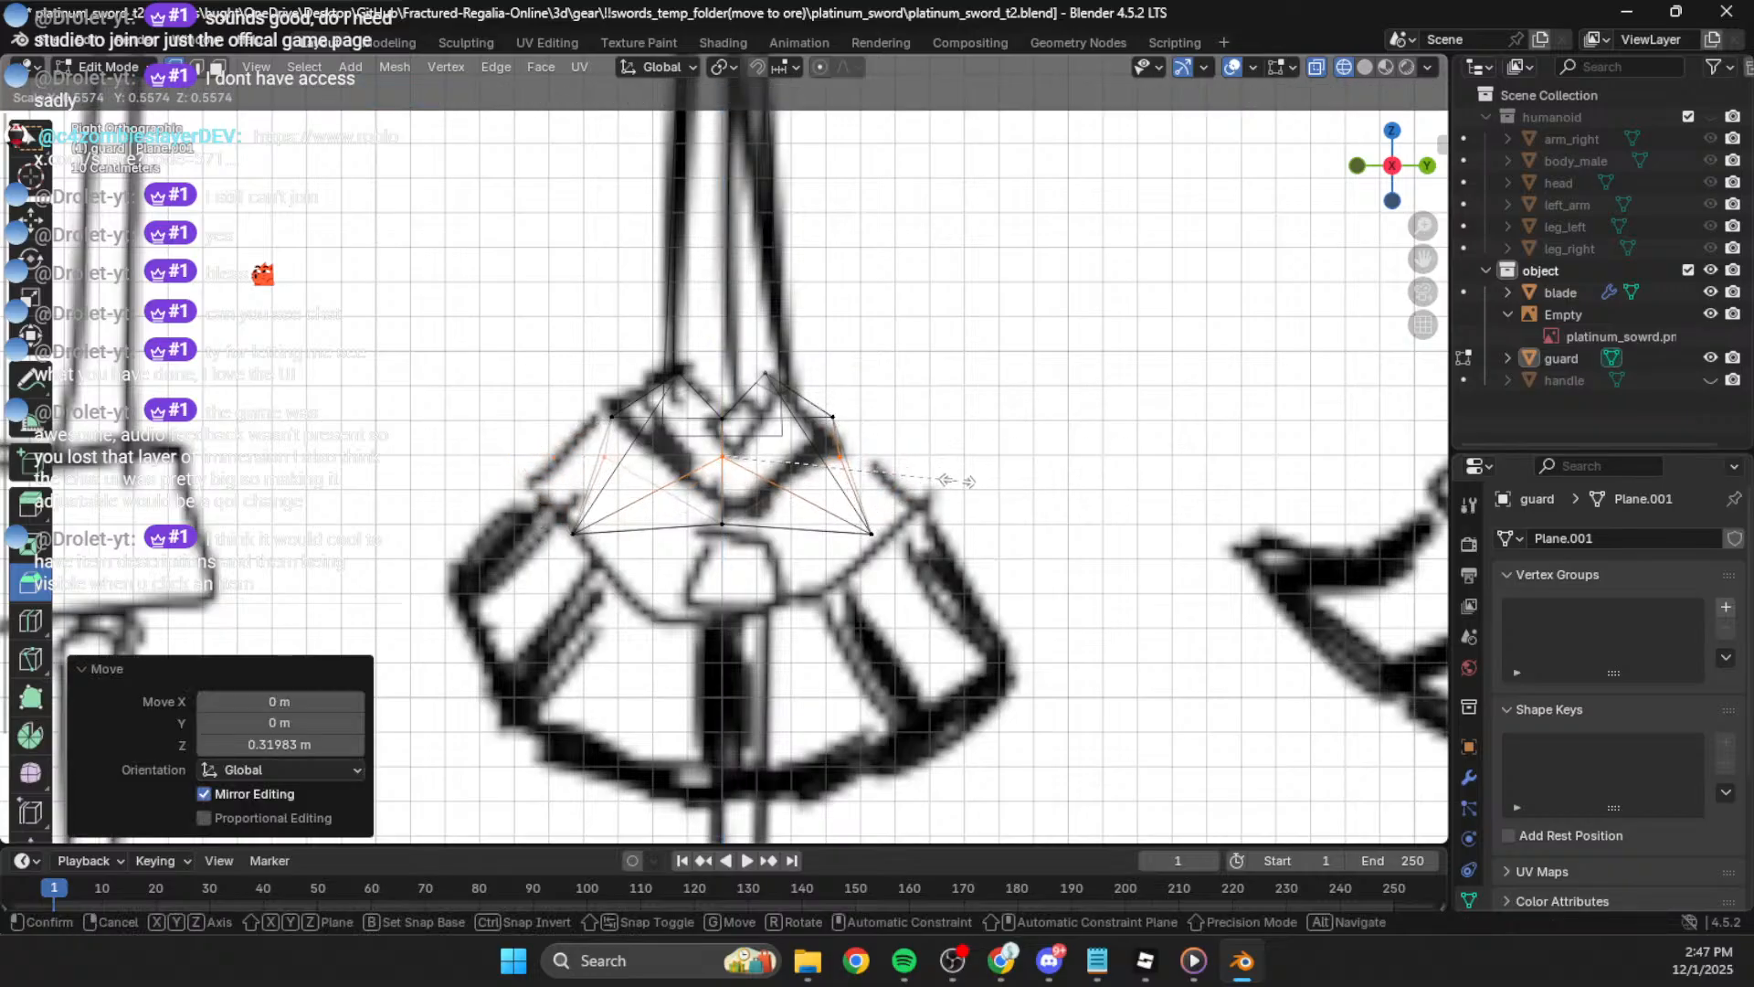
left_click(960, 481)
key("g")
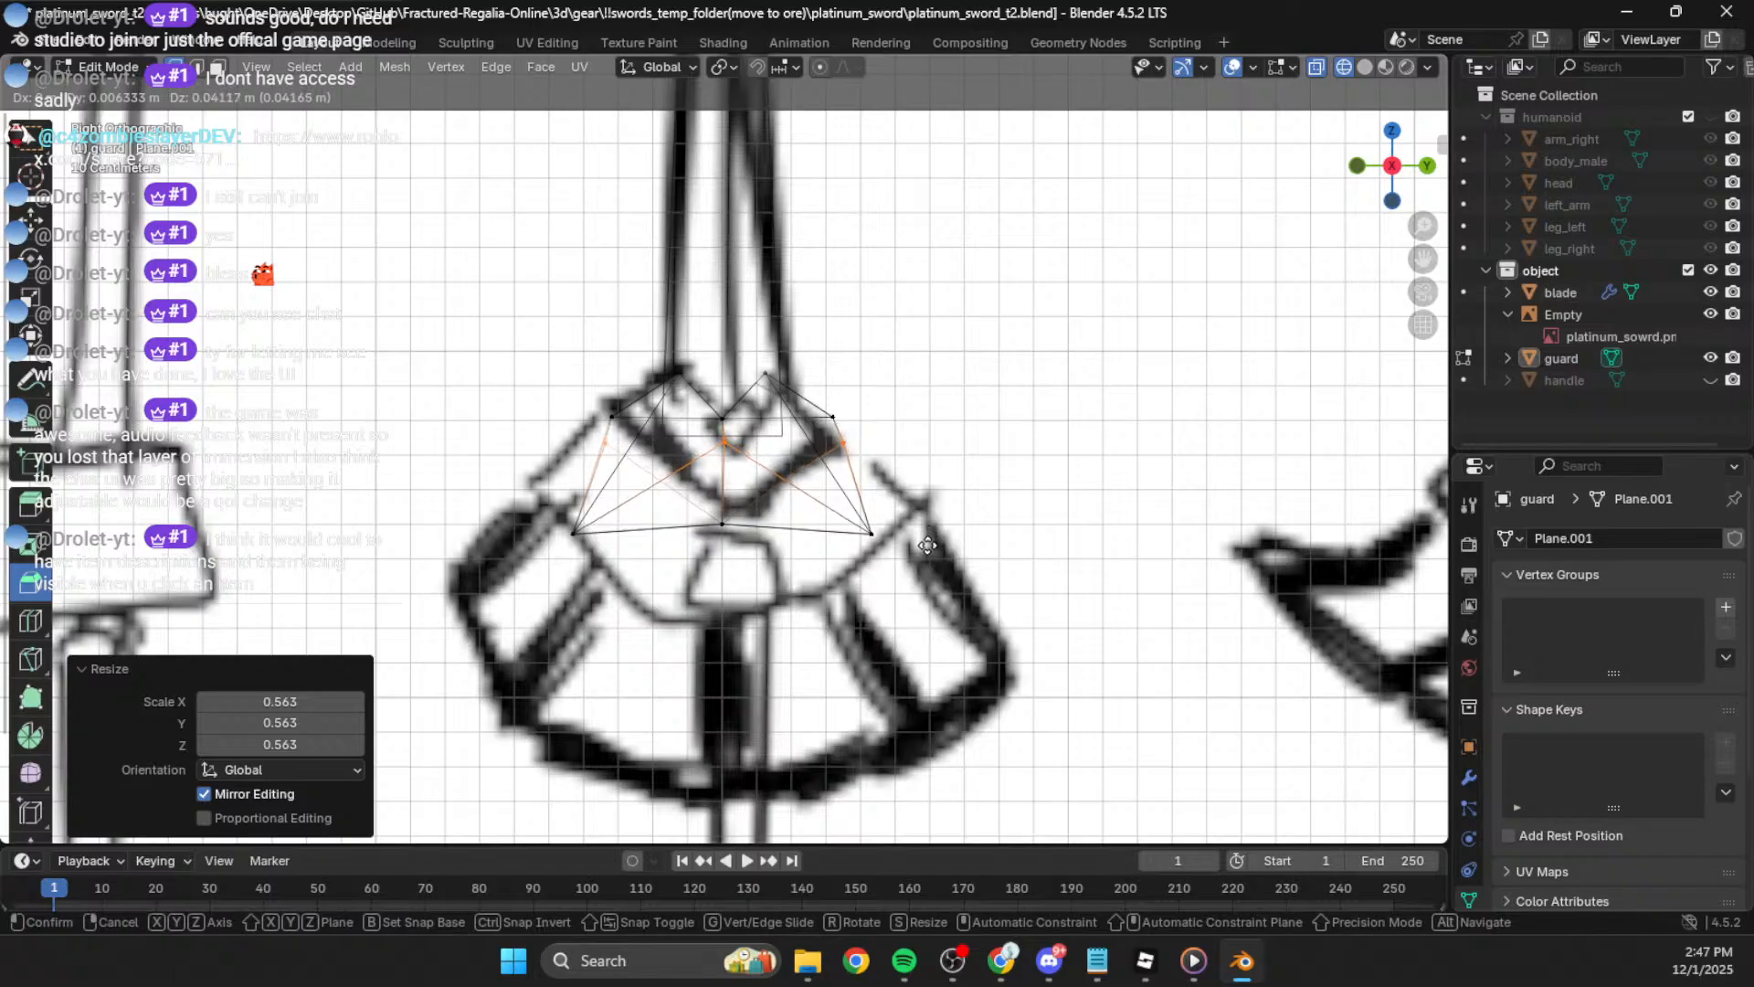
left_click(928, 546)
Step: Raise the rim's in-between vertices and underside center 0.2755 m along Z, and scale them inward below the upper ring
left_click_drag(917, 508, 552, 601)
key("g")
key("z")
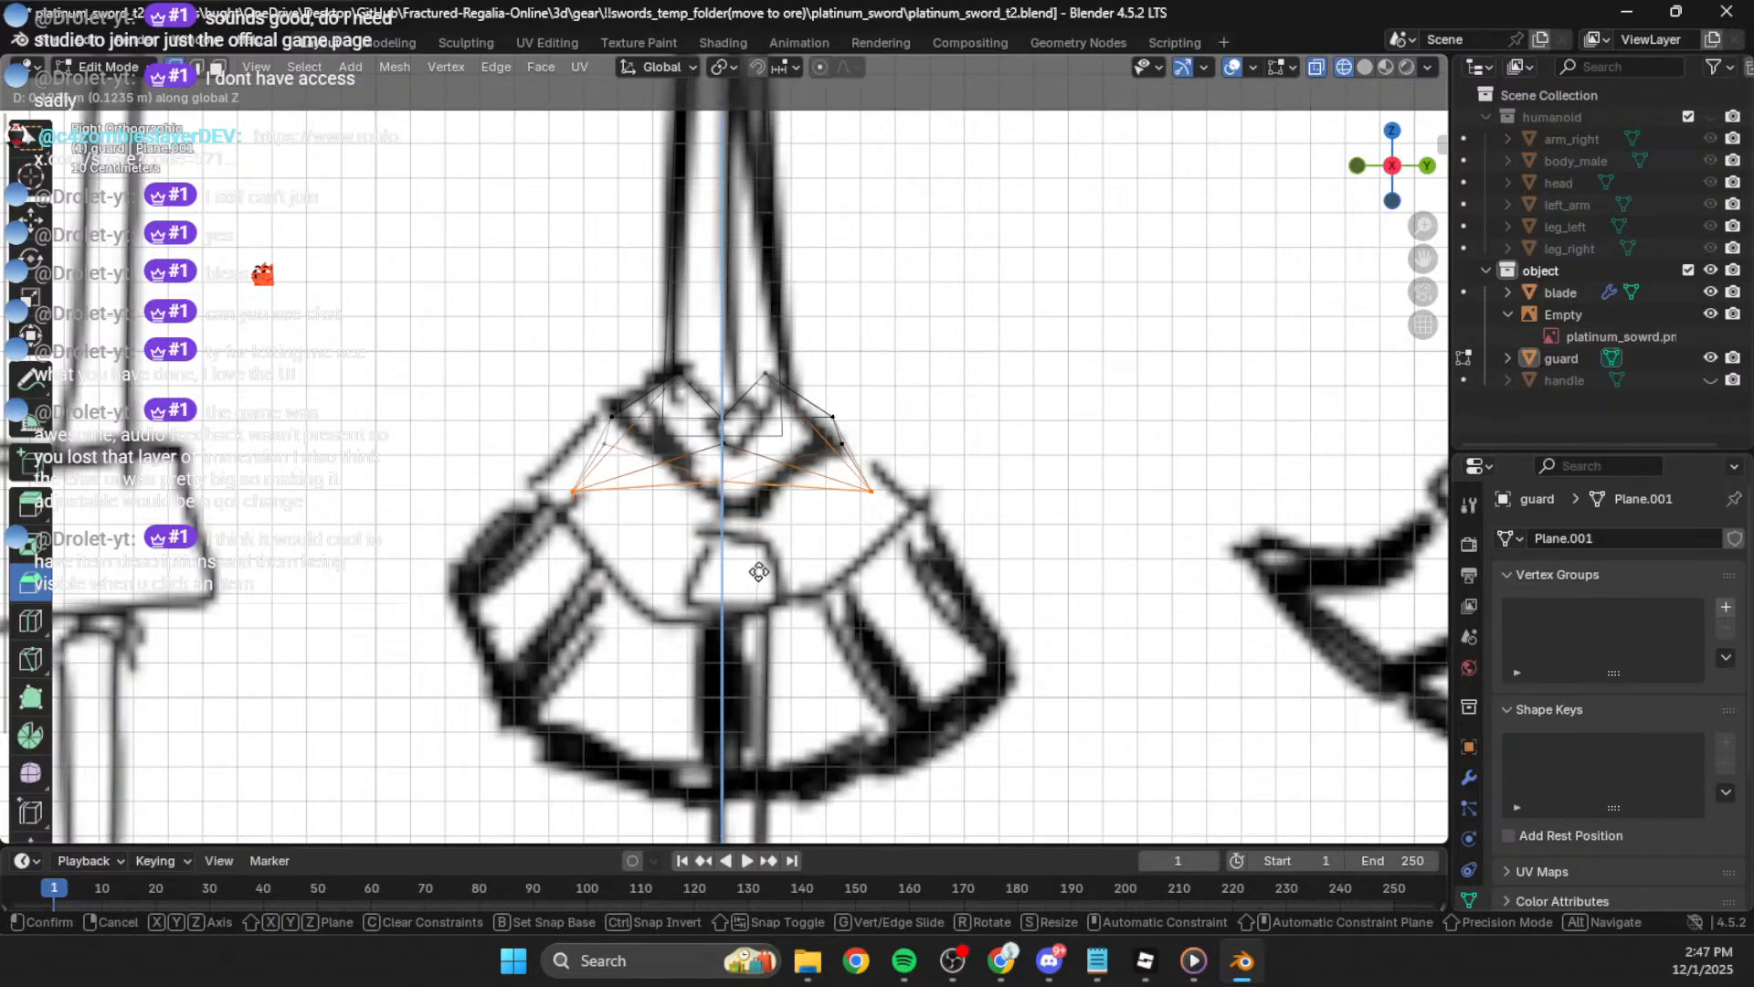
left_click(755, 548)
key("s")
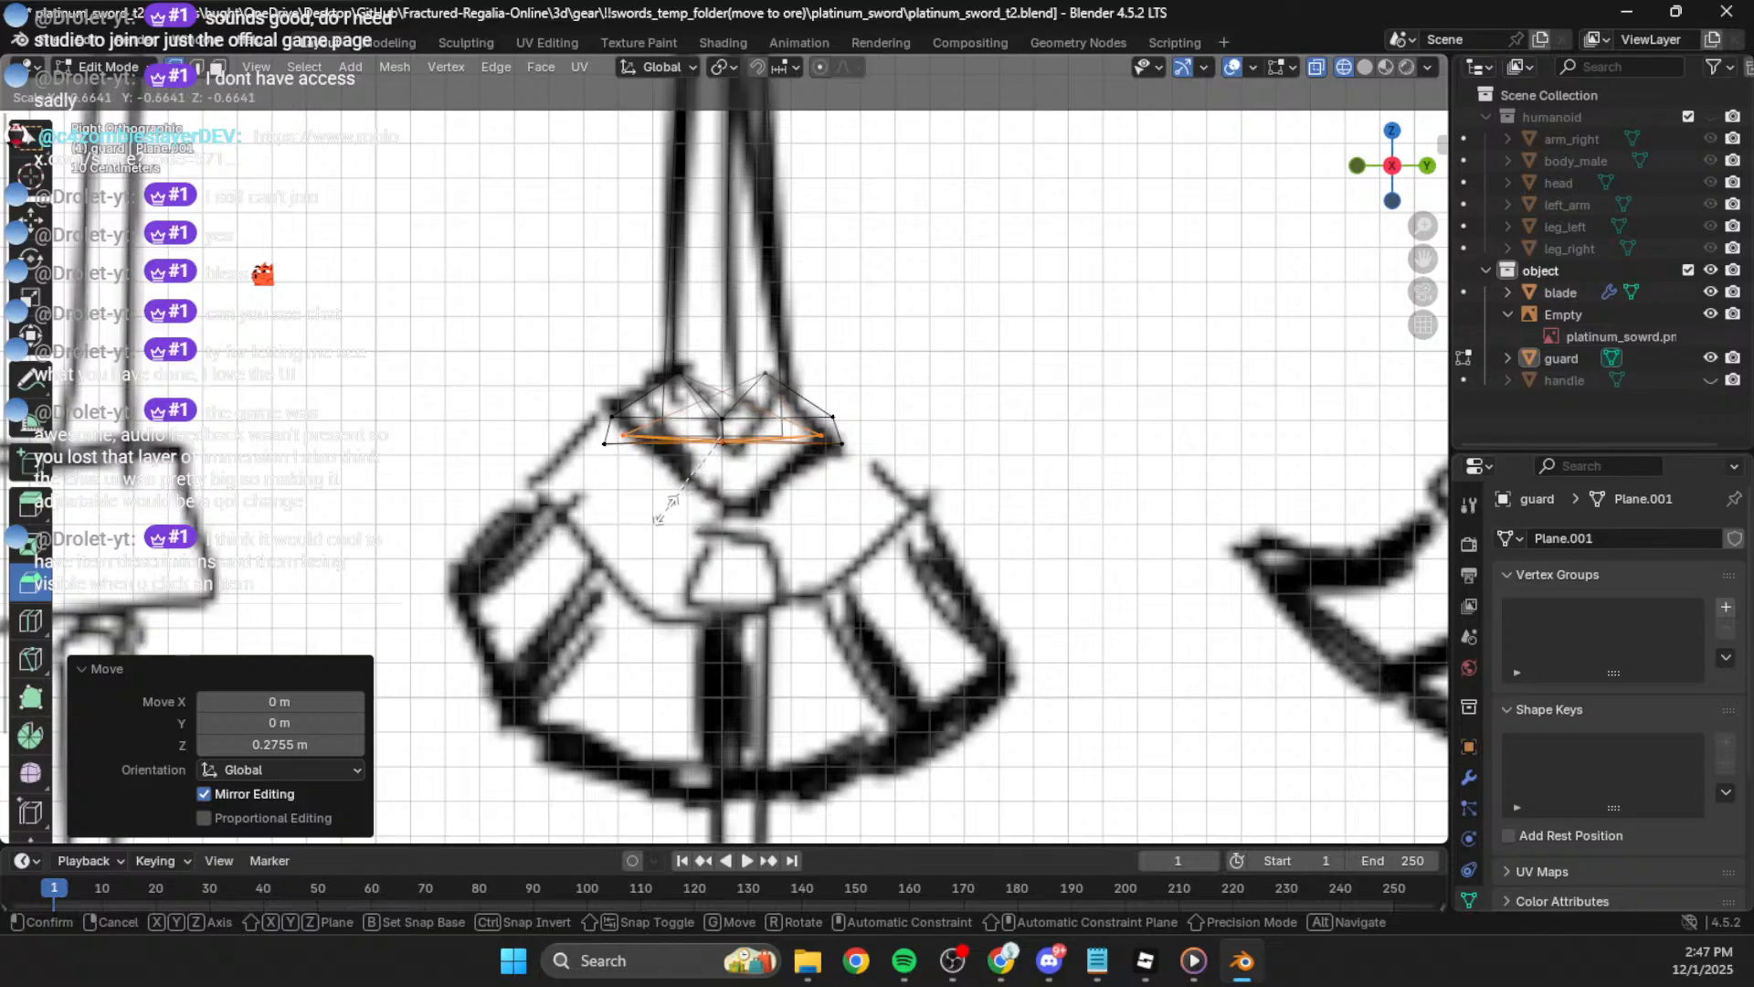
left_click(721, 508)
middle_click_drag(721, 507, 823, 464)
key("Tab")
key("Tab")
key("a")
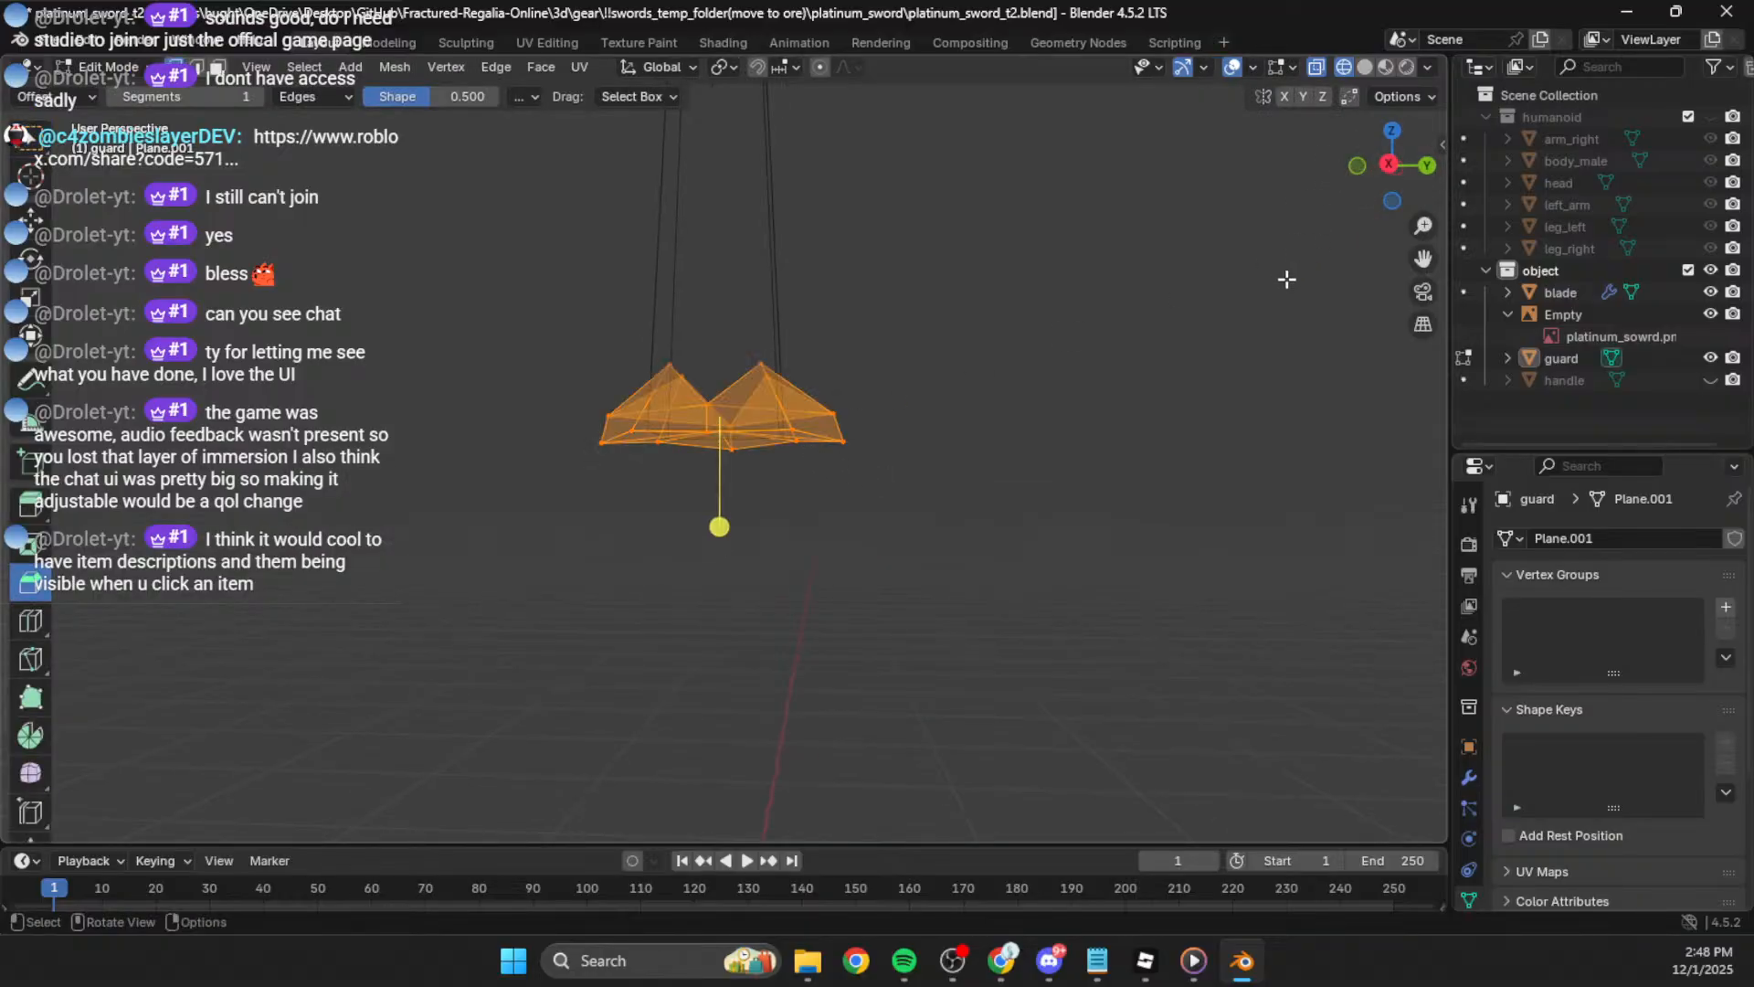
left_click(1391, 163)
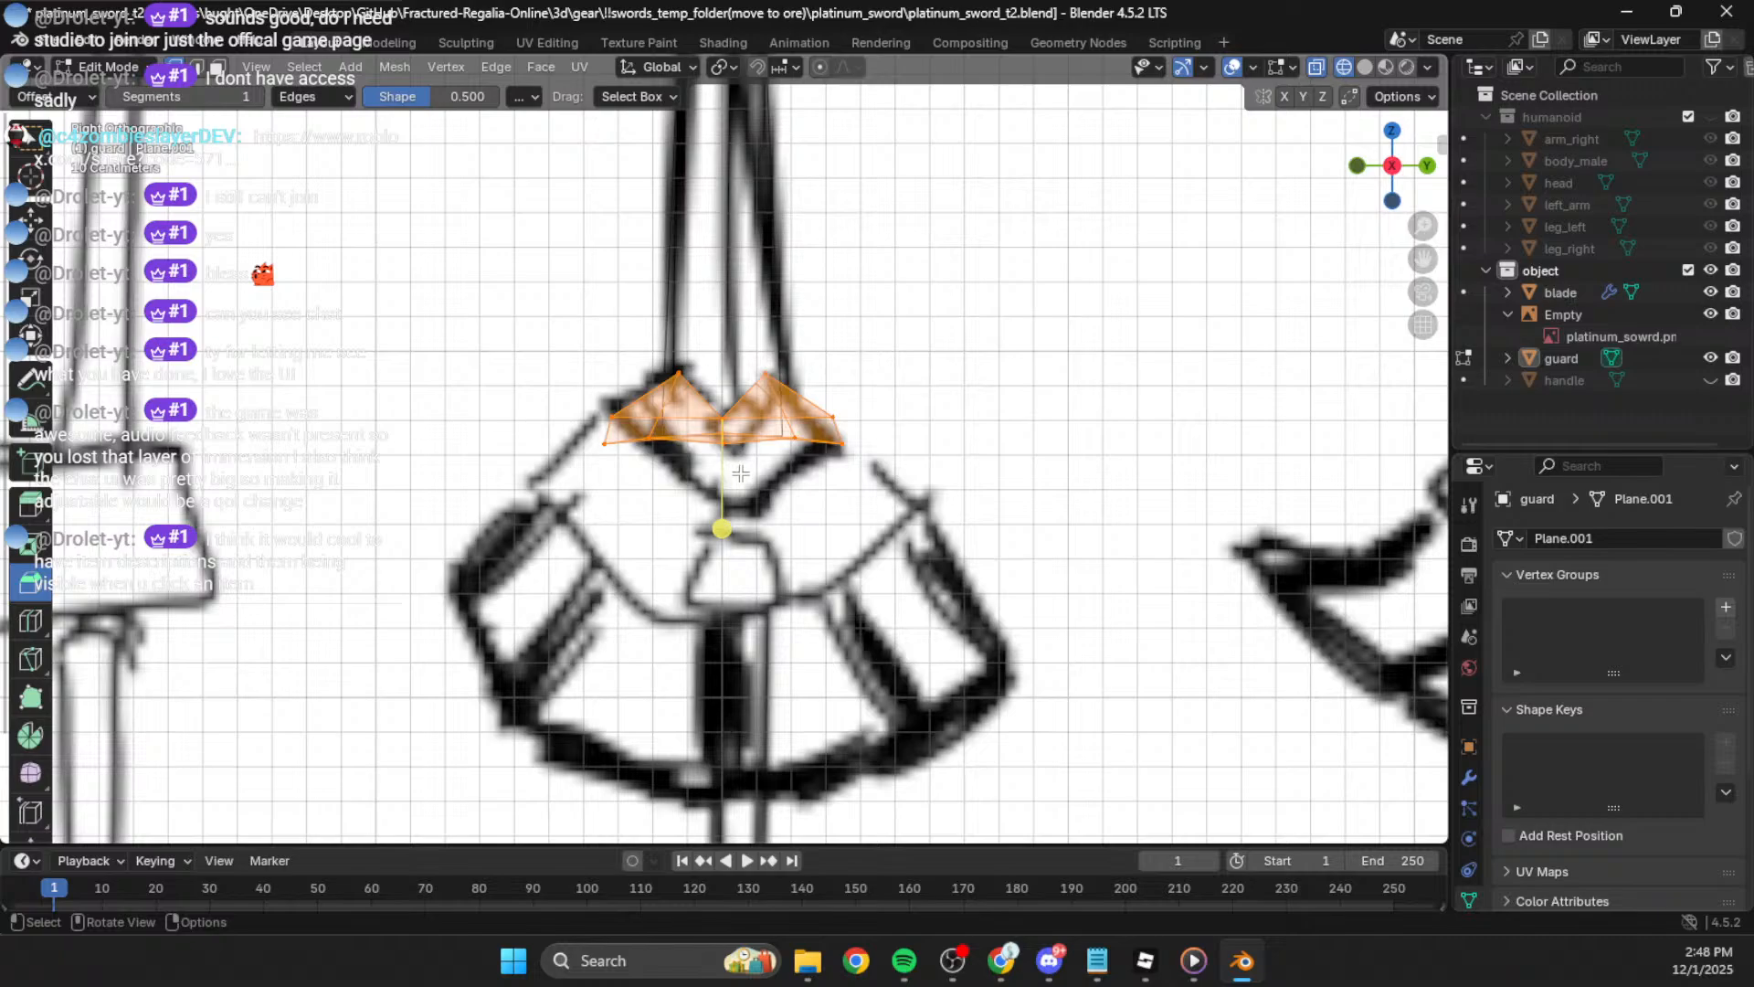
Step: Select the lower rim's four tips with the underside center and move them down 0.2185 m along Z
left_click(722, 432)
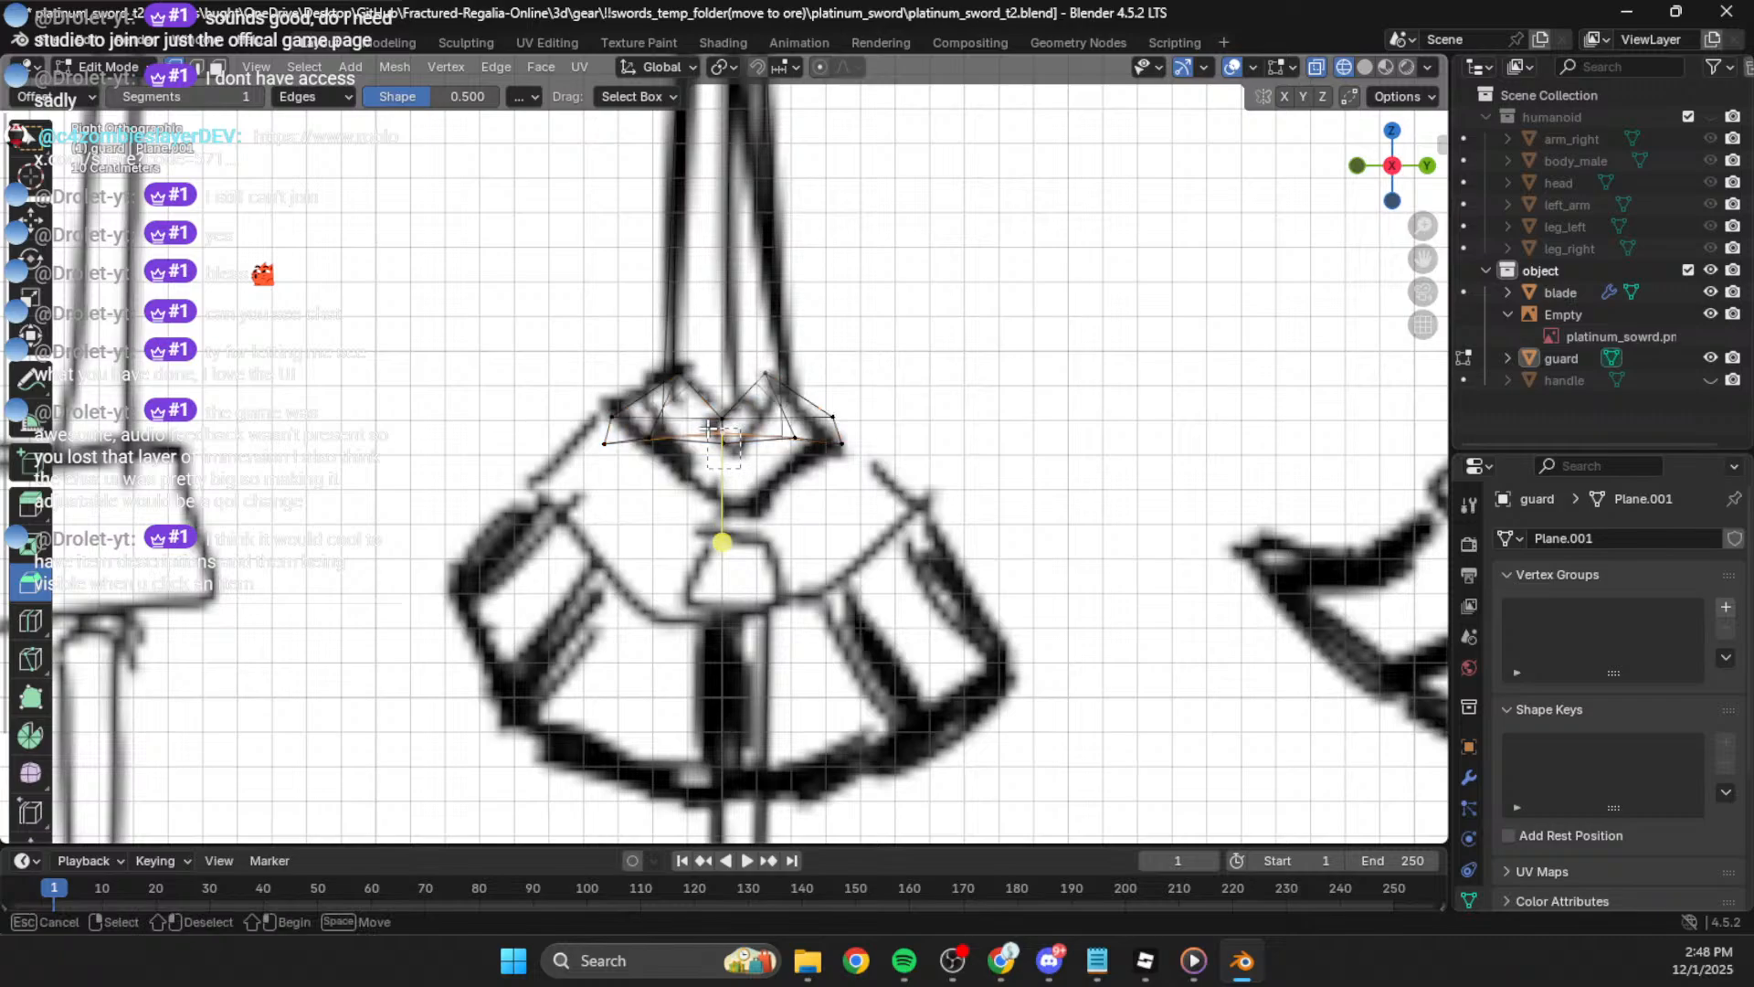
mouse_move(724, 438)
middle_mouse_down()
mouse_move(756, 419)
mouse_move(701, 486)
mouse_move(719, 466)
middle_mouse_up()
left_click(721, 465, "shift")
left_click(725, 439, "shift")
left_click(852, 450, "shift")
left_click(592, 451, "shift")
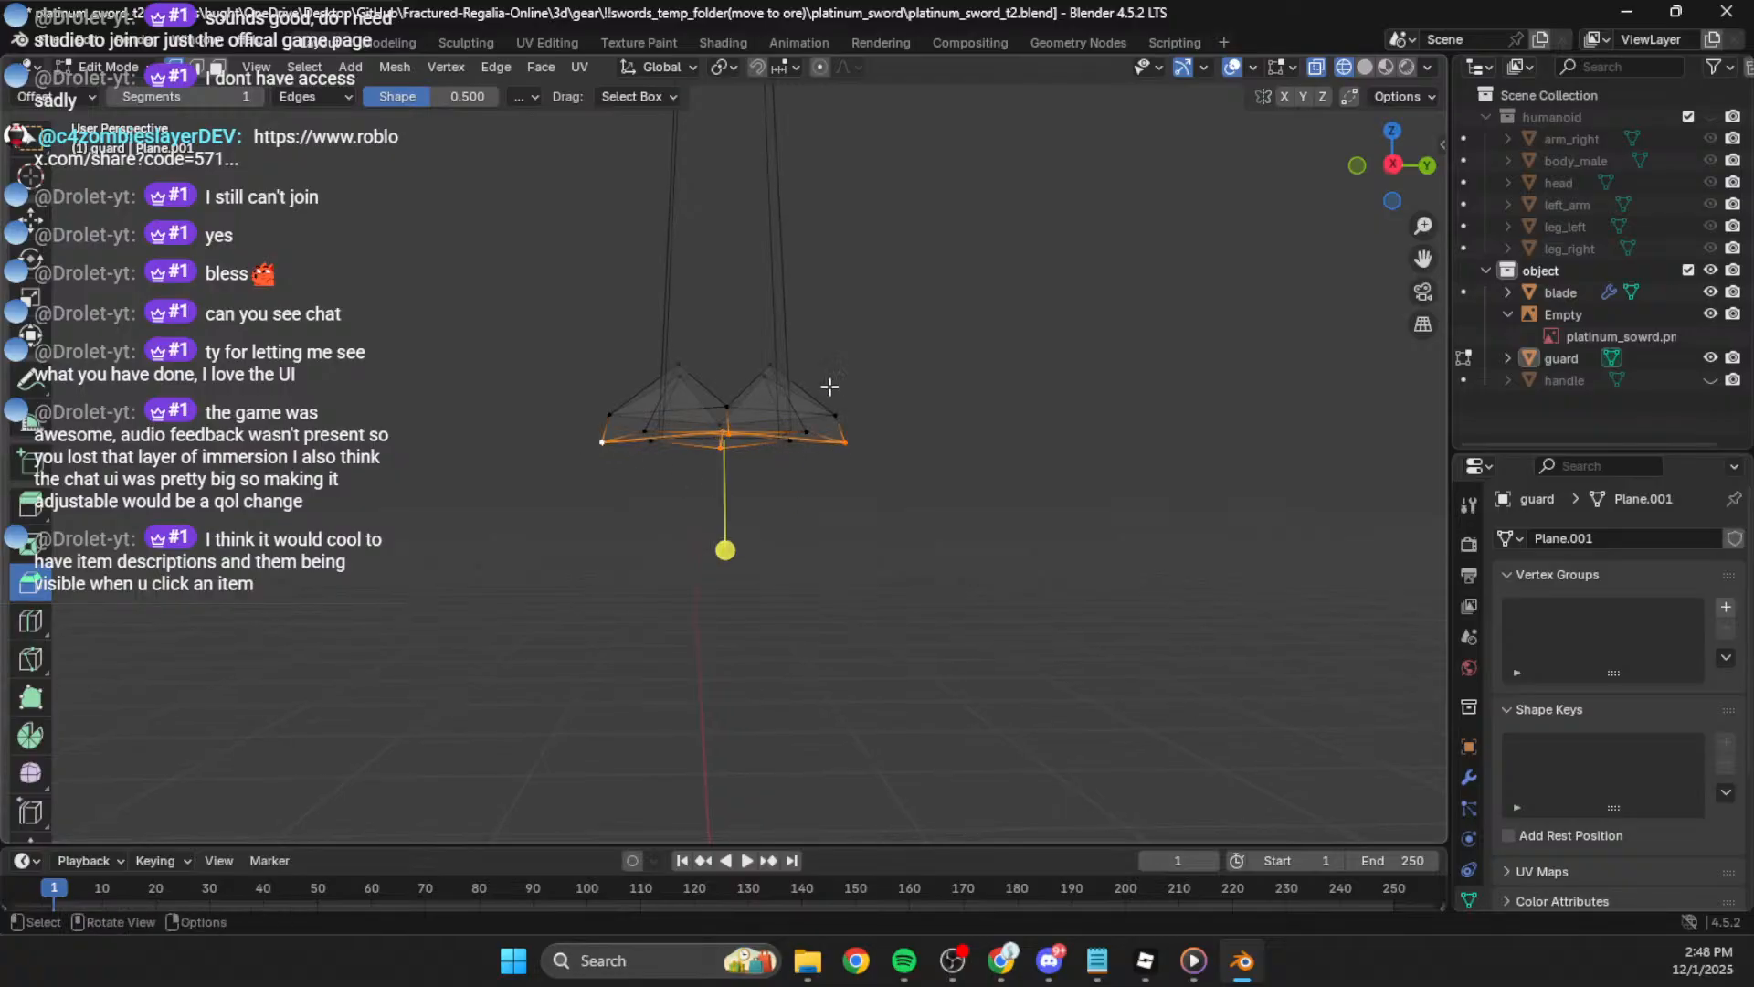
left_click(1394, 166)
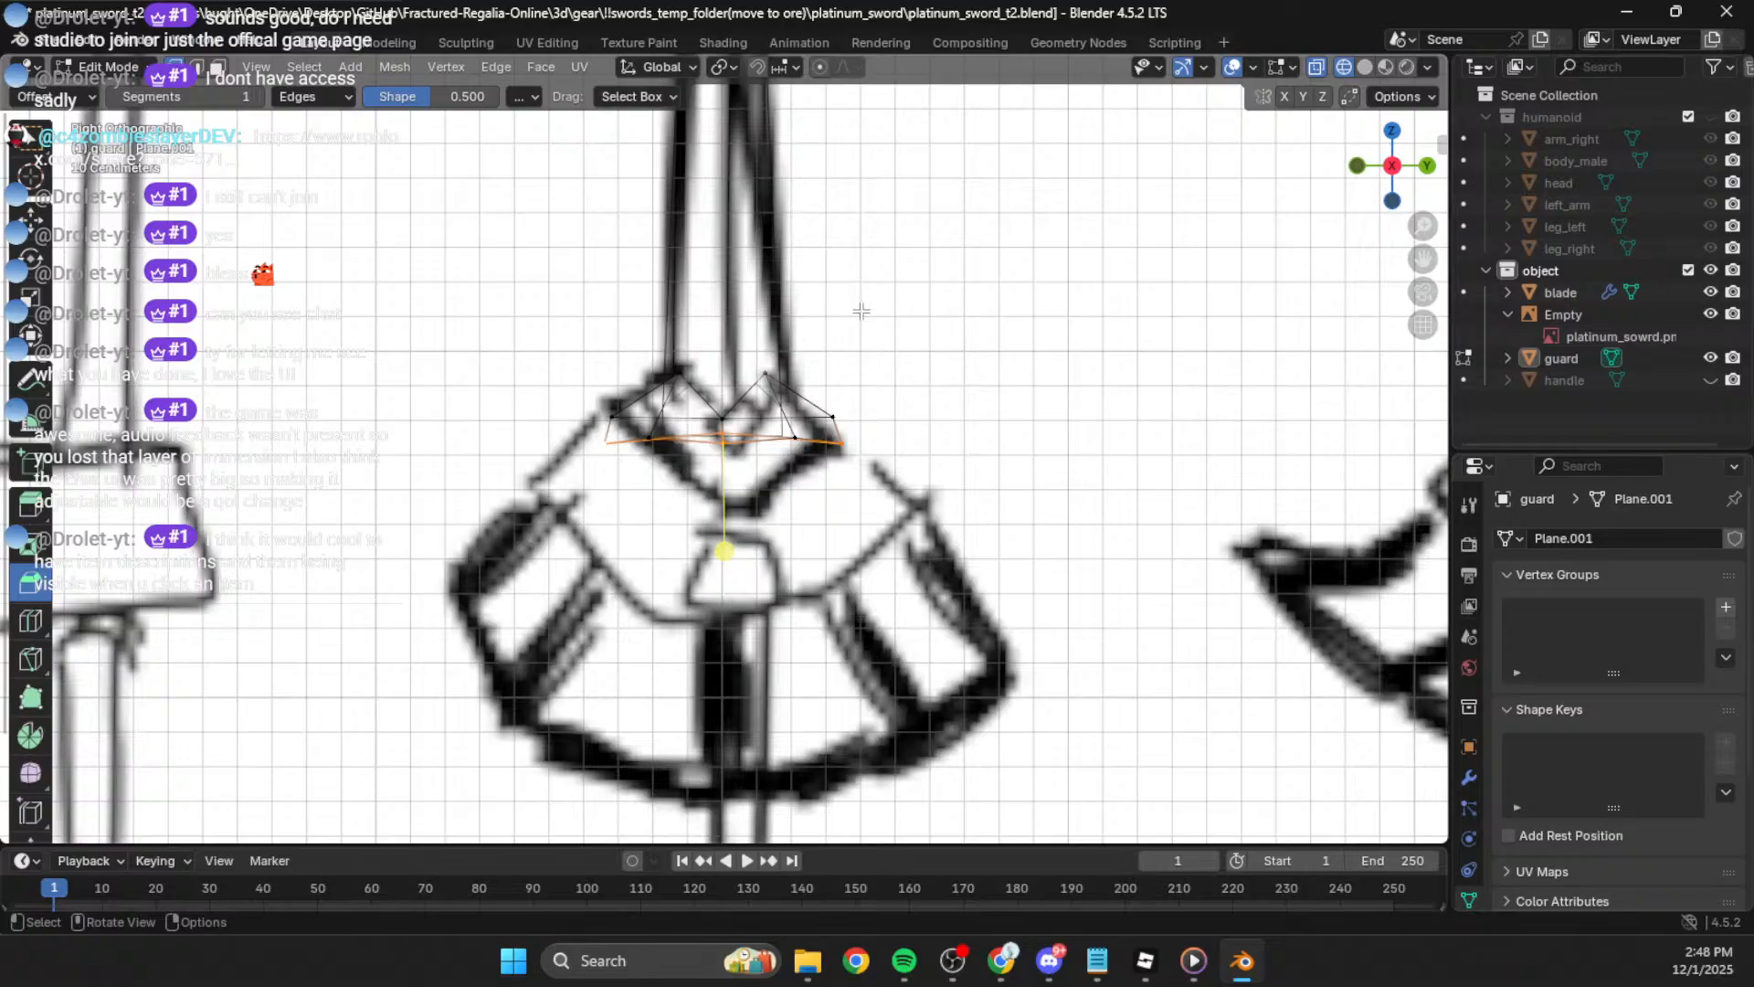
key("g")
key("z")
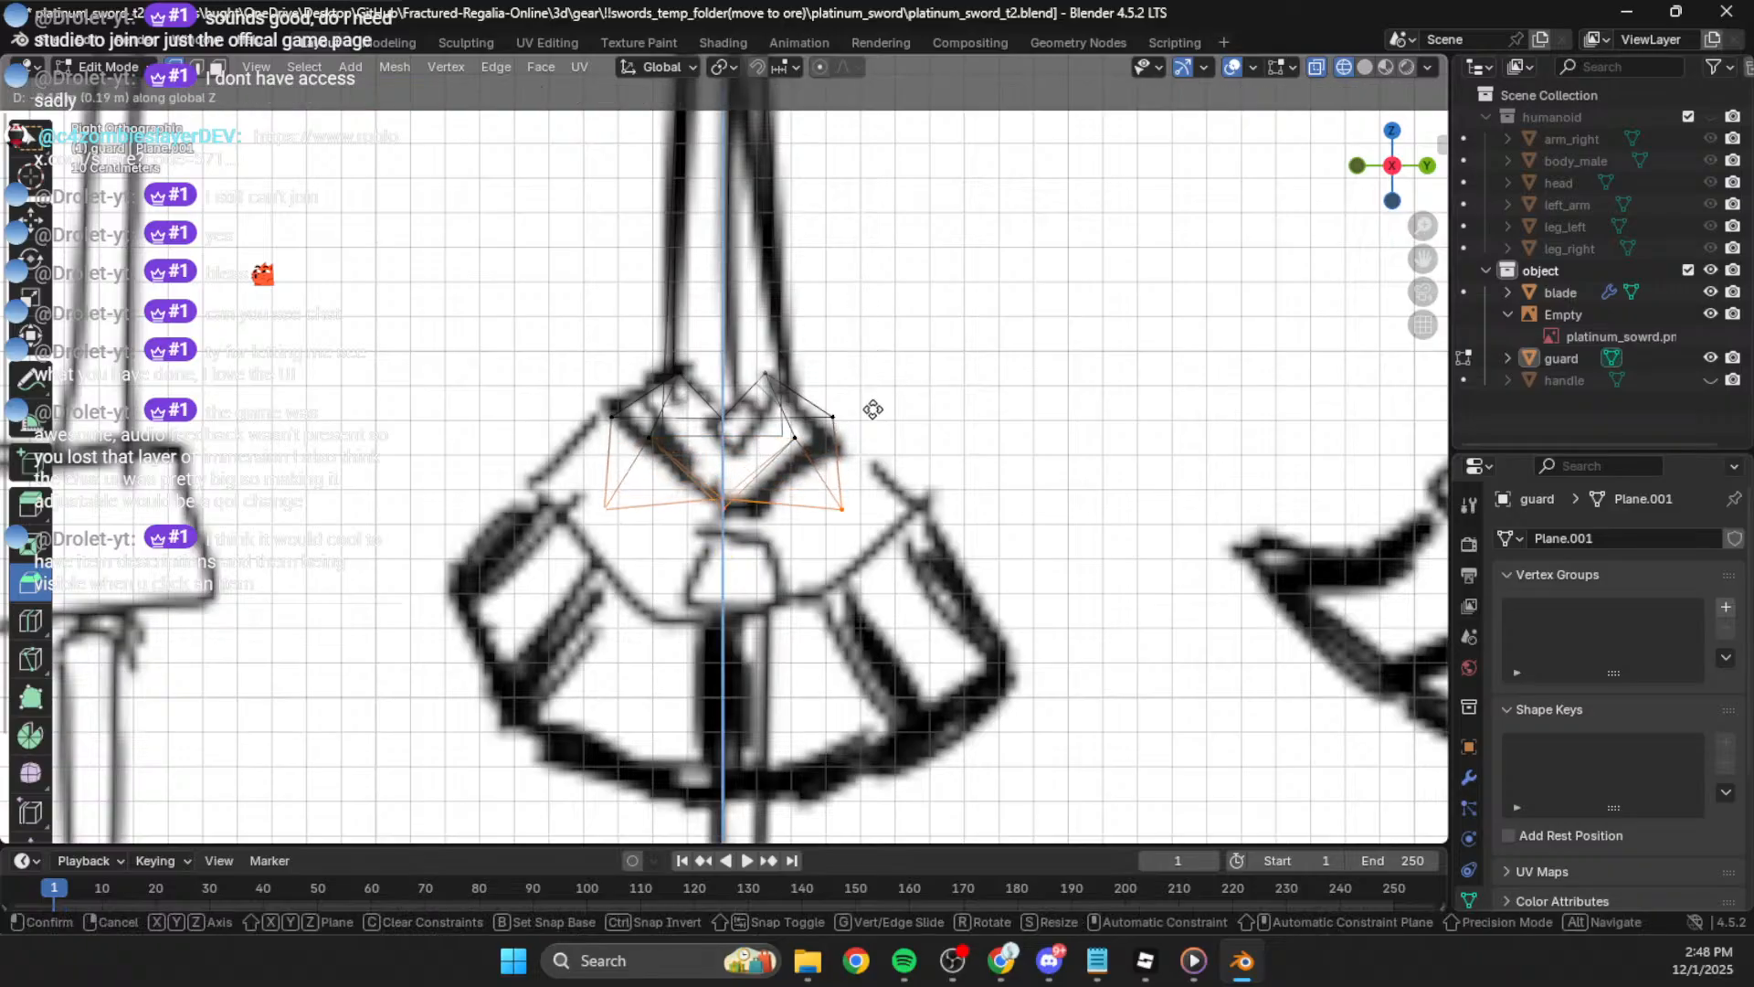
left_click(875, 416)
Step: Scale the lowered rim tips outward to 1.774 to meet the outer corners of the sketched guard
middle_click_drag(925, 421, 895, 442)
left_click_drag(895, 442, 897, 441)
middle_click_drag(1220, 203, 1206, 262)
left_click(1391, 184)
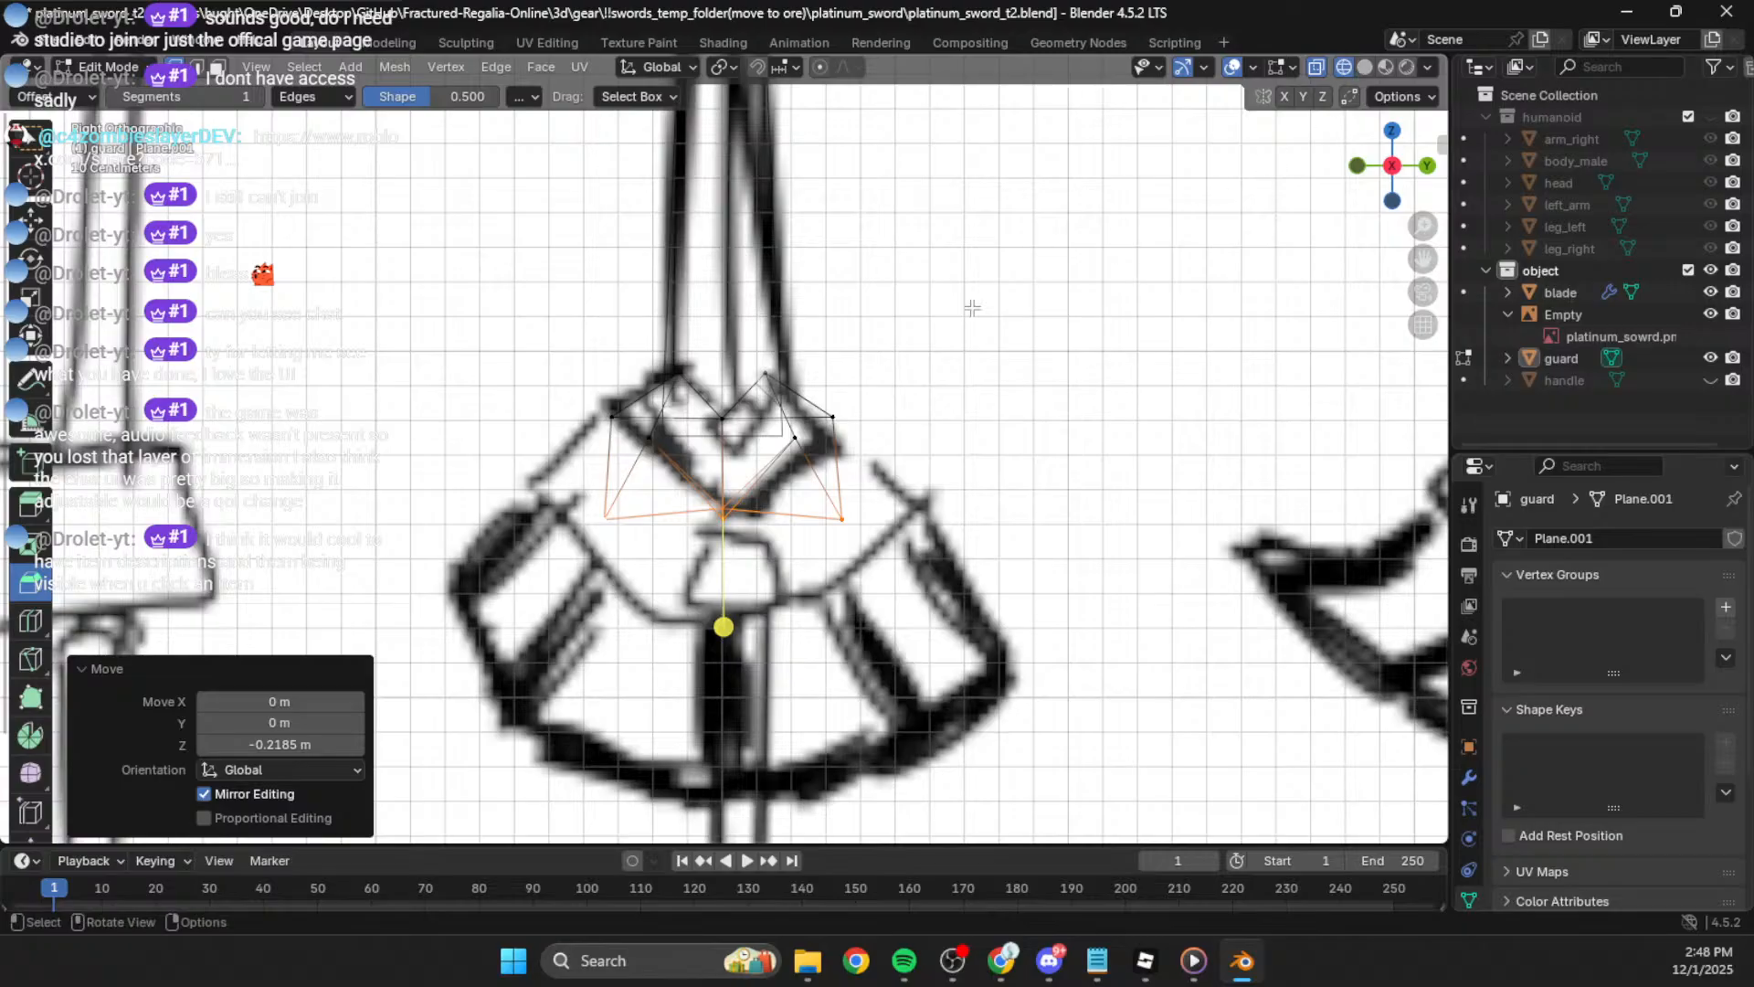
key("s")
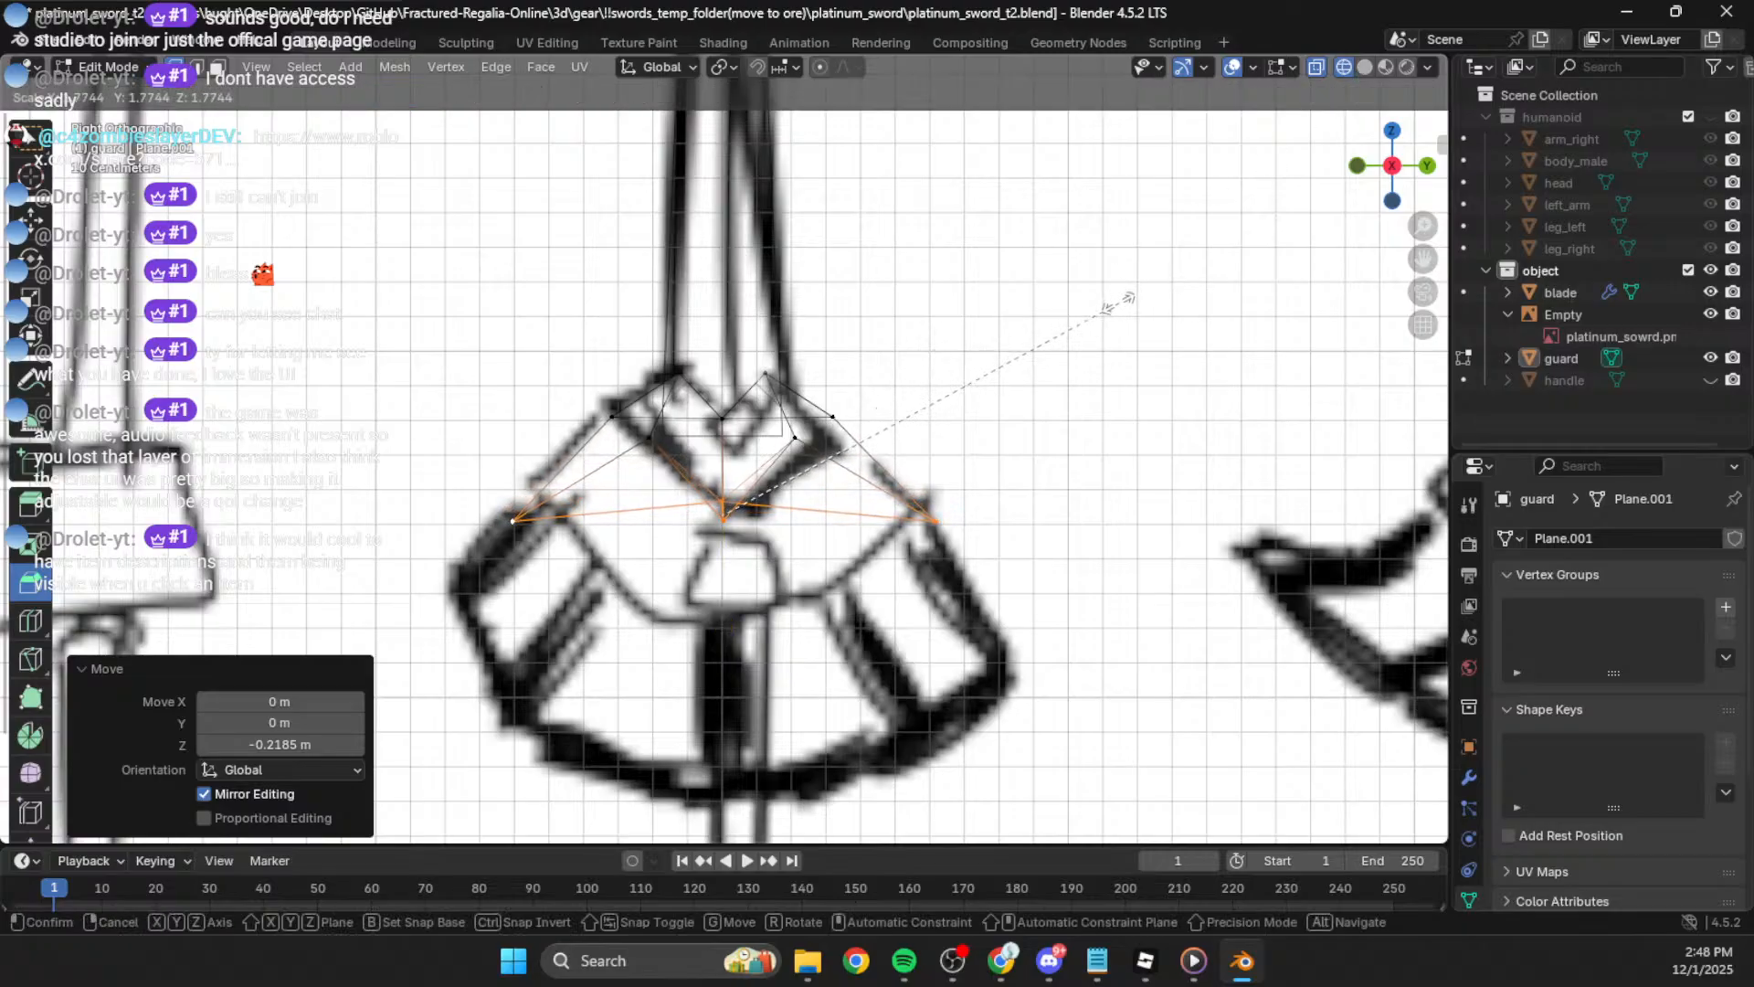
left_click(1117, 303)
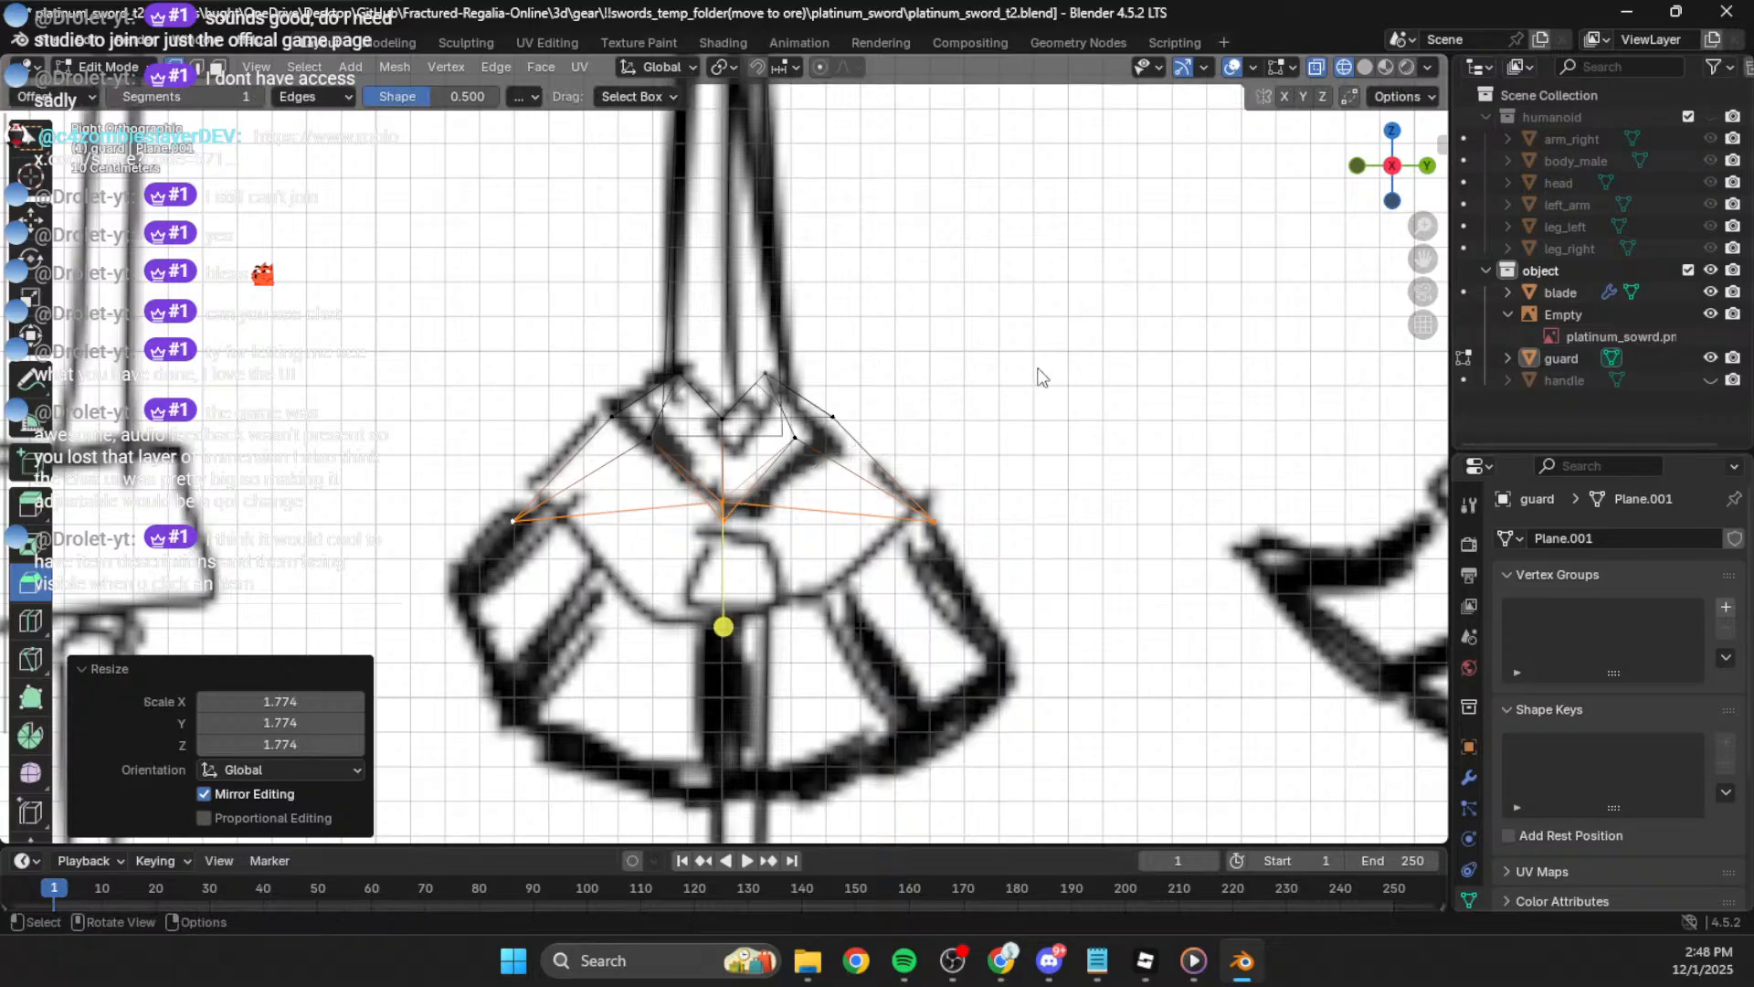
Step: Return to Object Mode with solid shading and examine the guard's pointed shape from several angles
key("Tab")
left_click(1080, 324)
left_click(1364, 66)
mouse_move(821, 391)
middle_mouse_down()
mouse_move(844, 445)
mouse_move(946, 437)
mouse_move(840, 412)
mouse_move(648, 443)
mouse_move(586, 429)
mouse_move(776, 423)
mouse_move(760, 426)
middle_mouse_up()
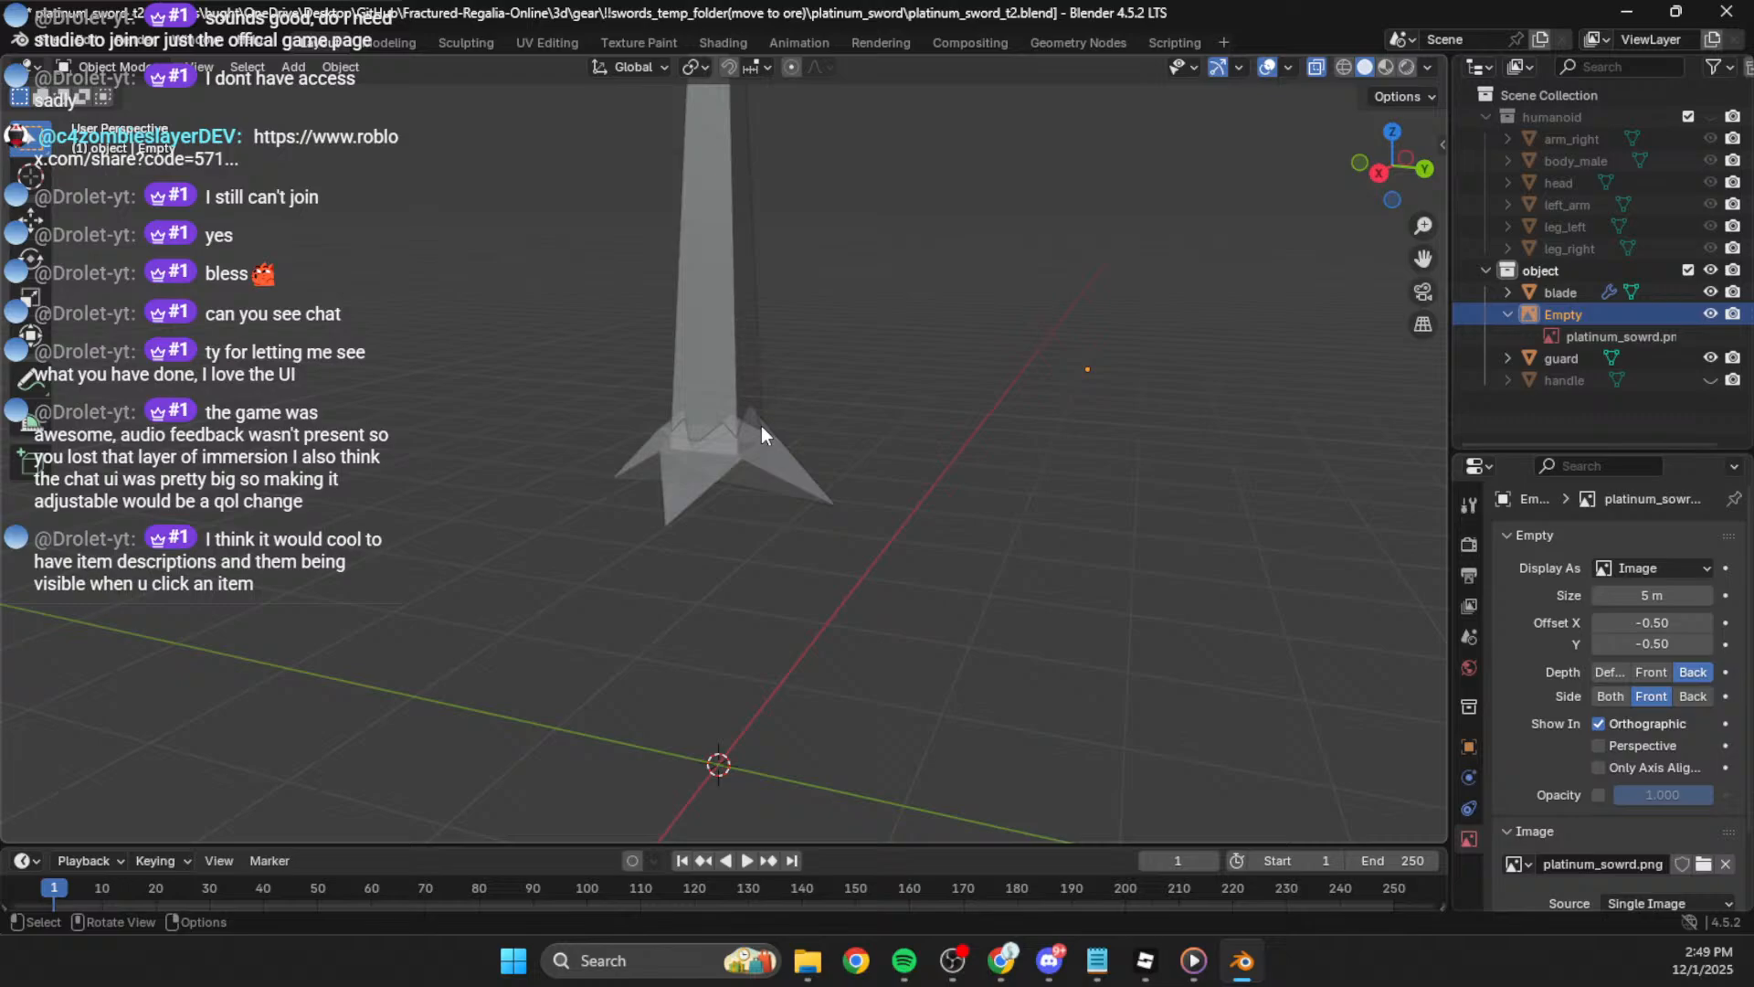
middle_click_drag(740, 516, 899, 438)
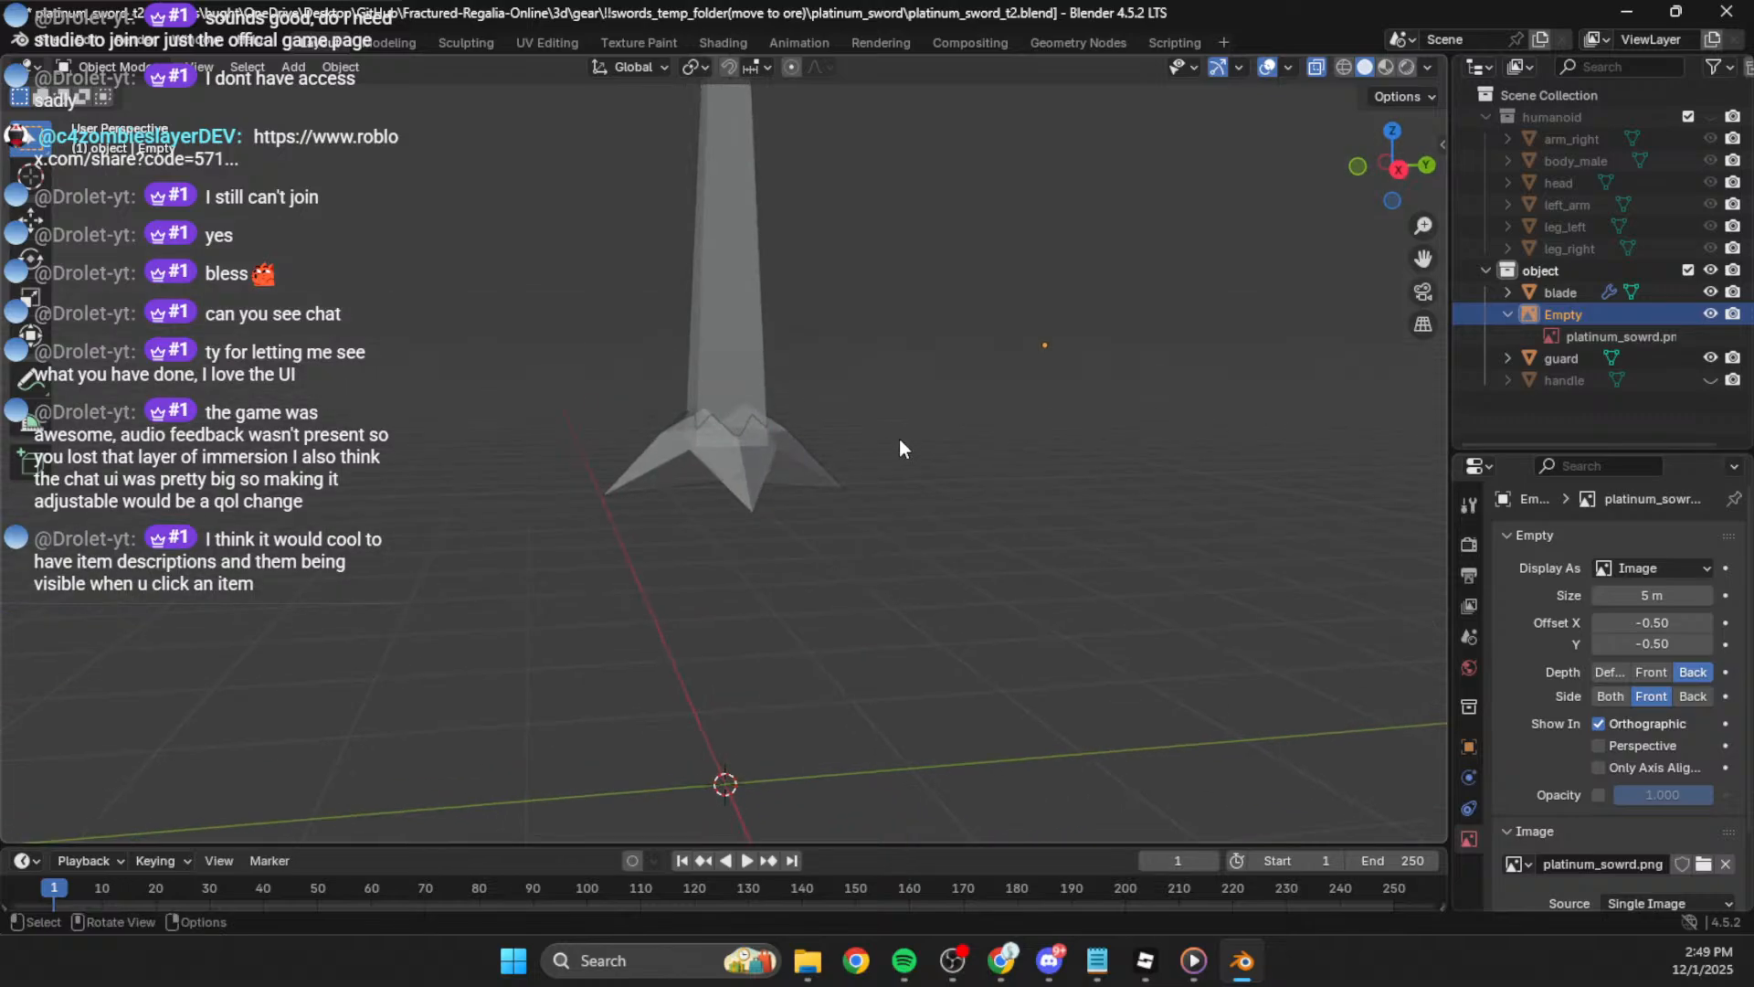
left_click(1393, 163)
Step: In Edit Mode, select the guard's lower rim tips with the center in side view and raise them 0.060166 m along Z
left_click(760, 470)
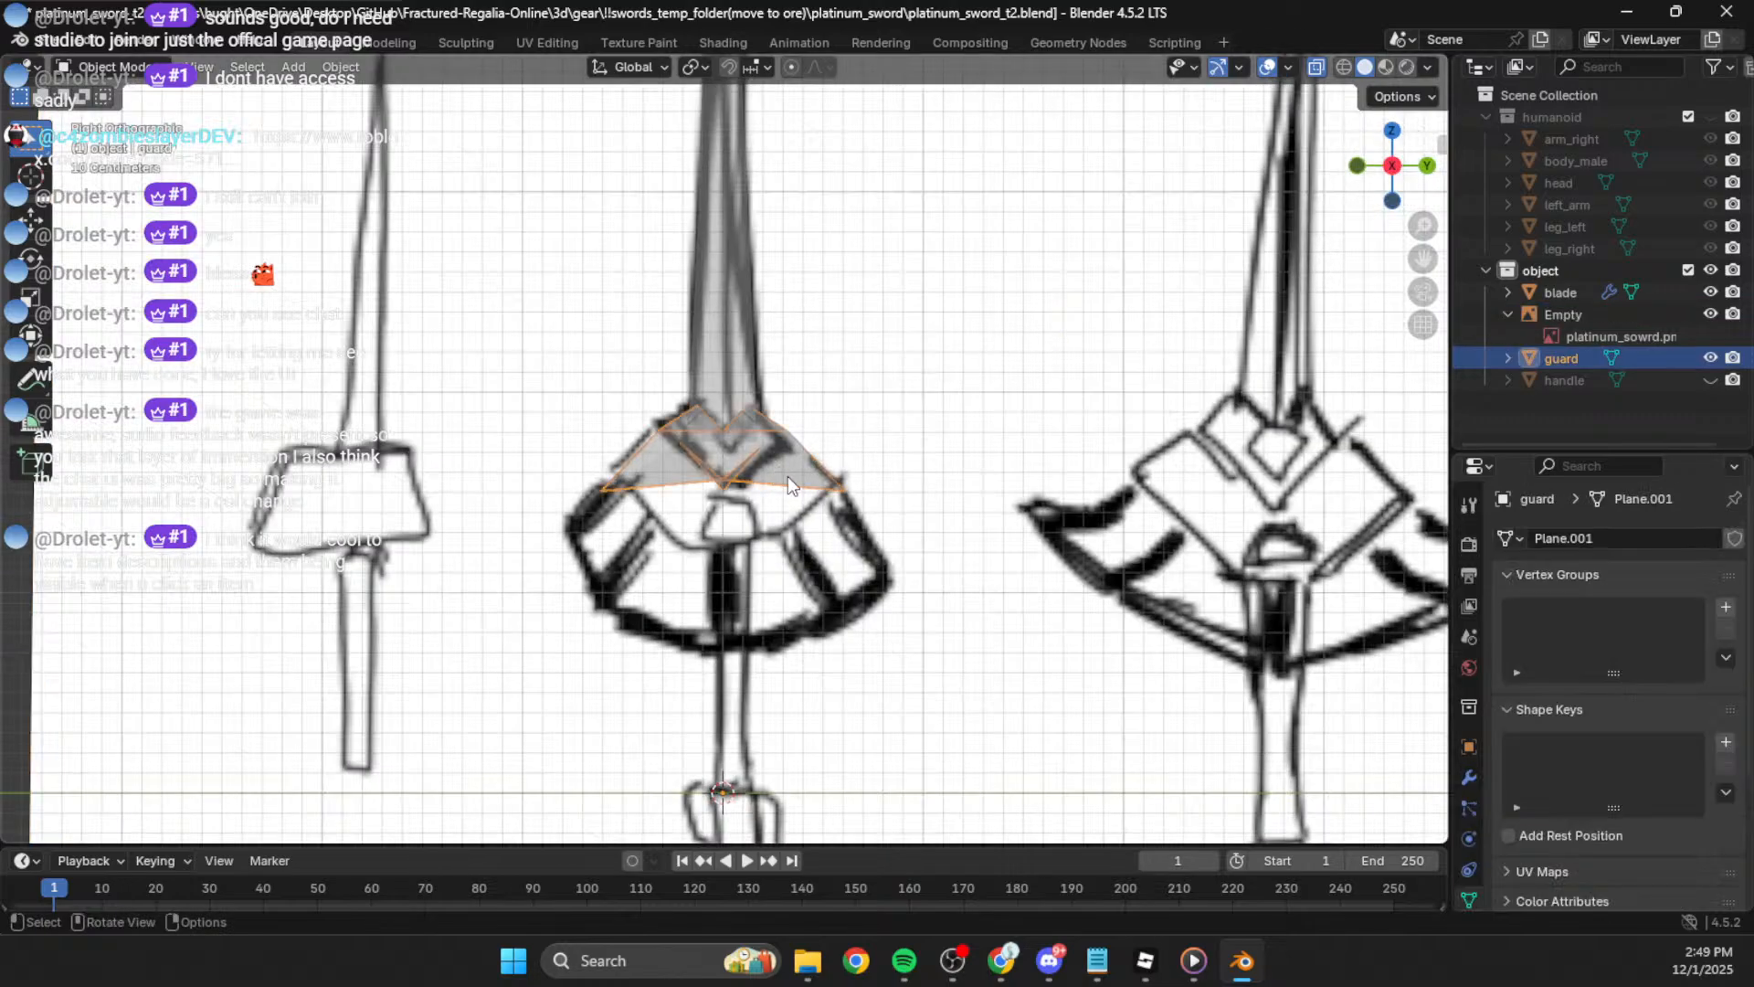
key("Tab")
scroll(728, 534, "up", 3)
left_click(728, 525)
left_click_drag(746, 540, 720, 485)
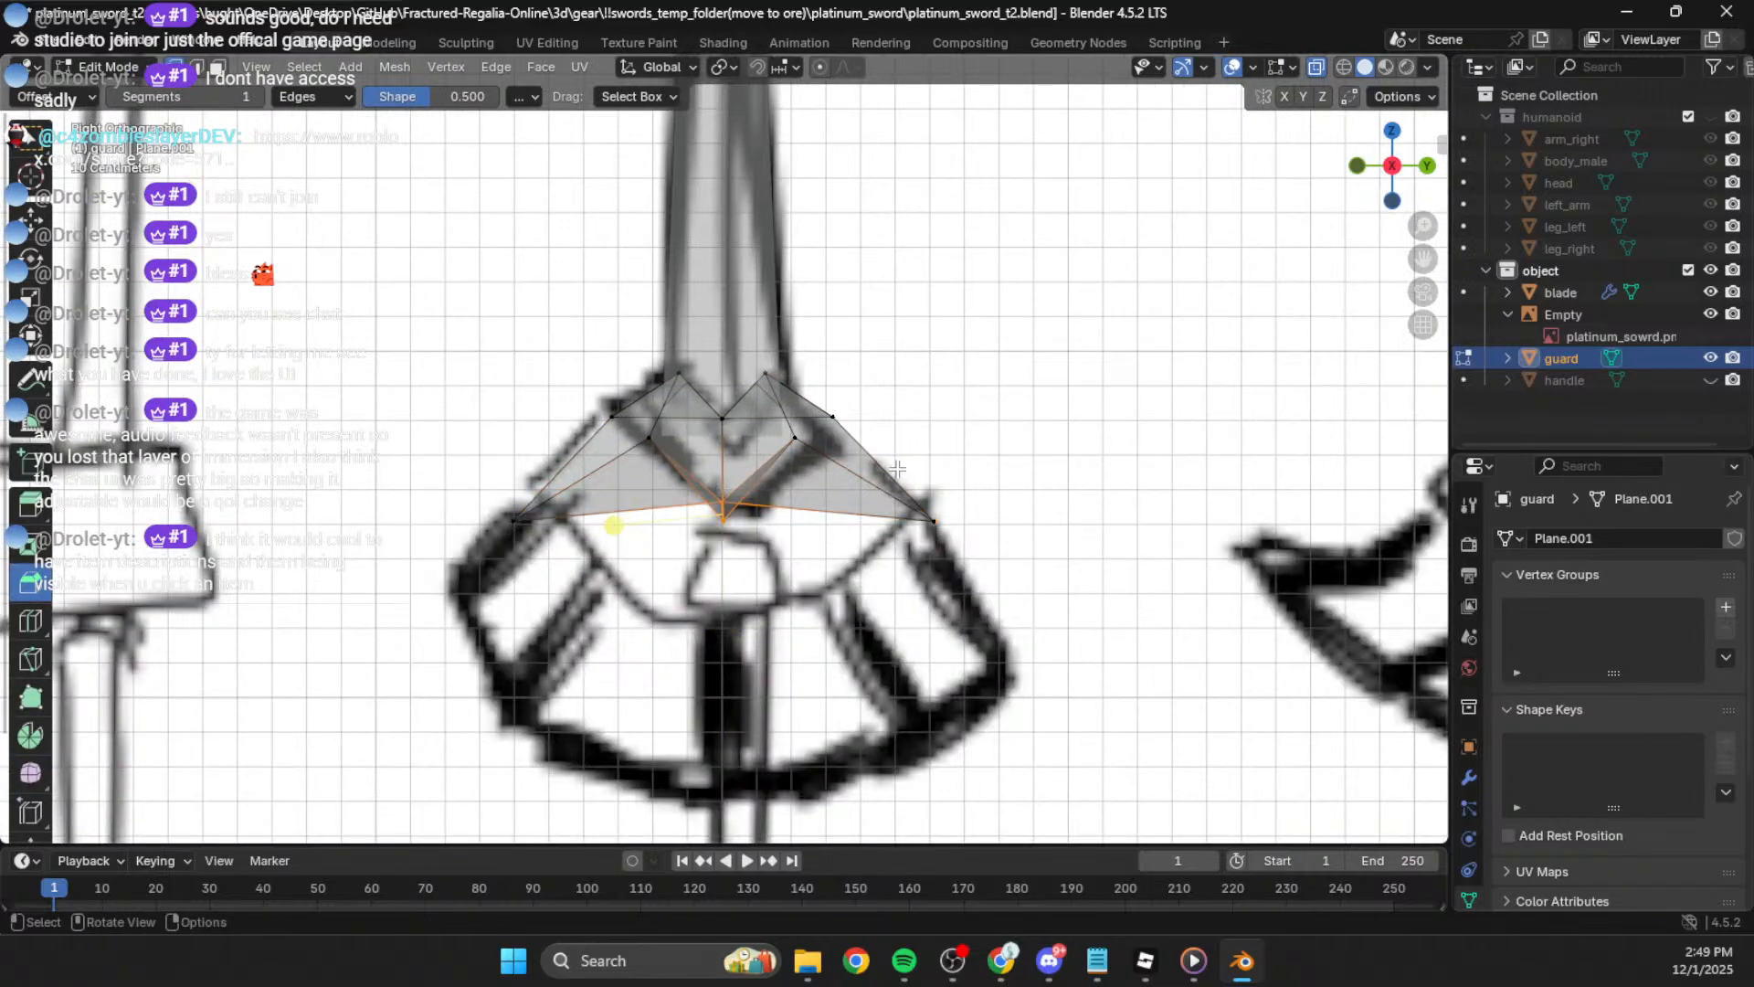
left_click(766, 544)
mouse_move(733, 557)
middle_mouse_down()
mouse_move(869, 553)
mouse_move(775, 544)
mouse_move(802, 531)
middle_mouse_up()
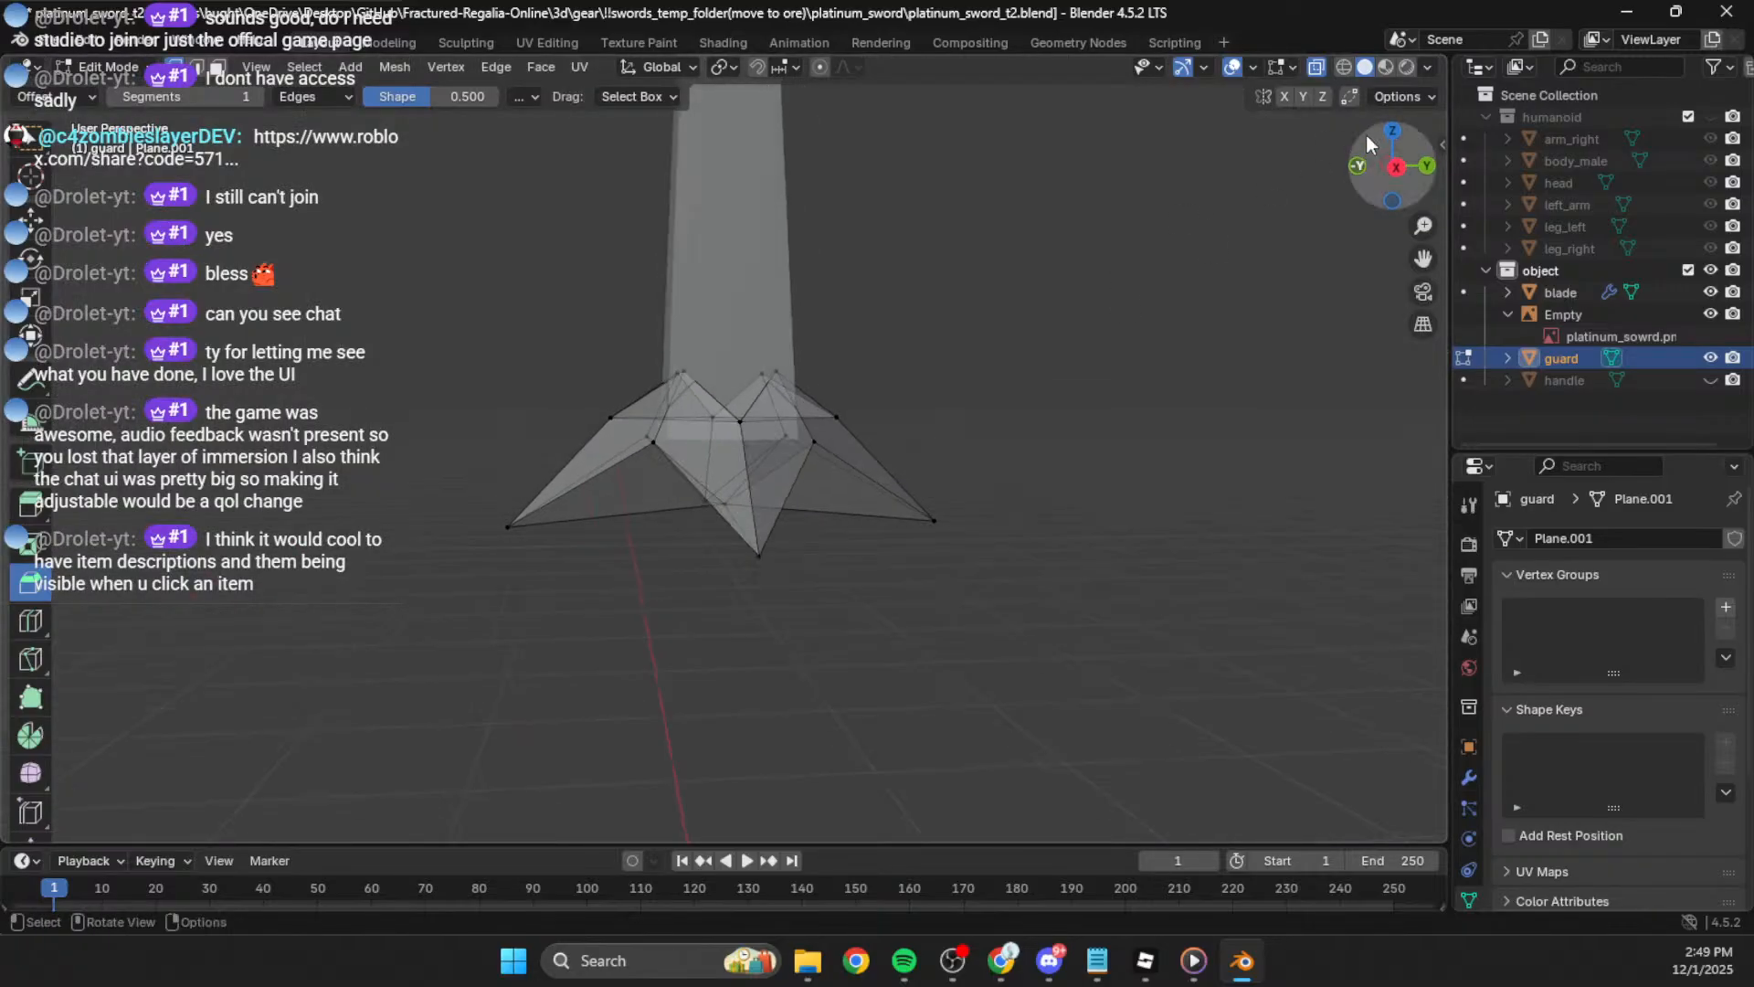
left_click(1395, 168)
left_click_drag(989, 431, 747, 569)
left_click(1018, 501)
left_click(972, 503)
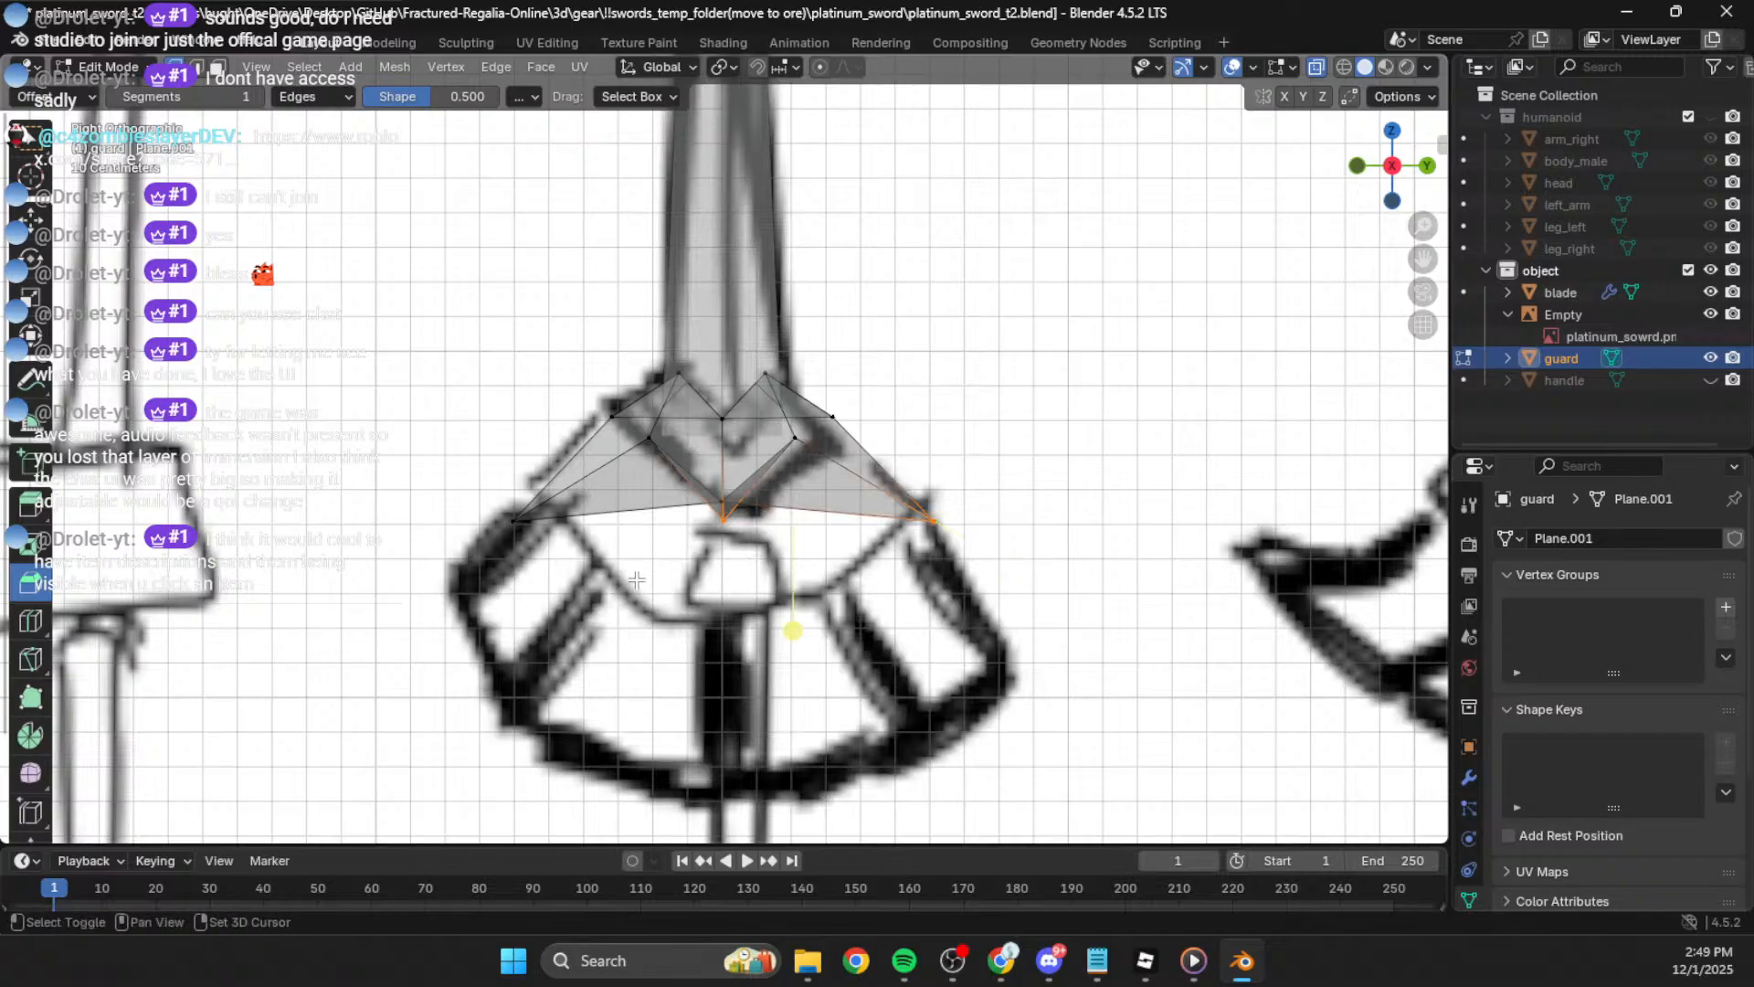
left_click(546, 529, "shift")
key("g")
key("z")
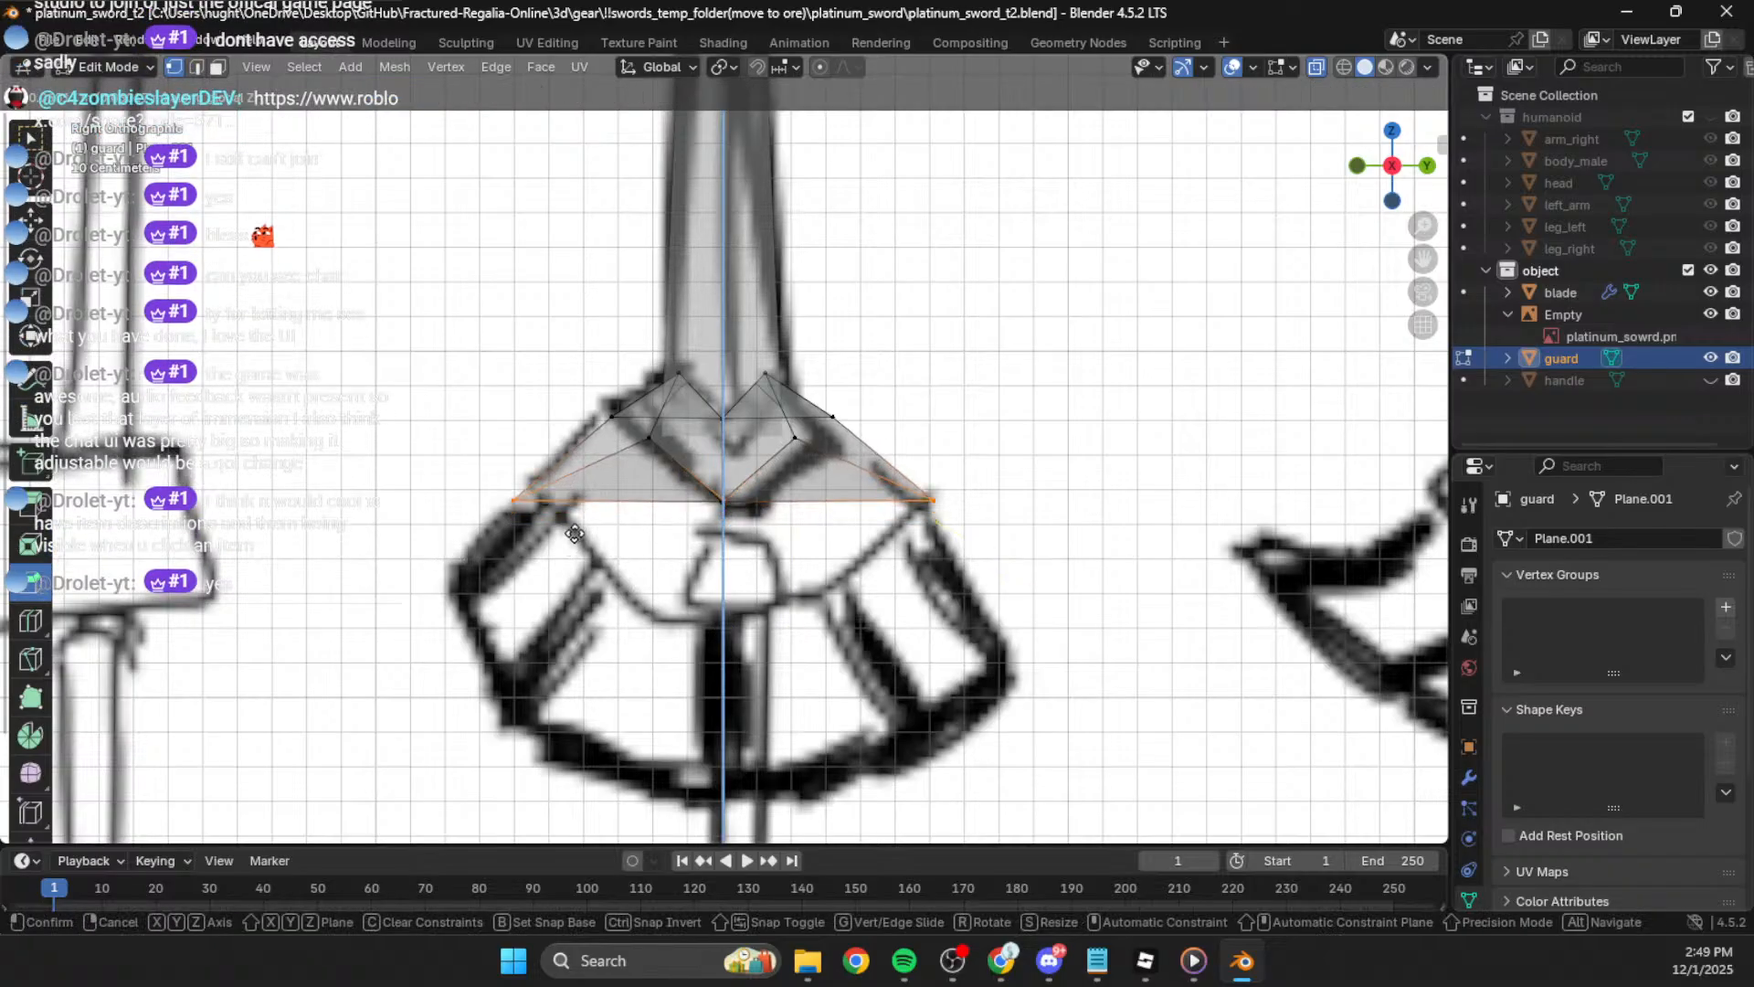
left_click(575, 534)
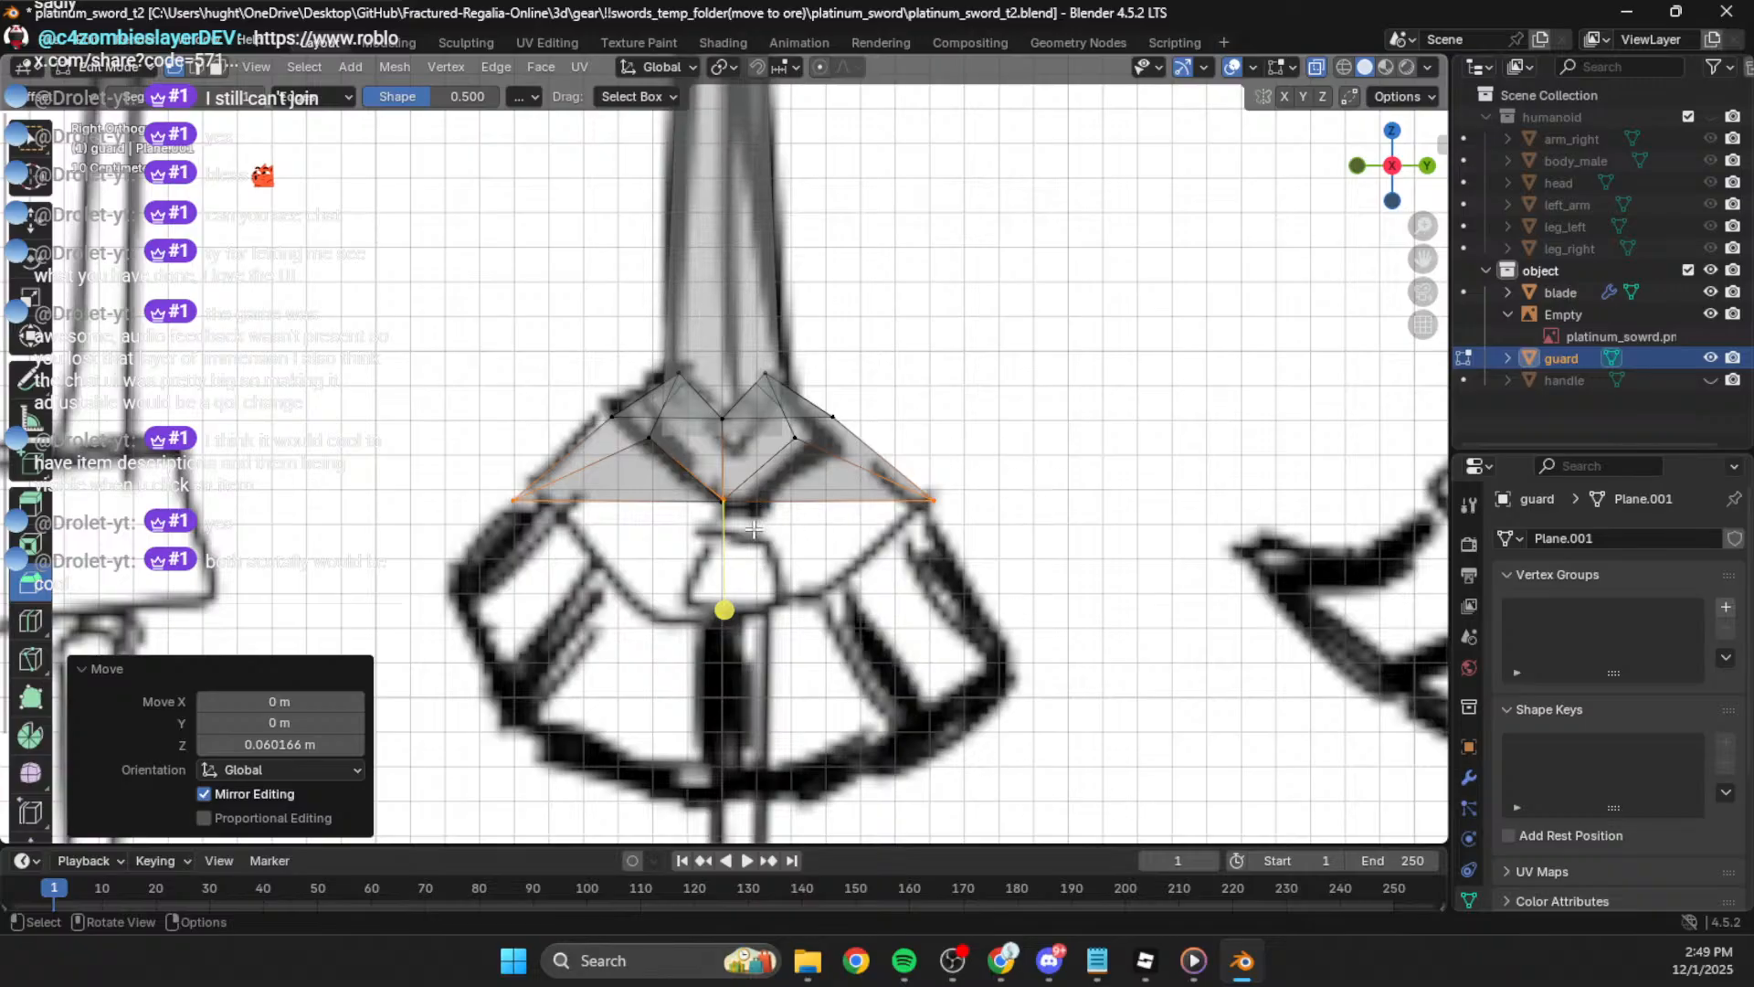
Step: Select the guard's lower center vertices and move them down along Z to the point of the sketched V
left_click_drag(749, 460, 691, 526)
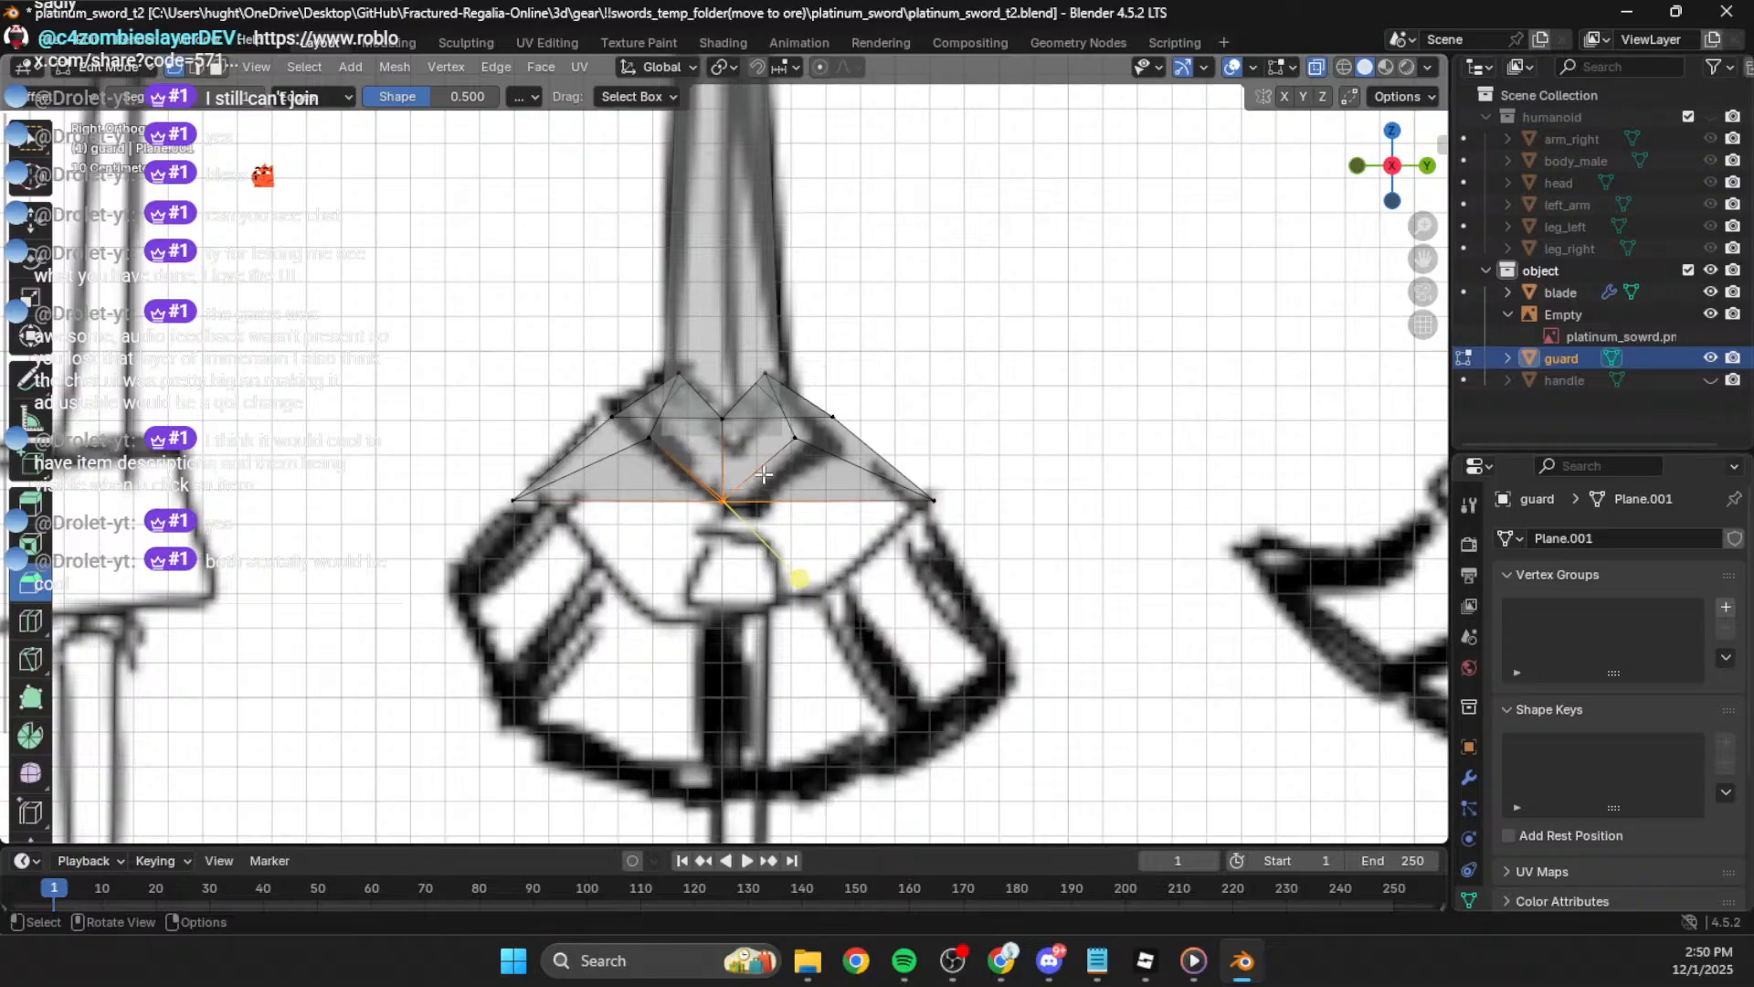
mouse_move(740, 492)
left_mouse_down()
mouse_move(710, 535)
mouse_move(710, 503)
mouse_move(734, 496)
left_mouse_up()
key("z")
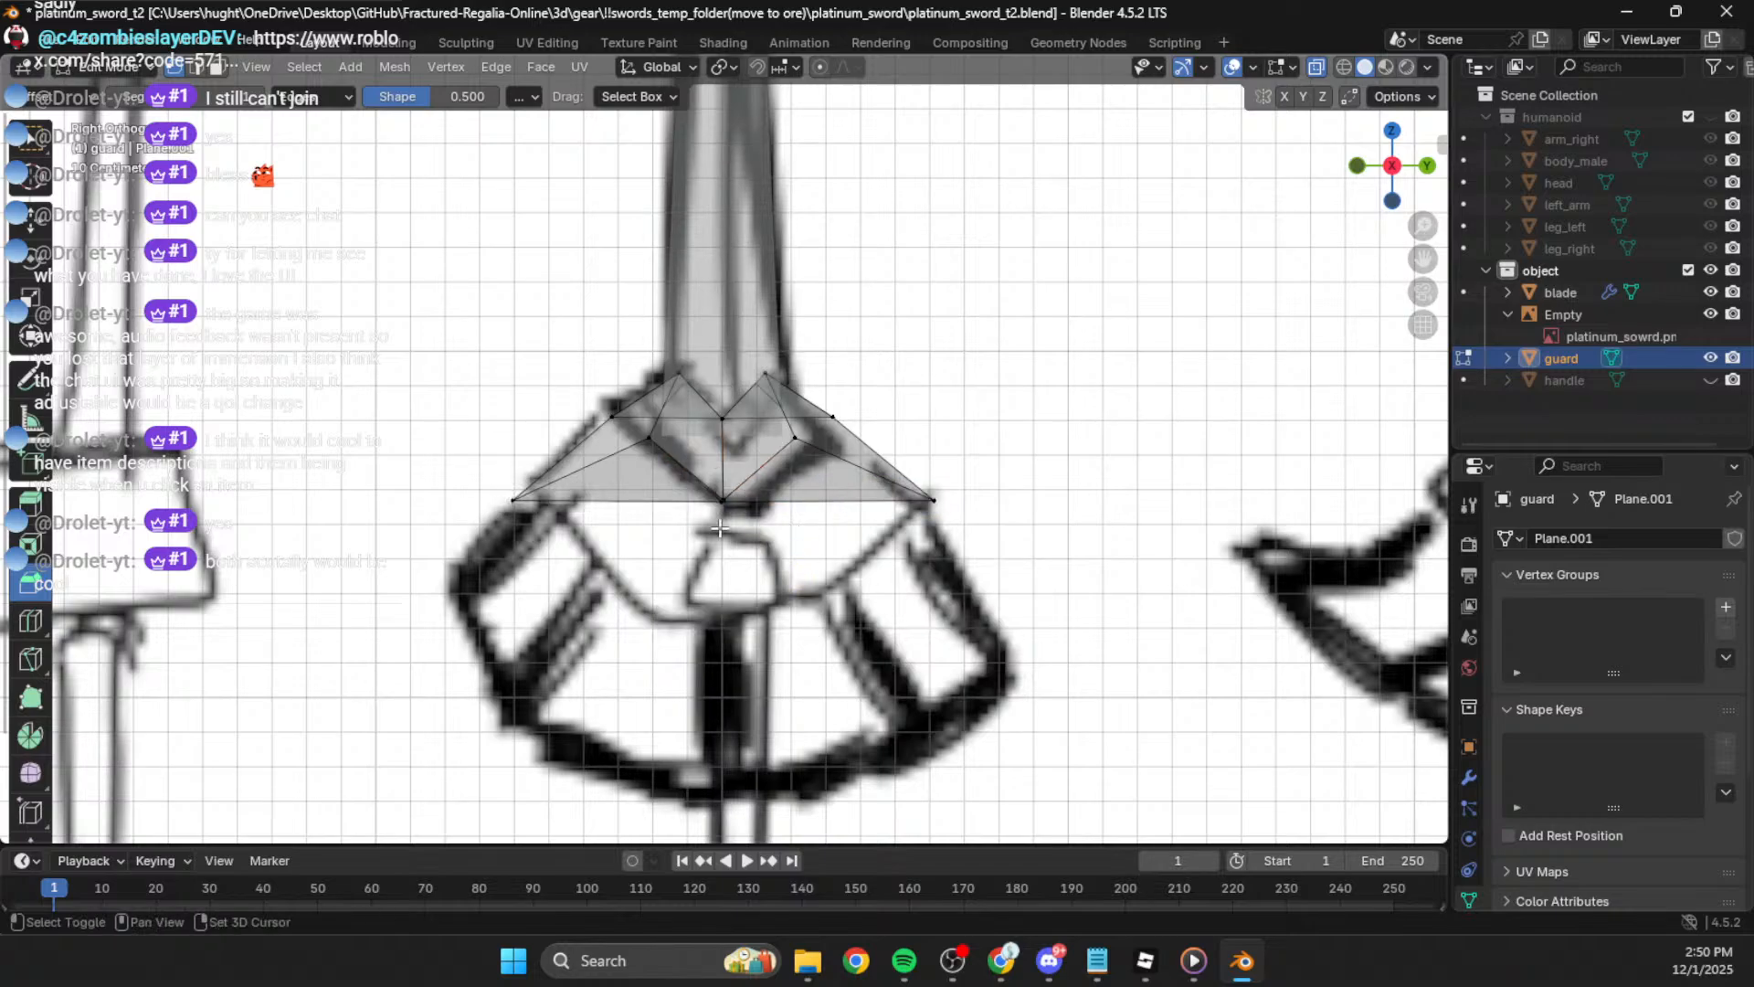
scroll(754, 514, "up", 2)
middle_click_drag(754, 513, 749, 547, "shift")
left_click(715, 557)
key("g")
key("z")
left_click(720, 637)
Step: Adjust the heights of the guard's two outer side tips along Z to meet the sketch's corners
left_click_drag(407, 537, 484, 606)
key("g")
key("z")
left_click(603, 599)
left_click_drag(1060, 539, 989, 604)
key("g")
key("z")
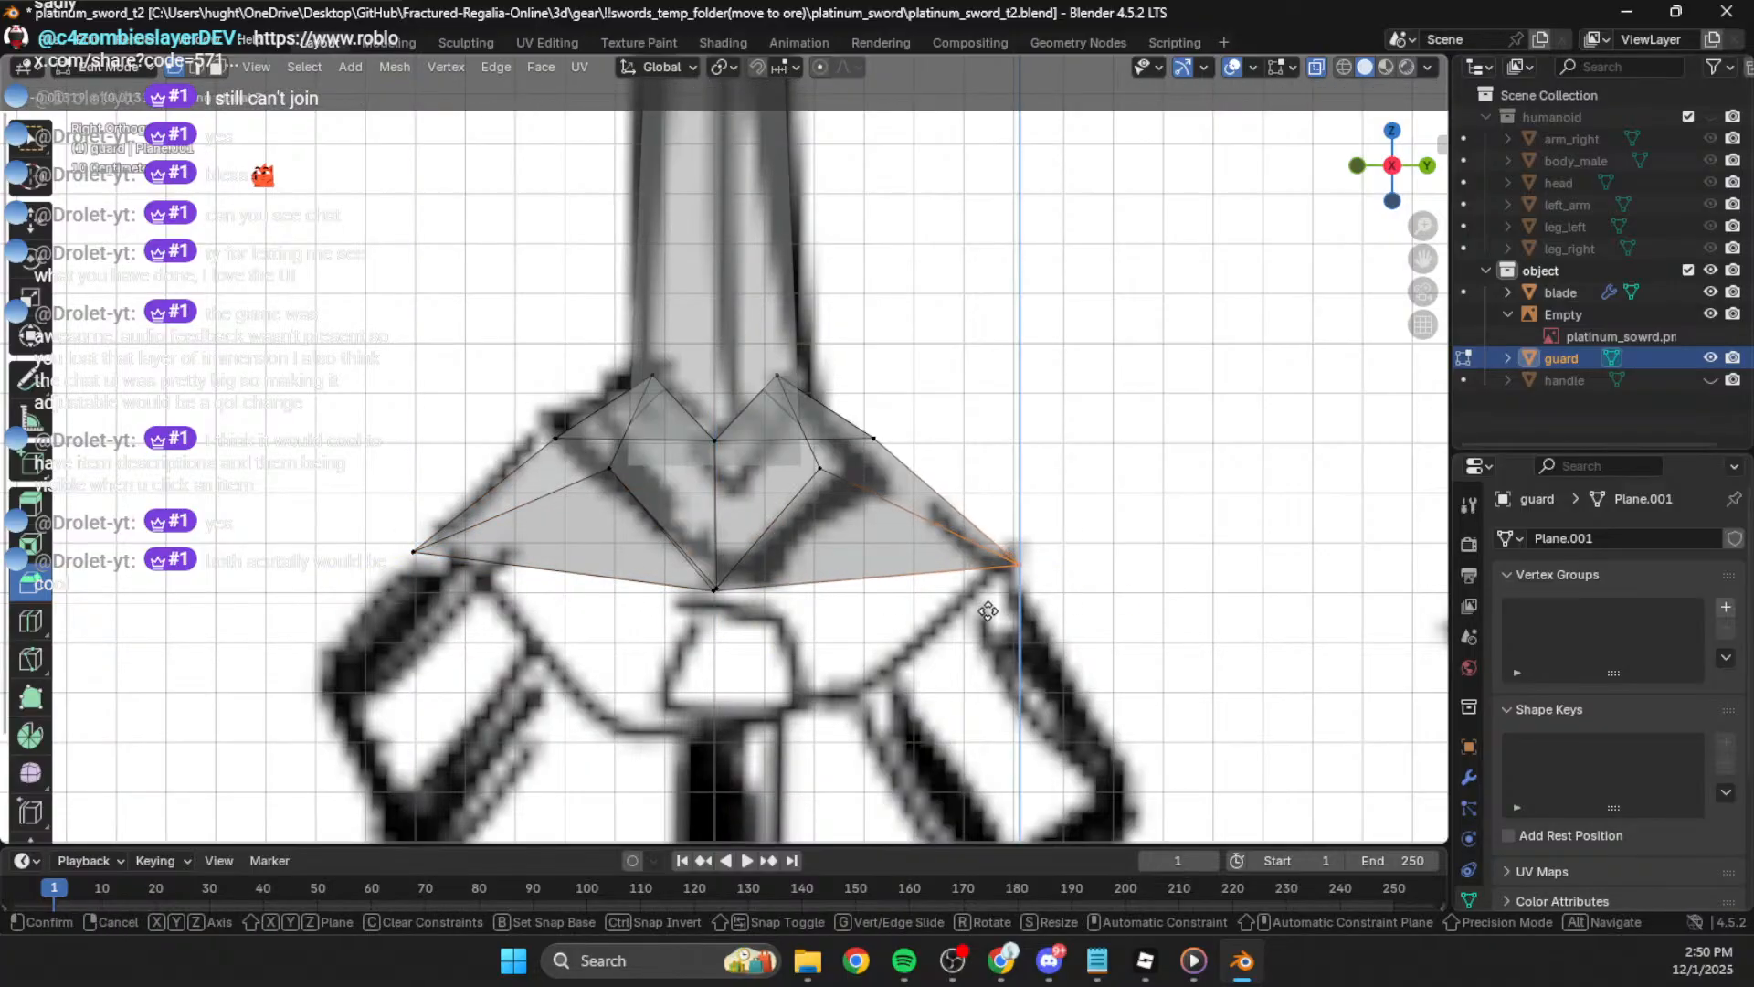
left_click(994, 596)
Step: Try to raise a single central rim tip along Z, and undo the move
left_click(742, 583)
key("g")
key("z")
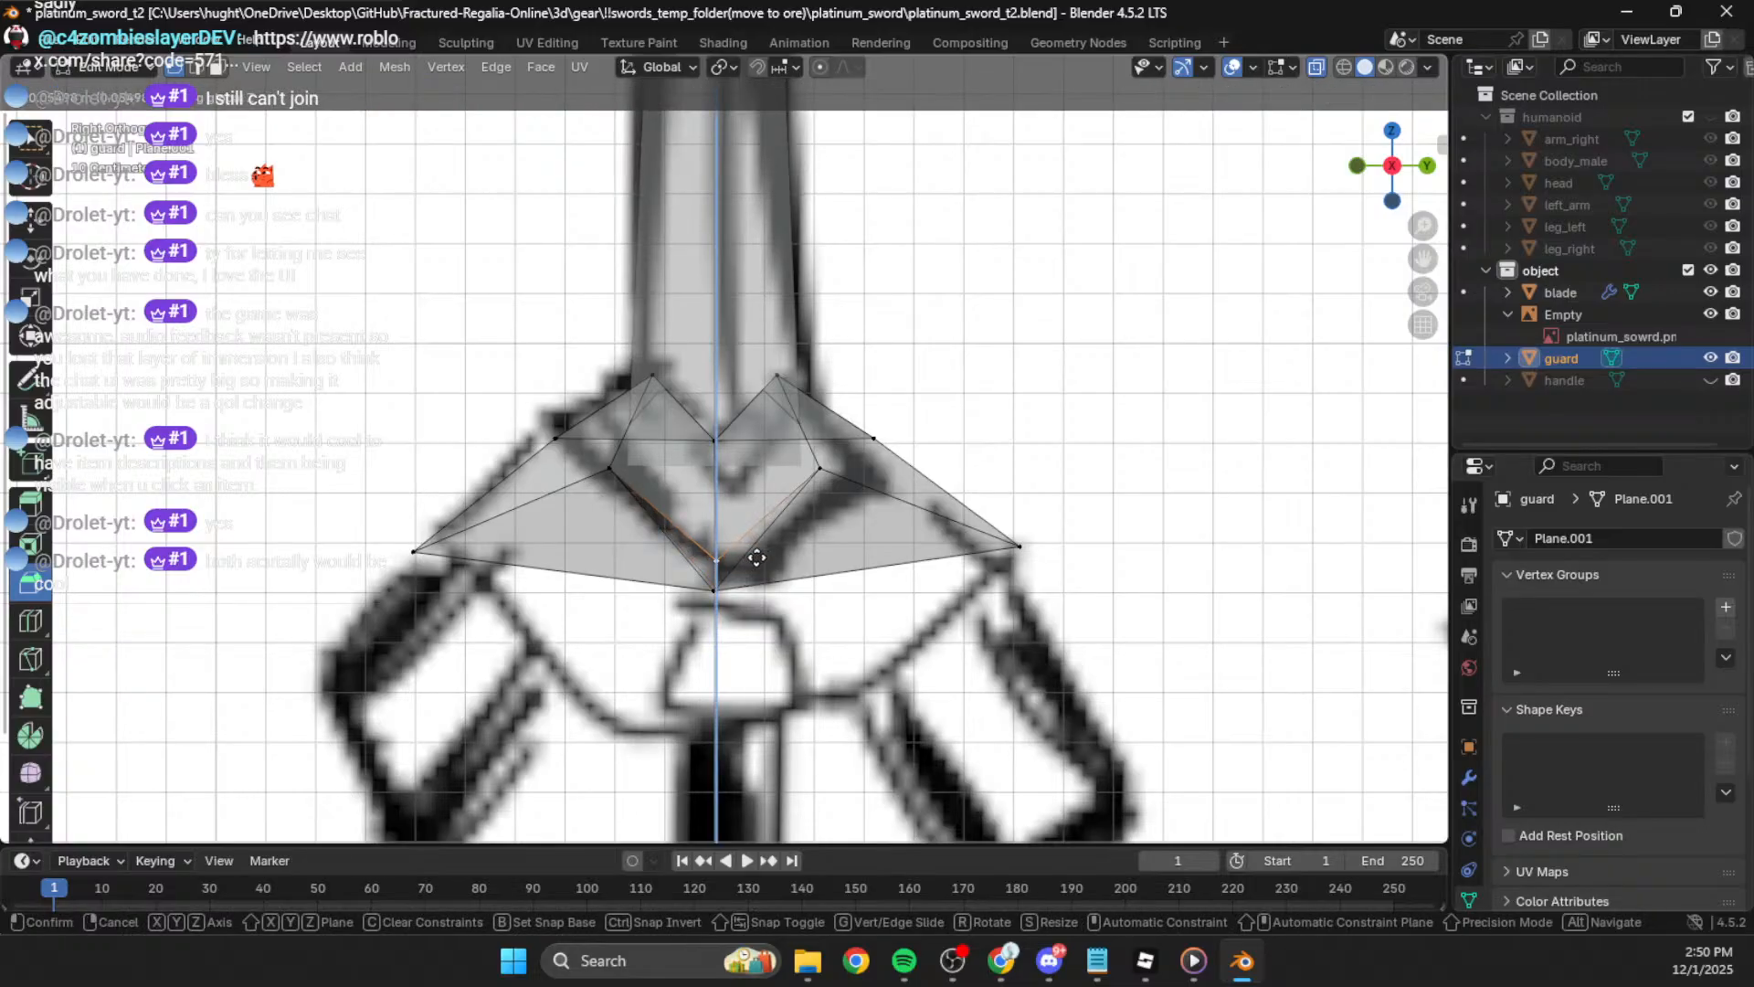
left_click(753, 550)
middle_click_drag(745, 553, 774, 583)
key("ctrl+z")
Step: Raise the guard's underside center vertex 0.15173 m along Z, plus a further 0.028588 m, to hollow the underside
left_click(753, 599)
left_click(1418, 168)
key("g")
key("z")
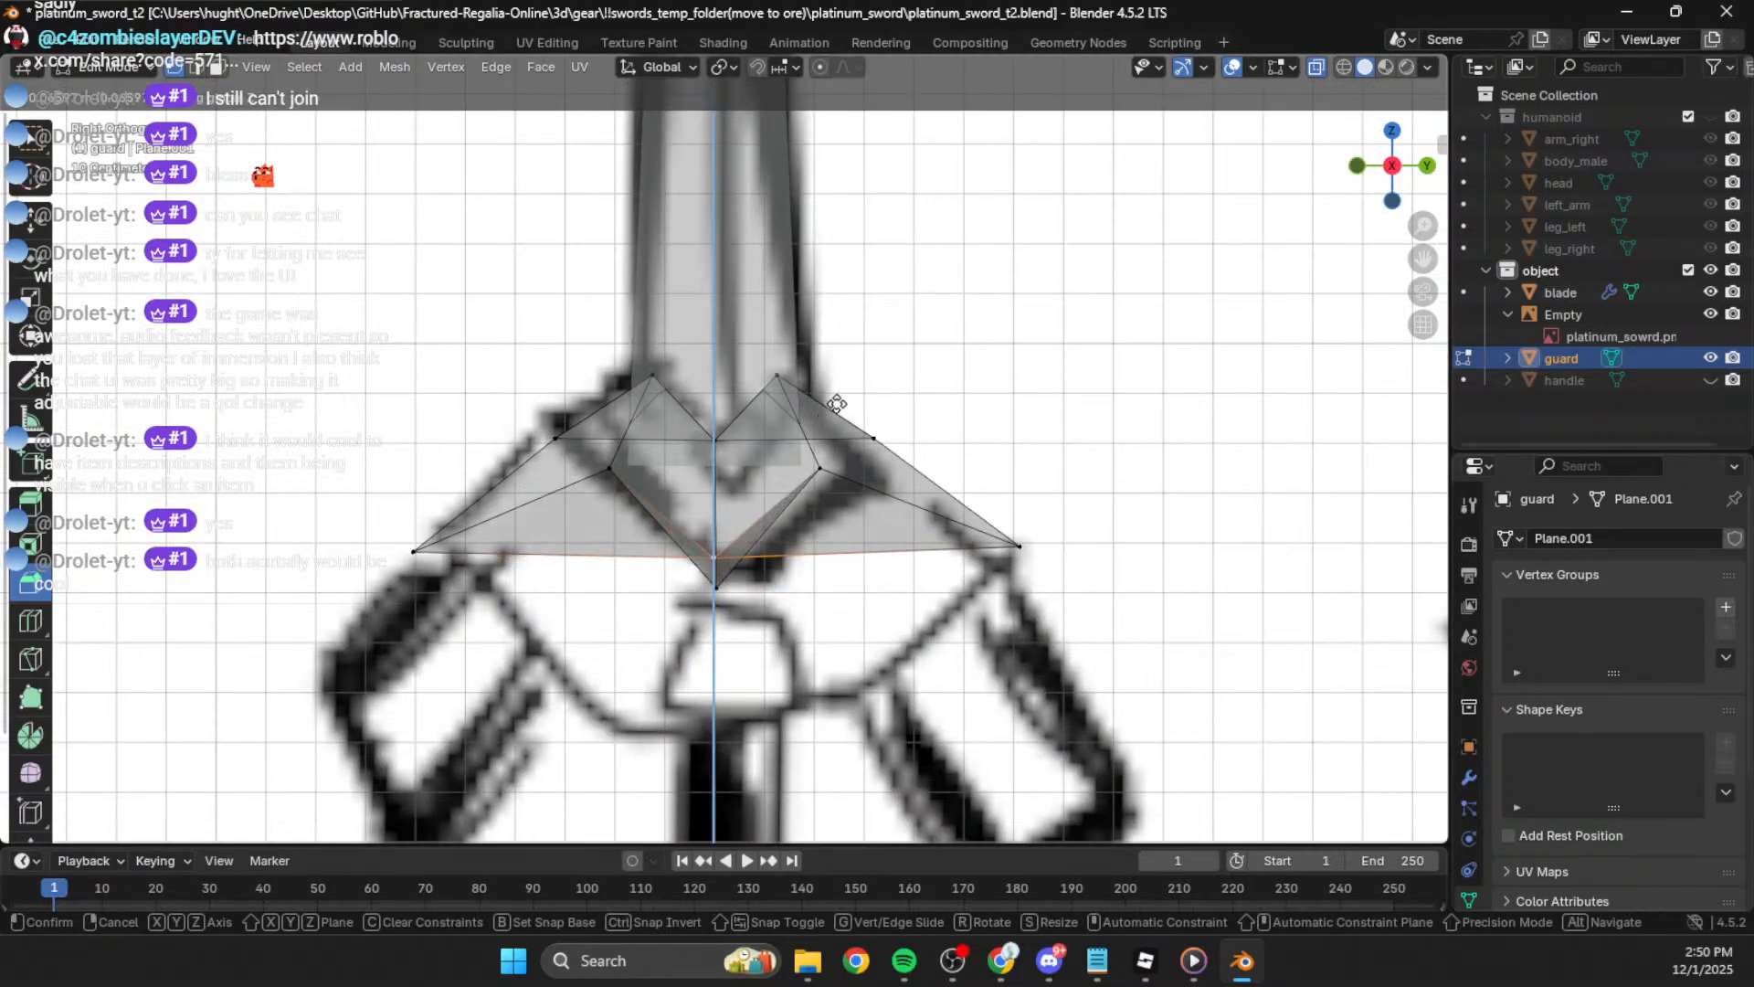
left_click(848, 362)
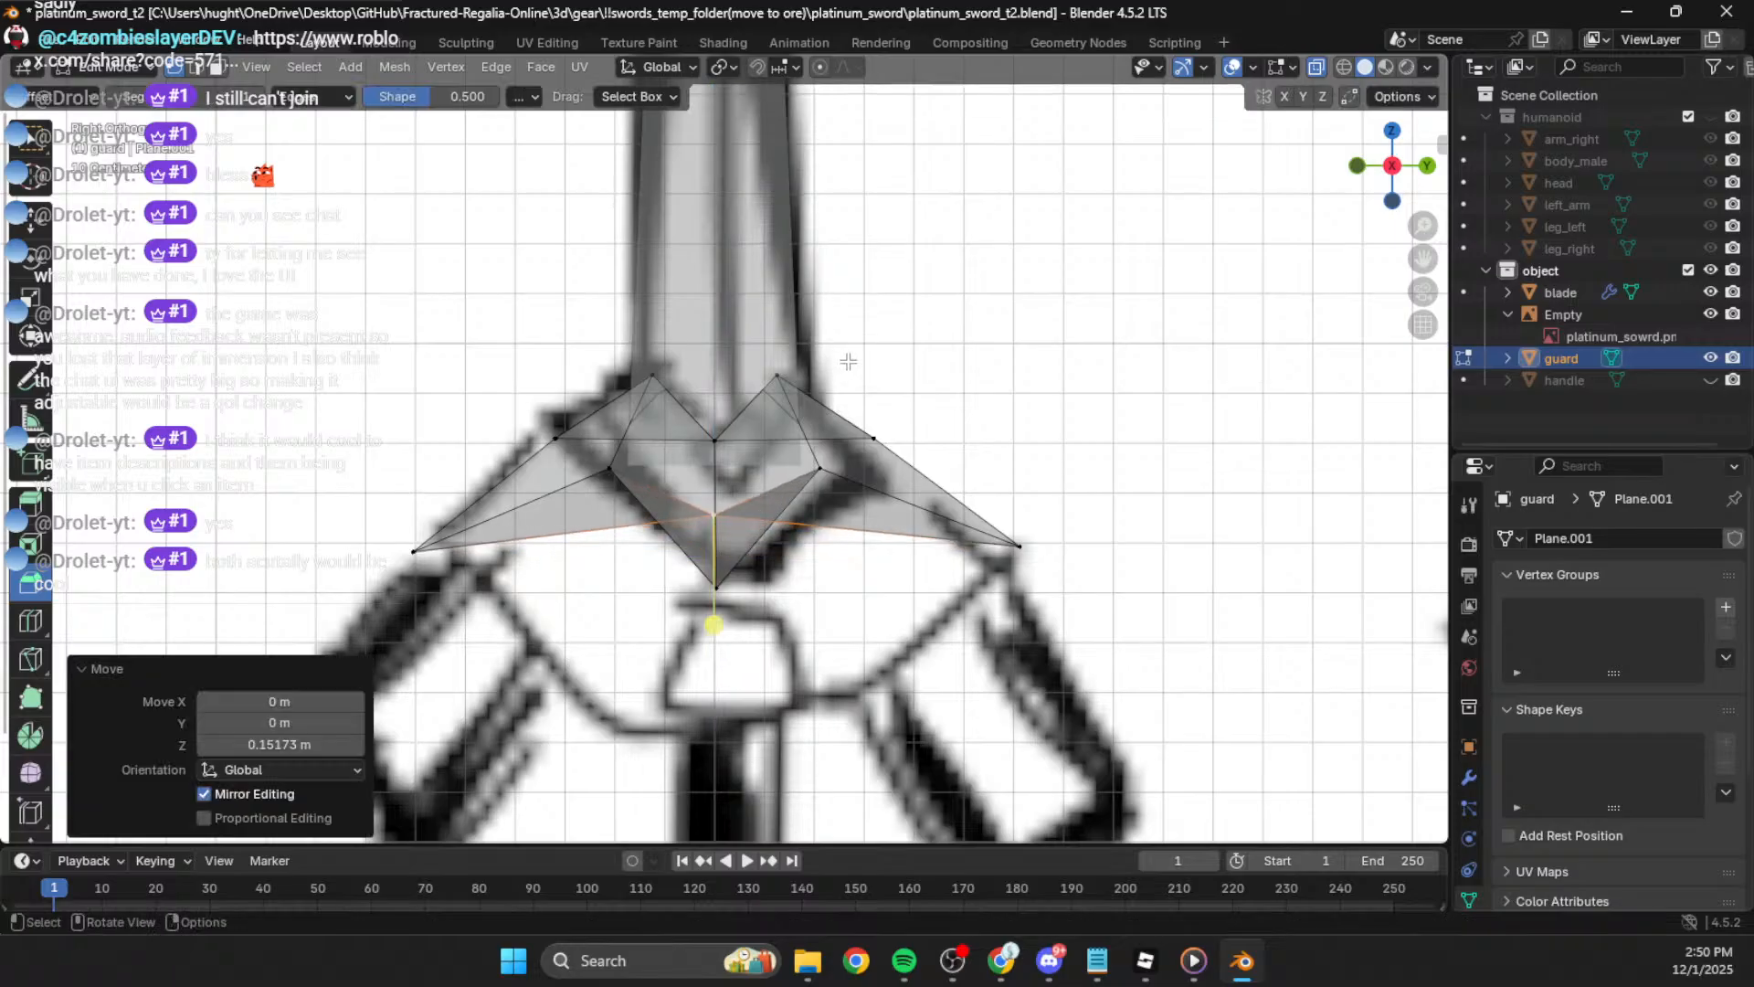
left_click(790, 454)
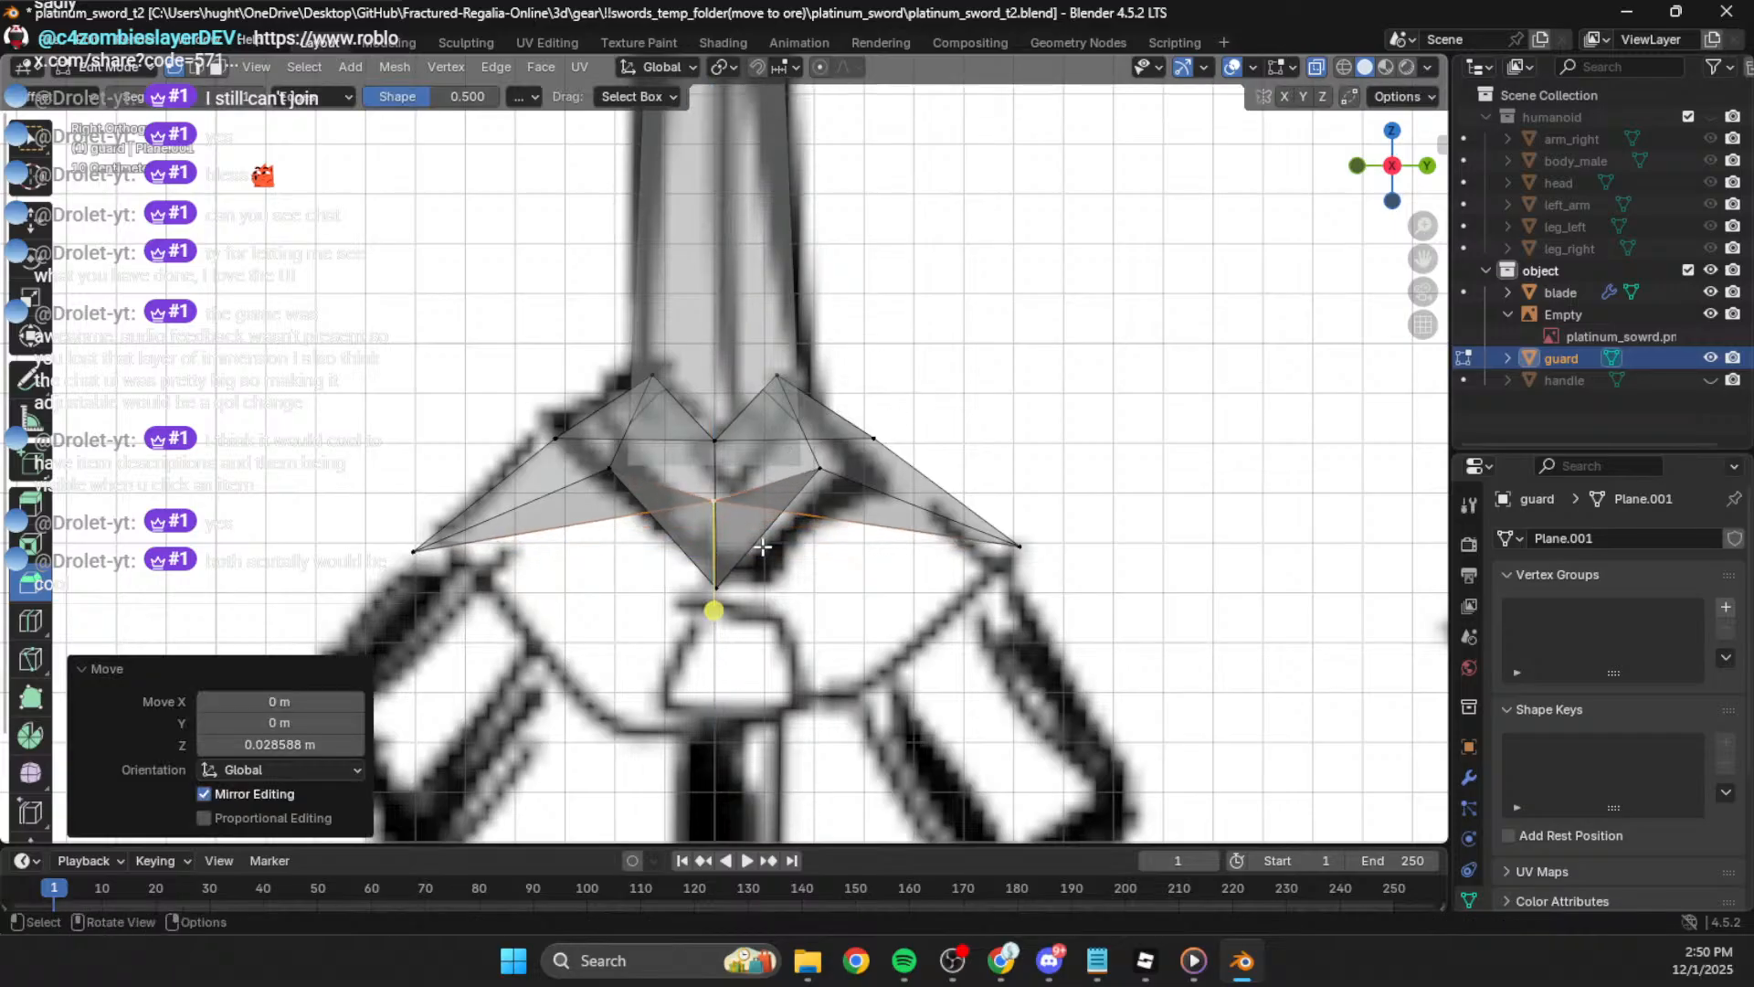
Step: Select the vertices around the guard's lower rim, duplicate them in place and separate the copy into its own object
middle_click_drag(763, 547, 794, 457, "shift")
left_click(1169, 478)
left_click(1043, 475)
left_click(850, 403, "shift")
left_click(709, 510, "shift")
left_click(933, 547)
left_click(838, 374)
left_click(751, 504, "shift")
left_click(1041, 470, "shift")
middle_click_drag(1041, 470, 747, 547)
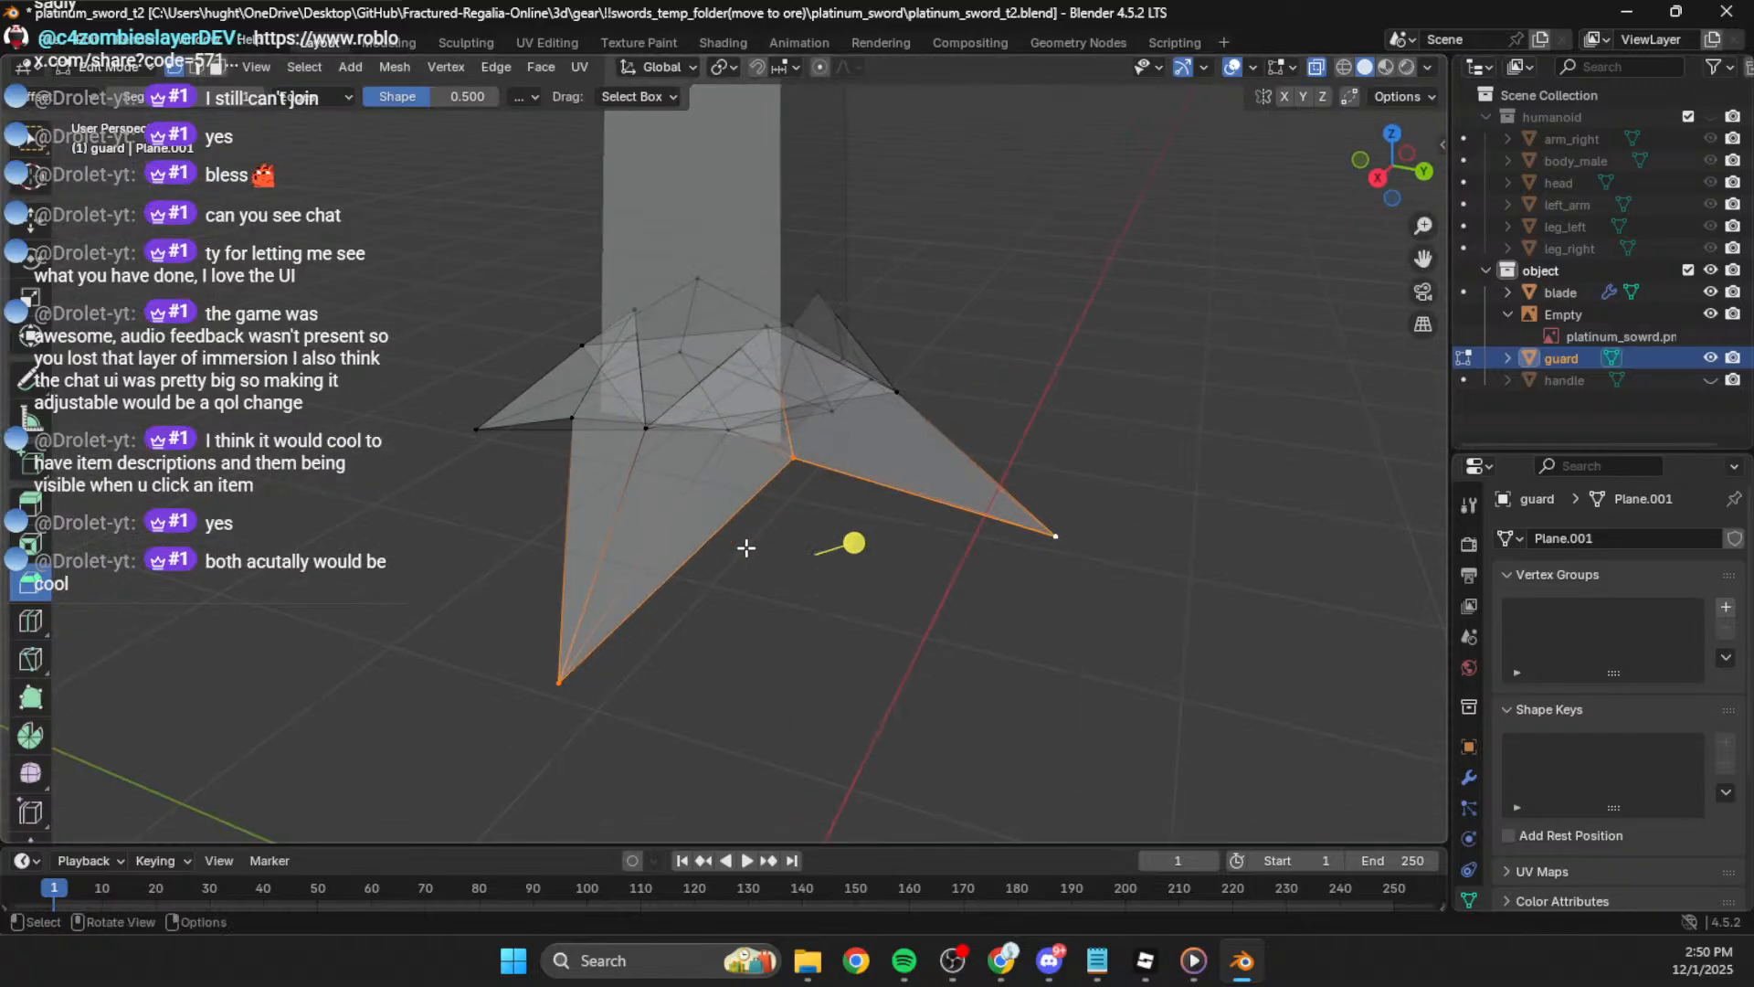
mouse_move(584, 524)
middle_mouse_down()
mouse_move(740, 490)
mouse_move(585, 504)
middle_mouse_up()
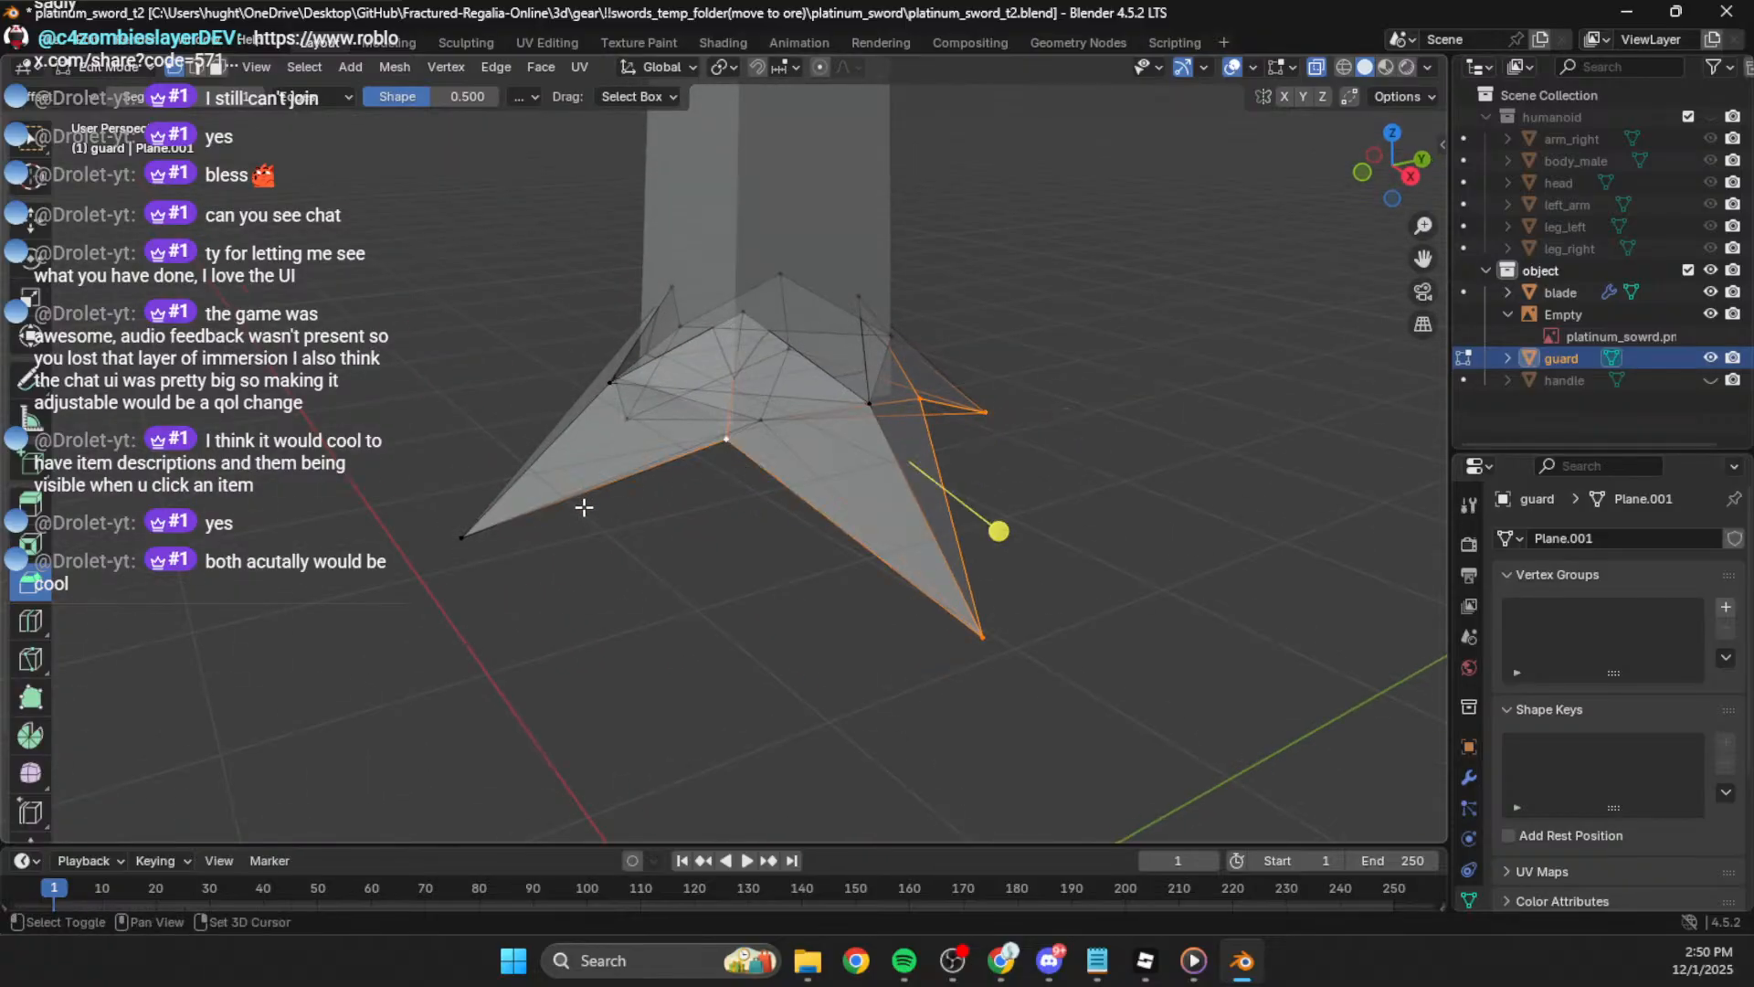
middle_click_drag(489, 546, 954, 453)
key("shift+d")
right_click(955, 453)
key("p")
left_click(954, 454)
Step: Leave the guard's editing and open the separated rim object in Edit Mode in the right orthographic view
middle_click_drag(1009, 449, 1136, 220)
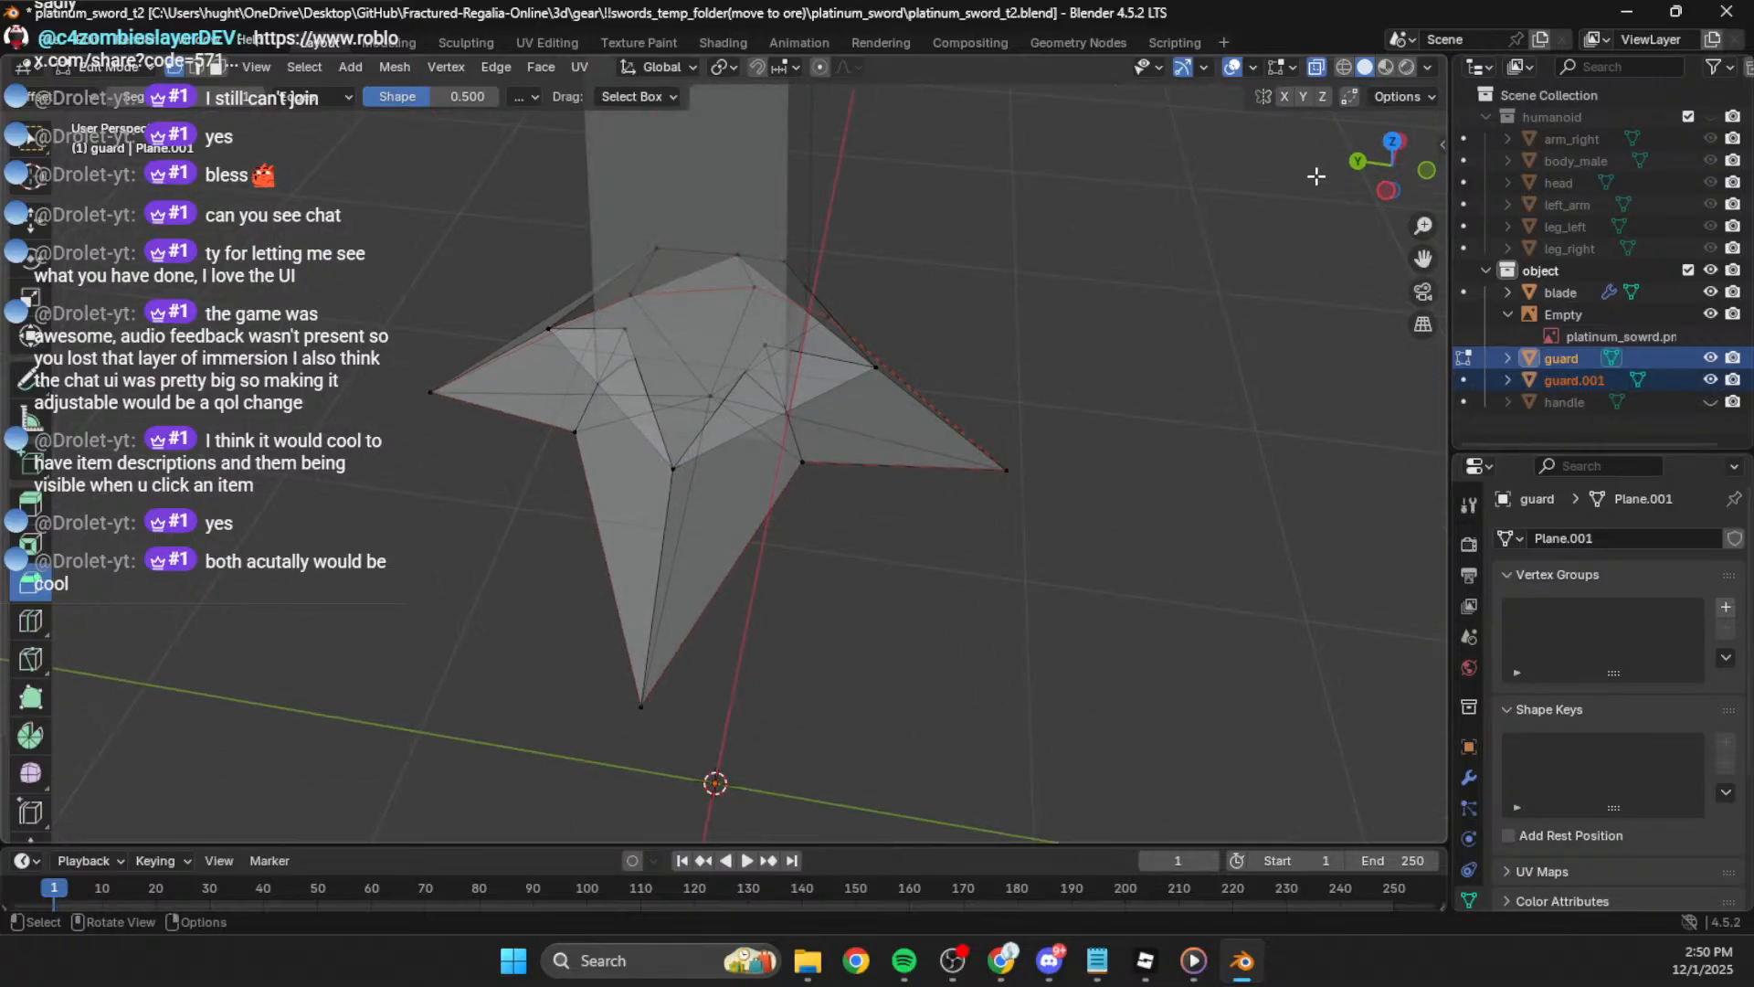
left_click(1390, 189)
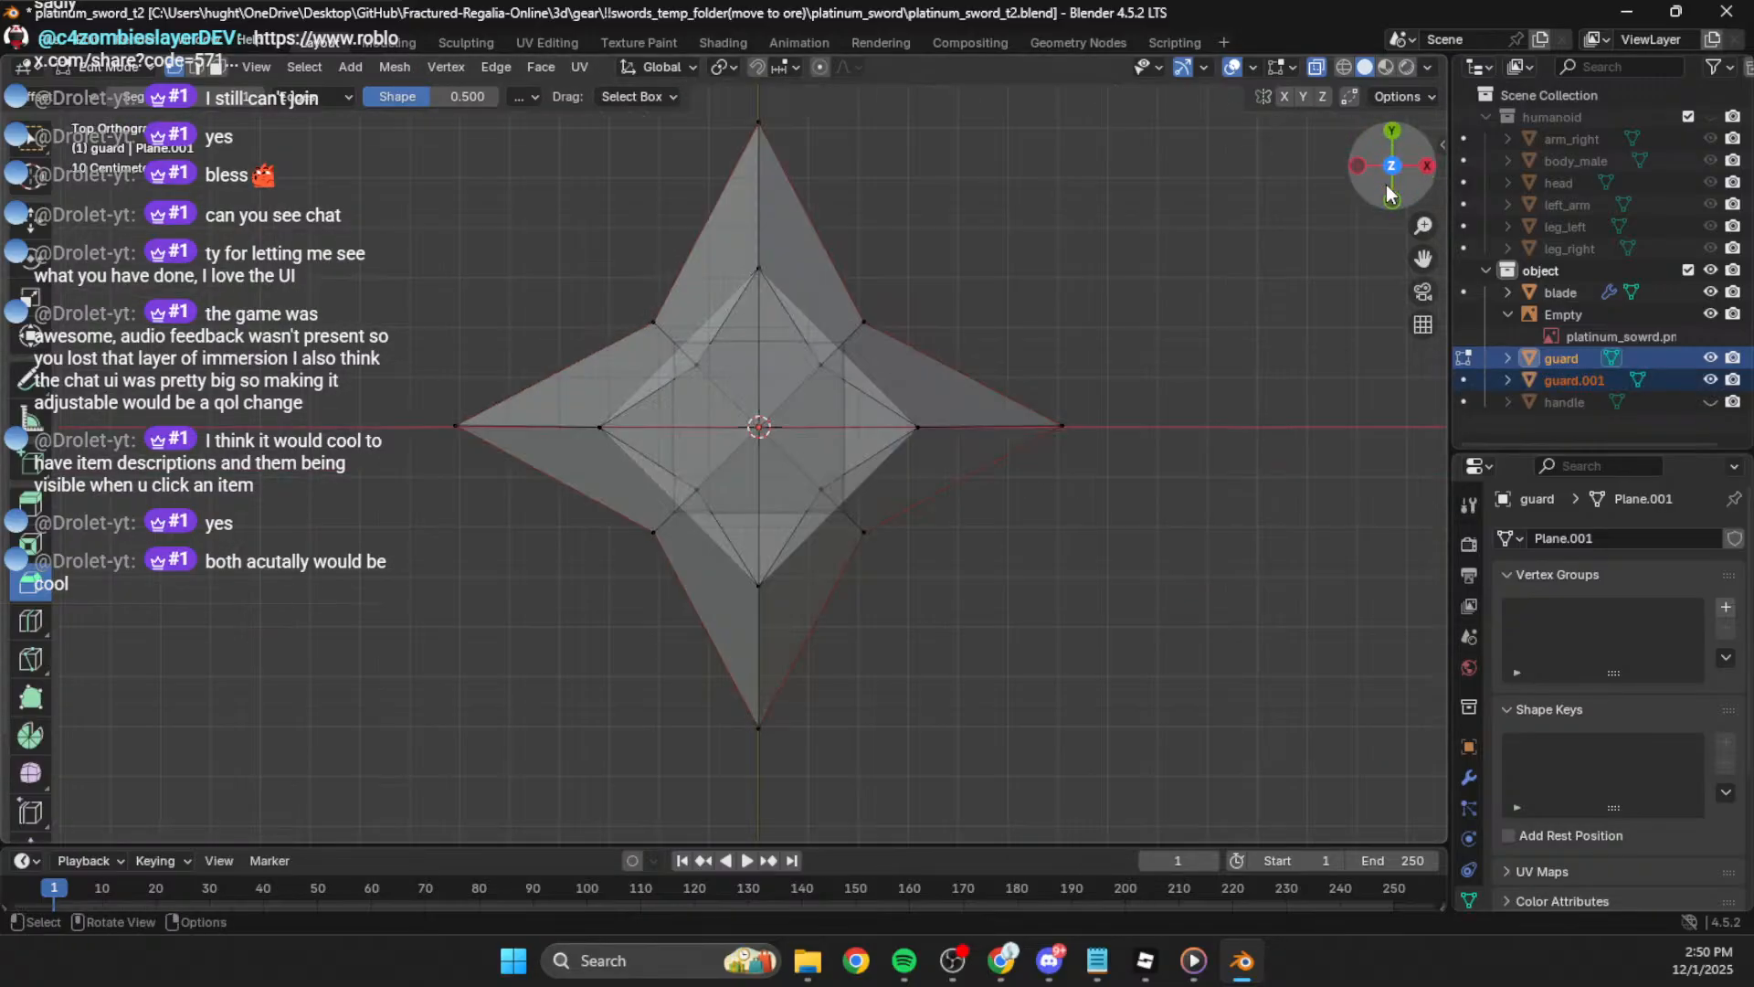
left_click(1430, 169)
left_click(1430, 169)
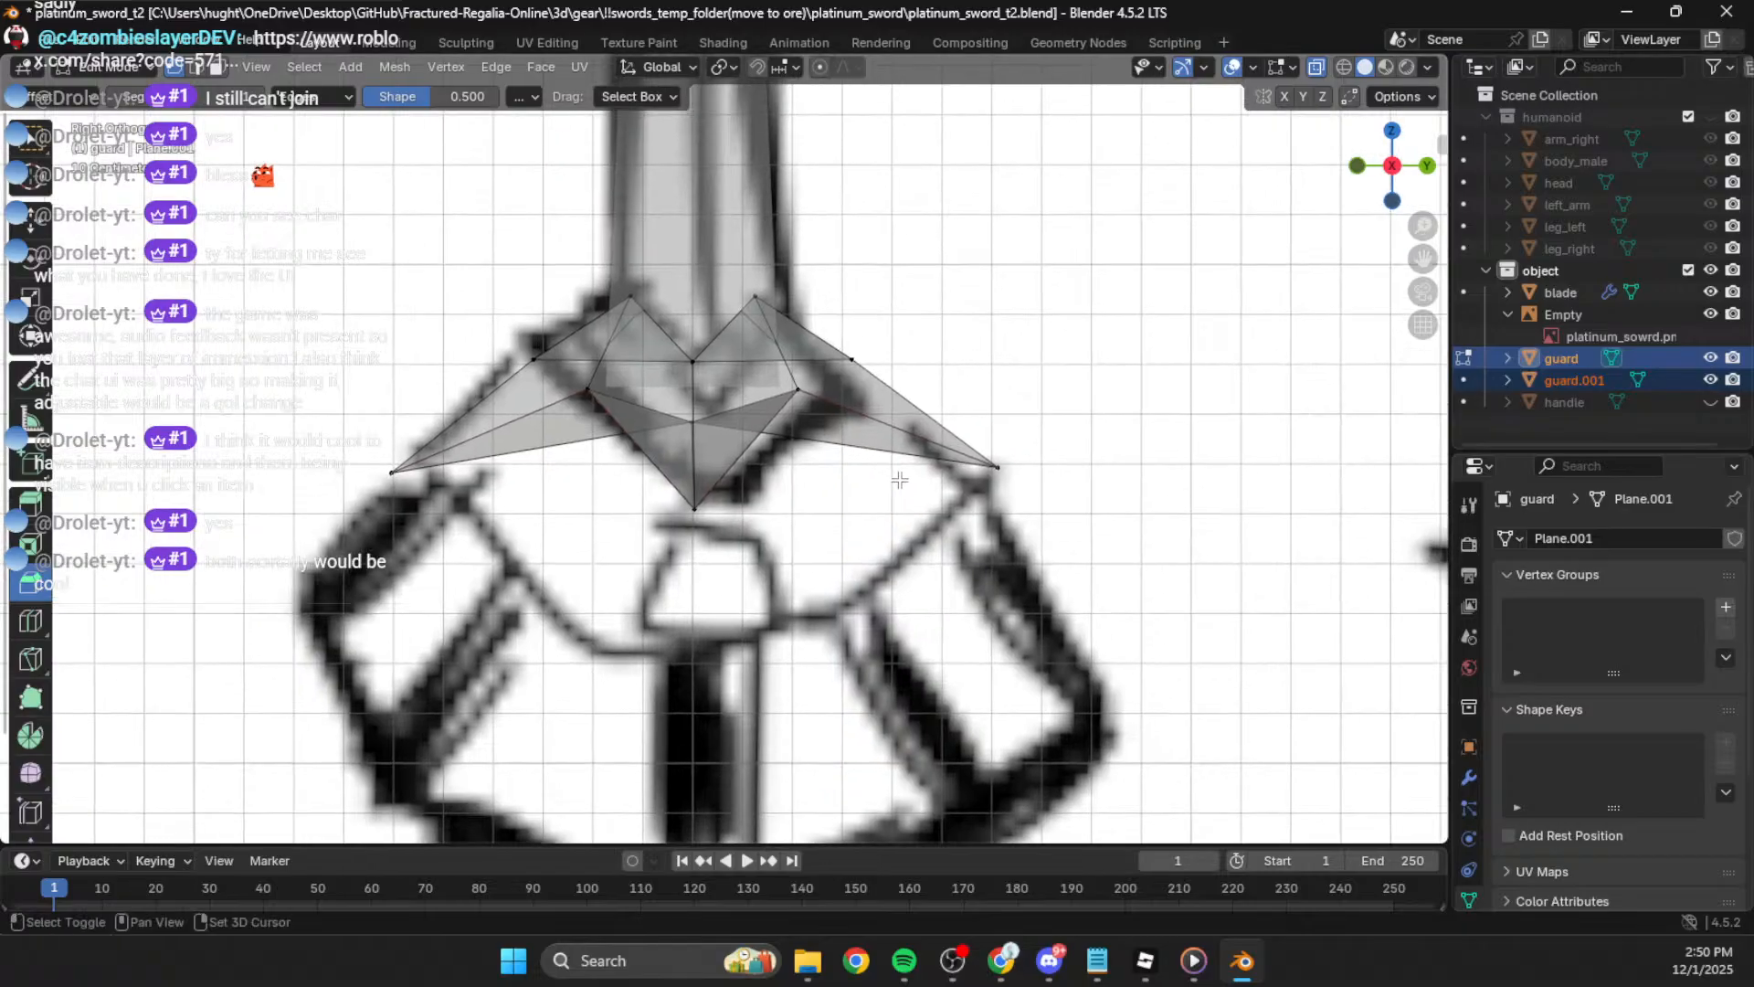
key("Tab")
left_click(853, 435)
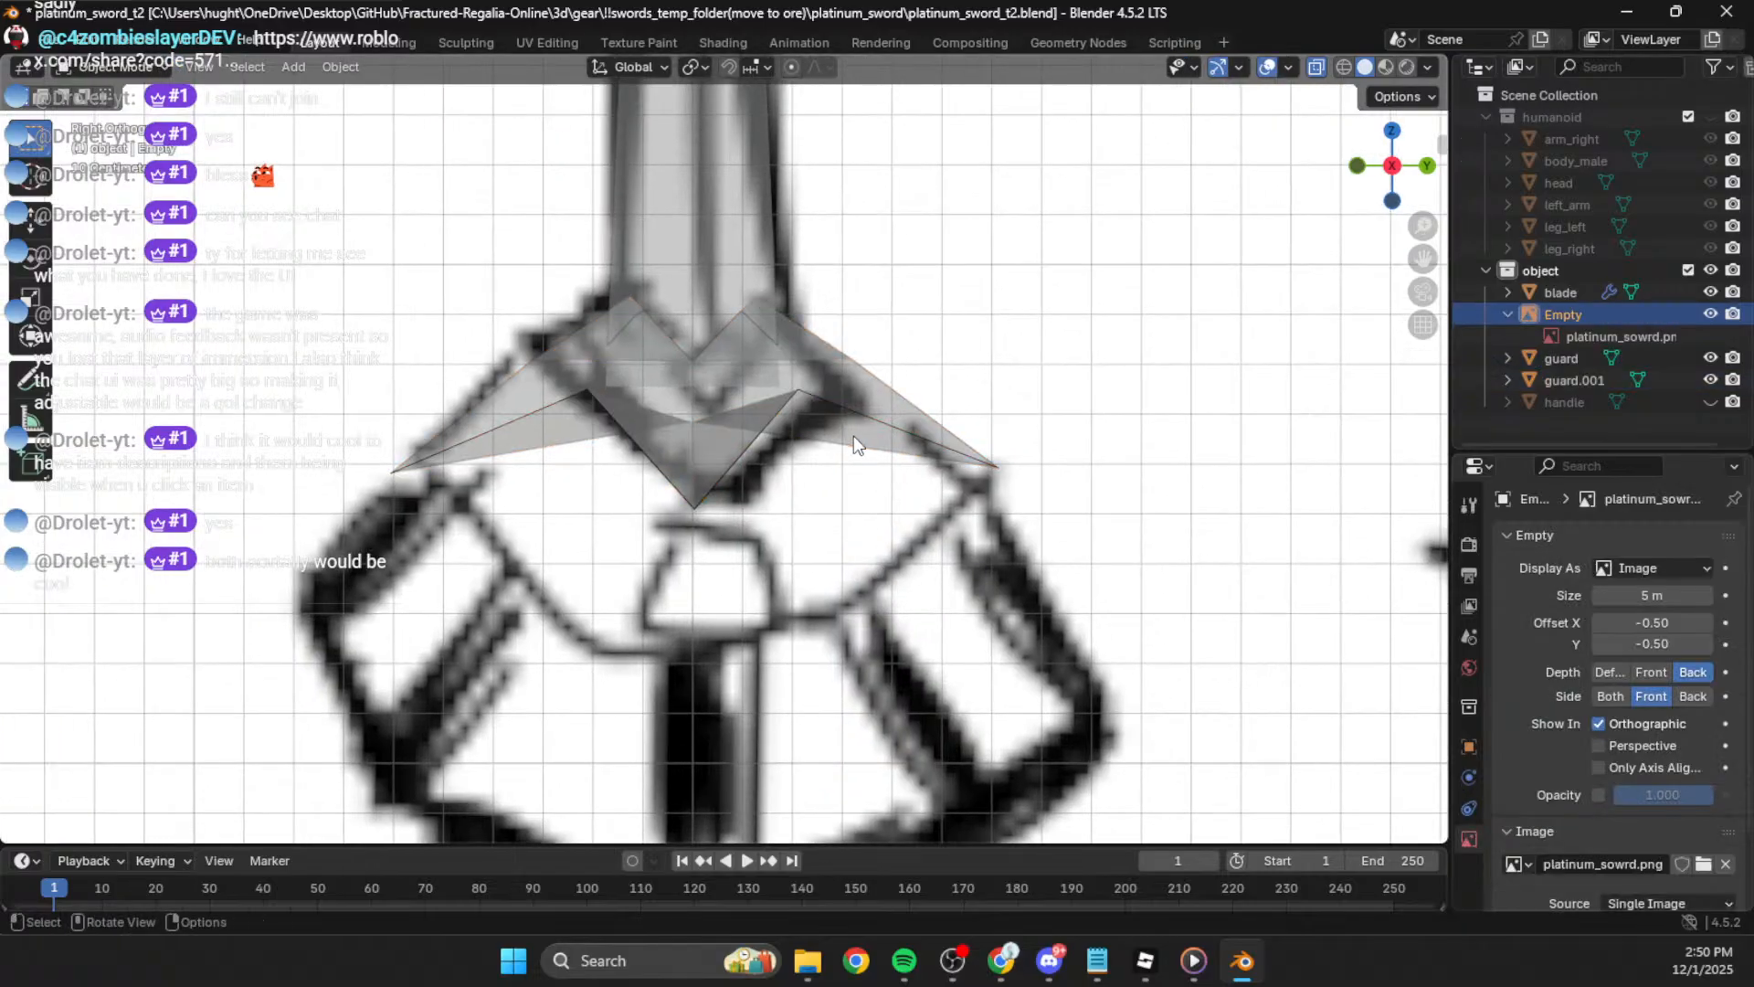
left_click(883, 419)
key("Tab")
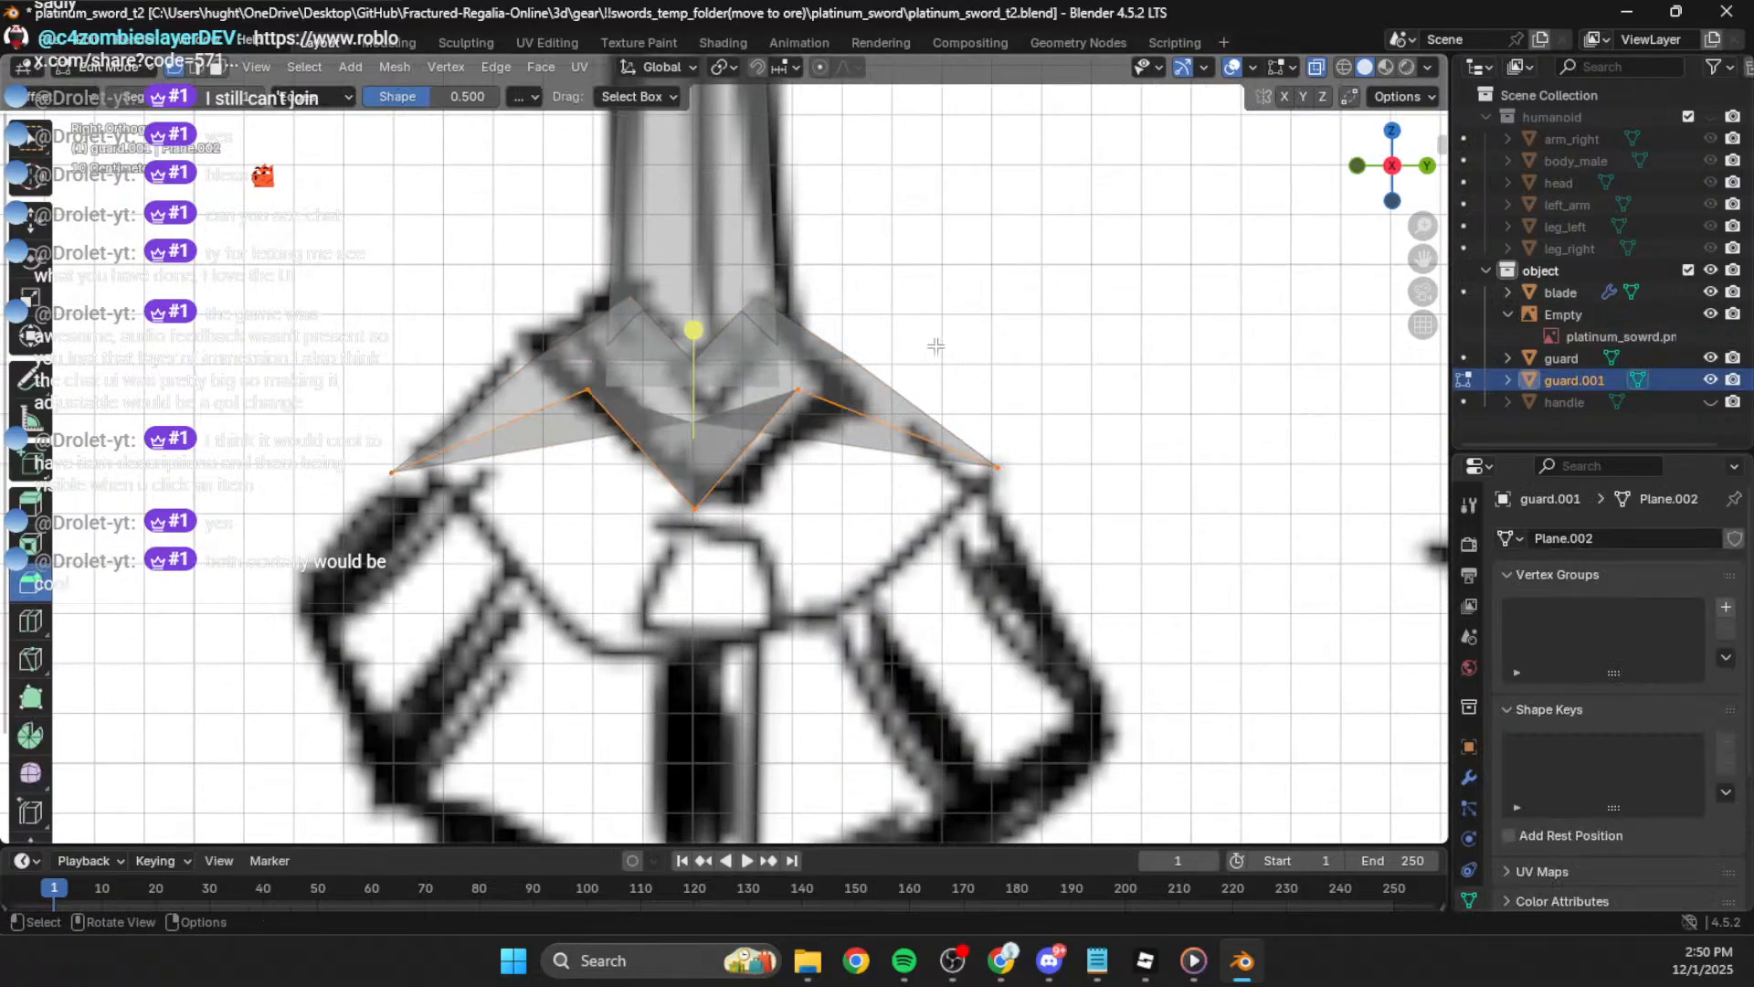
Step: Extrude the separated rim downward along Z and scale the new lower edge outward to 1.909
key("e")
key("z")
left_click(947, 564)
key("s")
left_click(1211, 494)
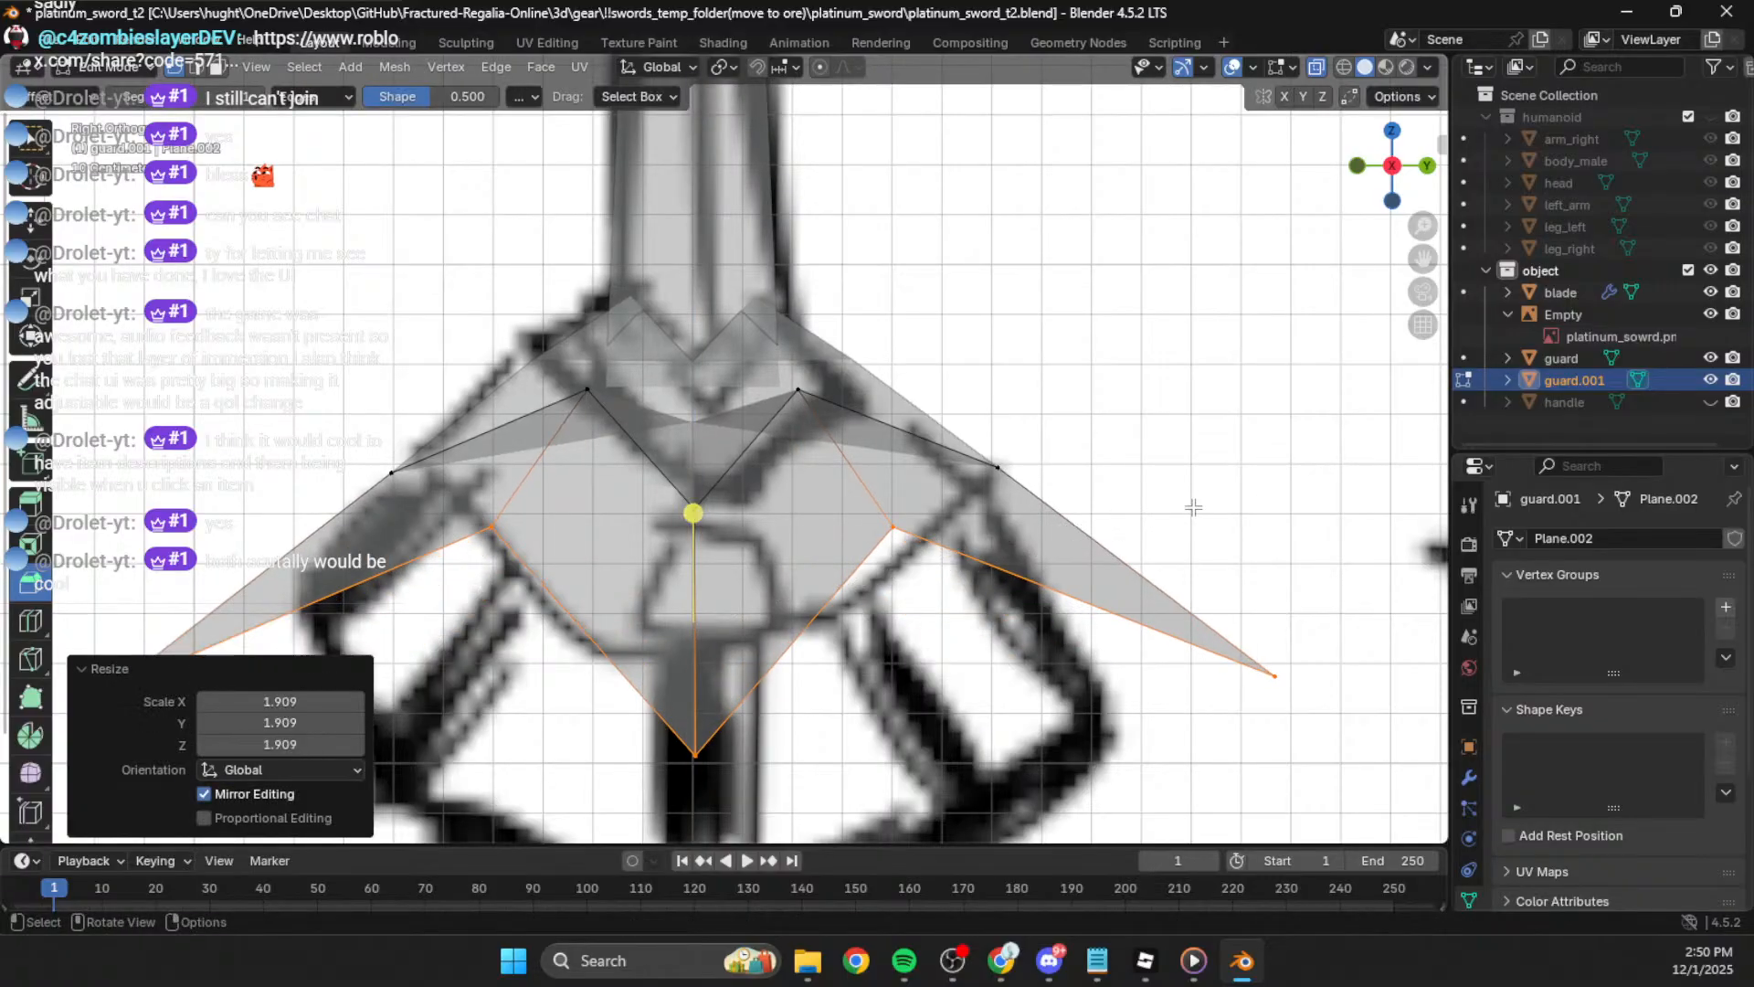
Step: Select the lower edge's in-between vertices, scale them outward and move them down 0.48449 m along Z
middle_click_drag(828, 604, 823, 500, "shift")
scroll(824, 499, "down", 2)
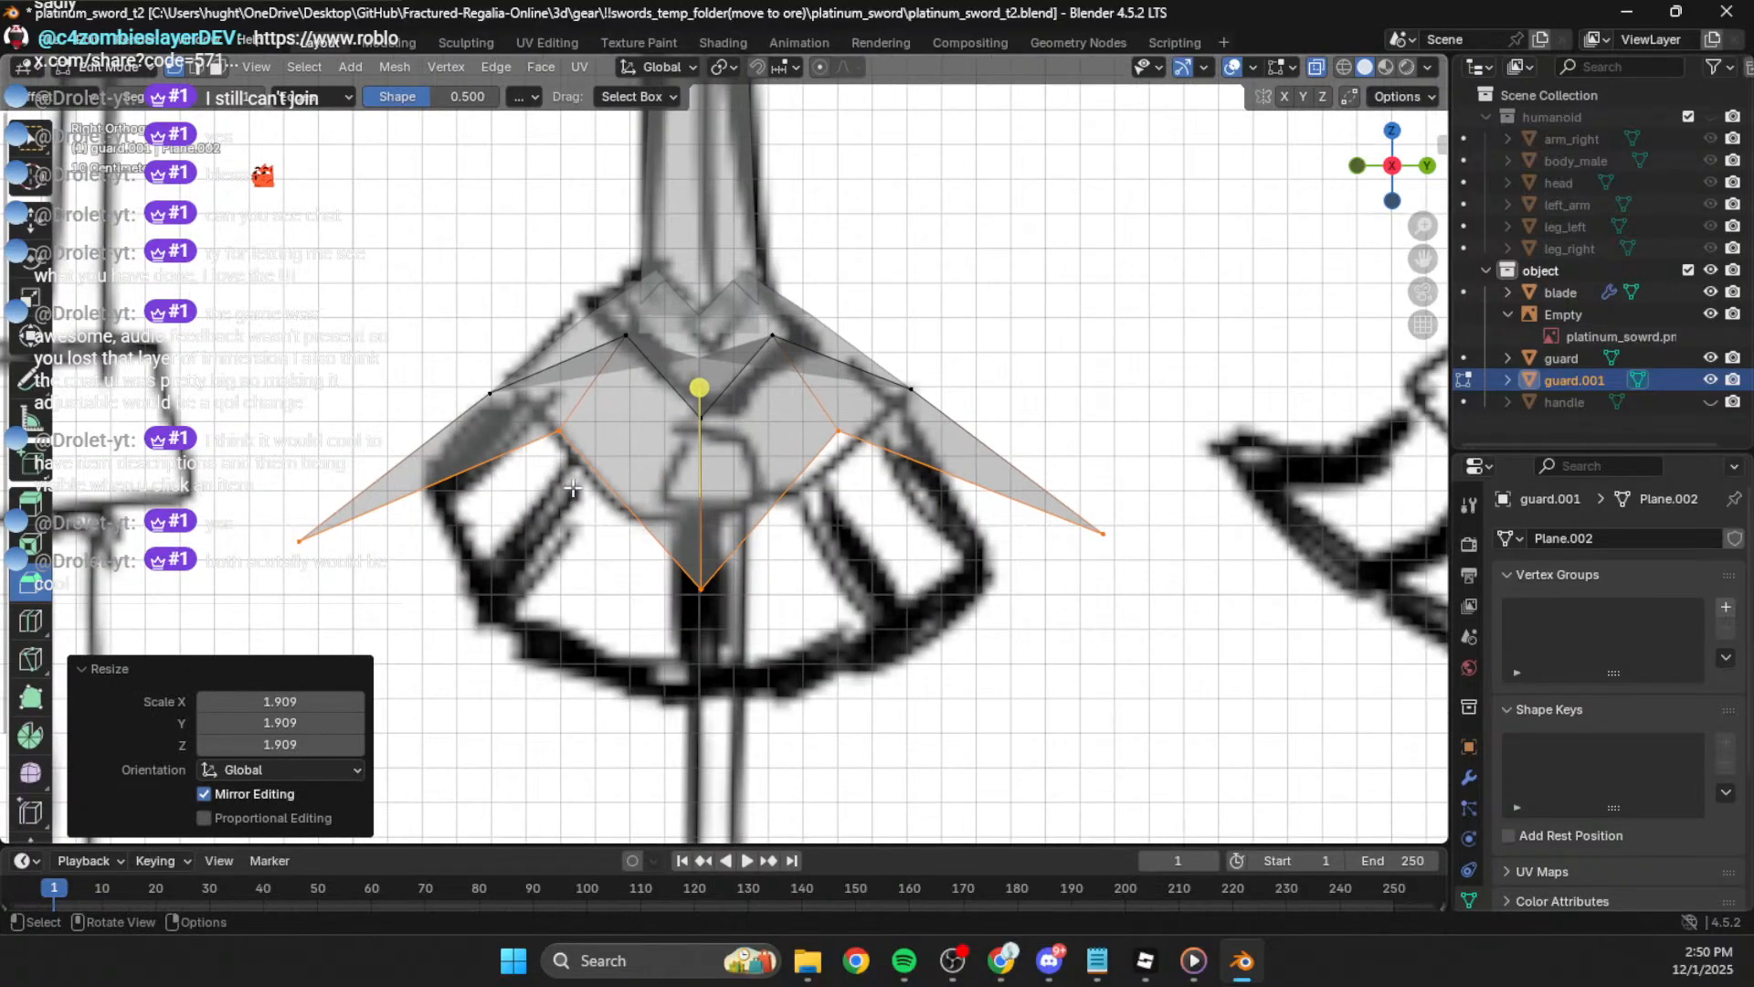
left_click(550, 434)
left_click(843, 434, "shift")
key("s")
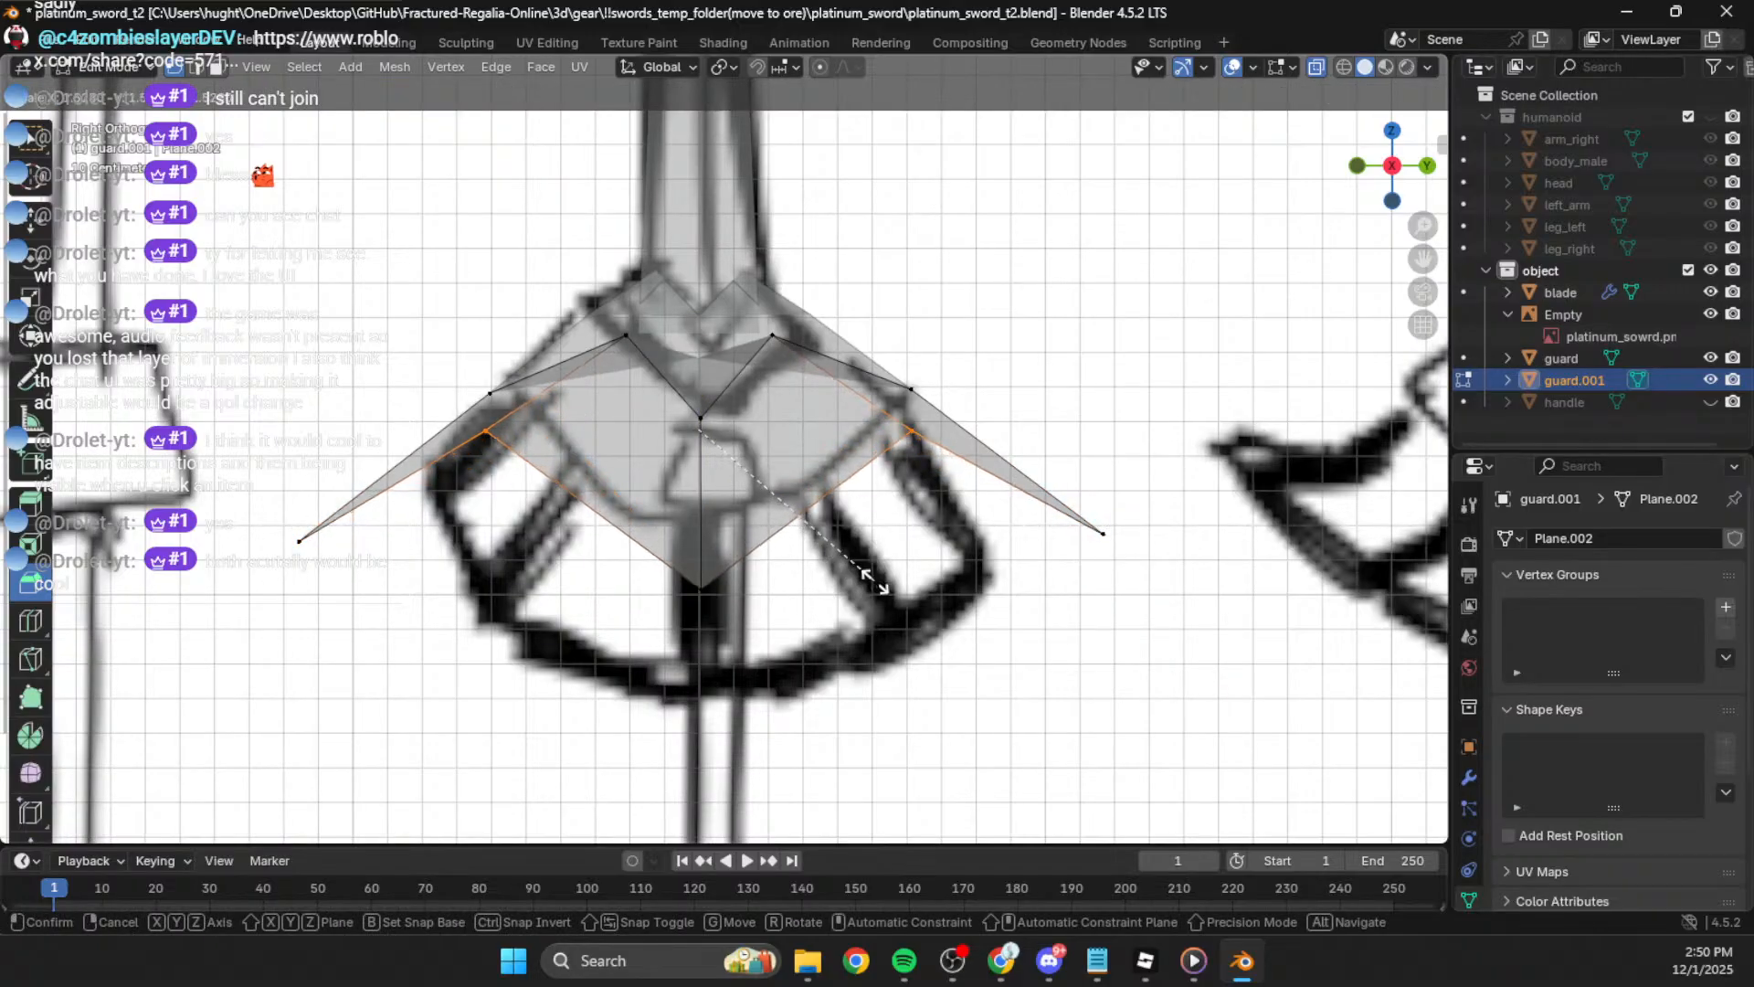
left_click(878, 599)
key("g")
key("z")
left_click(928, 713)
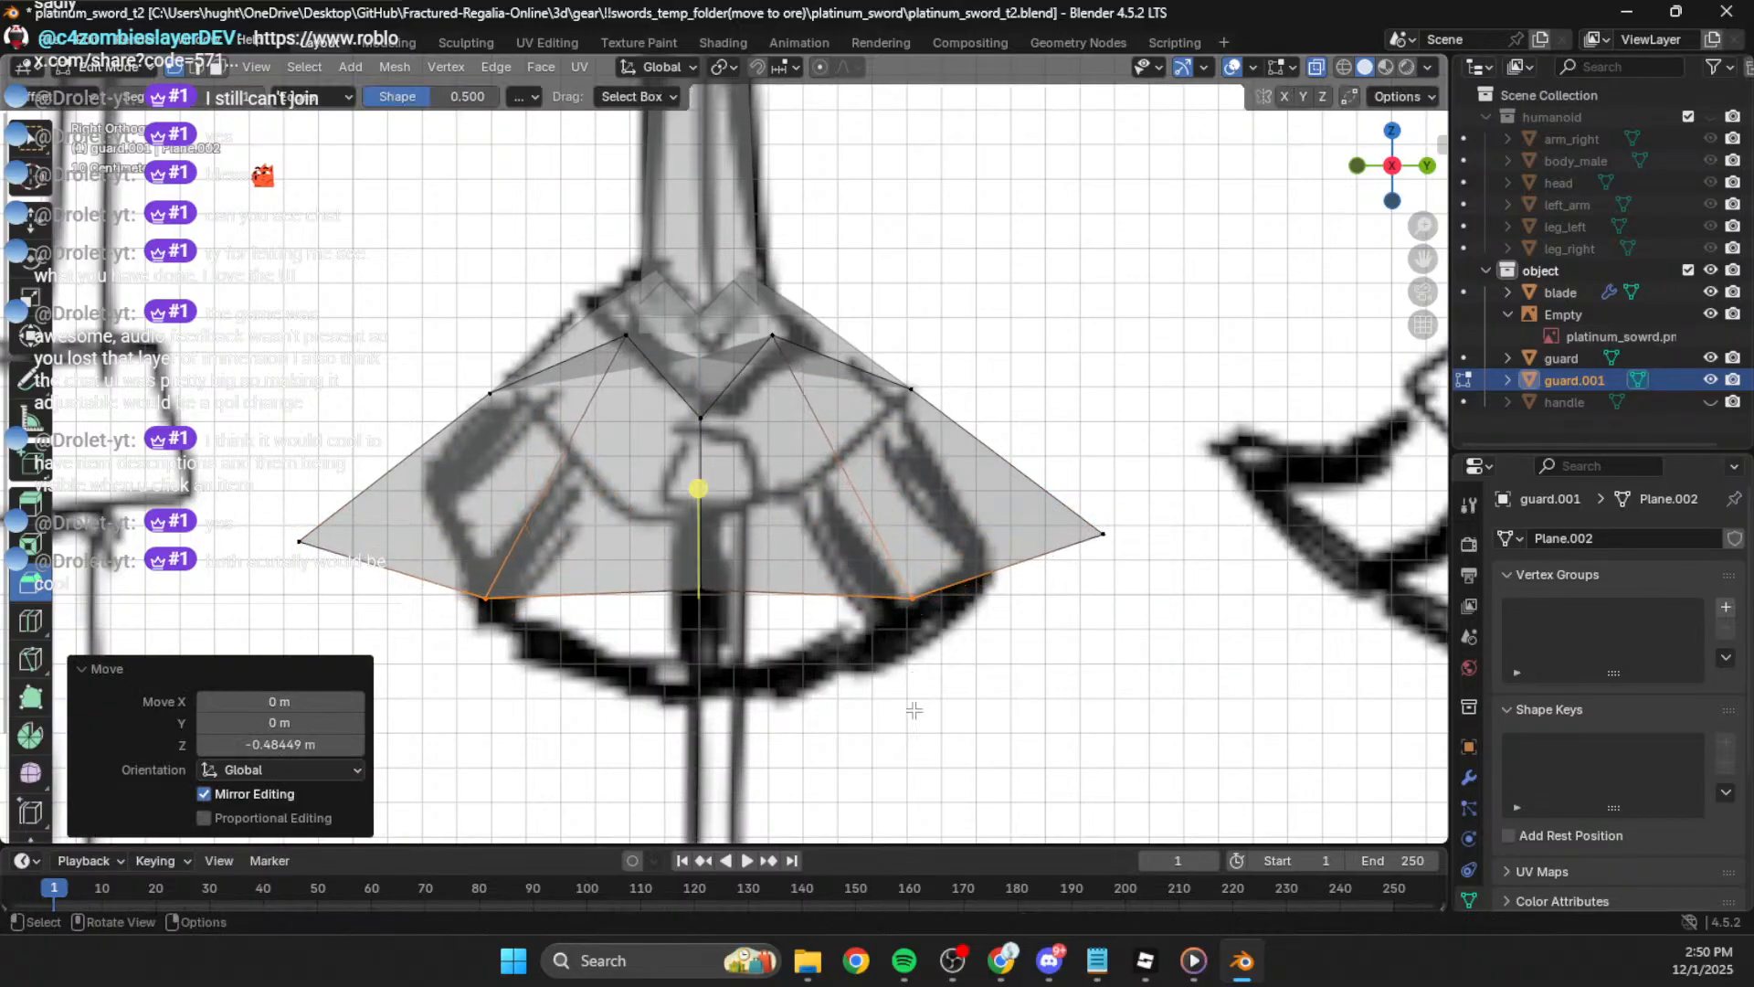
left_click(700, 591)
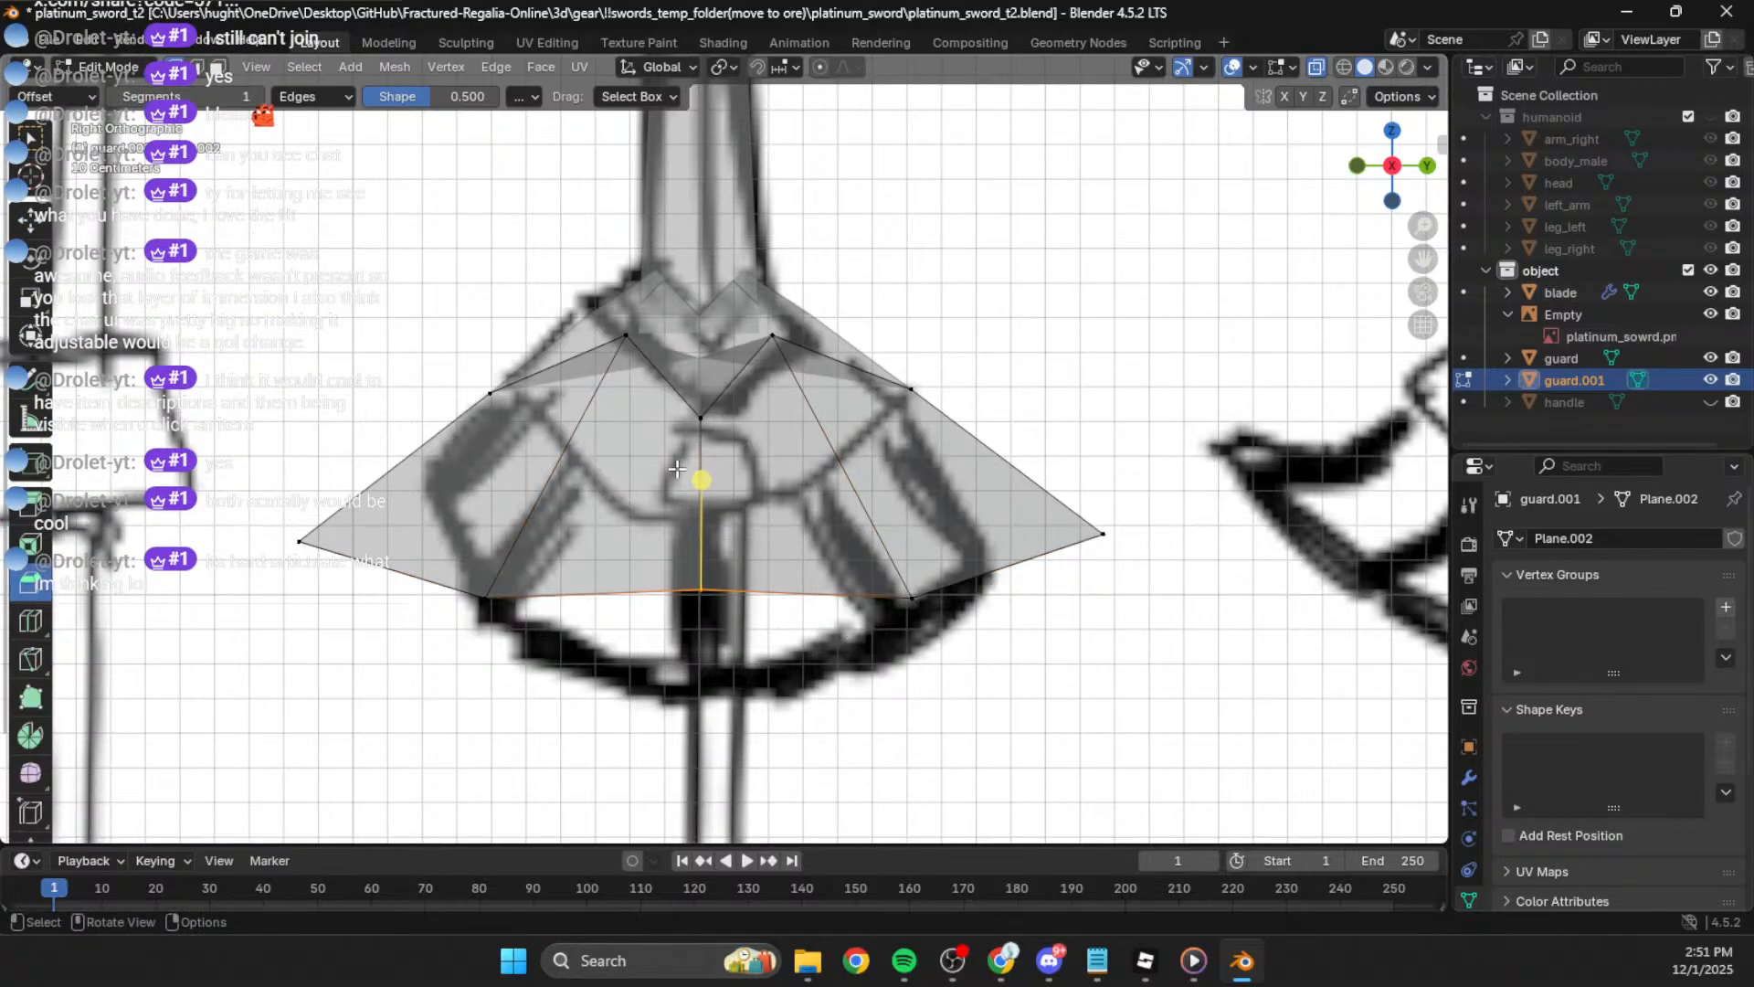
Step: Scale the whole flared lower guard piece to 0.880 and raise it 0.053199 m along Z beneath the upper guard
middle_click_drag(595, 485, 956, 509)
key("Tab")
middle_click_drag(1020, 355, 1432, 182)
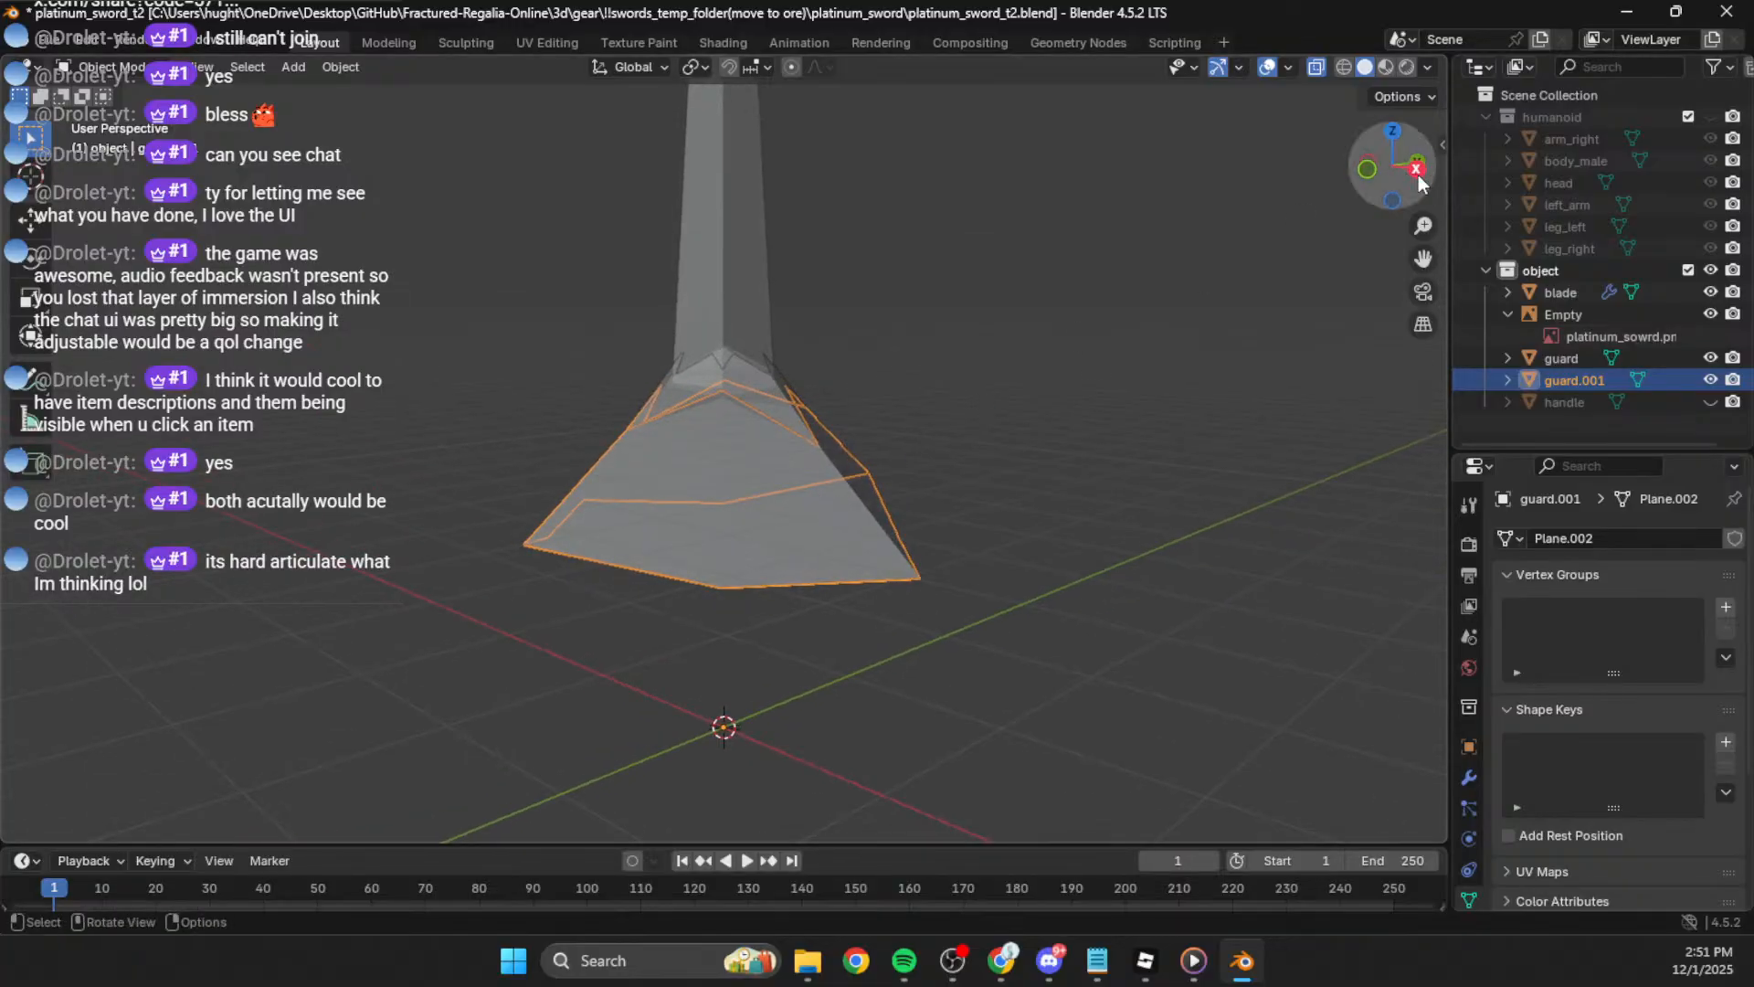
left_click(1416, 170)
scroll(755, 349, "up", 2)
key("Tab")
key("a")
key("s")
left_click(1046, 329)
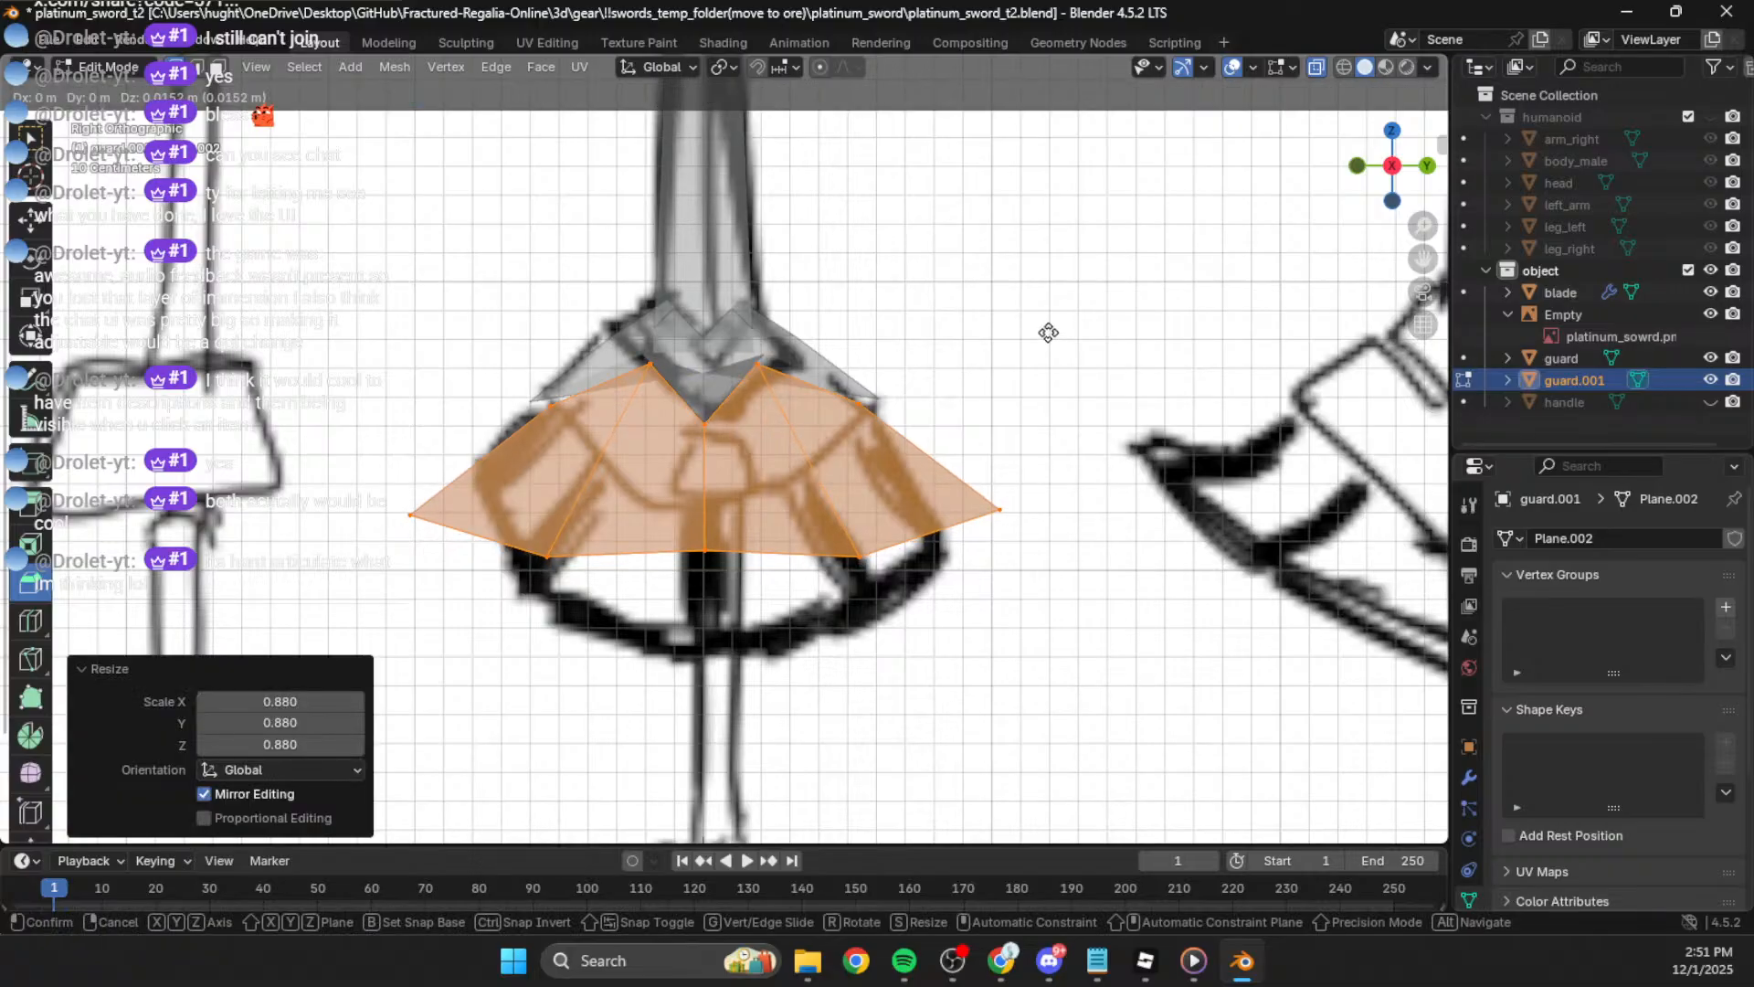
key("g")
key("z")
left_click(1045, 328)
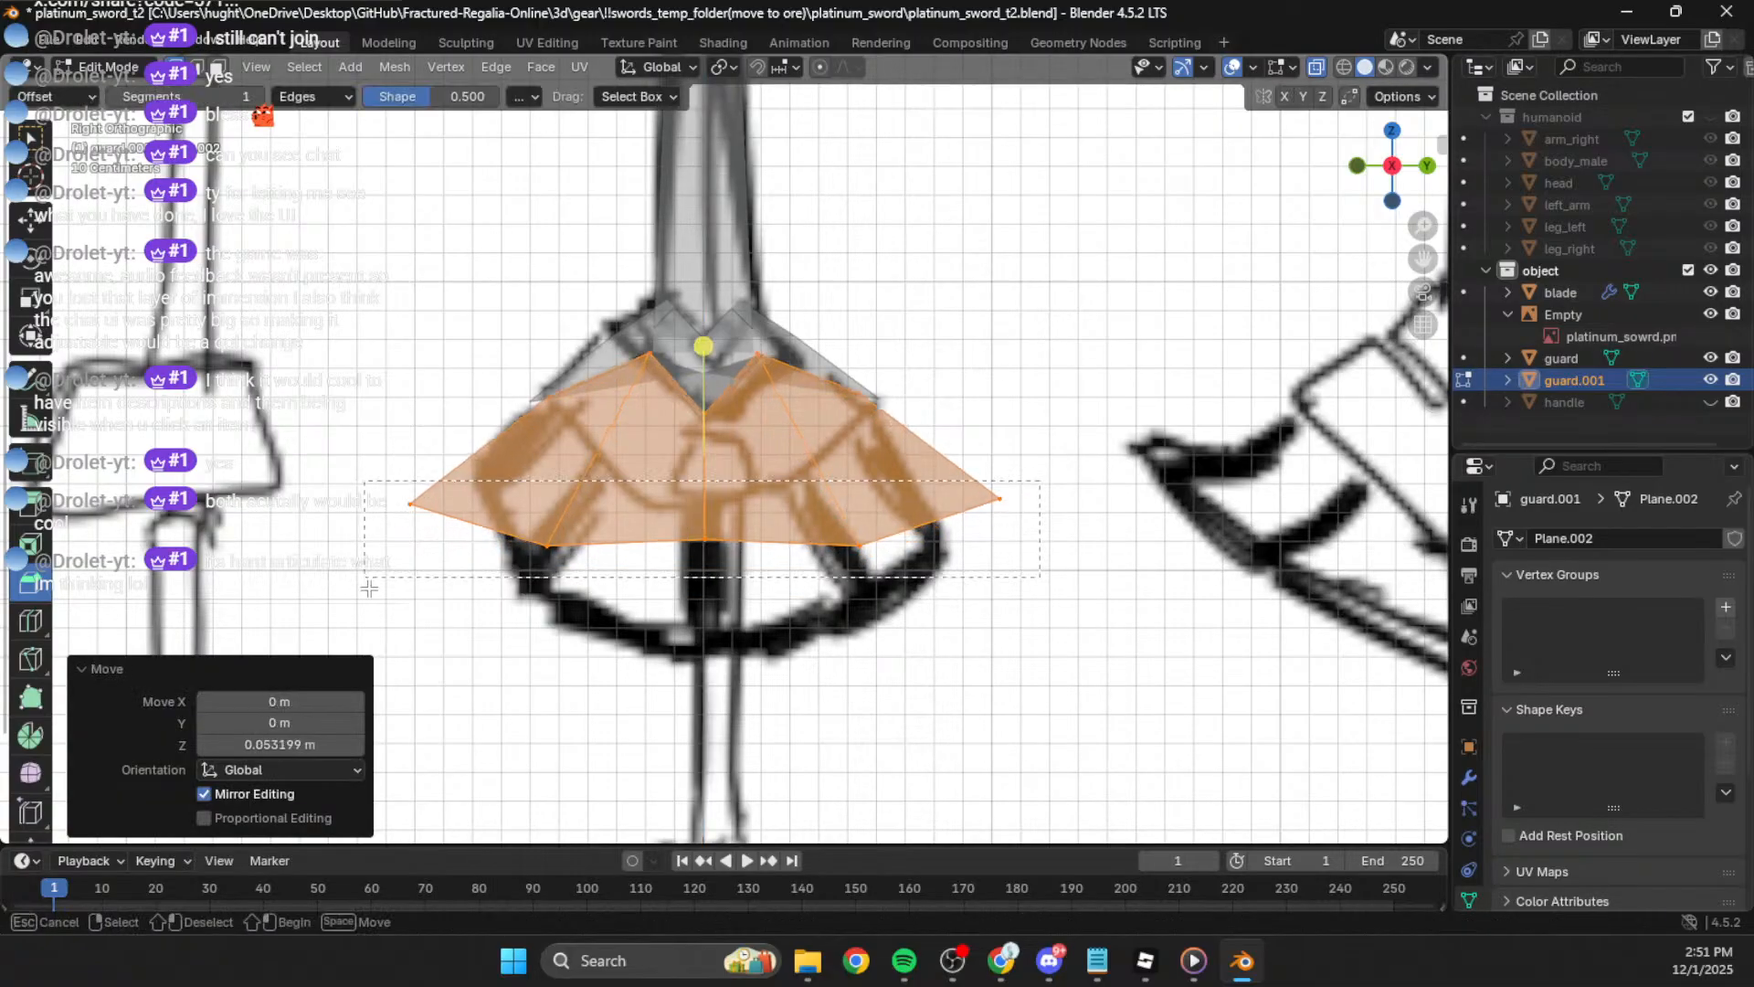
Step: Select the flared piece's outer lower corner vertex in the left orthographic view and move it down along Z
left_click(673, 567)
middle_click_drag(1044, 465, 639, 553)
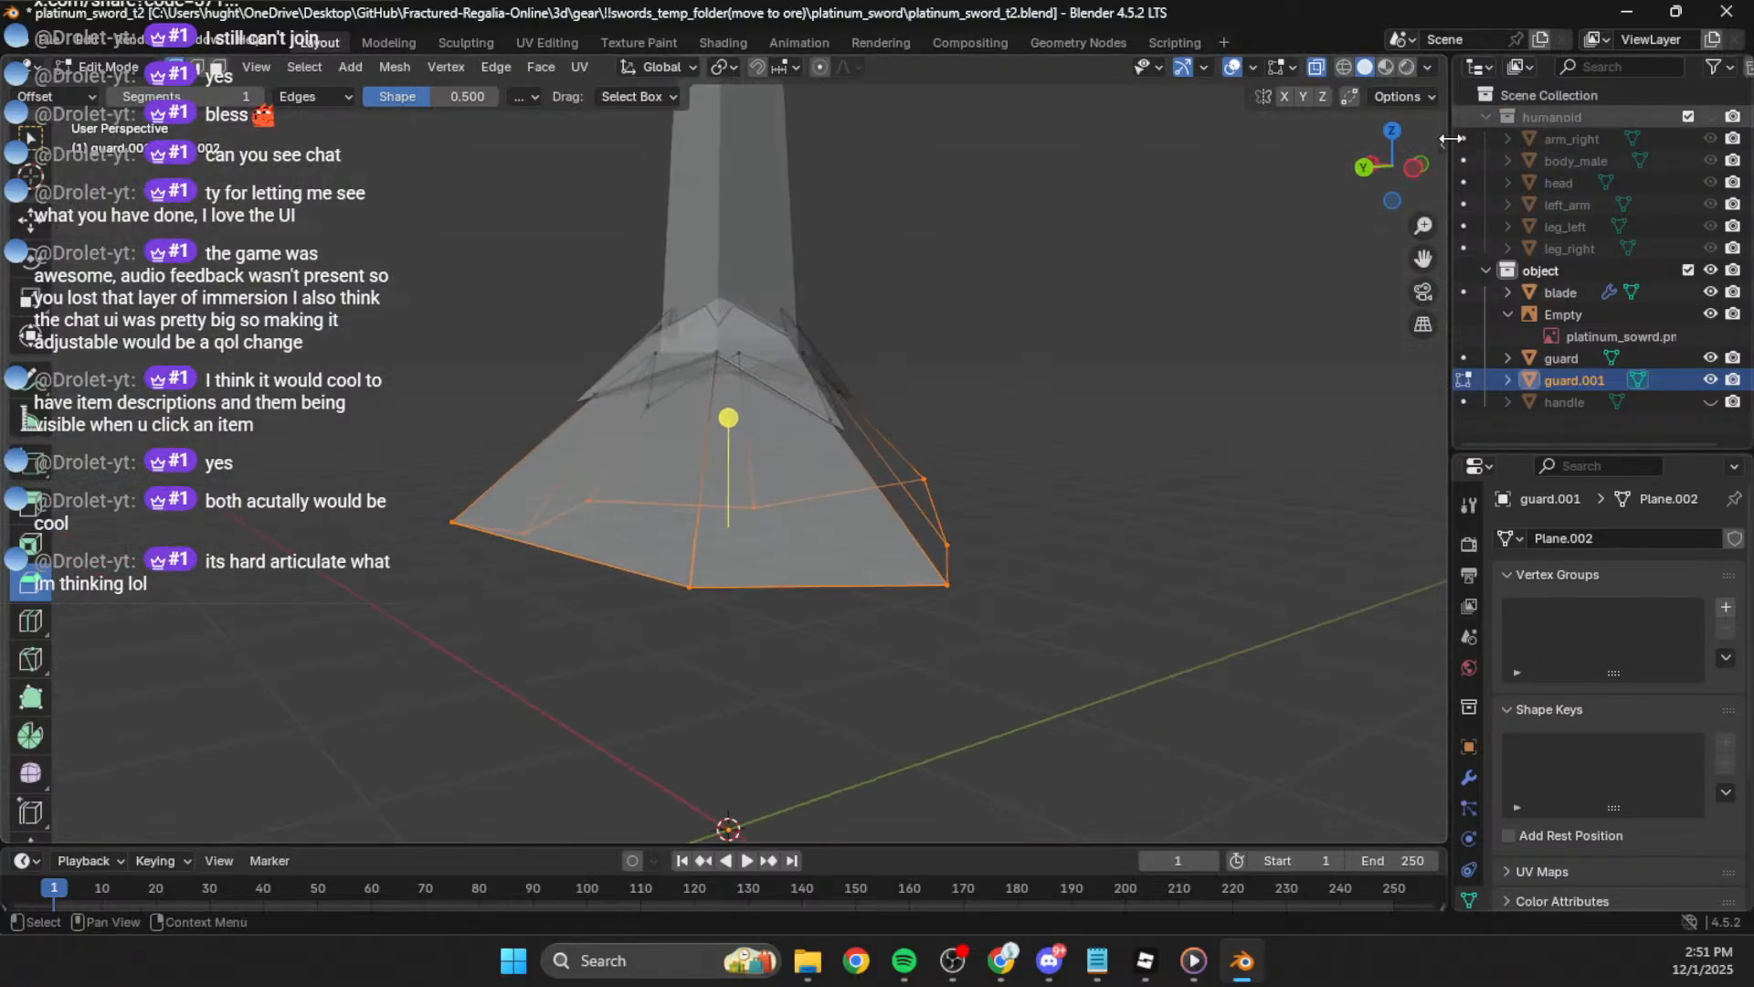
left_click(1414, 168)
left_click(493, 484)
key("g")
key("z")
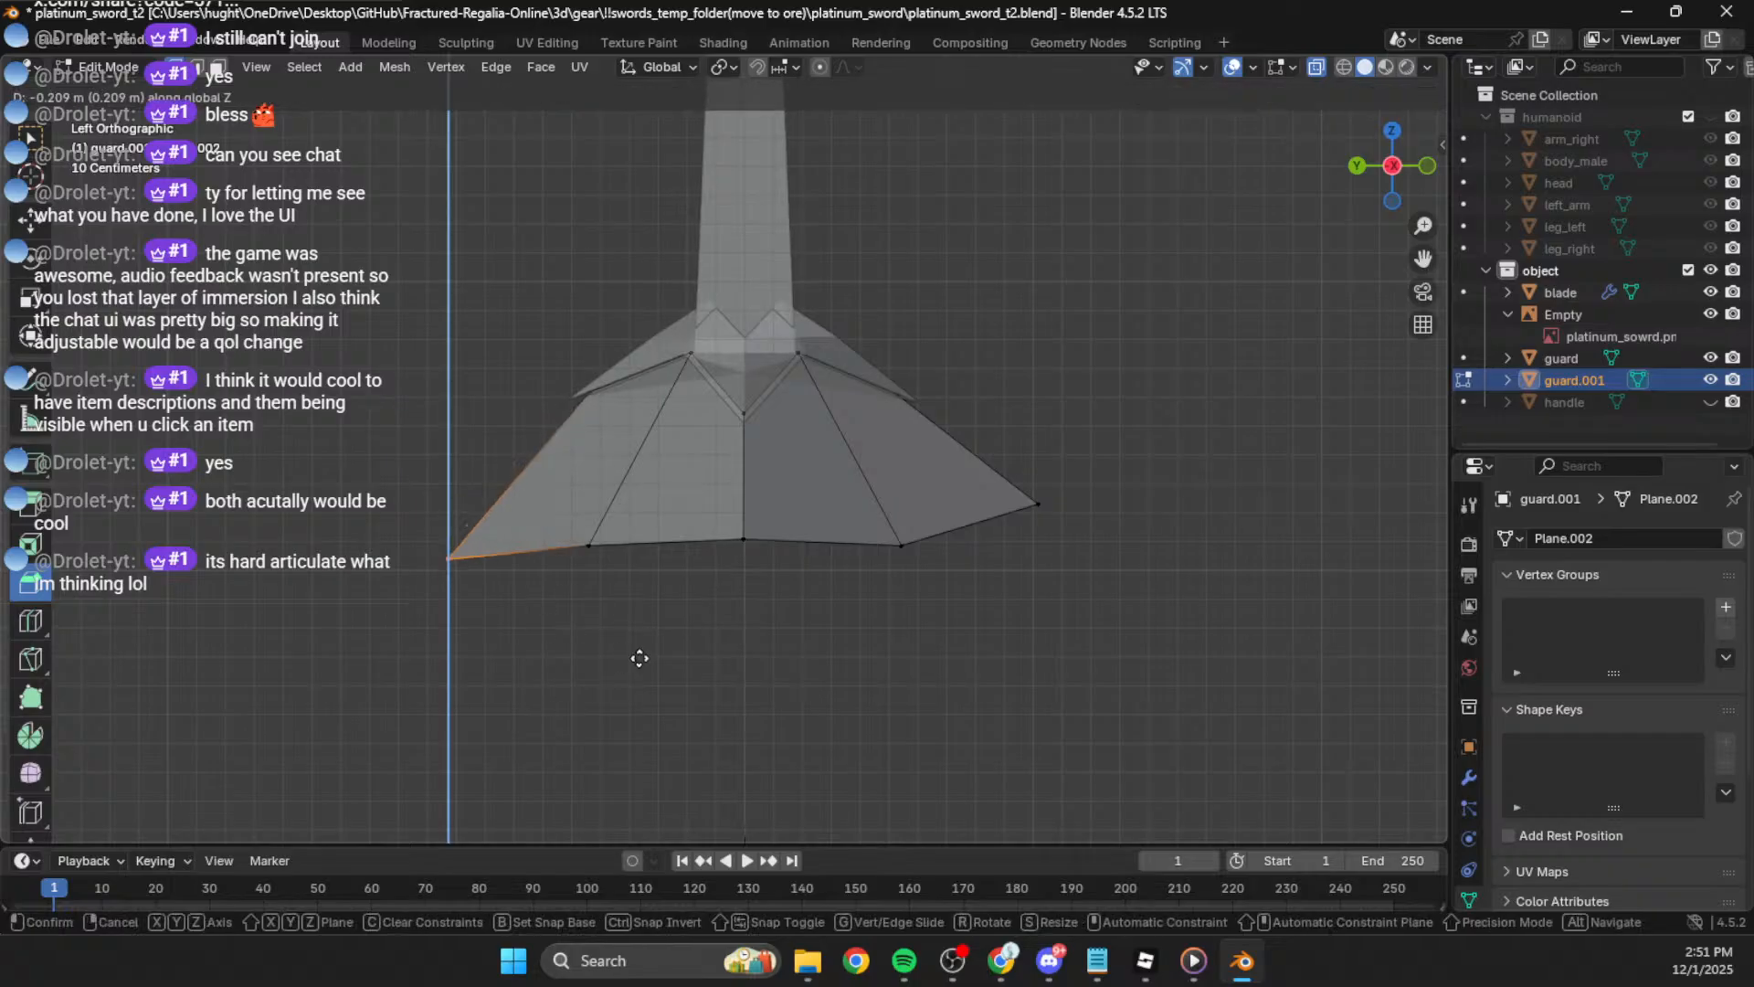
left_click(612, 609)
Step: Return to Object Mode and examine the sword's blade and layered guard in wireframe and solid shading from several angles
mouse_move(686, 548)
middle_mouse_down()
mouse_move(638, 513)
mouse_move(918, 643)
mouse_move(843, 640)
mouse_move(896, 649)
mouse_move(791, 572)
mouse_move(714, 671)
middle_mouse_up()
key("Tab")
left_click(842, 640)
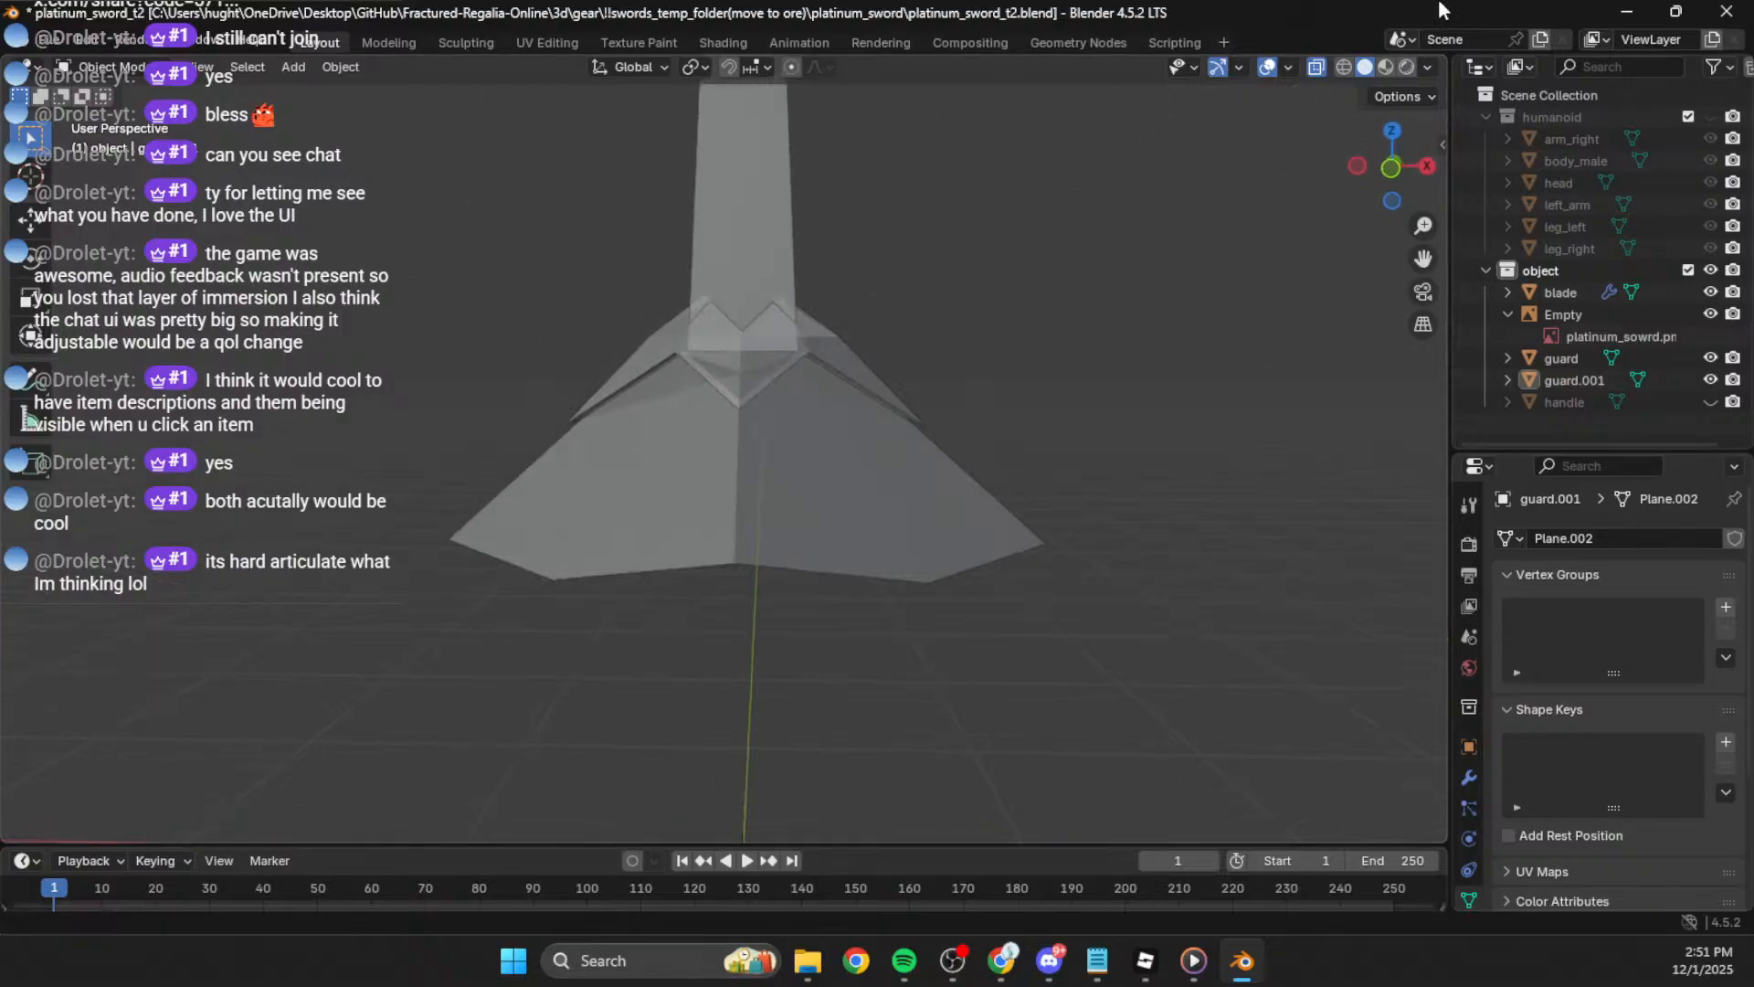
left_click(1346, 65)
middle_click_drag(1131, 222, 1125, 243)
left_click(1365, 67)
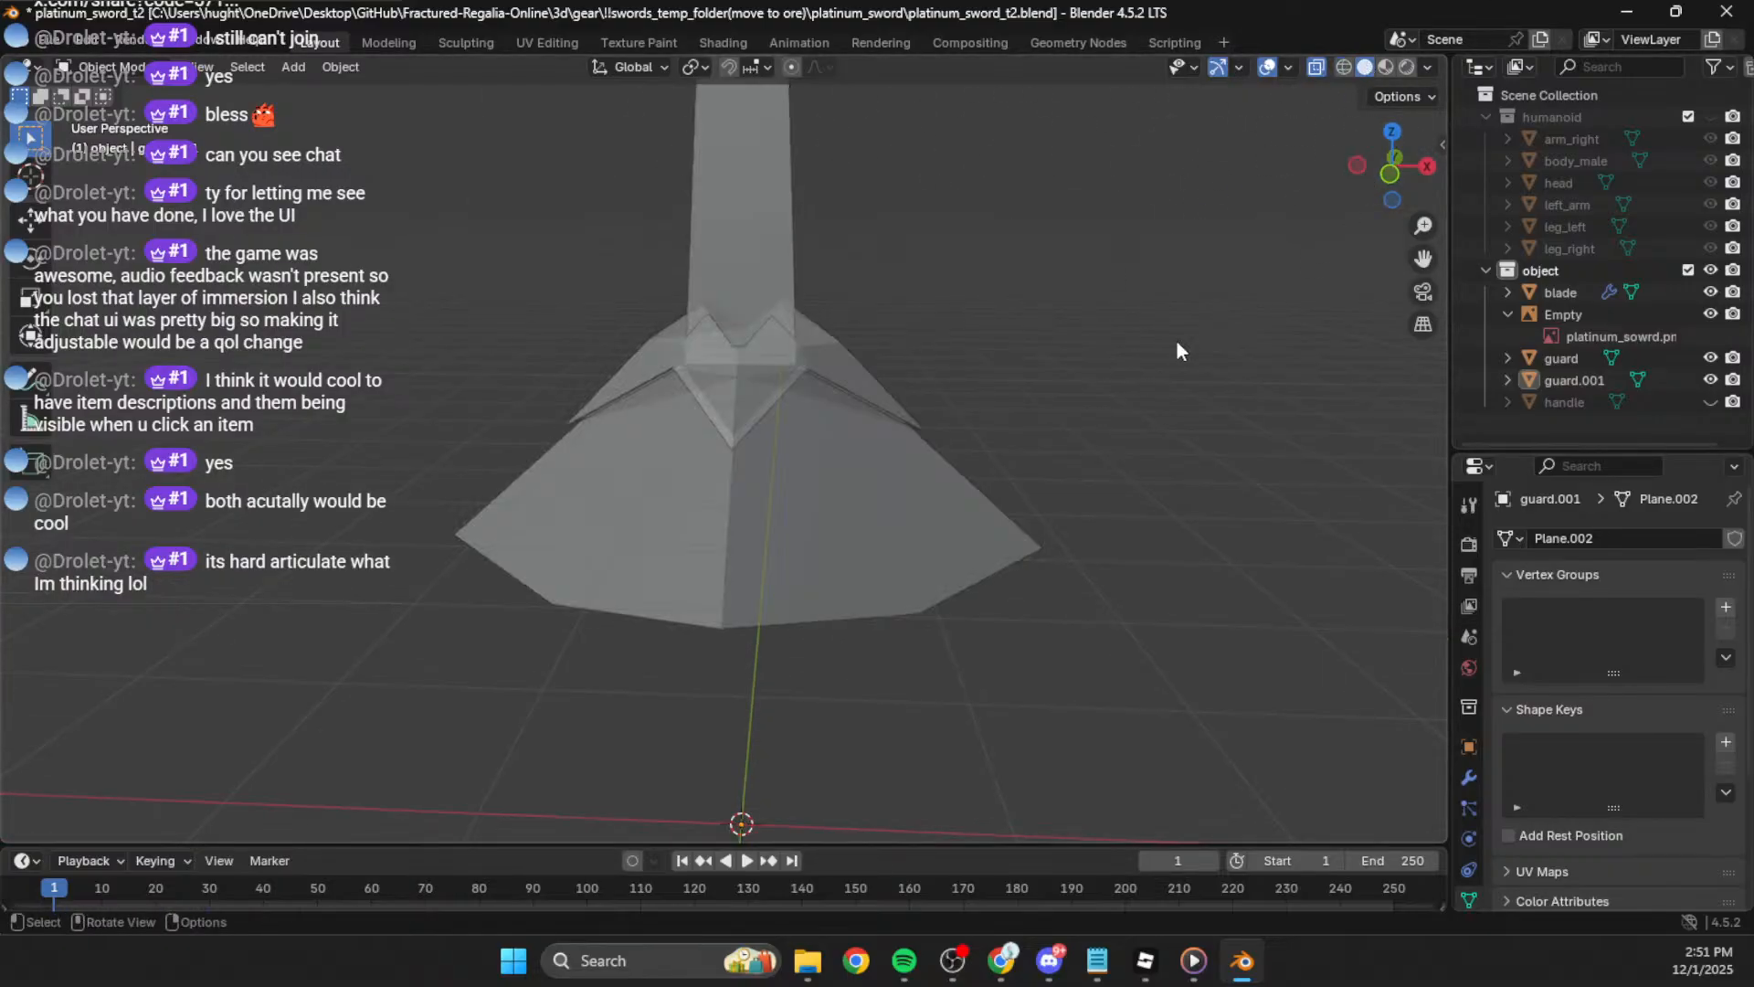
left_click(1385, 172)
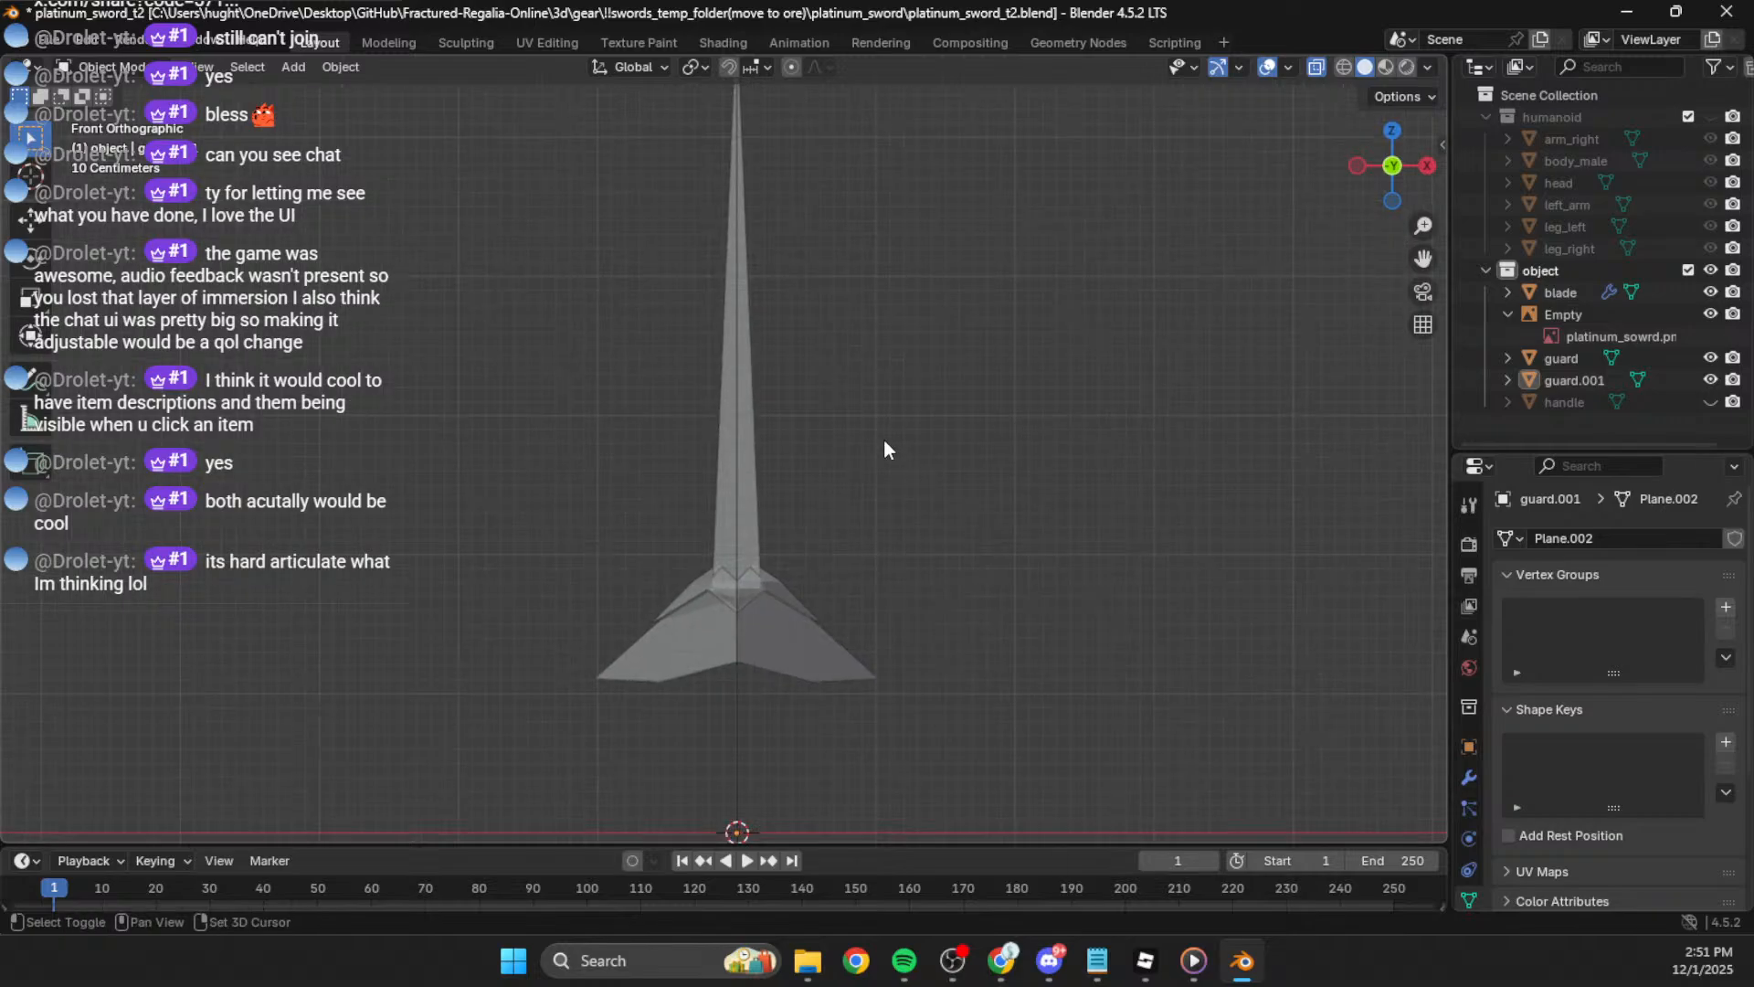
key("Tab")
key("Tab")
mouse_move(865, 484)
middle_mouse_down()
mouse_move(855, 530)
mouse_move(992, 547)
mouse_move(1088, 382)
mouse_move(1405, 15)
middle_mouse_up()
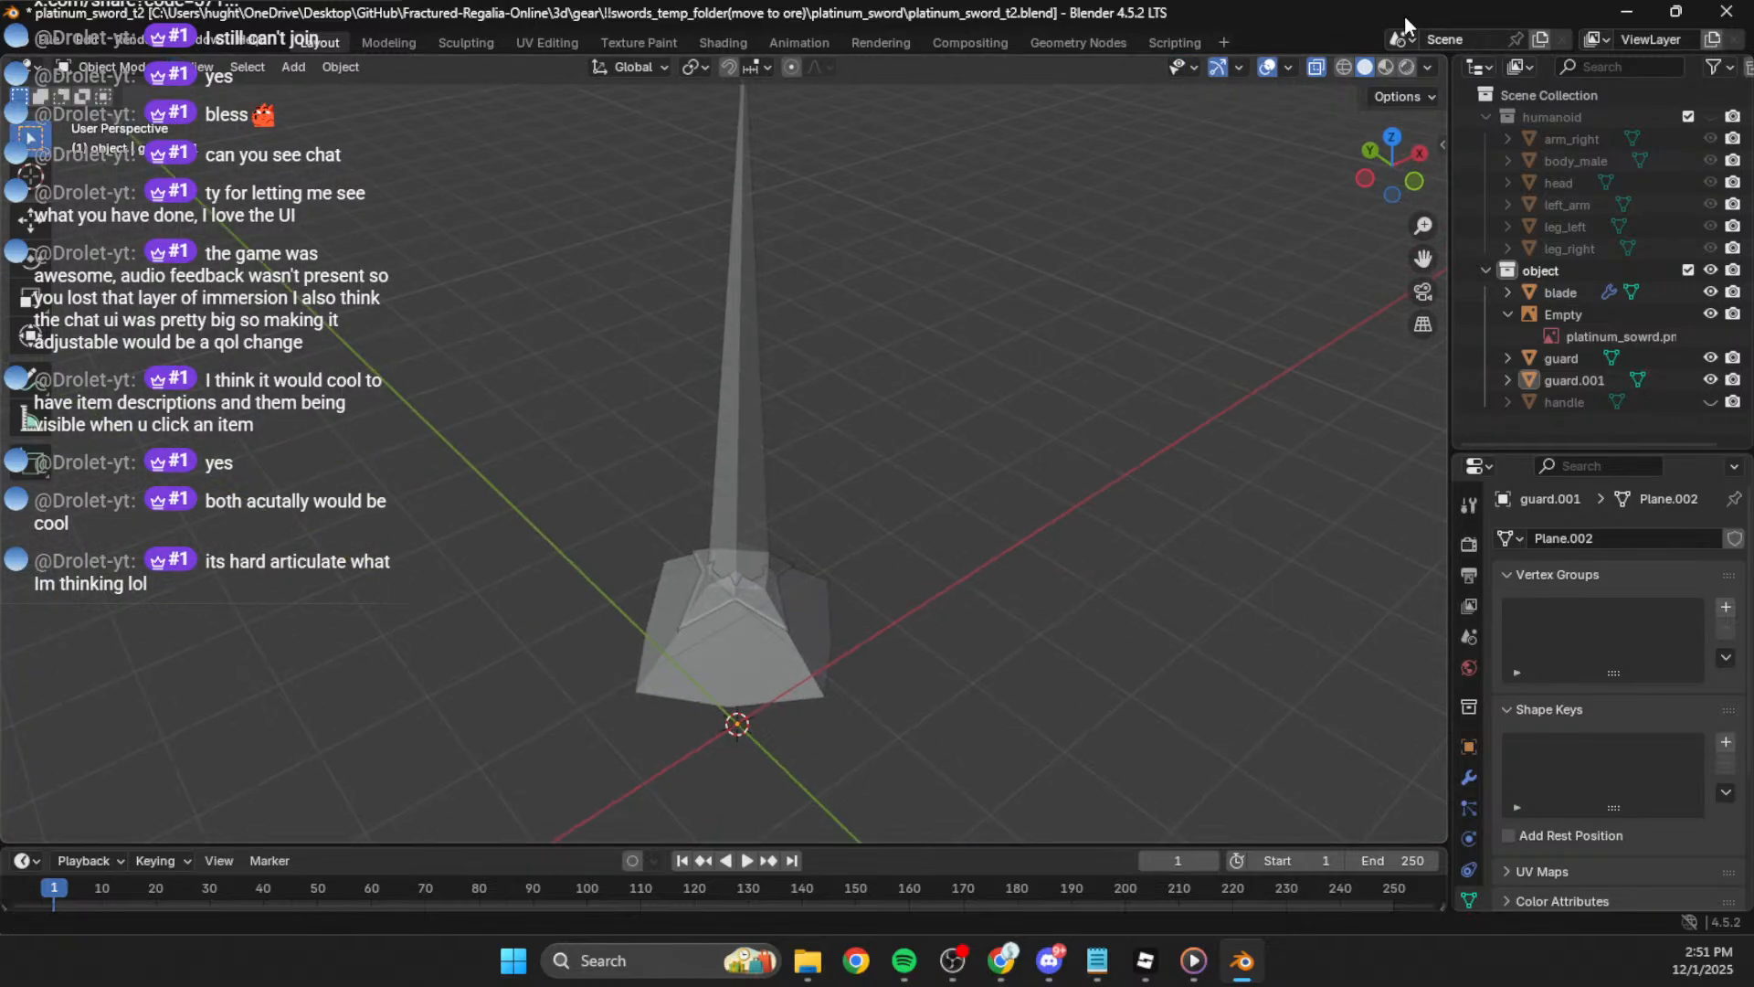
left_click(1341, 67)
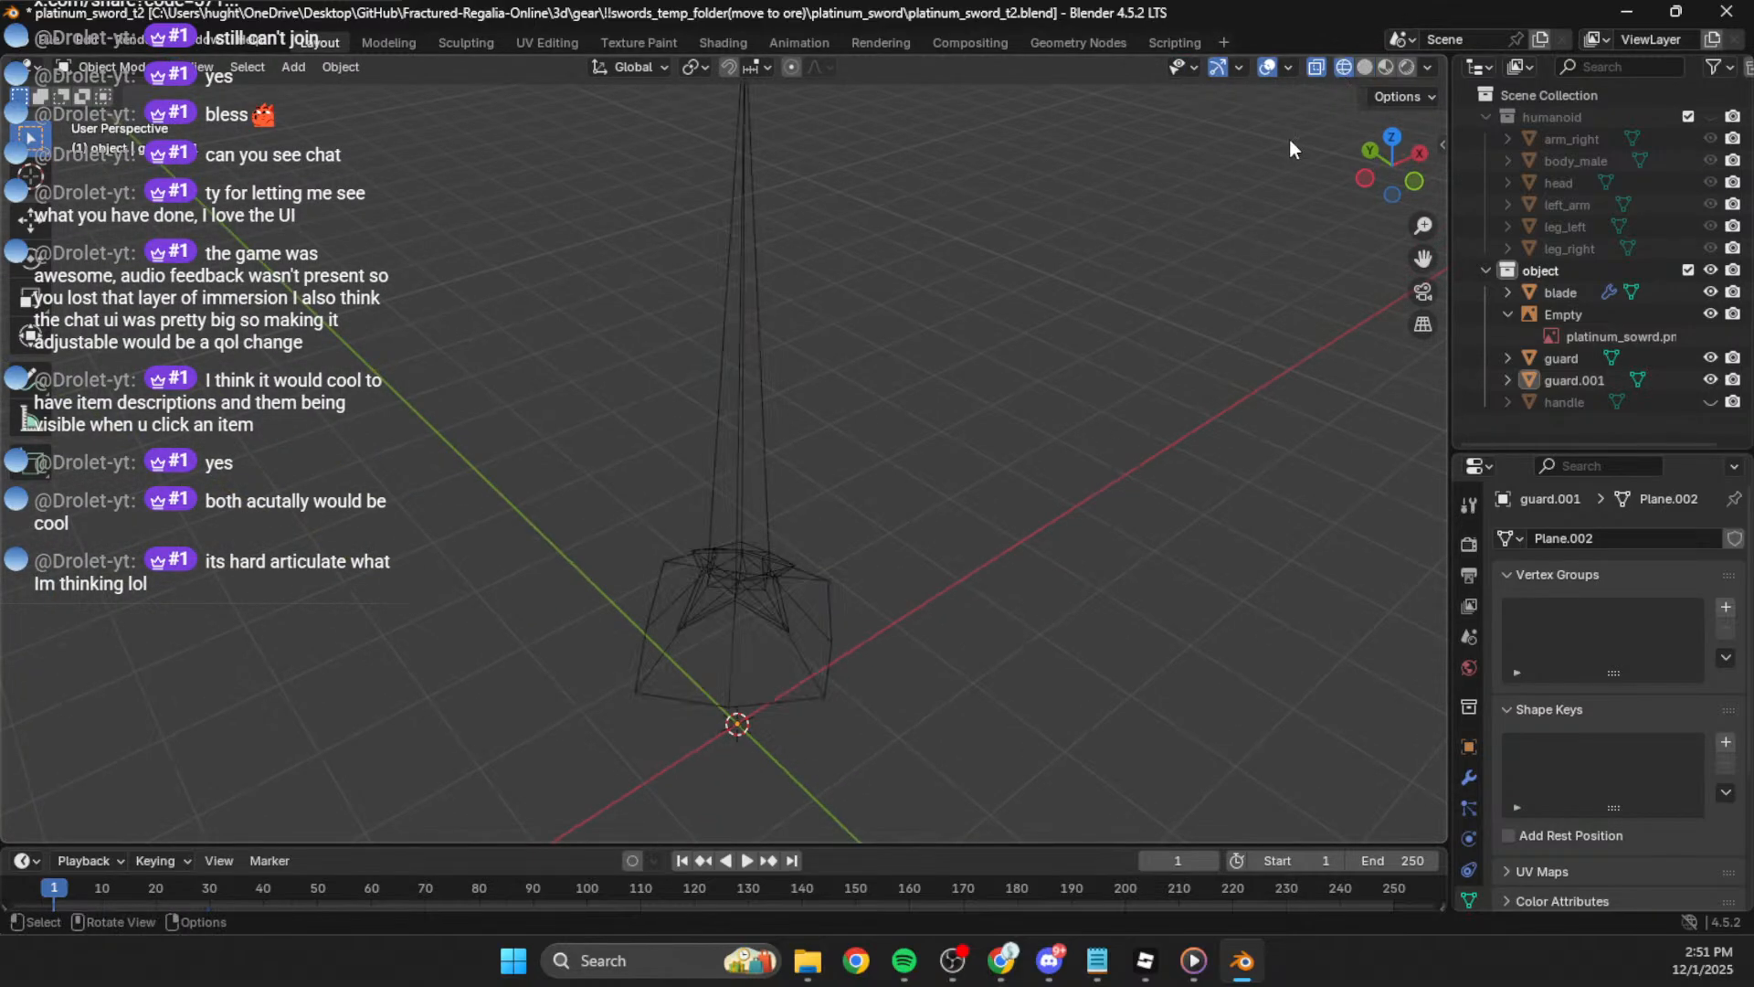
Step: Turn off X-ray for wireframe shading and switch the viewport to solid shading
left_click(1428, 68)
left_click(1311, 316)
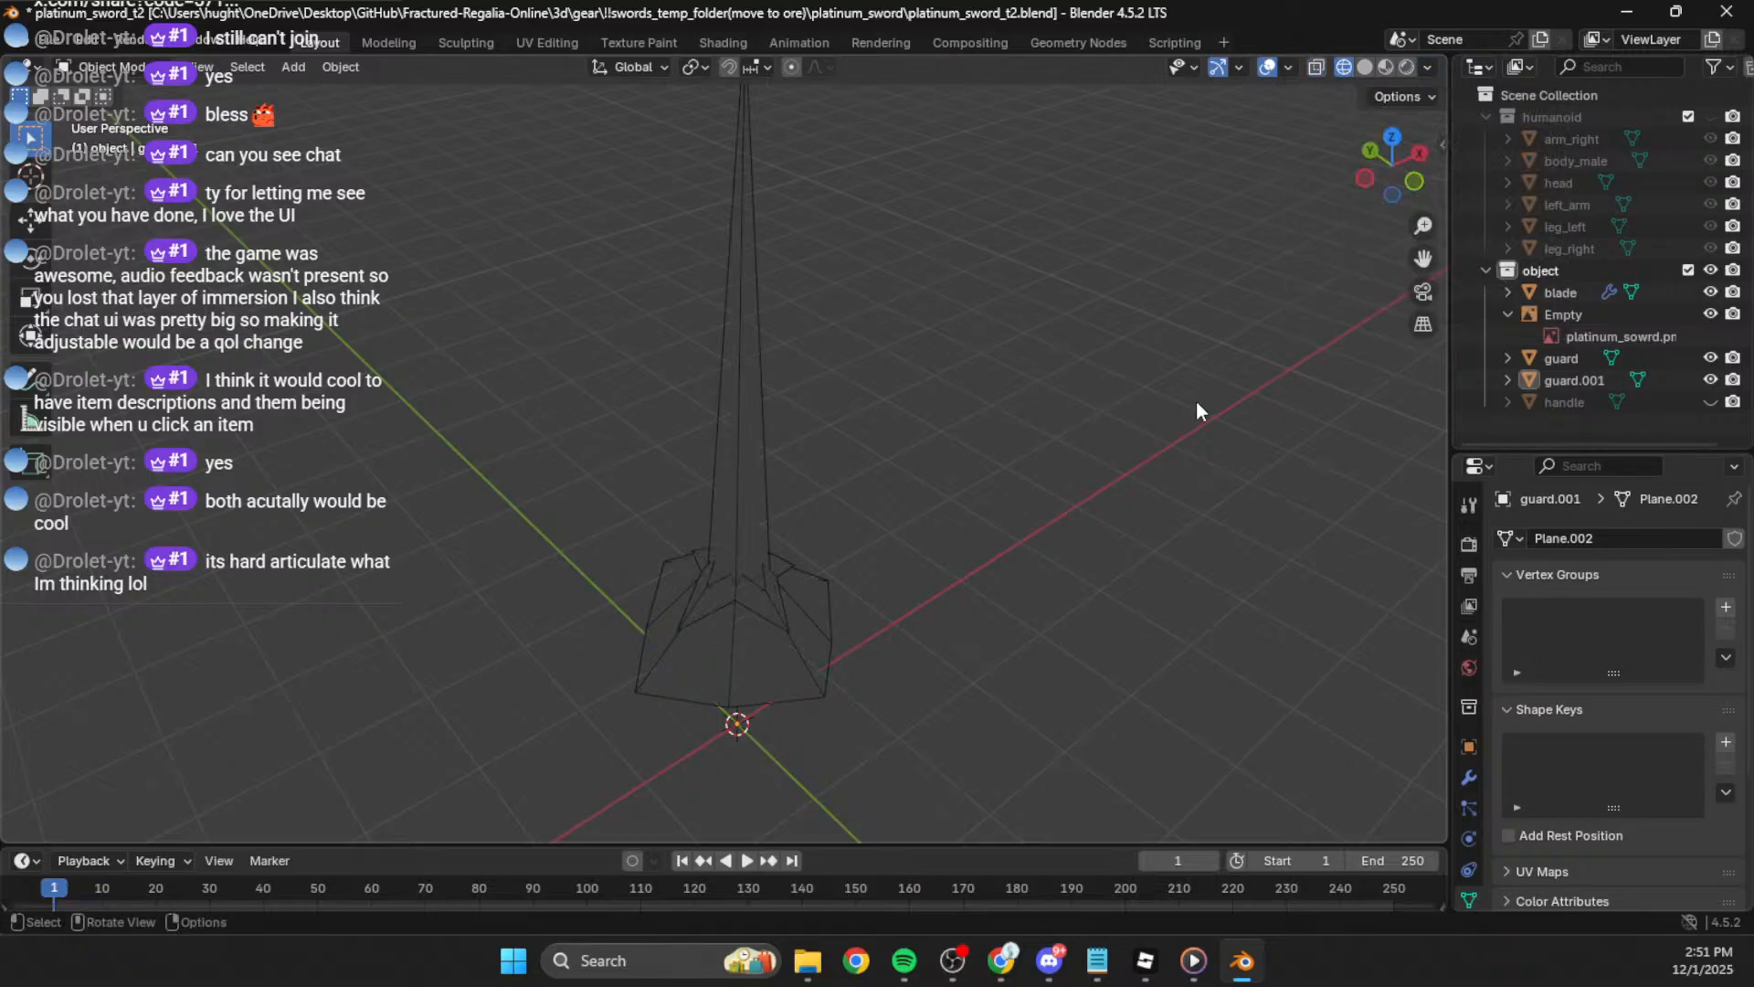
left_click(1365, 68)
middle_click_drag(974, 377, 940, 322)
Step: Turn off X-ray for solid shading with the sword in Object Mode
key("Tab")
mouse_move(1027, 517)
middle_mouse_down()
mouse_move(977, 449)
mouse_move(959, 497)
middle_mouse_up()
key("a")
key("Tab")
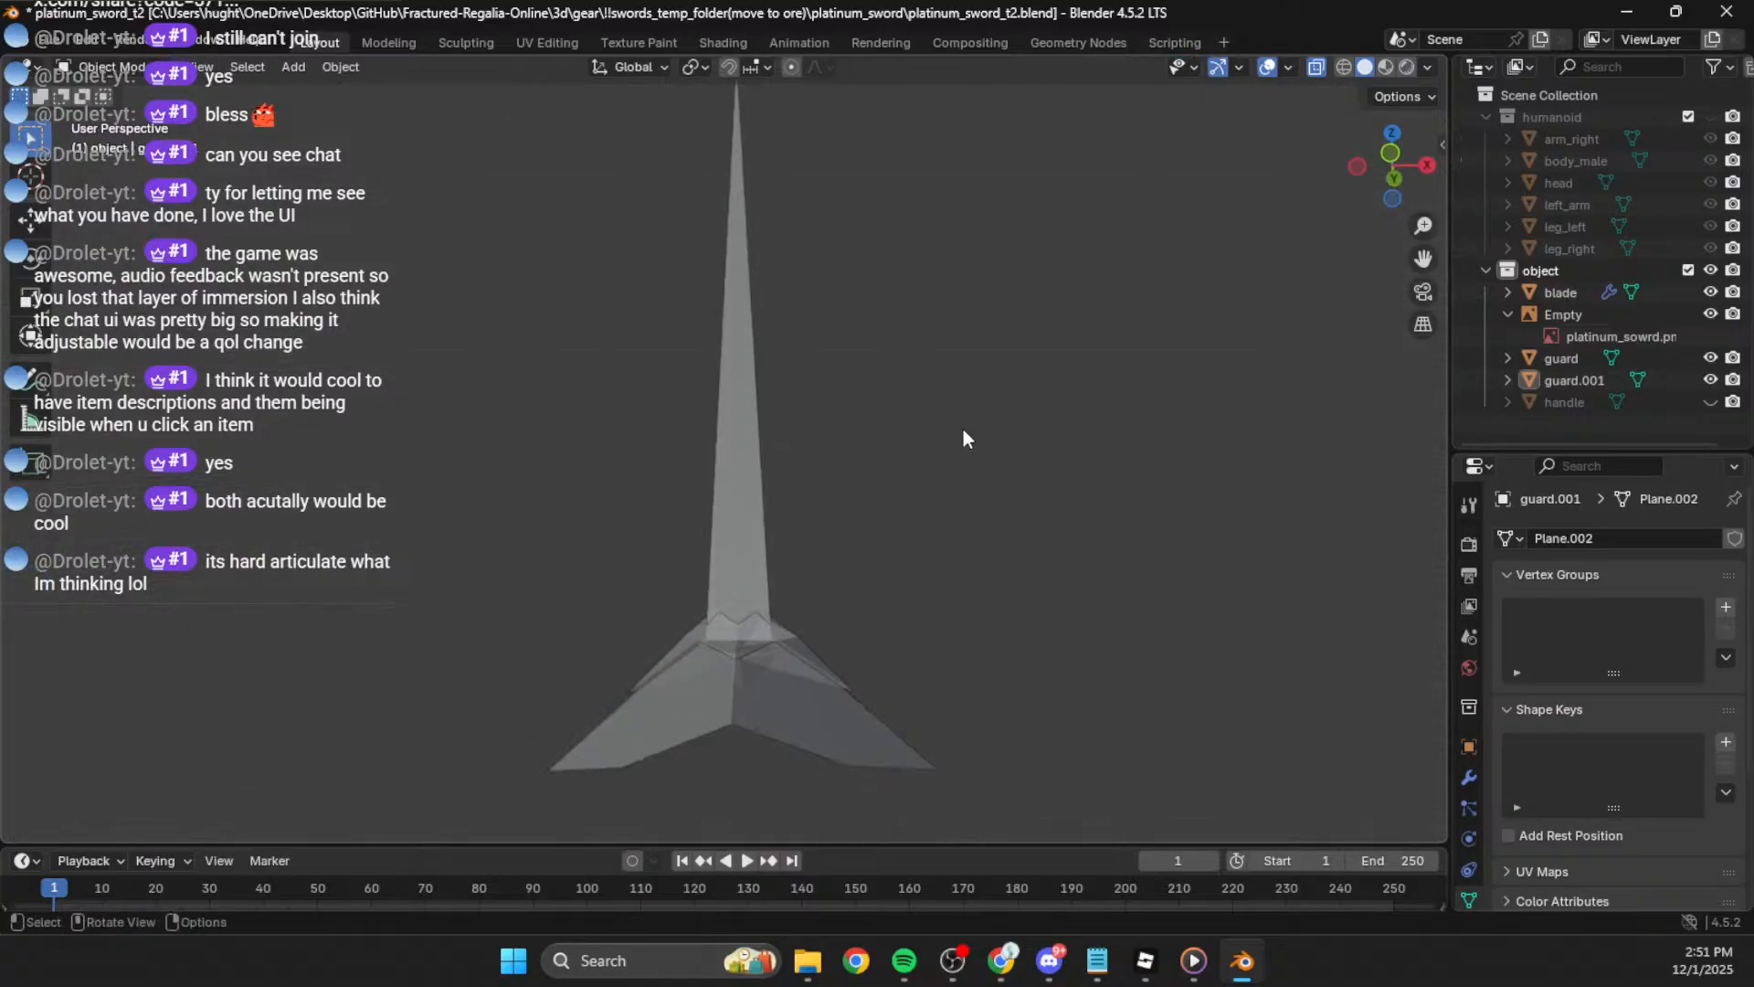
key("alt+z")
left_click(1428, 65)
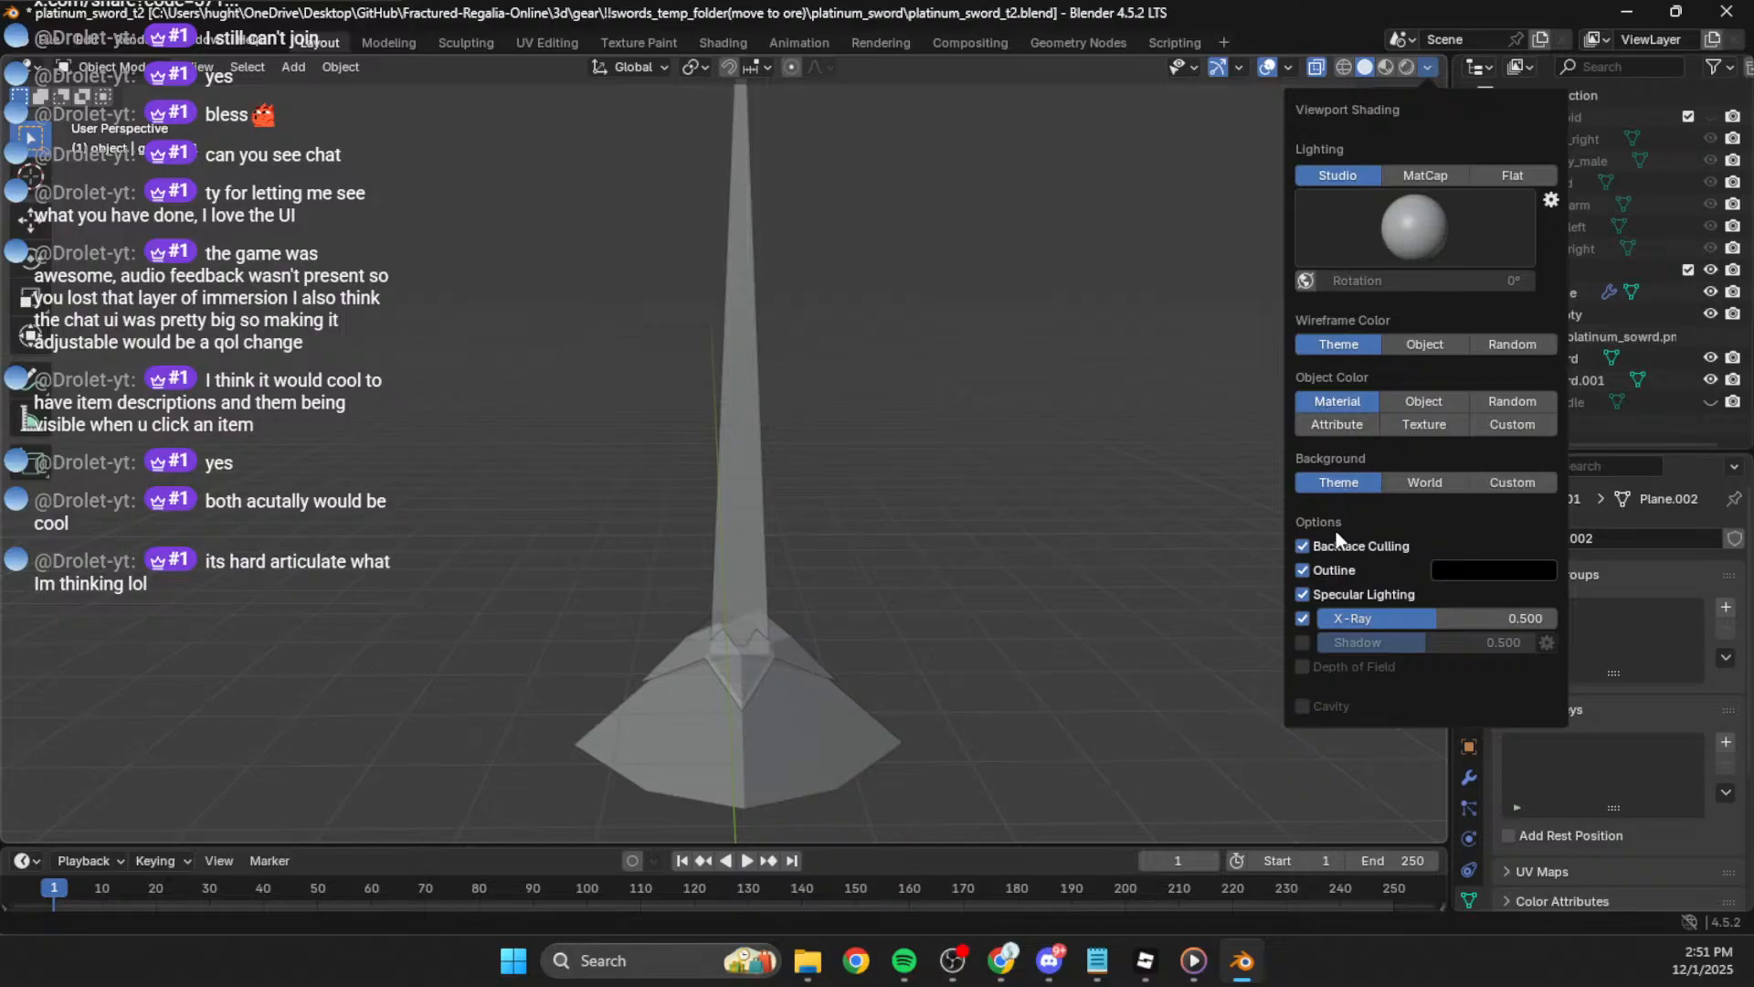
left_click(1304, 615)
mouse_move(1045, 611)
middle_mouse_down()
mouse_move(870, 694)
mouse_move(711, 694)
mouse_move(759, 627)
mouse_move(591, 599)
mouse_move(821, 567)
mouse_move(1050, 570)
mouse_move(969, 596)
mouse_move(1032, 548)
middle_mouse_up()
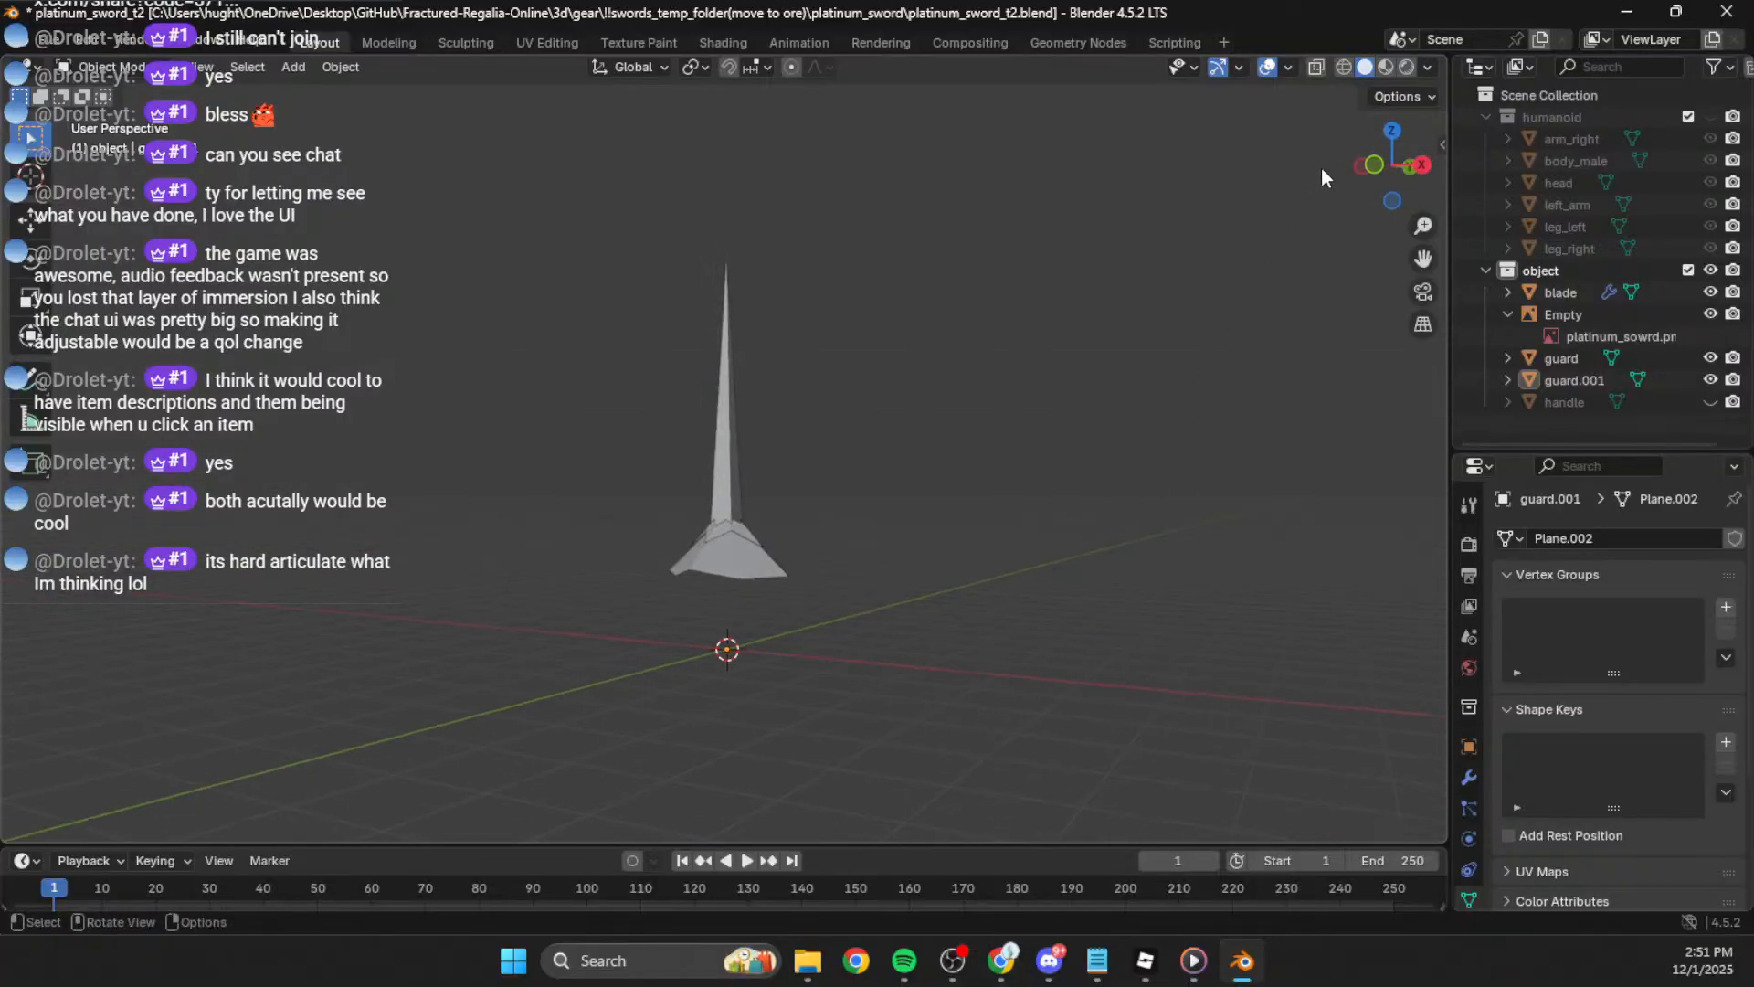
Step: Compare the sword's layered guard with the reference sketch from the back, front and side orthographic views
left_click(1411, 166)
scroll(914, 620, "up", 4)
middle_click_drag(747, 733, 753, 632, "shift")
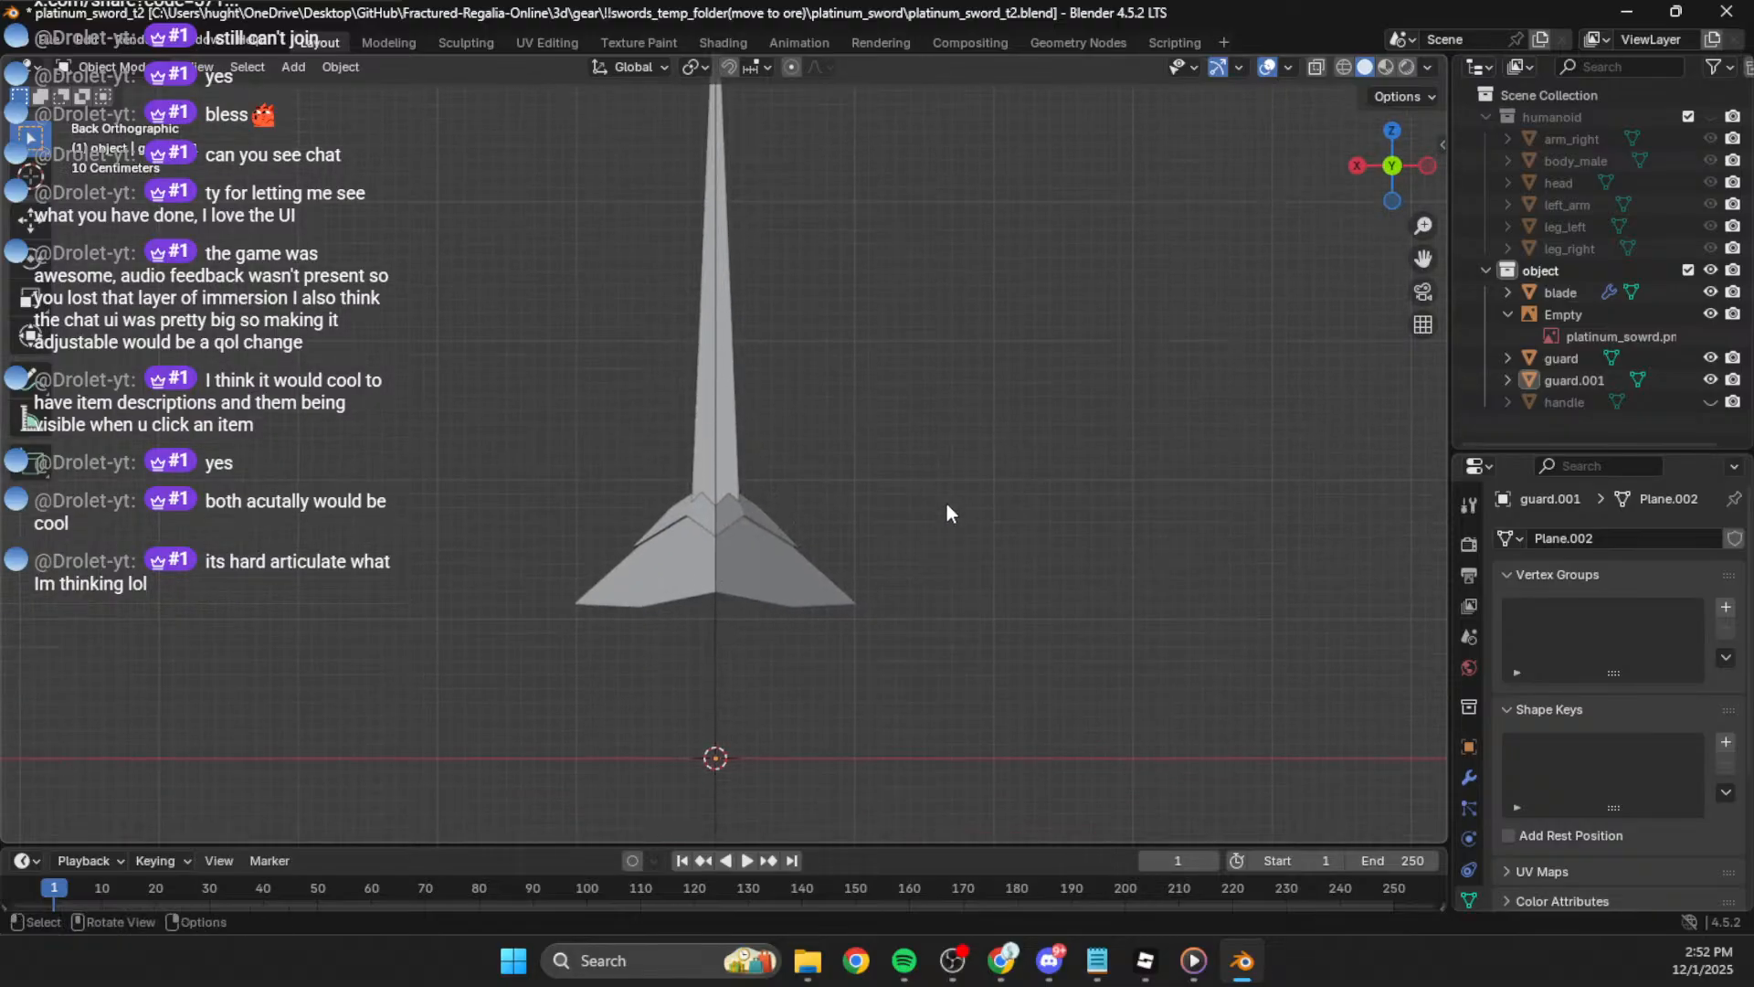
left_click(1393, 170)
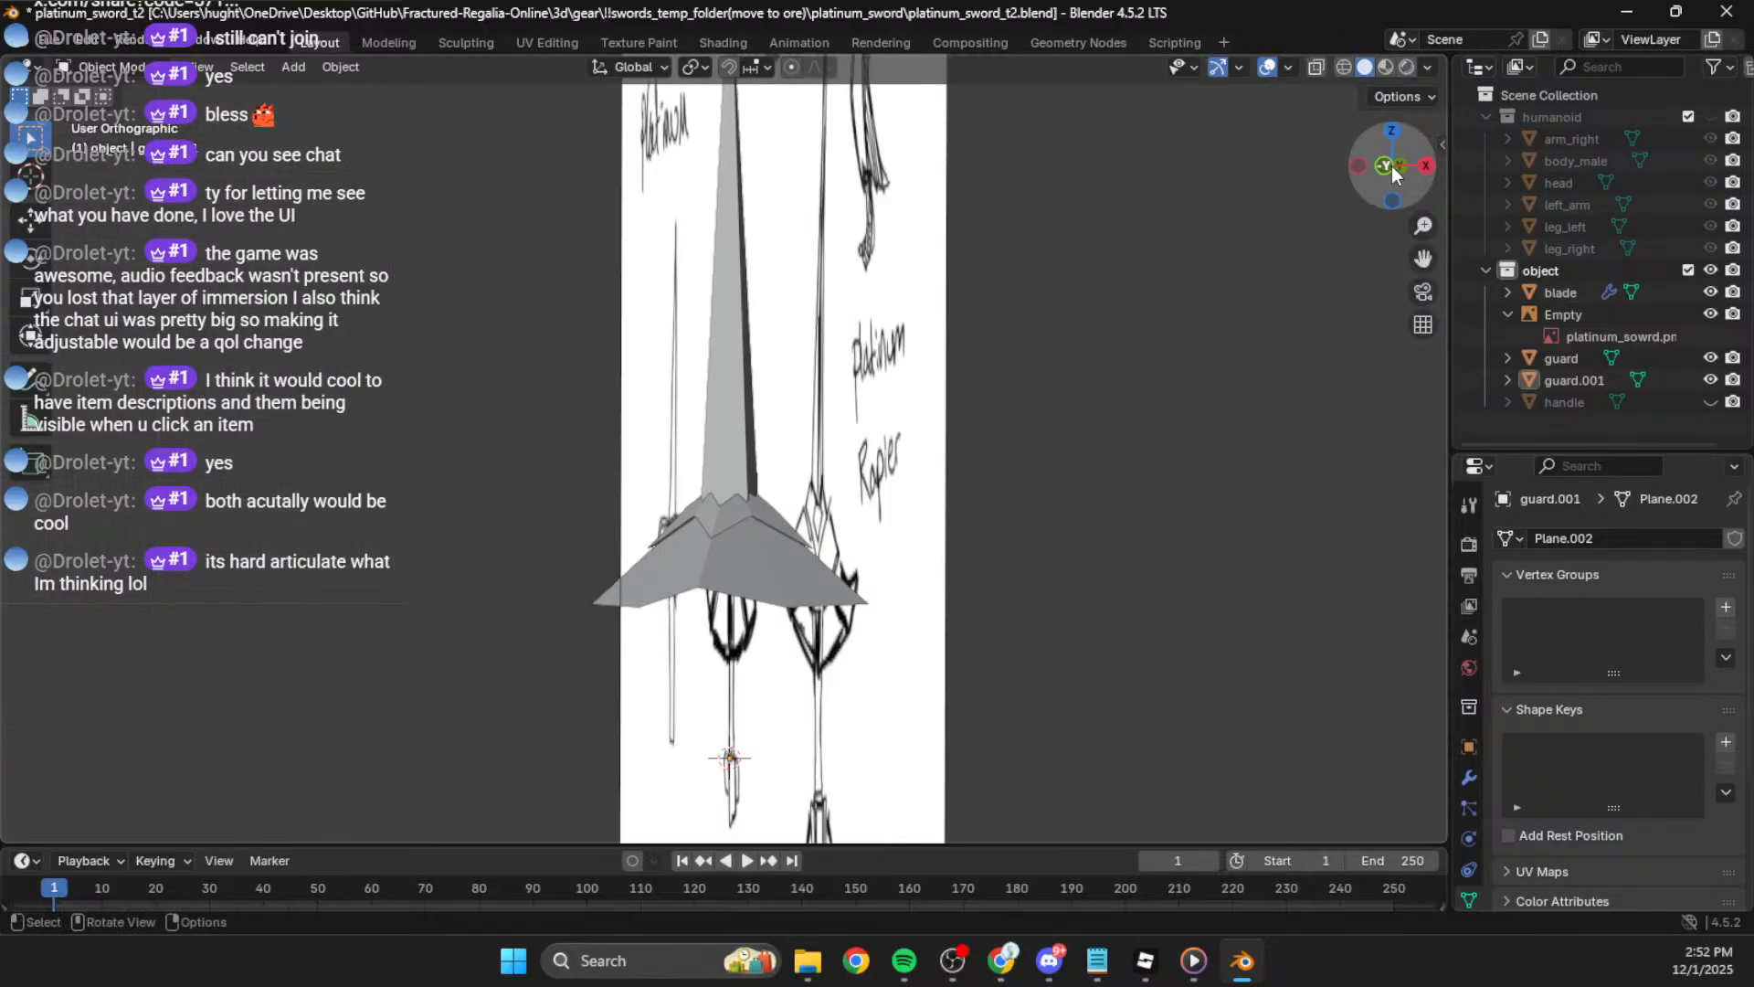
left_click(1393, 167)
left_click(1393, 168)
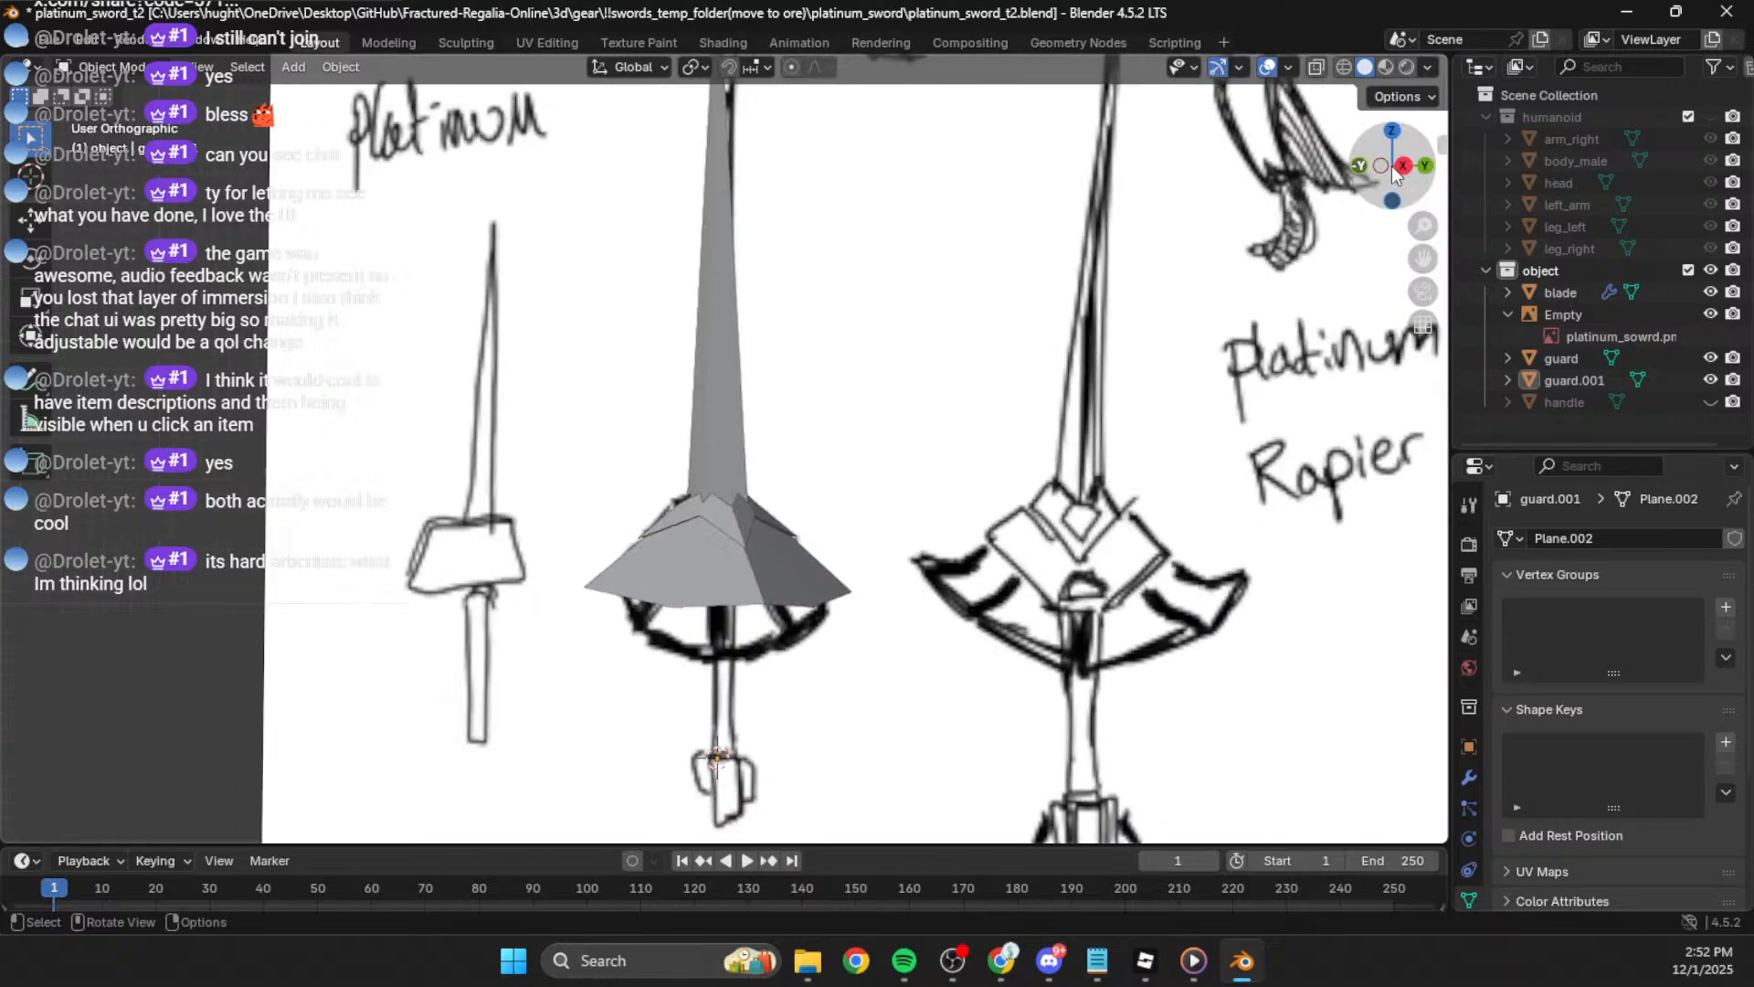
left_click(1356, 171)
left_click(1356, 170)
left_click(1356, 171)
left_click(1356, 171)
left_click(1356, 171)
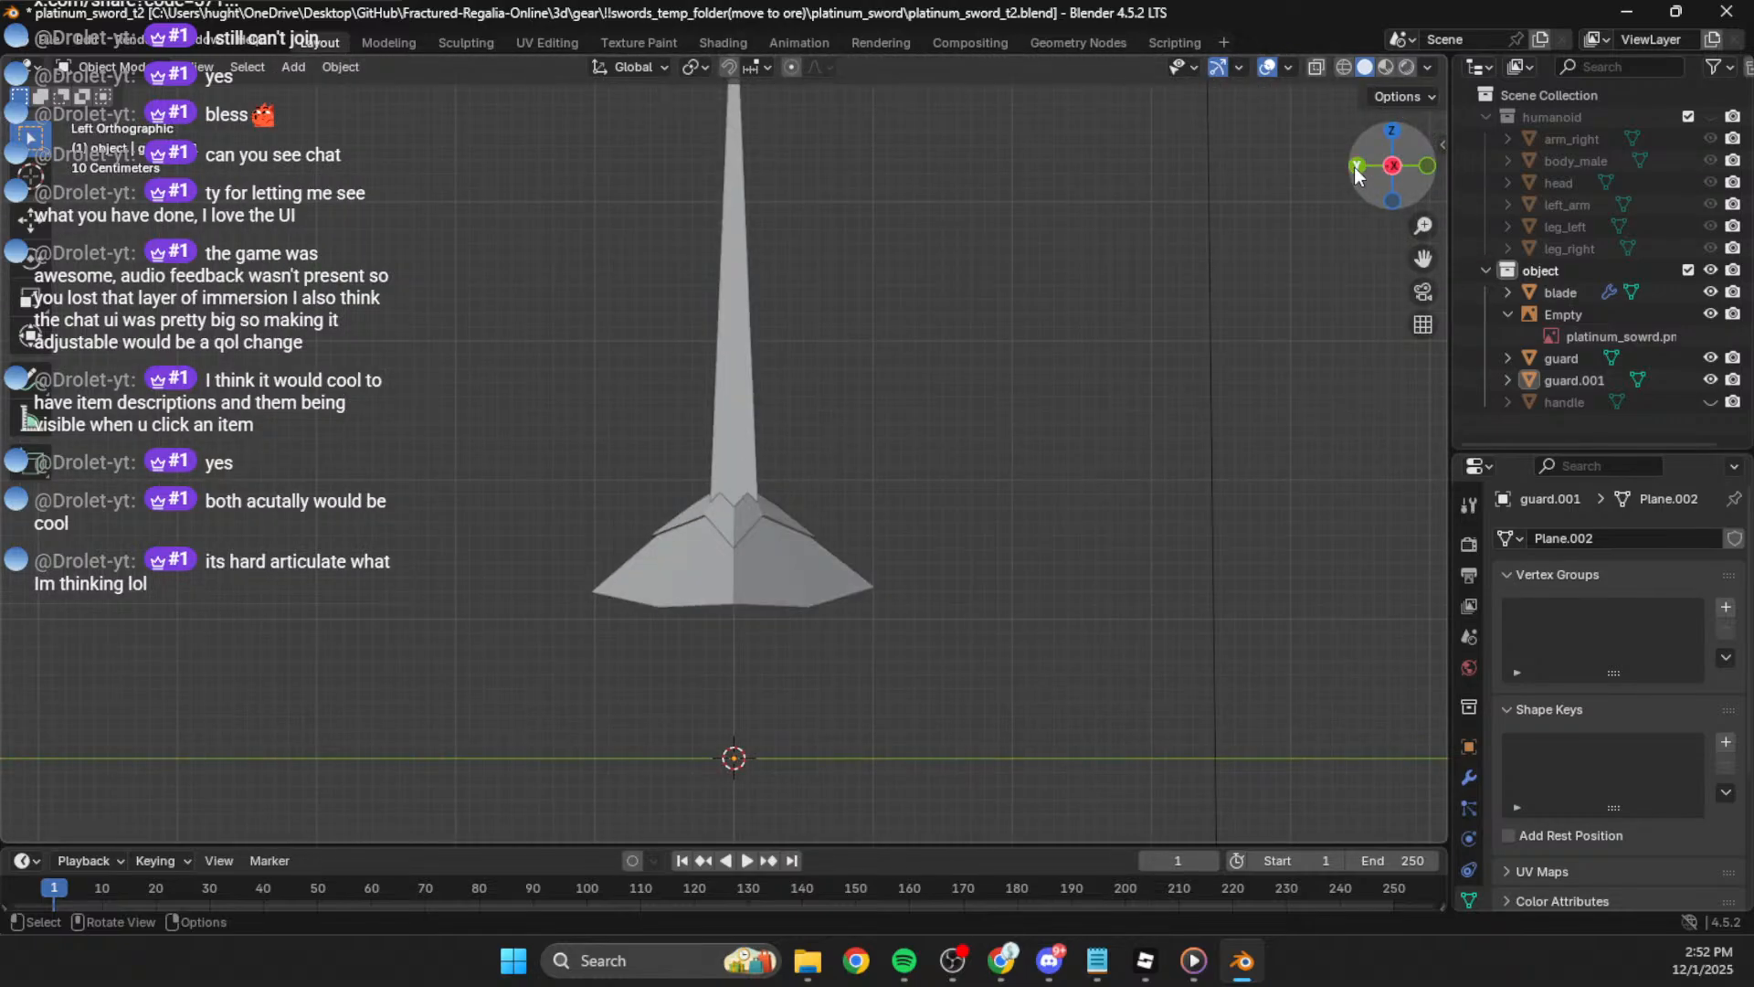
key("1")
key("grave")
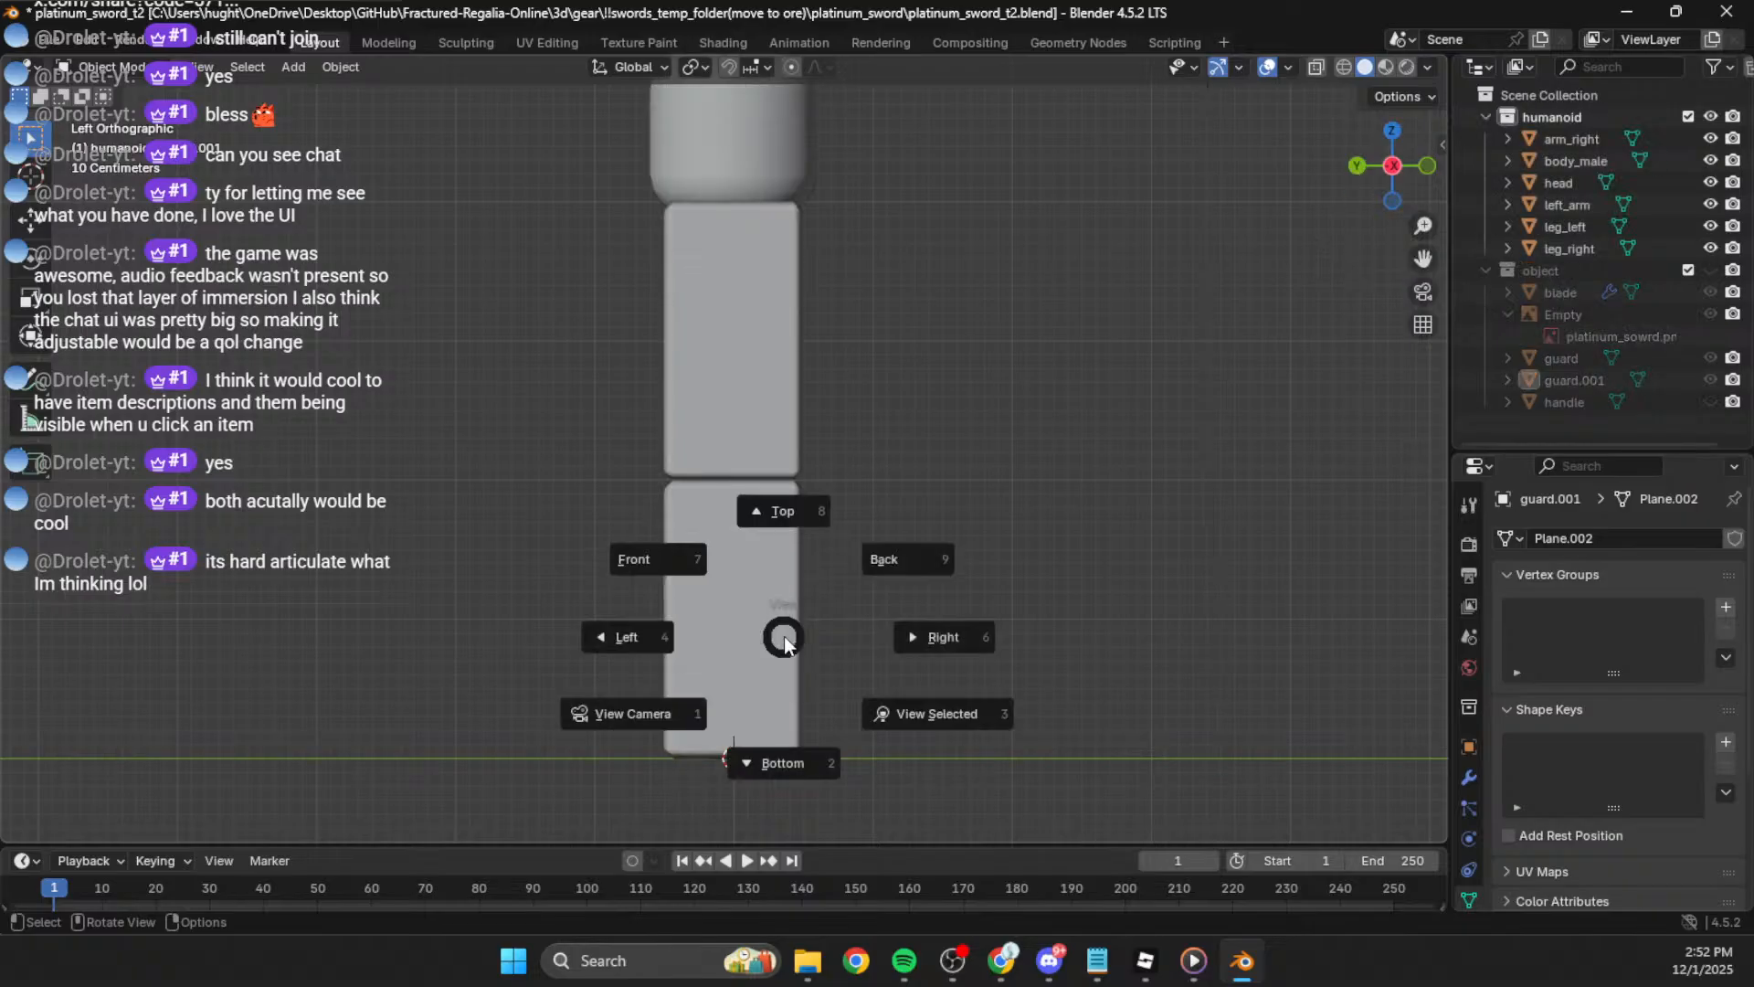
left_click(1696, 112)
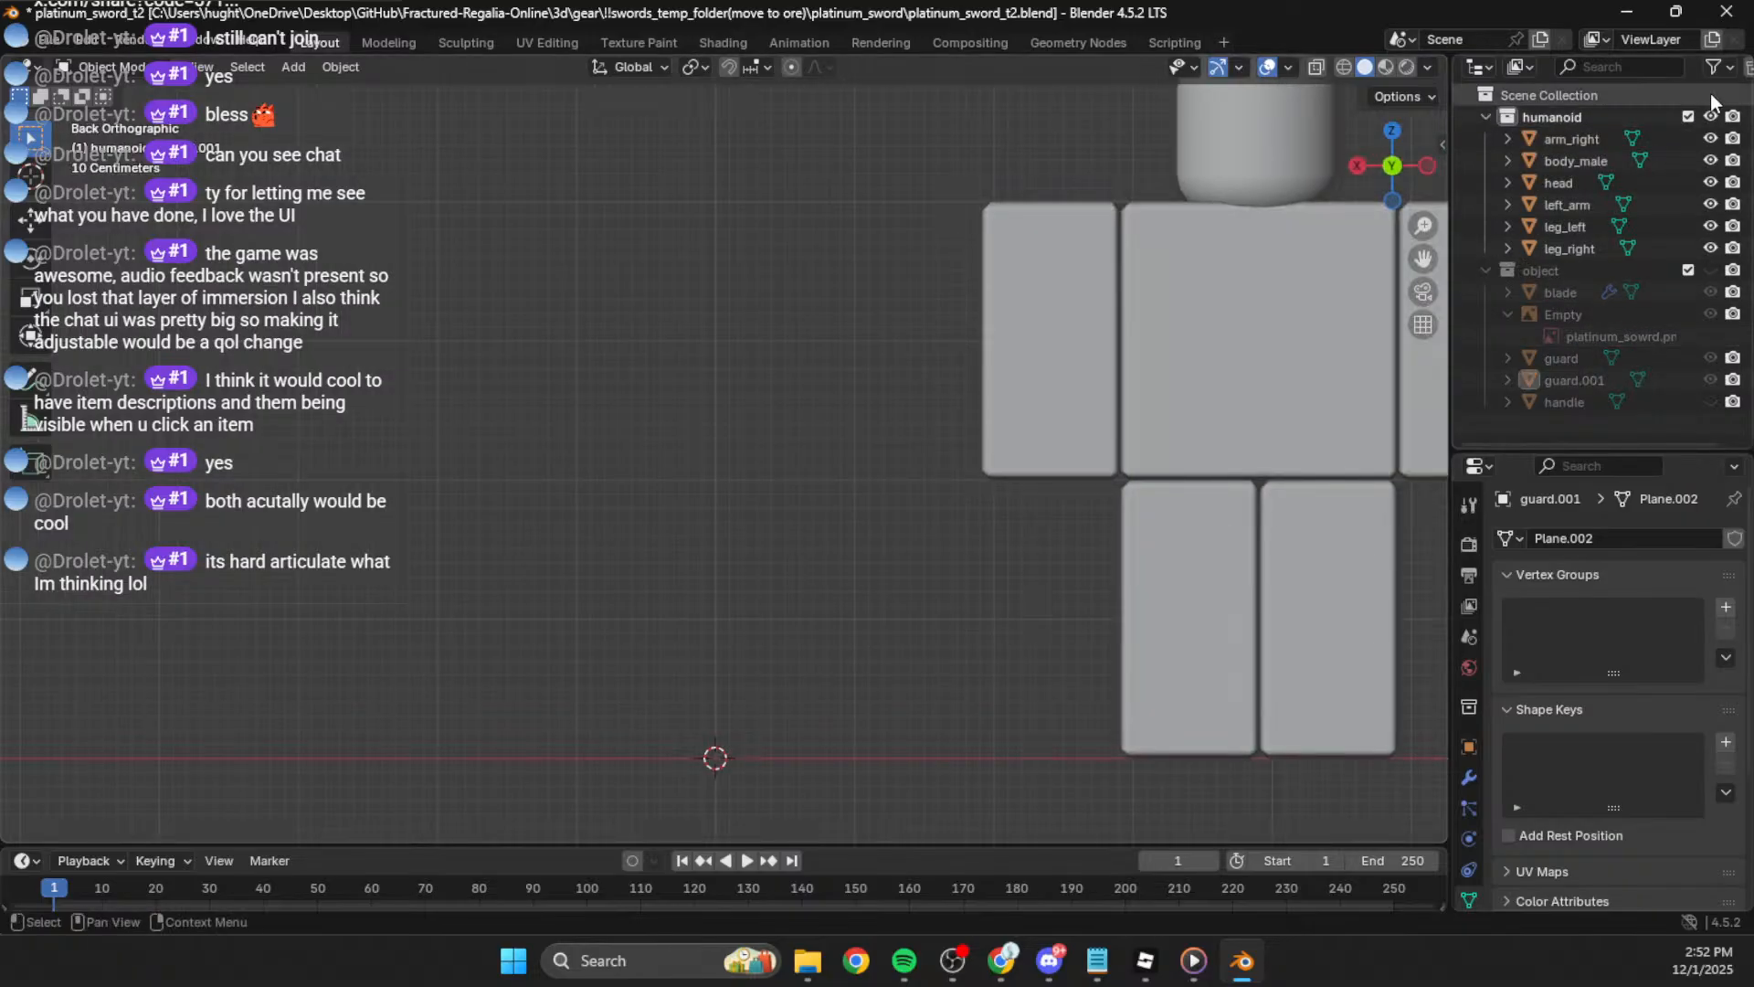
middle_click_drag(1200, 353, 861, 373, "shift")
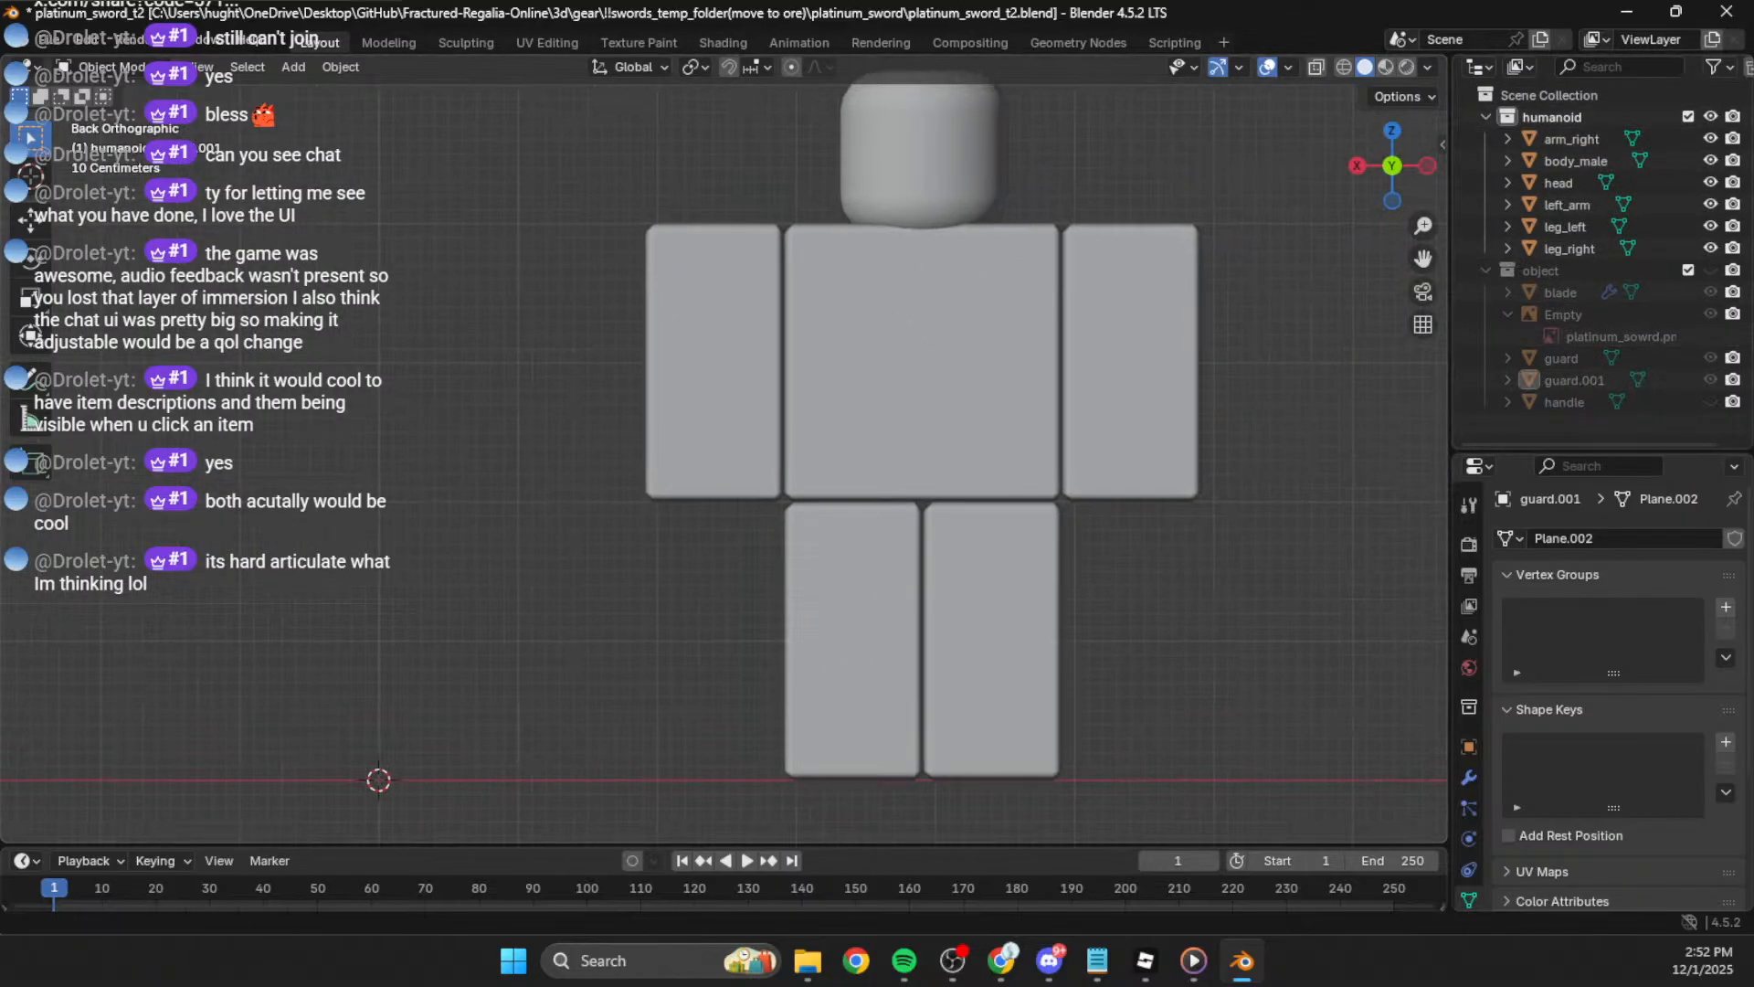
left_click(1710, 117)
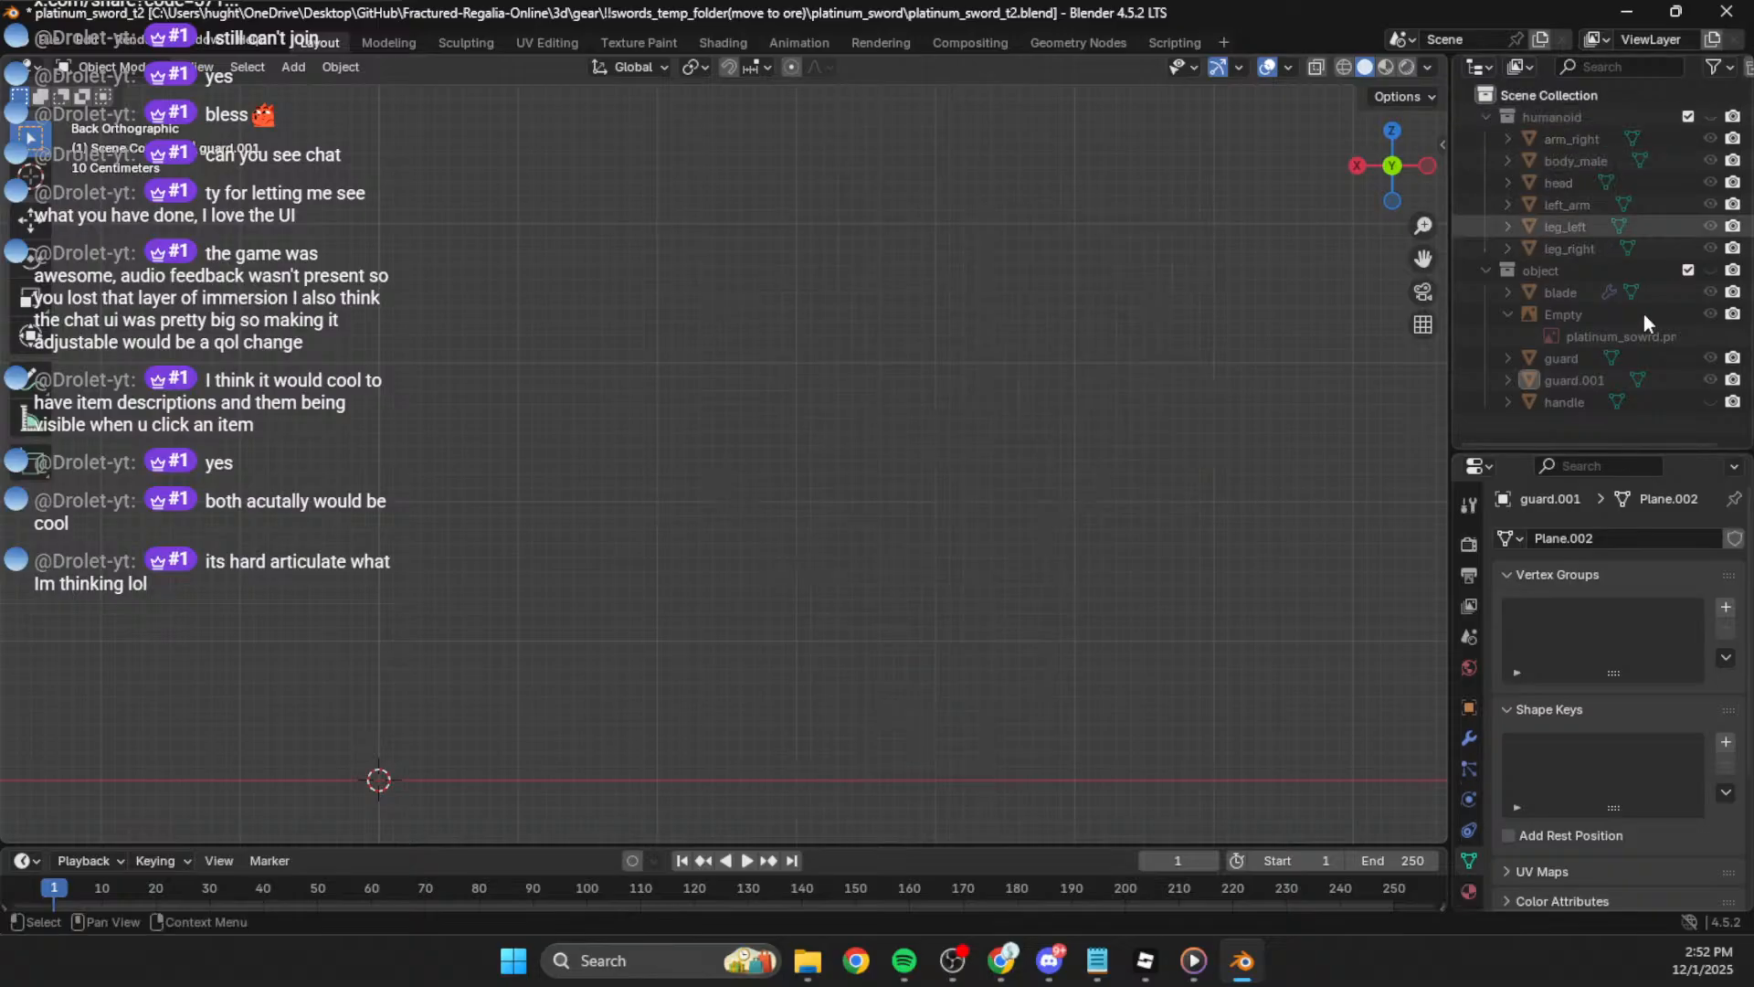
left_click(1710, 270)
Step: Enter Edit Mode on the flared lower guard piece and show it in wireframe shading with X-ray enabled
middle_click_drag(402, 589, 788, 444, "shift")
scroll(758, 484, "up", 4)
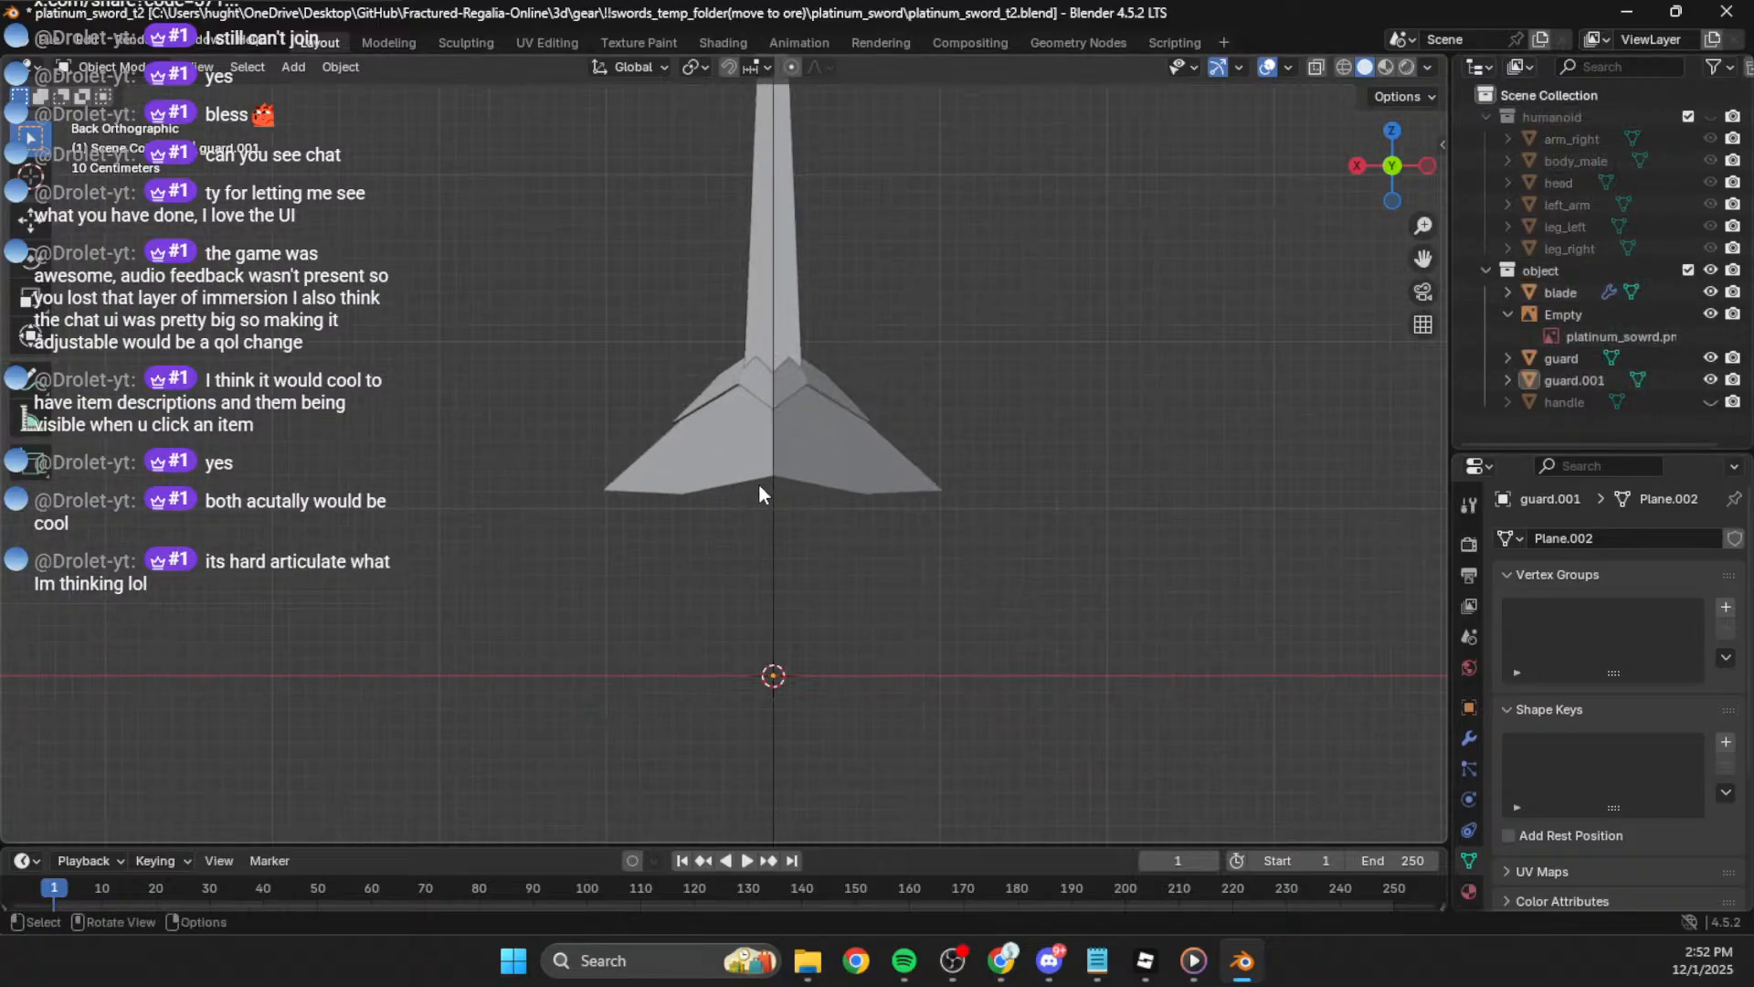
left_click(845, 481)
key("Tab")
left_click(833, 491)
left_click(1343, 67)
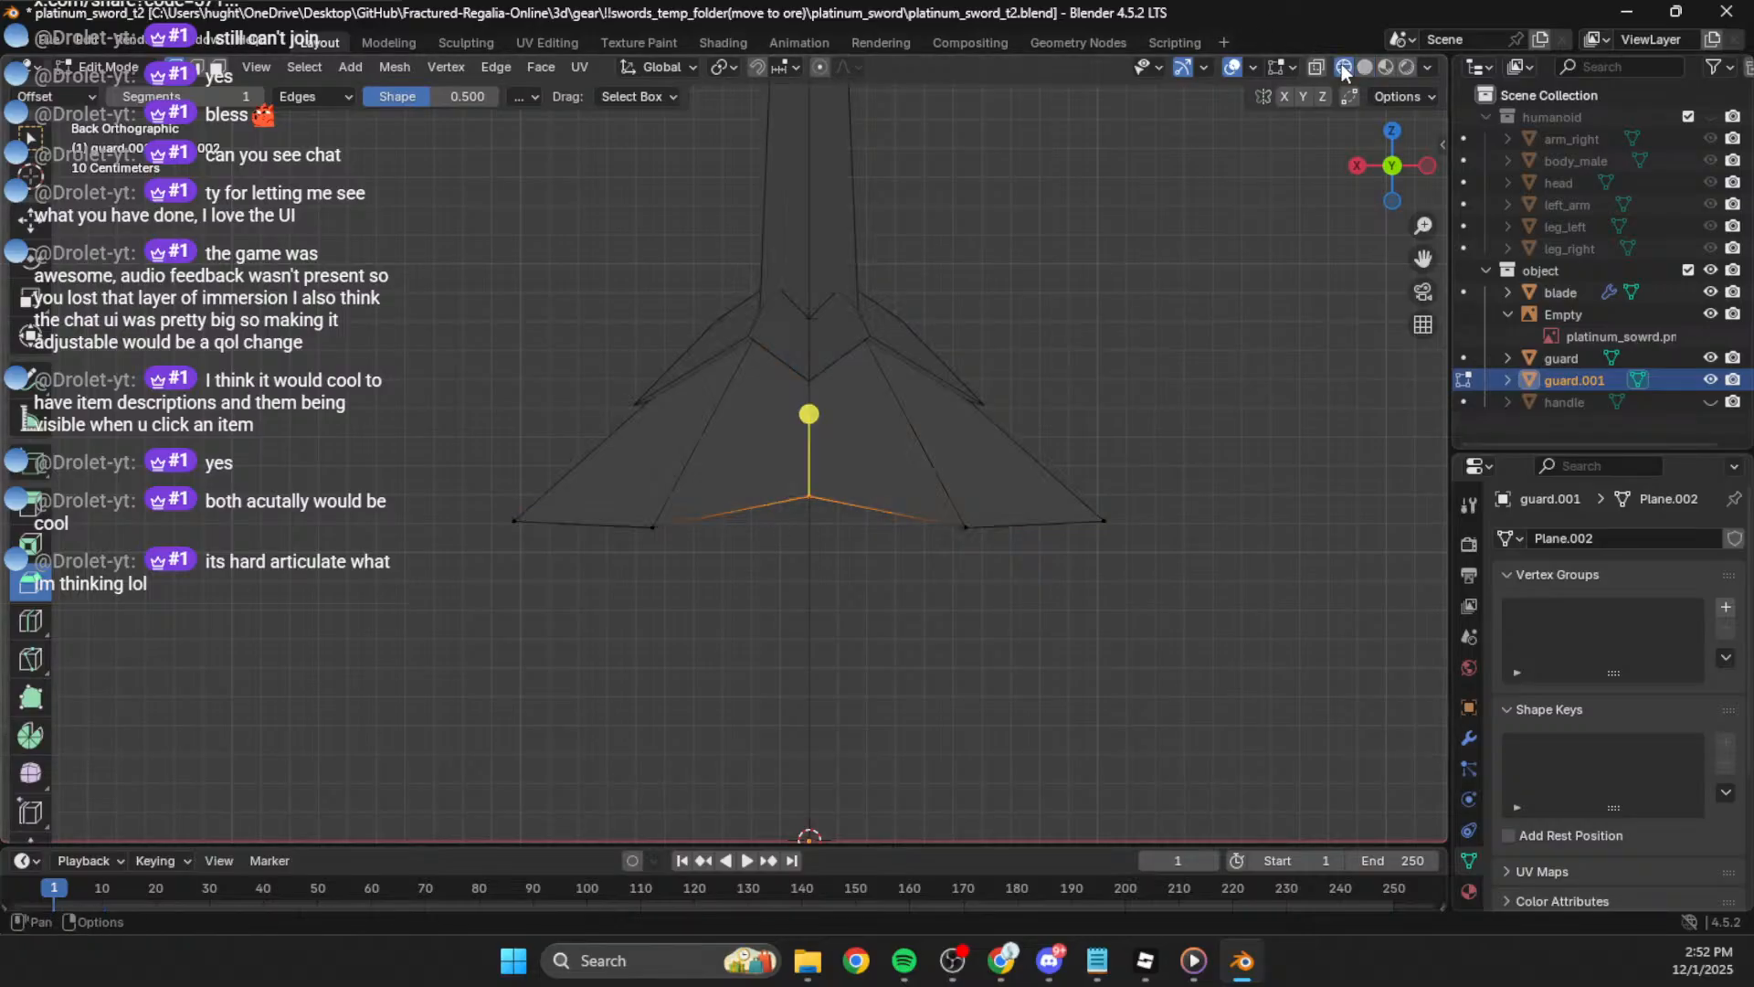
mouse_move(841, 562)
left_mouse_down()
mouse_move(854, 532)
mouse_move(776, 457)
left_mouse_up()
left_click(963, 582)
left_click(1428, 66)
left_click(1428, 66)
left_click(1428, 67)
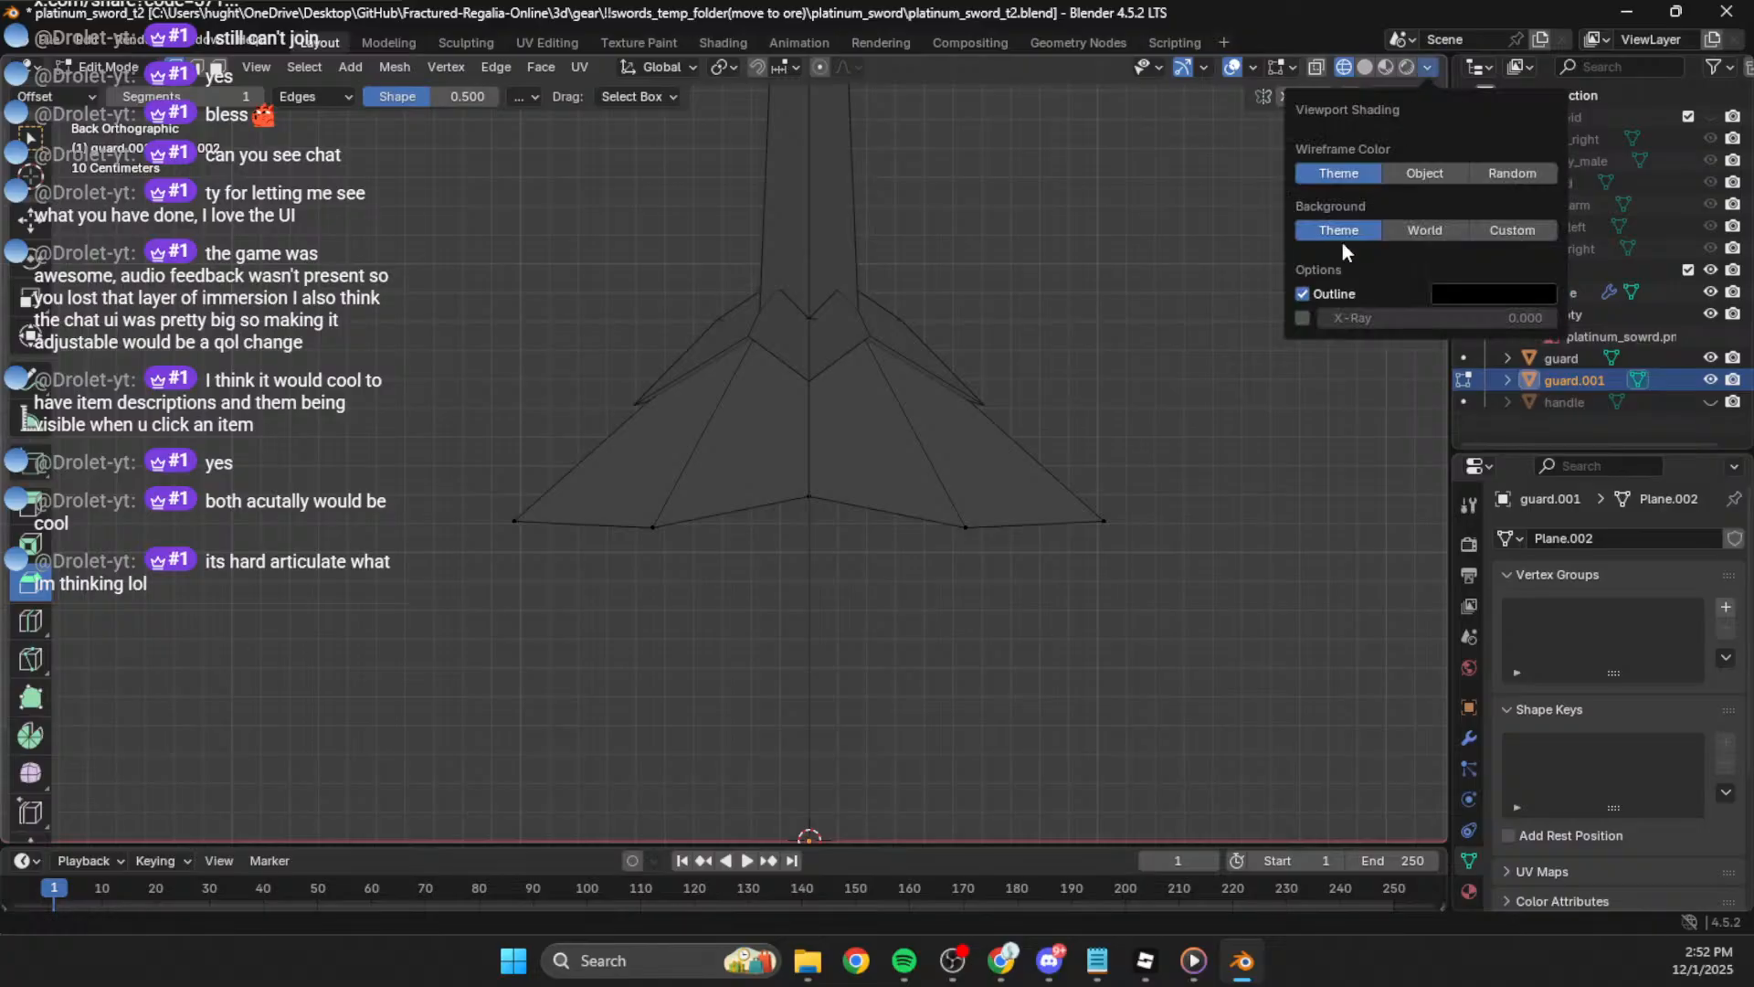
left_click(1302, 318)
Step: Select the center corner vertex of the flared piece's lower edge and move it down 0.034199 m along Z
left_click(787, 493)
key("g")
key("z")
left_click(931, 435)
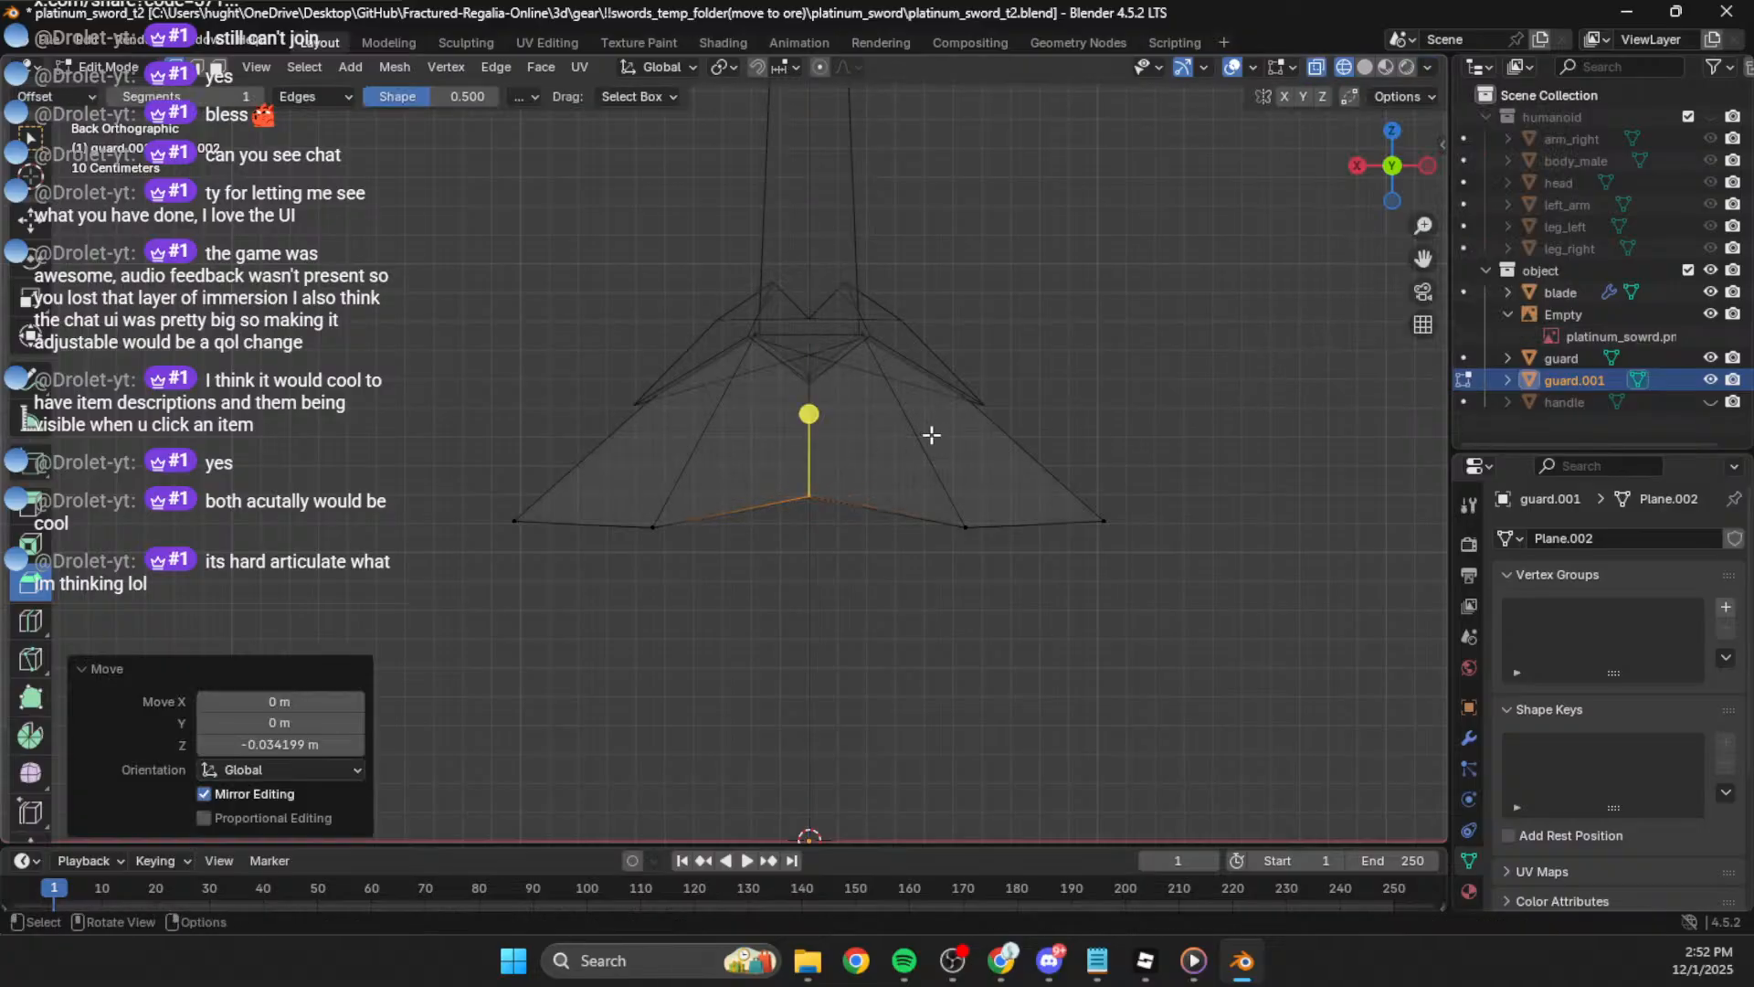
Step: Try to move the lower edge's in-between vertex along Z in the back view, and undo it
middle_click_drag(964, 574, 901, 544)
left_click(1391, 165)
scroll(852, 566, "up", 3)
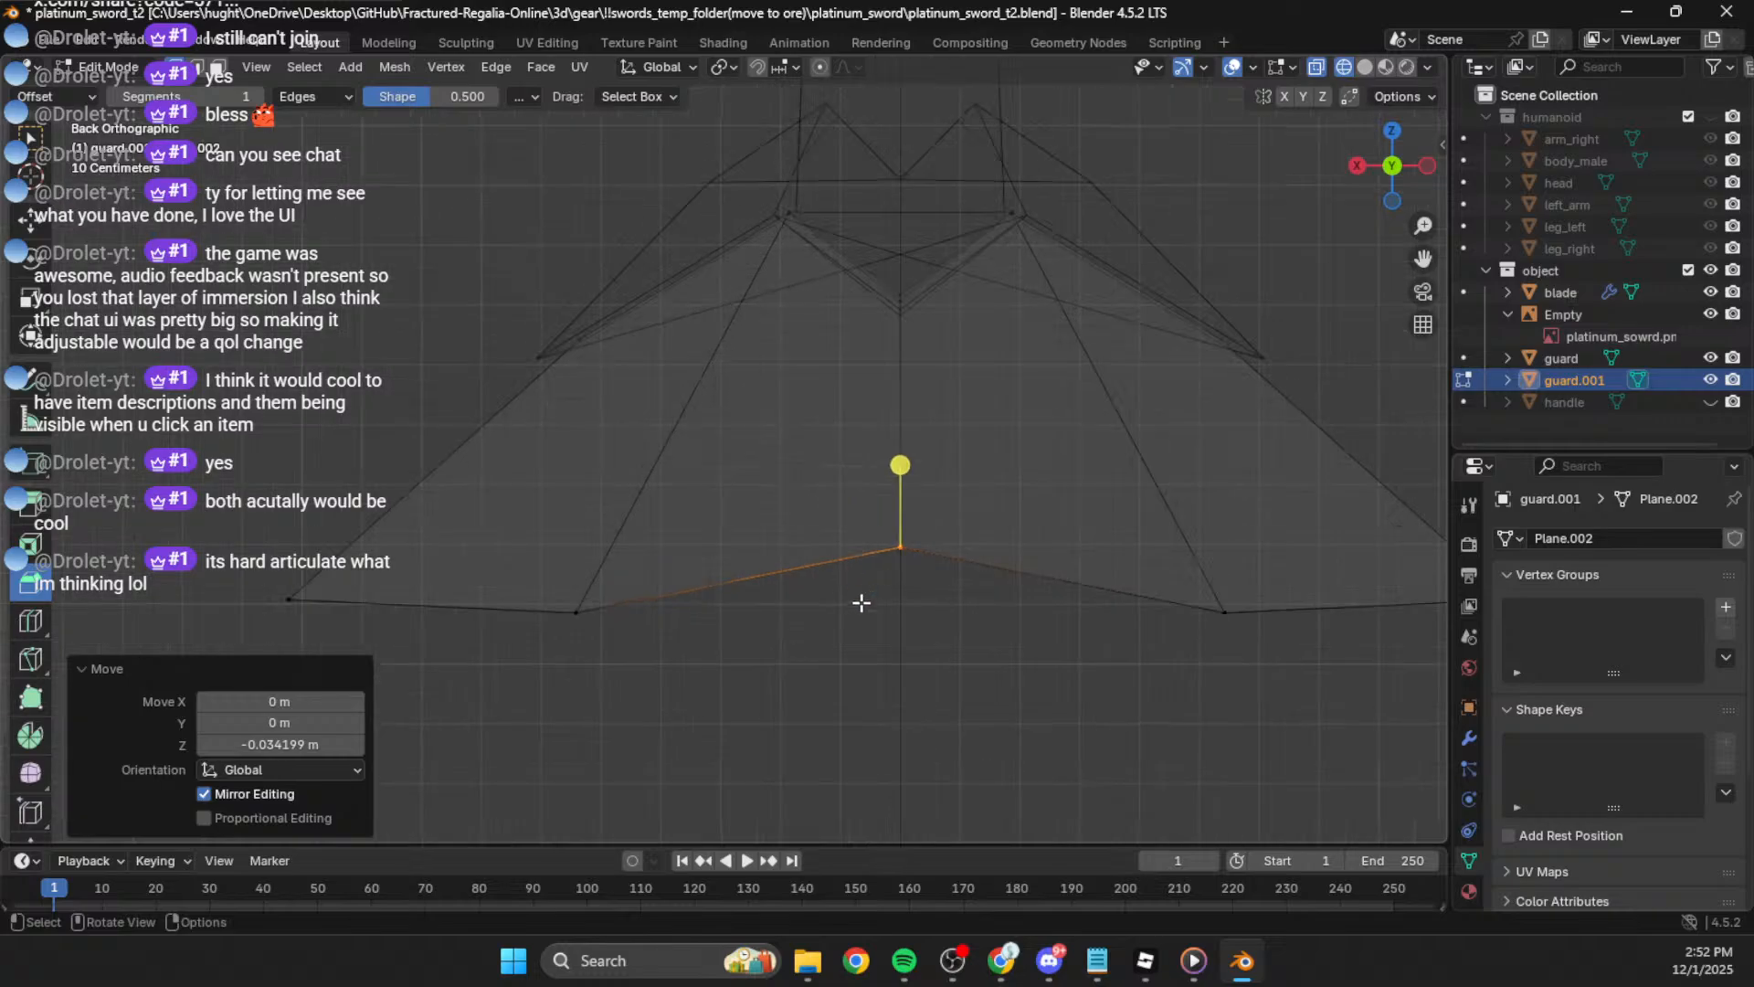
left_click_drag(558, 576, 618, 664)
key("g")
key("z")
left_click(630, 677)
key("ctrl+z")
scroll(932, 658, "down", 2)
key("ctrl+z")
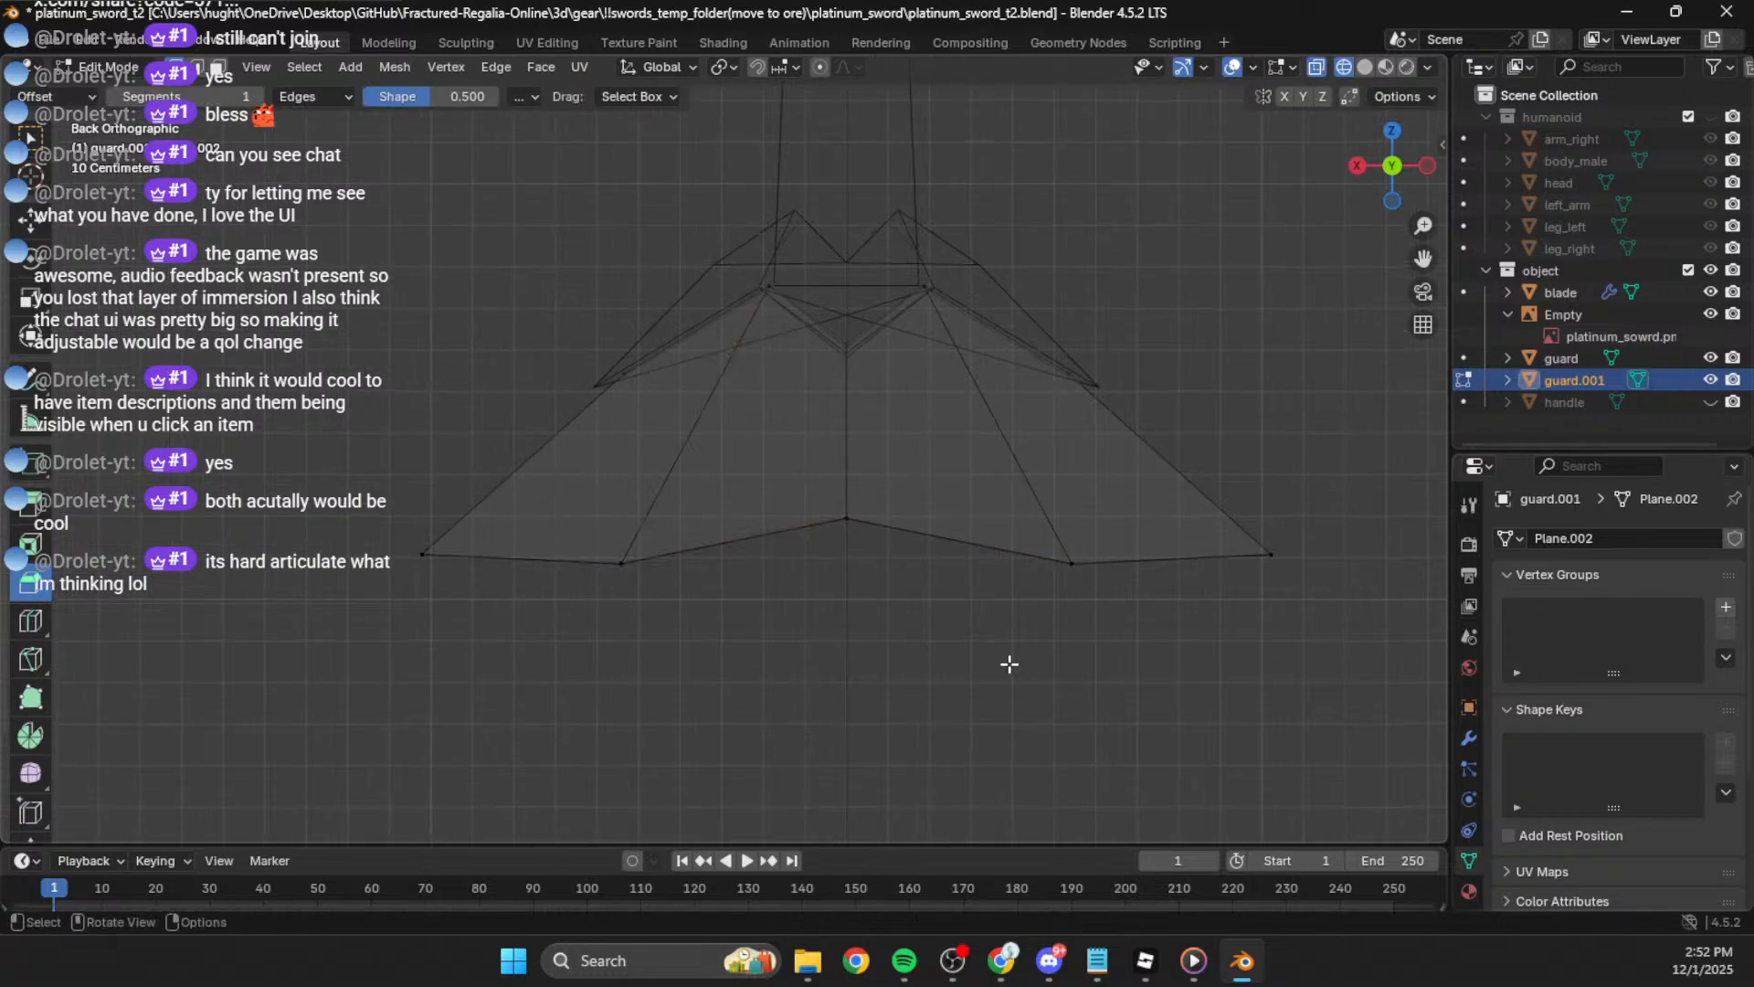
Step: Examine the flared guard's lower edge in wireframe from the front and back orthographic views
middle_click_drag(957, 650, 881, 556)
middle_click_drag(880, 553, 638, 545)
left_click(1366, 175)
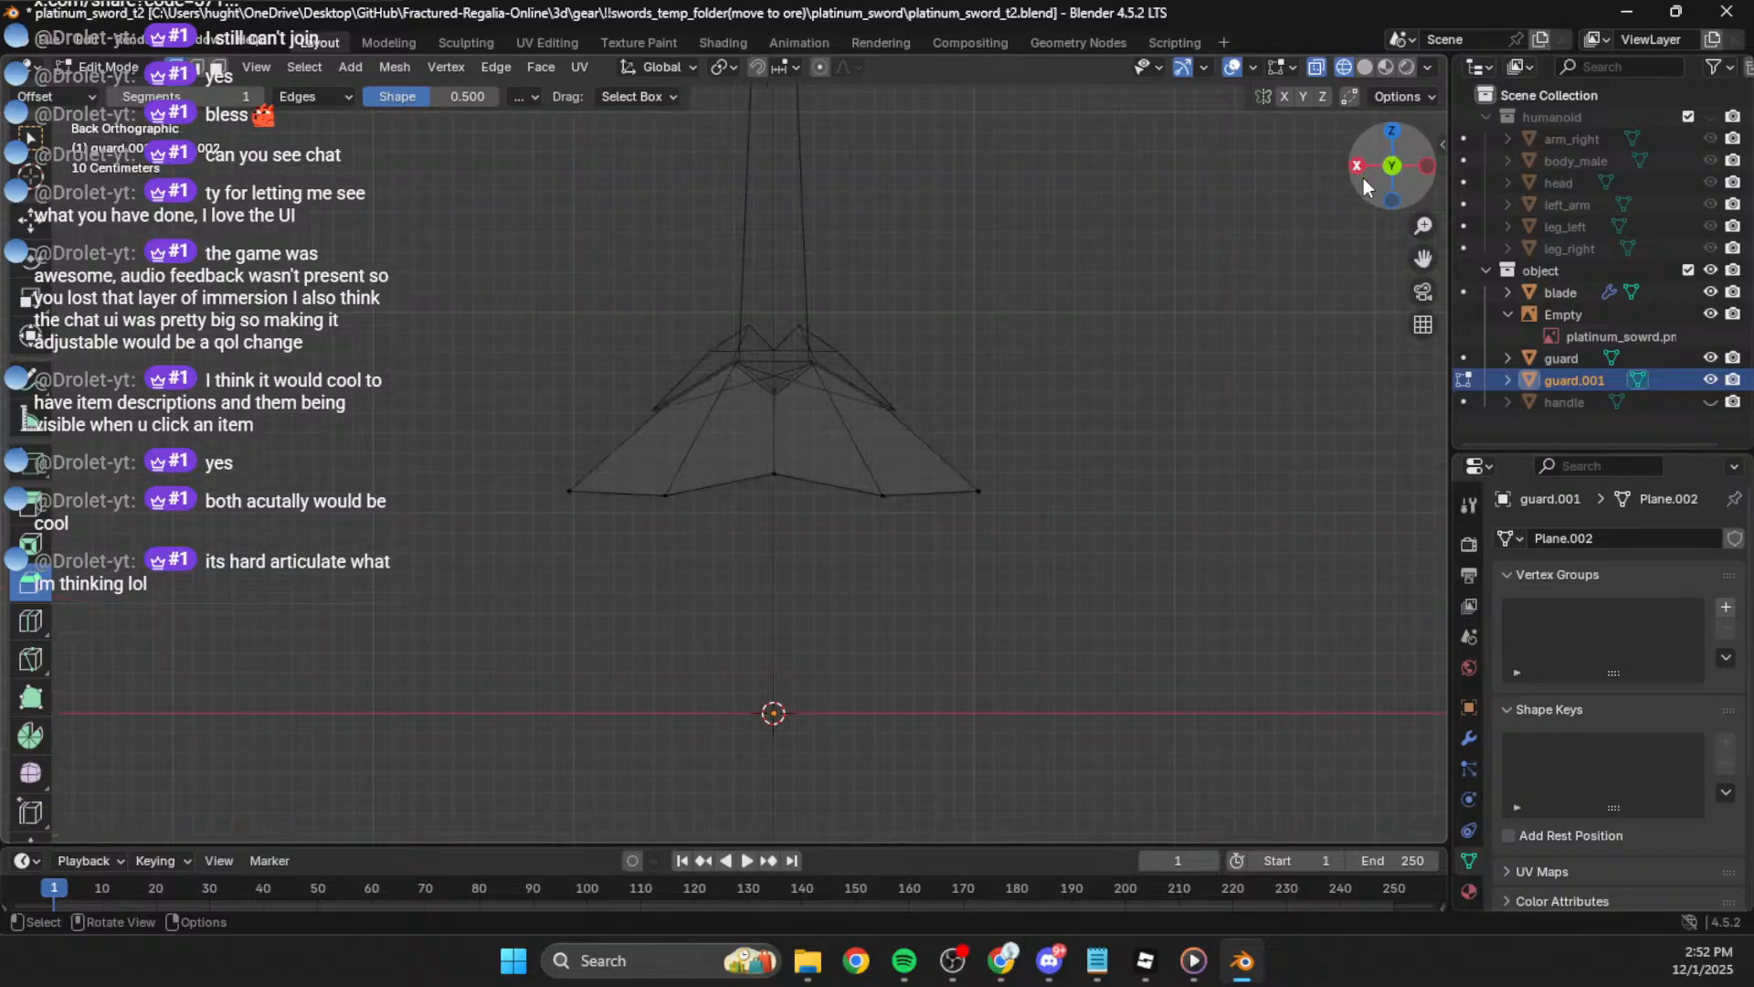
left_click(1428, 172)
left_click(1428, 171)
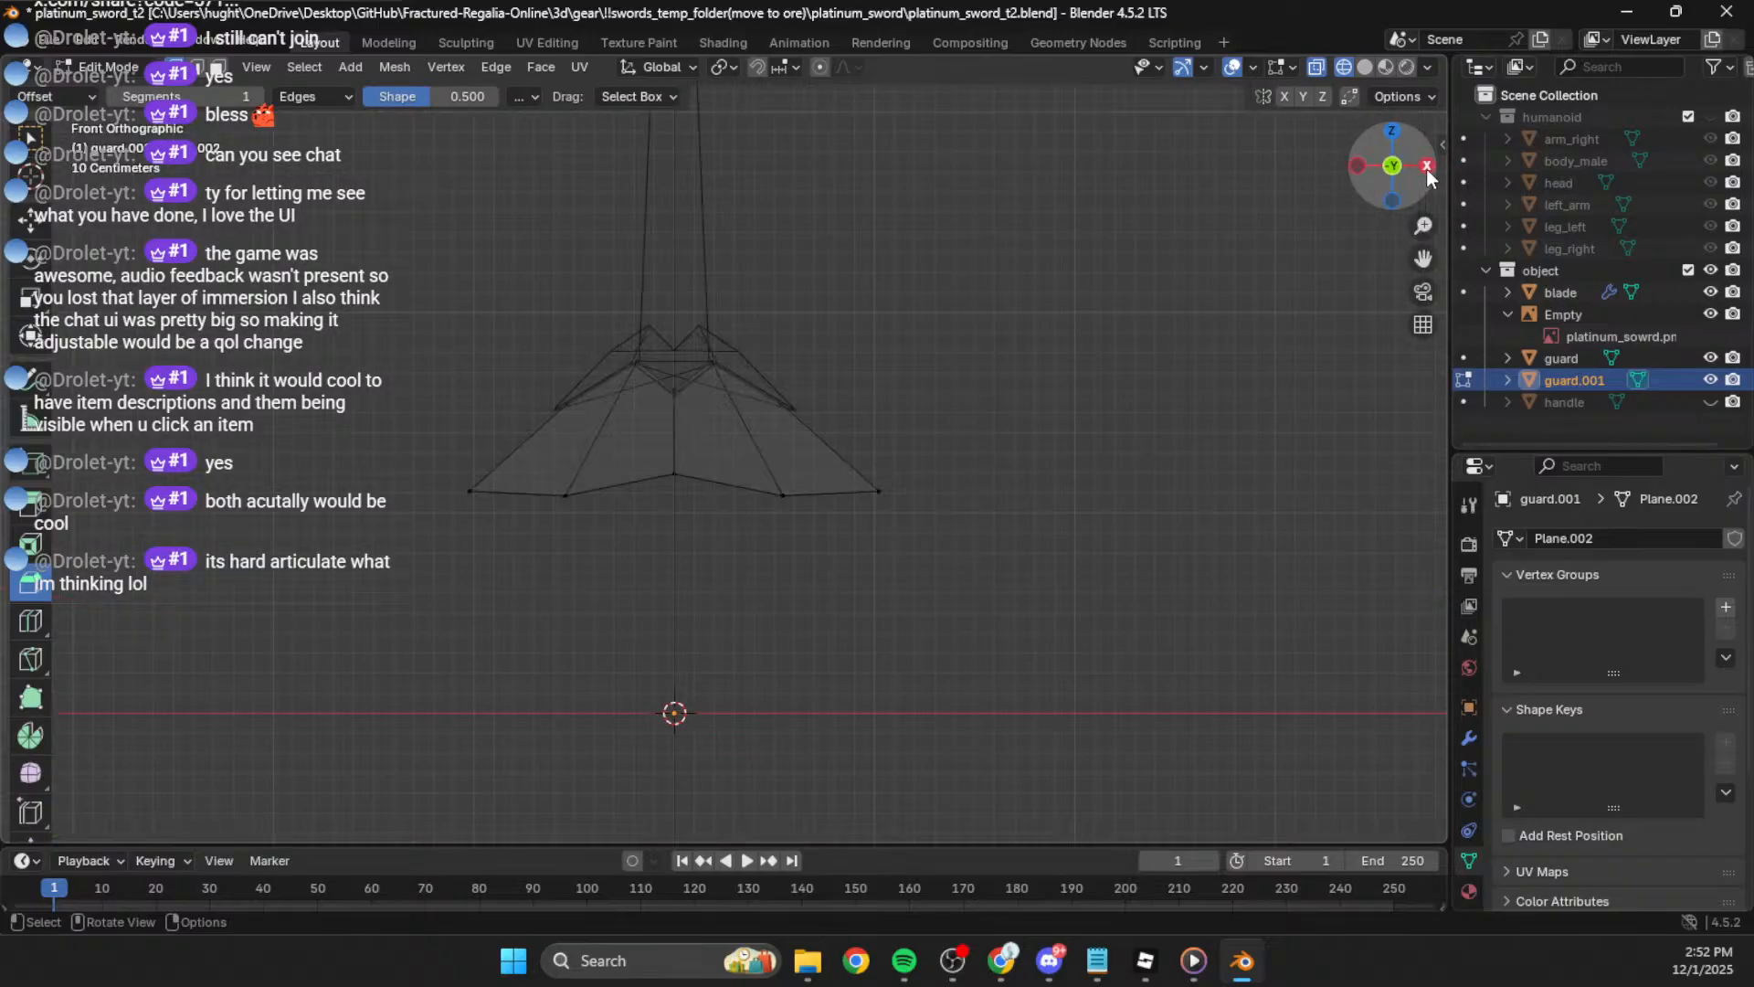
left_click(1428, 172)
left_click(1428, 172)
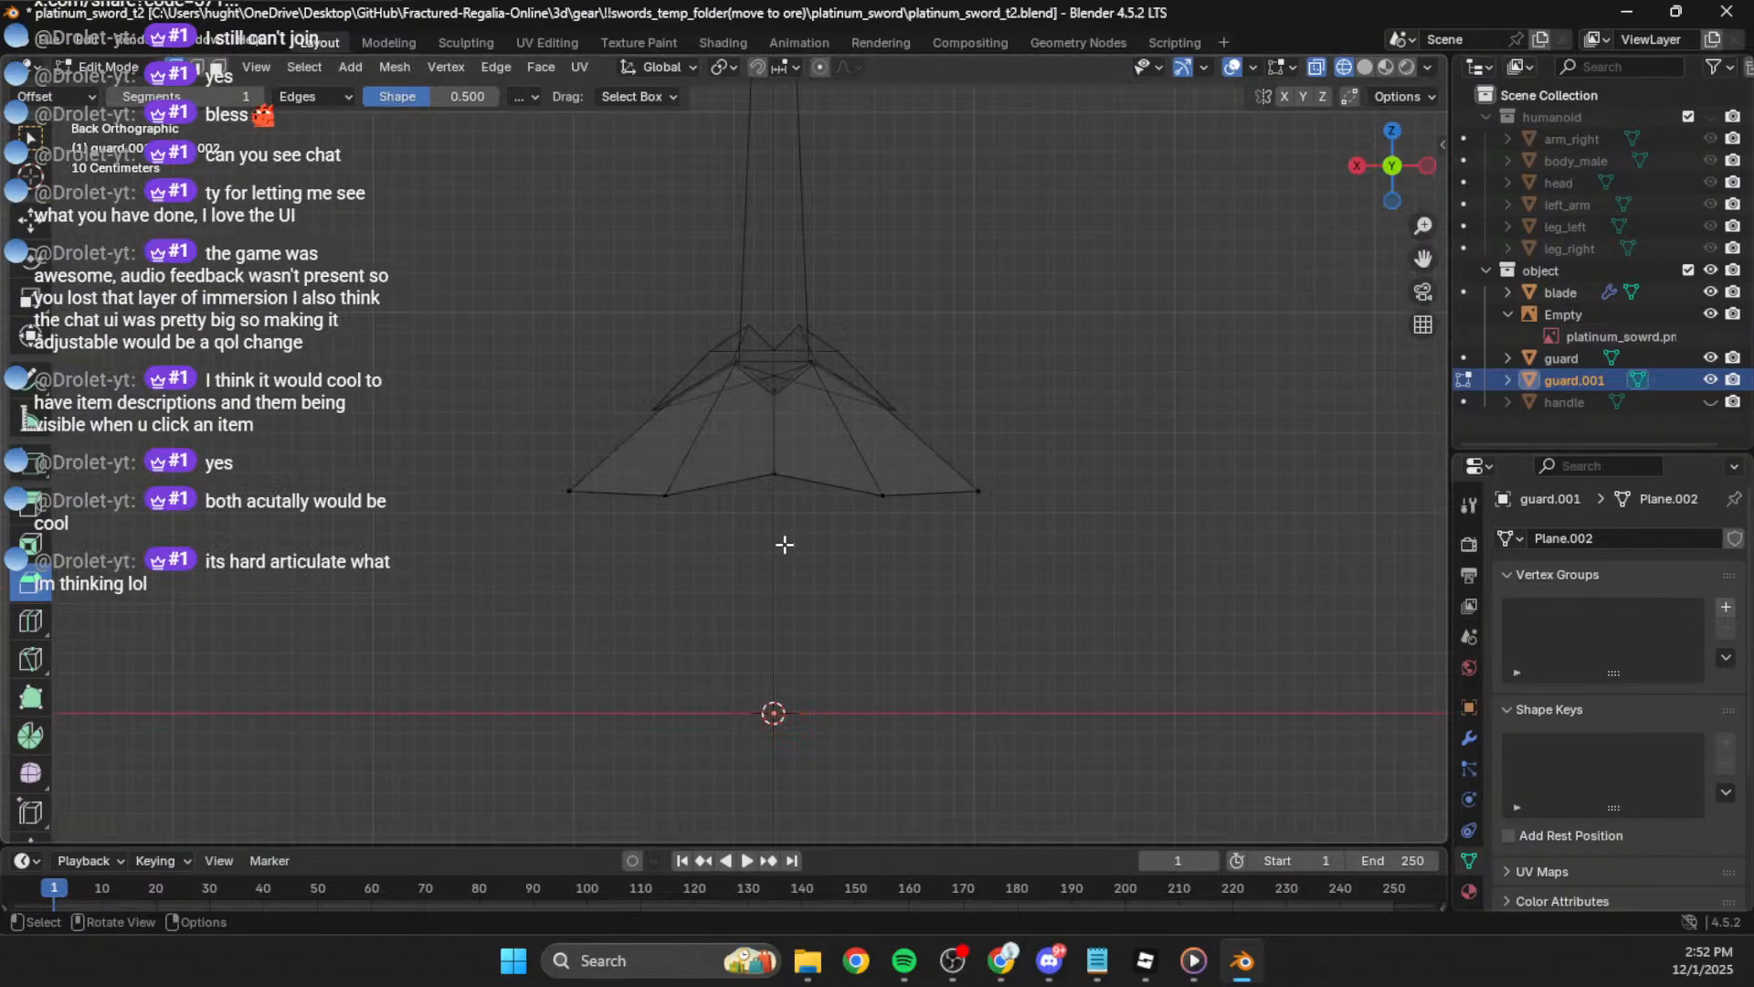
left_click(979, 490, "shift")
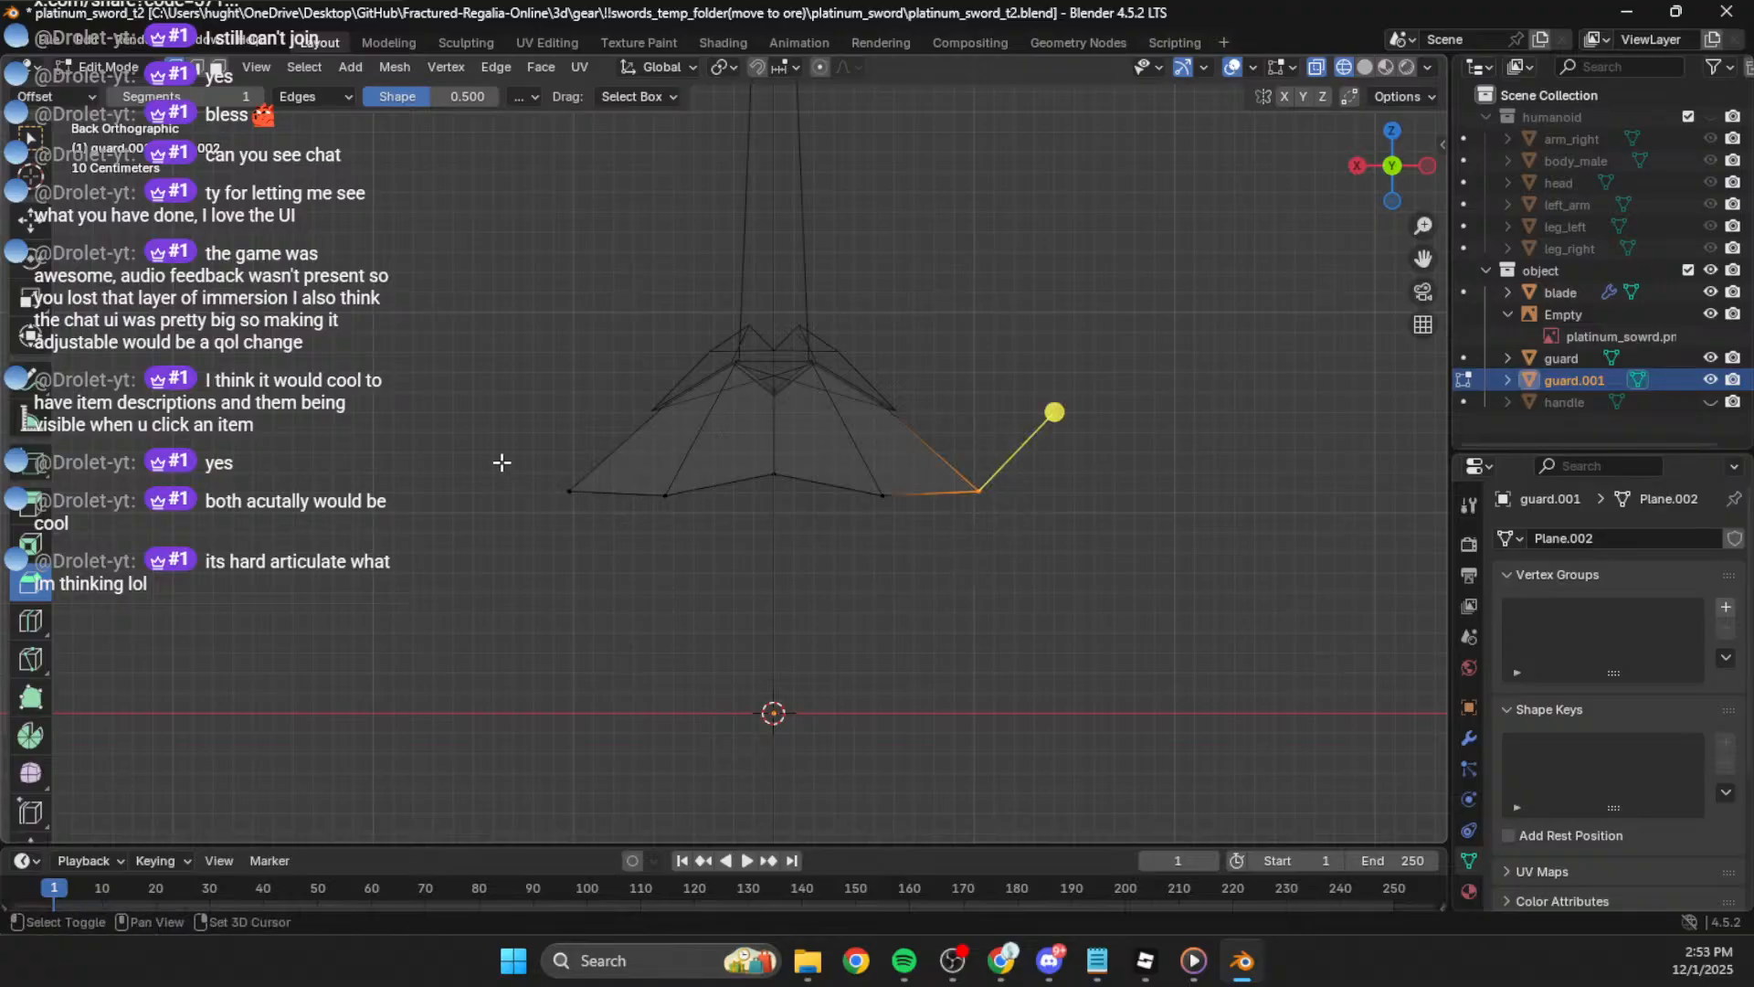
left_click_drag(801, 451, 742, 509, "shift")
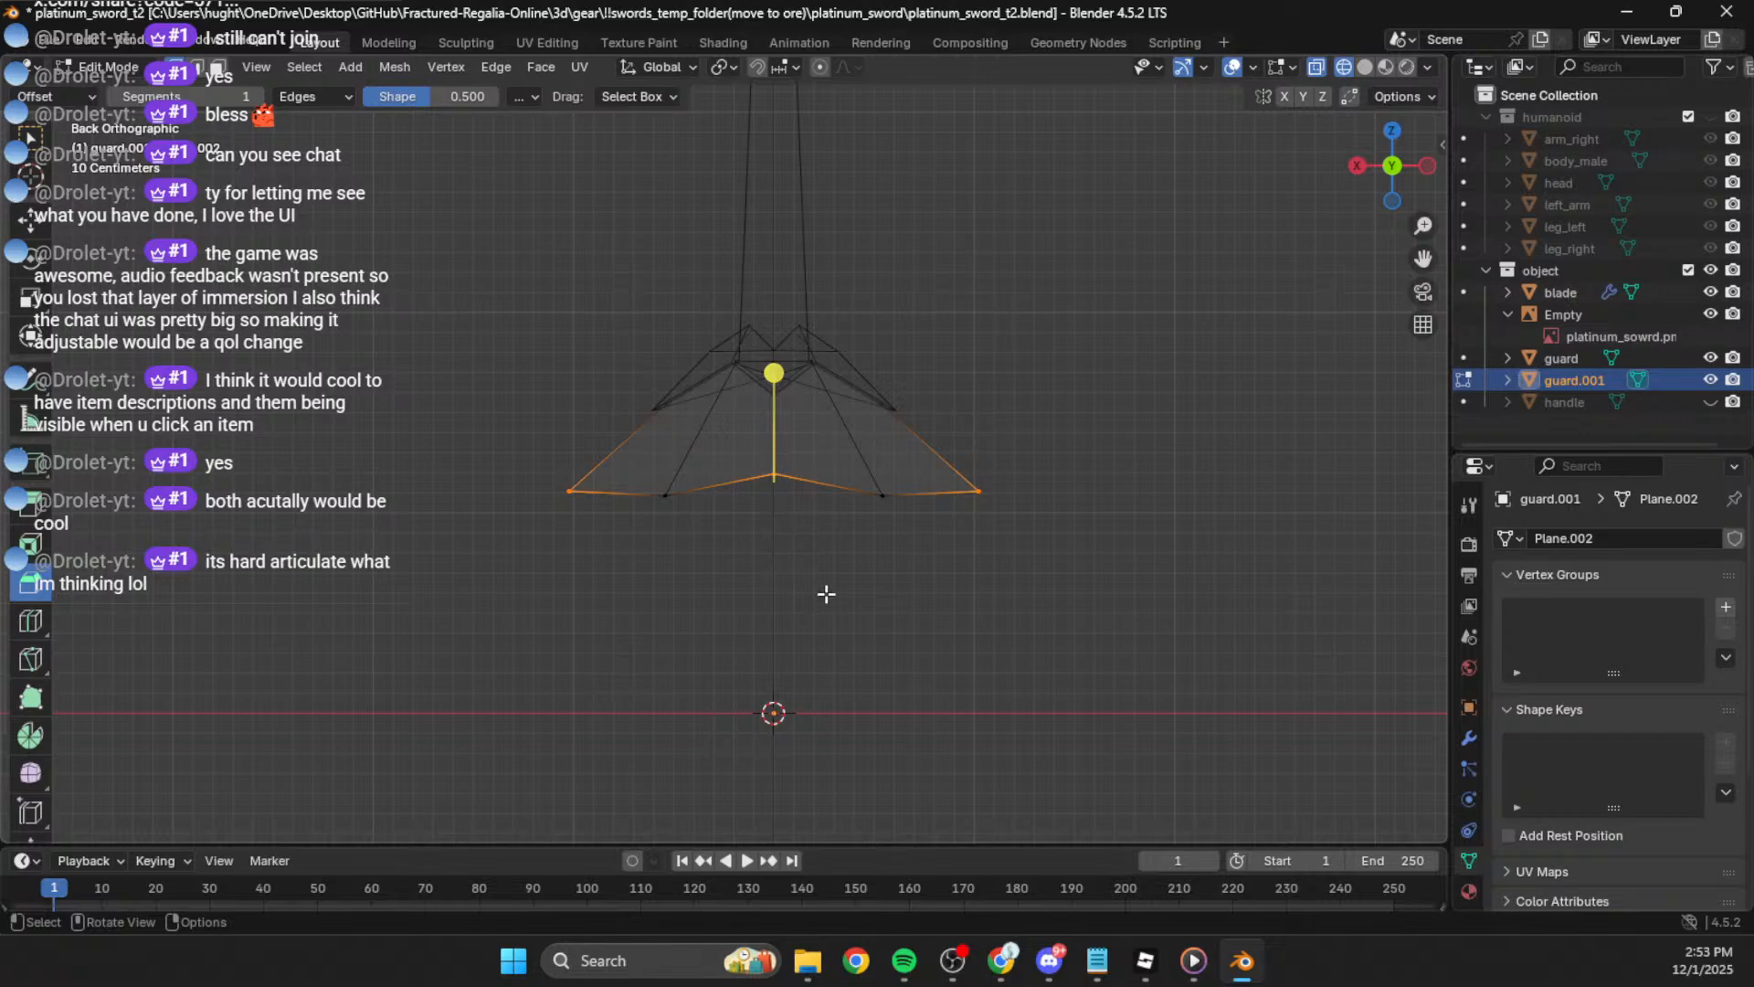
right_click(768, 518)
right_click(734, 582)
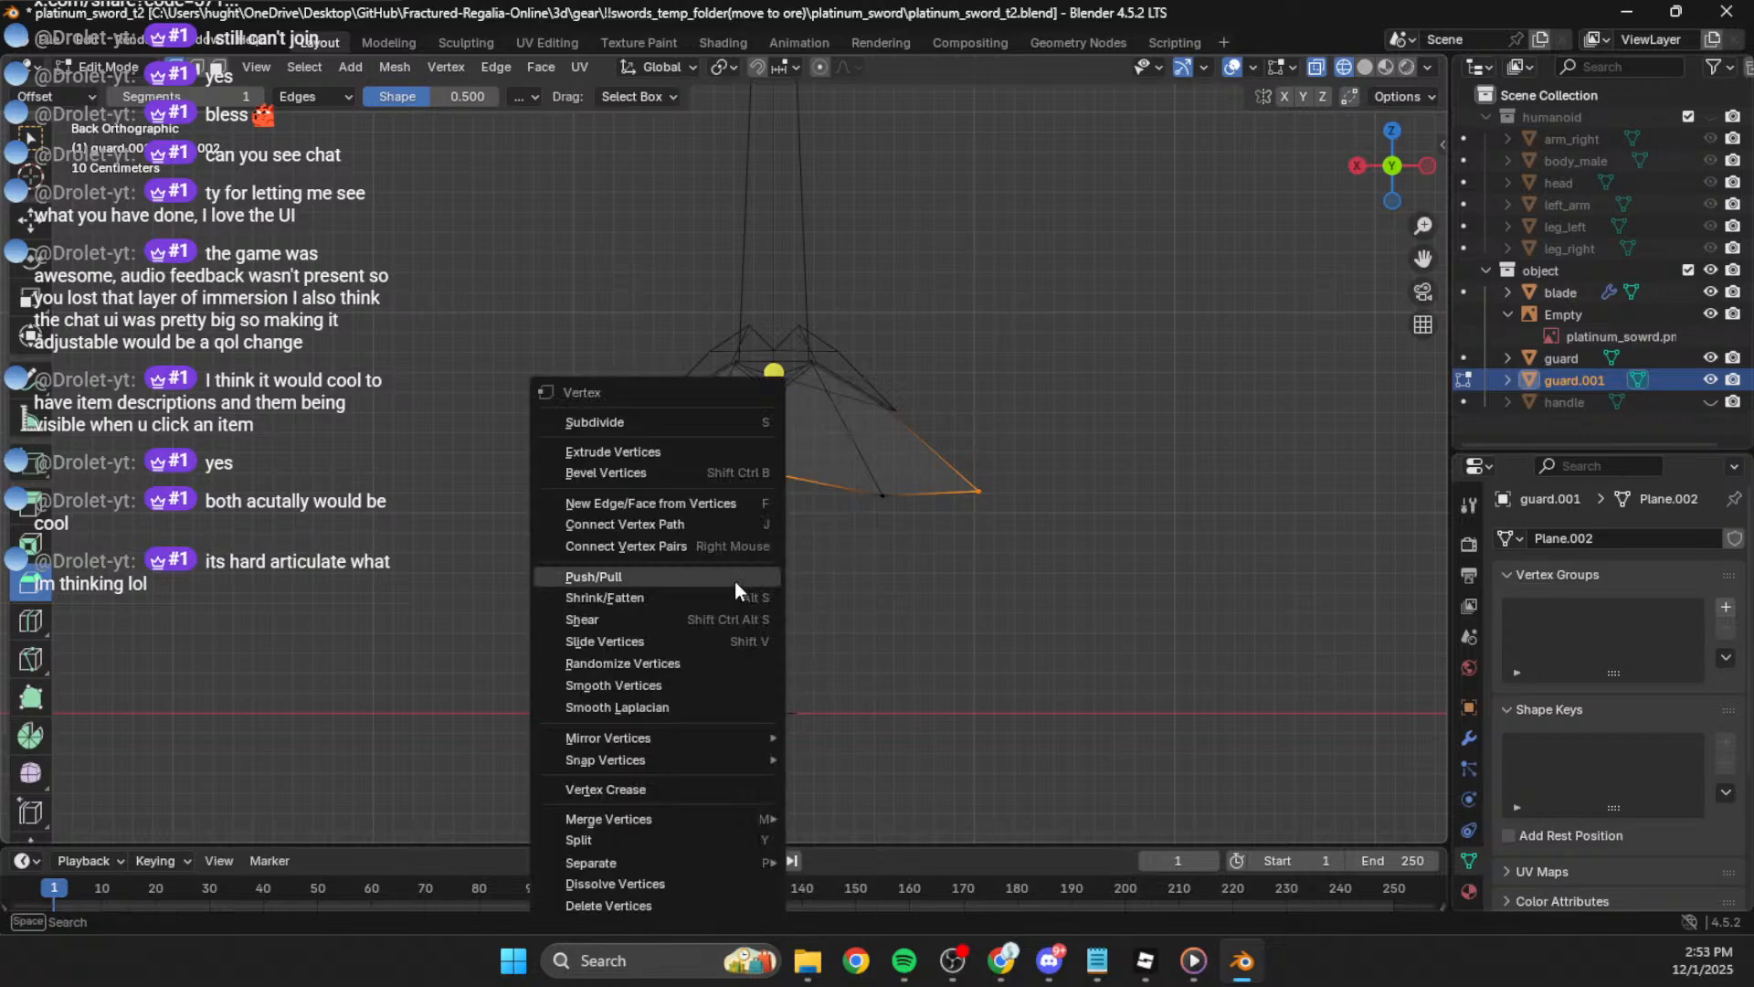
mouse_move(647, 762)
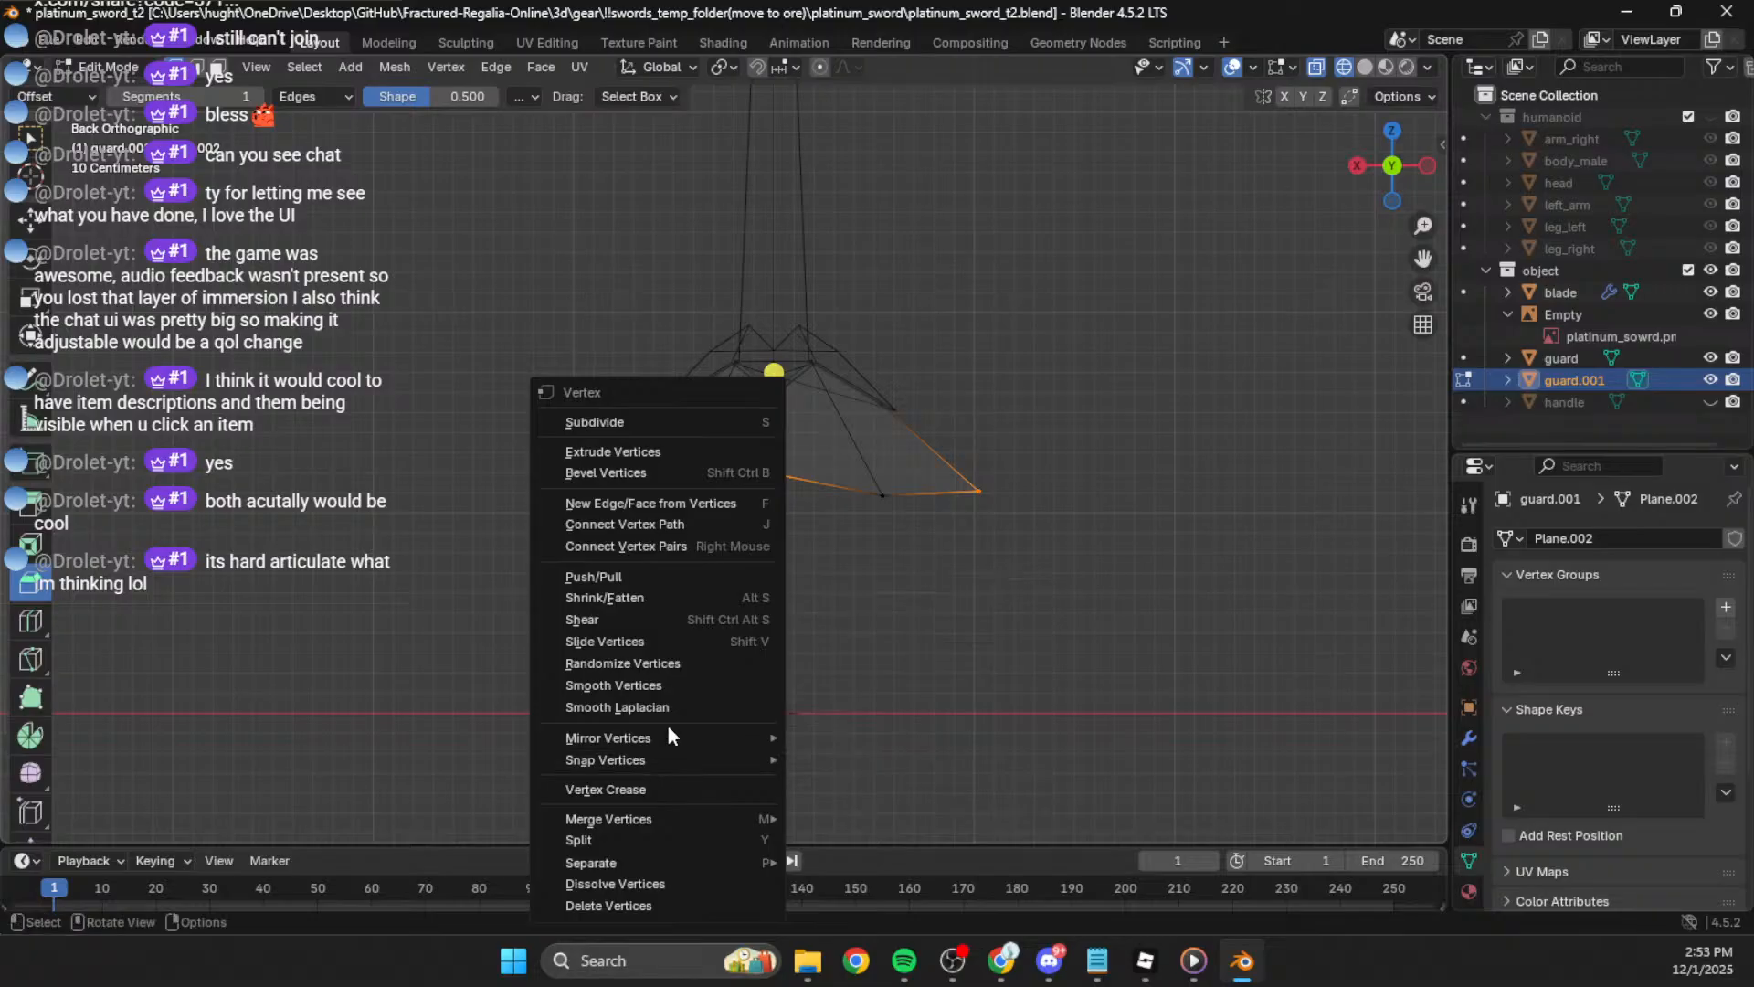
middle_click_drag(1118, 523, 921, 594)
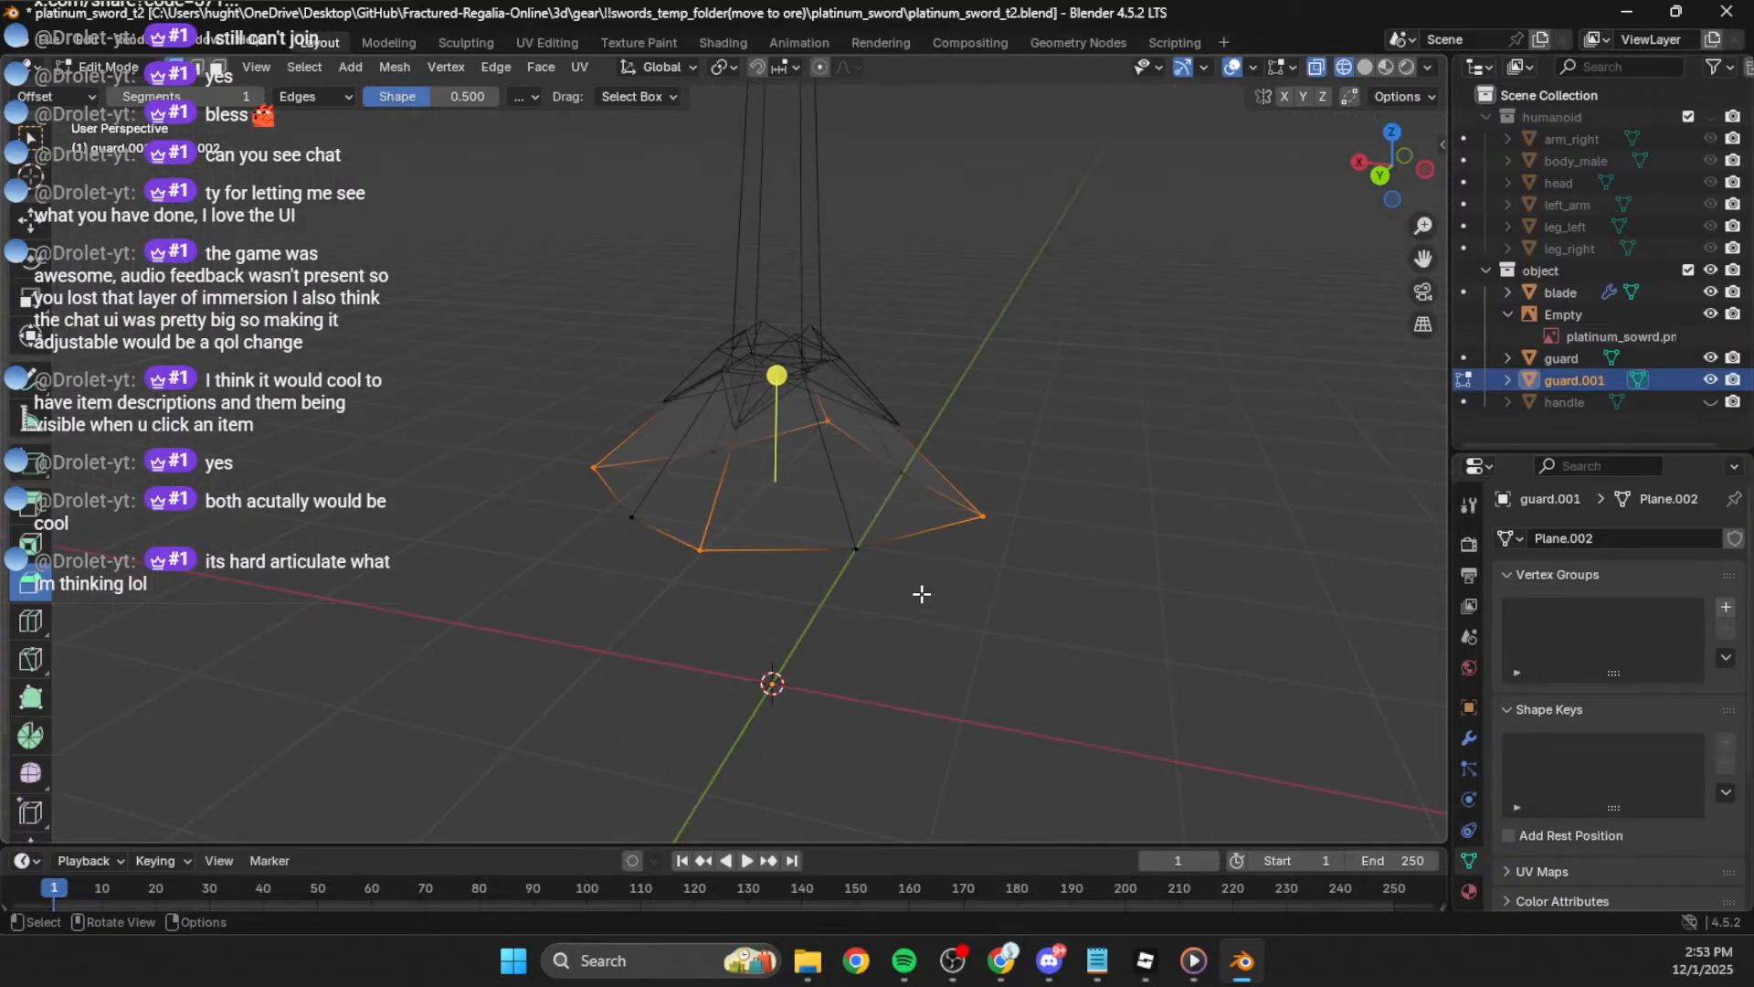
middle_click_drag(1059, 507, 1188, 375)
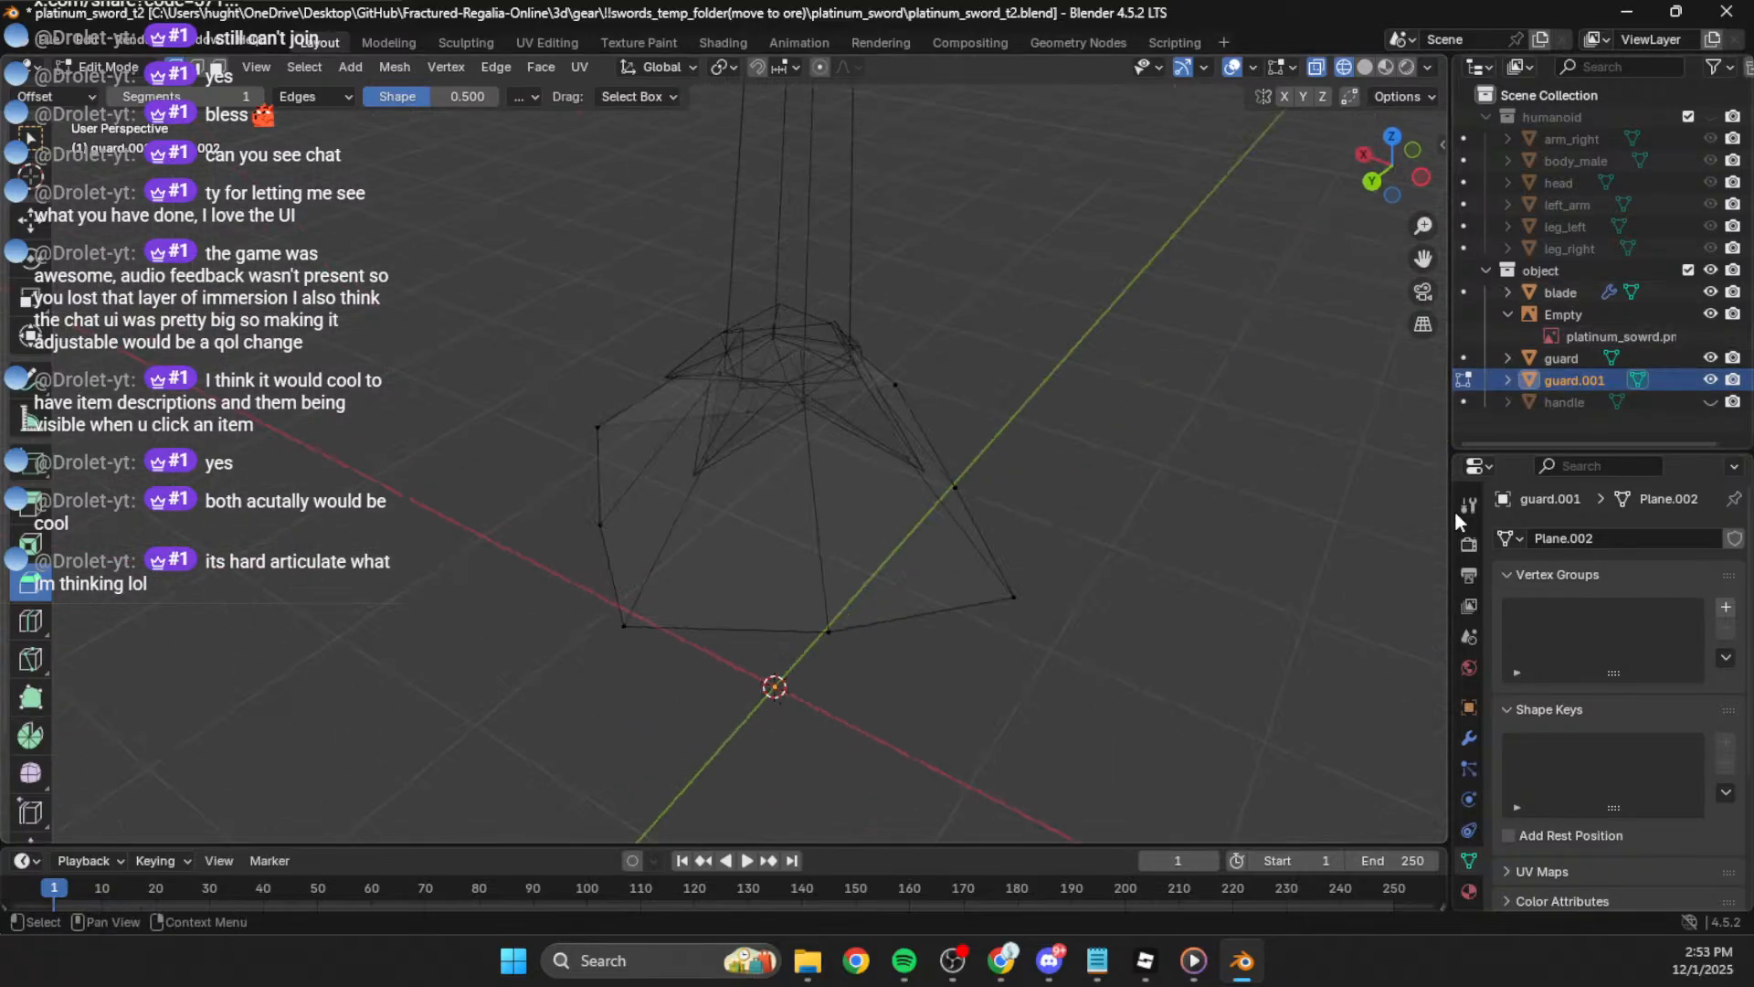
Step: In the top view, delete the flared guard's vertices on the +Y and −X sides, keeping only one quarter
middle_click_drag(1071, 541, 1042, 493)
middle_click_drag(1158, 280, 1385, 163)
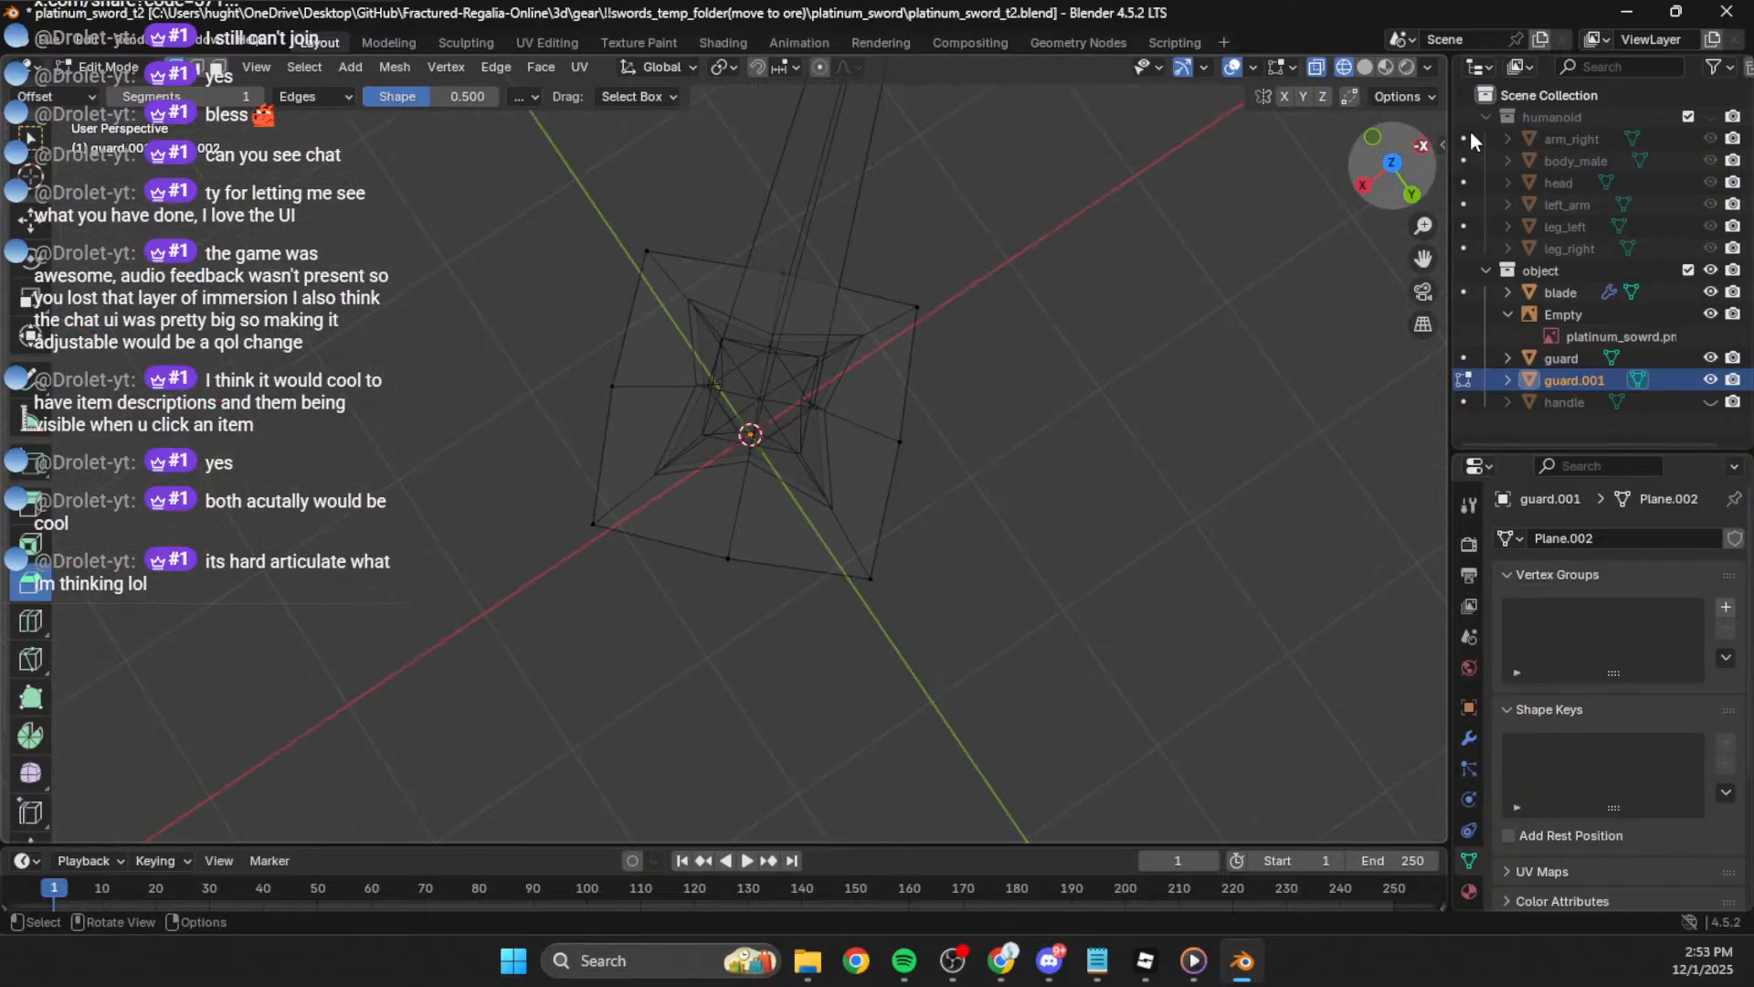
left_click(1391, 163)
left_click_drag(1007, 296, 406, 236)
left_click_drag(887, 188, 631, 667)
key("x")
left_click(399, 407)
key("x")
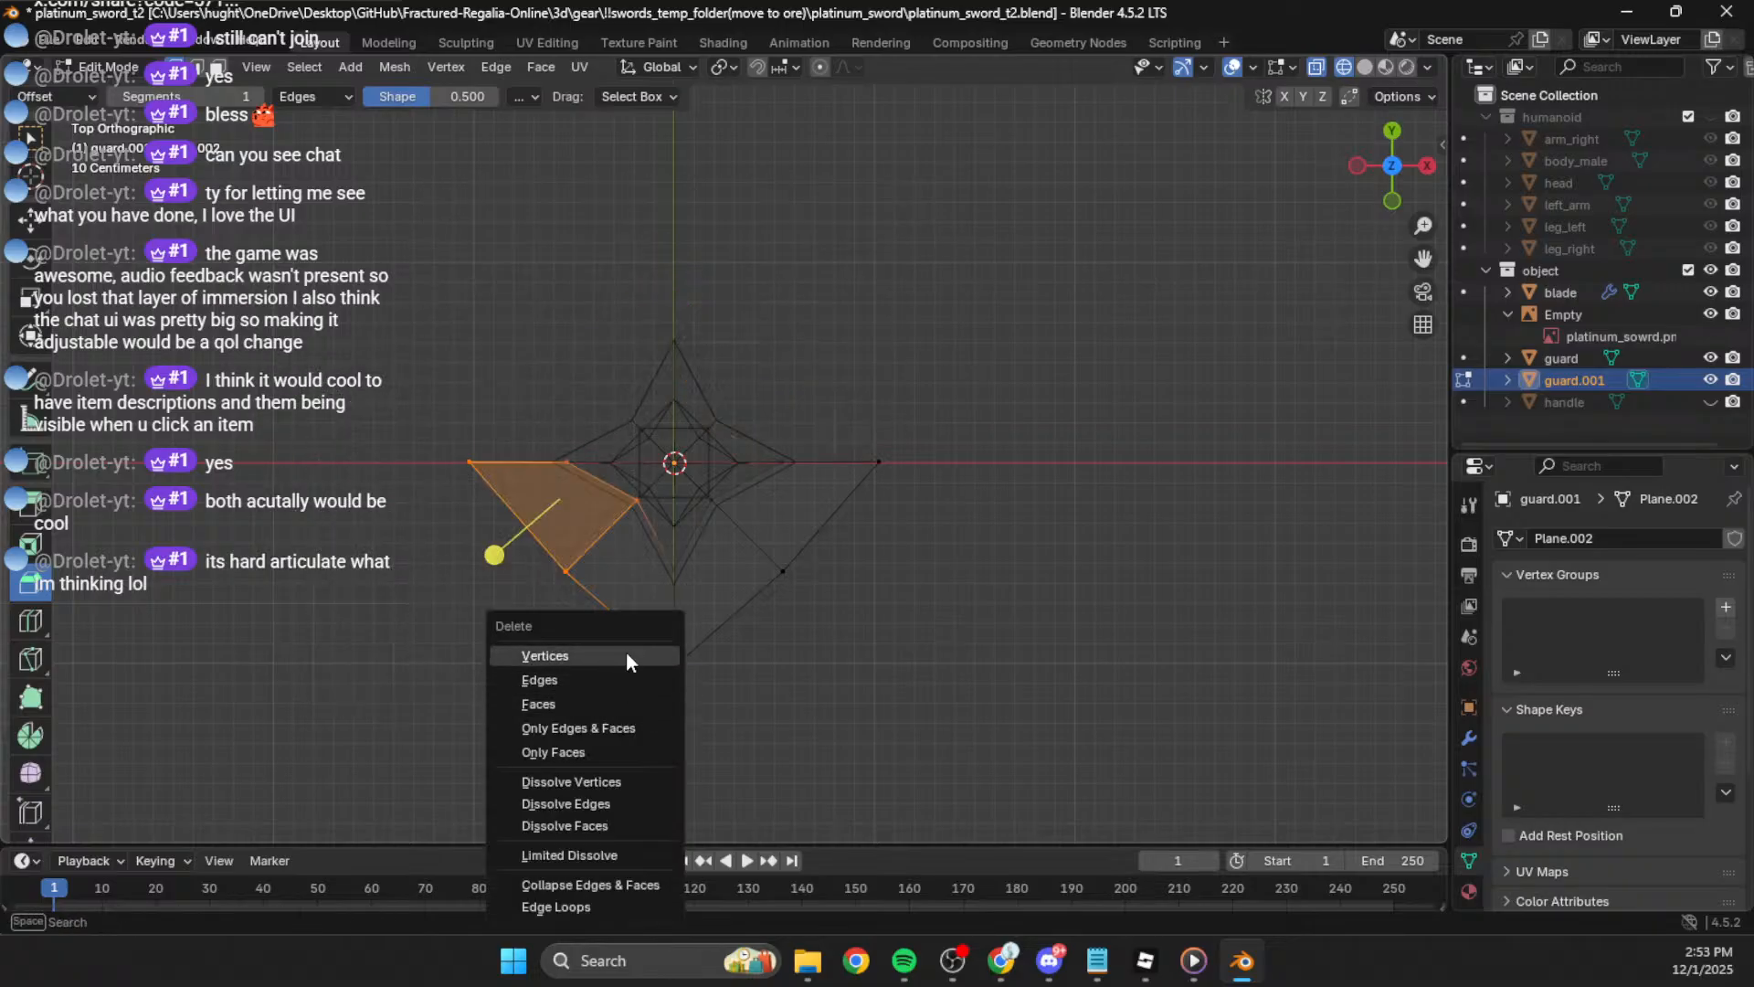
left_click(627, 659)
middle_click_drag(725, 557, 511, 389)
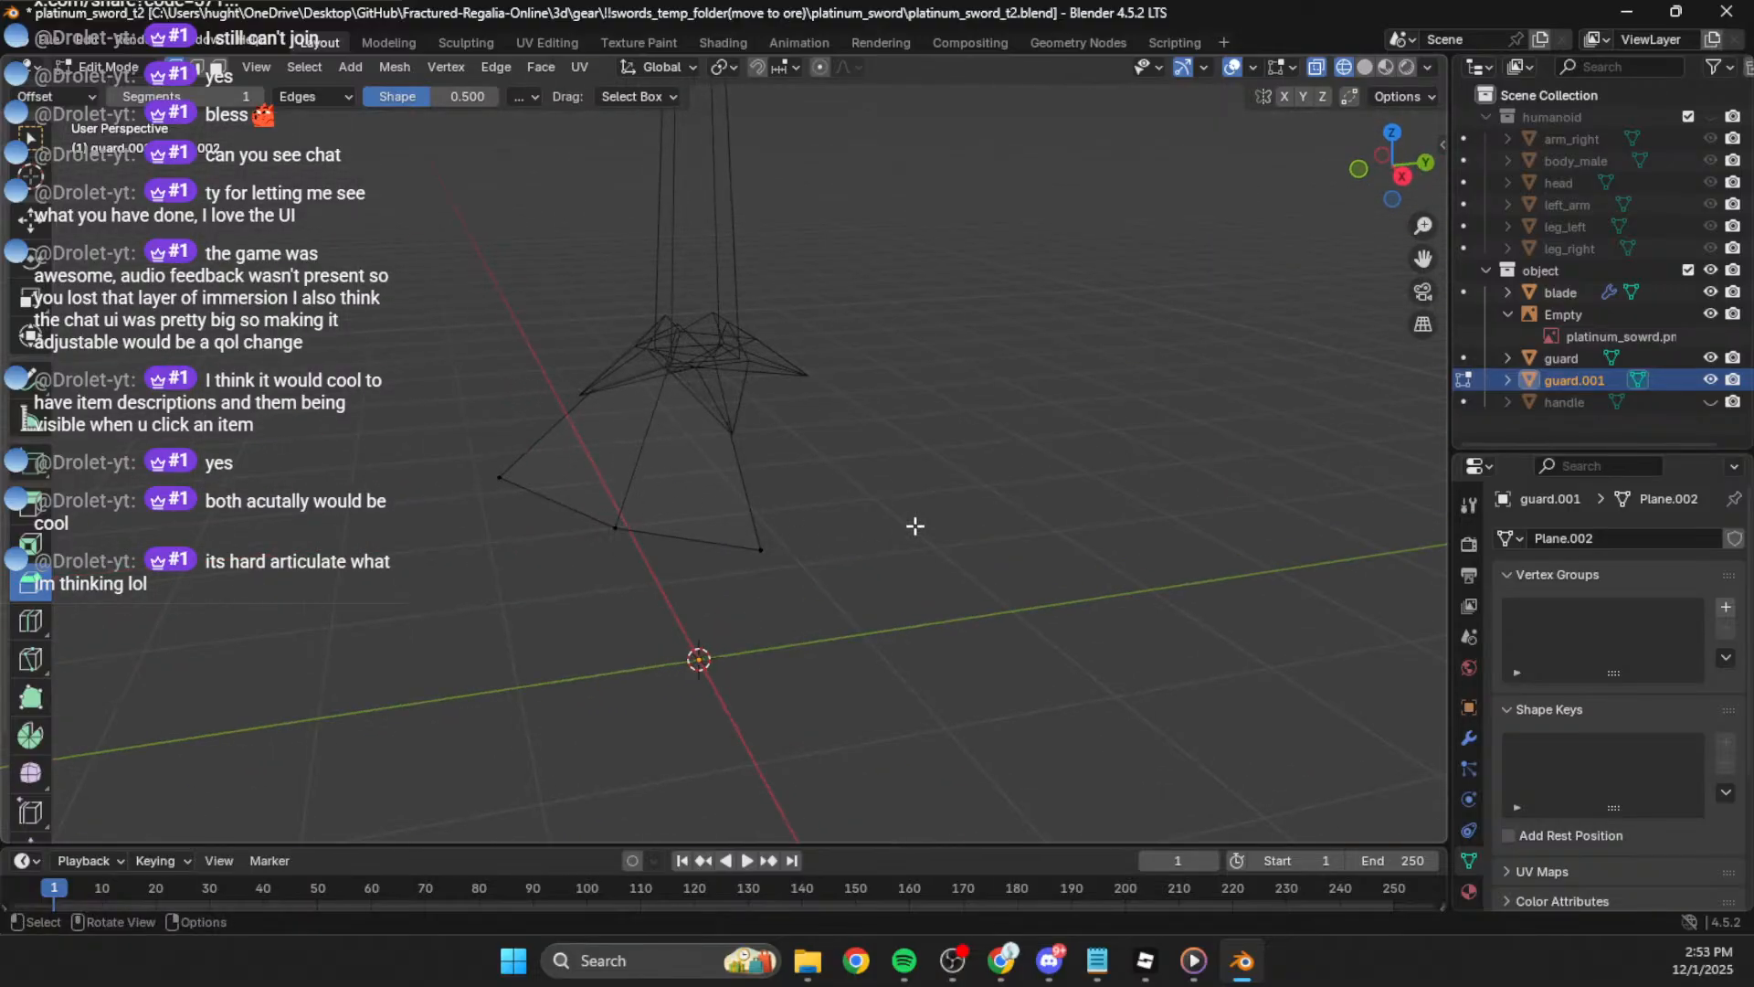
middle_click_drag(1098, 411, 1057, 397)
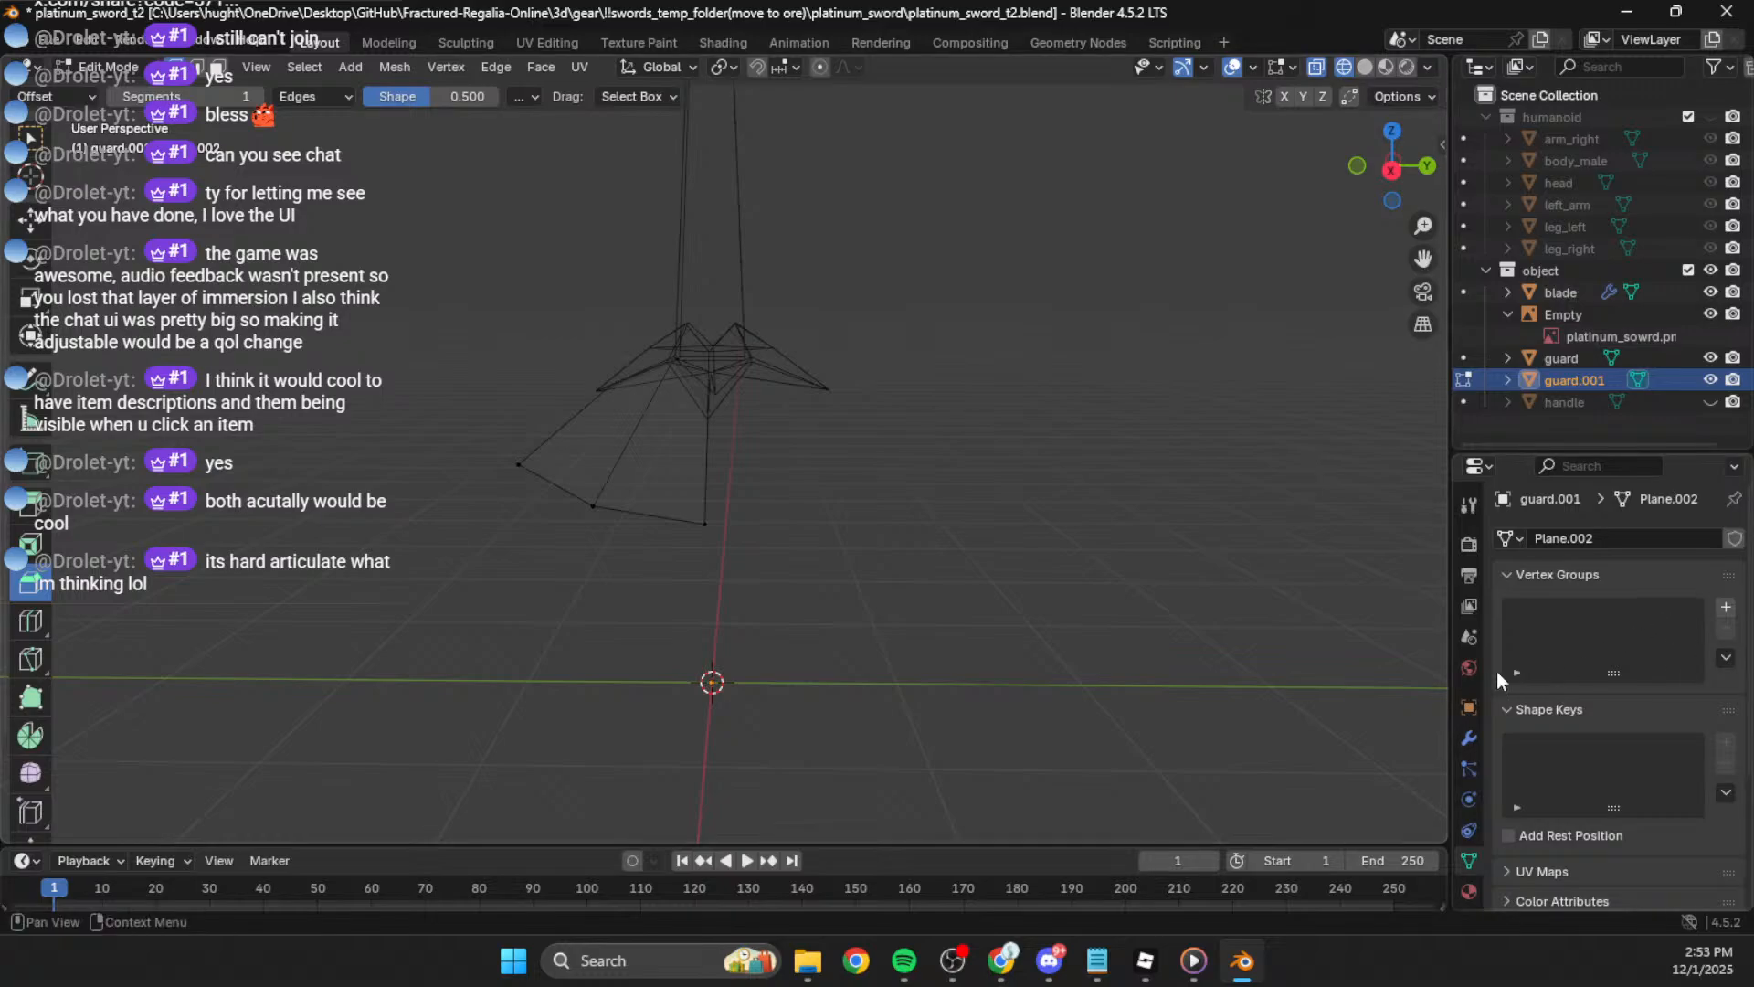
Step: Add a Mirror modifier to the remaining guard quarter and mirror it across both the X and Y axes
left_click(1470, 738)
left_click(1561, 543)
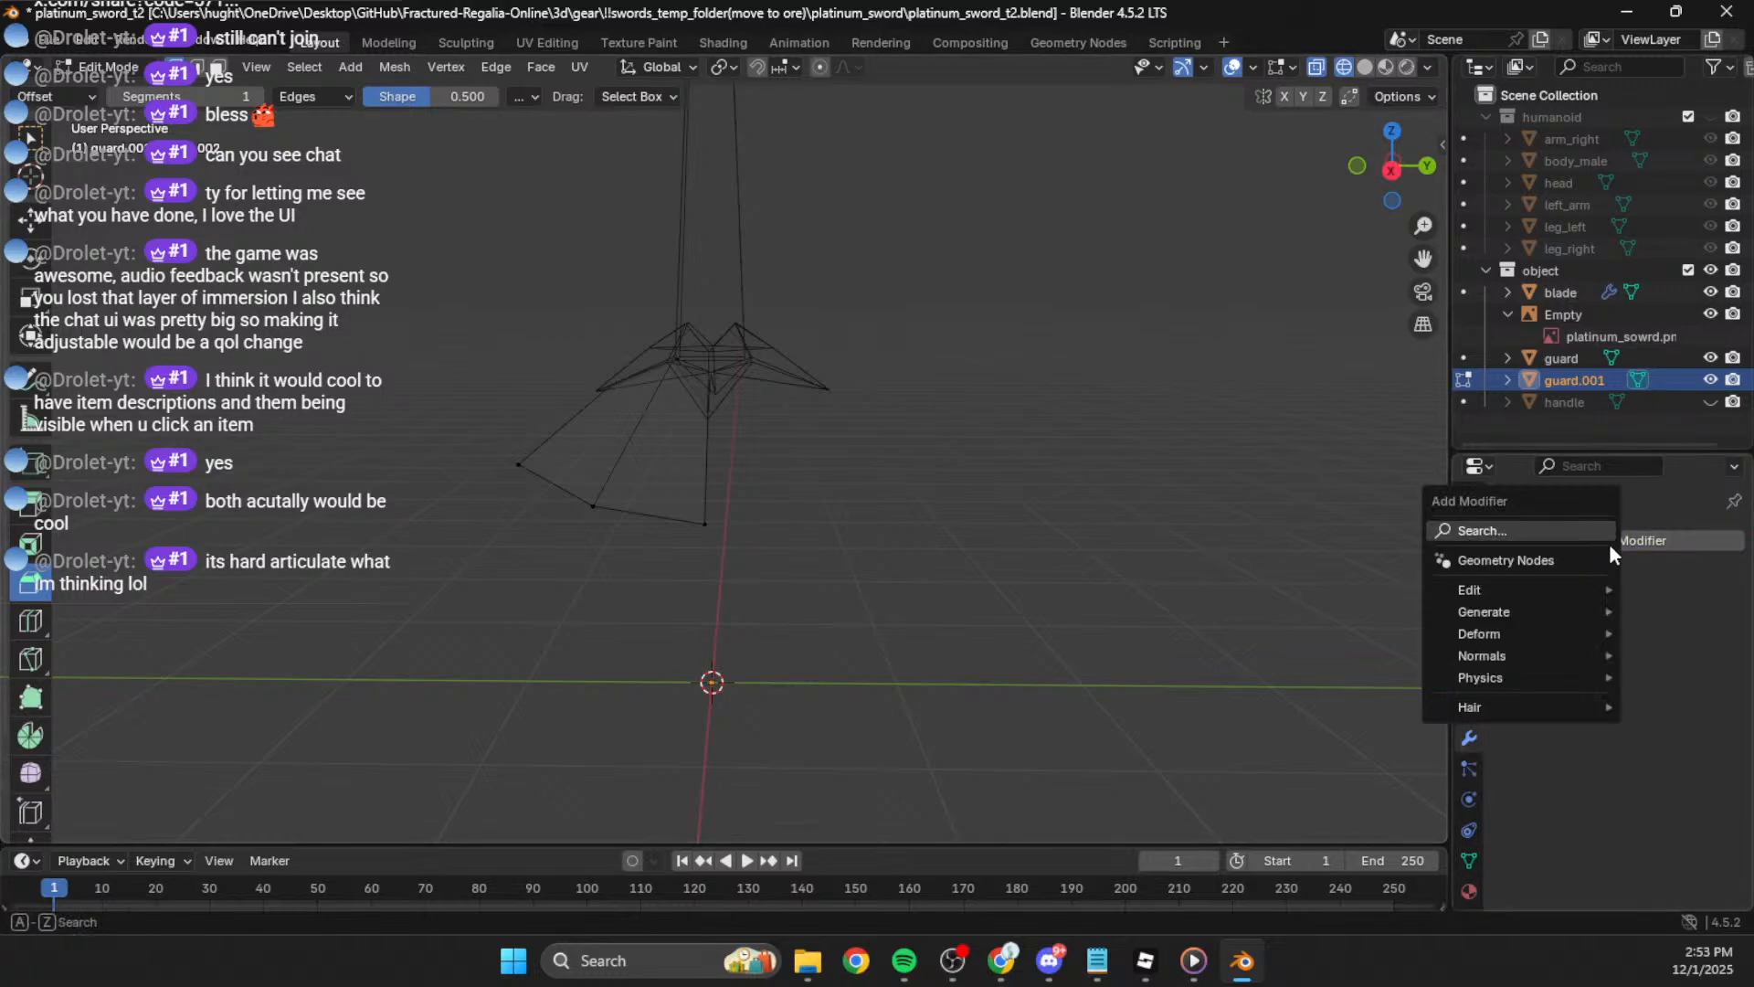
mouse_move(1477, 617)
left_click(1316, 392)
middle_click_drag(1109, 498, 1207, 652)
left_click(1655, 614)
middle_click_drag(1390, 603, 744, 556)
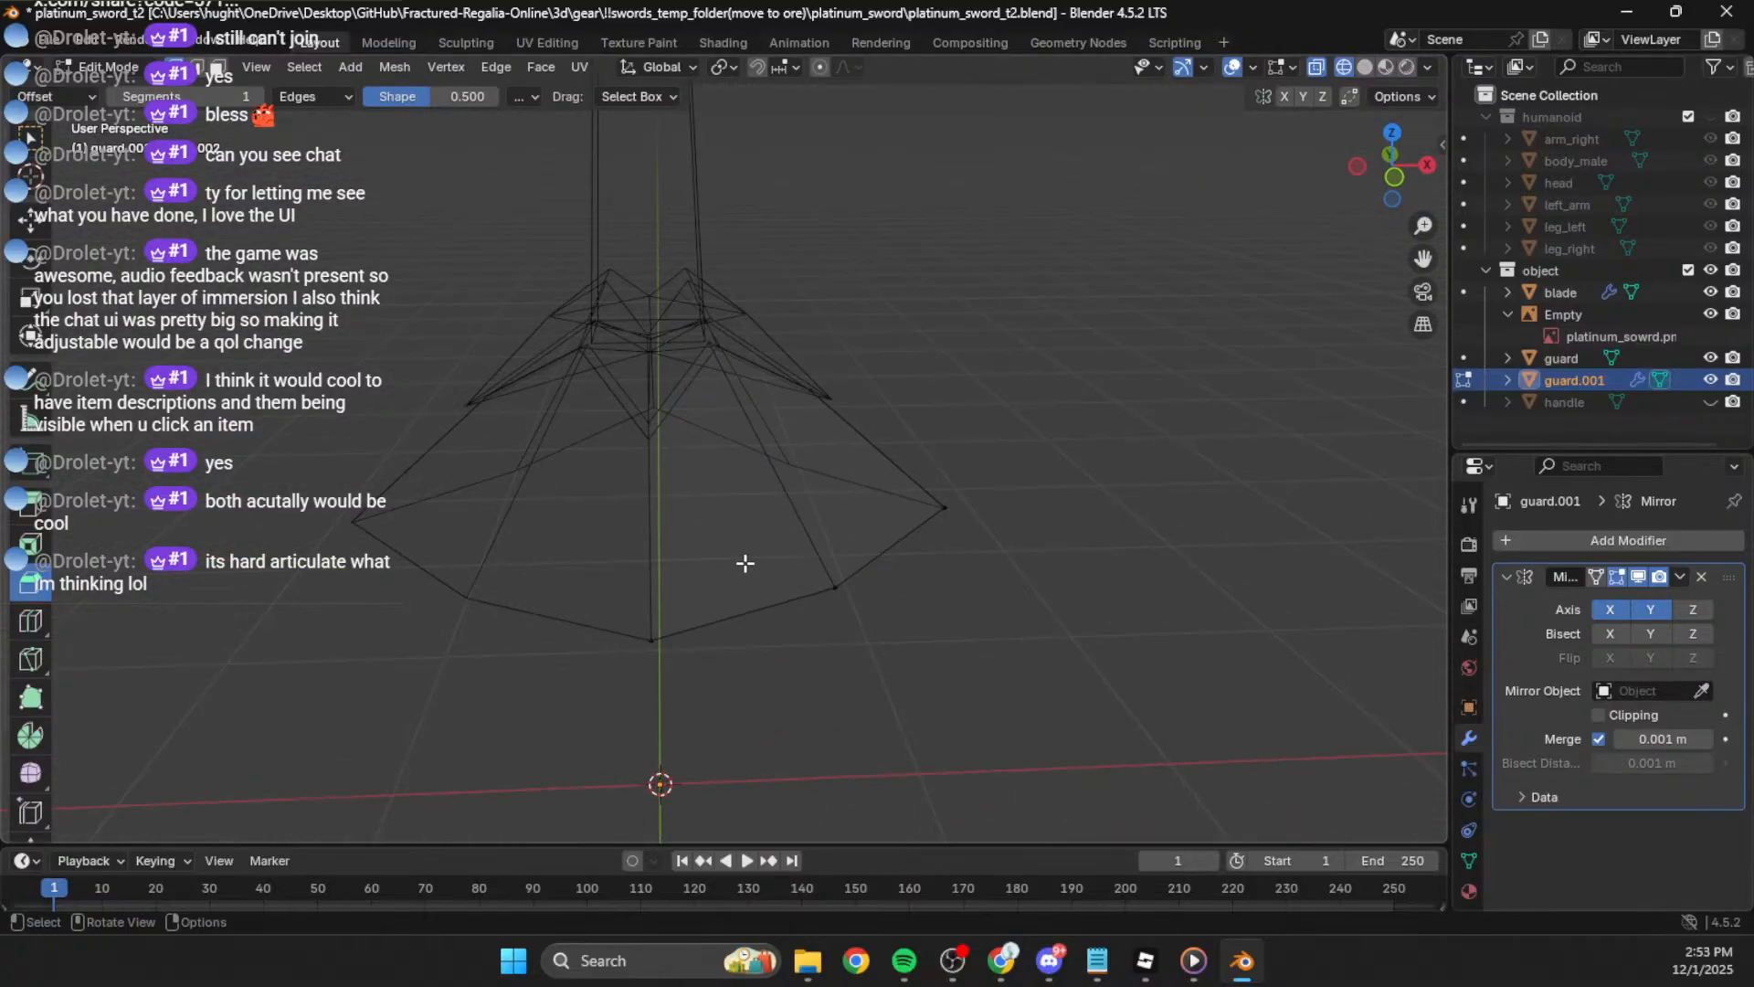
Step: Enable Clipping on the Mirror modifier and snap the guard's lower and upper front seam vertices onto the X mirror plane
left_click_drag(699, 590, 568, 711)
key("g")
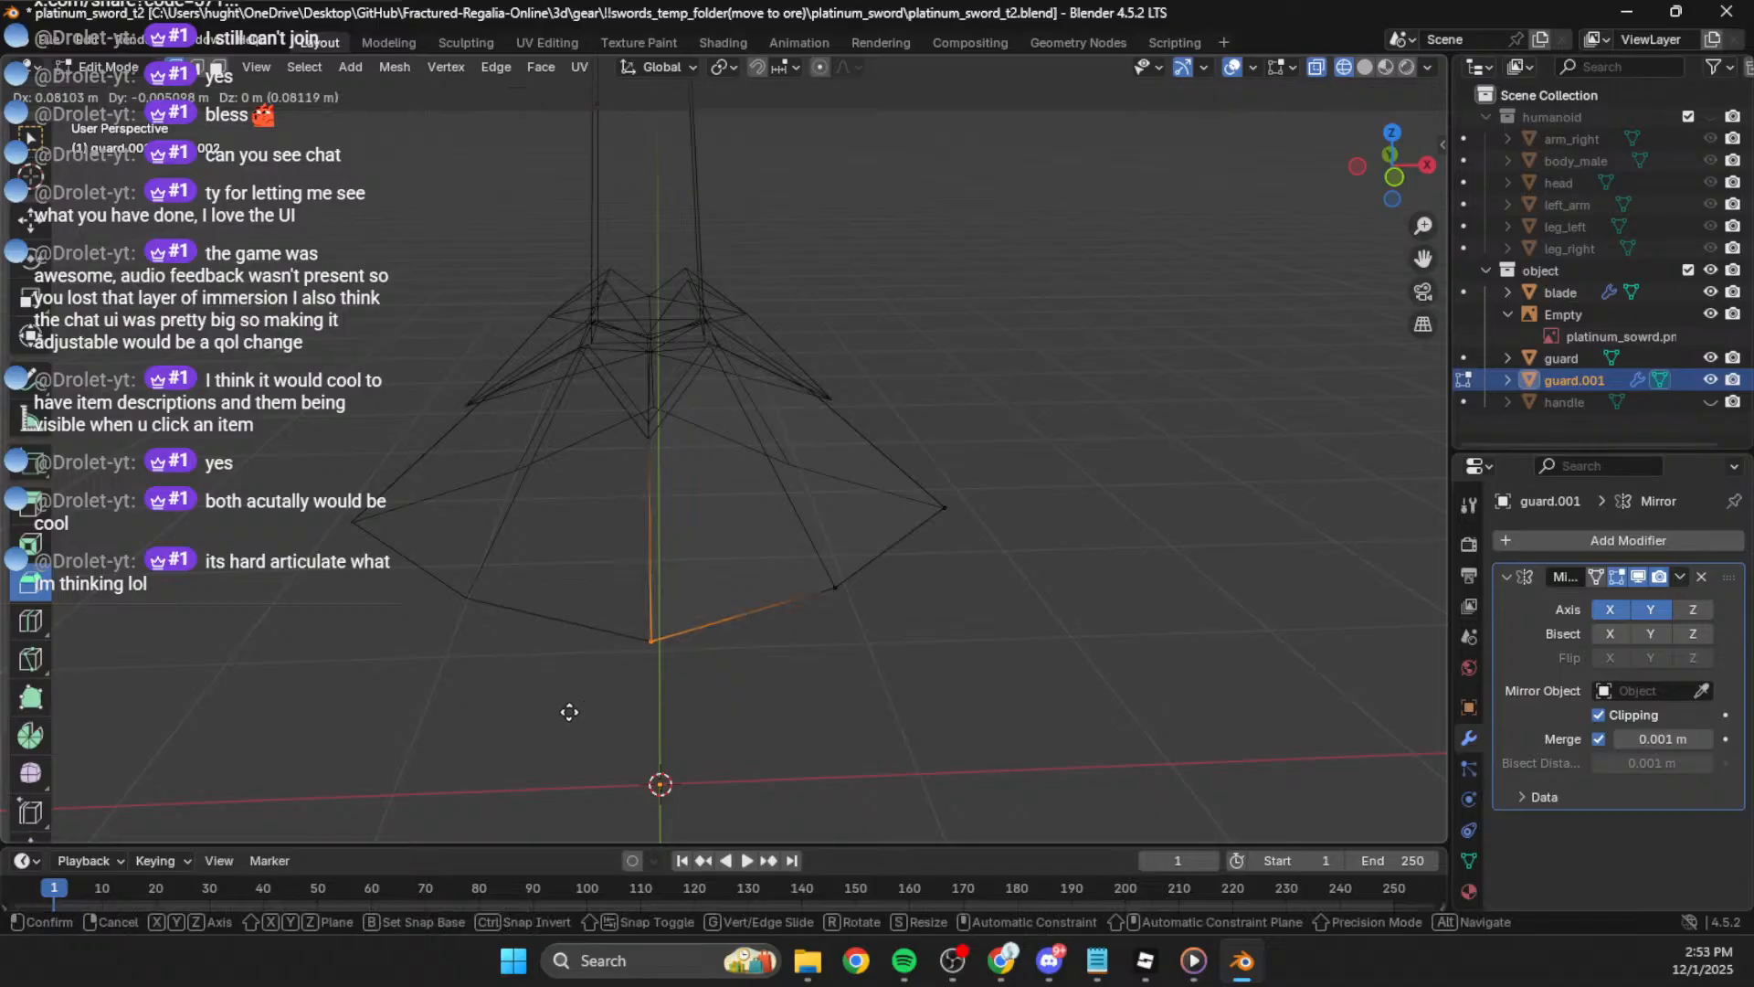
left_click(574, 726)
left_click_drag(604, 427, 599, 434)
key("g")
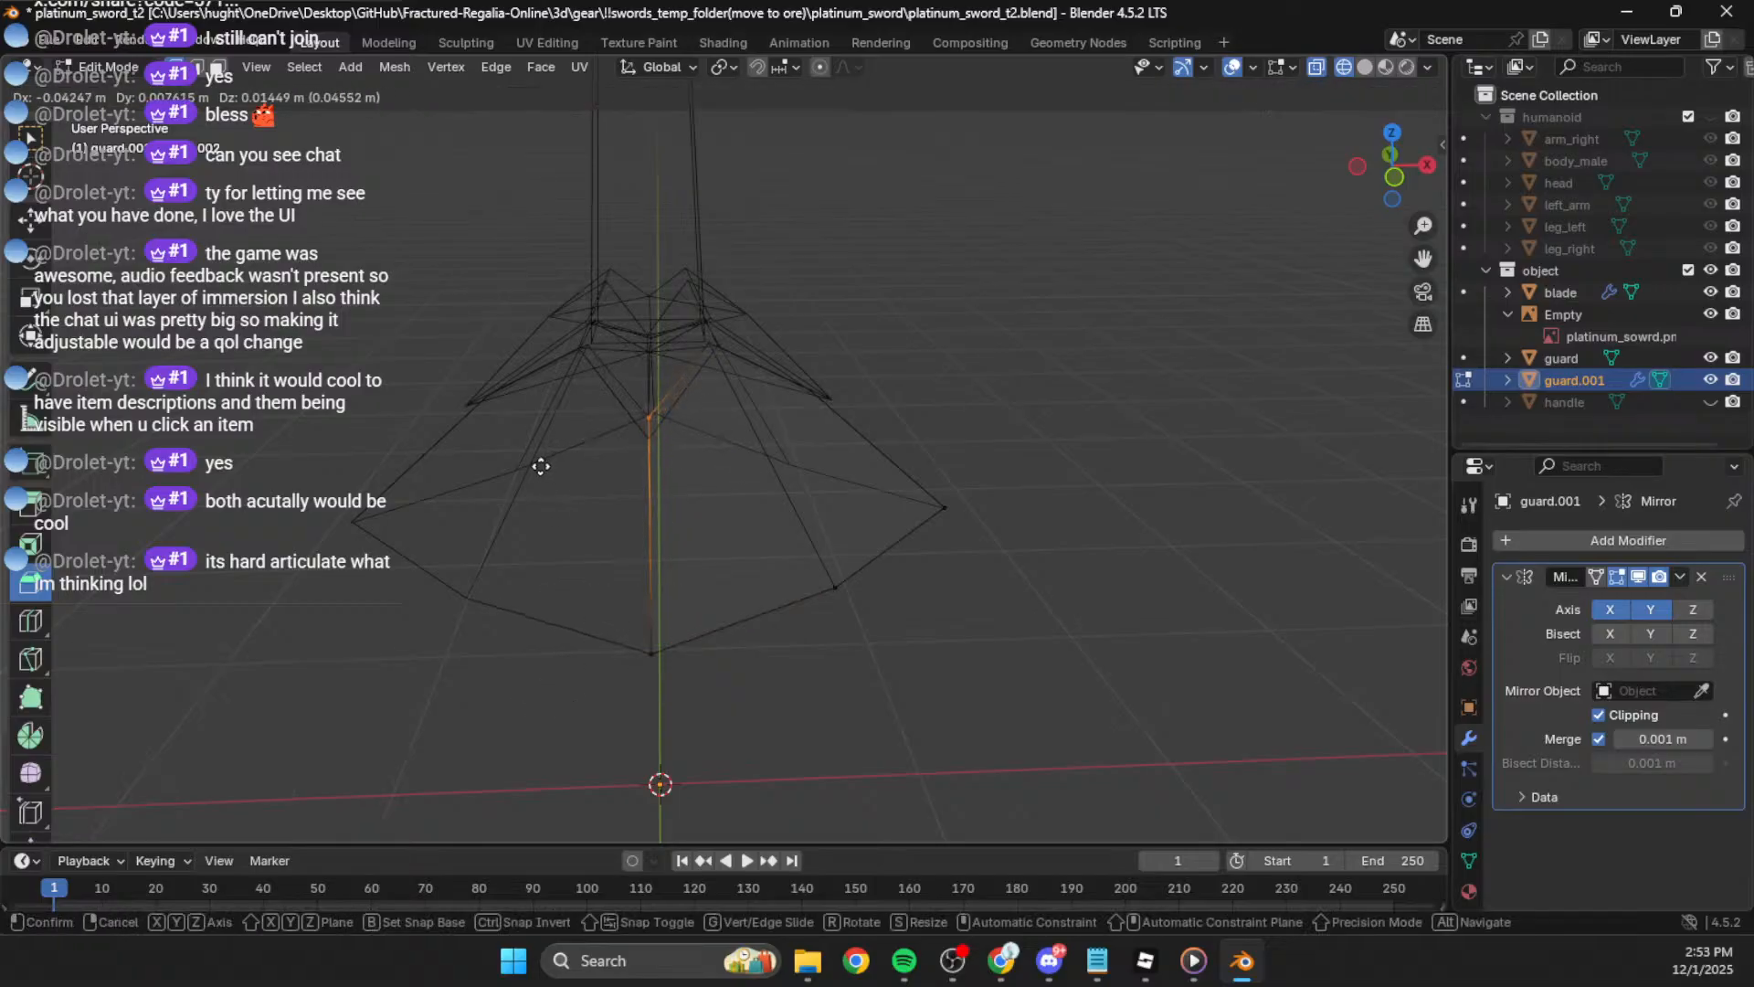
left_click(541, 466)
Step: Snap the lower and upper seam vertices on the guard's +X side onto the Y mirror plane
middle_click_drag(713, 415, 588, 419)
left_click_drag(618, 560, 741, 679)
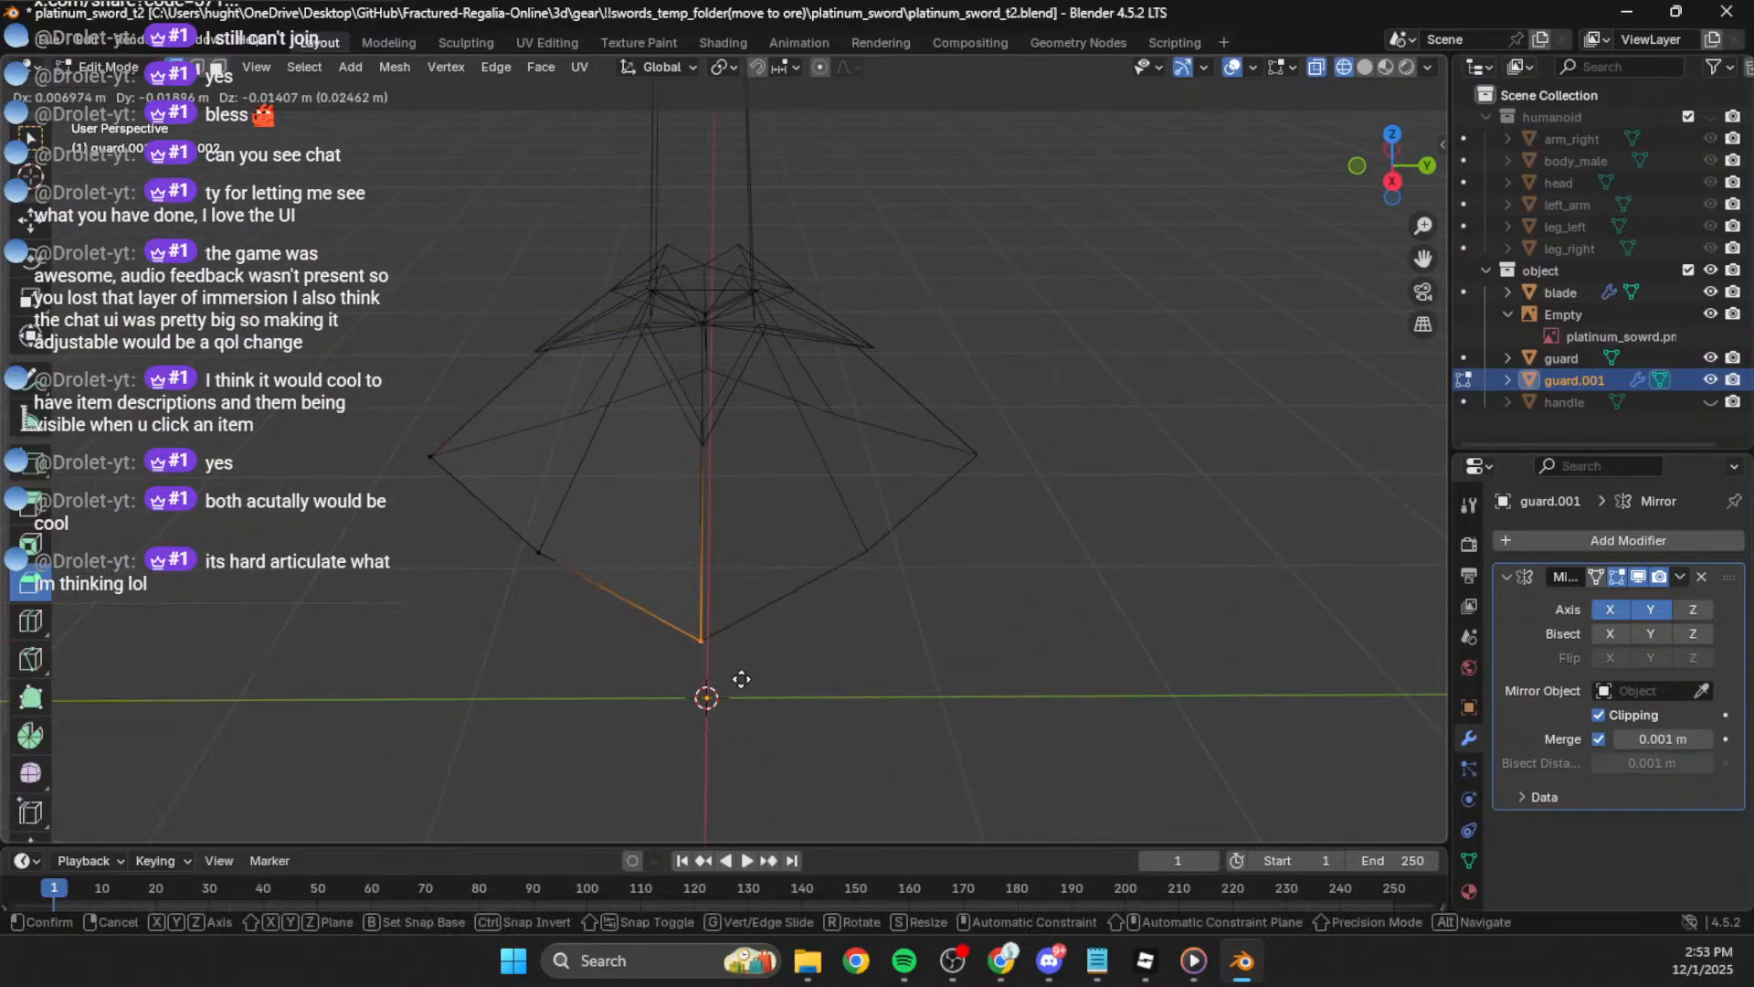
left_click(623, 671)
left_click_drag(683, 426, 671, 464)
key("g")
left_click(501, 482)
Step: In the front view, lower the guard's bottom centre point, raise the in-between vertex into a zigzag edge, and adjust the upper inner vertex
middle_click_drag(690, 484, 864, 412)
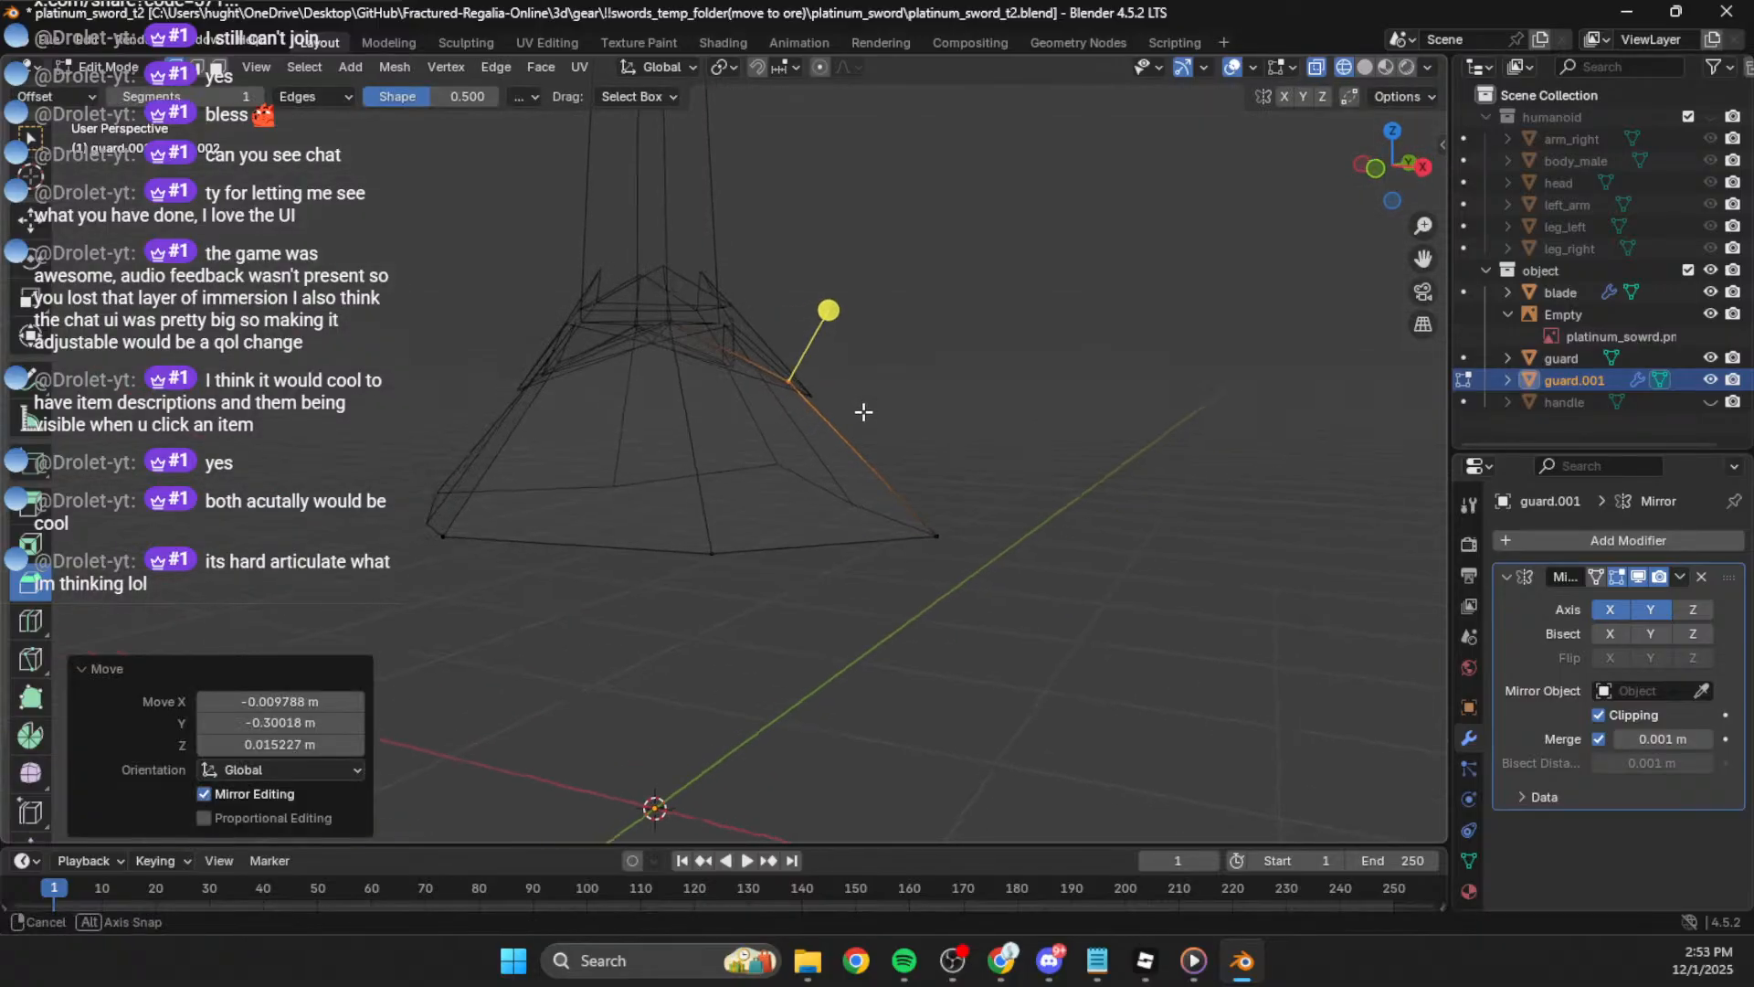
left_click(1377, 169)
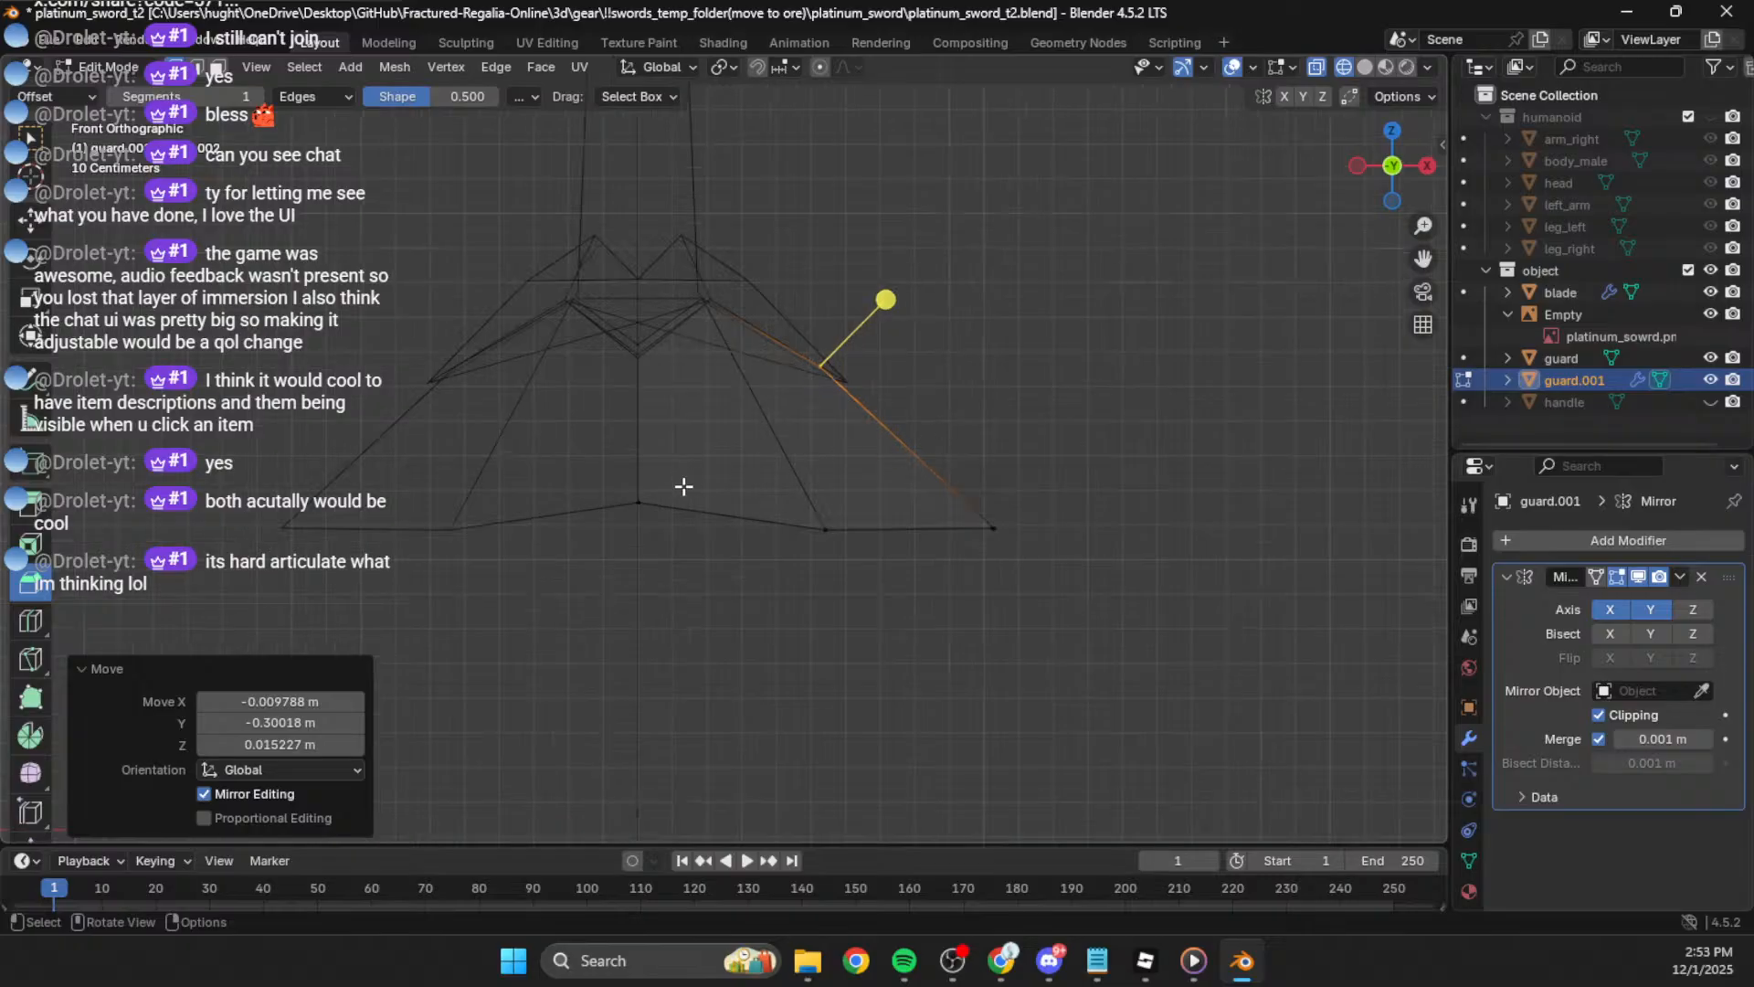
key("g")
left_click(749, 596)
key("g")
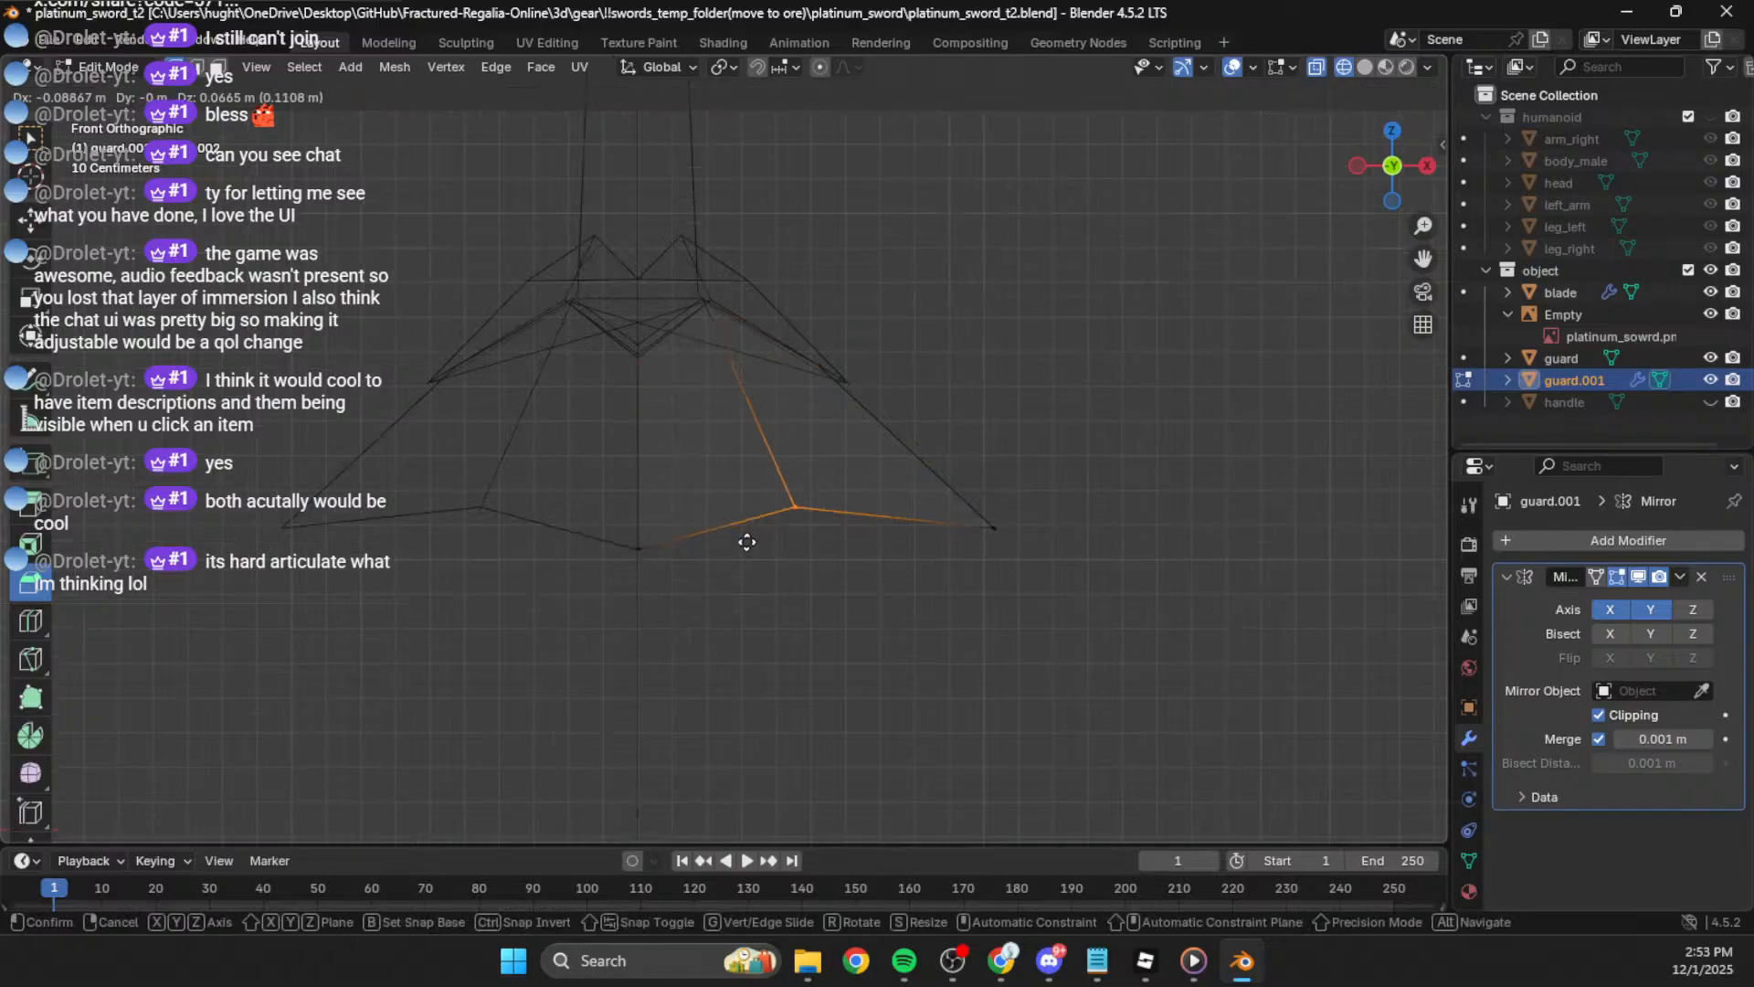
left_click(765, 501)
left_click_drag(745, 250, 657, 356)
key("g")
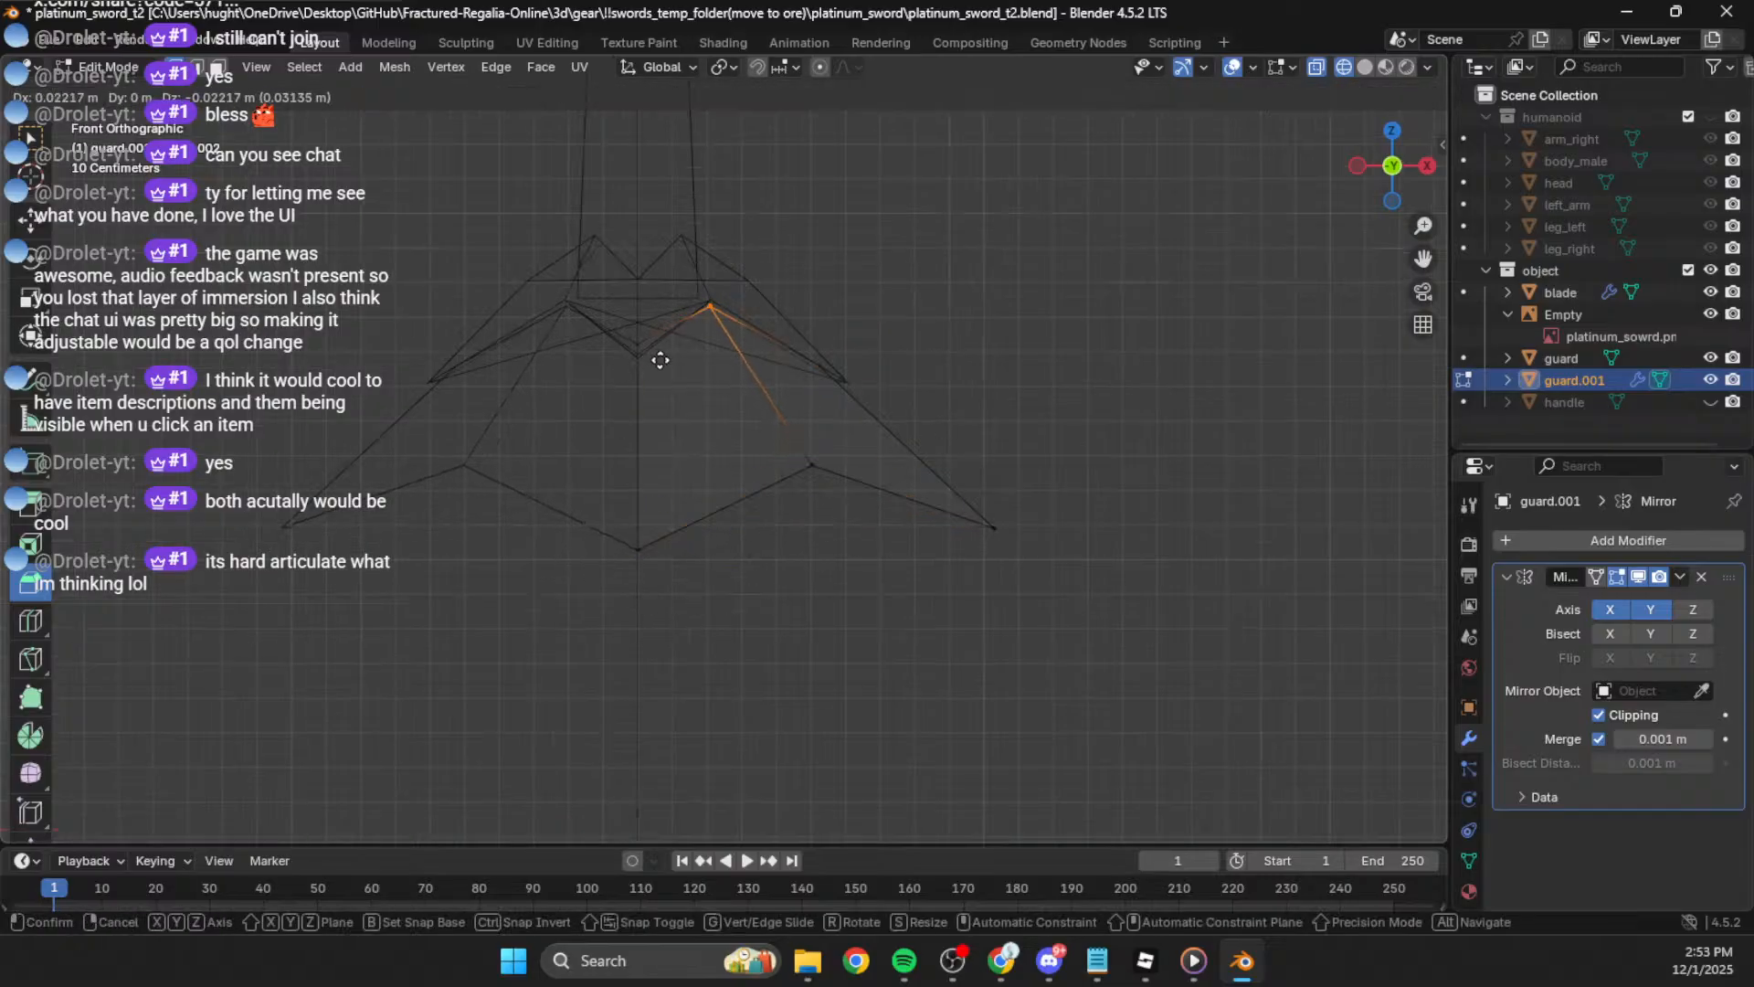
left_click(713, 310)
Step: Leave mesh editing, switch to solid shading, and check the flared guard from the front and against the sketch from the right
key("Tab")
middle_click_drag(948, 384, 787, 508)
left_click(917, 539)
middle_click_drag(1190, 444, 1238, 411)
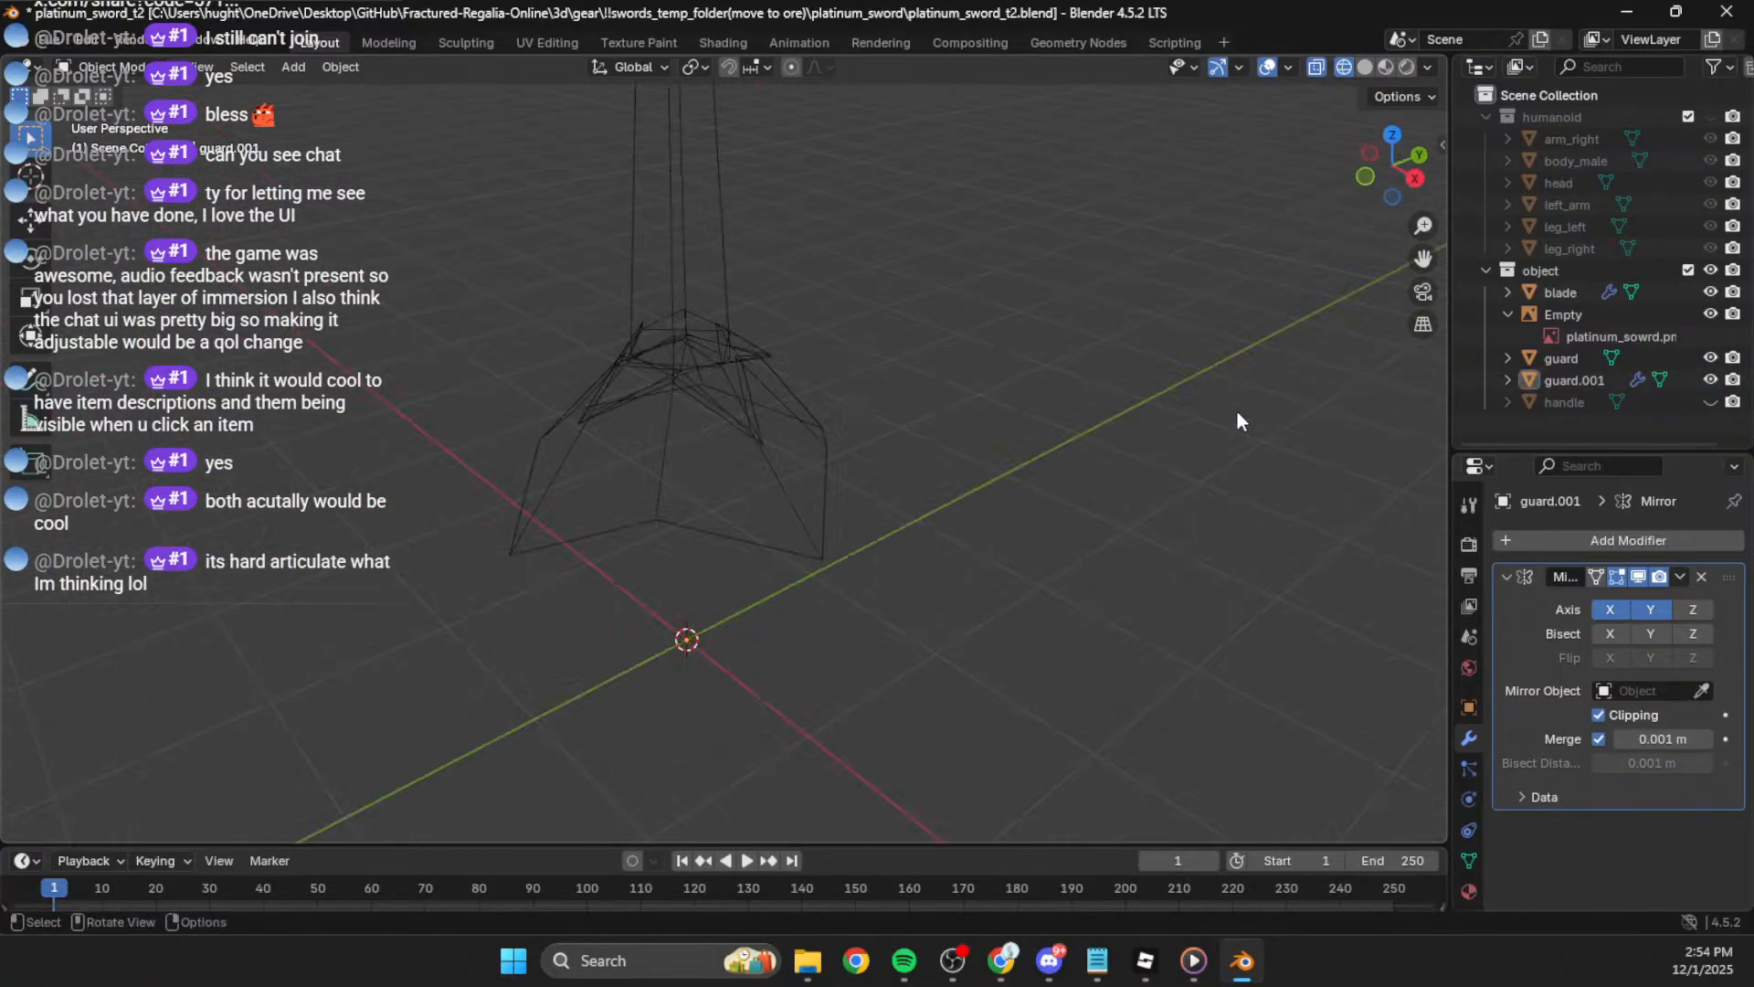
left_click(1366, 67)
middle_click_drag(972, 338, 1111, 280)
left_click(815, 447)
mouse_move(815, 447)
middle_mouse_down()
mouse_move(677, 457)
mouse_move(735, 464)
middle_mouse_up()
scroll(764, 468, "up", 5)
left_click(1387, 178)
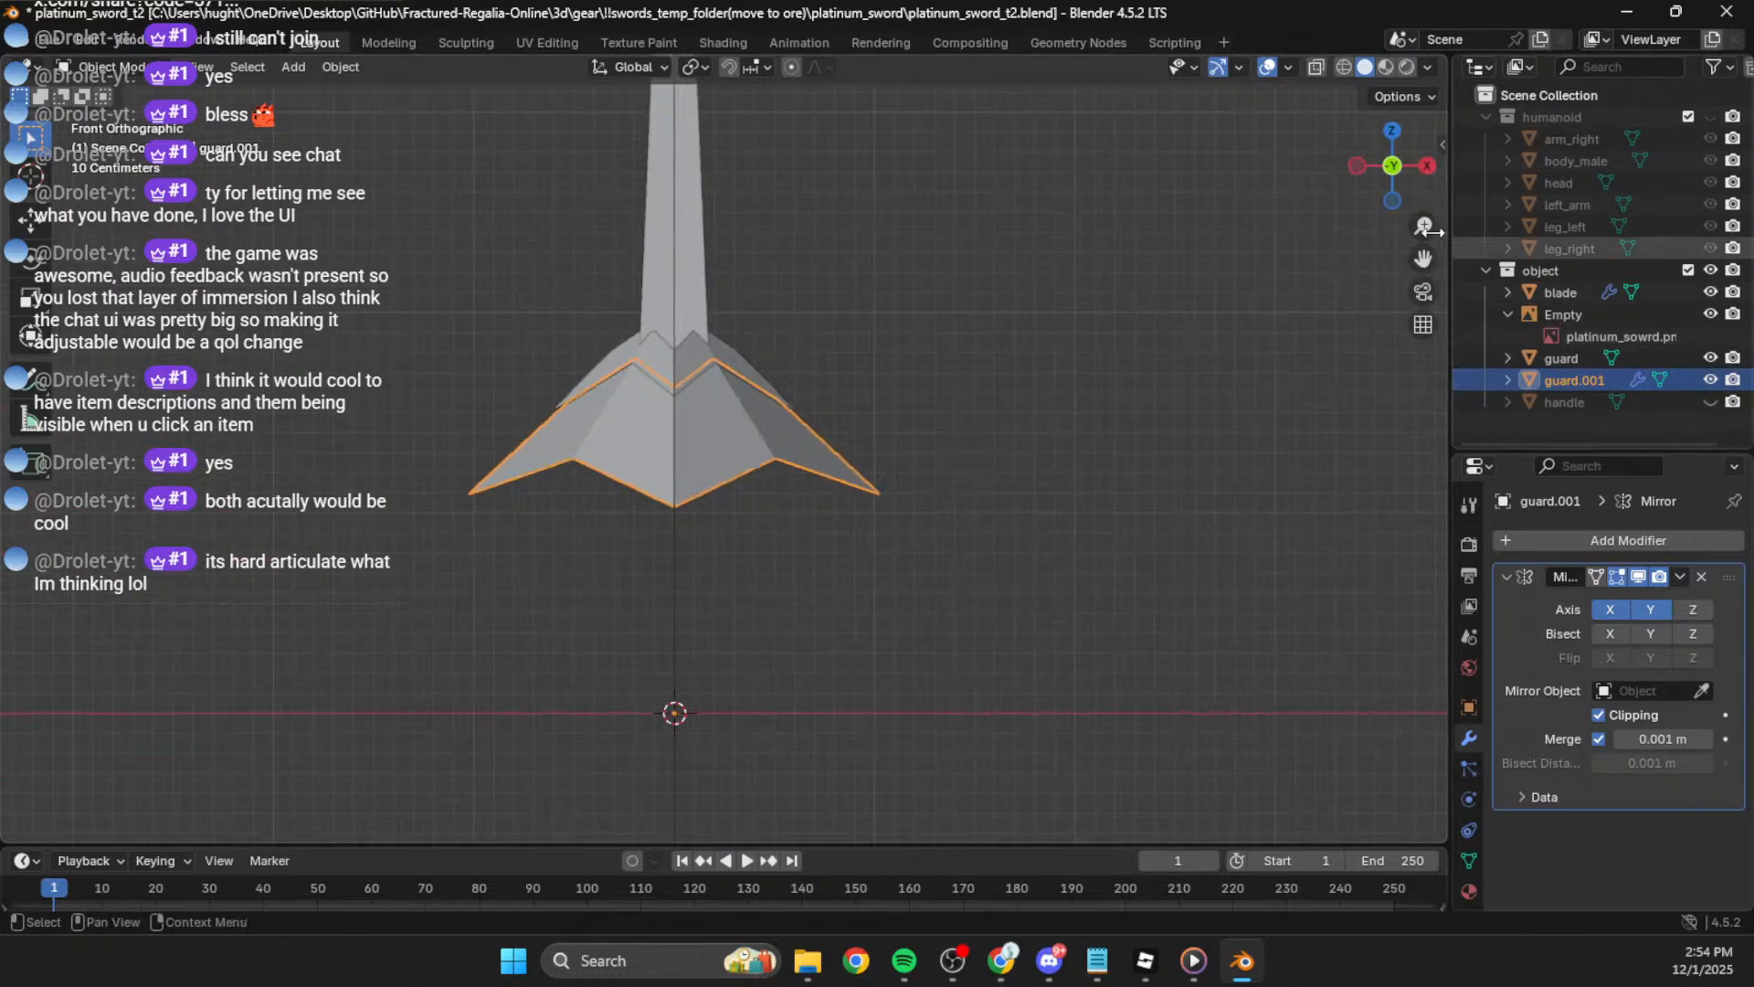
left_click(1427, 166)
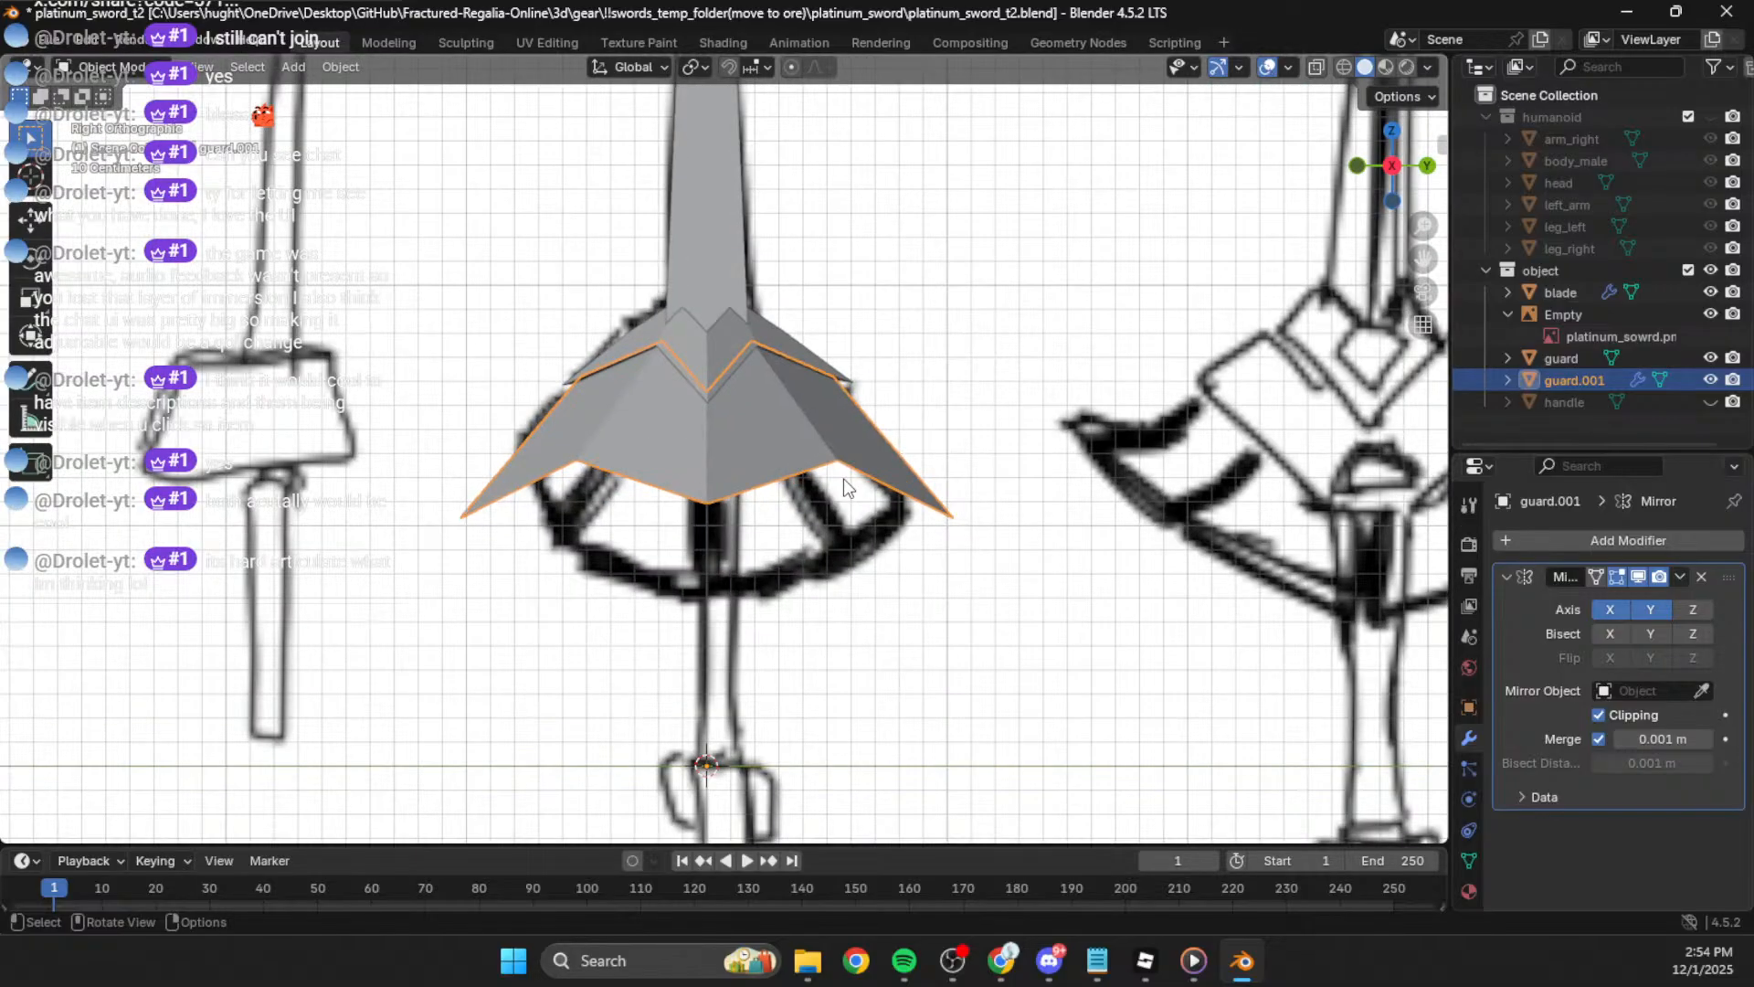
Step: In the right view, move the guard's centre, in-between and corner vertices along the lower edge to follow the sketch's rounded outline
key("Tab")
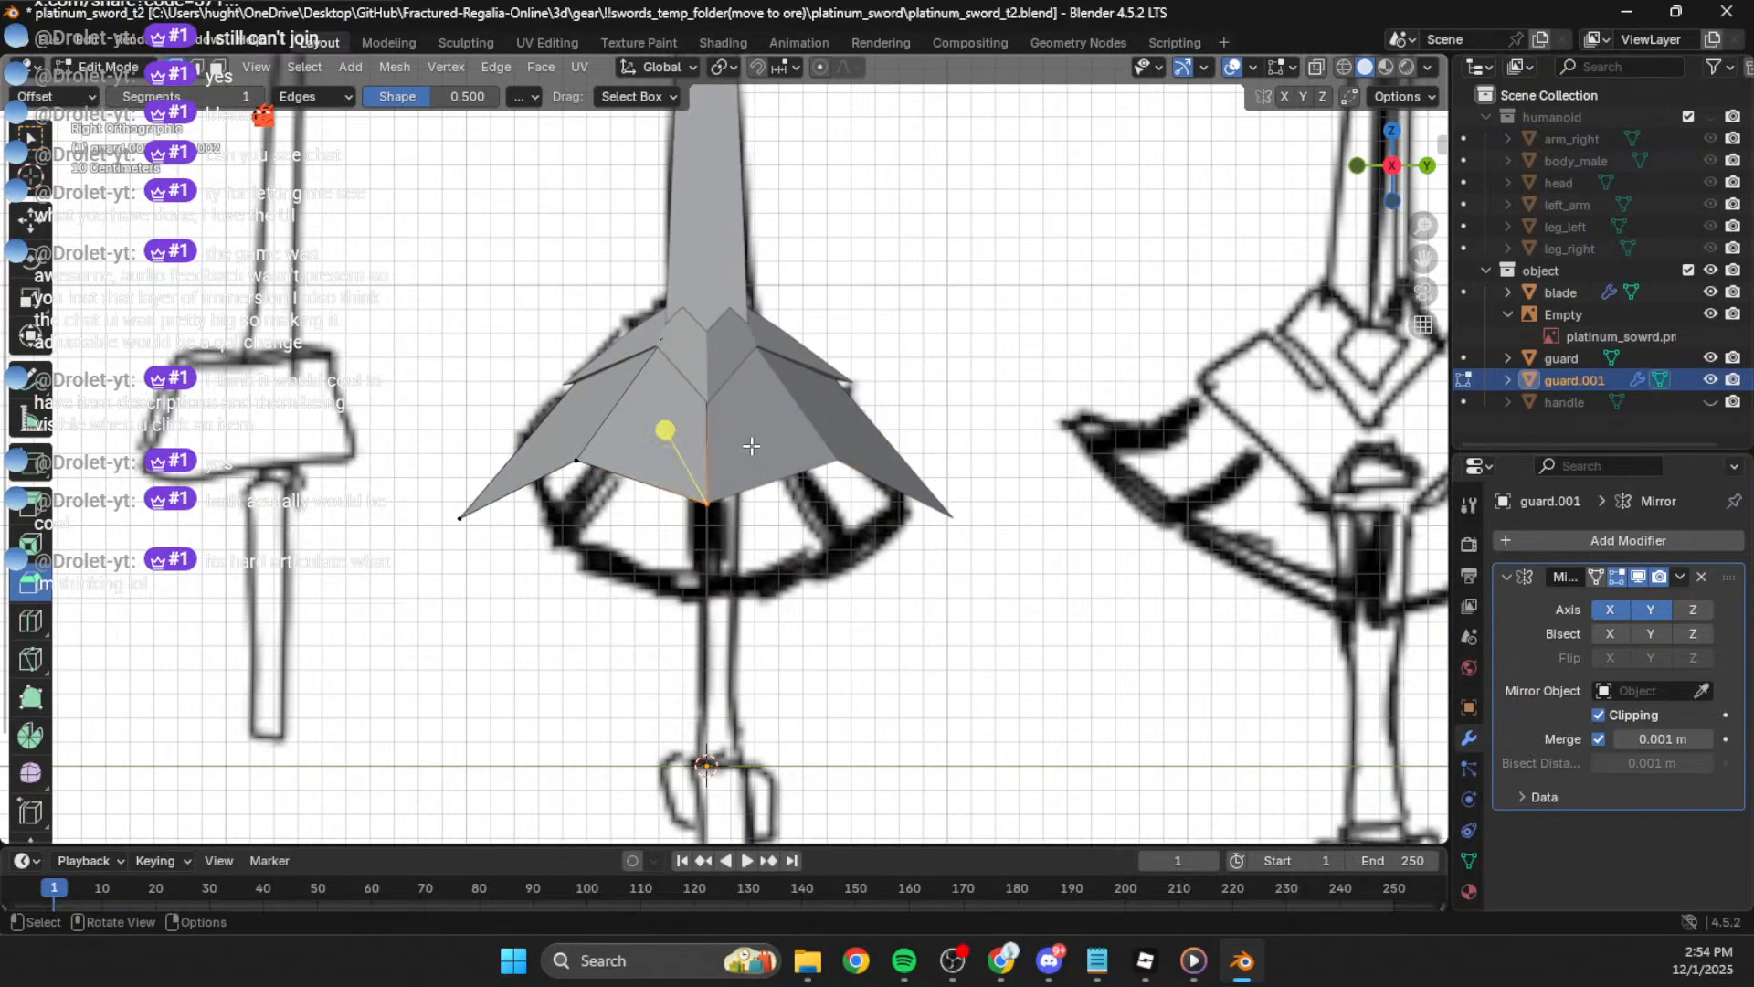
key("g")
left_click(555, 526)
key("g")
left_click_drag(532, 511, 402, 556)
left_click(533, 602)
key("g")
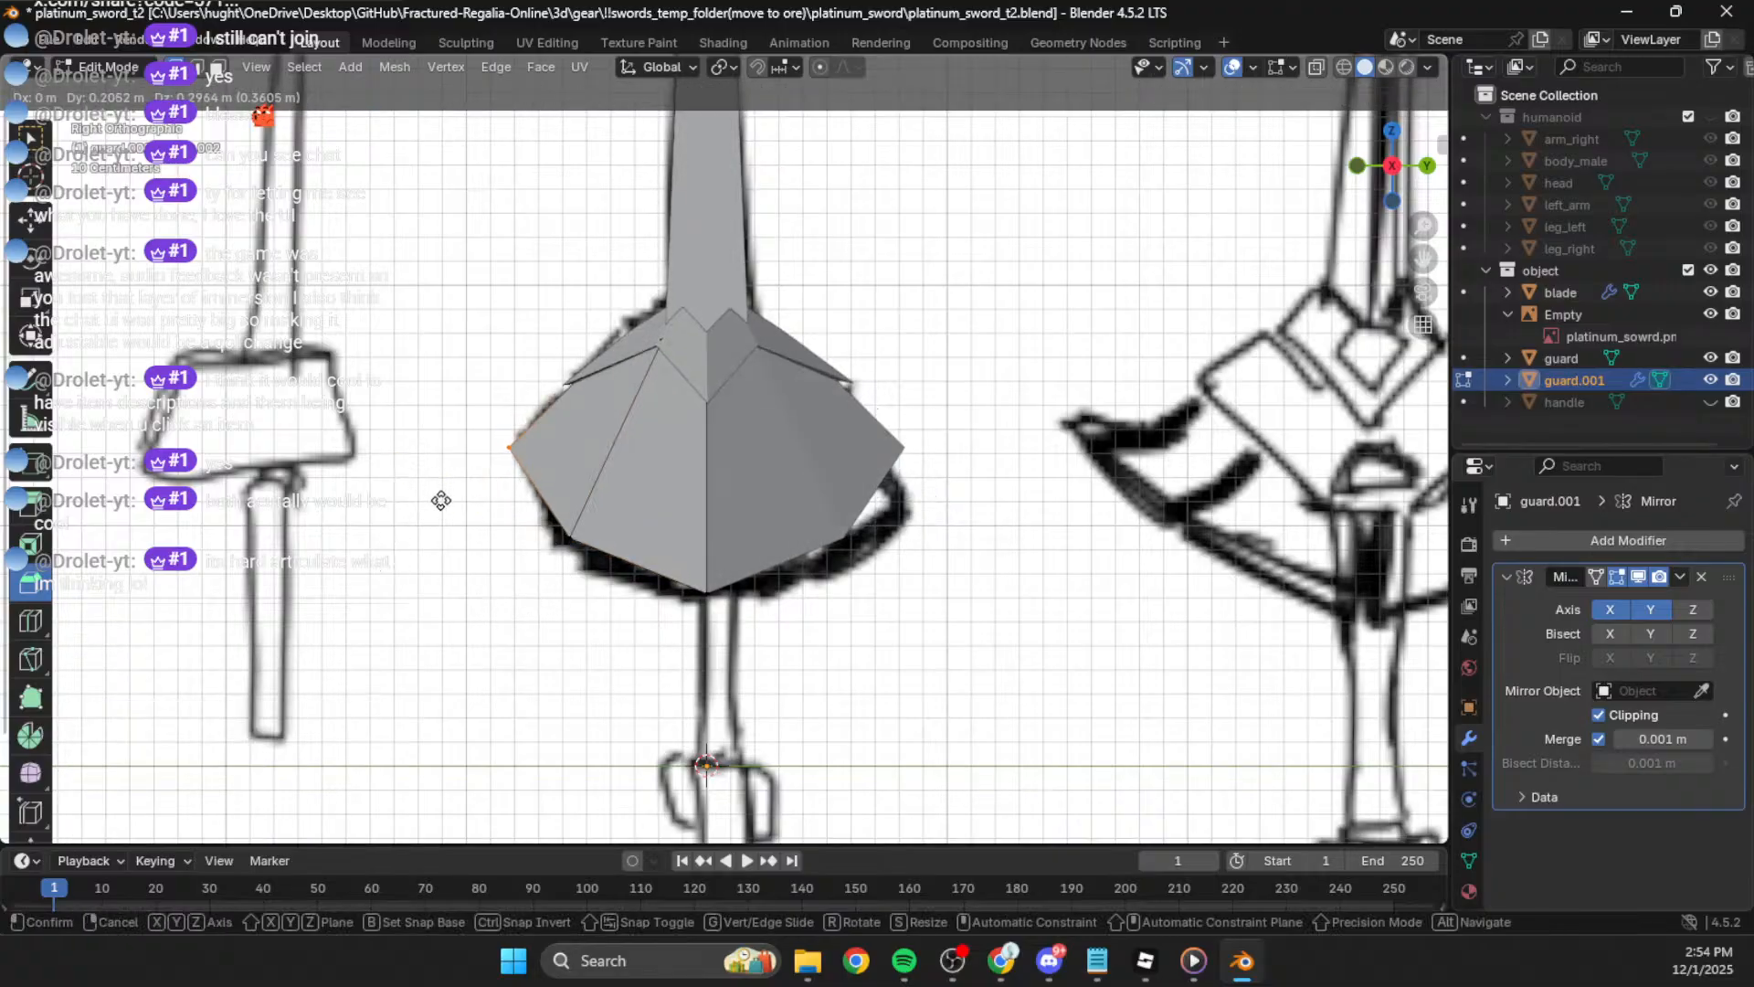
left_click(448, 490)
middle_click_drag(702, 502, 1051, 347)
key("Tab")
middle_click_drag(1188, 233, 1361, 172)
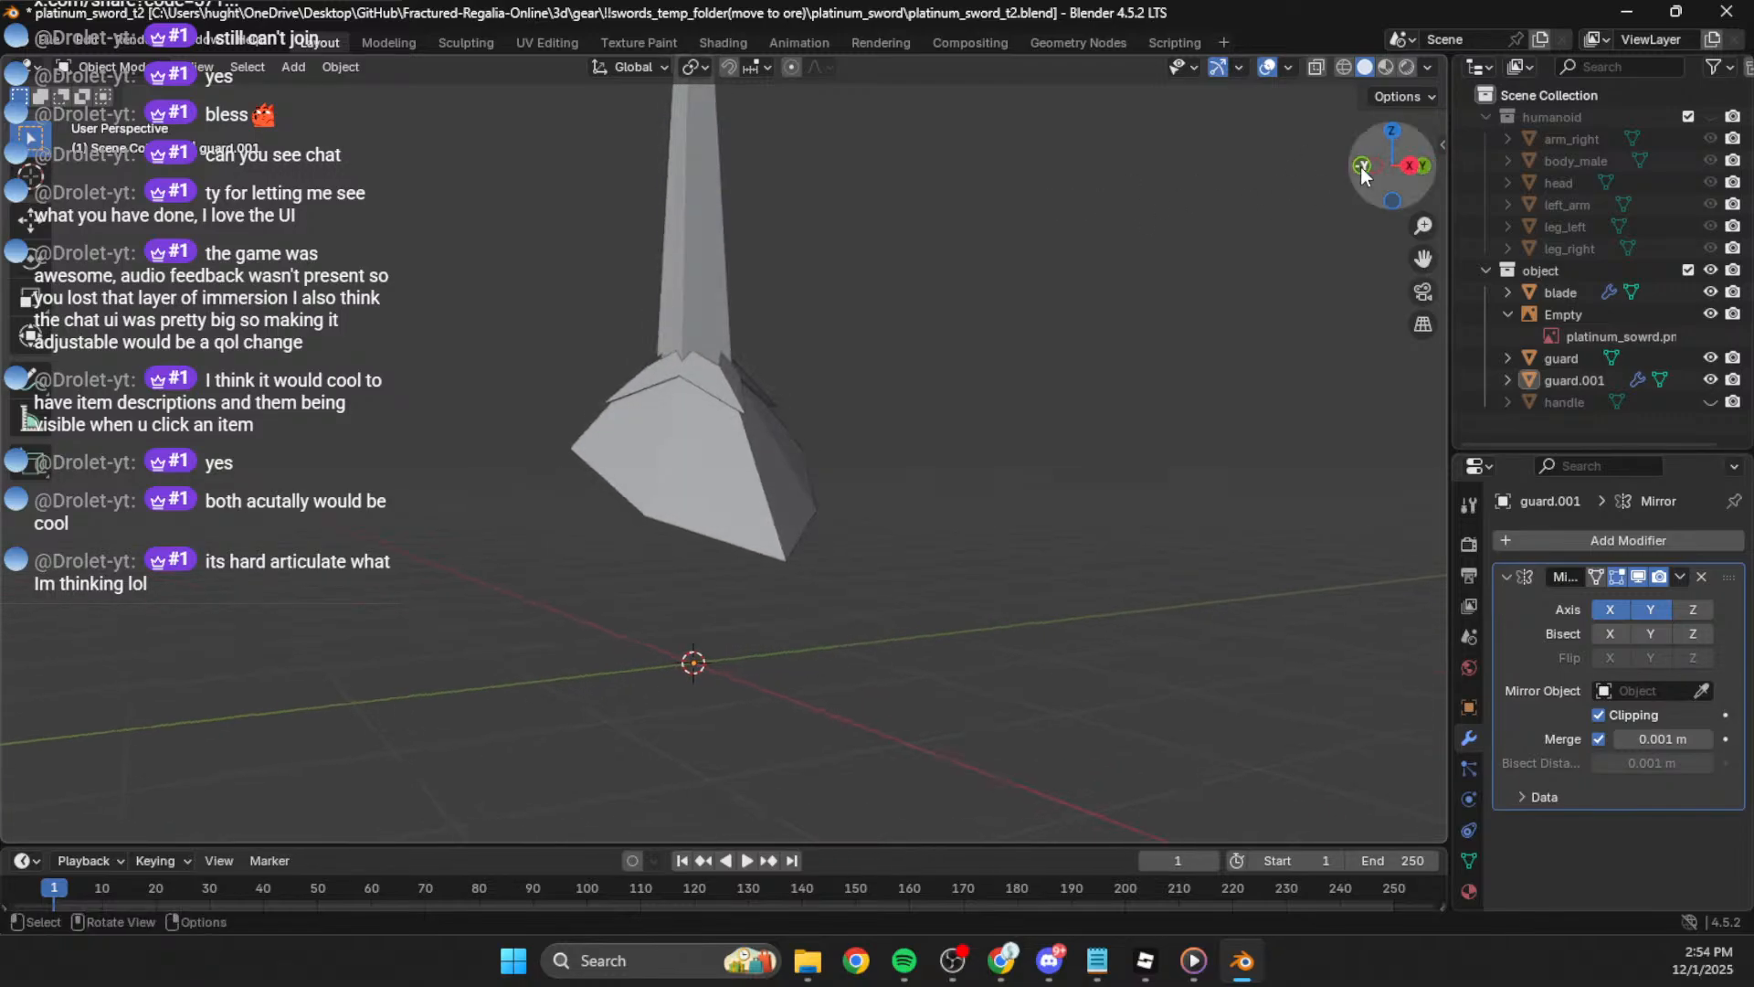
left_click(1416, 166)
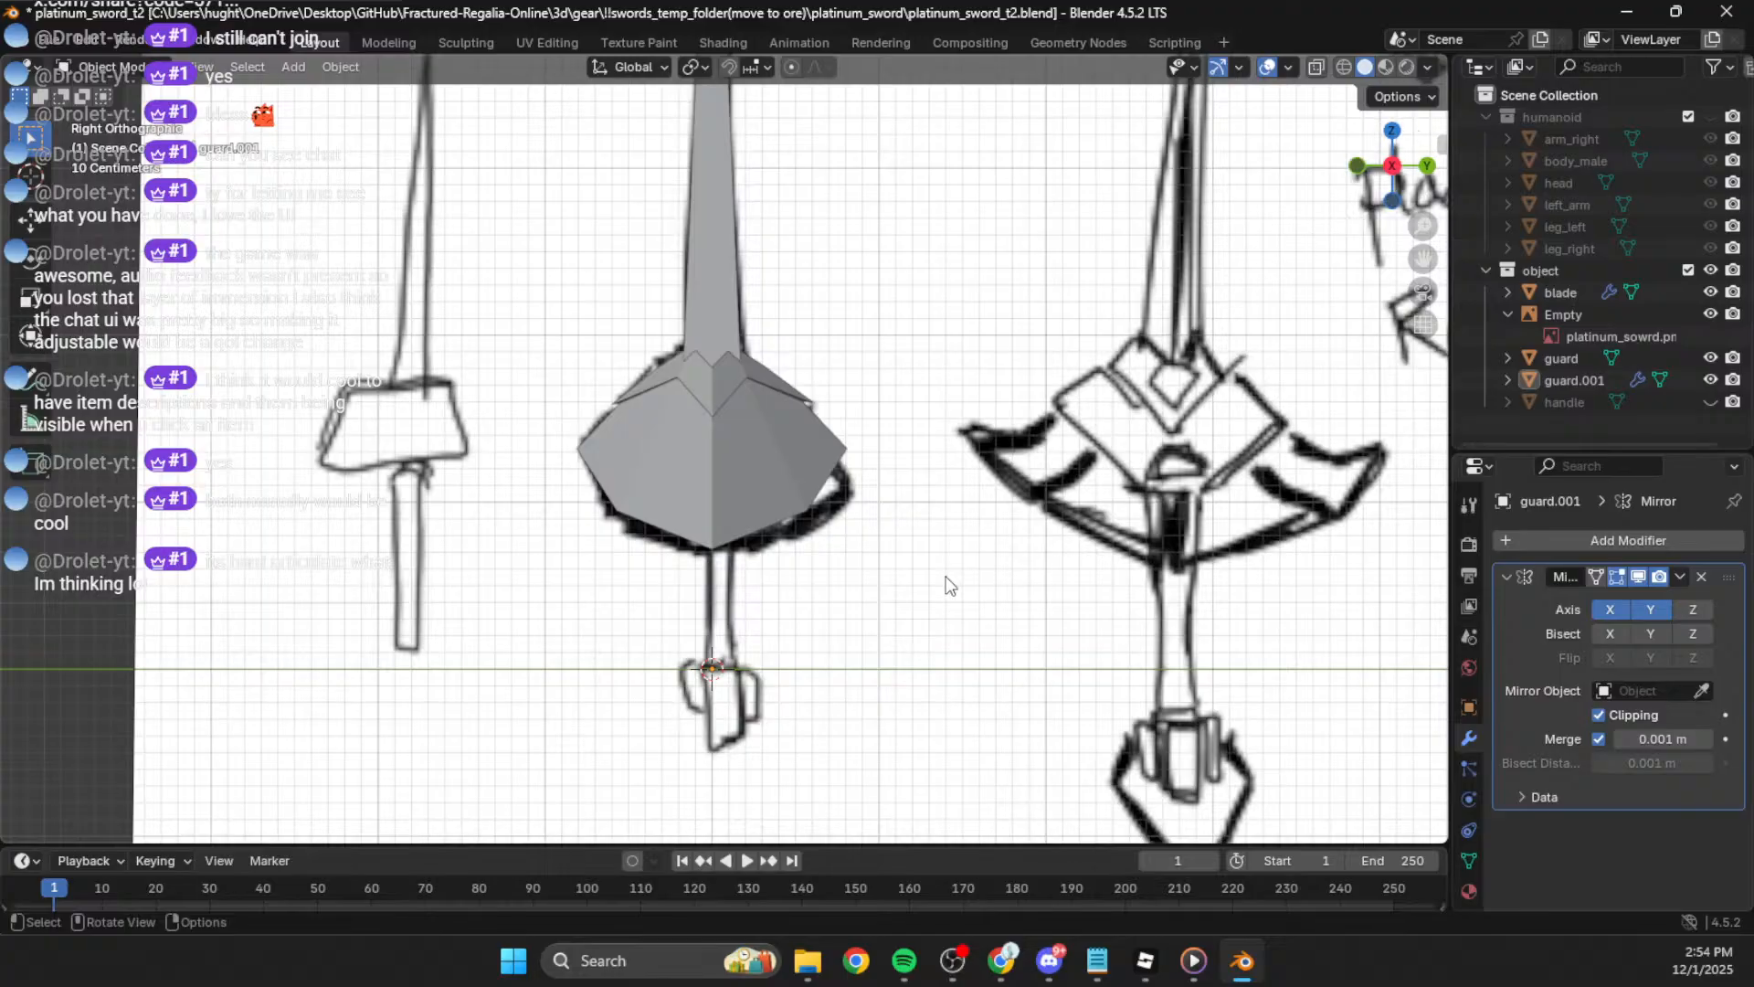
Step: Try to pull the guard's corner vertex down into a pointed tip in the perspective view
key("Tab")
middle_click_drag(868, 475, 720, 501)
left_click(631, 467)
key("g")
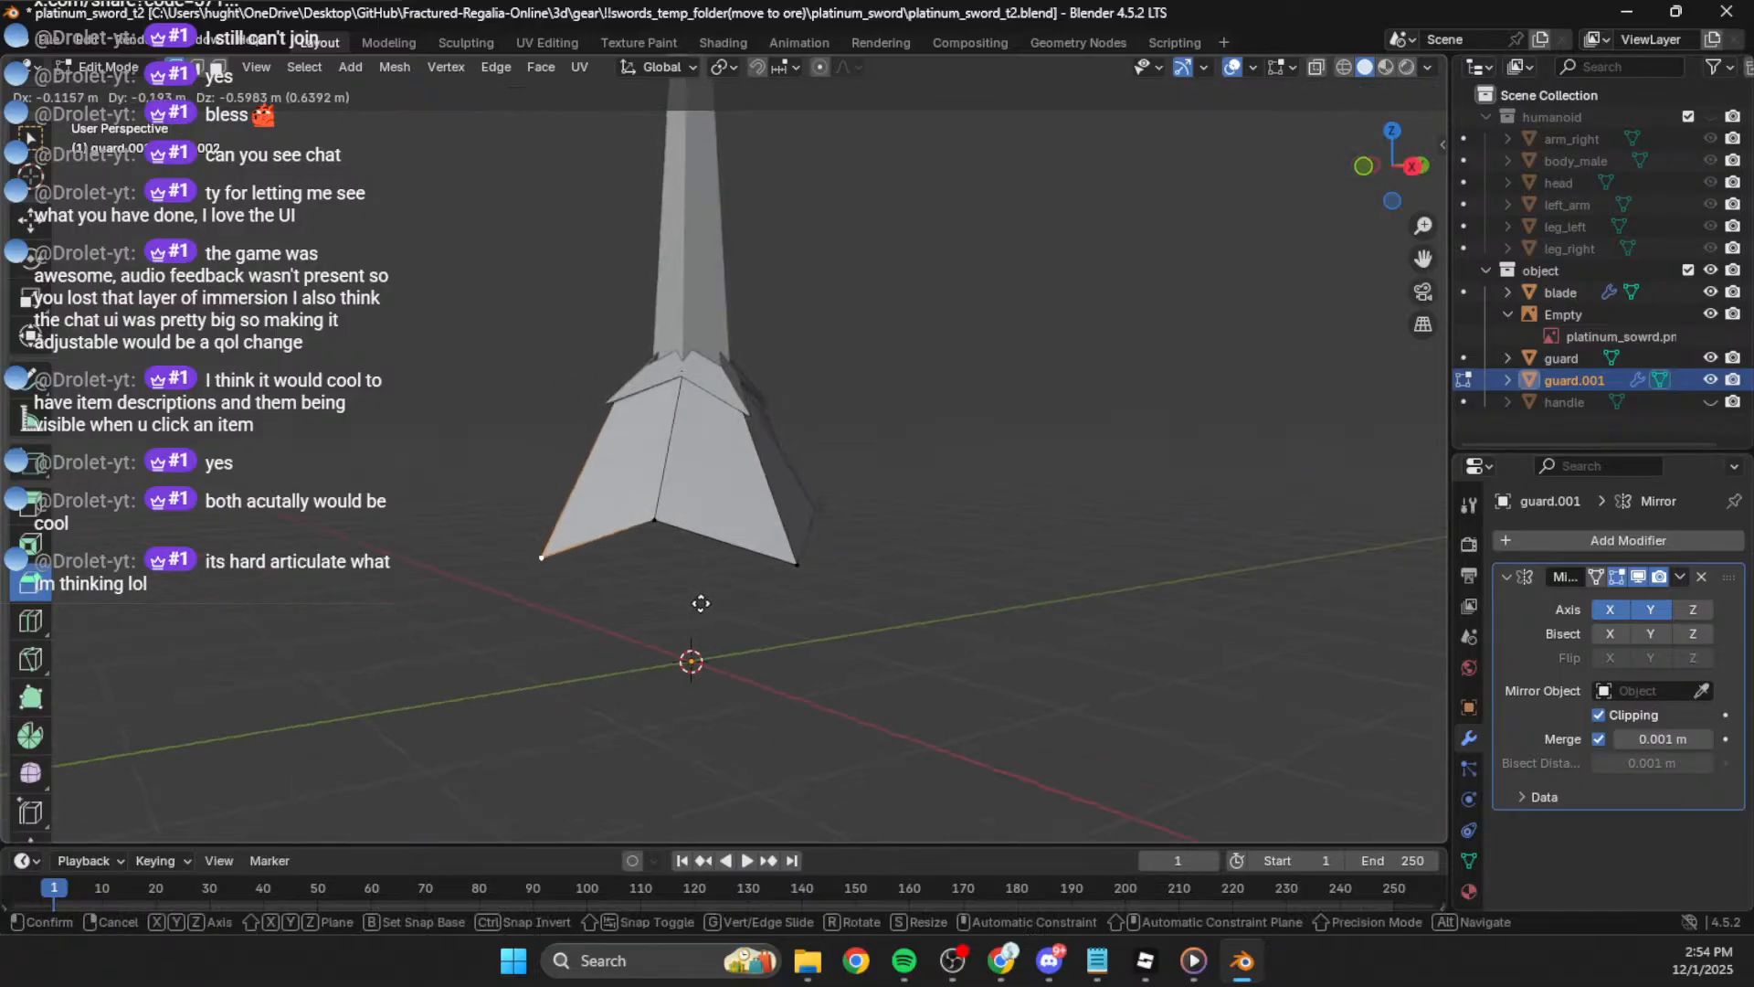
left_click(684, 558)
middle_click_drag(877, 523, 779, 509)
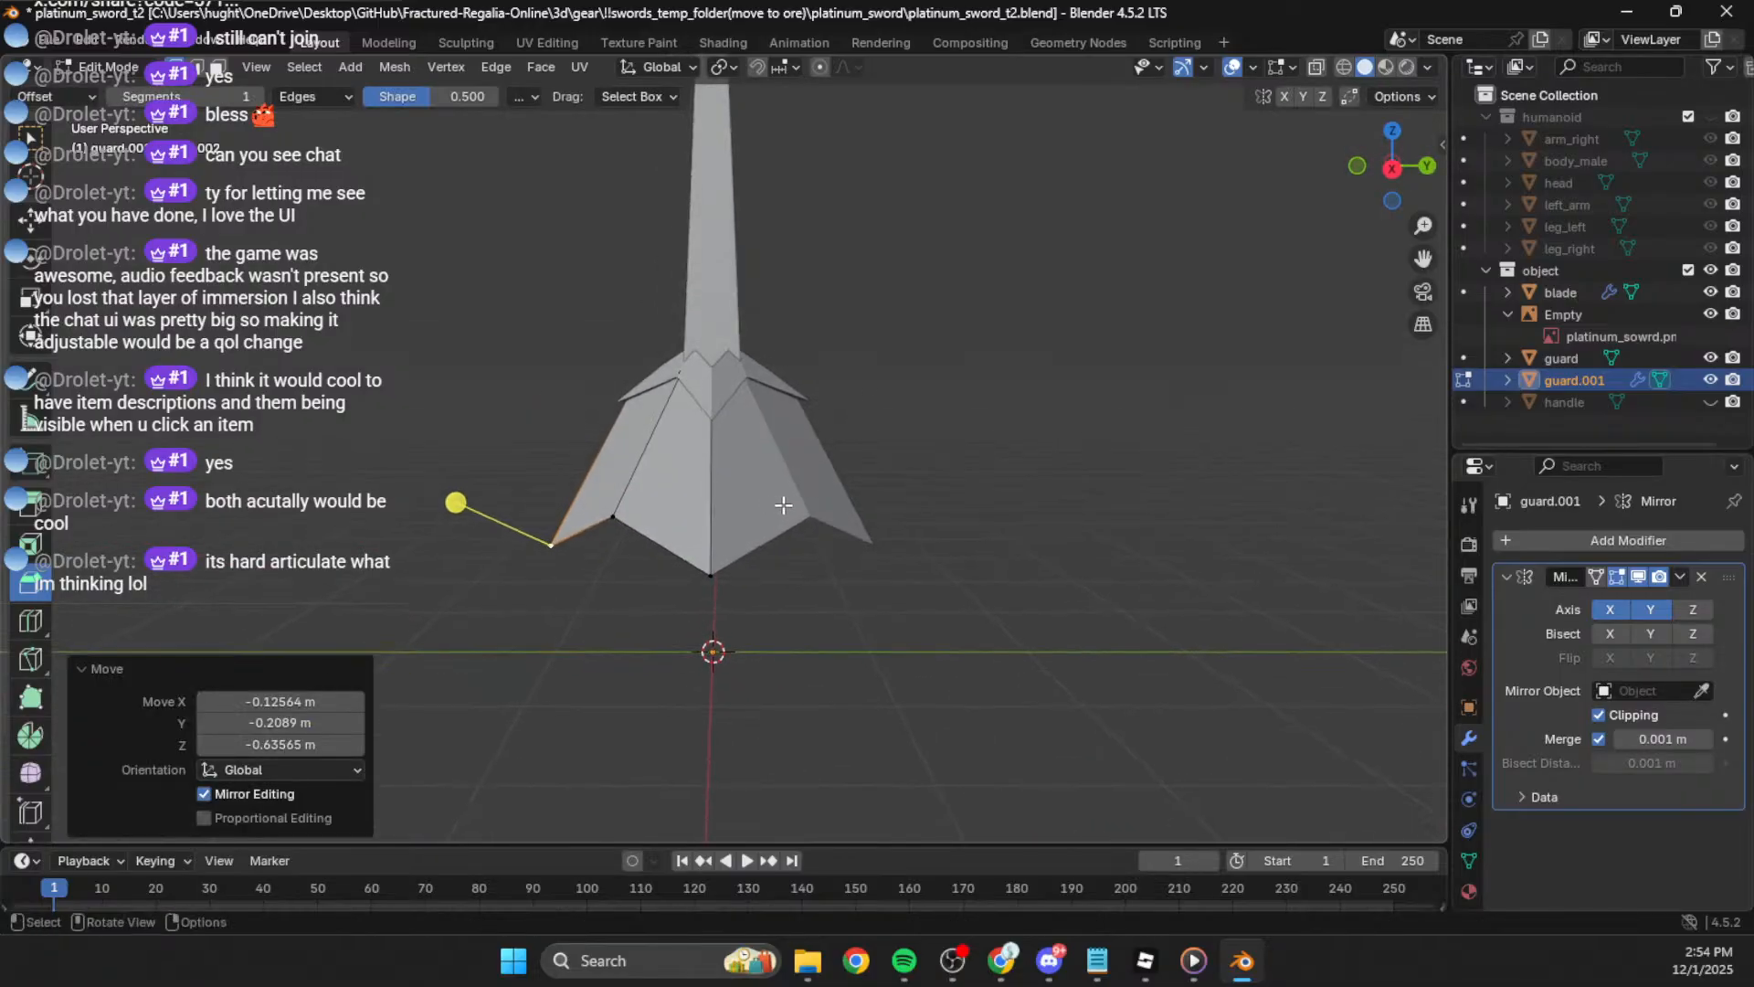
scroll(1274, 227, "down", 2)
left_click(1390, 170)
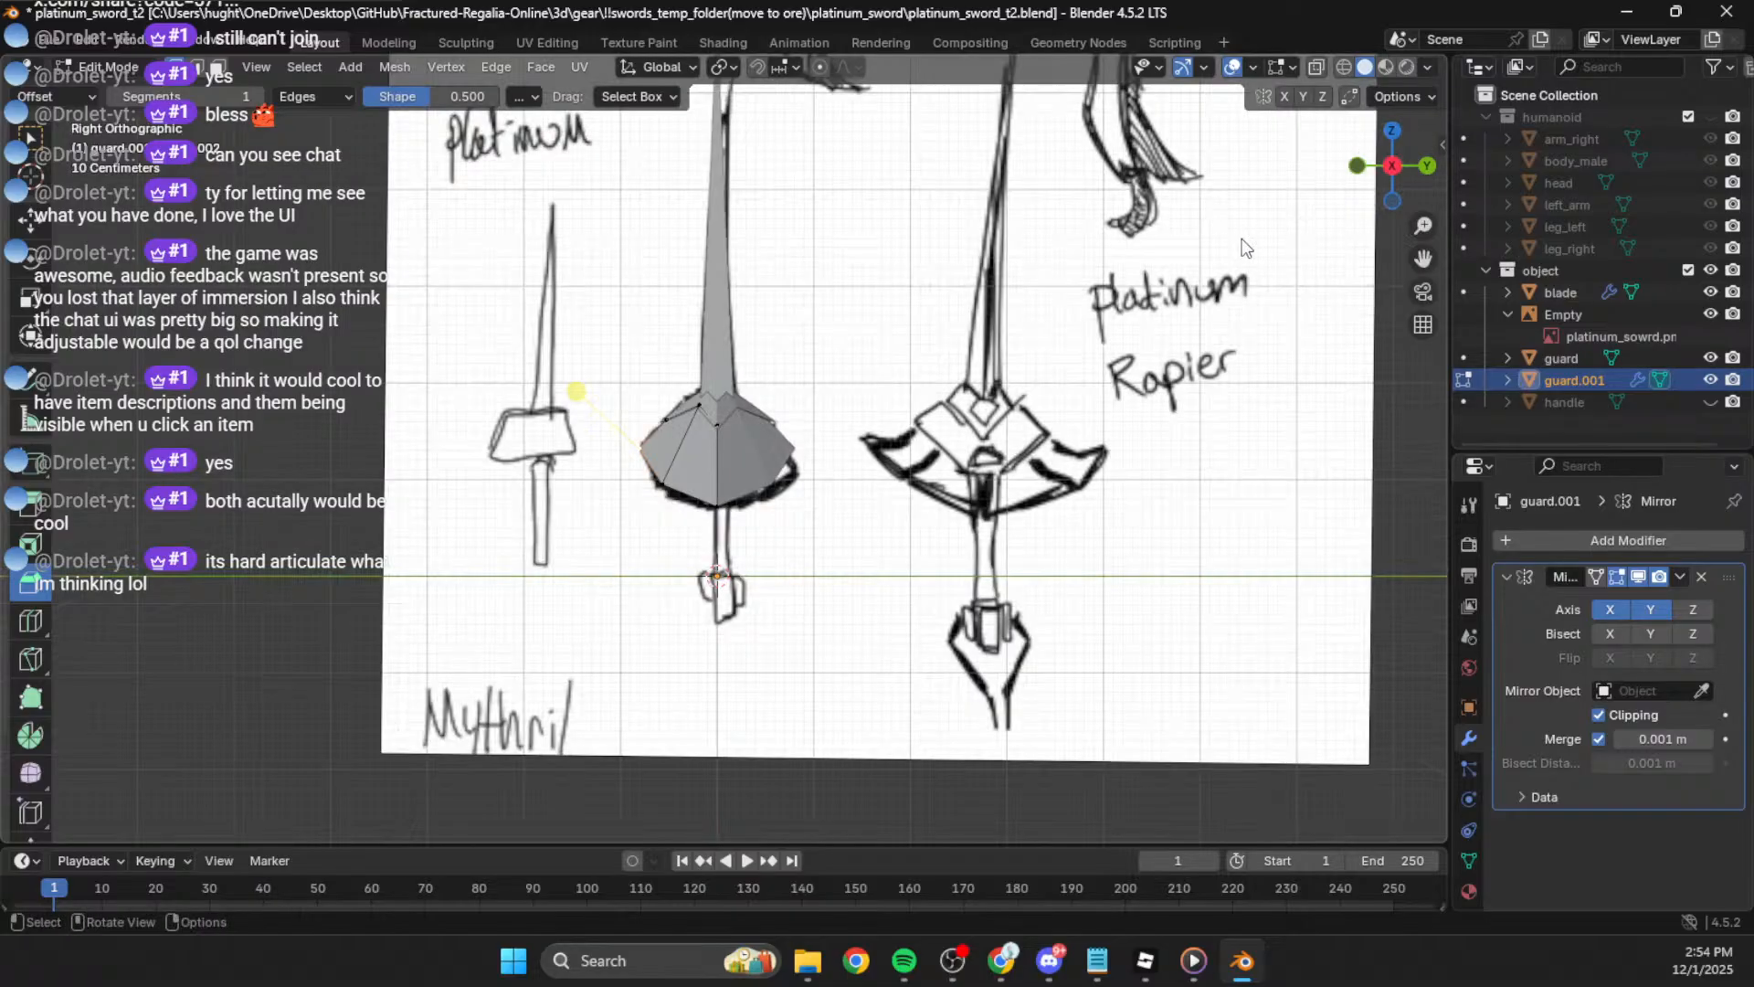
scroll(647, 435, "up", 3)
middle_click_drag(626, 435, 721, 404, "shift")
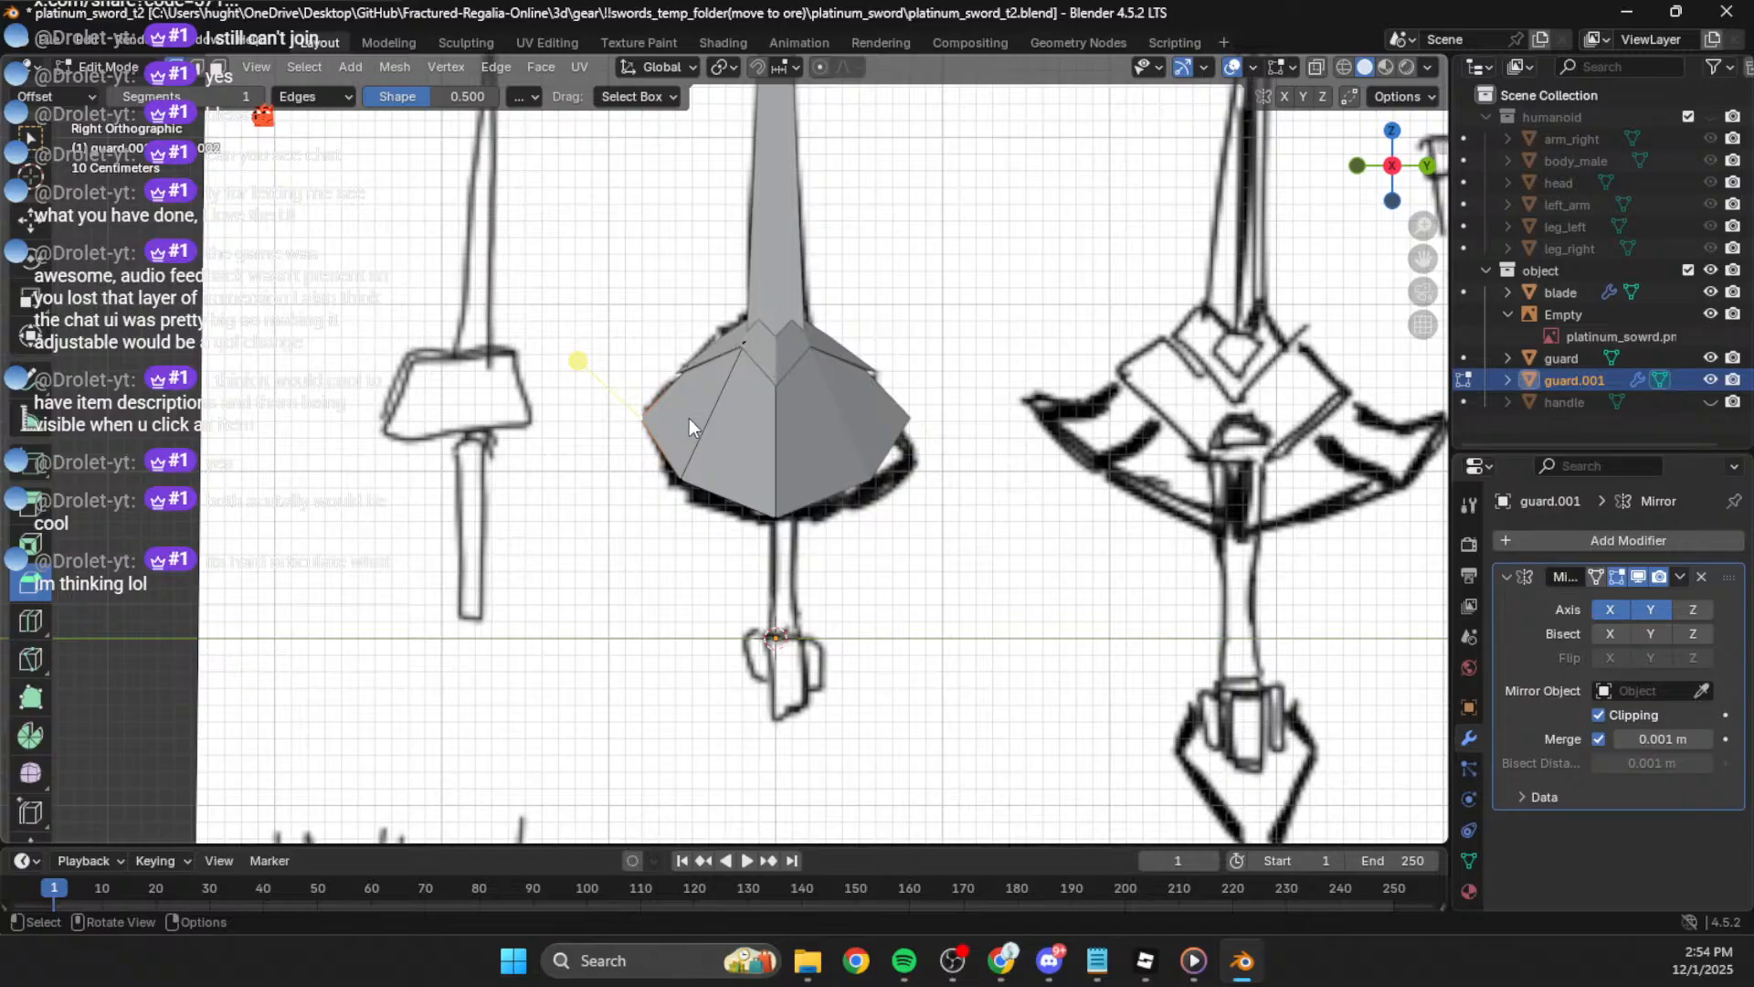
Step: Pull the guard's corner vertex down about 0.64 m into a pointed tip and refine its position in the right view
mouse_move(591, 424)
middle_mouse_down()
mouse_move(838, 414)
mouse_move(846, 439)
mouse_move(834, 484)
mouse_move(598, 511)
middle_mouse_up()
key("g")
left_click(829, 558)
left_click(1380, 174)
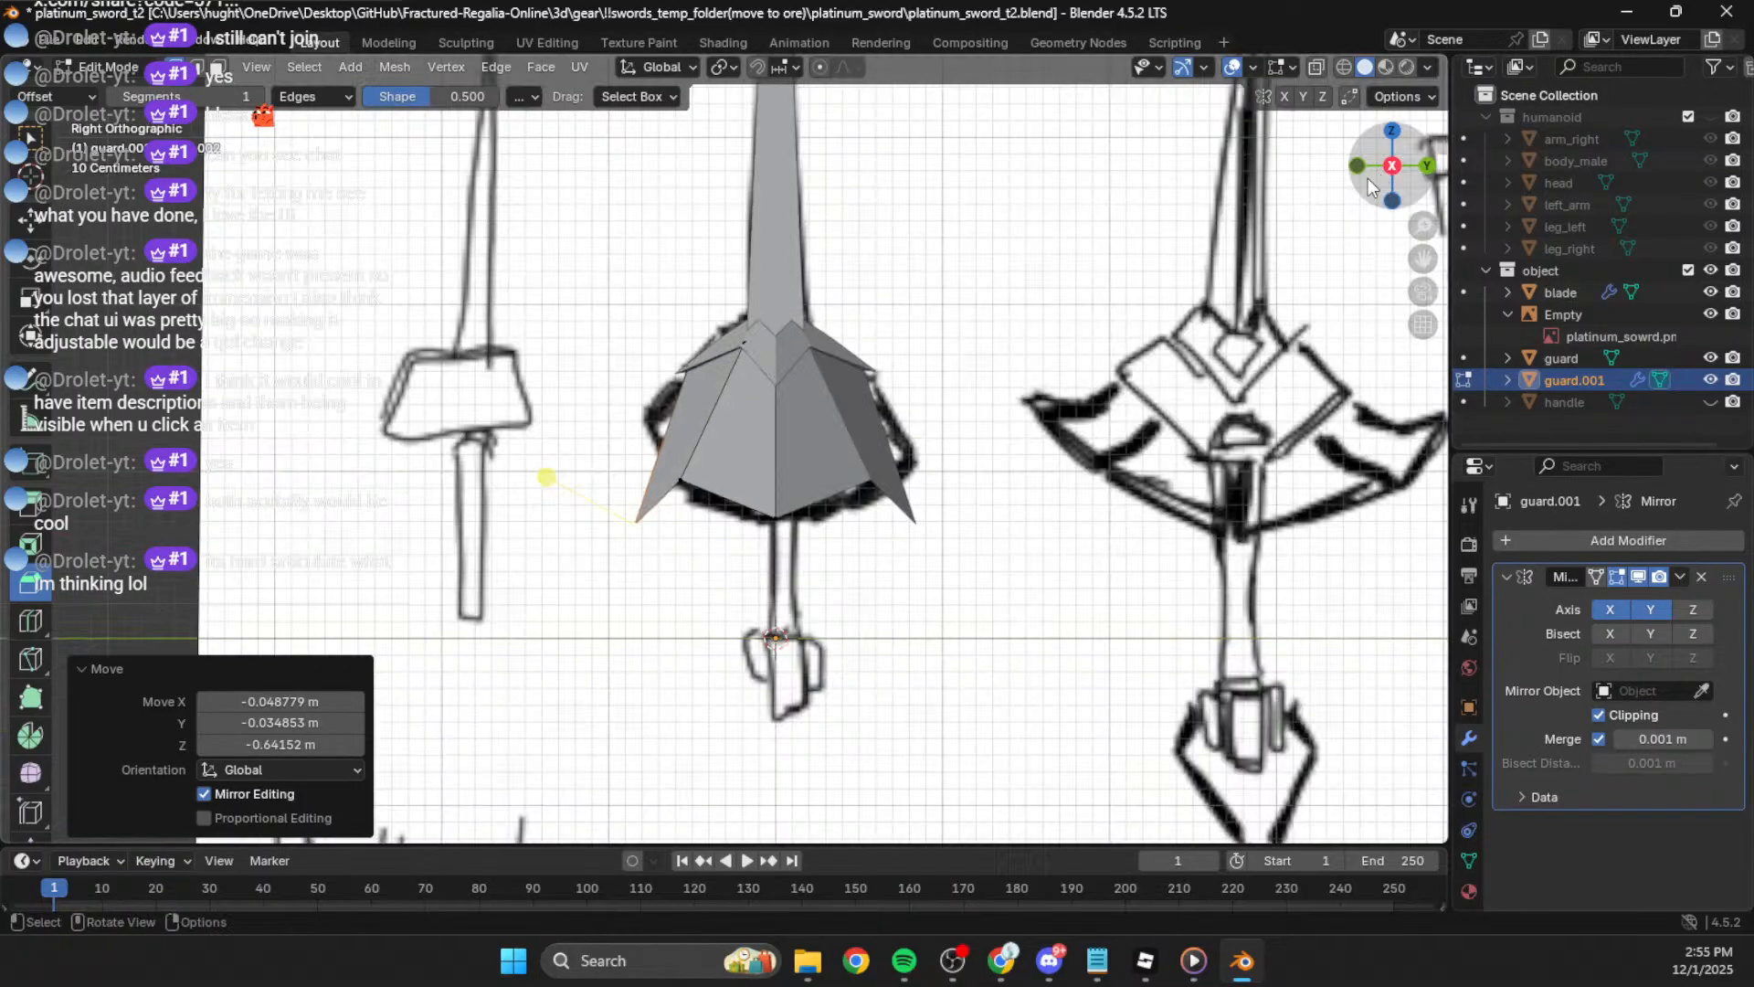
key("g")
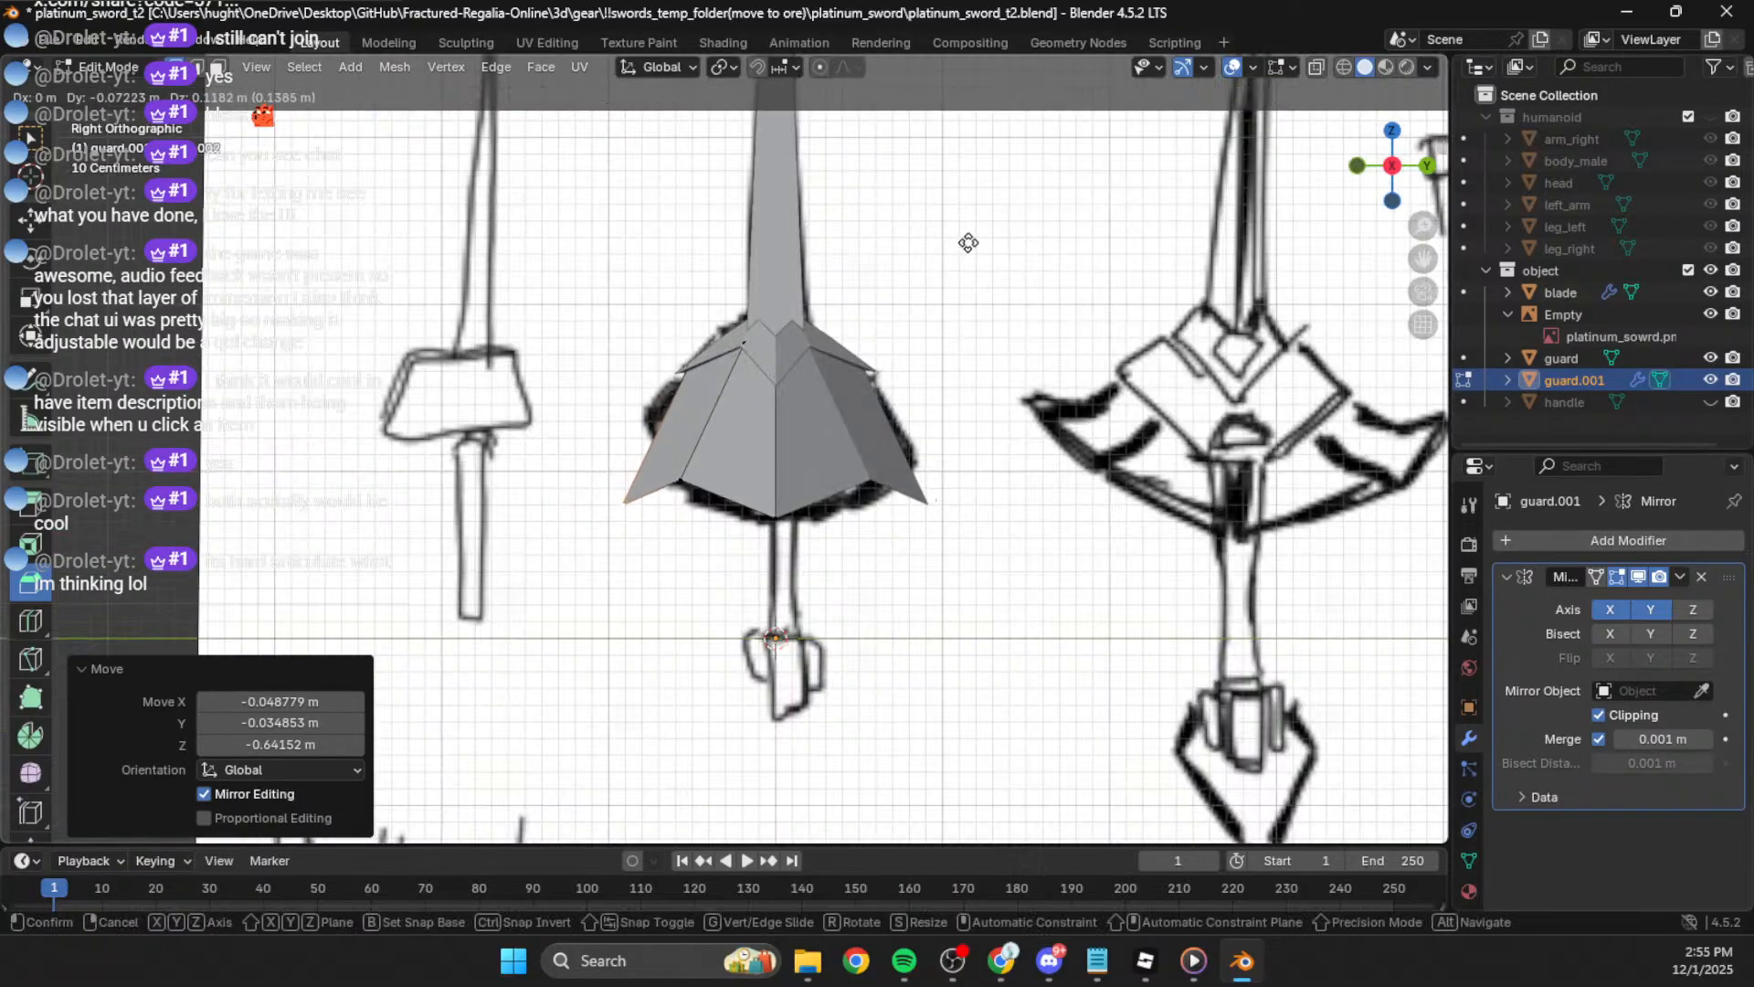
left_click(976, 263)
Step: In the right view, adjust the lower edge's in-between vertex and lower the centre point about 0.12 m
key("g")
left_click(797, 542)
key("g")
left_click(785, 544)
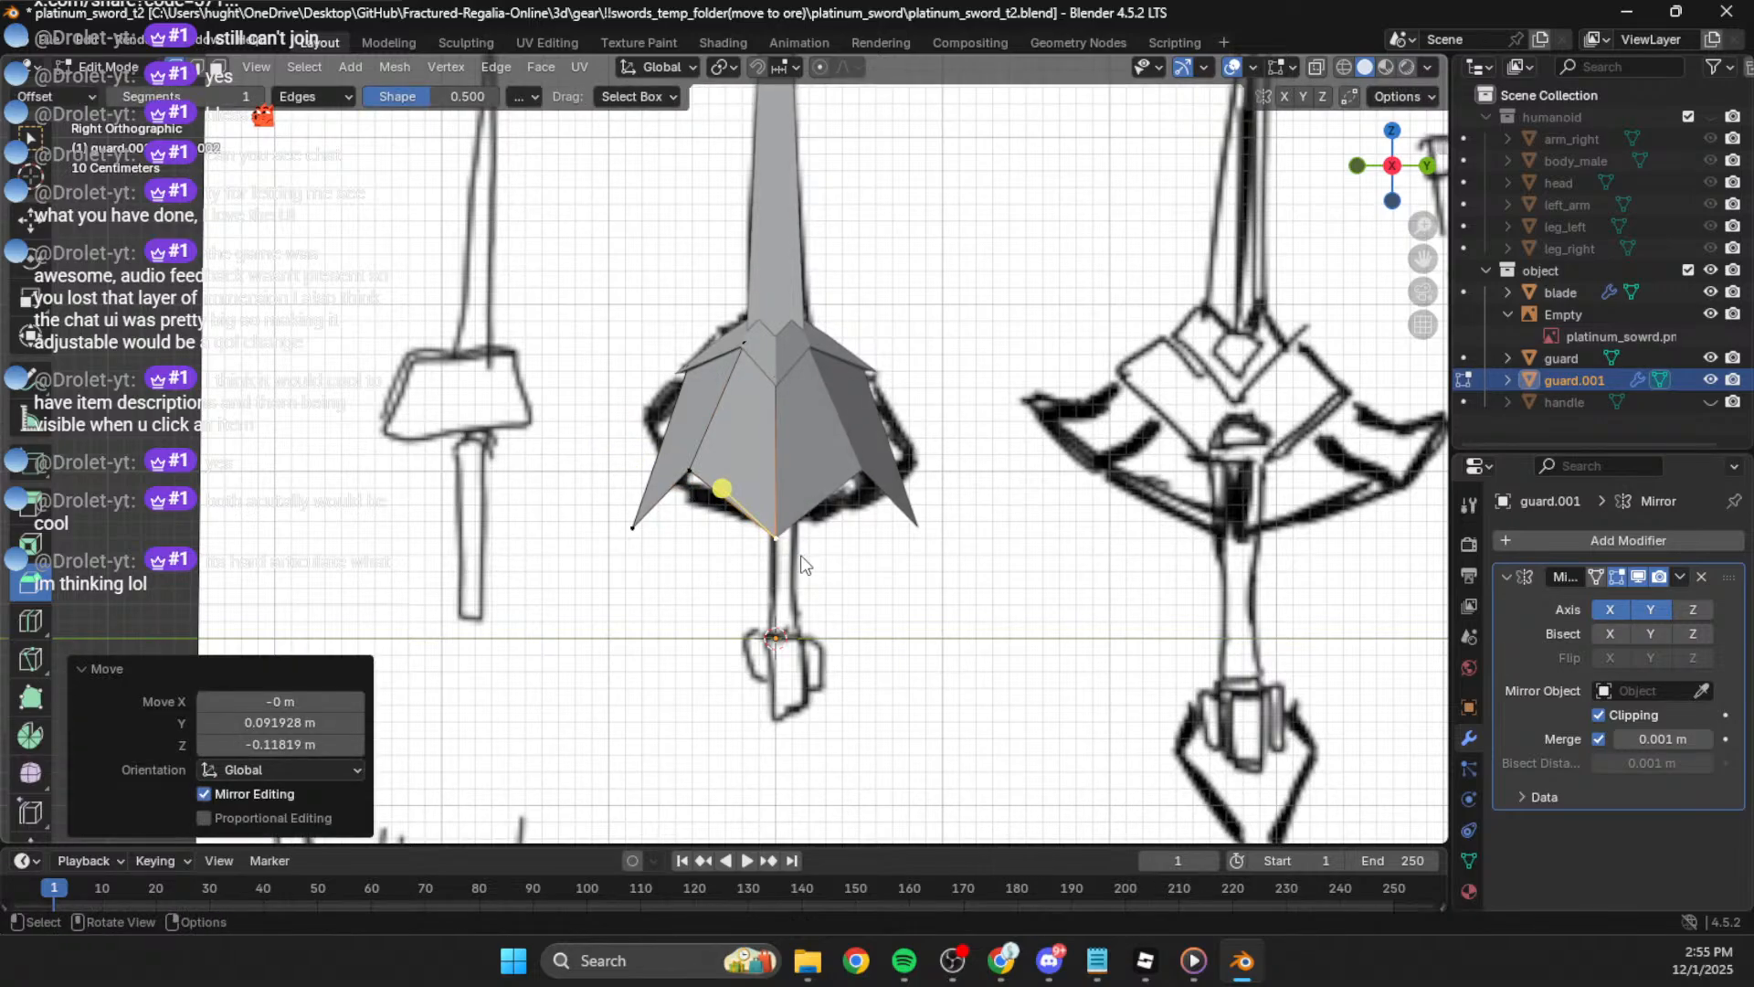
Step: In the back view, move the guard's corner tip about 0.2 m inward along X and 0.09 m up
middle_click_drag(782, 546, 566, 402)
key("Tab")
left_click(965, 439)
scroll(989, 420, "down", 3)
left_click(1423, 168)
left_click(721, 472)
key("Tab")
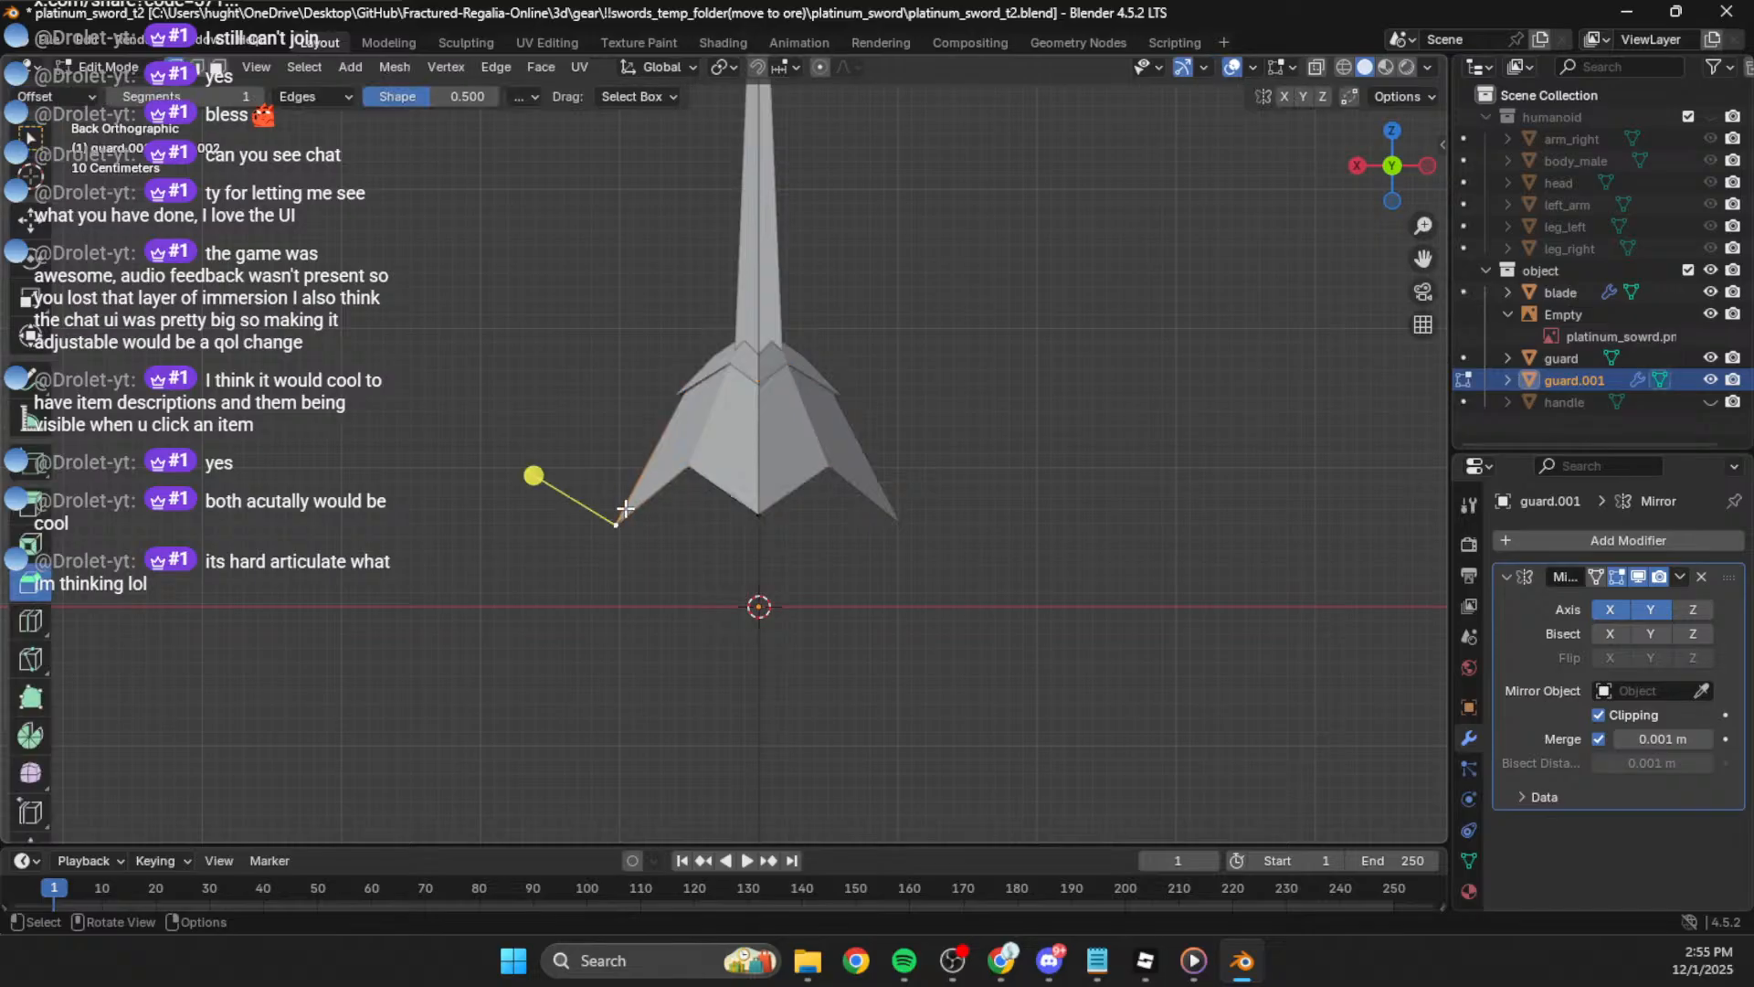
key("g")
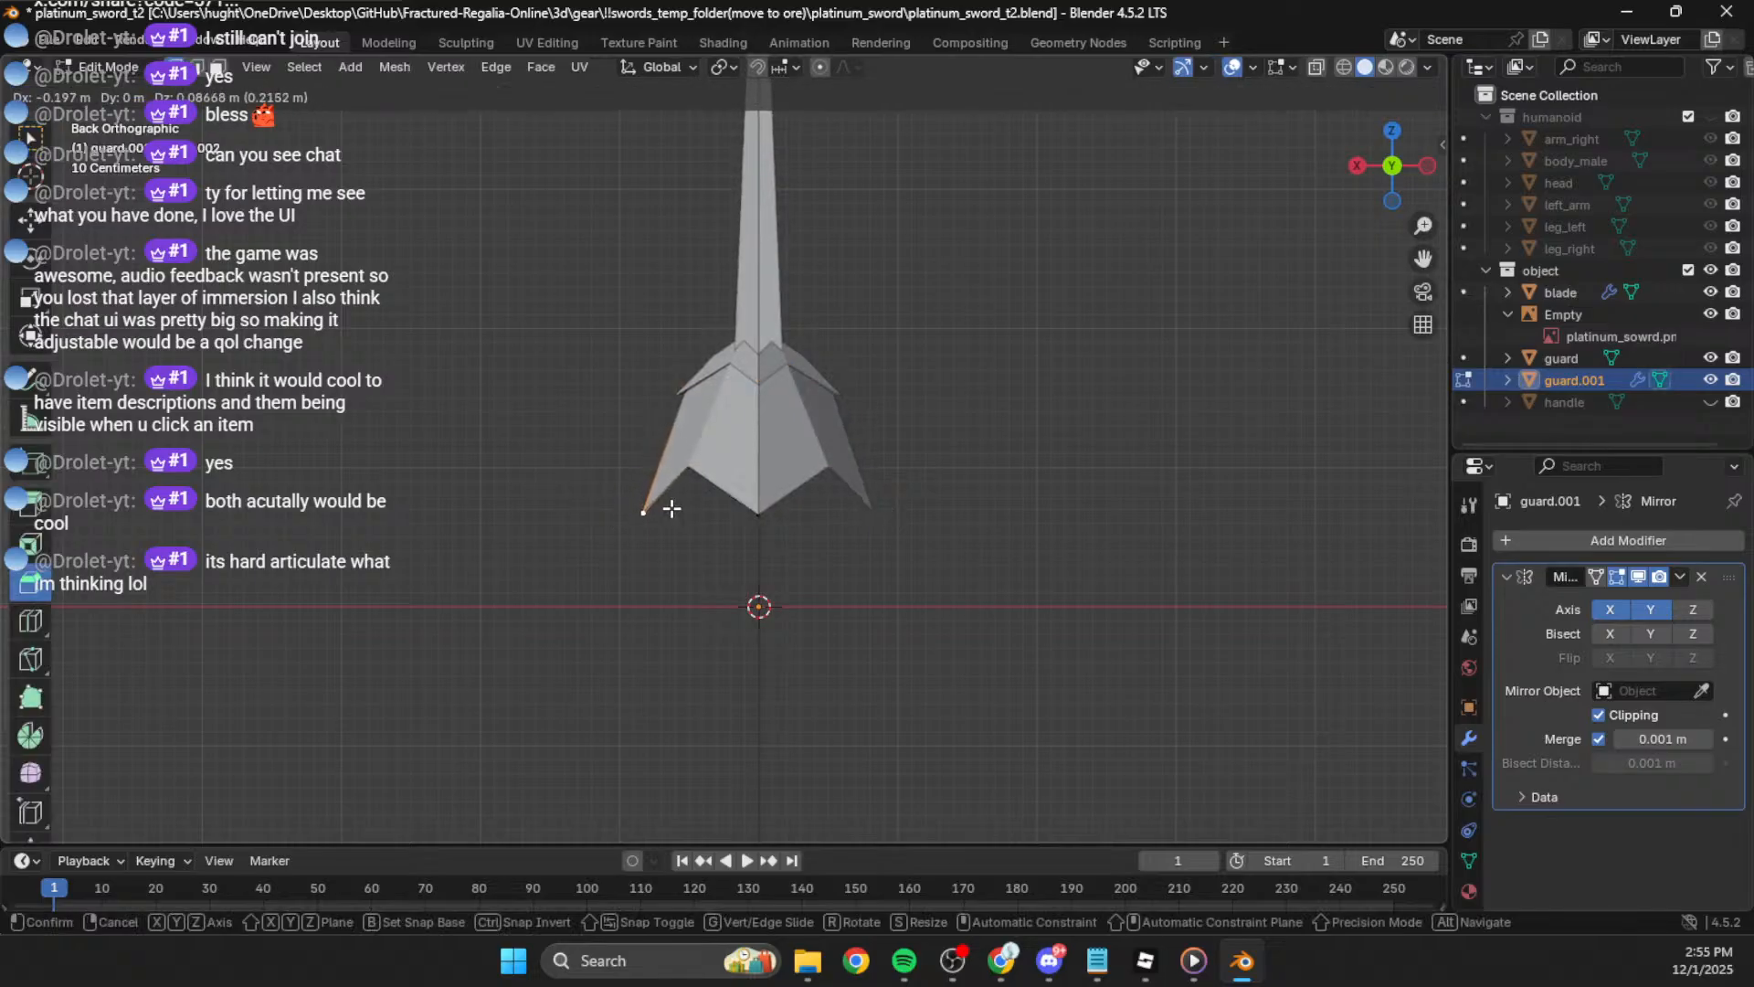
left_click(671, 508)
Step: In the back view, raise the corner tip slightly and lift the centre point to about the tip's height
scroll(681, 504, "up", 8)
key("g")
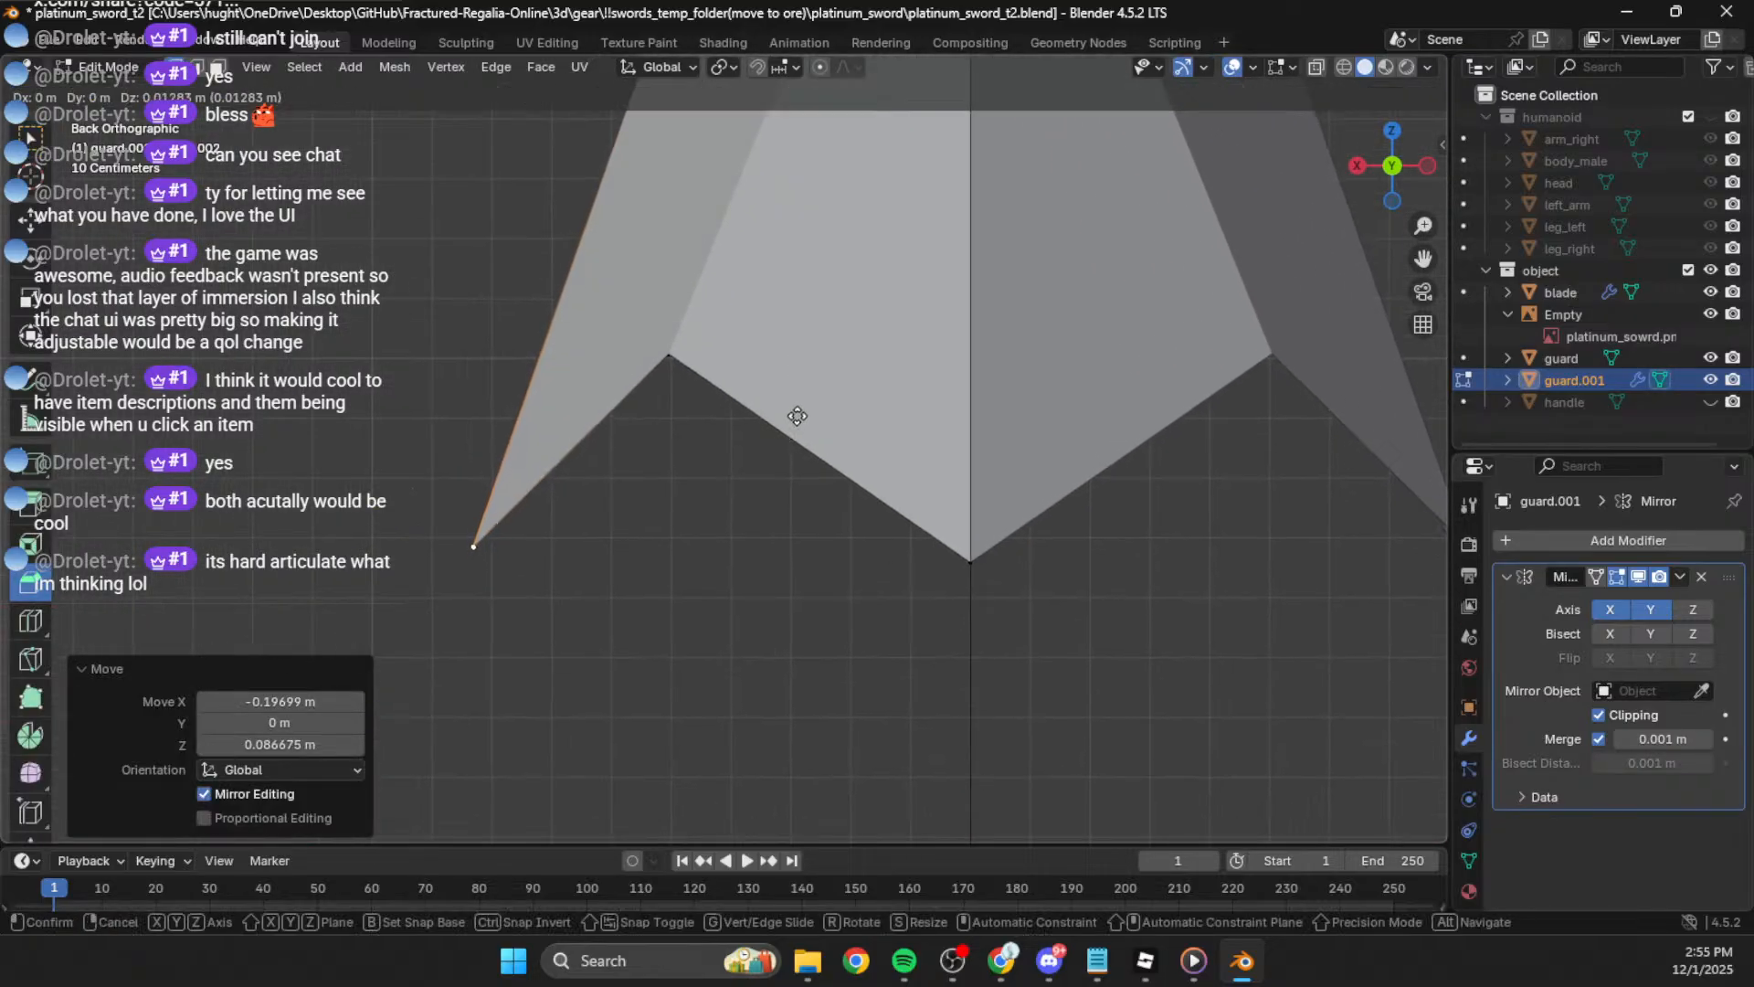
left_click(482, 537)
left_click(971, 557)
key("g")
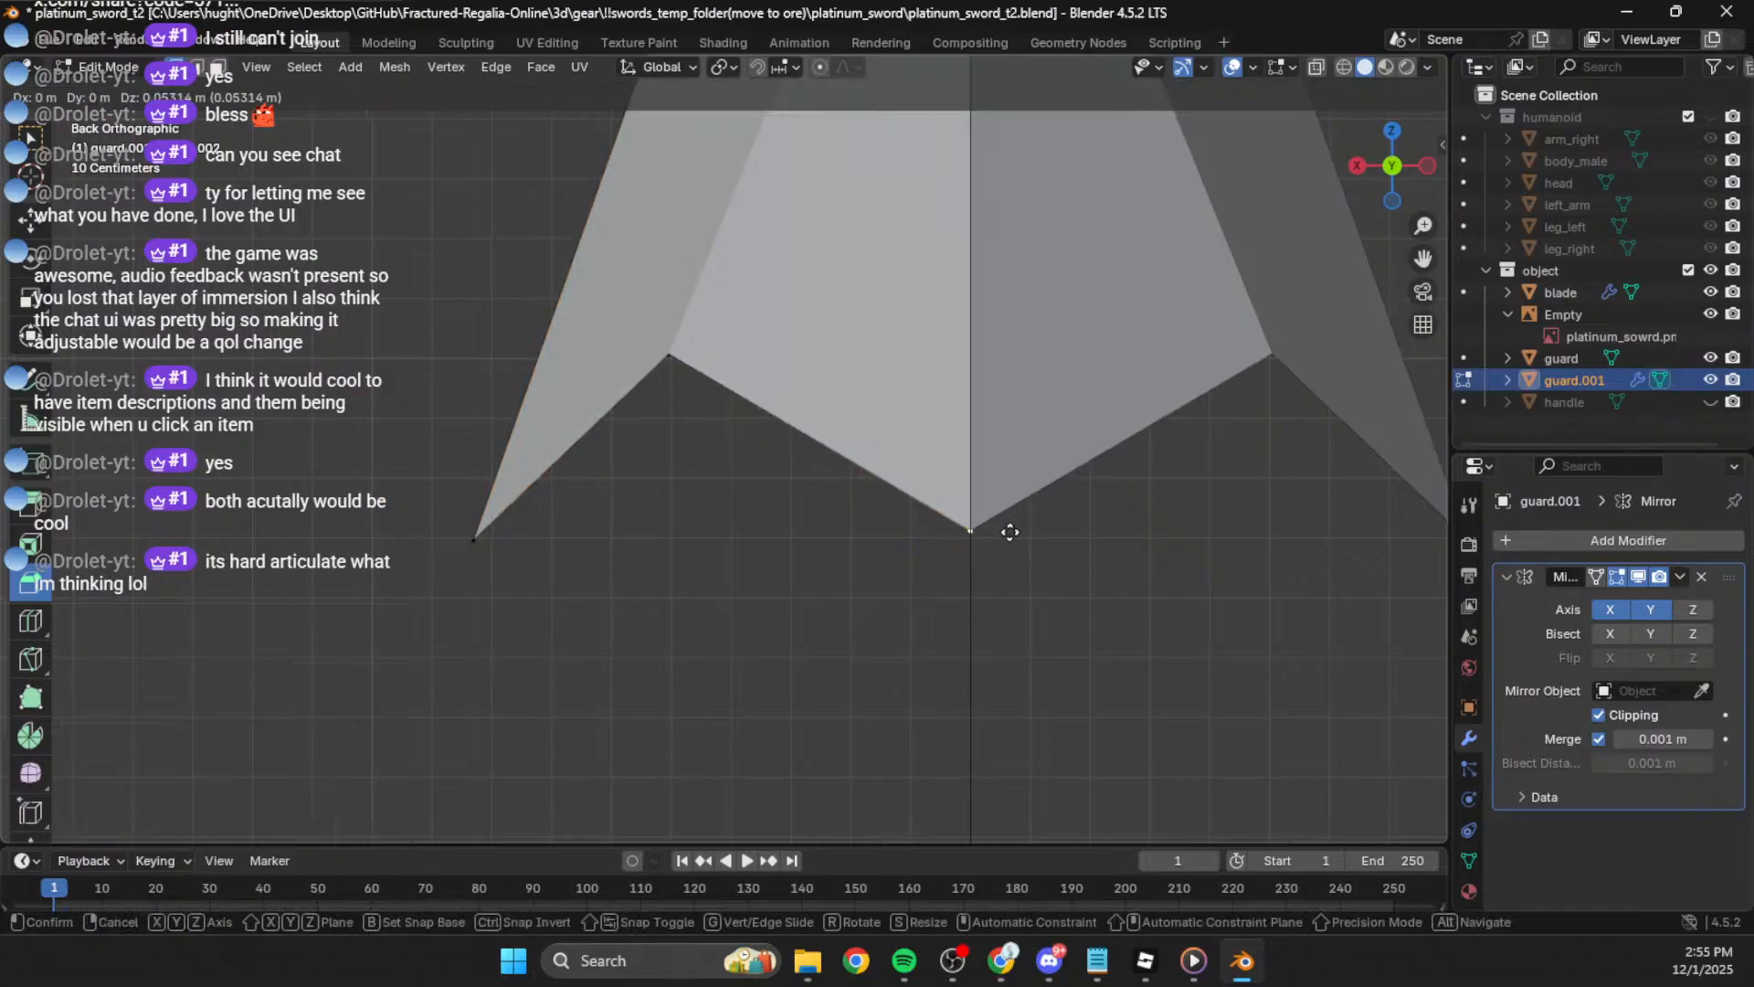
left_click(1012, 539)
Step: Shift the in-between vertex inward and down, about 0.05 m along X in the back view and 0.09 m along Y in the right view
left_click(670, 356)
key("g")
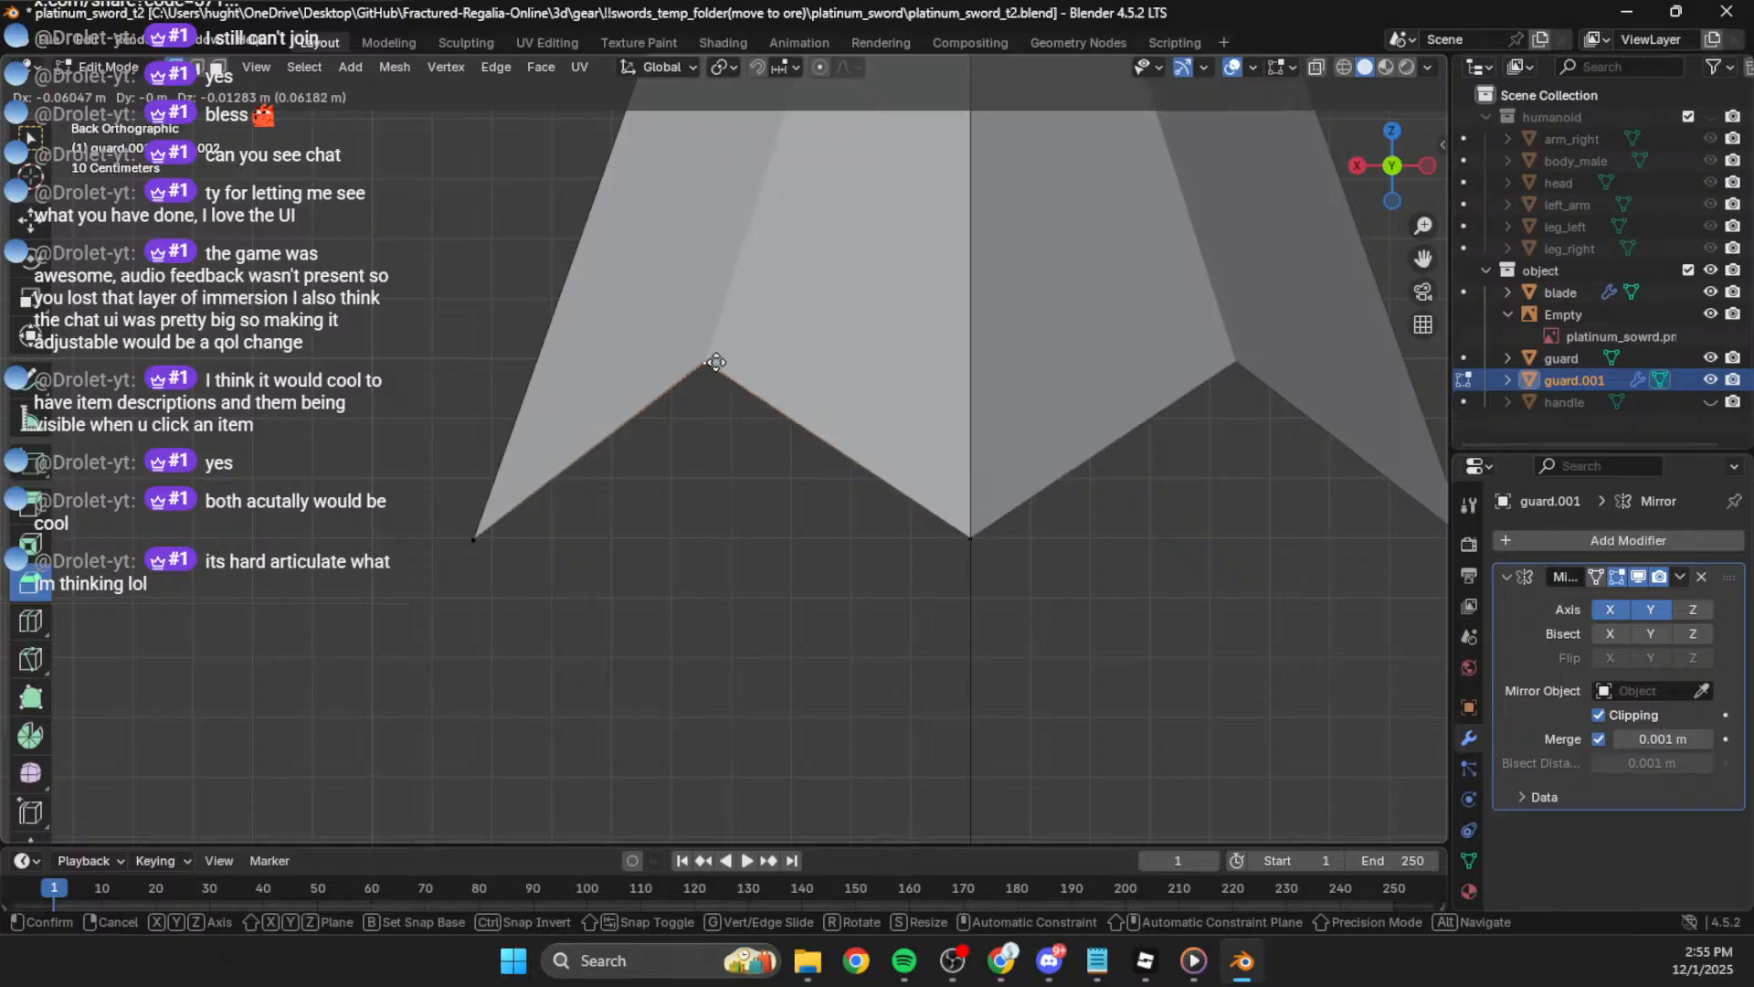
left_click(728, 364)
left_click(1359, 167)
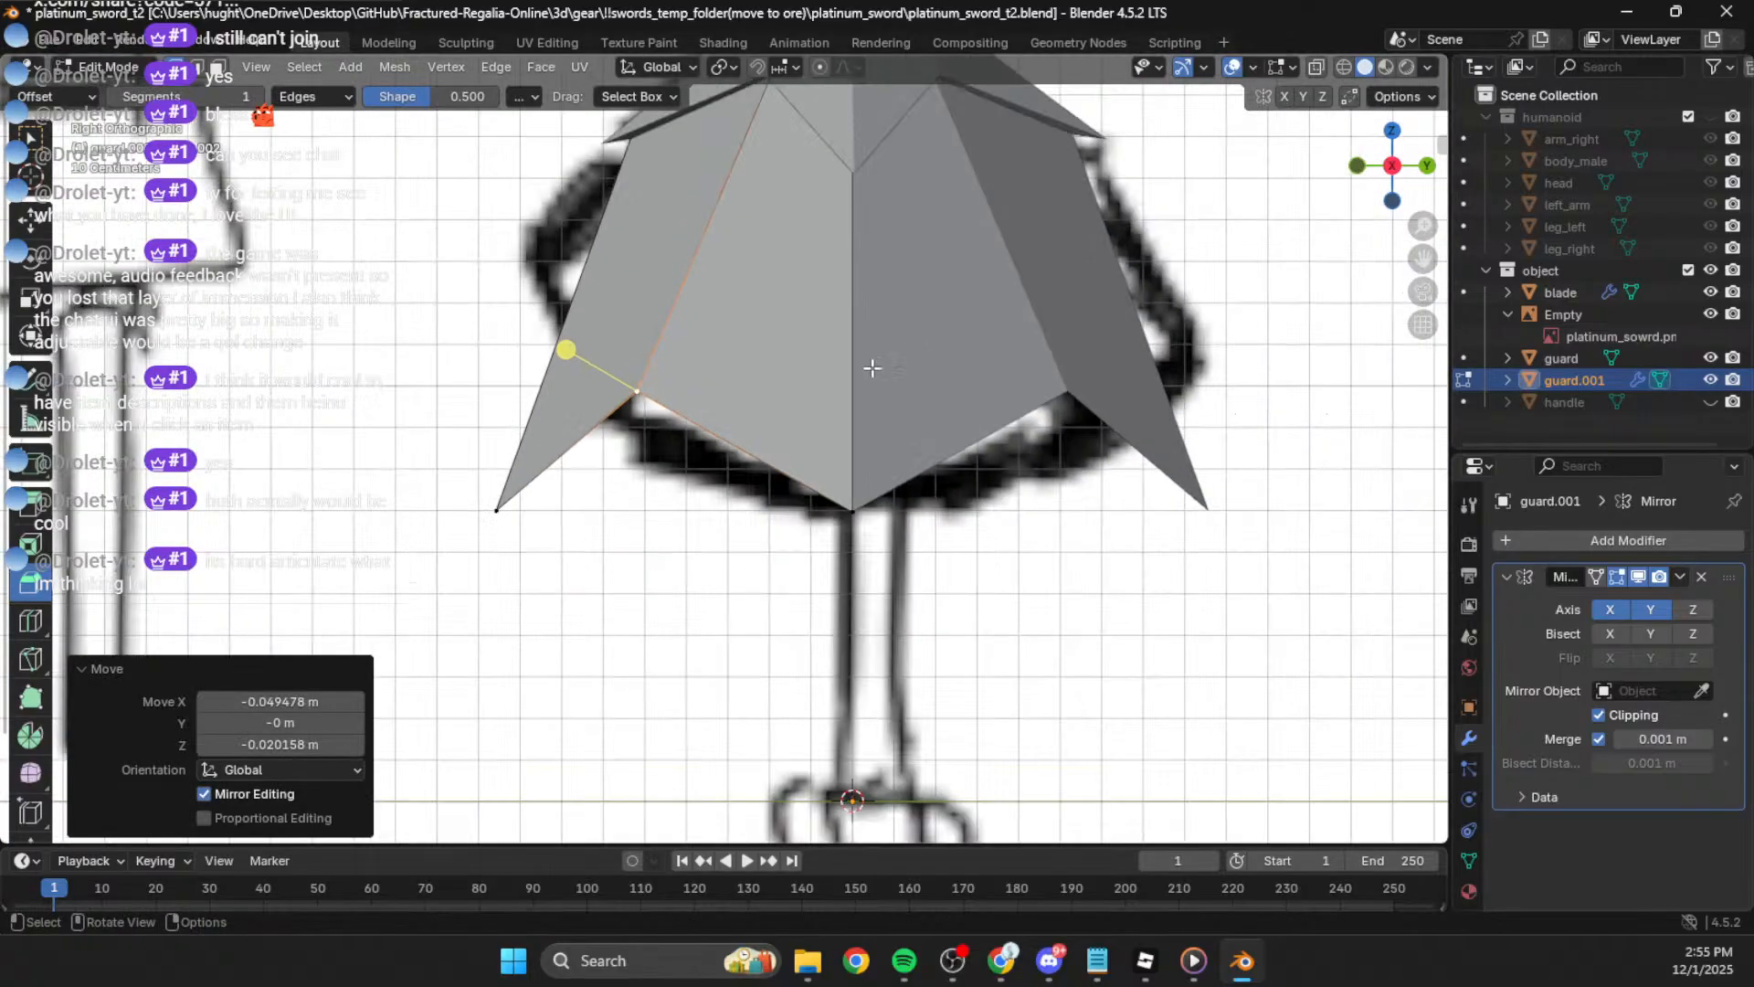
key("g")
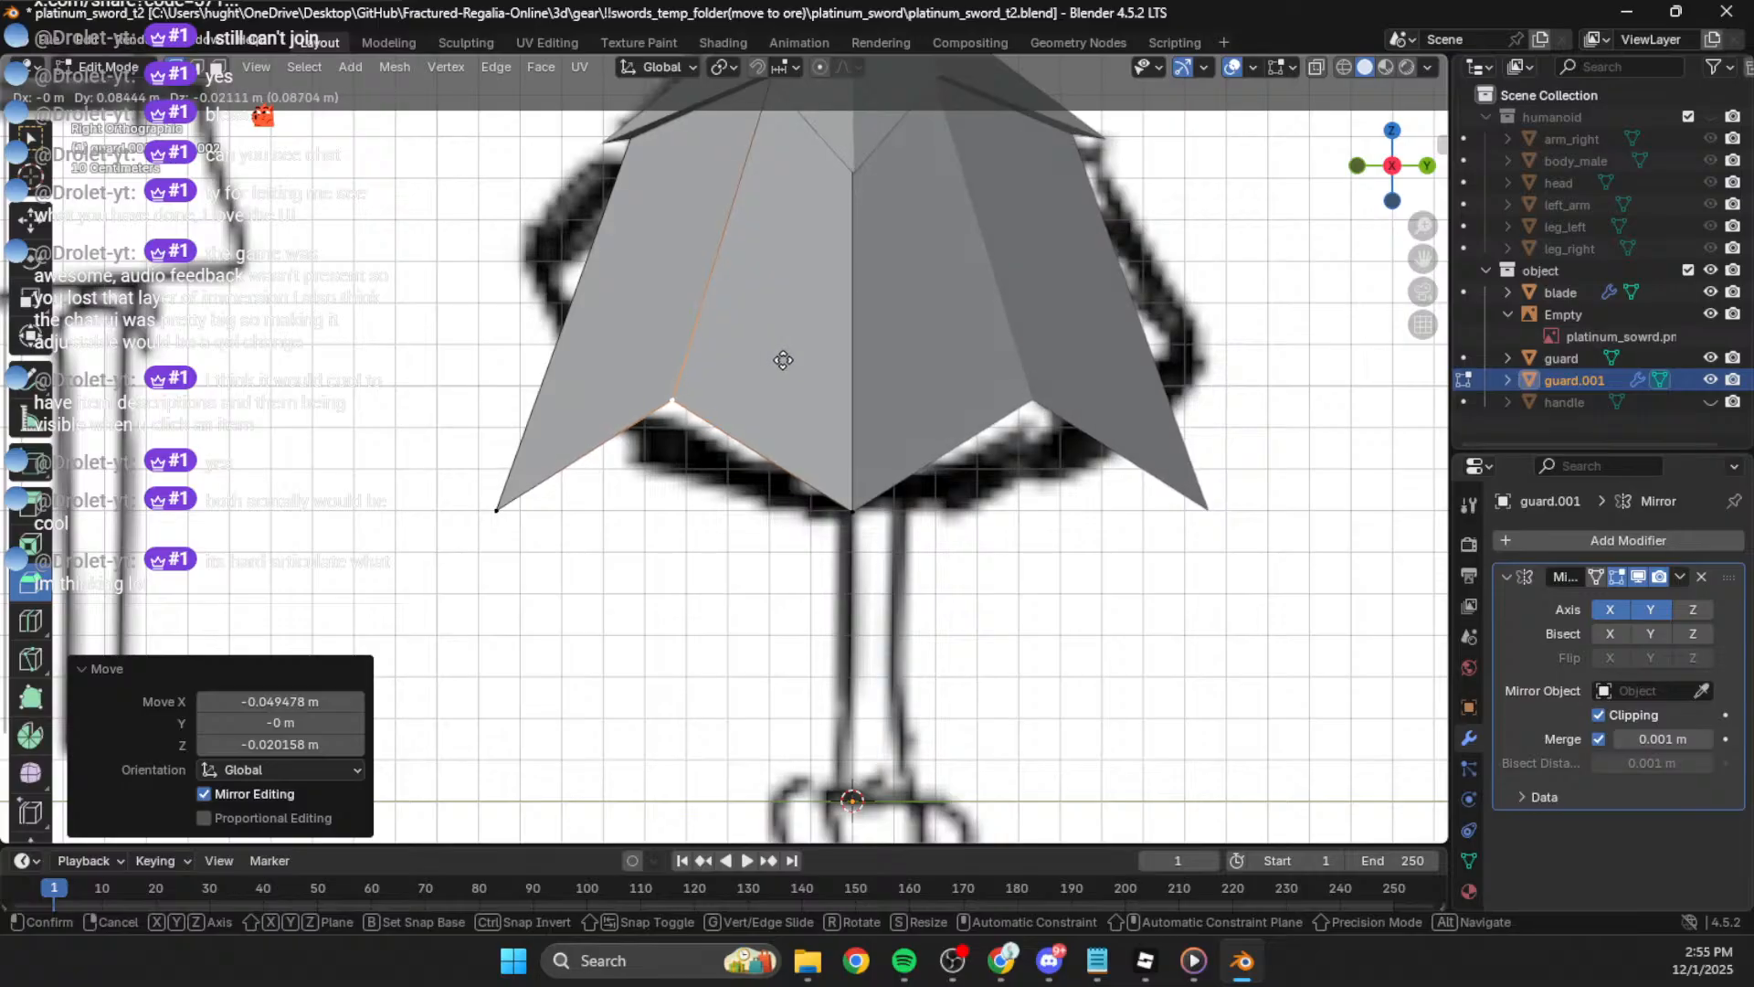
left_click(784, 361)
scroll(925, 374, "down", 4)
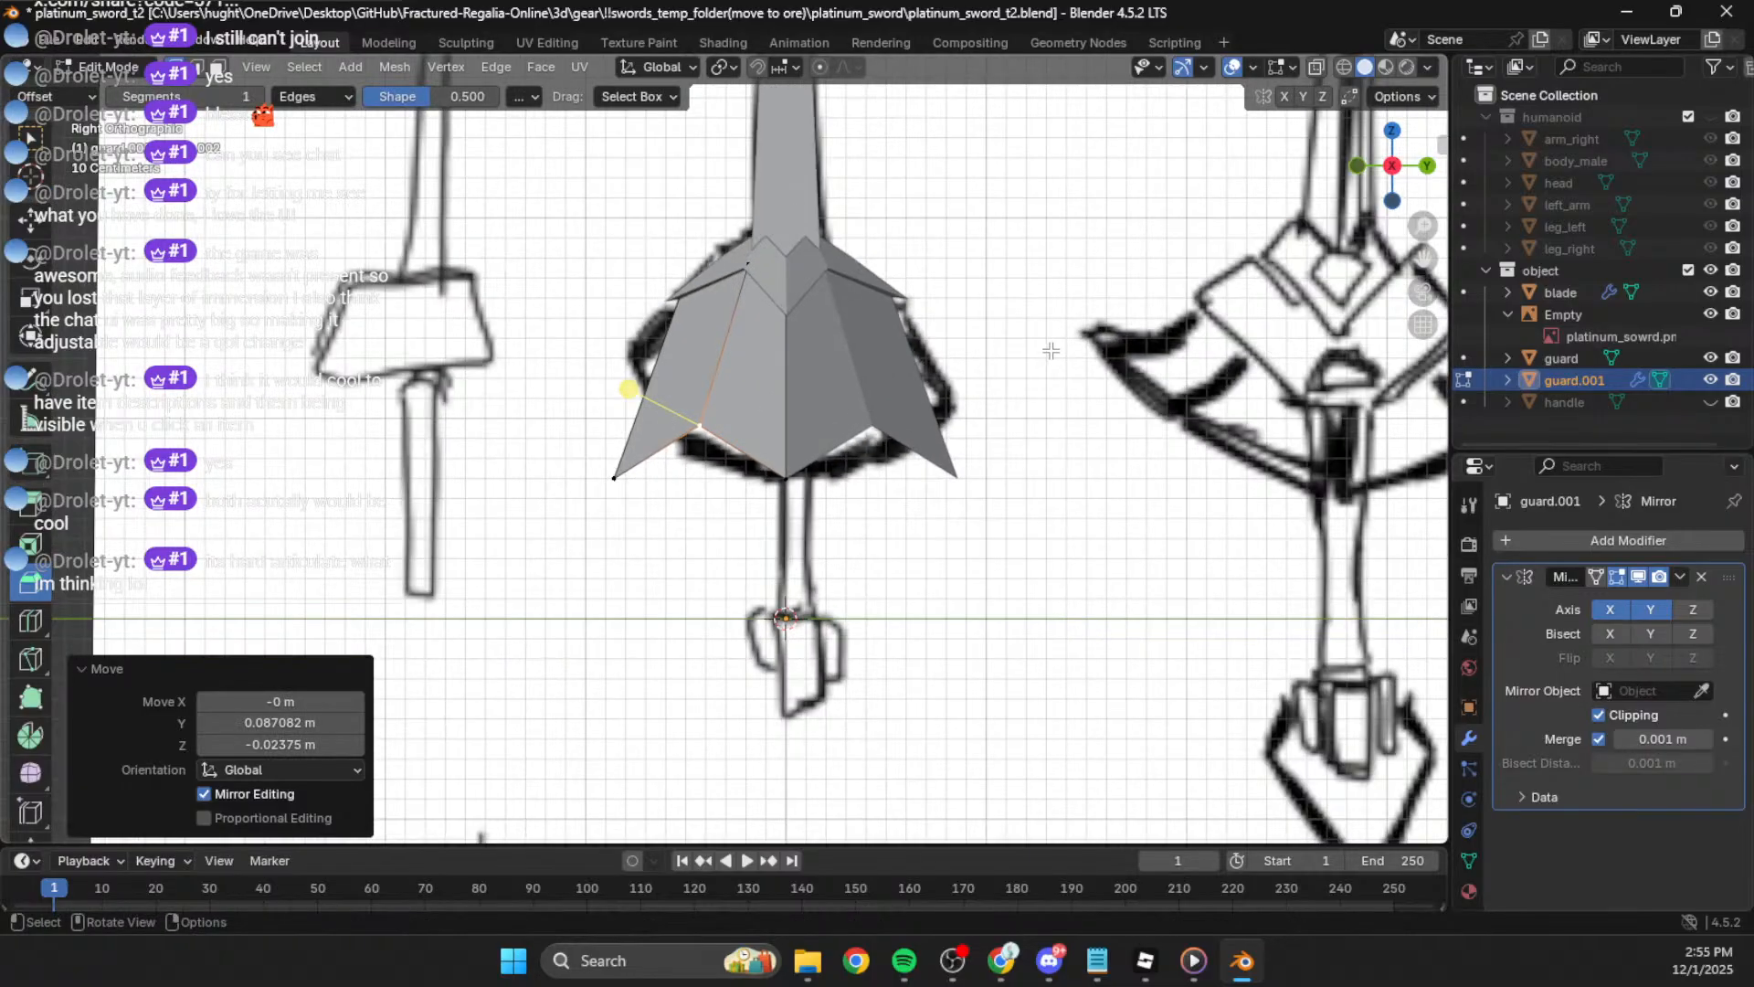
Step: Review the whole sword, select the flared guard's mesh, and delete only its faces so the edges remain
key("Tab")
left_click(1030, 342)
middle_click_drag(1031, 343, 776, 285)
scroll(777, 284, "down", 5)
scroll(794, 421, "up", 6)
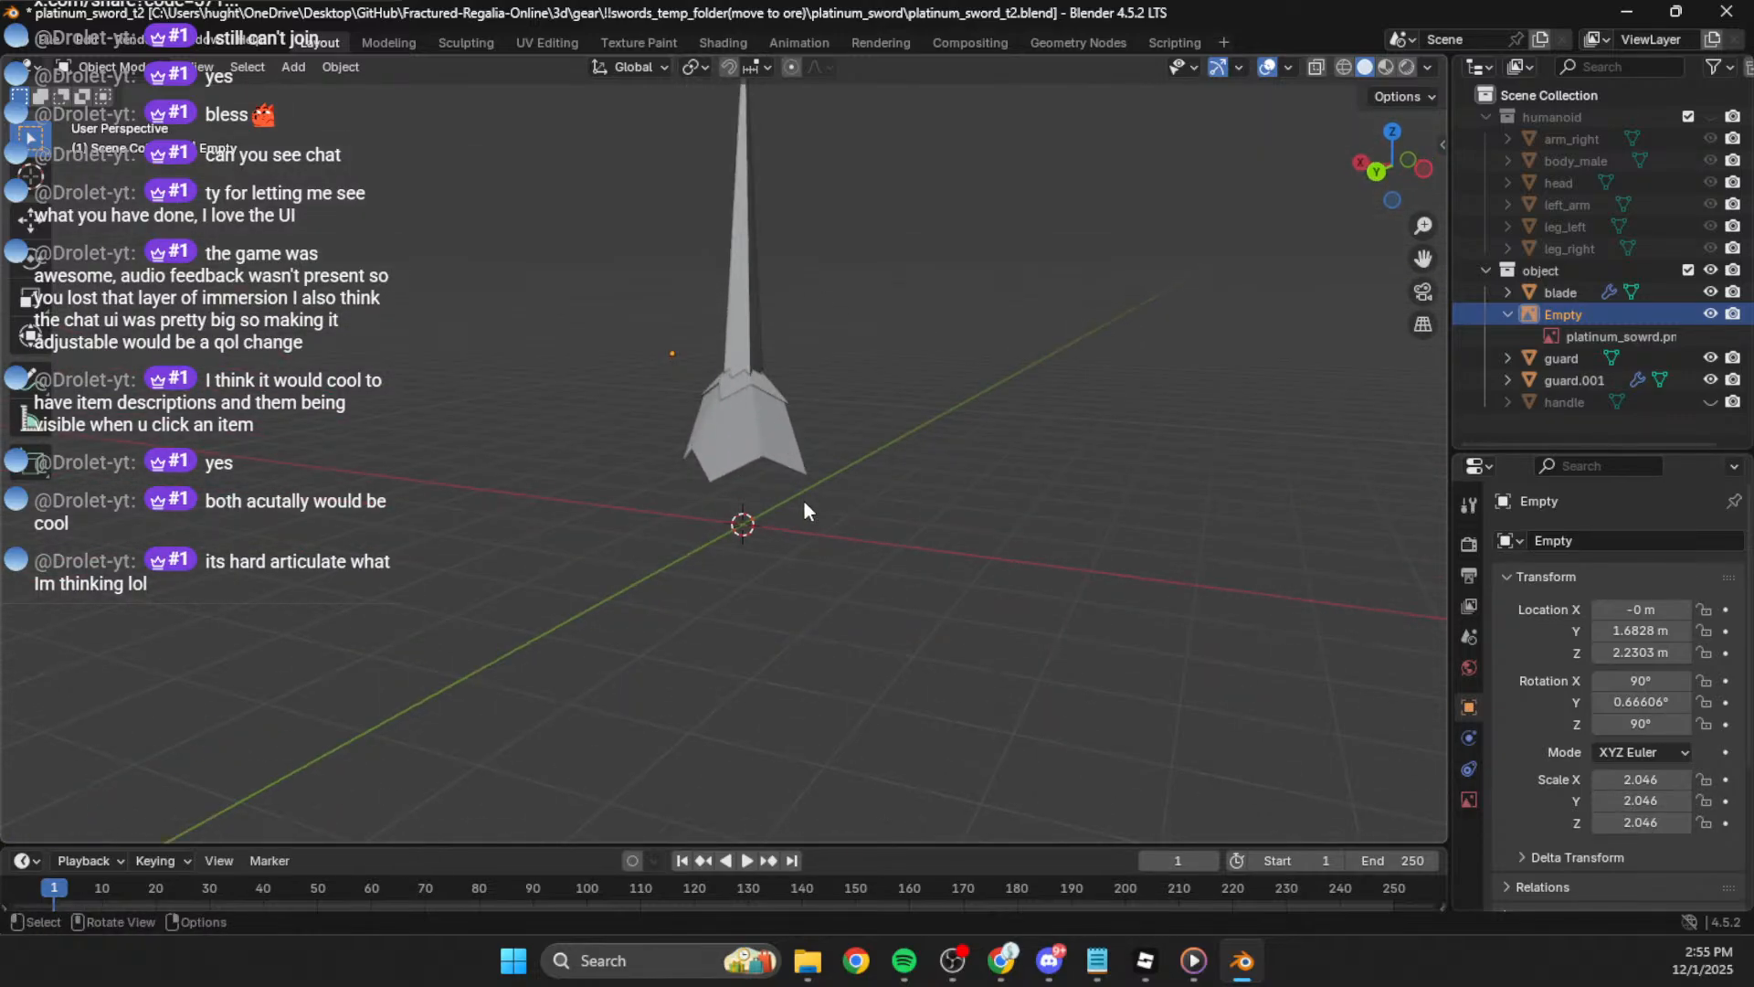
left_click(757, 423)
key("Tab")
scroll(757, 423, "up", 3)
middle_click_drag(757, 423, 897, 464)
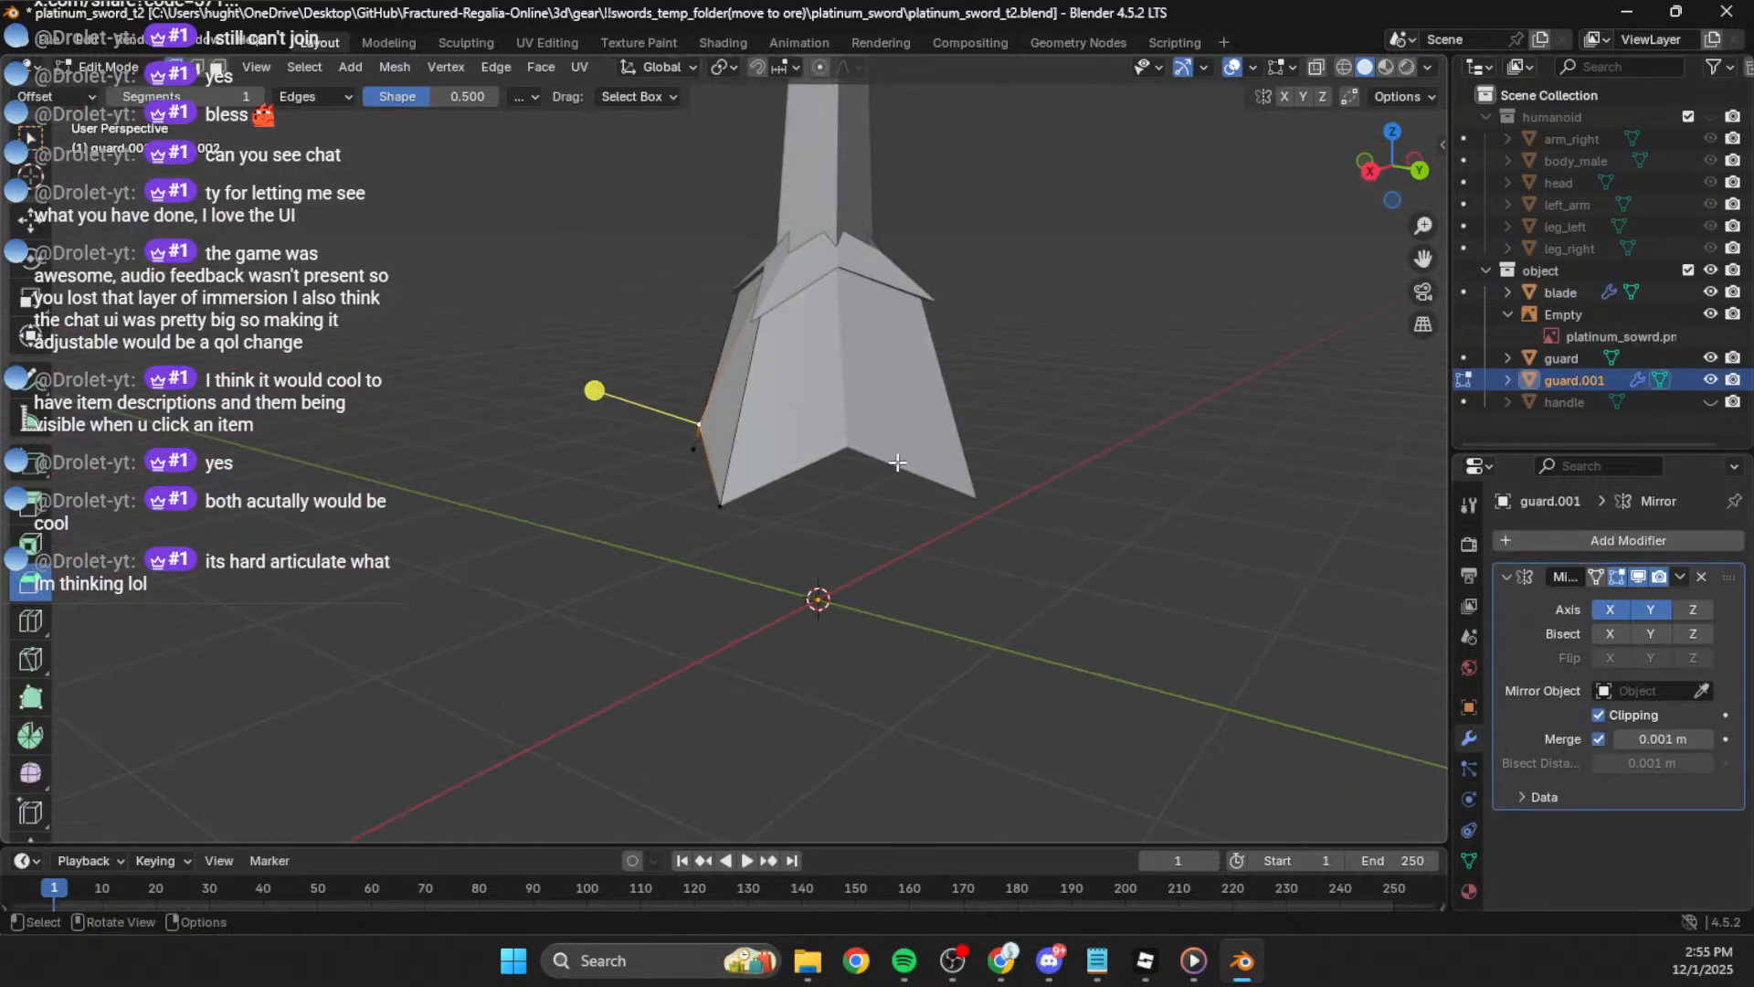
middle_click_drag(760, 486, 753, 442)
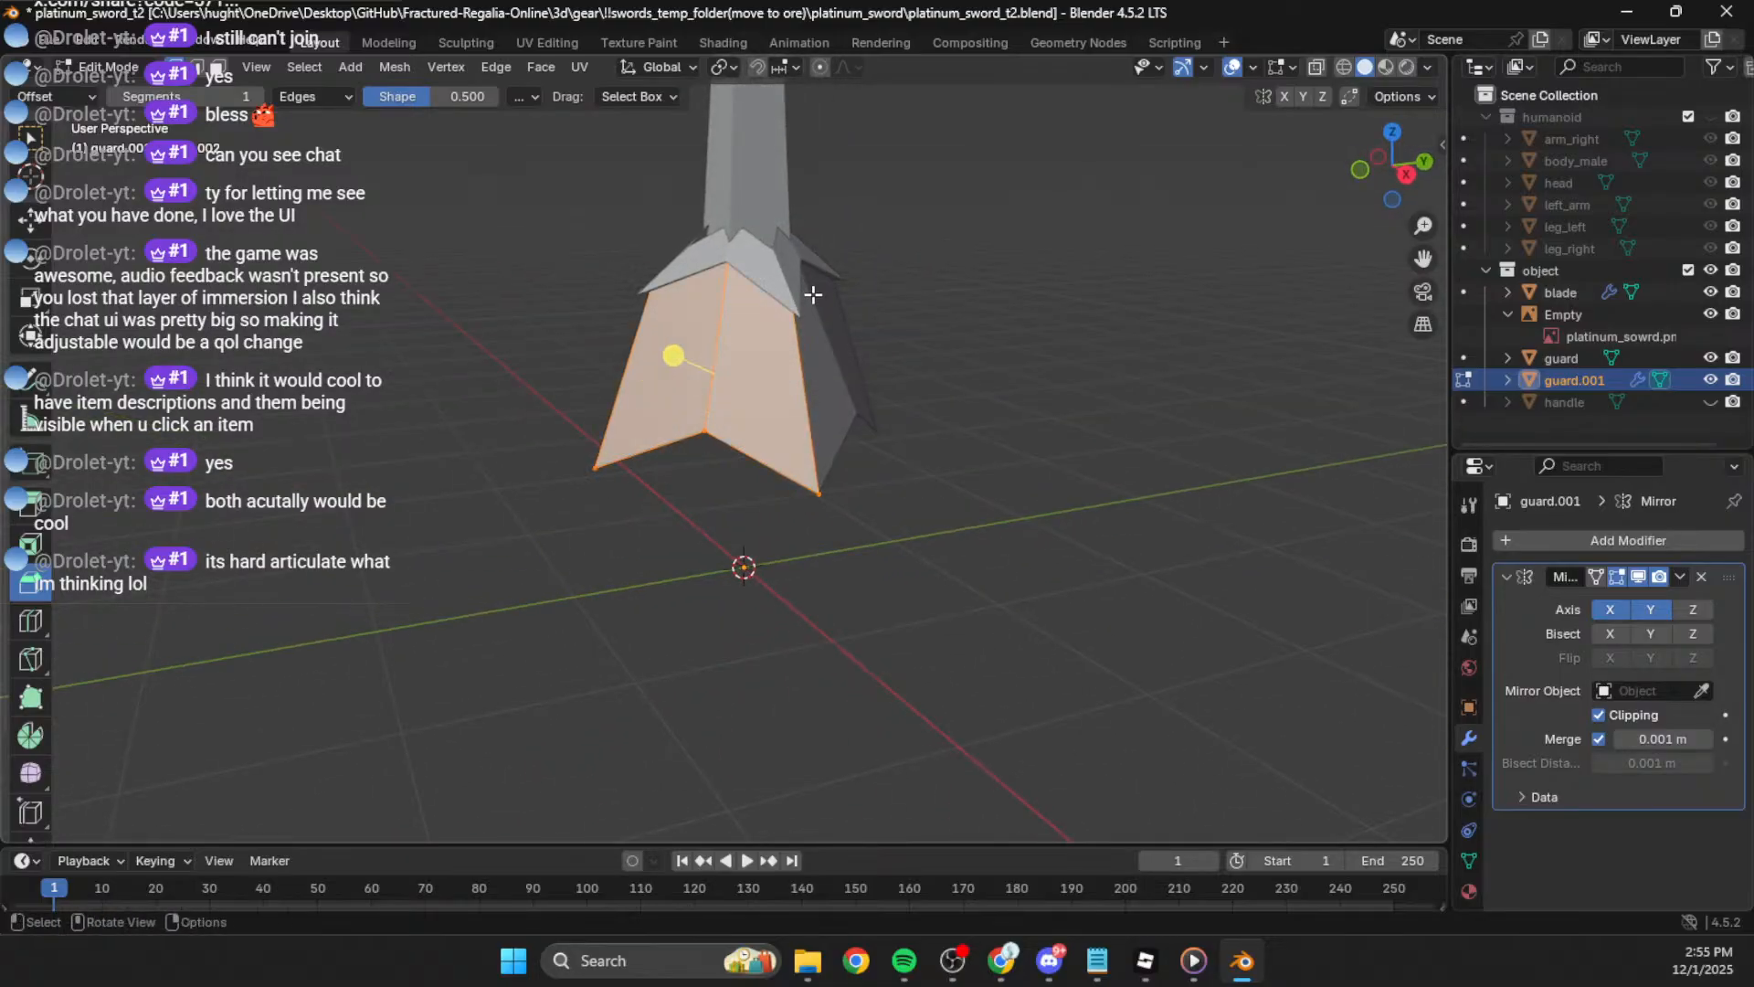
key("x")
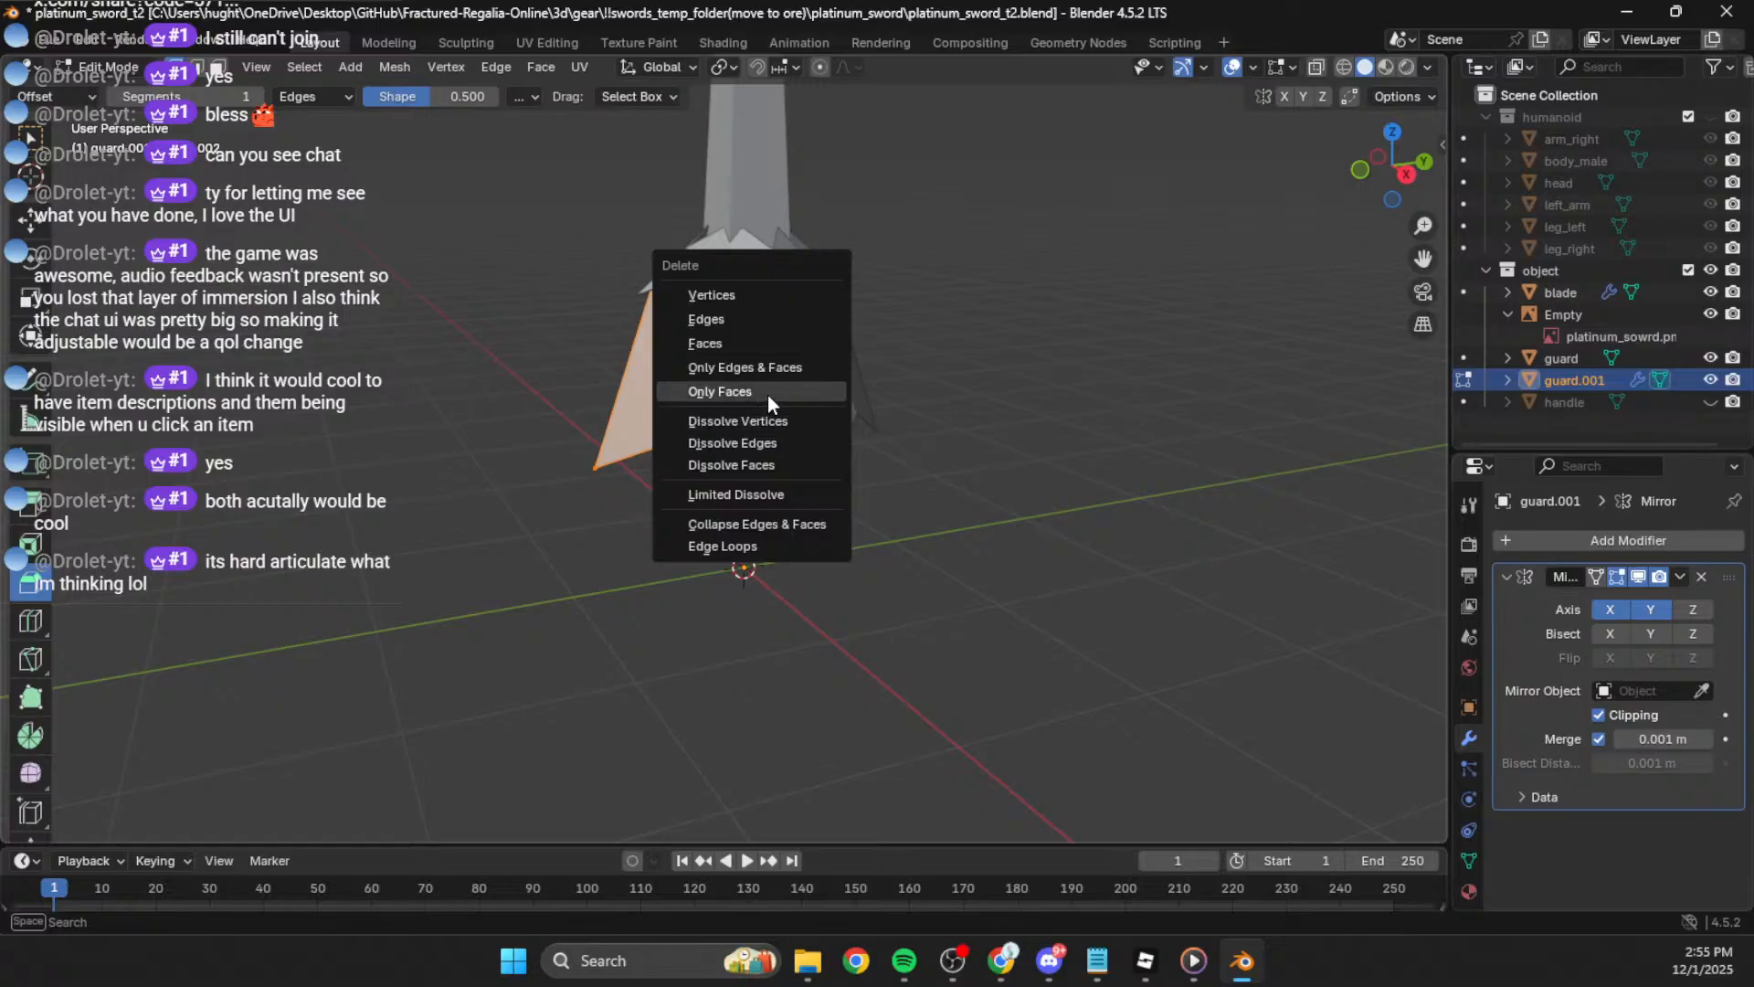
left_click(720, 391)
Step: In Object Mode, delete the old guard object that covers the drawing, and select the flared guard instead
mouse_move(819, 372)
middle_mouse_down()
mouse_move(712, 360)
mouse_move(888, 371)
middle_mouse_up()
left_click(1411, 174)
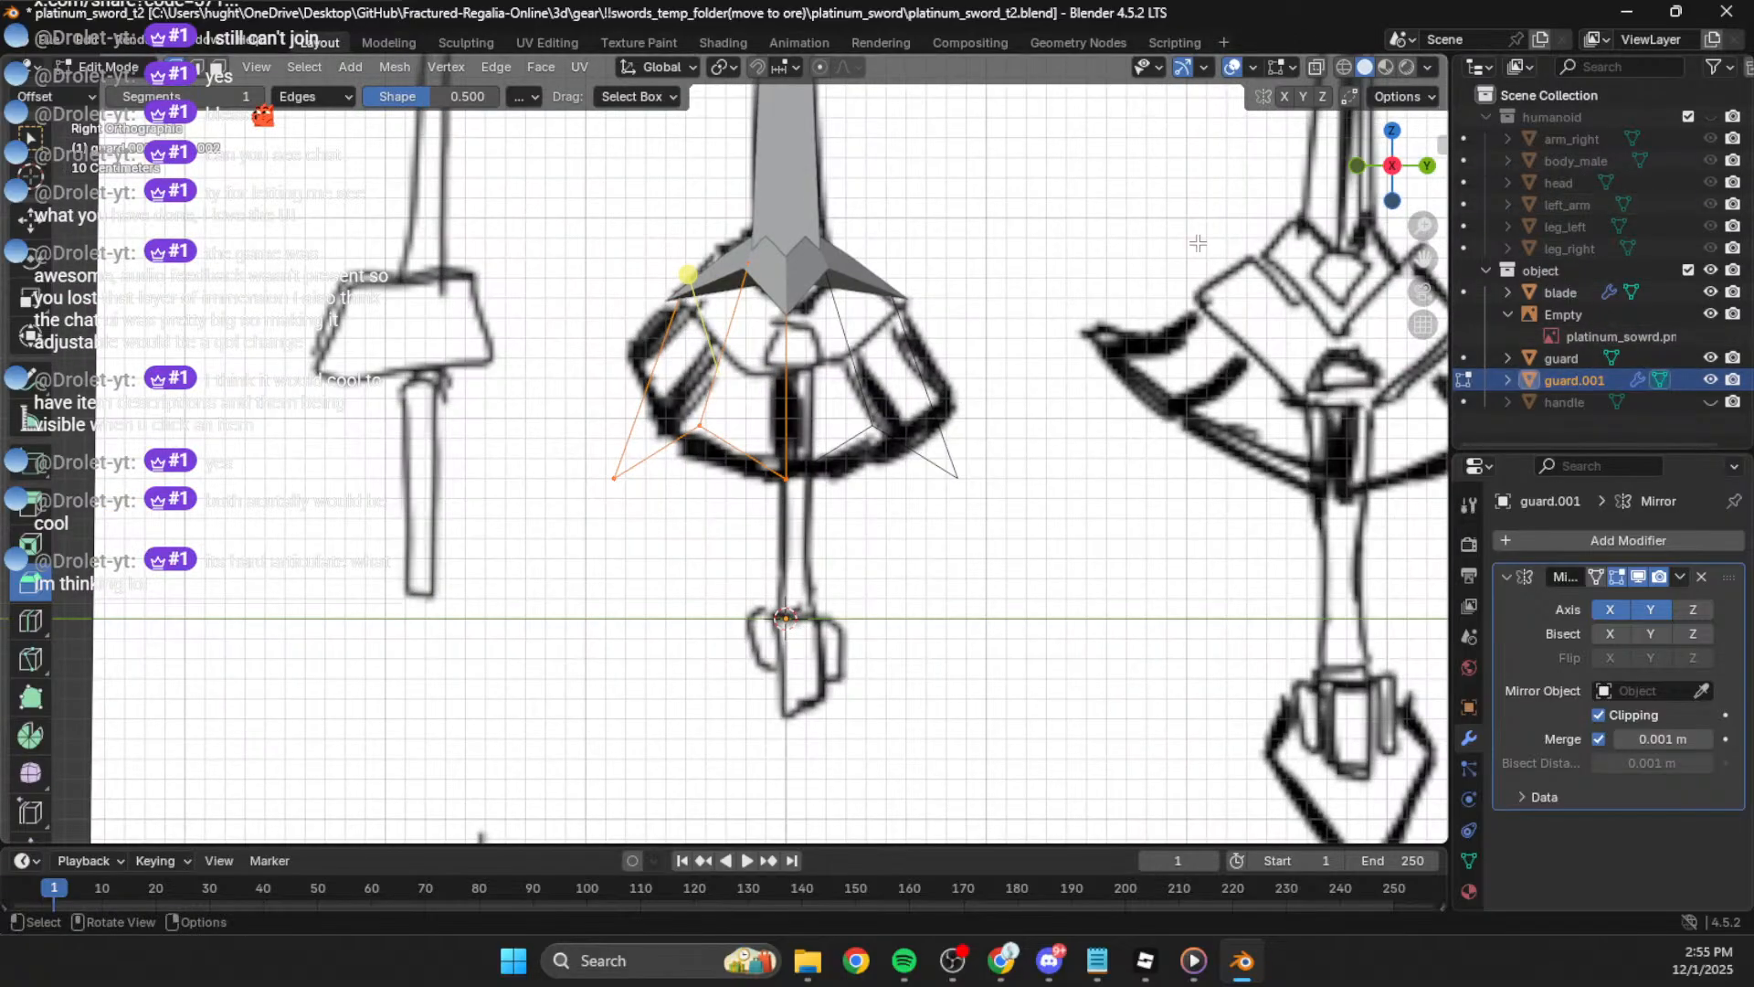
scroll(972, 310, "up", 3)
scroll(973, 310, "down", 3)
key("Tab")
left_click(856, 265)
left_click(883, 273)
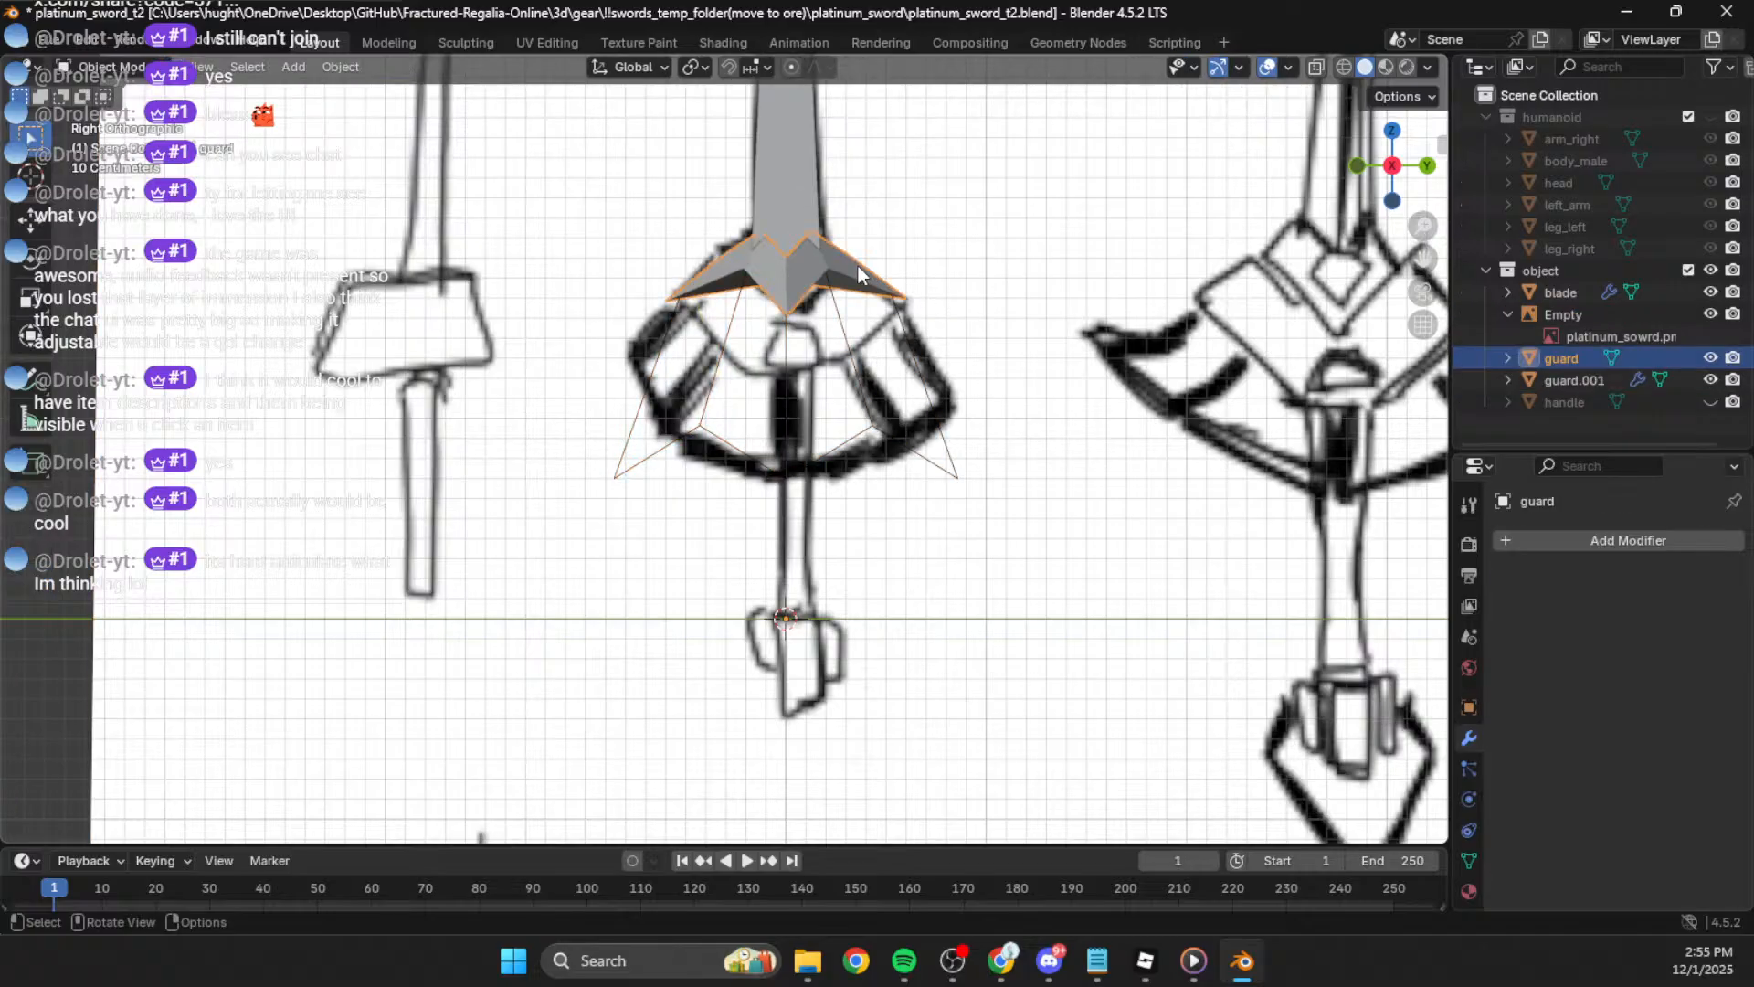
key("Delete")
left_click(831, 334)
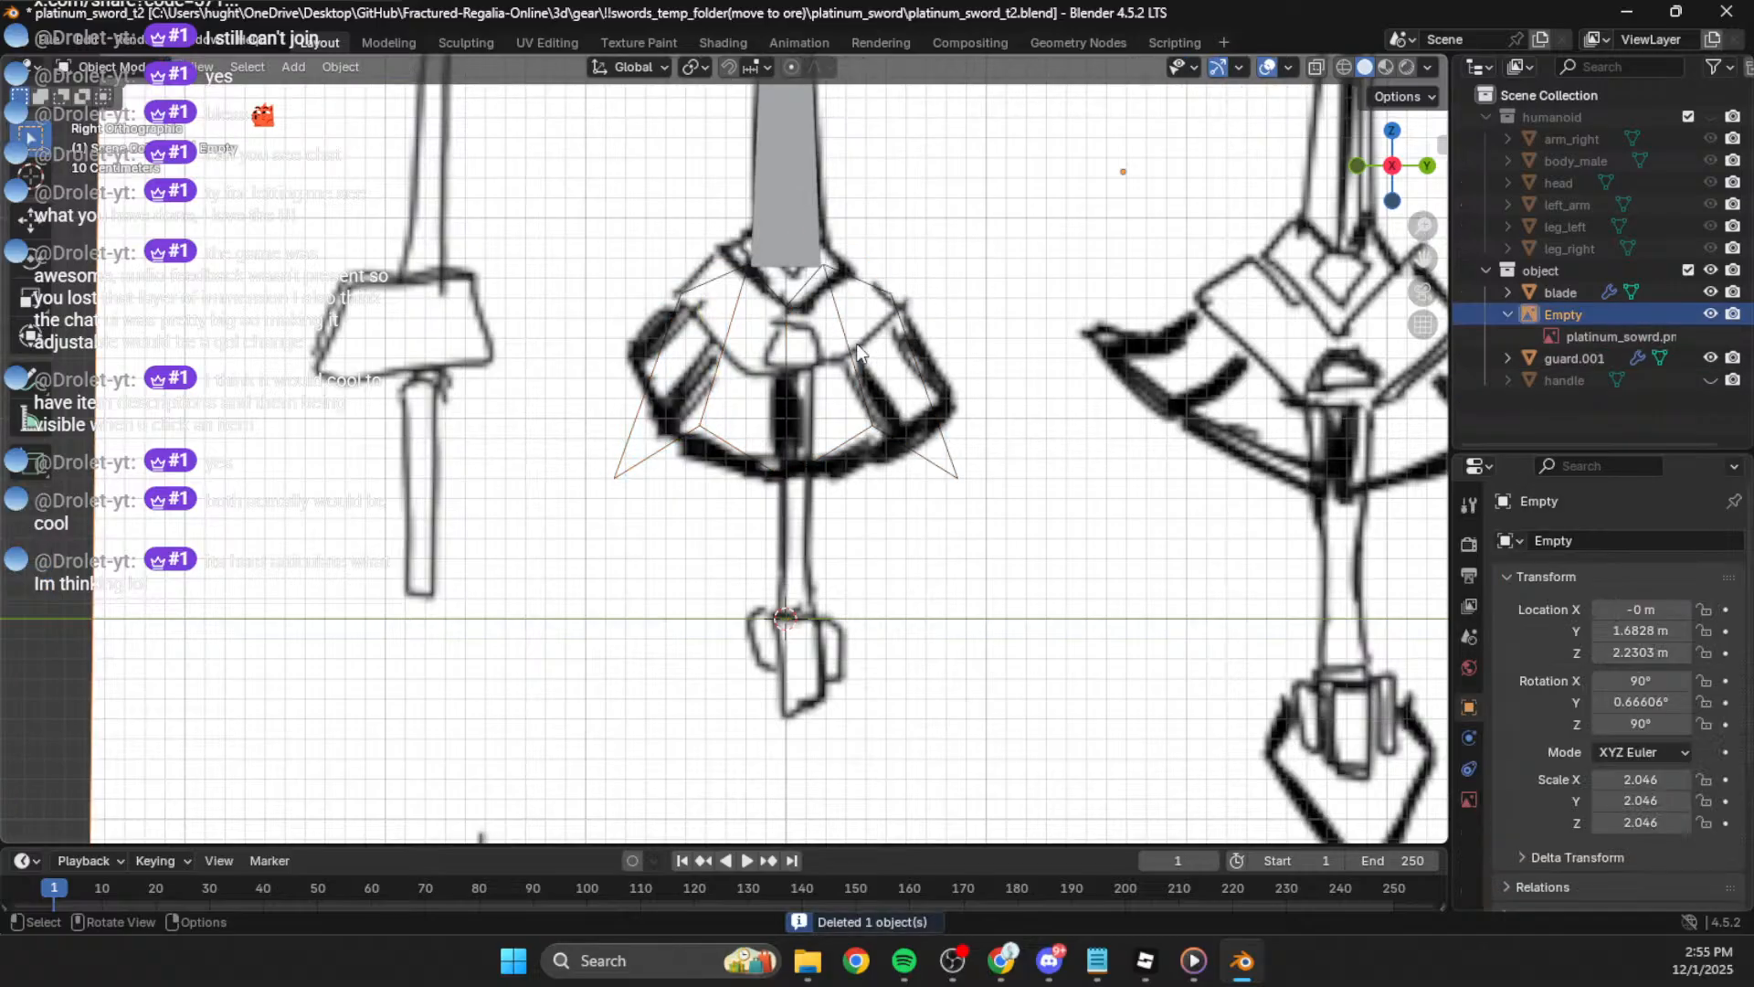
left_click(881, 430)
scroll(758, 374, "up", 2)
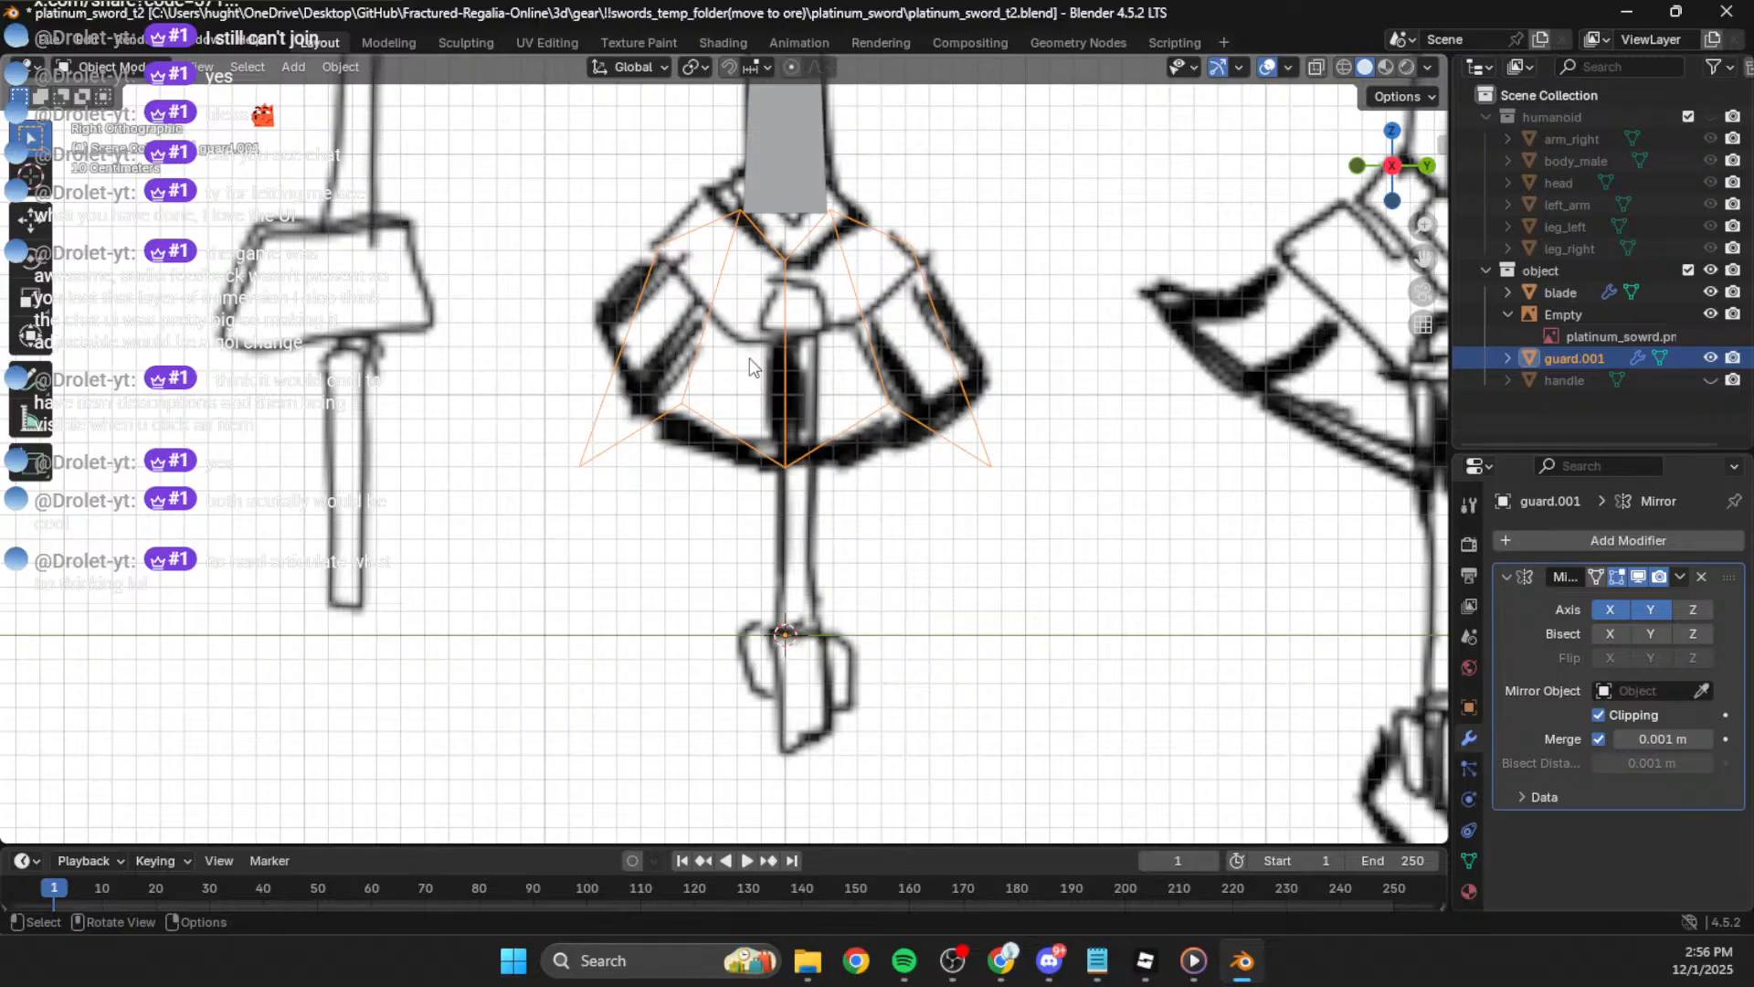
Step: In the right view, reposition the flared guard's top-edge vertices to follow the V-shaped collar in the drawing
key("Tab")
left_click(674, 267)
key("g")
left_click(760, 245)
left_click(742, 209)
key("g")
left_click(779, 251)
left_click(792, 278)
key("g")
left_click(822, 284)
Step: Shift the top edge's in-between vertex about 0.09 m along Y and 0.06 m down, and raise the top corner about 0.03 m
left_click(742, 241)
key("g")
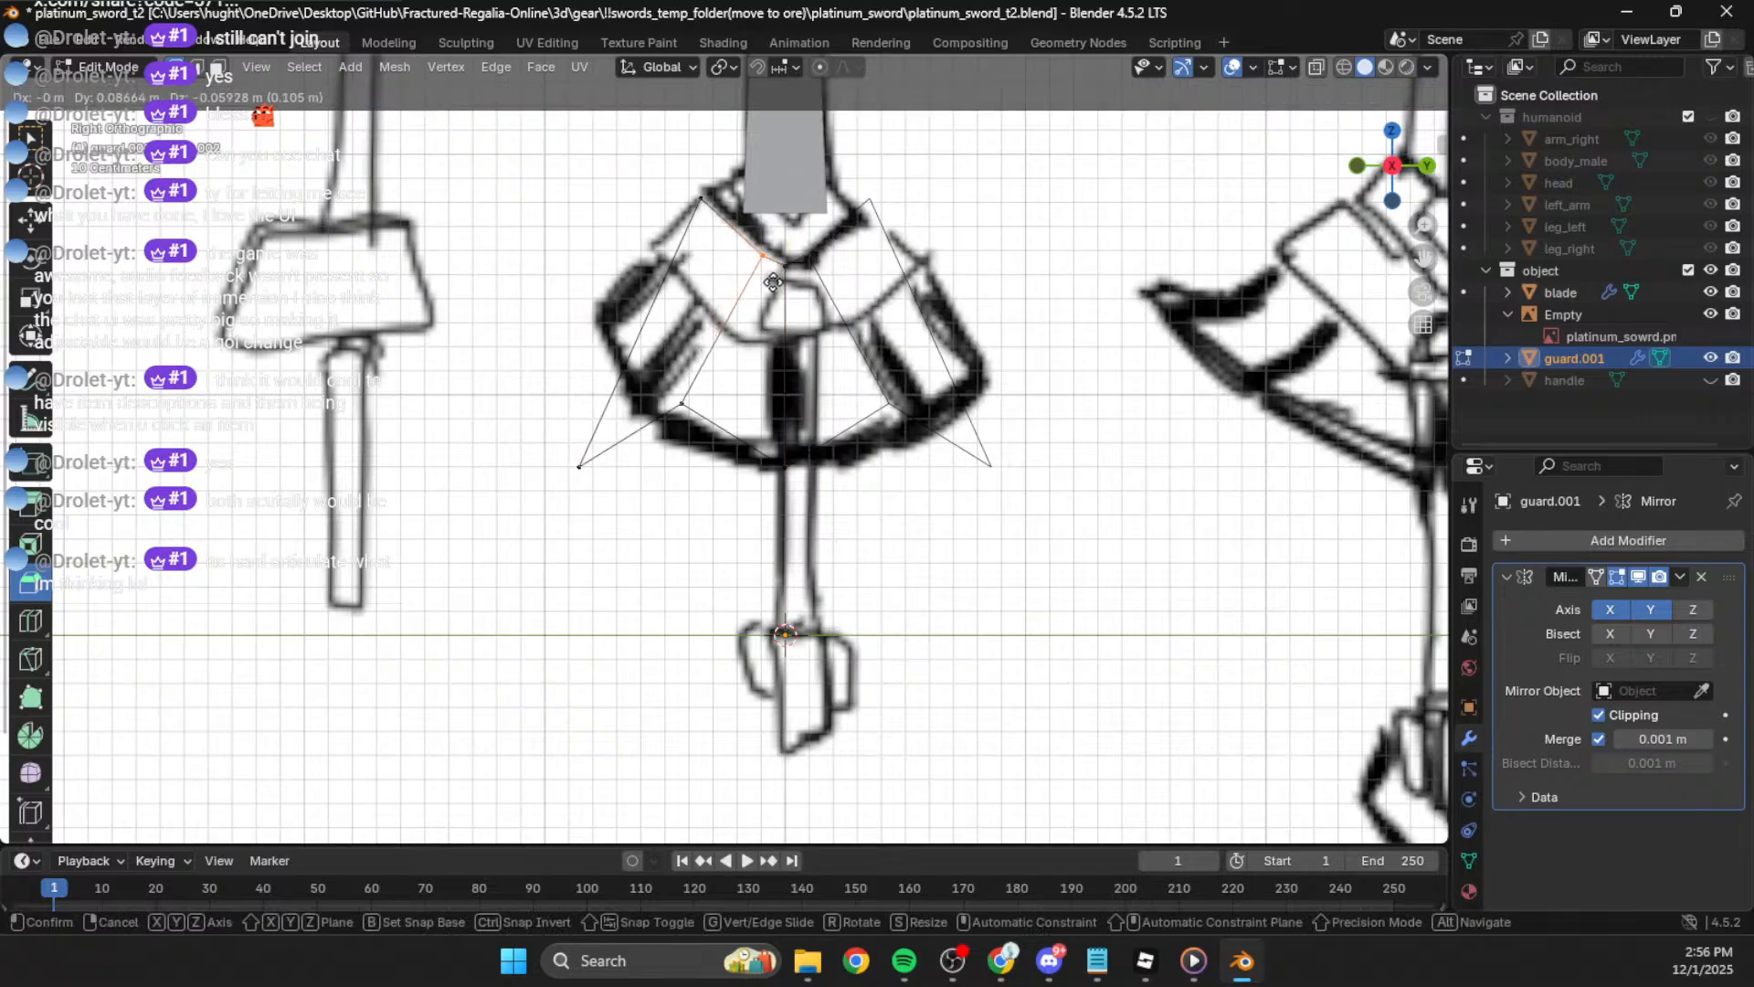
left_click(776, 283)
left_click(681, 193)
key("g")
left_click(741, 253)
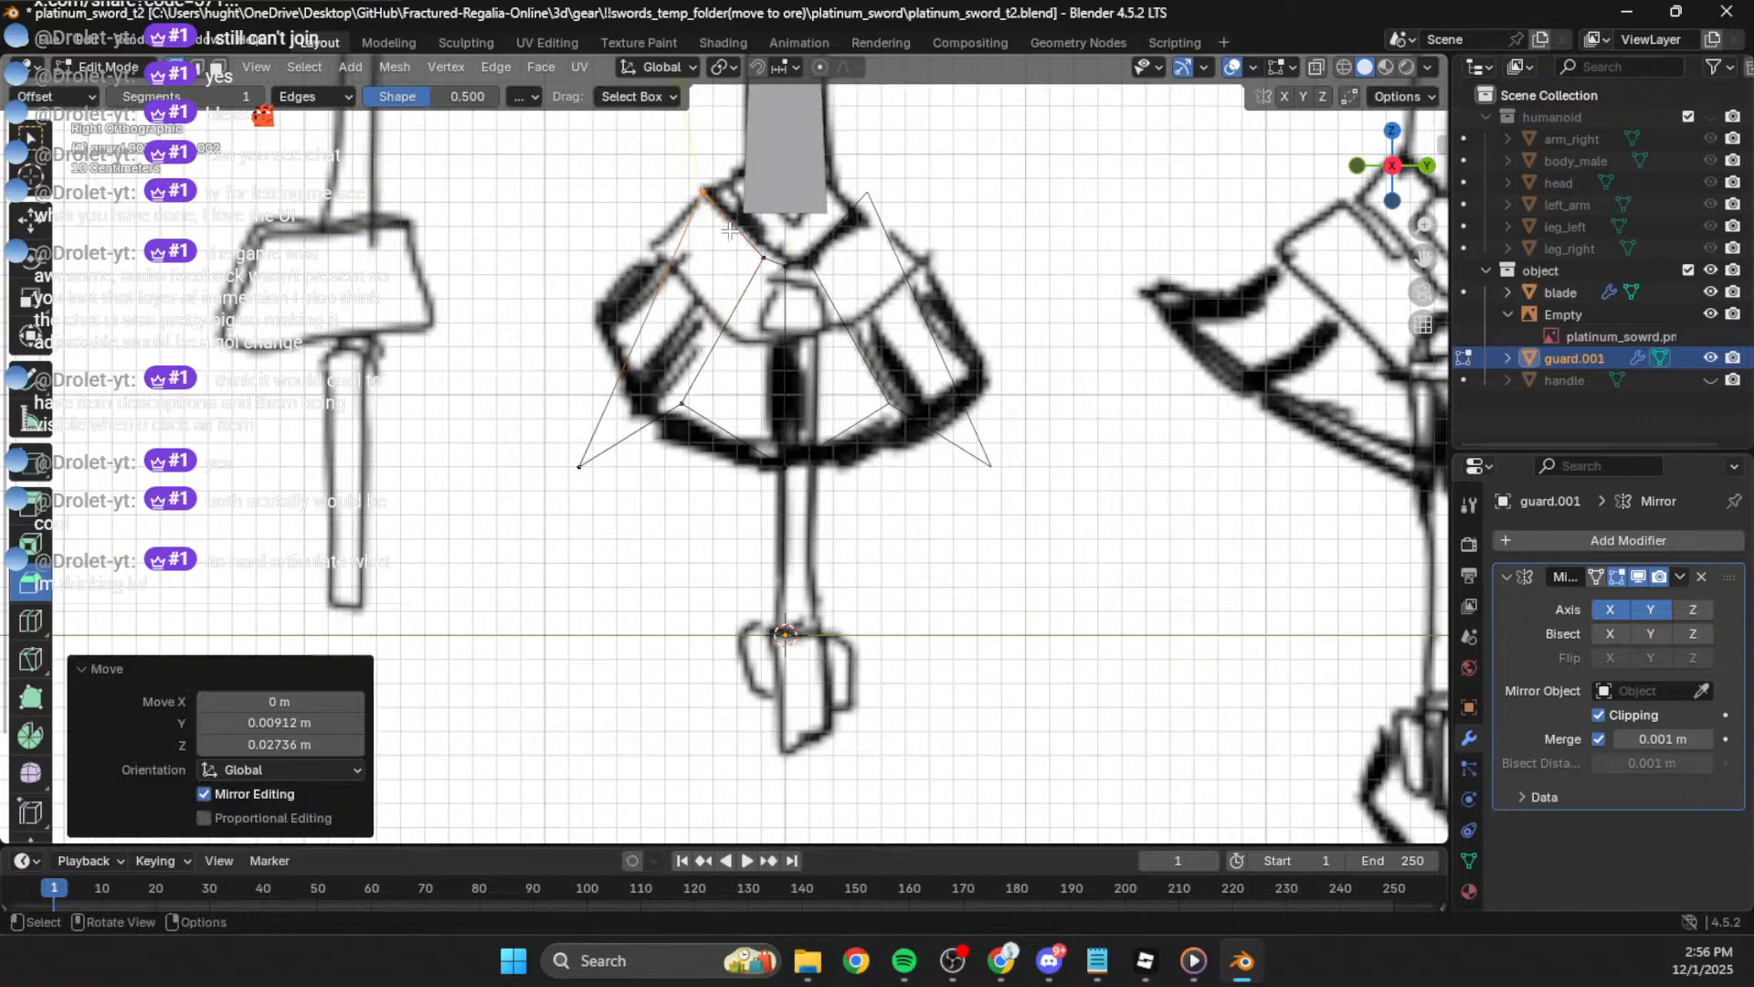
Step: Pull the guard's outer tip and lower-edge vertices inward and up to the drawing's inner plate outline
left_click_drag(568, 411, 656, 515)
key("g")
left_click(726, 310)
left_click_drag(644, 376, 838, 517)
key("g")
left_click(753, 367)
key("g")
left_click(860, 411)
Step: In the front view, move the upper in-between vertex outward along X, and the lower one about 0.12 m outward and 0.02 m up
middle_click_drag(859, 411, 970, 436)
left_click(1394, 188)
left_click_drag(697, 236, 656, 279)
key("g")
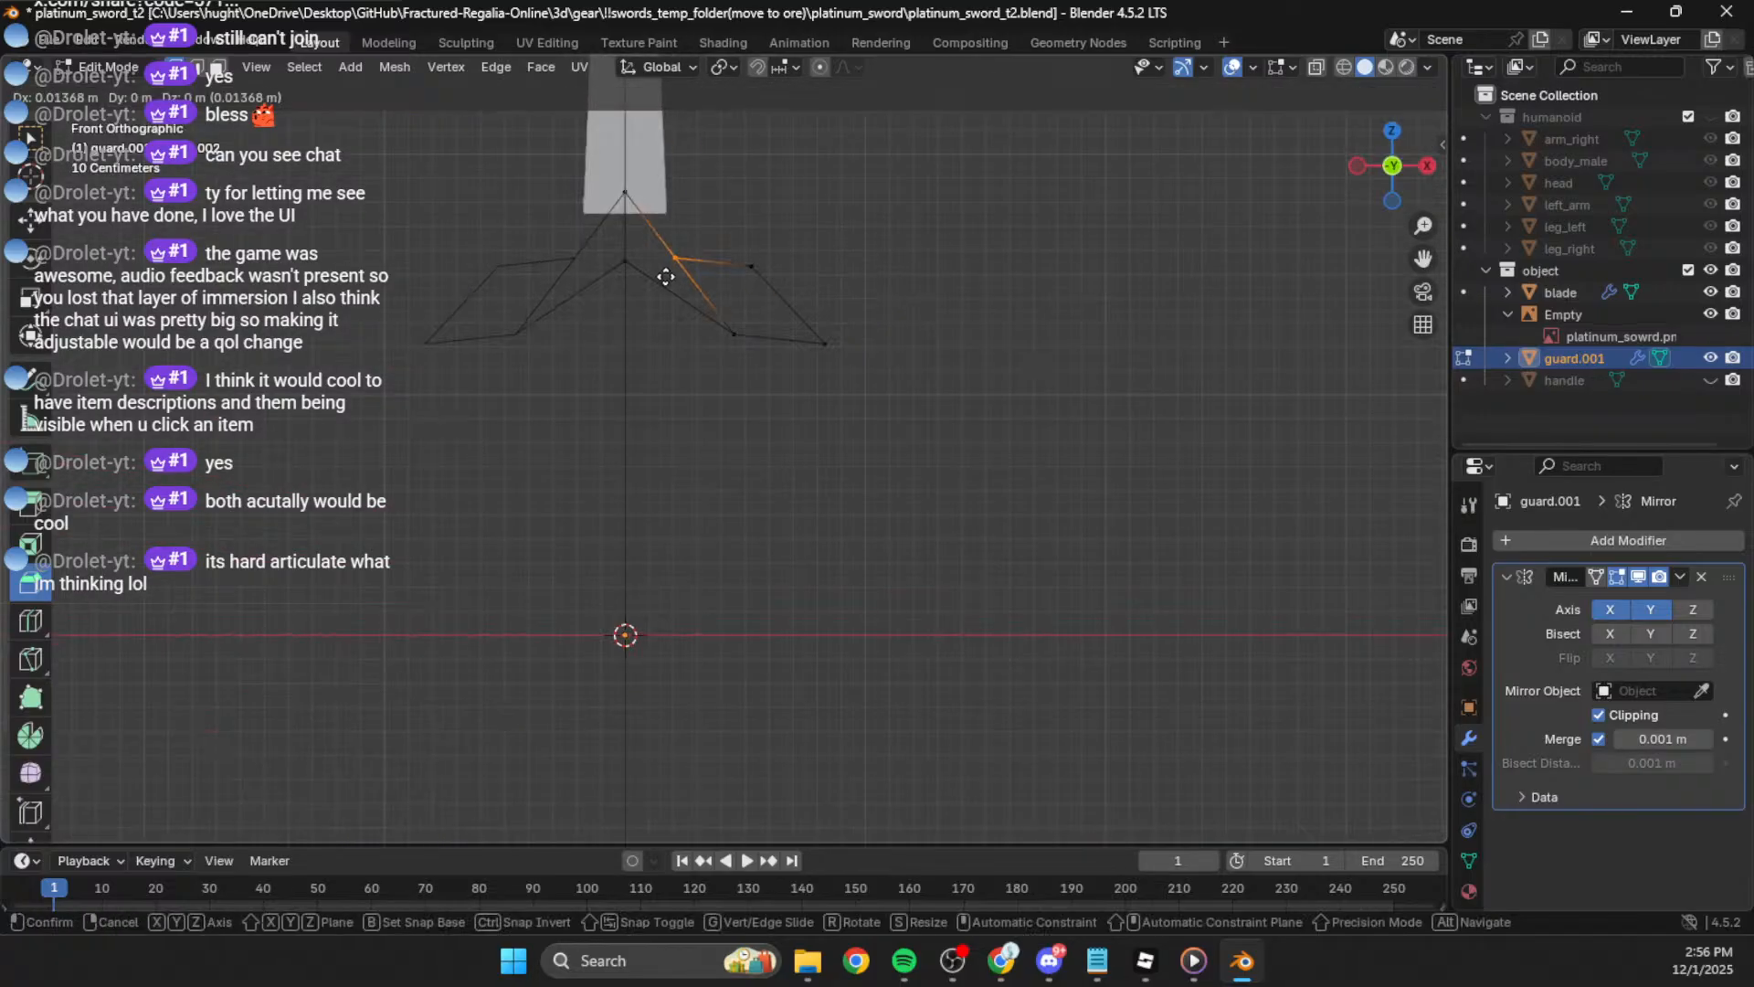
left_click(699, 266)
left_click_drag(760, 309, 700, 347)
key("g")
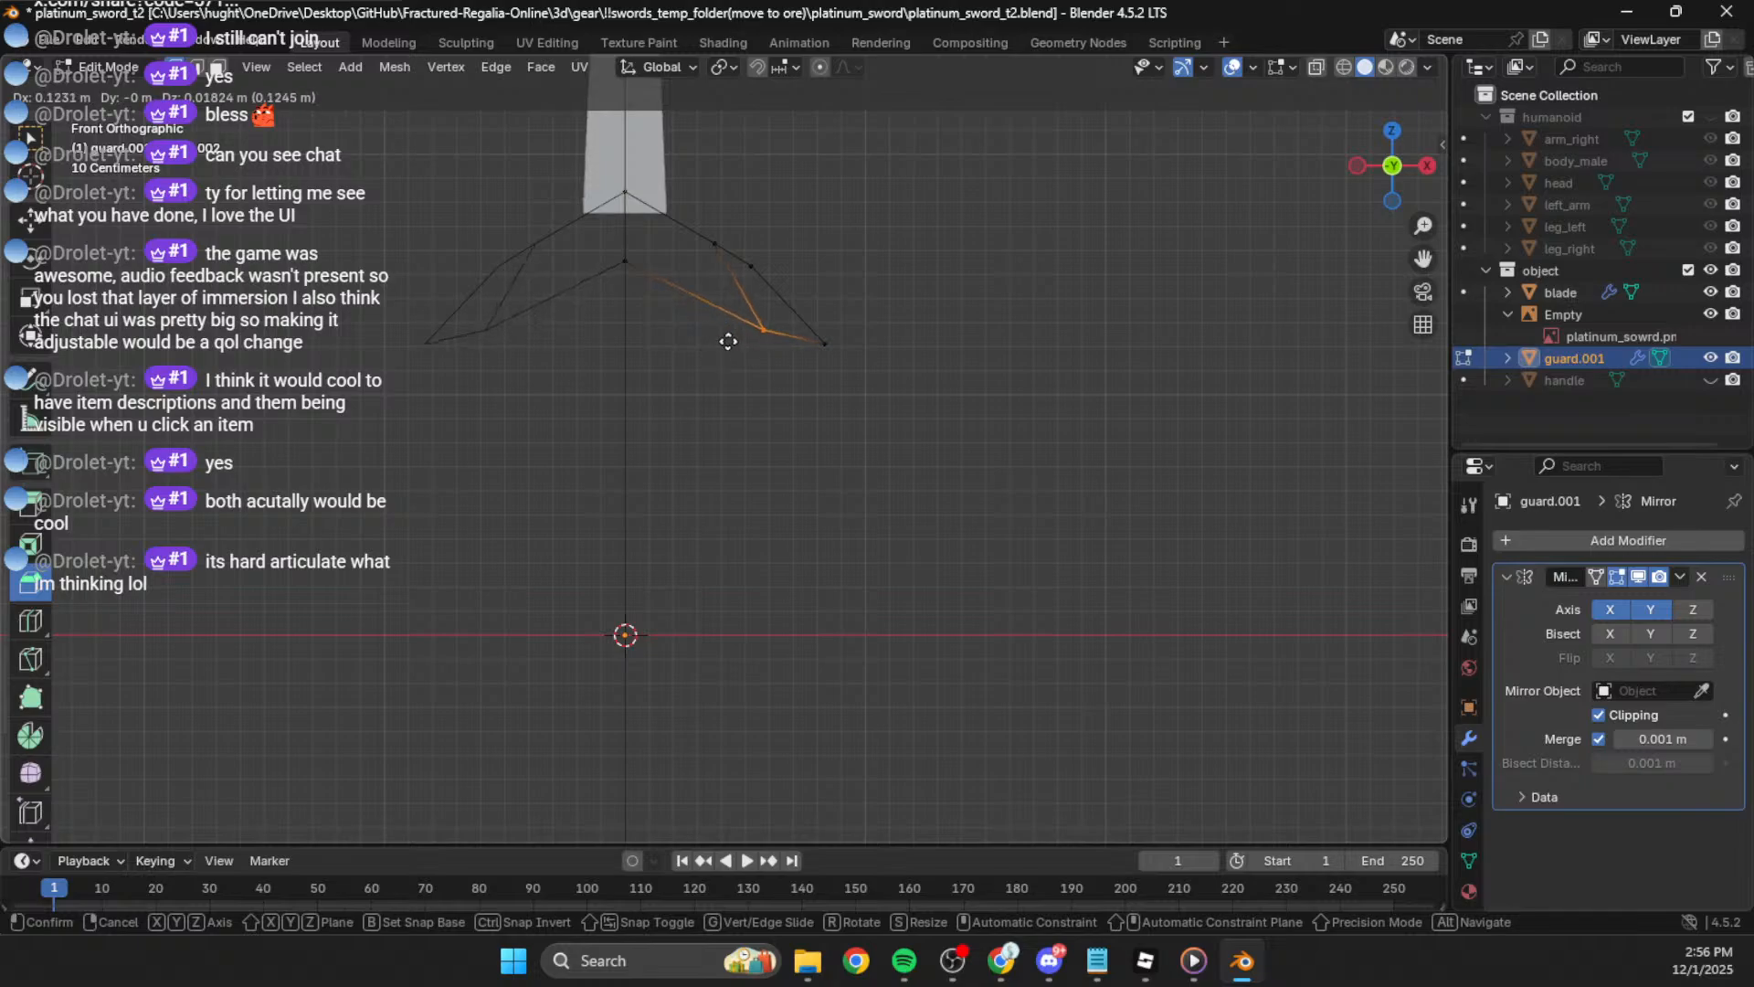
left_click(732, 329)
Step: Subdivide the guard's upper and lower edges next to the centre line, selecting both new middle vertices
middle_click_drag(732, 329, 640, 290)
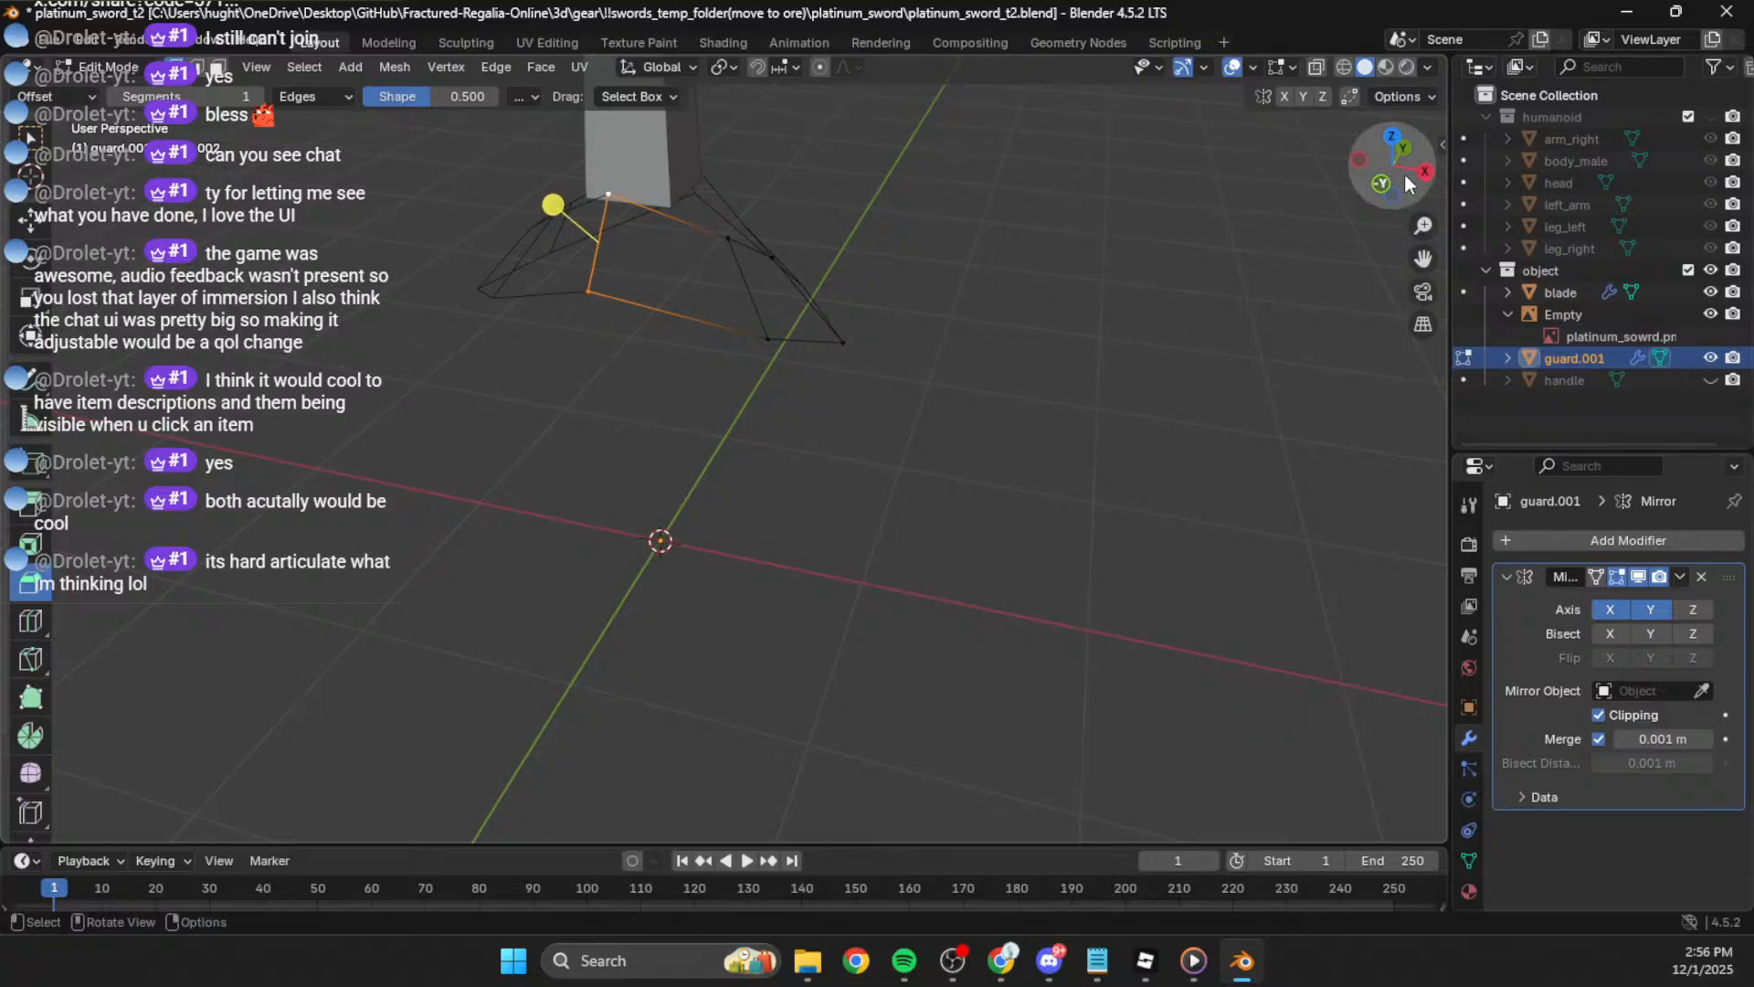
left_click(1383, 185)
middle_click_drag(773, 212, 788, 170)
right_click(788, 170)
left_click(788, 170)
key("ctrl+z")
right_click(769, 203)
left_click(770, 202)
key("ctrl+z")
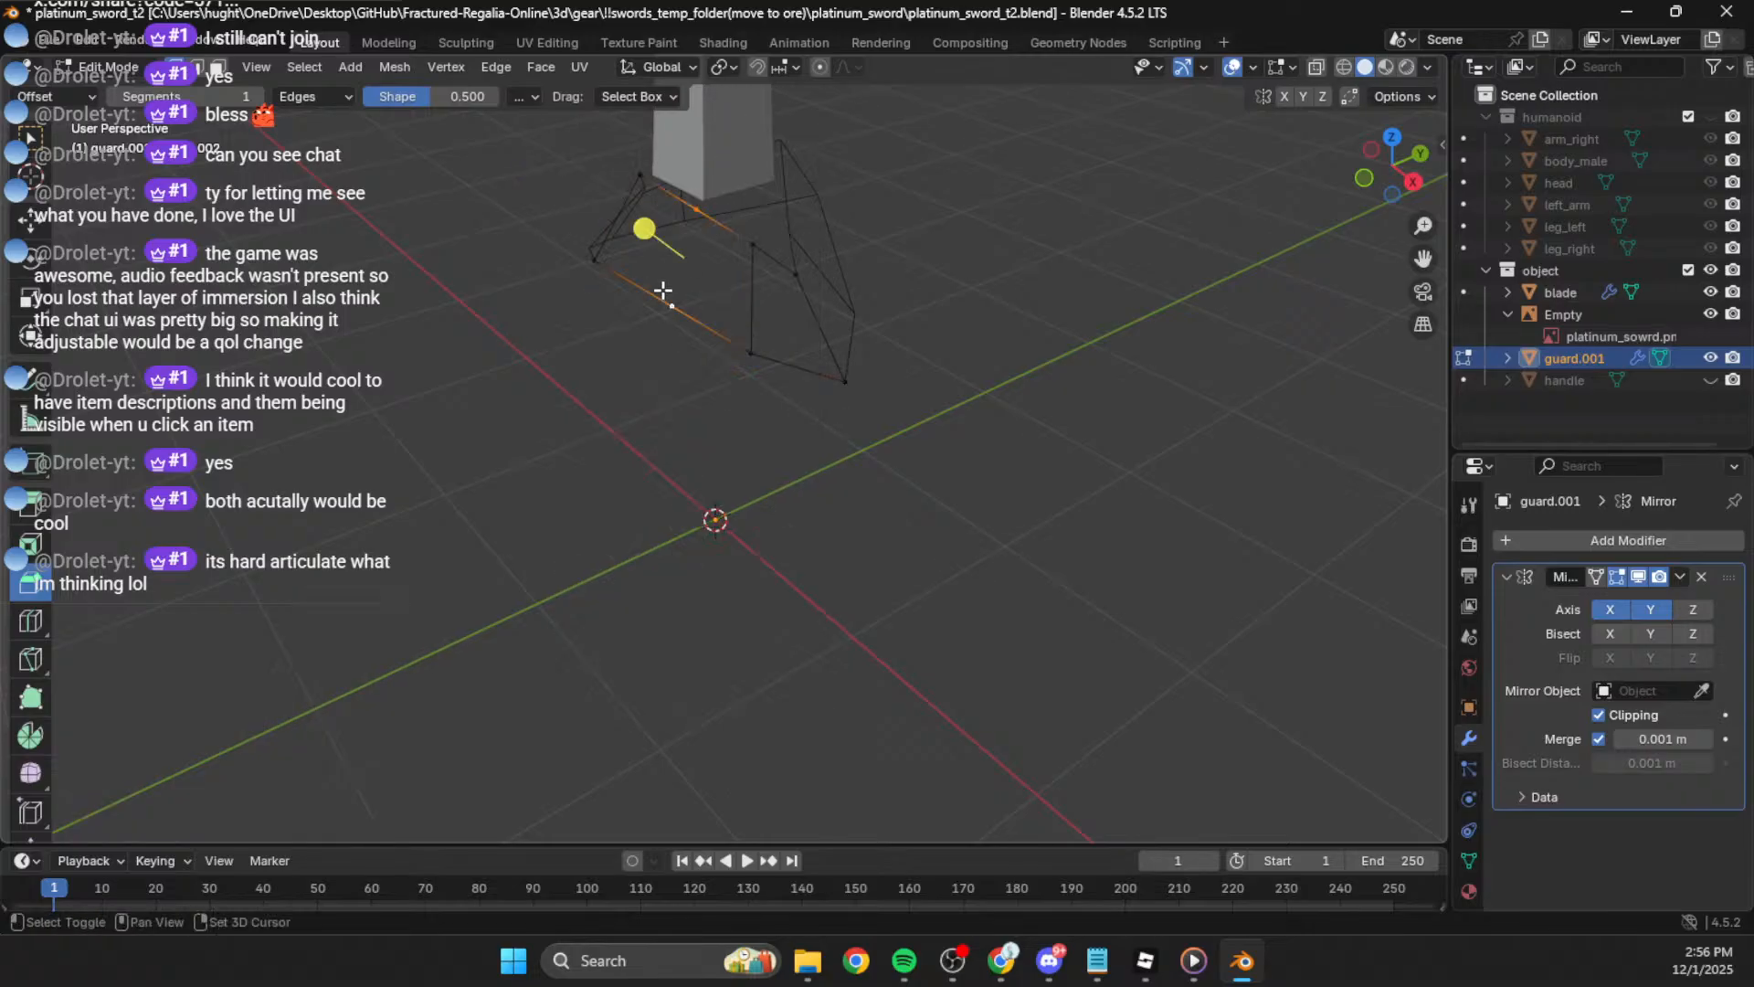
left_click(683, 210, "shift")
Step: In the front view, move the new middle vertices about 0.04 m along X and 0.10 m down
middle_click_drag(716, 294, 830, 300)
left_click(1388, 191)
key("g")
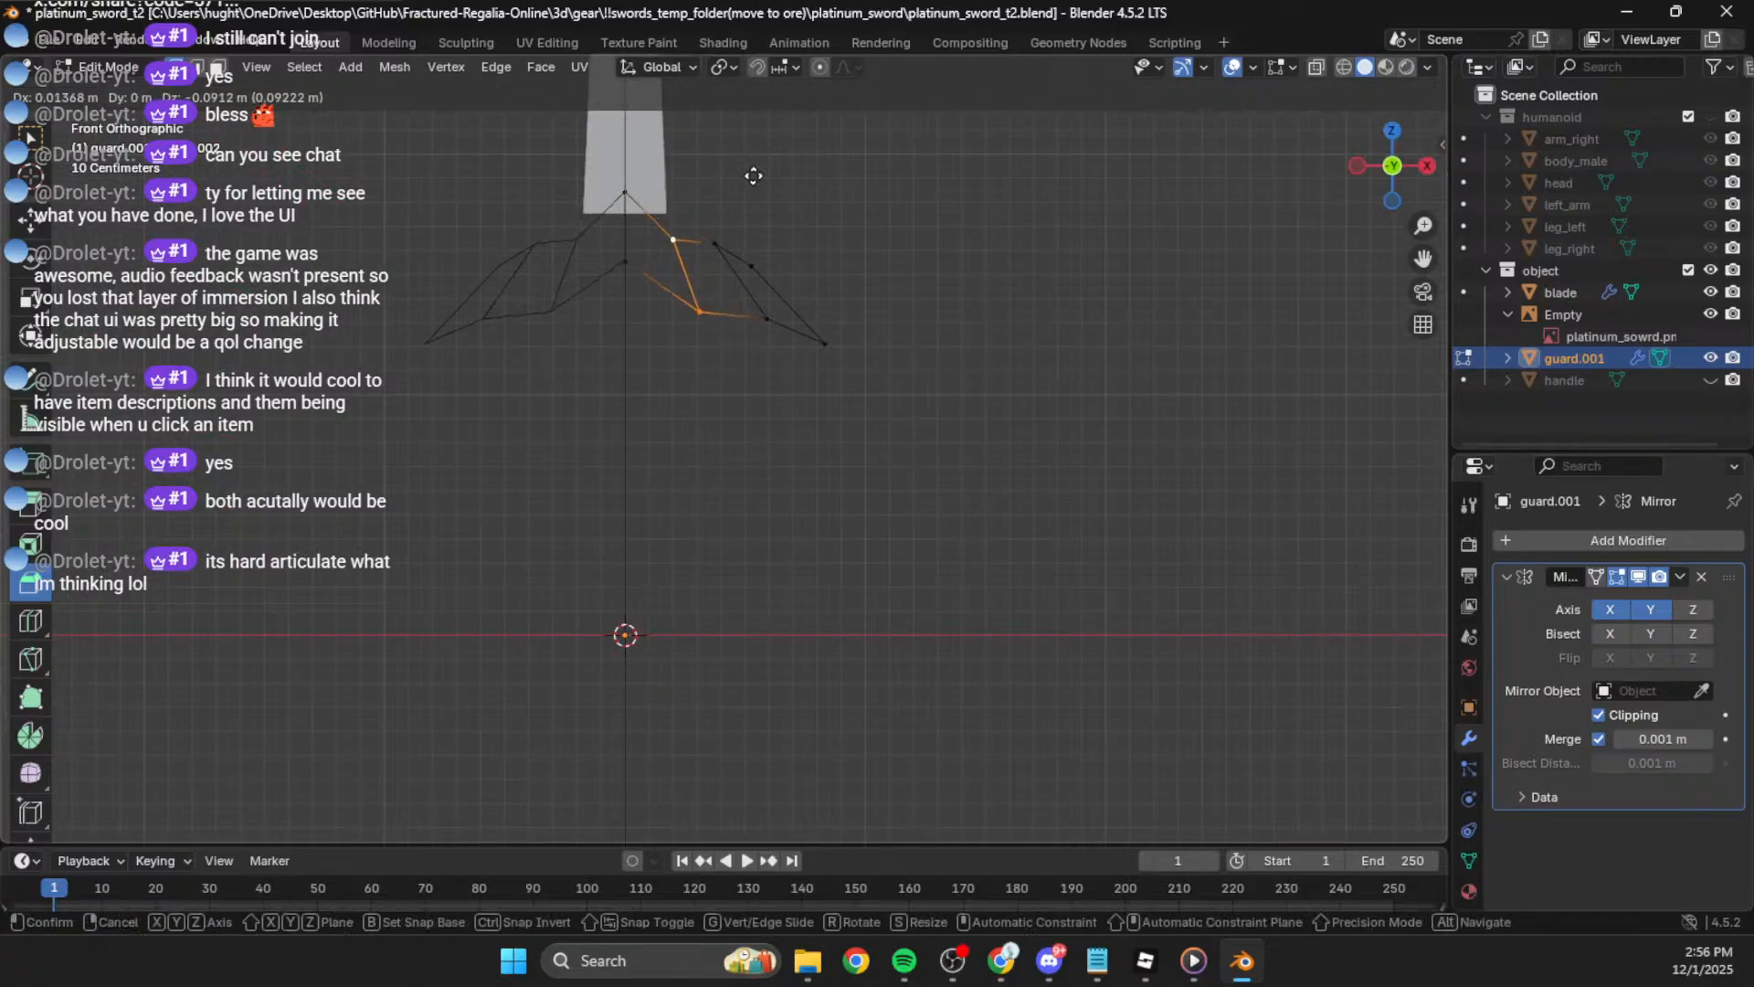
left_click(783, 180)
middle_click_drag(783, 180, 693, 282)
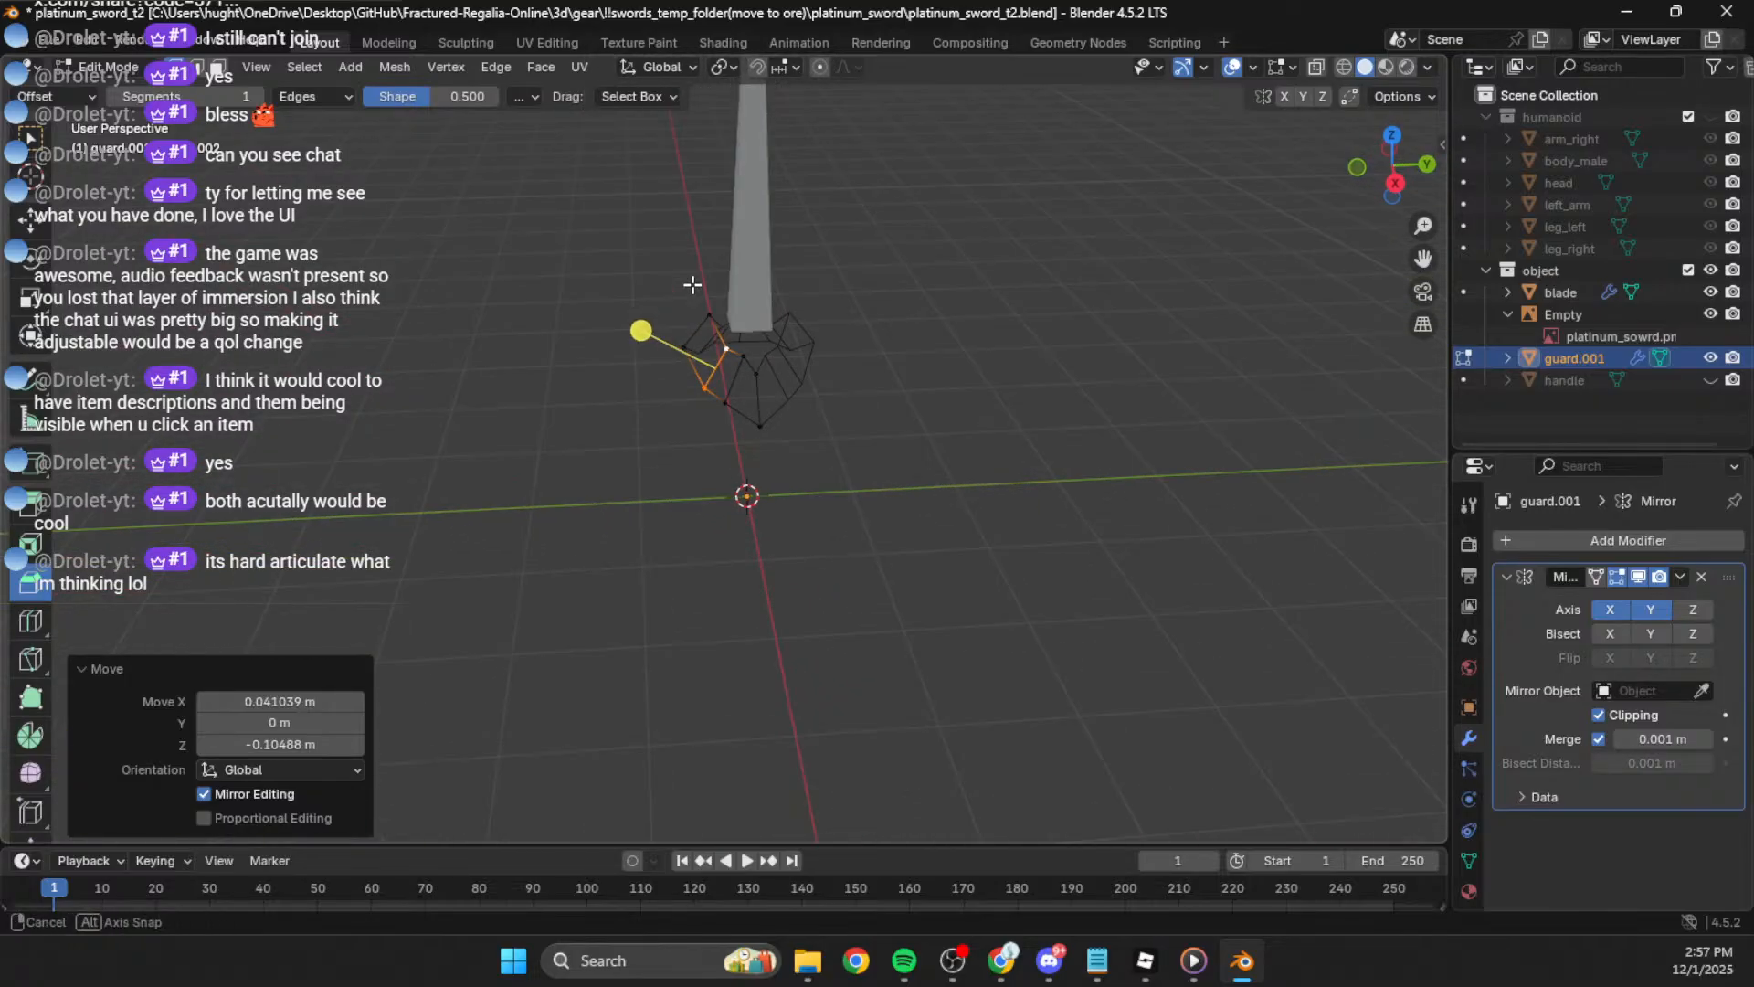
Step: Duplicate the reference image empty by copying and pasting it in Object Mode
left_click(1635, 335)
key("ctrl+c")
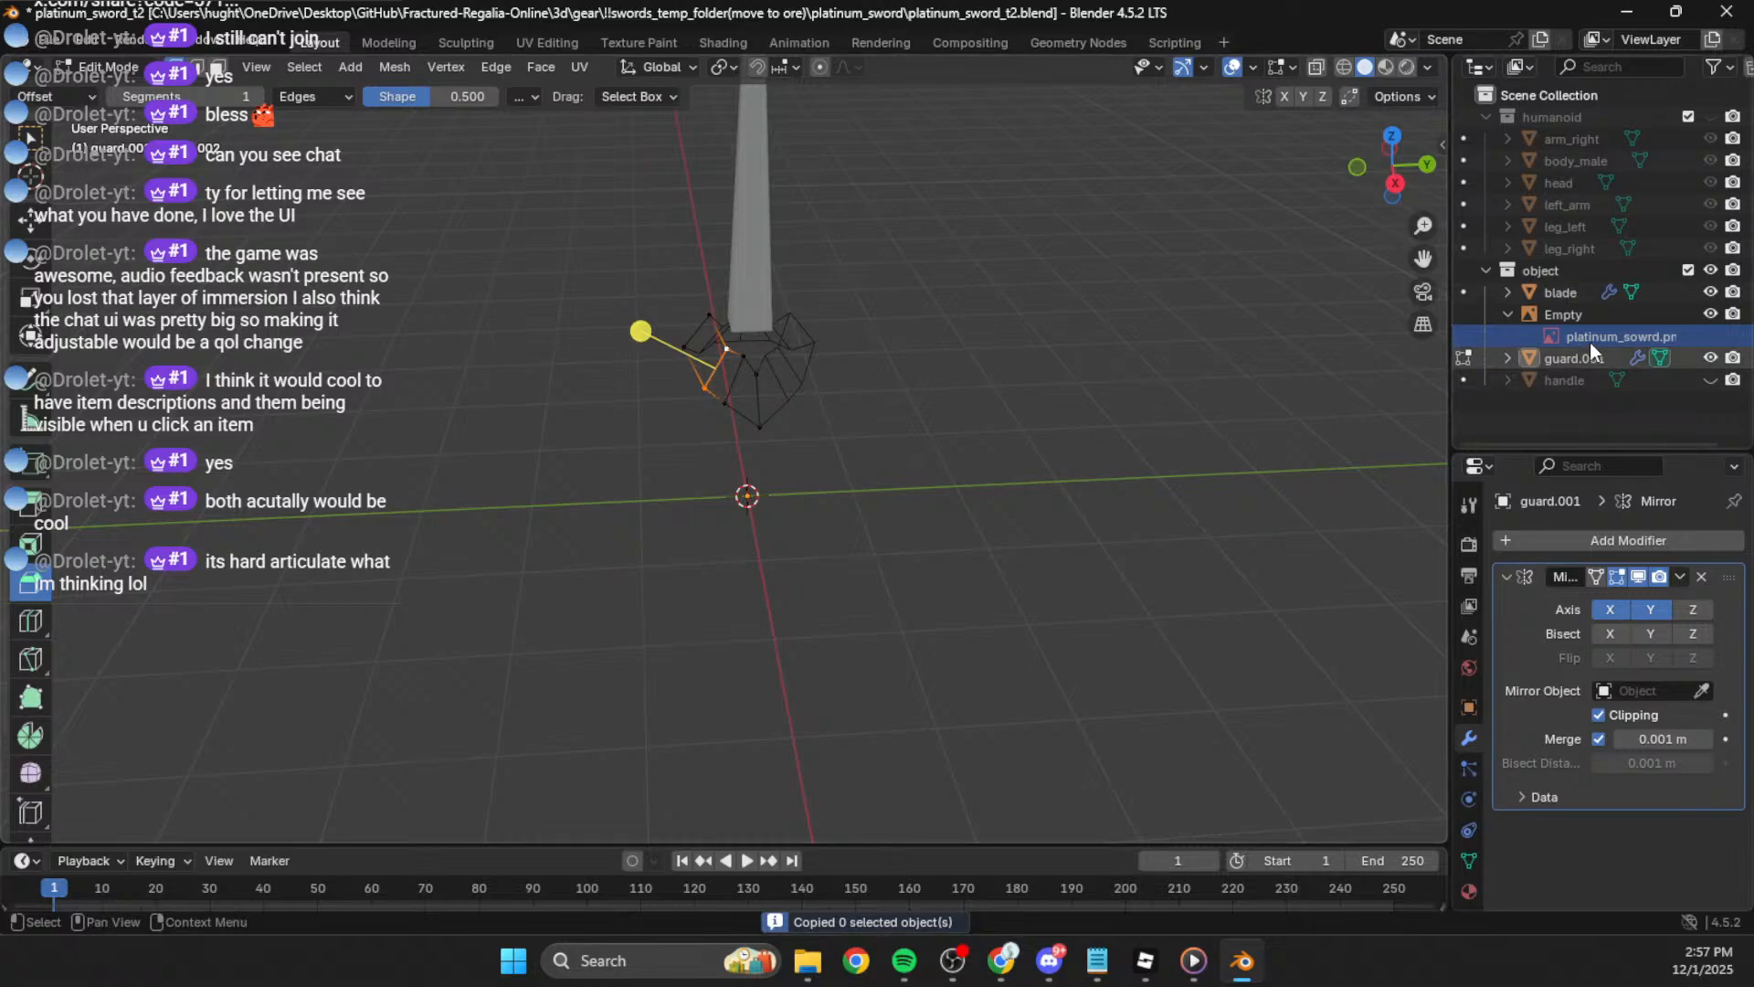
left_click(1394, 183)
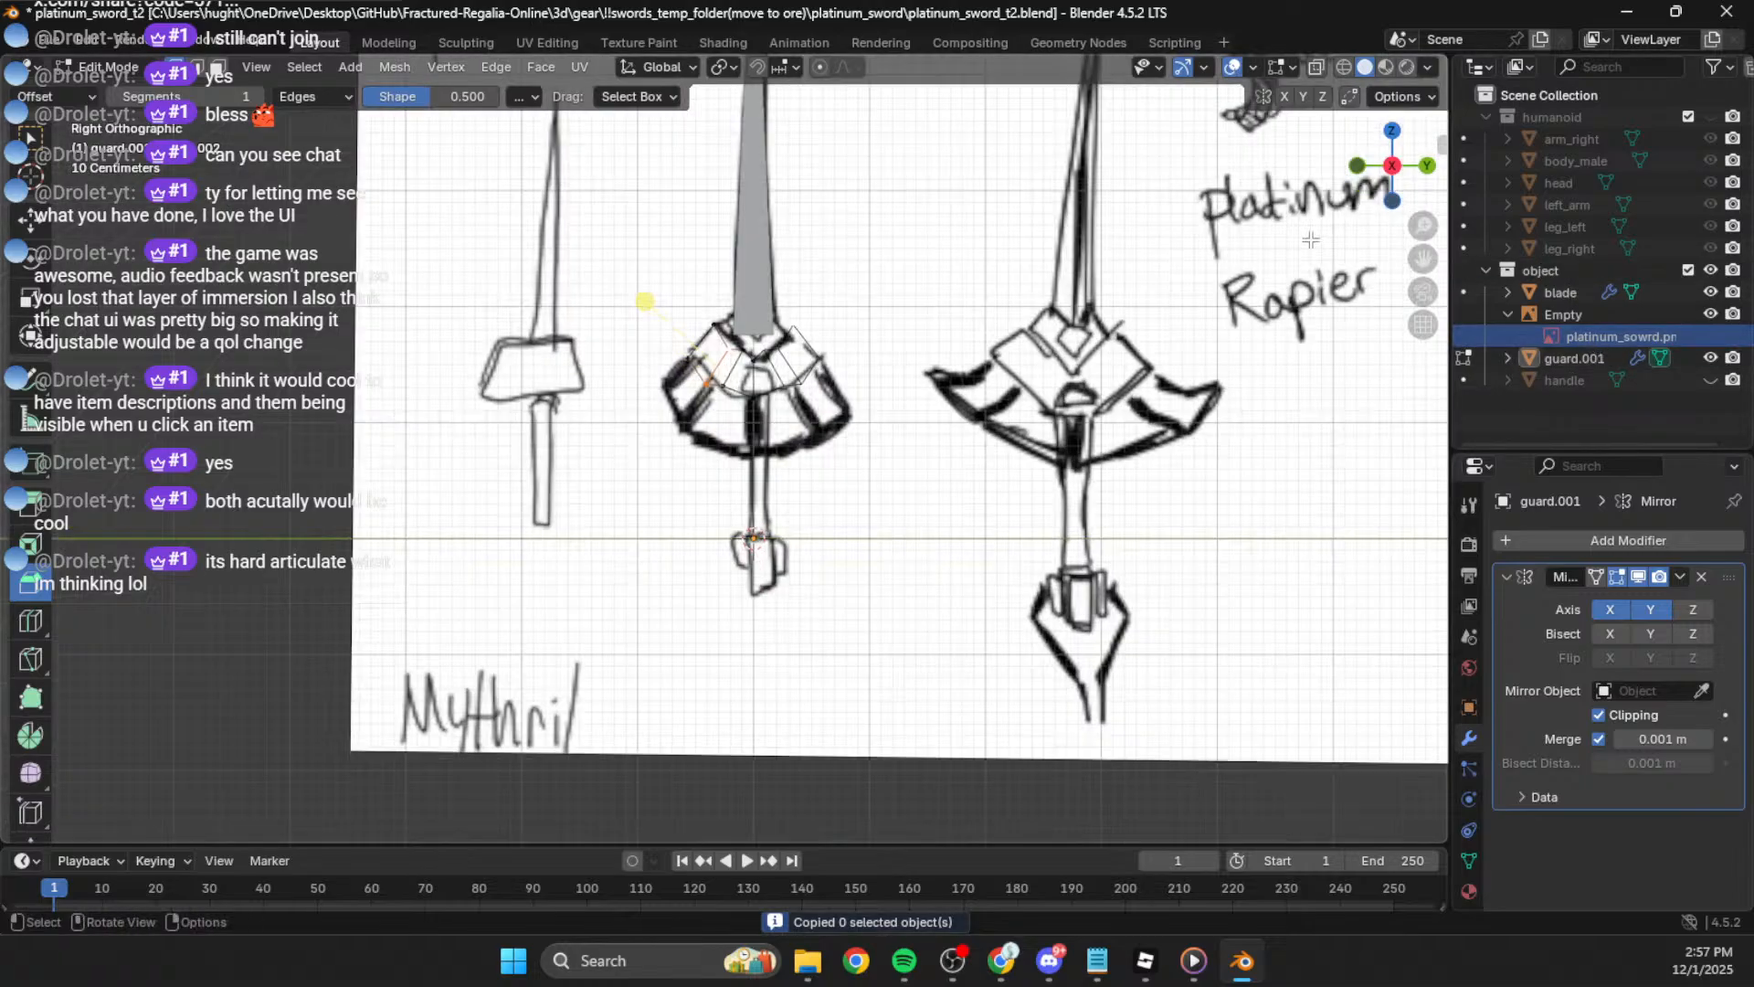
left_click(1548, 316)
key("ctrl+c")
left_click(1359, 167)
right_click(1011, 337)
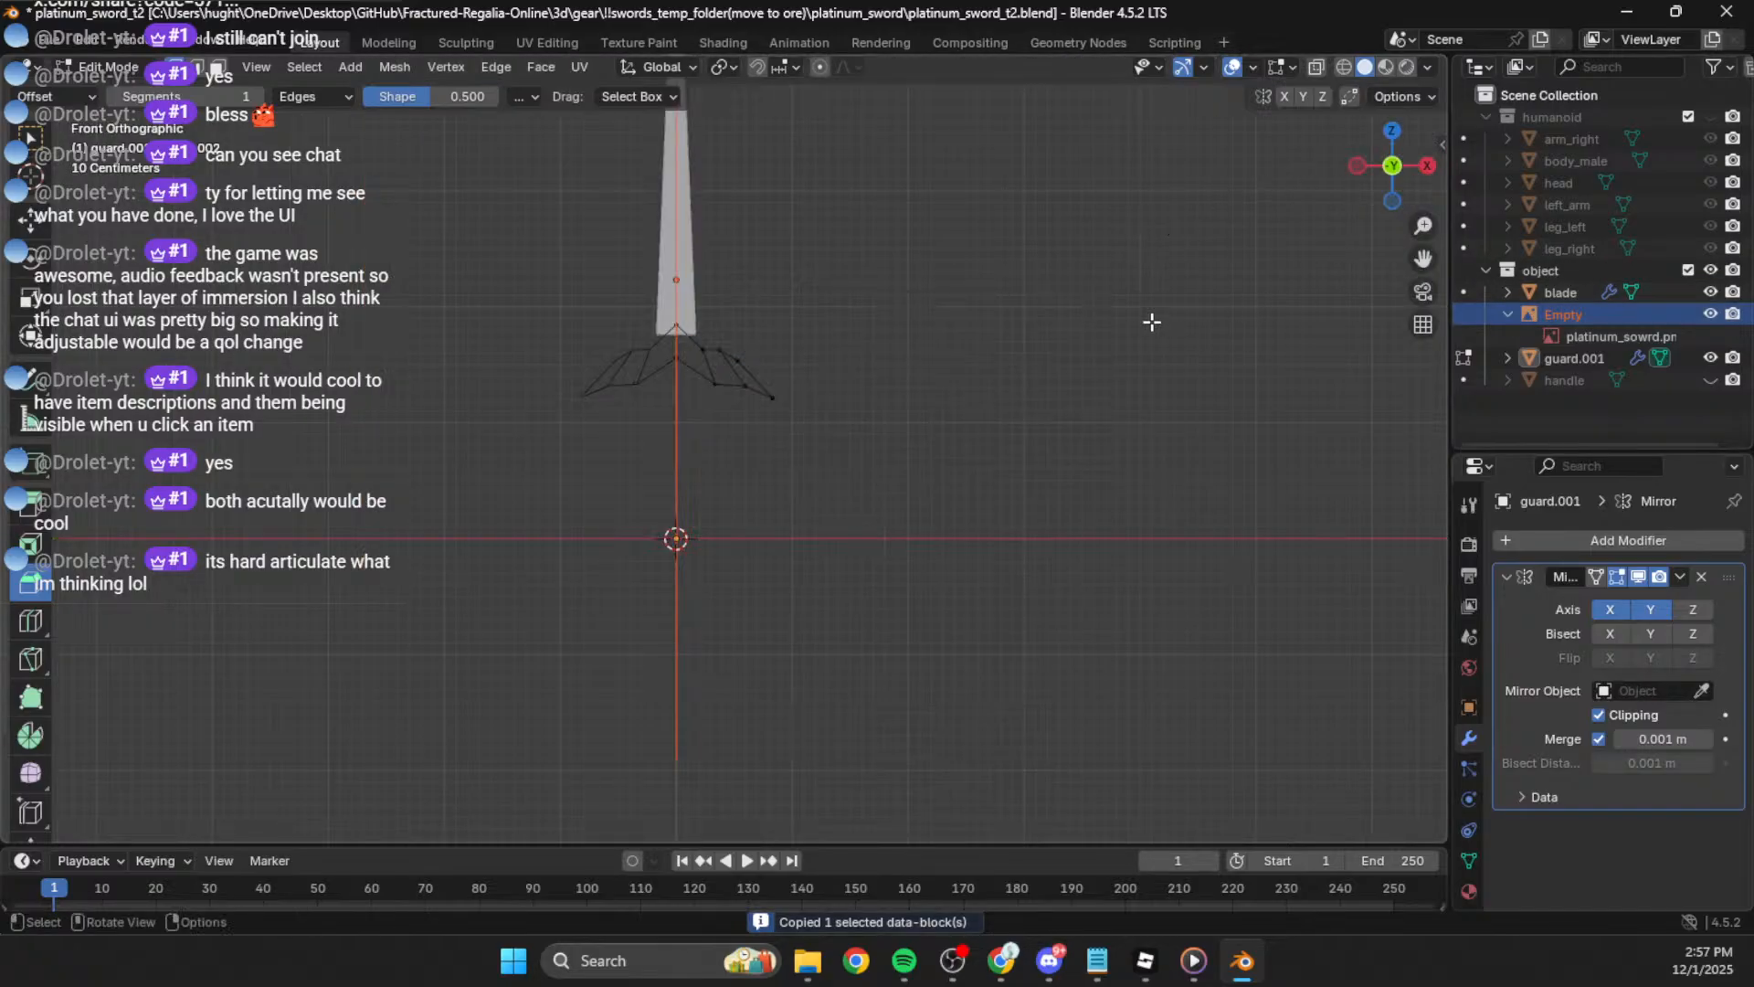
key("Tab")
key("ctrl+v")
key("r")
left_click(961, 541)
key("ctrl+z")
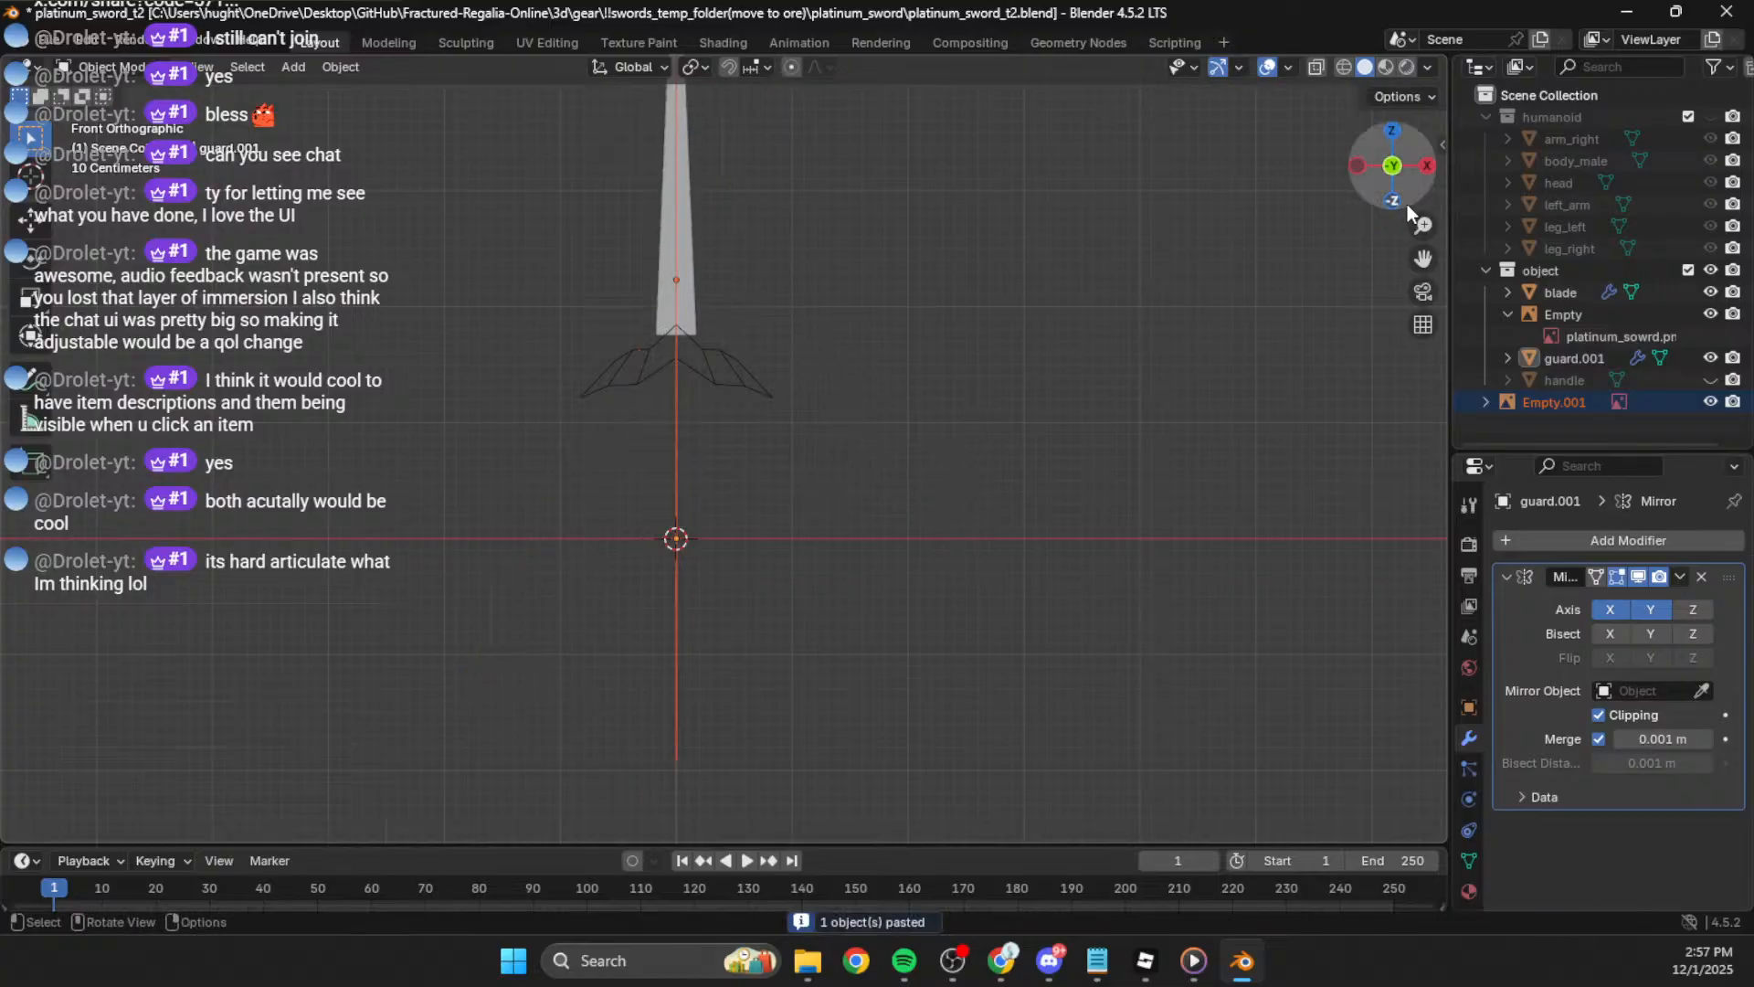
Step: In the top view, rotate the copied reference image 90° about the Z axis
left_click(1396, 129)
key("r")
left_click(921, 576)
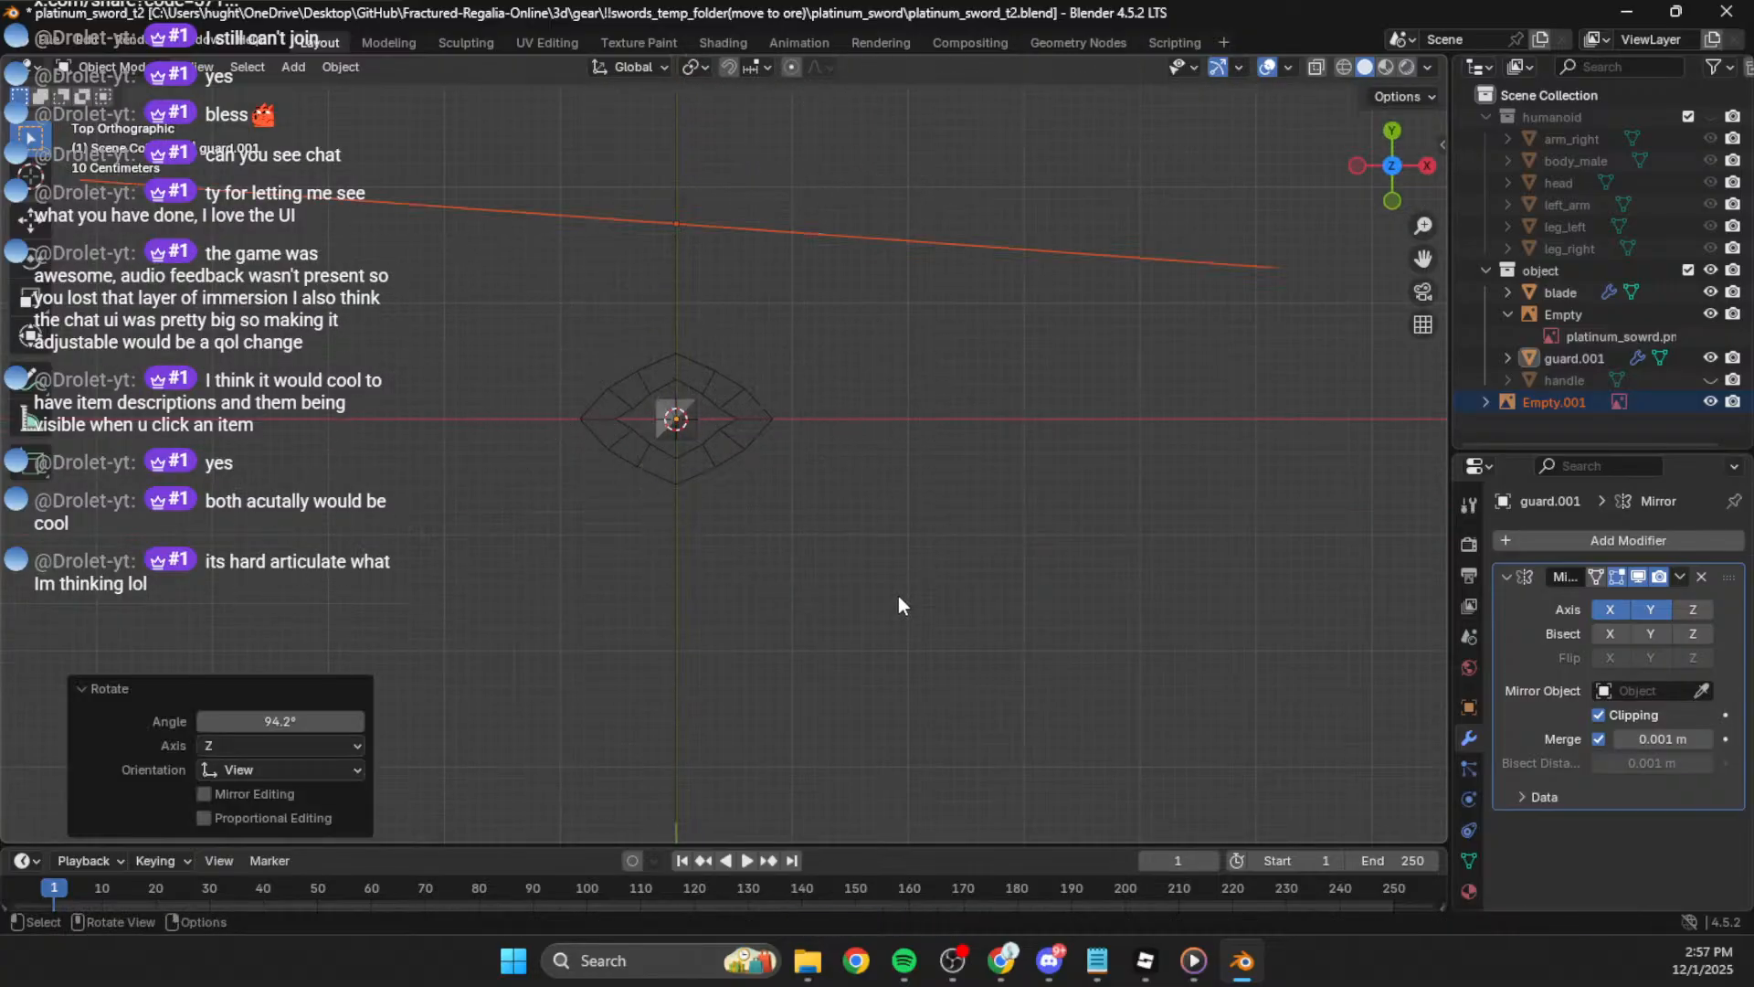
left_click(272, 722)
type("90")
key("Return")
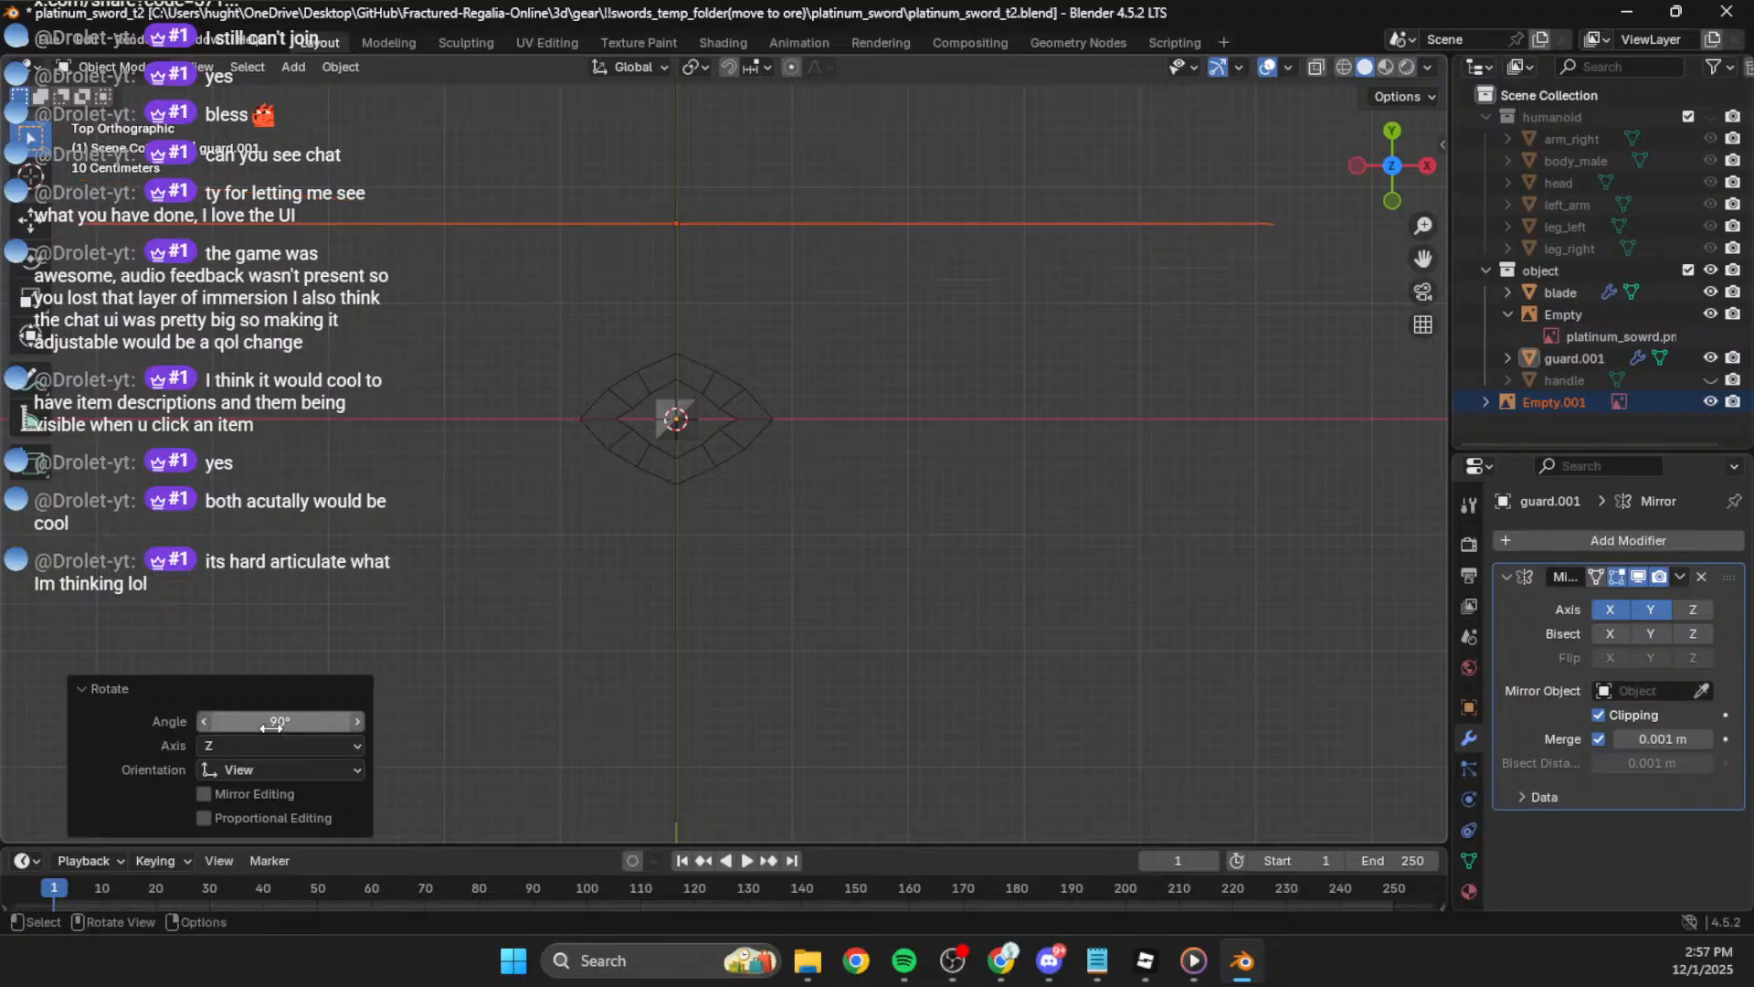
Step: In the front view, align the copied reference's platinum sword sketch with the blade, at about X 1.67 m and Z 2.04 m
middle_click_drag(621, 689, 1307, 183)
left_click(1392, 170)
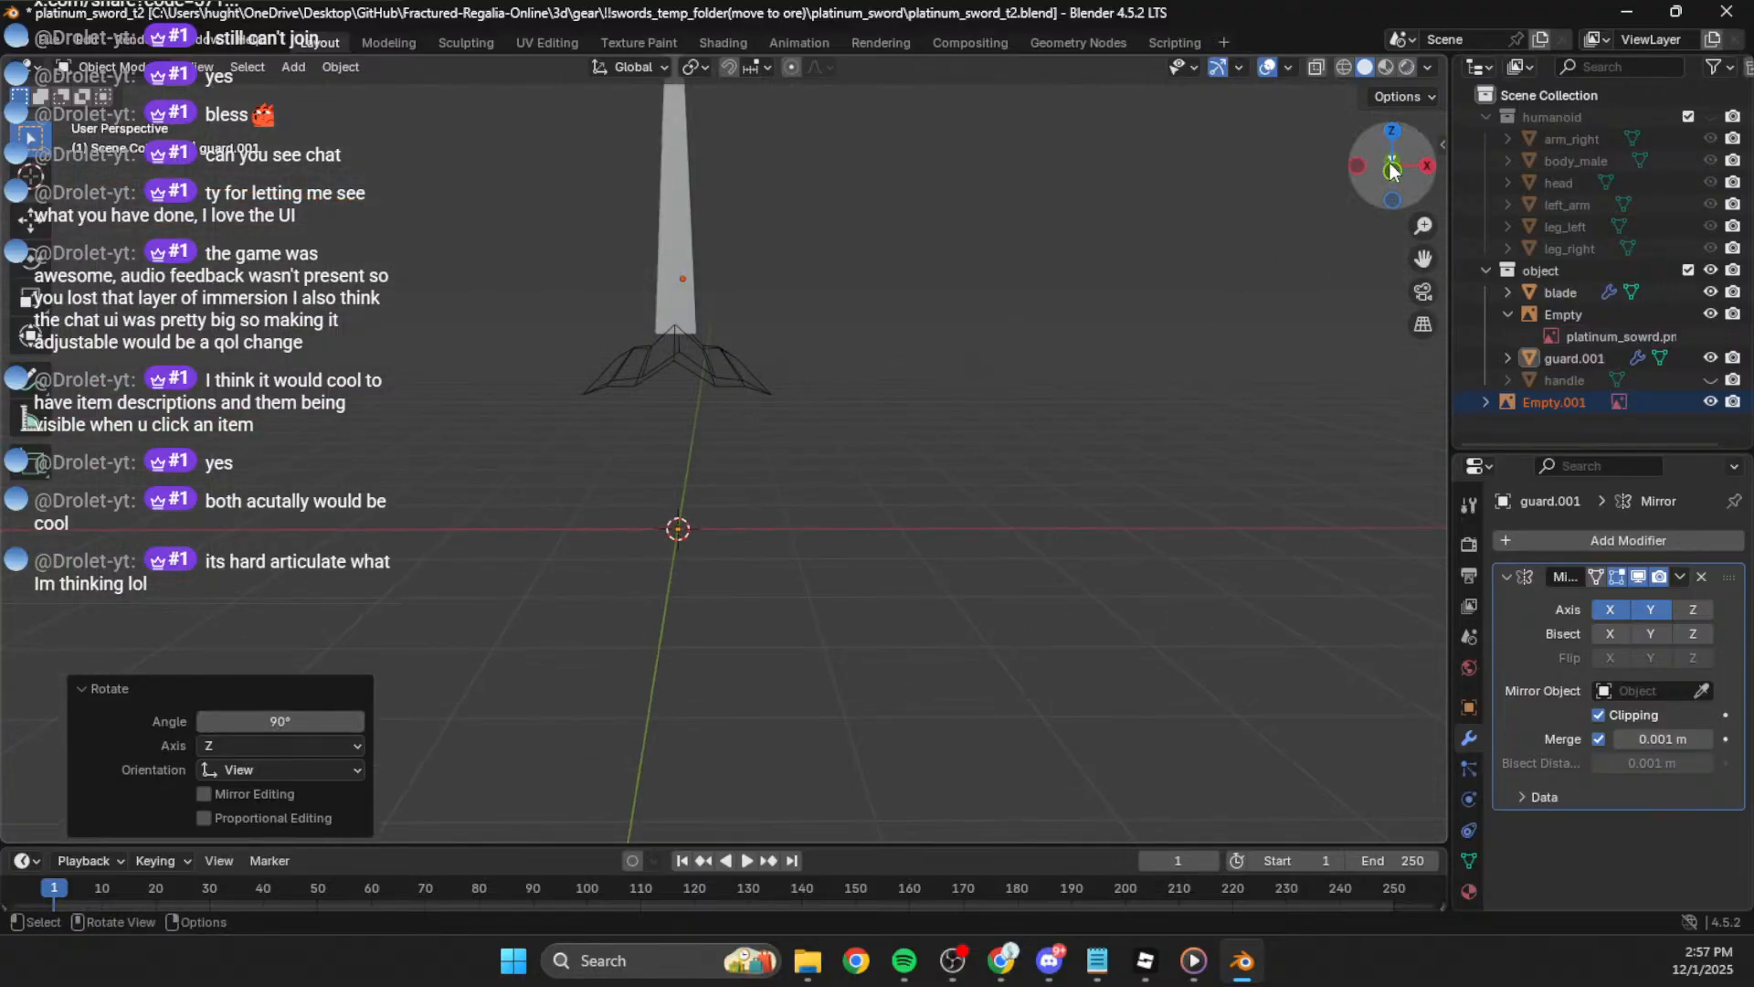
left_click(957, 491)
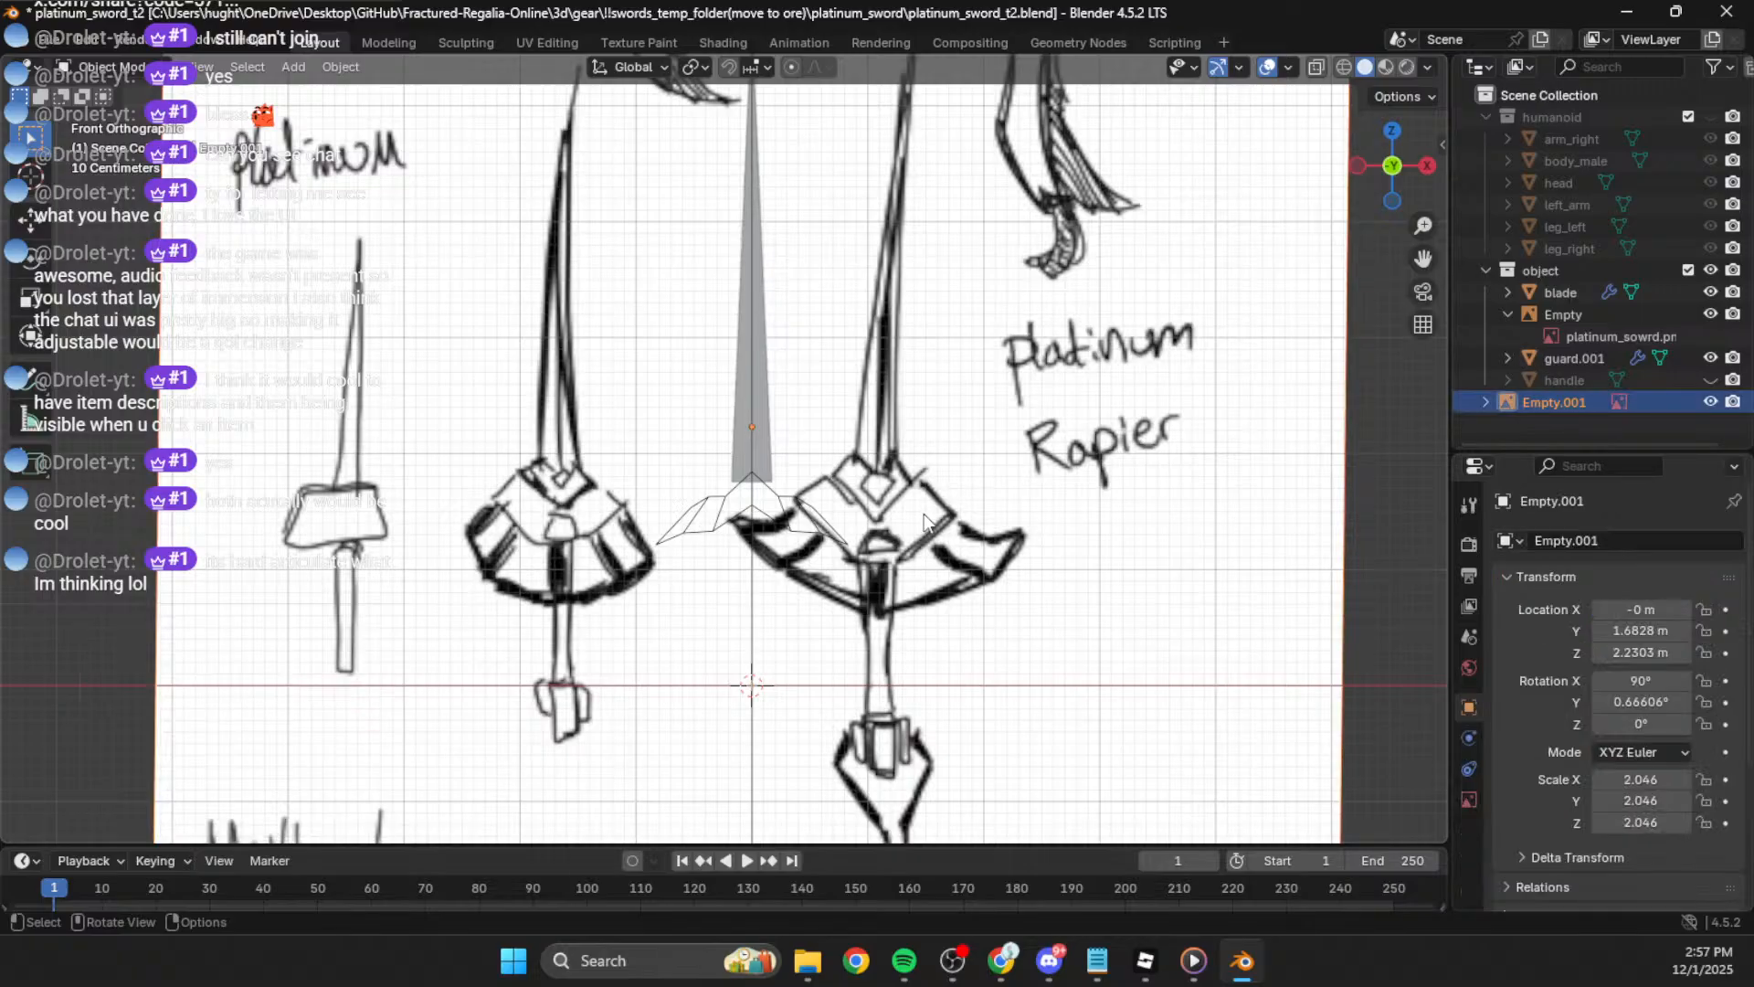
key("g")
left_click(1114, 519)
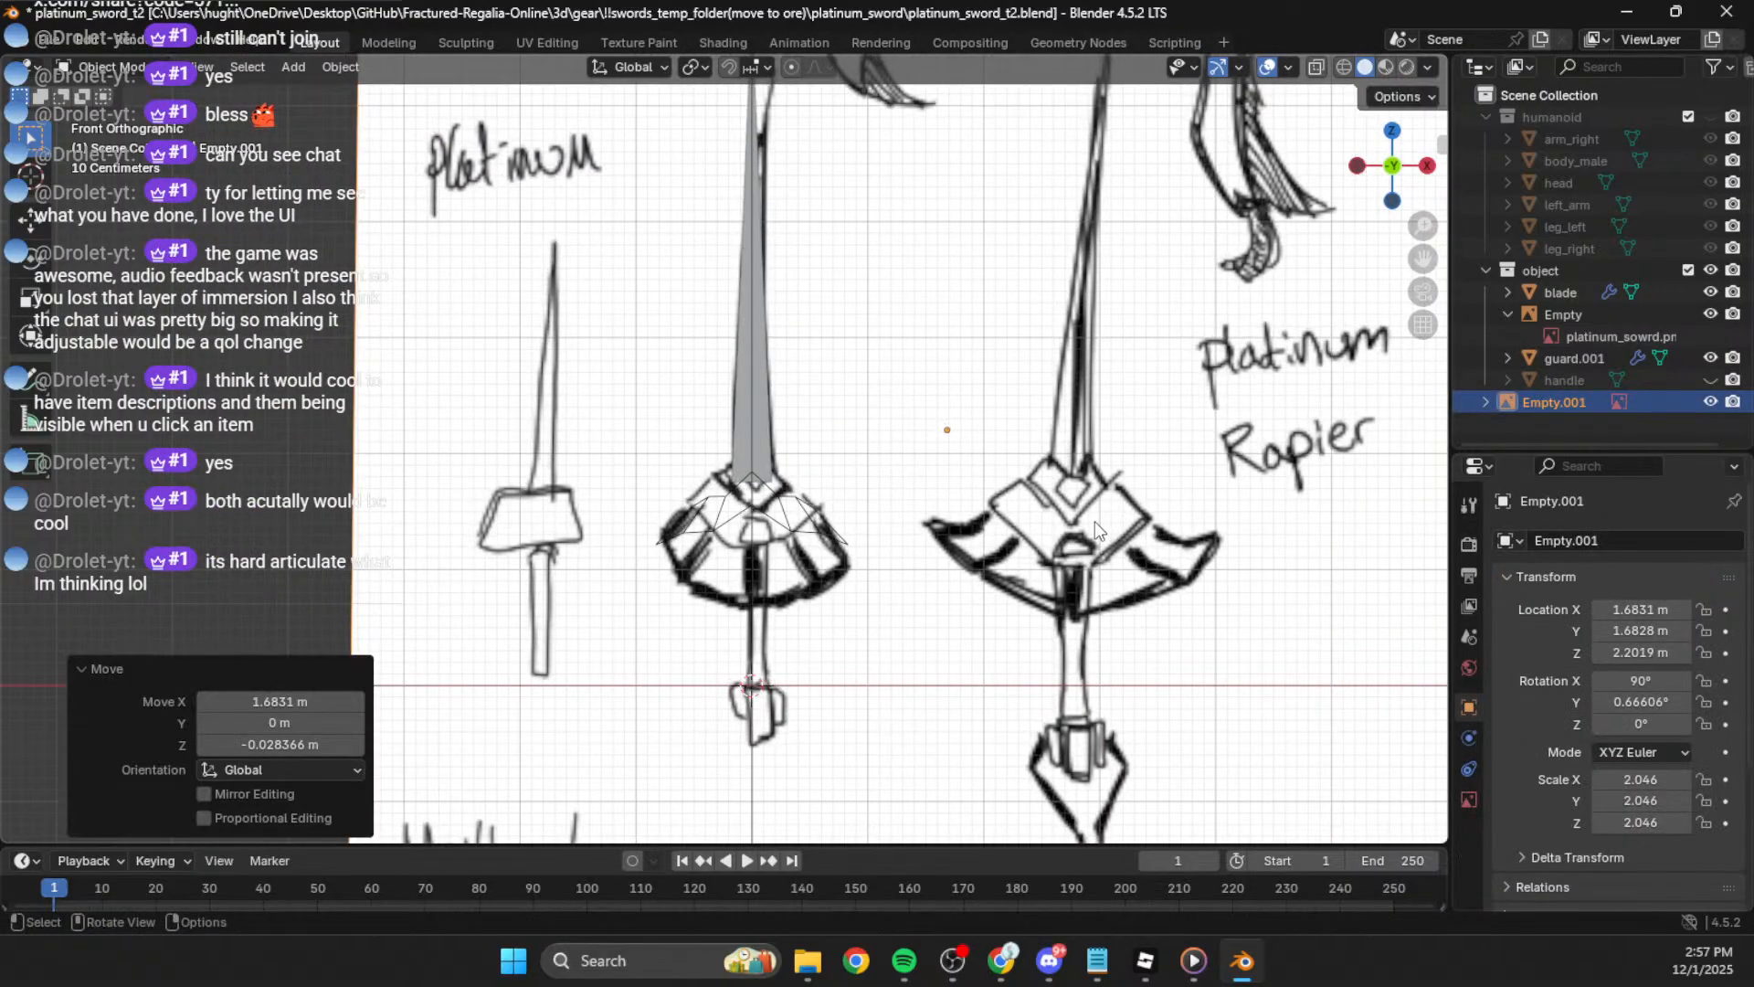
scroll(914, 411, "up", 3)
key("g")
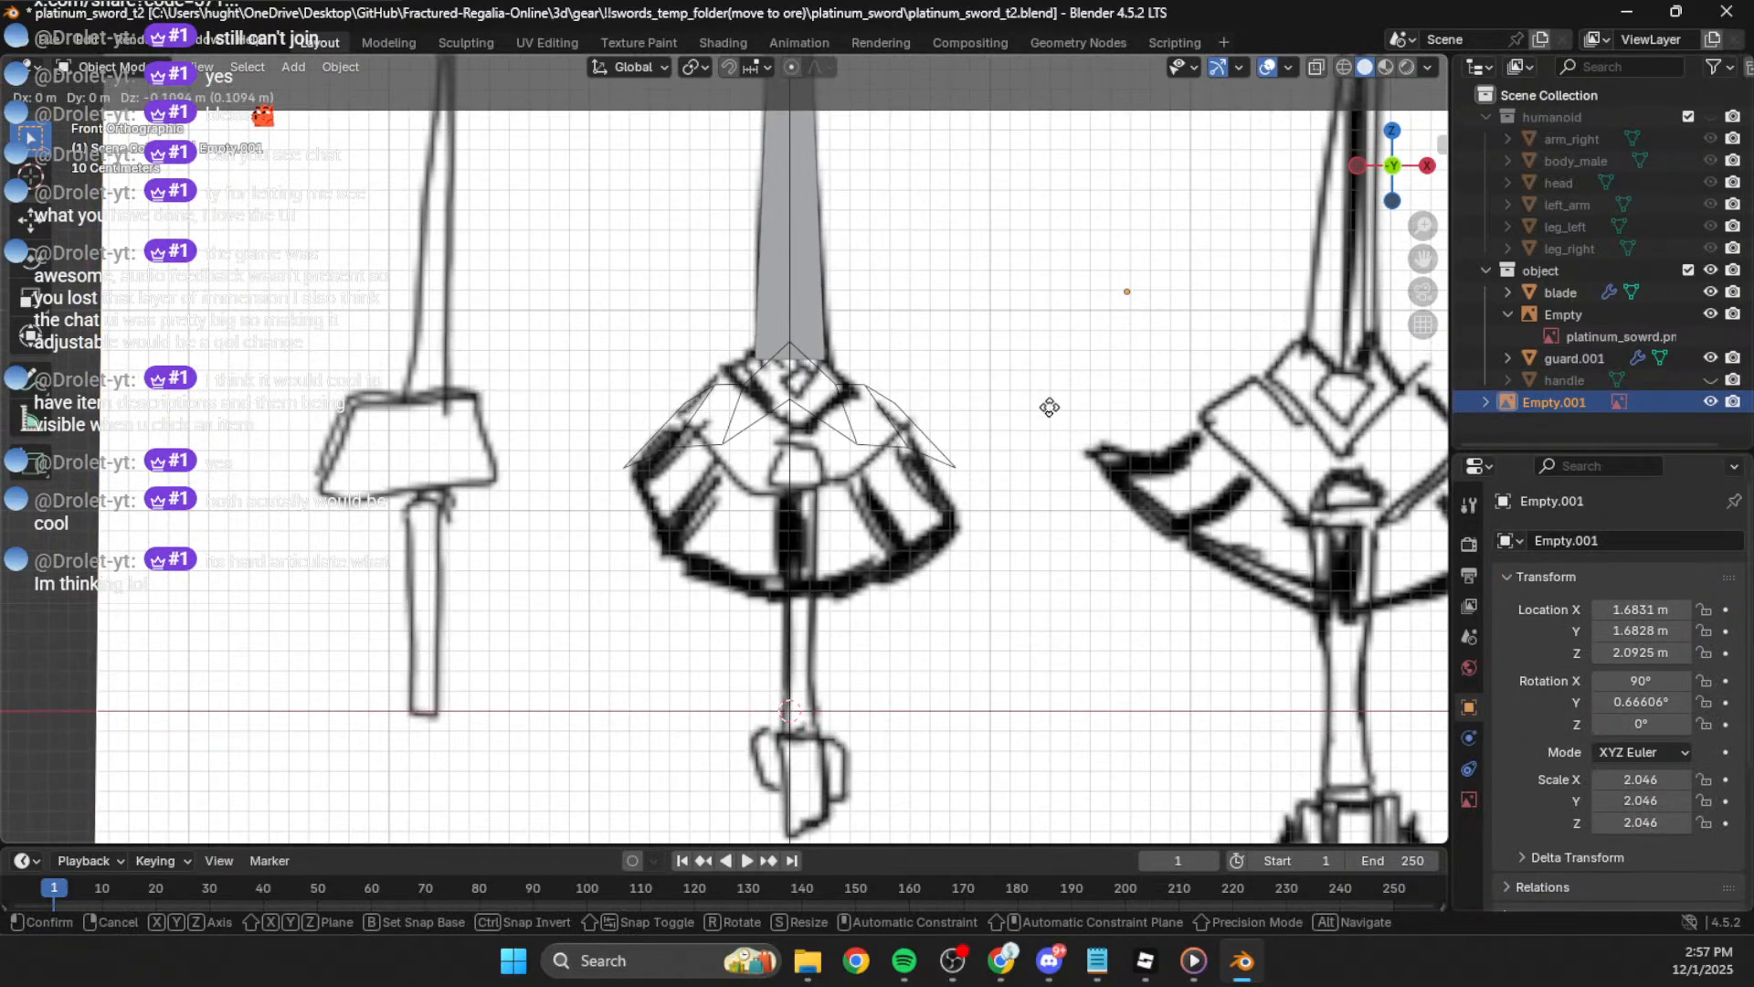
left_click(1047, 413)
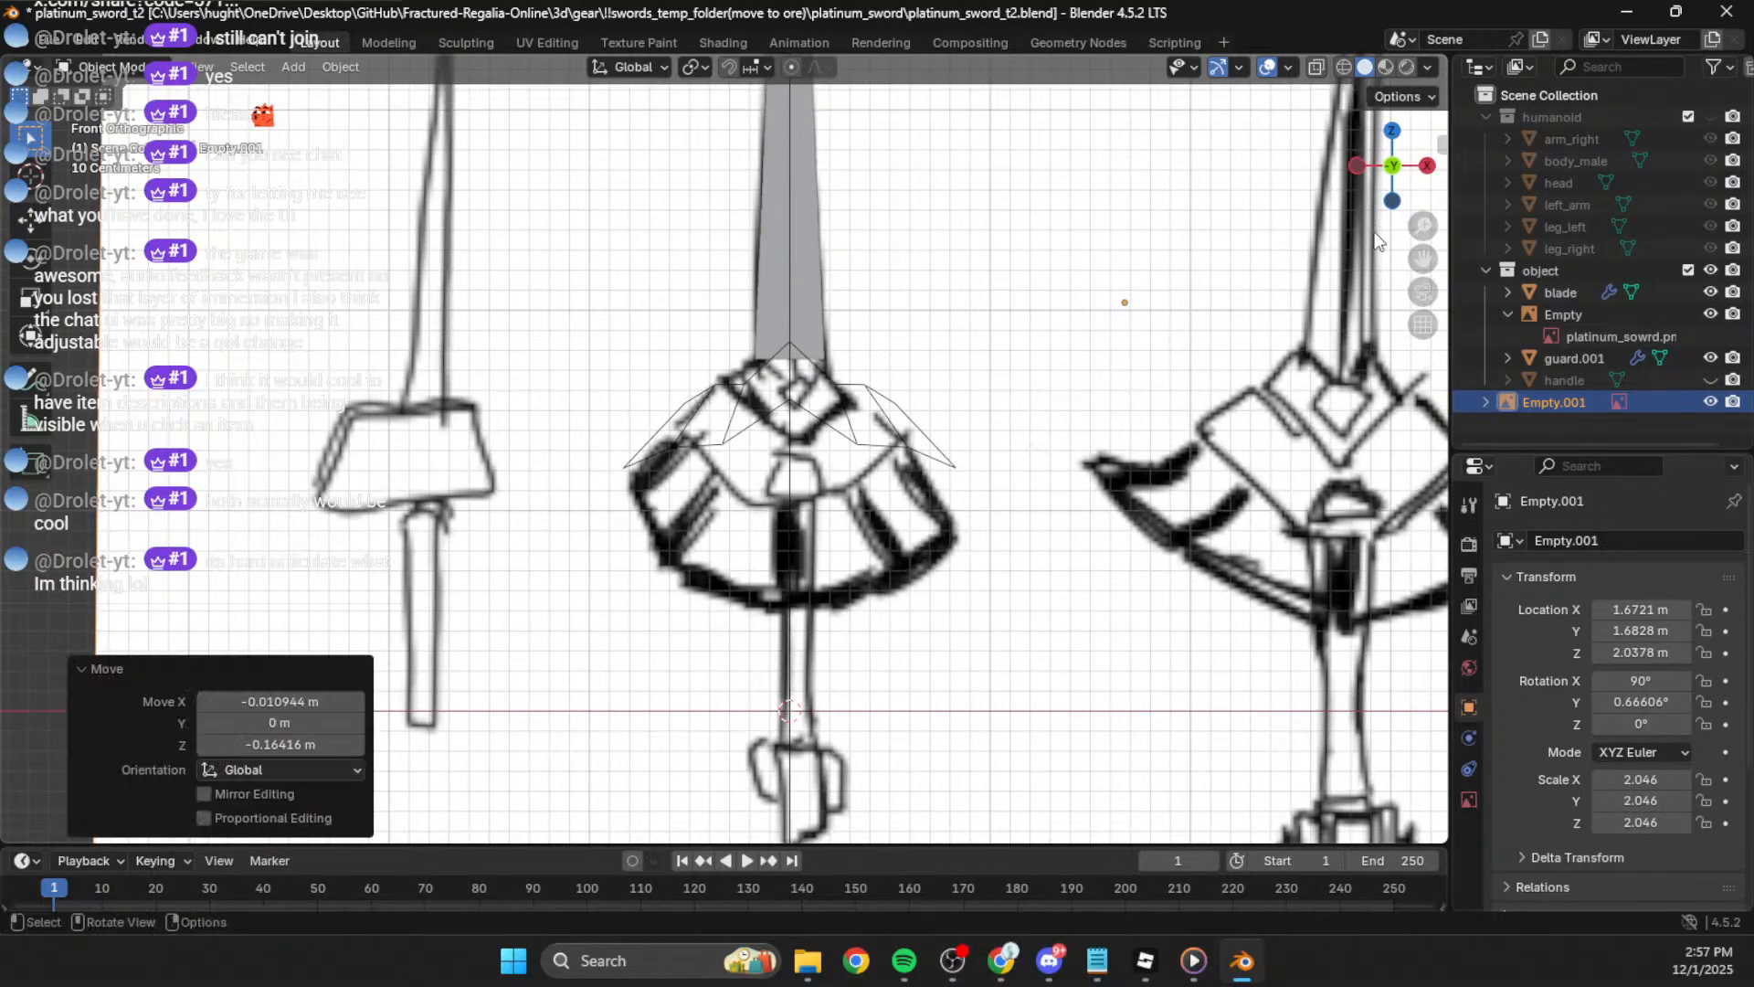
Step: Compare the guard's outline with the reference drawings in the front, right and back views
left_click(1427, 166)
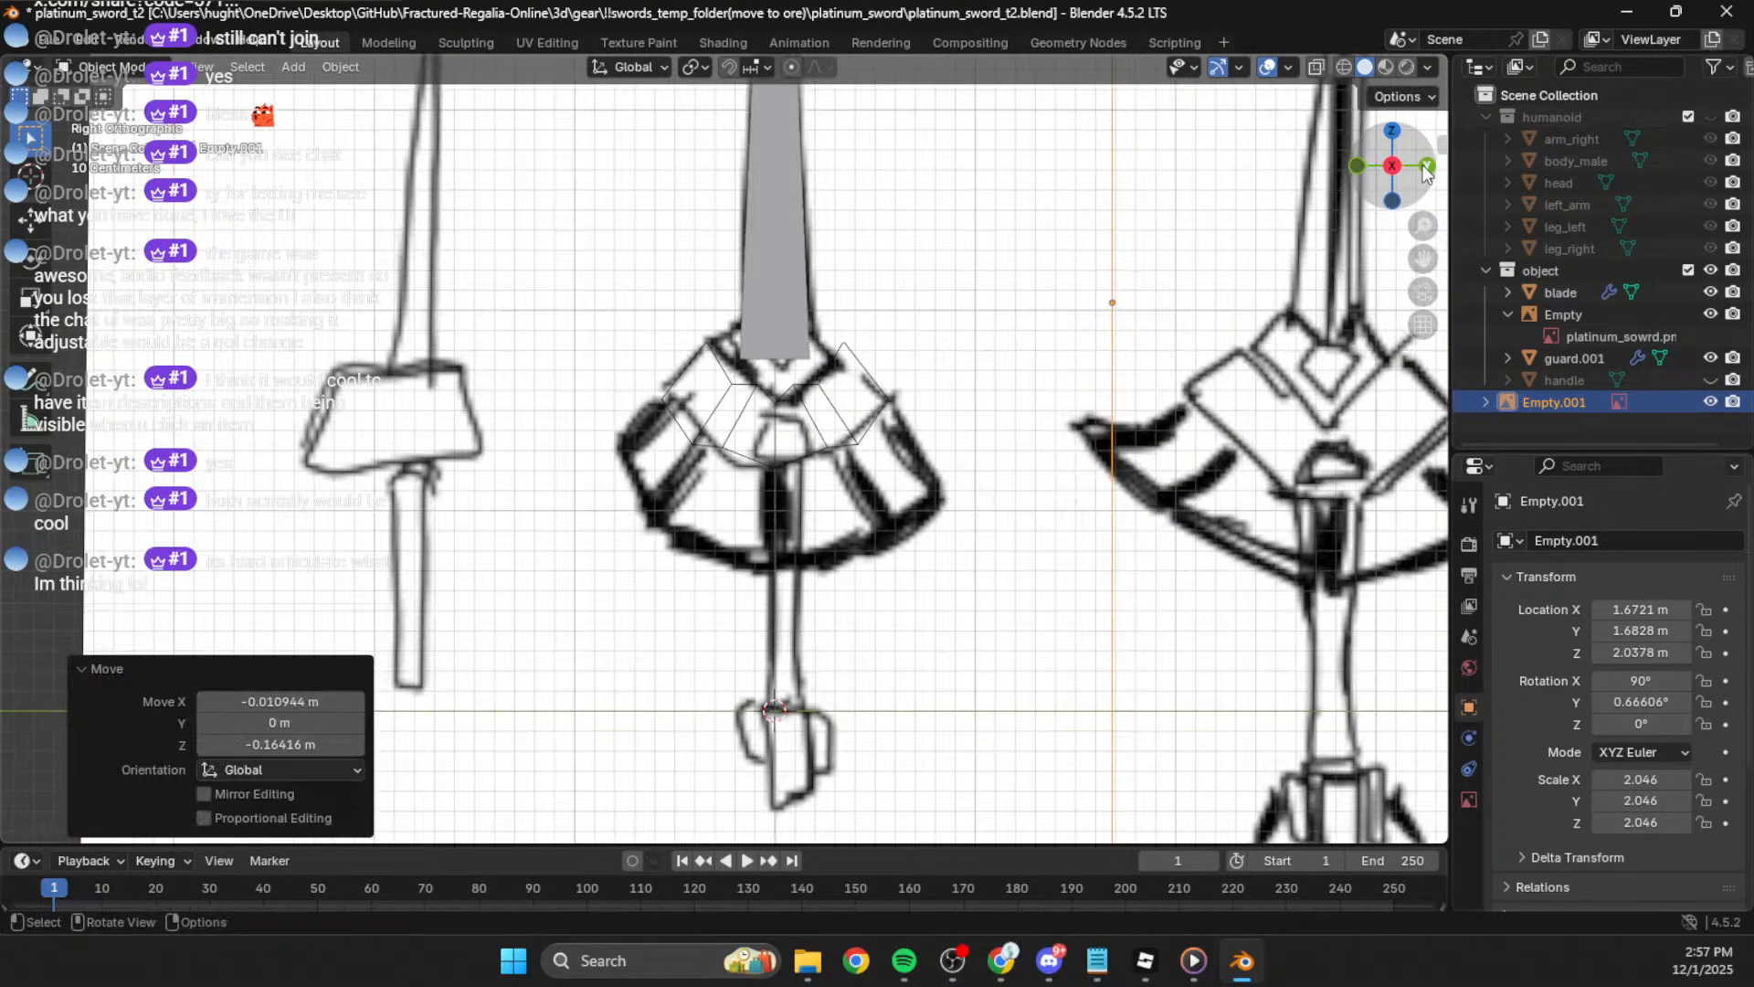
left_click(1425, 170)
left_click(1355, 167)
left_click(1355, 167)
left_click(1357, 168)
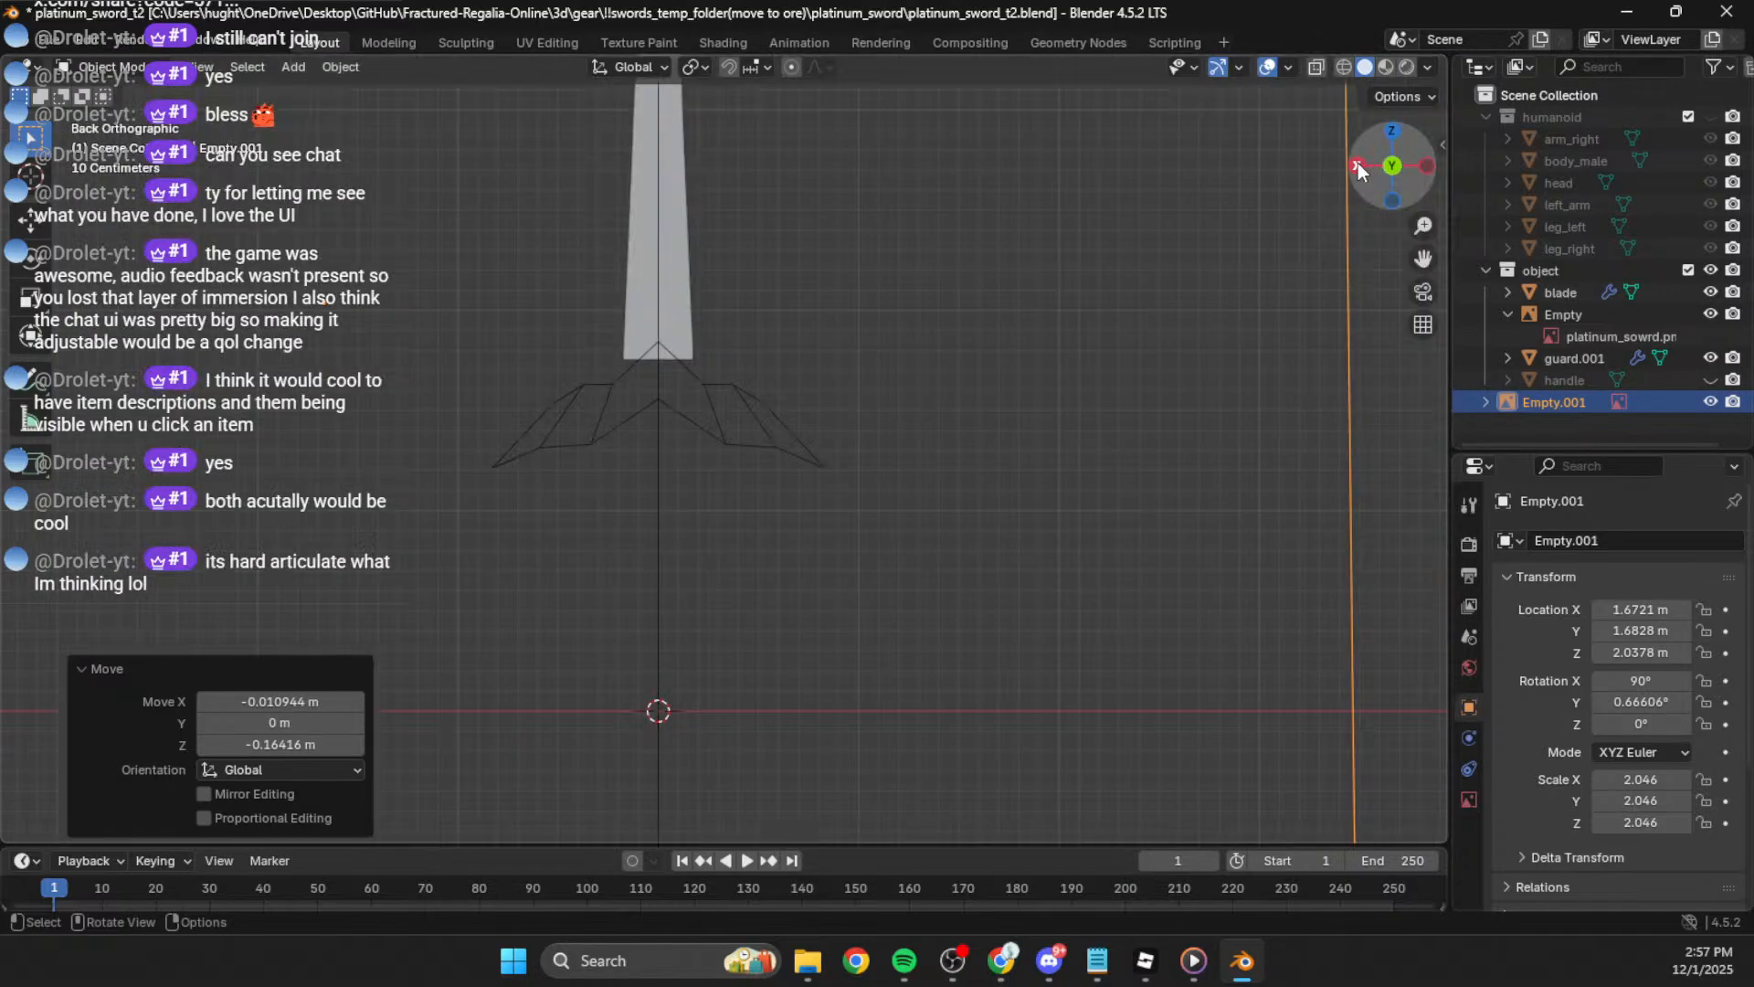
left_click(1391, 168)
left_click(1427, 168)
left_click(1426, 168)
left_click(1361, 167)
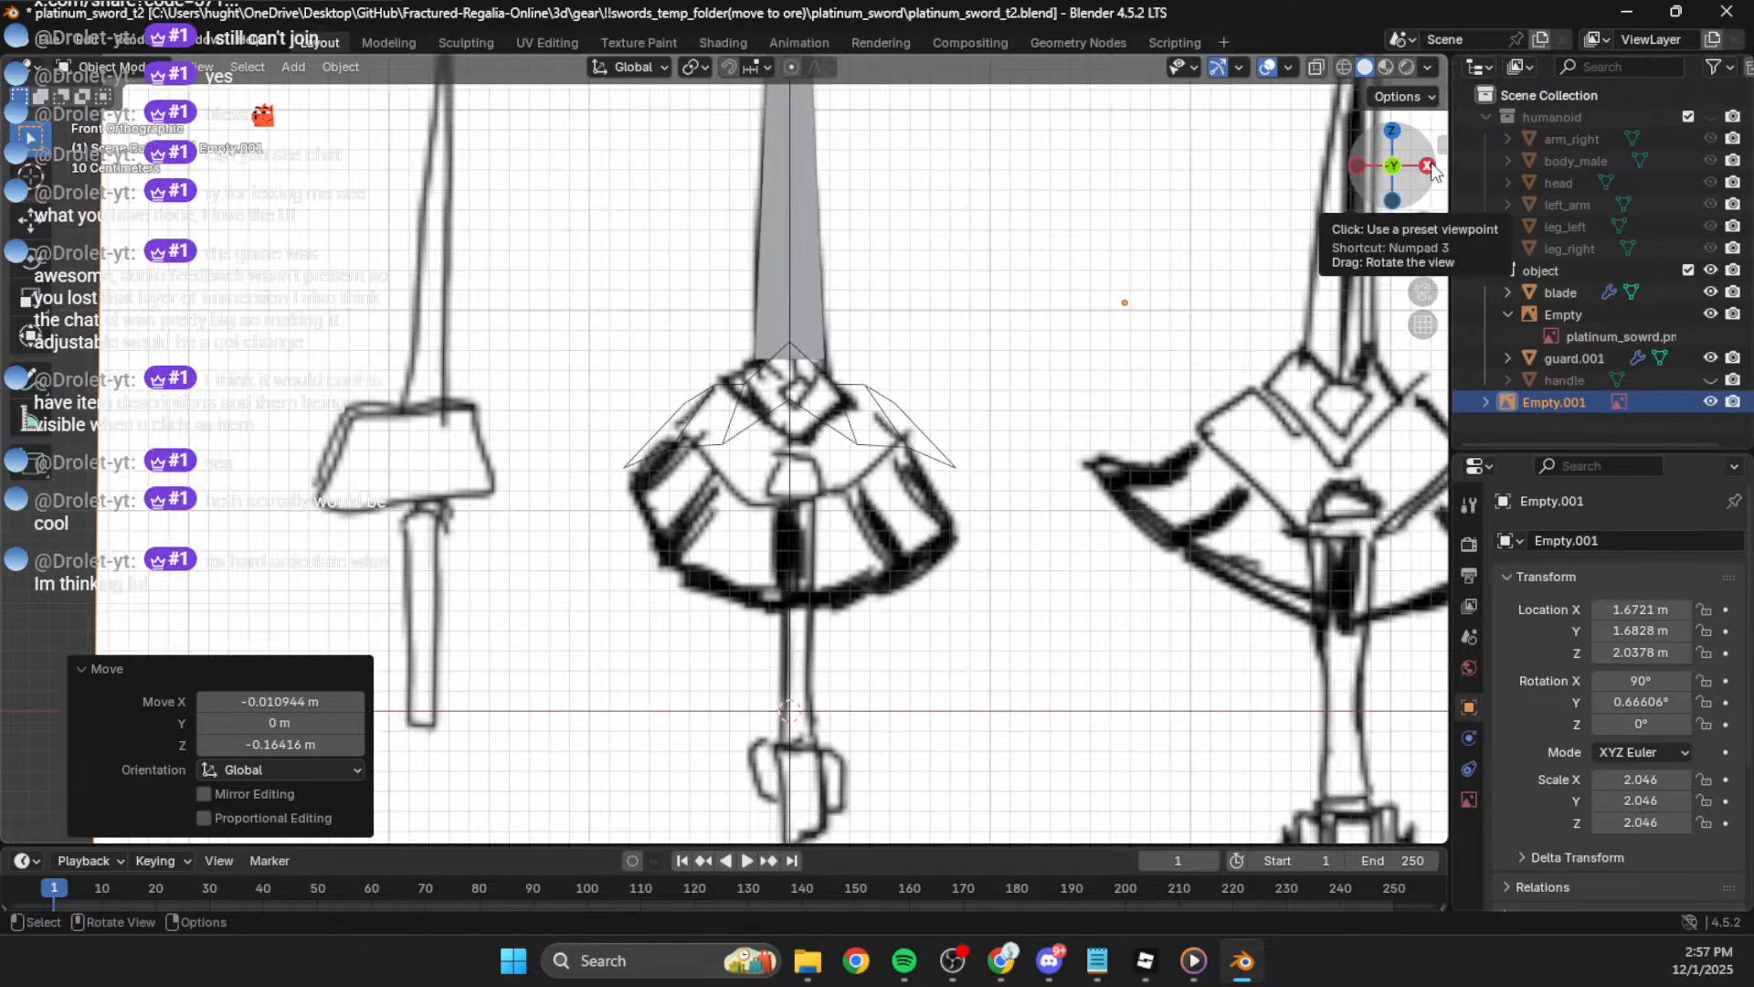
left_click(1429, 168)
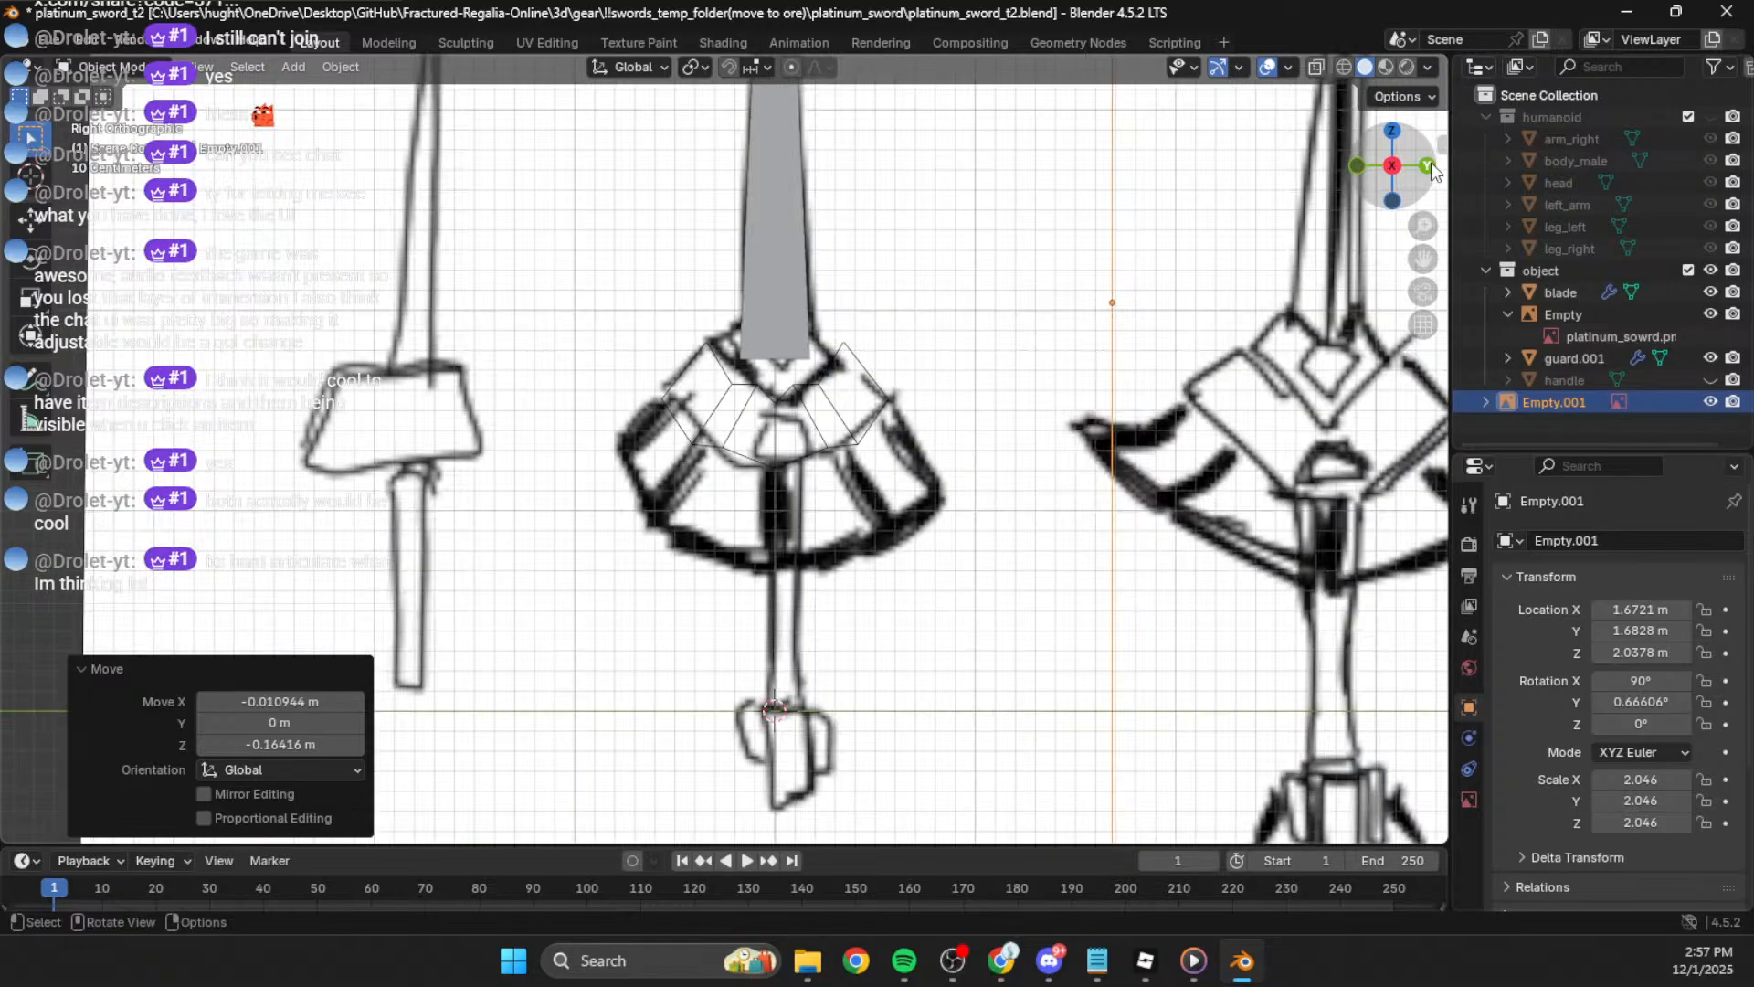
left_click(1361, 166)
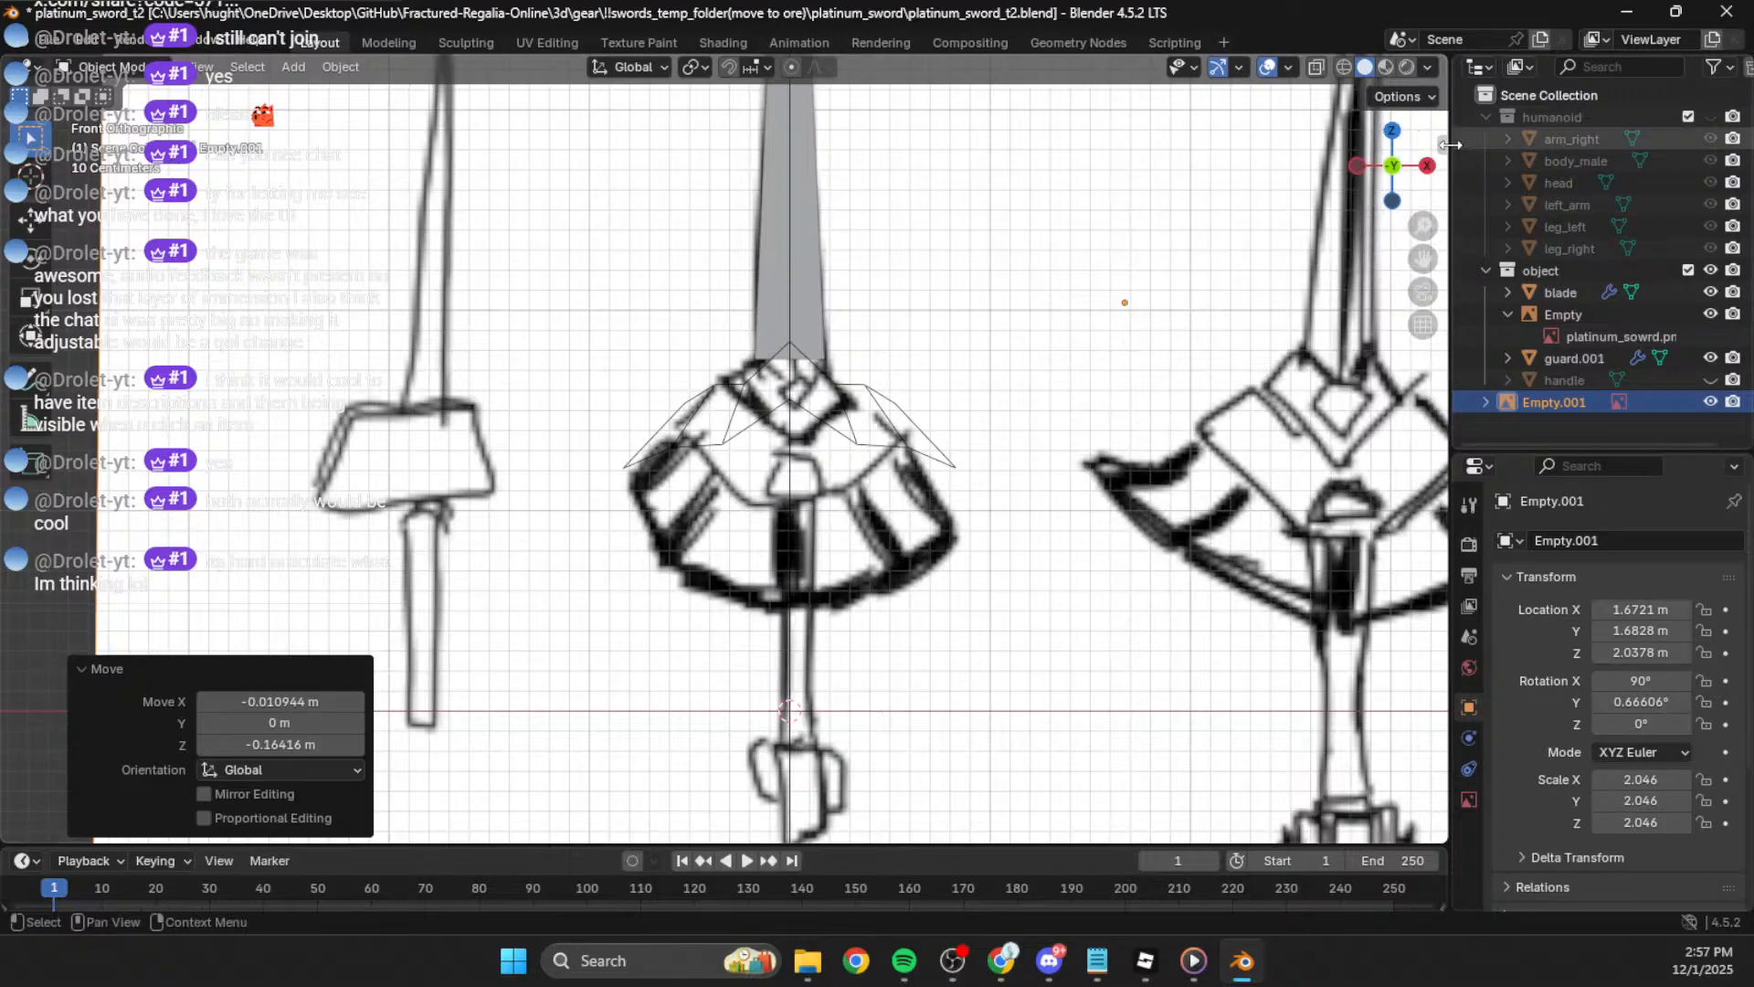
Step: In the right view, edit the guard's mesh and move the upper in-between vertex up onto the drawn collar line
left_click(1427, 164)
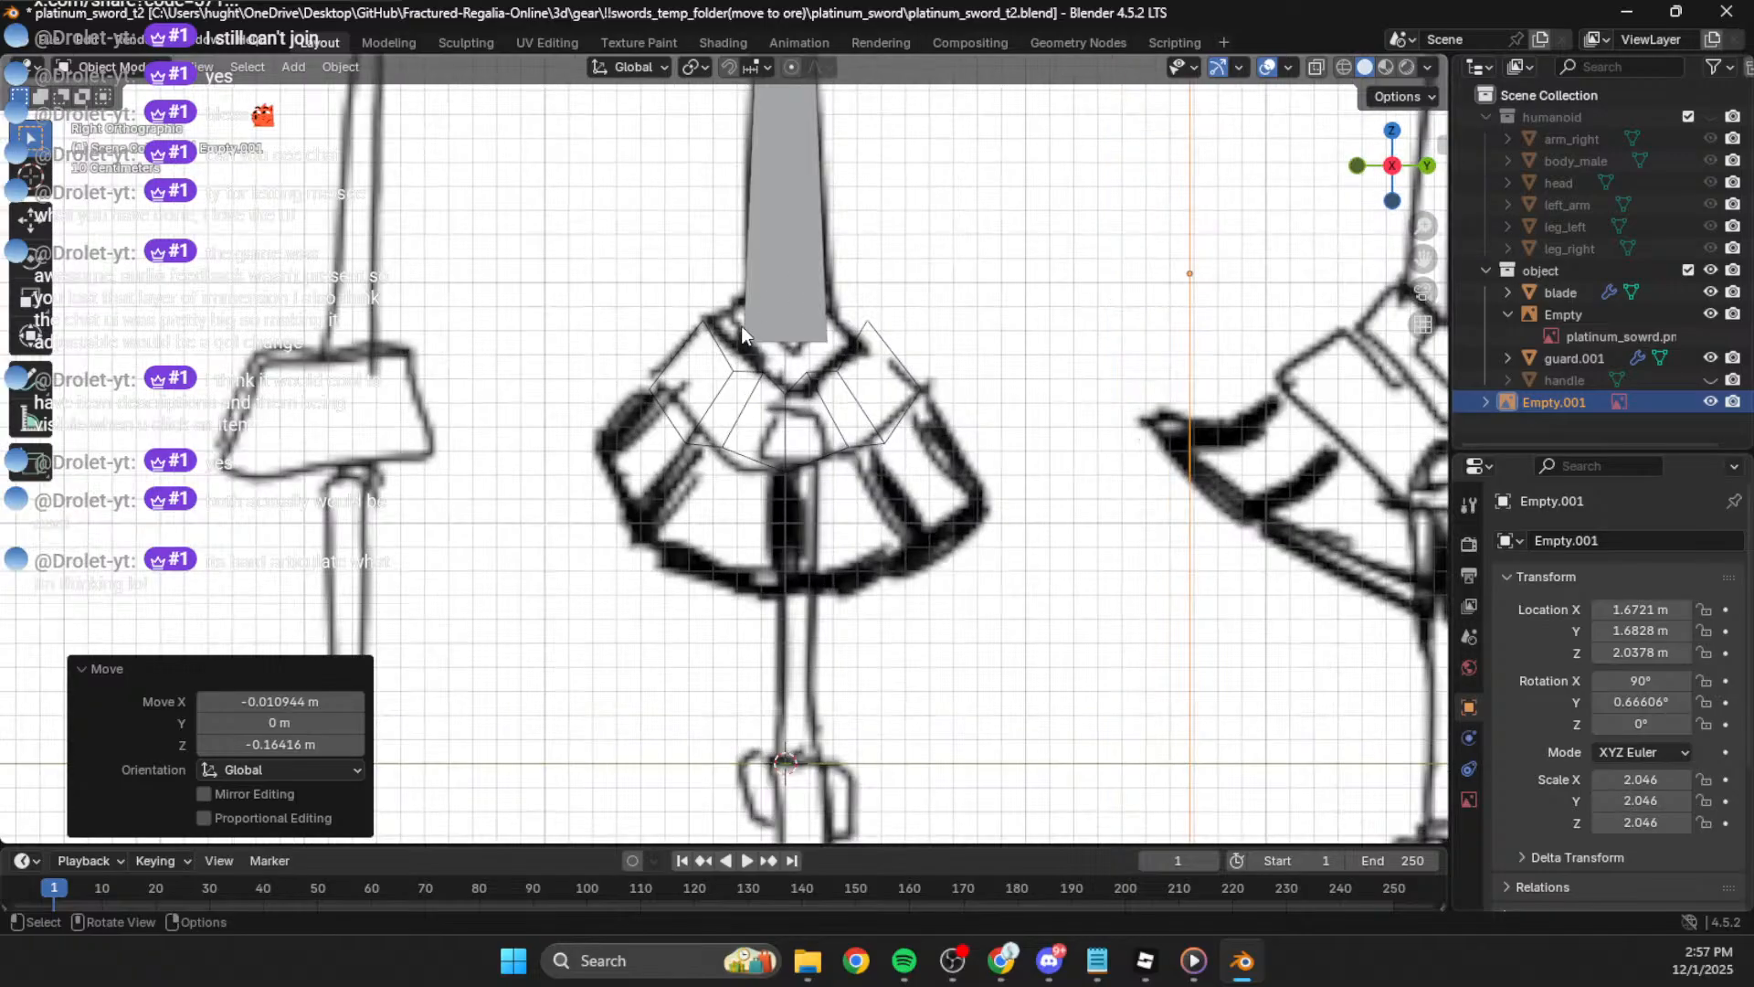
scroll(705, 371, "up", 3)
left_click(742, 345)
key("Tab")
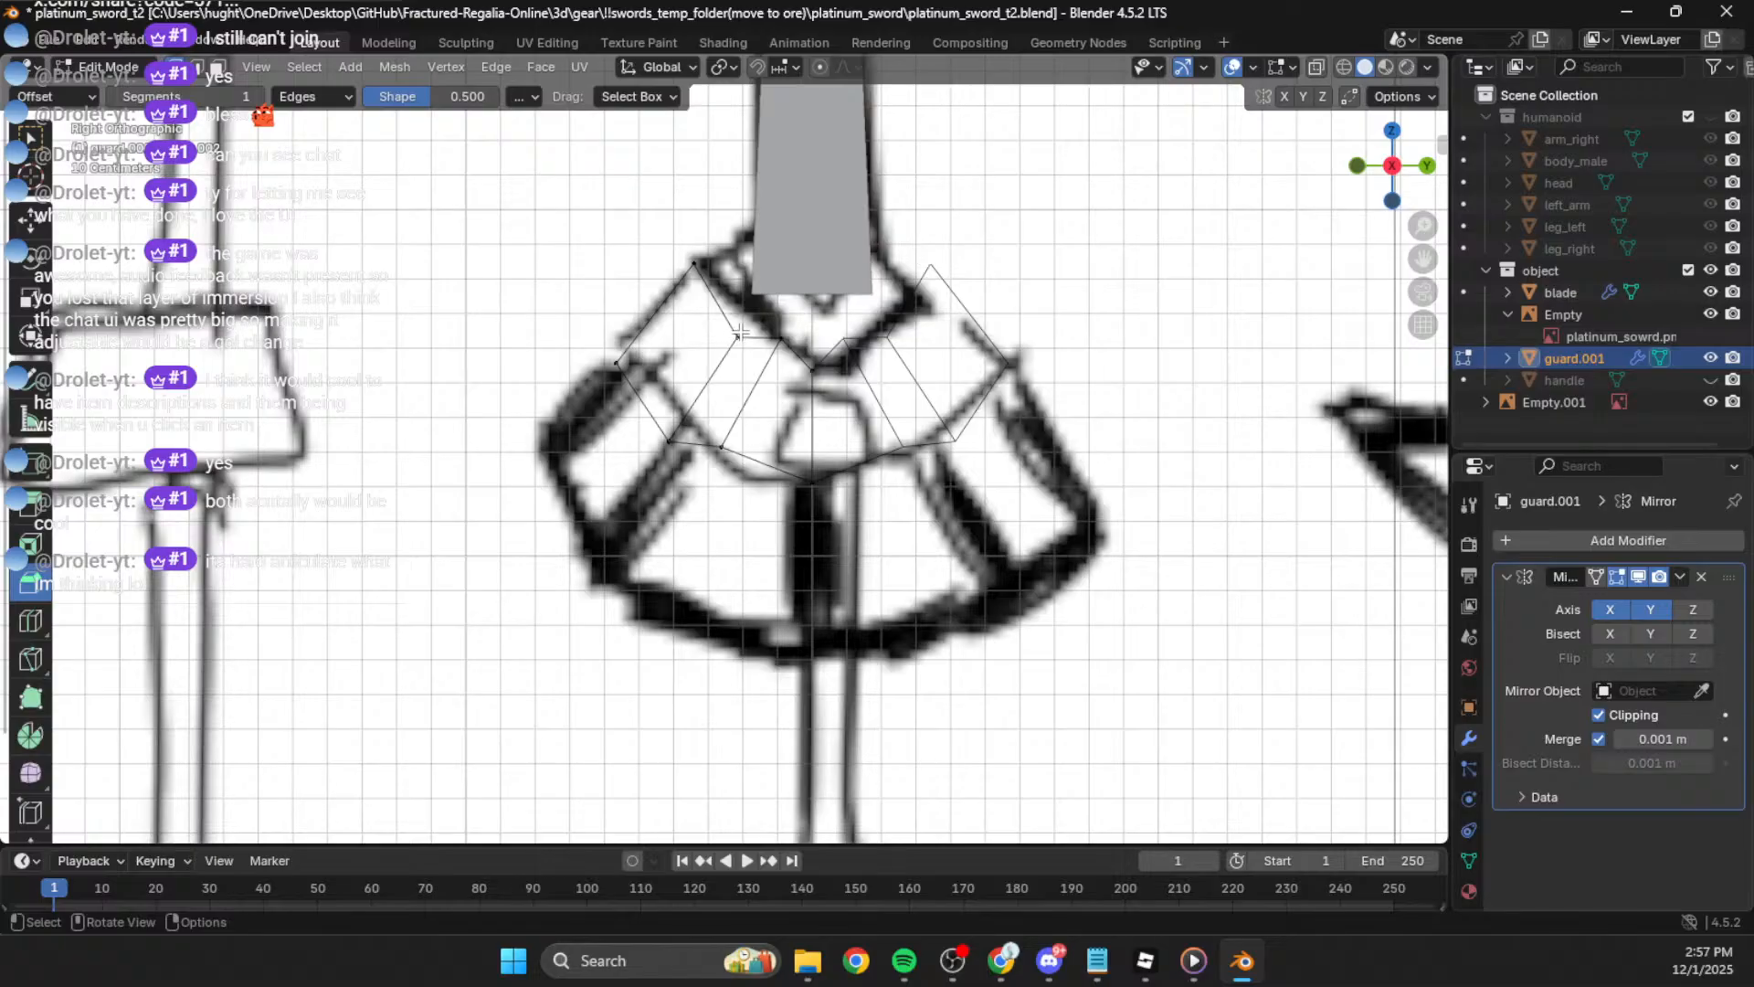
left_click(753, 336)
key("g")
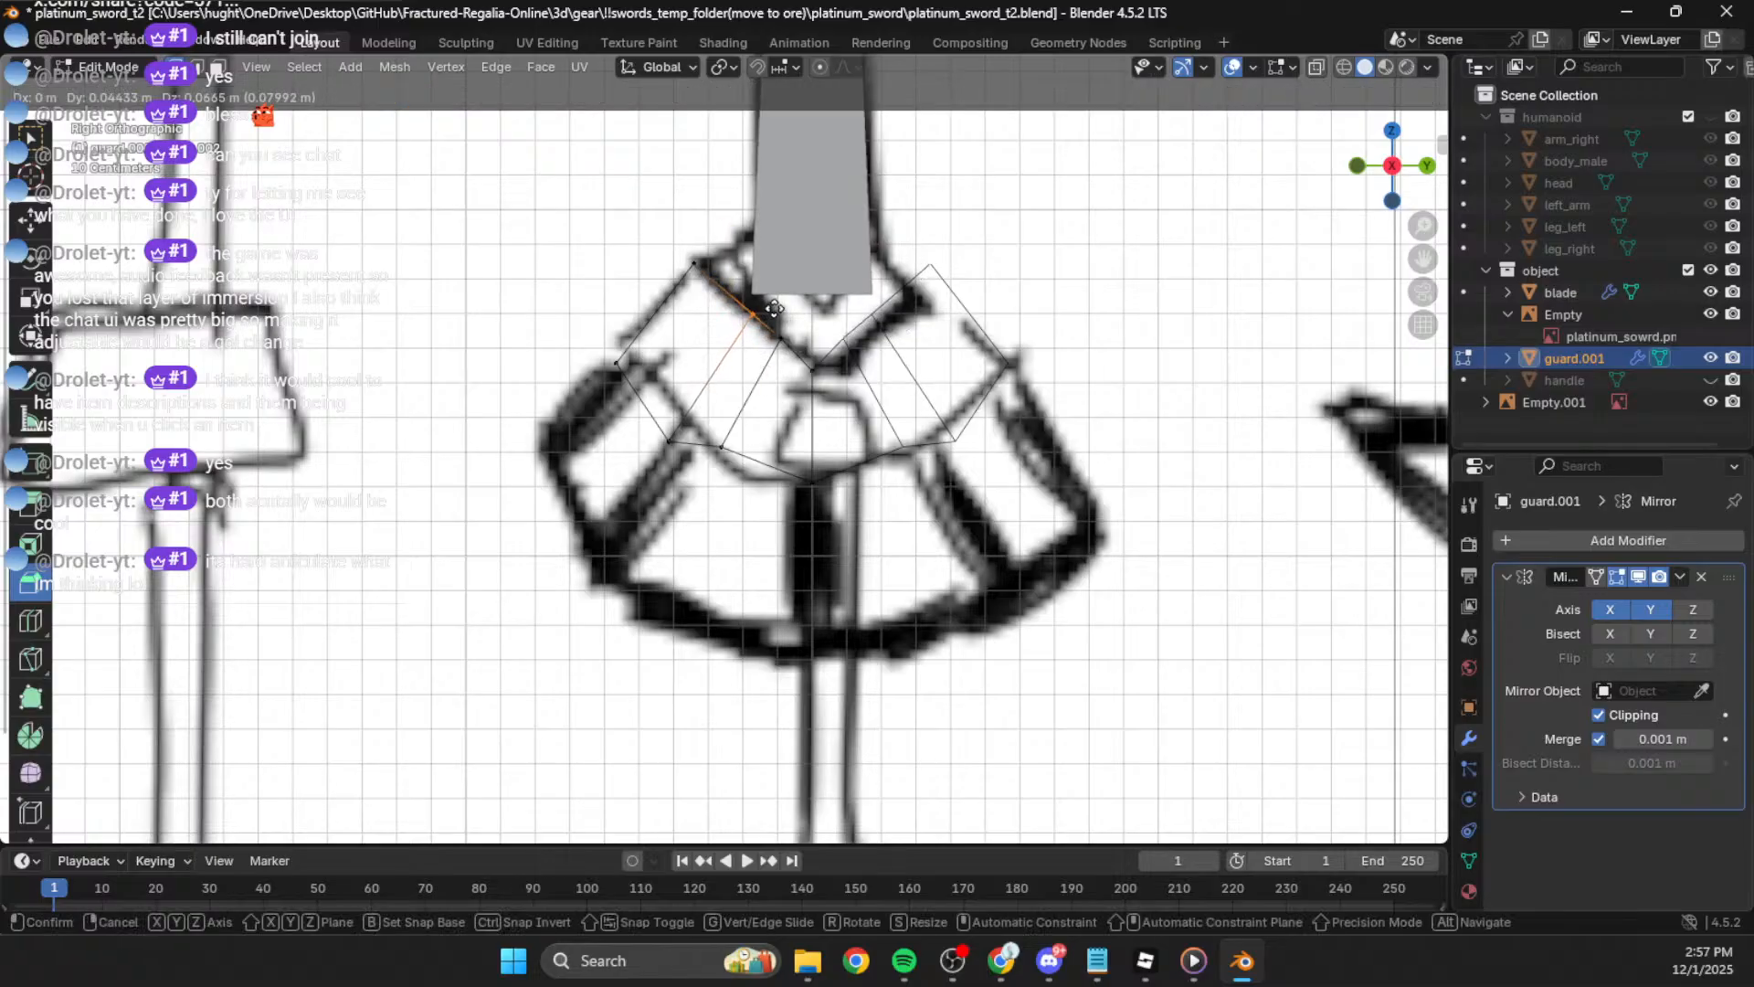
left_click(806, 314)
Step: Move the guard's lower-edge vertices onto the drawing's lower outline of the inner plate
left_click_drag(700, 418, 617, 465)
key("g")
left_click(617, 464)
key("g")
left_click(734, 522)
left_click_drag(719, 415, 651, 443)
key("g")
left_click(644, 449)
Step: Move the guard's outer side corner onto the corner of the drawn inner plate
key("g")
left_click_drag(590, 338, 655, 458)
left_click(637, 375)
key("g")
left_click(662, 453)
Step: Adjust the top-edge vertices near the centre to the drawn collar's V point, and nudge the in-between vertex beside them
left_click_drag(794, 352, 834, 393)
key("g")
left_click(838, 364)
left_click_drag(761, 327, 828, 364)
key("g")
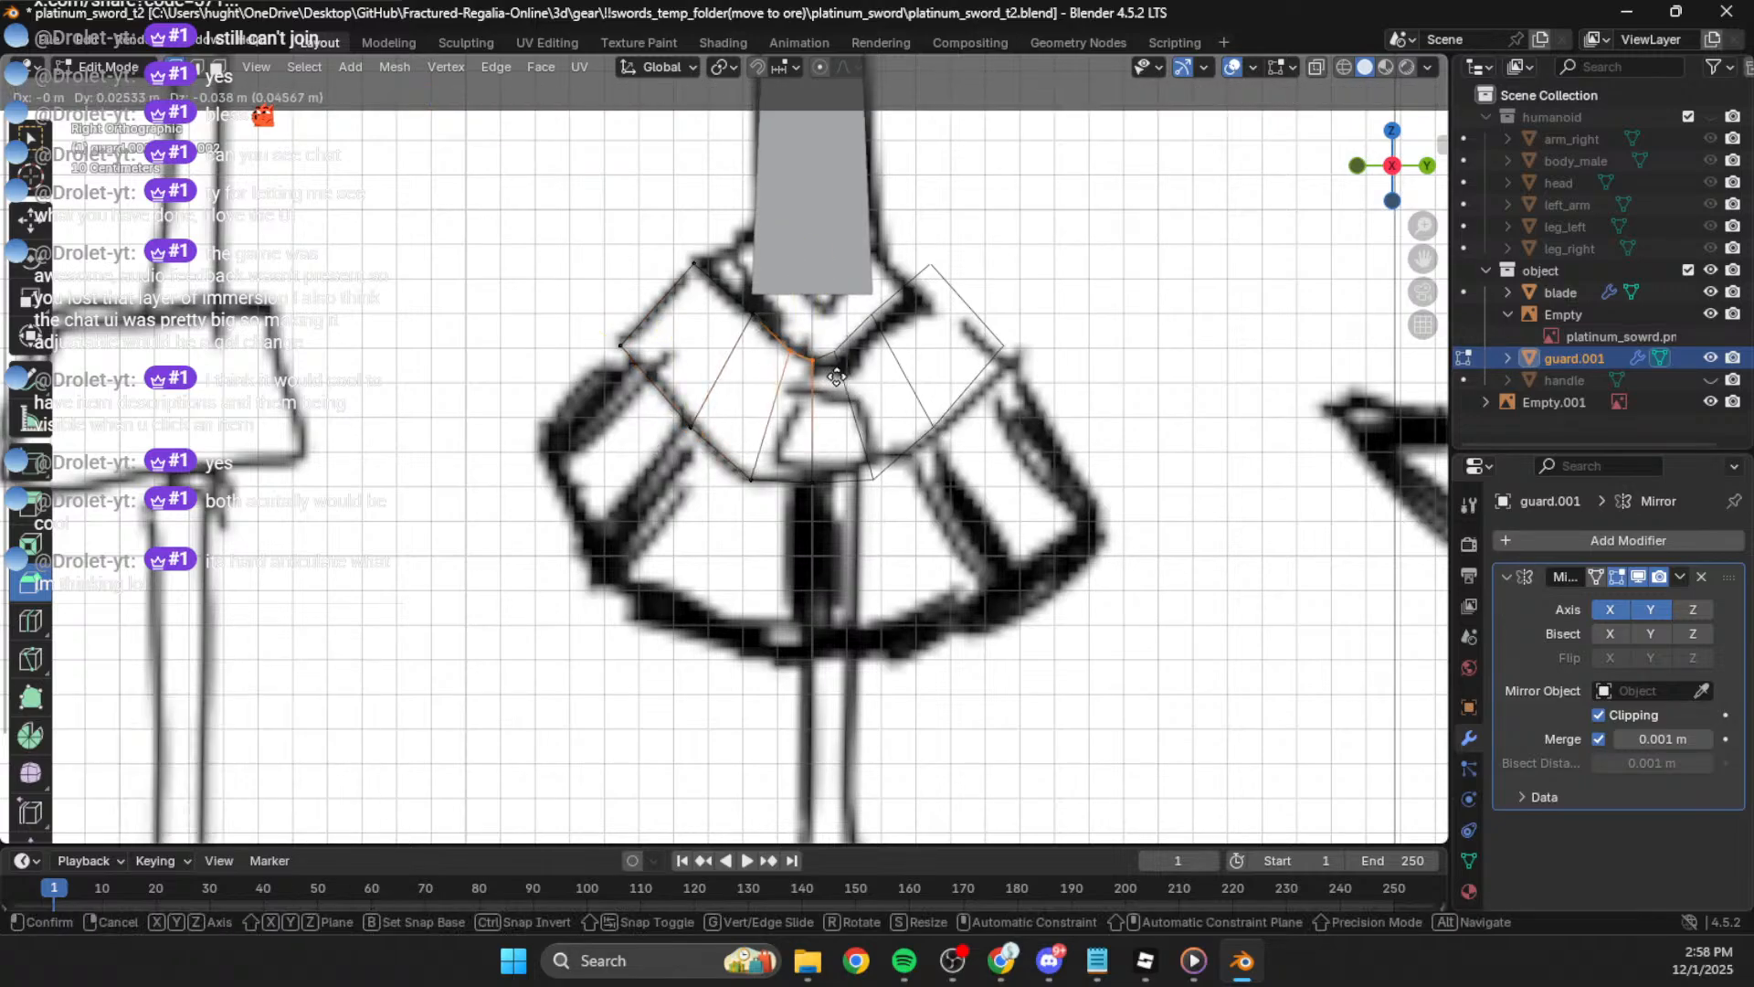
left_click(836, 377)
key("g")
left_click(803, 384)
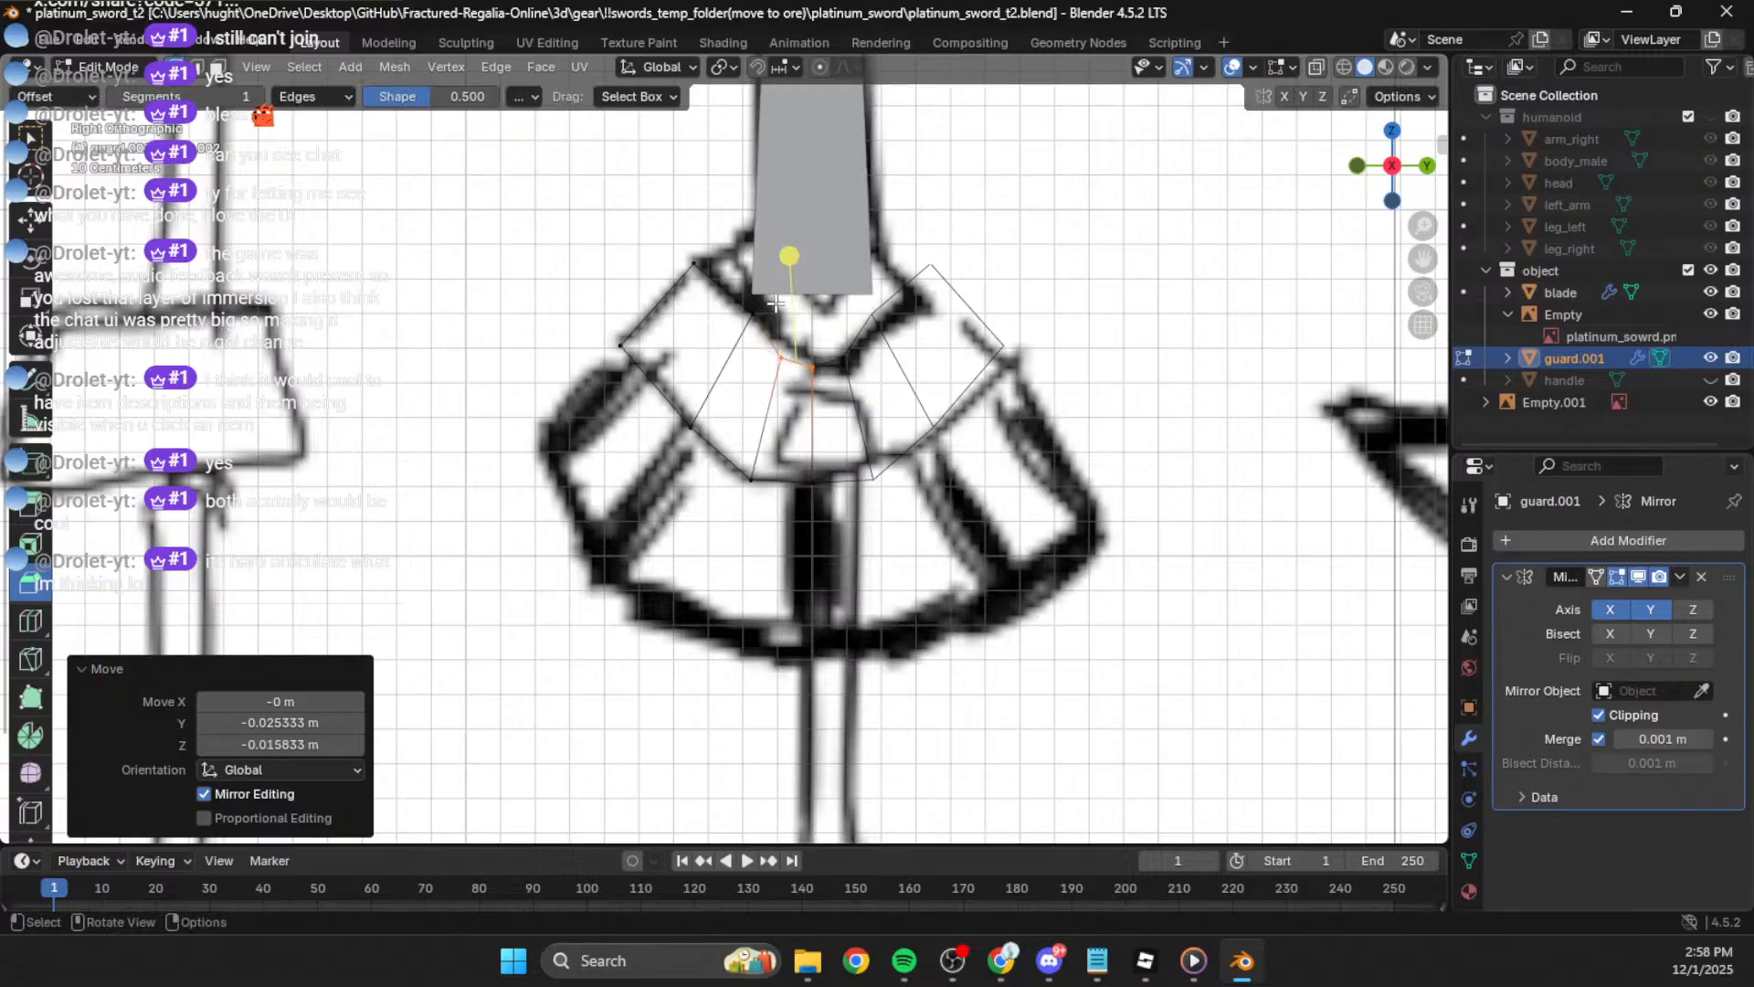
left_click_drag(780, 299, 716, 343)
key("g")
left_click(700, 342)
Step: Compare the guard's edge cage with the reference drawing from an angle and in the front and right views
left_click_drag(716, 242, 674, 287)
middle_click_drag(736, 342, 942, 374)
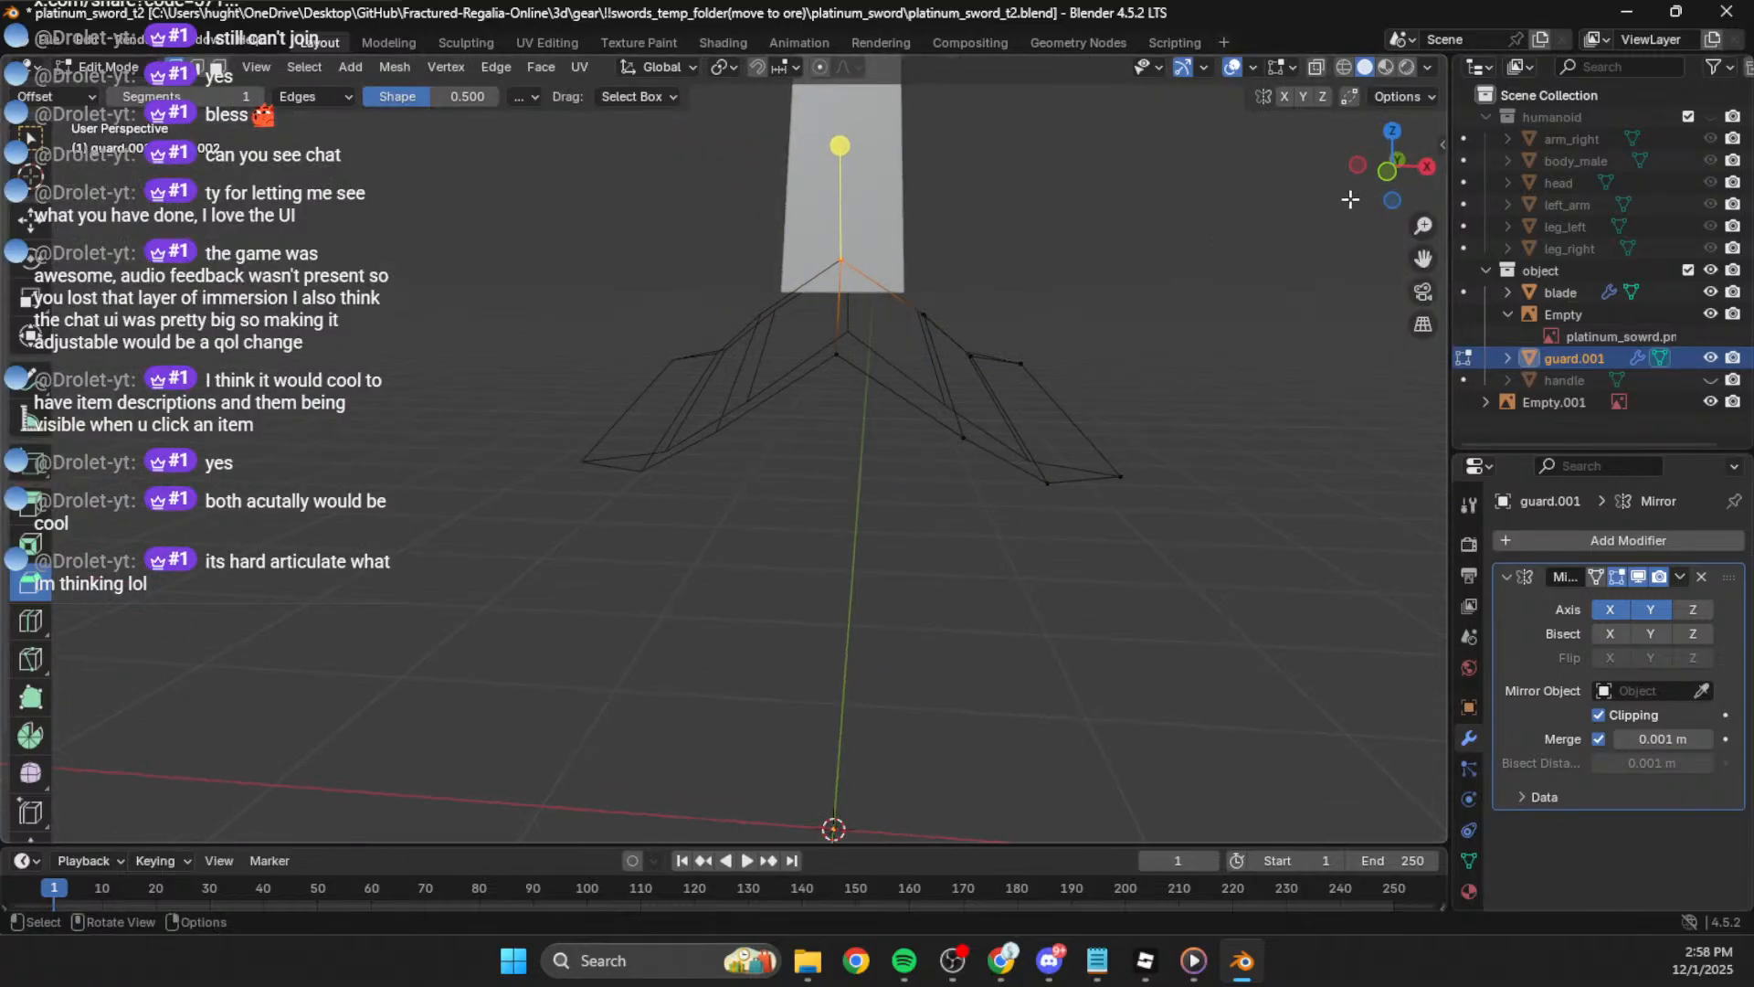
left_click(1383, 172)
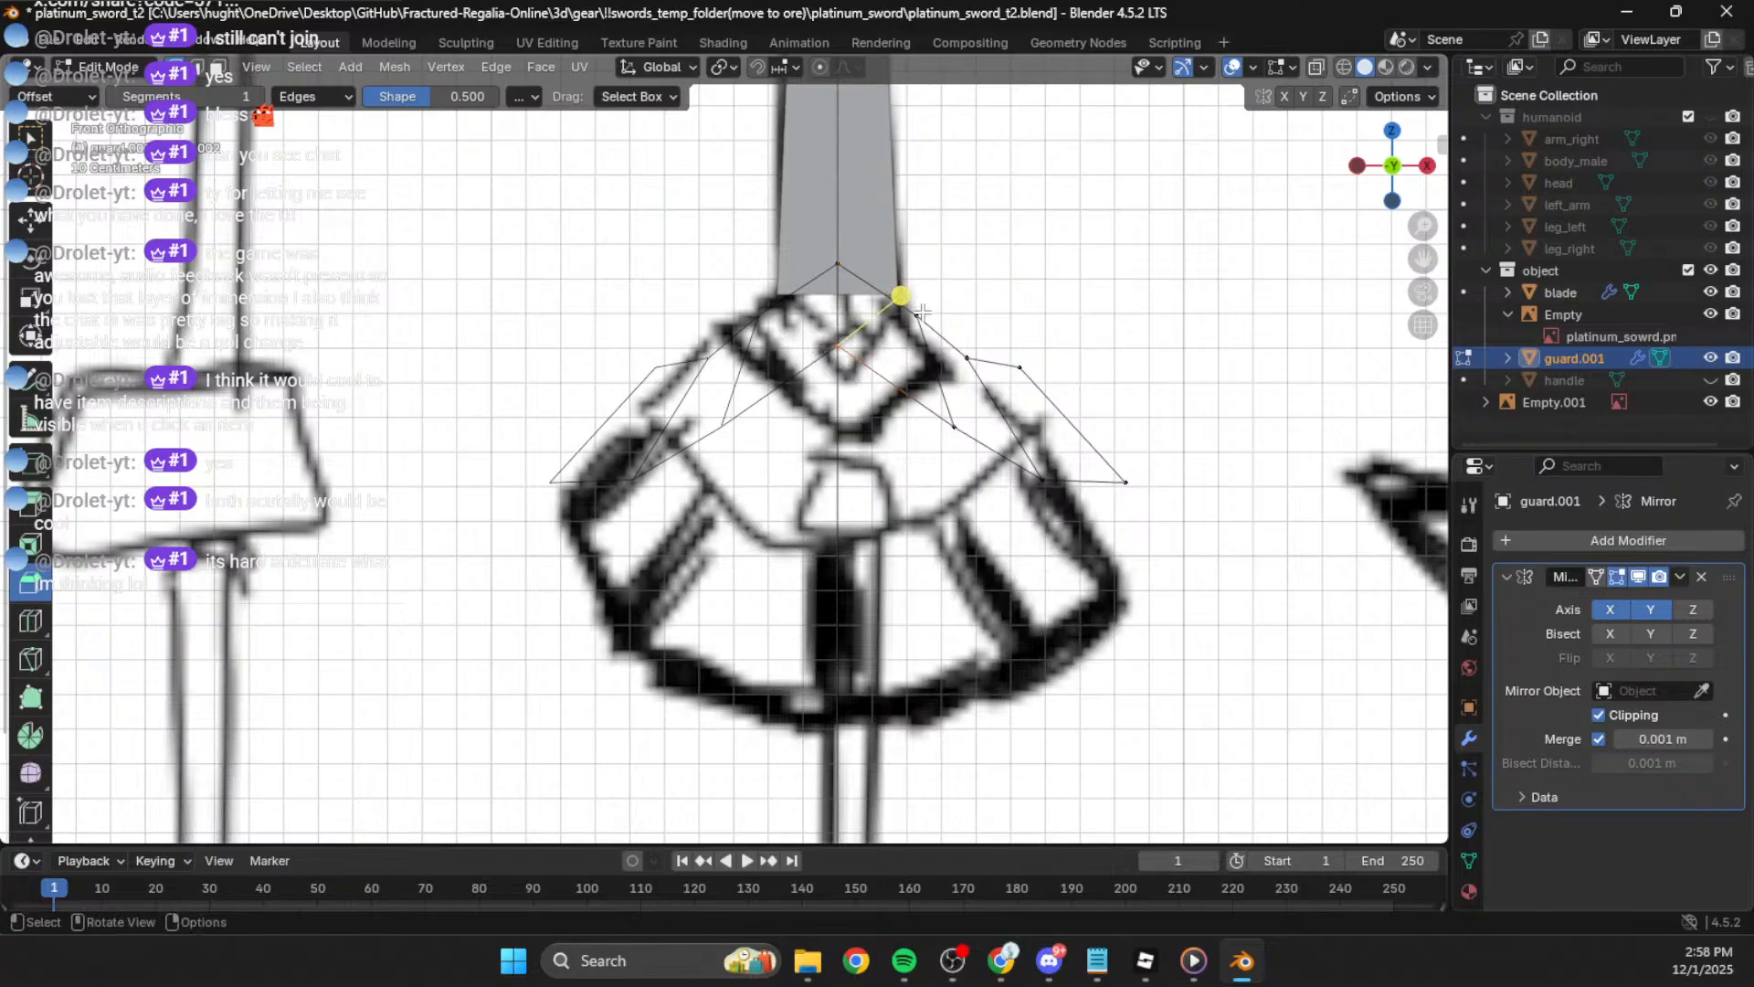
mouse_move(886, 317)
middle_mouse_down()
mouse_move(799, 365)
mouse_move(666, 309)
mouse_move(716, 384)
mouse_move(839, 380)
mouse_move(940, 313)
mouse_move(1089, 270)
mouse_move(1096, 253)
mouse_move(1069, 243)
mouse_move(1087, 239)
middle_mouse_up()
left_click(1387, 169)
middle_click_drag(937, 239, 862, 281)
left_click(1419, 181)
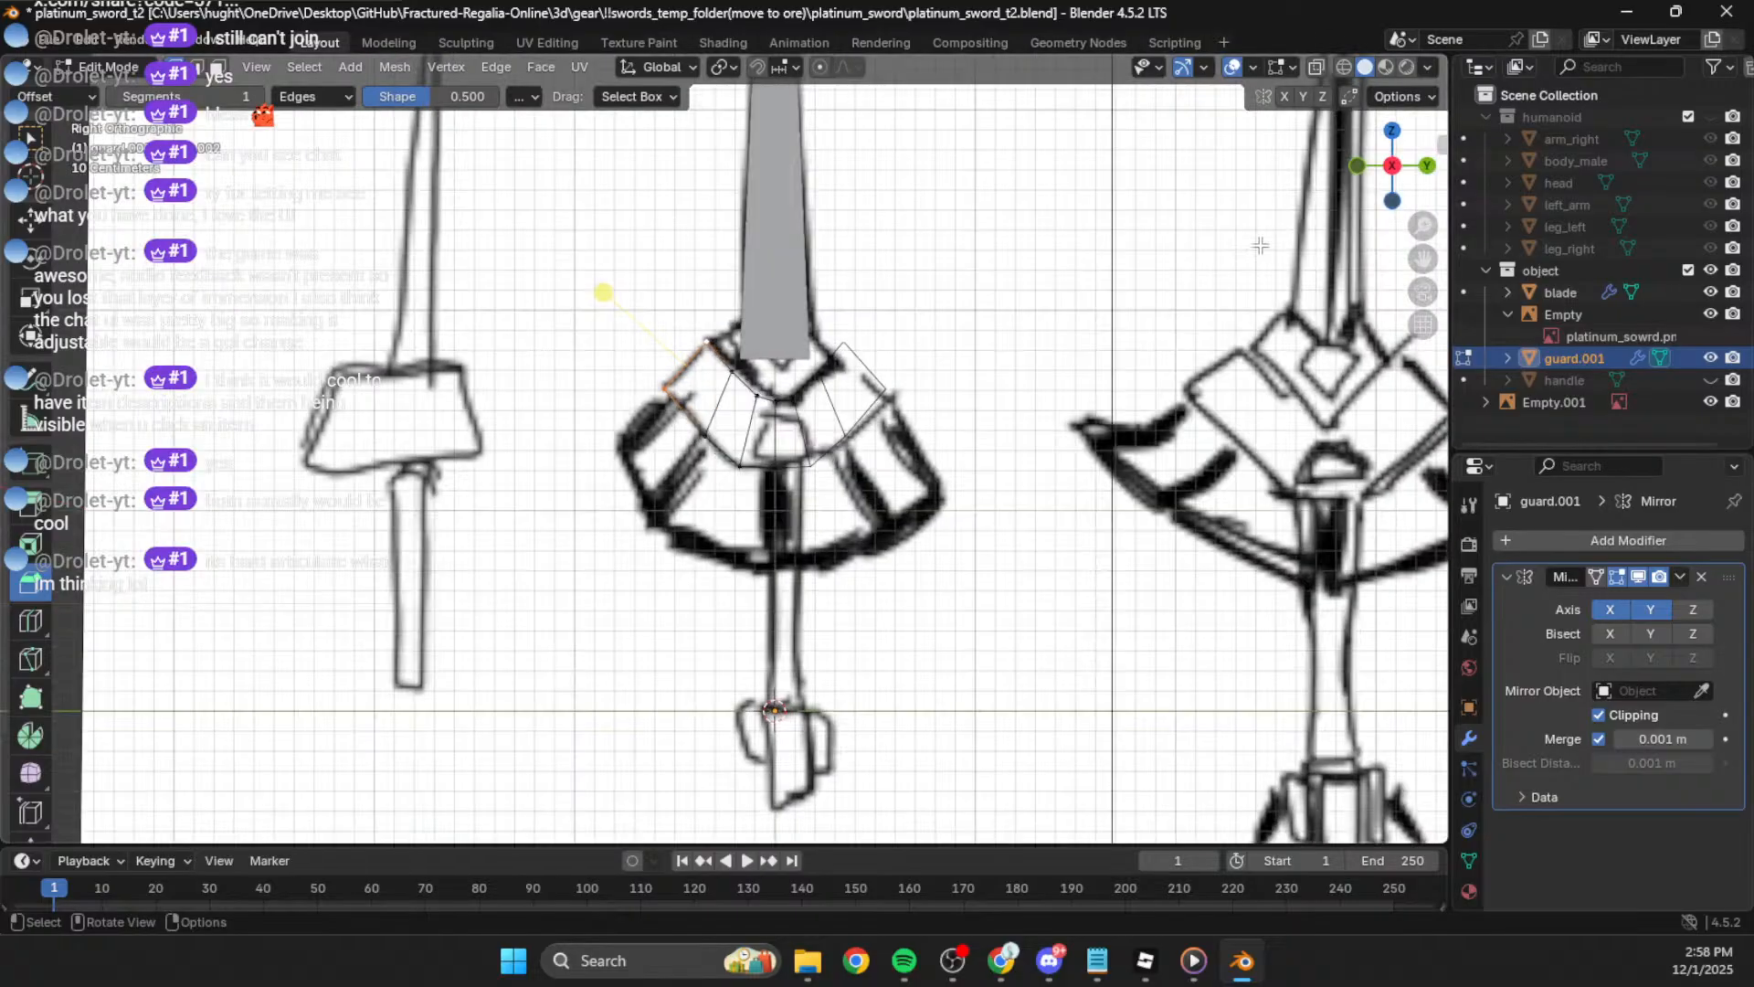
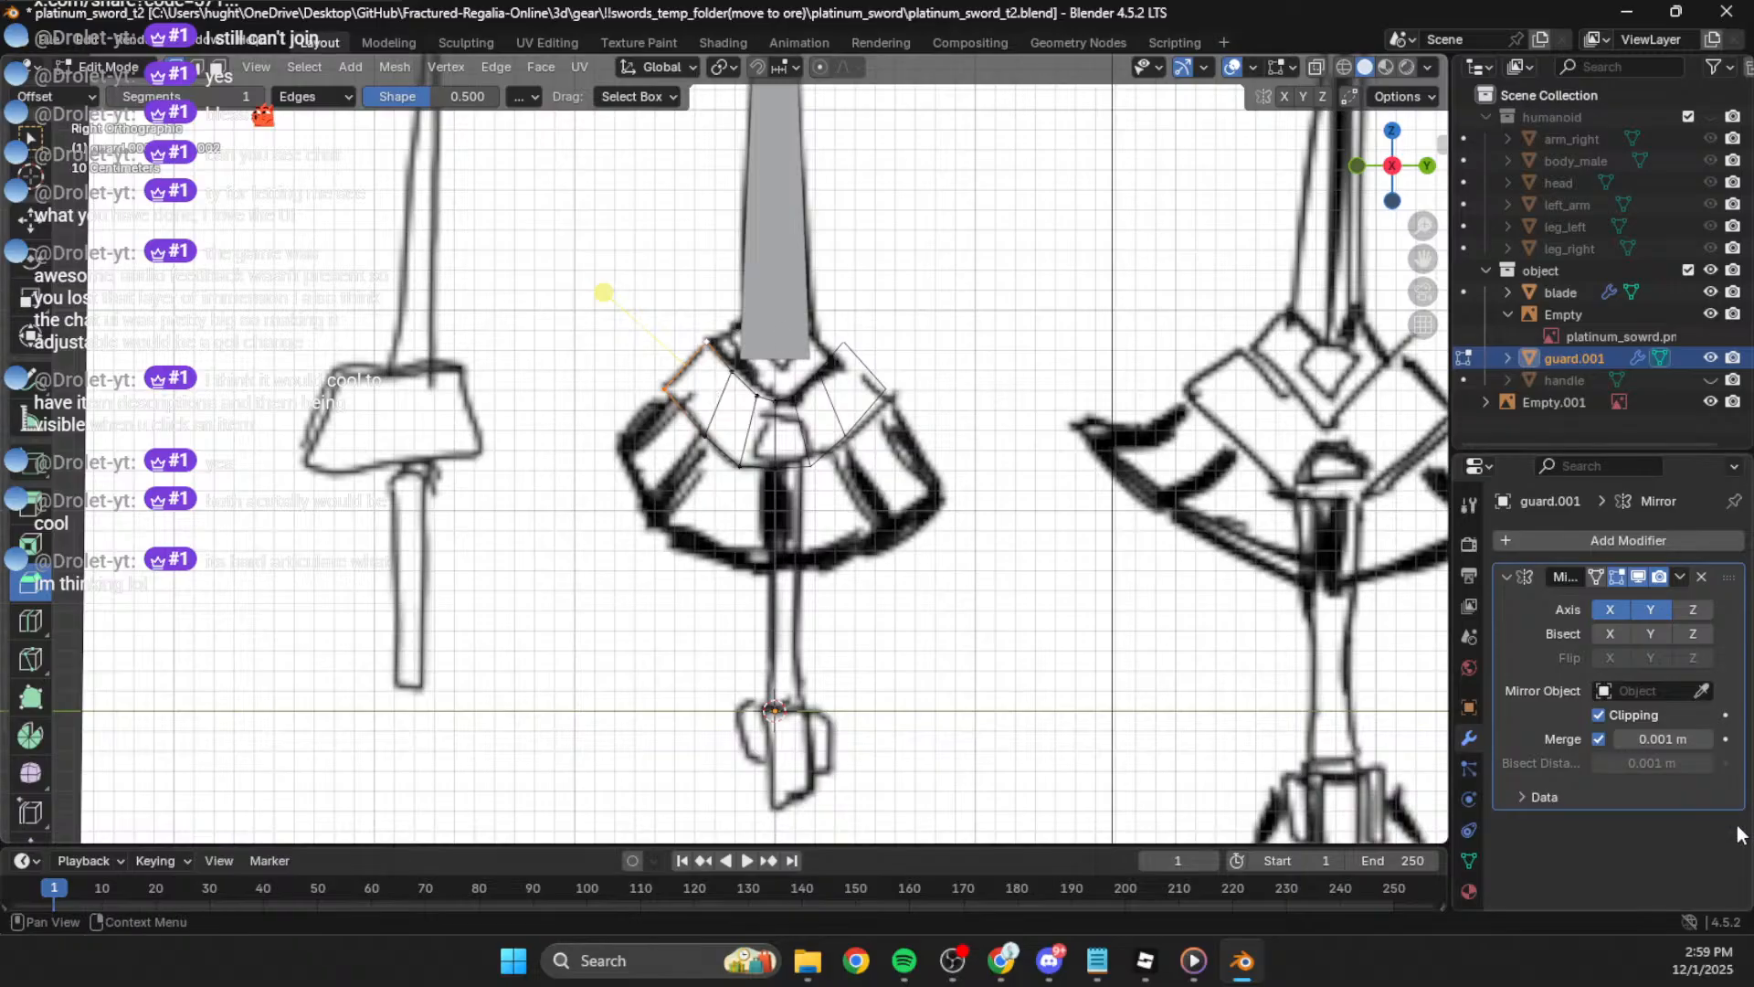
middle_click_drag(1124, 481, 1189, 365)
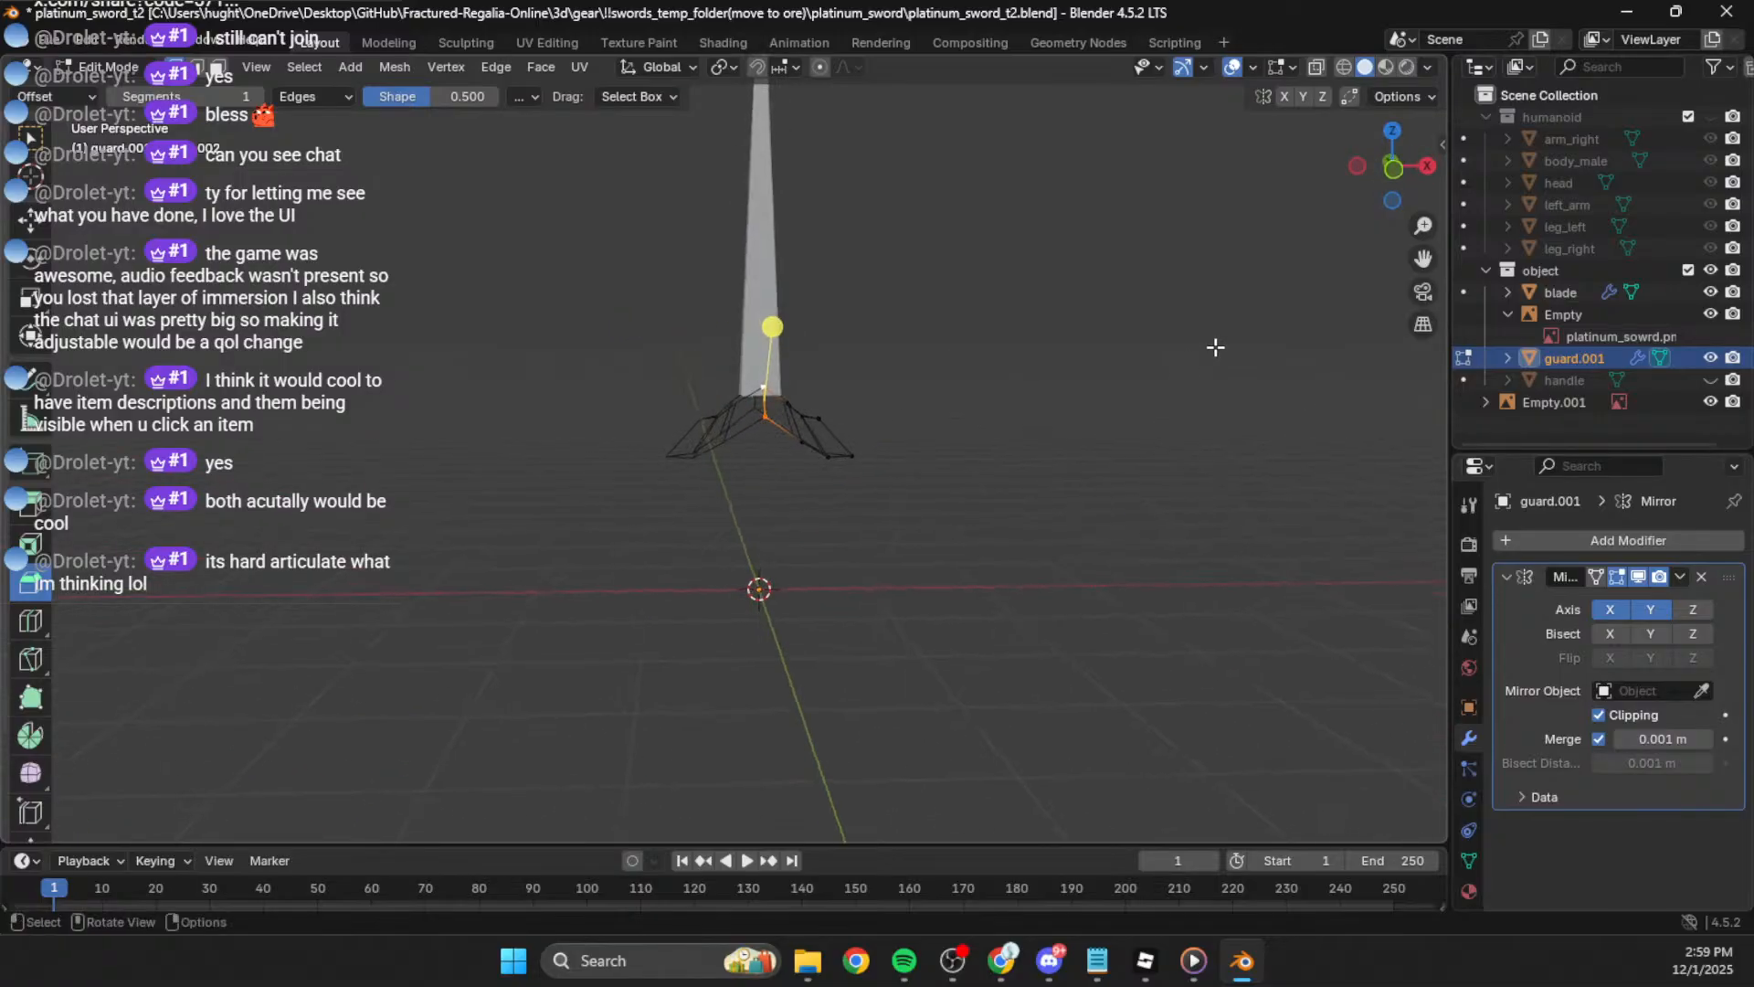
Step: In the back view, scale the guard's side vertices along X to 0.643 and move them along X toward the centre line
left_click(1389, 168)
scroll(831, 444, "up", 3)
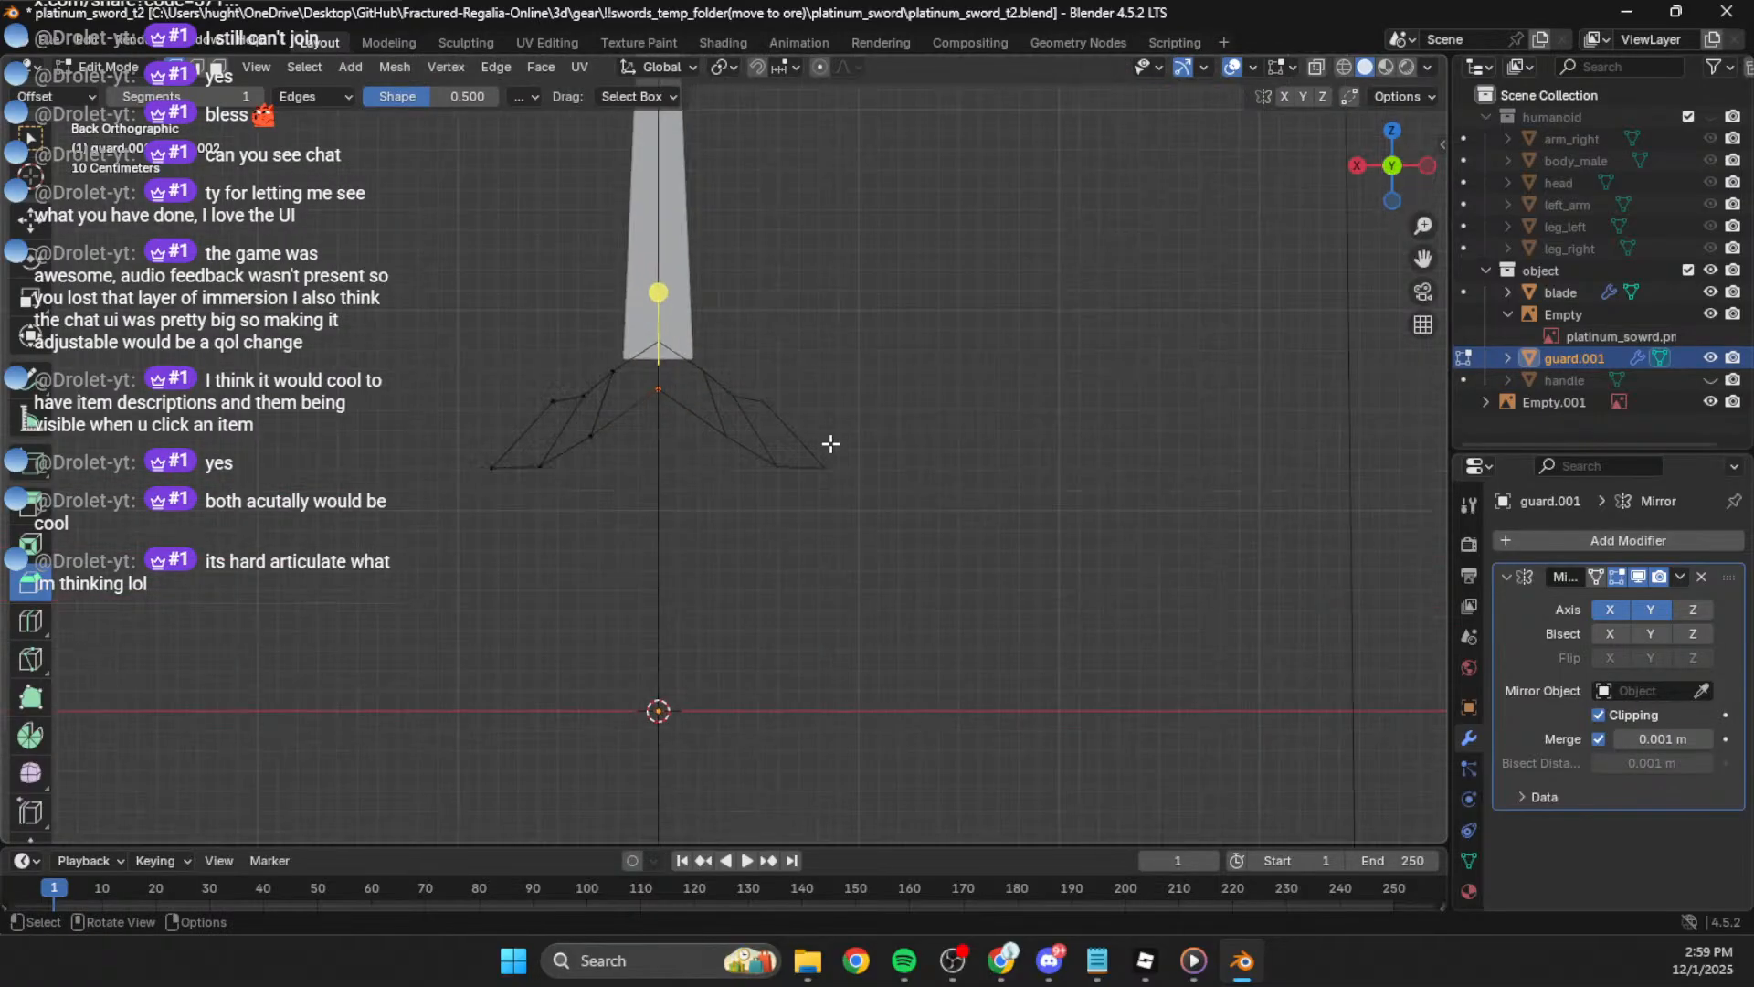
left_click_drag(545, 356, 381, 474)
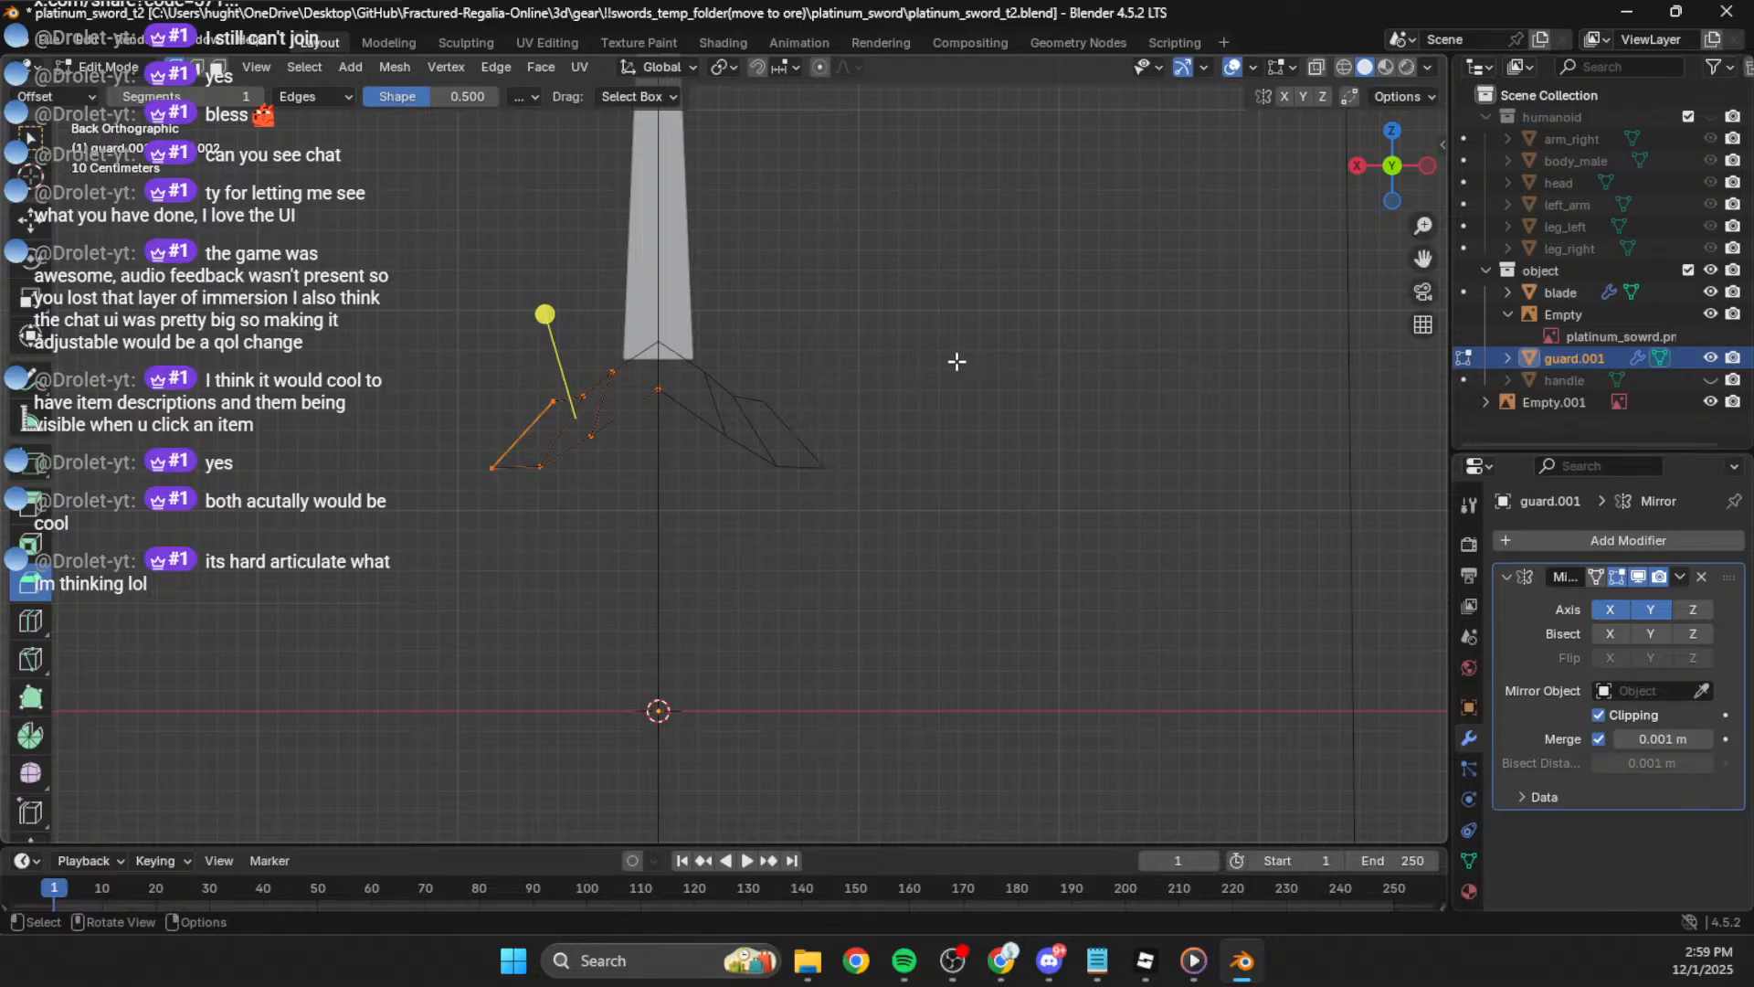
key("s")
key("x")
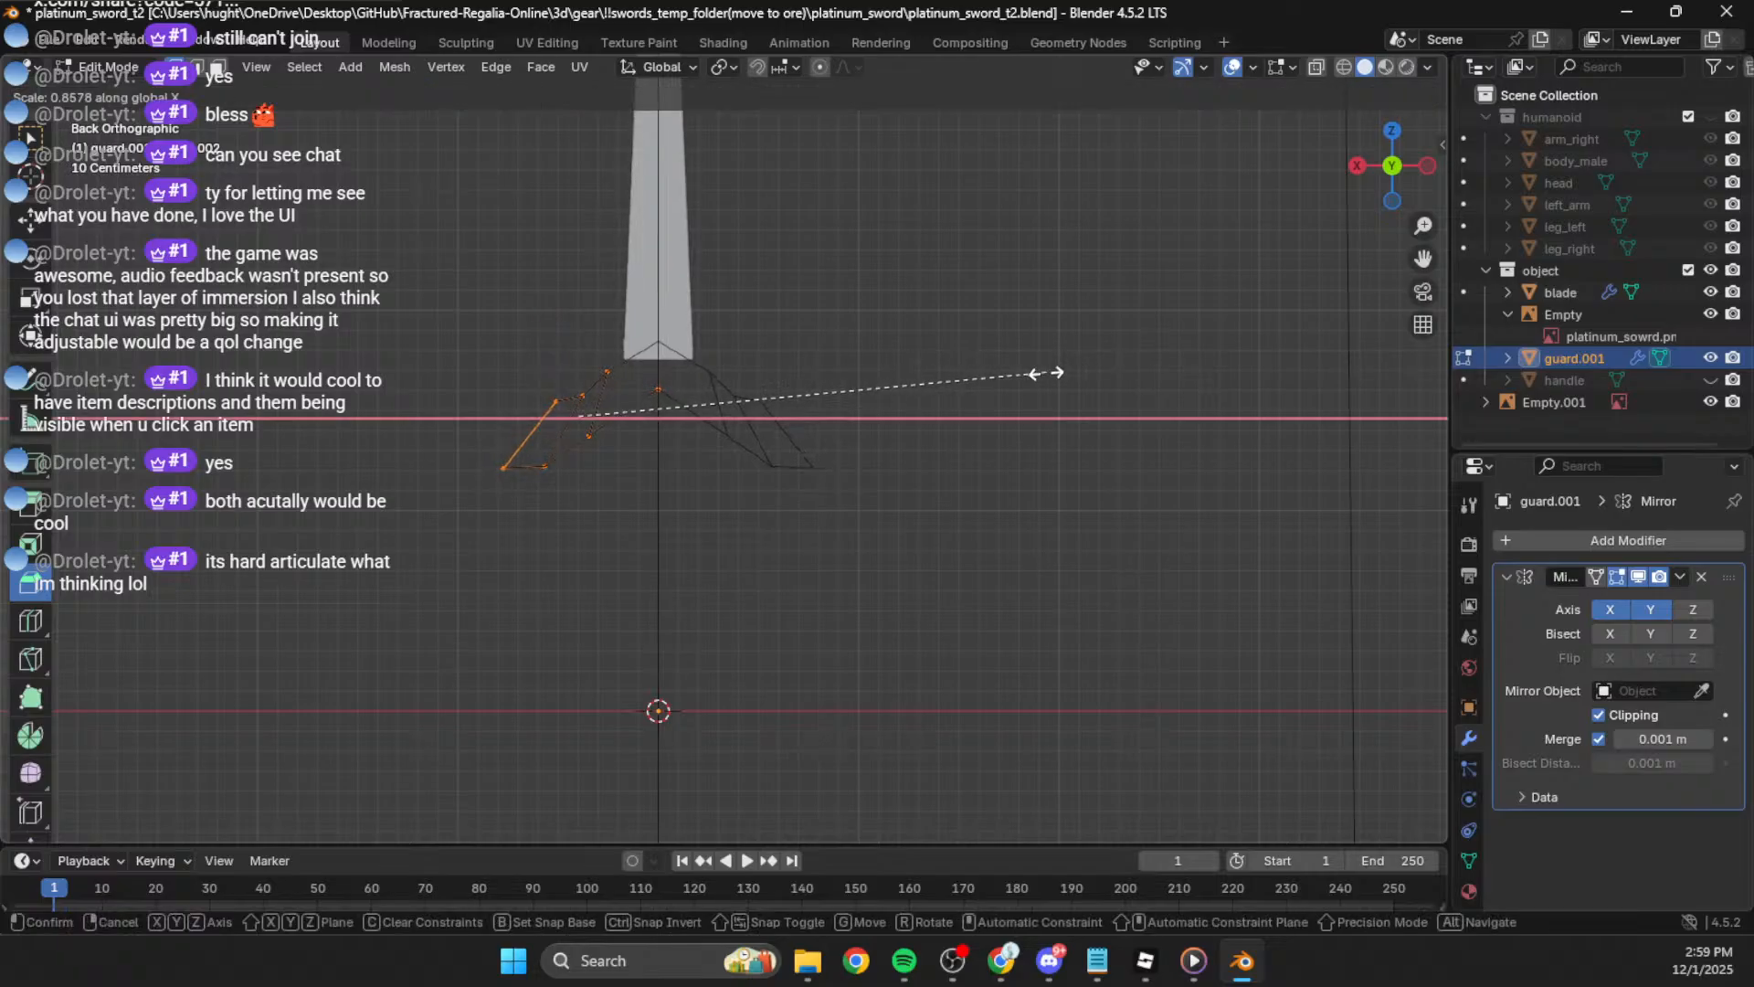
left_click(917, 382)
key("g")
key("x")
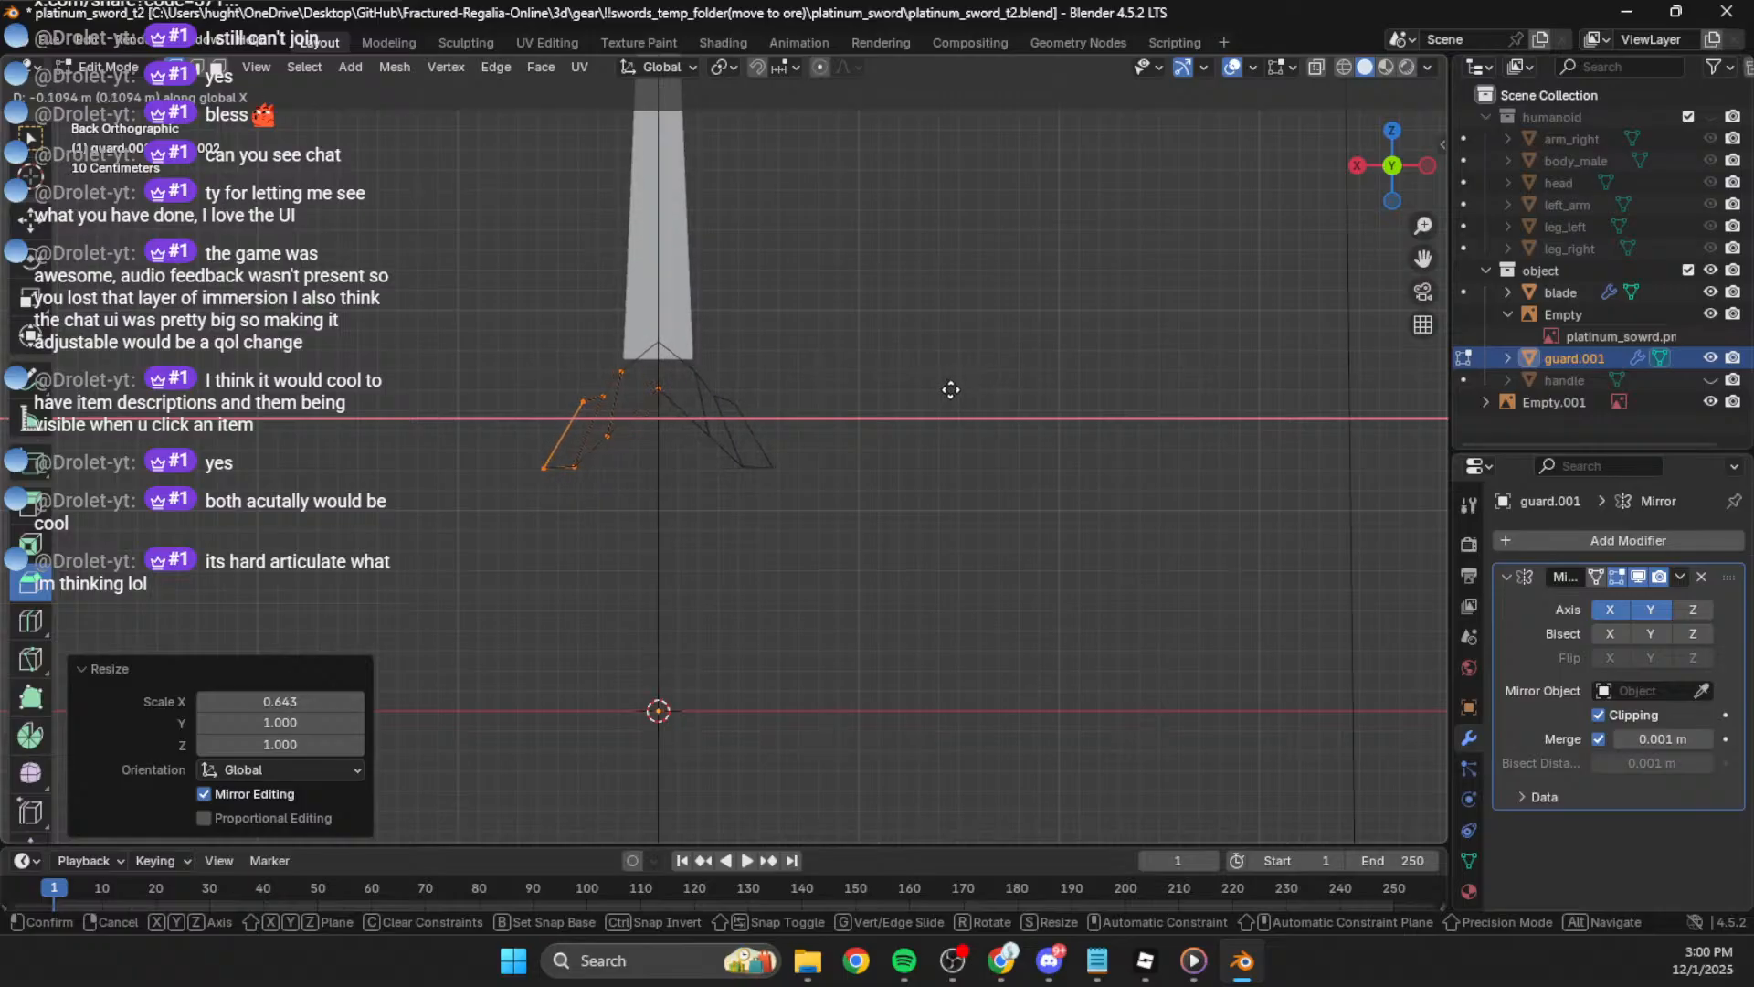
left_click(955, 390)
Step: Leave mesh editing and inspect the narrowed guard from an angle and against the drawing in the right view
middle_click_drag(955, 390, 484, 465)
key("Tab")
left_click(1006, 431)
middle_click_drag(1006, 432, 951, 375)
middle_click_drag(845, 446, 1256, 241)
left_click(1363, 166)
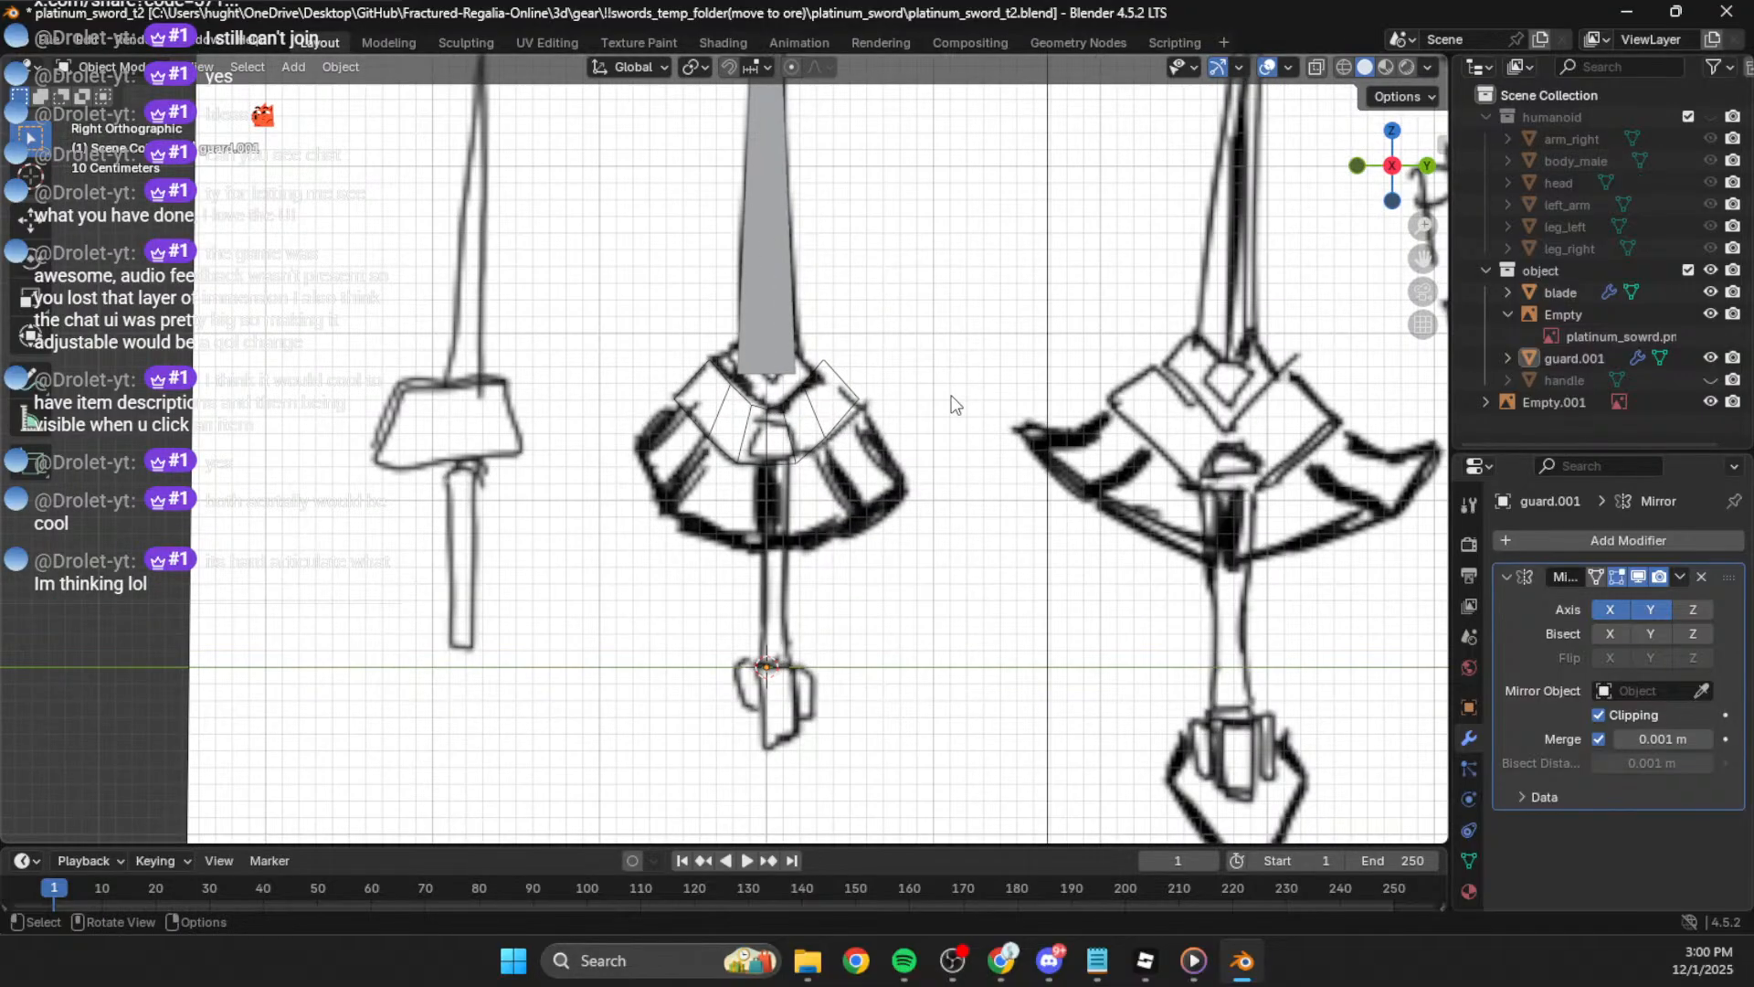
scroll(886, 431, "up", 3)
middle_click_drag(893, 387, 875, 376, "shift")
left_click_drag(1109, 306, 827, 410)
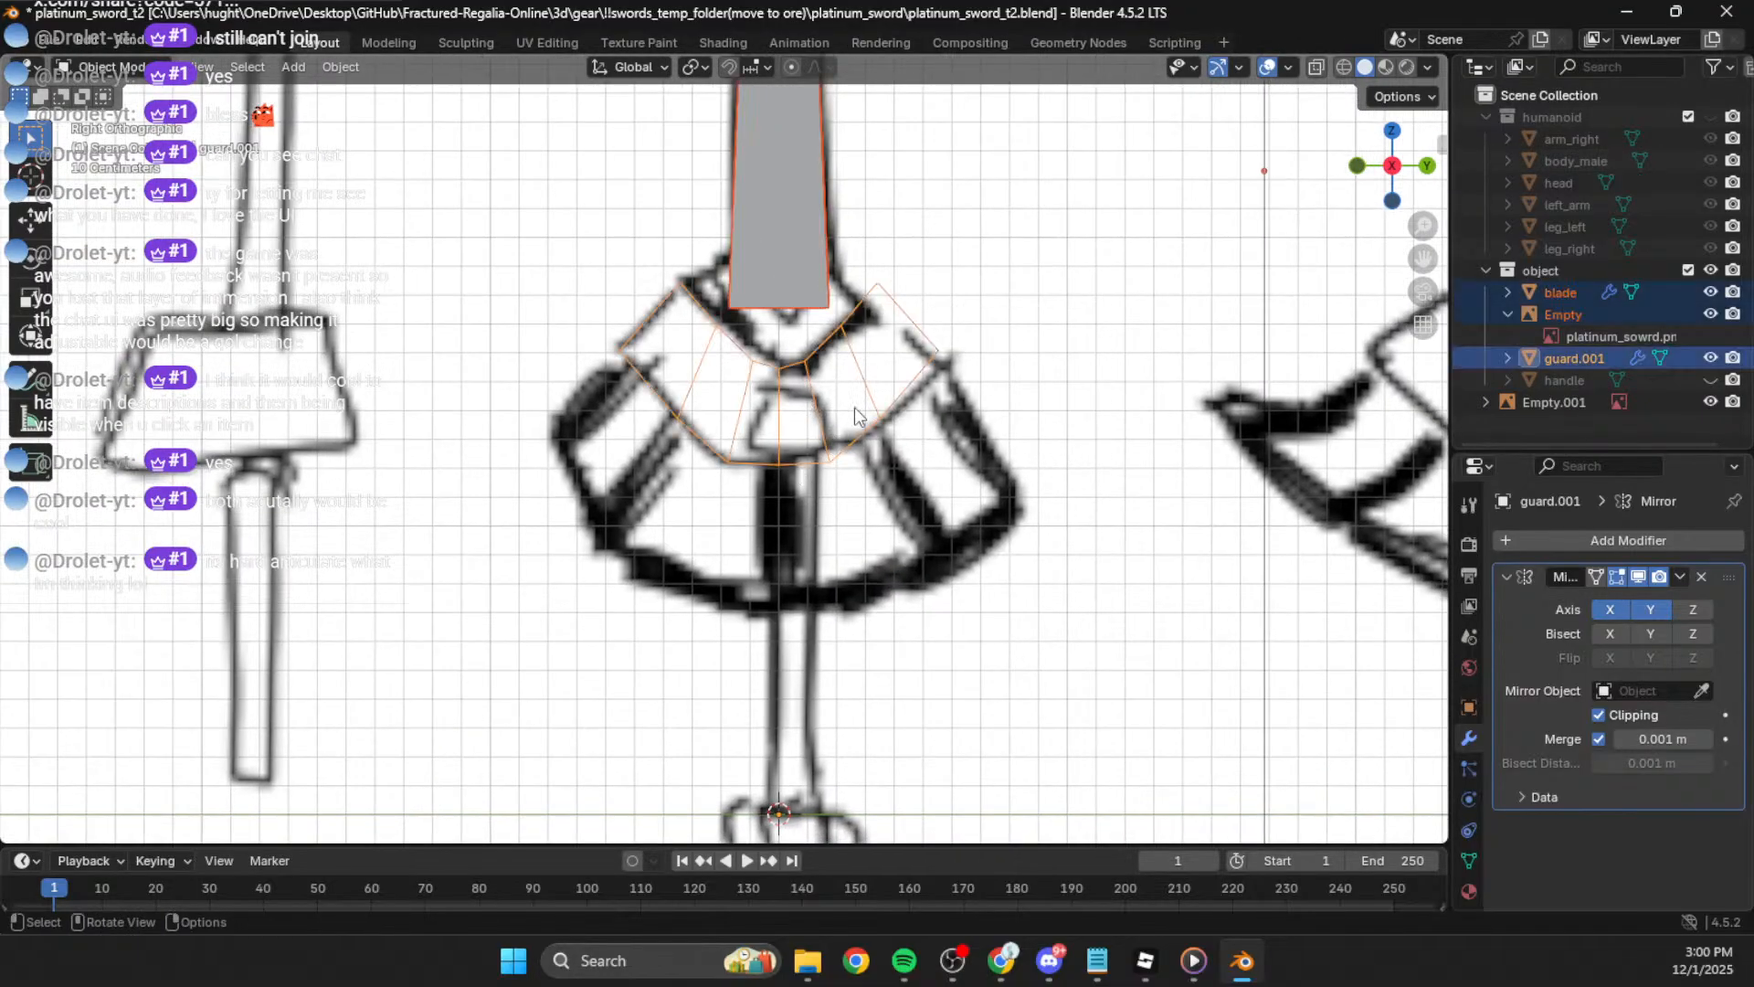
key("Tab")
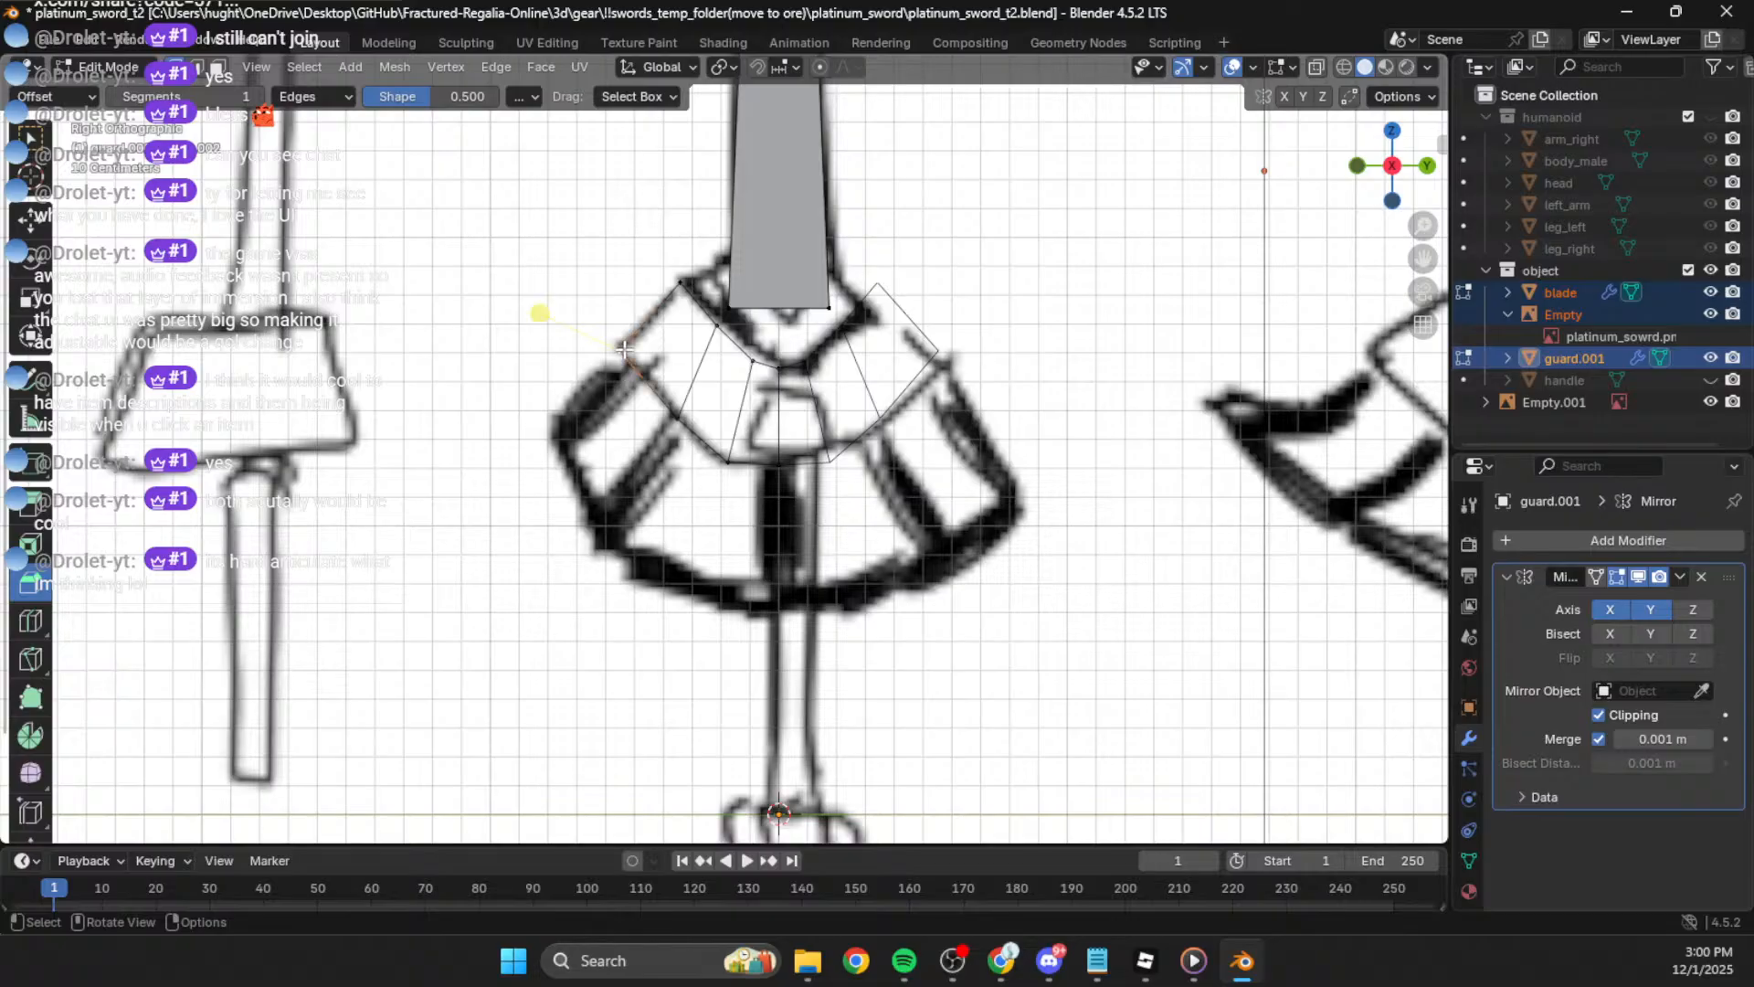
key("Tab")
left_click(823, 406)
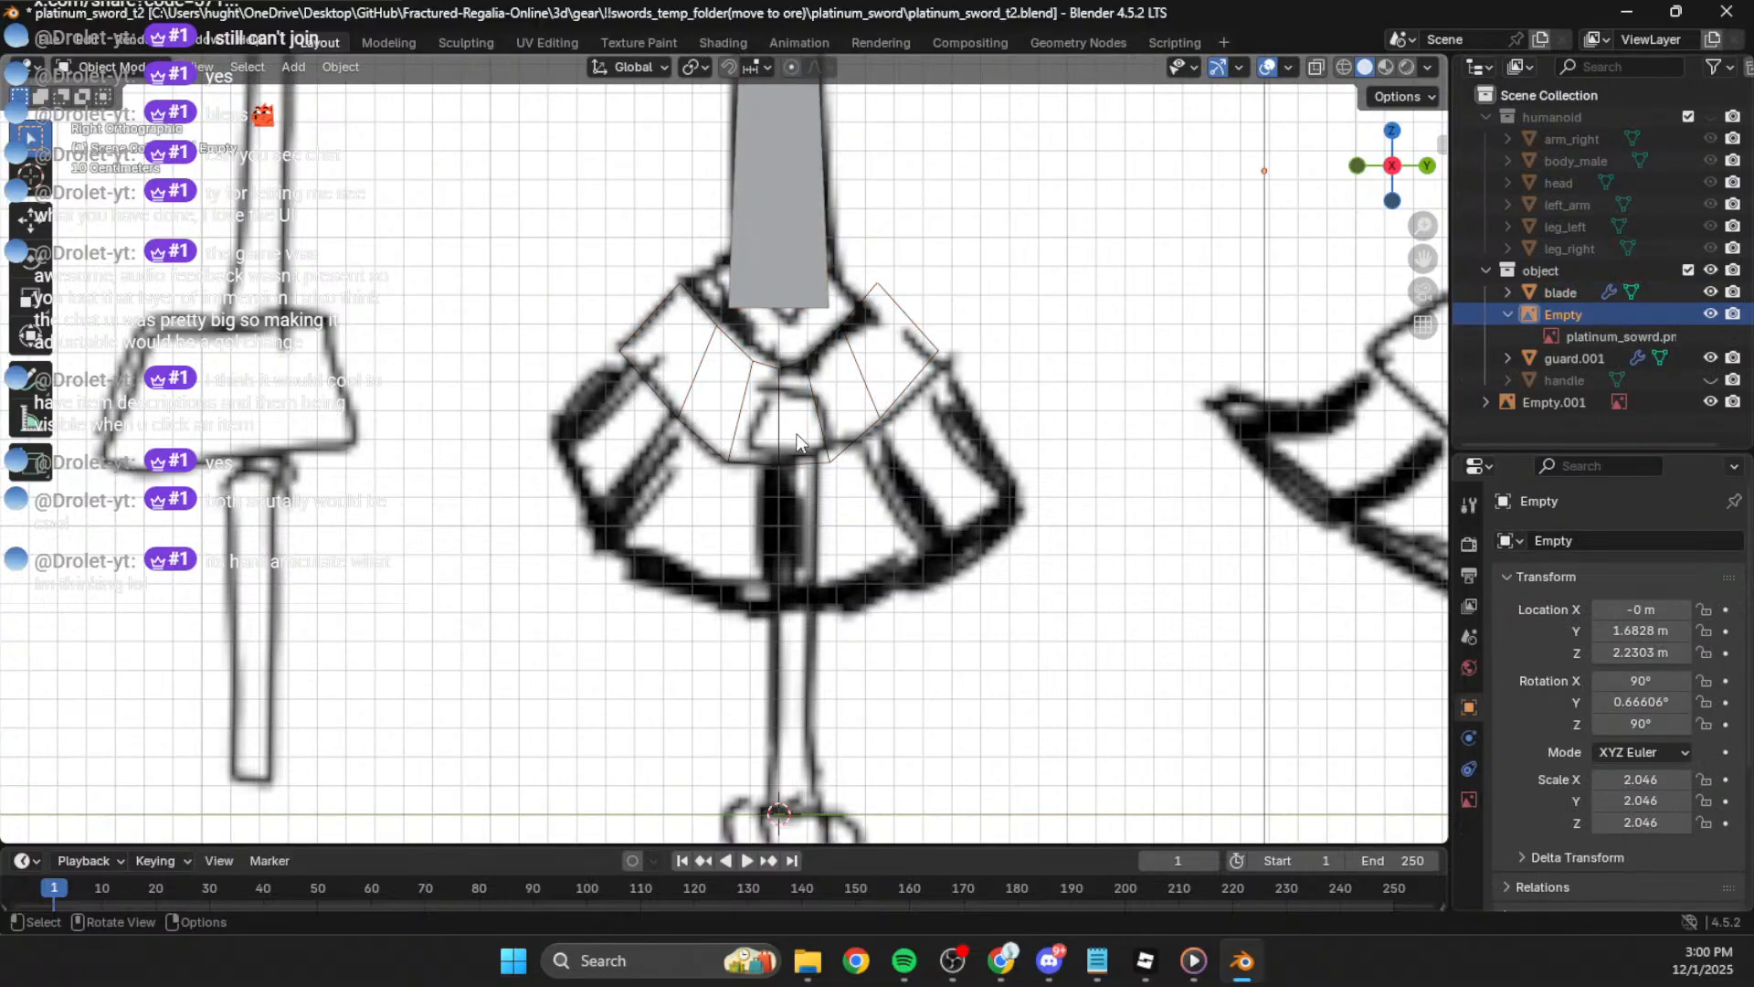
Step: Edit only the guard's mesh and fill its whole edge cage with faces
left_click(827, 453)
key("Tab")
scroll(717, 407, "up", 2)
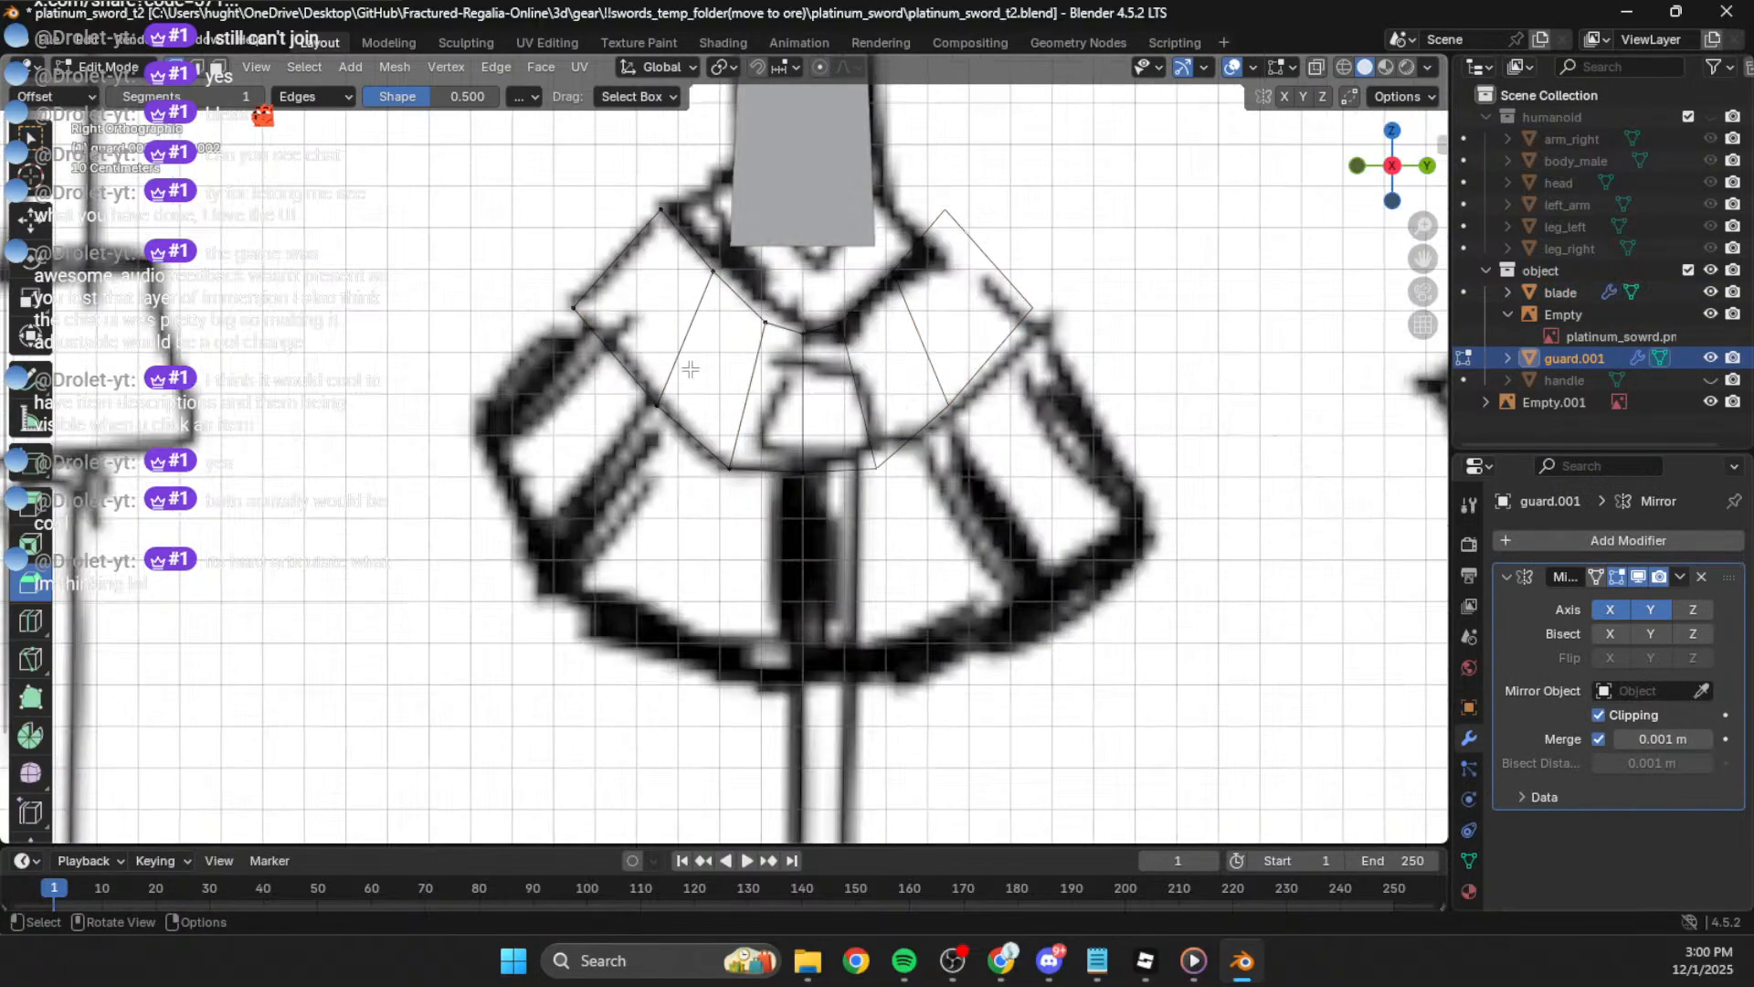
key("a")
key("f")
Step: Leave mesh editing and examine the filled guard from an angle and against the drawing in the right view
middle_click_drag(764, 327, 826, 411)
key("Tab")
middle_click_drag(1084, 273, 1305, 190)
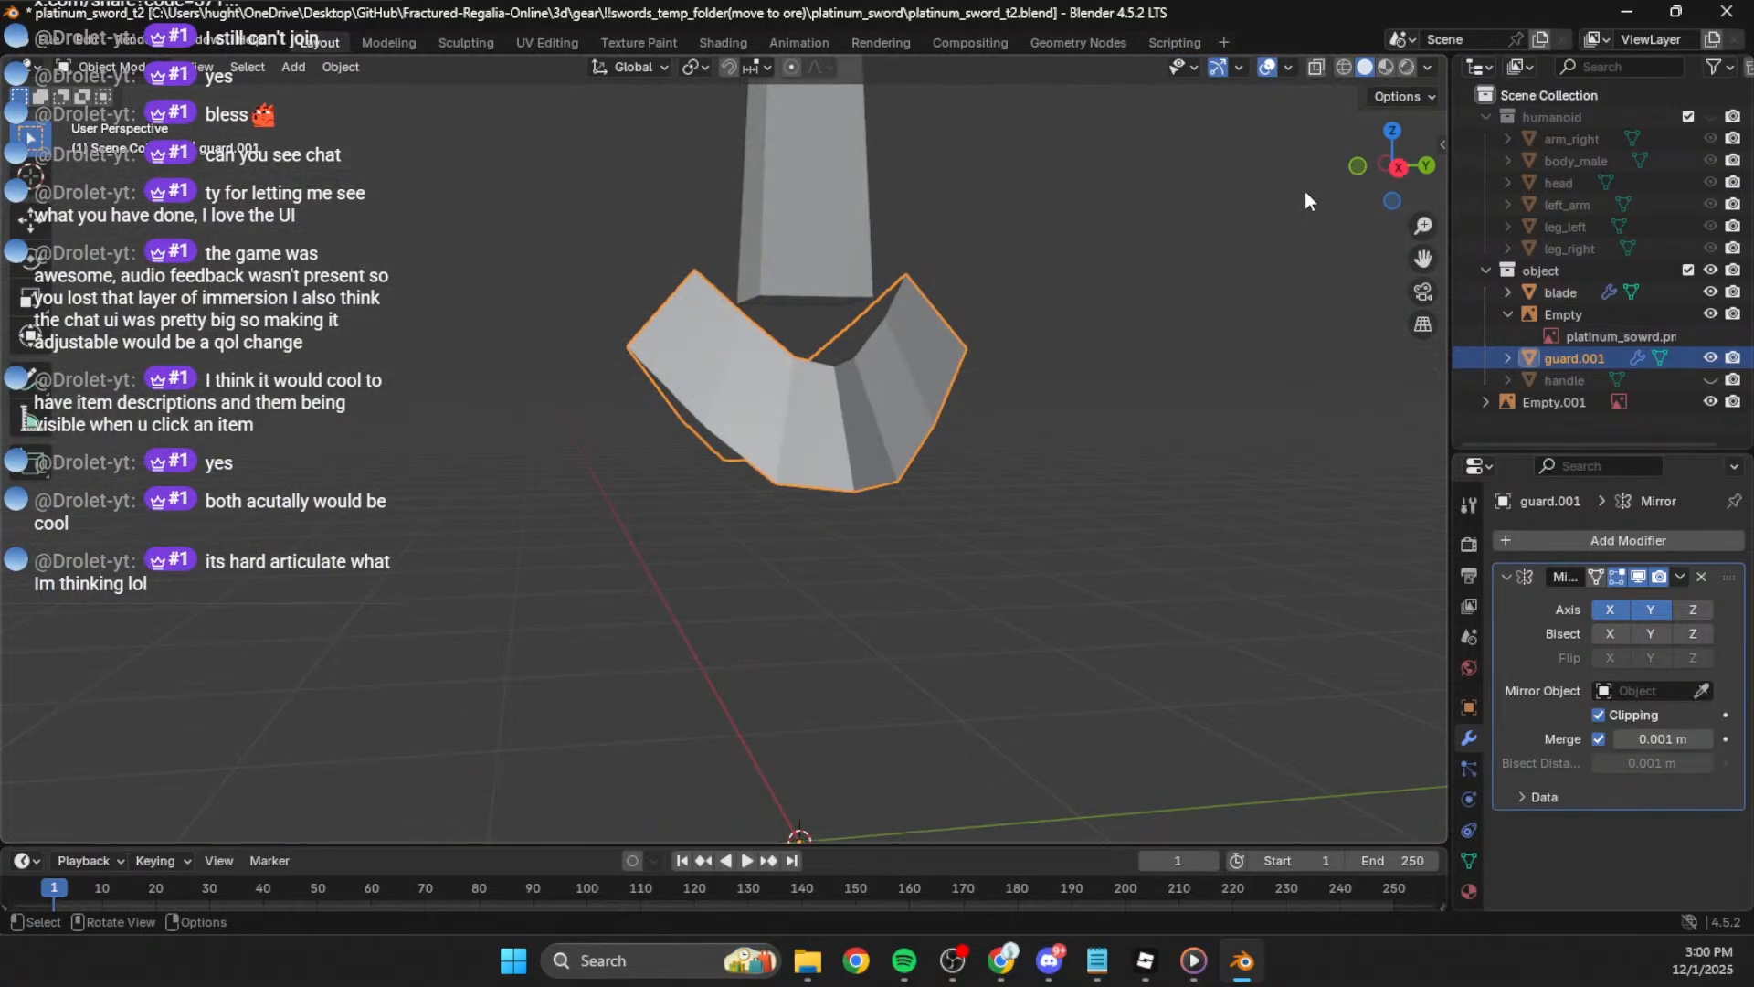
left_click(1397, 170)
middle_click_drag(1024, 240, 985, 294)
scroll(970, 311, "down", 2)
scroll(970, 311, "up", 2)
left_click(1381, 155)
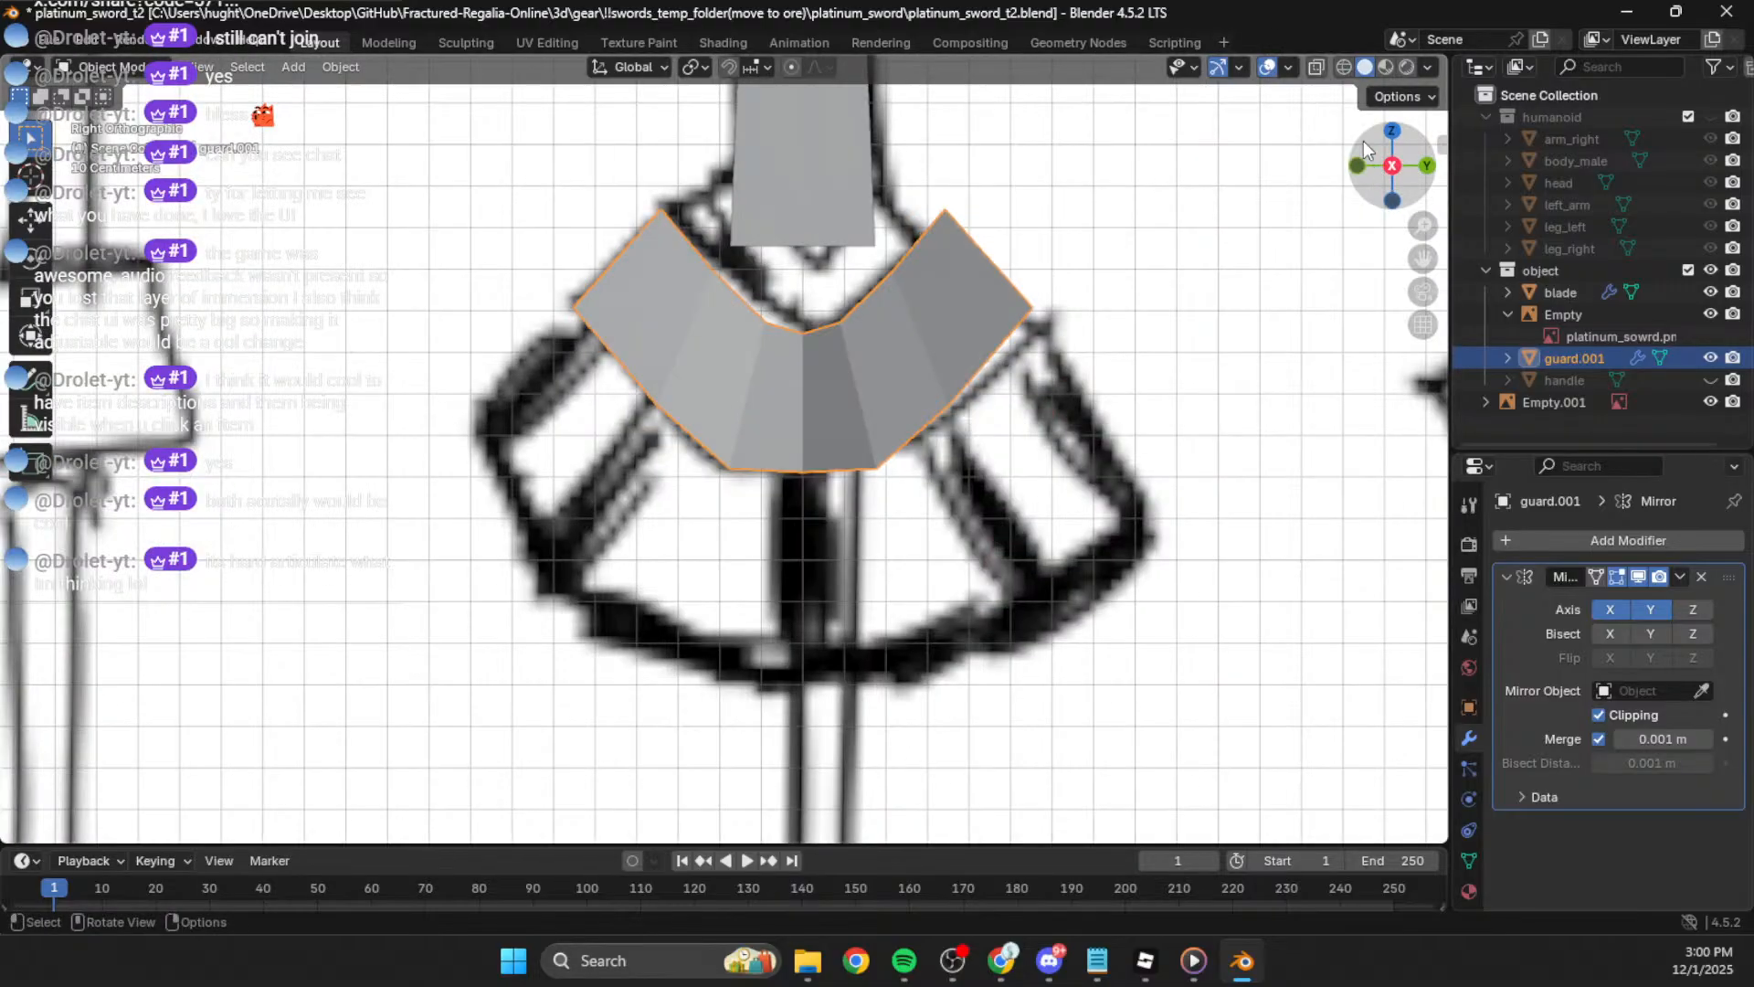
Step: Edit the guard's mesh and nudge its two in-between top-edge vertices to follow the drawn collar line
scroll(821, 397, "up", 3)
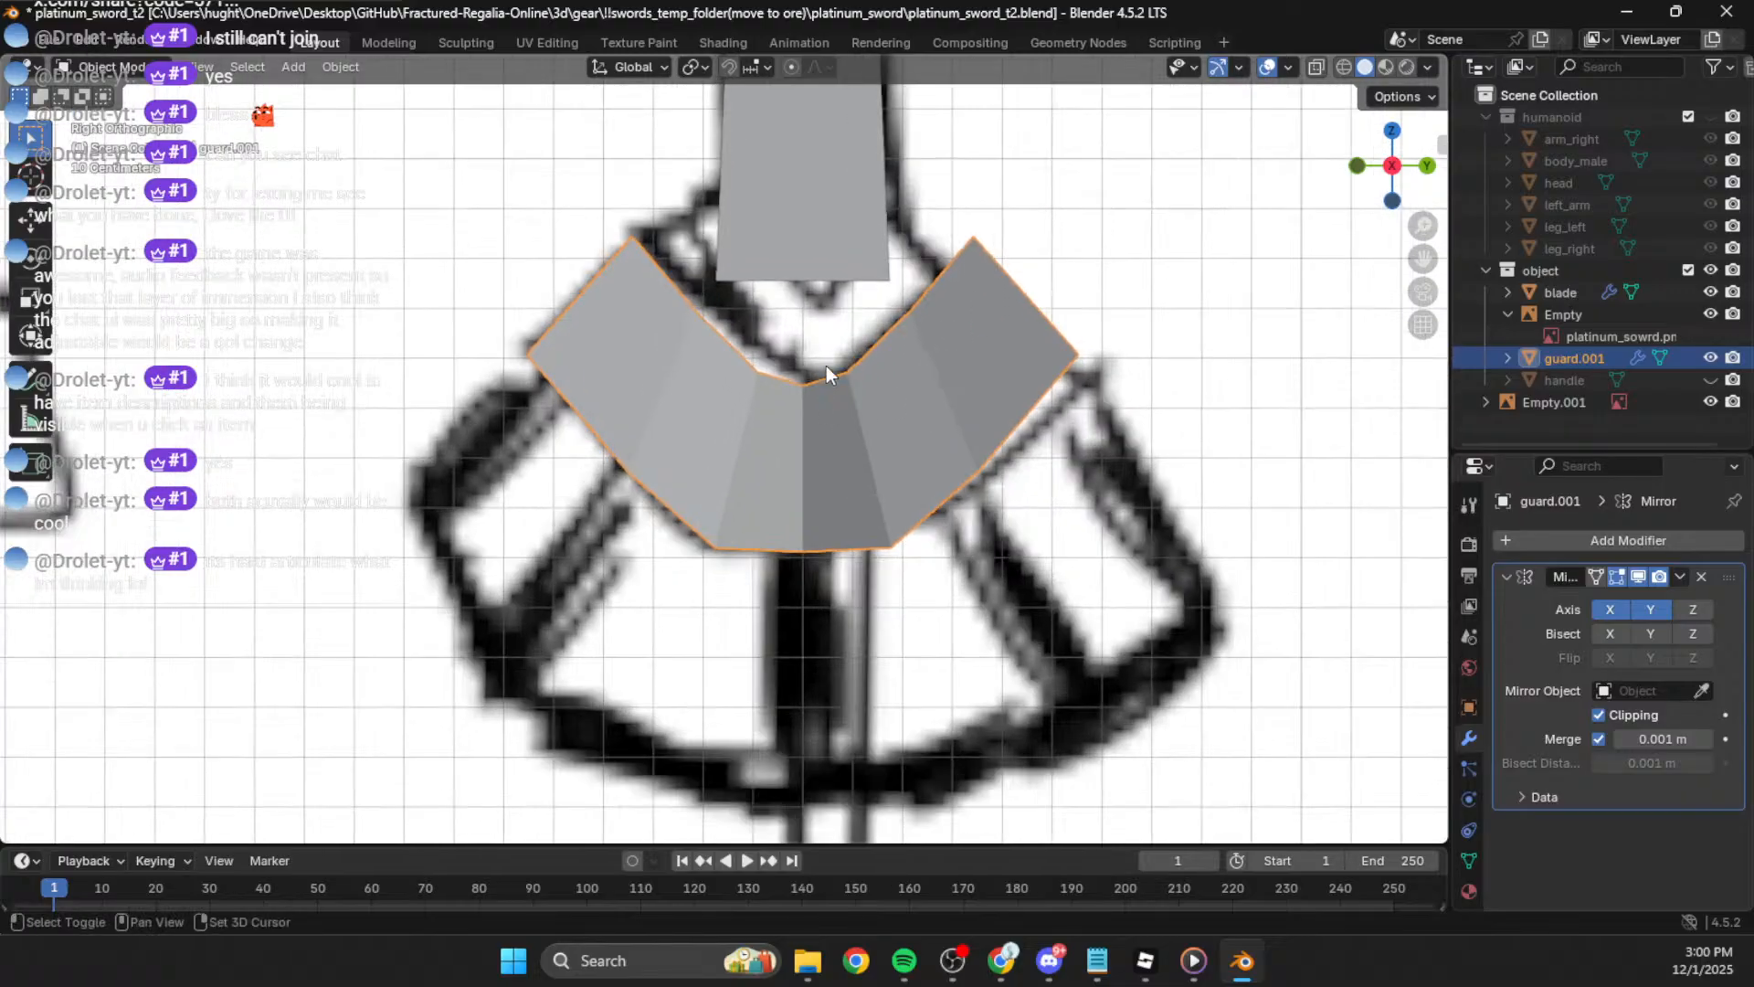
key("Tab")
left_click(788, 427)
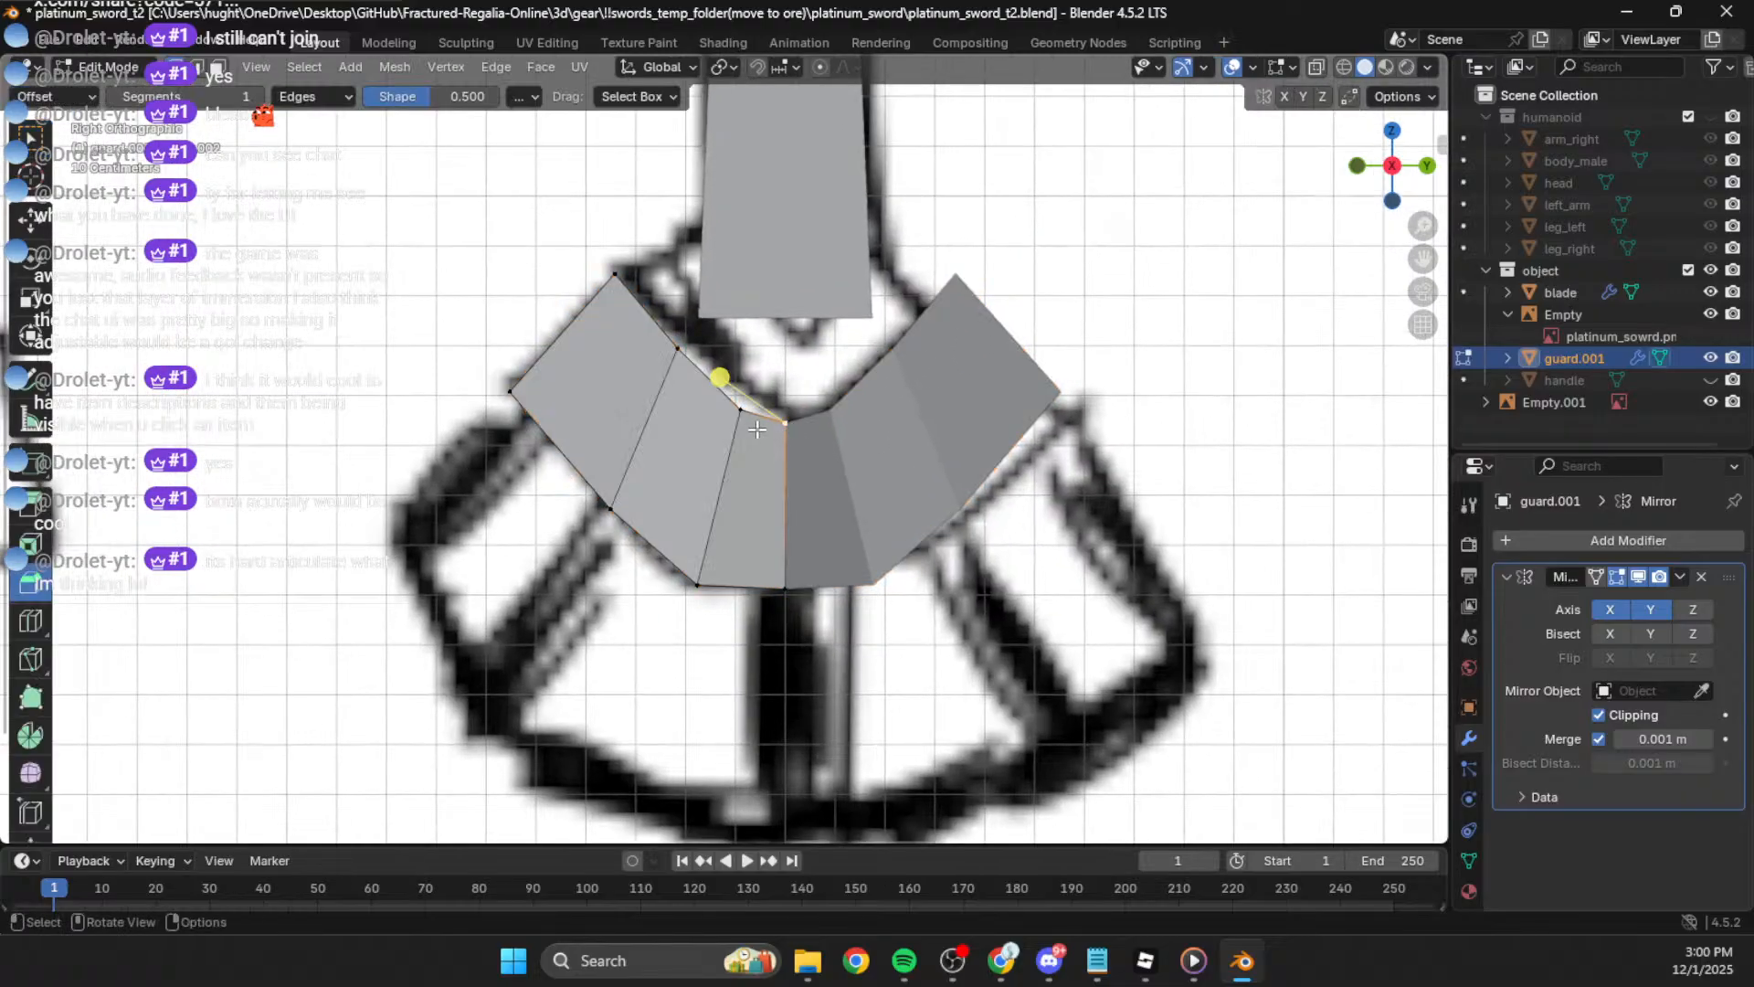
left_click(766, 407)
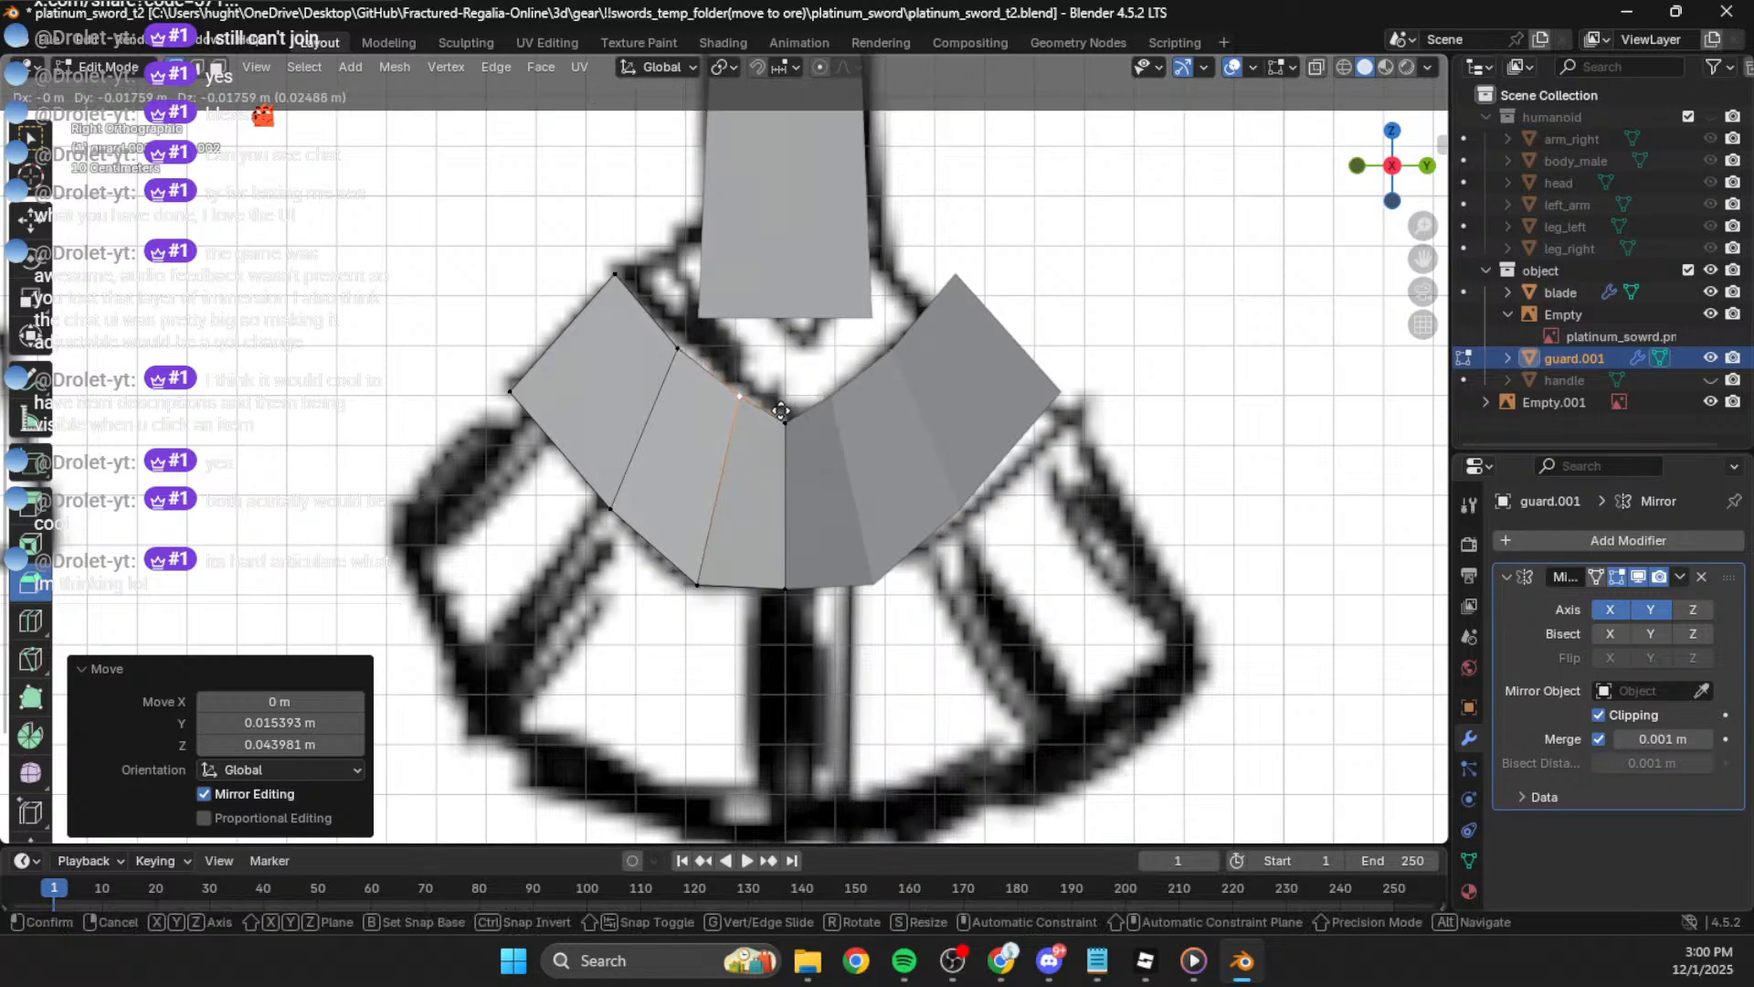
left_click_drag(677, 325, 709, 370)
left_click(670, 354)
key("g")
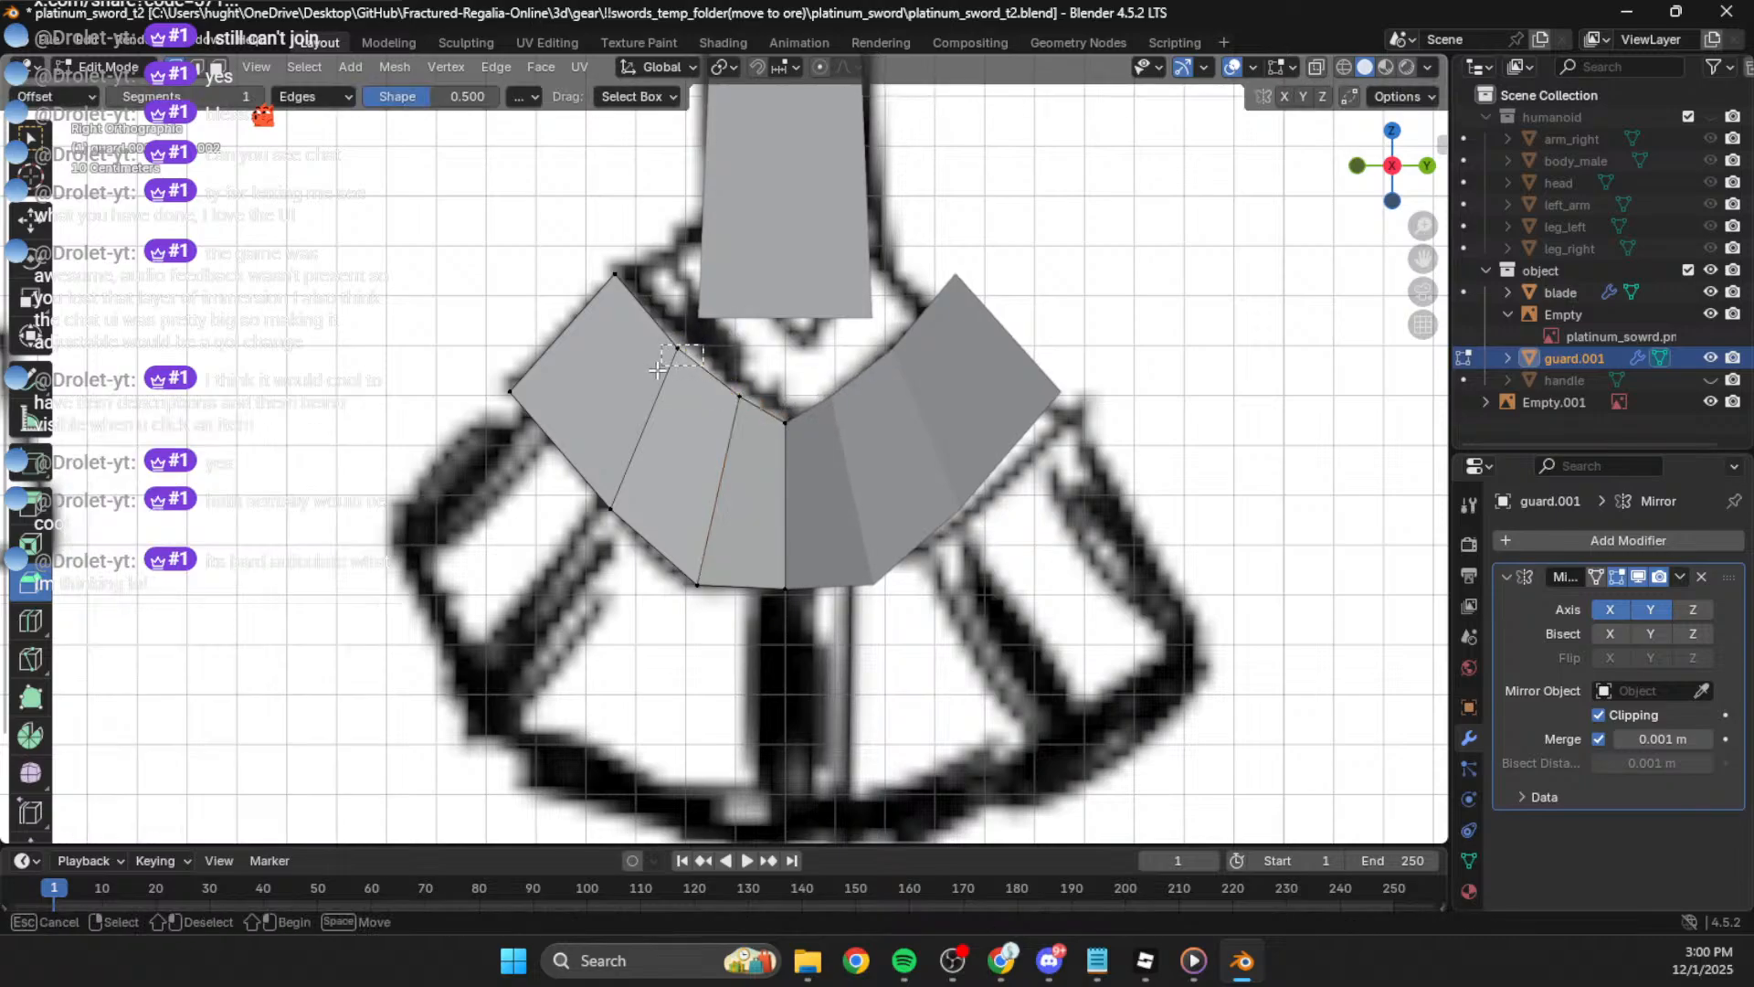
left_click(660, 371)
key("g")
left_click(711, 346)
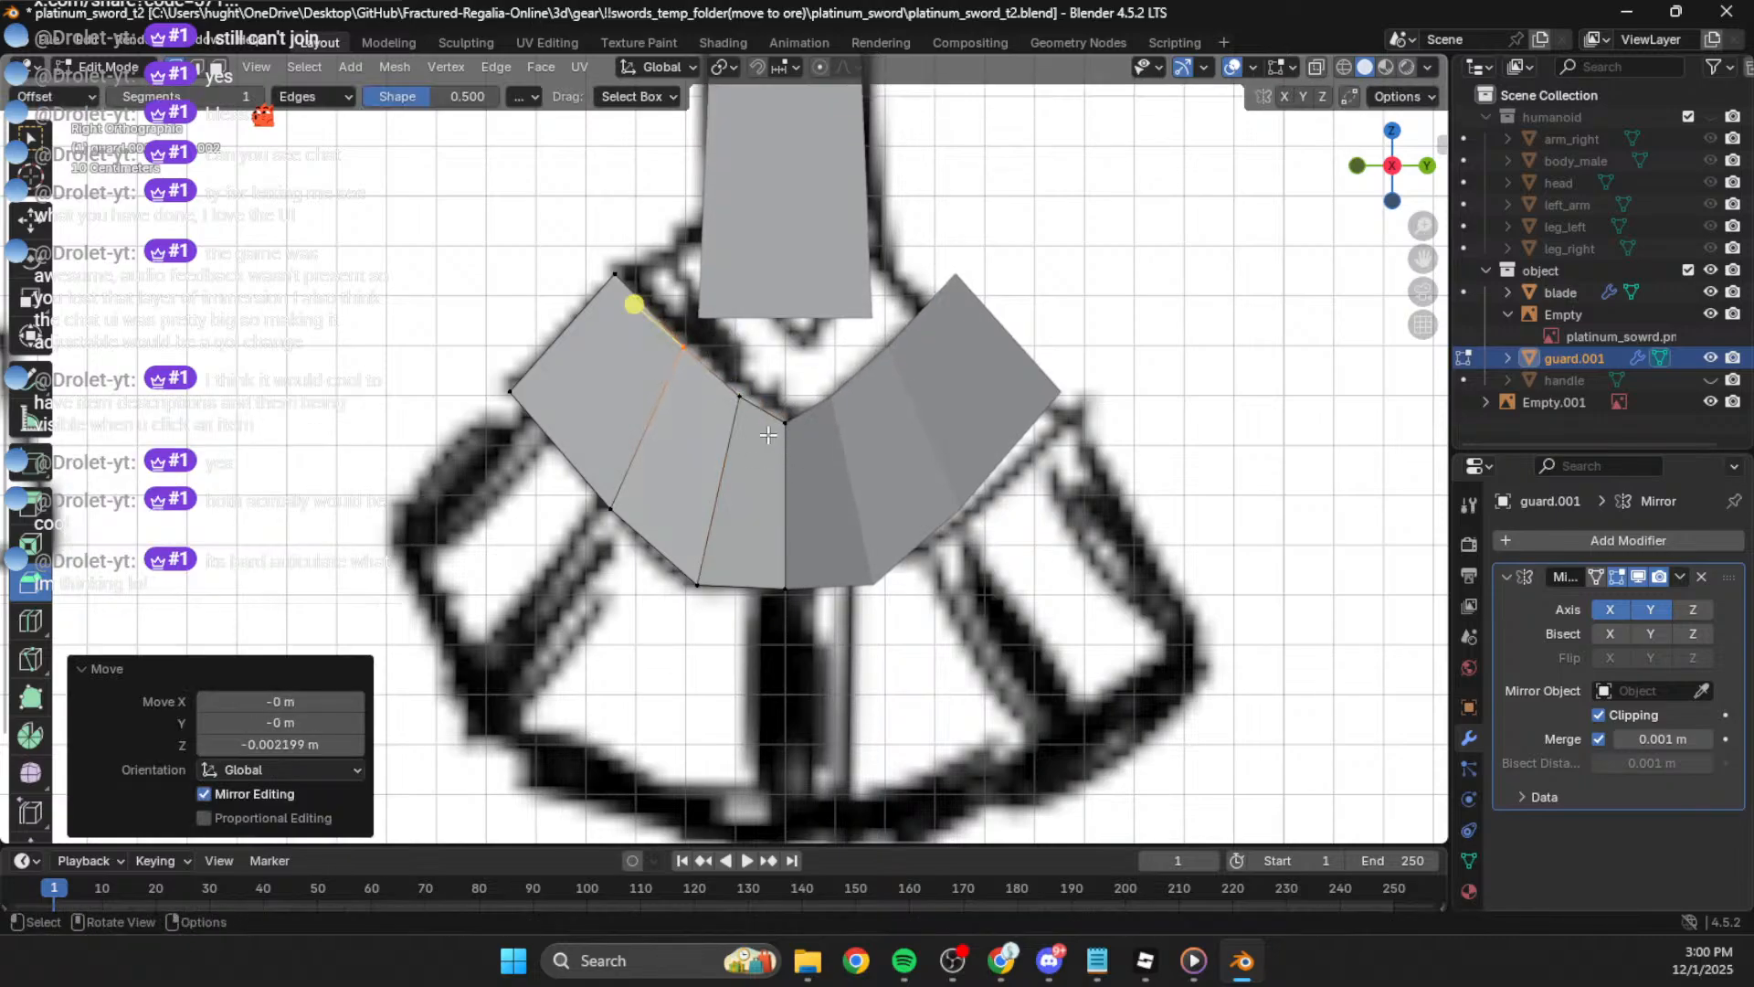
Step: Delete the vertices of the in-between edge halfway along the guard's arm
left_click_drag(701, 479, 646, 617)
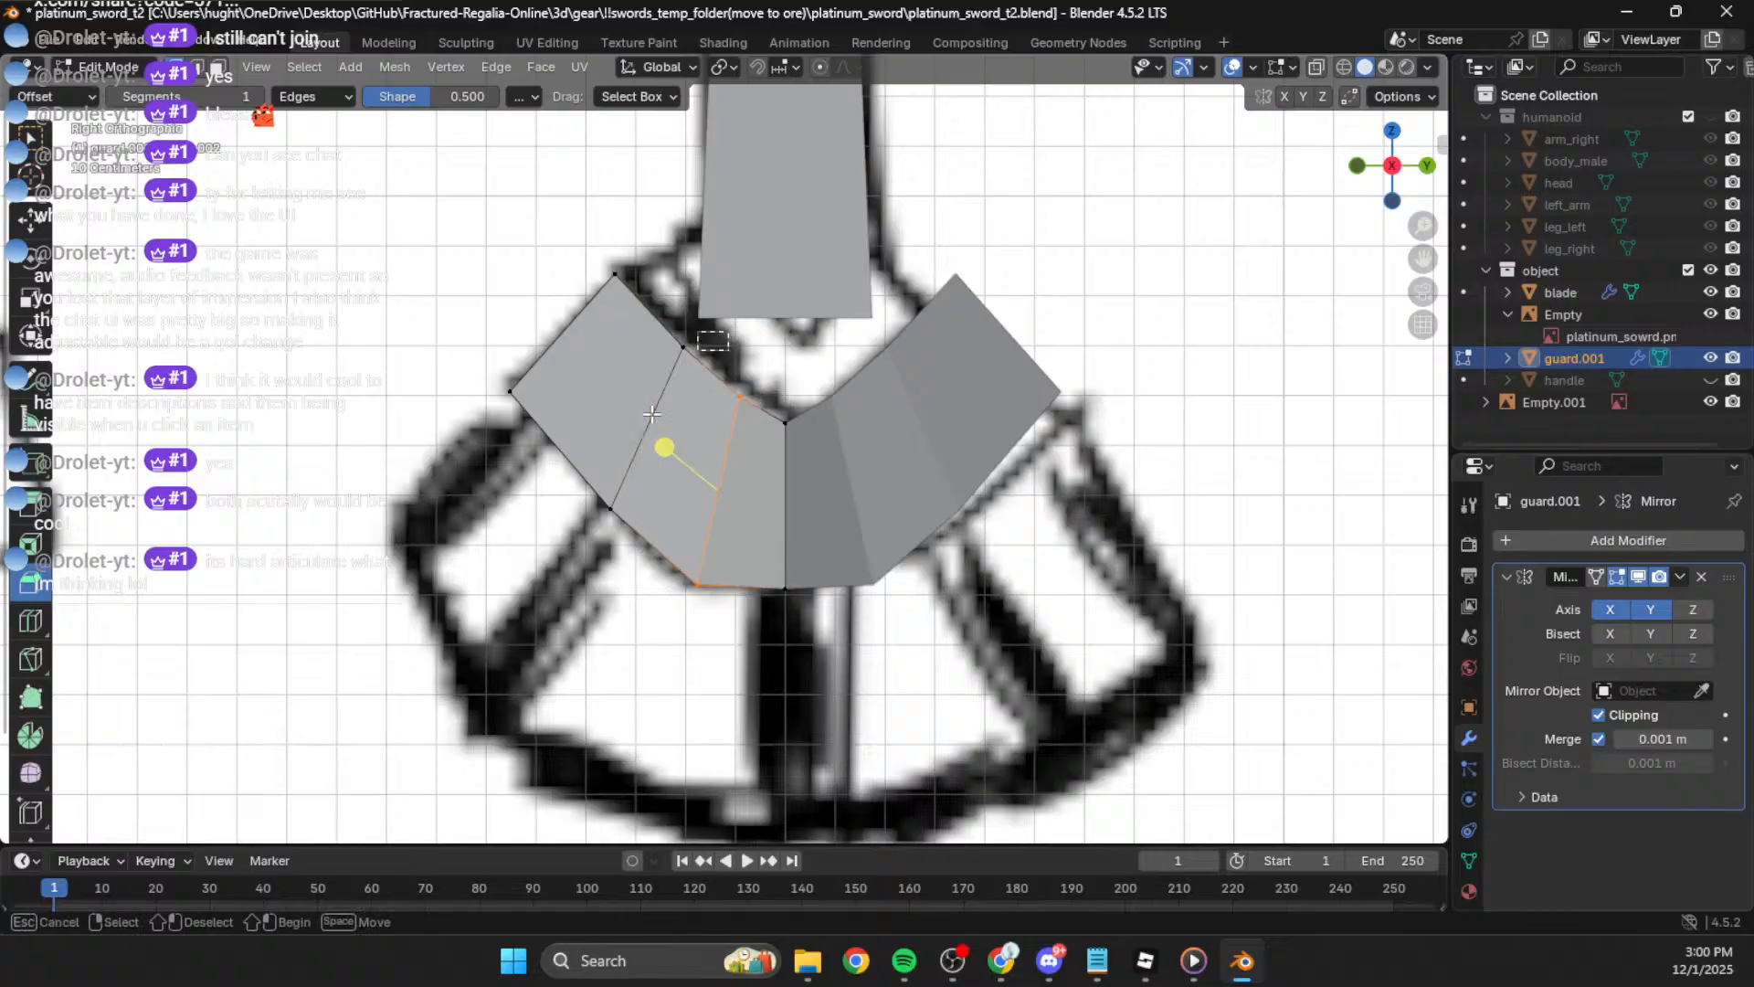
left_click_drag(575, 554, 578, 551)
key("x")
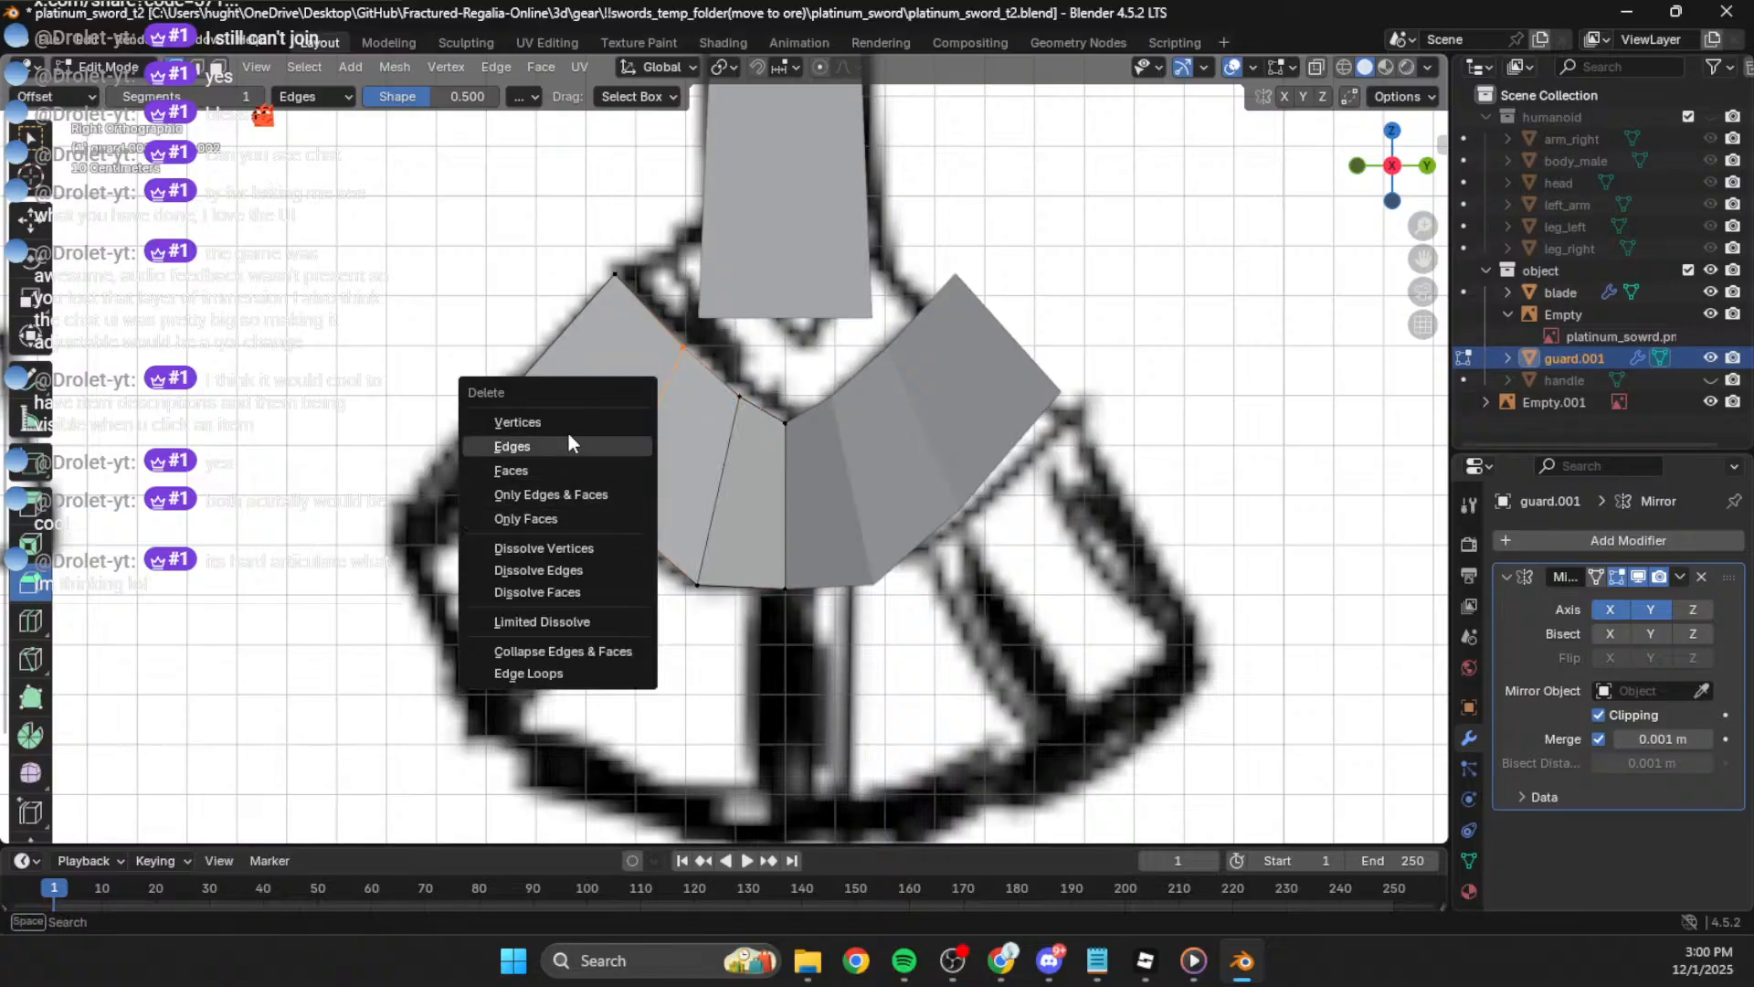
left_click(518, 422)
Step: Shift the remaining inner edge 0.006597 m in Y and 0.002199 m in Z, and raise the centre edge to level the guard's bottom
key("e")
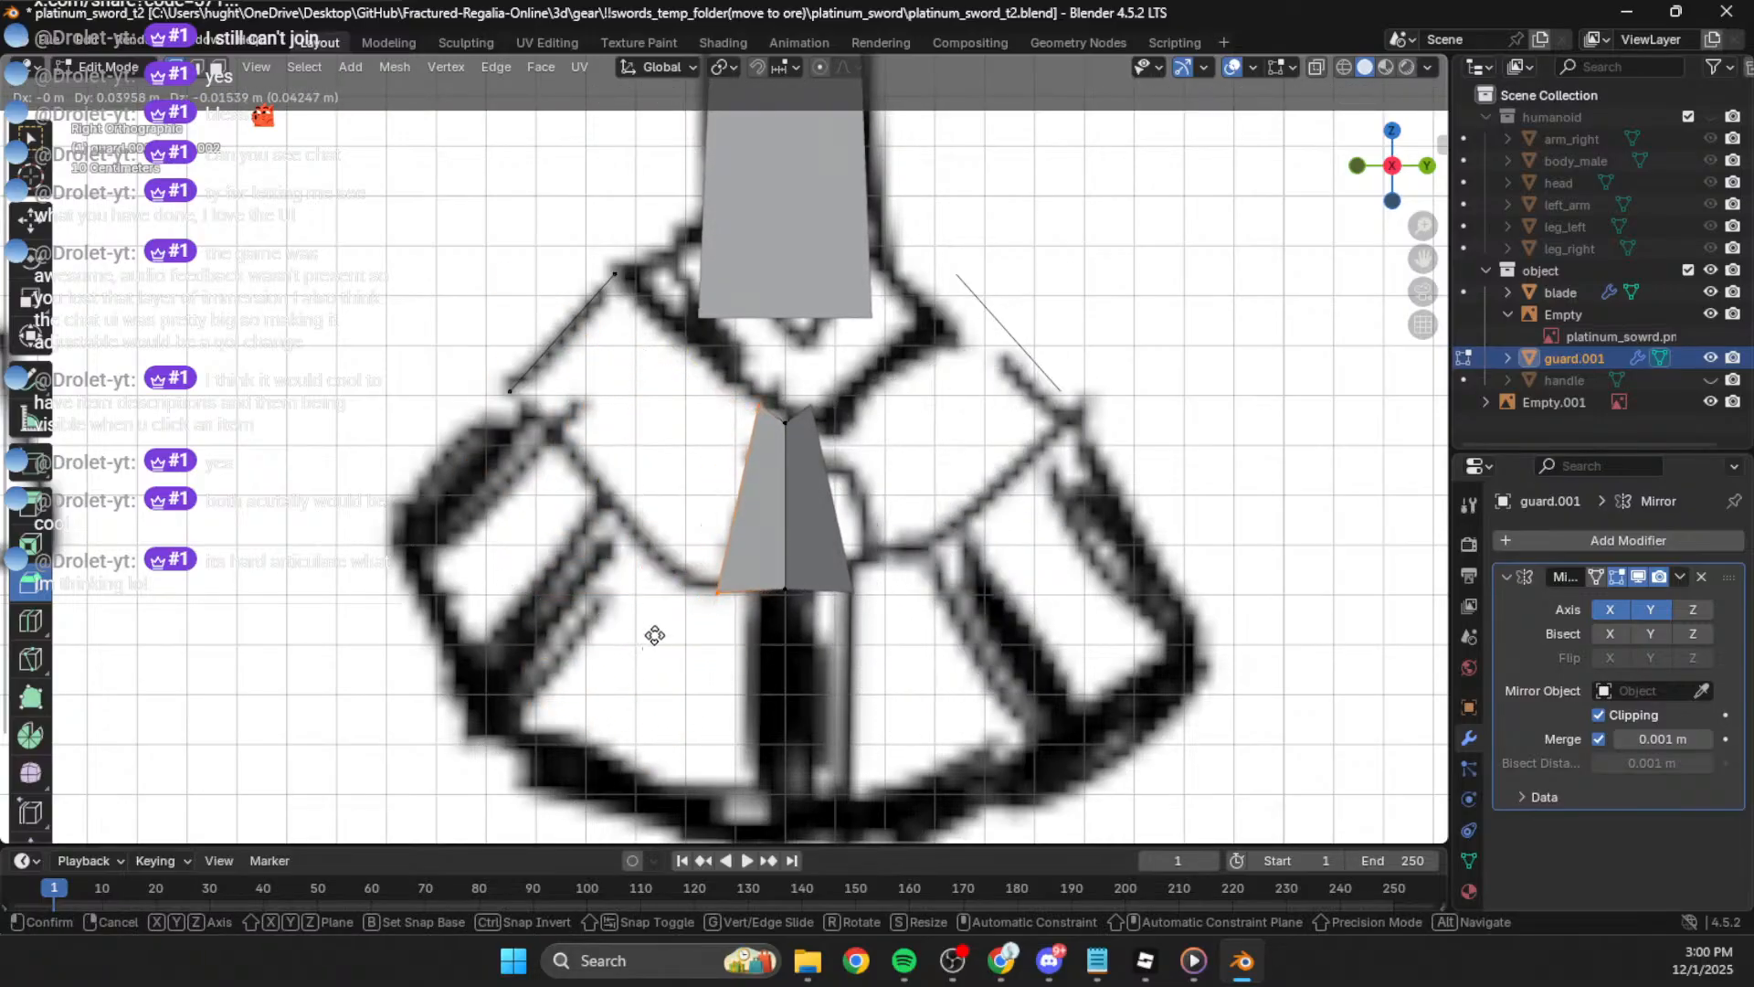
left_click(638, 624)
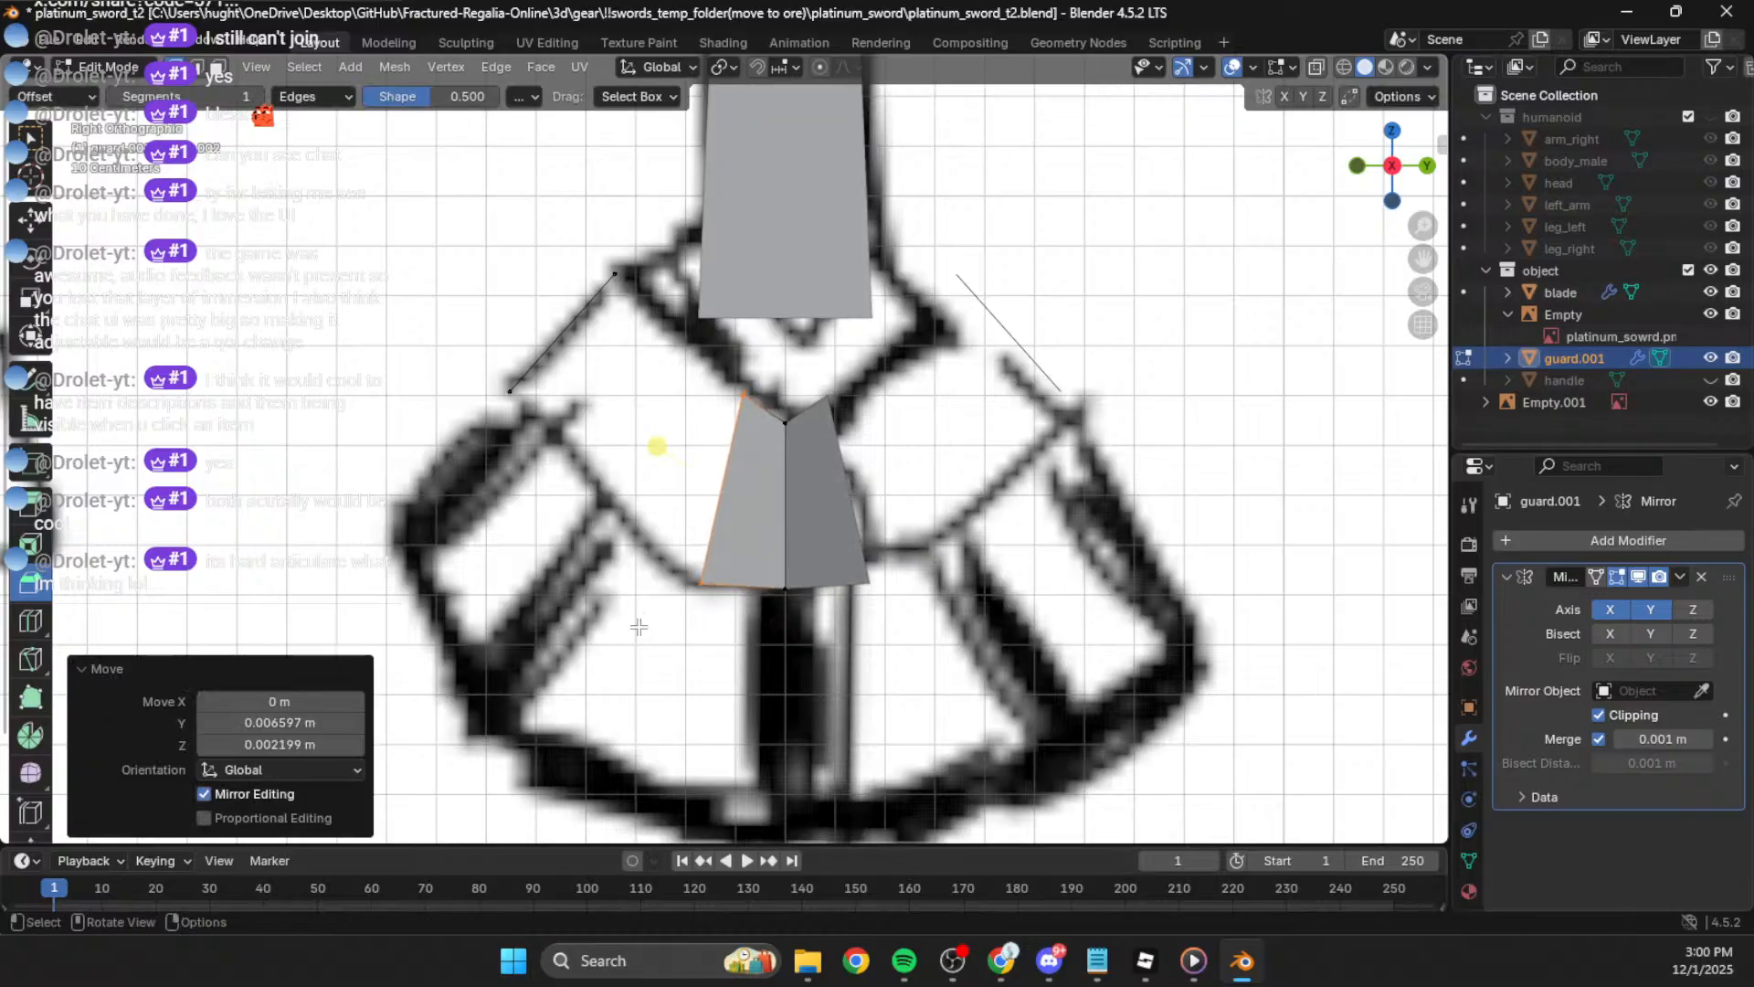
left_click(767, 595)
key("g")
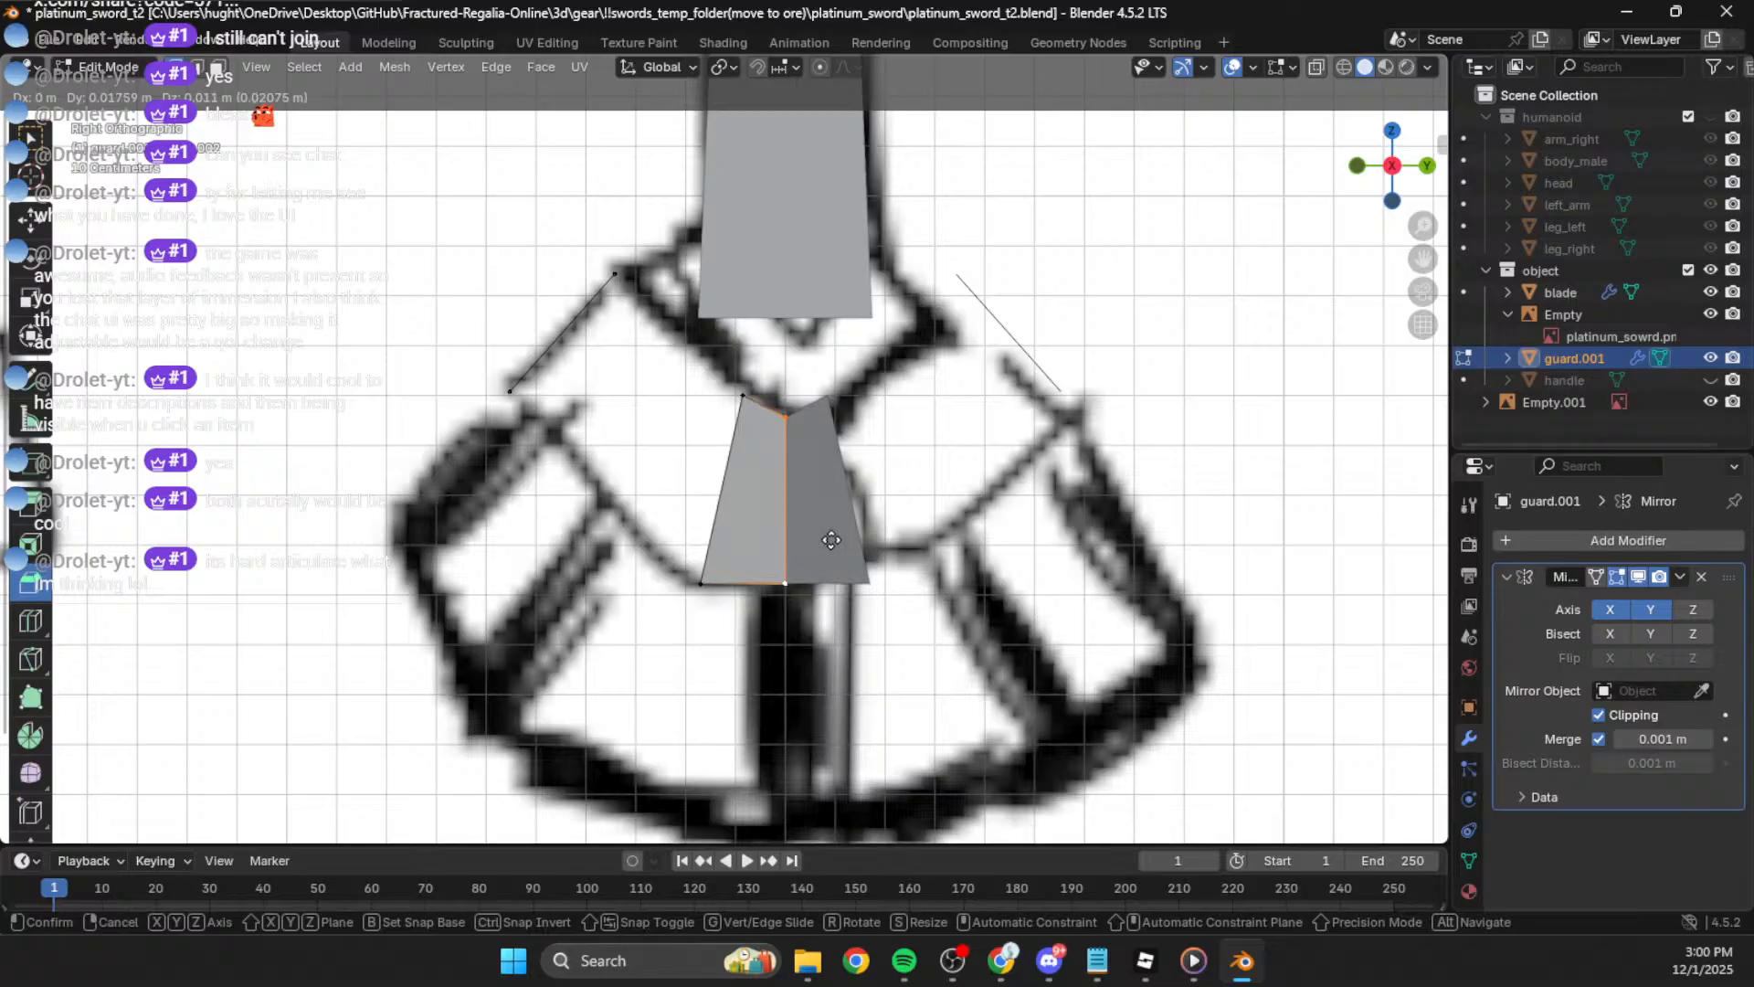
left_click(832, 540)
Step: Fill the gap between the guard's inner edge and its outer side edge with a single face
left_click(729, 427)
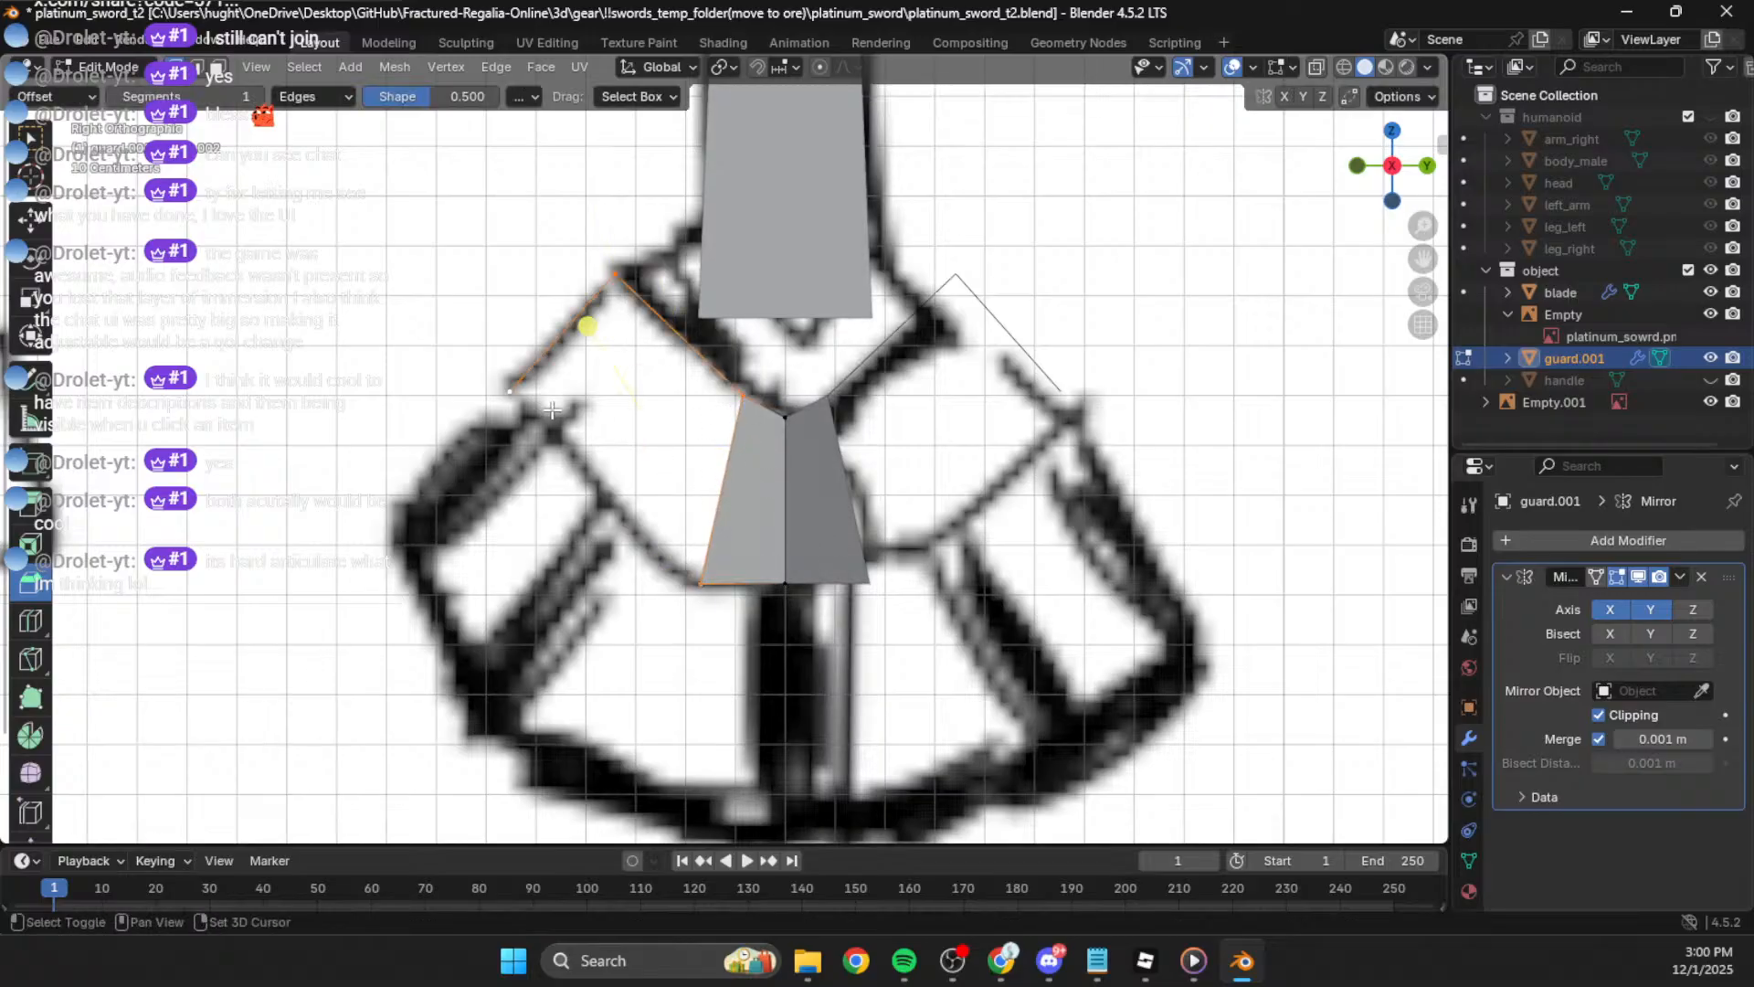
key("f")
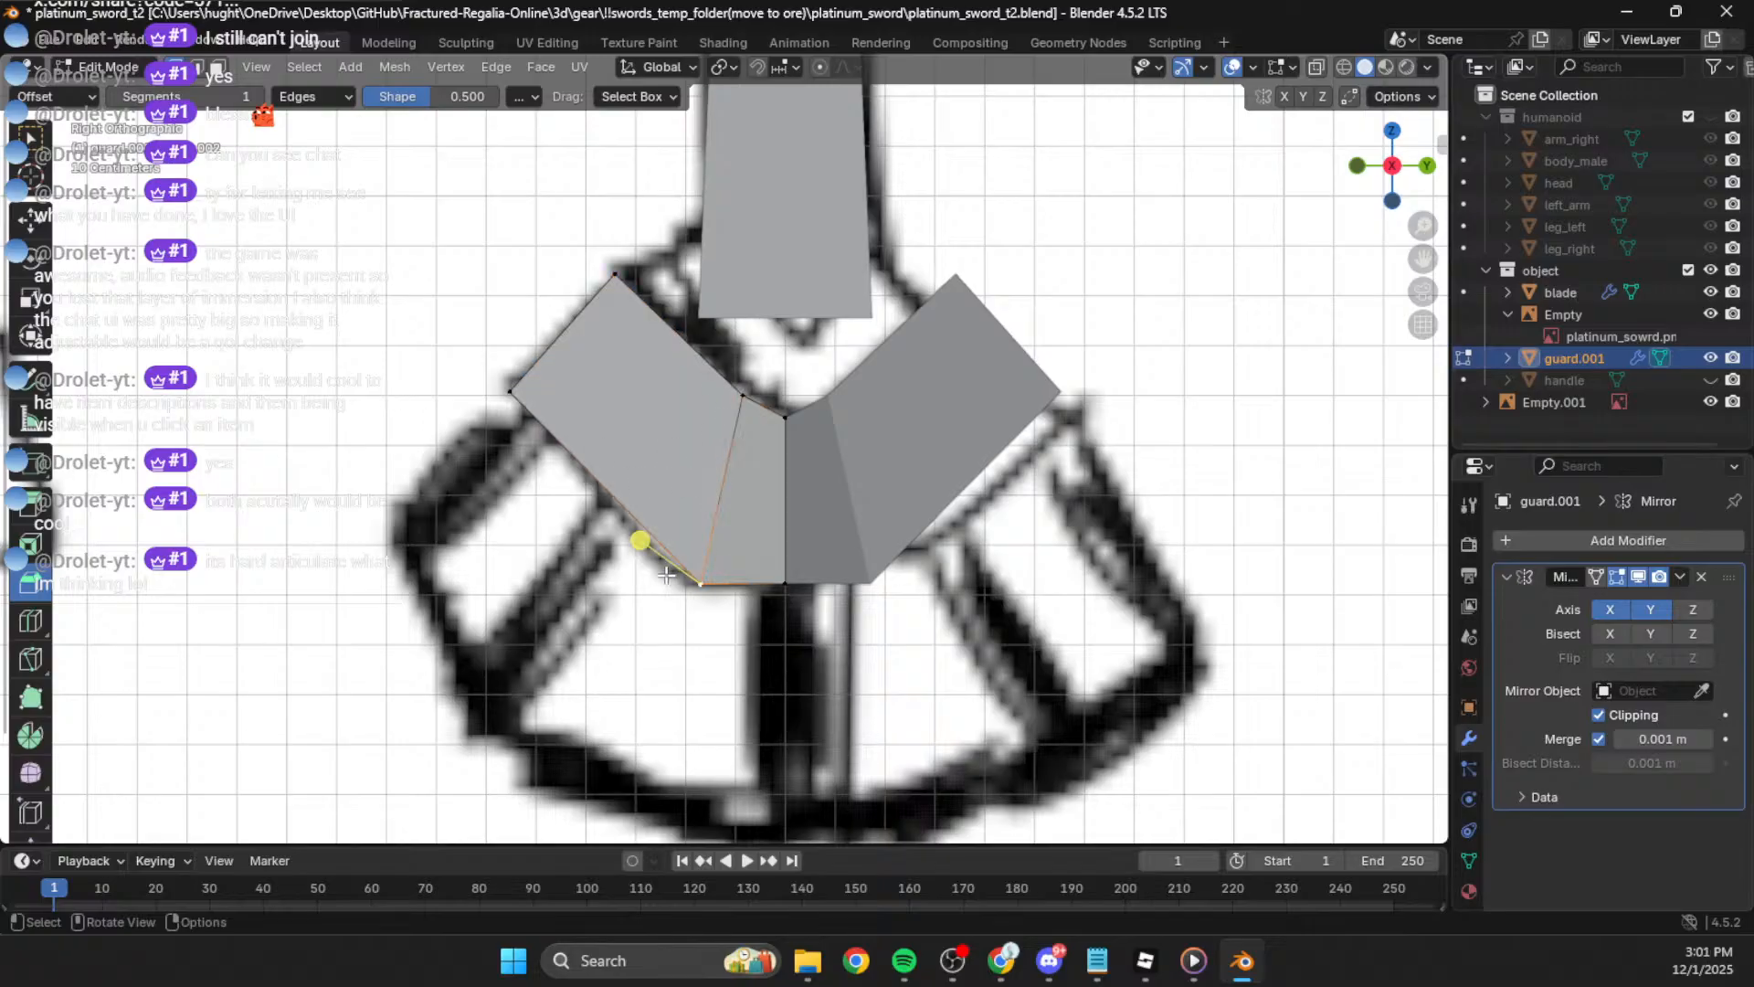
middle_click_drag(504, 530, 1177, 249)
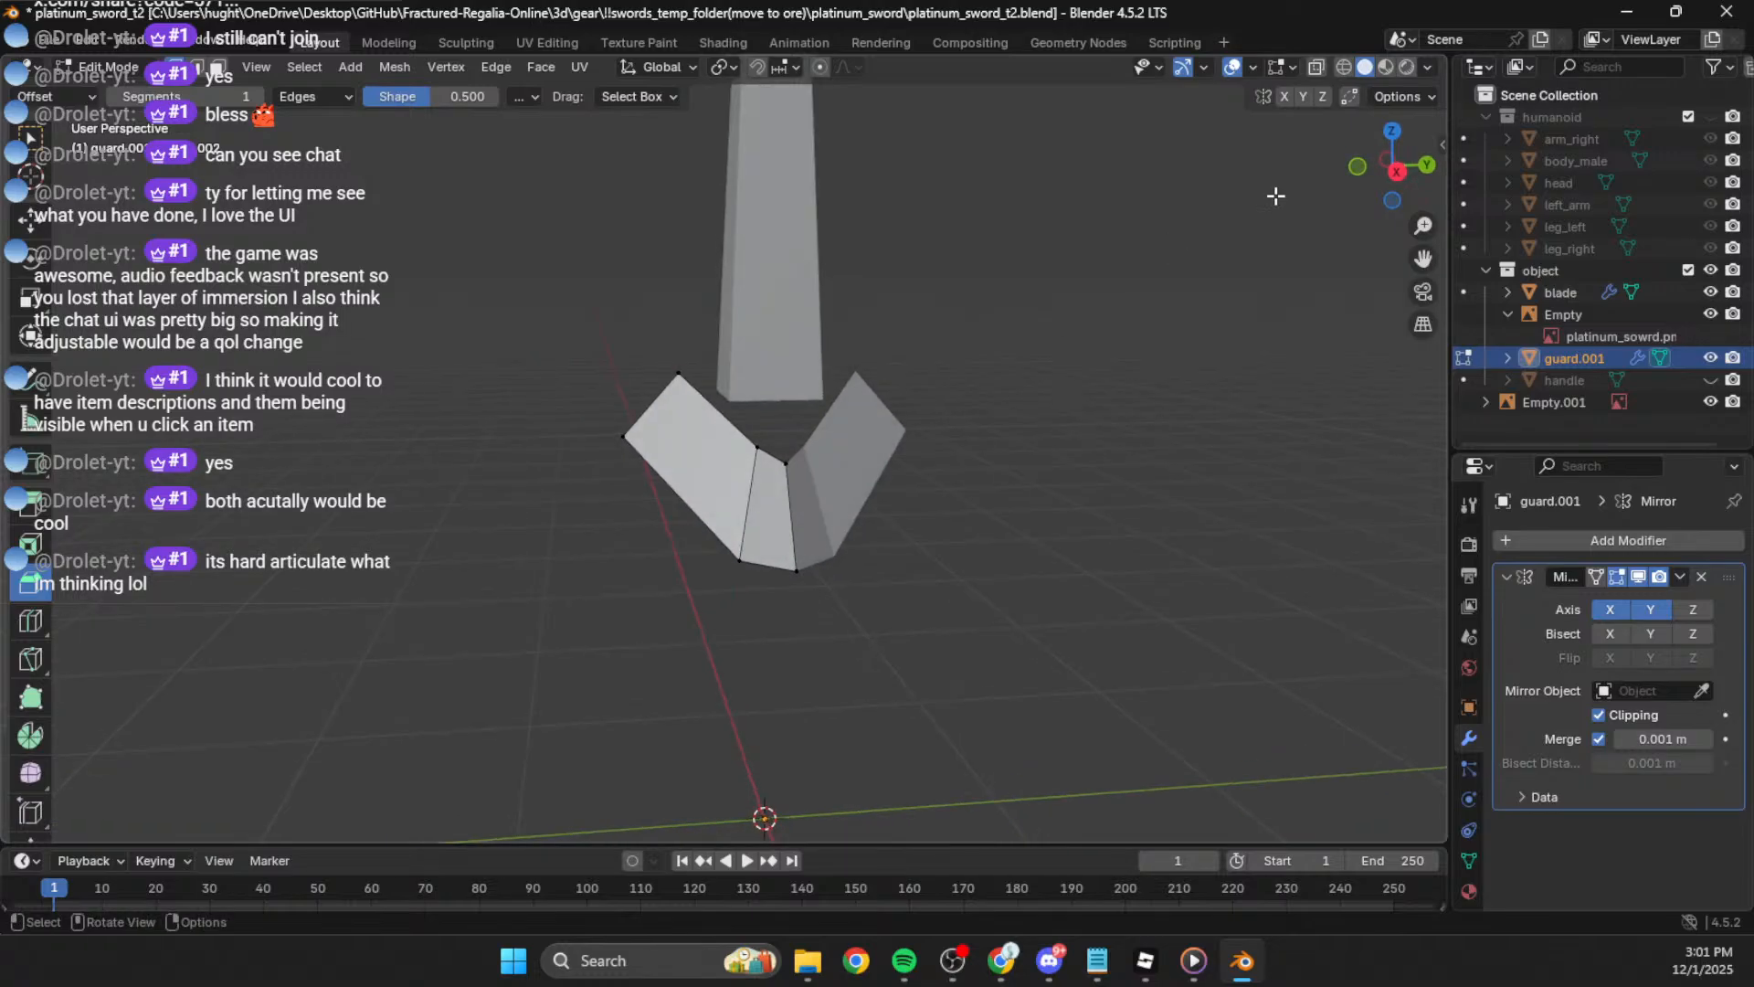
left_click(1399, 172)
scroll(1042, 387, "up", 2)
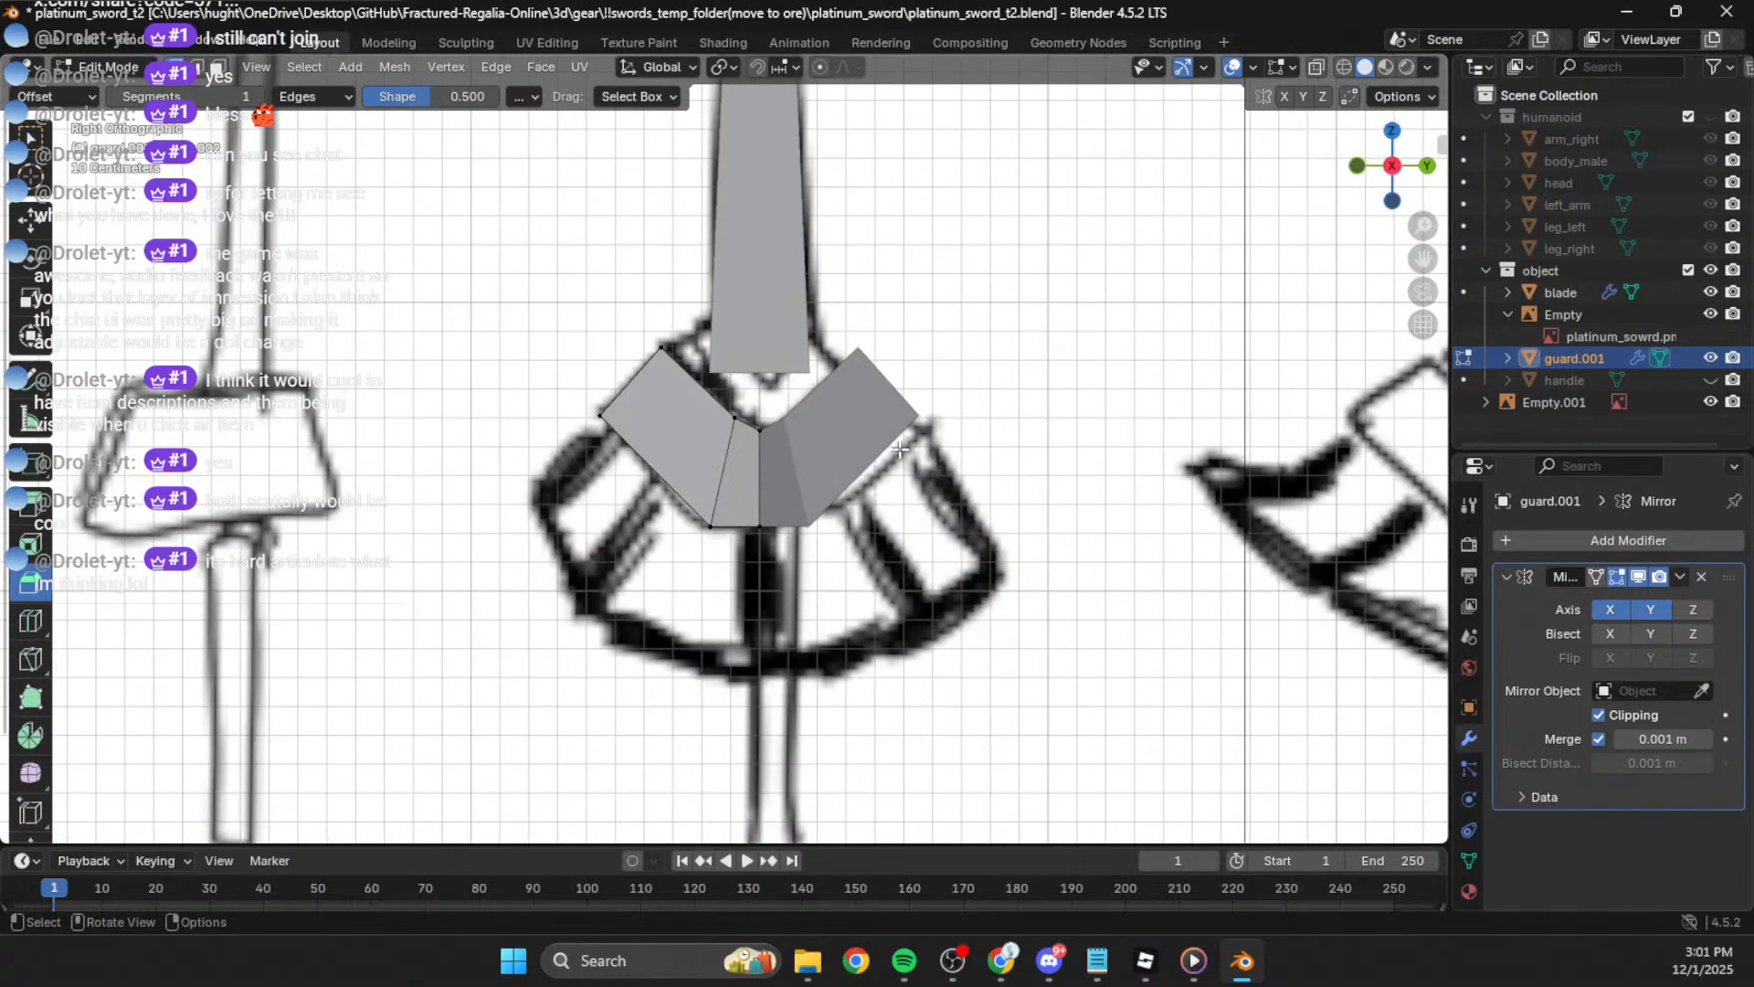
Step: Leave mesh editing and duplicate the guard, placing the copy 0.2622 m lower along Z
key("Tab")
key("shift+d")
key("z")
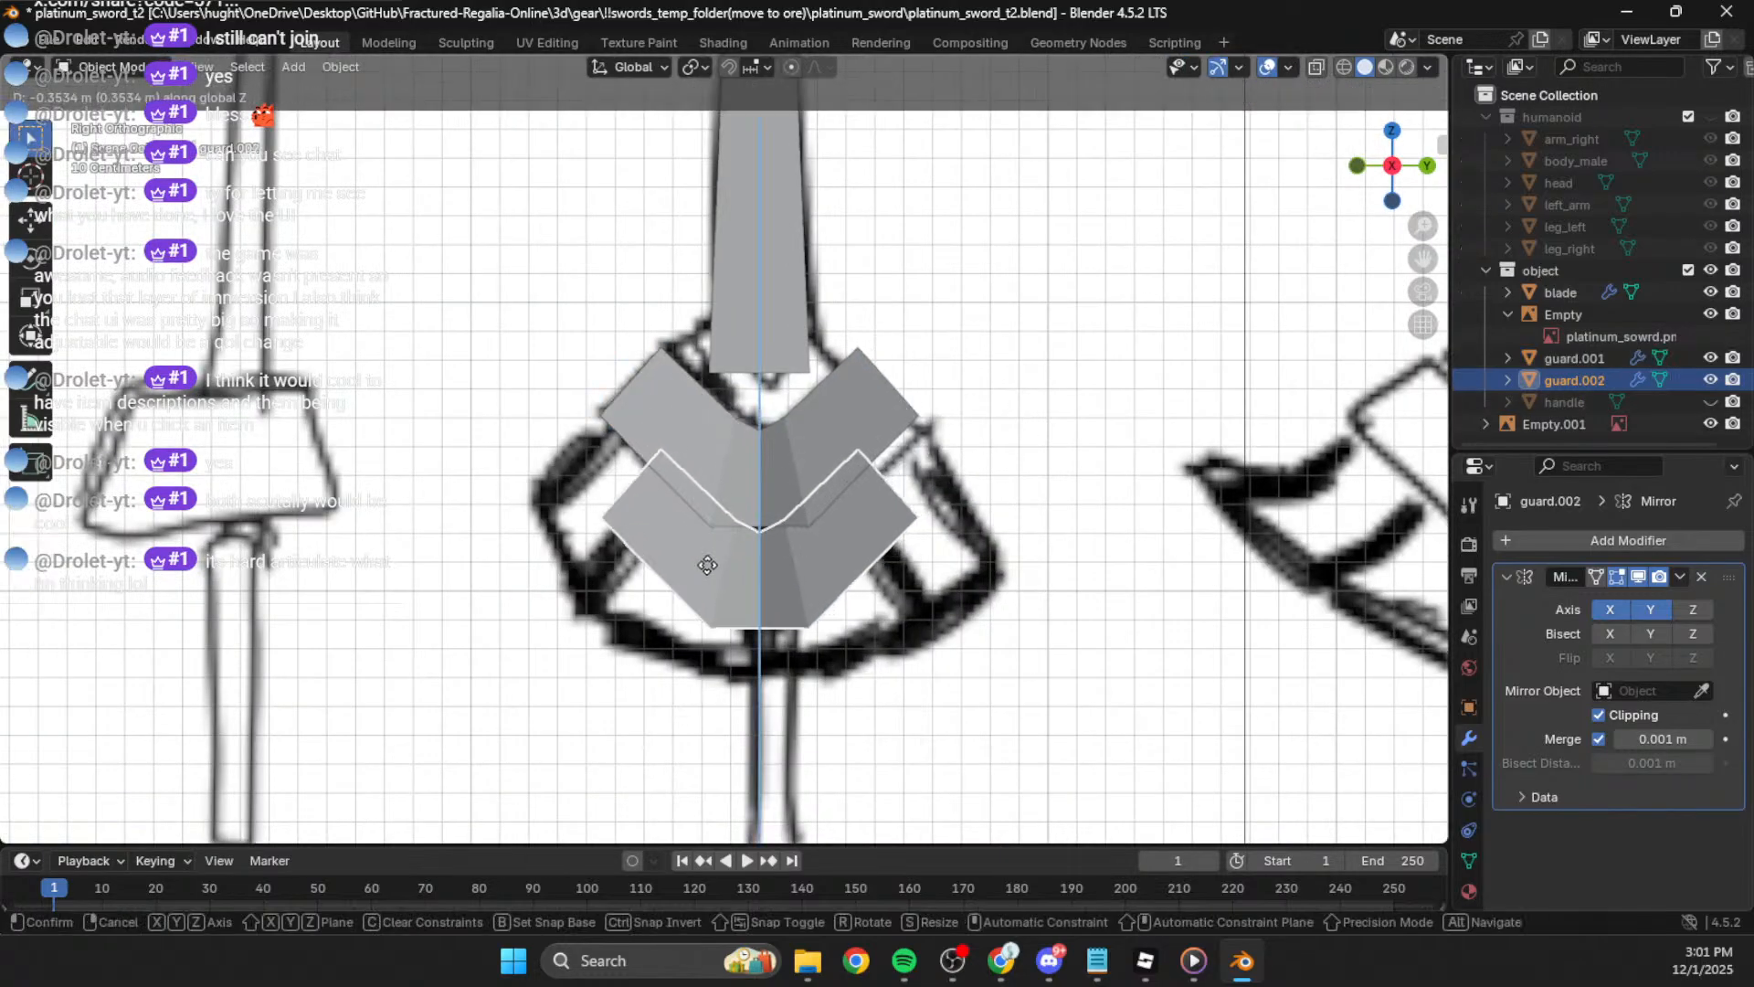
left_click(708, 537)
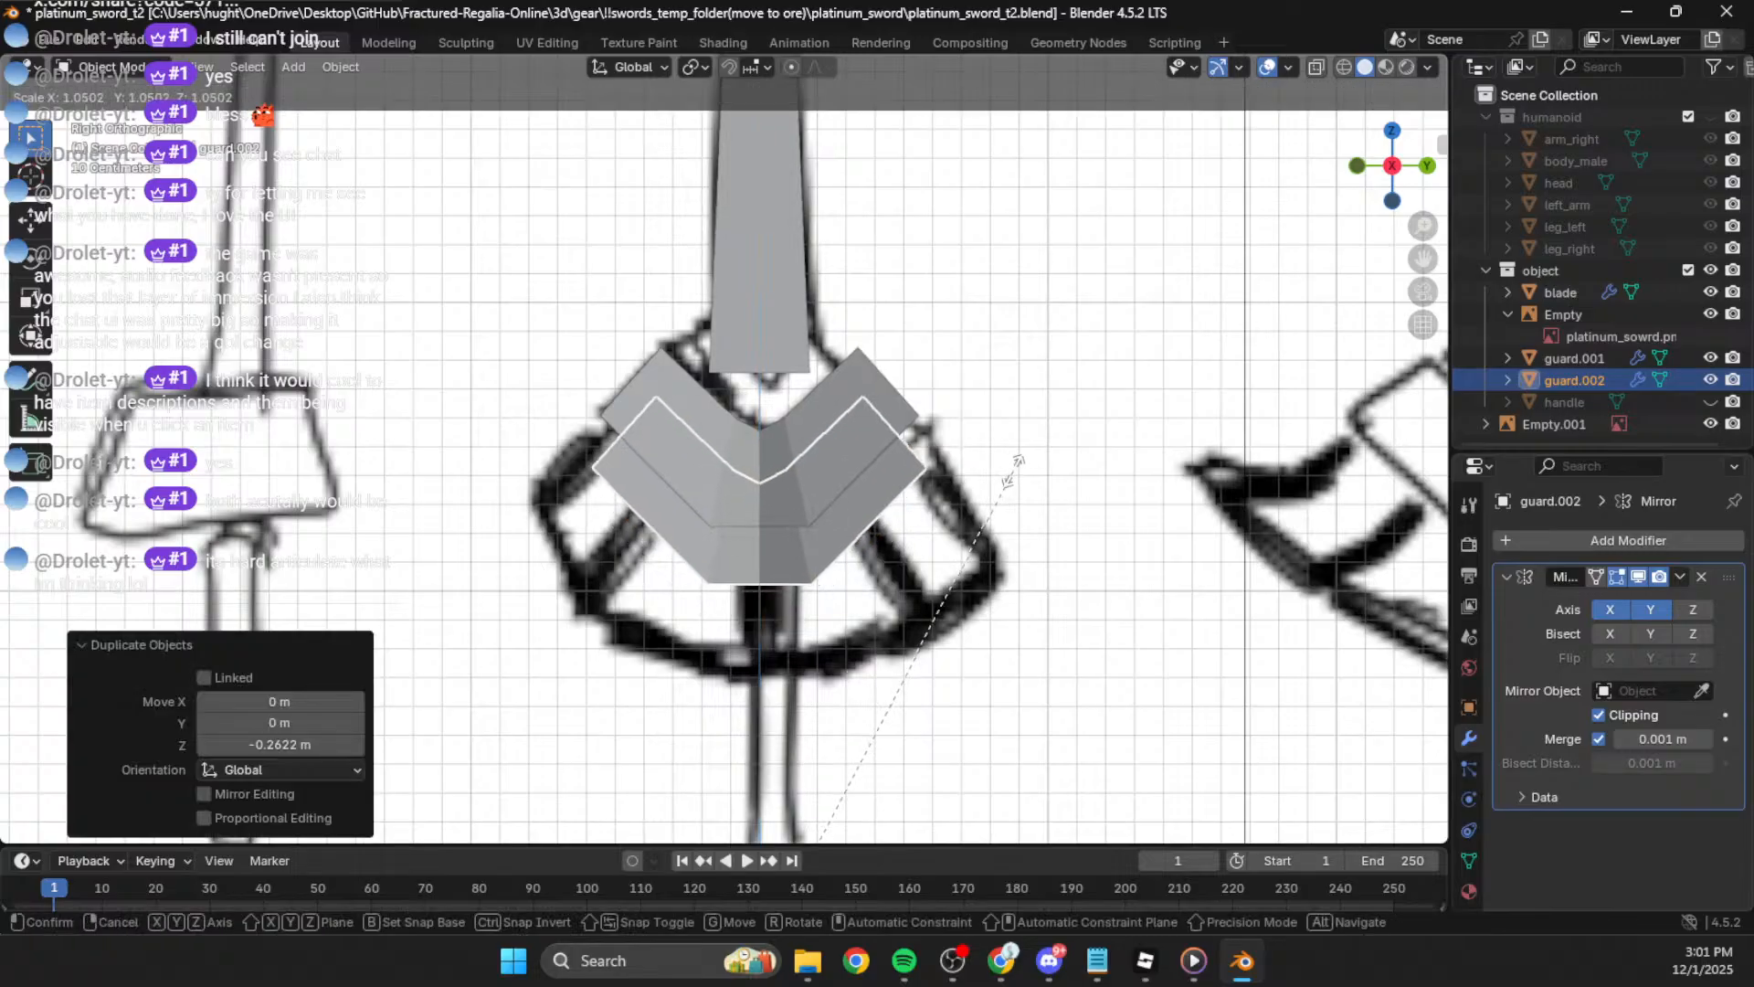
Step: Try to enlarge the whole mesh of the guard copy by a factor of 1.577
key("Tab")
key("a")
key("s")
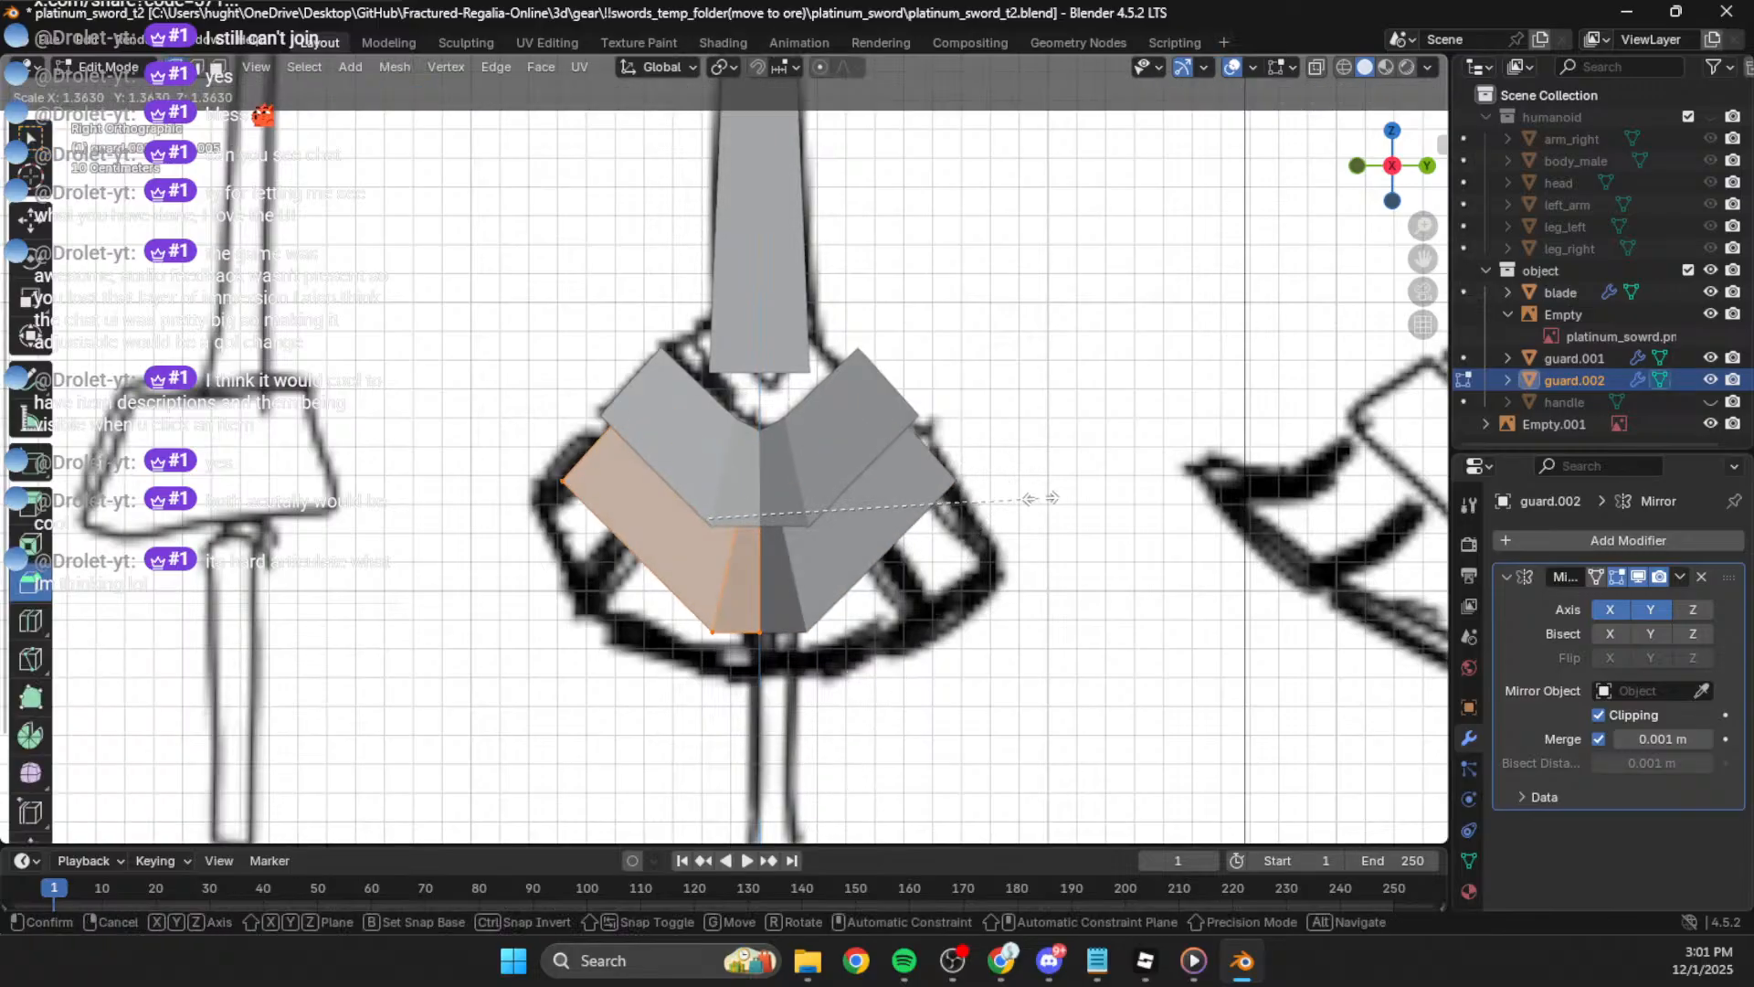
left_click(1092, 500)
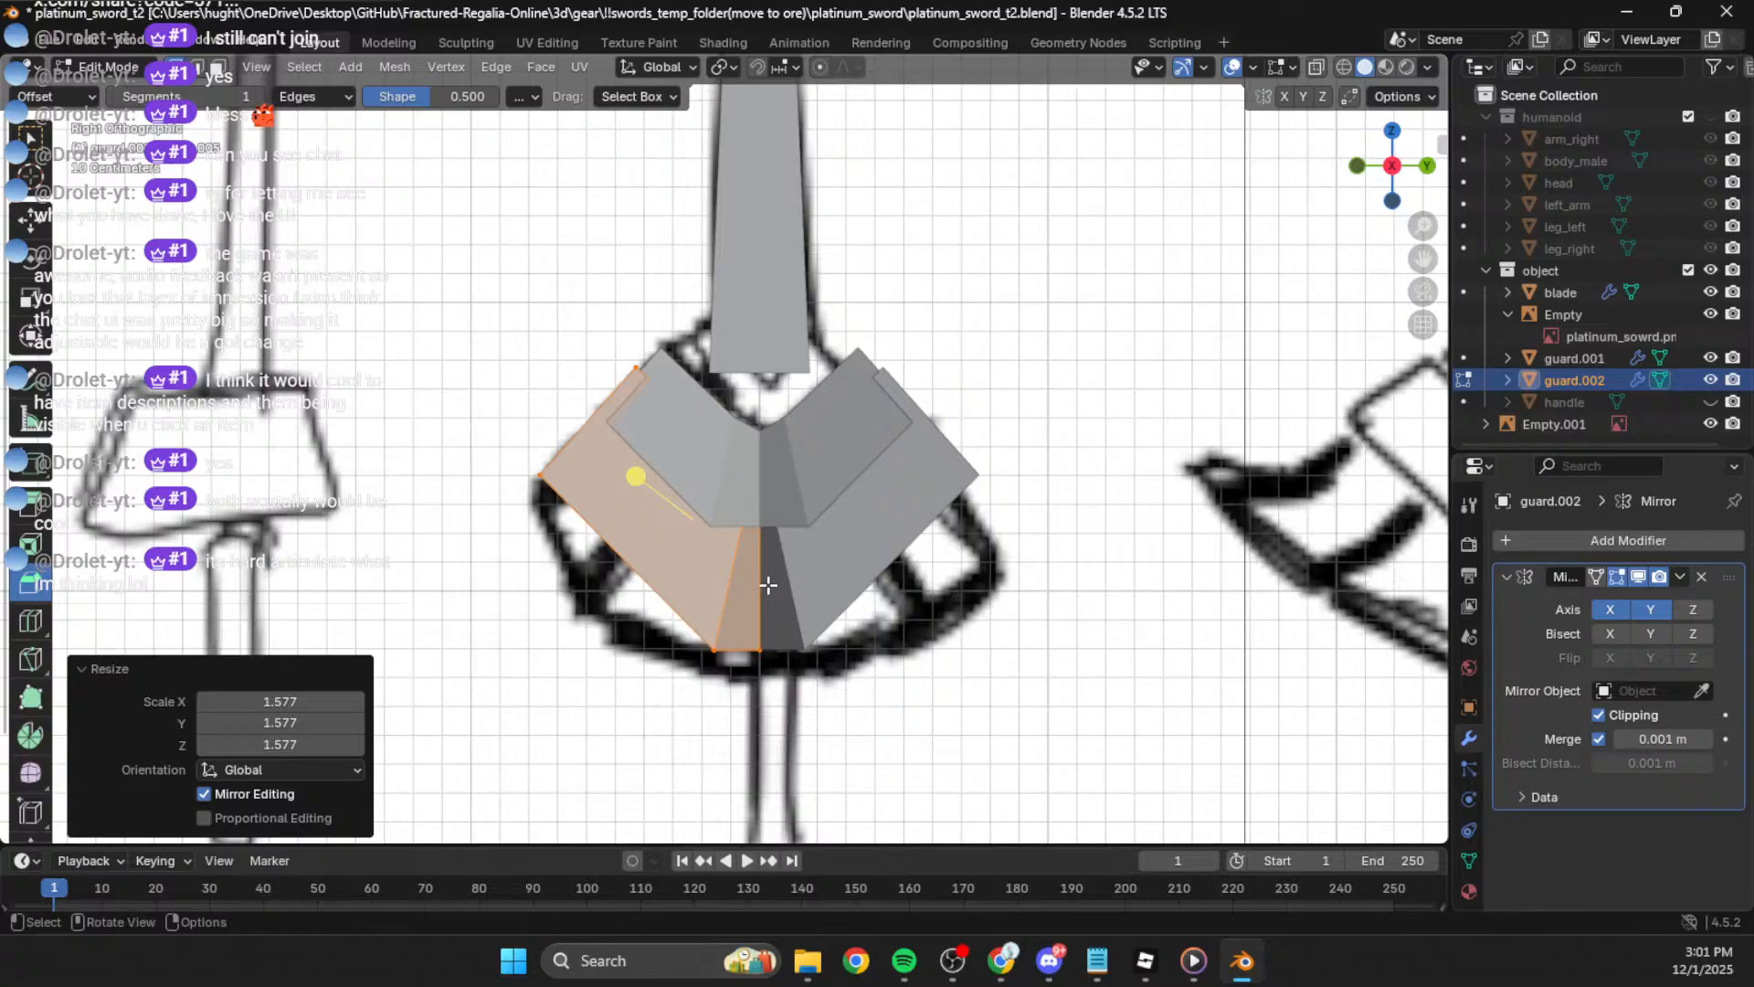
key("ctrl+z")
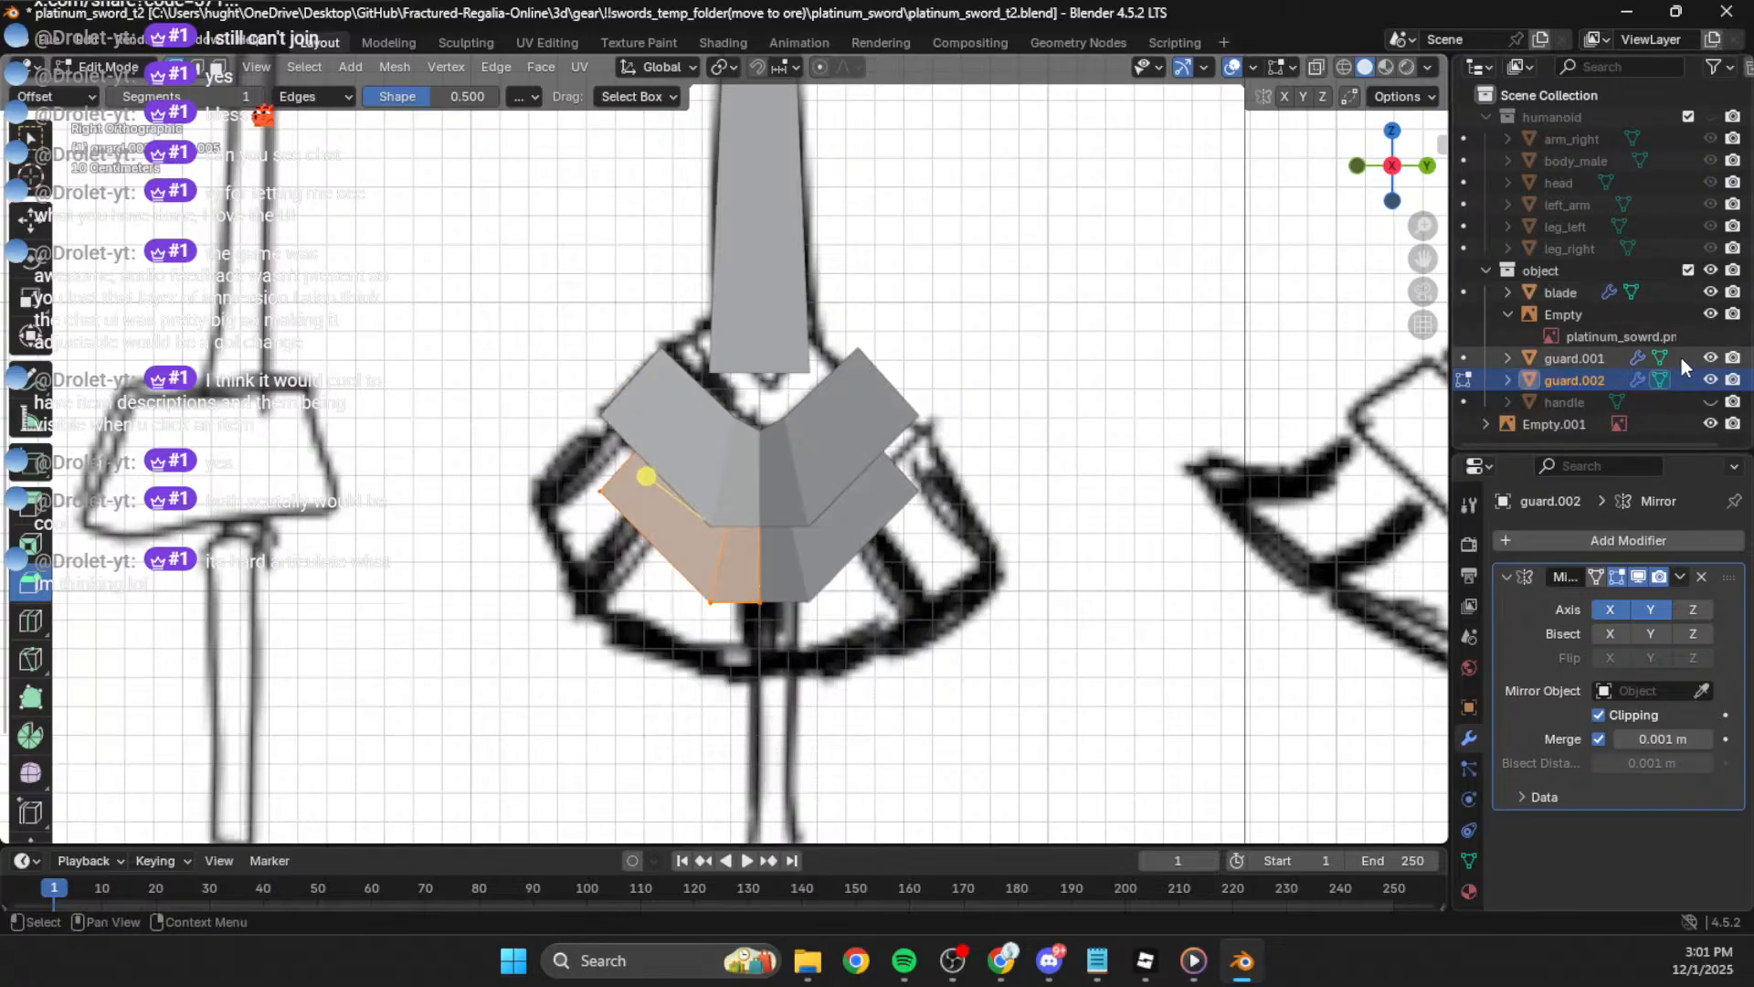
Step: Hide the original guard, then enlarge the copy's side face by a factor of 1.687 and reposition it over the sketched outer layer
left_click(1710, 357)
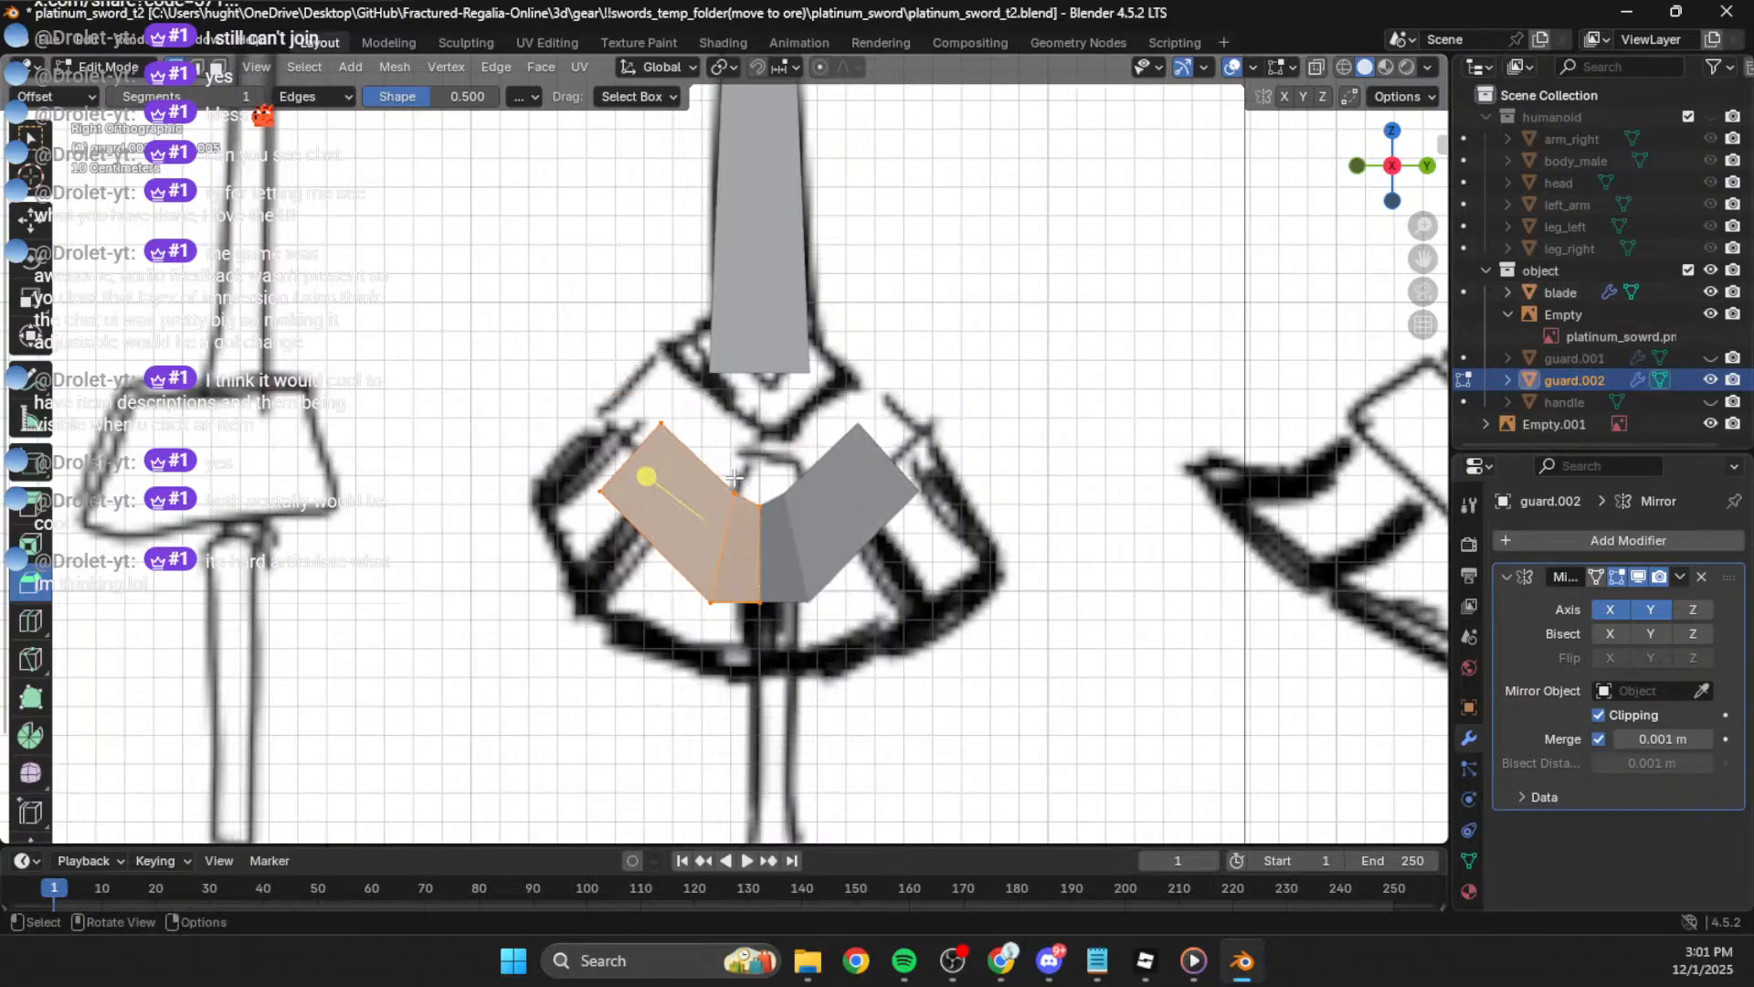
left_click(658, 416)
key("g")
key("z")
left_click(677, 446)
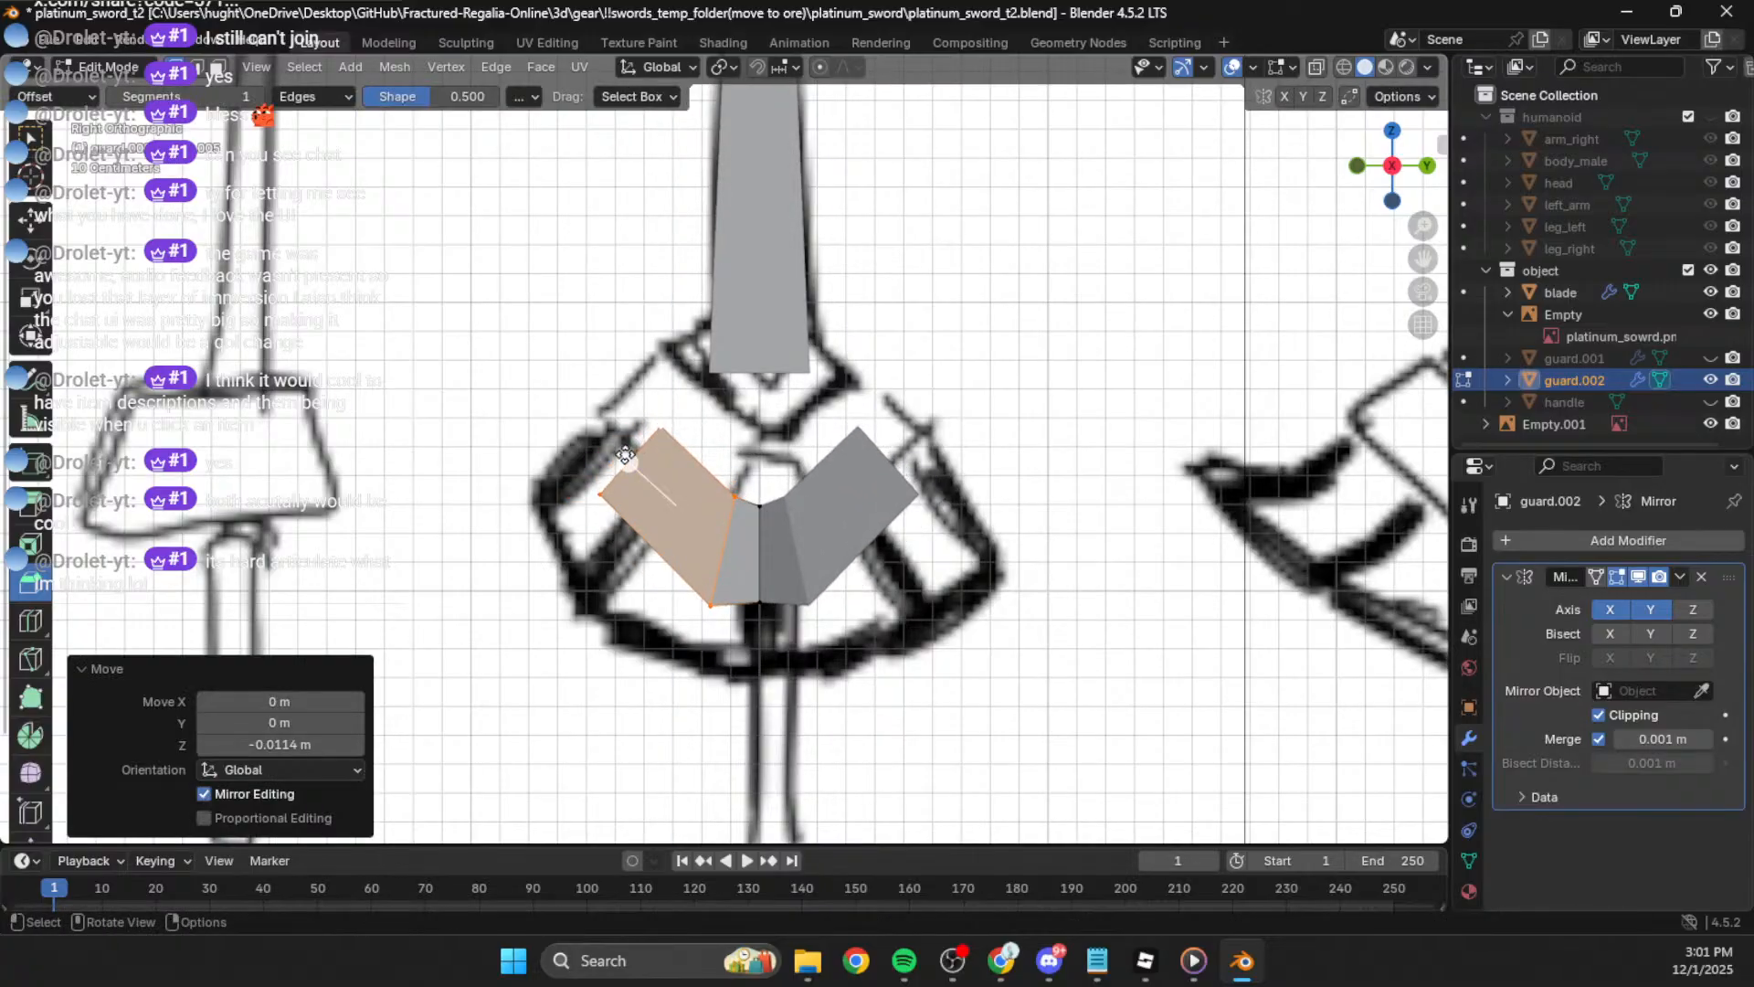
key("s")
left_click(686, 396)
key("g")
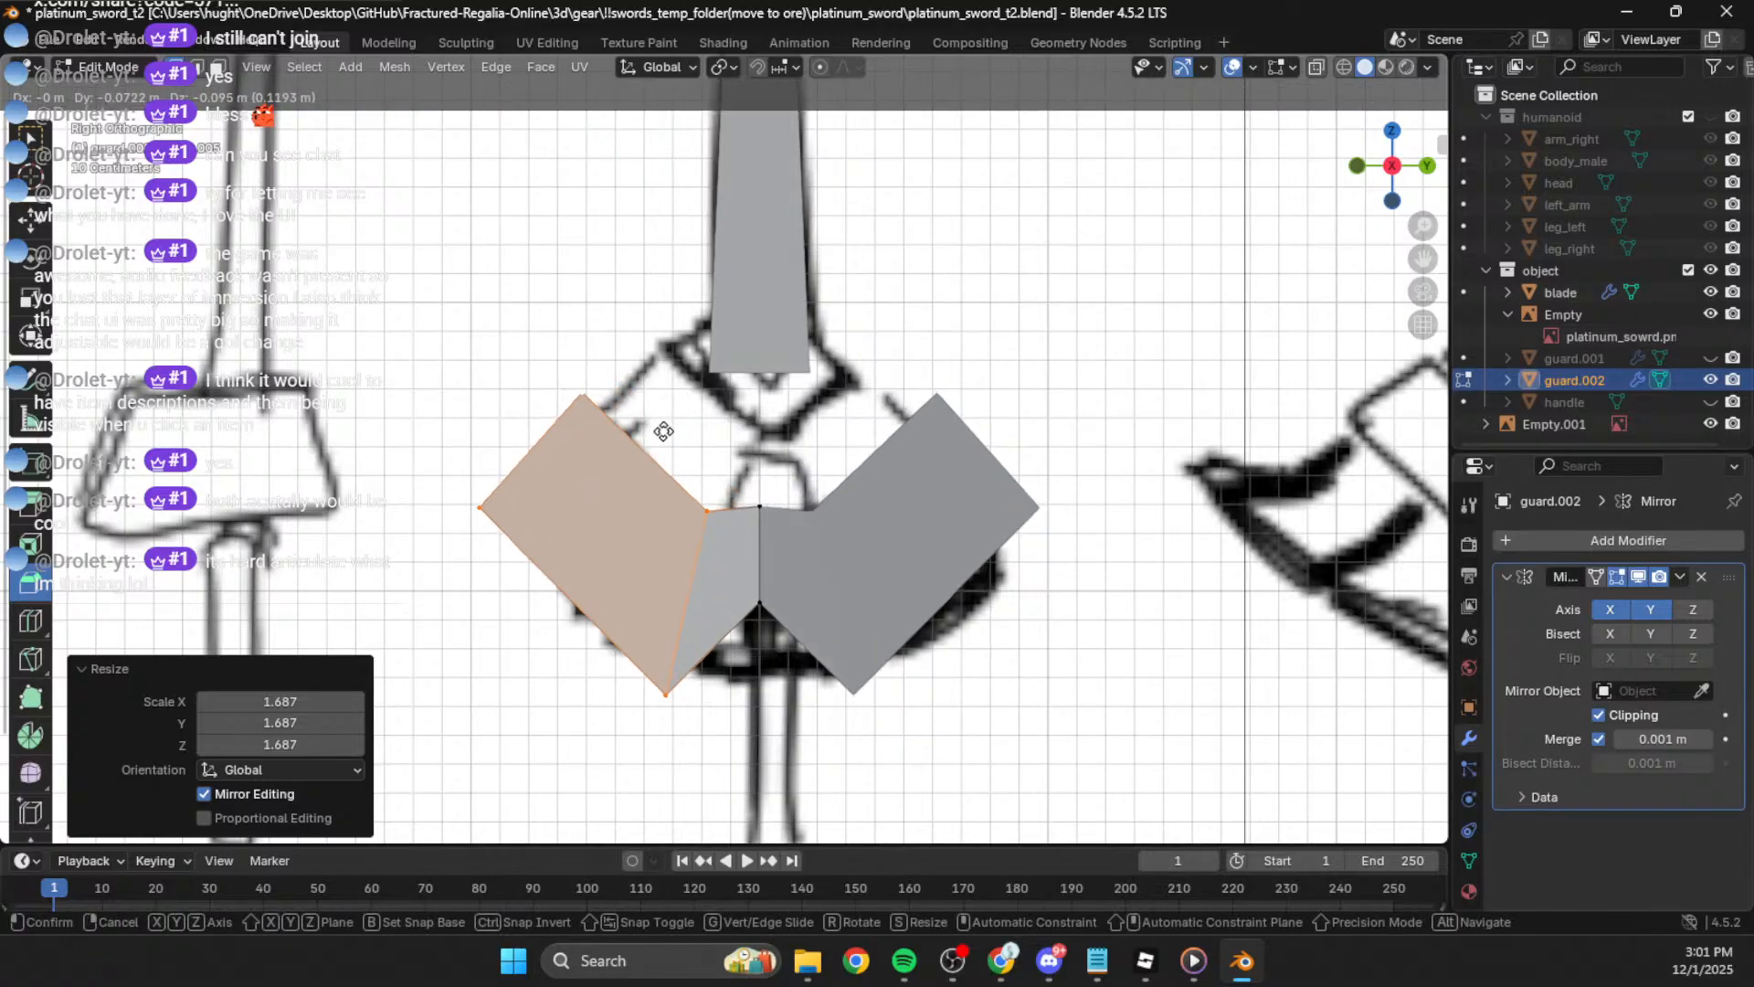
left_click(670, 449)
Step: Lower the guard copy's centre edge by 0.075999 m, and pull its bottom corner further down below the side face's lower corner
left_click(765, 618)
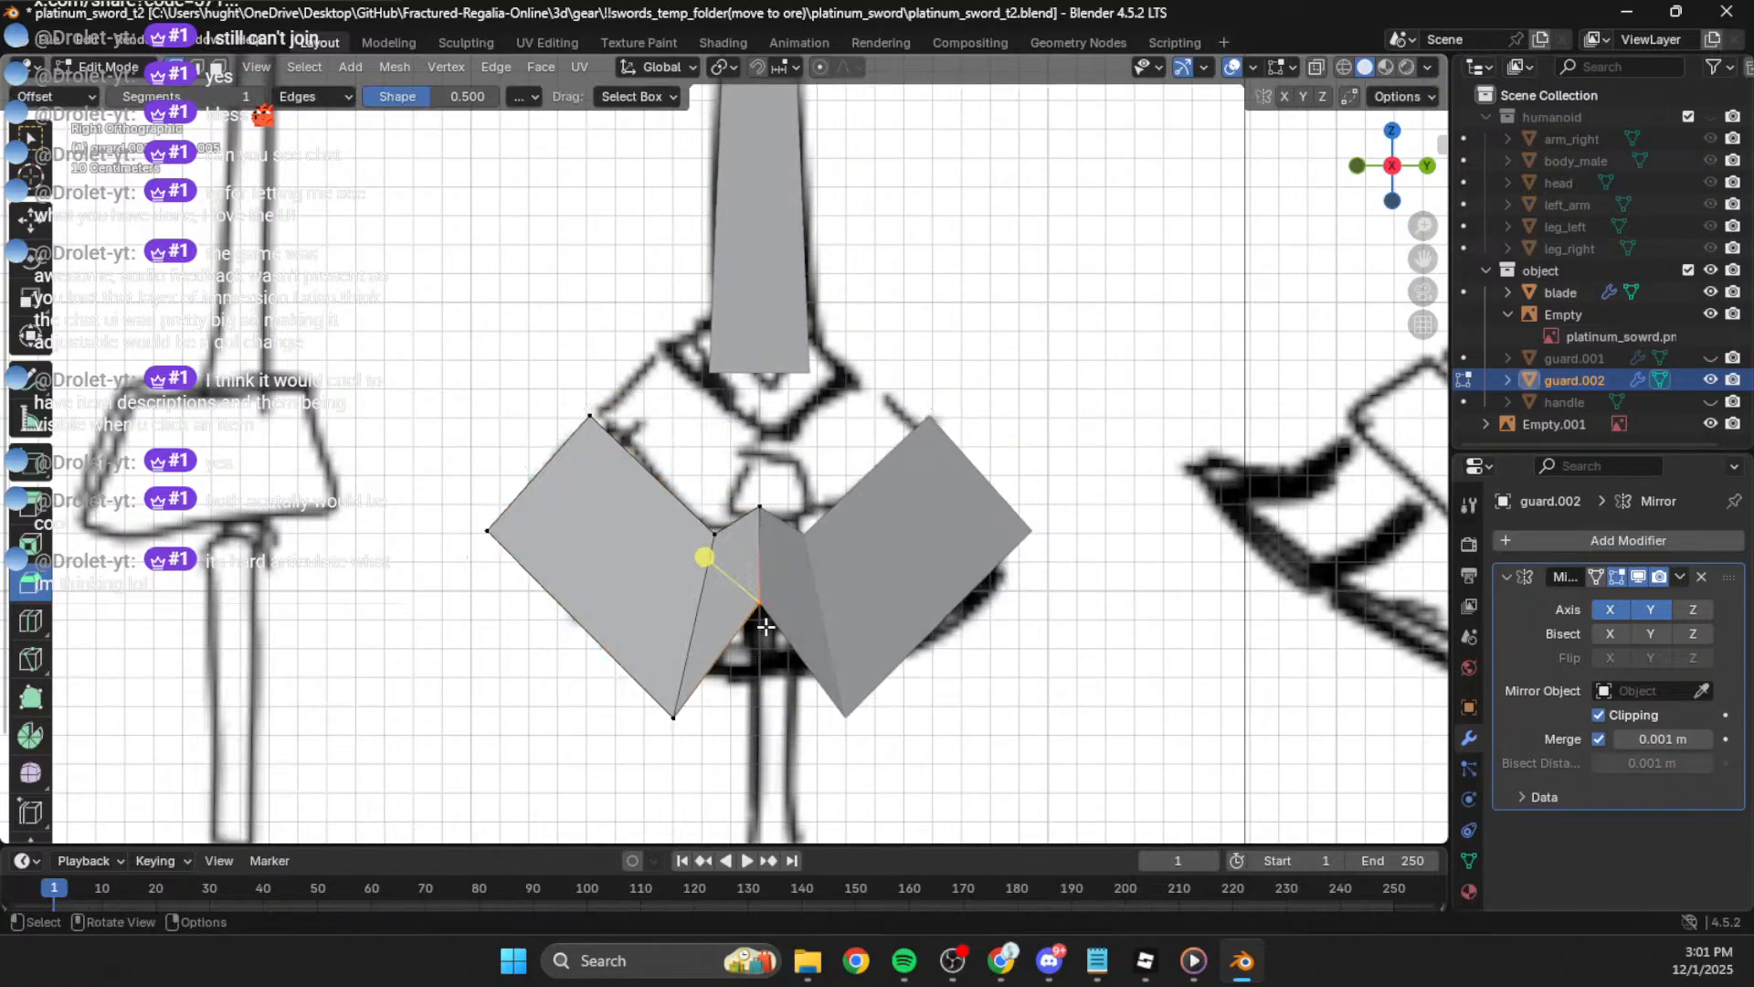
key("g")
left_click(721, 521)
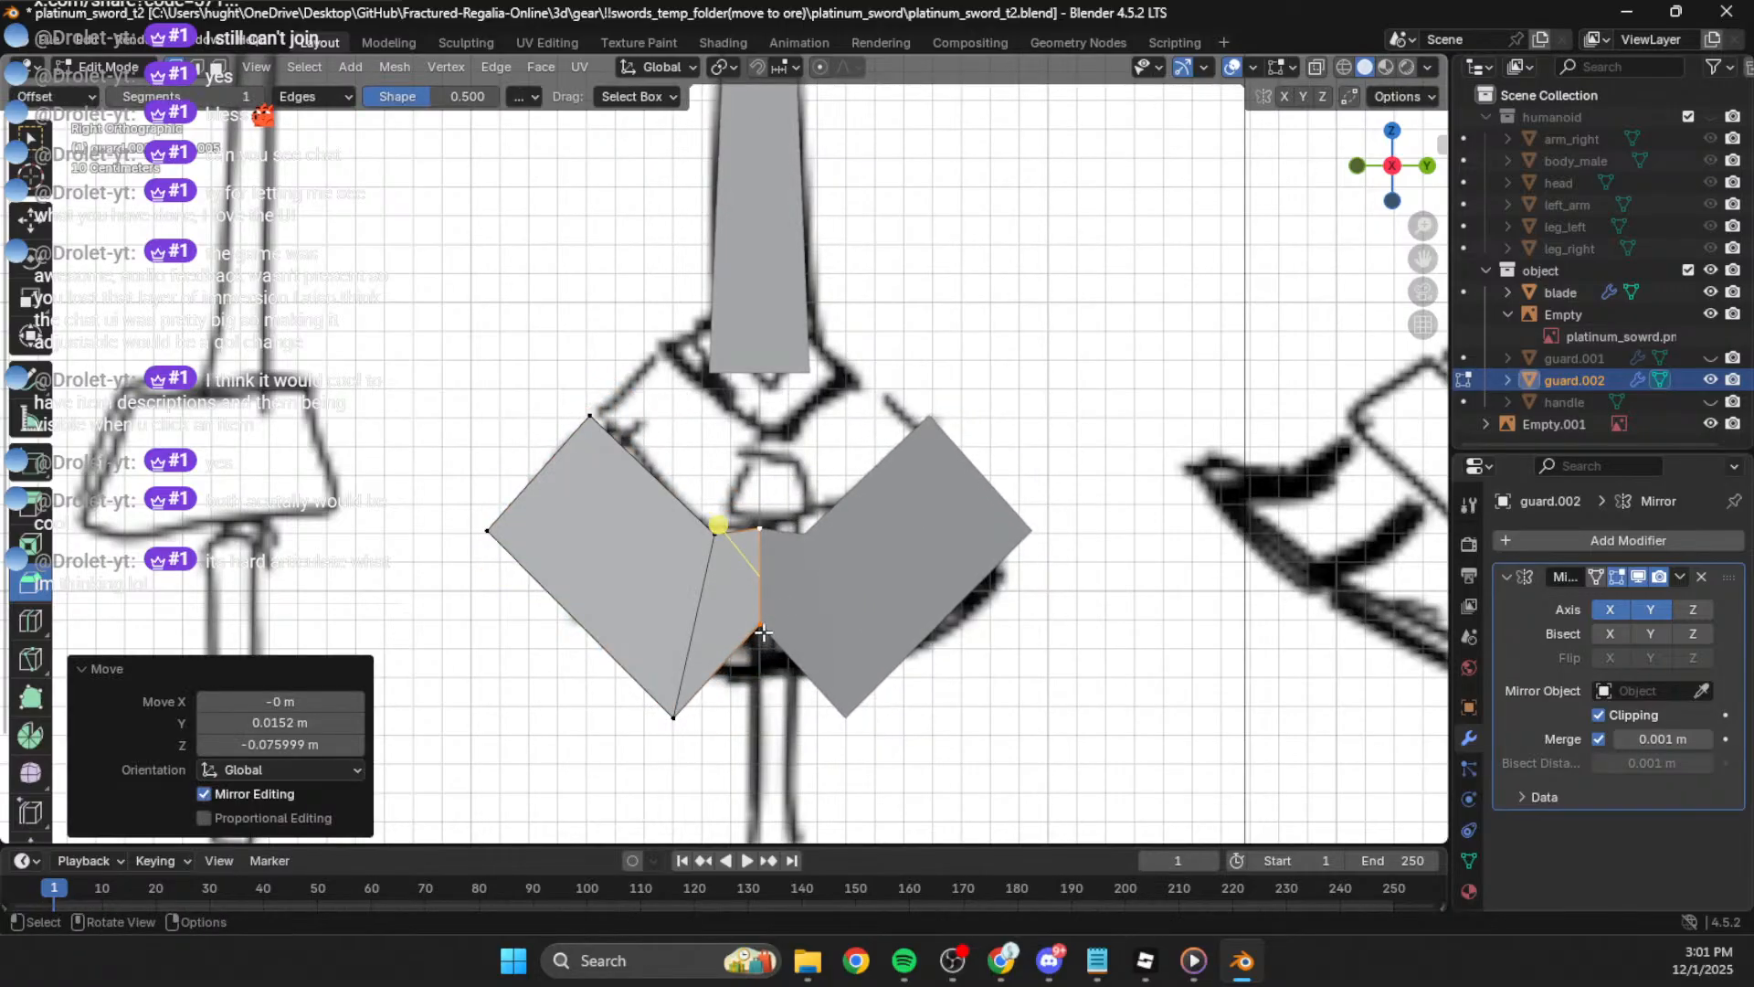
key("g")
left_click(775, 757)
Step: Move the lower and upper corners between the copy's centre and side faces outward and up to follow the sketched outer layer
left_click(677, 722)
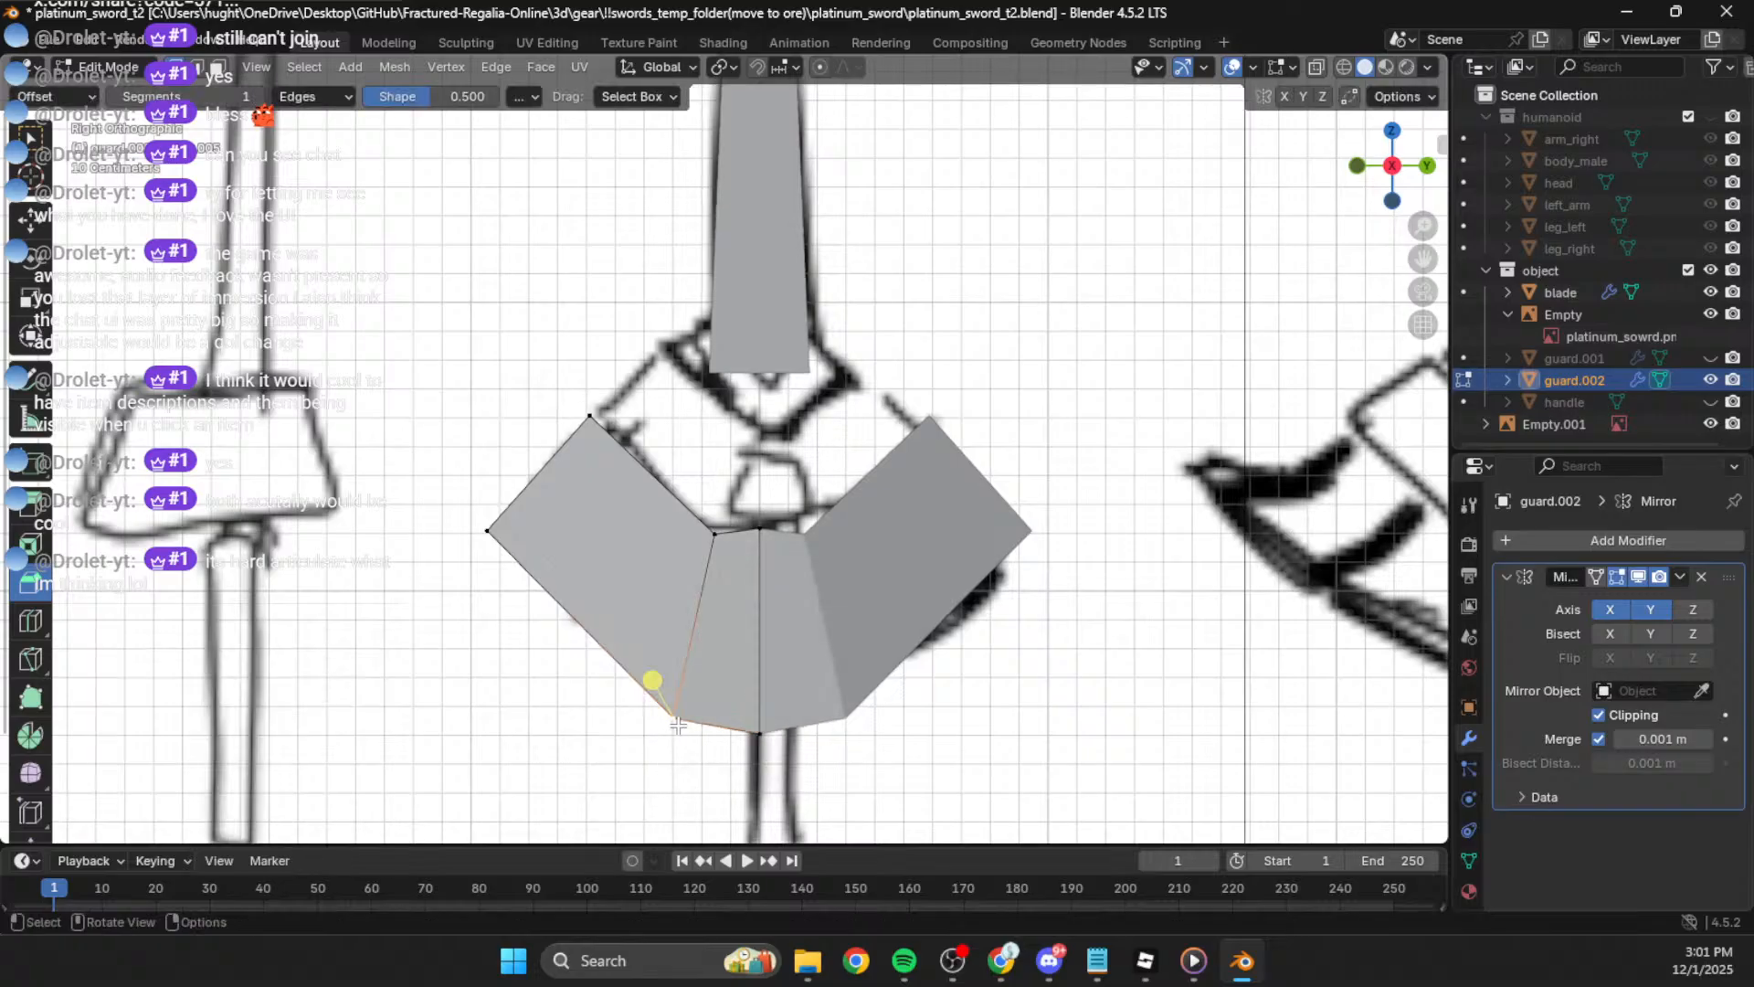
key("g")
left_click(589, 614)
left_click(716, 540)
key("g")
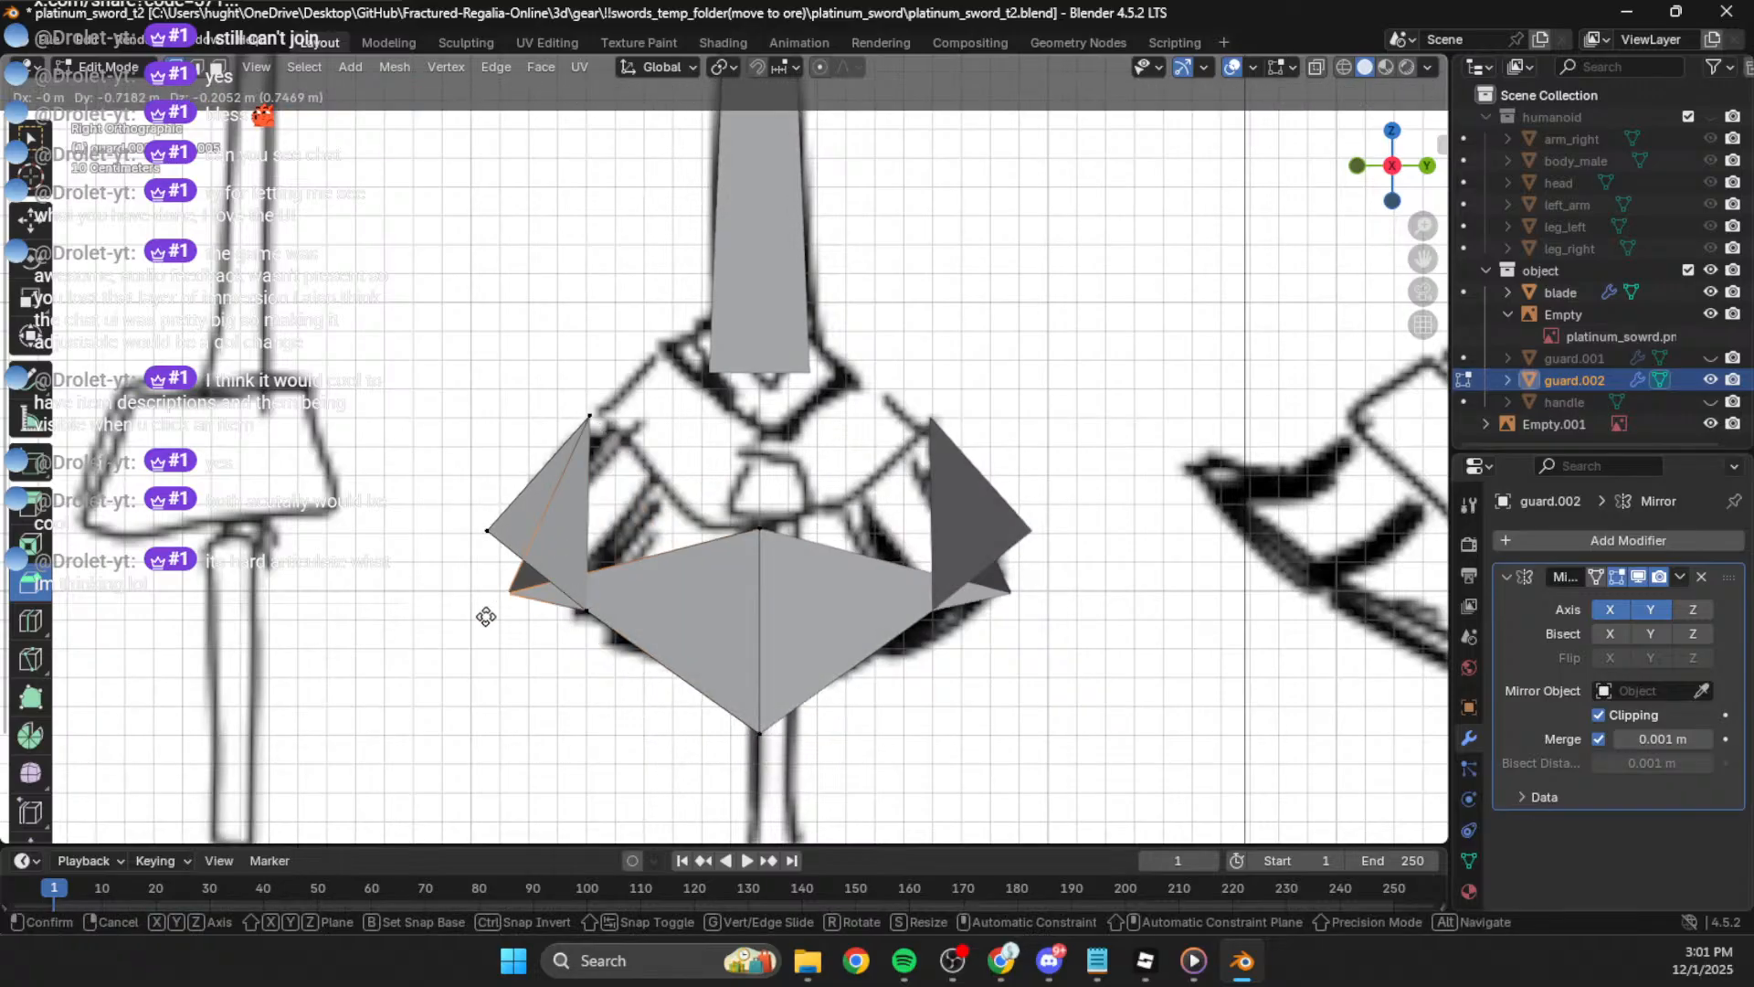
left_click(678, 485)
left_click(589, 602)
key("g")
left_click(572, 615)
left_click(699, 485)
key("g")
left_click(675, 510)
Step: Pull the wing's top corner inward and shift its outermost corner 0.075999 m in Y and 0.1292 m in Z
left_click(628, 434)
key("g")
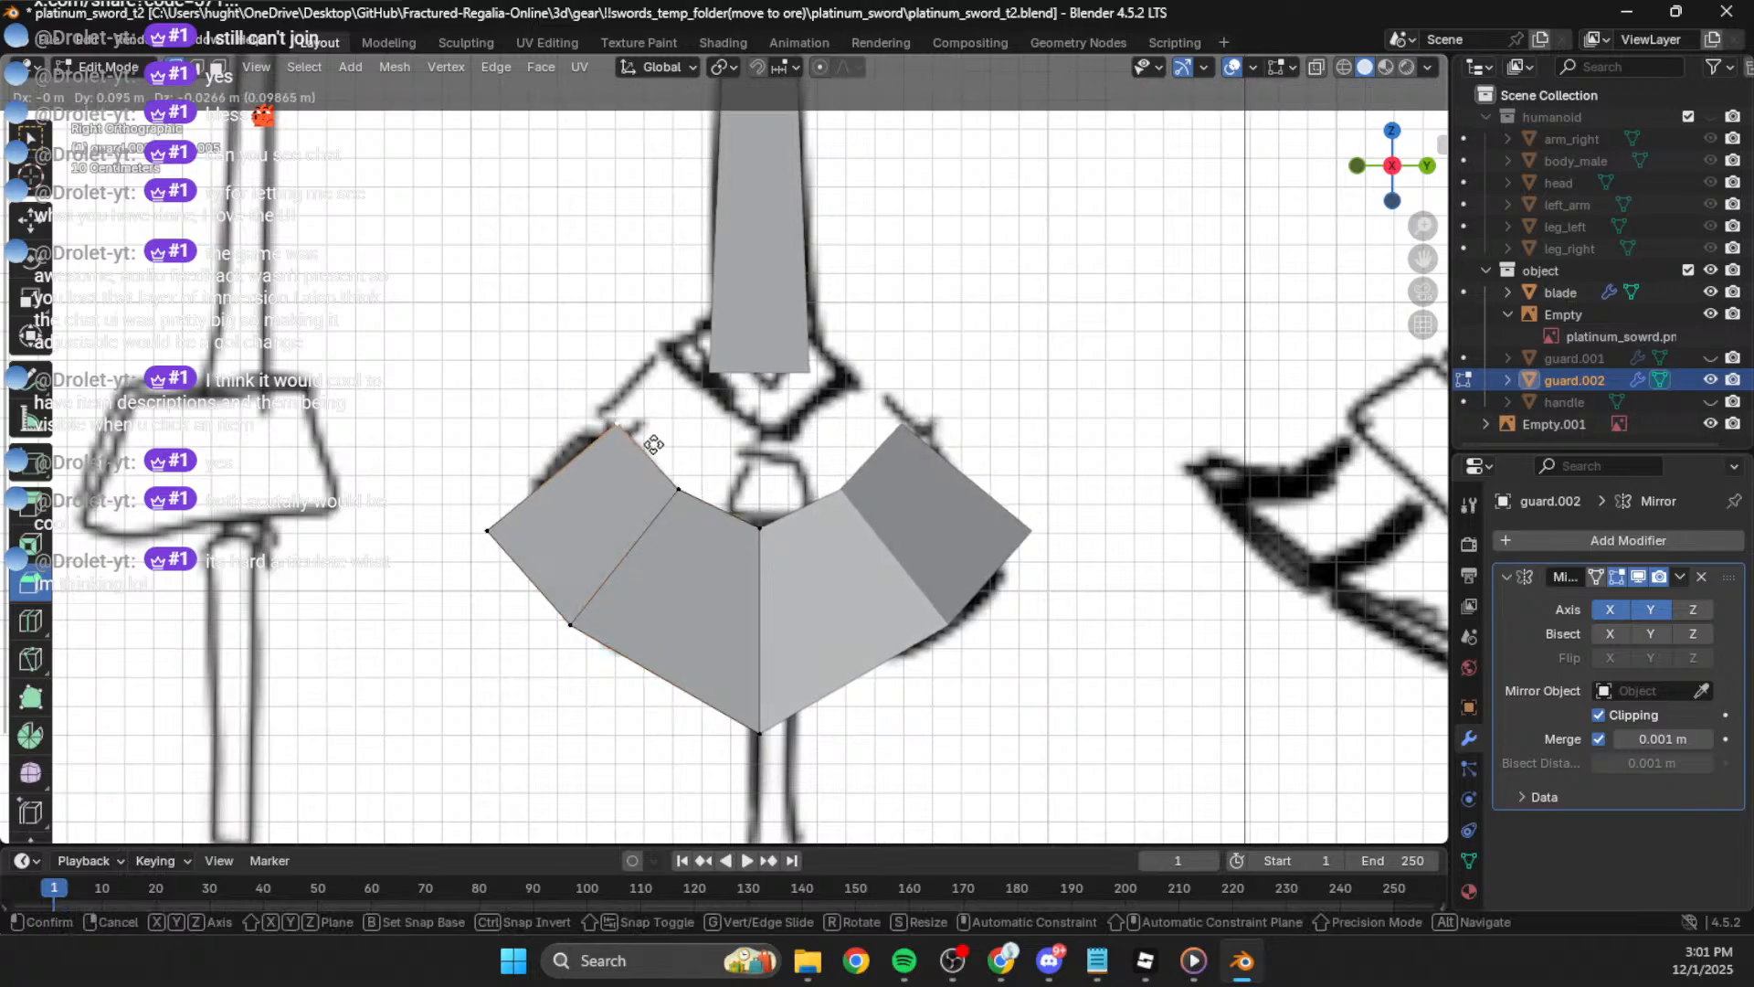
left_click(654, 445)
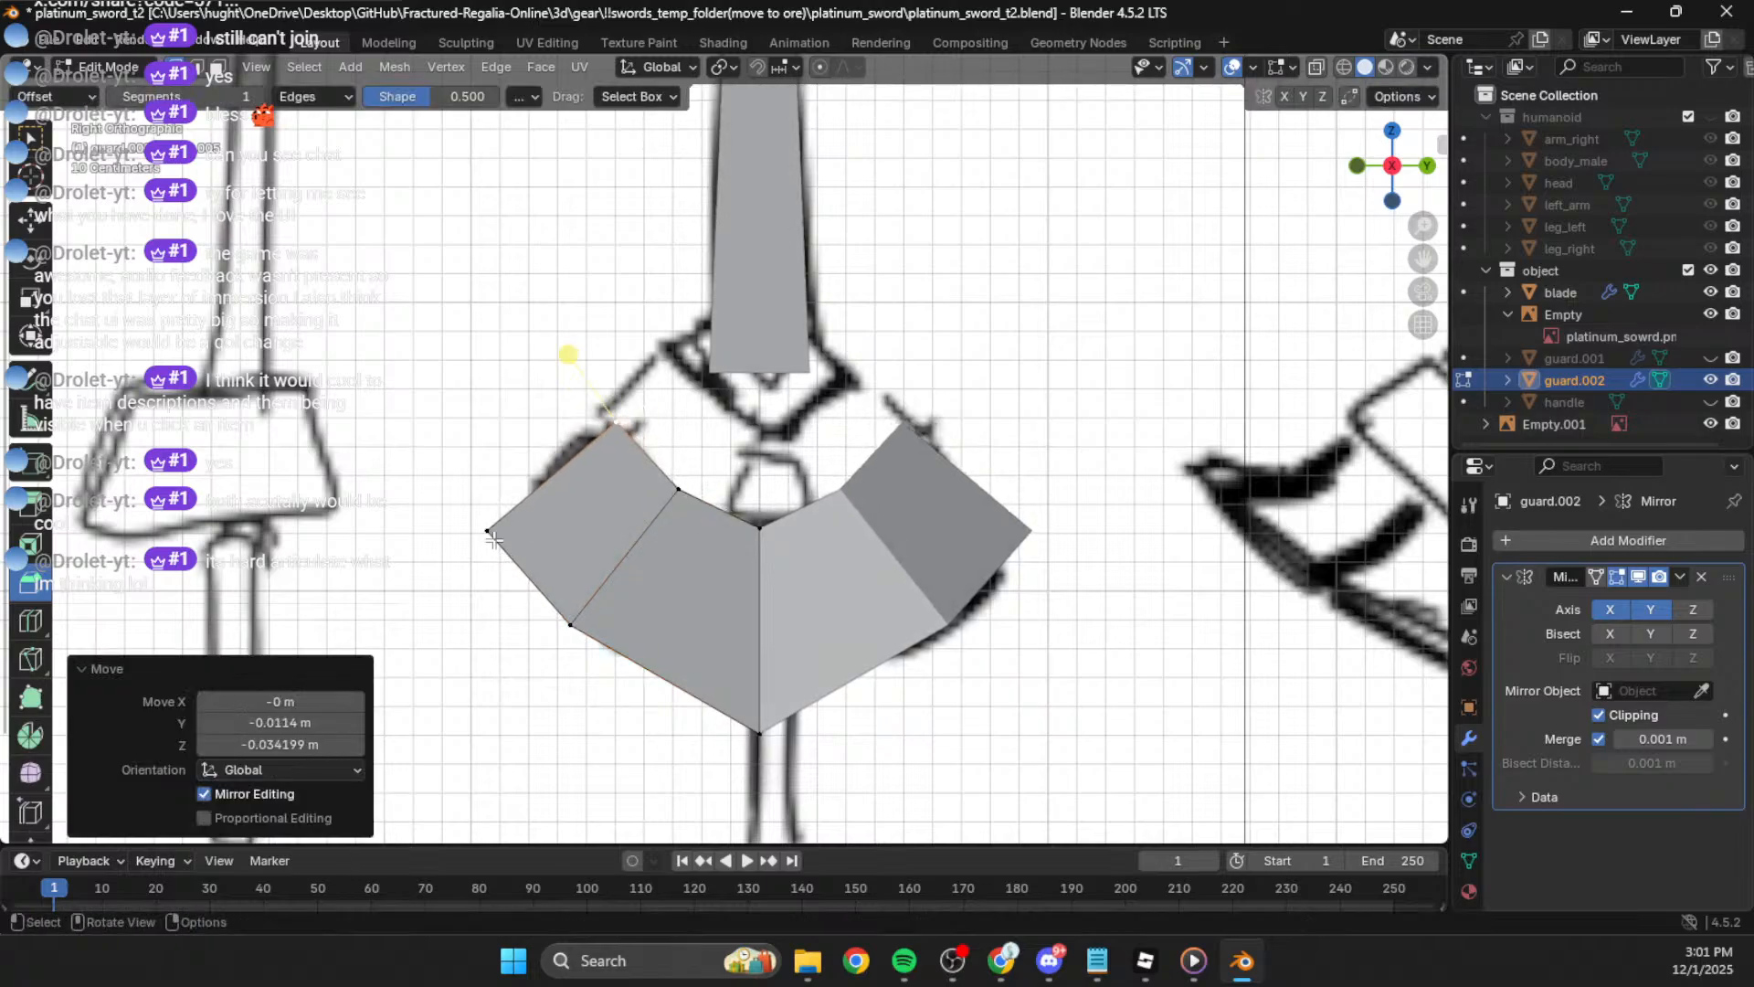
left_click(492, 535)
key("g")
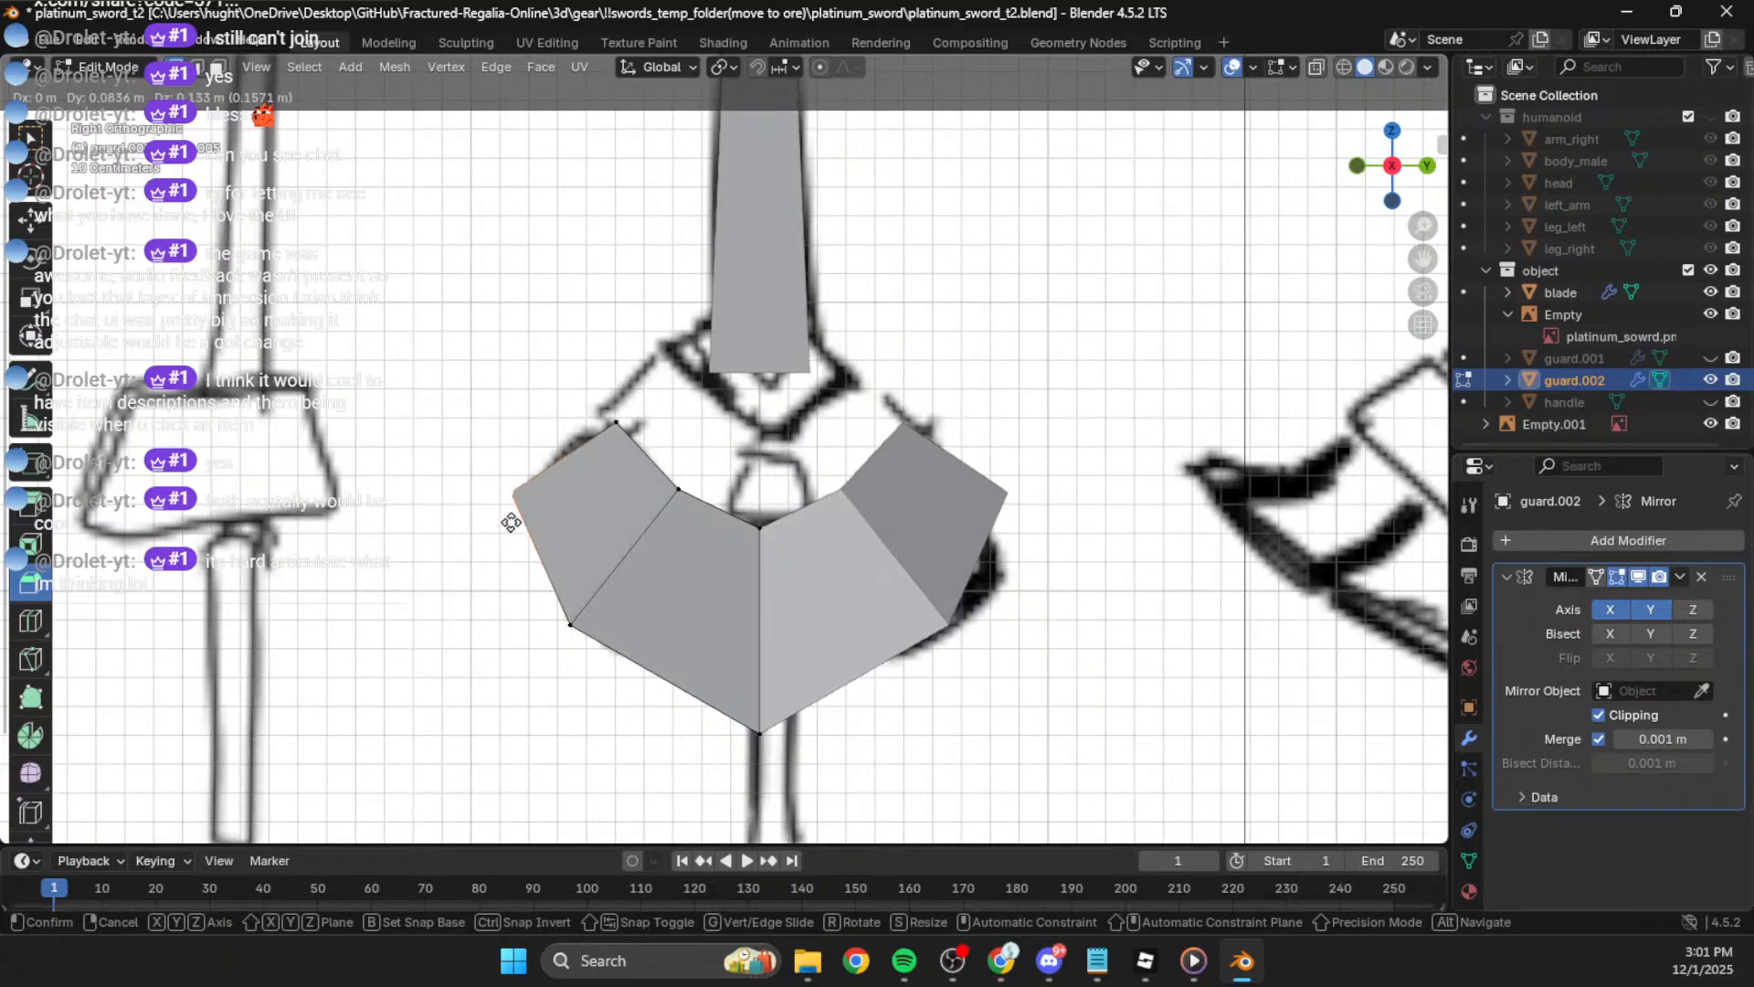
left_click(511, 523)
Step: Leave mesh editing and examine how the two guard layers overlap, from an angle and in the right view against the sketch
scroll(896, 512, "down", 5)
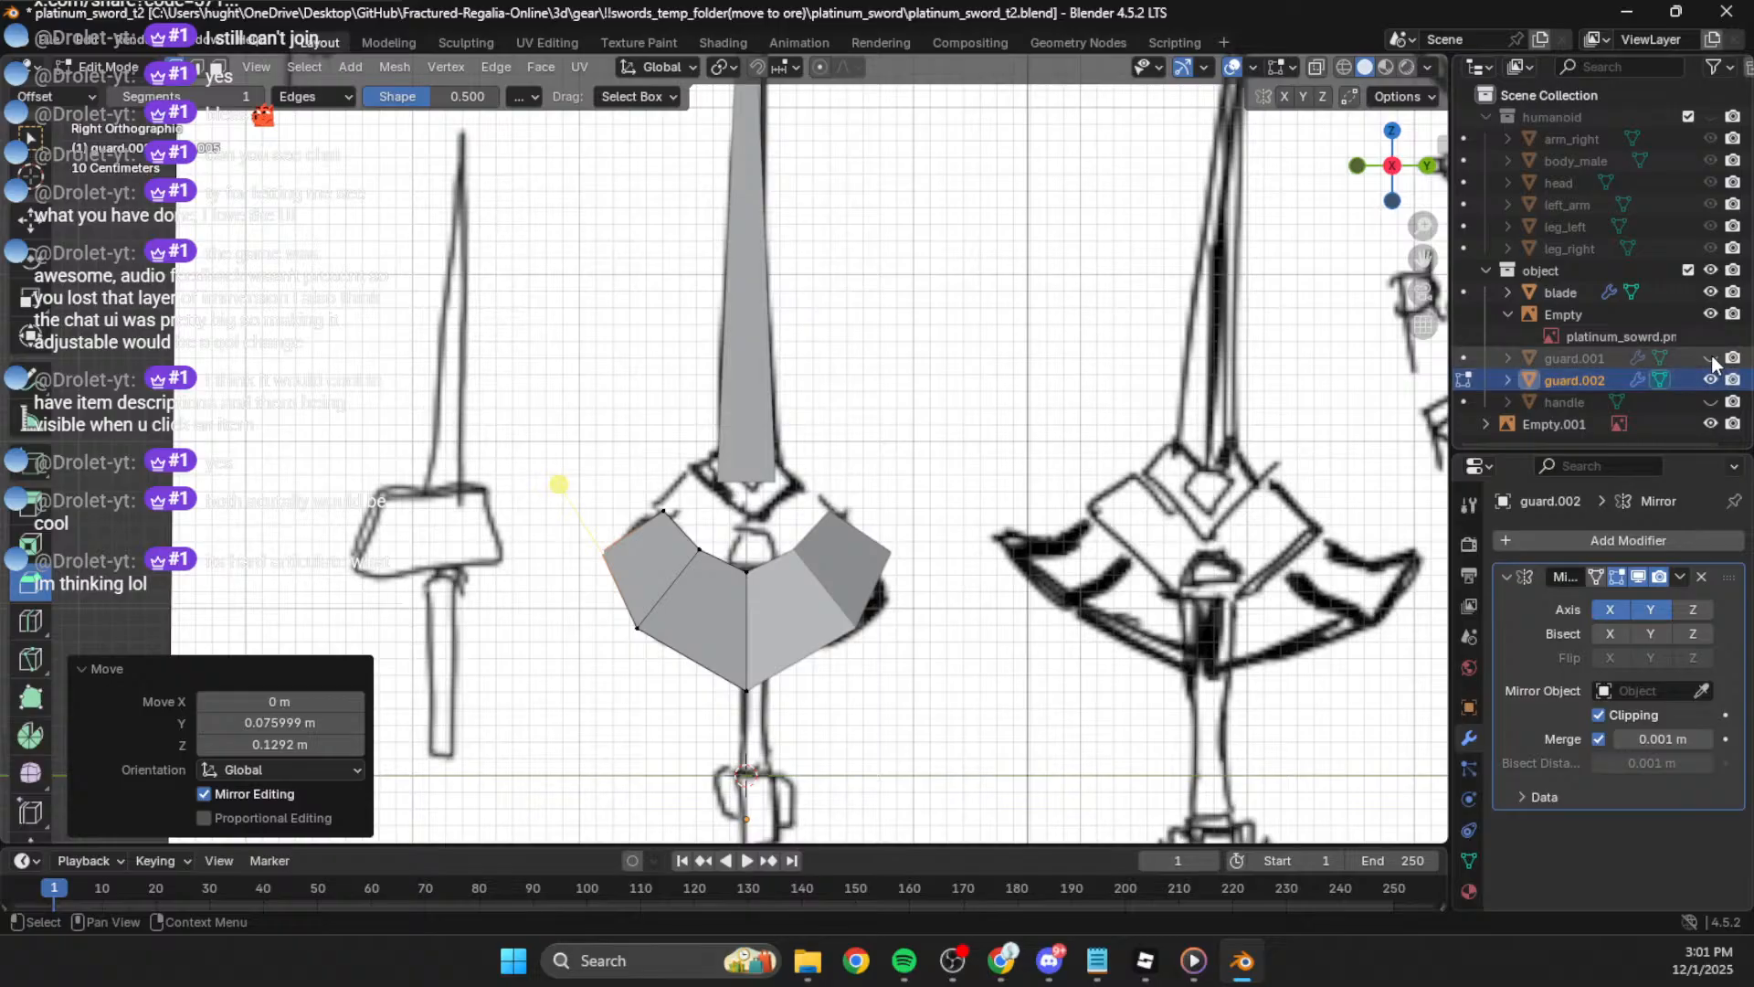
scroll(1048, 545, "up", 5)
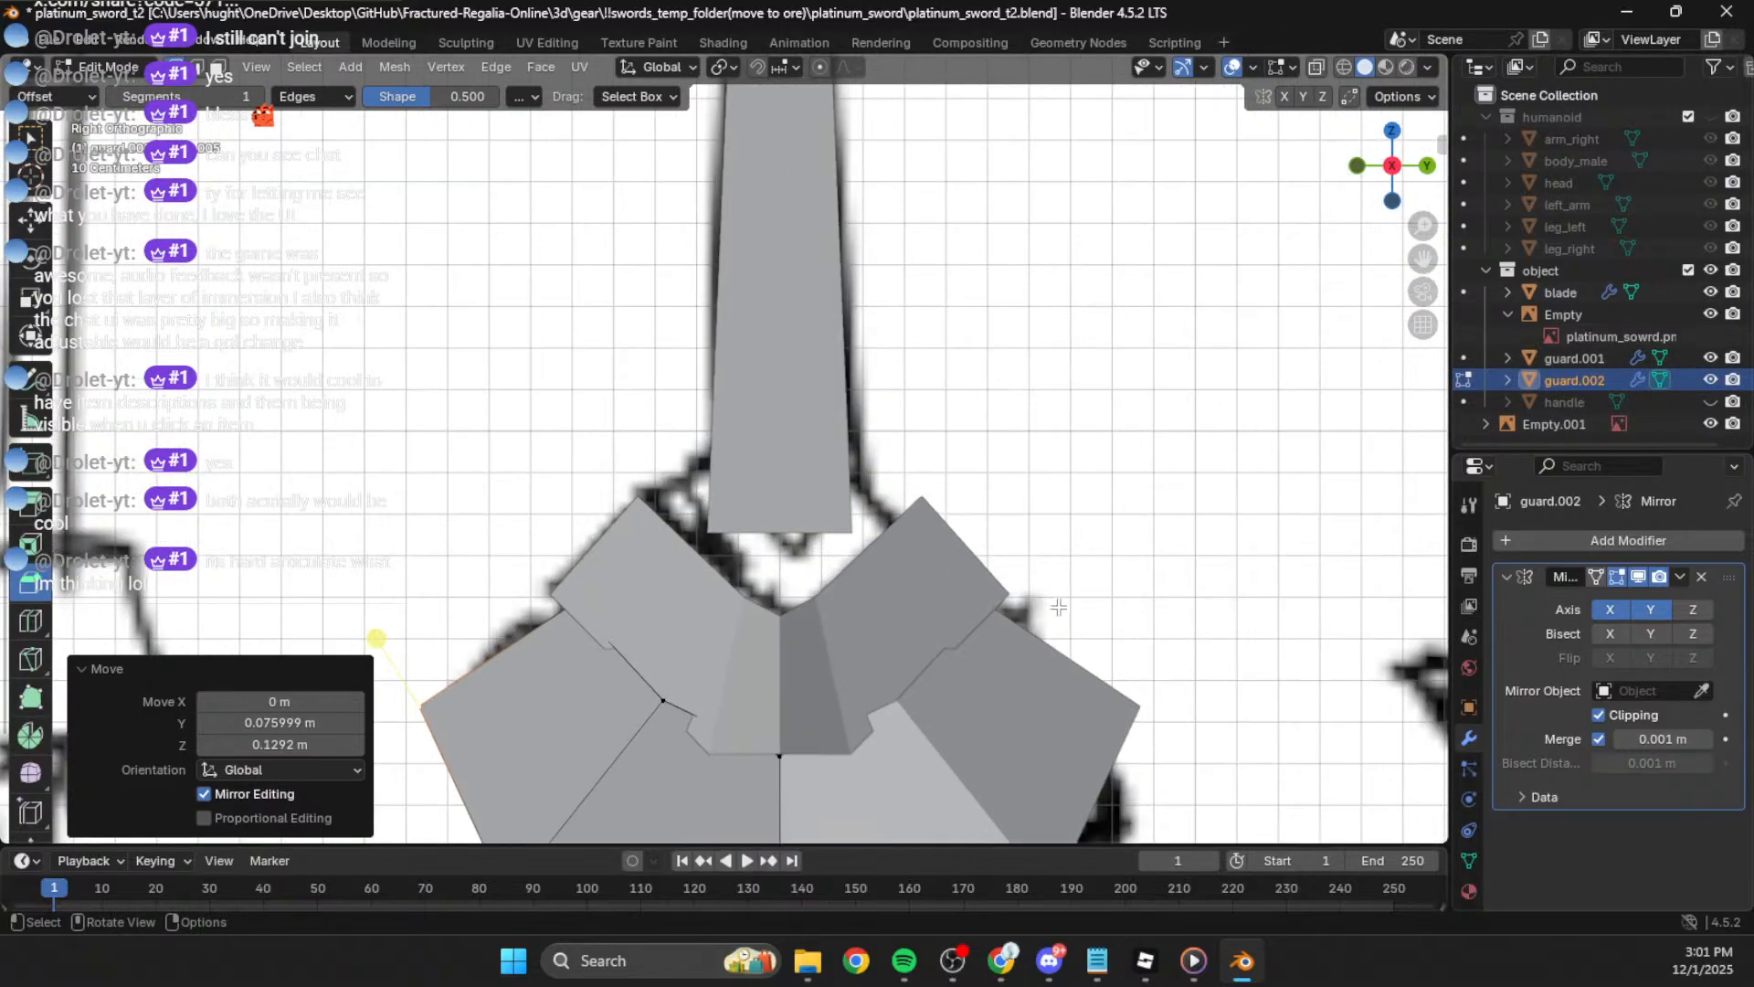
scroll(1058, 604, "down", 2)
key("Tab")
left_click(858, 422)
mouse_move(857, 422)
middle_mouse_down()
mouse_move(1040, 454)
mouse_move(854, 459)
mouse_move(765, 406)
mouse_move(1025, 382)
mouse_move(899, 426)
mouse_move(672, 388)
mouse_move(941, 404)
middle_mouse_up()
left_click(1389, 168)
scroll(969, 345, "up", 3)
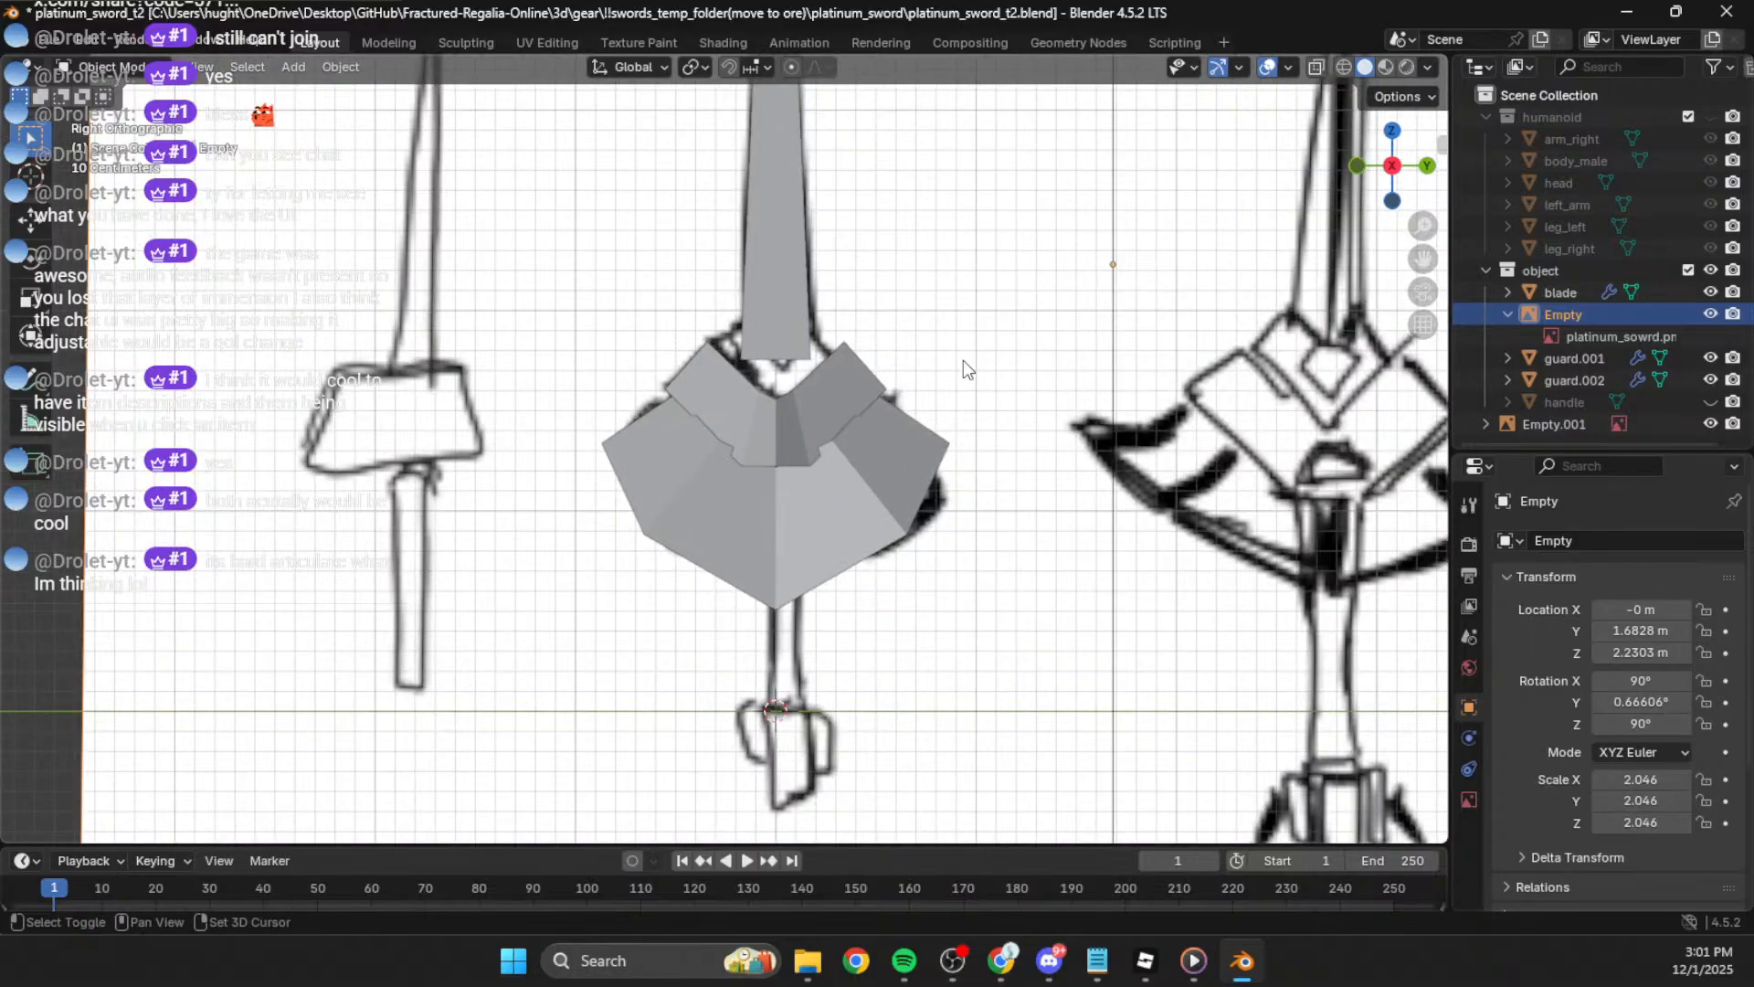
Step: Duplicate the original upper guard plate and place the copy 0.20055 m higher along Z
left_click(780, 441)
scroll(819, 432, "up", 4)
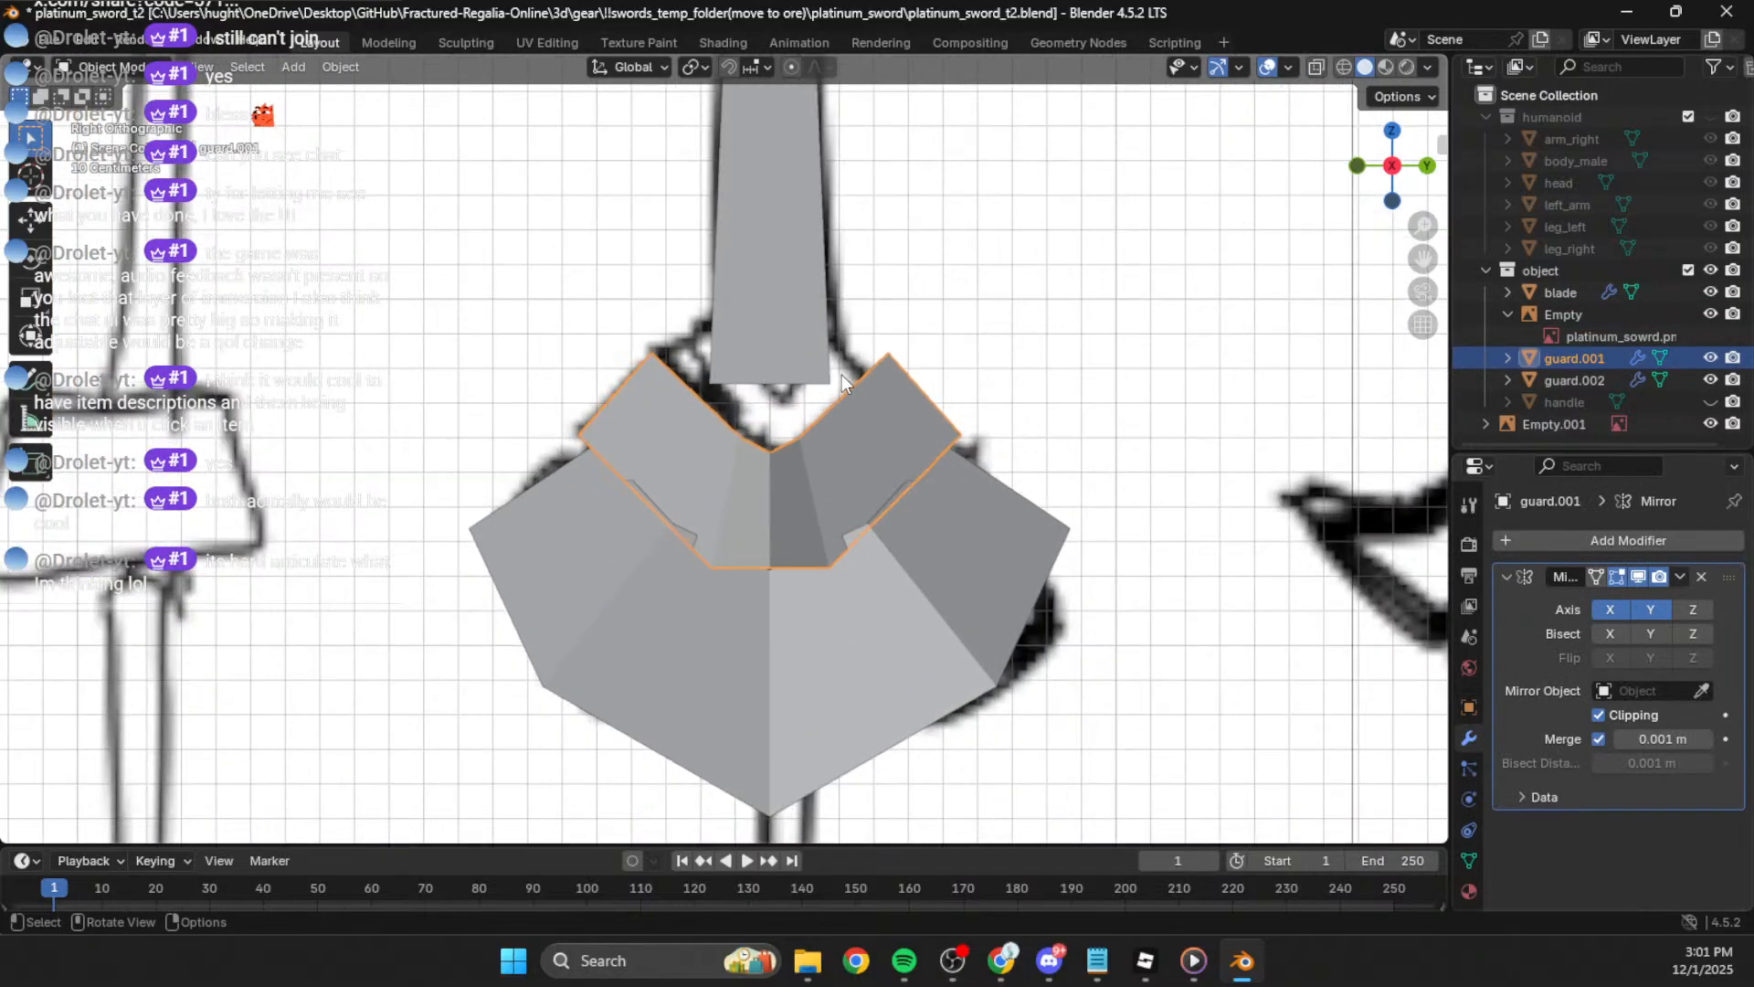
middle_click_drag(837, 347, 871, 251, "shift")
scroll(815, 390, "down", 1)
middle_click_drag(968, 367, 810, 521, "shift")
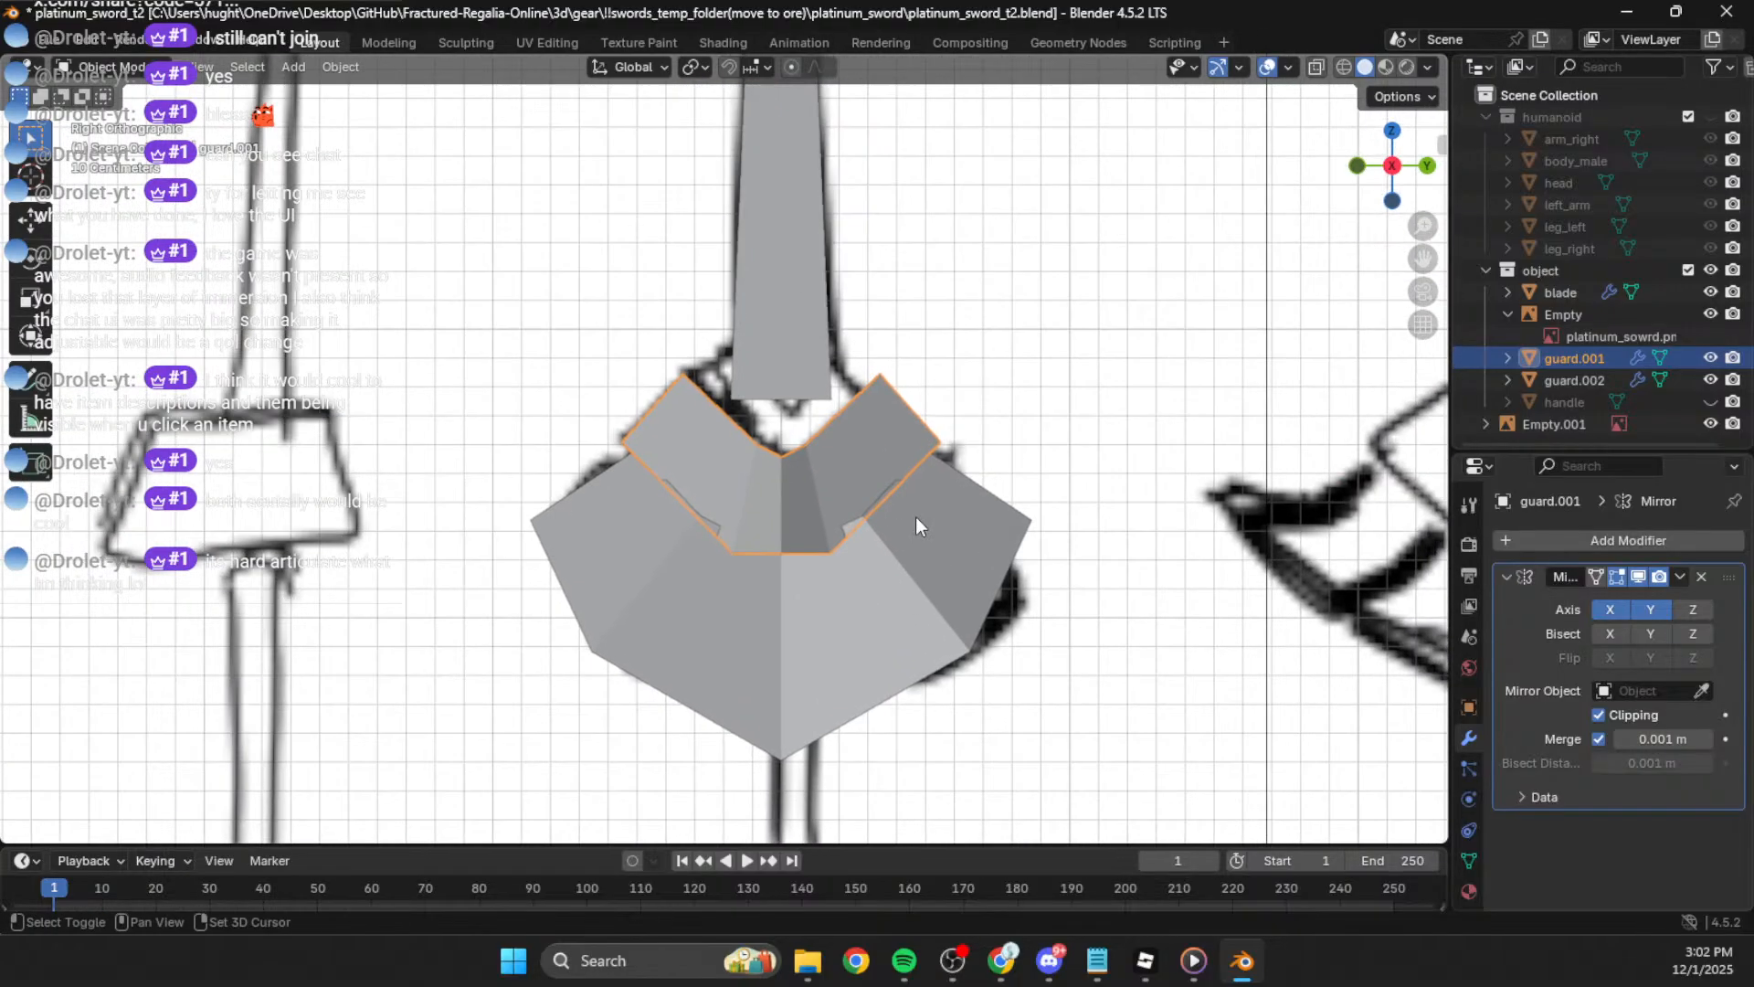
scroll(861, 392, "up", 2)
middle_click_drag(862, 392, 870, 443, "shift")
key("shift+d")
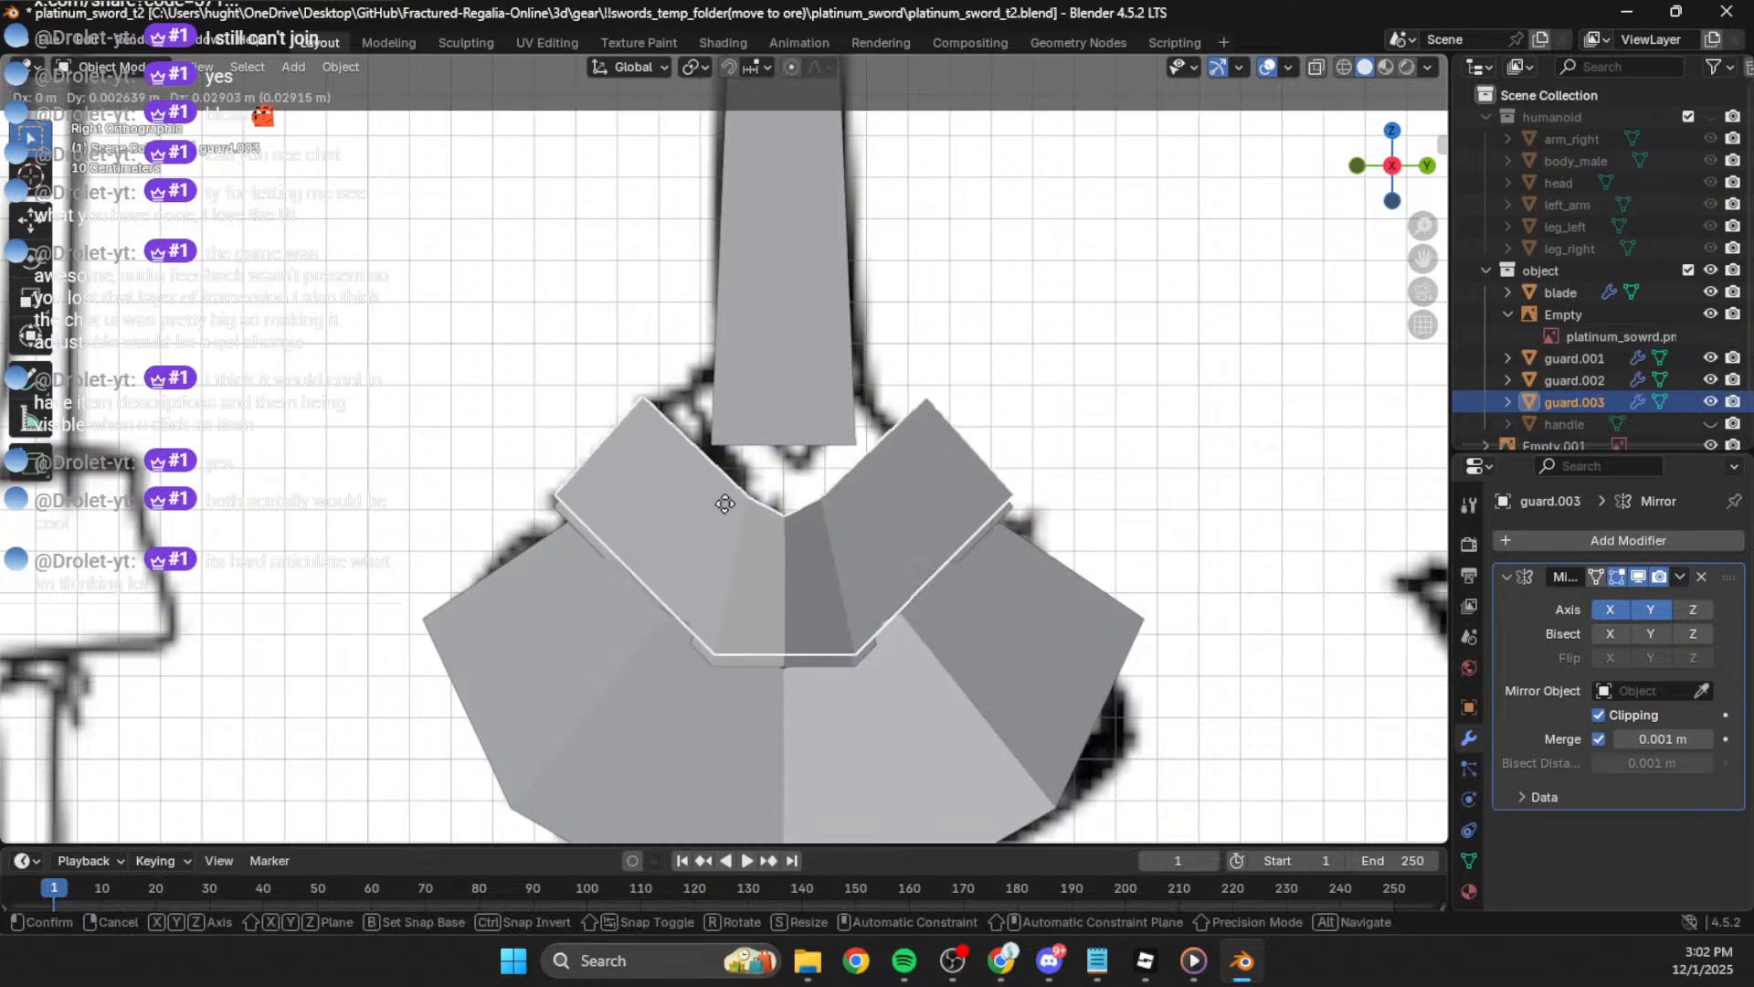
key("z")
left_click(744, 431)
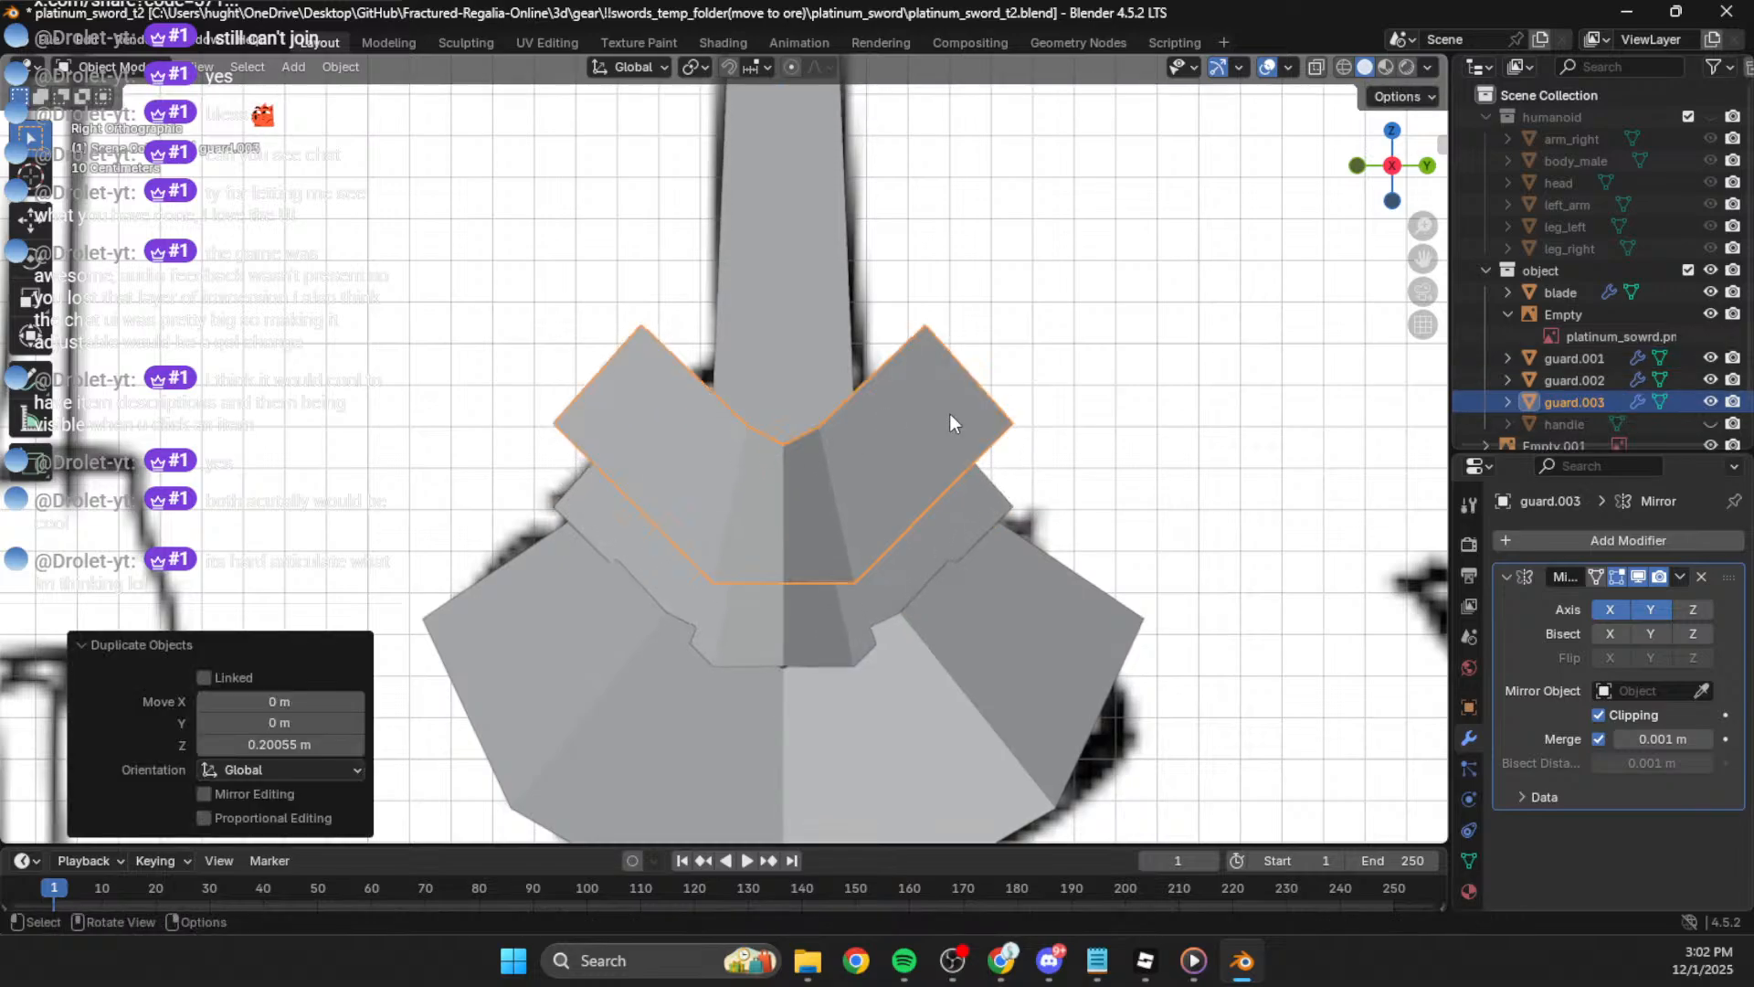
Step: Shrink the new copy's side face by a factor of 0.491 and move it inward beside the blade's base
key("Tab")
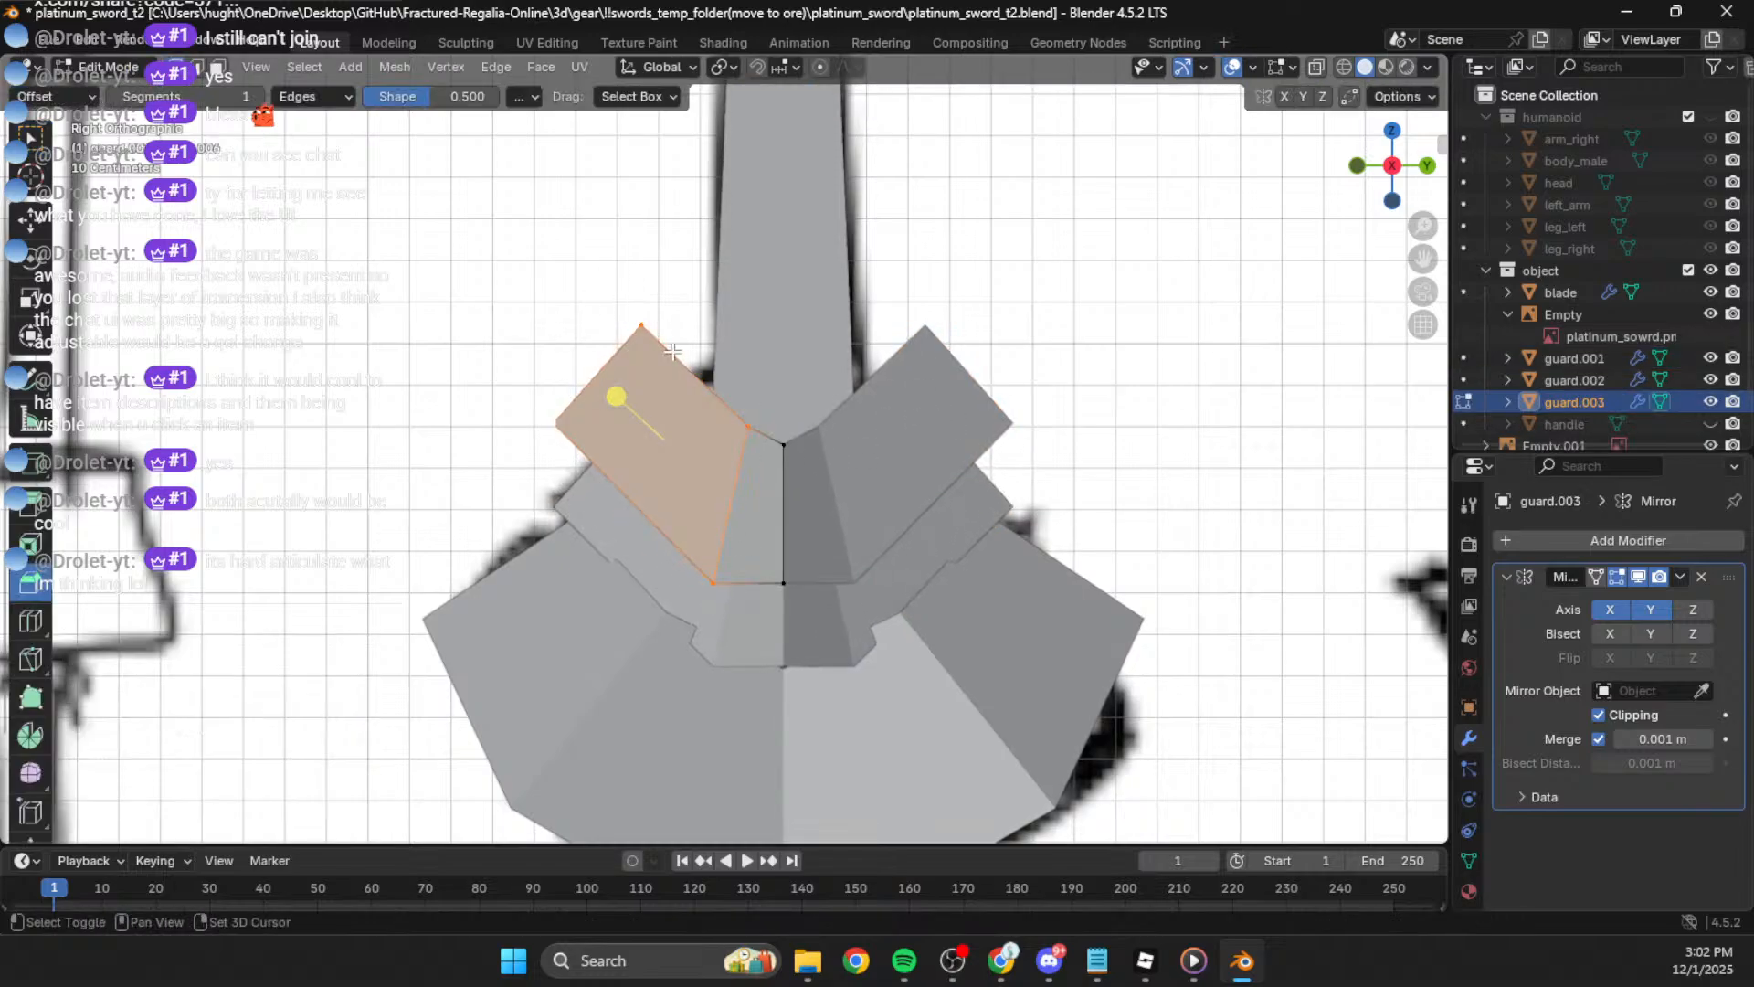
key("s")
left_click(736, 394)
key("g")
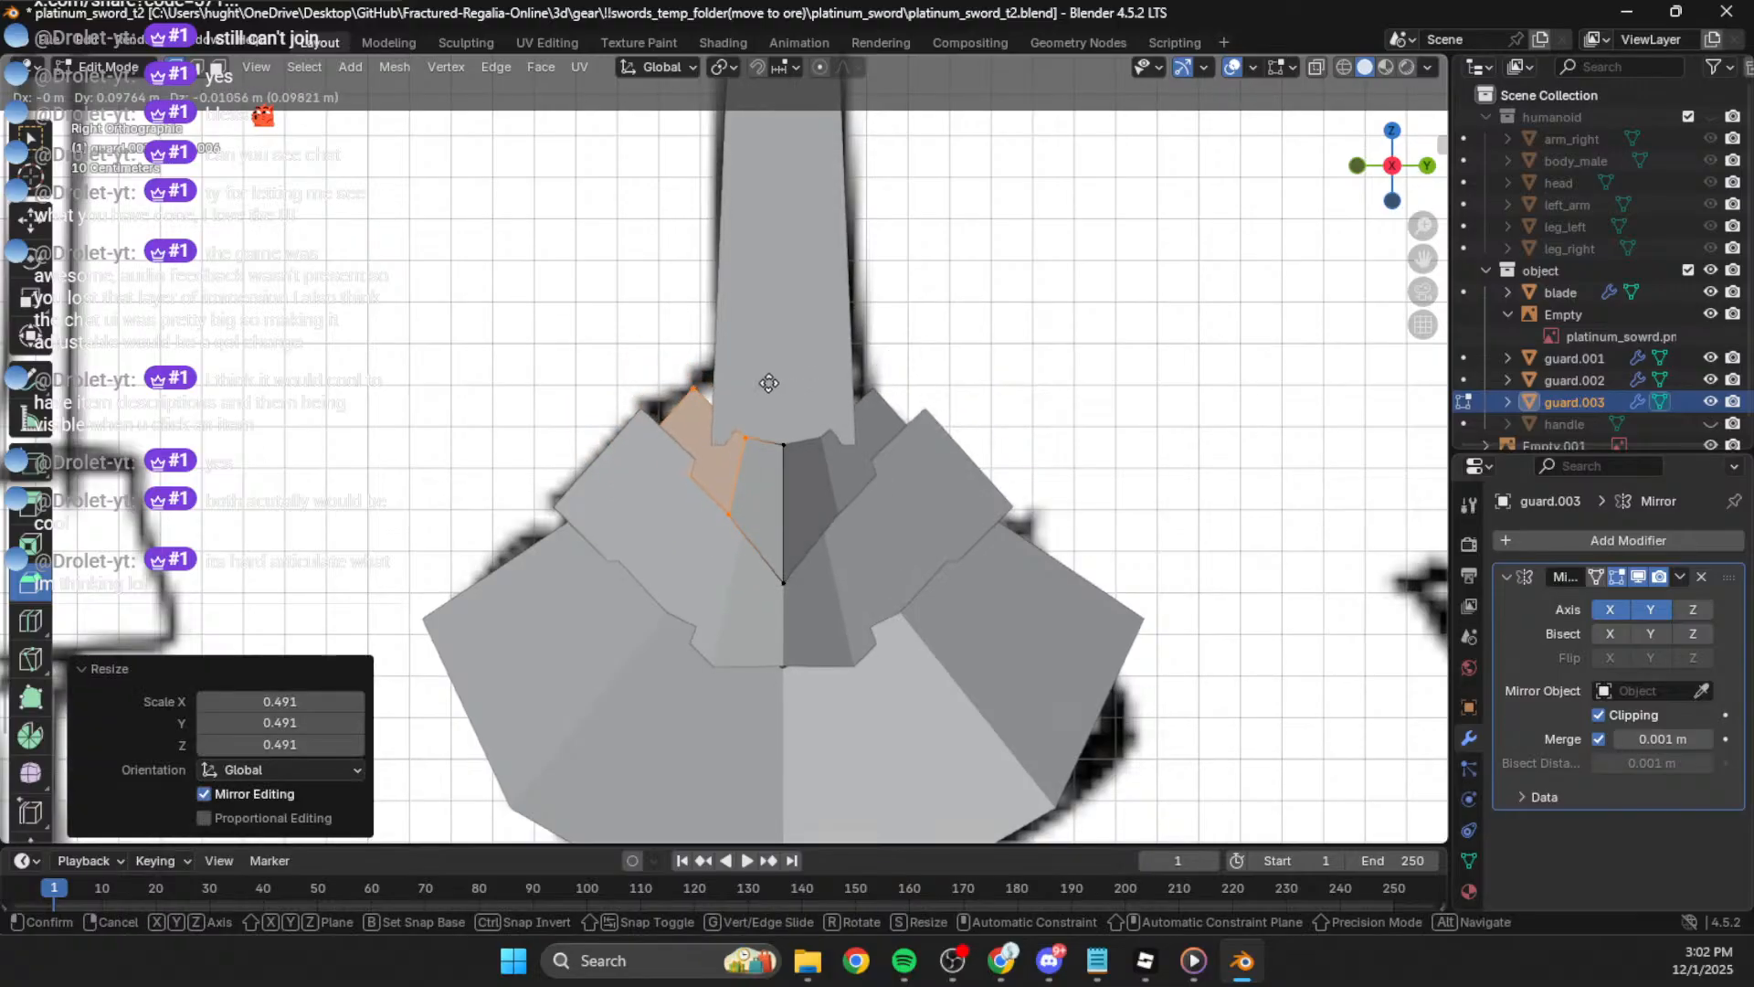
left_click(782, 382)
Step: Rotate and nudge the small side face to fit the sketched collar, finishing with a 0.015833 m Y and -0.010555 m Z shift
key("r")
left_click(779, 388)
key("g")
left_click(780, 390)
key("r")
left_click(799, 391)
key("g")
left_click(814, 407)
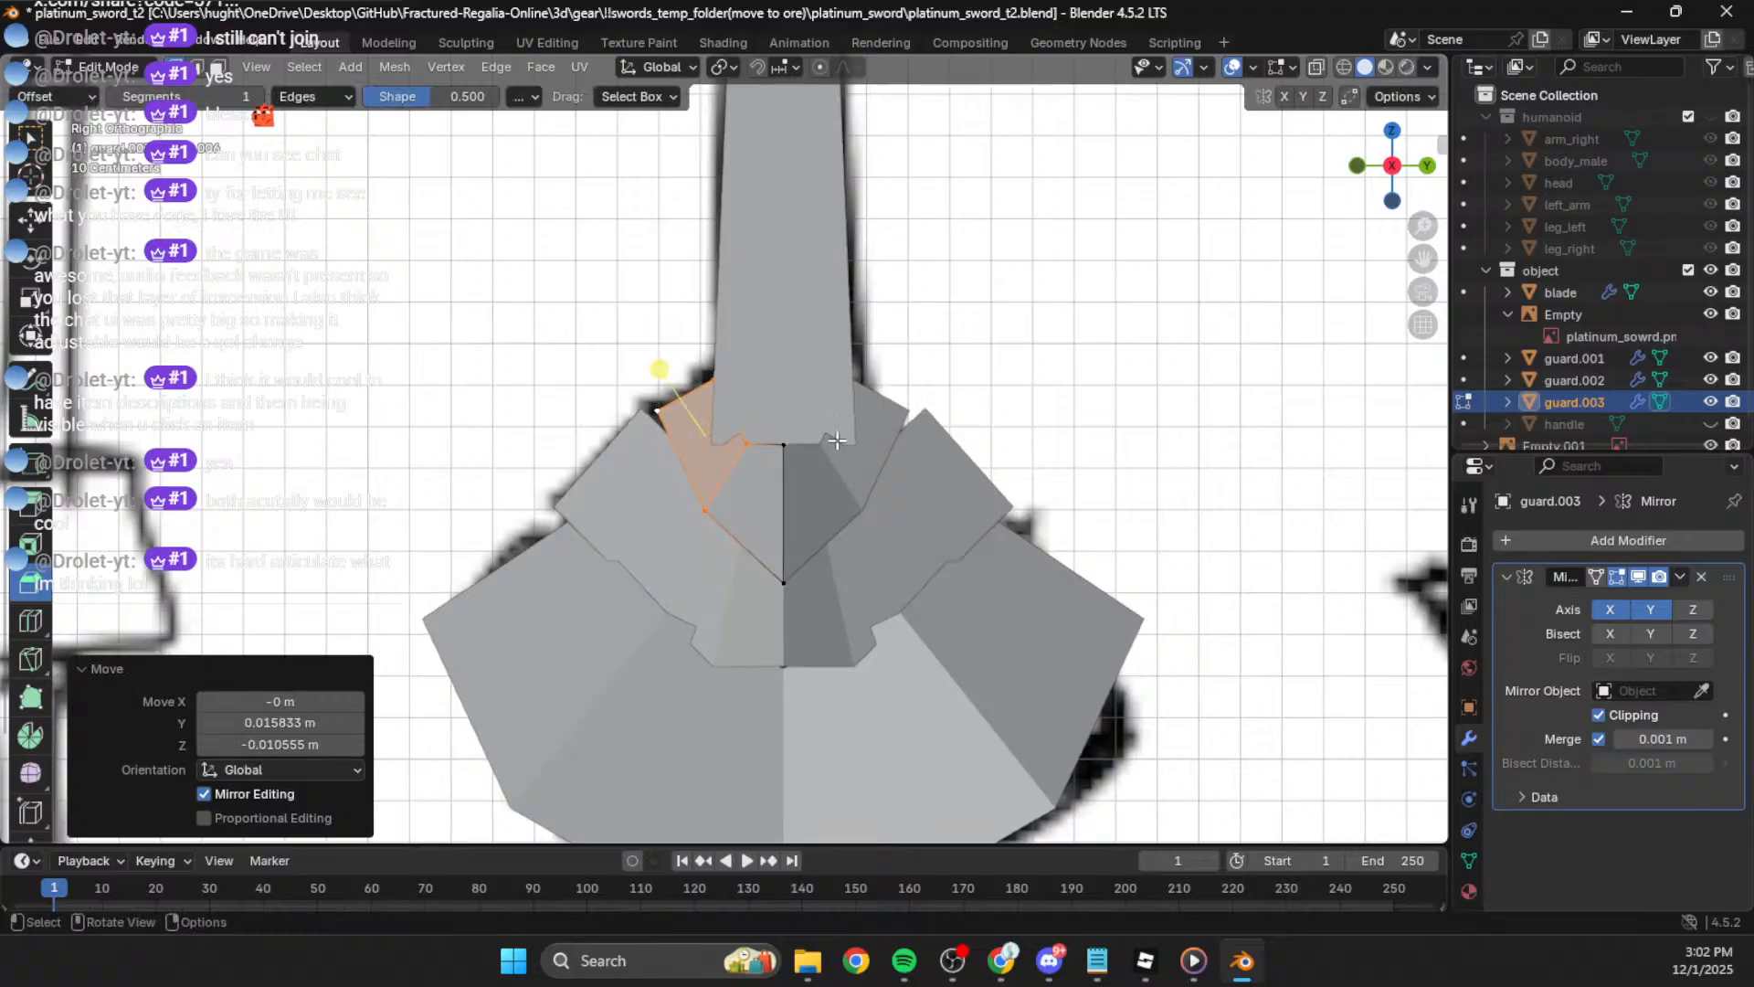
Step: Scale the whole small collar mesh down by a factor of about 0.819 and leave mesh editing
key("a")
key("s")
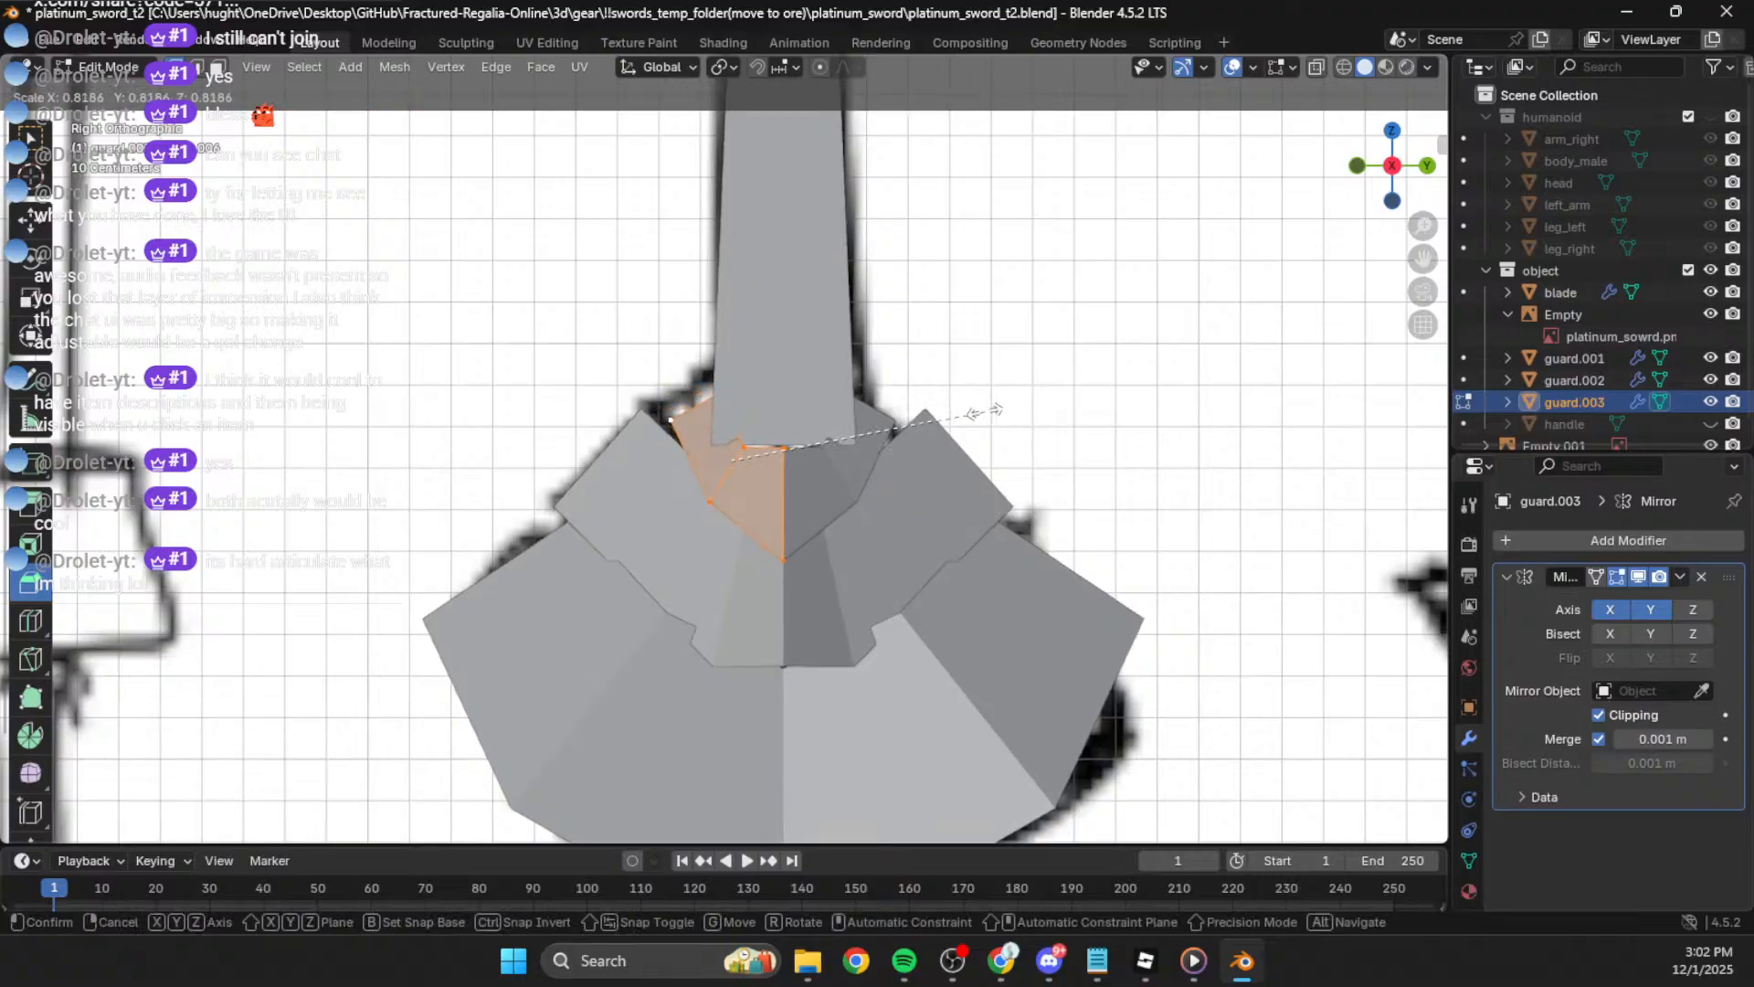
left_click(985, 411)
middle_click_drag(985, 412, 812, 576)
key("Tab")
Step: Open the large outer guard layer for editing in the right view, and hide all three guard plates to expose the sketch
scroll(917, 452, "down", 6)
scroll(762, 484, "up", 4)
scroll(762, 457, "down", 3)
left_click(812, 575)
key("Tab")
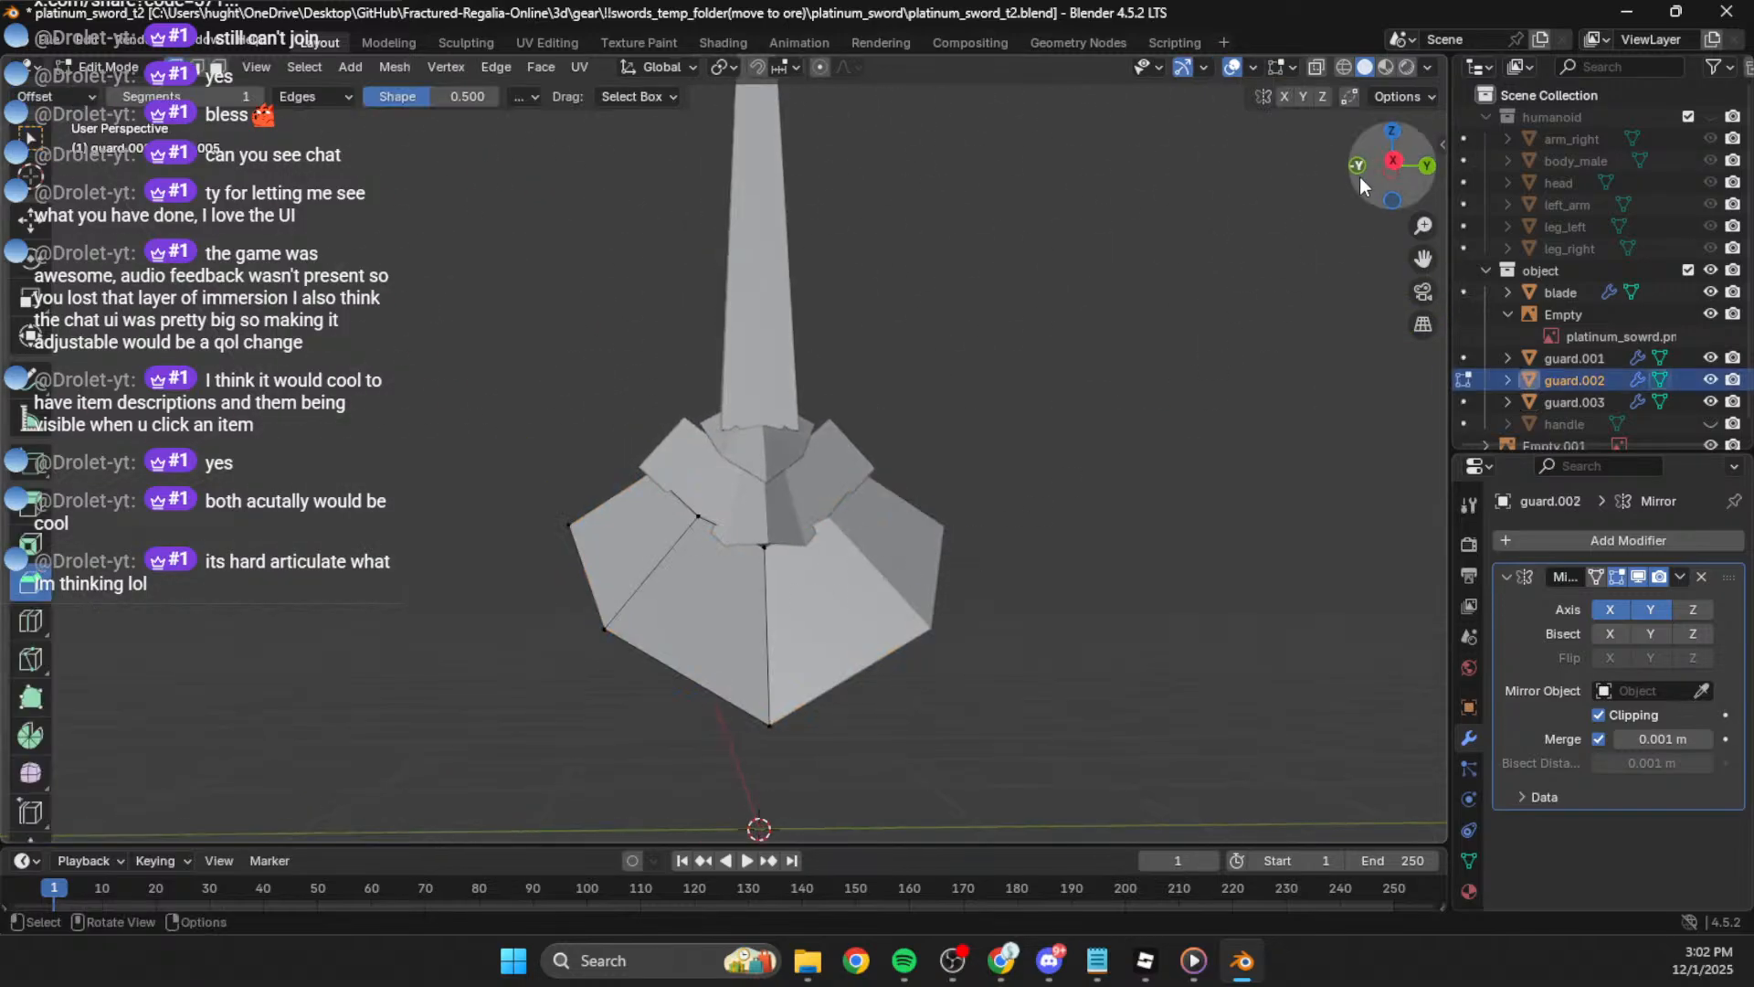
left_click(1393, 162)
scroll(1074, 478, "up", 4)
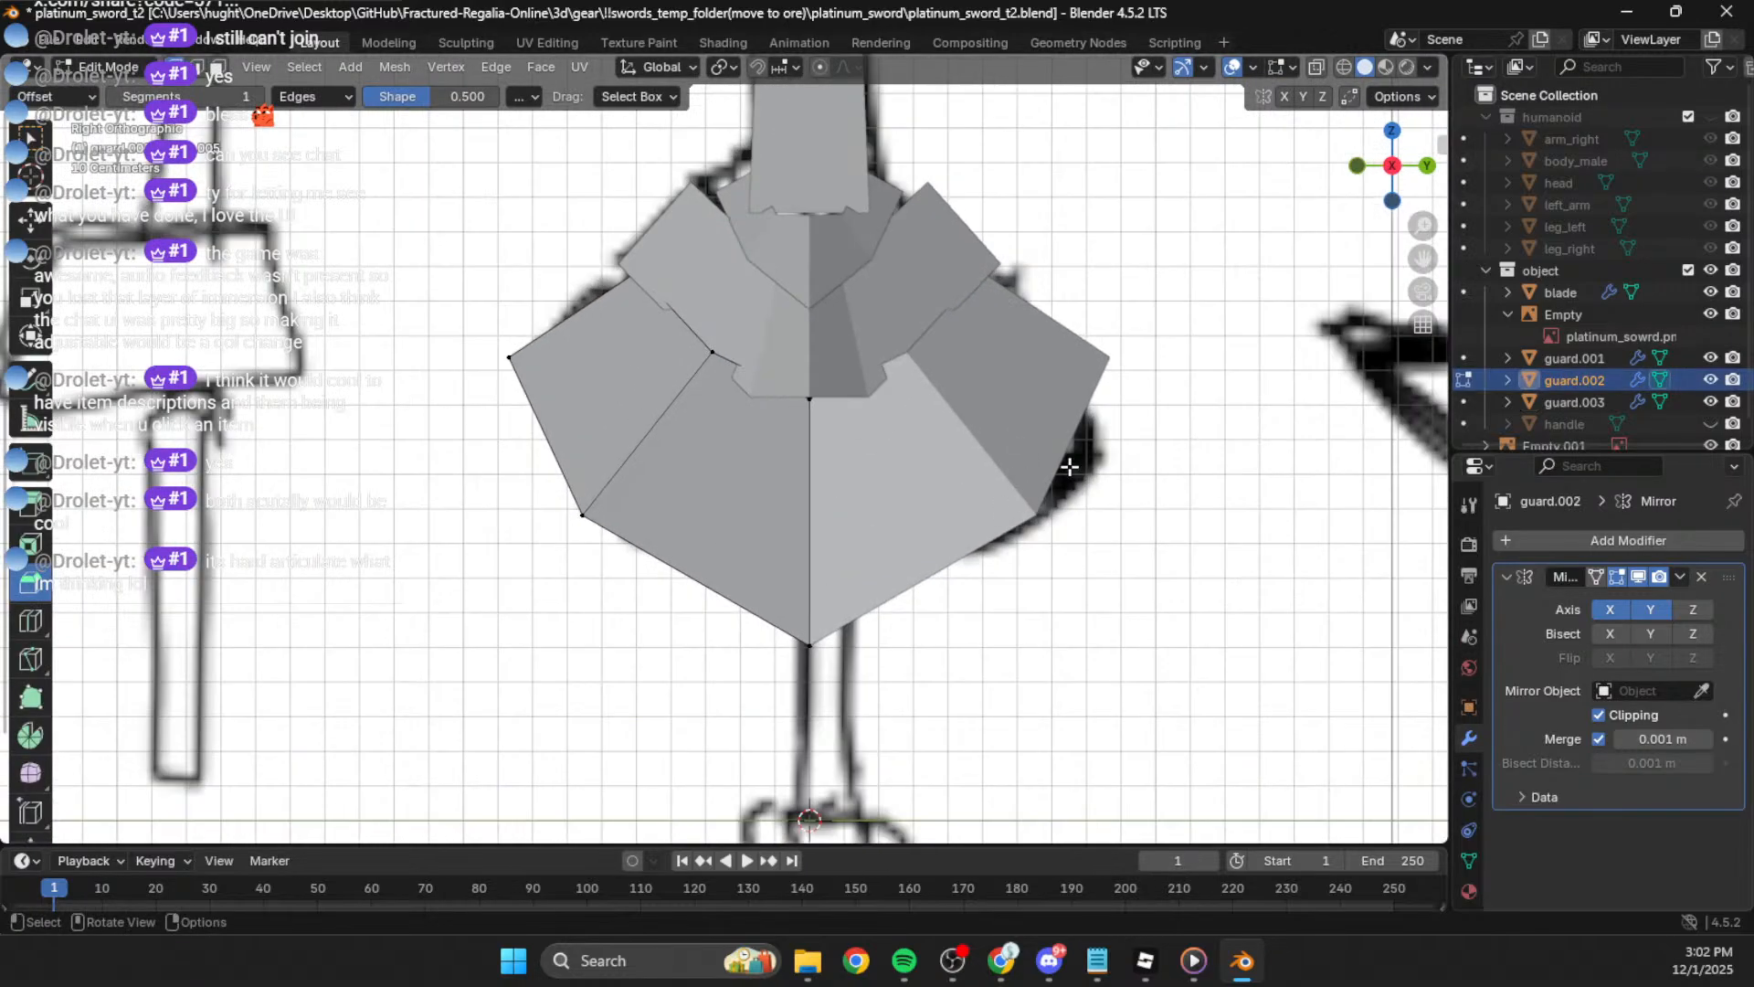
left_click(1710, 379)
left_click(1711, 357)
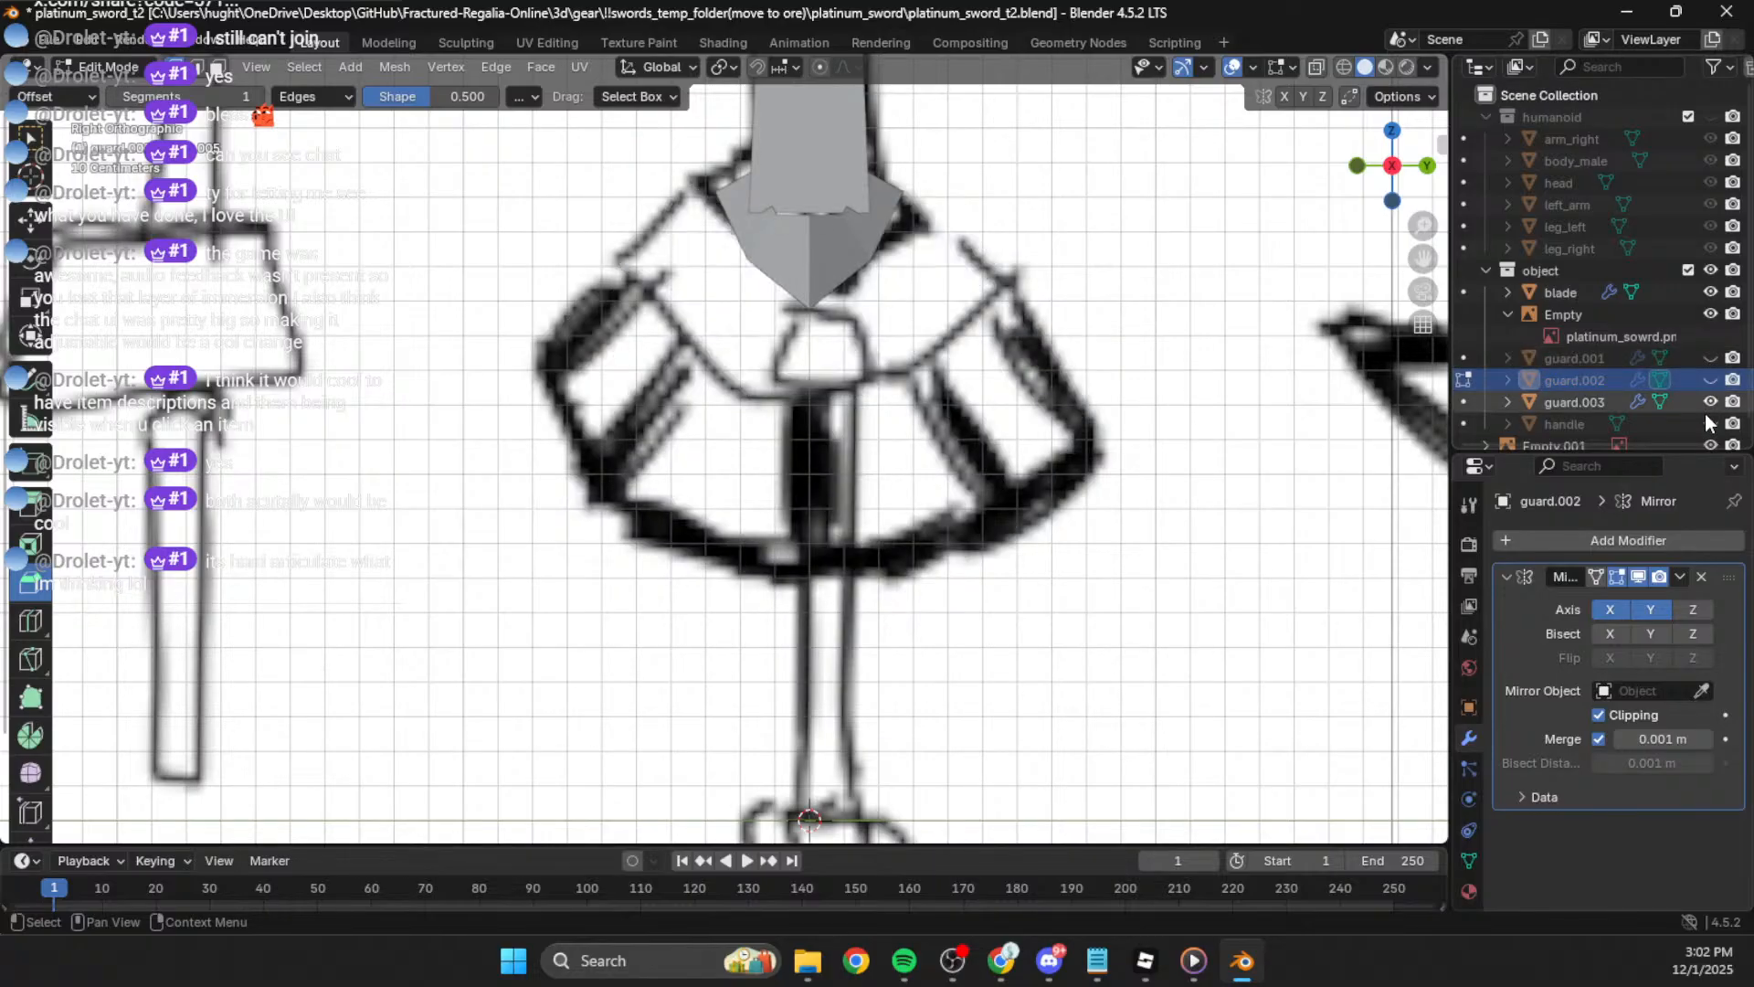
left_click(1710, 402)
scroll(941, 484, "down", 3)
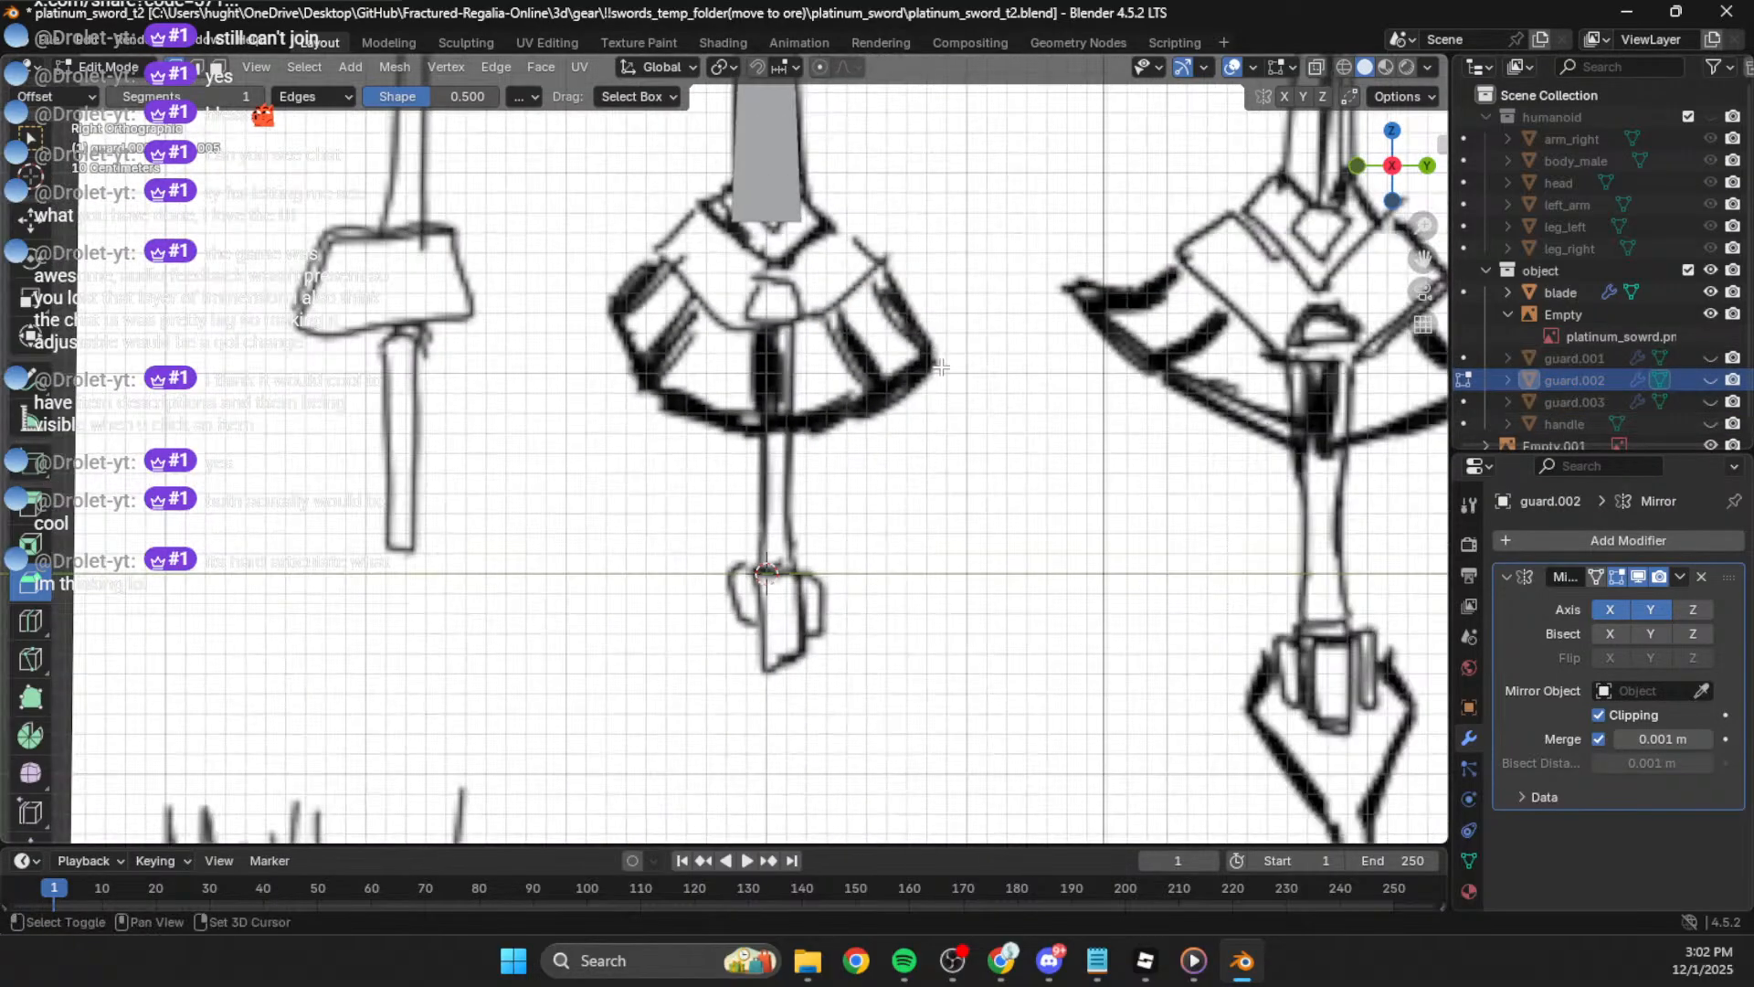
middle_click_drag(930, 528, 937, 501, "shift")
scroll(1620, 382, "down", 1)
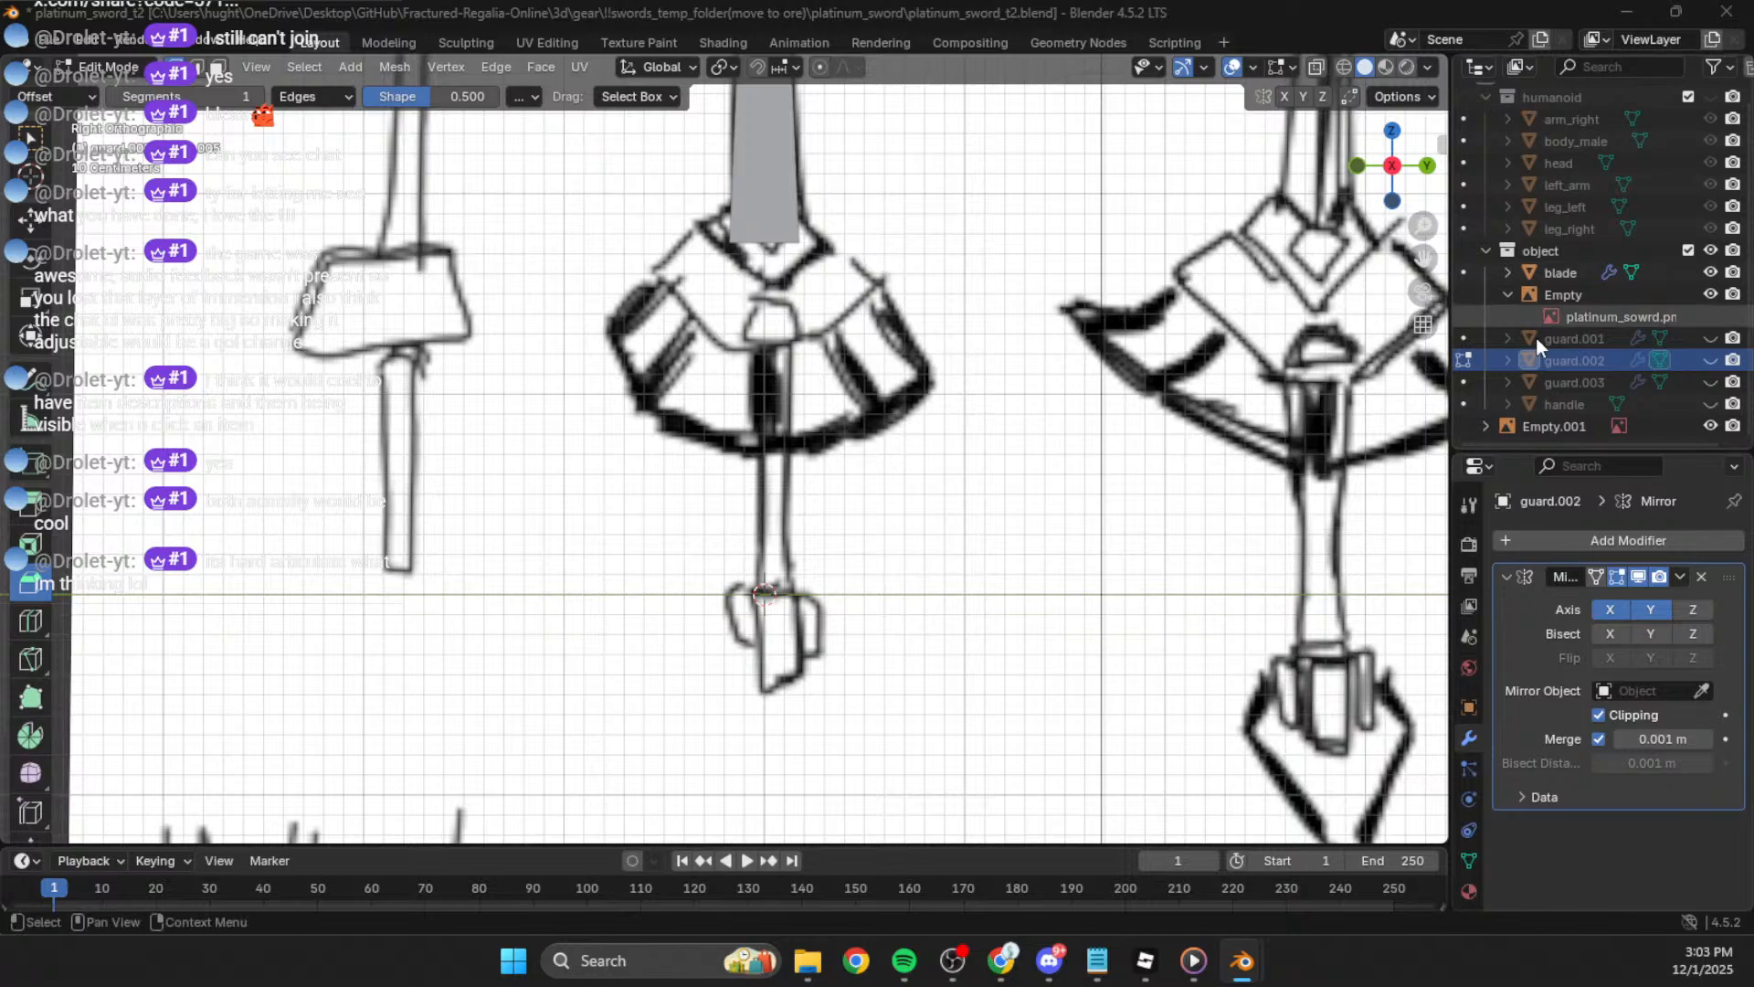
Step: Paste the copied handle into the object collection and switch the viewport shading to Material Preview
left_click(1206, 442)
right_click(976, 485)
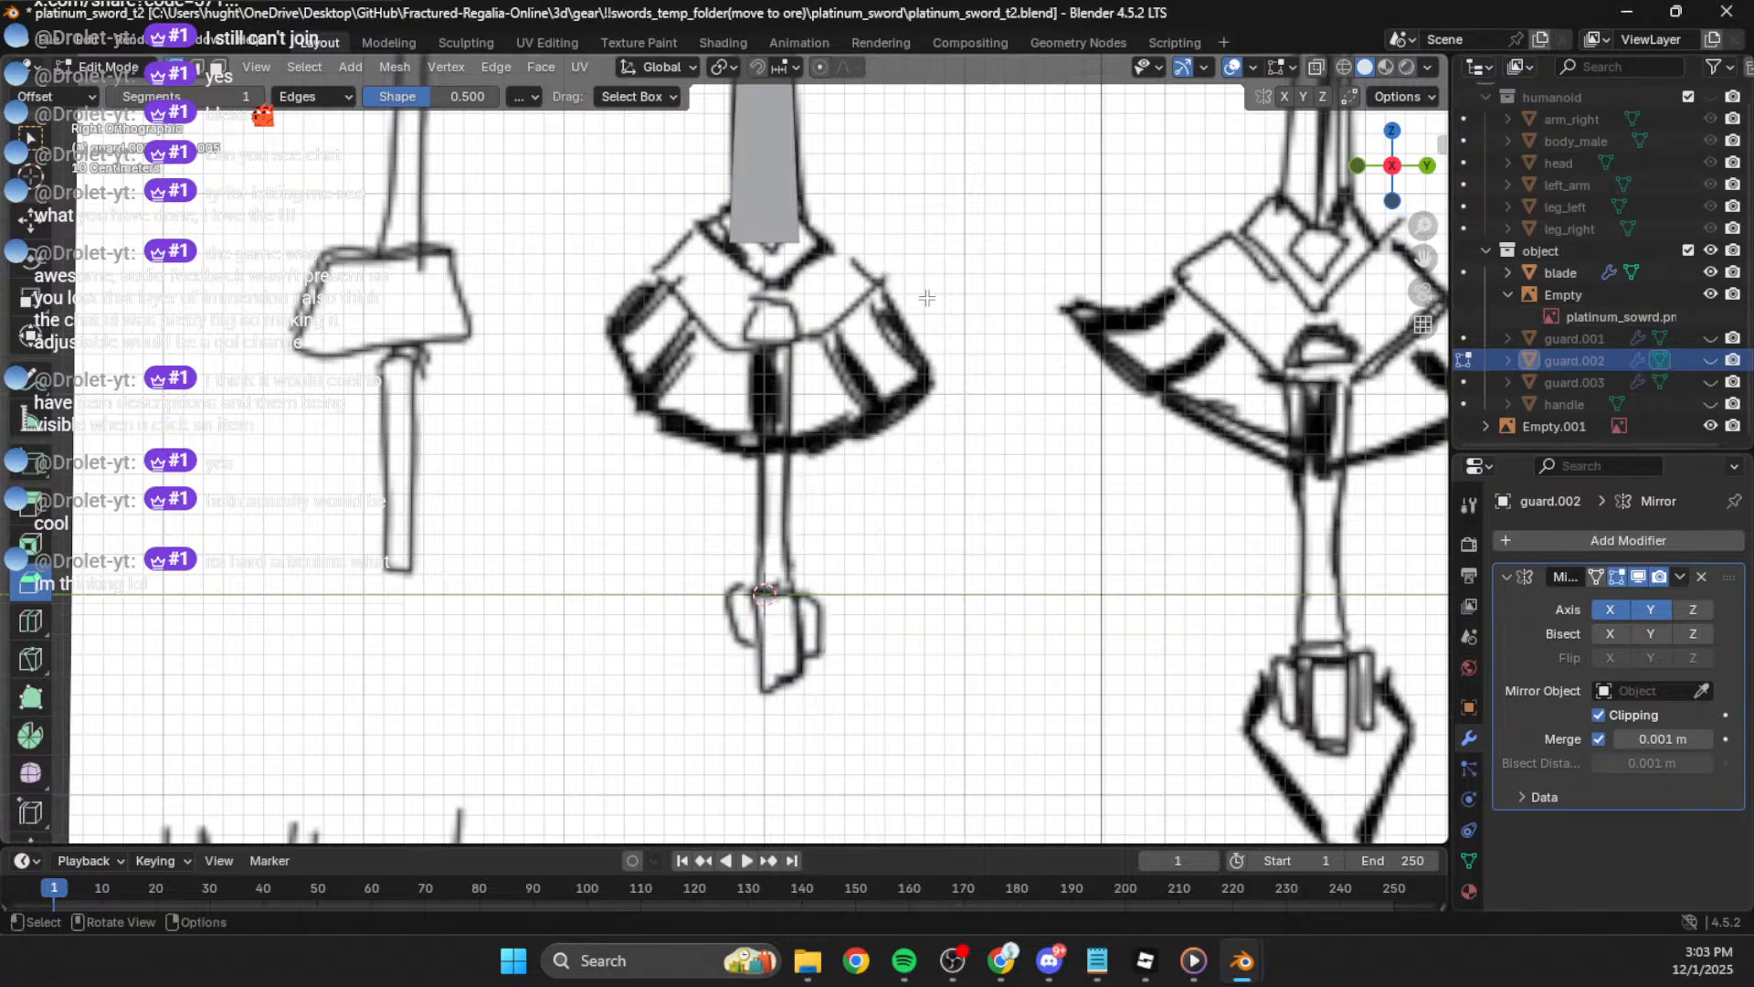
left_click(1554, 252)
right_click(912, 457)
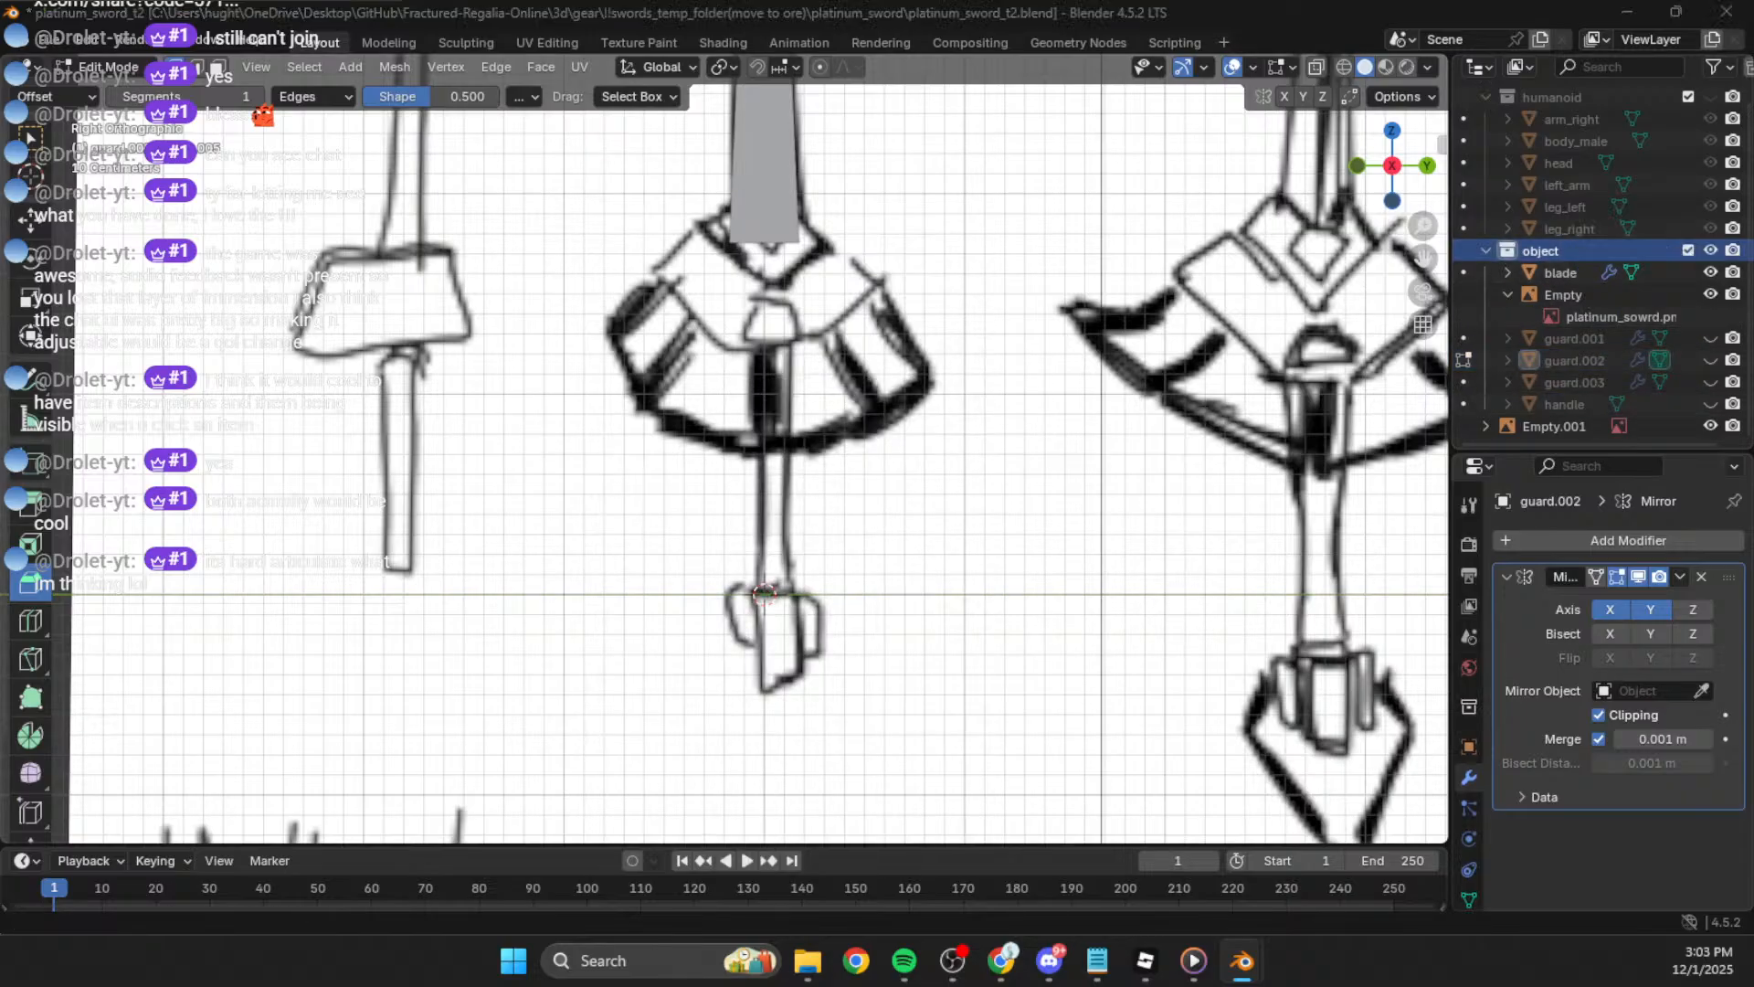
right_click(1555, 245)
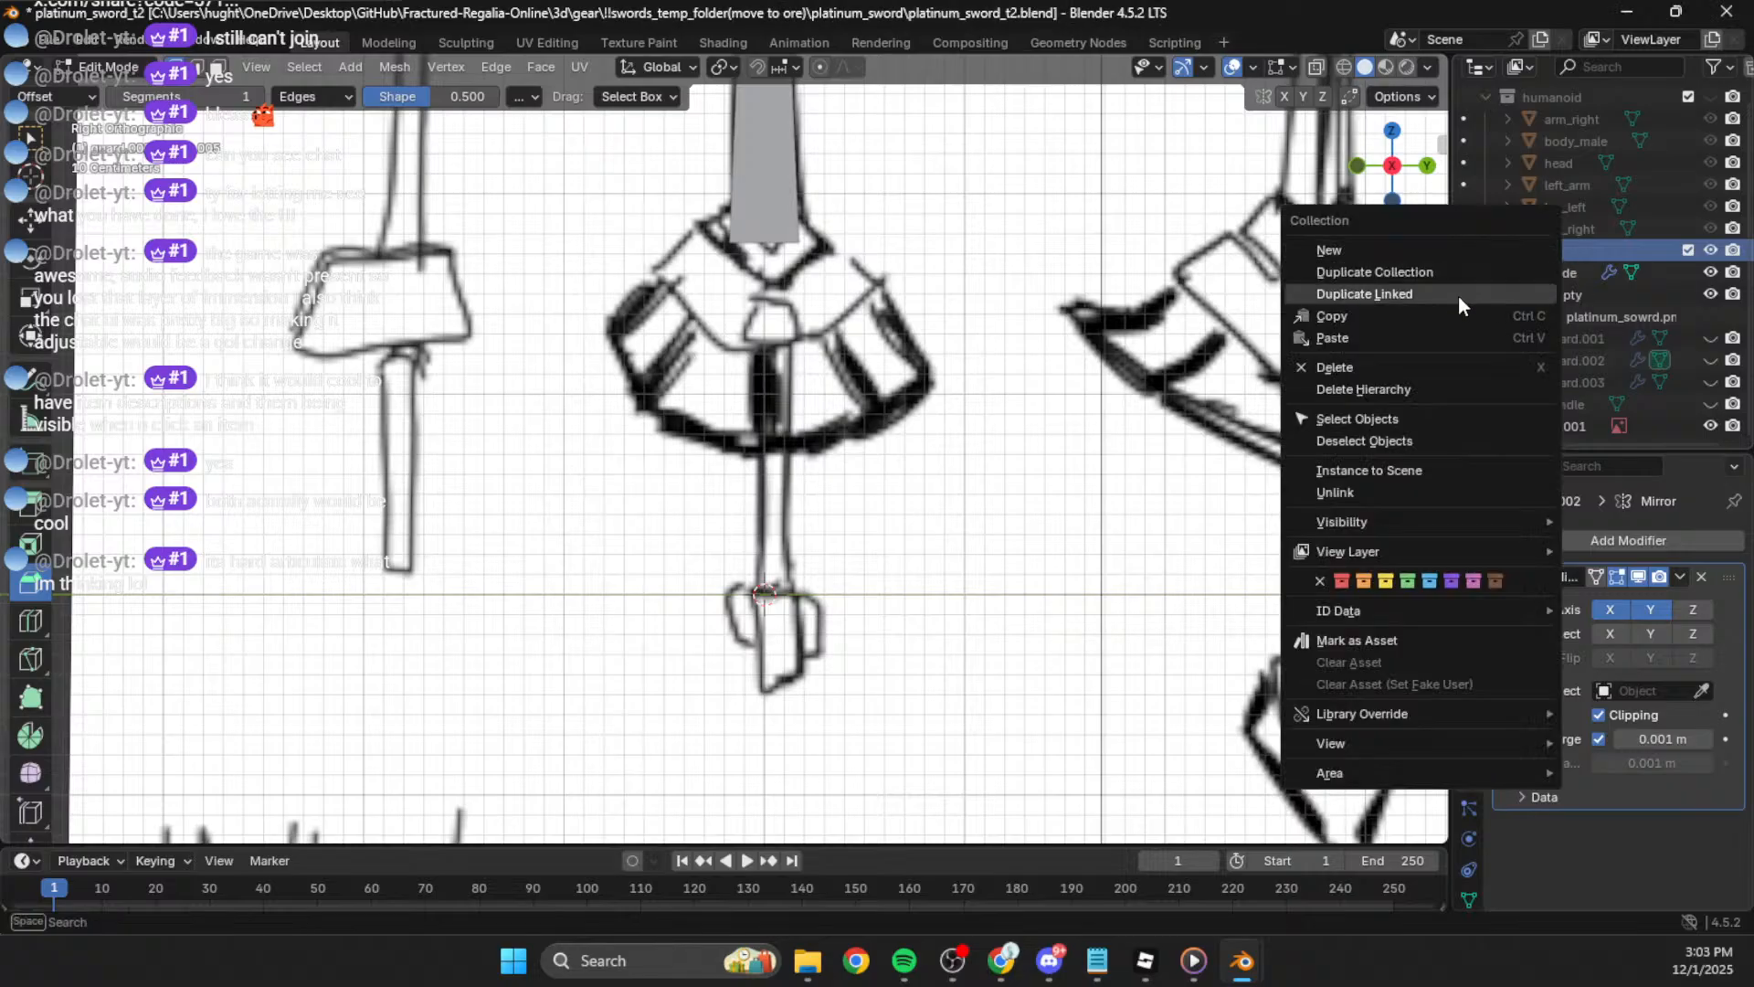
left_click(1361, 338)
scroll(936, 398, "up", 2)
middle_click_drag(936, 399, 918, 432, "shift")
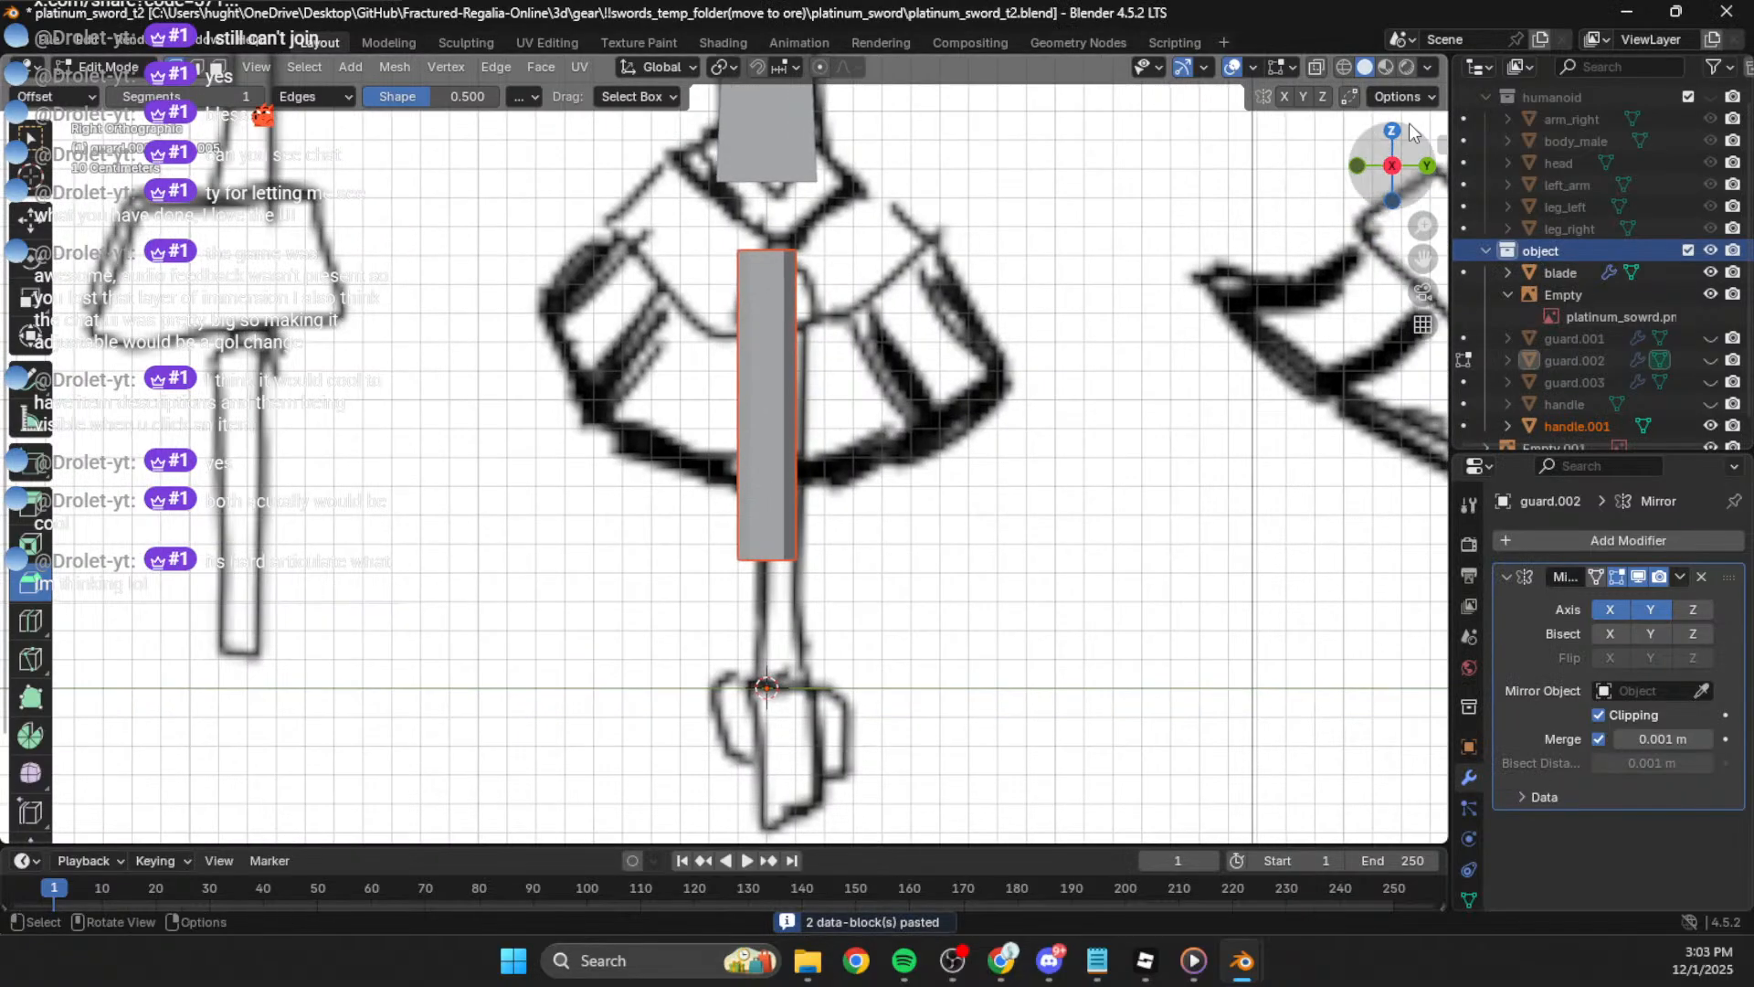
key("z")
left_click(996, 340)
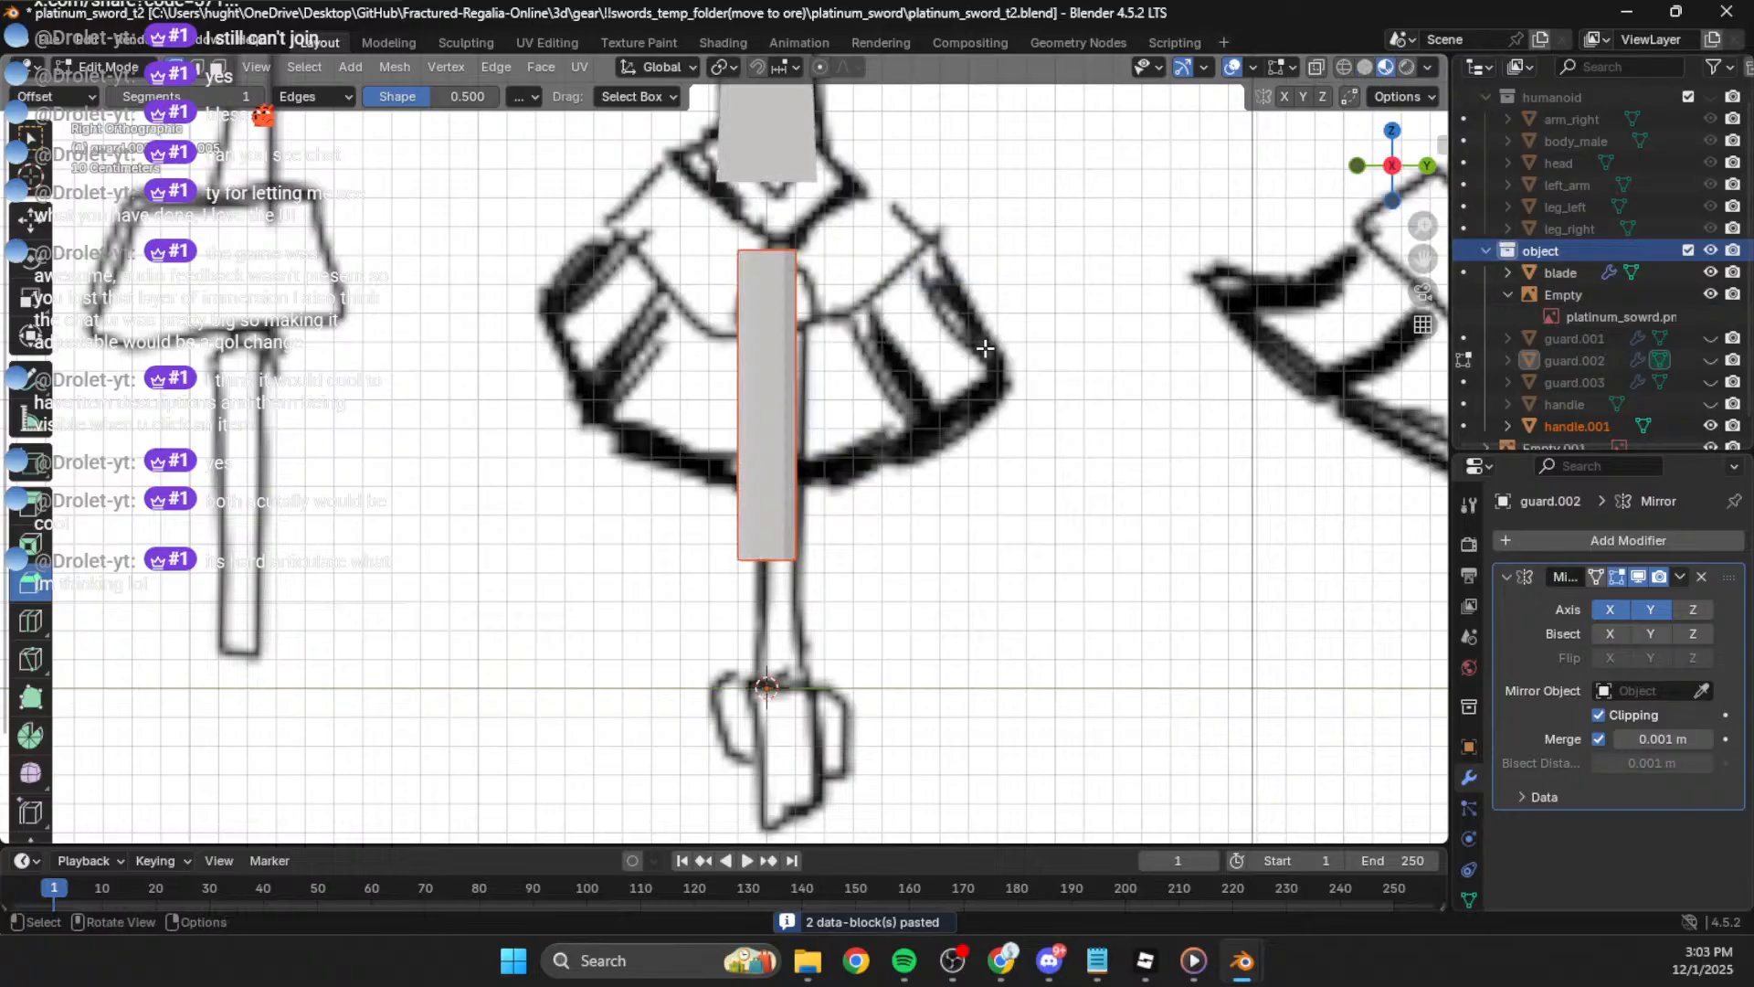
Step: Lower the pasted handle's entire mesh by 0.32679 m along Z in mesh editing
key("Tab")
left_click(777, 338)
key("Tab")
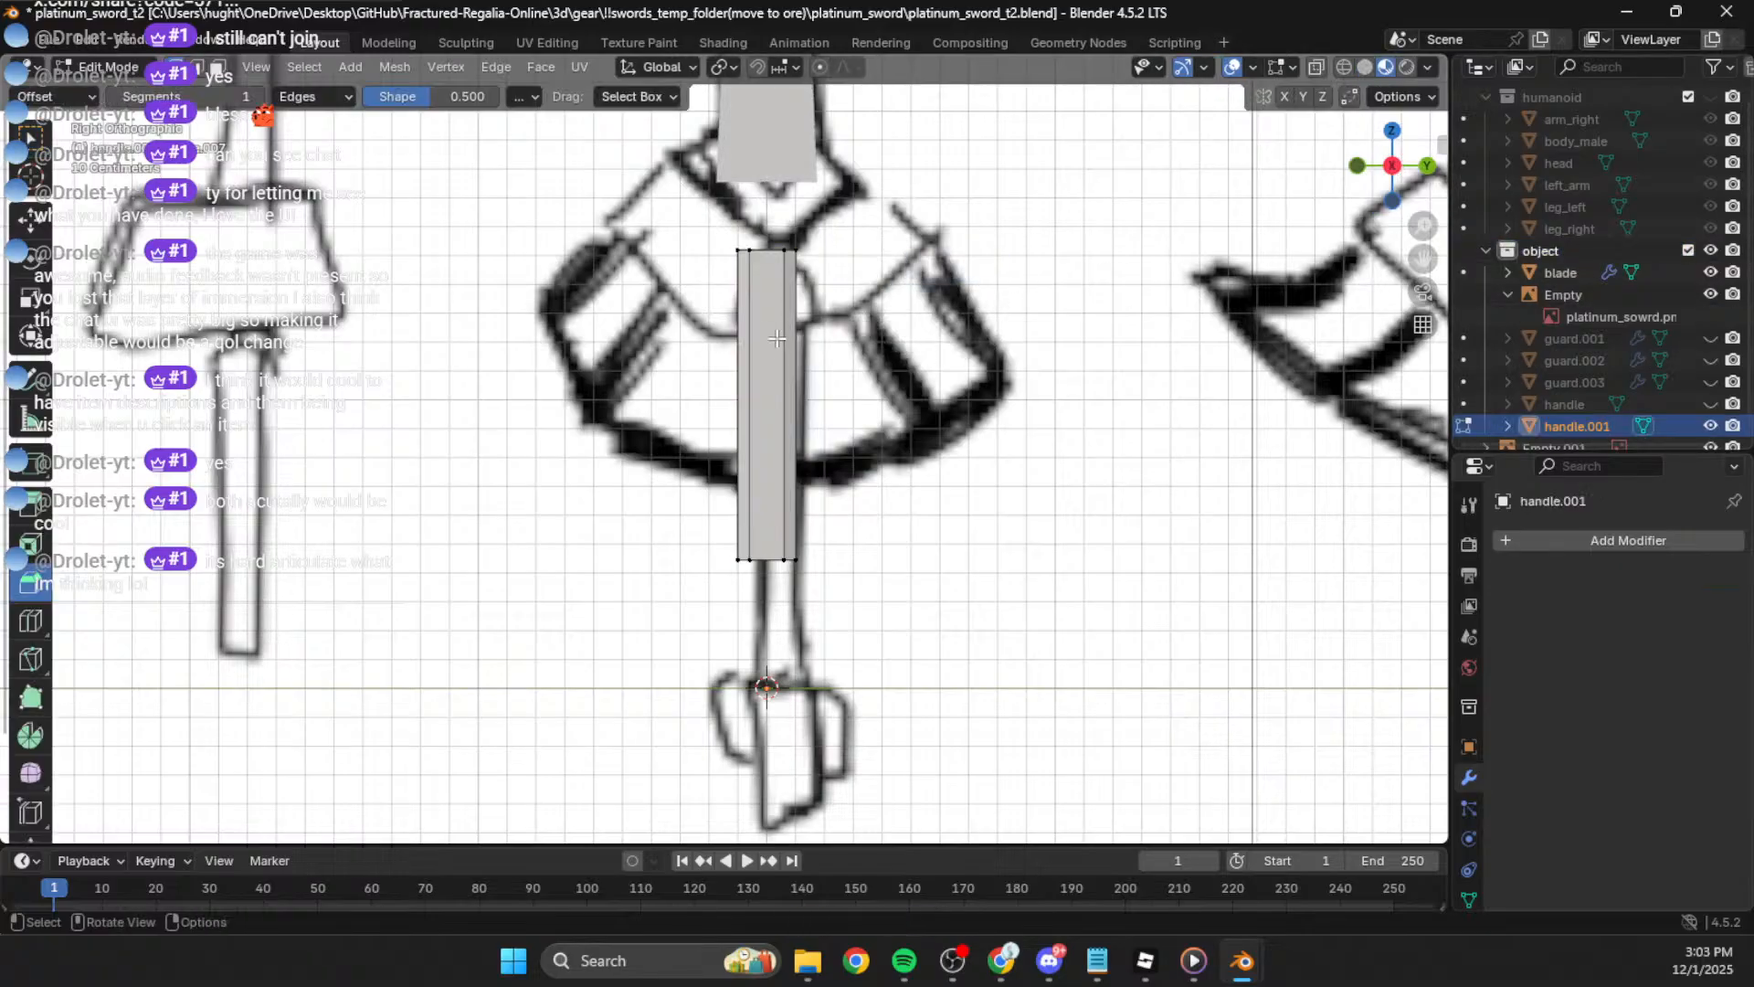
key("a")
key("g")
key("z")
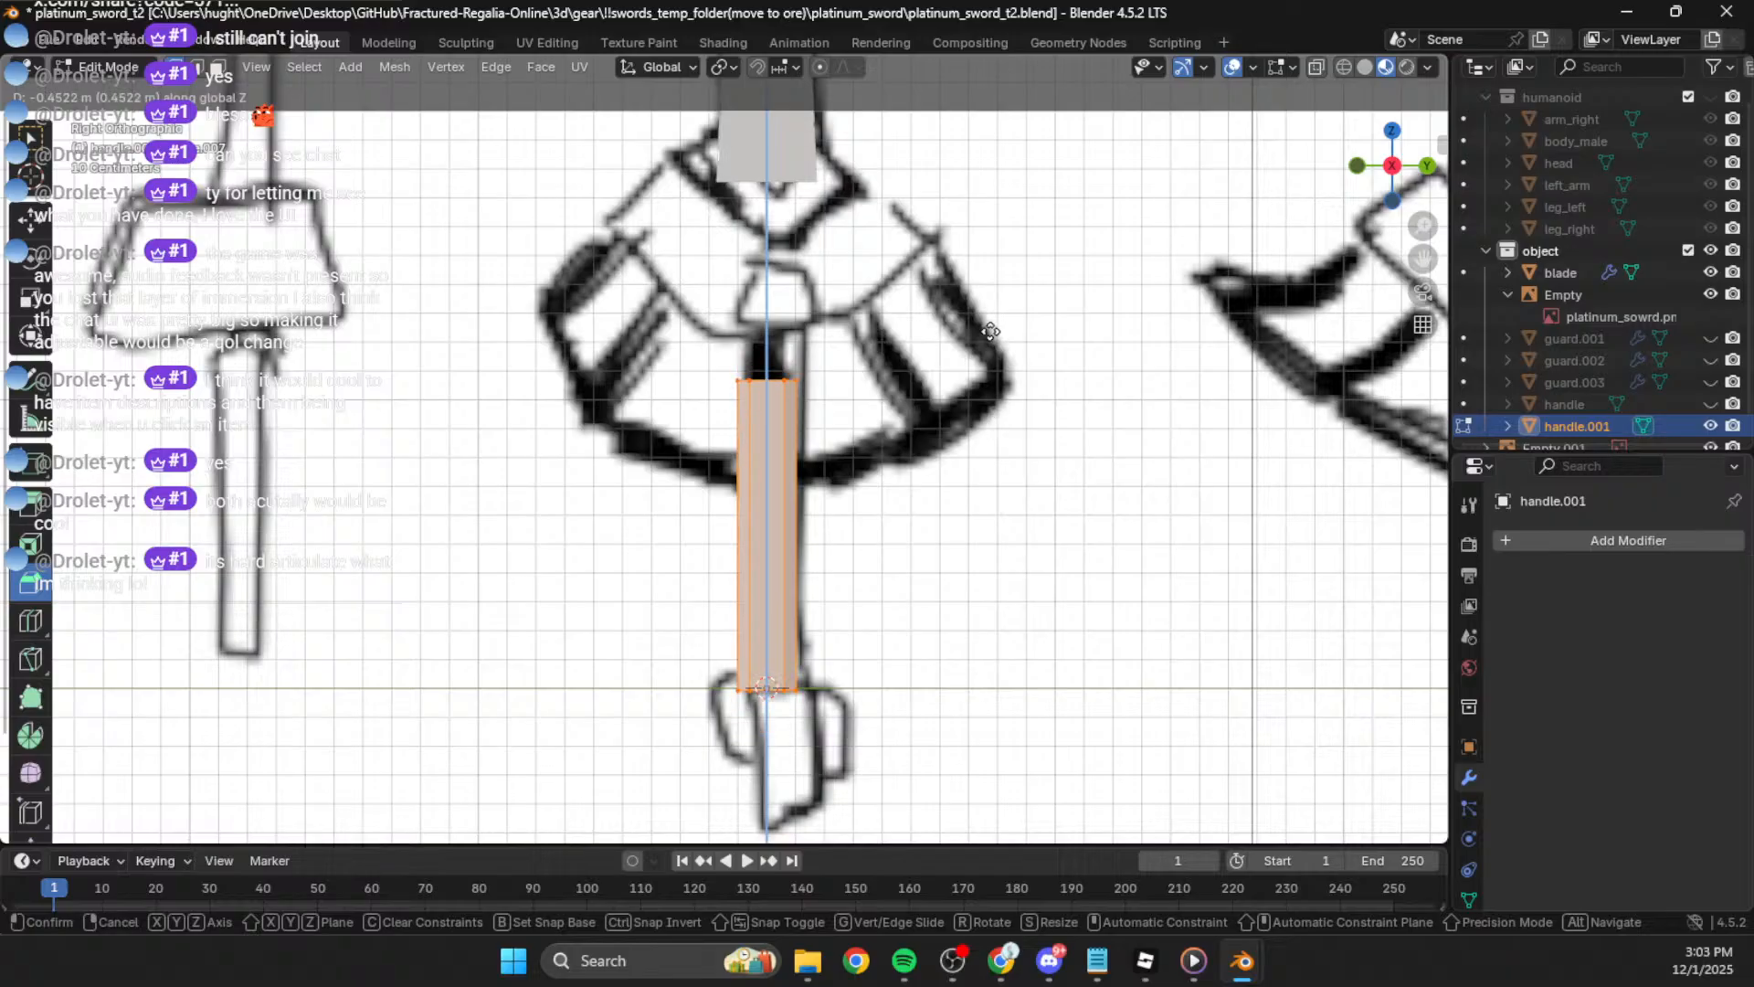
left_click(994, 342)
Step: Show the three guard plates again around the lowered handle
left_click(1710, 338)
left_click(1710, 360)
left_click(1709, 382)
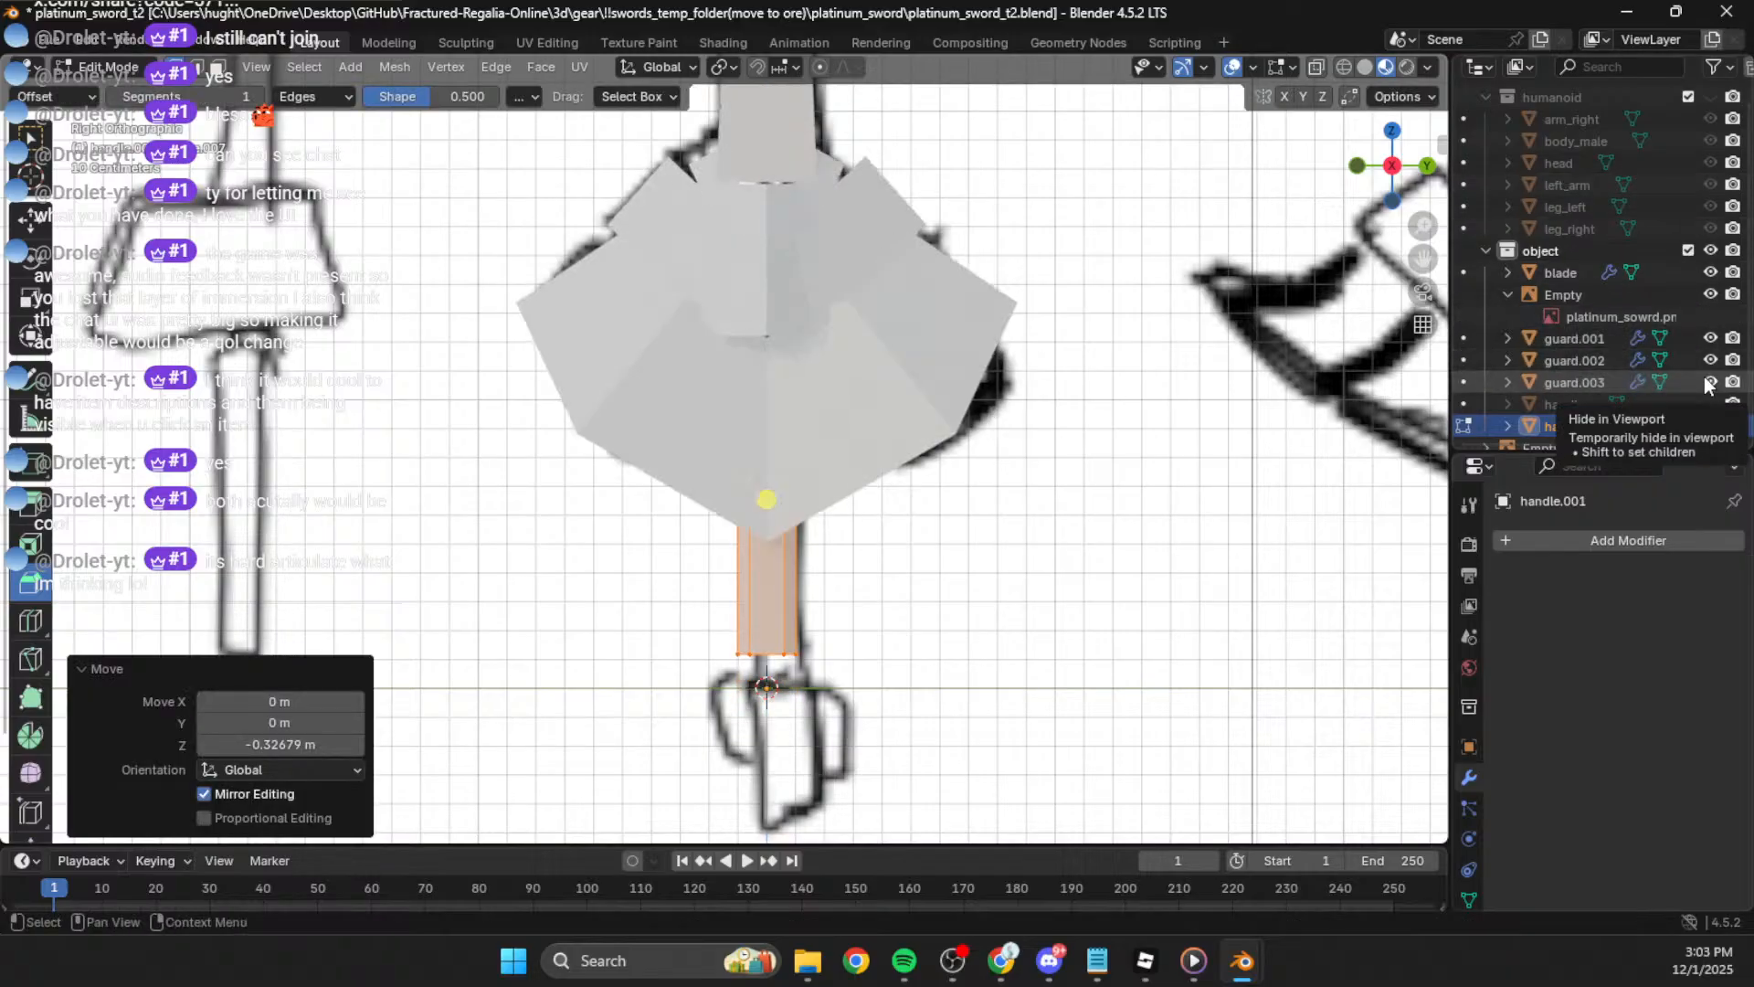
middle_click_drag(1135, 411, 1167, 313, "shift")
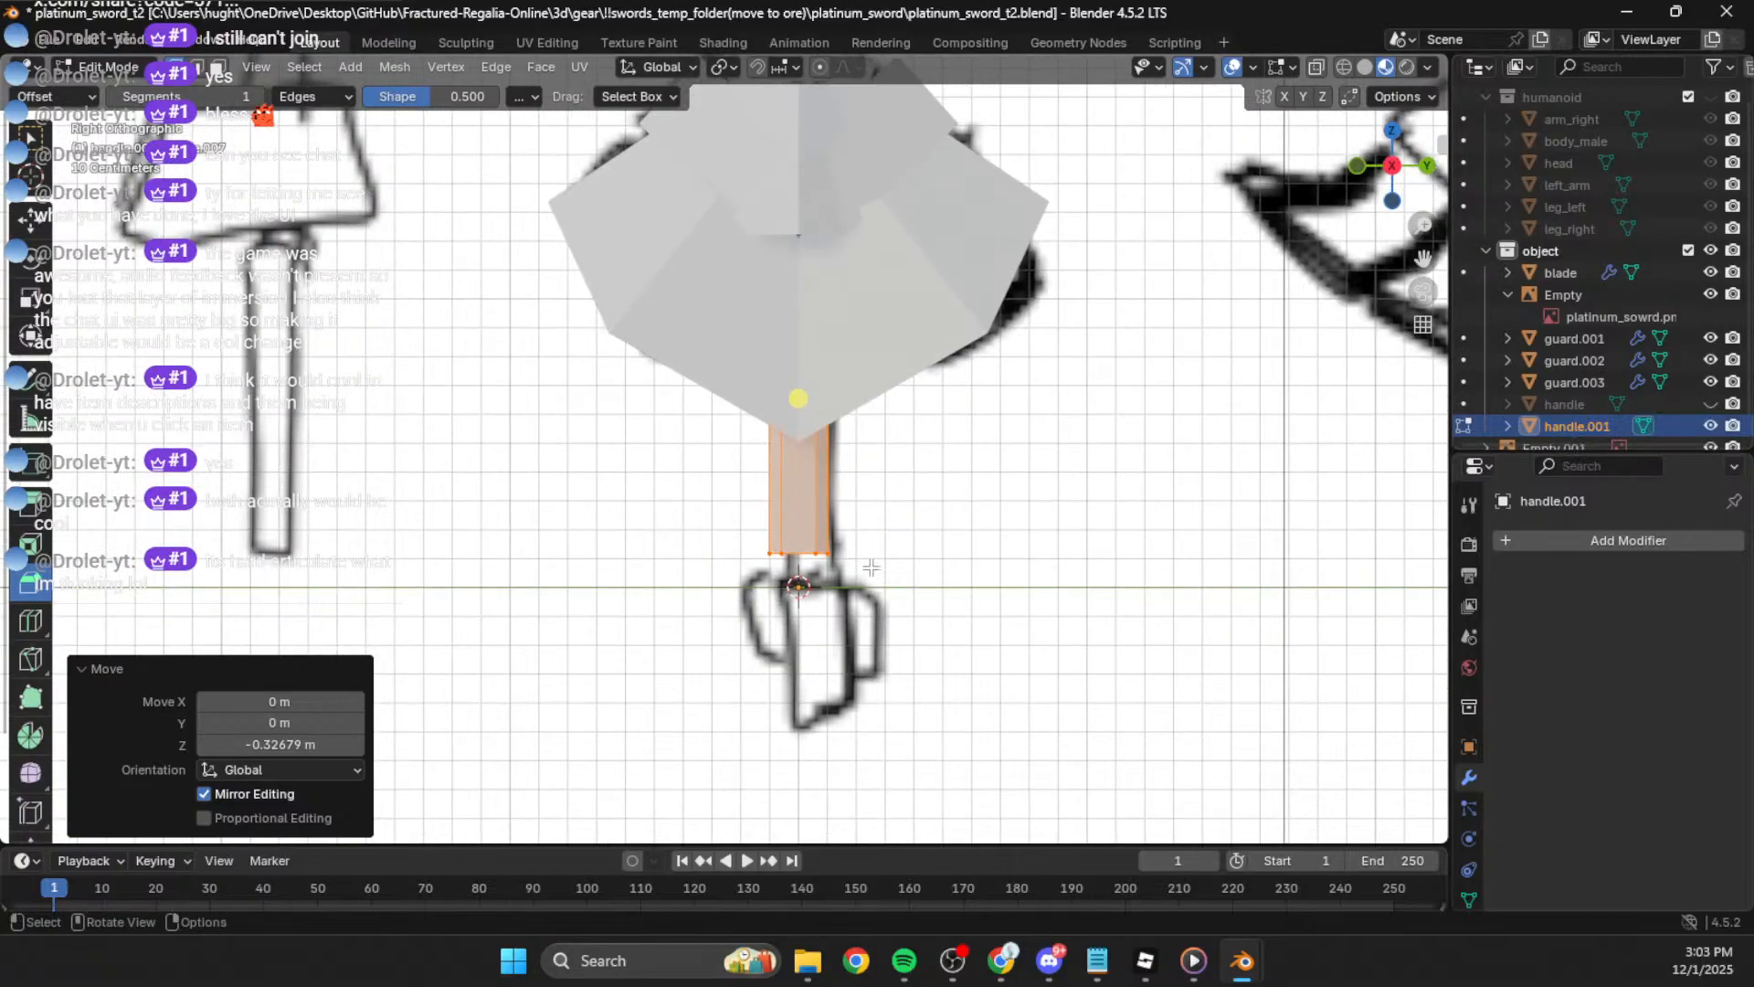
Step: Lower the pasted handle's entire mesh by 0.1102 m along Z
key("g")
key("z")
left_click(859, 703)
middle_click_drag(859, 703, 876, 626, "shift")
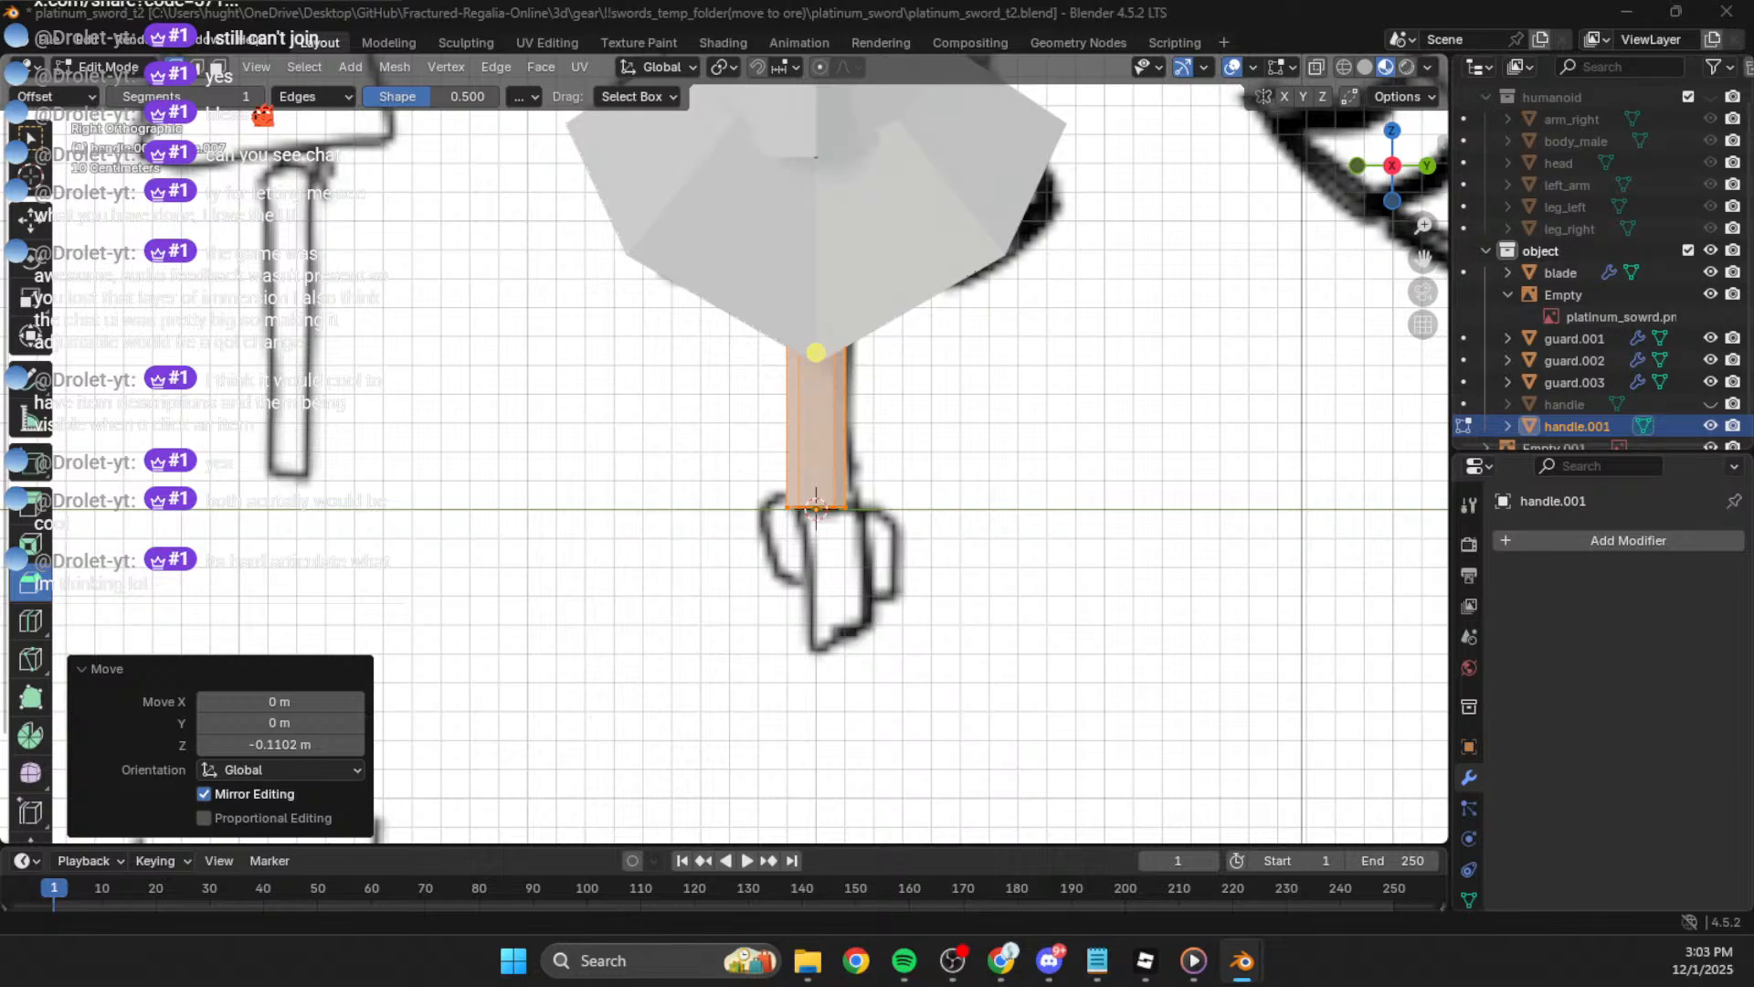
Step: Paste the copied hilt piece into the object collection and return to Object Mode
left_click(1561, 250)
key("ctrl+v")
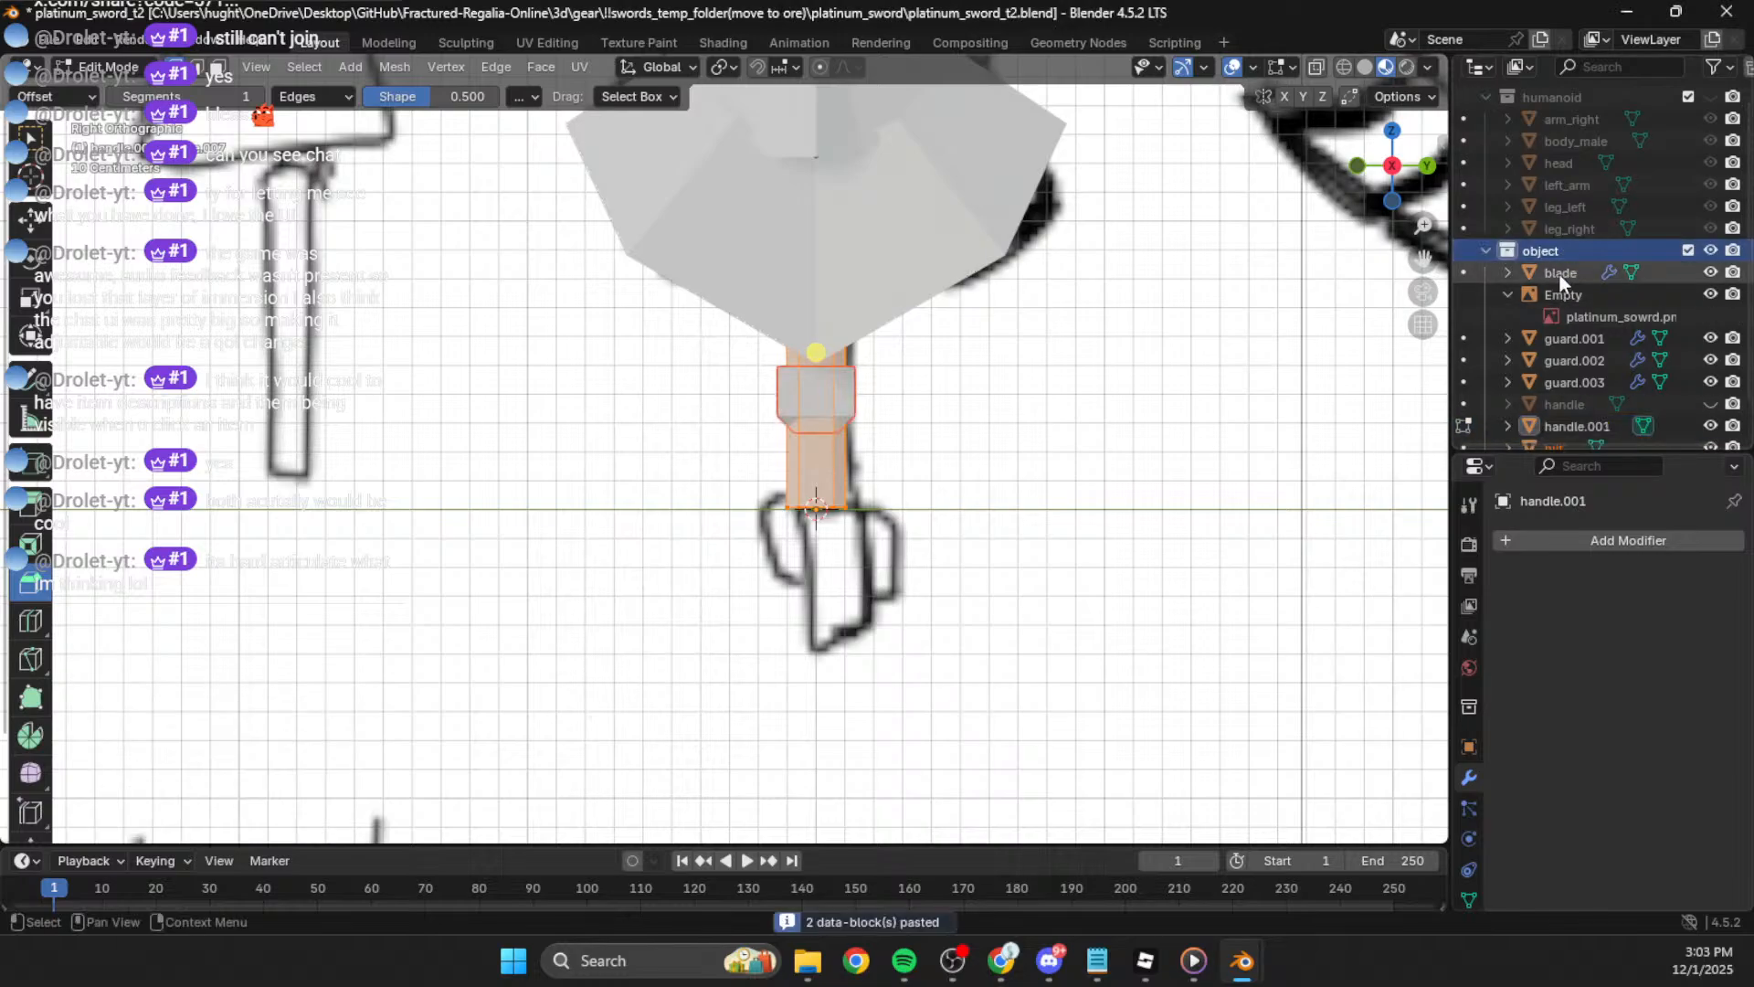
key("Tab")
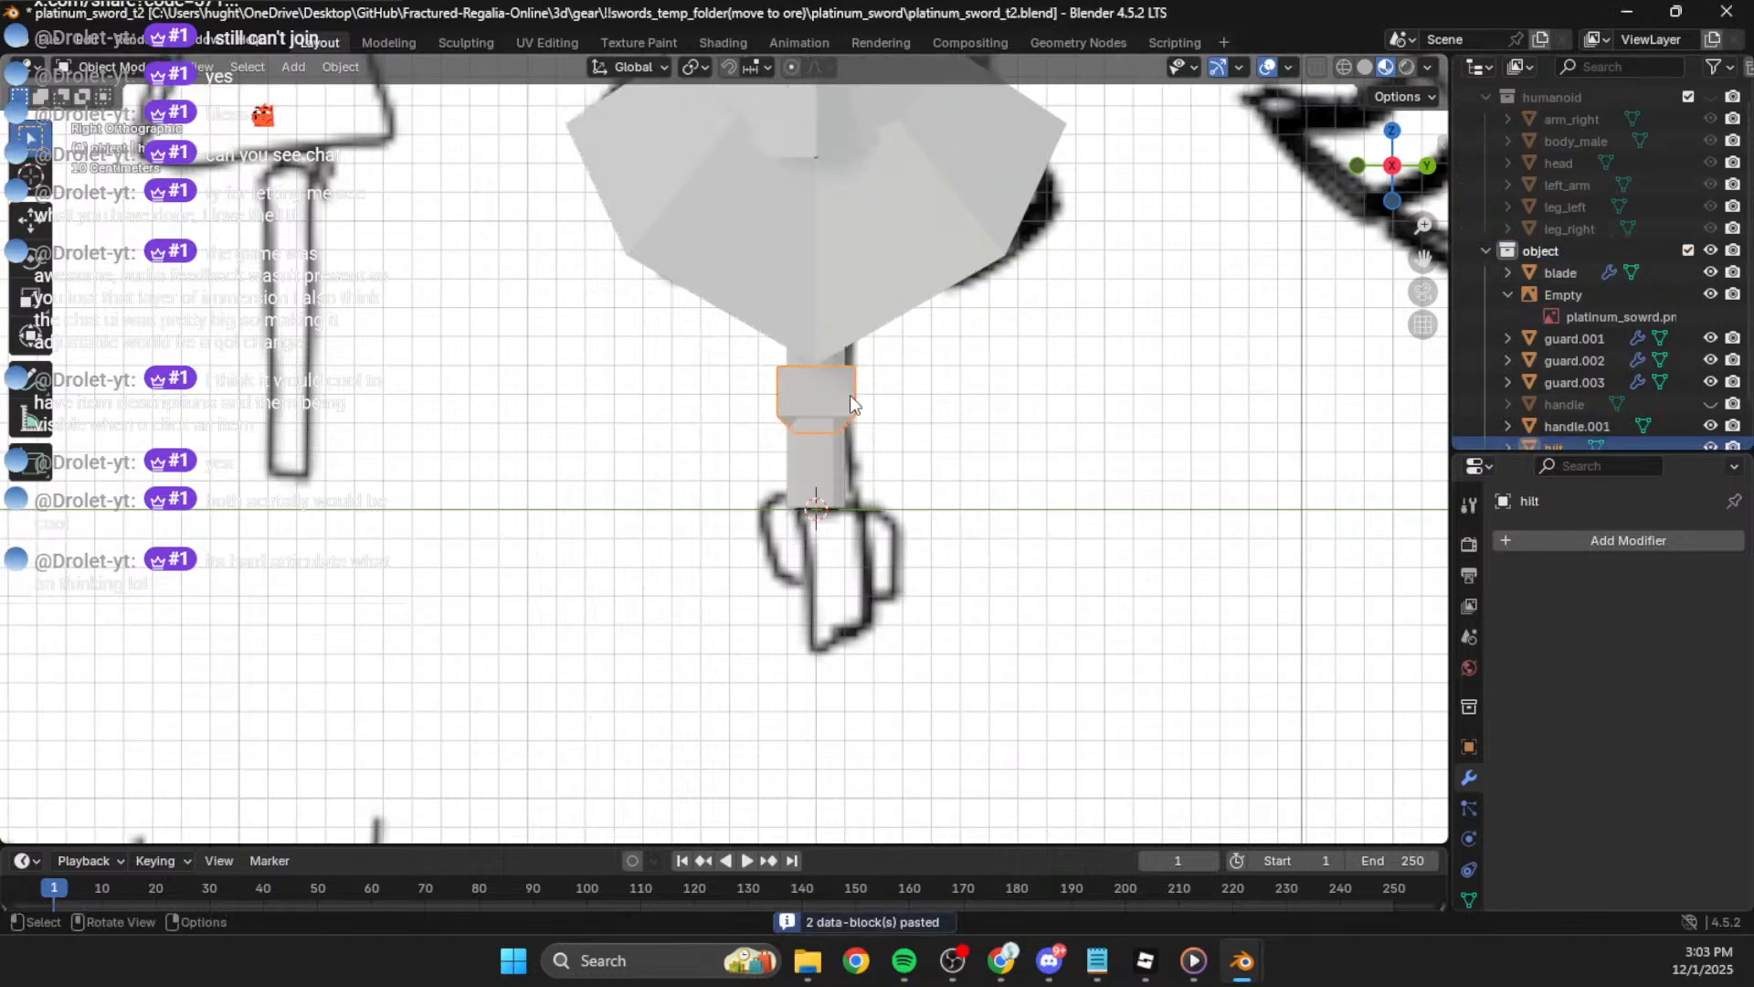
Step: Lower the pasted hilt's entire mesh along Z to the bottom end of the handle
key("Tab")
key("g")
key("z")
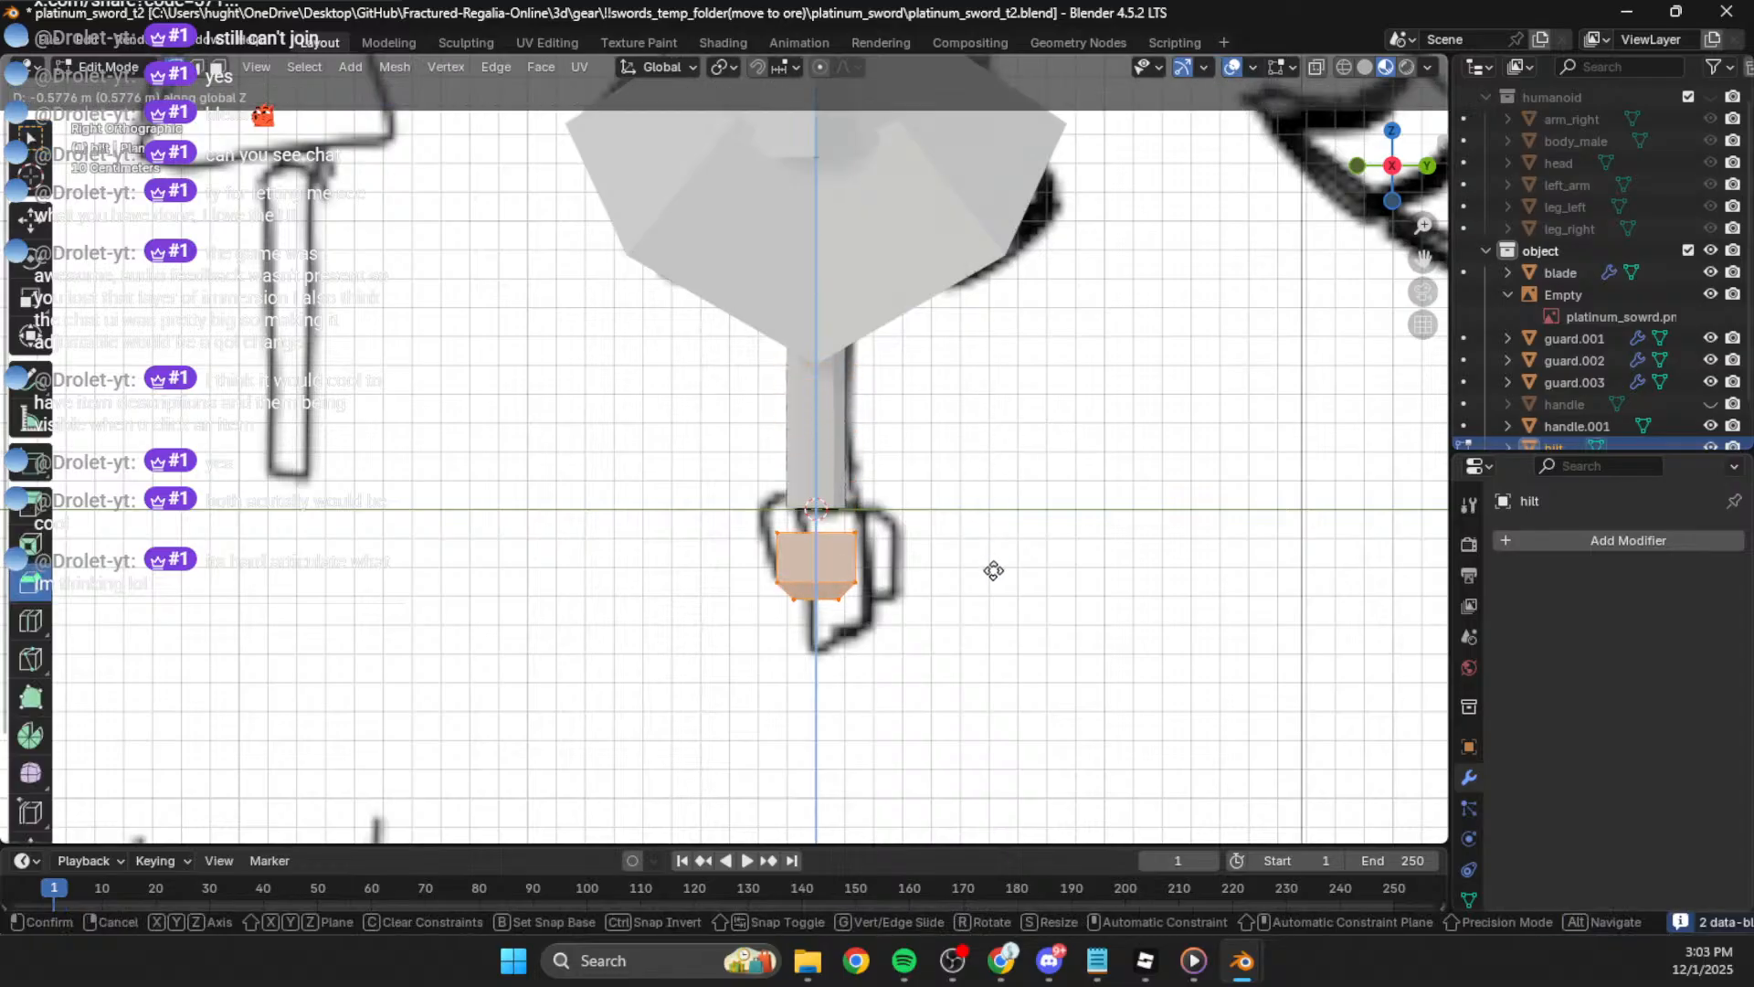
left_click(1023, 513)
key("g")
key("z")
left_click(1057, 486)
scroll(849, 601, "up", 2)
Step: Stretch the hilt in wireframe by moving only its lower vertices down along Z toward the sketched pommel's bottom
left_click_drag(994, 577, 836, 647)
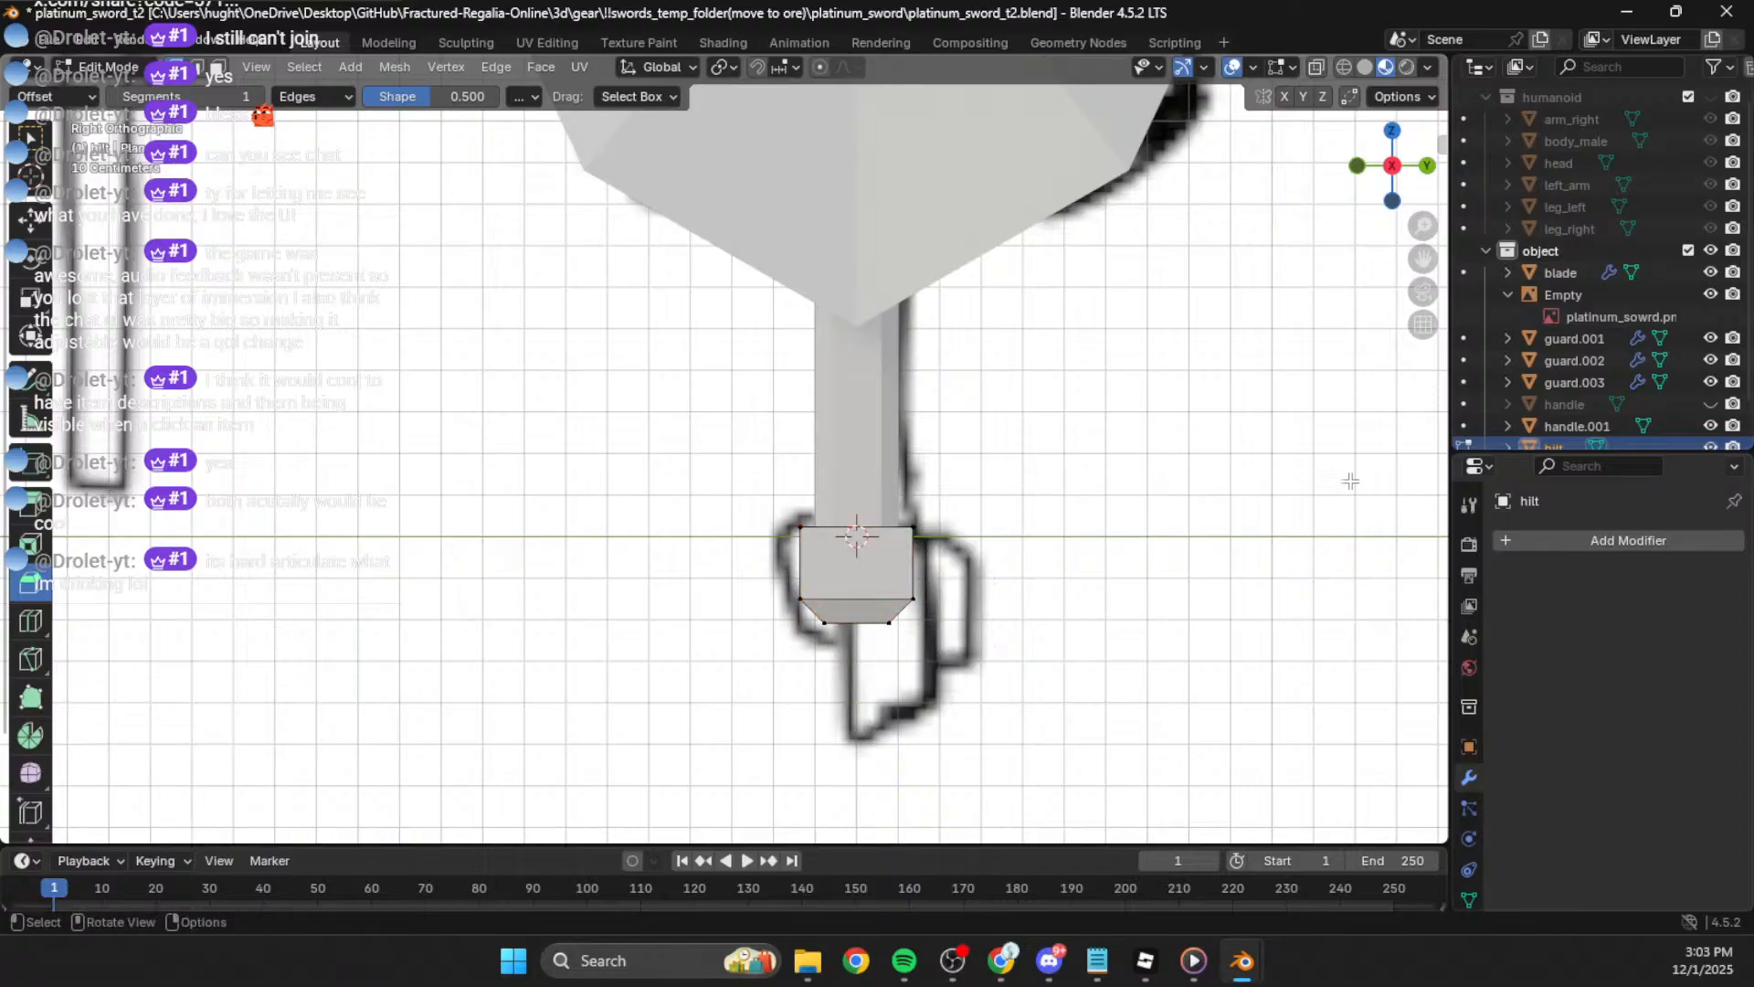
left_click(1344, 67)
key("b")
left_click_drag(924, 584, 788, 650)
key("g")
key("z")
left_click(758, 731)
Step: Lower the whole stretched hilt mesh along Z so its base sits near the bottom of the sketched pommel
left_click_drag(1007, 485, 727, 751)
key("g")
key("z")
left_click(727, 793)
Step: Extend the handle (handle.001) by moving its bottom-end vertices down along Z into the hilt, and return to Object Mode
key("Tab")
left_click(891, 508)
left_click(898, 516)
key("Tab")
key("b")
left_click_drag(910, 494, 805, 550)
key("g")
key("z")
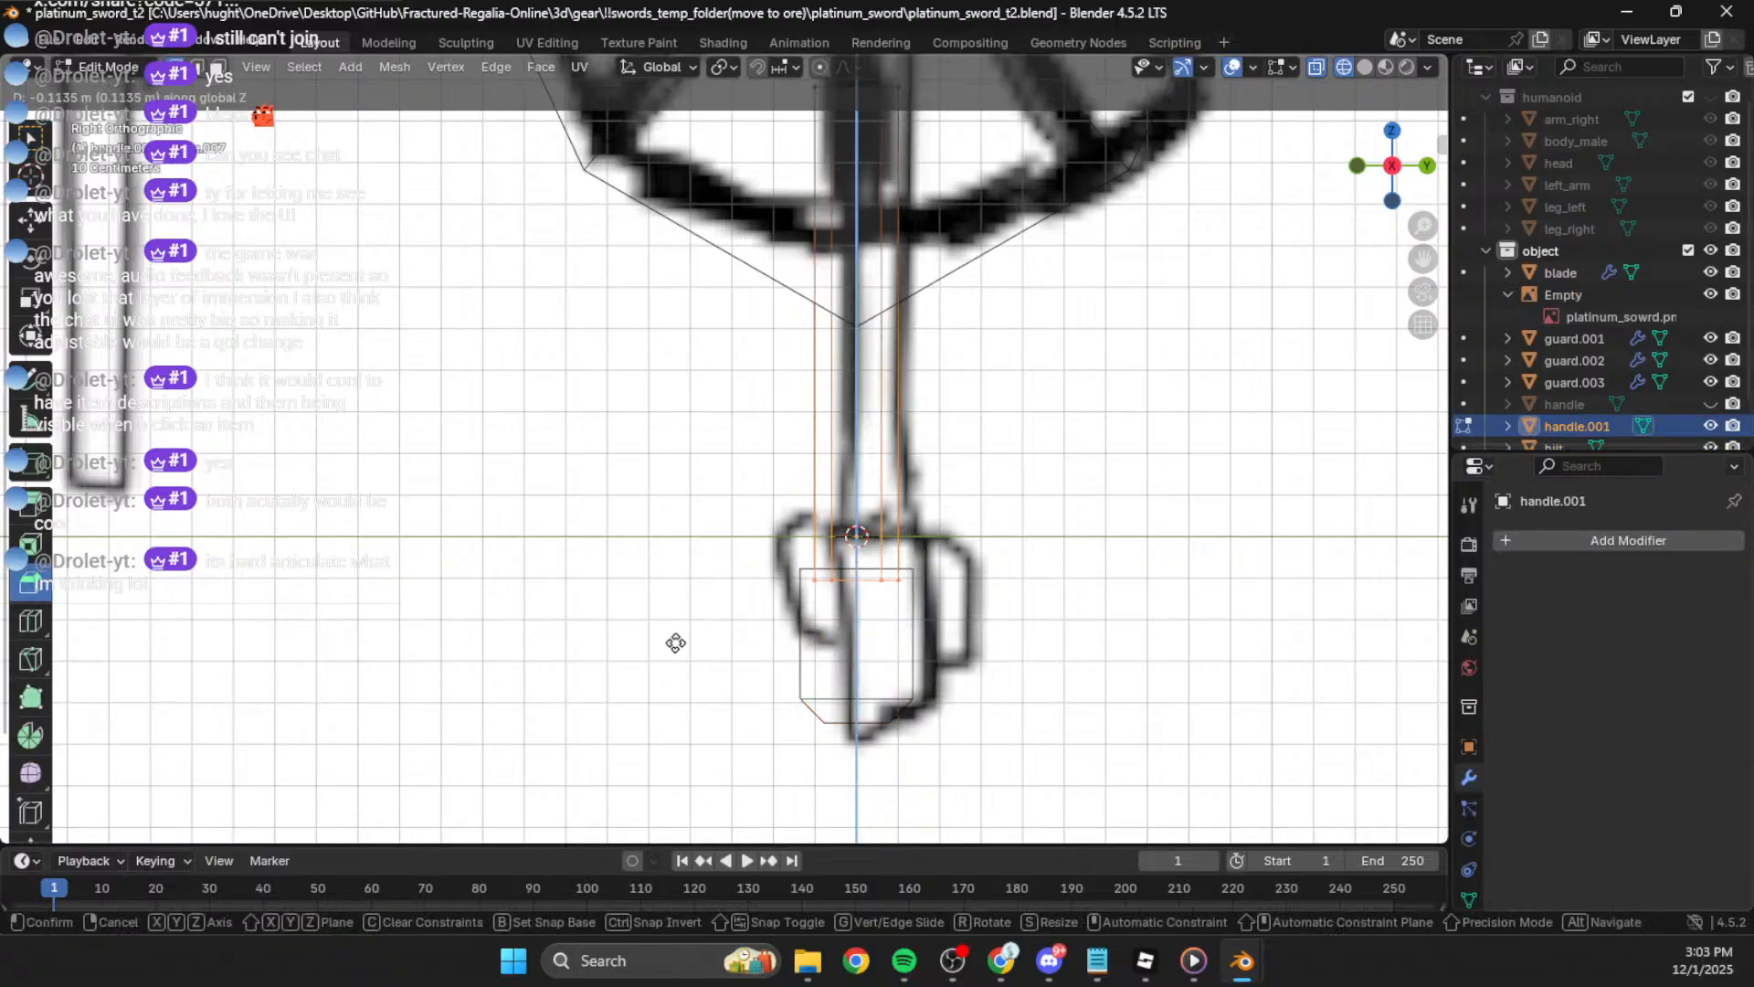
left_click(692, 649)
key("Tab")
left_click(1122, 571)
Step: Hide the reference sketch image and switch the viewport to solid shading
scroll(1122, 572, "down", 4)
middle_click_drag(1074, 444, 1050, 563, "shift")
scroll(1097, 512, "down", 2)
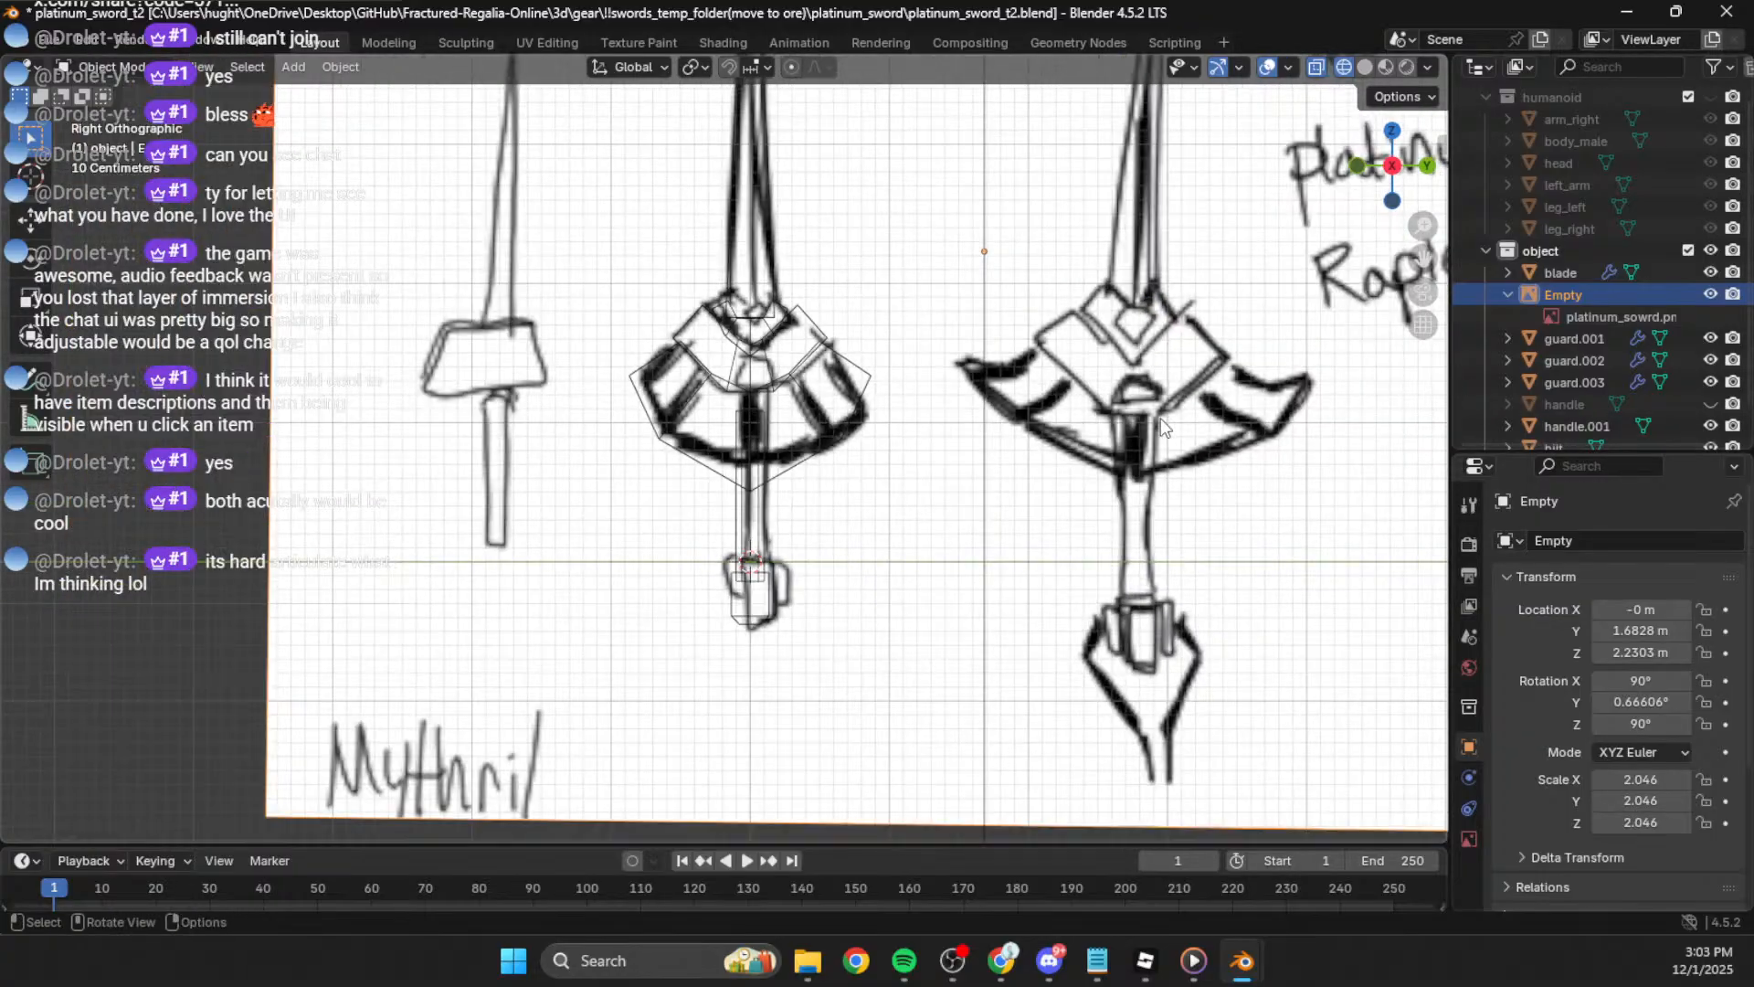
left_click(1709, 295)
scroll(1072, 459, "up", 2, "shift")
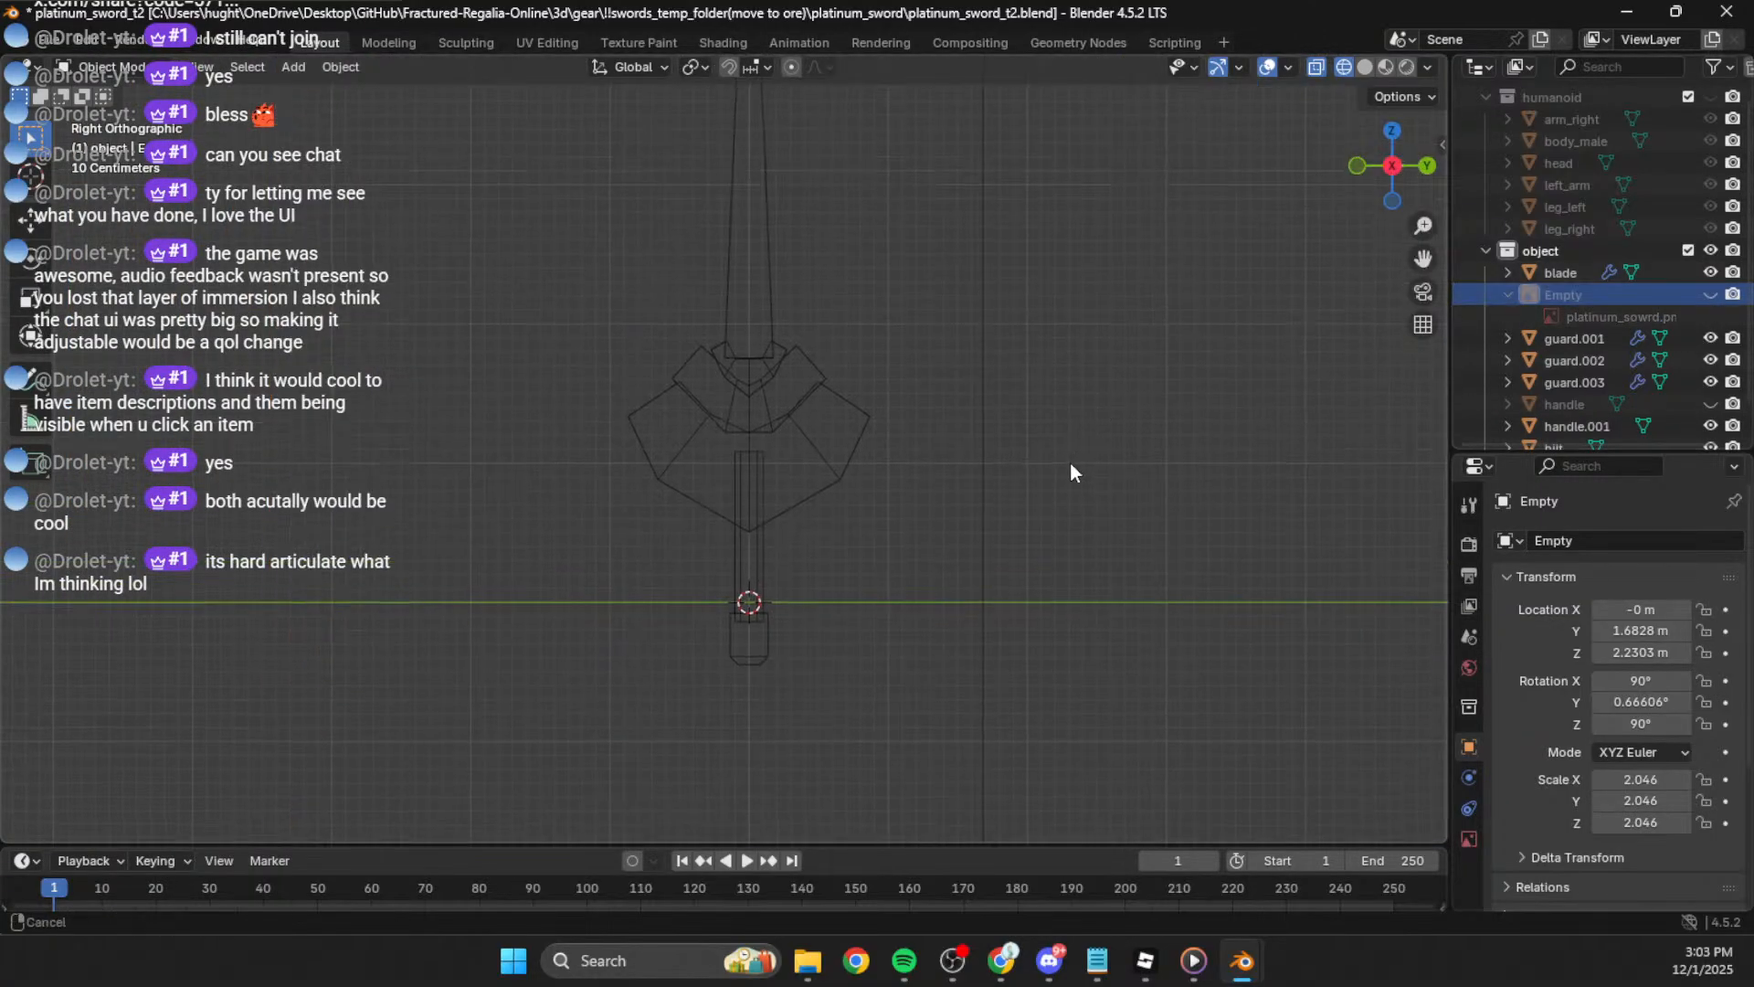
scroll(1691, 228, "up", 1)
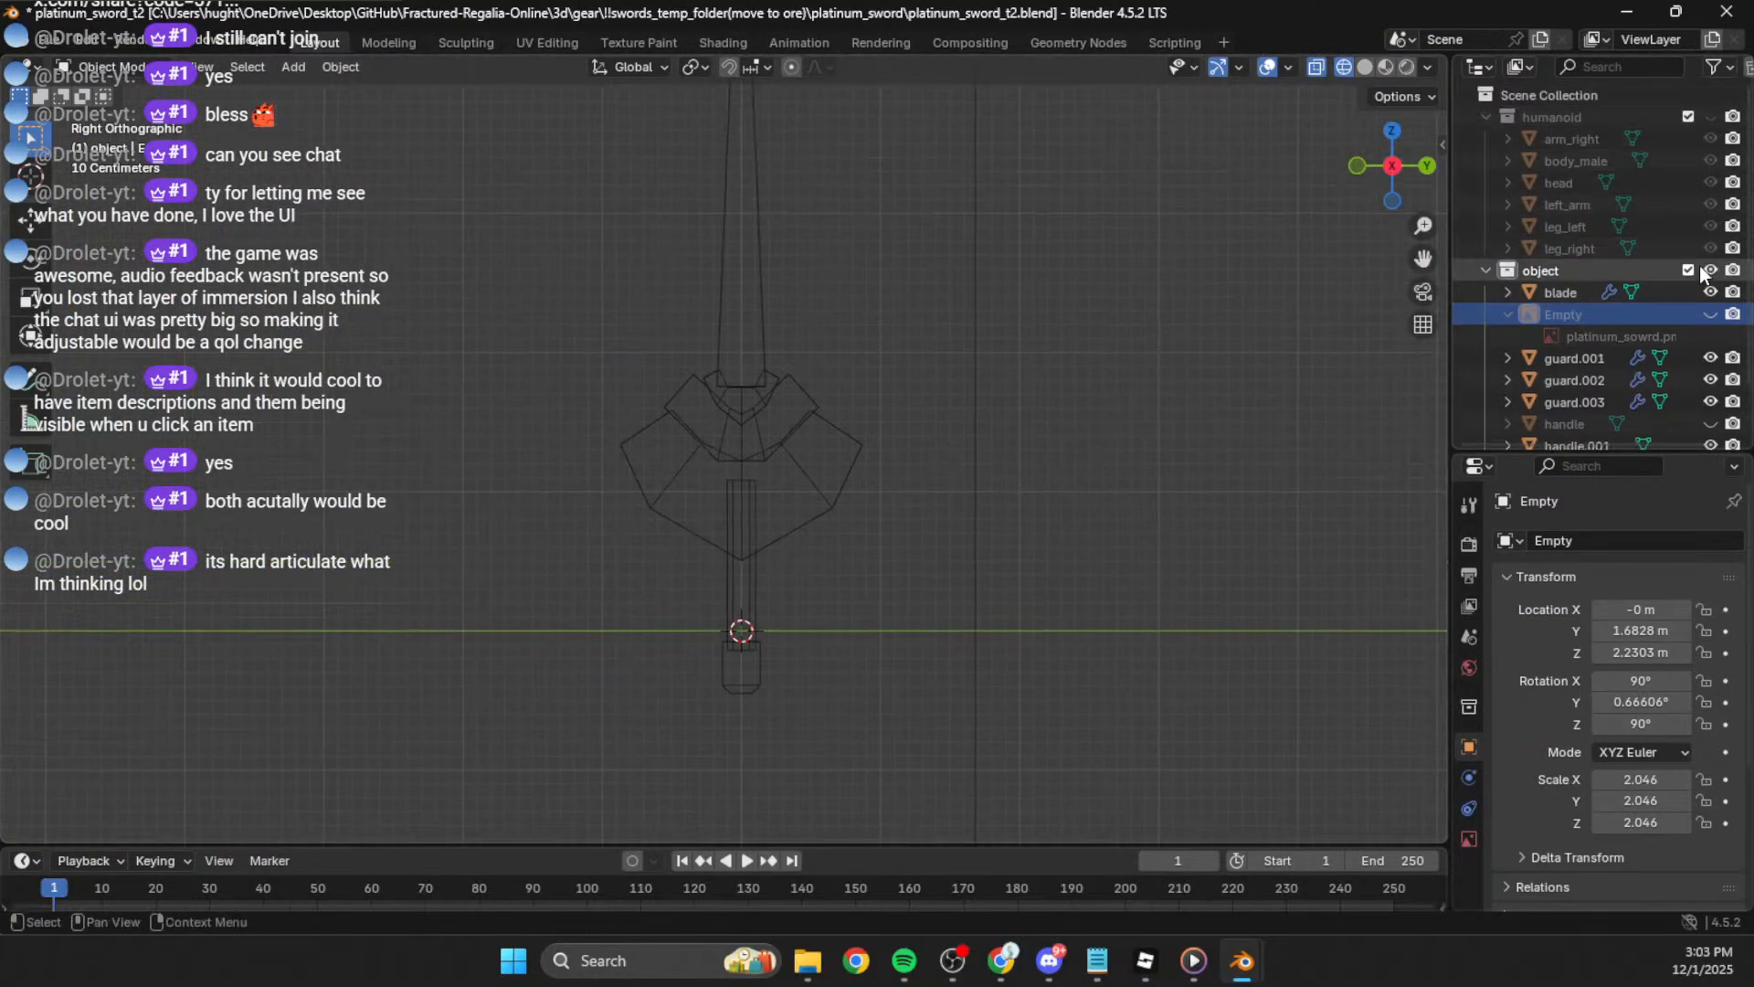
left_click(1366, 67)
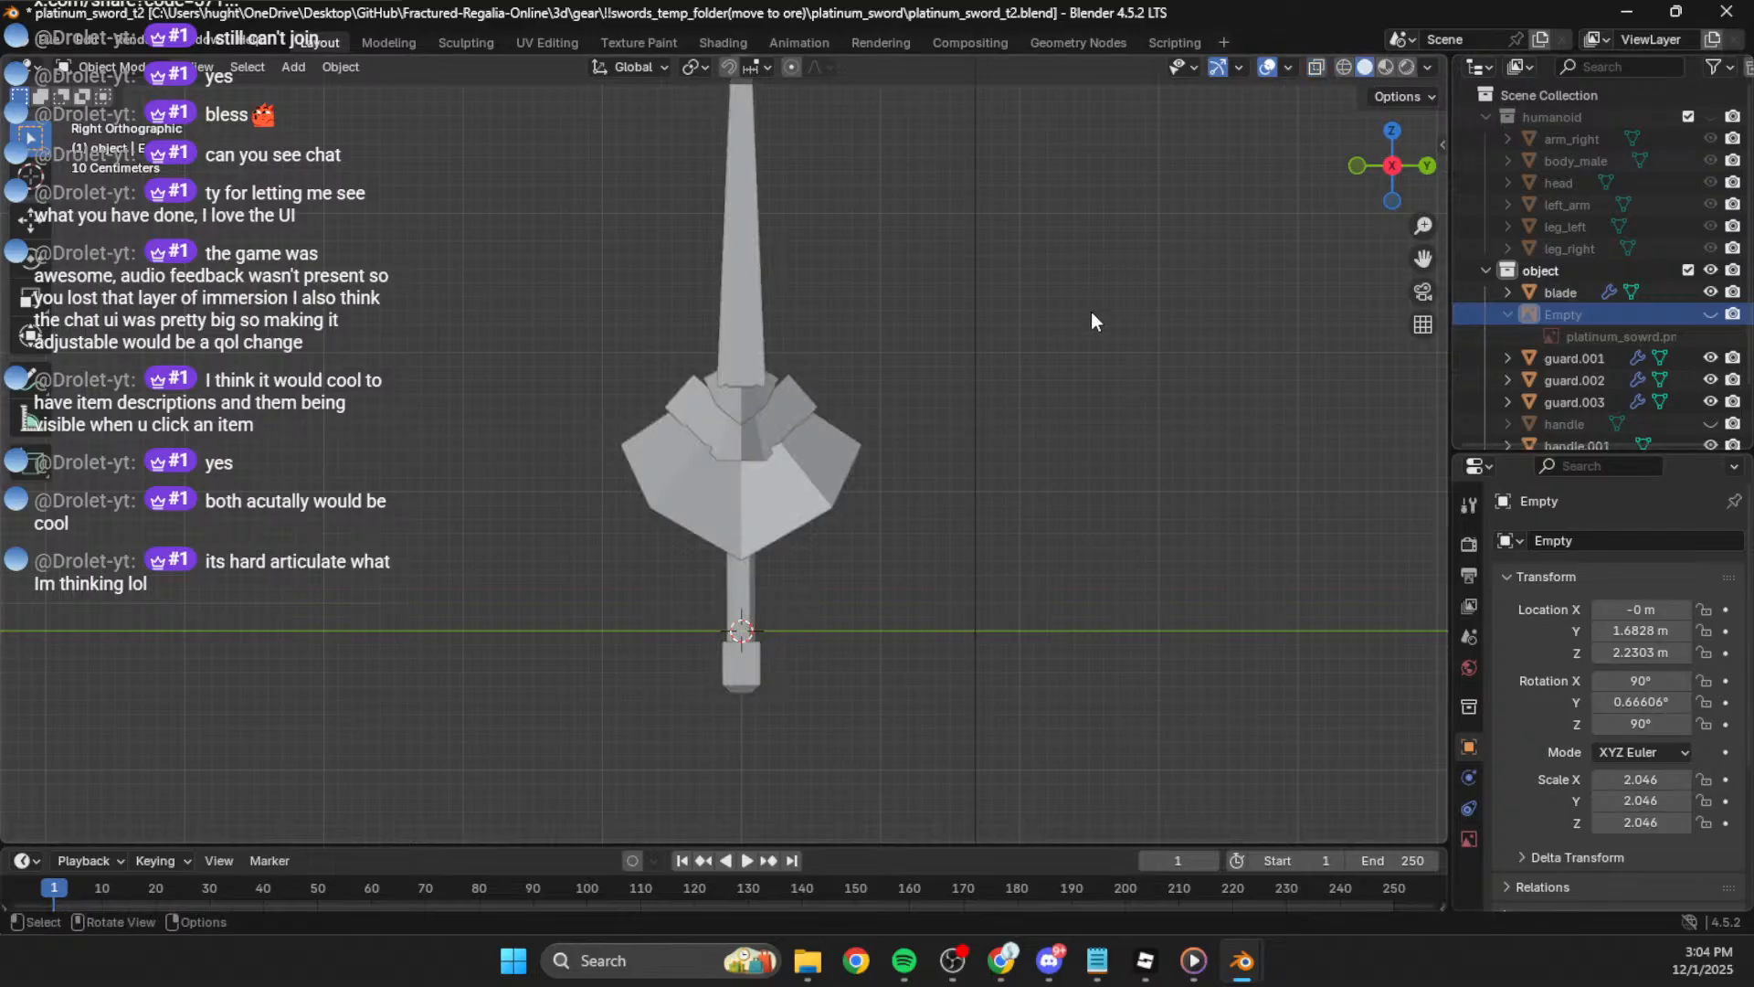
Step: Narrow the blade by scaling its base vertices to about half size in wireframe mesh editing
scroll(1042, 384, "down", 4)
scroll(952, 498, "up", 2)
middle_click_drag(958, 352, 907, 521, "shift")
scroll(850, 508, "down", 1)
scroll(841, 510, "up", 1)
middle_click_drag(780, 494, 768, 579, "shift")
left_click(724, 583)
key("Tab")
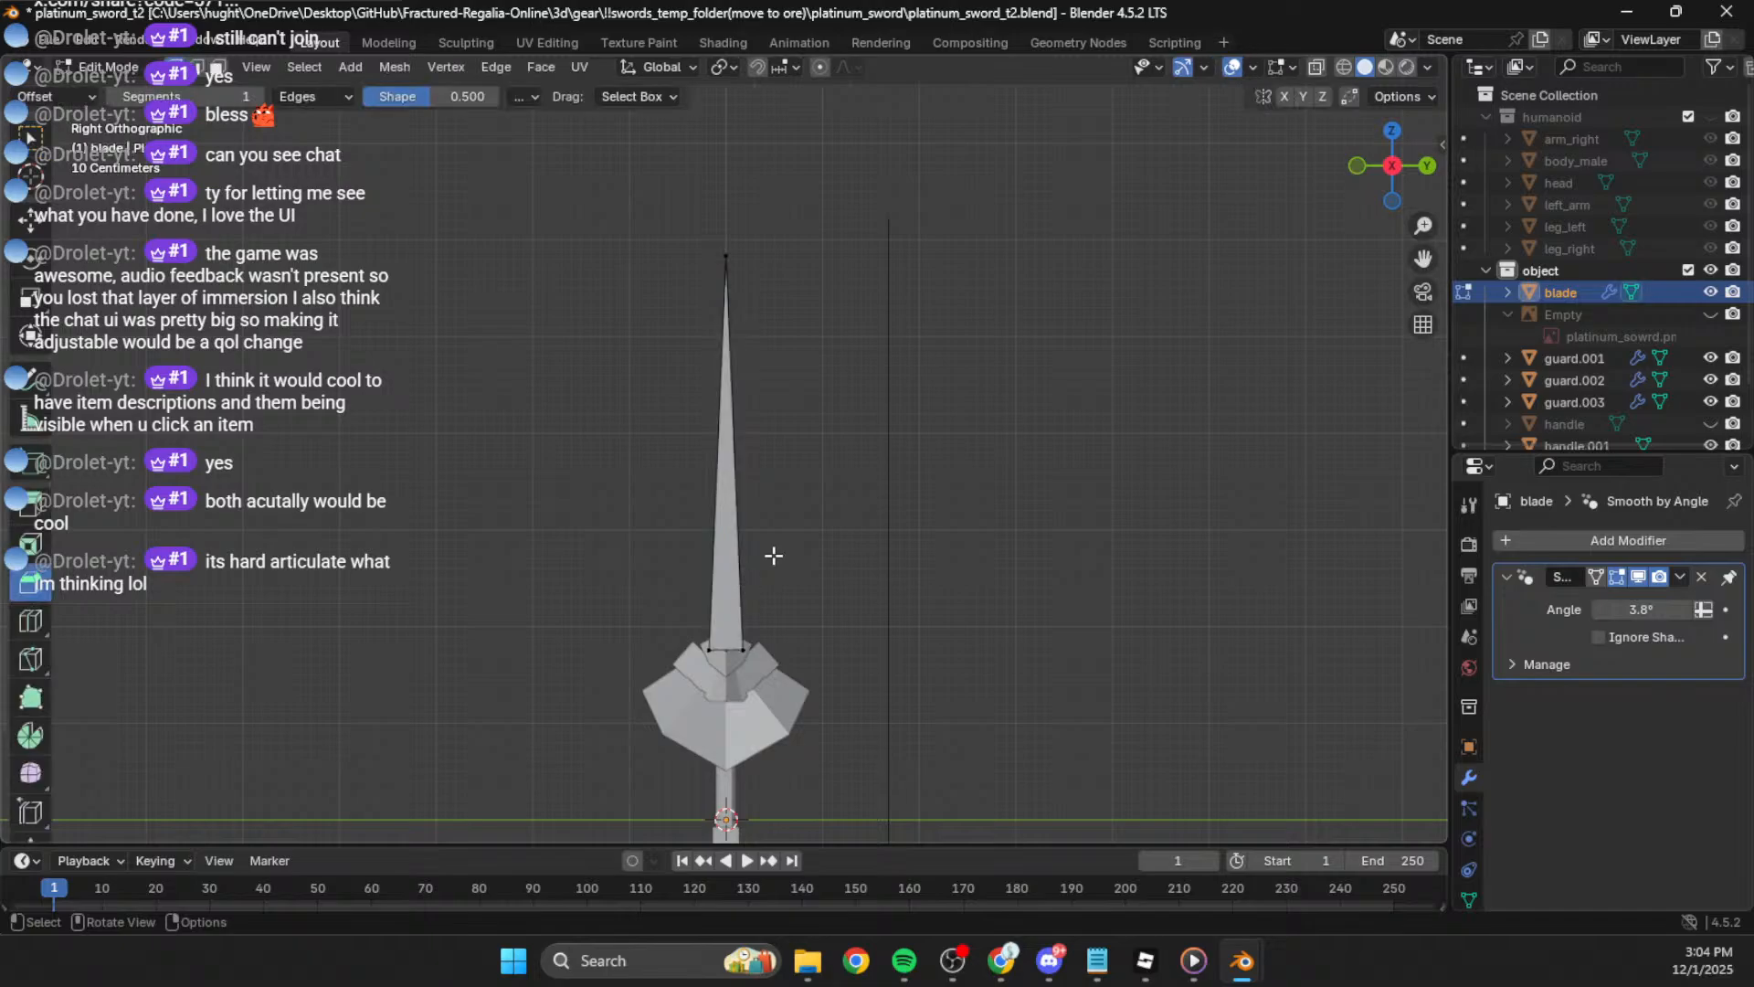
key("shift+z")
left_click_drag(764, 619, 622, 714)
key("s")
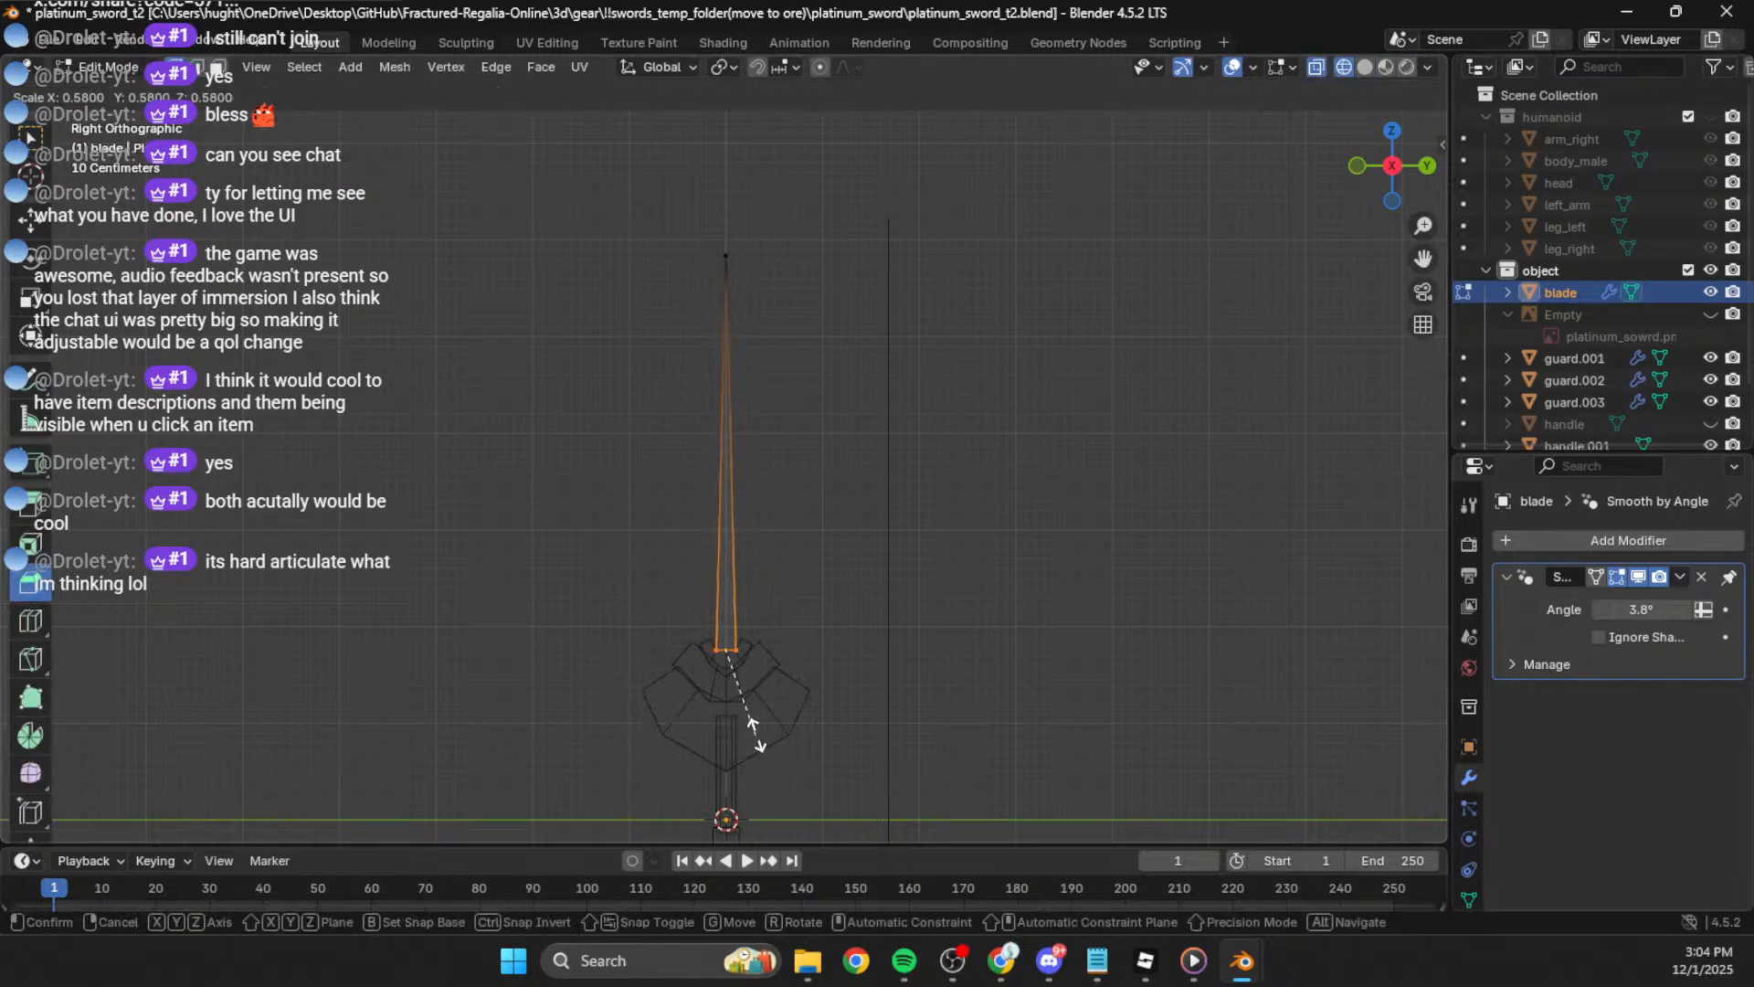
left_click(748, 722)
Step: Raise the blade's tip by 0.52194 m along Z, and return to Object Mode with solid shading
key("g")
key("z")
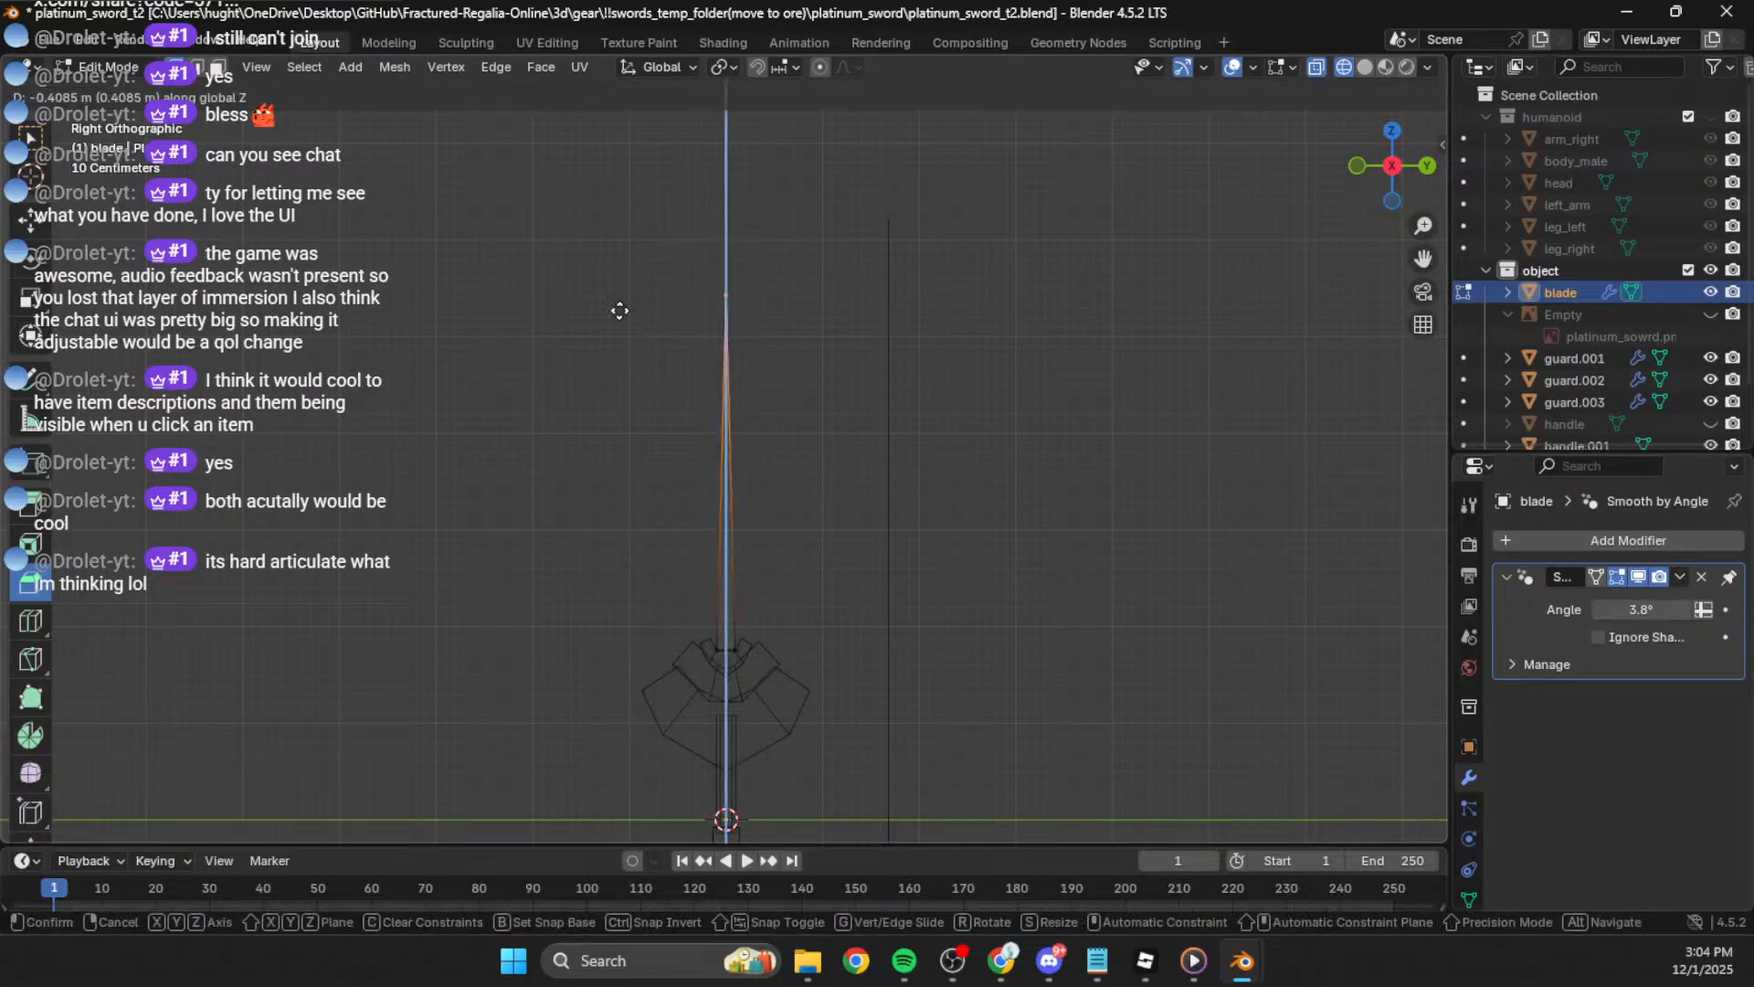
left_click(640, 286)
scroll(840, 365, "down", 2)
middle_click_drag(783, 396, 787, 438, "shift")
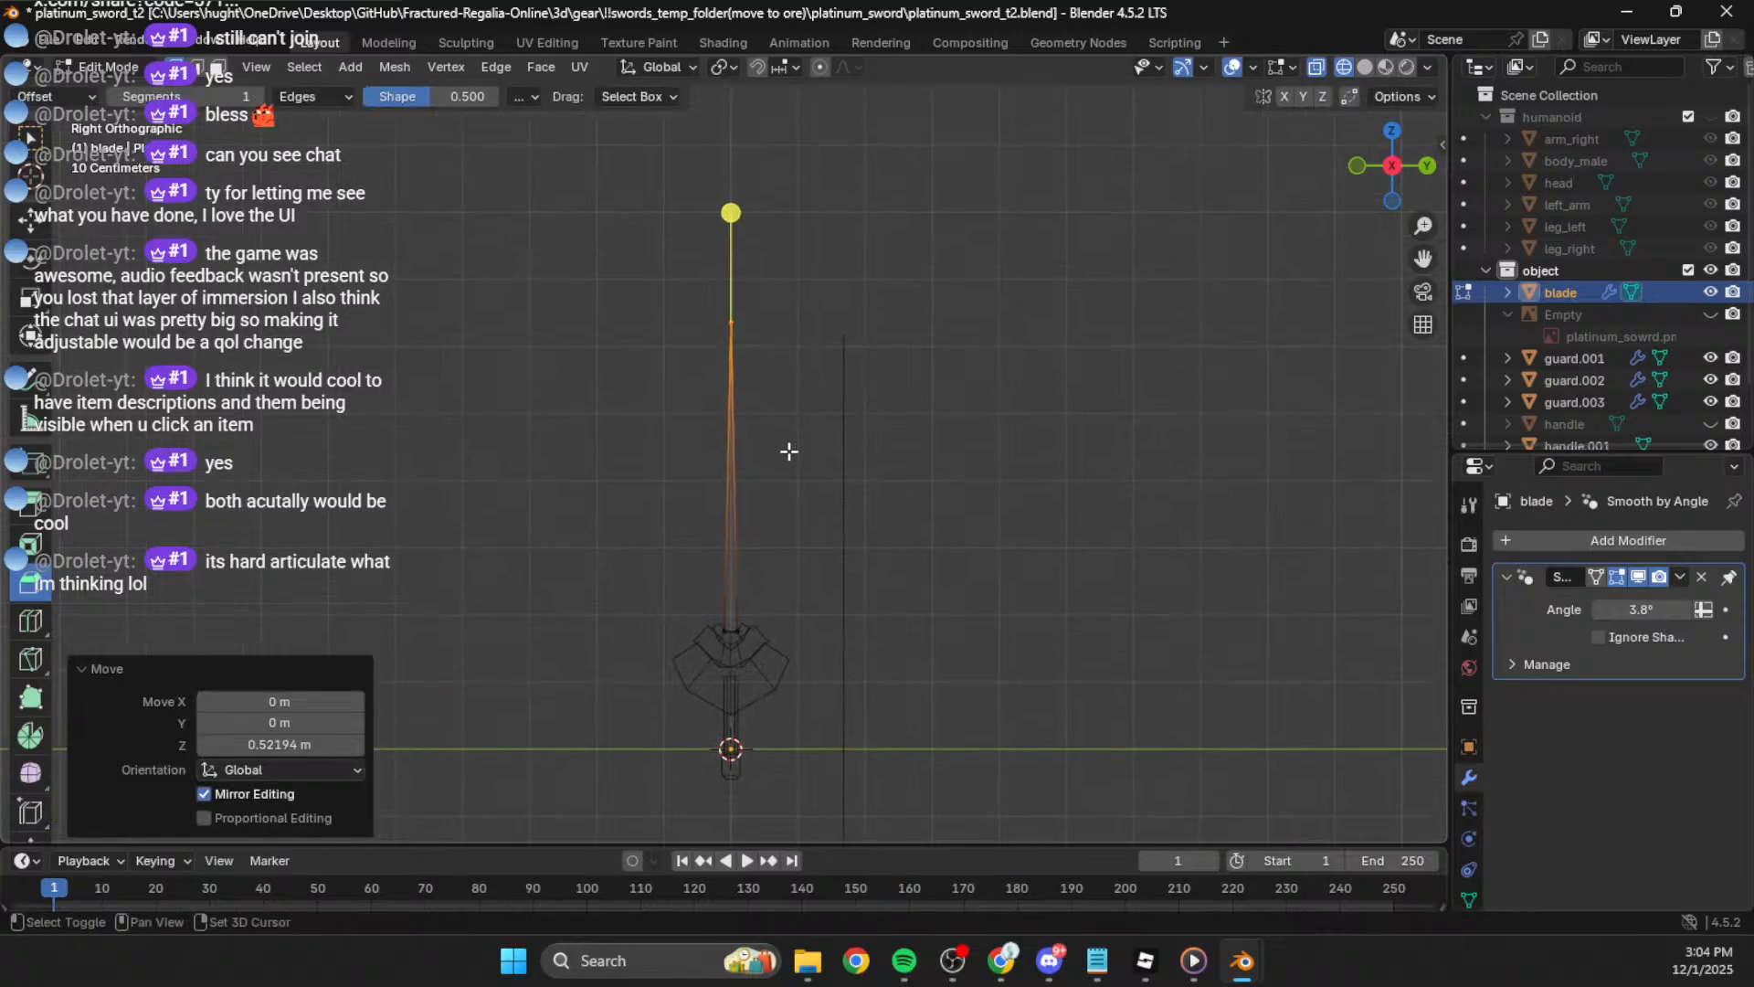
key("Tab")
left_click(1164, 440)
left_click(1365, 66)
Step: Open the middle guard plate (guard.001) for editing in the right view and reposition the vertices along its lower edge
mouse_move(822, 549)
middle_mouse_down()
mouse_move(893, 576)
mouse_move(1112, 576)
mouse_move(1088, 548)
mouse_move(862, 545)
mouse_move(859, 656)
mouse_move(821, 464)
mouse_move(817, 724)
mouse_move(824, 479)
mouse_move(866, 408)
mouse_move(807, 529)
mouse_move(697, 532)
mouse_move(850, 482)
mouse_move(842, 537)
mouse_move(826, 473)
middle_mouse_up()
scroll(826, 473, "up", 6)
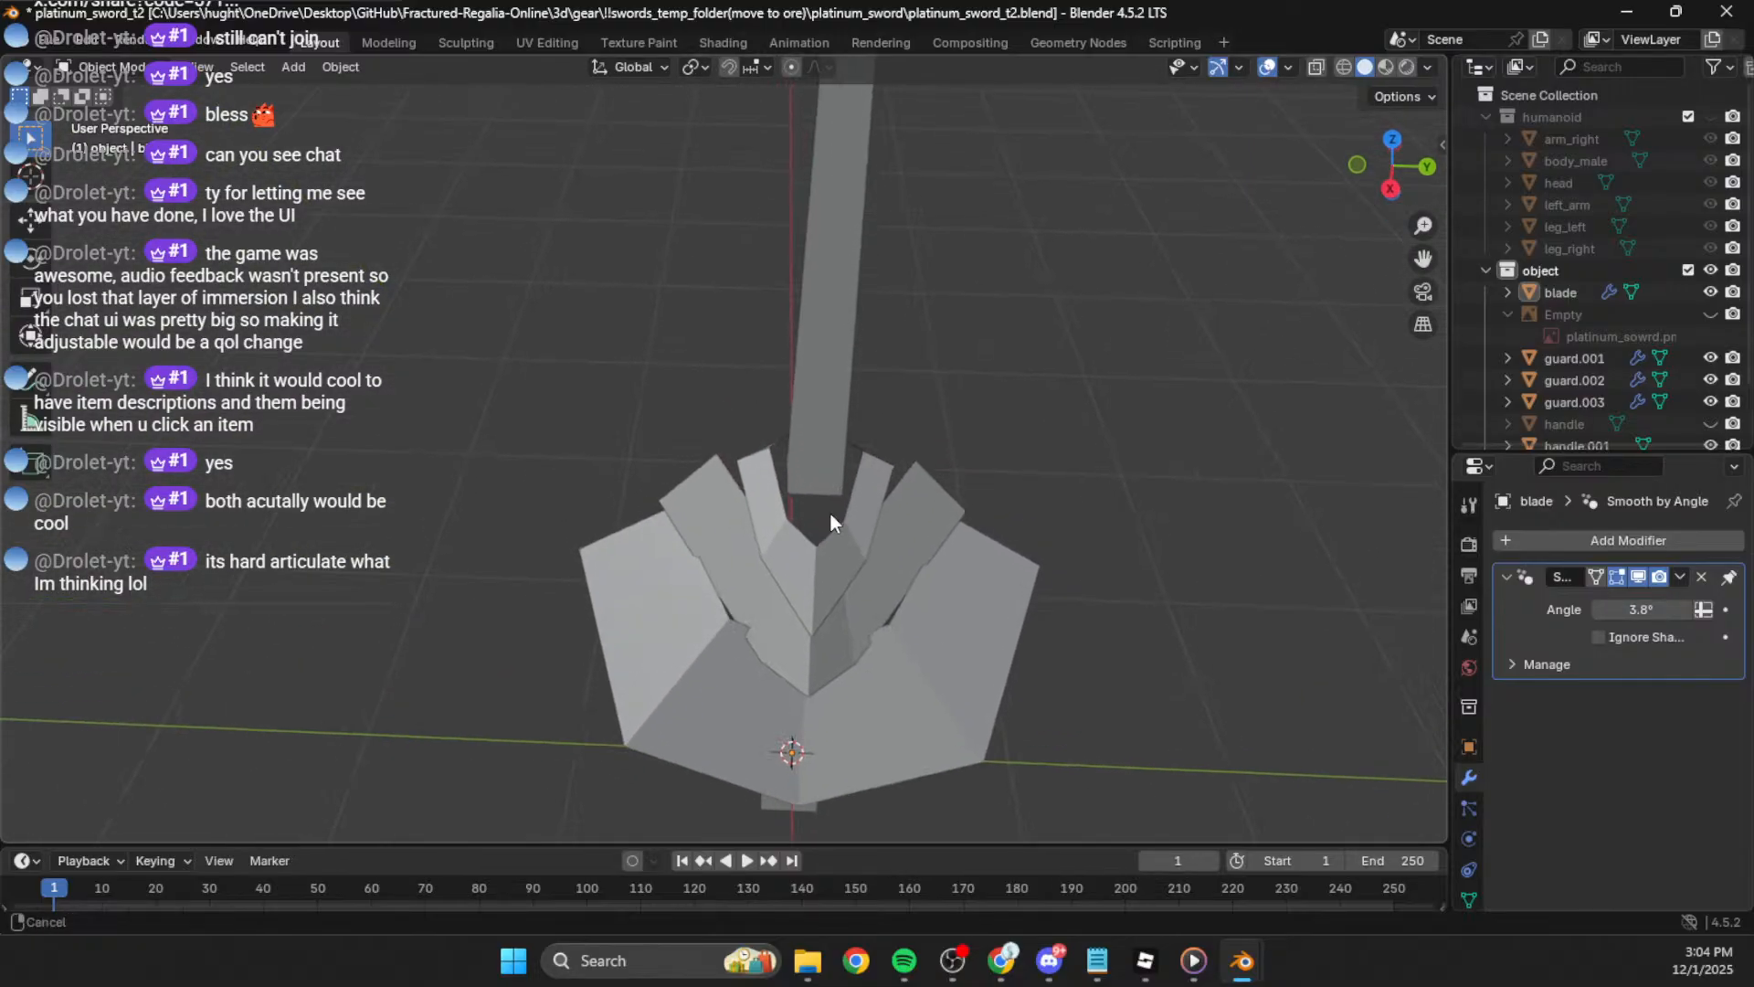
left_click(847, 651)
key("Tab")
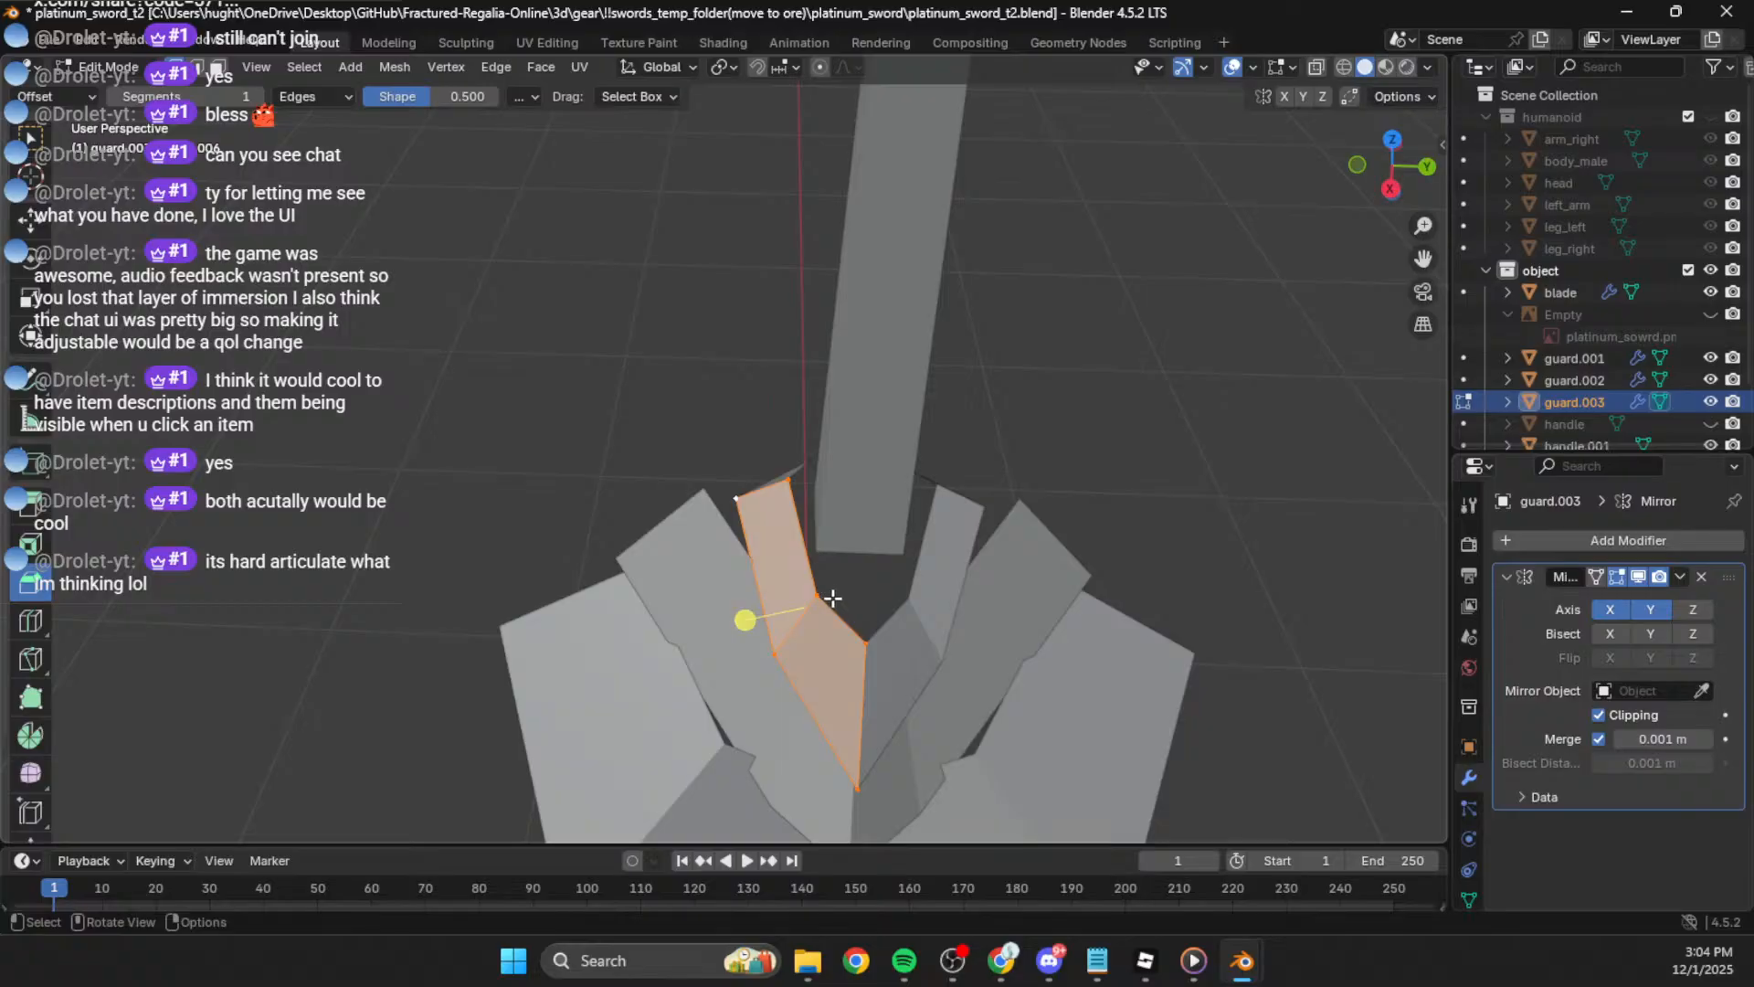
middle_click_drag(902, 642, 877, 367)
left_click(809, 196)
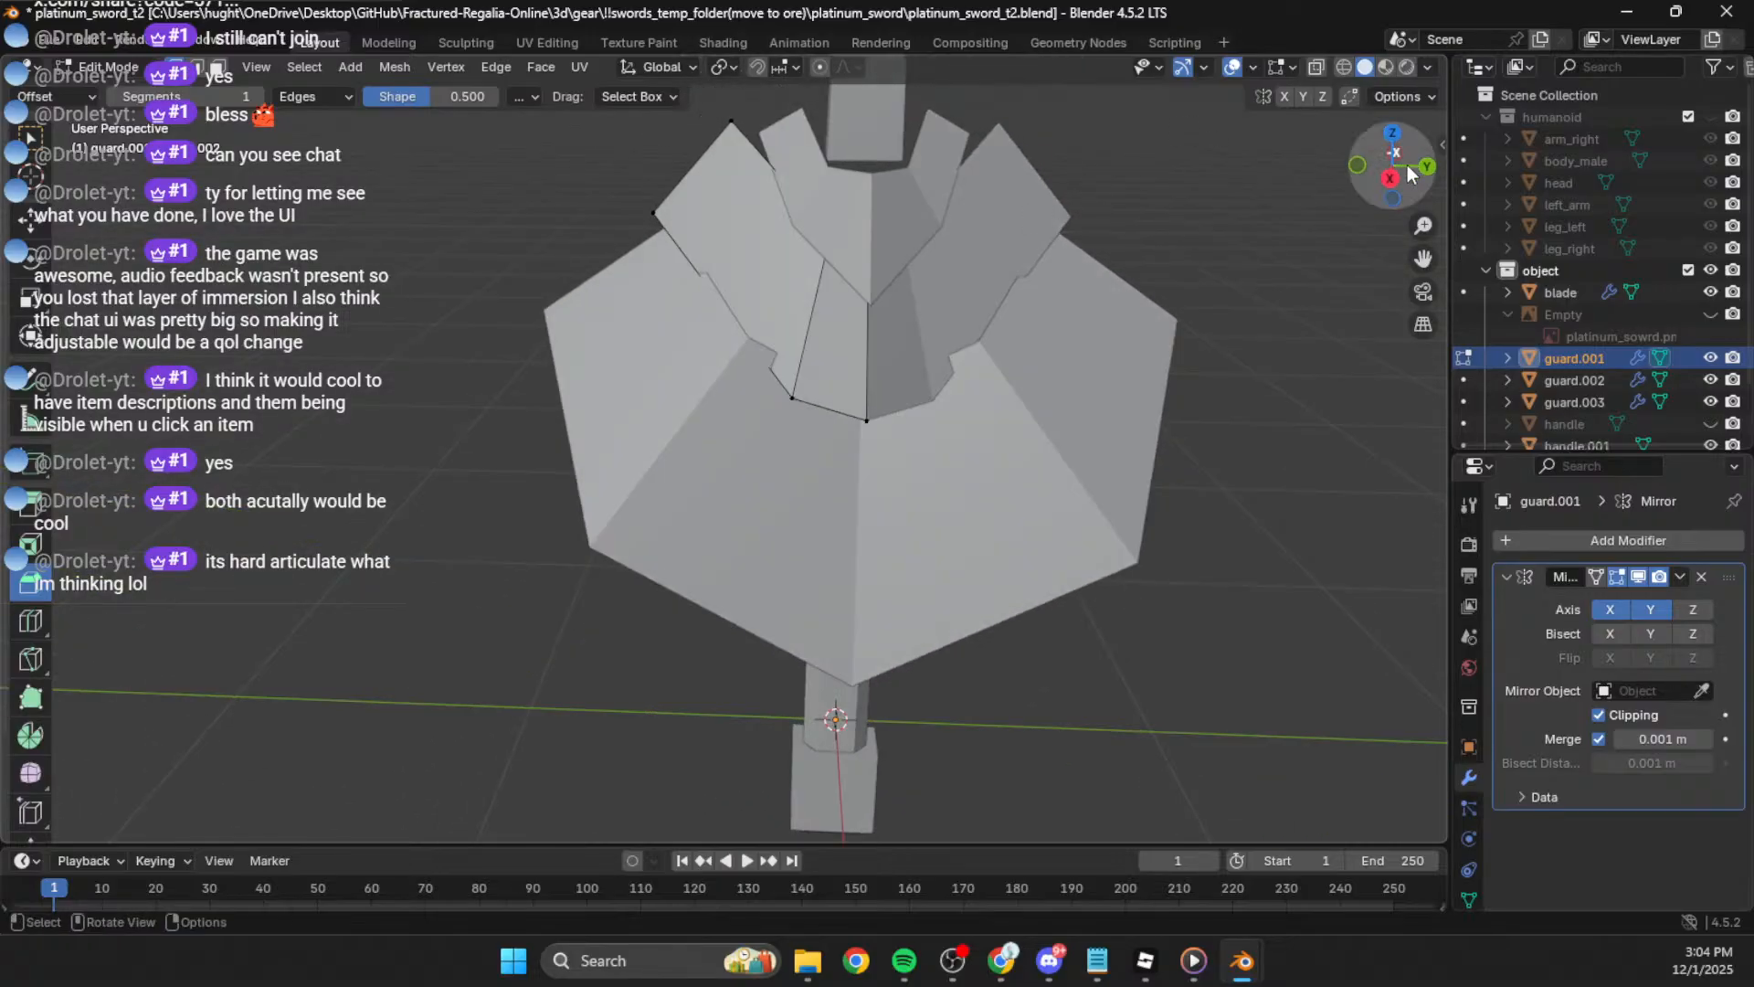
left_click(1394, 164)
key("g")
left_click(767, 395)
left_click(863, 362)
key("g")
left_click(862, 395)
middle_click_drag(870, 230, 864, 279, "shift")
Step: Switch mesh editing to the small inner plate (guard.003) and adjust the side vertex where its arm bends
left_click(779, 273)
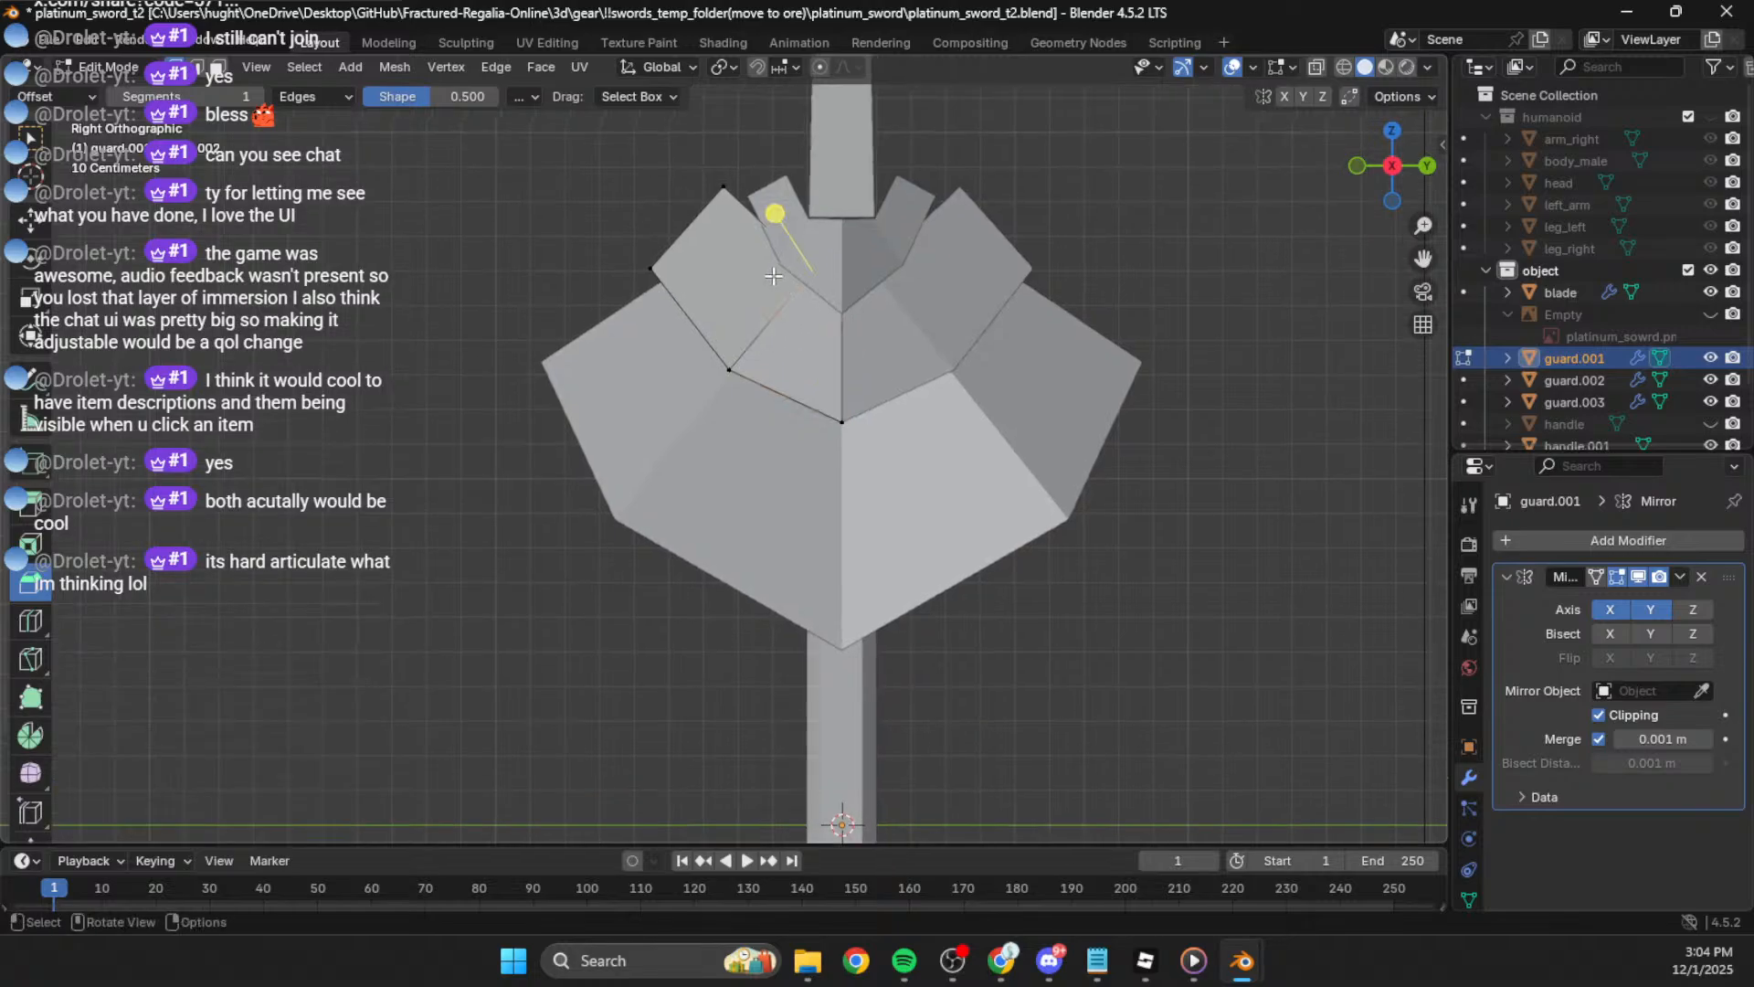
key("Tab")
left_click(848, 261)
key("Tab")
left_click(777, 262)
key("g")
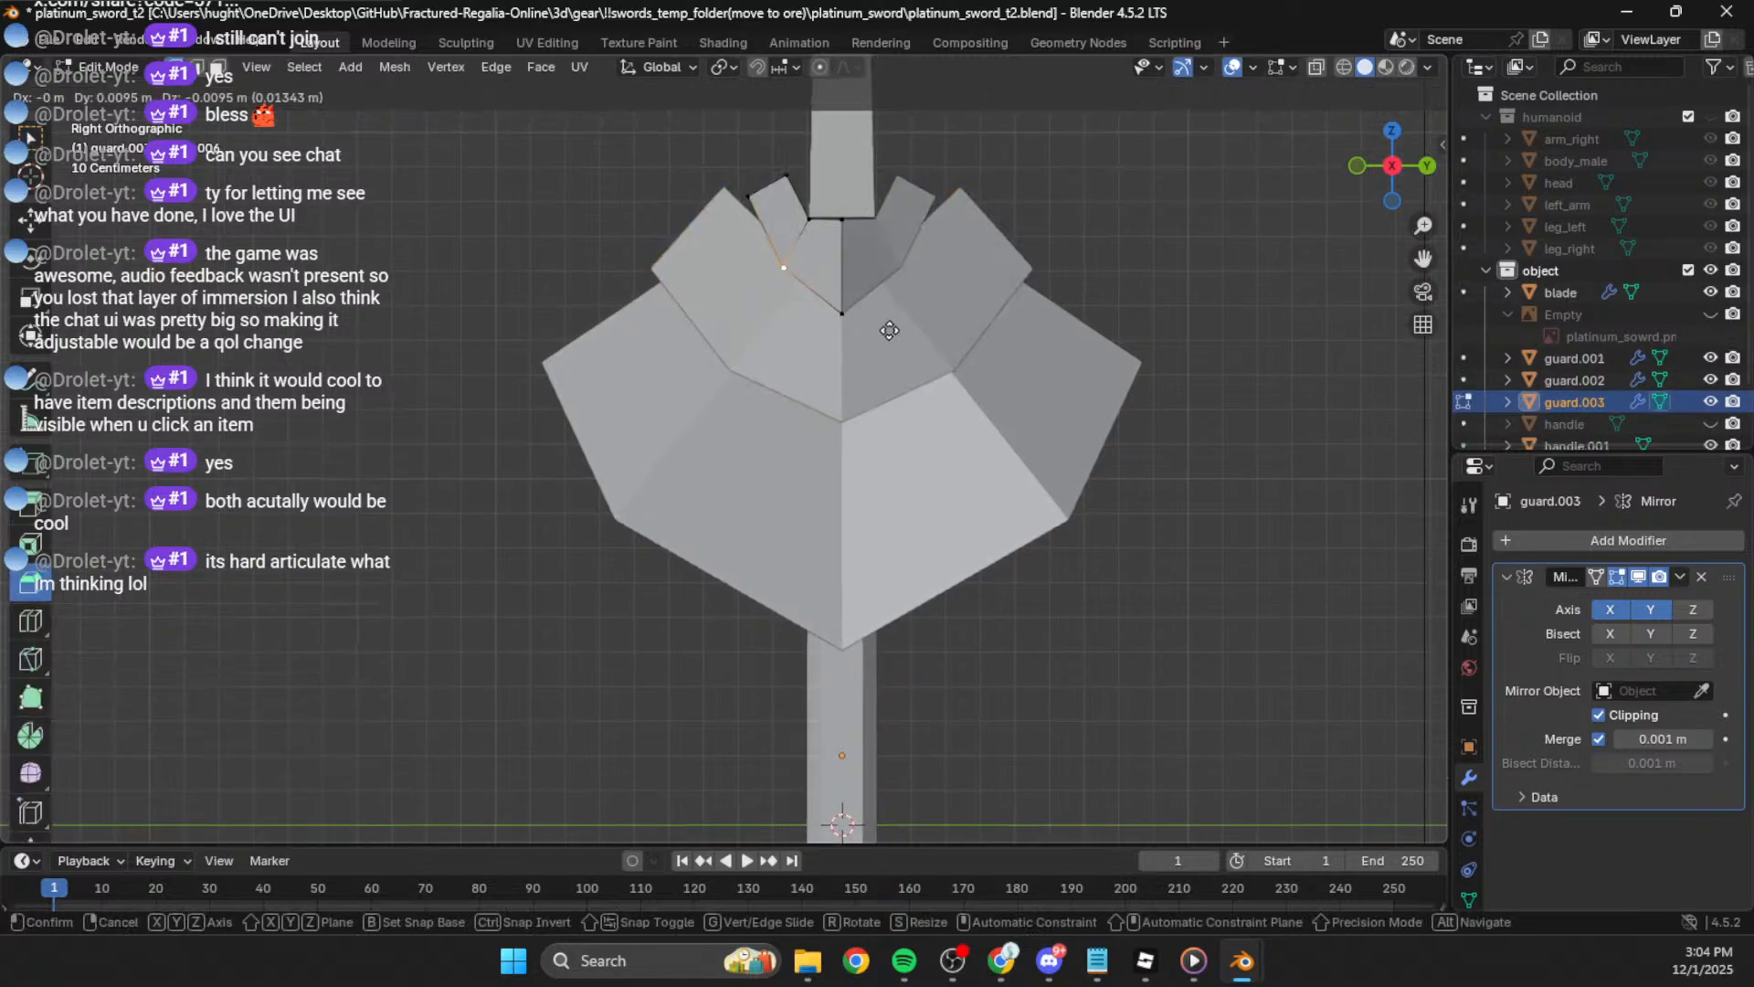
left_click(877, 334)
Step: Reposition the two upper corner vertices of guard.003's arm closer to the blade
left_click(784, 177)
key("g")
left_click(790, 212)
left_click(795, 181)
key("g")
left_click(801, 188)
left_click(745, 199)
key("g")
left_click(755, 208)
key("g")
left_click(734, 191)
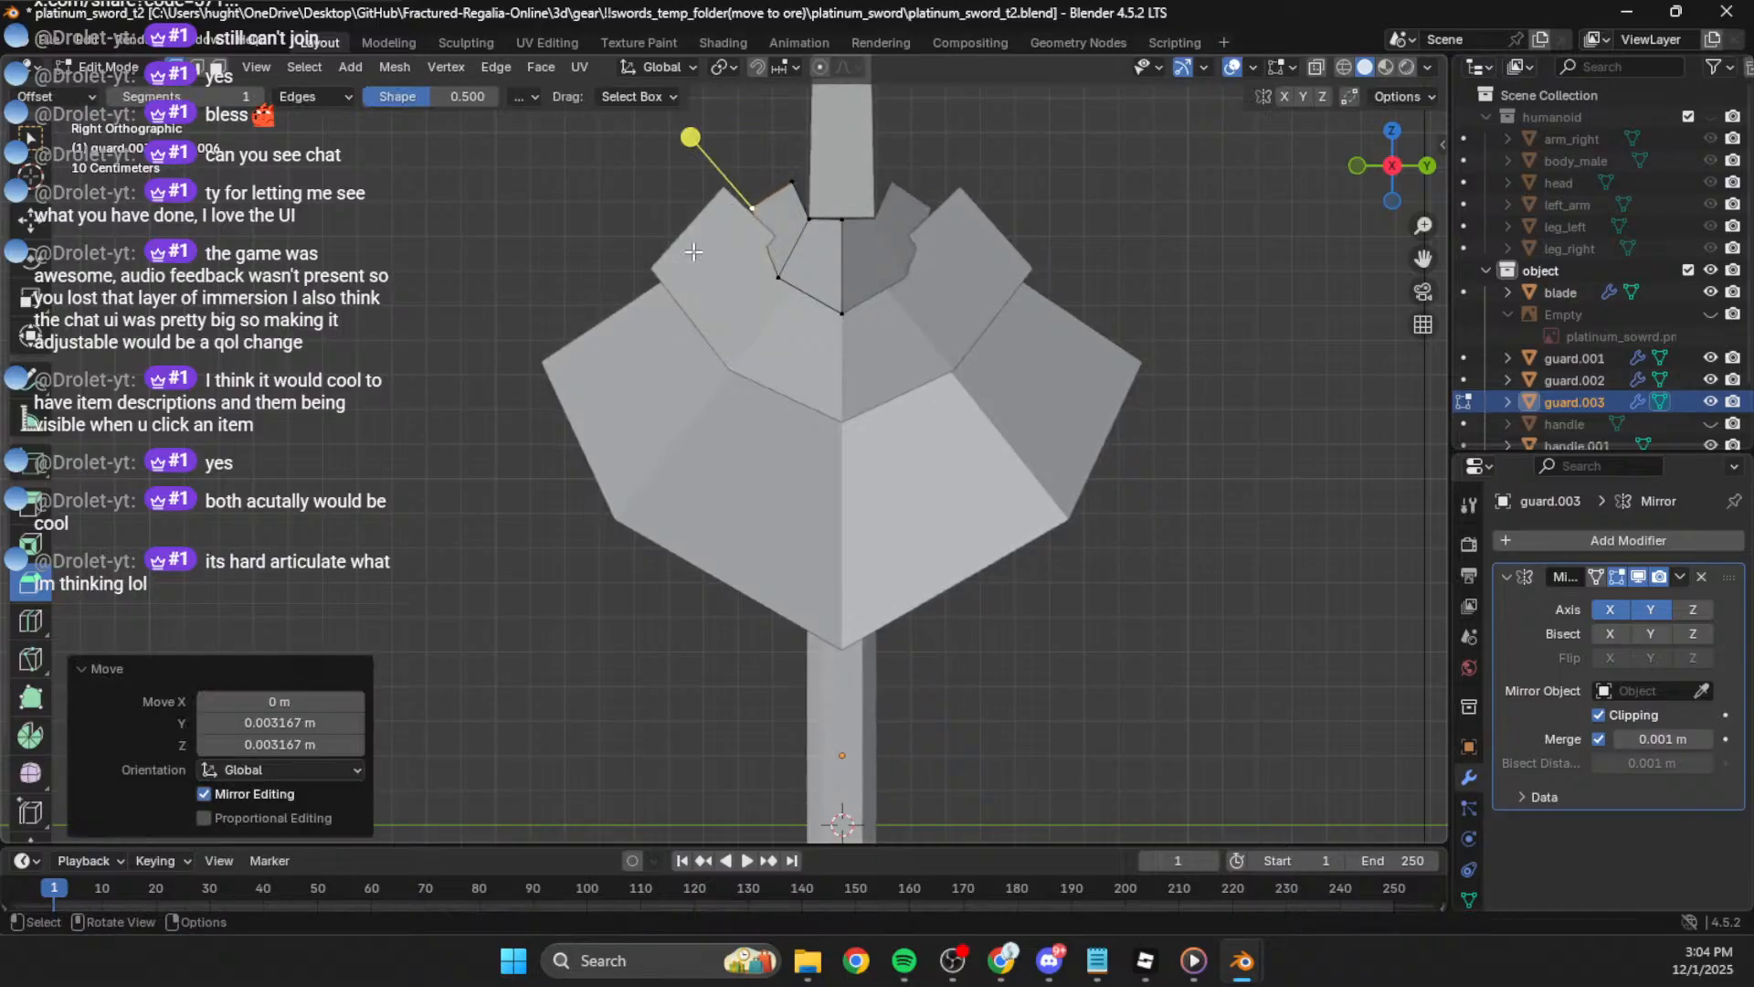
Step: Switch editing to the middle plate (guard.001), moving its upper corner inward and its outer side corner slightly outward and down
key("Tab")
left_click(699, 245)
key("Tab")
left_click(718, 201)
key("g")
left_click(741, 211)
left_click(651, 268)
key("g")
left_click(645, 282)
Step: Shift guard.001's inner-edge vertex from side and angled views to clean up its overlap with the small plate
left_click(820, 268)
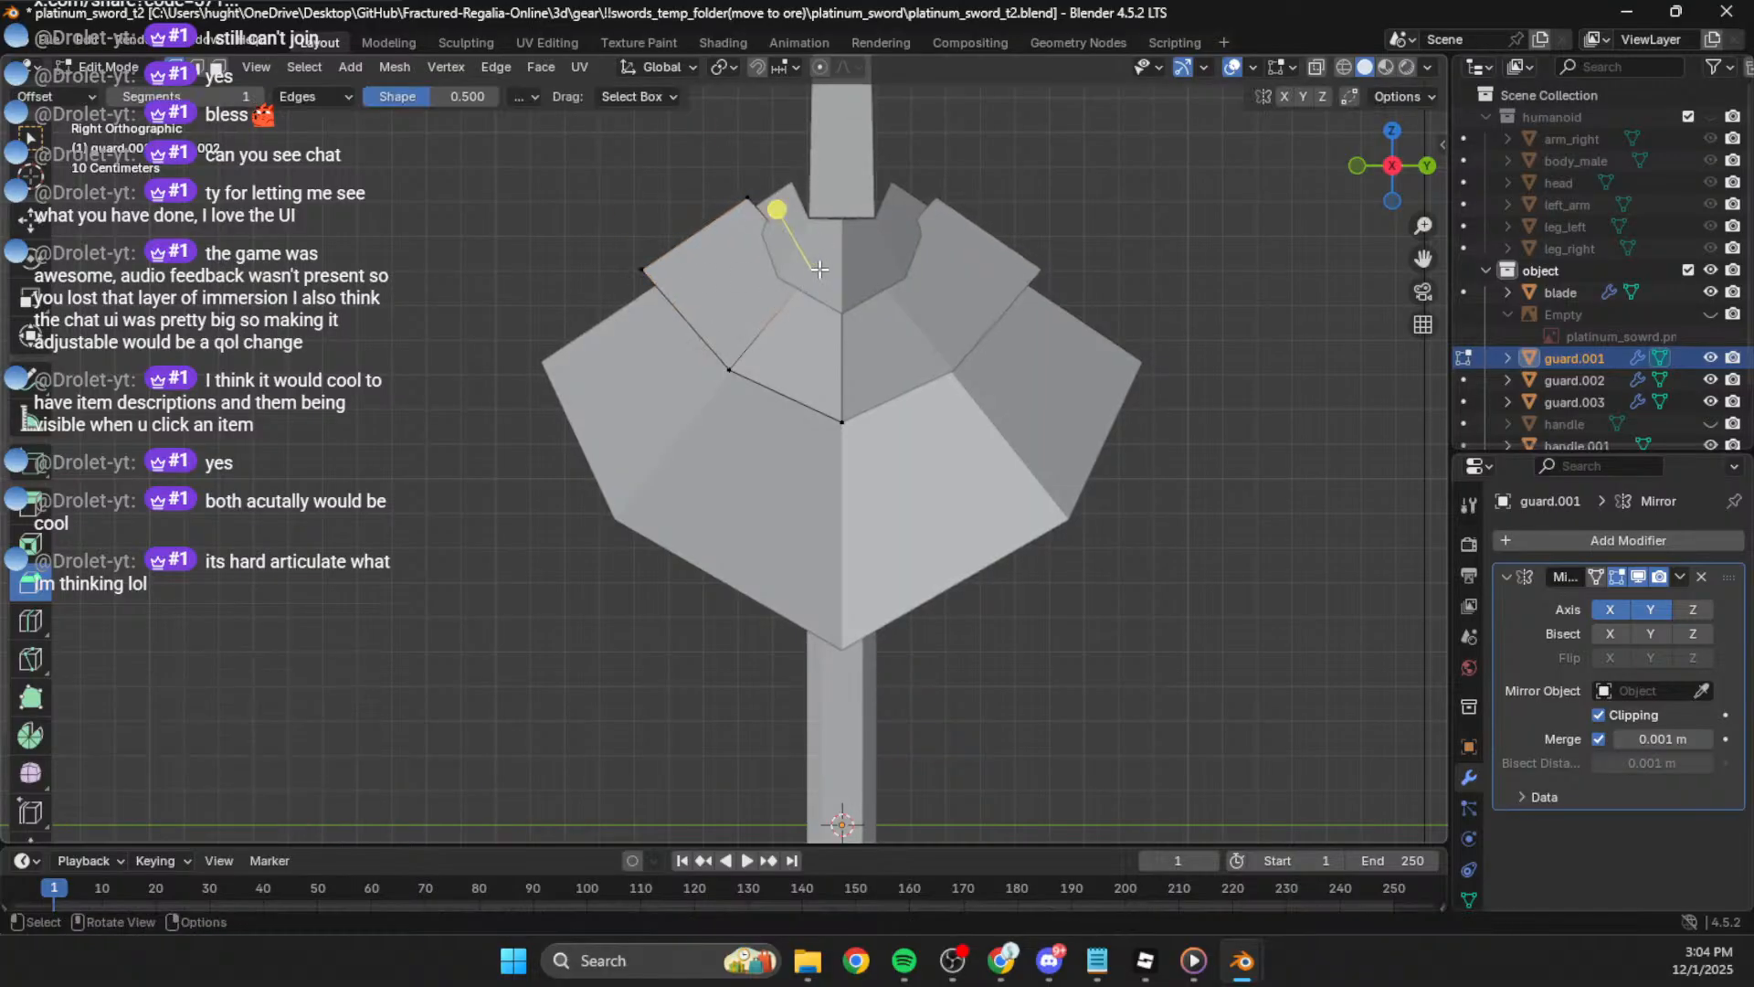
left_click(1427, 169)
key("g")
left_click(904, 246)
middle_click_drag(778, 265, 541, 260)
left_click(762, 264)
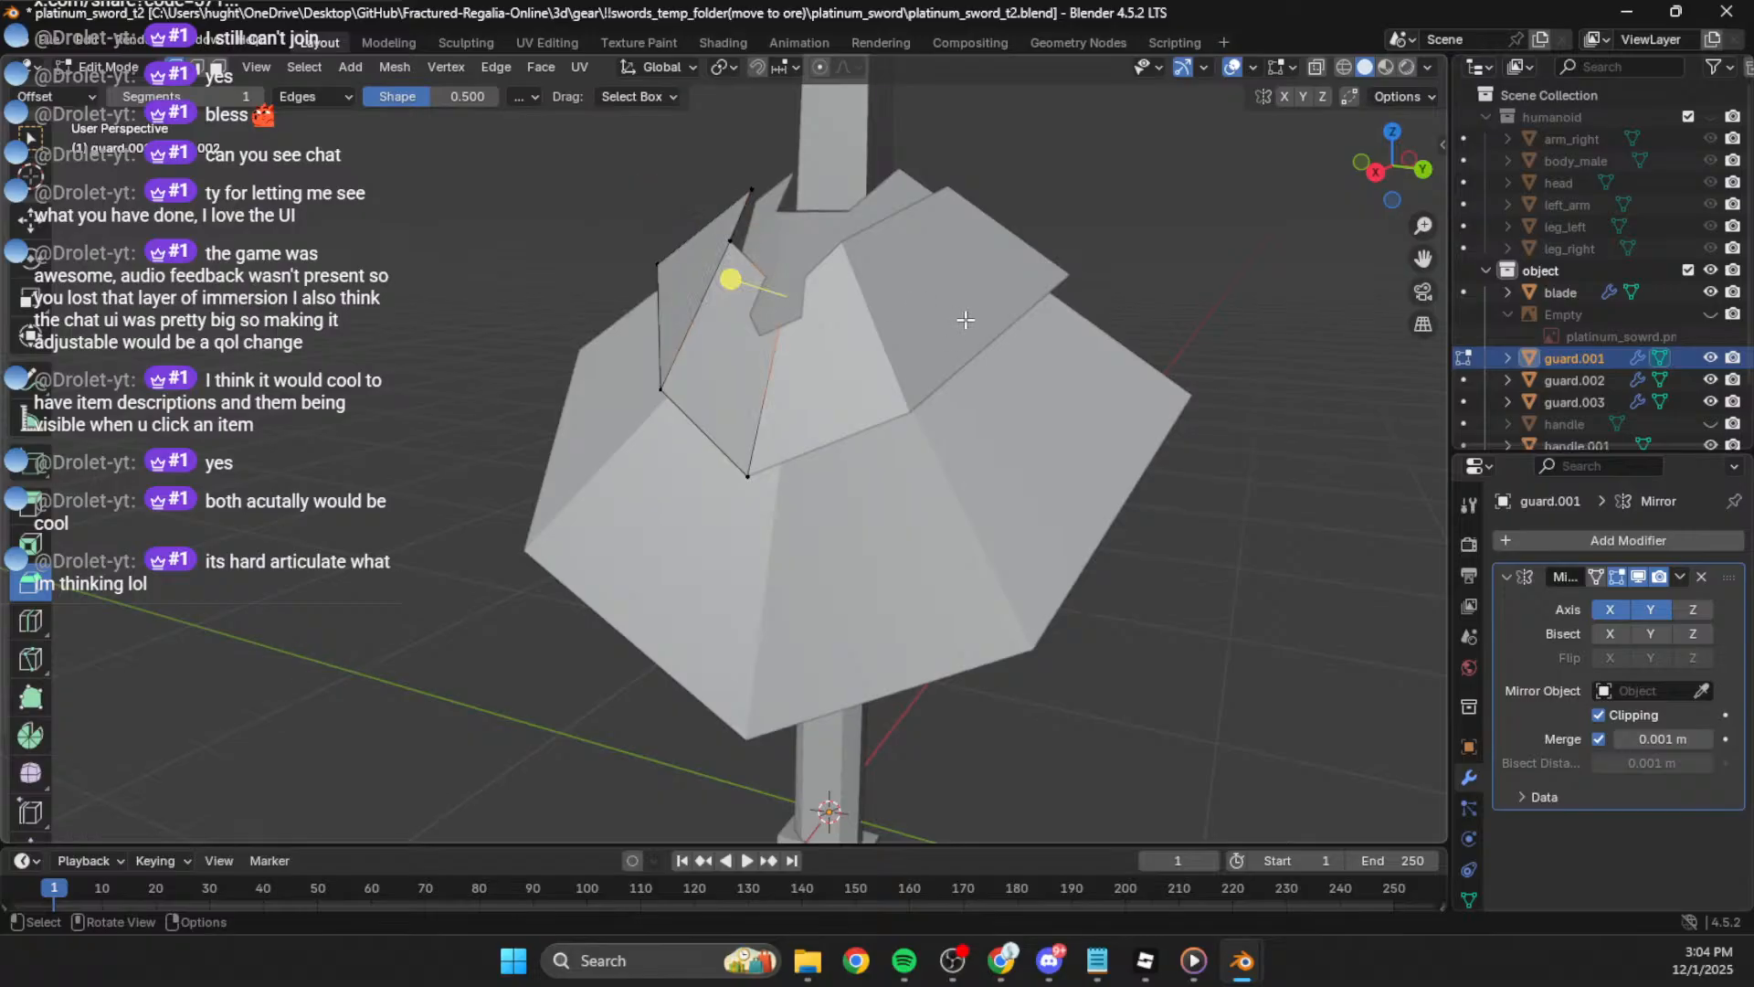
middle_click_drag(764, 266, 599, 279)
key("g")
left_click(756, 294)
Step: Reposition guard.001's outer corner vertices in depth from several angles to flare the middle plate
left_click(521, 435)
key("g")
left_click(492, 424)
key("g")
left_click(494, 405)
left_click(562, 402)
middle_click_drag(603, 377, 697, 536)
key("g")
left_click(665, 306)
key("g")
left_click(630, 279)
Step: Open the large outer plate (guard.002) for editing, move its selected outer vertices, and rotate them by -14.7° in the side view
key("Tab")
left_click(868, 653)
key("Tab")
middle_click_drag(872, 559, 977, 539)
middle_click_drag(927, 632, 1119, 494)
key("g")
left_click(1158, 470)
key("r")
left_click(1175, 413)
key("g")
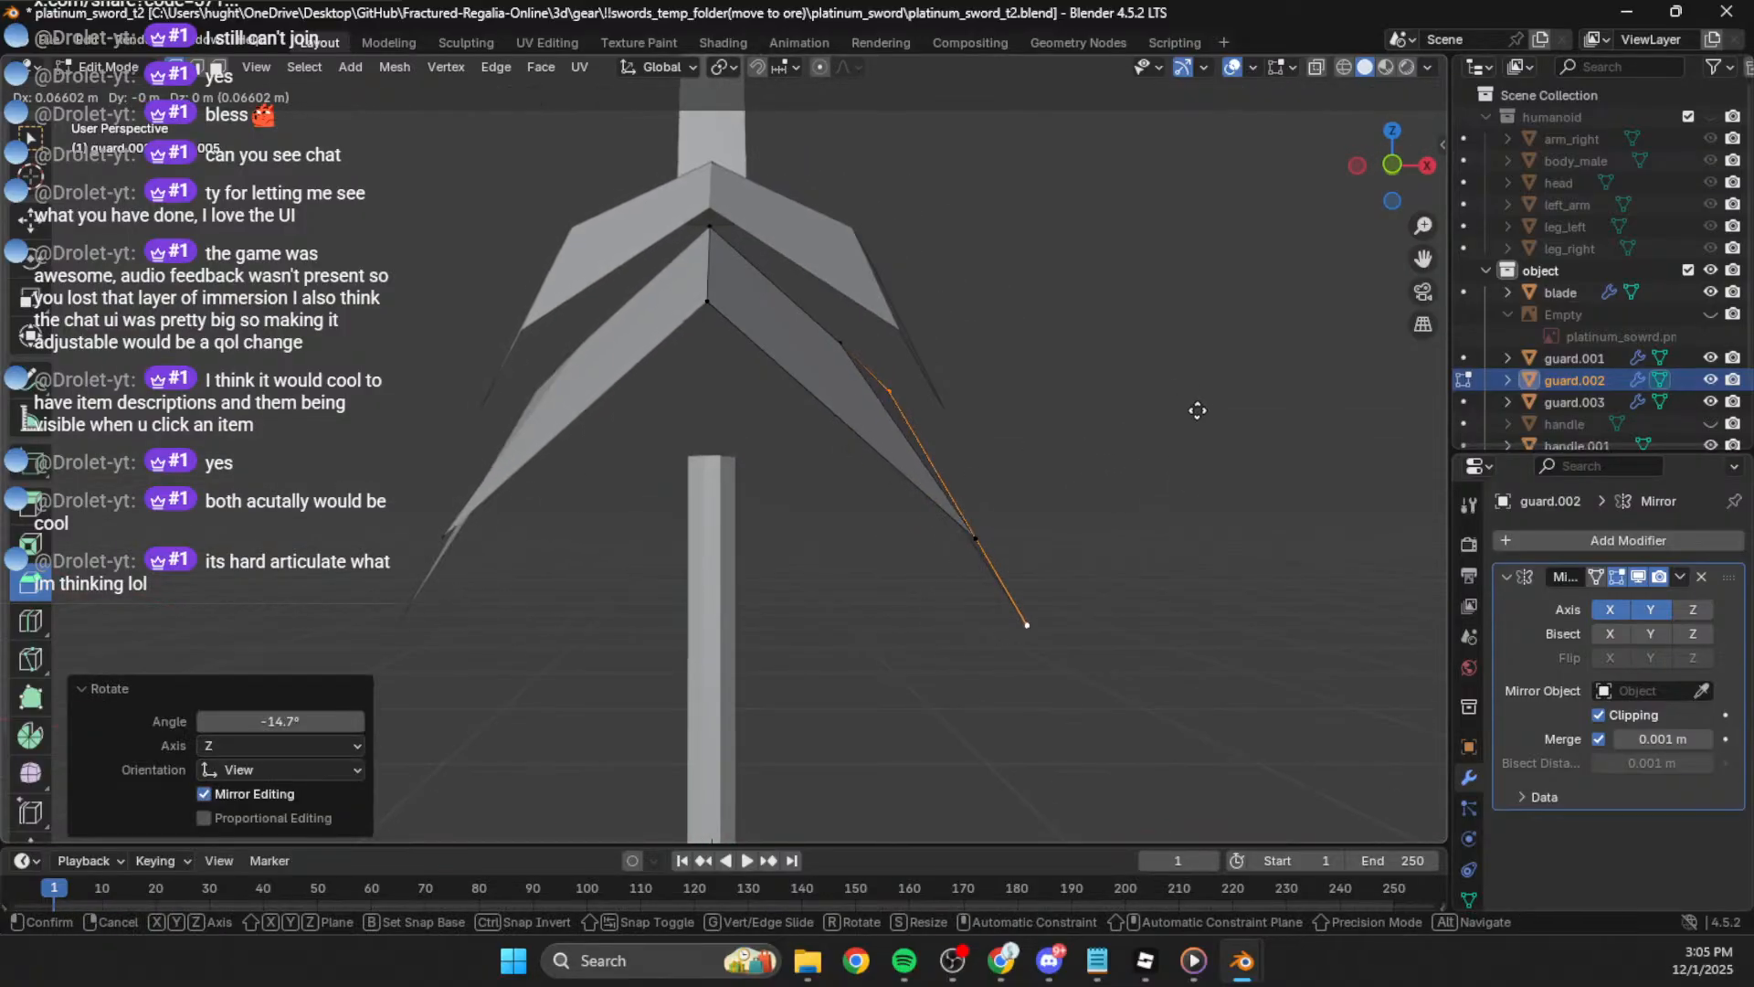
left_click(1208, 391)
Step: Move guard.002's slanted crease edge outward, finishing with a nudge of 0.005604 m in X and -0.0076 m in Y
middle_click_drag(1188, 402, 821, 489)
left_click(676, 515)
left_click(691, 510, "shift")
key("g")
left_click(731, 429)
key("g")
left_click(752, 439)
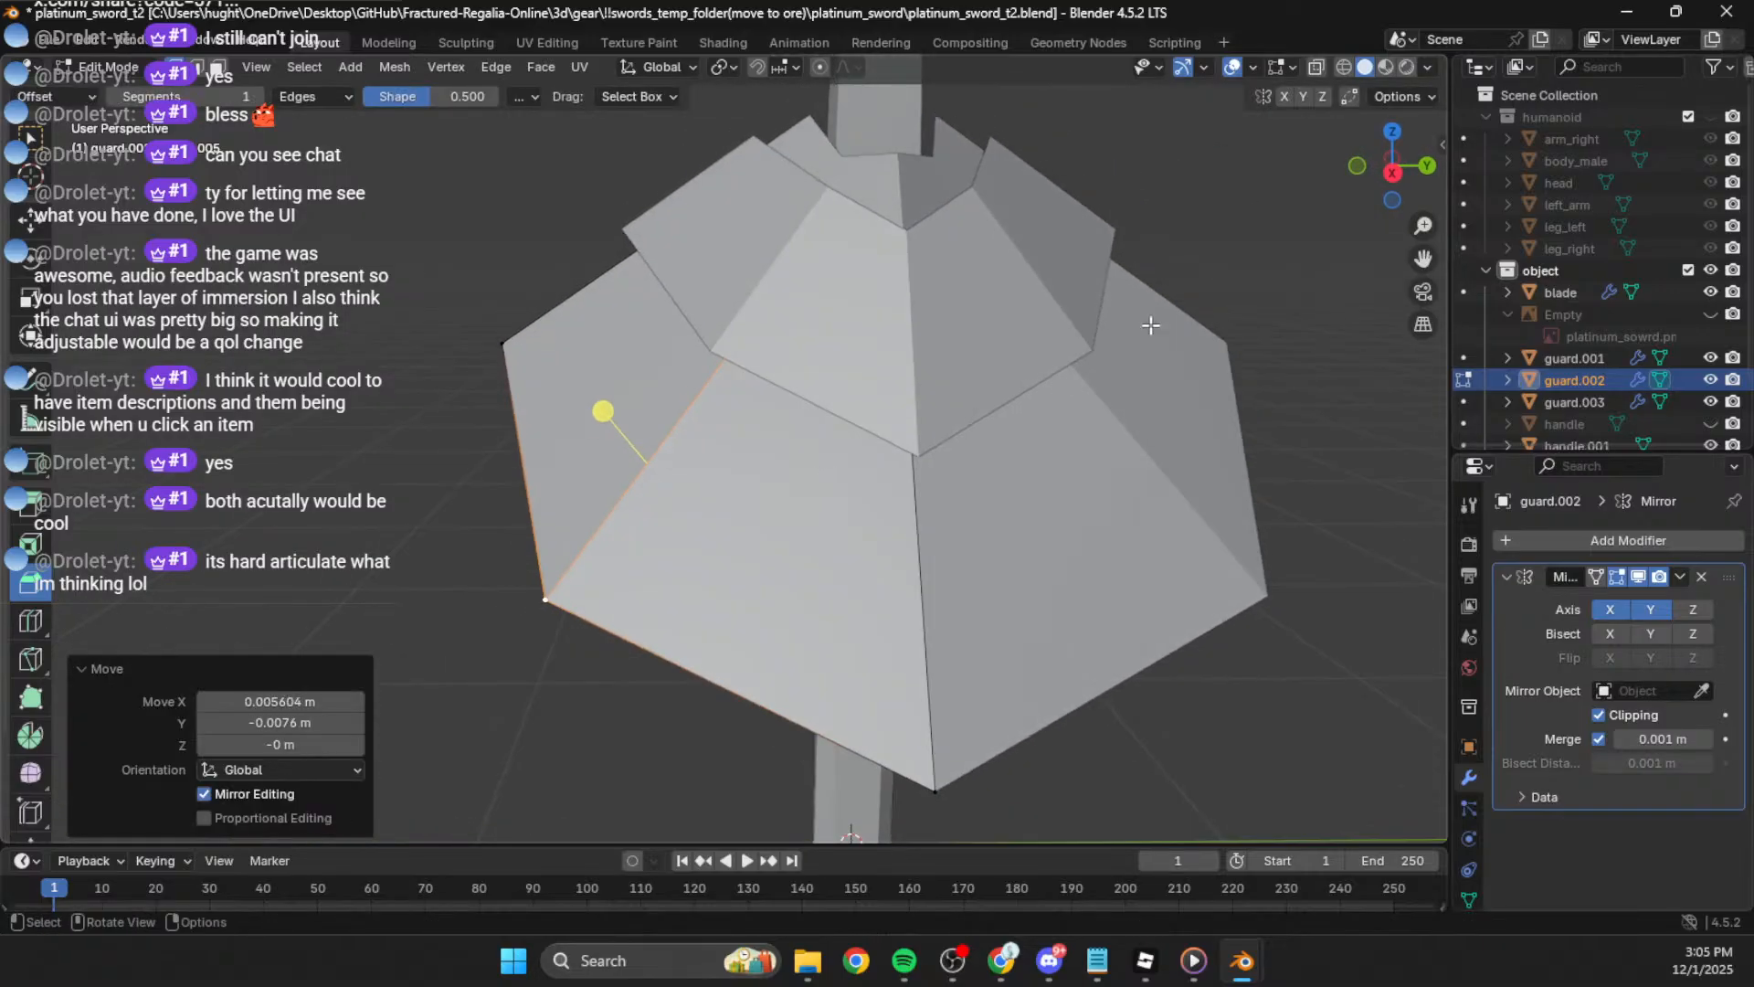
Step: Edit guard.002 in the wireframe right view and move its upper crease vertex toward the middle plate's lower side corner
left_click(1393, 173)
key("Tab")
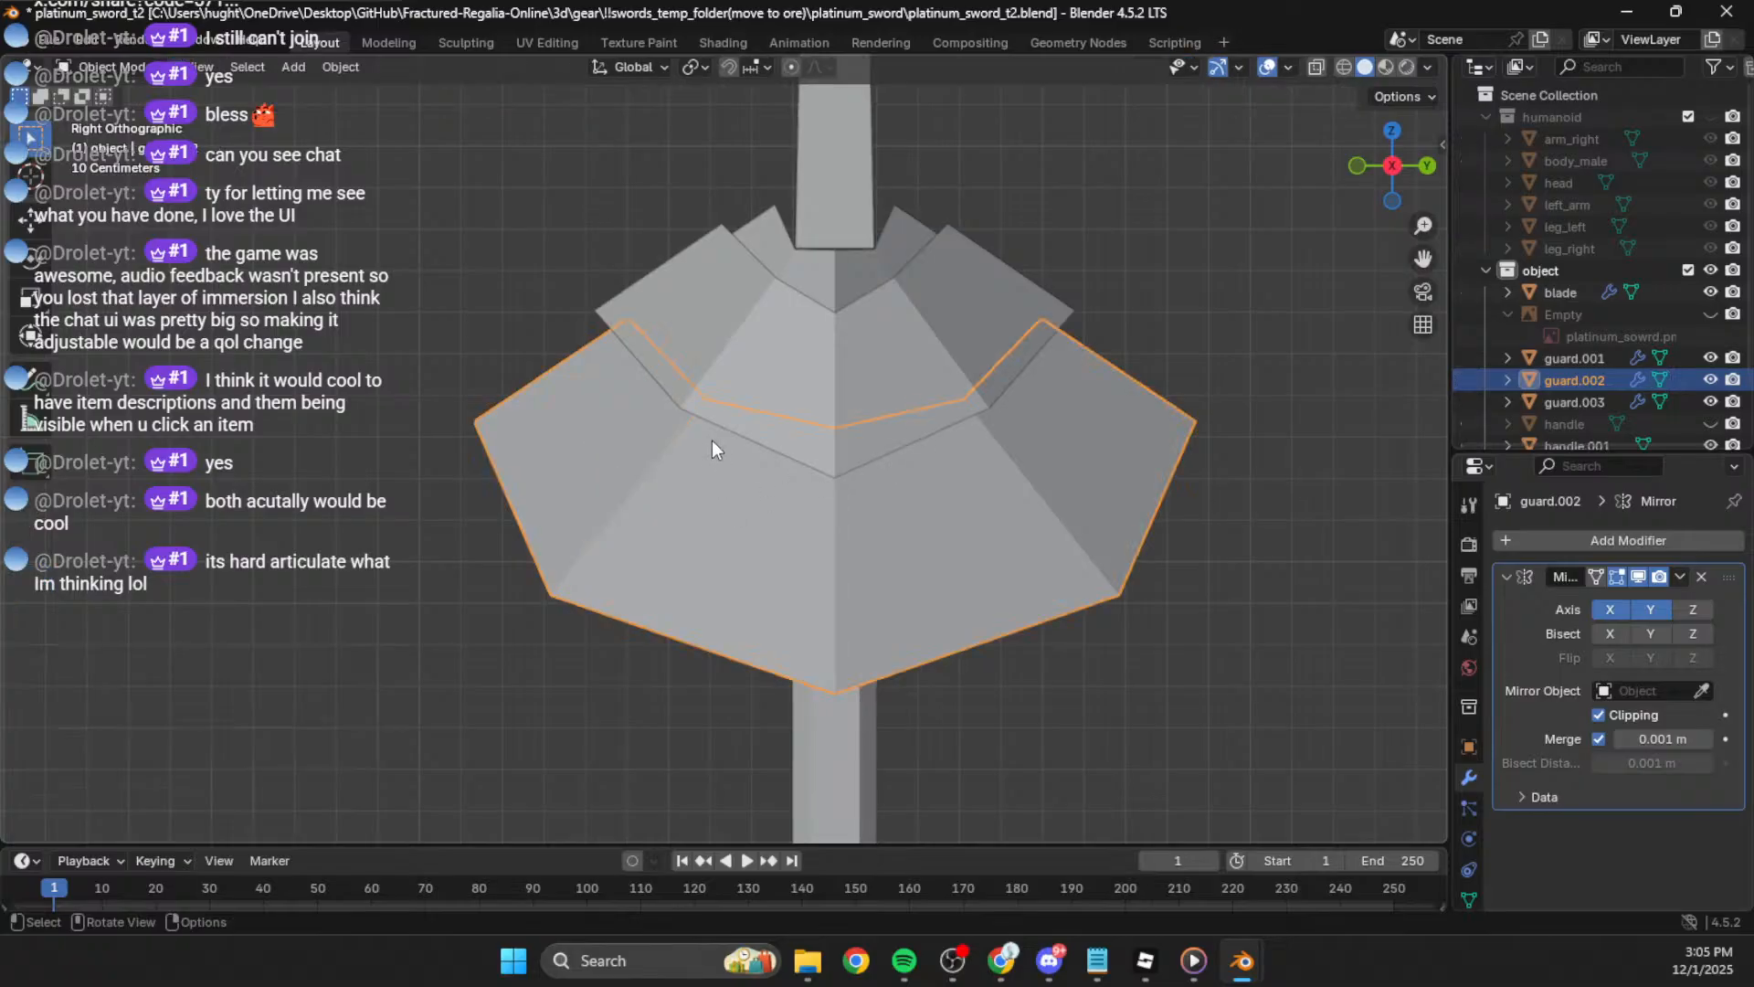
left_click(1338, 73)
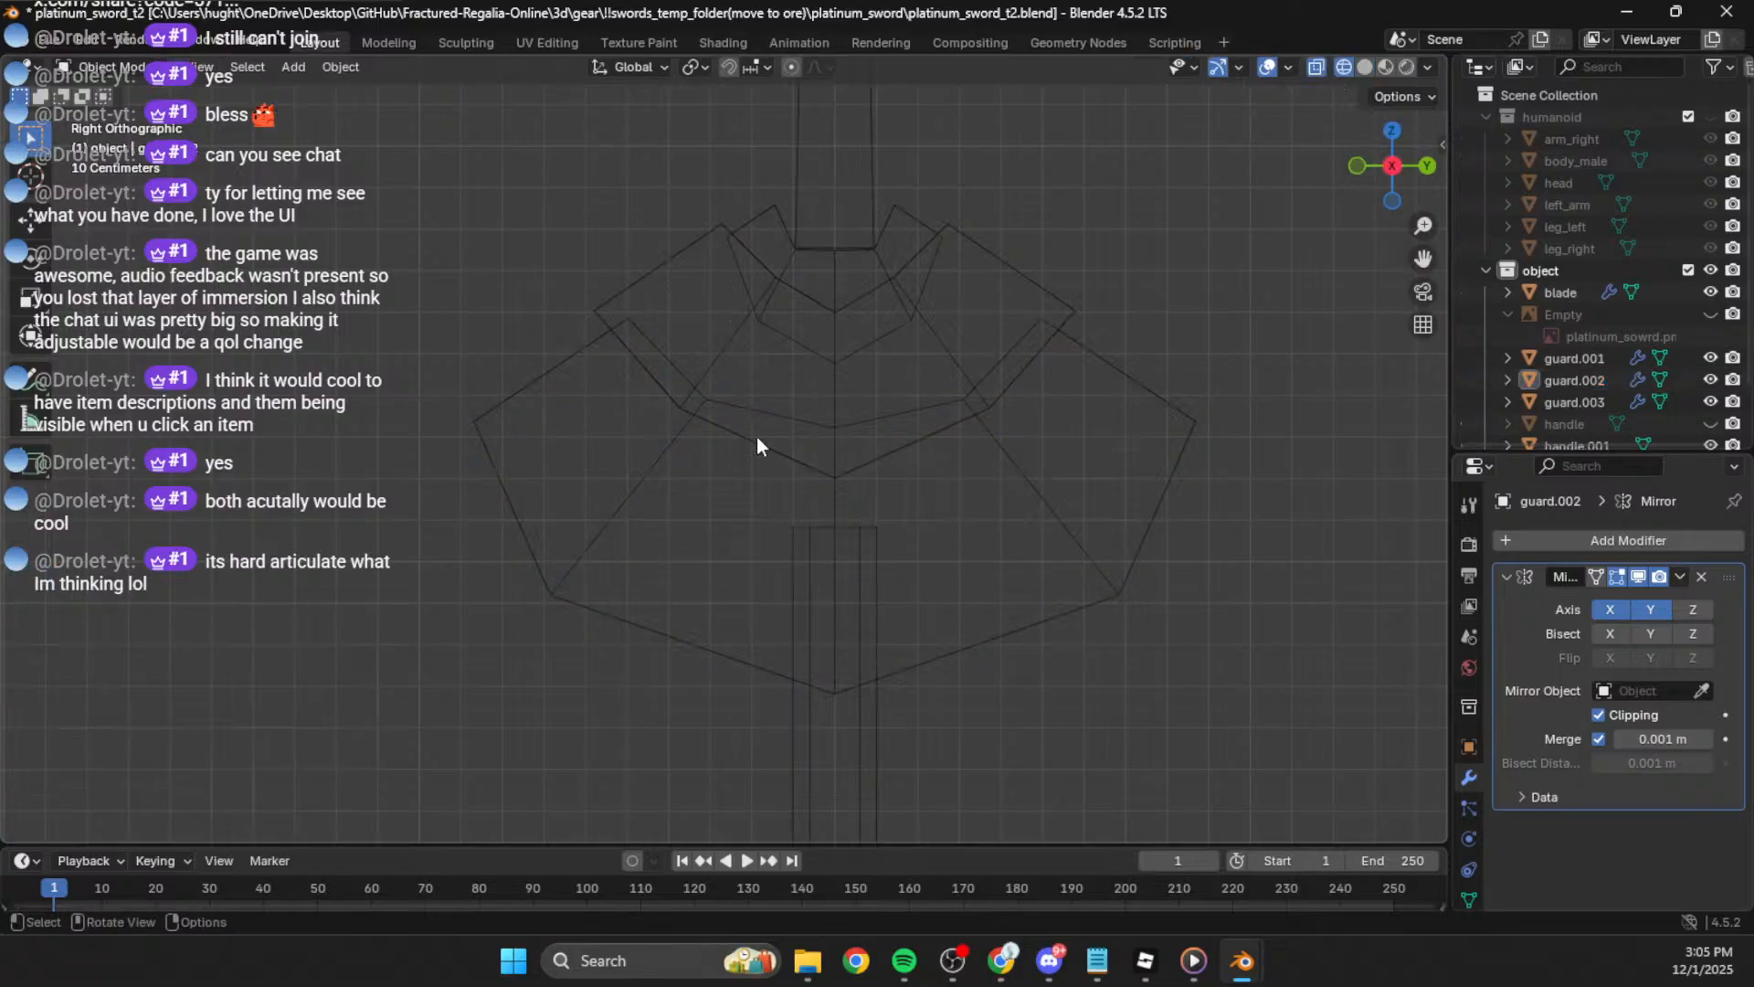
left_click(716, 383)
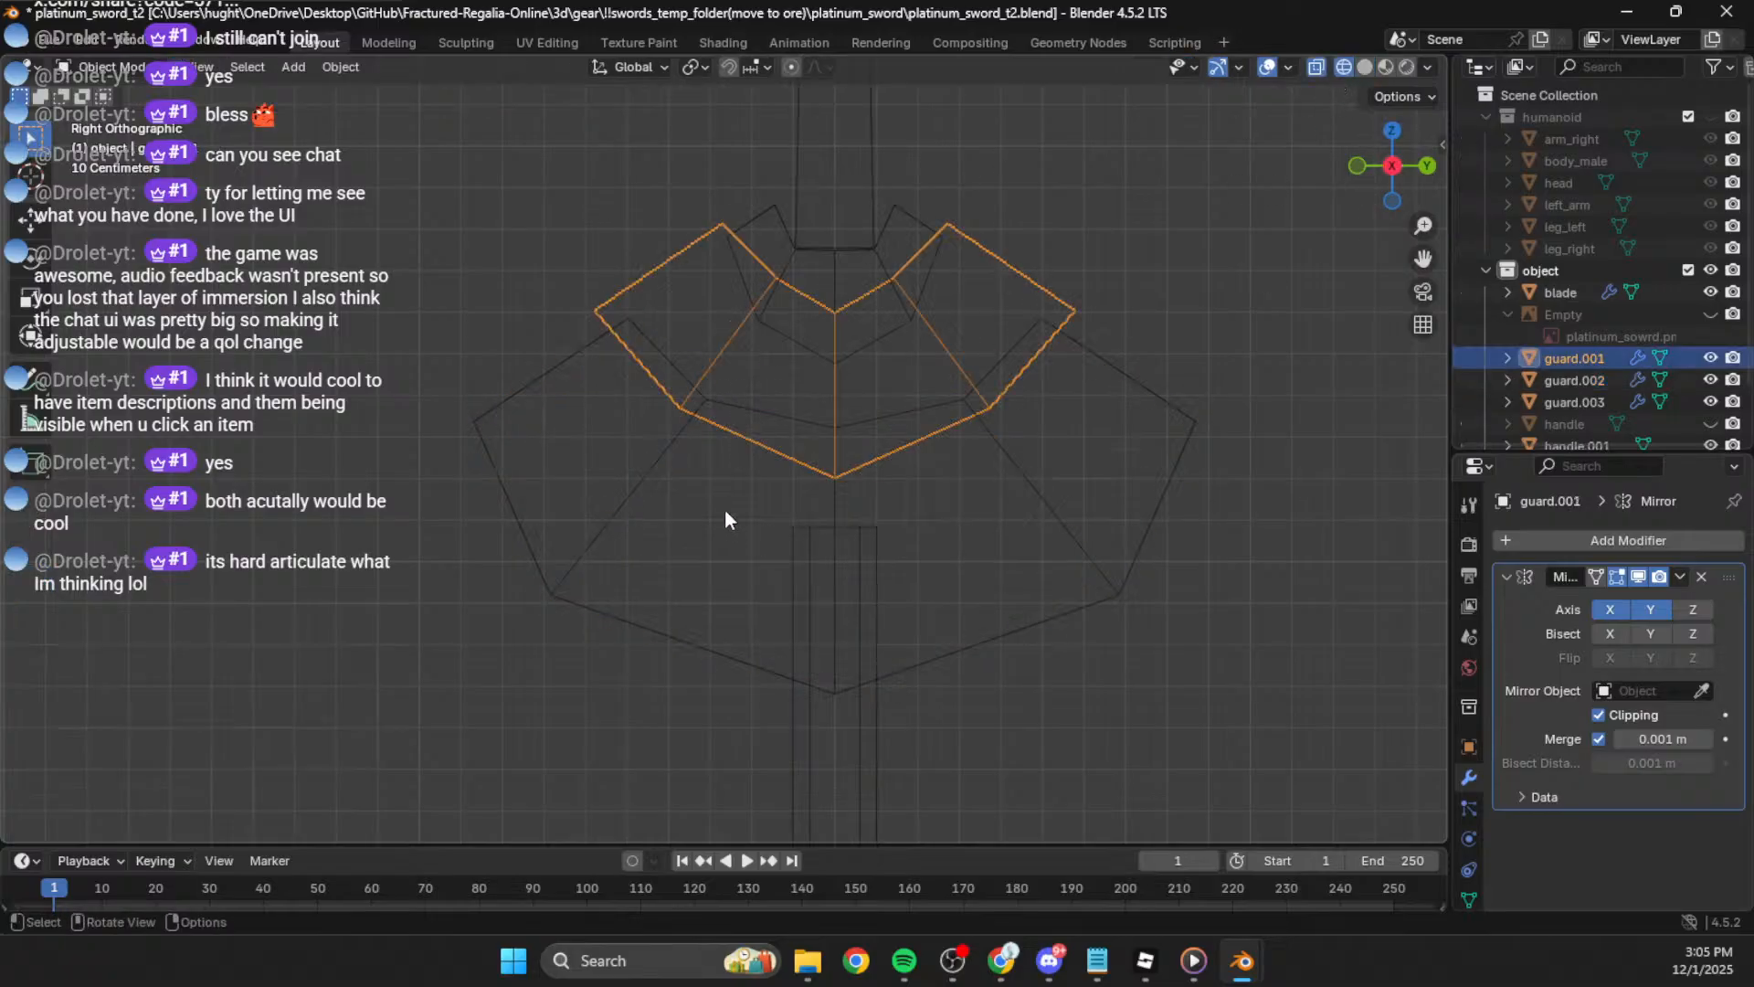
left_click(699, 468)
key("Tab")
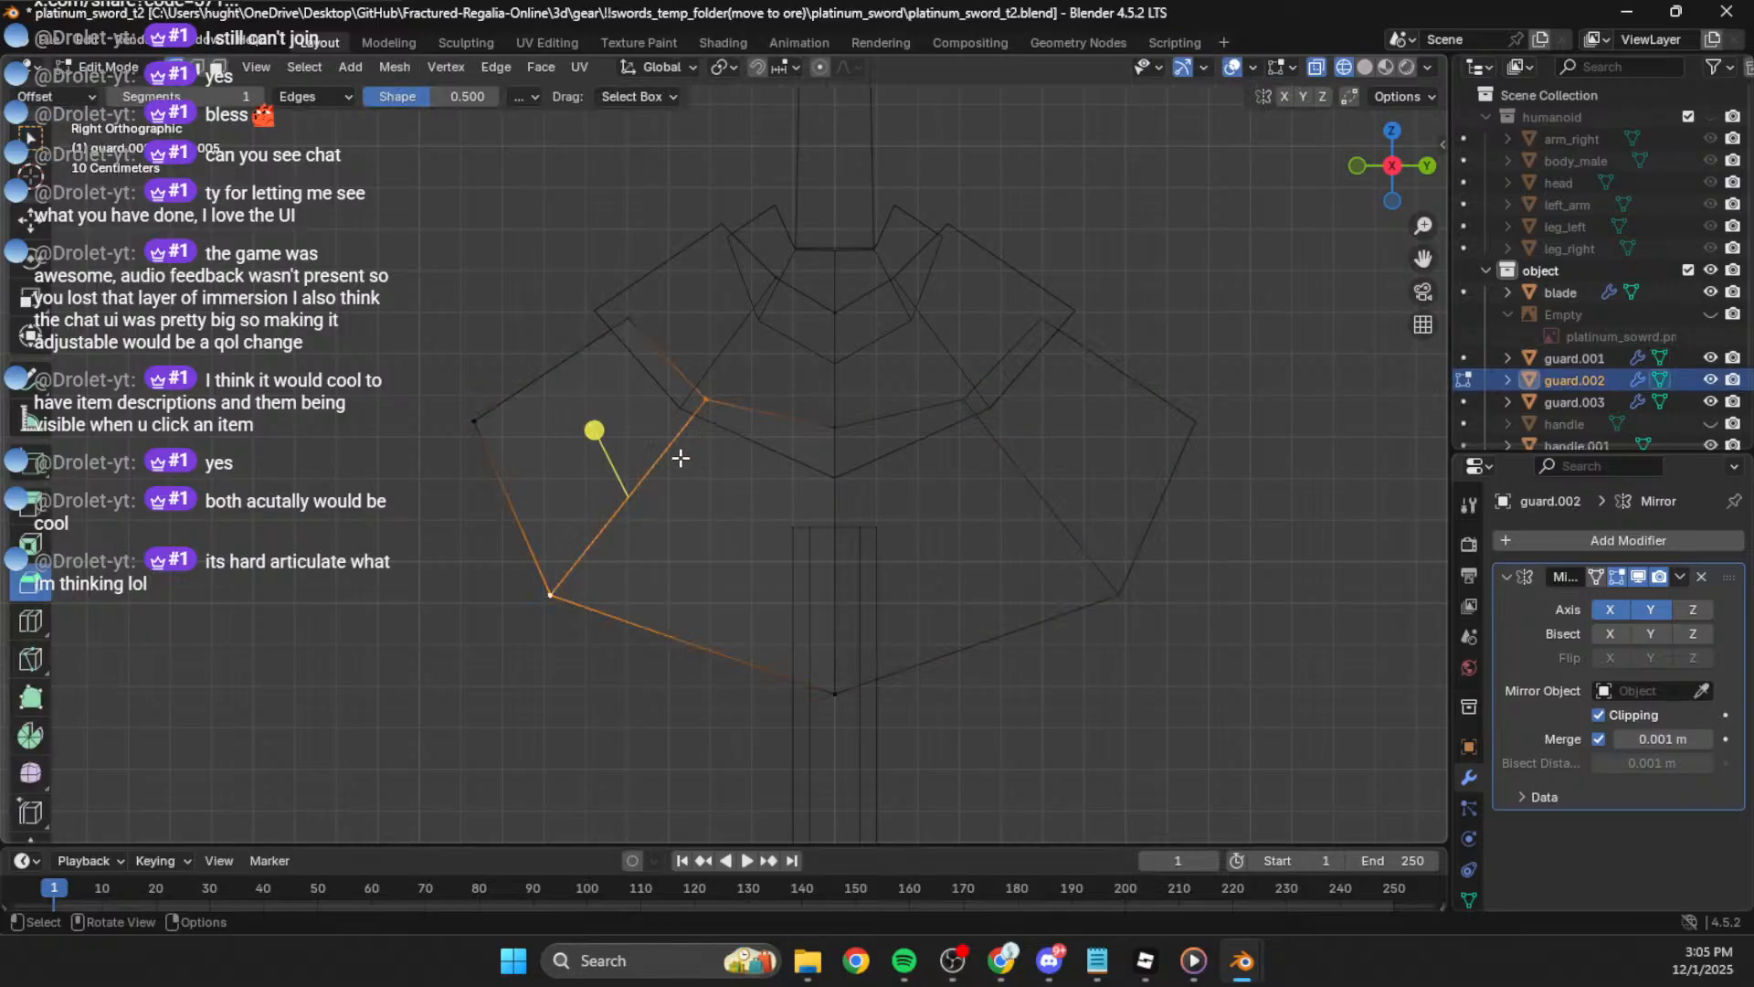
left_click(723, 412)
key("g")
left_click(728, 393)
Step: Move guard.002's lower side corner vertex outward, and raise it by 0.007917 m along Z
left_click(541, 601)
key("g")
left_click(521, 596)
key("g")
key("z")
left_click(714, 391)
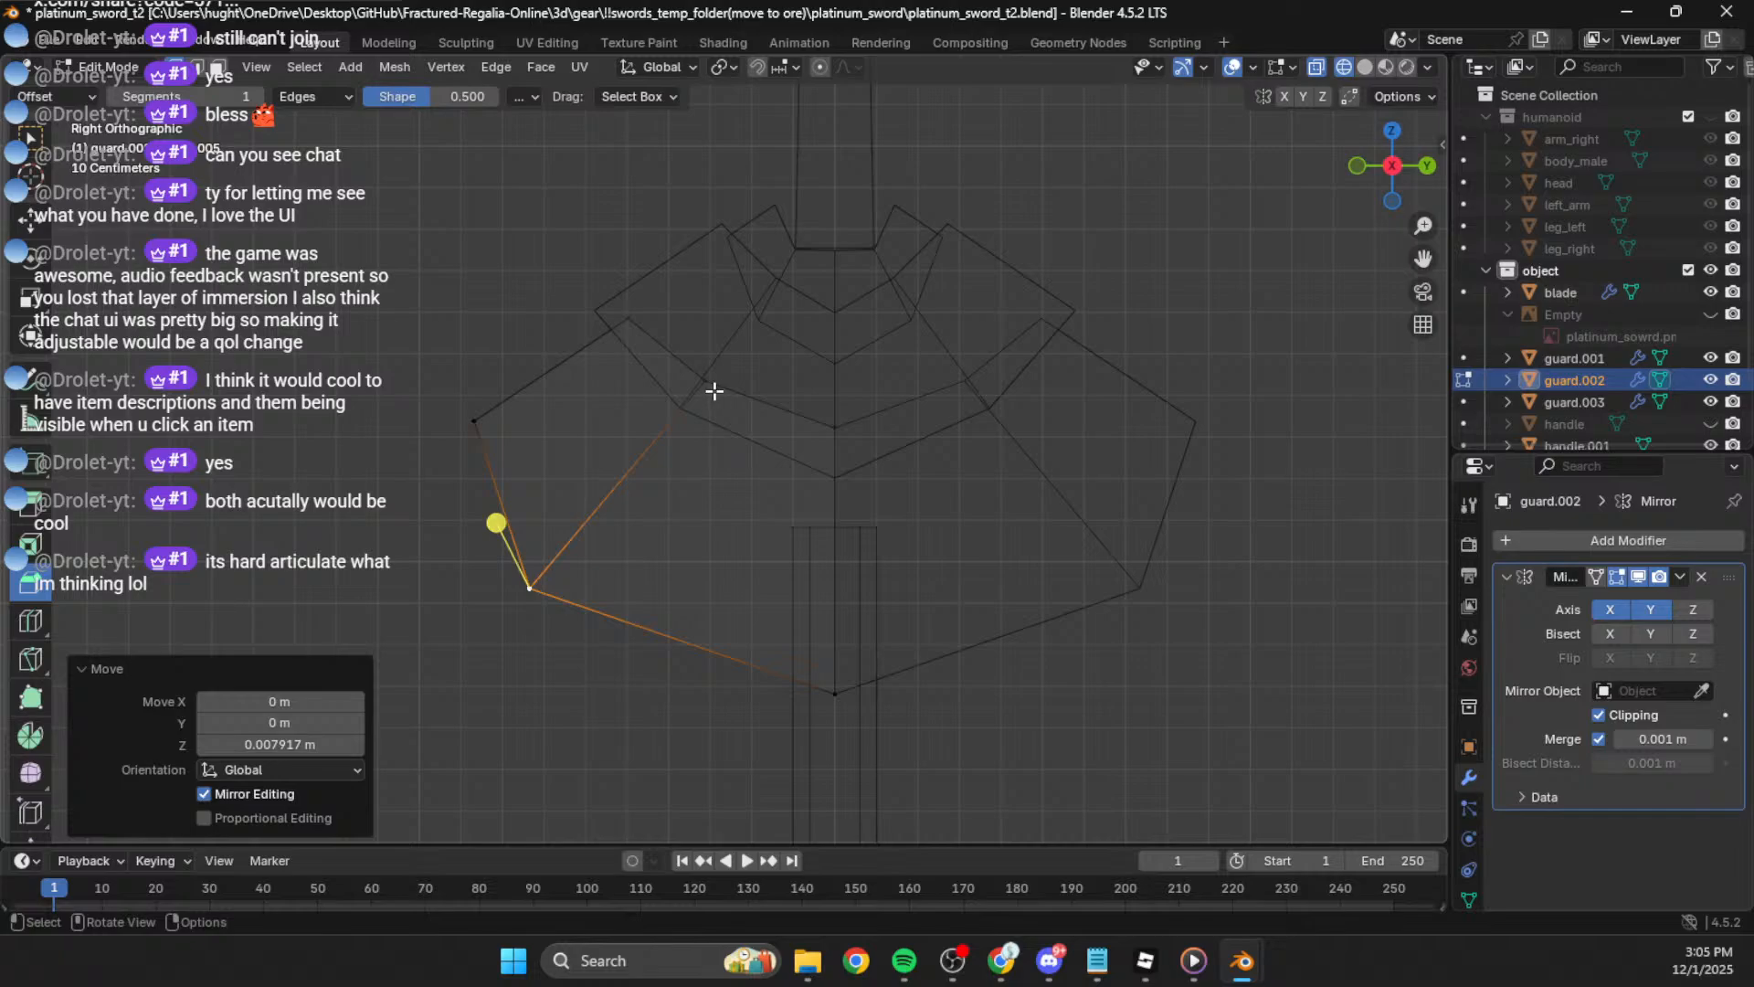
Step: Lower guard.002's slanted crease edge by 0.034305 m along Z and rotate it by about -3.1° in the side view
left_click(713, 389)
left_click(544, 585, "shift")
key("g")
key("z")
left_click(674, 512)
key("r")
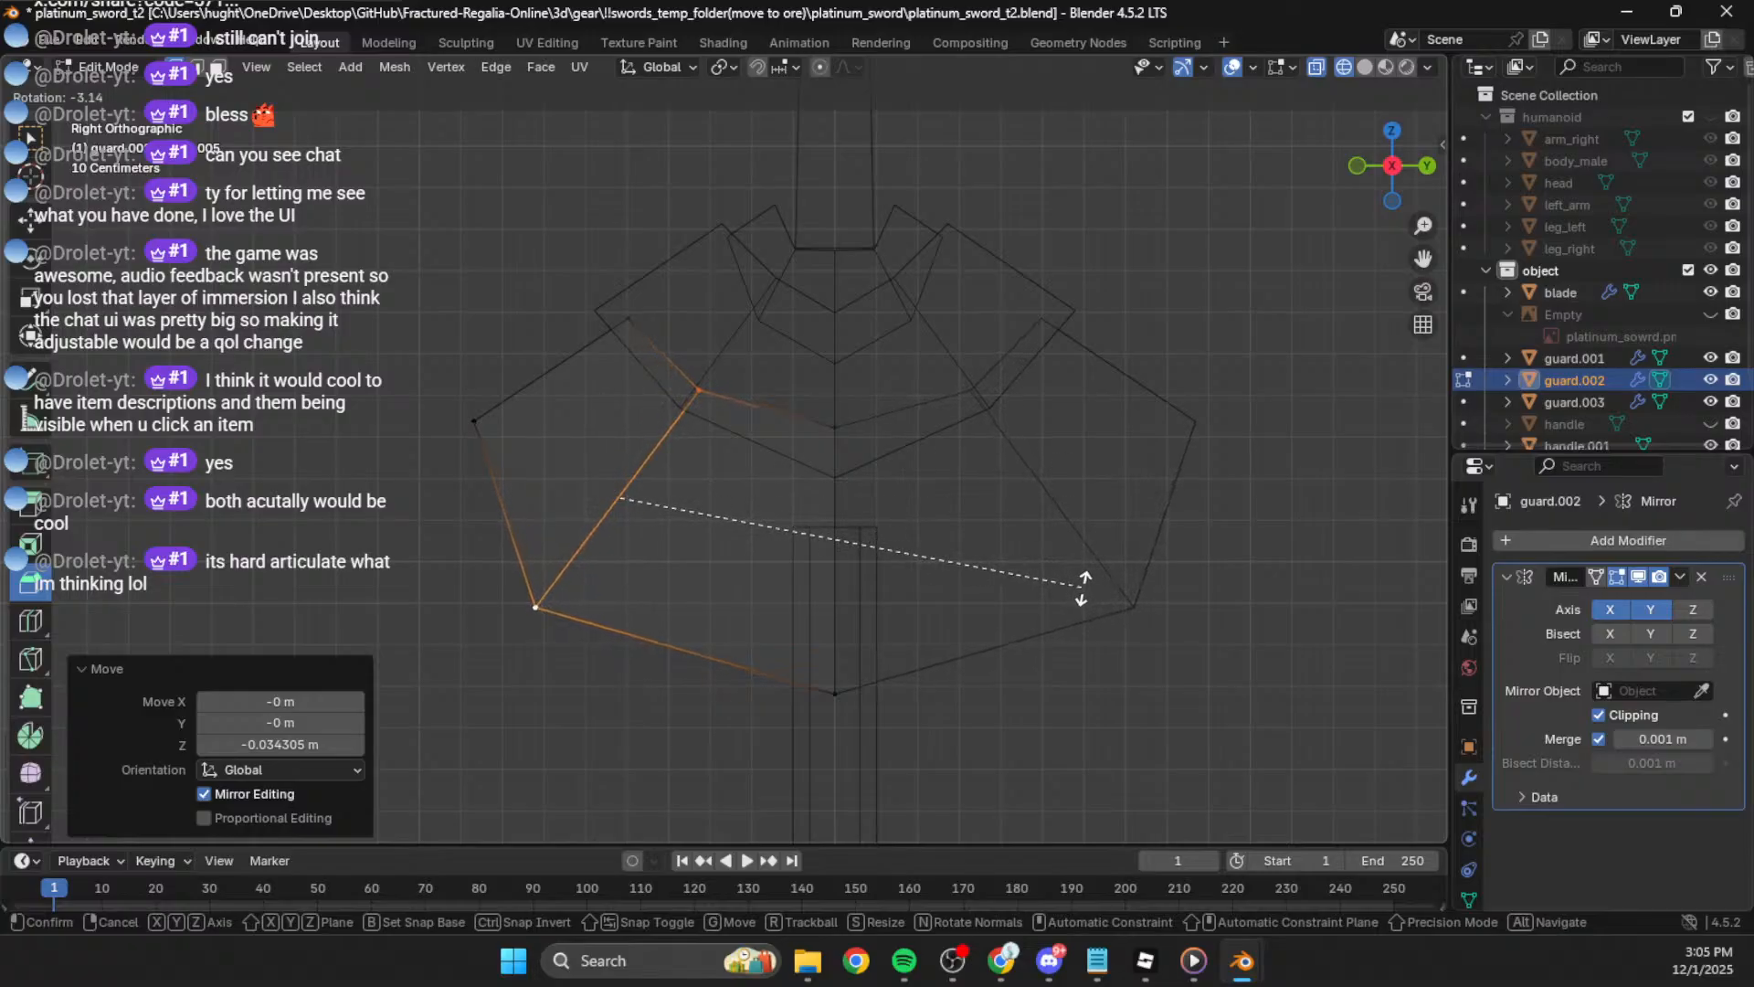
left_click(1083, 589)
Step: Move guard.002's outer upper edge slightly outward and rotate it by -0.558° in the side view
key("alt+a")
left_click(448, 435, "shift")
key("g")
left_click(838, 358)
key("r")
left_click(850, 350)
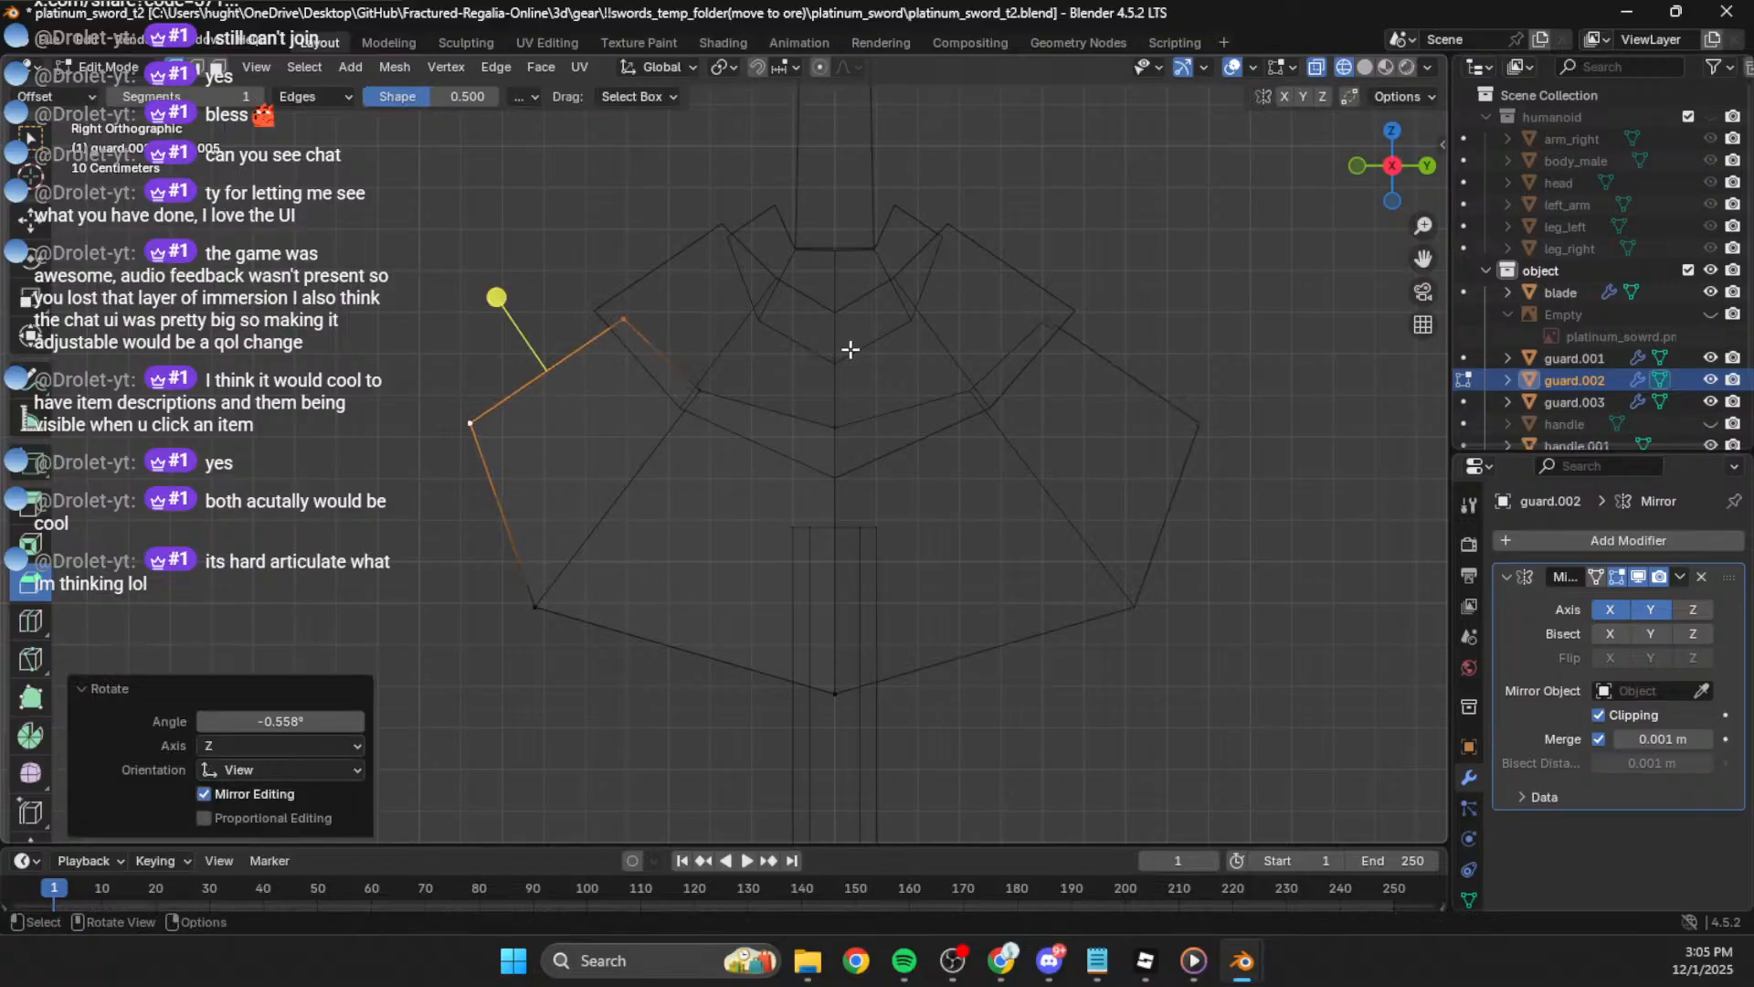
Step: Edit the small inner plate (guard.003) and nudge its outer side corner, upper tip and inner neck vertices
key("Tab")
left_click(786, 213)
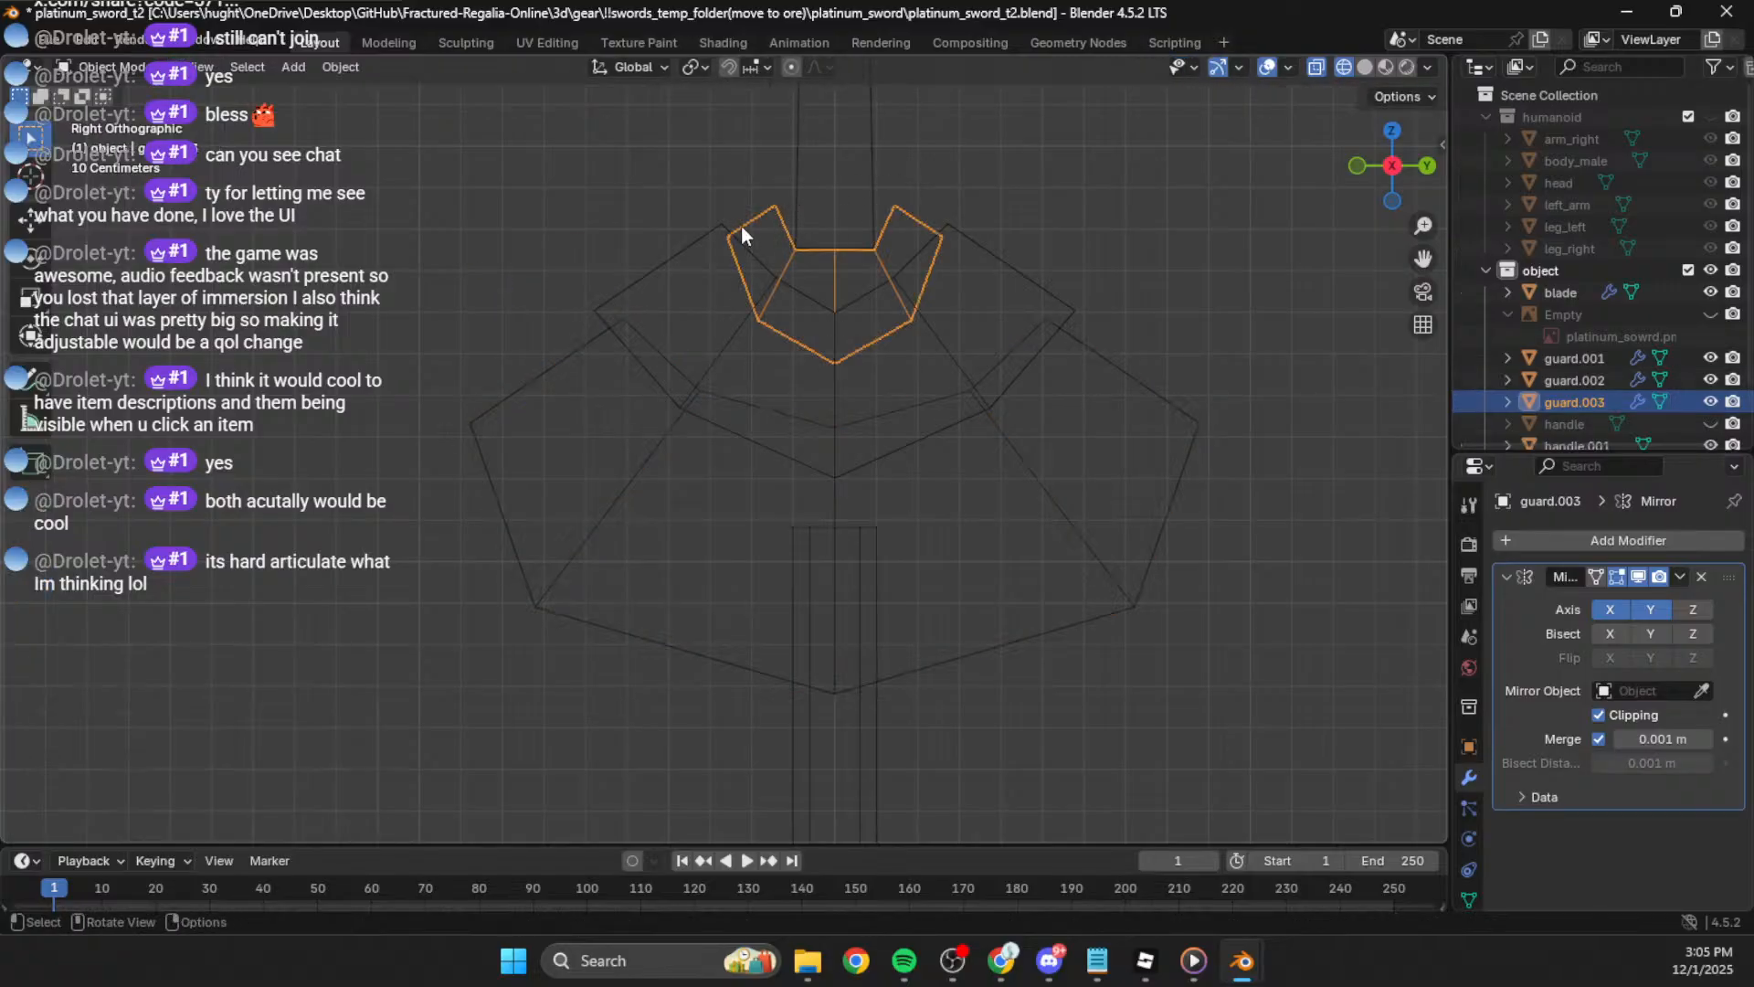
key("Tab")
key("g")
left_click(740, 249)
left_click(772, 216)
key("g")
left_click(775, 220)
left_click(795, 247)
key("g")
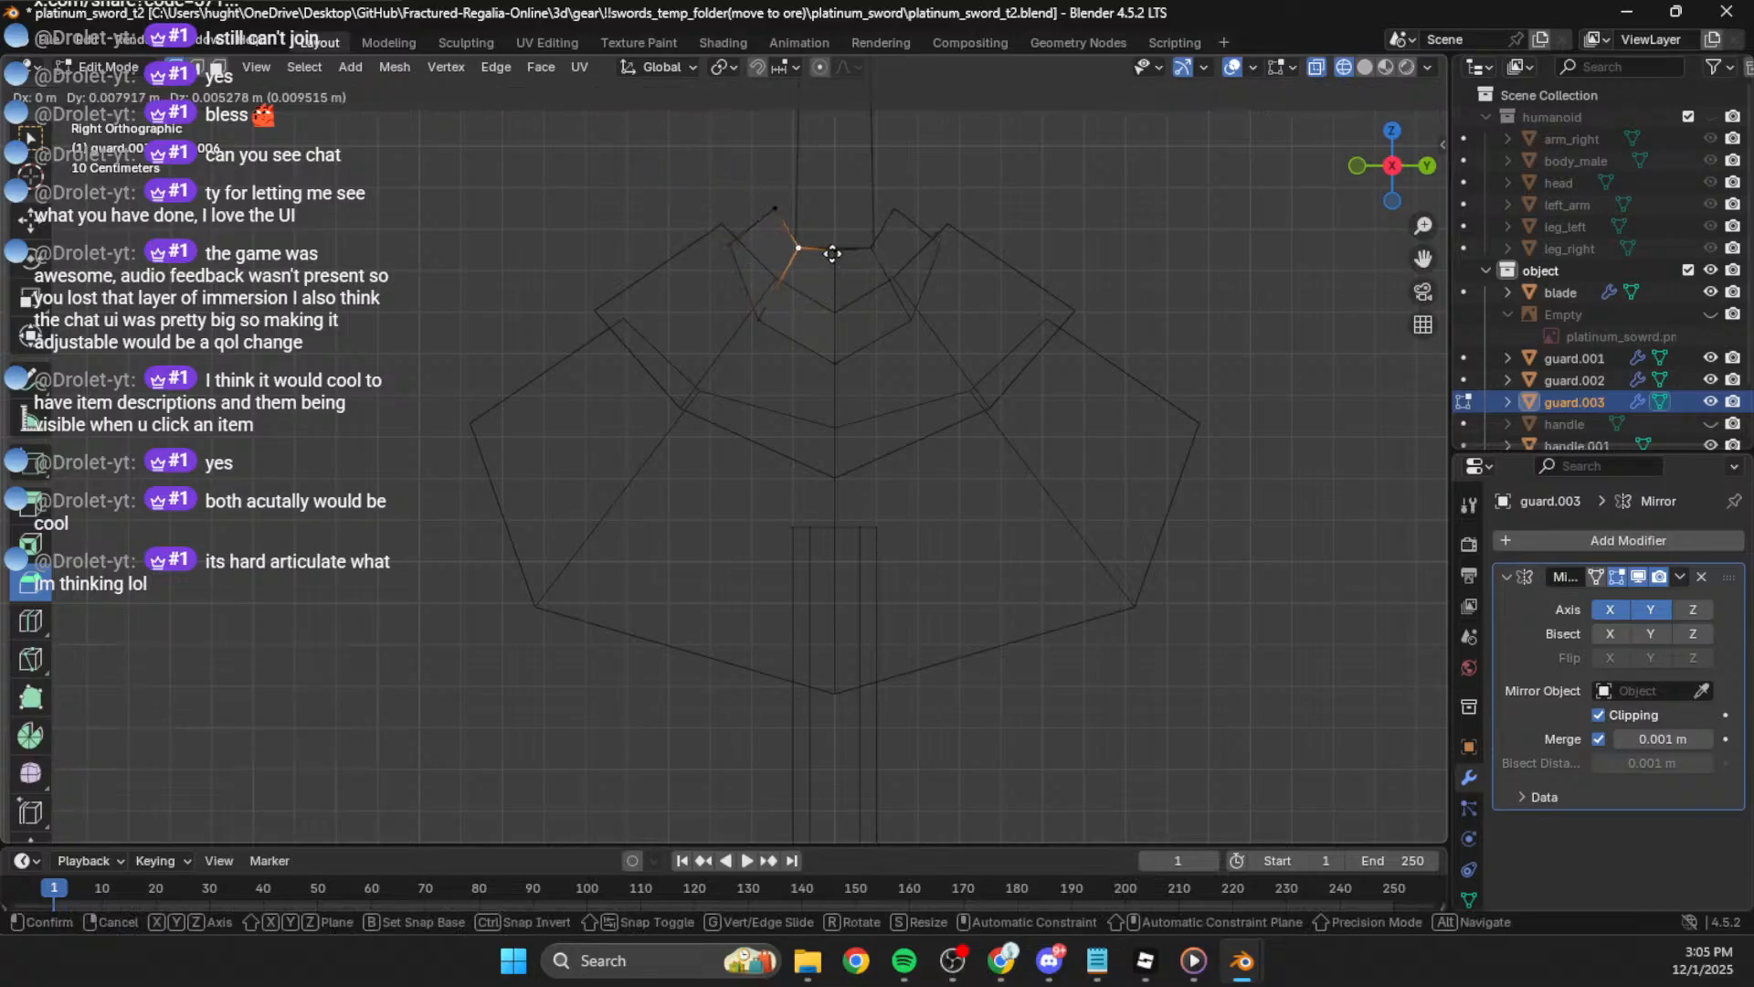
left_click(827, 249)
Step: Move guard.003's lower side corner by -0.018472 m in Y and 0.02375 m in Z, and raise its bottom centre vertex
left_click(757, 319)
key("g")
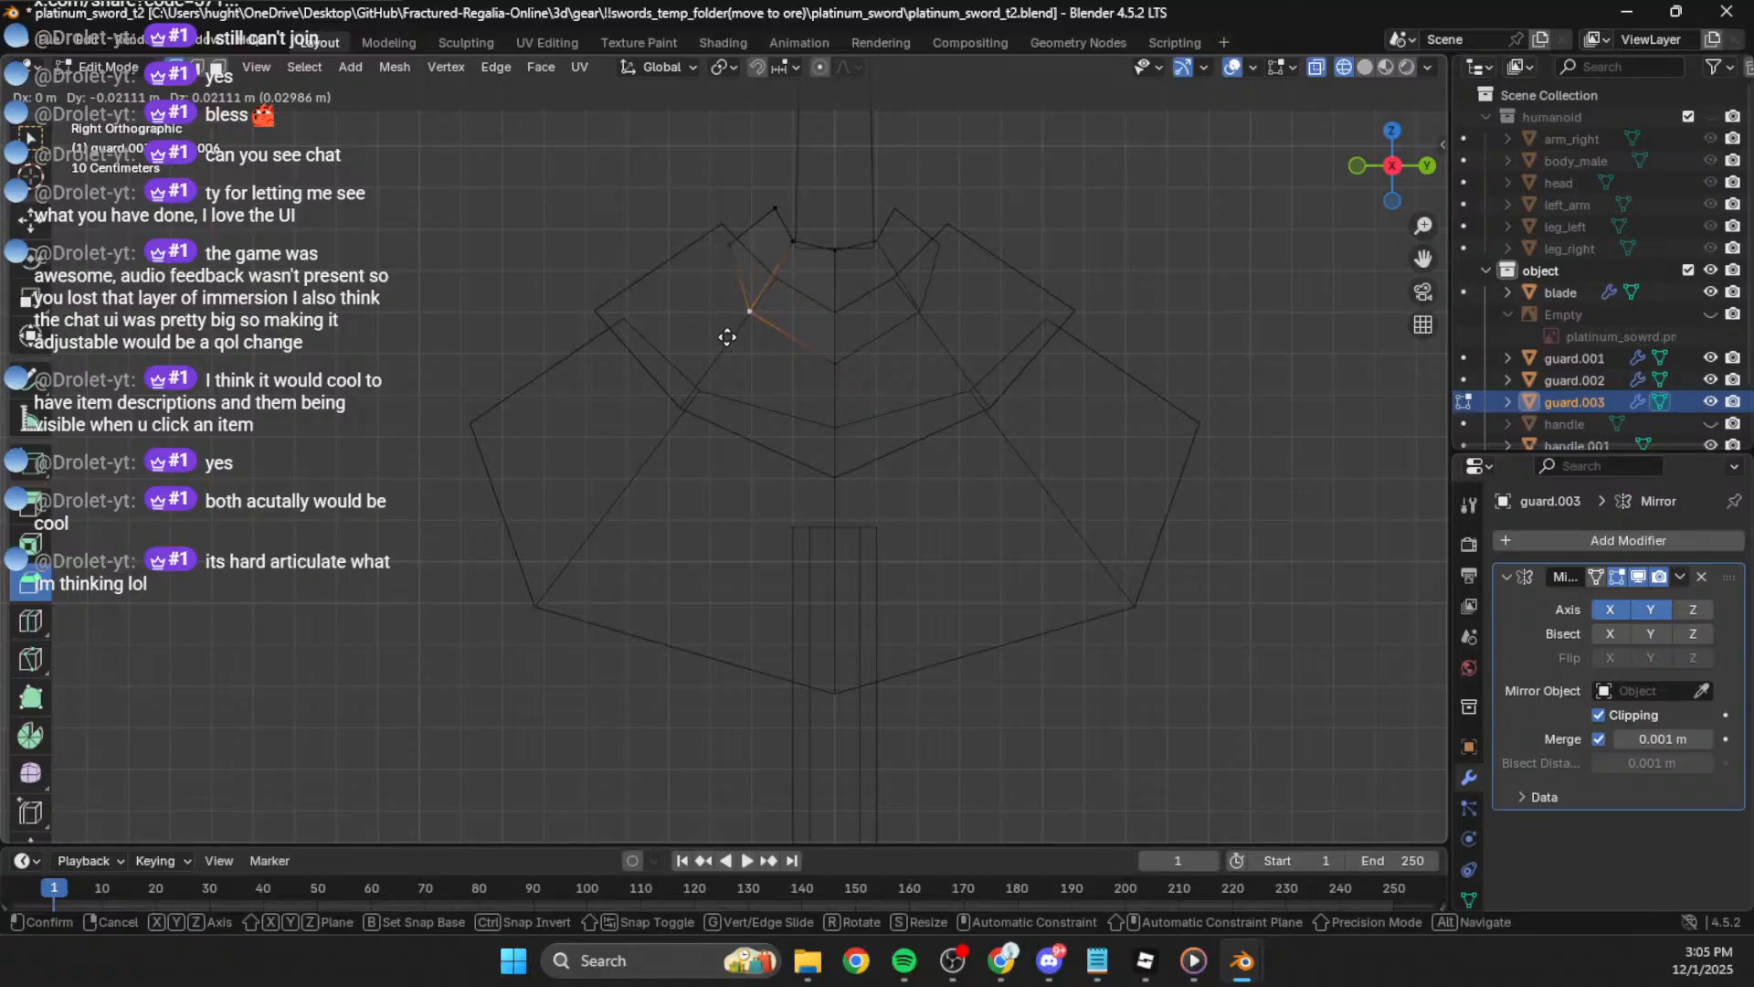
left_click(729, 339)
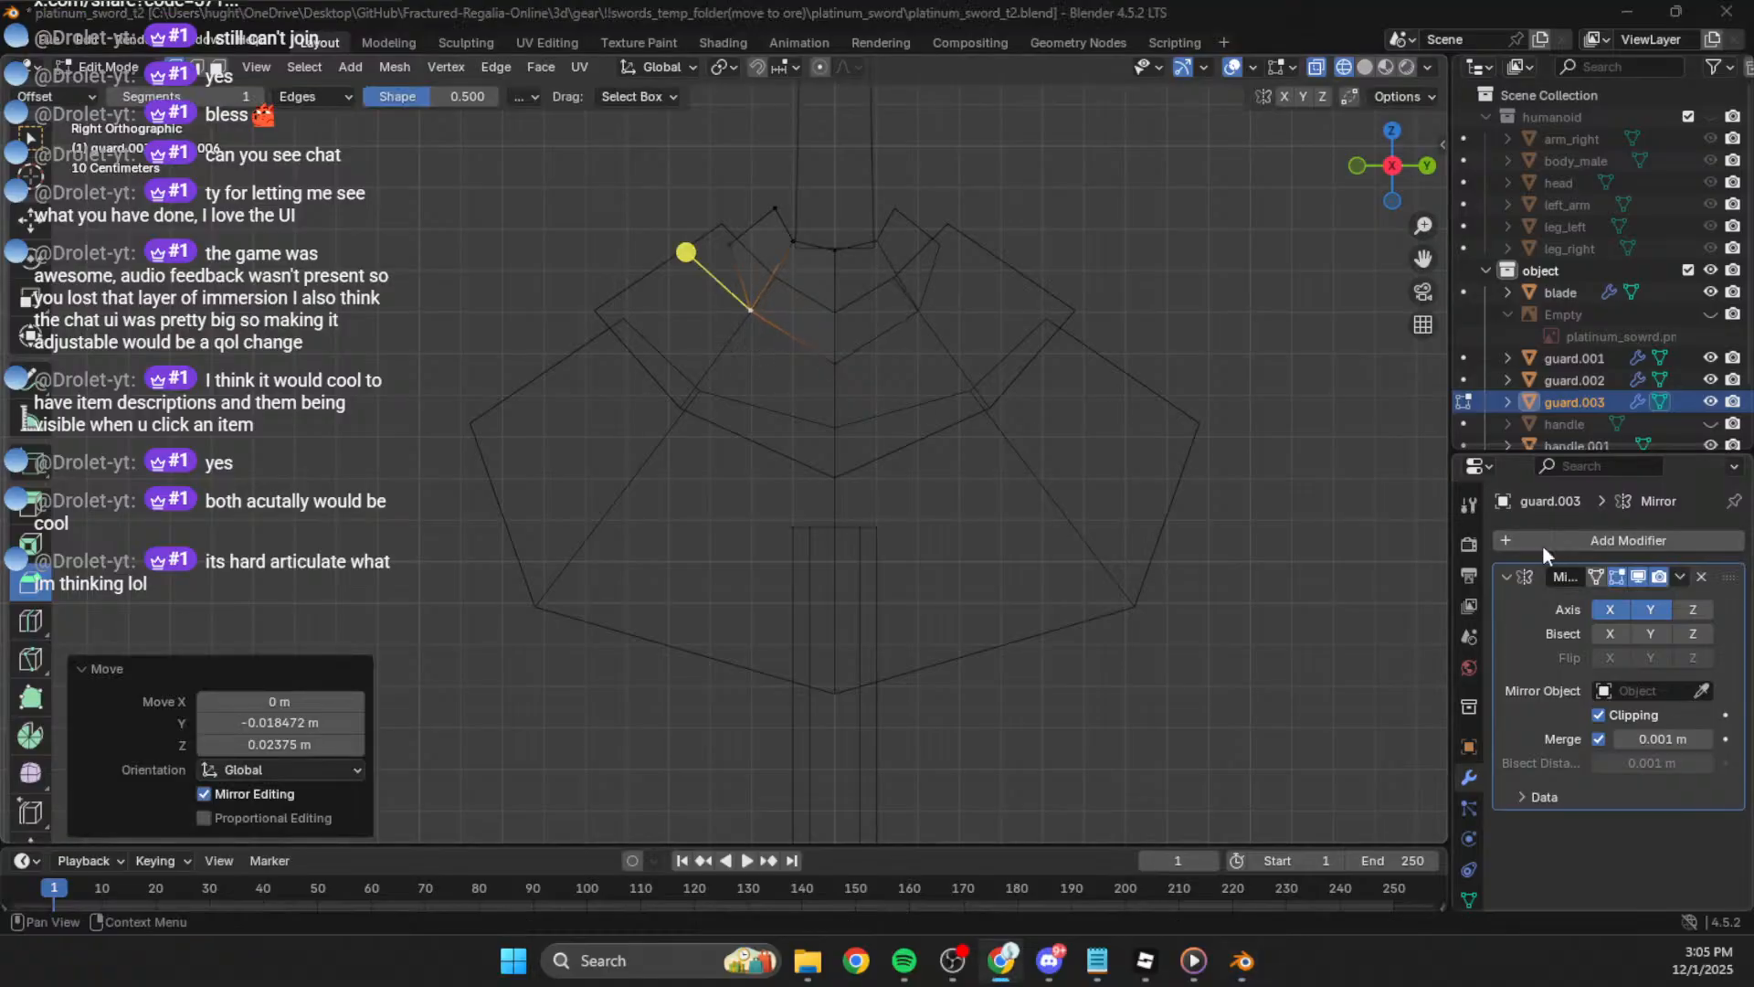
left_click(832, 361)
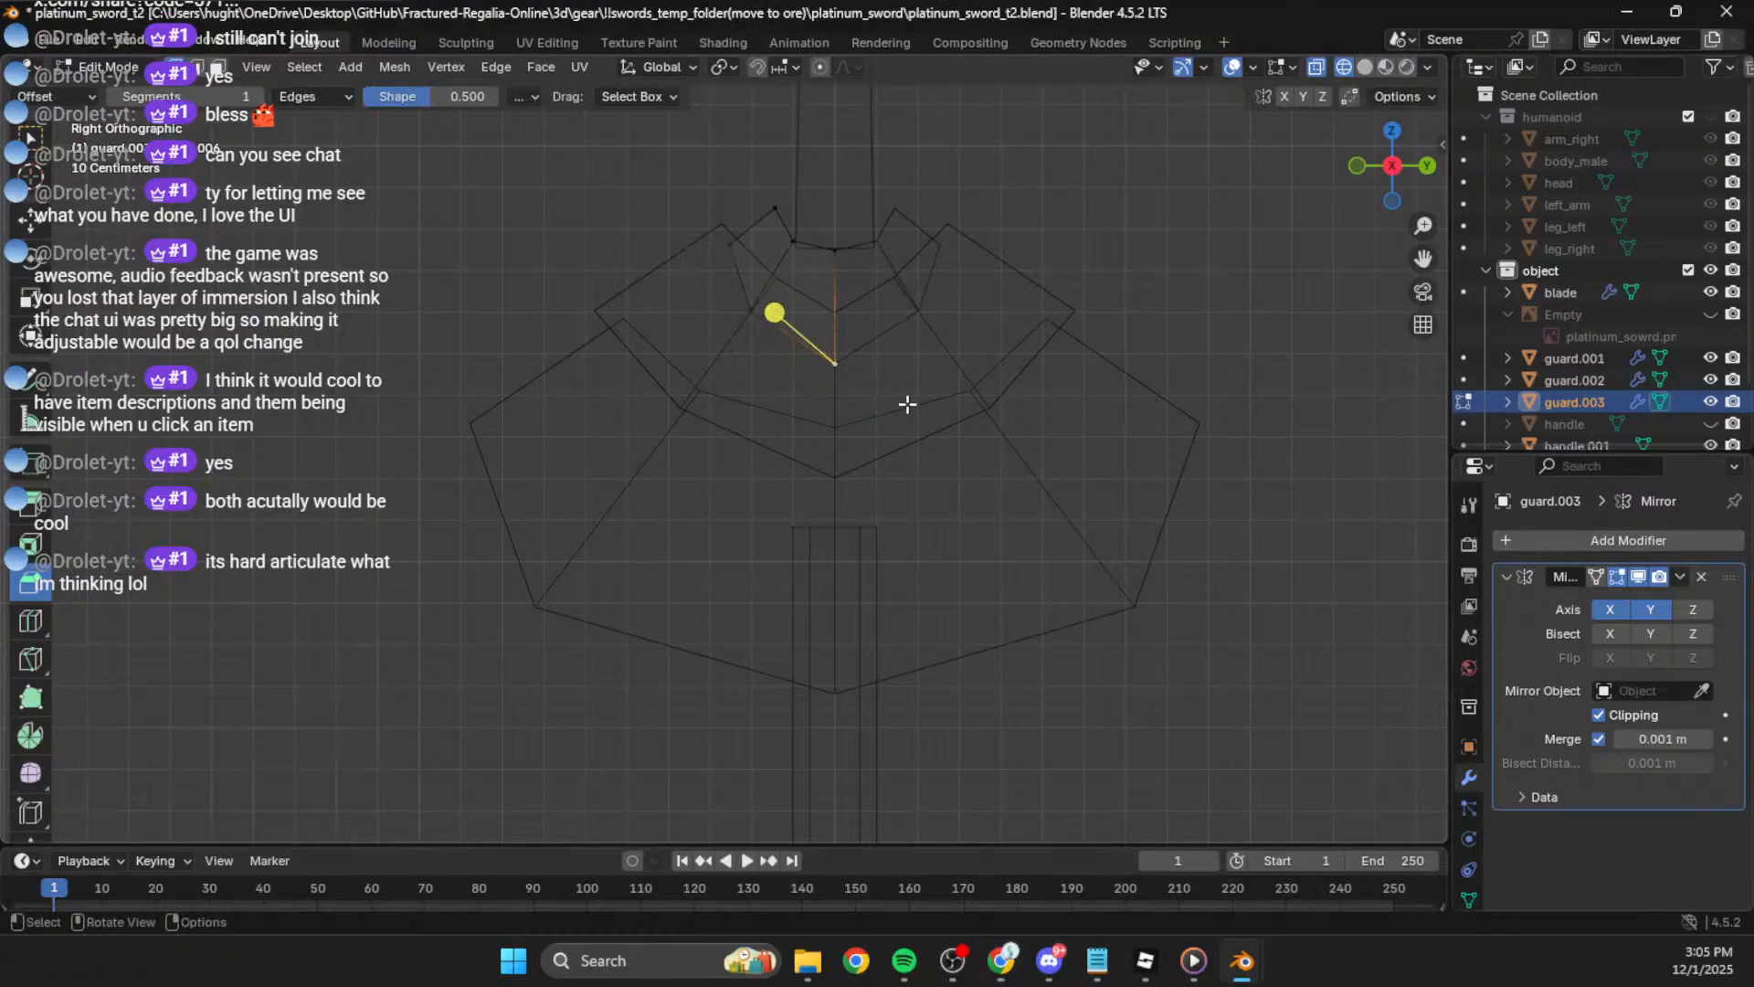
key("g")
left_click(855, 419)
key("Tab")
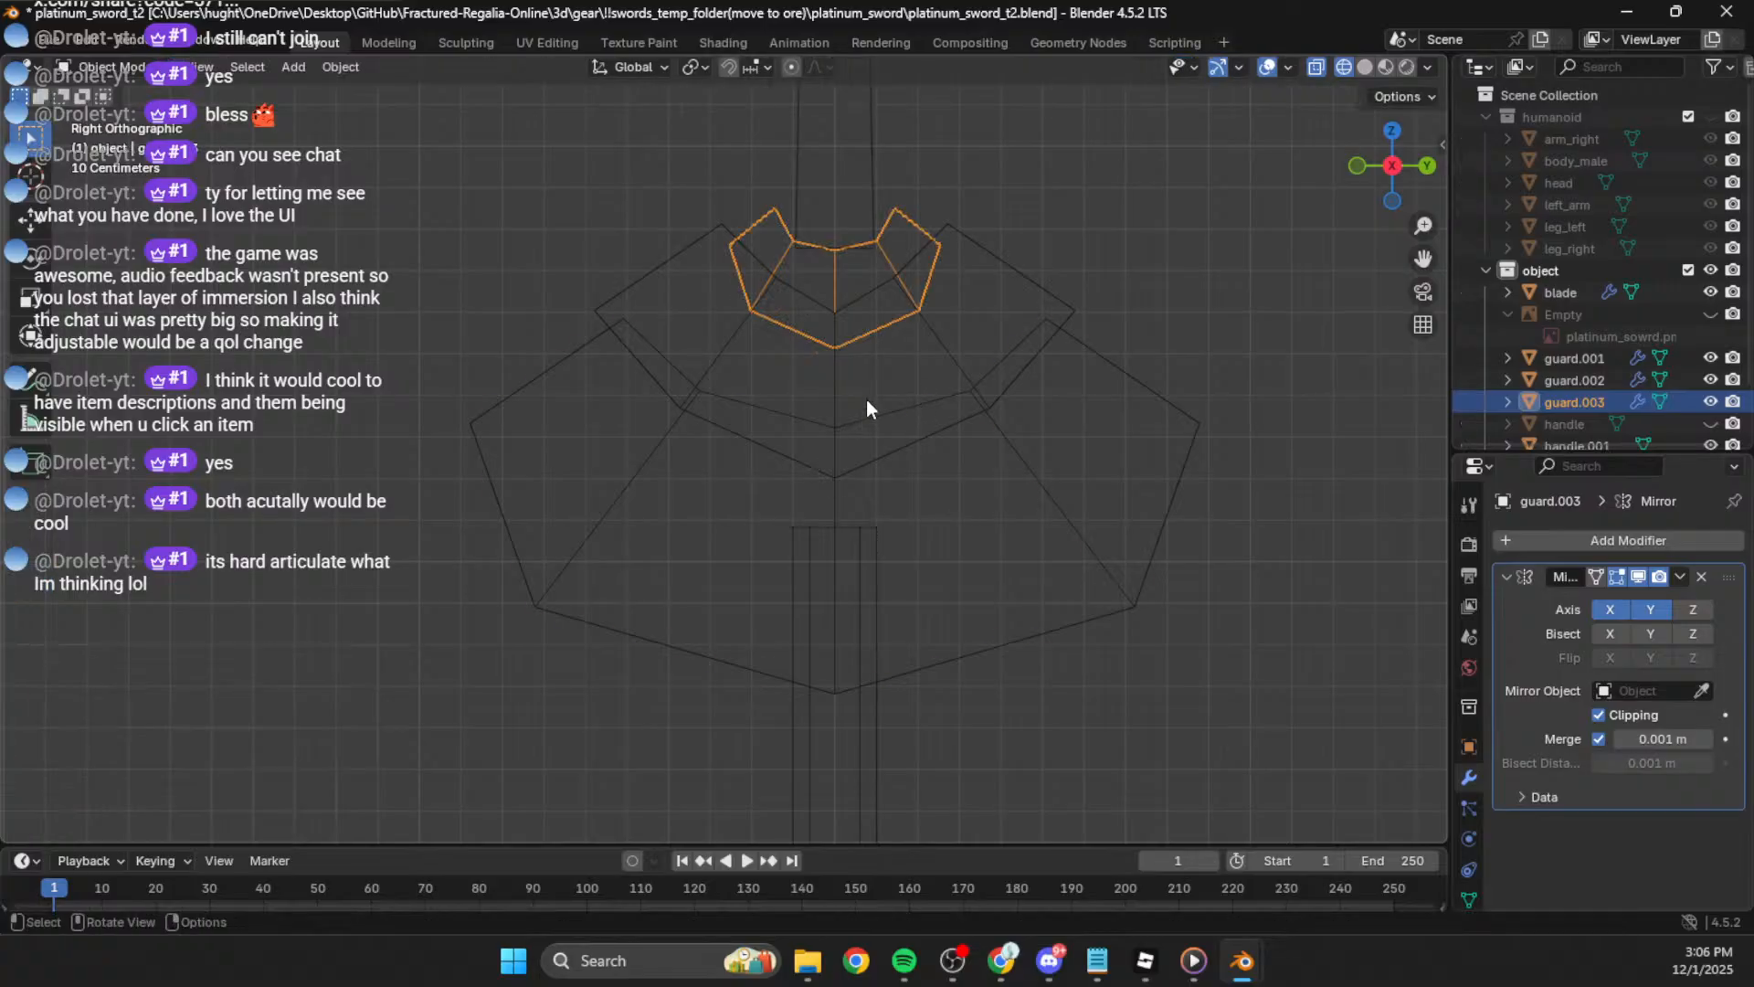
Step: Edit the middle plate (guard.001) and raise its bottom centre vertex by 0.055416 m along Z
left_click(867, 398)
left_click(824, 381)
left_click(832, 395)
key("Tab")
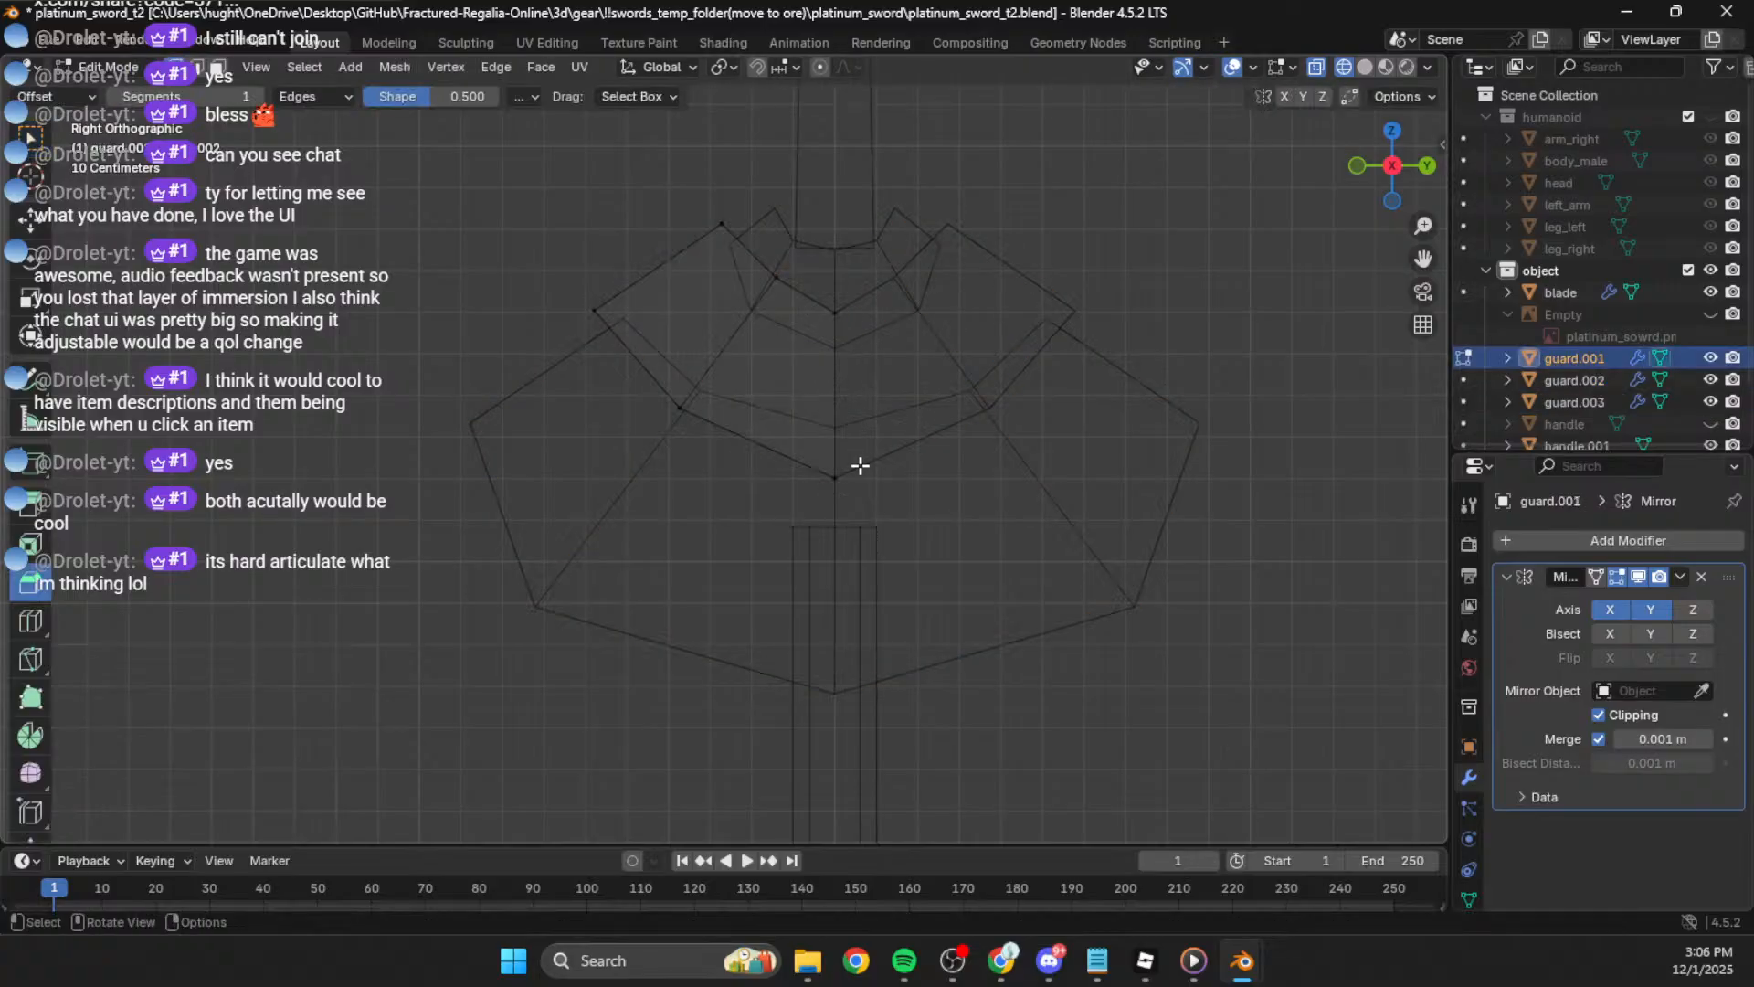
left_click(839, 470)
key("g")
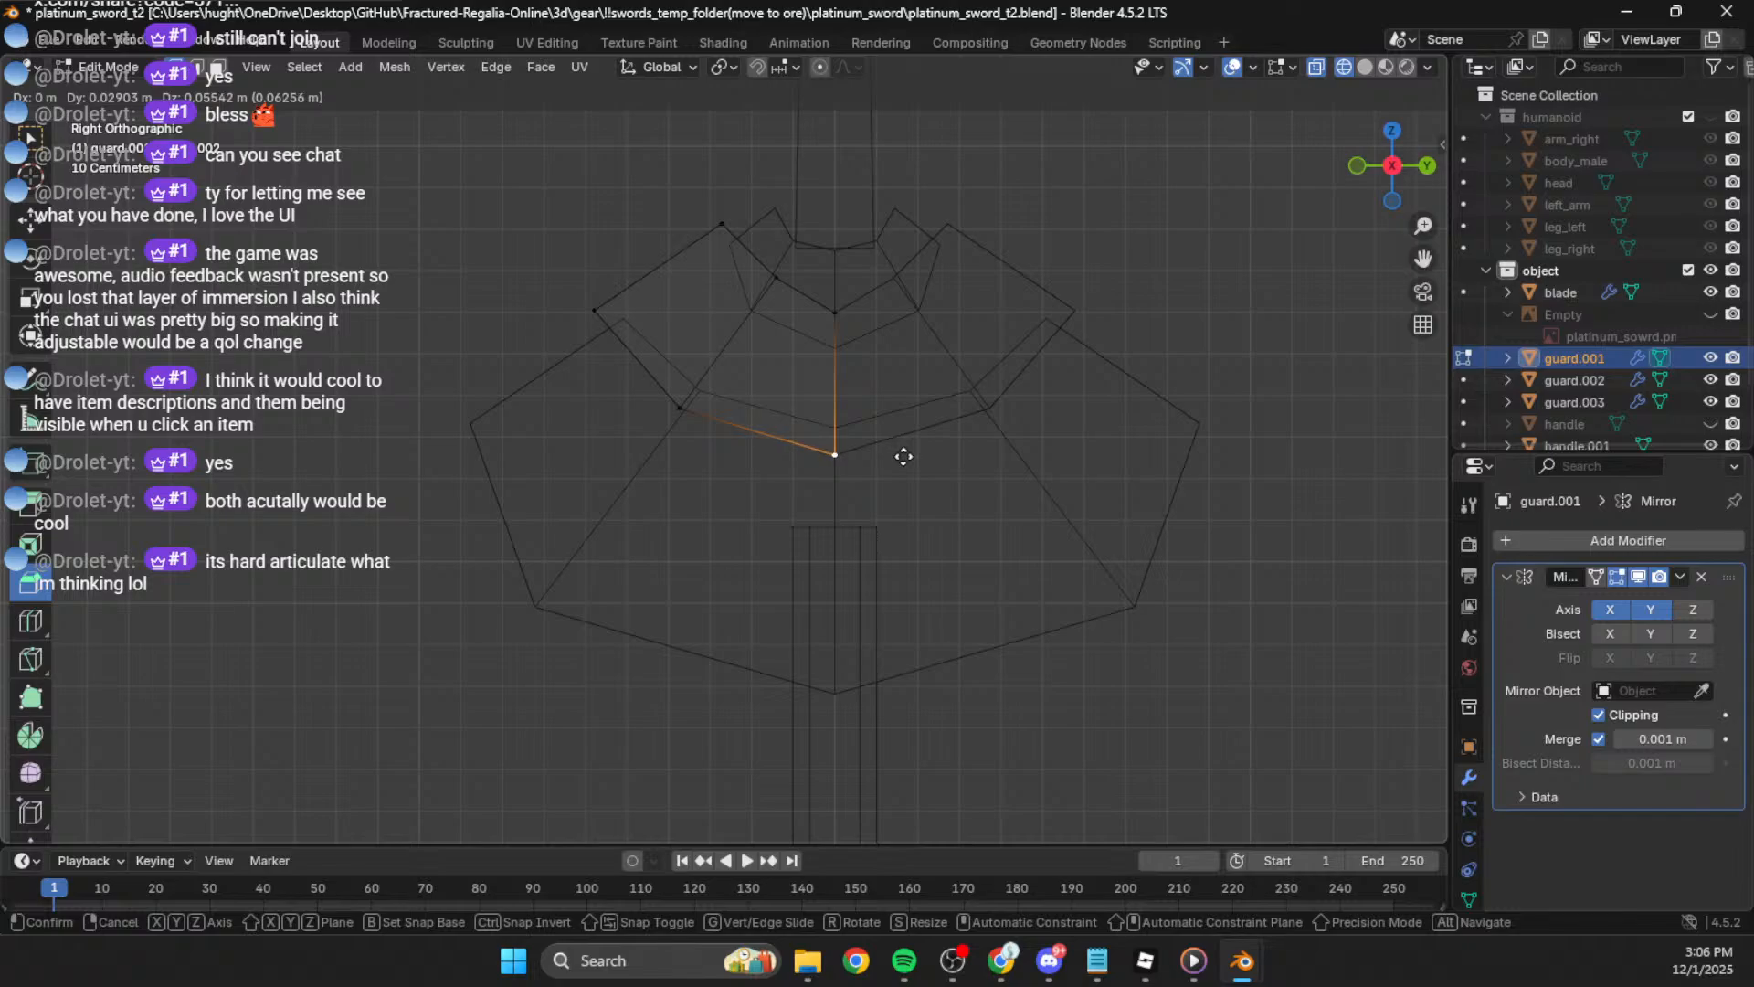
left_click(904, 456)
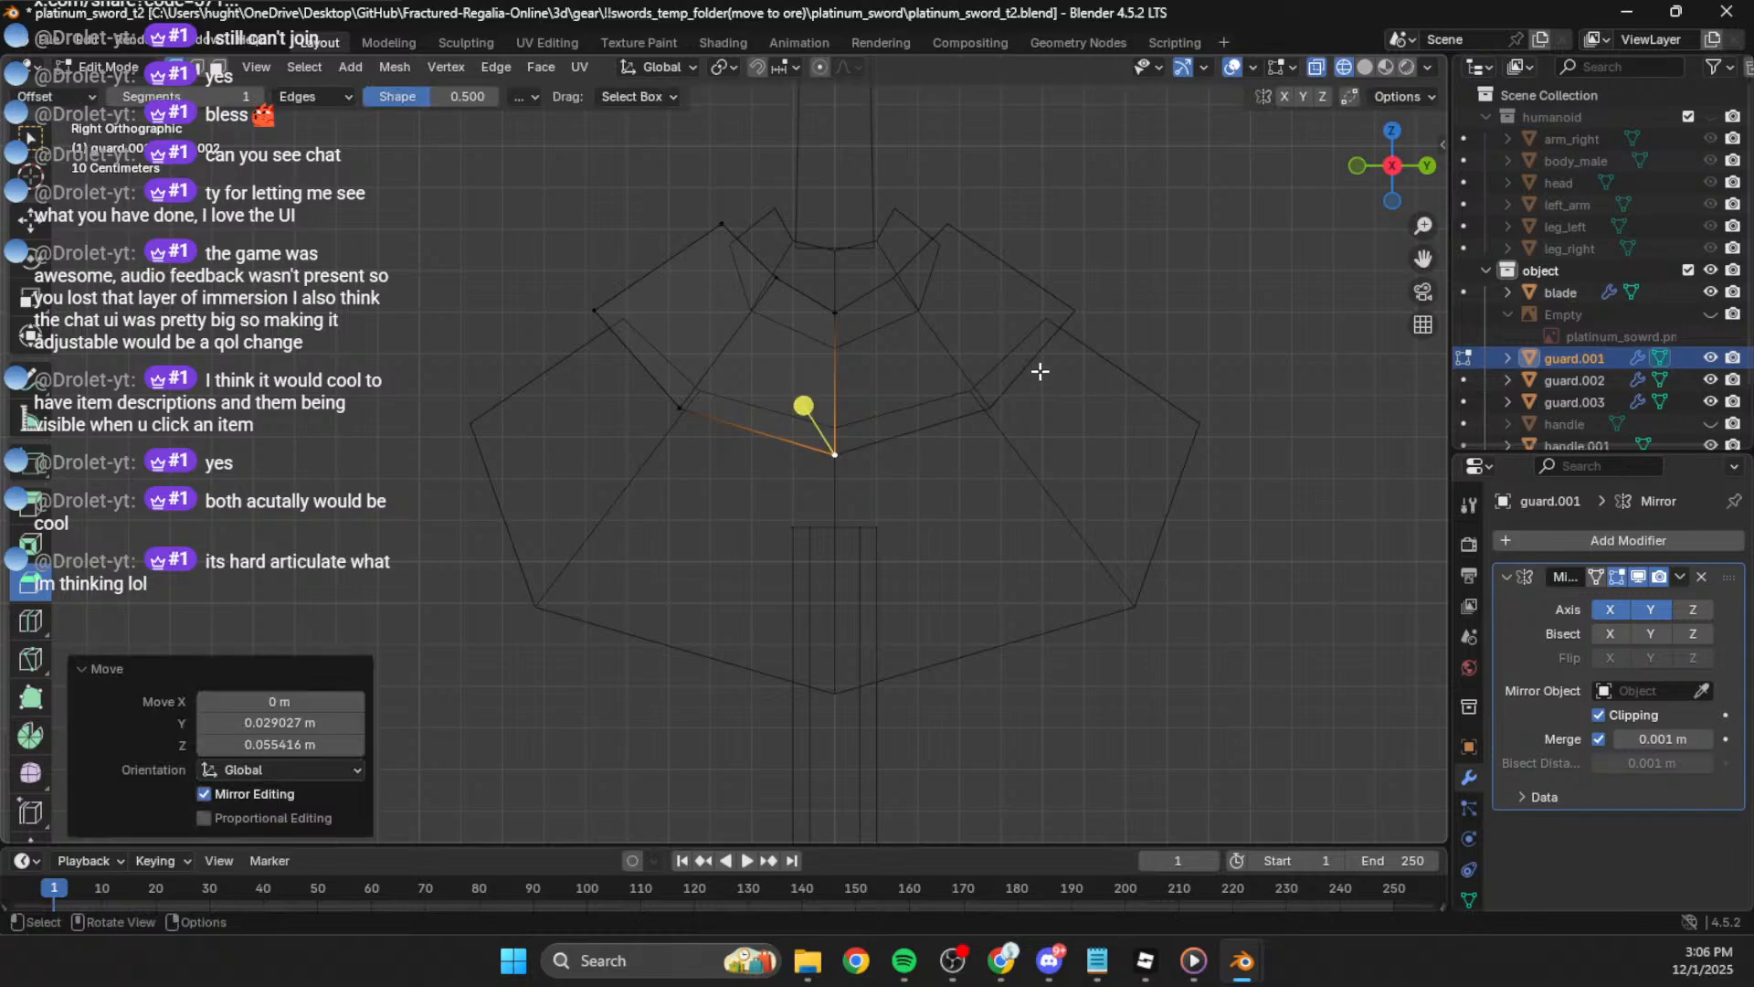
middle_click_drag(702, 395, 1073, 221)
key("Tab")
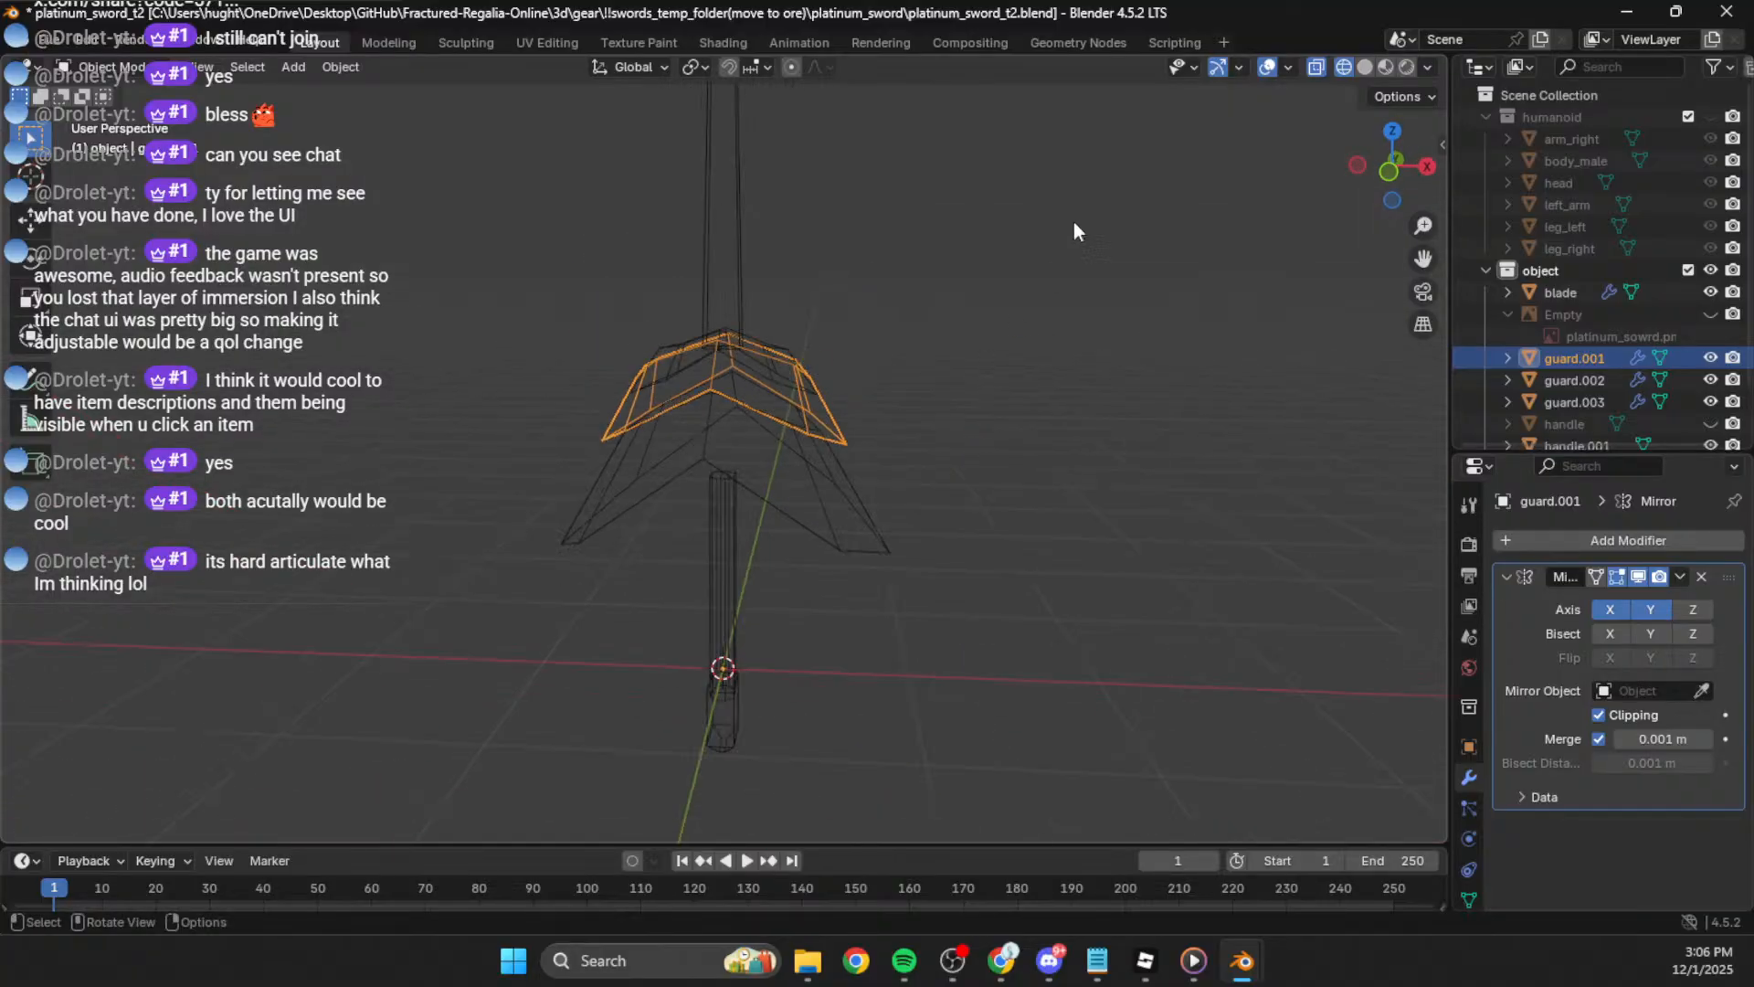
Step: Switch to solid shading and examine the layered guard from perspective, side and back views
left_click(1364, 67)
left_click(944, 399)
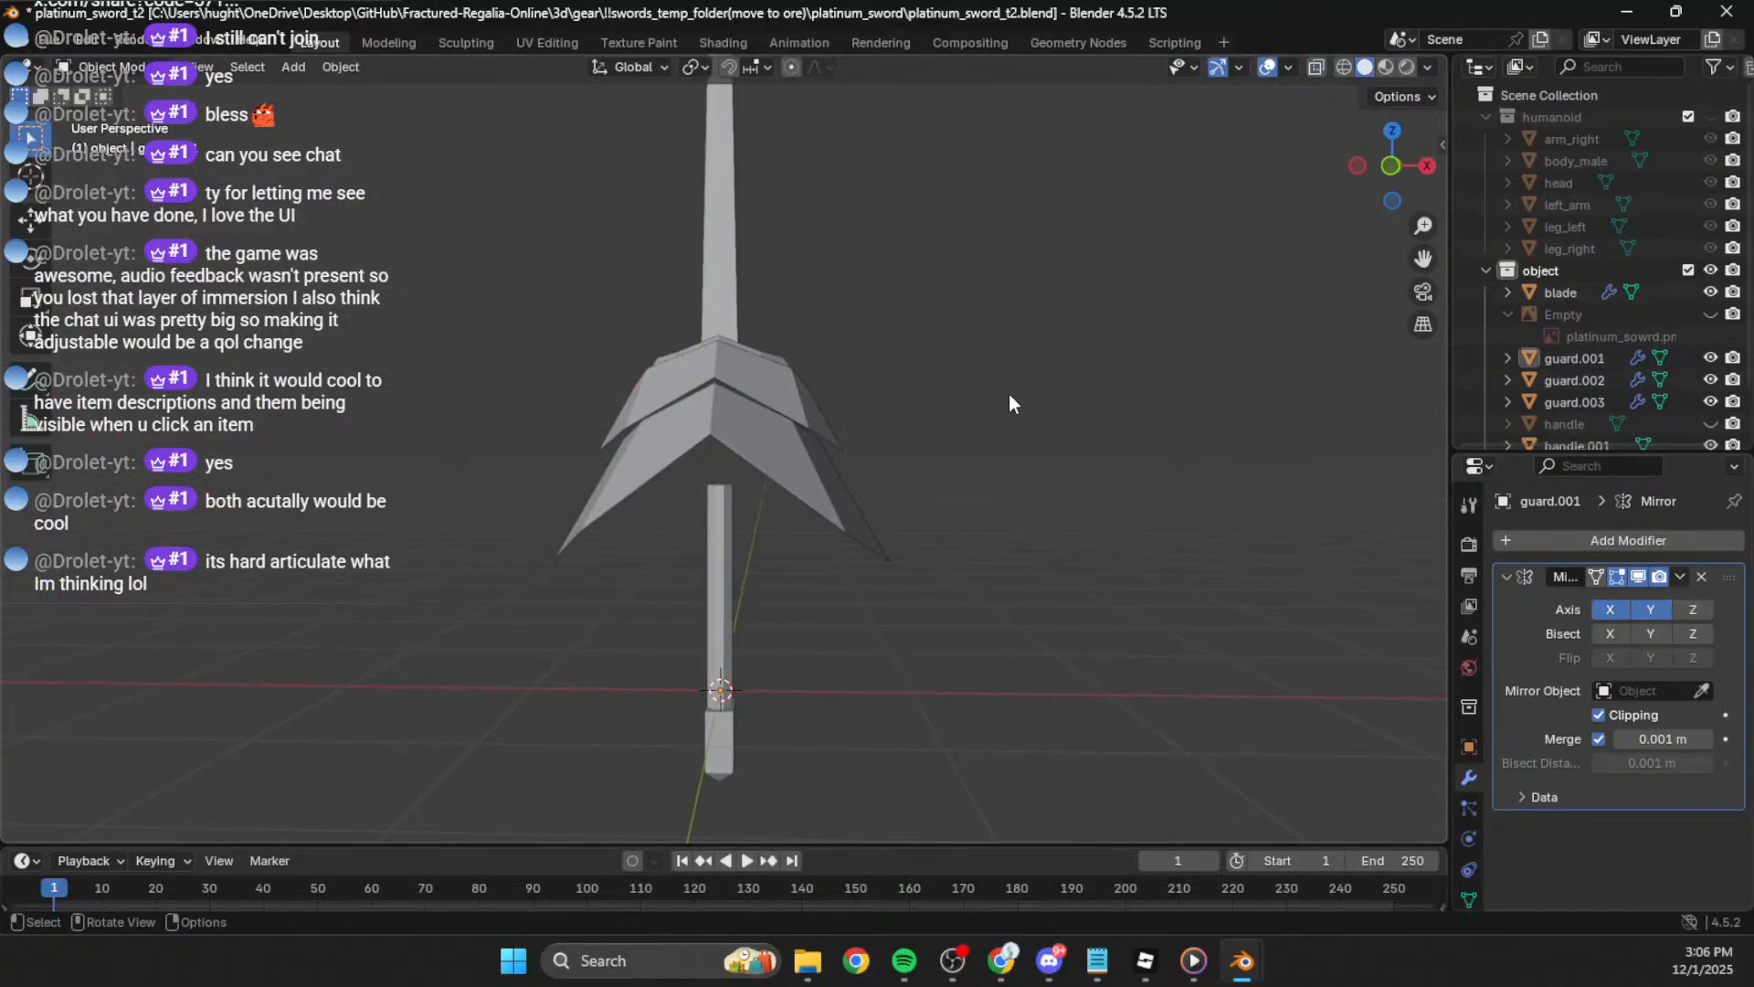
middle_click_drag(1010, 400, 1352, 95)
left_click(1393, 172)
middle_click_drag(979, 371, 859, 340)
left_click(1390, 168)
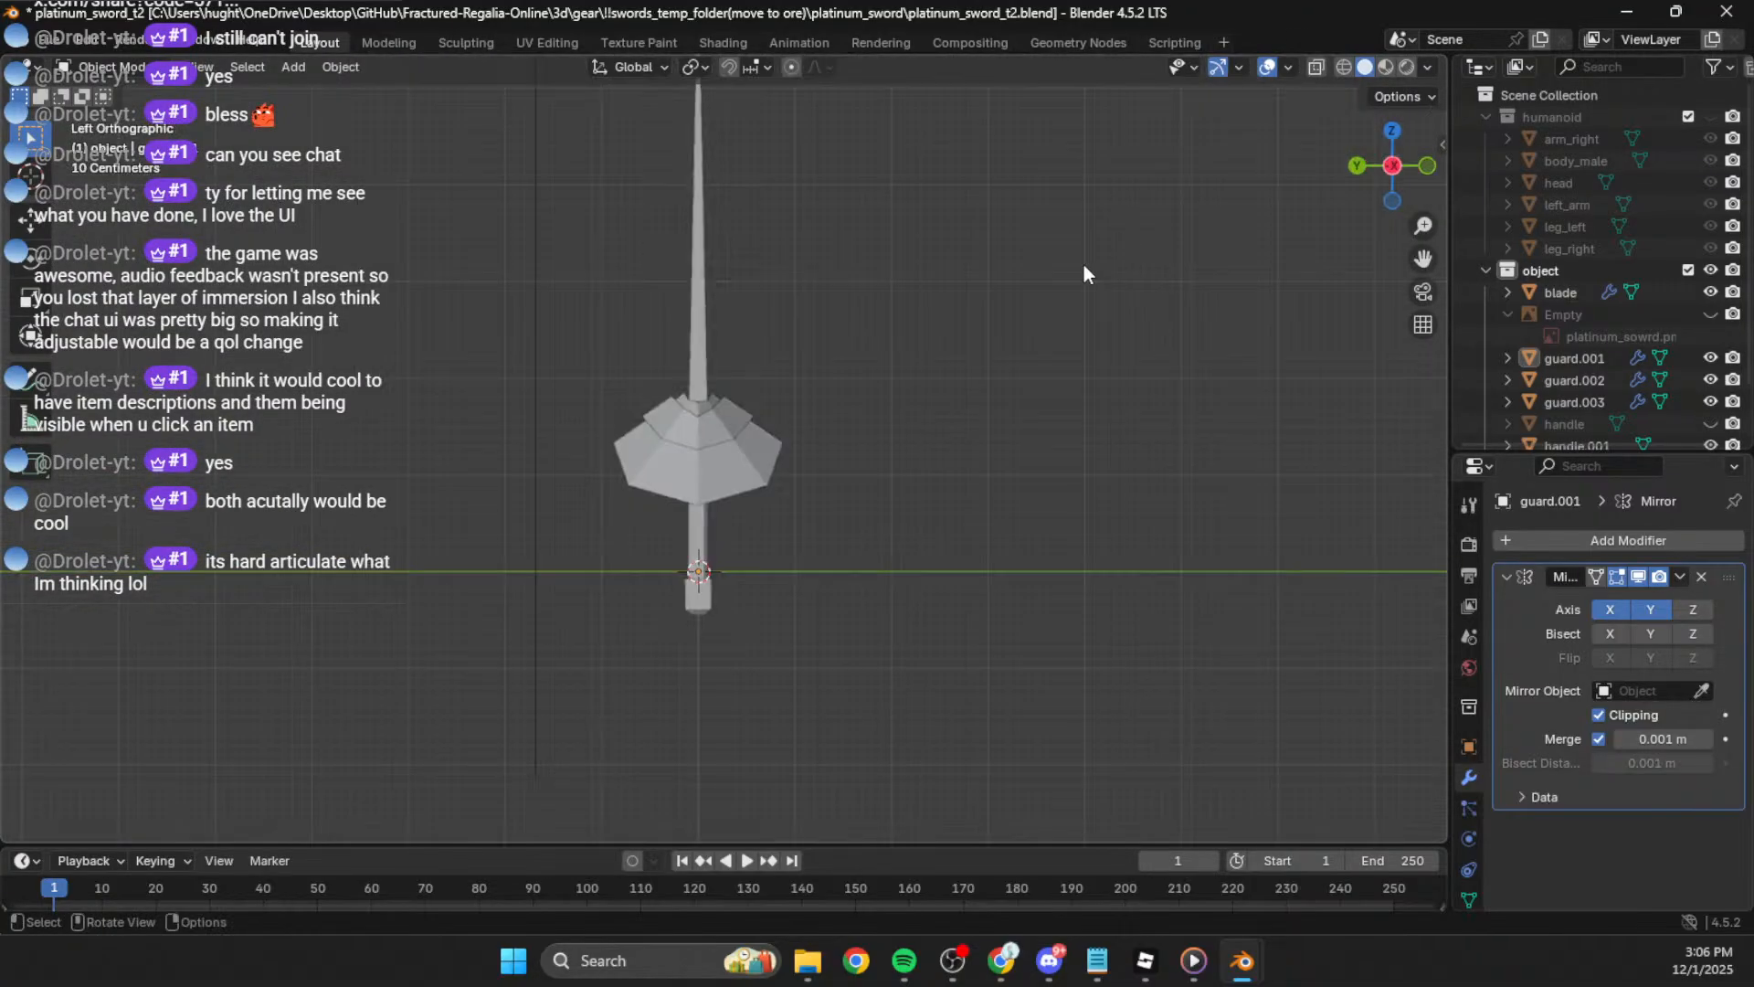
left_click(1357, 168)
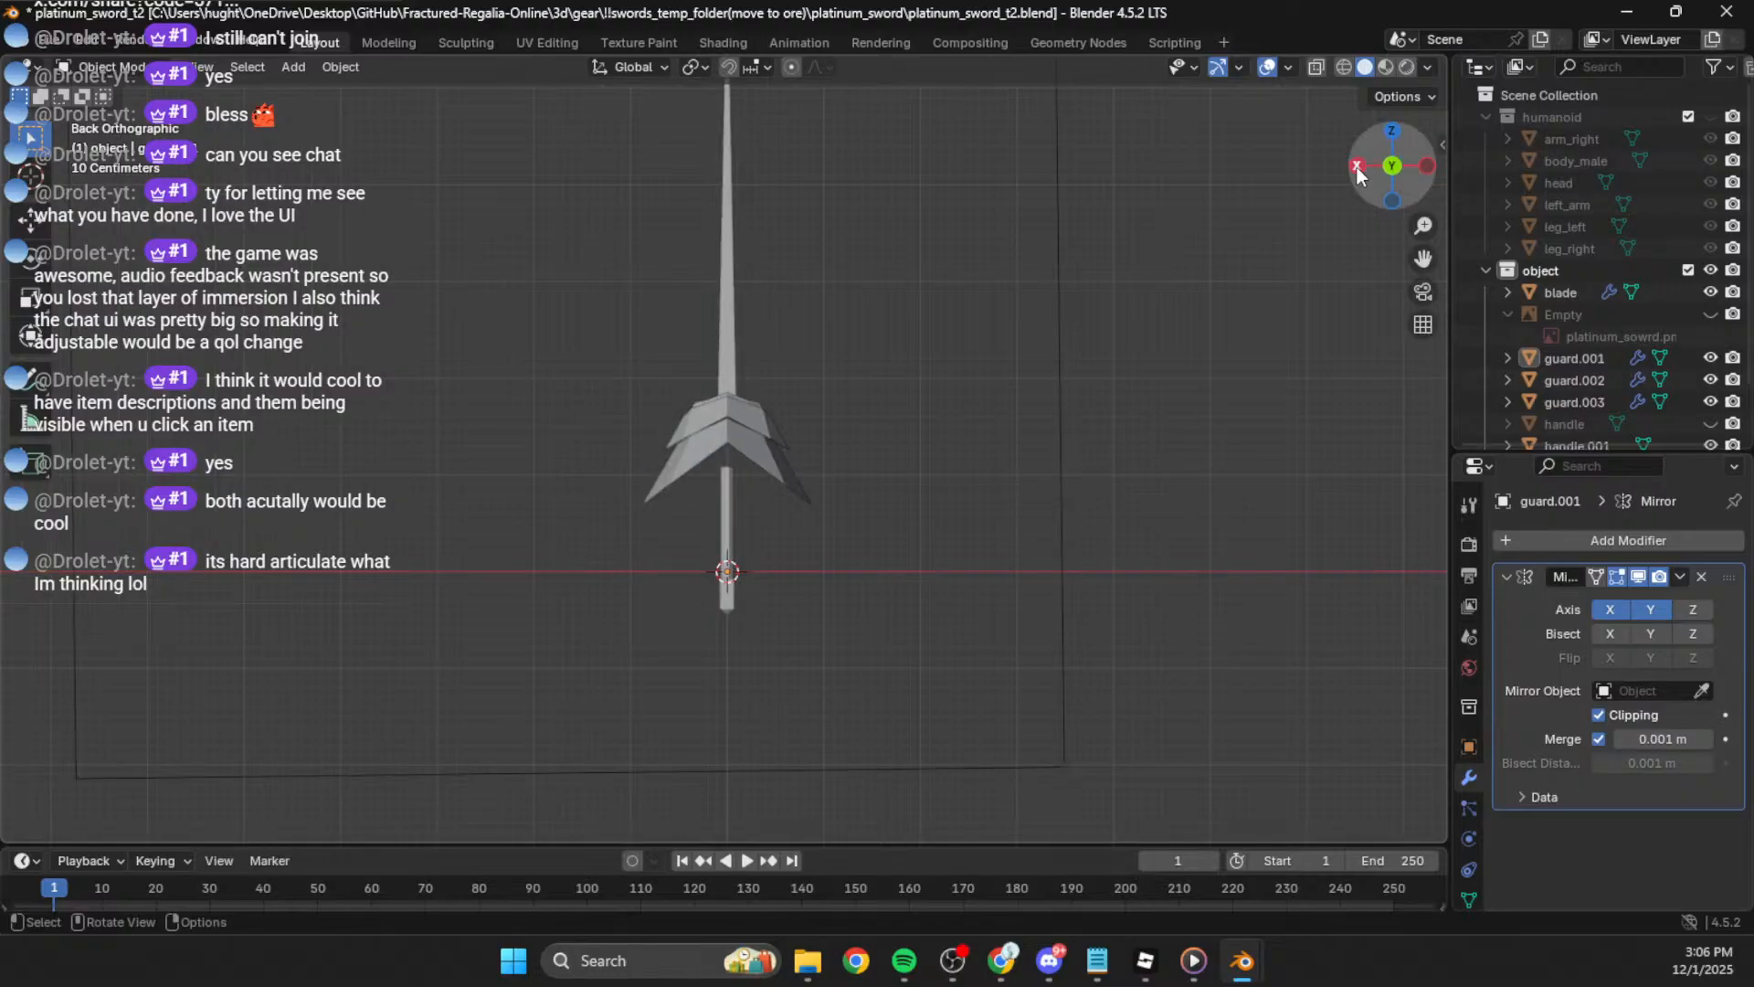
Step: Raise the top vertices of handle.001 along Z until they sit inside the guard plates, and return to solid shading
middle_click_drag(811, 269, 821, 392, "shift")
middle_click_drag(771, 694, 813, 493)
scroll(755, 522, "up", 3)
left_click(753, 523)
key("Tab")
left_click(1380, 165)
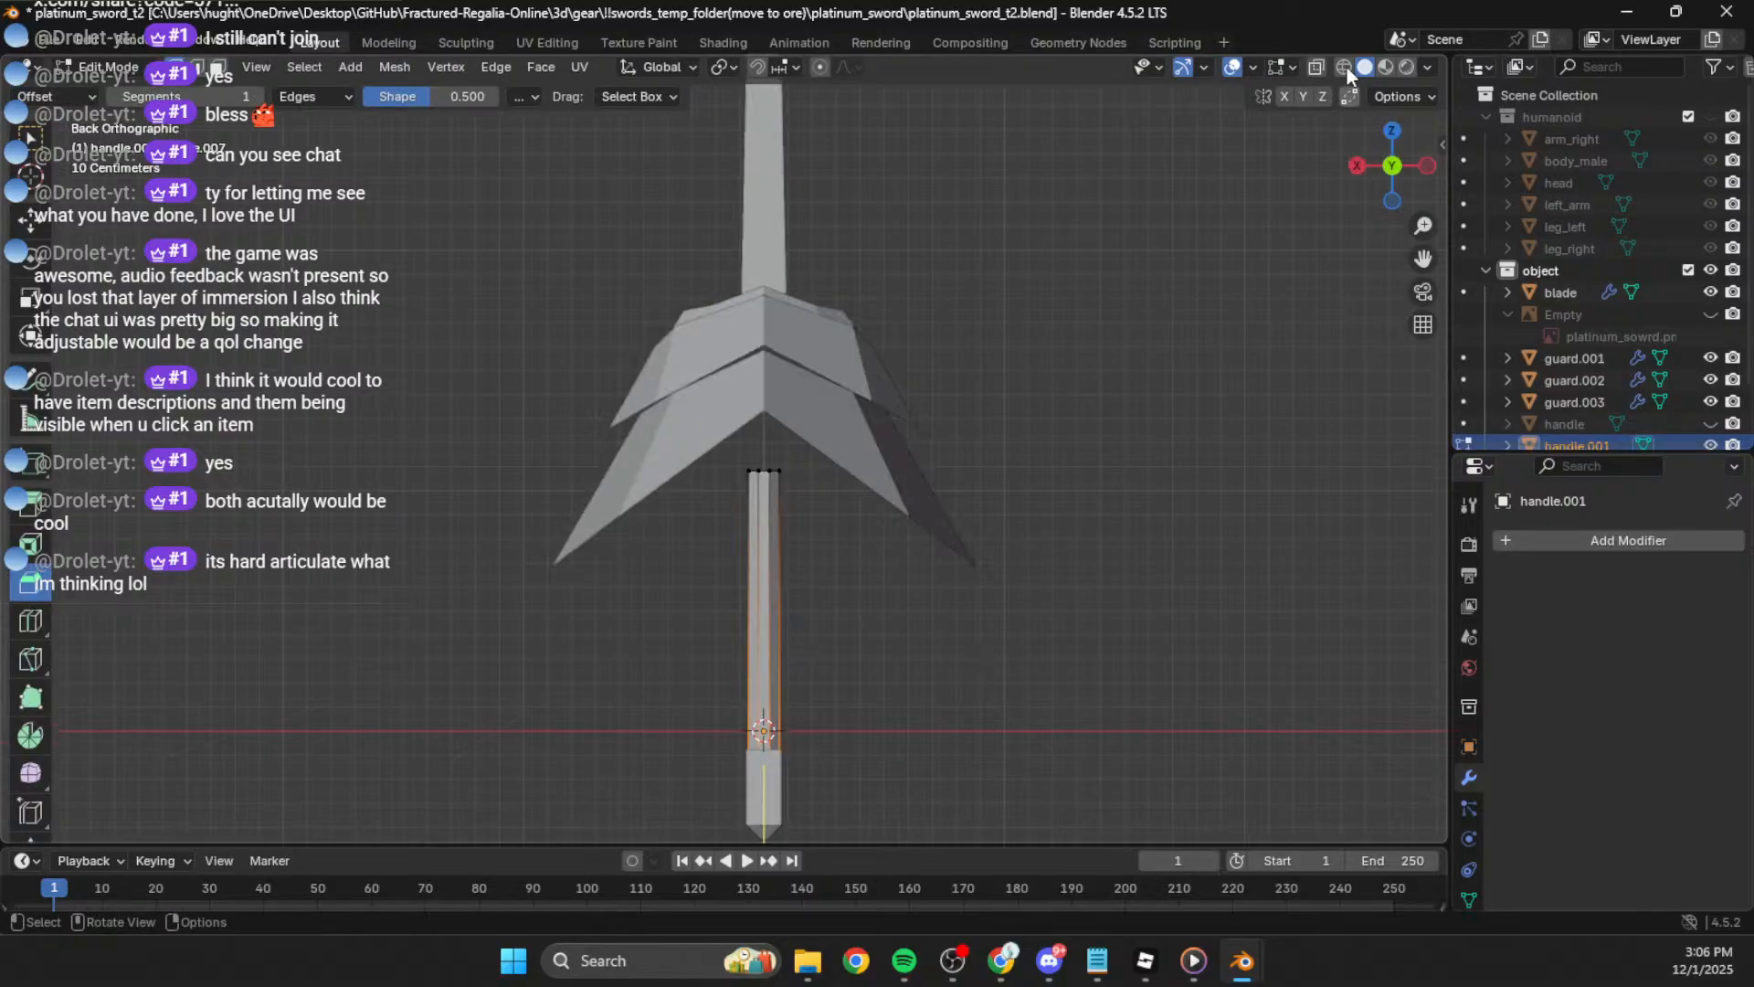
left_click(1345, 66)
key("g")
key("z")
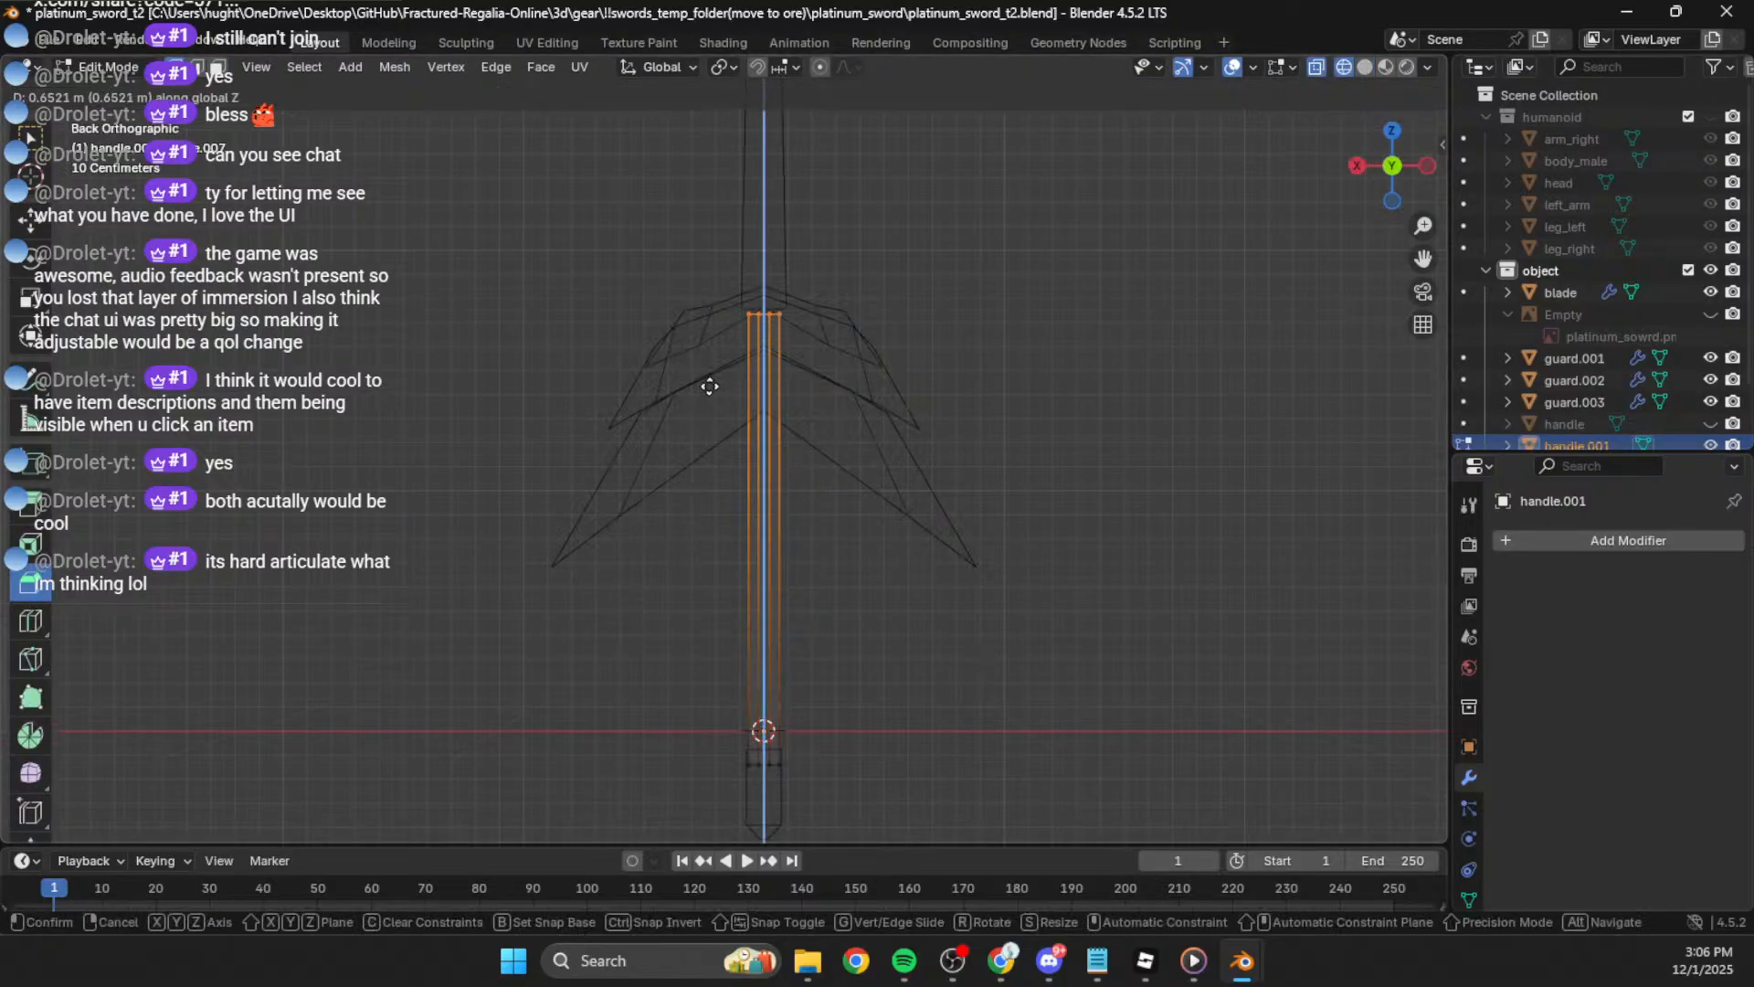
left_click(716, 392)
key("Tab")
middle_click_drag(1155, 431, 1197, 320)
left_click(1365, 66)
Step: Open guard.002 for editing with all its geometry selected, and add a Skin modifier to it
mouse_move(990, 305)
middle_mouse_down()
mouse_move(356, 358)
mouse_move(1134, 279)
mouse_move(490, 316)
mouse_move(875, 296)
mouse_move(639, 306)
mouse_move(879, 309)
mouse_move(820, 491)
mouse_move(945, 494)
middle_mouse_up()
left_click(825, 481)
scroll(825, 481, "up", 3)
key("Tab")
key("a")
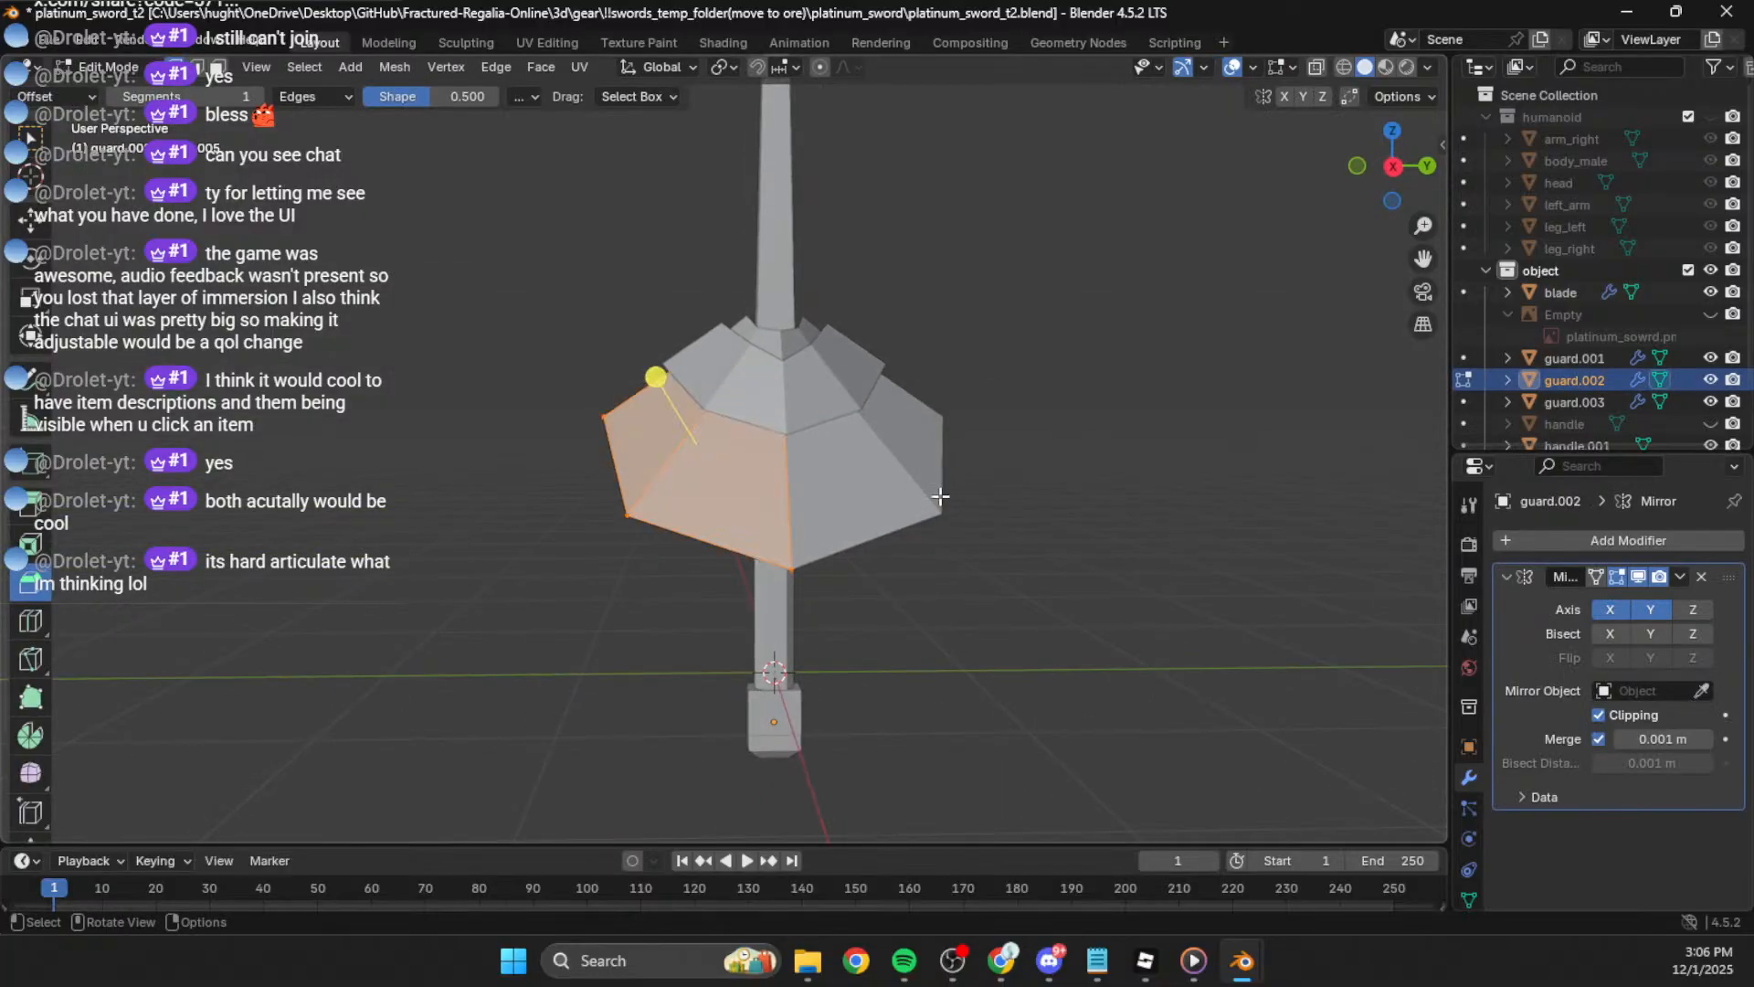
left_click(1632, 541)
mouse_move(1566, 545)
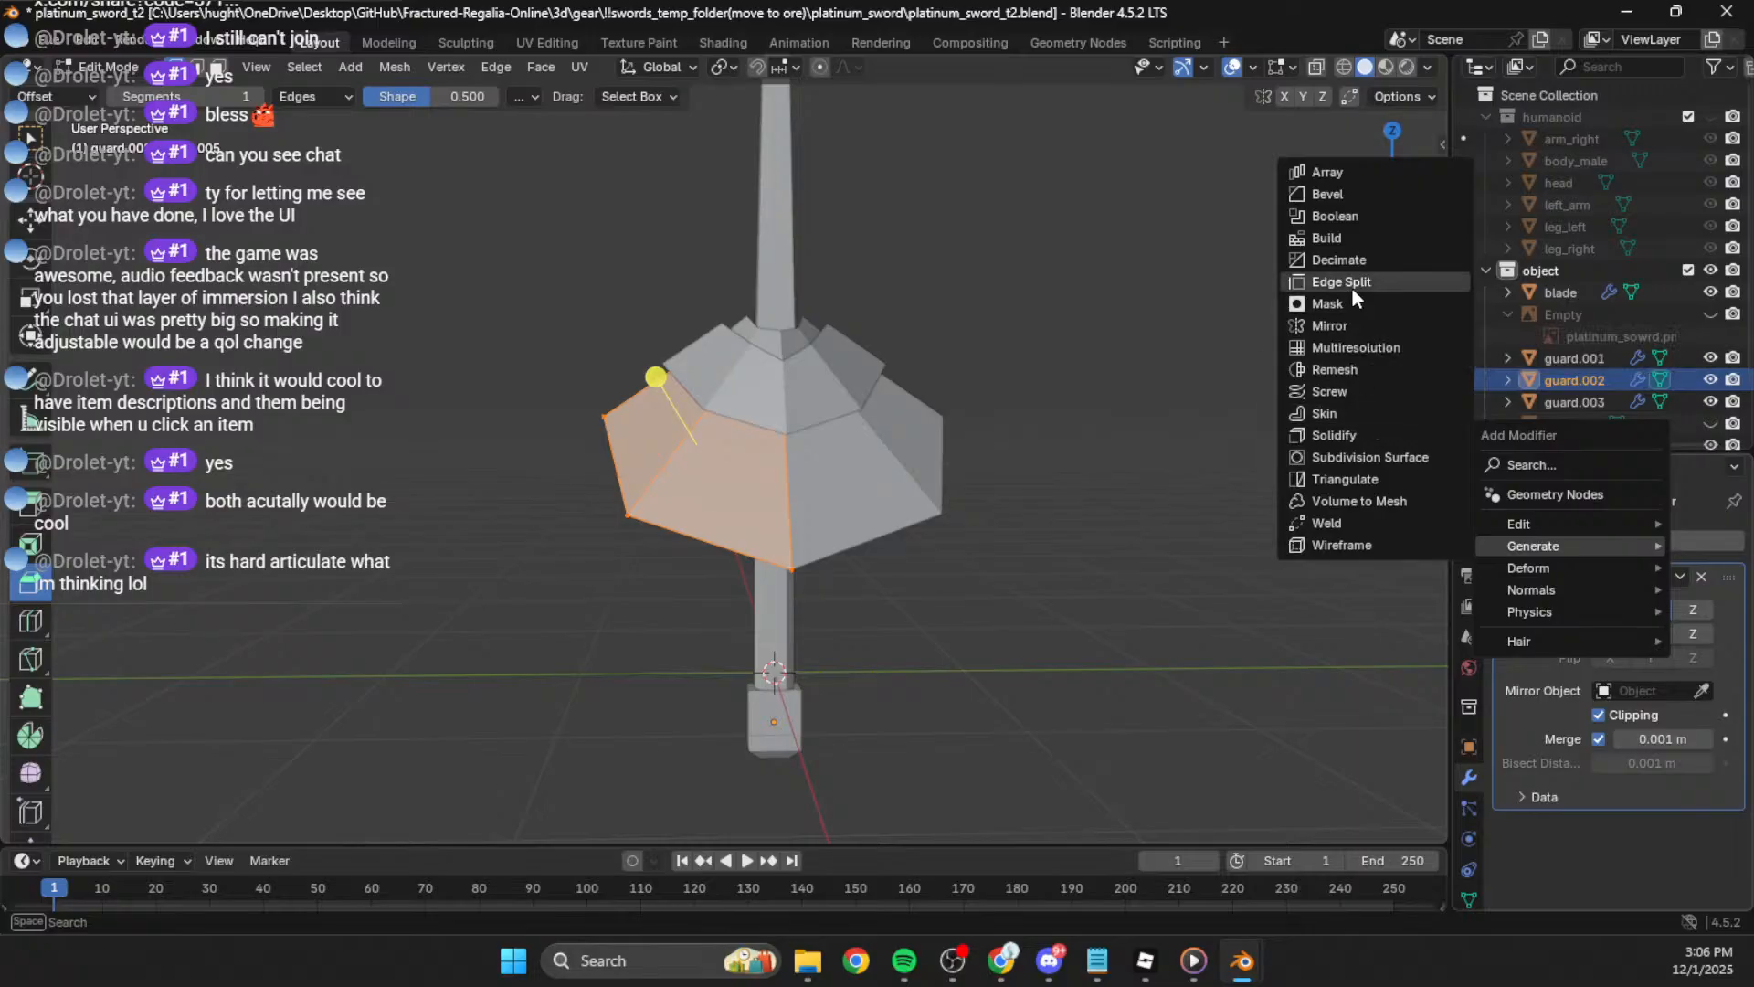
left_click(1325, 413)
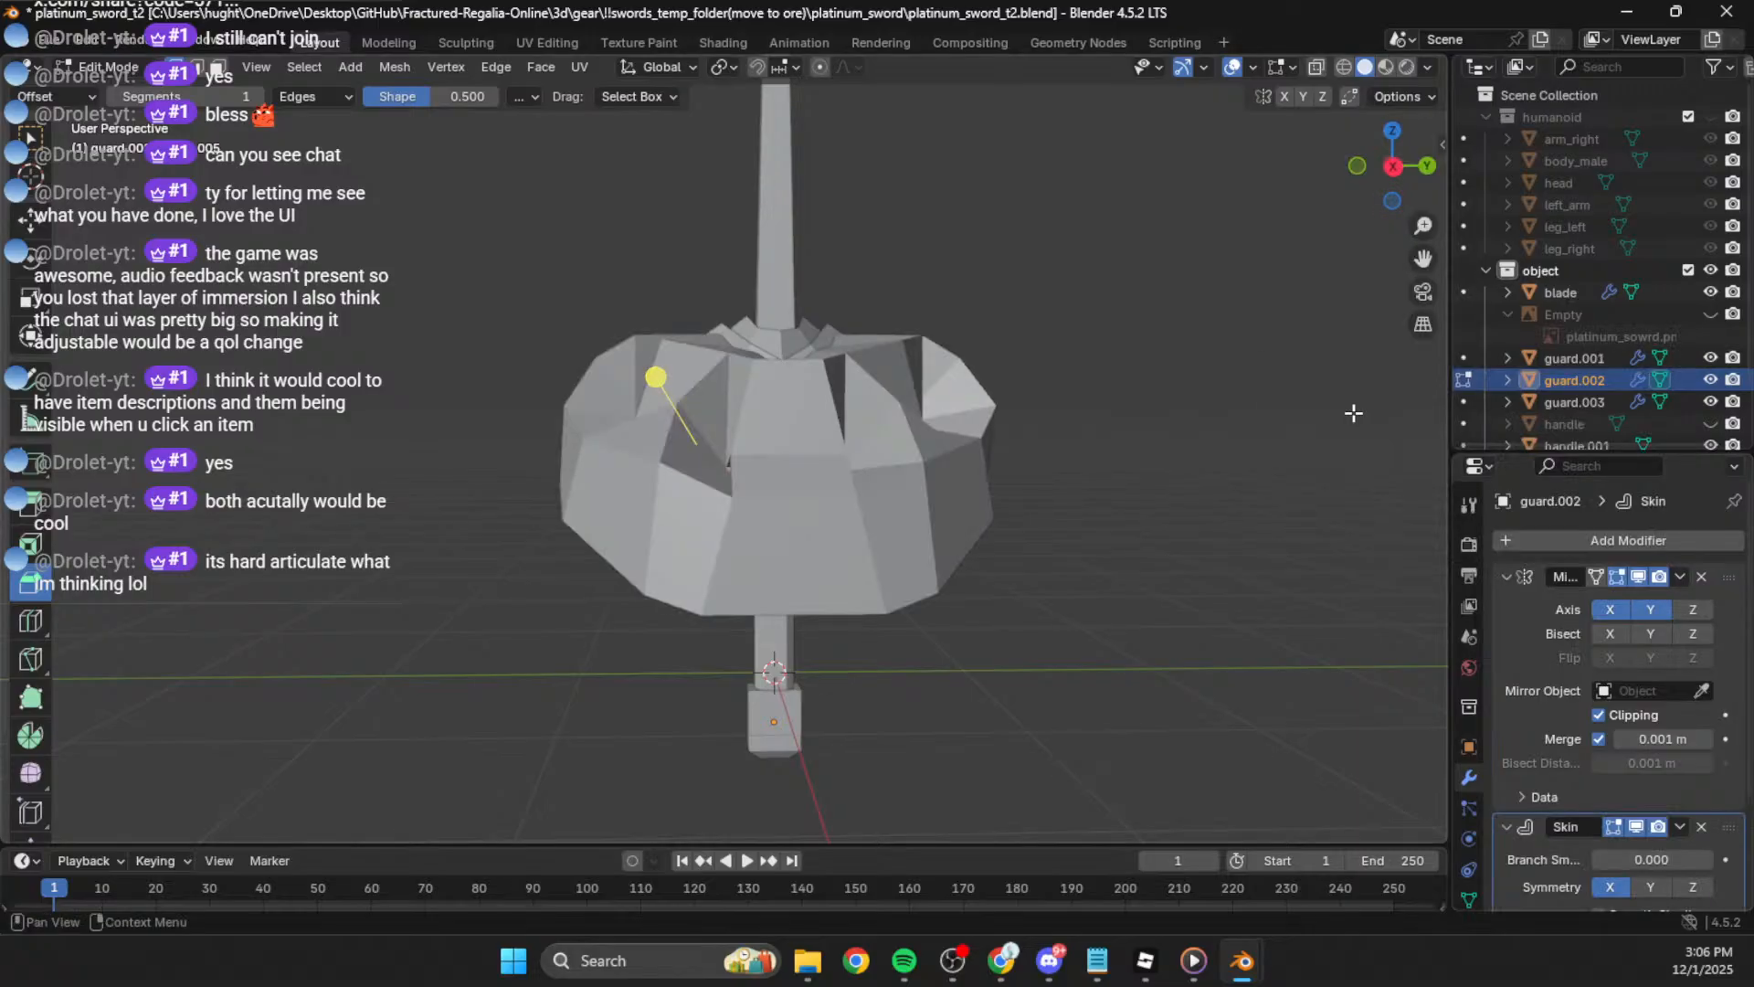
Step: Try scaling guard.002's mesh under the Skin modifier, undo it, and review the modifier's settings
scroll(1570, 753, "down", 3)
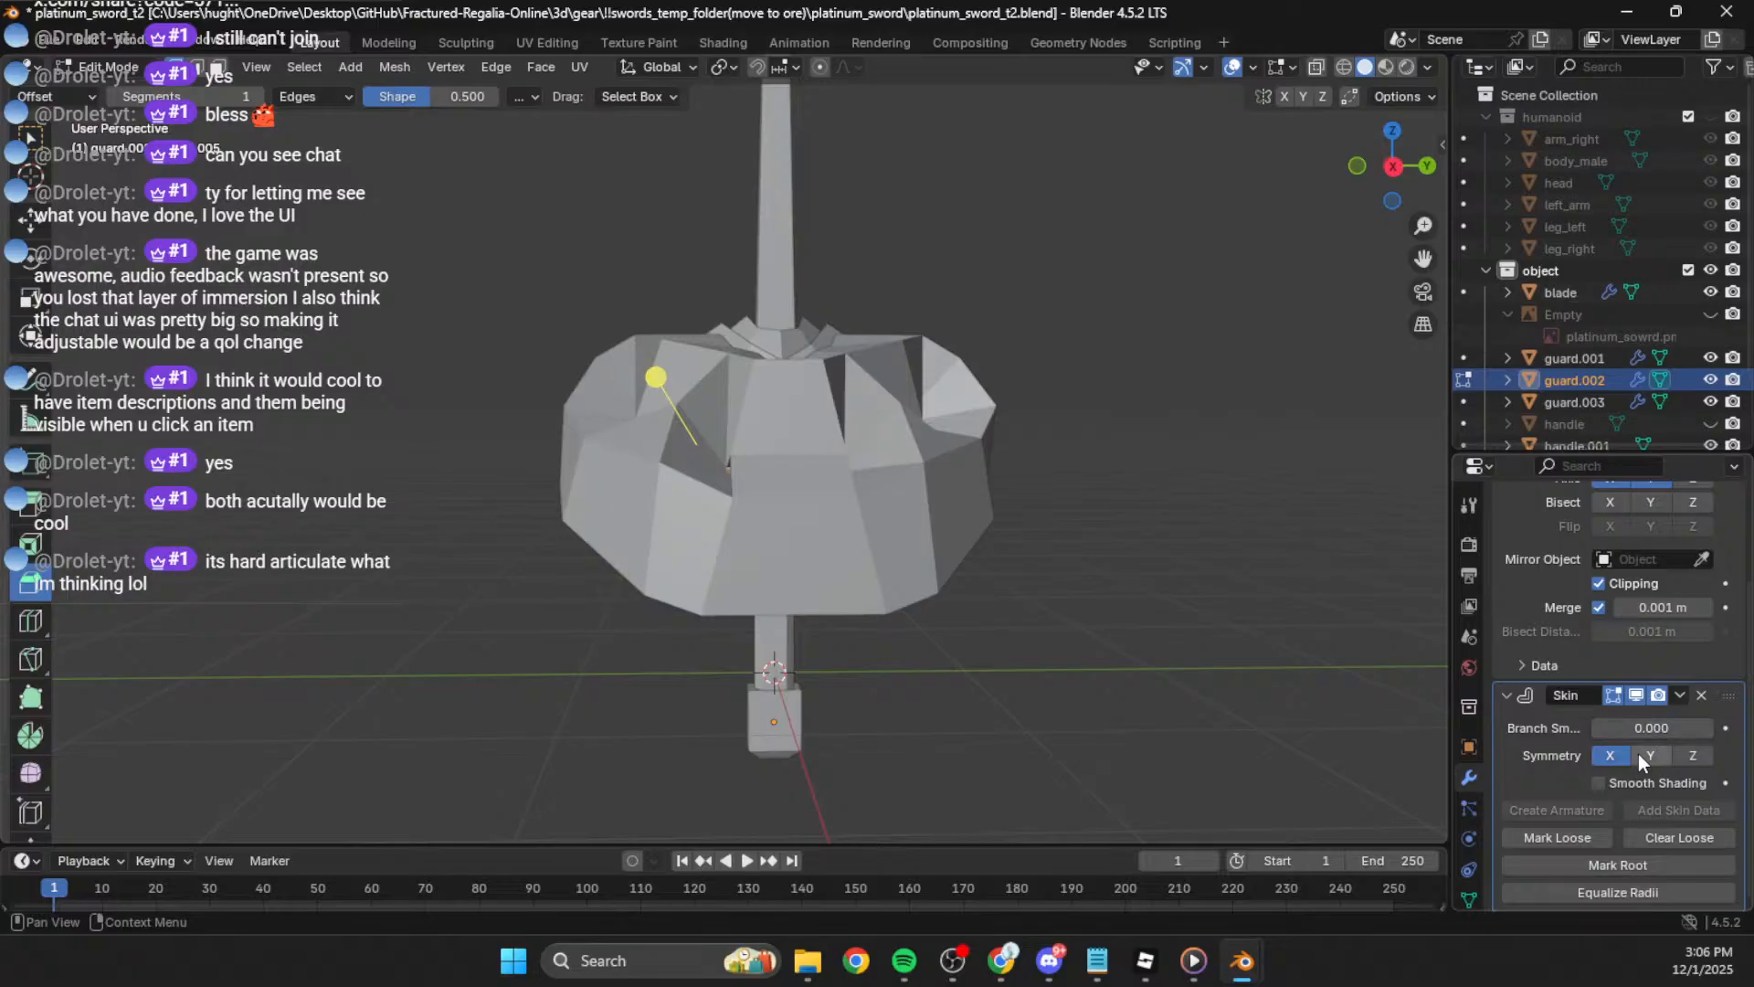
scroll(854, 505, "down", 3)
key("s")
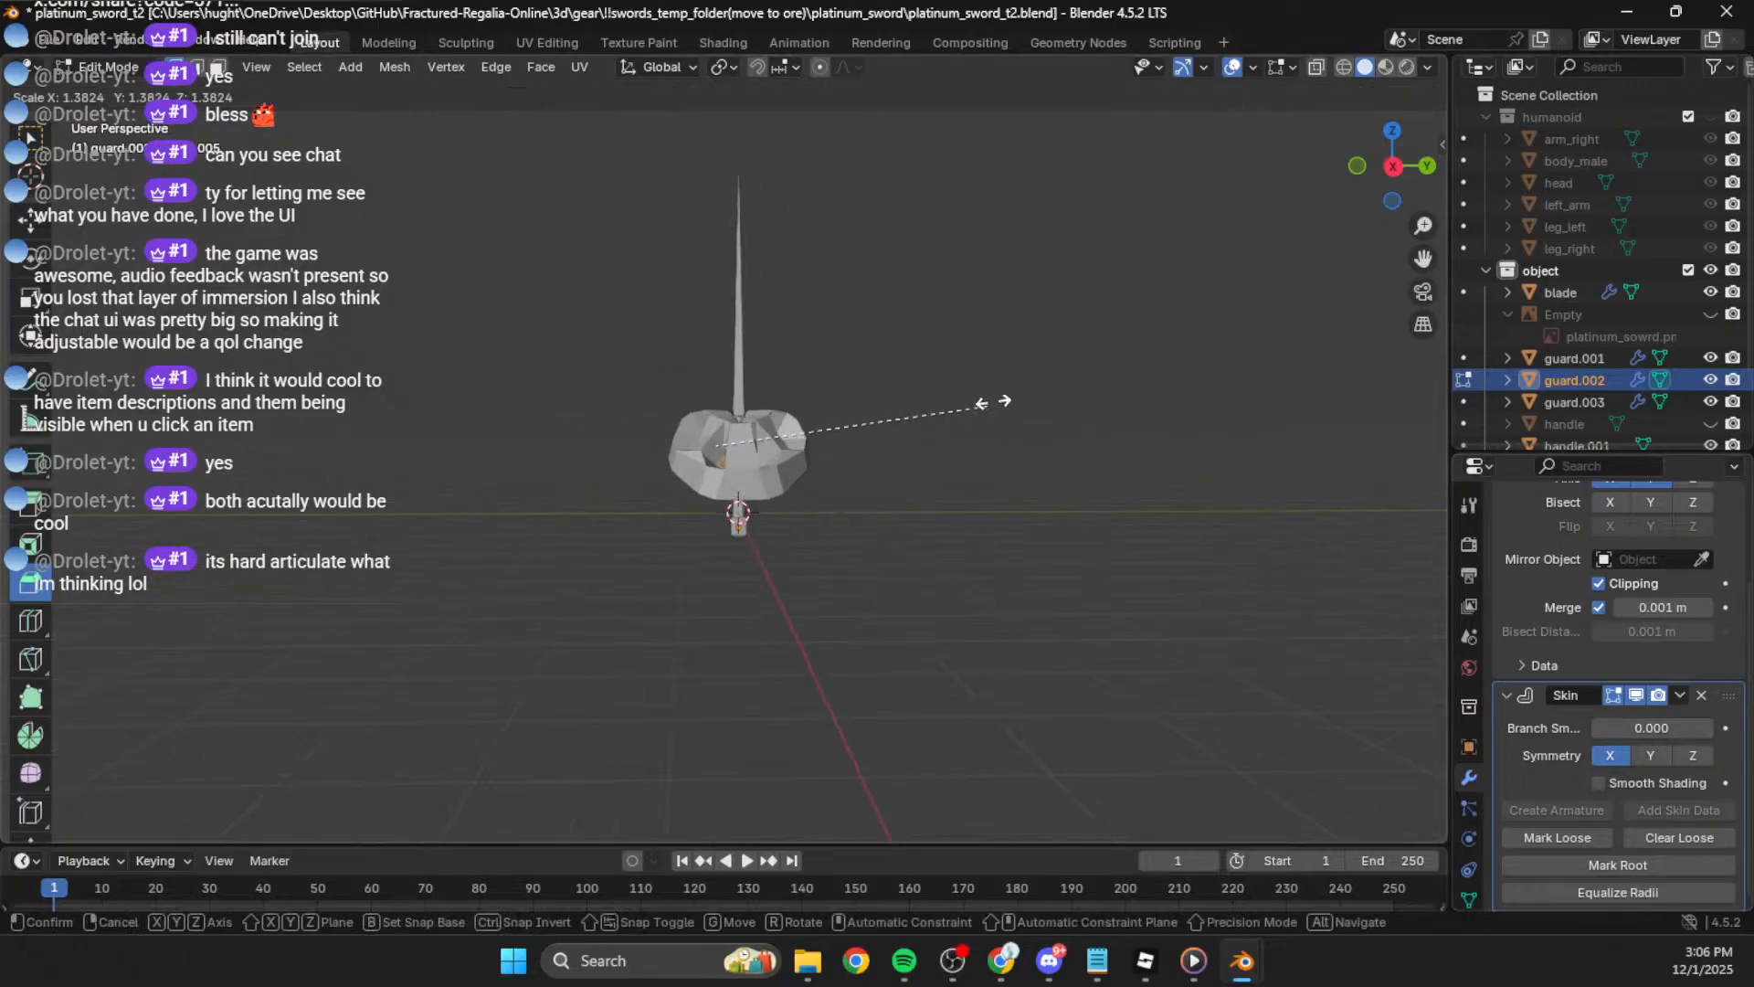
left_click(696, 515)
middle_click_drag(654, 556, 1521, 556)
key("ctrl+z")
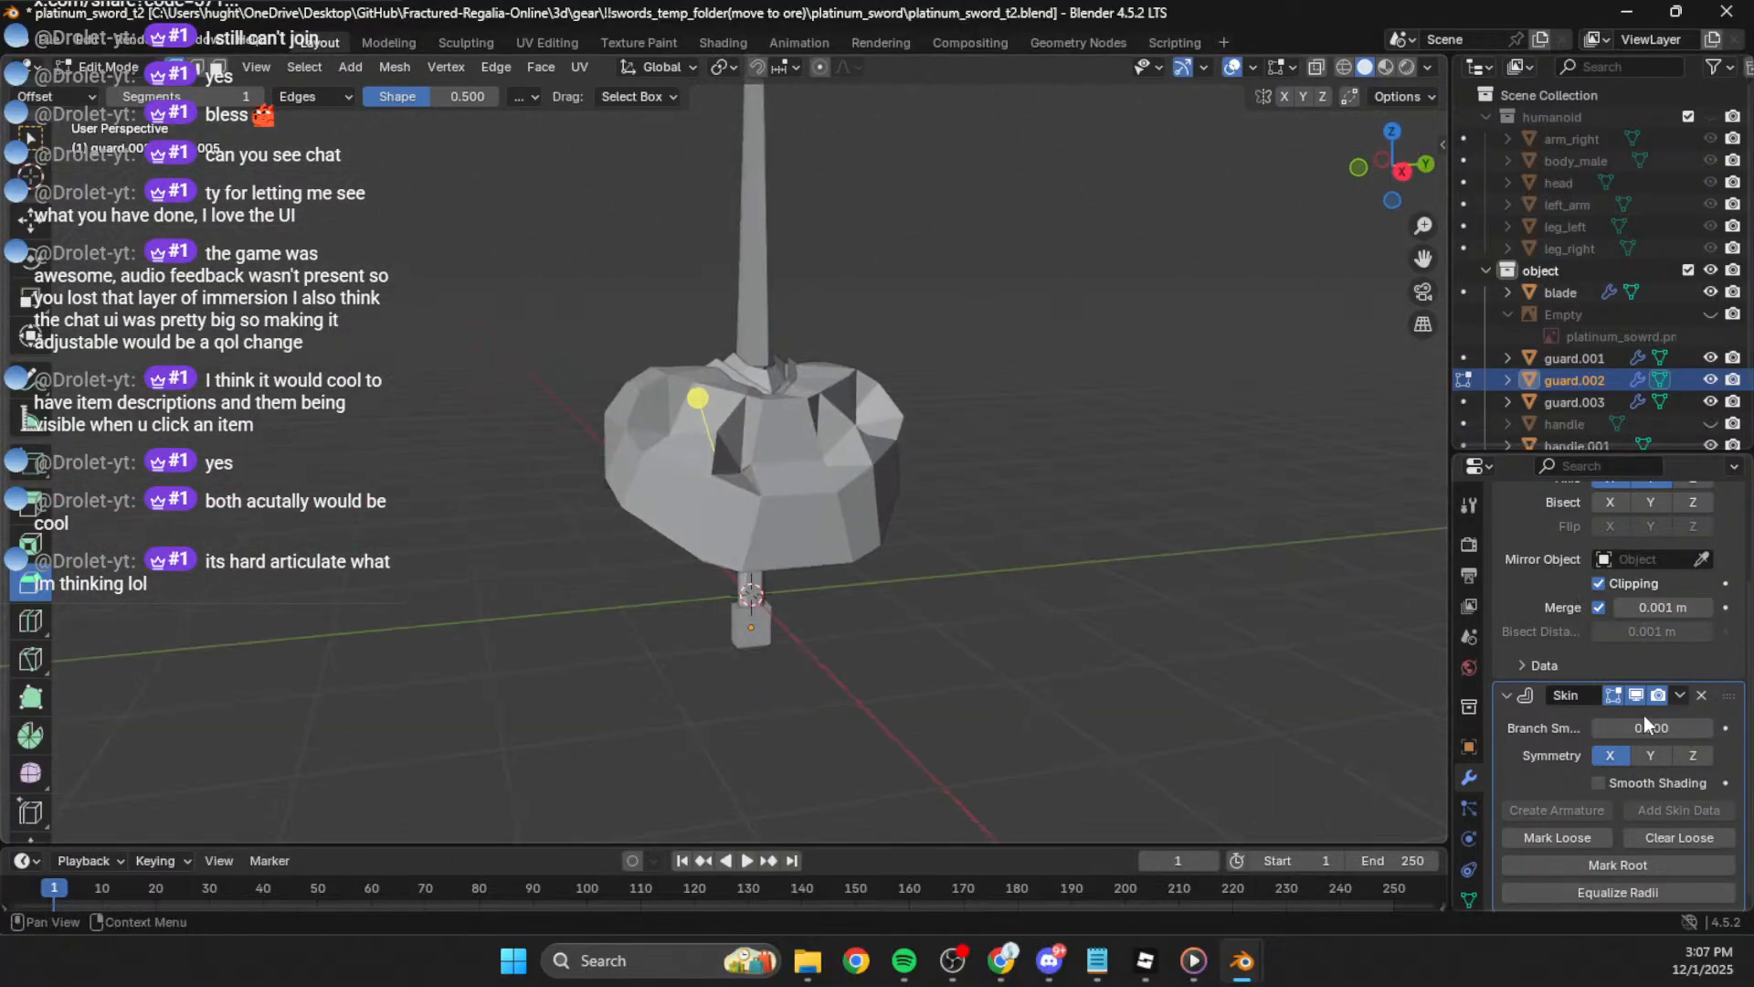
scroll(1645, 694, "up", 3)
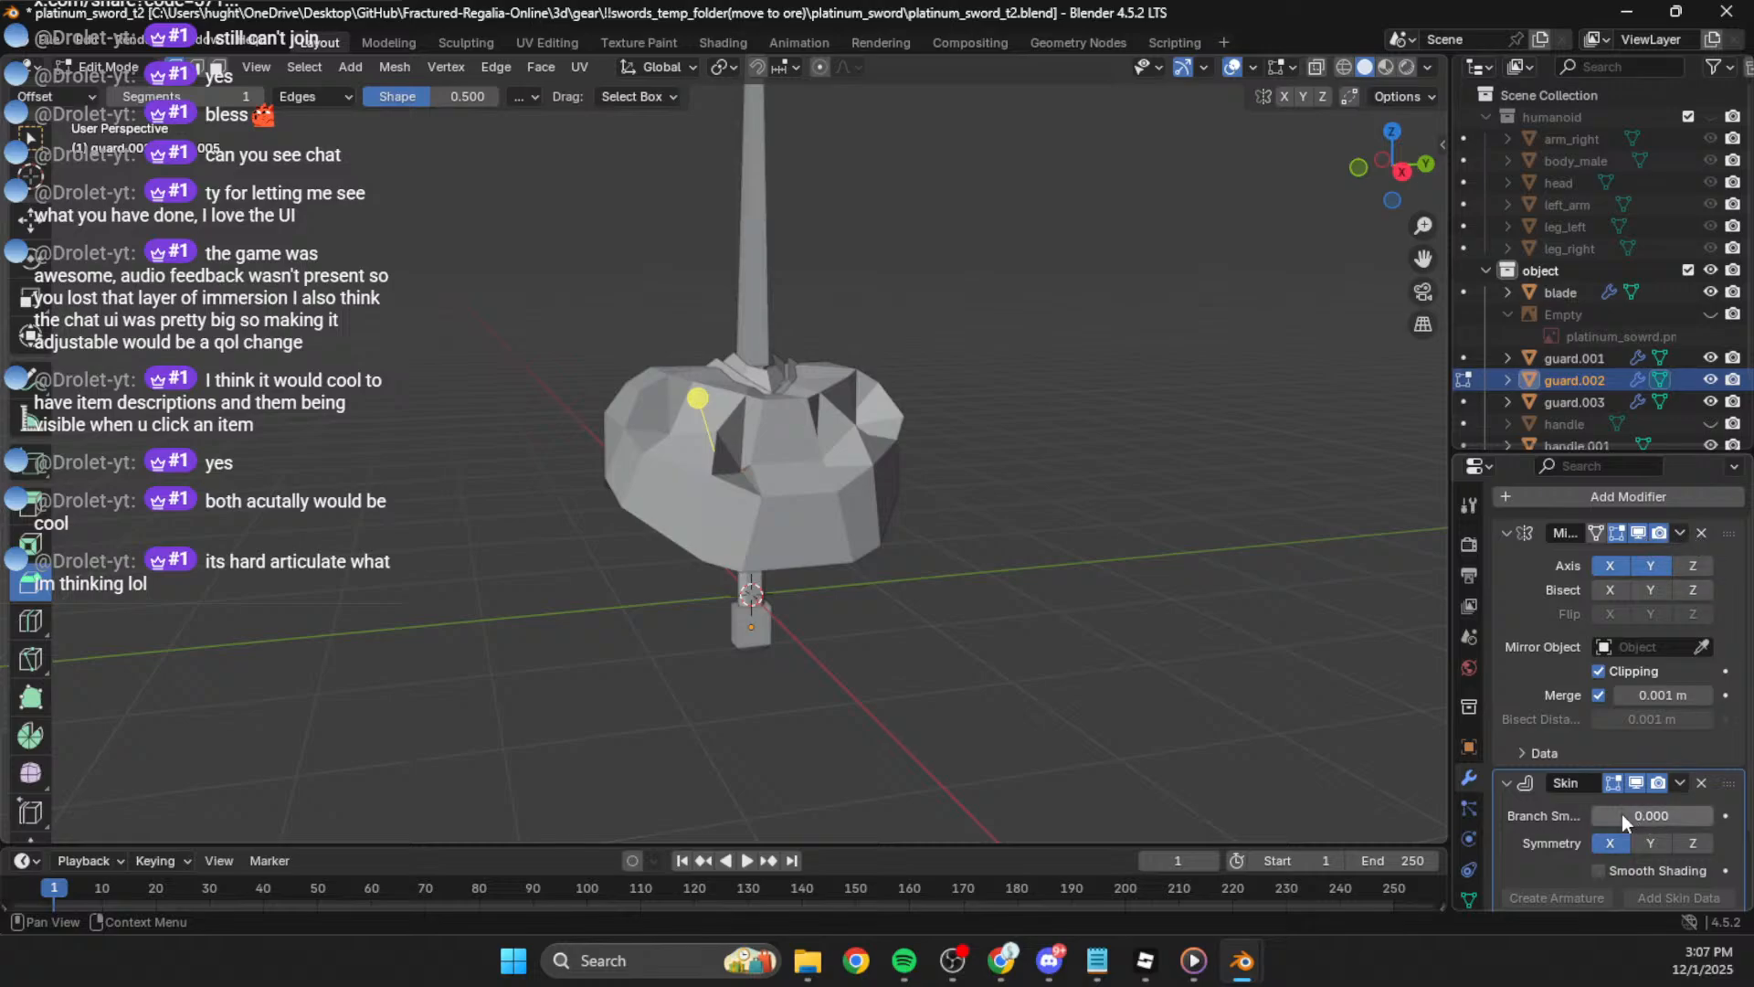
scroll(1626, 813, "down", 3)
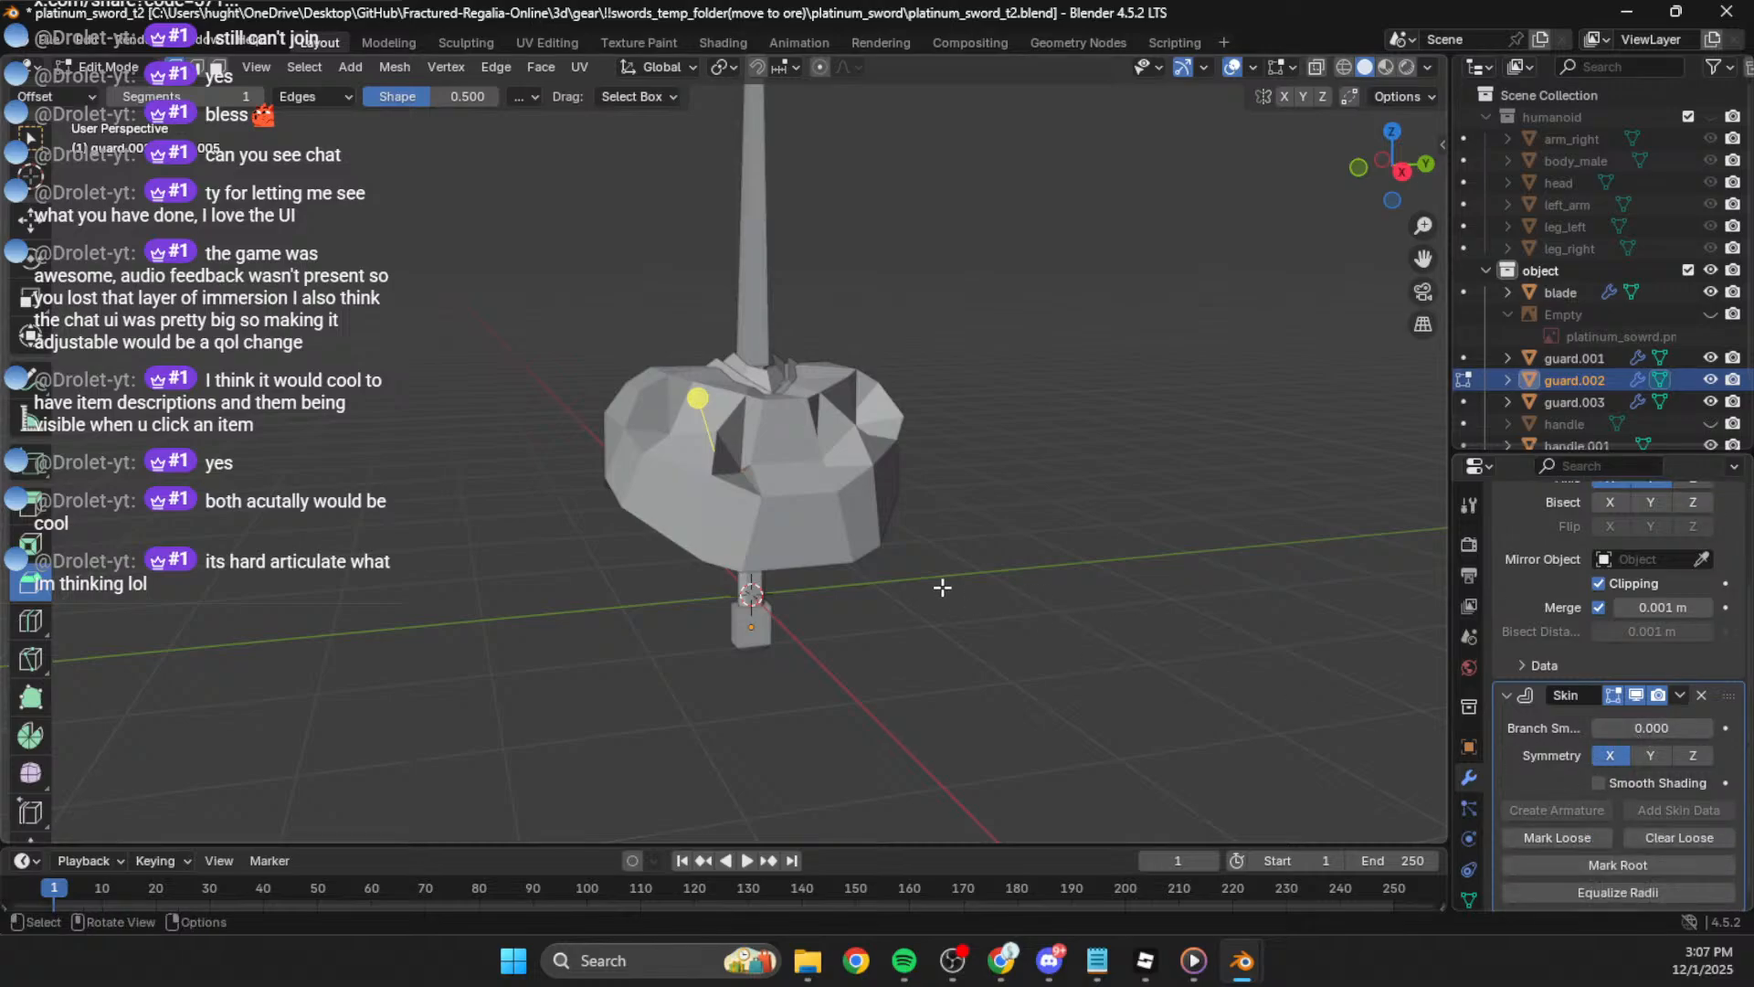
Step: Delete only the faces of guard.002, keeping its edges
key("x")
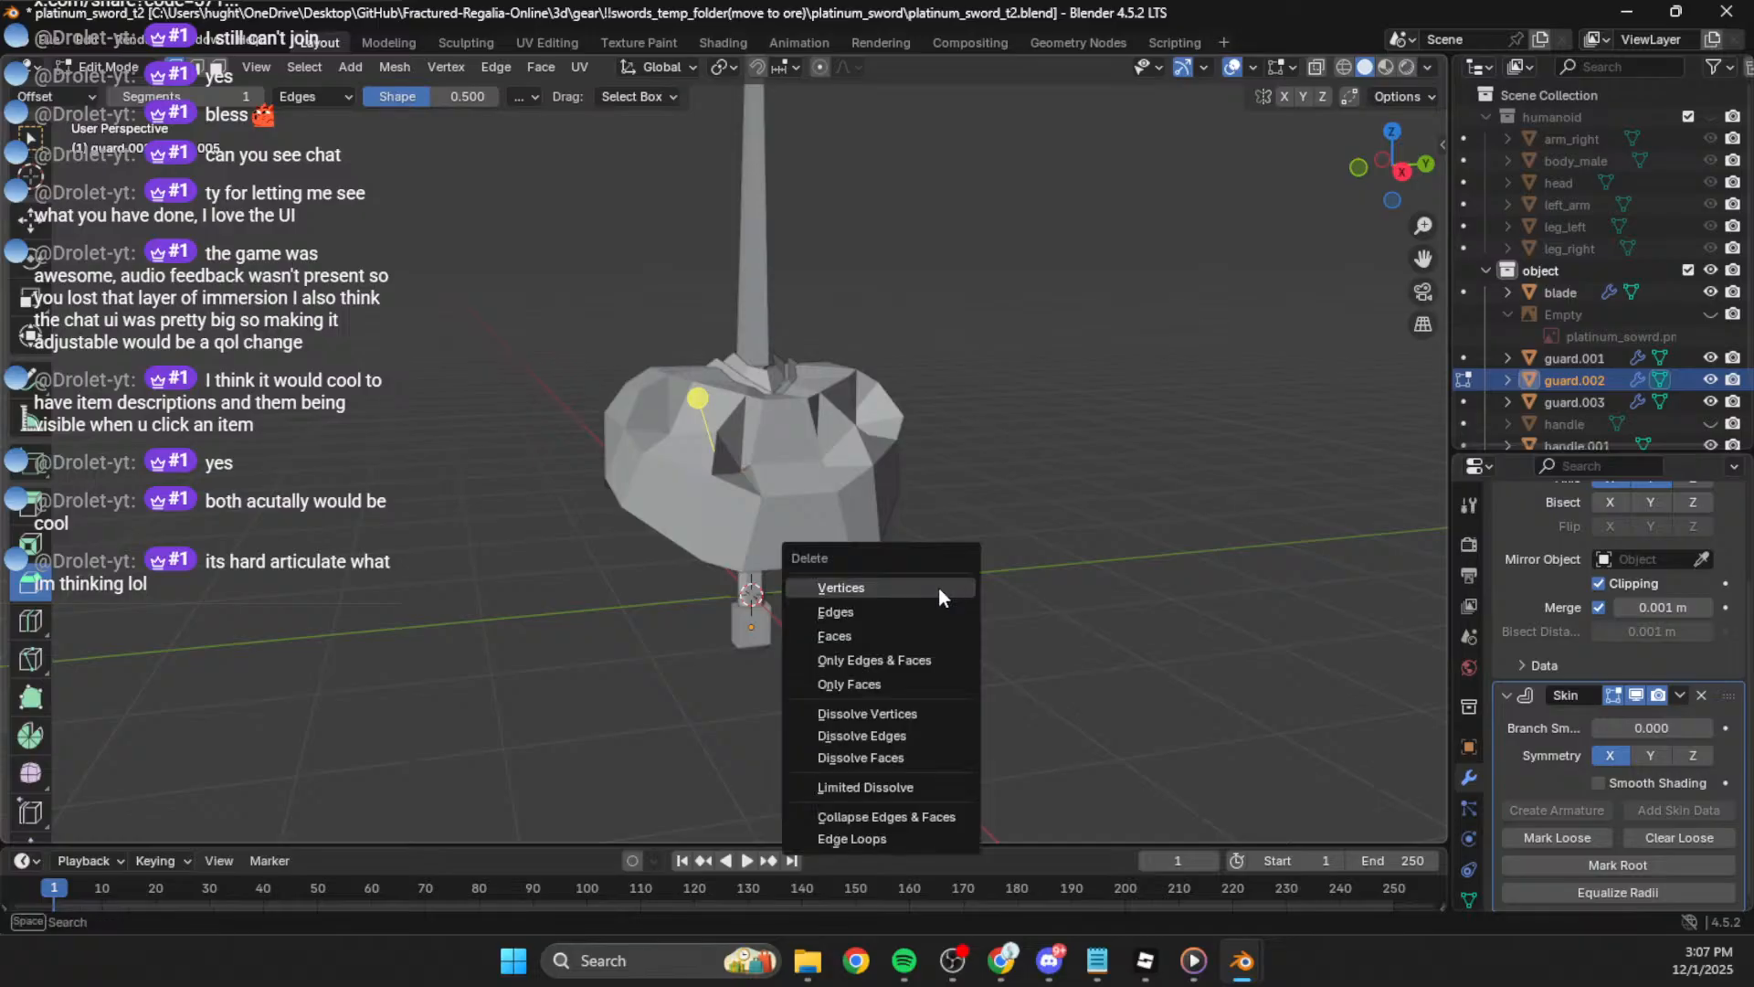
key("Escape")
middle_click_drag(795, 630, 868, 566)
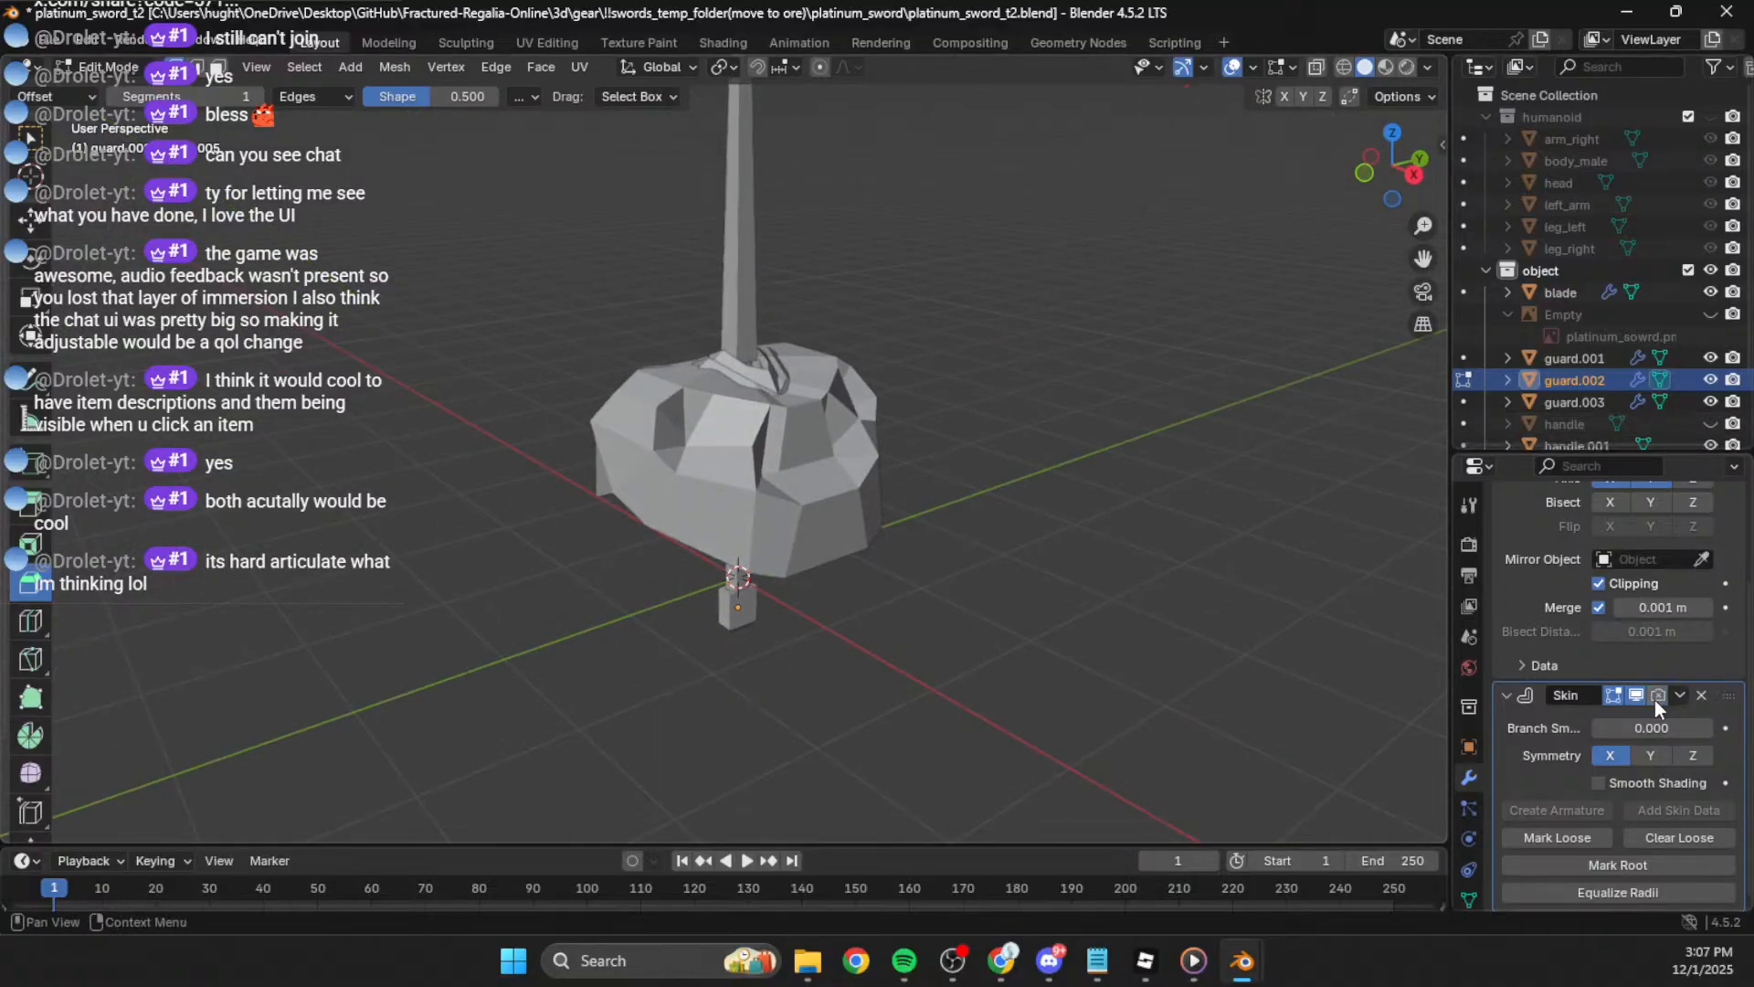
Step: Remove the Skin modifier from guard.002 and view the plate from the front against the sketch
left_click(1700, 694)
middle_click_drag(842, 469, 941, 430)
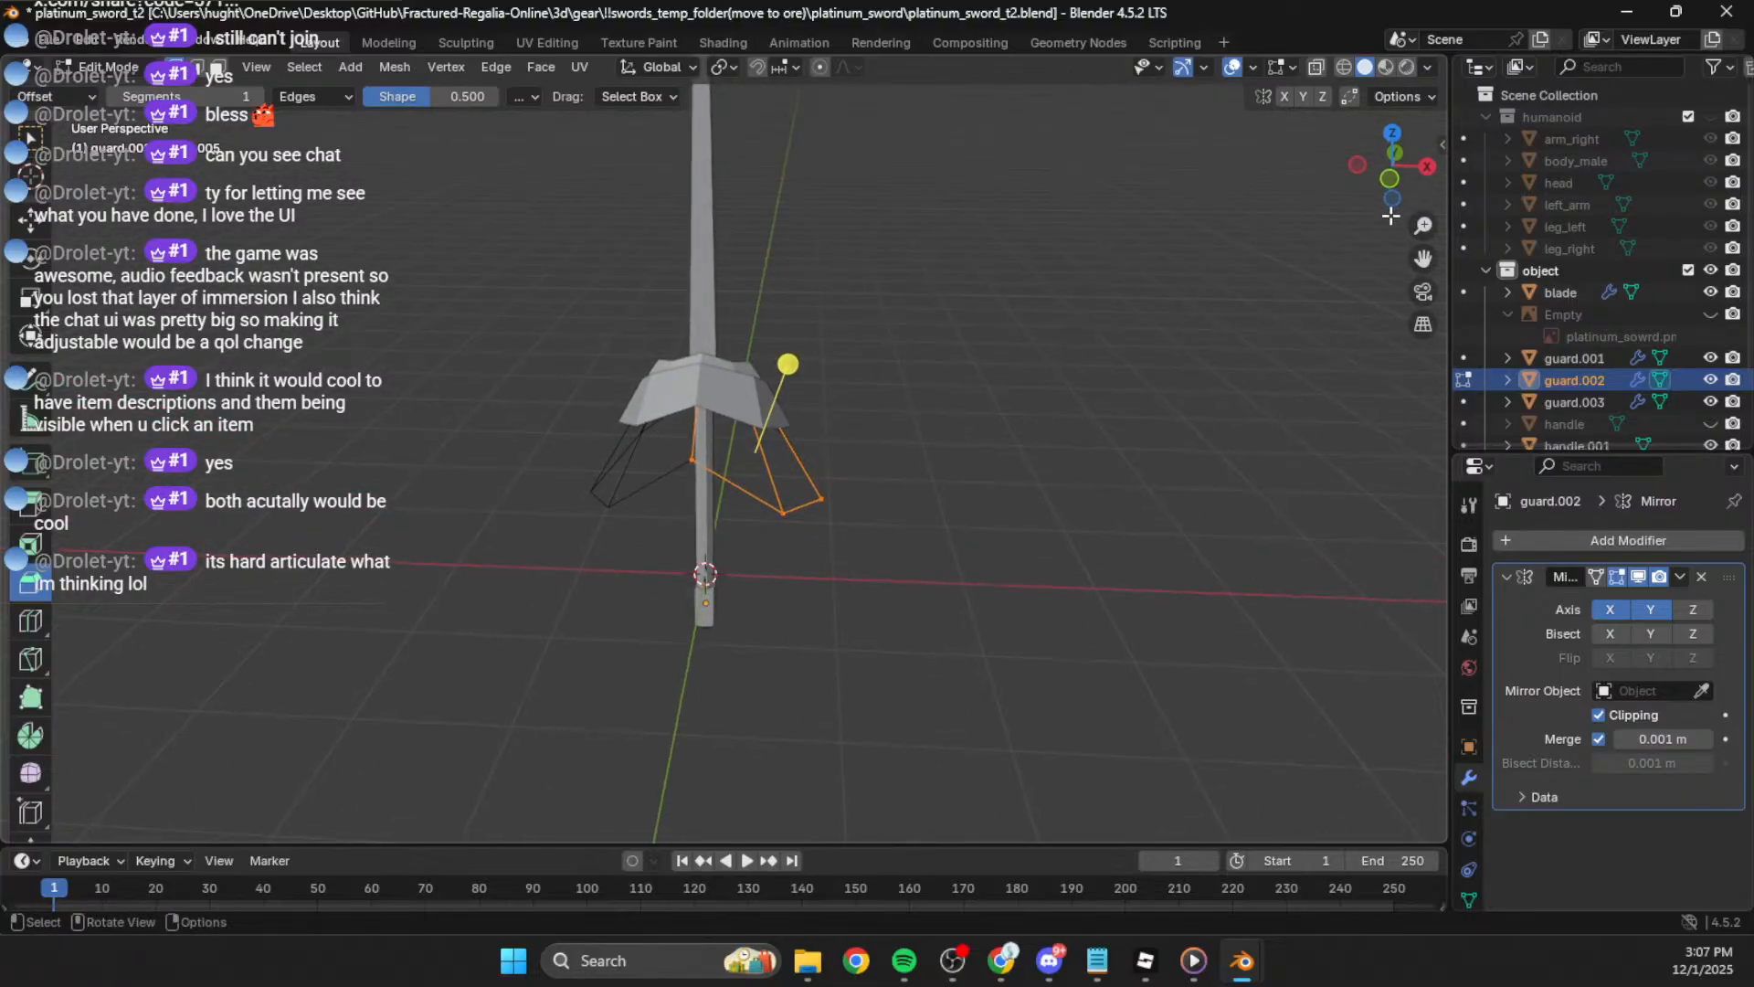
left_click(1390, 180)
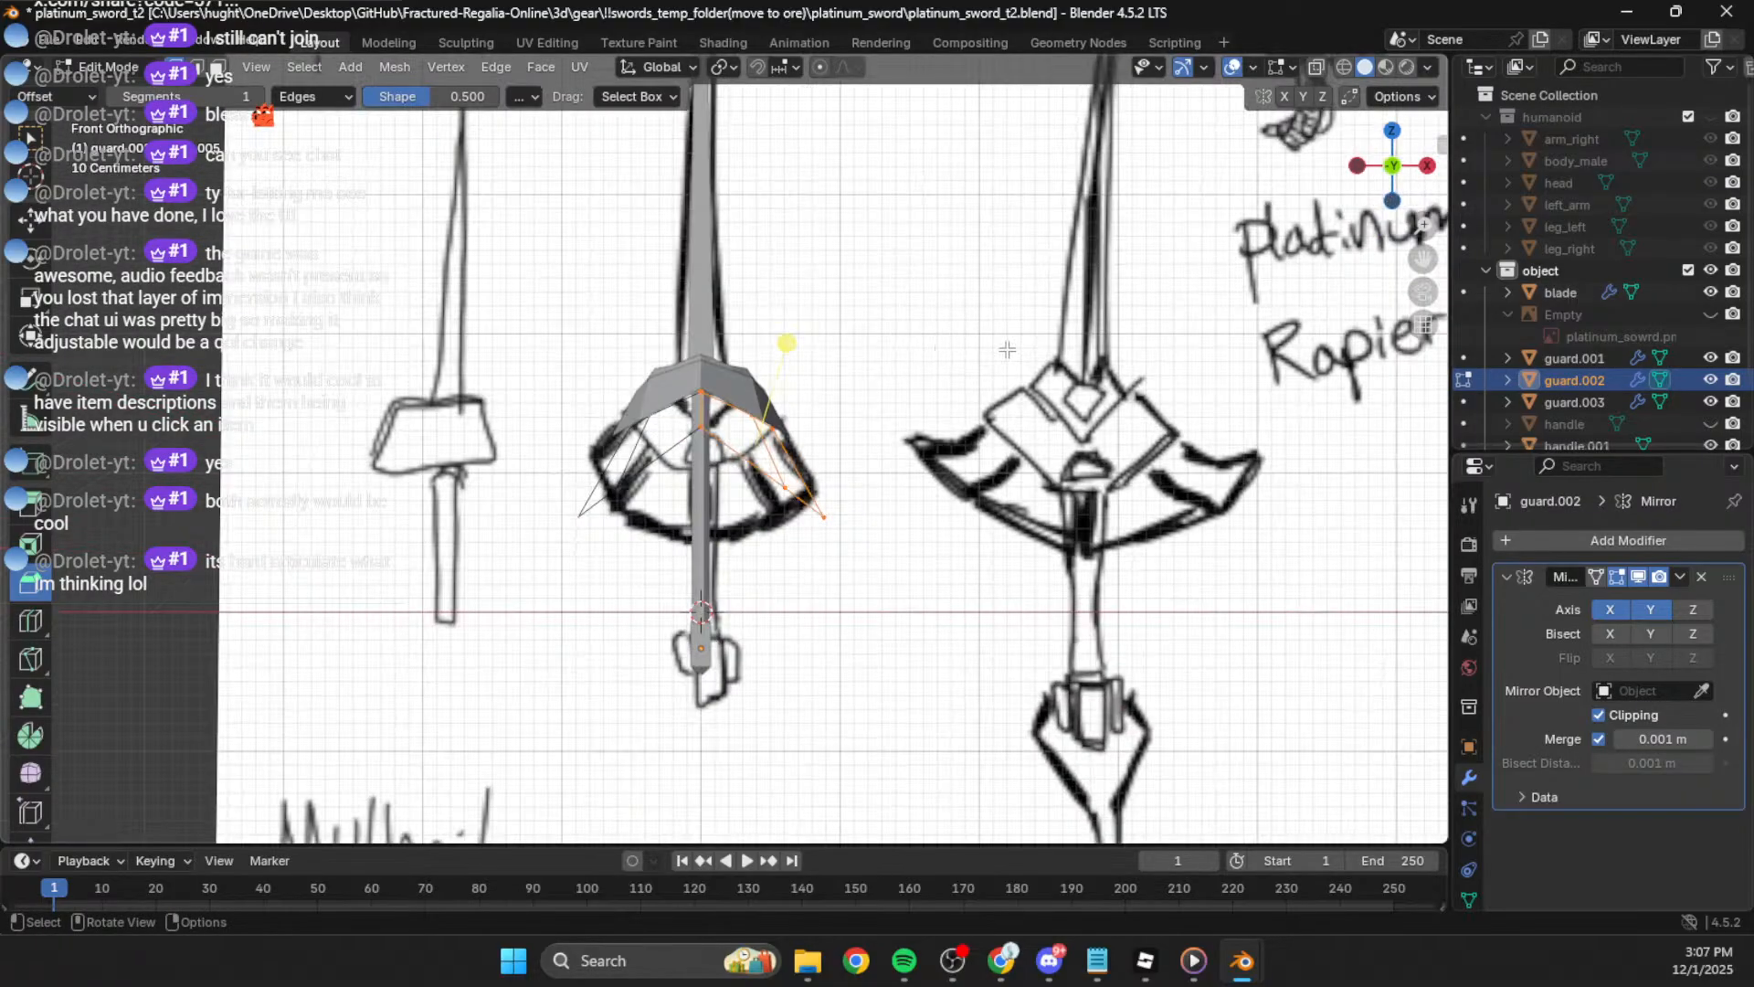
Step: Try scaling guard.002's mesh by 3.937 in the right view and moving it, and undo both changes
key("KP_3")
key("s")
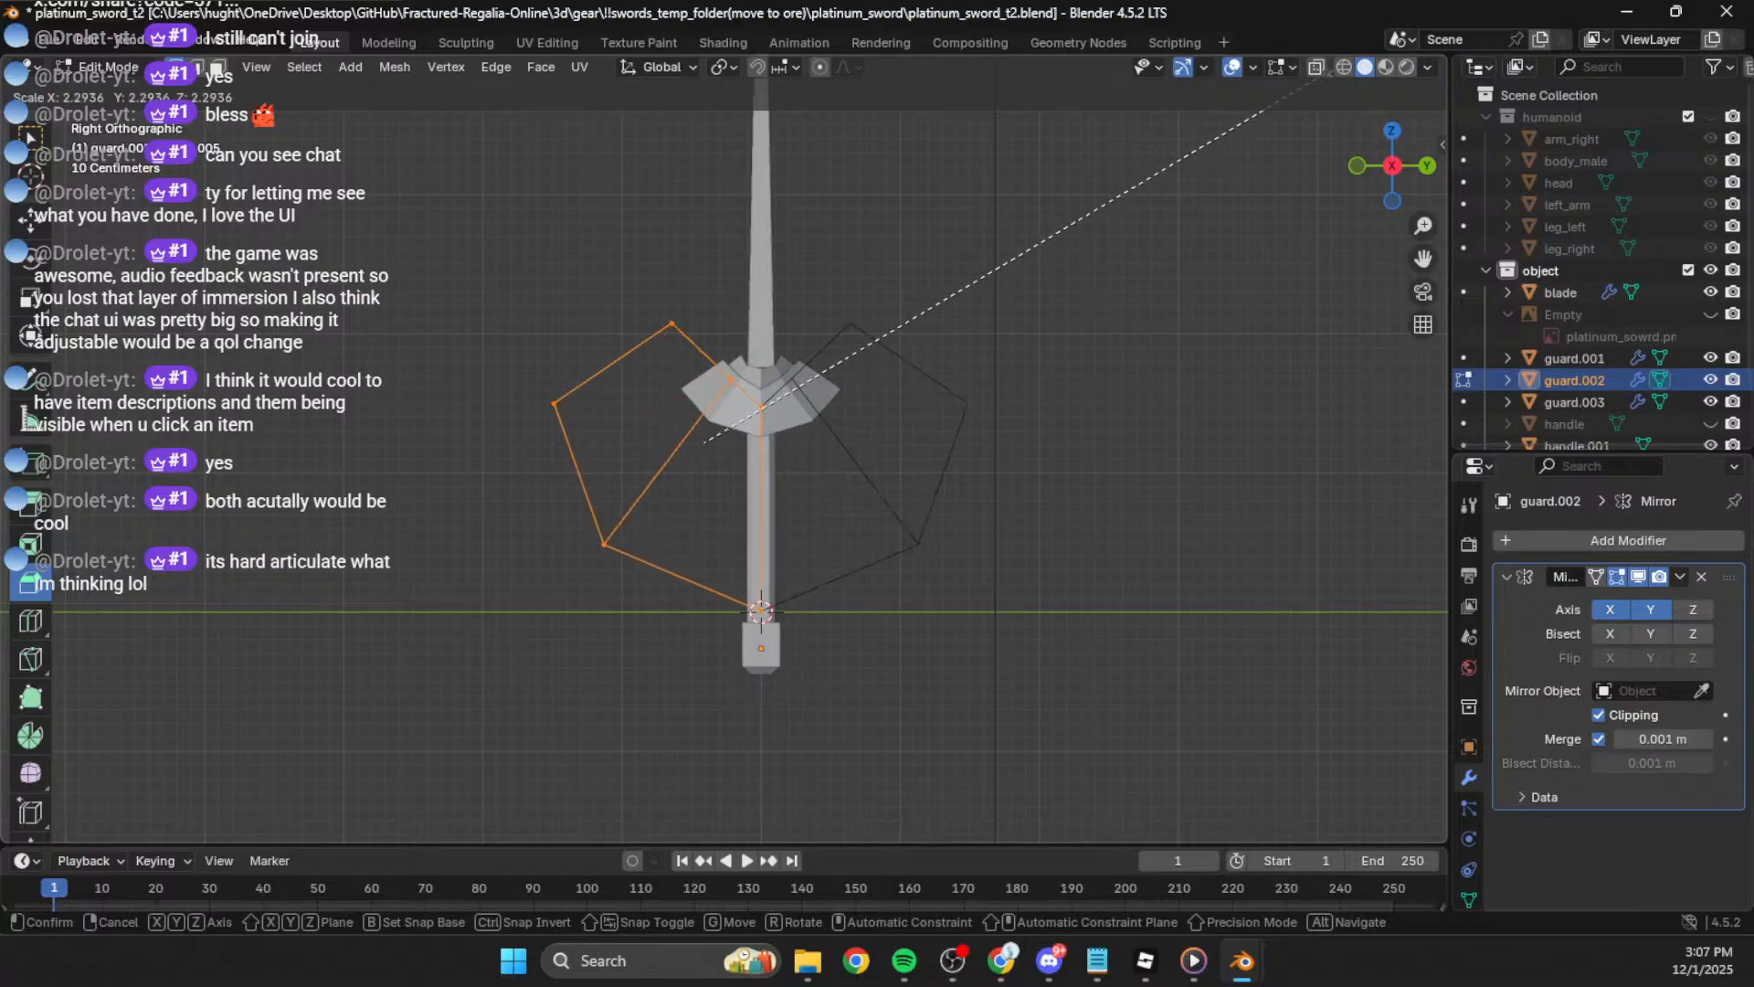
left_click(347, 630)
key("g")
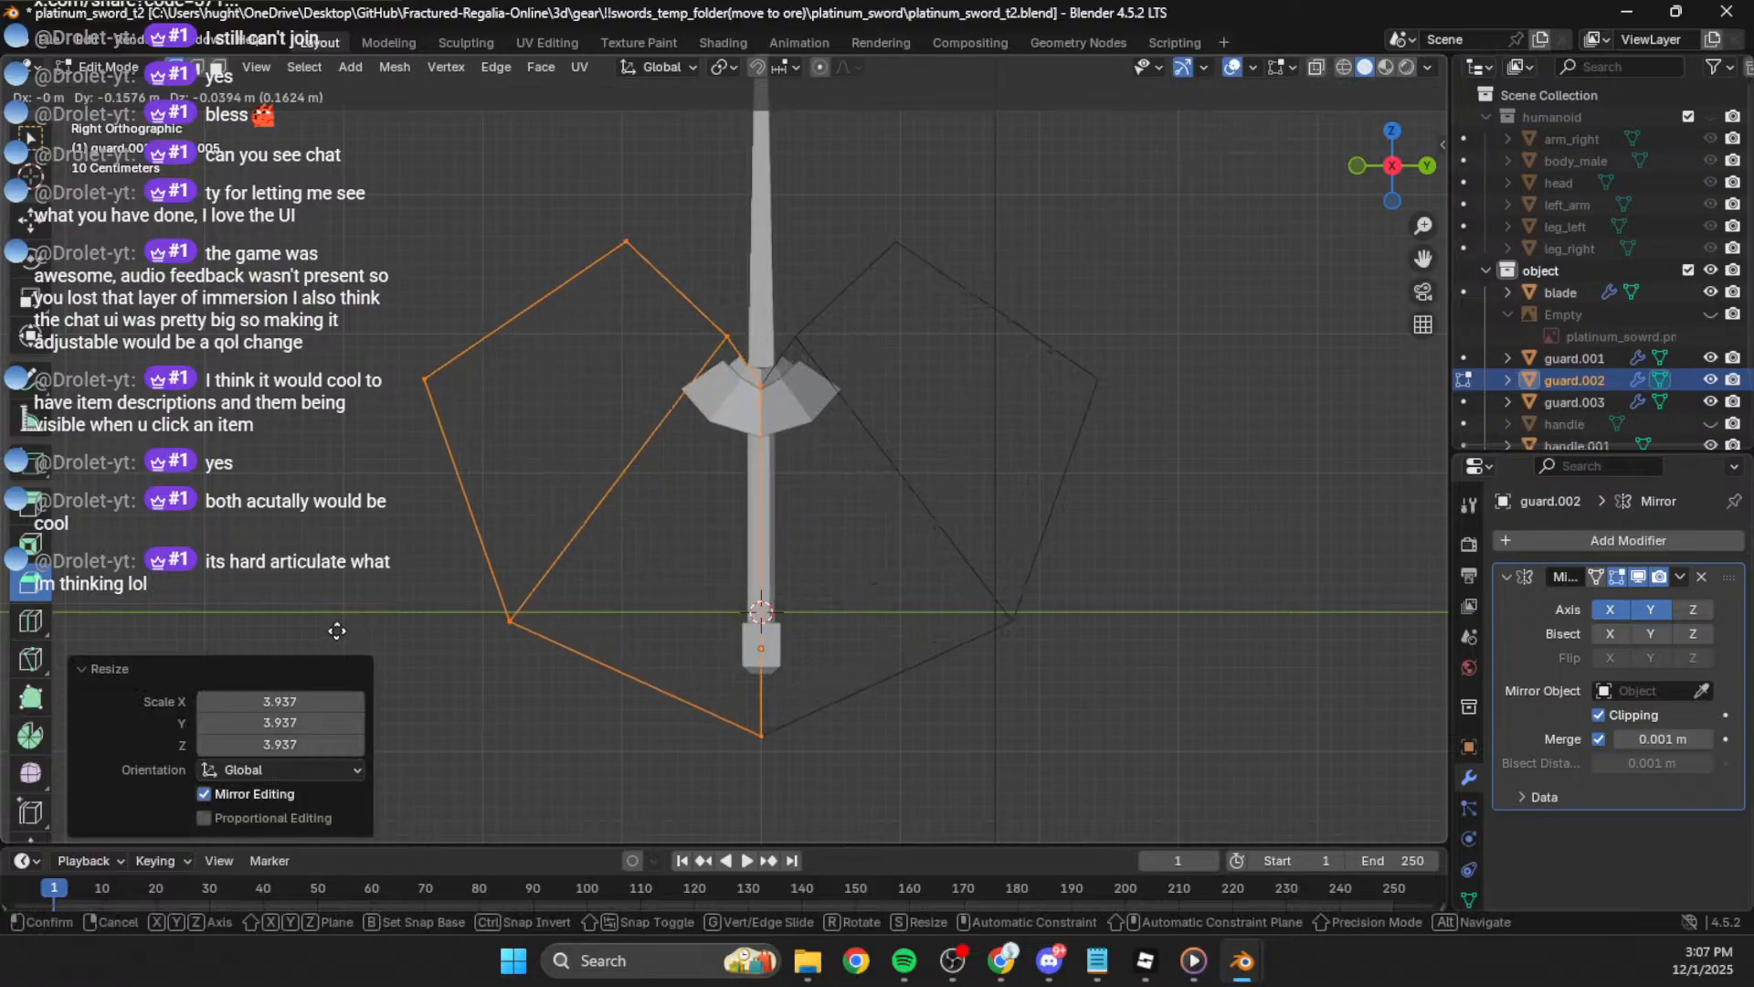
left_click(303, 588)
middle_click_drag(303, 589, 403, 705)
scroll(403, 705, "down", 3)
key("ctrl+z")
key("ctrl+z")
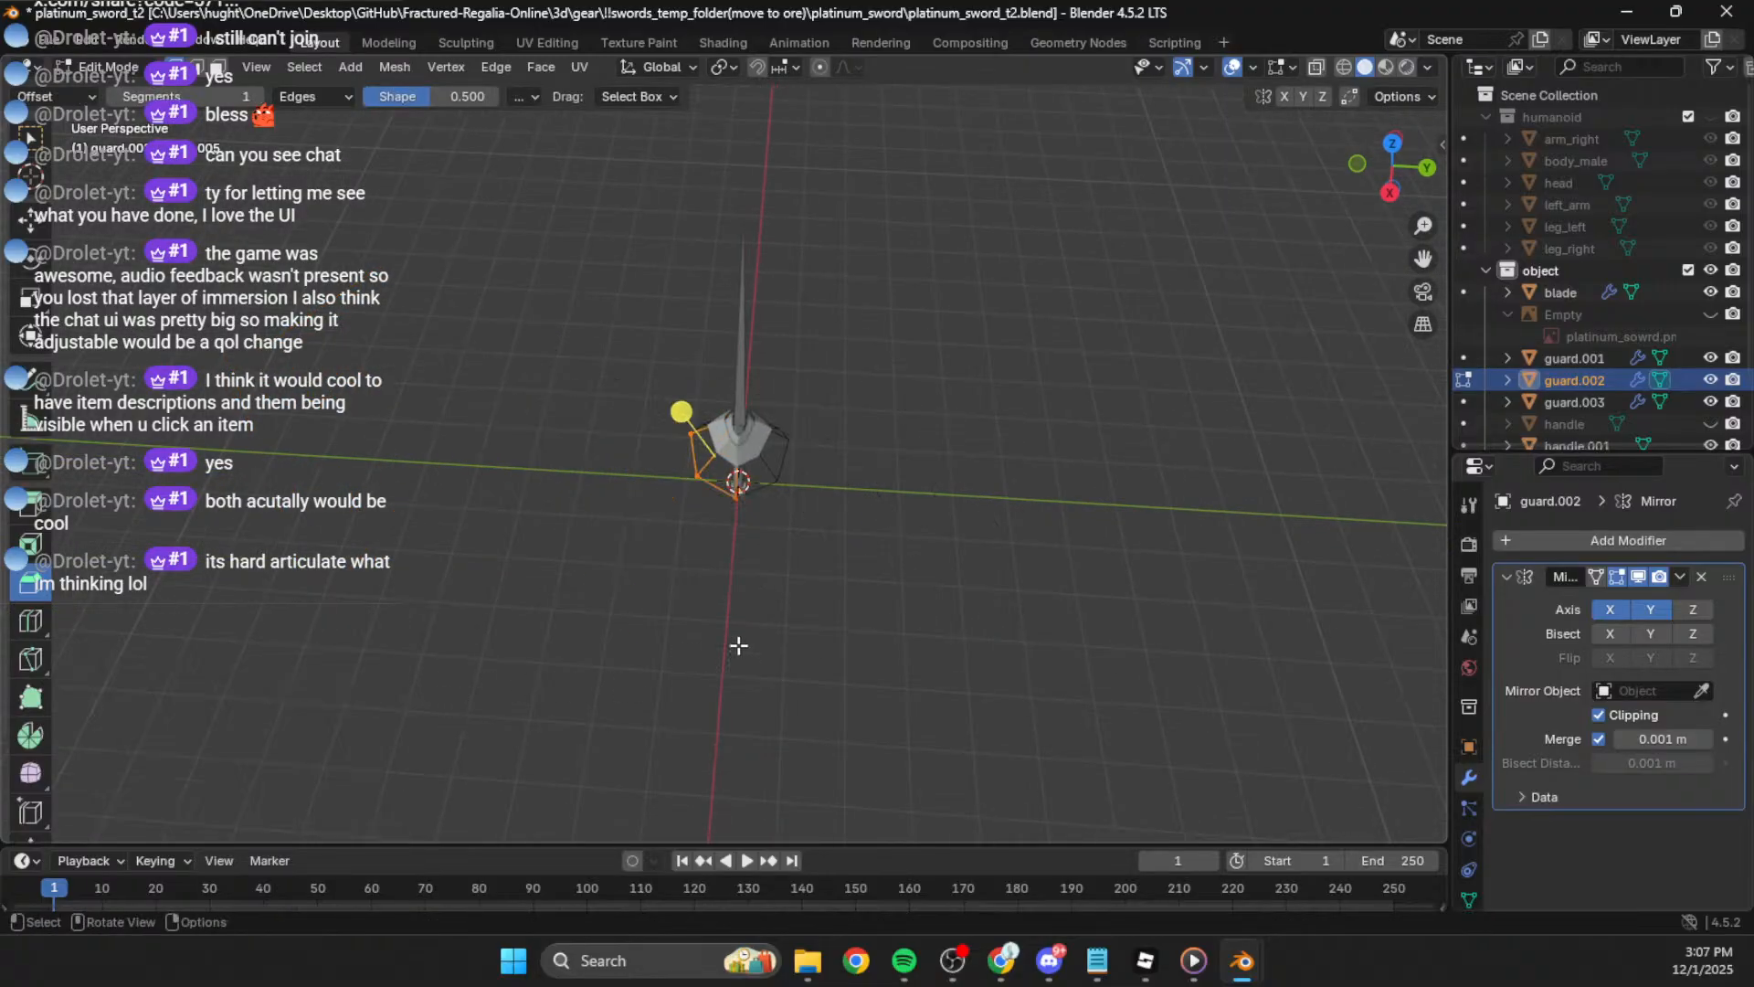
Step: Try scaling guard.002 by 4.709 in Object Mode and adding a Skin modifier, and undo both changes
key("Tab")
key("s")
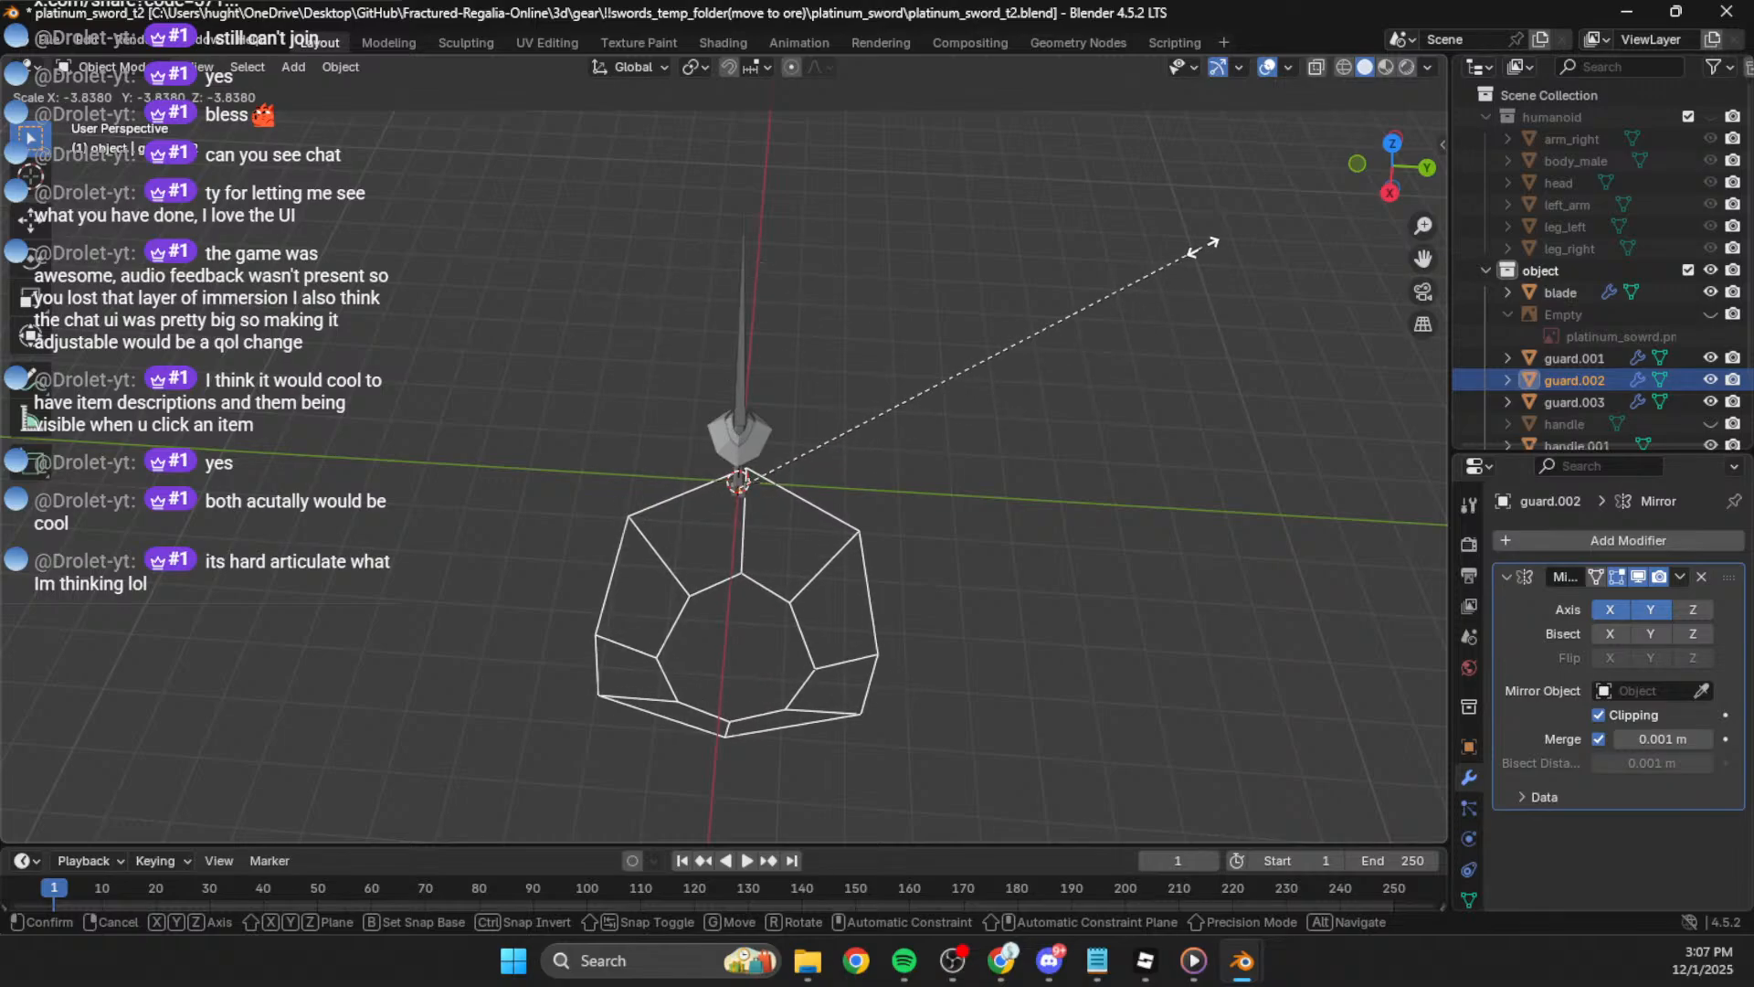
left_click(1379, 537)
middle_click_drag(1188, 511, 1535, 668)
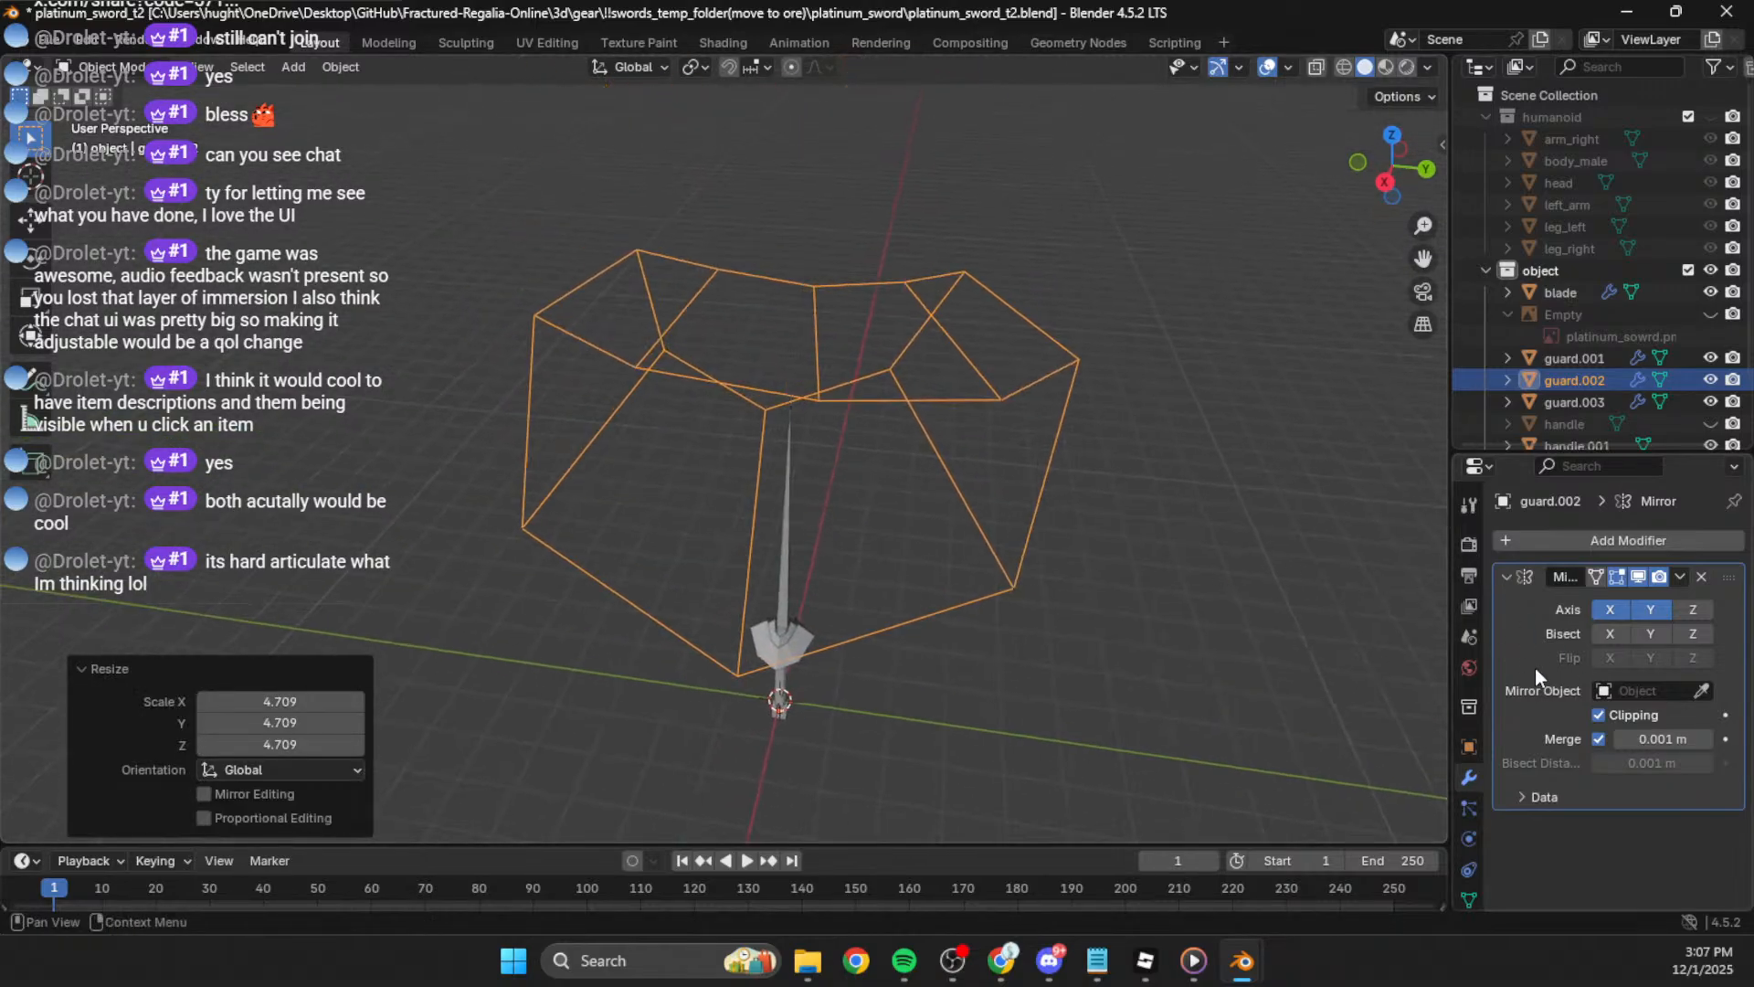
left_click(1645, 541)
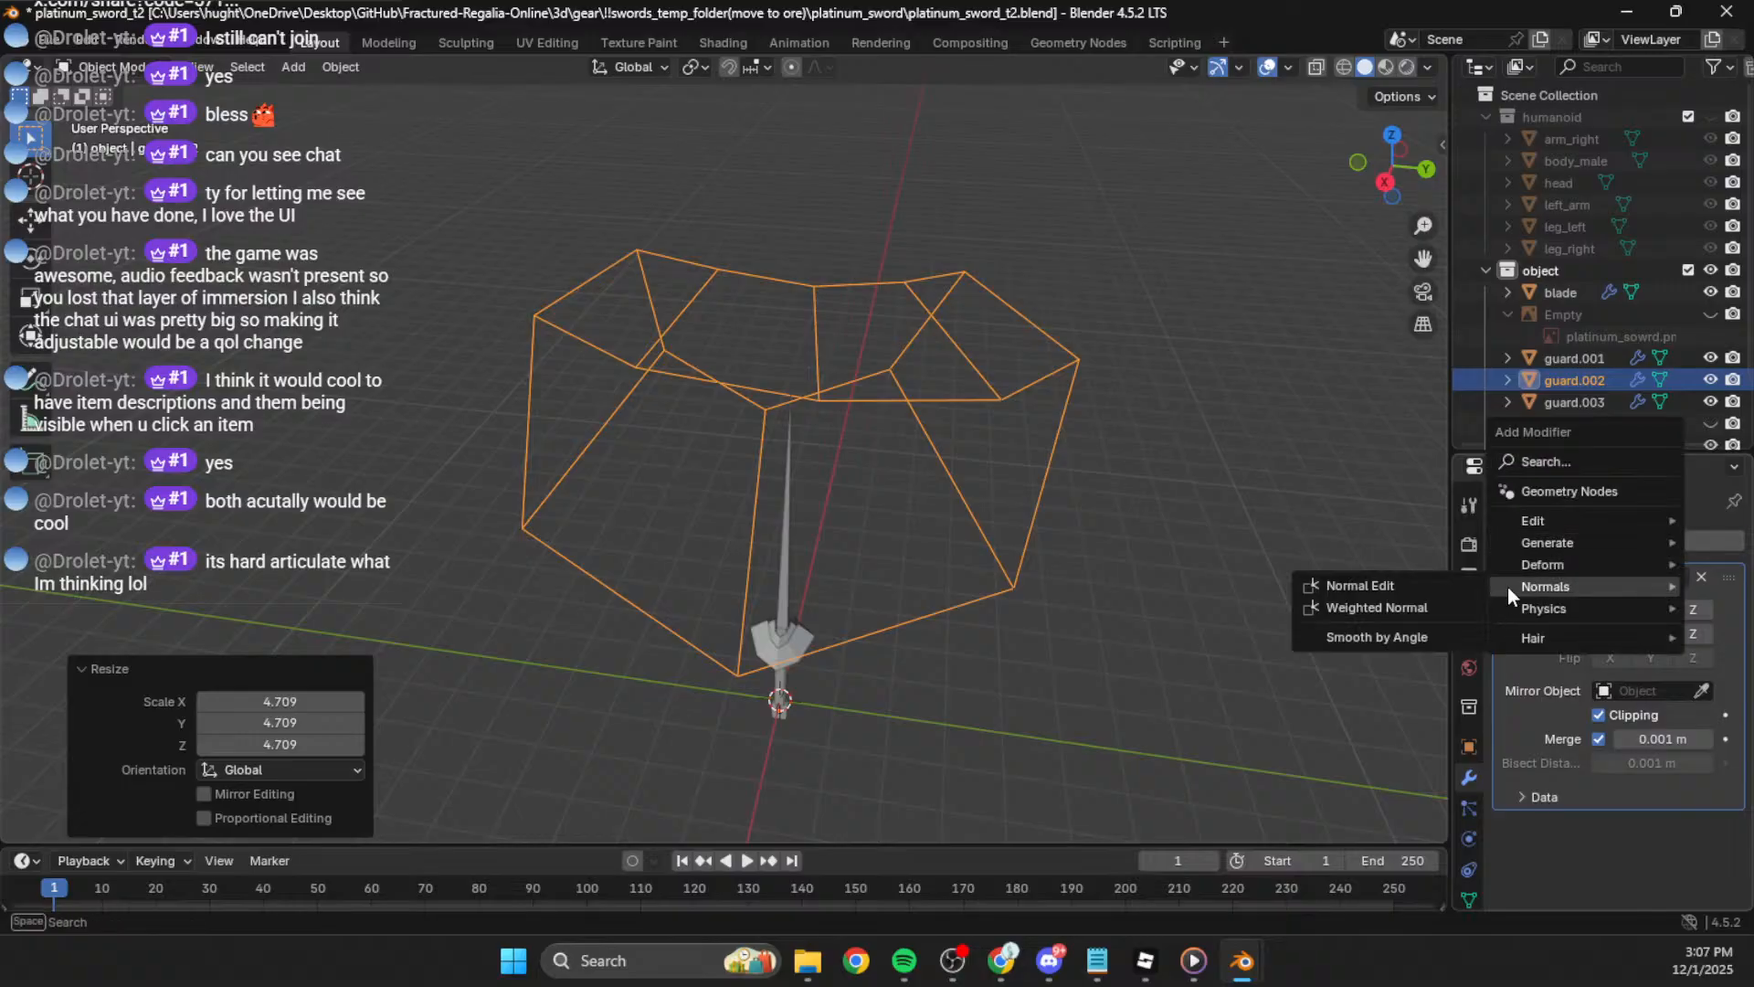
mouse_move(1548, 543)
left_click(1352, 409)
middle_click_drag(1164, 502, 1307, 601)
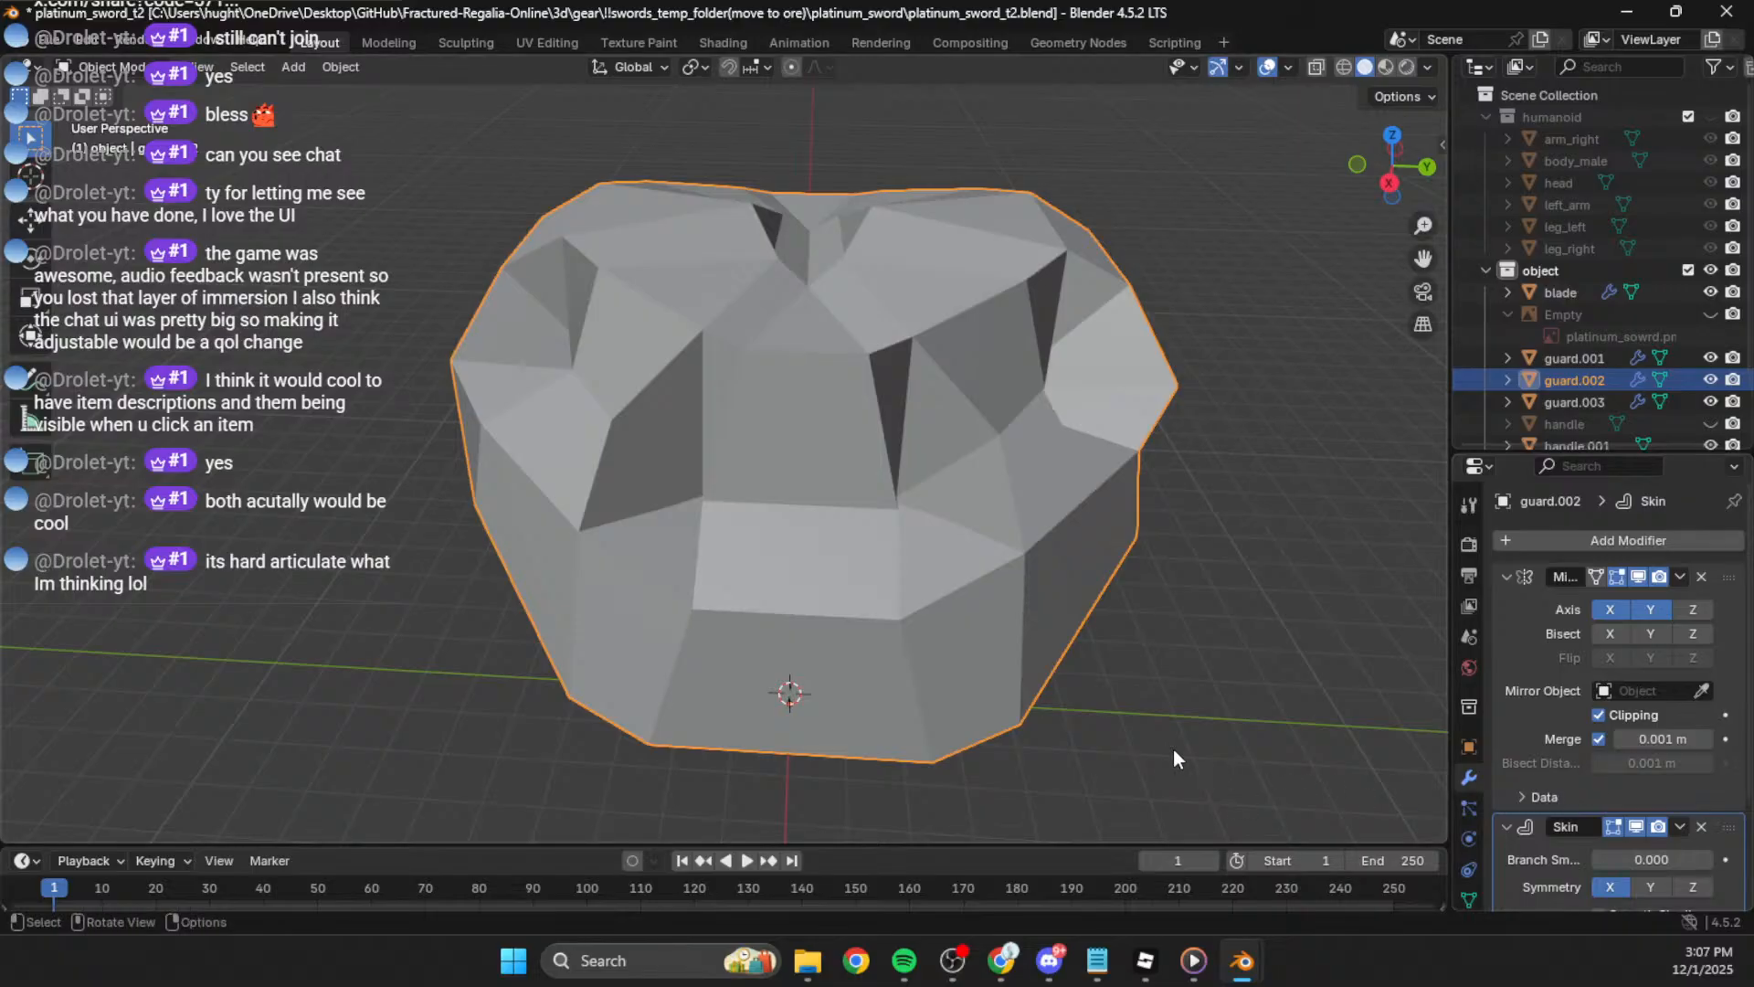
key("ctrl+z")
key("ctrl+z")
key("ctrl+z")
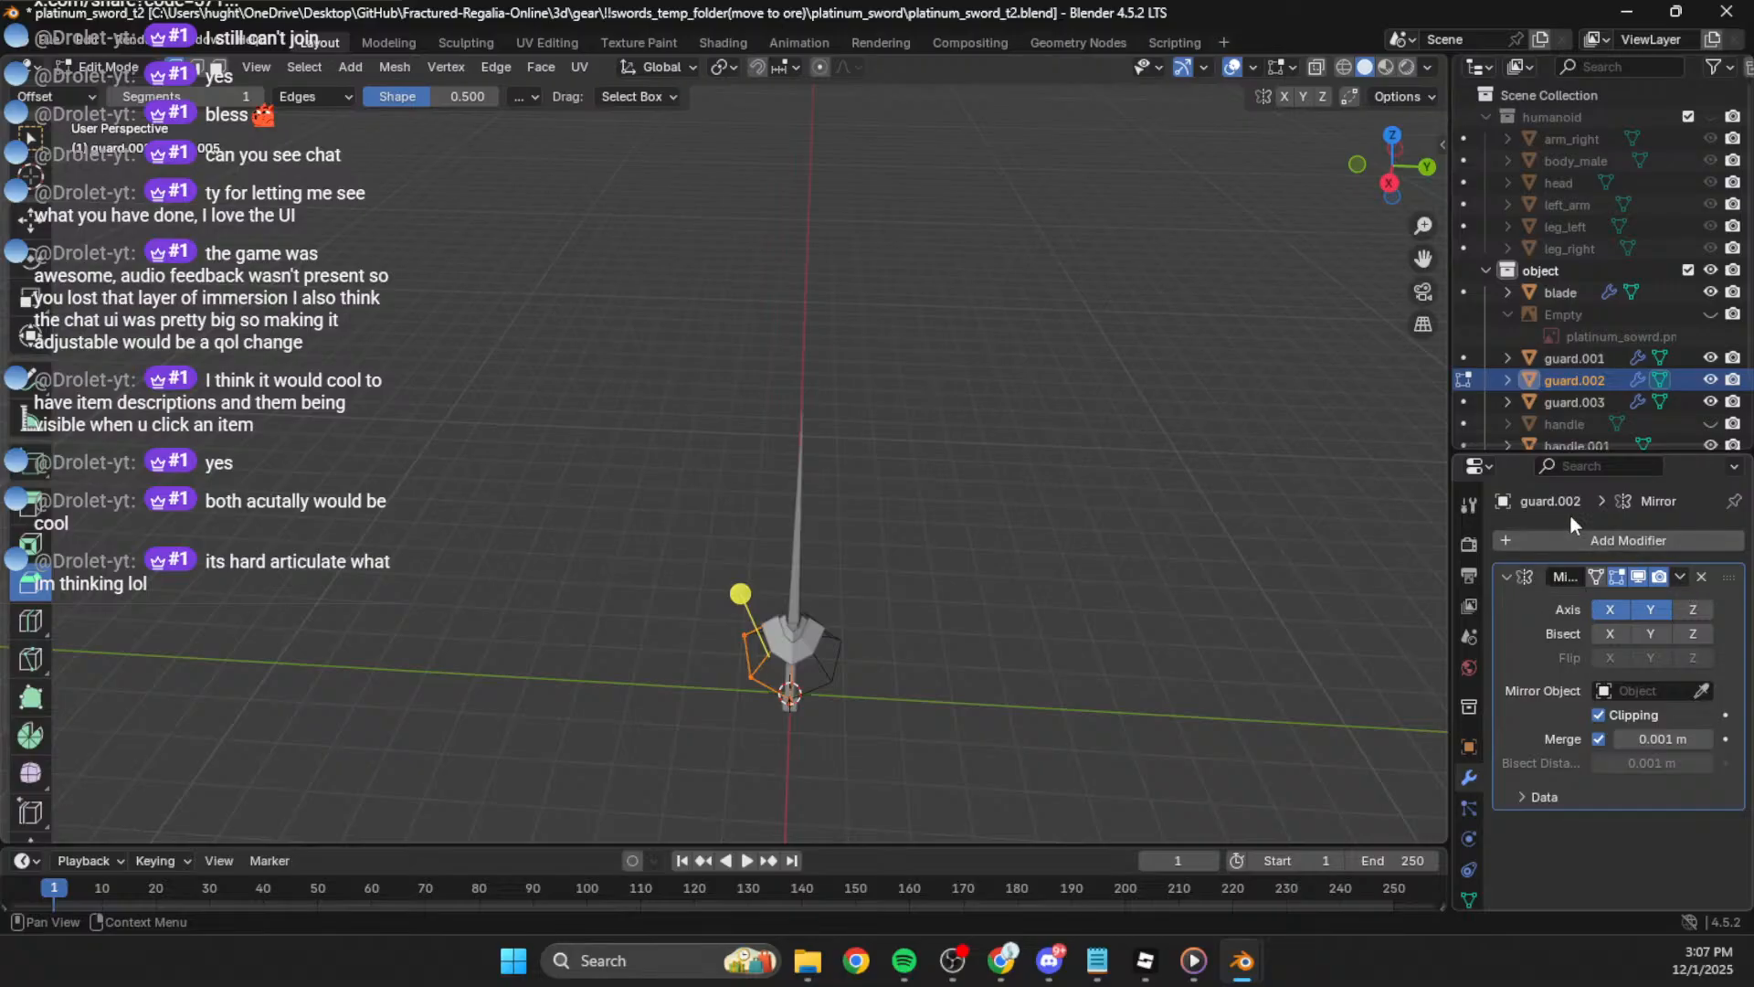
Step: Apply the Mirror modifier on guard.002 in Object Mode
key("Tab")
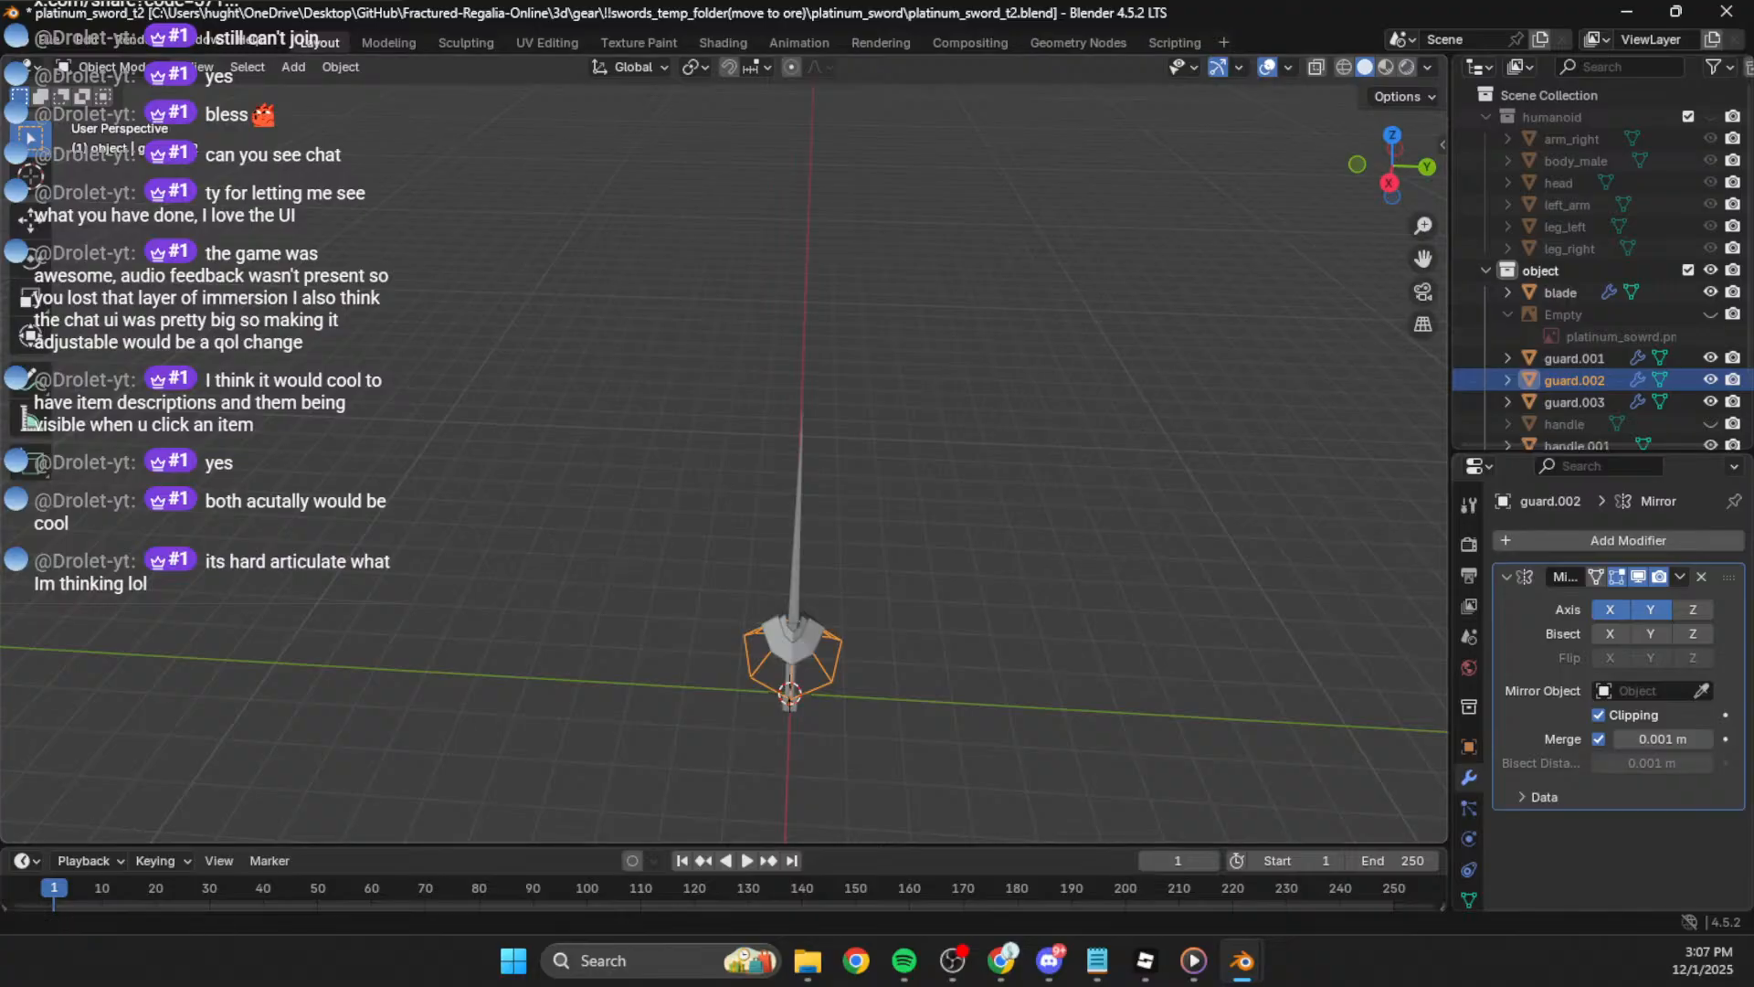
left_click(1685, 575)
left_click(1621, 598)
Step: Scale guard.002's entire mesh by 7.153 in Edit Mode
key("Tab")
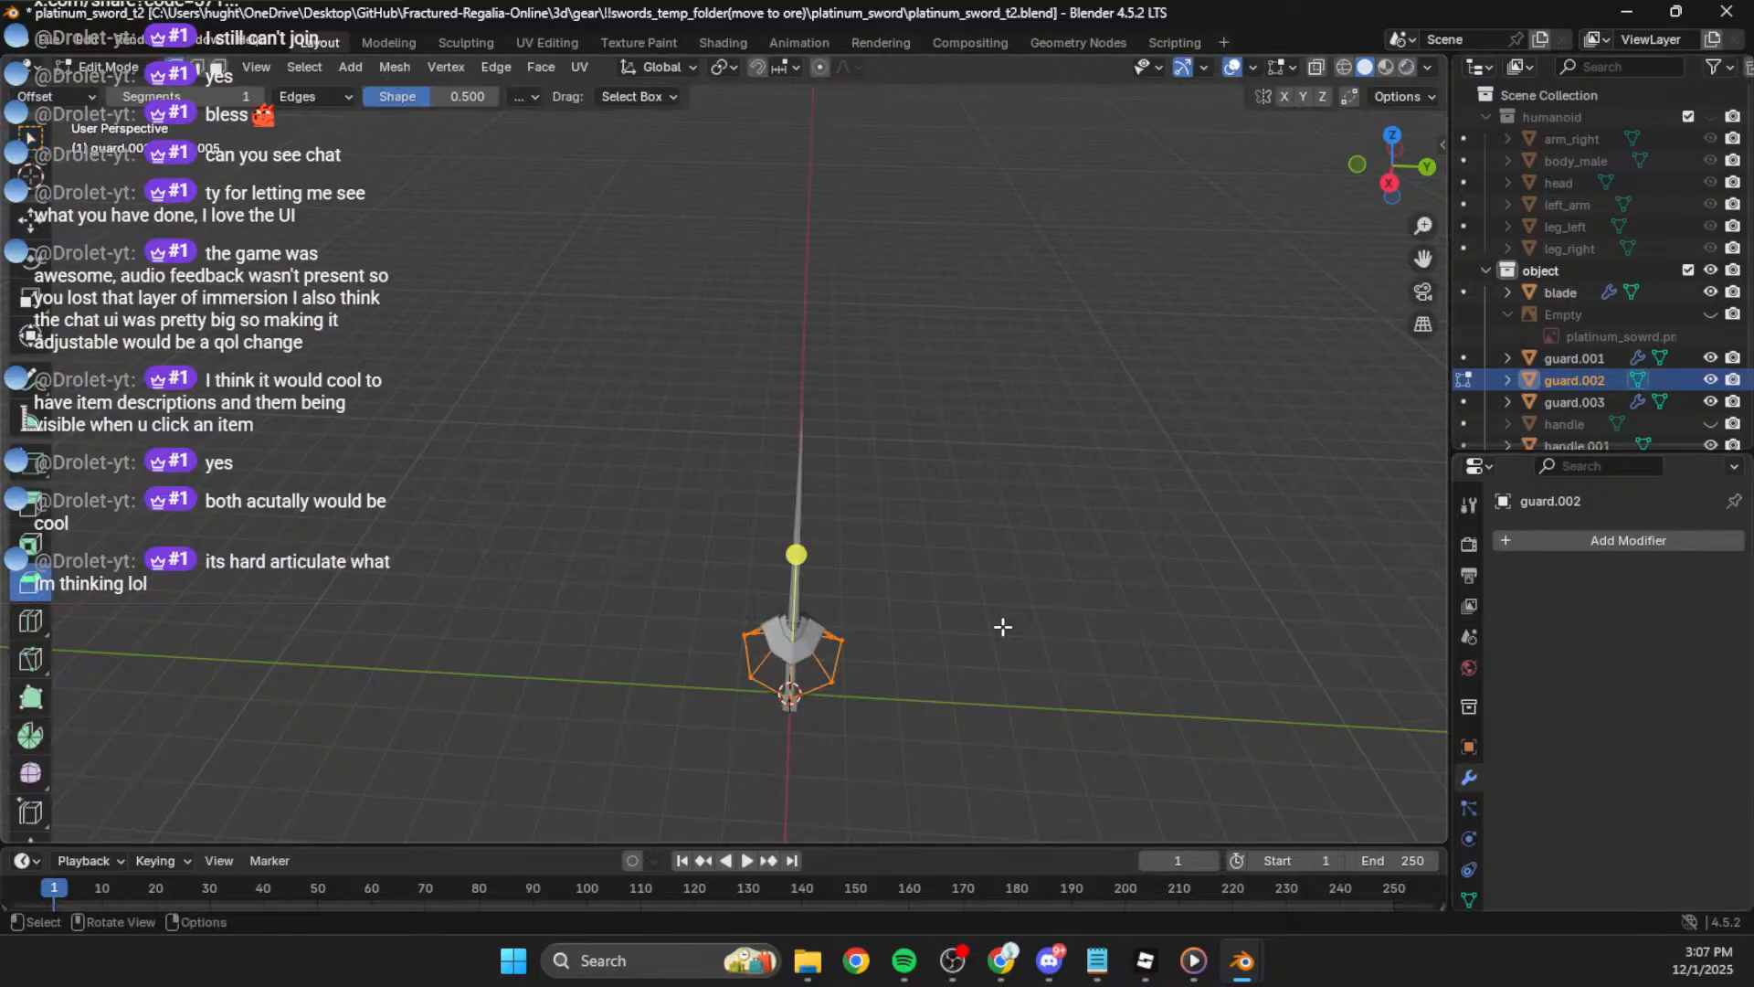
scroll(1002, 628, "down", 2)
key("s")
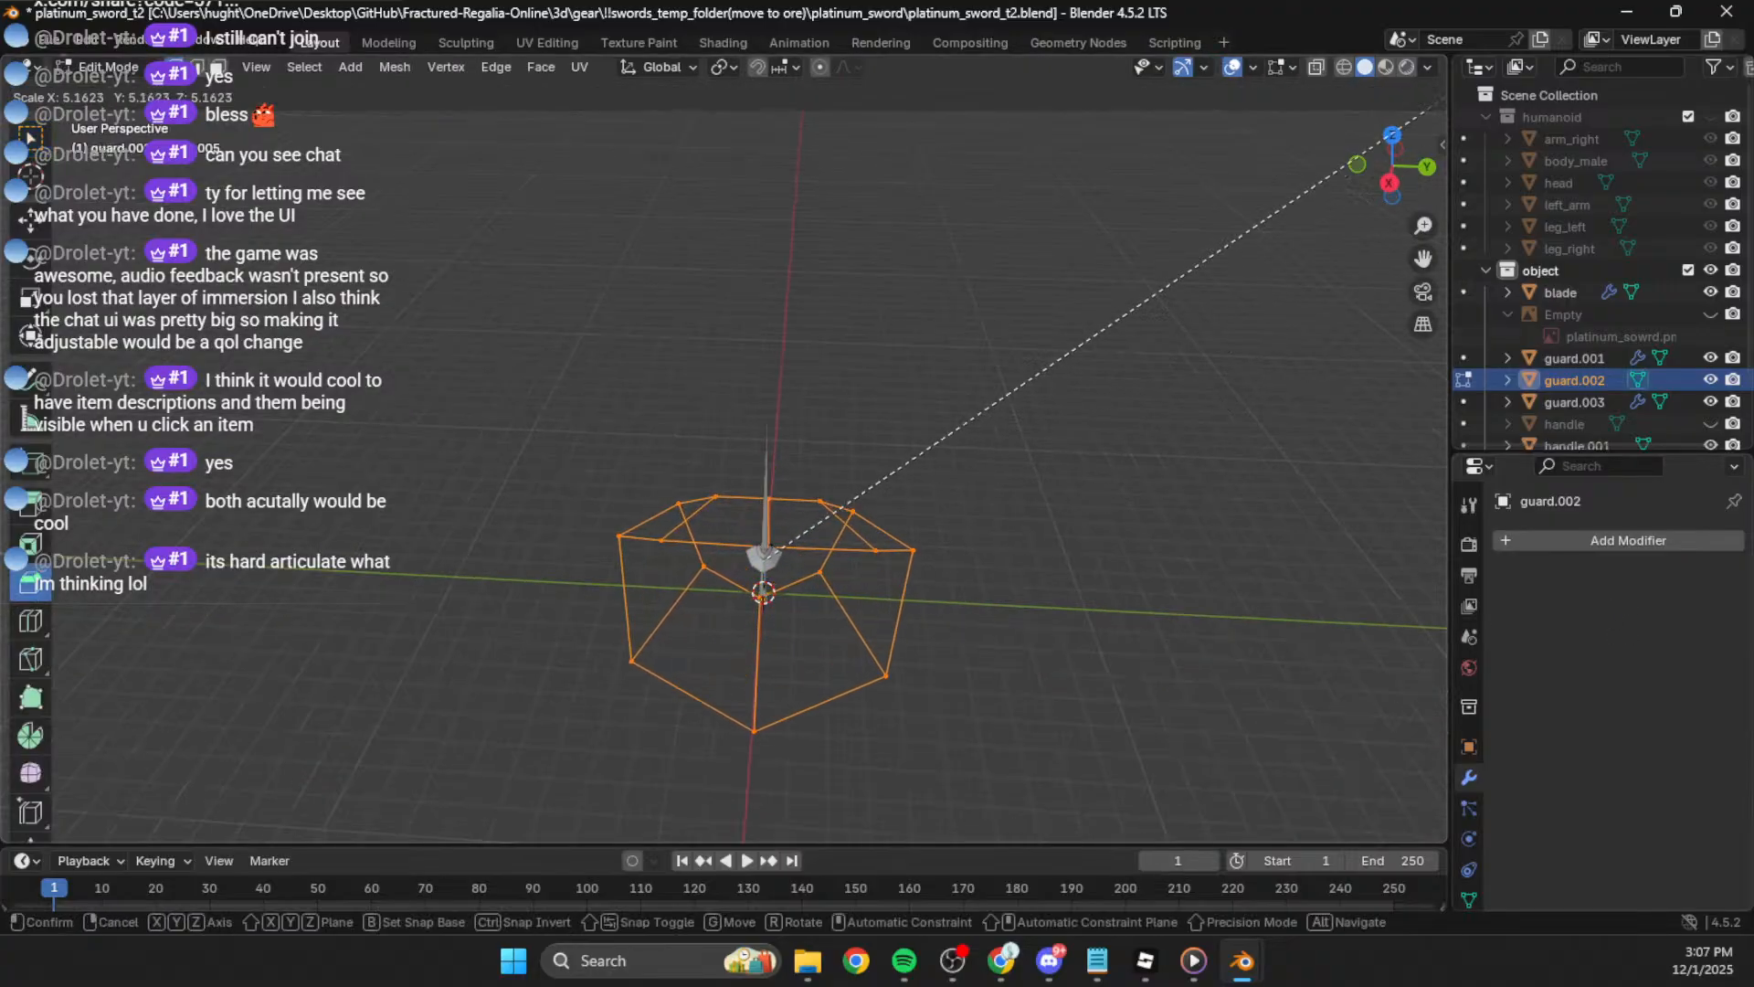
left_click(311, 624)
Step: Try a Skin modifier on the enlarged guard.002 mesh, testing its smooth shading and branch smoothing
left_click(1603, 546)
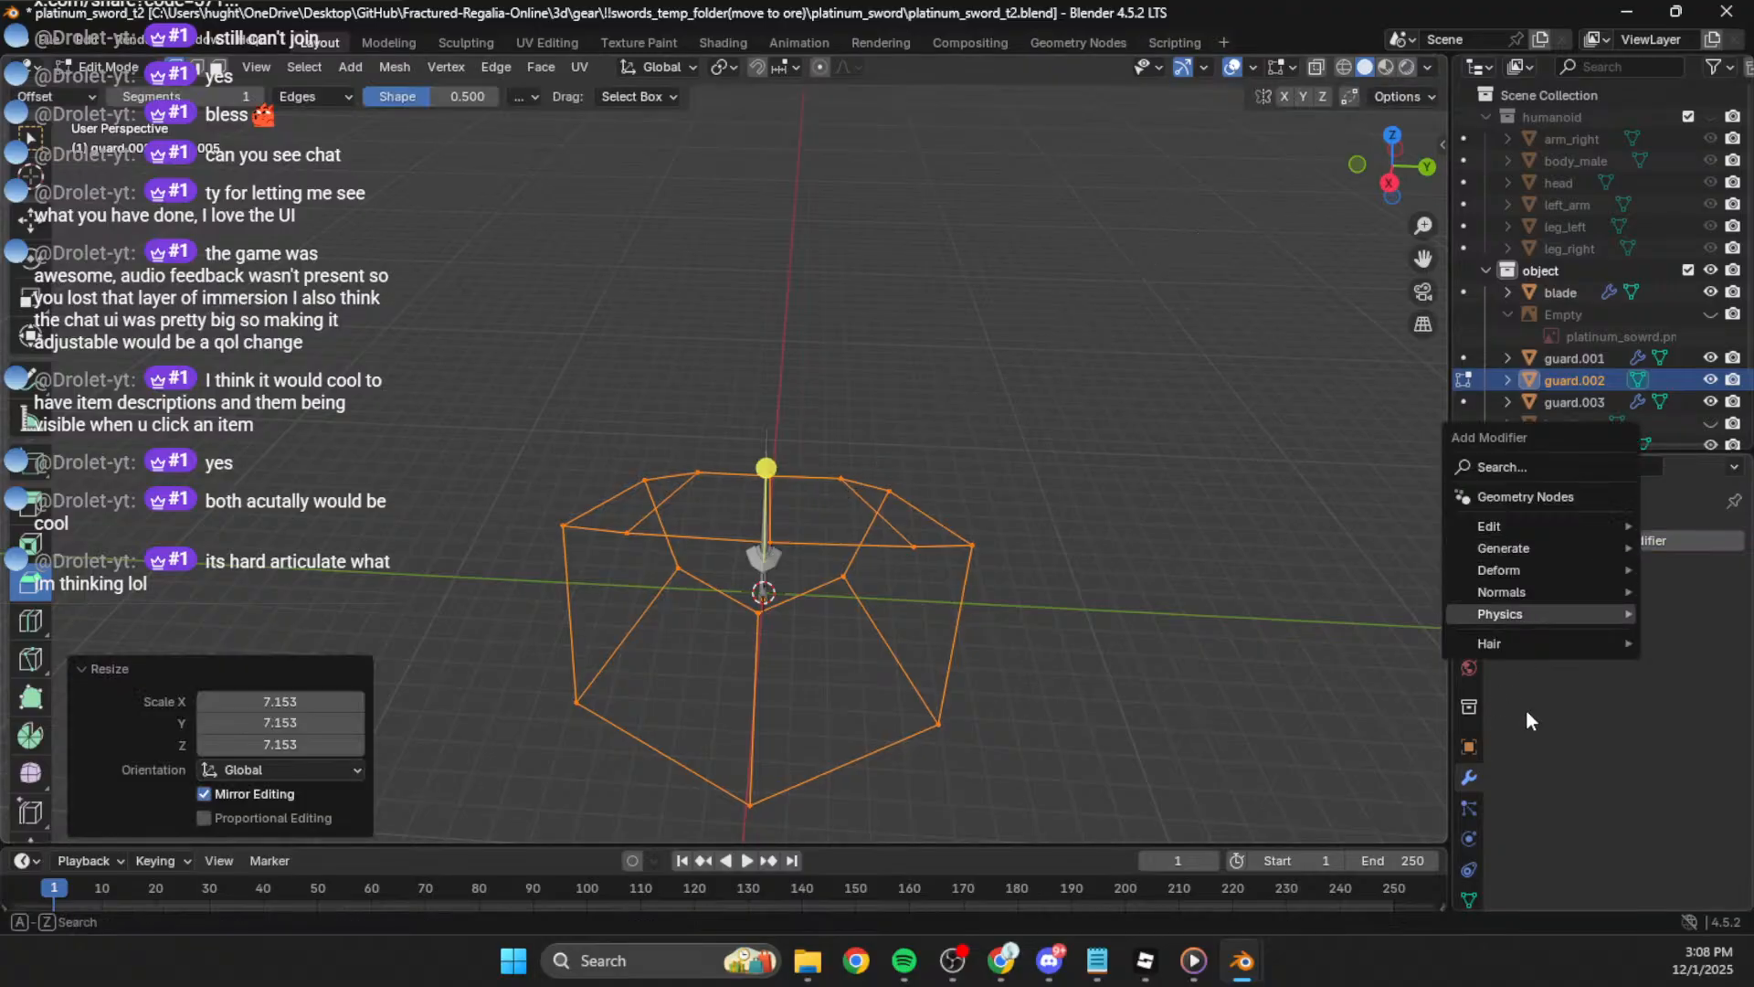
mouse_move(1517, 549)
left_click(1348, 413)
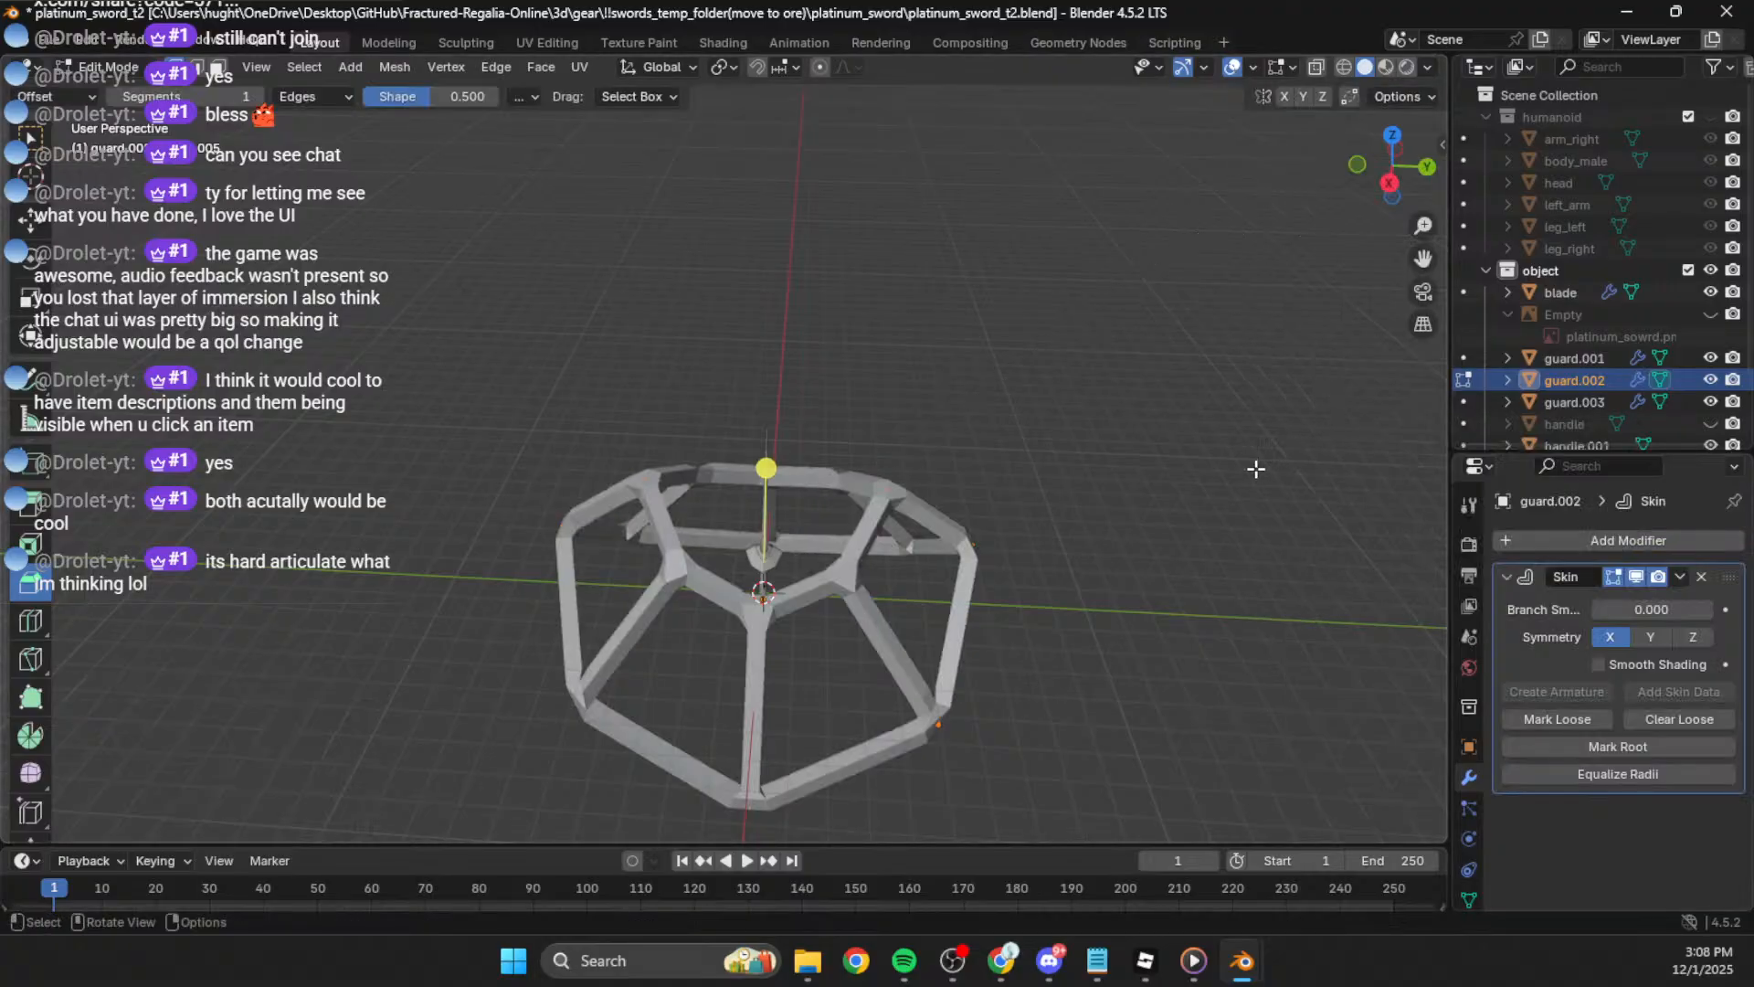
middle_click_drag(950, 621, 991, 548)
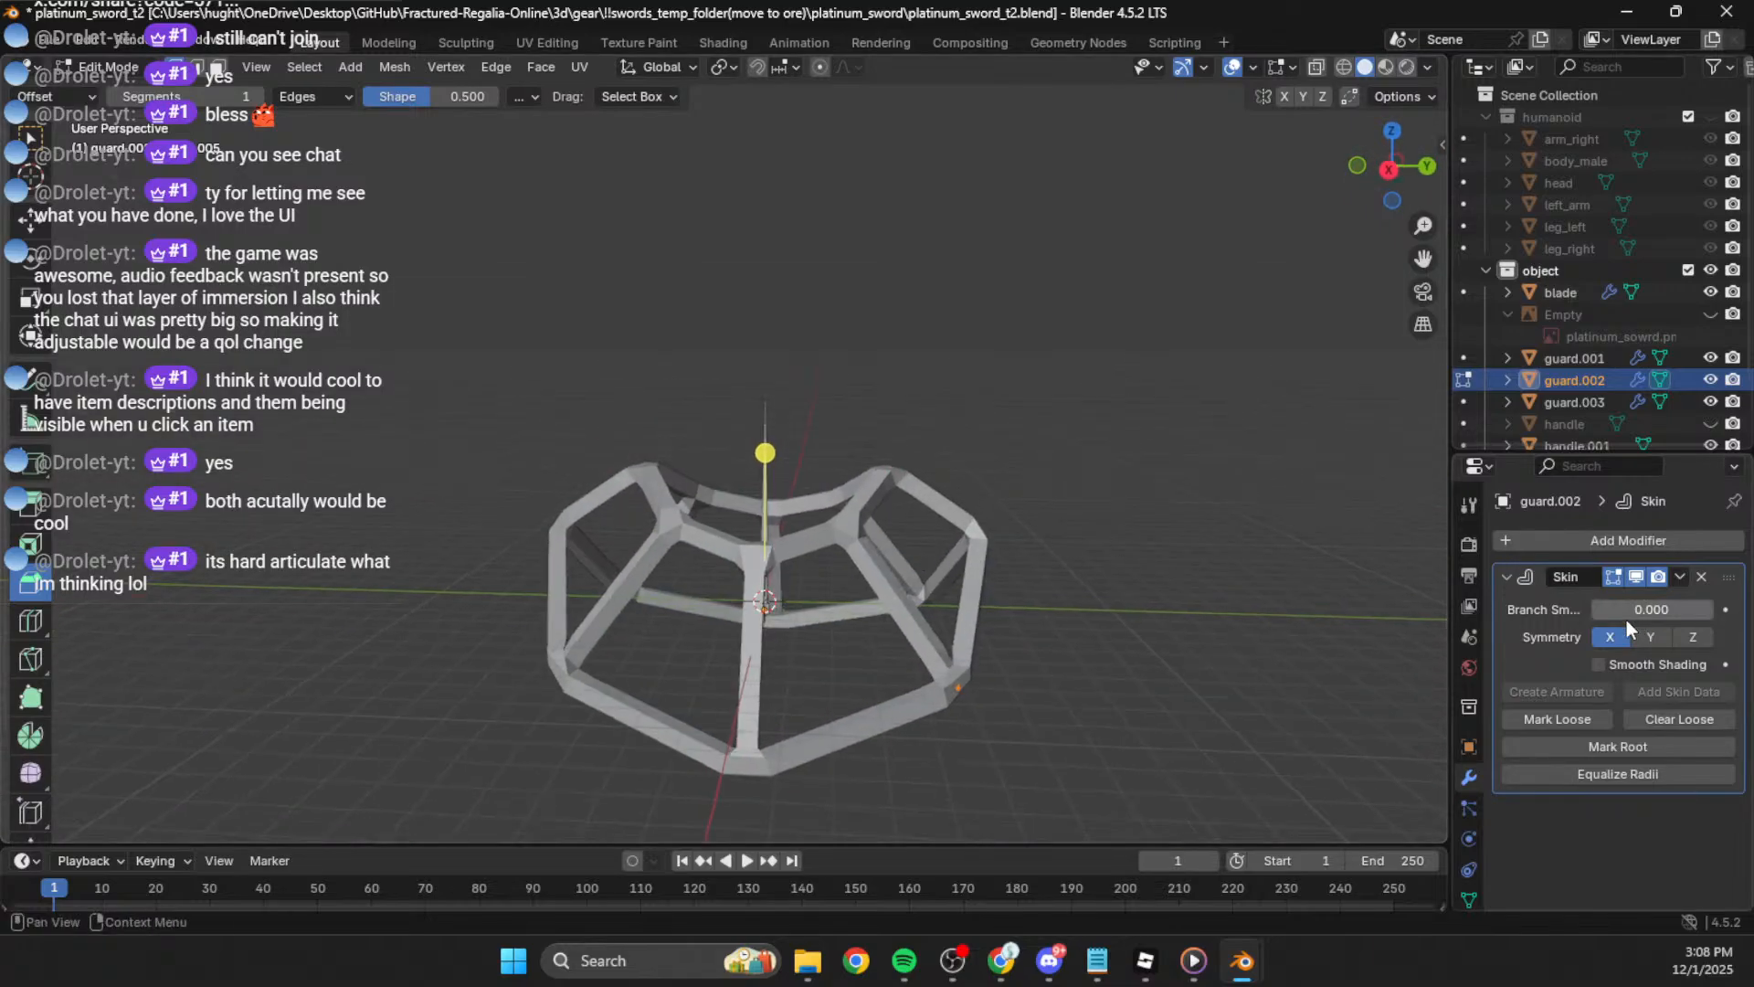
left_click(1598, 666)
left_click(1599, 666)
mouse_move(1629, 610)
left_mouse_down()
mouse_move(1712, 610)
mouse_move(1593, 609)
mouse_move(1712, 610)
mouse_move(1593, 610)
mouse_move(1609, 611)
left_mouse_up()
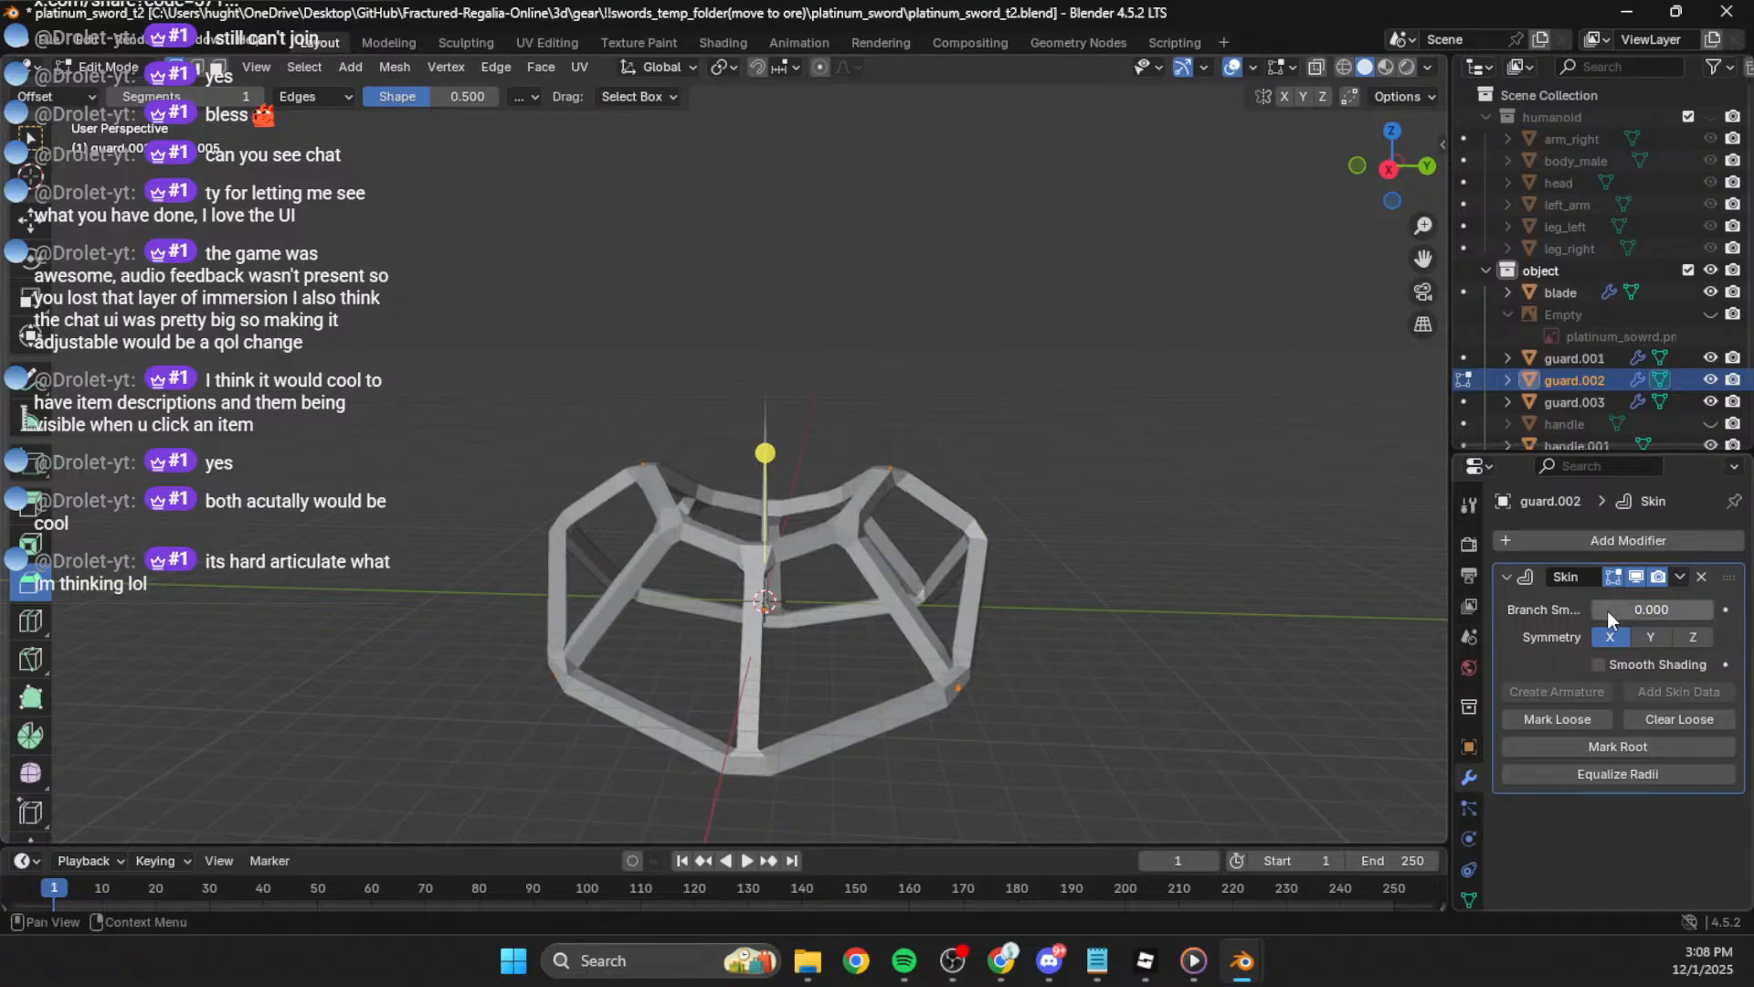
Step: Try applying the Skin modifier to guard.002, and undo back to the bare edge mesh
left_click(1679, 577)
left_click(1685, 539)
key("Tab")
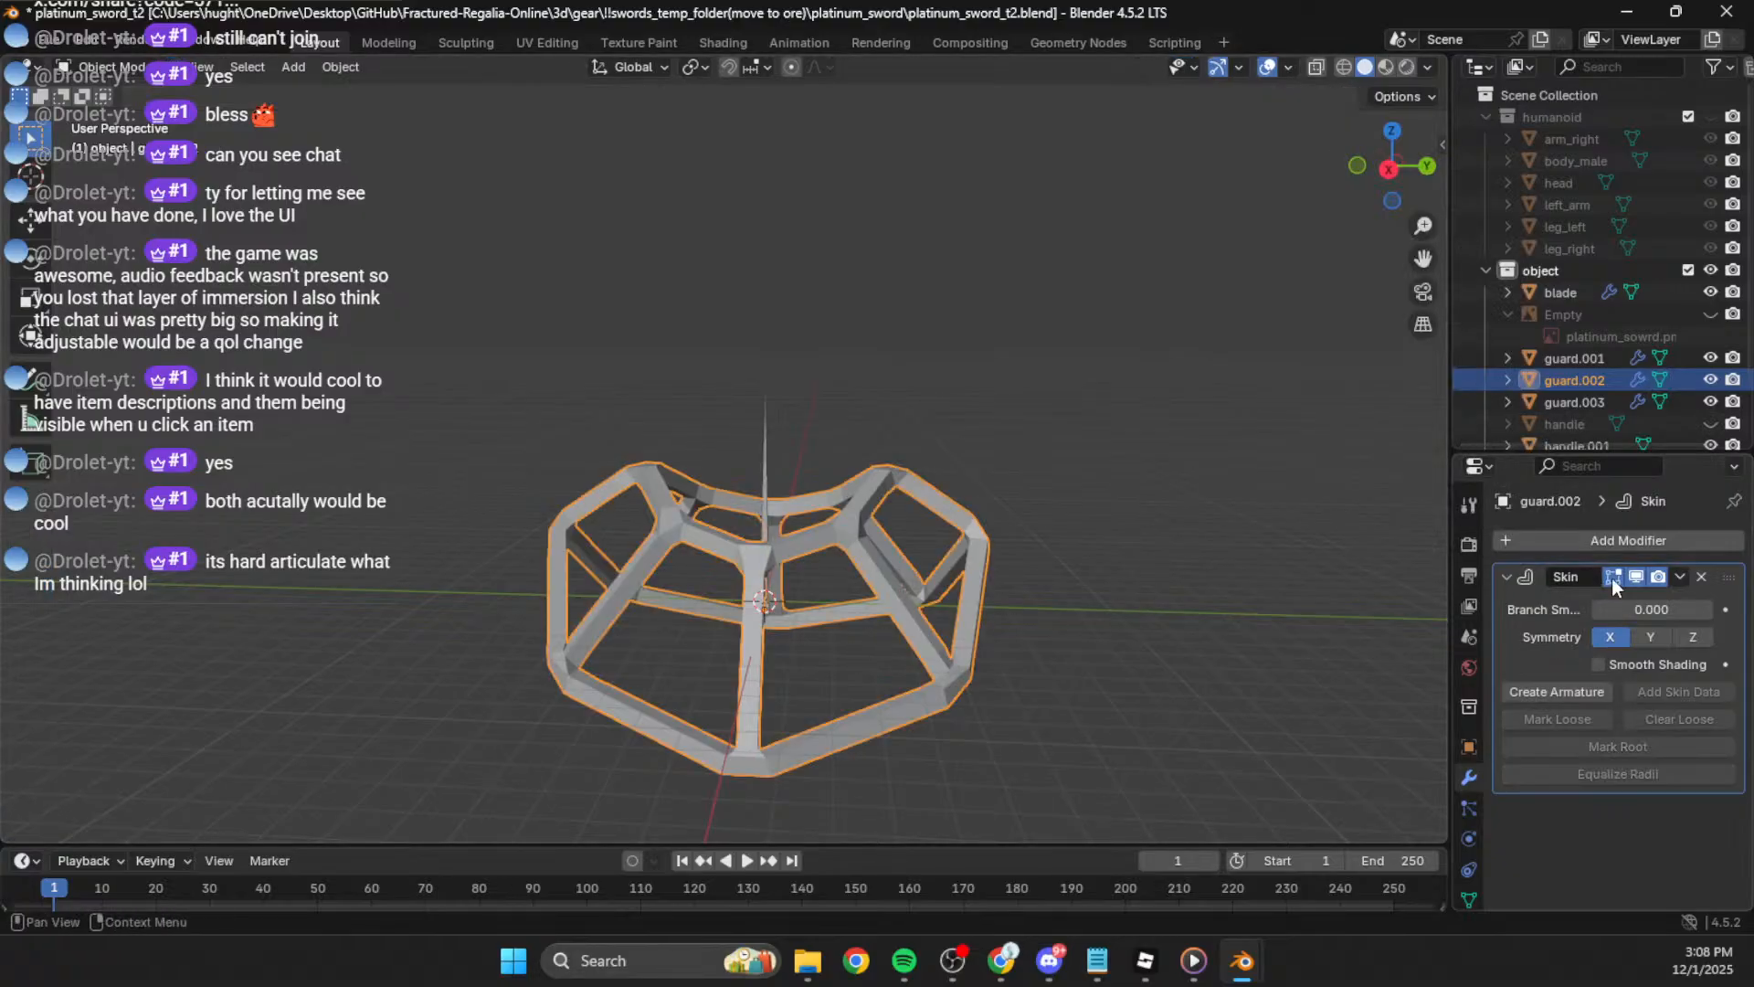
left_click(1680, 576)
left_click(1558, 604)
left_click(1617, 540)
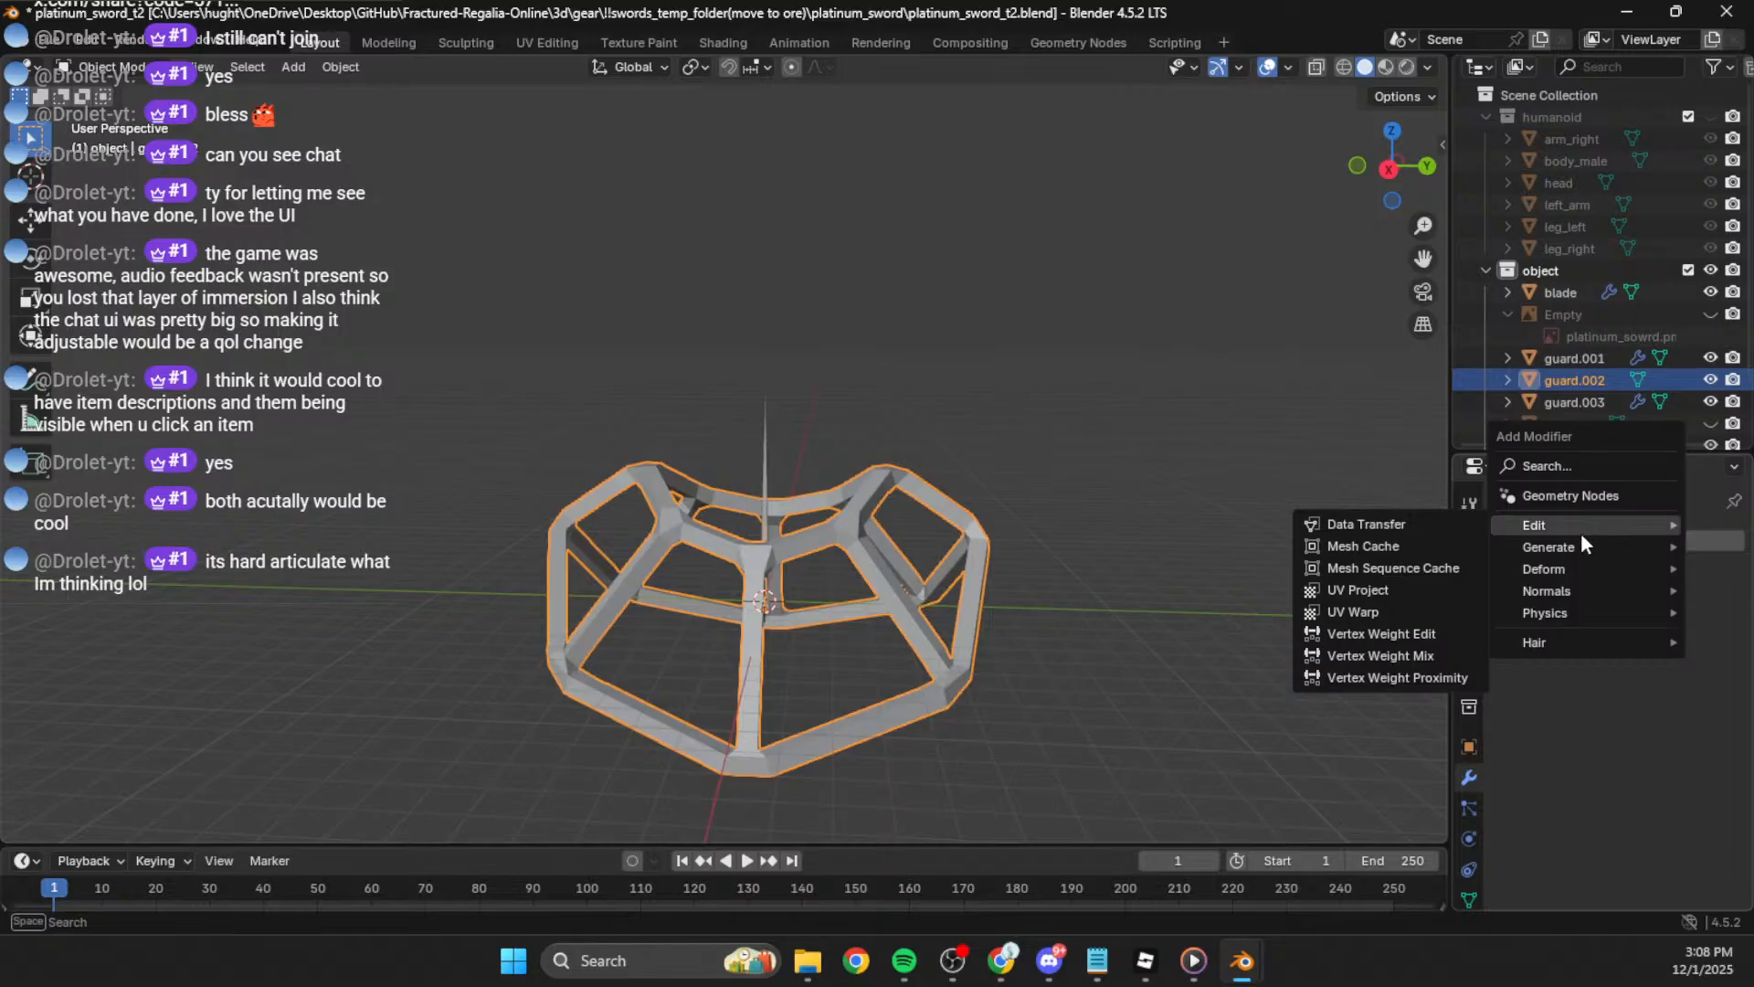
left_click(1186, 532)
key("ctrl+z")
key("ctrl+z")
key("ctrl+z")
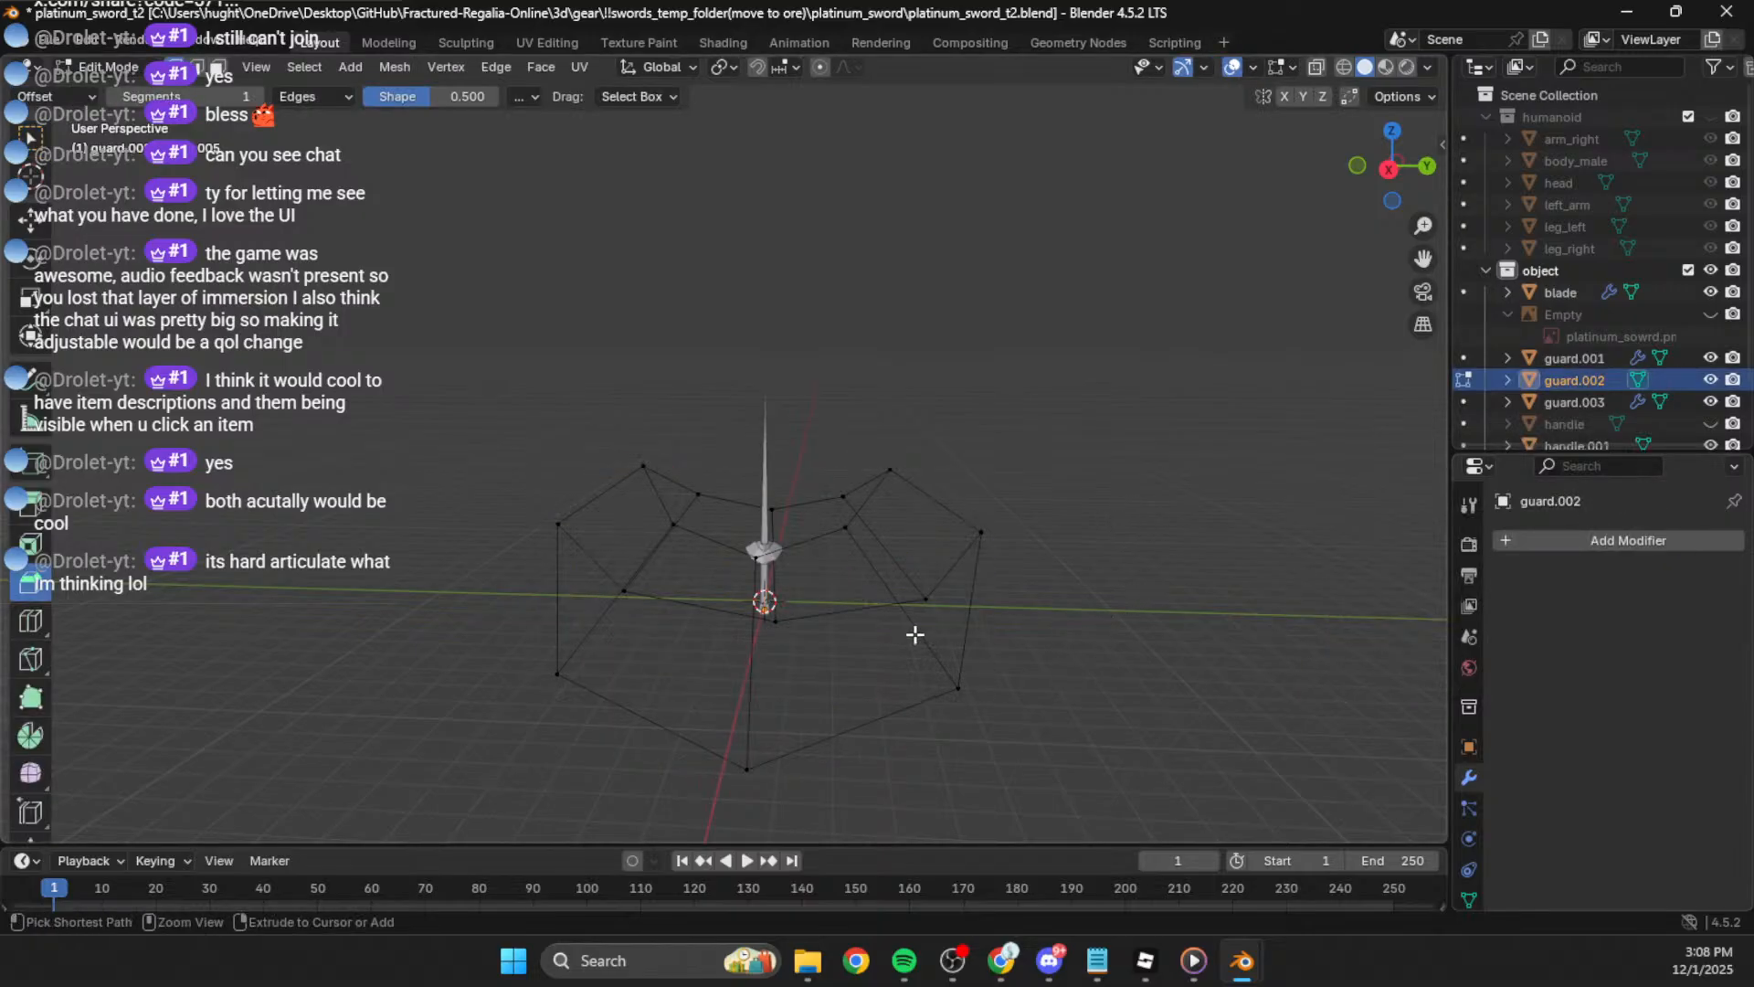
Step: Scale guard.002's entire mesh by 0.512 and add a Skin modifier for thicker bars
key("a")
key("s")
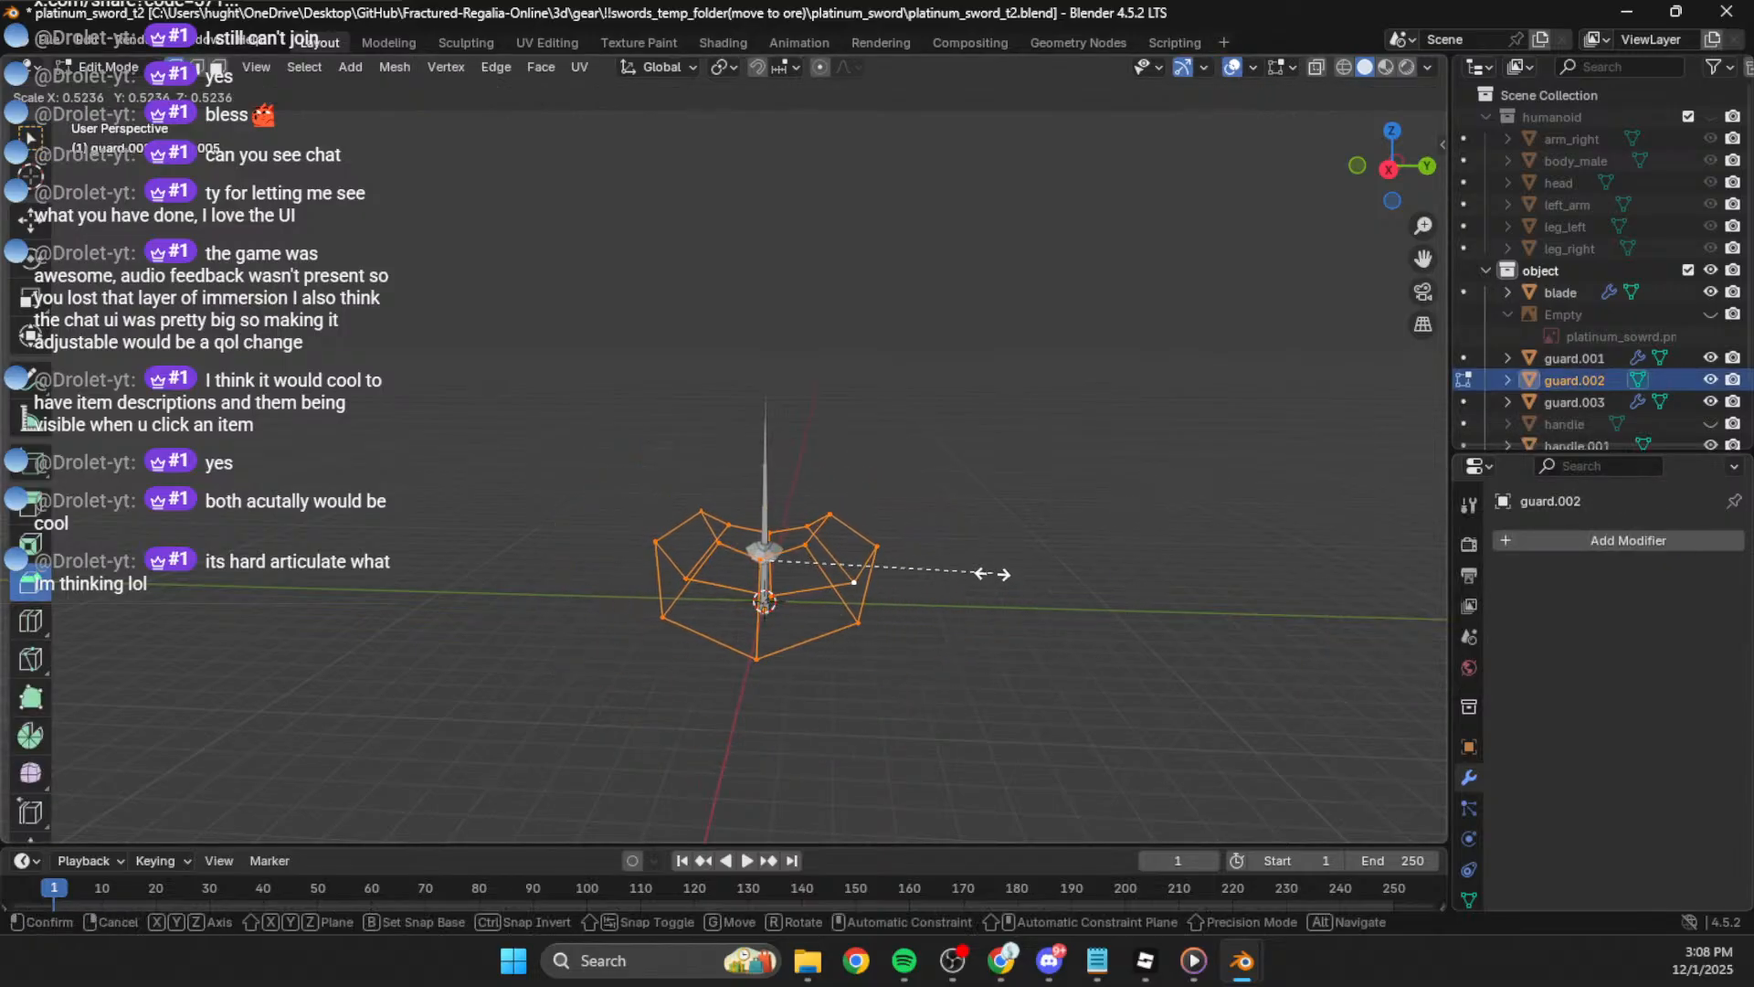
left_click(986, 571)
left_click(1593, 539)
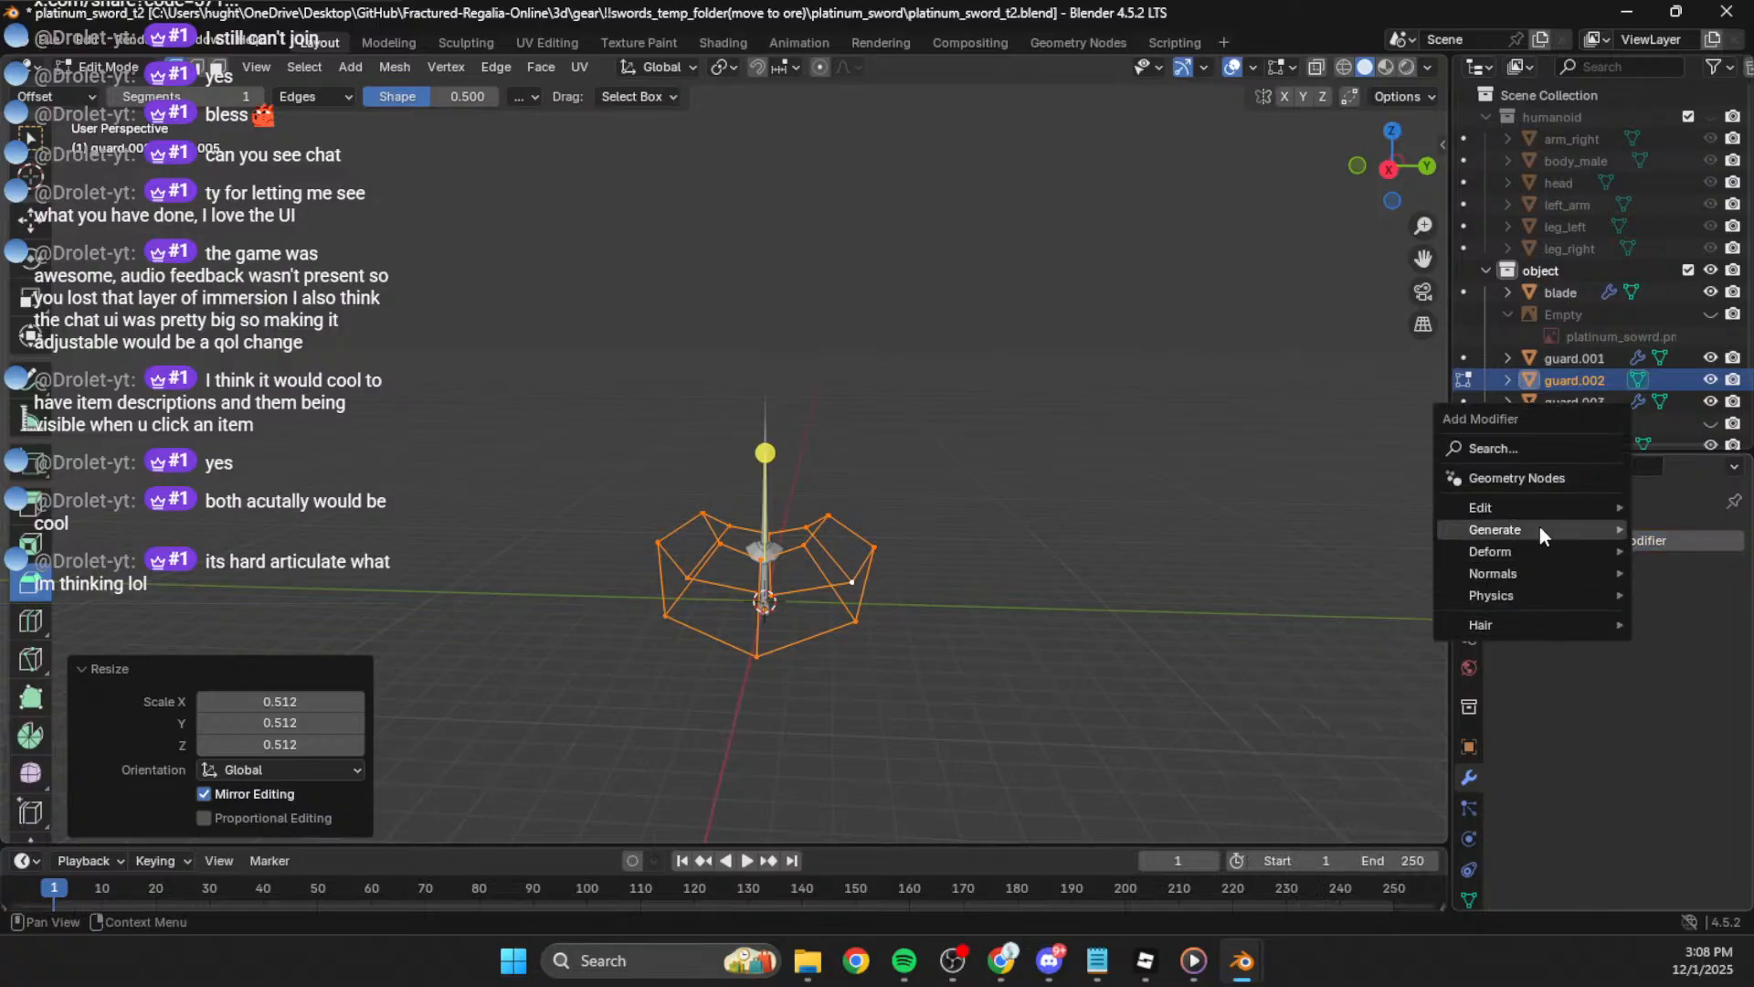
mouse_move(1539, 528)
left_click(1353, 397)
middle_click_drag(824, 652, 877, 635)
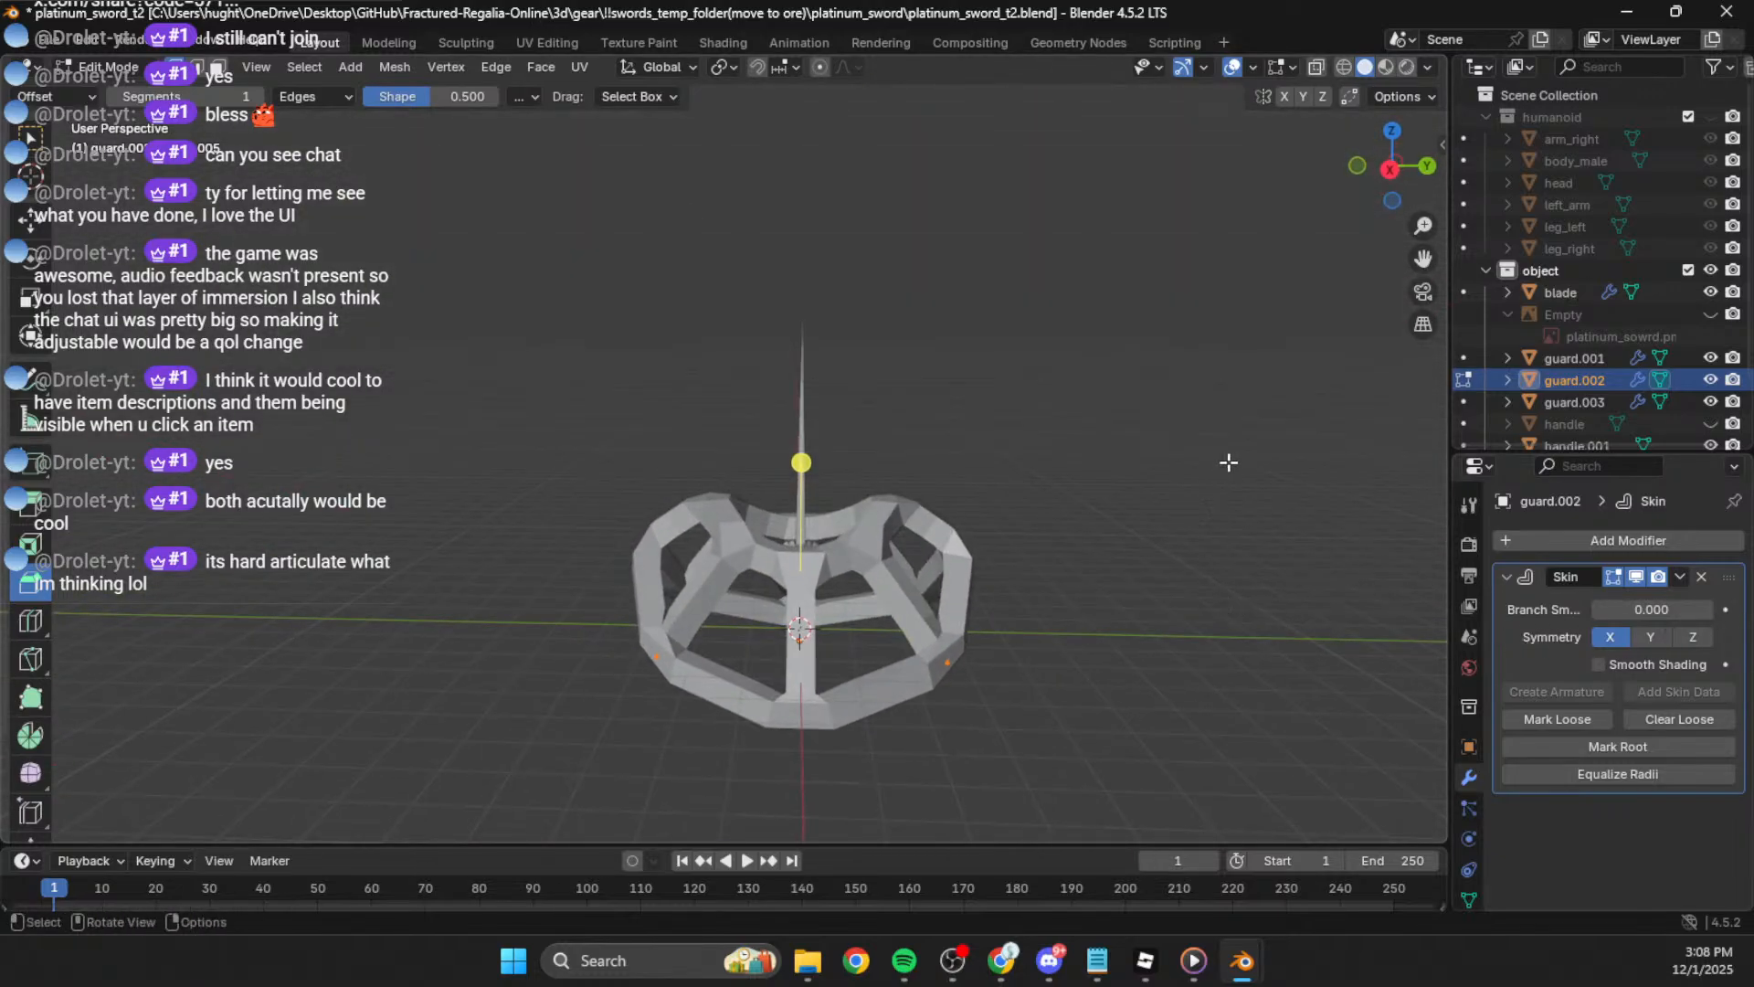
Step: Enlarge guard.002's skinned mesh by a factor of 1.076
key("s")
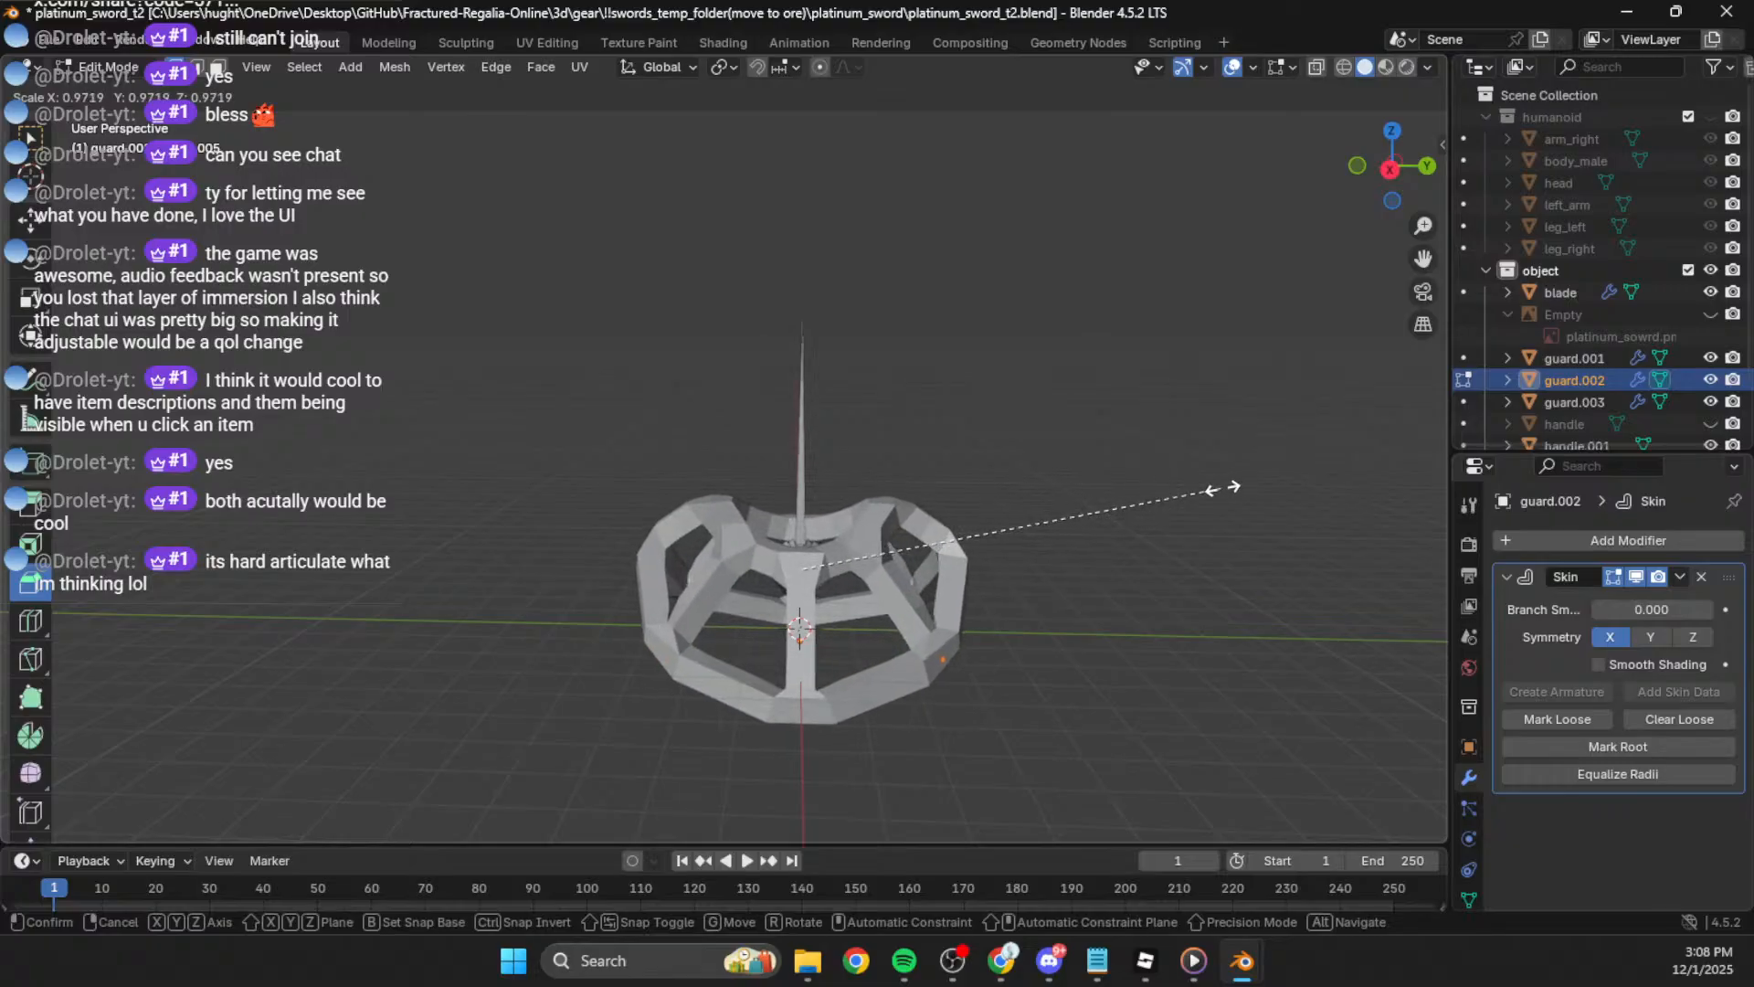
left_click(1263, 476)
middle_click_drag(1263, 476, 1134, 552)
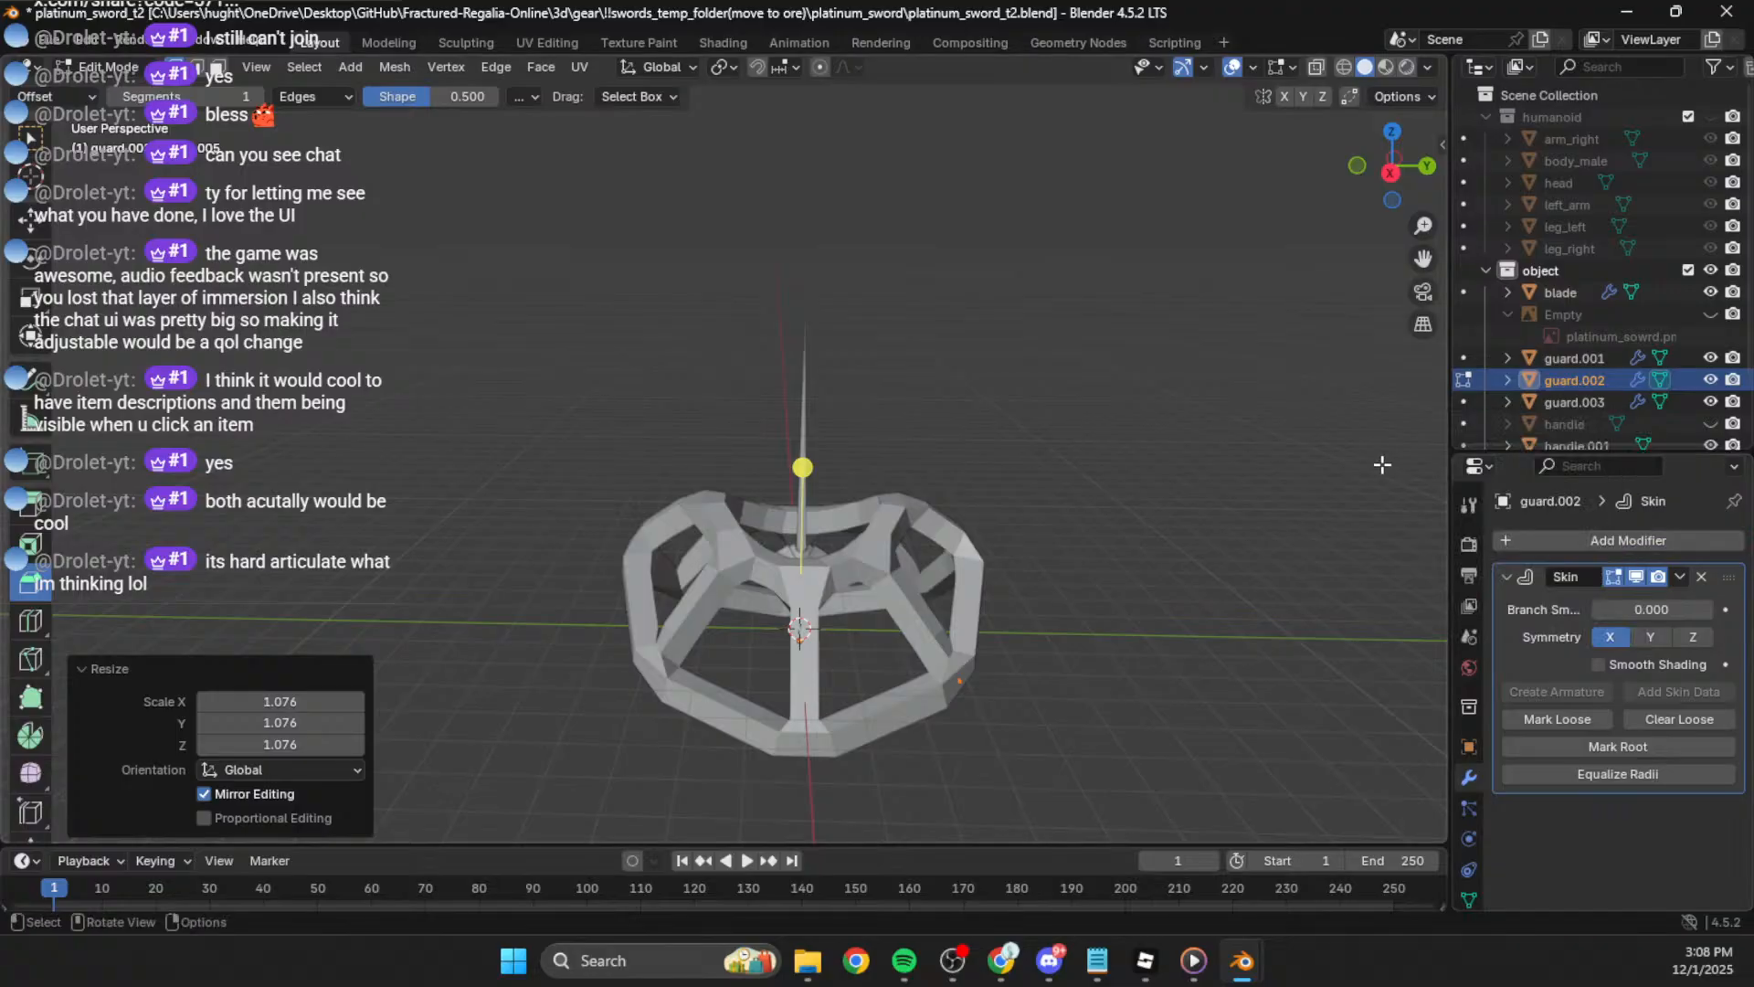
Step: Add a Decimate modifier to guard.002 in Collapse mode with a ratio of 0.2743, checking the frame in Object Mode
left_click(1588, 541)
mouse_move(1511, 542)
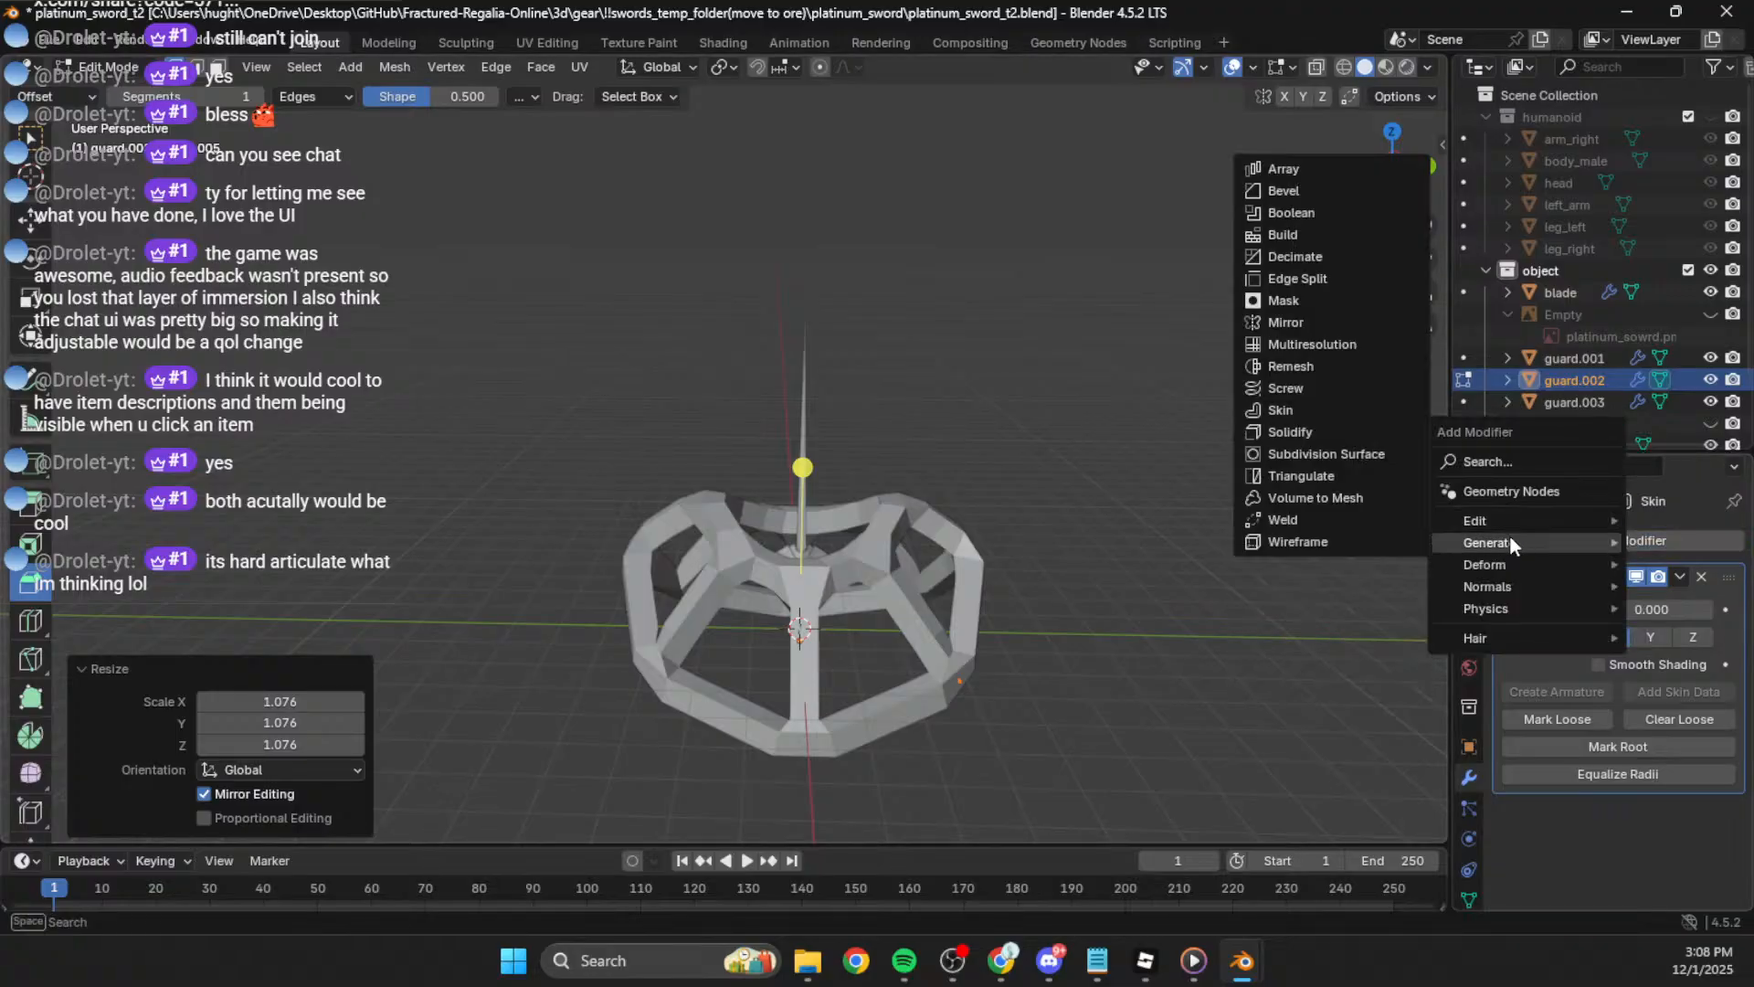
left_click(1324, 256)
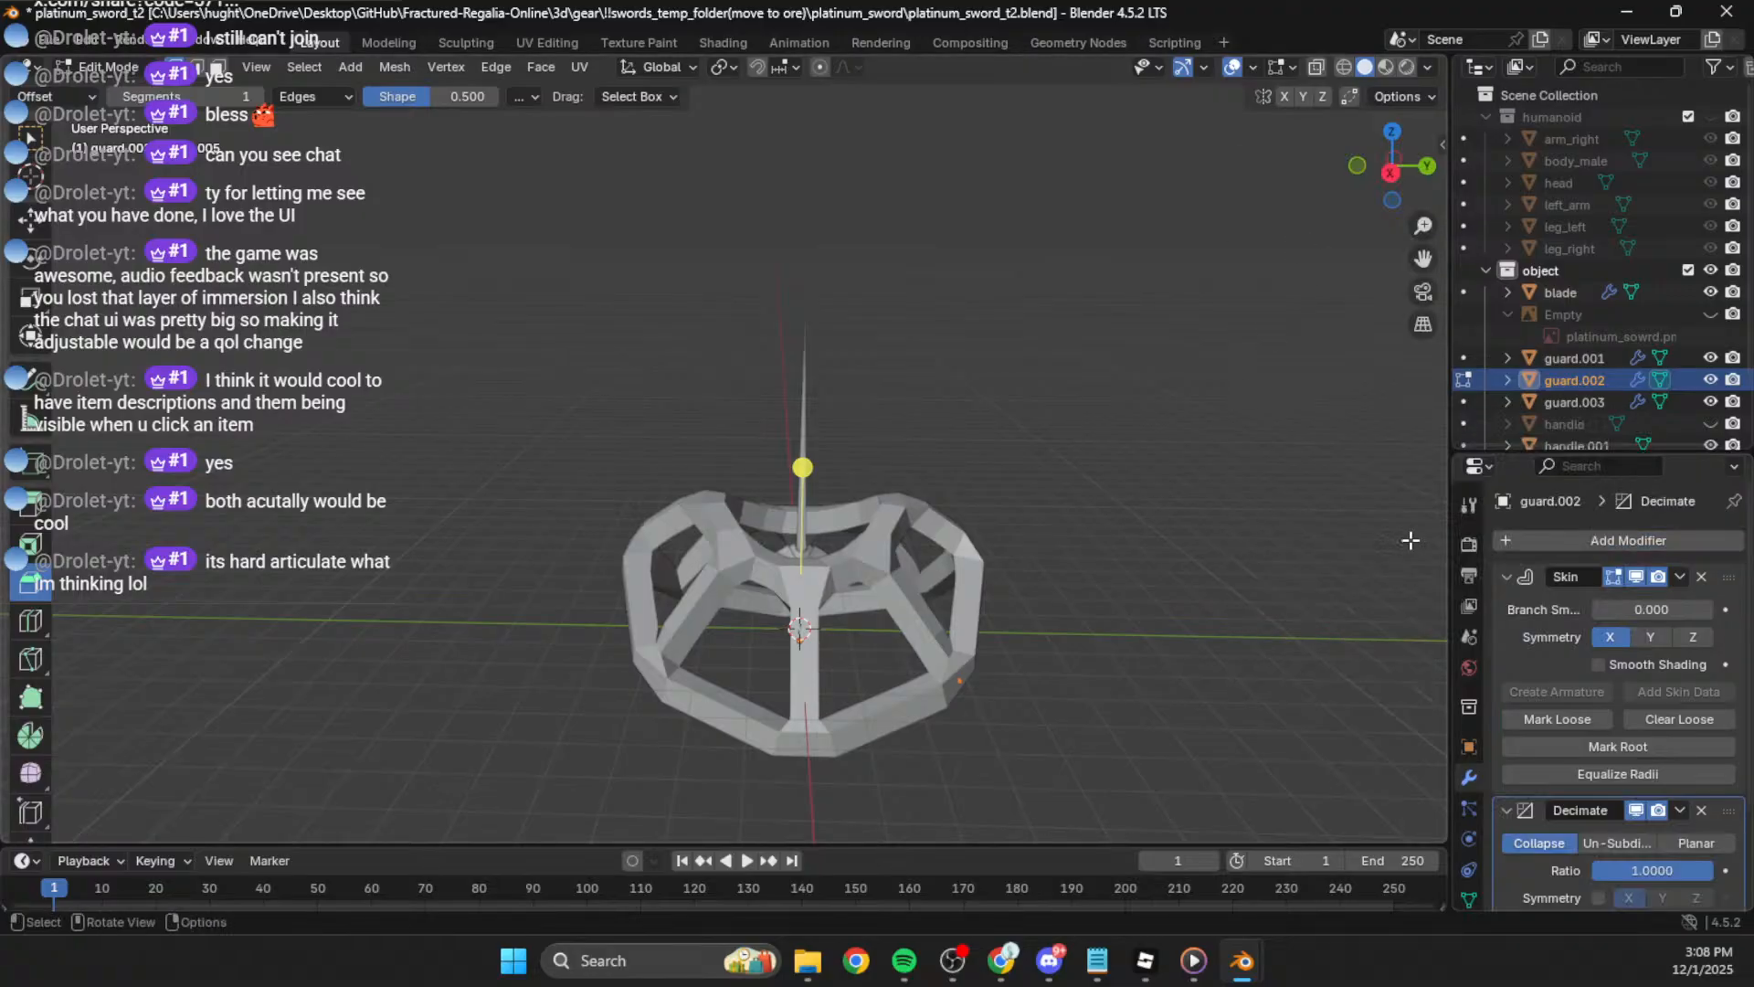
scroll(1585, 750, "down", 2)
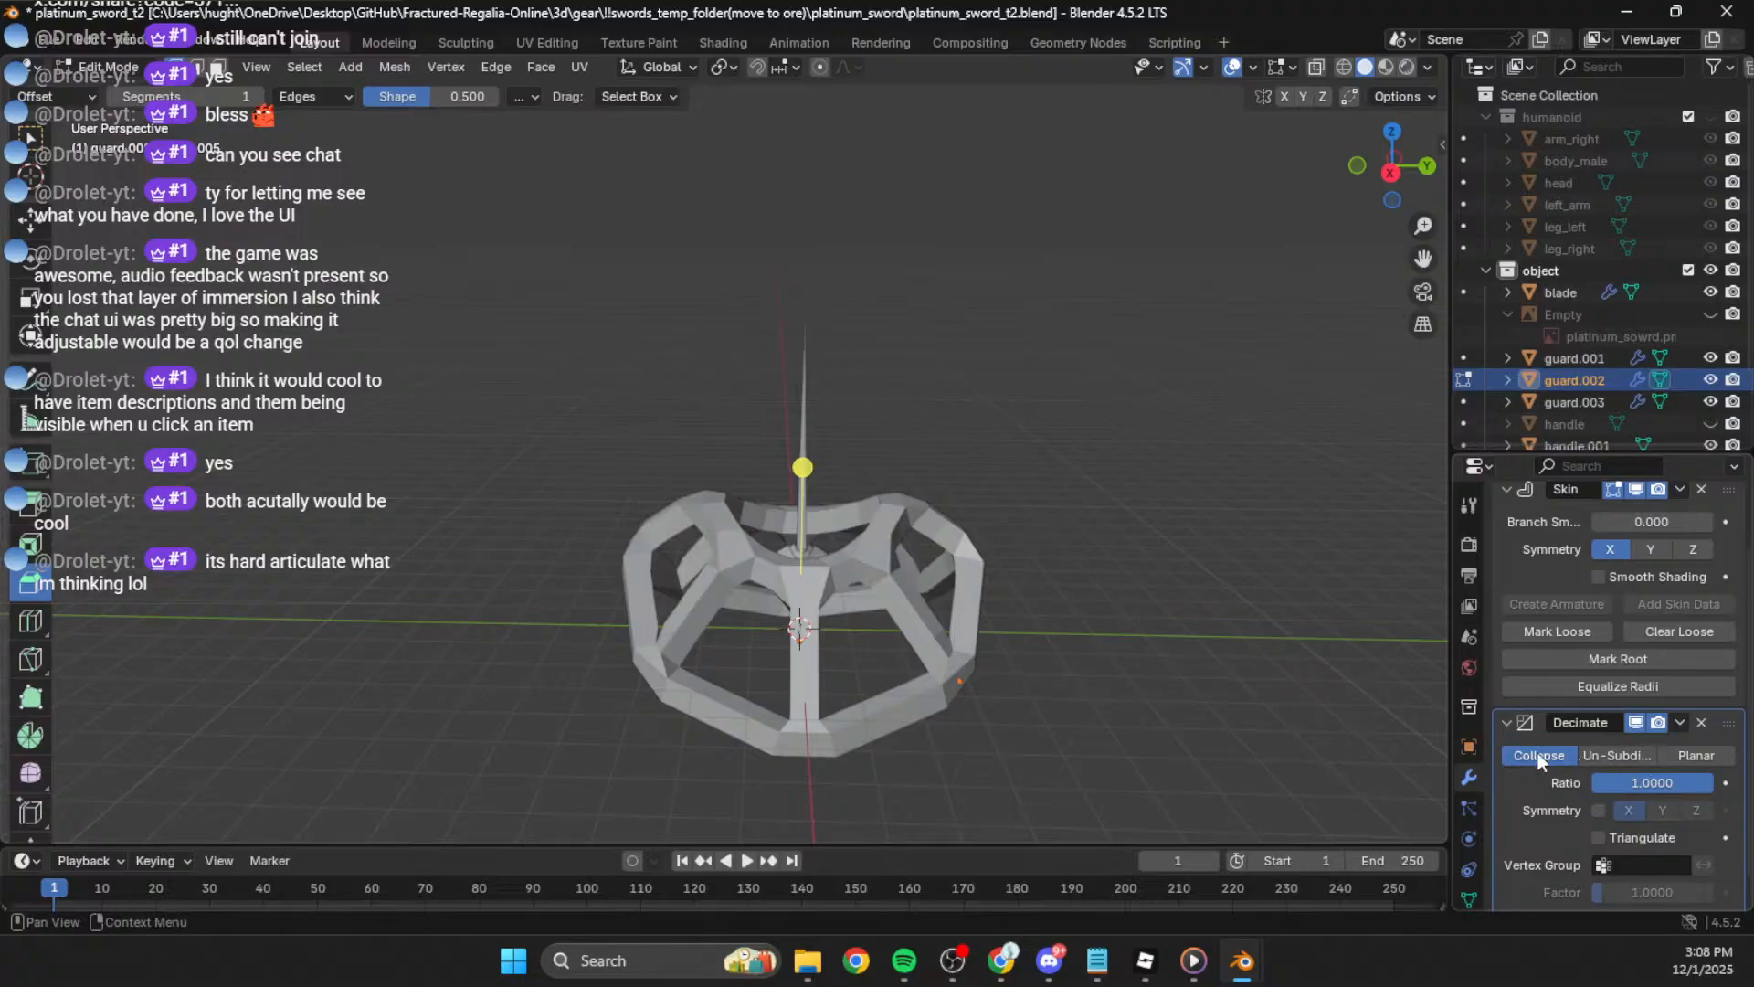
scroll(1609, 778, "down", 1)
left_click_drag(1610, 752, 1563, 752)
key("Tab")
middle_click_drag(1022, 518, 1225, 512)
left_click_drag(1562, 752, 1568, 752)
middle_click_drag(945, 548, 861, 640)
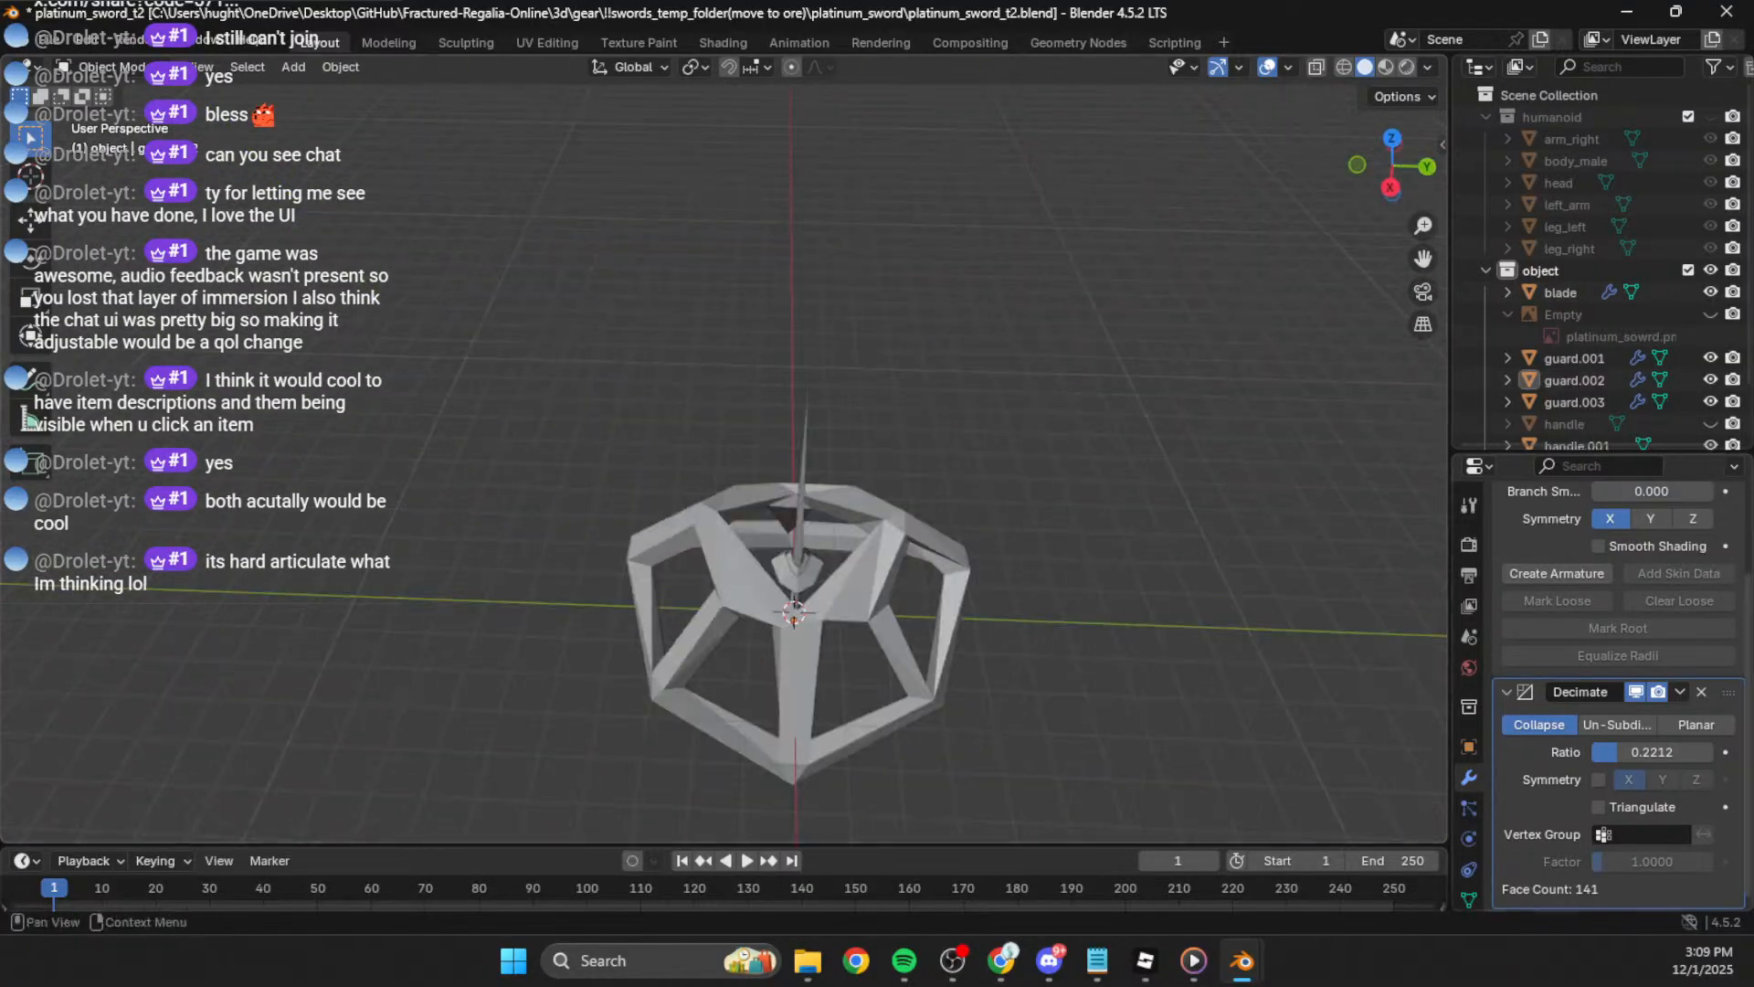
left_click_drag(1619, 761, 1625, 761)
middle_click_drag(964, 447, 1298, 475)
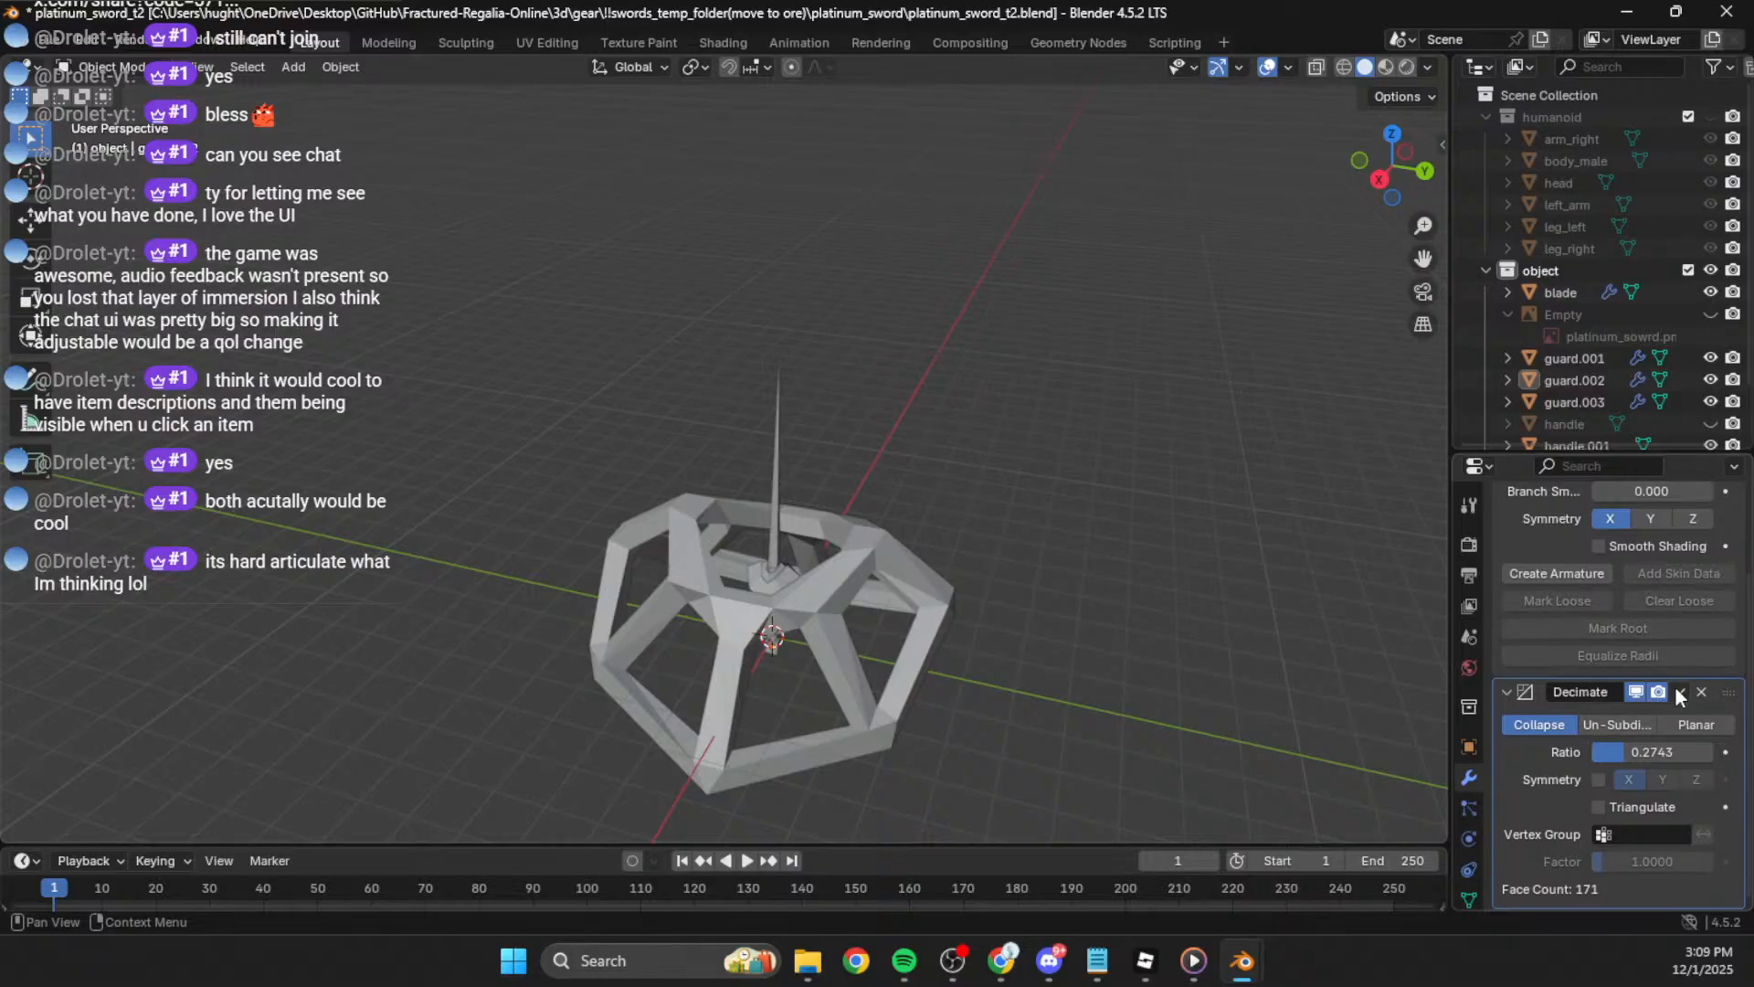
Step: Apply guard.002's Skin modifier and its Decimate modifier, in that order
scroll(1677, 696, "up", 3)
left_click(1679, 578)
left_click(1640, 605)
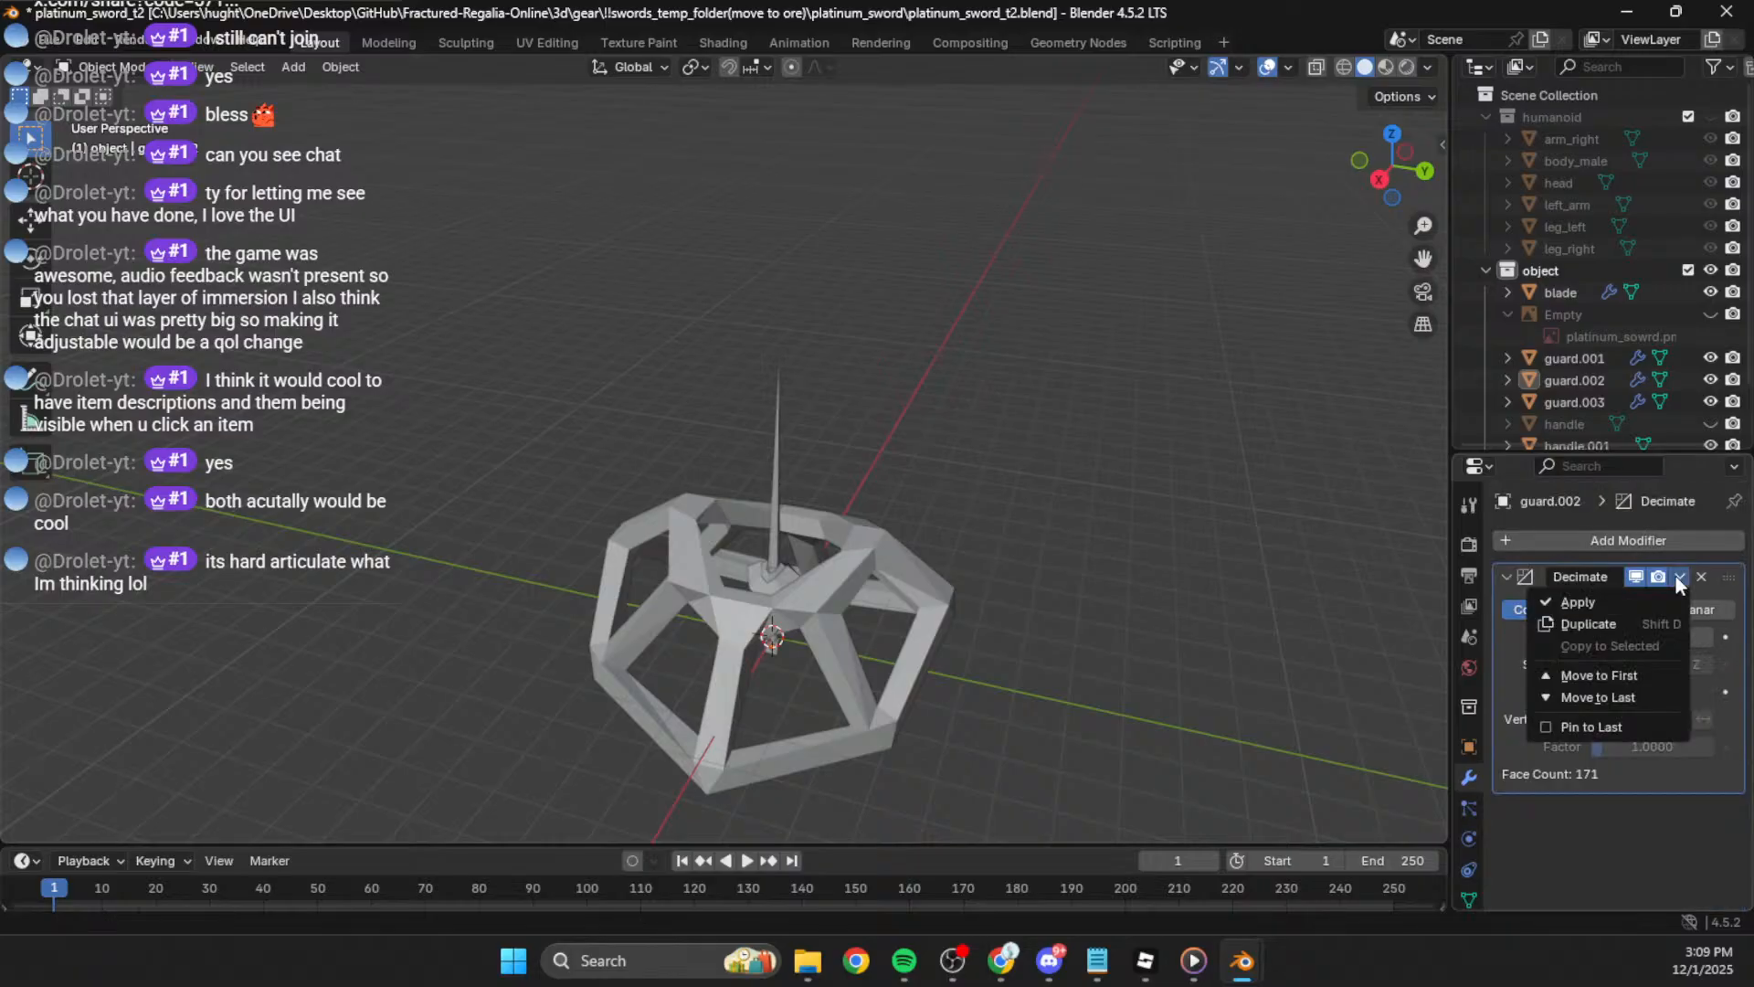
left_click(1678, 577)
left_click(1636, 602)
scroll(1051, 702, "up", 1)
middle_click_drag(1051, 702, 1072, 673)
Step: Scale guard.002's mesh by 0.207 in the right view and fine-tune its size to fit beneath the upper guard plates
key("Tab")
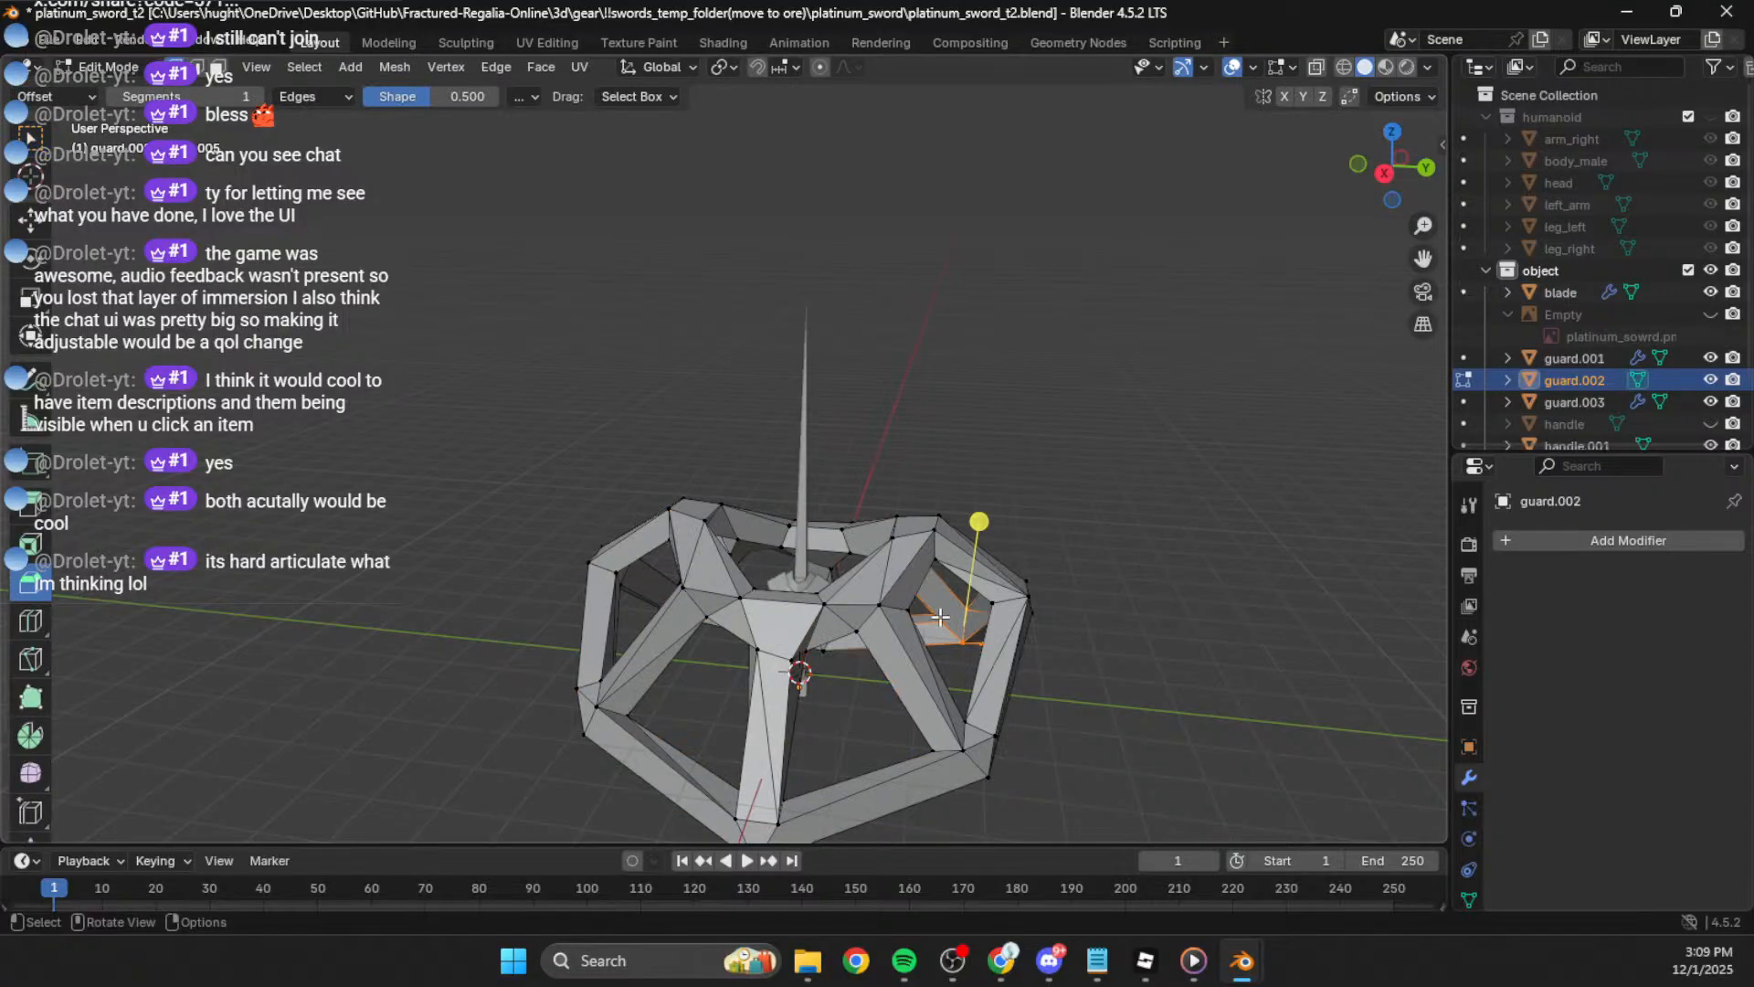
left_click(1385, 172)
key("s")
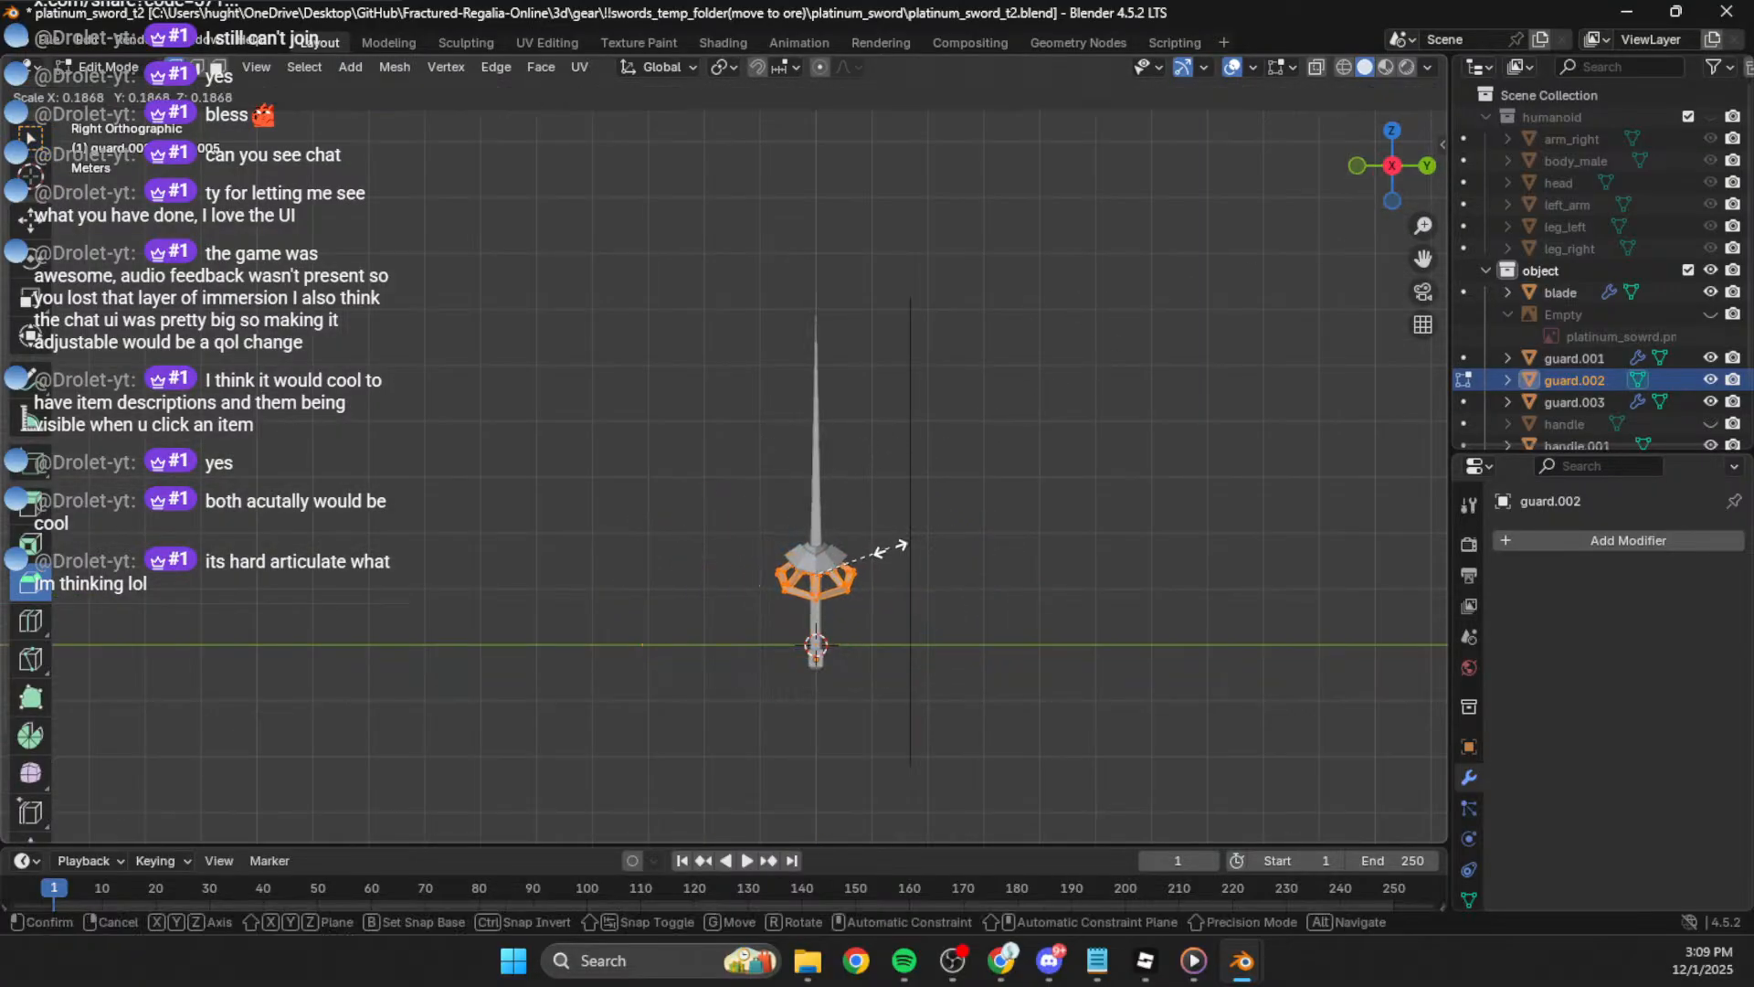
left_click(911, 548)
scroll(914, 566, "up", 5)
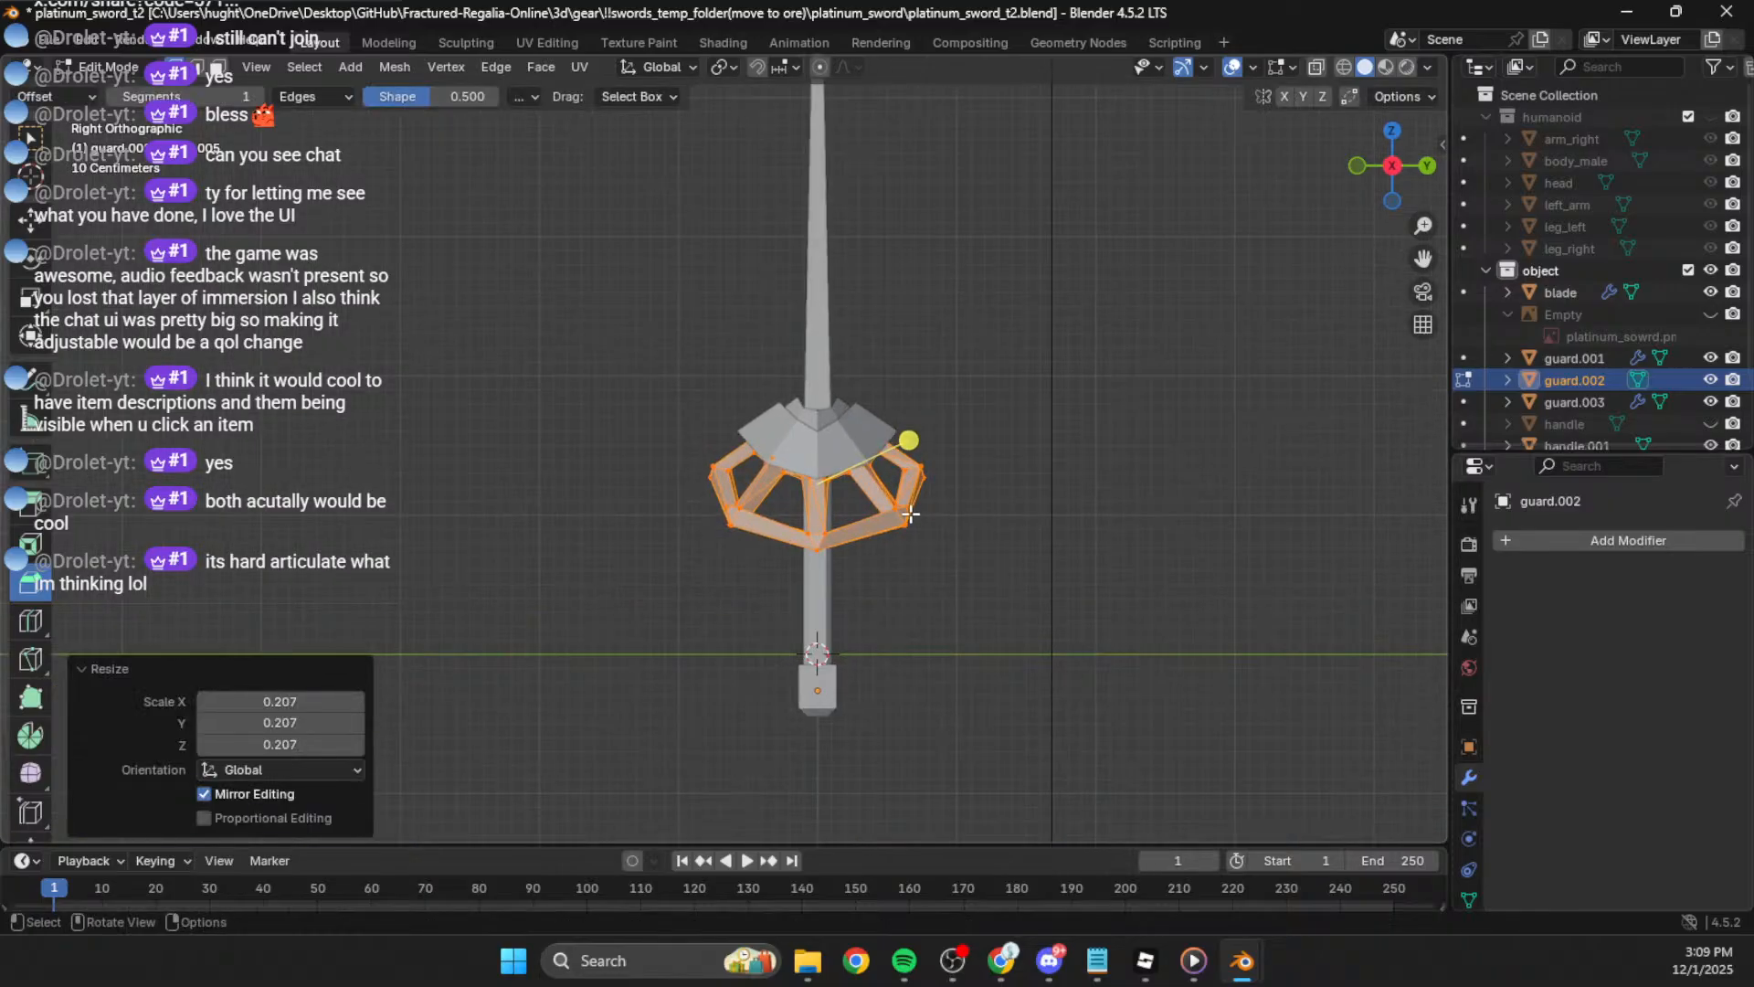
middle_click_drag(916, 575, 822, 573, "shift")
key("s")
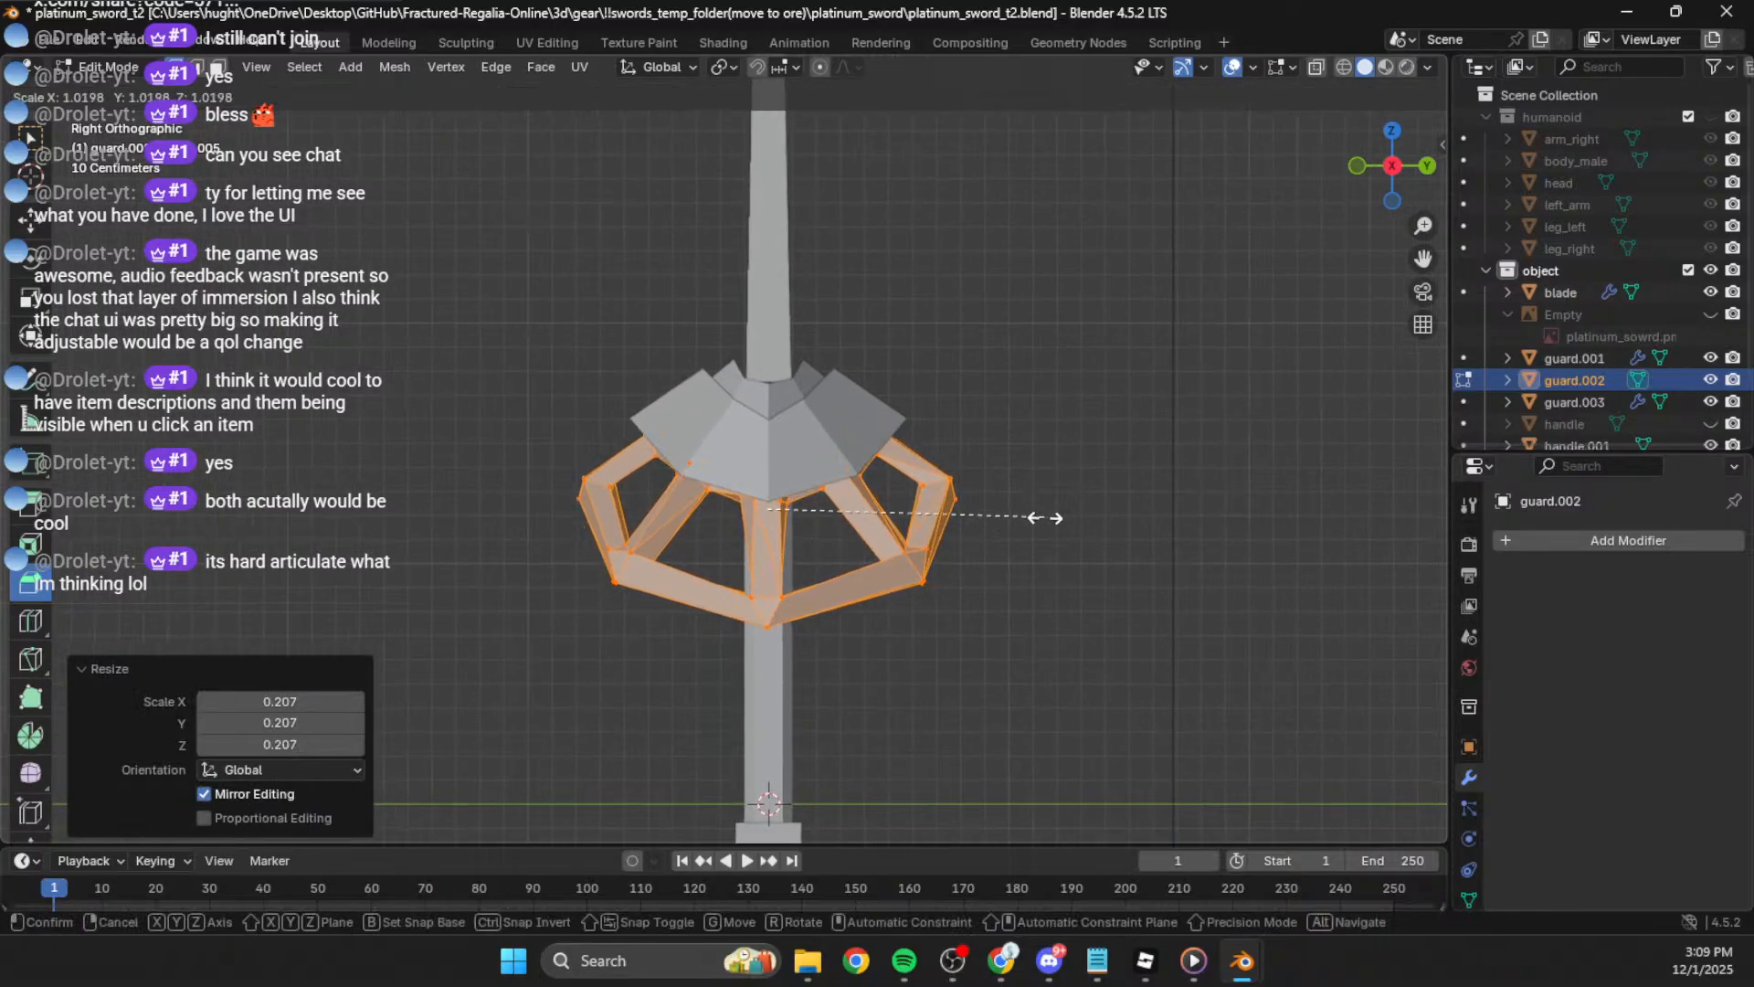
left_click(1036, 526)
key("Tab")
Step: Examine the guard frame from the side views, from the front against the sketch, and in perspective
middle_click_drag(1033, 567, 1270, 402)
left_click(1392, 174)
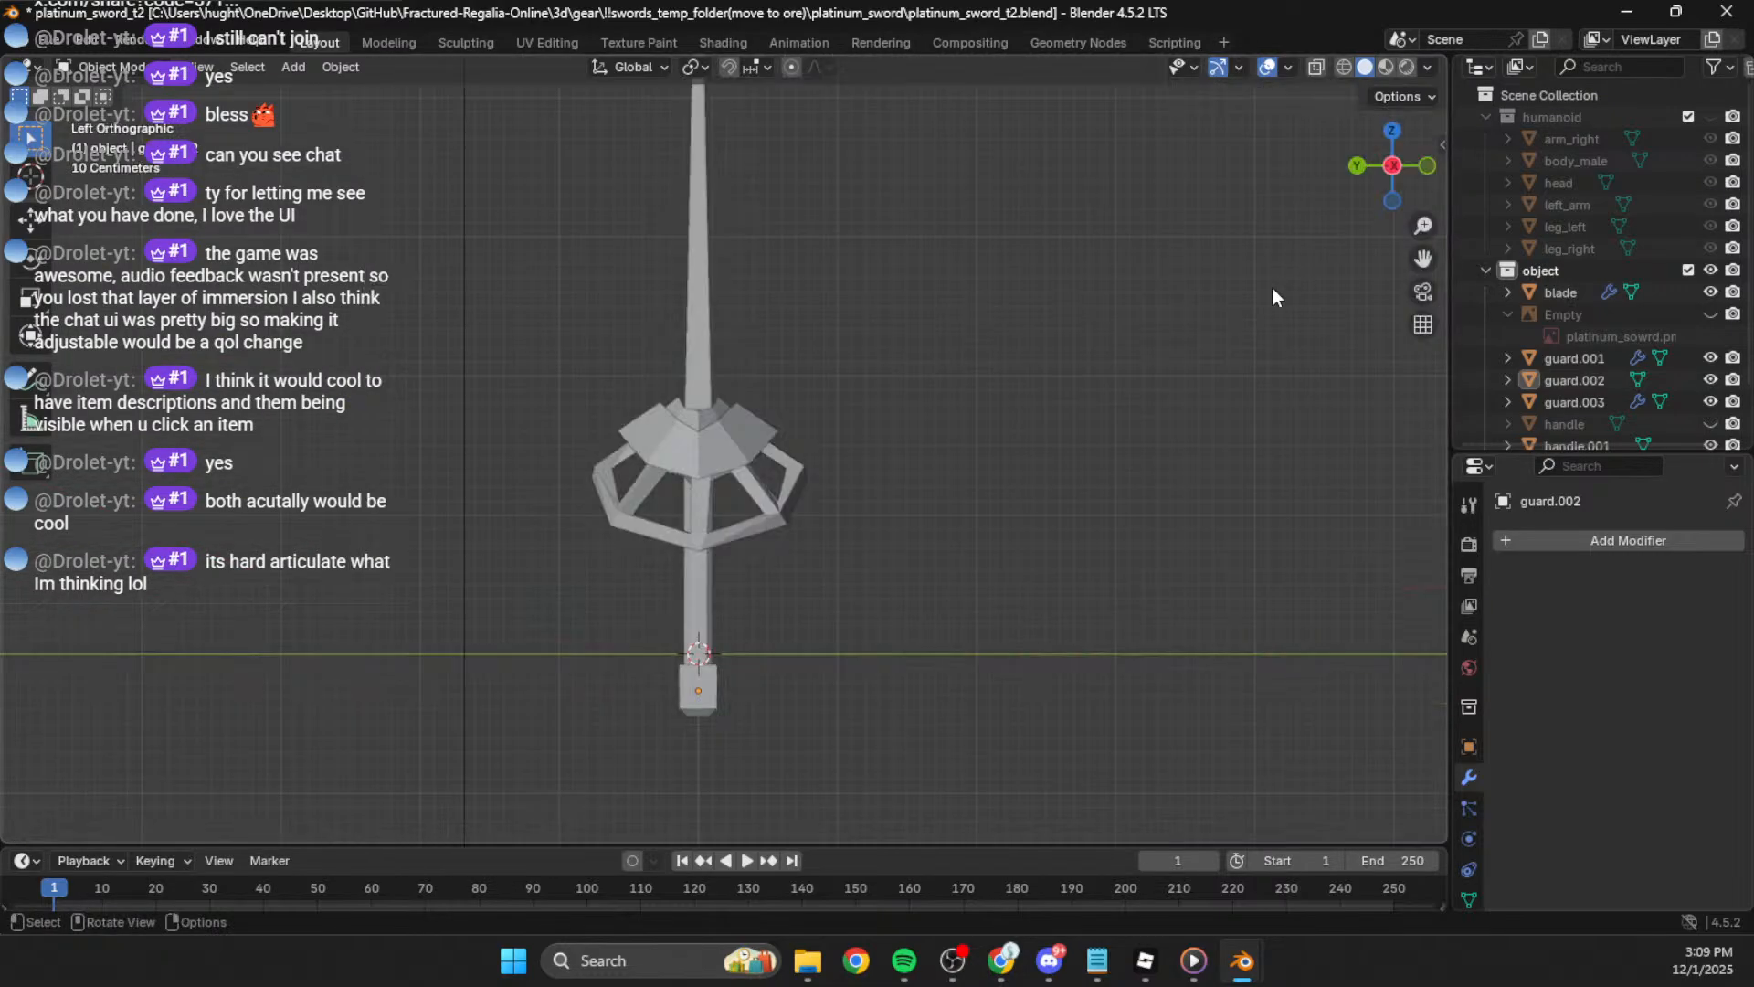
scroll(1144, 462, "up", 4)
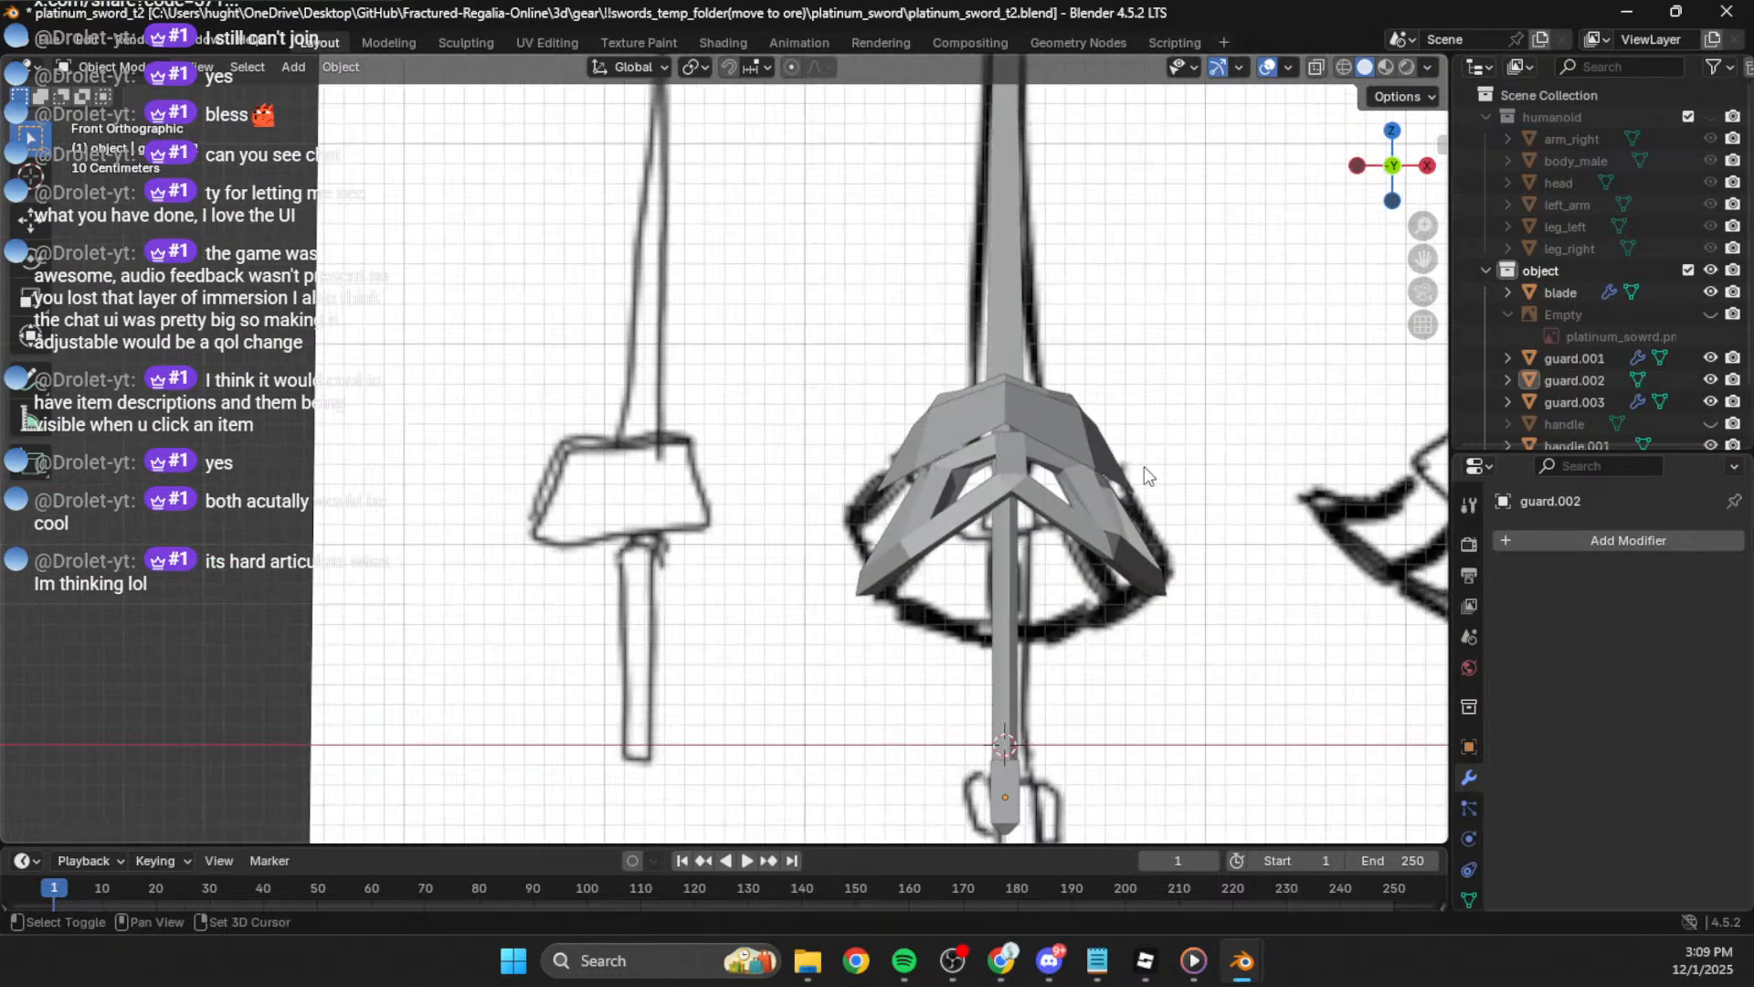
middle_click_drag(1011, 512, 868, 532)
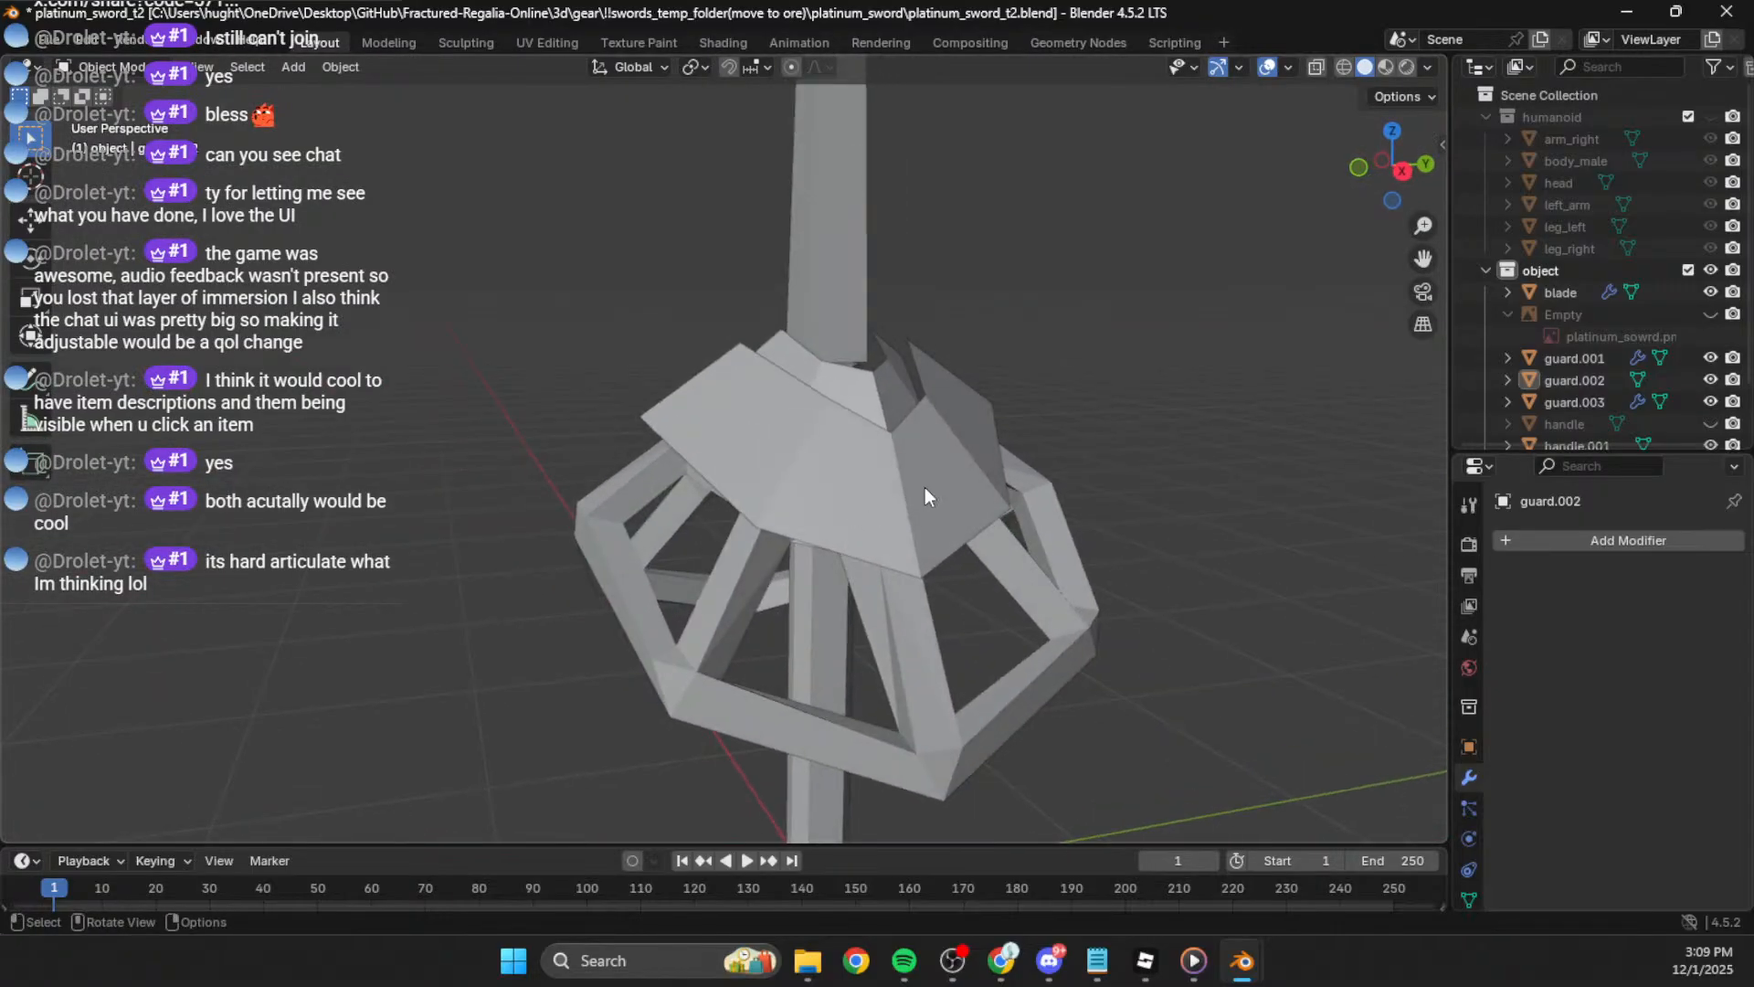
left_click(1402, 169)
scroll(1188, 366, "down", 3)
middle_click_drag(1060, 393, 1113, 448)
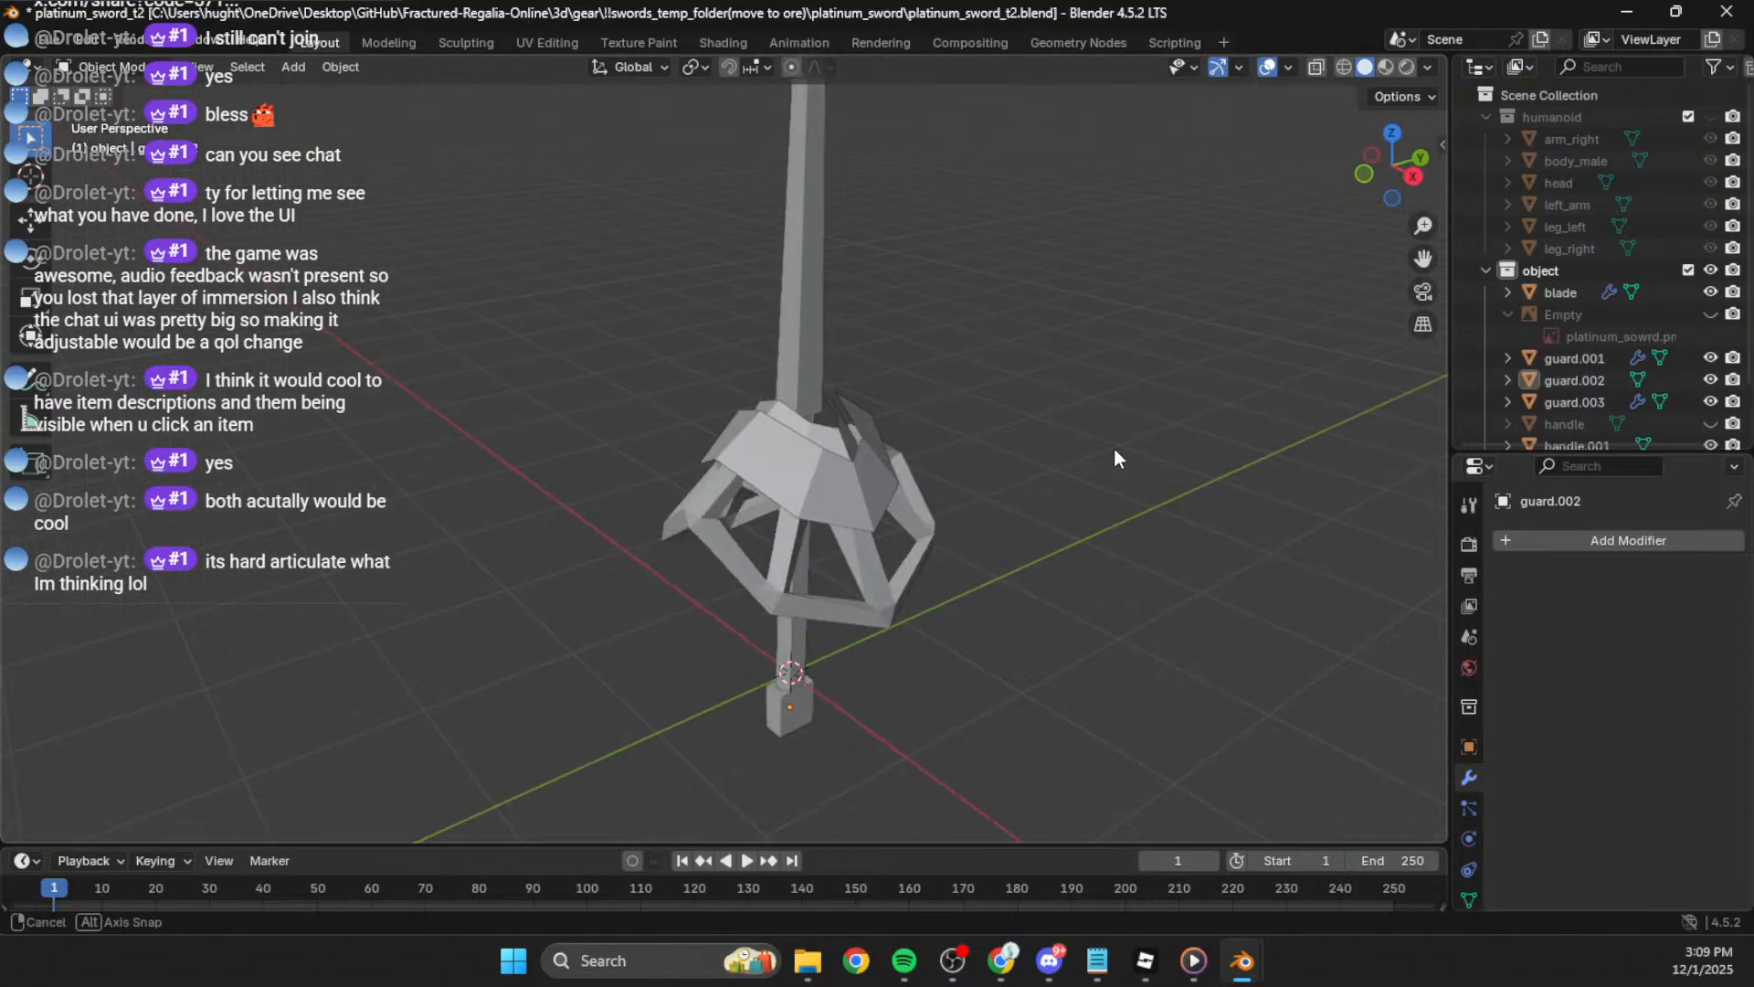
scroll(1113, 448, "down", 3)
left_click(1413, 175)
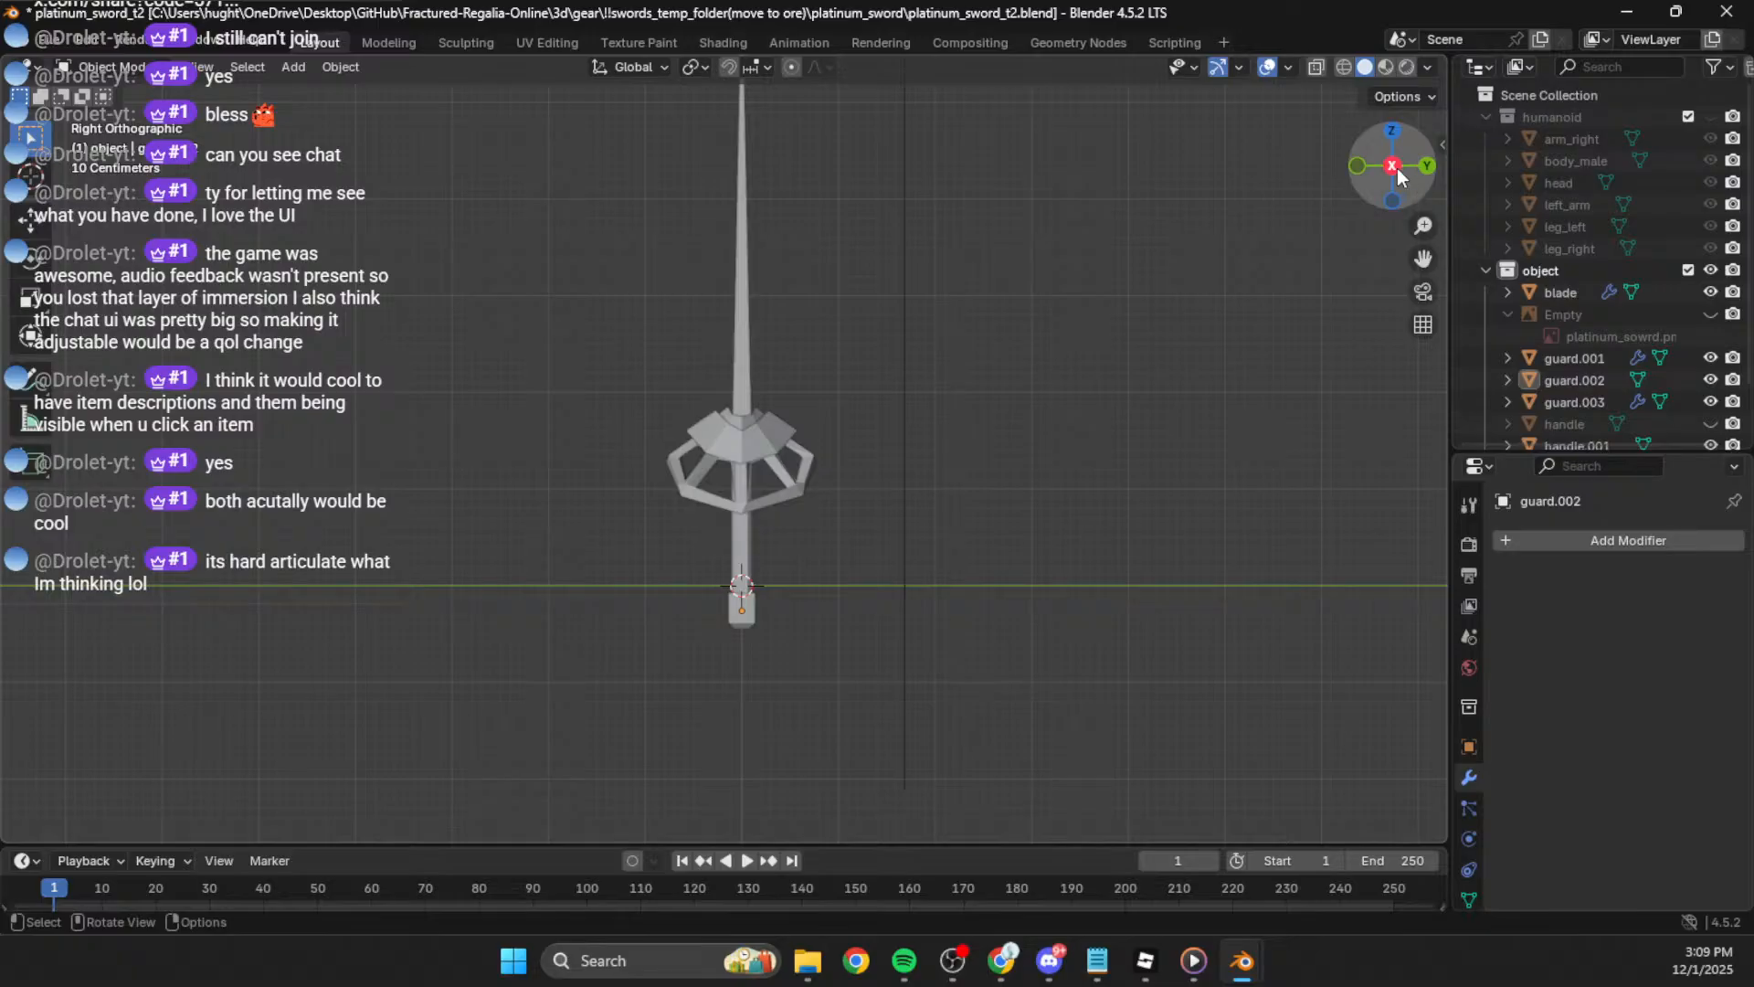
left_click(1398, 172)
middle_click_drag(1275, 217, 1002, 372)
scroll(963, 416, "down", 4)
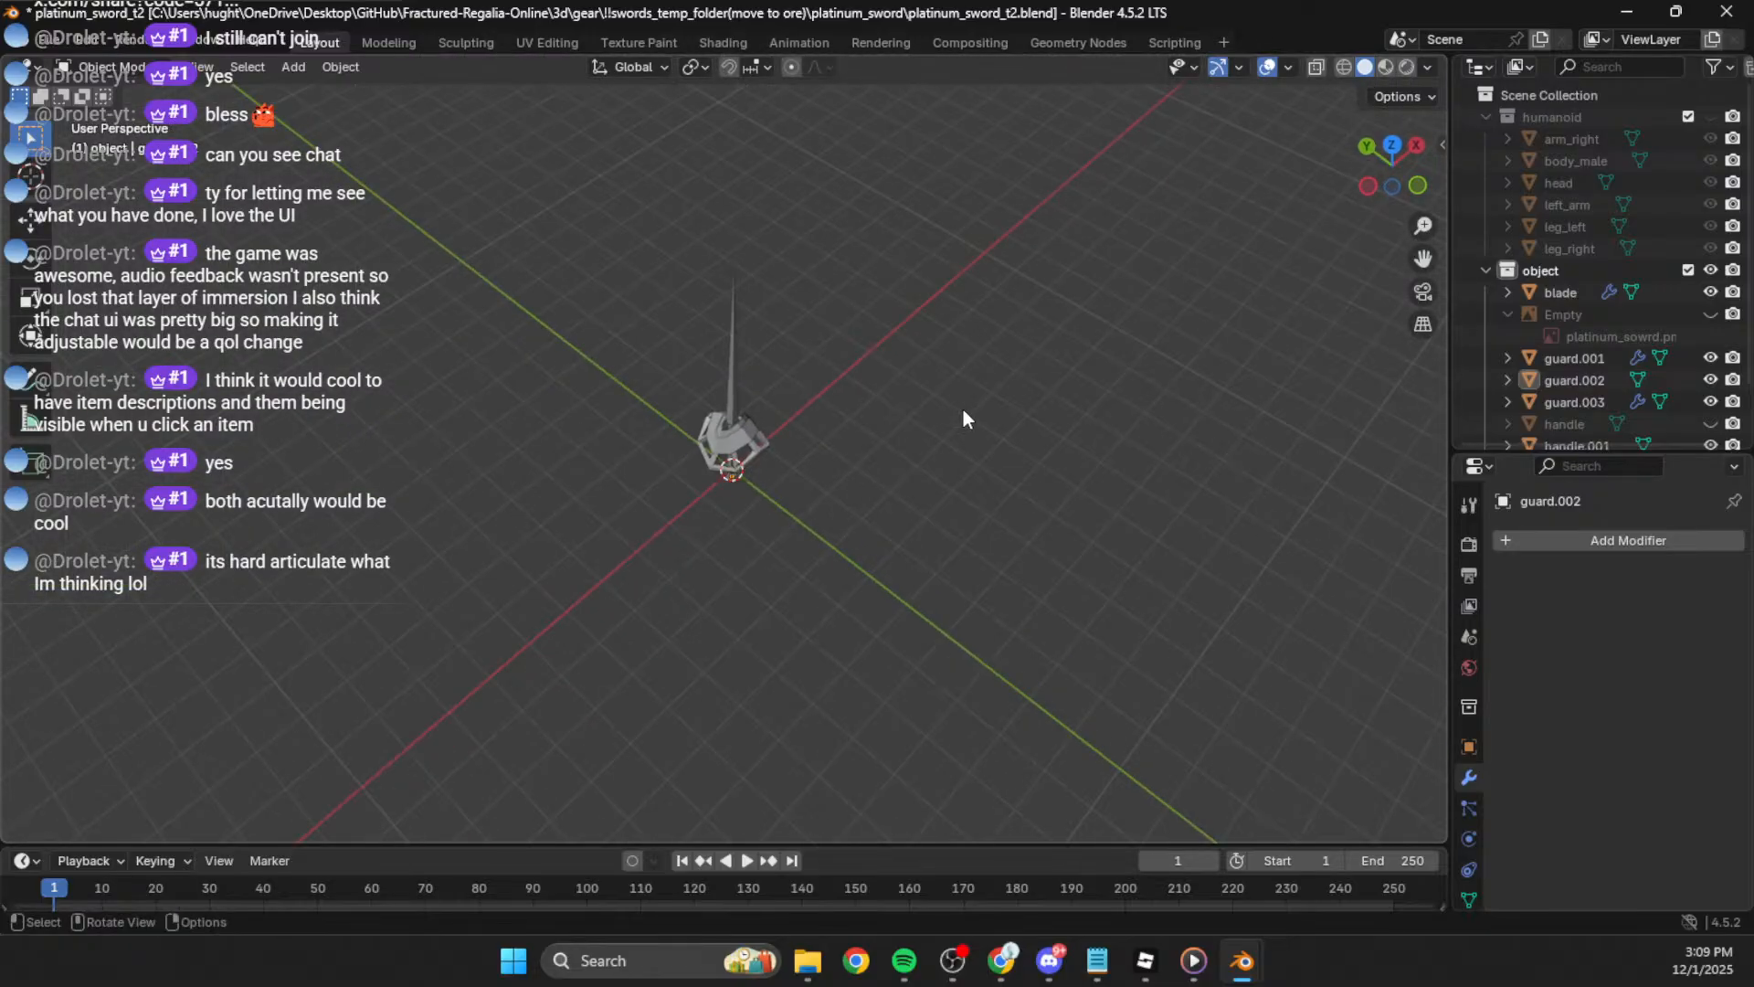
middle_click_drag(1325, 325, 1462, 128)
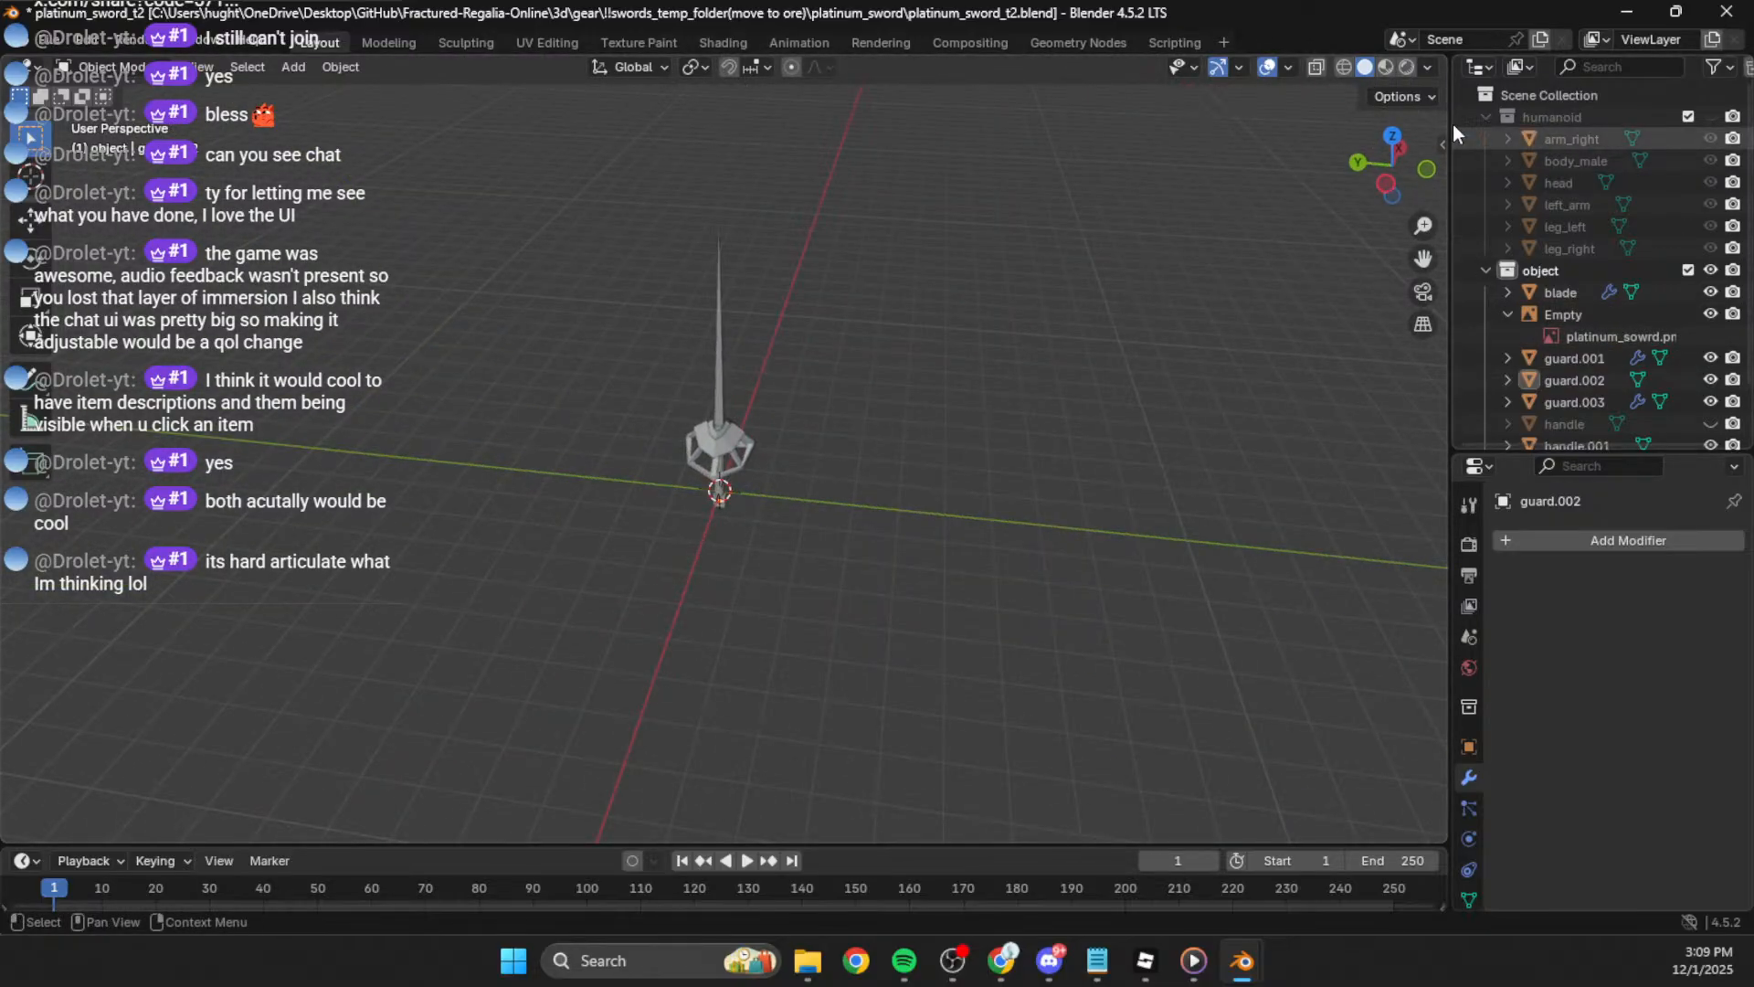
Step: Compare the guard parts with the reference sketch in right view, checking guard.002 and guard.003 by toggling their visibility
left_click(1413, 150)
scroll(914, 407, "up", 9)
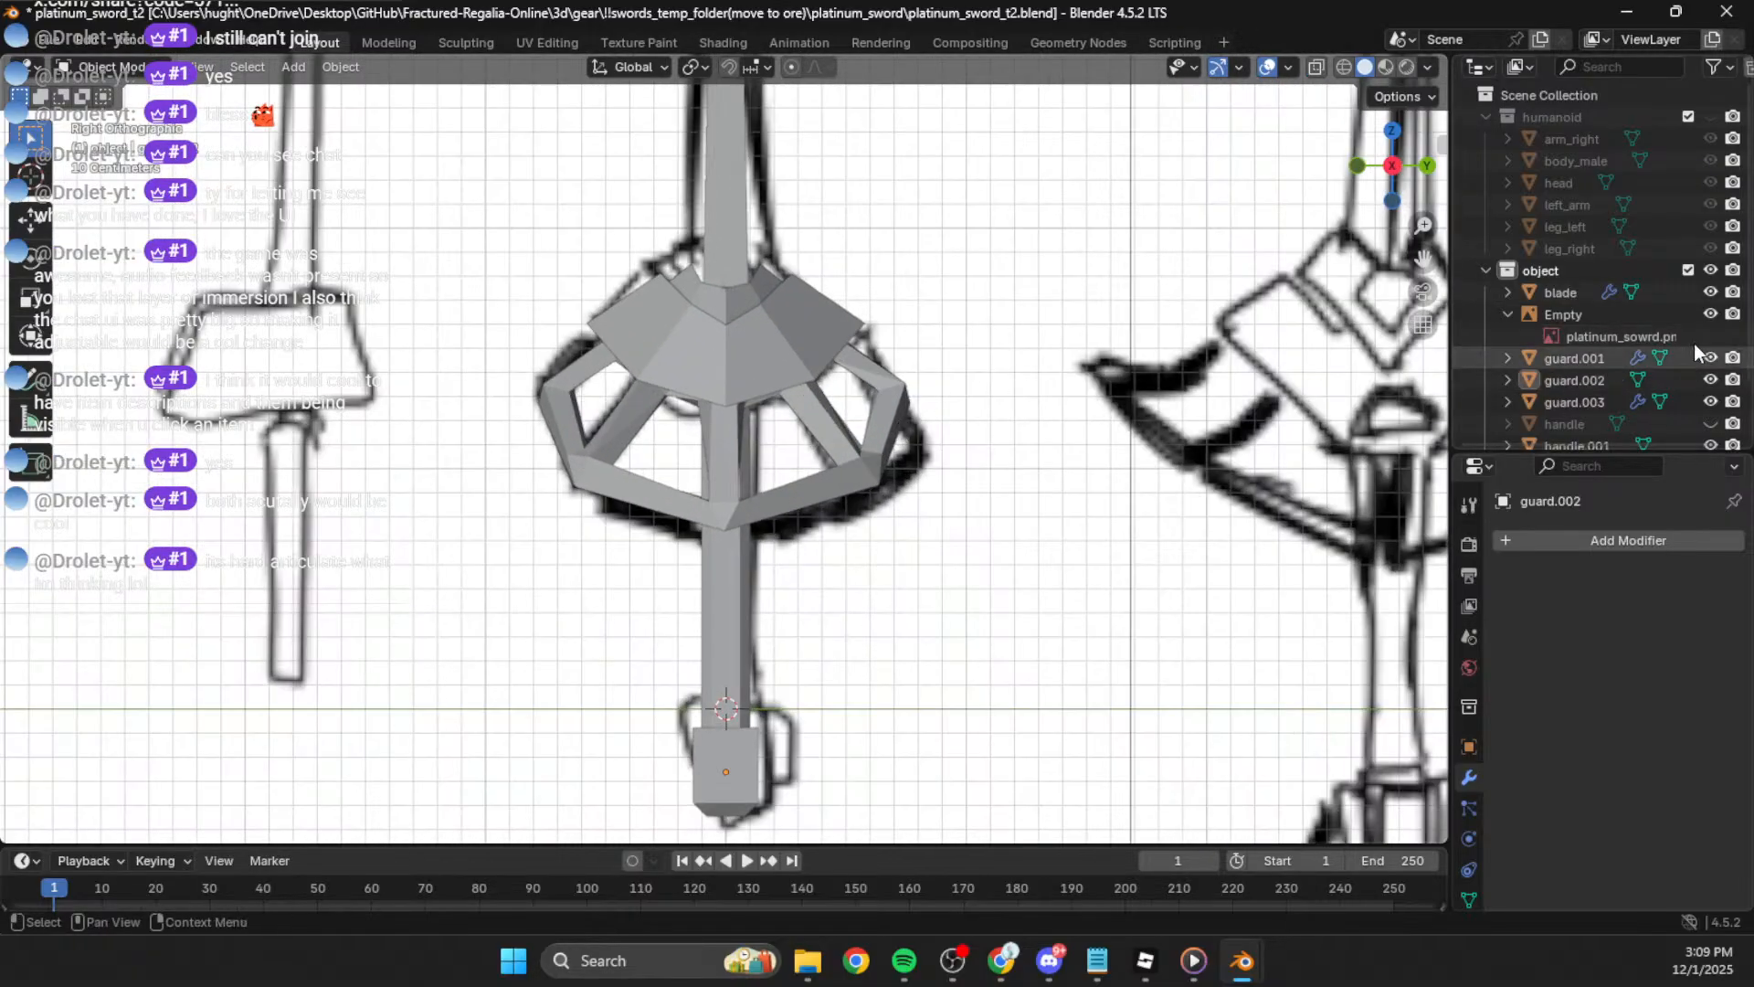
left_click(1710, 402)
left_click(1710, 380)
left_click(1711, 380)
left_click(1710, 380)
left_click(1710, 380)
scroll(948, 384, "down", 2)
key("Tab")
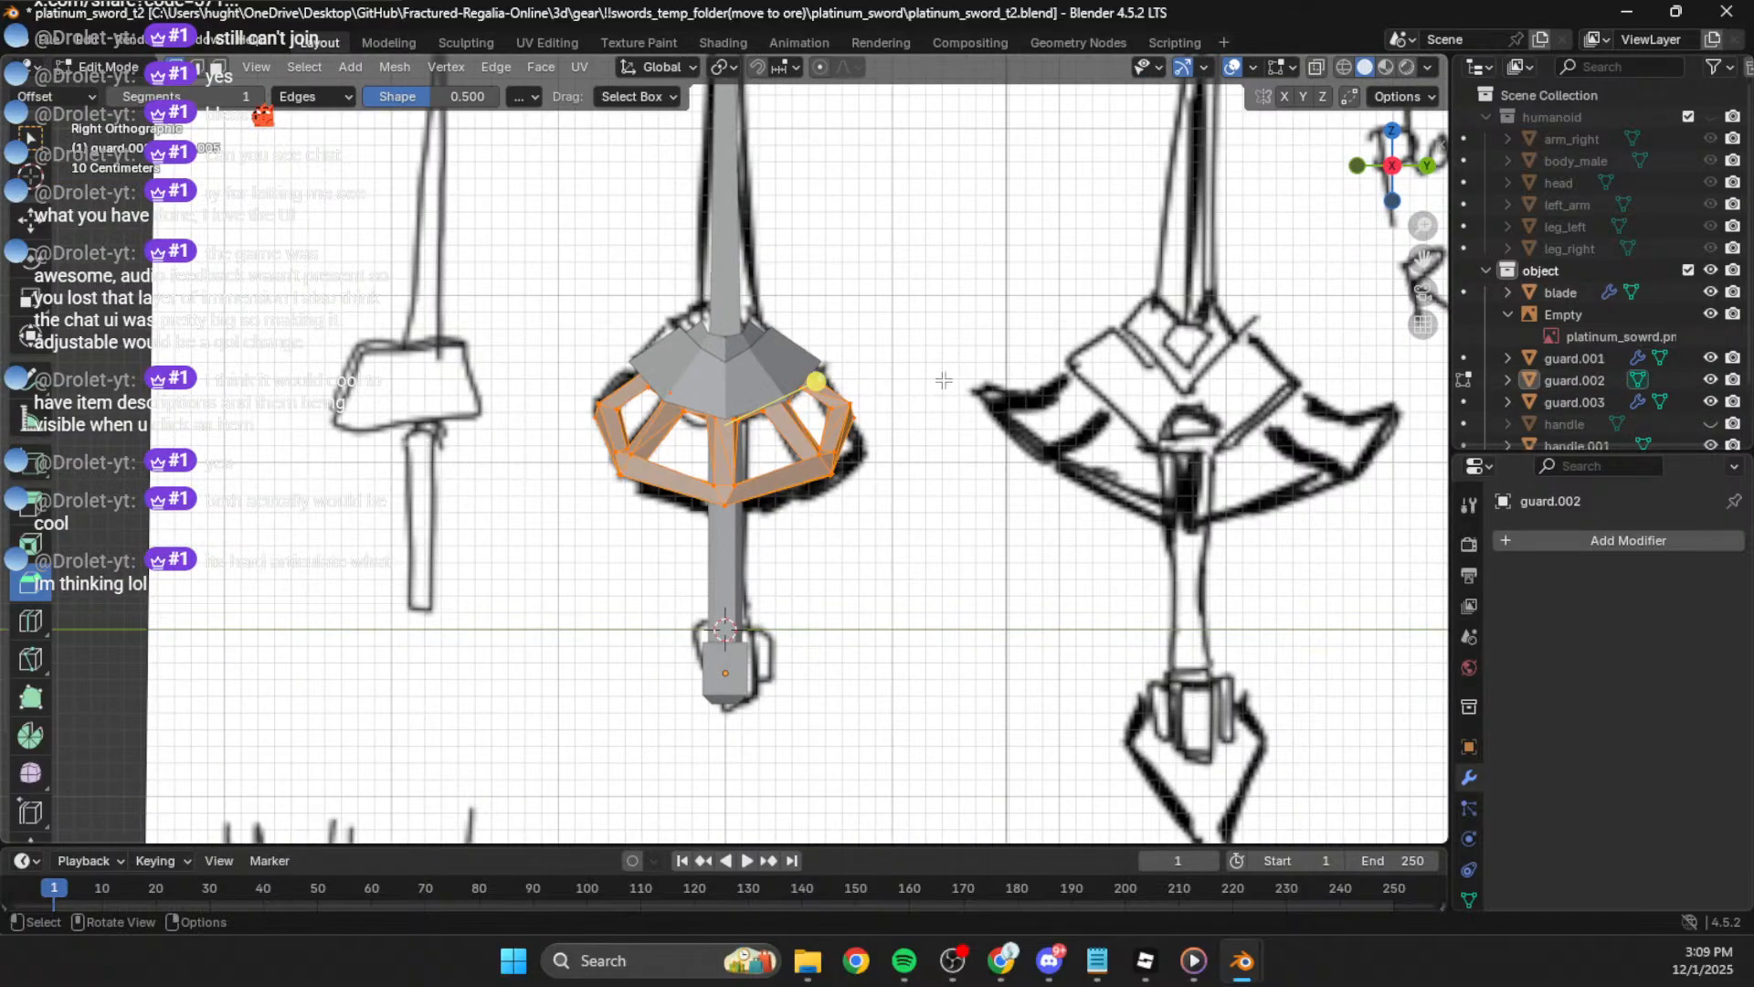
key("Tab")
Step: Hide the platinum sword reference image so only the sword model is visible
left_click(1193, 313)
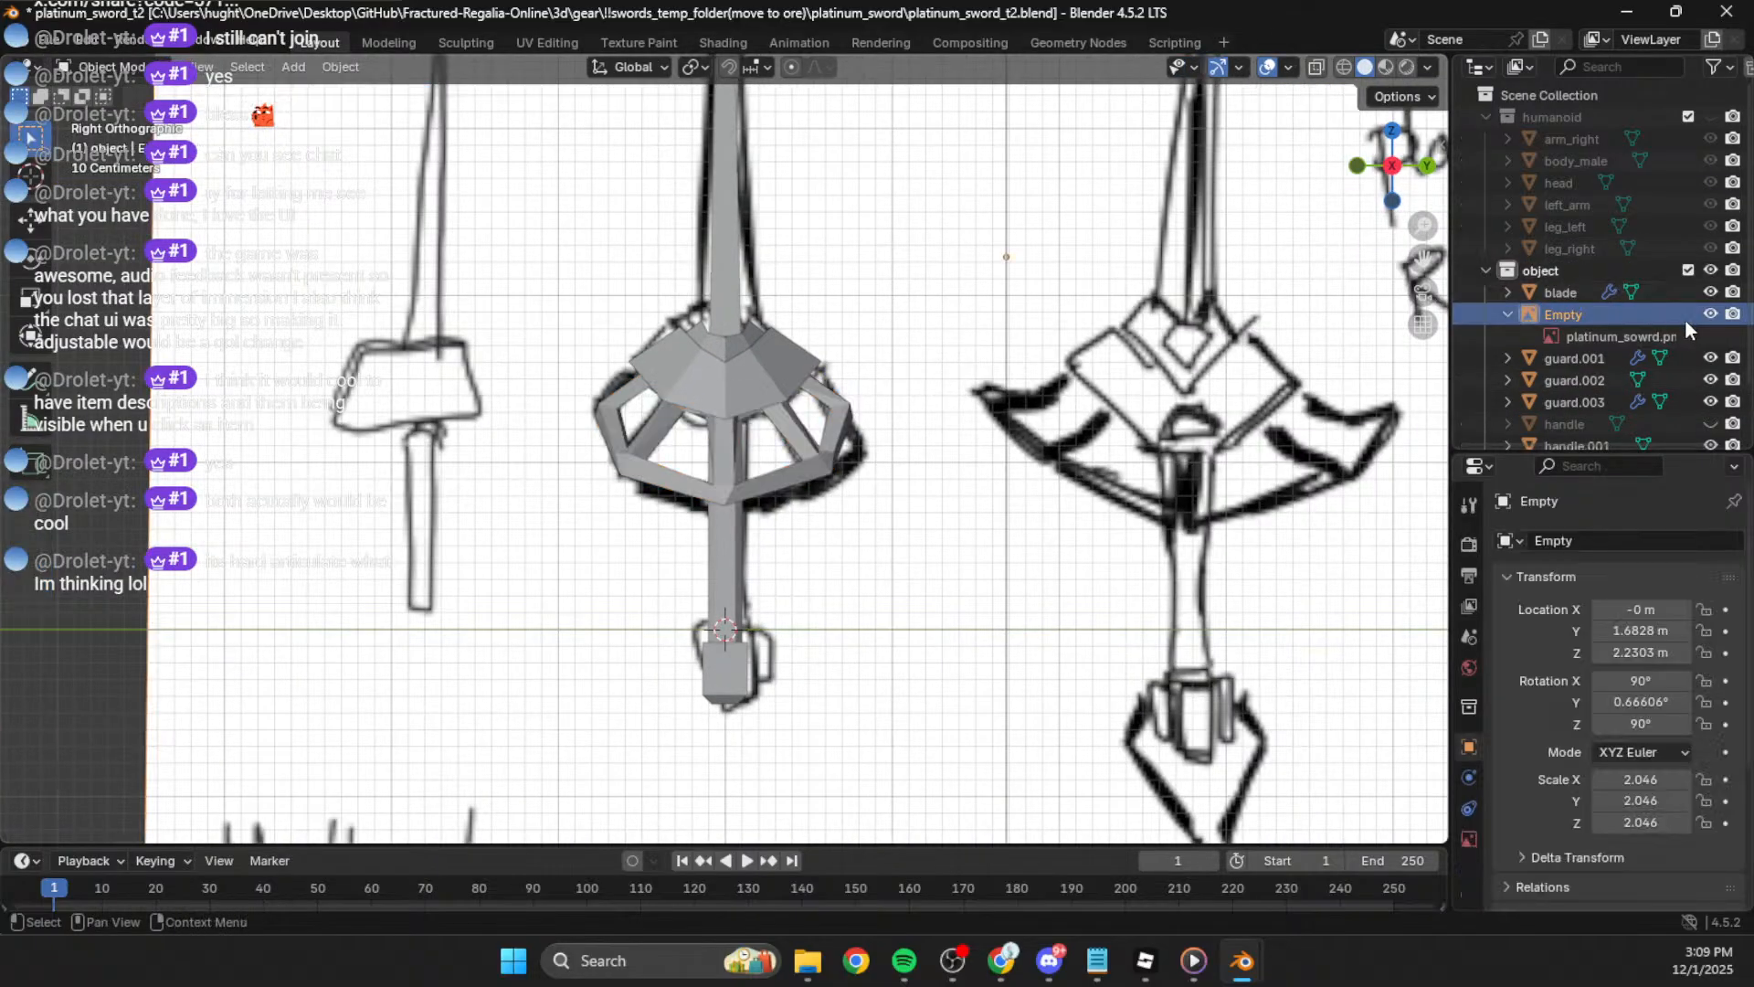
left_click(1710, 313)
middle_click_drag(847, 443, 987, 384)
scroll(1203, 506, "down", 4)
left_click(1420, 156)
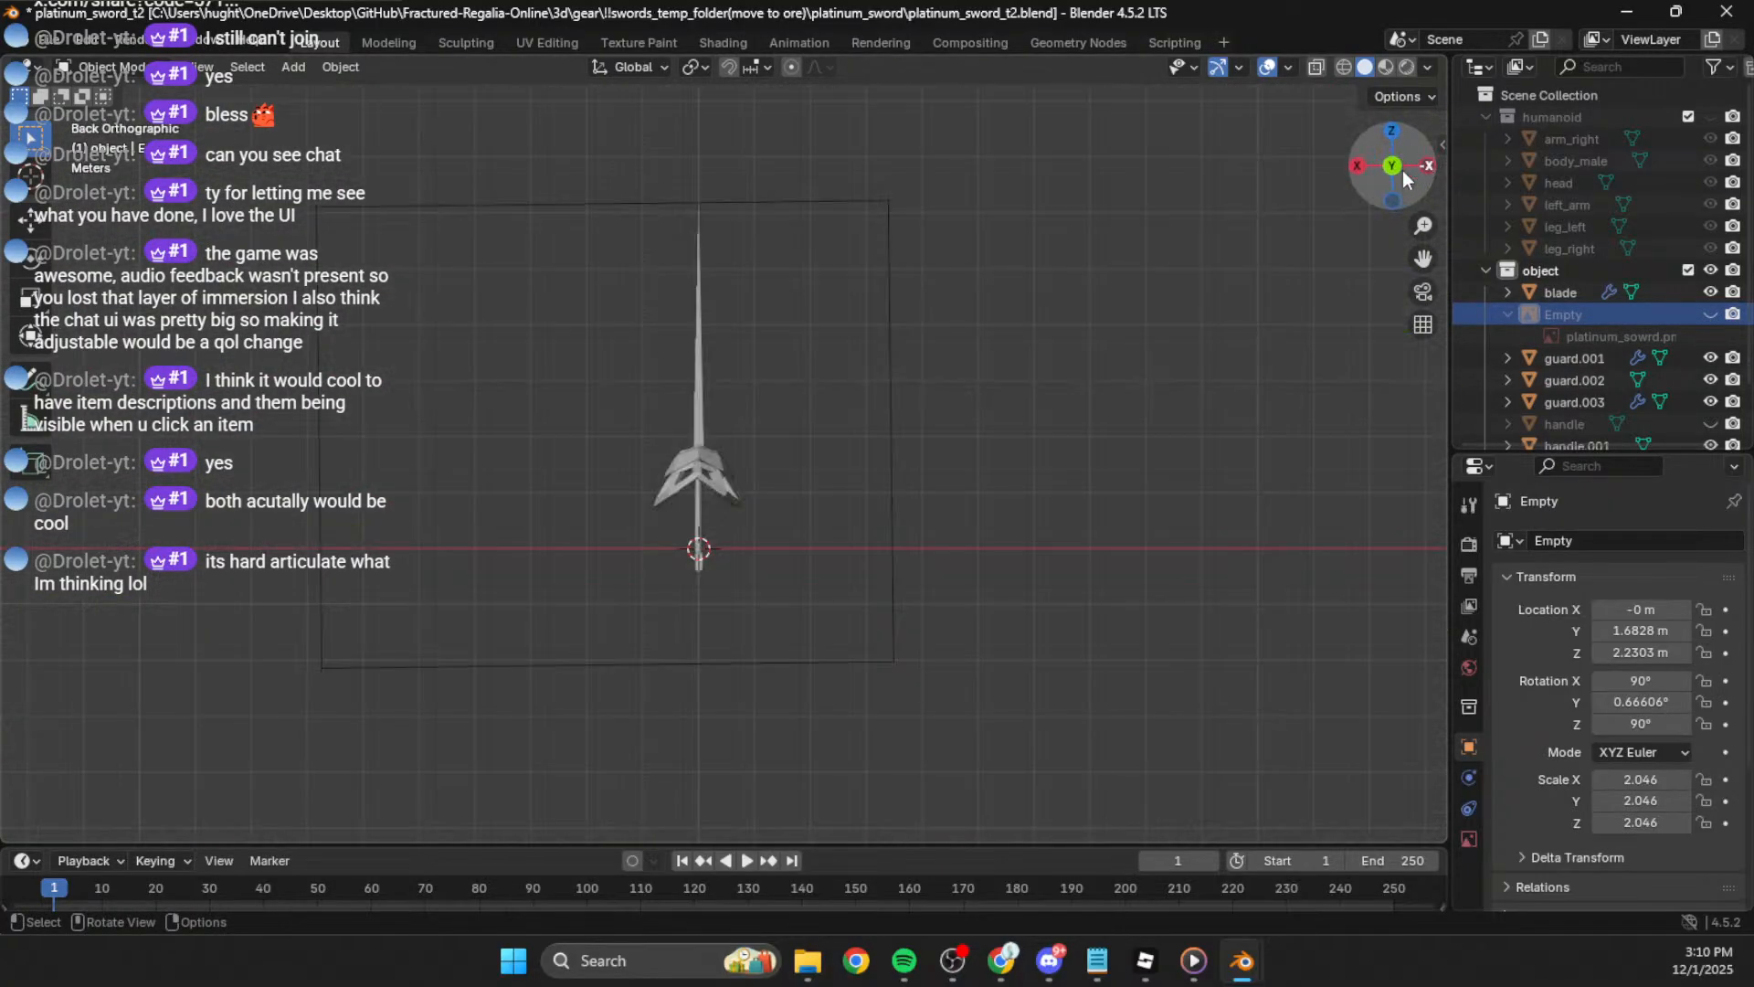
left_click(835, 383)
left_click(976, 303)
middle_click_drag(880, 395, 462, 502)
scroll(646, 453, "up", 4)
Step: Add a Solidify modifier with a thickness of 0.09 m to the upper guard plates (guard.001)
left_click(645, 454)
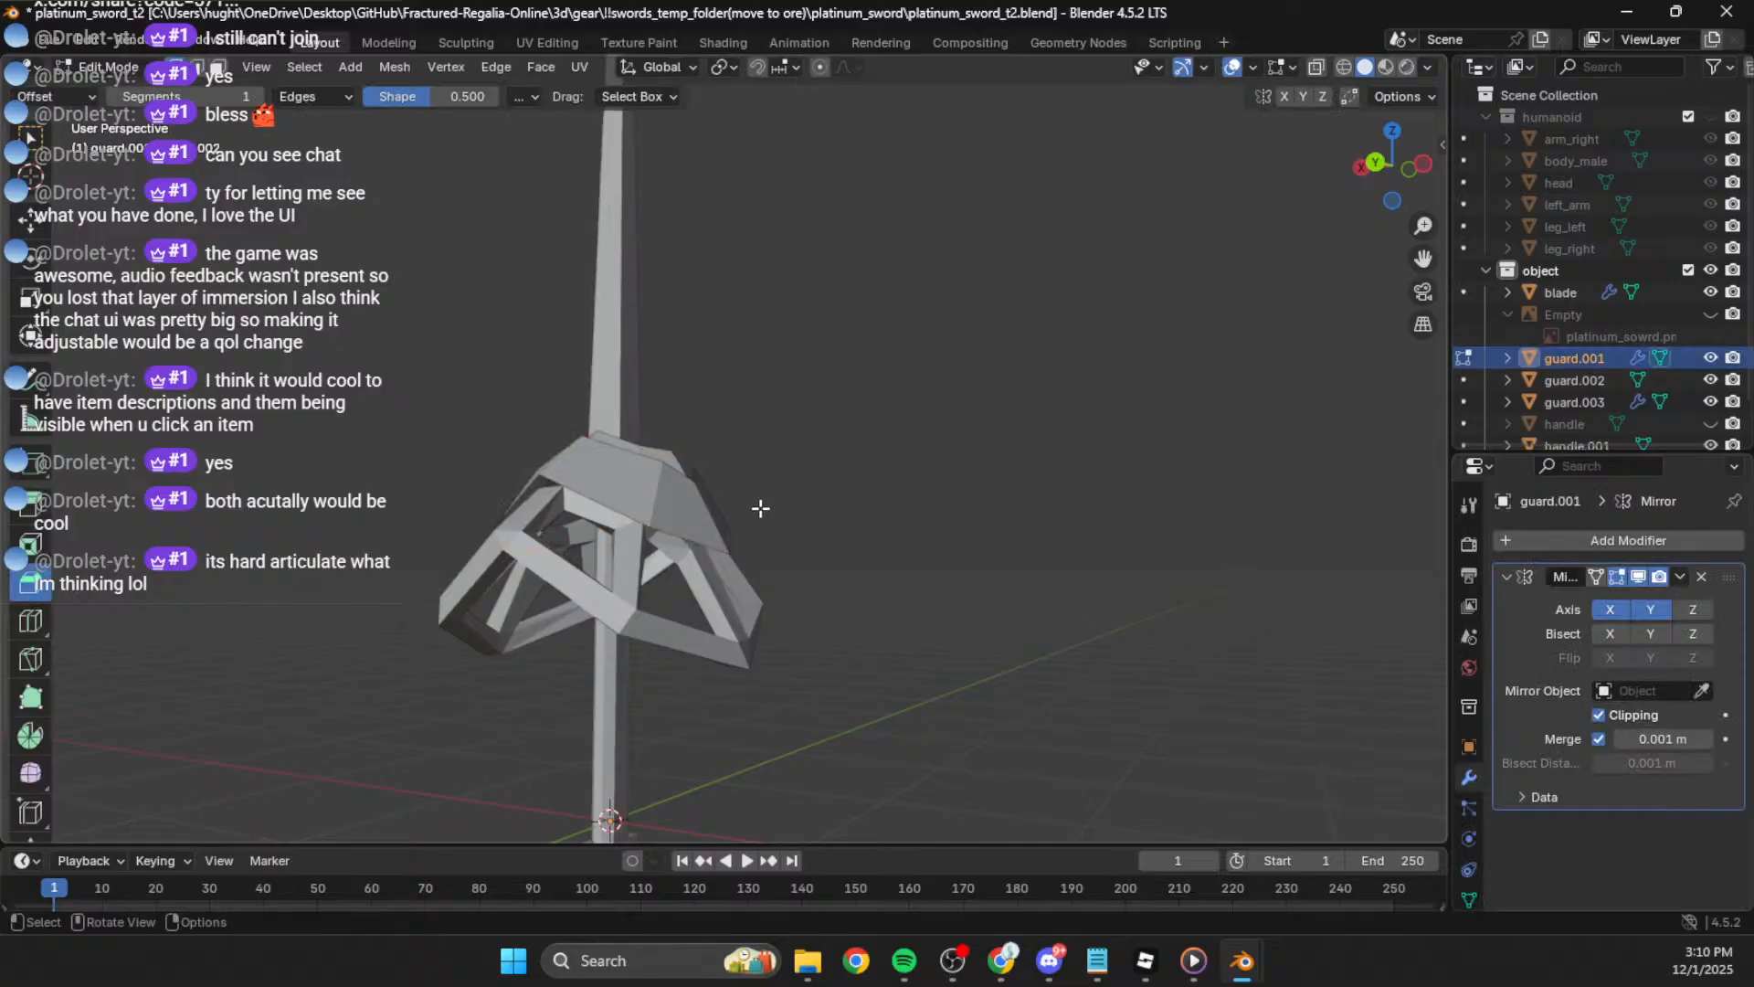
key("Tab")
middle_click_drag(759, 506, 700, 502)
middle_click_drag(837, 557, 705, 539)
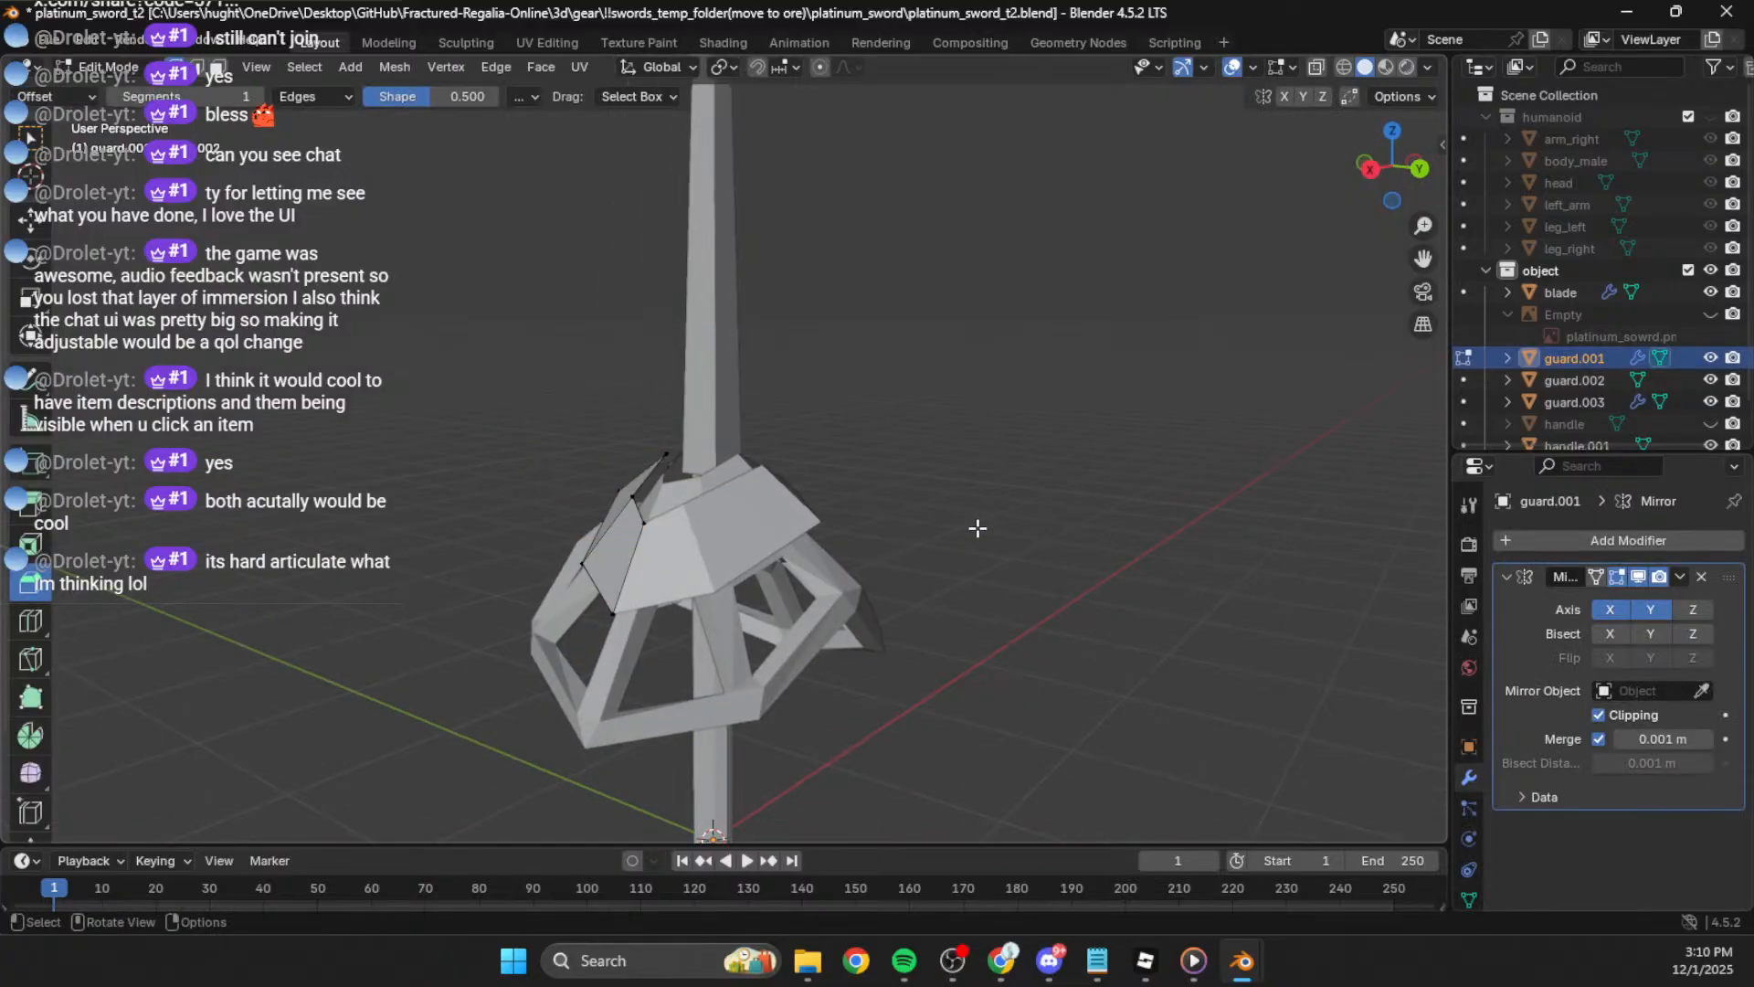
key("Tab")
left_click(1597, 541)
mouse_move(1499, 545)
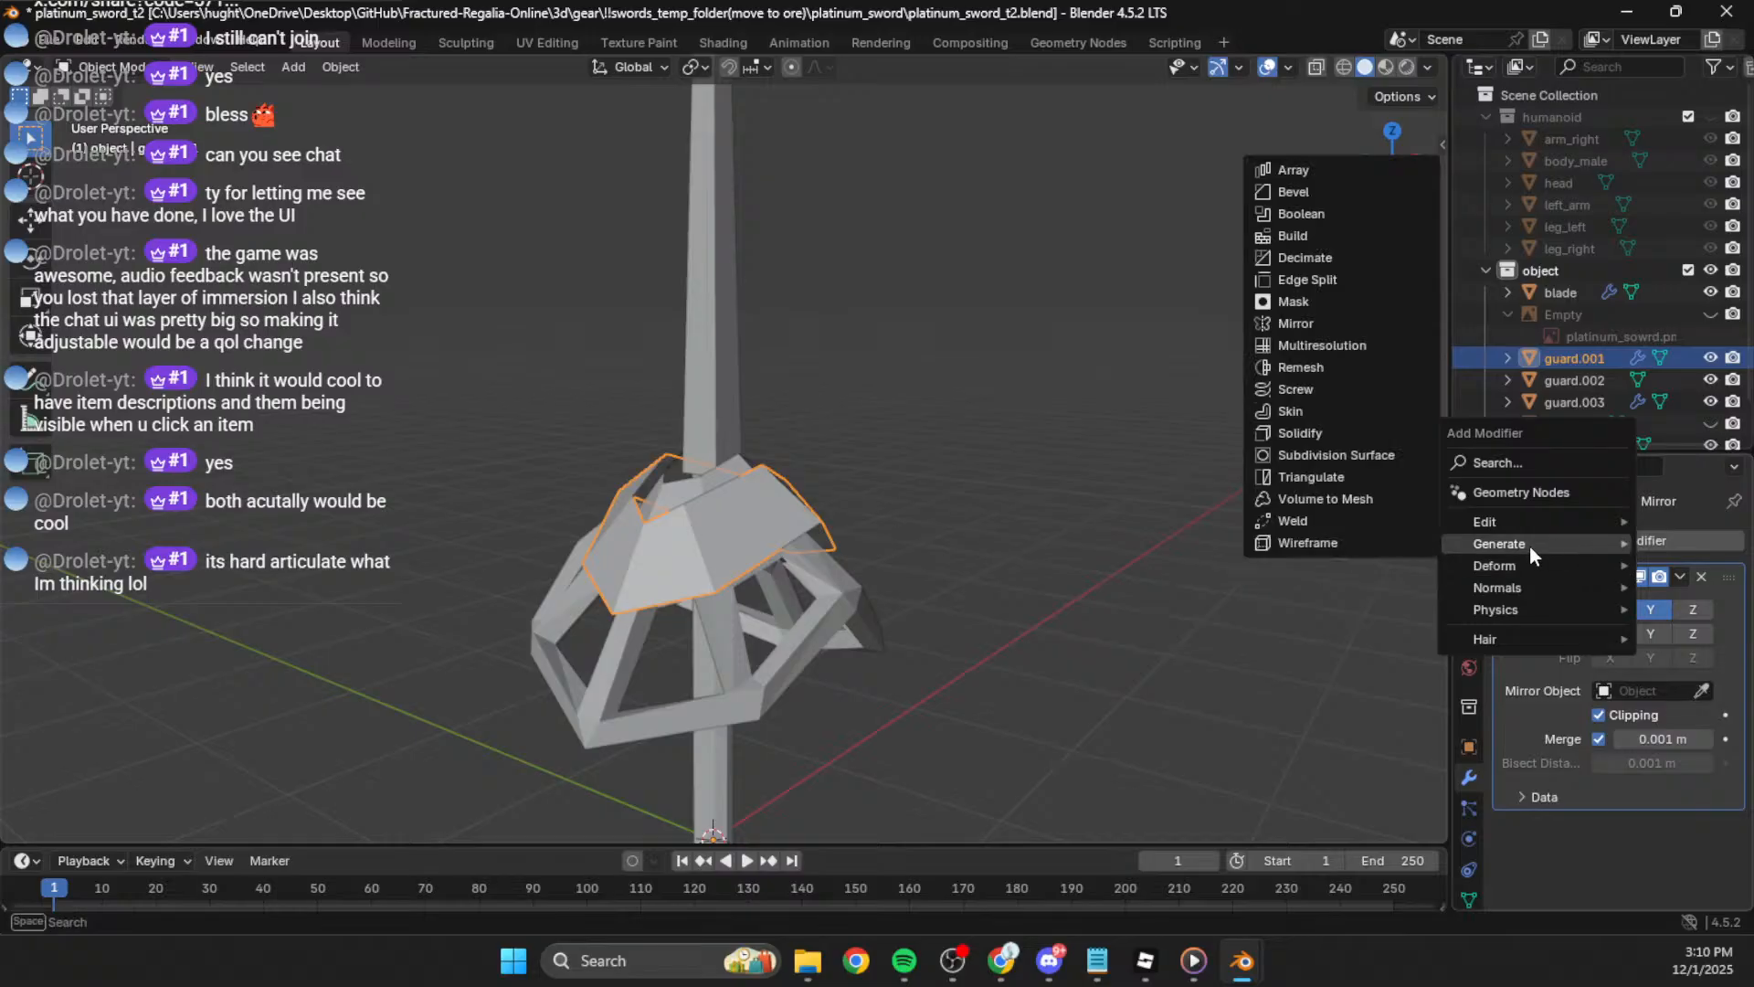
left_click(1313, 432)
middle_click_drag(809, 515, 1630, 680)
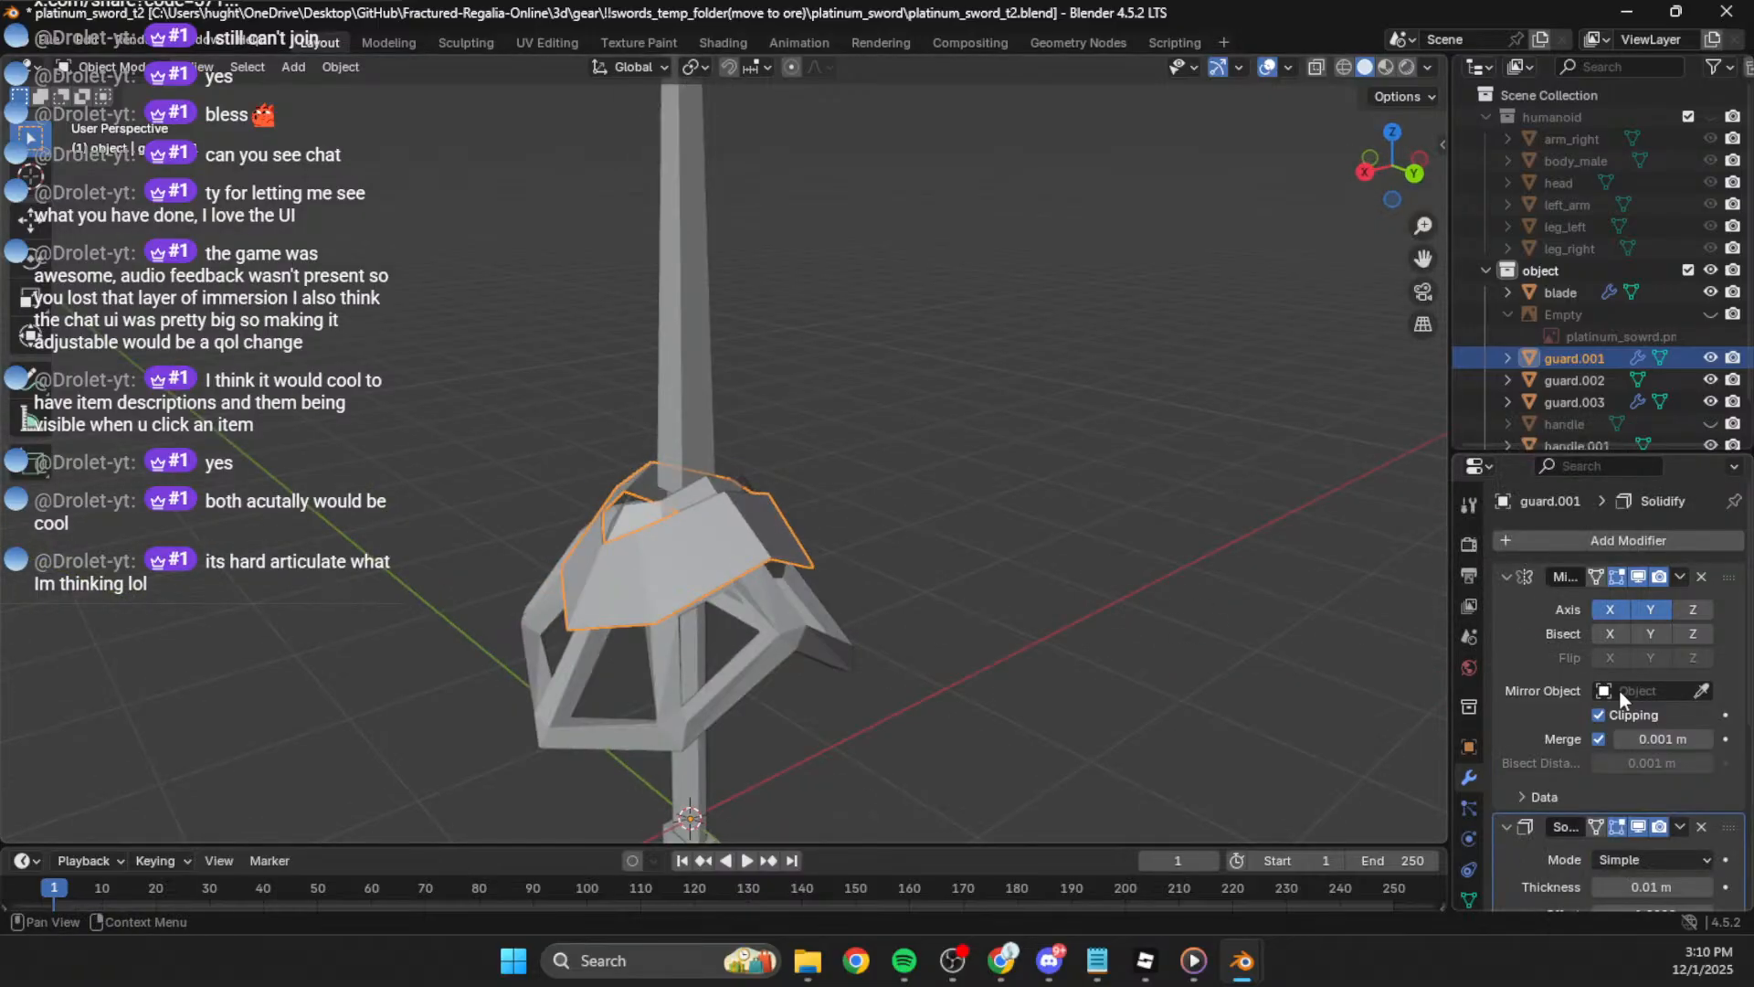
scroll(1555, 762, "down", 5)
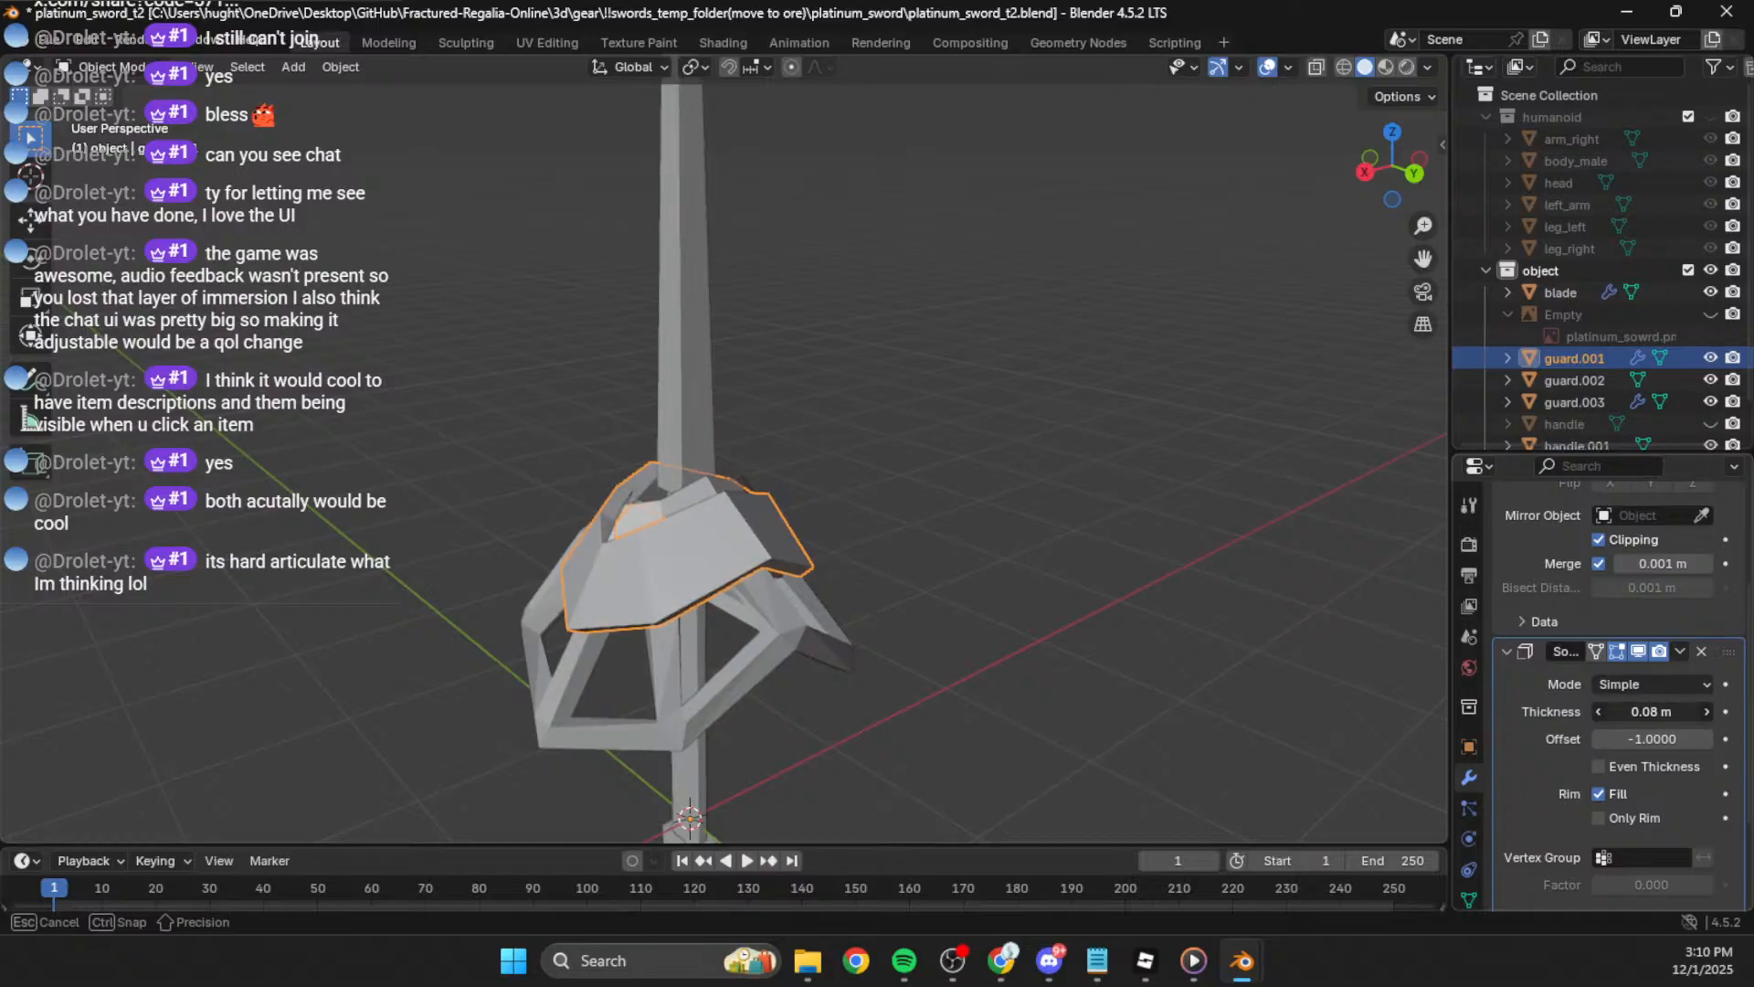
middle_click_drag(827, 548, 804, 510)
Step: Add a Solidify modifier with a thickness of 0.06 m to the inner collar around the blade (guard.003)
left_click(809, 512)
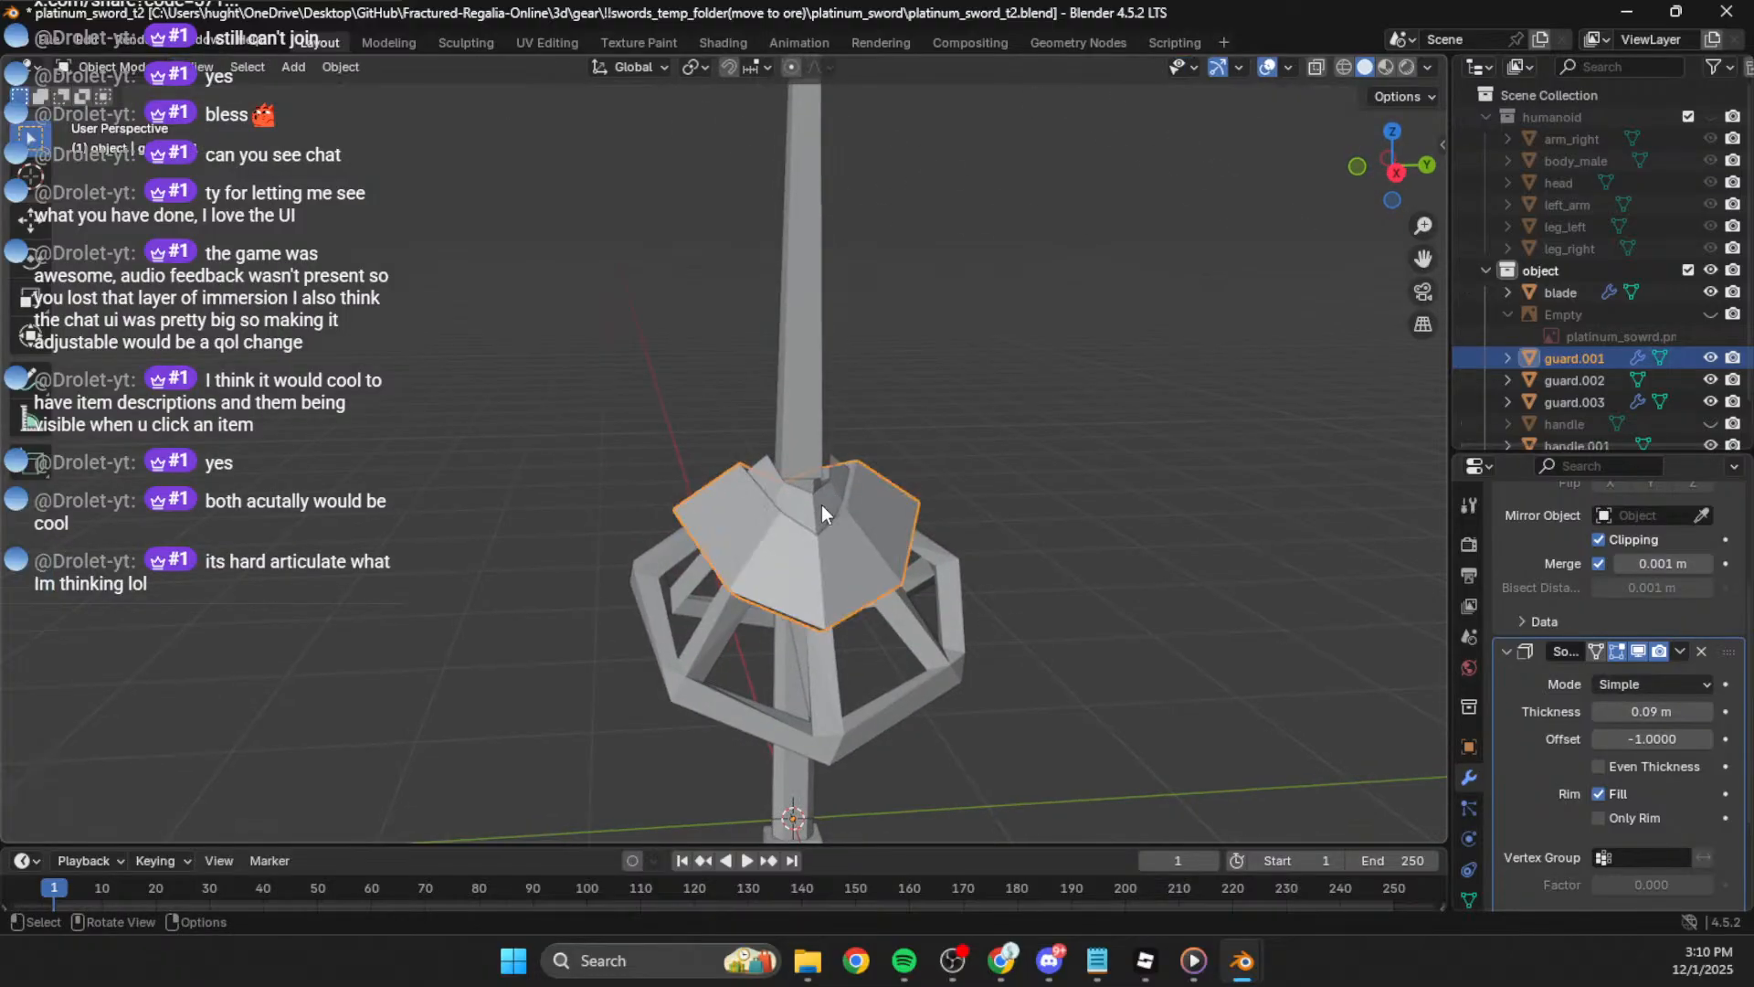
key("Tab")
left_click(1609, 542)
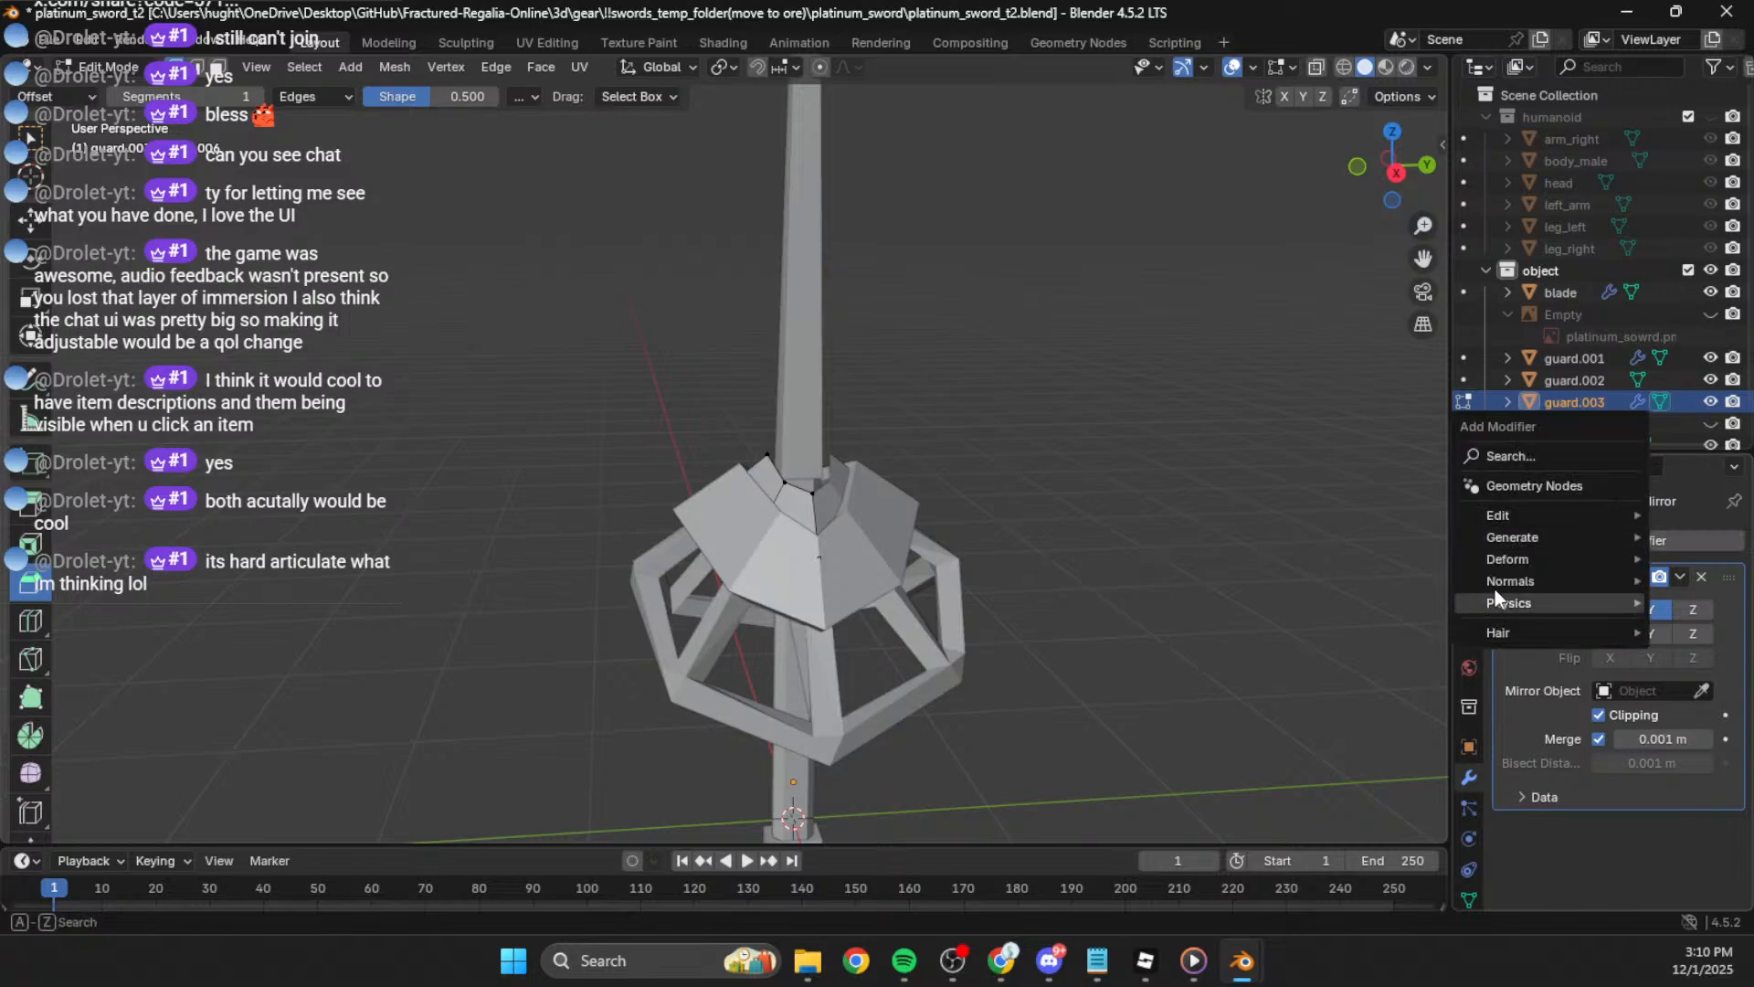
mouse_move(1559, 536)
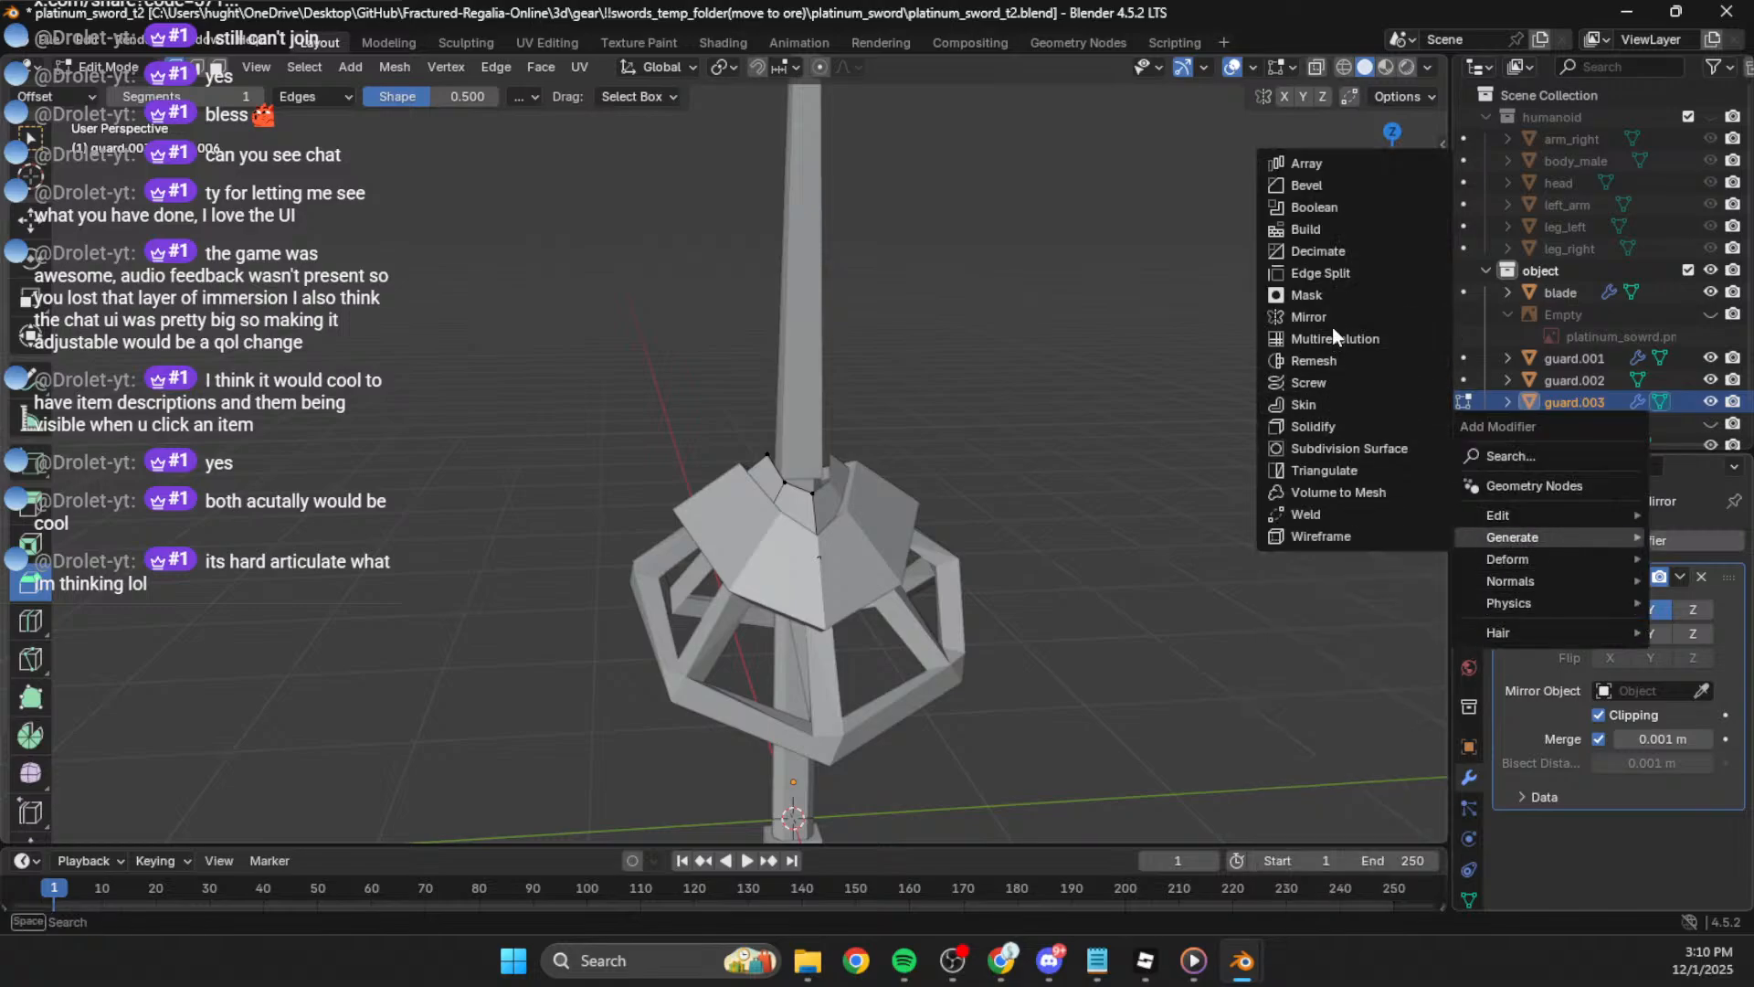
left_click(1356, 425)
middle_click_drag(1067, 543, 1001, 547)
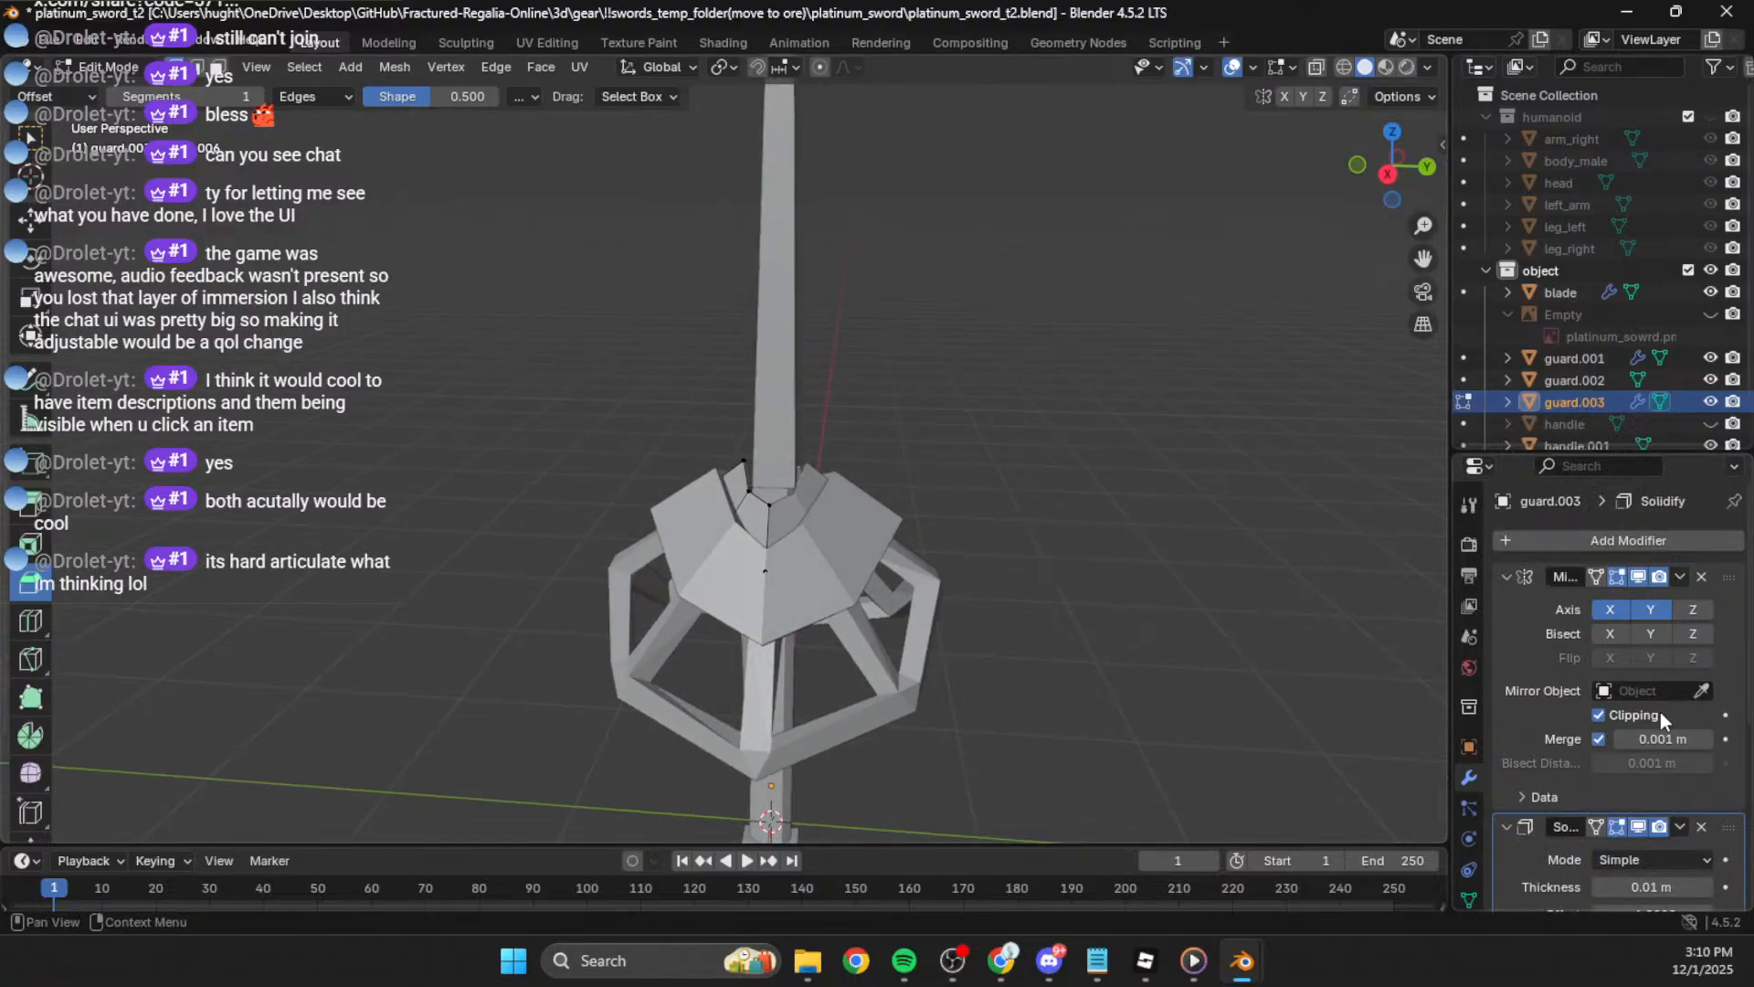
scroll(1621, 844, "down", 5)
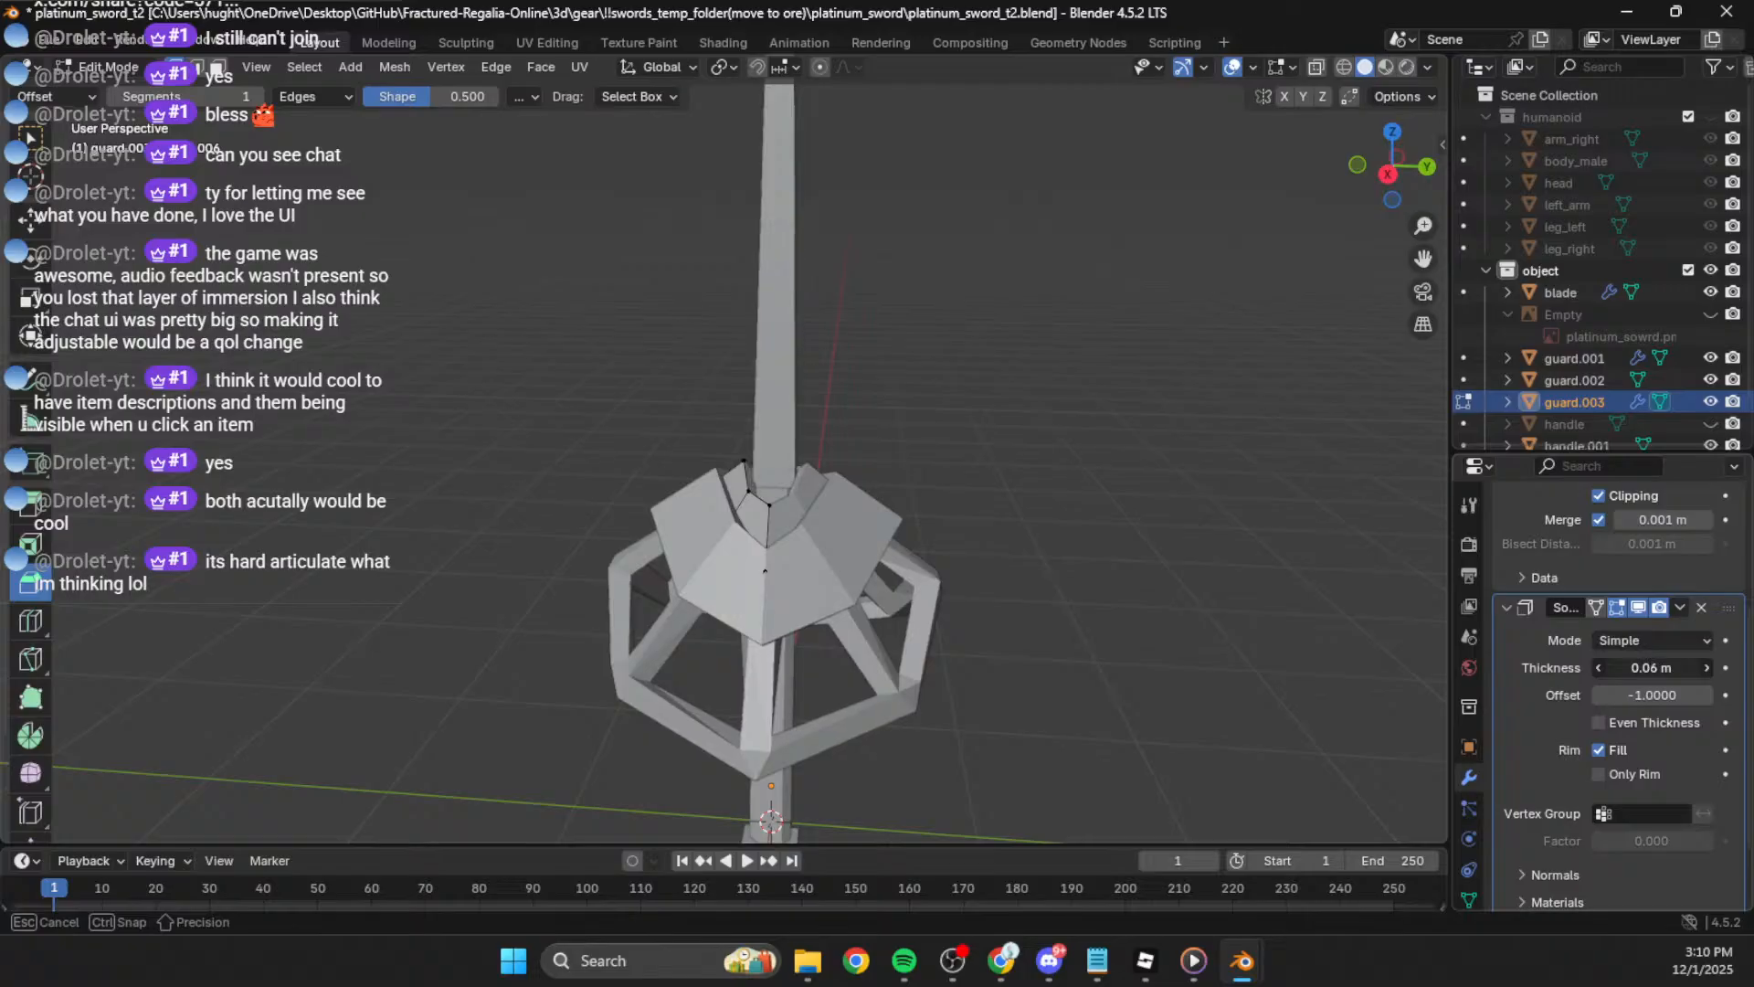
middle_click_drag(1034, 546, 725, 499)
key("Tab")
Step: Try to move the whole guard.001 mesh along Z and scale it down in top view
left_click(963, 525)
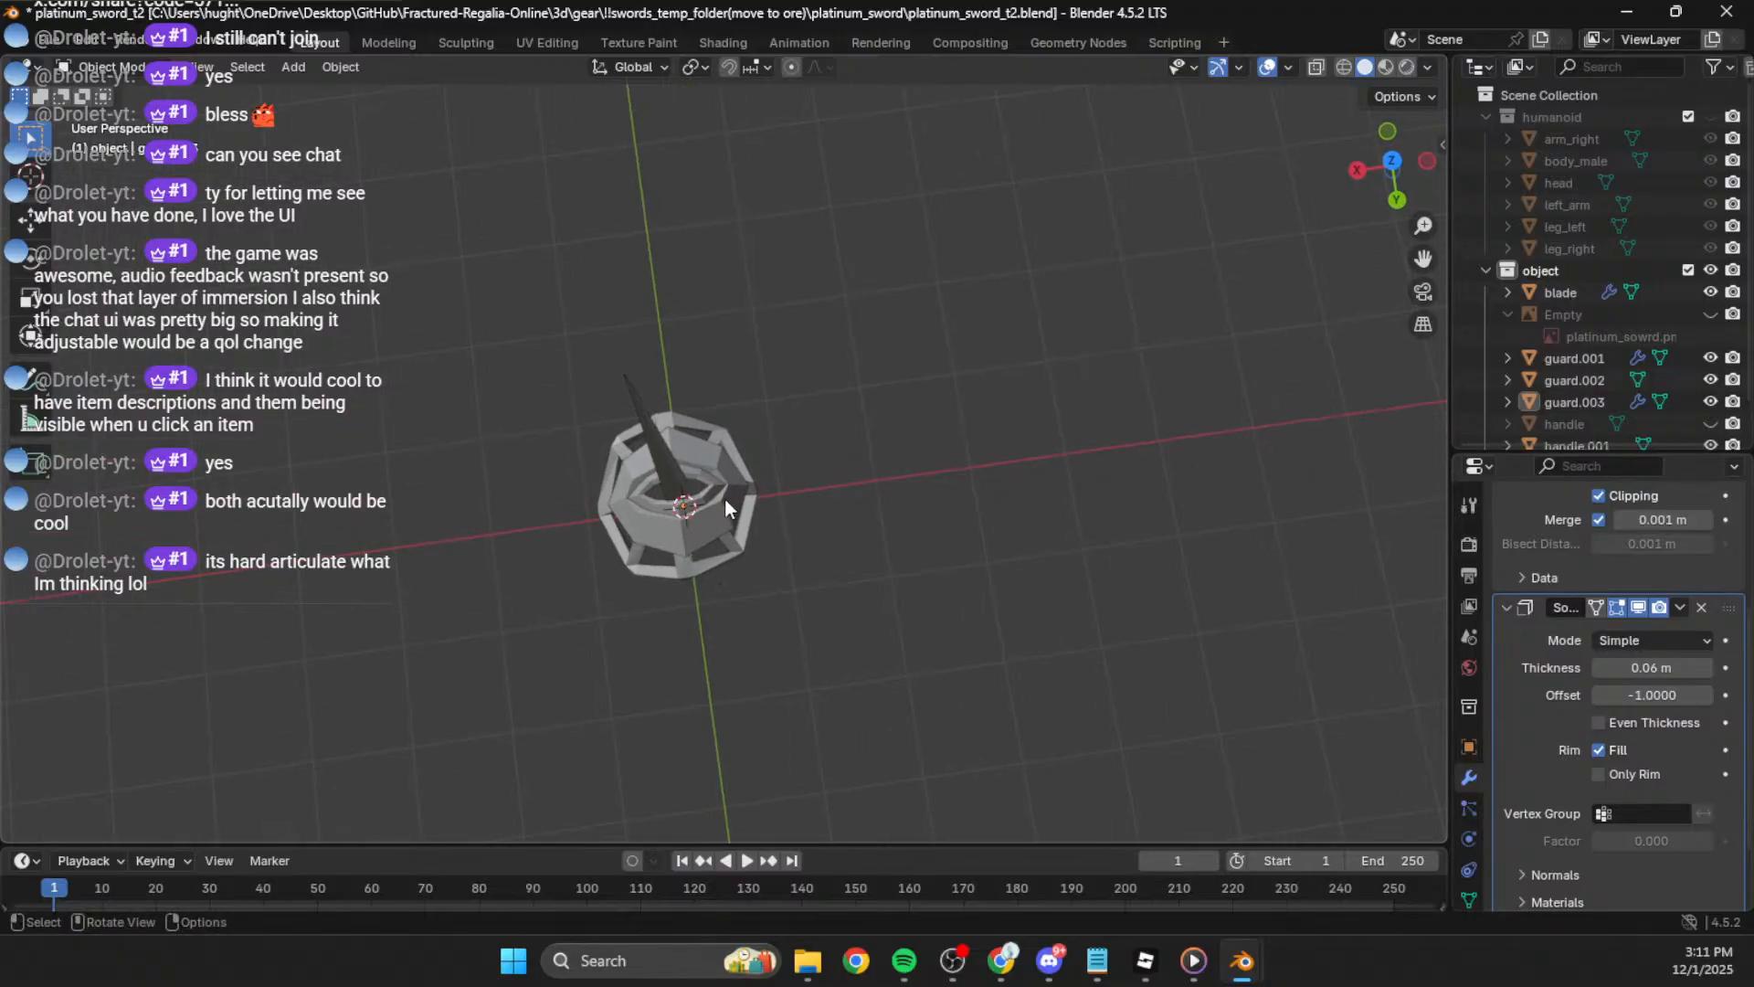
left_click(1392, 160)
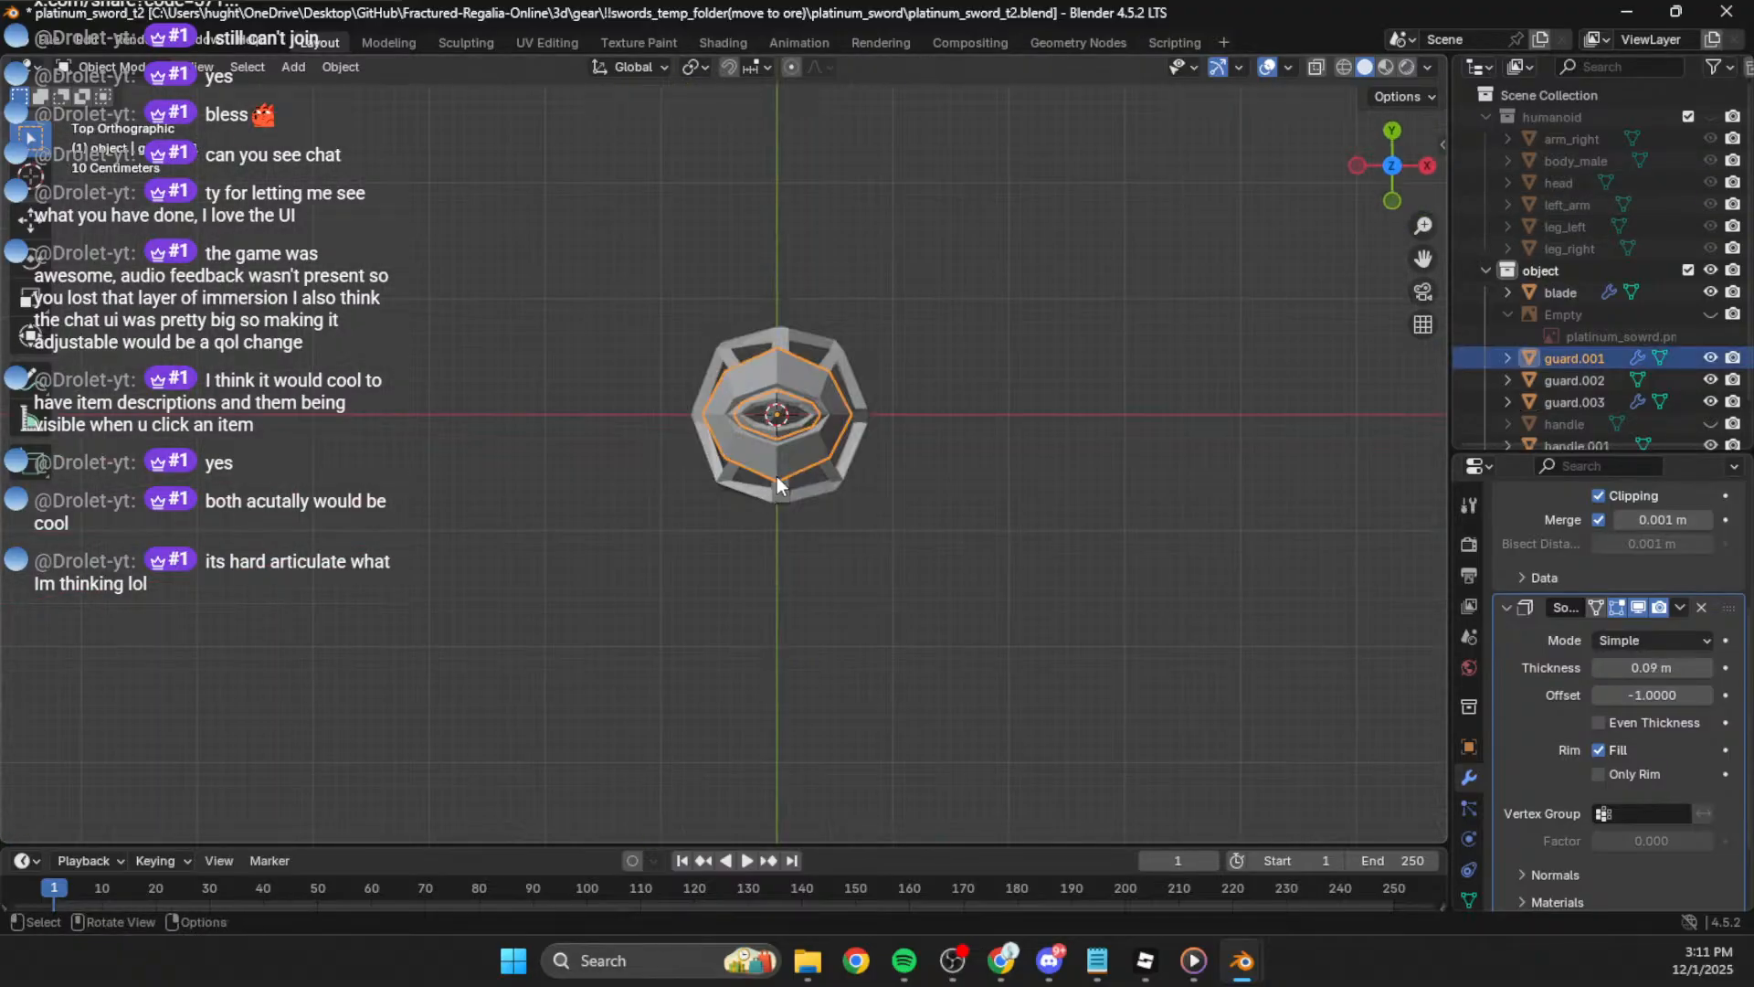
scroll(818, 484, "up", 8)
key("Tab")
key("a")
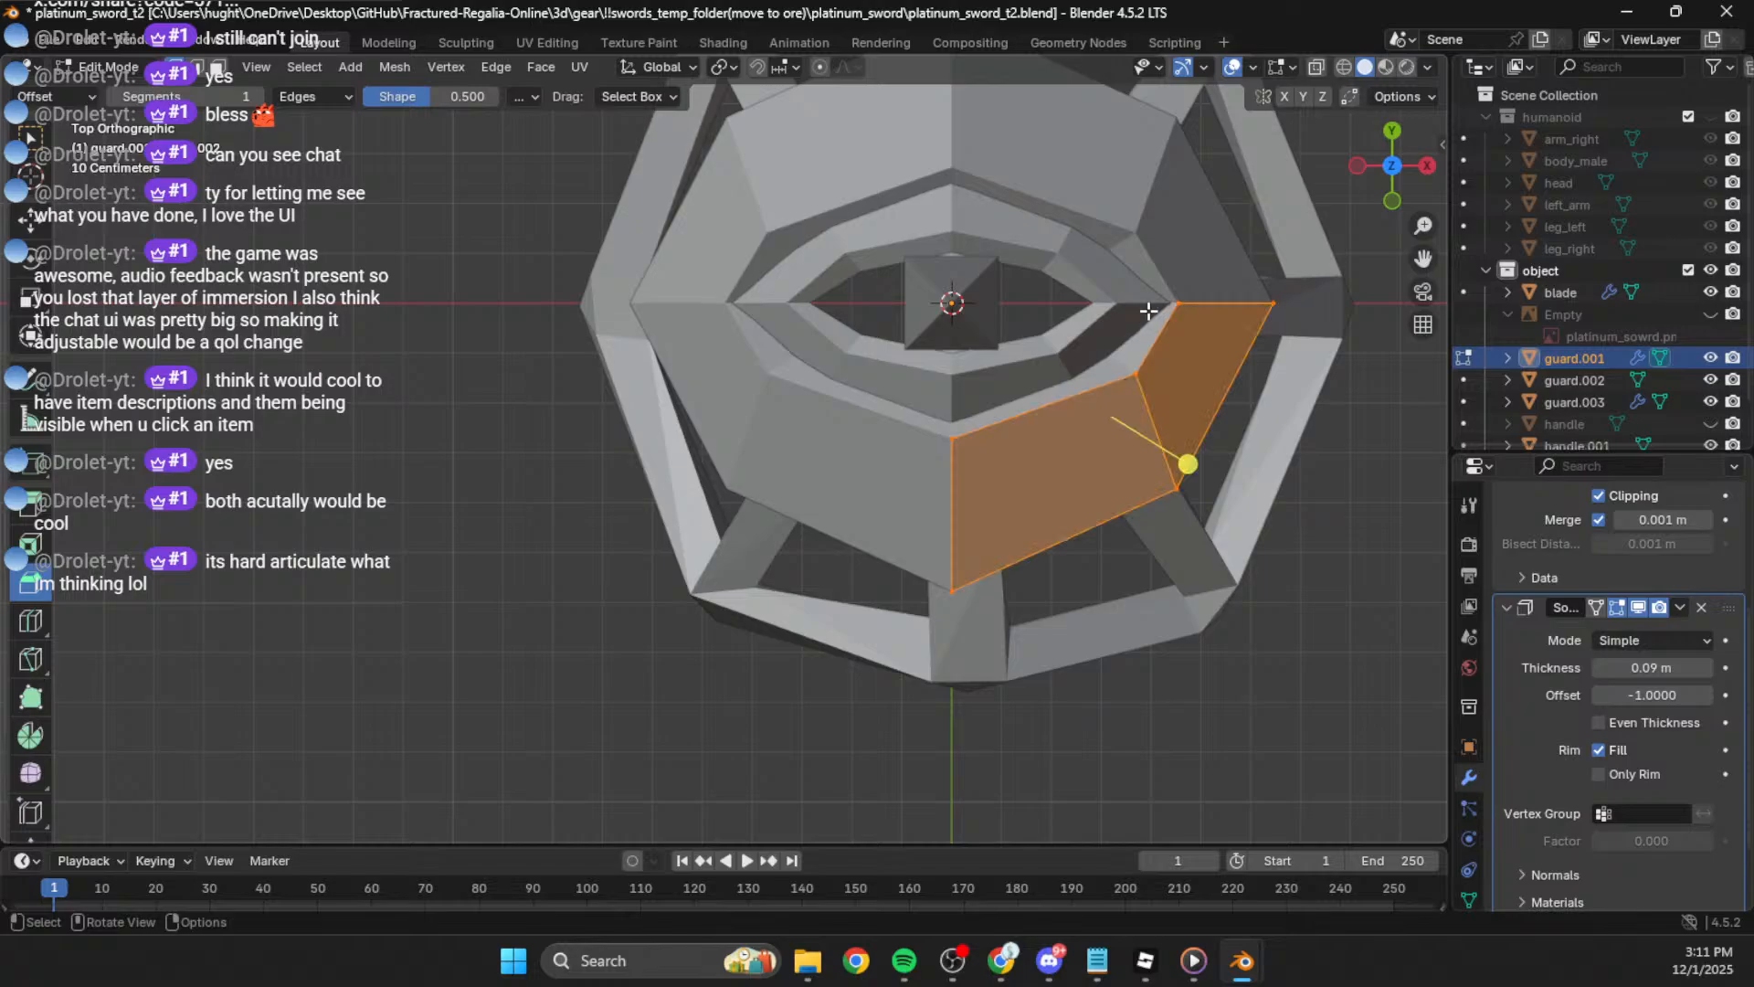
key("g")
key("z")
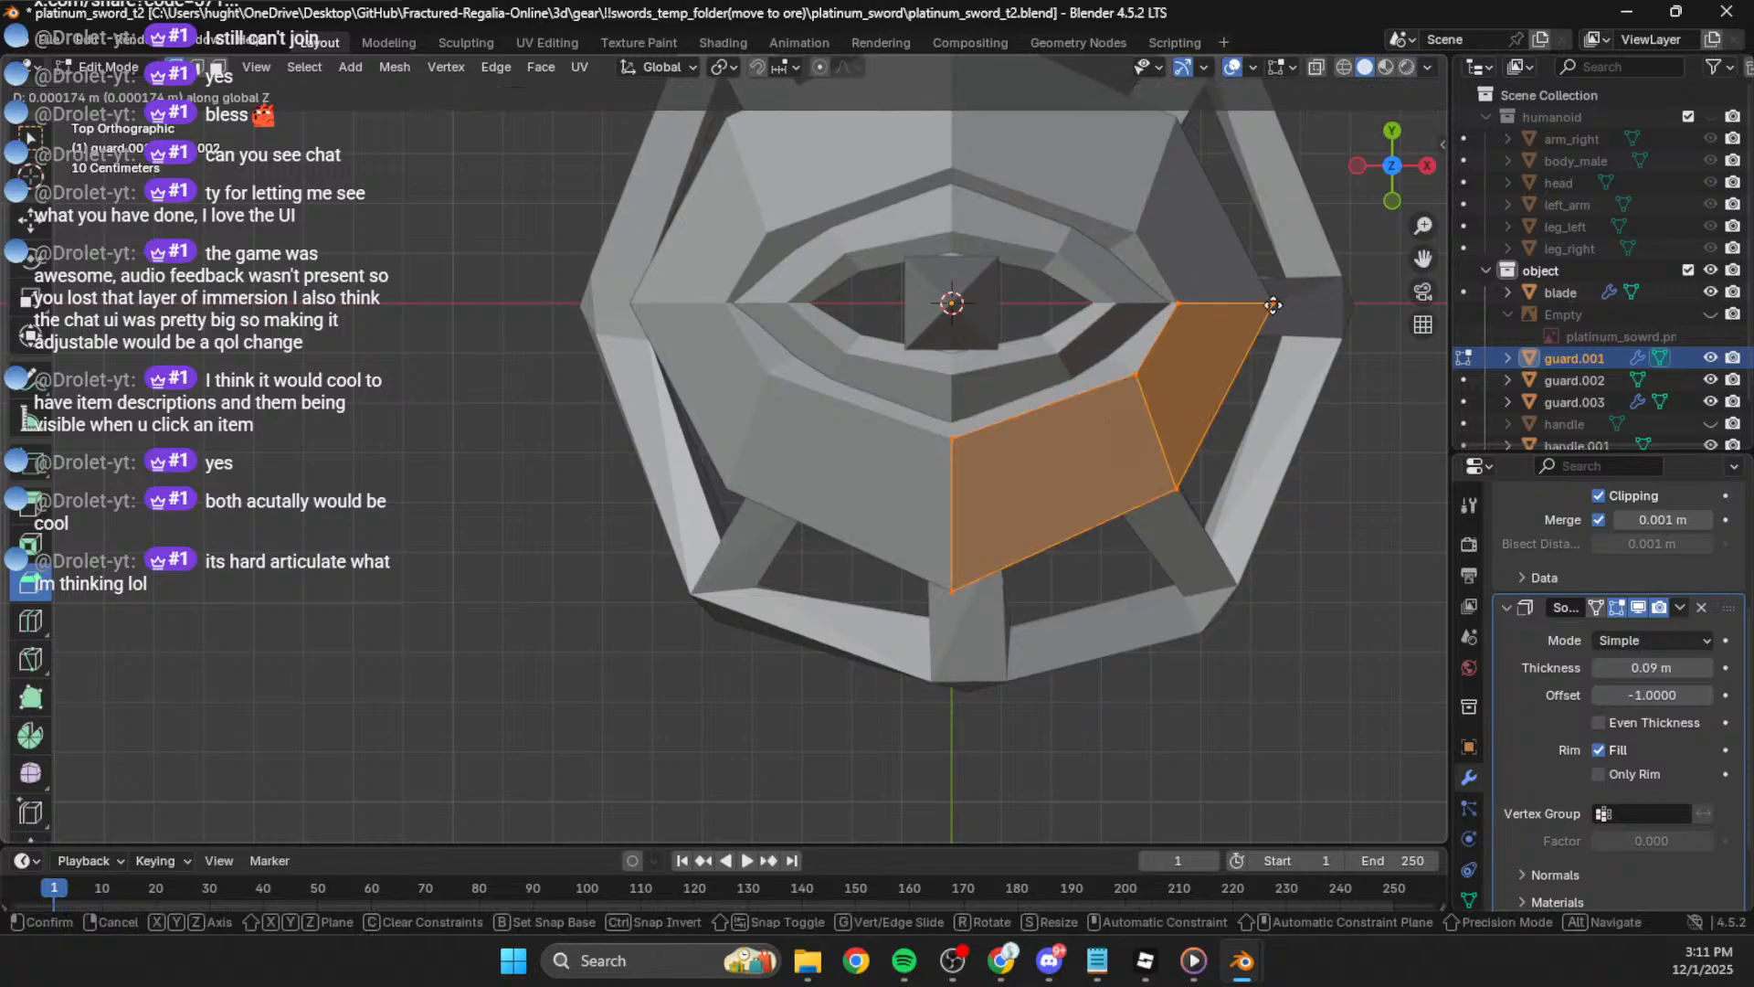
left_click(1151, 371)
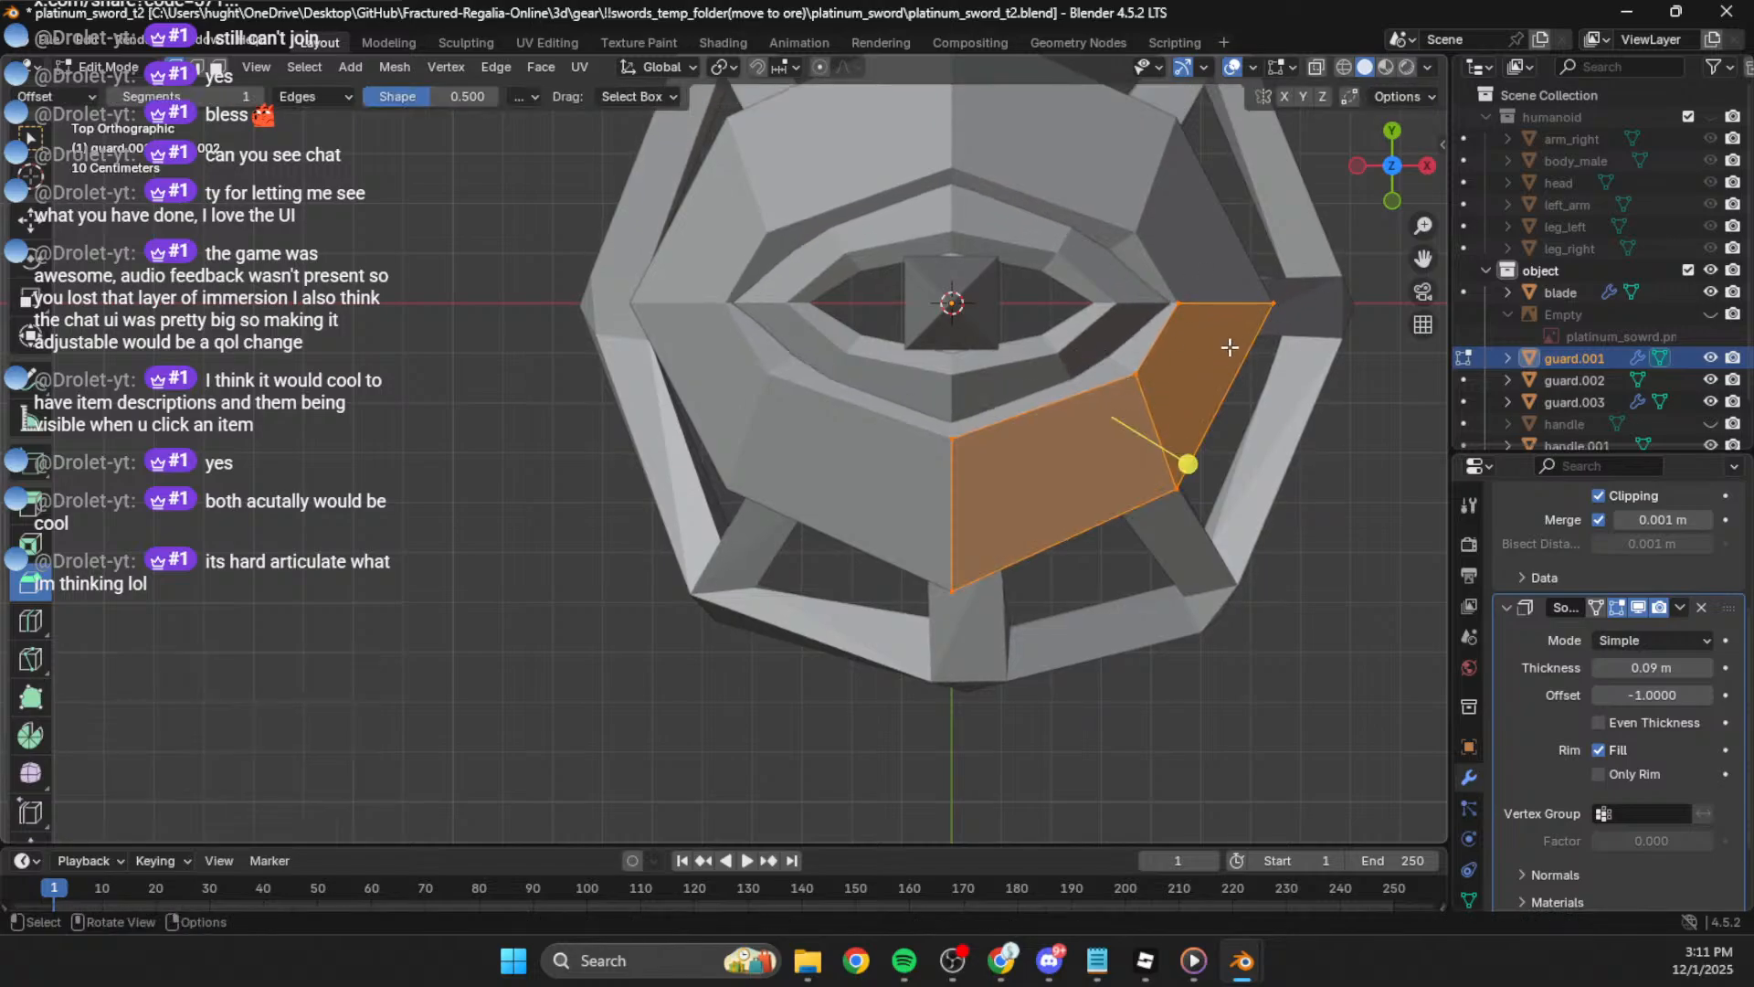
key("s")
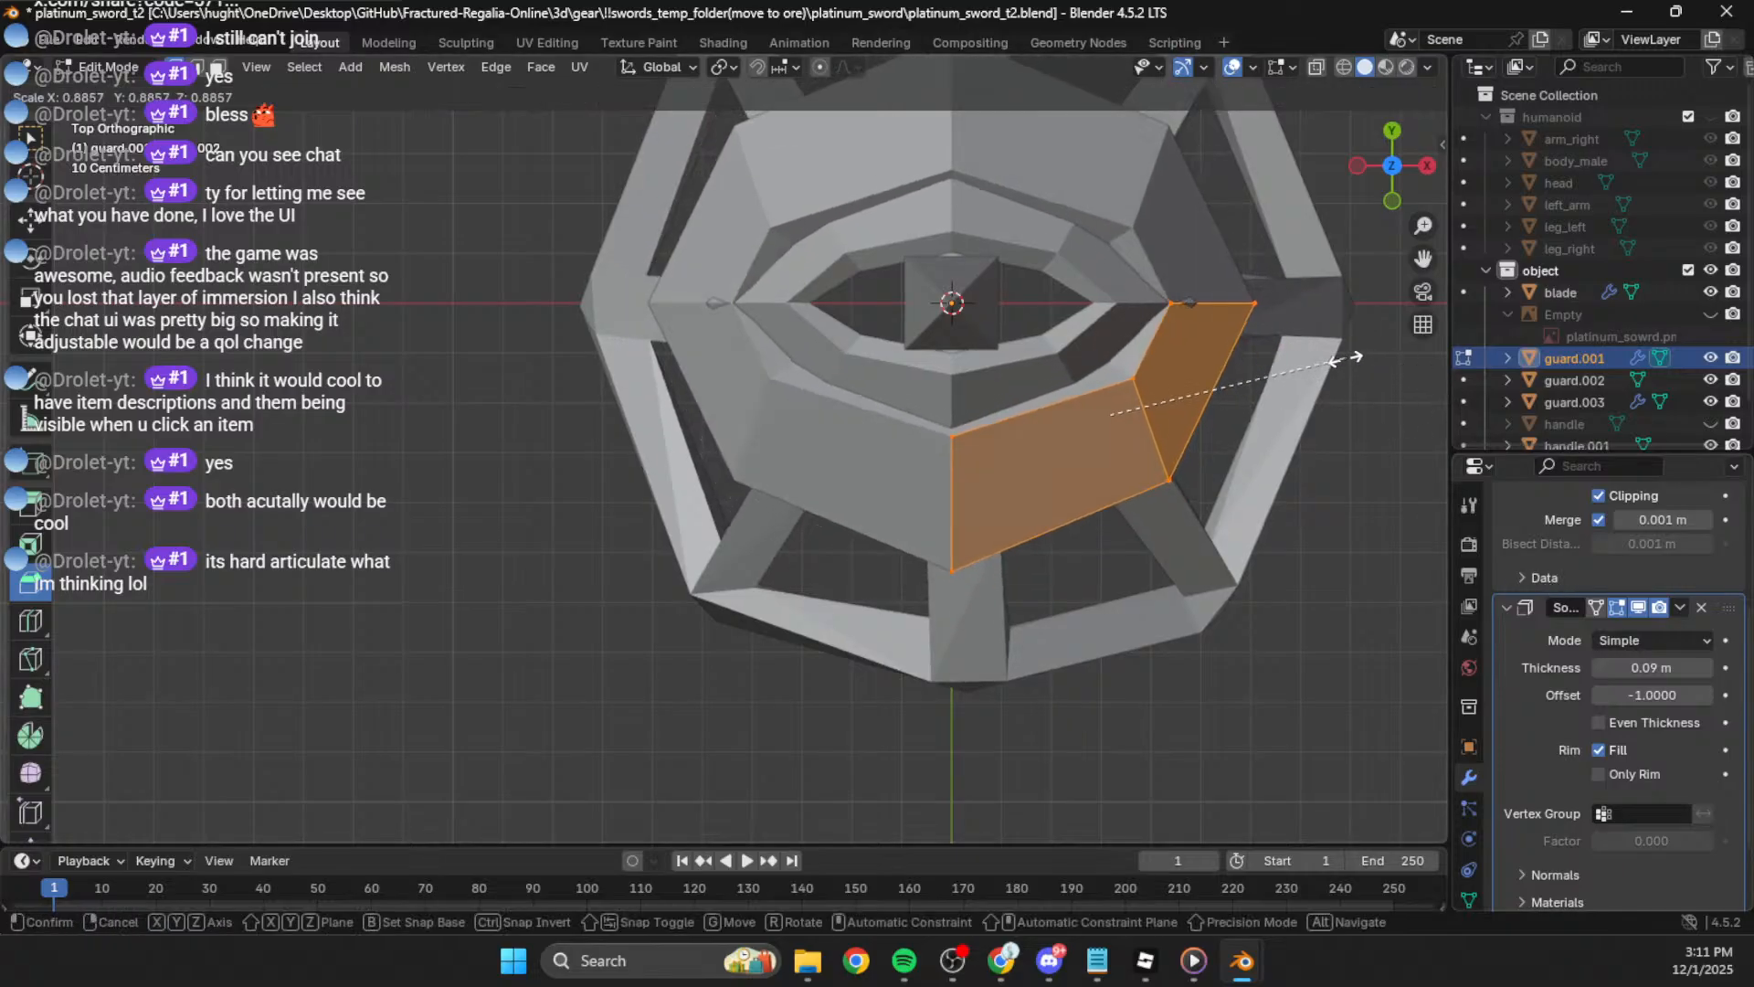
left_click(1261, 372)
Step: Try to move the outer vertices of guard.001 along the Z axis
left_click(1259, 291)
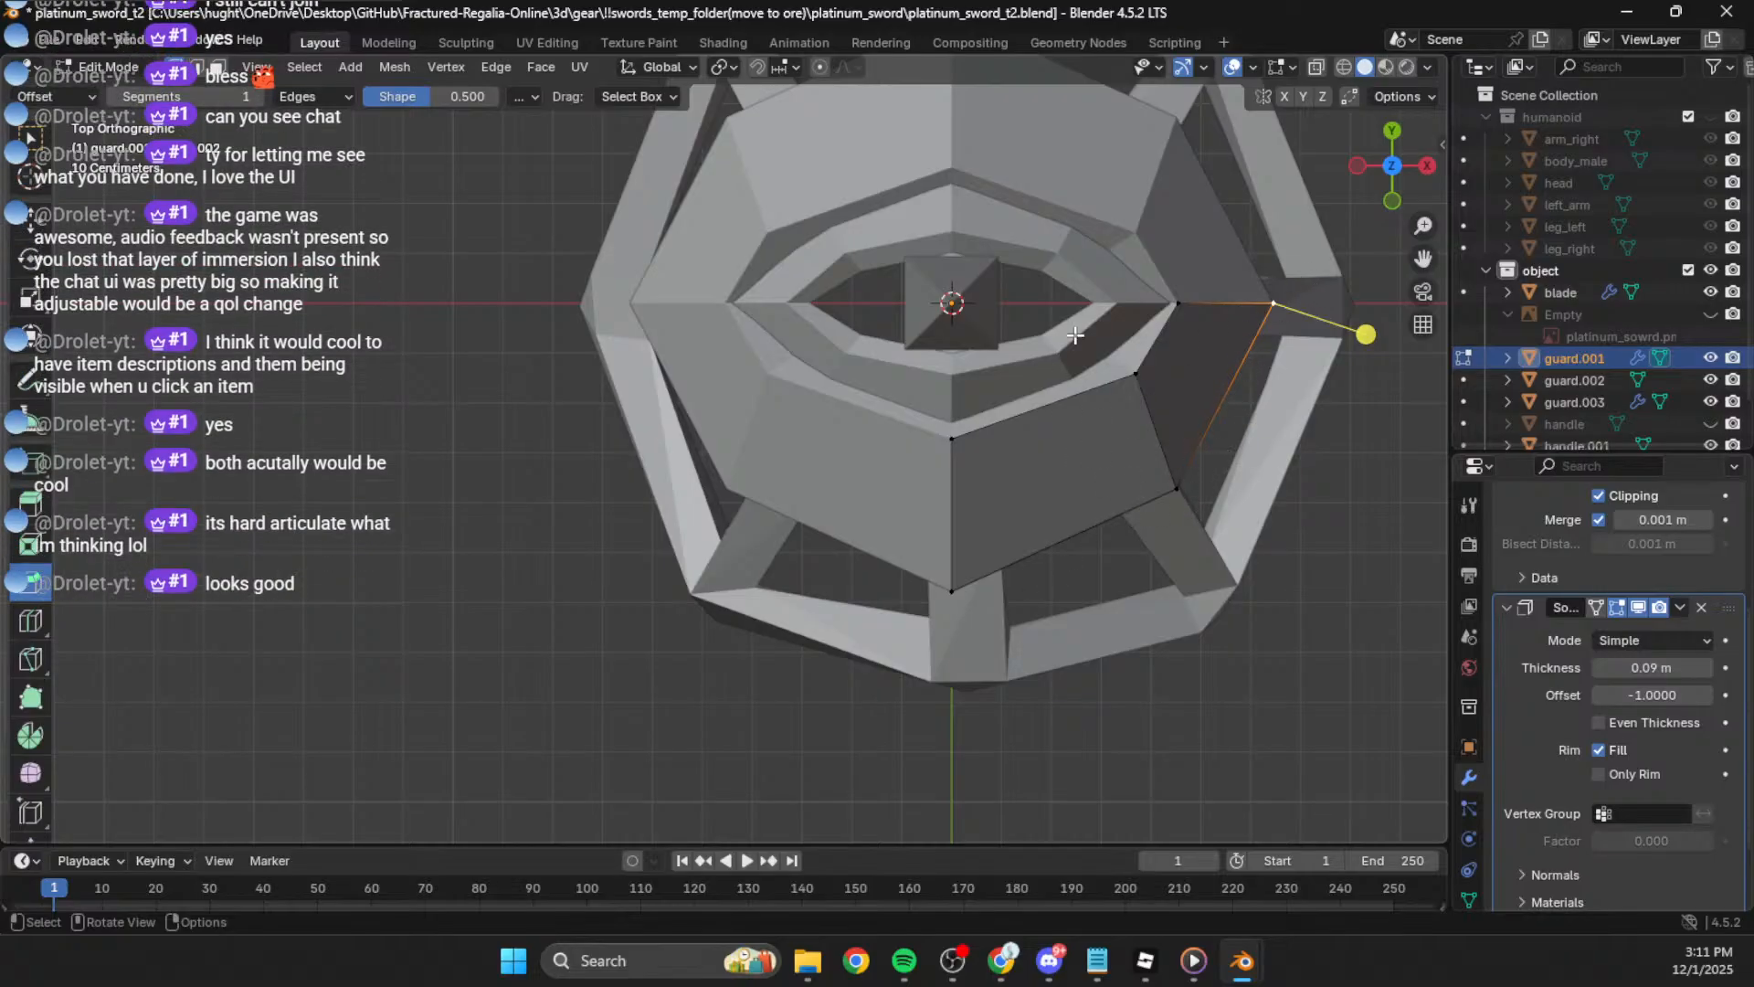
left_click_drag(1074, 337, 1205, 580)
key("g")
key("z")
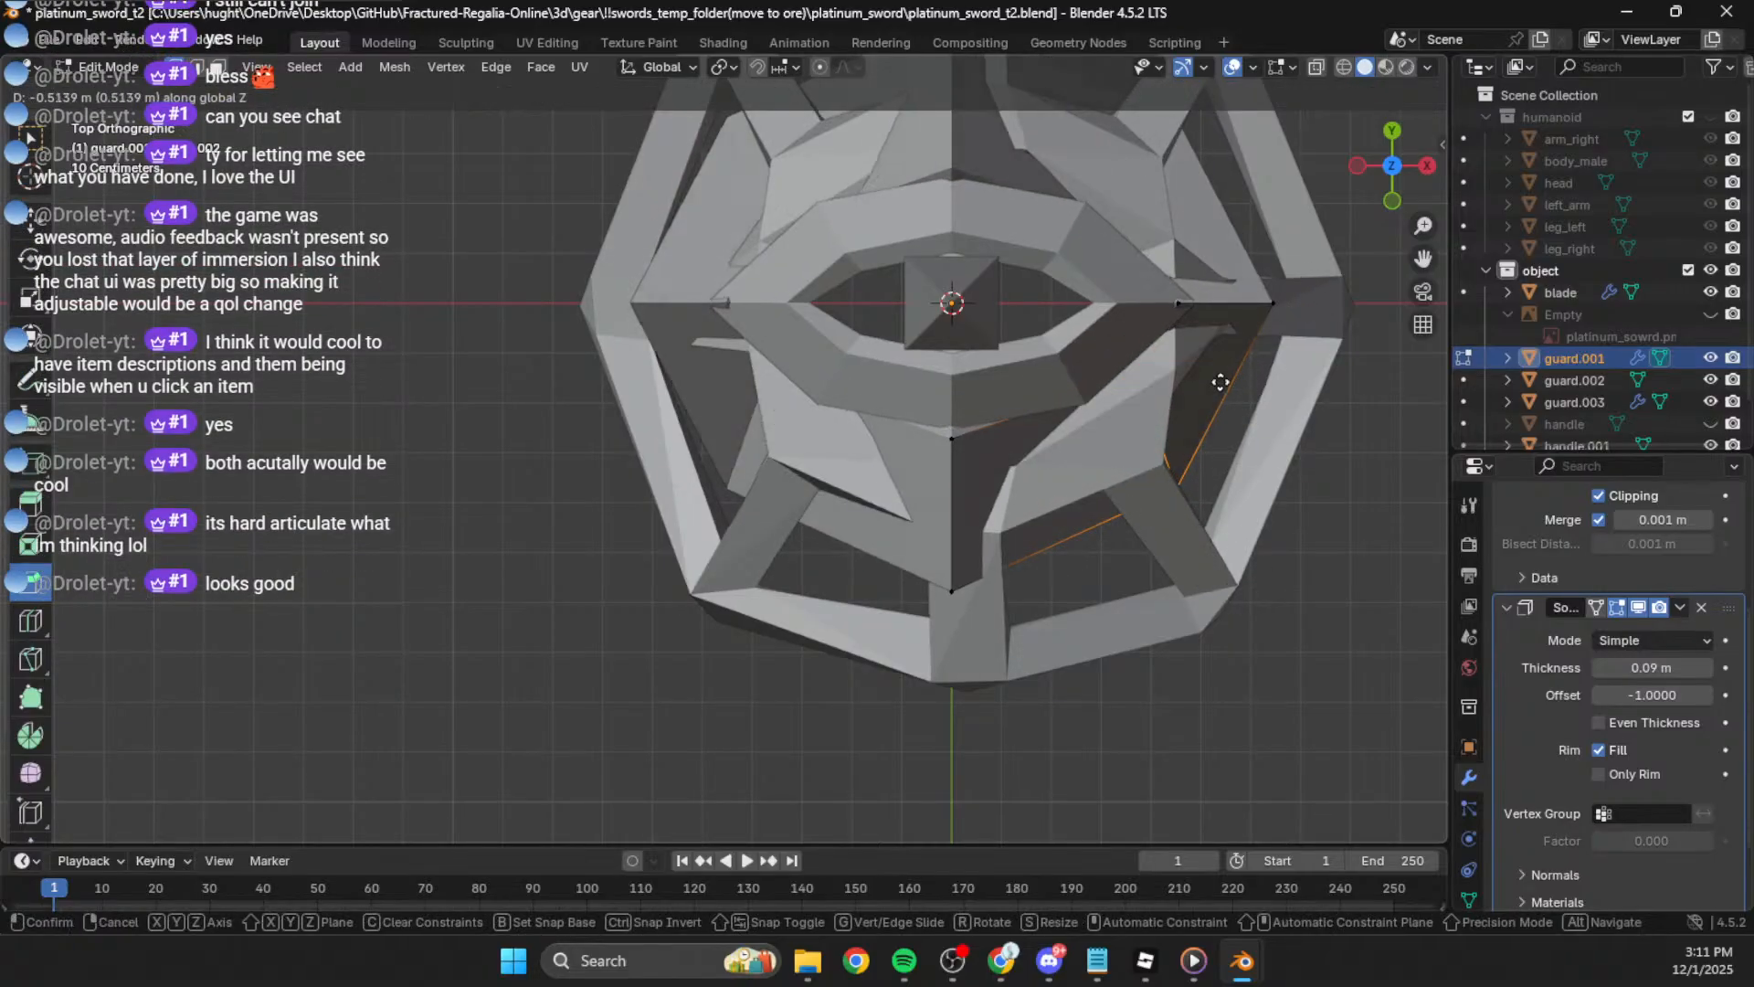
left_click(1285, 572)
left_click_drag(1139, 440, 1075, 570, "shift")
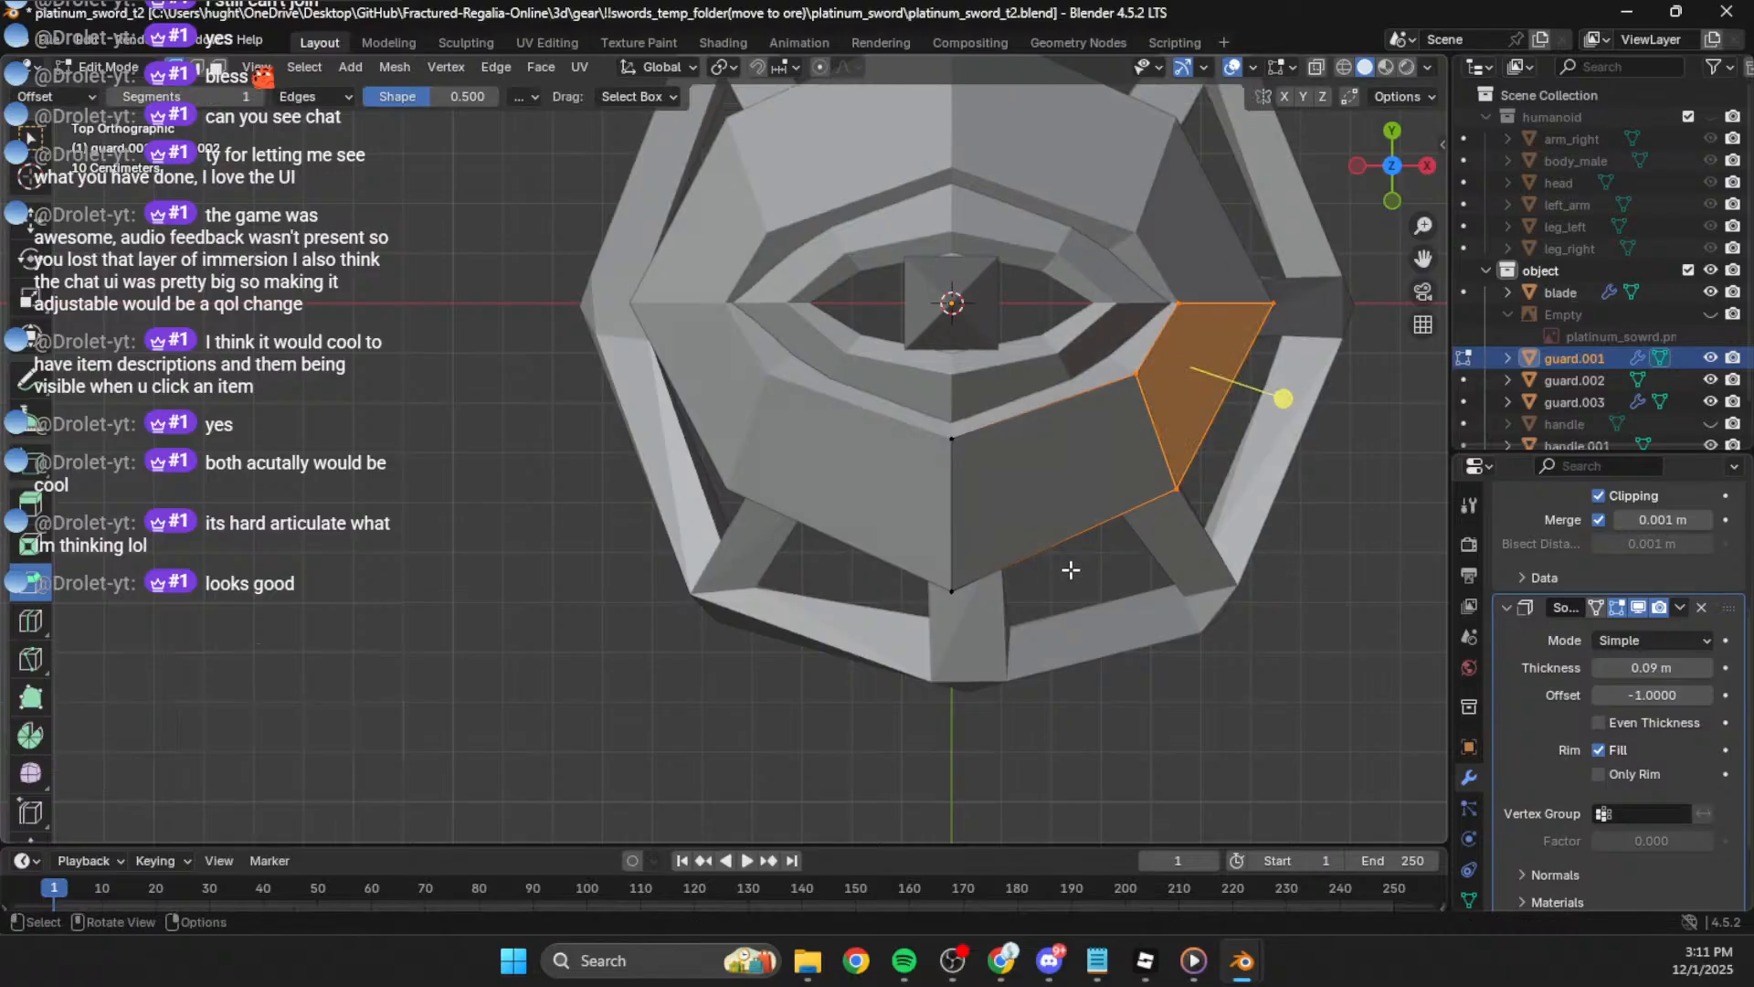
left_click(1368, 546)
Step: Collapse guard.001's modifier settings and try to move its side edge on the X axis about 0.18 m inward
scroll(1542, 628, "up", 5)
left_click(1504, 576)
left_click(1506, 606)
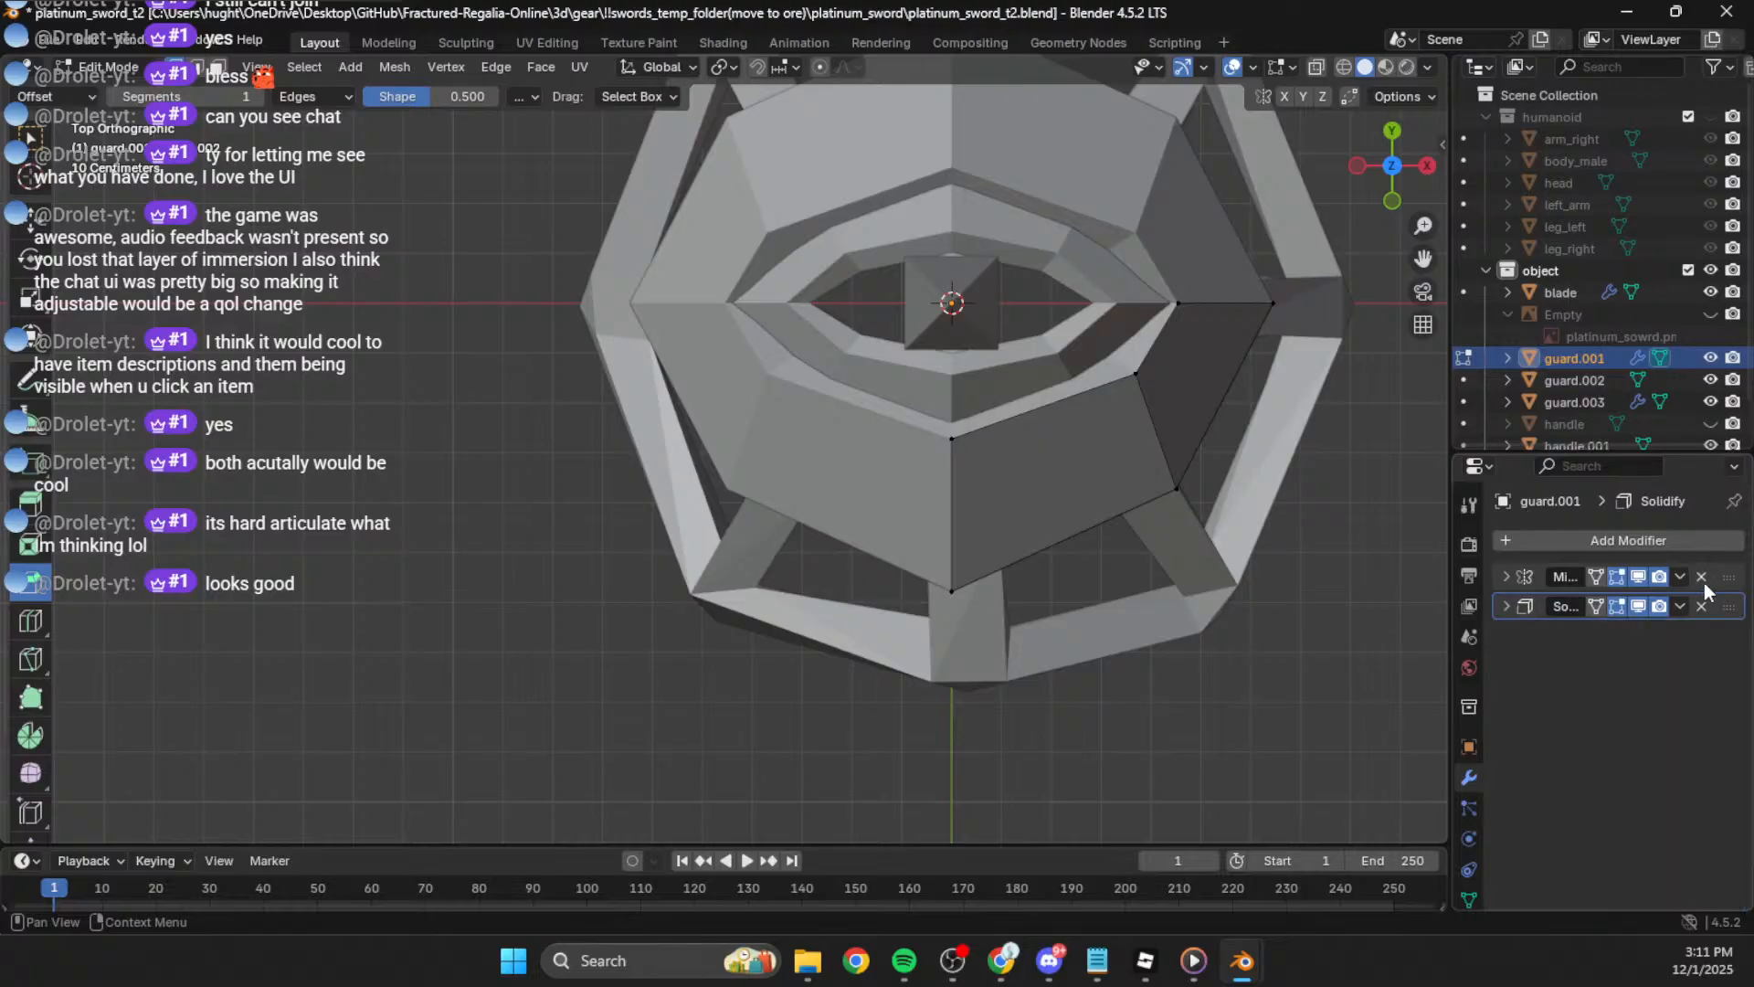
key("a")
left_click(1274, 304)
key("g")
left_click(1271, 323)
key("g")
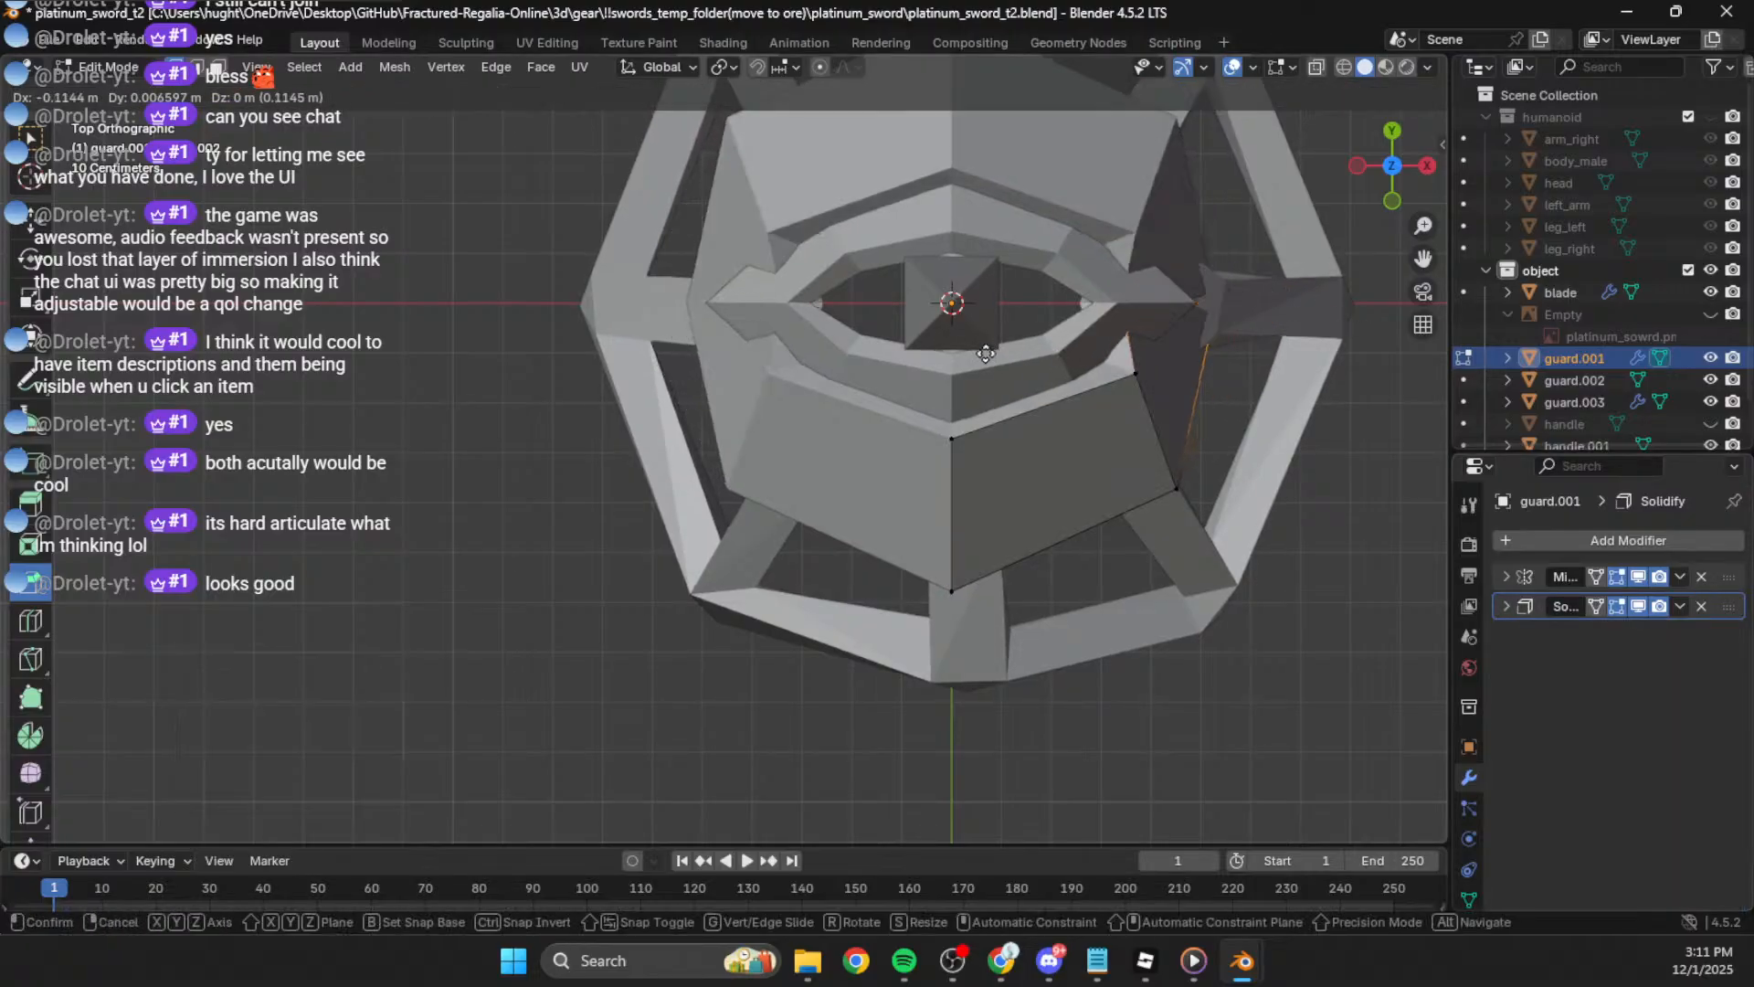
left_click(970, 356)
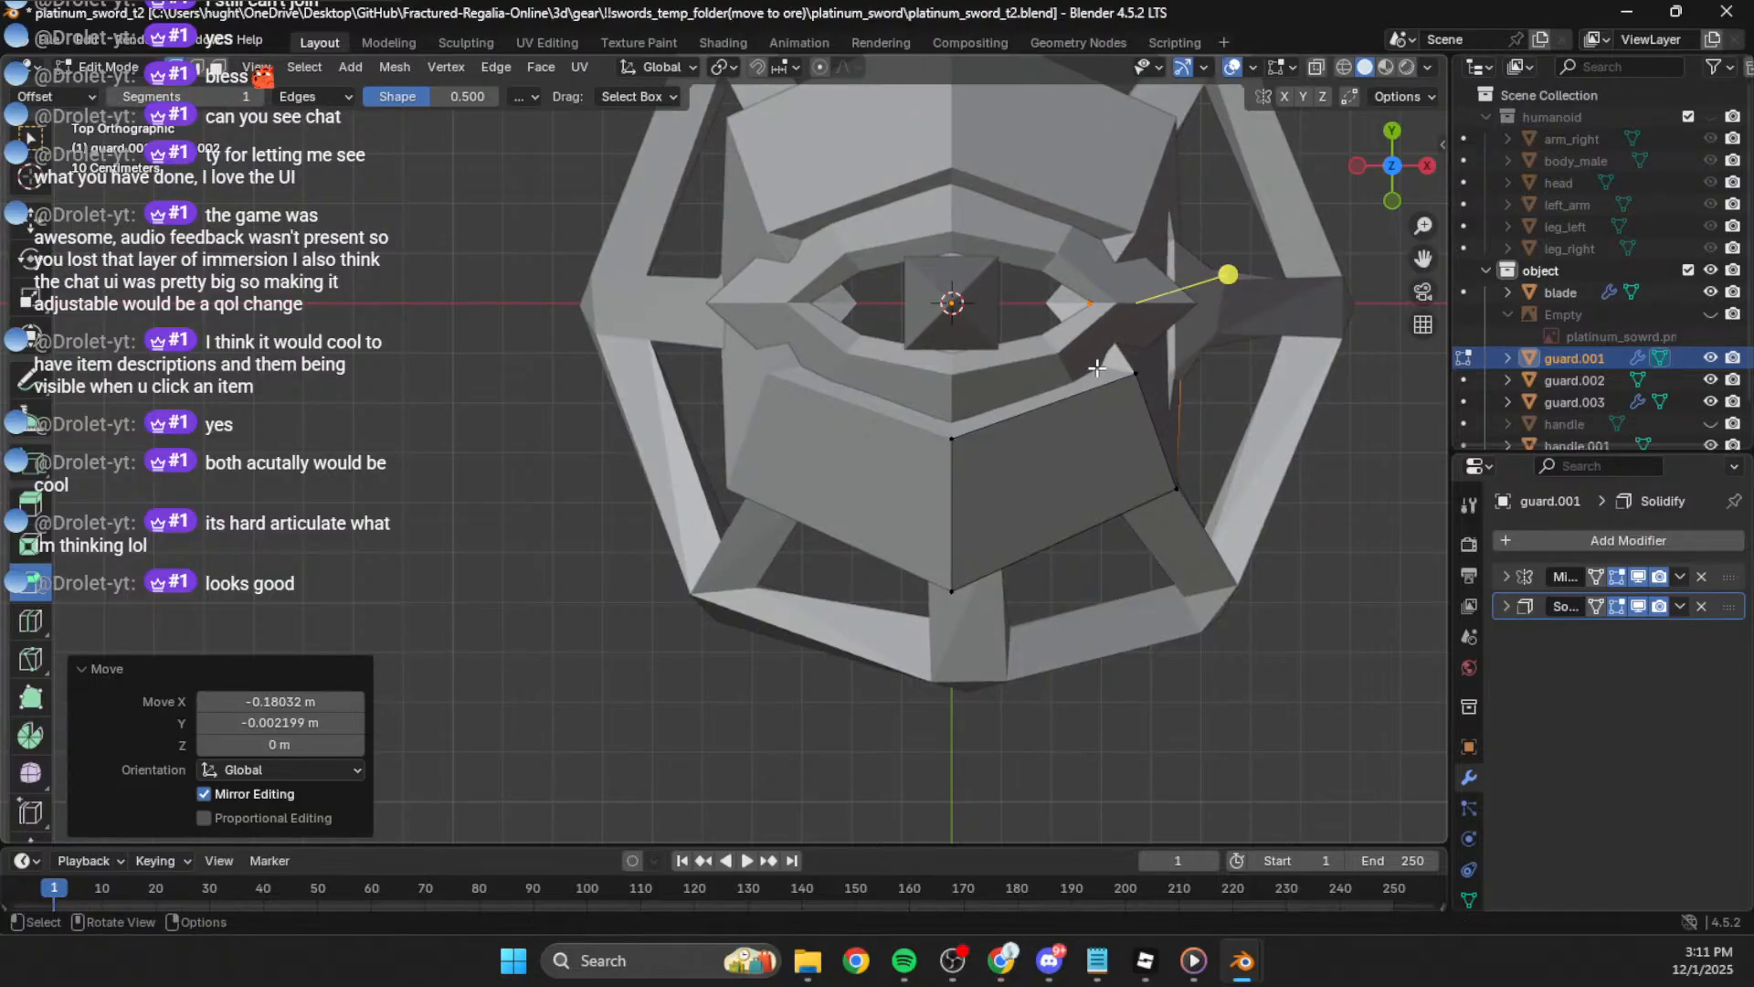
Step: Try to move guard.001's diagonal corner edge about 0.07 m inward along X
left_click_drag(1097, 368, 1231, 598)
key("g")
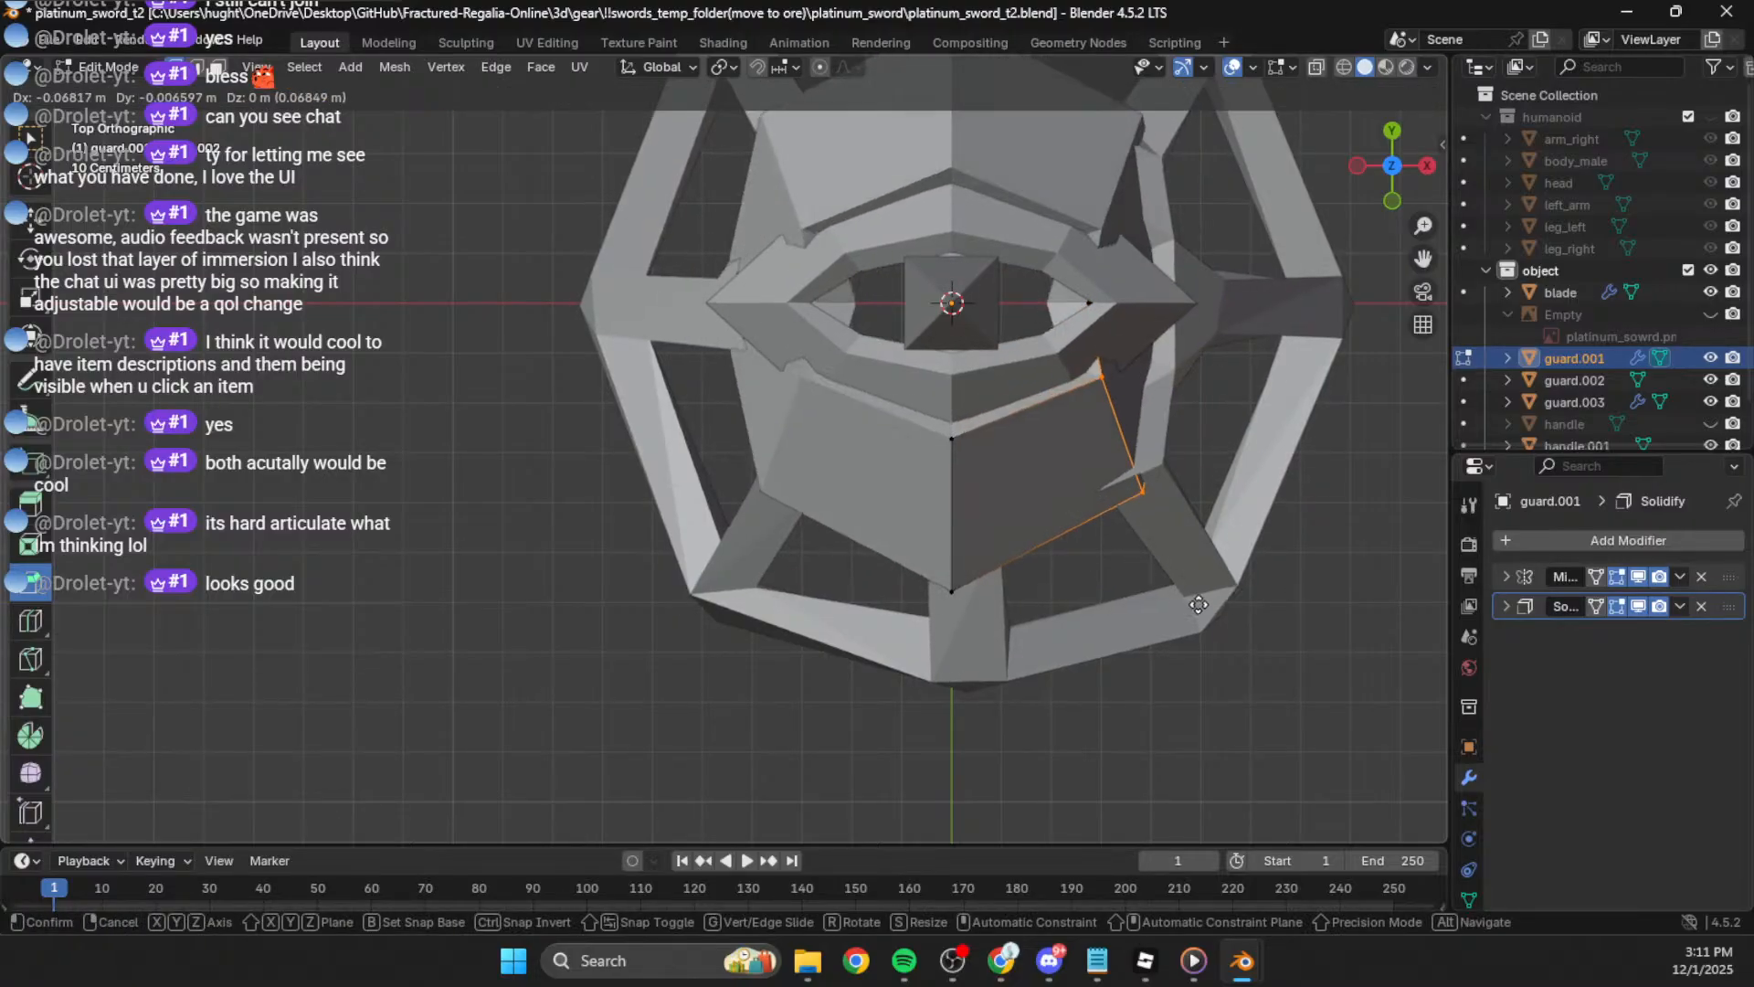
left_click(1197, 605)
middle_click_drag(1166, 560, 1094, 512)
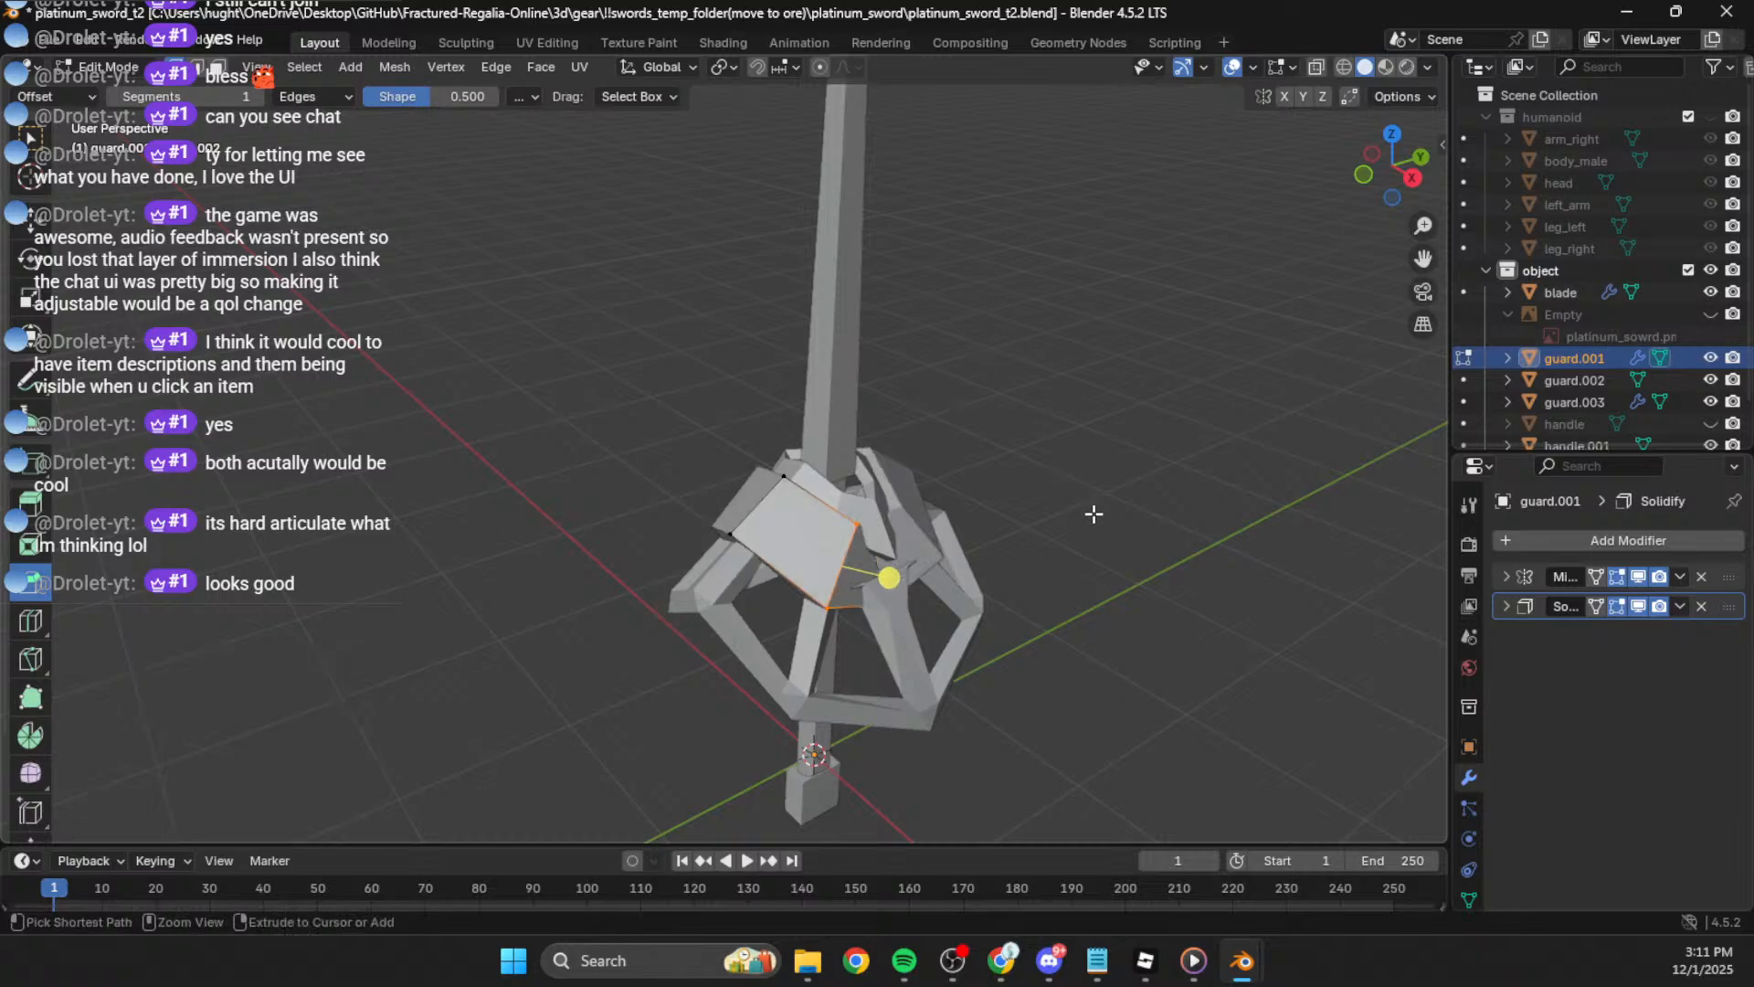
key("Tab")
Step: Move the inner side vertex of guard.003 in toward the blade in top view
left_click(867, 508)
key("Tab")
middle_click_drag(976, 447, 1280, 299)
left_click(1392, 155)
scroll(873, 387, "up", 5)
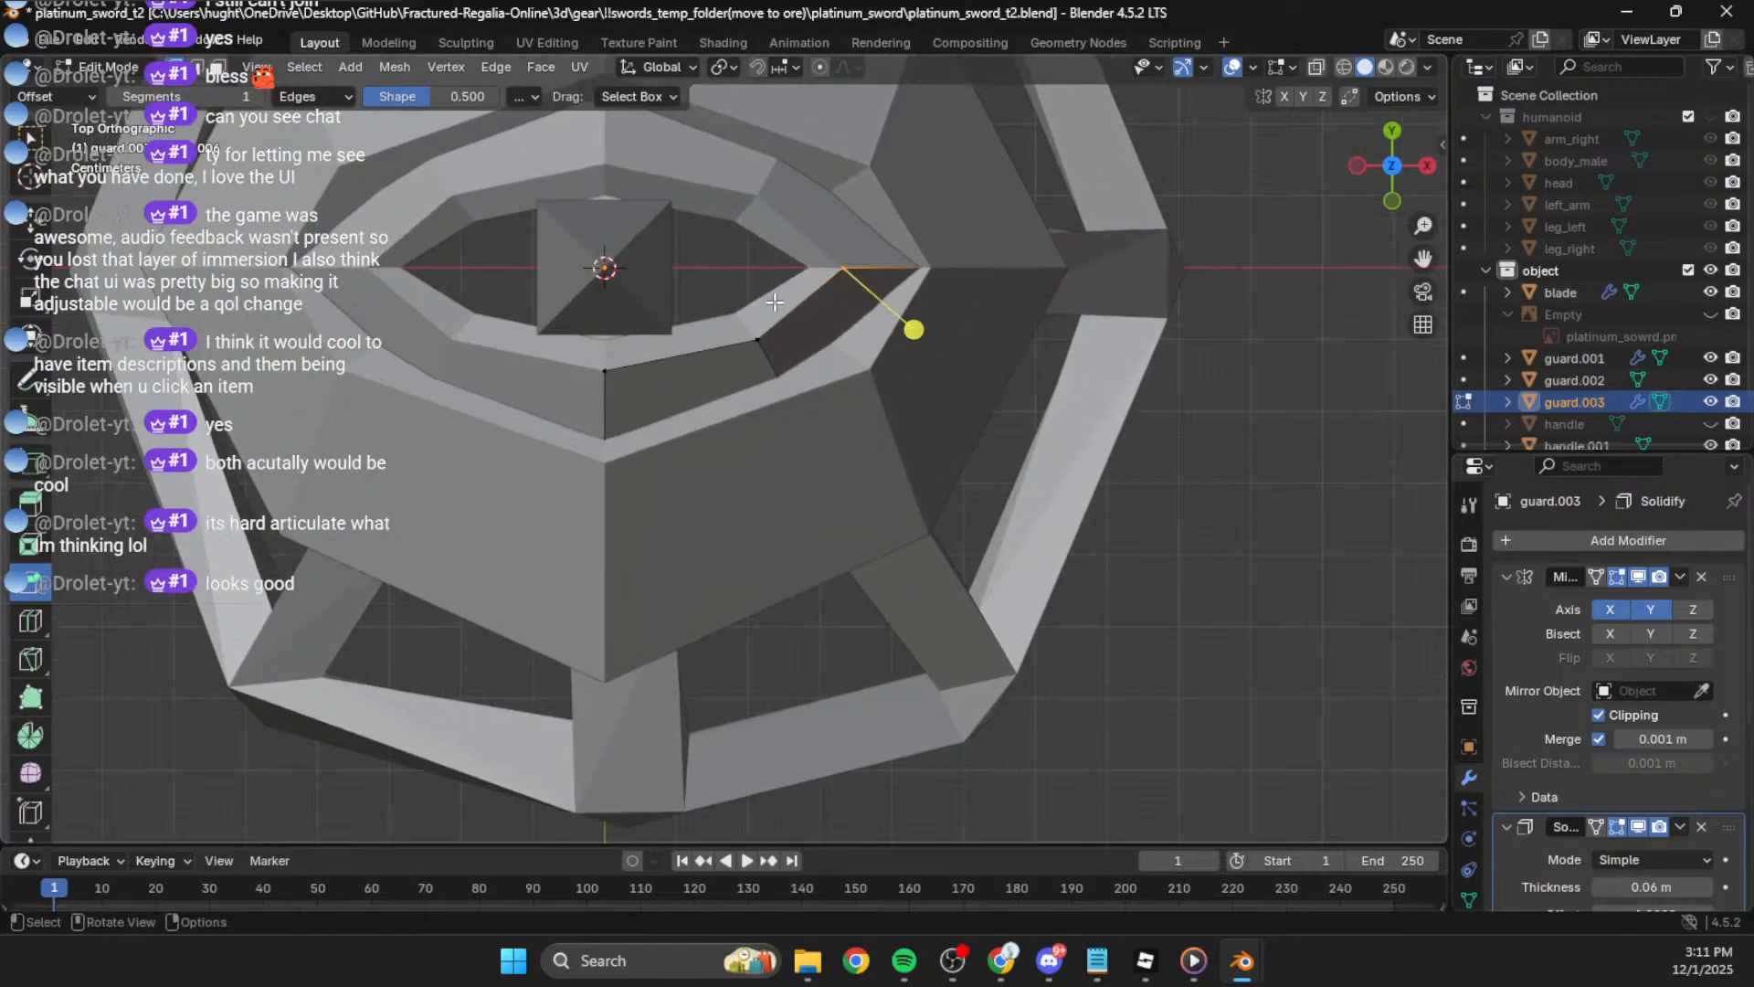
key("g")
left_click(682, 319)
key("g")
left_click(637, 320)
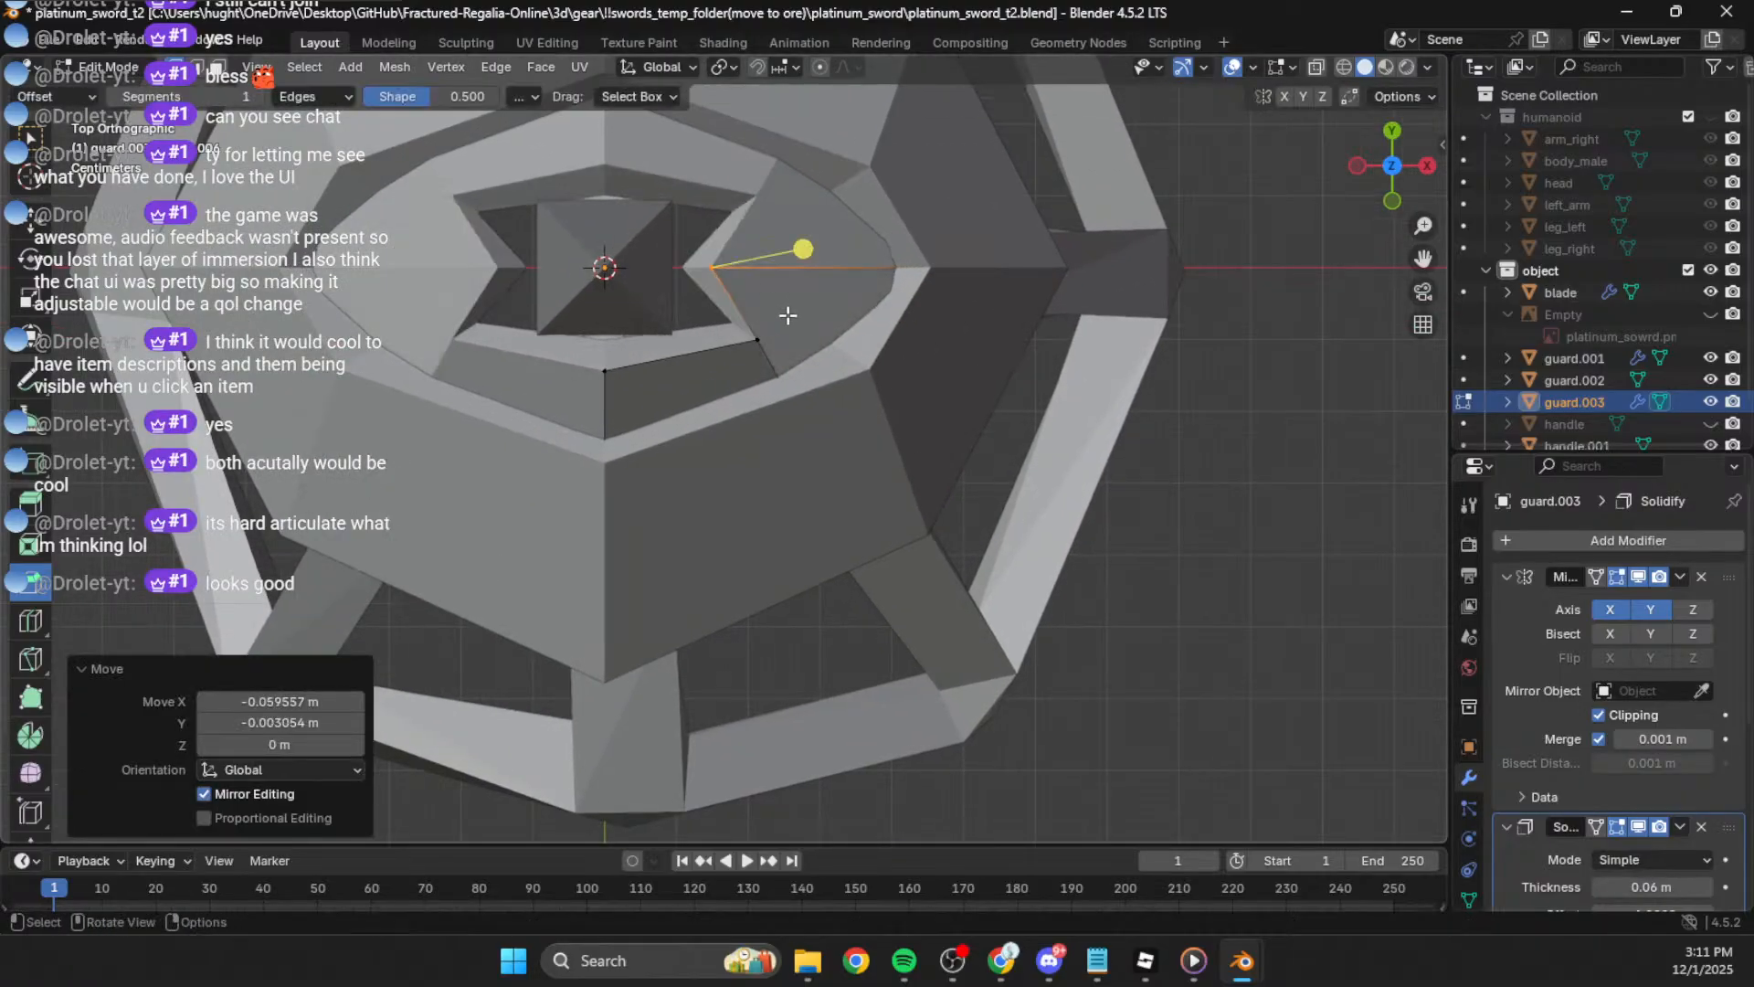
Step: Move guard.003's inner corner, side and front centre vertices in against the base of the blade
key("g")
left_click(598, 366)
key("g")
left_click(694, 279)
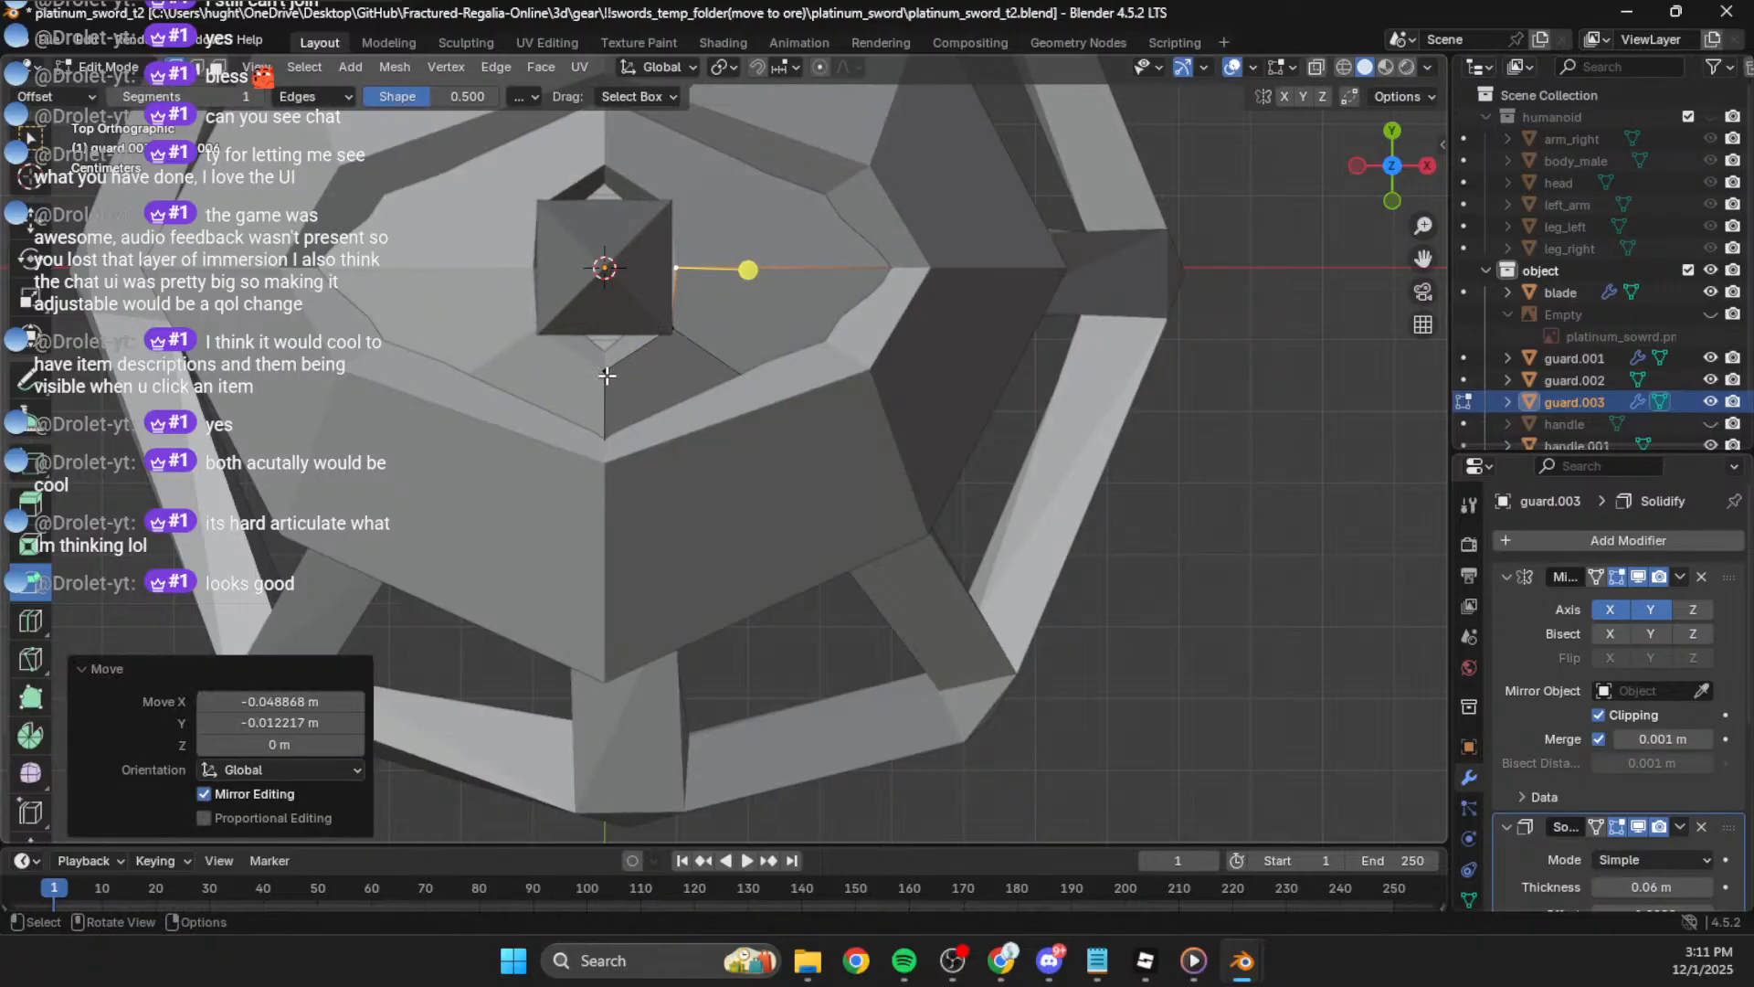
key("g")
left_click(608, 344)
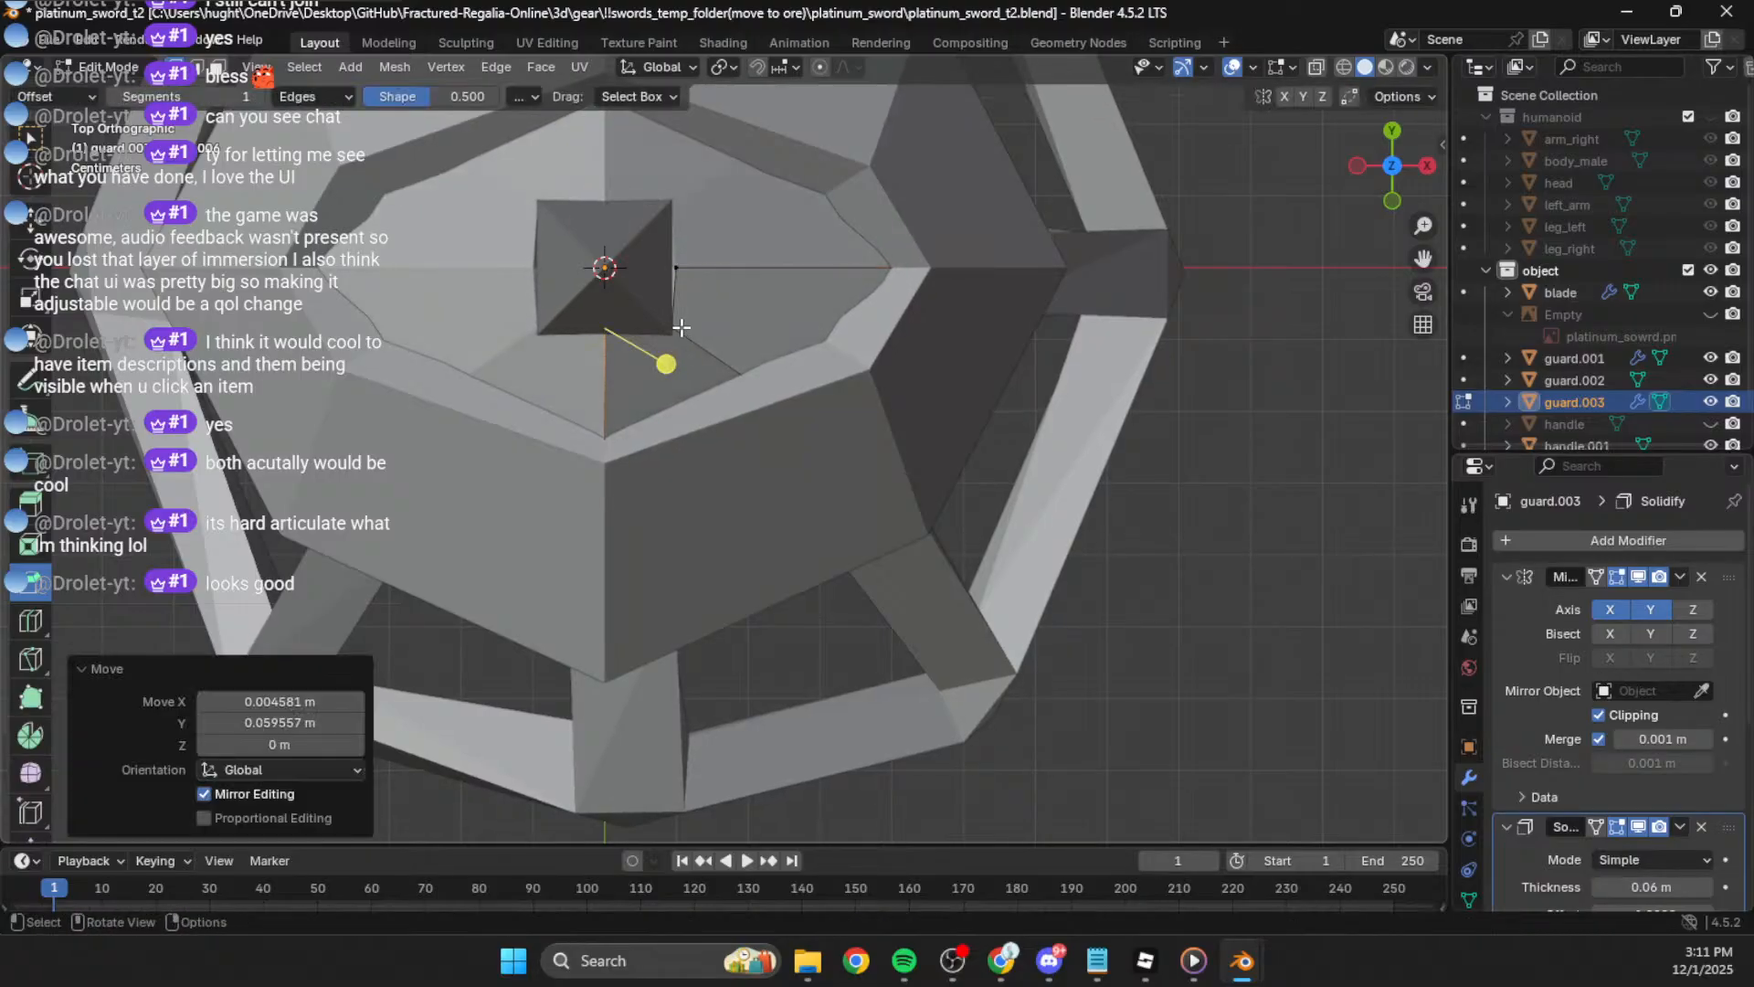
Step: In top view, move guard.003's inner corner vertex about 0.015 m and its inner side vertex about 0.012 m toward the blade
key("g")
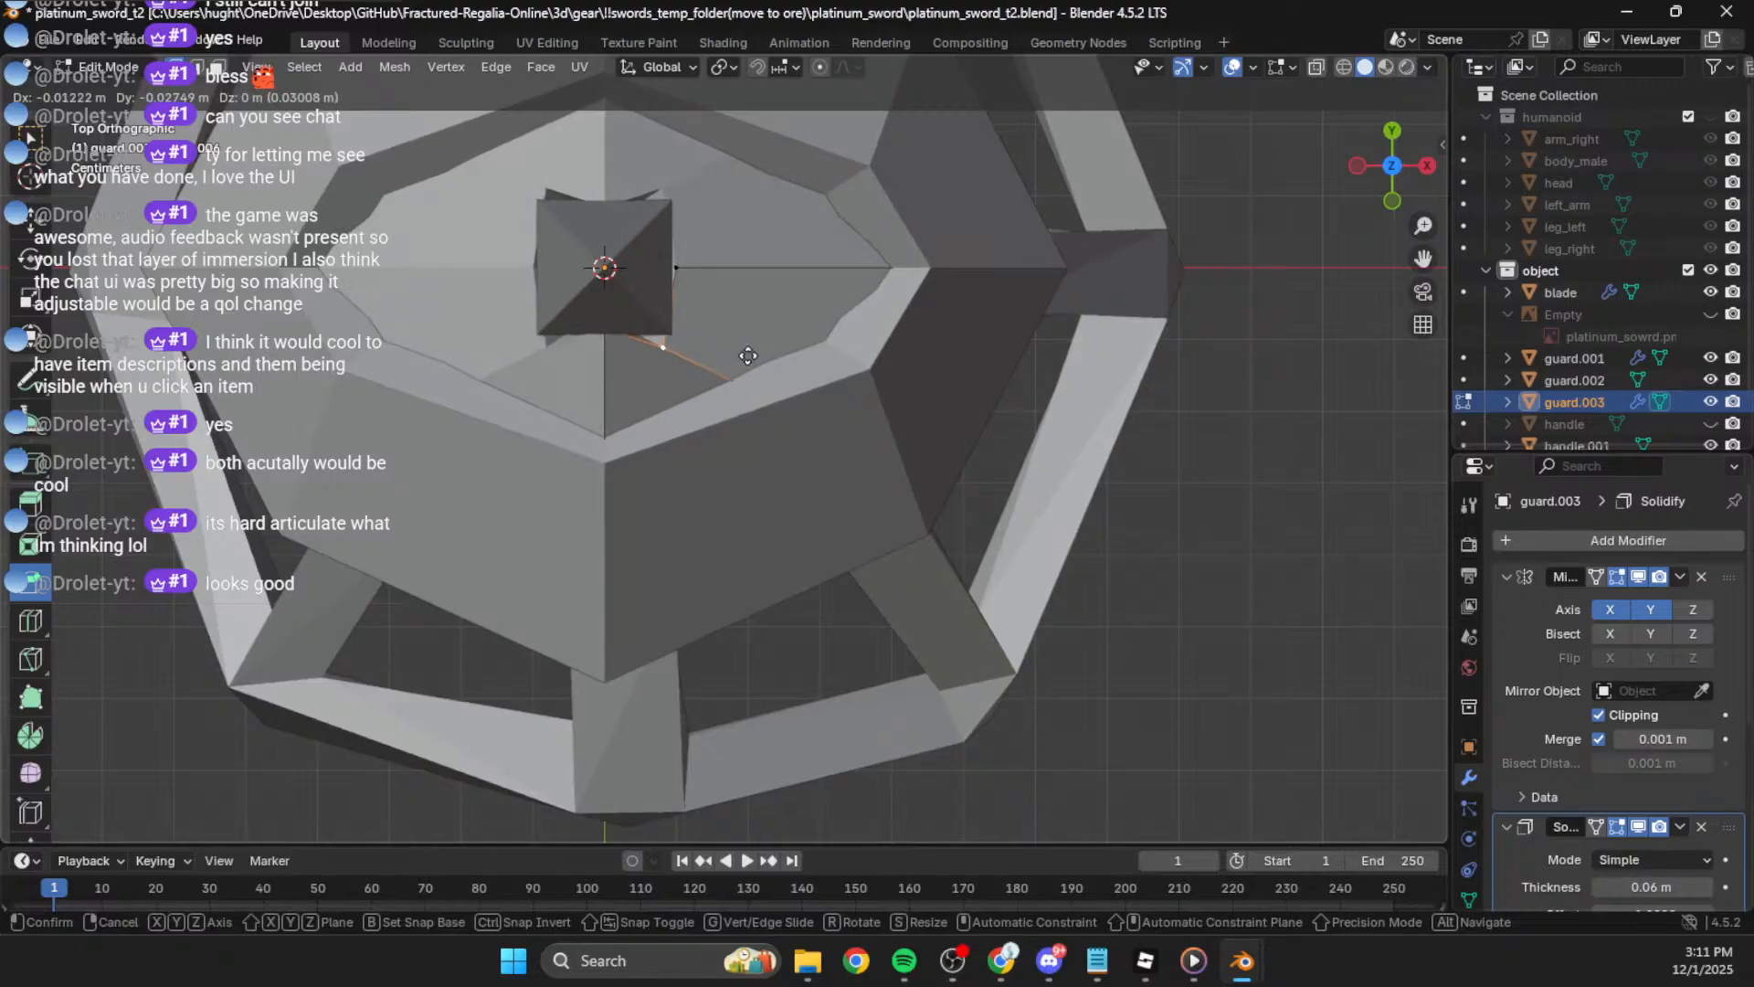
left_click(747, 340)
middle_click_drag(746, 340, 717, 256)
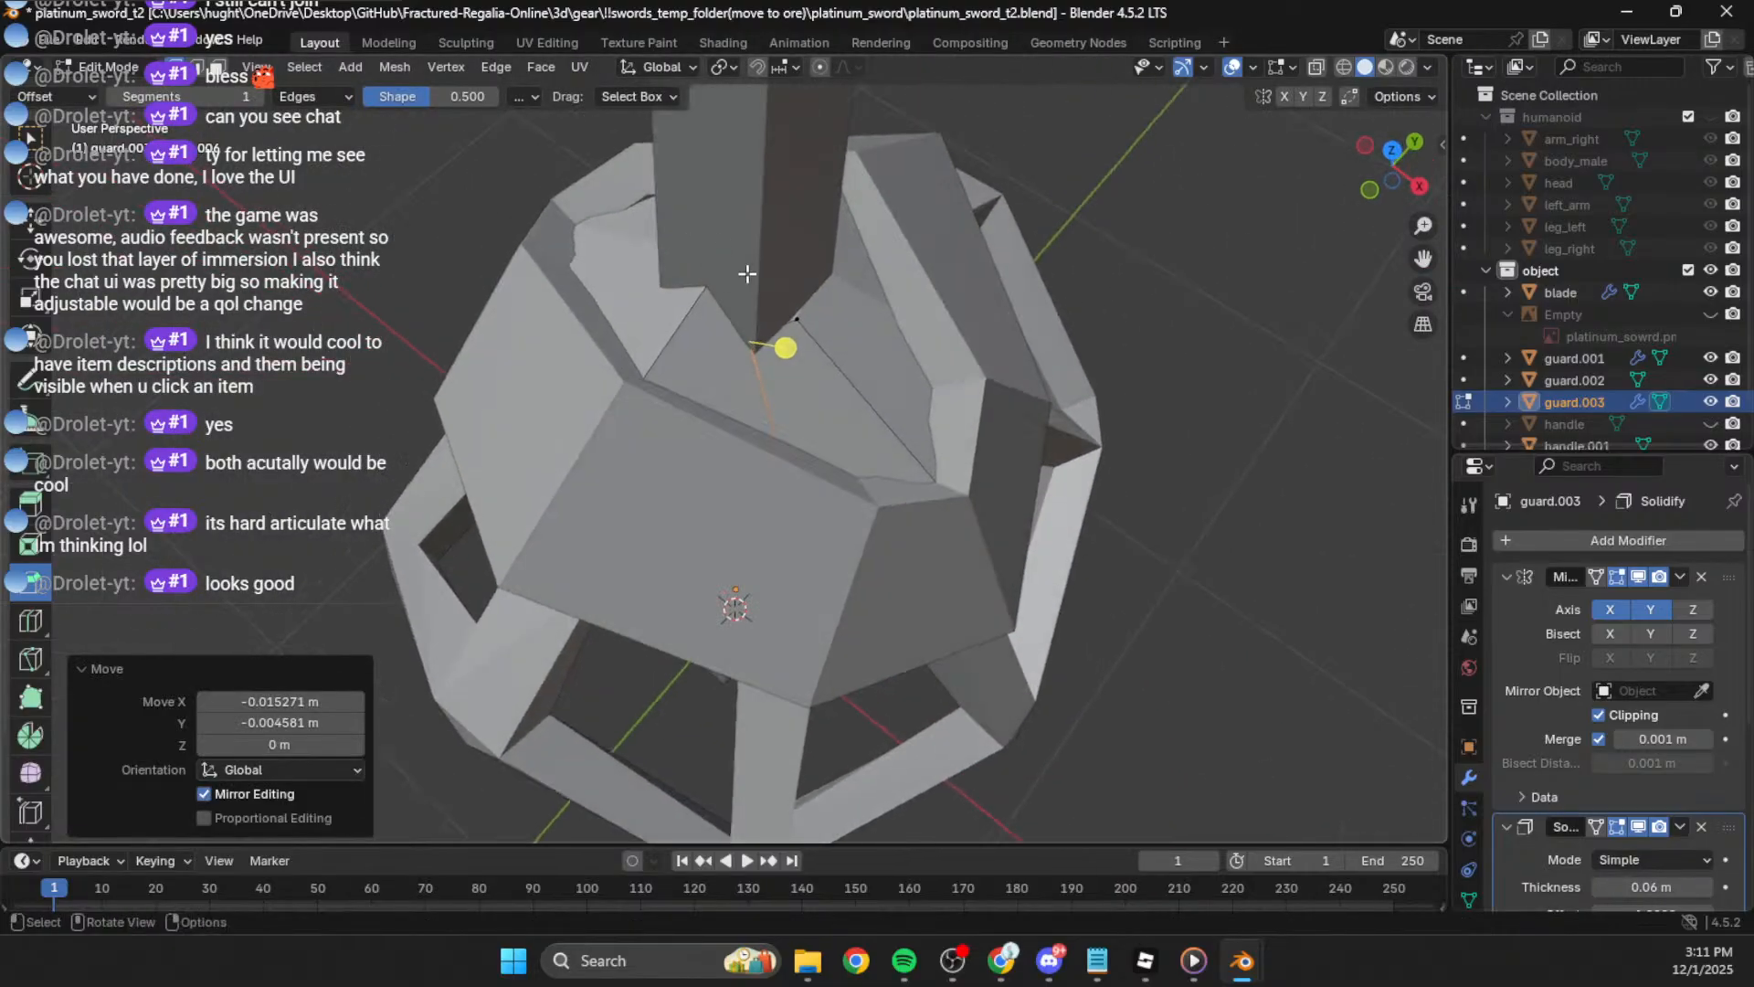
left_click(823, 333)
middle_click_drag(822, 333, 1372, 139)
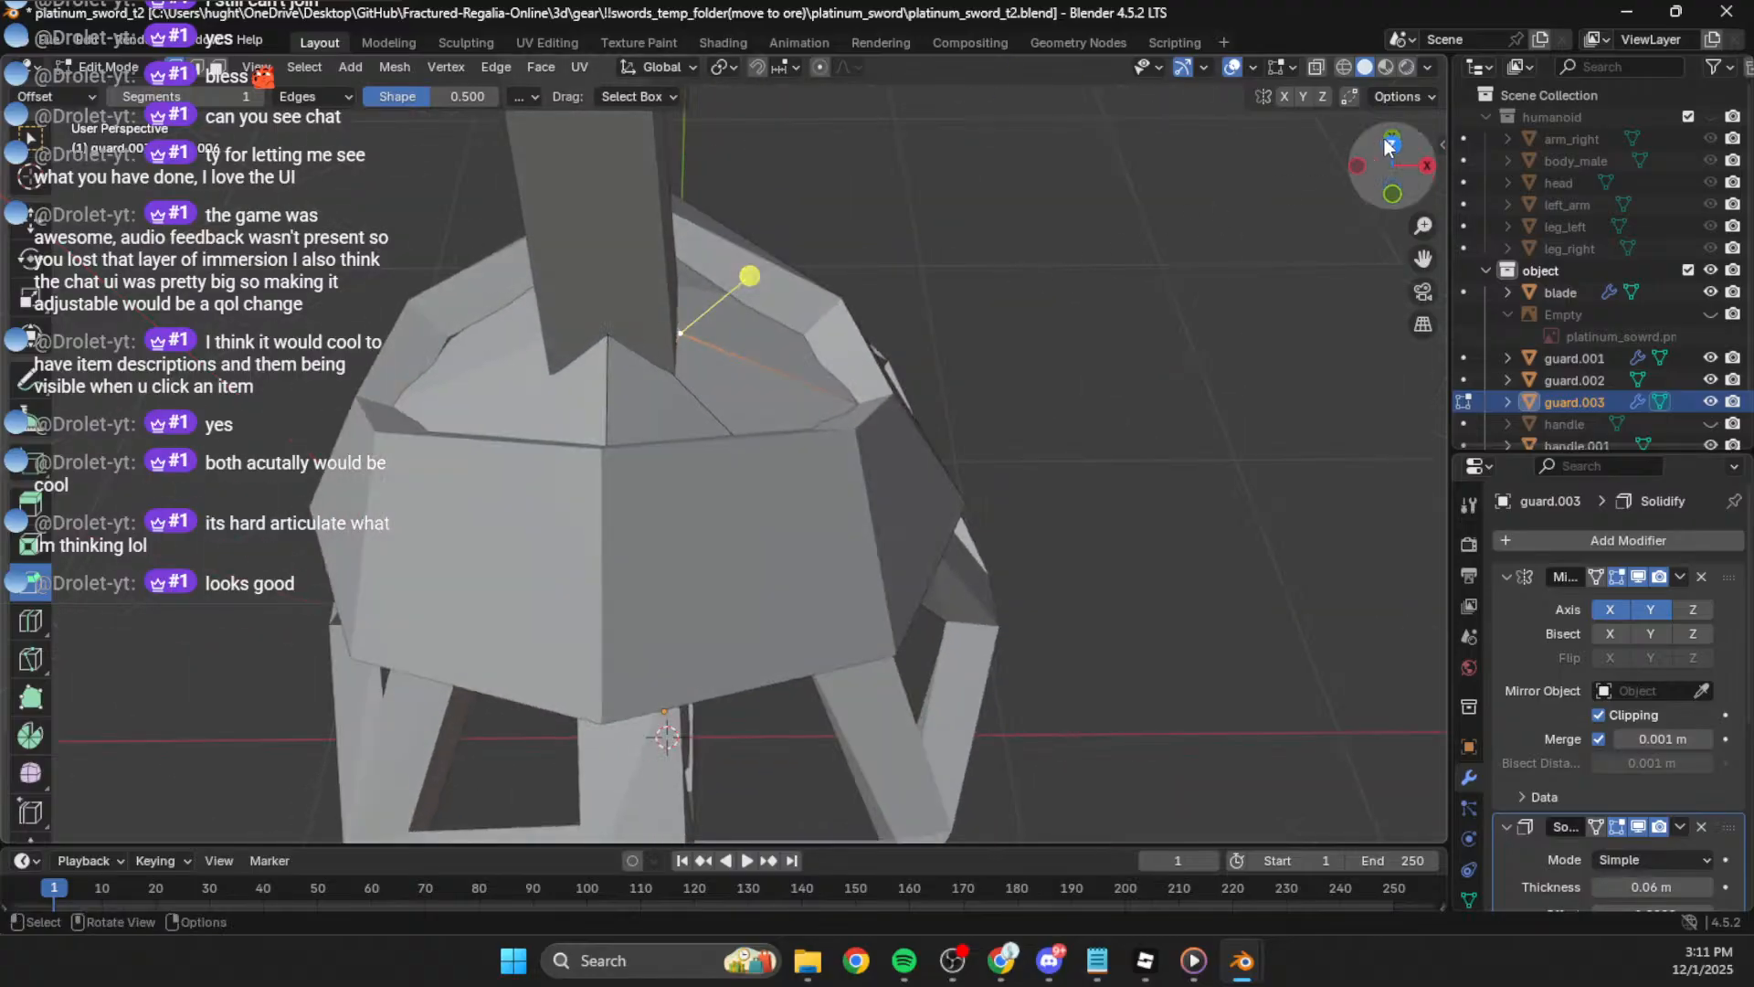
left_click(1393, 146)
key("g")
left_click(866, 290)
Step: In right view, raise guard.003's inner side and corner vertices to the blade's base, and return to Object Mode
middle_click_drag(866, 289, 952, 405)
left_click(1389, 174)
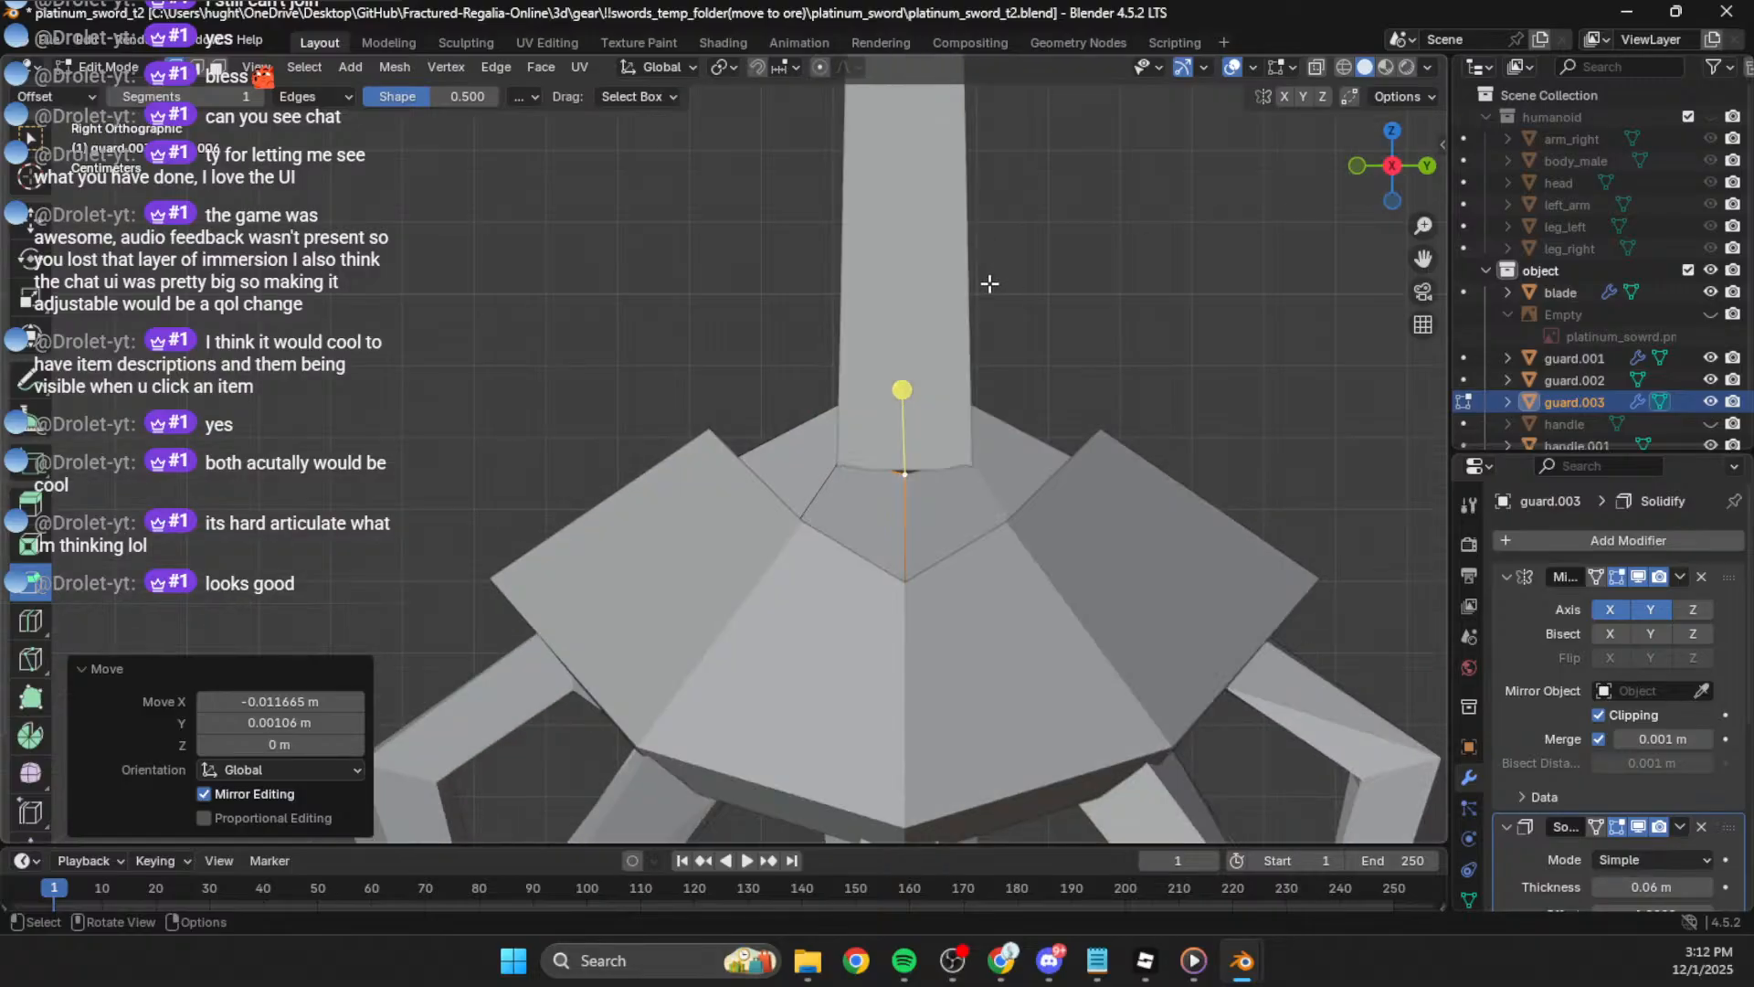
key("g")
left_click(985, 278)
middle_click_drag(869, 403, 1327, 265)
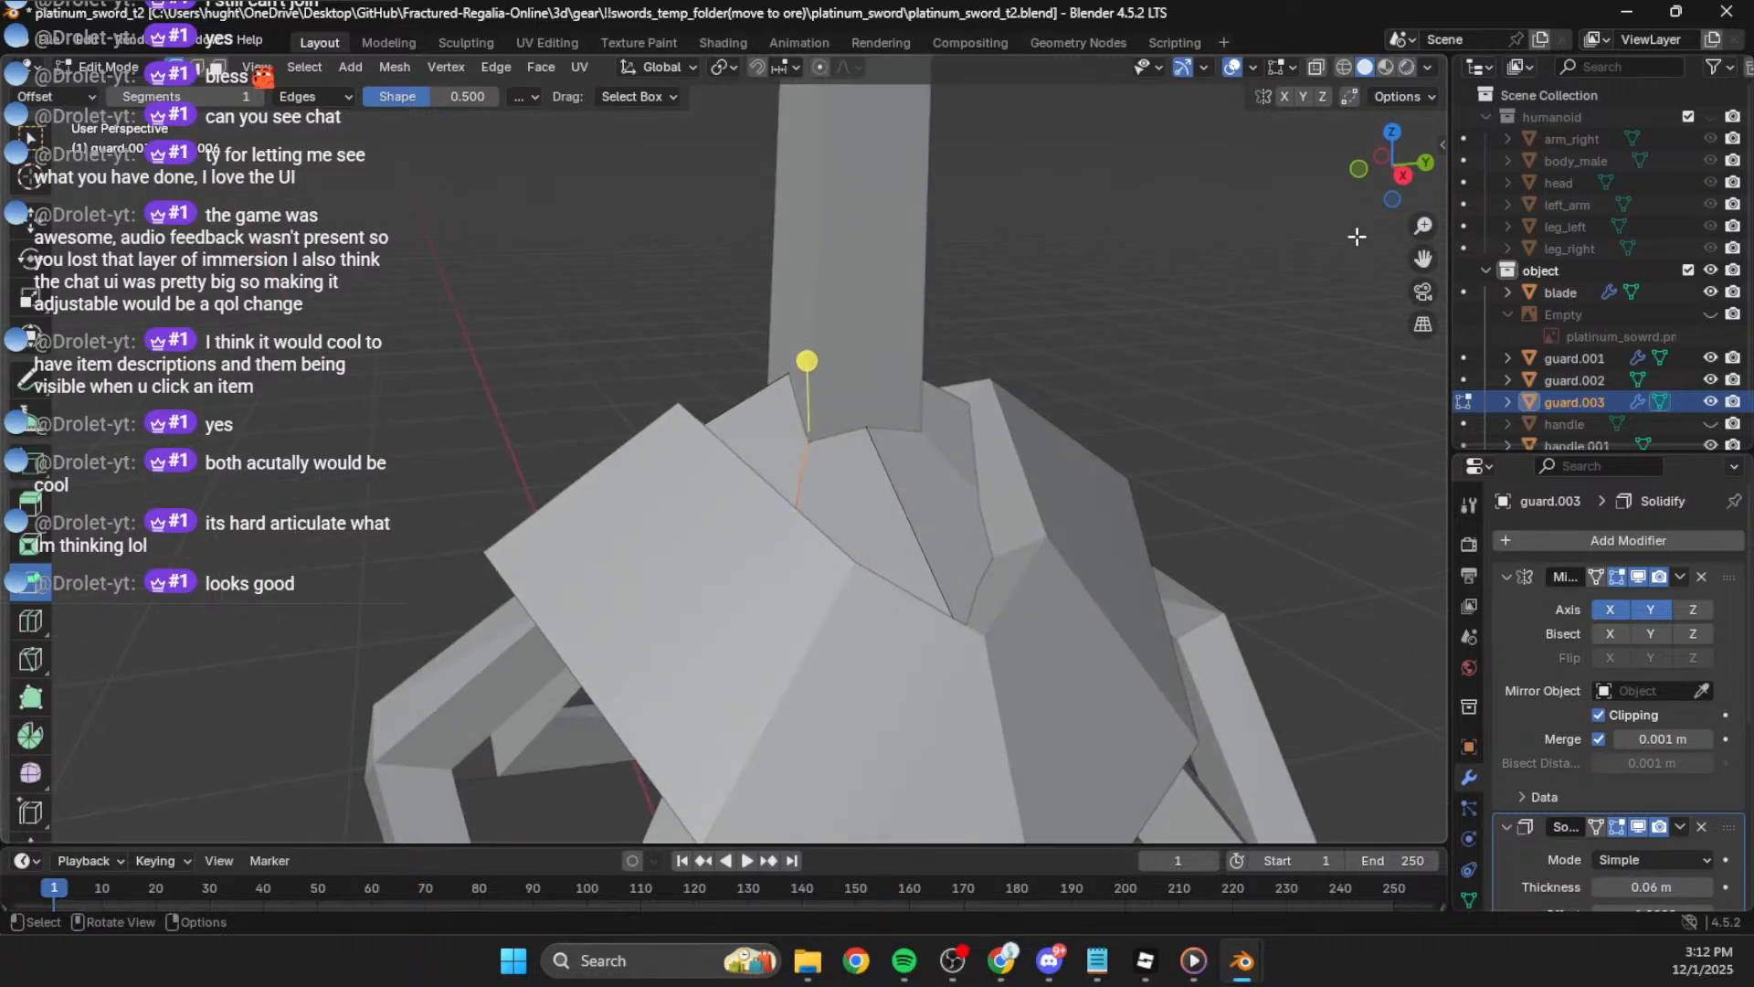
left_click(1389, 174)
key("g")
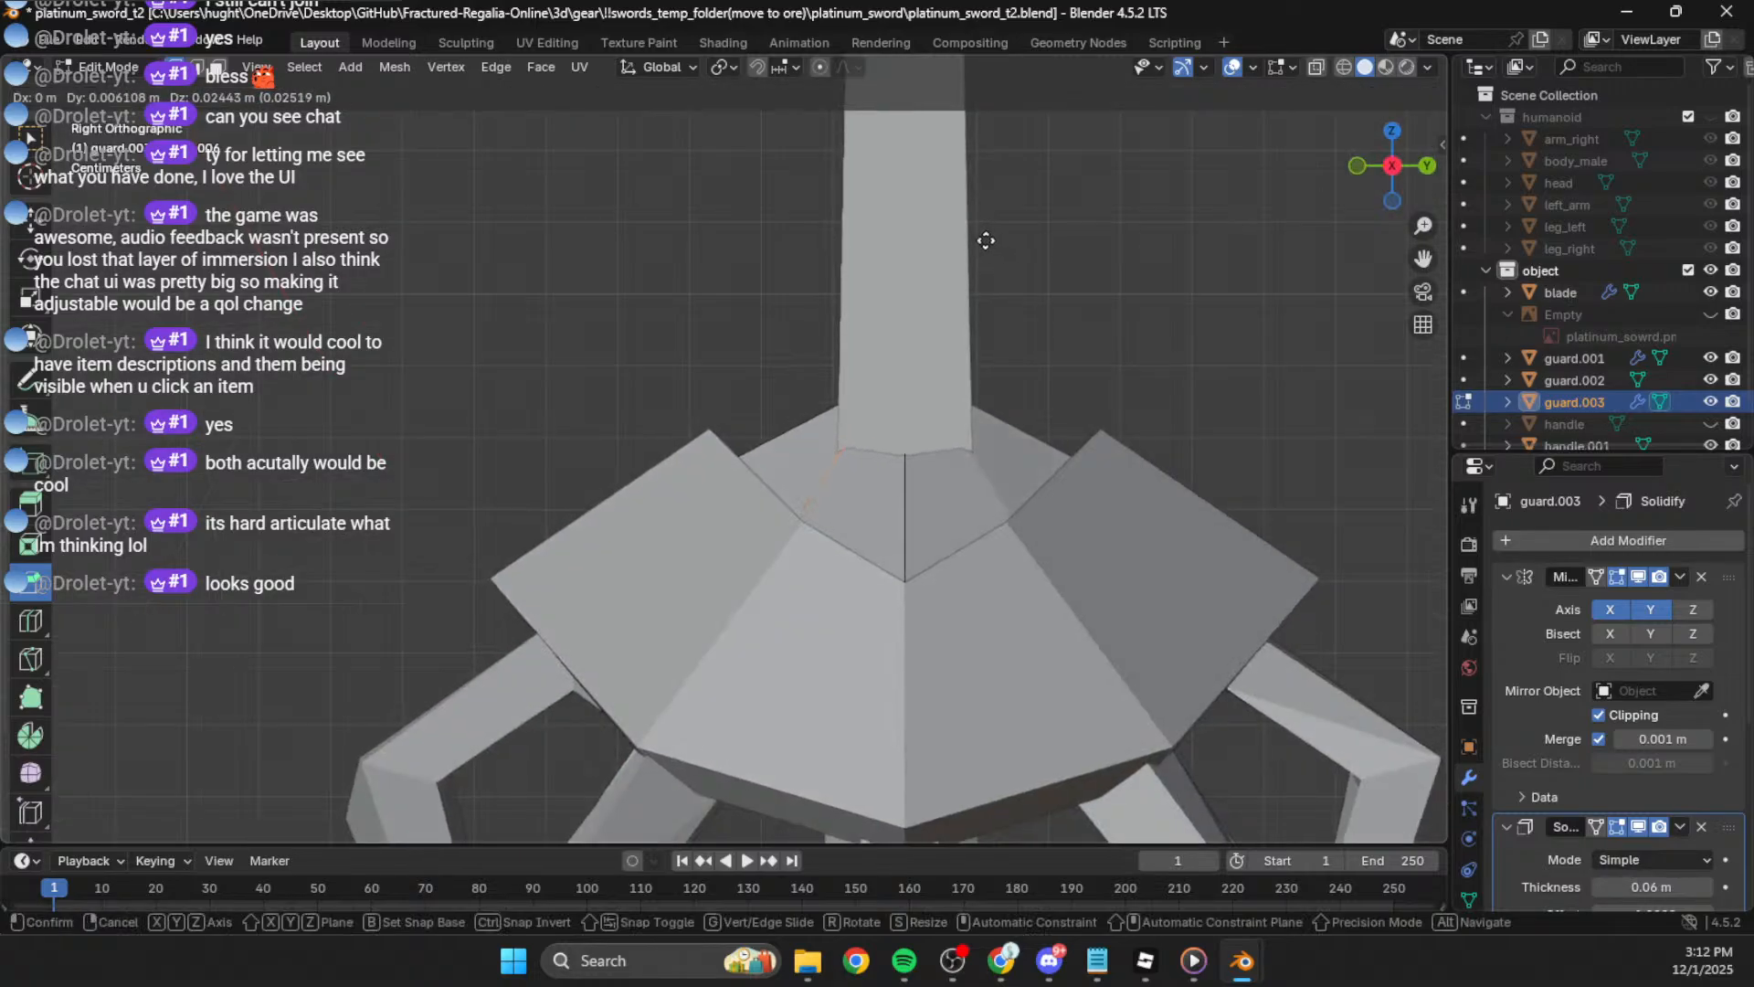
left_click(975, 261)
left_click(1128, 310)
scroll(1120, 312, "down", 5)
middle_click_drag(1116, 315, 817, 416)
key("Tab")
left_click(991, 377)
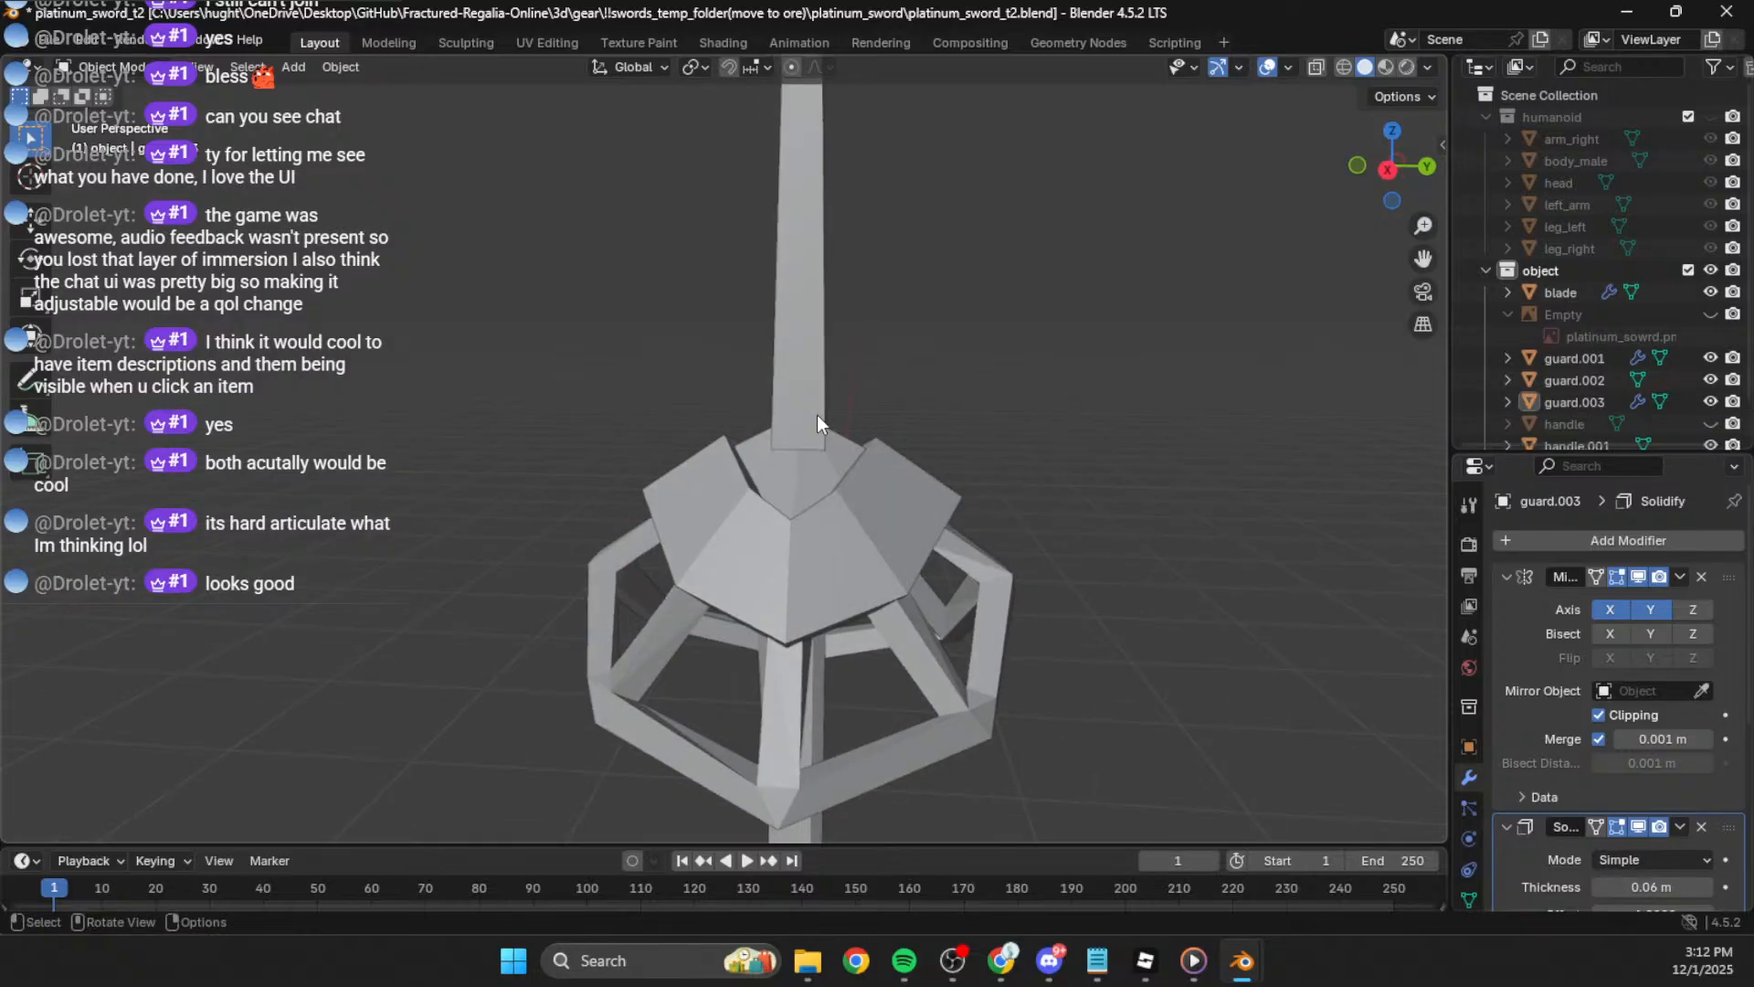
Step: Examine the sword's guard and its joint with the blade from several sides
middle_click_drag(864, 359, 959, 379)
left_click(1394, 172)
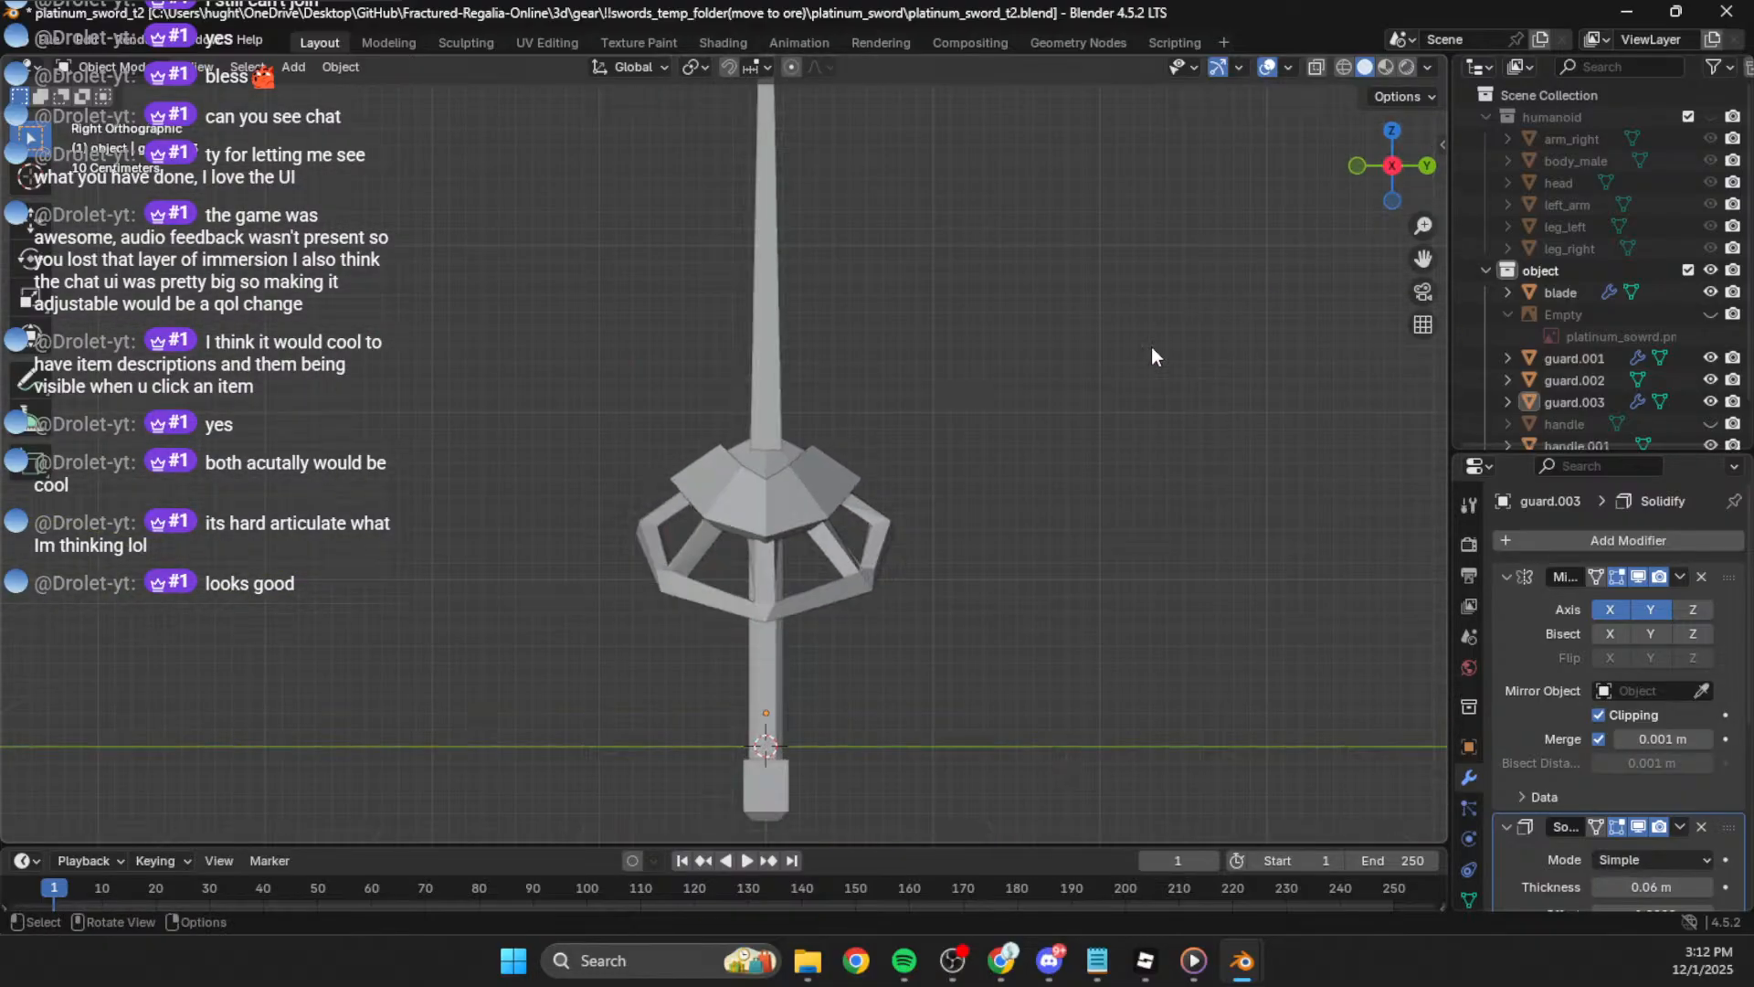
middle_click_drag(967, 484, 489, 233)
scroll(806, 438, "up", 9)
mouse_move(782, 465)
middle_mouse_down()
mouse_move(827, 443)
mouse_move(724, 416)
mouse_move(723, 546)
mouse_move(1035, 625)
mouse_move(910, 615)
mouse_move(995, 635)
mouse_move(901, 584)
mouse_move(868, 519)
mouse_move(889, 475)
mouse_move(855, 418)
mouse_move(1027, 415)
mouse_move(1173, 558)
mouse_move(1157, 494)
mouse_move(764, 395)
mouse_move(761, 426)
mouse_move(701, 443)
mouse_move(773, 471)
middle_mouse_up()
scroll(724, 421, "down", 6)
scroll(909, 615, "down", 5)
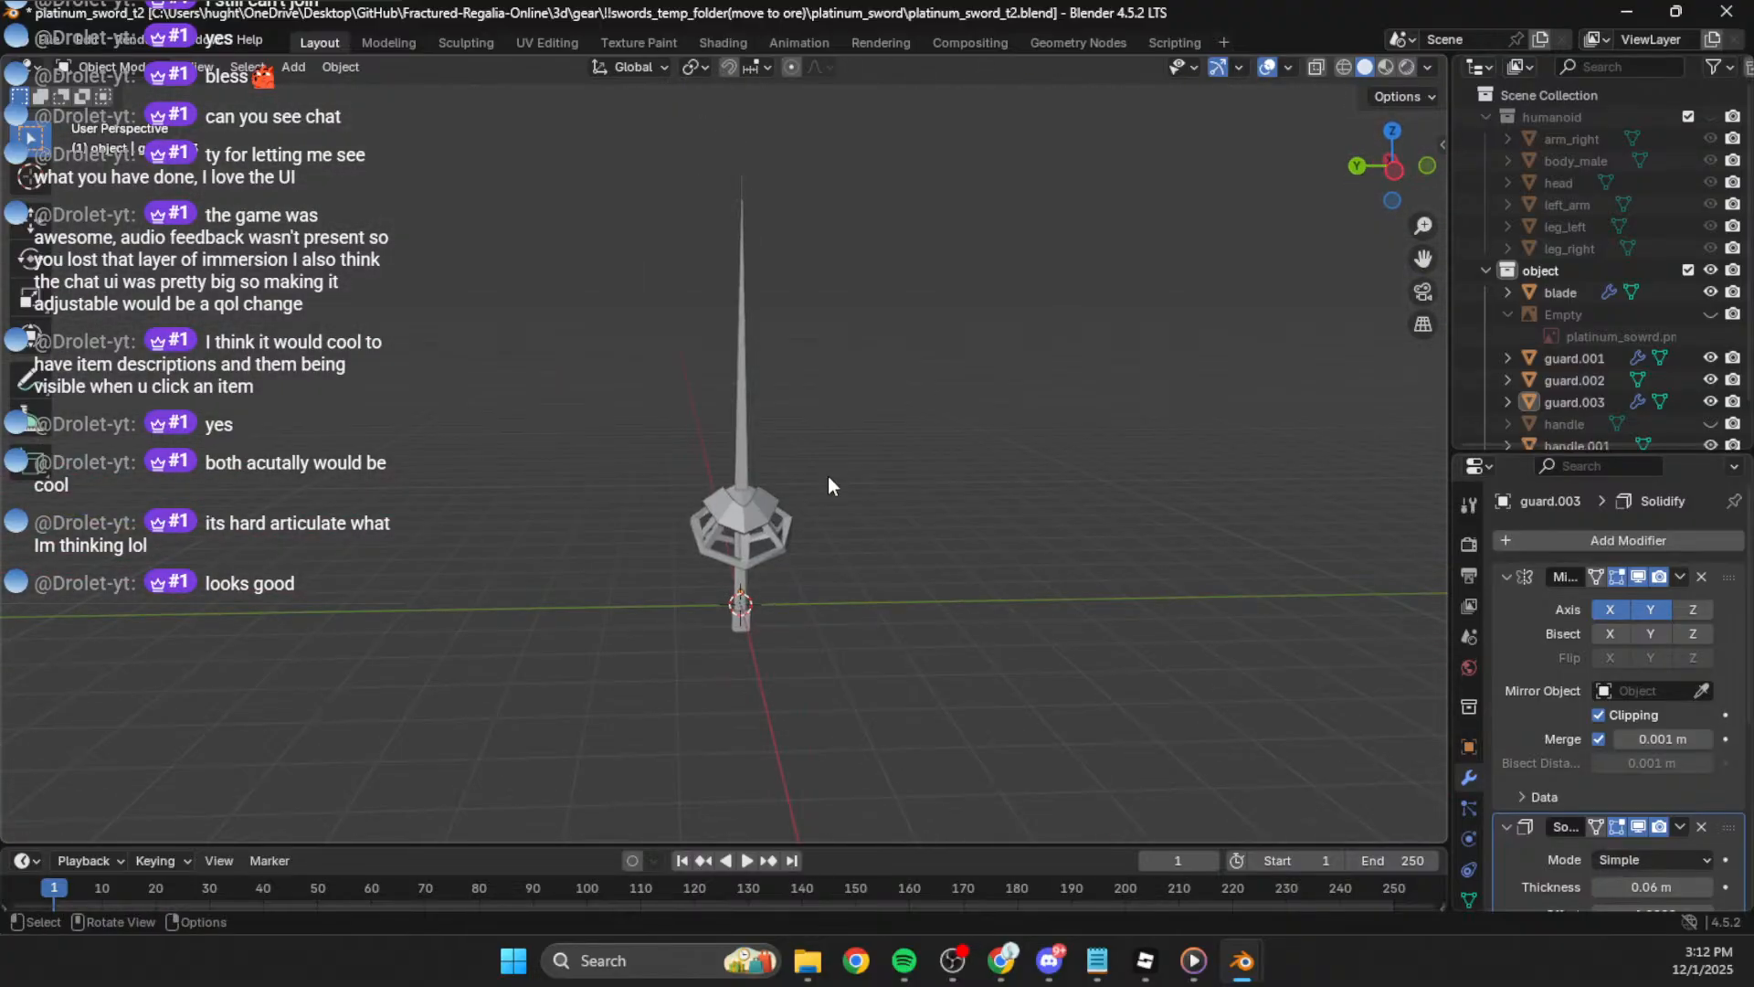
Step: Select all the sword's objects, save the blend file and export only the selected objects as platinum_sword_t2.fbx at scale 0.01
key("a")
key("ctrl+s")
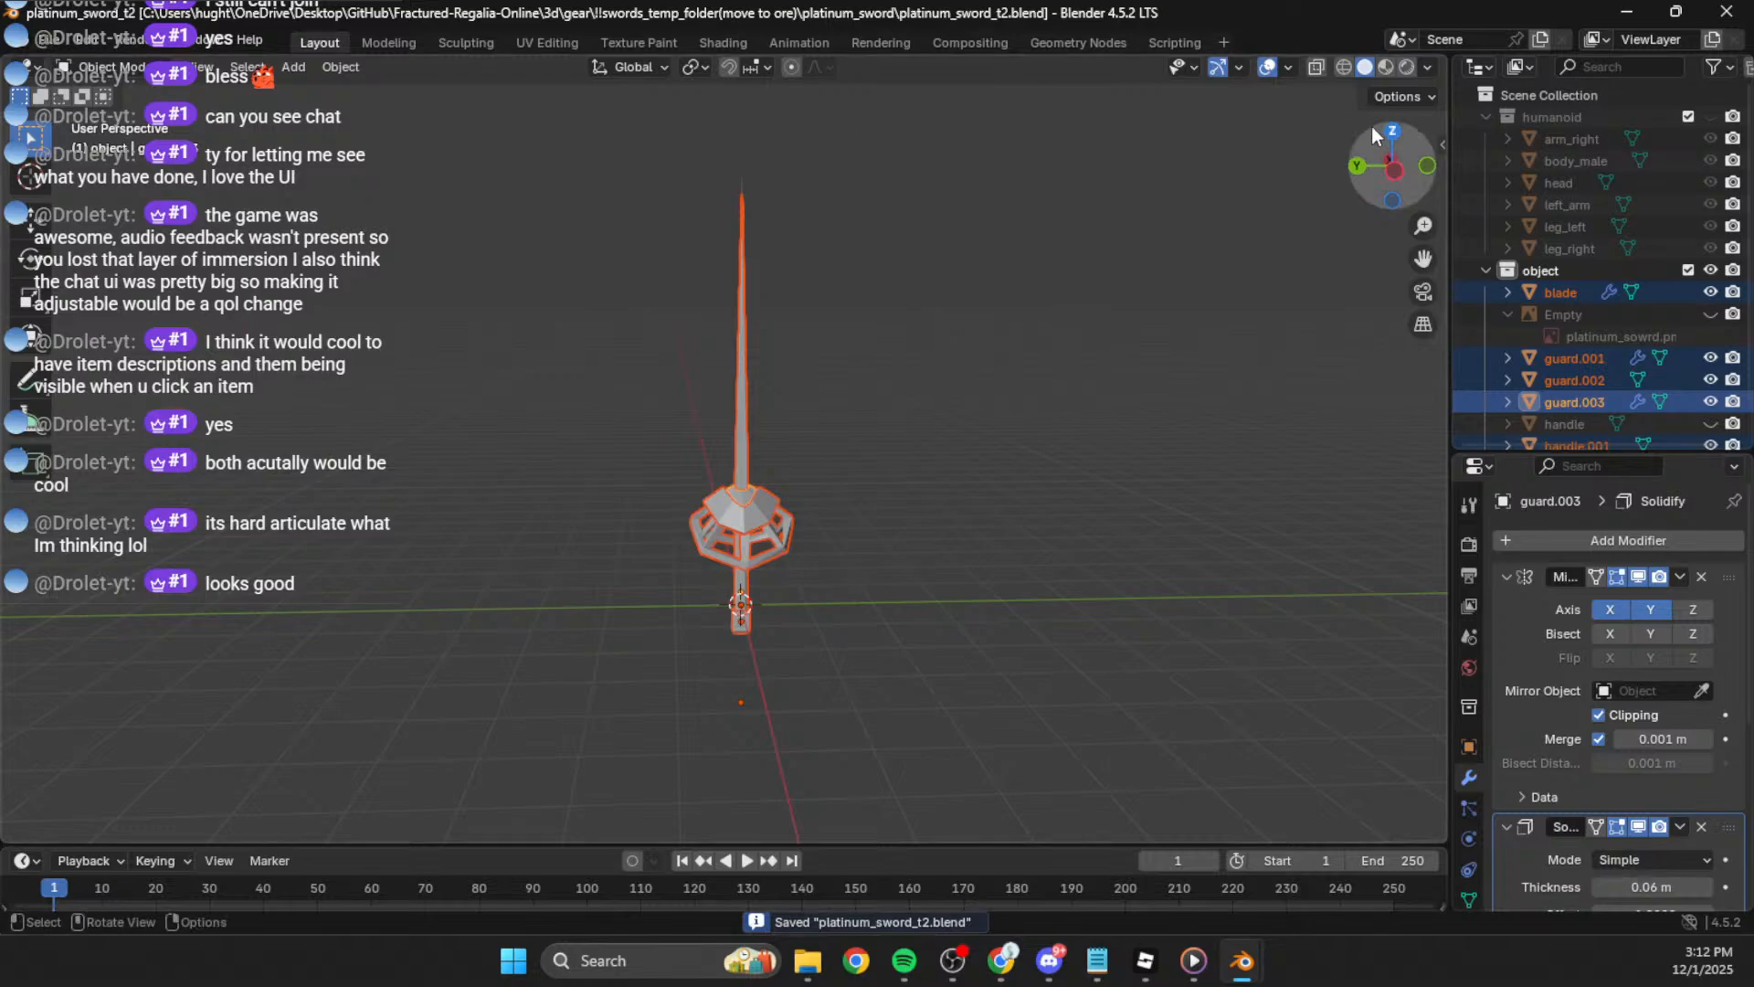
left_click(1397, 165)
left_click(48, 44)
left_click(353, 549)
left_click(1374, 221)
left_click(1358, 291)
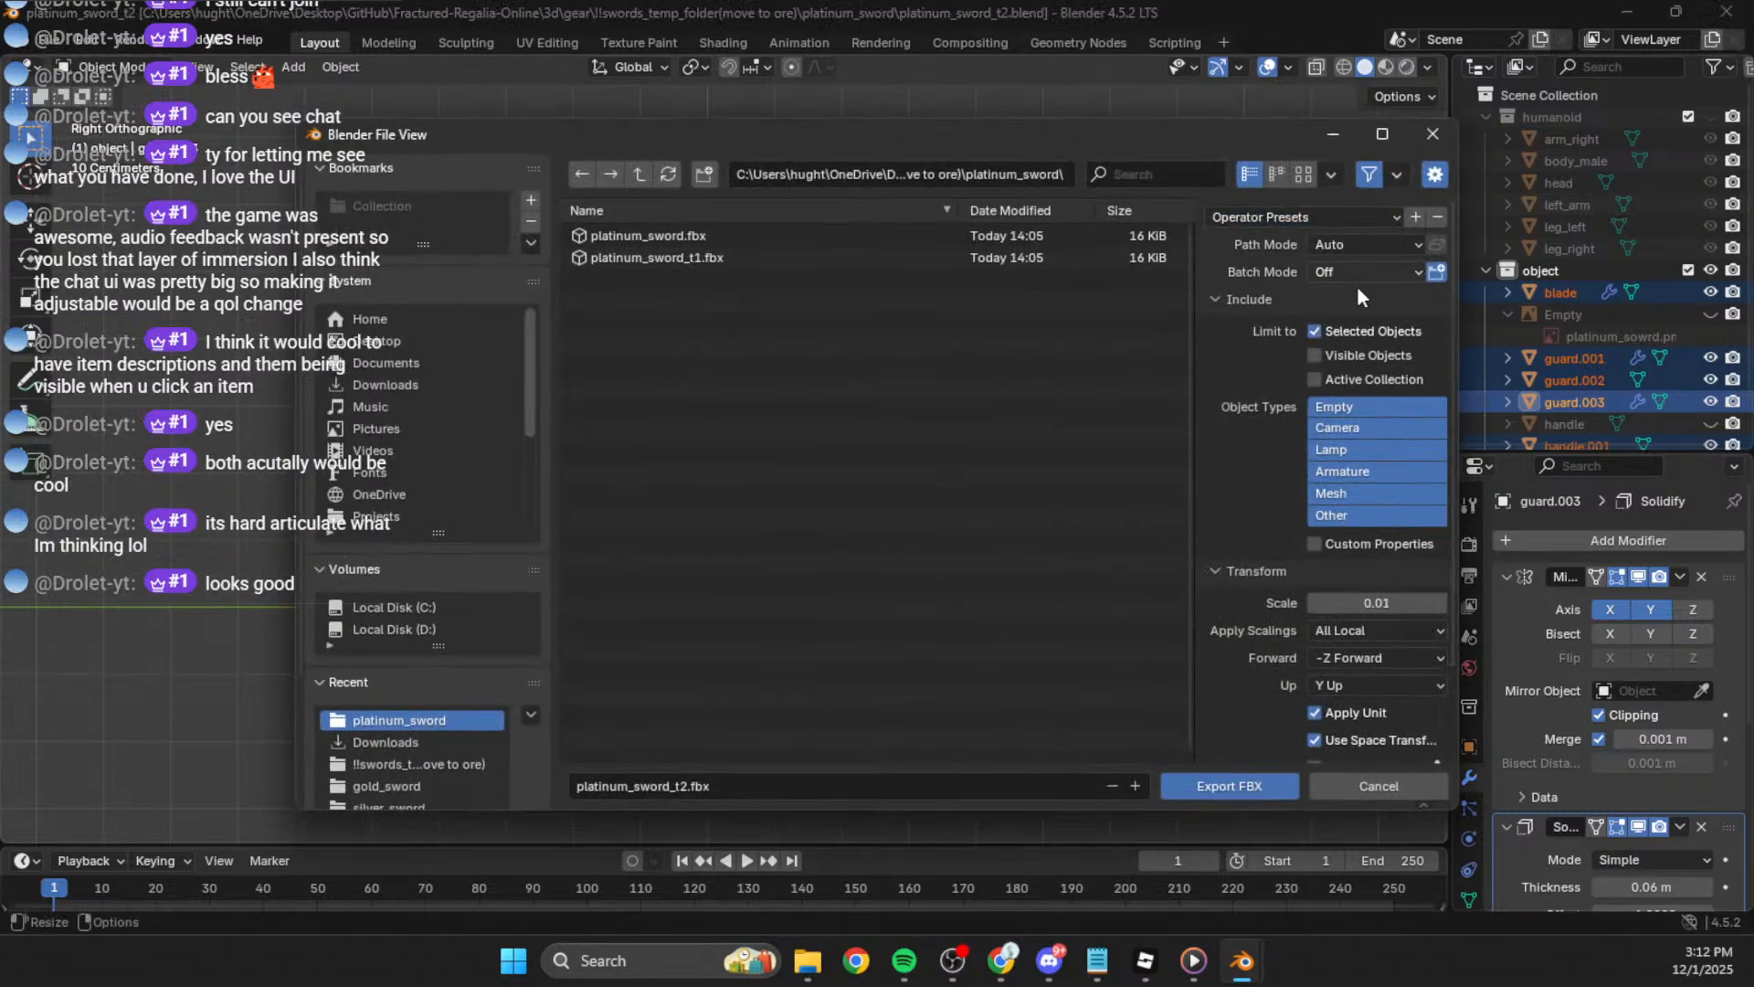
left_click(1226, 786)
key("ctrl+s")
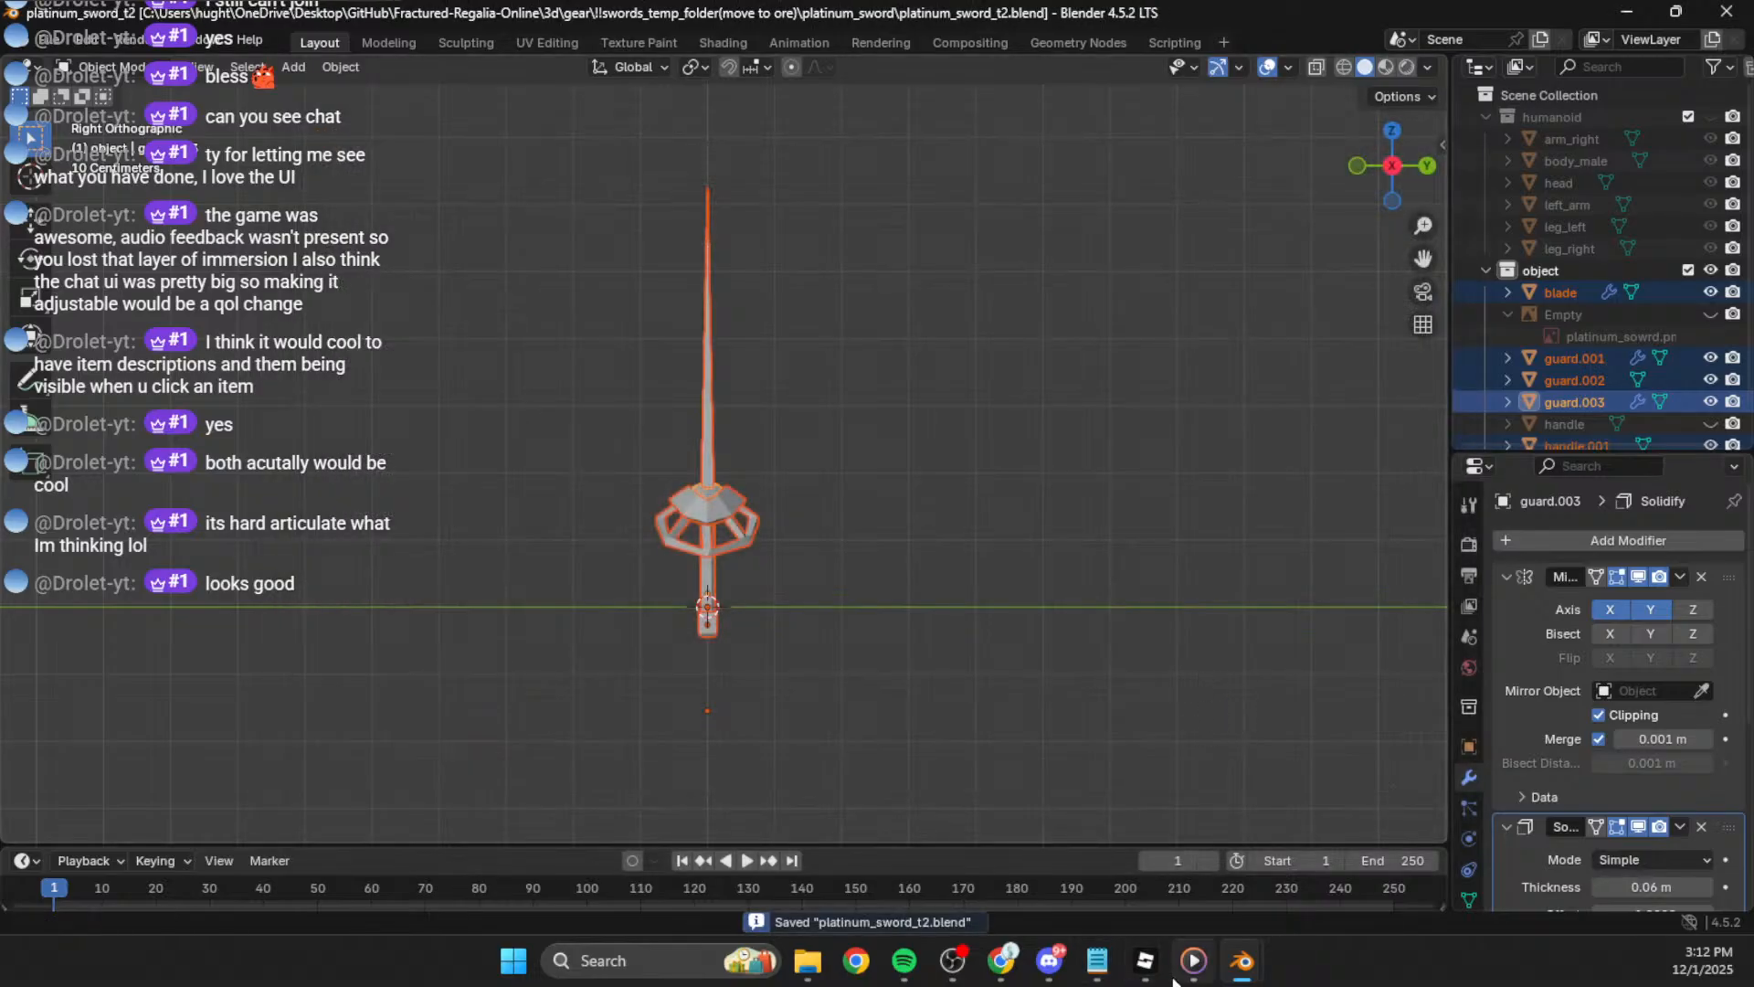
Step: Switch to Roblox Studio and import platinum_sword_t2.fbx into the Shattered Regalia: Assets place
mouse_move(998, 980)
mouse_move(1197, 976)
right_click_drag(768, 456, 498, 291)
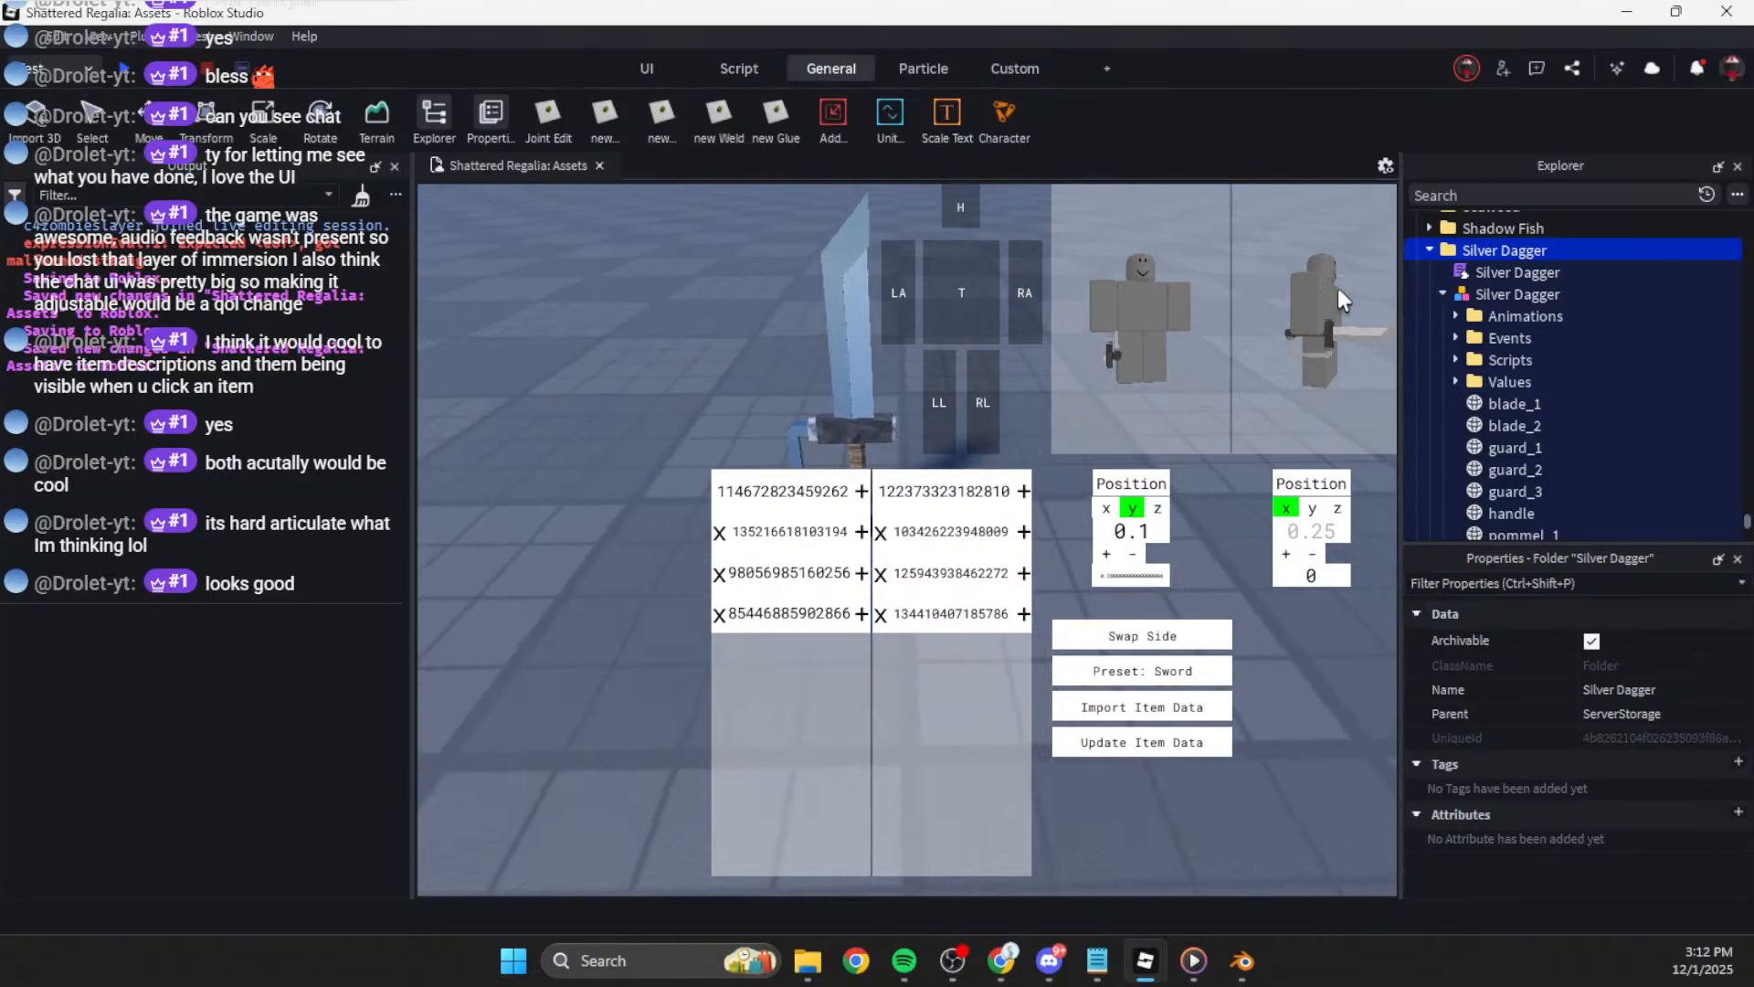
scroll(1453, 302, "up", 5)
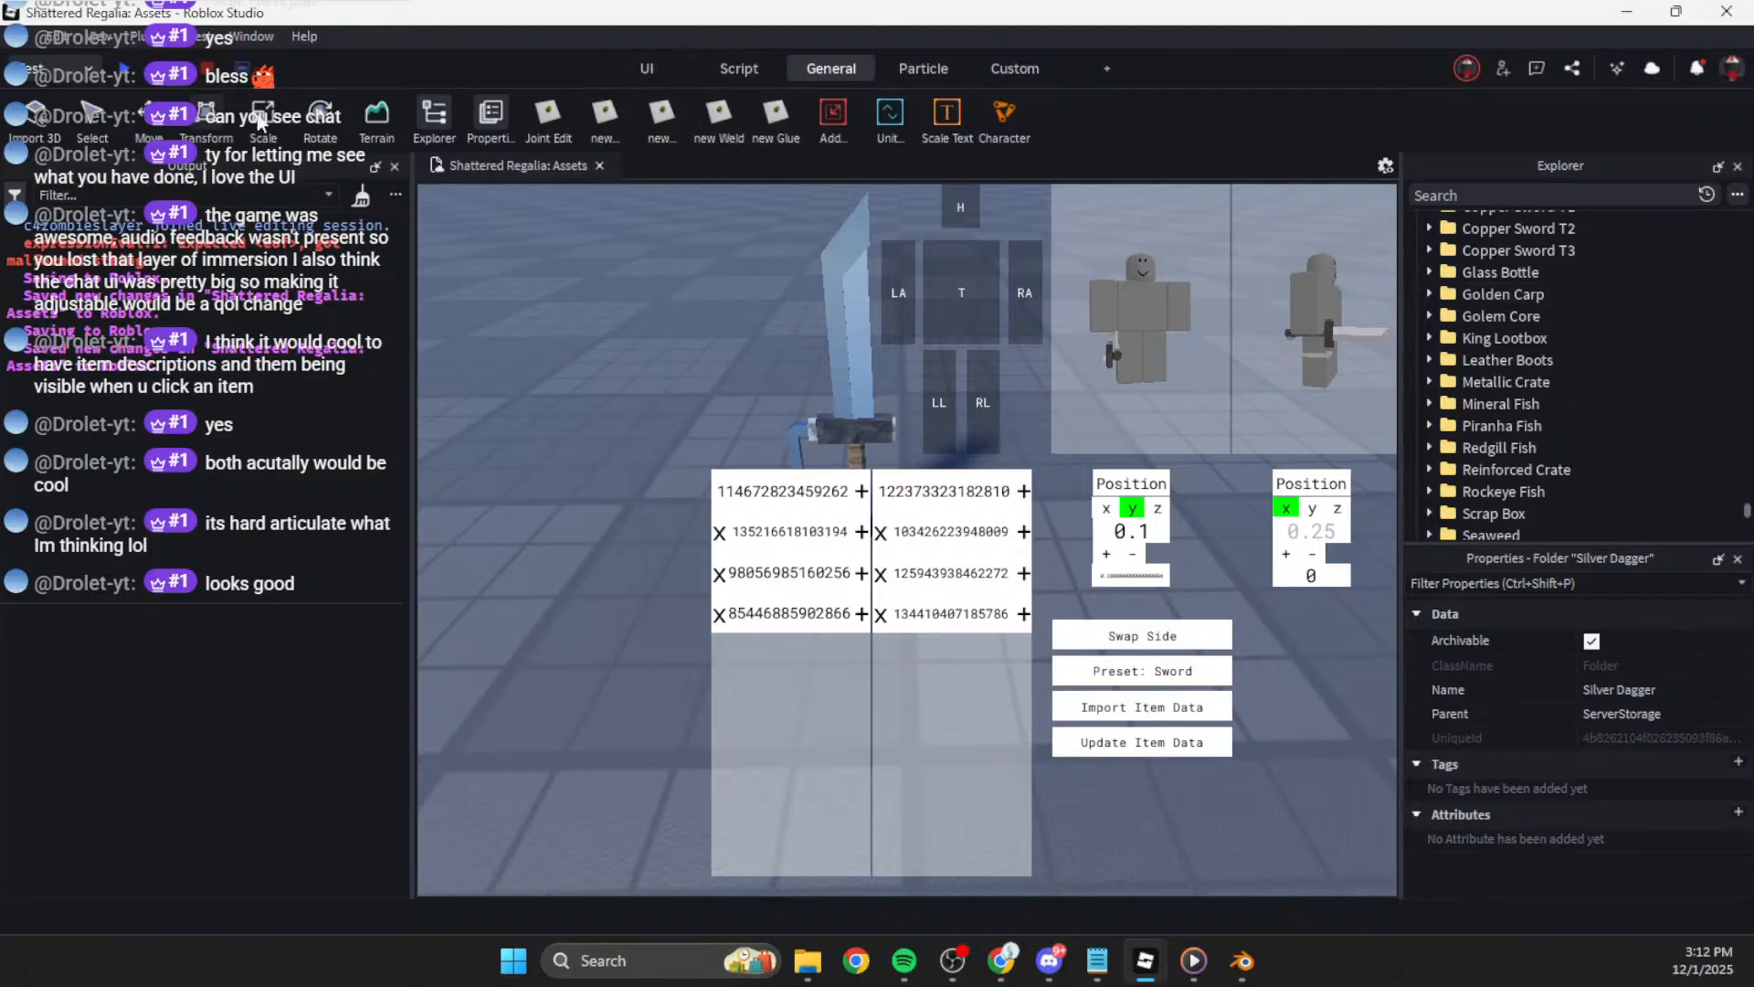
left_click(1014, 68)
right_click_drag(682, 385, 626, 420)
key("w")
key("s")
key("w")
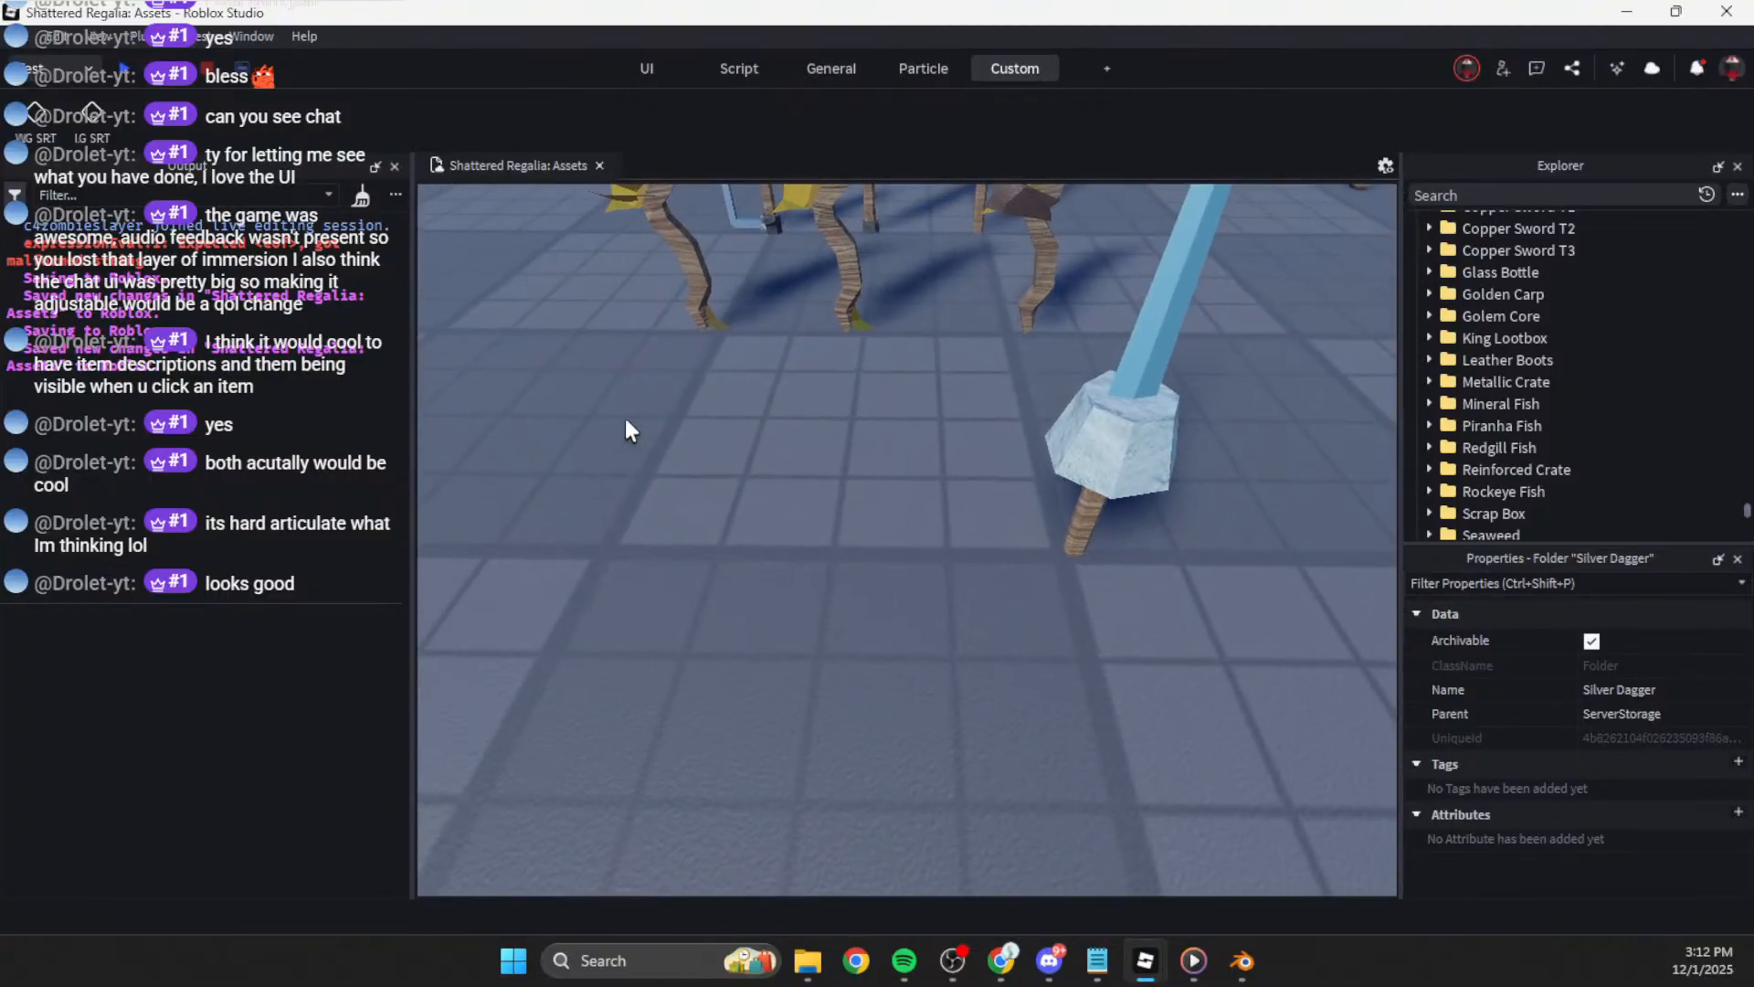
left_click(832, 78)
left_click(68, 134)
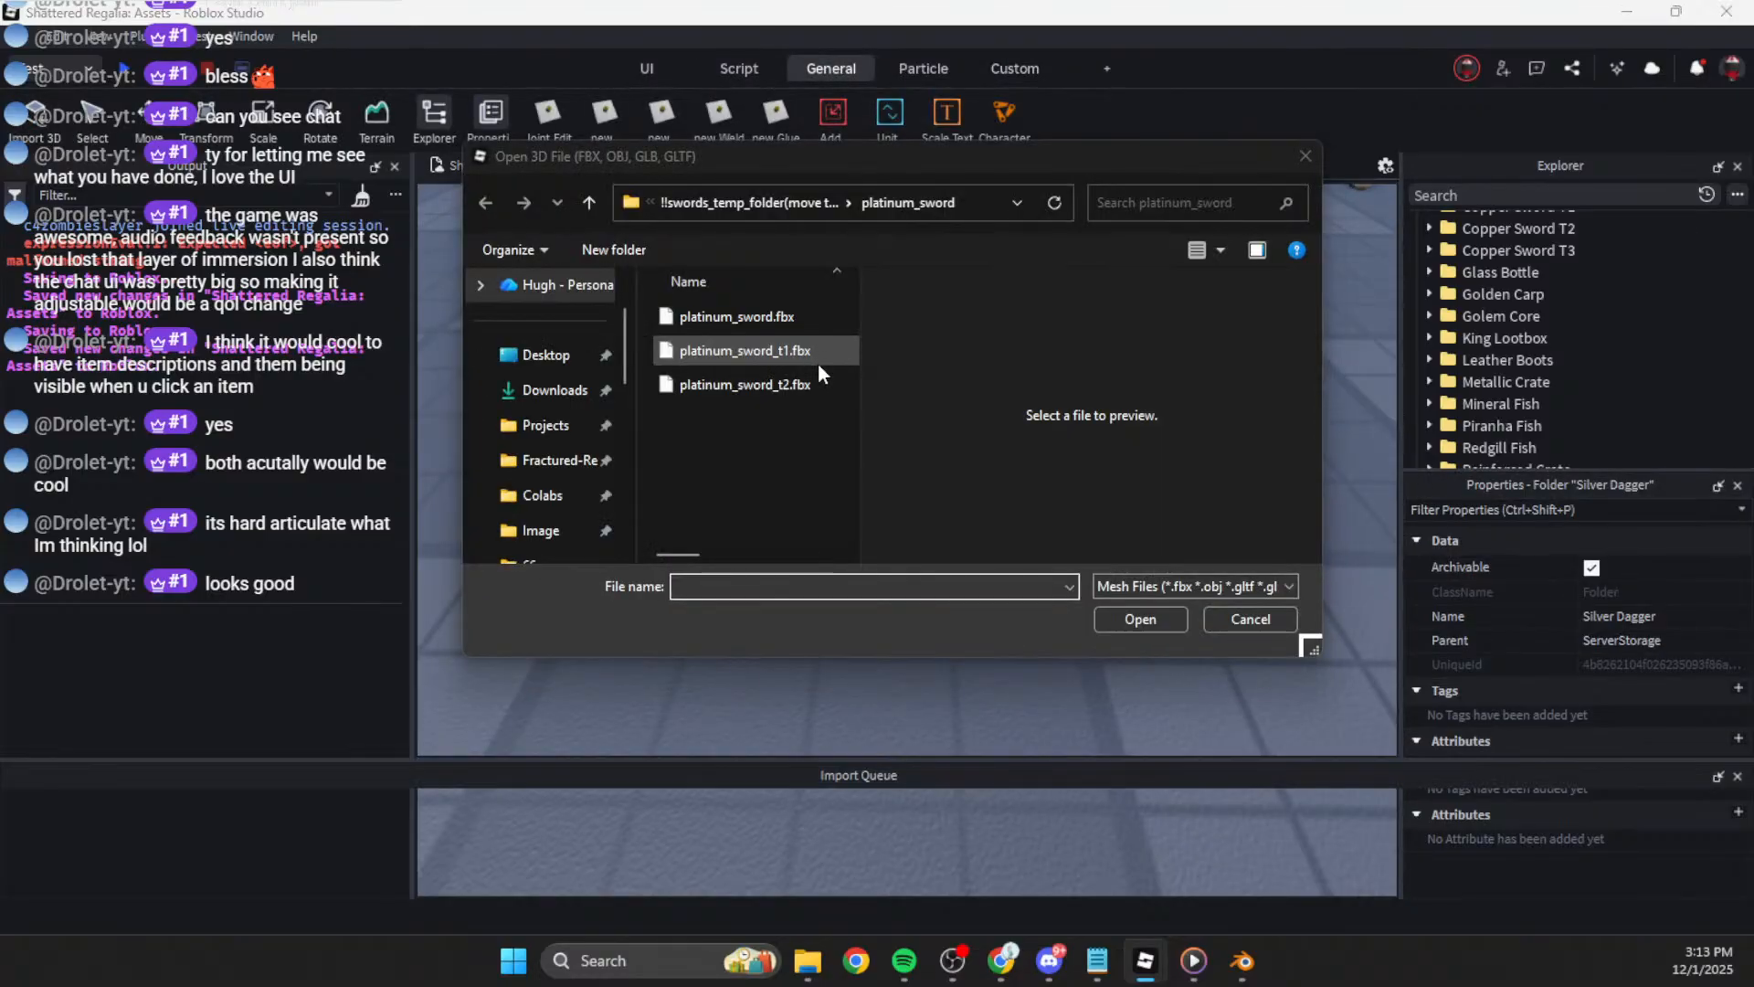
left_click(762, 384)
left_click(1161, 619)
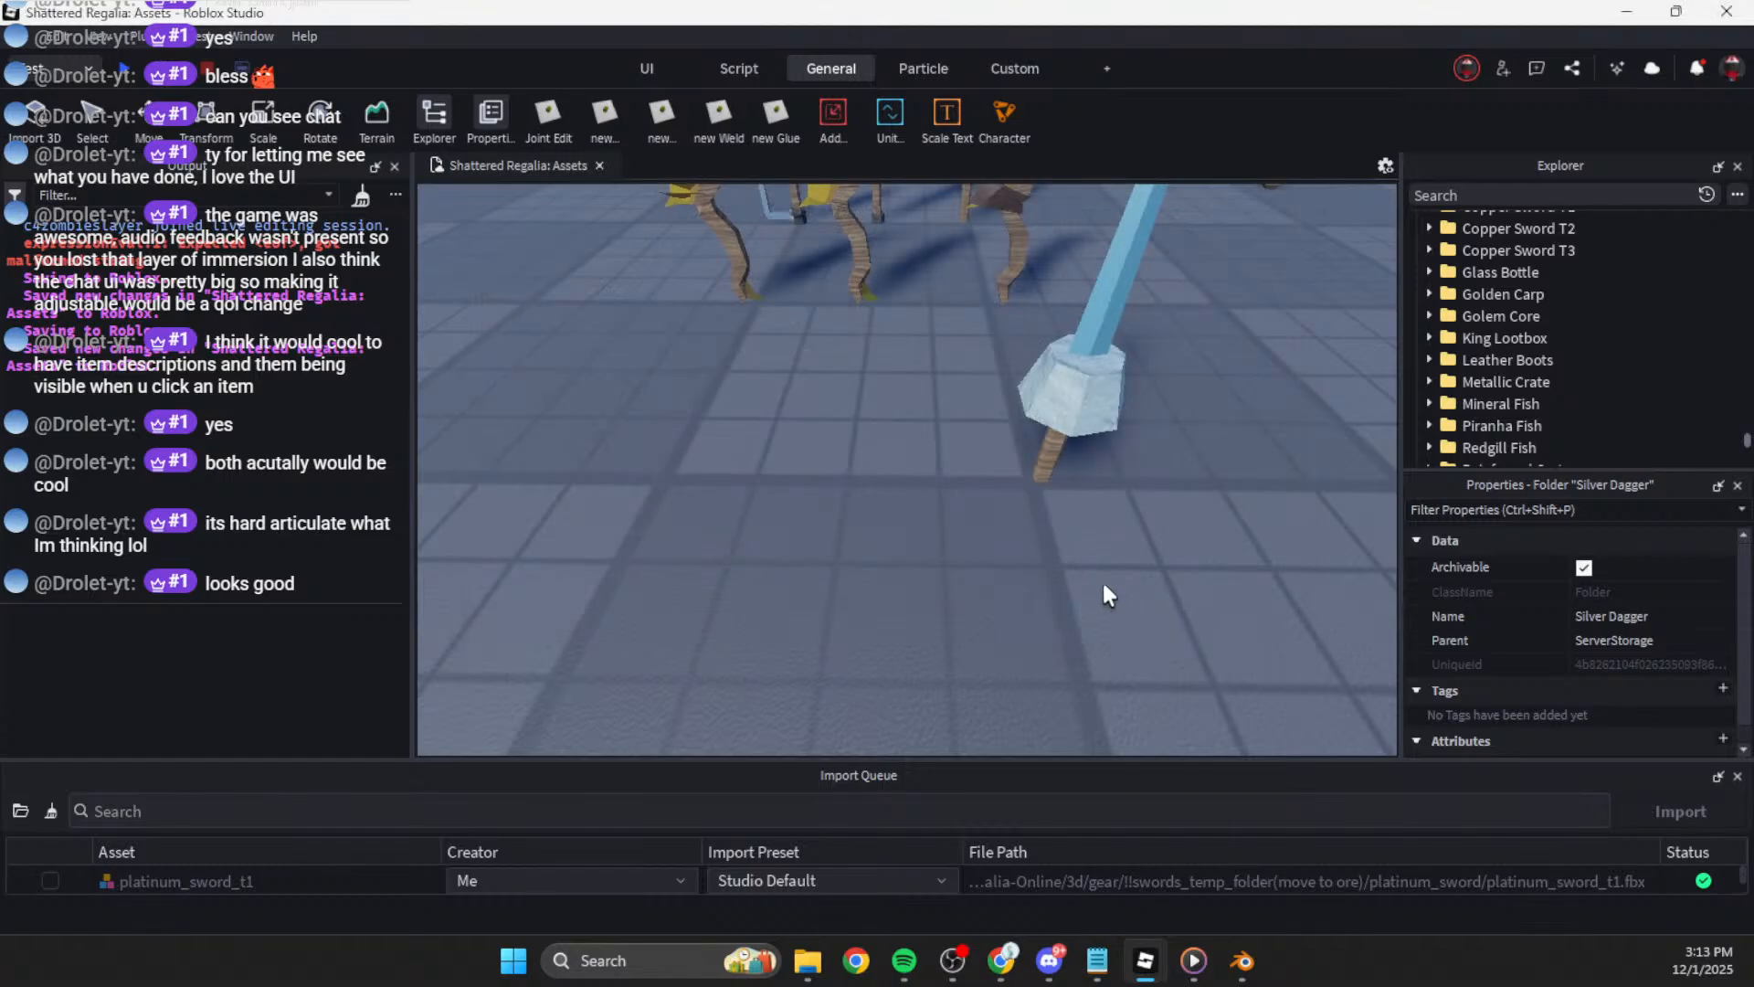
left_click(1270, 836)
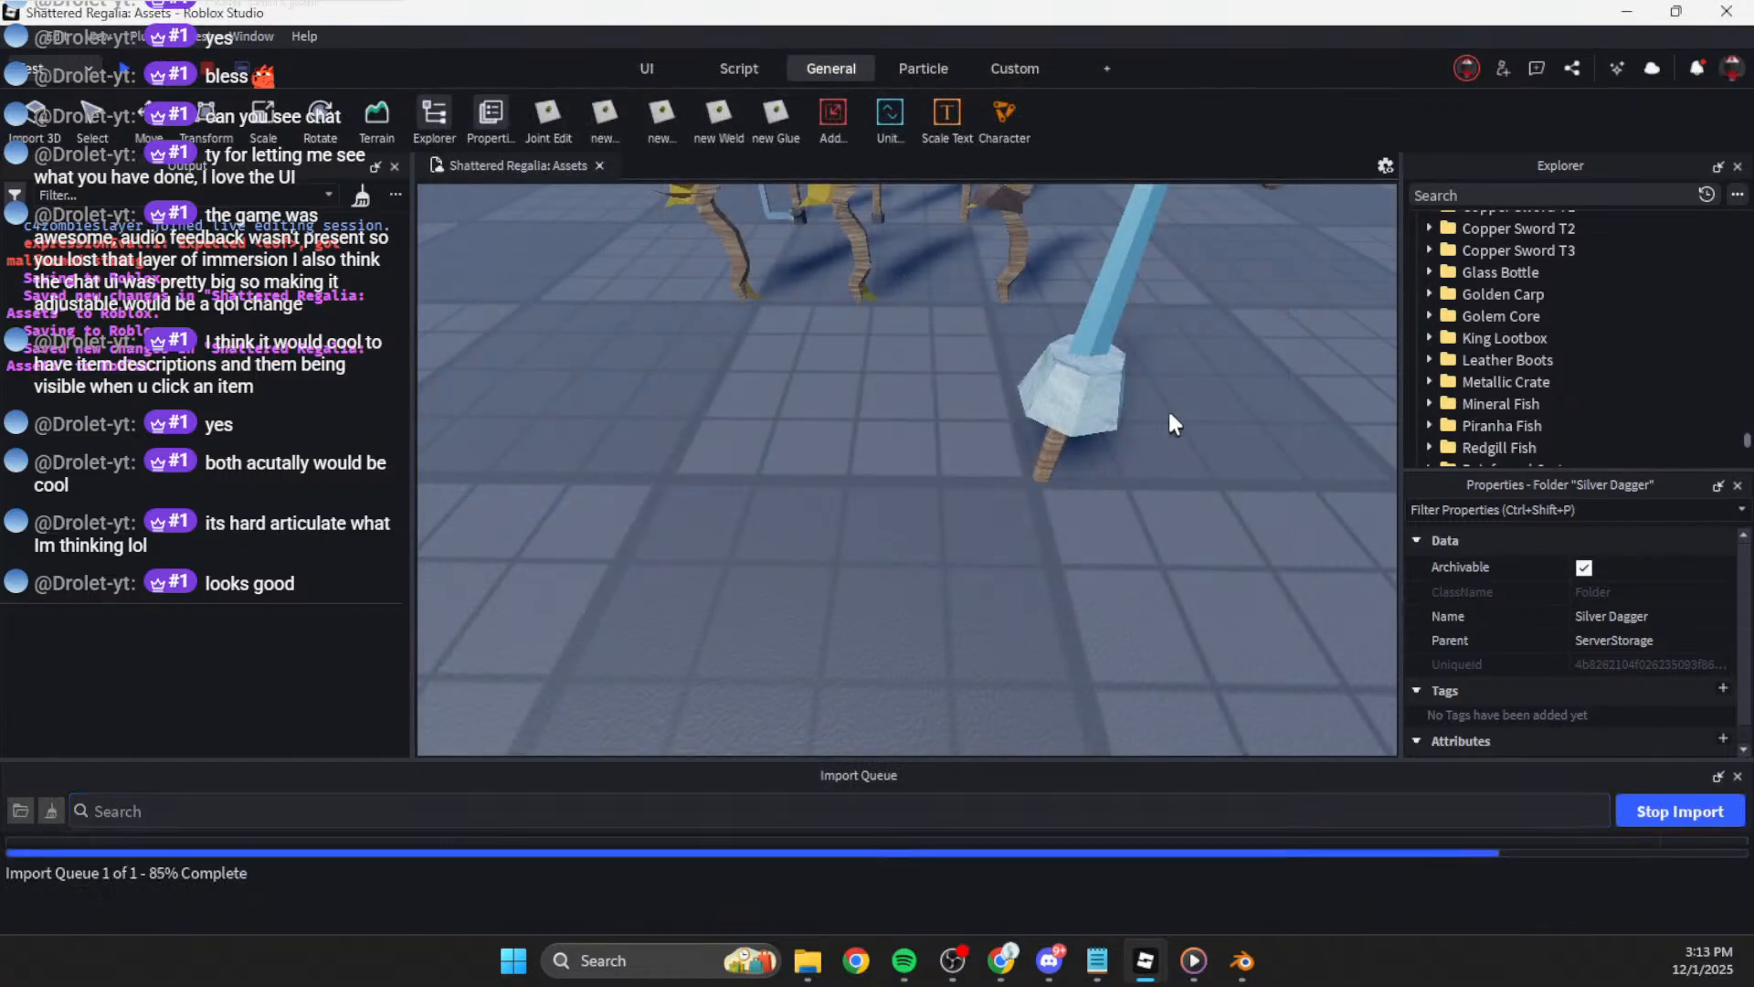
Step: Examine the imported platinum sword beside the tier-one sword and close the Import Queue
key("s")
right_click_drag(1210, 493, 1208, 499)
key("w")
mouse_move(922, 555)
right_mouse_down()
mouse_move(939, 597)
mouse_move(938, 574)
mouse_move(855, 528)
mouse_move(908, 561)
right_mouse_up()
key("s")
key("w")
key("s")
key("s")
key("w")
key("s")
key("w")
key("s")
key("w")
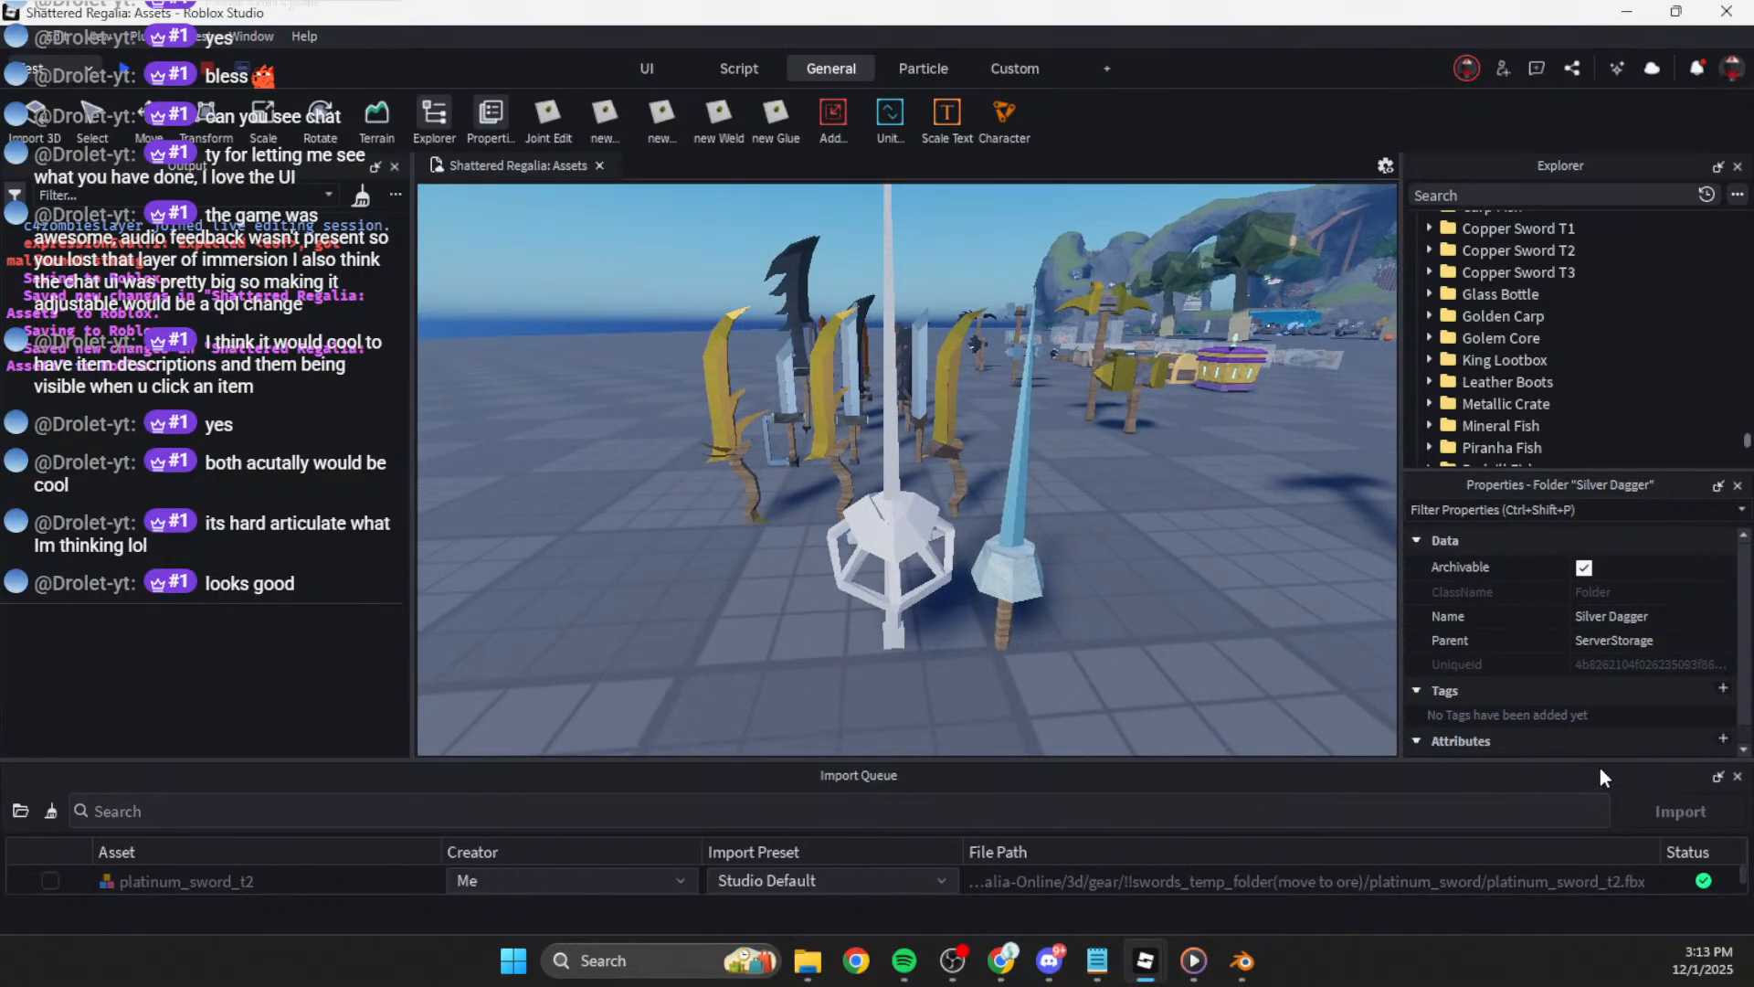
left_click(1738, 777)
Step: Copy the colour value 91, 132, 144 from the blade of platinum_sword_t1
left_click_drag(898, 745, 852, 773)
left_click(915, 786)
key("w")
right_click_drag(915, 784, 914, 782)
key("s")
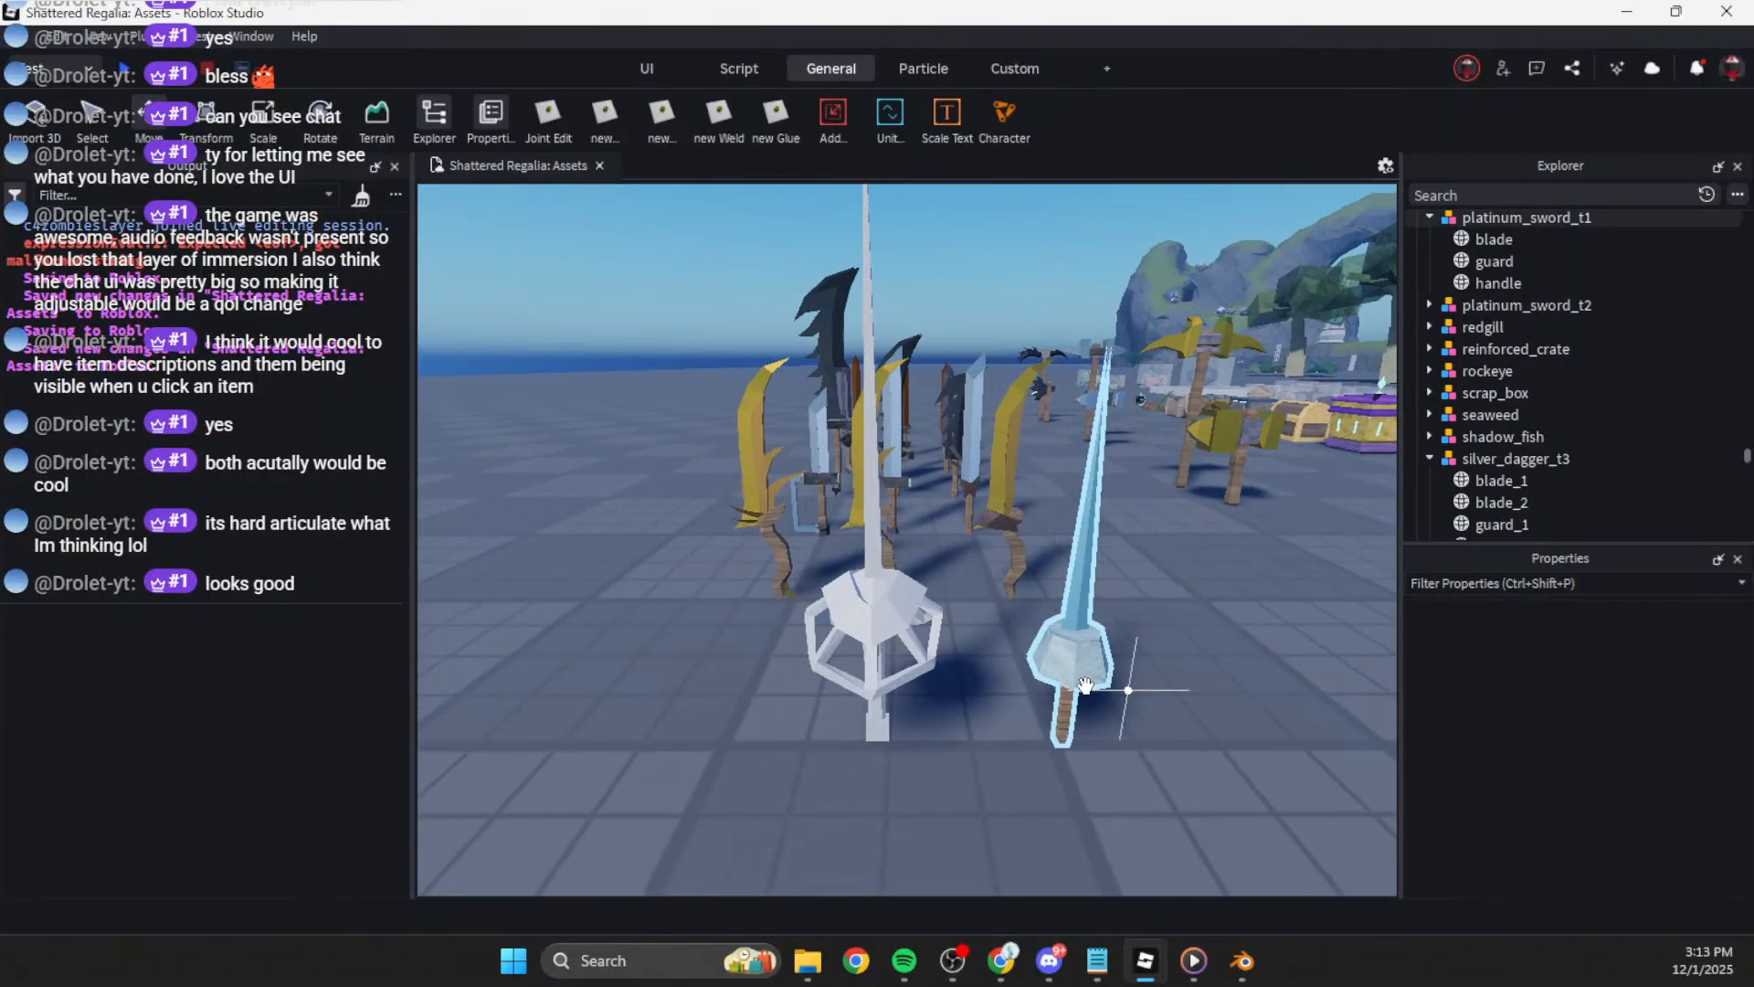
left_click(1086, 685)
left_click(1495, 241)
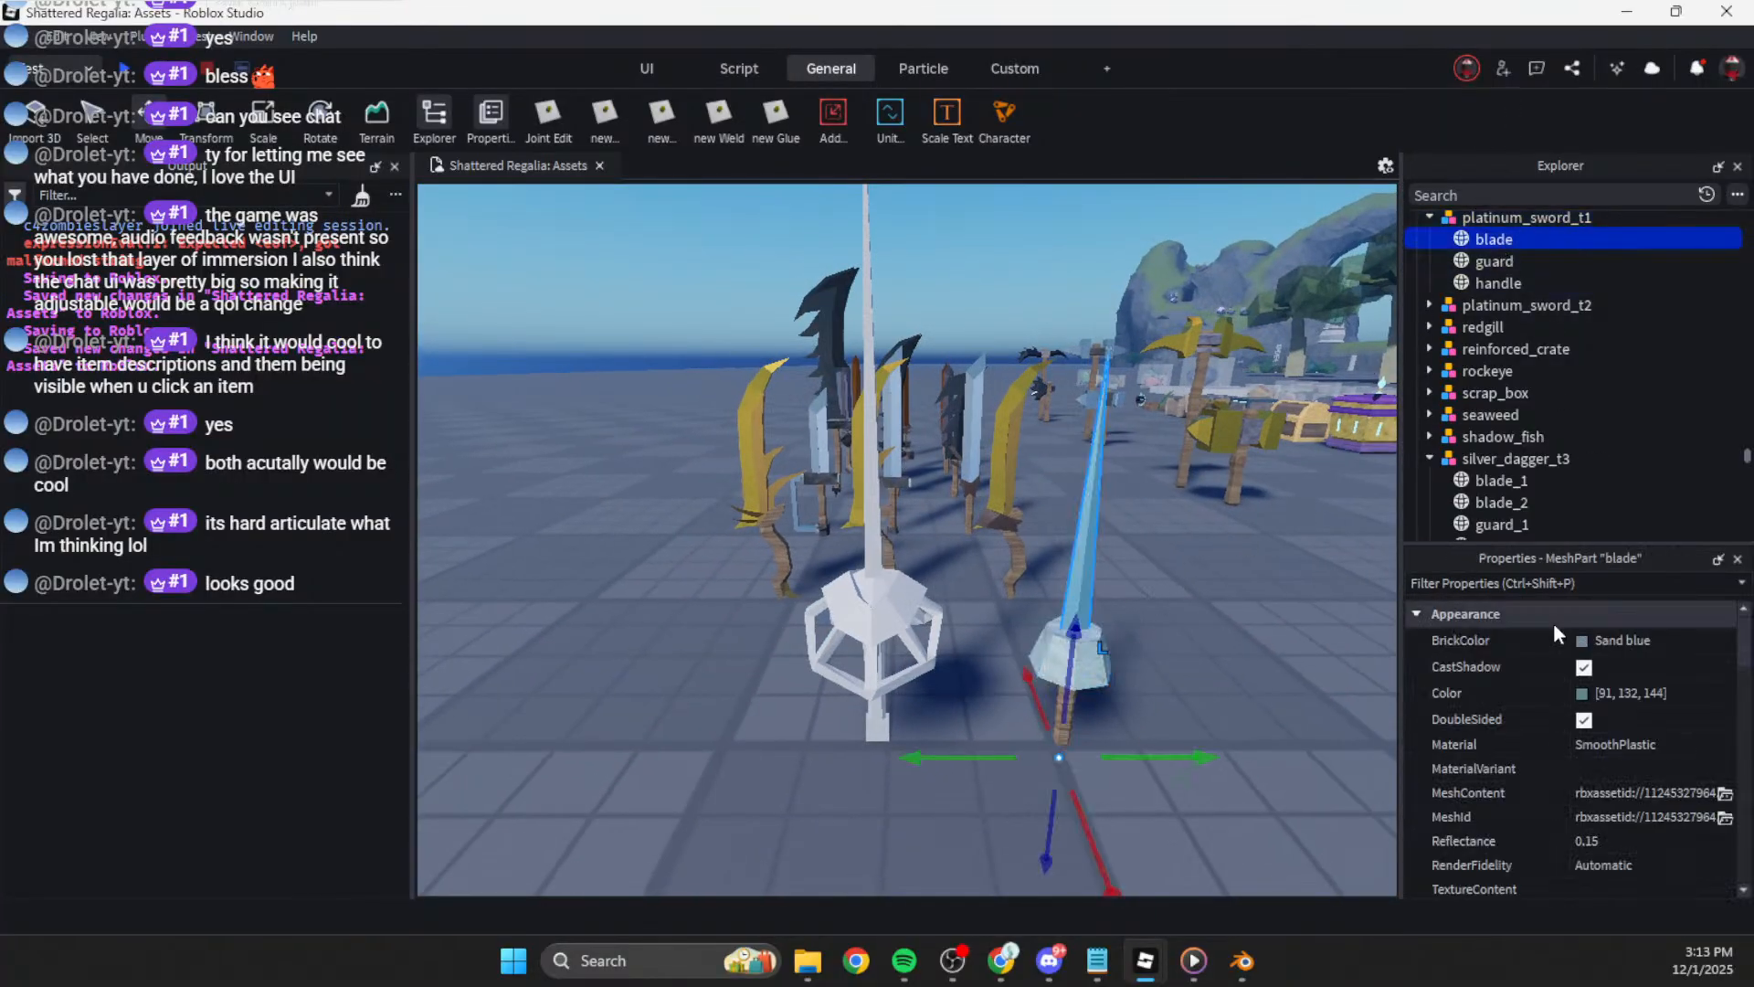
left_click(1627, 695)
left_click(1241, 789)
Step: Give the blade of platinum_sword_t2 the colour 91, 132, 144, SmoothPlastic material and a reflectance of 0.15
left_click(875, 621)
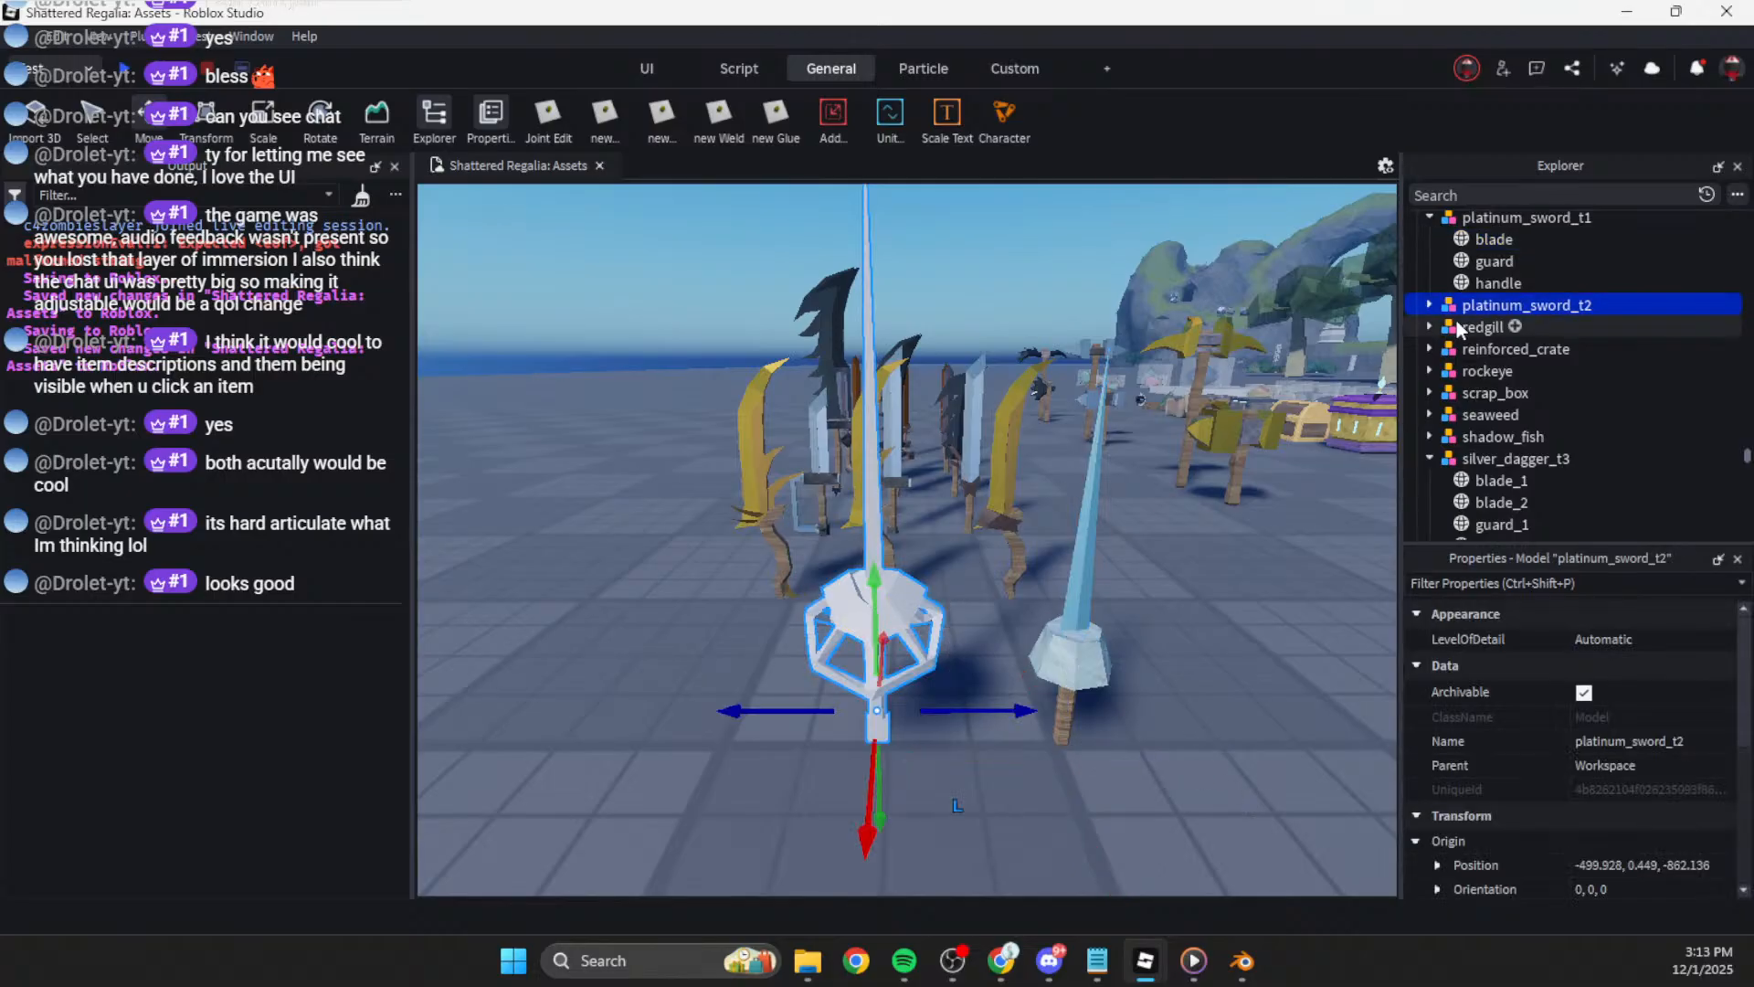
left_click(1431, 305)
left_click(1492, 327)
left_click(1620, 697)
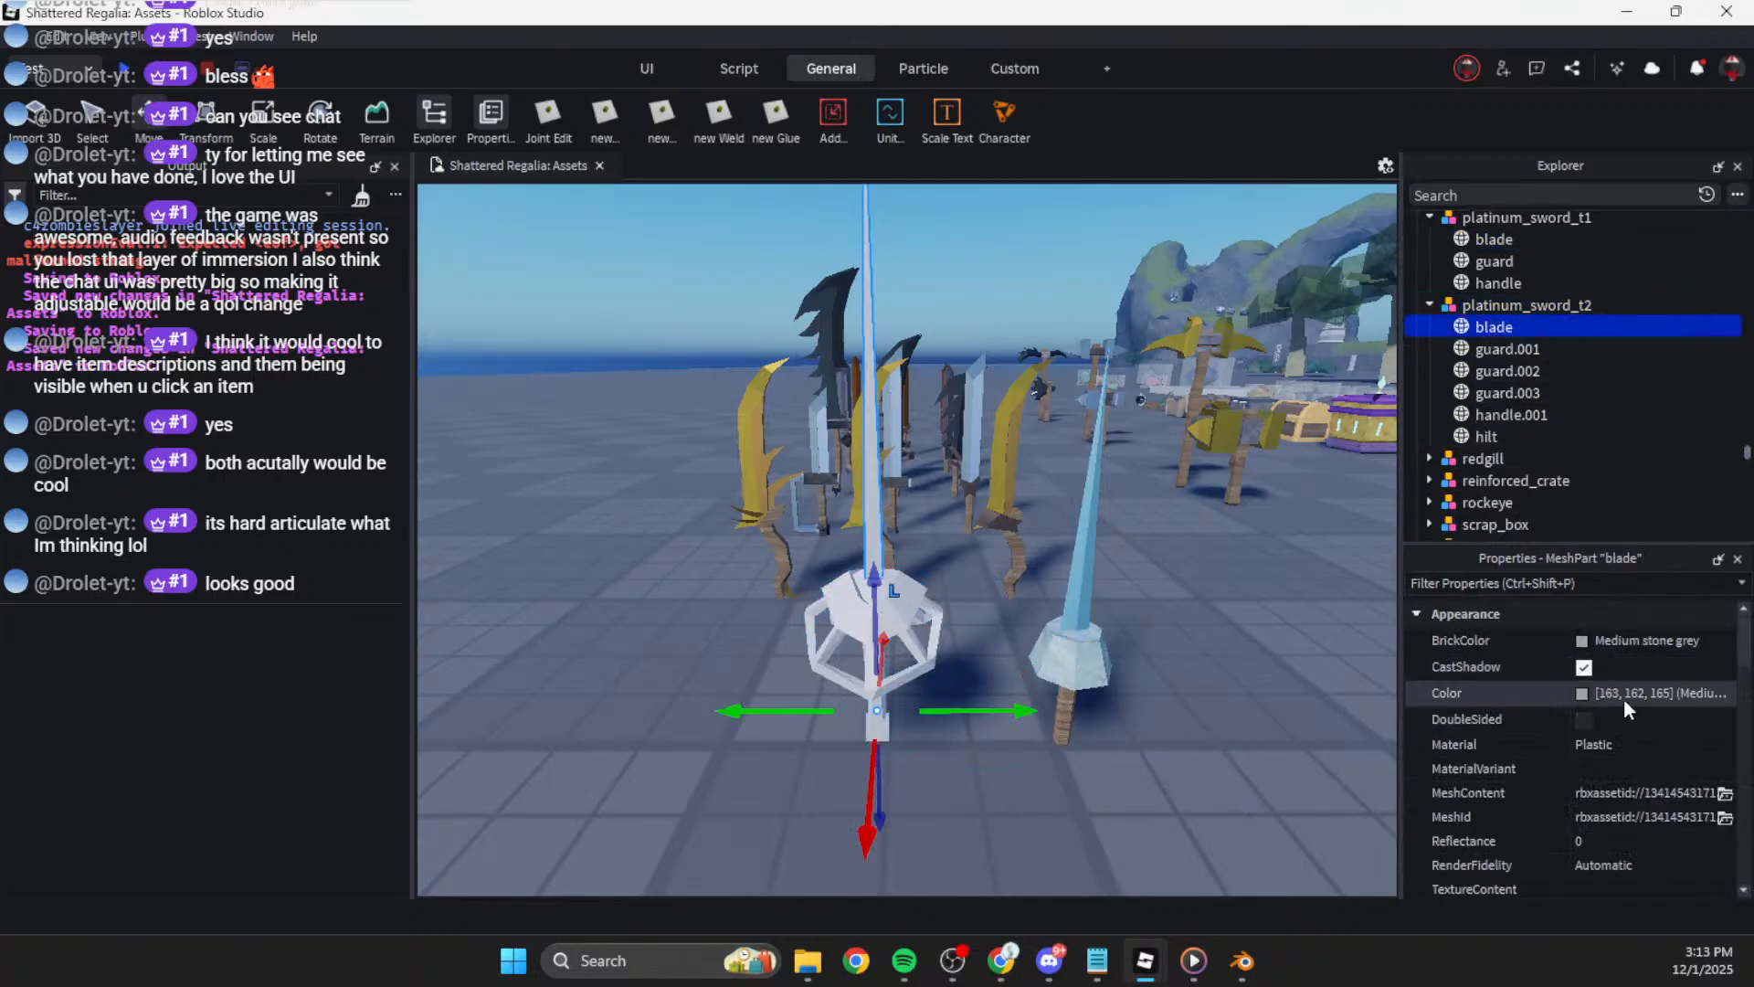
left_click(1615, 746)
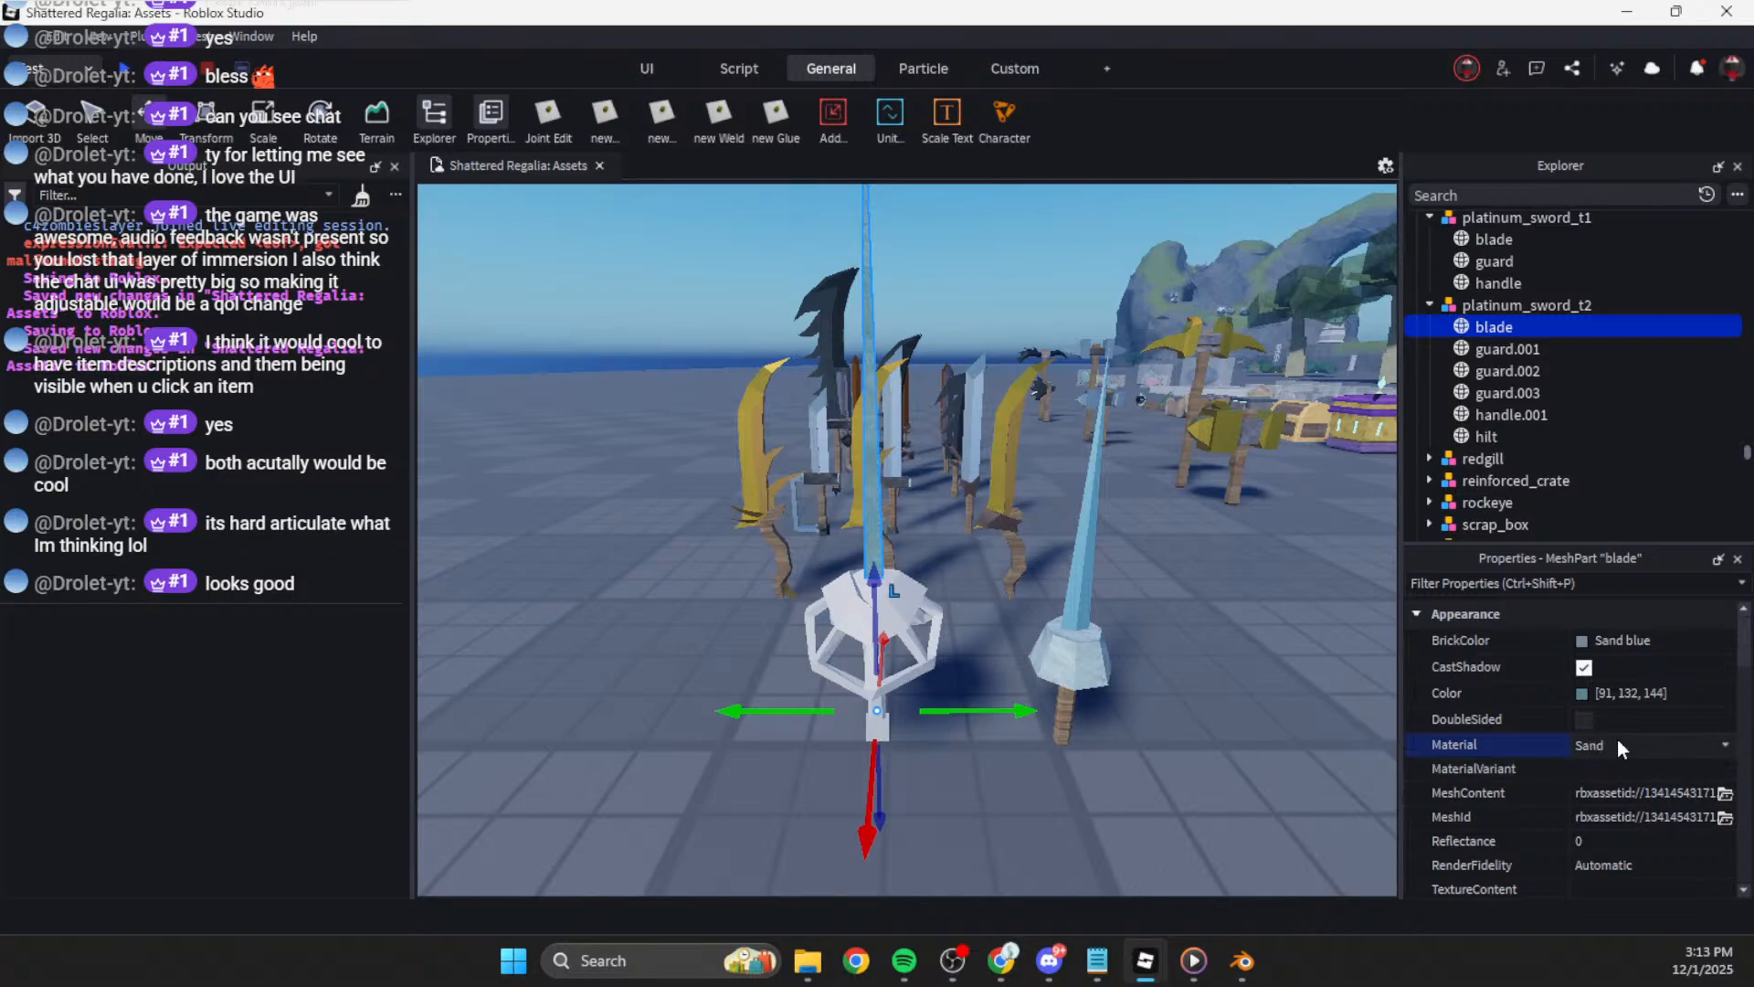
left_click(1618, 742)
scroll(1636, 864, "down", 5)
left_click(1643, 872)
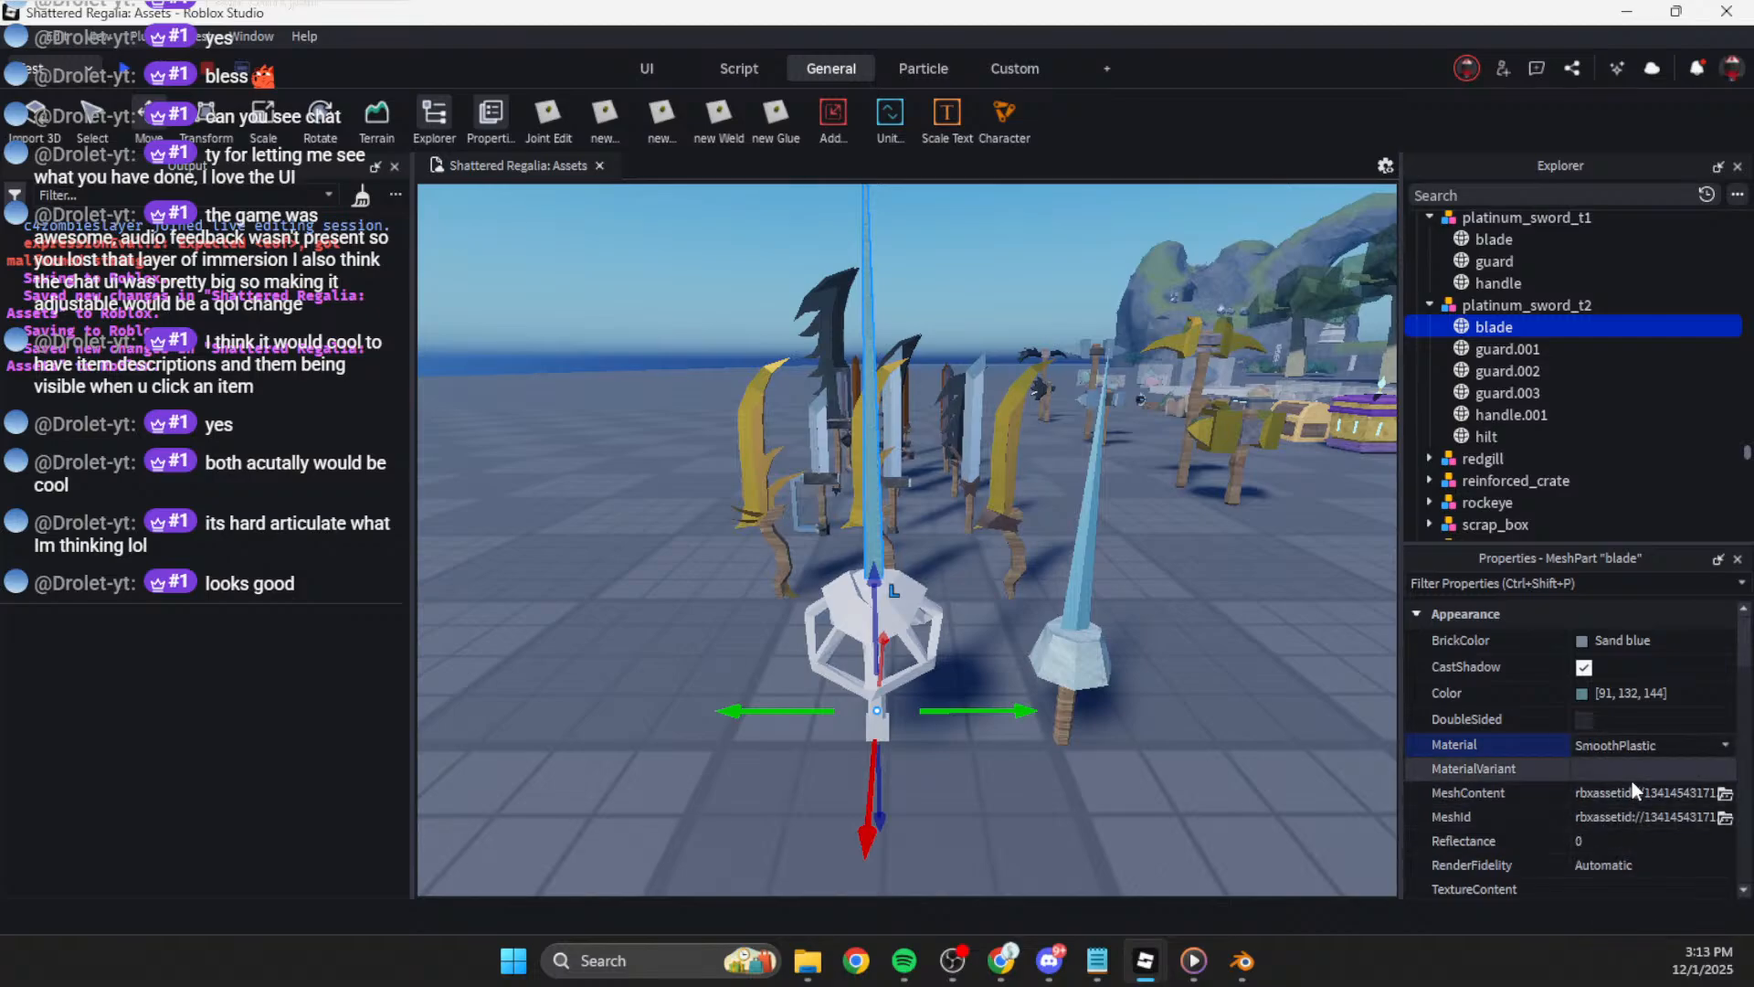
left_click(1601, 850)
type("0.15")
key("Return")
Step: Copy the colour value 134, 152, 157 from the guard of platinum_sword_t1
right_click_drag(1064, 493, 1051, 512)
key("w")
left_click(1211, 637)
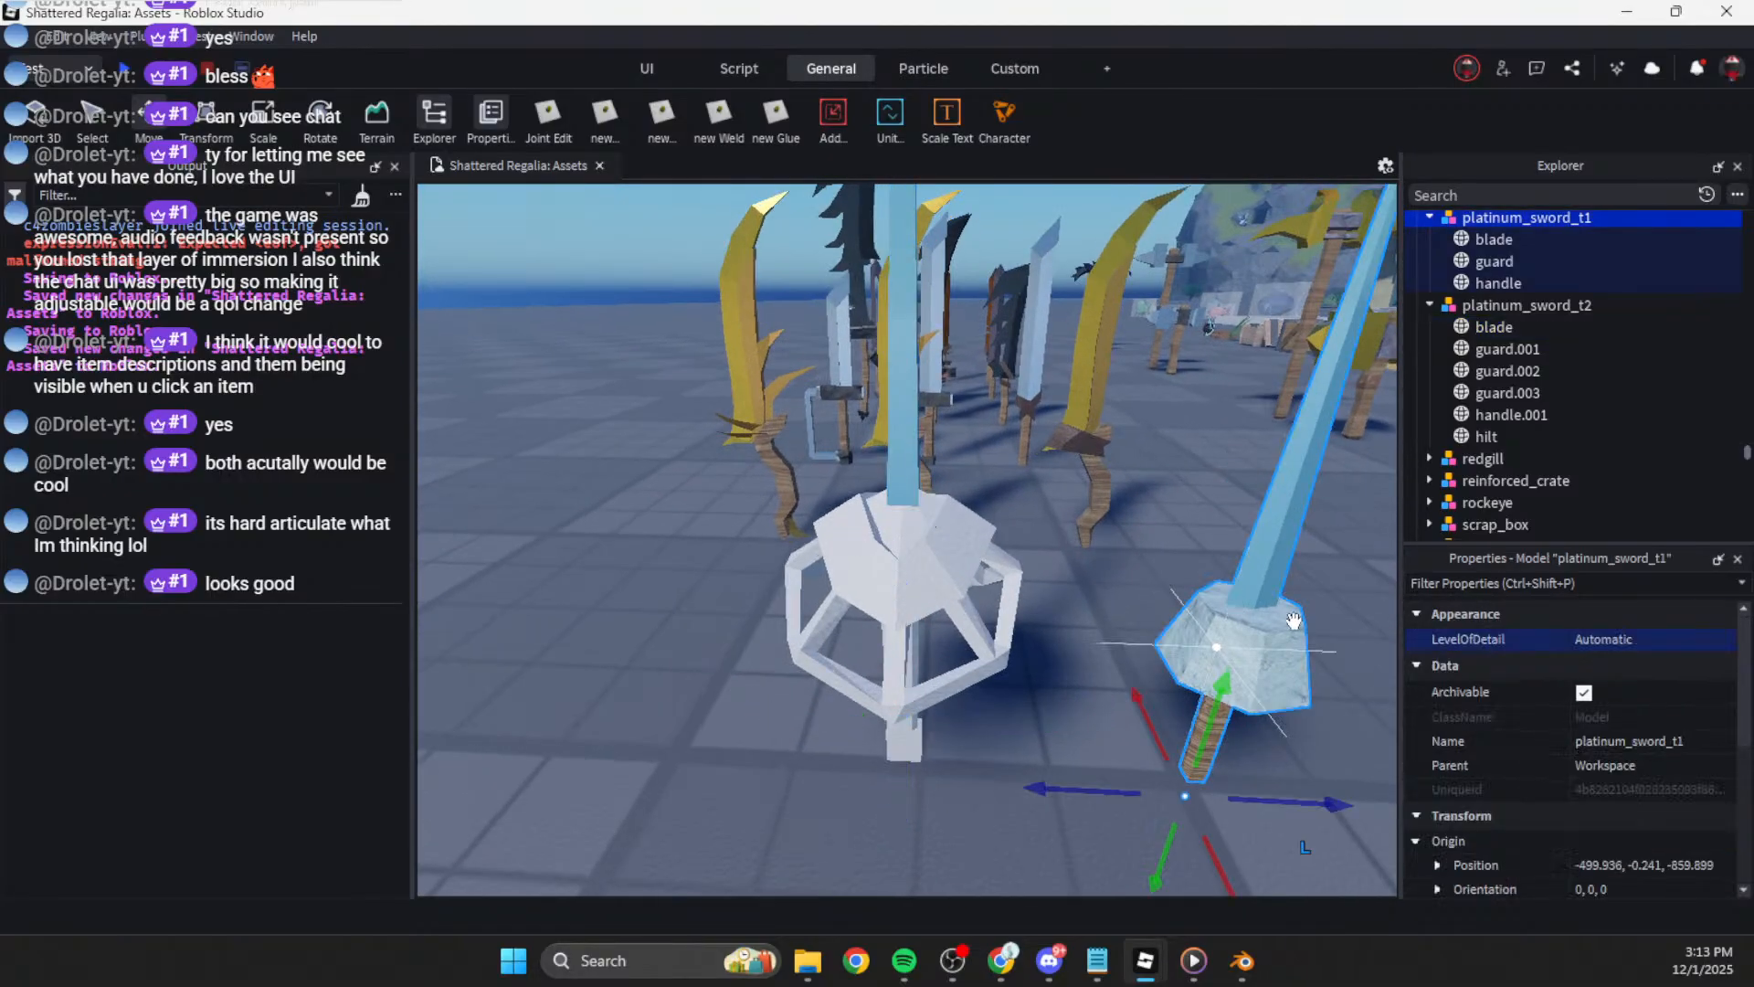
left_click(1495, 264)
left_click(1642, 698)
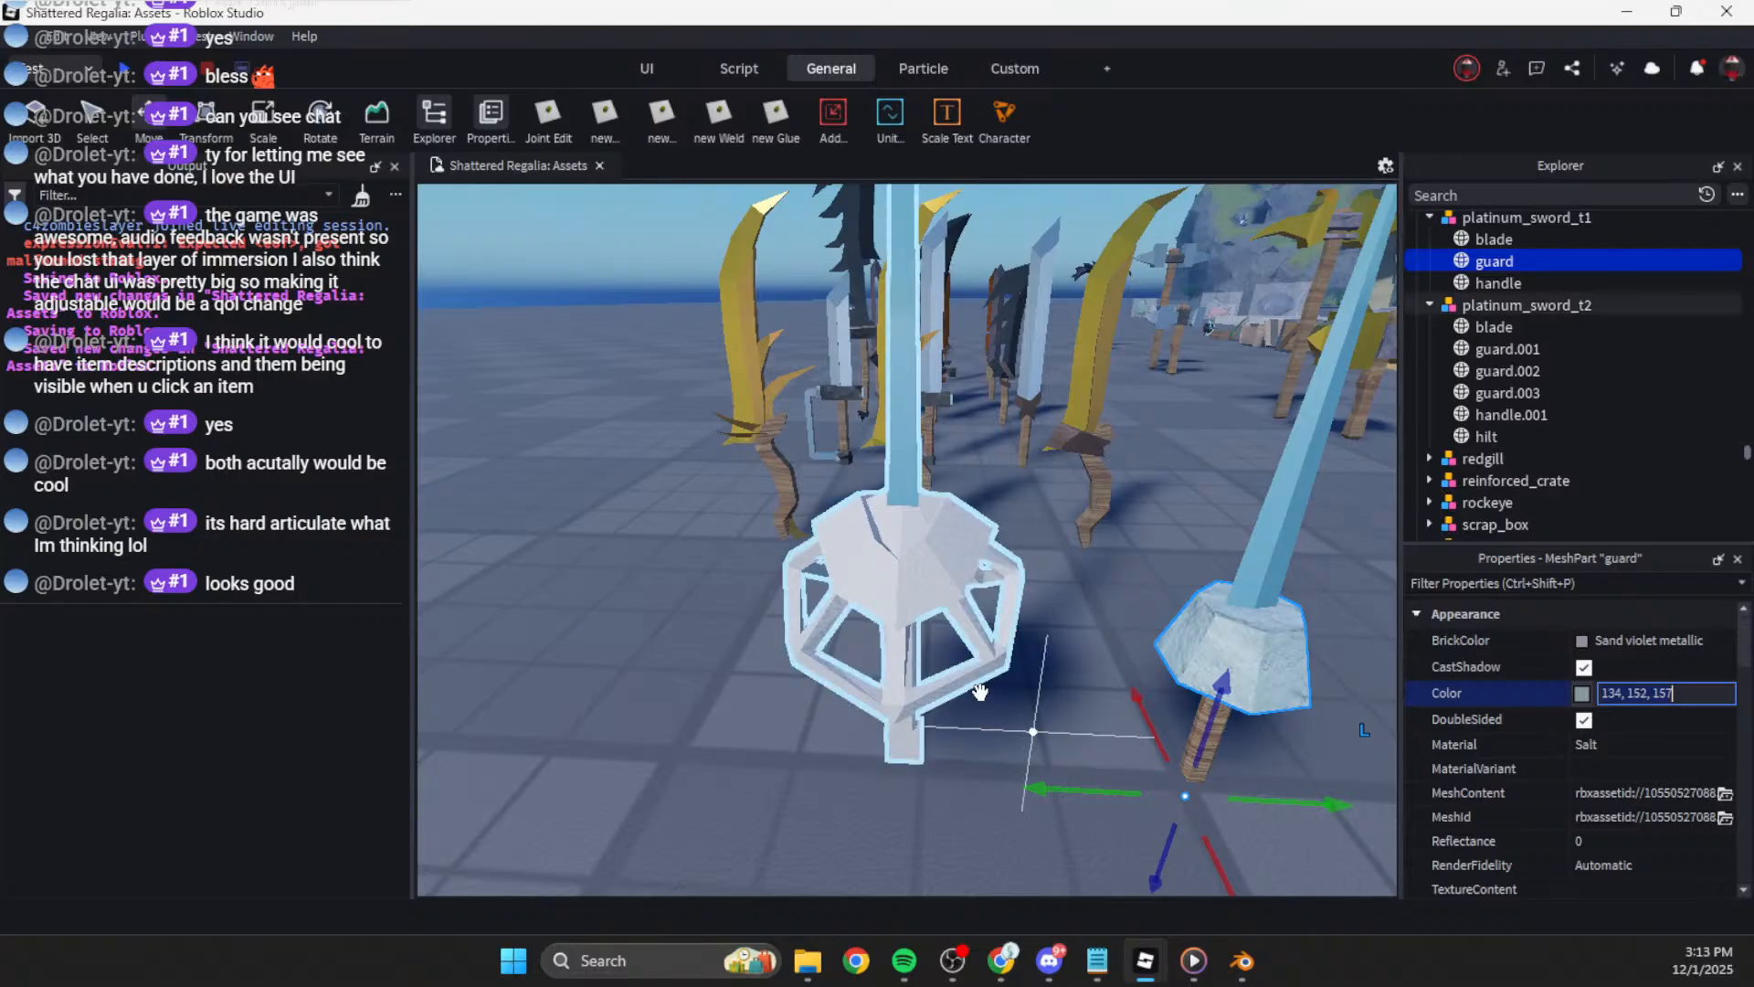
Step: Set guard.001, guard.002 and guard.003 of platinum_sword_t2 to Salt material with the colour 134, 152, 157
left_click(1016, 709)
left_click(1491, 349)
left_click(1505, 393, "shift")
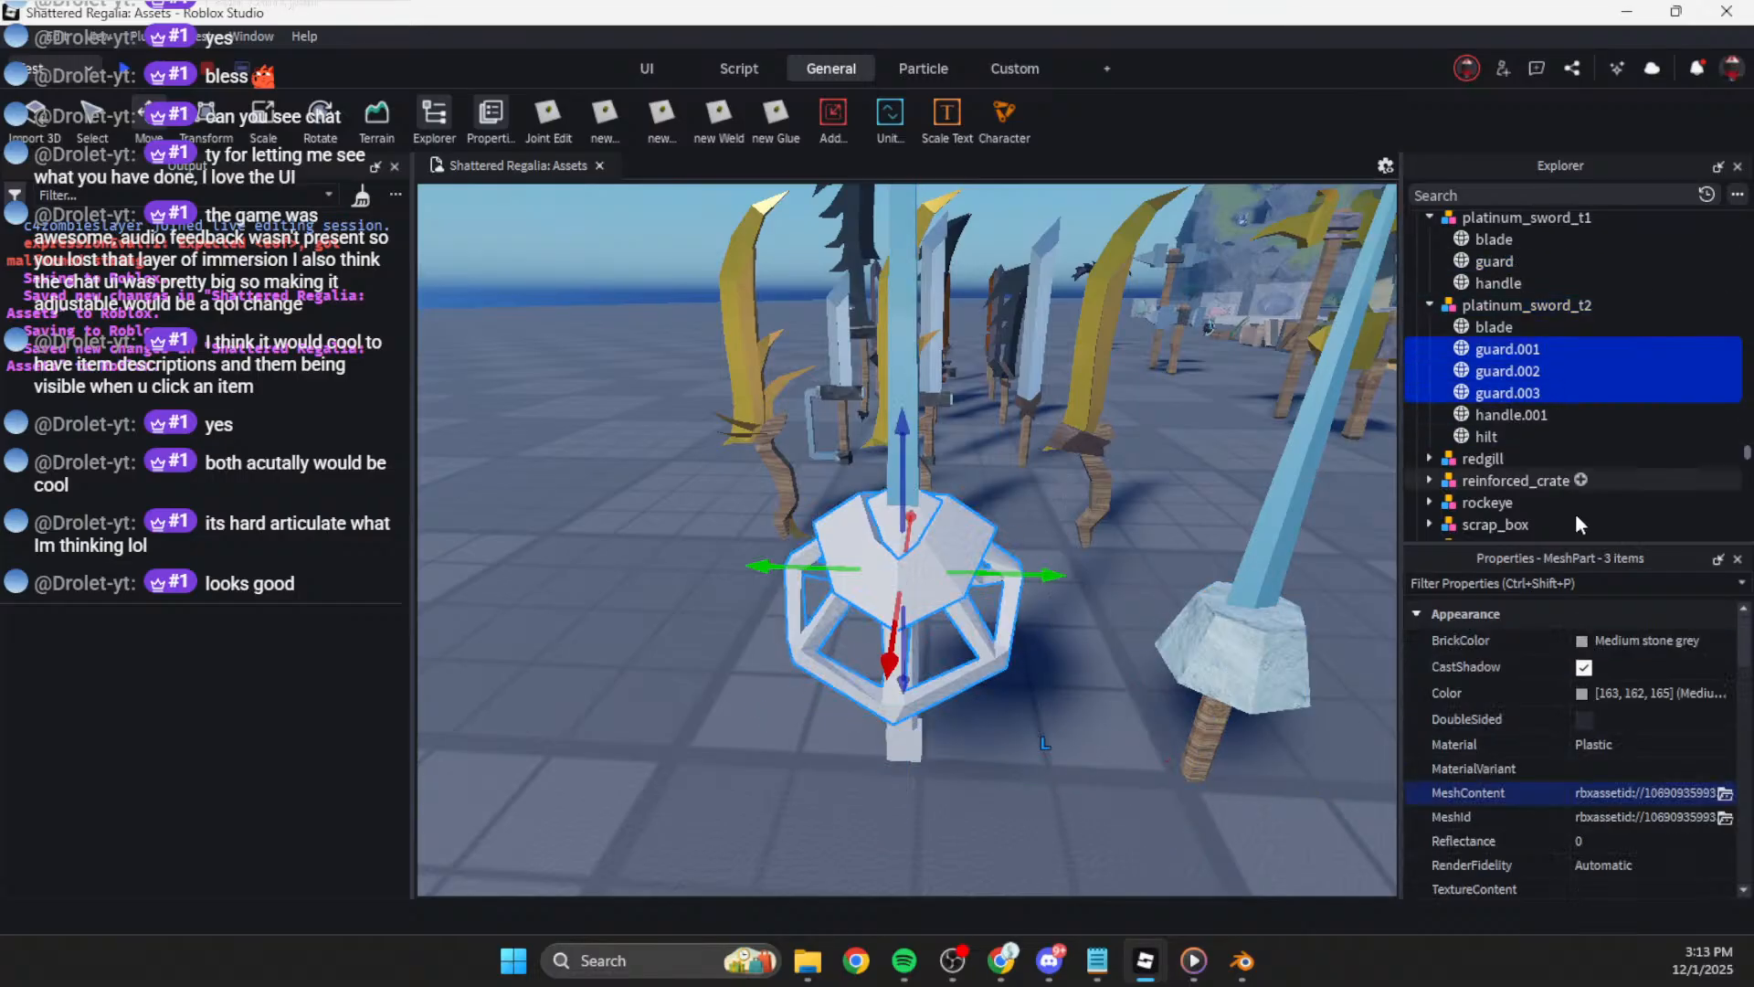
left_click(1619, 749)
key("s")
left_click(1629, 696)
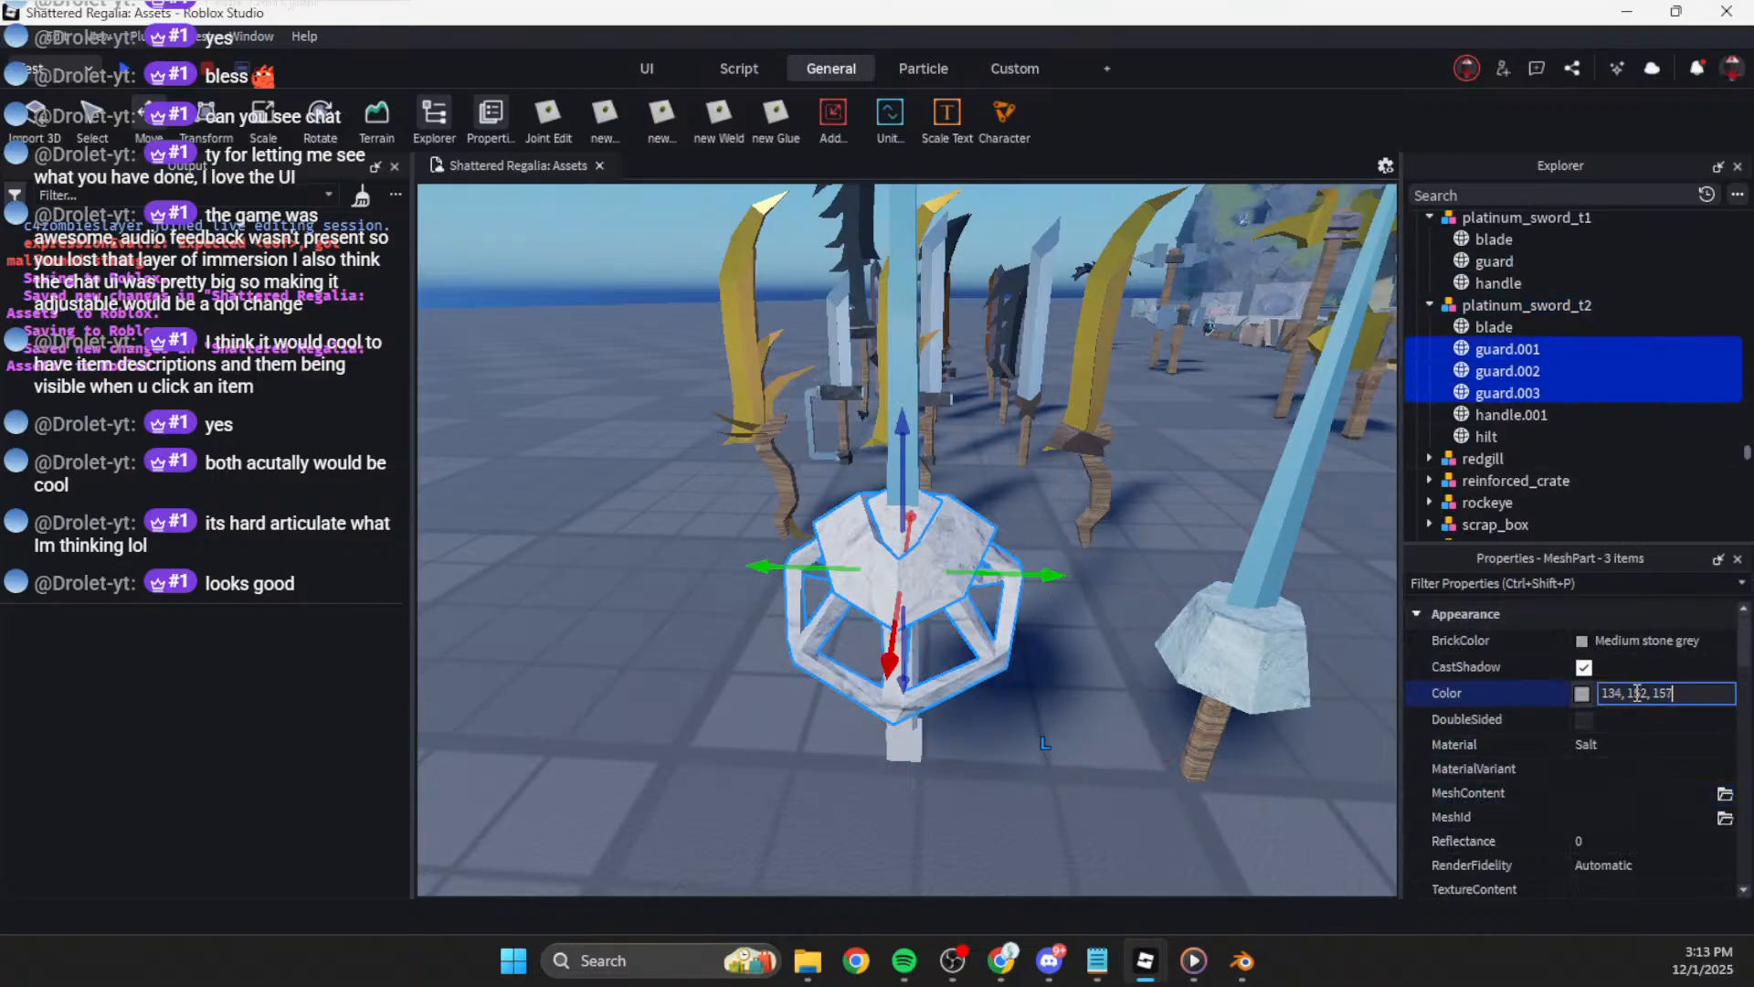
type("[134, 152, 157]")
key("Return")
Step: Darken guard.001 and guard.003 of platinum_sword_t2 to the colour 75, 87, 98
scroll(1110, 787, "up", 6)
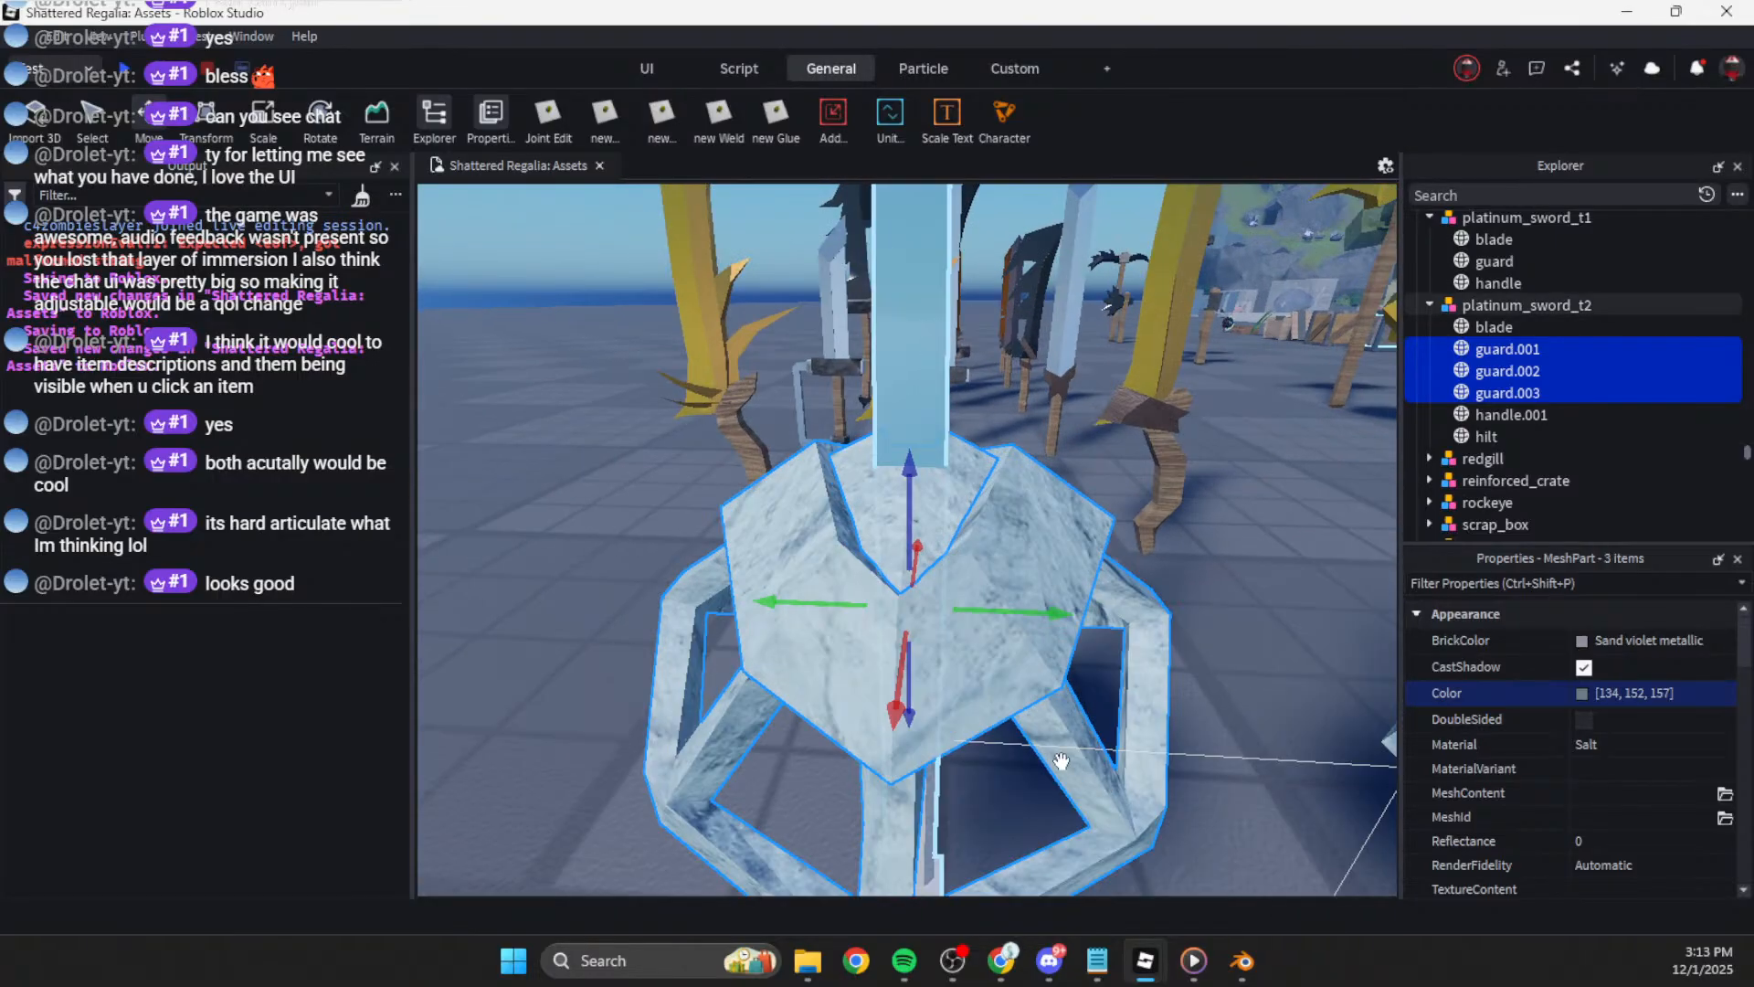
scroll(956, 600, "down", 5)
scroll(956, 599, "up", 4)
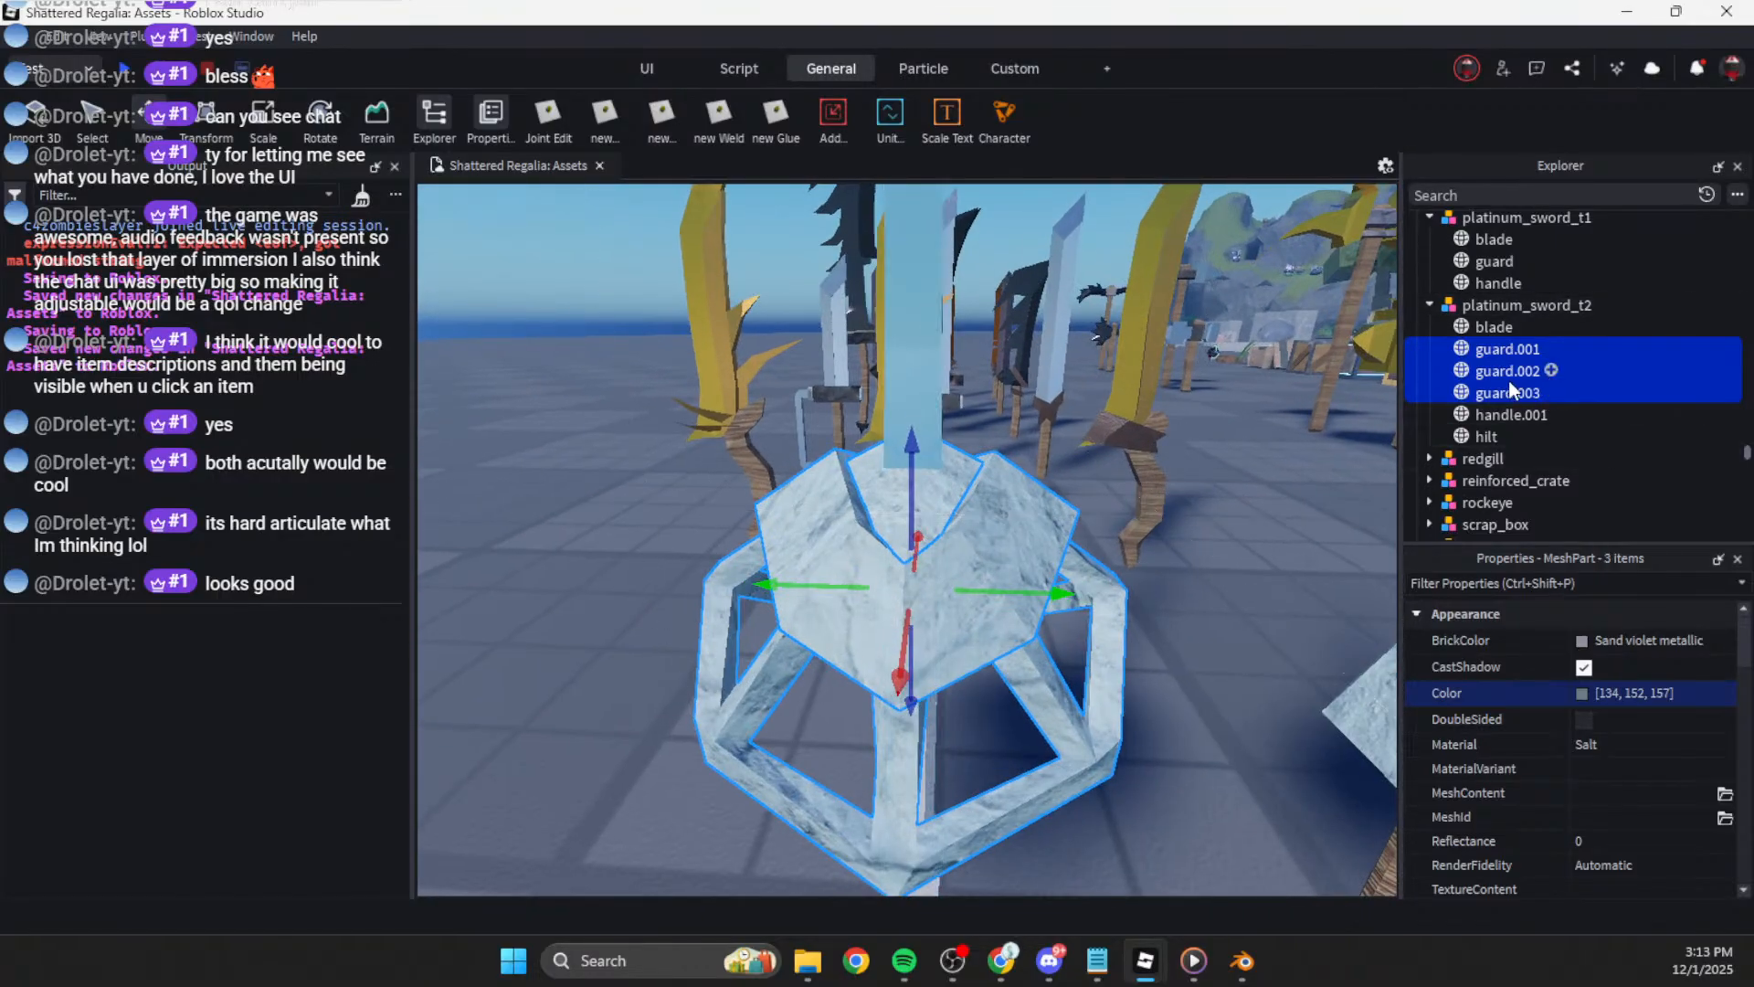
left_click(1509, 367)
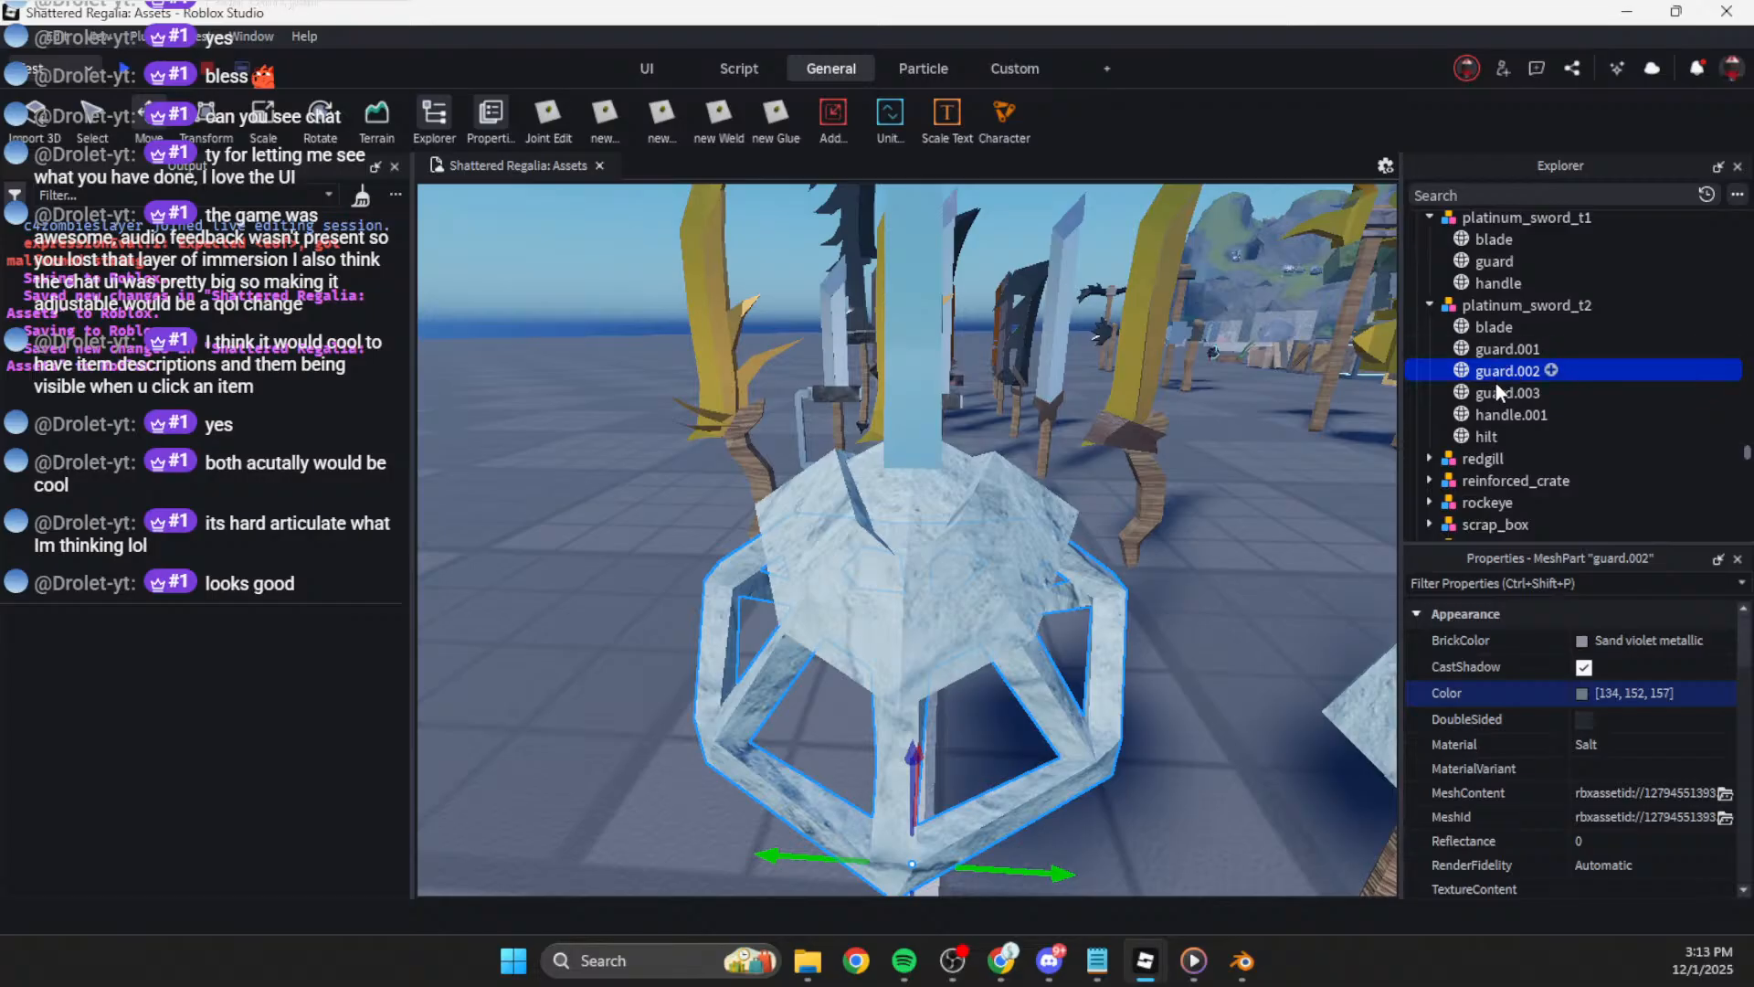
left_click(1498, 393)
left_click(1495, 369)
left_click(1504, 351)
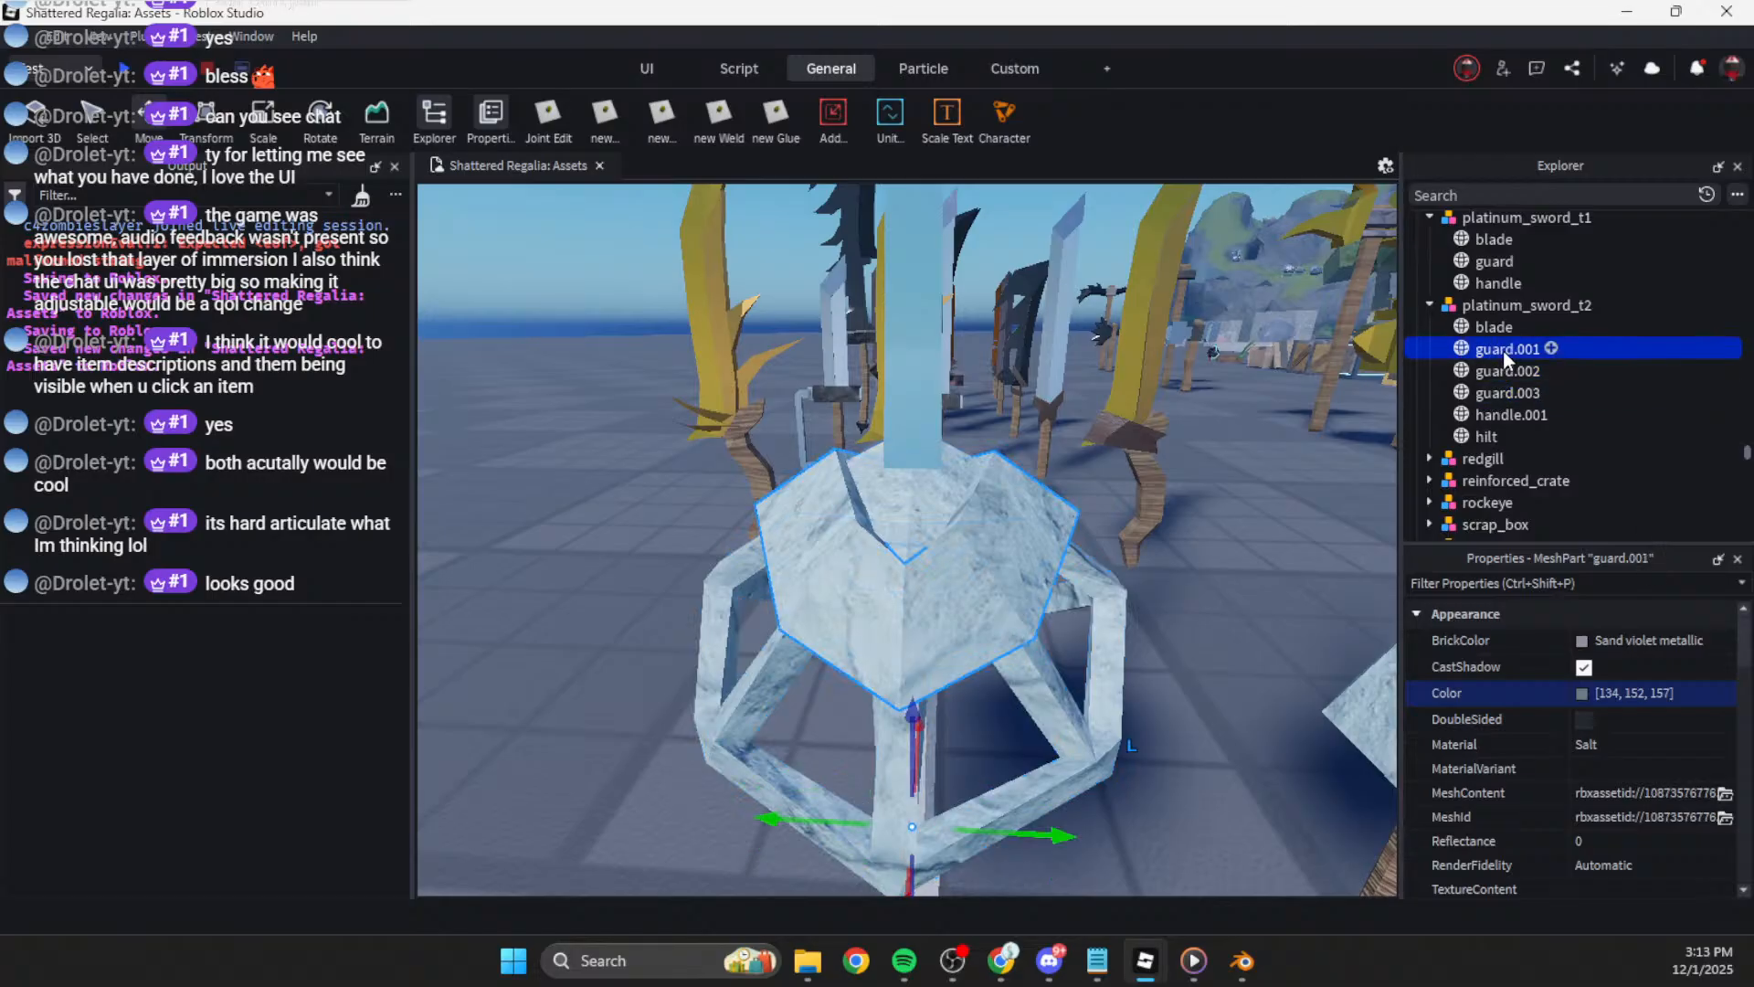
left_click(1501, 393, "ctrl")
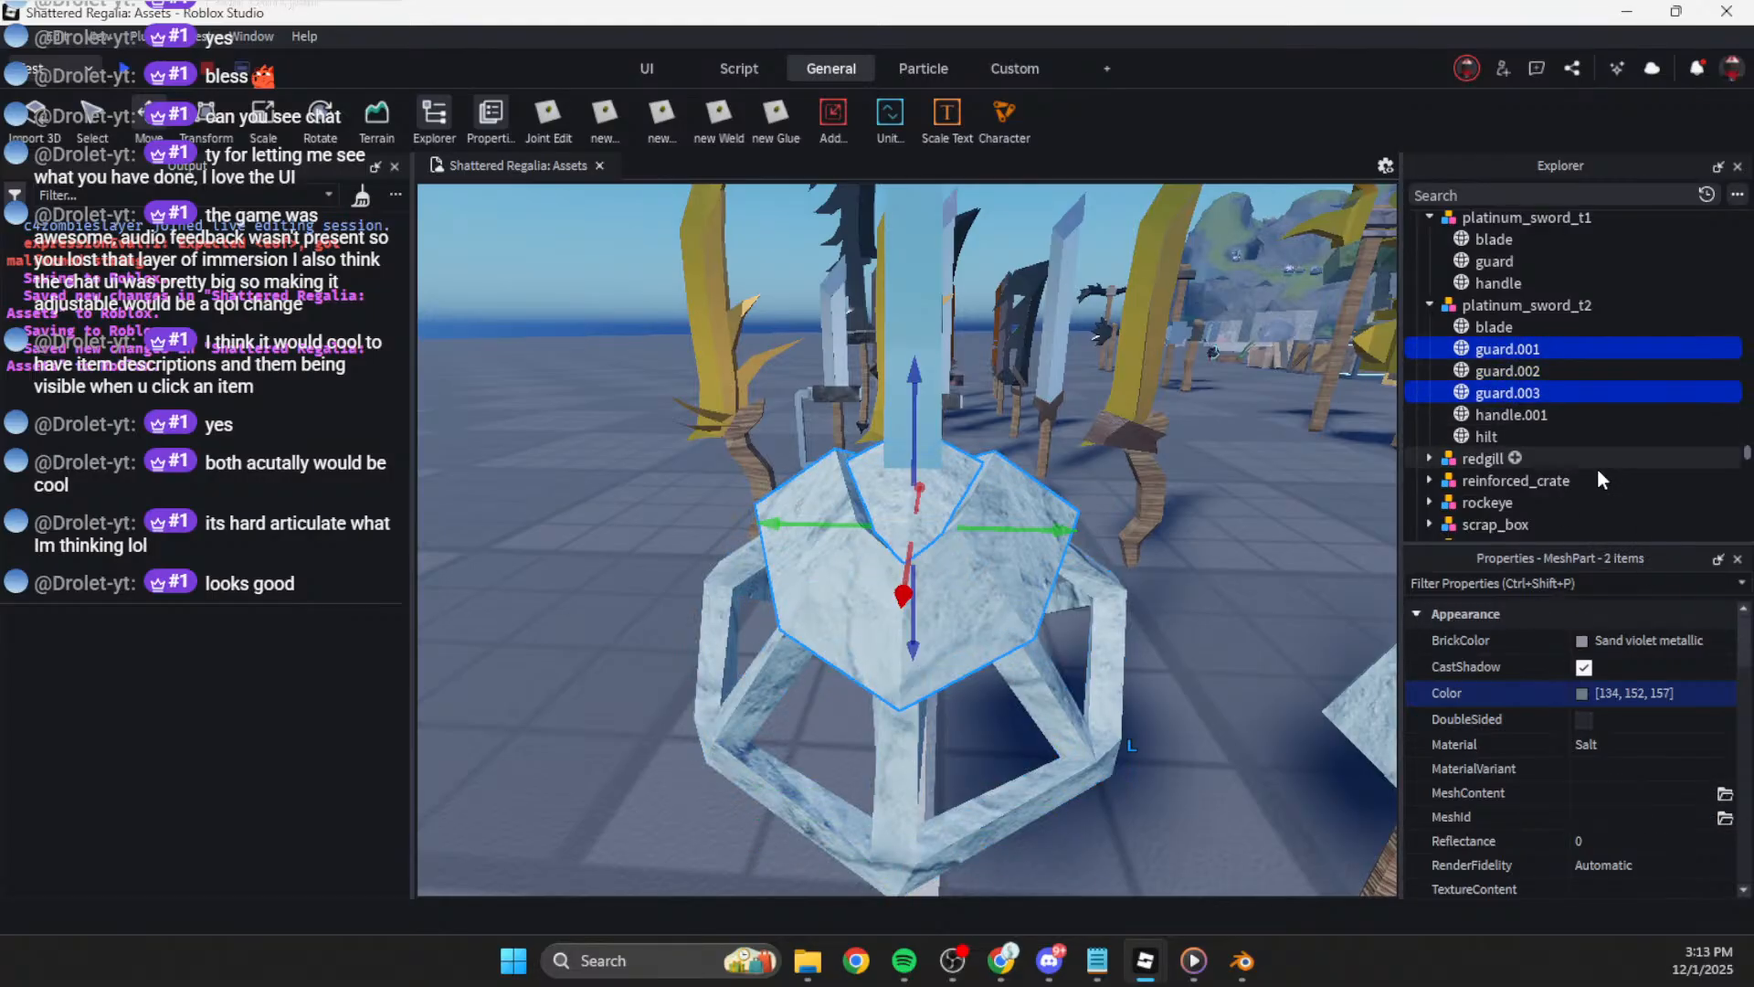
left_click(1580, 695)
left_click_drag(1002, 250, 627, 284)
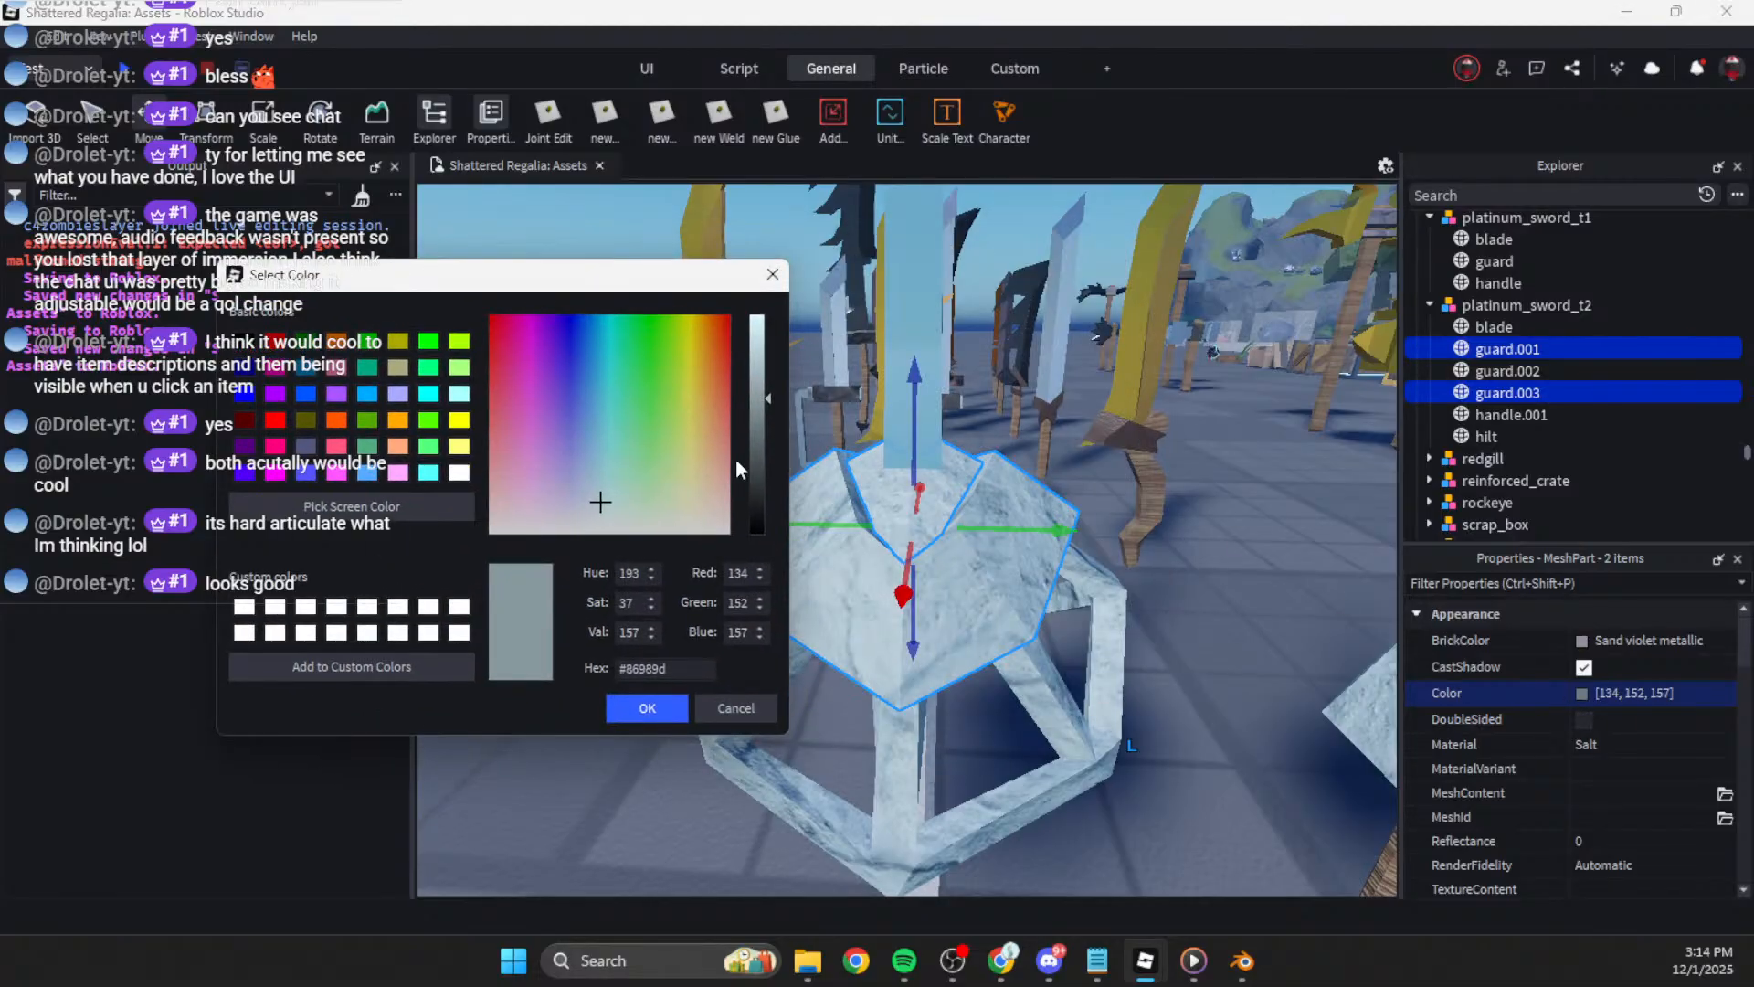
left_click_drag(759, 419, 760, 449)
left_click(594, 479)
left_click_drag(580, 490, 591, 482)
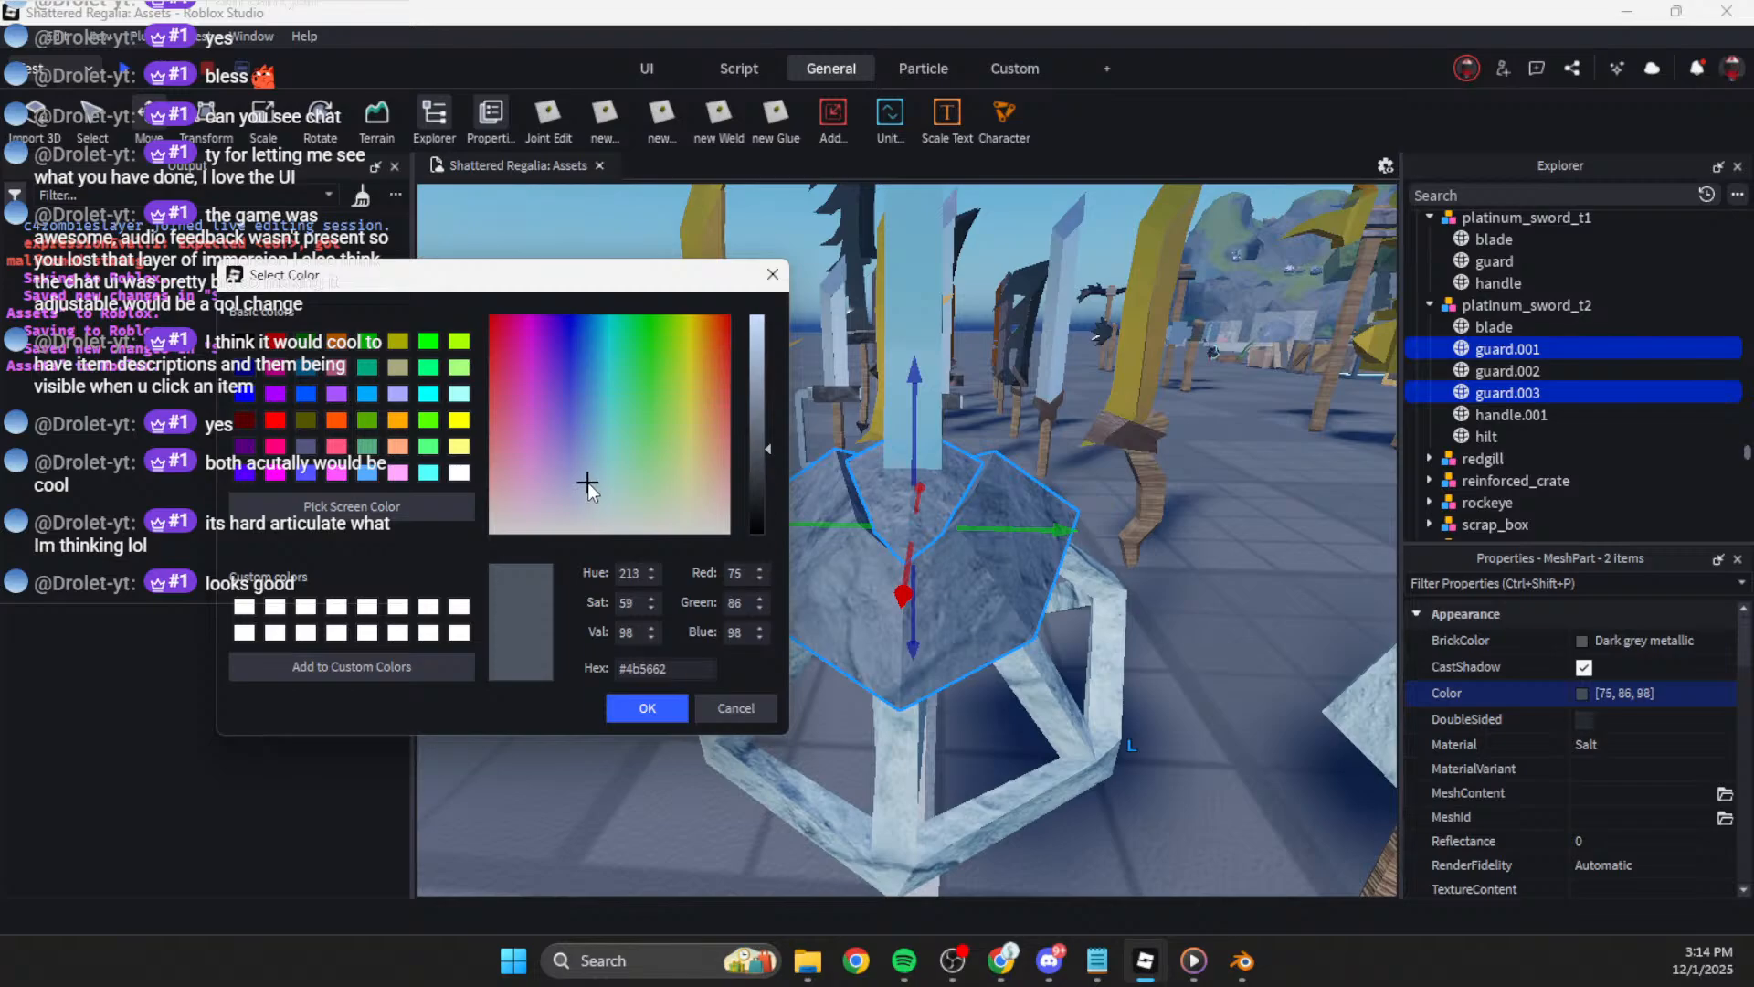
left_click(641, 702)
scroll(642, 700, "down", 8)
left_click(642, 700)
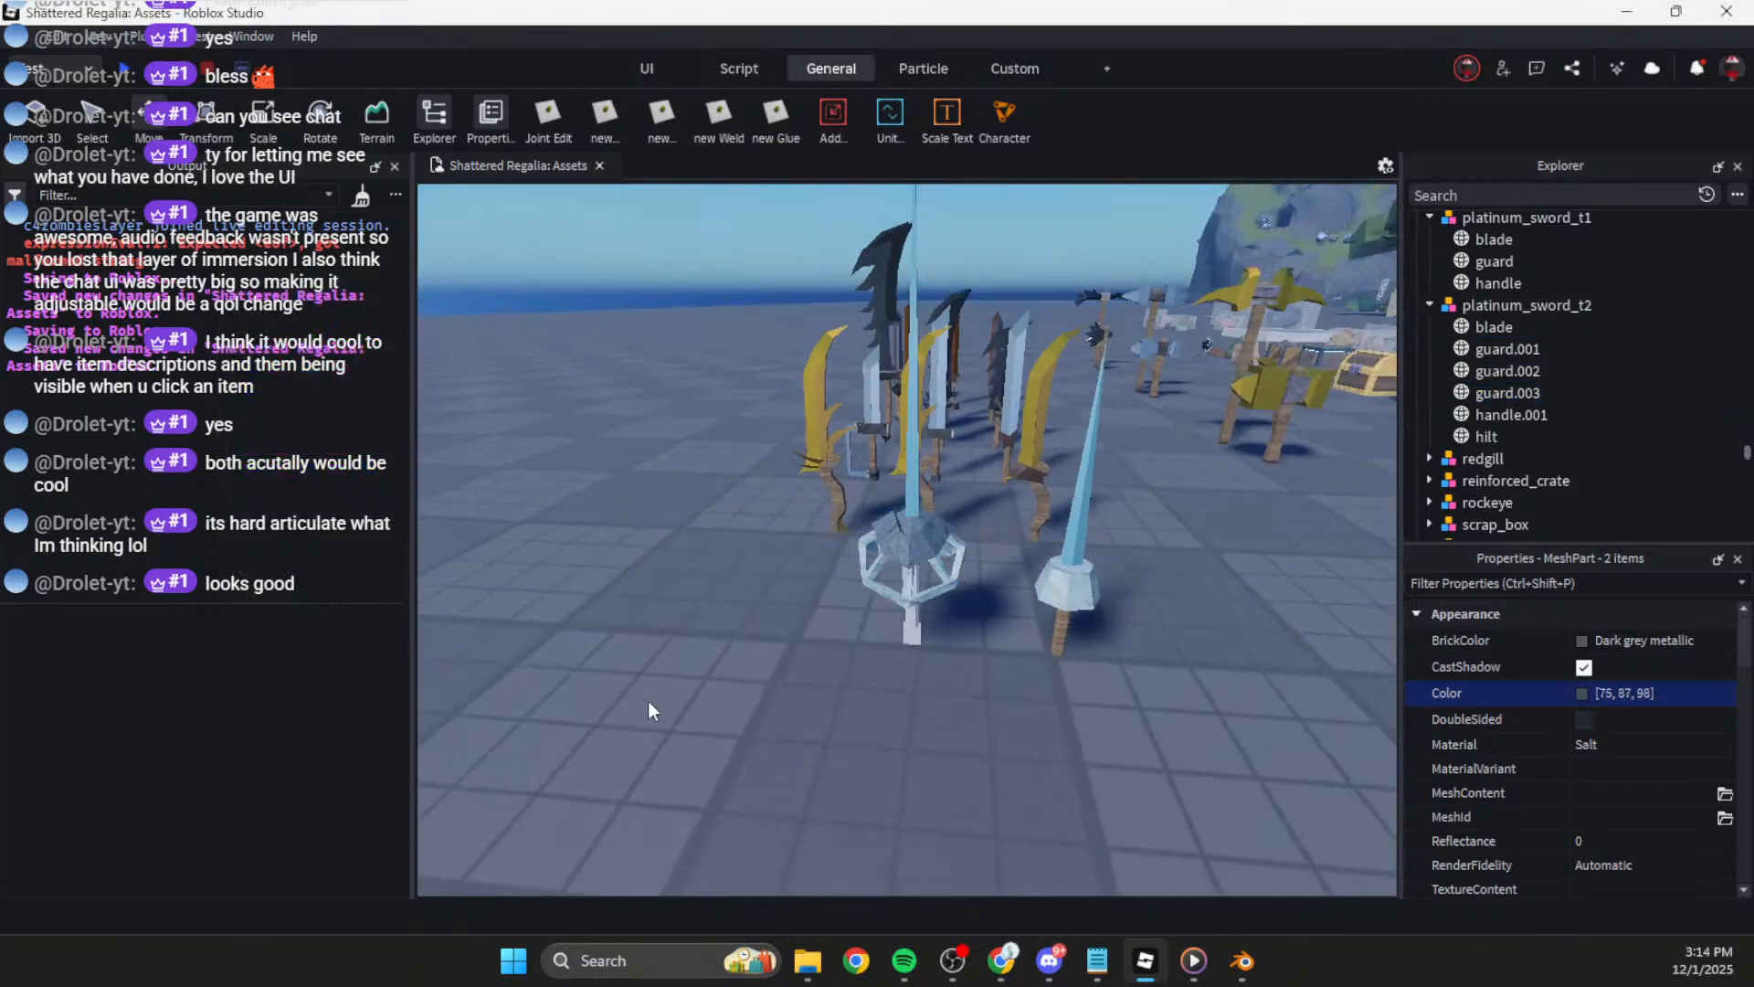
Step: Set the colour of guard.003 in platinum_sword_t2 back to 134, 152, 157
right_click_drag(750, 707, 744, 709)
scroll(748, 710, "up", 6)
scroll(744, 703, "down", 2)
scroll(743, 710, "up", 3)
scroll(744, 710, "down", 3)
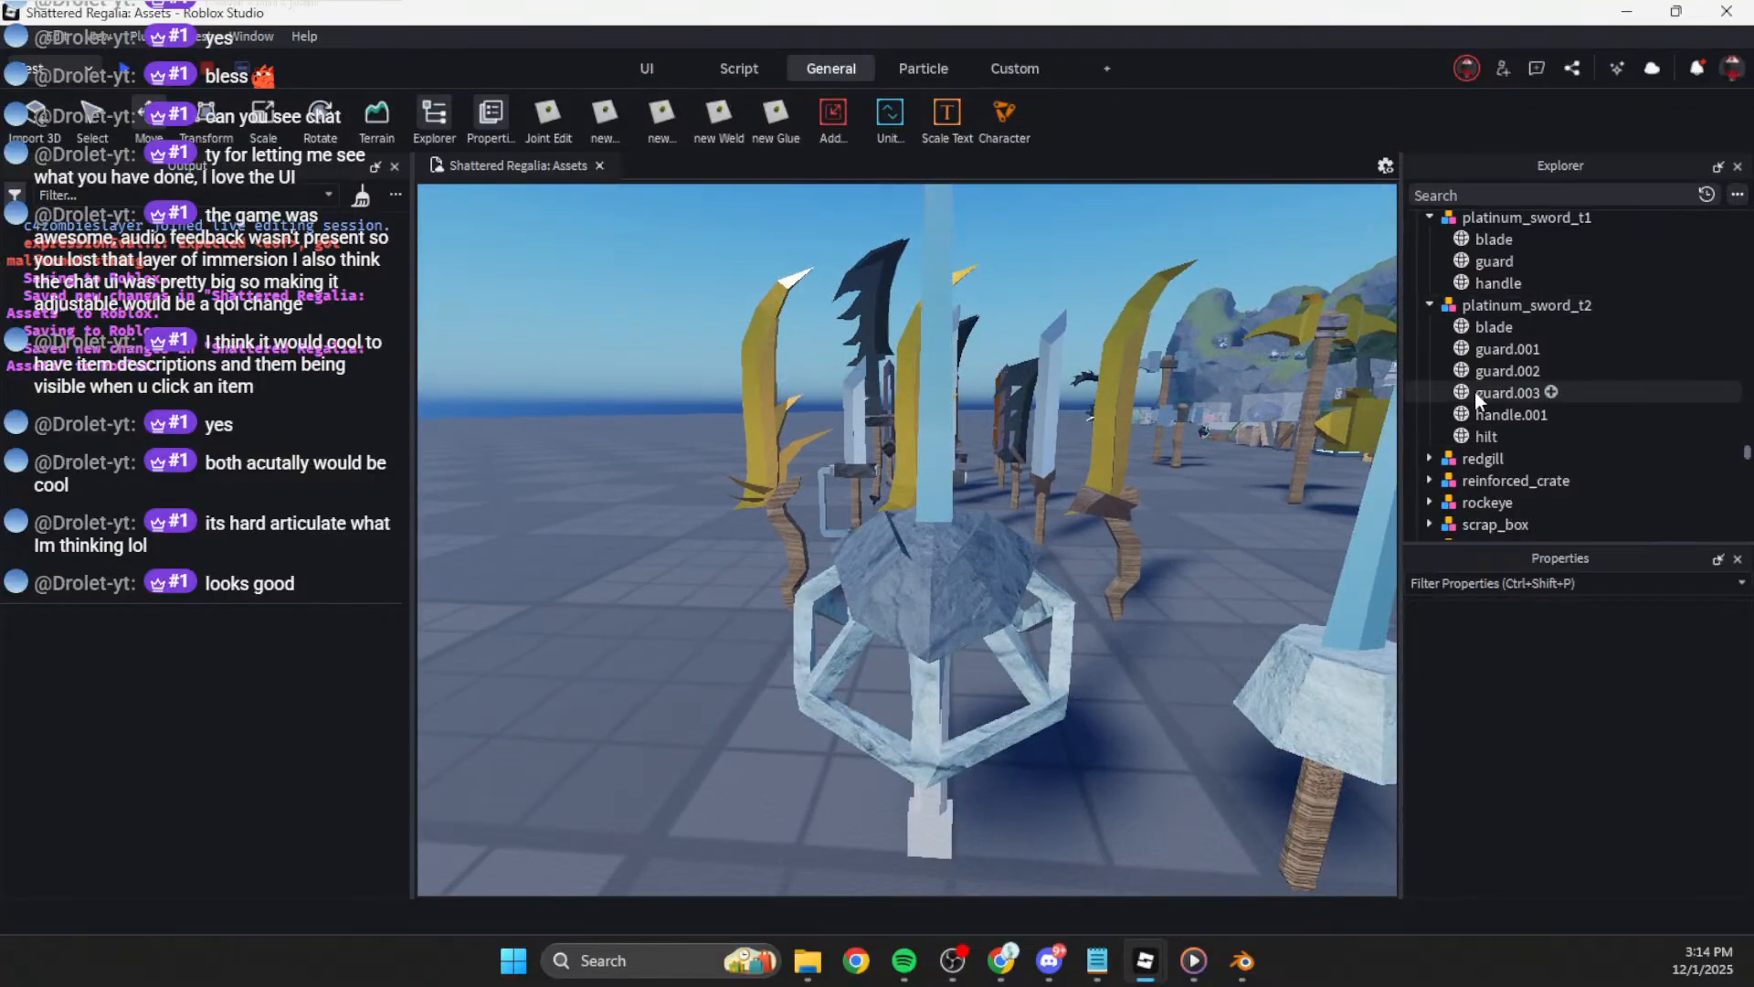
left_click(1484, 393)
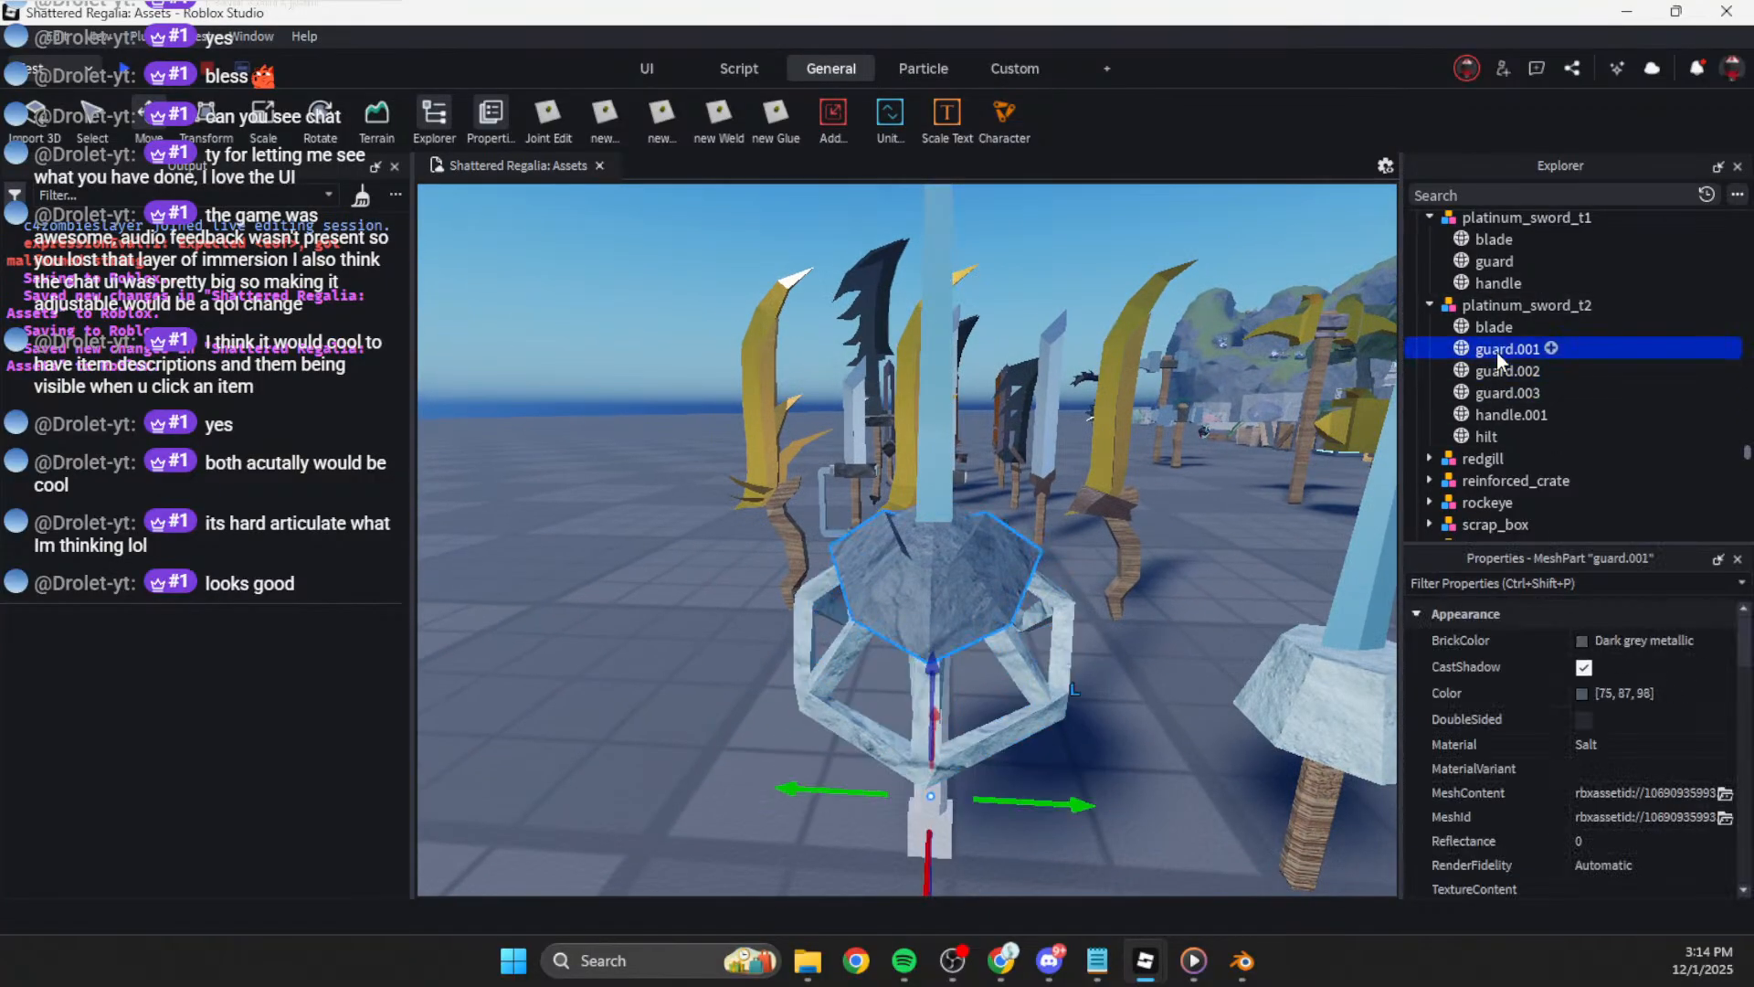
left_click(1645, 693)
left_click(1617, 684)
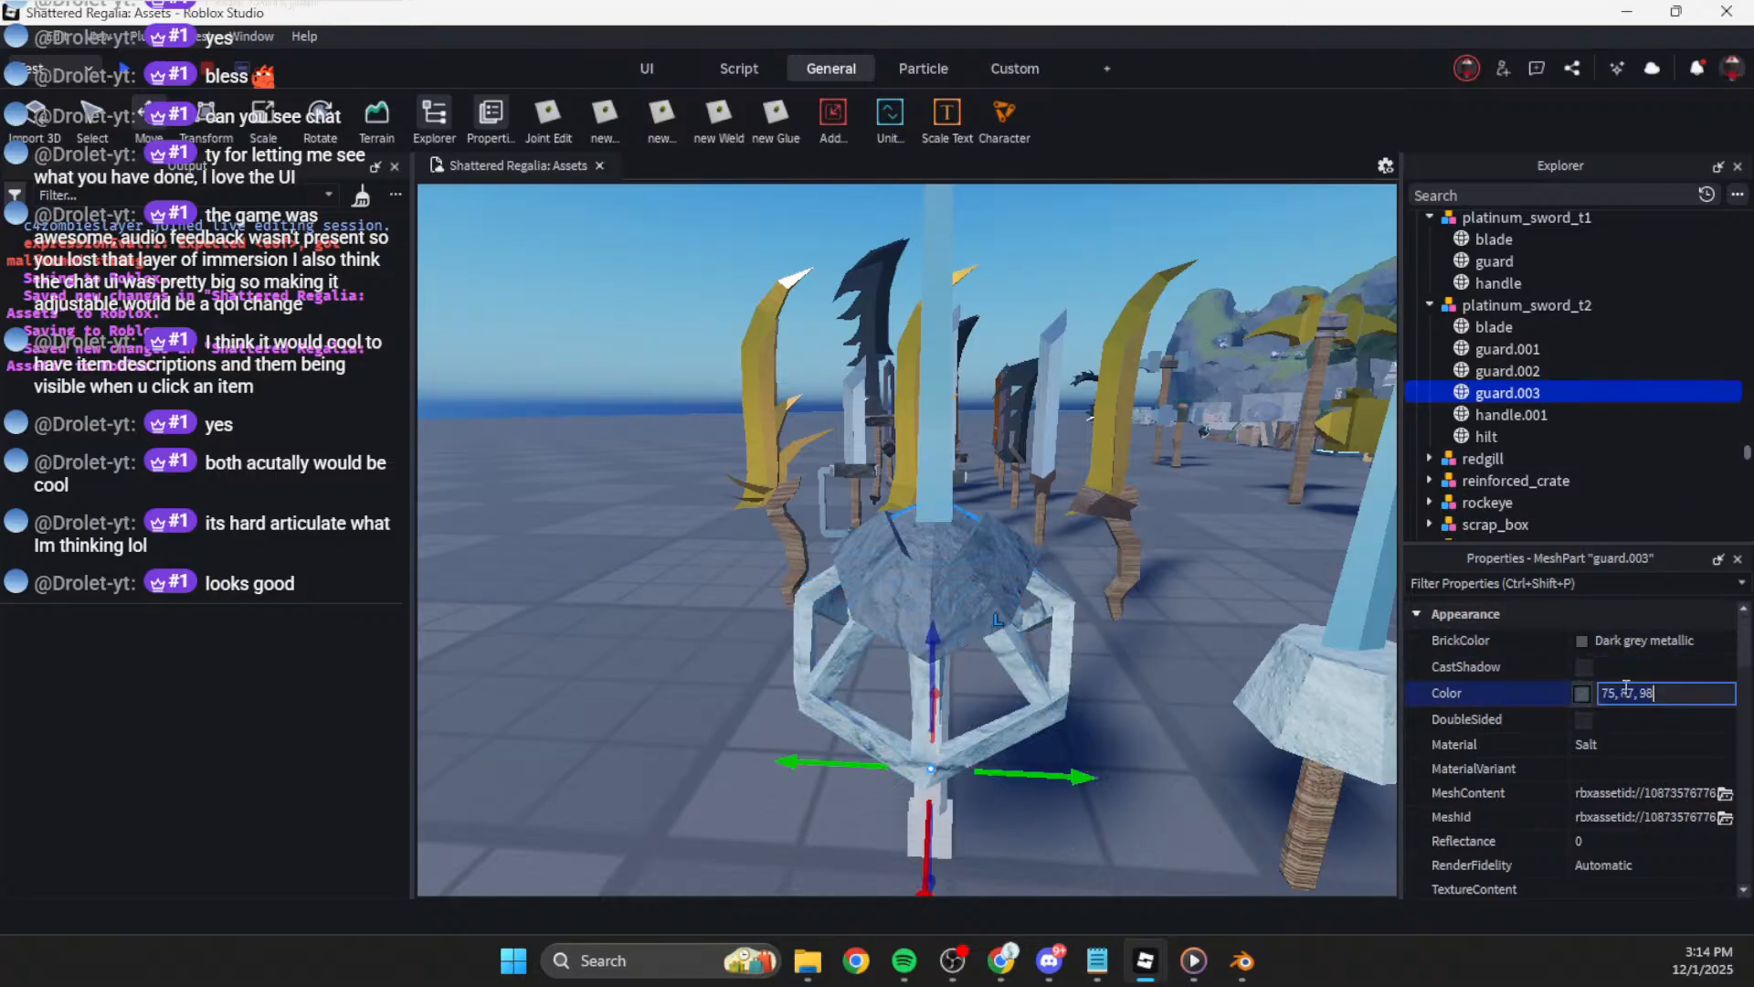
type("134, 152, 157")
left_click(1585, 673)
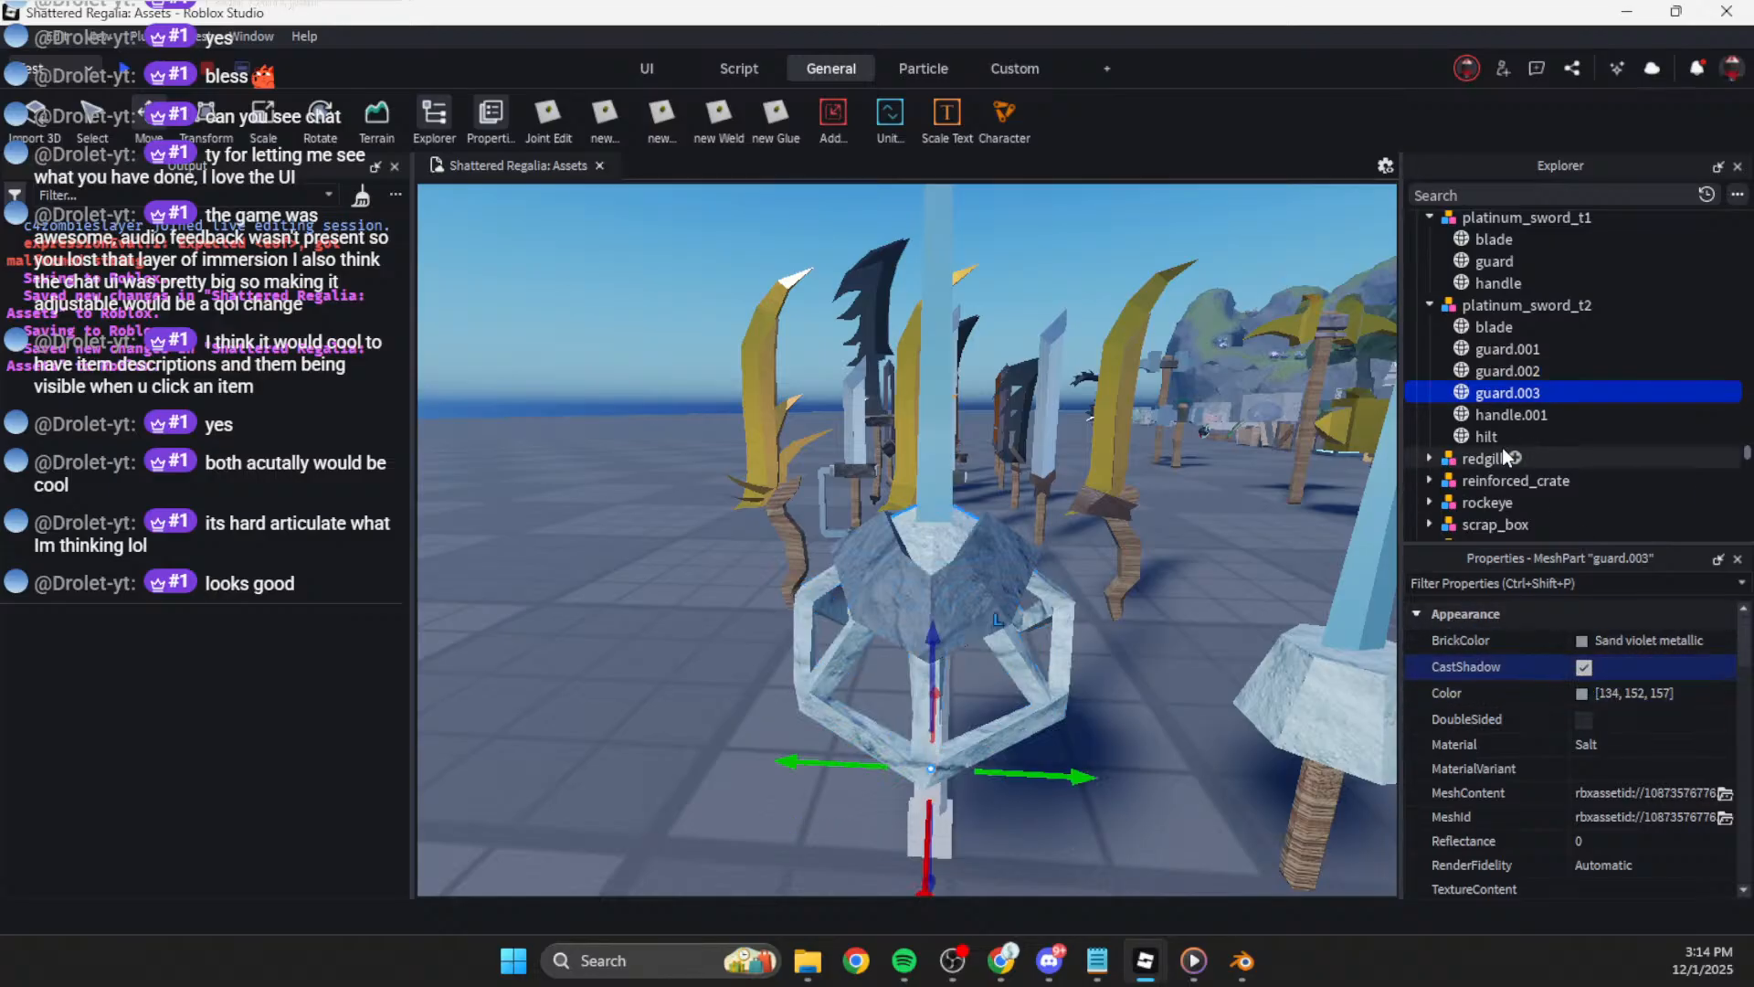
Step: Try other materials on guard.003 of platinum_sword_t2 and settle on Neon
left_click(1618, 741)
scroll(1617, 741, "up", 3)
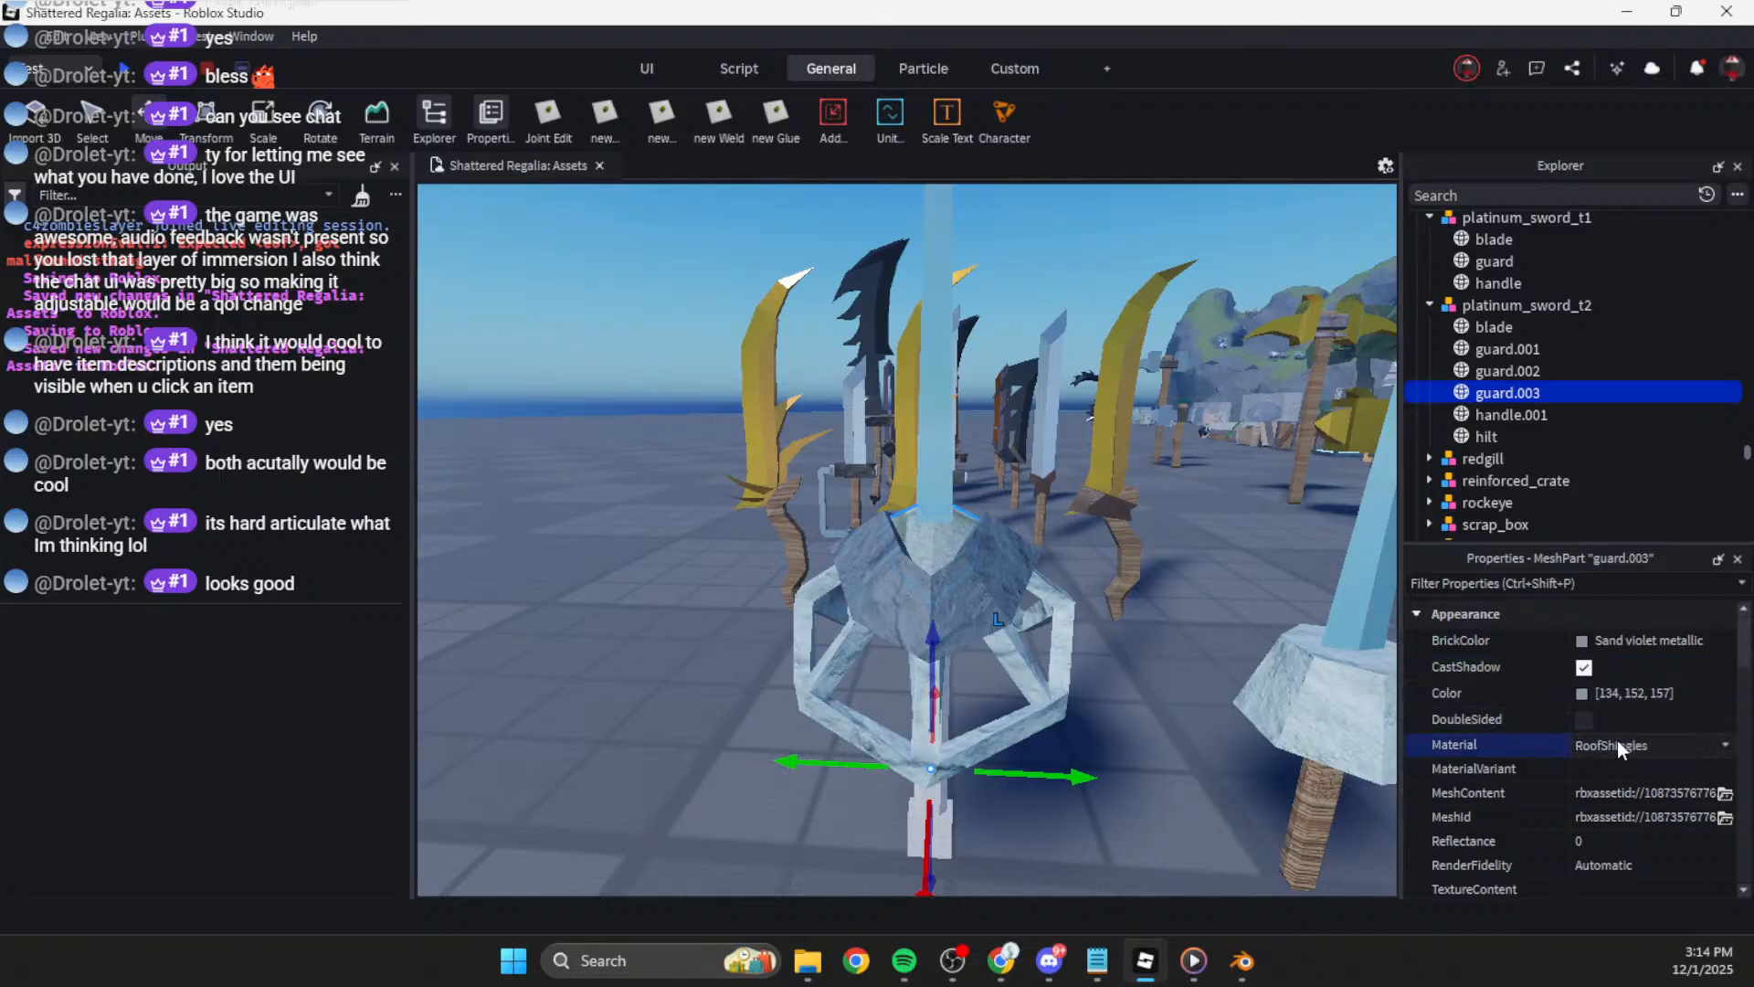
scroll(1618, 740, "up", 3)
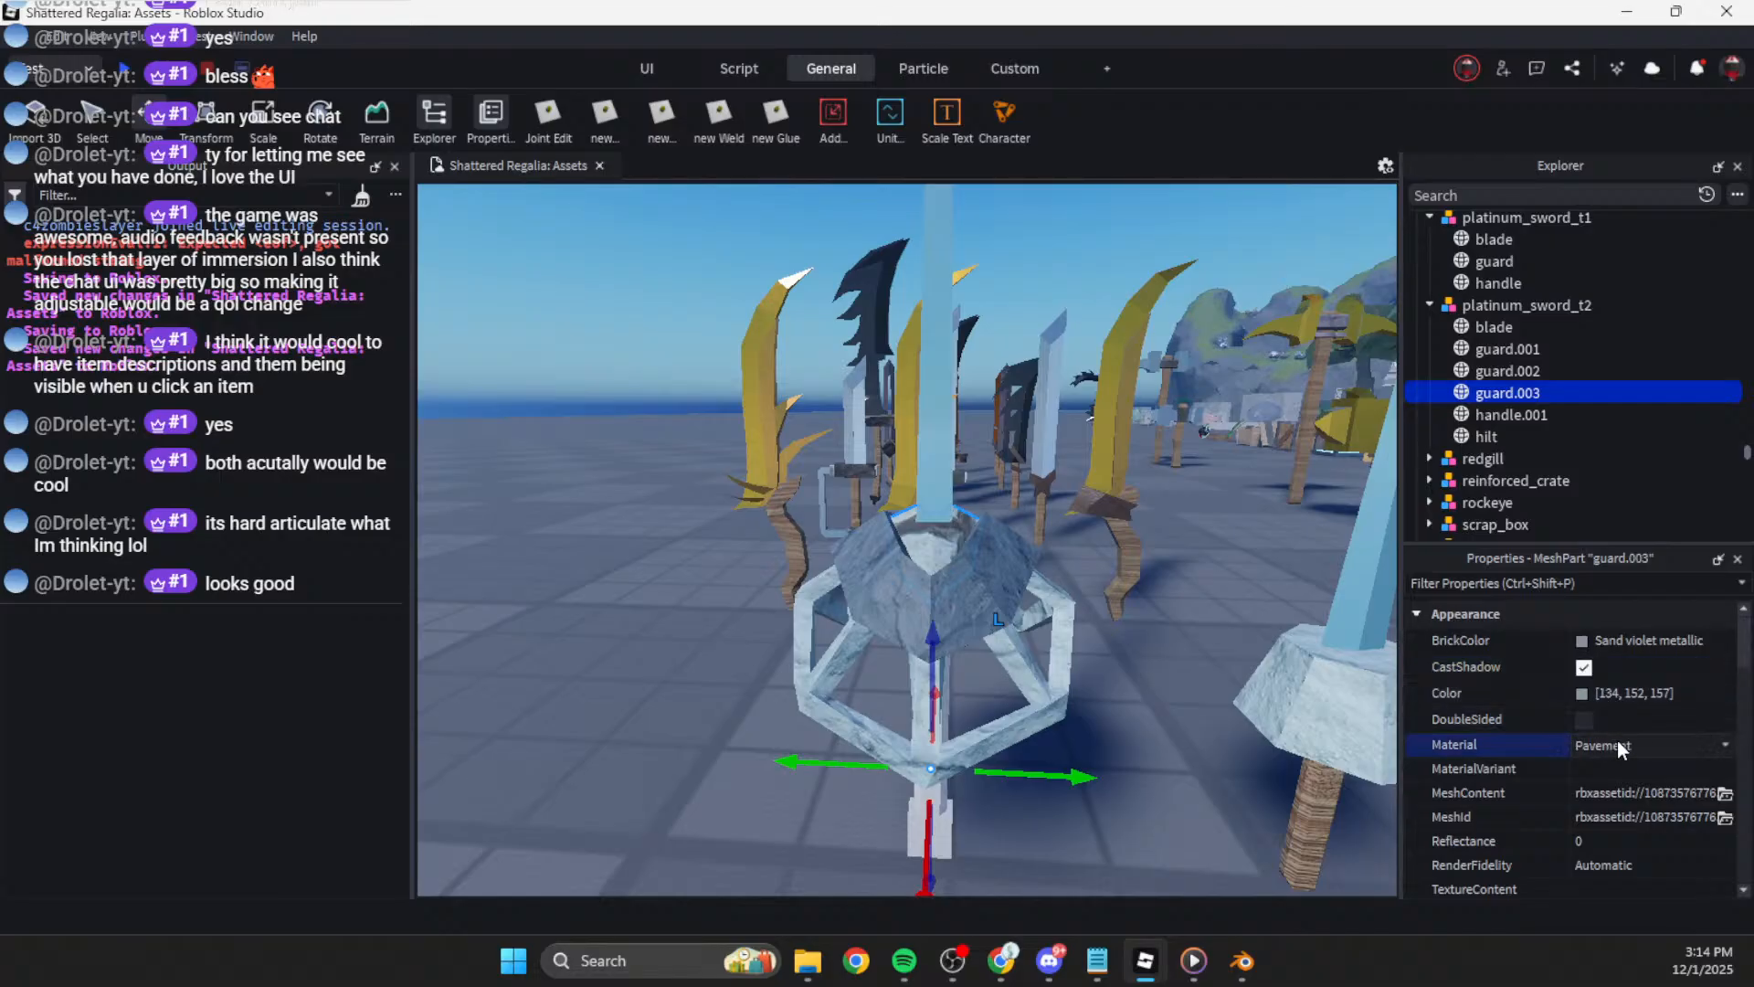
scroll(1617, 740, "up", 1)
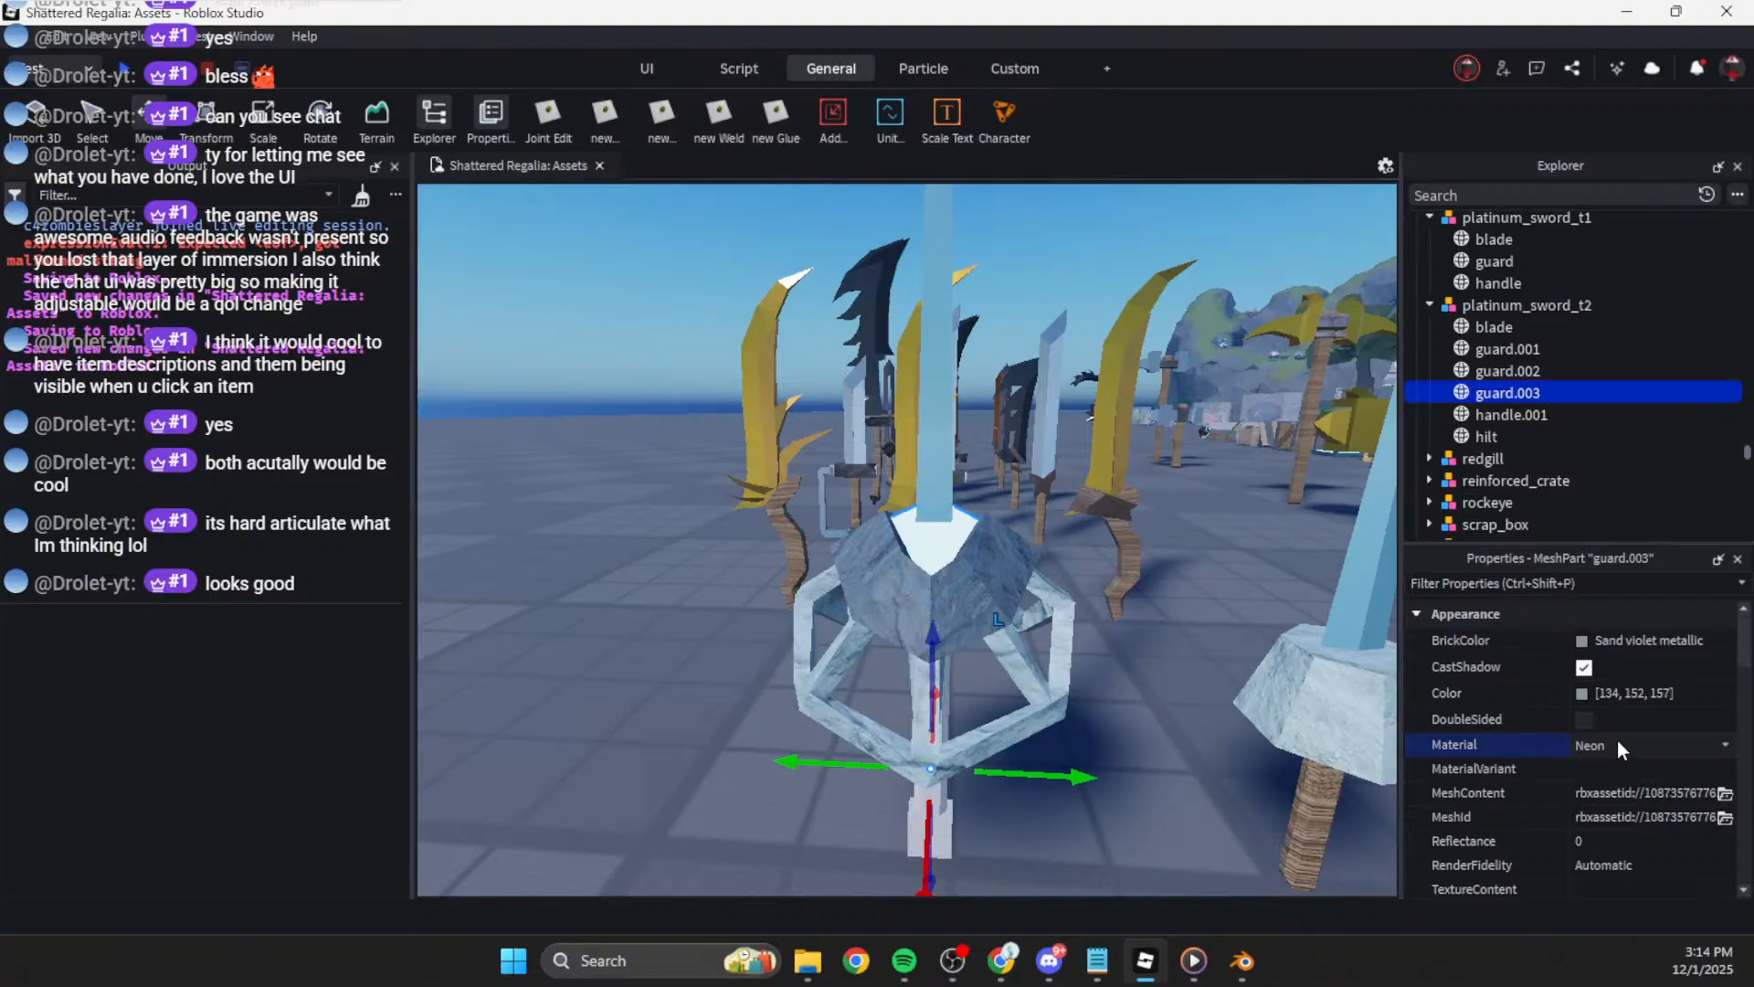
left_click(1141, 744)
scroll(1146, 744, "down", 8)
right_click_drag(1140, 744, 1146, 736)
scroll(1146, 742, "up", 8)
scroll(1146, 740, "down", 2)
scroll(1146, 742, "up", 2)
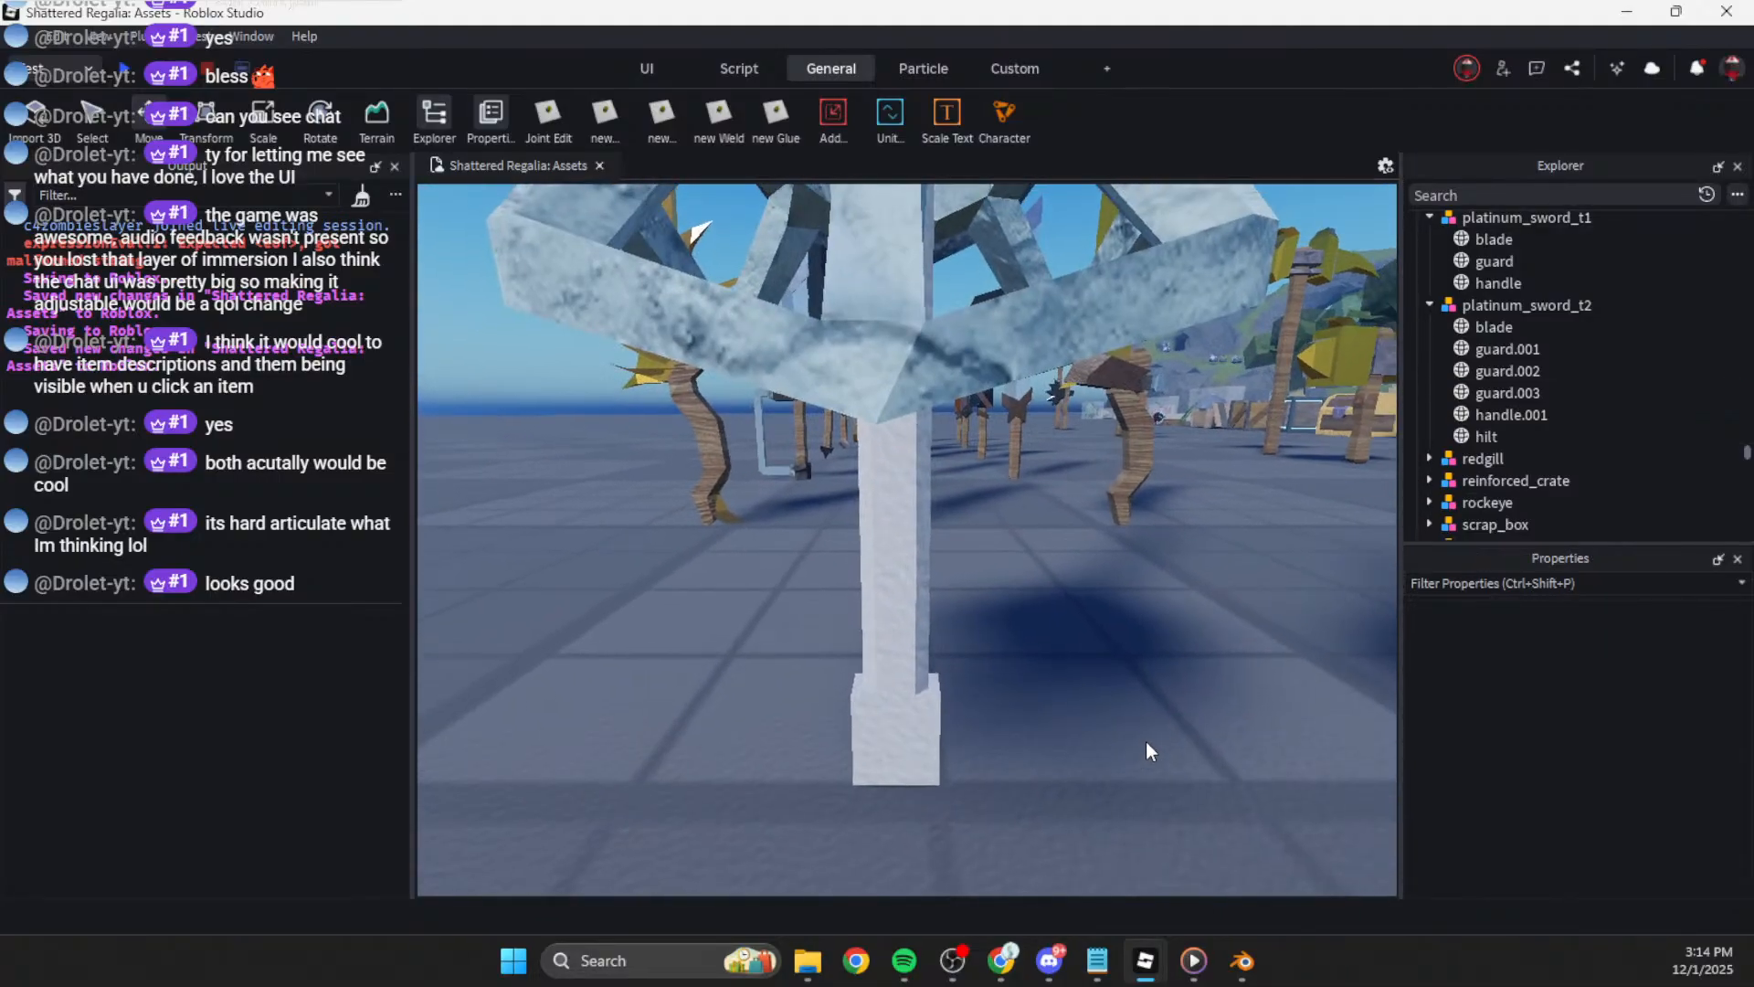
Step: Copy the colour value 130, 113, 92 from the handle of platinum_sword_t1
scroll(1188, 695, "down", 3)
left_click(1307, 631)
left_click(1500, 263)
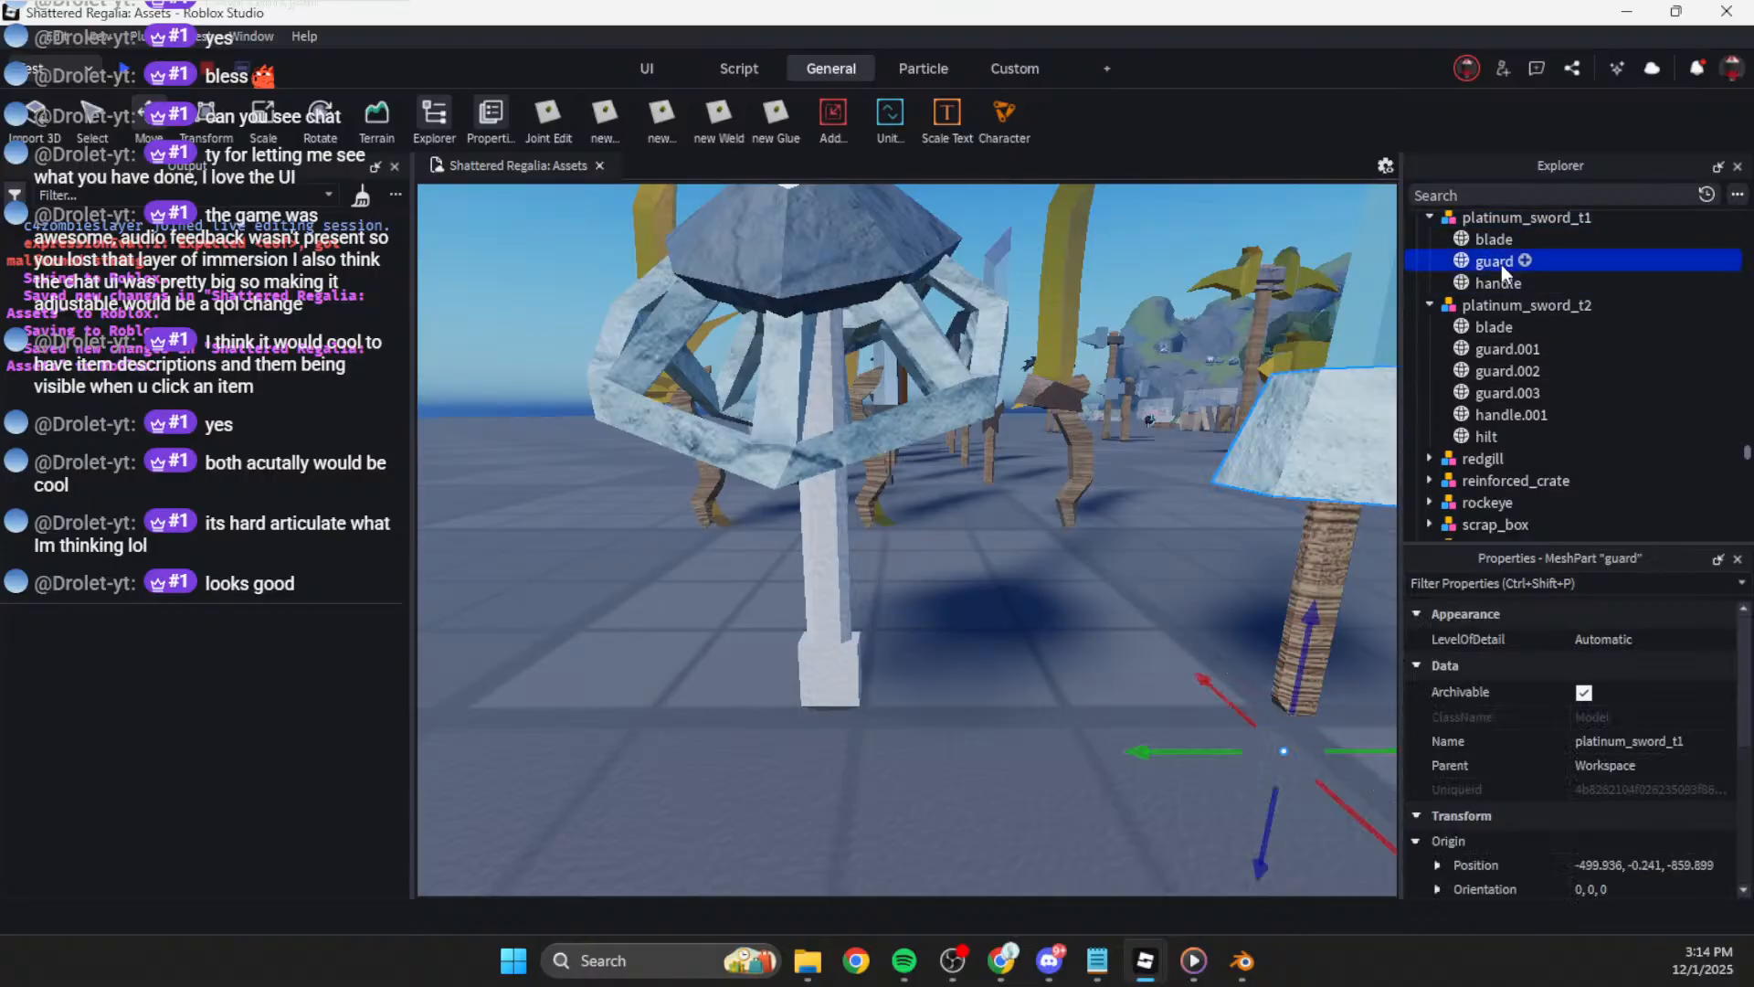
left_click(1495, 281)
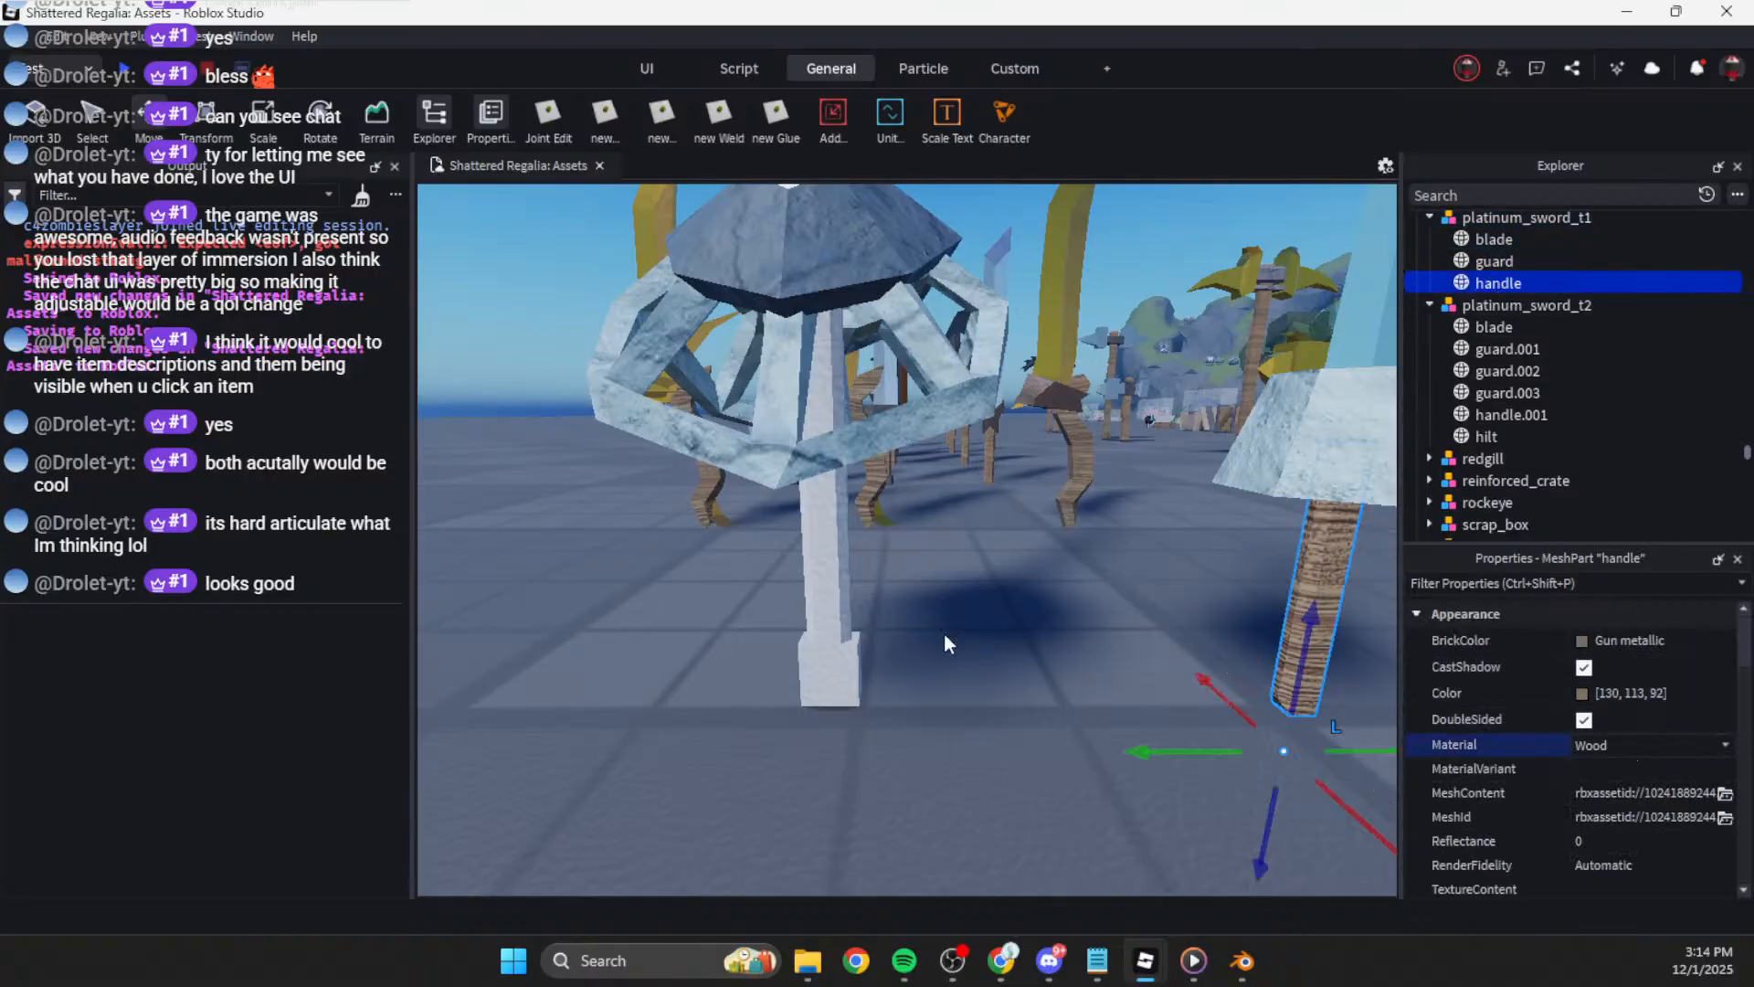
left_click(1652, 693)
key("ctrl+c")
Step: Give handle.001 of platinum_sword_t2 the colour 130, 113, 92 and Wood material
left_click(831, 568)
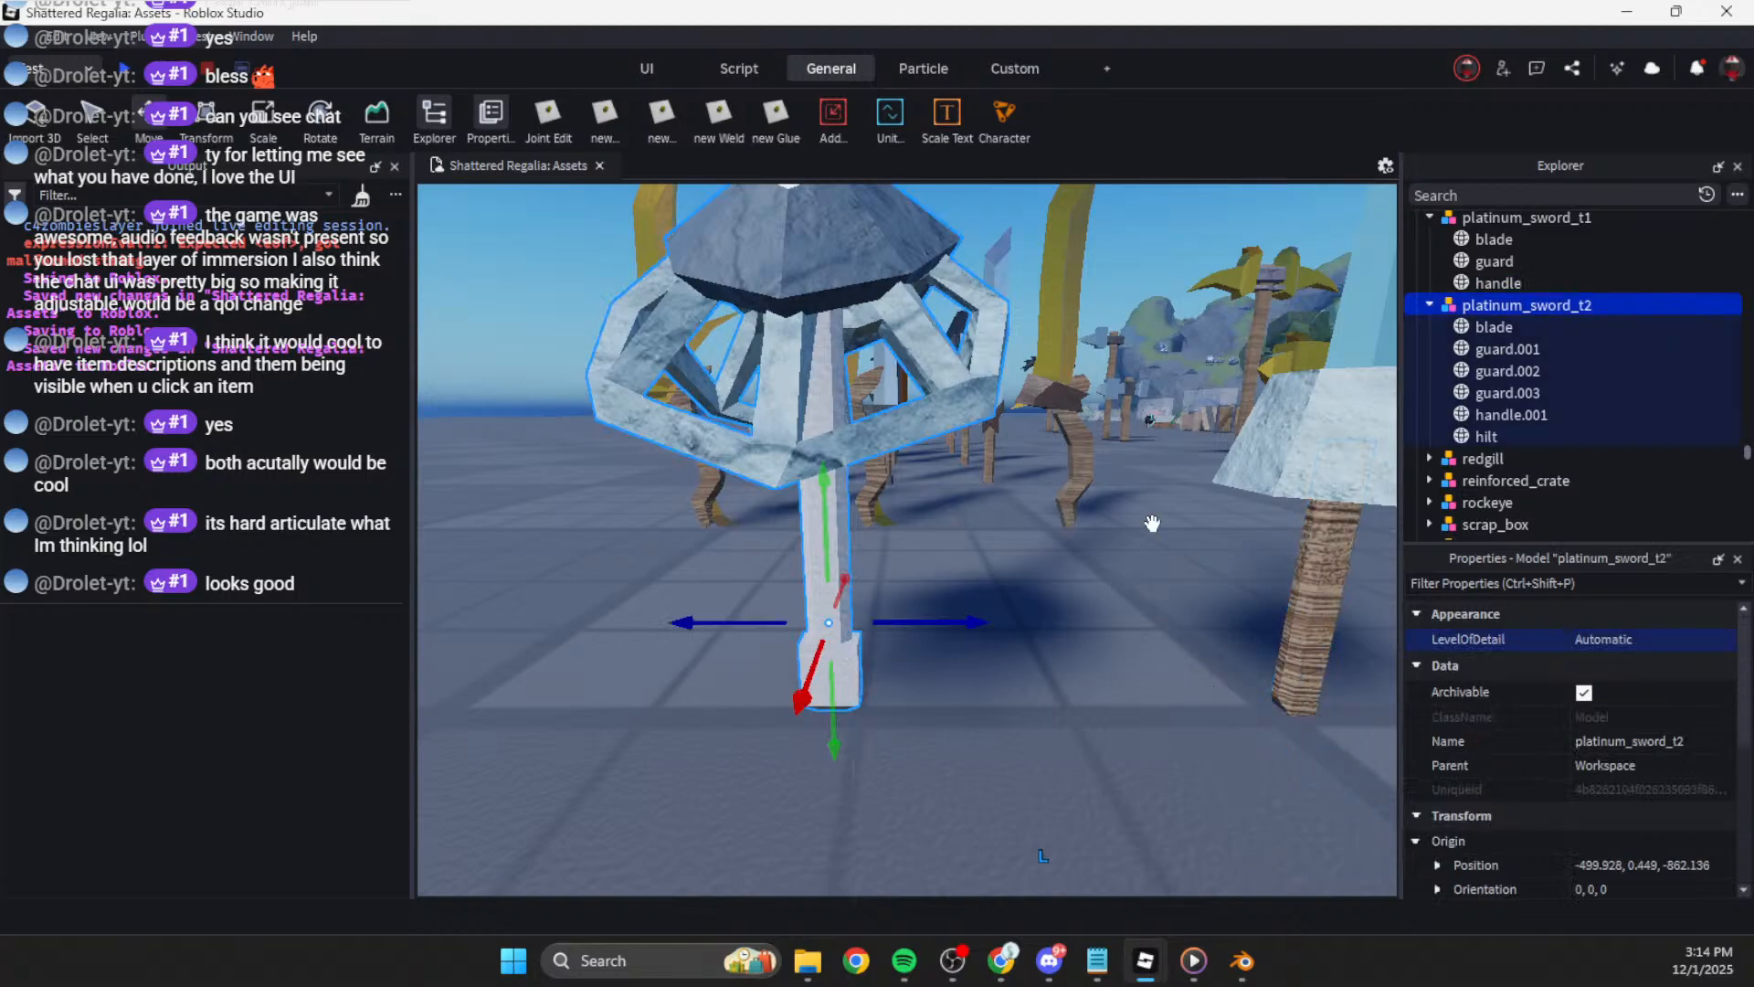
left_click(1502, 416)
left_click(1621, 696)
key("ctrl+v")
key("Return")
left_click(1615, 745)
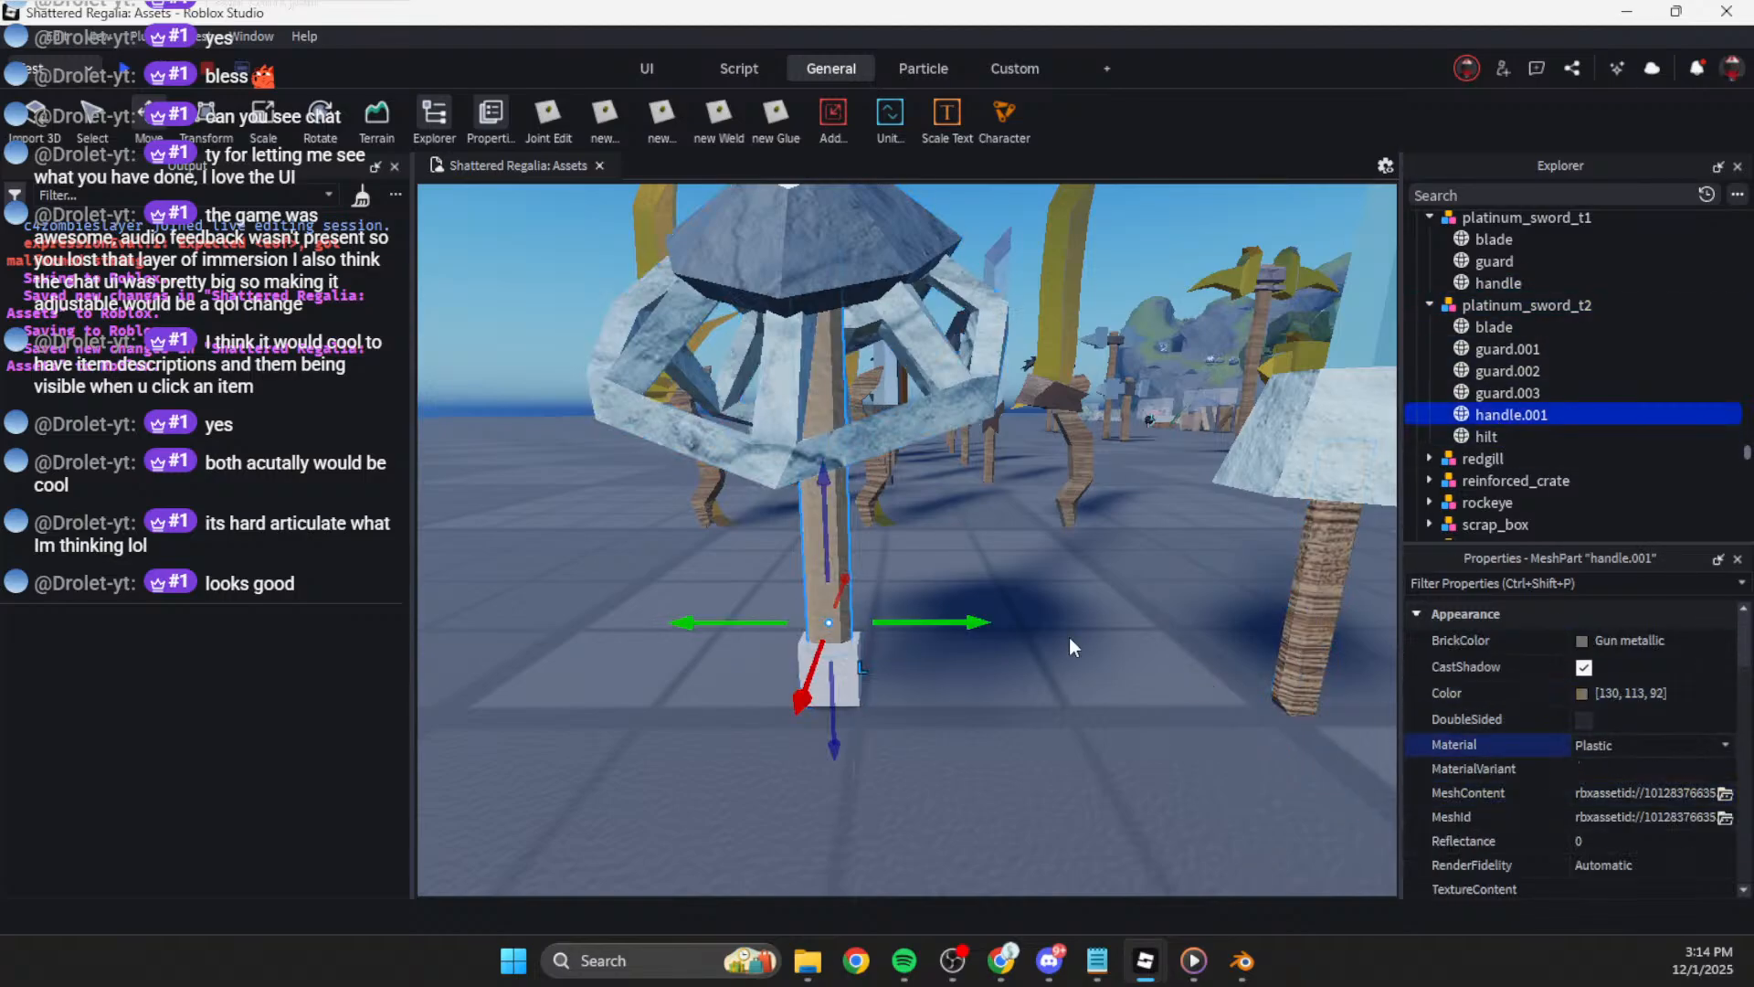
key("w")
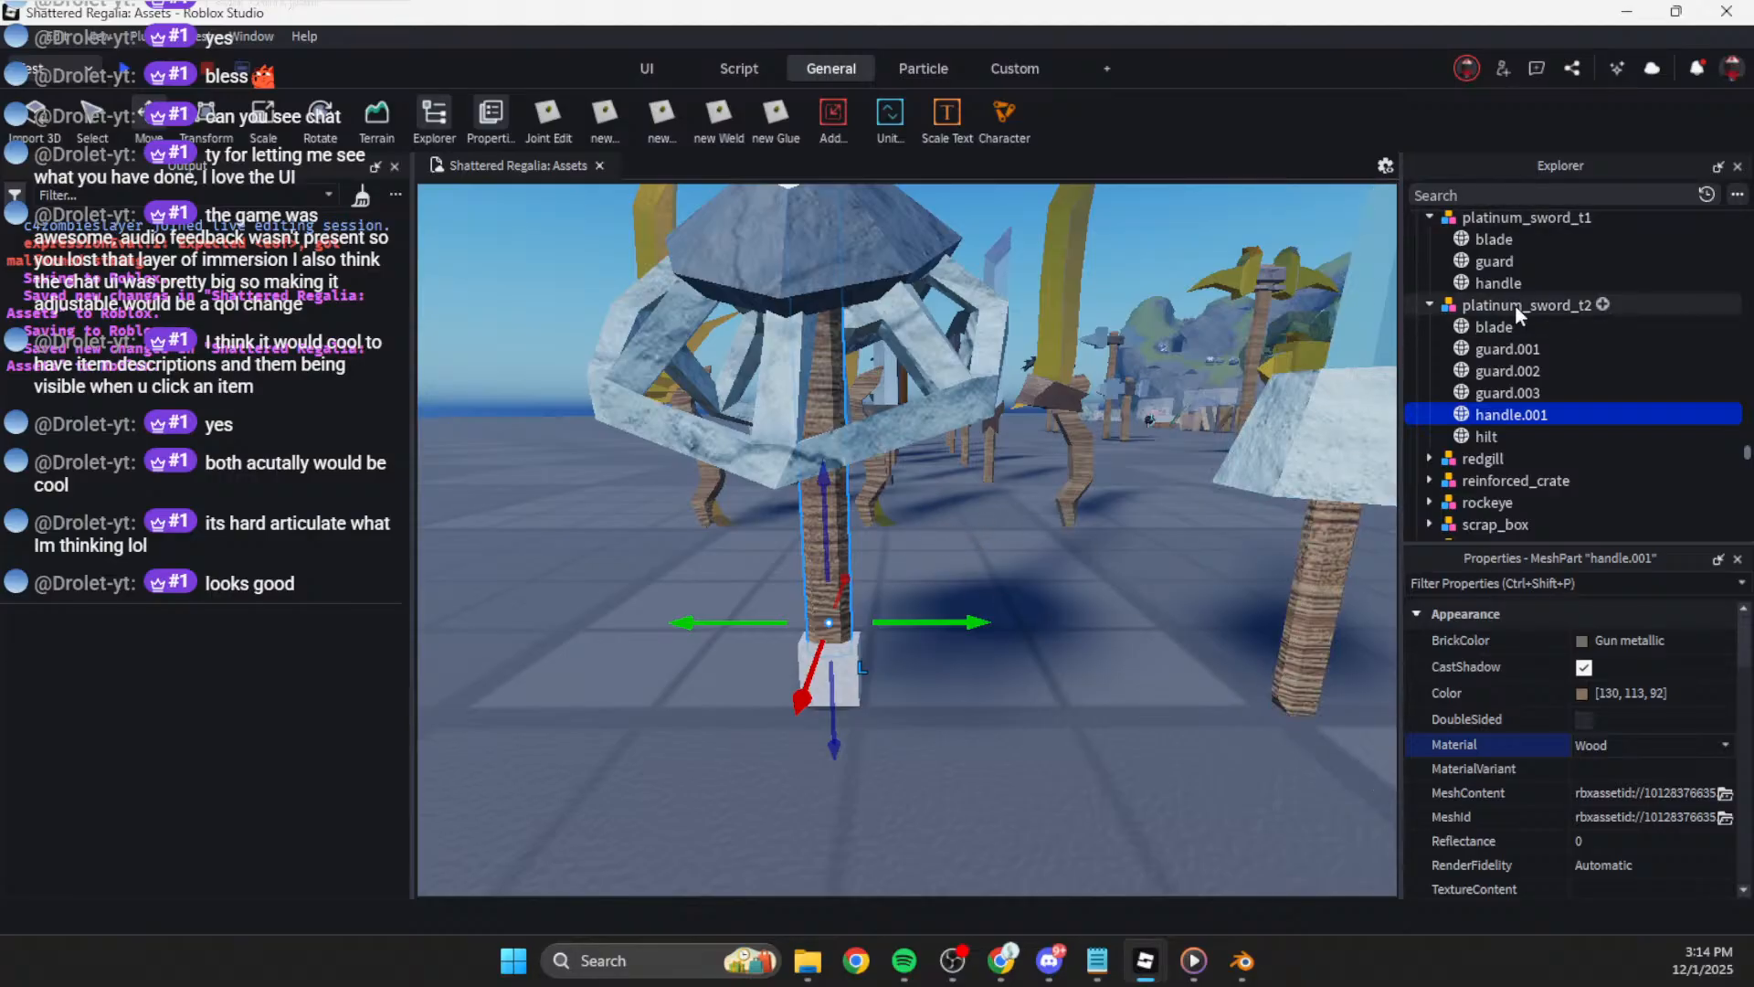
Step: Give the hilt of platinum_sword_t2 Salt material and guard.002's colour, 134, 152, 157
left_click(1506, 394)
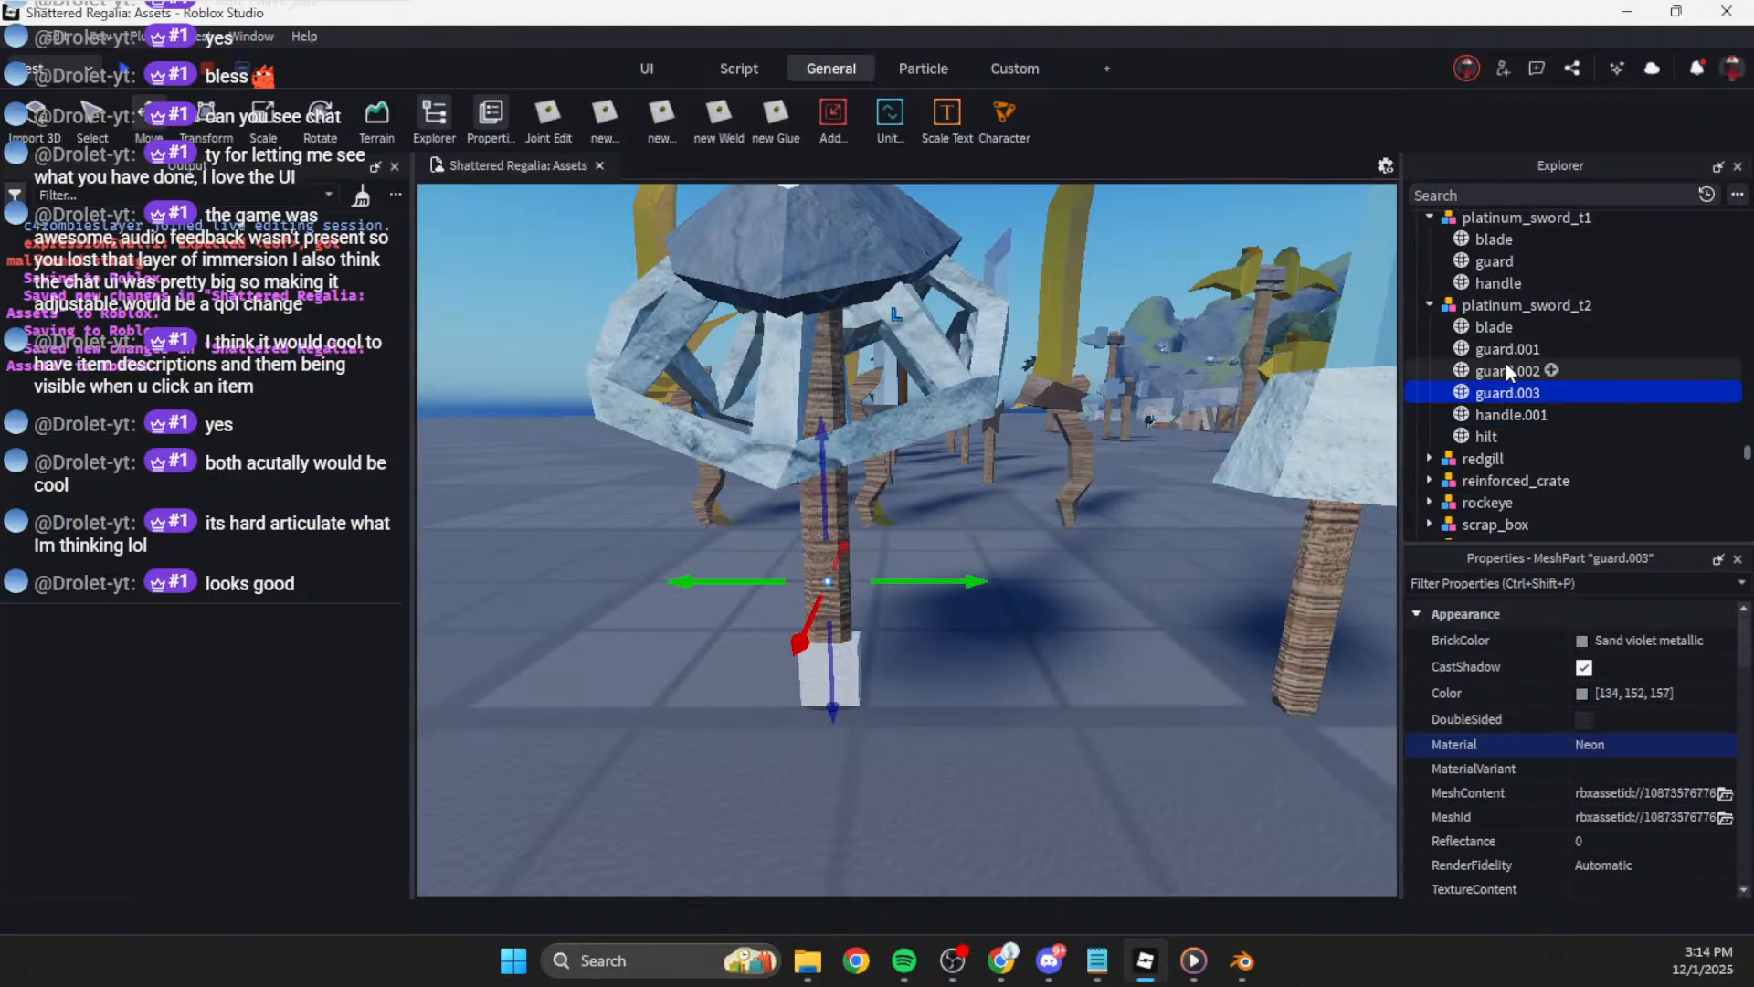
left_click(1504, 348)
left_click(1505, 371)
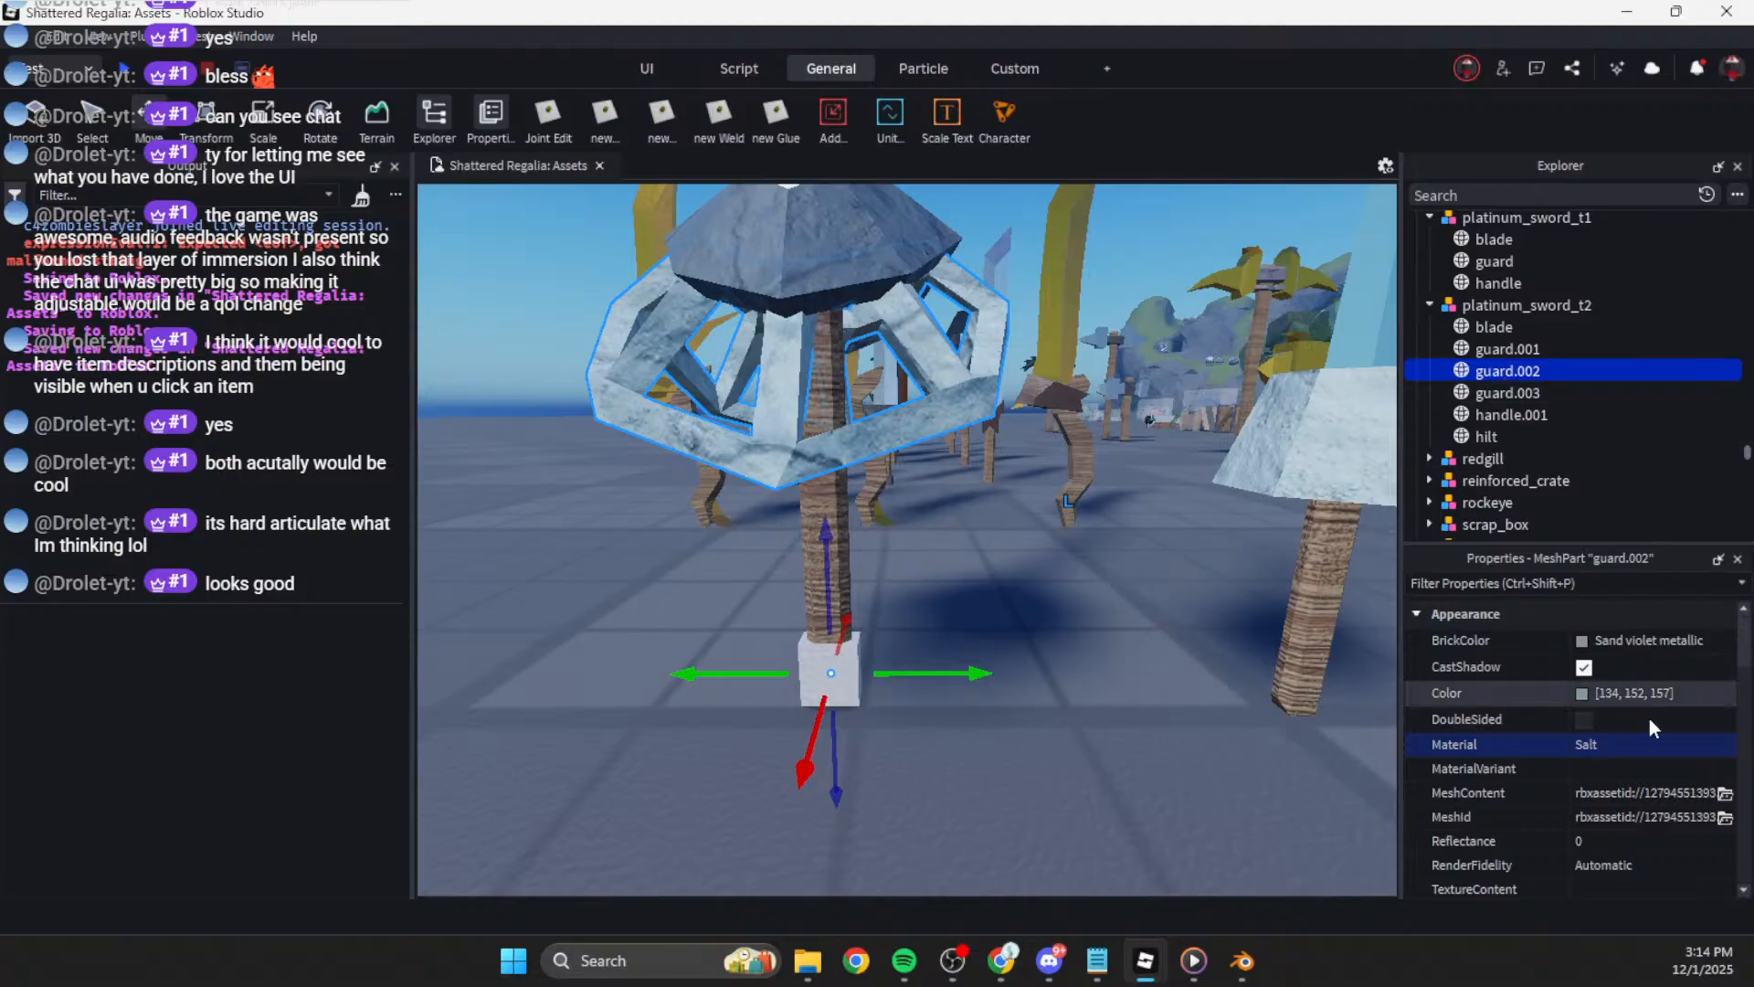
left_click(1623, 693)
left_click(1546, 436)
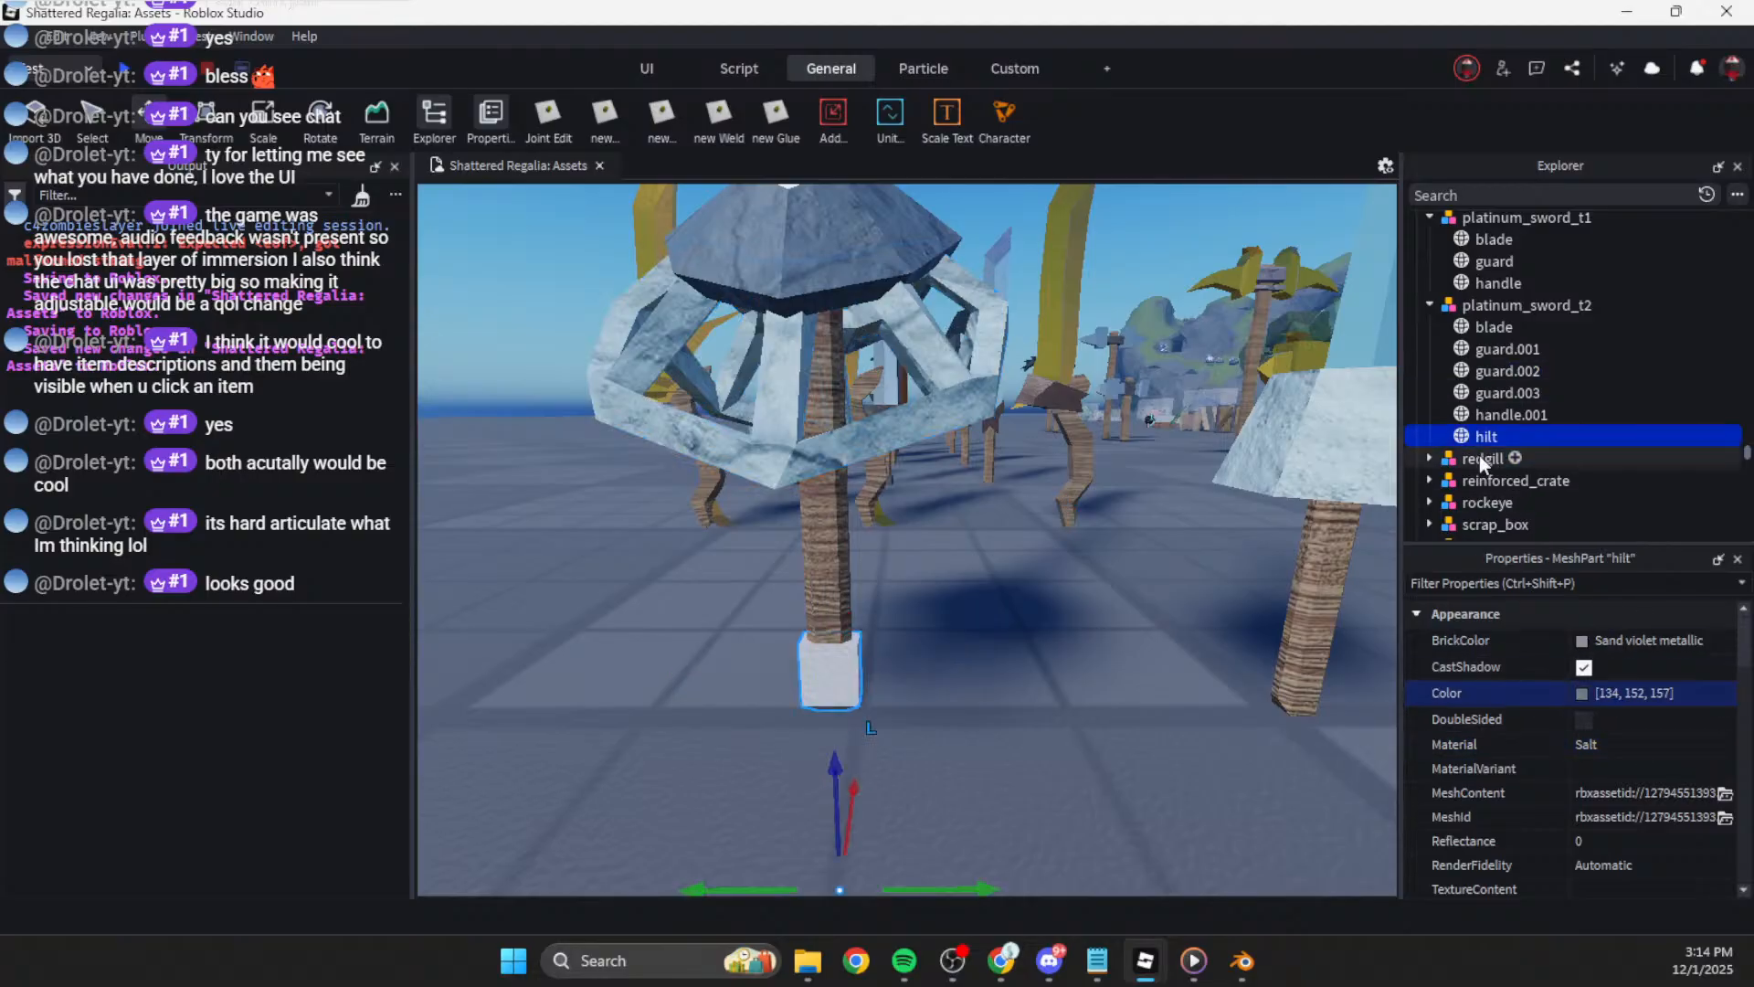
left_click(1625, 746)
left_click(1645, 693)
type("134, 152, 157")
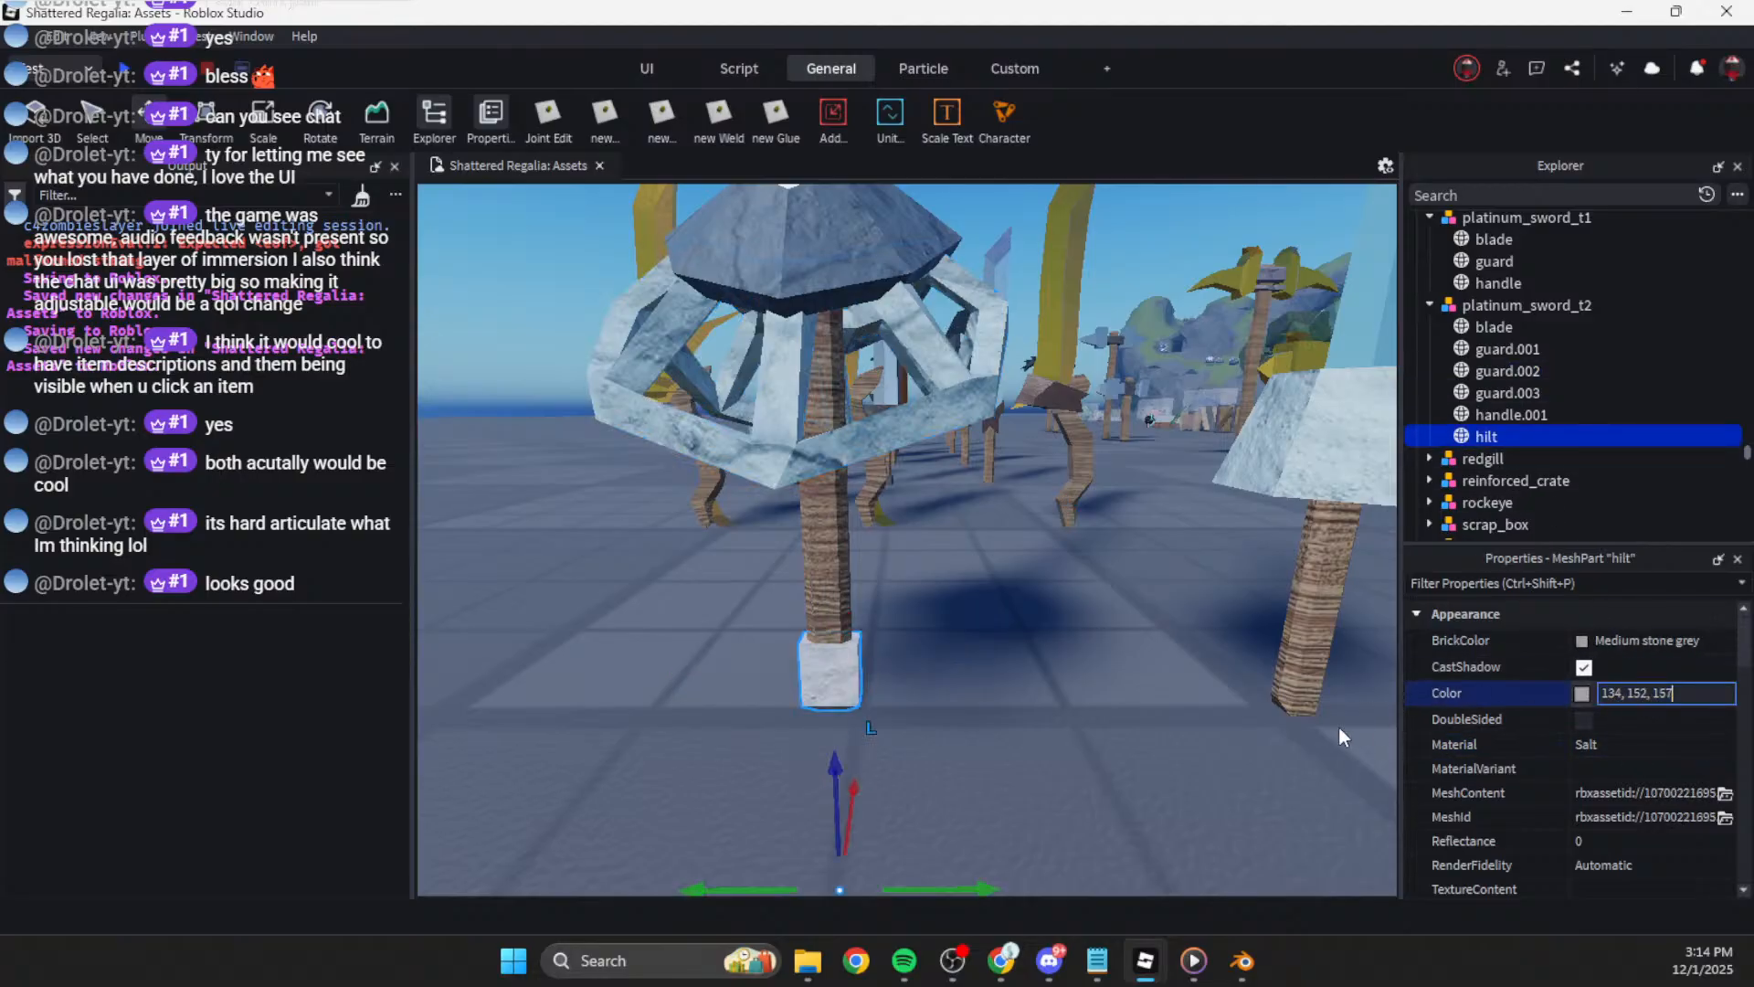
key("Return")
Step: Compare the coloured platinum_sword_t2 with platinum_sword_t1 from several distances and angles
left_click(1066, 730)
scroll(1068, 728, "down", 6)
scroll(1067, 727, "up", 5)
right_click_drag(1064, 731, 1068, 726)
scroll(1066, 726, "down", 6)
scroll(1068, 727, "up", 5)
scroll(1067, 727, "down", 5)
scroll(1067, 726, "up", 5)
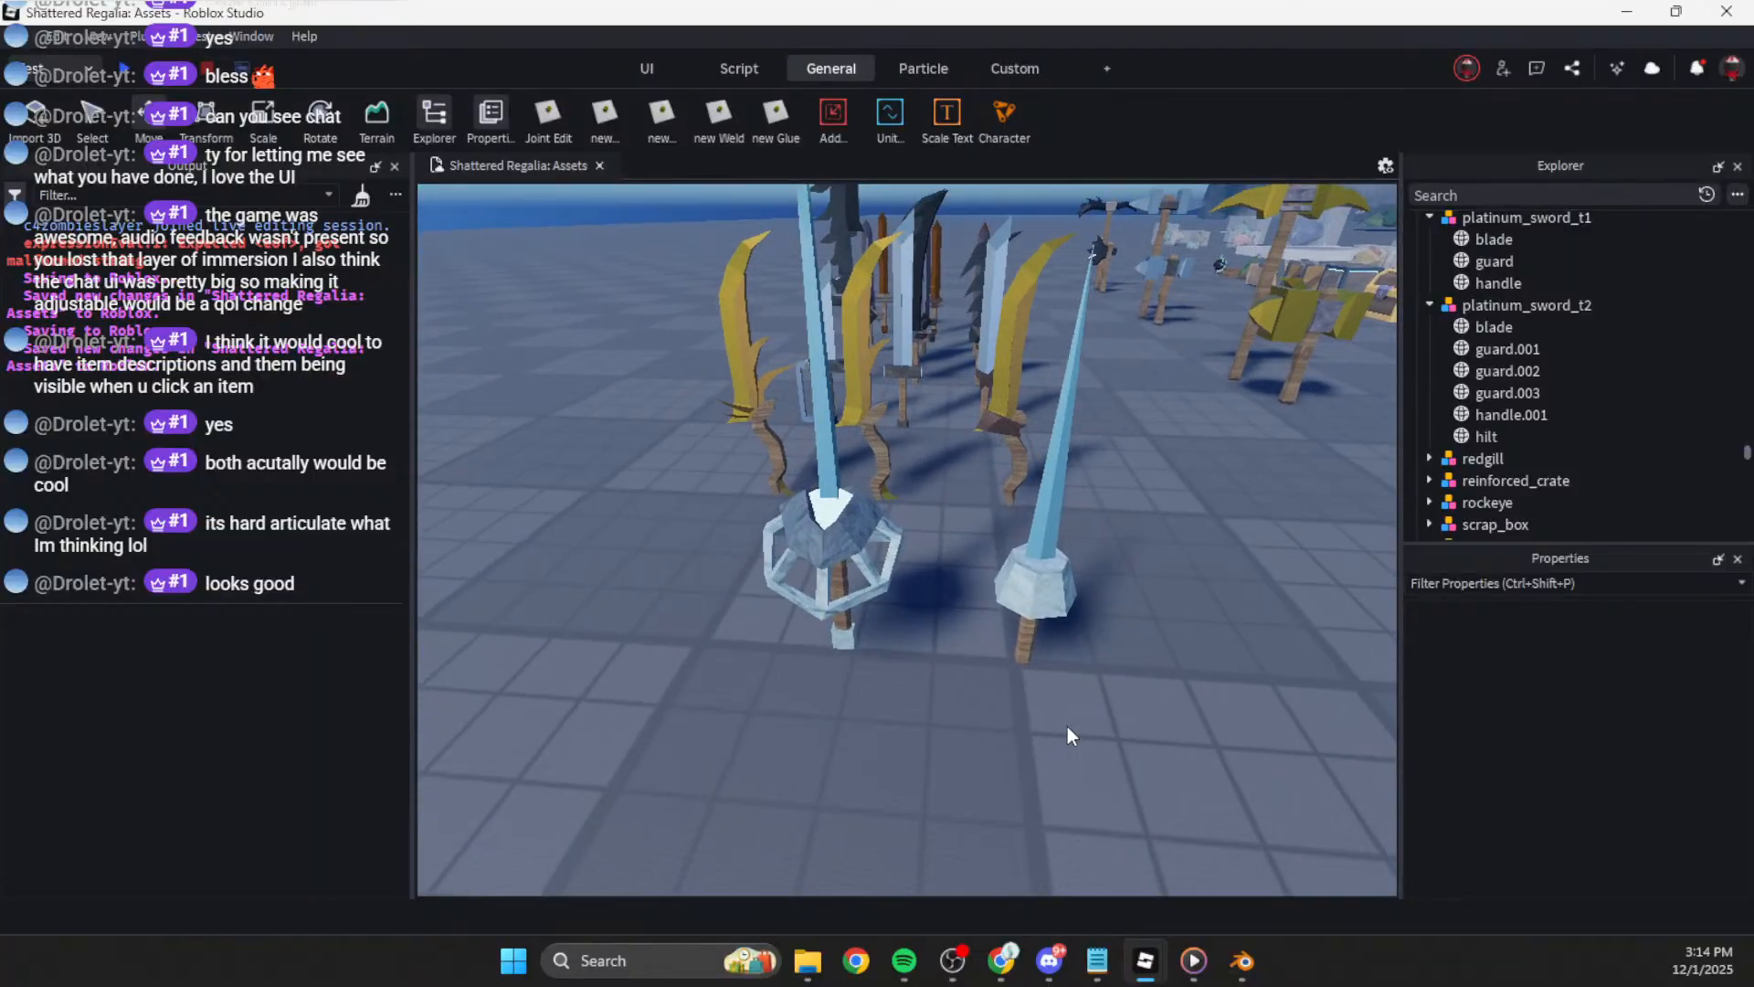
left_click_drag(1018, 731, 1032, 722)
left_click(1130, 709)
scroll(1129, 709, "down", 5)
right_click_drag(1129, 710, 1069, 678)
scroll(1138, 709, "up", 5)
scroll(1176, 716, "up", 3)
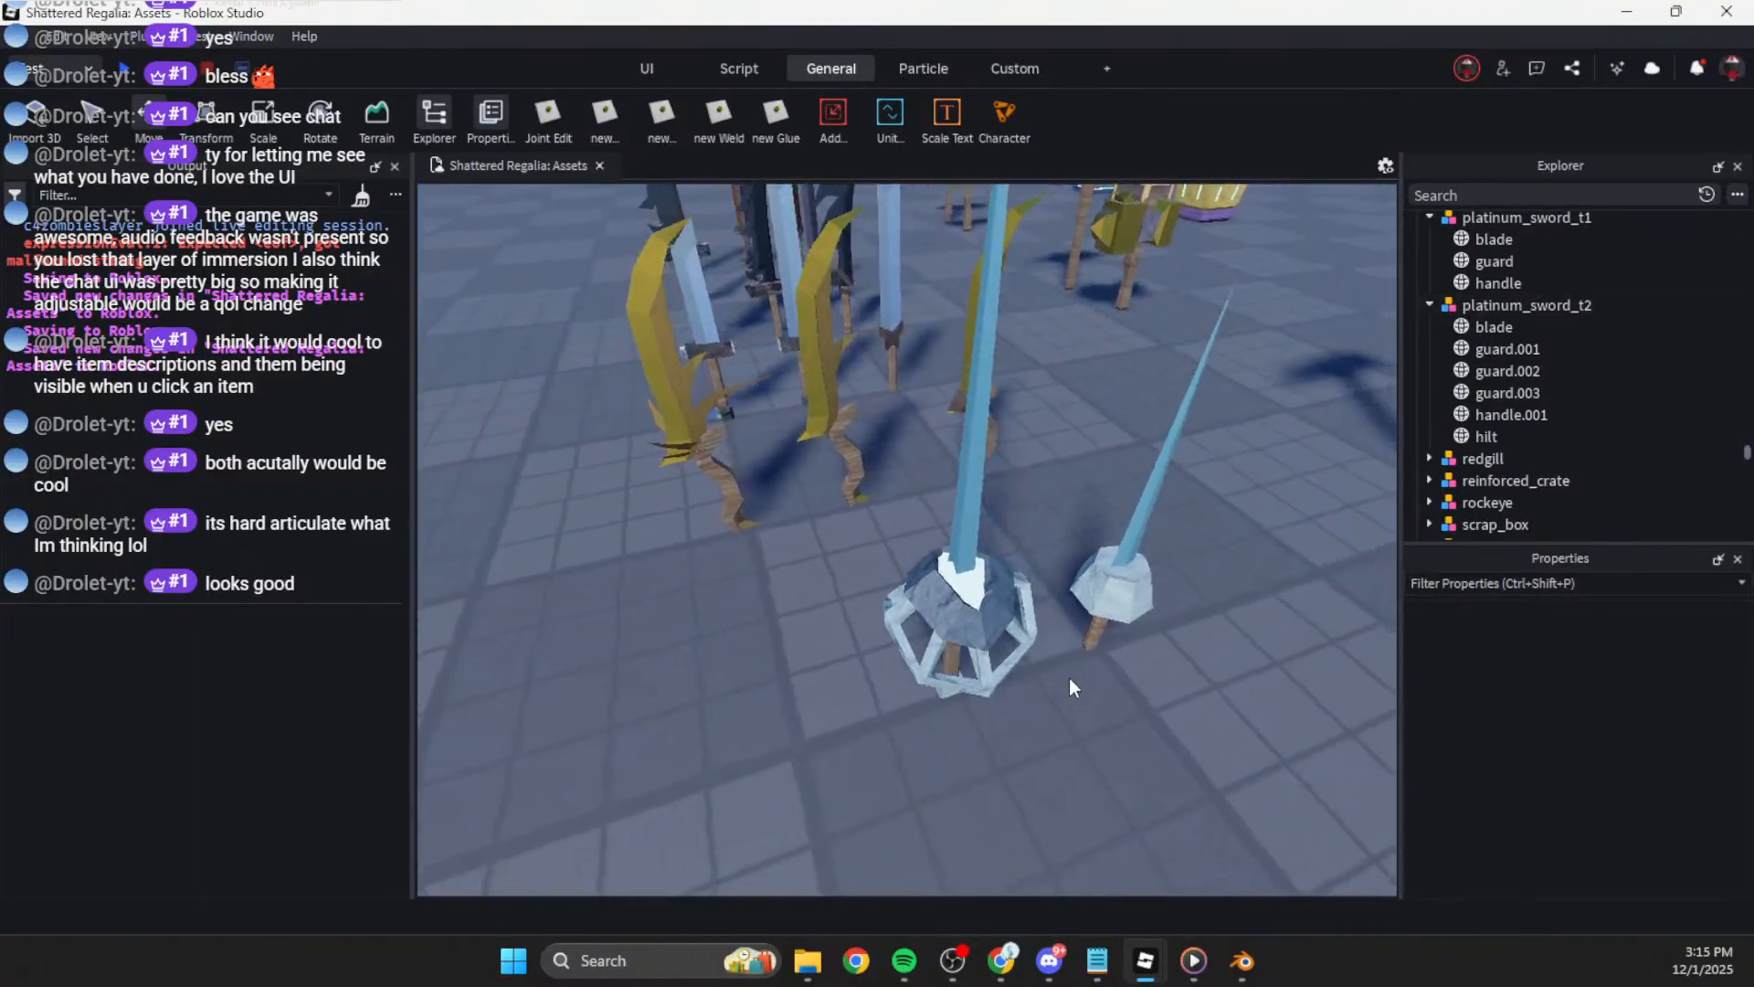
Step: Check the shared properties of all platinum_sword_t2 parts and examine where its blade meets the guard up close
left_click(1494, 326)
left_click(1484, 433, "shift")
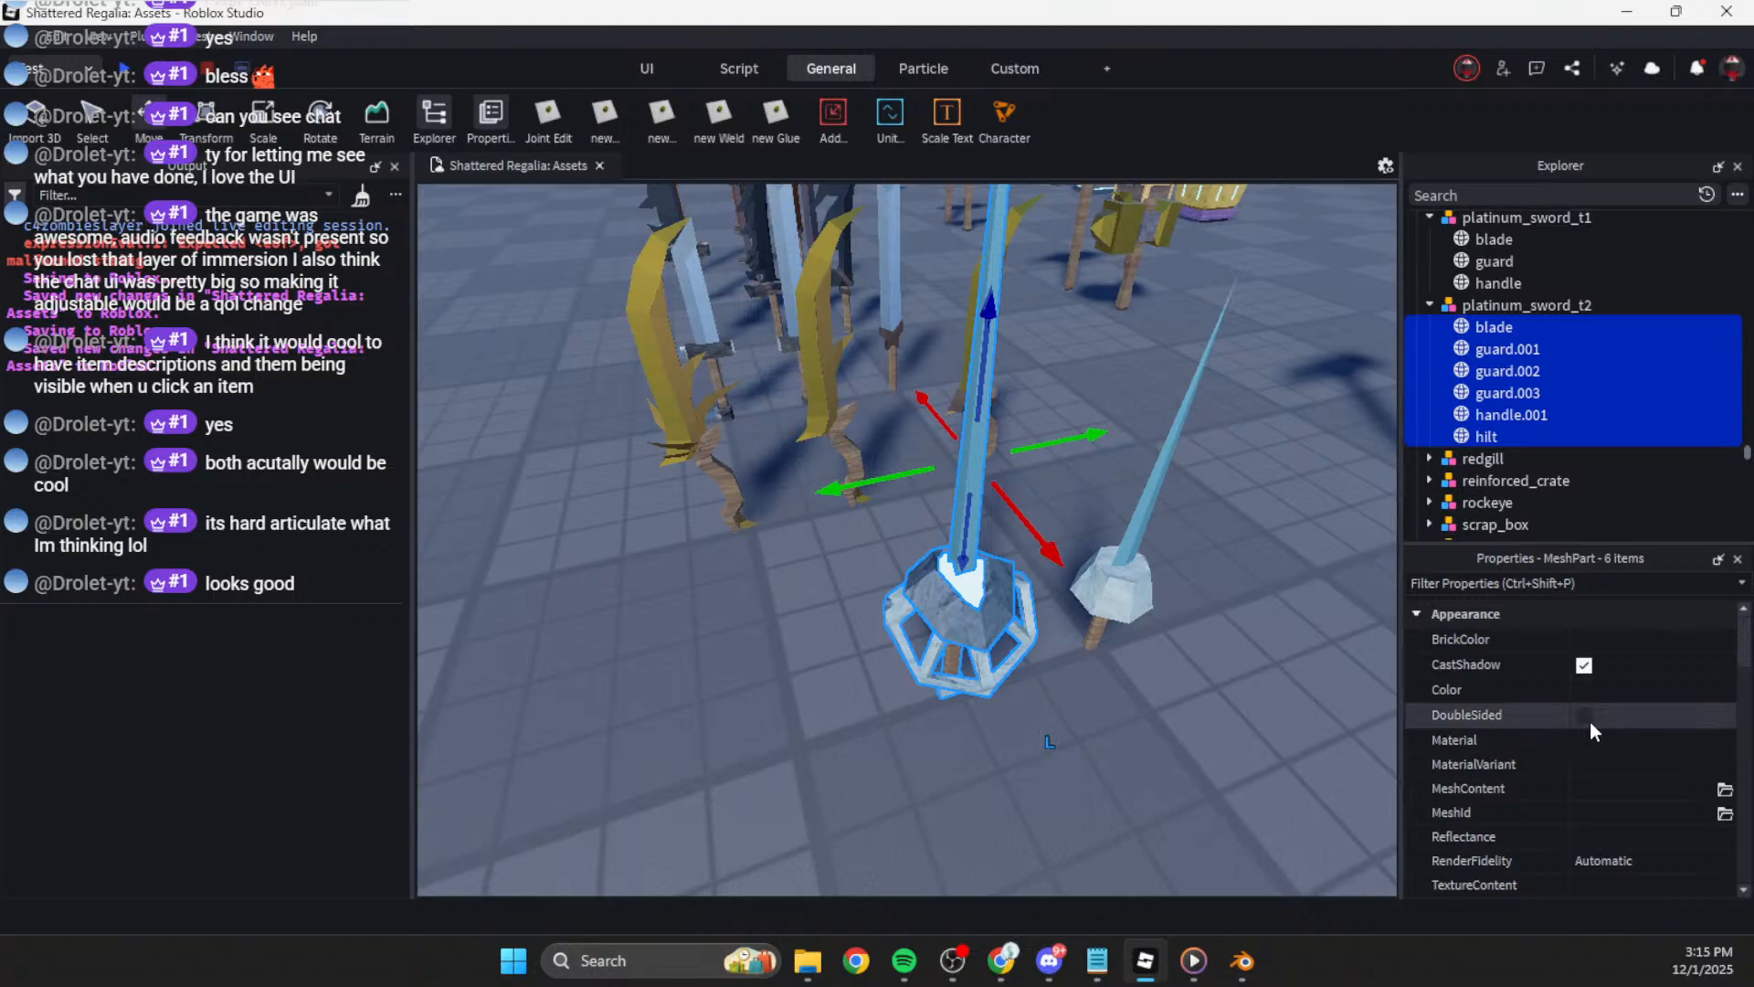
left_click(1149, 782)
scroll(1149, 782, "down", 5)
mouse_move(1154, 786)
right_mouse_down()
mouse_move(1134, 787)
mouse_move(1163, 795)
mouse_move(1147, 771)
right_mouse_up()
scroll(938, 459, "down", 4)
scroll(964, 532, "up", 6)
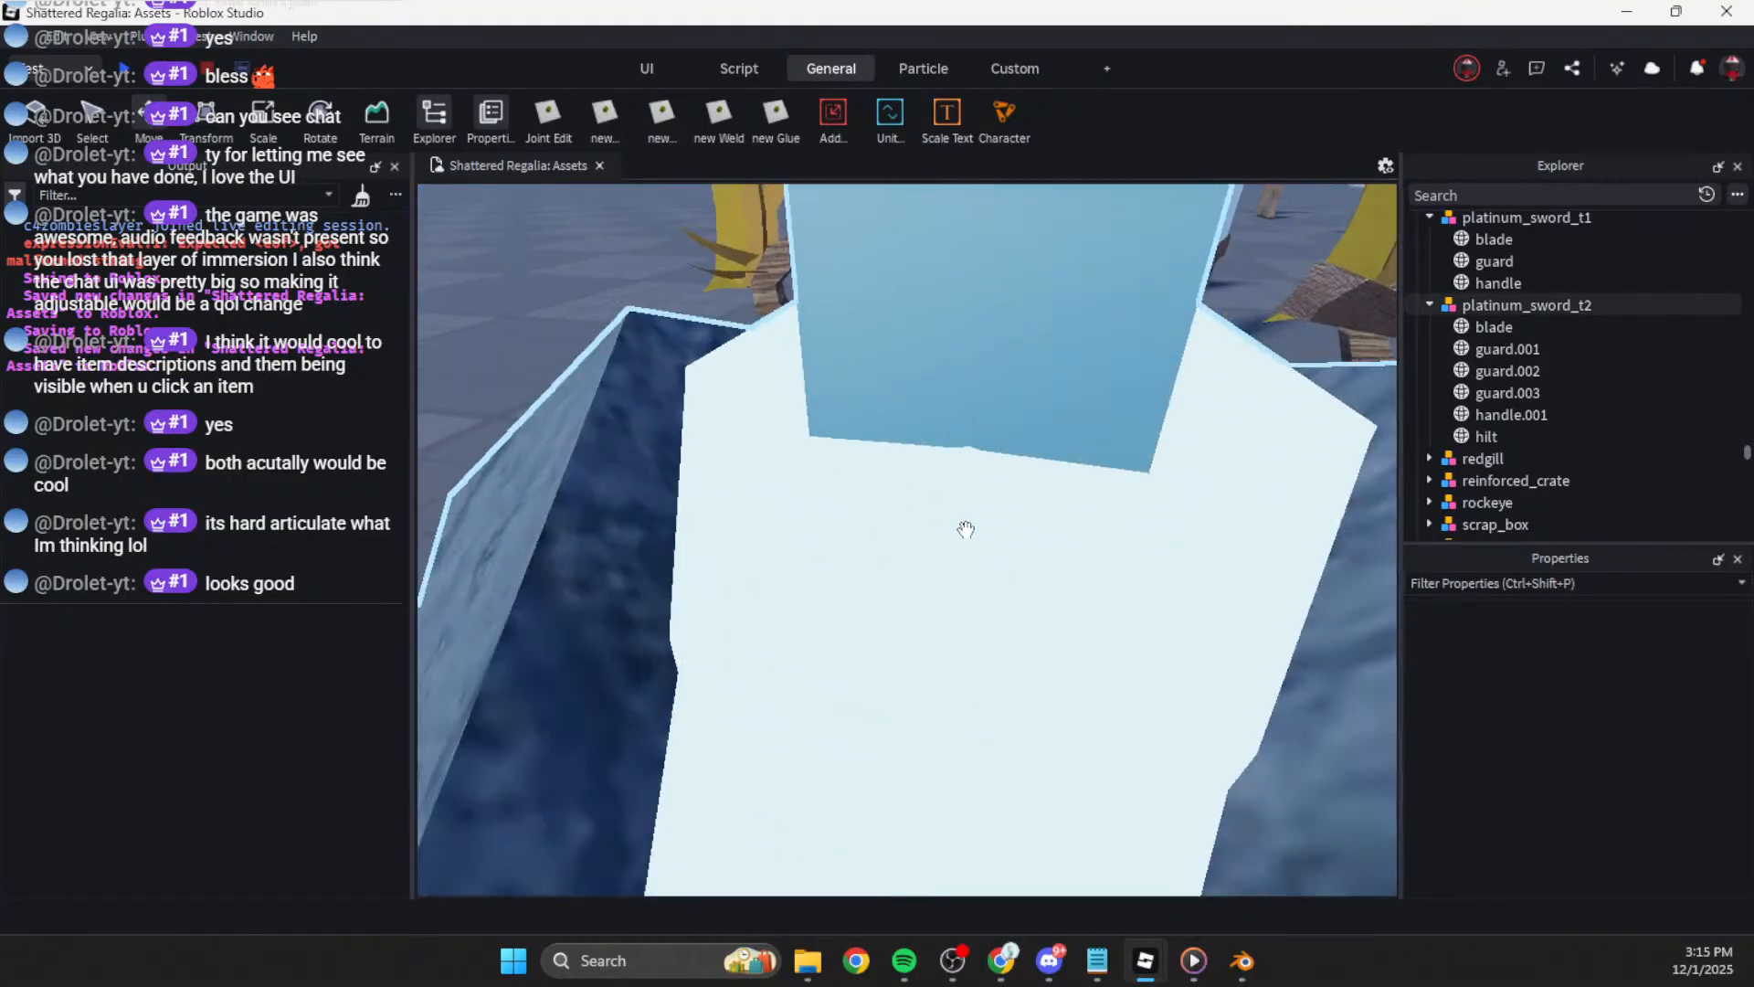
scroll(957, 535, "down", 6)
scroll(956, 534, "up", 2)
scroll(957, 535, "down", 4)
scroll(957, 535, "up", 2)
scroll(956, 533, "down", 3)
scroll(957, 536, "up", 5)
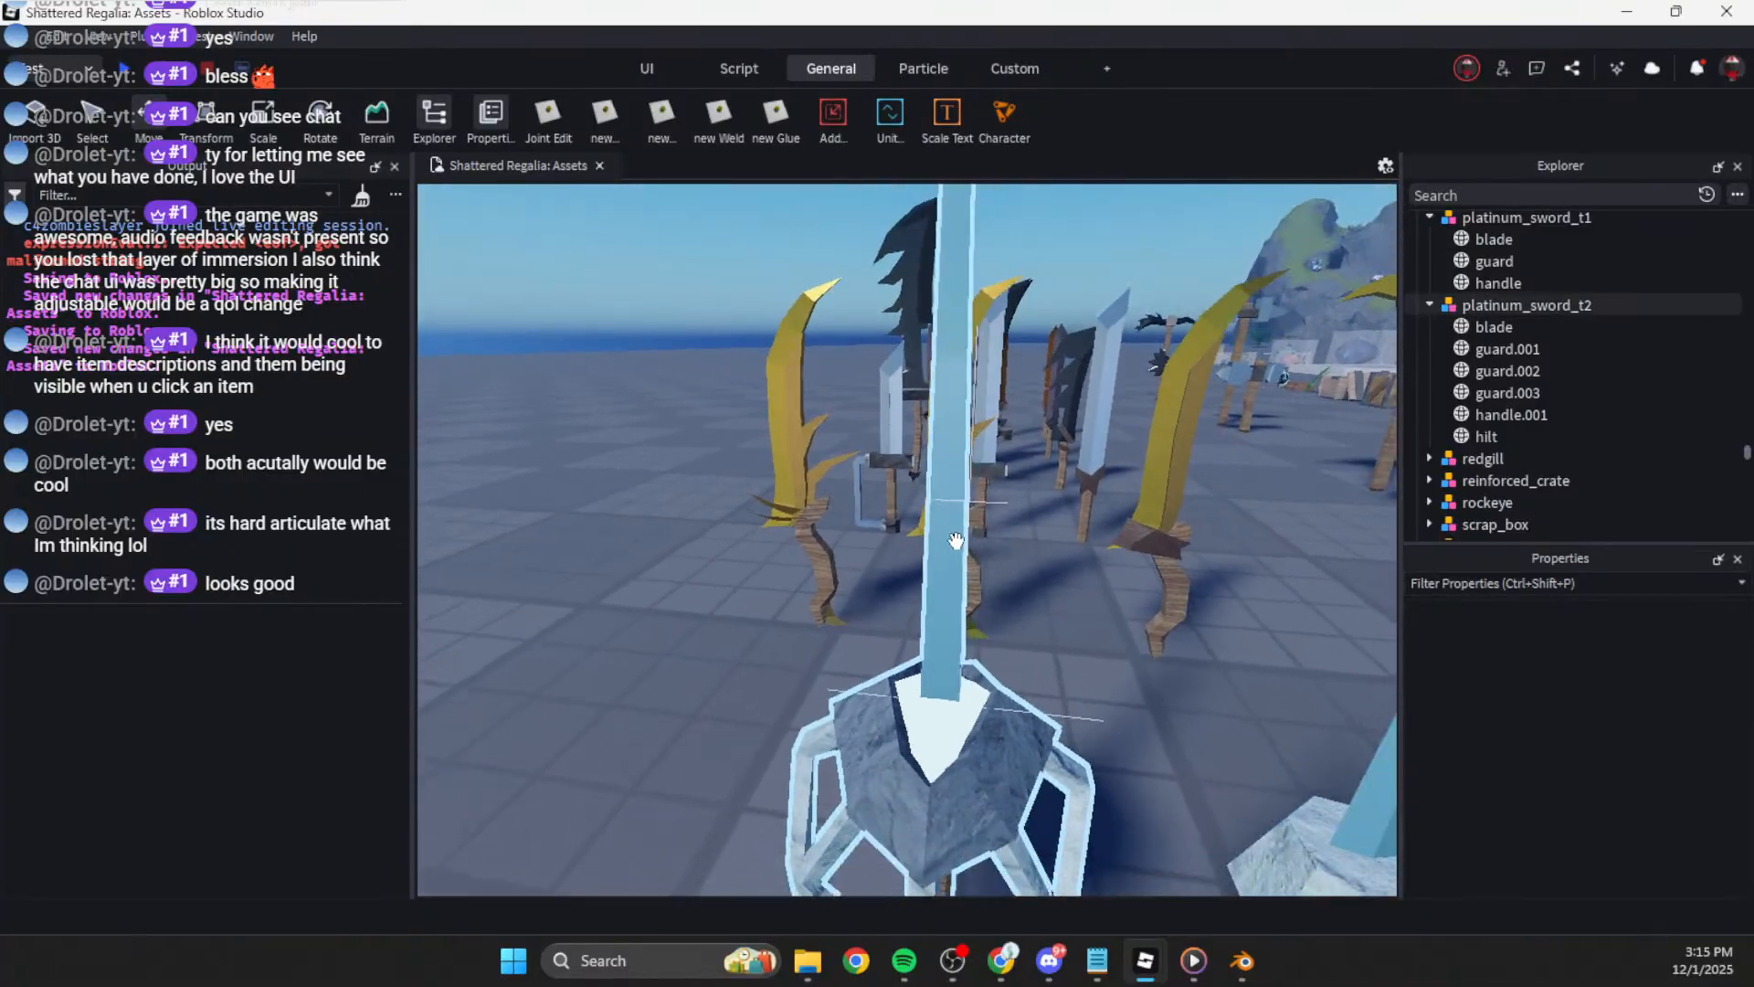
scroll(956, 540, "down", 3)
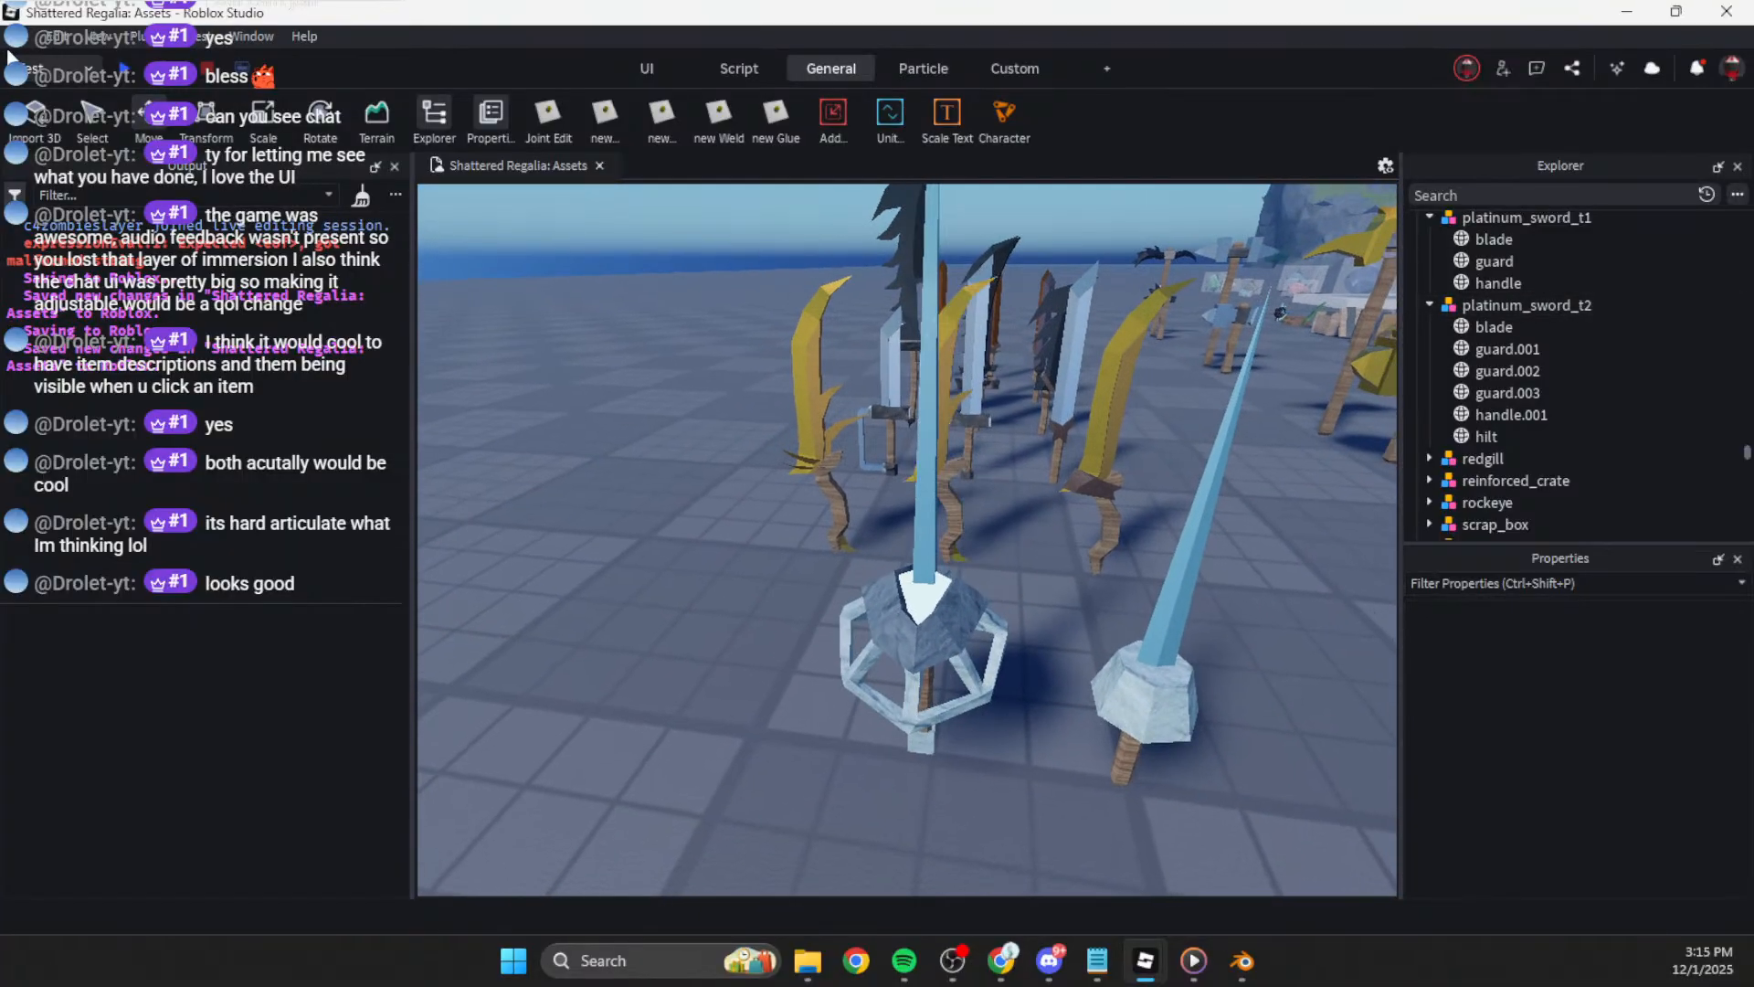
Step: Open the Studio settings, and examine the guard of platinum_sword_t2 again
left_click(27, 35)
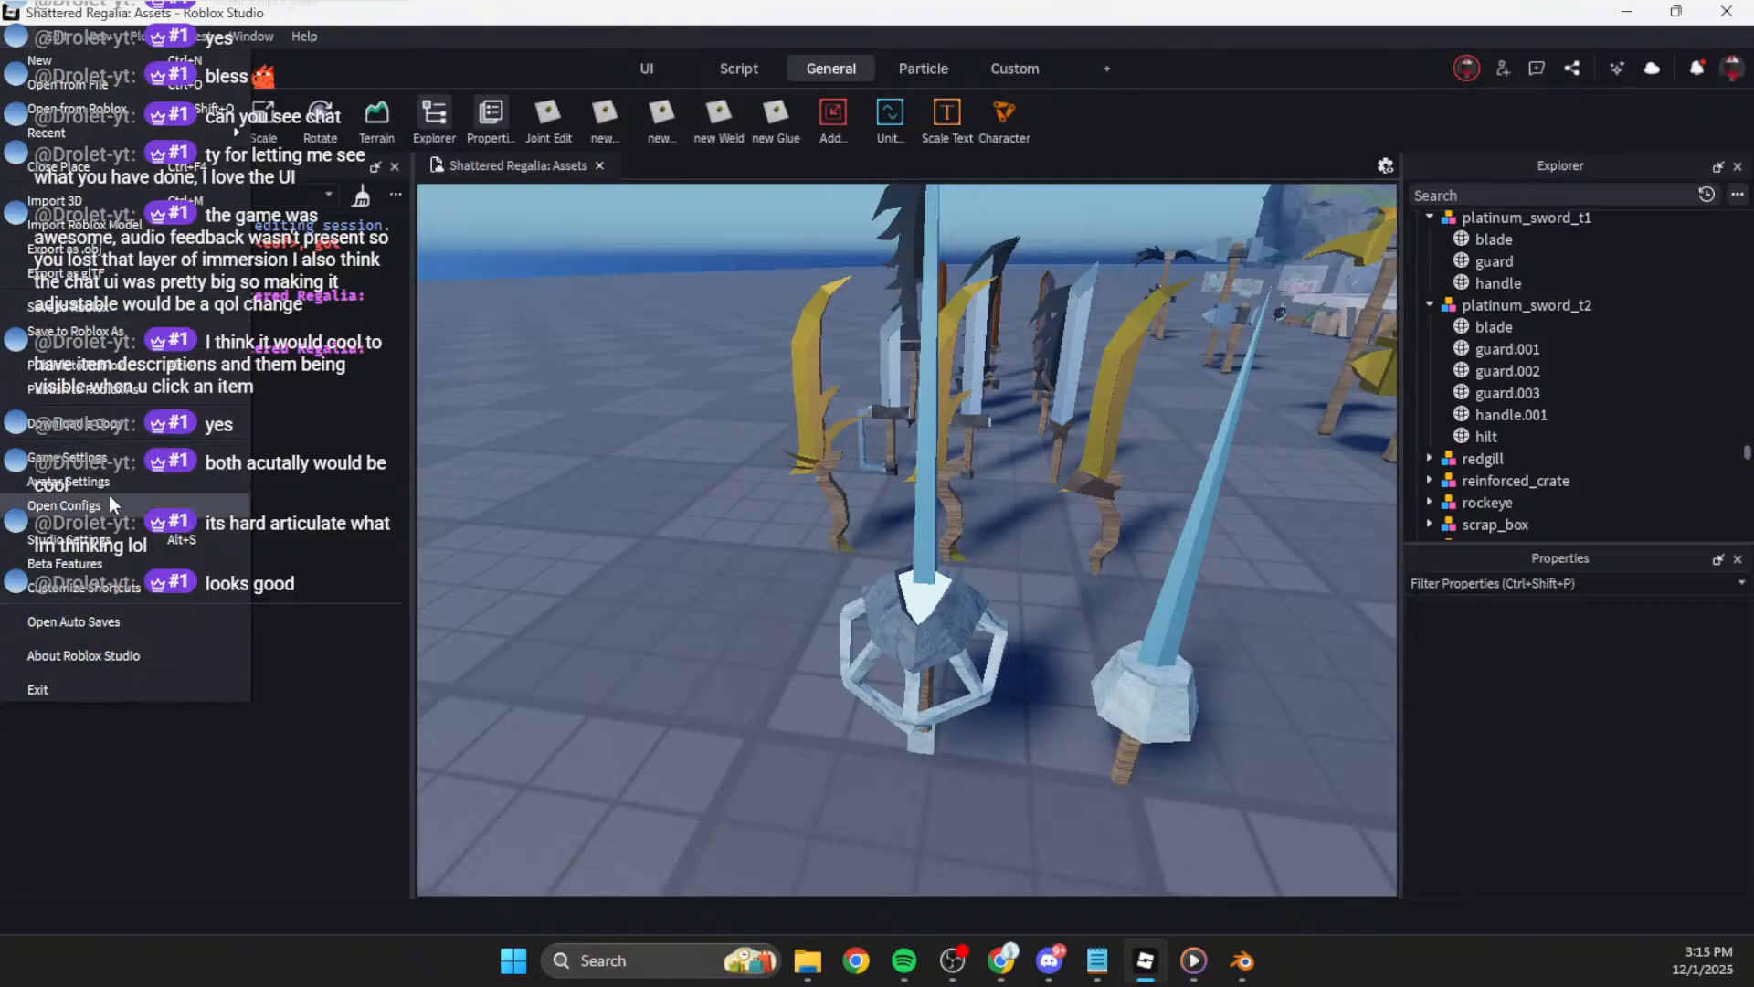
left_click(106, 547)
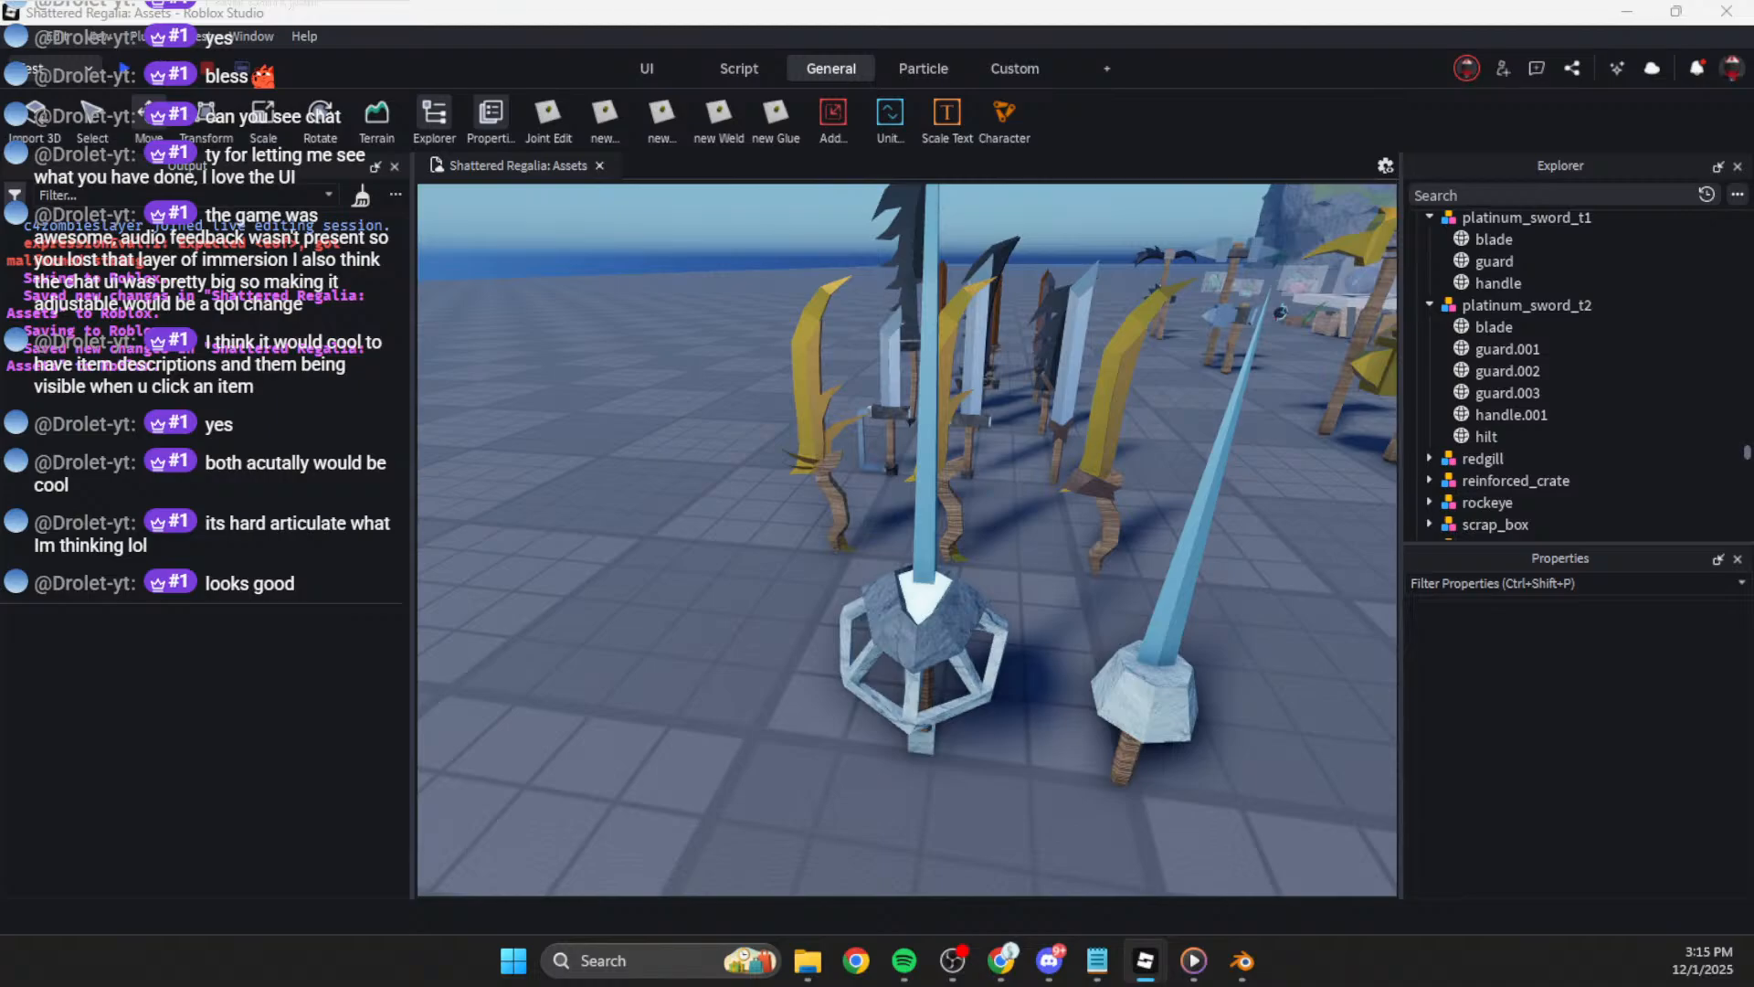
right_click_drag(1063, 634, 1035, 607)
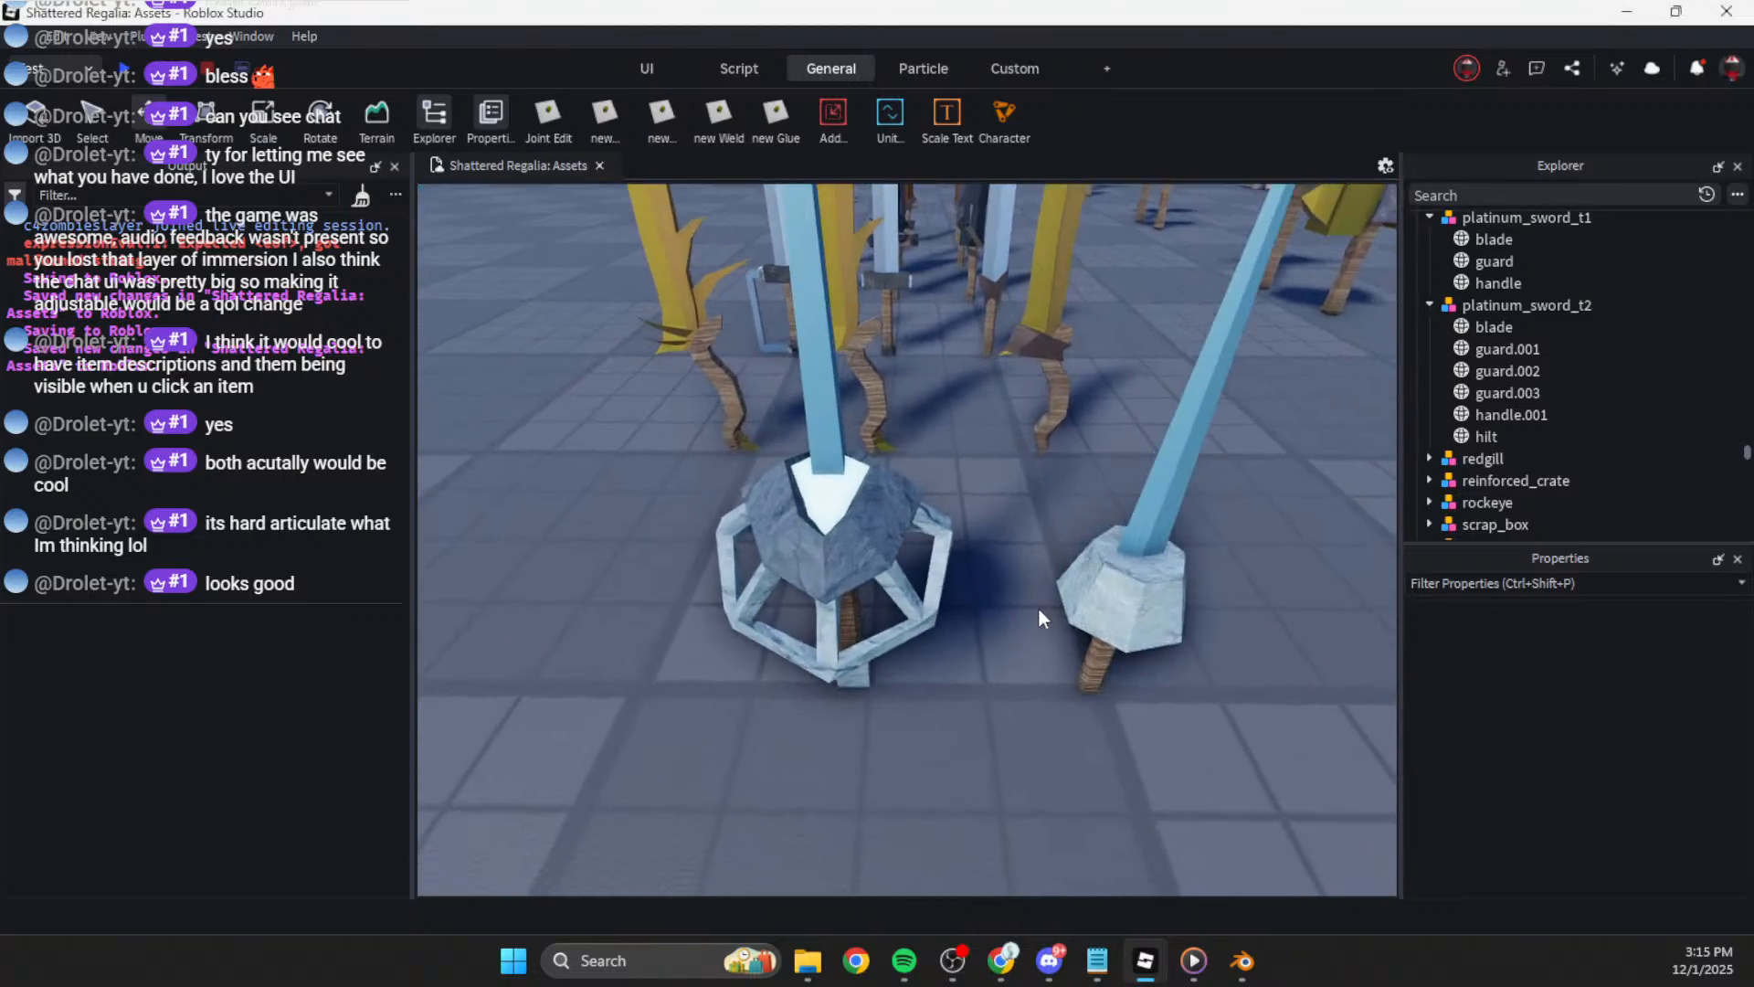
scroll(1038, 603, "up", 8)
scroll(1047, 630, "down", 6)
right_click_drag(1036, 705, 1037, 706)
Step: Copy the platinum_sword_t2 model, switch to the [WIP] Shattered Regalia: Online place and paste it into the Workspace
left_click(911, 726)
mouse_move(1146, 961)
left_click(1266, 882)
right_click_drag(921, 546, 948, 486)
key("ctrl+v")
key("w")
key("w")
key("s")
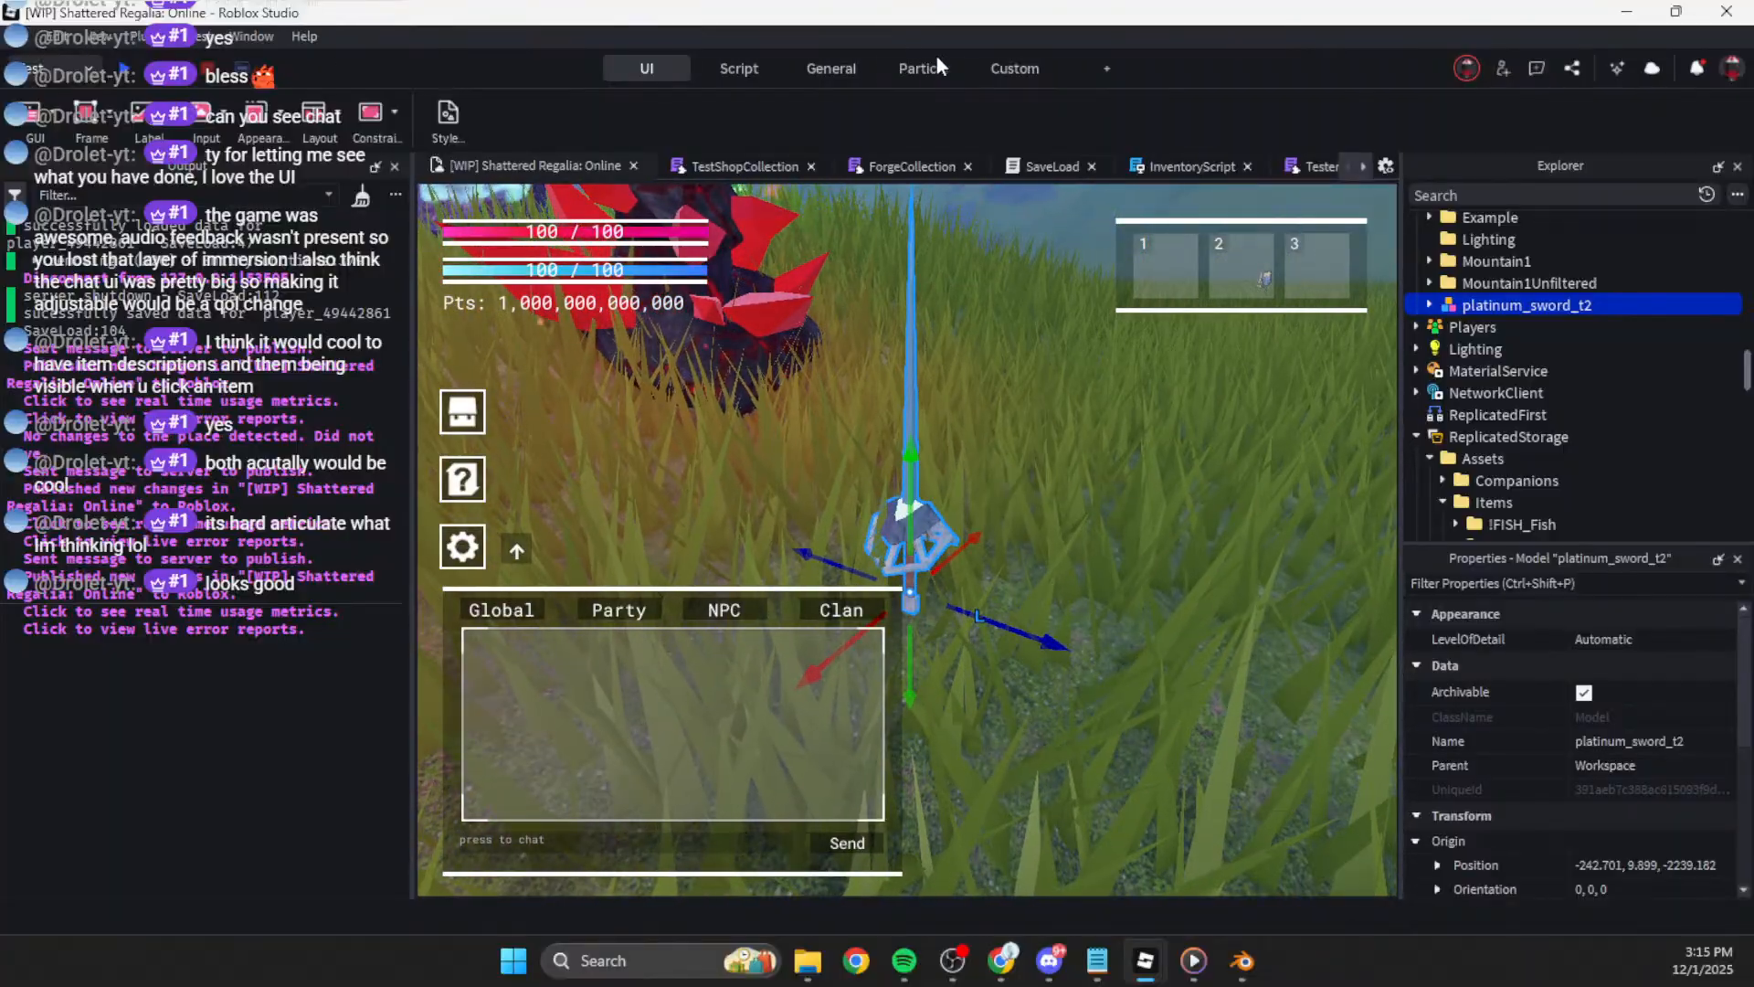
Step: Select all six parts of the pasted platinum_sword_t2, from blade to hilt, and anchor them
left_click(833, 70)
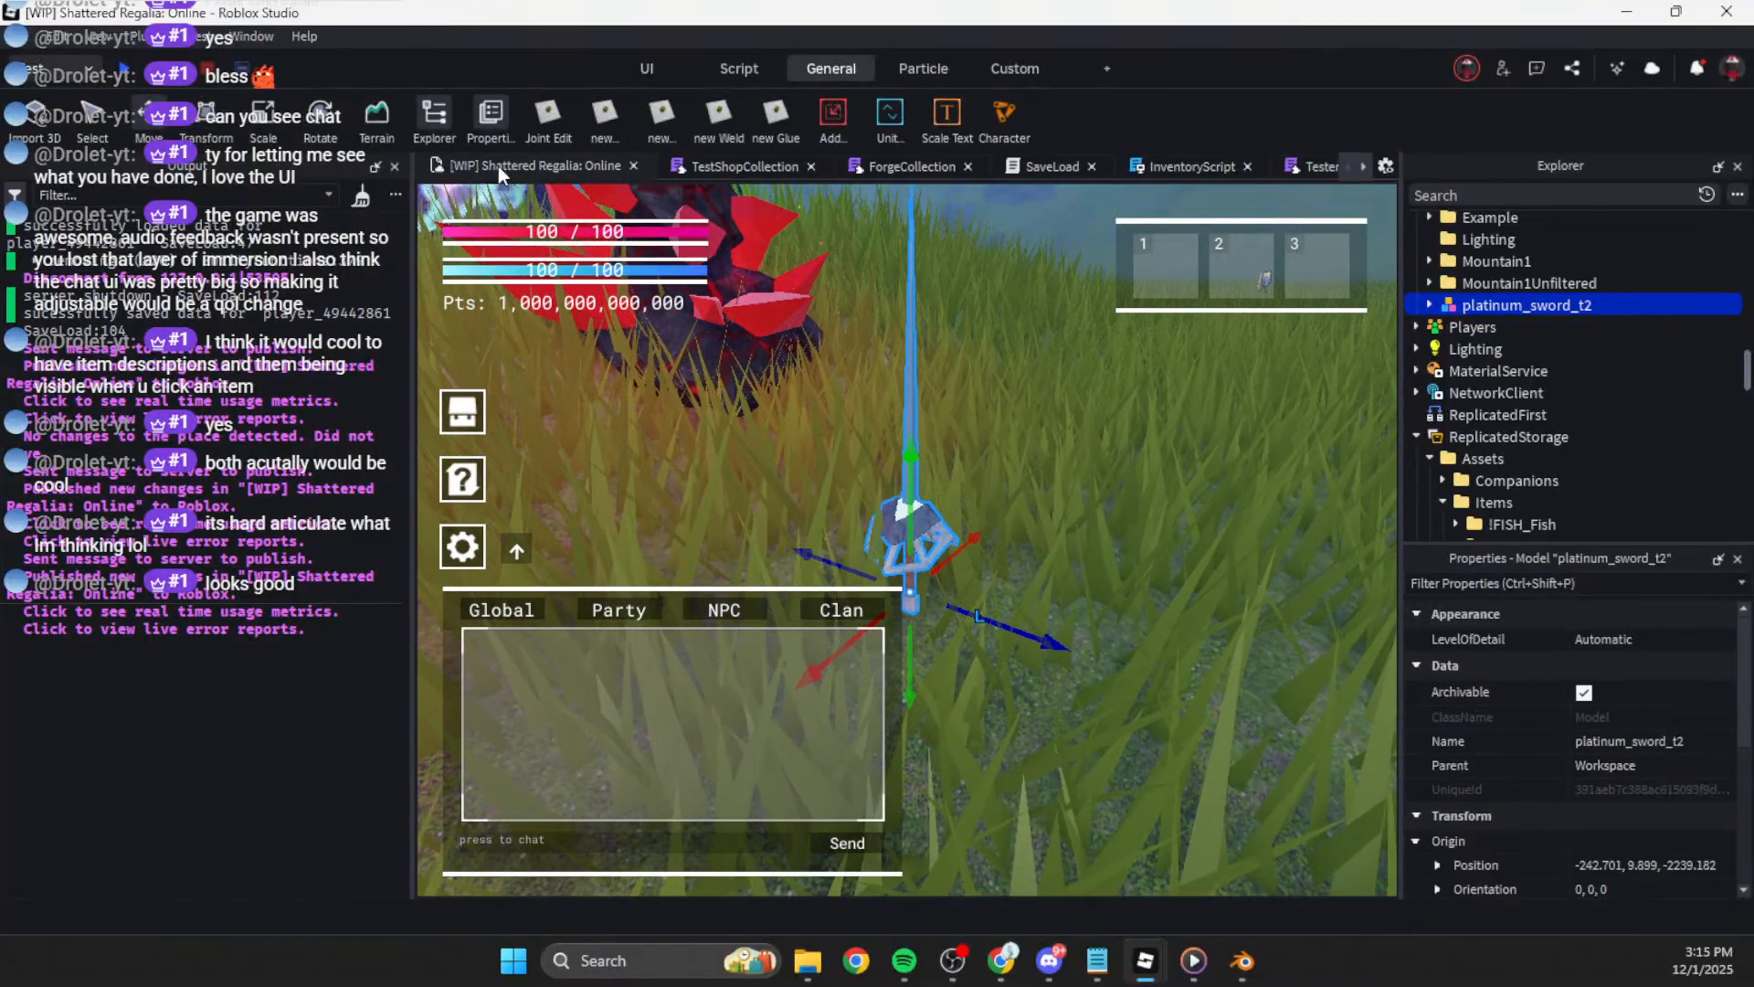
left_click(1430, 305)
left_click(1494, 326)
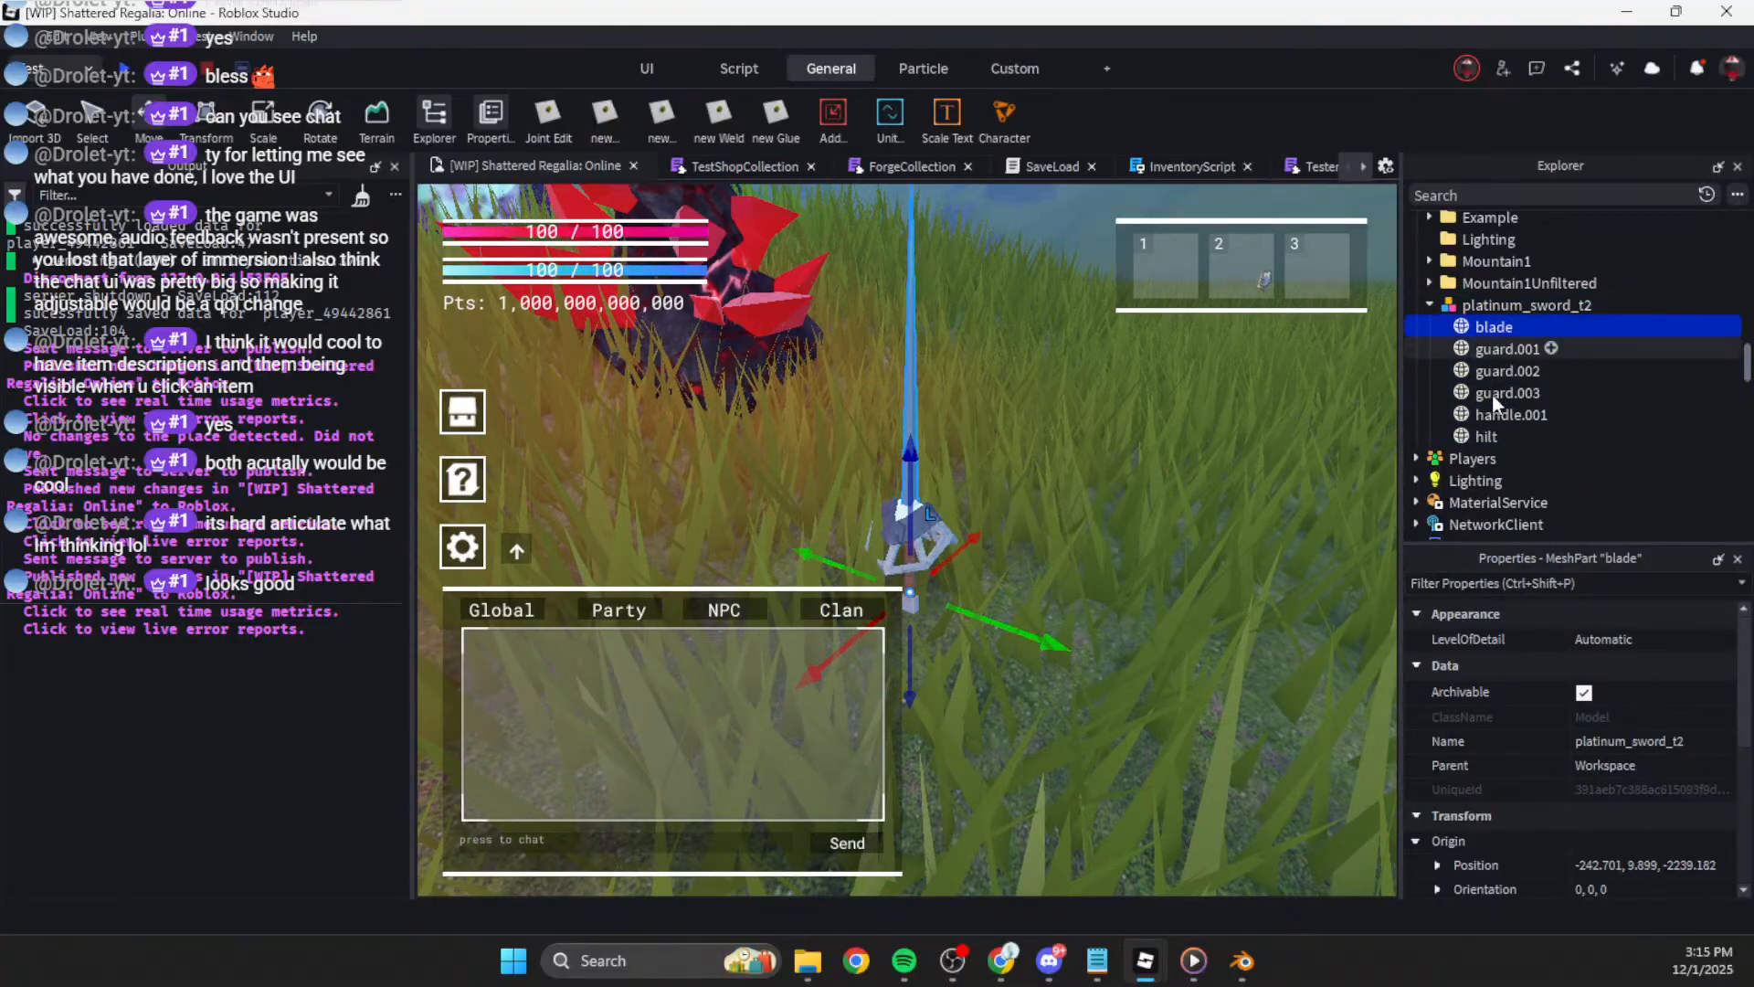
left_click(1487, 437, "shift")
scroll(1606, 769, "down", 10)
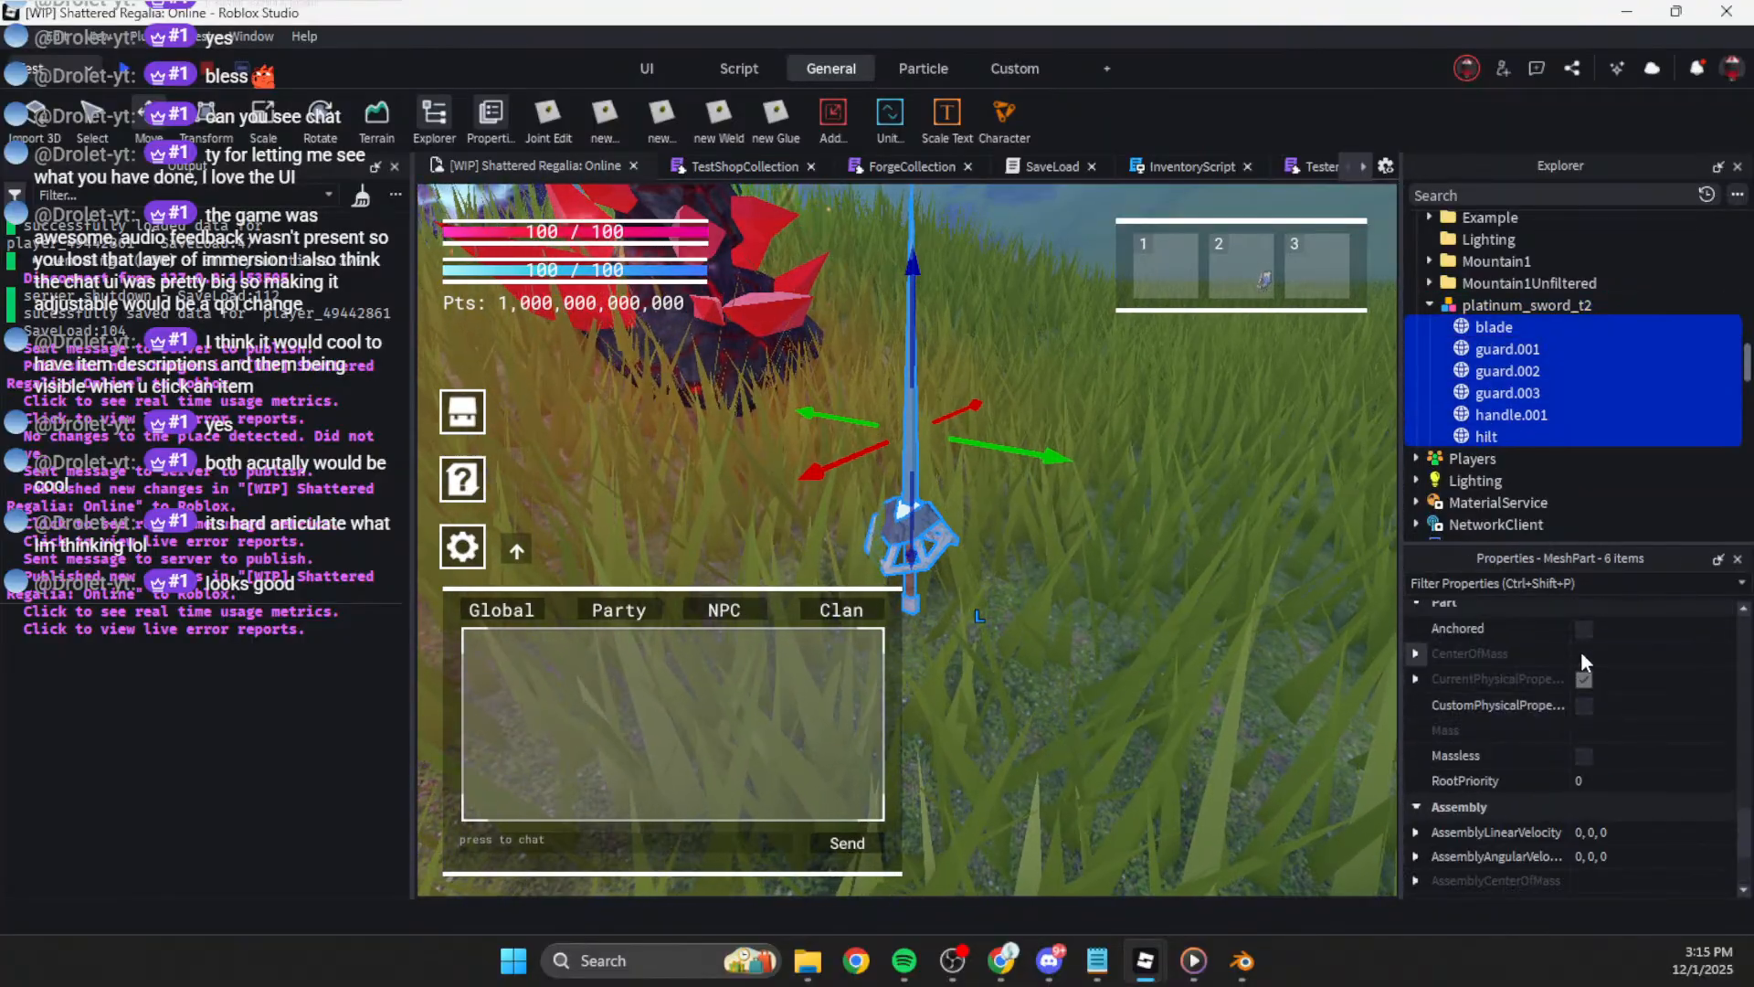
left_click(1584, 630)
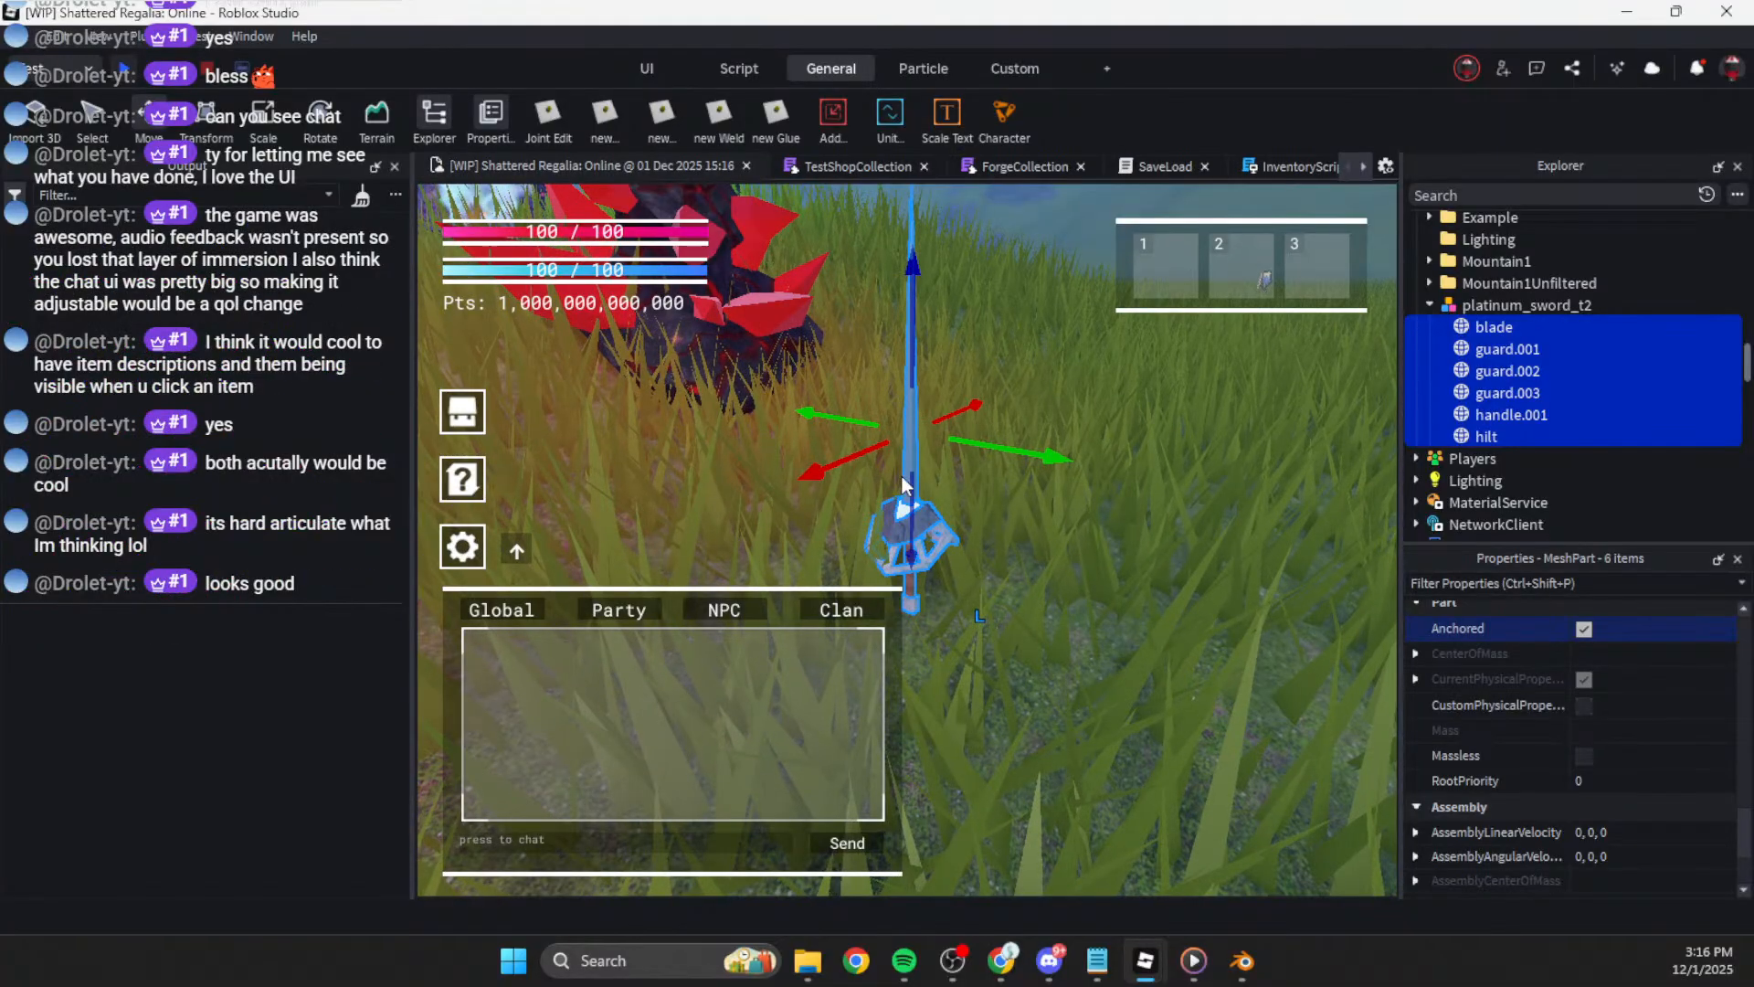
Step: Start a playtest and walk the character up to the platinum sword standing in the grass
key("F5")
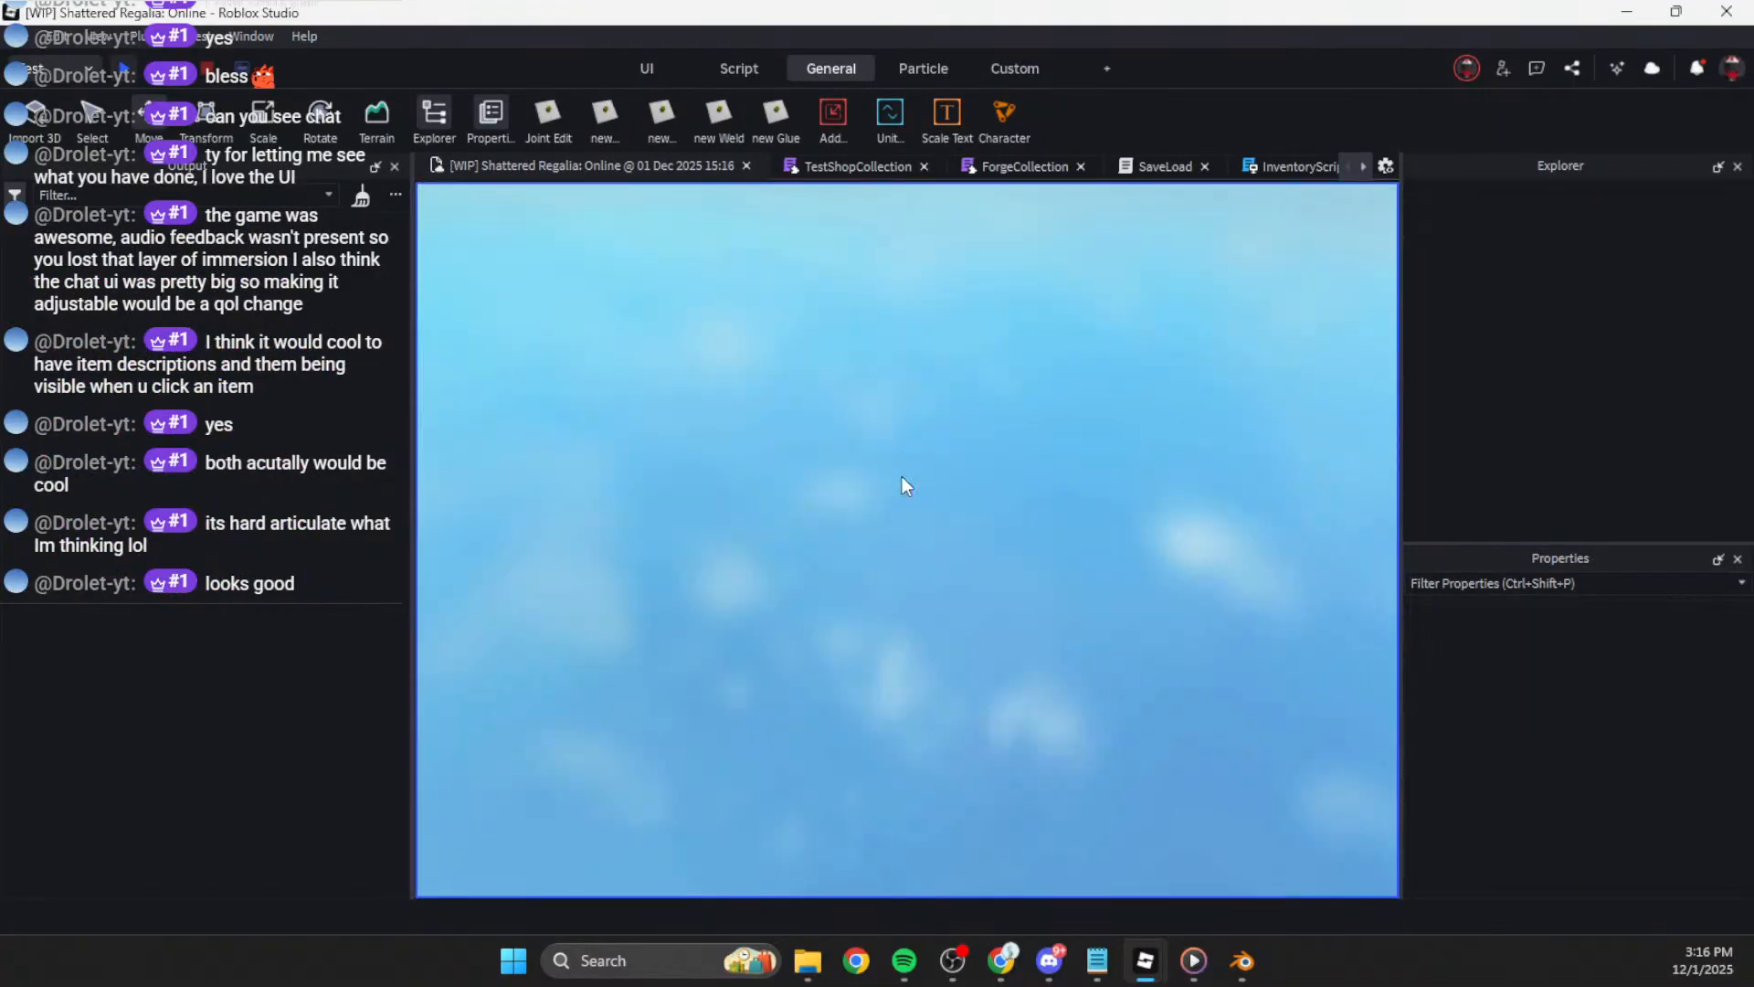
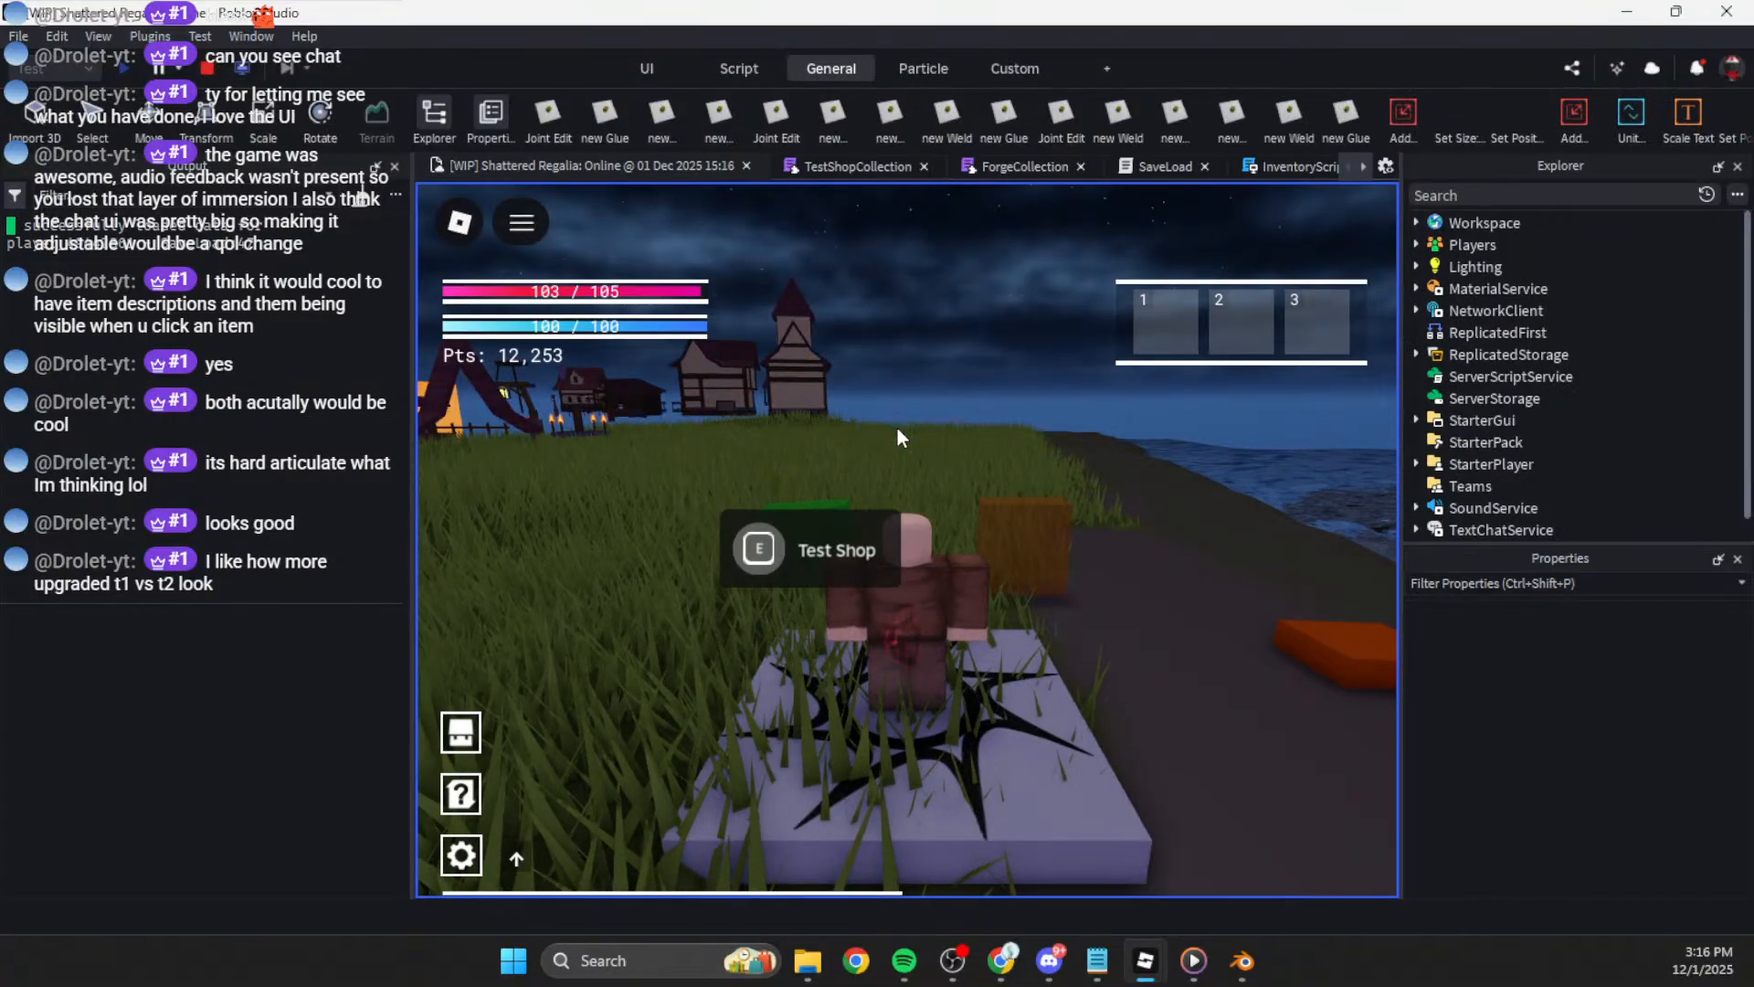
right_click_drag(1112, 508, 1112, 508)
key("w")
key("w")
scroll(1112, 509, "up", 5)
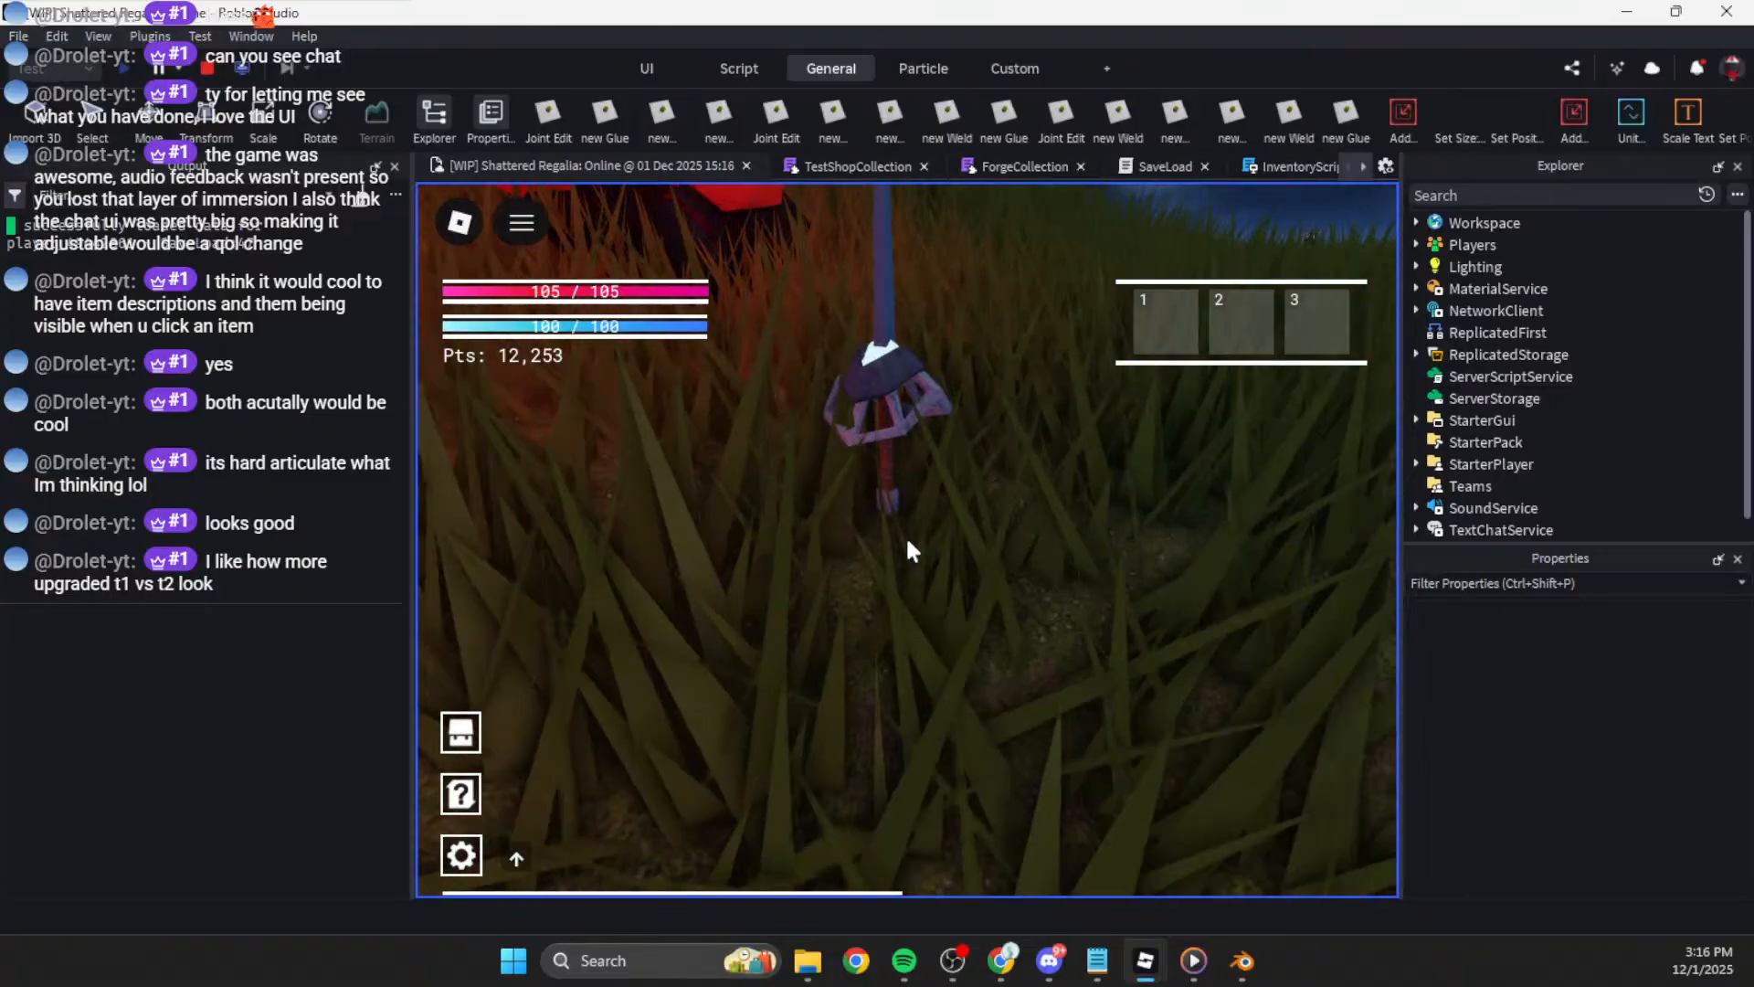
Step: Examine the platinum sword in the game from several sides and distances, and leave the playtest
key("d")
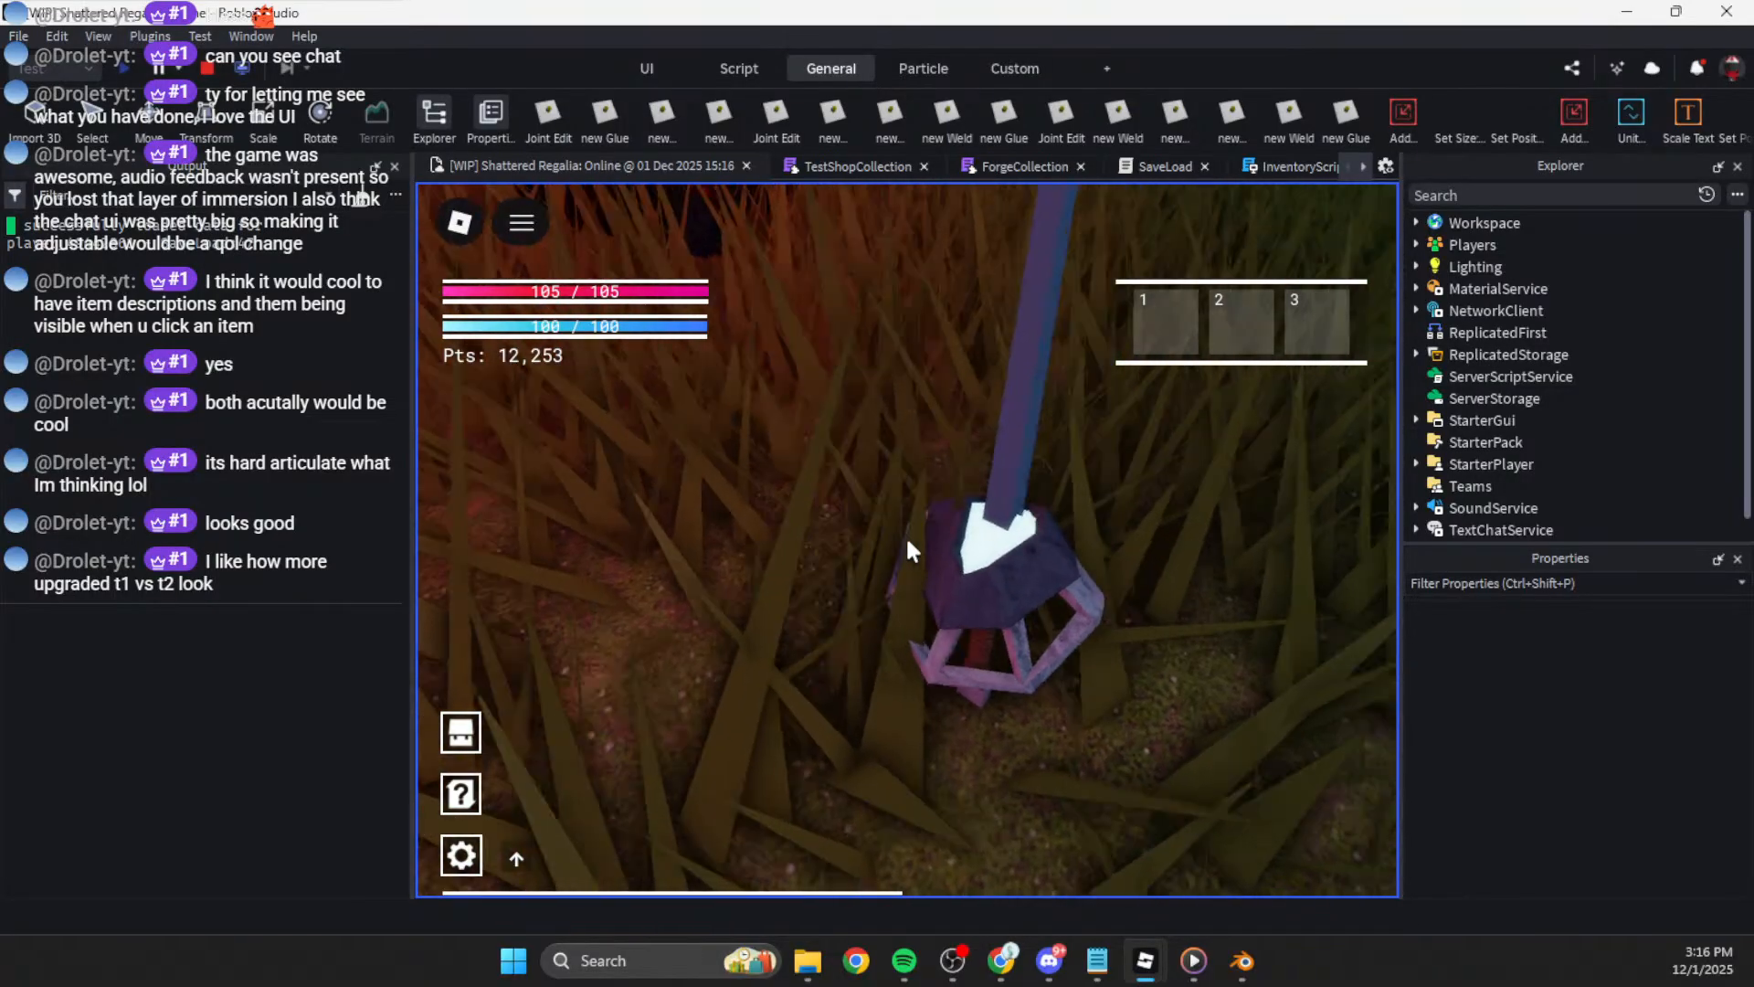
key("d")
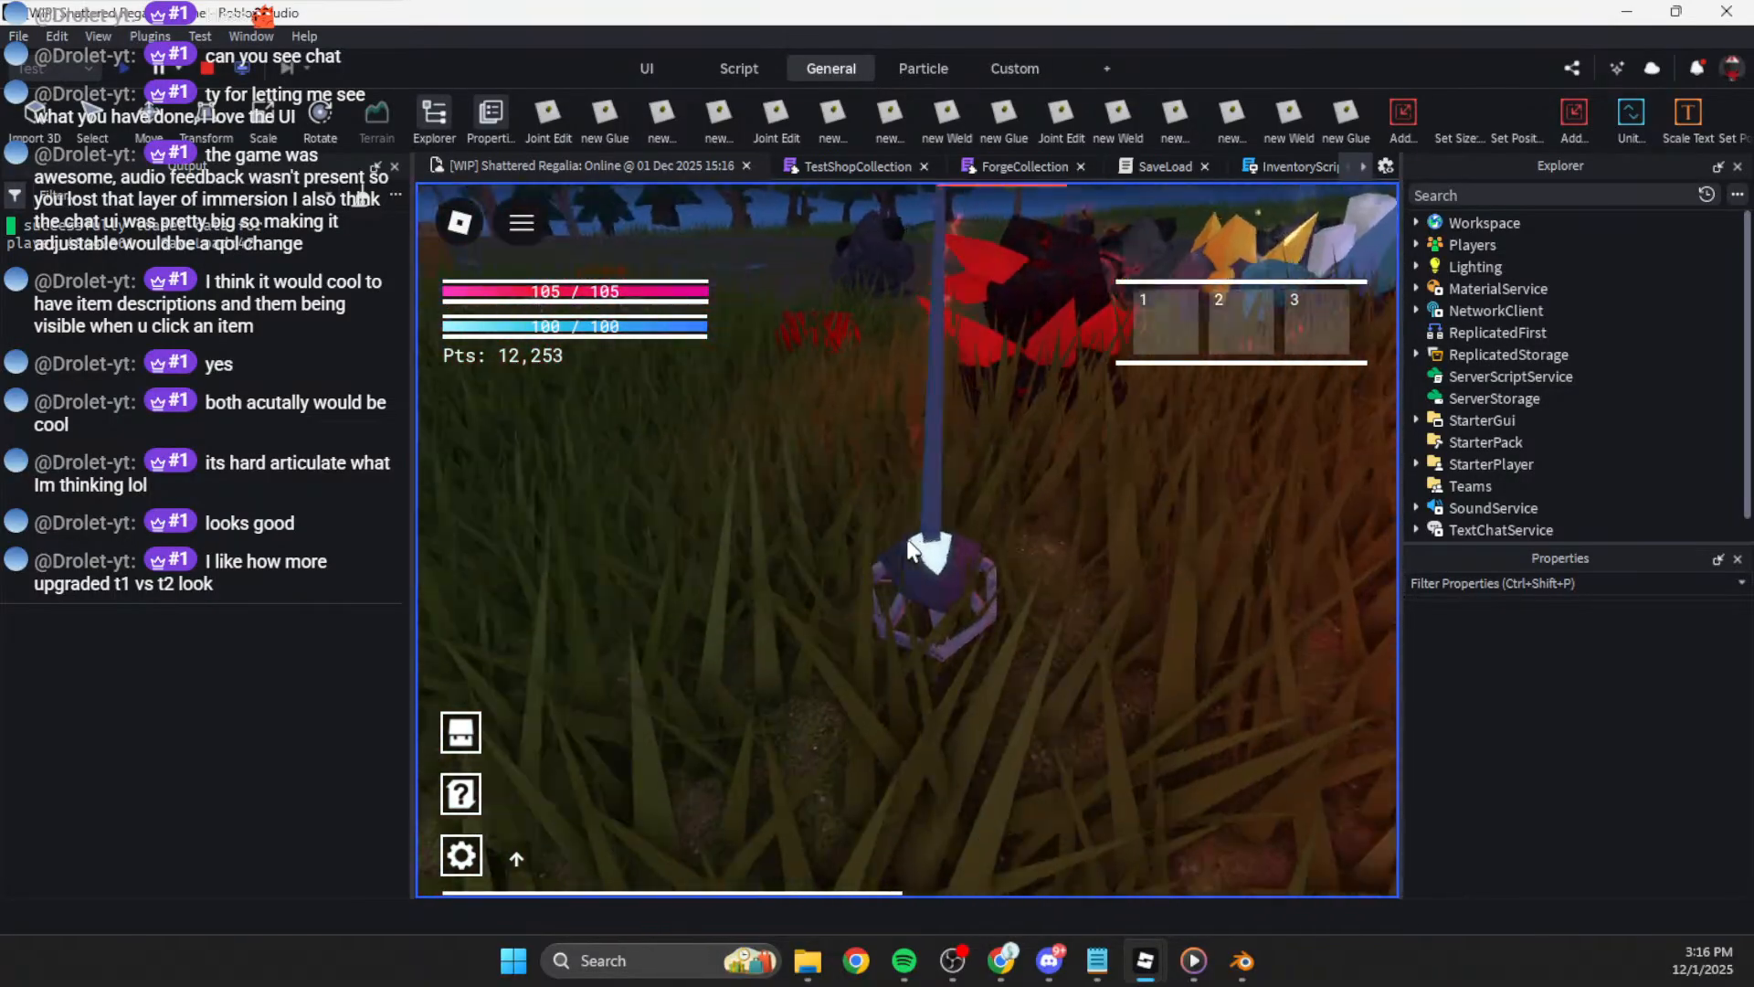
key("a")
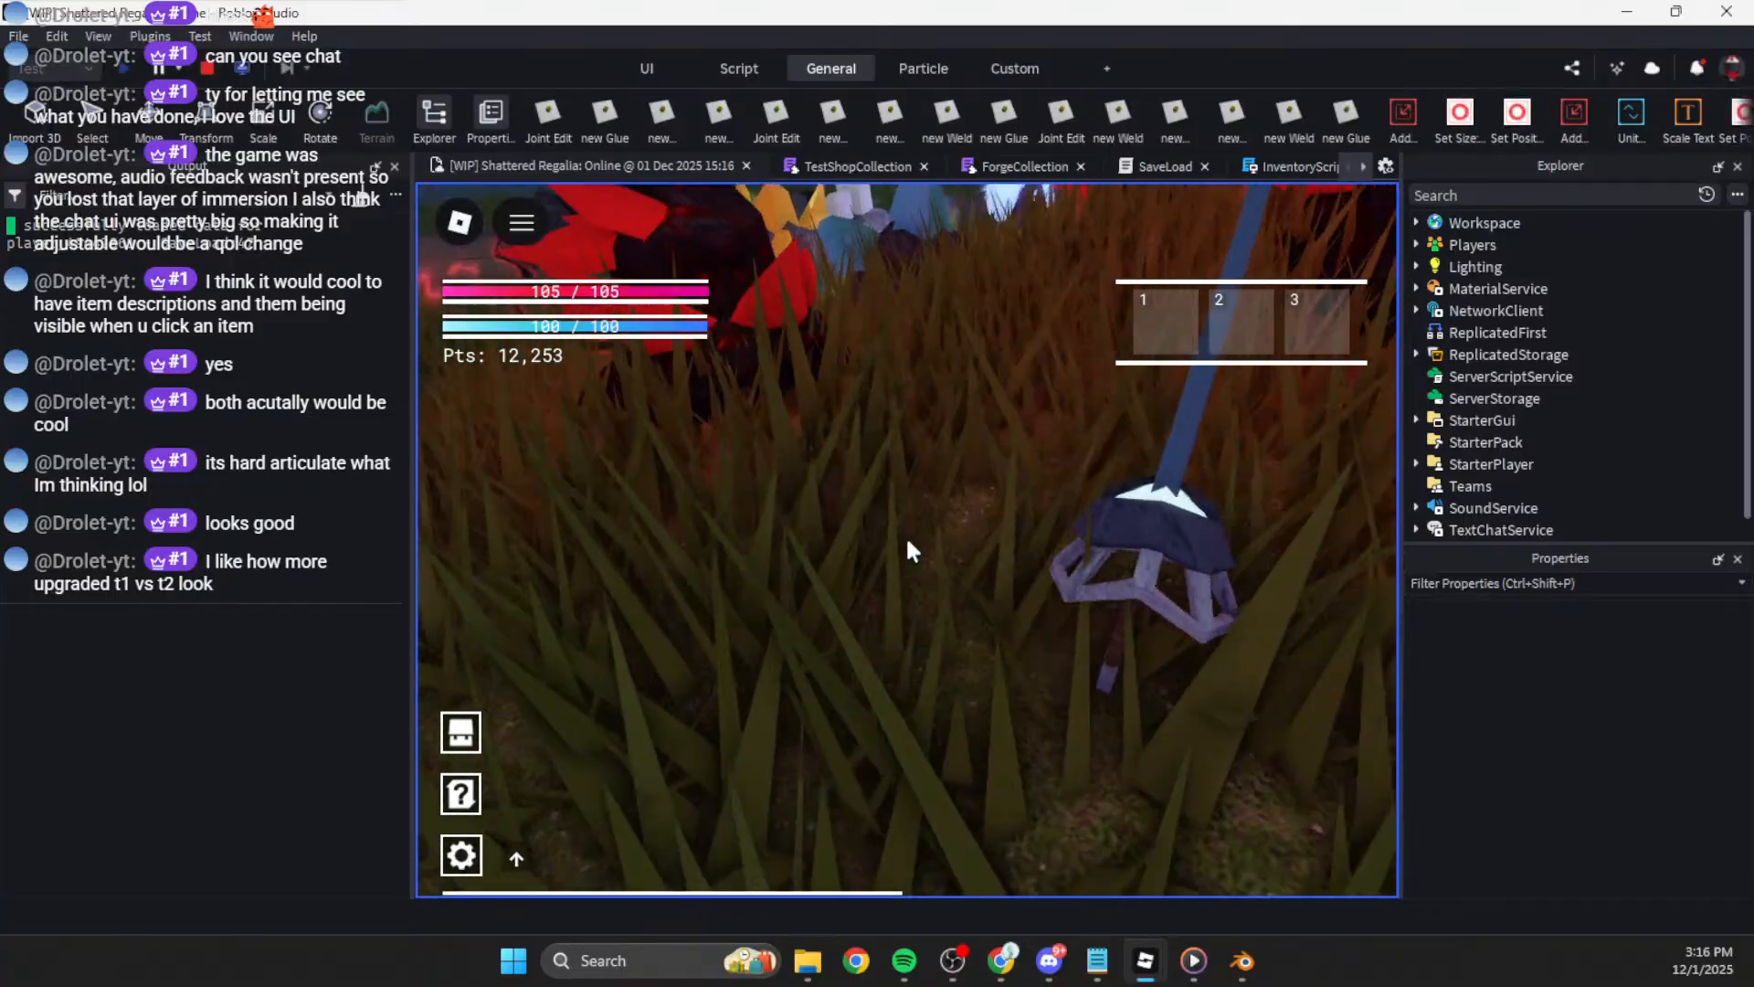
key("s")
scroll(908, 539, "down", 8)
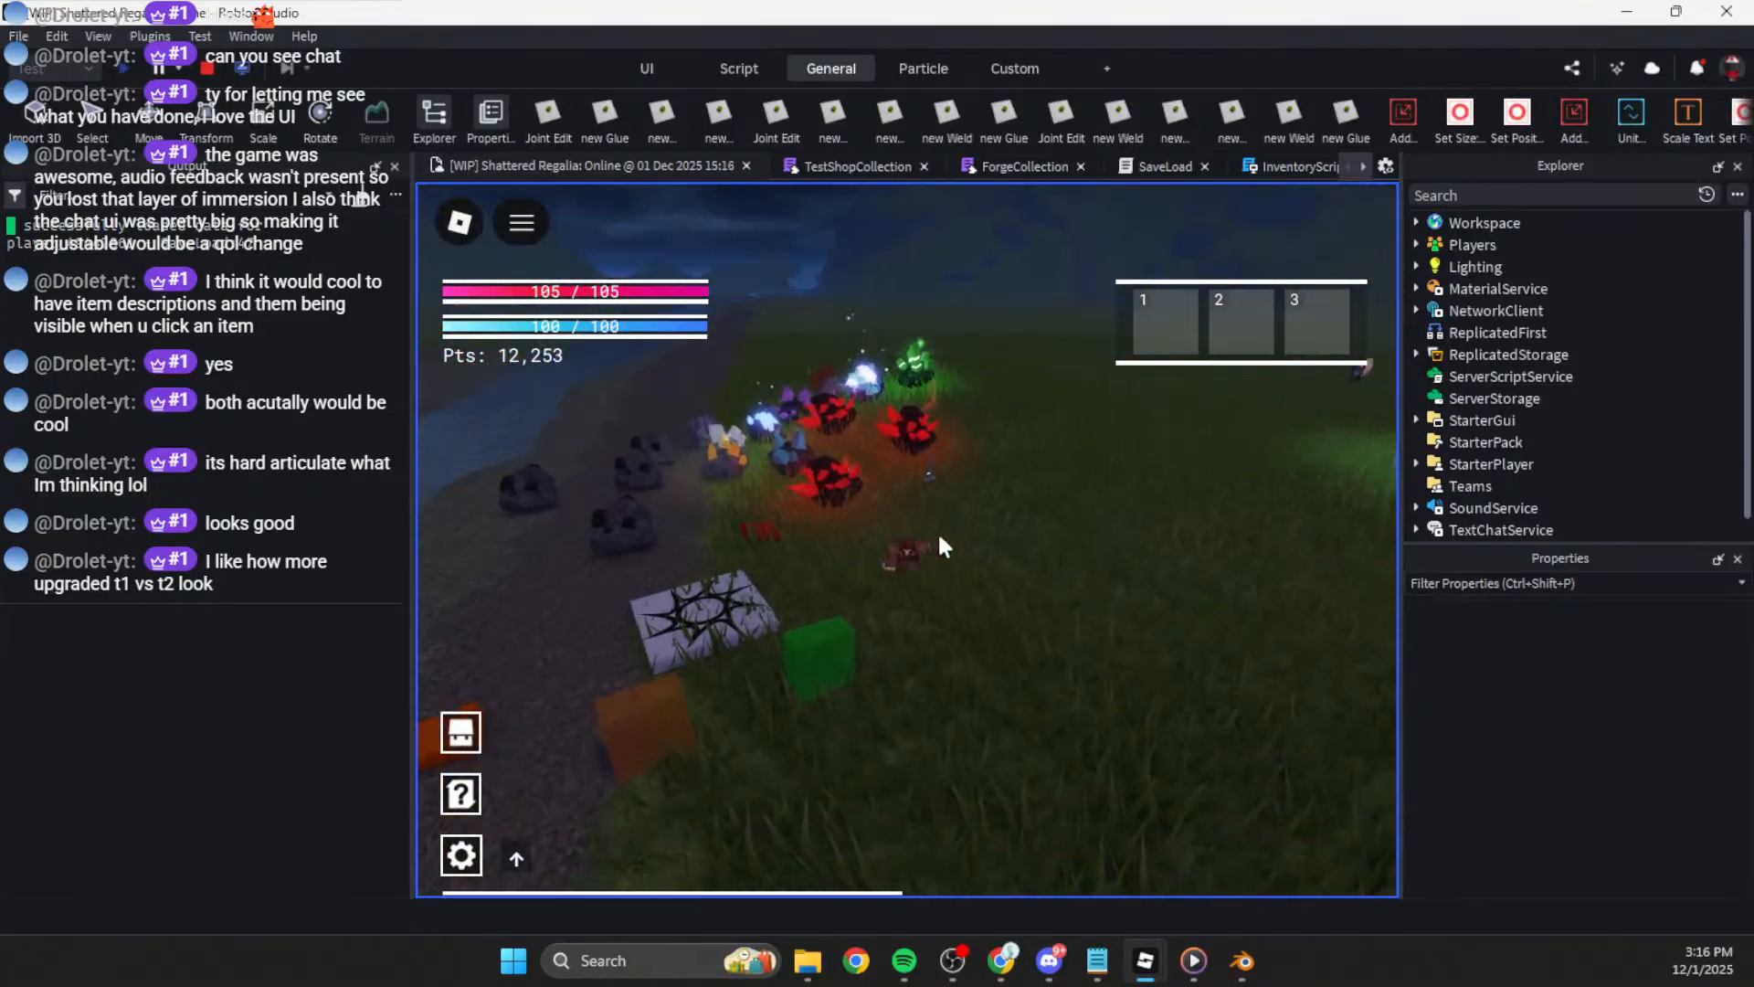
scroll(938, 536, "up", 4)
key("Escape")
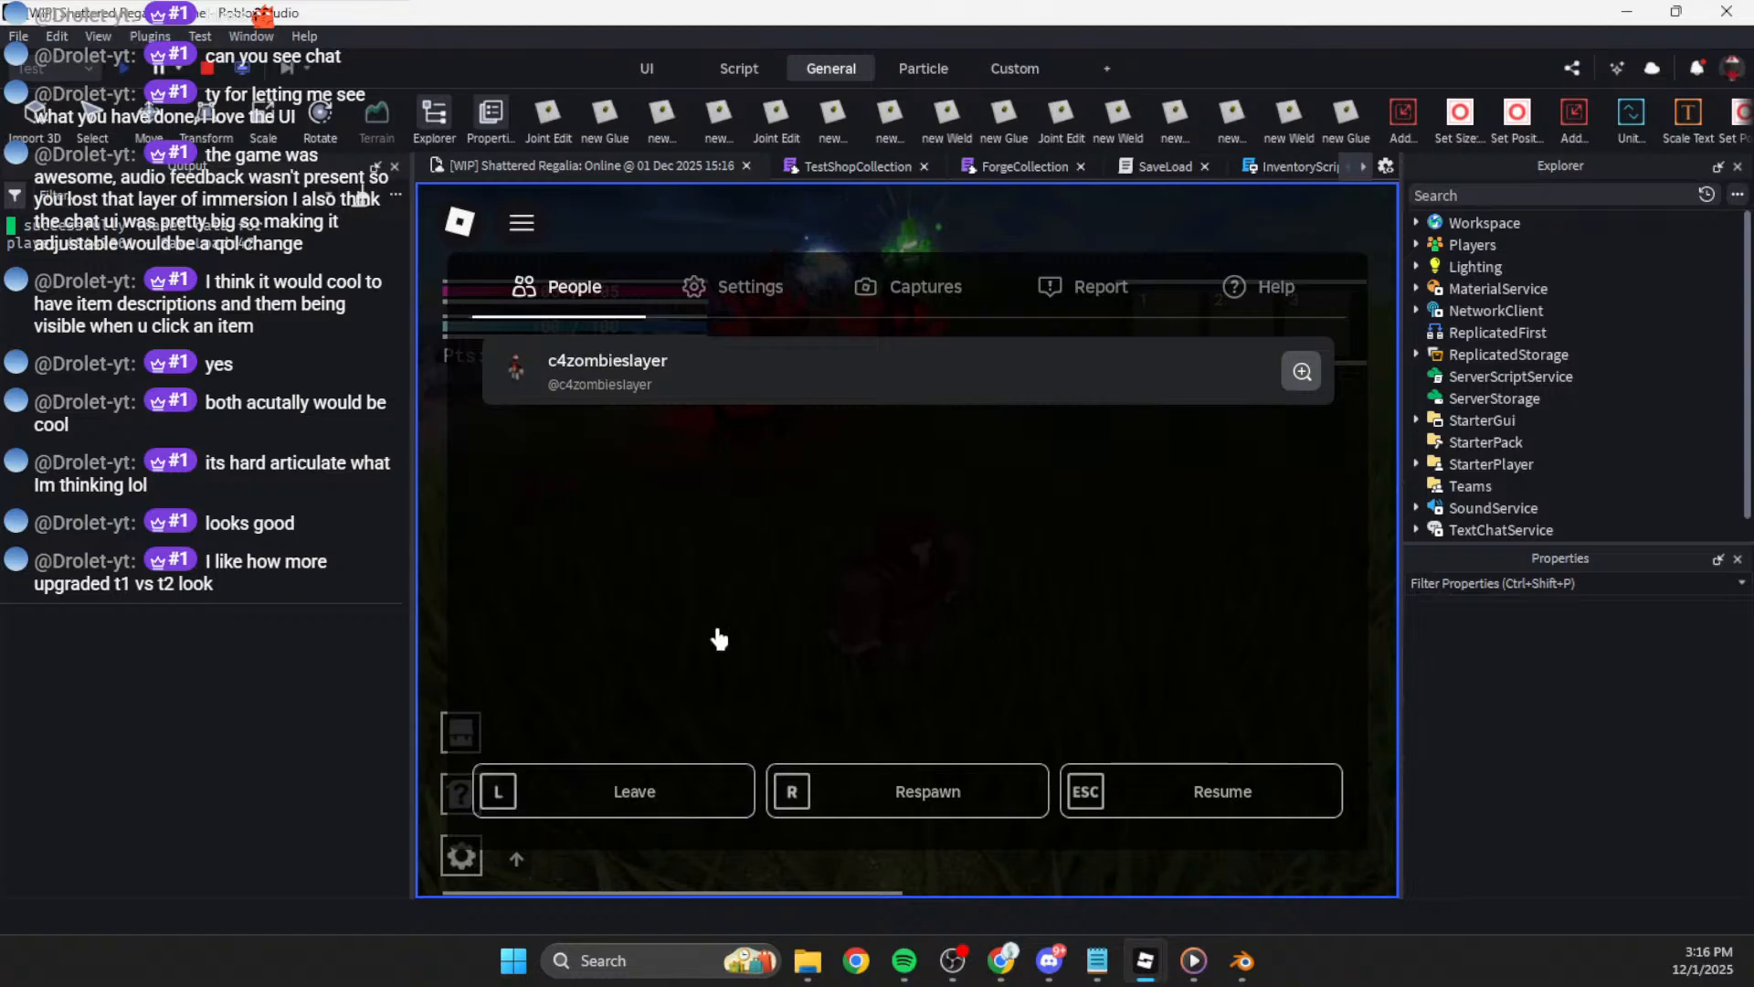
left_click(679, 789)
left_click(811, 588)
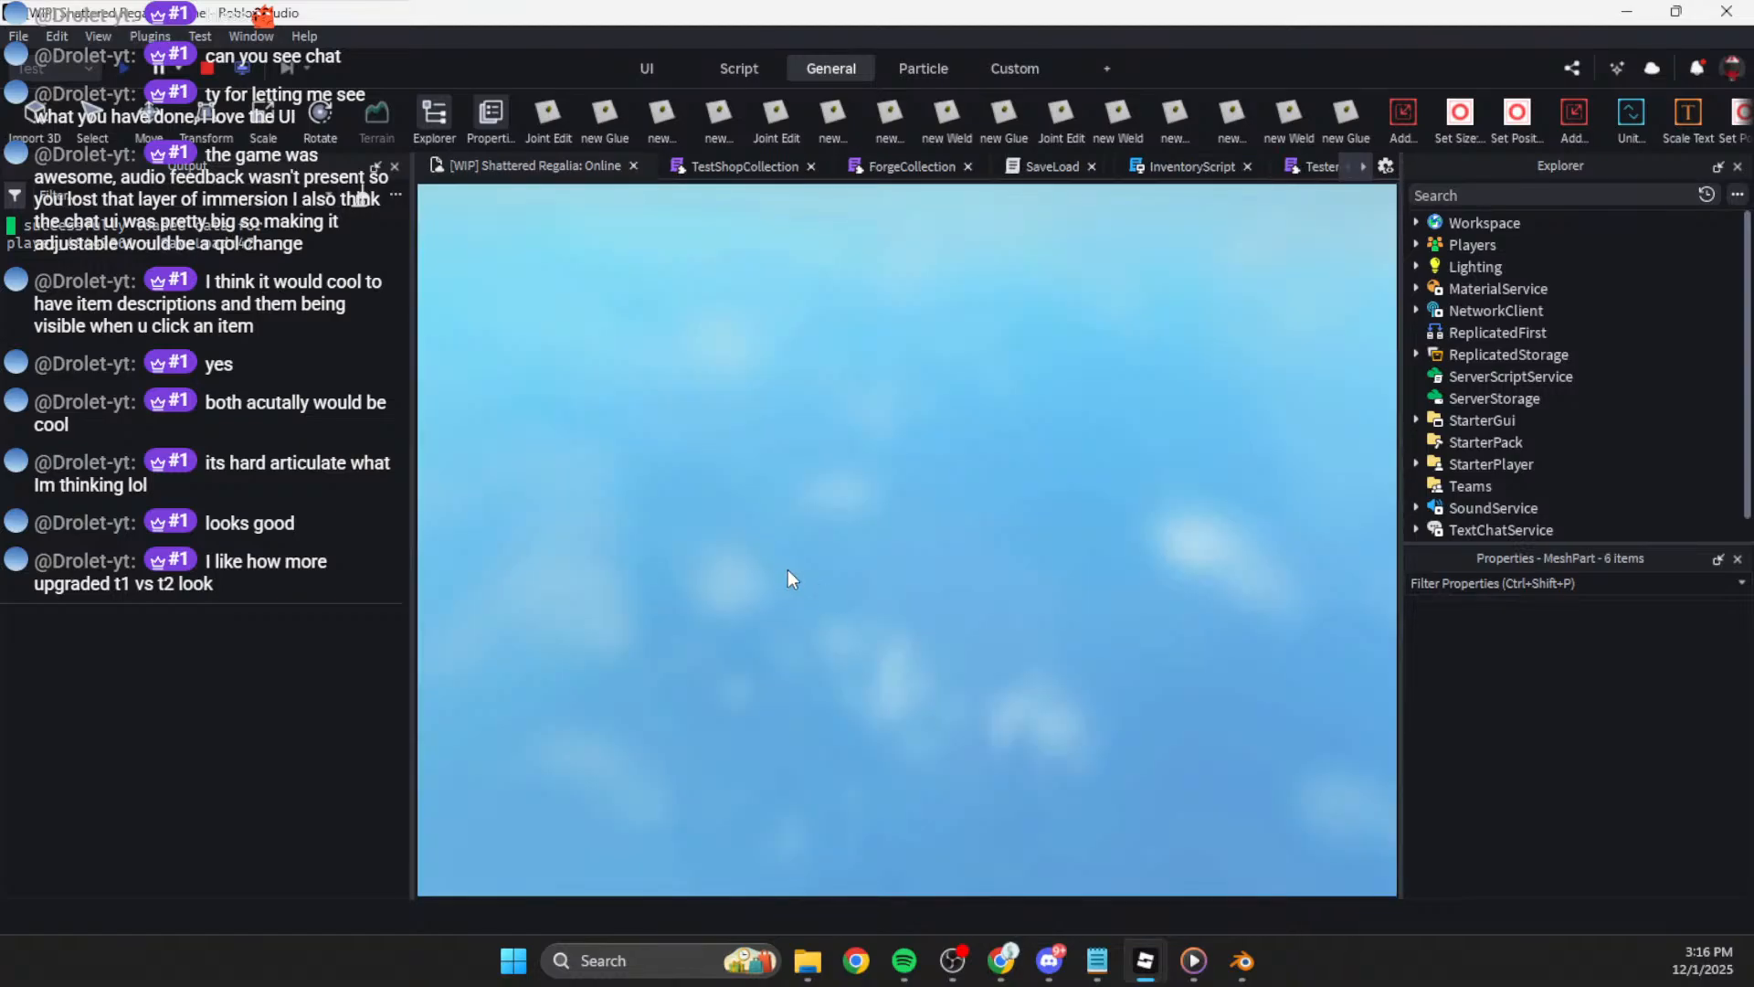
Step: Switch to the Shattered Regalia: Assets place, deselect the sword and compare platinum_sword_t2 with platinum_sword_t1 and the gold swords behind
key("w")
right_click_drag(923, 617, 814, 594)
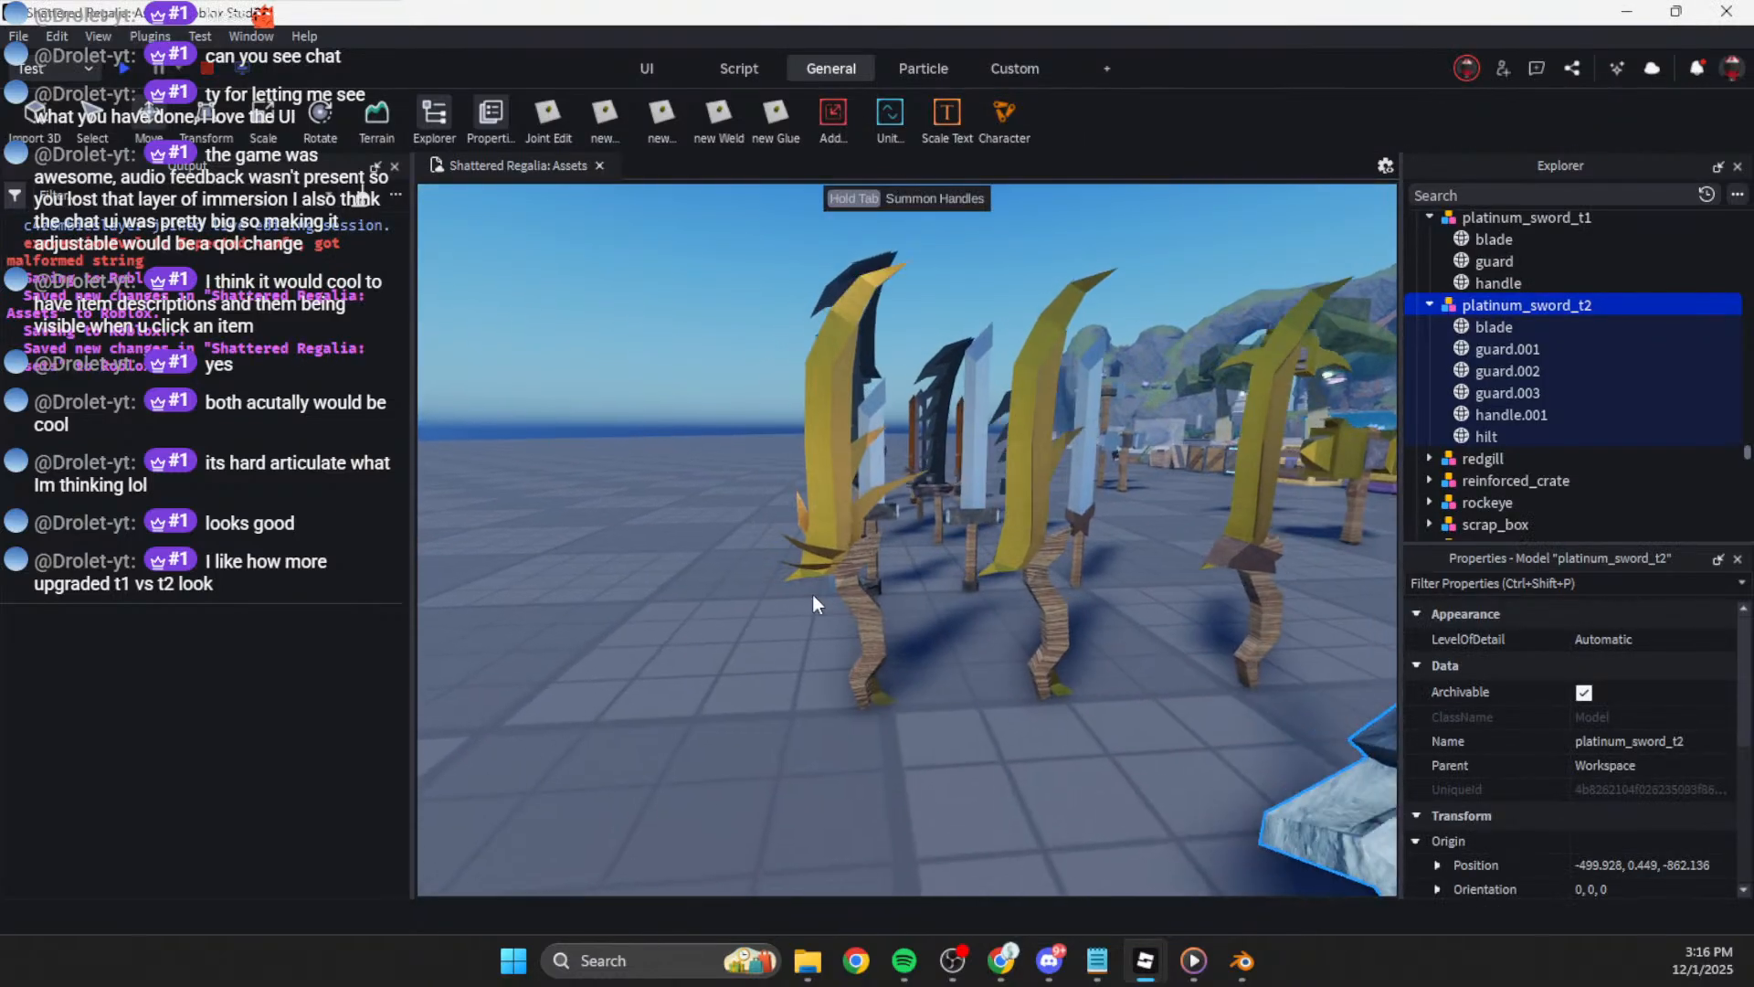
key("s")
left_click(853, 672)
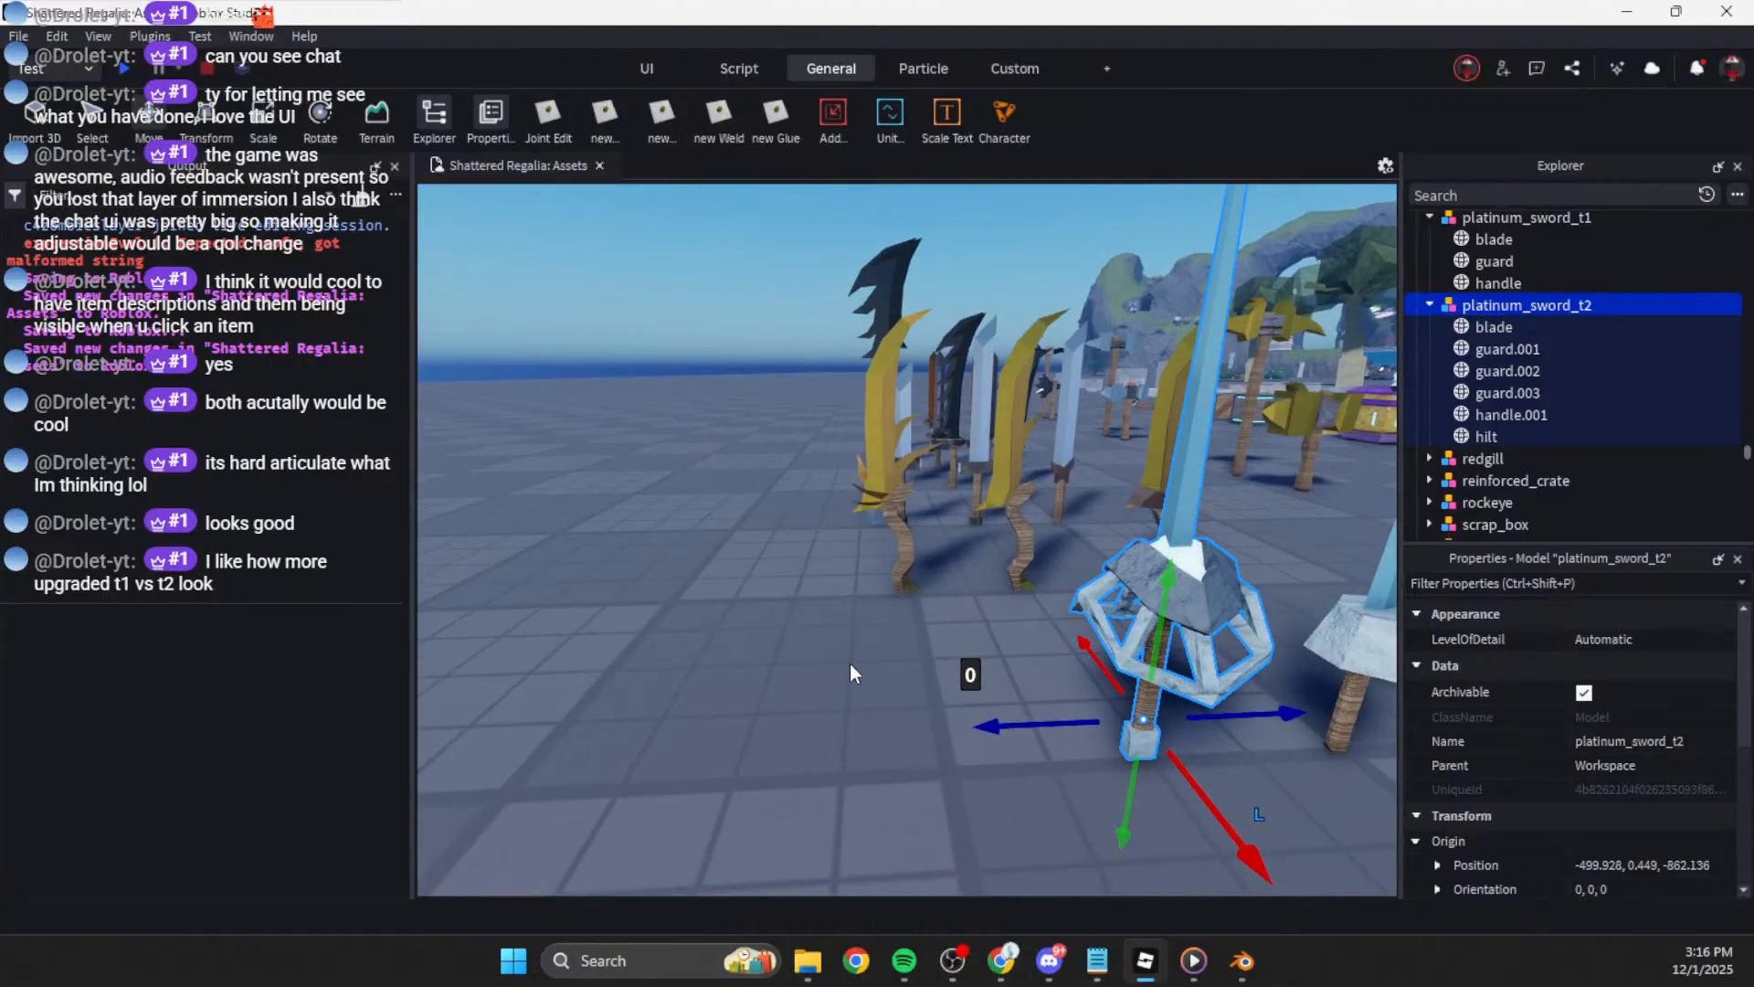
left_click(839, 655)
key("w")
key("s")
right_click_drag(835, 652, 838, 651)
key("w")
key("w")
key("s")
key("w")
key("s")
key("w")
key("s")
key("a")
key("w")
key("s")
key("s")
key("w")
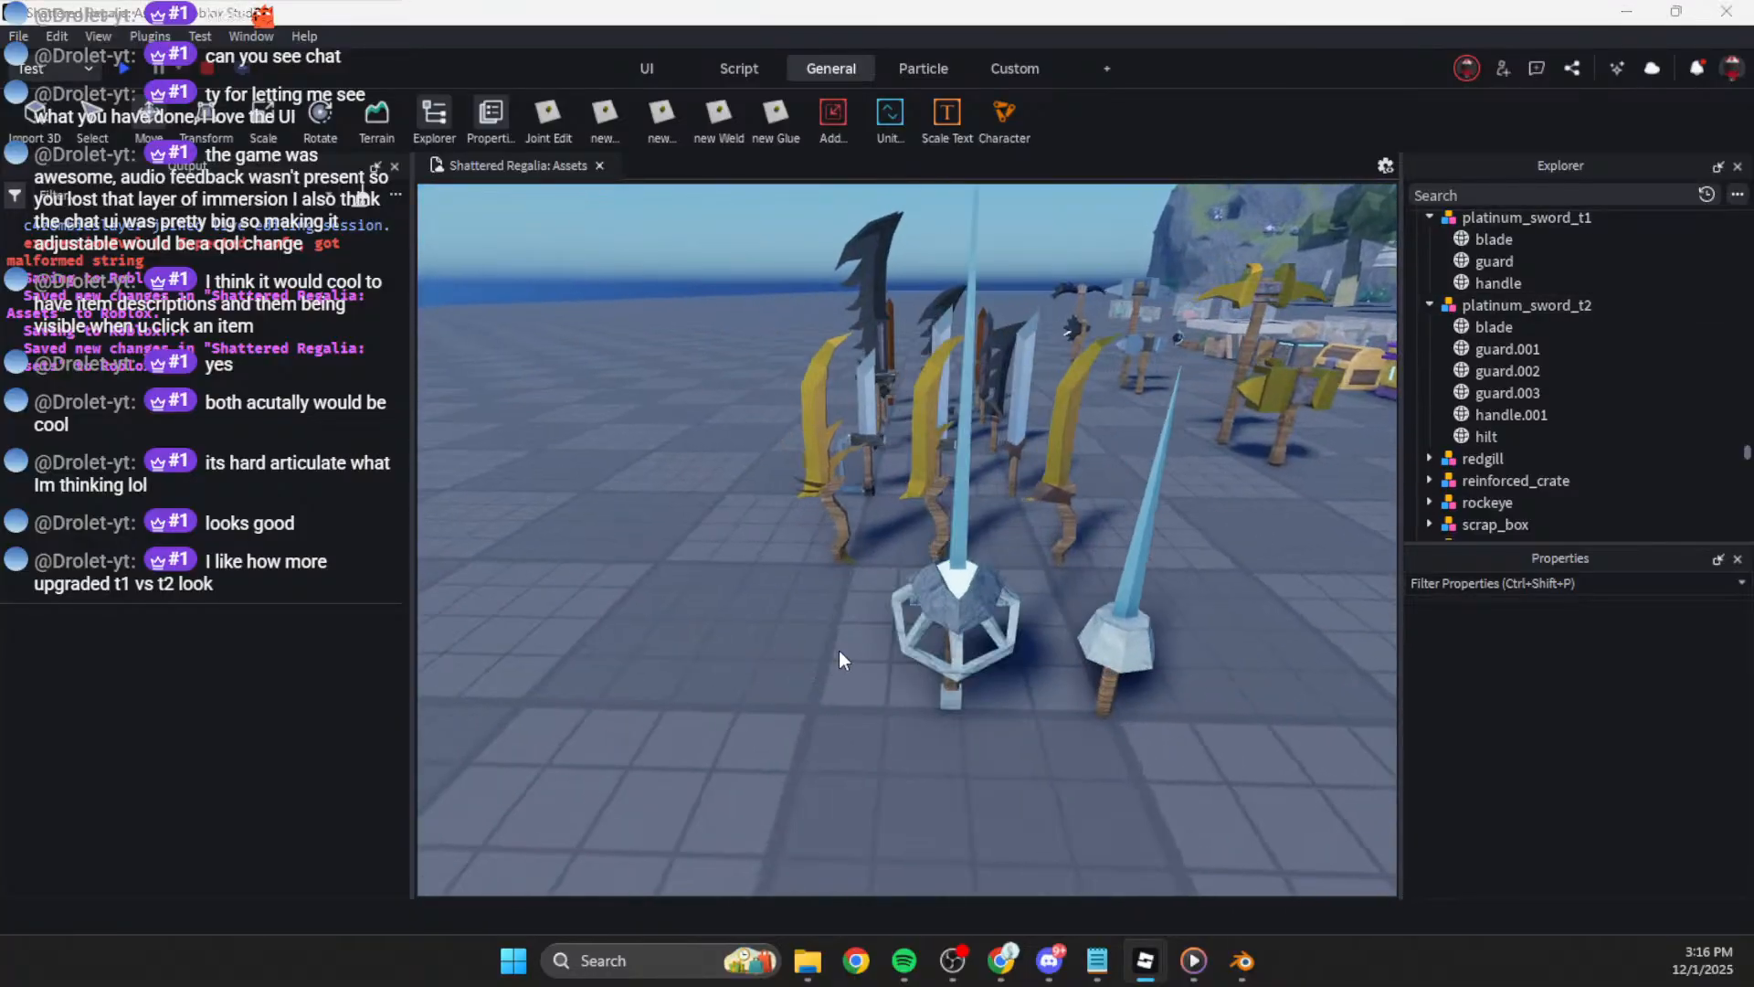
Step: Switch to Blender and save a copy of the sword file as platinum_sword_t3.blend in the platinum_sword folder
key("alt+Tab")
left_click(50, 39)
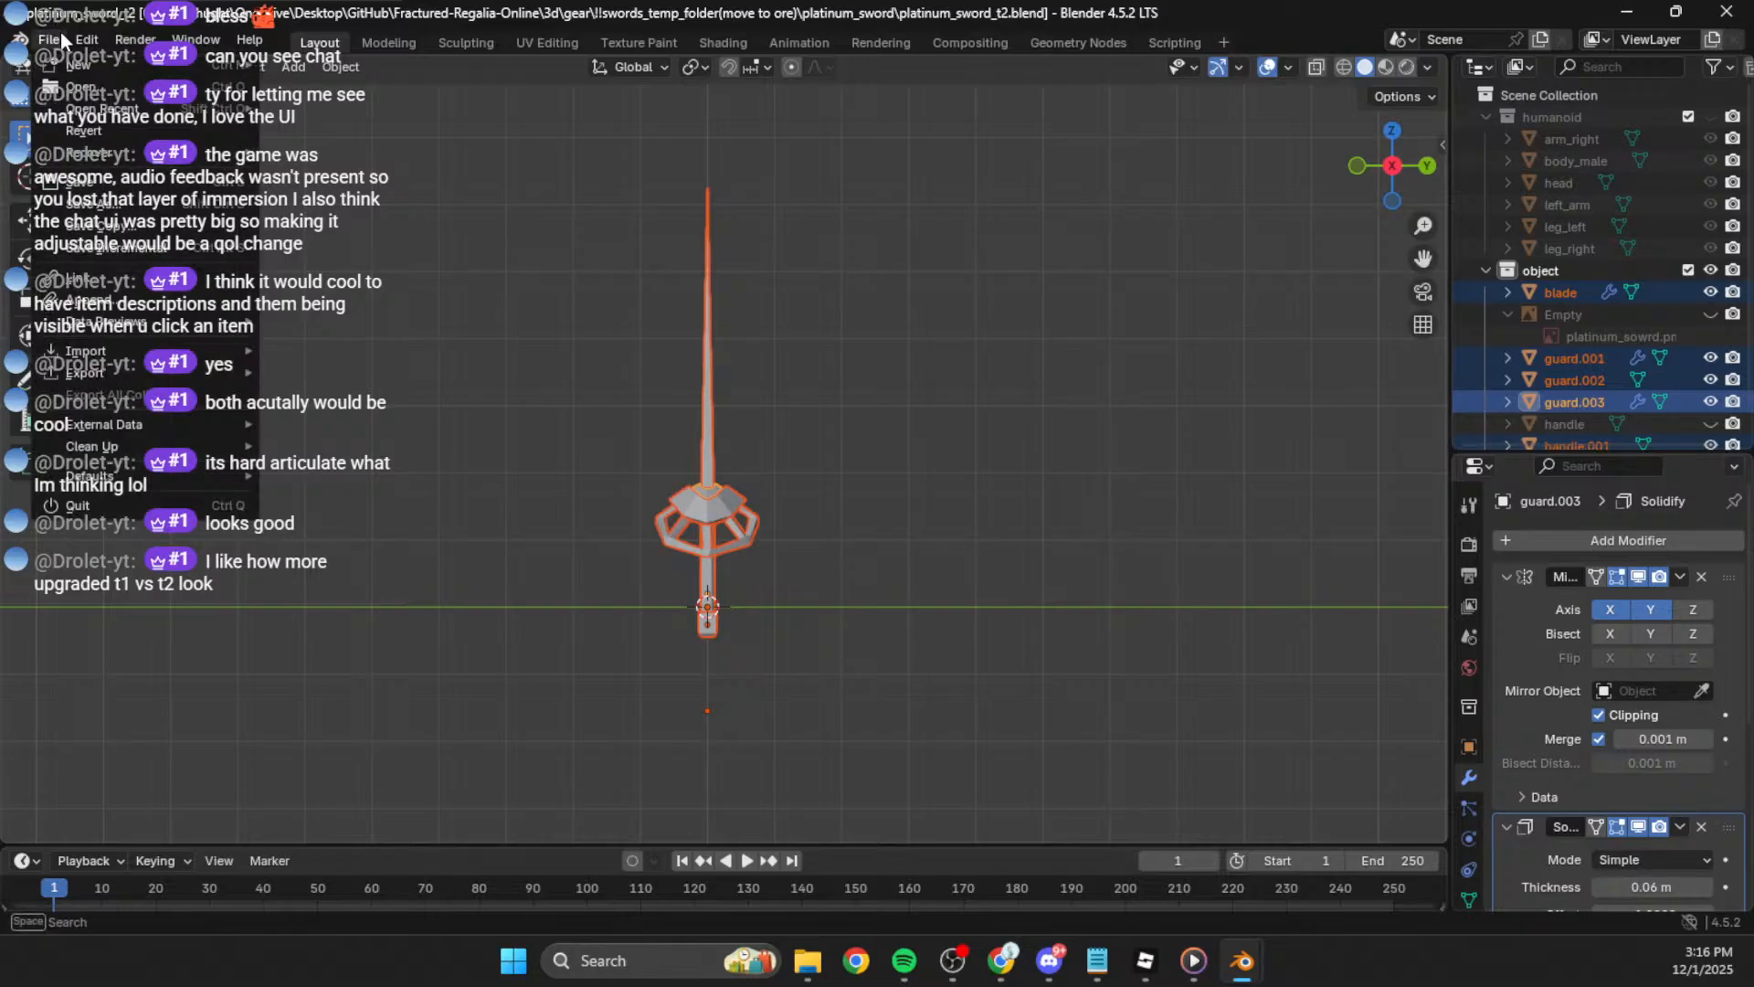
mouse_move(164, 374)
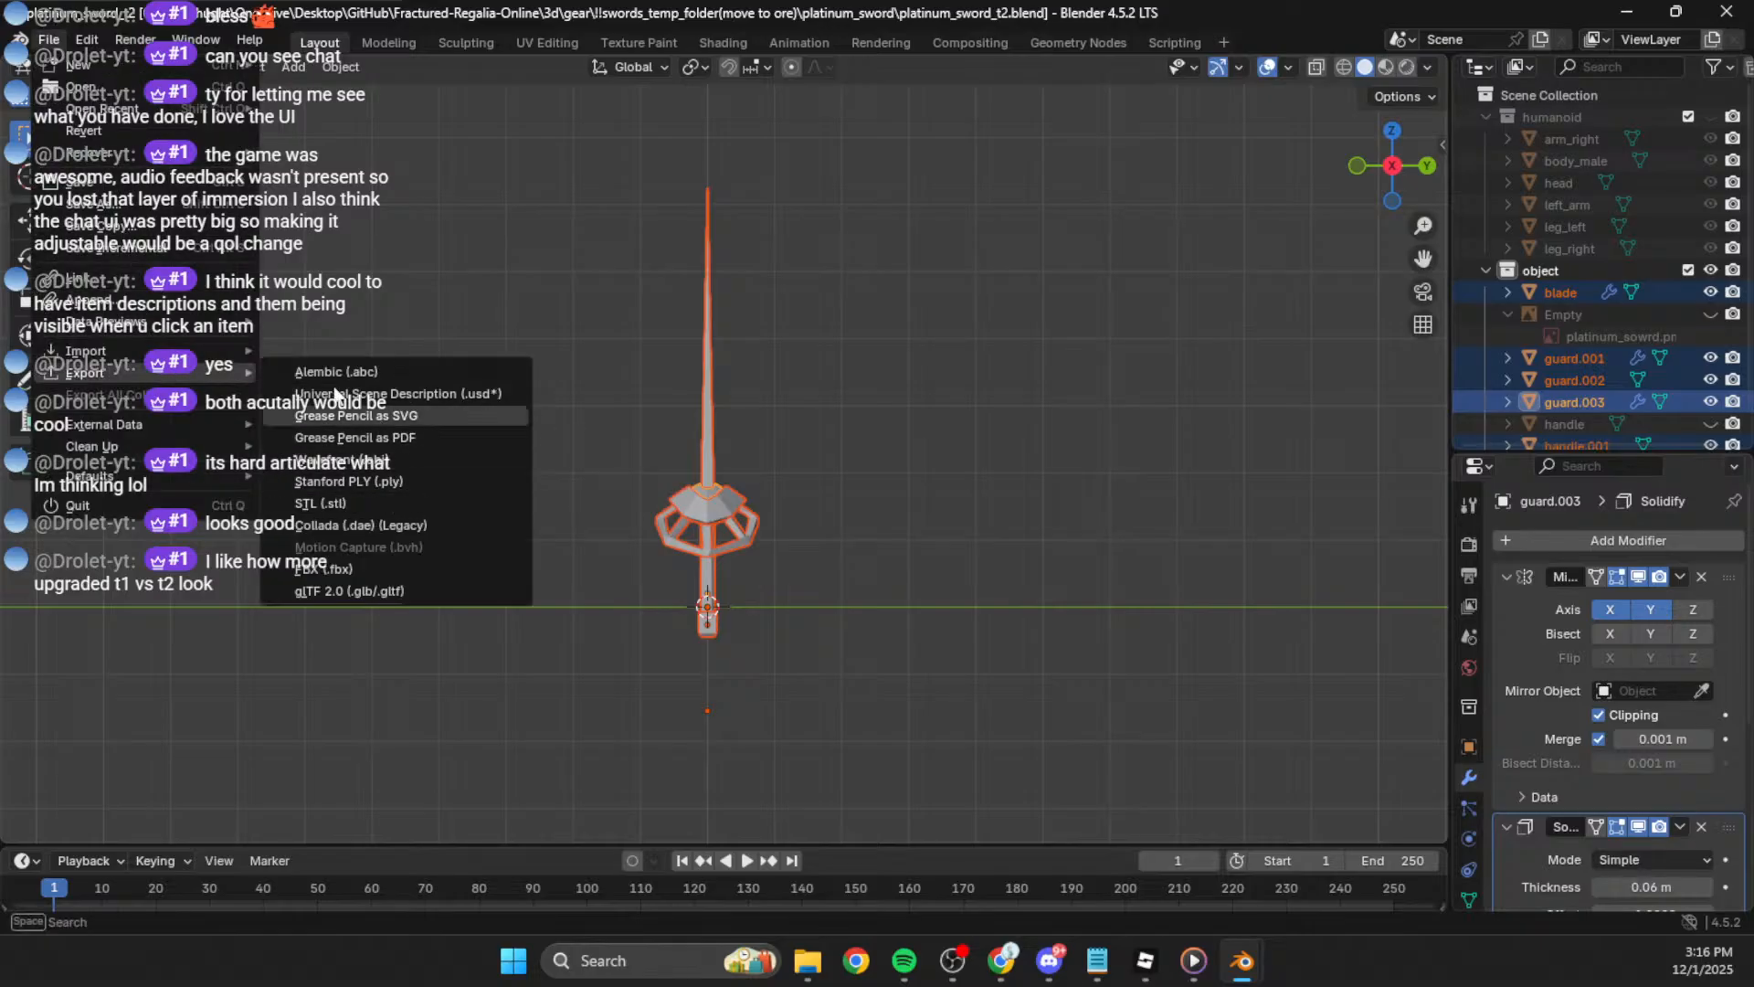
left_click(149, 229)
left_click(704, 789)
left_click(688, 786)
type("3")
key("Return")
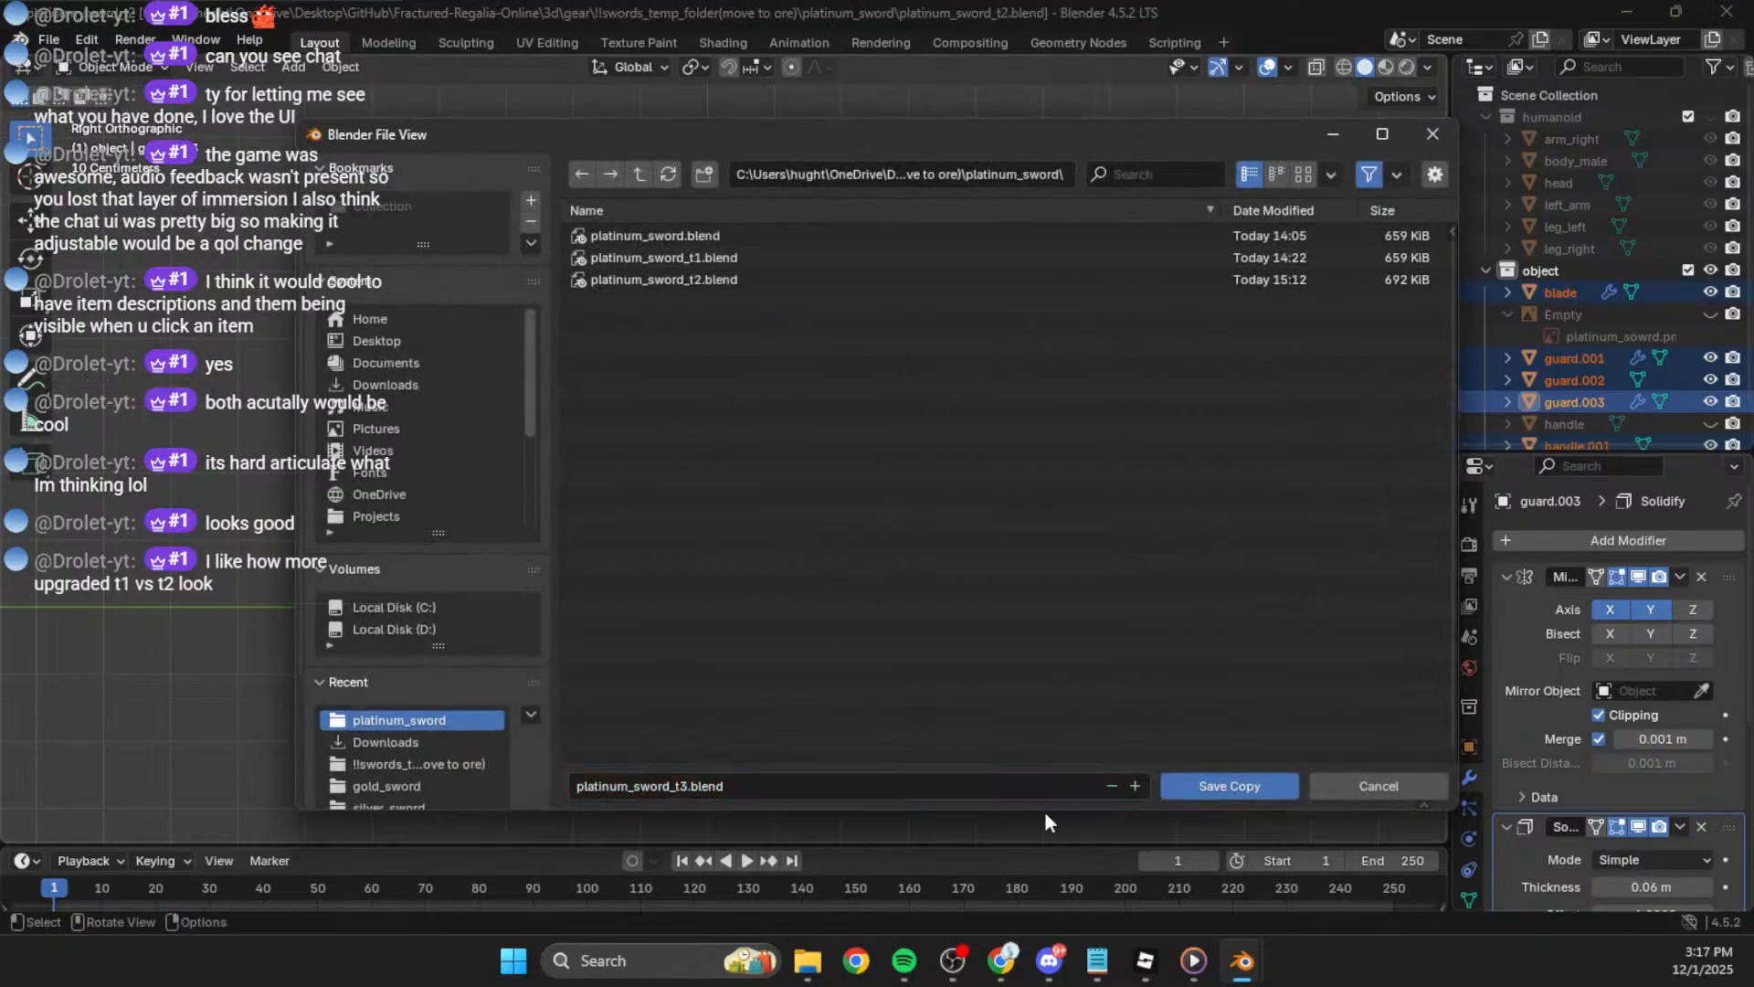
left_click(1233, 782)
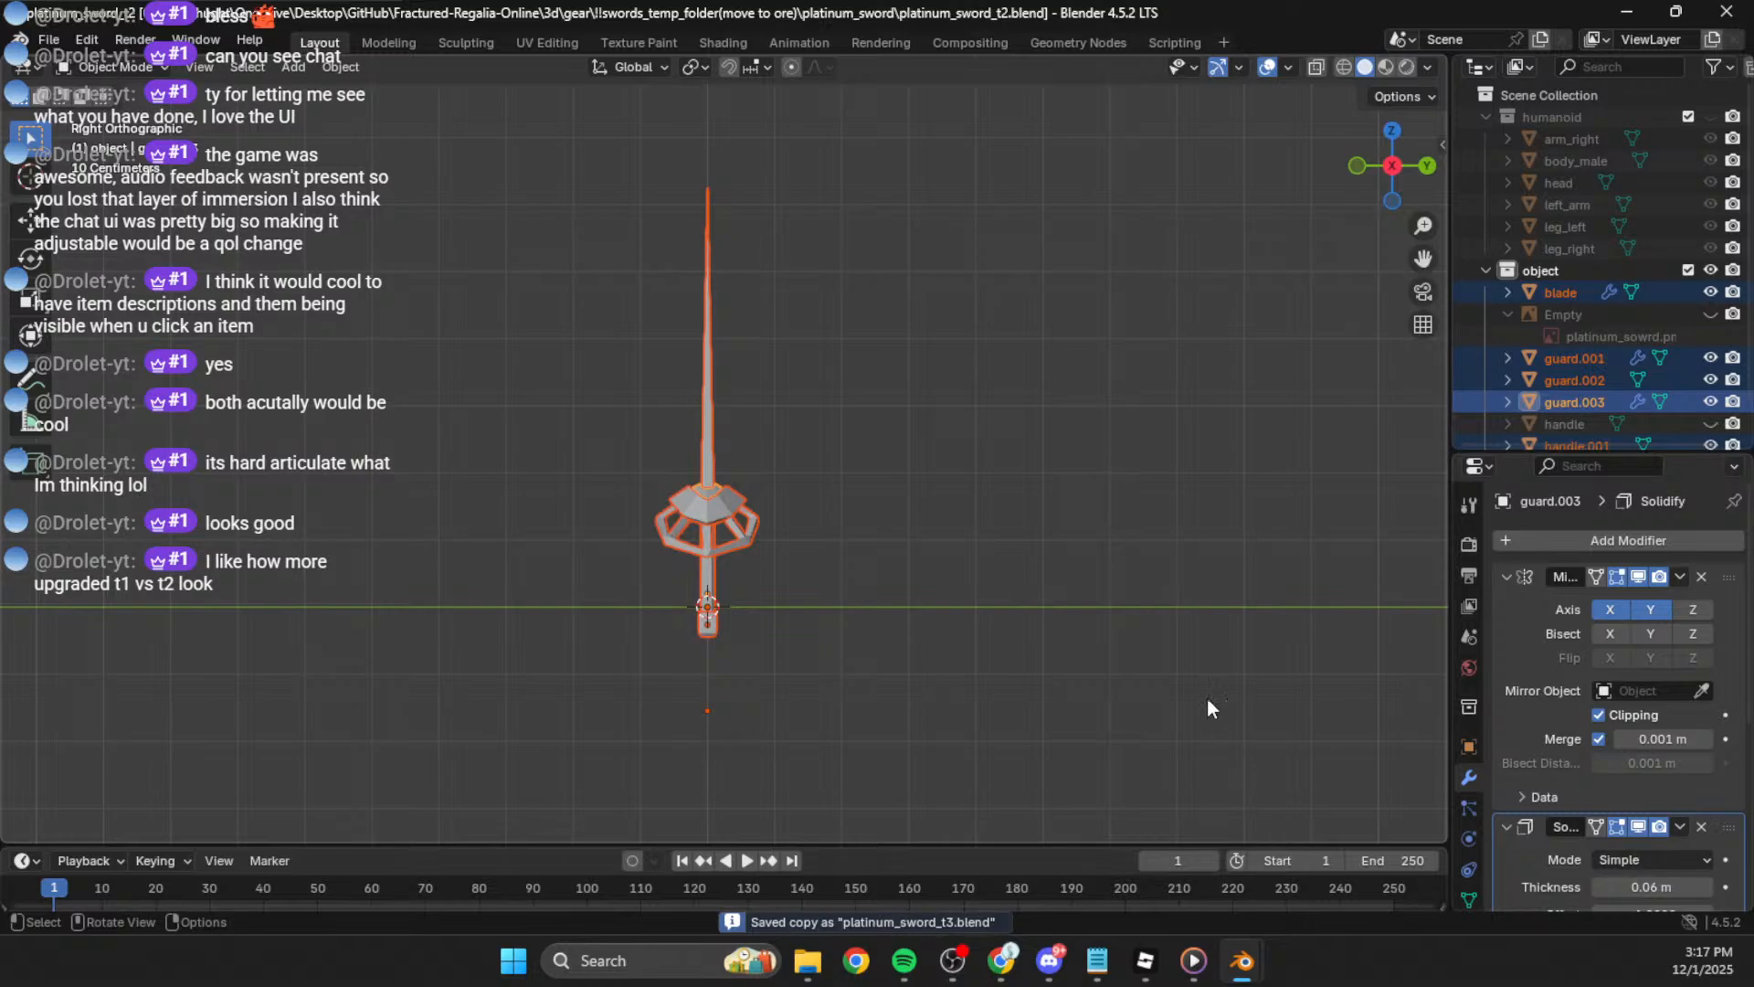
Step: Open platinum_sword_t3.blend from the platinum_sword folder
left_click(49, 40)
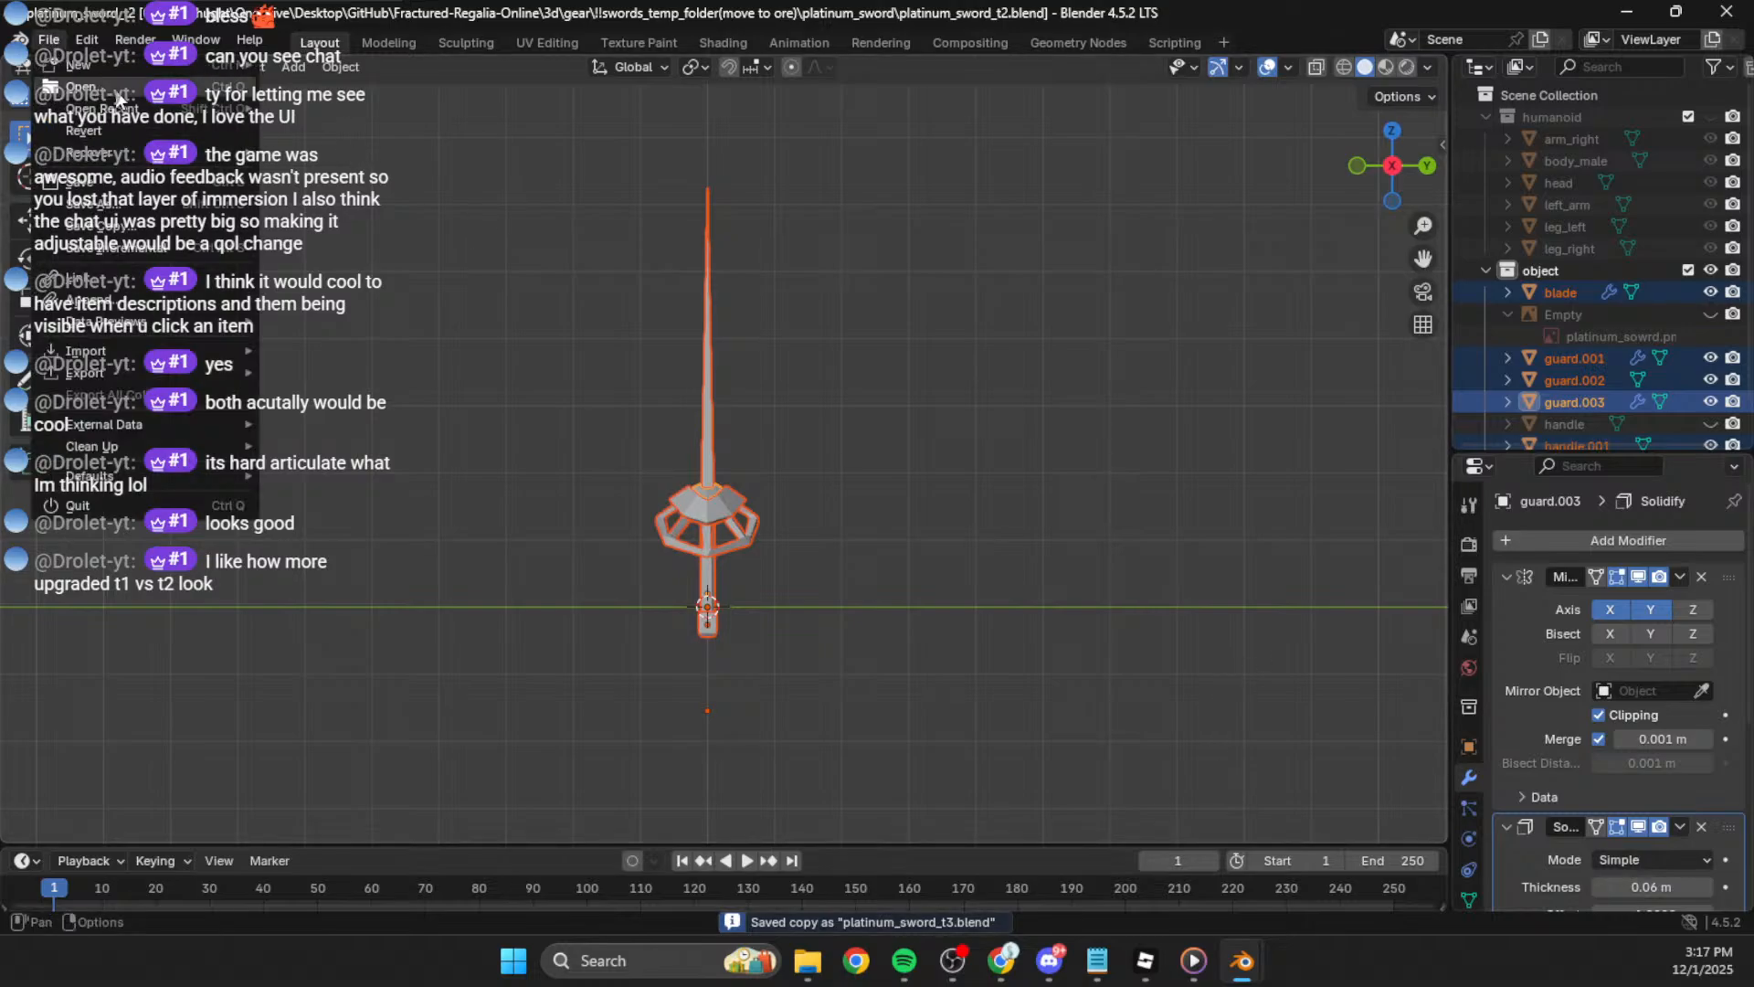
left_click(69, 88)
left_click(693, 303)
double_click(692, 304)
Step: Unhide the Empty holding the platinum sword reference sketch and view the sword from the right in orthographic projection
scroll(793, 557, "up", 4)
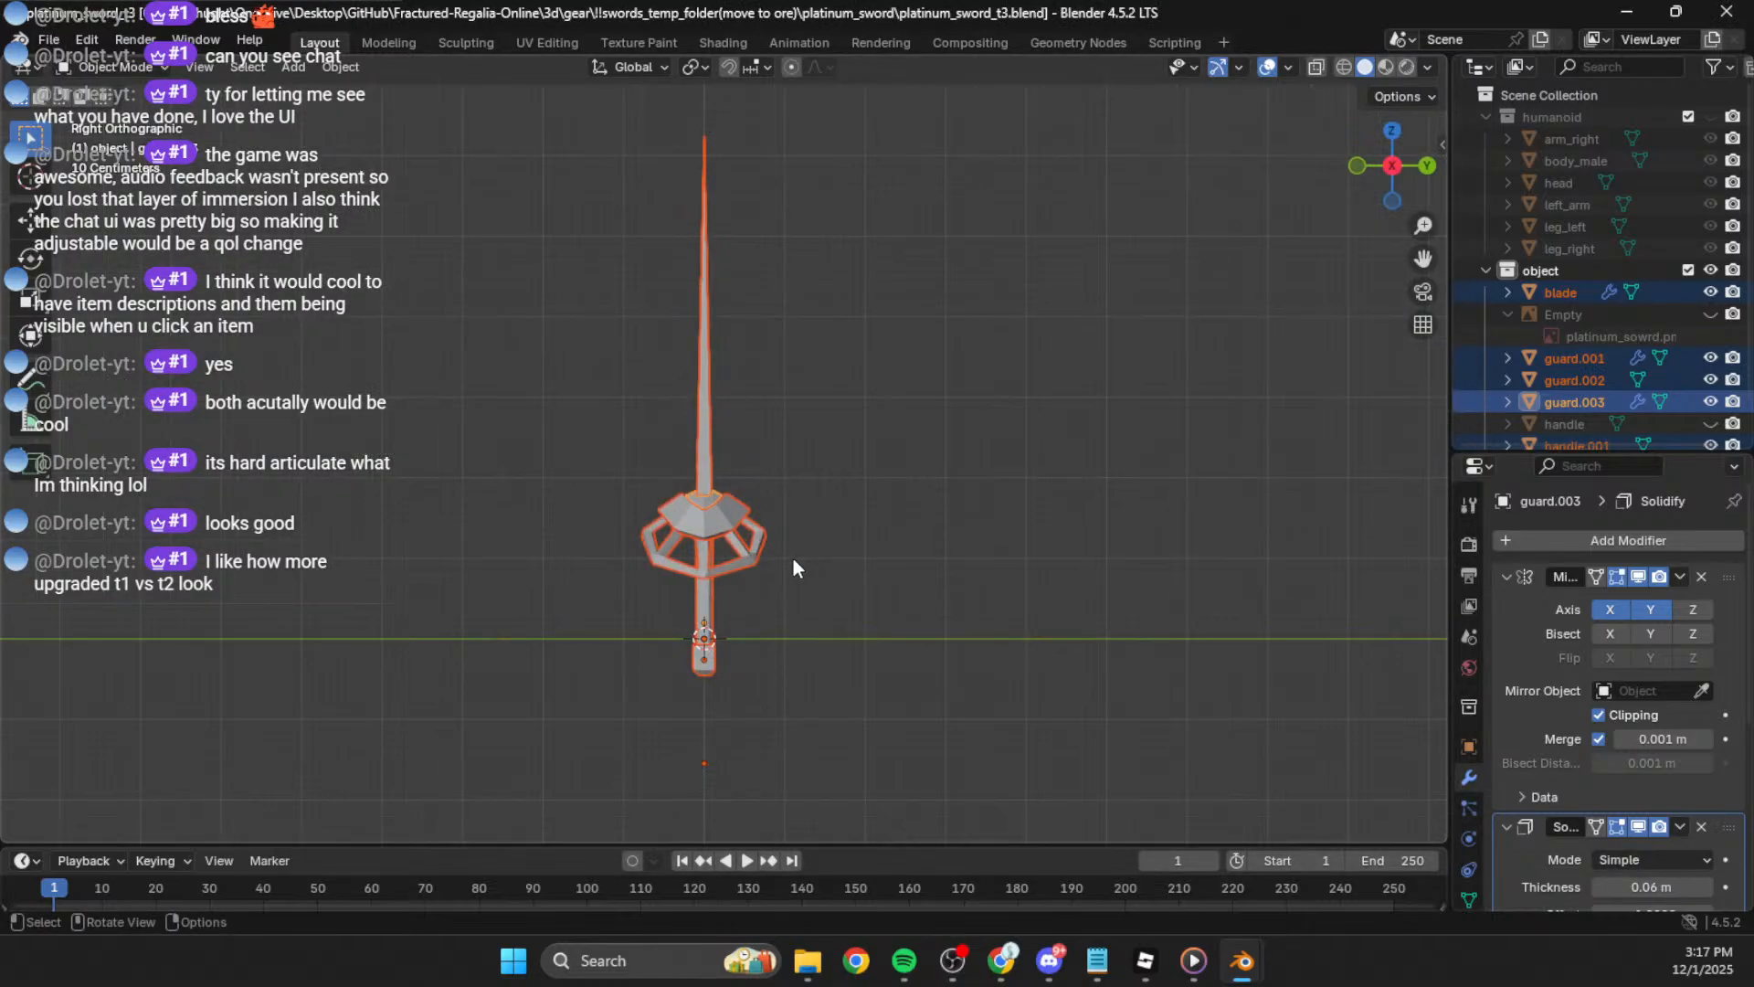
middle_click_drag(841, 576, 866, 527, "shift")
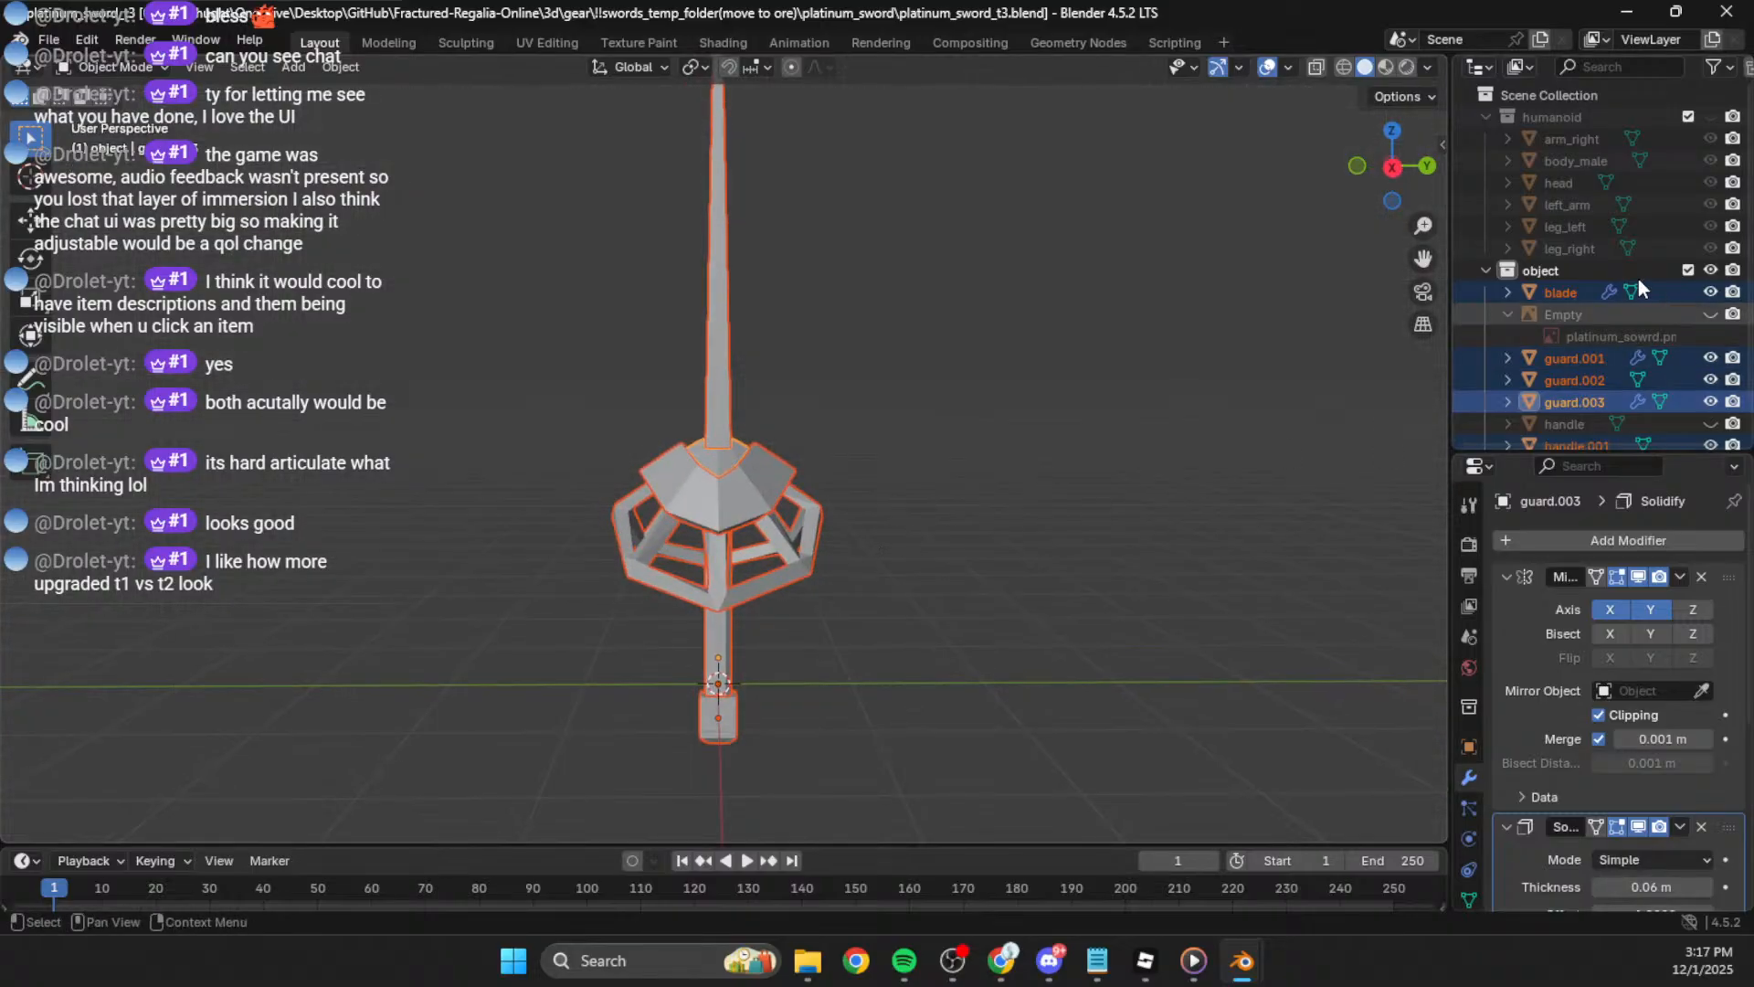
left_click(1395, 166)
left_click(1710, 315)
middle_click_drag(1179, 402, 1416, 306)
left_click(1362, 161)
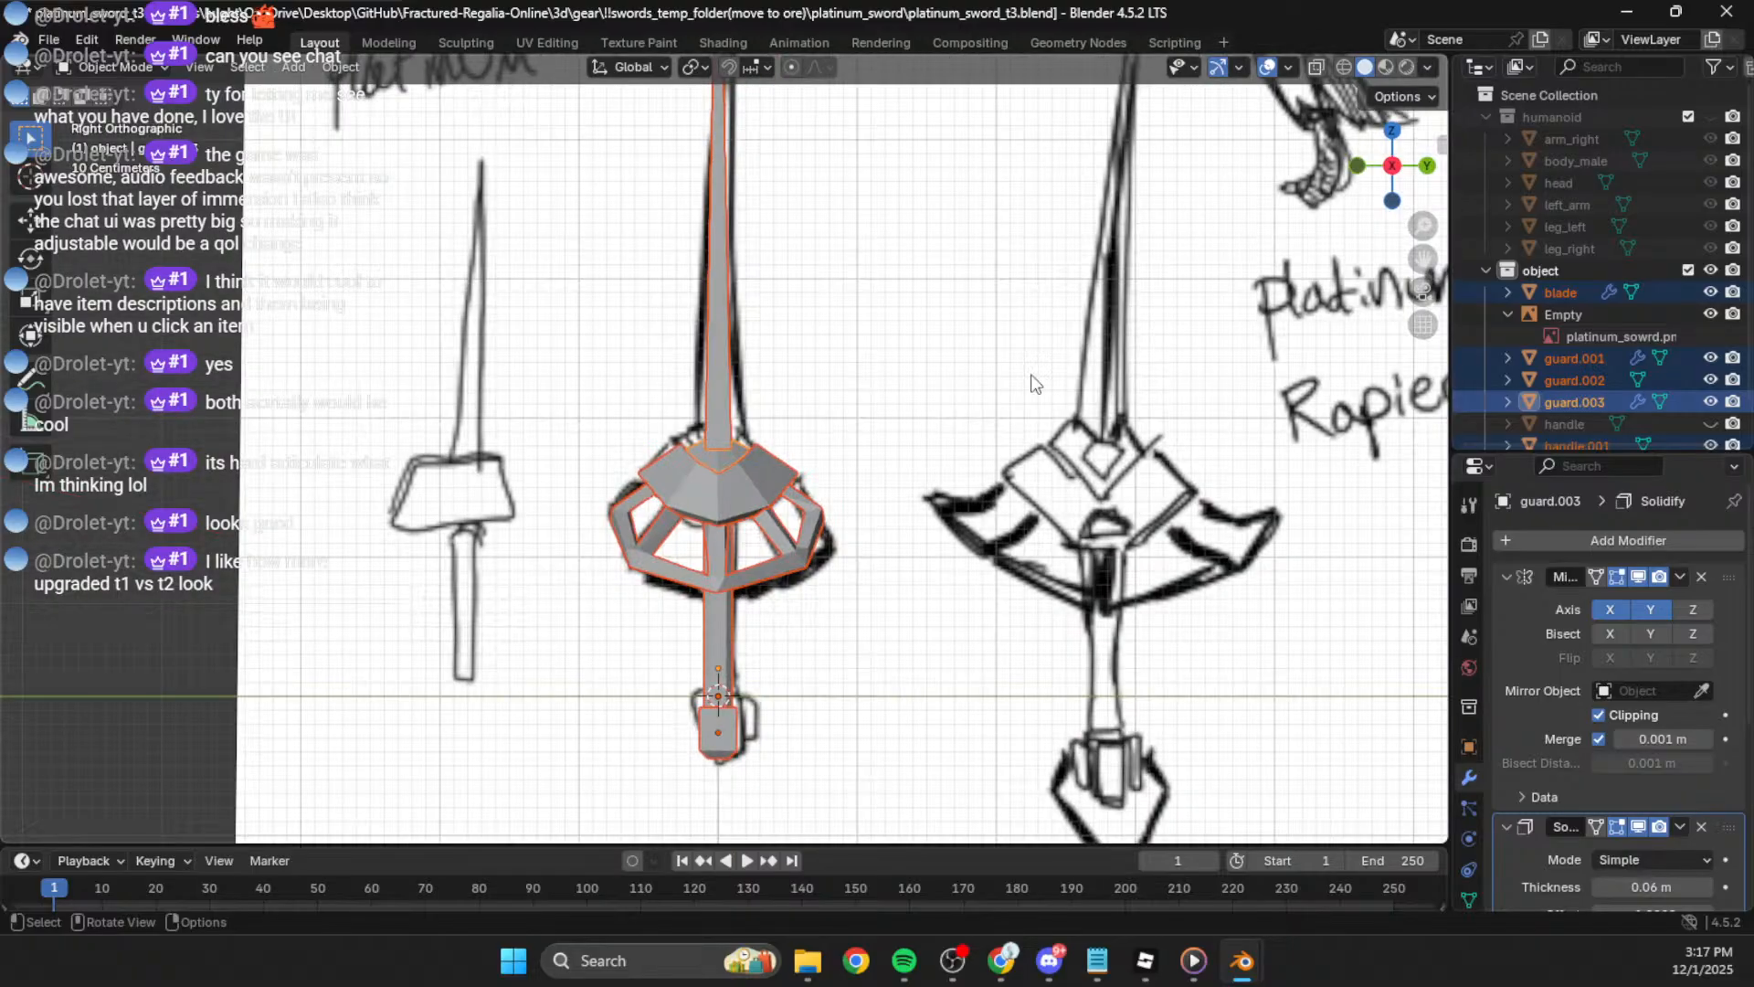
Step: Move the reference sketch so its third rapier drawing lies over the sword model, and tilt it to about -5° on Y
left_click(1096, 559)
left_click_drag(1131, 566, 850, 545)
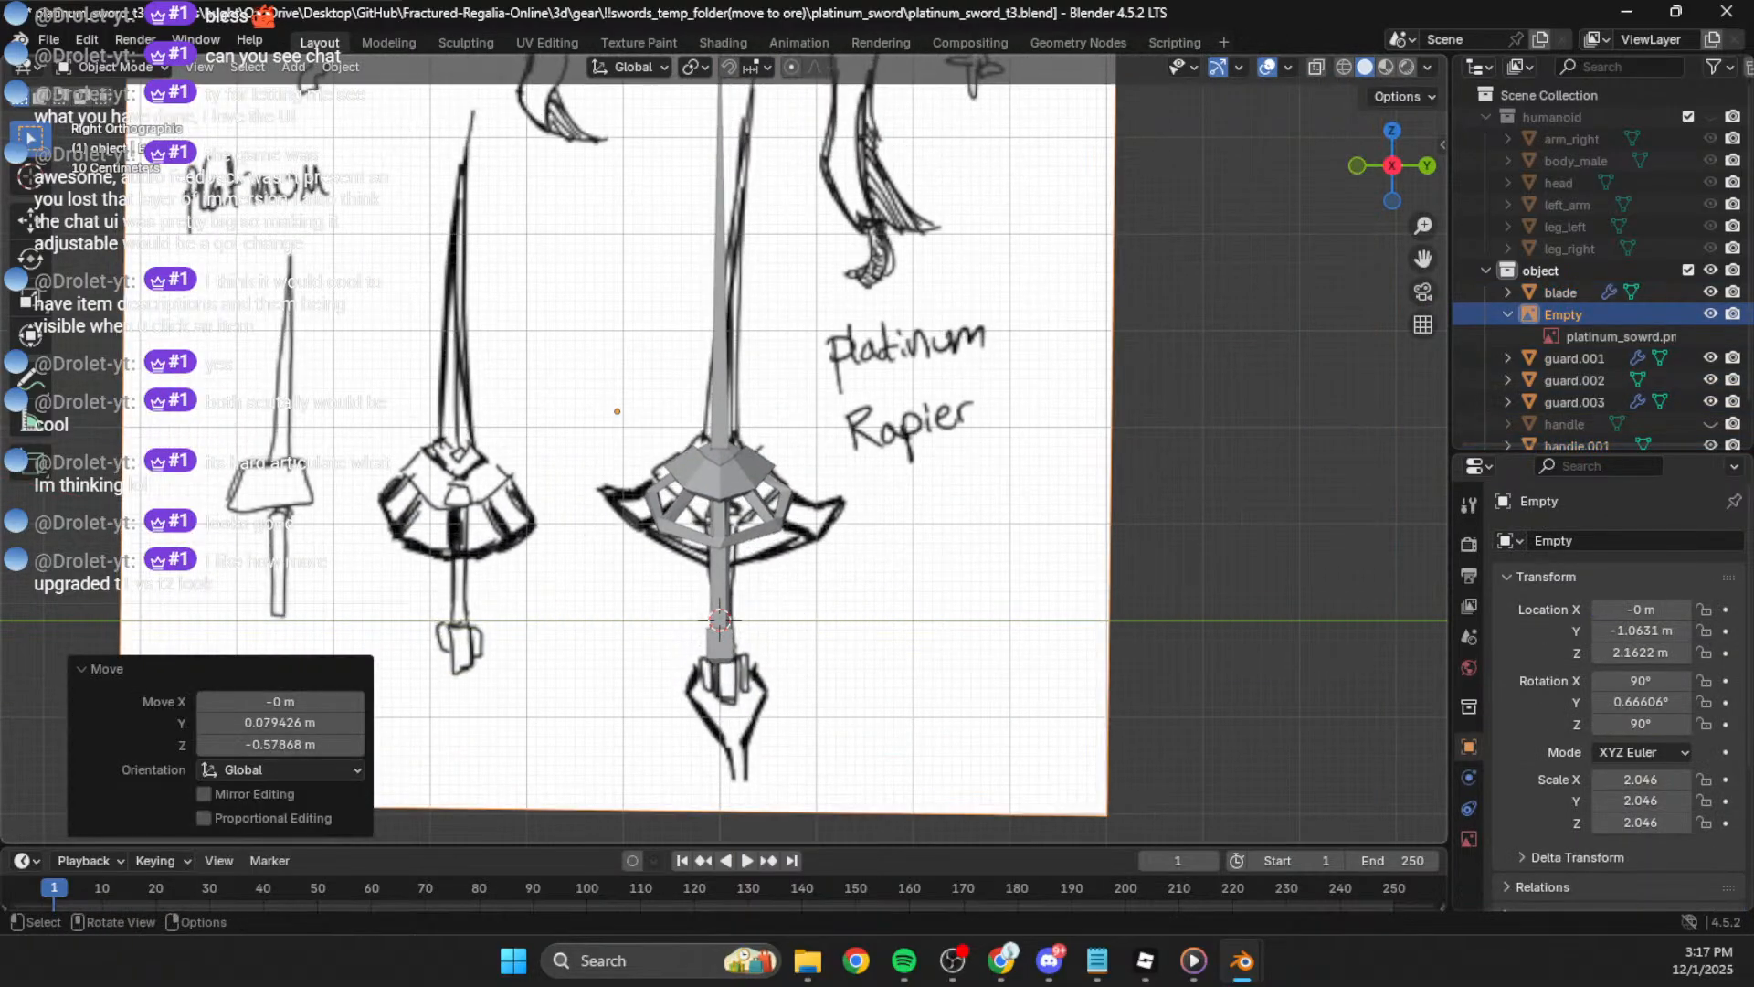
key("r")
left_click(946, 528)
key("g")
key("z")
left_click(948, 543)
key("g")
key("z")
left_click(947, 527)
key("r")
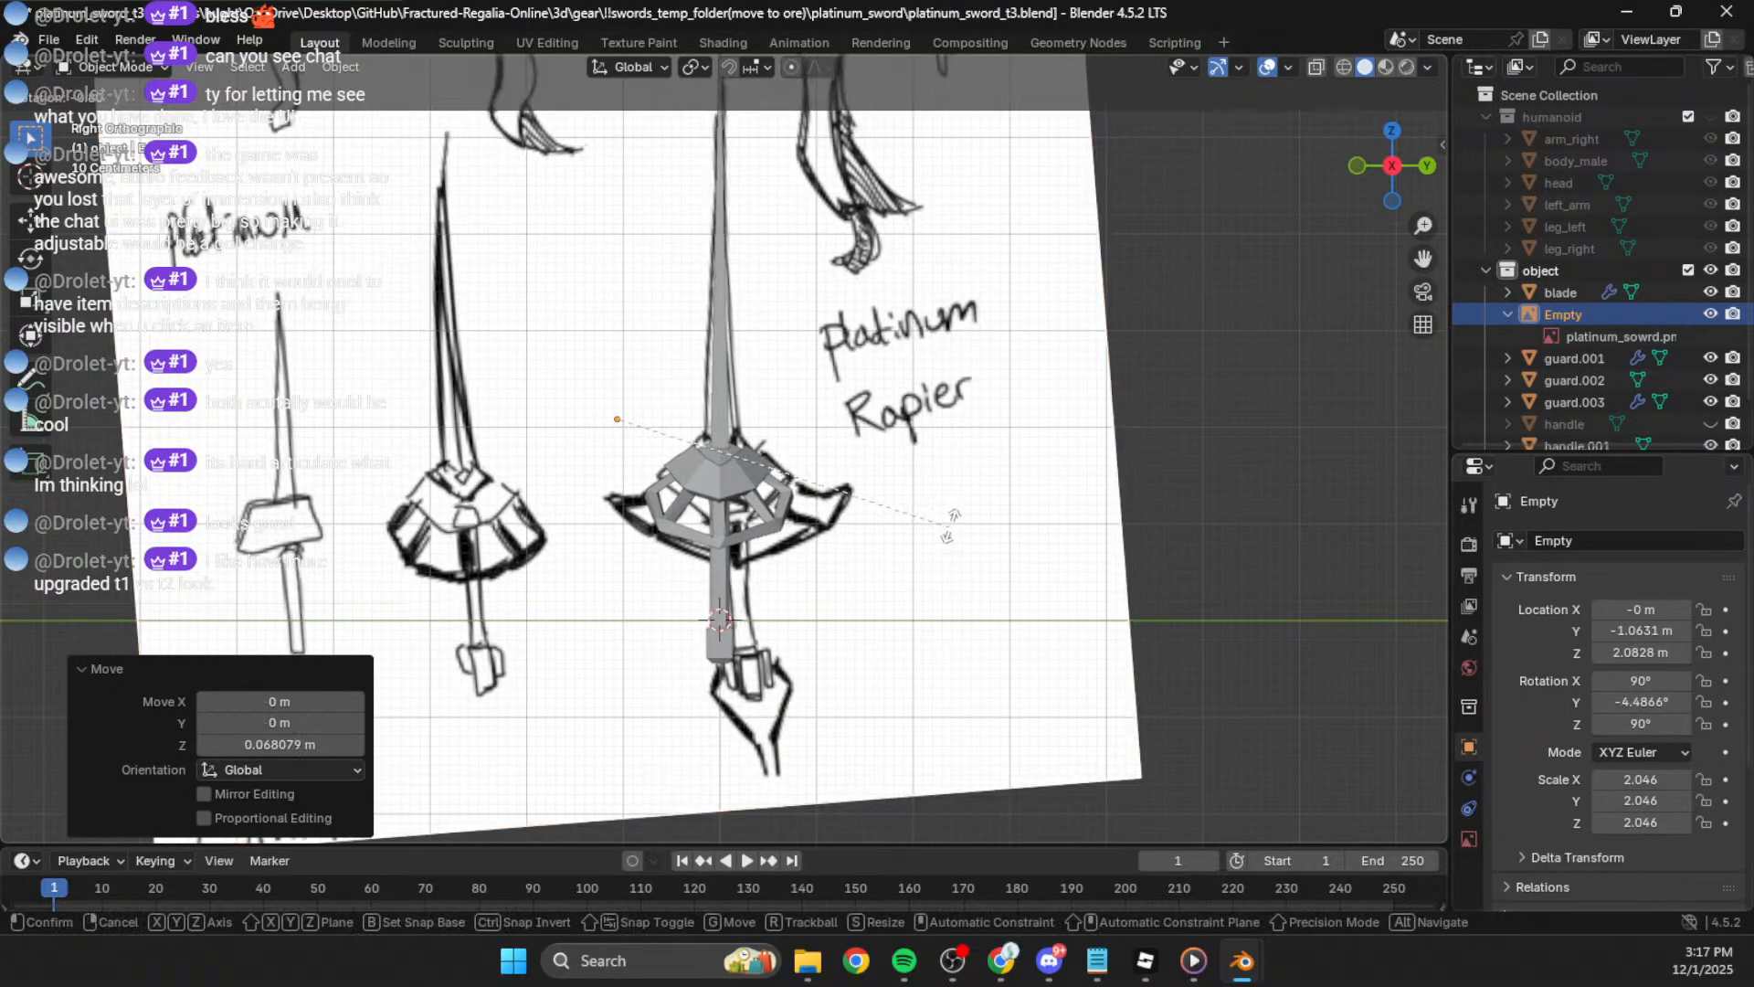
left_click(946, 534)
Step: Reposition the reference sketch at about Y 0.52 m, Z 2.33 m so the model stands between the second and third rapier drawings
key("g")
left_click(877, 600)
scroll(794, 622, "up", 3)
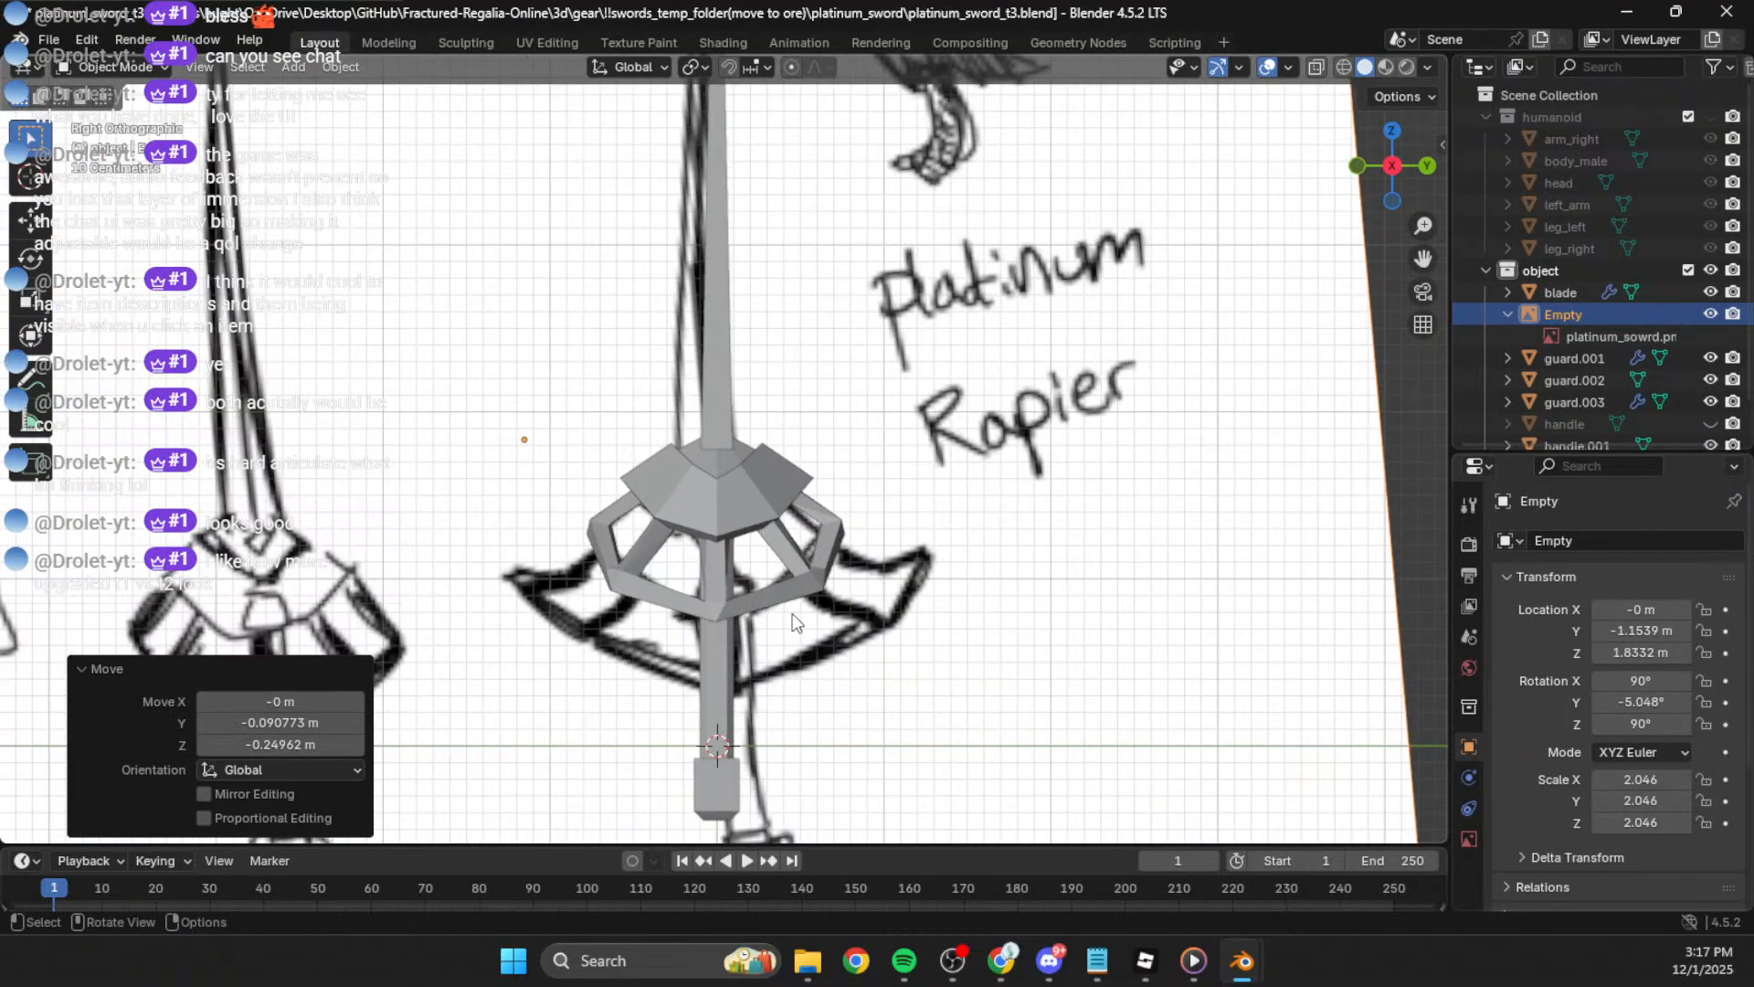
middle_click_drag(794, 622, 805, 589, "shift")
key("g")
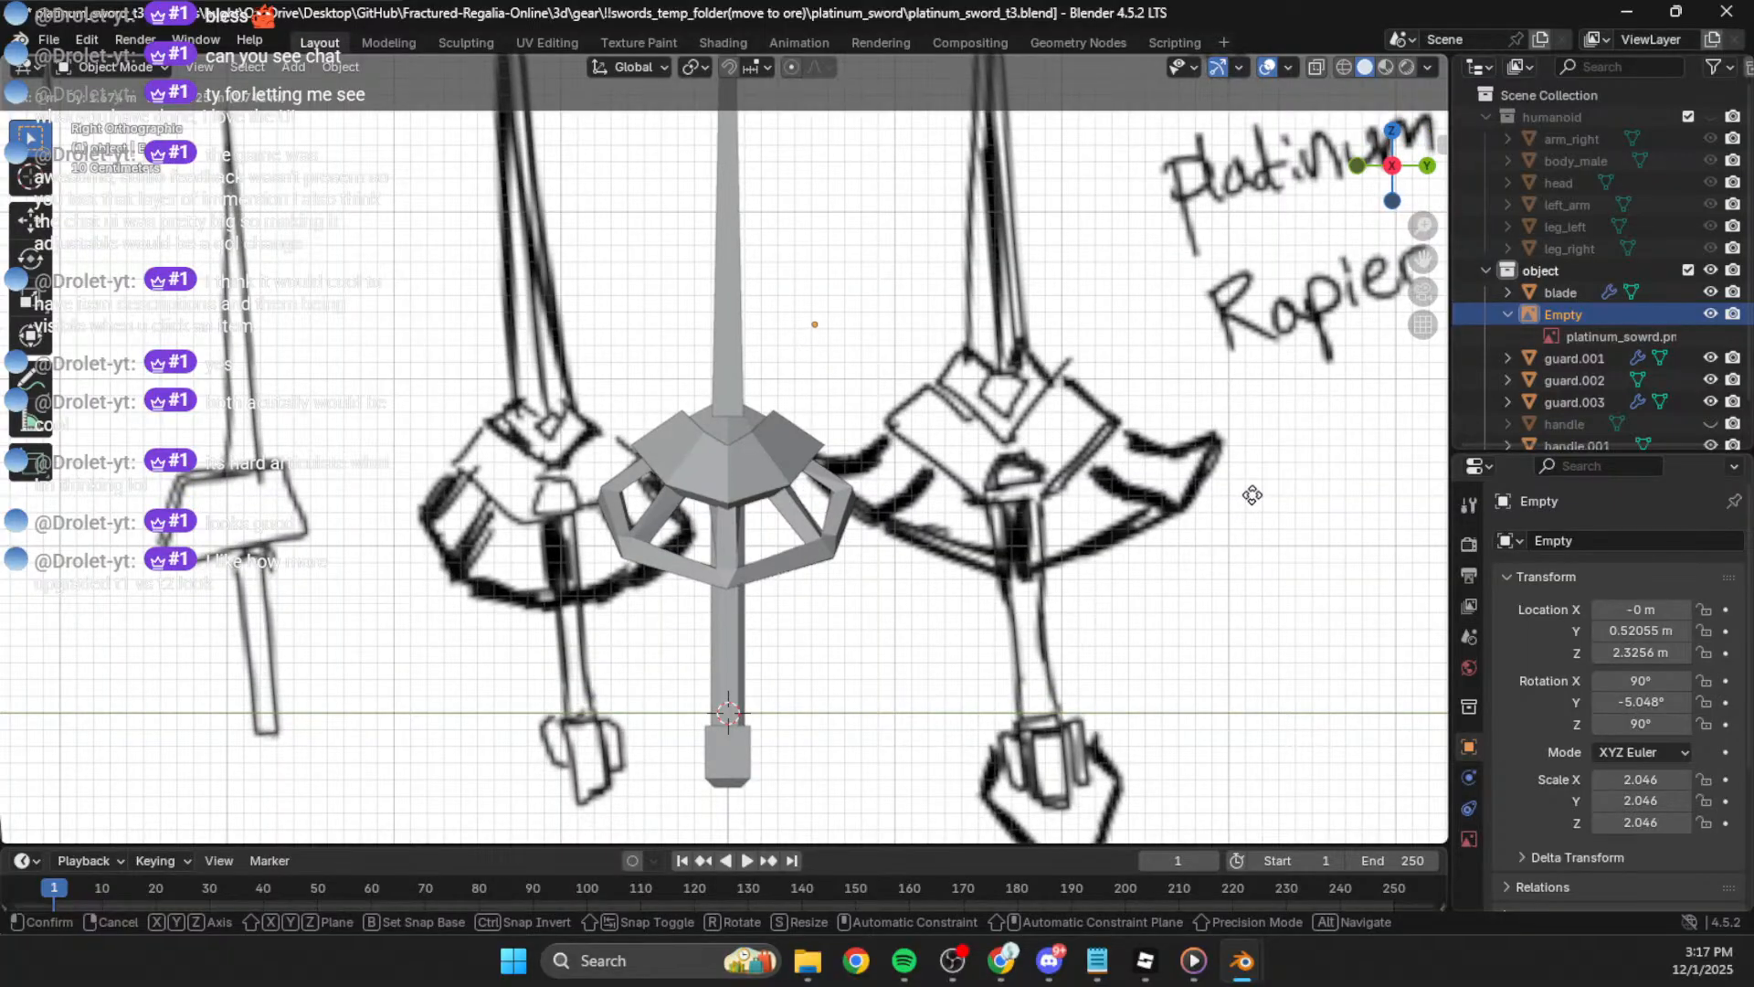
left_click(1252, 494)
Step: Compare the model's guard and pommel with the third rapier drawing, and select the open cage piece guard.002
scroll(765, 414, "up", 2)
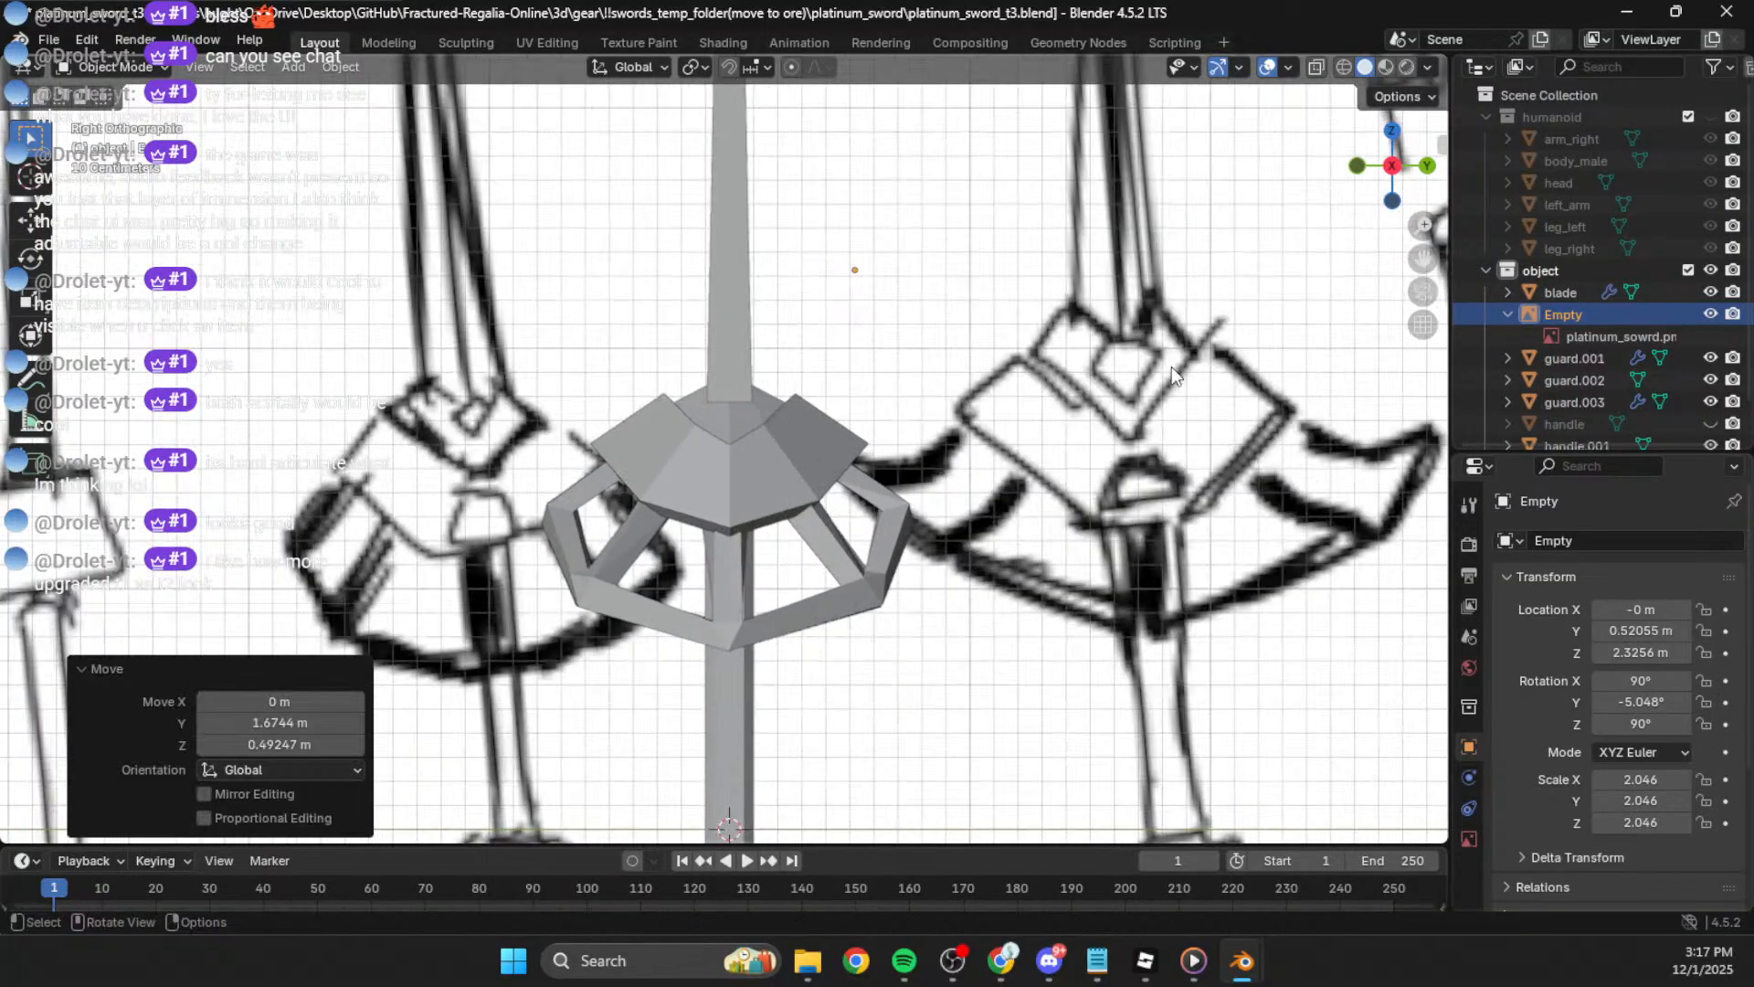
scroll(735, 460, "down", 1)
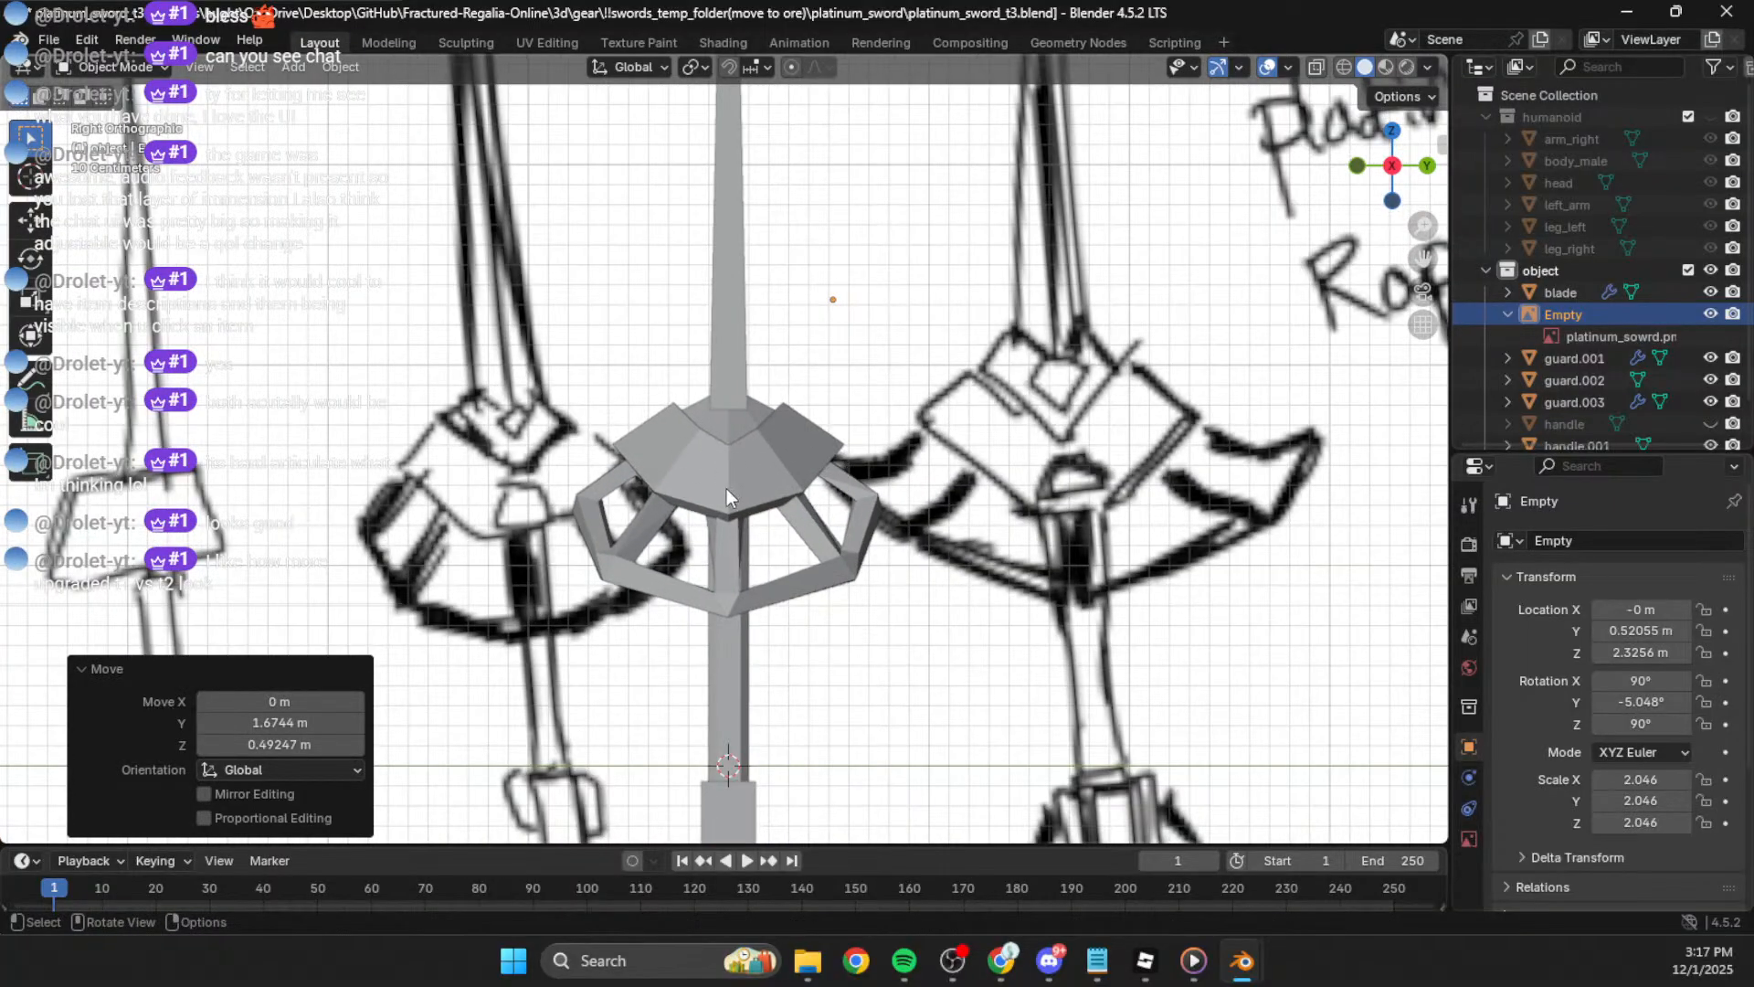
middle_click_drag(957, 547, 935, 469, "shift")
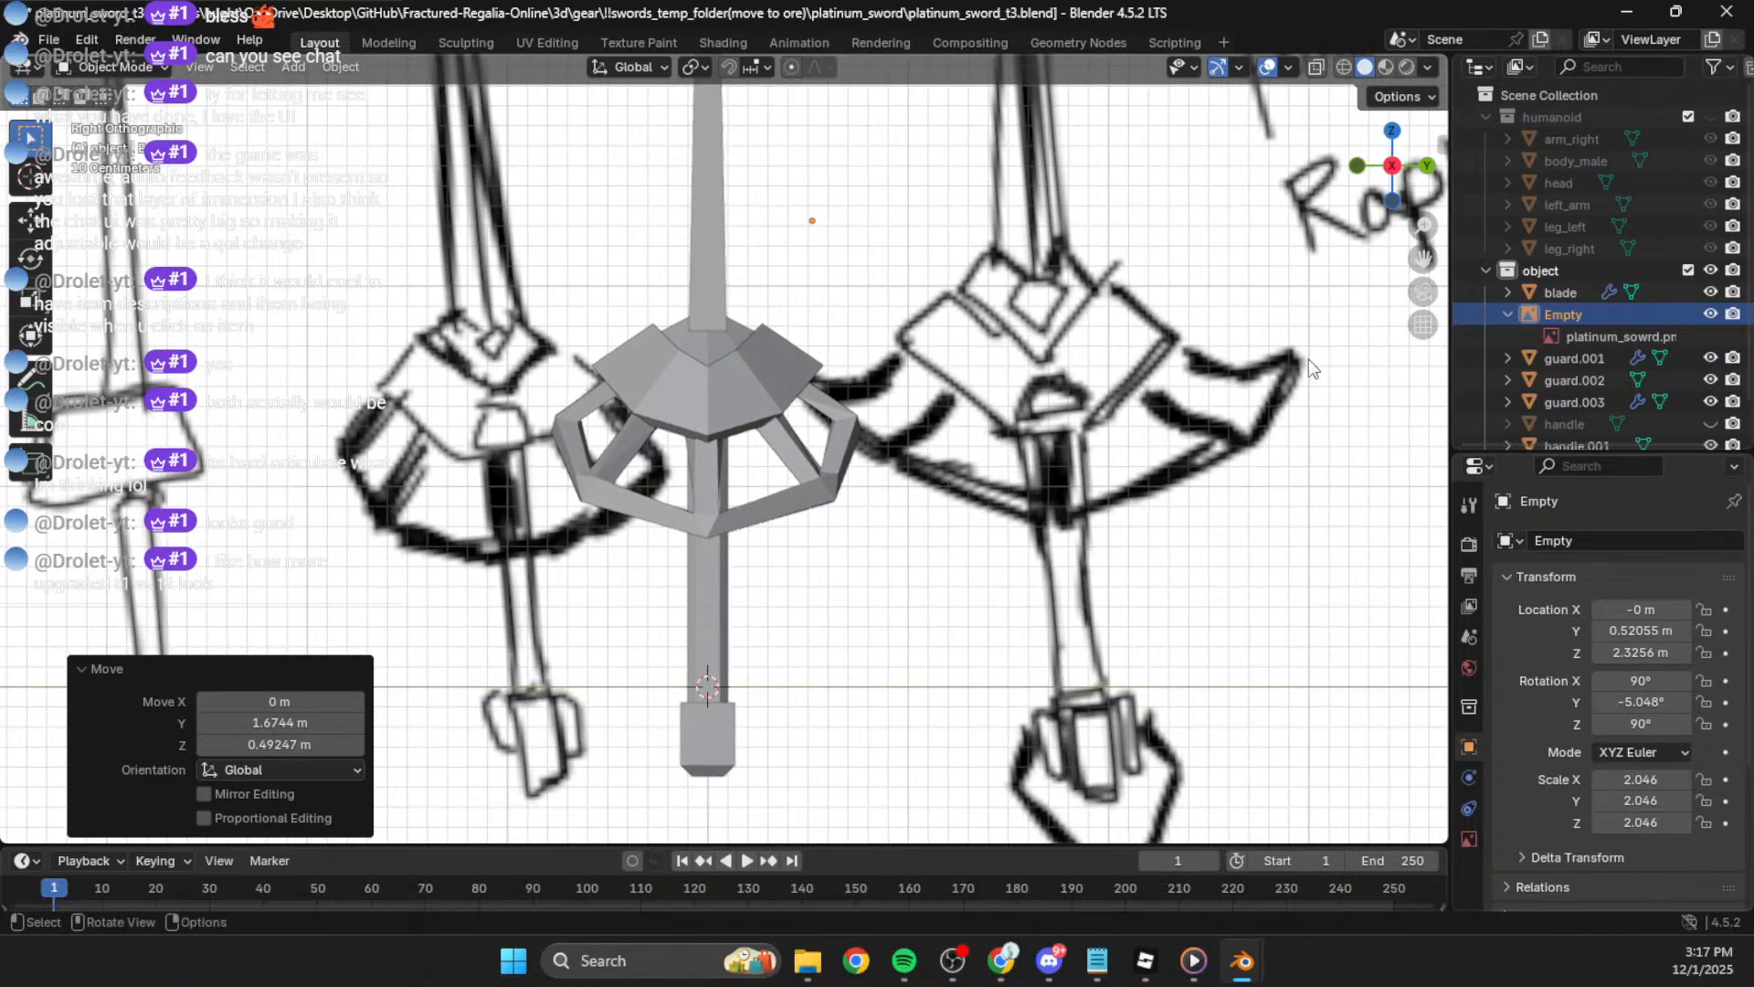
scroll(1238, 498, "down", 1)
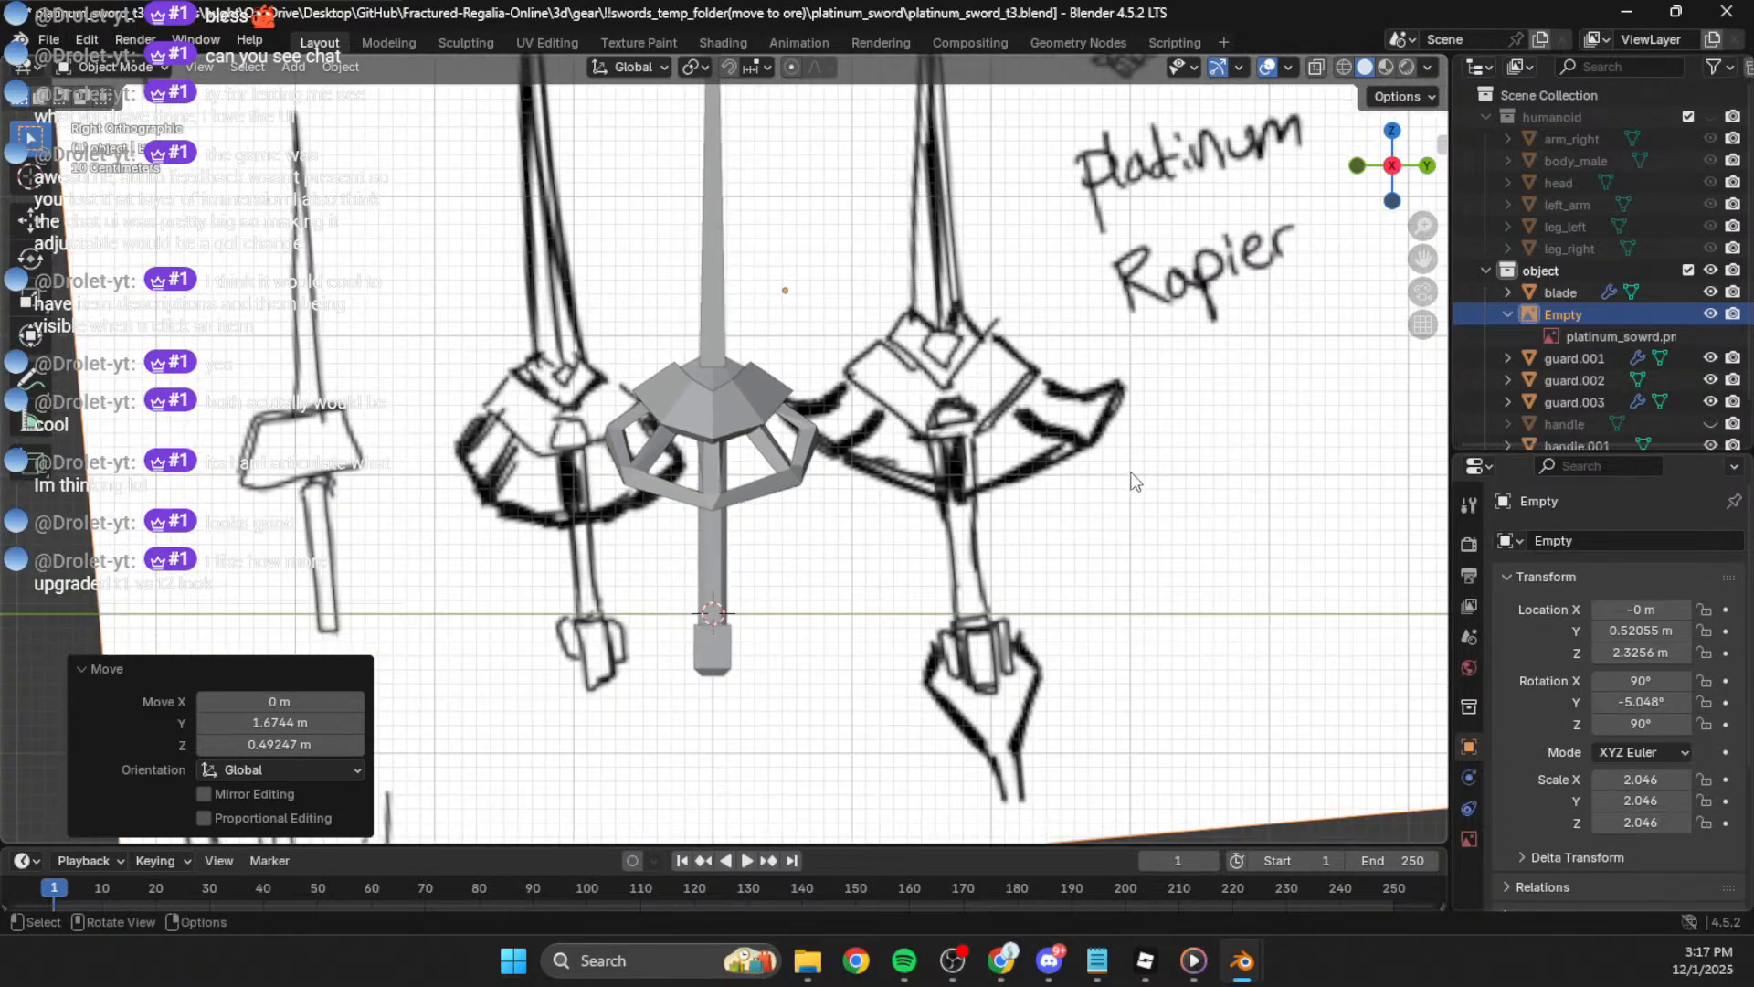
scroll(1034, 493, "down", 2)
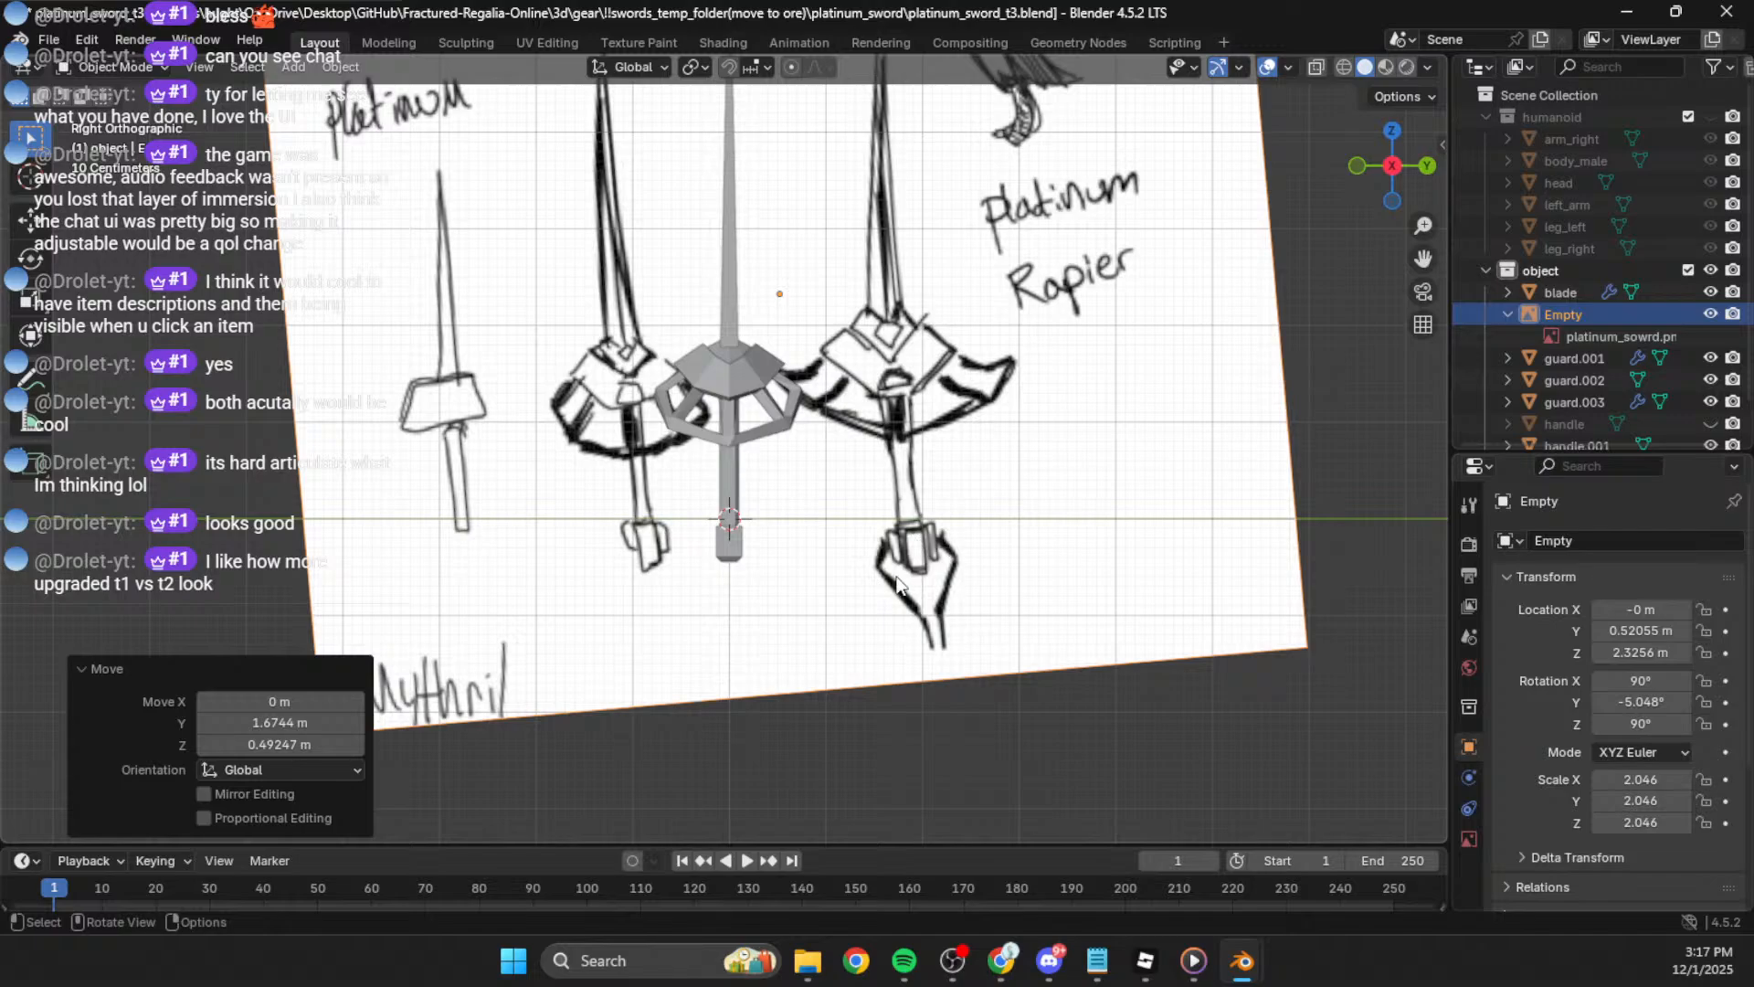
scroll(898, 584, "up", 3)
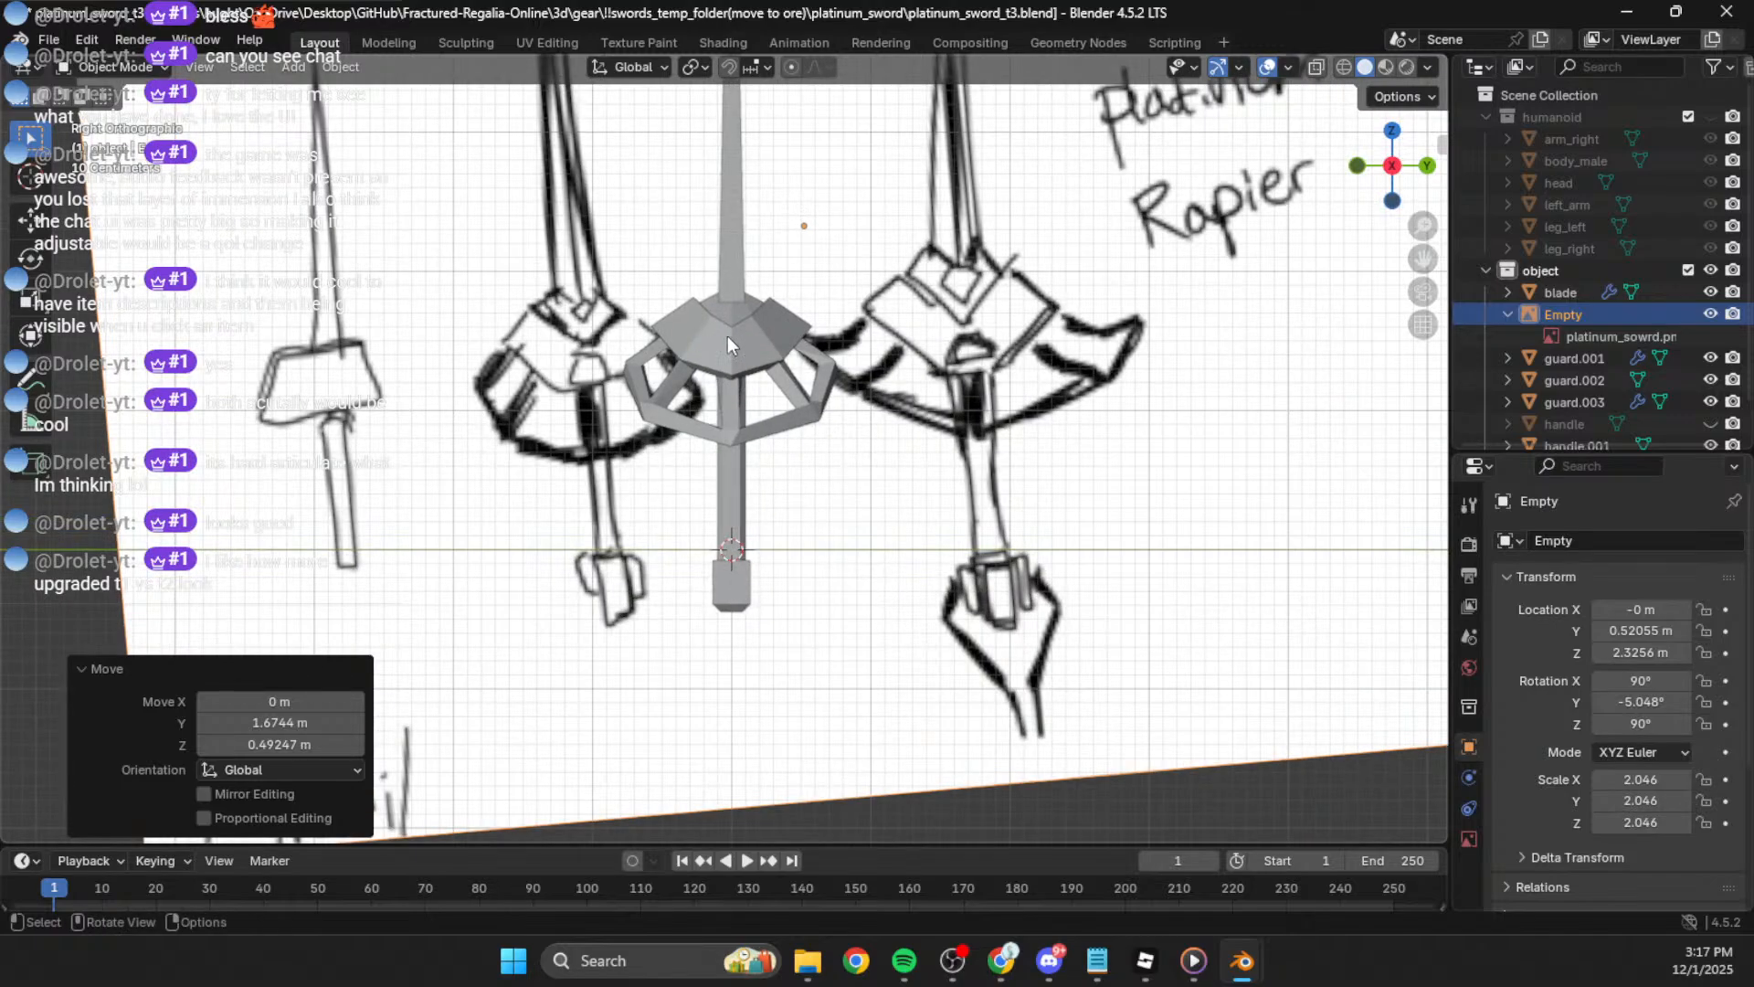
middle_click_drag(729, 342, 771, 400, "shift")
left_click(837, 437)
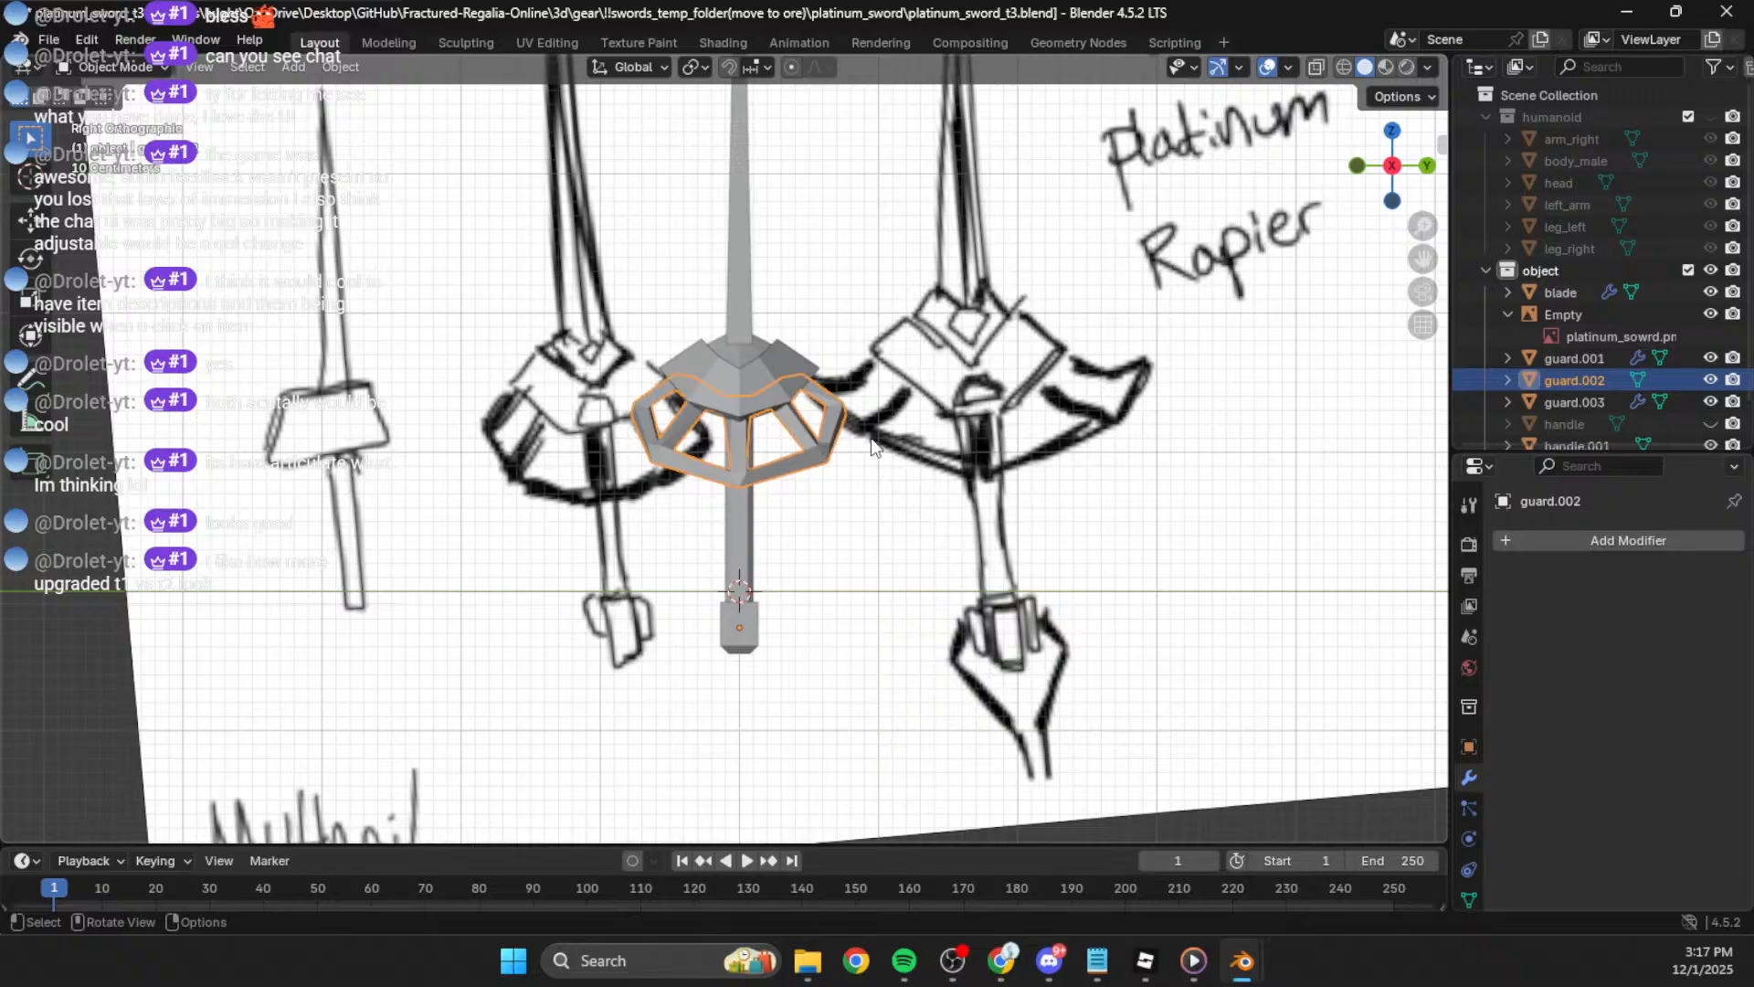
Step: Scale the lower outer vertices of the open cage guard.002 up by 1.191, selecting them through the mesh in wireframe
key("s")
left_click(934, 434)
key("Tab")
key("Tab")
key("Tab")
scroll(905, 431, "up", 2)
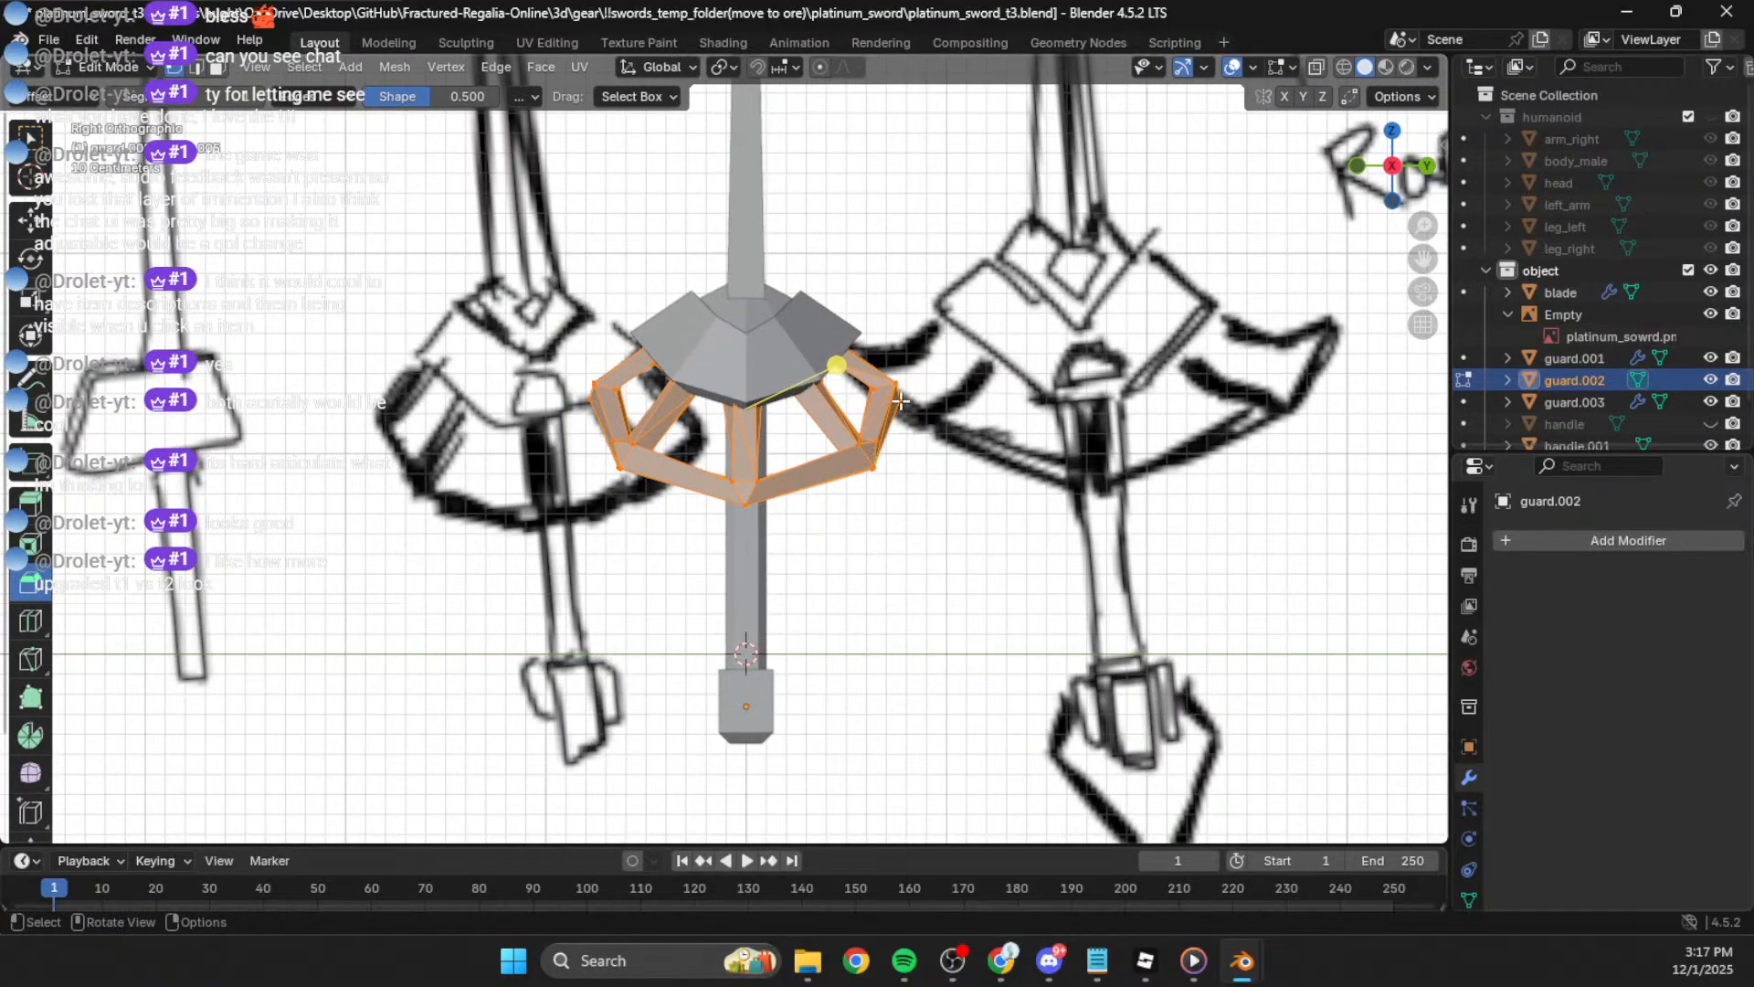
left_click(1342, 67)
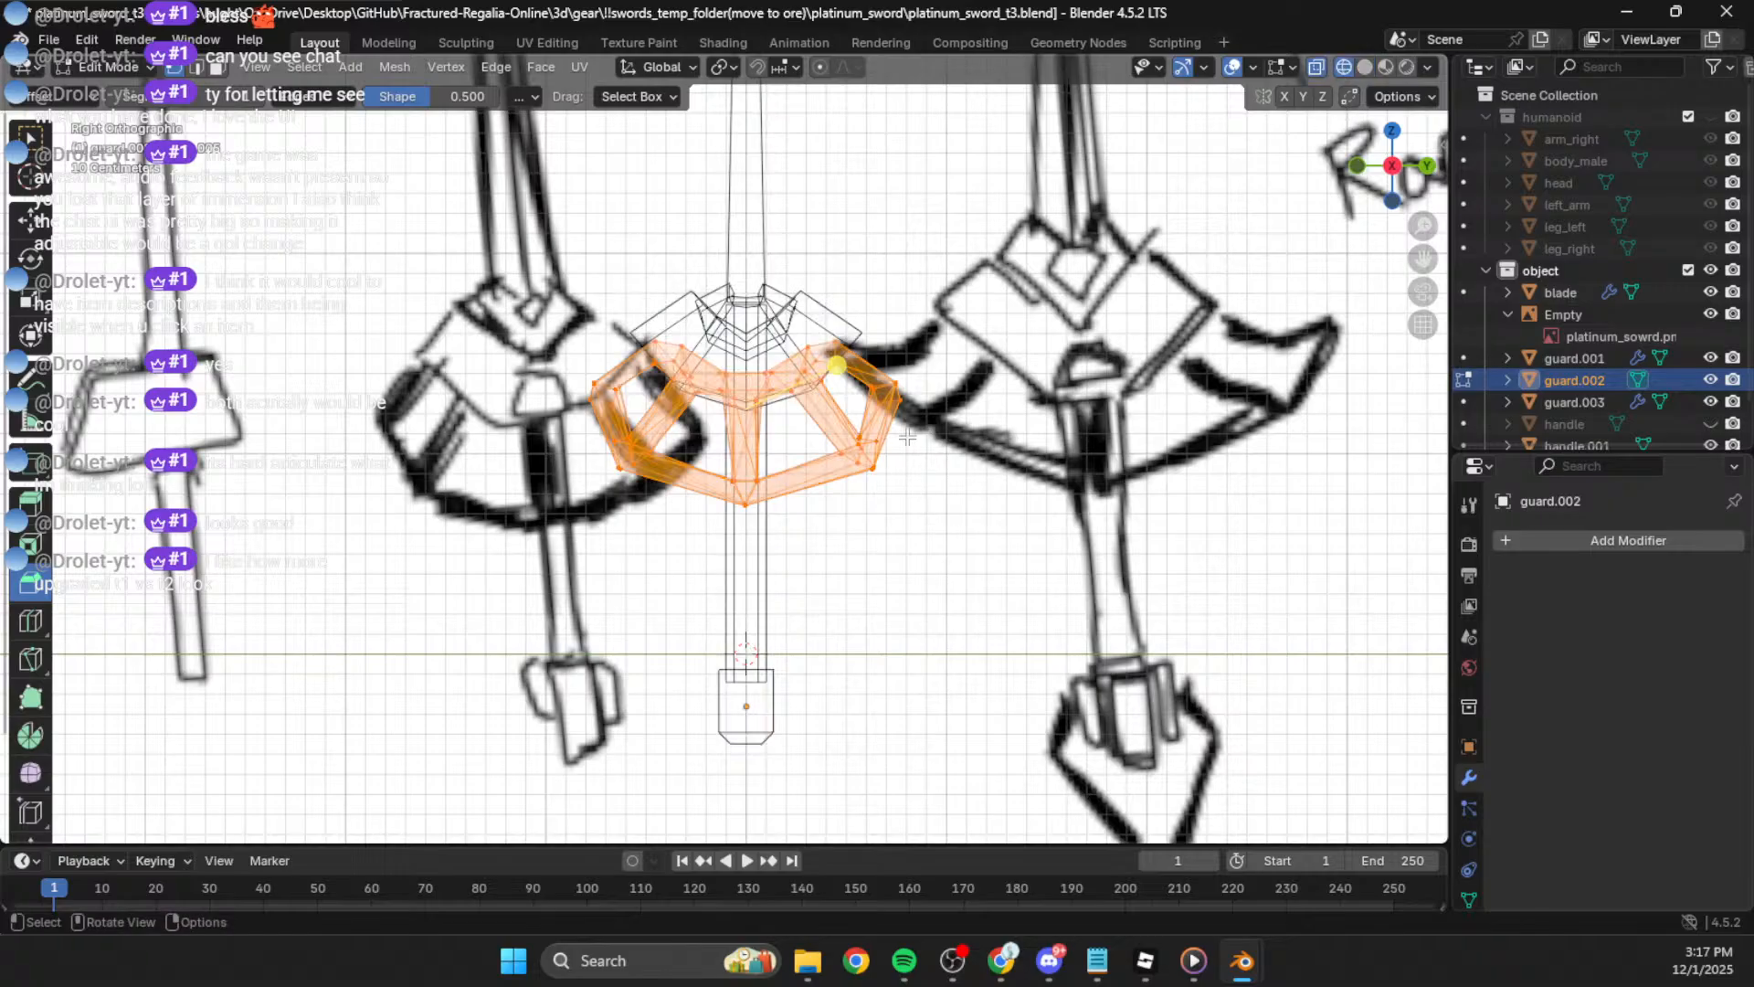
left_click_drag(859, 432, 687, 553)
left_click_drag(678, 444, 594, 455, "shift")
left_click_drag(572, 375, 643, 454, "shift")
key("s")
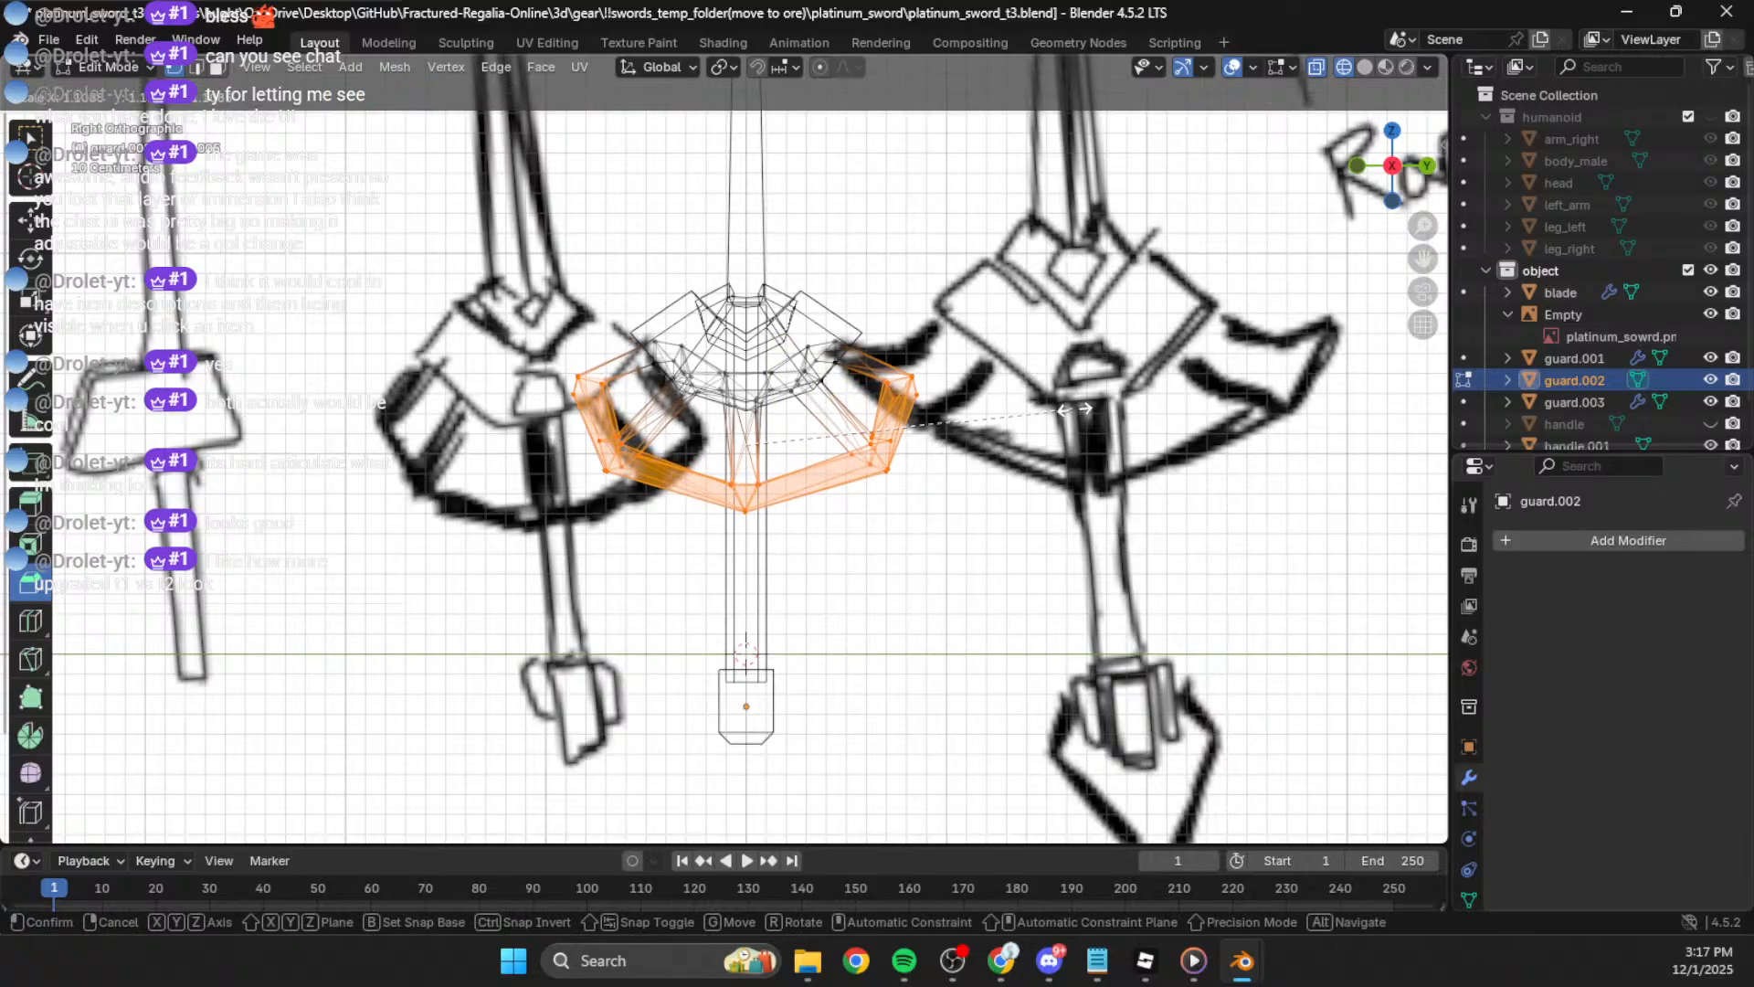
left_click(1077, 410)
Step: Lower the enlarged cage vertices about 0.126 m along Z and clear the selection
key("g")
key("z")
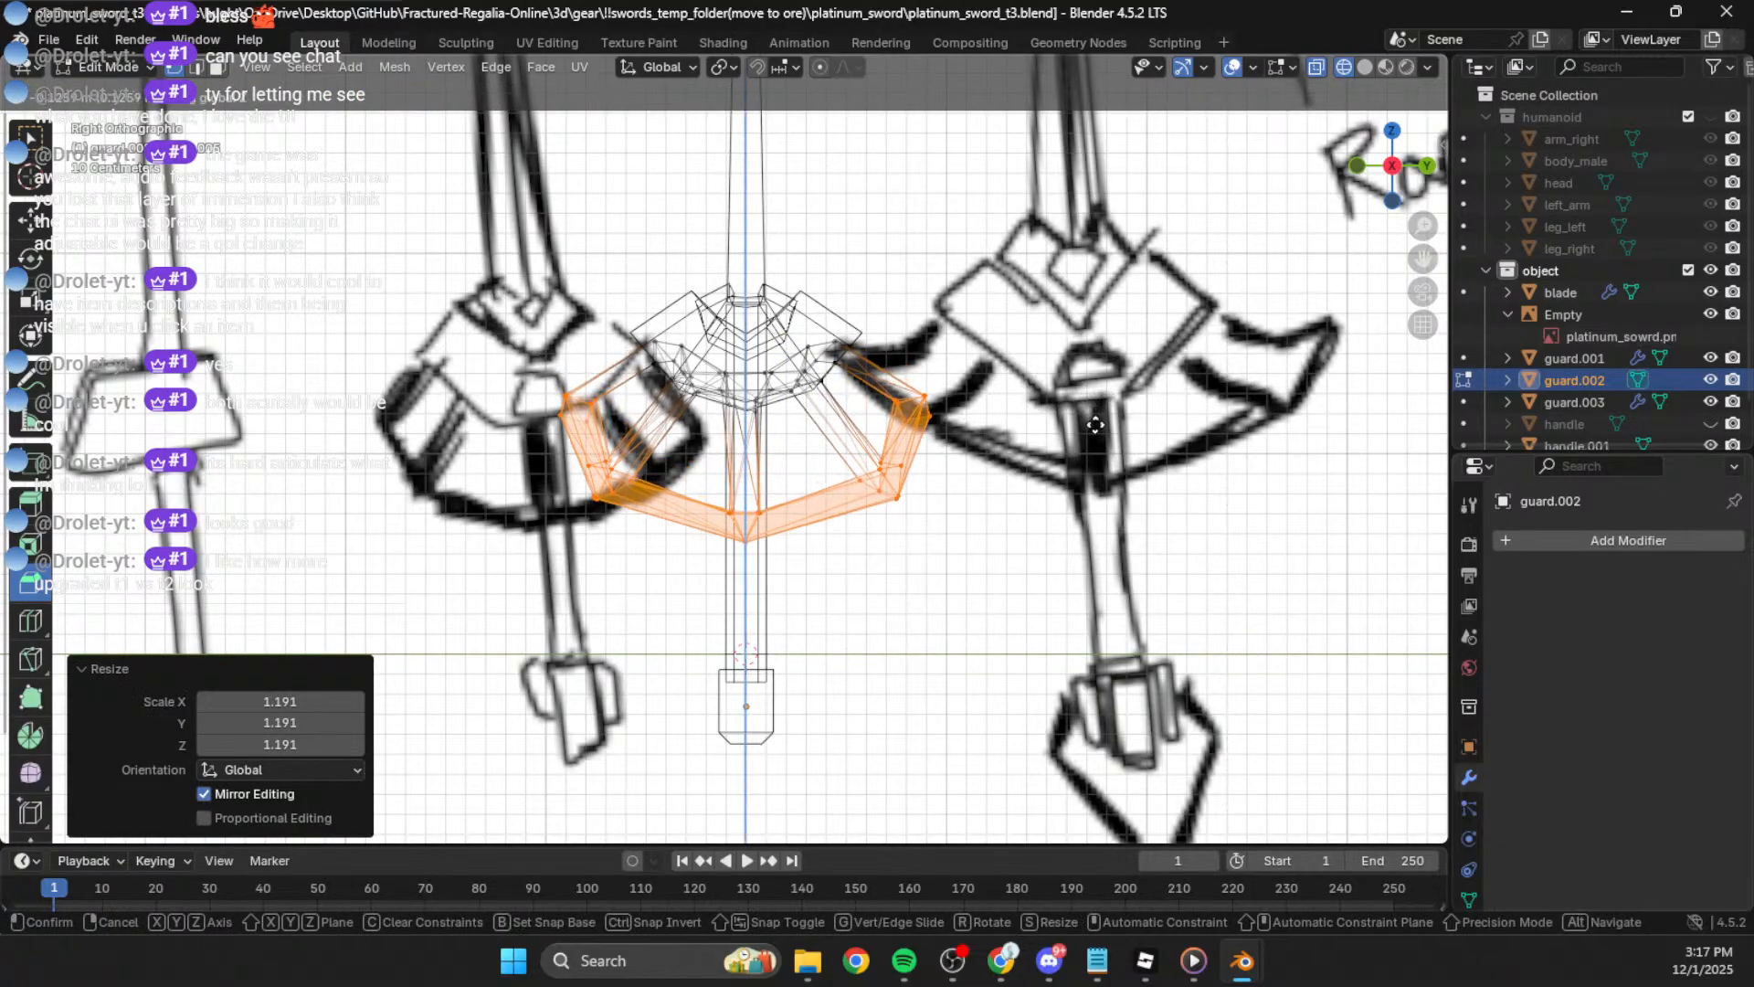
left_click(1095, 425)
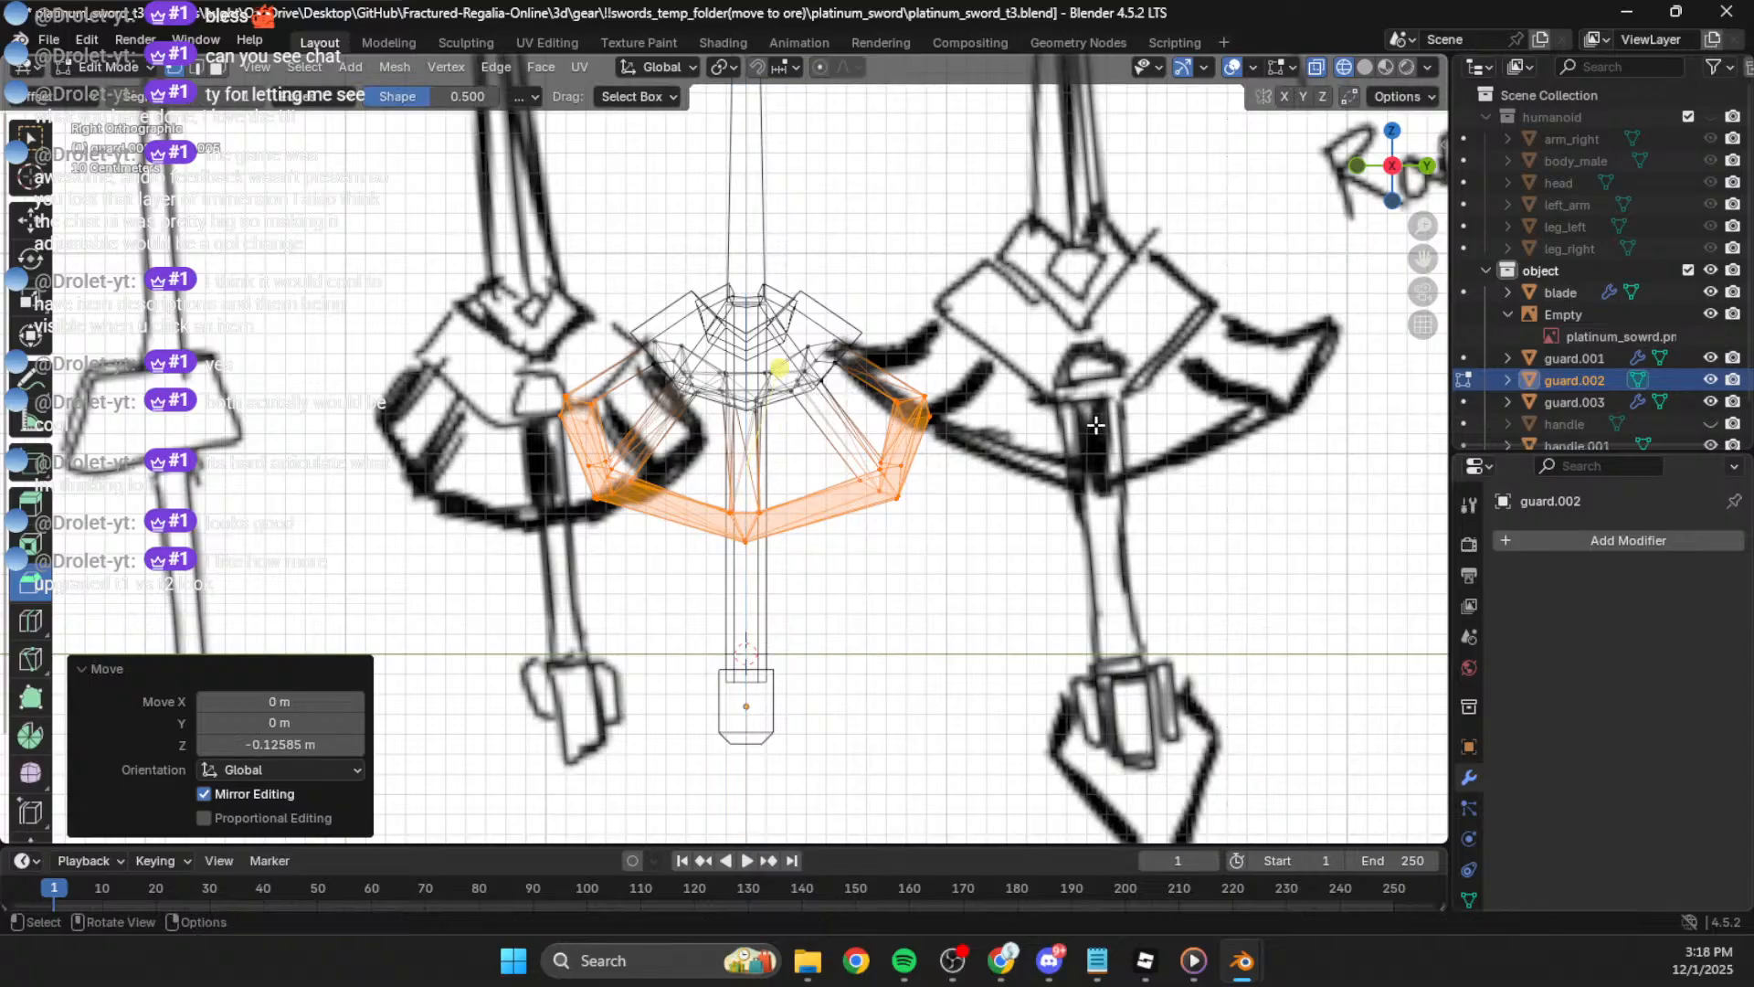
left_click(998, 563)
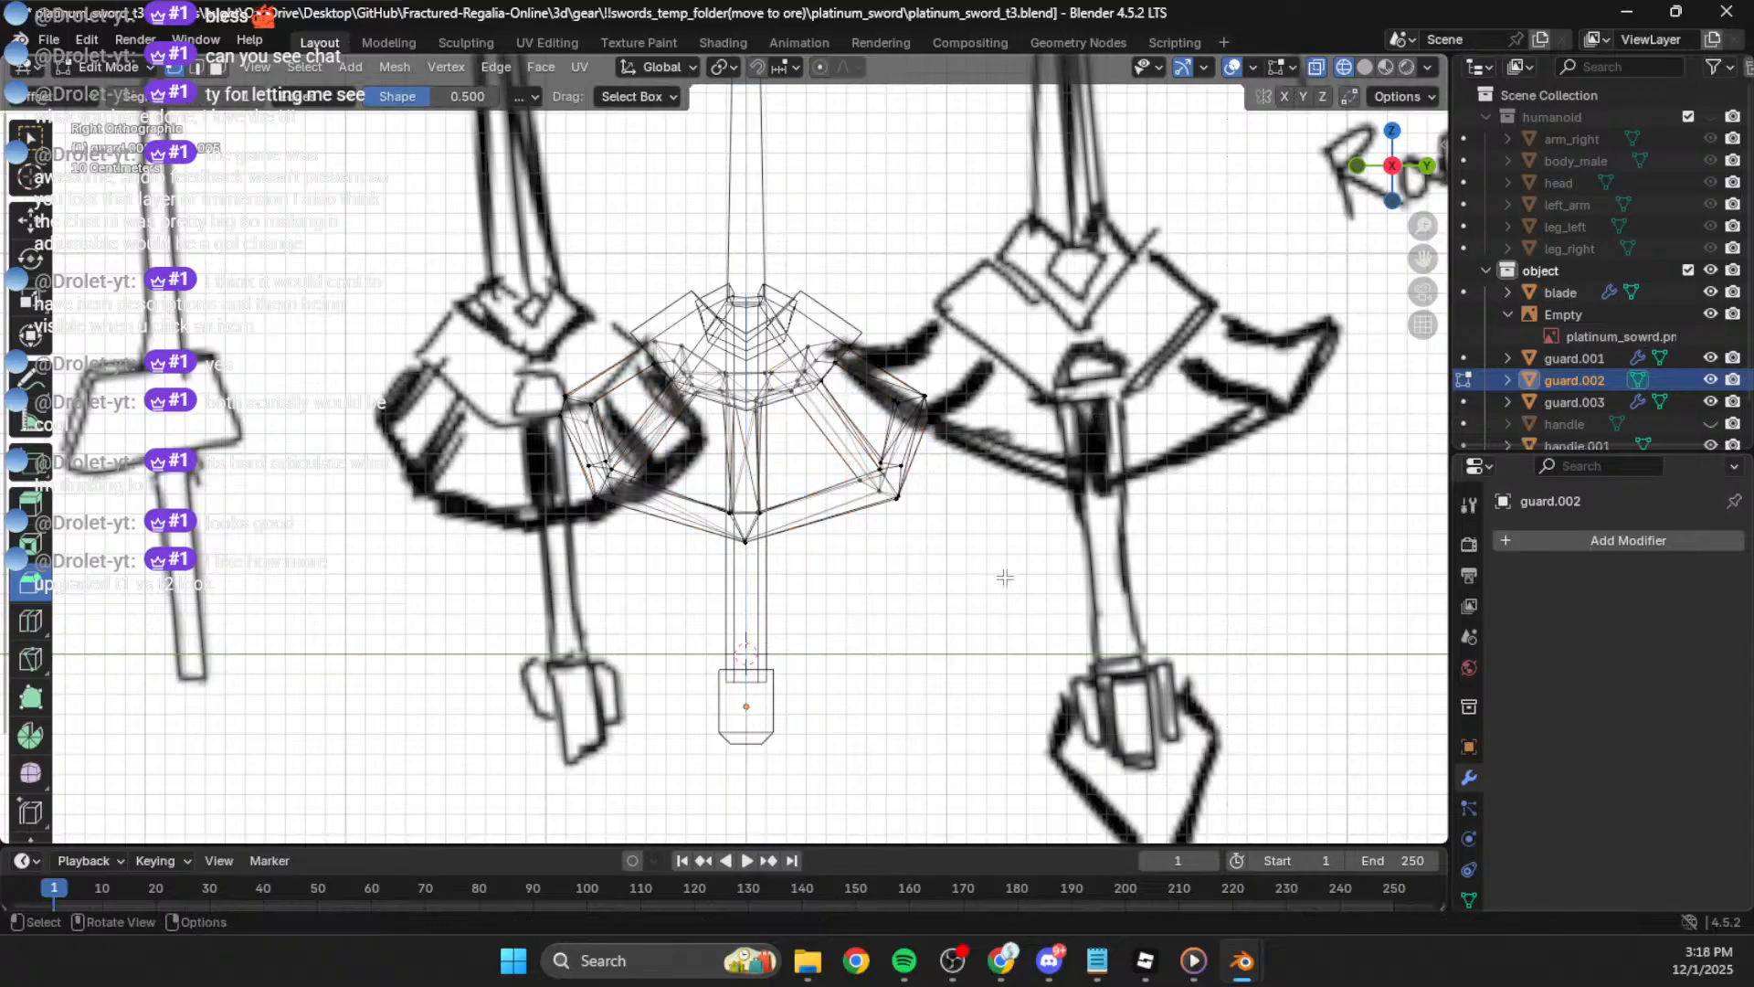
Step: Finish editing the cage mesh and return the view to solid shading
scroll(1005, 577, "down", 2)
middle_click_drag(803, 604, 751, 521, "shift")
scroll(792, 574, "up", 2)
key("Tab")
left_click(742, 637)
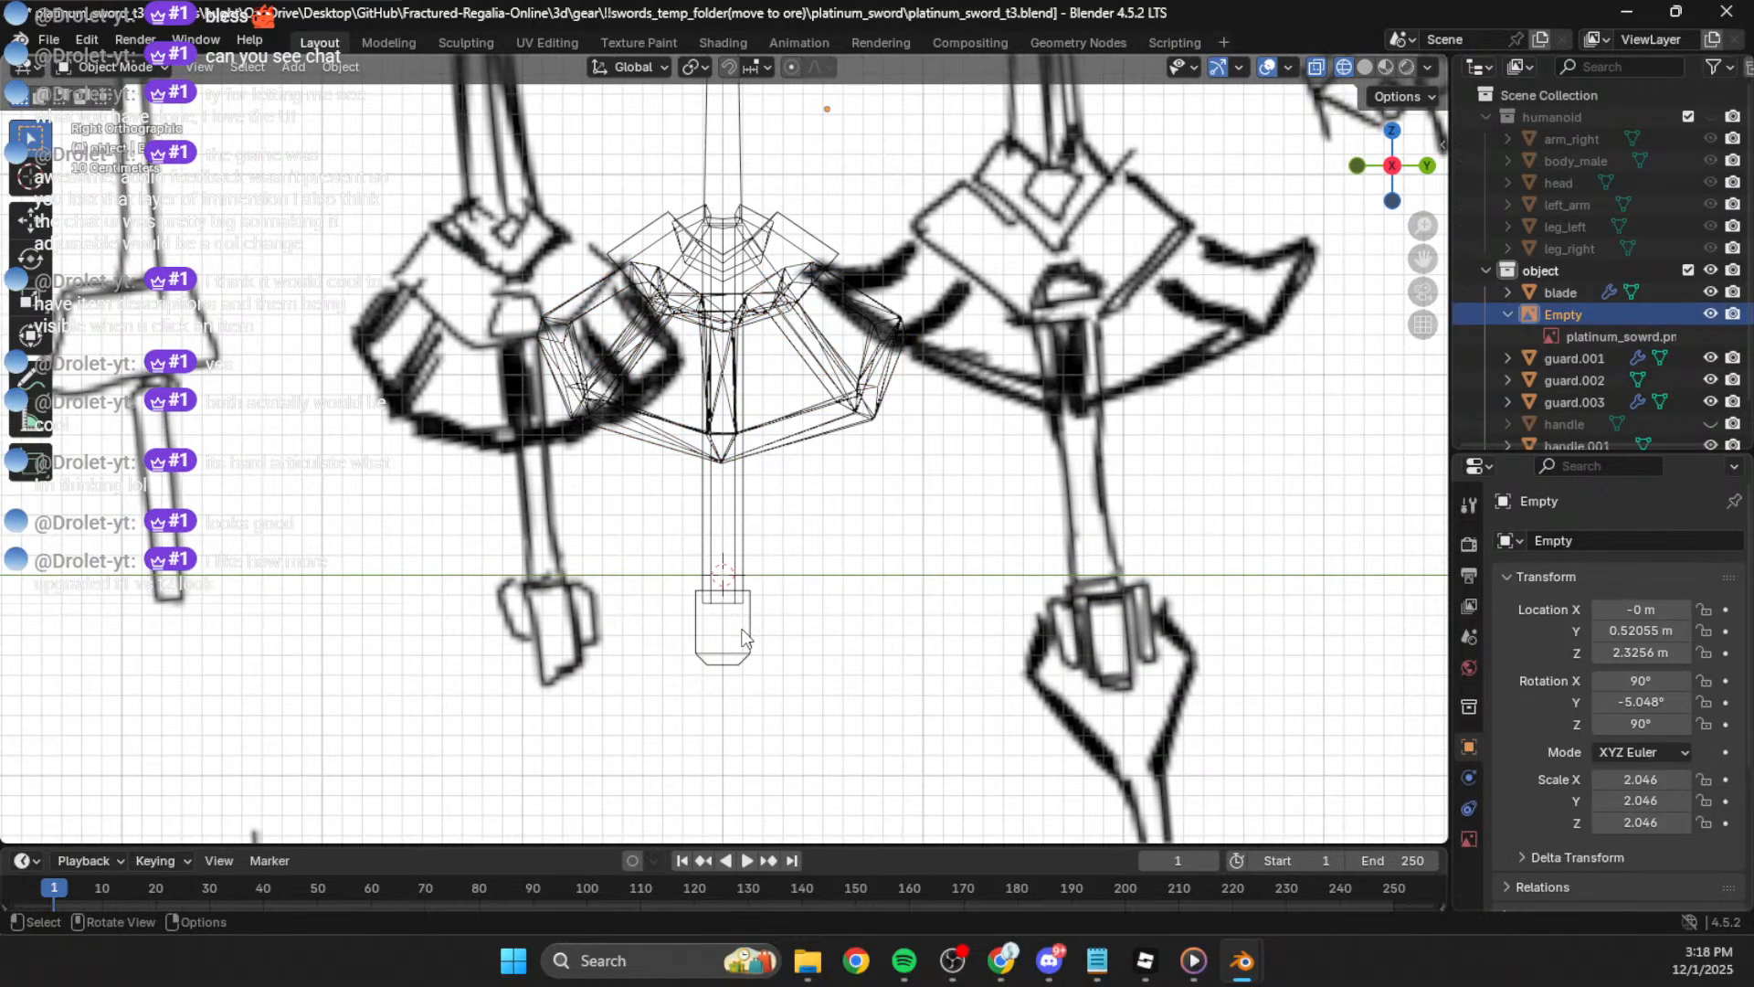
left_click(1367, 67)
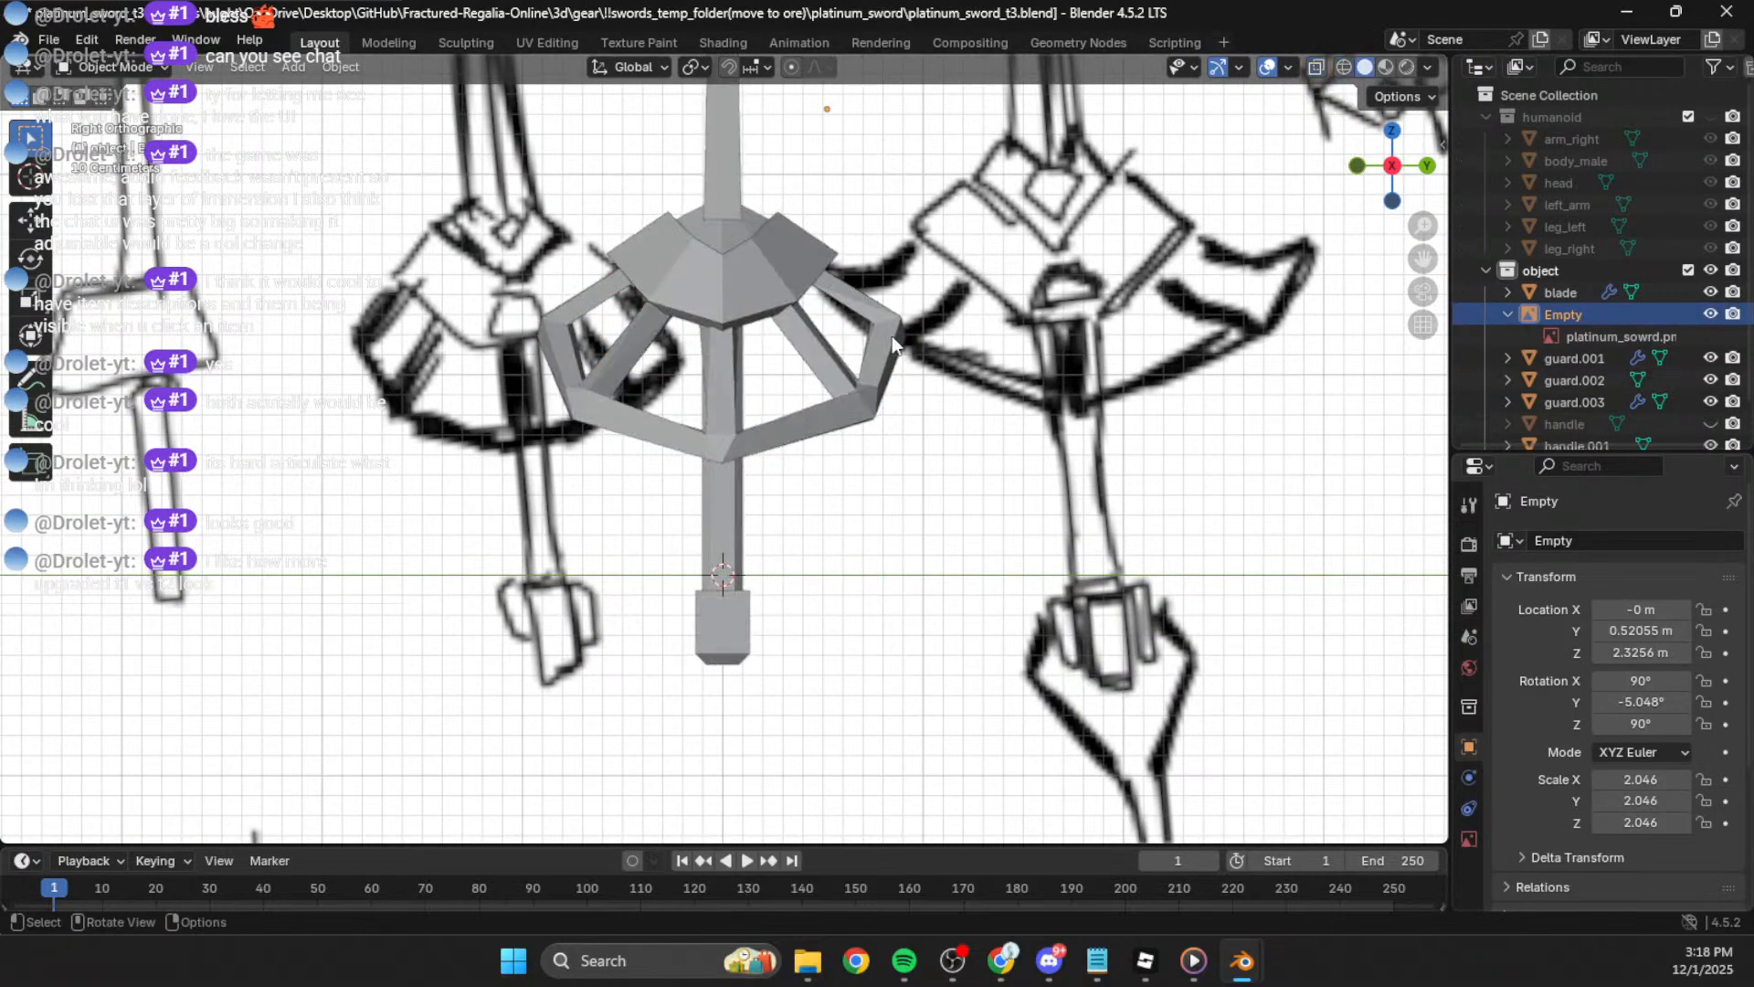
Step: Duplicate the selected centre edge of the cap guard.001 in place and separate it into its own object
left_click(747, 303)
key("Tab")
scroll(729, 272, "up", 4)
middle_click_drag(730, 272, 732, 341, "shift")
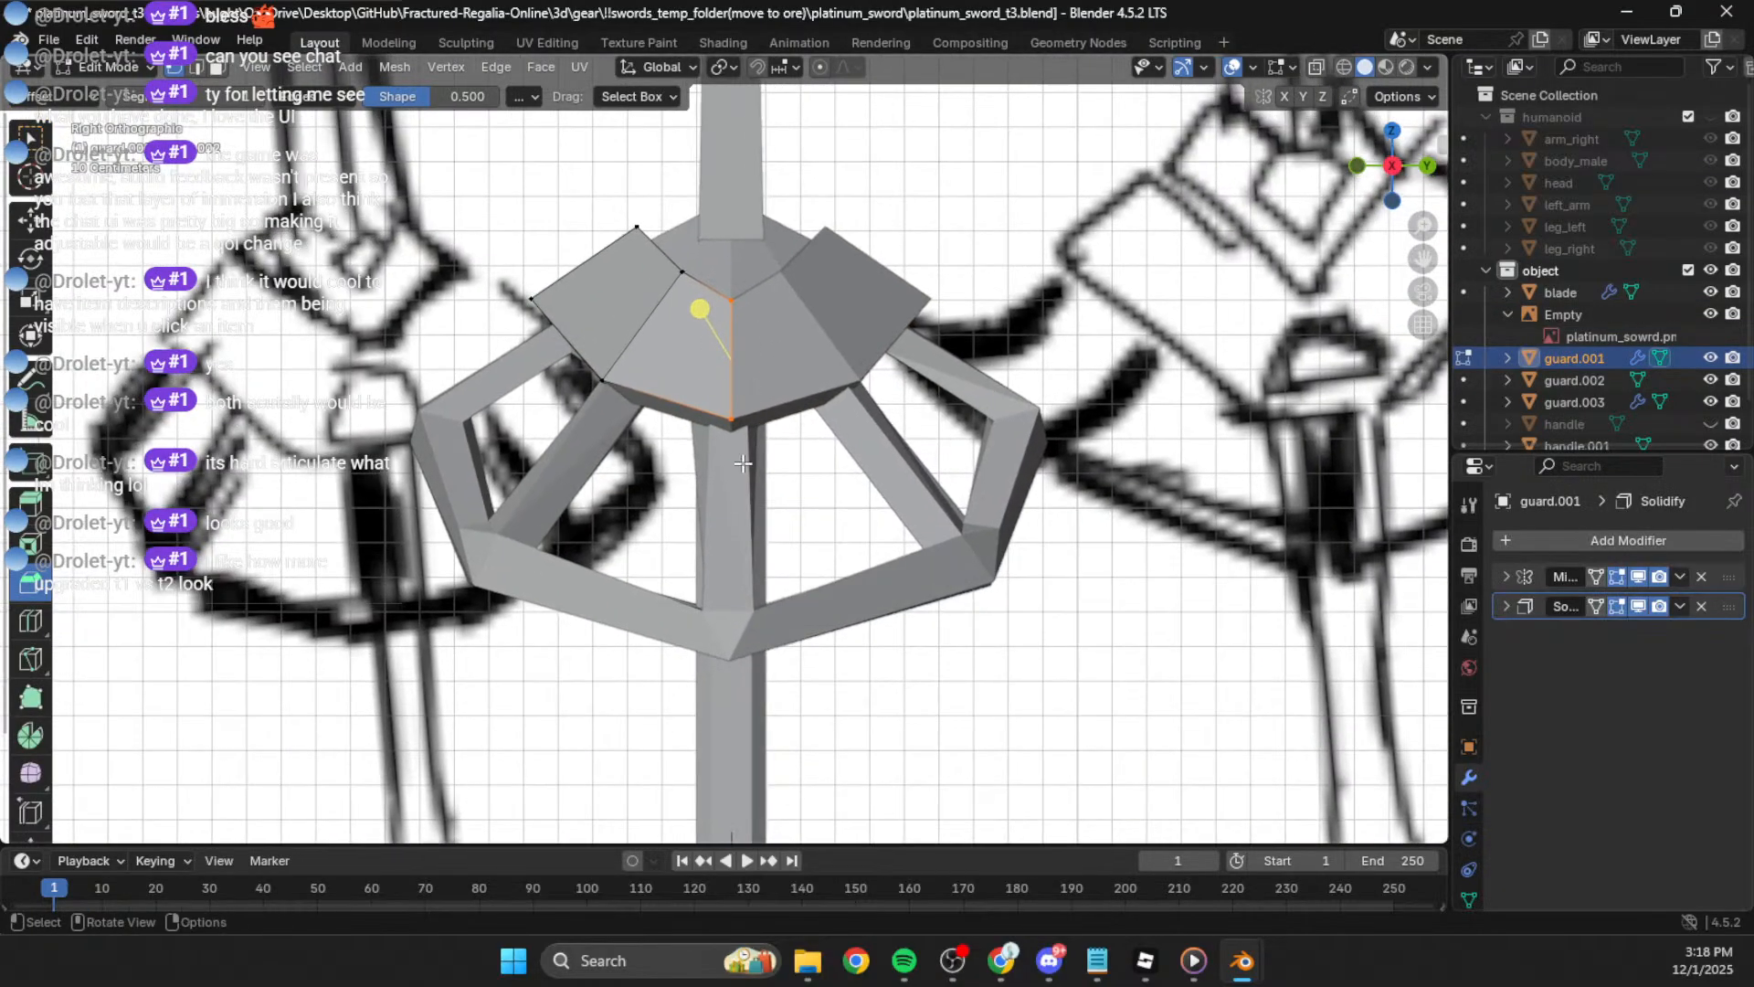
key("shift+d")
right_click(795, 352)
key("p")
left_click(800, 354)
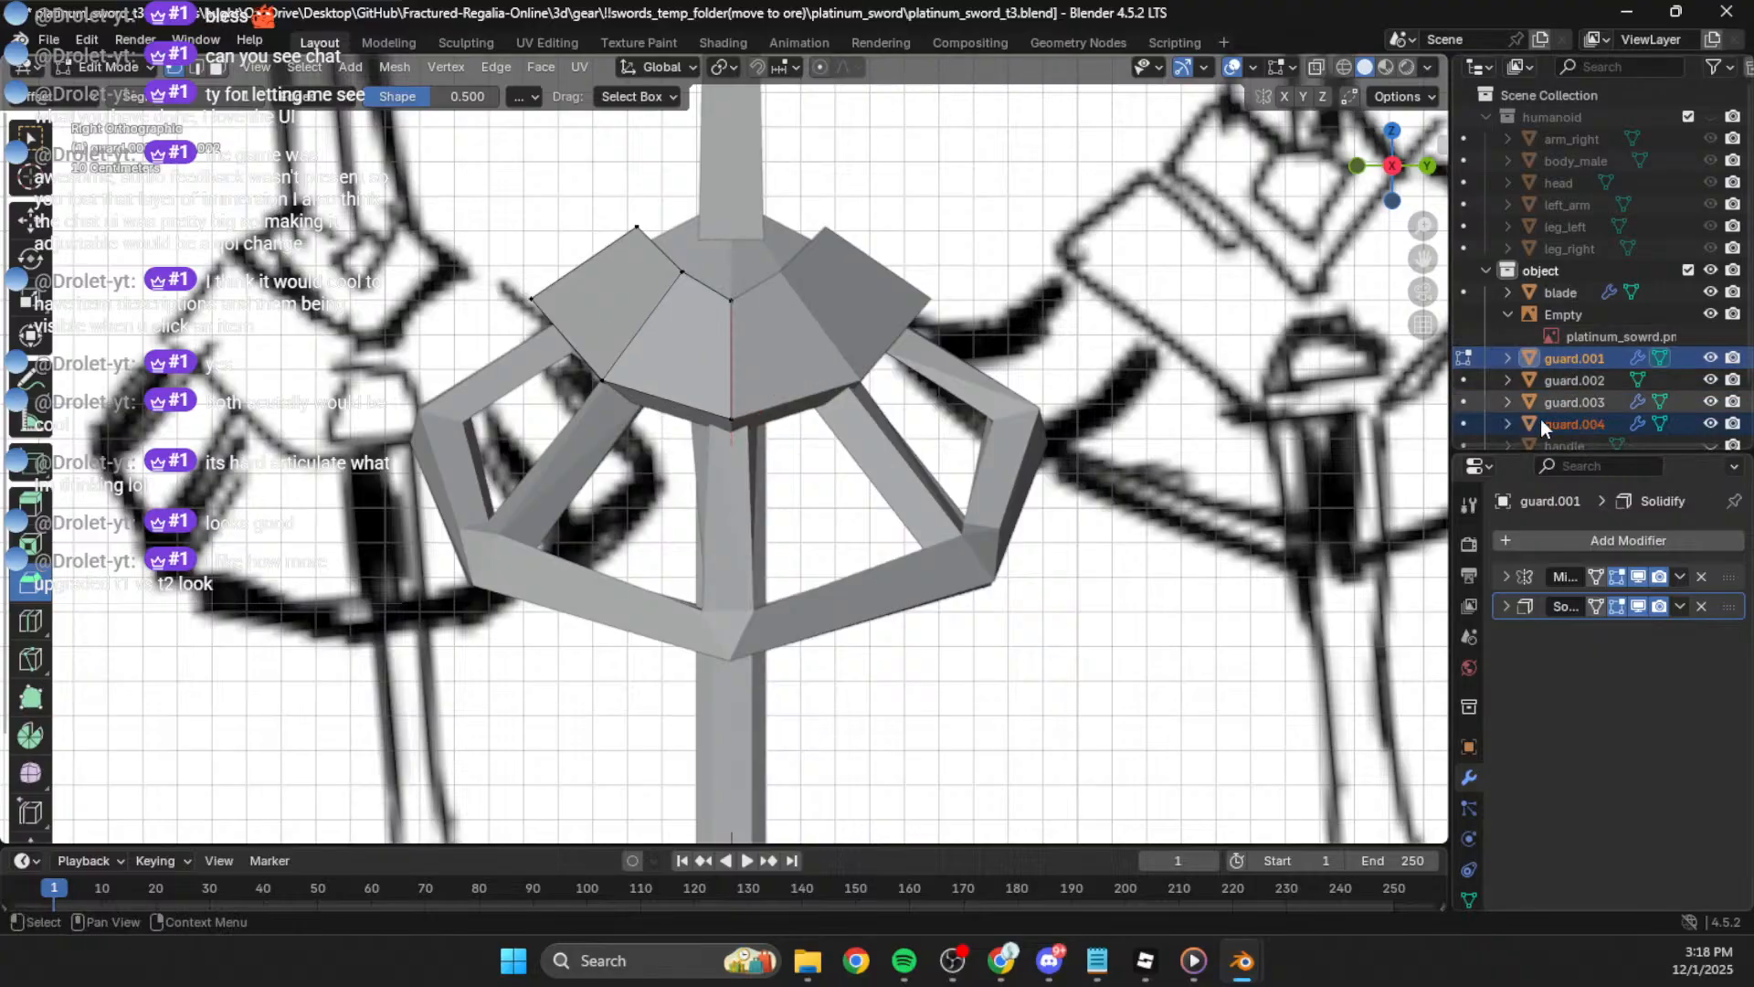
key("Tab")
Step: Open the separated piece guard.004 for editing with its whole mesh selected, and remove its Mirror and Solidify modifiers
left_click(729, 430)
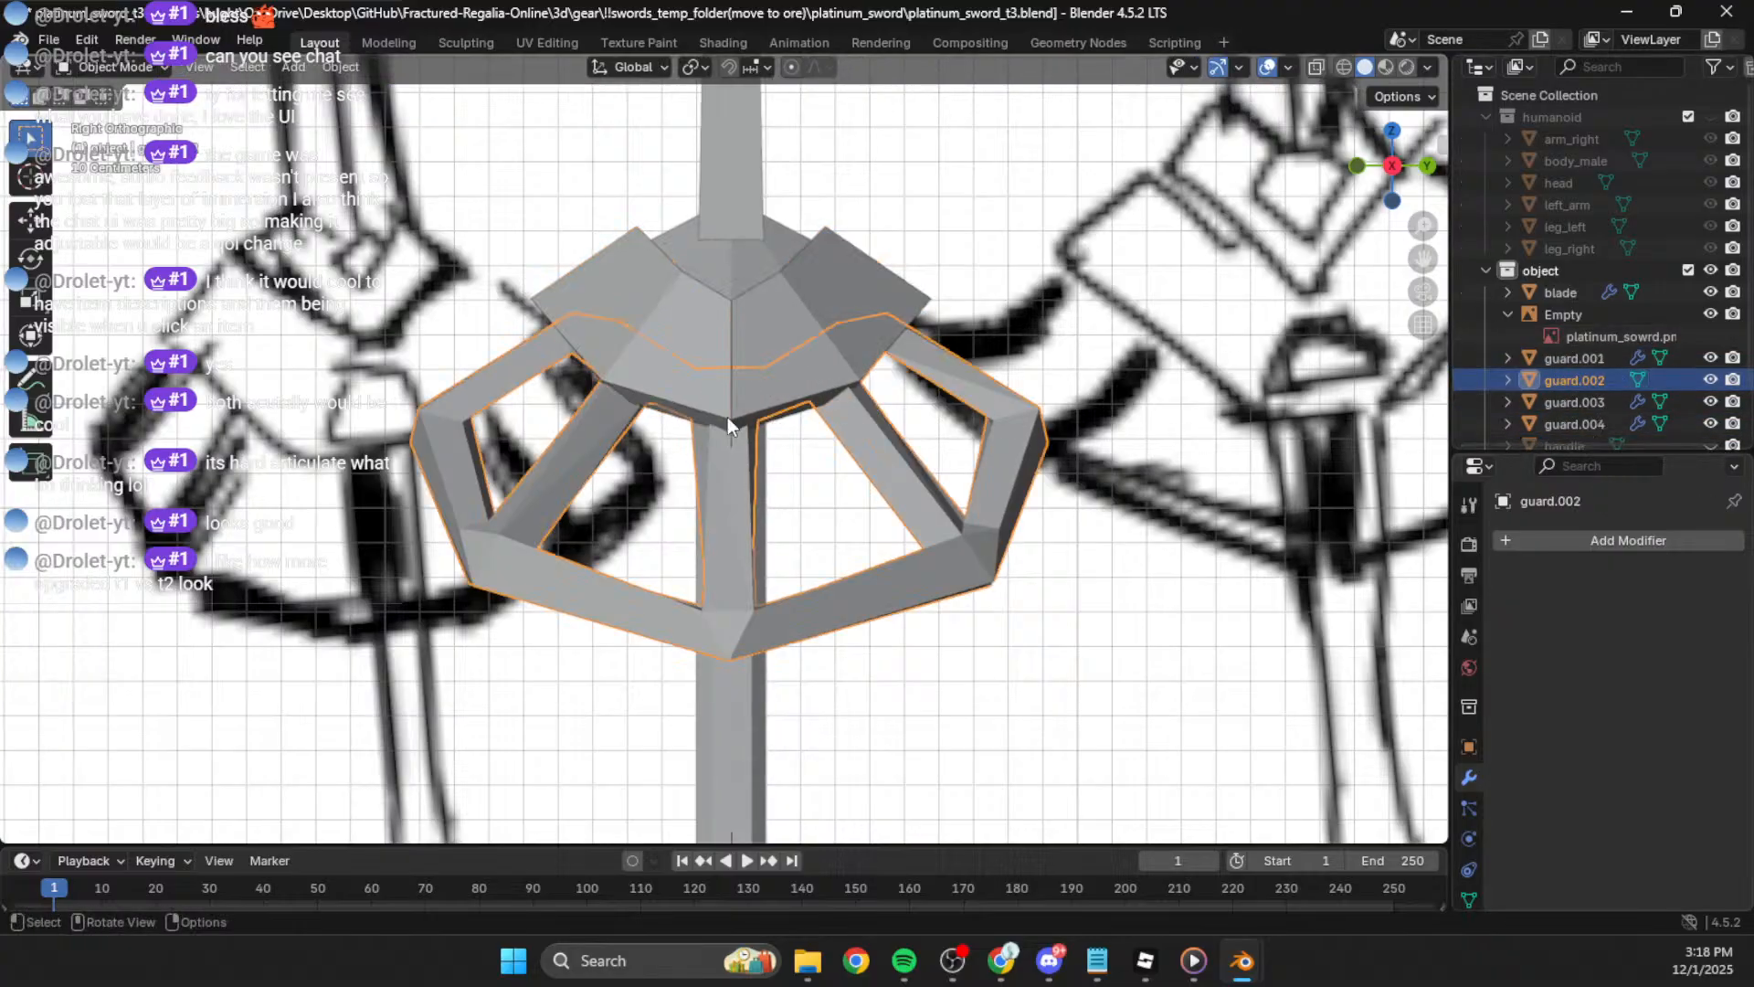
left_click(729, 396)
middle_click_drag(729, 396, 878, 387)
key("Tab")
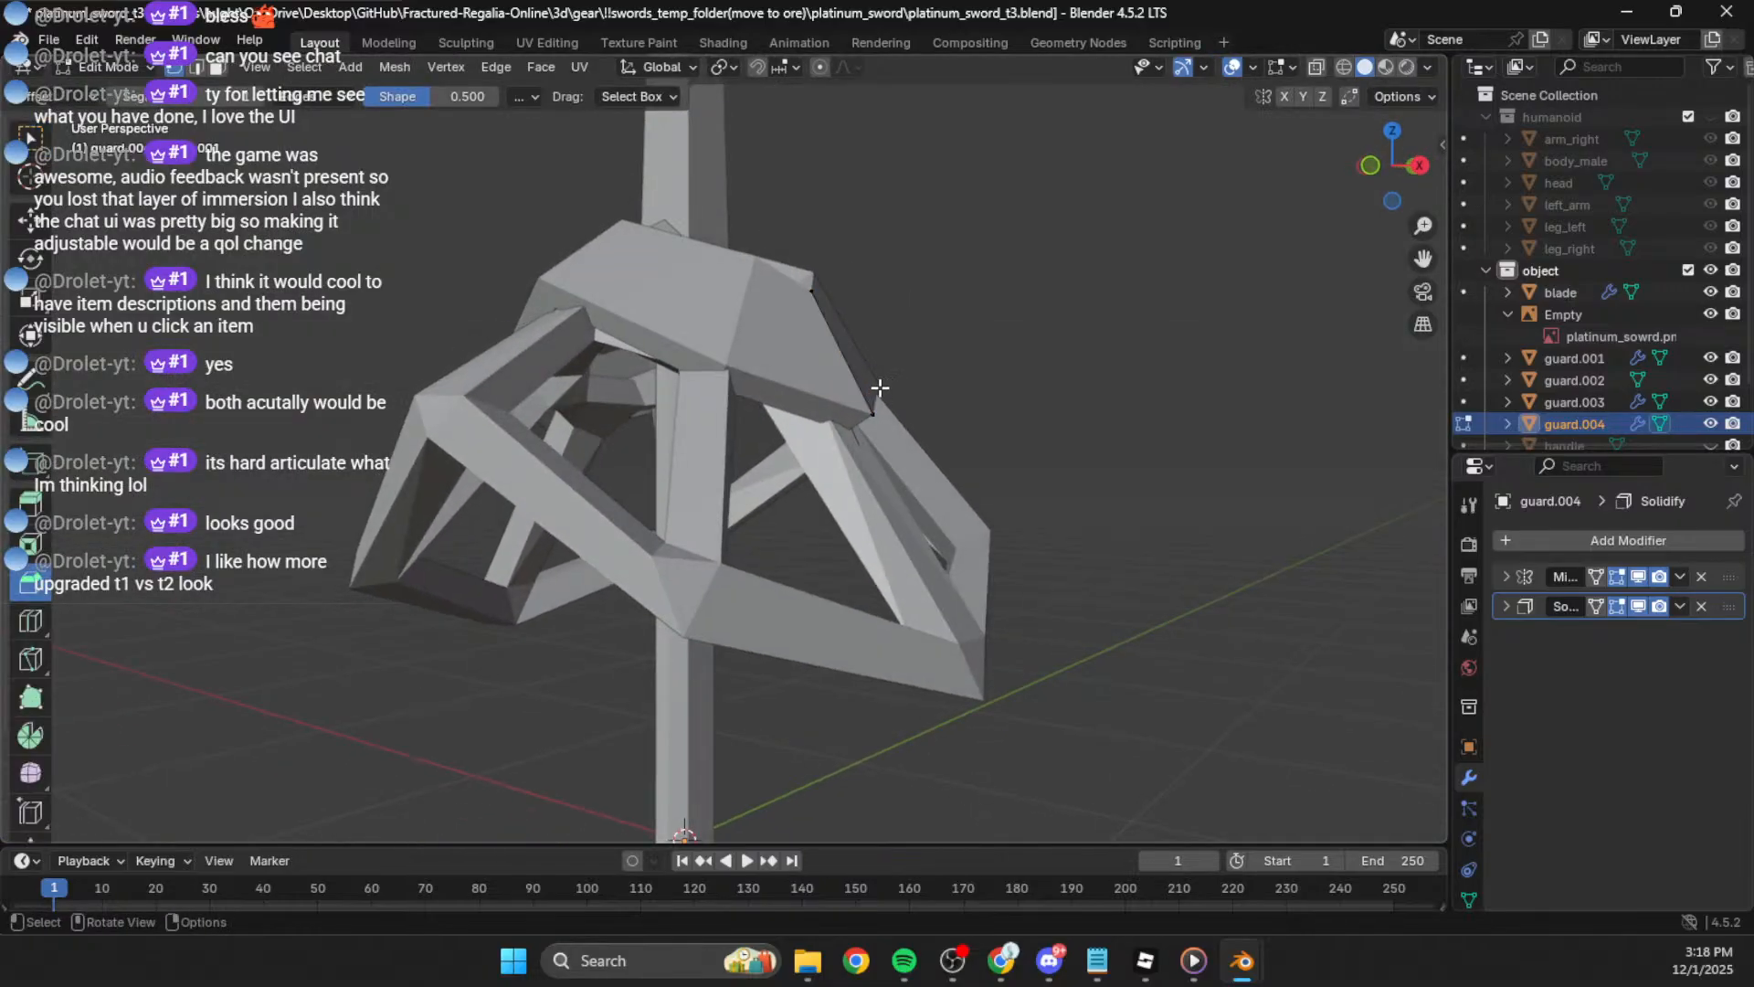
middle_click_drag(990, 396, 918, 395)
key("a")
left_click(1409, 163)
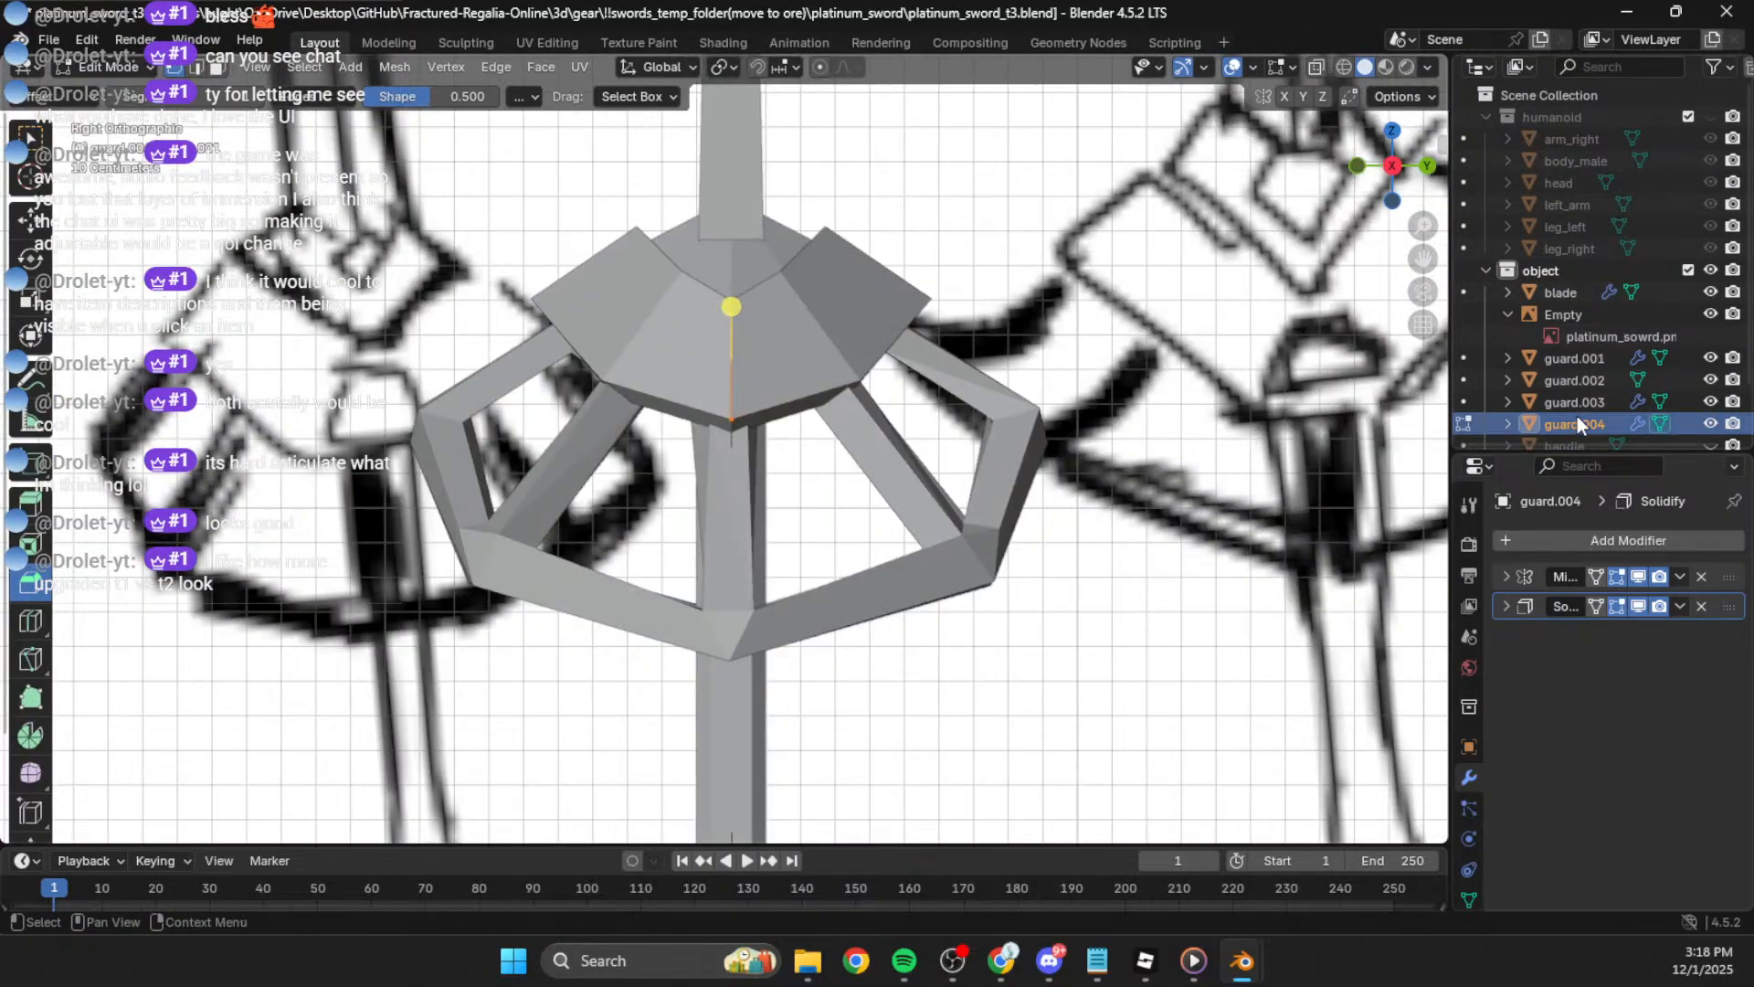
scroll(1577, 415, "down", 2)
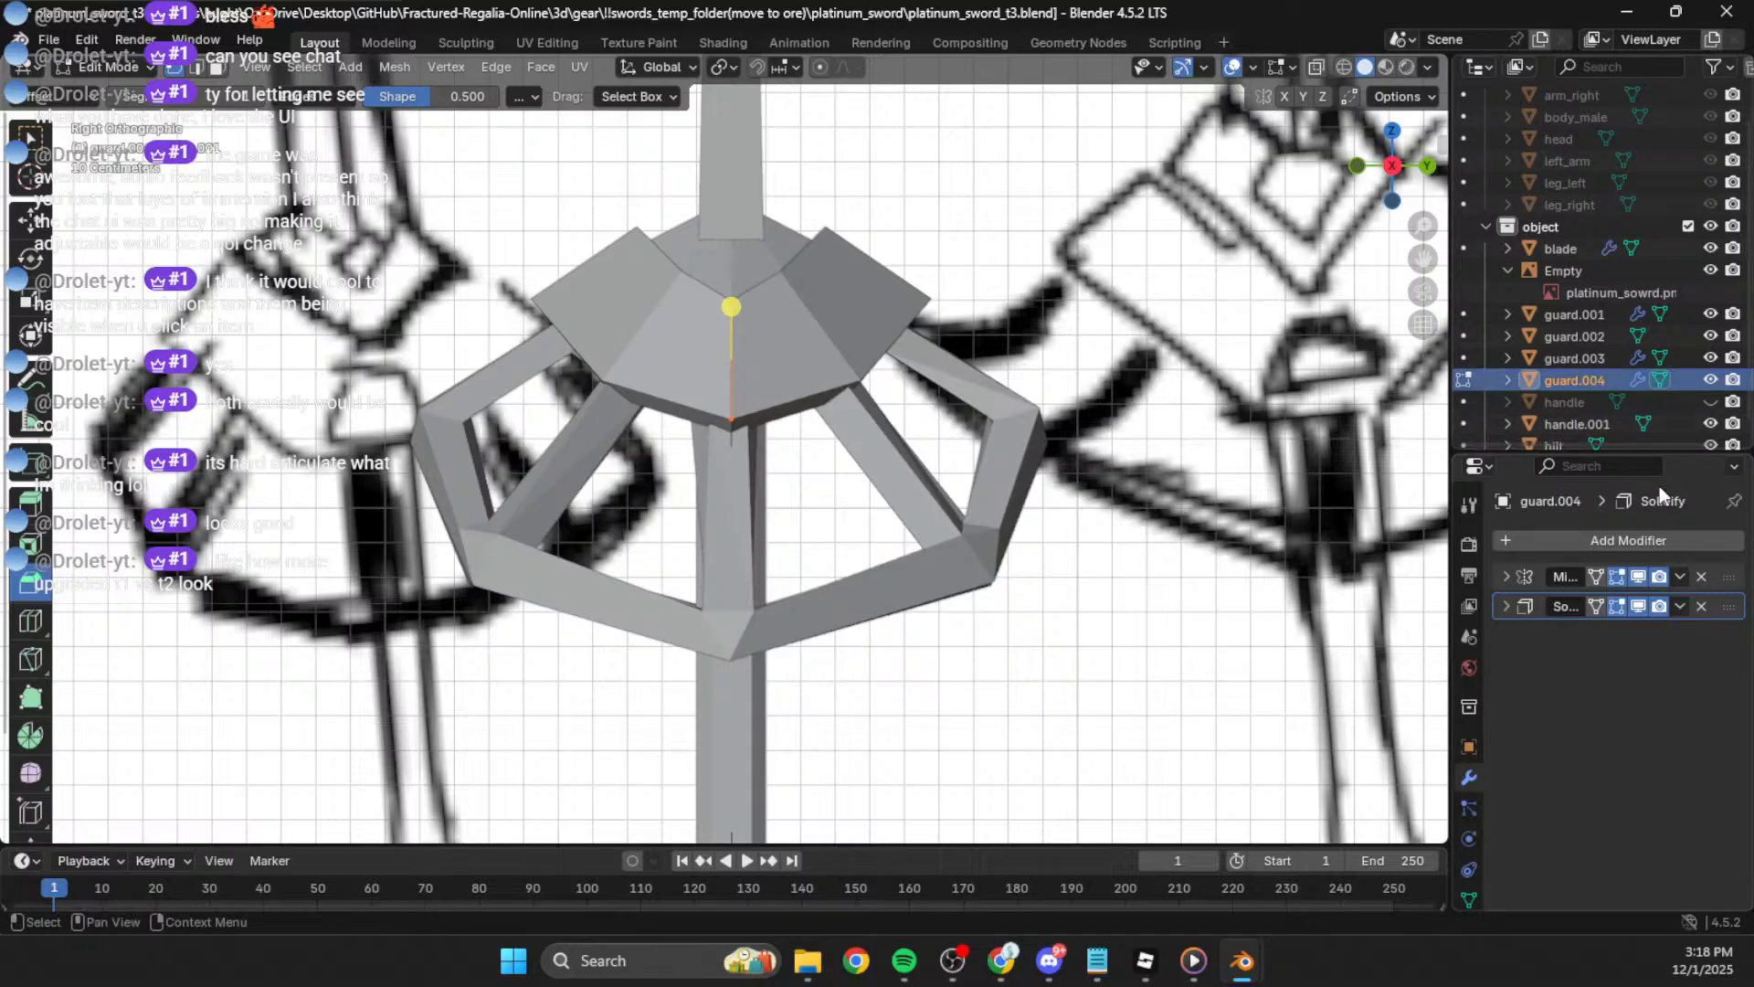
left_click(1702, 577)
left_click(1701, 577)
middle_click_drag(852, 354, 893, 385)
left_click(1400, 175)
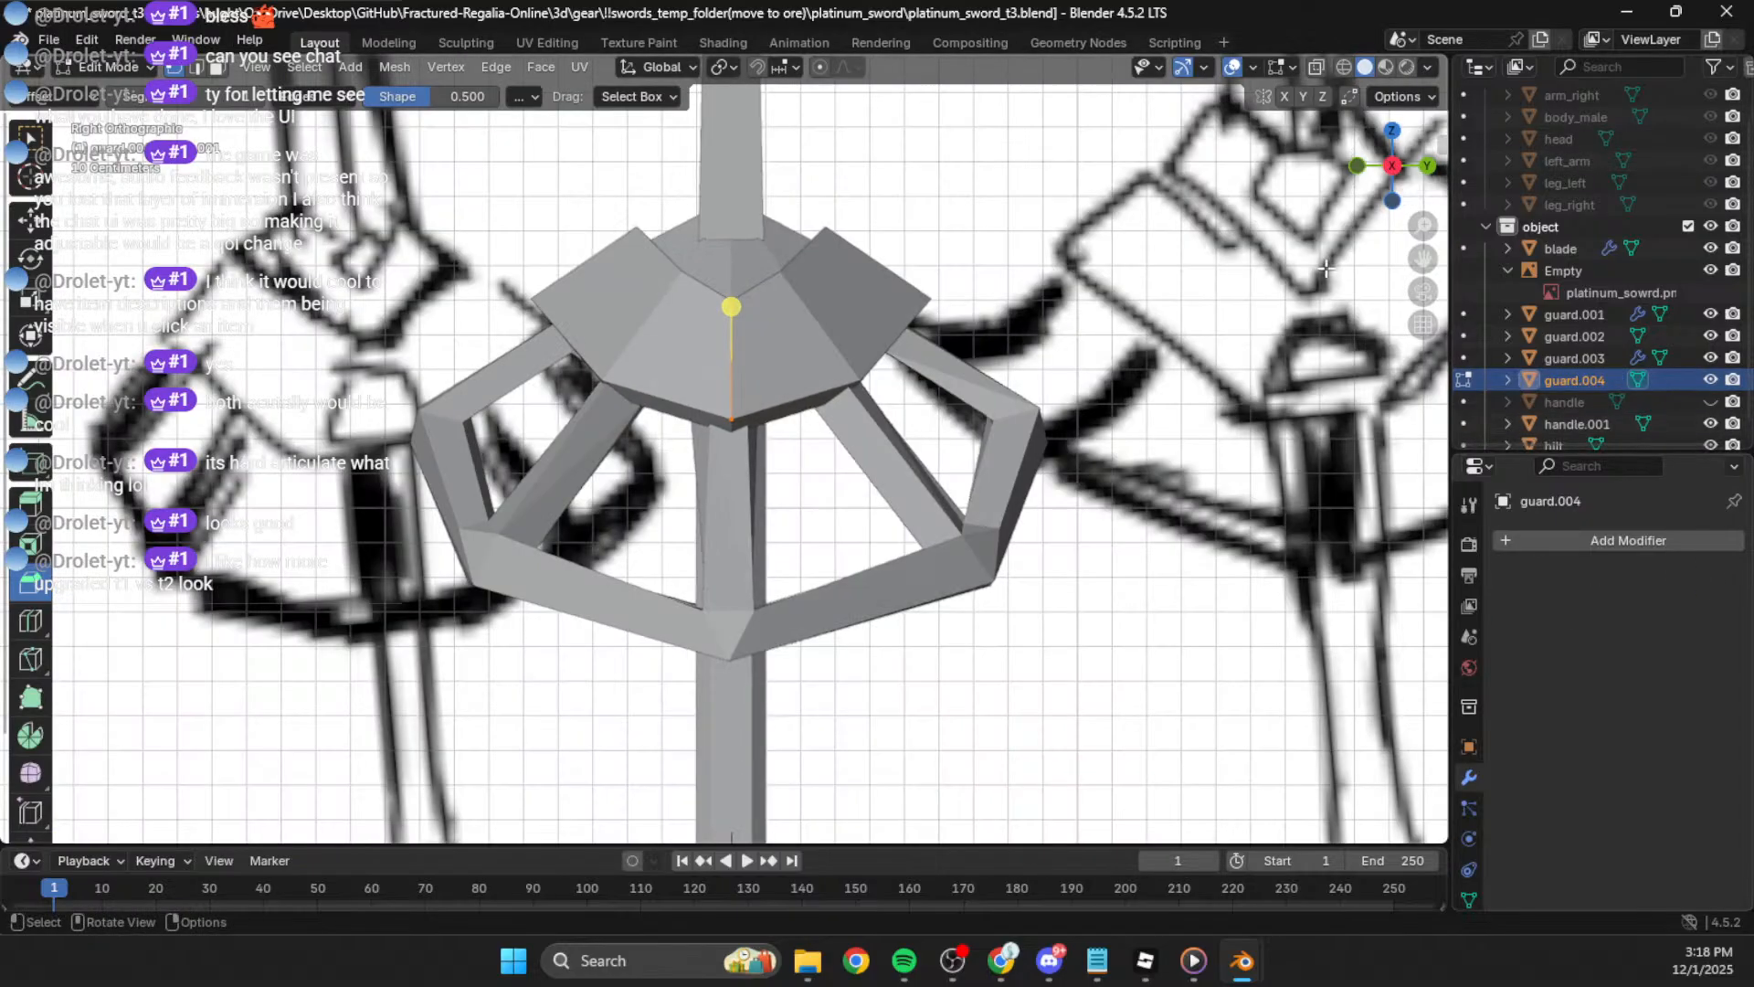
Step: Add a Mirror modifier to guard.004 that mirrors on X and Y
left_click(1618, 539)
mouse_move(1522, 547)
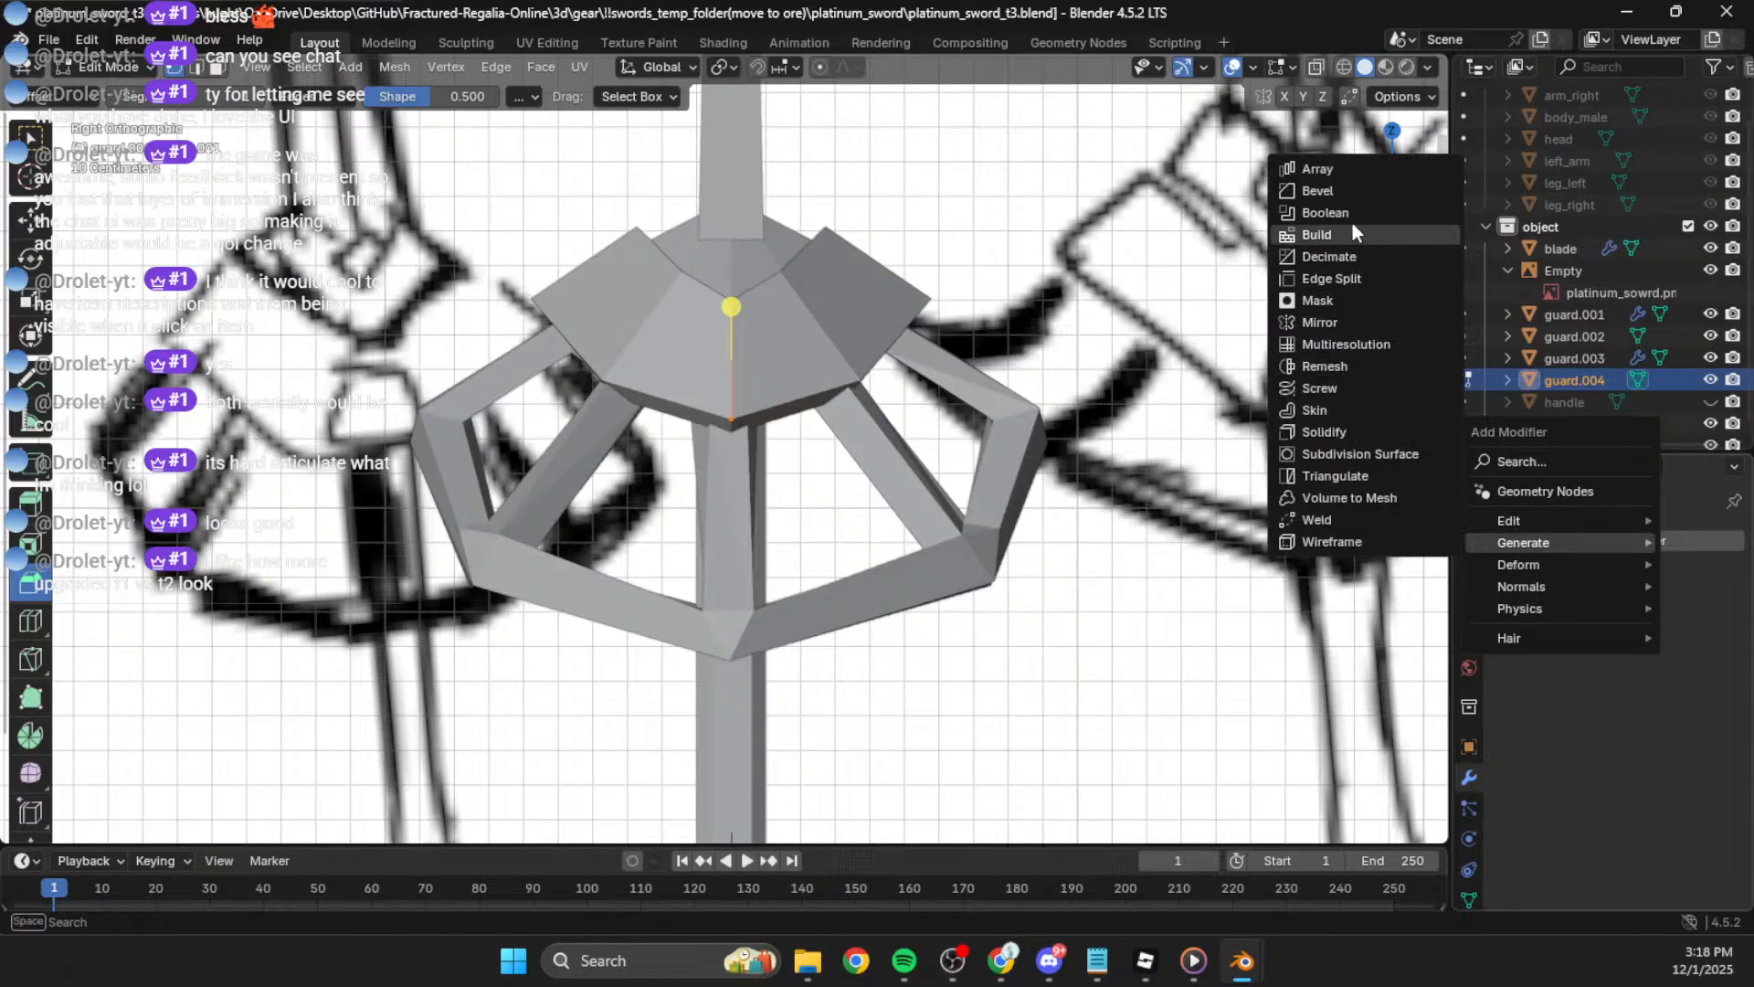
left_click(1328, 324)
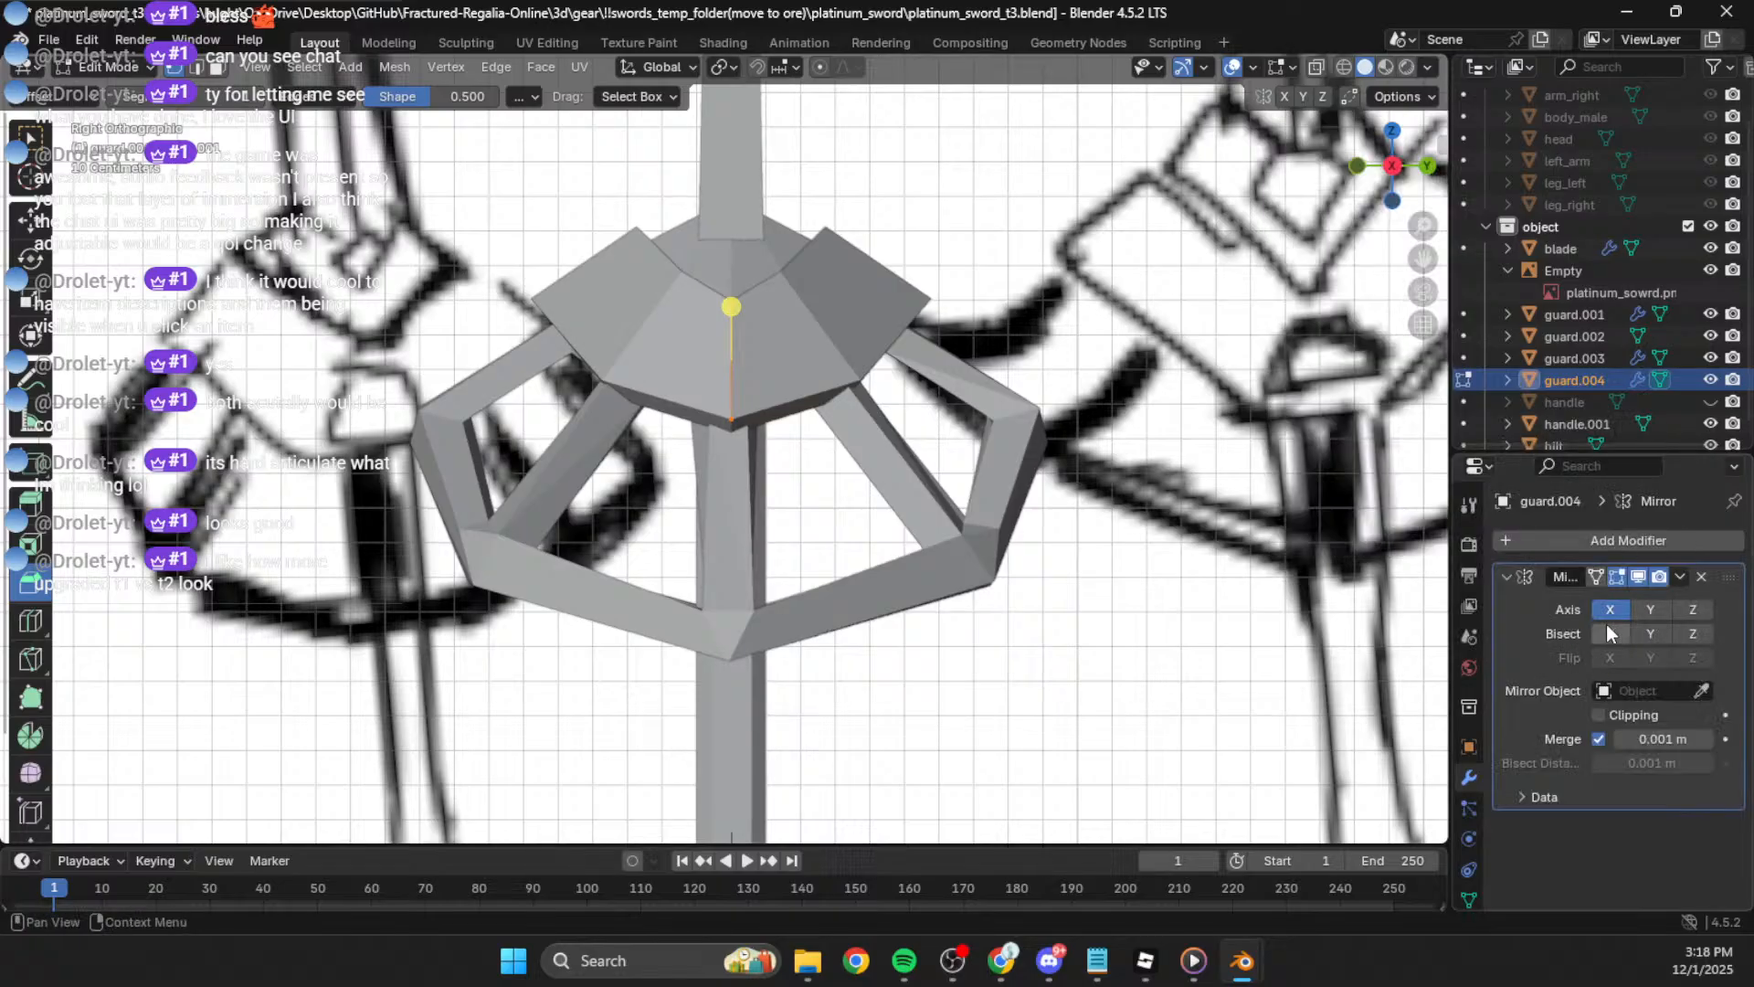
Step: Move the edge of guard.004 clear of the cap, extrude it into a wide plate, and enable clipping on the mirror
middle_click_drag(861, 460, 1073, 450)
key("g")
left_click(1315, 427)
middle_click_drag(1312, 430, 875, 512)
key("g")
left_click(993, 461)
middle_click_drag(978, 429, 763, 395)
key("g")
left_click(839, 430)
key("e")
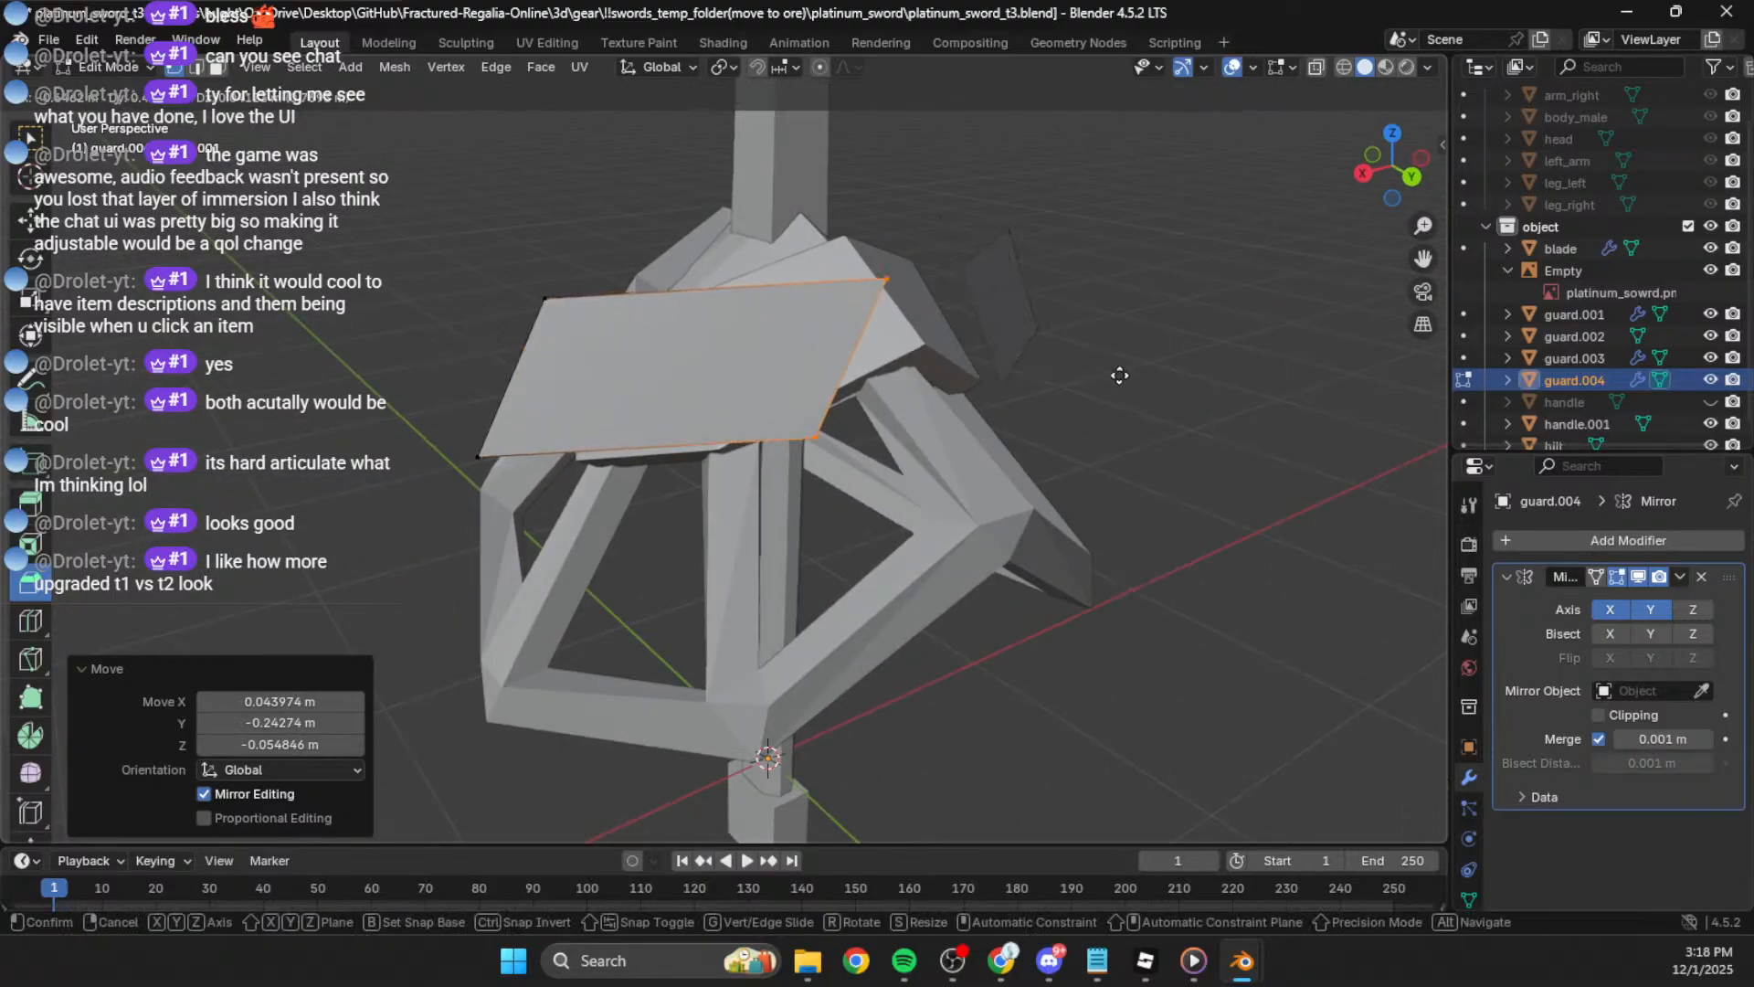
left_click(1111, 376)
middle_click_drag(1111, 377, 961, 358)
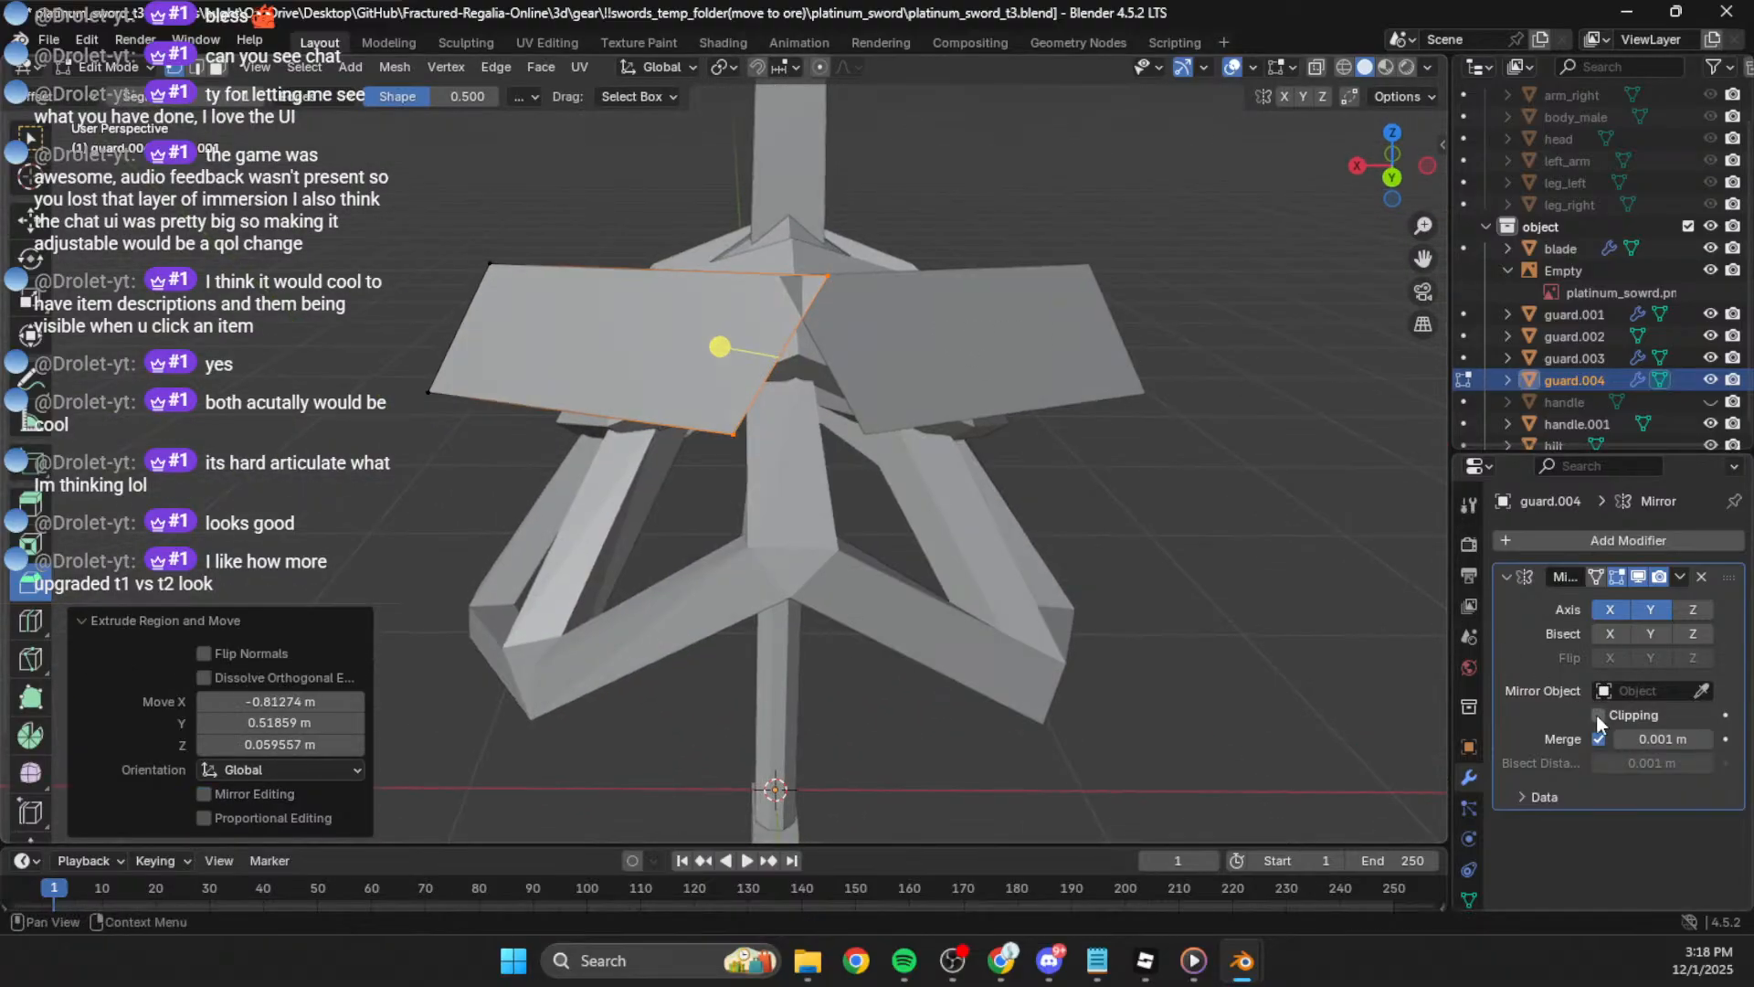
middle_click_drag(1310, 651, 969, 449)
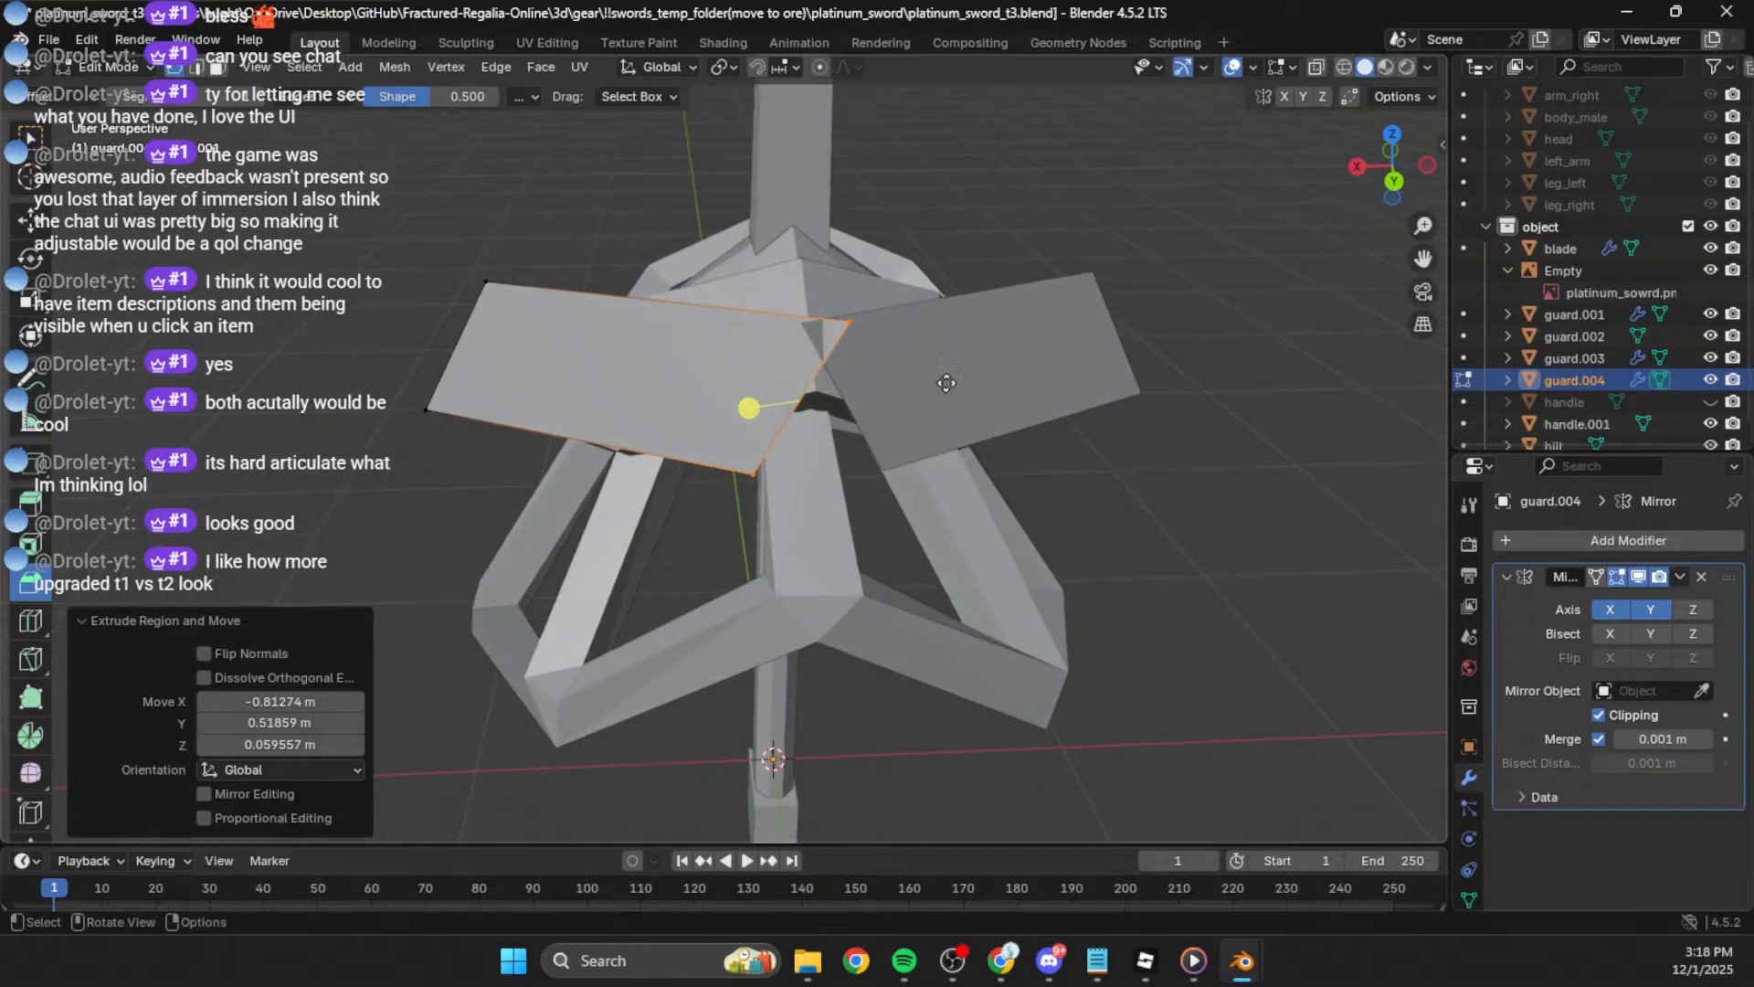
key("e")
left_click(1065, 318)
key("ctrl+z")
Step: Move the end edges of the plate so it spans across one side of the guard cap
key("g")
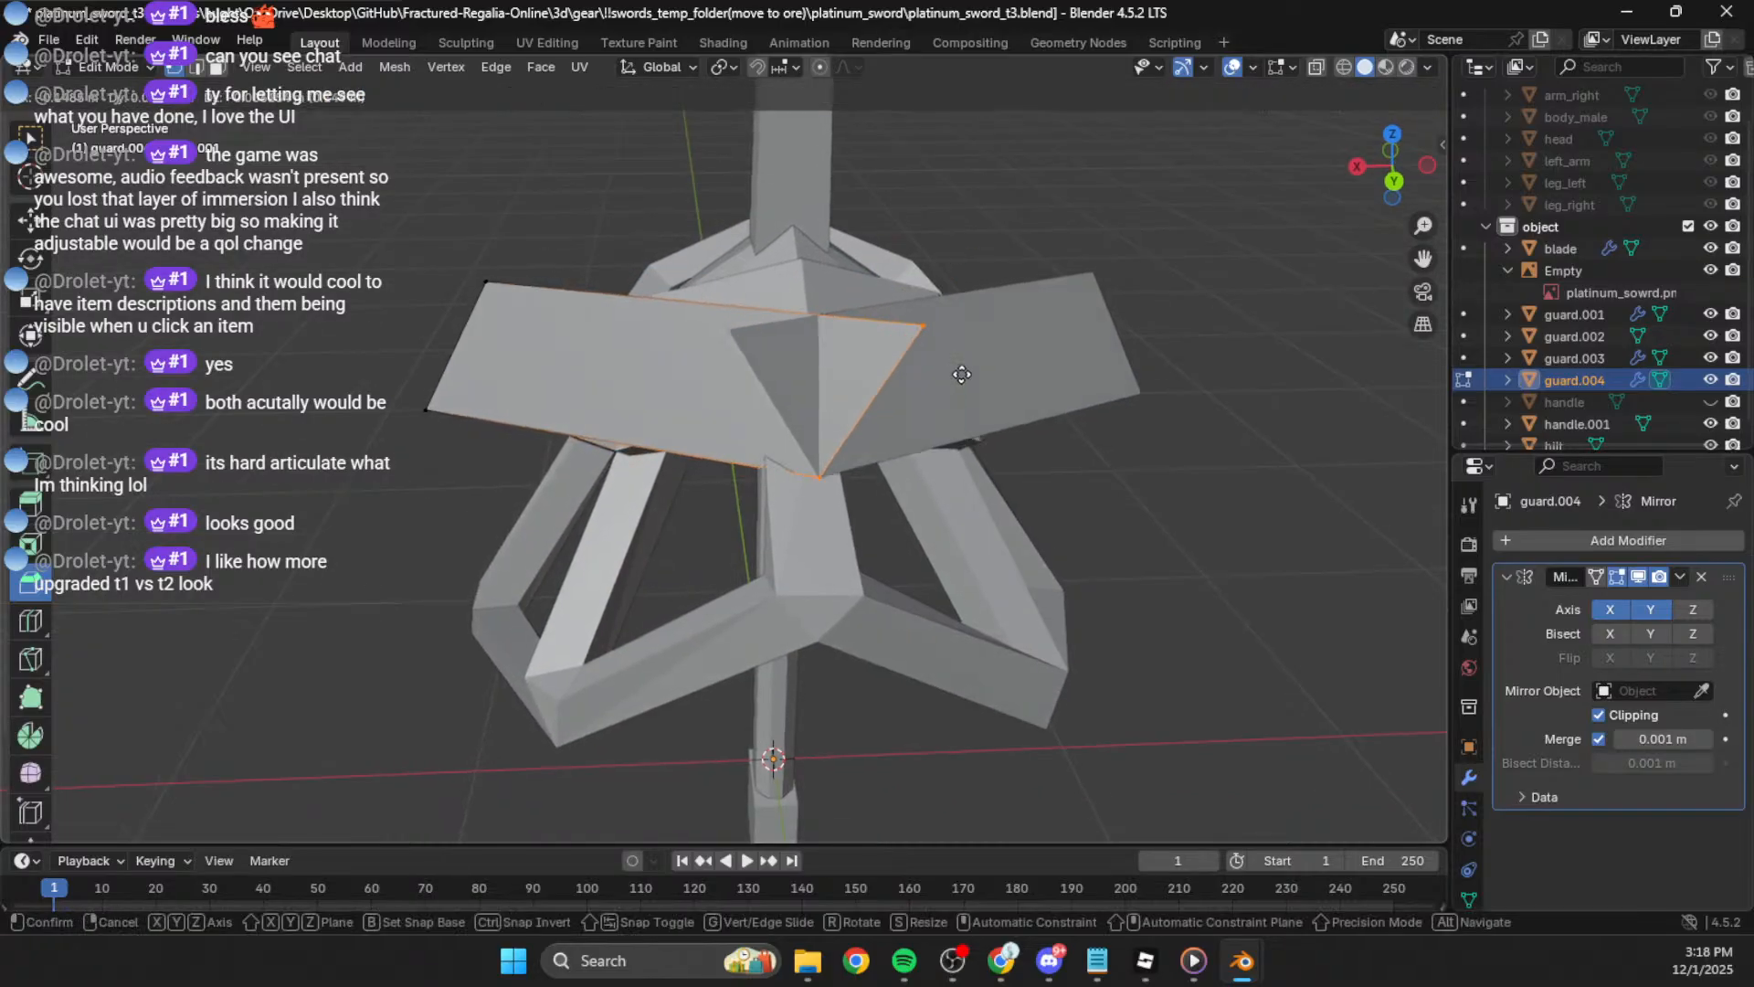
left_click(746, 332)
left_click(631, 444)
key("g")
left_click(1042, 495)
middle_click_drag(868, 422, 1092, 358)
key("g")
left_click(1049, 282)
middle_click_drag(1049, 282, 995, 325)
scroll(692, 384, "down", 4)
scroll(950, 347, "up", 3)
middle_click_drag(774, 437, 837, 400)
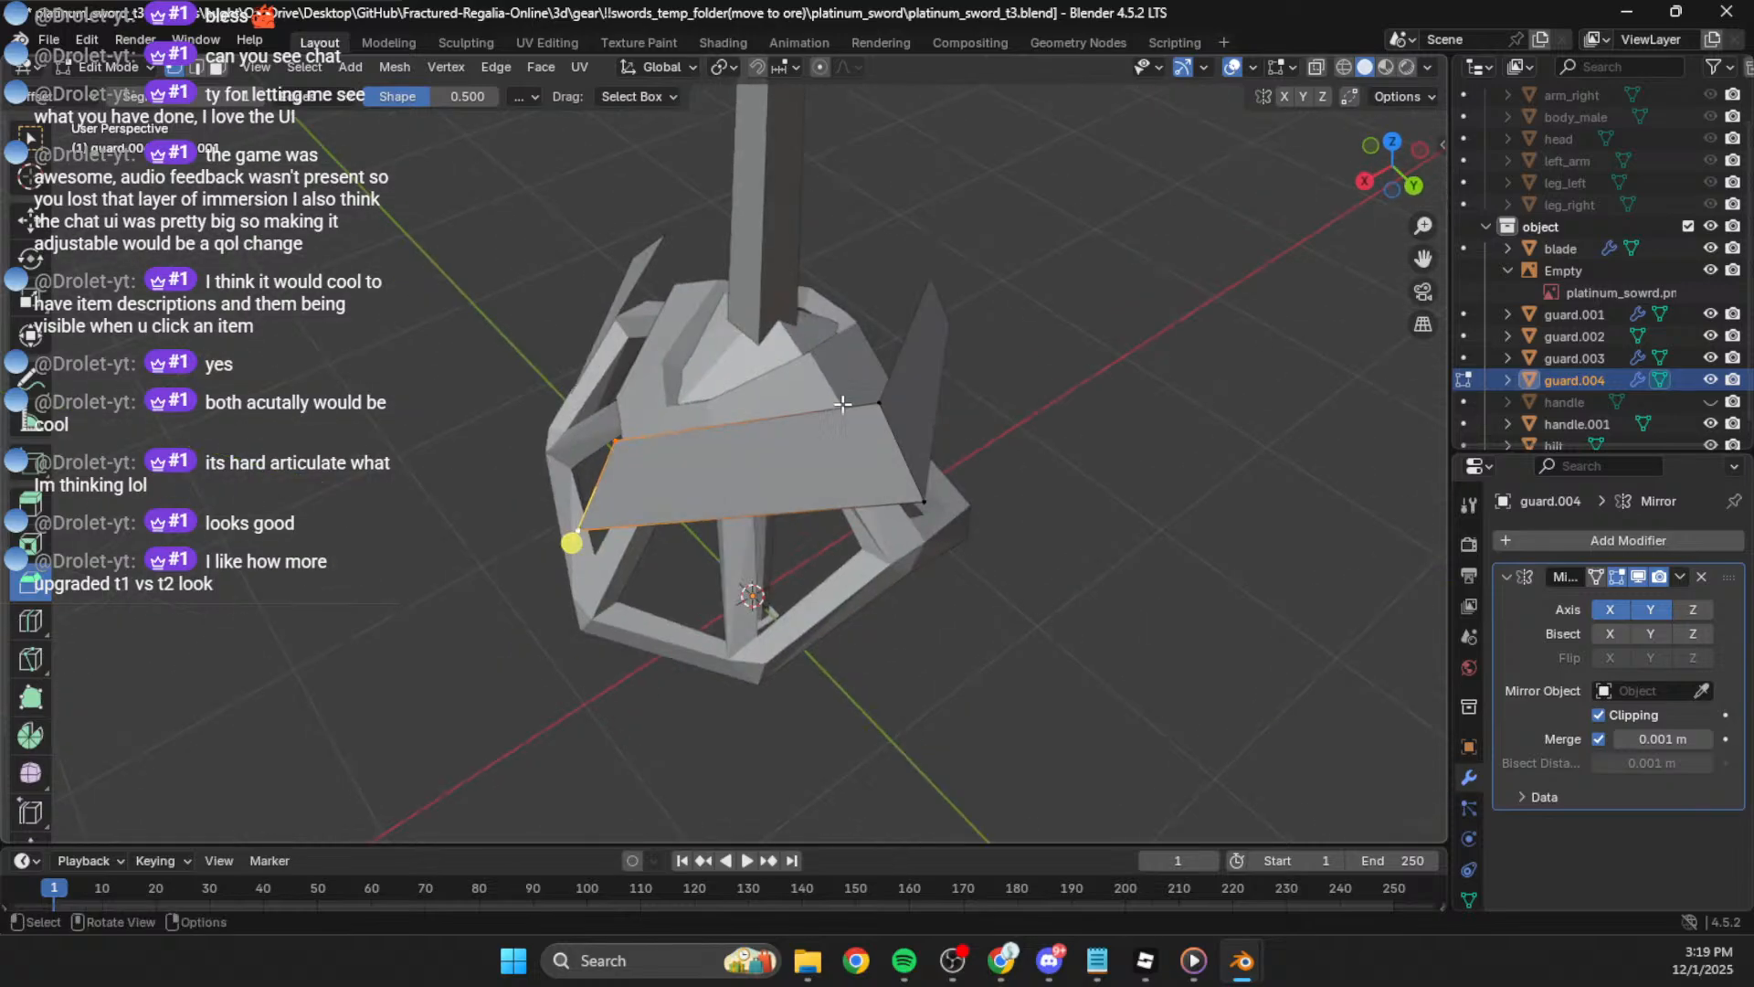
Step: Try other mirror axes for the plate, including X with Z, and restore mirroring on X and Y
middle_click_drag(960, 475, 717, 416)
left_click(1610, 609)
middle_click_drag(1175, 527, 598, 515)
left_click(1651, 610)
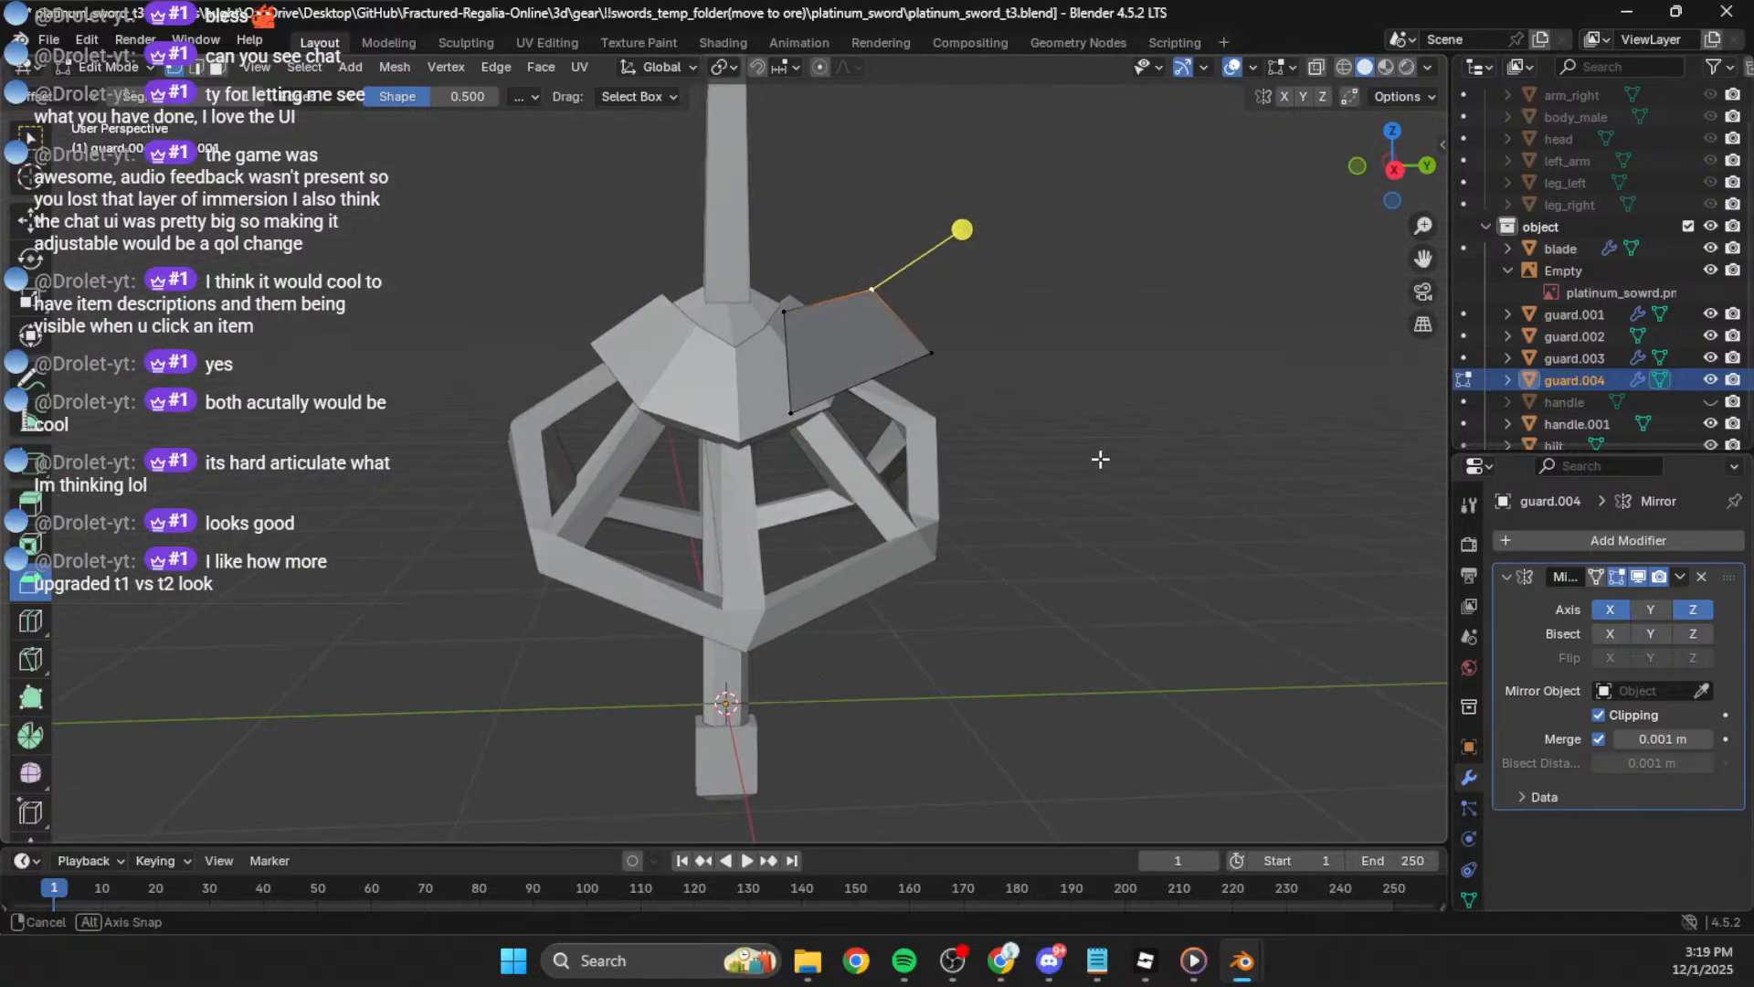
middle_click_drag(1051, 494, 749, 596)
left_click(1653, 610)
middle_click_drag(1407, 567, 1022, 305)
Step: Reposition the plate's end edges around the guard and select the end edge farther along the plate
middle_click_drag(1105, 335, 770, 432)
left_click(773, 538, "shift")
middle_click_drag(784, 532, 805, 521)
key("g")
left_click(759, 423)
left_click(933, 255)
middle_click_drag(990, 328, 885, 384)
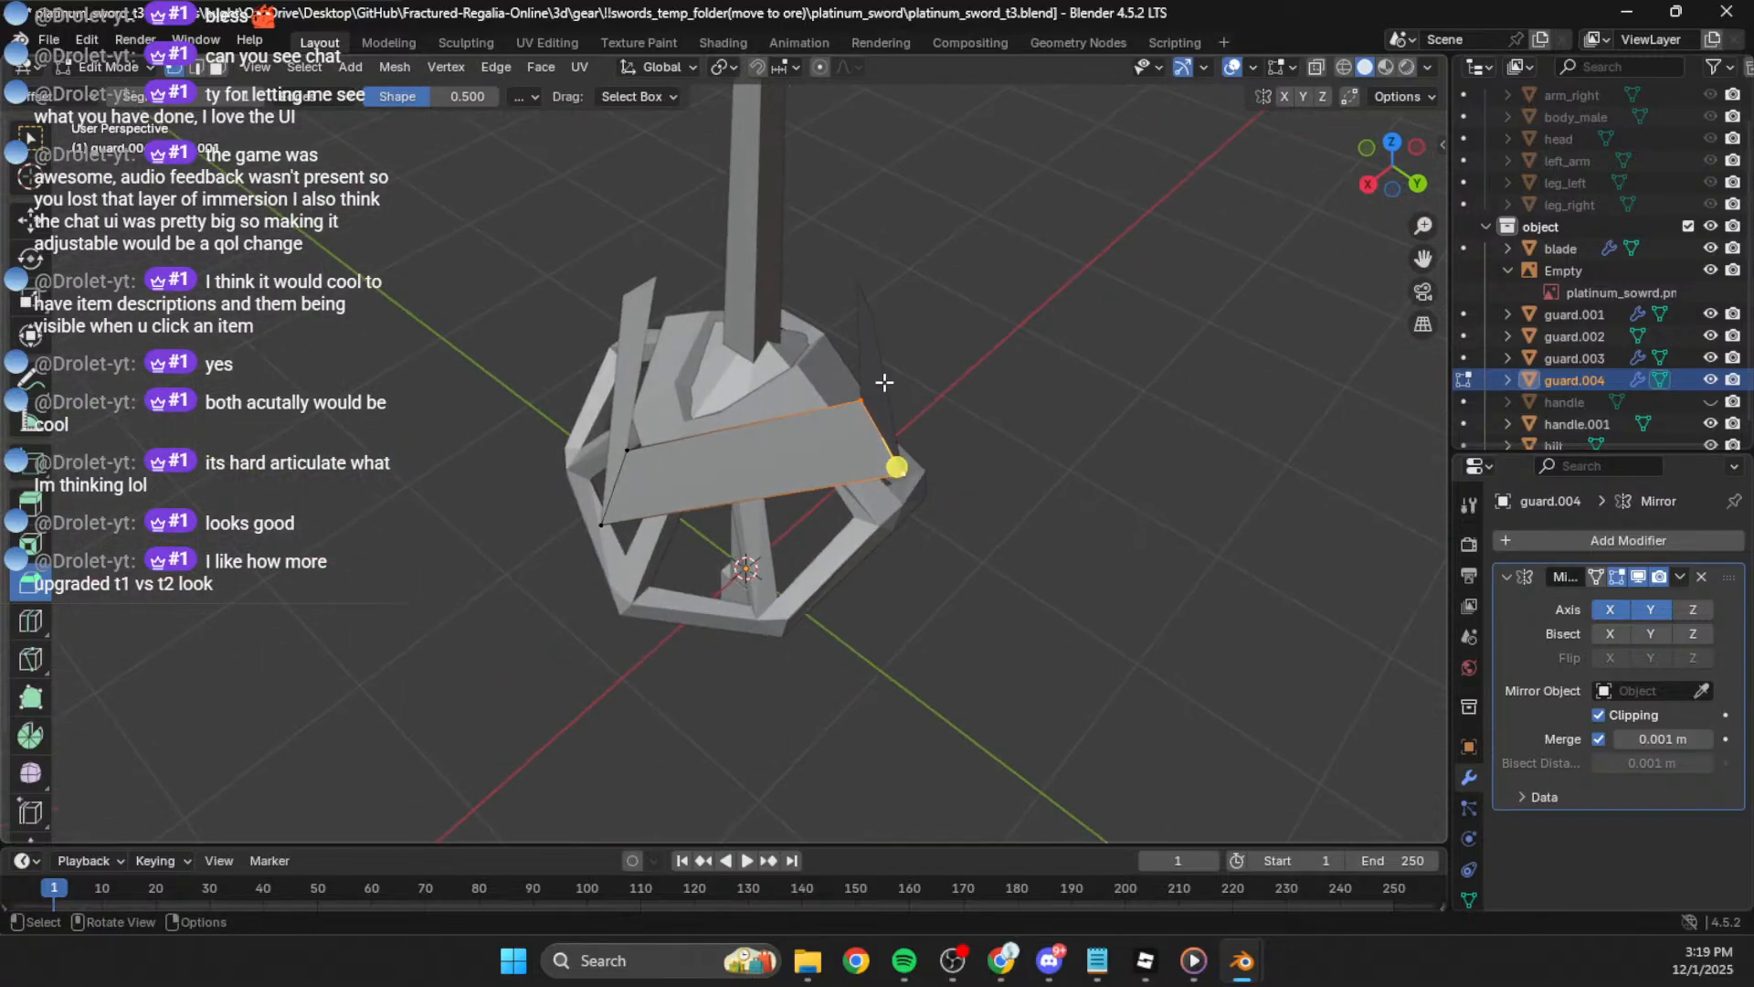
Step: Remove the Mirror modifier from guard.004 and move the selected end edge about -0.48 m on Y and -0.126 m on Z
left_click(1680, 576)
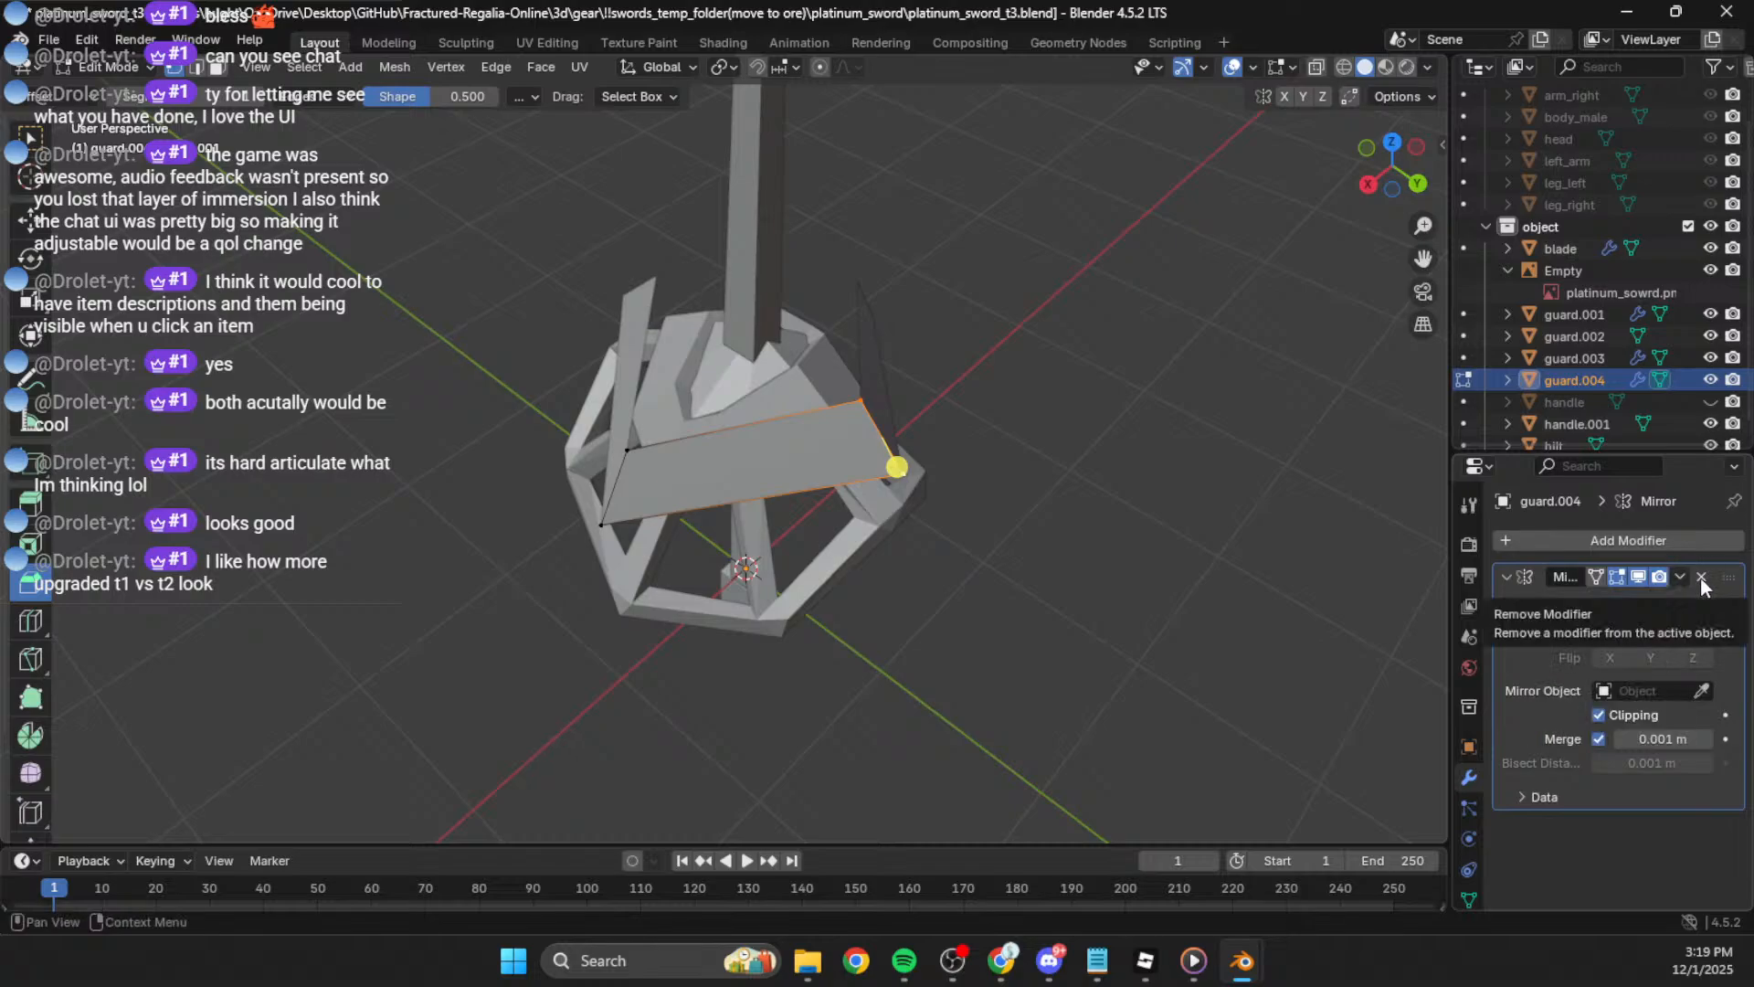
left_click(1702, 579)
middle_click_drag(859, 365, 1015, 288)
left_click(1401, 184)
key("g")
left_click(827, 264)
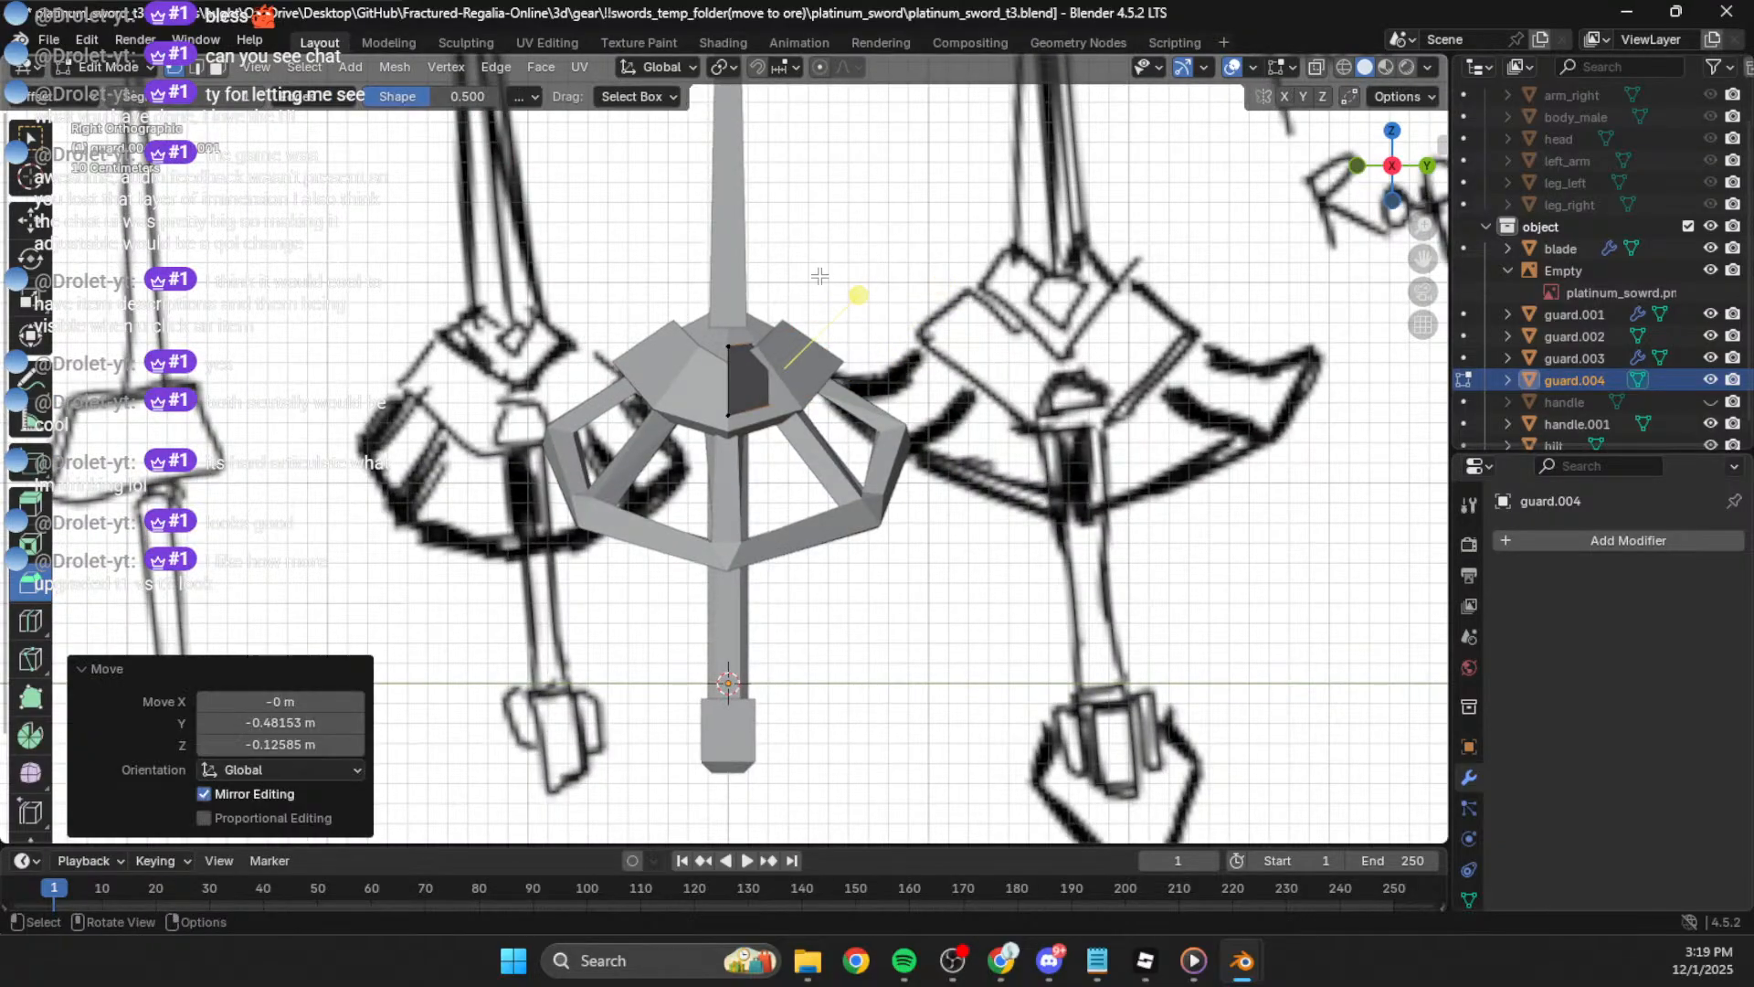
Step: Bring the end edge in front of the guard cap, shifting it about 0.718 m on X in the back orthographic view
scroll(758, 333, "up", 2)
key("g")
left_click(857, 253)
middle_click_drag(869, 252, 611, 273)
left_click(1393, 172)
key("g")
left_click(704, 284)
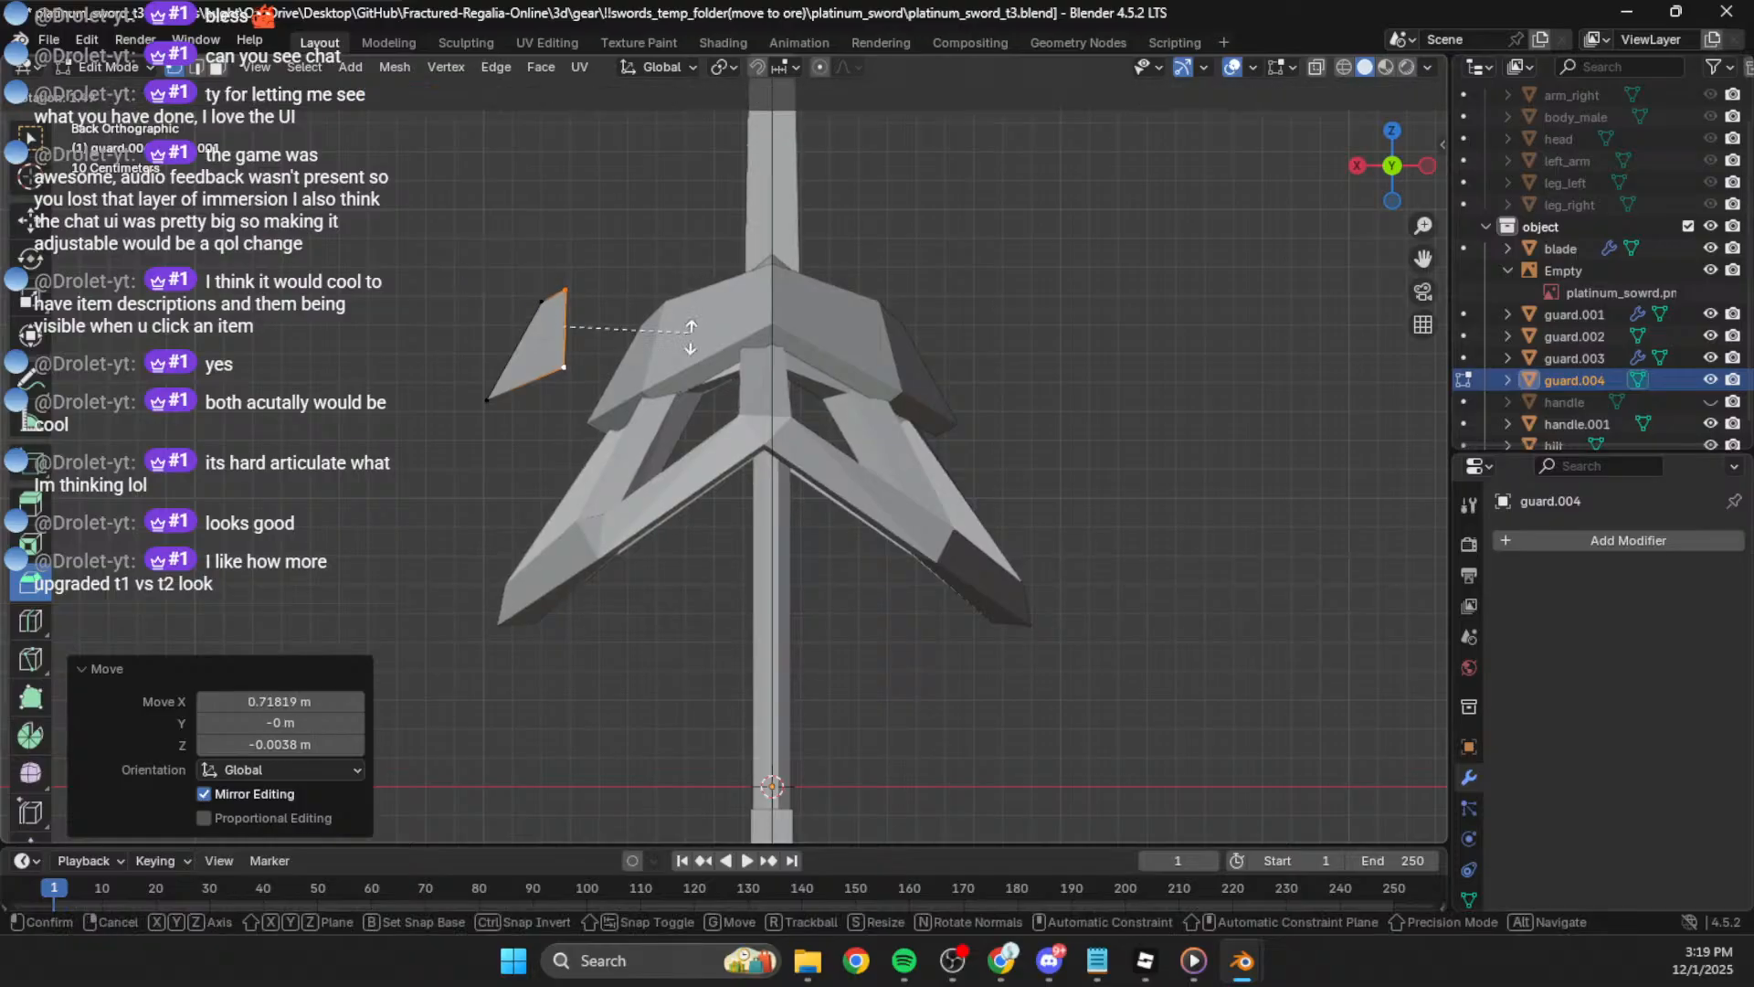
Step: Rotate the end edge in the back view to follow the slope of the guard cap
key("r")
left_click(678, 380)
key("r")
left_click(704, 365)
middle_click_drag(615, 348, 1047, 368)
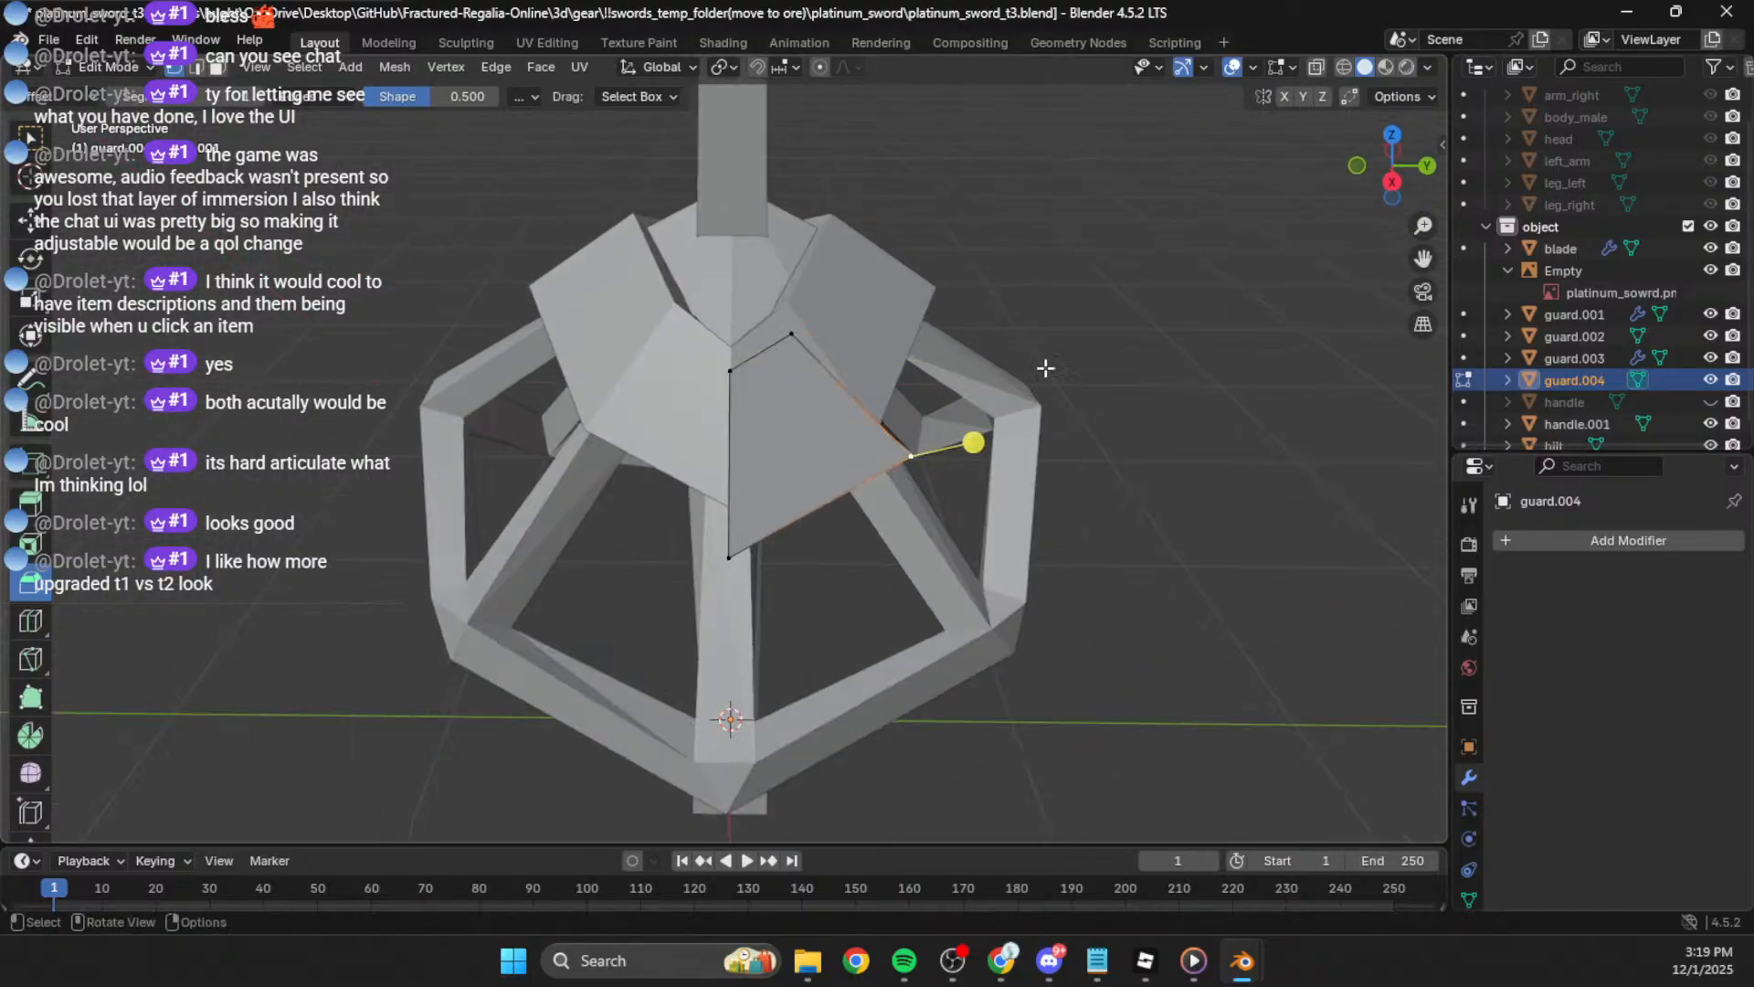
Step: Reshape the face by moving its corners in the right orthographic view into a half-diamond over the cap's front
left_click(1395, 182)
key("g")
left_click(941, 265)
left_click(769, 261)
key("g")
left_click(738, 258)
left_click(725, 276)
key("g")
left_click(725, 259)
left_click(763, 261)
key("g")
left_click(759, 280)
key("g")
left_click(804, 328)
Step: Fine-tune the half-diamond's upper and outer corners, nudging the outer one about 0.009 m on Y and -0.004 m on Z
middle_click_drag(804, 327, 759, 421, "shift")
scroll(719, 388, "up", 2)
left_click(681, 299)
key("g")
left_click(679, 307)
left_click(747, 446)
key("g")
left_click(749, 444)
middle_click_drag(681, 483, 627, 492, "shift")
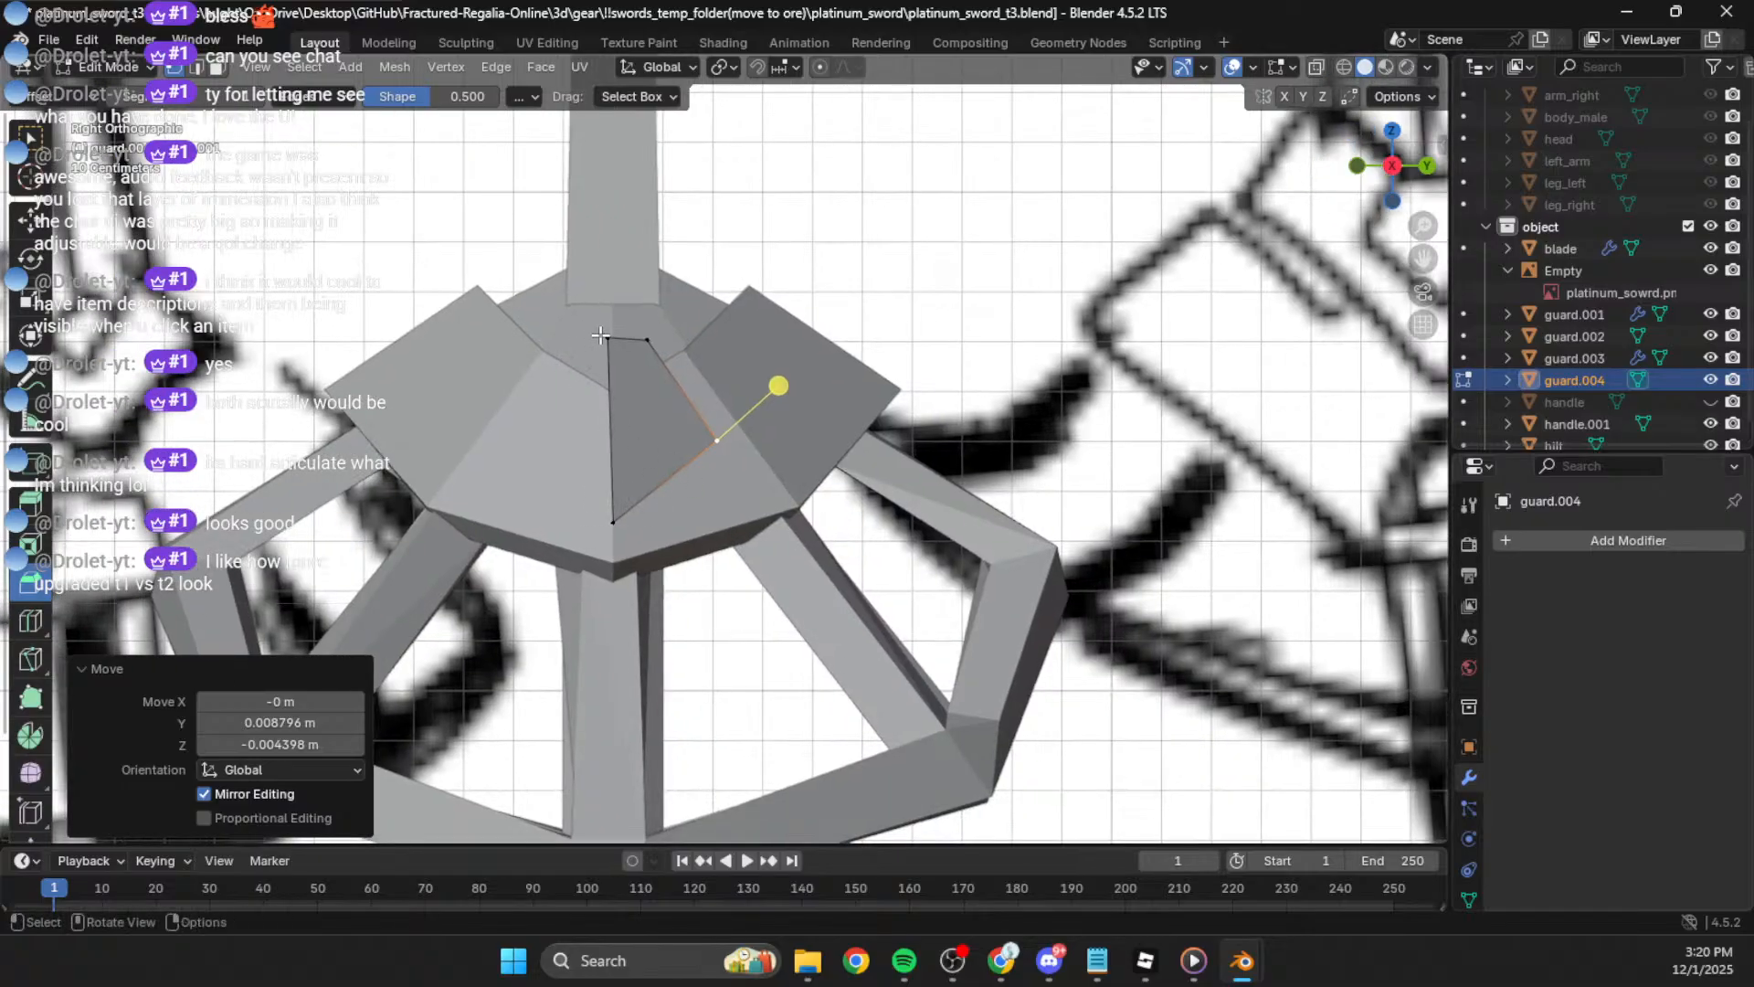
Step: Extrude the half-diamond's corner vertices toward the guard to give it depth, and join the lower vertices
middle_click_drag(681, 369, 524, 467)
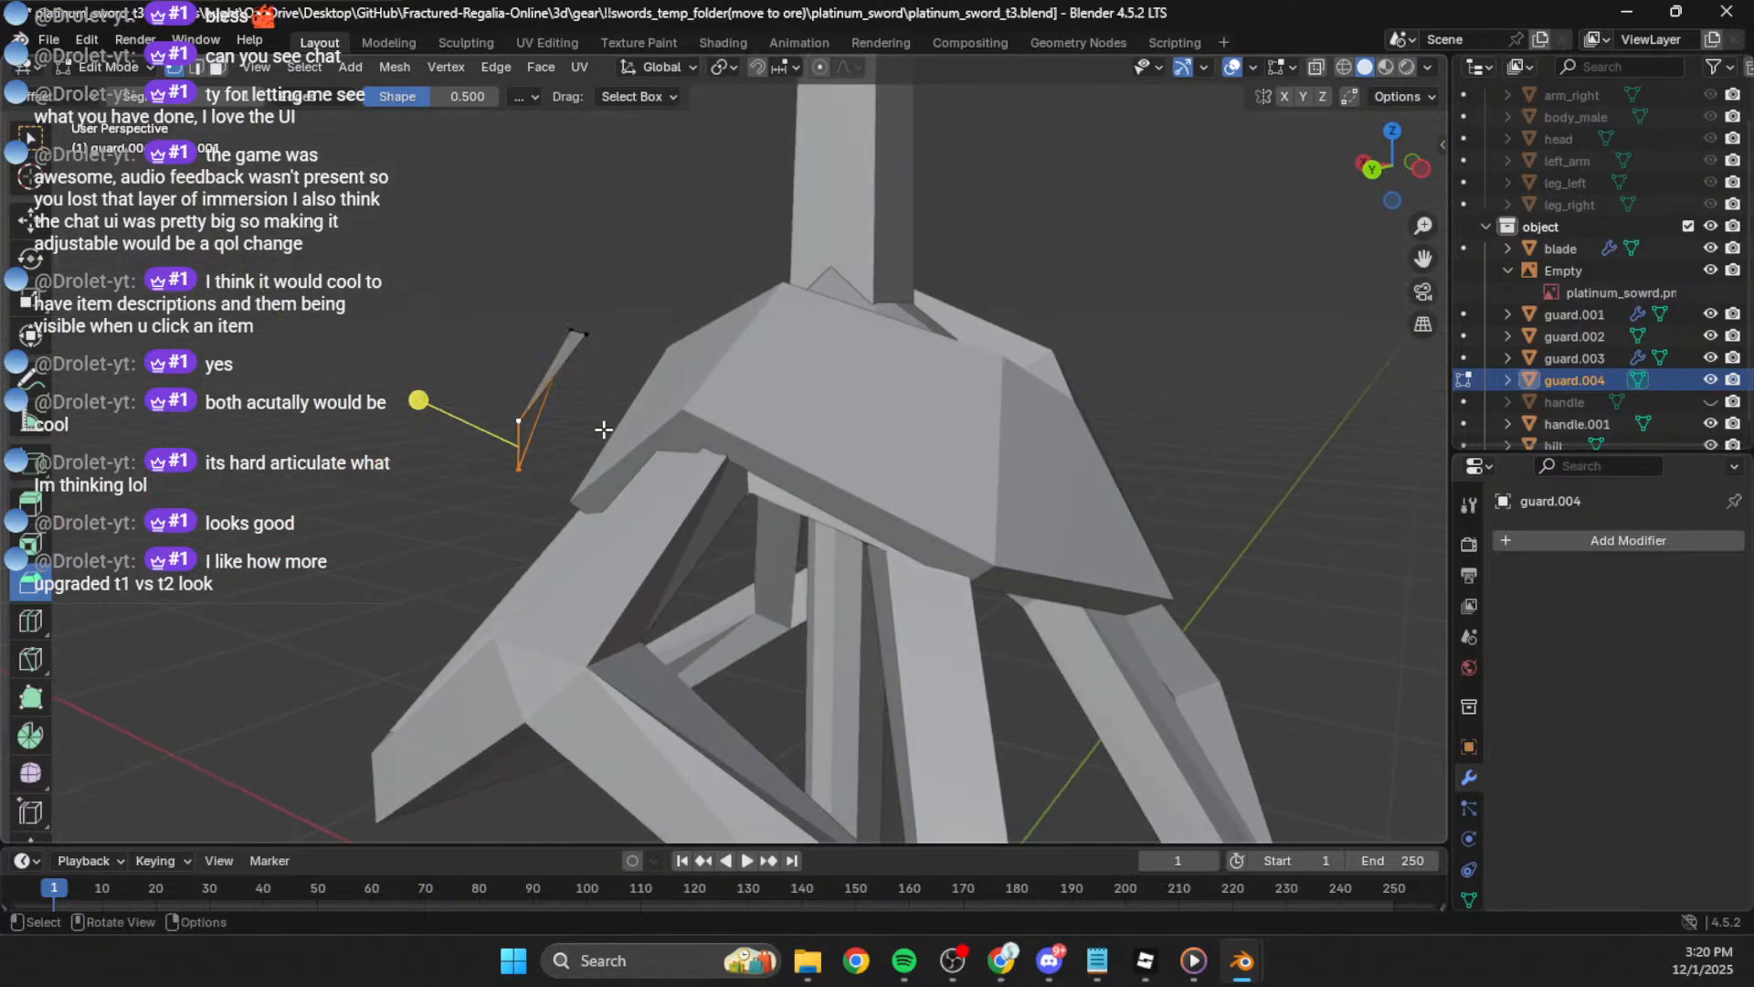
key("e")
left_click(651, 433)
middle_click_drag(627, 395, 613, 427)
left_click(594, 312)
key("e")
left_click(638, 335)
left_click(582, 386, "shift")
left_click(536, 384, "shift")
key("f")
middle_click_drag(599, 311, 923, 522)
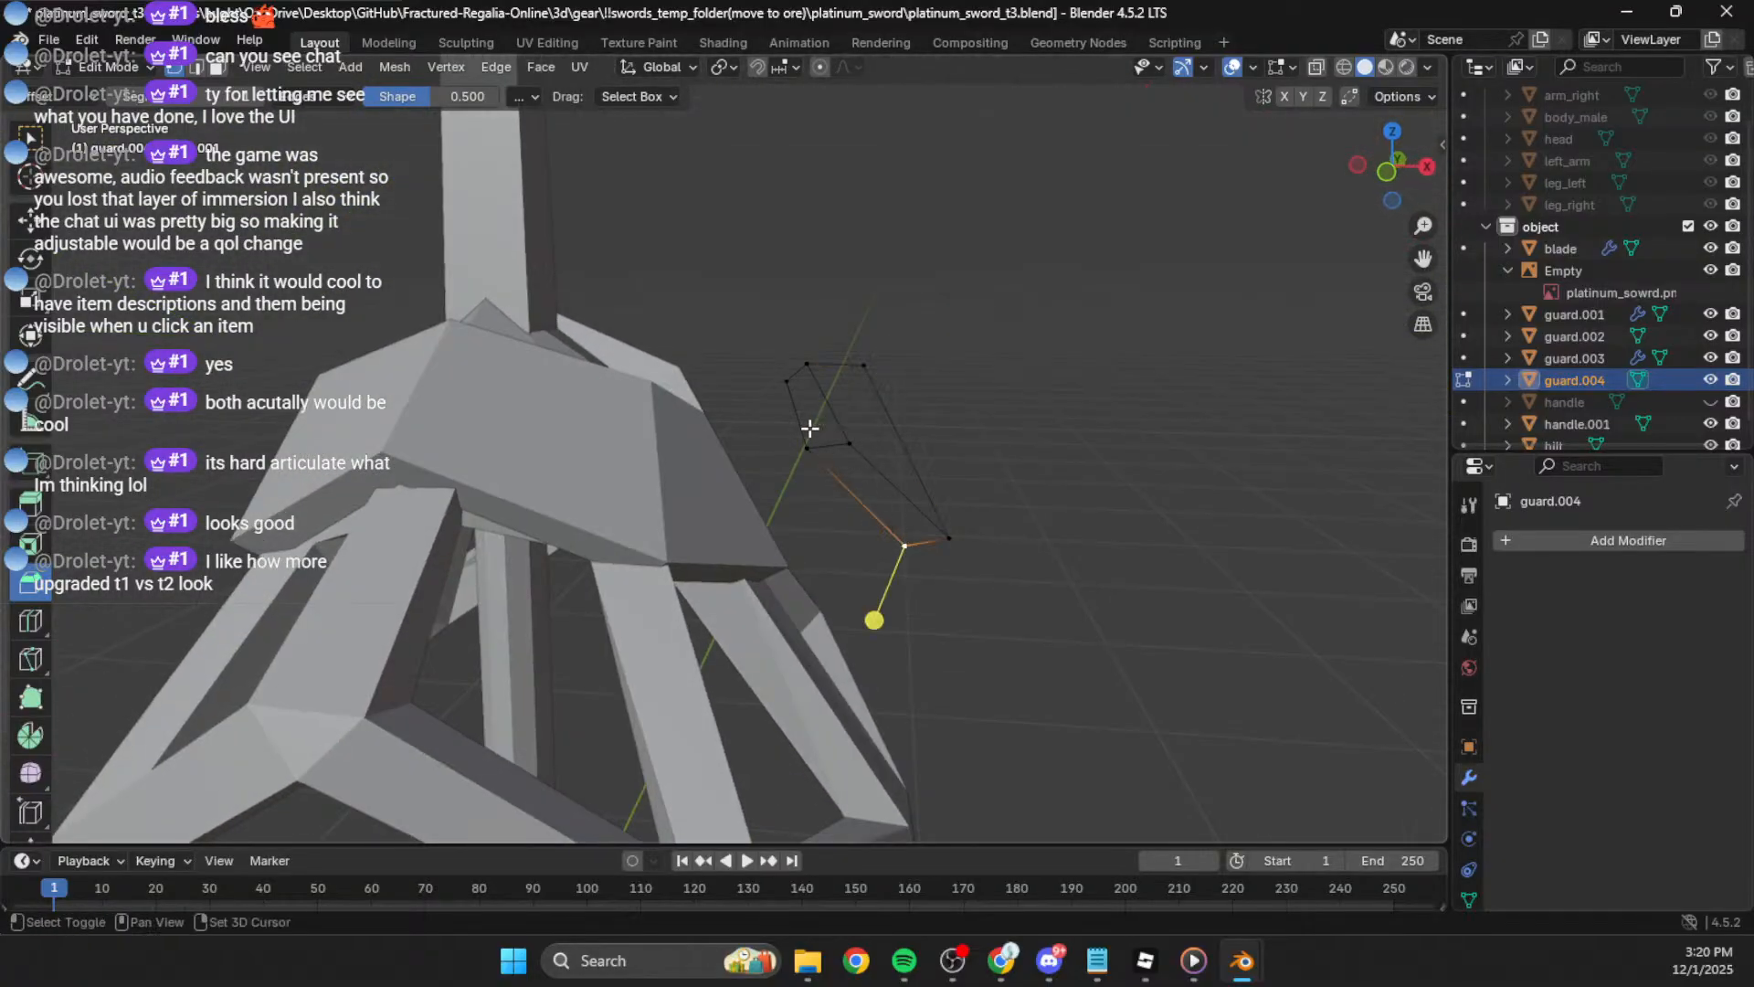
Step: Extrude the upper inner corner outward and fill the four inner corners of the half-diamond with a face
mouse_move(1101, 447)
middle_mouse_down()
mouse_move(1073, 430)
mouse_move(1093, 429)
middle_mouse_up()
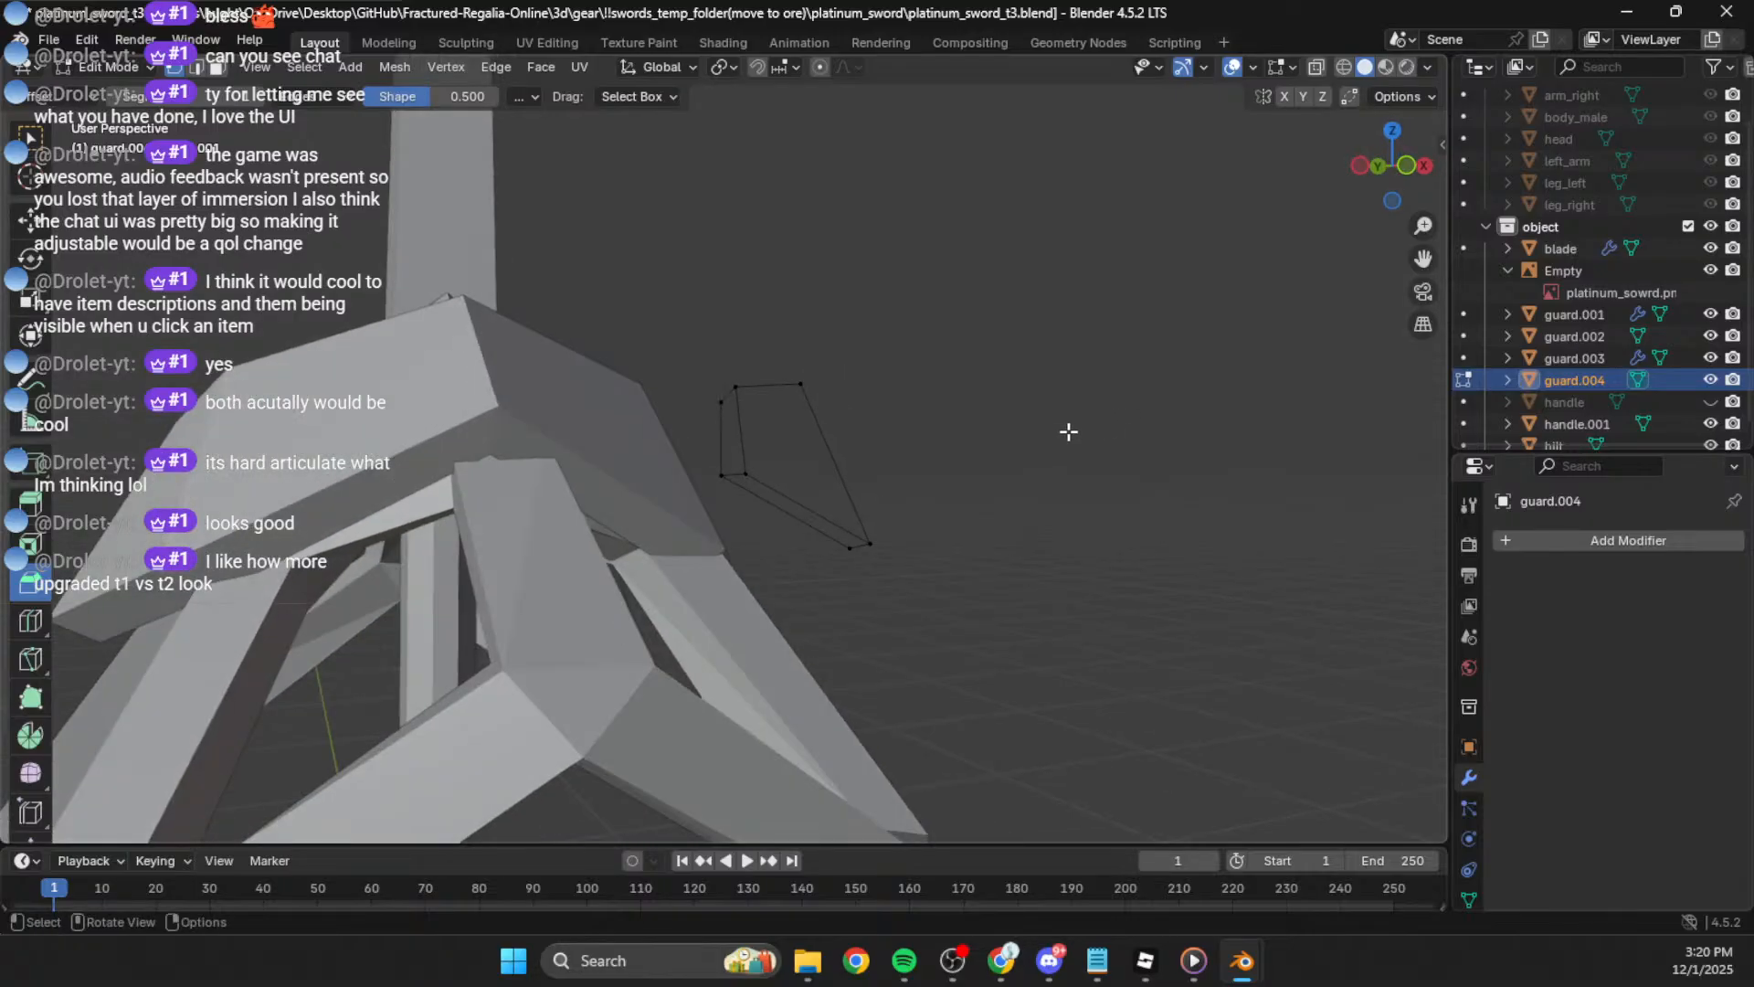
left_click(727, 408)
key("e")
left_click(893, 408)
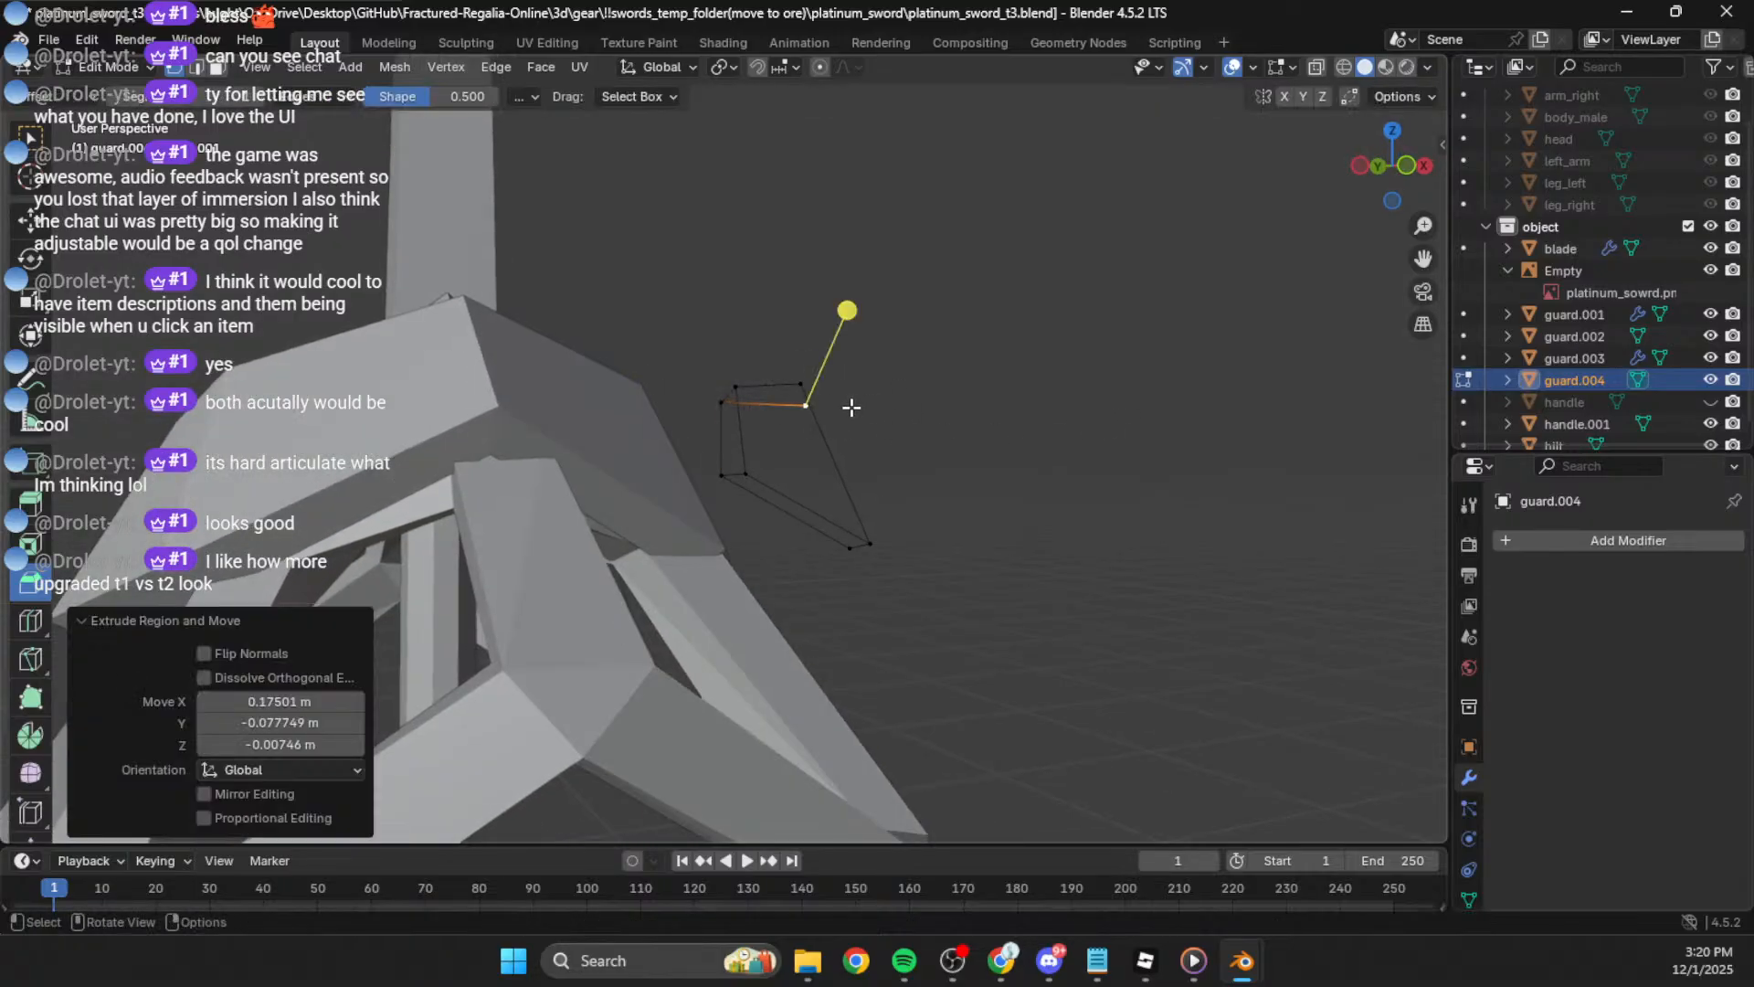
left_click(712, 472, "shift")
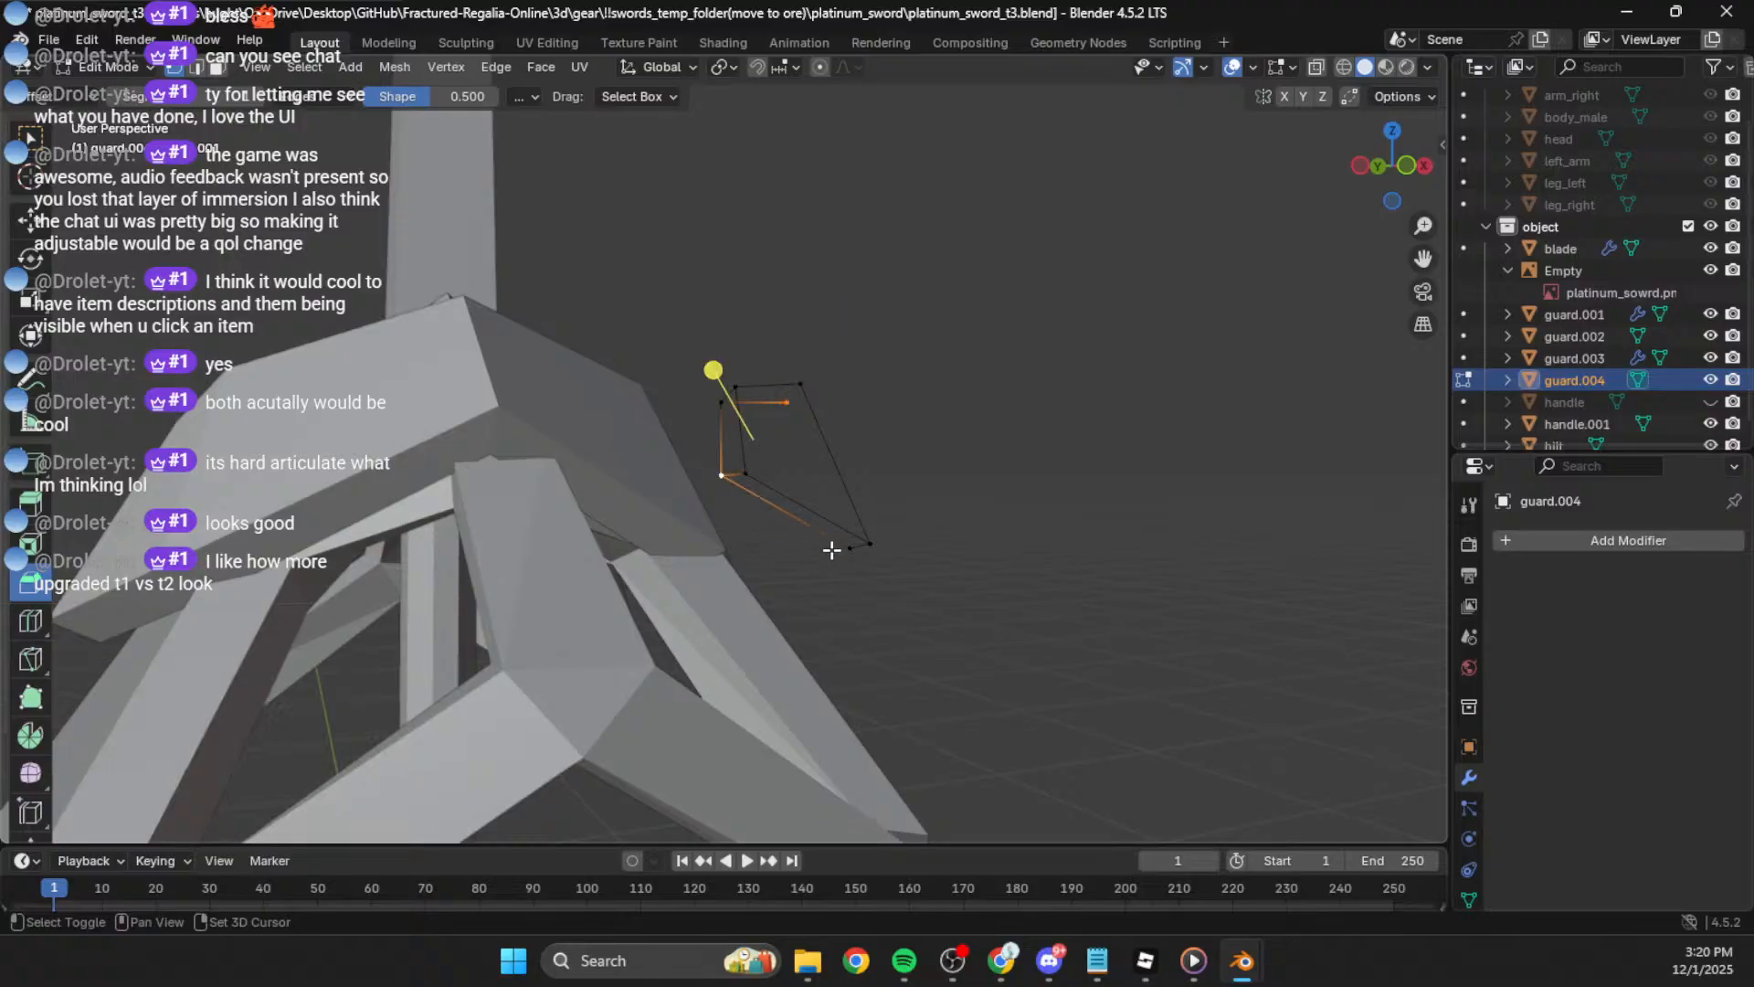
left_click(853, 555, "shift")
key("f")
key("f")
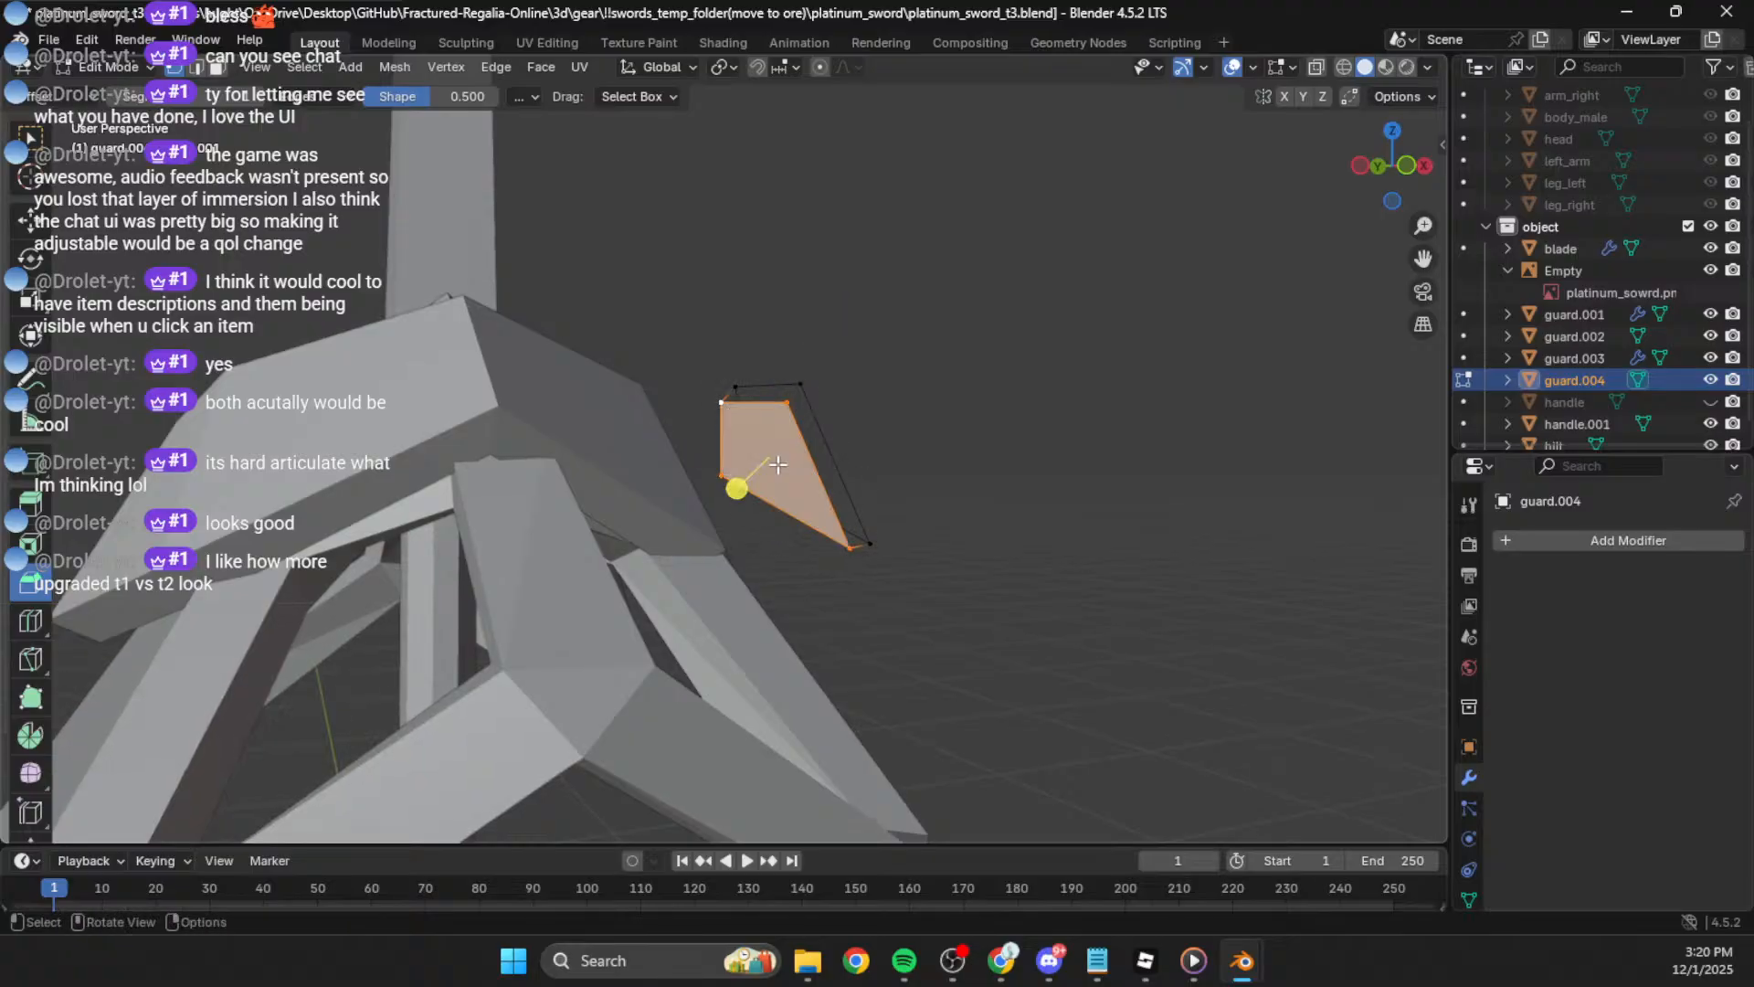
Step: Add a Mirror modifier to the half-diamond and set it to mirror across both the X and Y axes
middle_click_drag(863, 416, 658, 388)
left_click(887, 352)
scroll(827, 375, "down", 2)
scroll(804, 394, "down", 2)
middle_click_drag(827, 402, 1240, 357)
left_click(1393, 168)
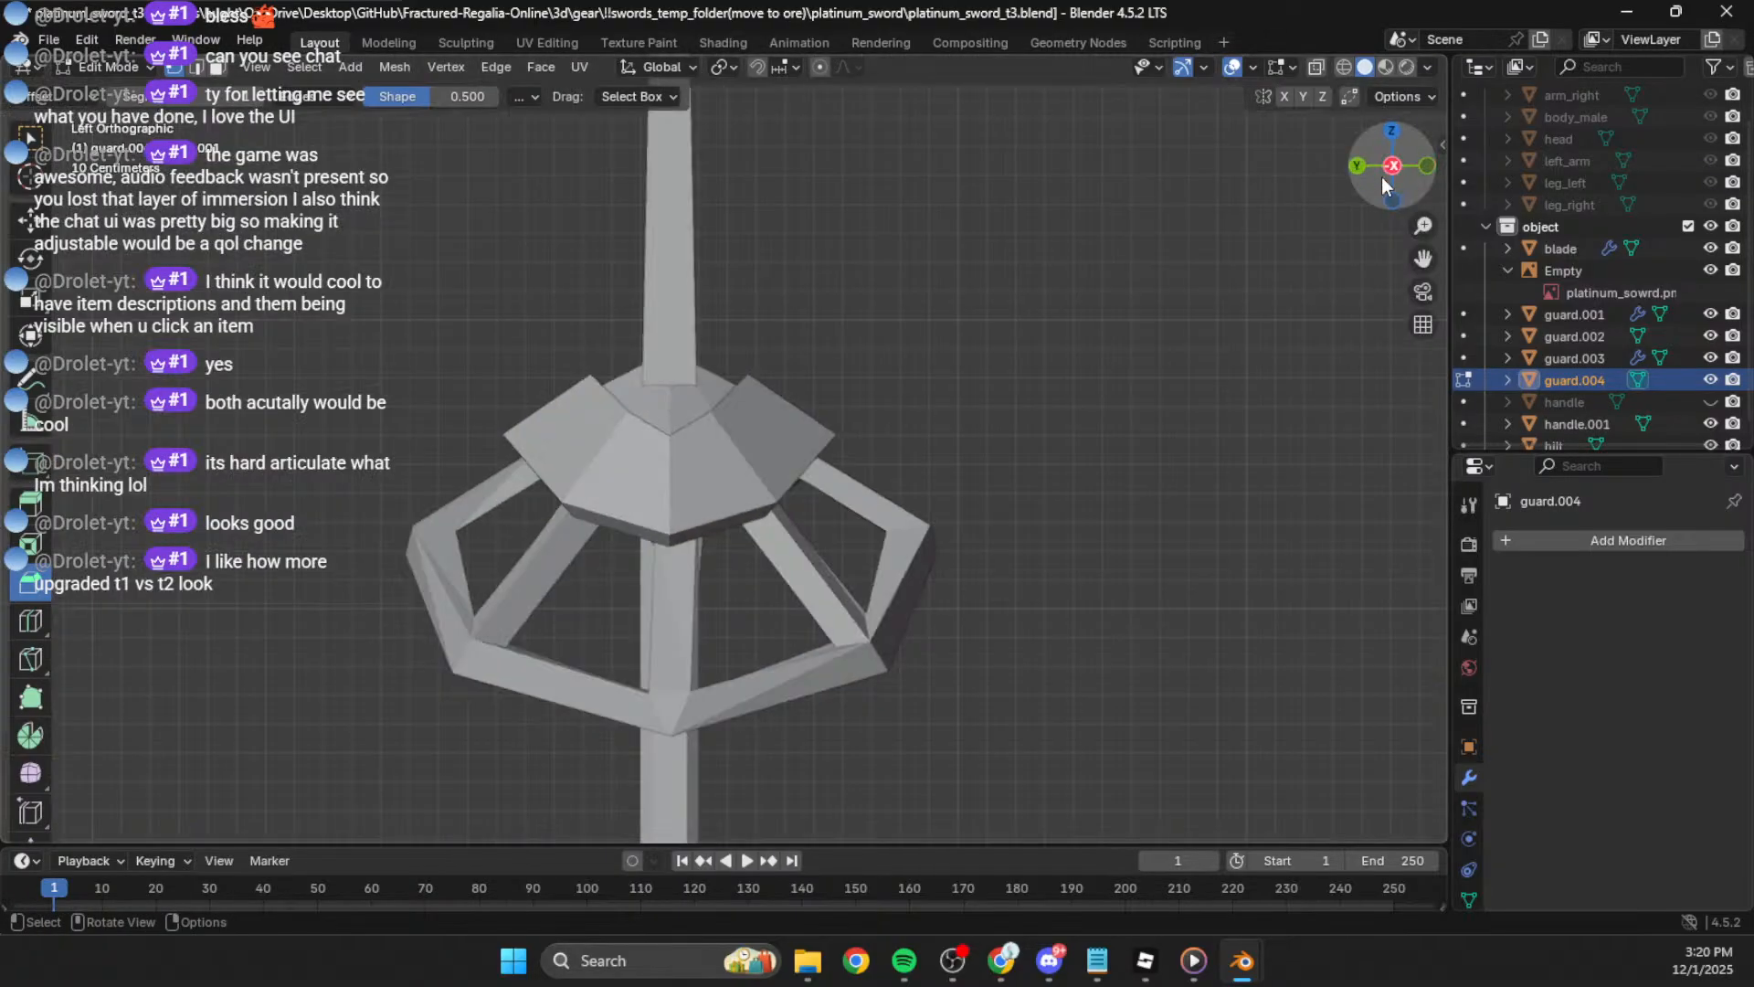
scroll(911, 434, "up", 2)
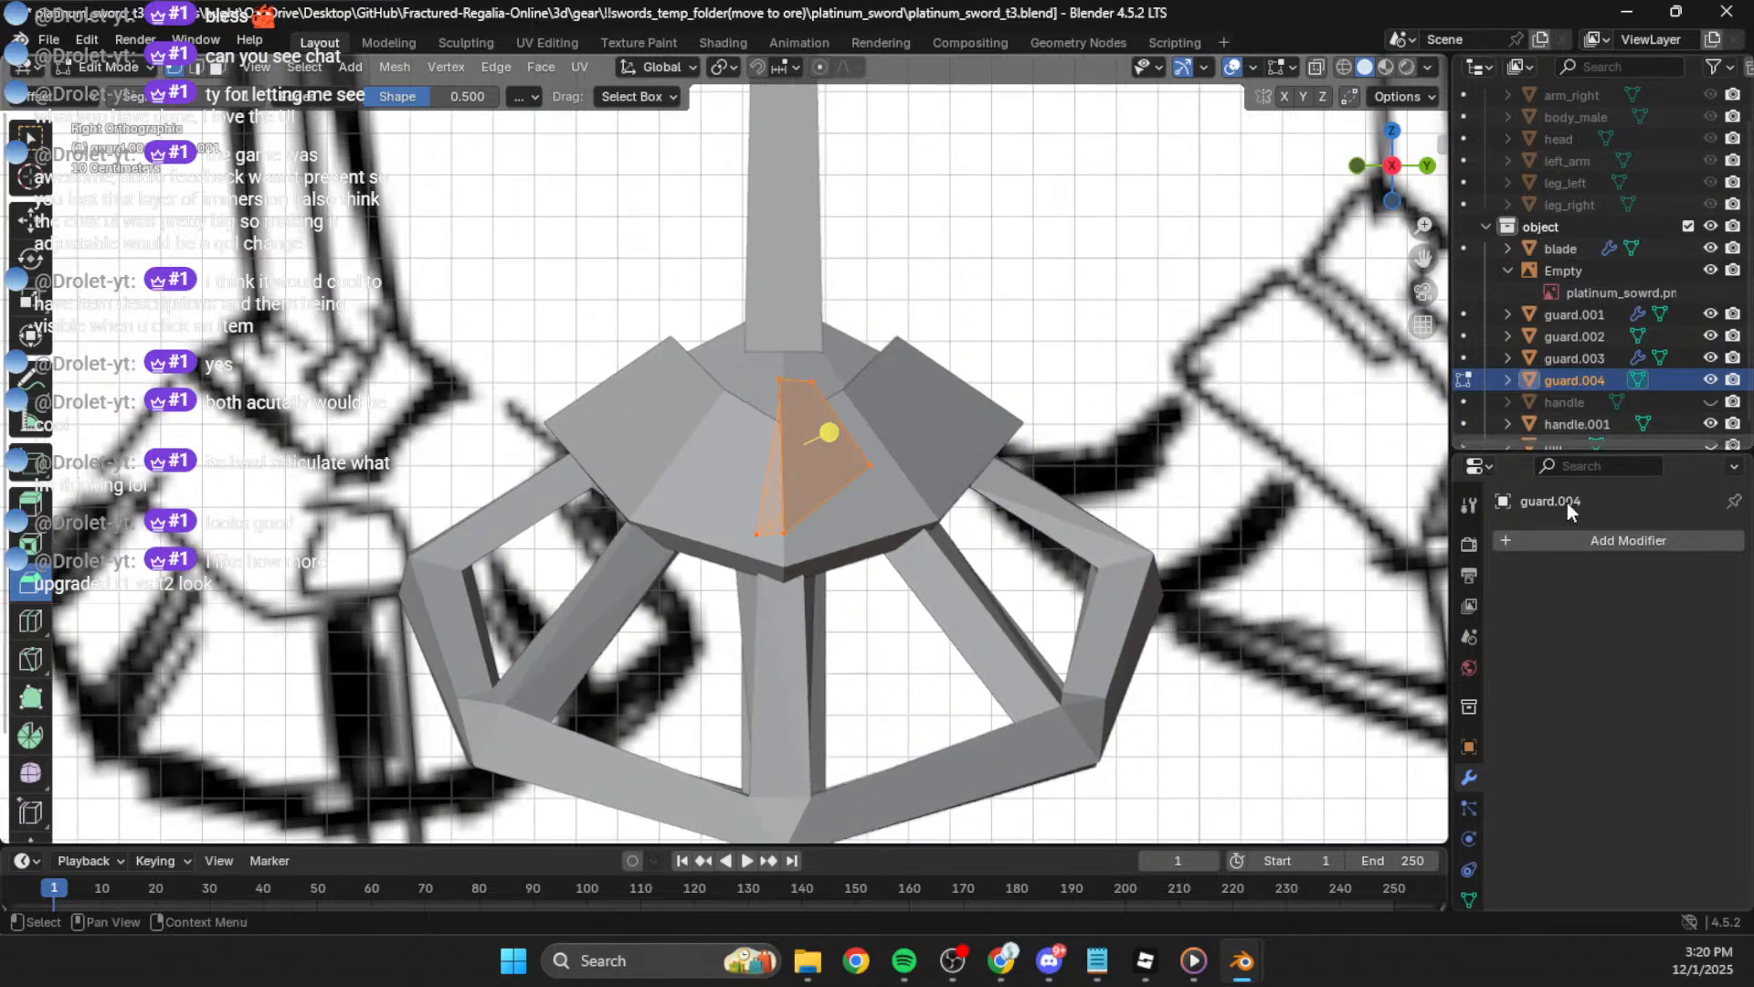
left_click(1604, 540)
mouse_move(1543, 543)
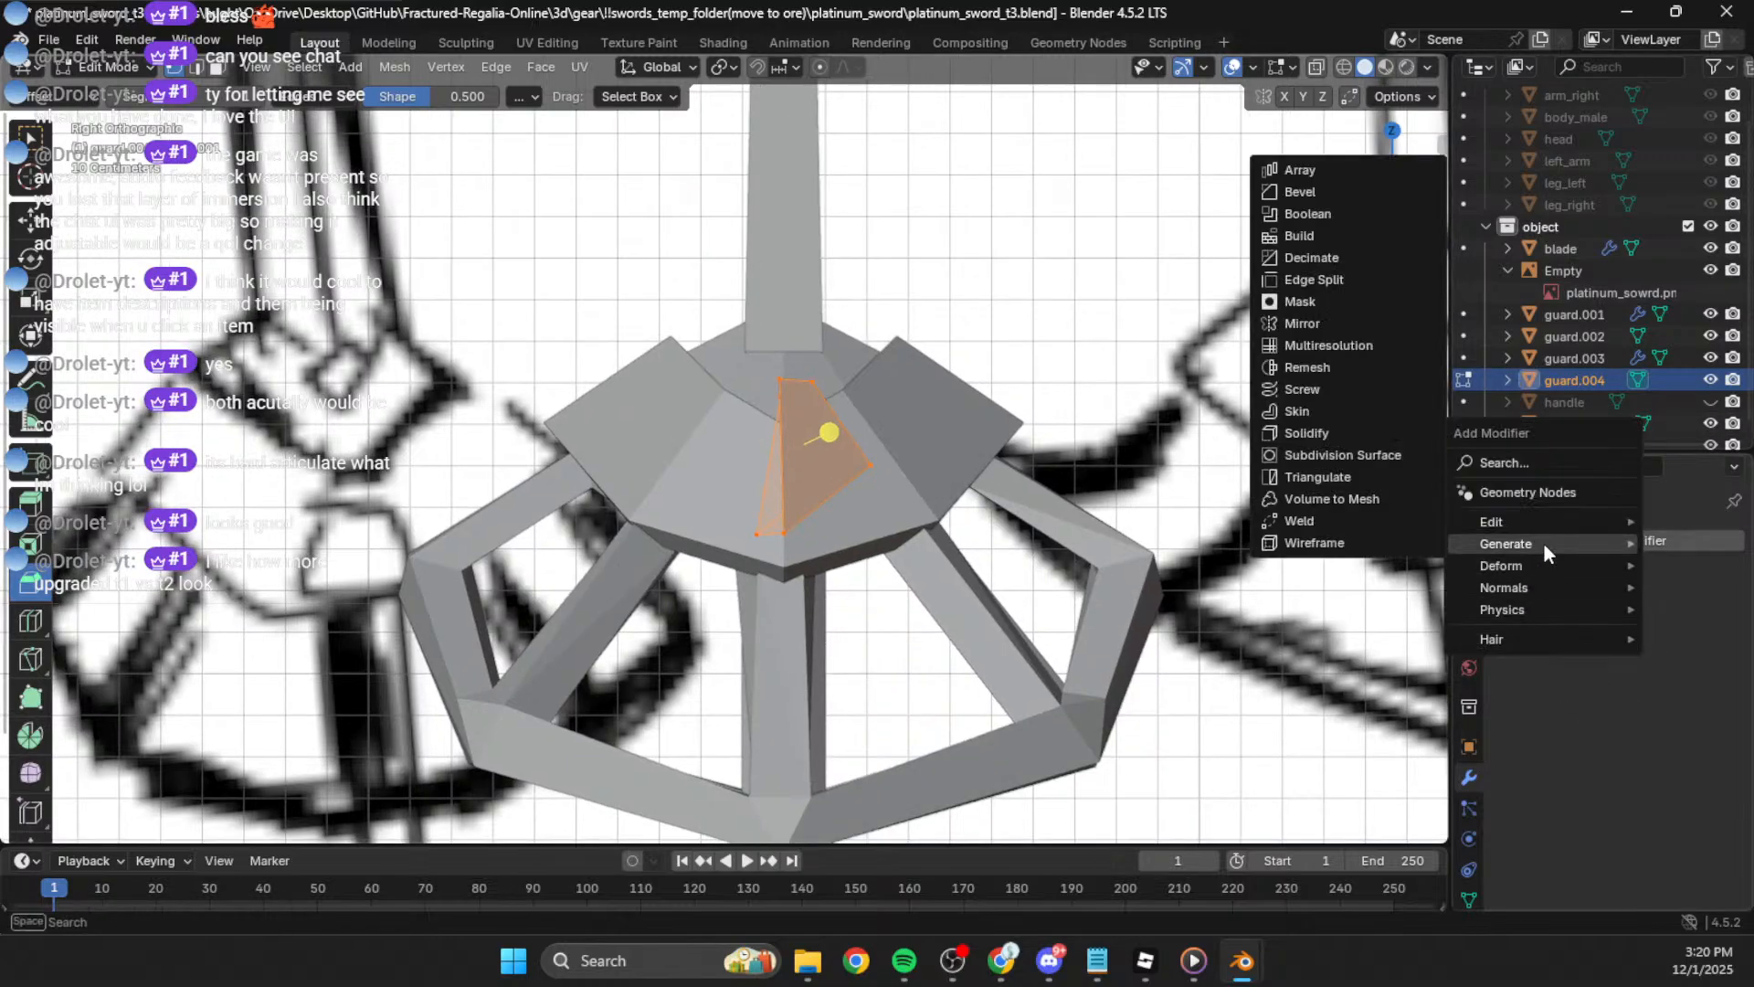
left_click(1314, 326)
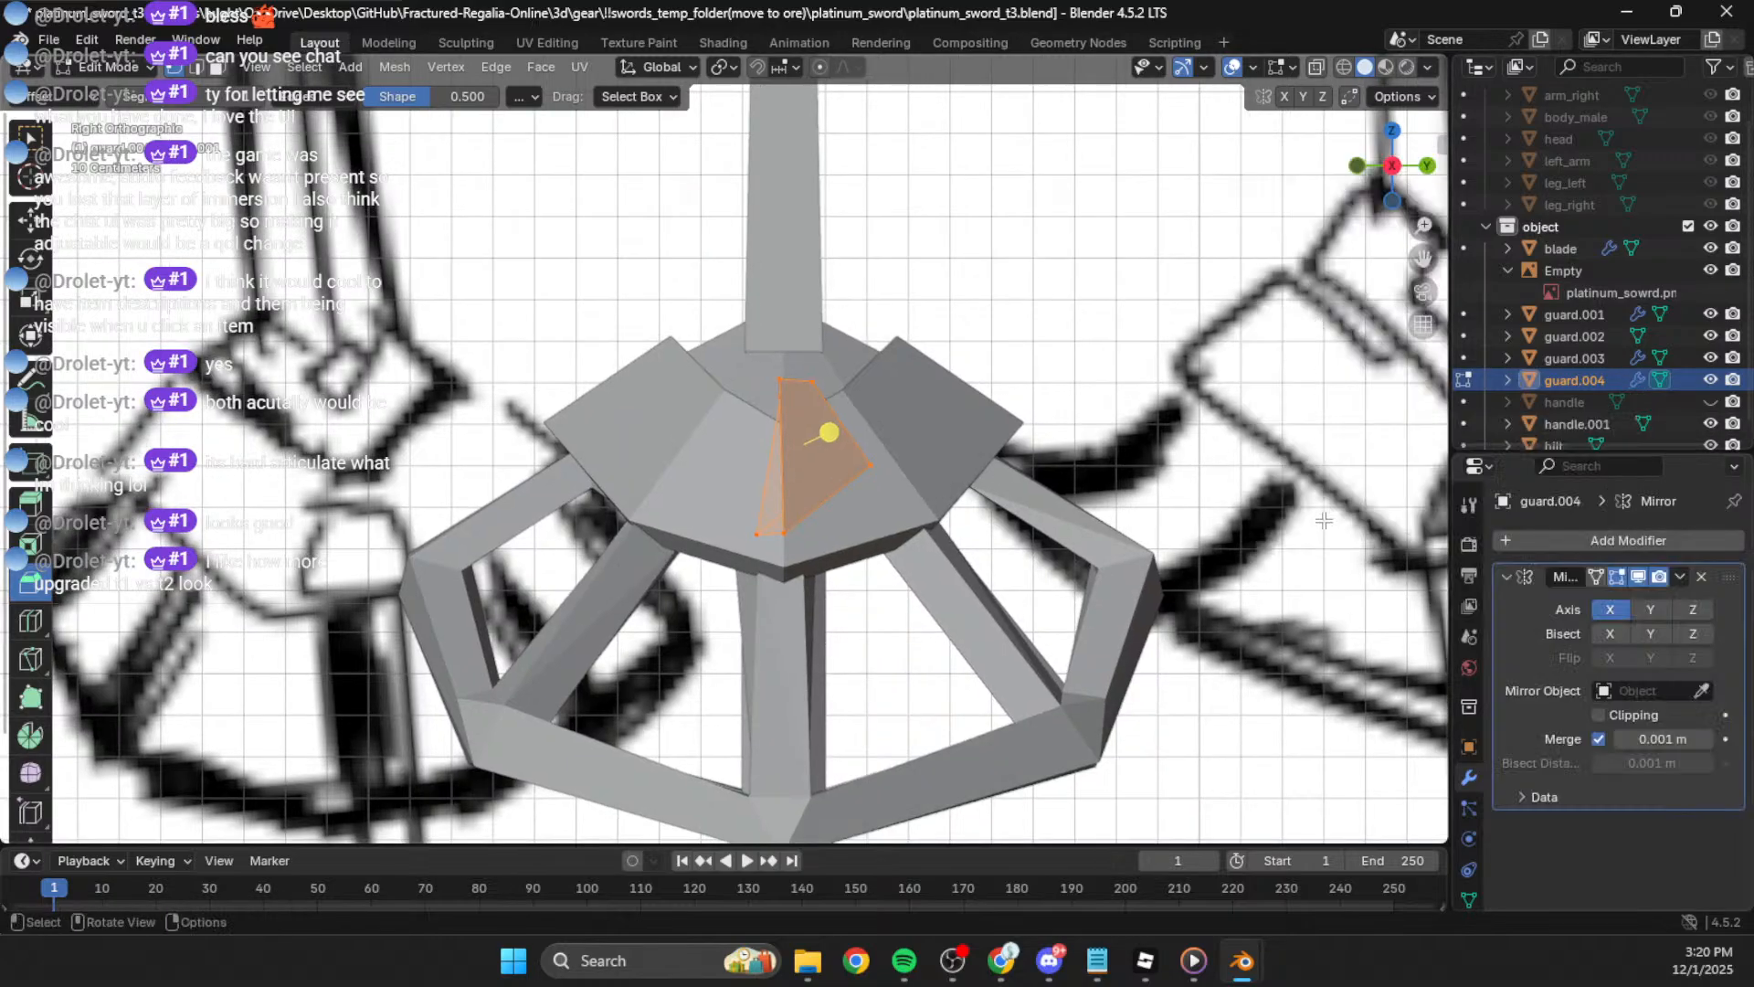
left_click(1651, 609)
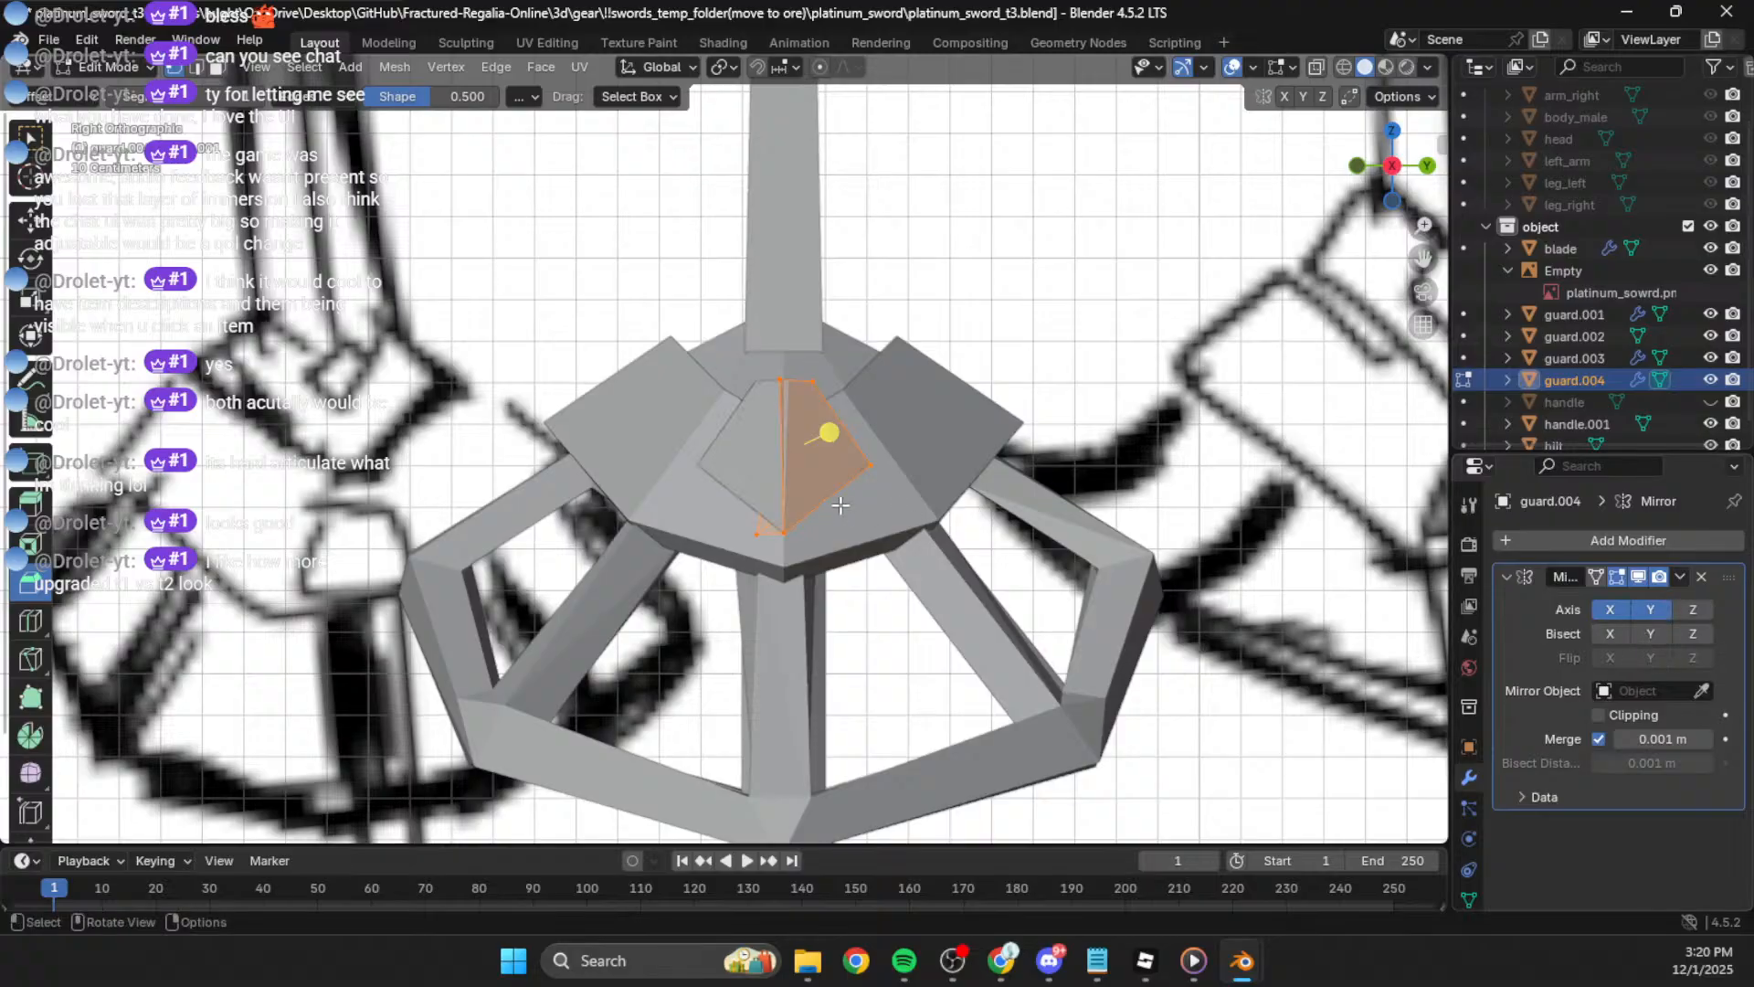
Step: Enable clipping on the Mirror modifier and move an upper inner corner onto the centre plane, about 0.037 m on Y and -0.011 m on Z
scroll(1426, 704, "up", 1)
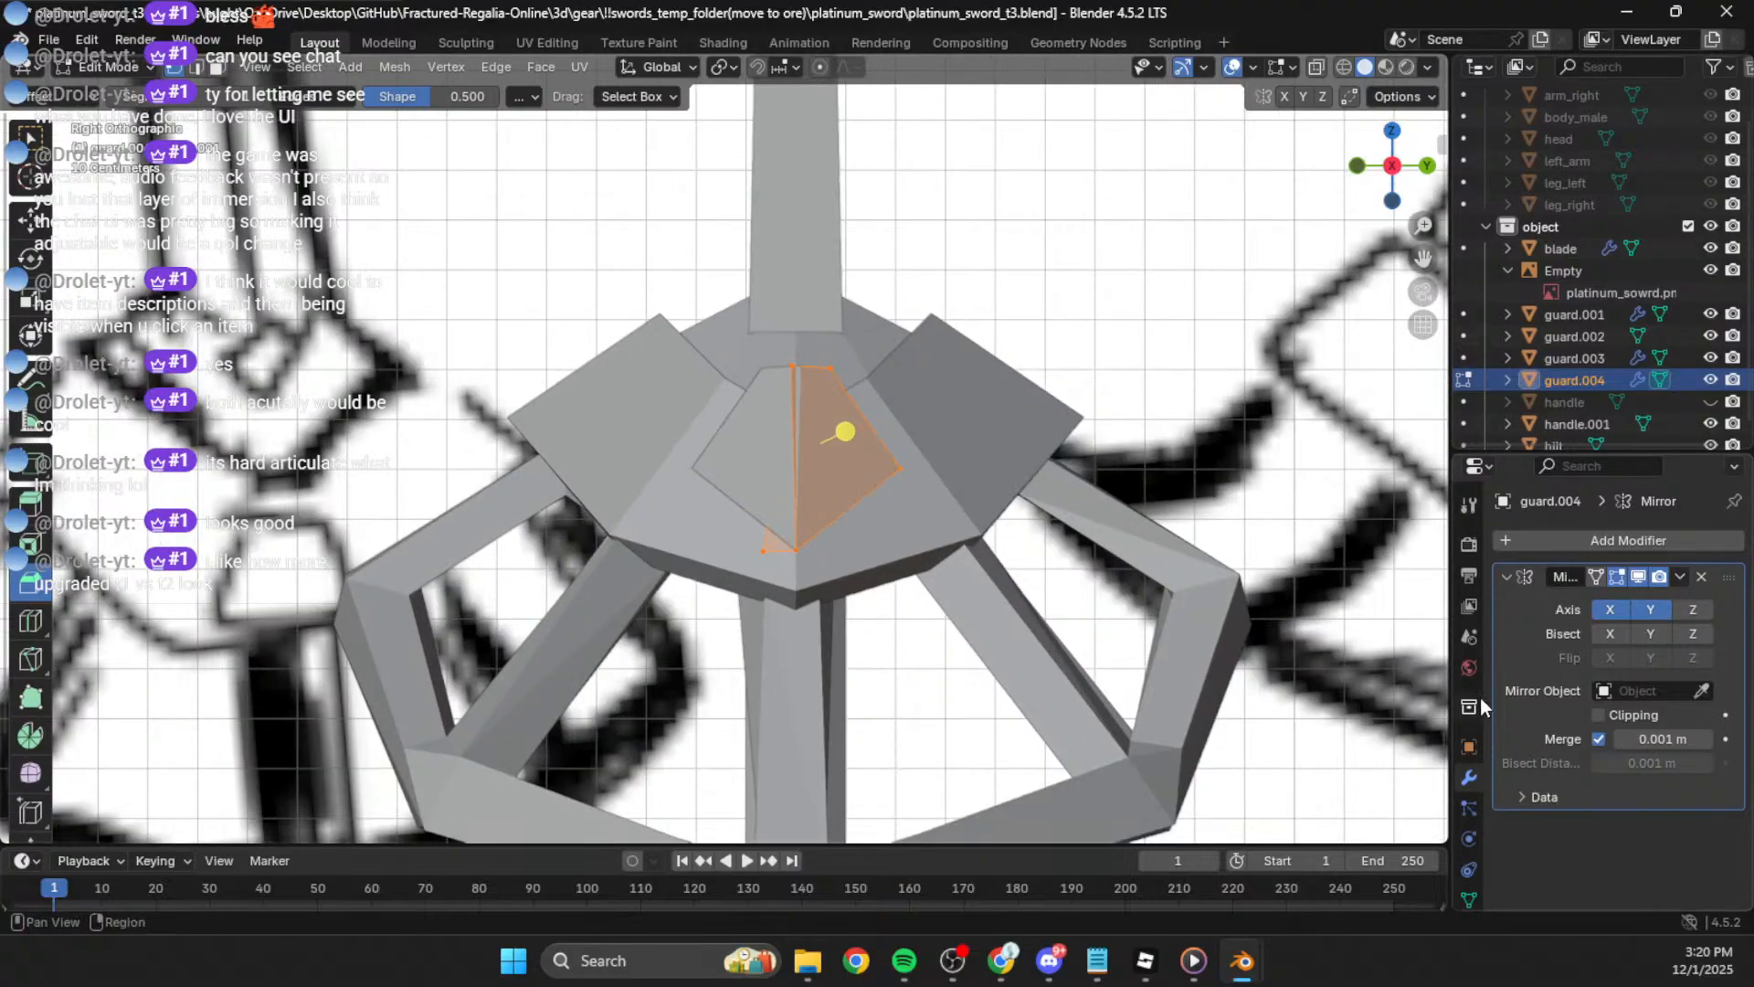
left_click(792, 365)
key("g")
left_click(873, 350)
Step: Show the model in wireframe and hide guard.003, guard.002 and guard.001 to isolate the diamond
key("shift+z")
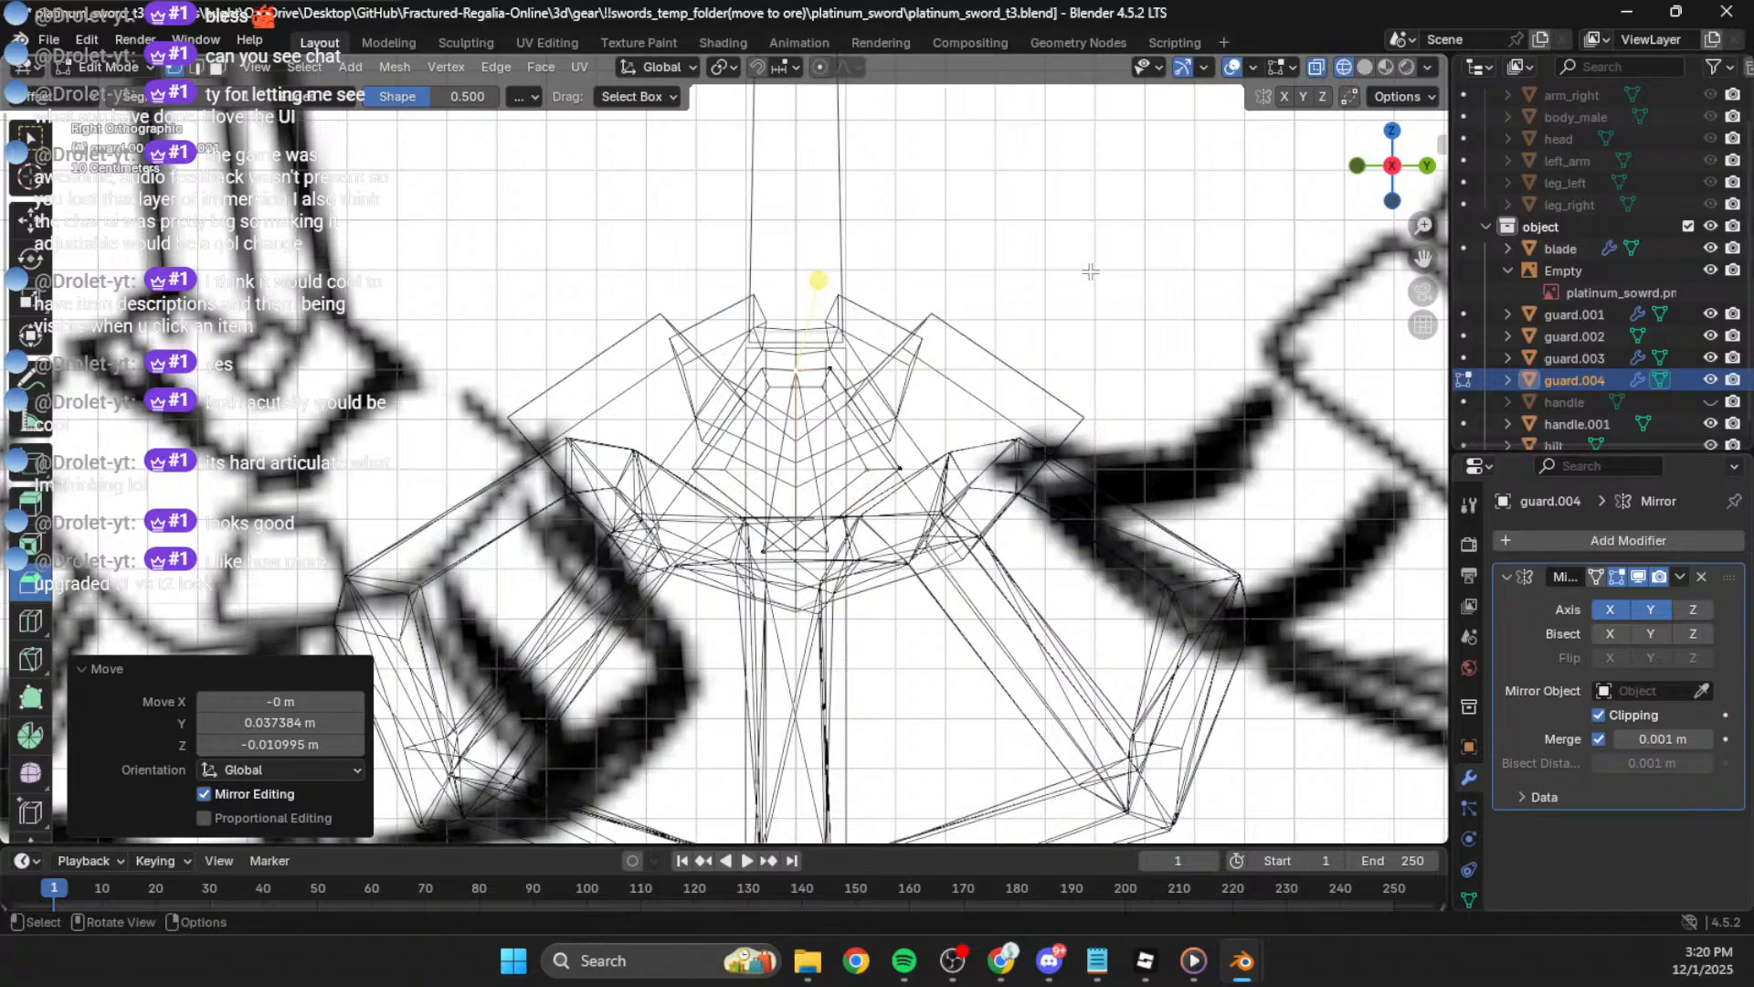
left_click(1711, 357)
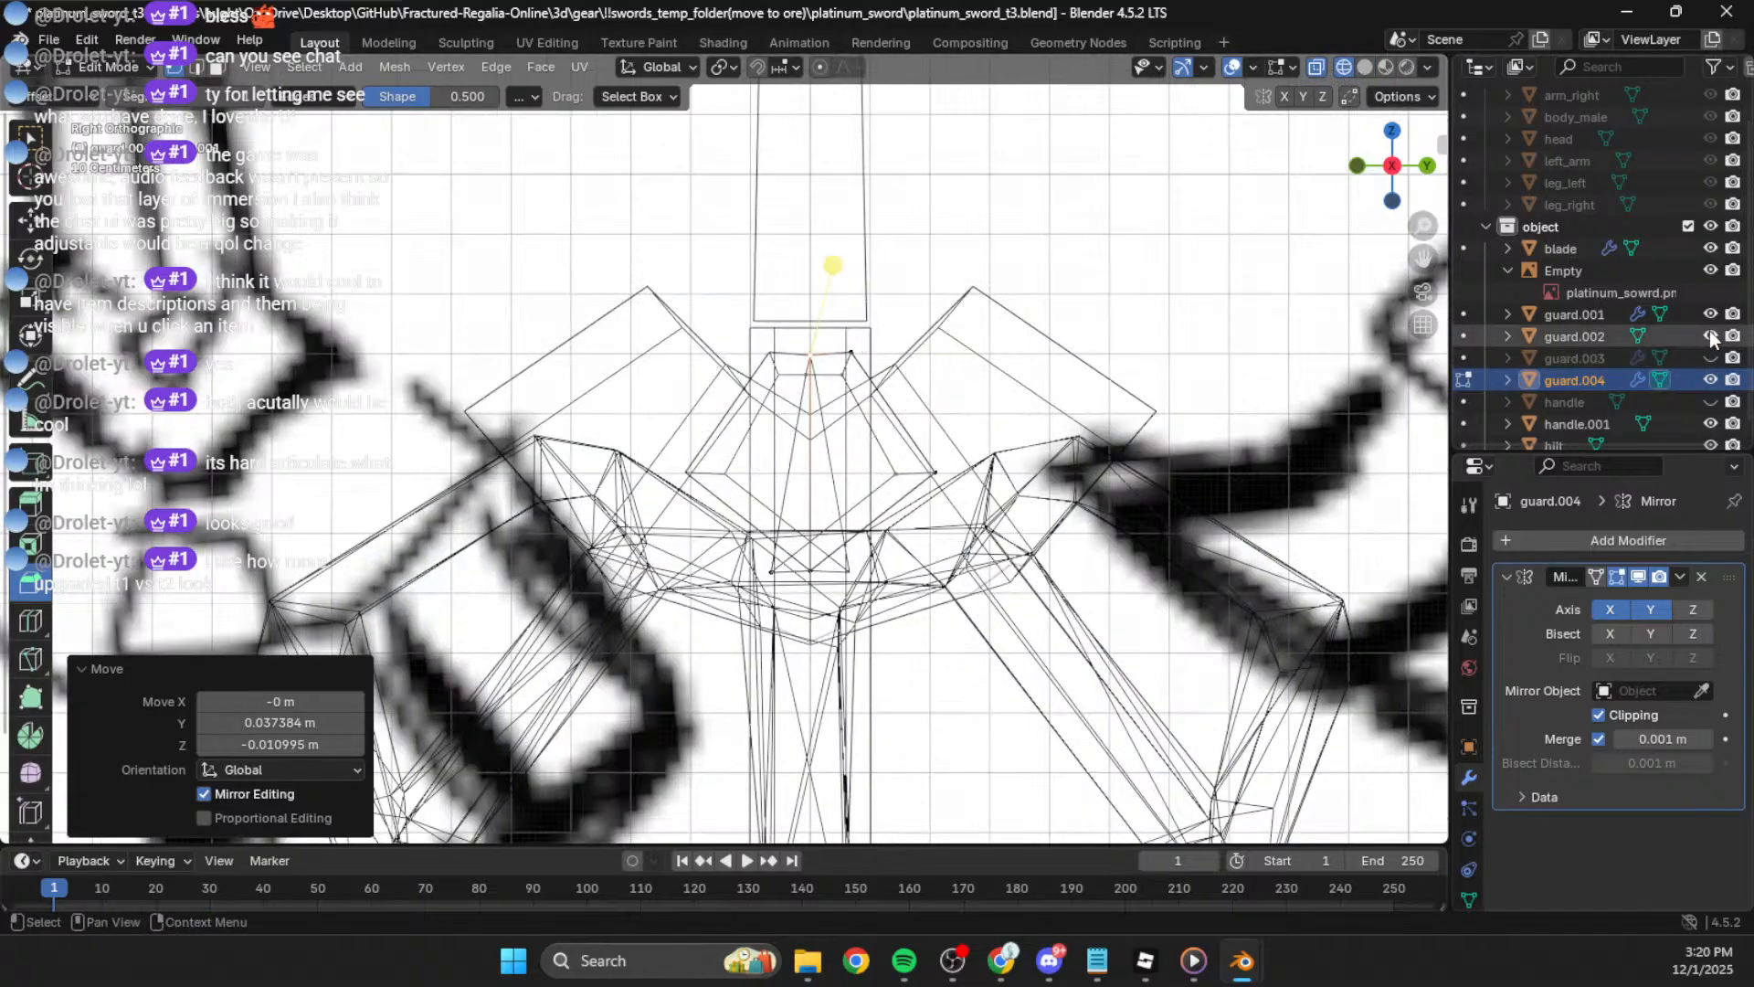
left_click(1710, 336)
left_click(1711, 313)
Step: Move the diamond's remaining inner corners onto the mirror plane so both halves meet at the centre
left_click_drag(796, 391, 795, 394)
key("g")
left_click(851, 401)
left_click(852, 568)
key("g")
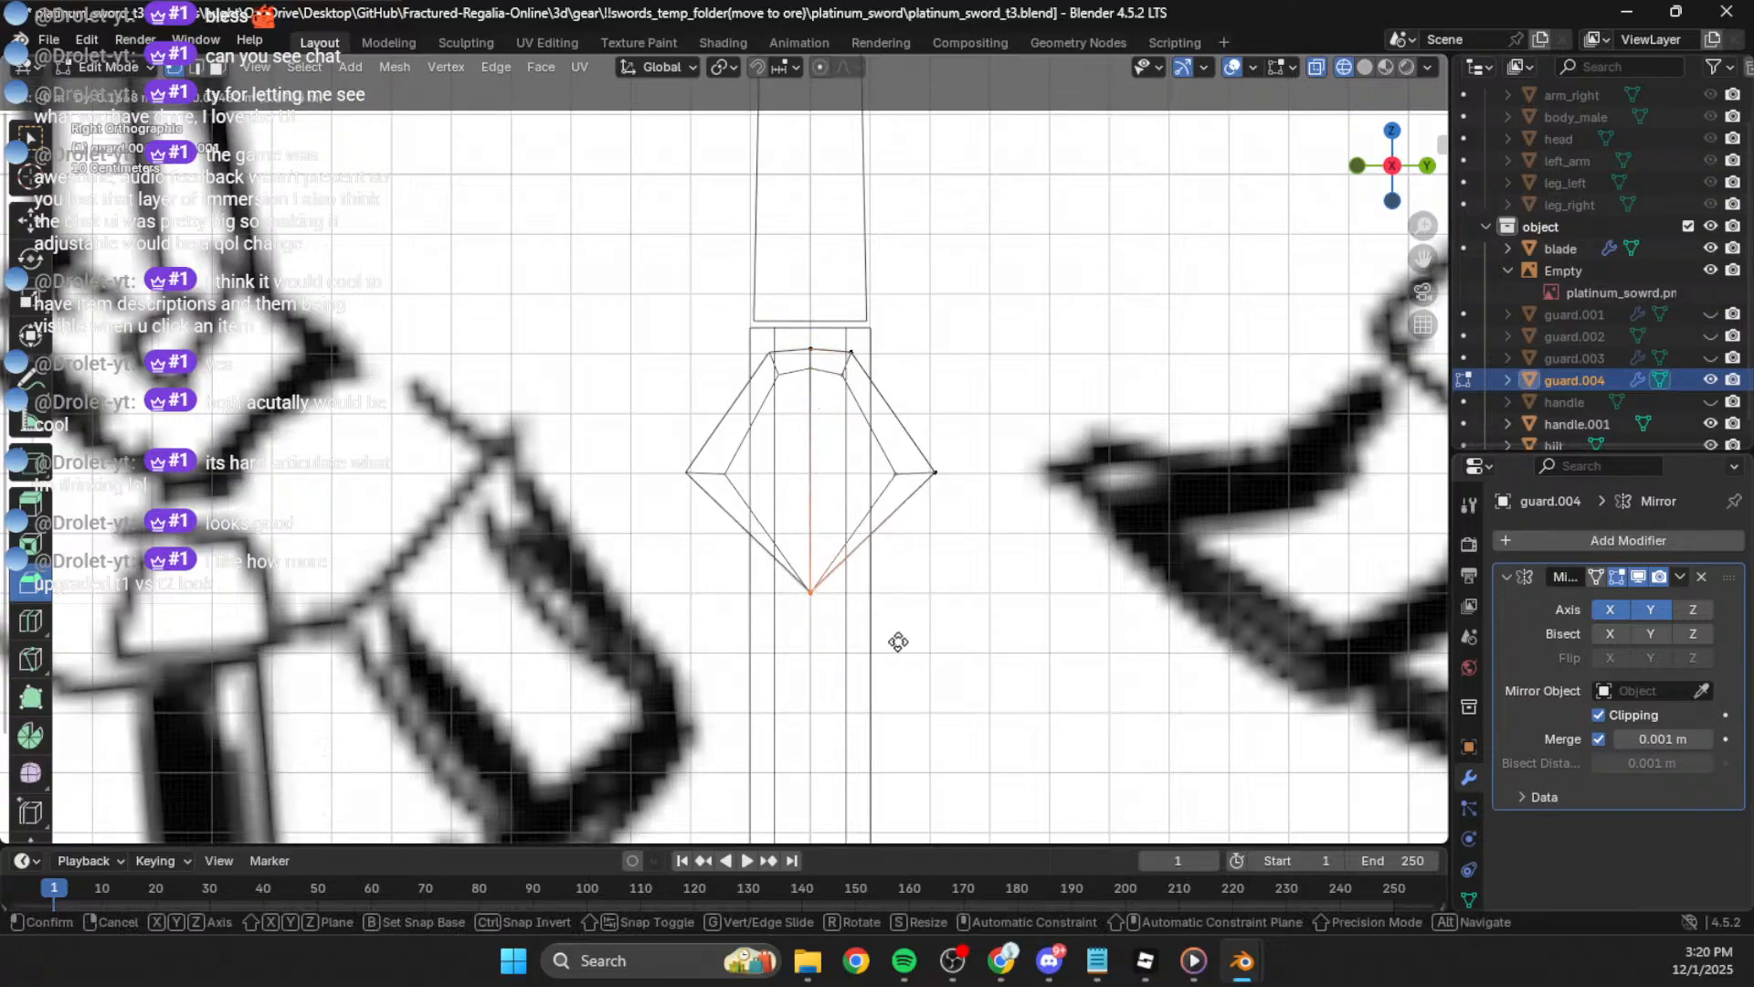
left_click(888, 660)
left_click_drag(791, 396, 791, 397)
key("g")
left_click(848, 399)
Step: In the front orthographic view, reposition the diamond's upper end edge and scale it by 1.641
middle_click_drag(855, 399, 1182, 538)
left_click(1401, 201)
key("g")
left_click(1085, 287)
key("s")
left_click(1286, 259)
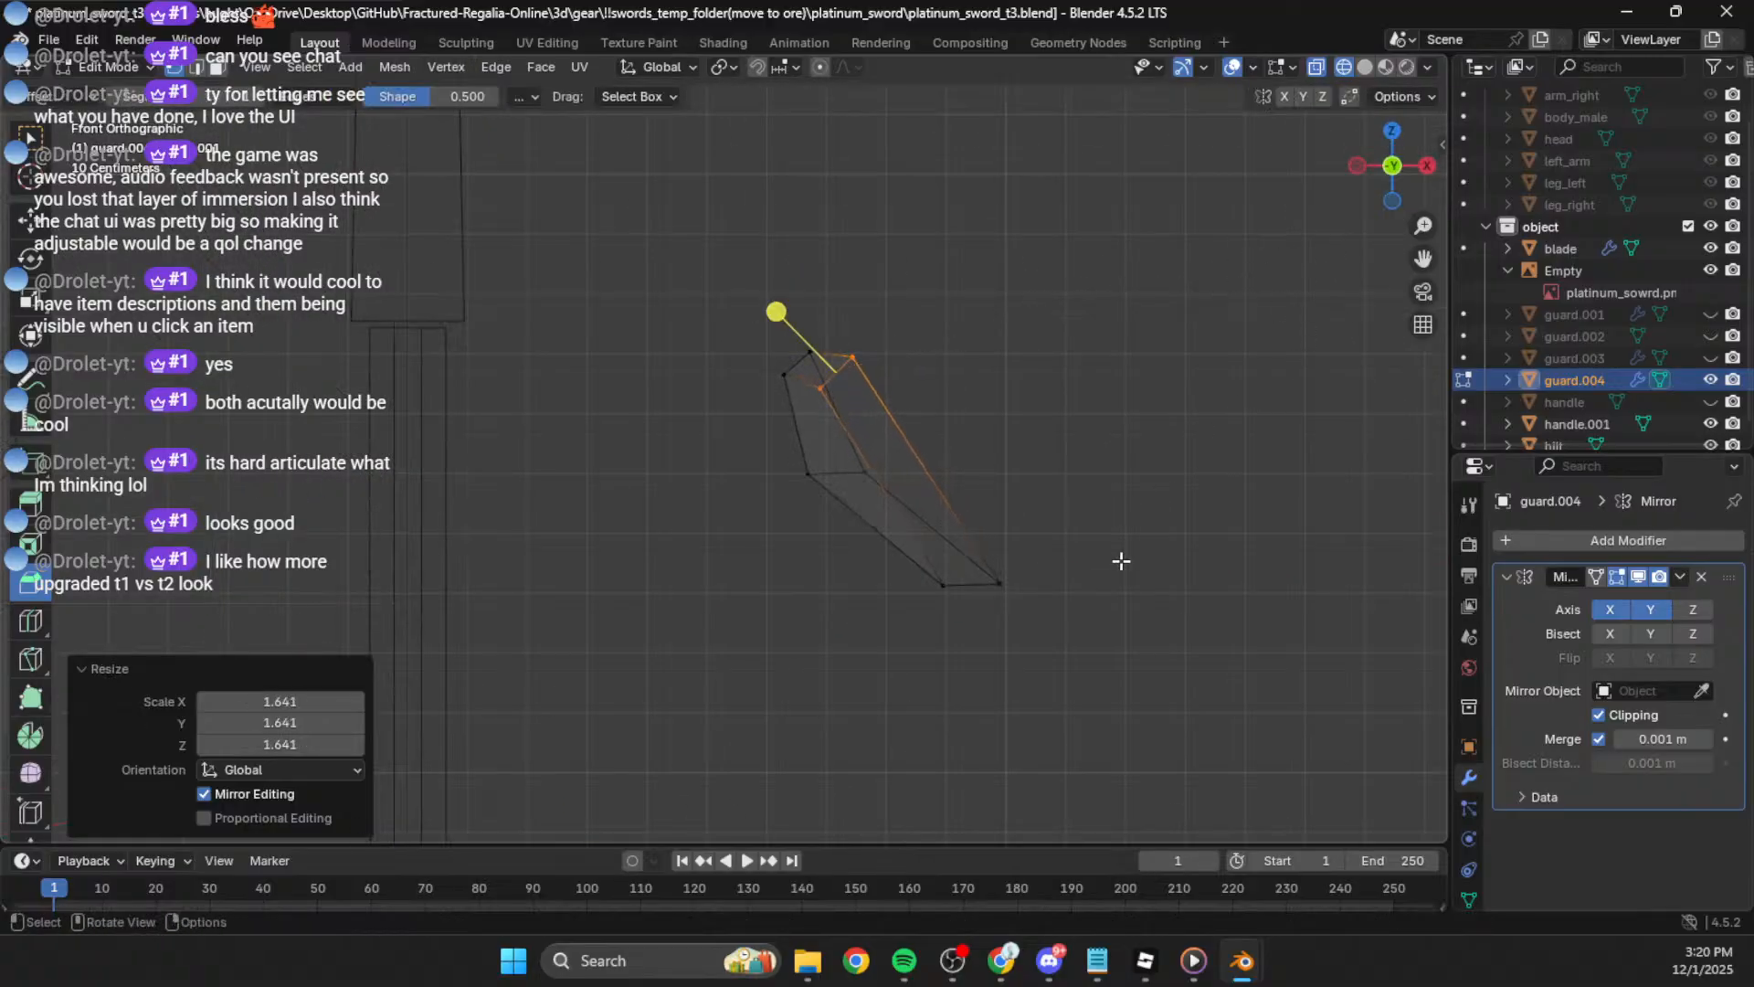
Step: Reposition the diamond's lower end edge and rotate it -46° to square it with the slanted profile
key("g")
left_click(1100, 607)
key("s")
left_click(1117, 652)
key("g")
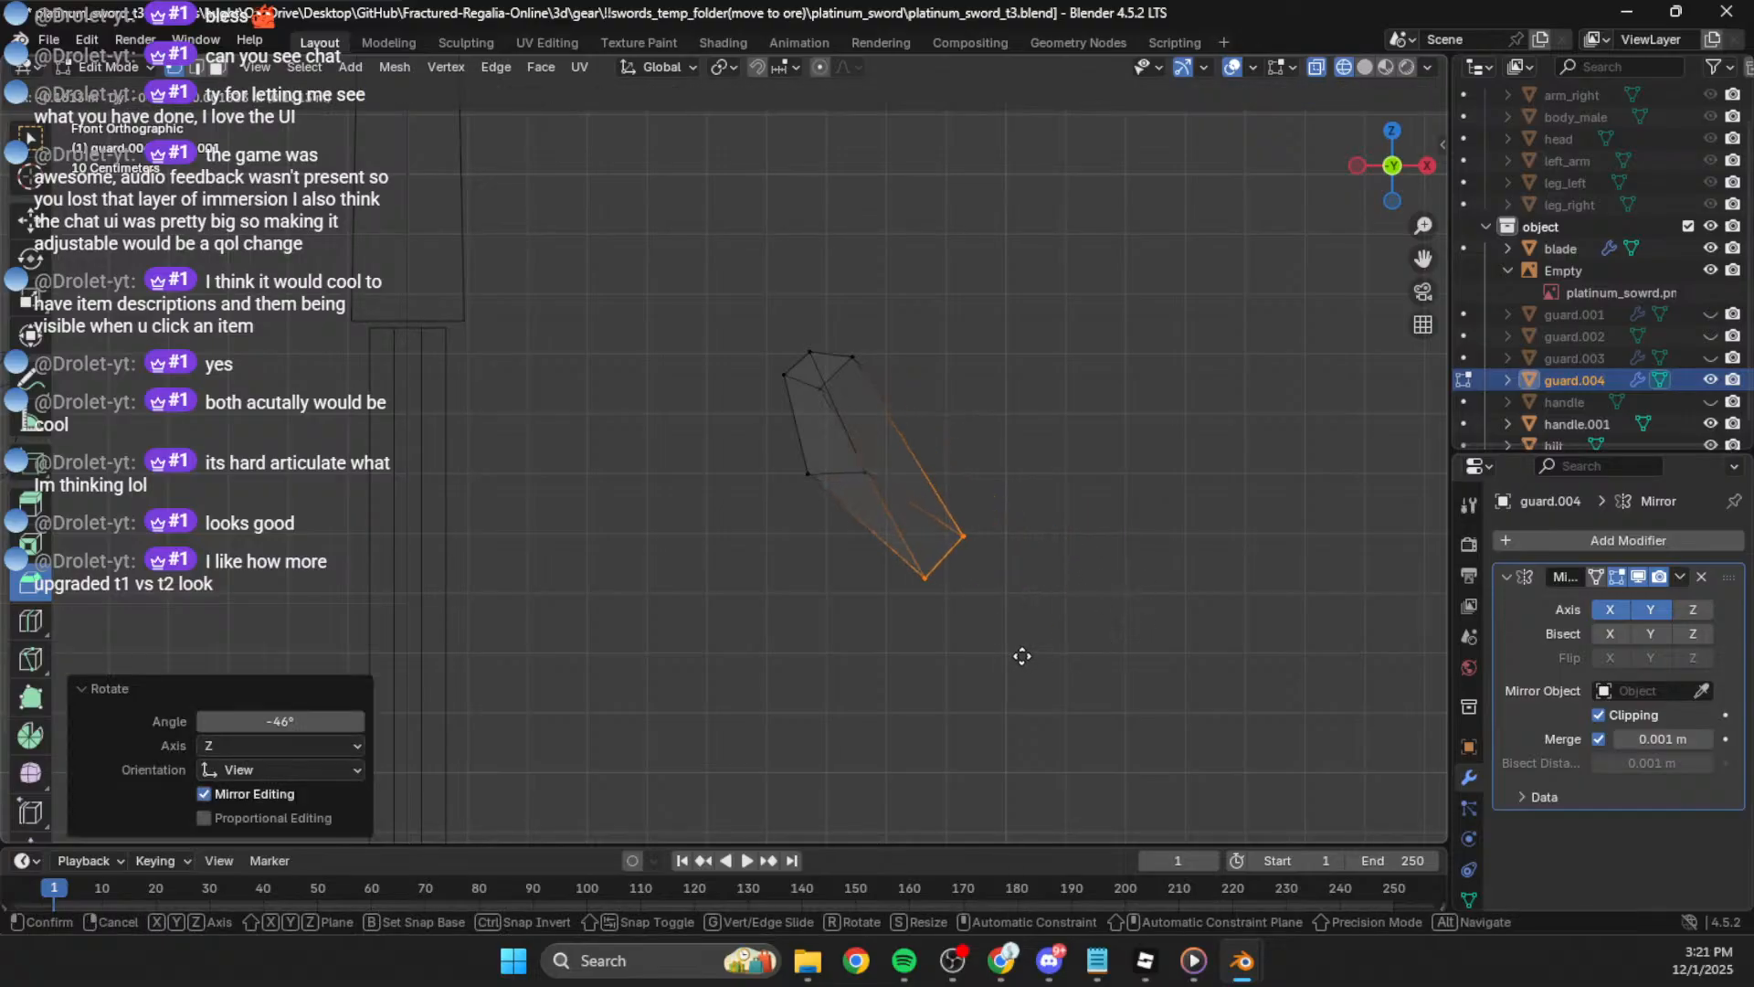
left_click(1008, 654)
Step: Rotate the diamond's side corner edge and move it to line up with the slanted profile
left_click(868, 469)
left_click(799, 482, "shift")
key("r")
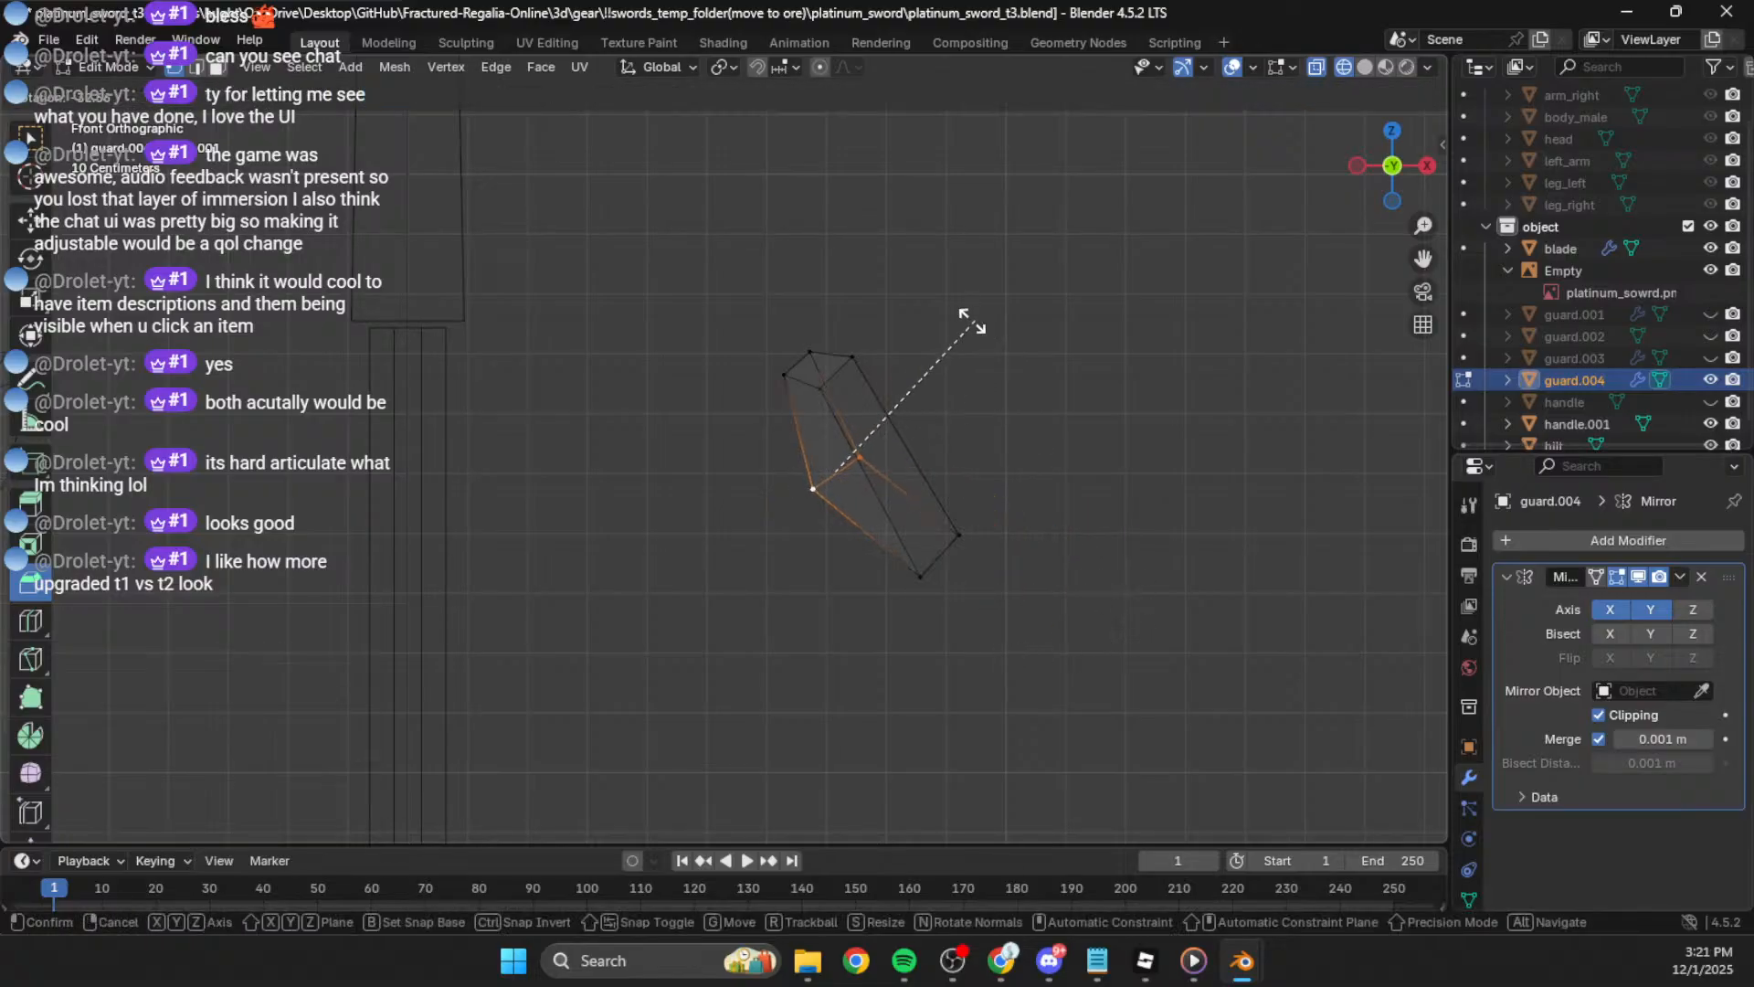
left_click(959, 318)
key("g")
left_click(988, 294)
Step: Subdivide the diamond's outer centre edge and delete only the faces beside the new midpoint
middle_click_drag(1062, 386, 732, 474)
right_click(885, 347)
left_click(877, 380)
left_click(691, 491)
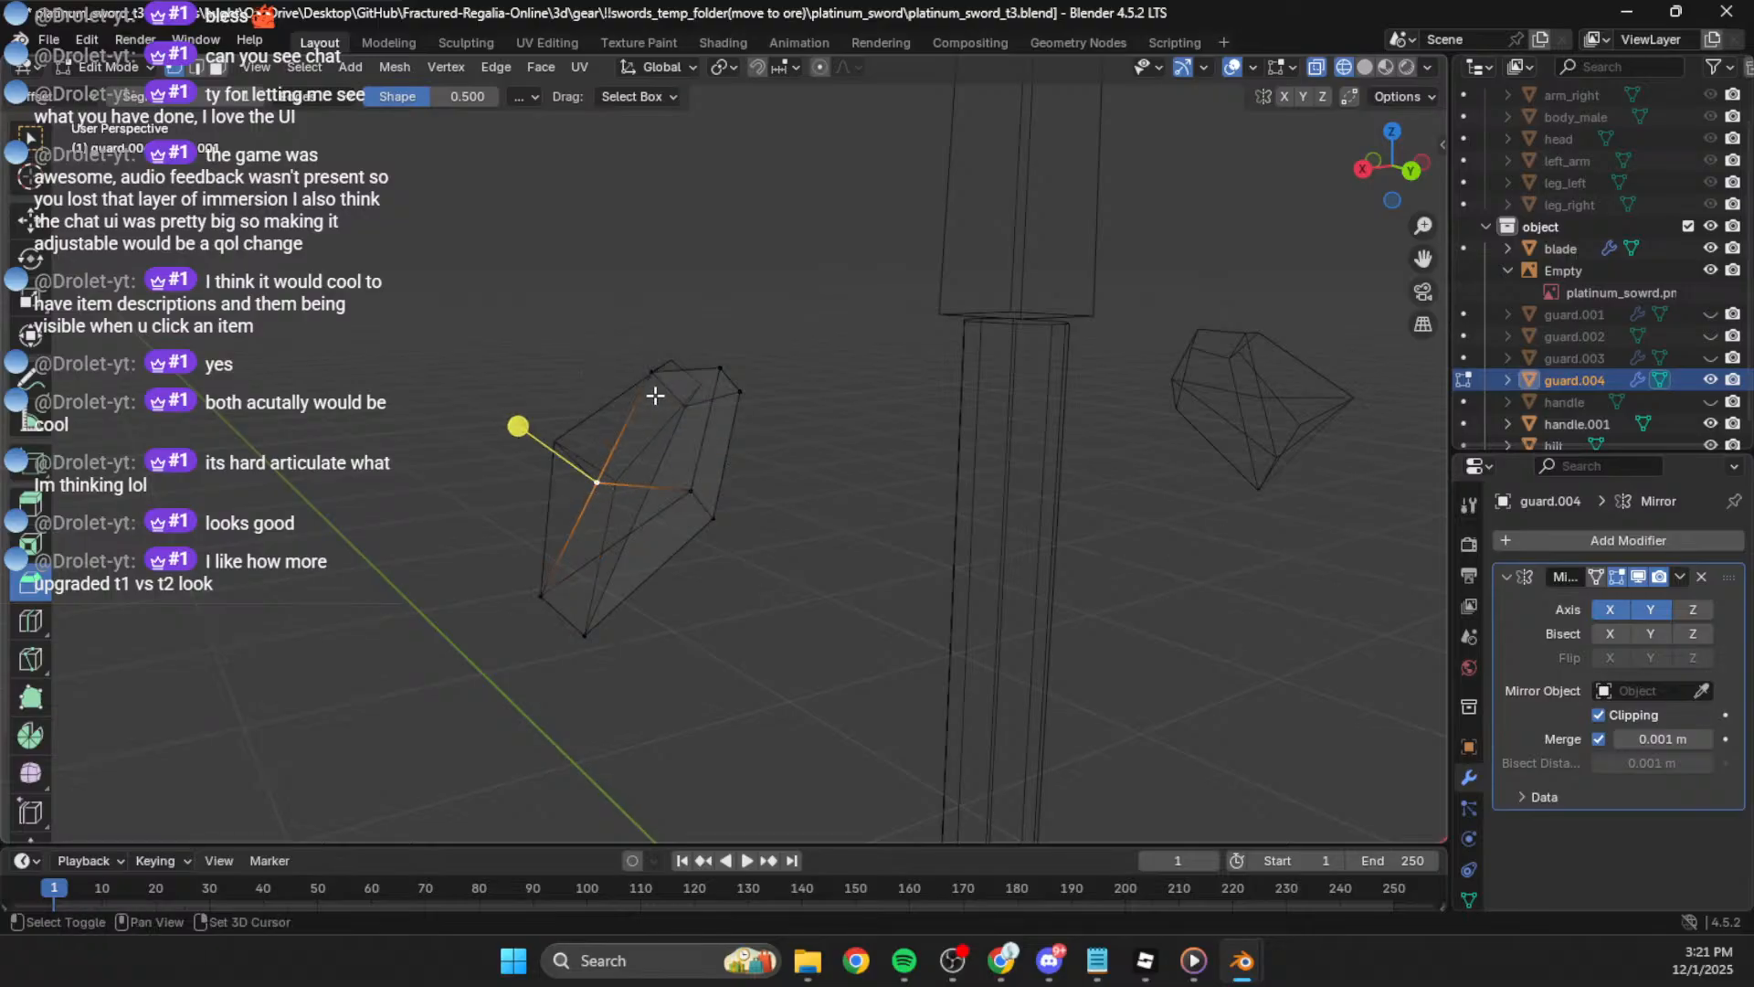
left_click(717, 370, "shift")
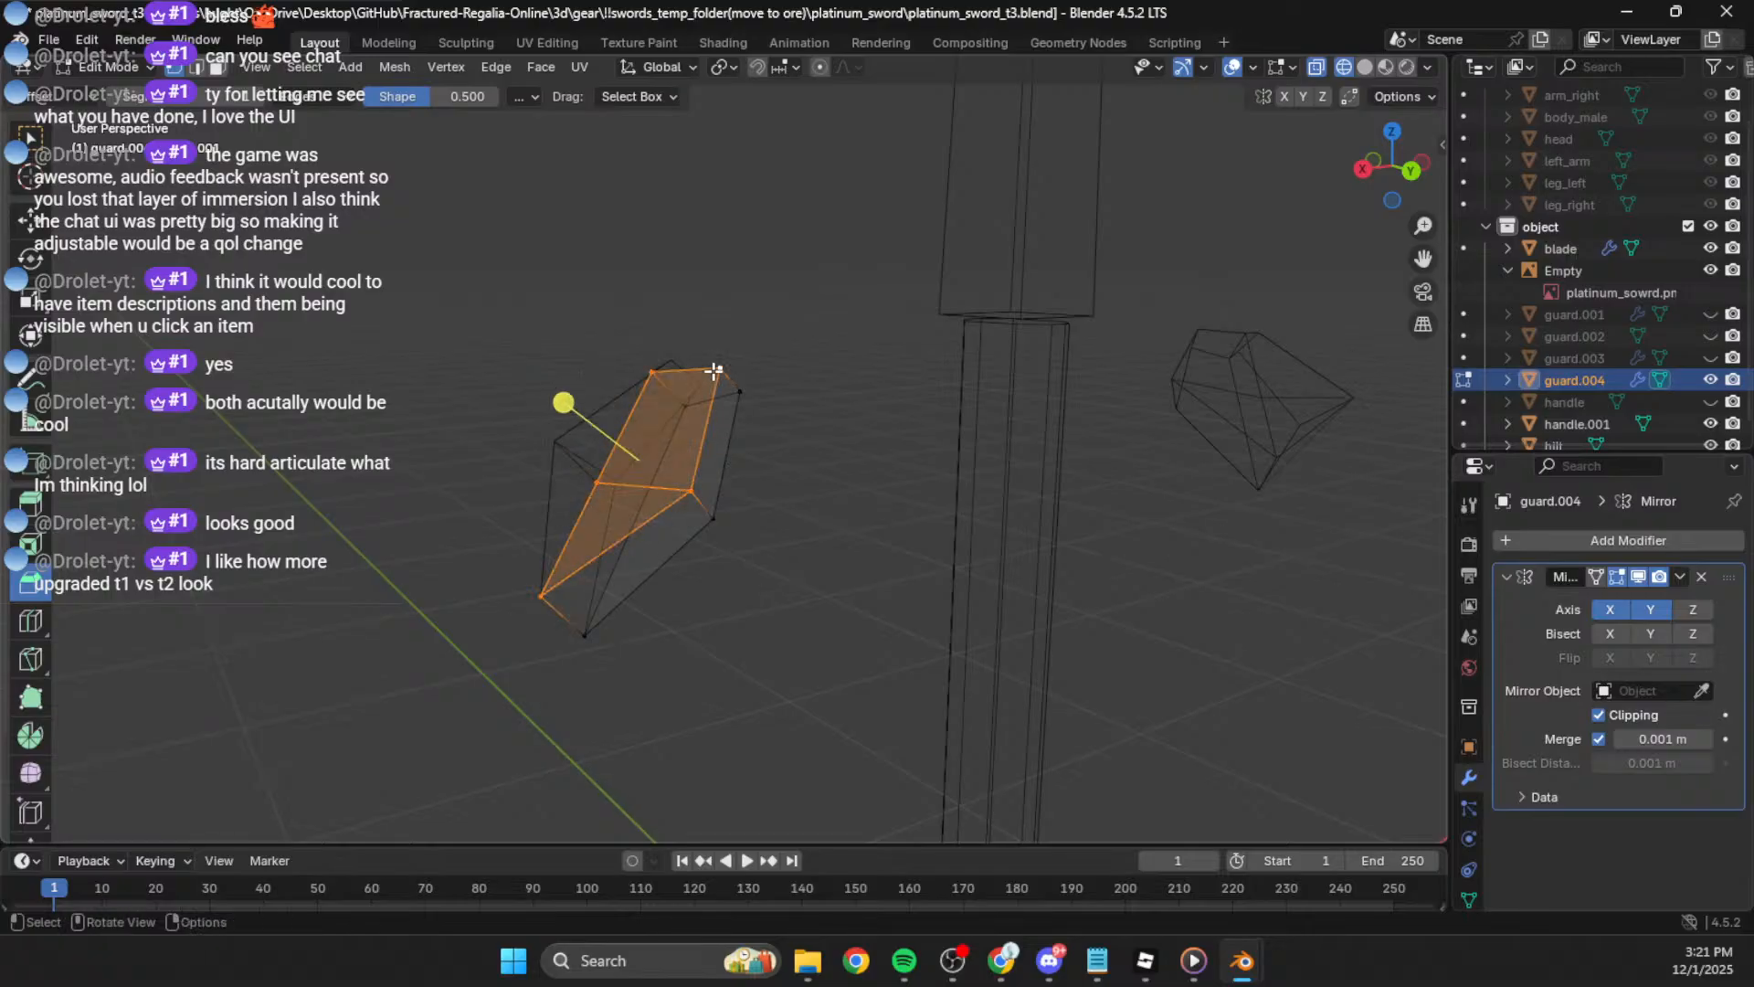
key("x")
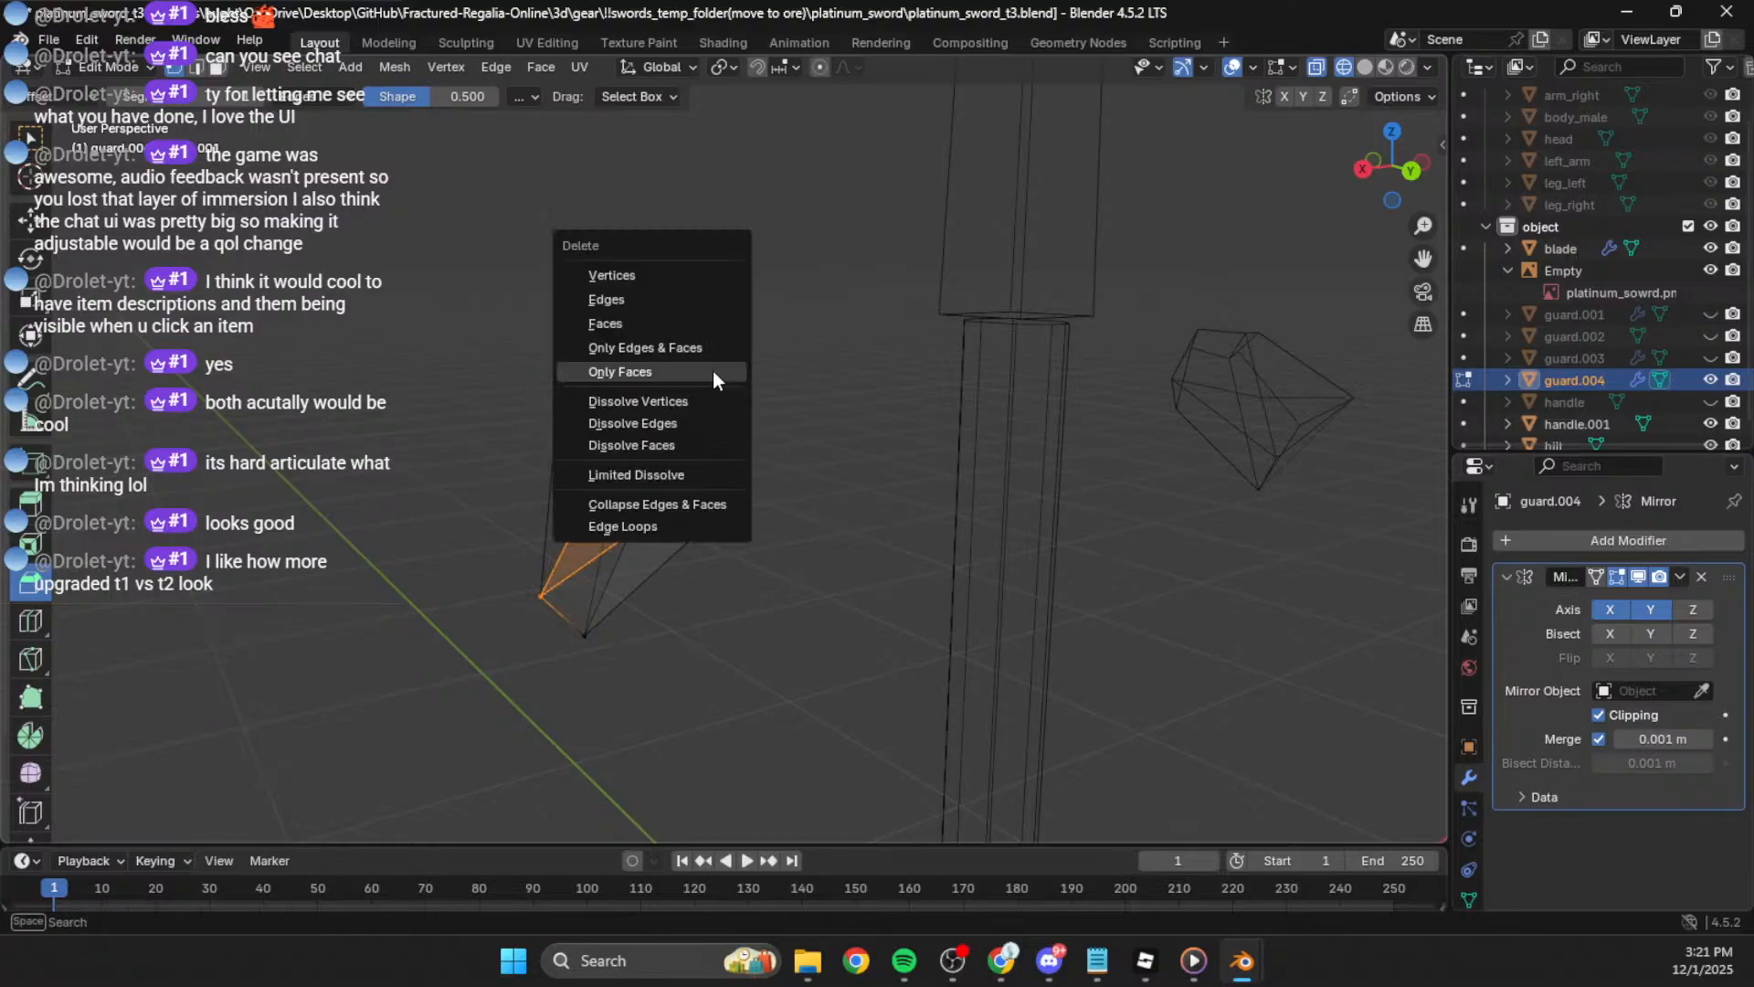
left_click(641, 370)
Step: Refill the diamond's outer side with separate upper and lower faces meeting at the new midpoint and side corner
key("f")
left_click(682, 501)
left_click(600, 484, "shift")
key("f")
key("f")
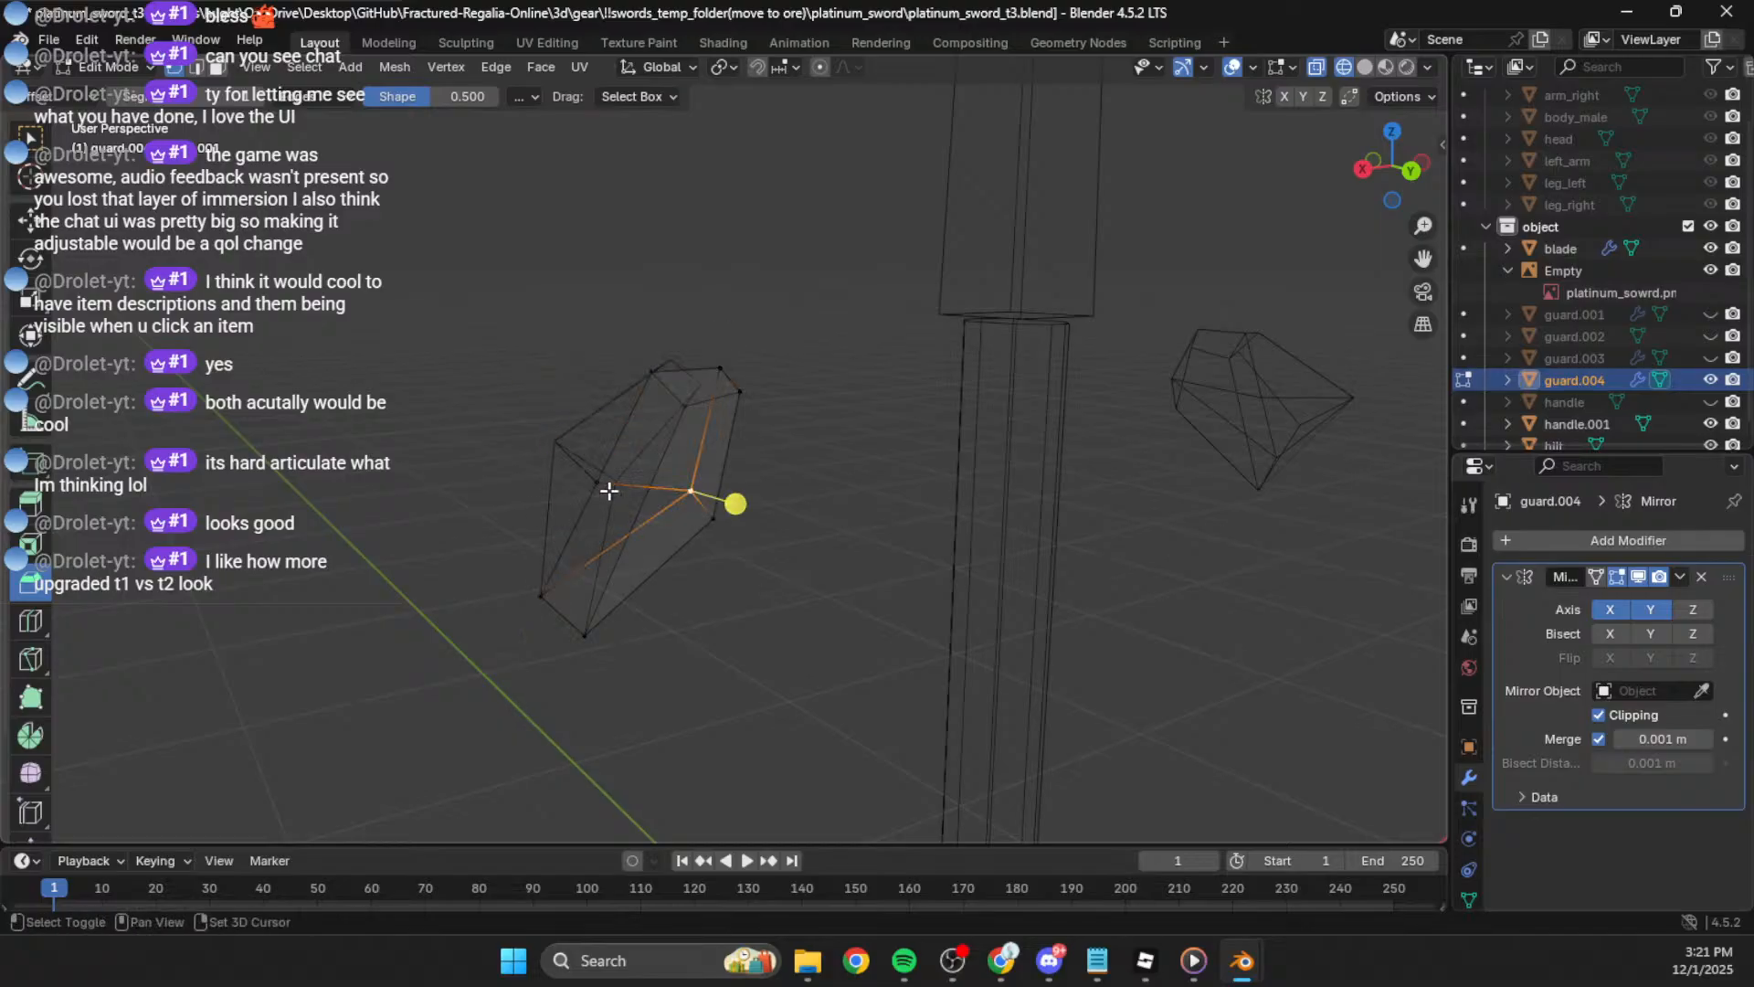
left_click(599, 490, "shift")
key("f")
key("ctrl+z")
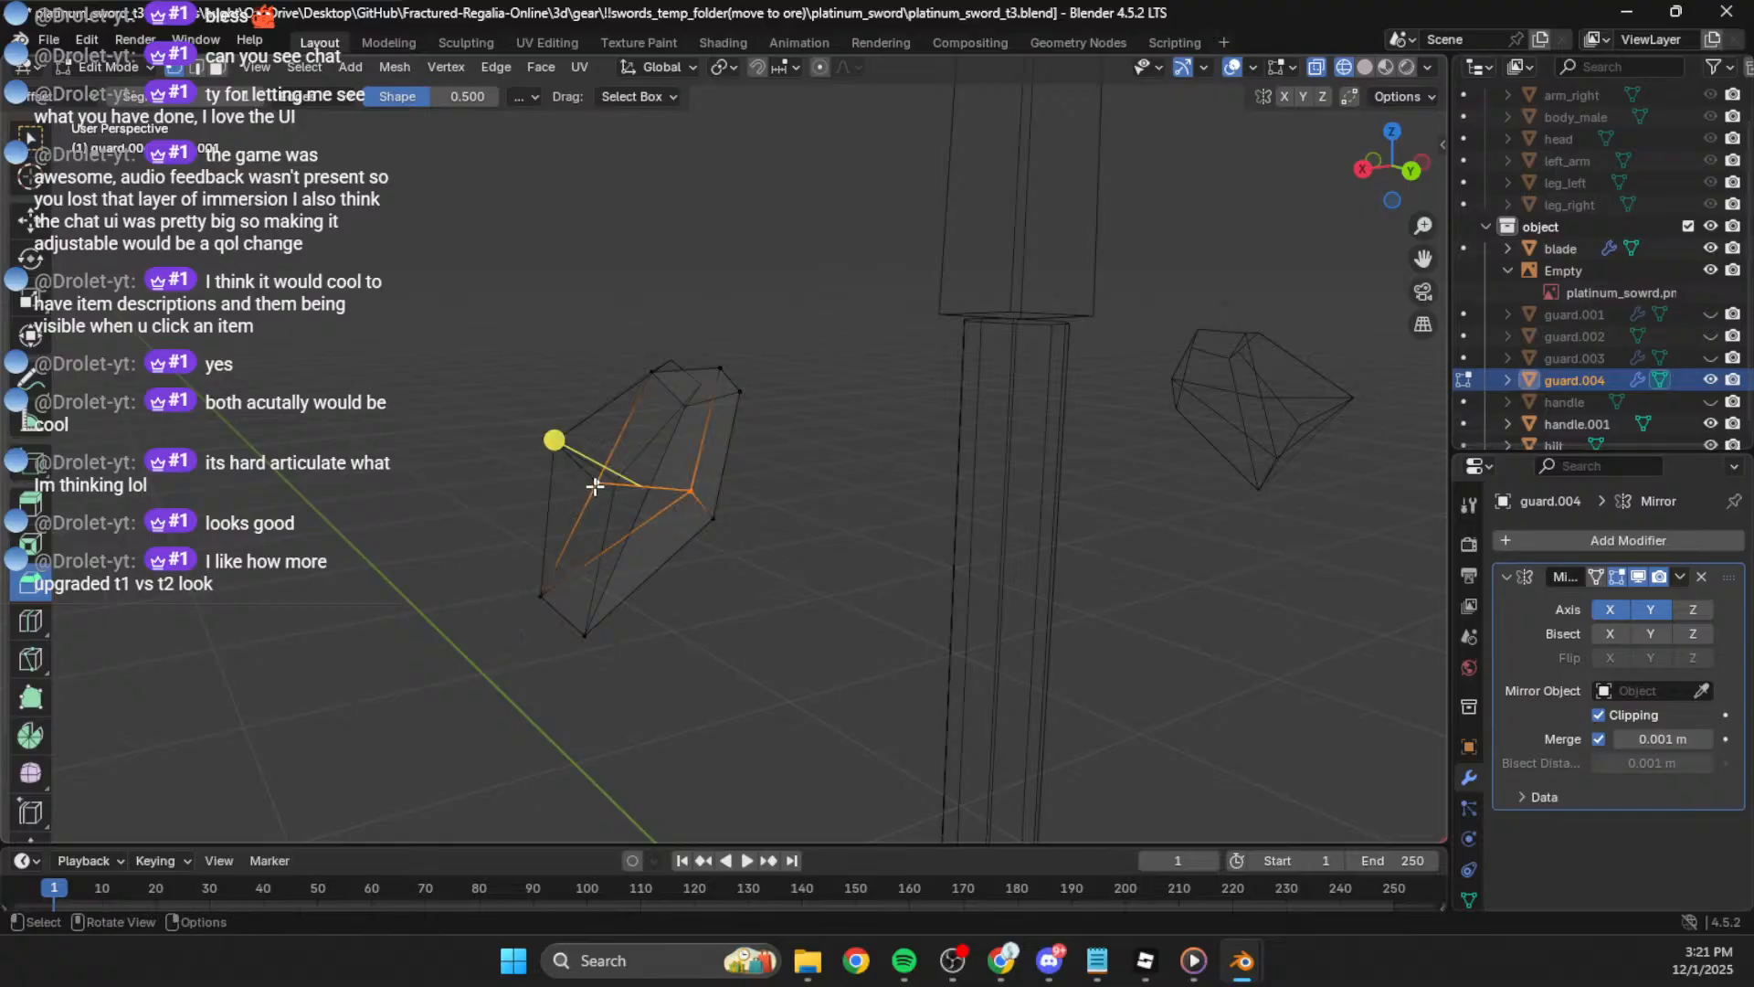
left_click(539, 607, "shift")
key("f")
Step: Move the midpoint vertex on the diamond's centre ridge outward to form a raised facet peak
left_click(590, 491)
middle_click_drag(892, 487, 641, 350)
key("g")
left_click(651, 352)
key("g")
left_click(654, 341)
key("ctrl+z")
key("g")
left_click(654, 348)
Step: Delete the selected unneeded faces from the diamond's mesh
middle_click_drag(676, 374, 940, 435)
key("x")
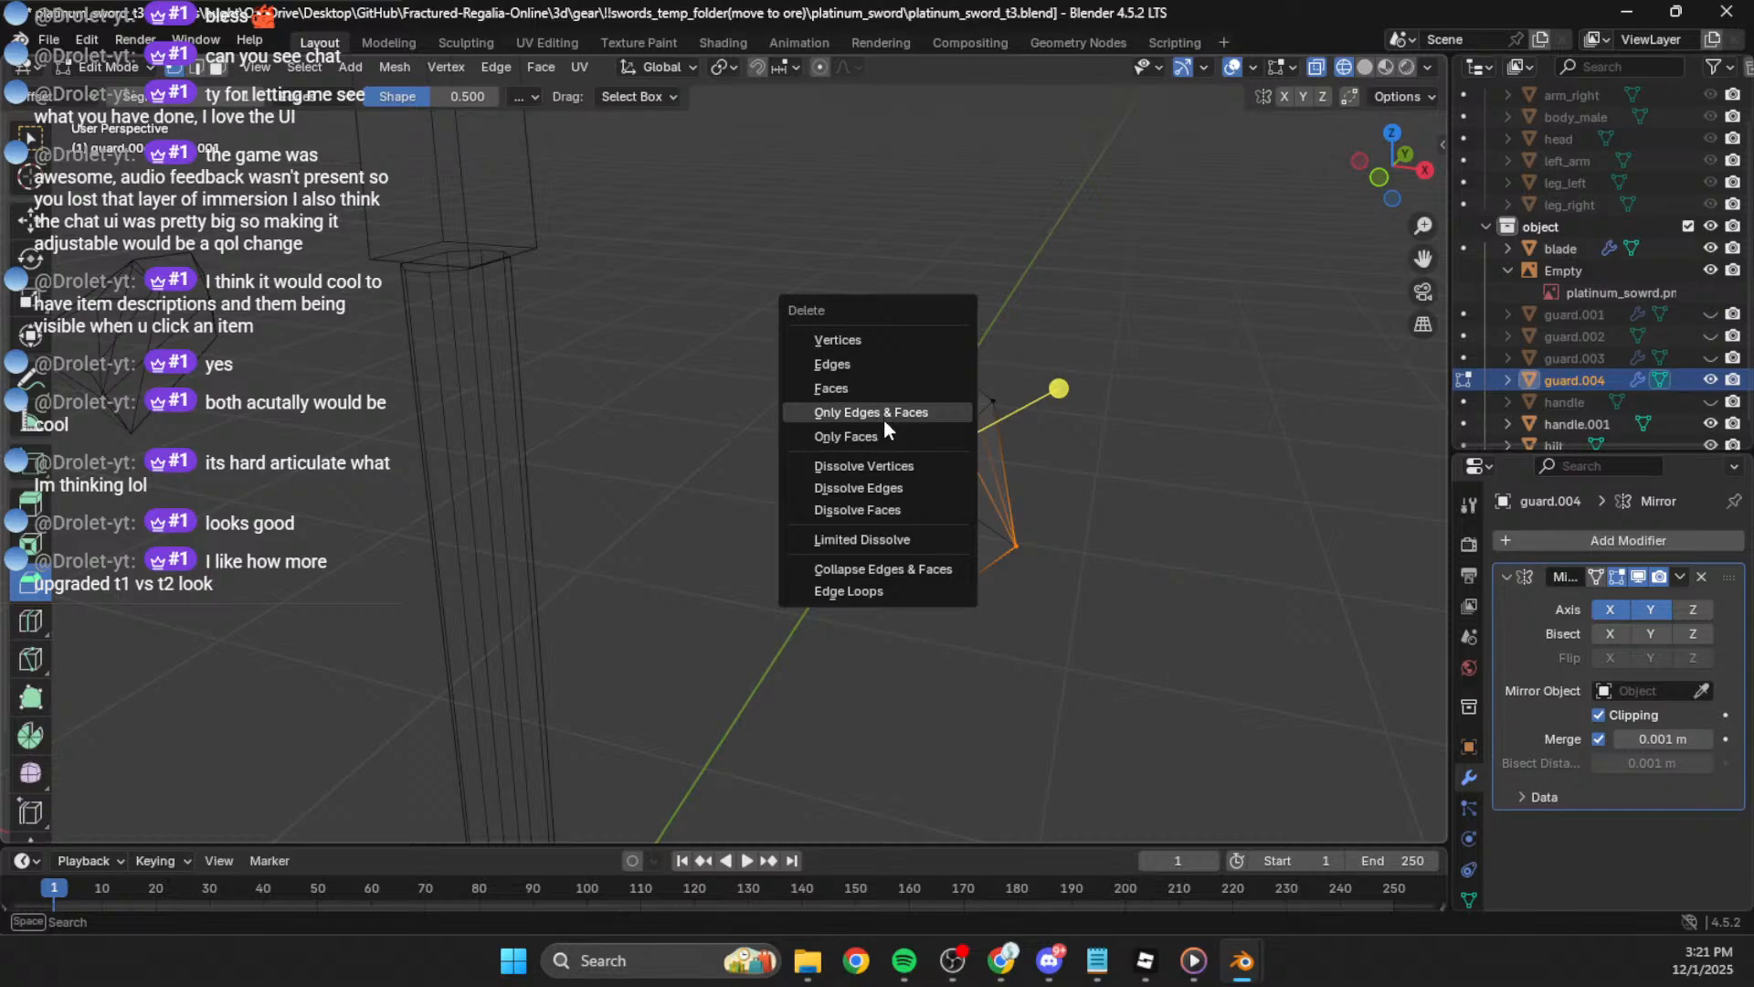
left_click(876, 386)
middle_click_drag(1145, 421, 1355, 189)
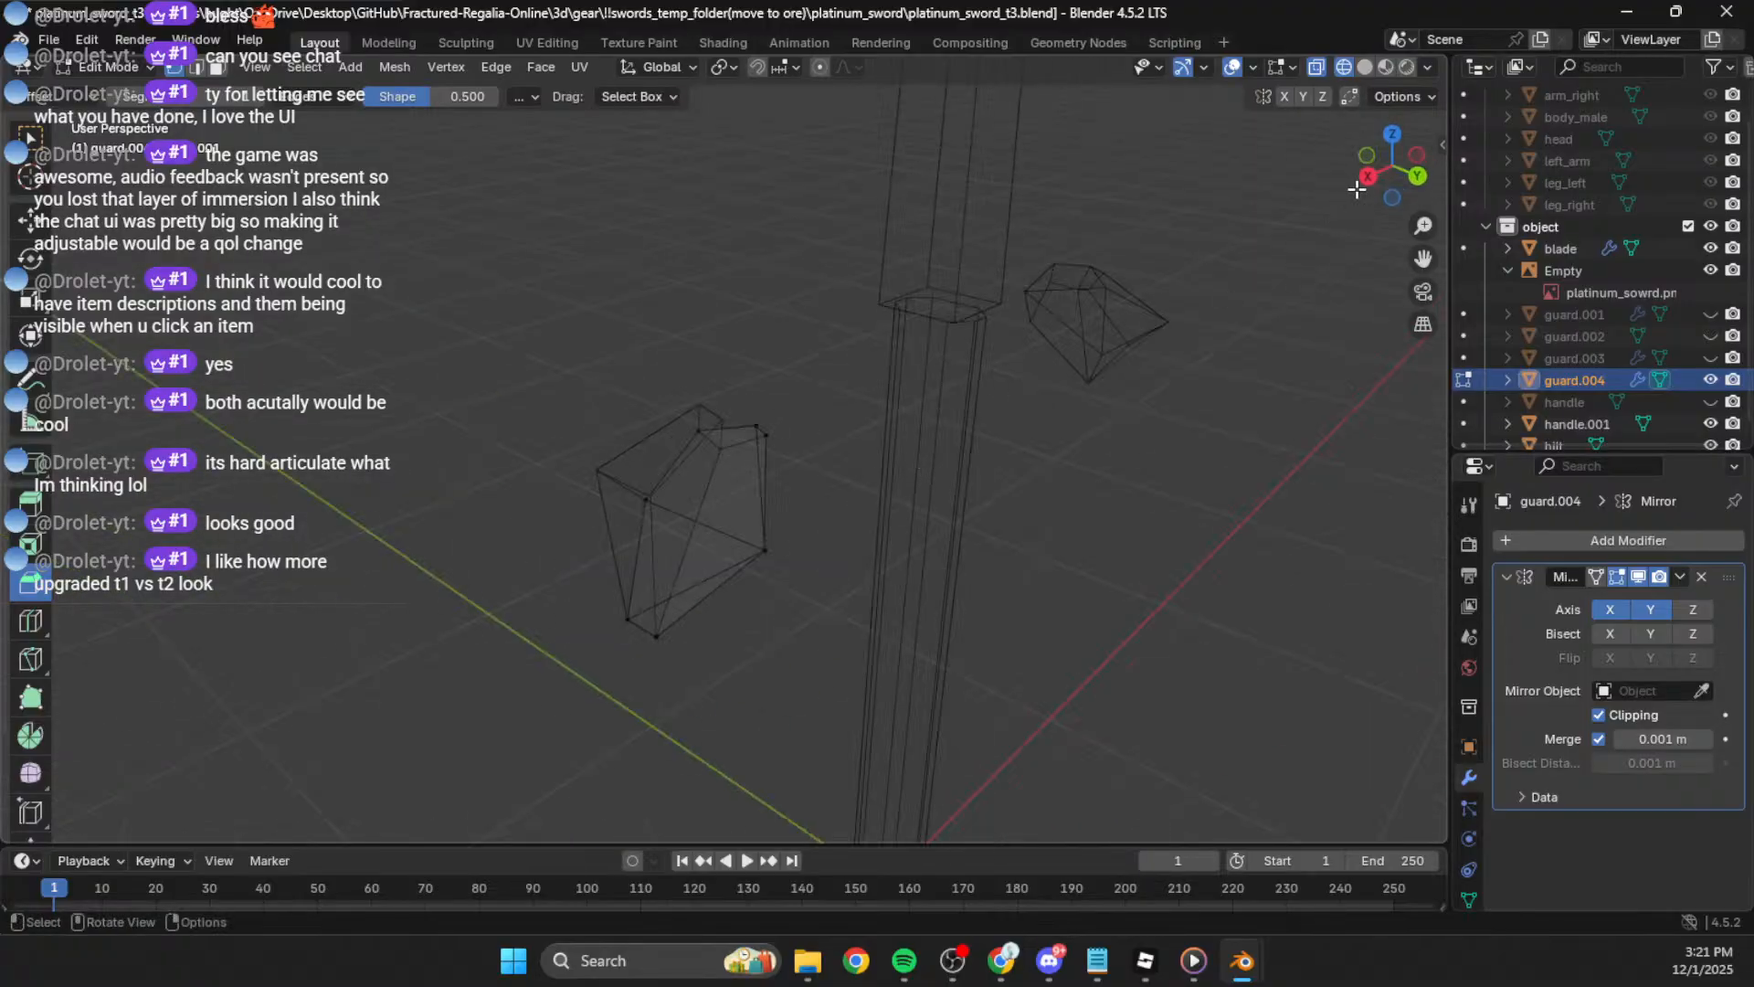
Step: Leave Edit Mode and apply the Mirror modifier on the diamond object guard.004
left_click(1370, 177)
scroll(1131, 243, "down", 2)
middle_click_drag(1110, 256, 976, 427)
key("a")
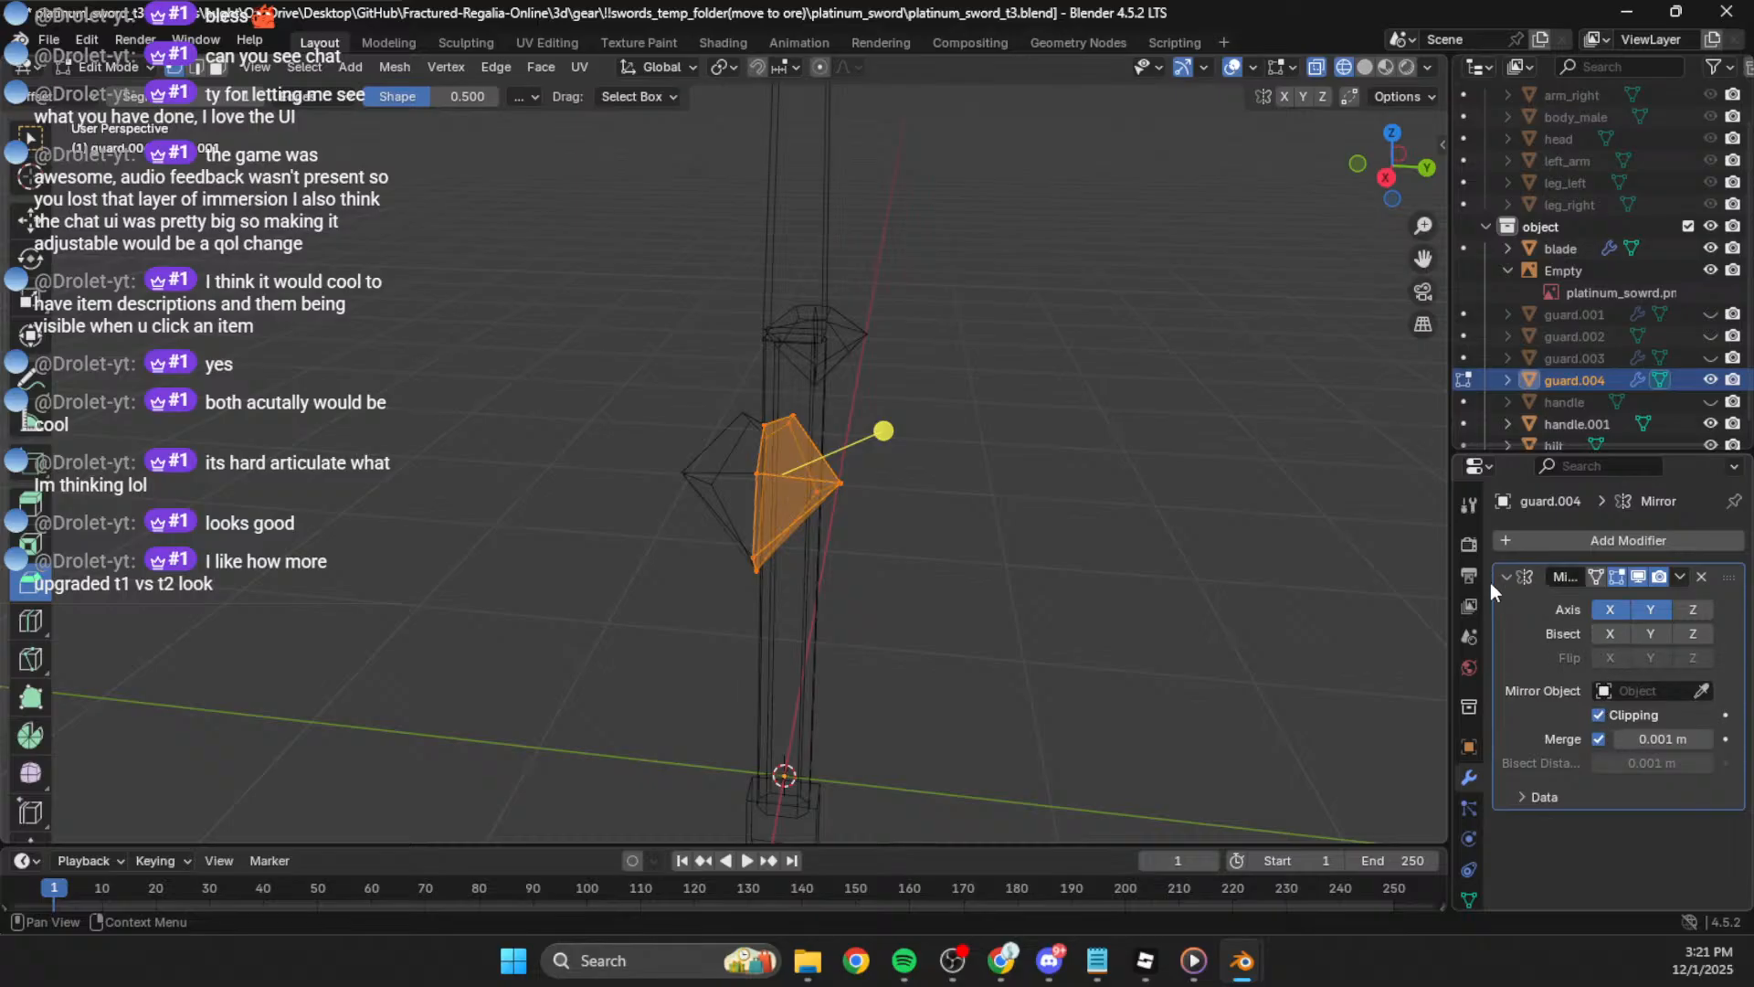
key("Tab")
left_click(1679, 578)
left_click(1599, 599)
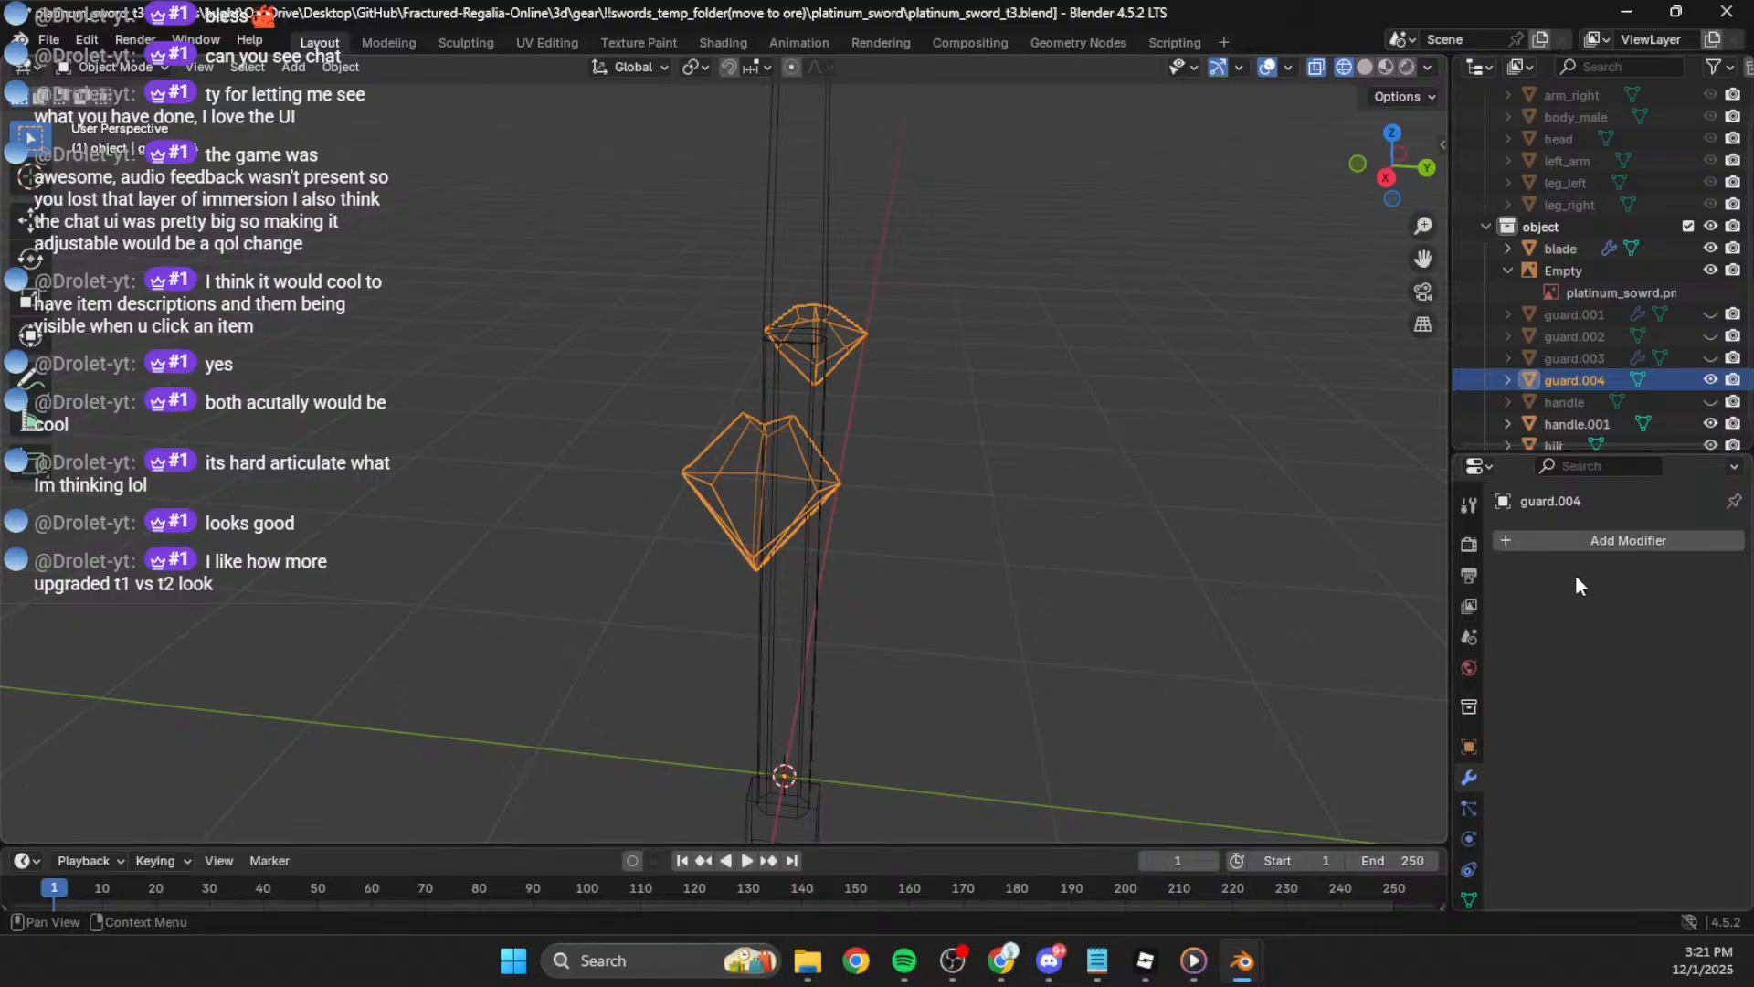
Step: In the top view, duplicate the pair of diamonds and rotate the copy 90° about Z
left_click(1600, 540)
middle_click_drag(1322, 561, 1141, 382)
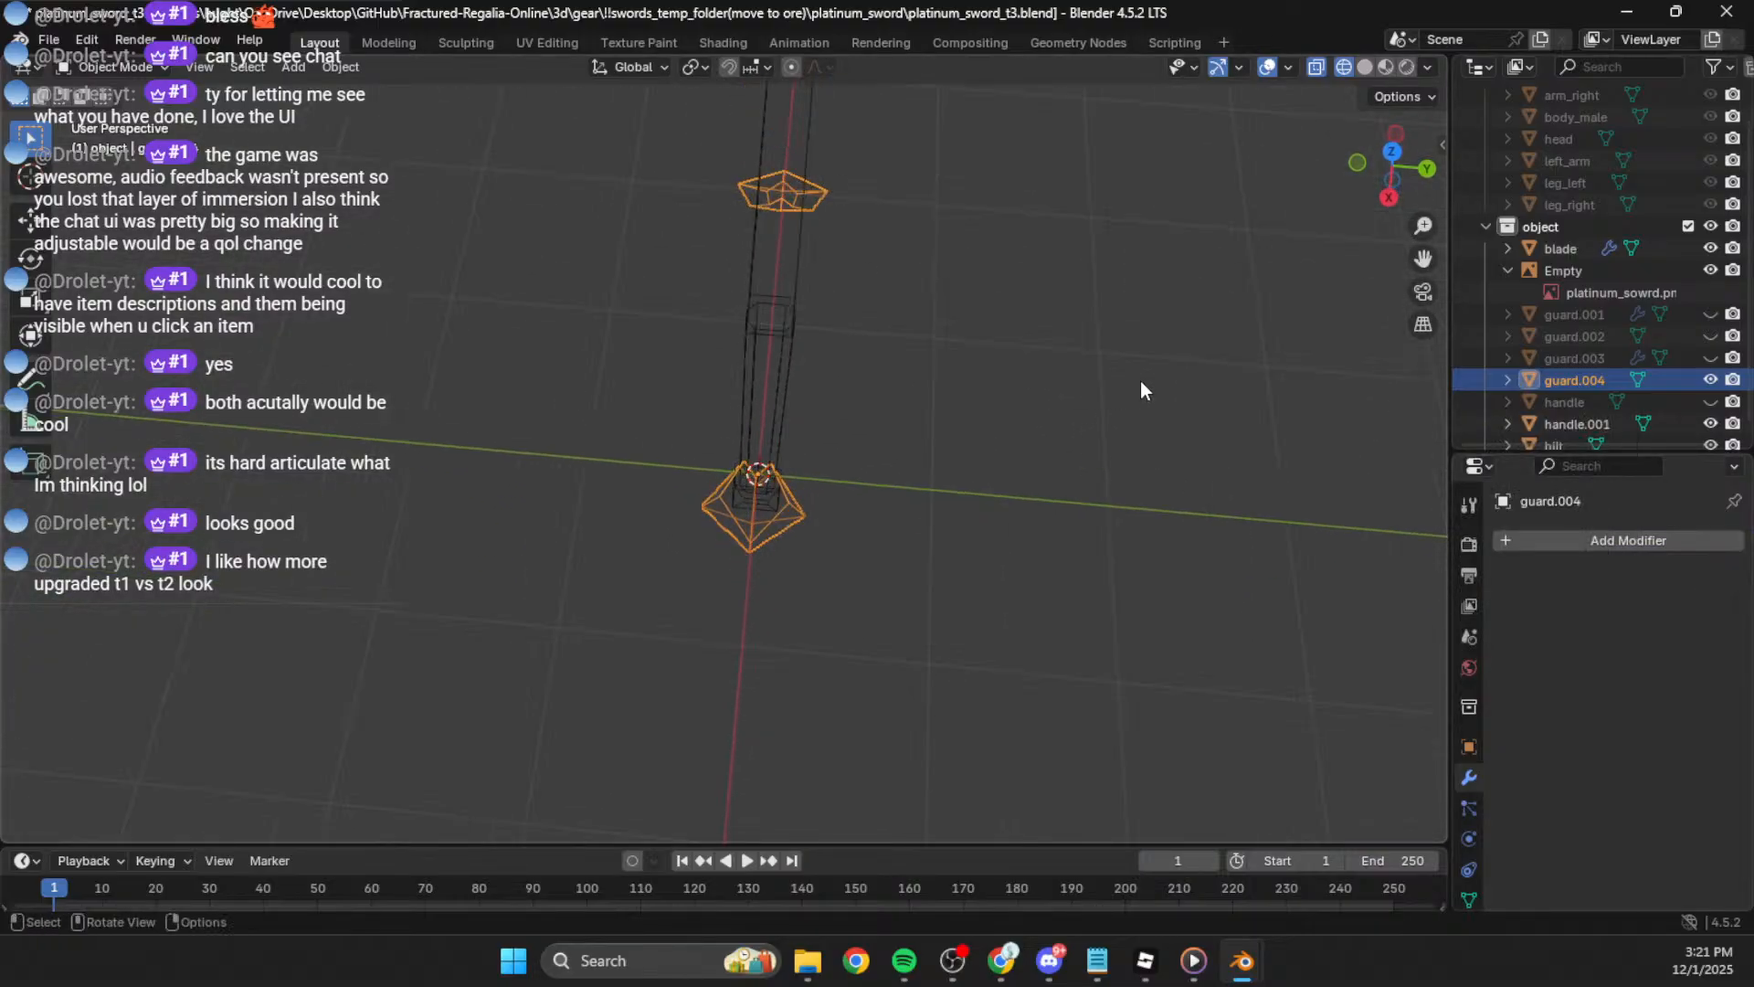
left_click(1392, 152)
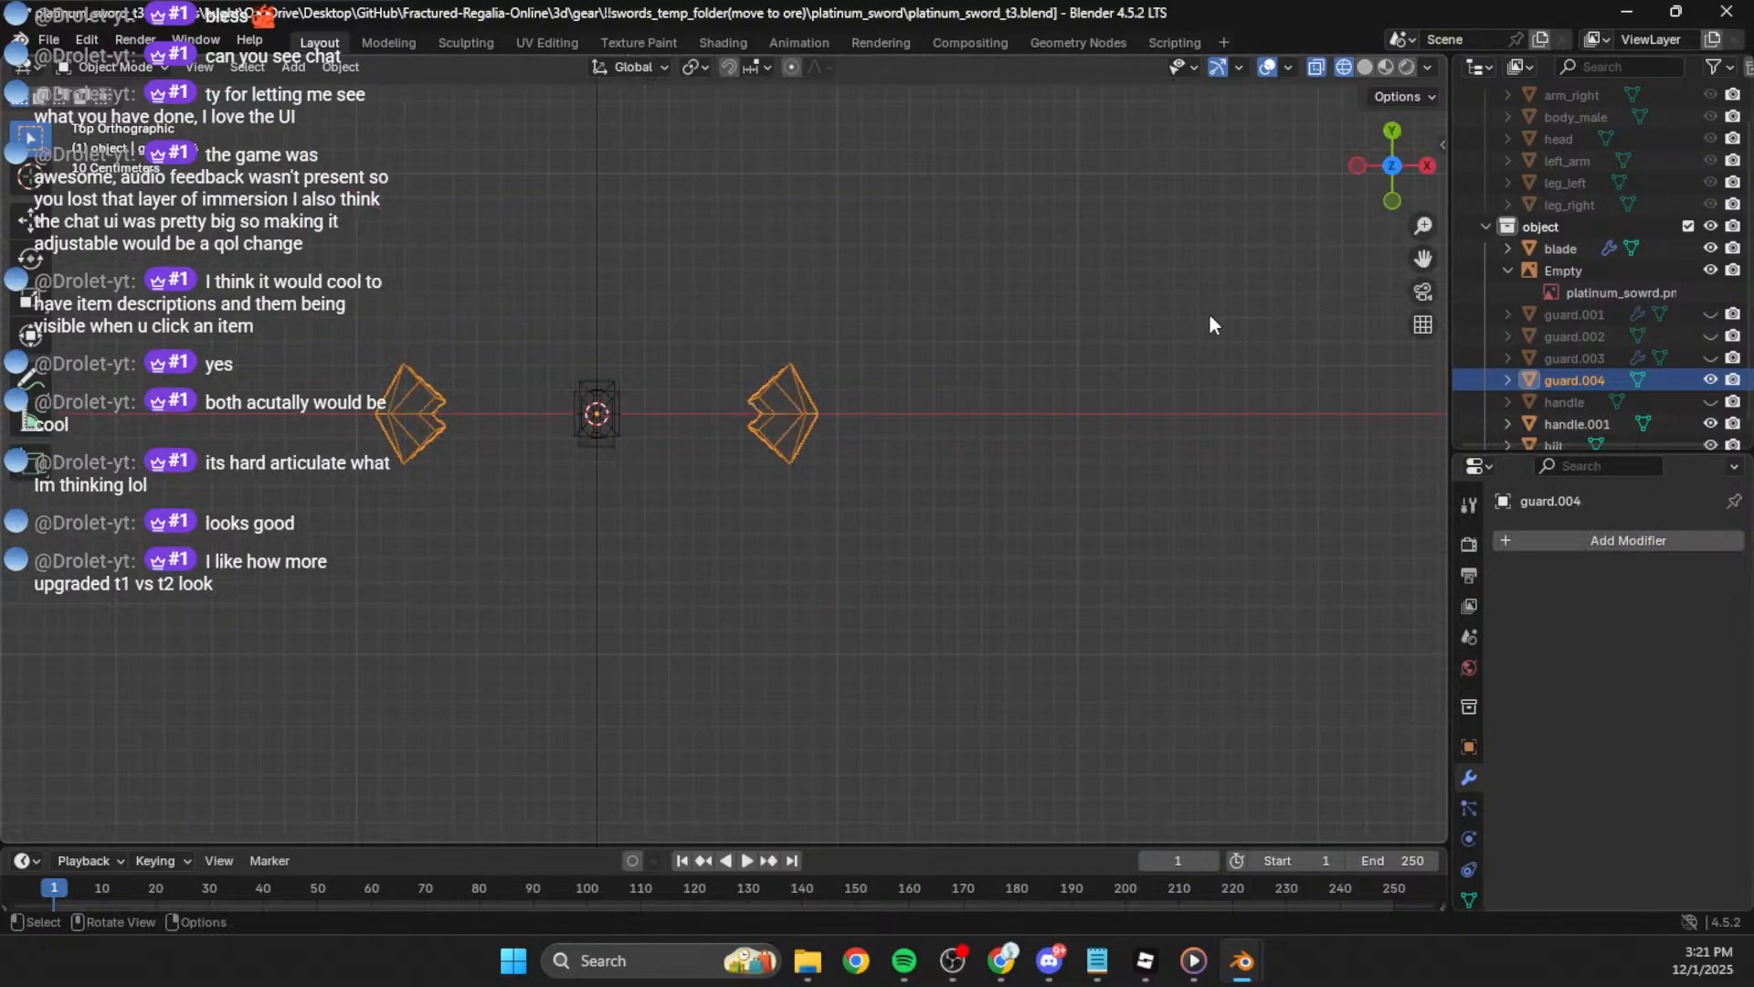
key("shift+d")
left_click(851, 368)
key("r")
left_click(861, 223)
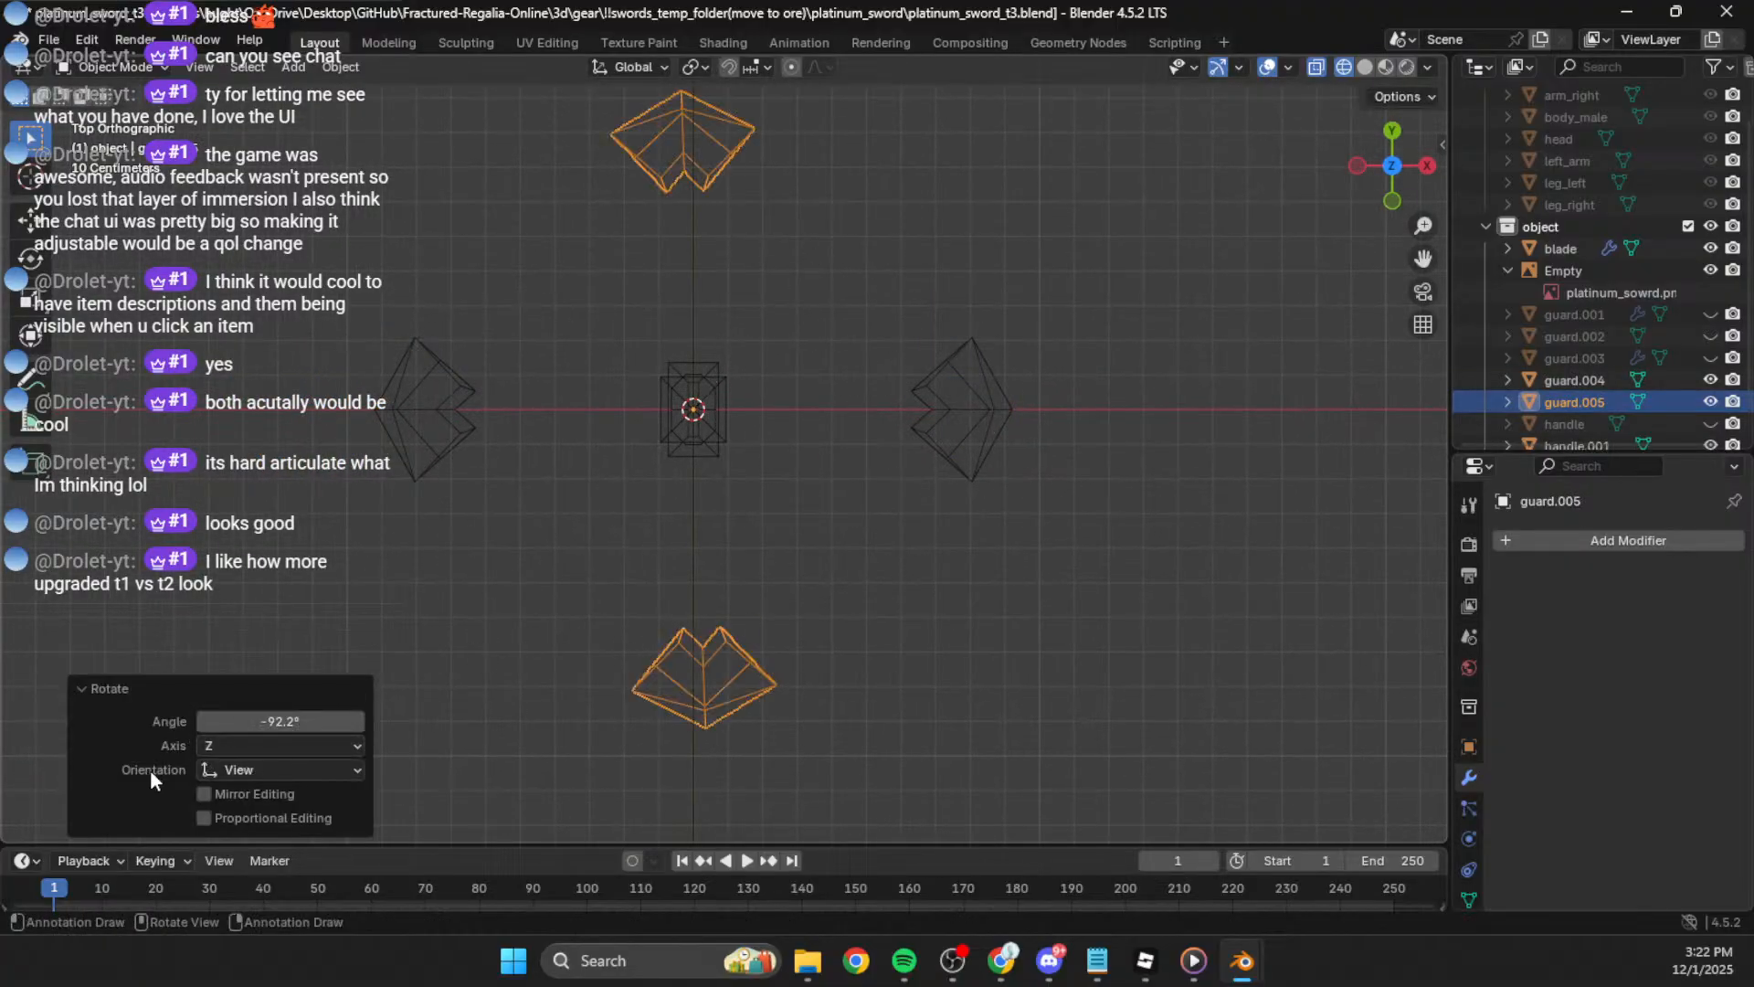
key("Return")
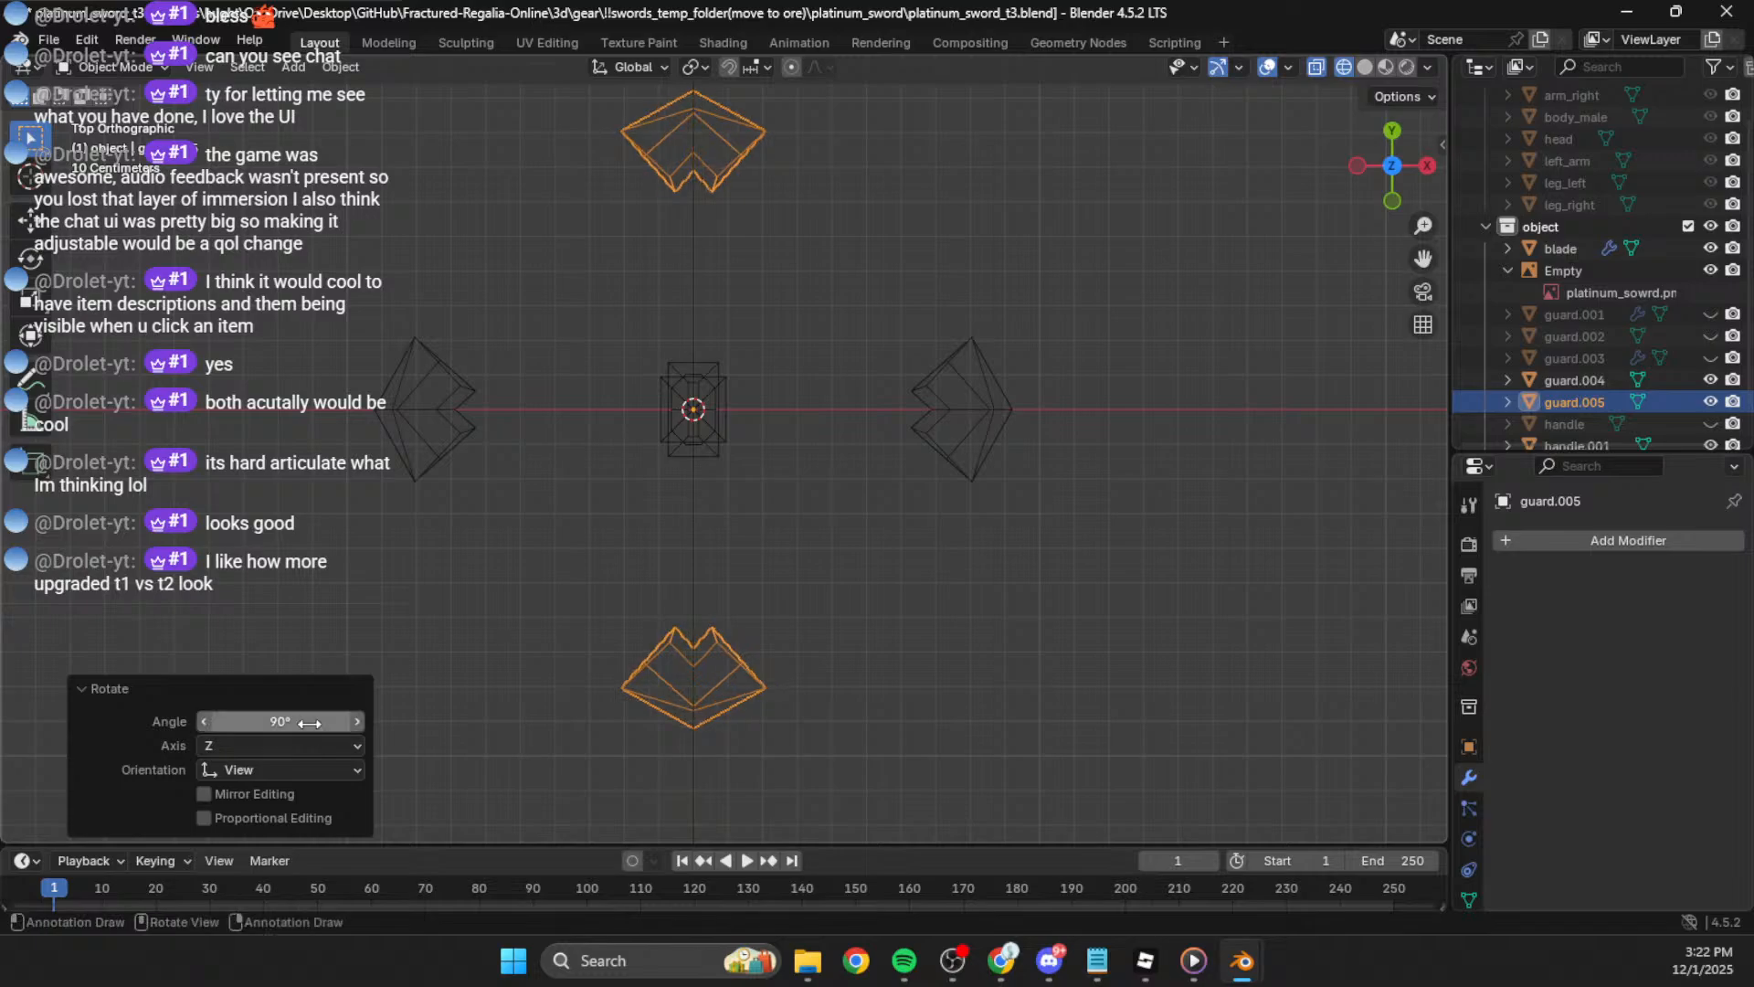
Step: Unhide guard.001, guard.002 and guard.003, and delete the rotated diamond copy
middle_click_drag(535, 568, 1050, 274)
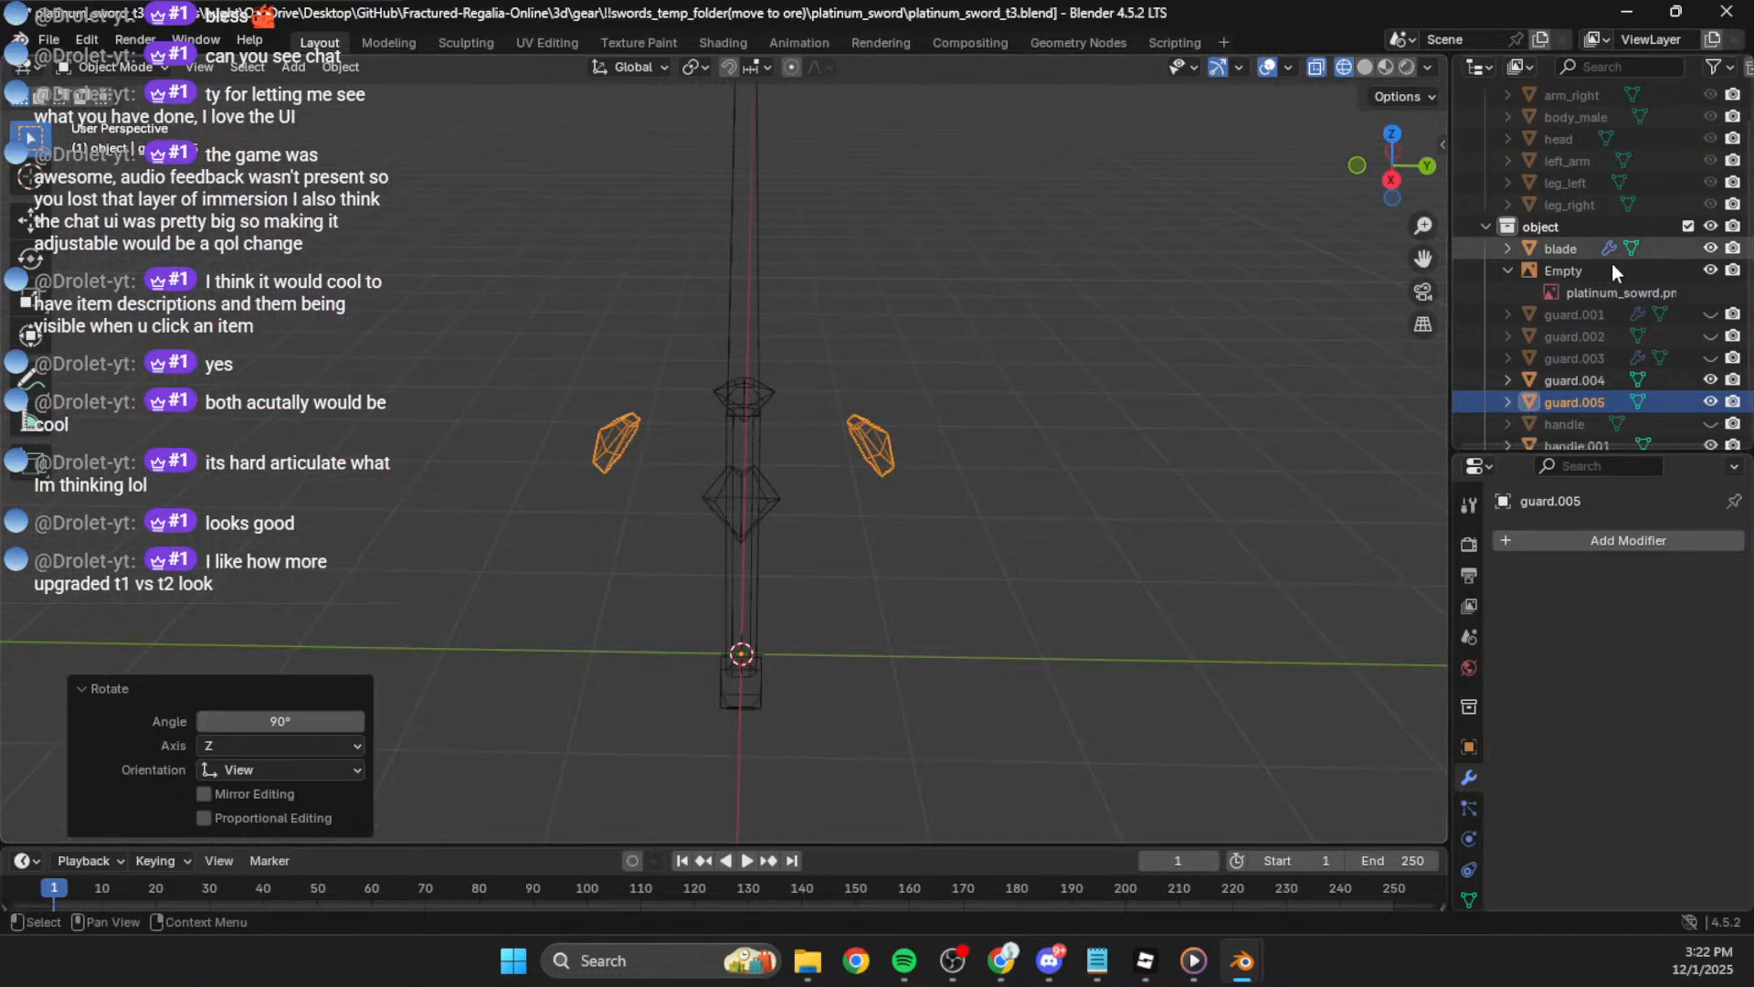
left_click_drag(1713, 314, 1712, 358)
middle_click_drag(765, 377, 910, 519)
key("Delete")
left_click(753, 532)
middle_click_drag(753, 532, 1336, 235)
left_click(1408, 169)
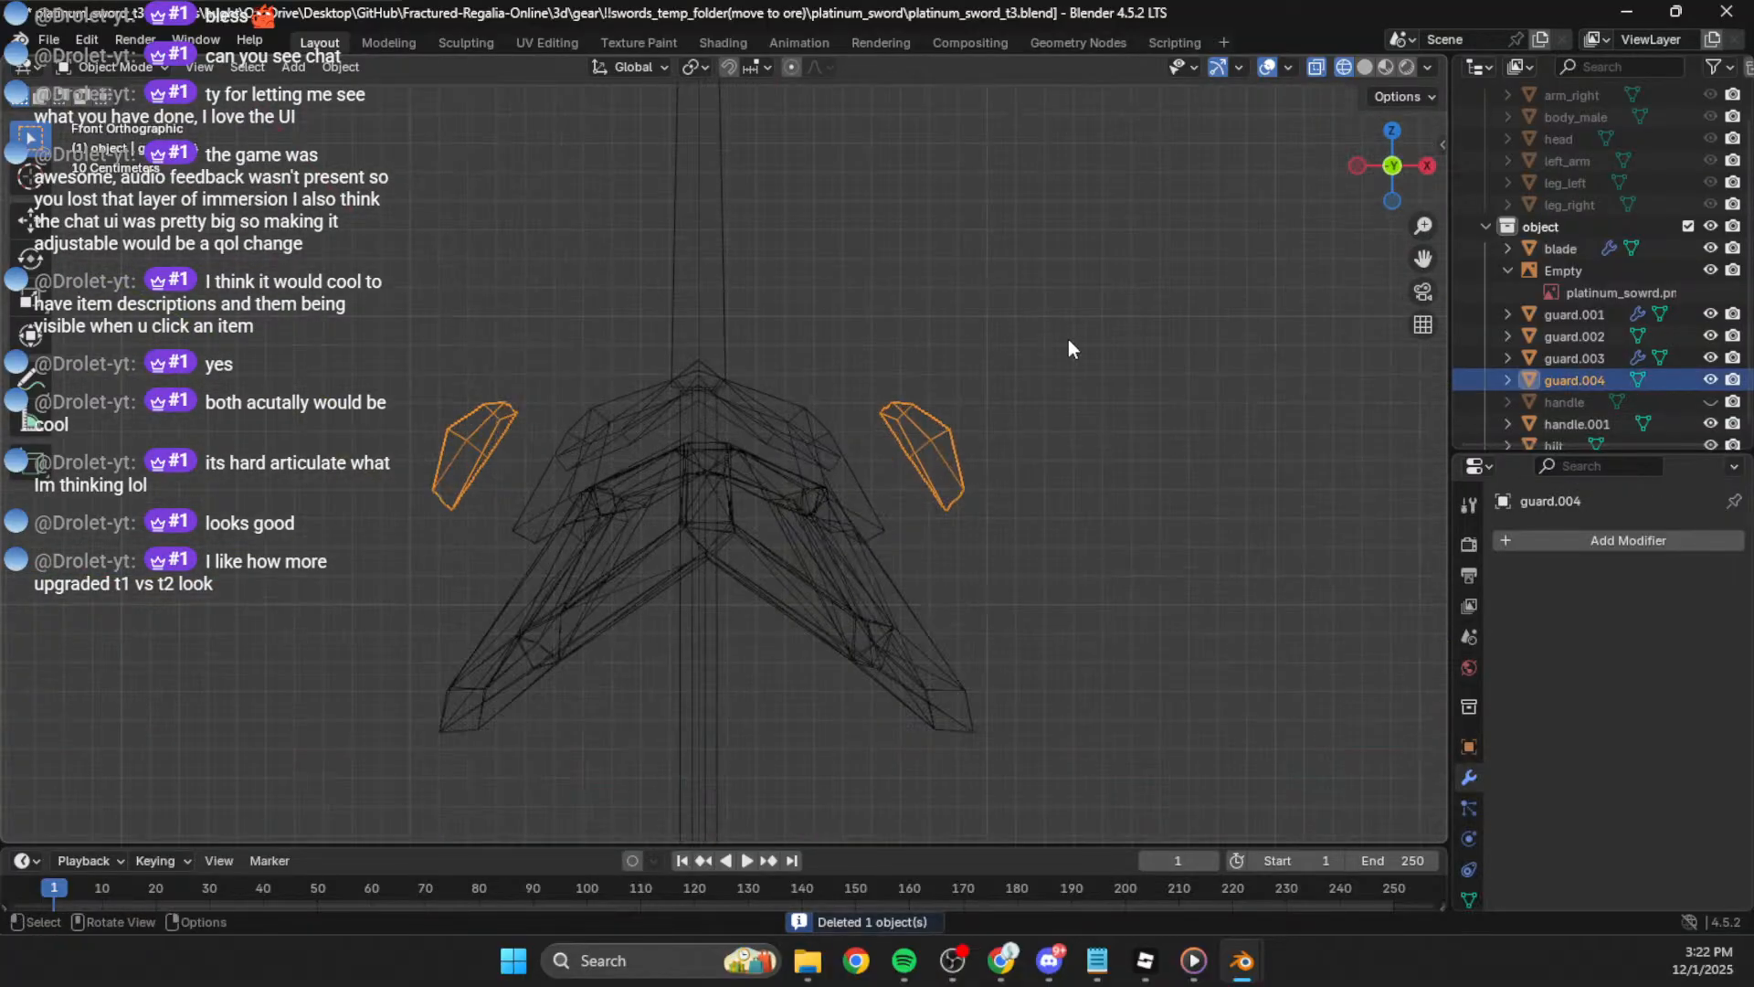
Step: Try to scale down the remaining pair of diamonds in the front view and fit them against the guard cap
key("Tab")
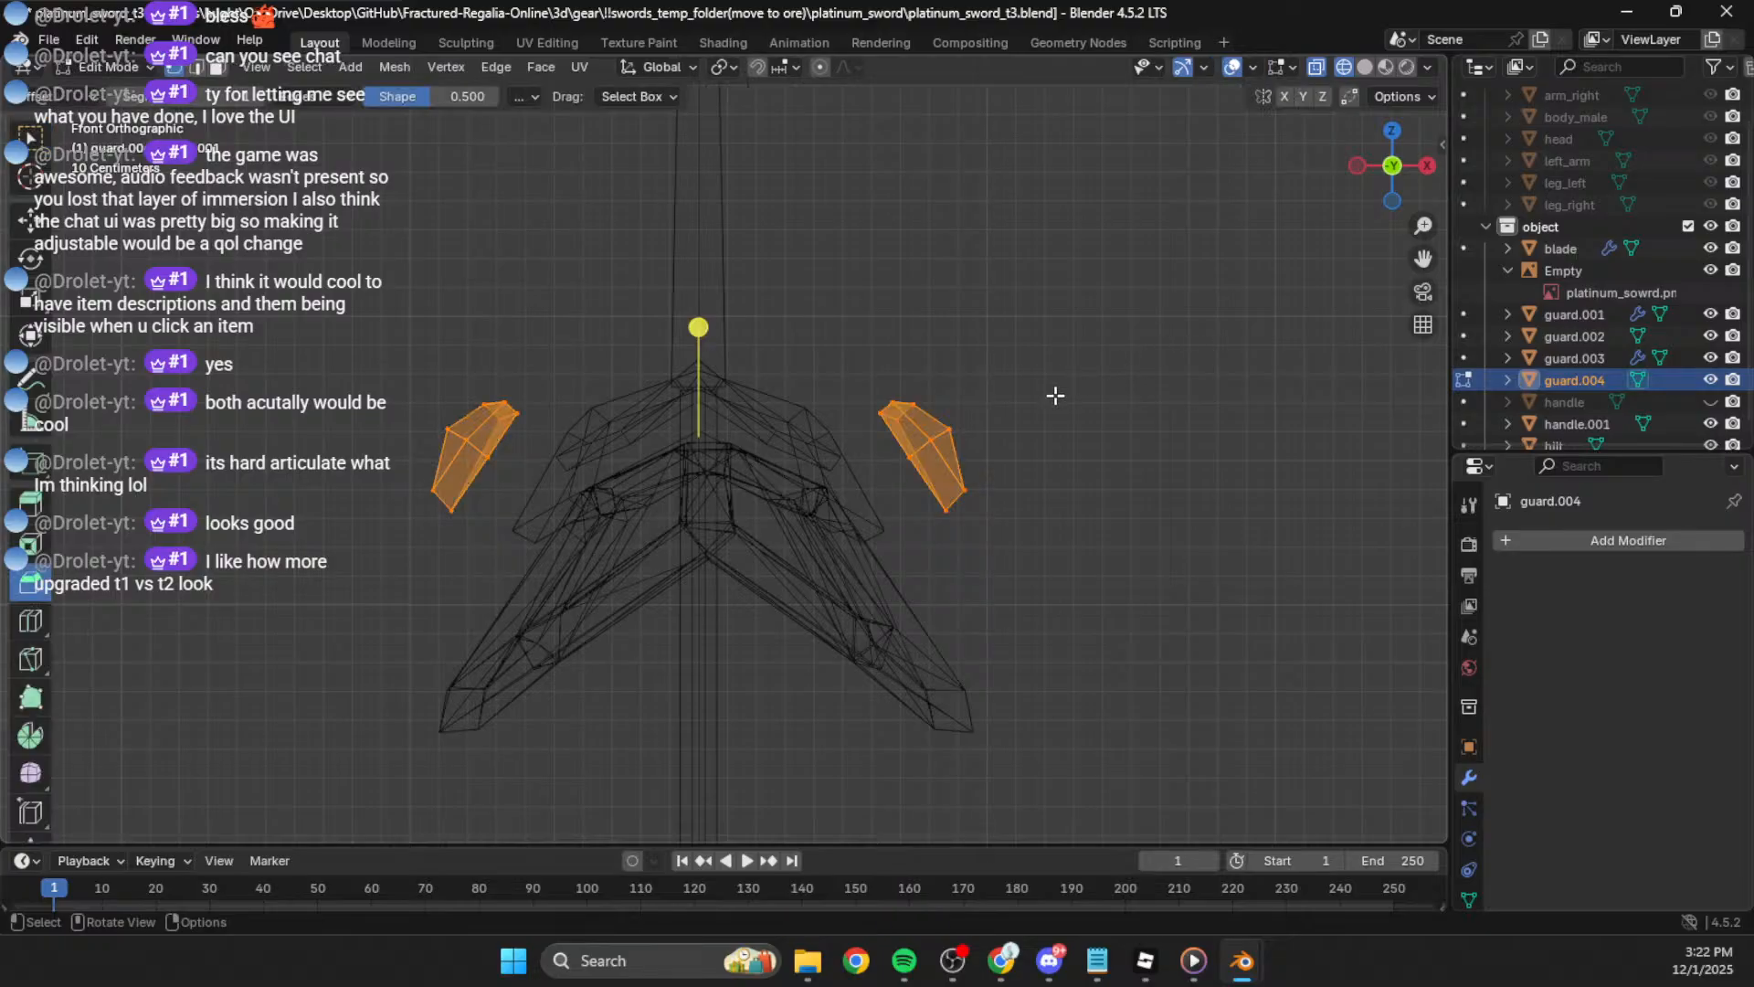
key("s")
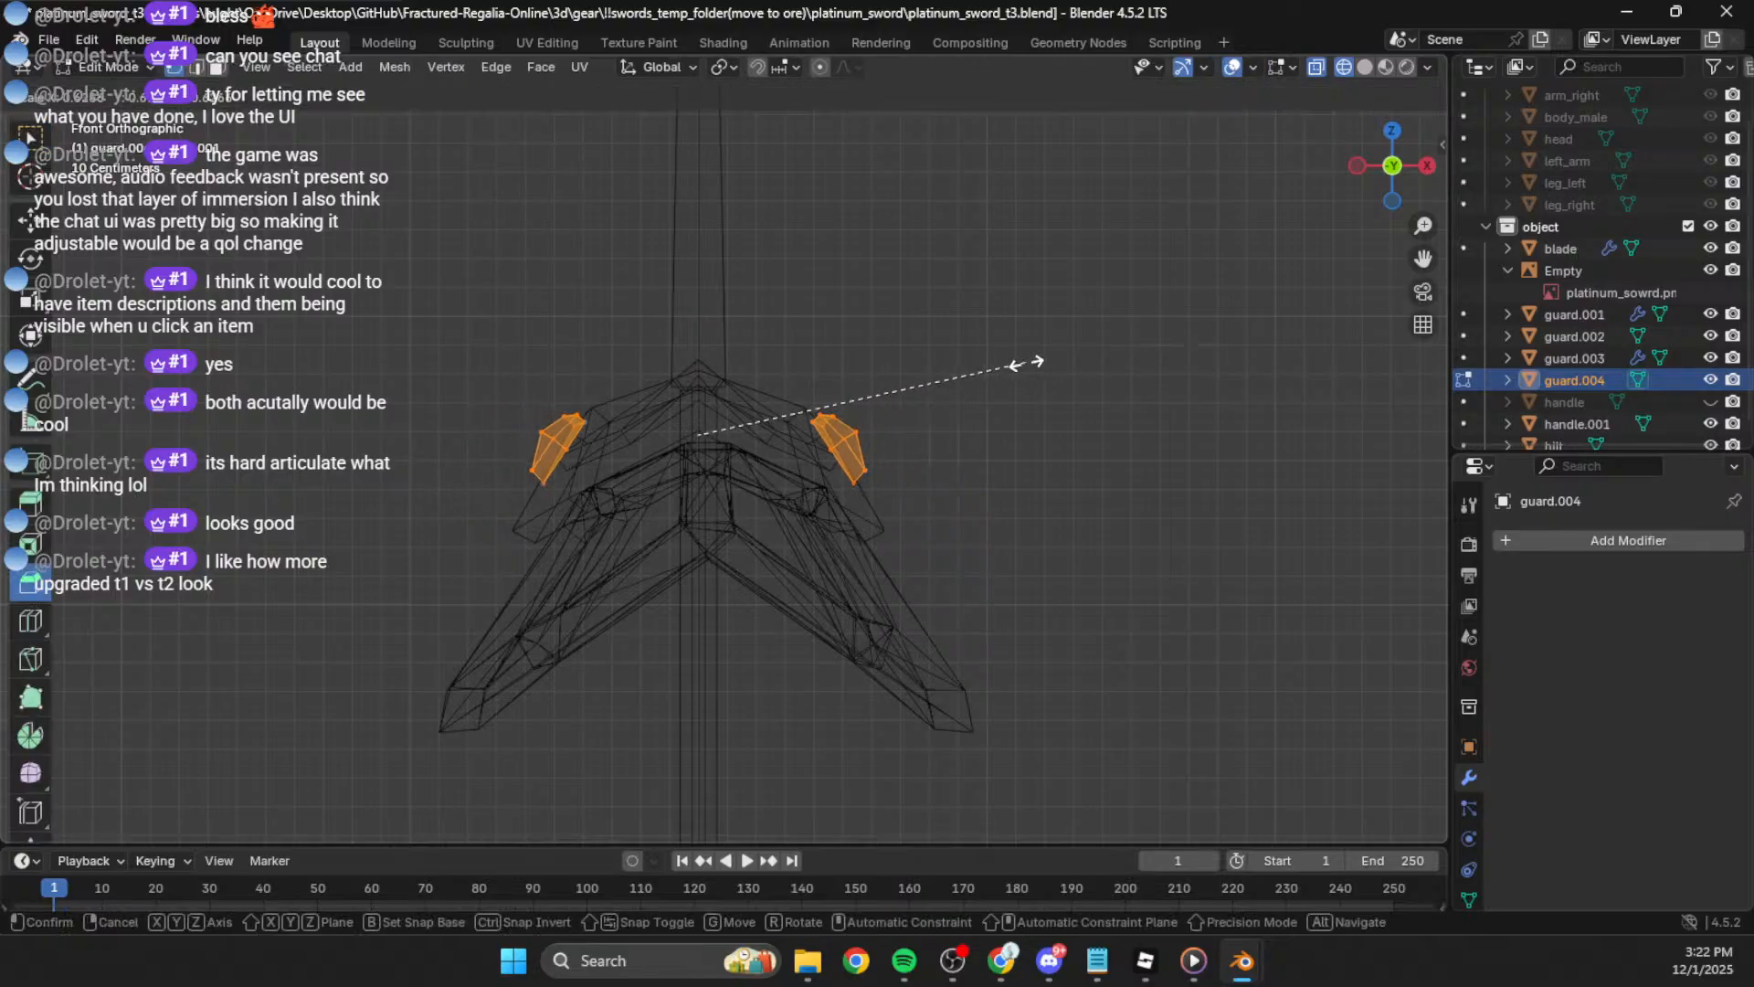
left_click(1012, 362)
key("g")
left_click(1008, 372)
key("r")
left_click(1008, 358)
key("ctrl+z")
Step: Undo the diamond resizing and the deletion of the rotated copy
middle_click_drag(1010, 366, 1356, 194)
key("Tab")
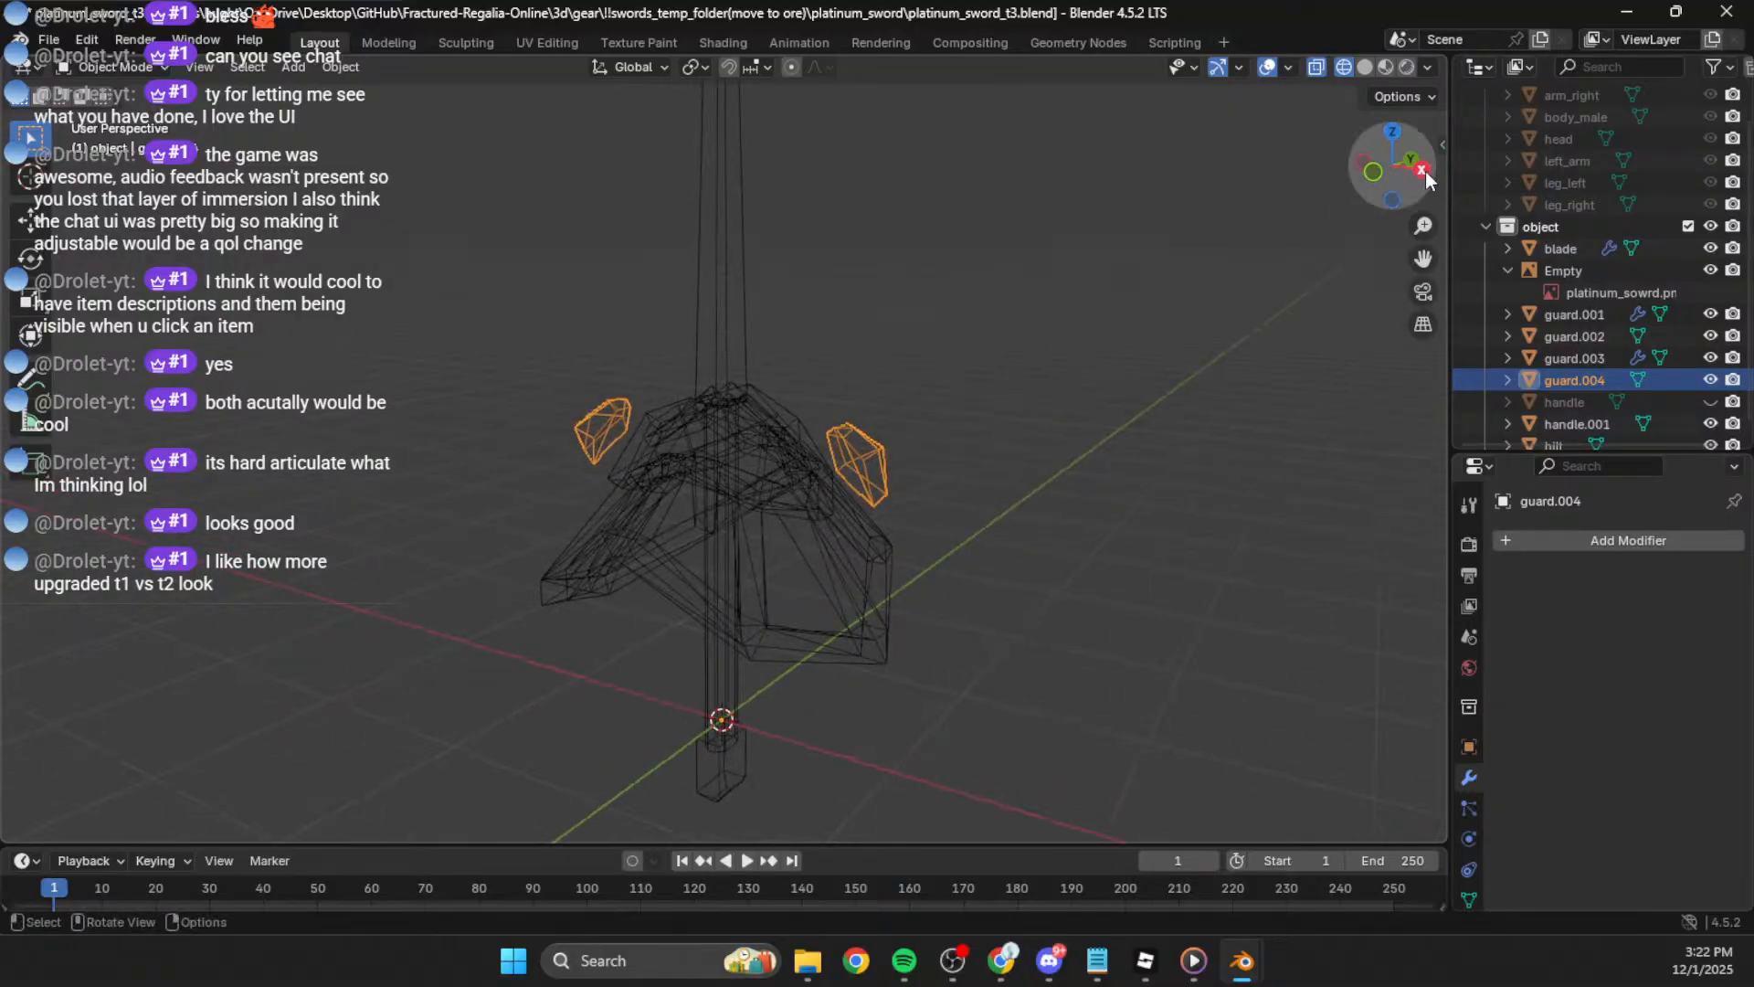
key("ctrl+z")
middle_click_drag(1179, 422, 977, 444)
key("ctrl+z")
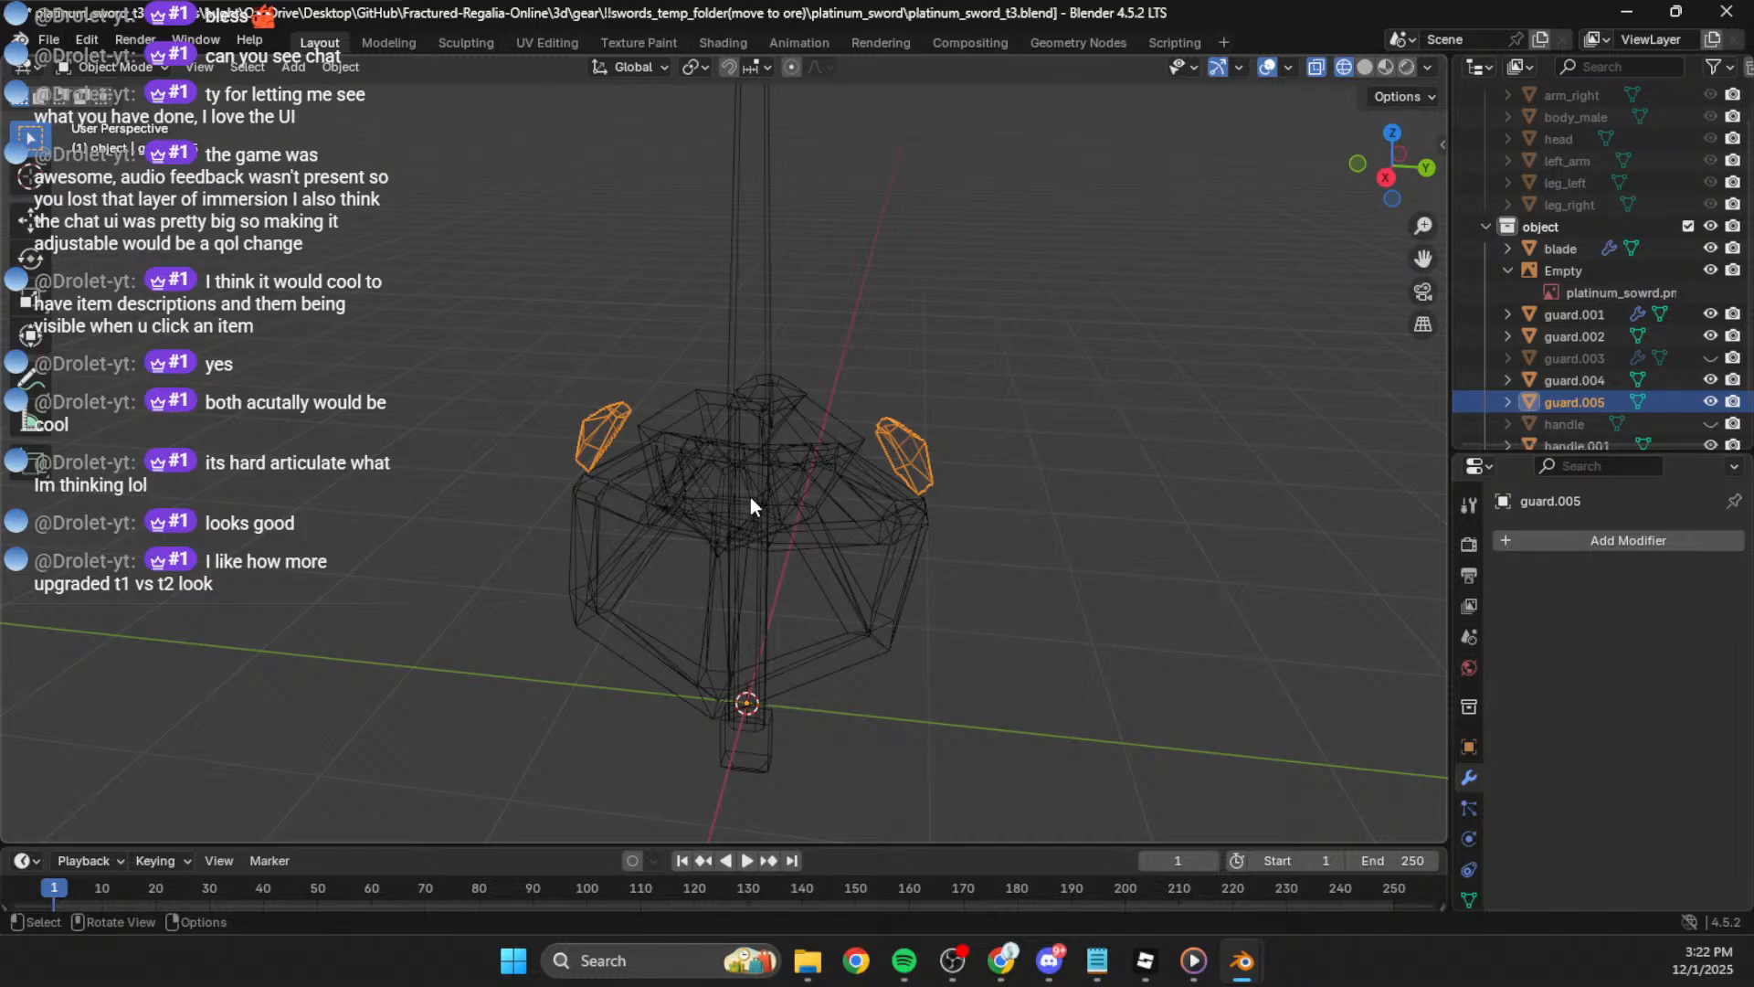
Step: Undo further, past the guard unhiding and the rotated duplicate, to before the Mirror modifier on guard.004 was applied
left_click(749, 499)
left_click(1558, 343)
left_click(1559, 373)
left_click(1570, 353)
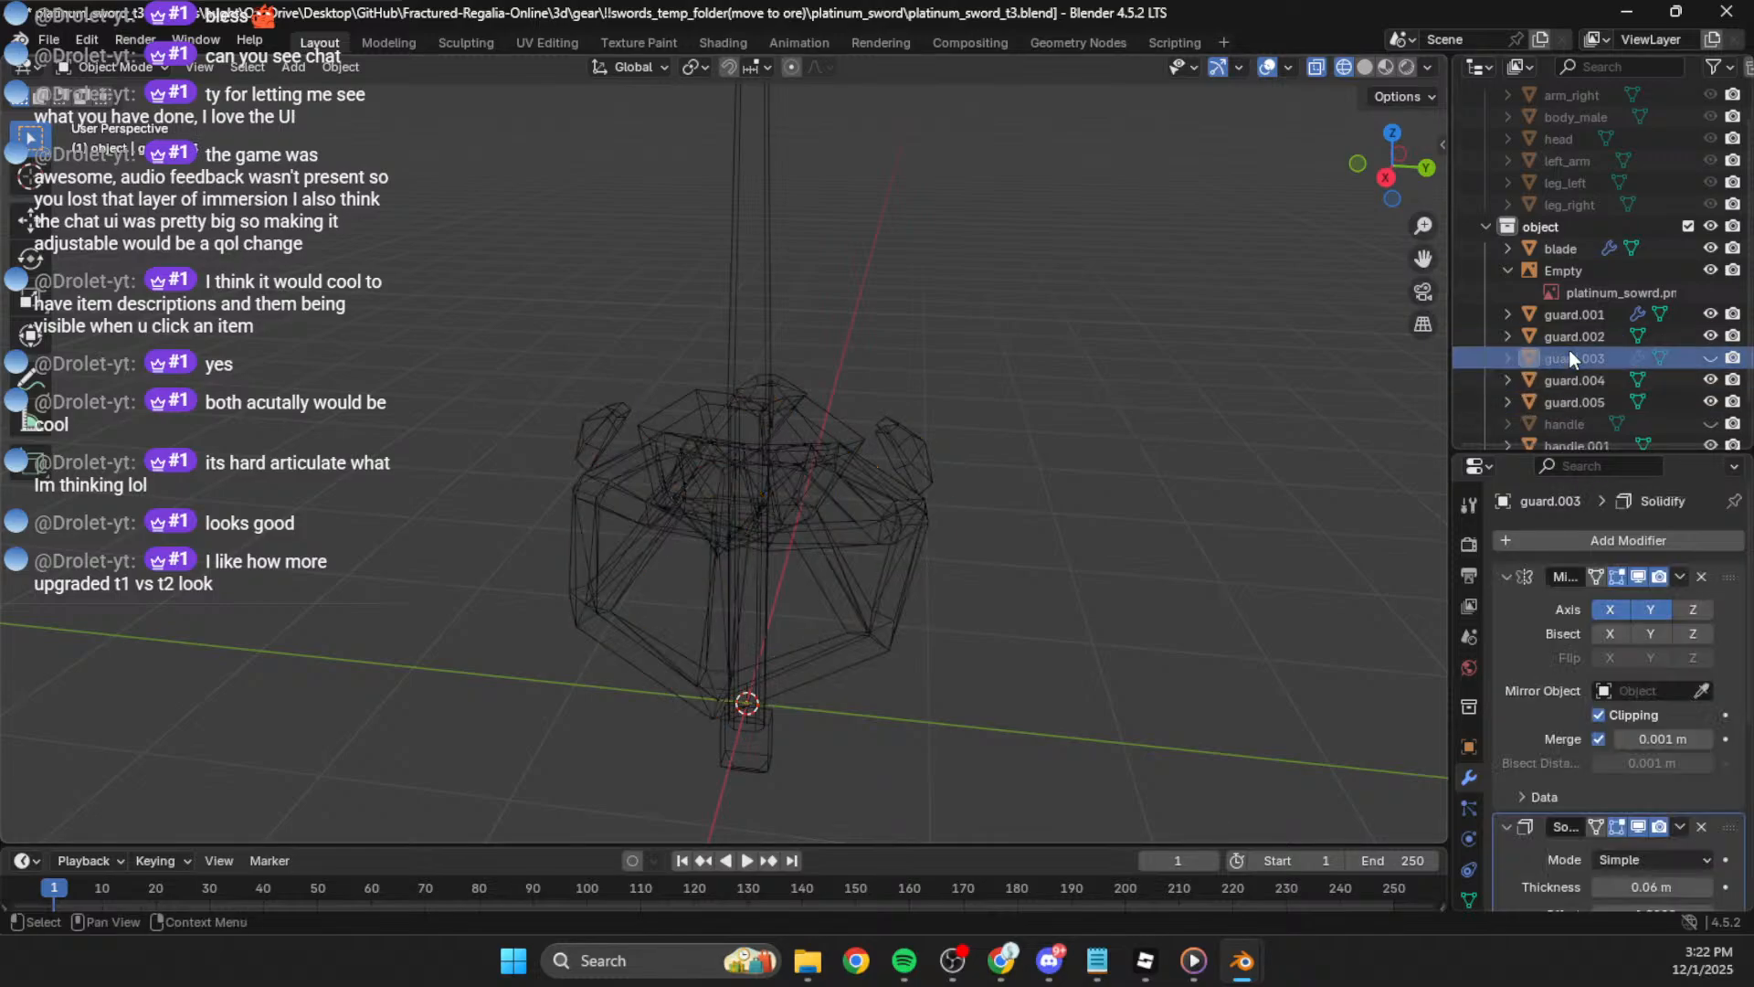
left_click(1565, 338)
key("ctrl+z")
key("ctrl+z")
key("ctrl+z")
key("ctrl+z")
key("ctrl+z")
key("ctrl+z")
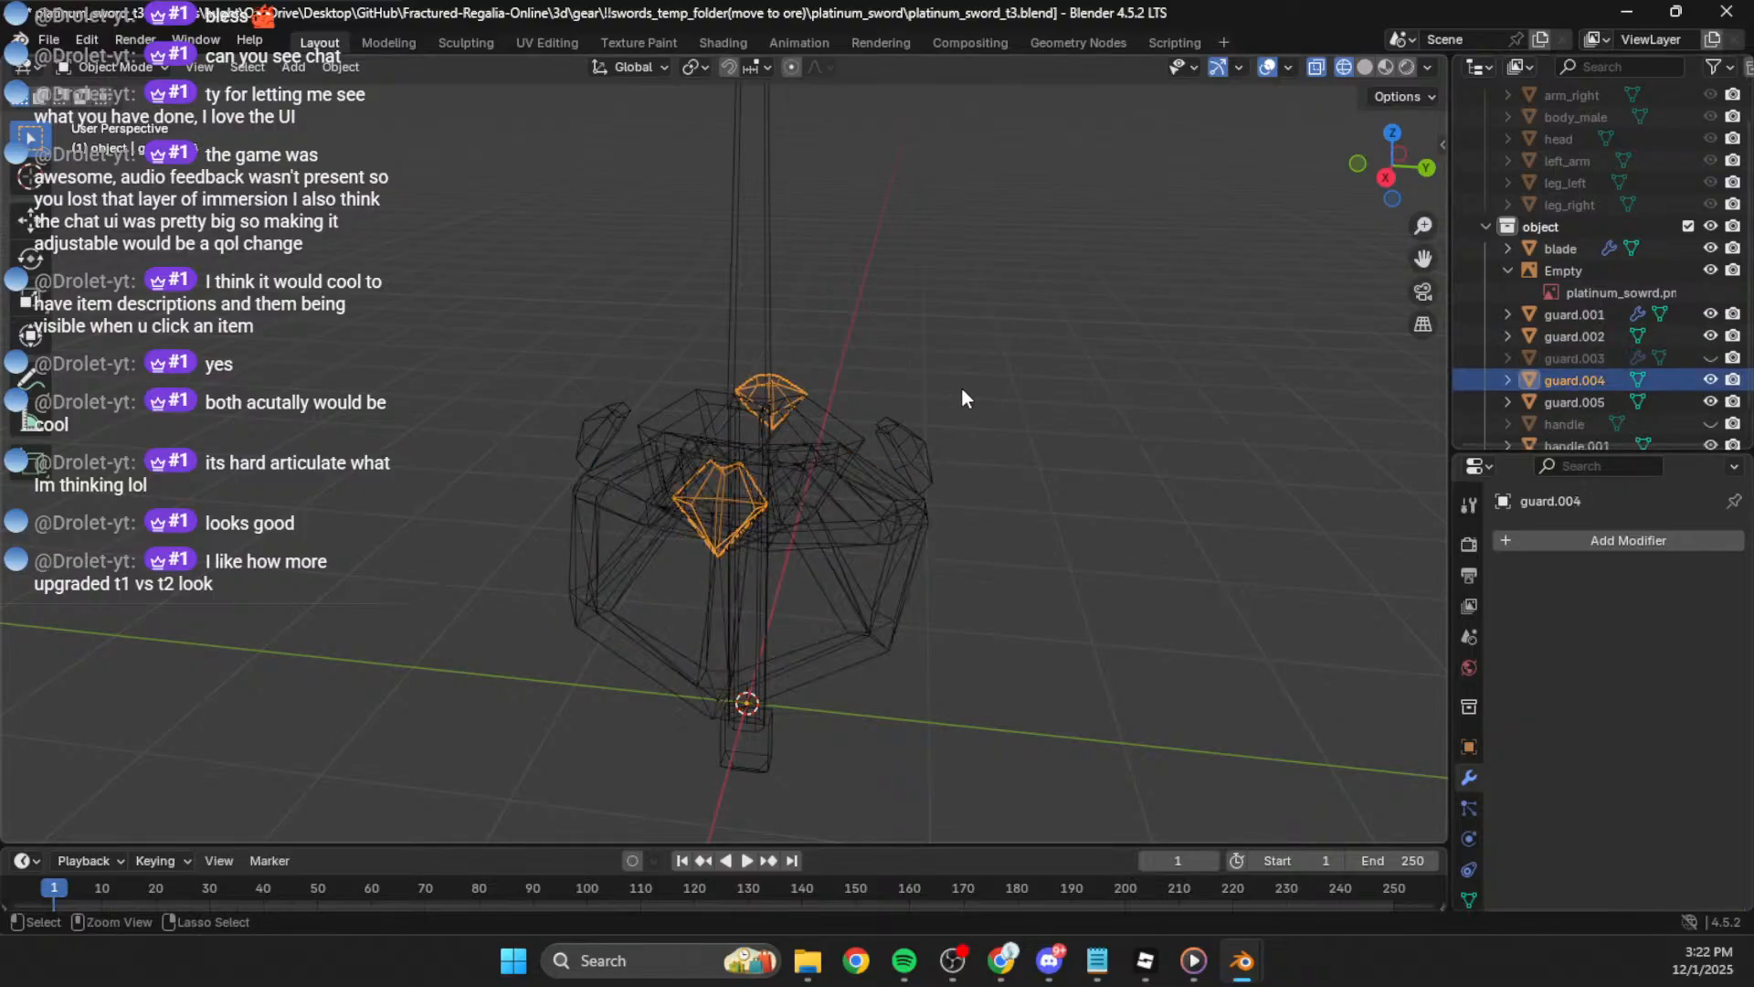
key("ctrl+z")
key("ctrl+z")
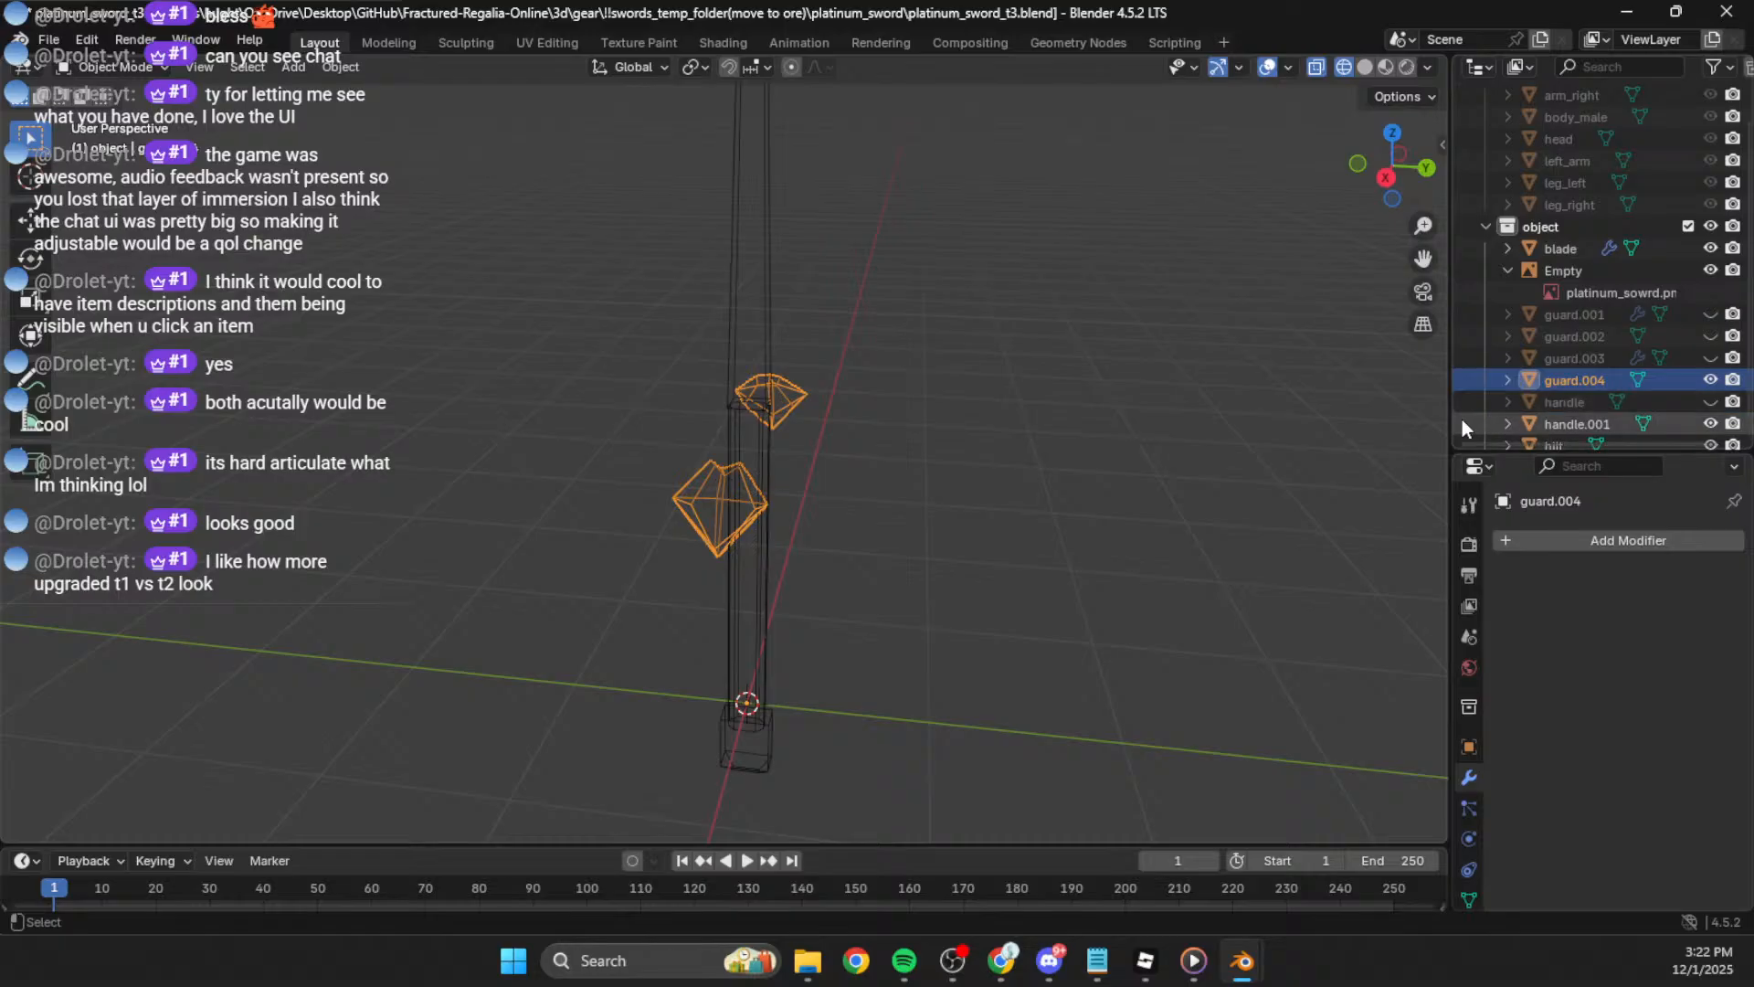
key("ctrl+z")
middle_click_drag(840, 641, 864, 631)
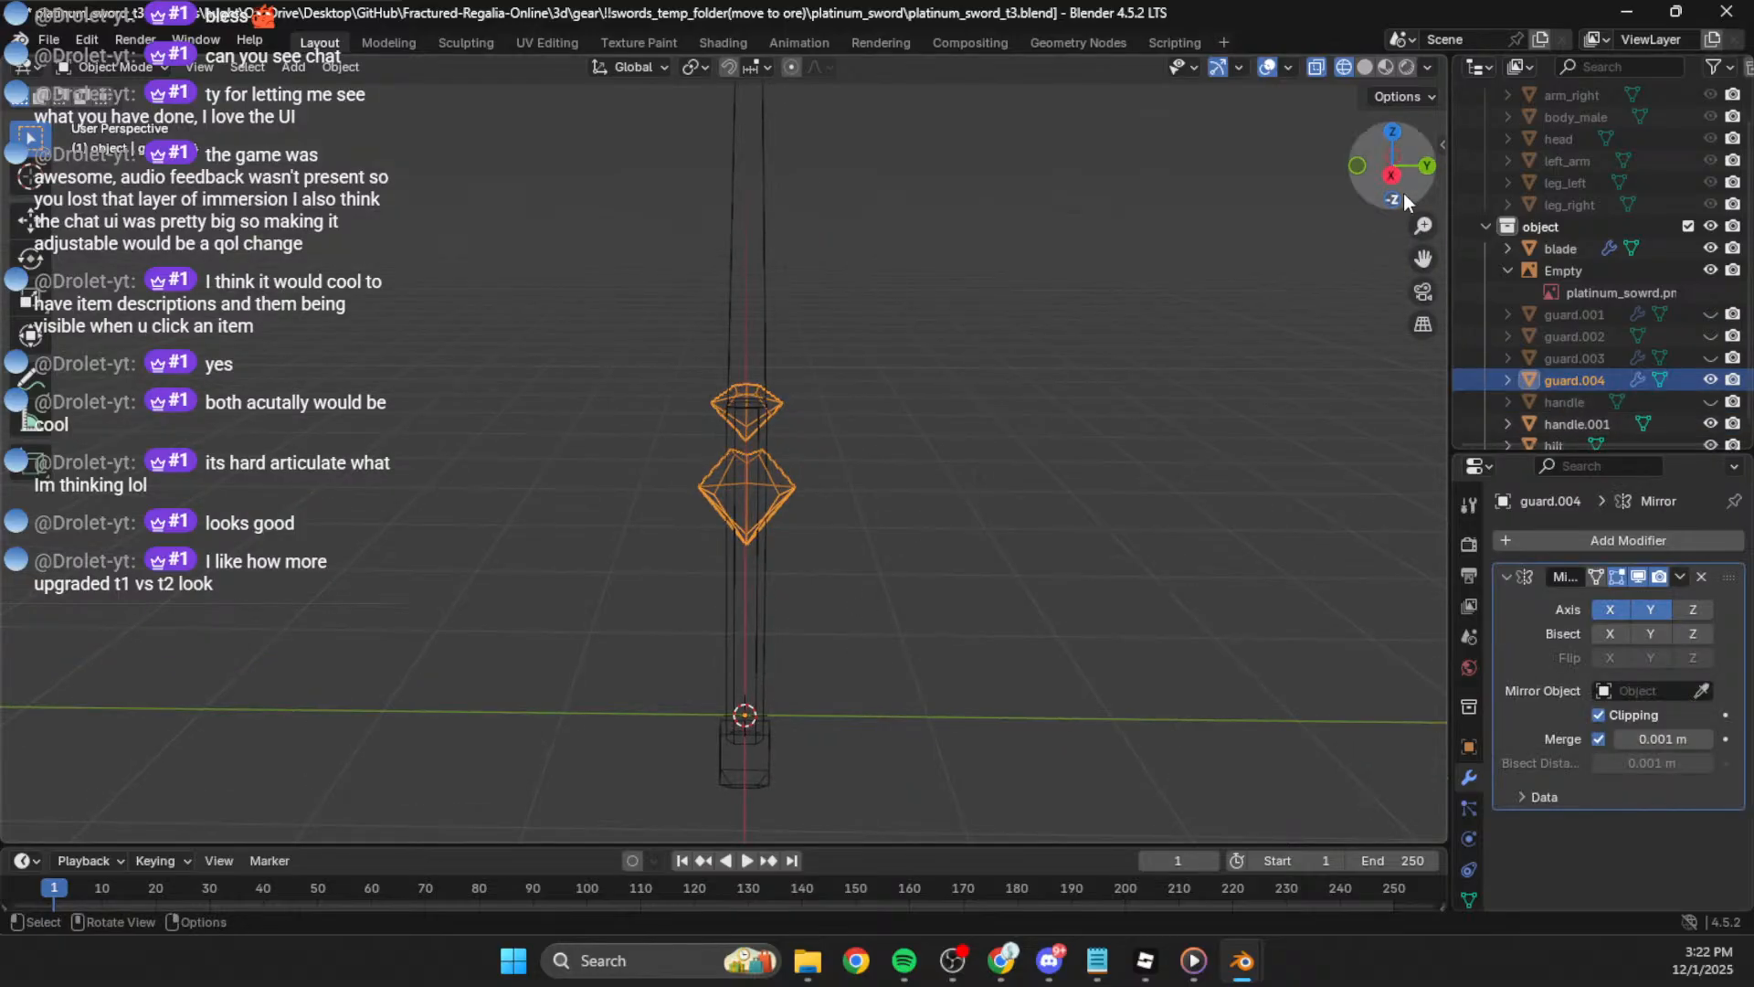
Step: Unhide the guard.001, guard.002 and guard.003 objects around the diamond ornament
left_click(1392, 176)
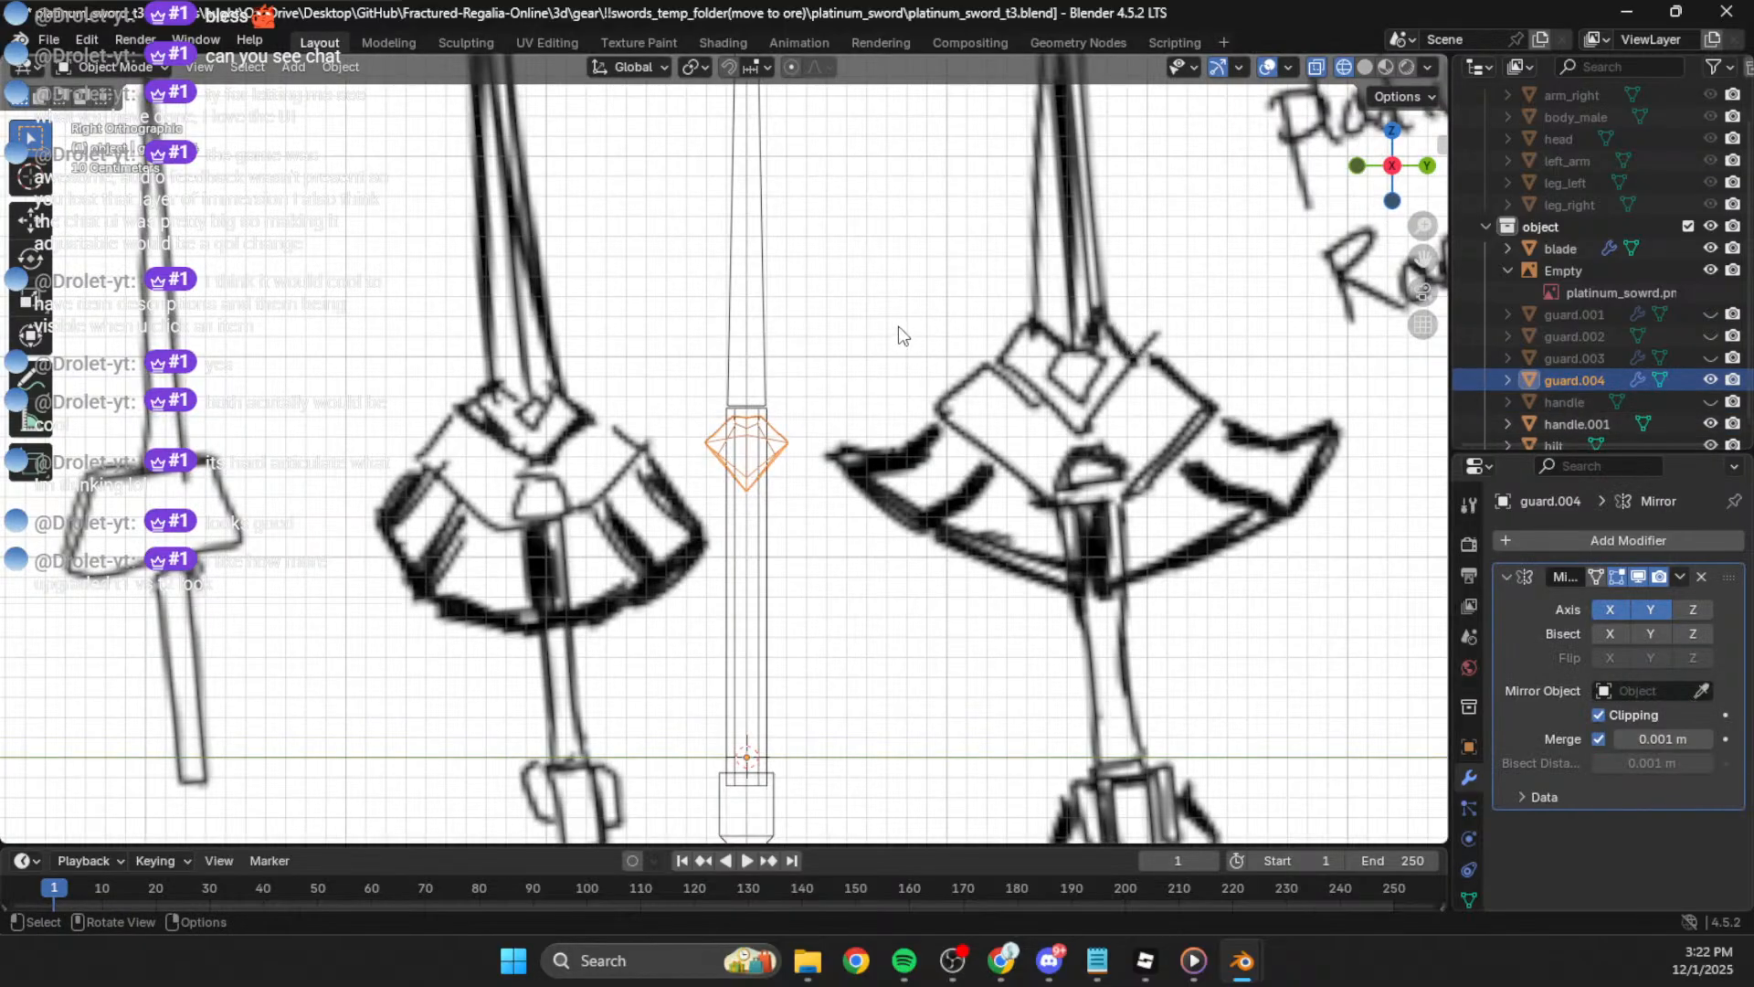
mouse_move(897, 283)
middle_mouse_down()
mouse_move(862, 344)
mouse_move(1005, 374)
middle_mouse_up()
left_click_drag(1710, 336, 1711, 357)
left_click(1711, 313)
Step: Move guard.004's whole mesh about 0.27 m inward along X and 0.05 m down onto the guard cap in the front view
middle_click_drag(1087, 357, 1151, 311)
left_click(1378, 162)
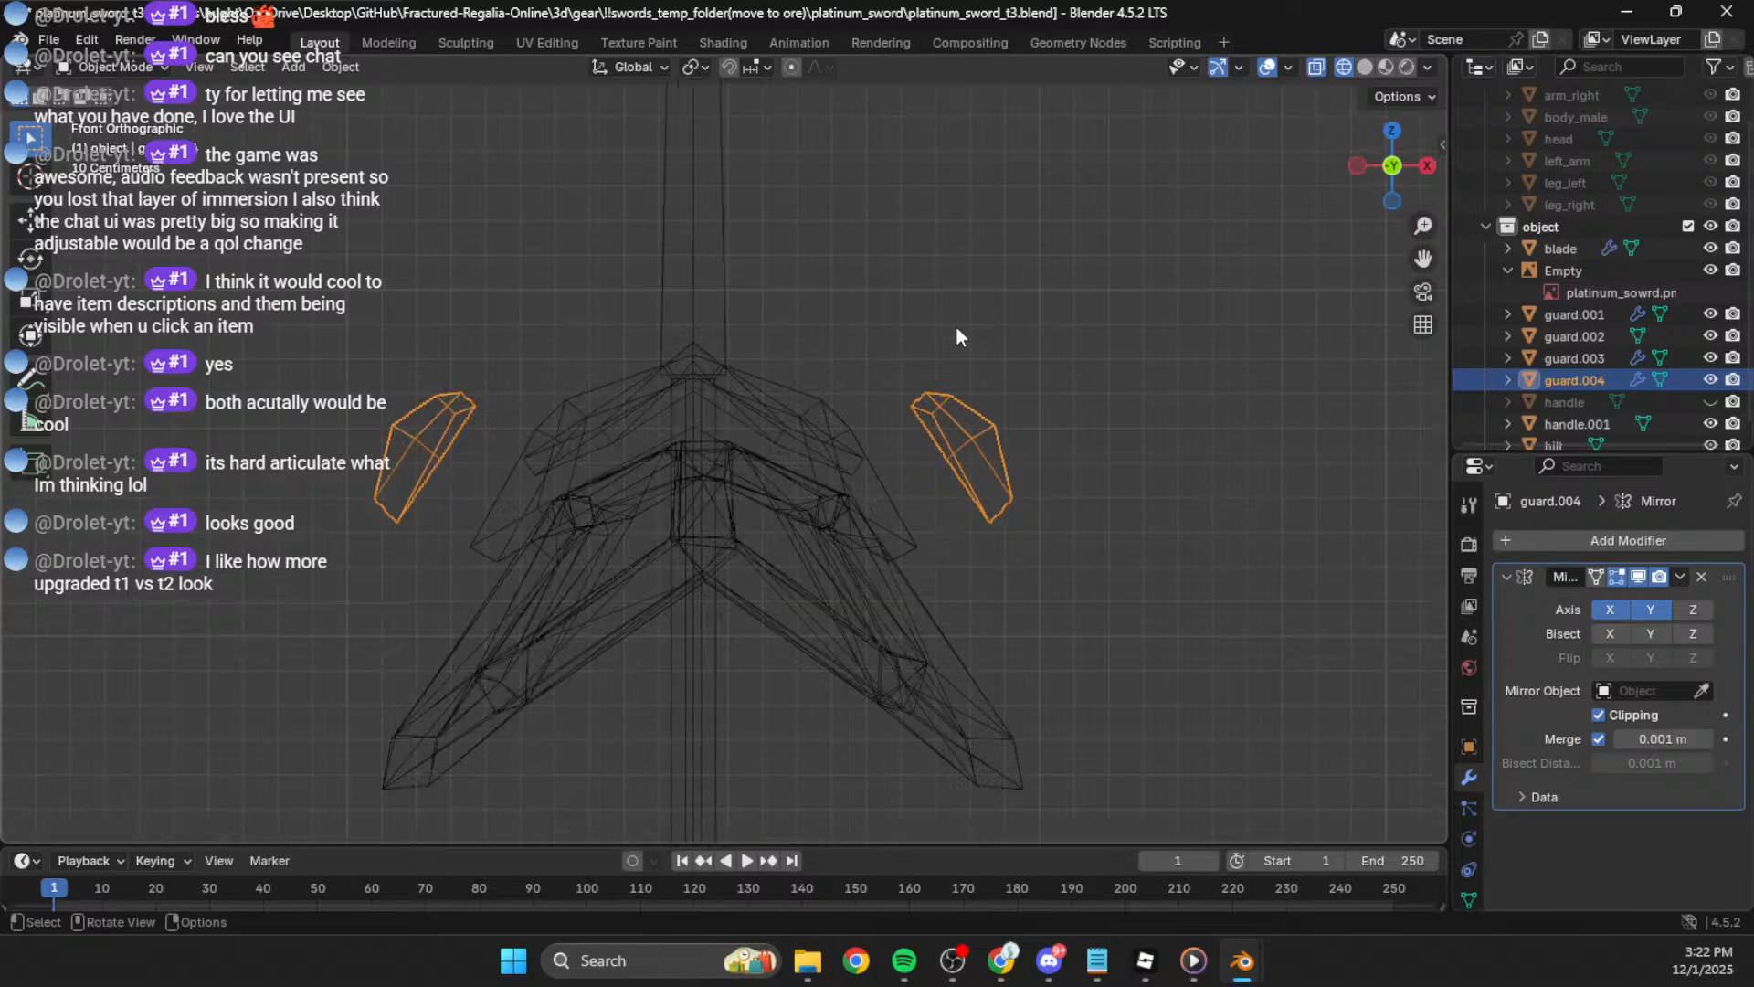
key("Tab")
key("a")
key("g")
left_click(1094, 350)
middle_click_drag(1097, 353, 1181, 210)
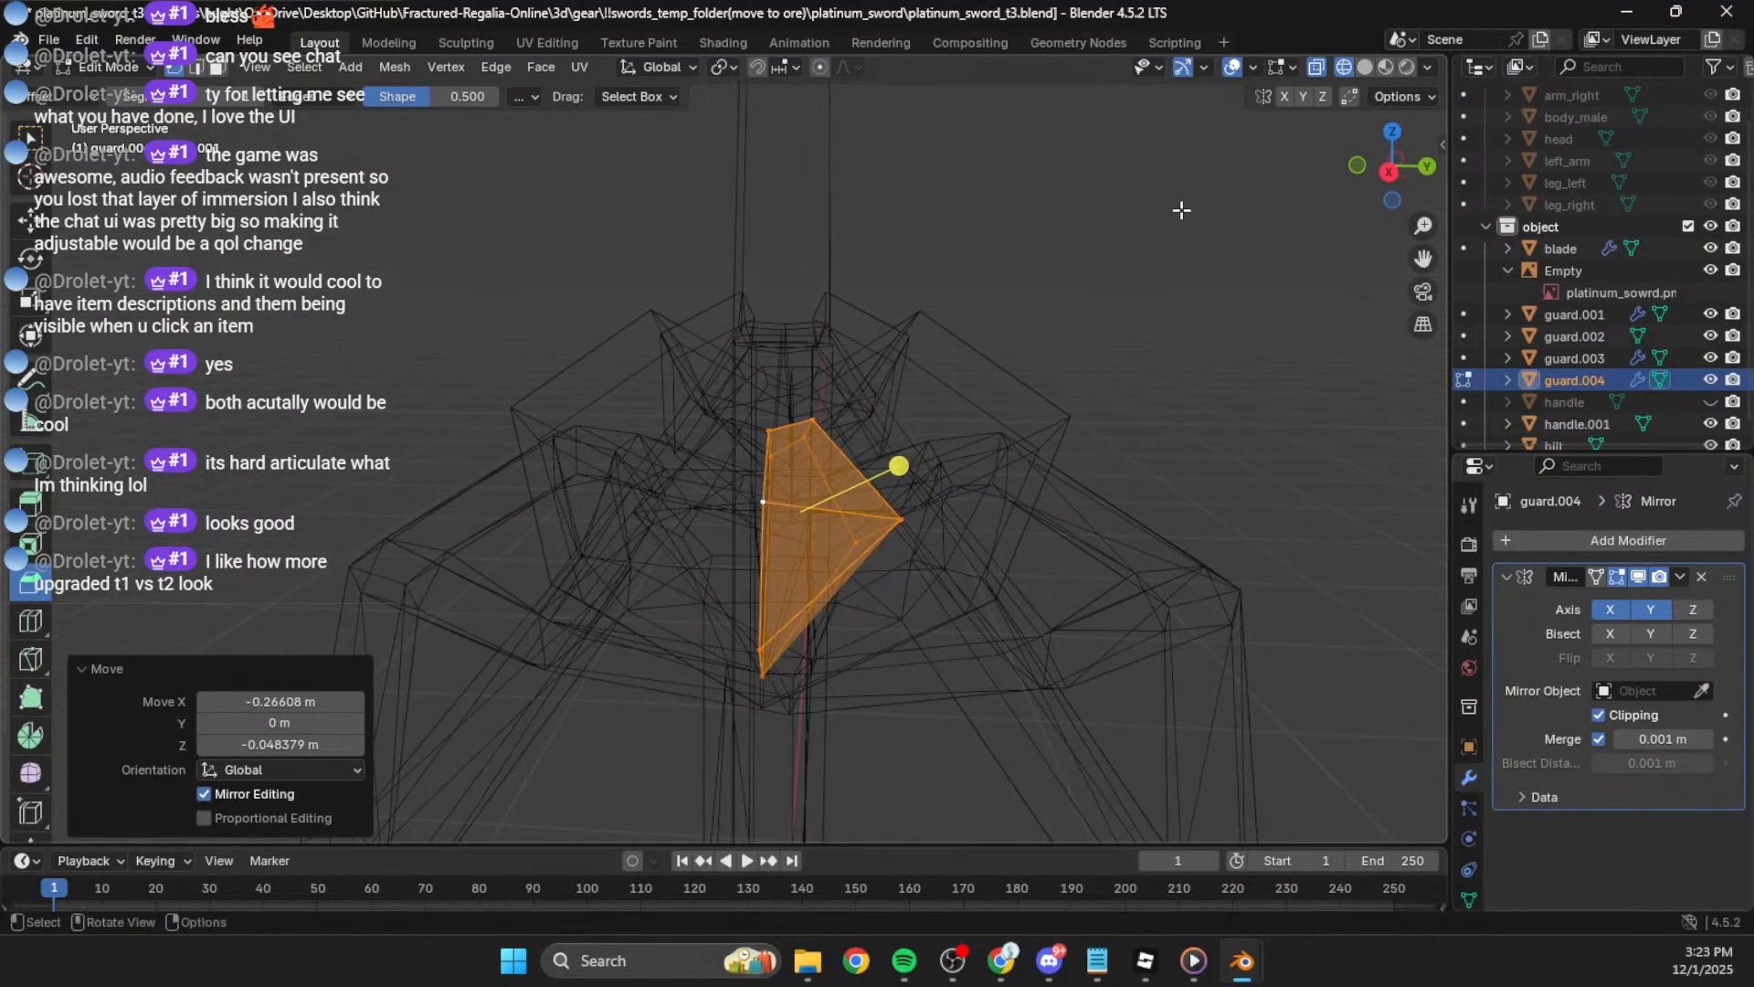
Step: Adjust the whole diamond mesh's placement against the guard cap in the back view with solid shading, and check the fit
left_click(1364, 66)
middle_click_drag(1093, 290, 951, 313)
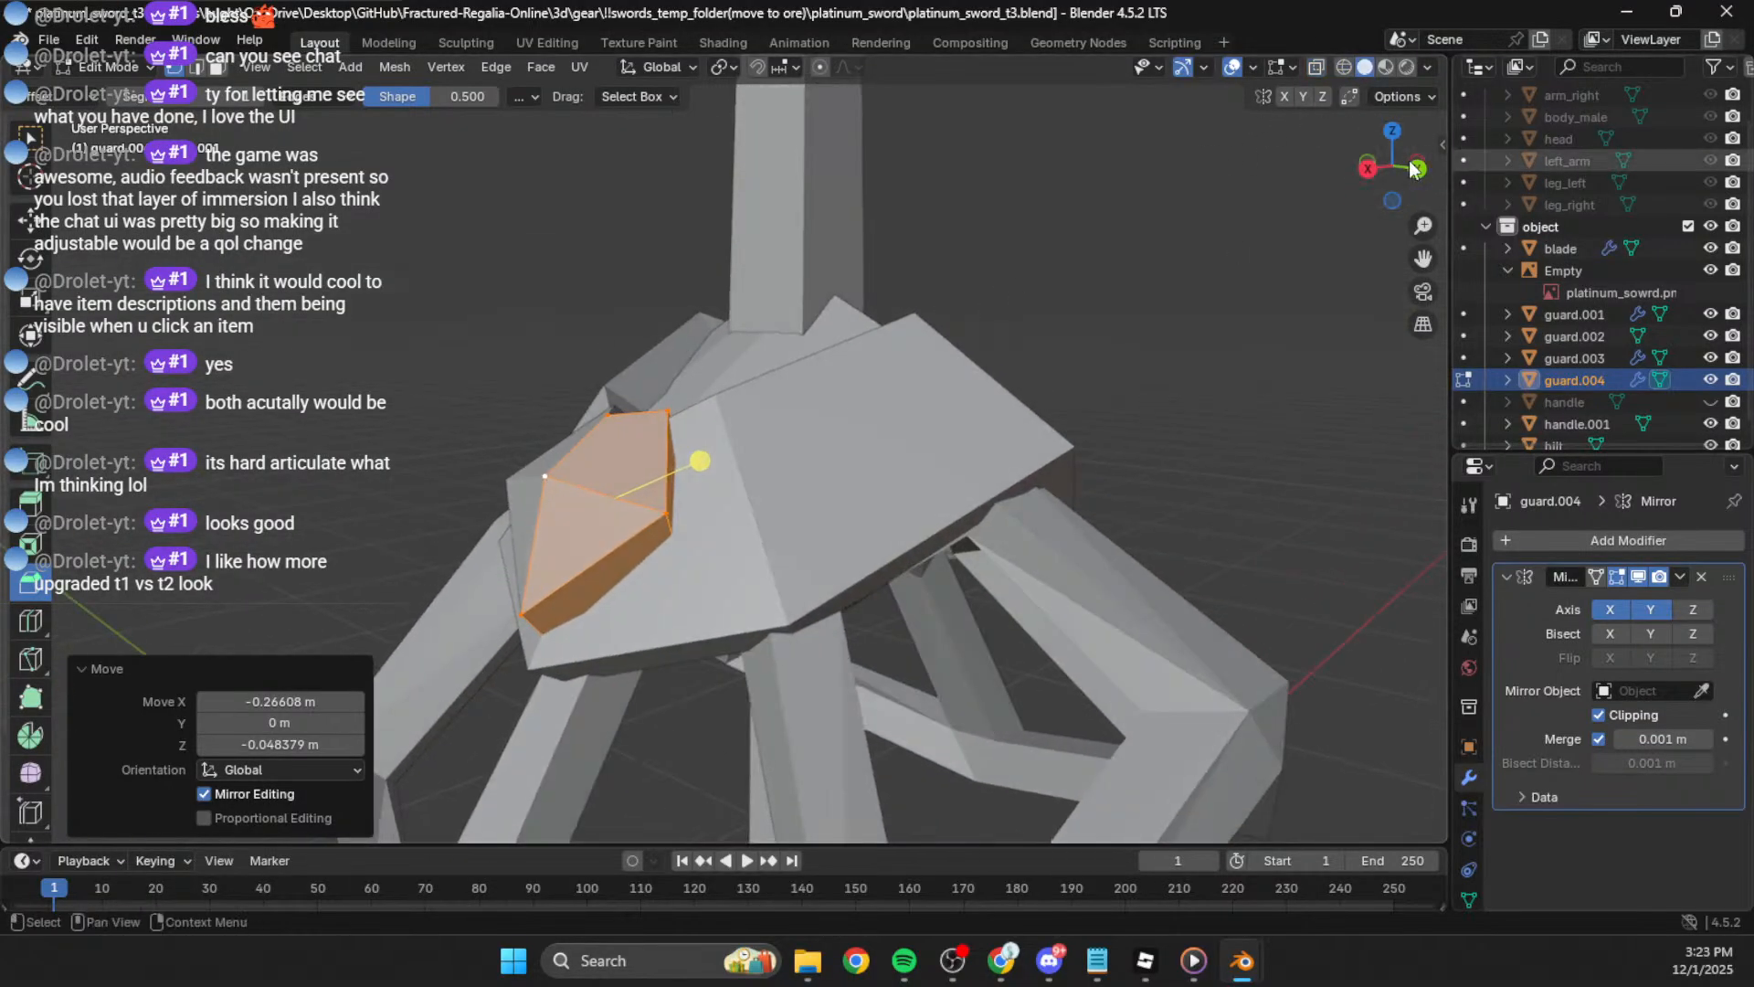
left_click(1417, 170)
key("g")
left_click(918, 174)
key("g")
left_click(802, 213)
middle_click_drag(582, 286, 828, 429)
key("Tab")
left_click(978, 331)
scroll(978, 330, "down", 3)
left_click(736, 541)
key("Tab")
scroll(833, 494, "up", 3)
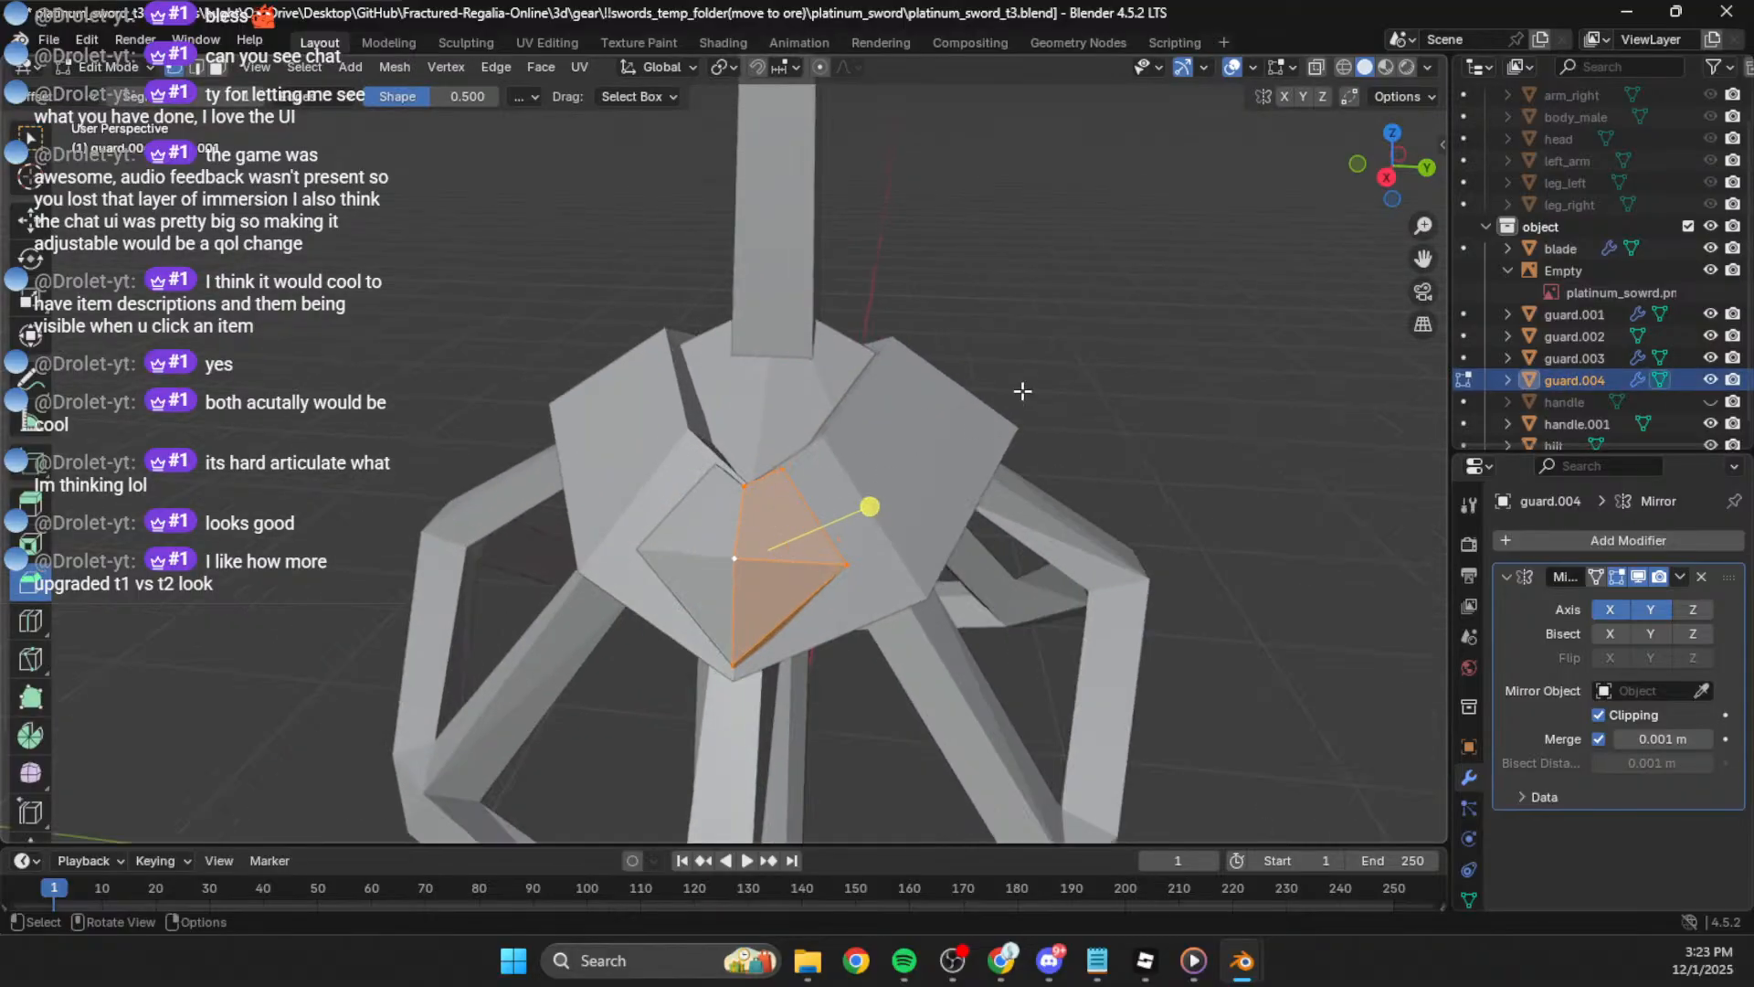
Step: Try to move the diamond's top vertices in the side view with solid shading
left_click(1389, 178)
scroll(951, 317, "up", 2)
left_click_drag(946, 320, 780, 427)
key("g")
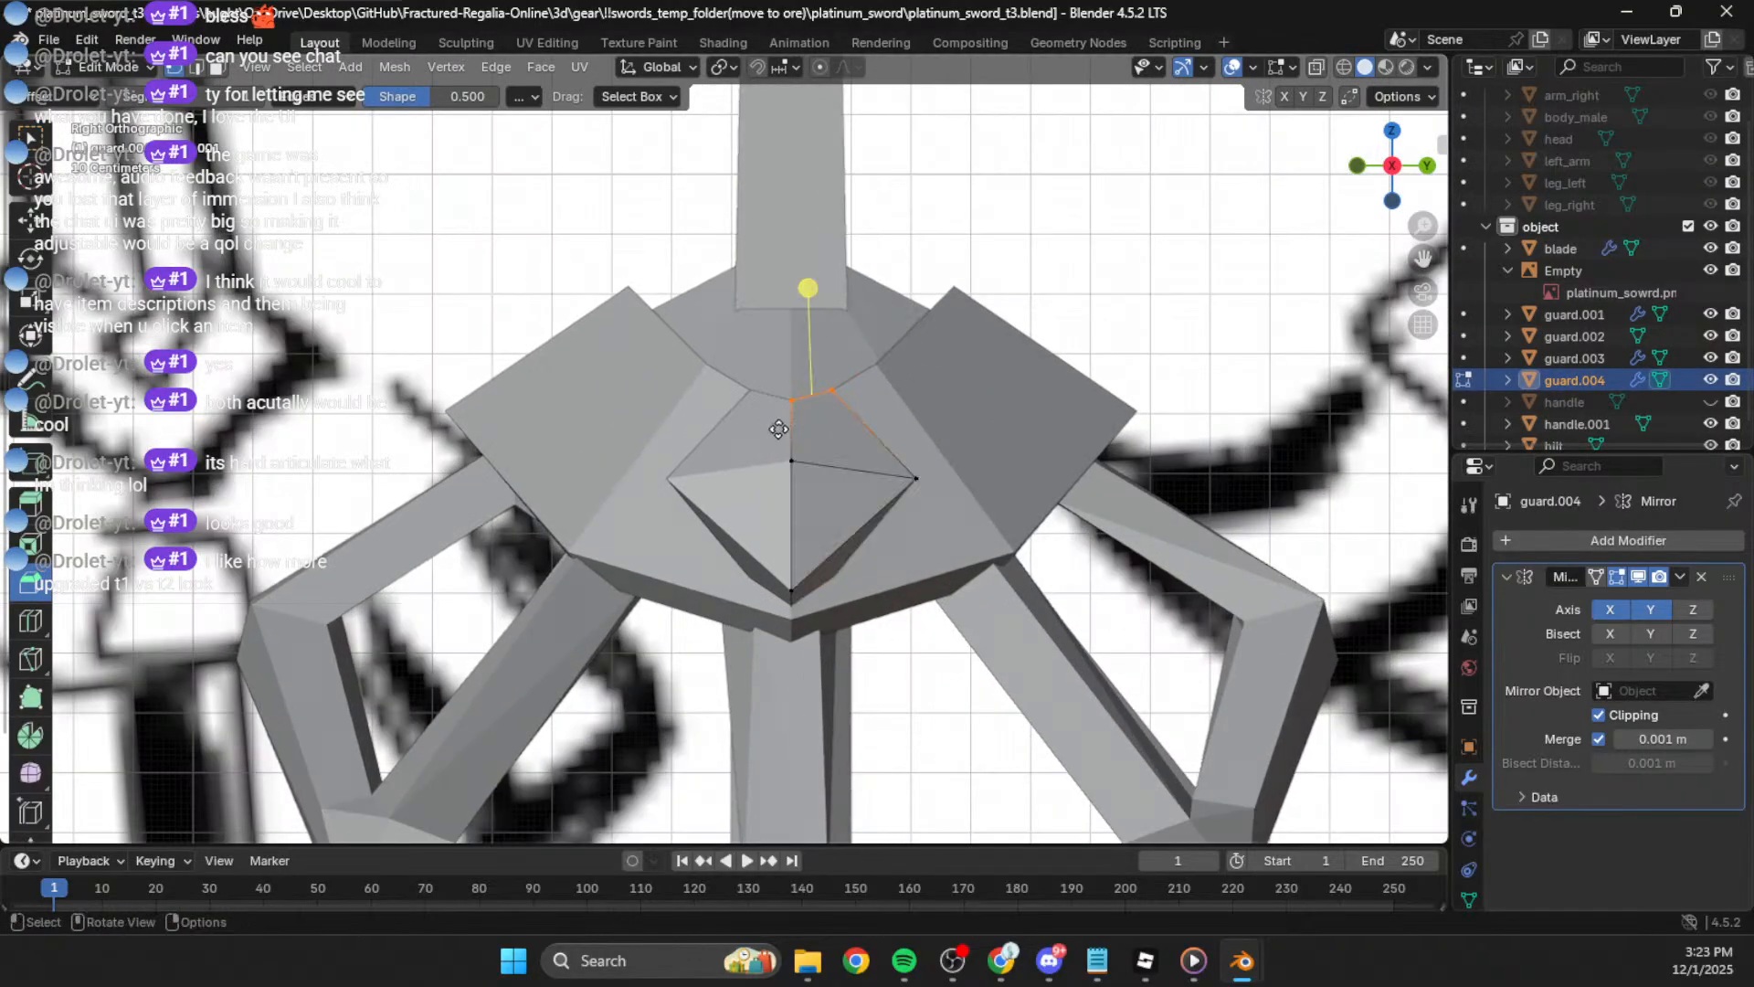
left_click(773, 442)
key("ctrl+z")
Step: Lower the diamond's top vertices about 0.029 m along Z in the wireframe side view
key("shift+z")
left_click_drag(942, 286, 737, 436)
key("g")
key("z")
left_click(752, 468)
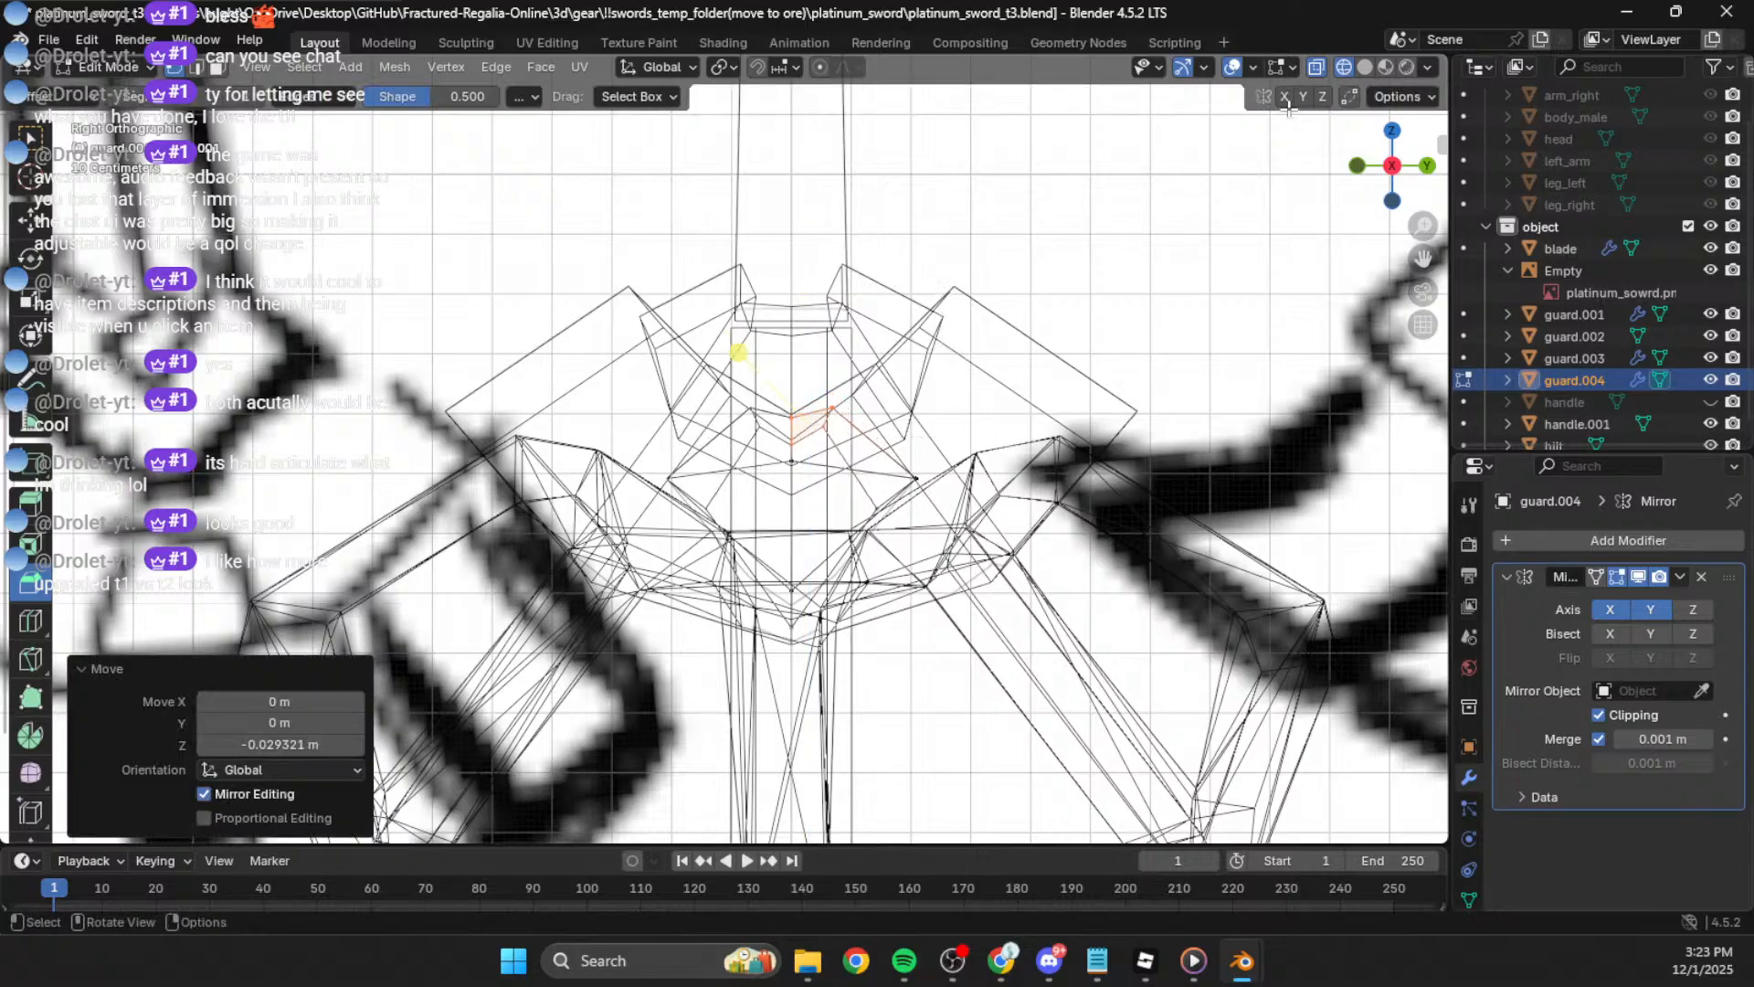
Step: Move the diamond's side corner vertex about 0.048 m along X toward the cap and 0.024 m down in the back view
left_click(1366, 68)
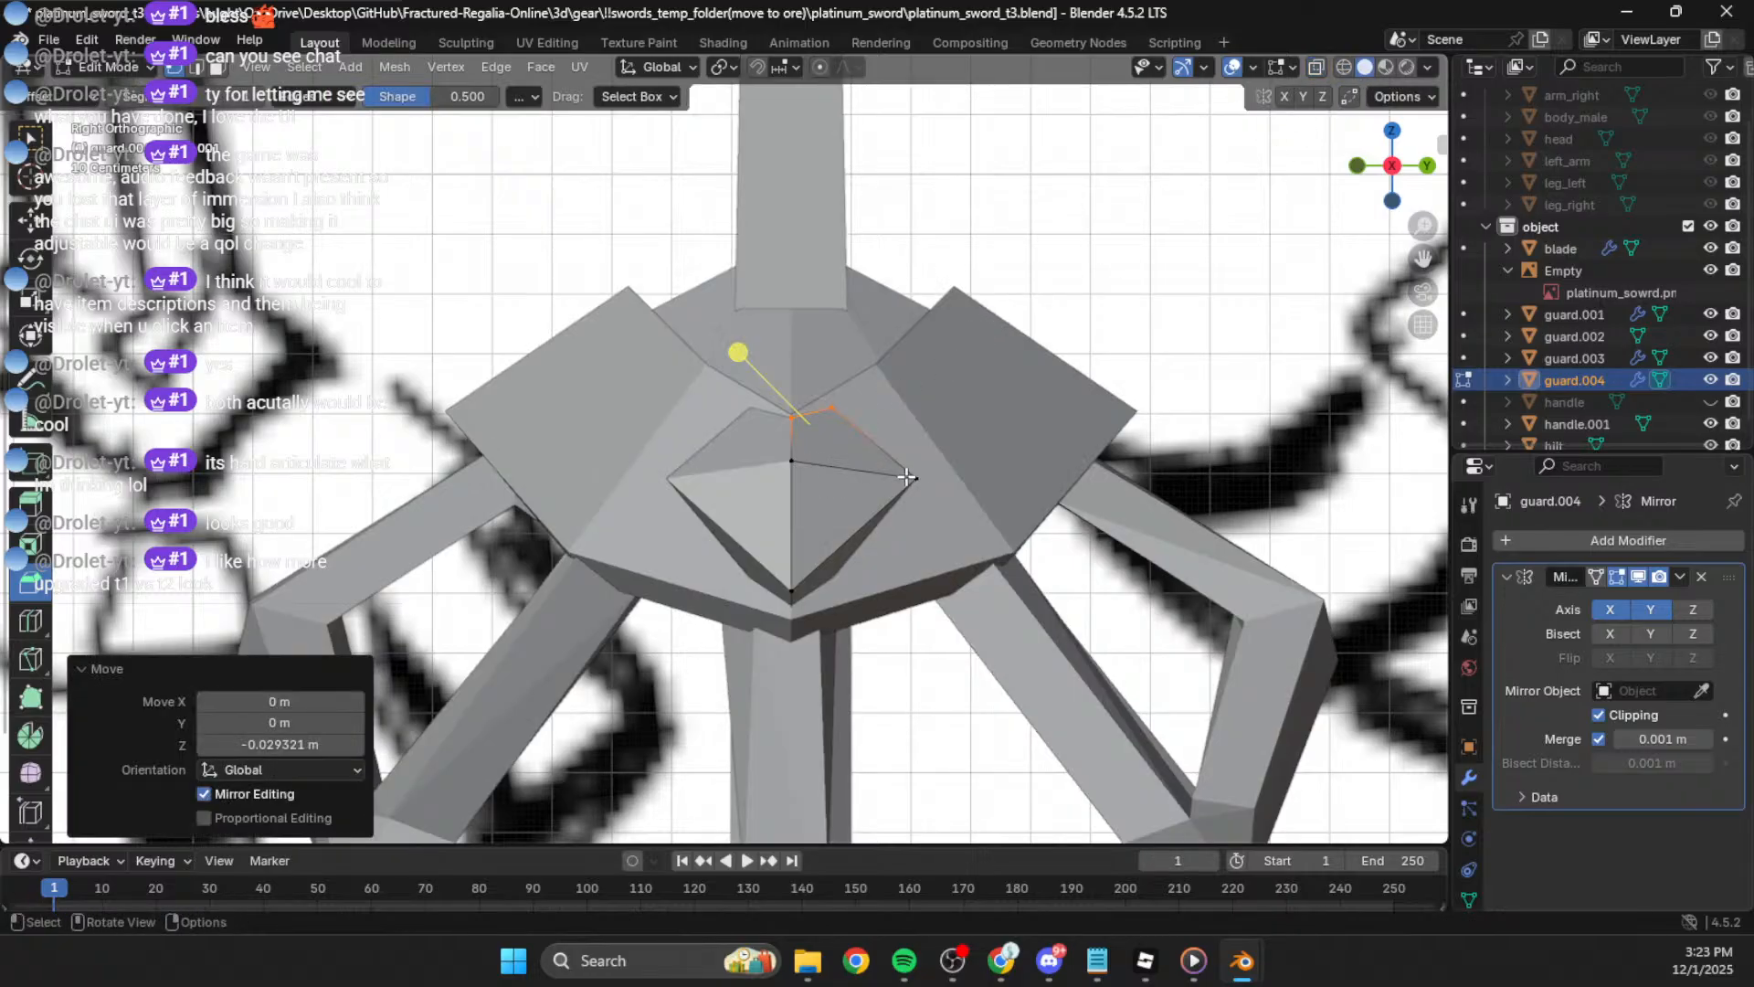
left_click(905, 476)
left_click(1344, 67)
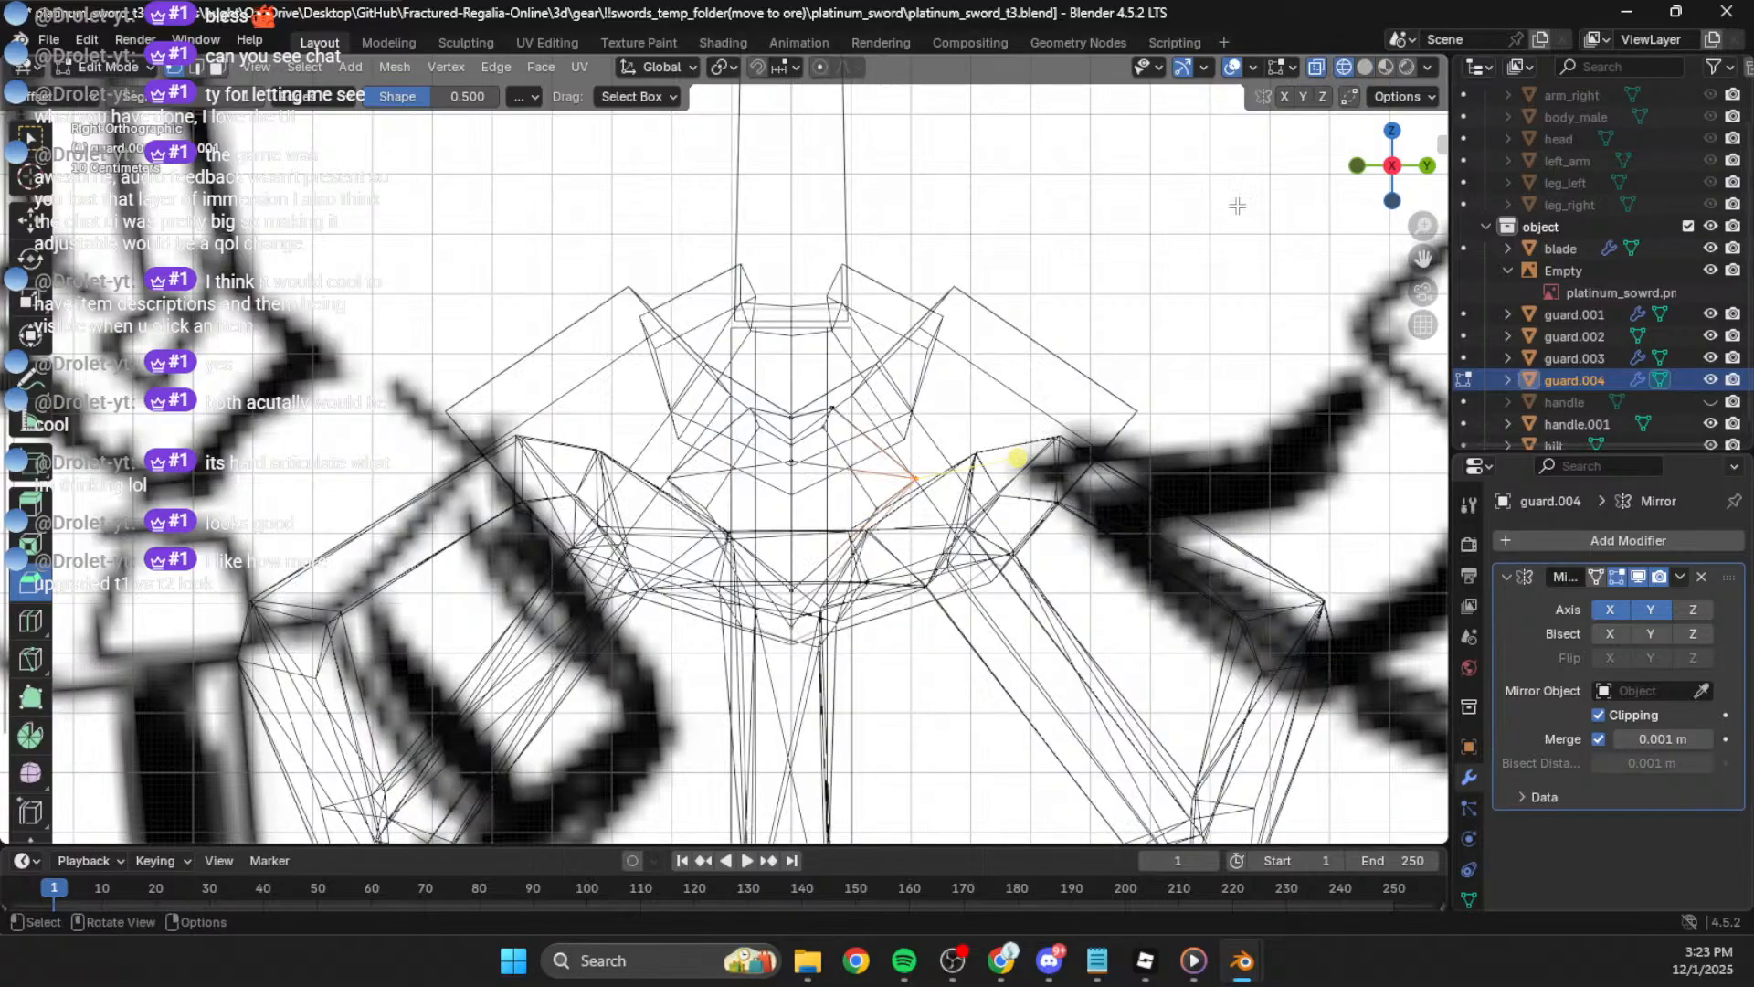
left_click(1366, 68)
key("g")
left_click(1143, 227)
left_click(1427, 165)
key("g")
left_click(1030, 264)
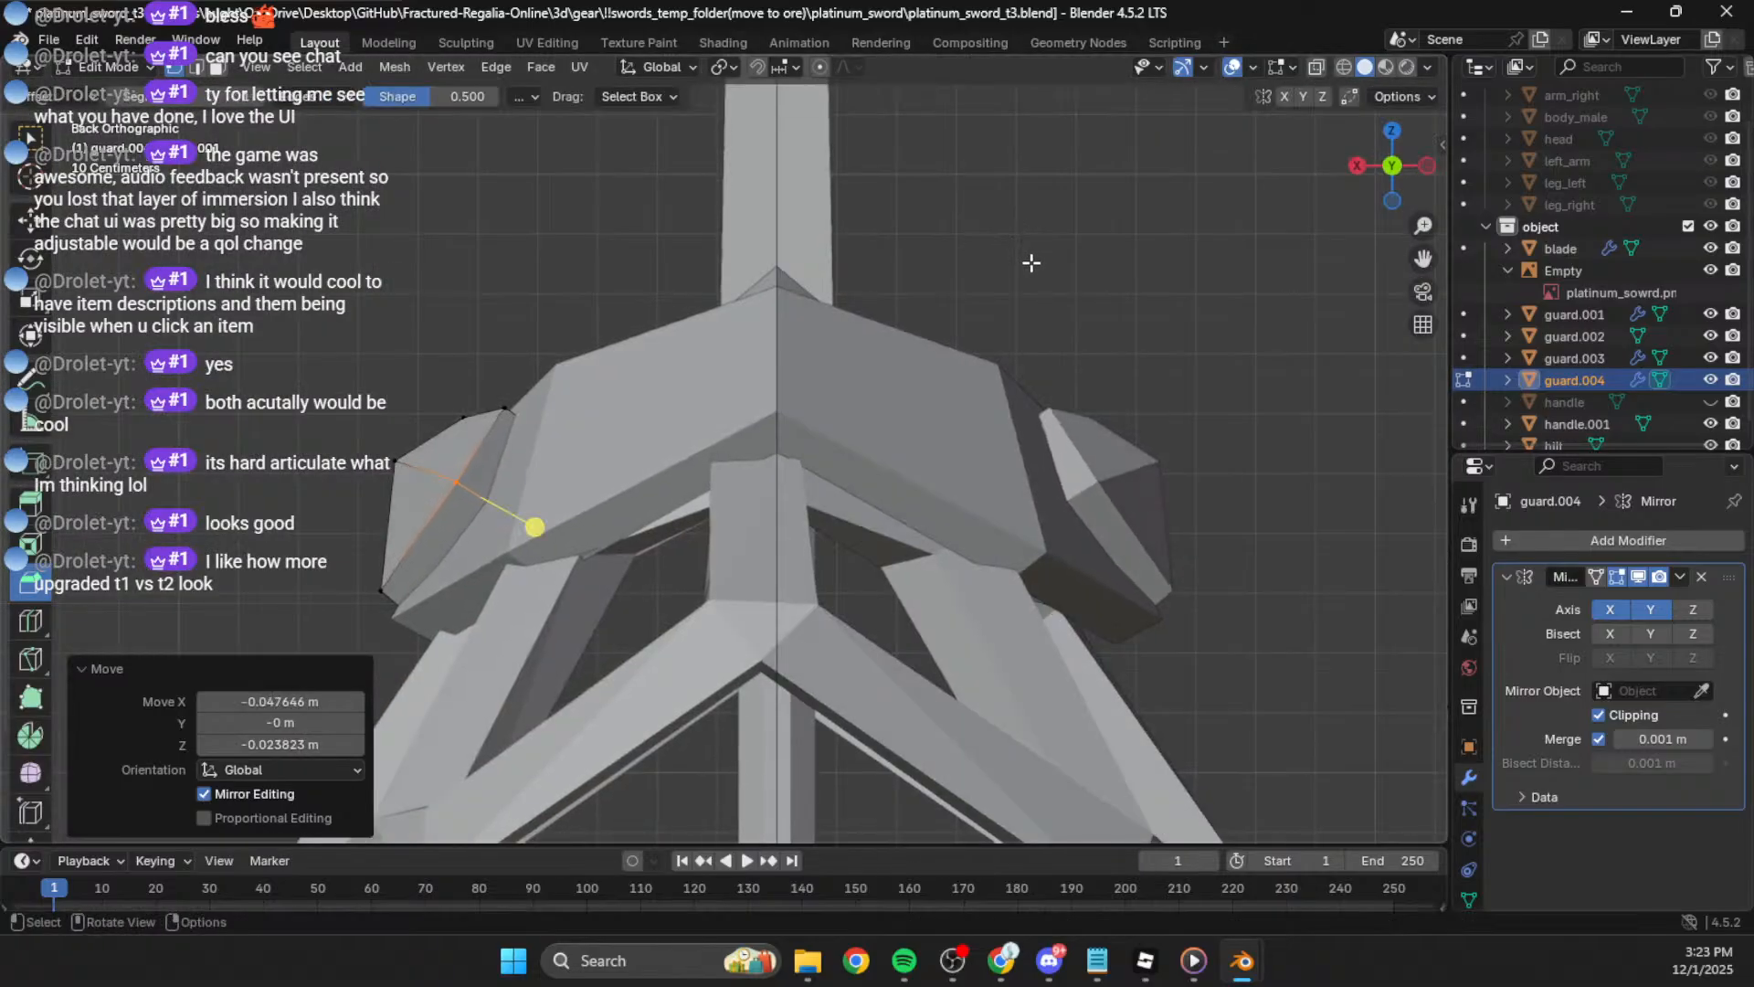
Step: Fine-tune the side corner vertex until it sits against the guard cap's surface
key("g")
left_click(1047, 299)
key("g")
left_click(768, 472)
key("g")
left_click(753, 469)
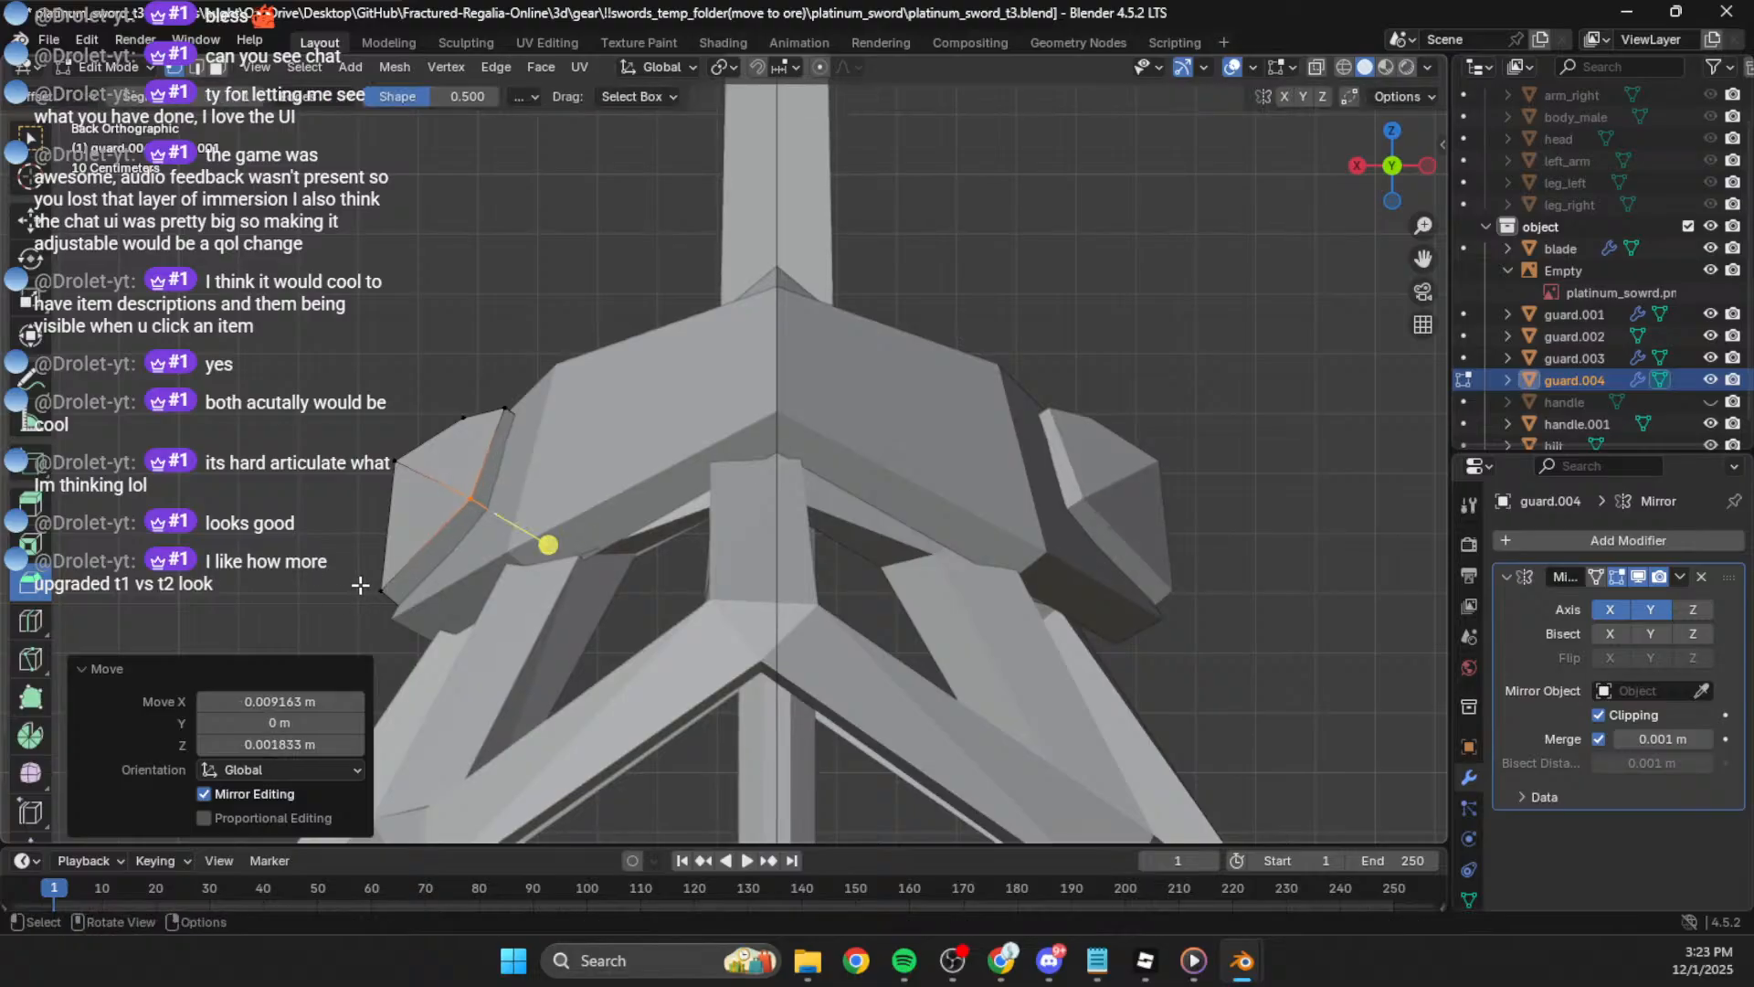
Step: Shift the diamond's bottom tip vertex slightly inward toward the guard cap
left_click(360, 584)
key("g")
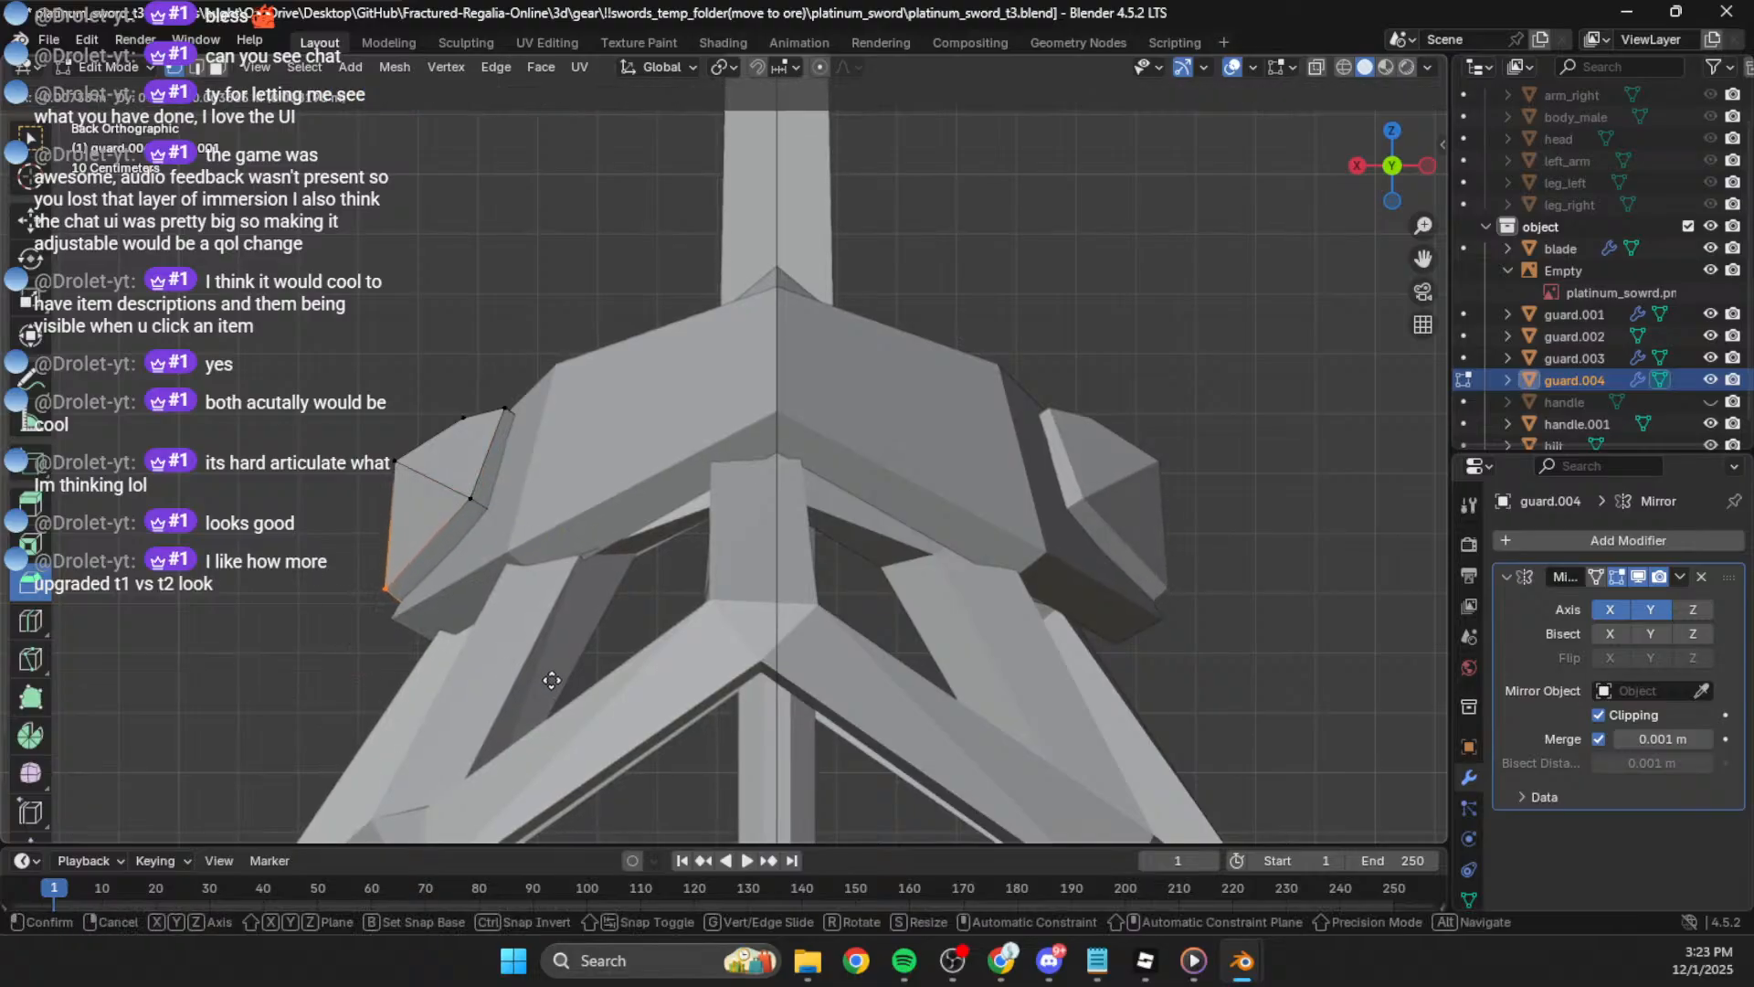
left_click(552, 683)
Step: Try to move the diamond's outer centre vertex in the perspective view
middle_click_drag(539, 488, 634, 474)
key("g")
left_click(592, 451)
key("ctrl+z")
Step: Pull the diamond's outer centre vertex inward in the back view to flatten the ornament
left_click(1390, 172)
key("g")
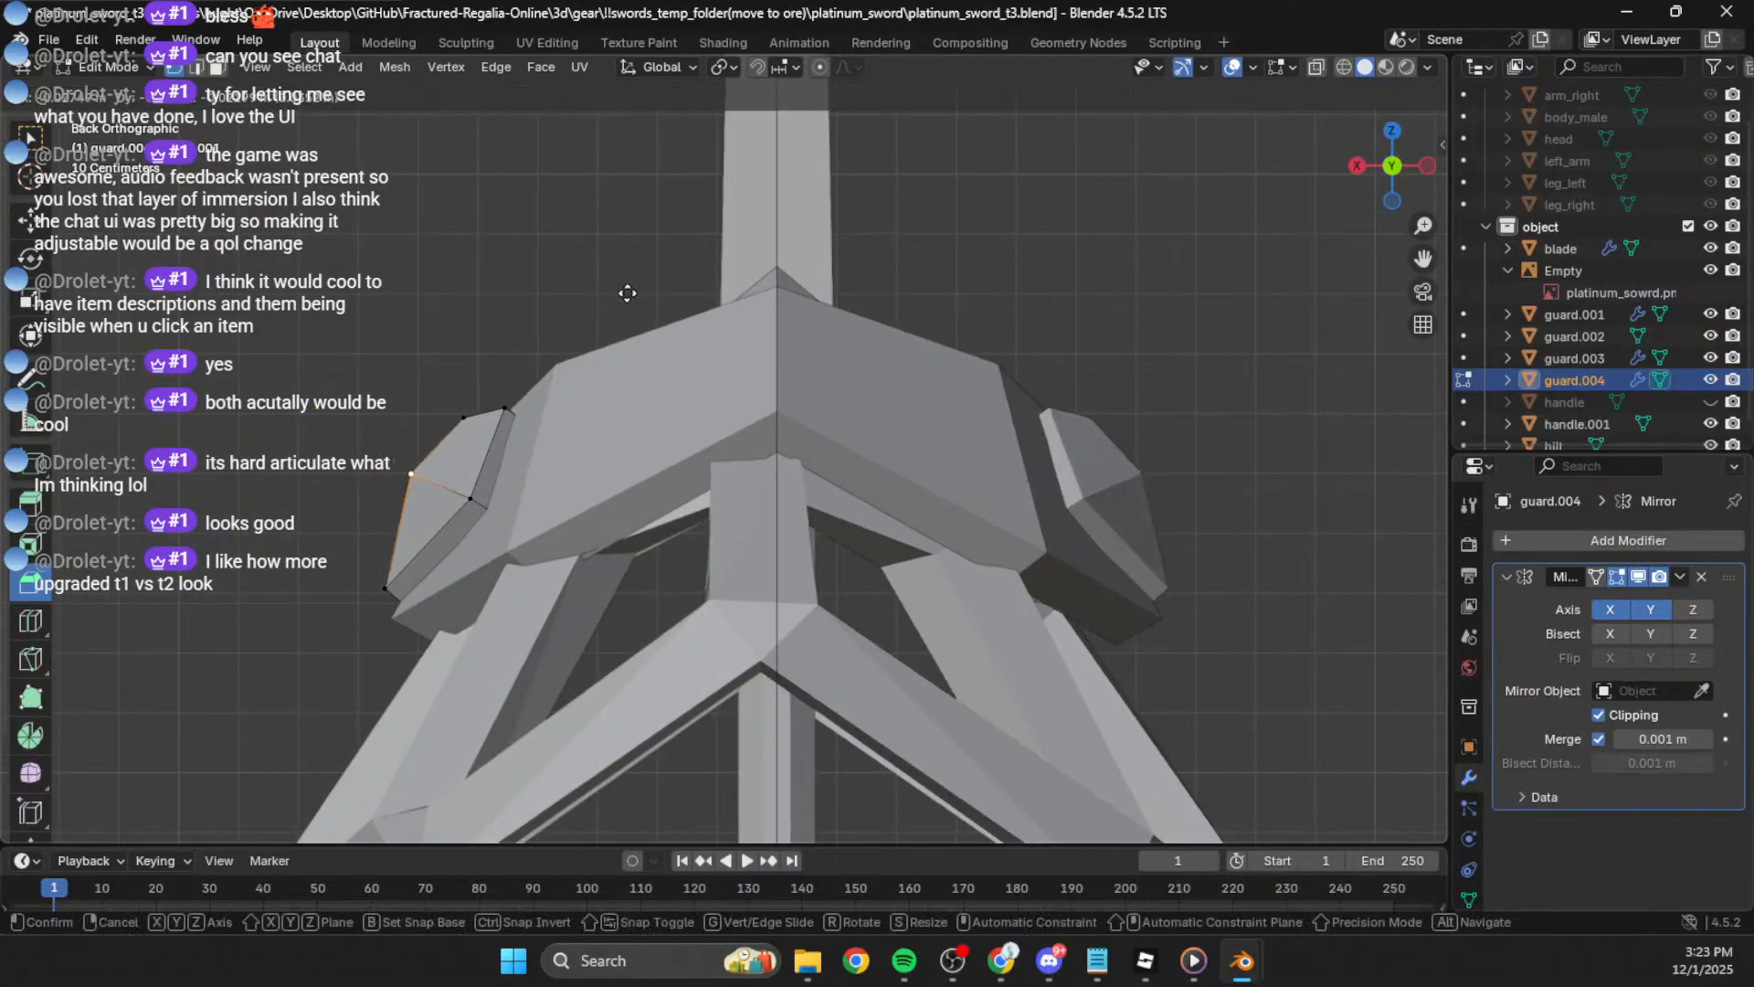
left_click(626, 295)
key("g")
left_click(621, 295)
Step: Leave mesh editing and examine the fitted diamonds and the whole sword from several angles
middle_click_drag(475, 345, 622, 376)
key("Tab")
left_click(645, 363)
scroll(645, 364, "down", 5)
scroll(646, 362, "down", 3)
left_click(887, 304)
middle_click_drag(886, 303, 991, 319)
scroll(945, 309, "down", 3)
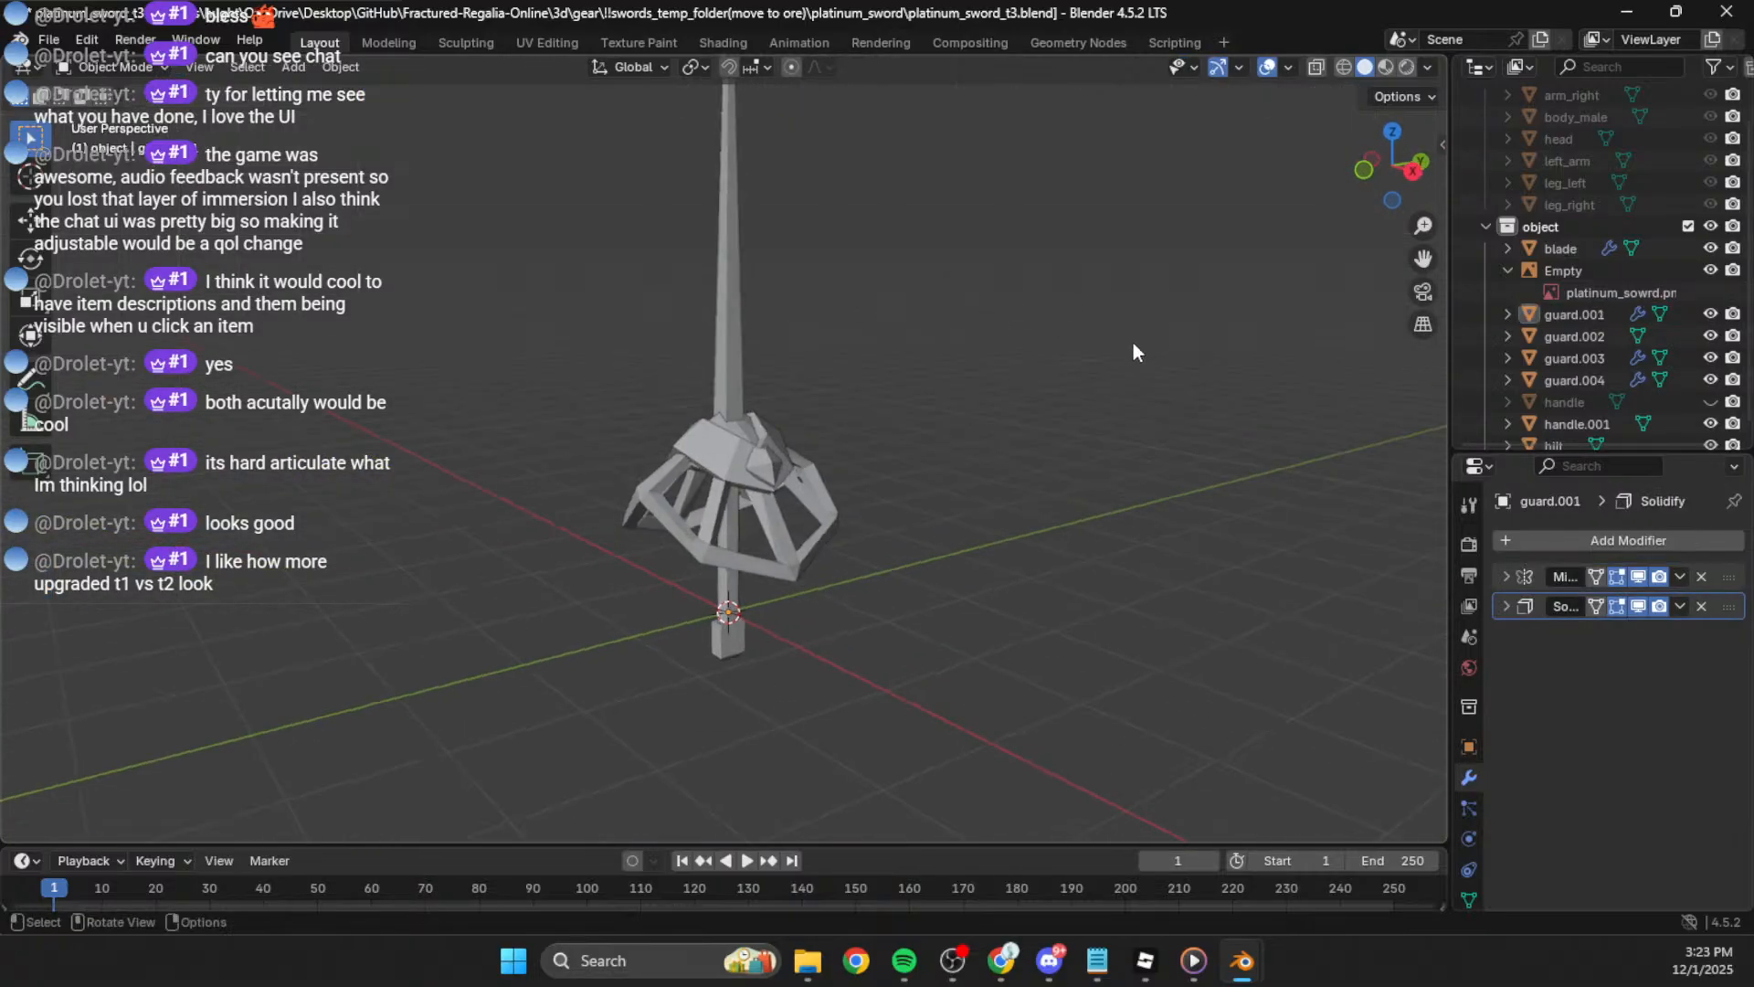
middle_click_drag(1265, 238, 840, 411)
scroll(959, 382, "up", 2)
Step: Duplicate the rectangular block of the hilt mesh in the side view and scale the copy to 0.72
left_click(1395, 156)
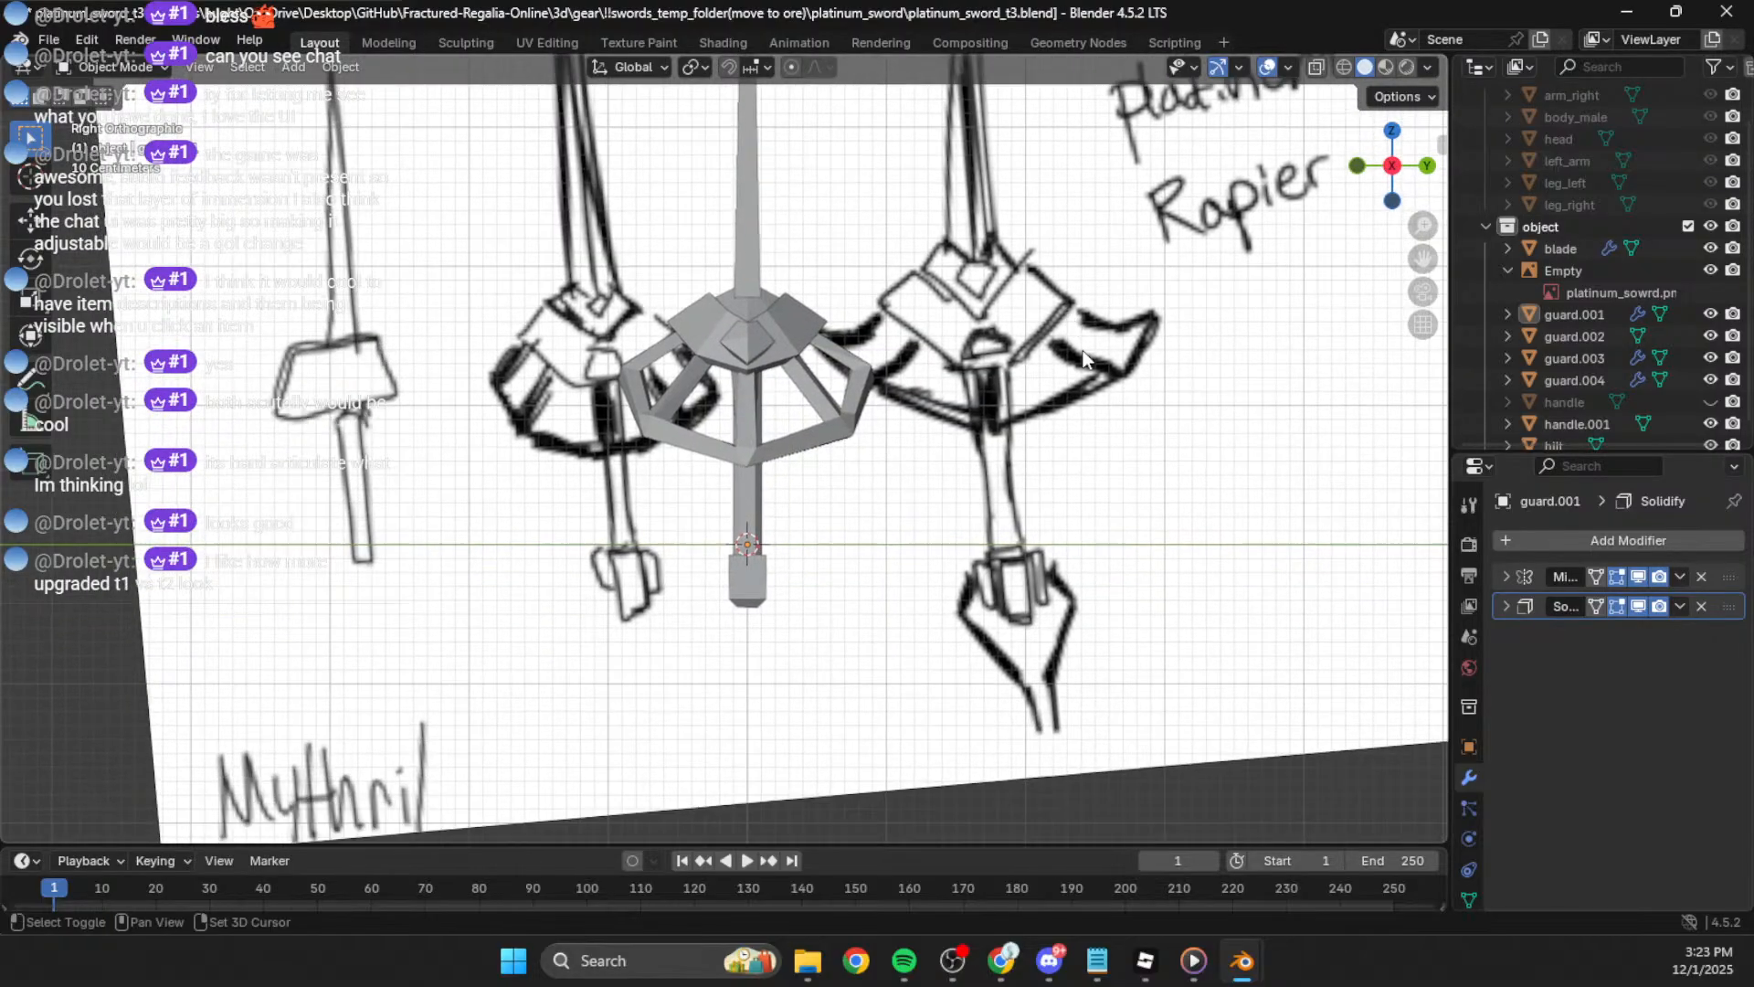
scroll(971, 560, "up", 3)
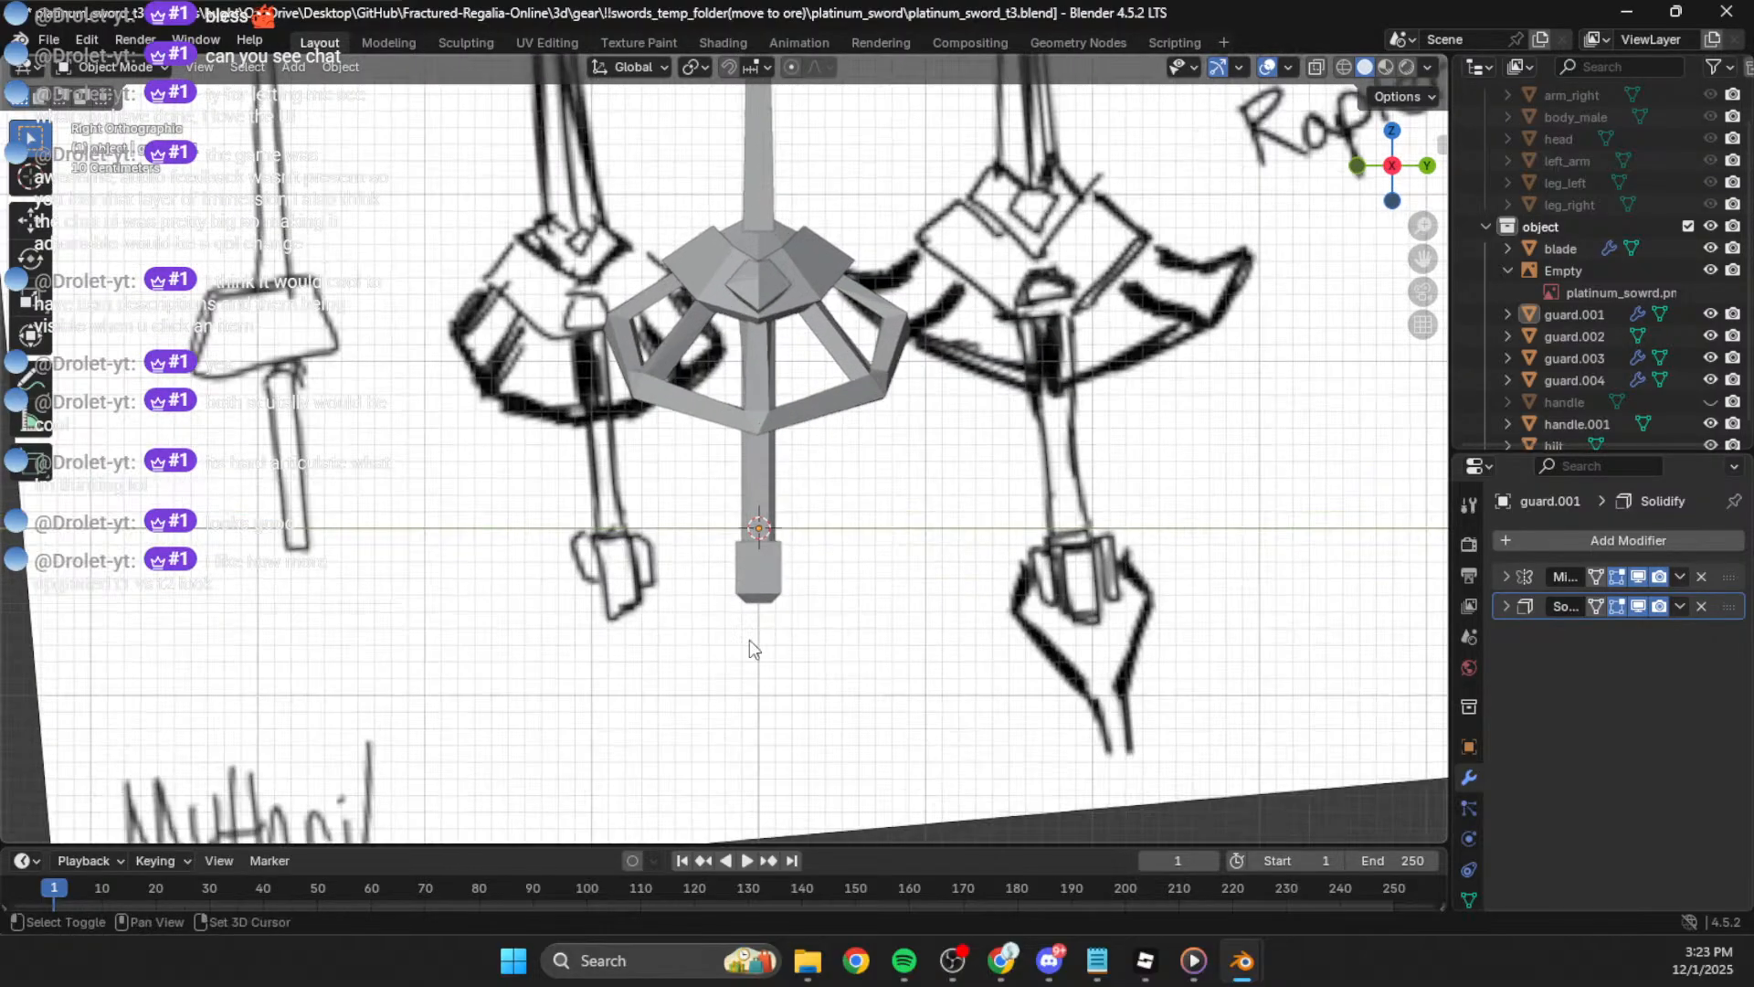
scroll(785, 612, "up", 2)
left_click(799, 567)
key("Tab")
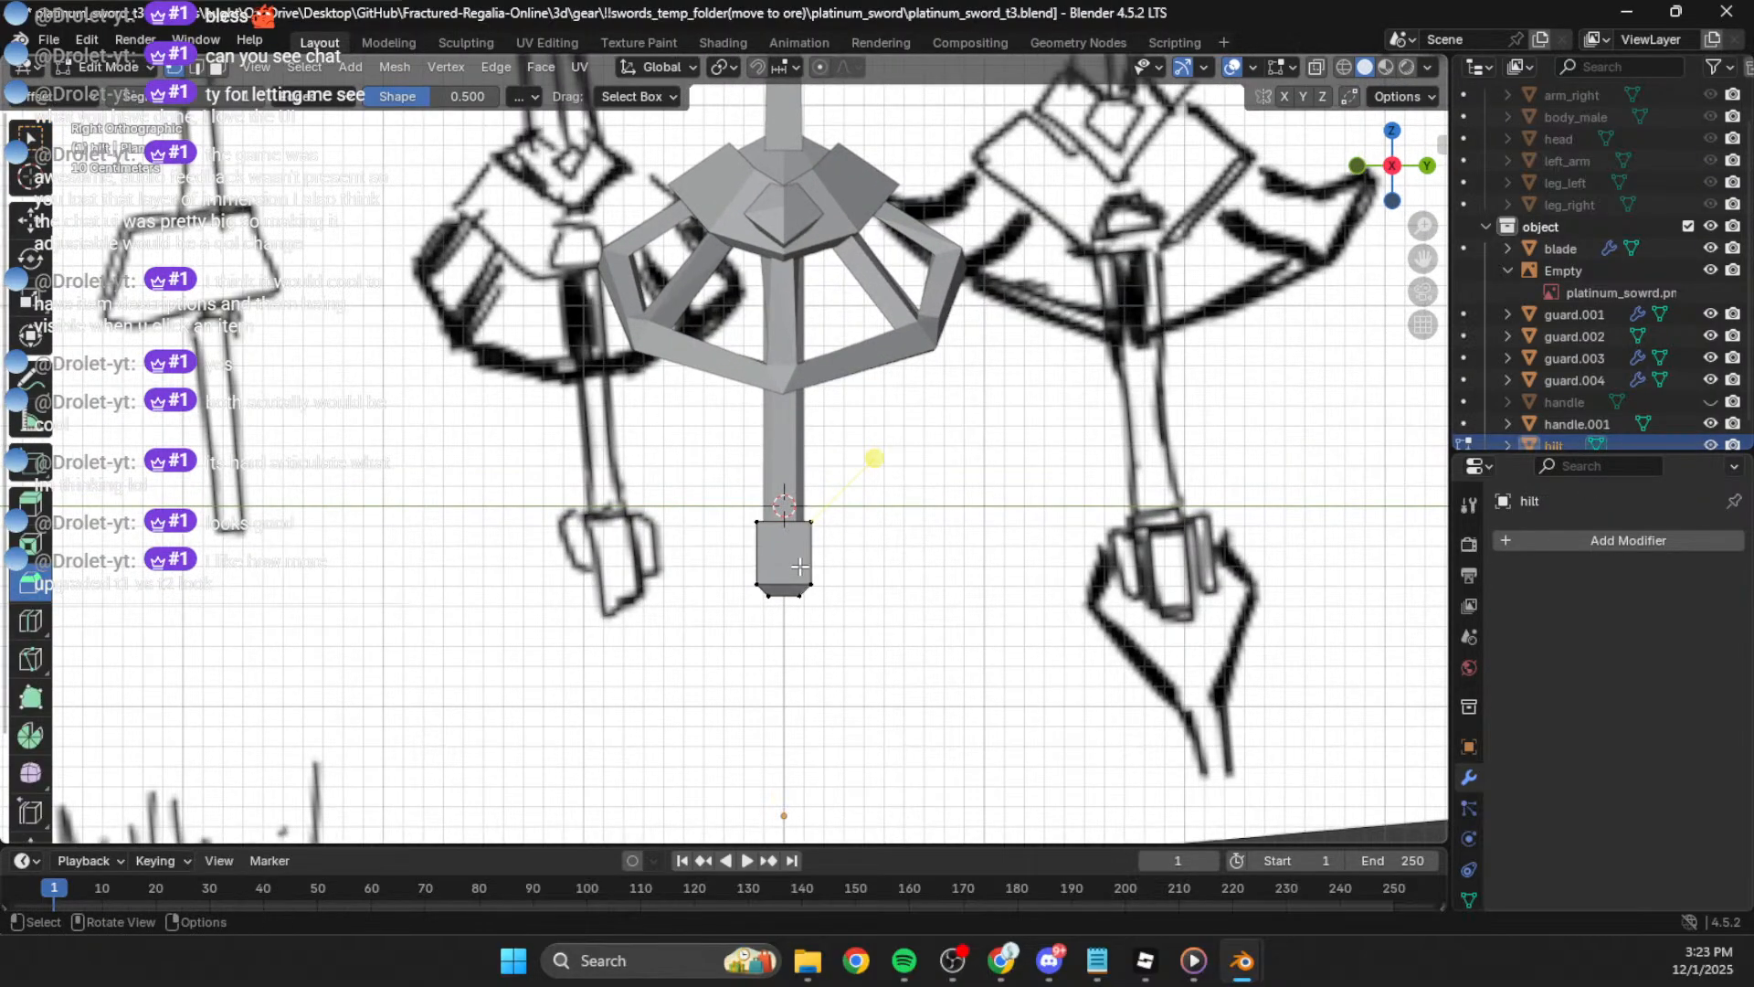
middle_click_drag(902, 627, 761, 482, "shift")
scroll(866, 567, "up", 3)
scroll(761, 482, "down", 1)
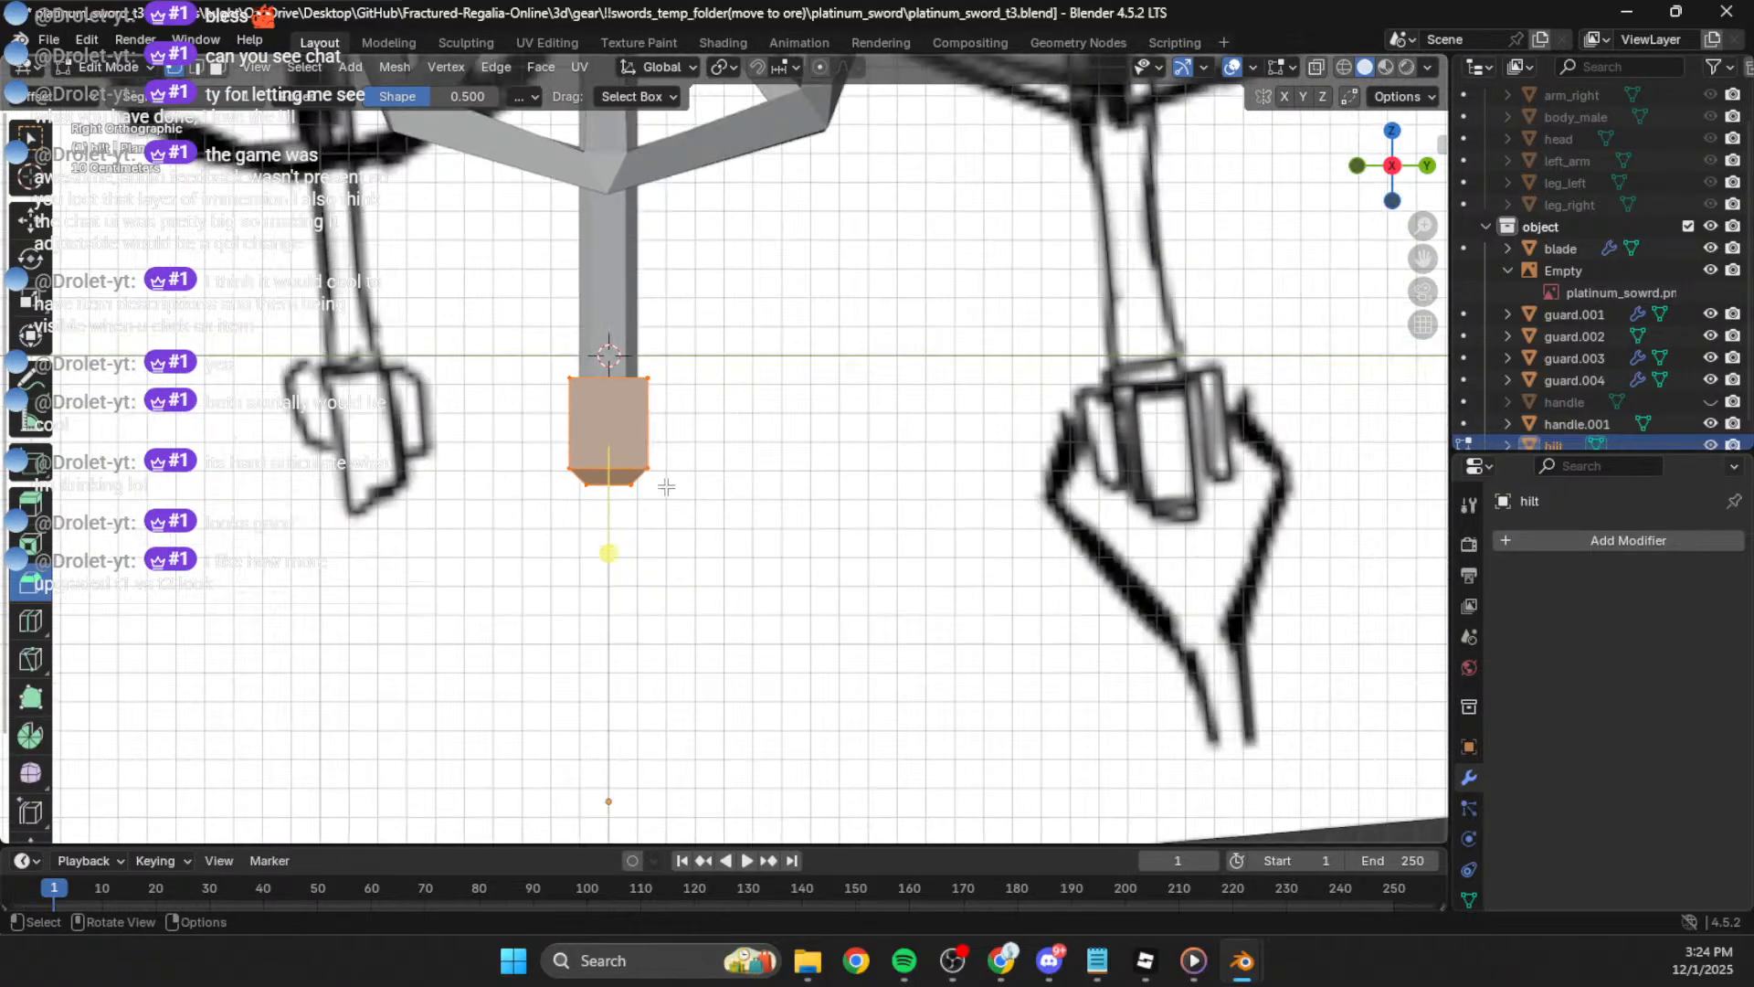
left_click(1344, 67)
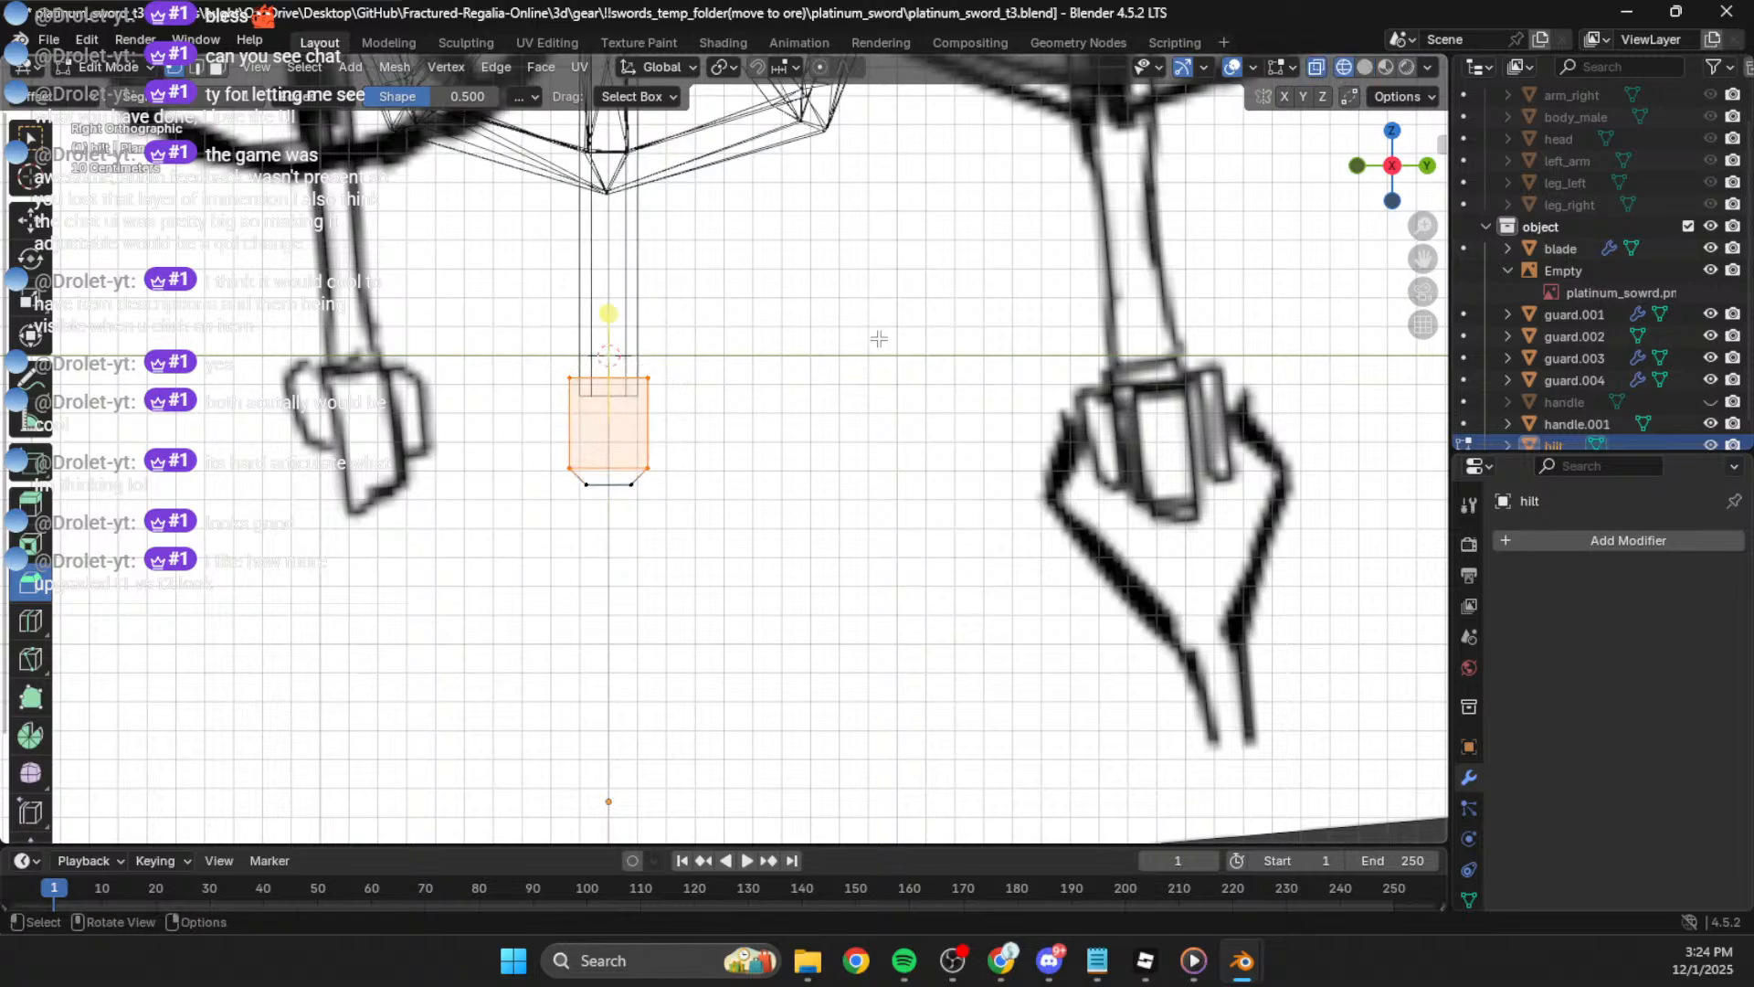
type("s.72")
key("Return")
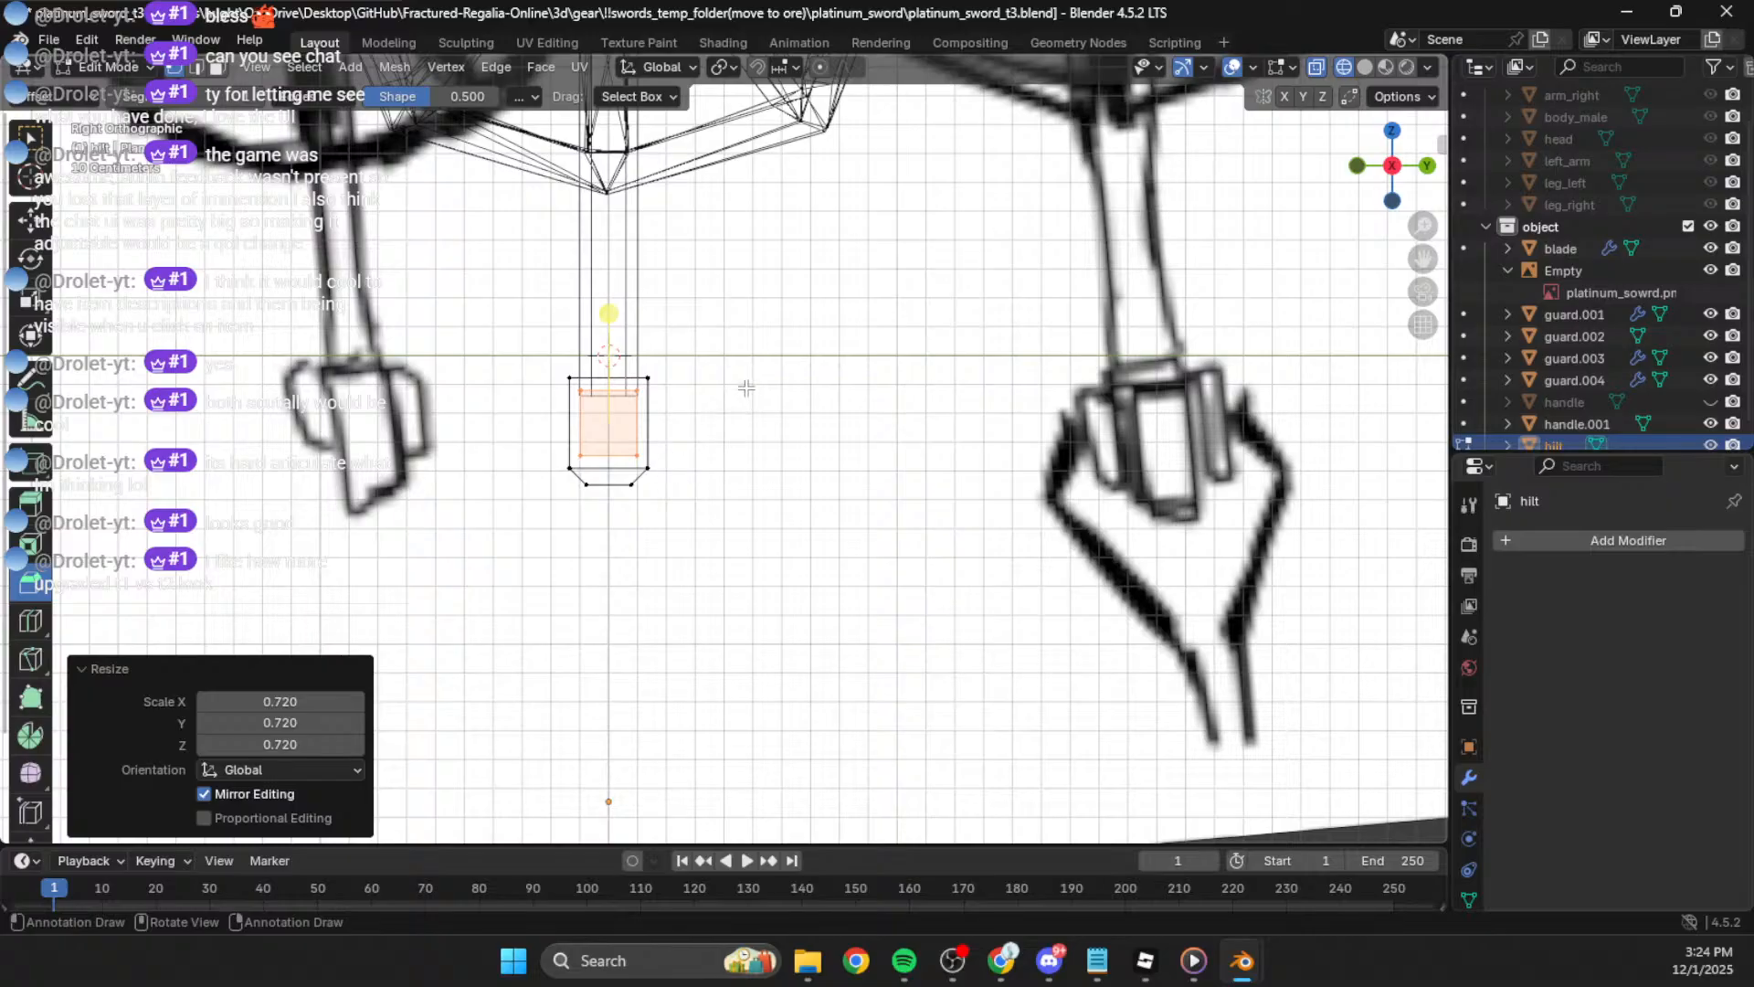
Step: Stretch the scaled block along Y so it protrudes from both sides of the hilt
key("s")
key("z")
key("y")
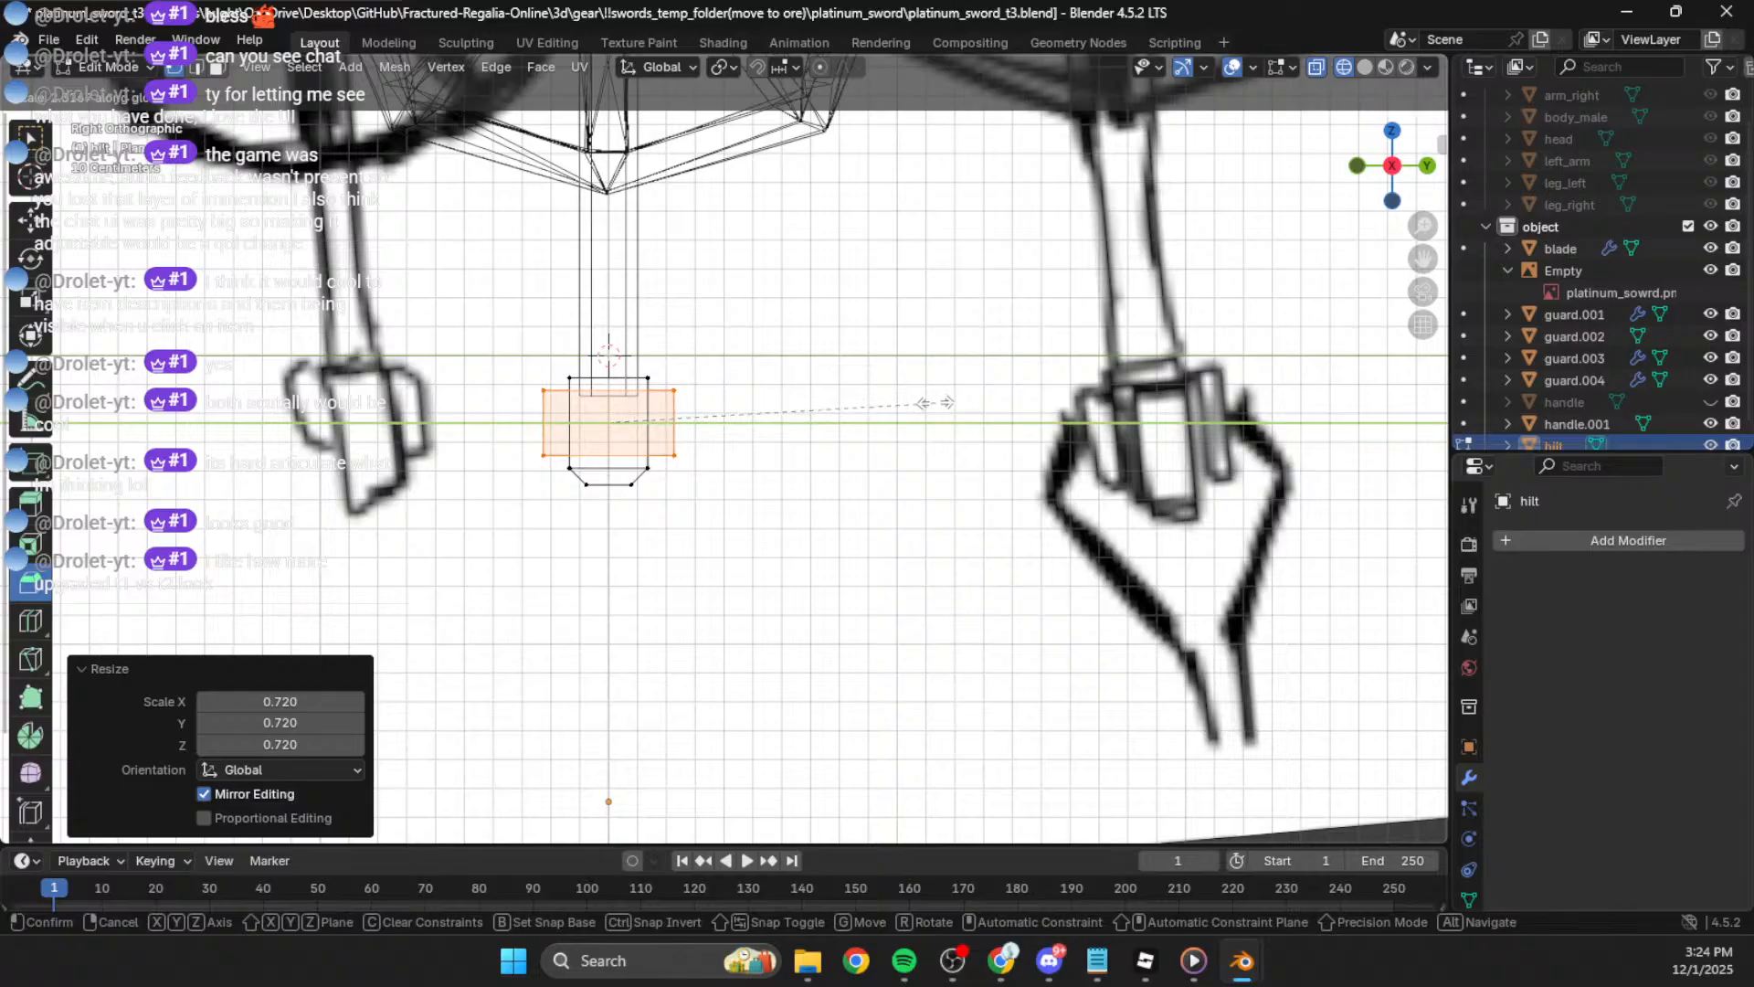
left_click(936, 403)
middle_click_drag(936, 403, 808, 413)
Step: Select the linked geometry of the stretched block and separate it from the hilt into its own object
left_click(724, 452)
left_click(681, 396, "shift")
left_click(653, 396, "shift")
middle_click_drag(713, 469, 702, 477)
middle_click_drag(829, 454, 744, 435)
left_click(882, 455)
middle_click_drag(881, 454, 753, 425)
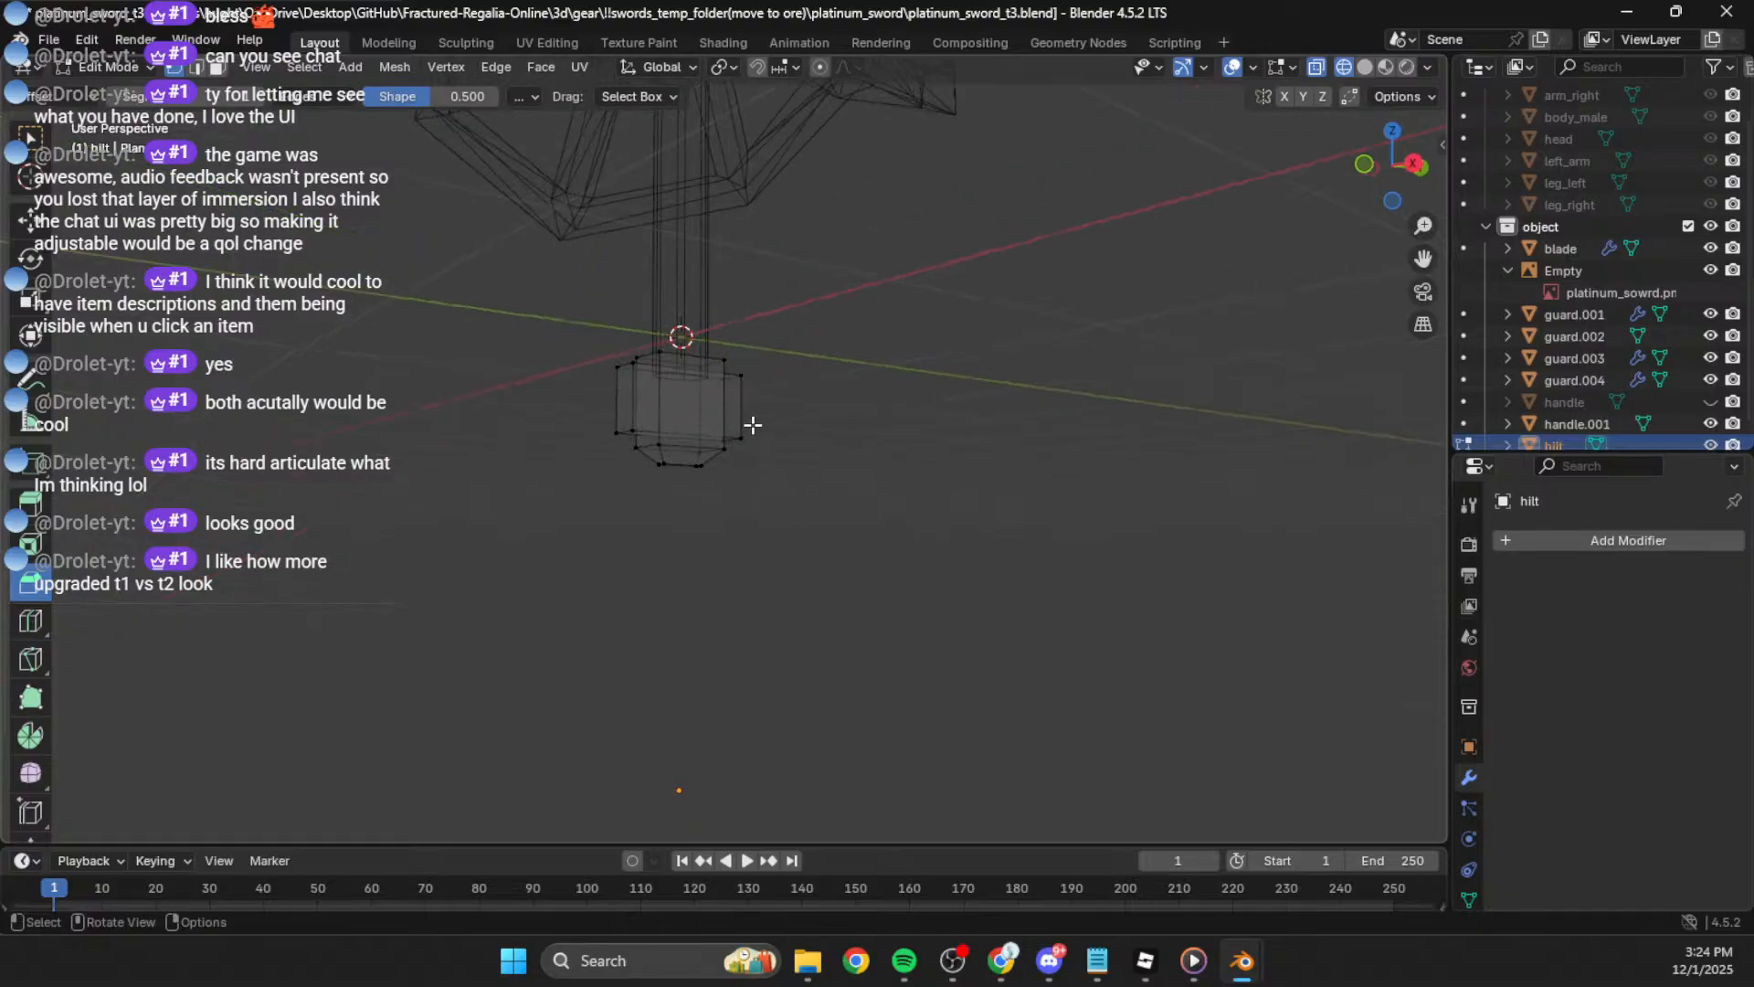
key("l")
key("p")
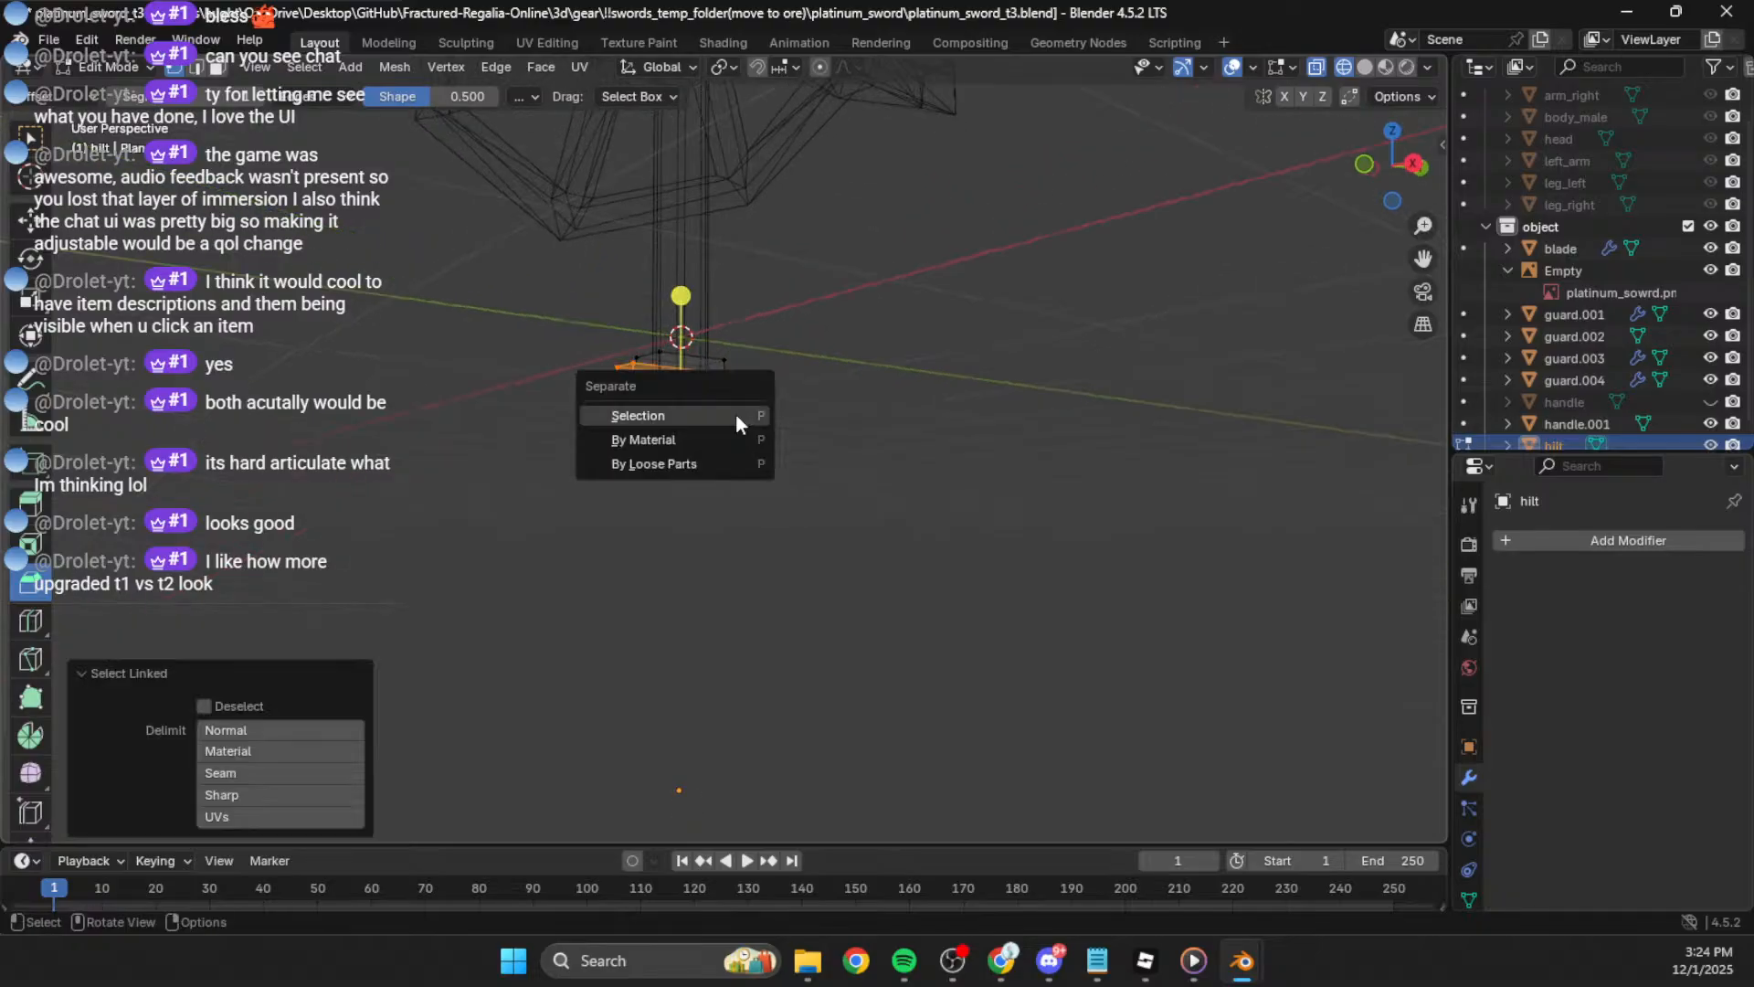
left_click(737, 414)
key("Tab")
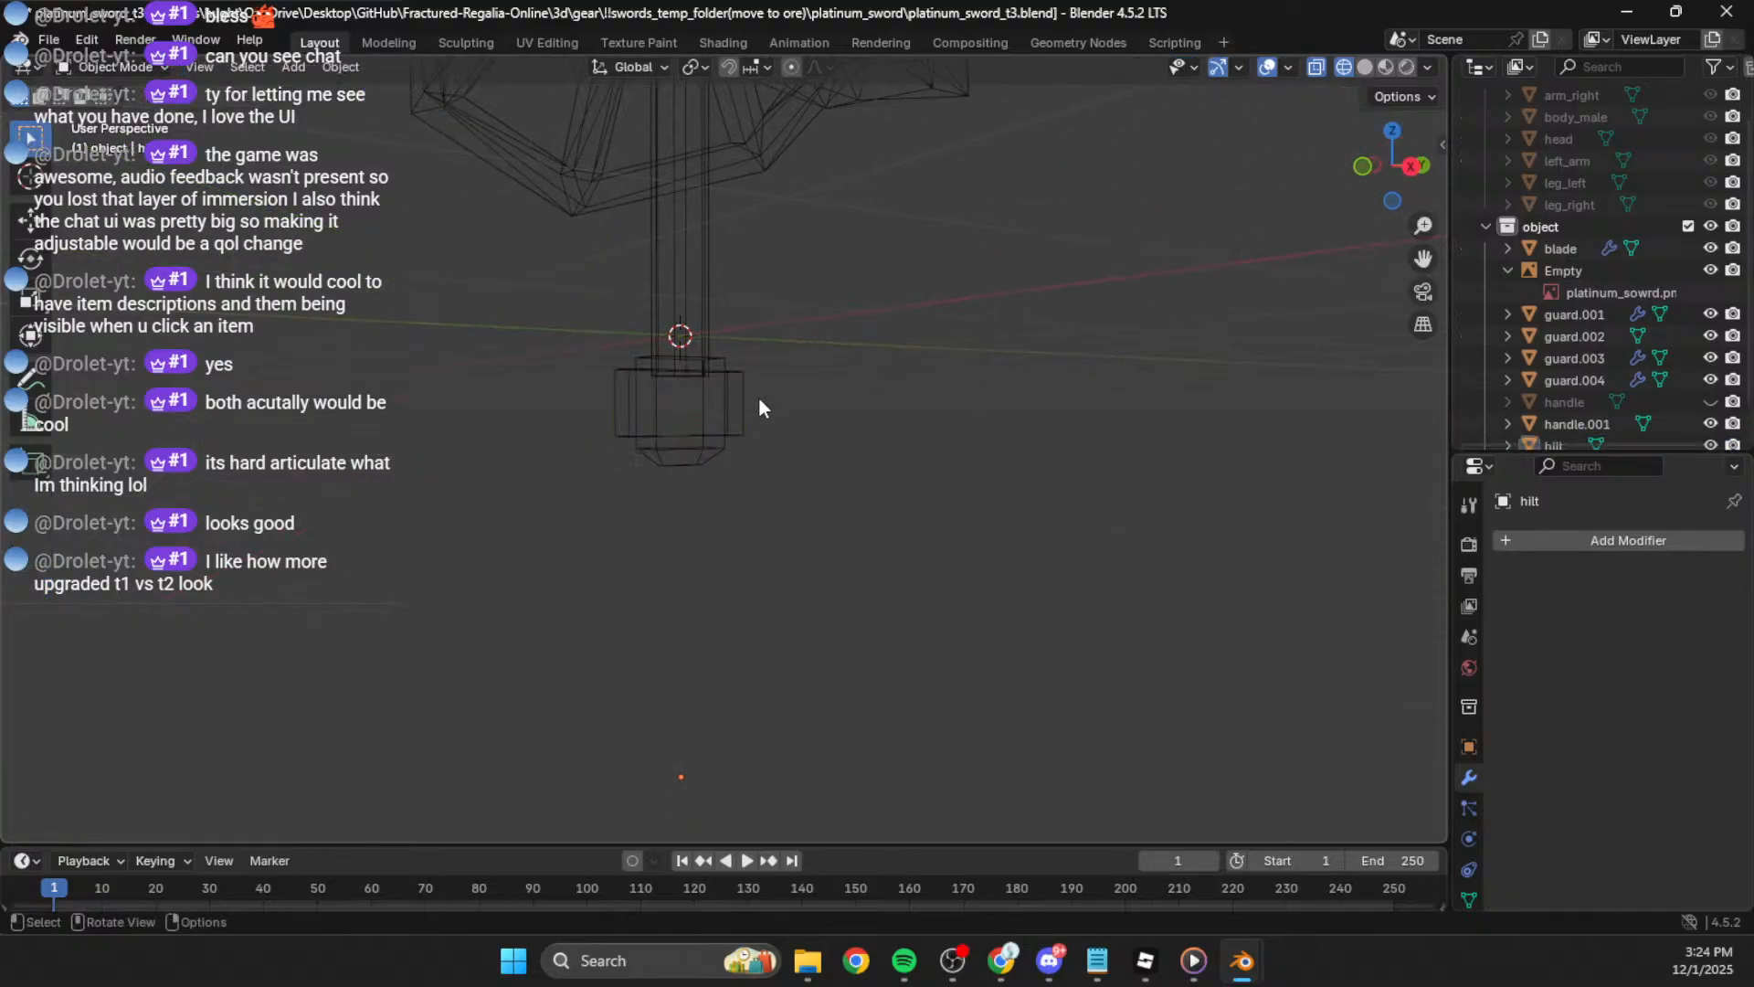
Step: Lengthen the hilt by lowering its tapered bottom vertices along Z in the side view
left_click(1419, 168)
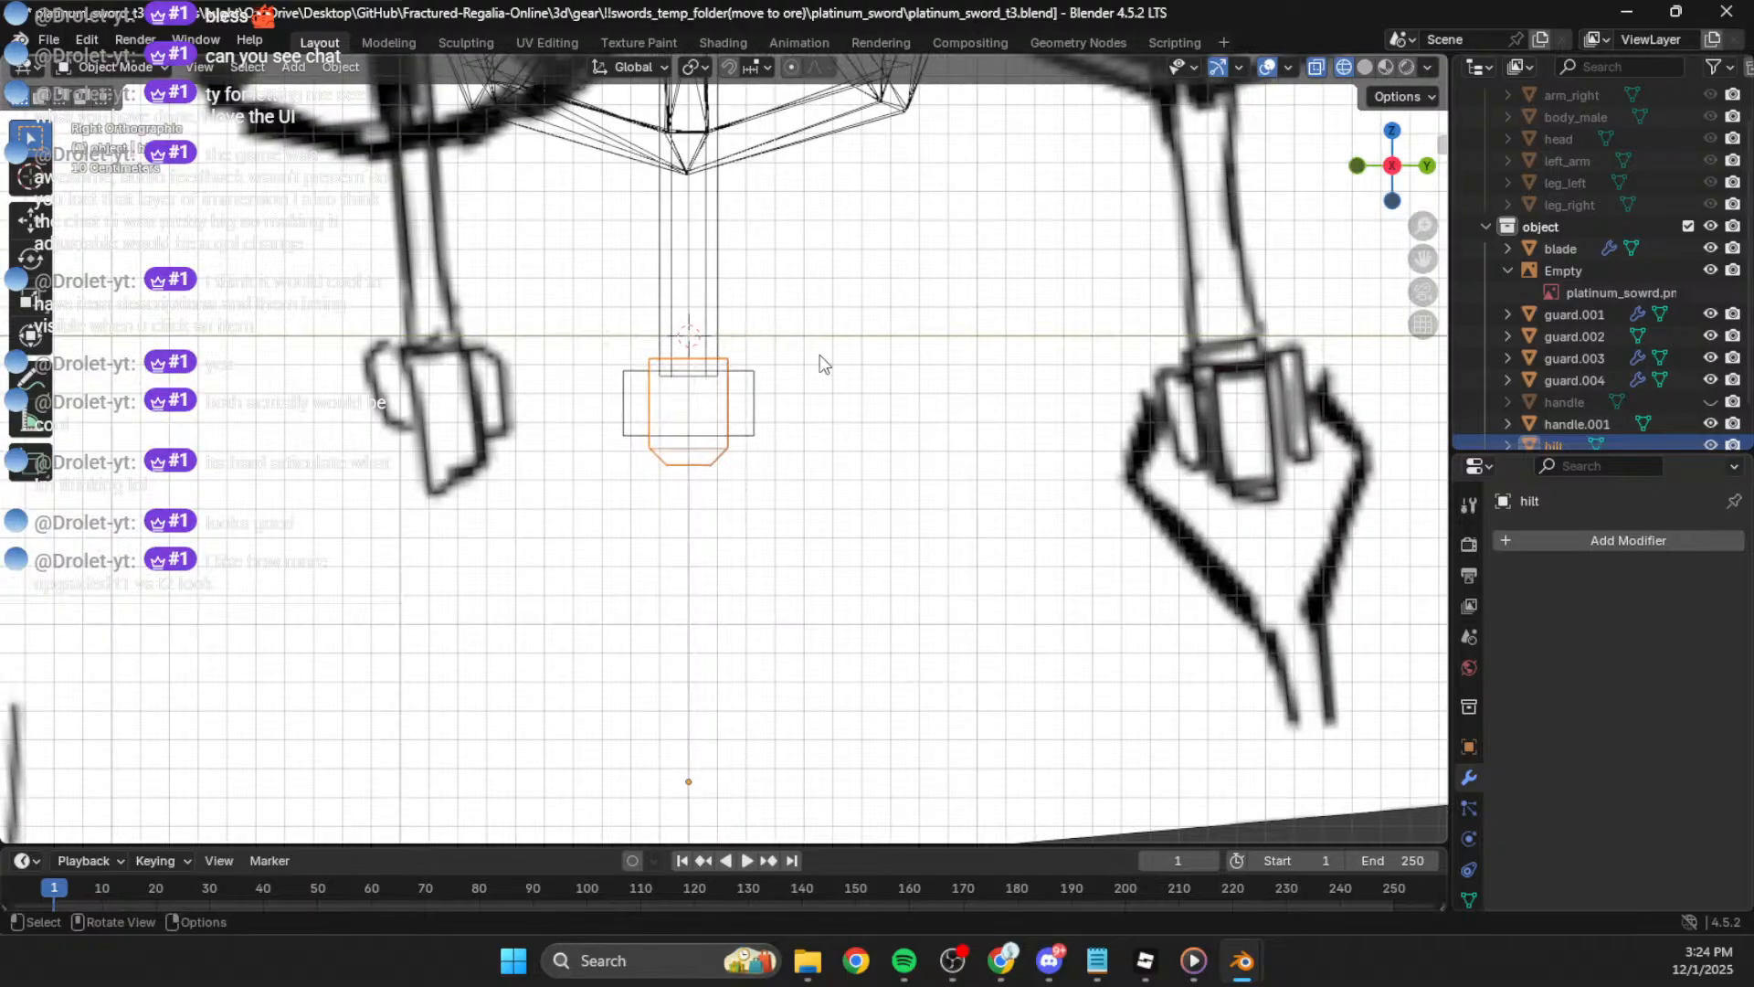
left_click(745, 416)
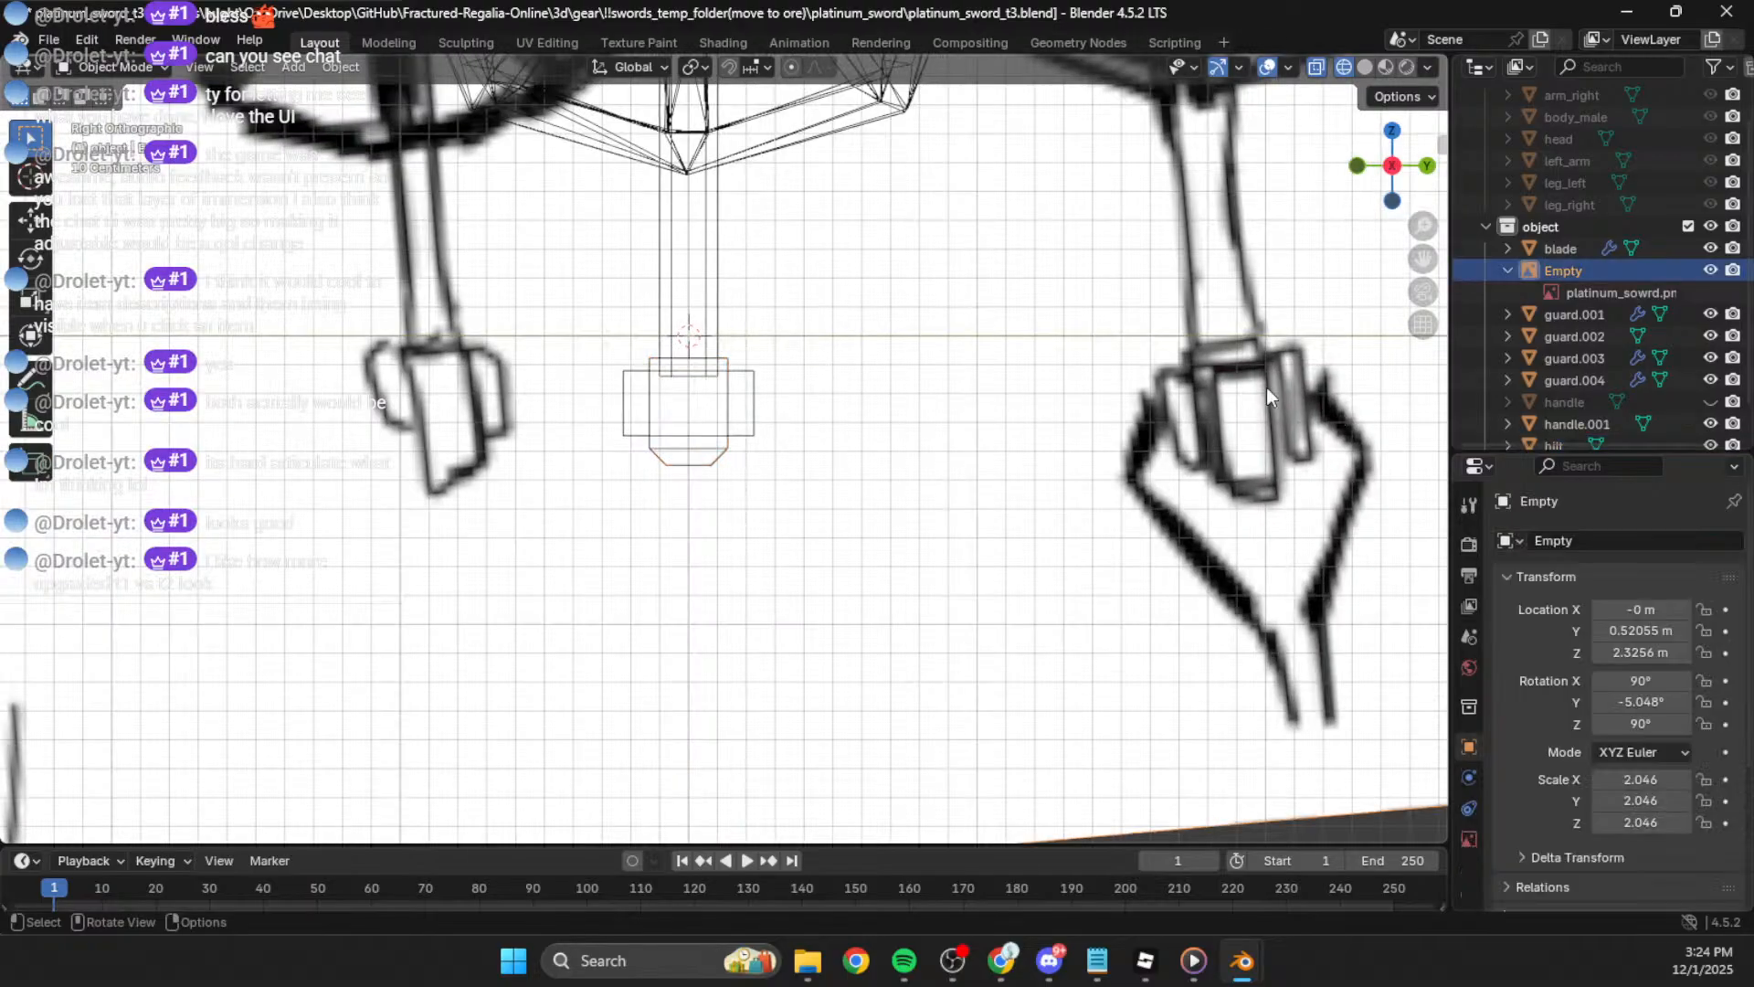
left_click(688, 398)
left_click(688, 399)
left_click(715, 437)
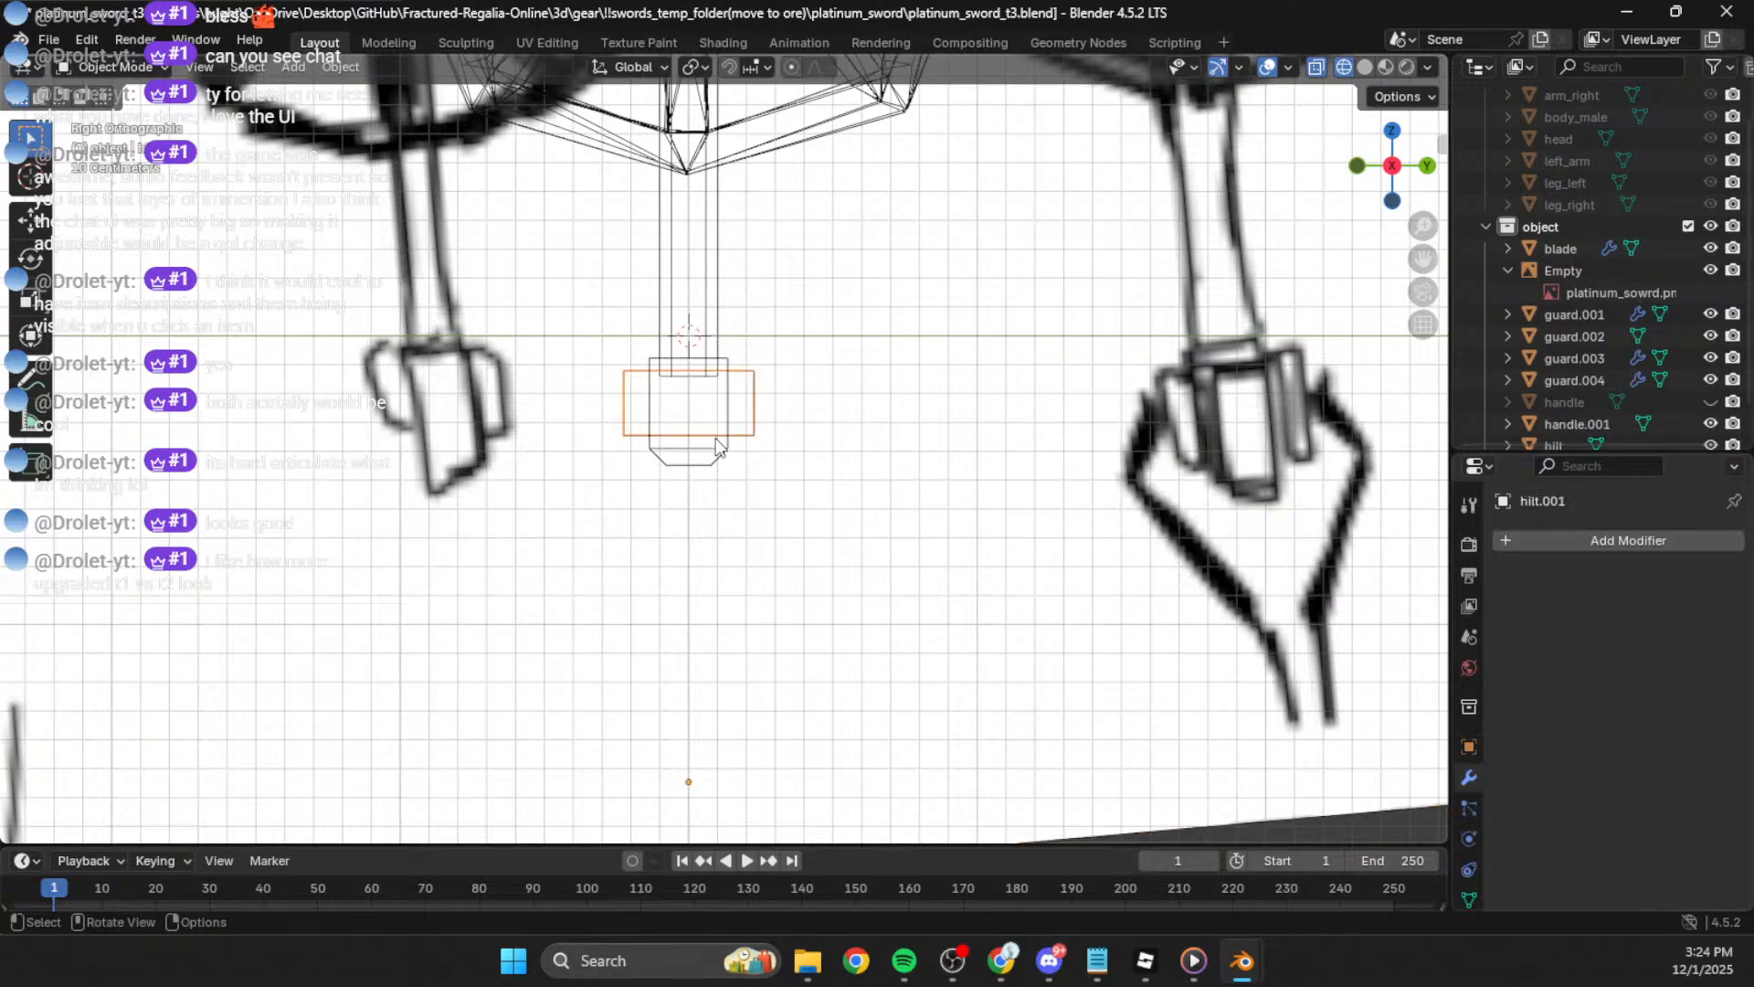
left_click(728, 448)
key("Tab")
key("a")
left_click_drag(772, 447, 623, 559)
key("g")
key("z")
left_click(630, 587)
key("Tab")
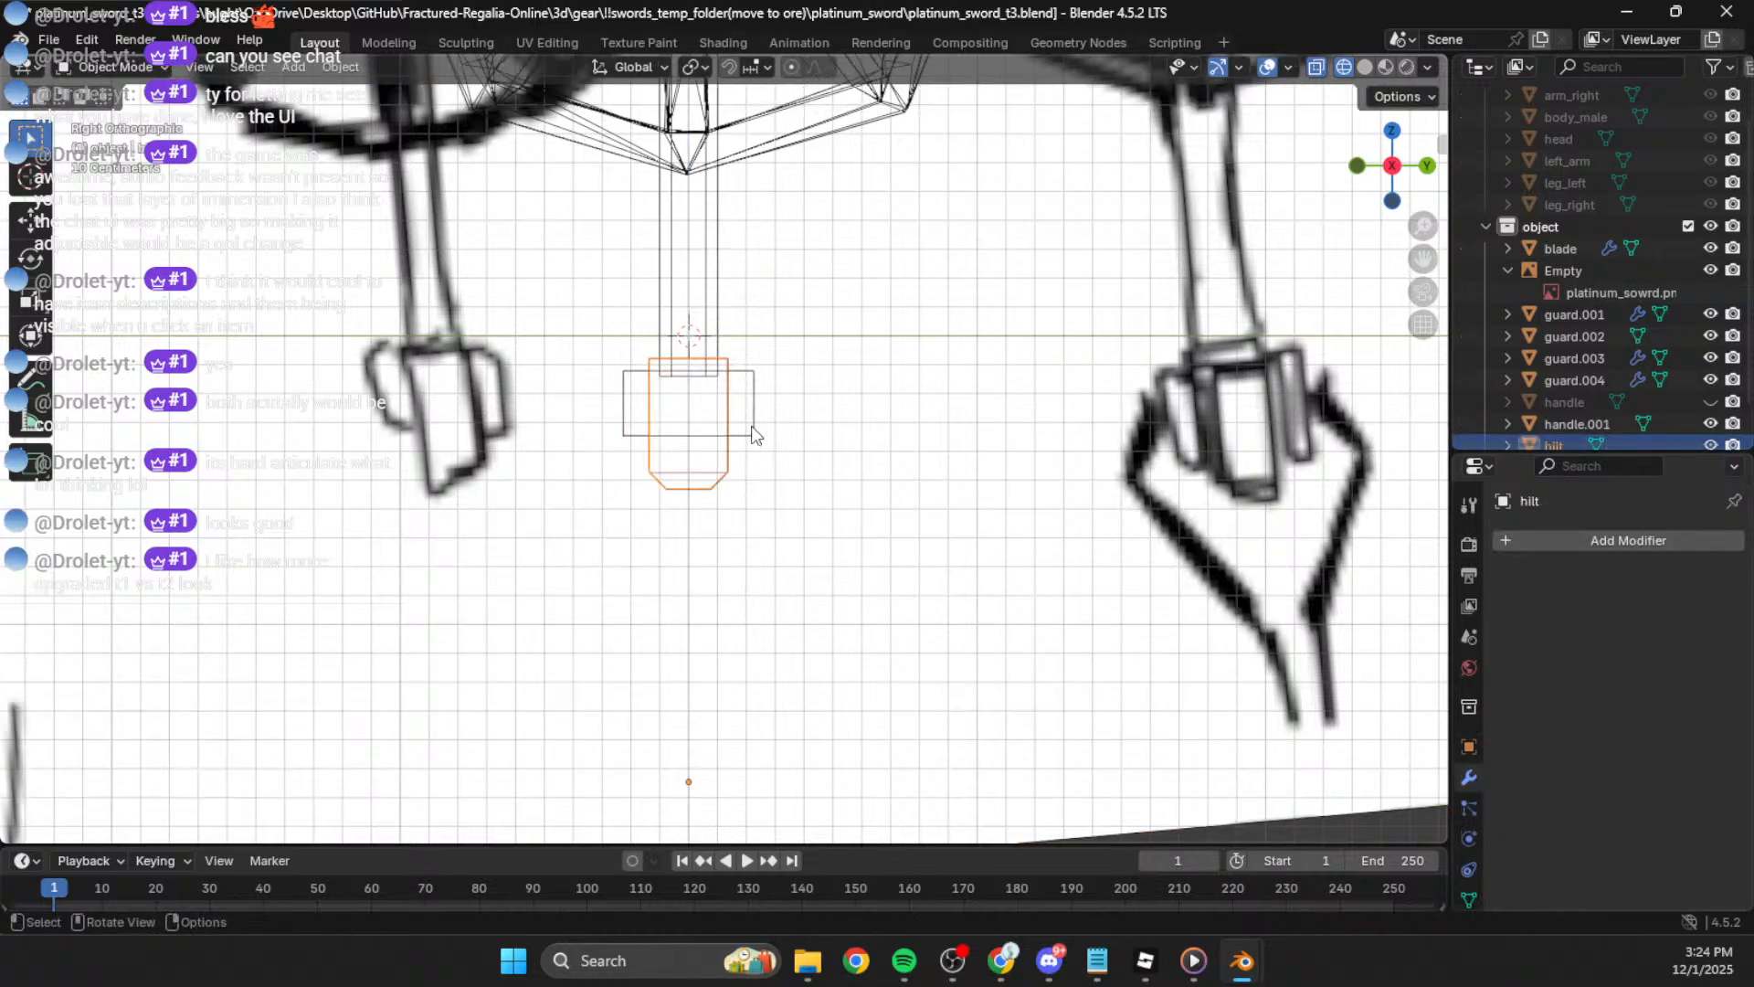
Step: Lower the bottom vertices of the separated hilt.001 block about 0.087 m along Z
left_click(754, 431)
key("Tab")
key("g")
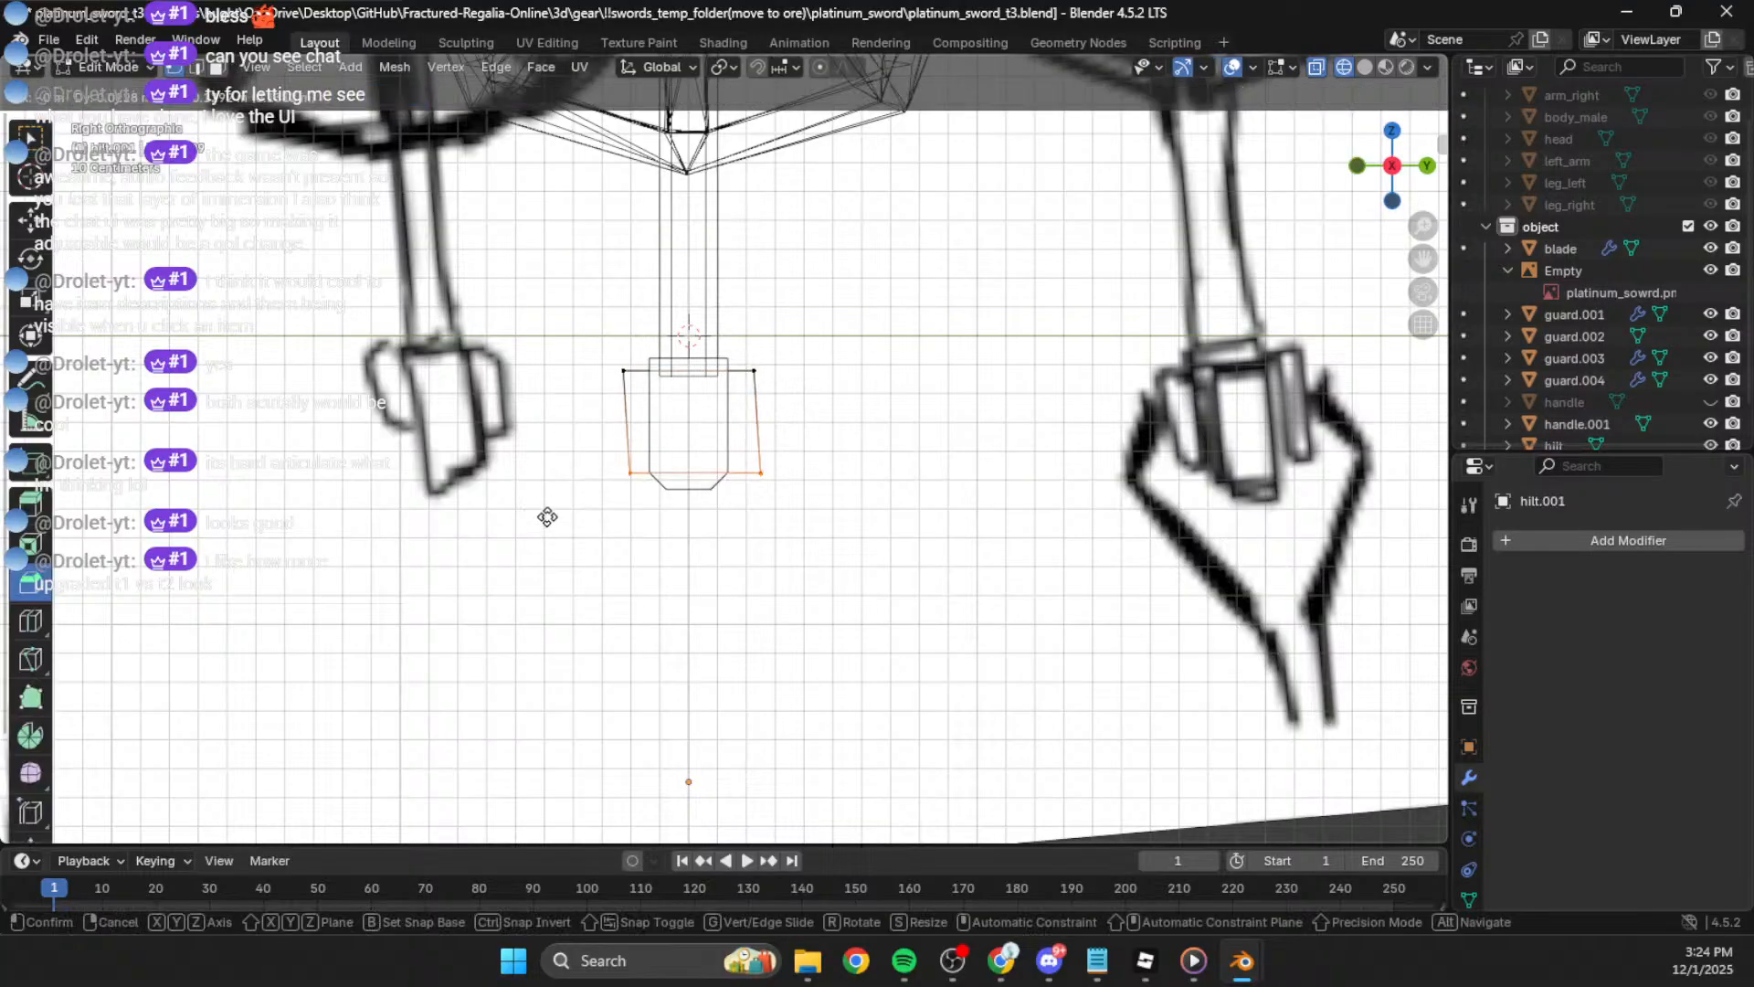
key("z")
left_click(541, 516)
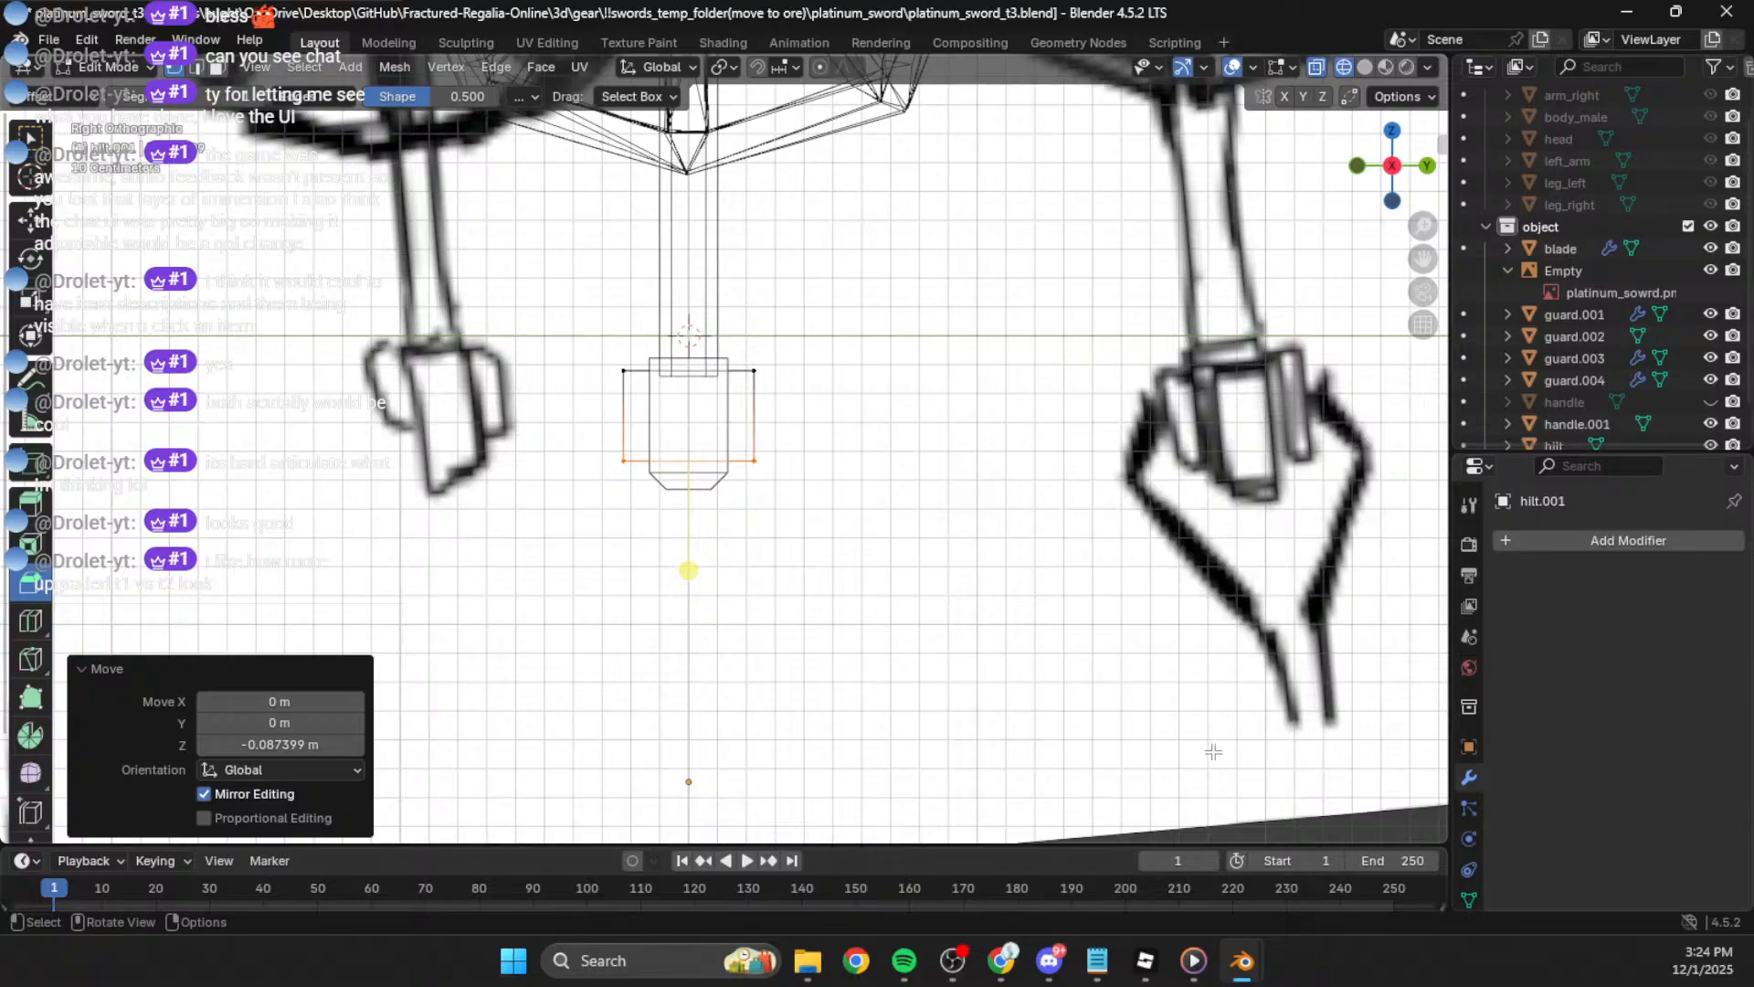
Step: Duplicate the top corner vertices at one side of the hilt.001 block in place and separate the copy into its own object
left_click(757, 391)
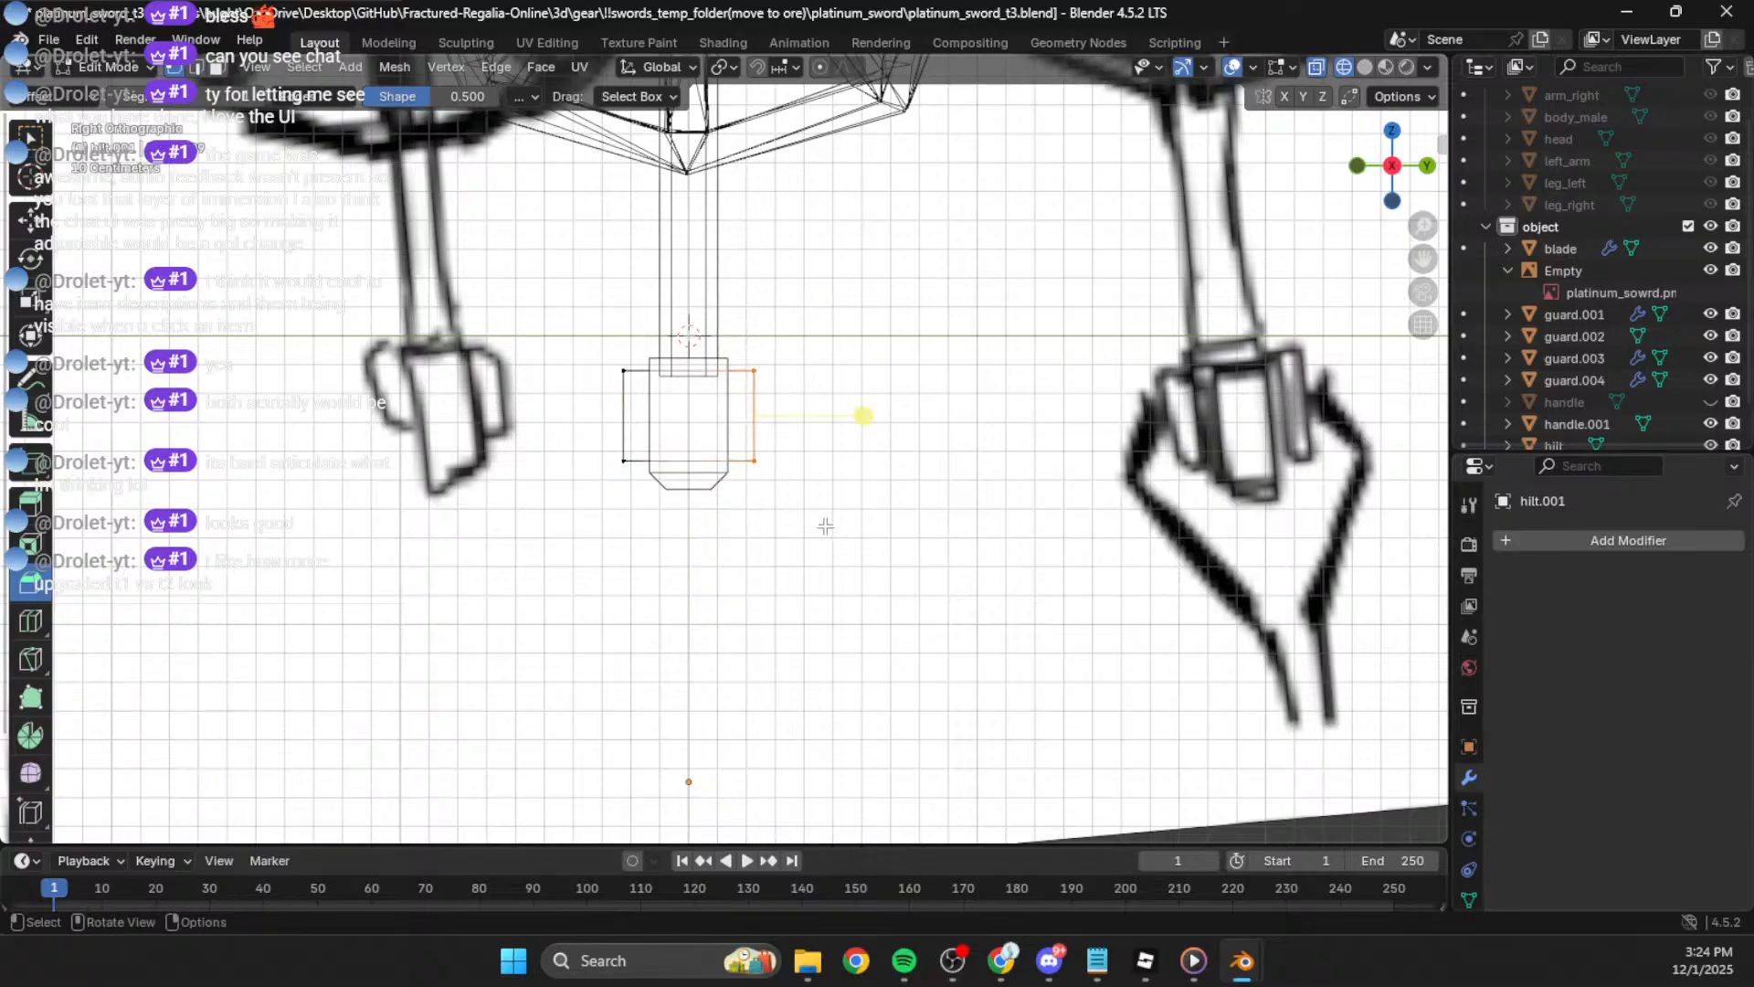
key("a")
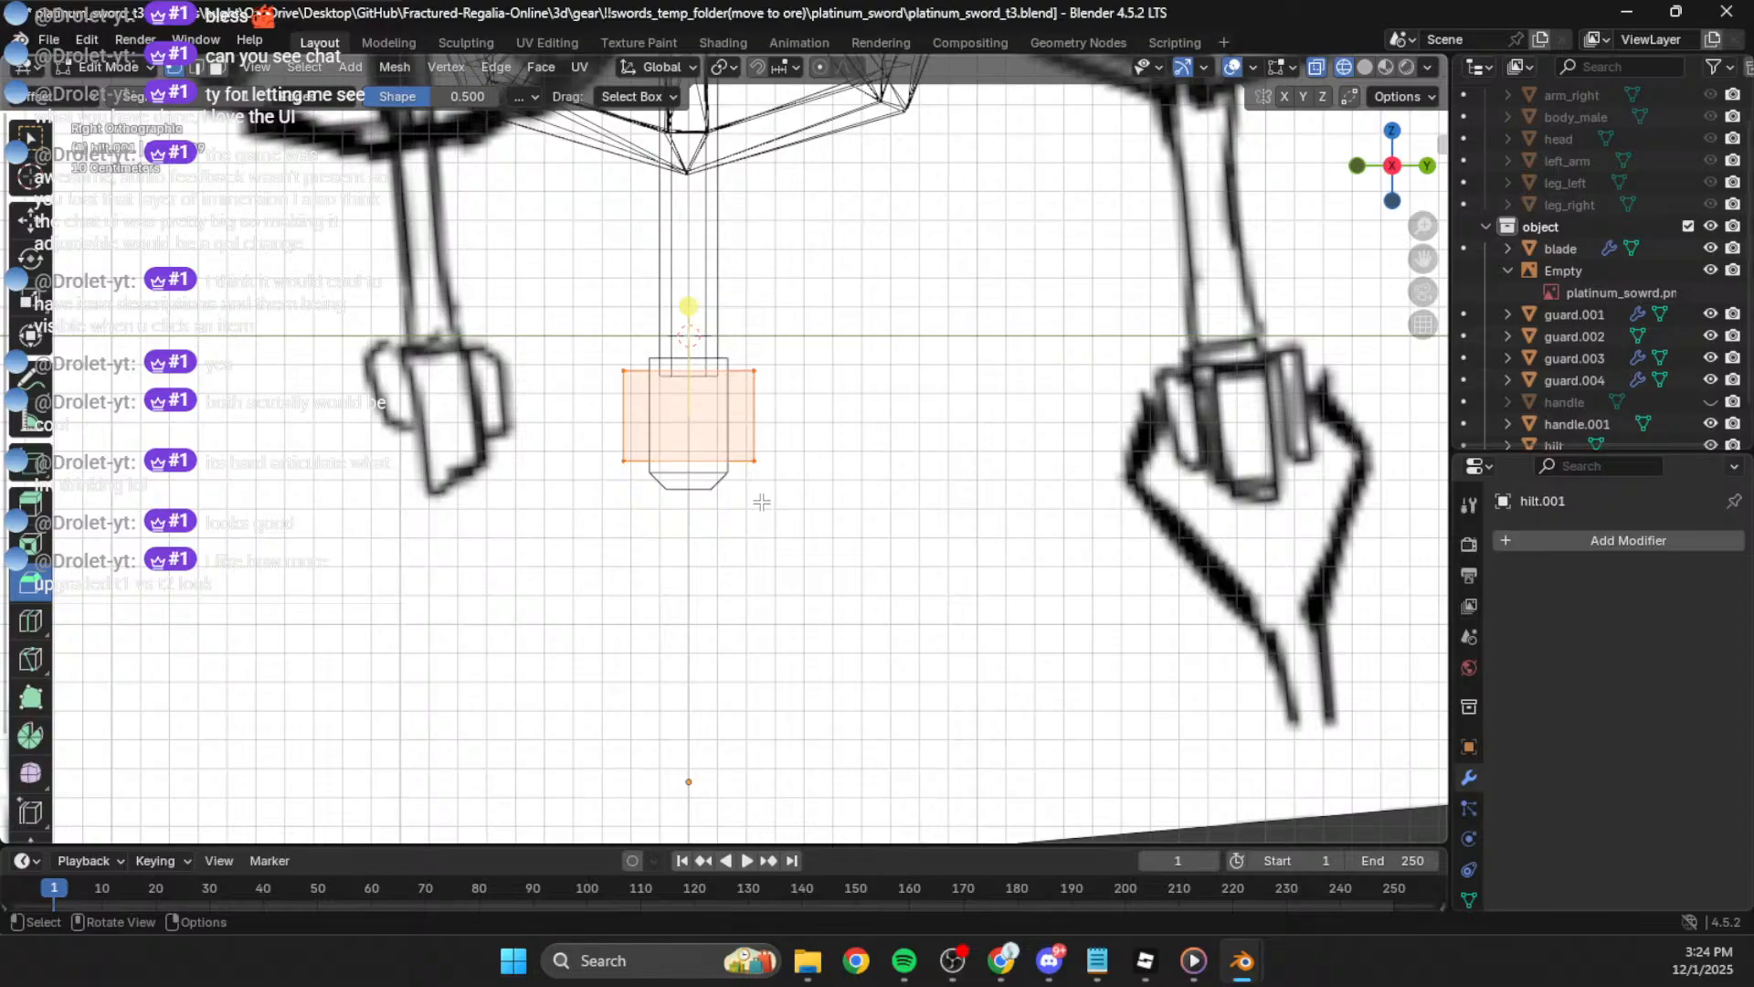
left_click(769, 369)
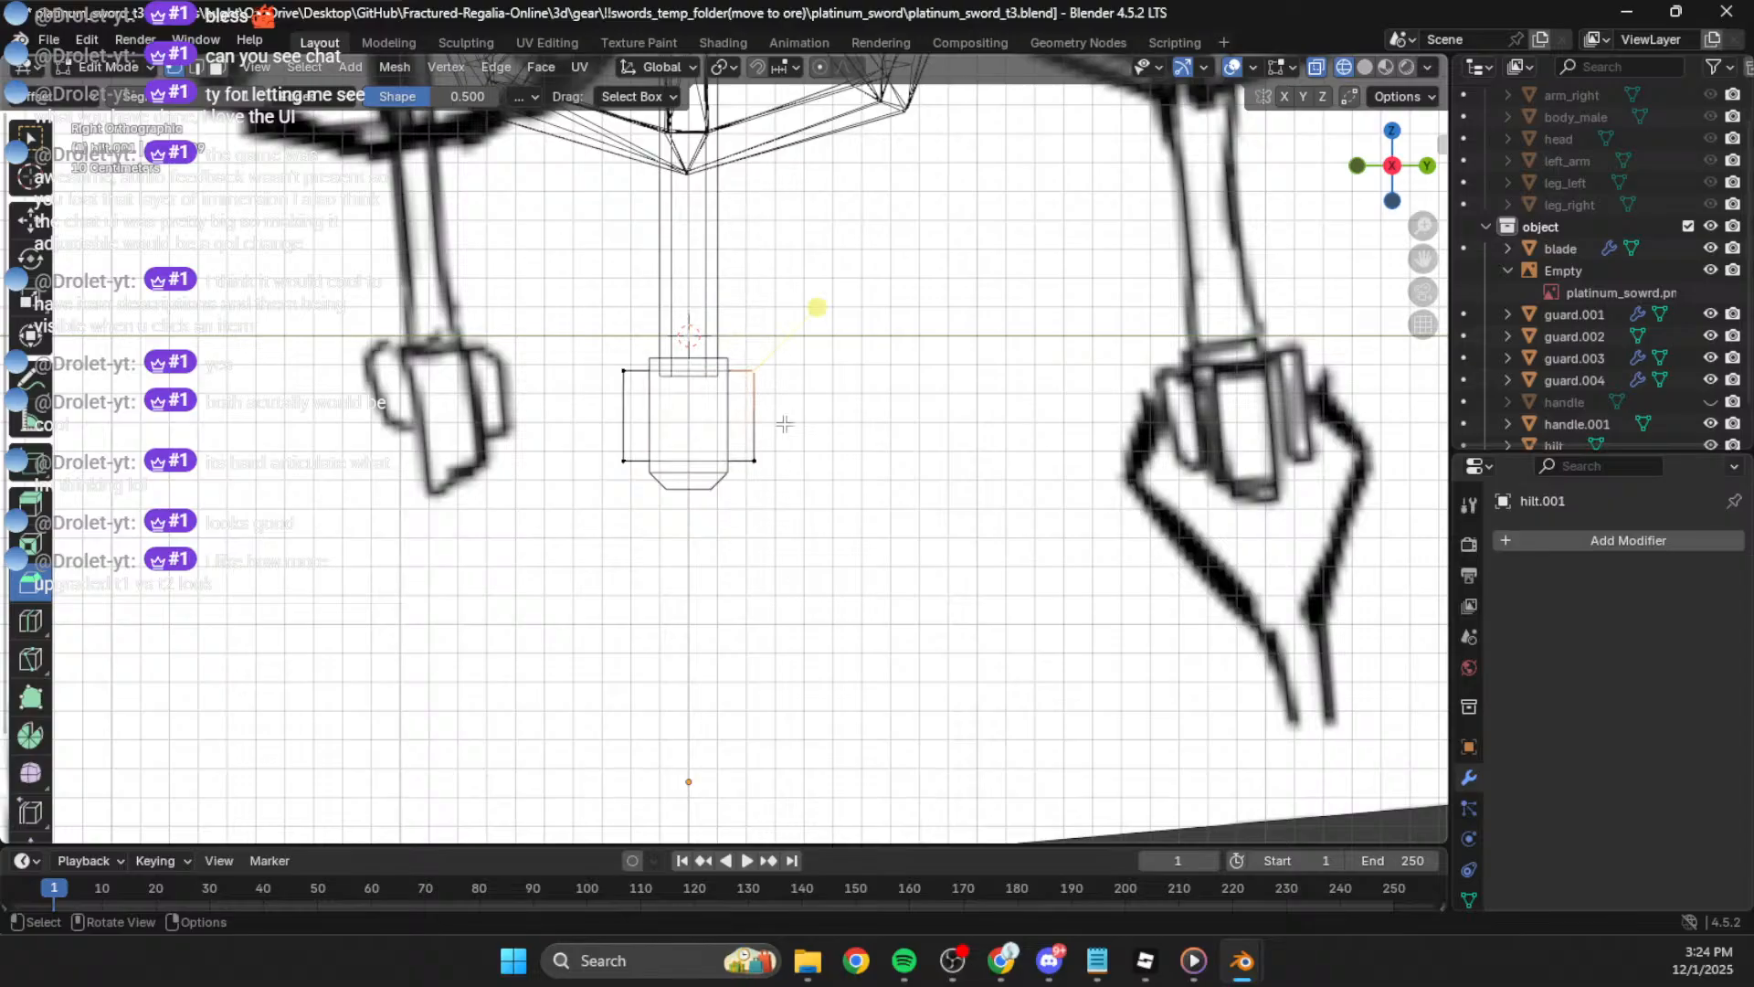
left_click(1430, 166)
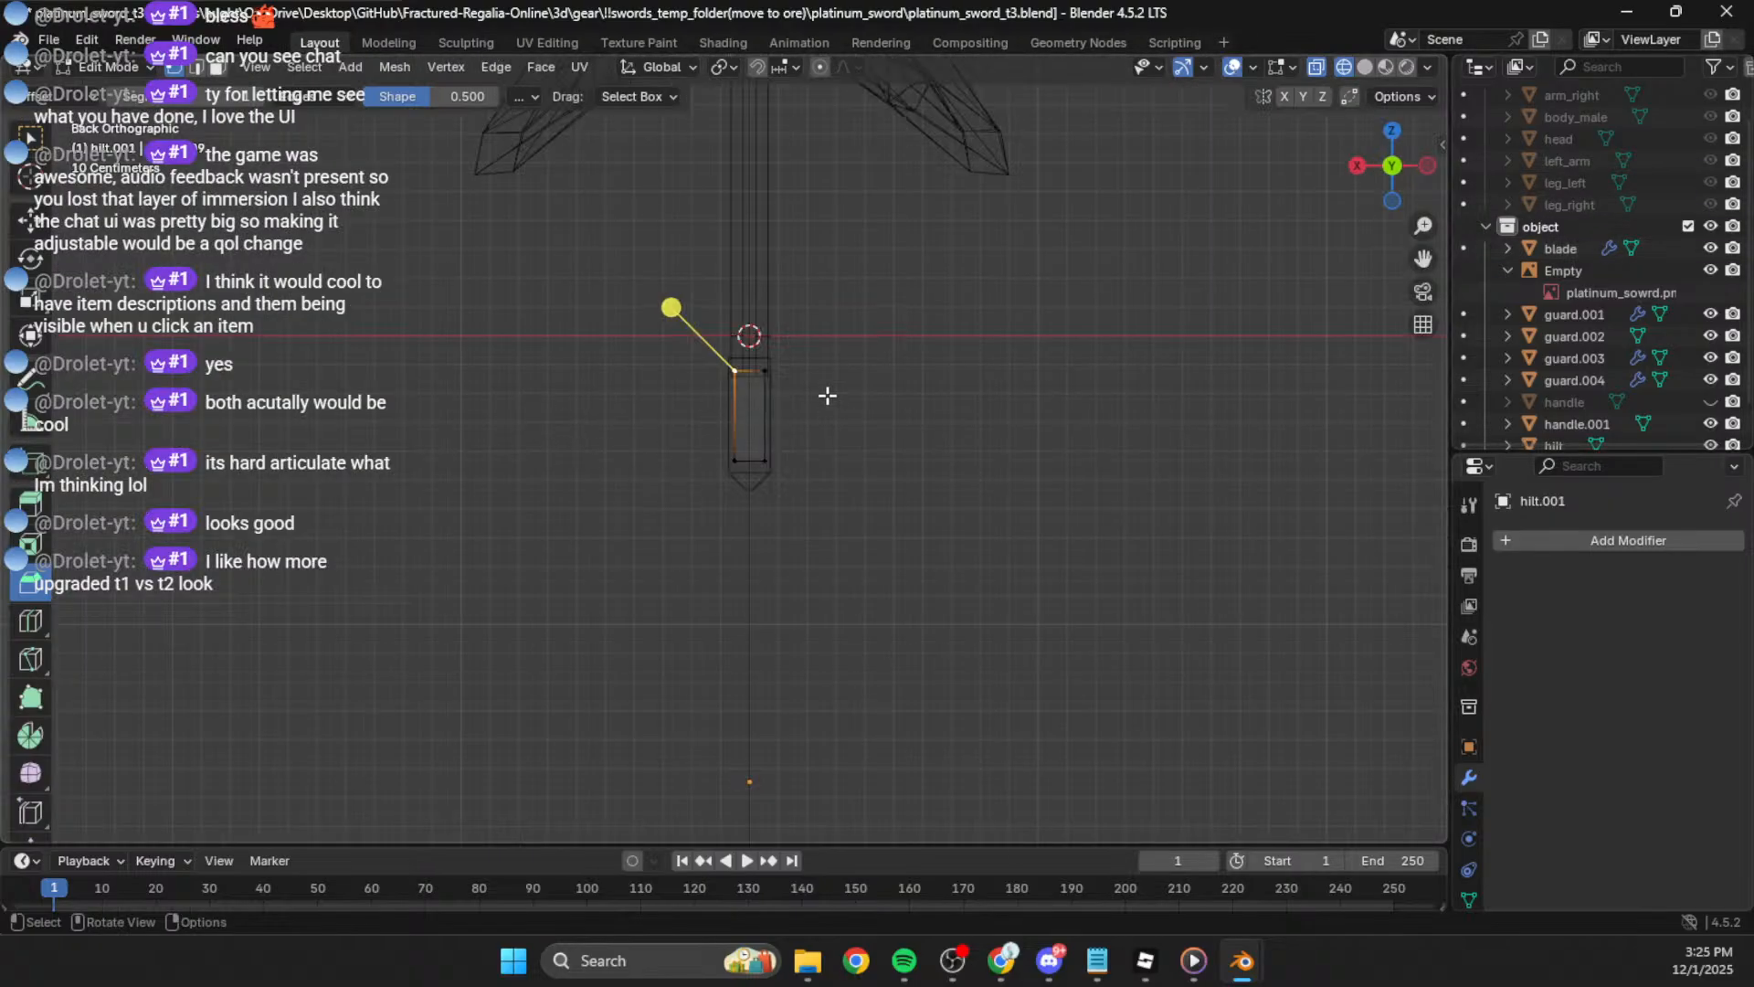
key("g")
right_click(804, 447)
scroll(787, 421, "up", 1)
left_click(773, 353, "shift")
key("shift+d")
right_click(738, 425)
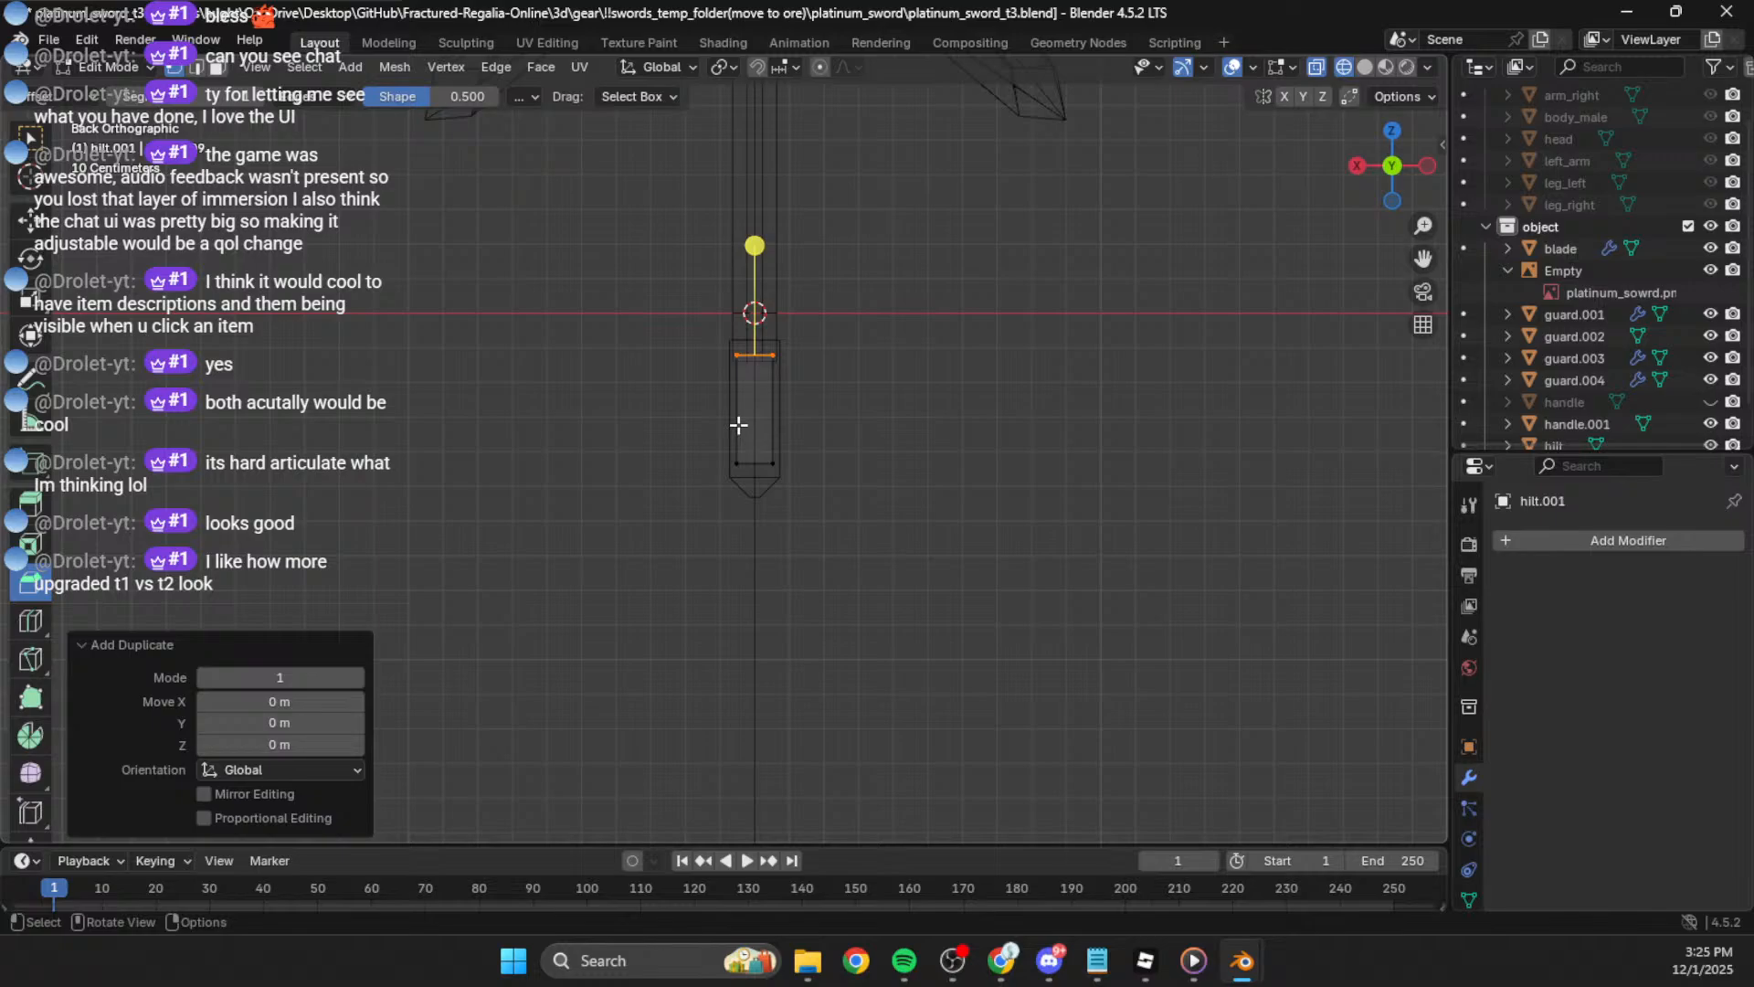
key("p")
left_click(738, 425)
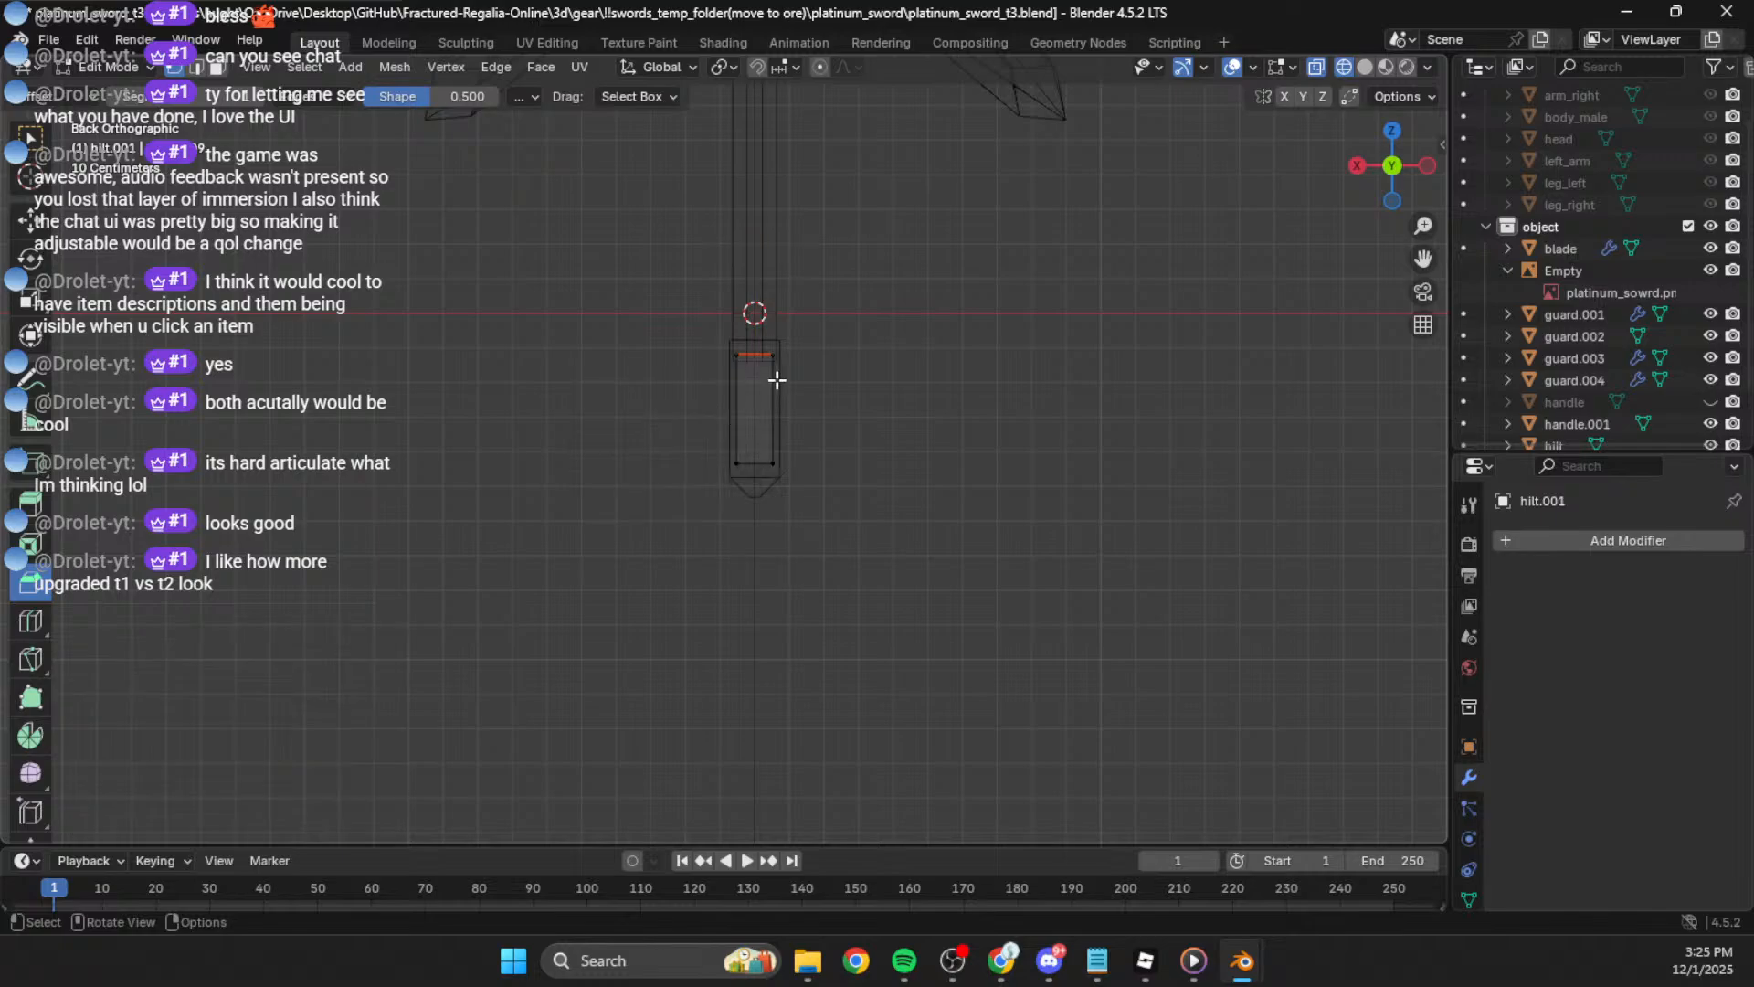
Step: Select the separated top edge, enter its mesh and merge all its vertices at the center
key("Tab")
left_click(755, 352)
key("Tab")
key("Tab")
key("a")
key("Tab")
left_click(754, 354)
key("Tab")
left_click(809, 362)
left_click(757, 357)
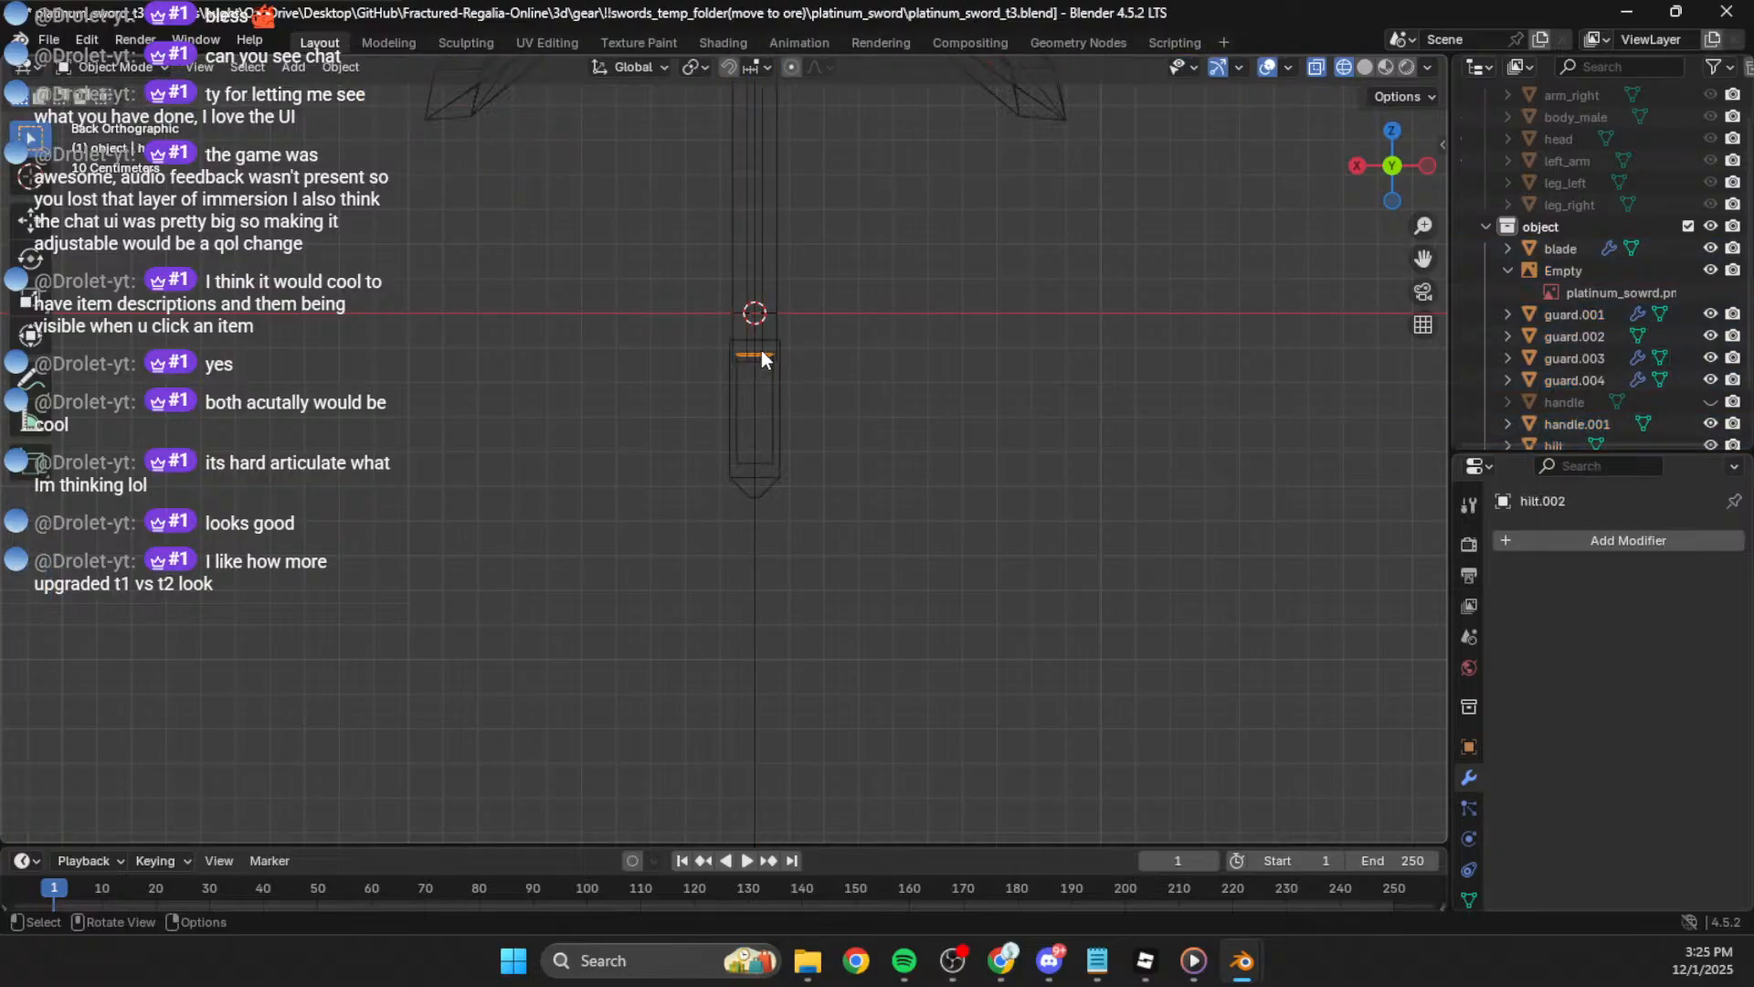
key("Tab")
key("a")
key("m")
left_click(817, 365)
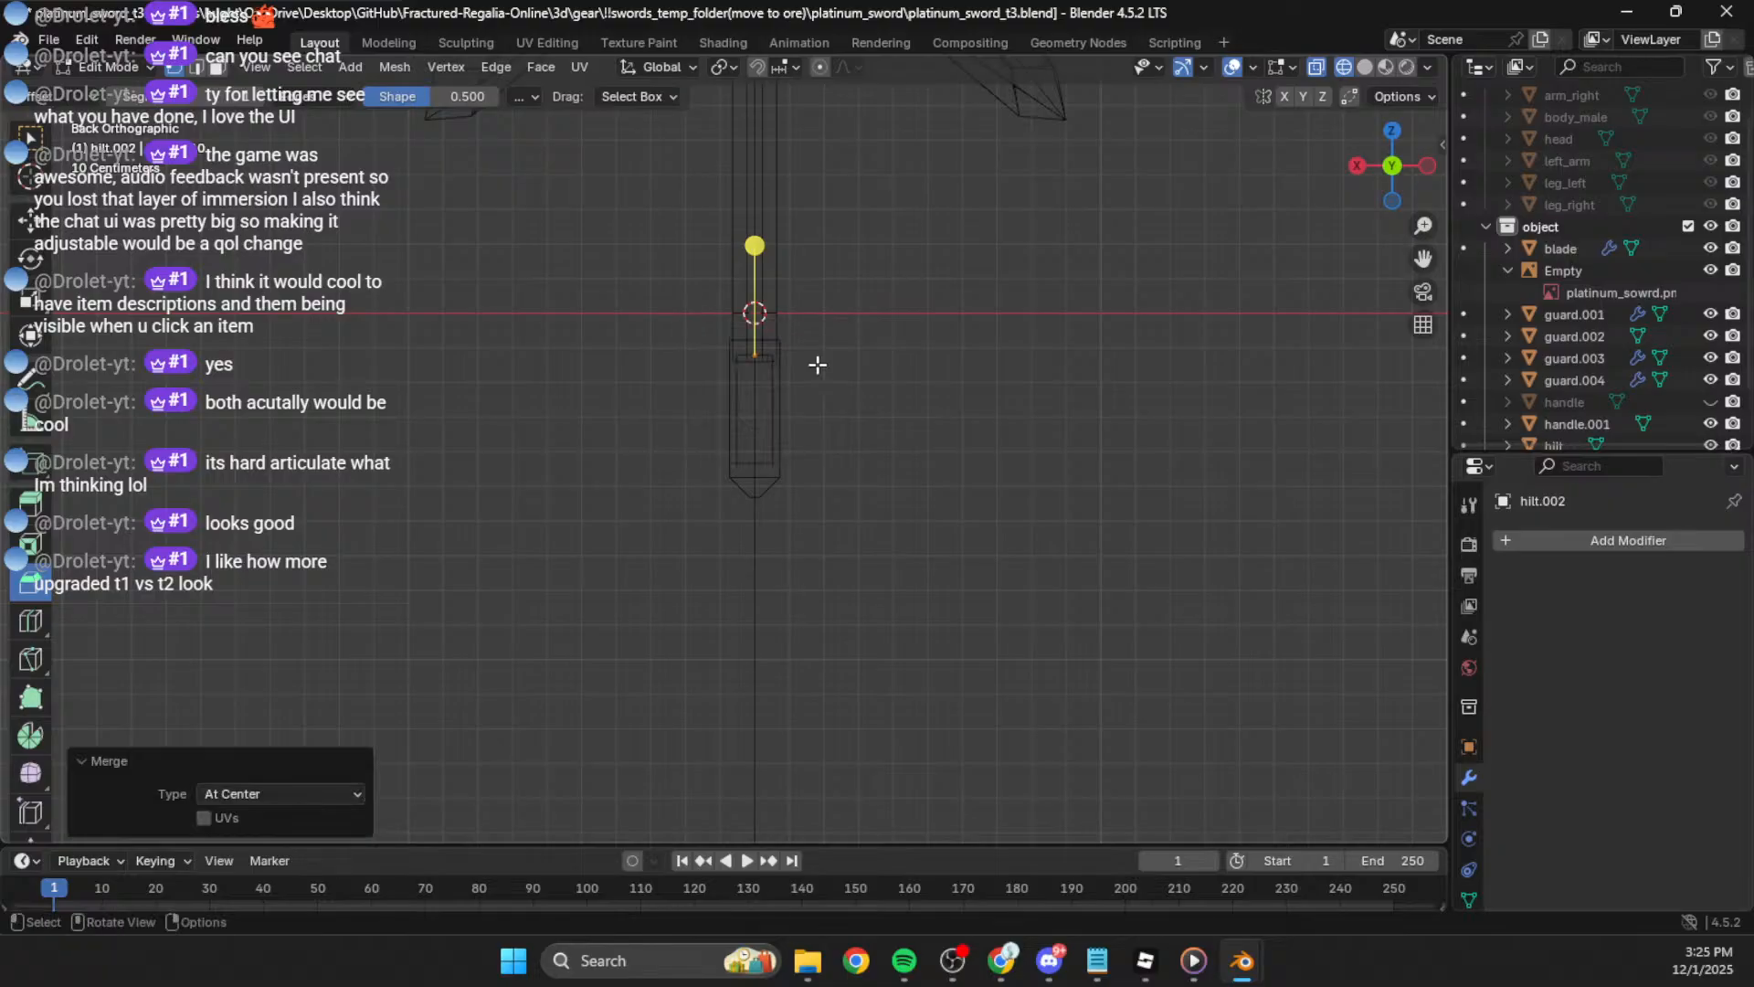
Step: In the right side view, move the merged vertex about 0.22 m along Y and -0.15 m along Z onto the block's side edge
left_click(1356, 166)
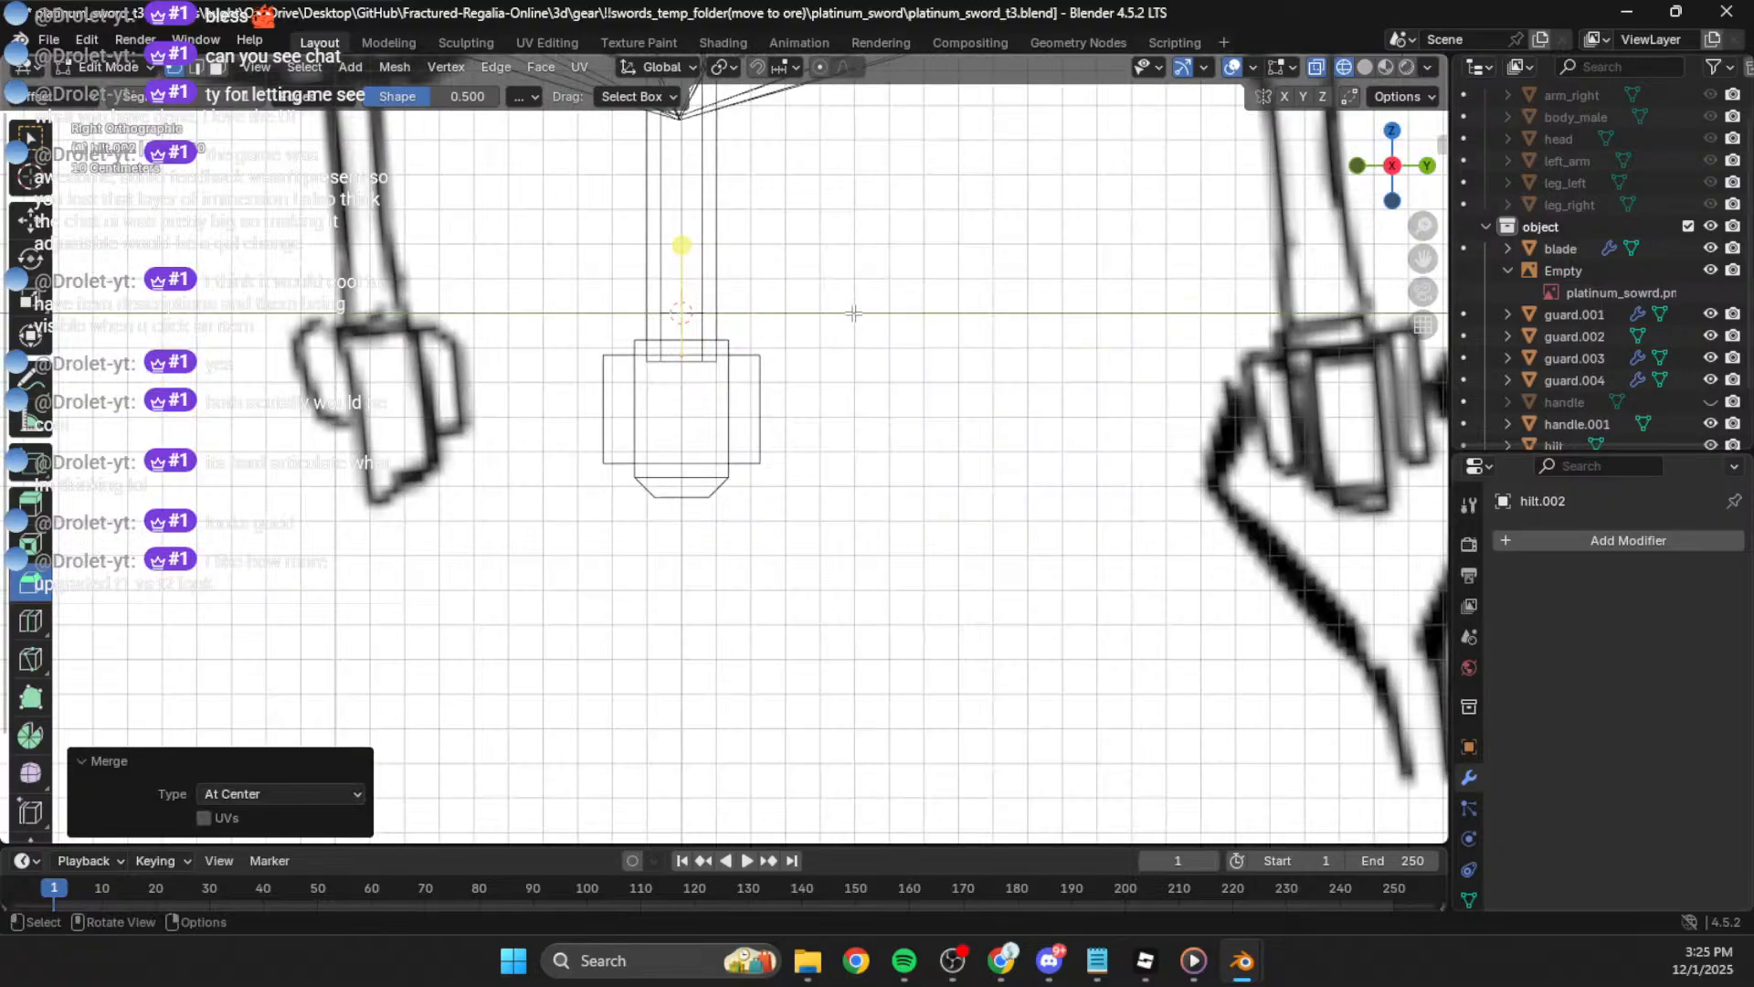
key("g")
key("z")
key("g")
left_click(901, 336)
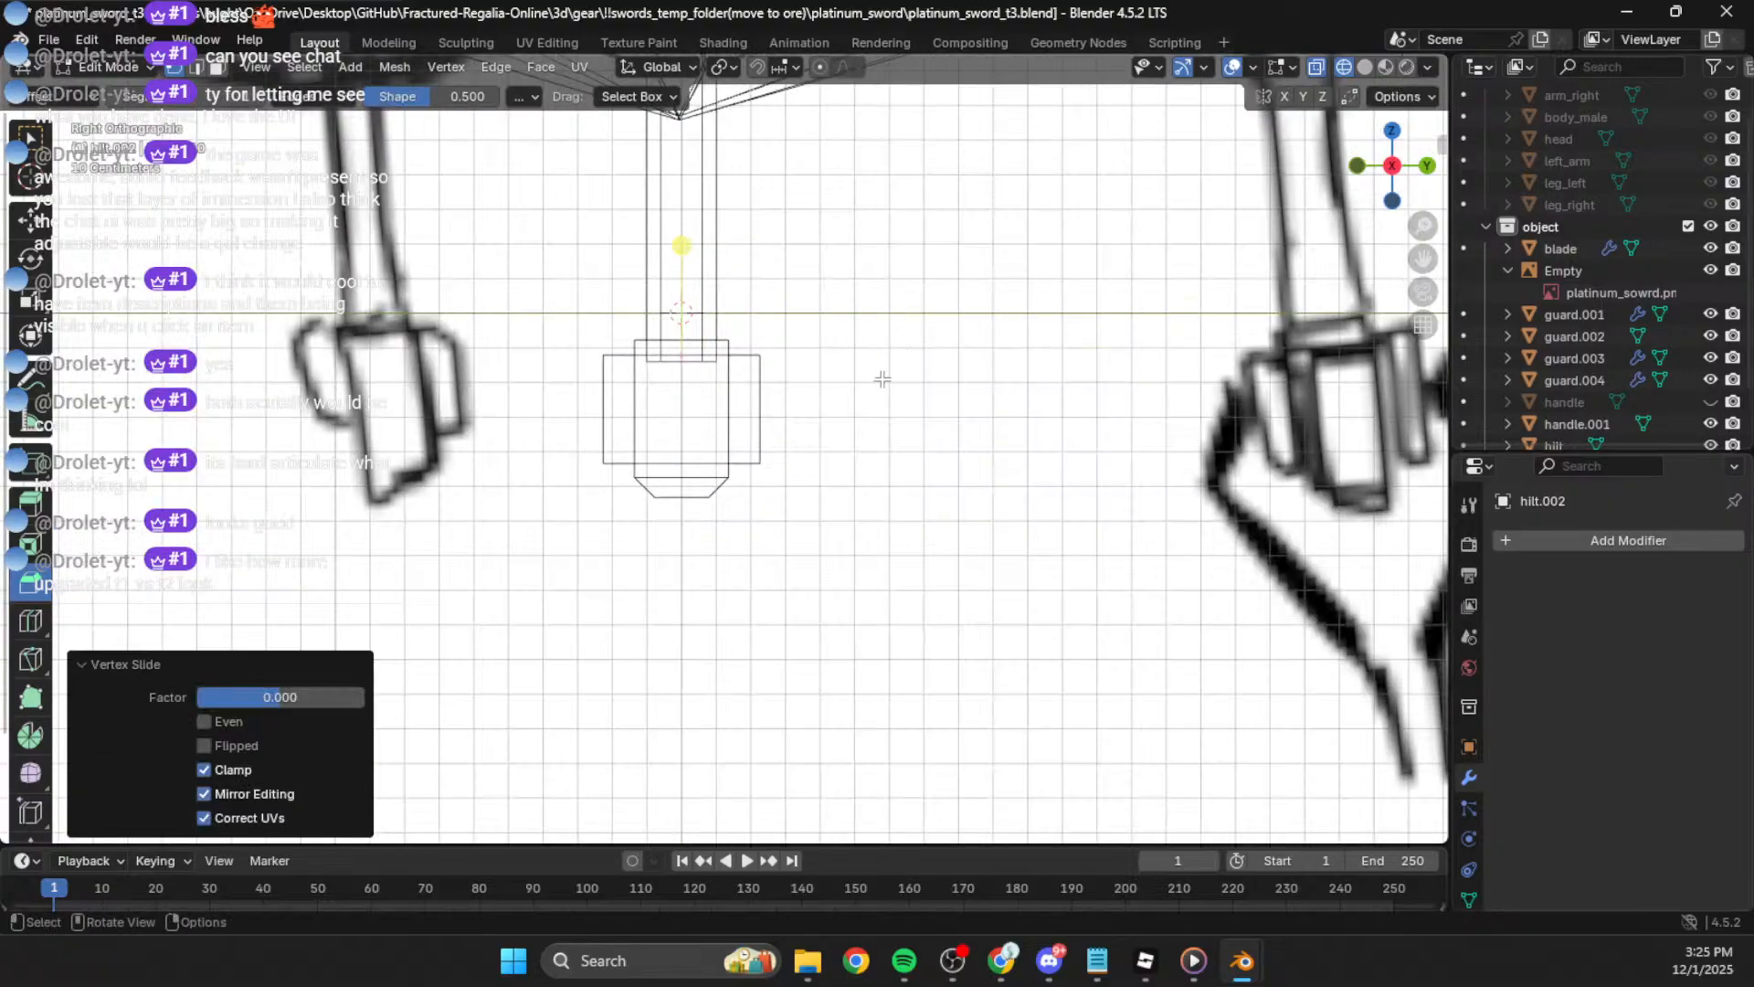
key("g")
left_click(949, 444)
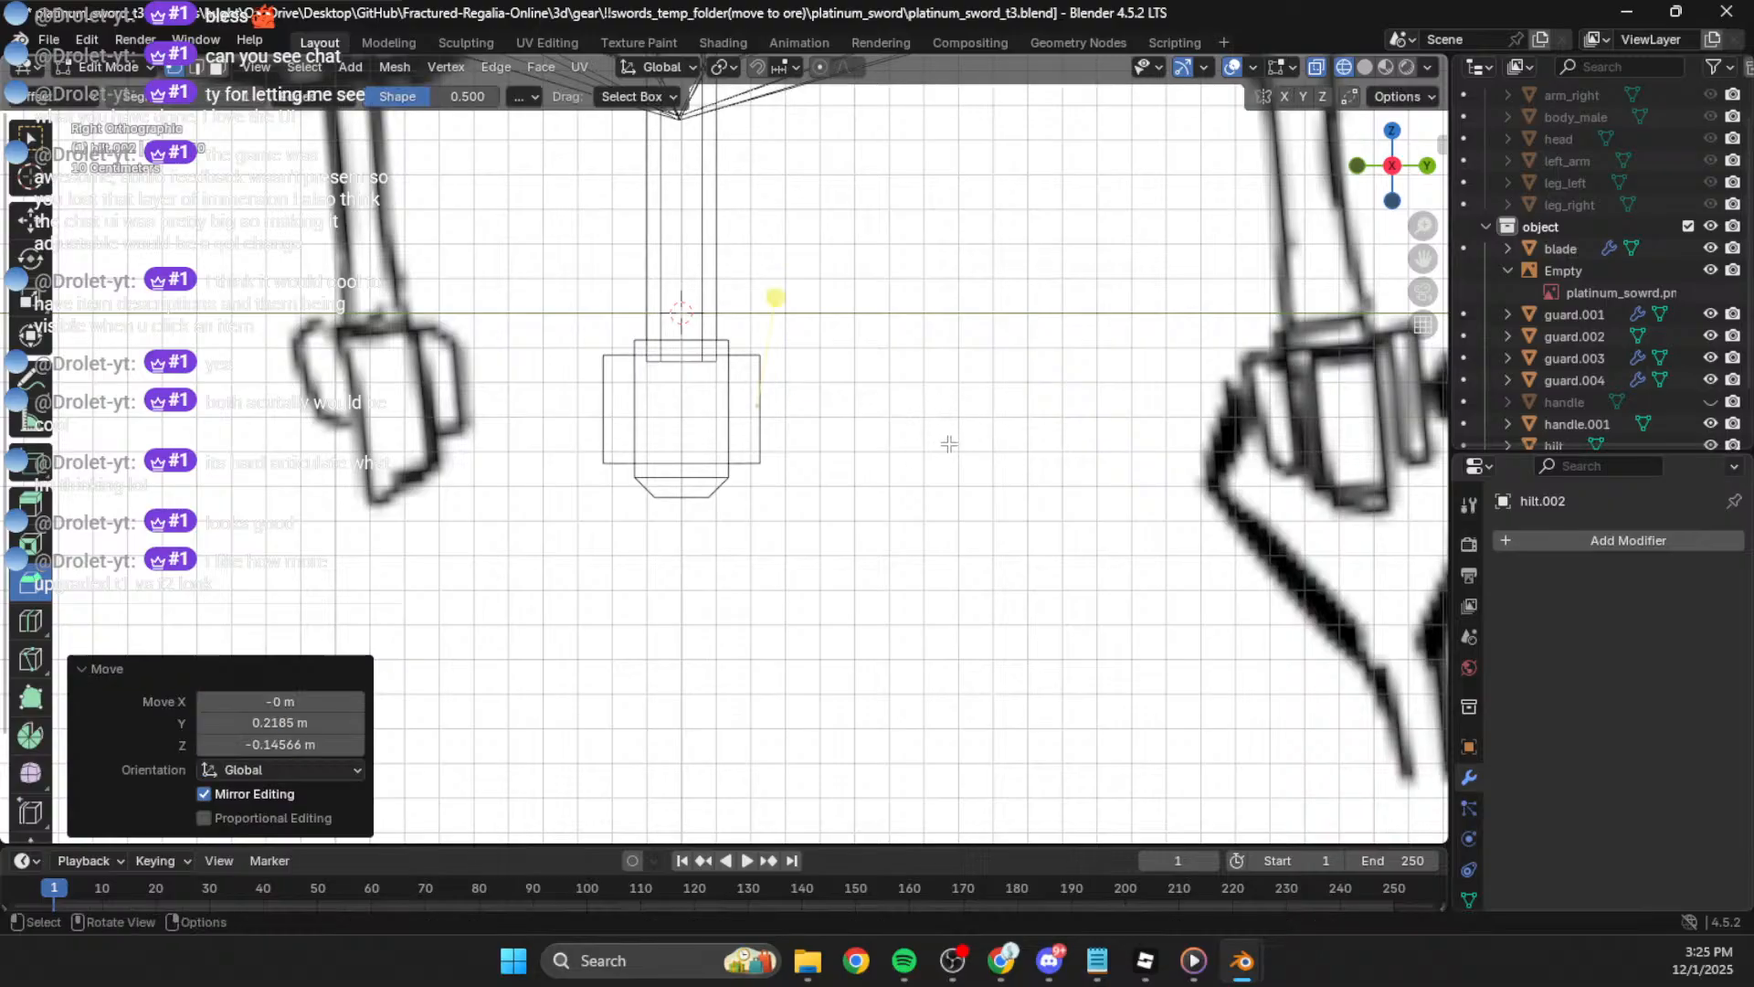
Step: Extrude the vertex into a claw outline with a short upper tip, an outward elbow, an inward bend and a straight lower end
middle_click_drag(898, 435, 777, 439, "shift")
key("g")
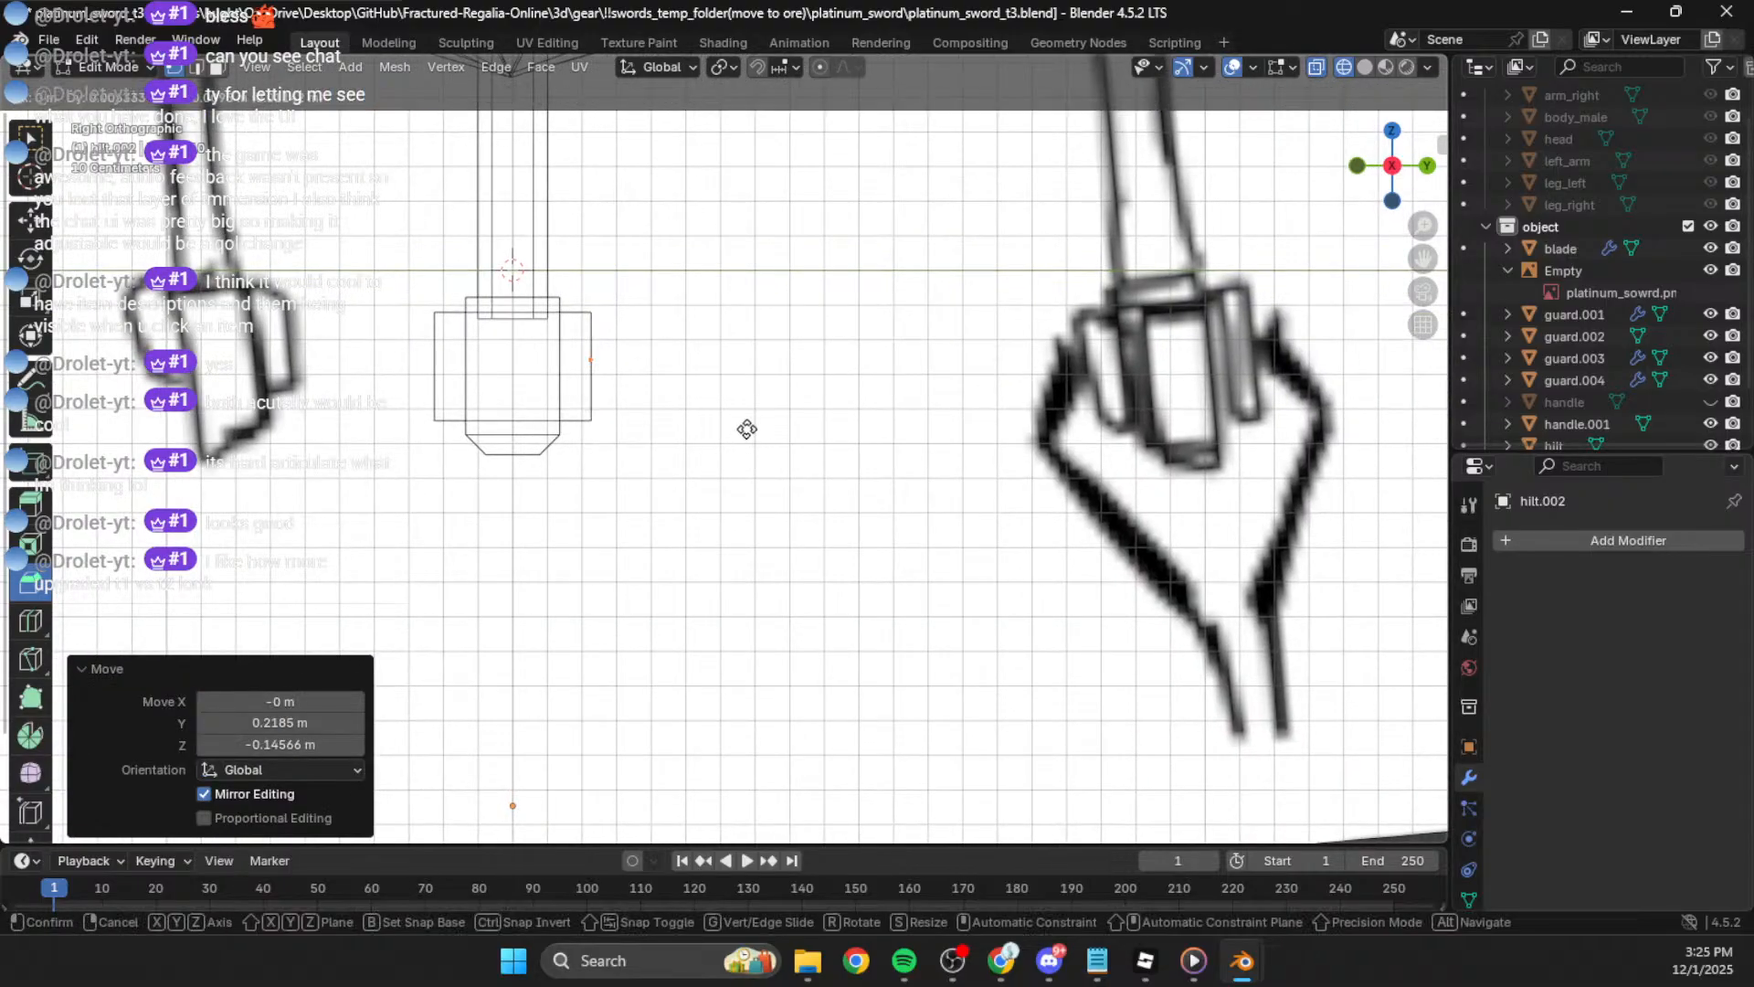
left_click(774, 391)
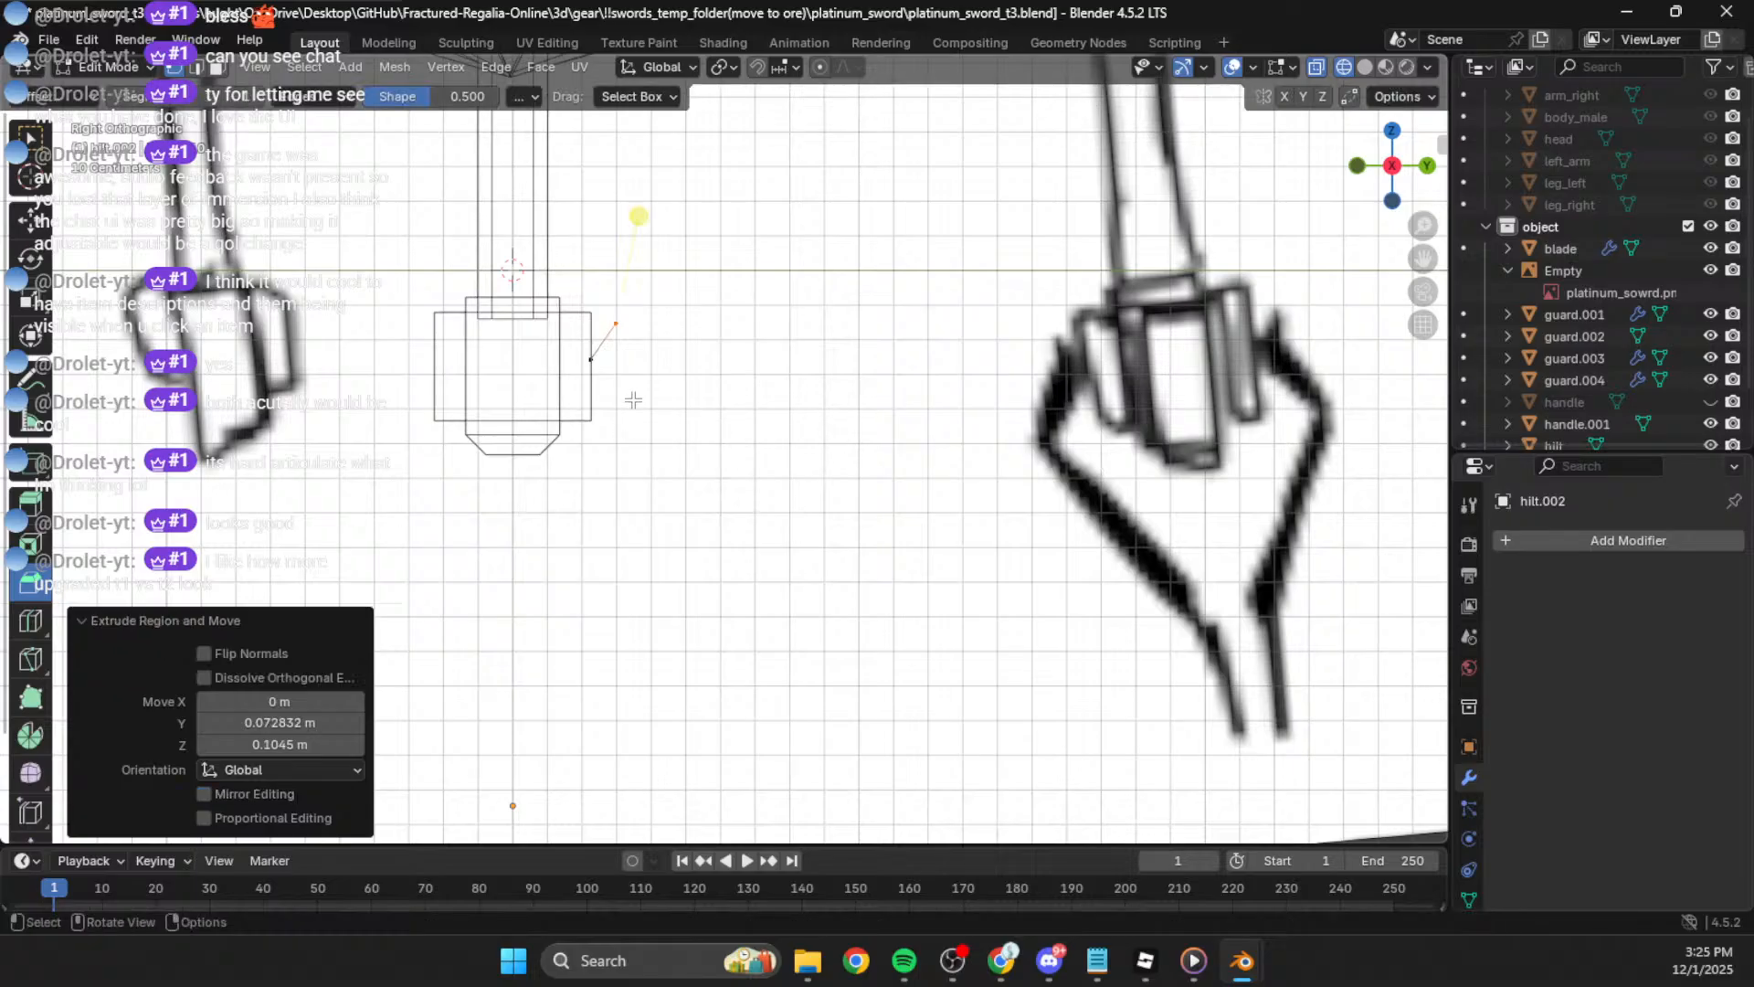
left_click(600, 362)
key("e")
left_click(710, 441)
key("e")
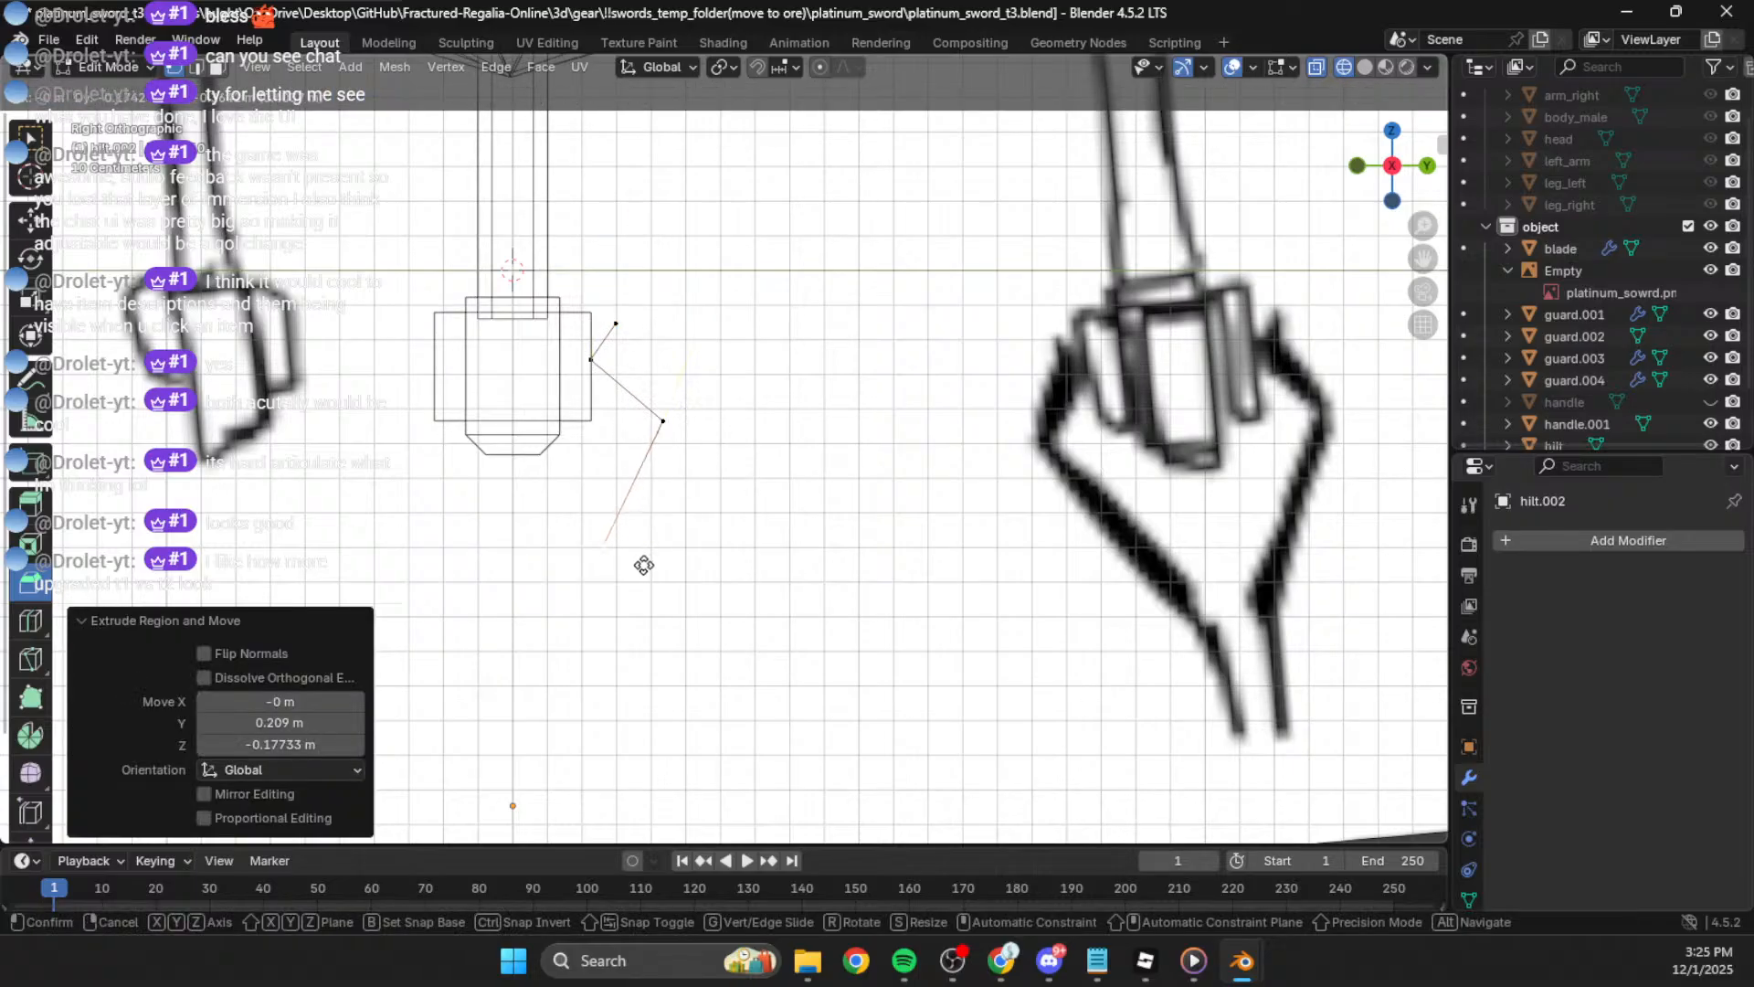
left_click(621, 583)
key("e")
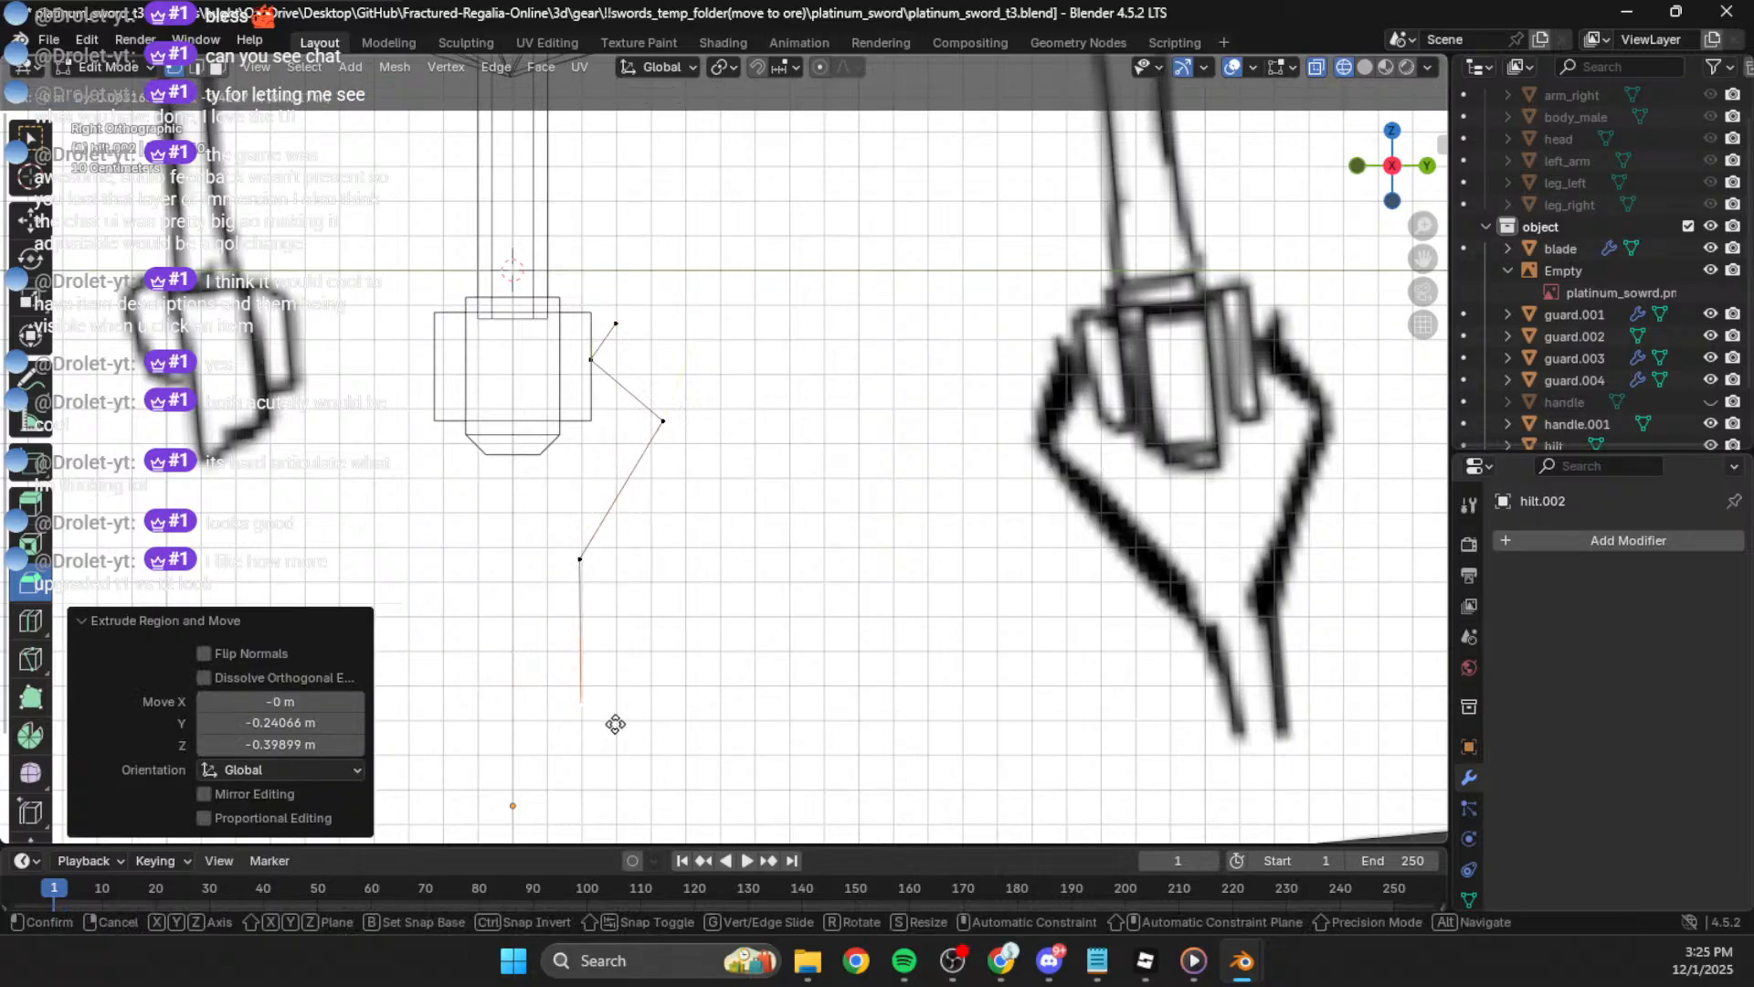
left_click(617, 717)
Step: Select the whole claw outline and add a Skin modifier to it
scroll(646, 494, "down", 2)
key("a")
middle_click_drag(690, 450, 769, 534, "shift")
scroll(731, 518, "down", 2)
scroll(749, 523, "down", 1)
scroll(718, 564, "up", 1)
left_click(1613, 540)
mouse_move(1549, 545)
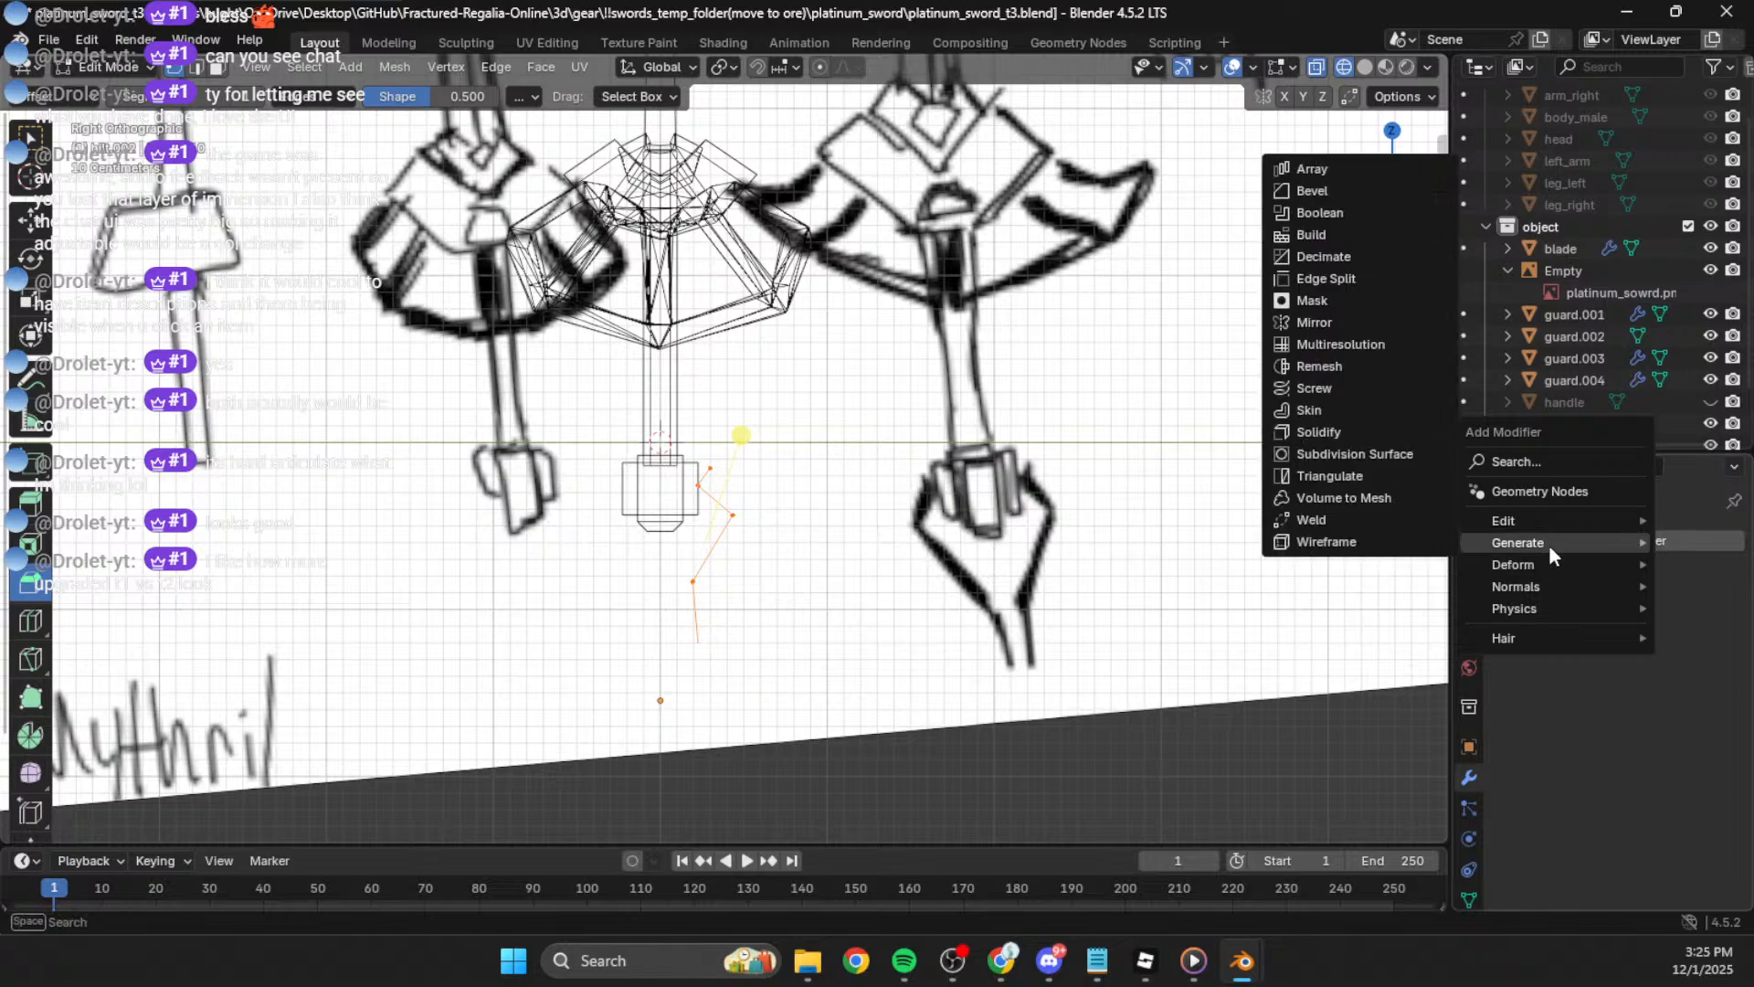
left_click(1330, 409)
Step: Scale the claw outline up by about 5.97 to thin its skin relative to its length and apply the Skin modifier
middle_click_drag(914, 494, 937, 507)
key("s")
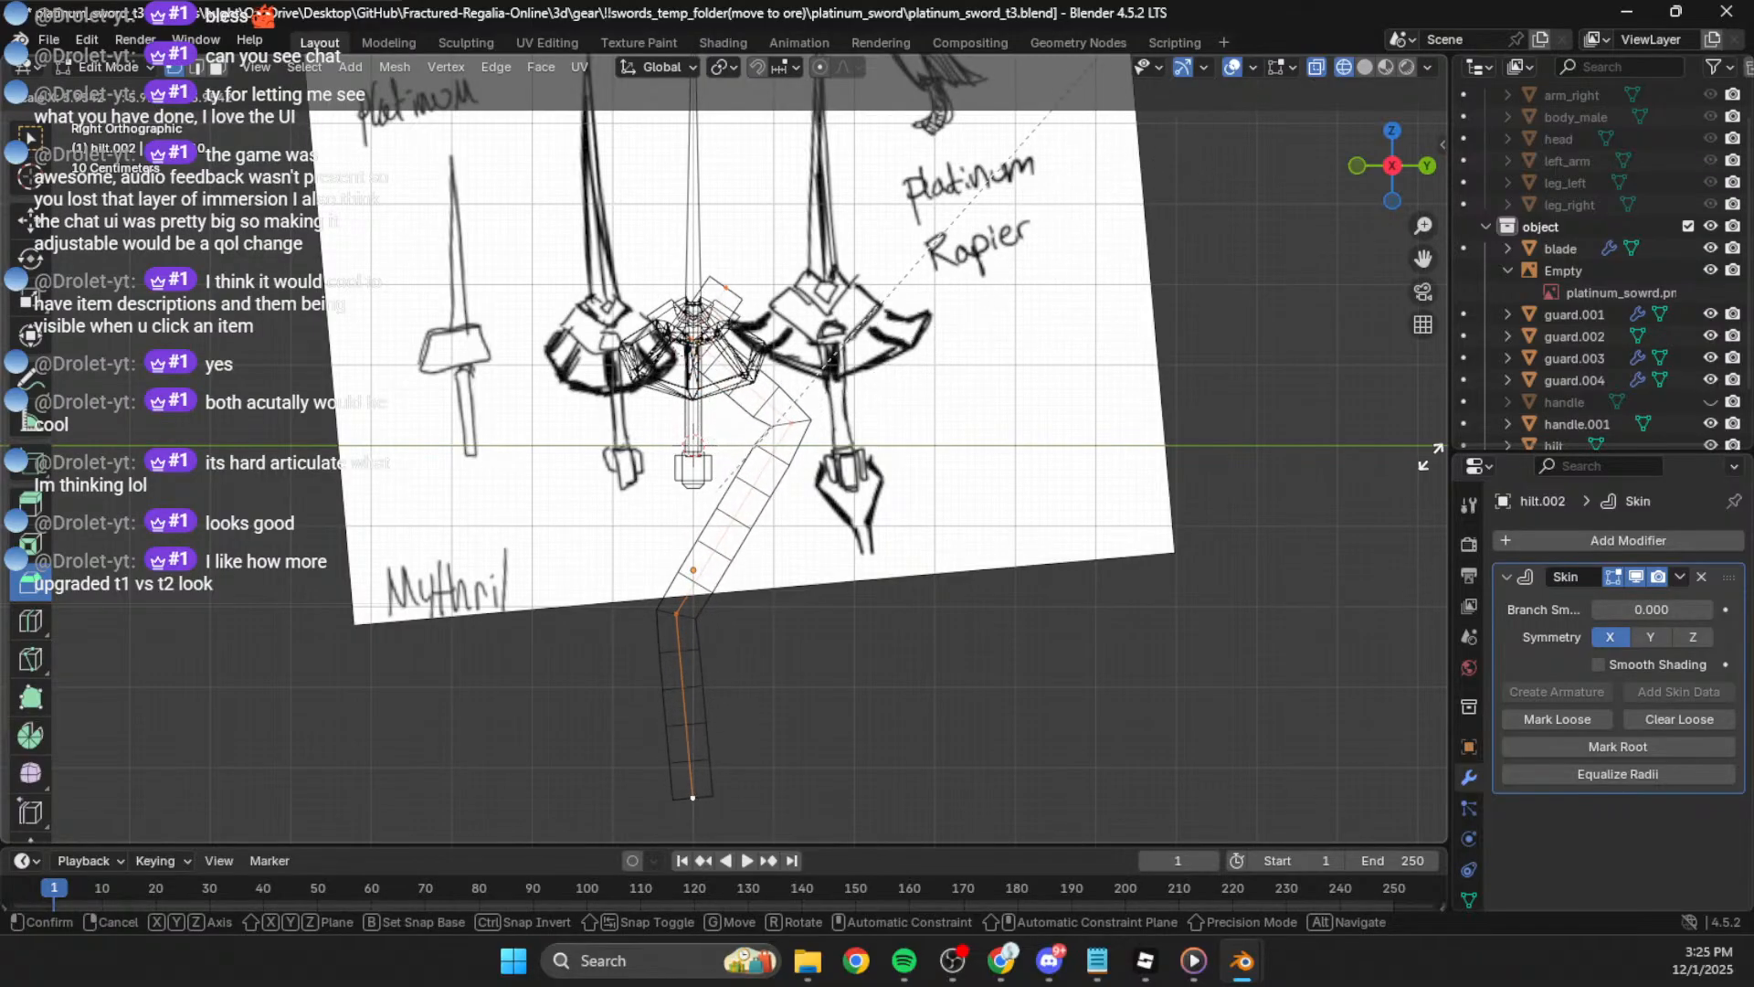
left_click(1179, 643)
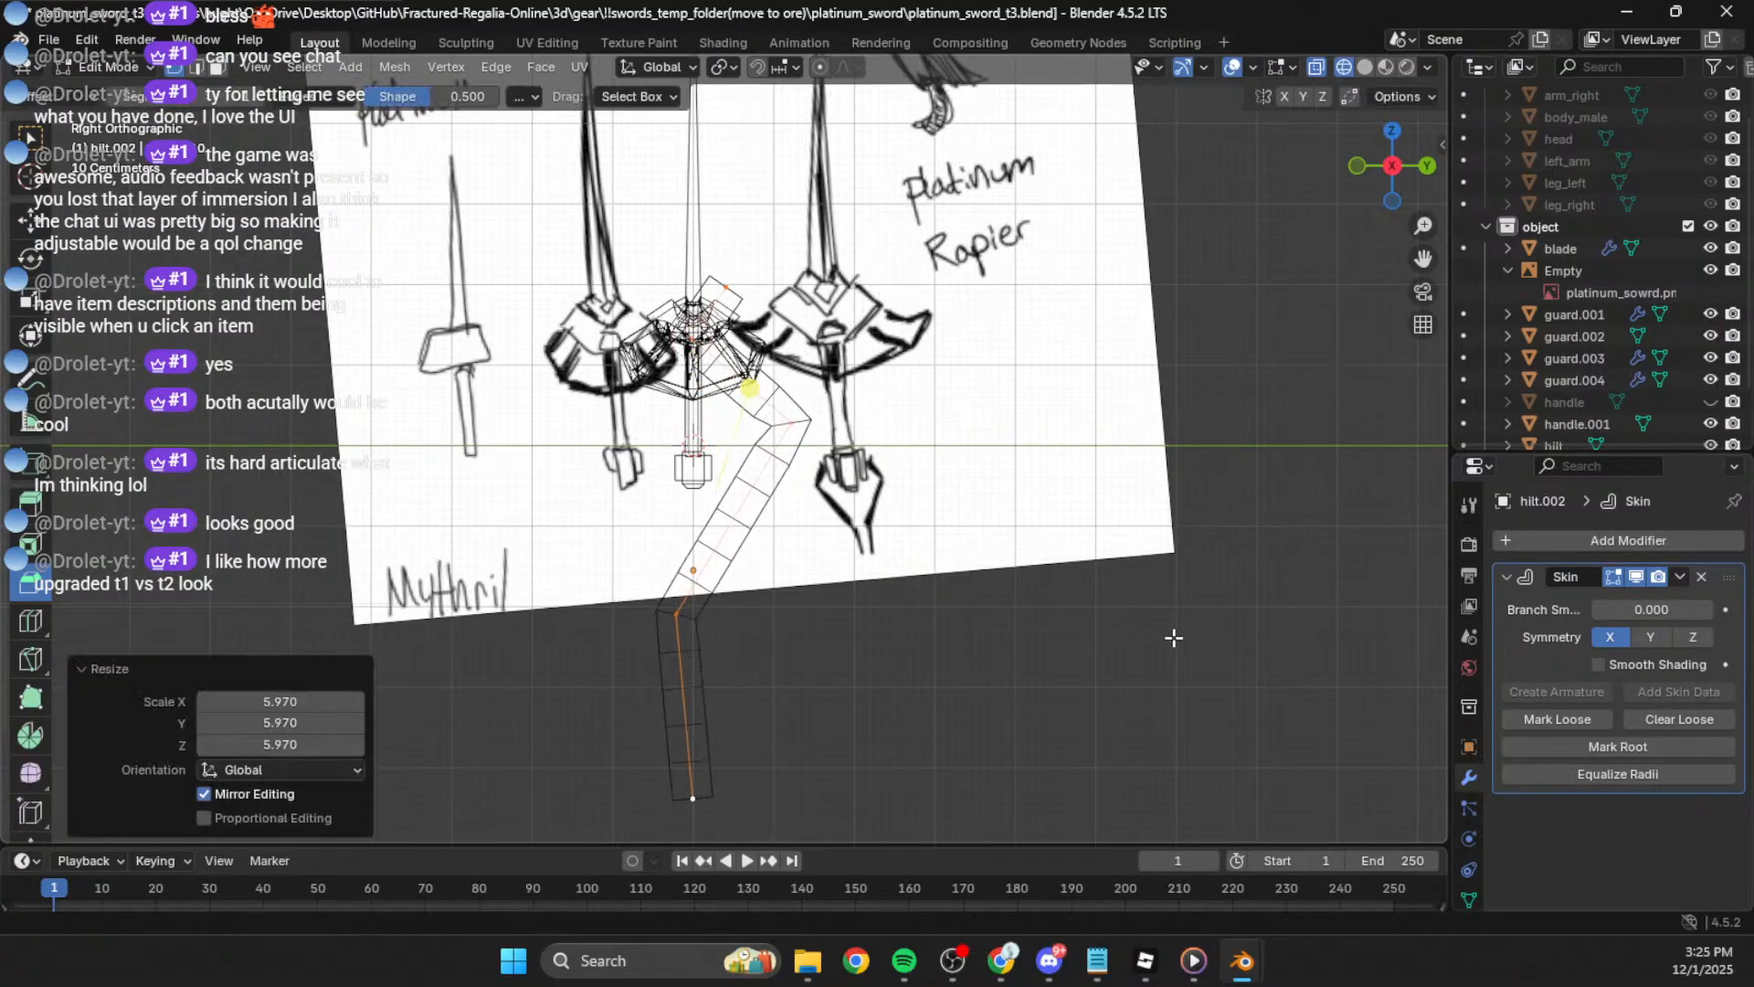
key("Tab")
left_click(1683, 576)
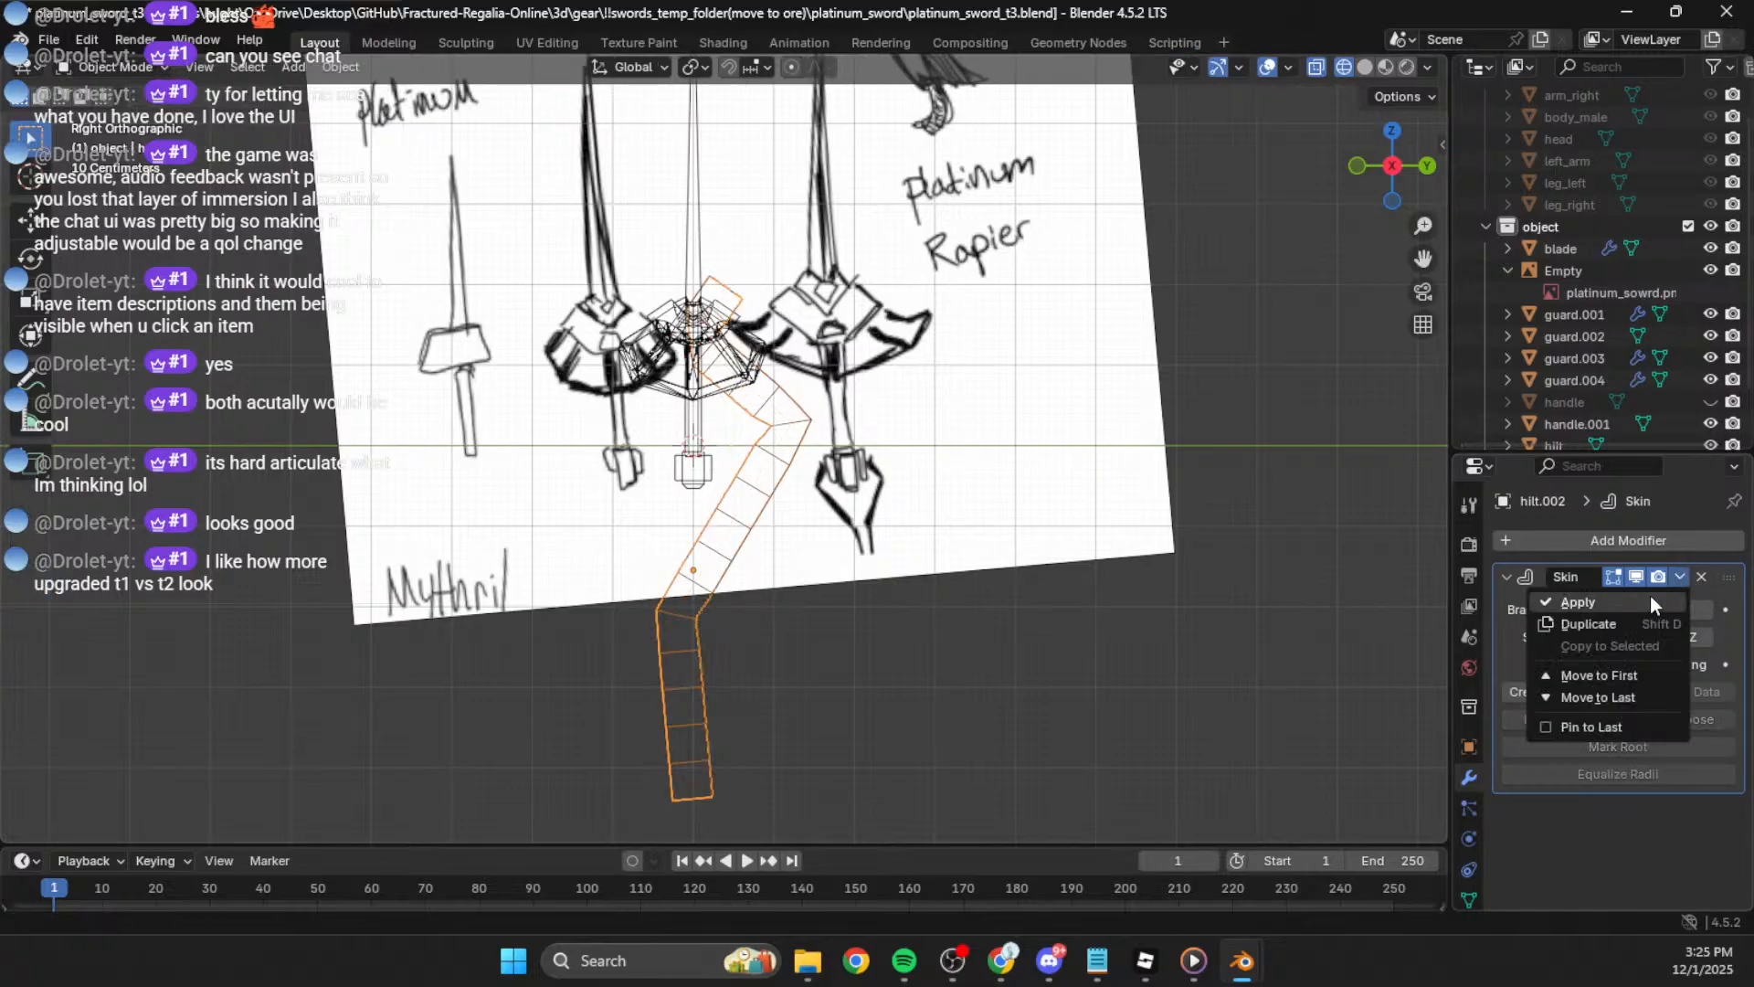
left_click(1603, 604)
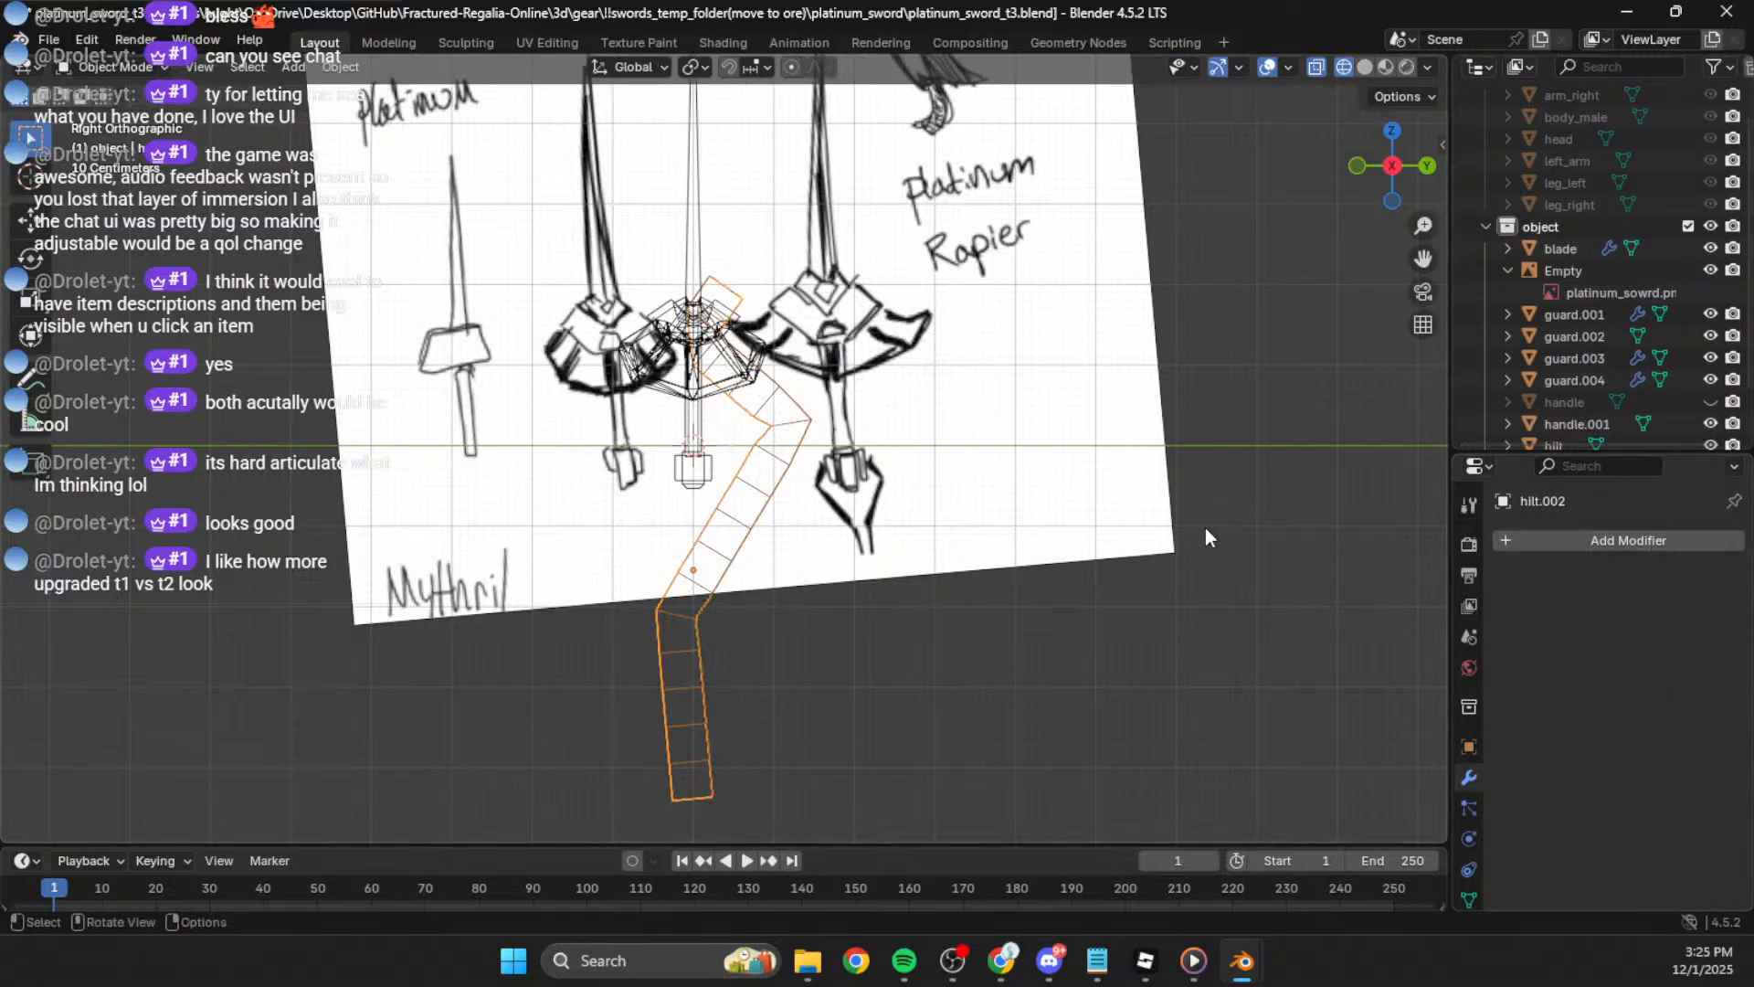
Step: Scale the skinned claw down to pommel size and place it against the Y side of the hilt block
key("Tab")
key("s")
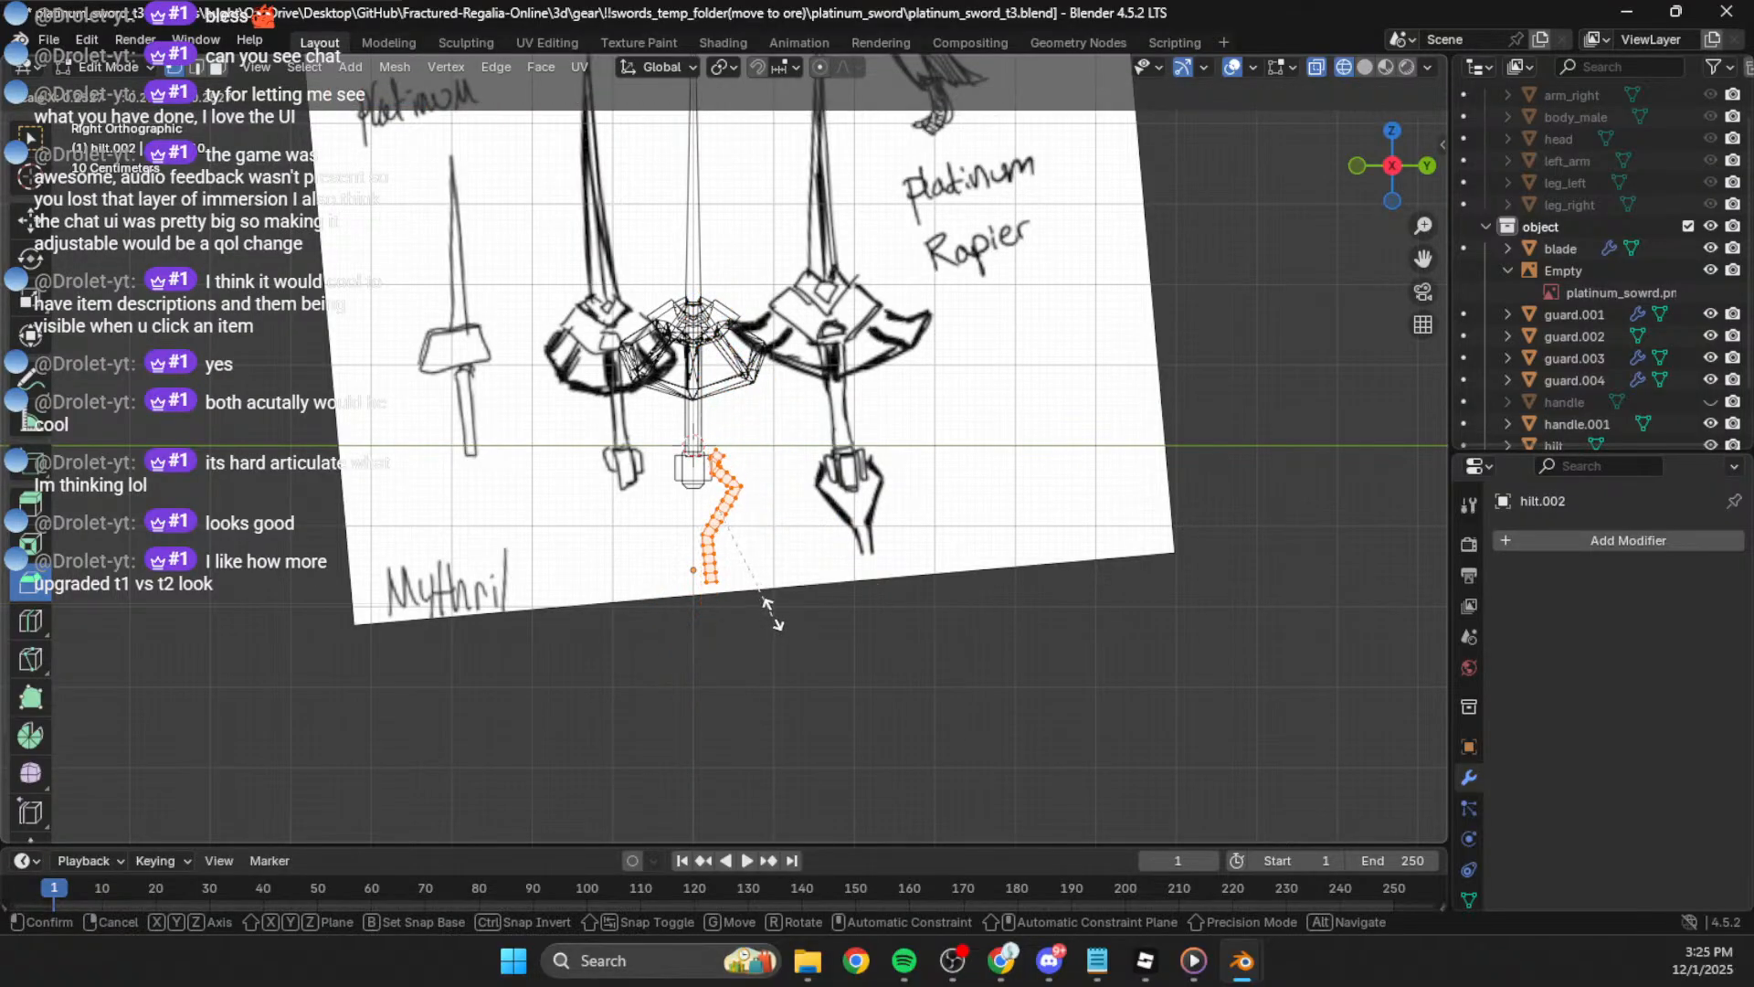
left_click(771, 588)
scroll(764, 464, "up", 3)
scroll(764, 465, "up", 2)
key("s")
left_click(768, 545)
key("g")
left_click(769, 502)
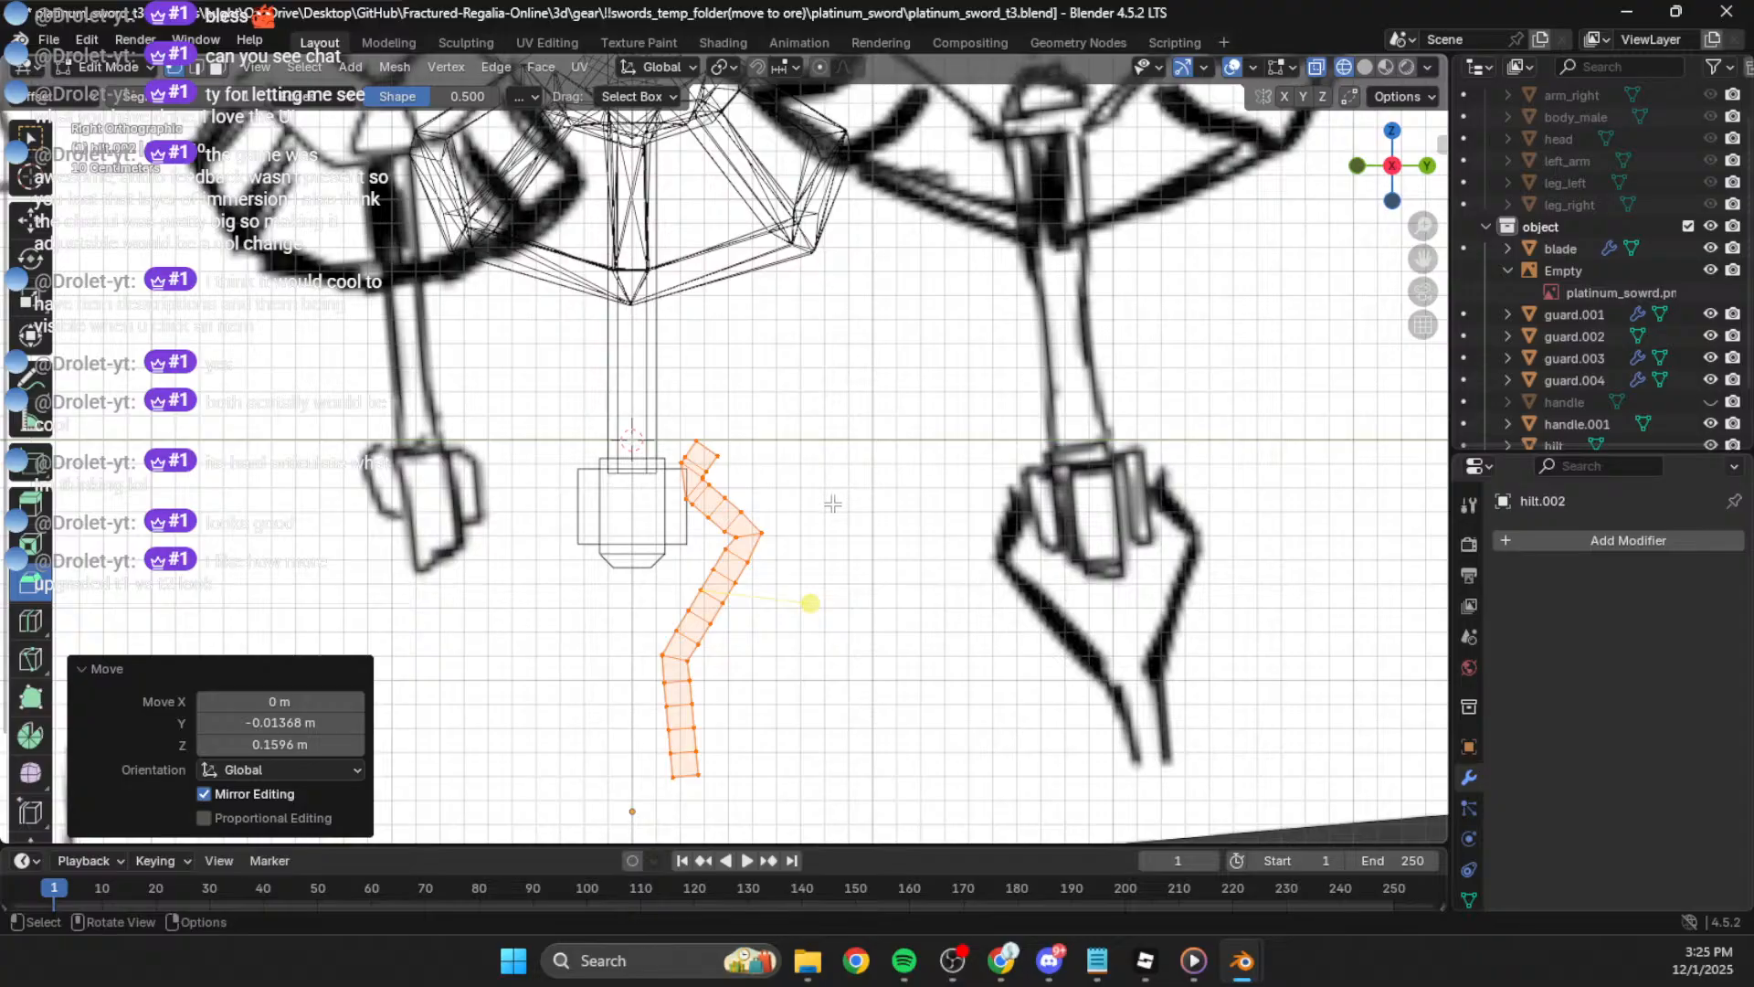
Step: Add a Decimate modifier to the claw, set its collapse ratio to about 0.13 and apply it
left_click(1612, 541)
mouse_move(1544, 539)
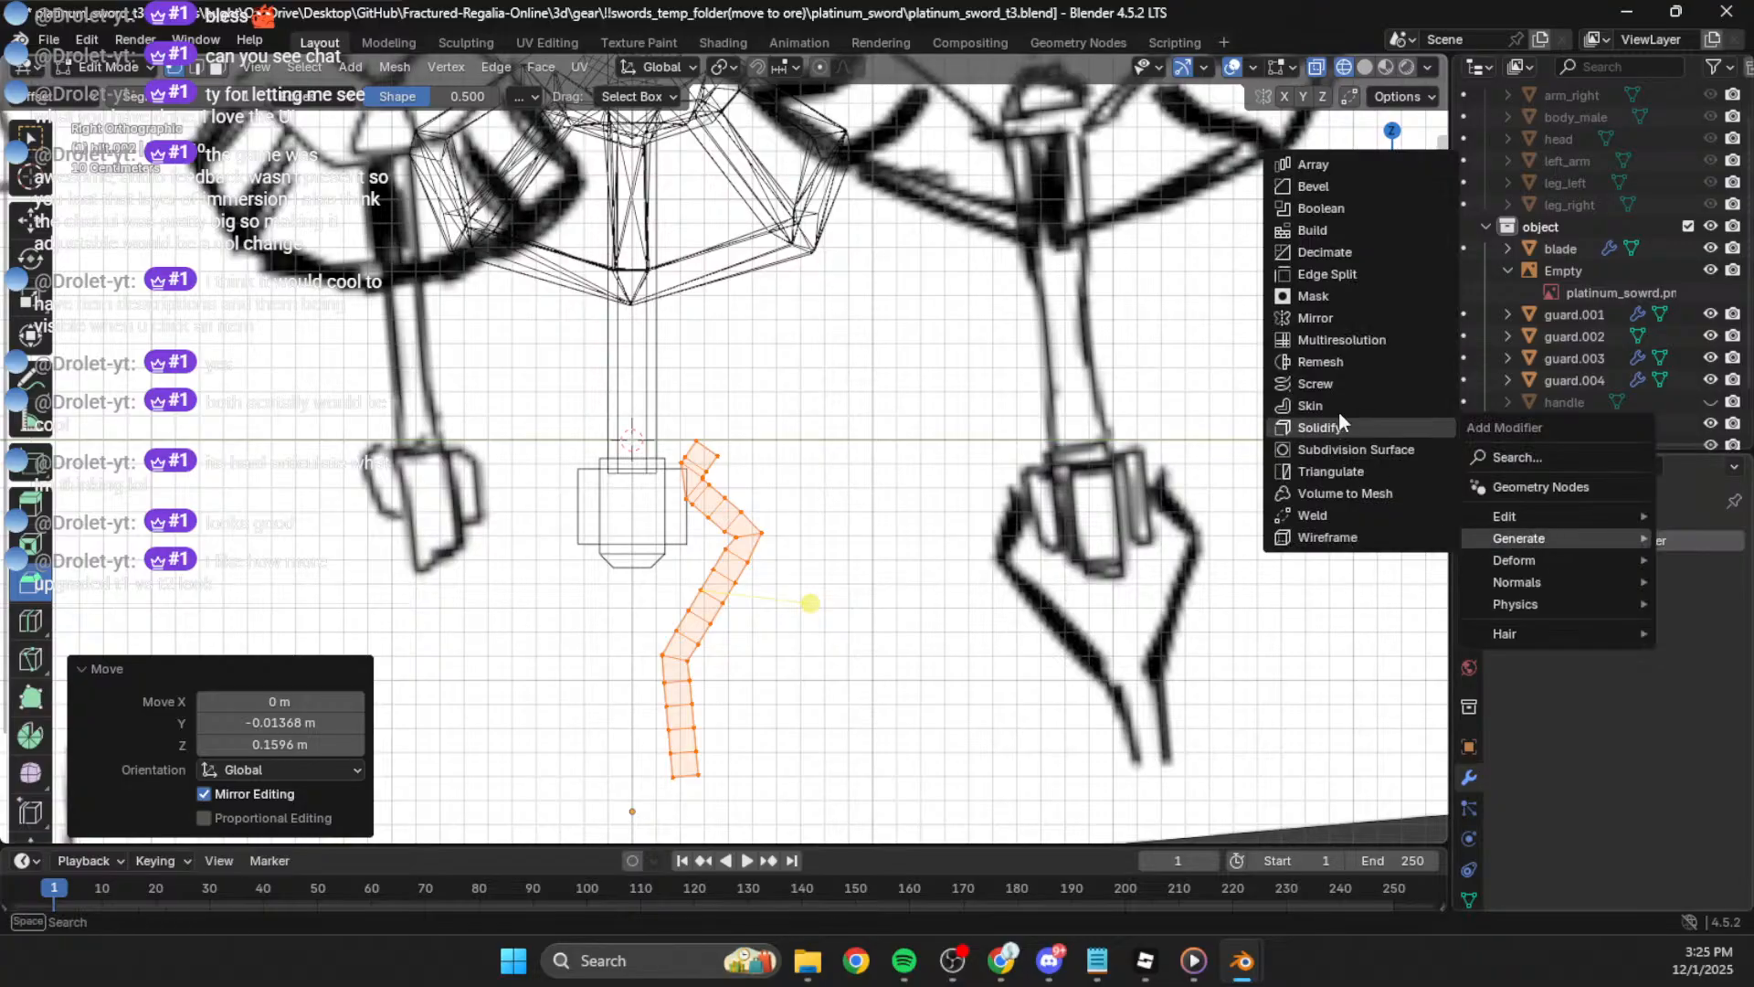
left_click(1346, 256)
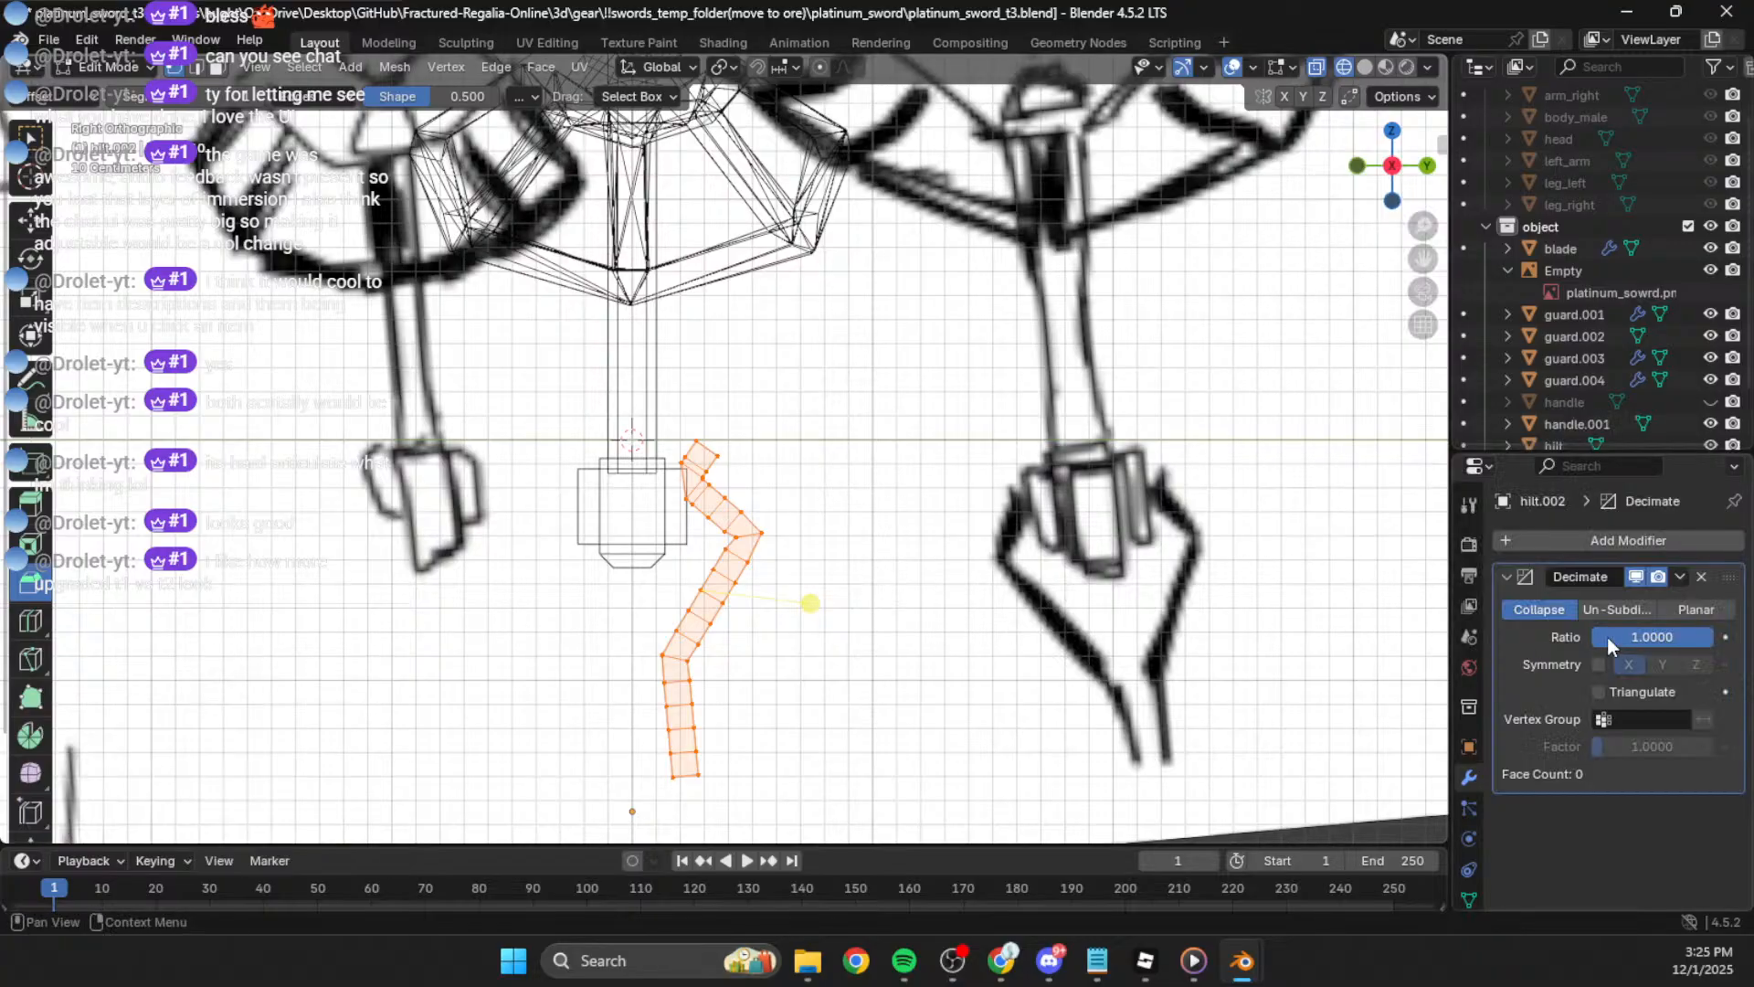
key("Tab")
left_click_drag(1642, 643, 1610, 637)
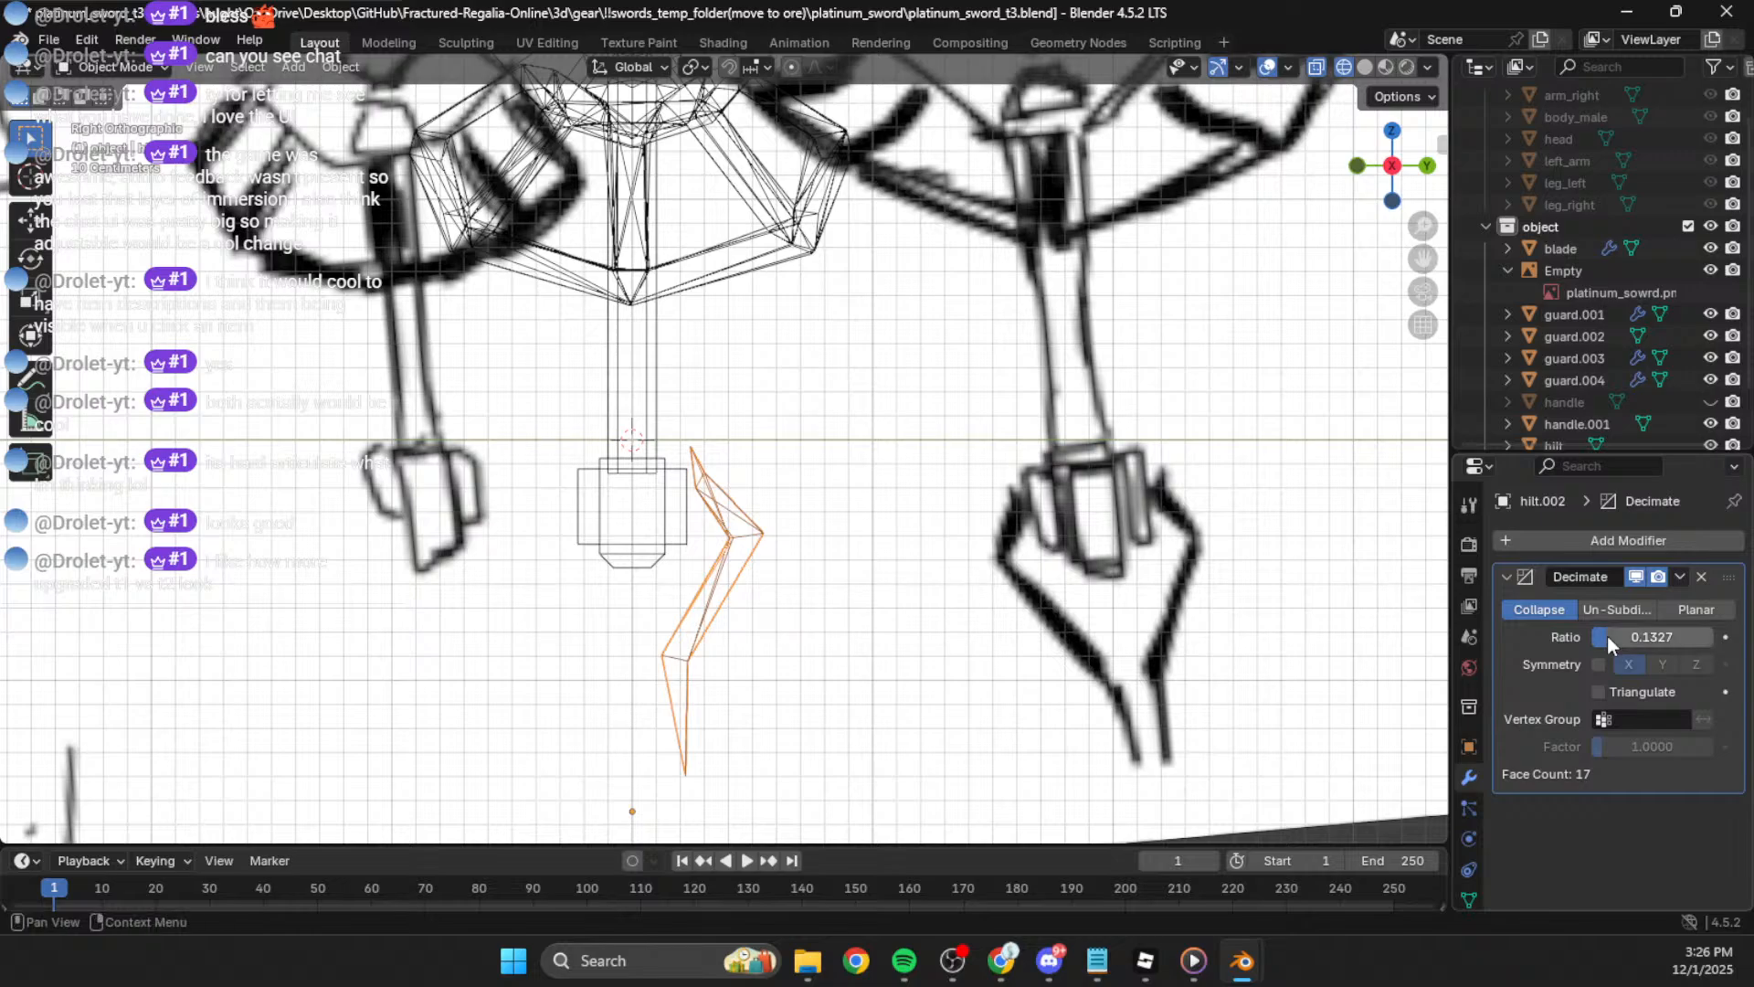
left_click(1681, 577)
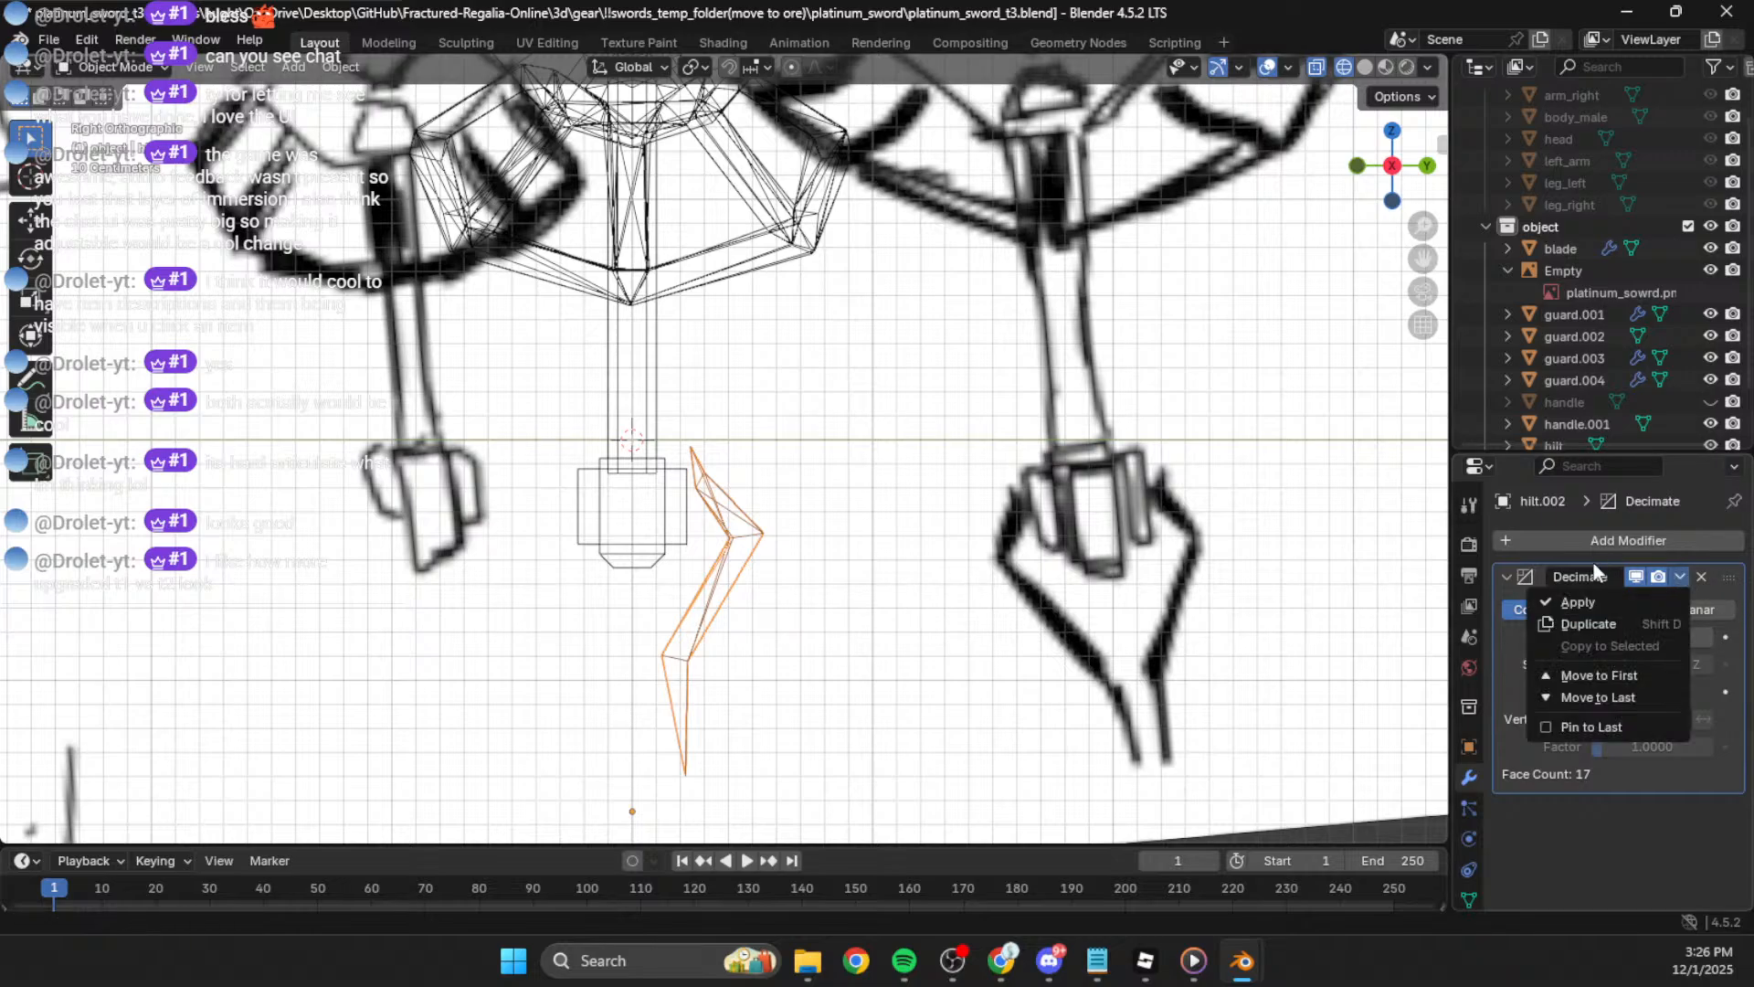
left_click(1581, 602)
Step: Move the claw mesh about -0.055 m along Y and -0.073 m along Z, and rotate it about 1.65° in the side view
key("Tab")
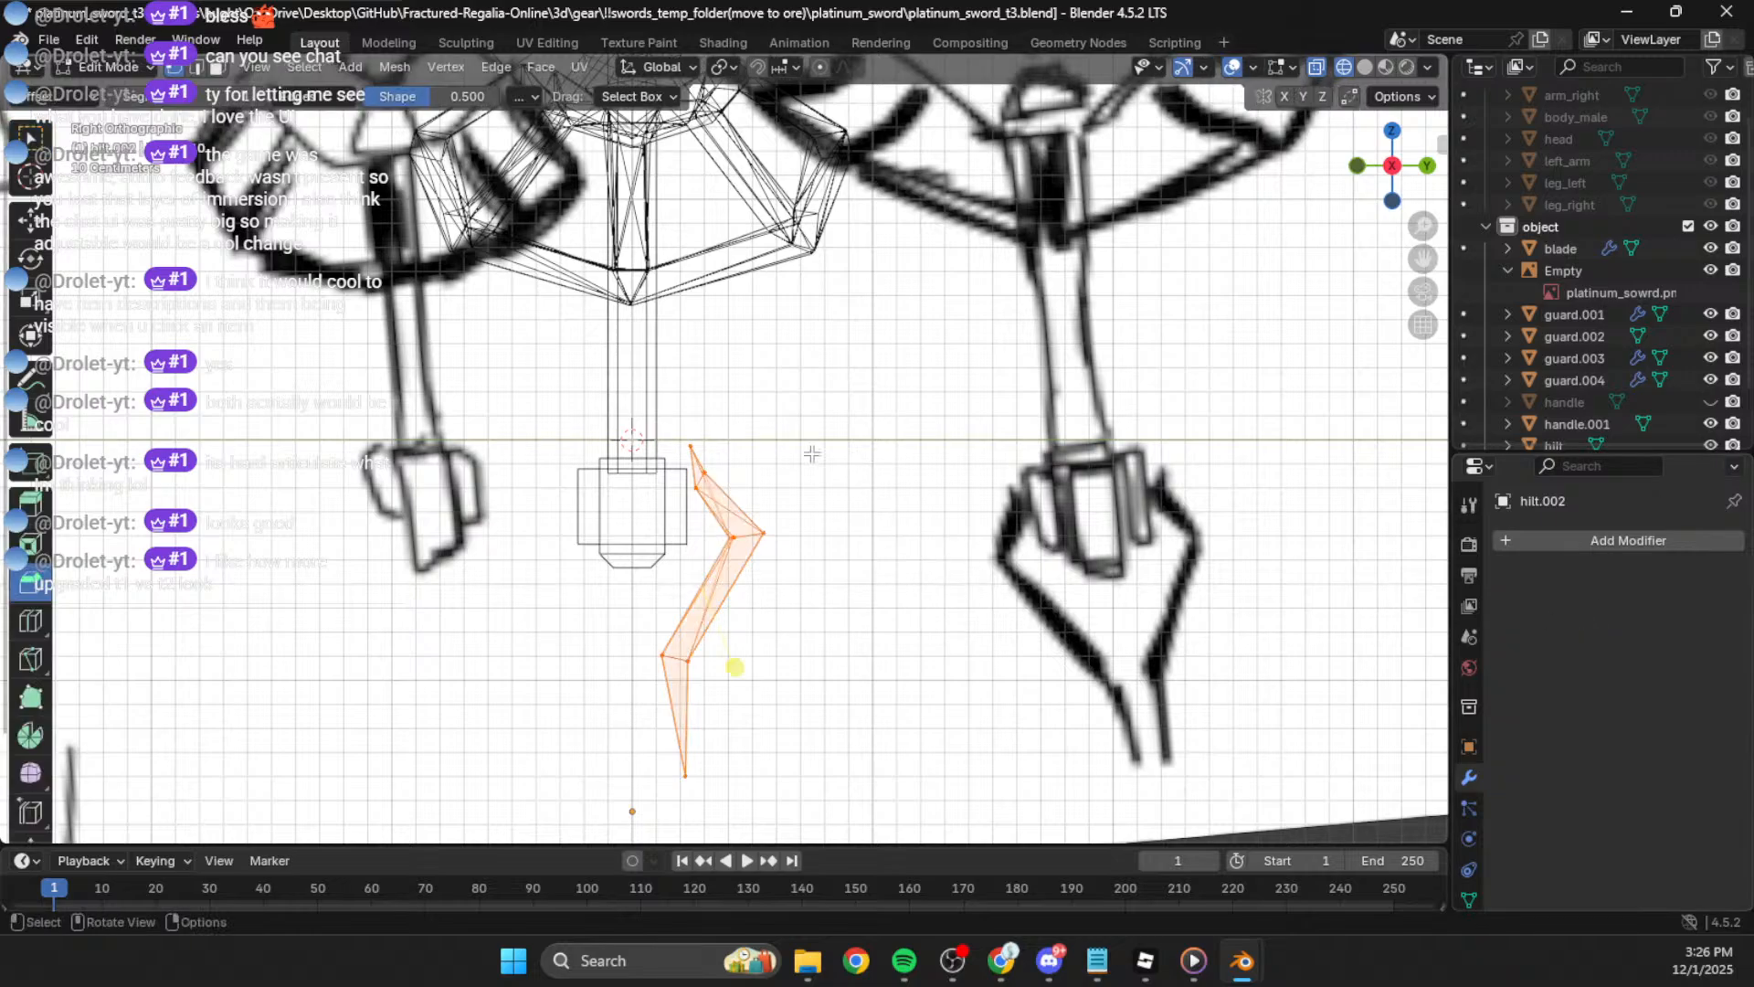
key("g")
left_click(858, 519)
key("r")
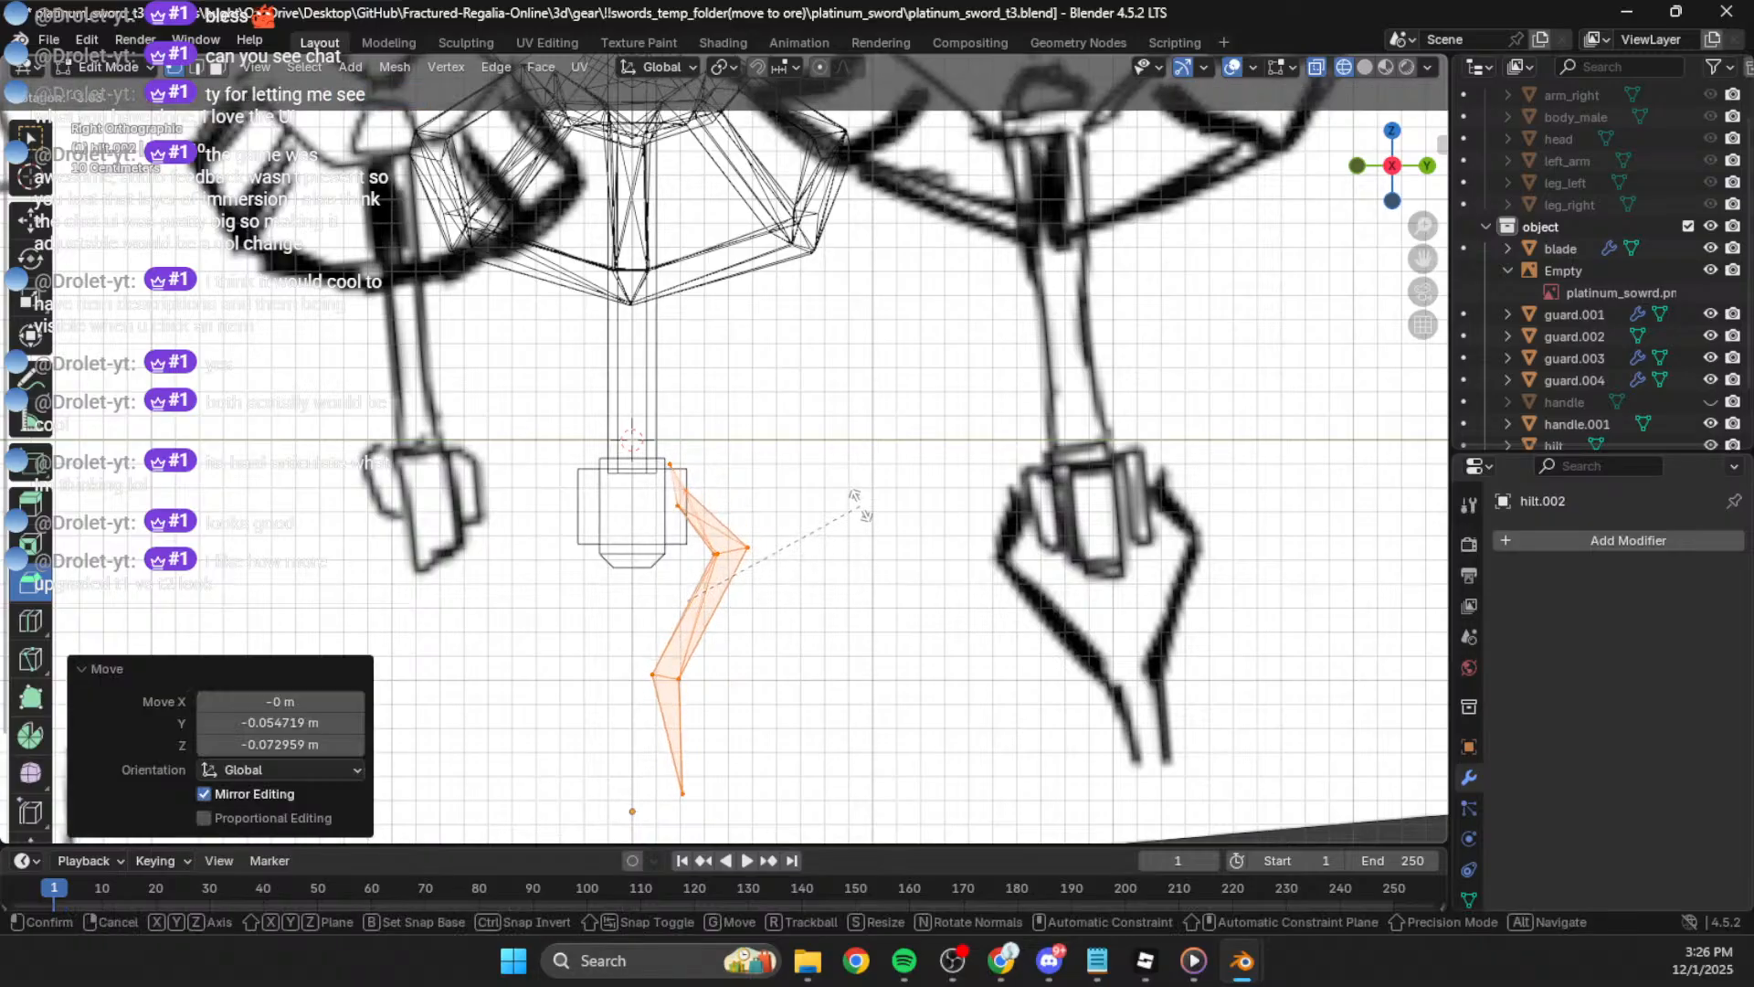
left_click(873, 502)
Step: Add a Mirror modifier on the Y axis to the claw and nudge the mesh about 0.005 m inward and downward
left_click(1590, 540)
mouse_move(1500, 541)
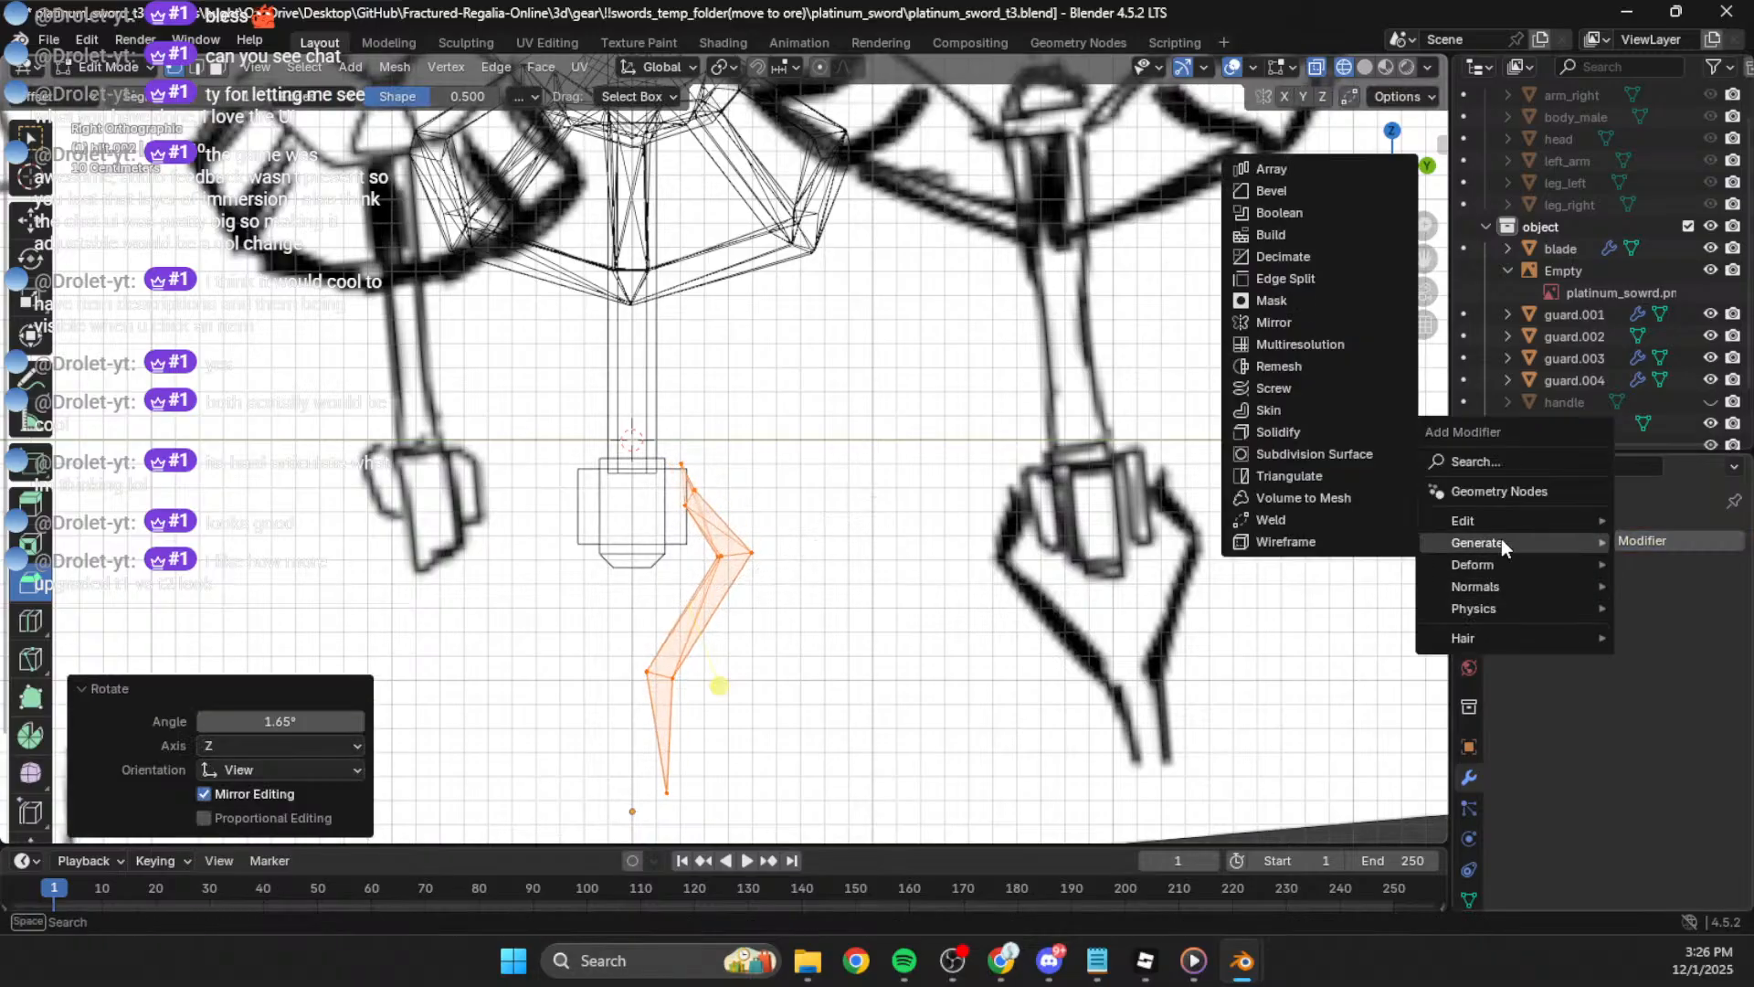
left_click(1298, 322)
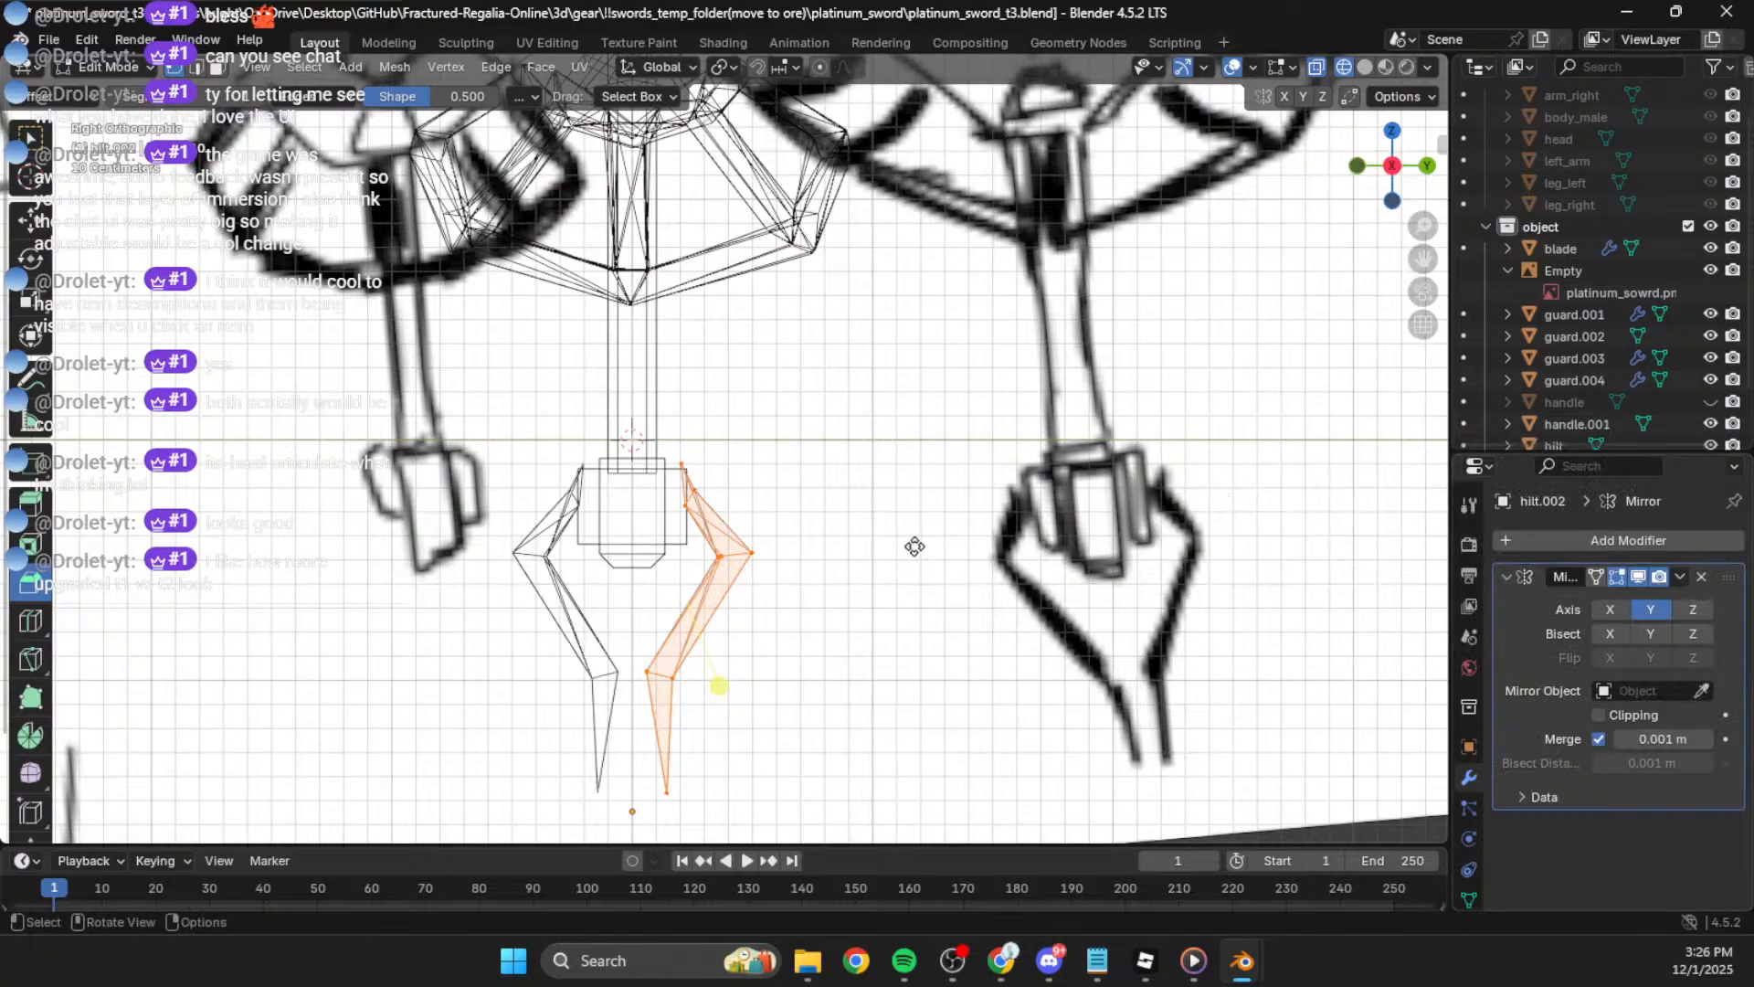
key("g")
left_click(901, 515)
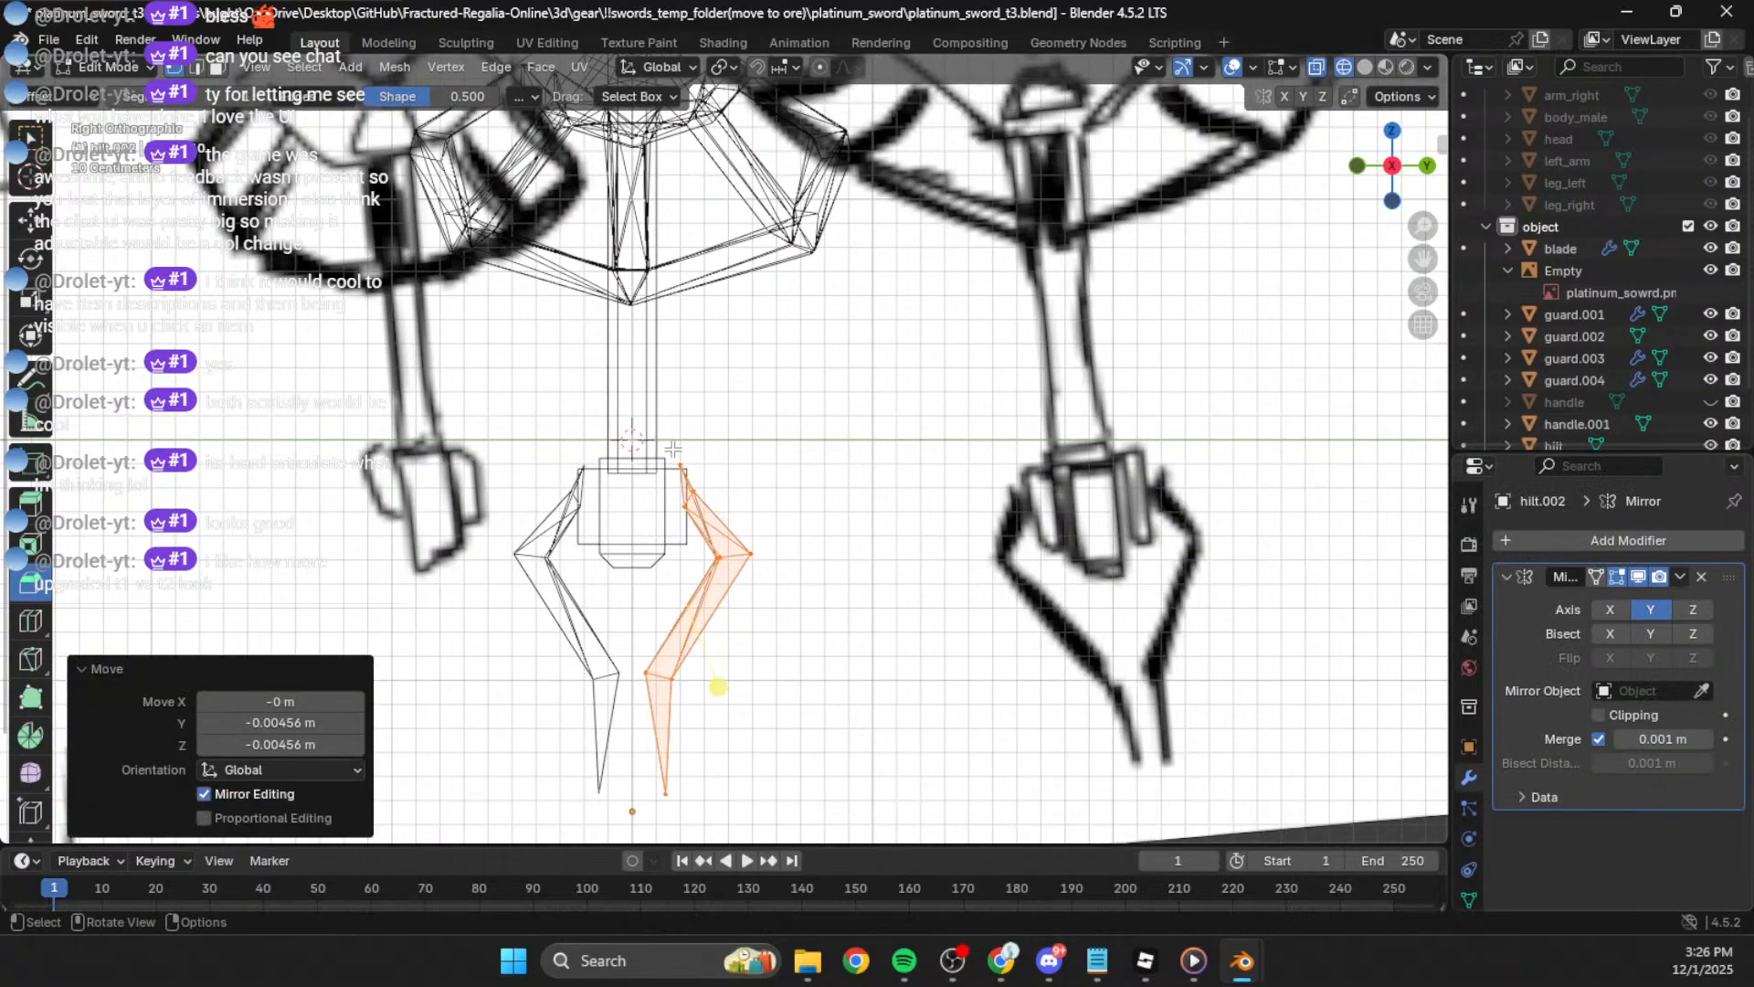
Step: Rotate the claw's upper tip about 31.8° outward and shift it to meet the block's edge
left_click_drag(735, 518, 737, 517)
key("r")
left_click(909, 482)
key("g")
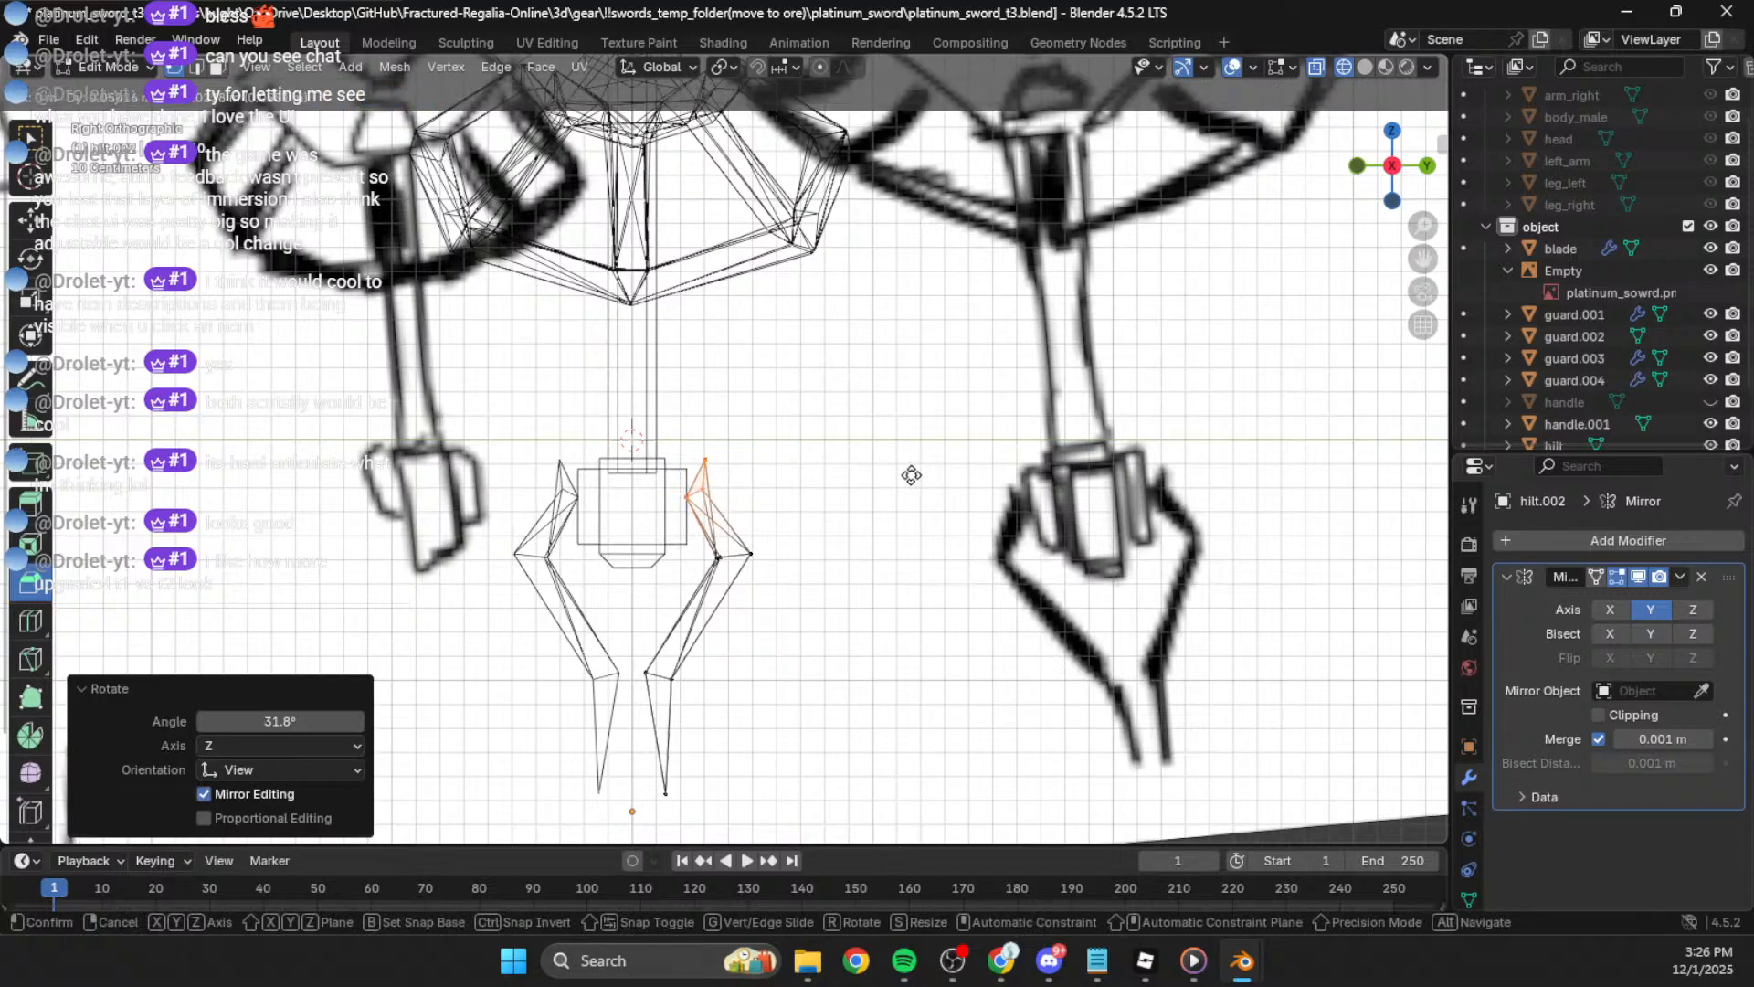
left_click(915, 475)
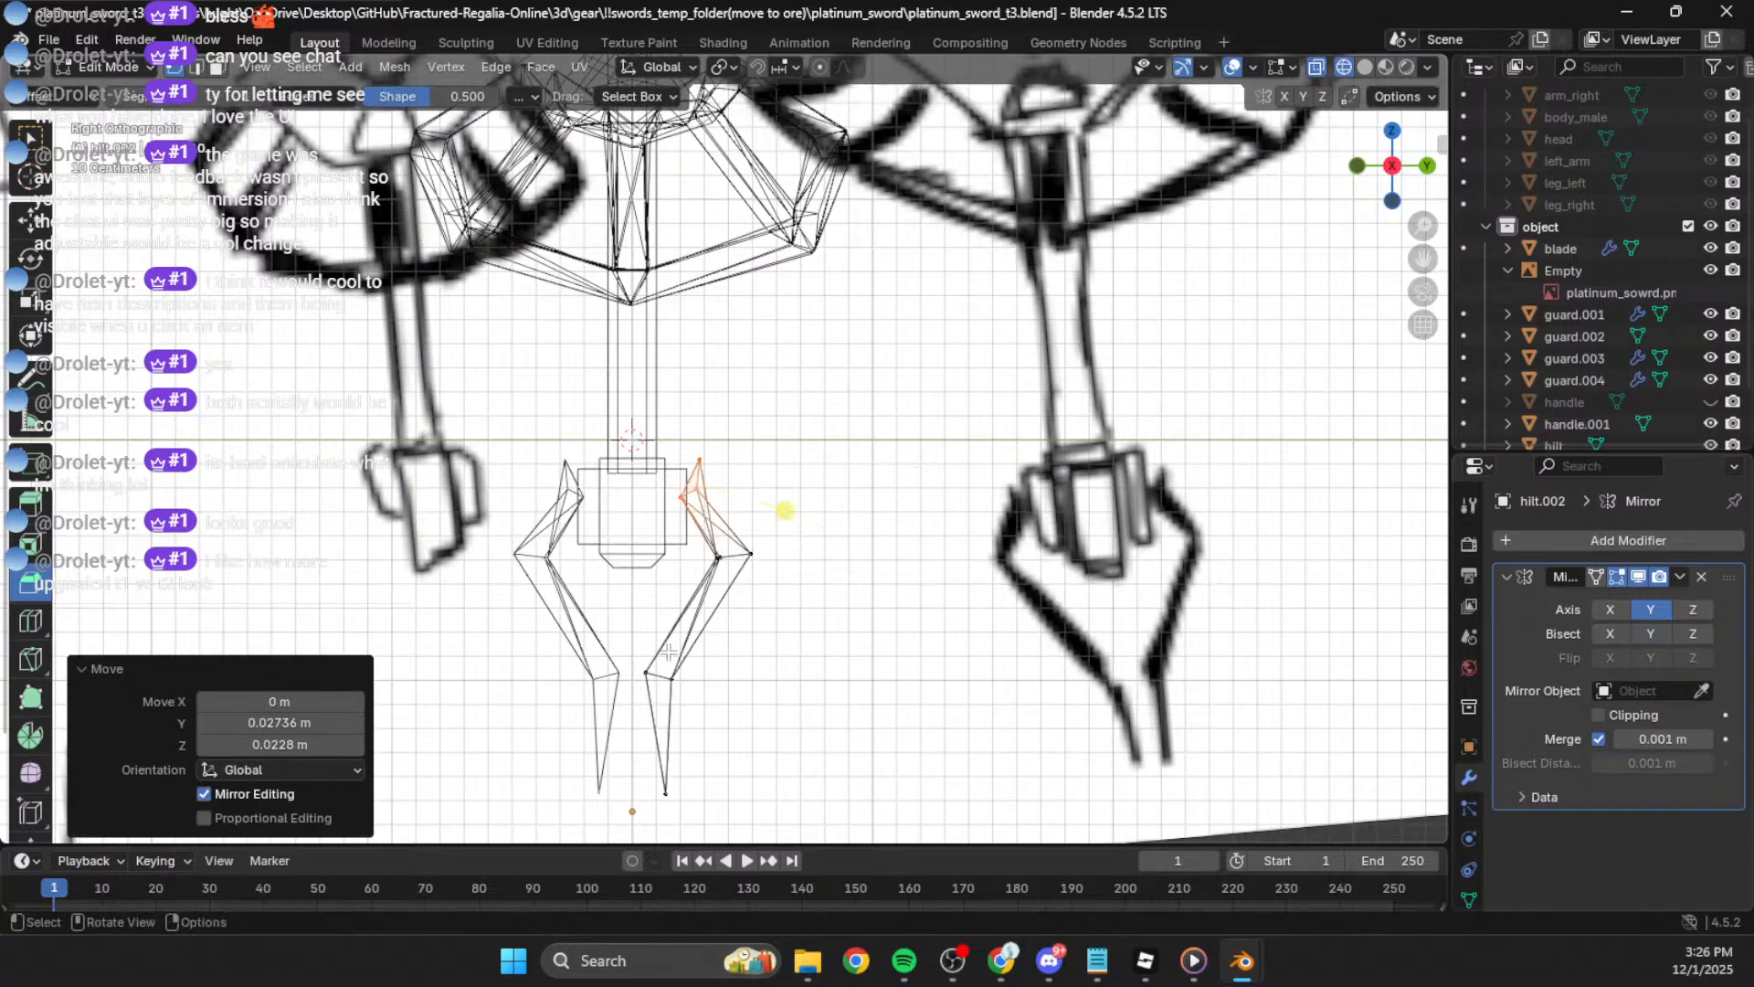
Step: Raise the claw's lower spike section toward the pommel block and shift its pointed tip inward
left_click_drag(669, 757, 712, 826)
key("g")
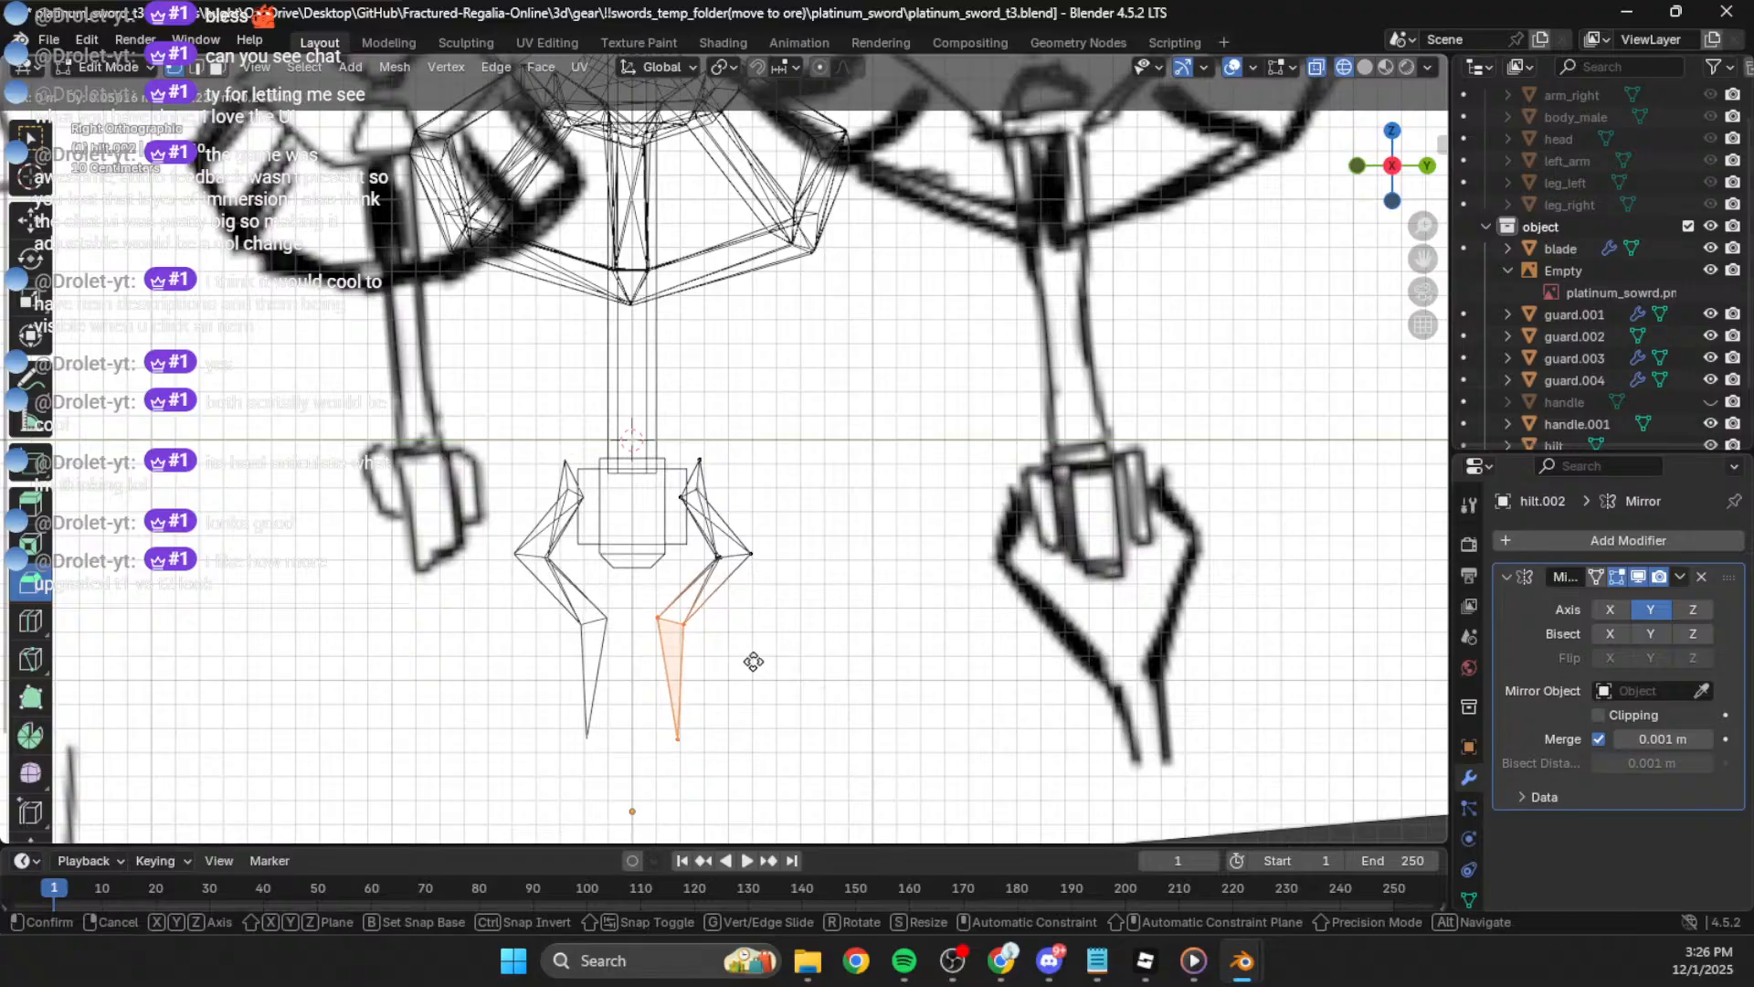
left_click(756, 661)
key("g")
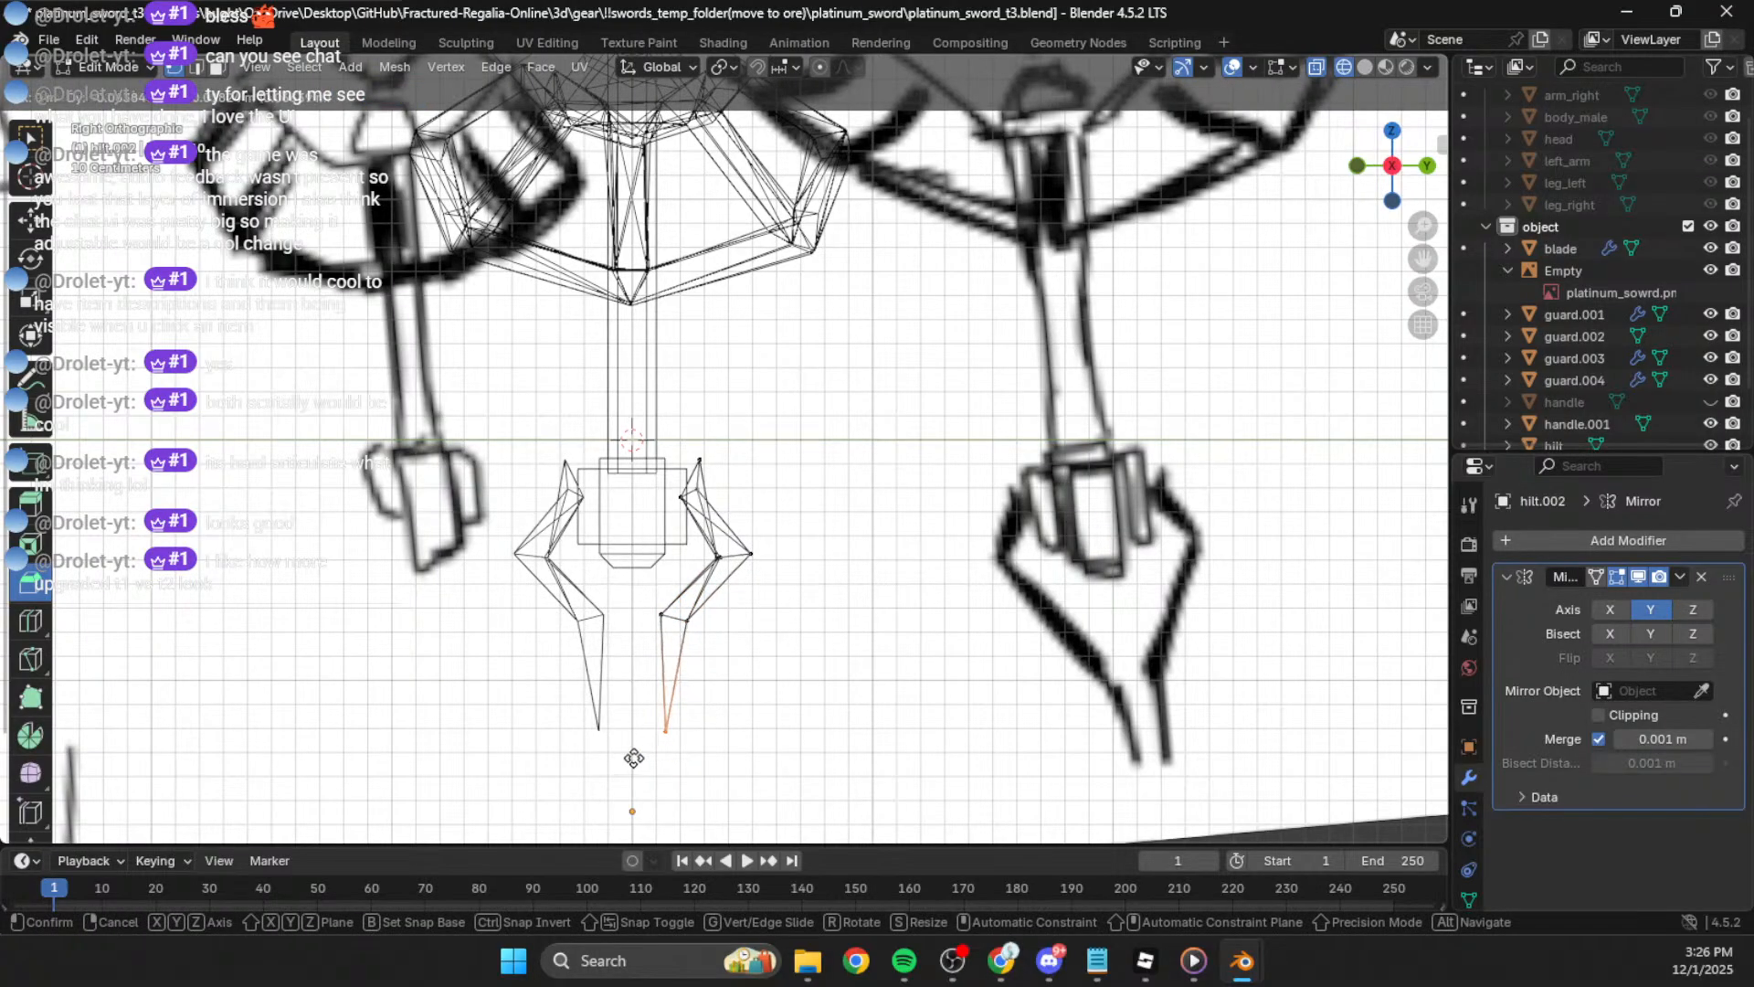
left_click(635, 756)
key("Tab")
left_click(810, 551)
Step: Move the claw's outer elbow vertex about -0.0285 m along Y and -0.0095 m along Z in the side view
scroll(810, 551, "down", 4)
middle_click_drag(939, 404, 941, 464, "shift")
left_click(1367, 67)
mouse_move(1051, 228)
middle_mouse_down()
mouse_move(974, 261)
mouse_move(800, 248)
mouse_move(792, 543)
mouse_move(950, 530)
mouse_move(928, 480)
mouse_move(947, 525)
mouse_move(981, 478)
mouse_move(908, 514)
mouse_move(947, 534)
mouse_move(890, 486)
mouse_move(892, 453)
mouse_move(912, 580)
mouse_move(1006, 474)
mouse_move(961, 567)
mouse_move(1259, 128)
middle_mouse_up()
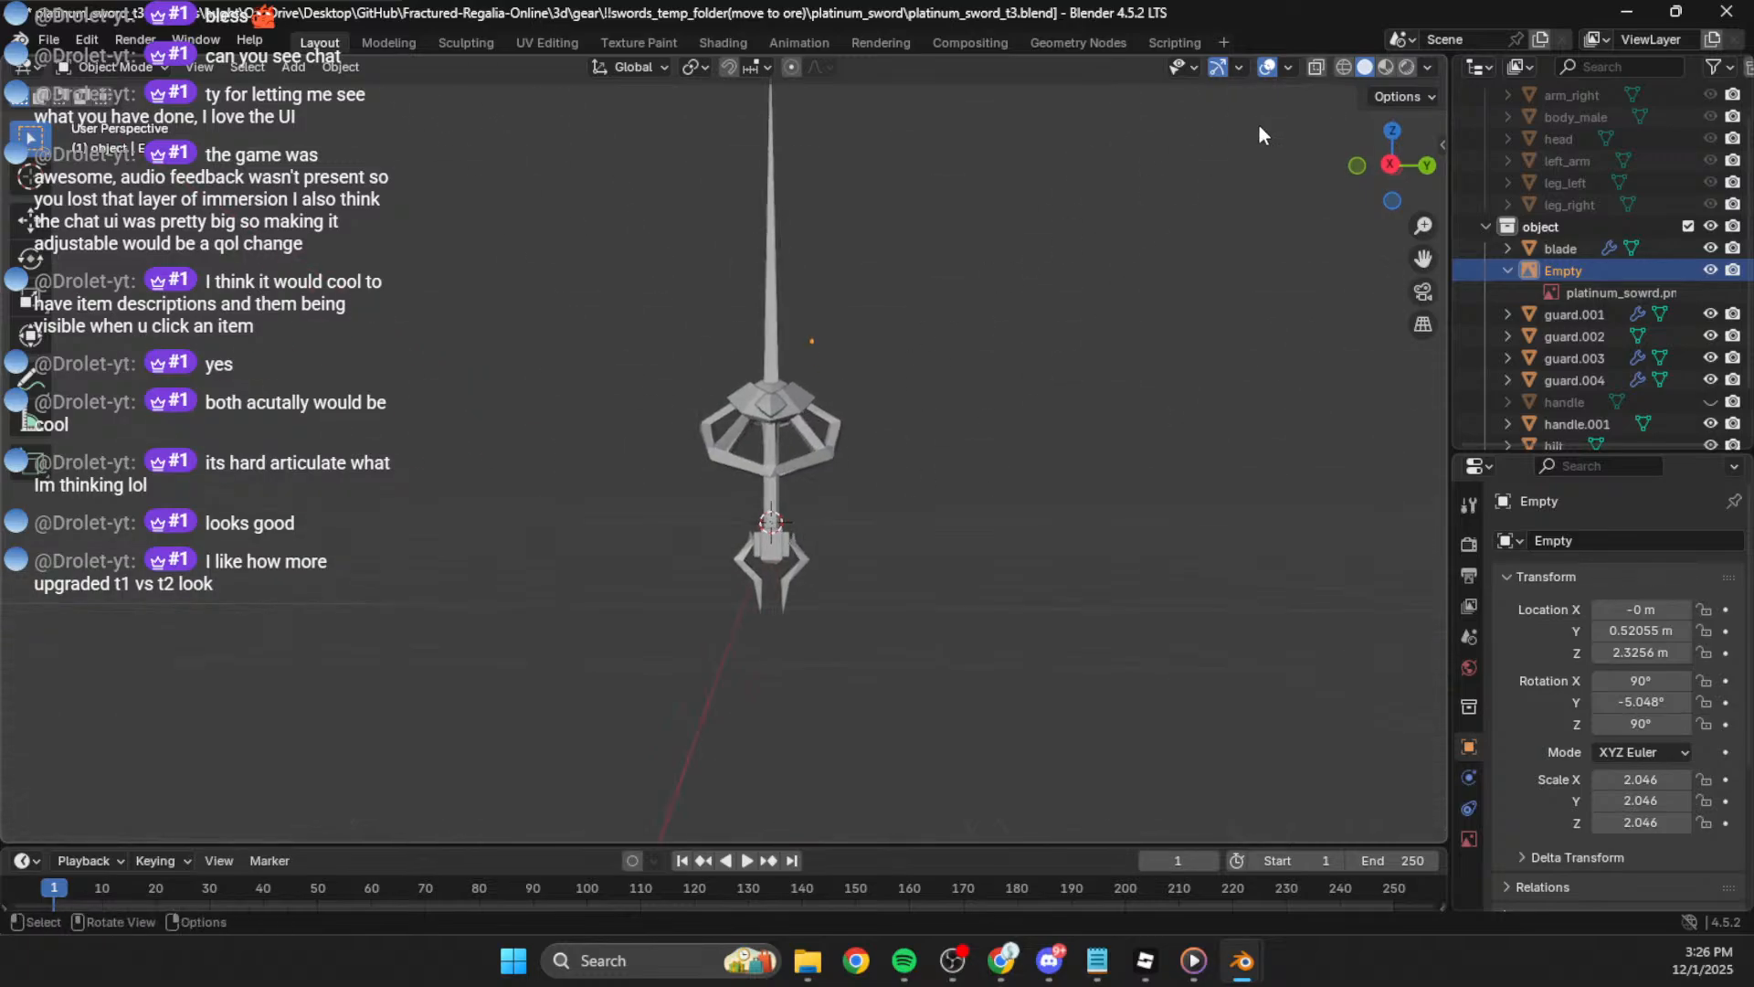
left_click(1400, 168)
scroll(803, 517, "up", 5)
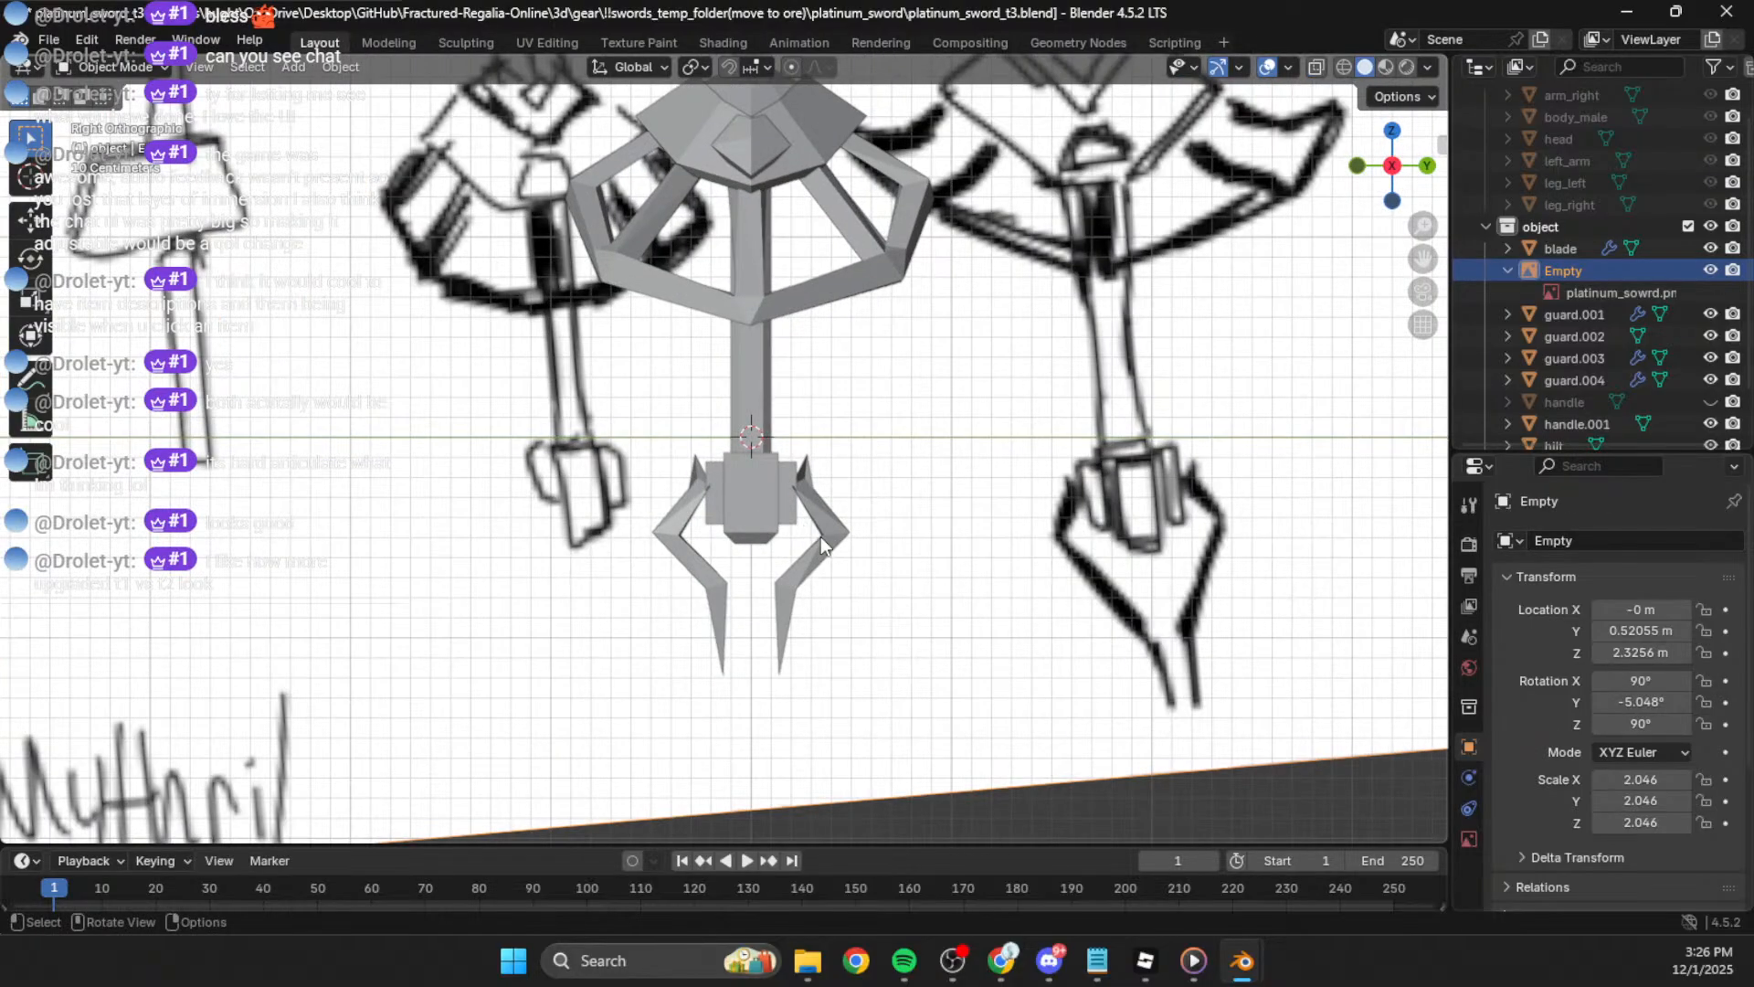
left_click(821, 535)
key("Tab")
scroll(877, 603, "up", 2)
key("g")
left_click(894, 613)
left_click(944, 613)
key("g")
left_click(932, 618)
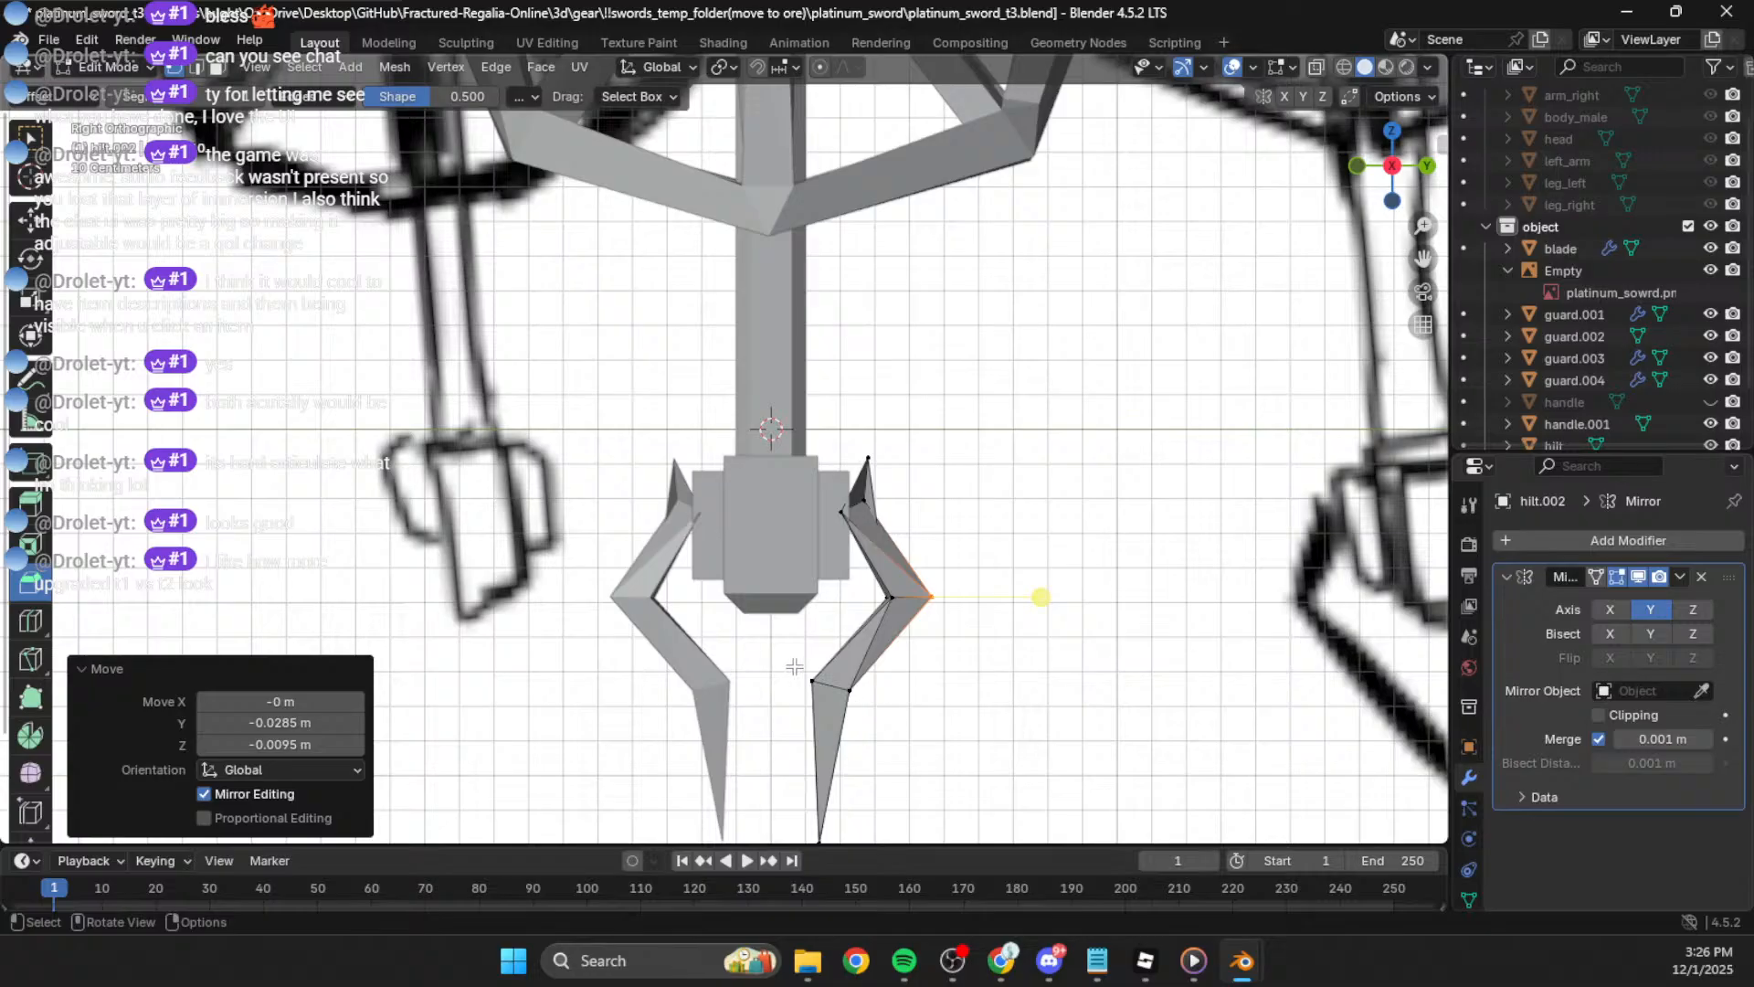
Step: Rotate the claw's lower joint, finishing with about 2.11° in the side view, and shift it to align with the spike
left_click(829, 694)
left_click(1344, 67)
middle_click_drag(1178, 353, 1145, 266, "shift")
key("r")
left_click(865, 673)
middle_click_drag(985, 644, 886, 569, "shift")
key("r")
left_click(906, 561)
key("g")
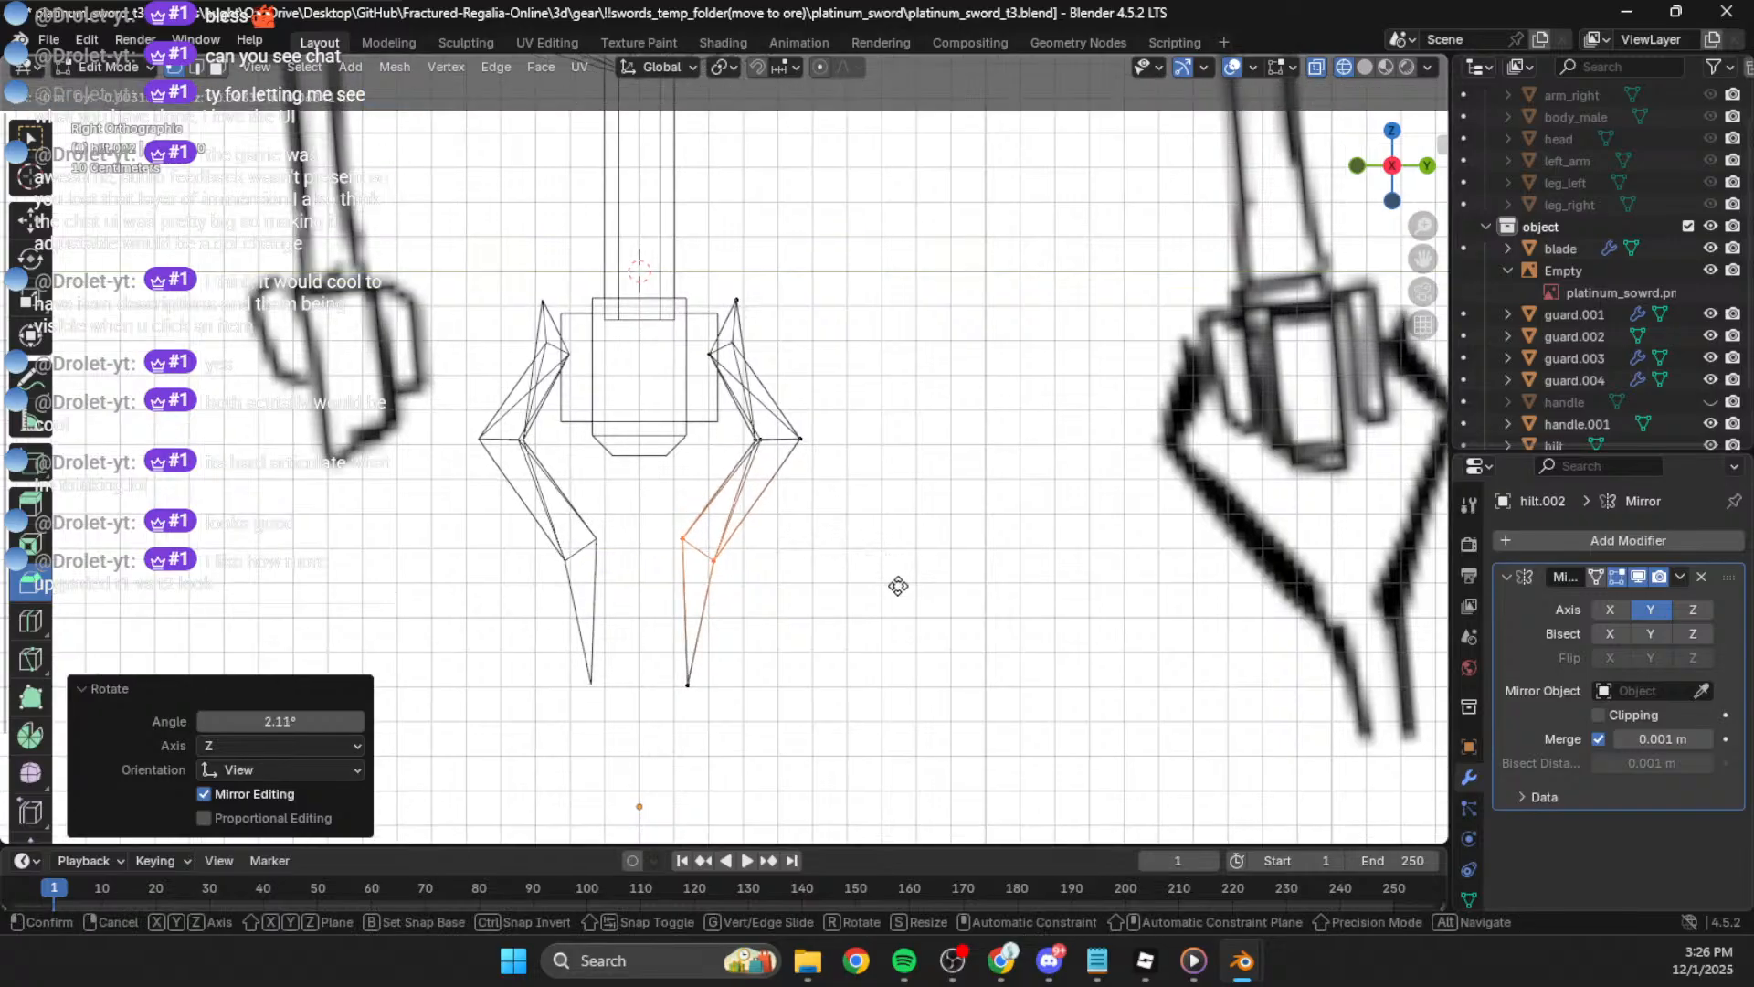
left_click(894, 595)
Step: Move the claw's upper inner vertices about -0.0475 m along Y and -0.0095 m along Z into the side block
middle_click_drag(771, 359, 771, 403, "shift")
left_click_drag(766, 377, 672, 441)
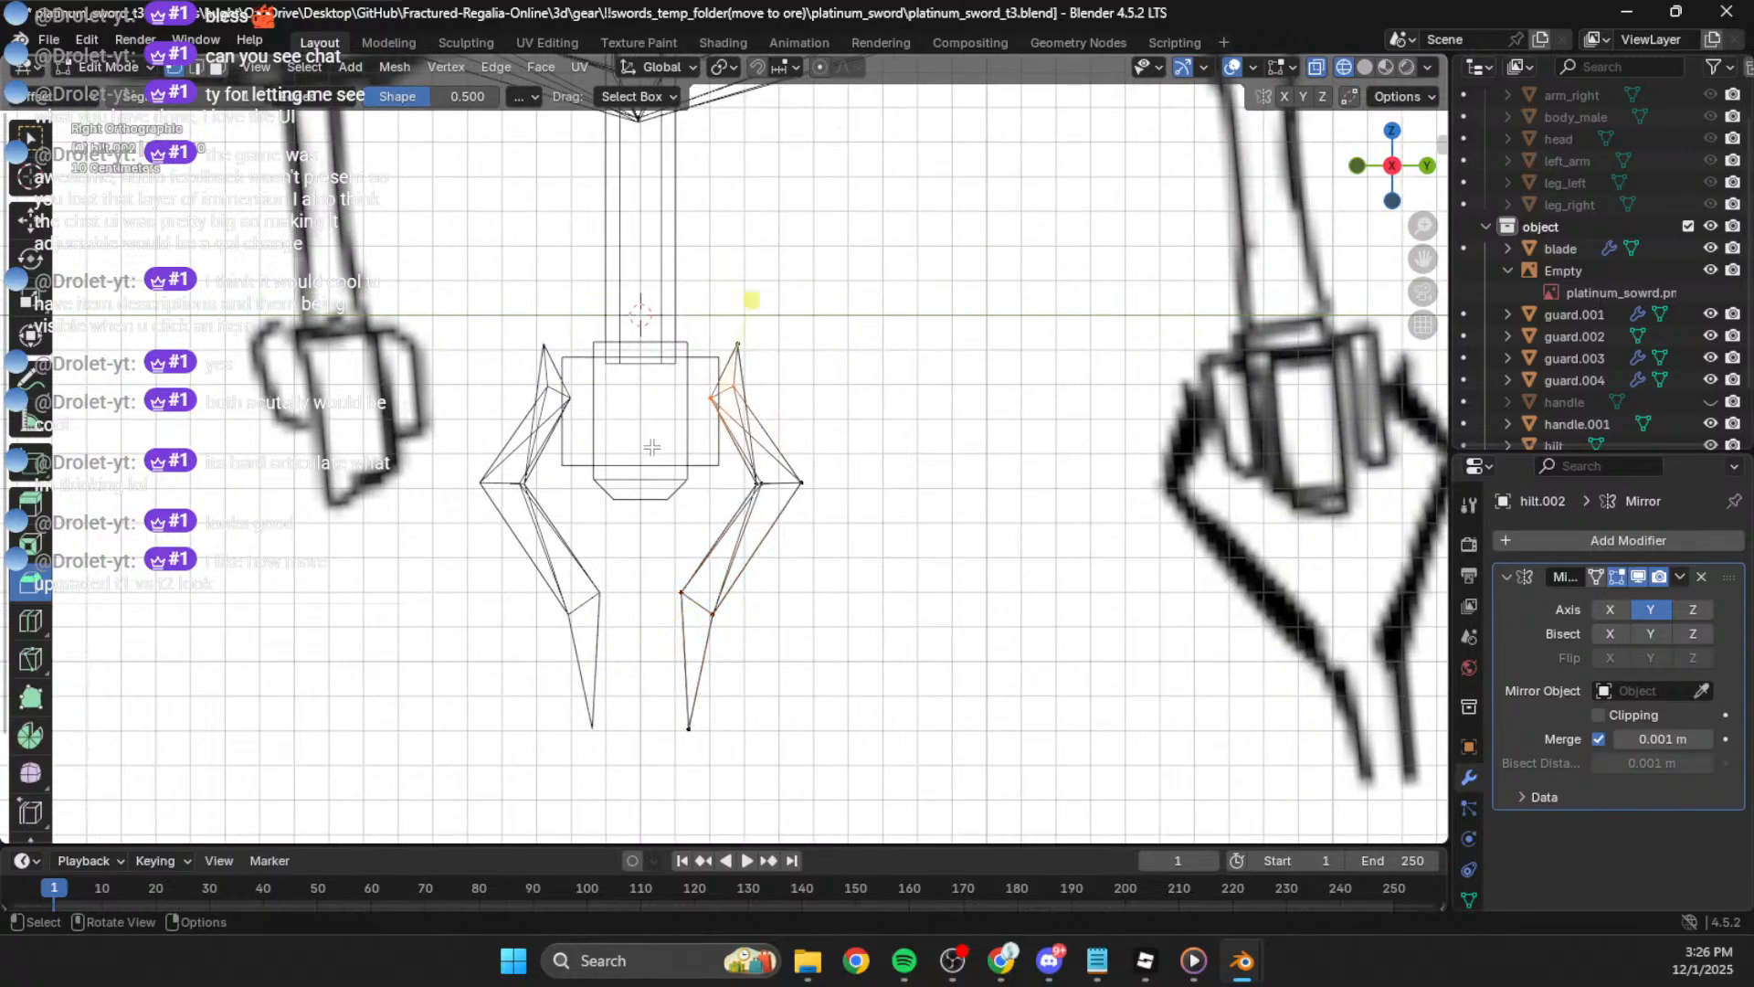
key("g")
left_click(685, 443)
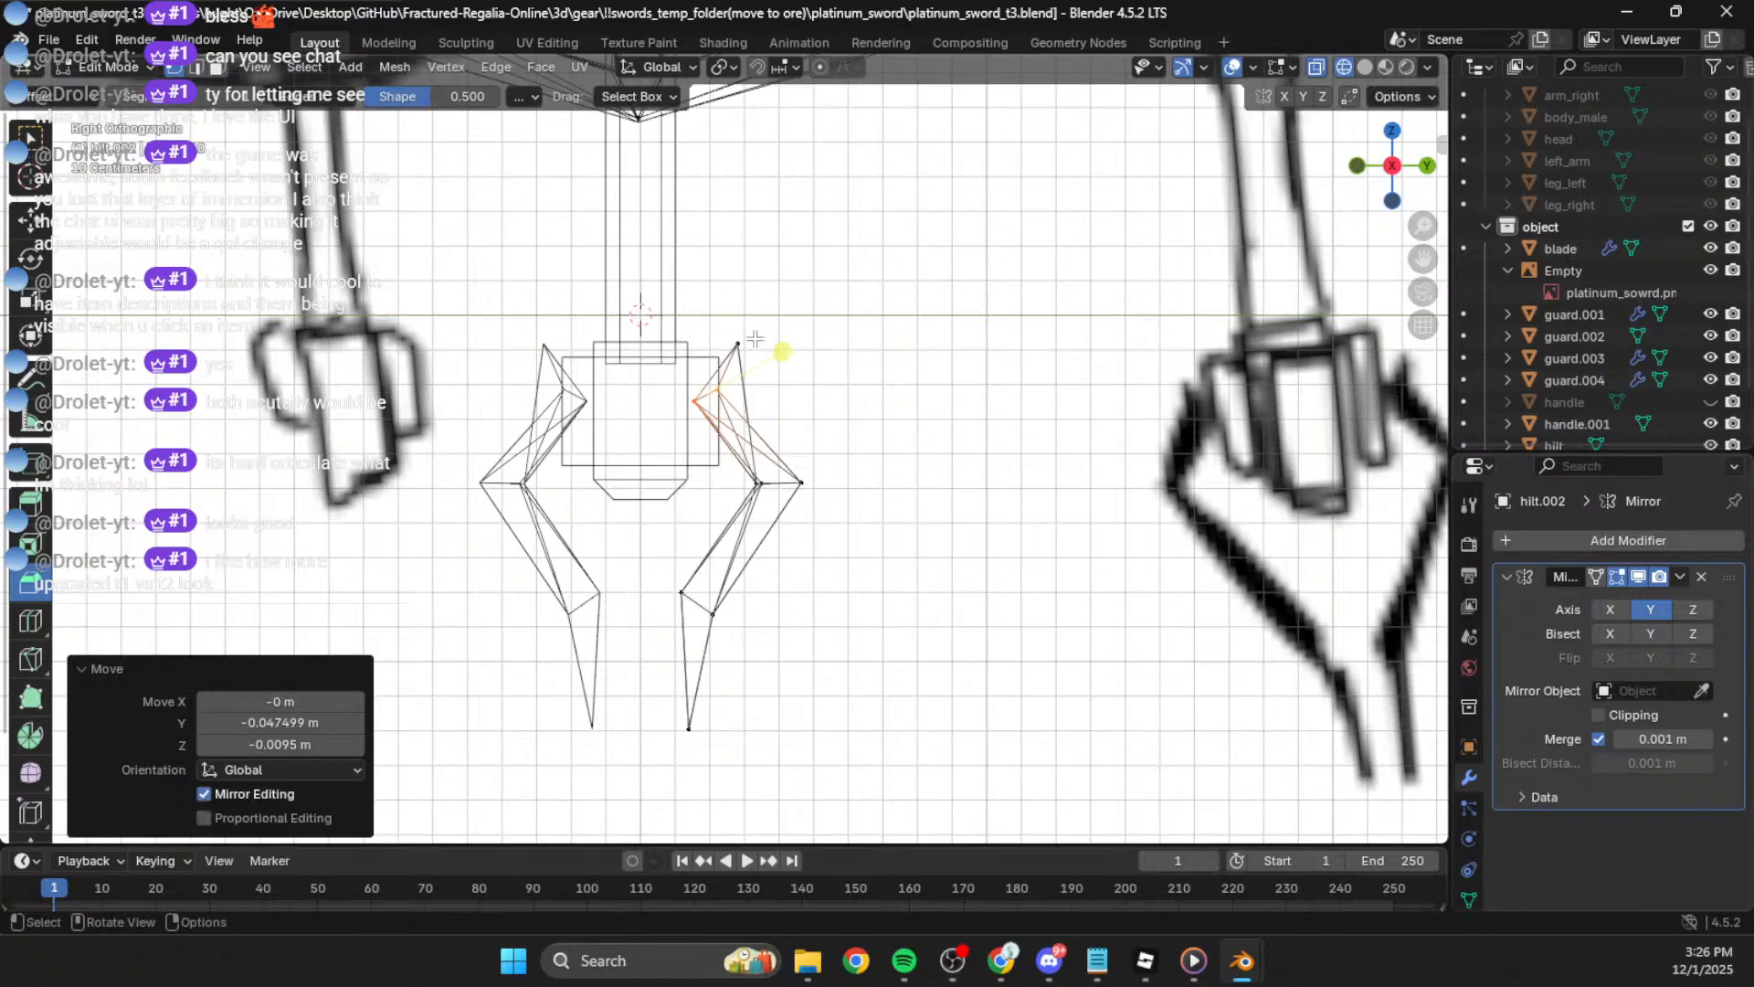
Step: Examine the reshaped claws from several sides in wireframe and solid shading
mouse_move(762, 483)
middle_mouse_down()
mouse_move(635, 505)
mouse_move(732, 486)
middle_mouse_up()
middle_click_drag(905, 562, 707, 414)
middle_click_drag(912, 463, 1289, 159)
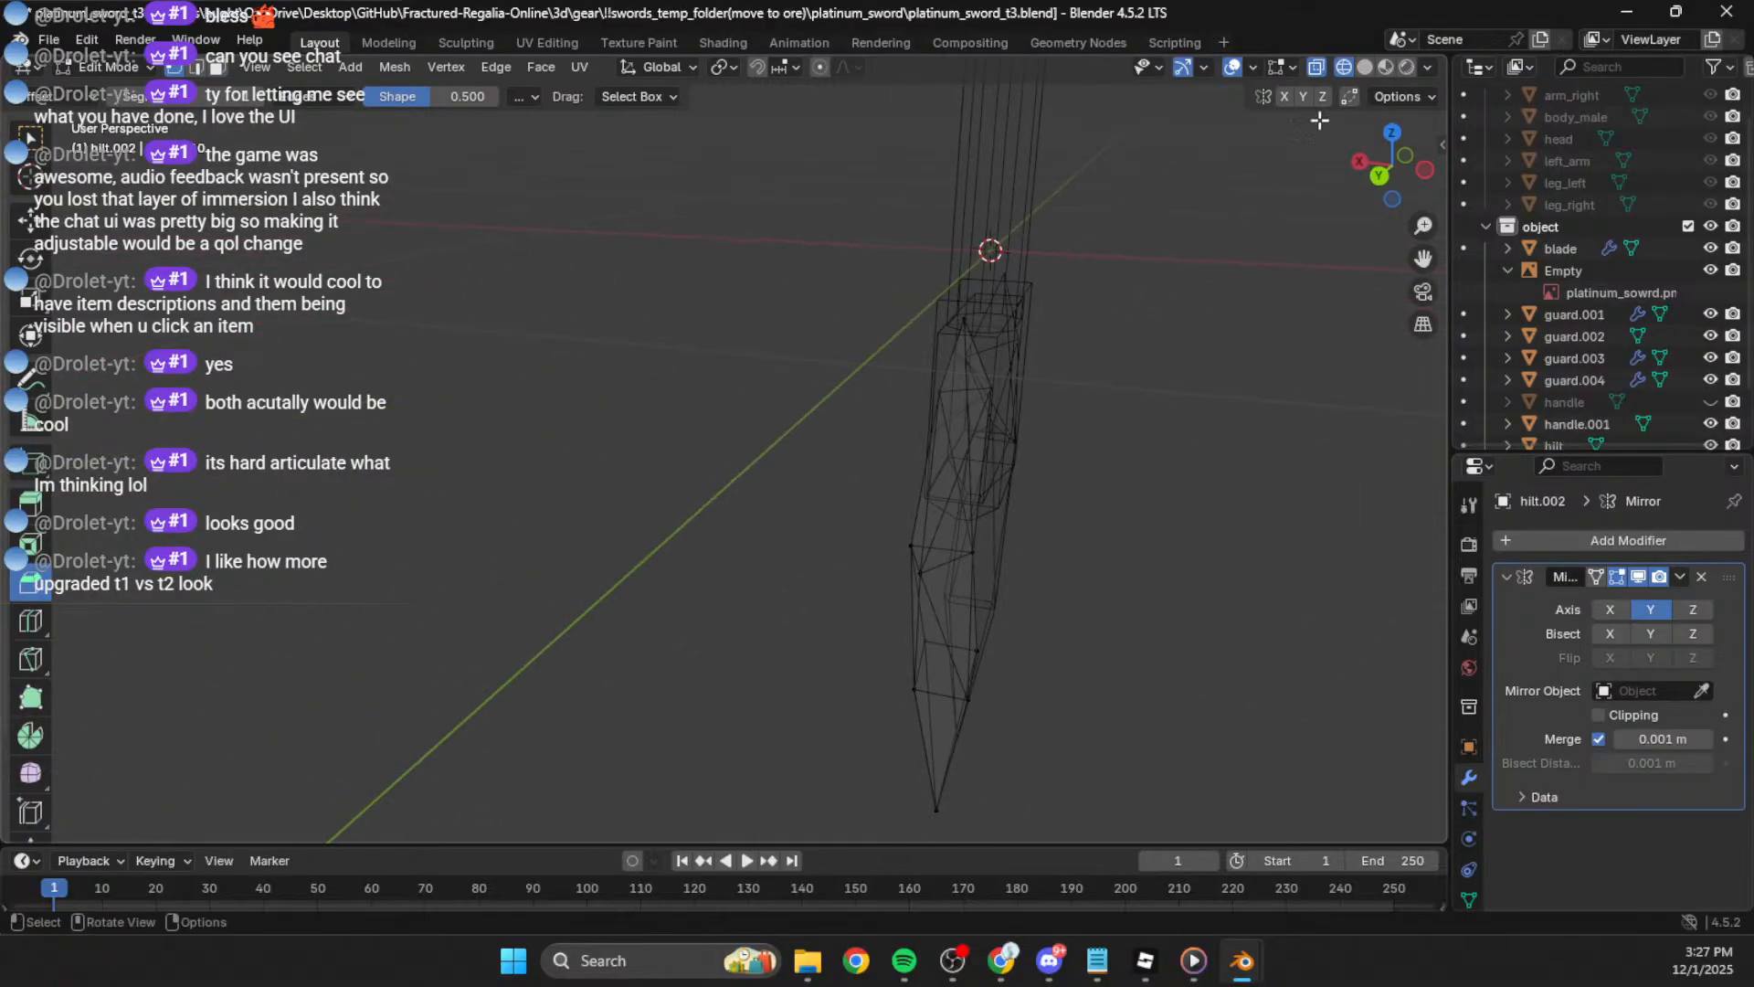
middle_click_drag(1051, 366, 1307, 316)
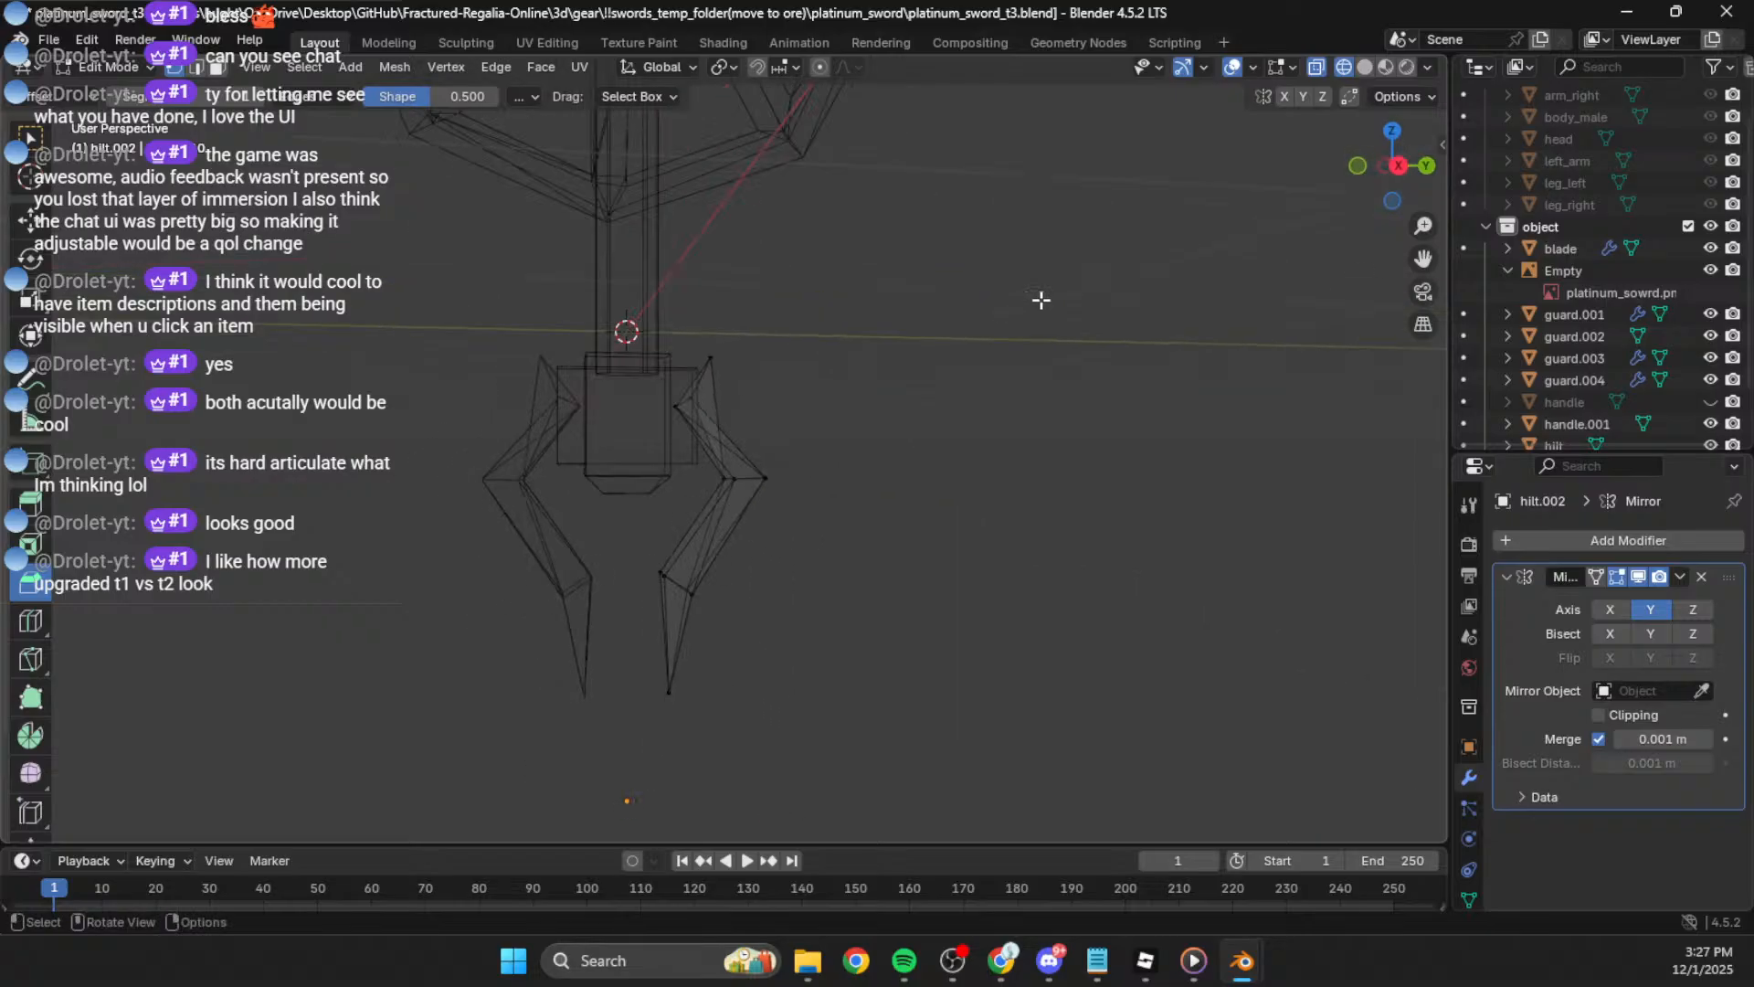
left_click(1365, 67)
scroll(841, 478, "up", 3)
key("Tab")
mouse_move(868, 497)
middle_mouse_down()
mouse_move(642, 520)
mouse_move(389, 506)
mouse_move(702, 594)
middle_mouse_up()
Step: Recalculate the normals of the whole claw mesh to face outside
key("Tab")
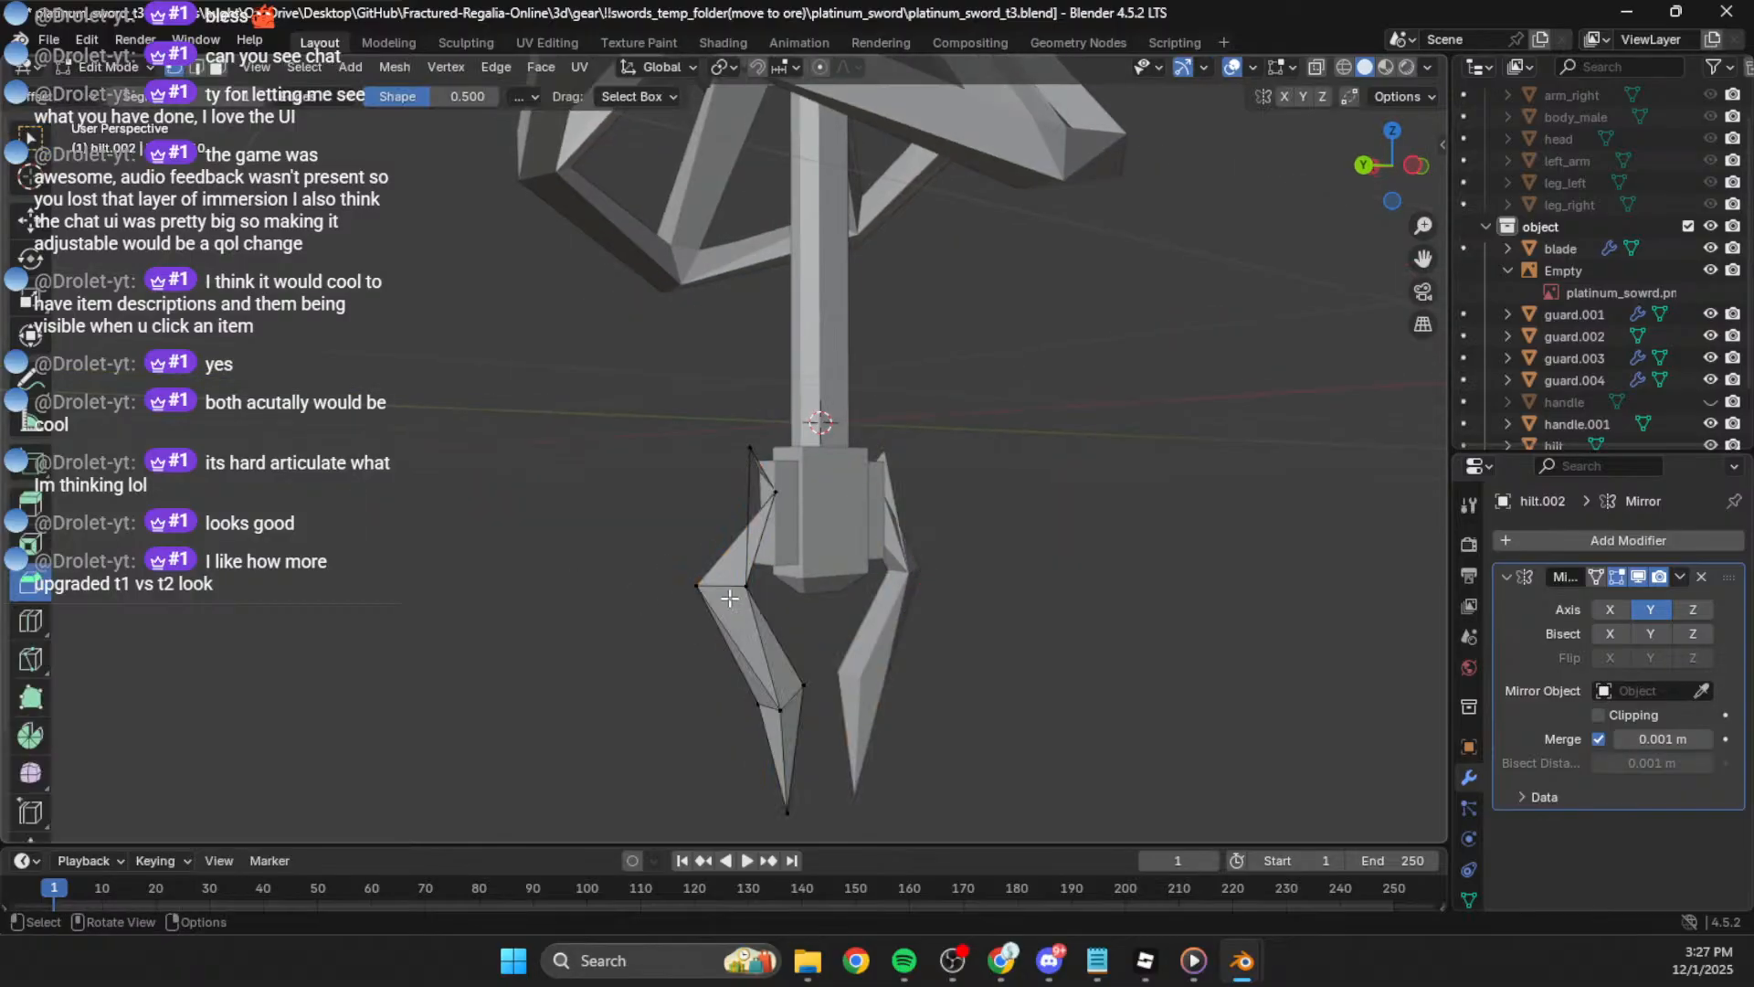
key("a")
key("Tab")
middle_click_drag(622, 536, 842, 529)
key("Tab")
mouse_move(869, 588)
middle_mouse_down()
mouse_move(1052, 603)
mouse_move(1018, 609)
mouse_move(1072, 589)
mouse_move(978, 573)
mouse_move(958, 614)
mouse_move(872, 591)
mouse_move(819, 425)
mouse_move(932, 590)
mouse_move(896, 490)
mouse_move(865, 558)
middle_mouse_up()
key("shift+n")
key("a")
key("shift+n")
key("Tab")
left_click(1051, 601)
Step: Compare the full sword with the reference sketch in the side view and save the Blender file
scroll(872, 591, "down", 4)
scroll(895, 490, "down", 3)
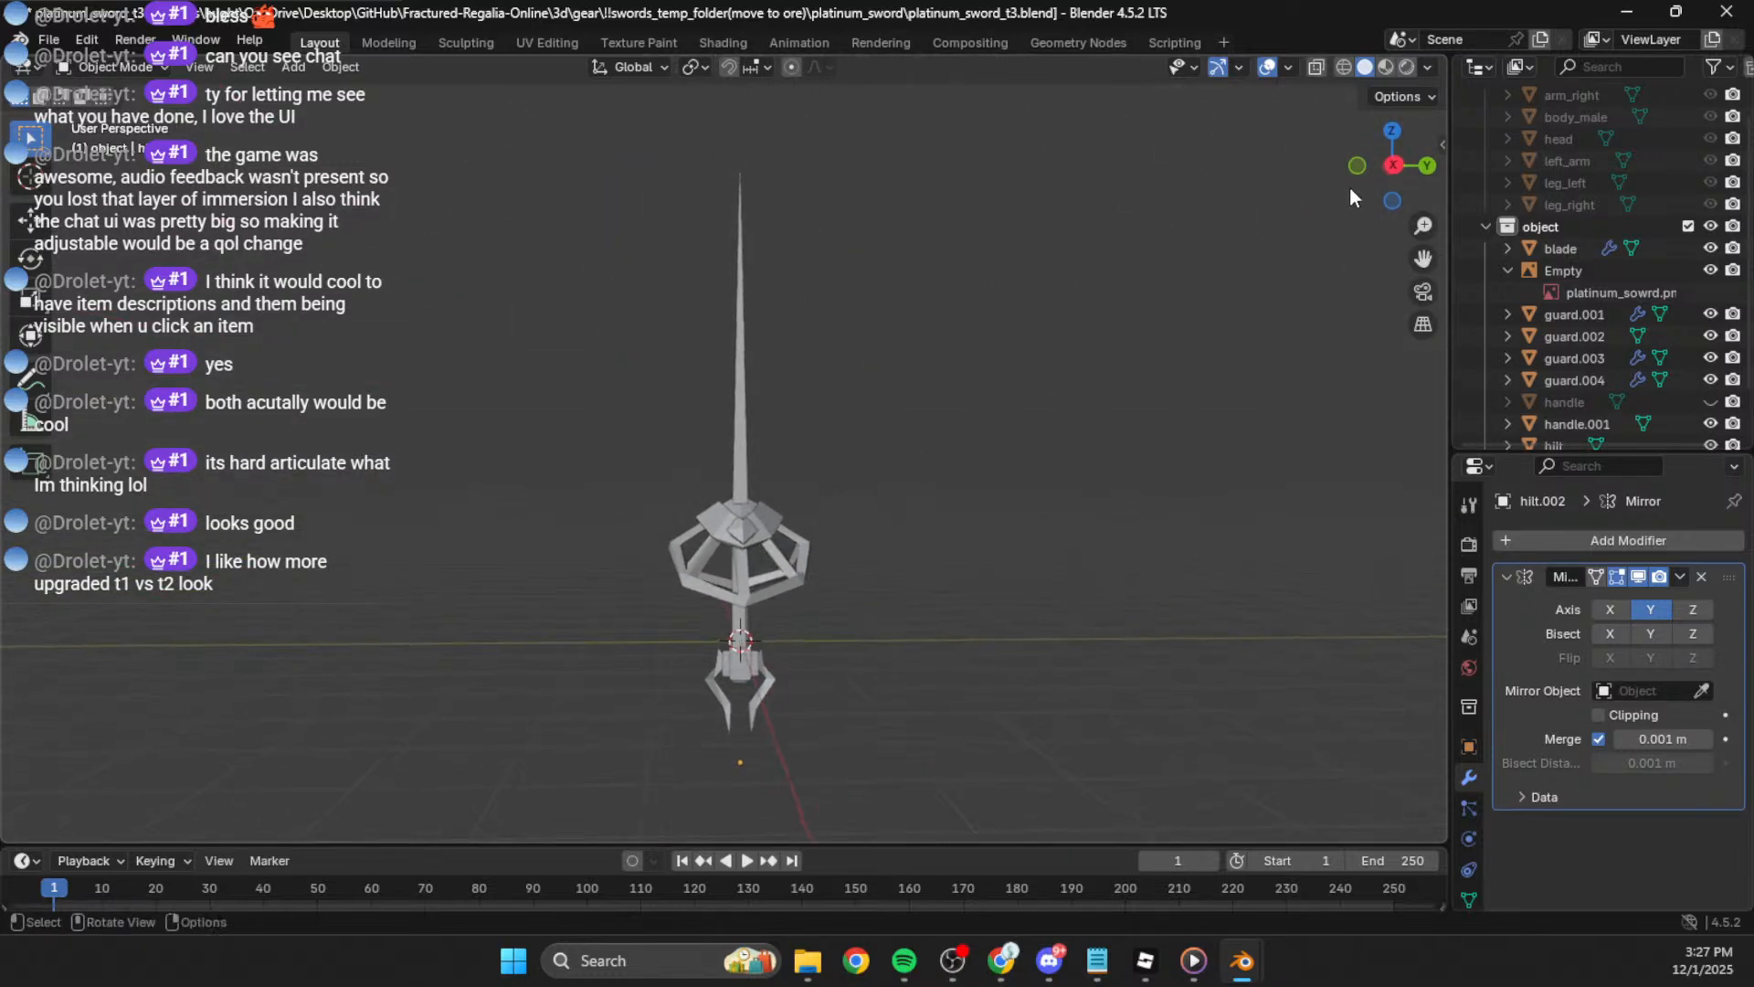
left_click(1406, 170)
scroll(941, 413, "up", 3)
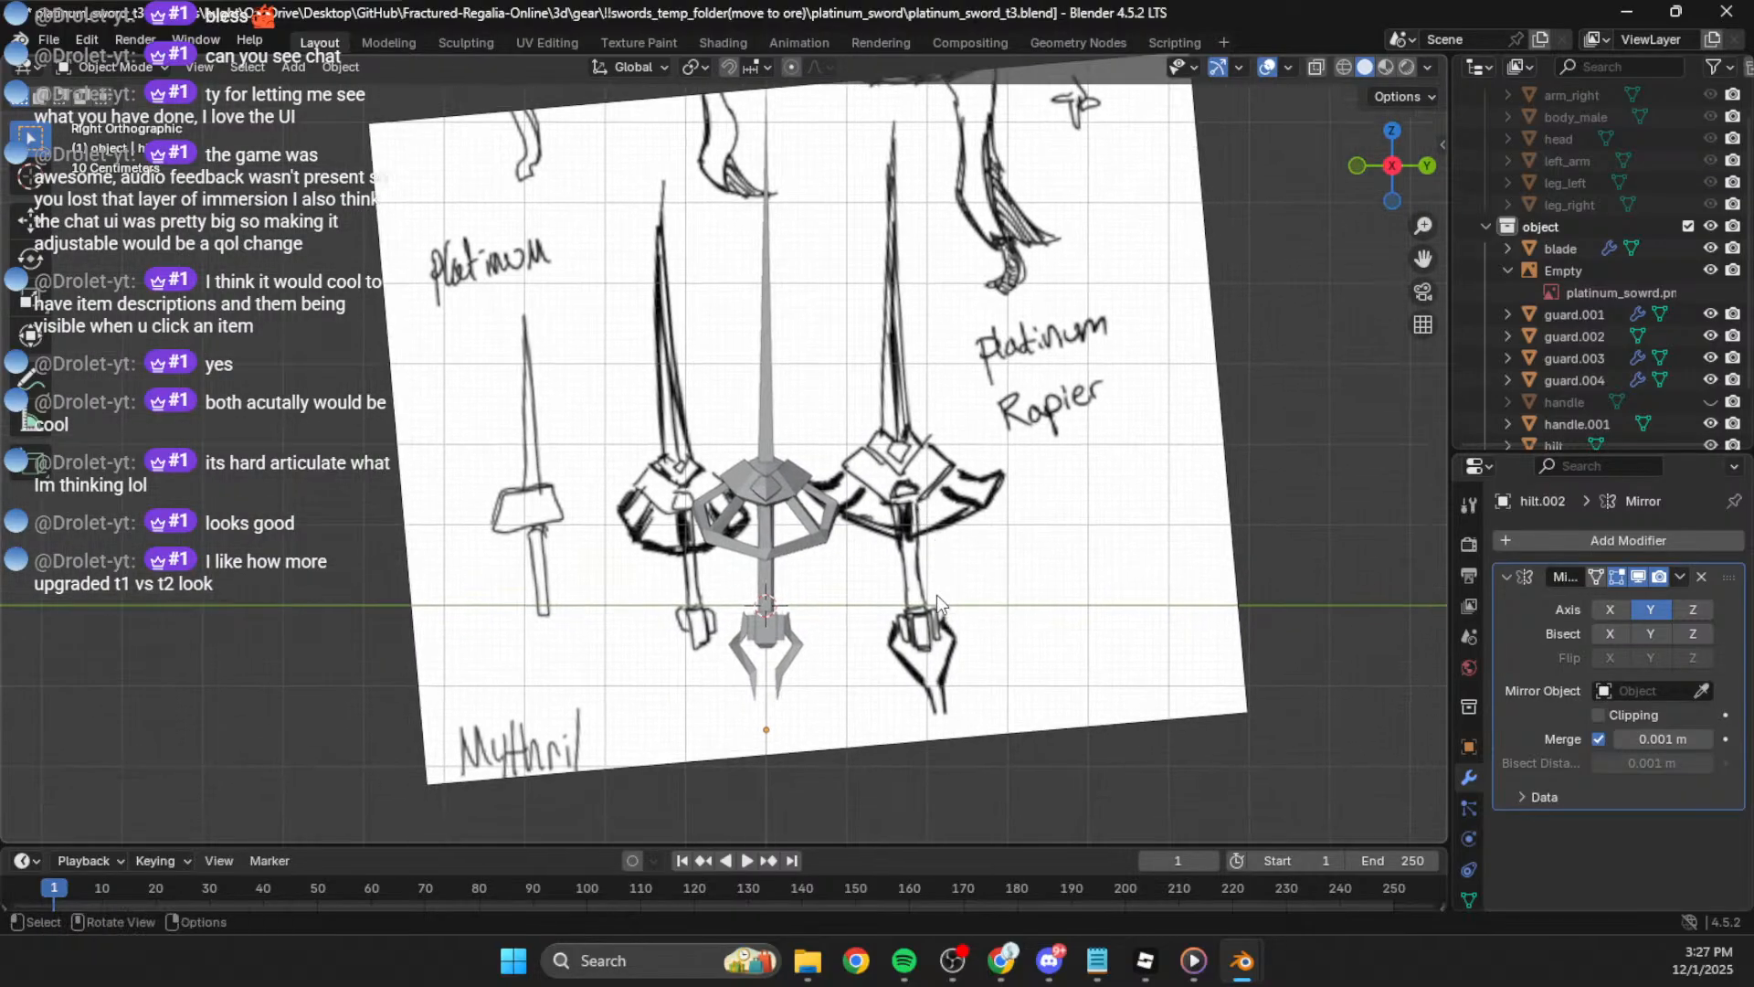
left_click(935, 595)
left_click(1005, 776)
left_click(732, 497)
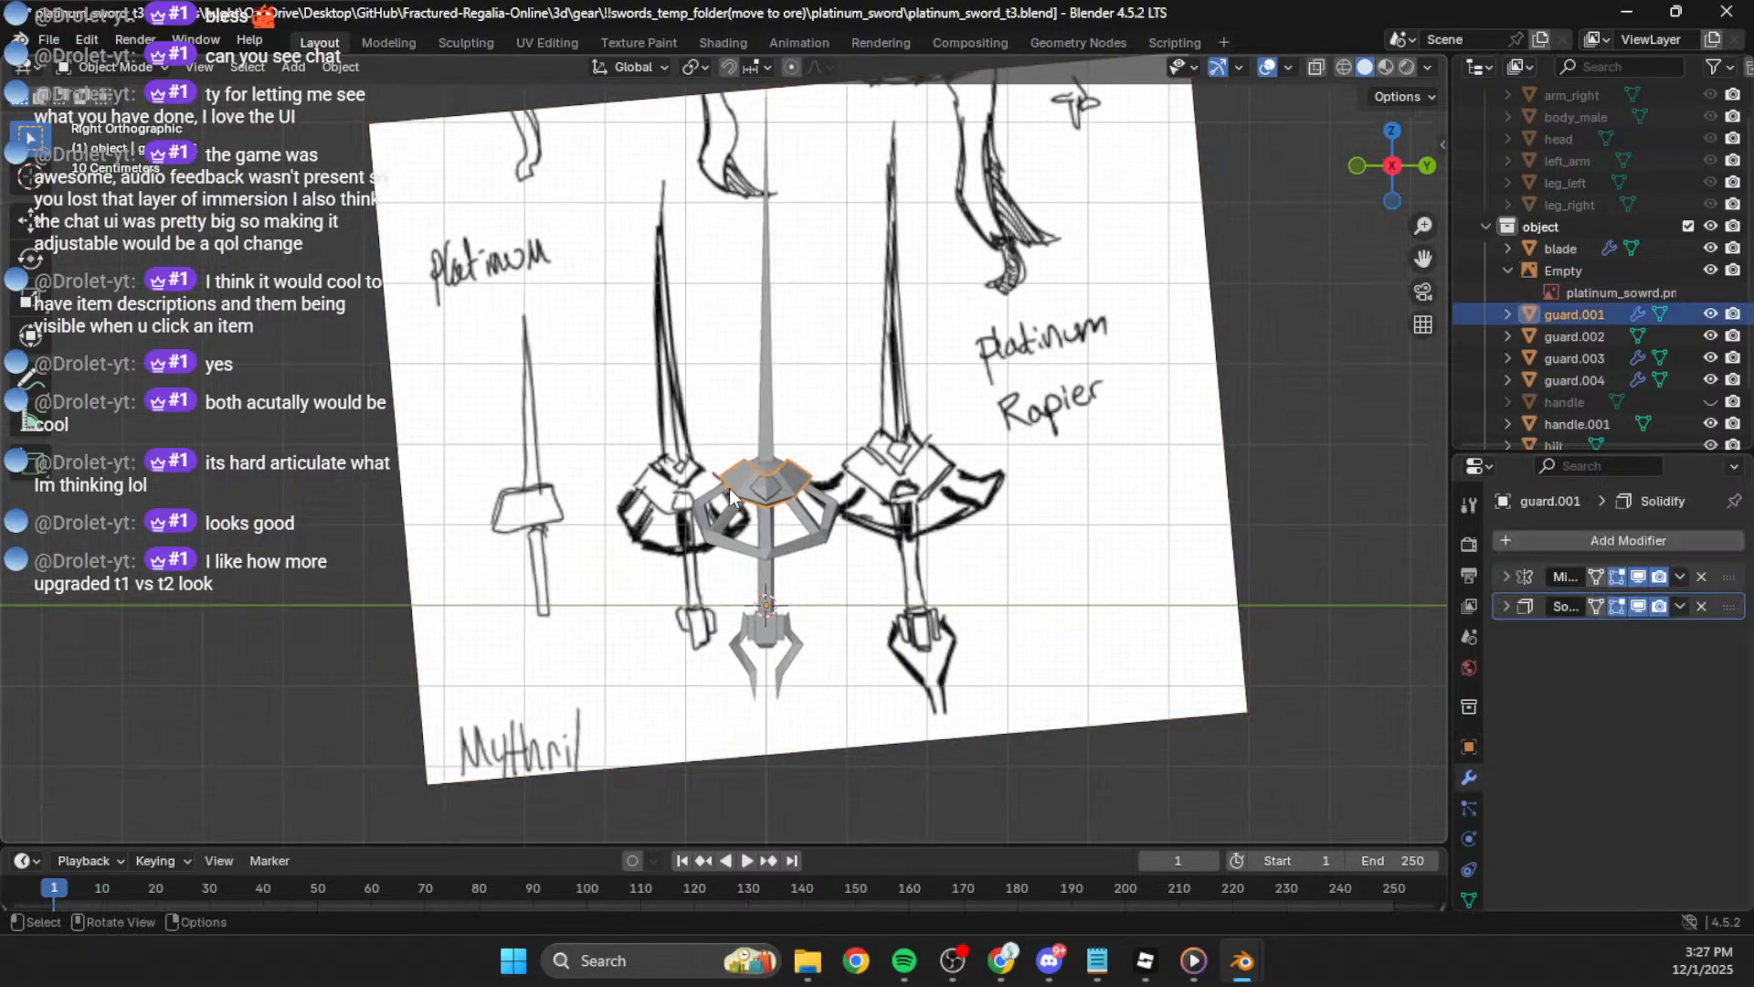
key("Tab")
key("Tab")
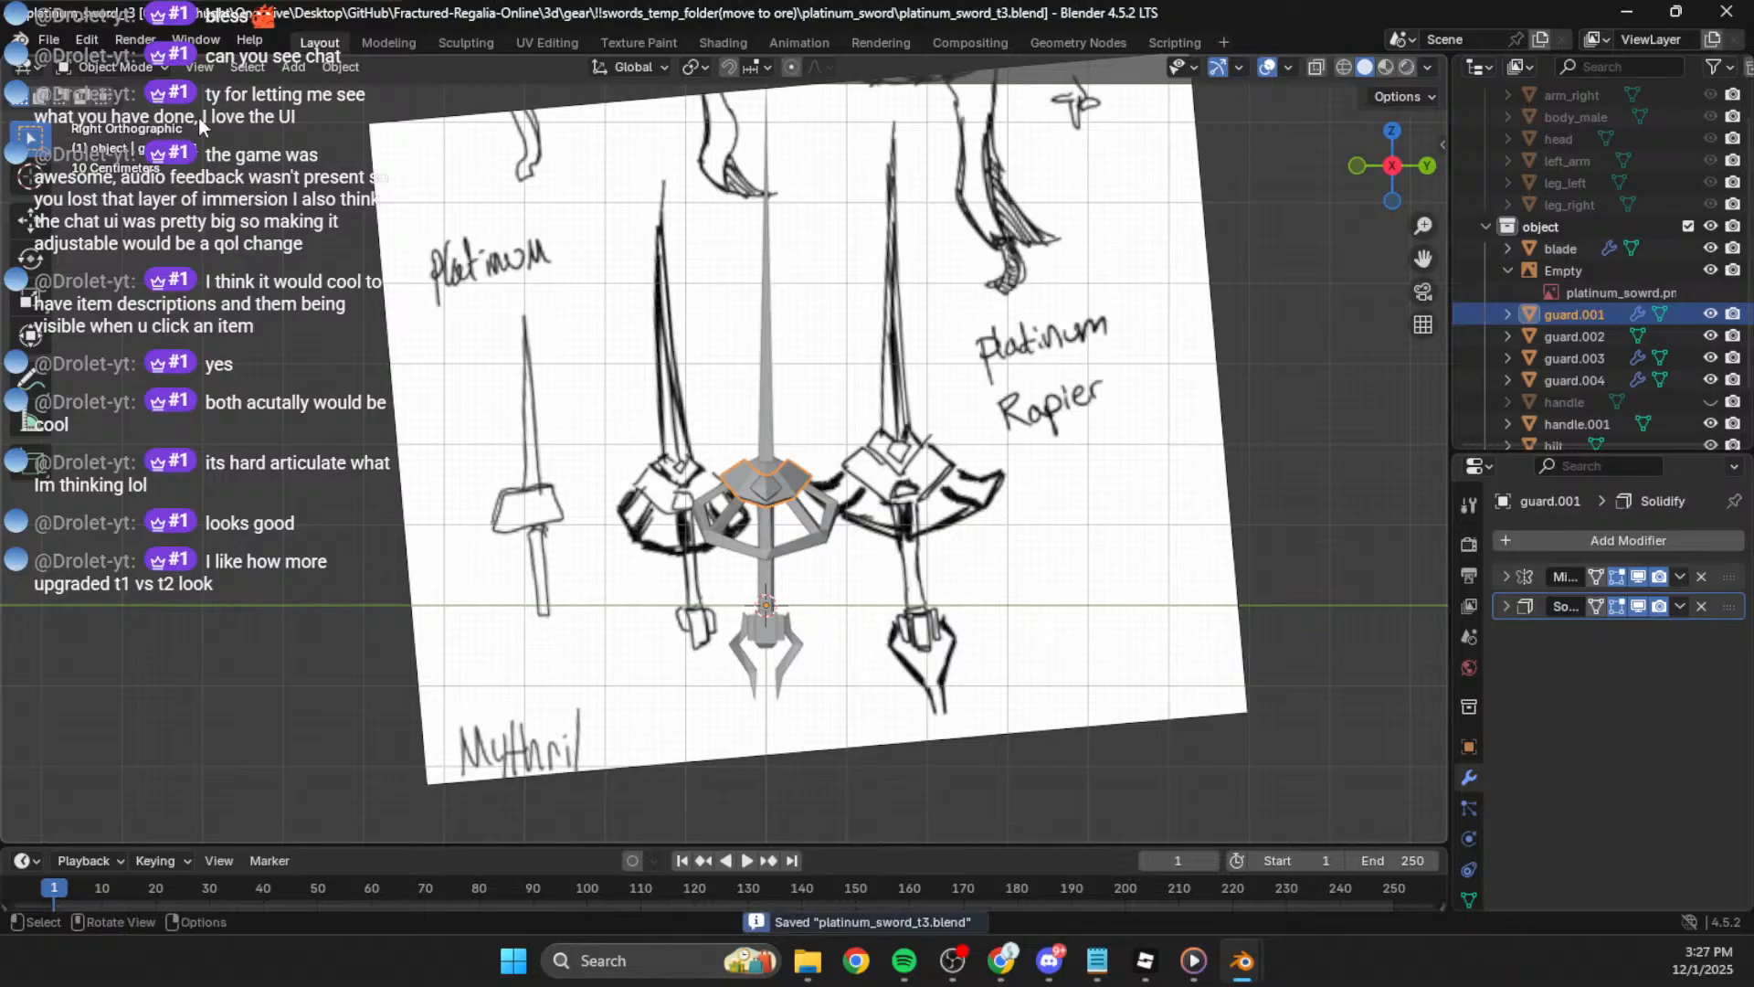
Step: Hide the reference sketch image, select all visible sword parts and save the file
key("a")
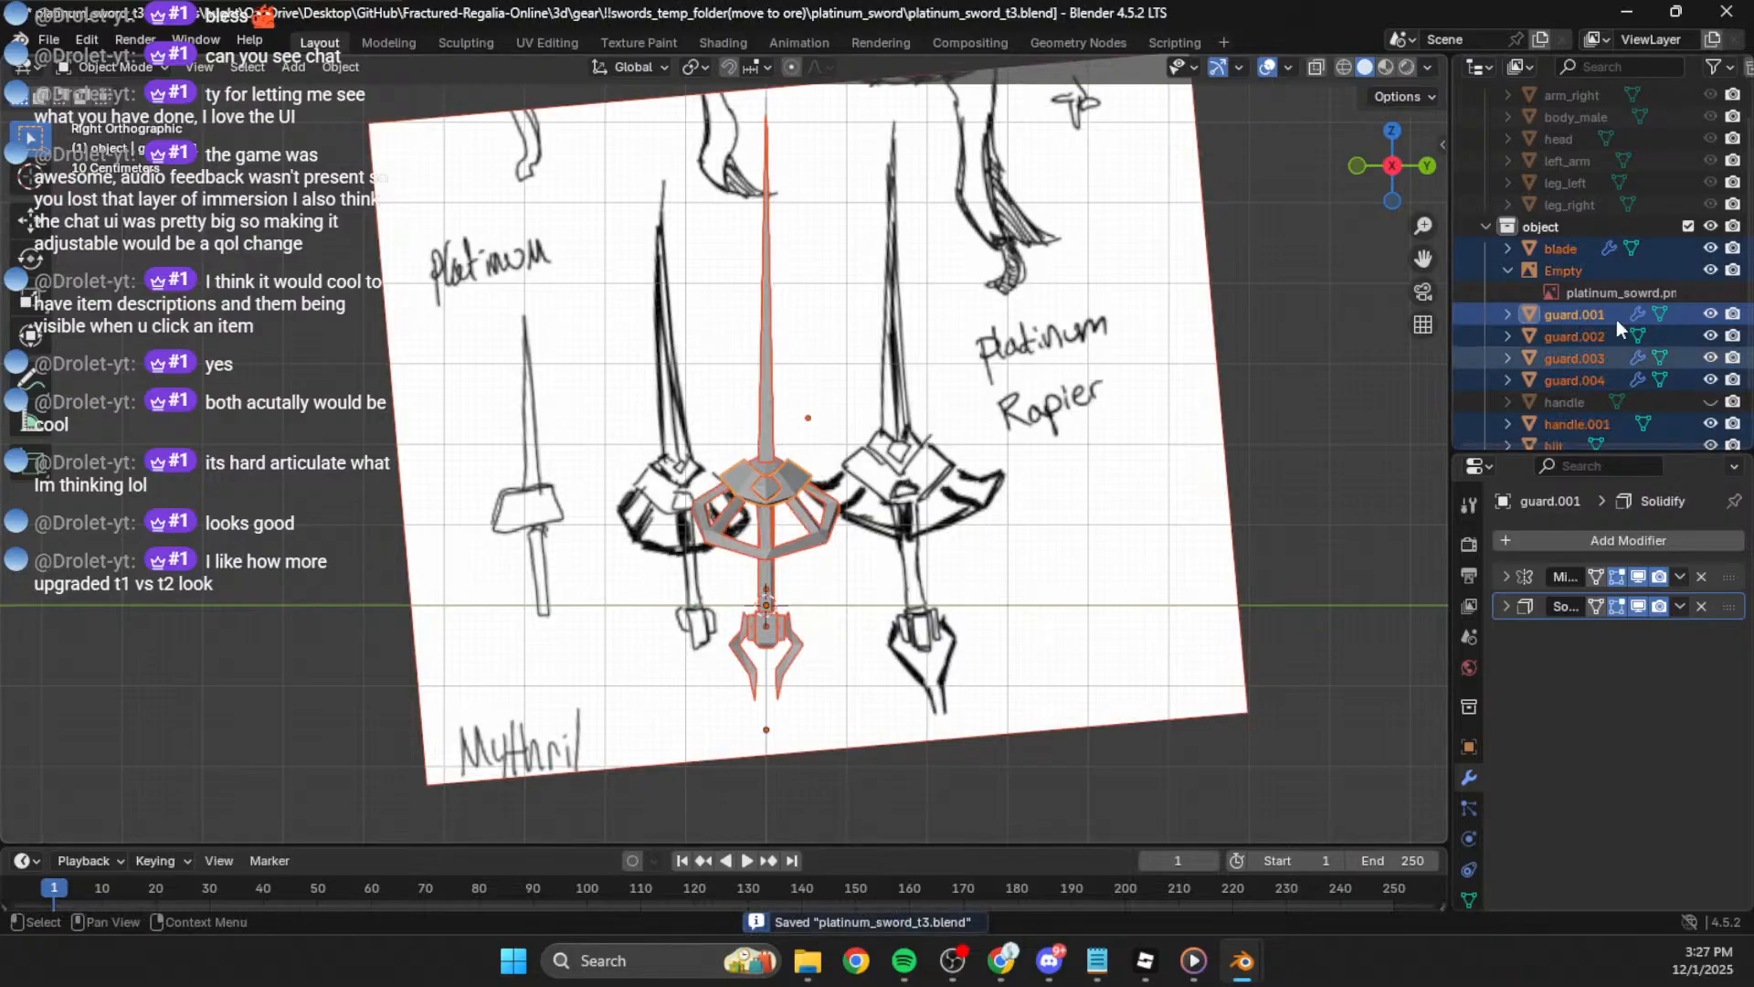
key("alt+a")
left_click(1707, 271)
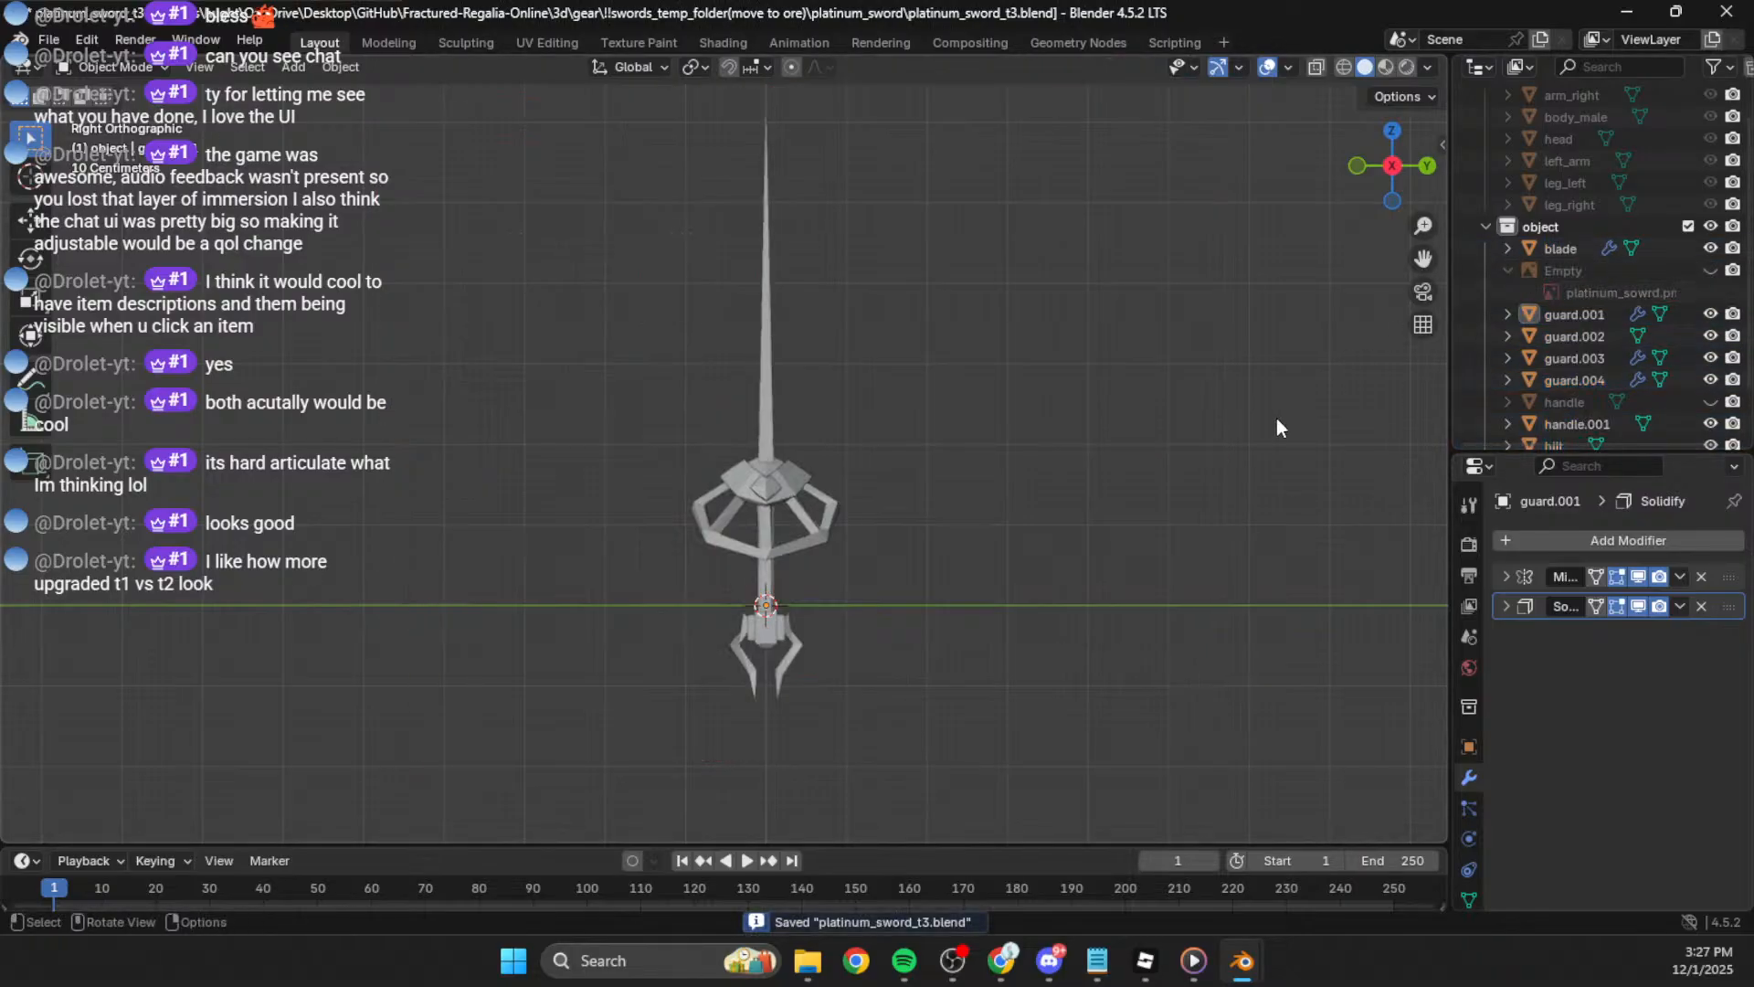
key("a")
key("ctrl+s")
Step: Export the sword parts as platinum_sword_t3.fbx into the platinum_sword folder, limited to selected objects at a scale of 0.01
left_click(48, 41)
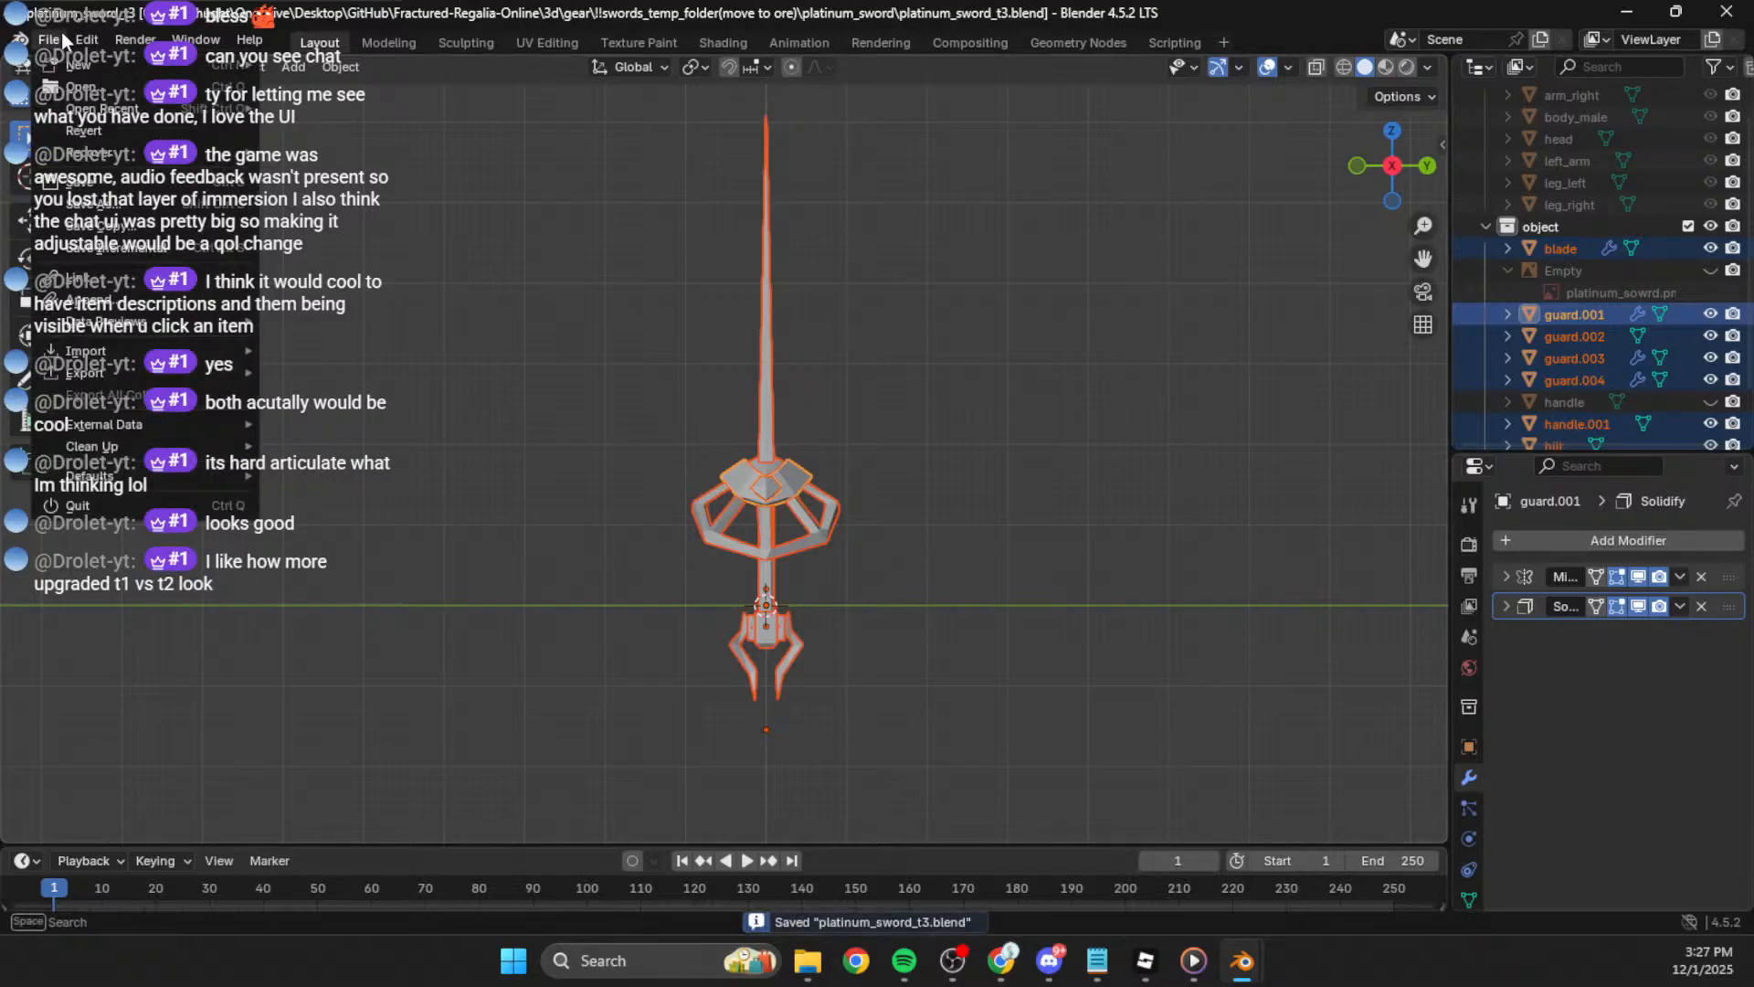
mouse_move(82, 372)
left_click(316, 571)
left_click(1339, 220)
left_click(1316, 265)
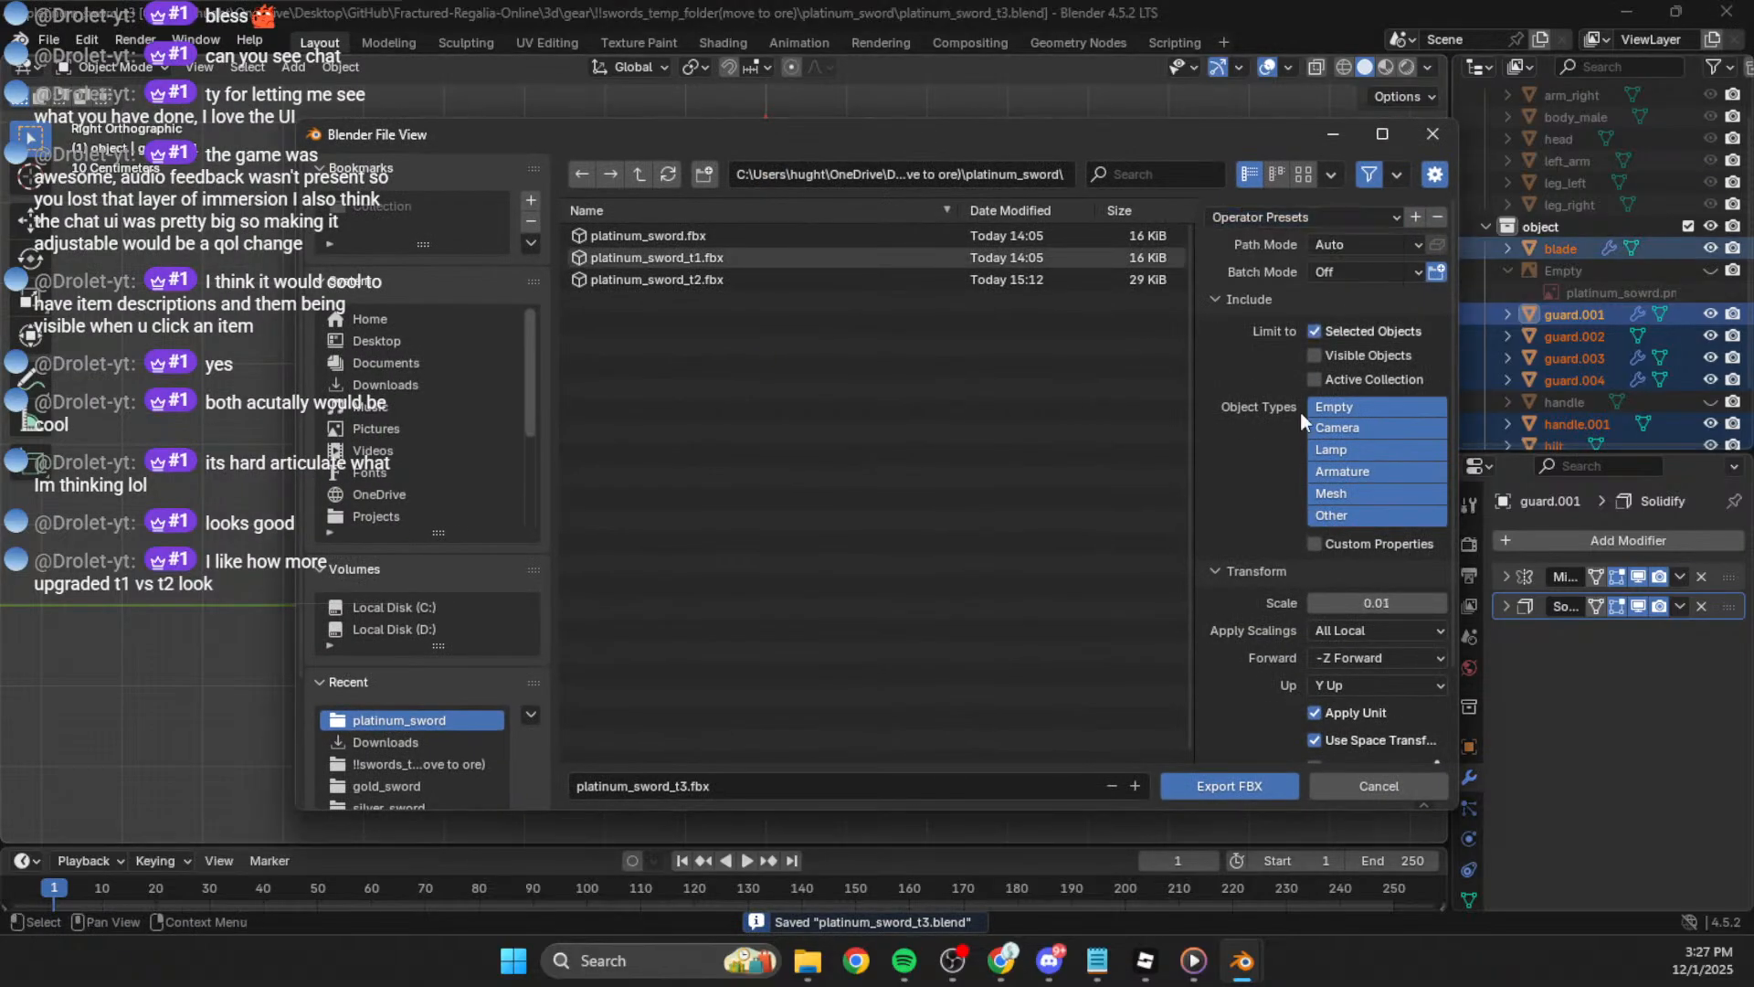
left_click(1227, 786)
Step: Switch to the Shattered Regalia assets place in Roblox Studio and import platinum_sword_t3.fbx with the Stud scale unit
mouse_move(1146, 960)
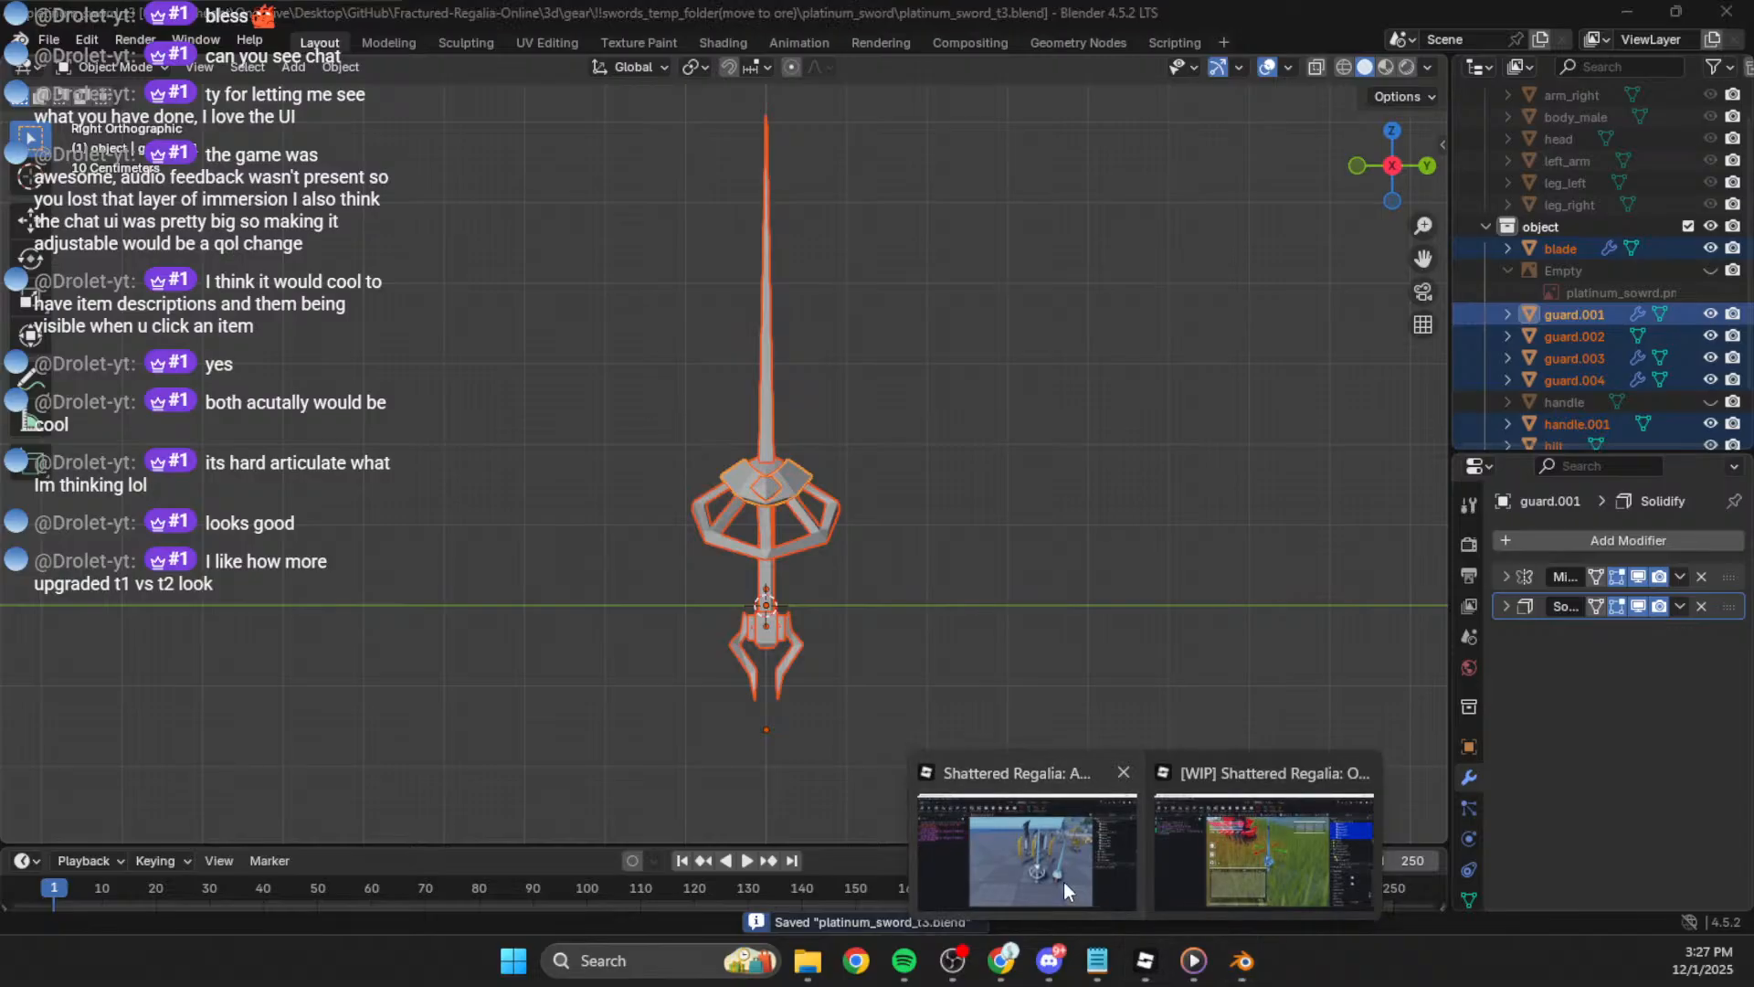
left_click(1063, 890)
scroll(847, 631, "up", 10)
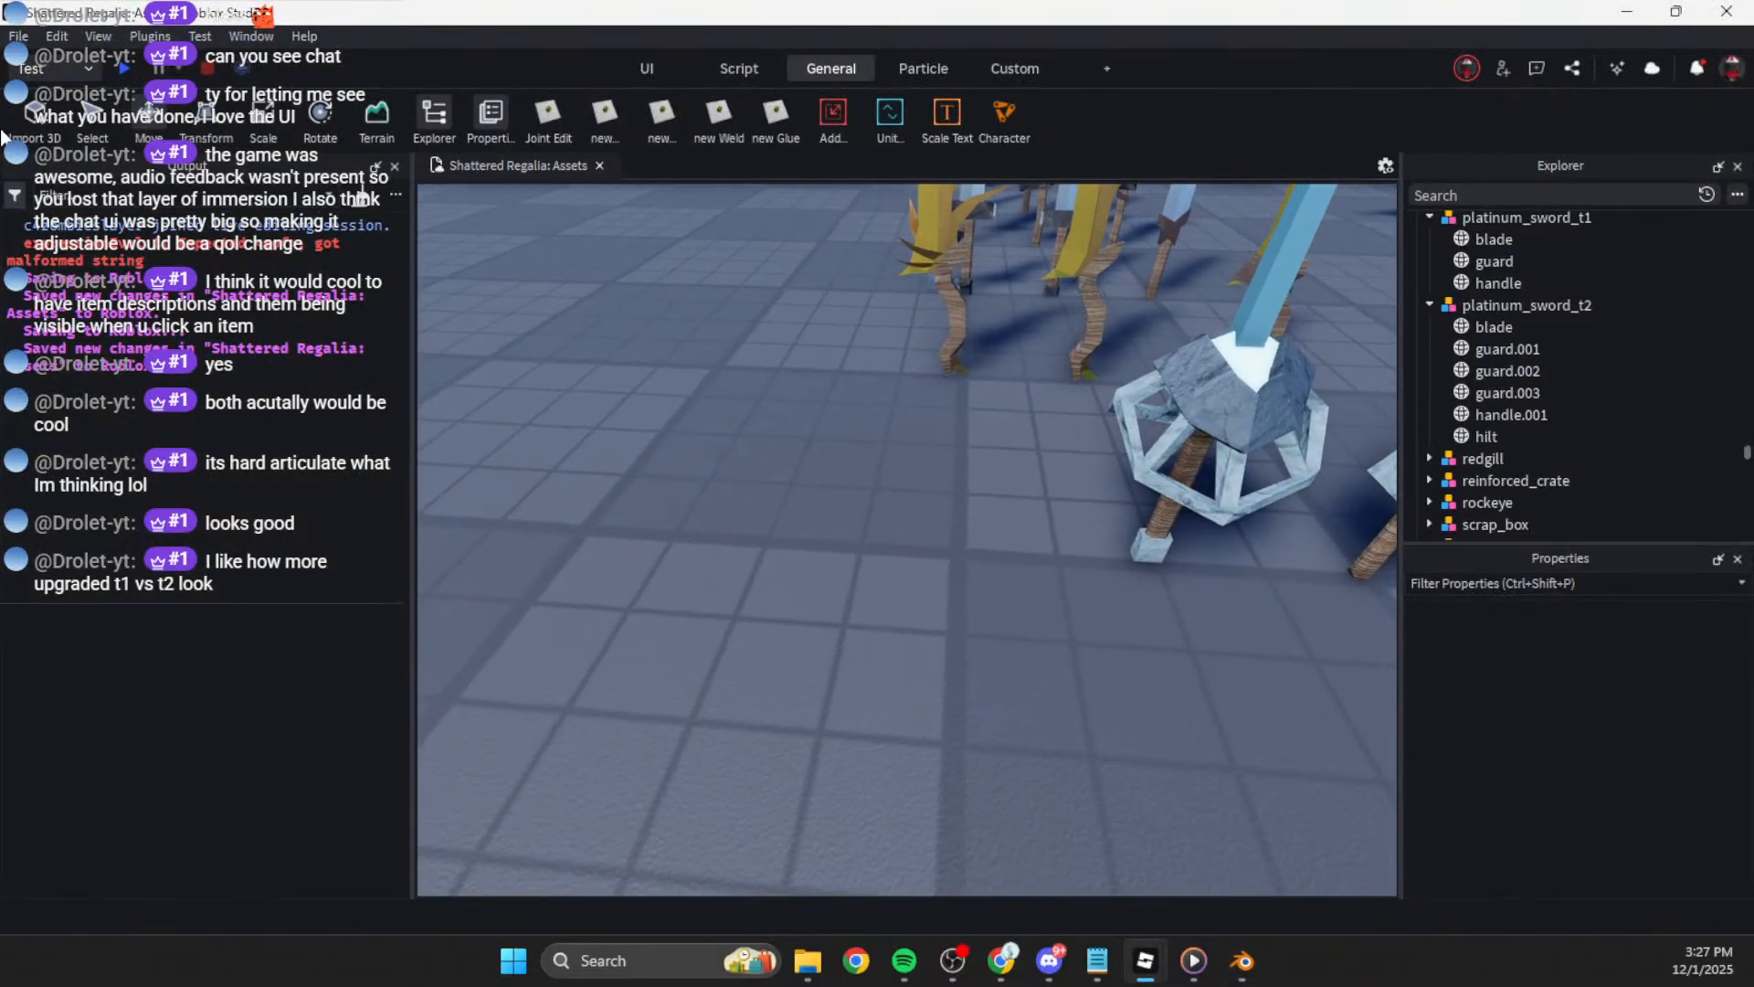
left_click(36, 115)
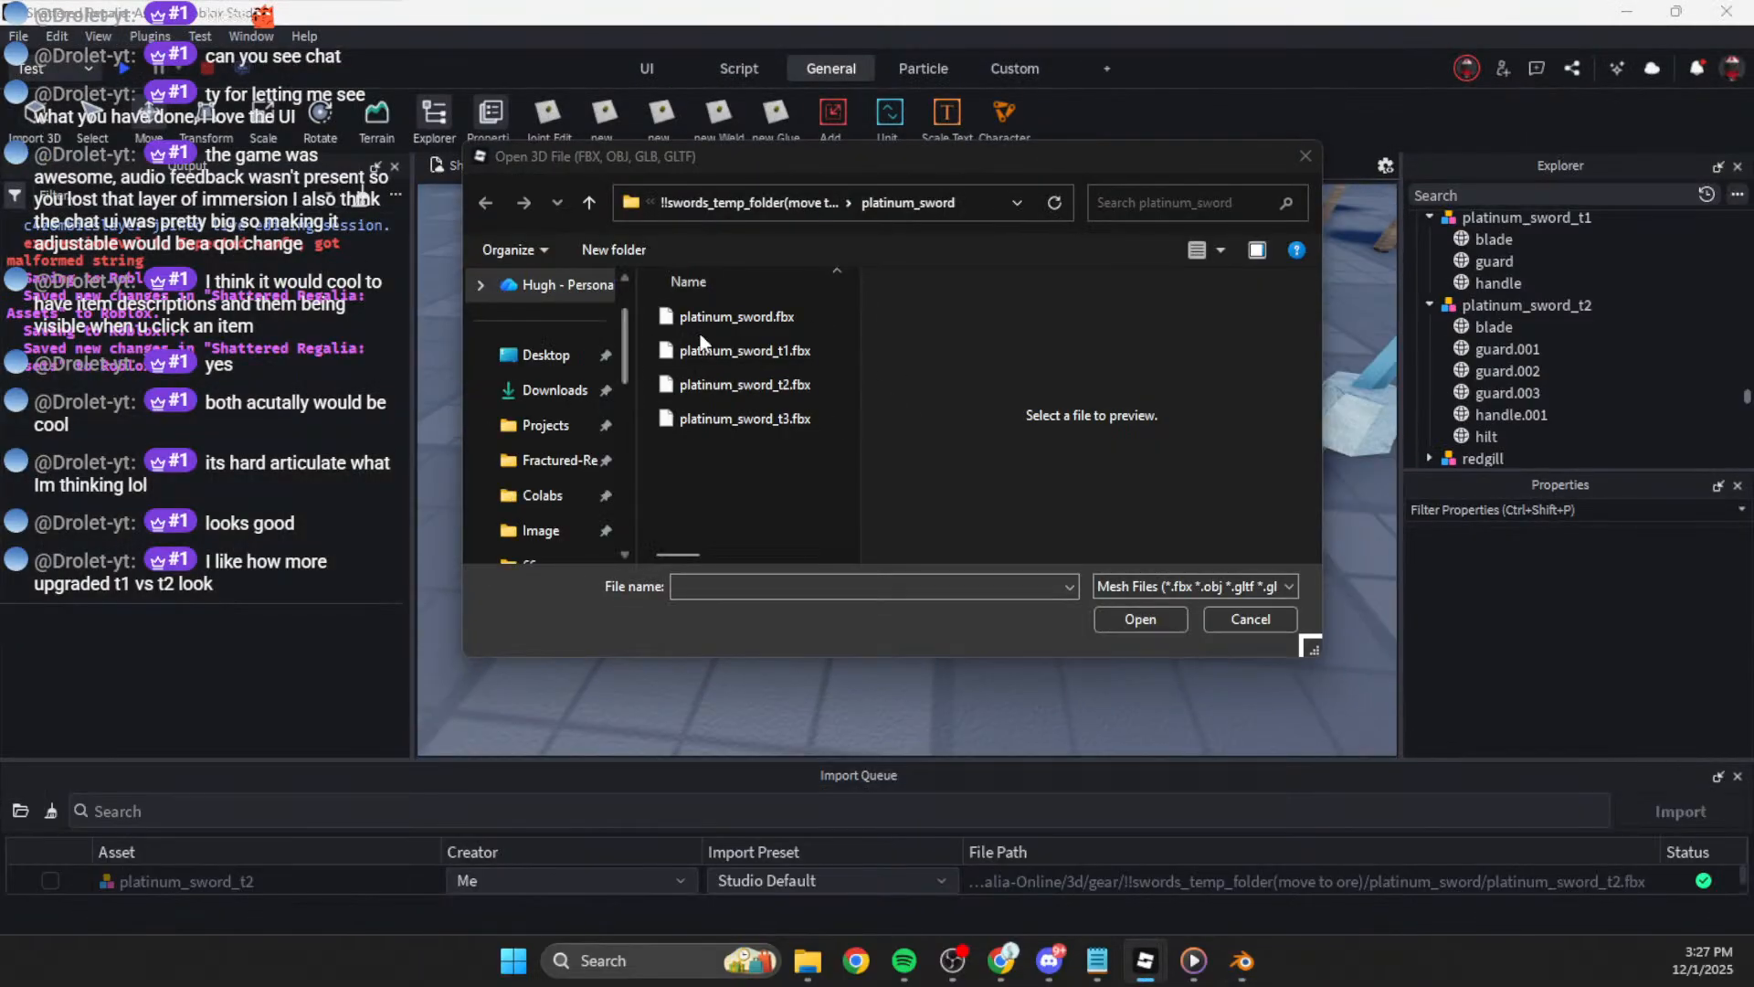
left_click(773, 420)
left_click(1139, 621)
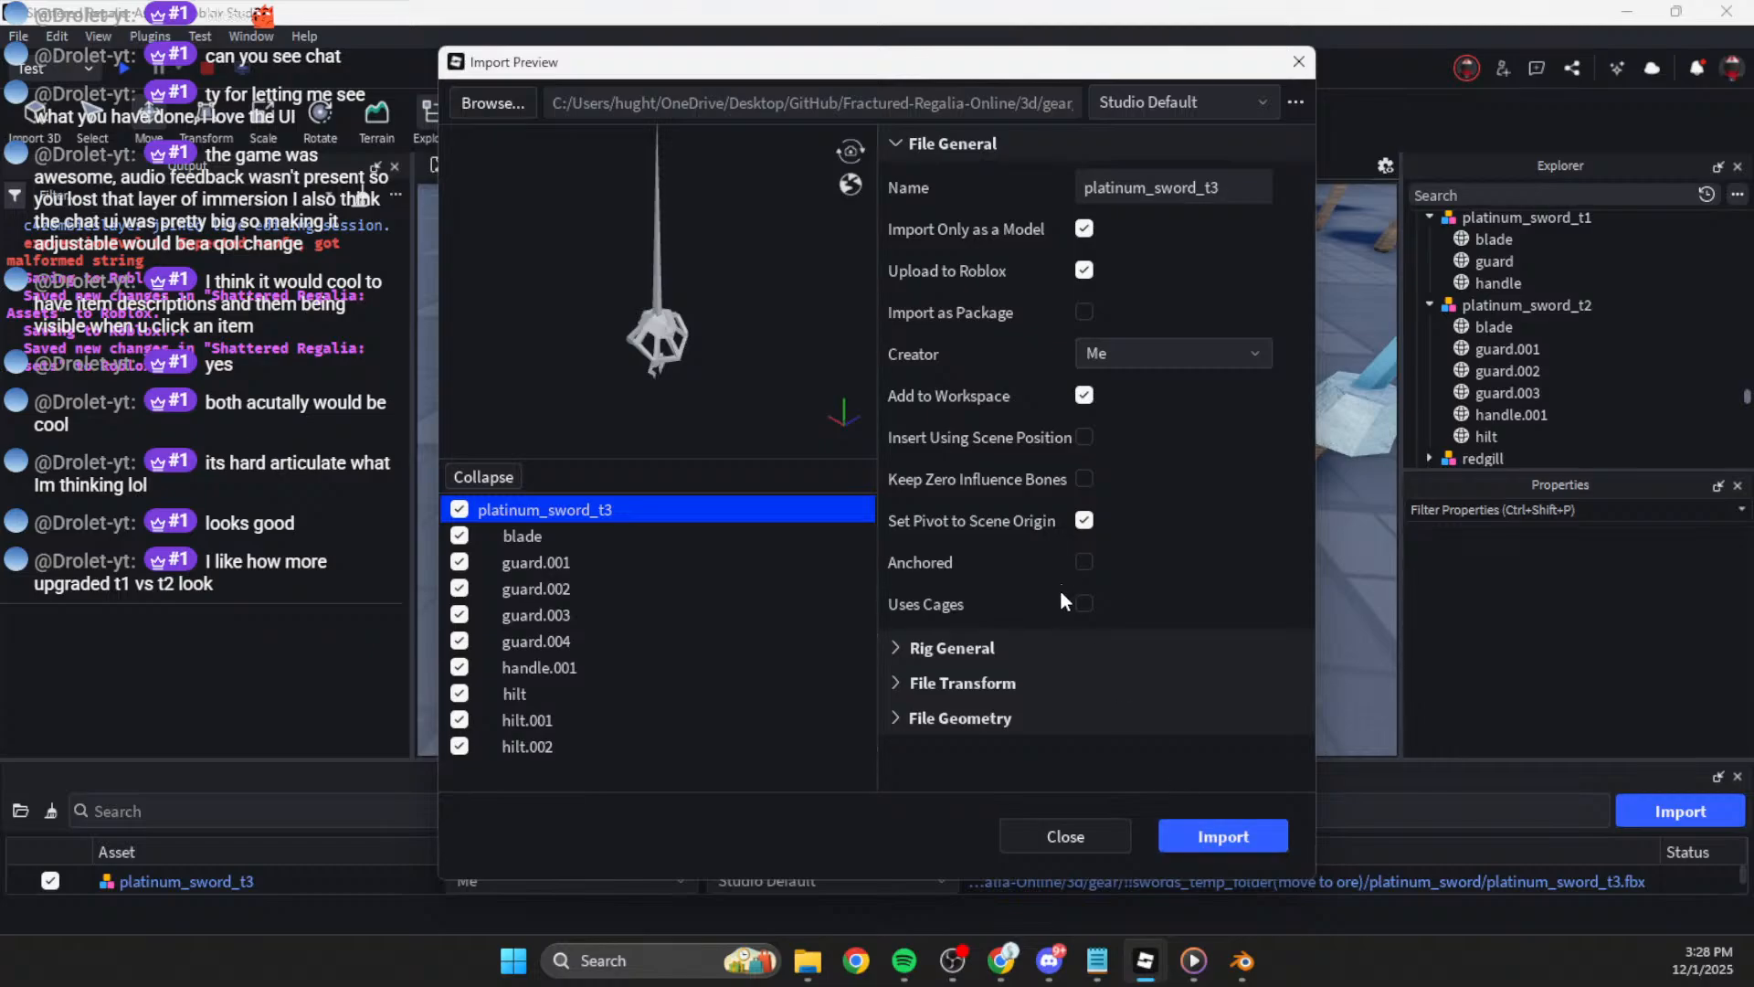
left_click(914, 718)
scroll(1062, 737, "down", 3)
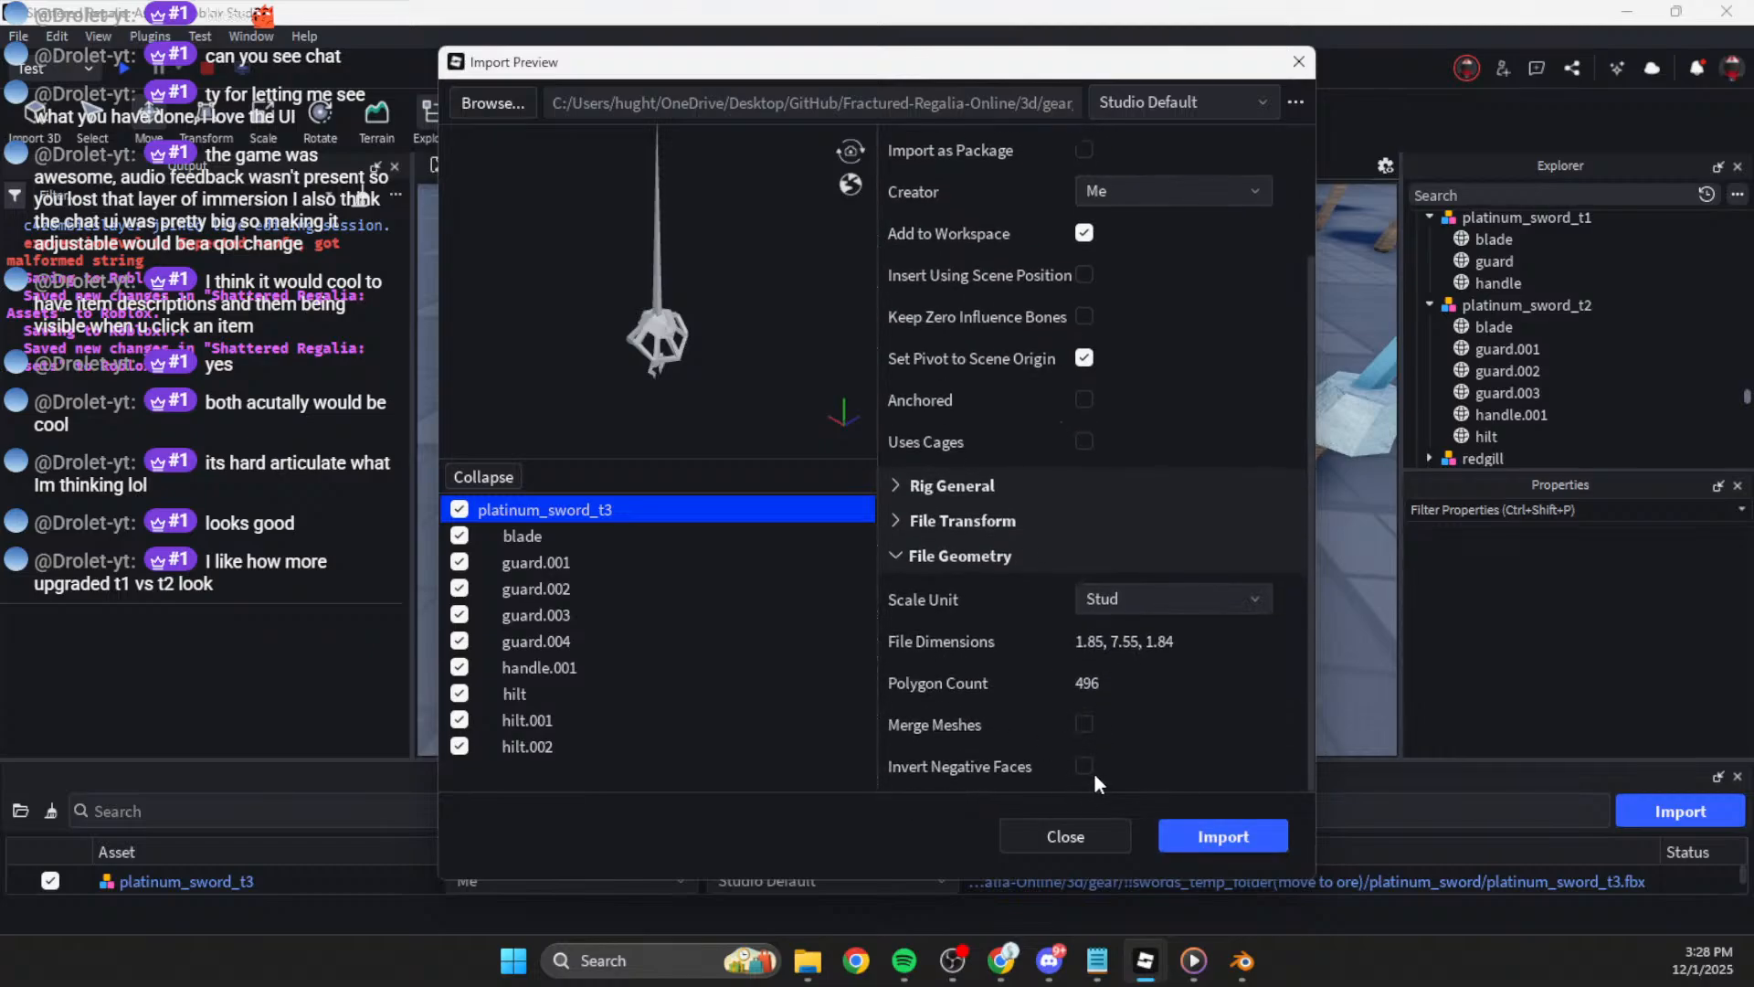
left_click(1210, 827)
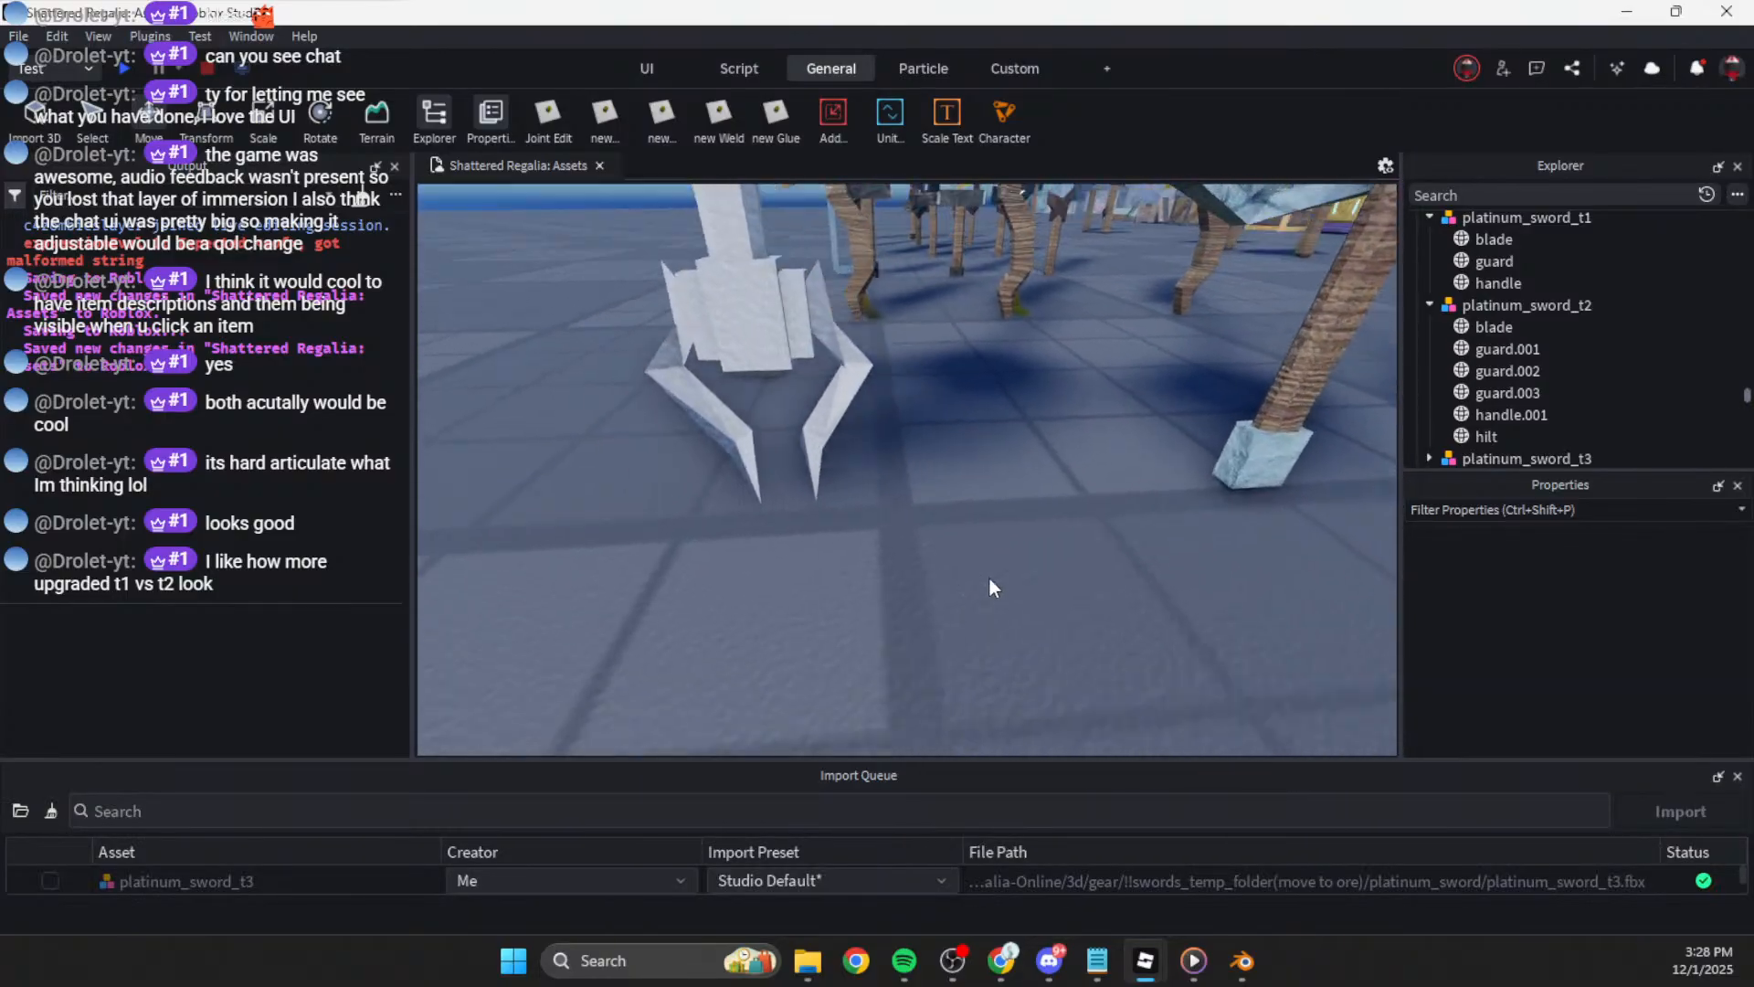
Step: Enable DoubleSided on all mesh parts of platinum_sword_t3, from the blade through hilt.002
scroll(1481, 325, "down", 3)
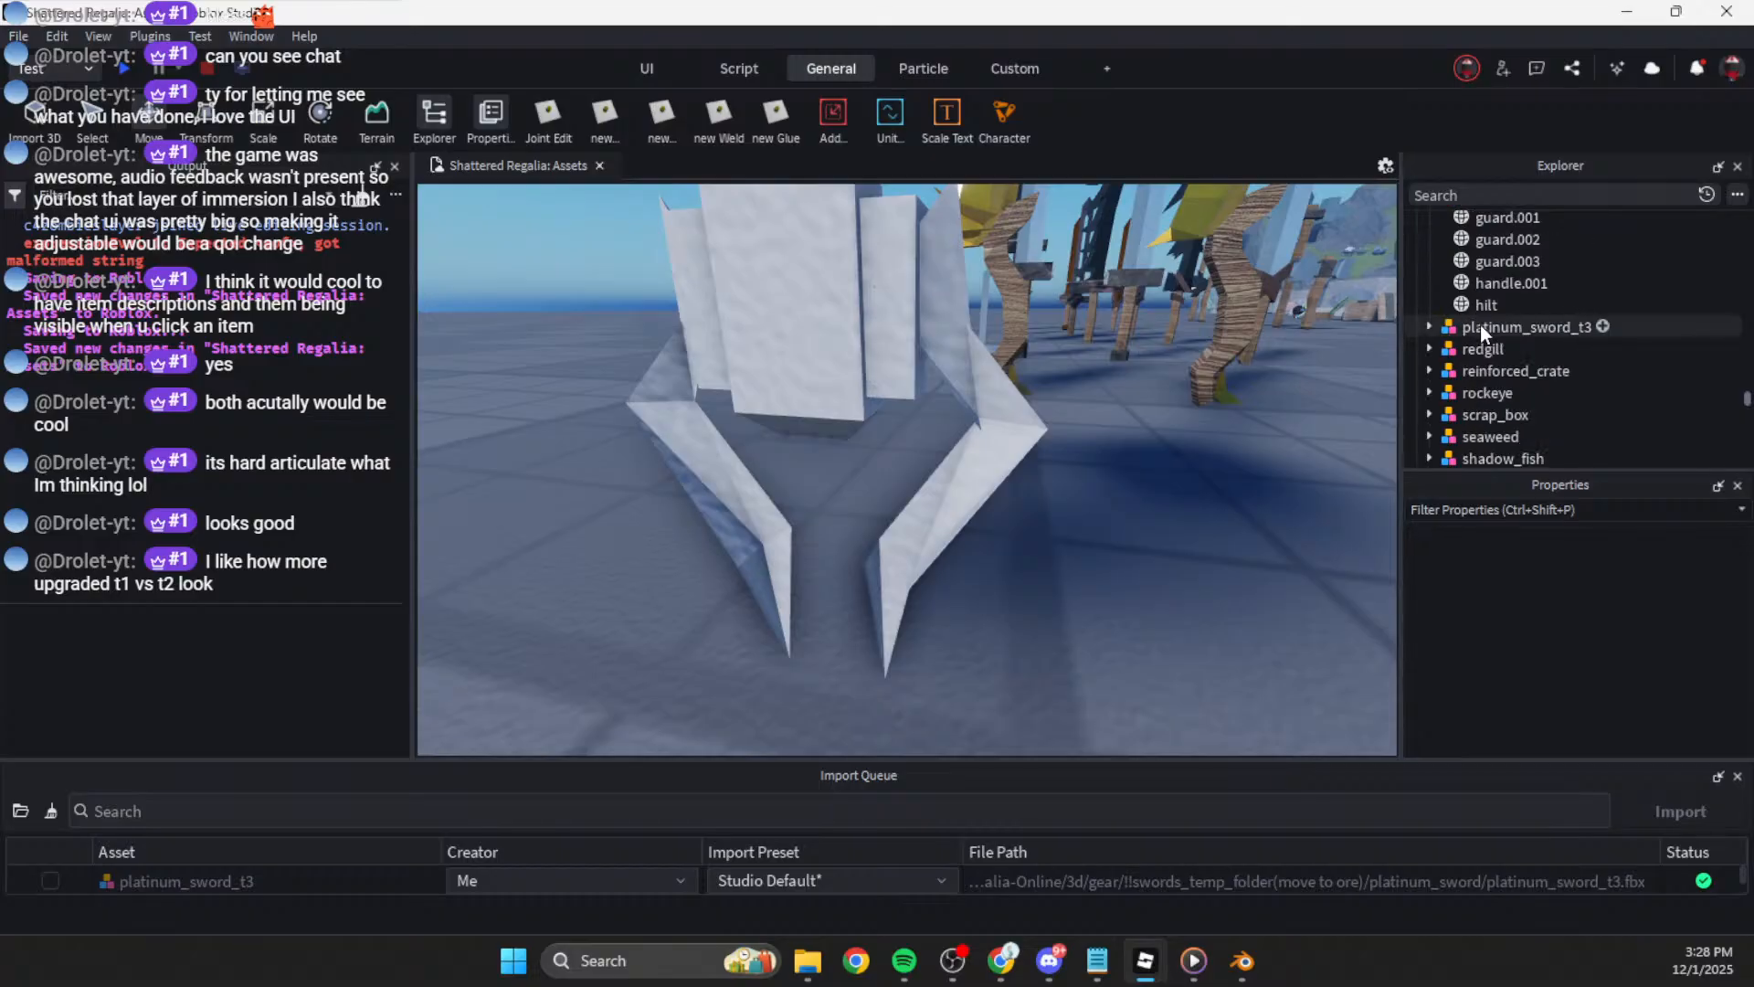
left_click(1431, 331)
left_click(1480, 345)
scroll(1487, 387, "down", 2)
left_click(1491, 395, "shift")
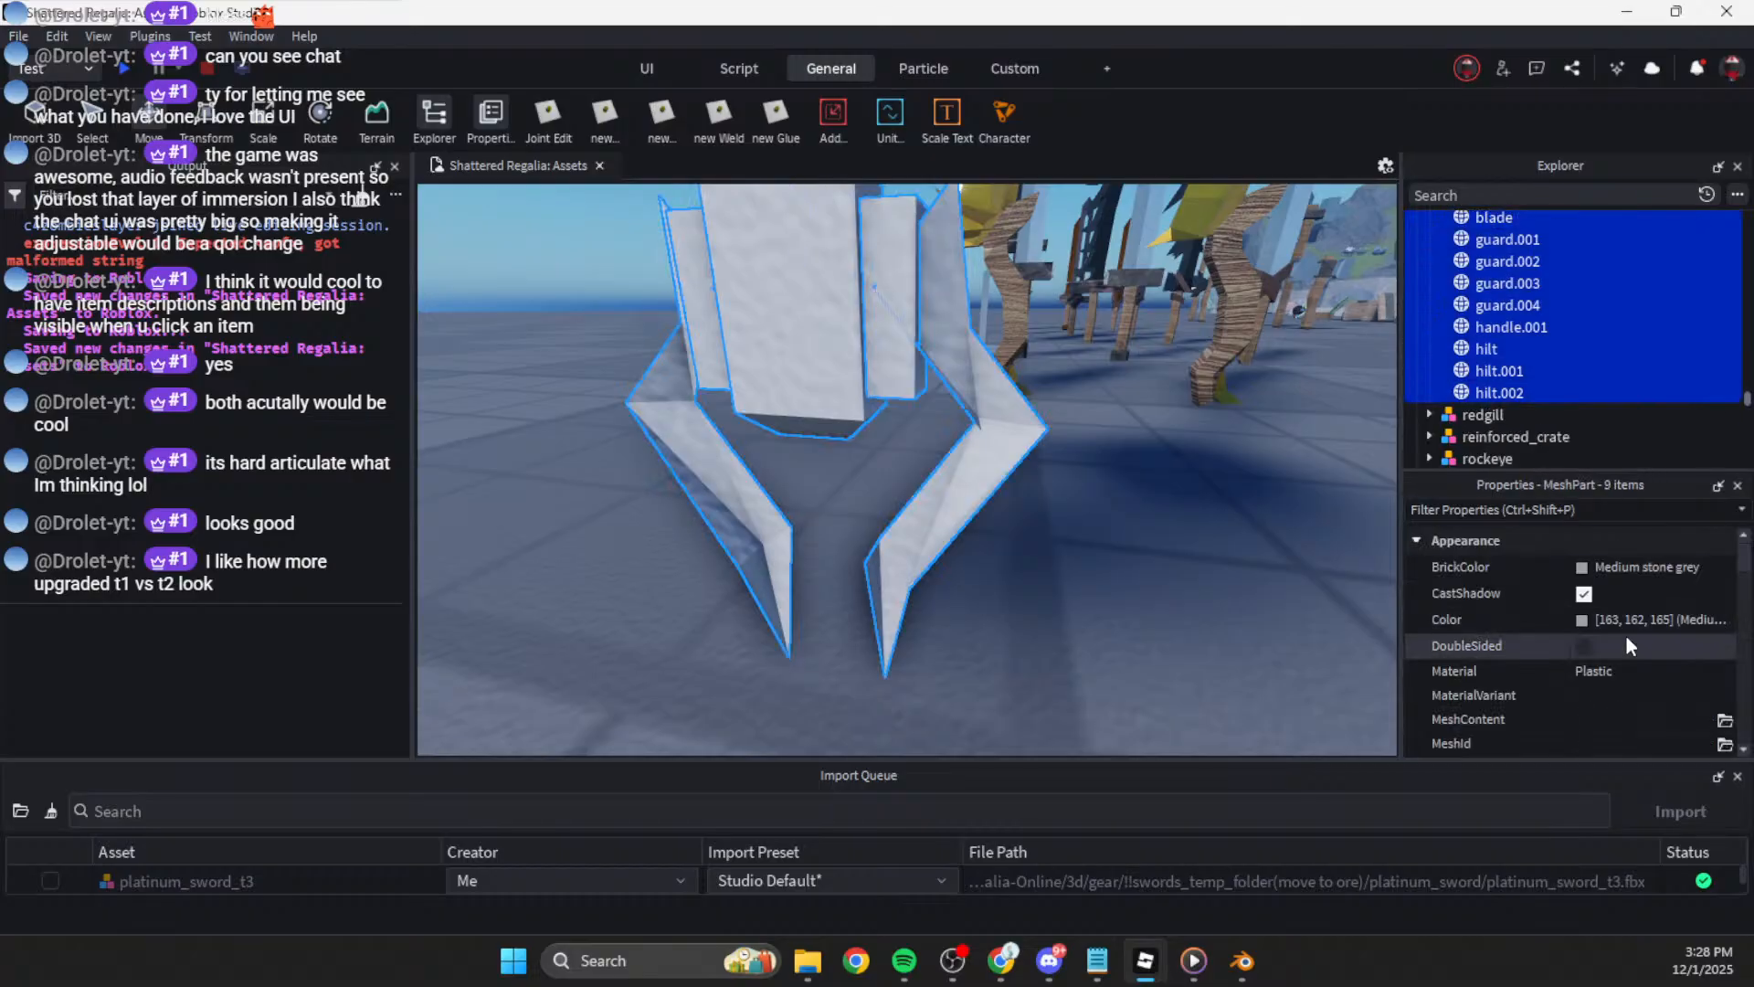
left_click(1586, 647)
left_click(1111, 599)
Step: Copy the color 91, 132, 144 from the platinum_sword_t2 blade to the platinum_sword_t3 blade
key("a")
mouse_move(1111, 600)
right_mouse_down()
mouse_move(1085, 599)
mouse_move(1111, 599)
right_mouse_up()
key("d")
key("s")
key("w")
key("s")
key("w")
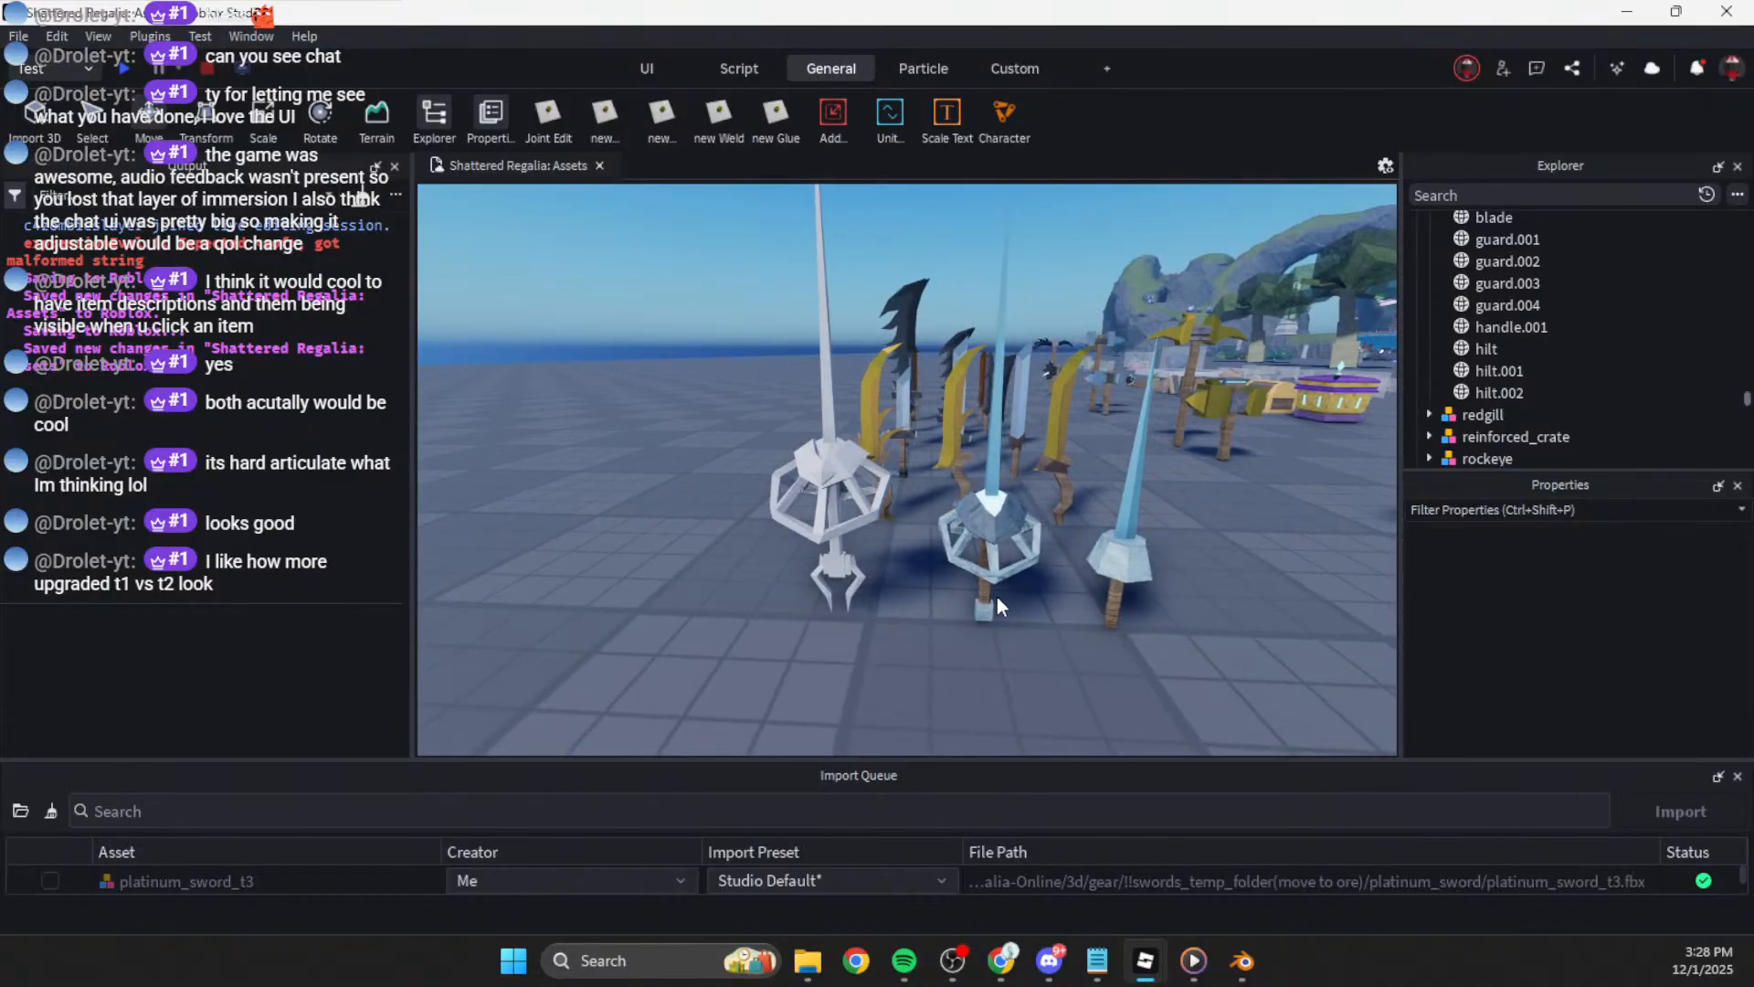
left_click(1066, 605)
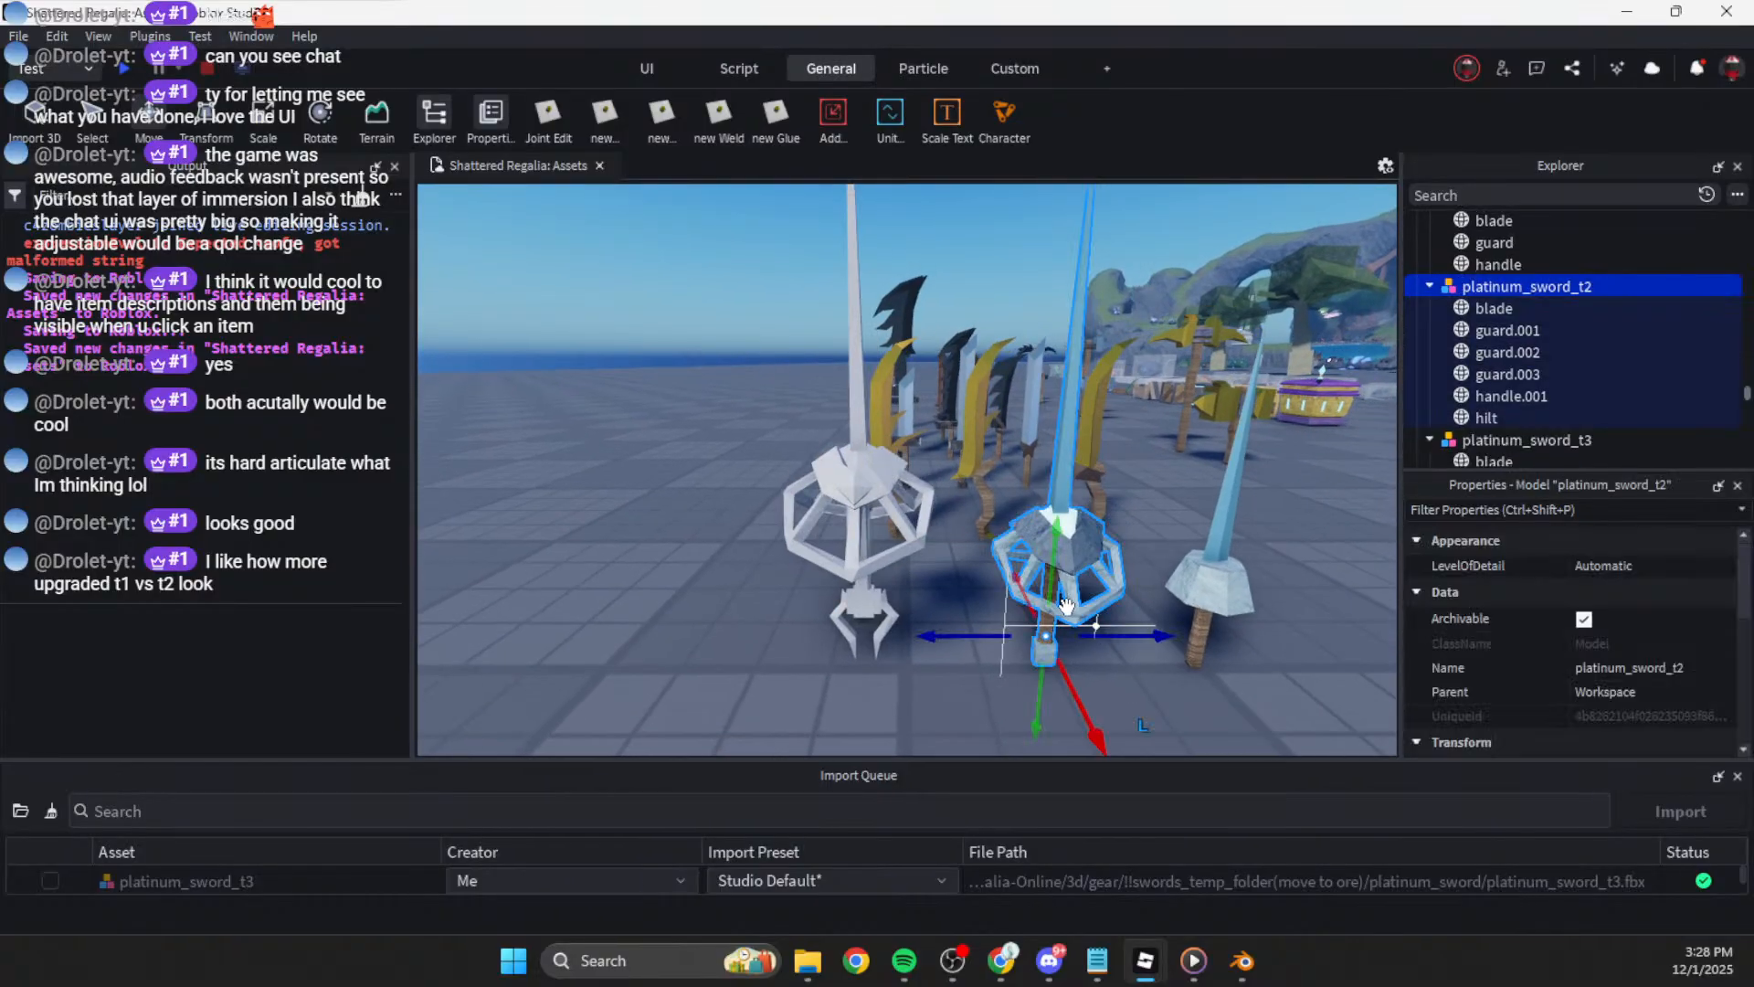
left_click(1499, 308)
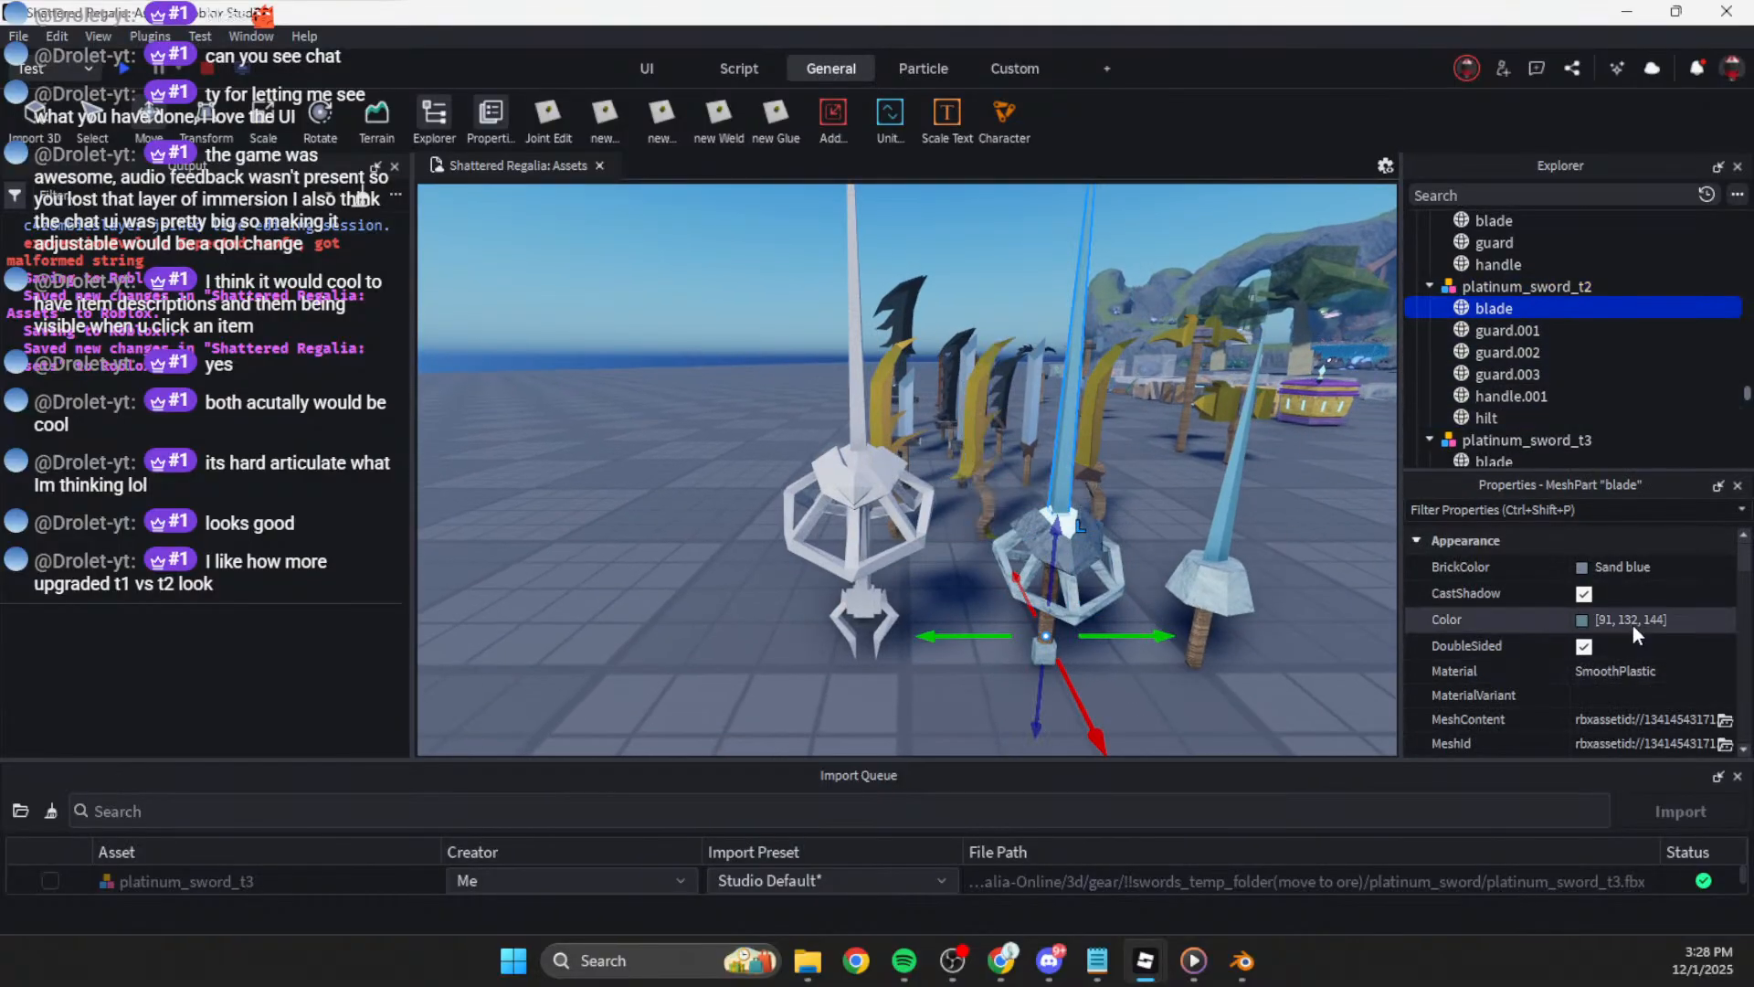
left_click(1521, 441)
scroll(1486, 370, "down", 3)
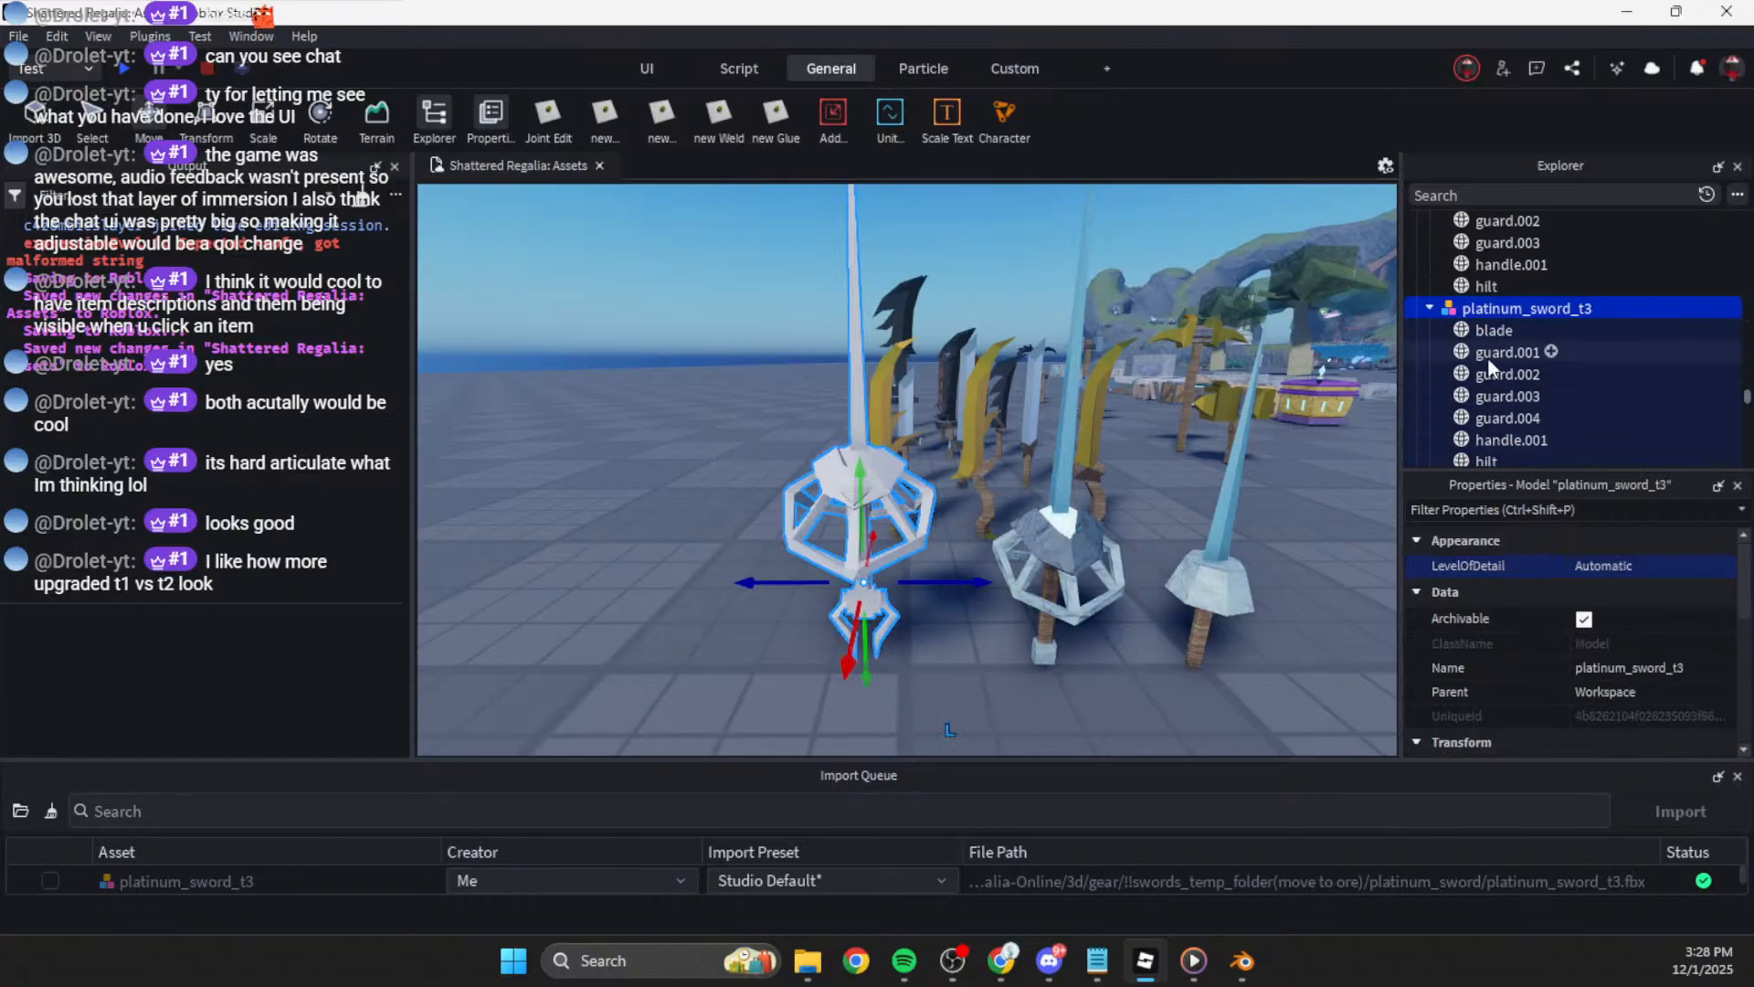
left_click(1498, 330)
left_click(1627, 618)
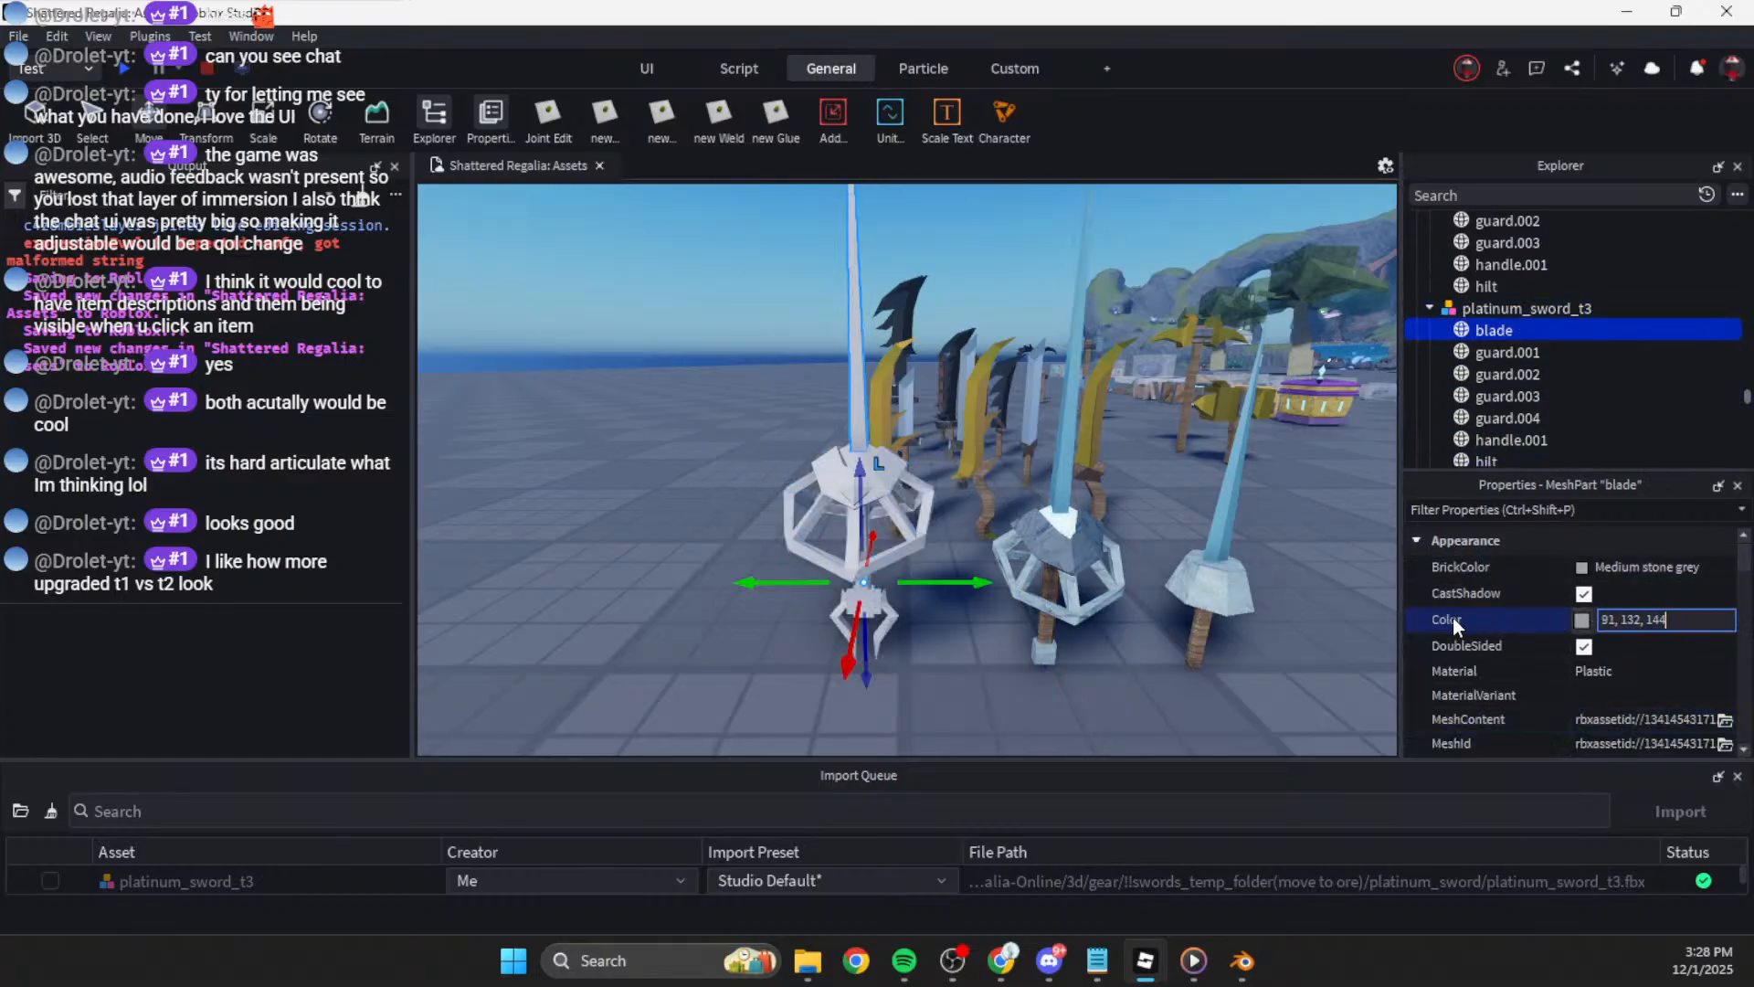
Step: Set the platinum_sword_t3 blade's material to SmoothPlastic and its reflectance to 0.15
left_click(1622, 676)
left_click(1621, 676)
scroll(1626, 718, "down", 5)
left_click(1637, 834)
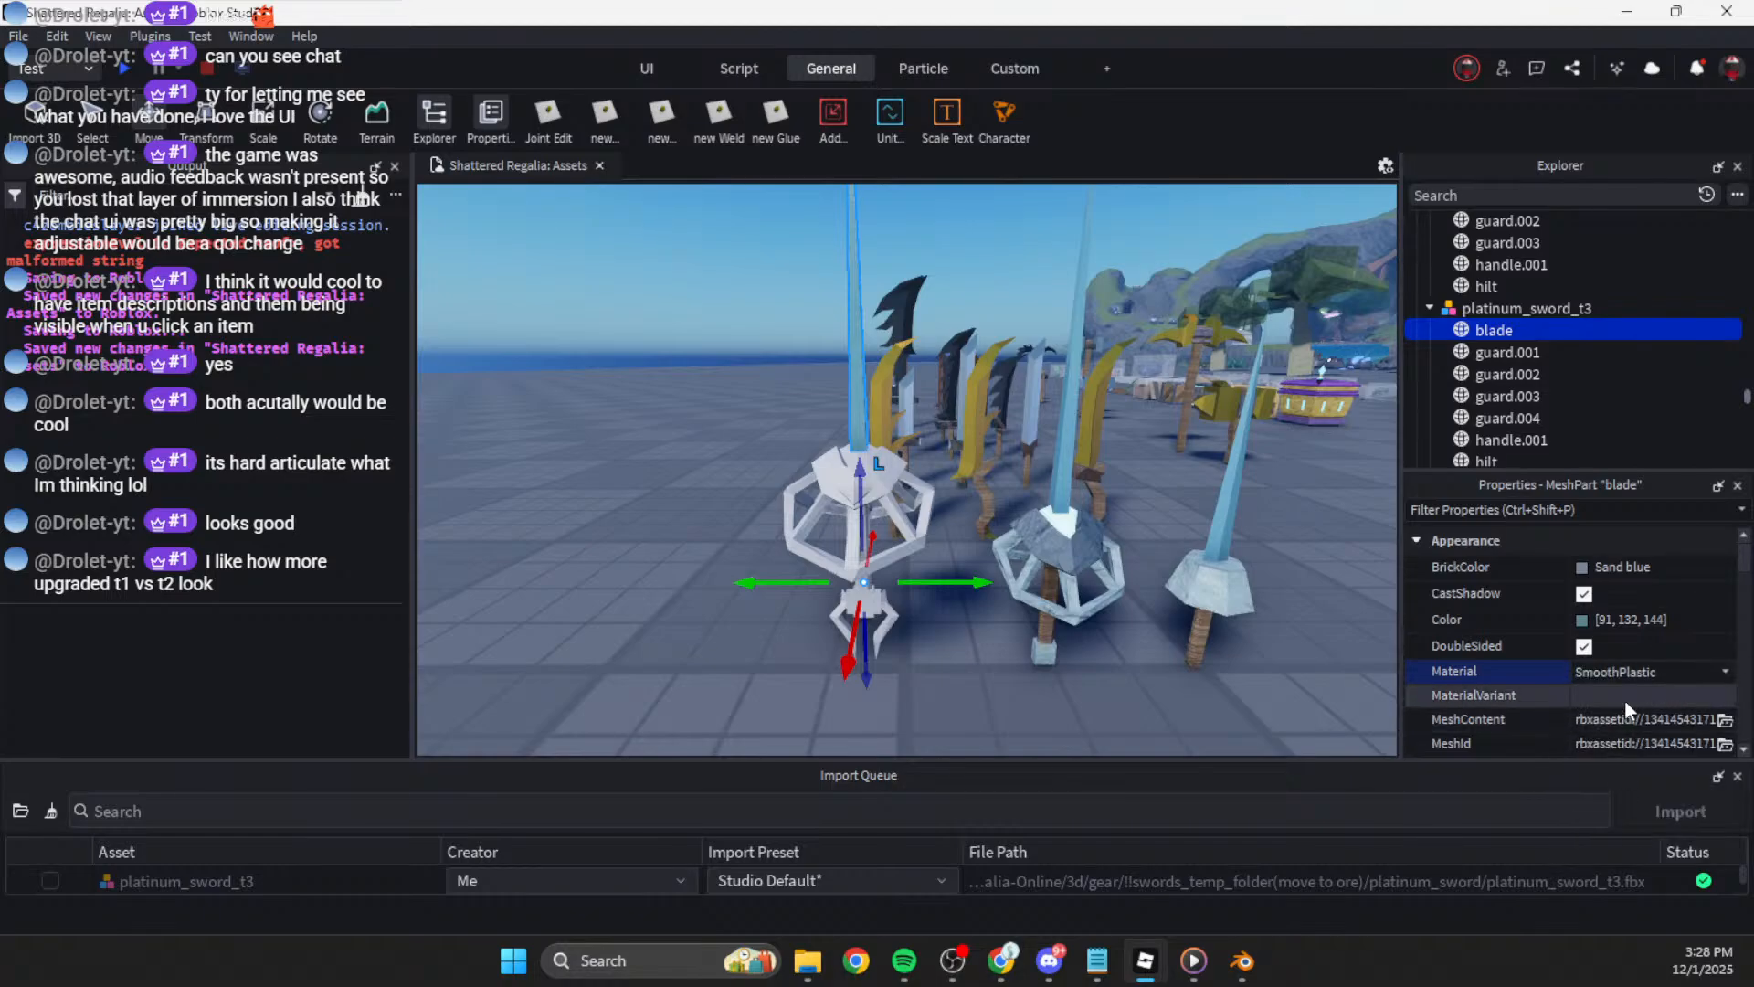
key("w")
scroll(1631, 671, "up", 2)
scroll(1506, 705, "down", 3)
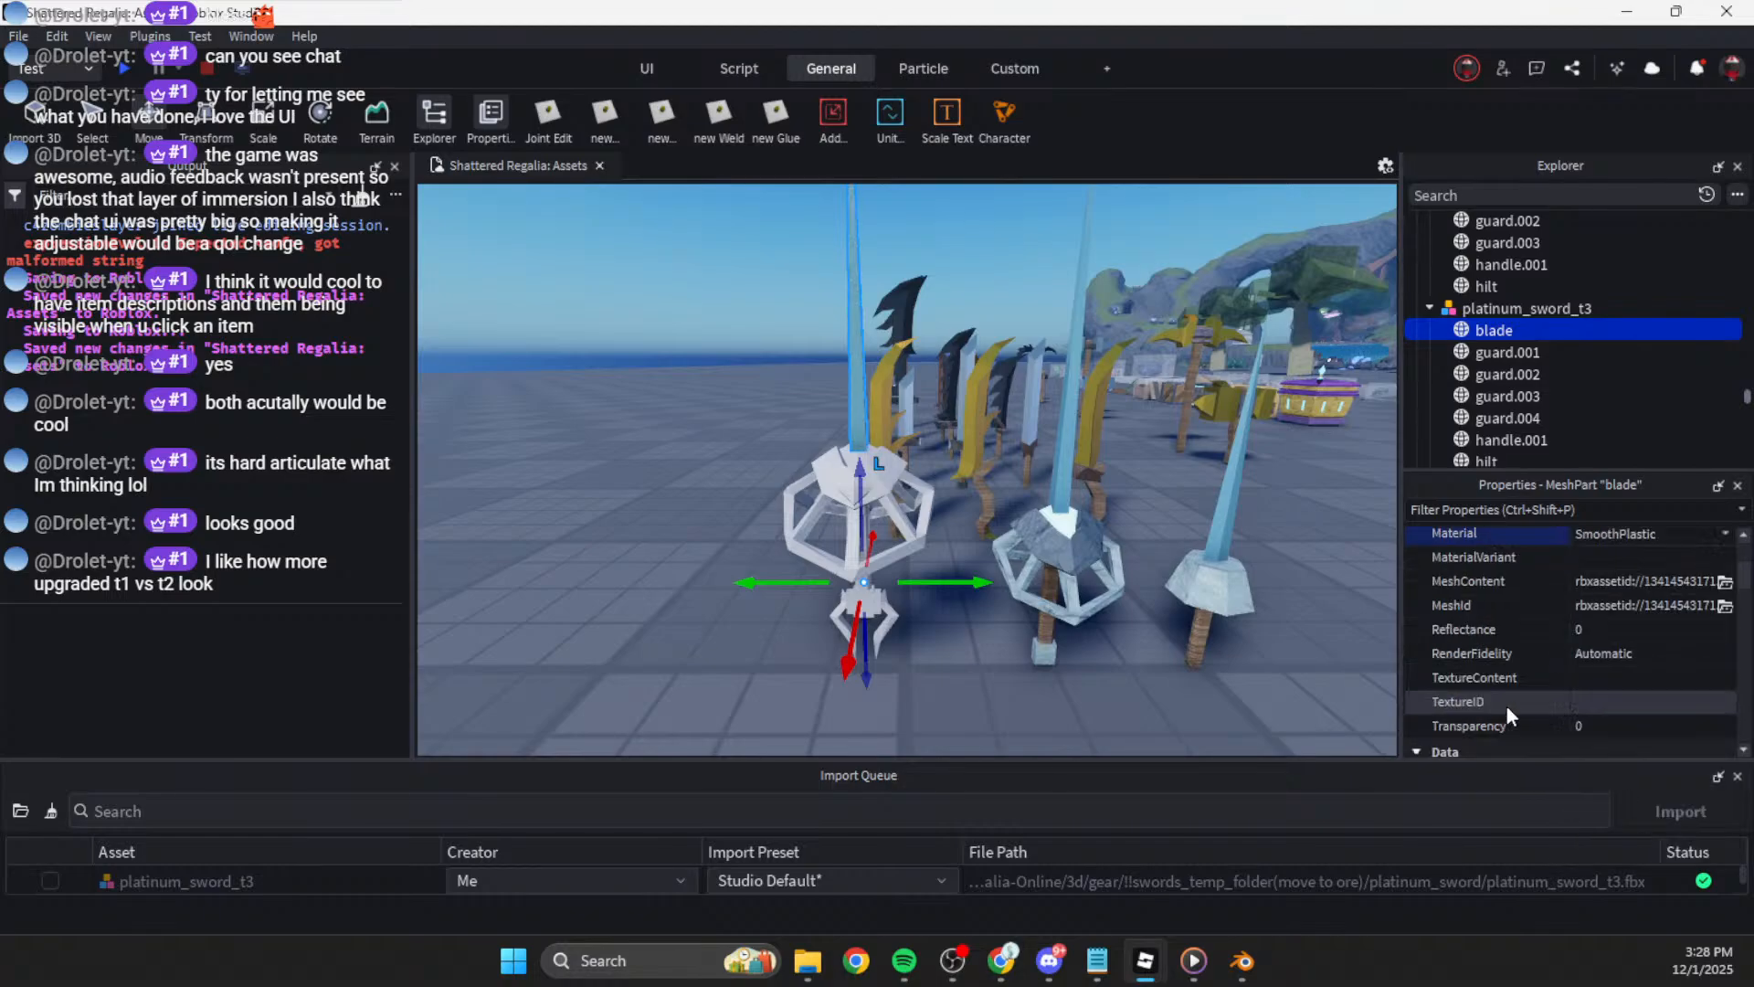
scroll(1629, 641, "up", 1)
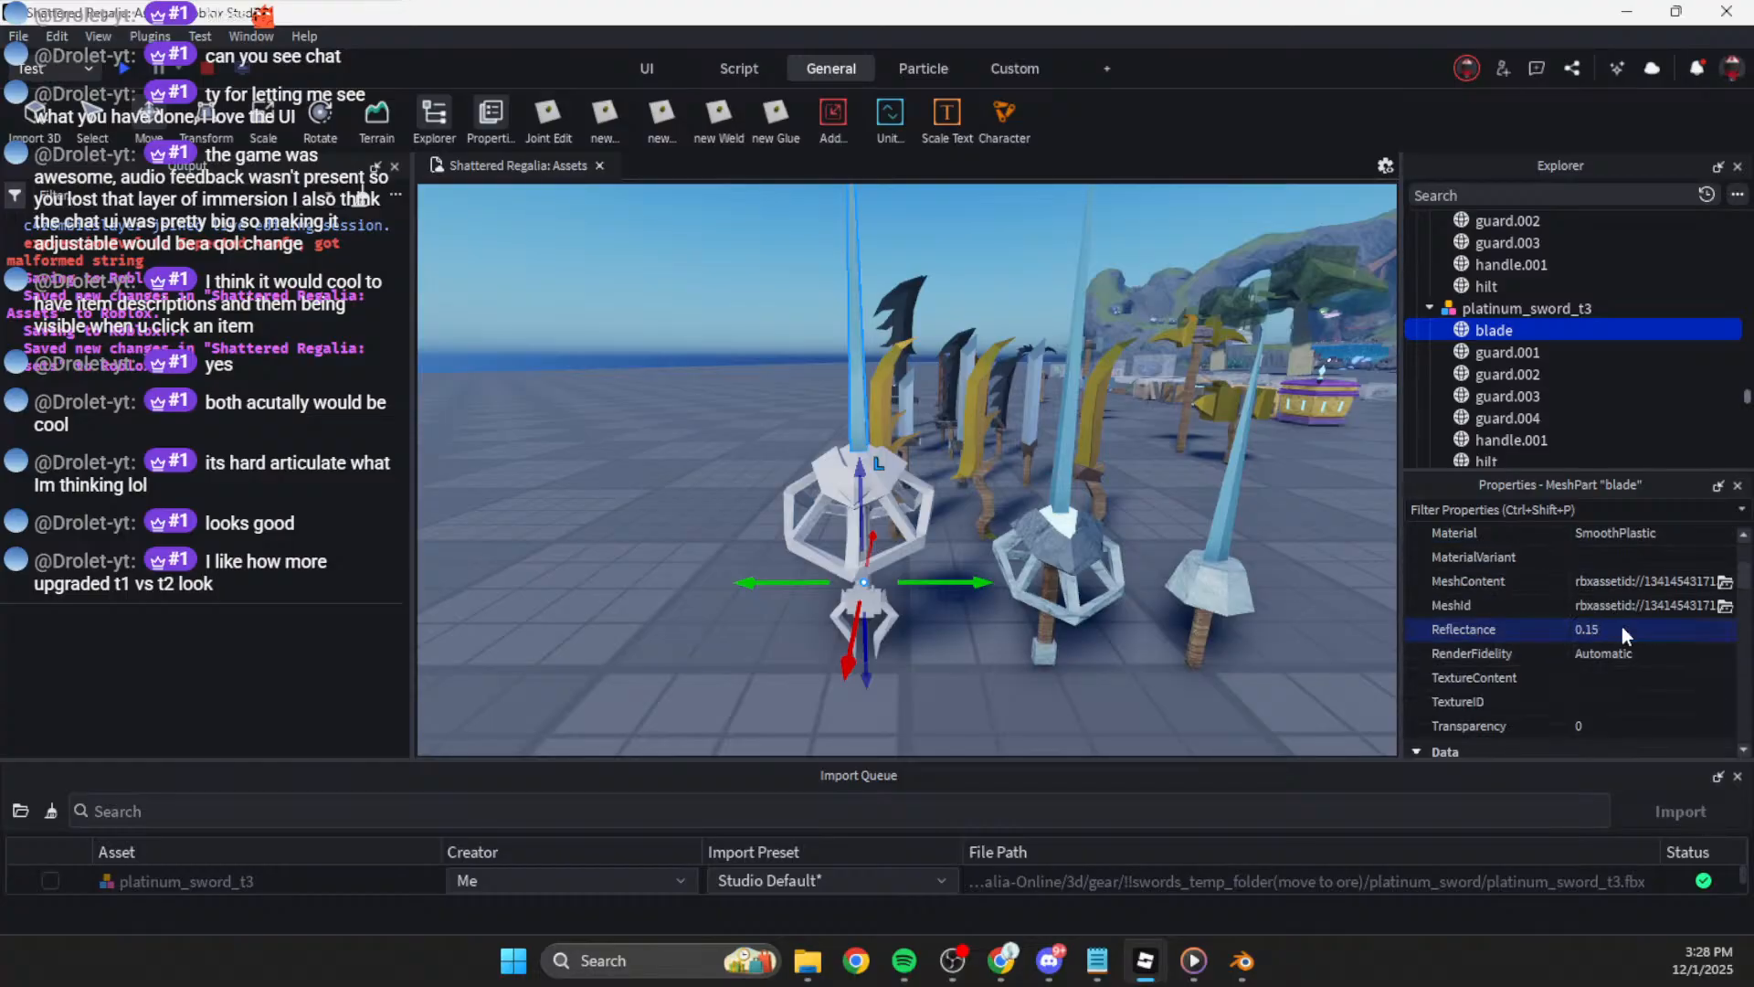
Step: Copy the color 134, 152, 157 from platinum_sword_t2's guard.002 to guard.001 through guard.004 of platinum_sword_t3
left_click(1065, 557)
left_click(1471, 330)
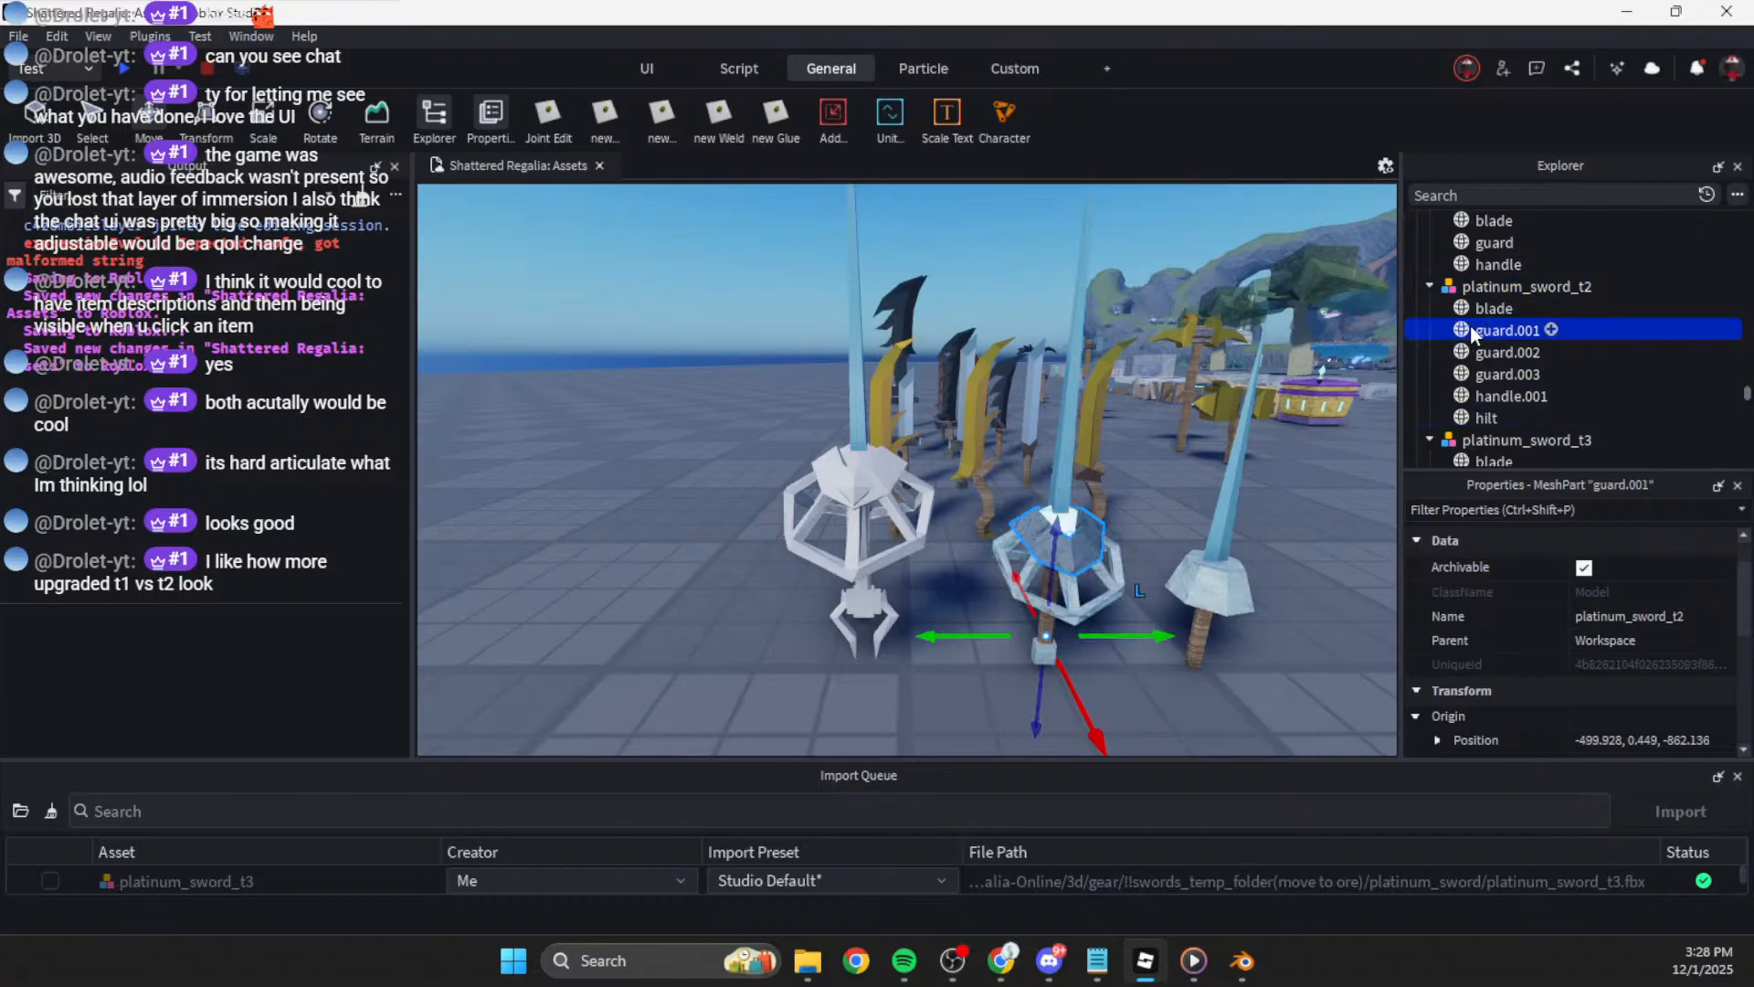
left_click(1504, 376, "shift")
left_click(1496, 353)
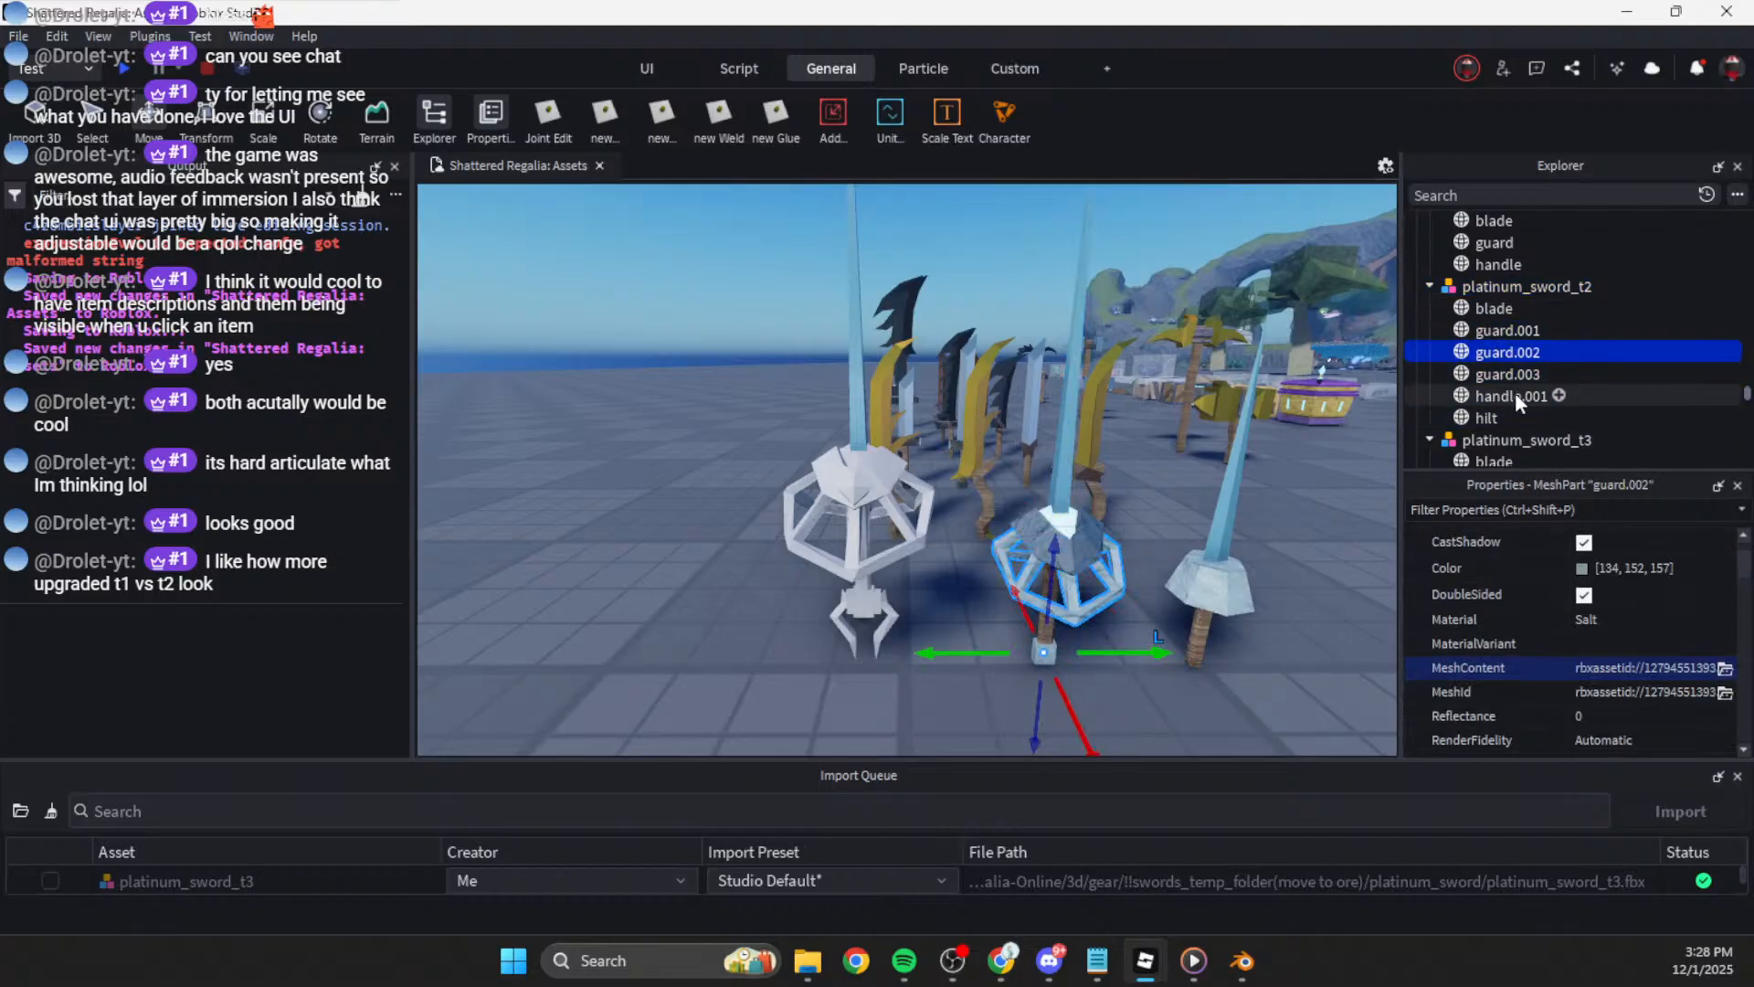
left_click(1491, 567)
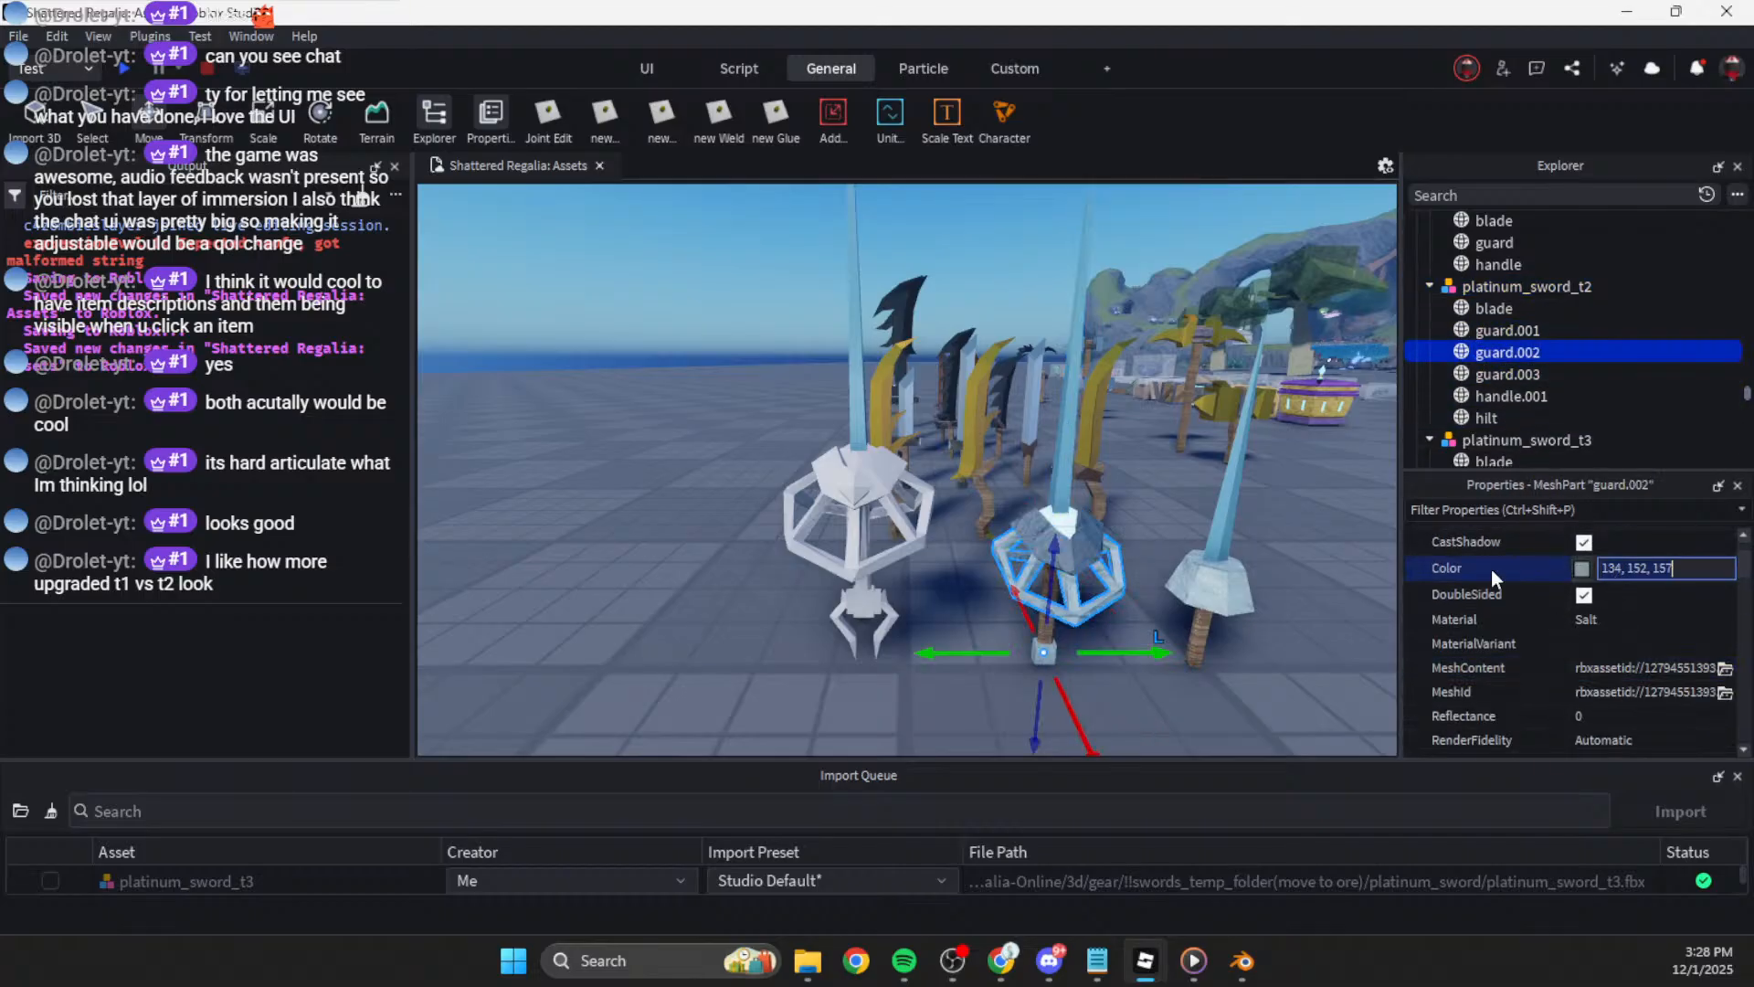
left_click(892, 515)
scroll(1484, 415, "down", 3)
left_click(1506, 351)
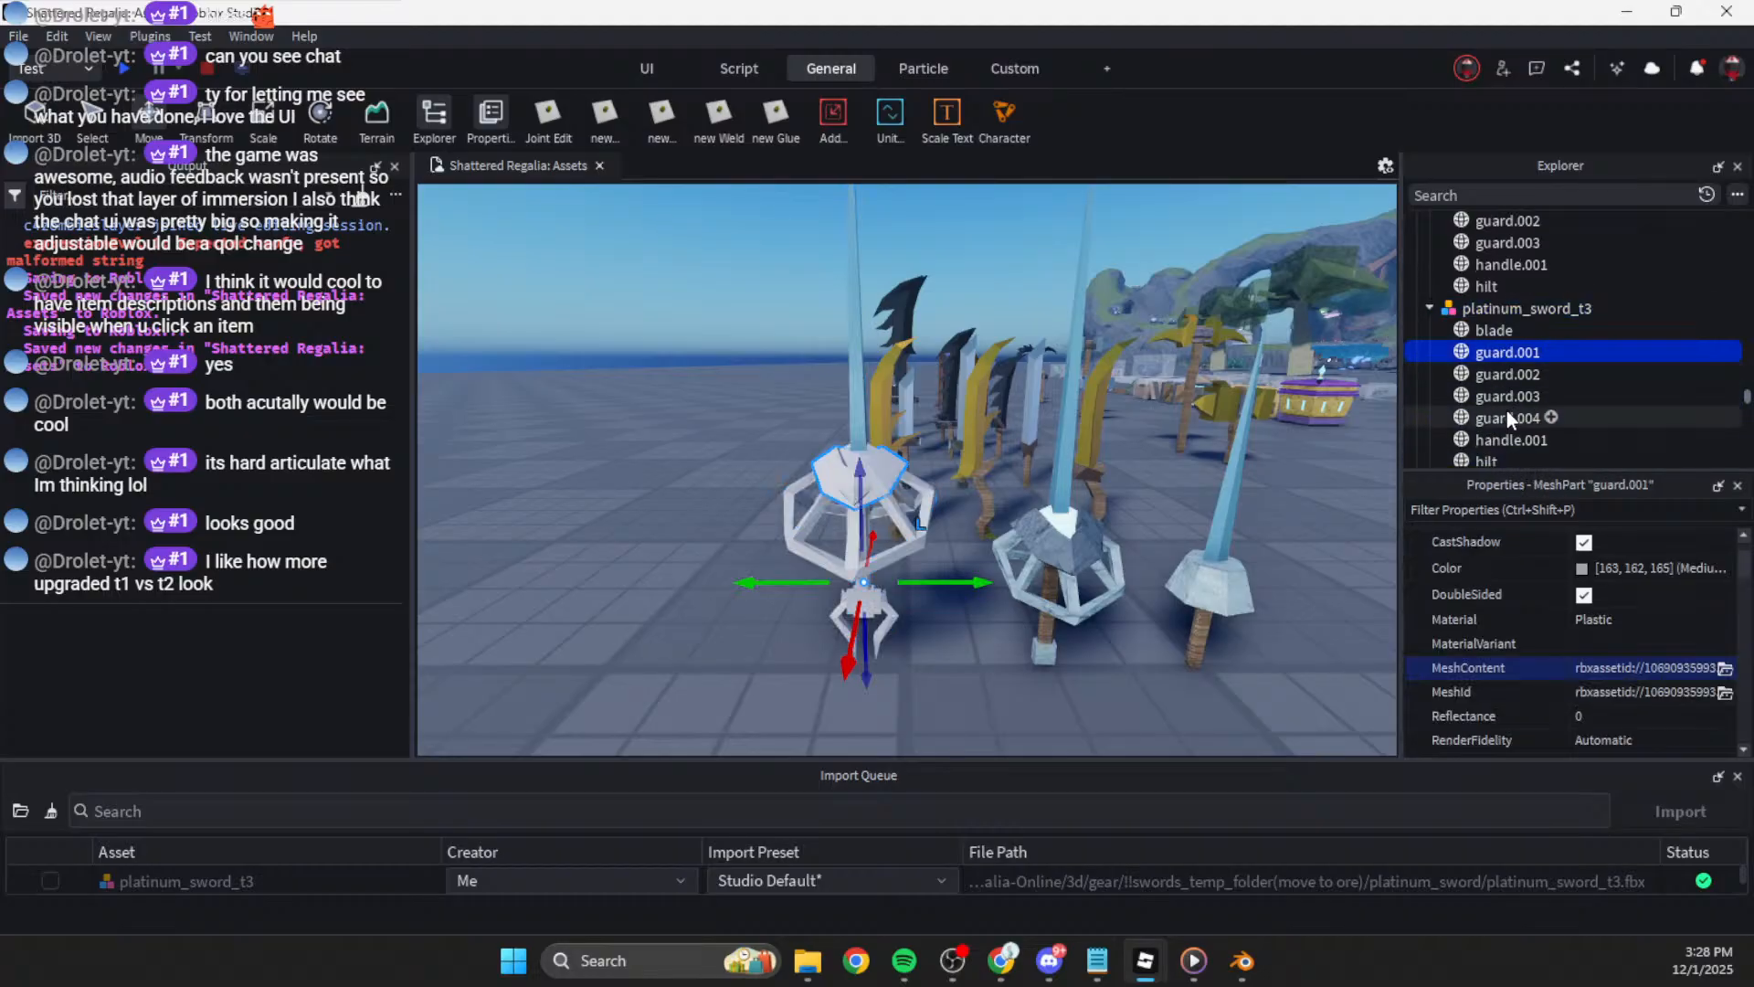
left_click(1508, 417, "shift")
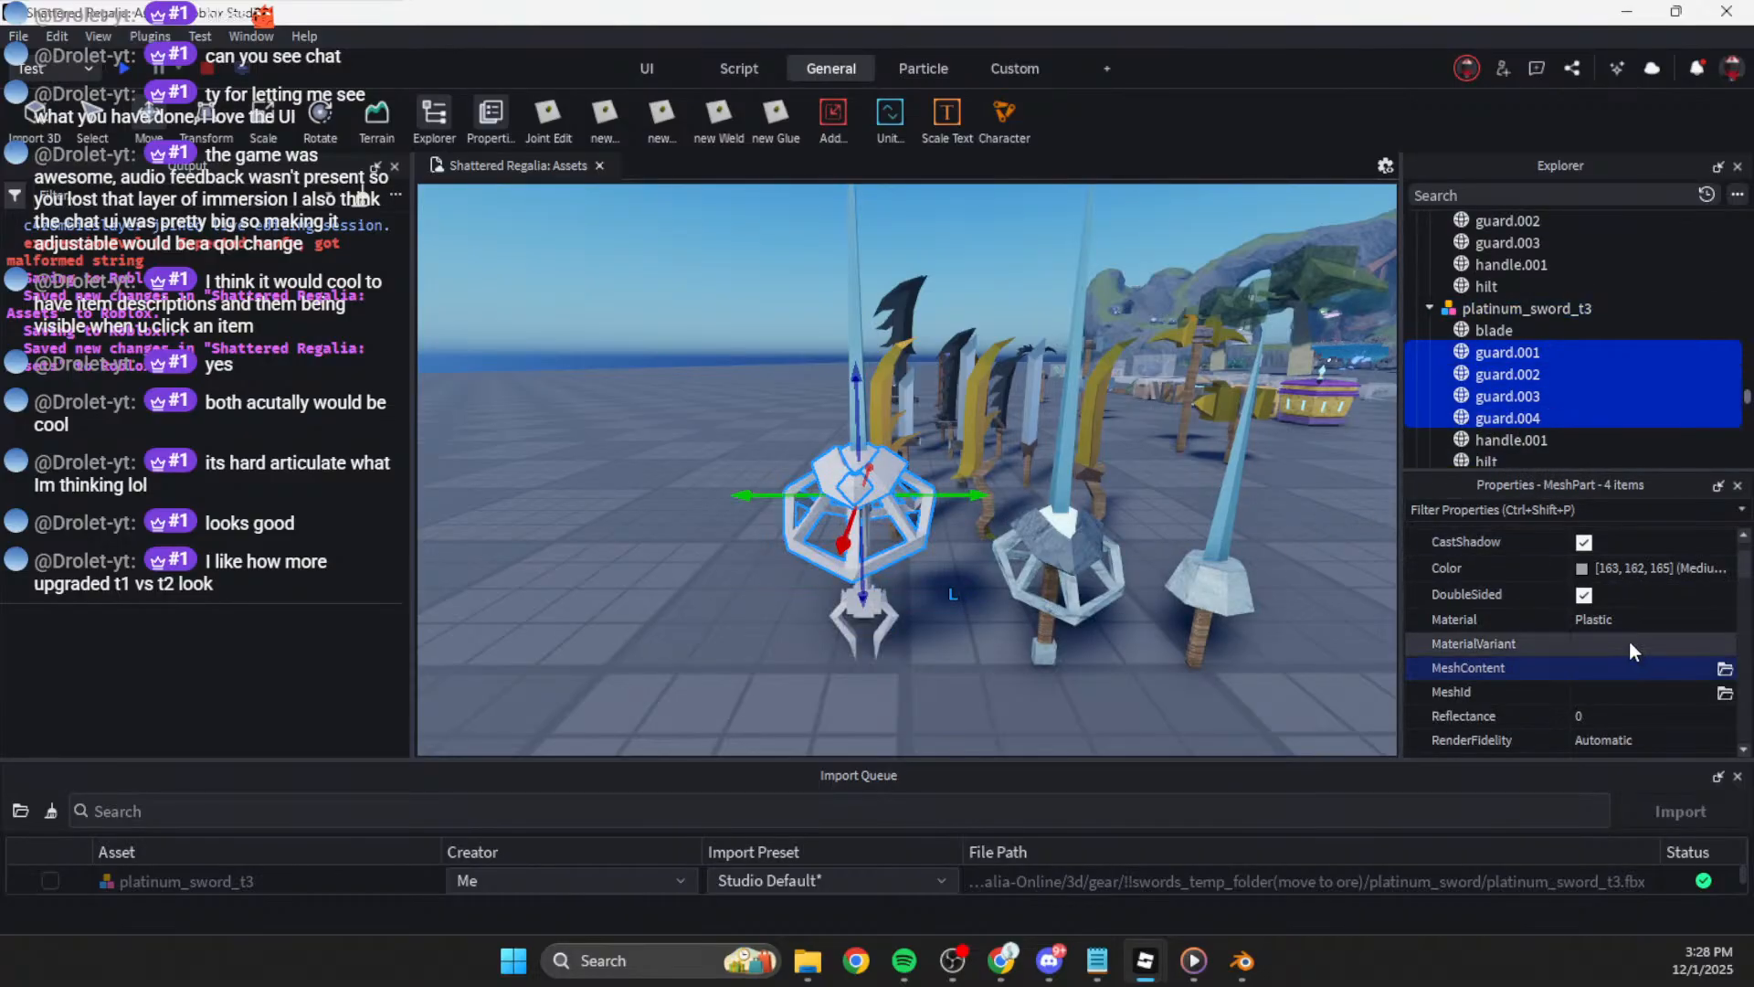
left_click(1633, 572)
type("134, 152, 157")
key("Return")
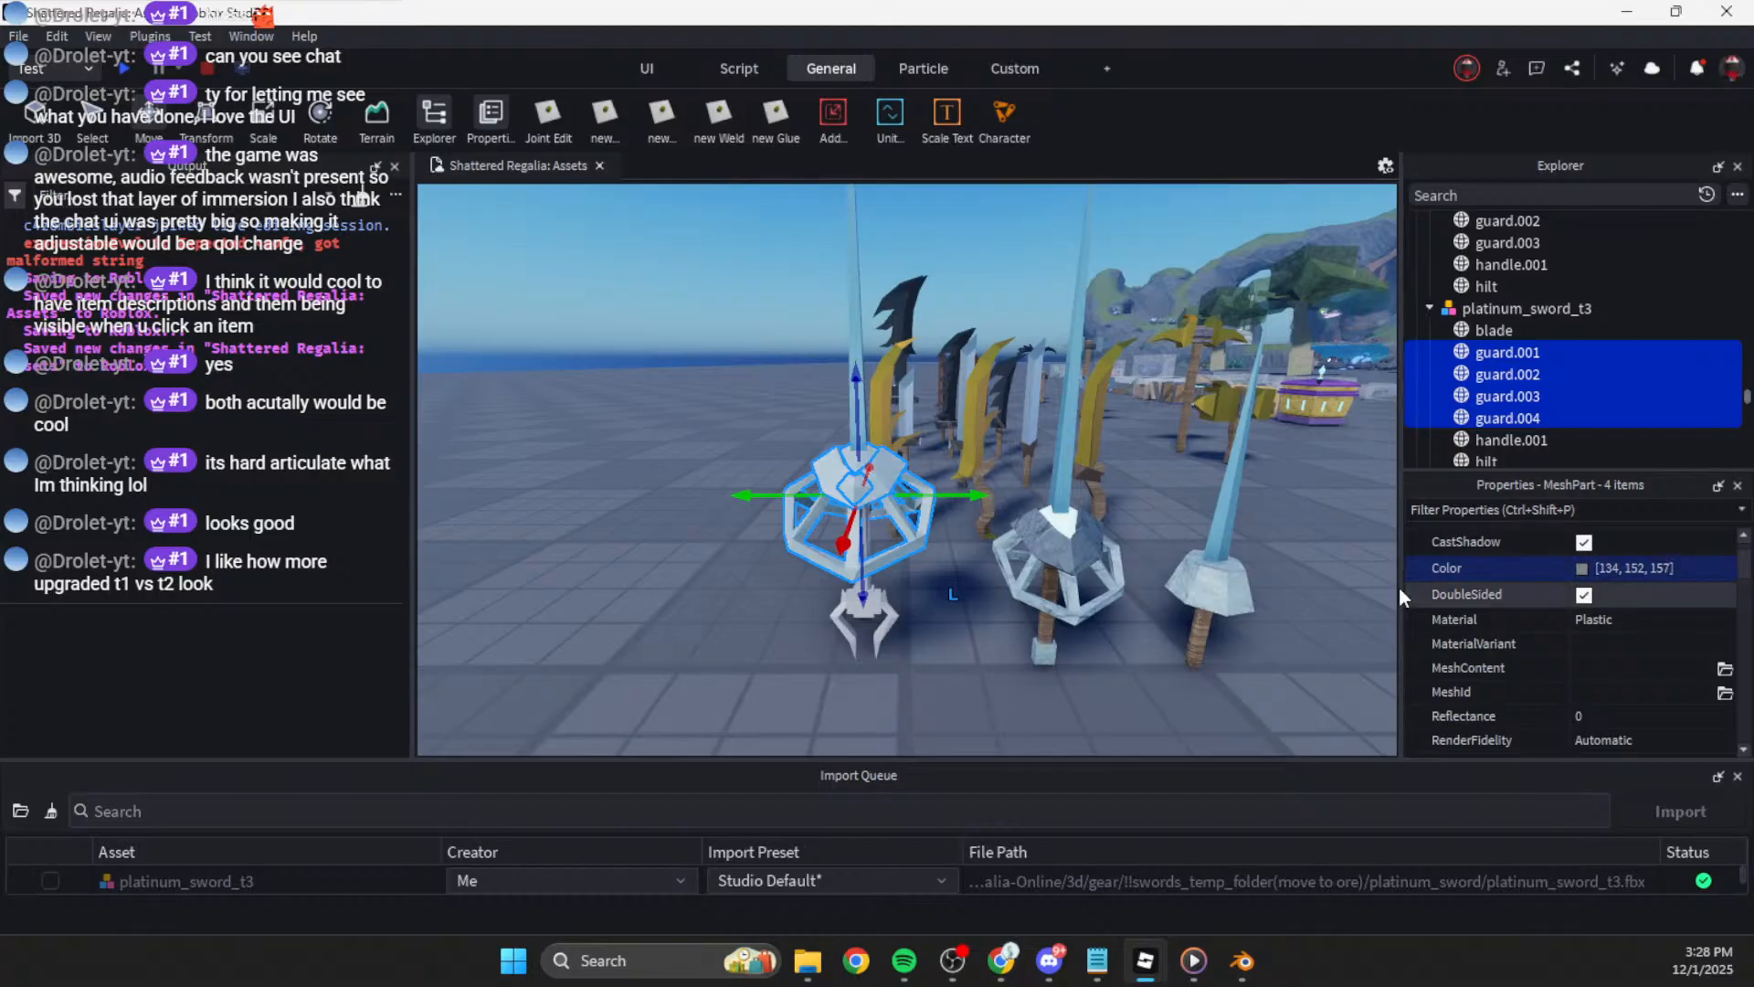
Step: Check the material of platinum_sword_t2's guard parts and set guard.001 through guard.004 of platinum_sword_t3 to Salt
scroll(1092, 536, "up", 6)
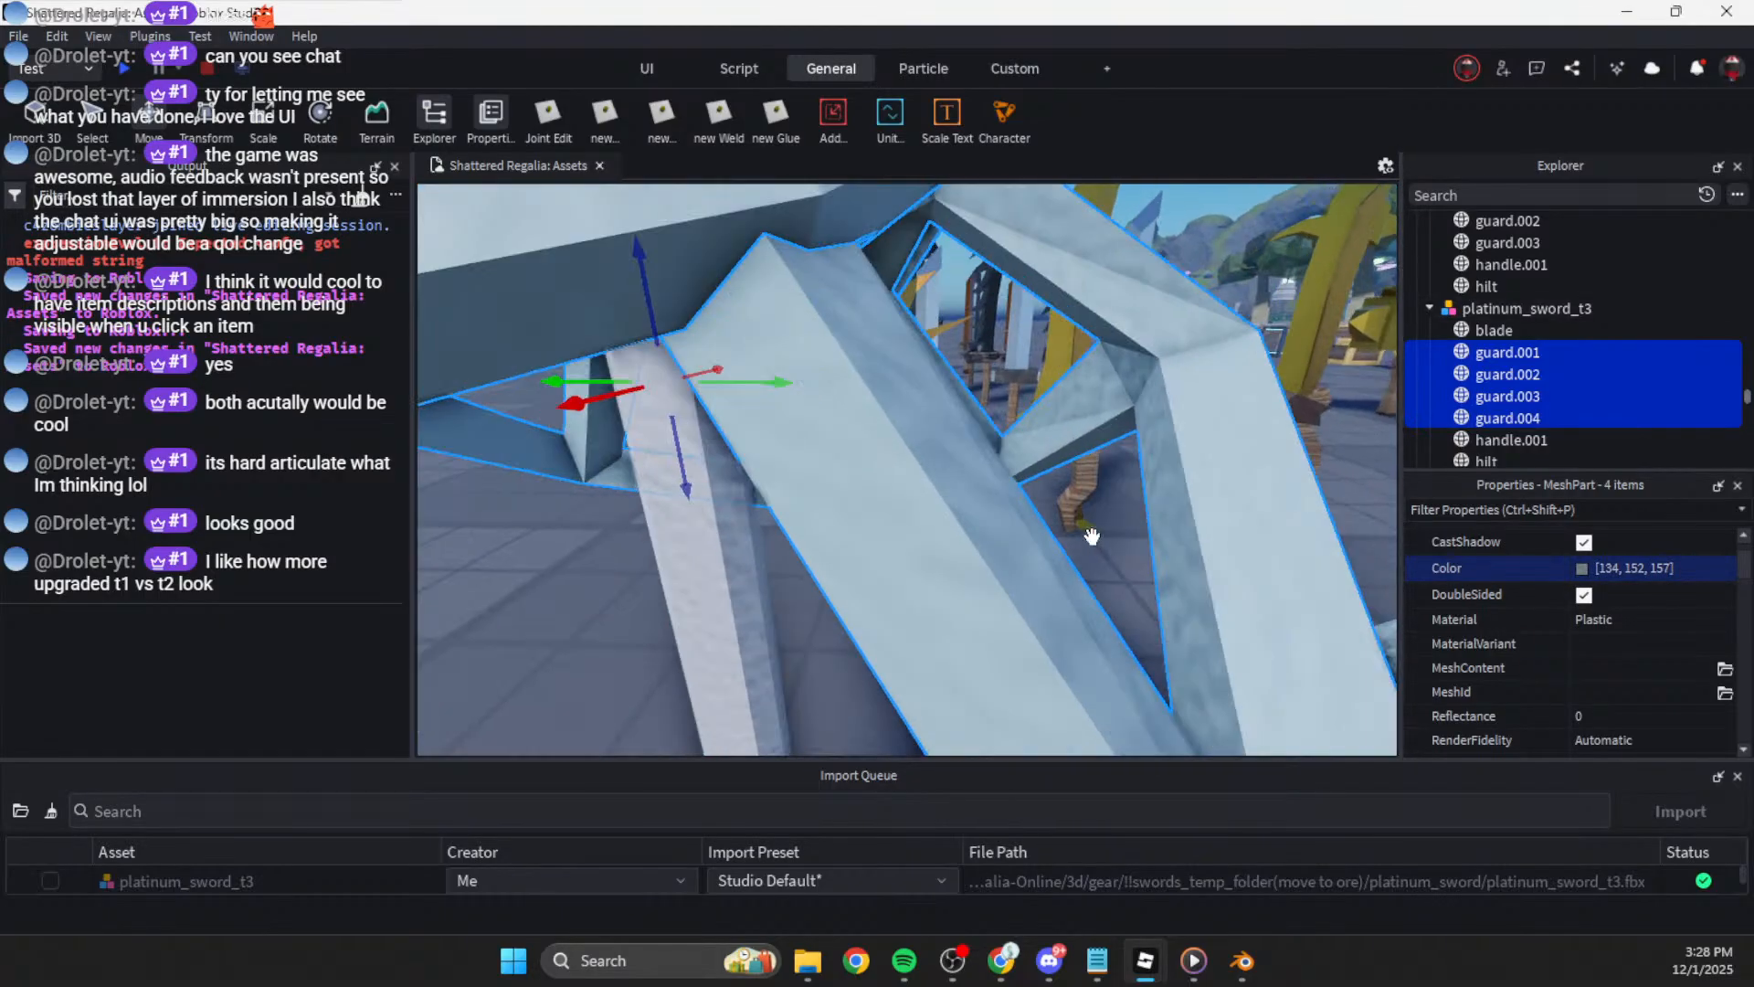
scroll(1092, 536, "down", 6)
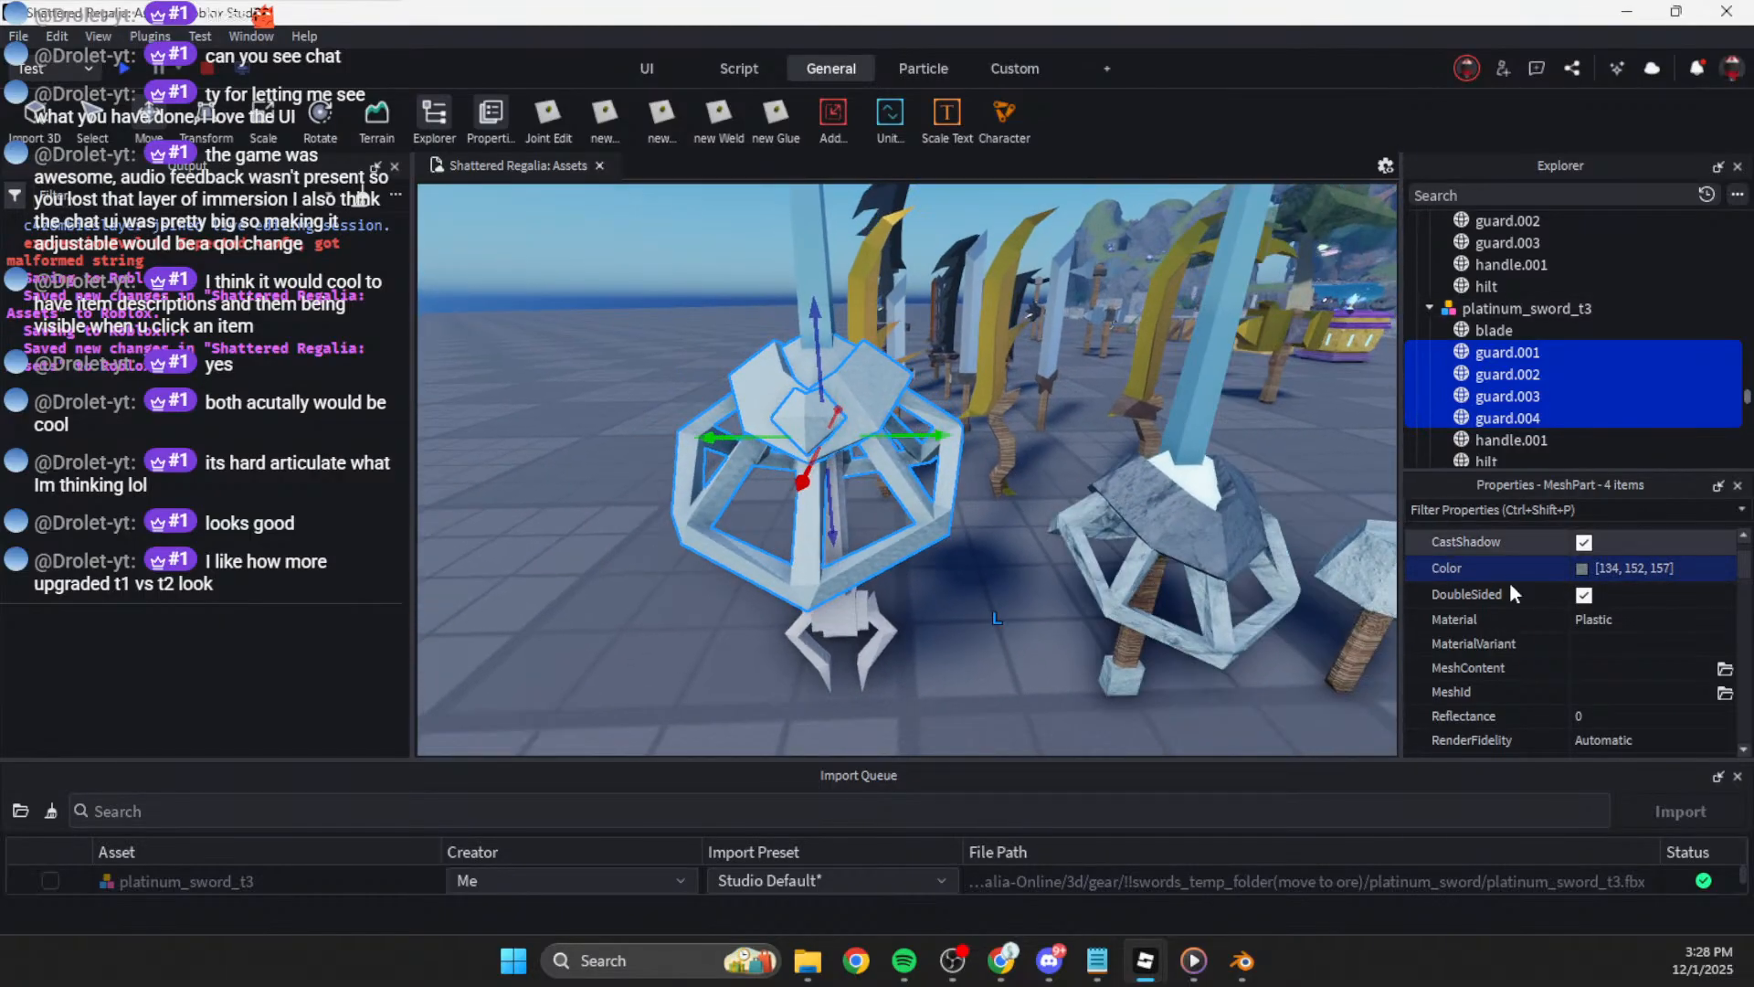
left_click(1609, 621)
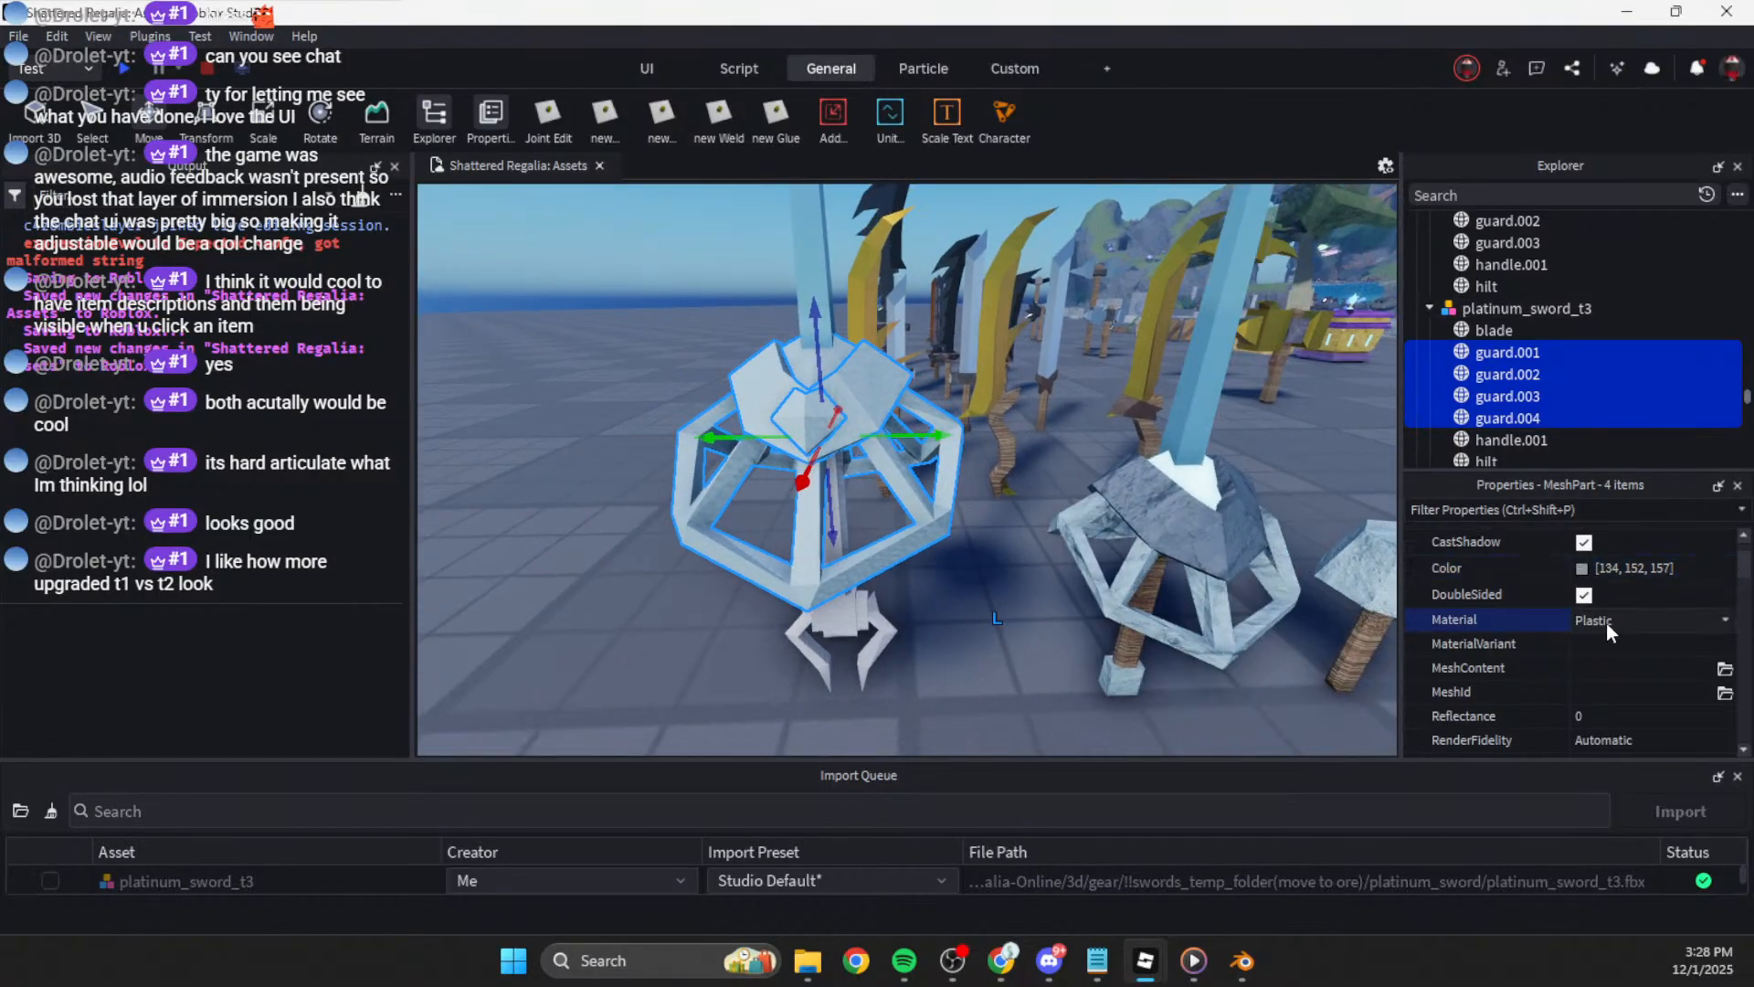
left_click(1174, 608)
left_click(1504, 396)
left_click(1513, 367)
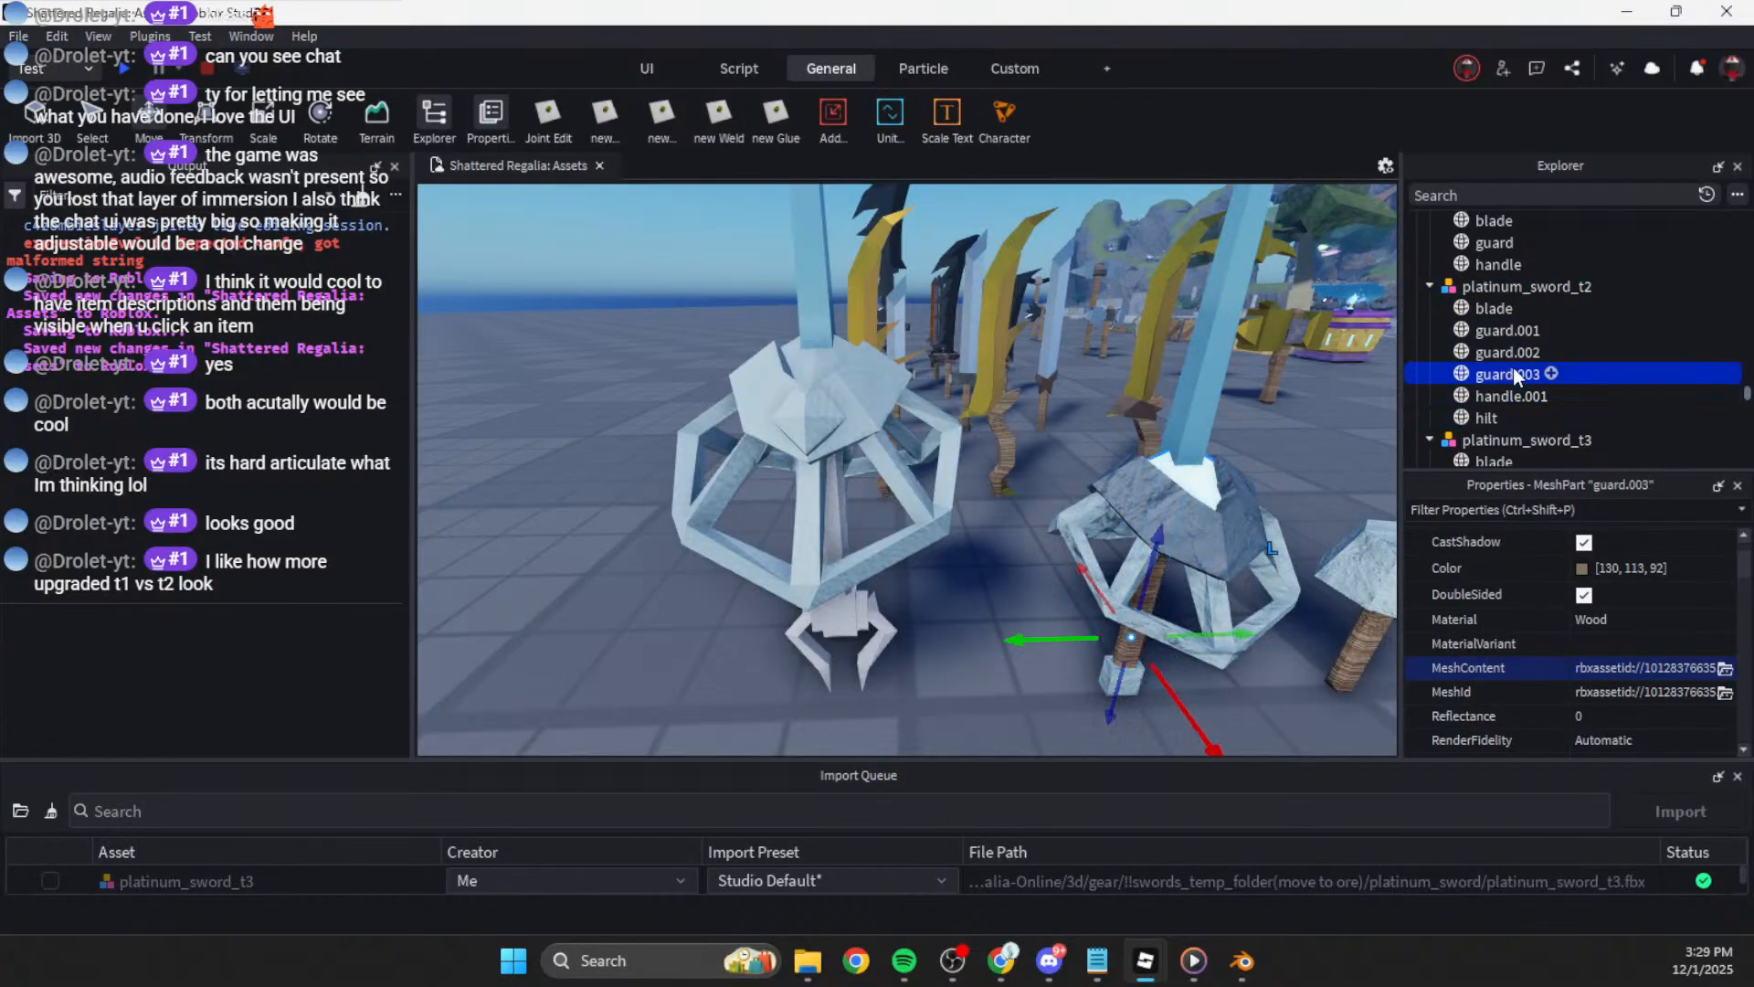
left_click(1516, 359)
left_click(1513, 336)
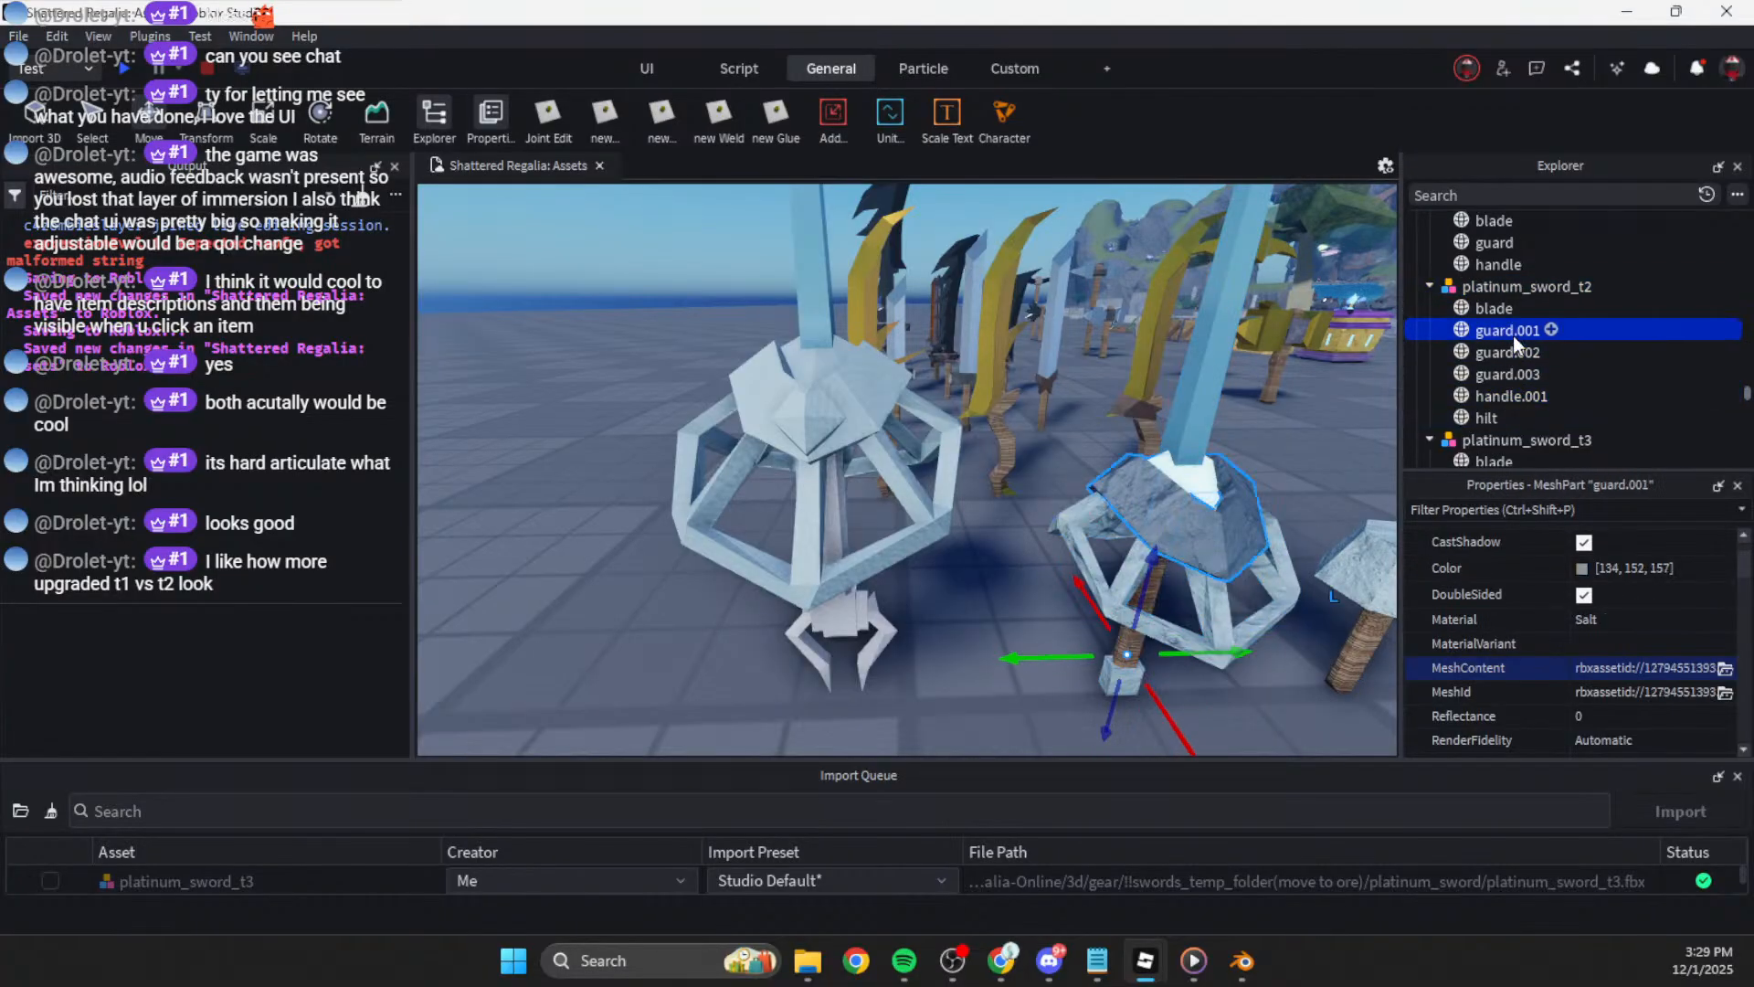
left_click(868, 411)
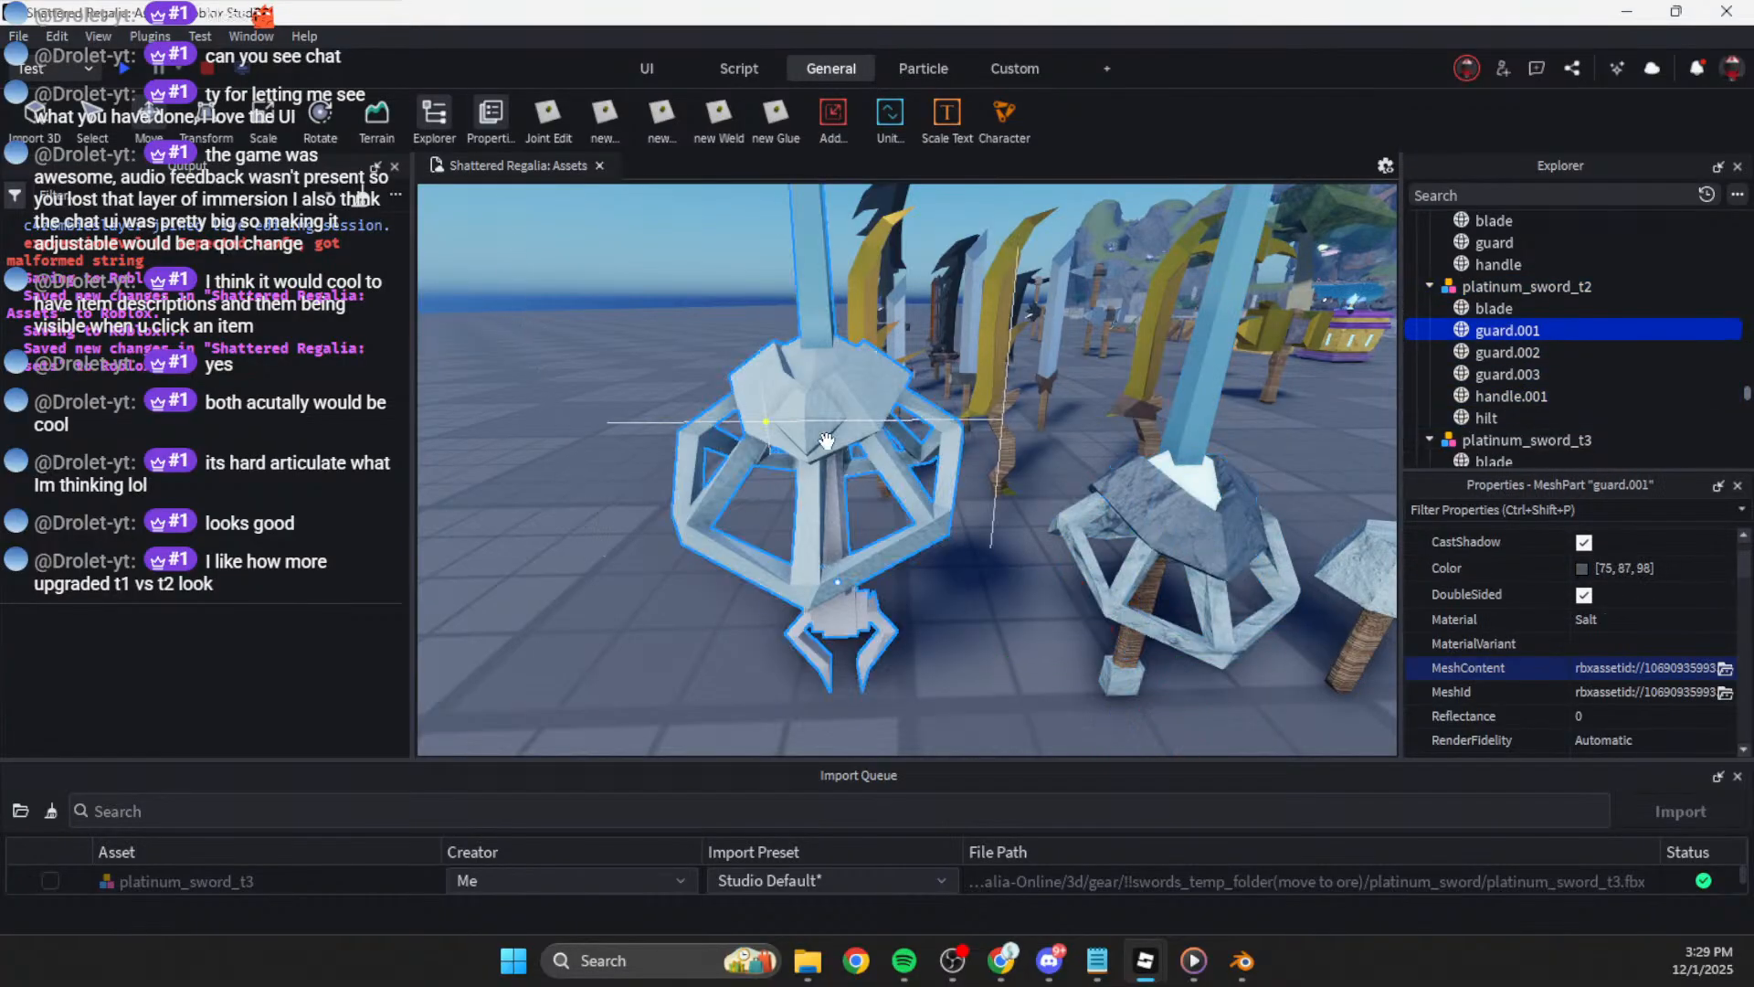
scroll(1524, 419, "down", 3)
left_click(1510, 353)
left_click(1510, 417, "shift")
left_click(1602, 620)
key("s")
right_click_drag(983, 561, 991, 534)
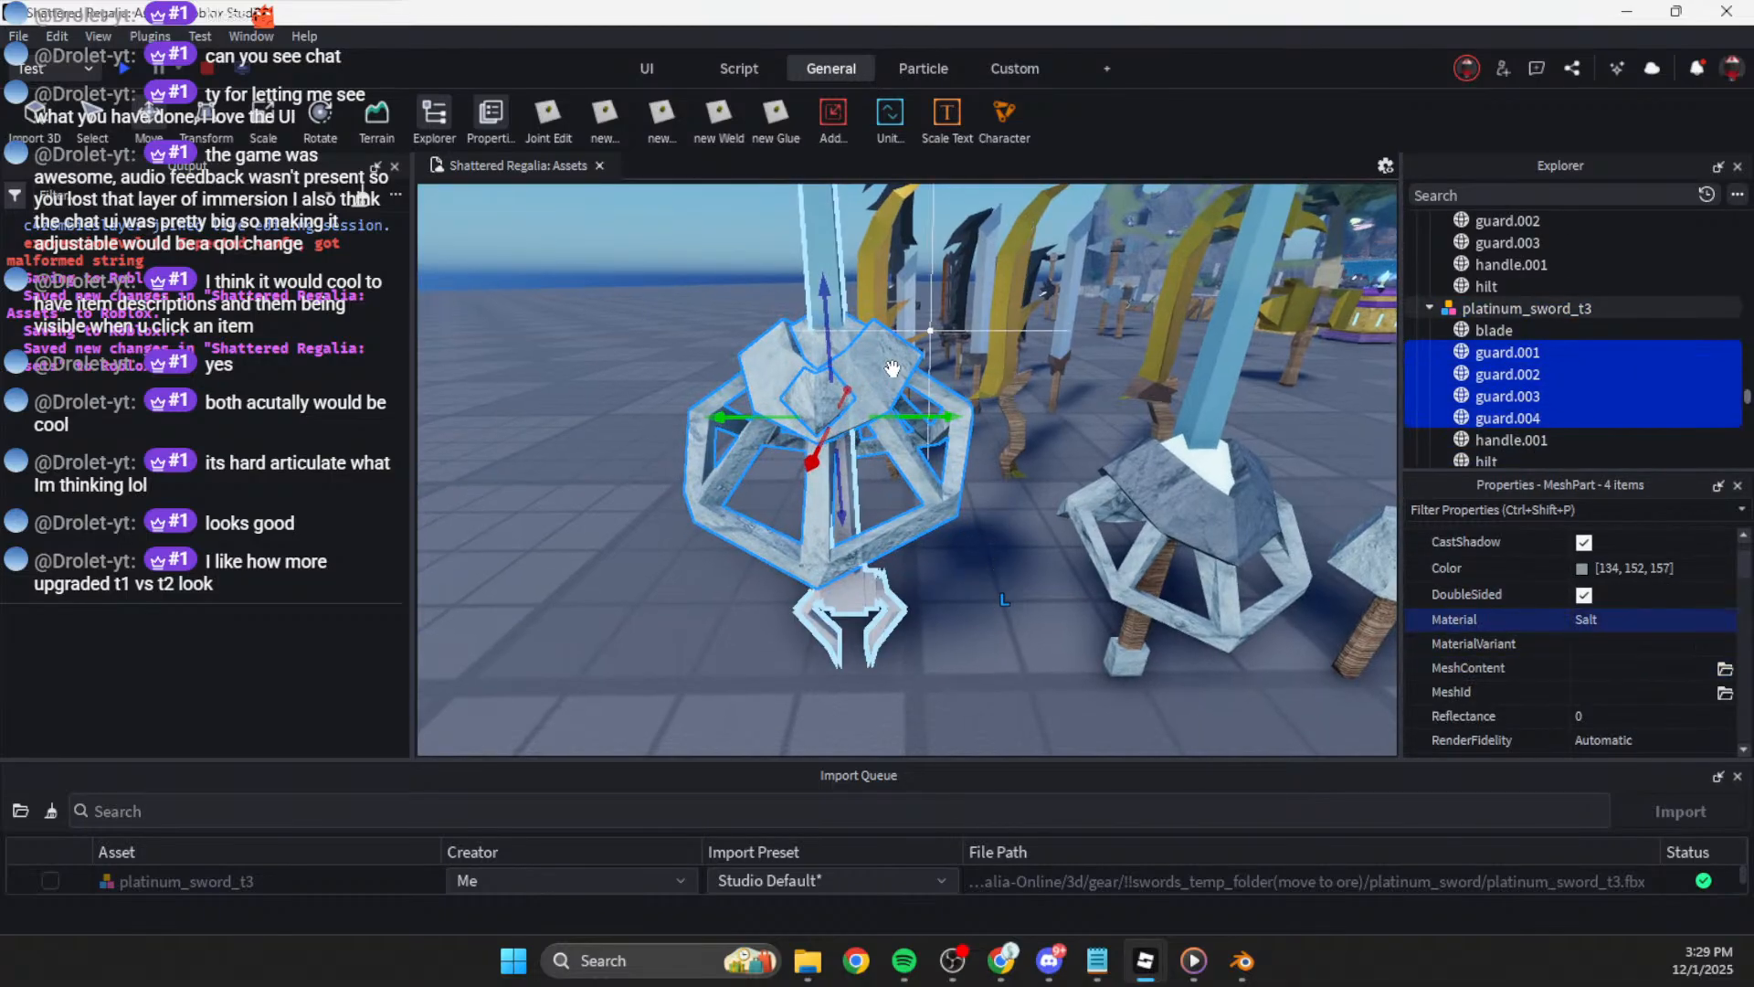
Step: Change the material of platinum_sword_t3's guard.003 to Neon
left_click(1506, 410)
left_click(1506, 389)
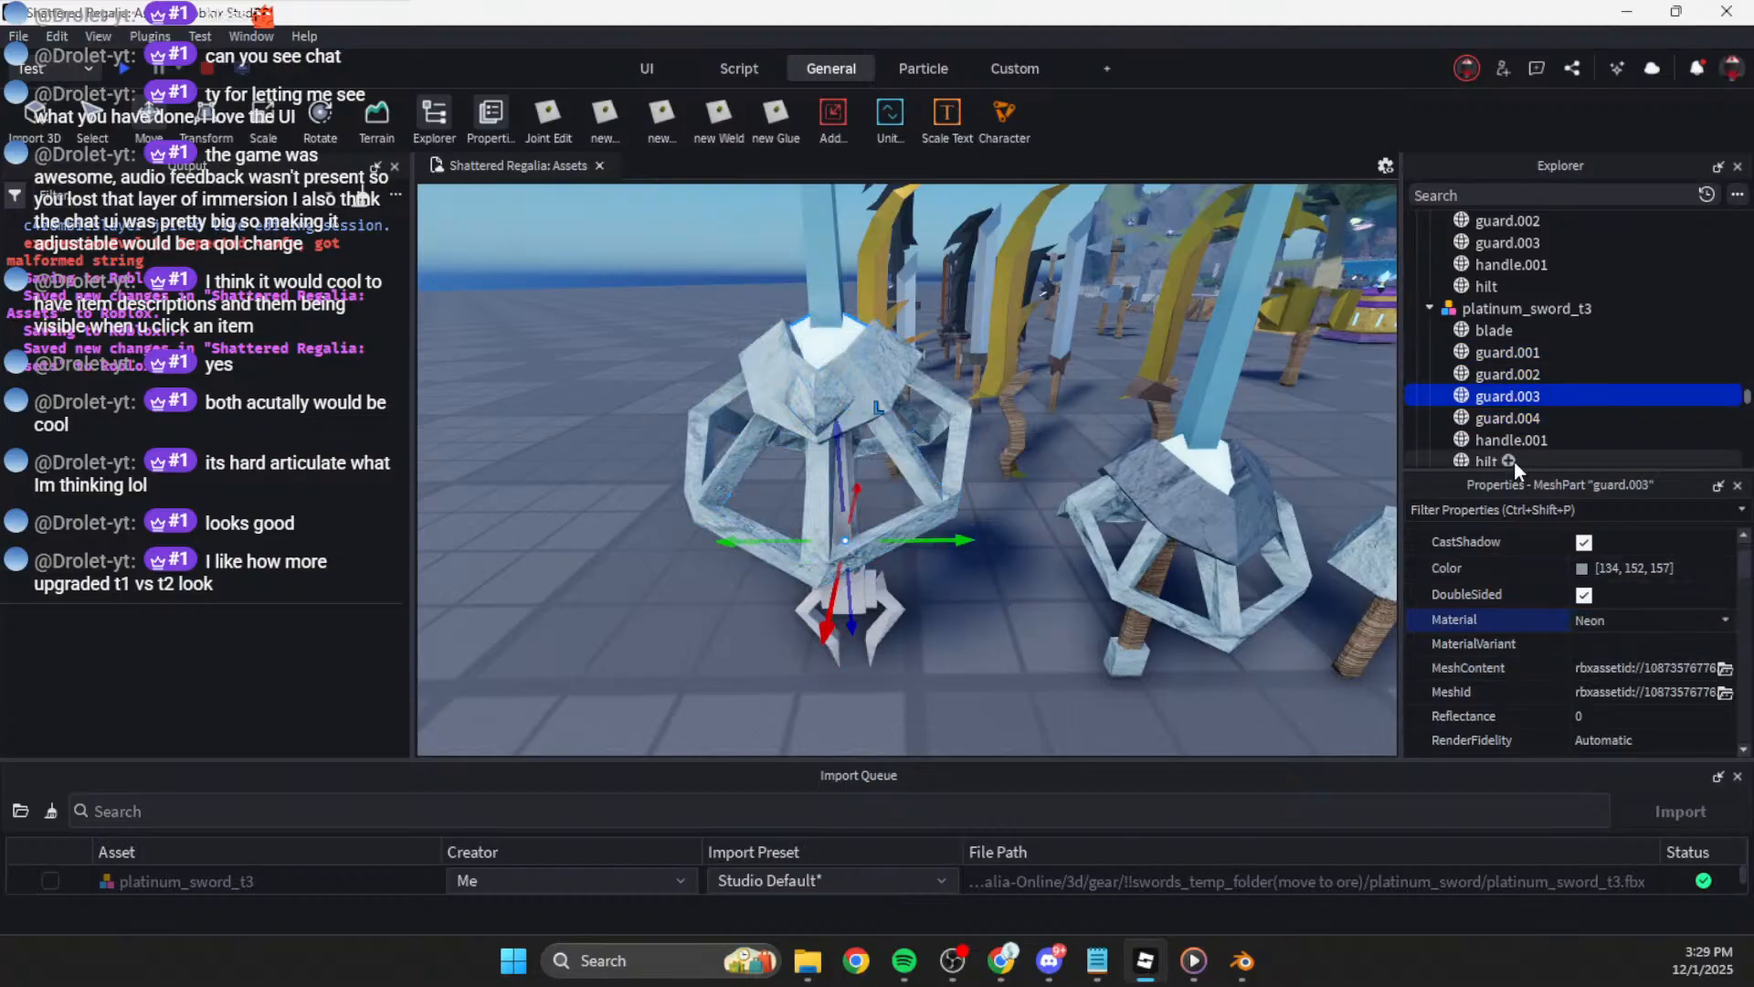
left_click(1504, 376)
left_click(1503, 358)
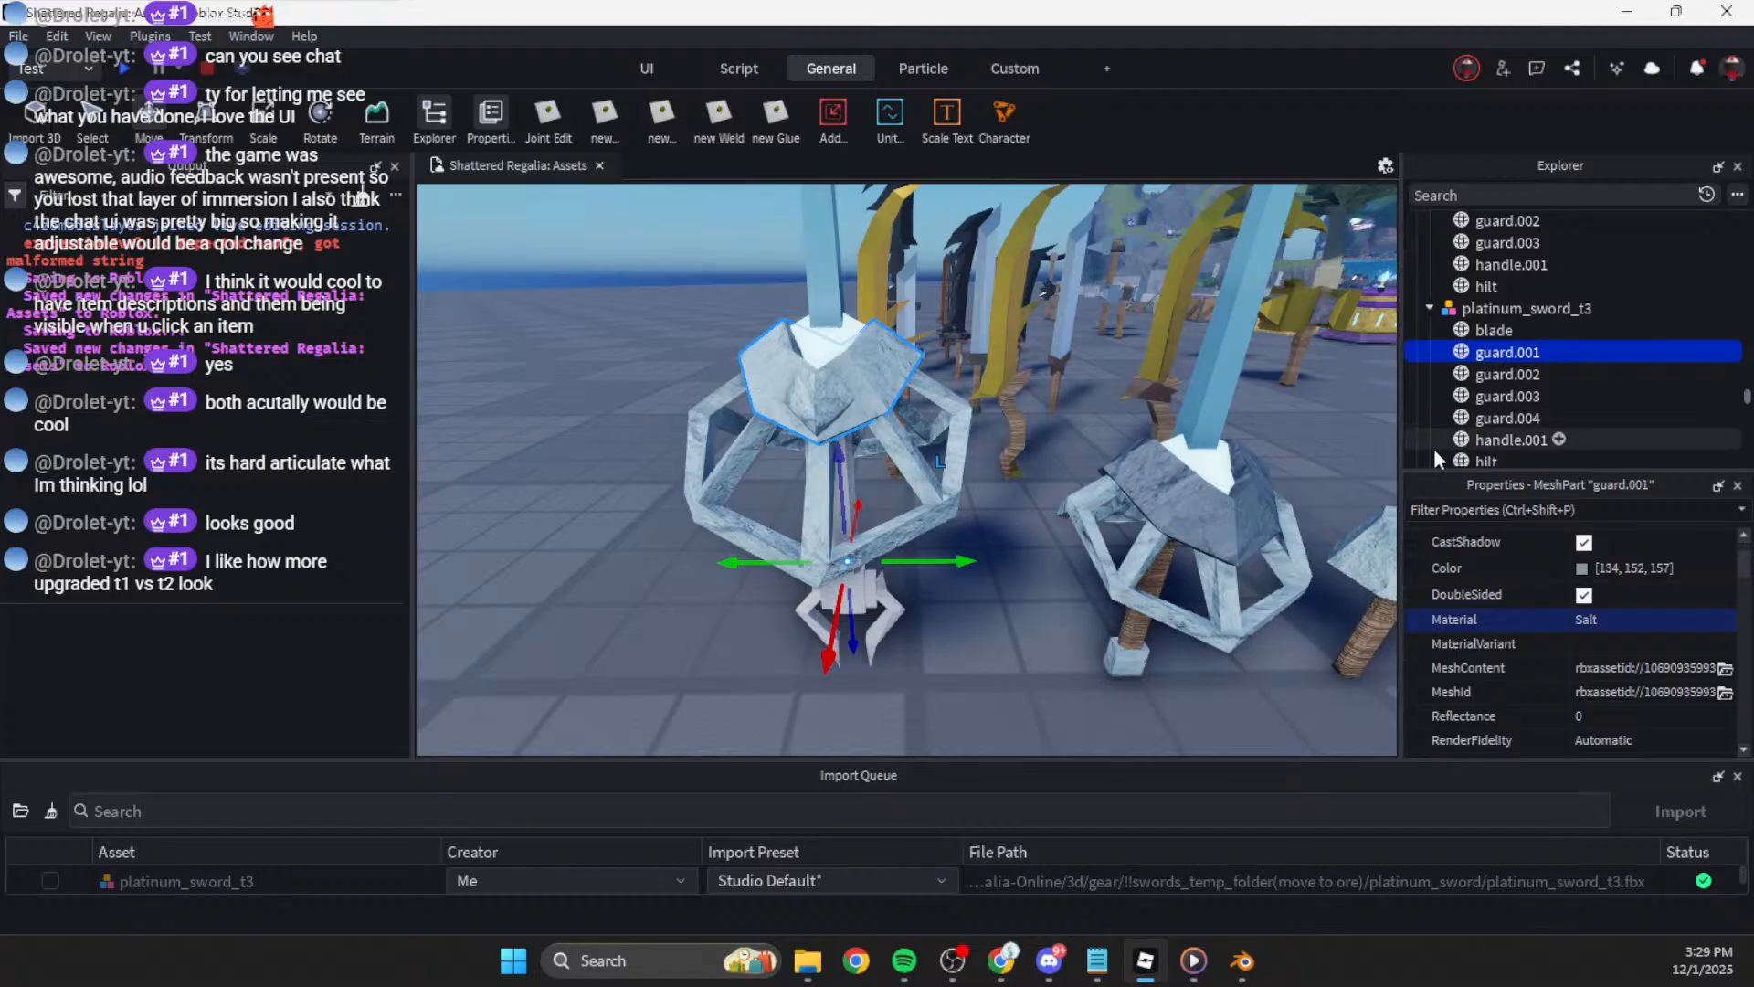
Step: Compare the colors and materials of platinum_sword_t2's guard and handle parts with the unfinished parts of platinum_sword_t3
left_click(1502, 418)
left_click(1504, 437)
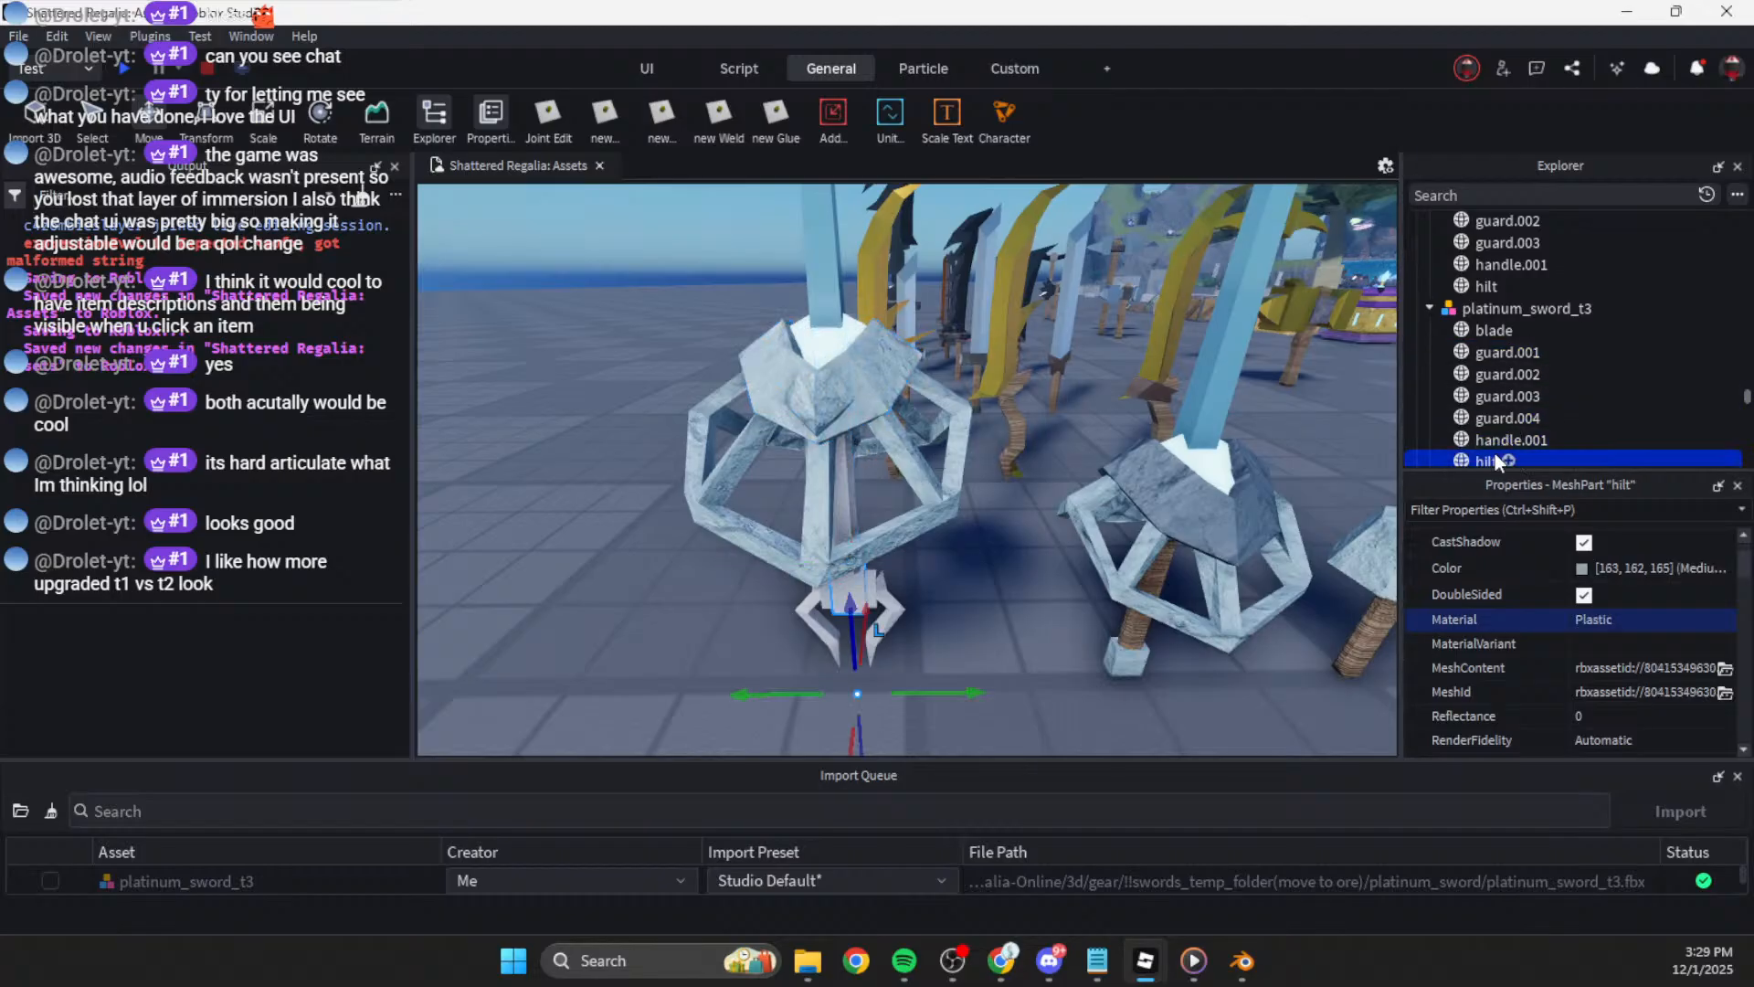
left_click(1312, 535)
left_click(1511, 354)
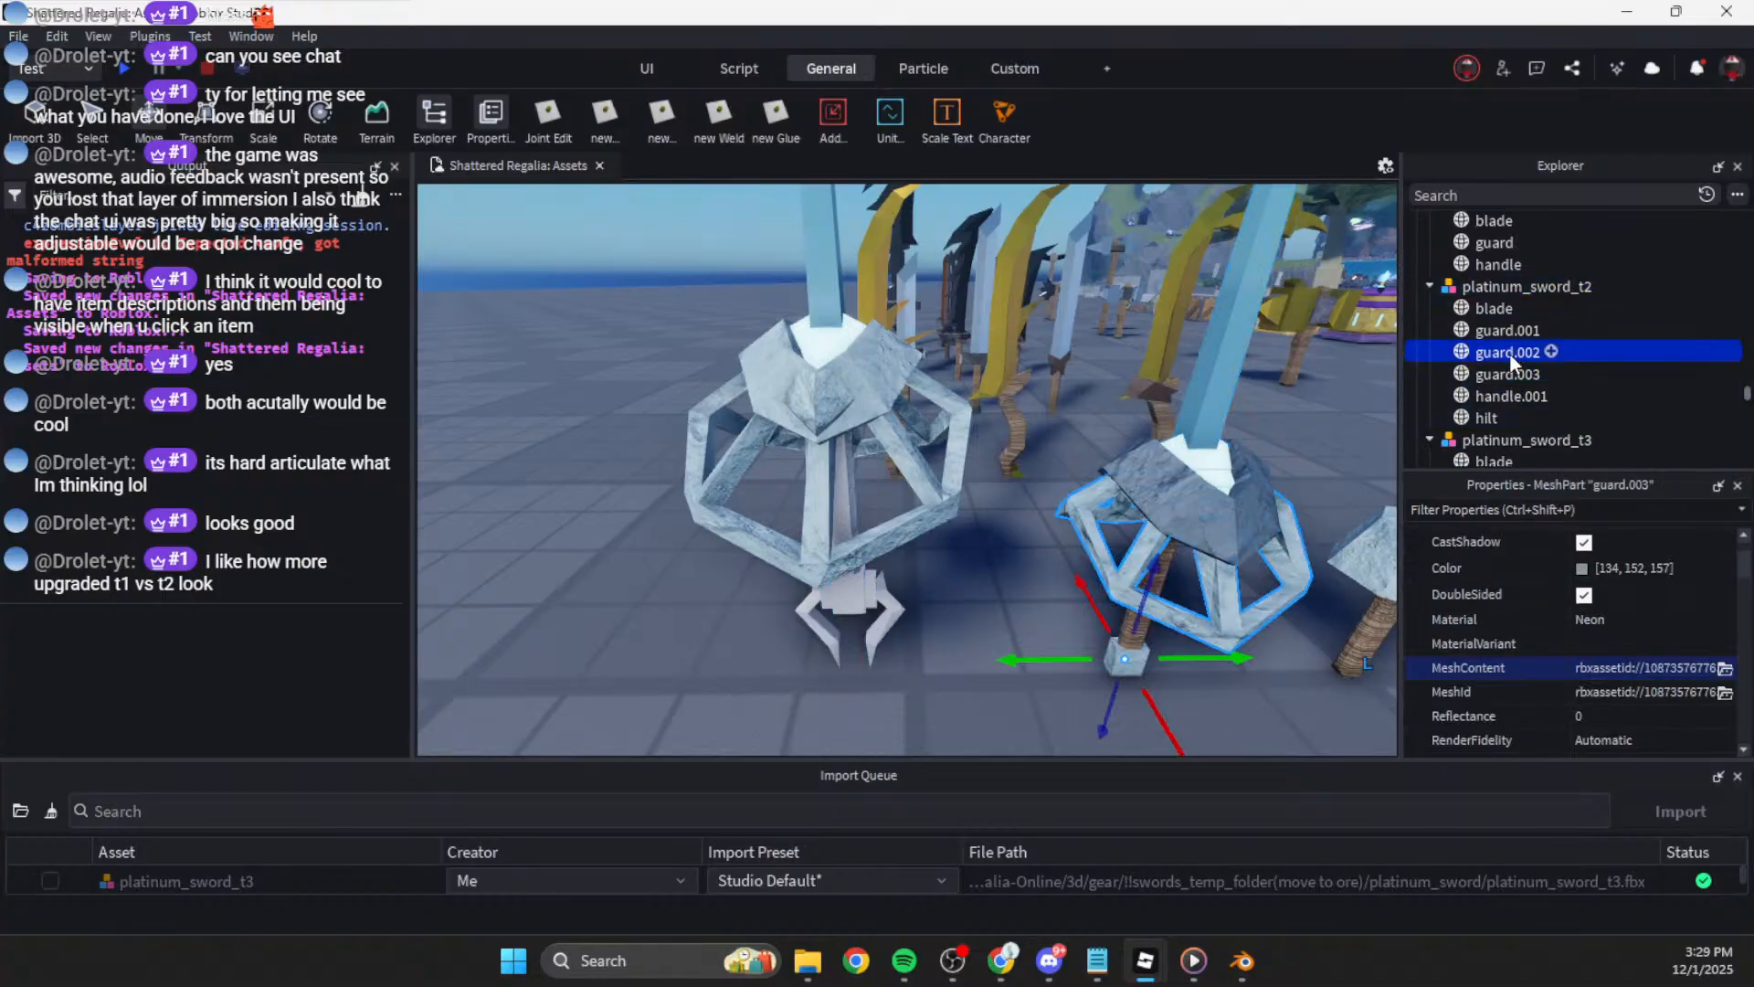
left_click(1511, 334)
left_click(1502, 378)
left_click(1504, 398)
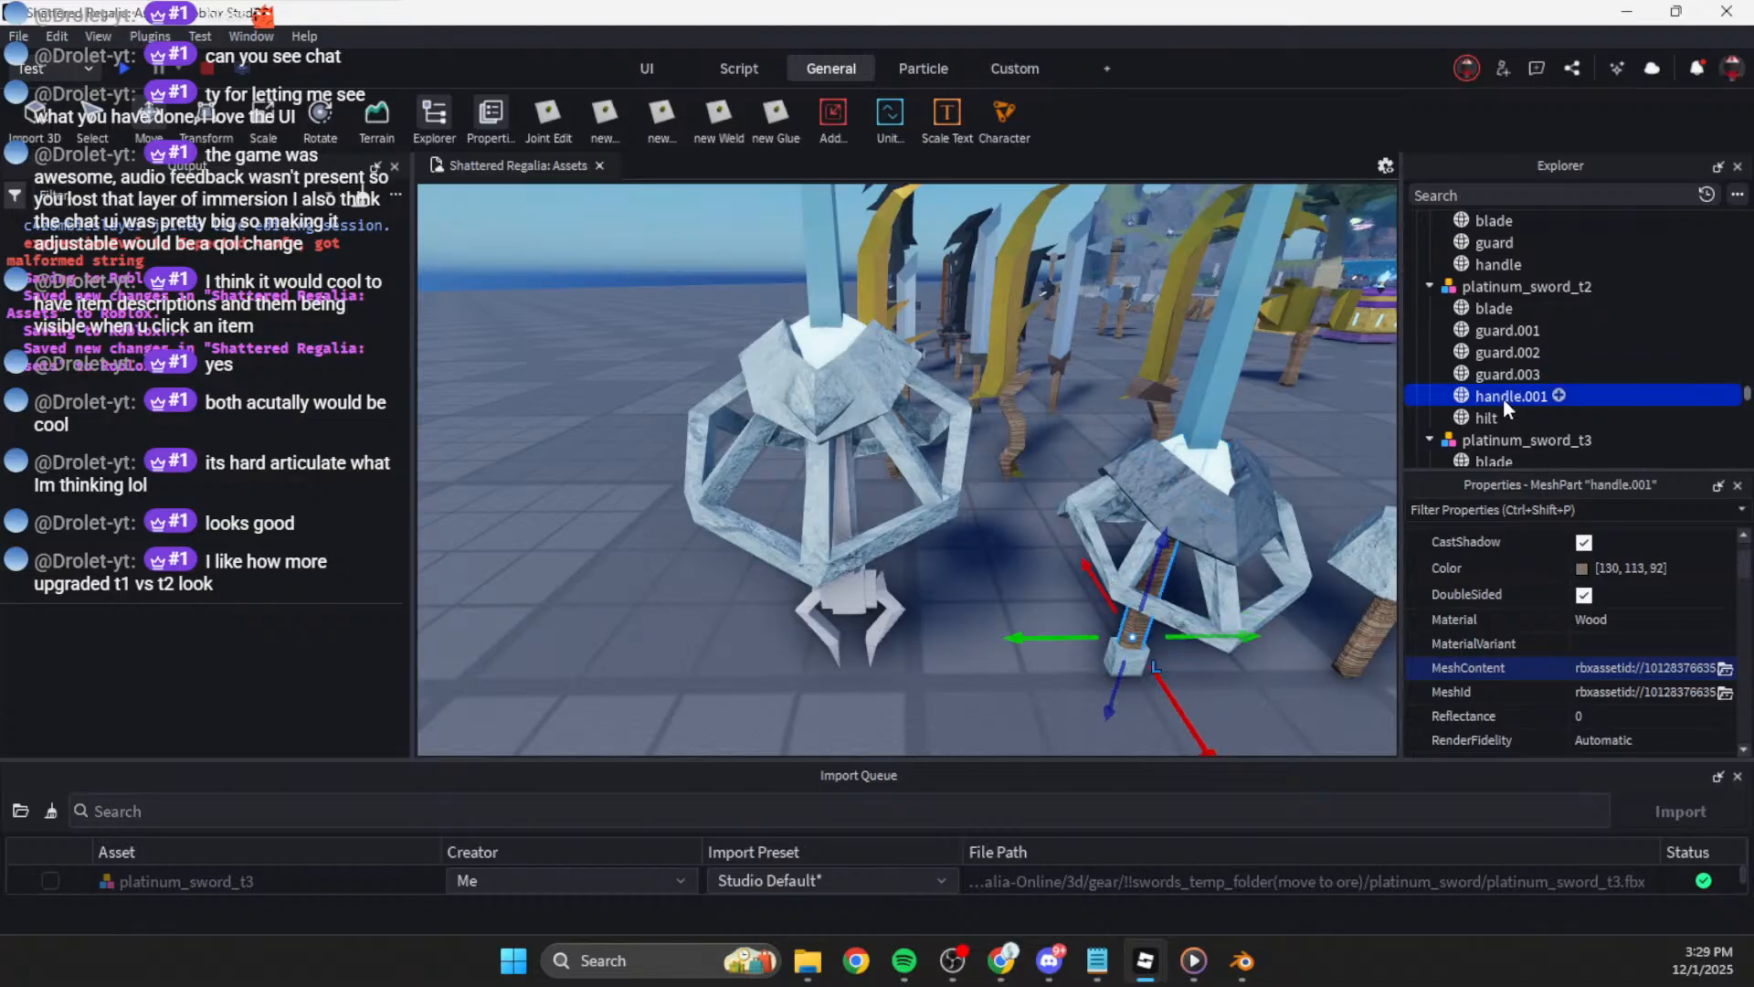
left_click(868, 574)
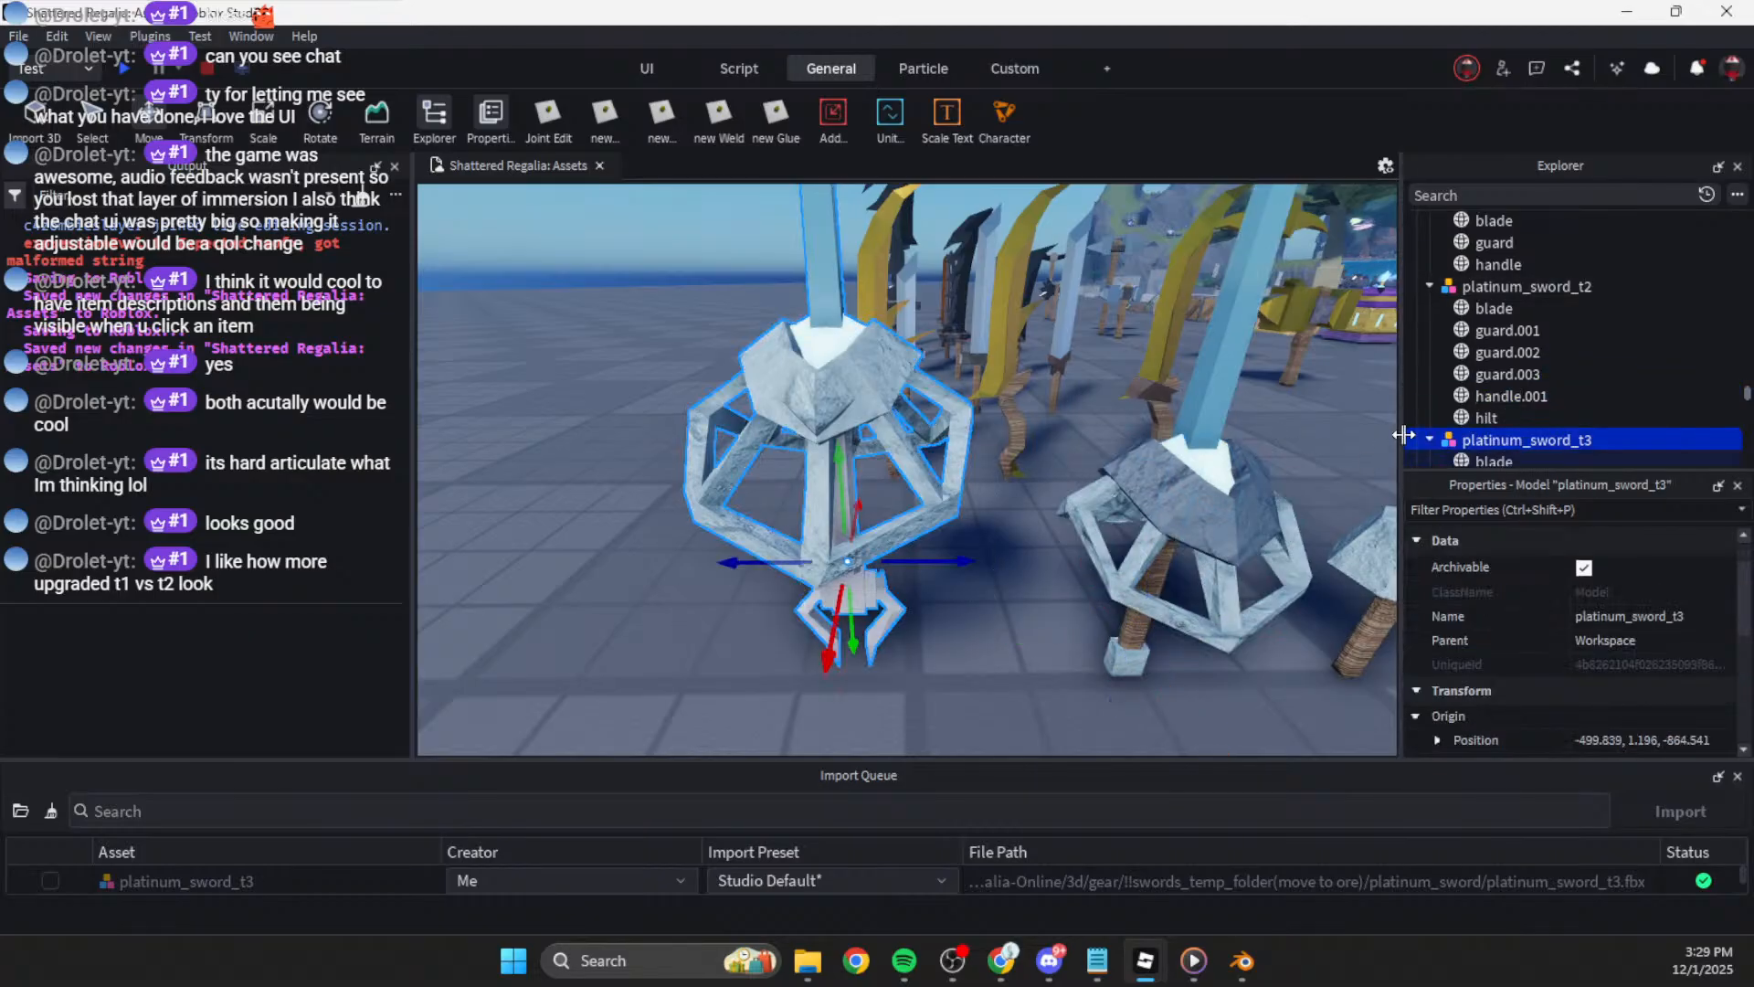
left_click(1478, 394)
left_click(1488, 373)
left_click(1491, 351)
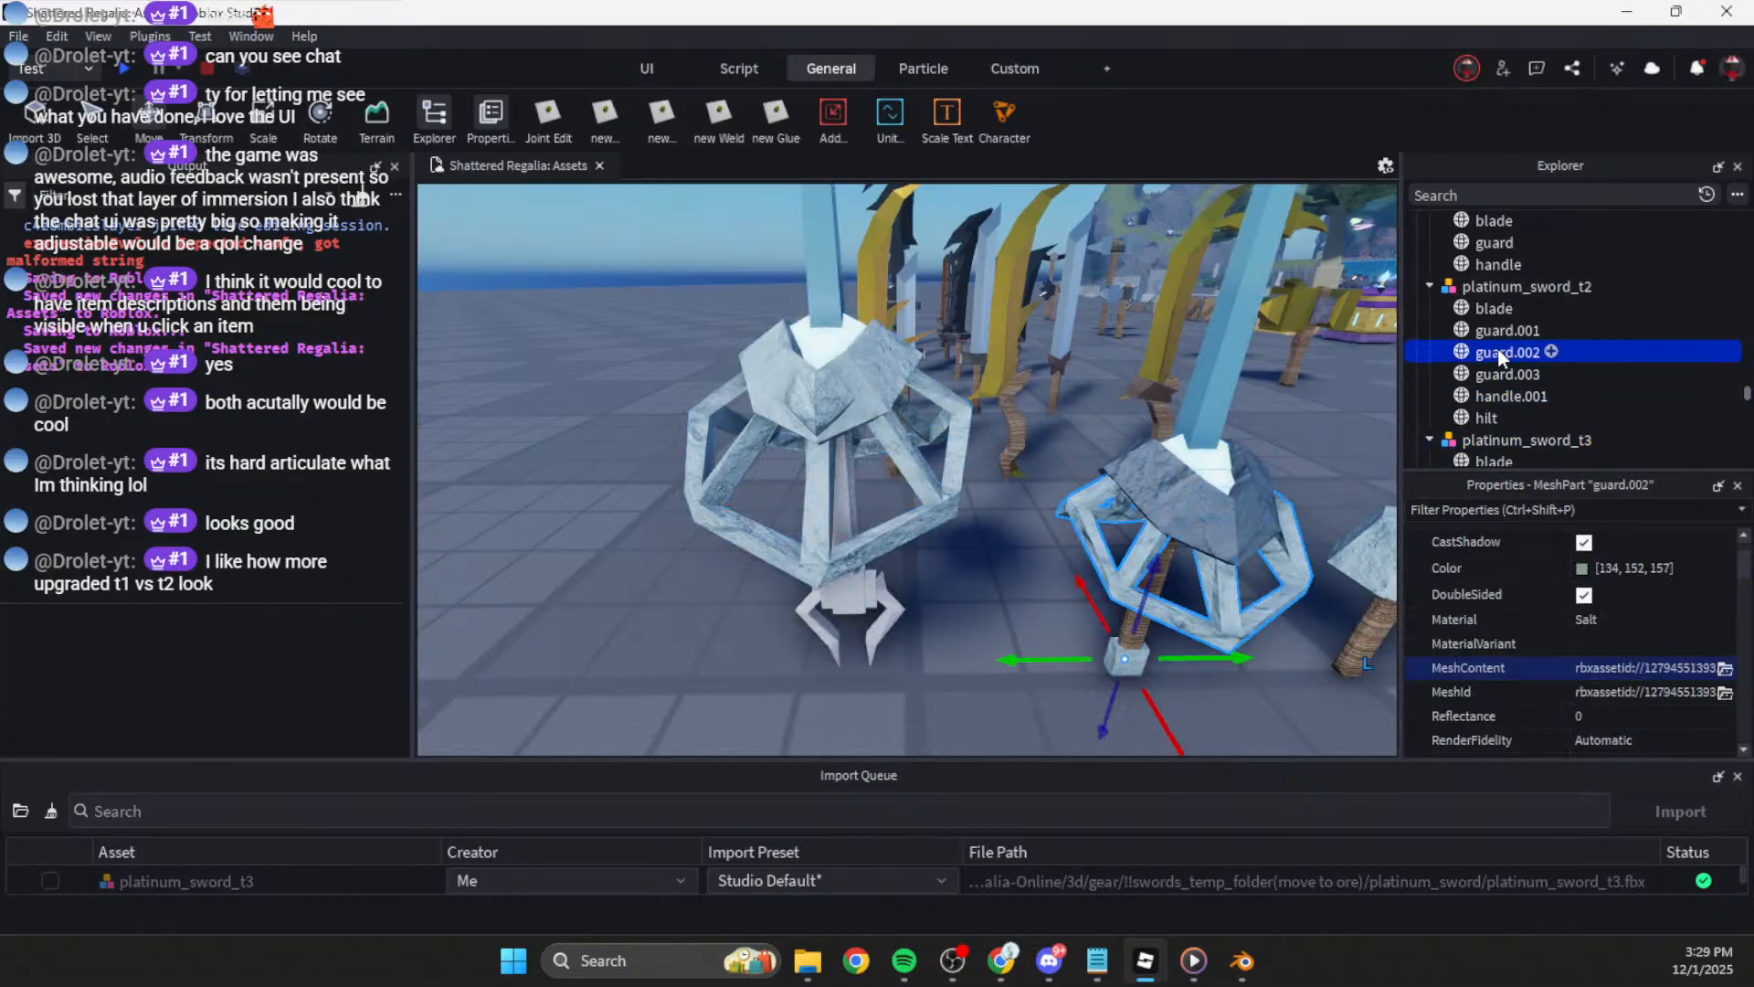
left_click(1498, 327)
Step: Try different materials on platinum_sword_t3's guard.004, the diamond-shaped gem on the guard, ending with Metal
scroll(1515, 409, "down", 2)
left_click(1493, 417)
left_click(1495, 393)
left_click(1495, 421)
left_click(1597, 622)
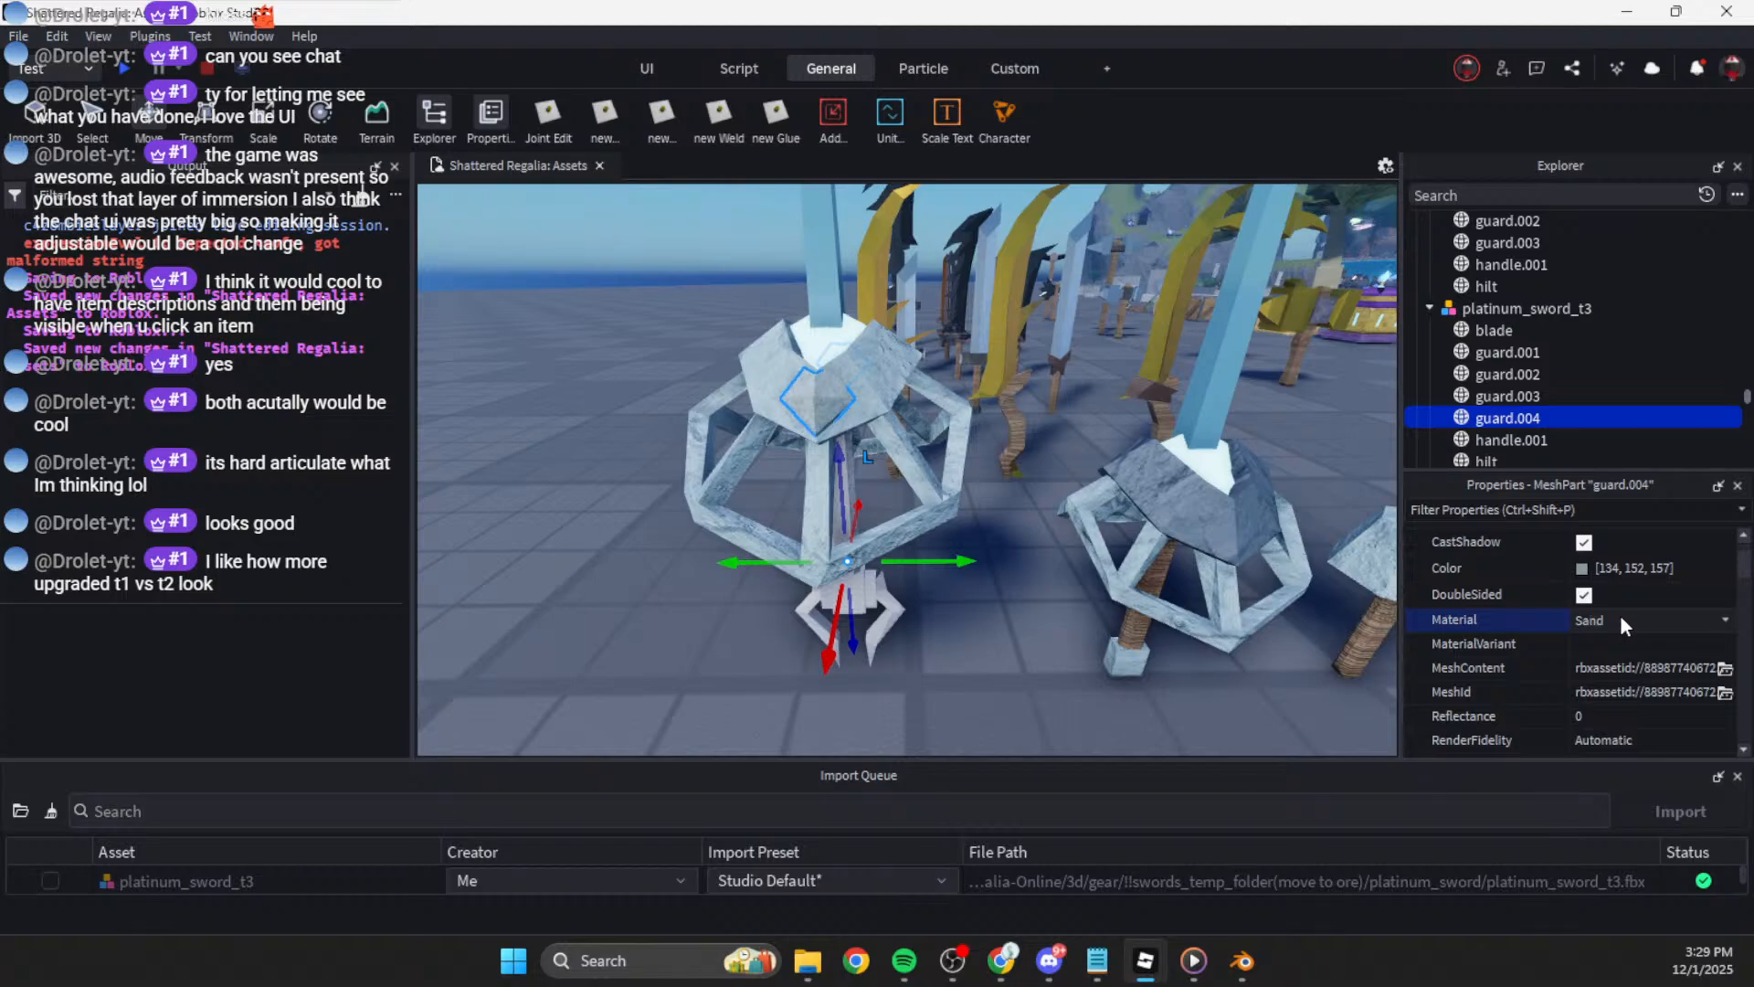
scroll(1620, 624, "down", 1)
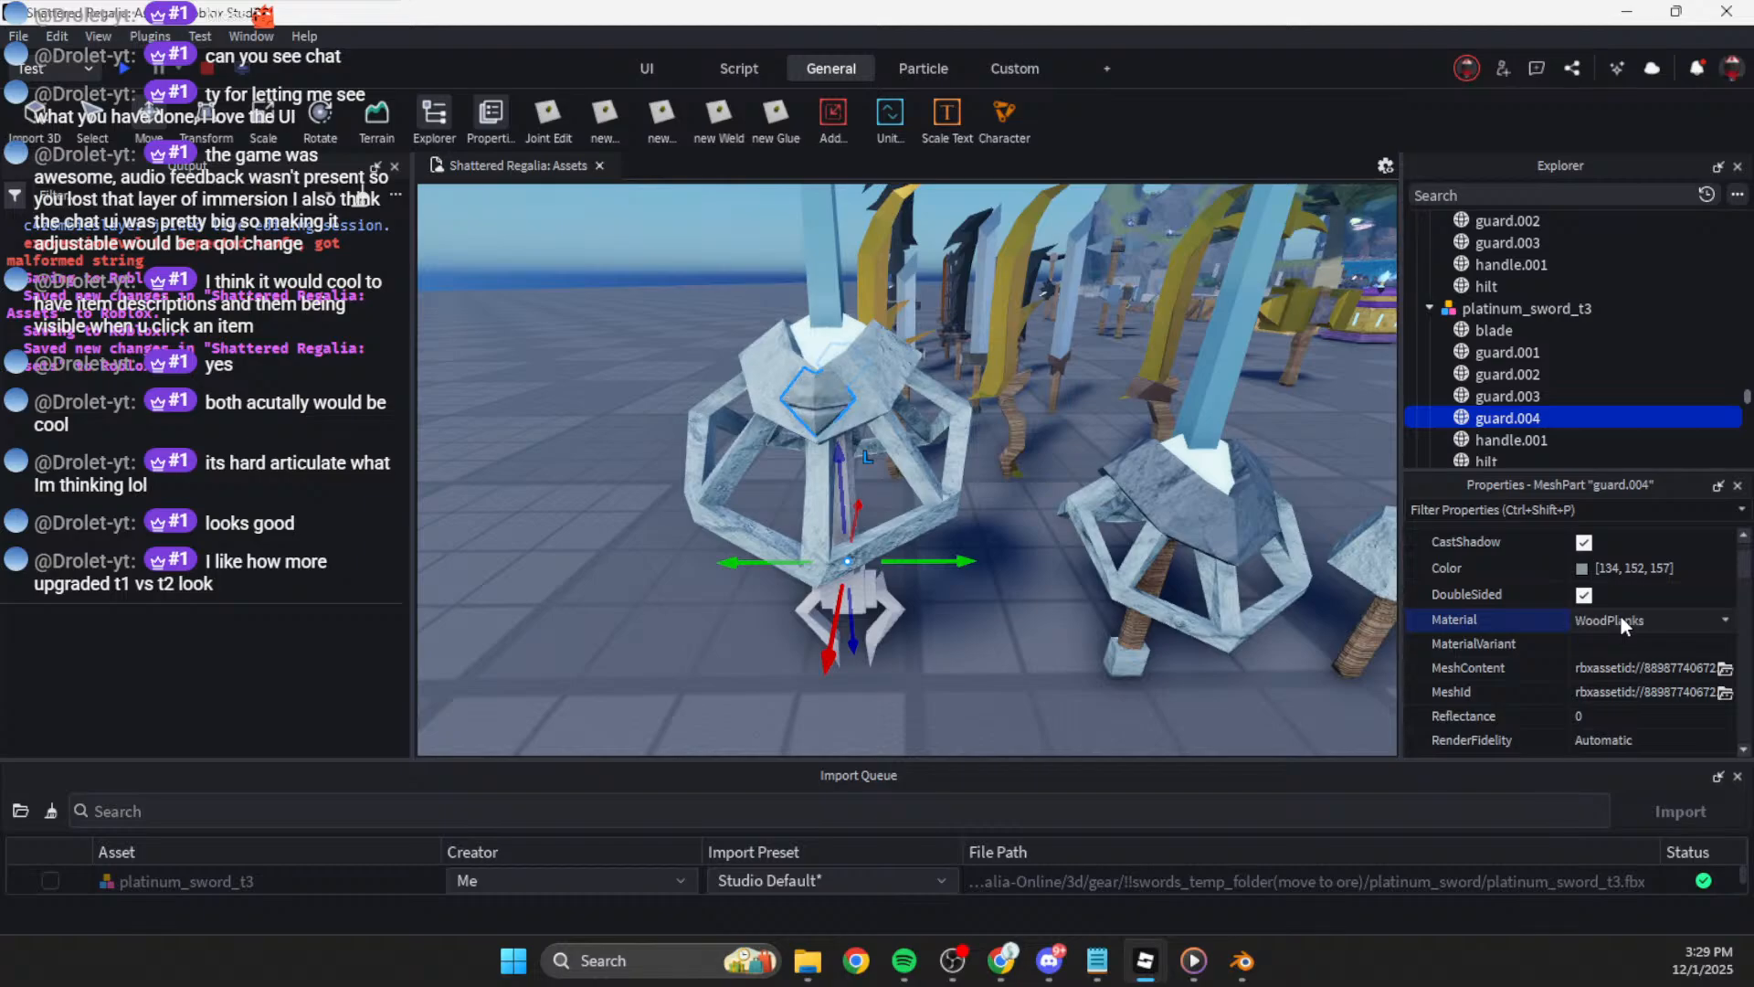
scroll(1621, 621, "up", 2)
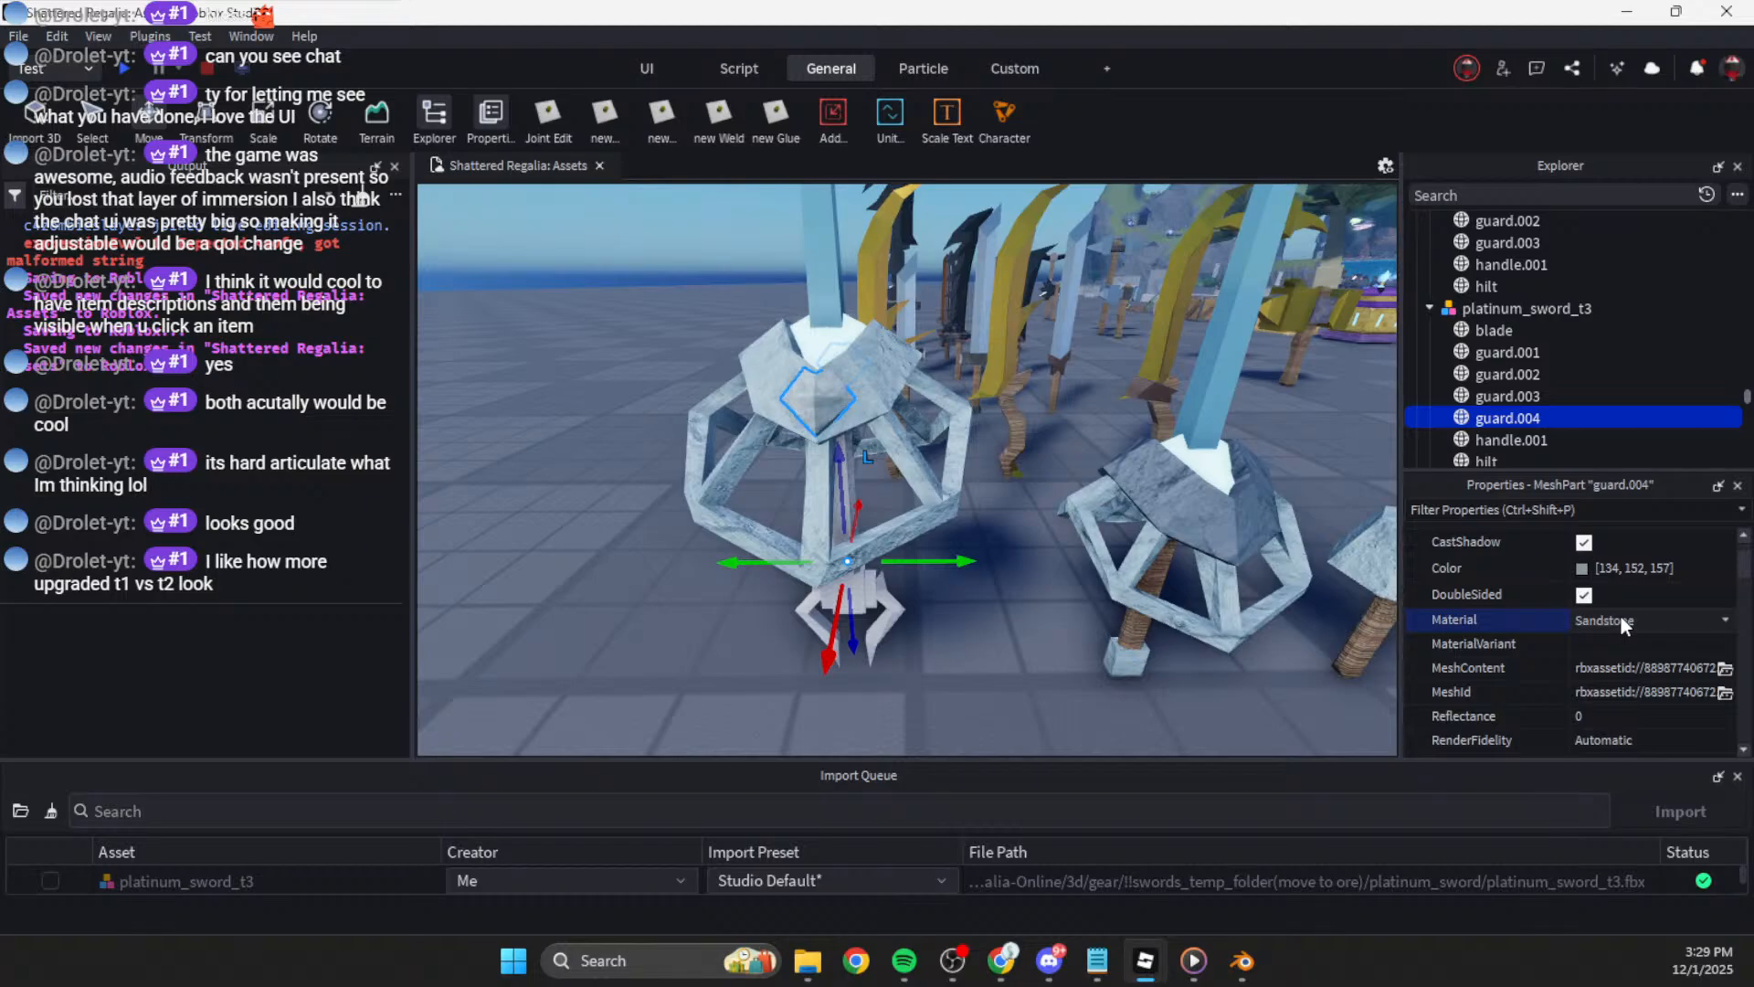
scroll(1620, 621, "up", 1)
scroll(1620, 622, "down", 1)
Step: Try a brighter blue color on the guard.004 gem using the color picker
left_click(1627, 568)
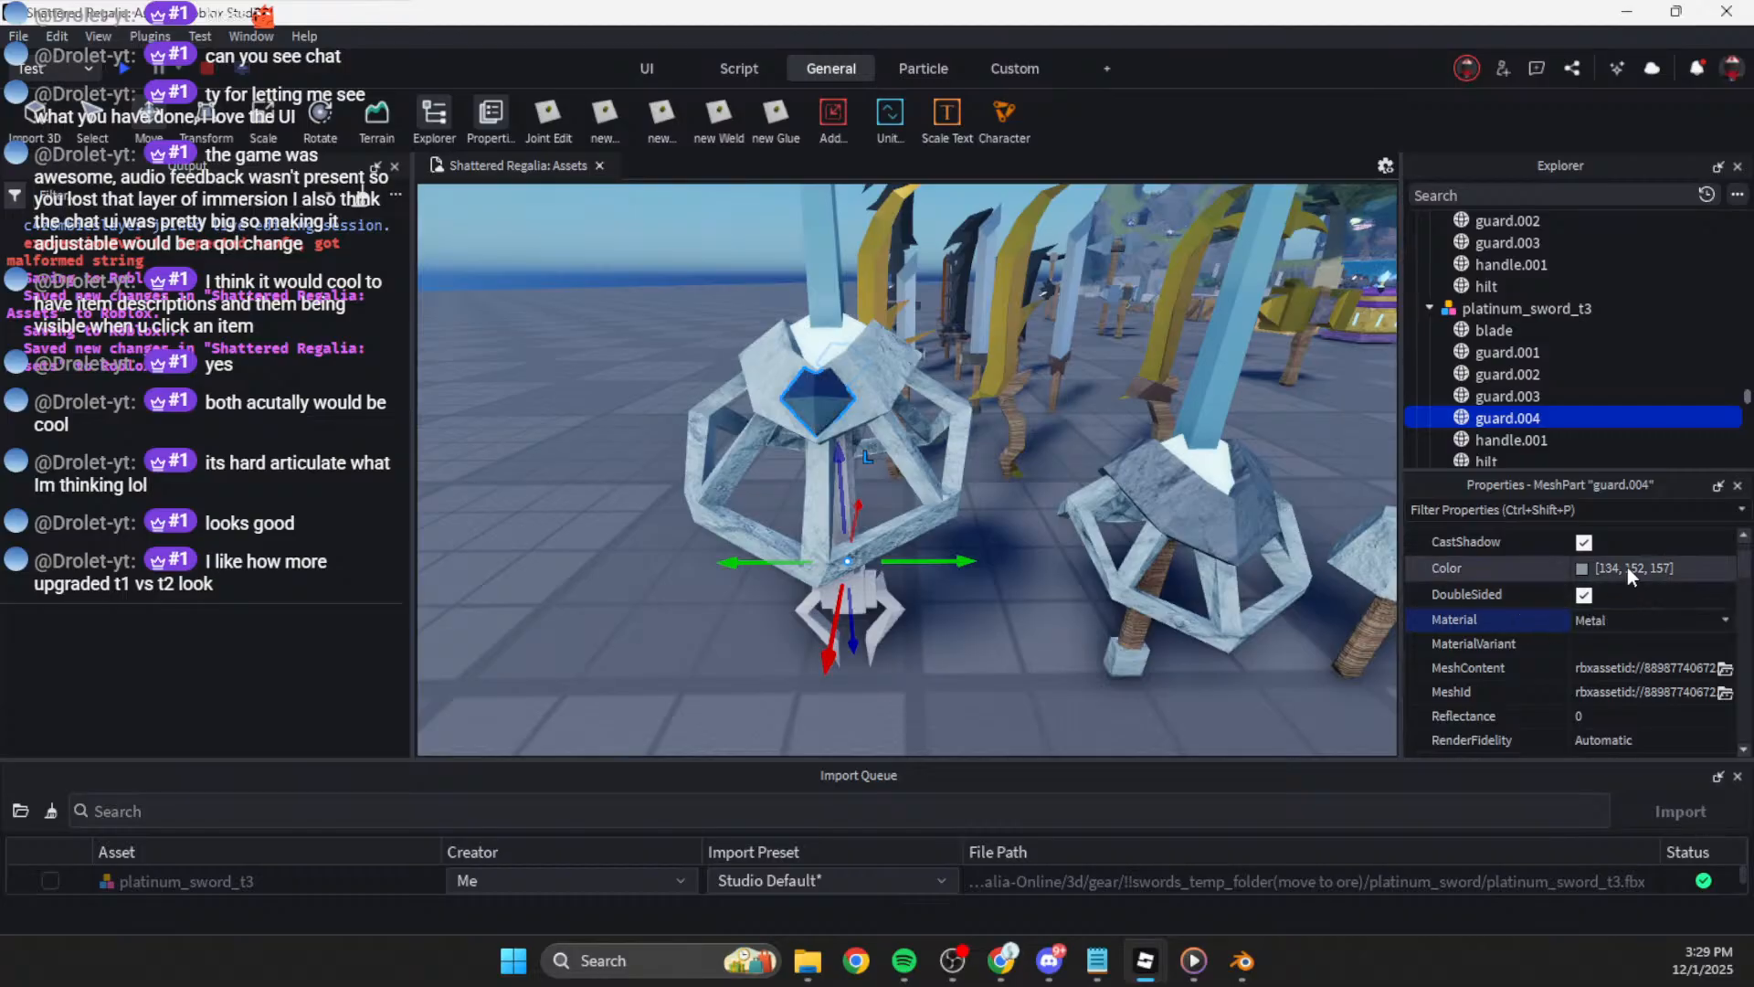
left_click(1583, 568)
left_click_drag(1142, 338, 613, 272)
left_click(564, 703)
right_click_drag(749, 549, 867, 676)
left_click(867, 676)
key("w")
key("w")
key("s")
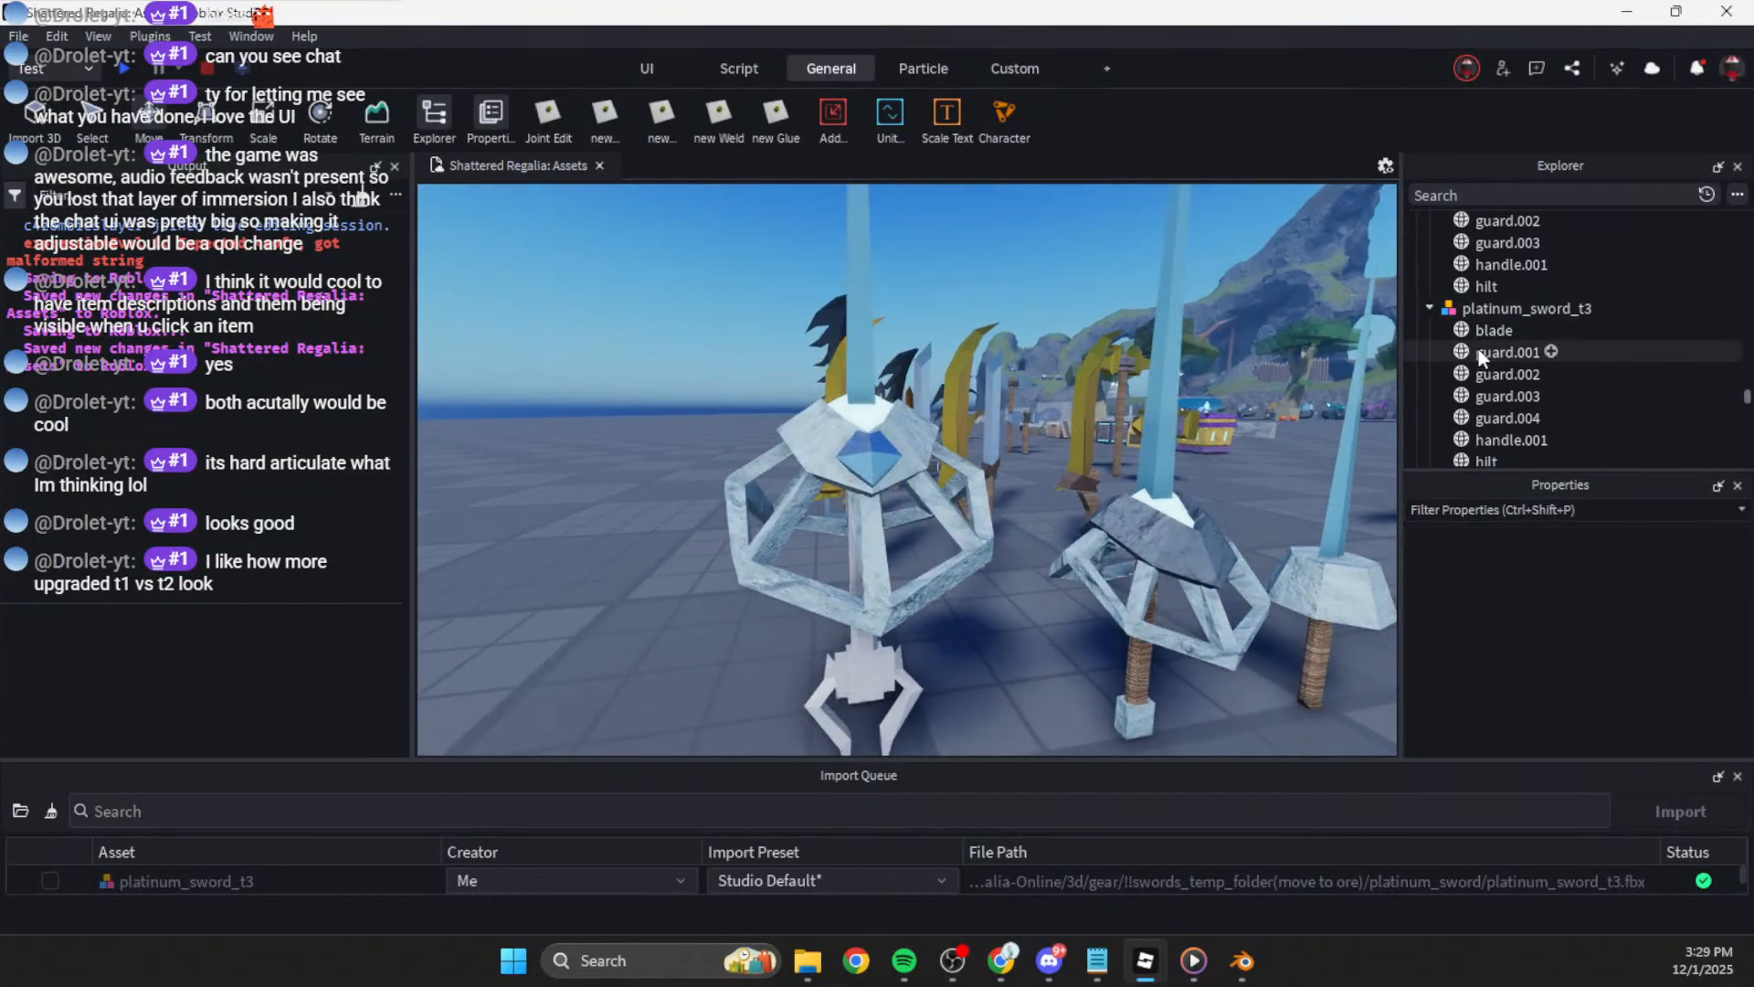
Step: Copy the color 91, 132, 144 from platinum_sword_t3's blade to its guard.004 gem
left_click(1494, 330)
left_click(1645, 620)
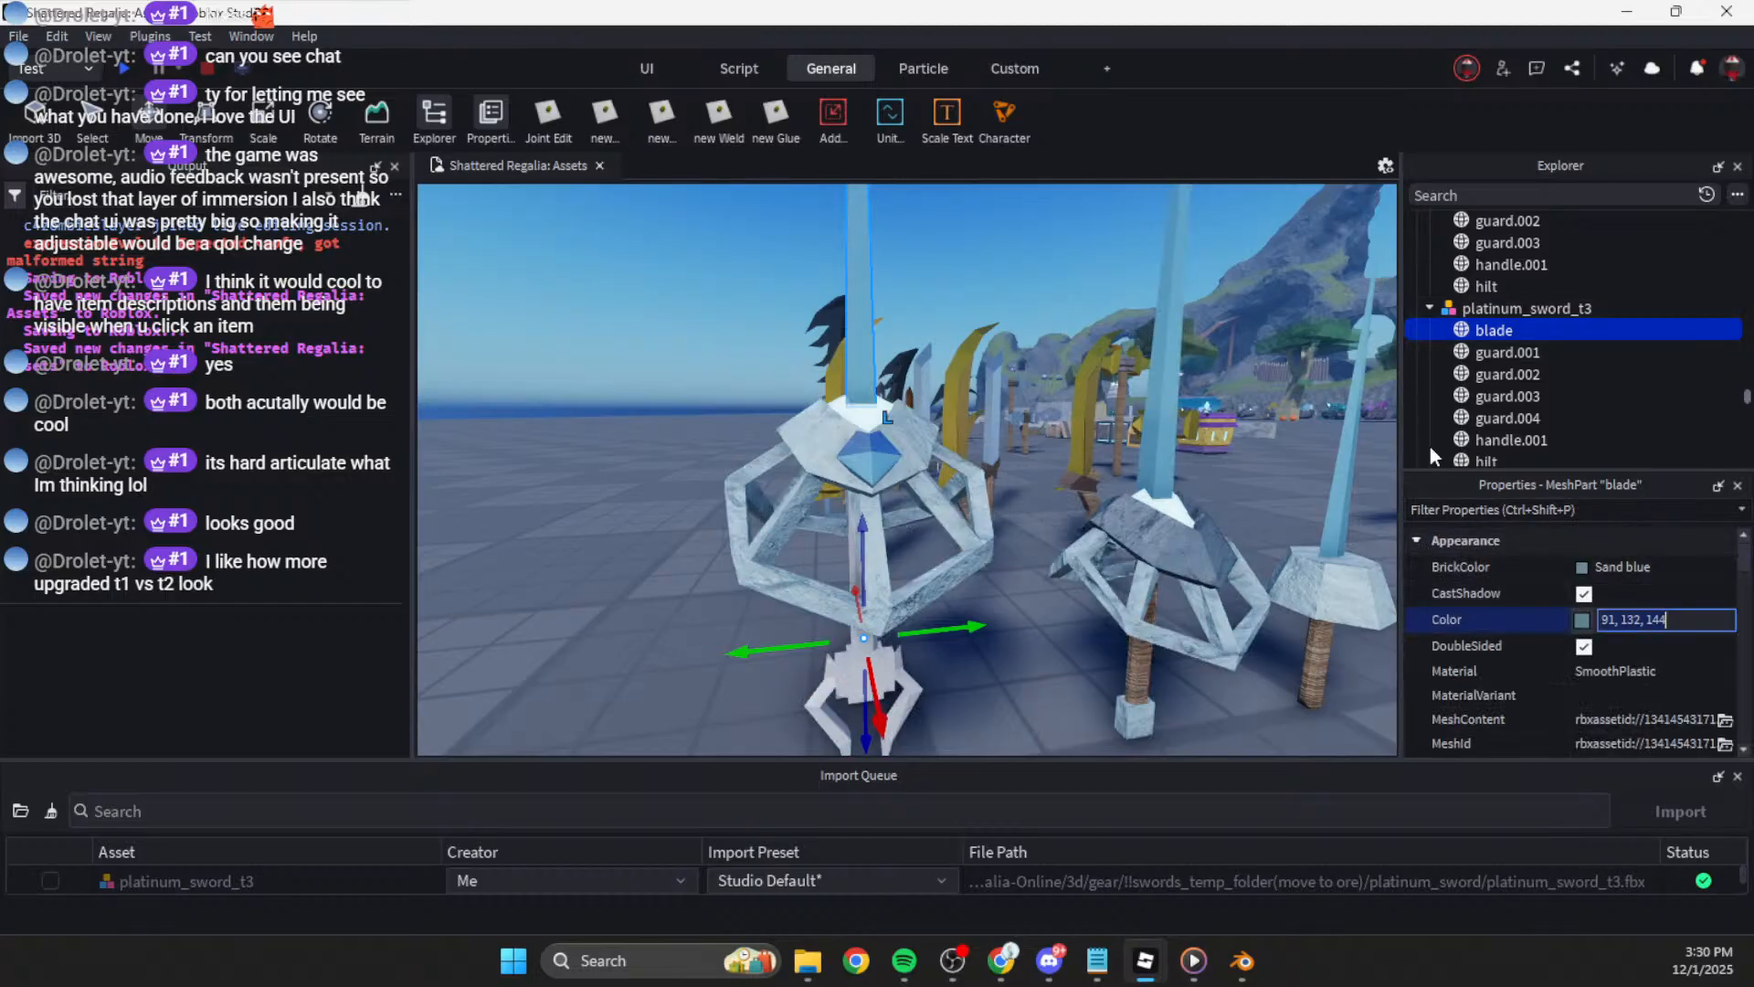
left_click(1508, 417)
key("ctrl+a")
type("91, 132, 144")
Step: Set the guard.004 gem's material to SmoothPlastic and open its reflectance for editing
left_click(1610, 675)
key("s")
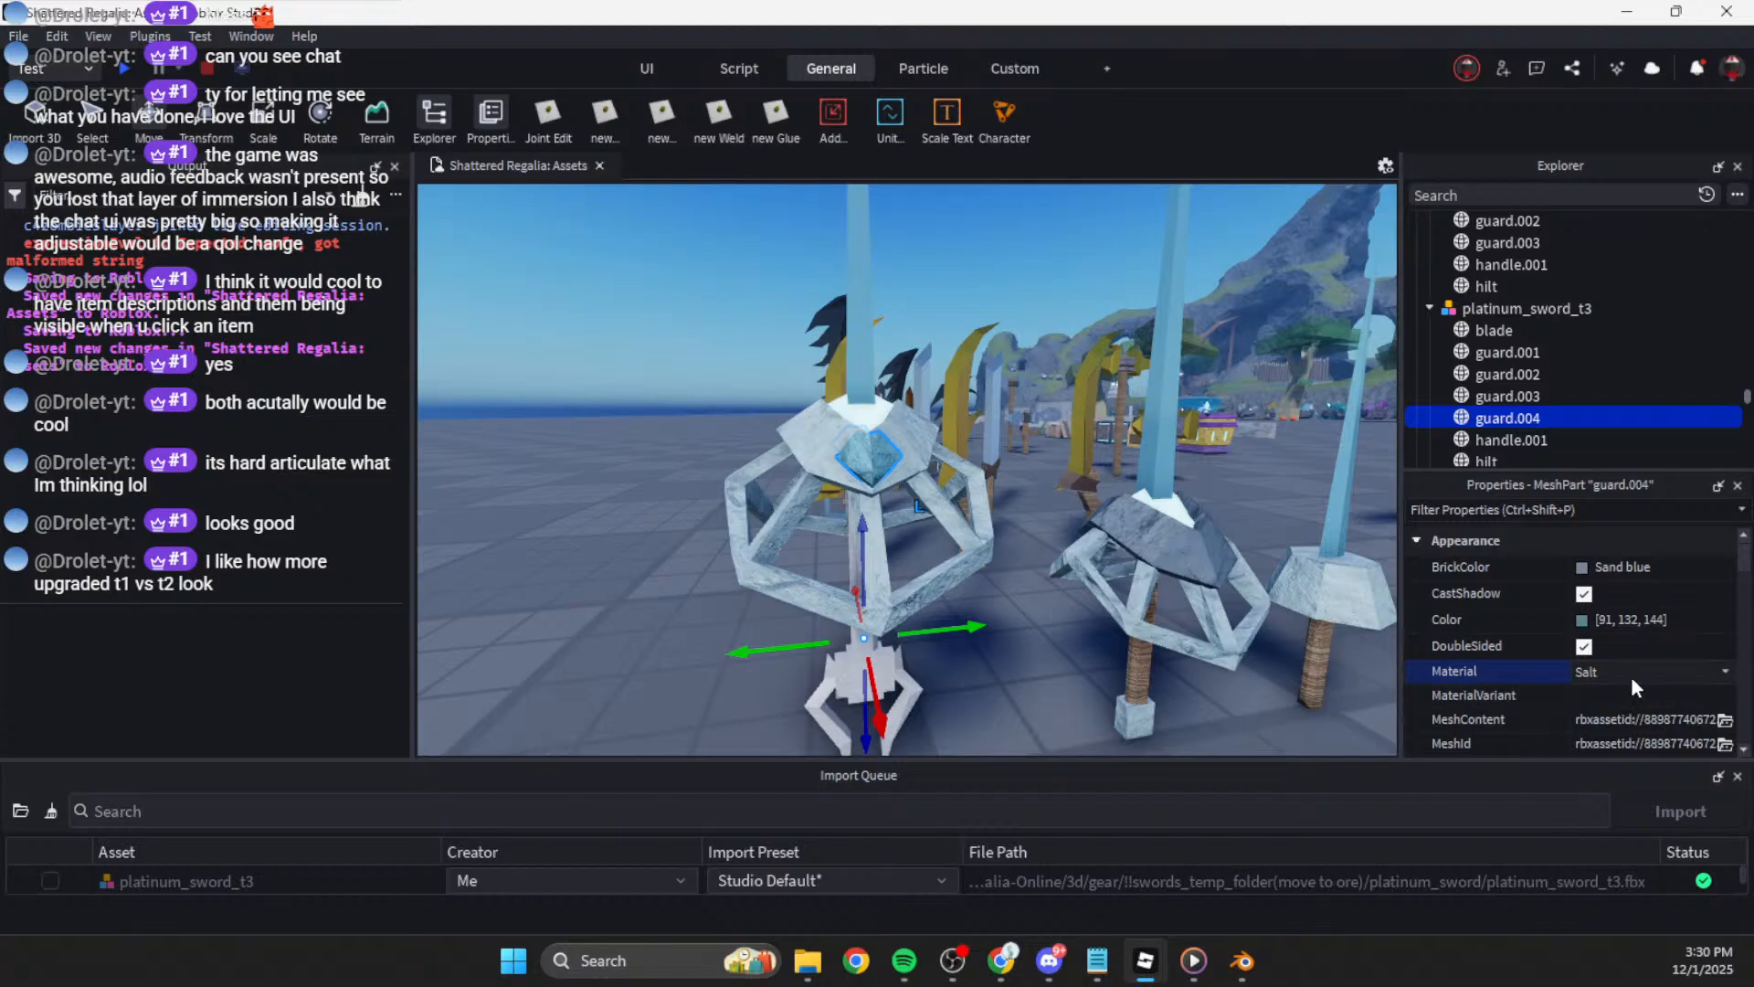
left_click(1634, 678)
left_click(1652, 797)
scroll(1611, 694, "down", 3)
left_click(1627, 628)
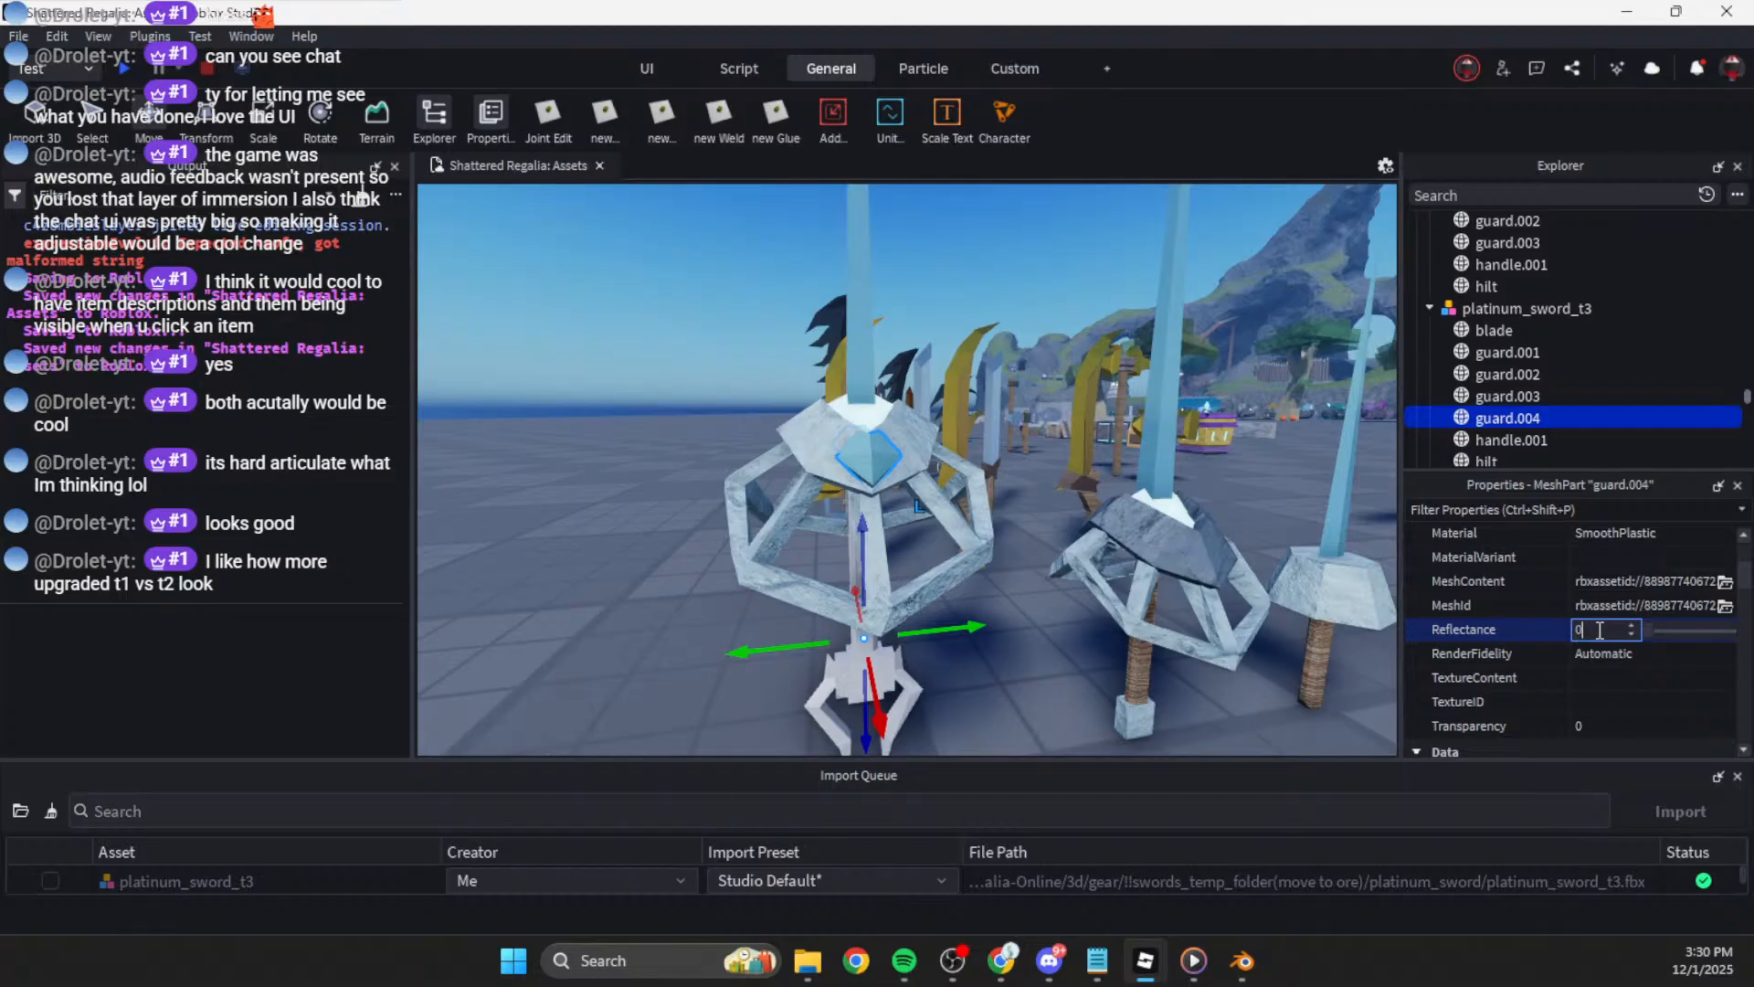
Step: Copy the color value of platinum_sword_t2's guard.001, the dark upper guard plate
right_click_drag(1010, 588, 978, 557)
left_click(1196, 590)
left_click(1496, 355)
left_click(1502, 375)
left_click(1497, 351)
left_click(1505, 331)
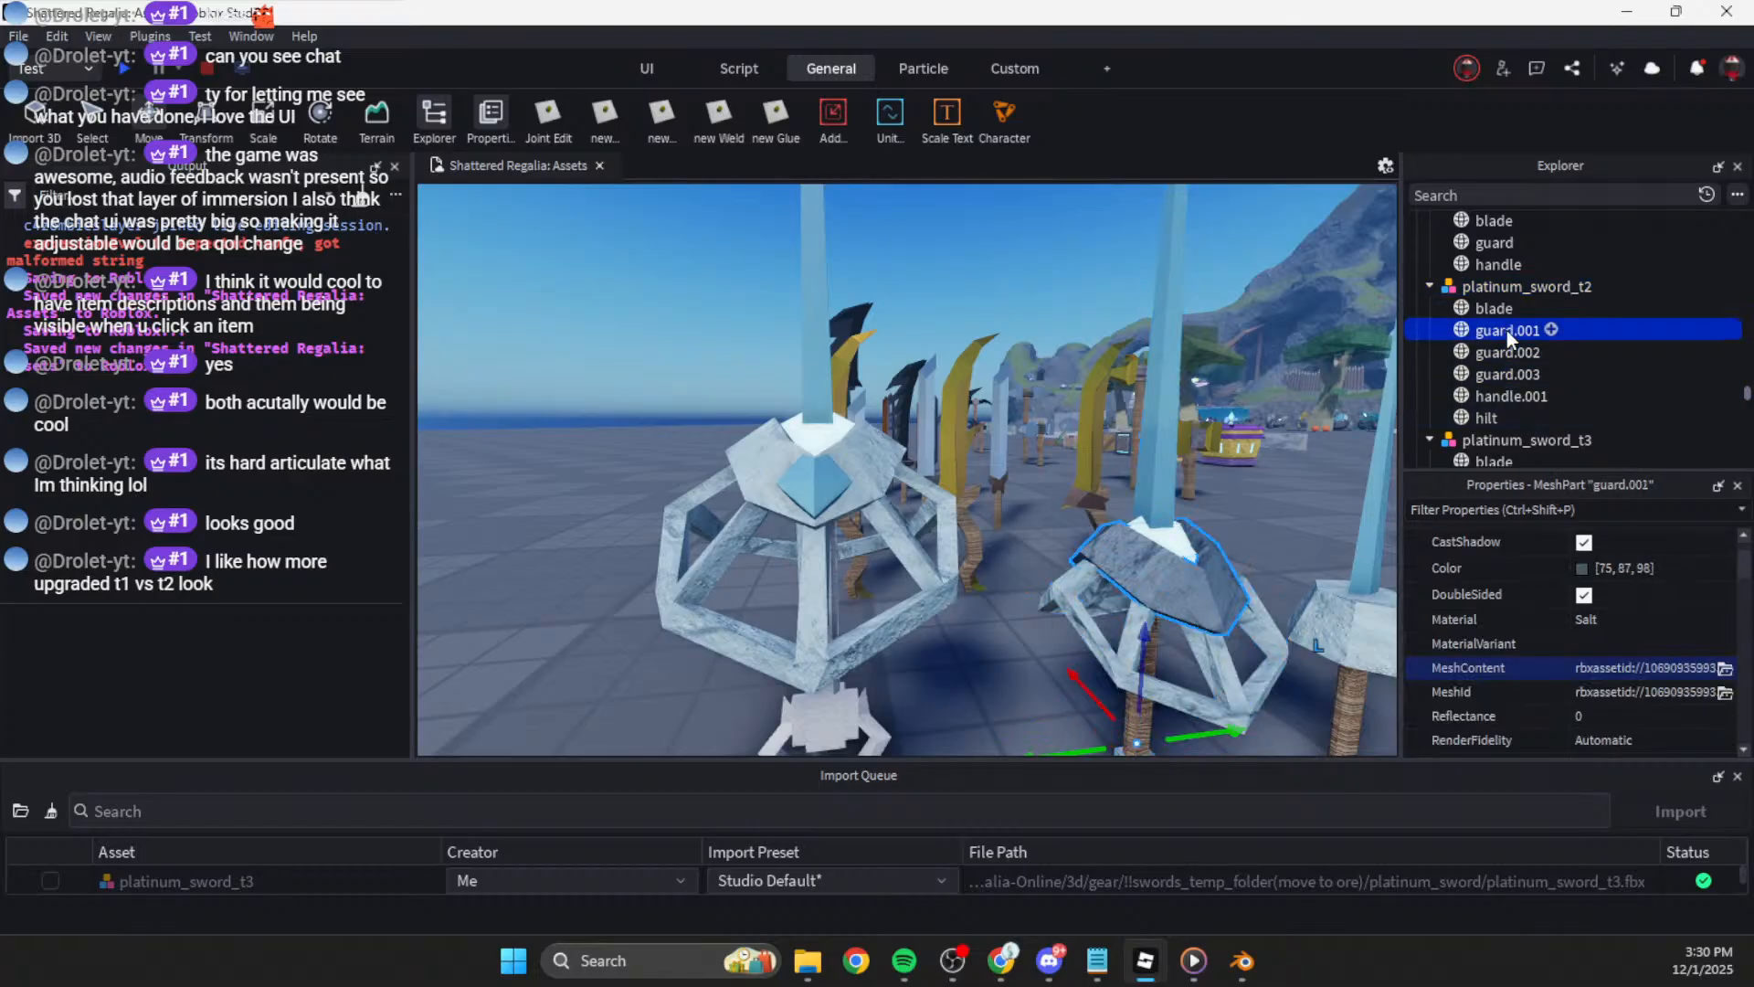
left_click(1631, 568)
Step: Set the color of platinum_sword_t3's guard.001 to 75, 87, 98
left_click(893, 473)
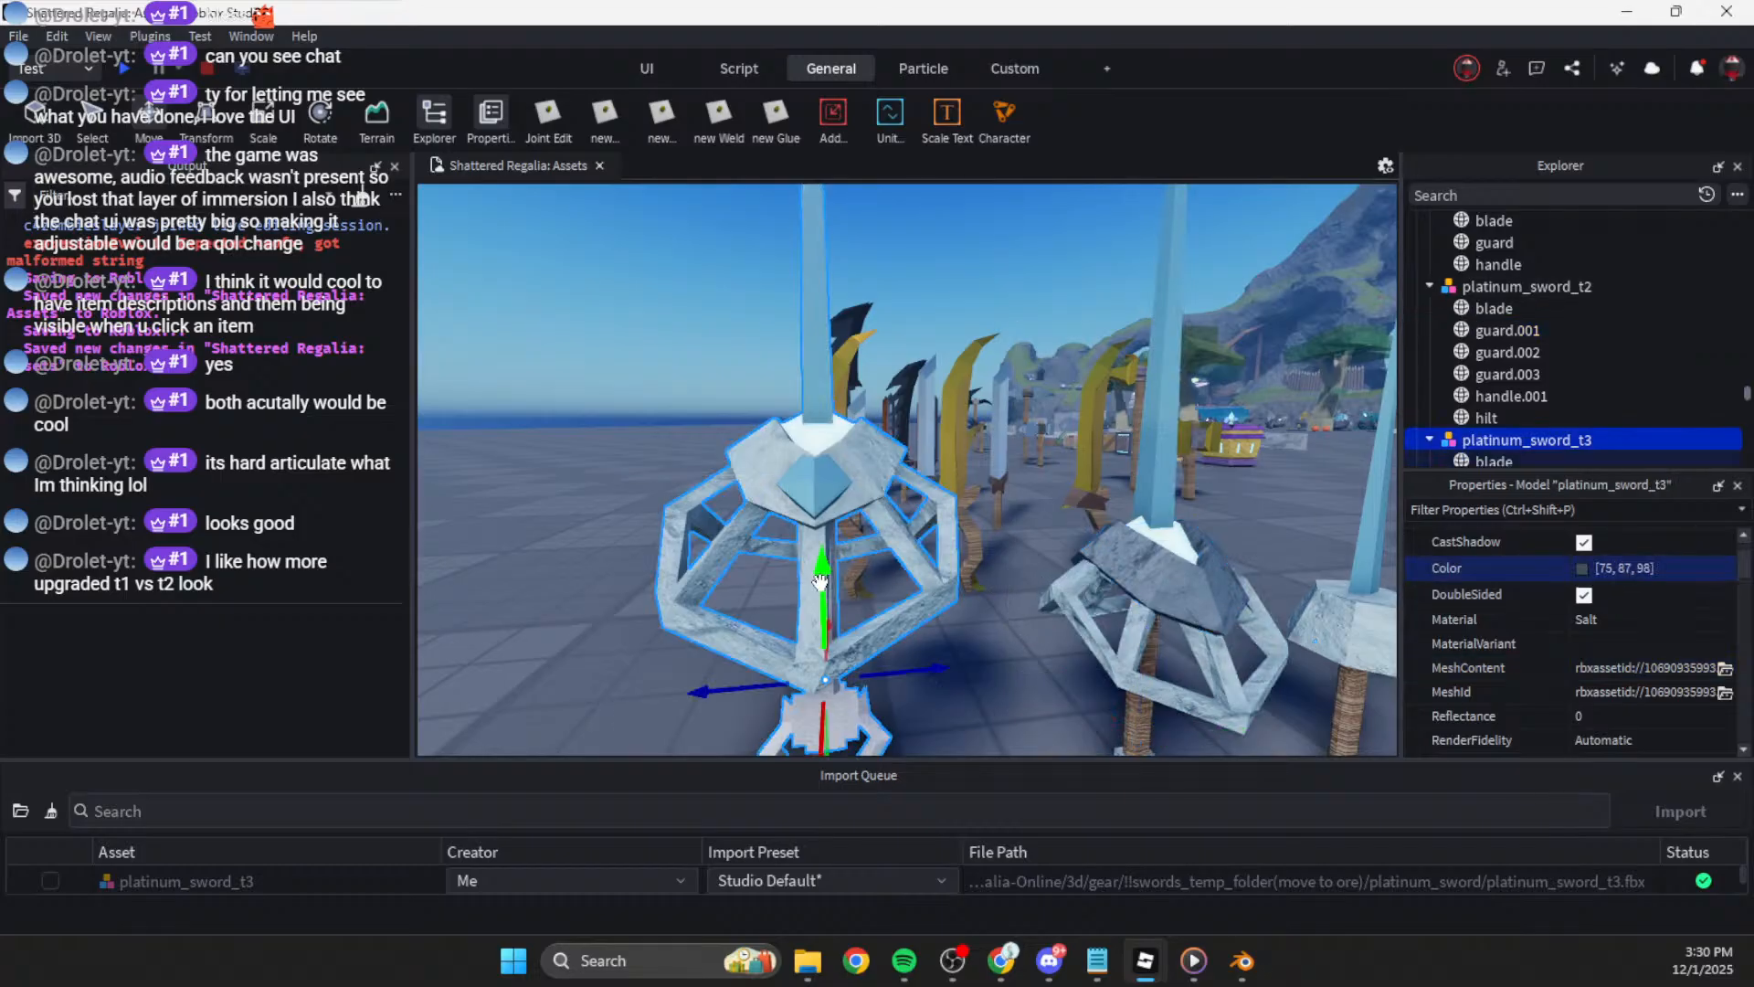
scroll(1499, 400, "down", 2)
left_click(1492, 402)
left_click(1497, 377)
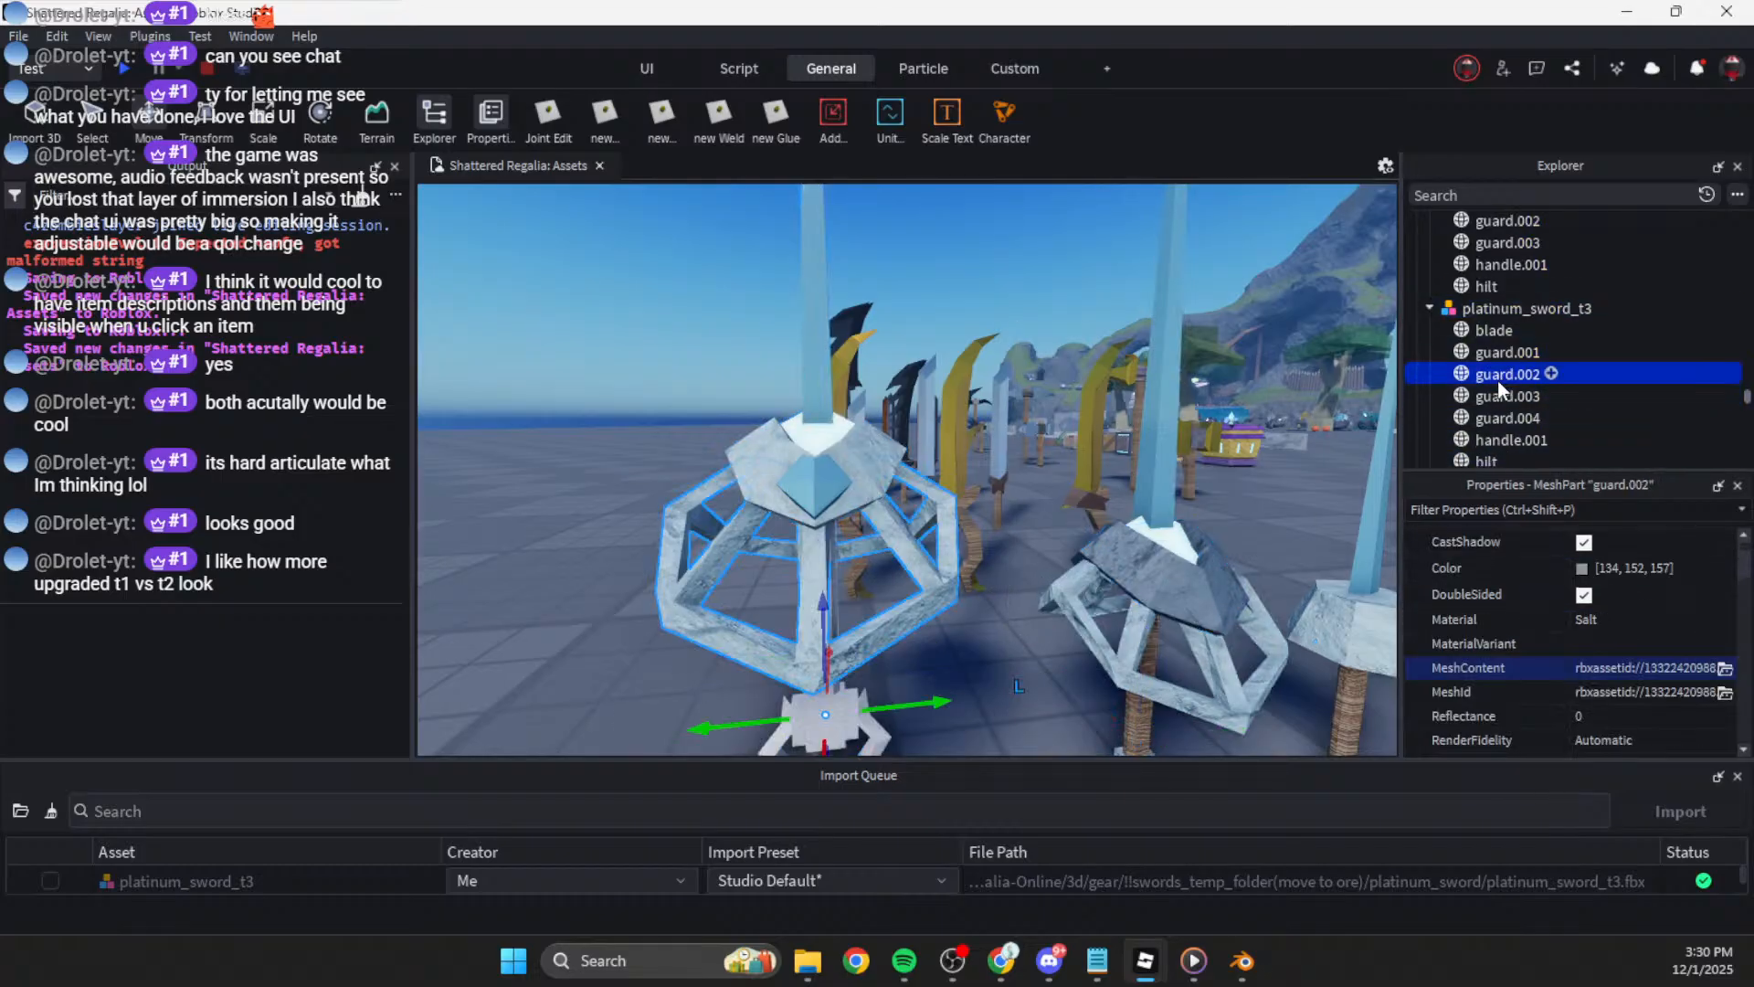
left_click(1495, 402)
left_click(1525, 416)
left_click(1510, 436)
left_click(1511, 395)
left_click(1515, 373)
left_click(1511, 391)
left_click(1512, 353)
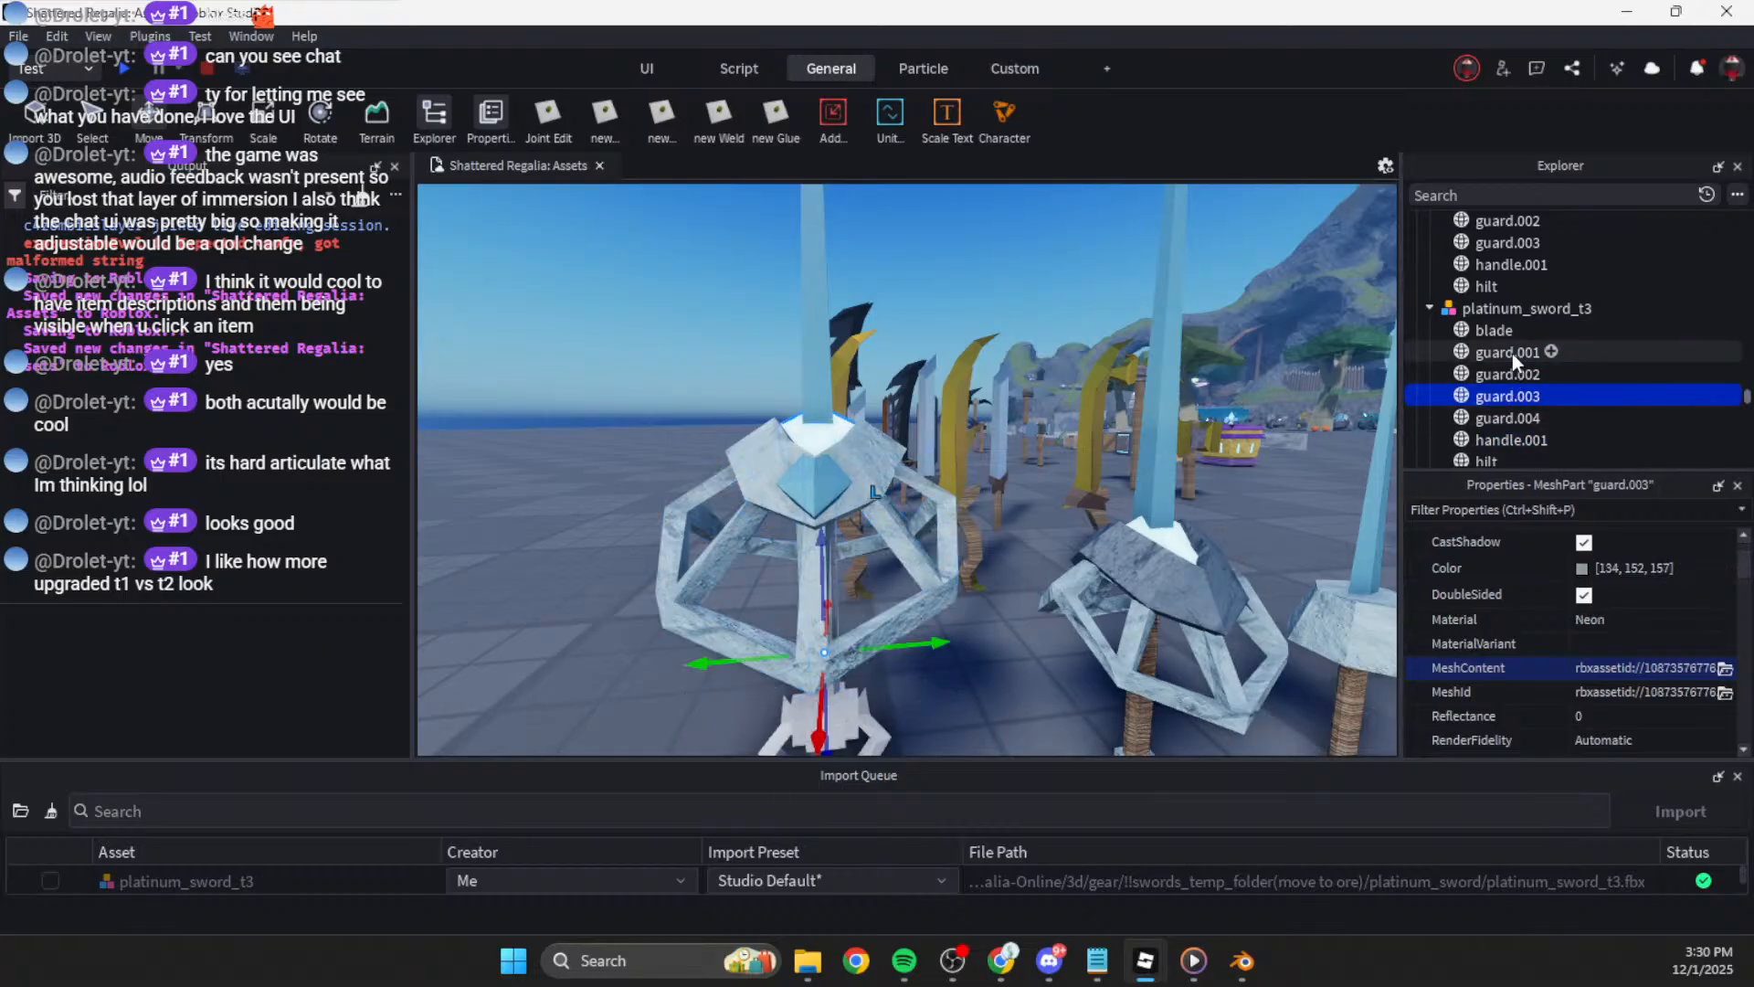
left_click(1633, 570)
type("[75, 87, 98]")
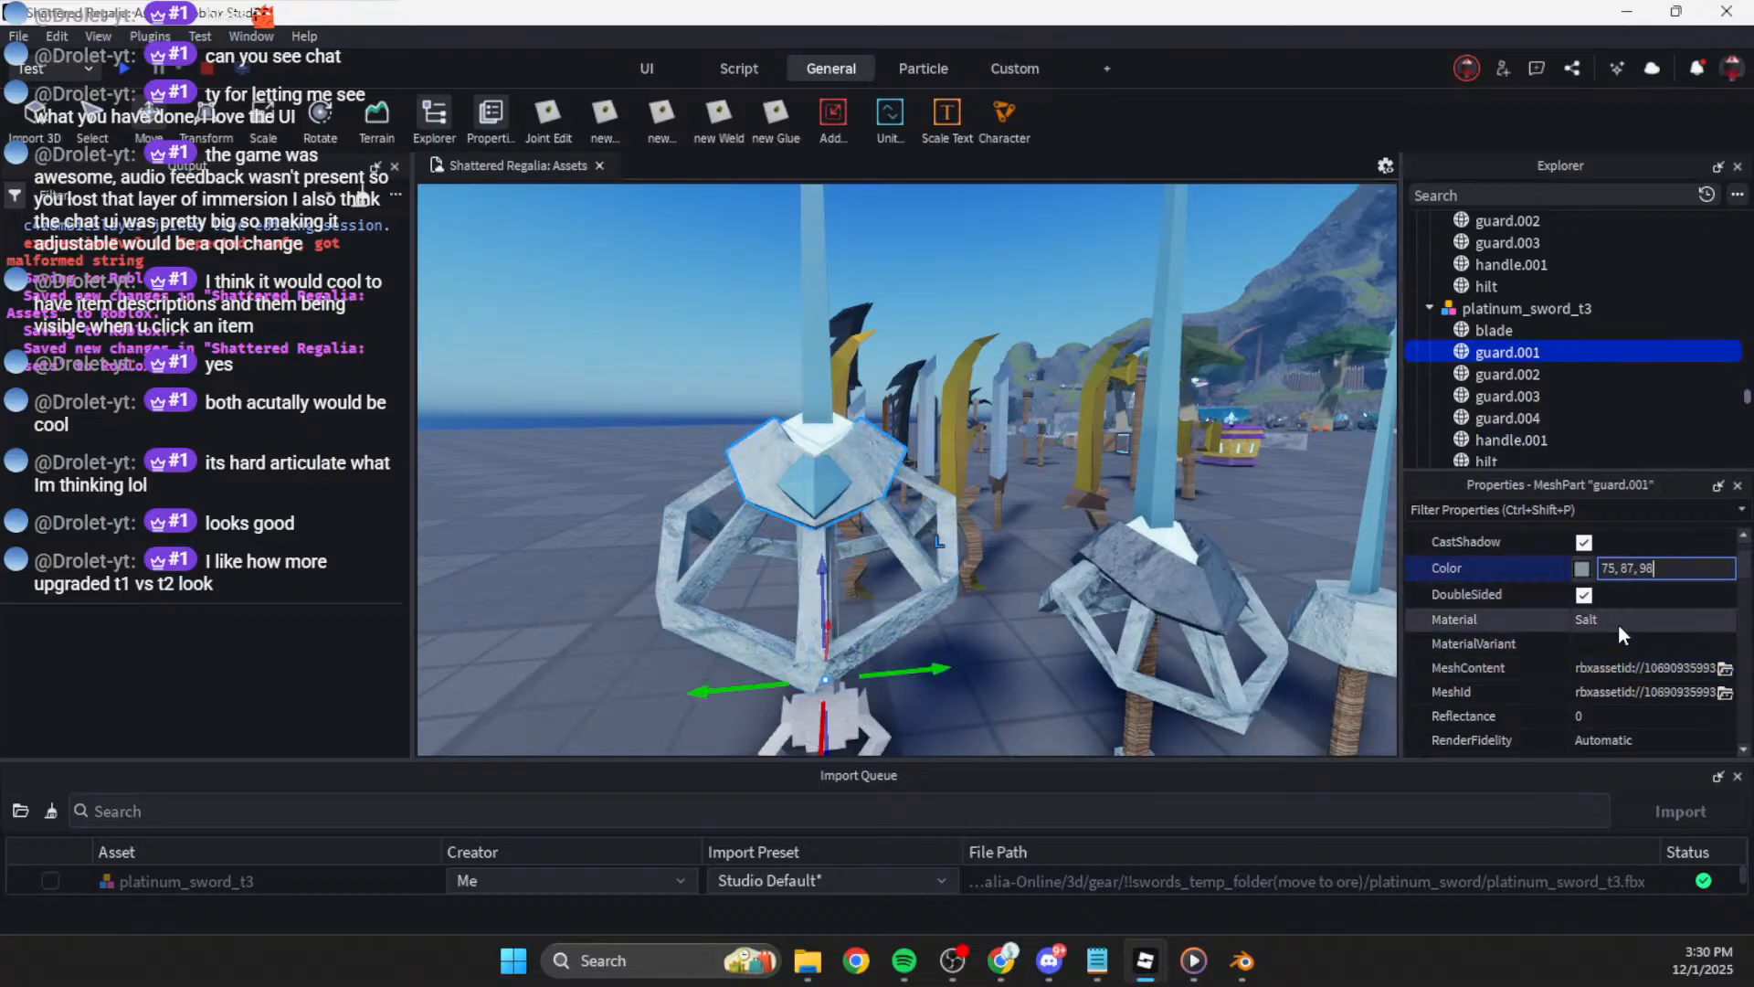
key("Return")
Step: Set the color of platinum_sword_t3's hilt.002, the clawed base of the hilt, to 75, 87, 98
mouse_move(1077, 551)
right_mouse_down()
mouse_move(1079, 566)
mouse_move(1077, 547)
right_mouse_up()
key("w")
left_click(948, 558)
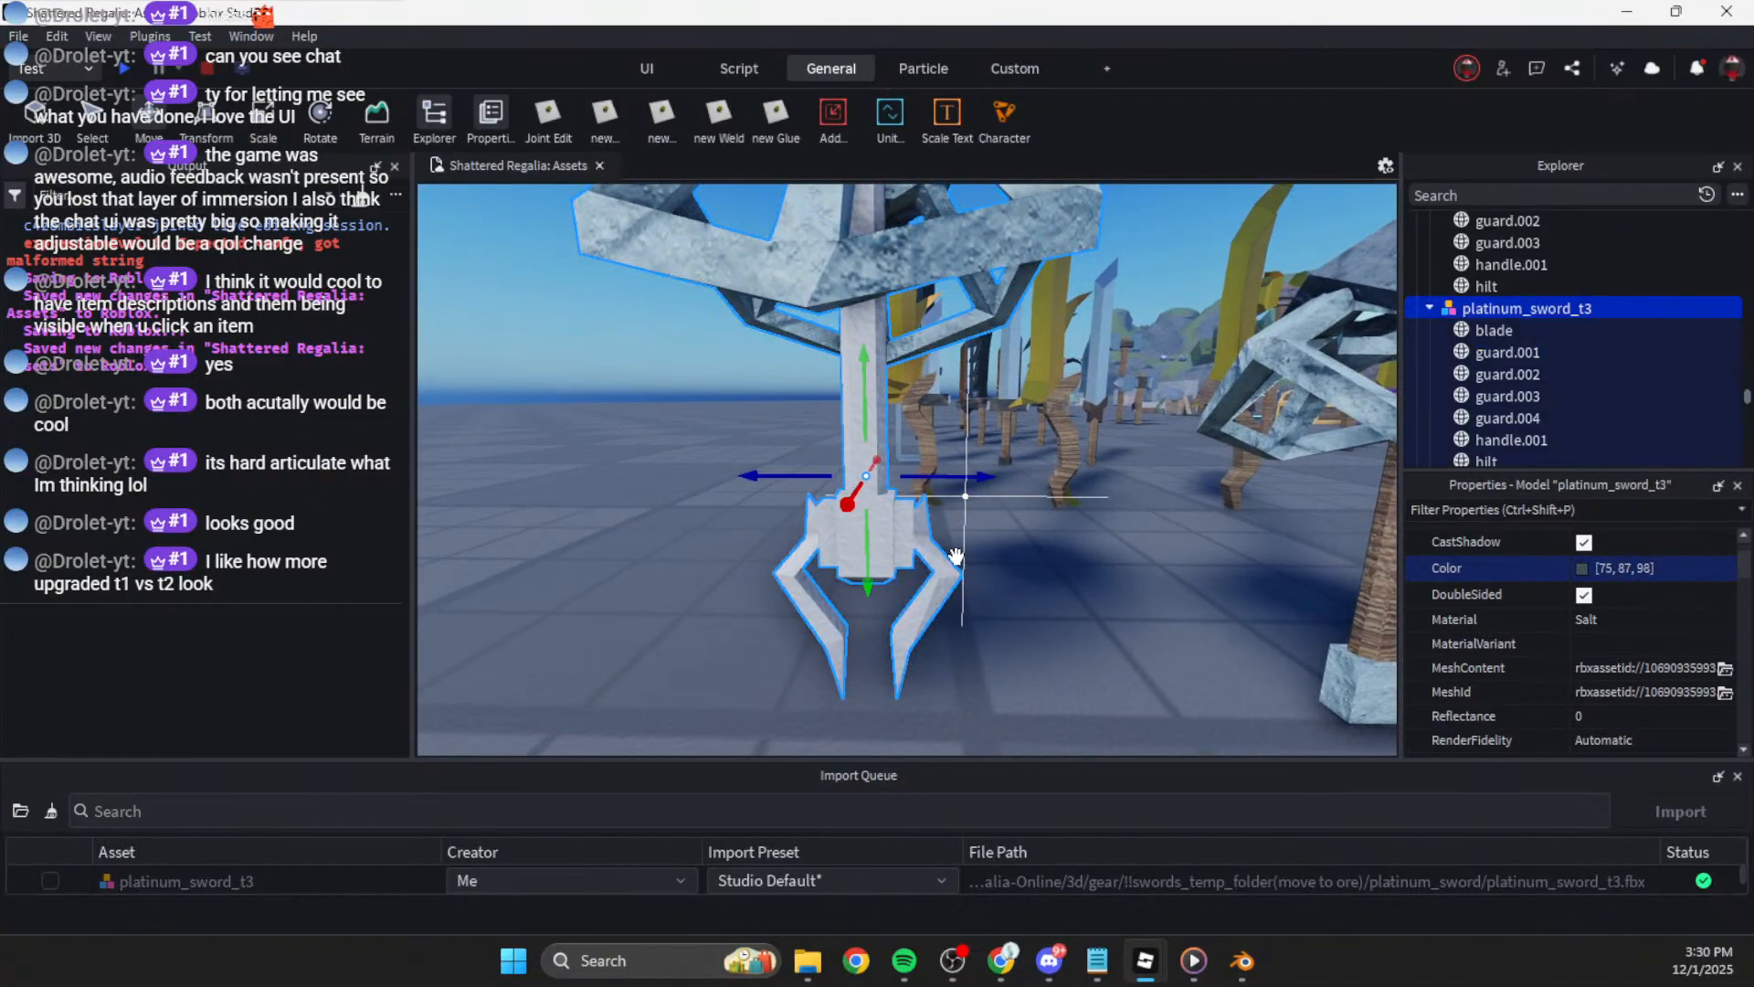
scroll(1482, 425, "down", 1)
left_click(1498, 439)
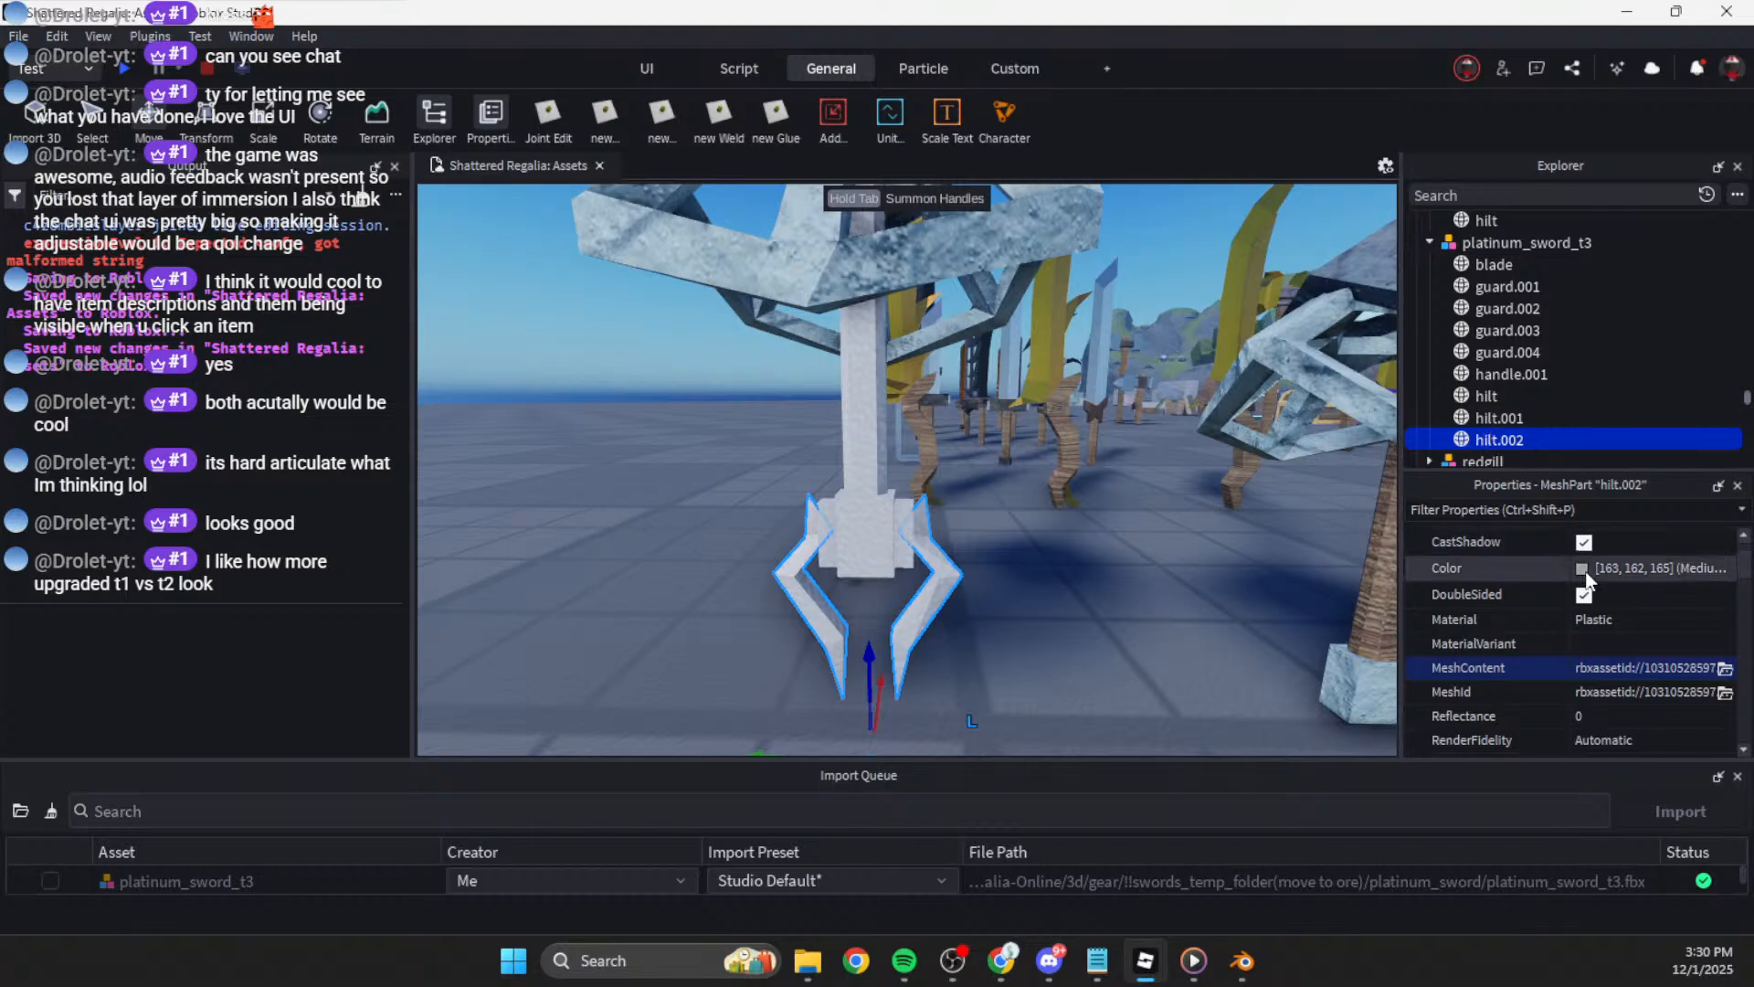
left_click(1635, 568)
type("75, 87, 98")
key("Return")
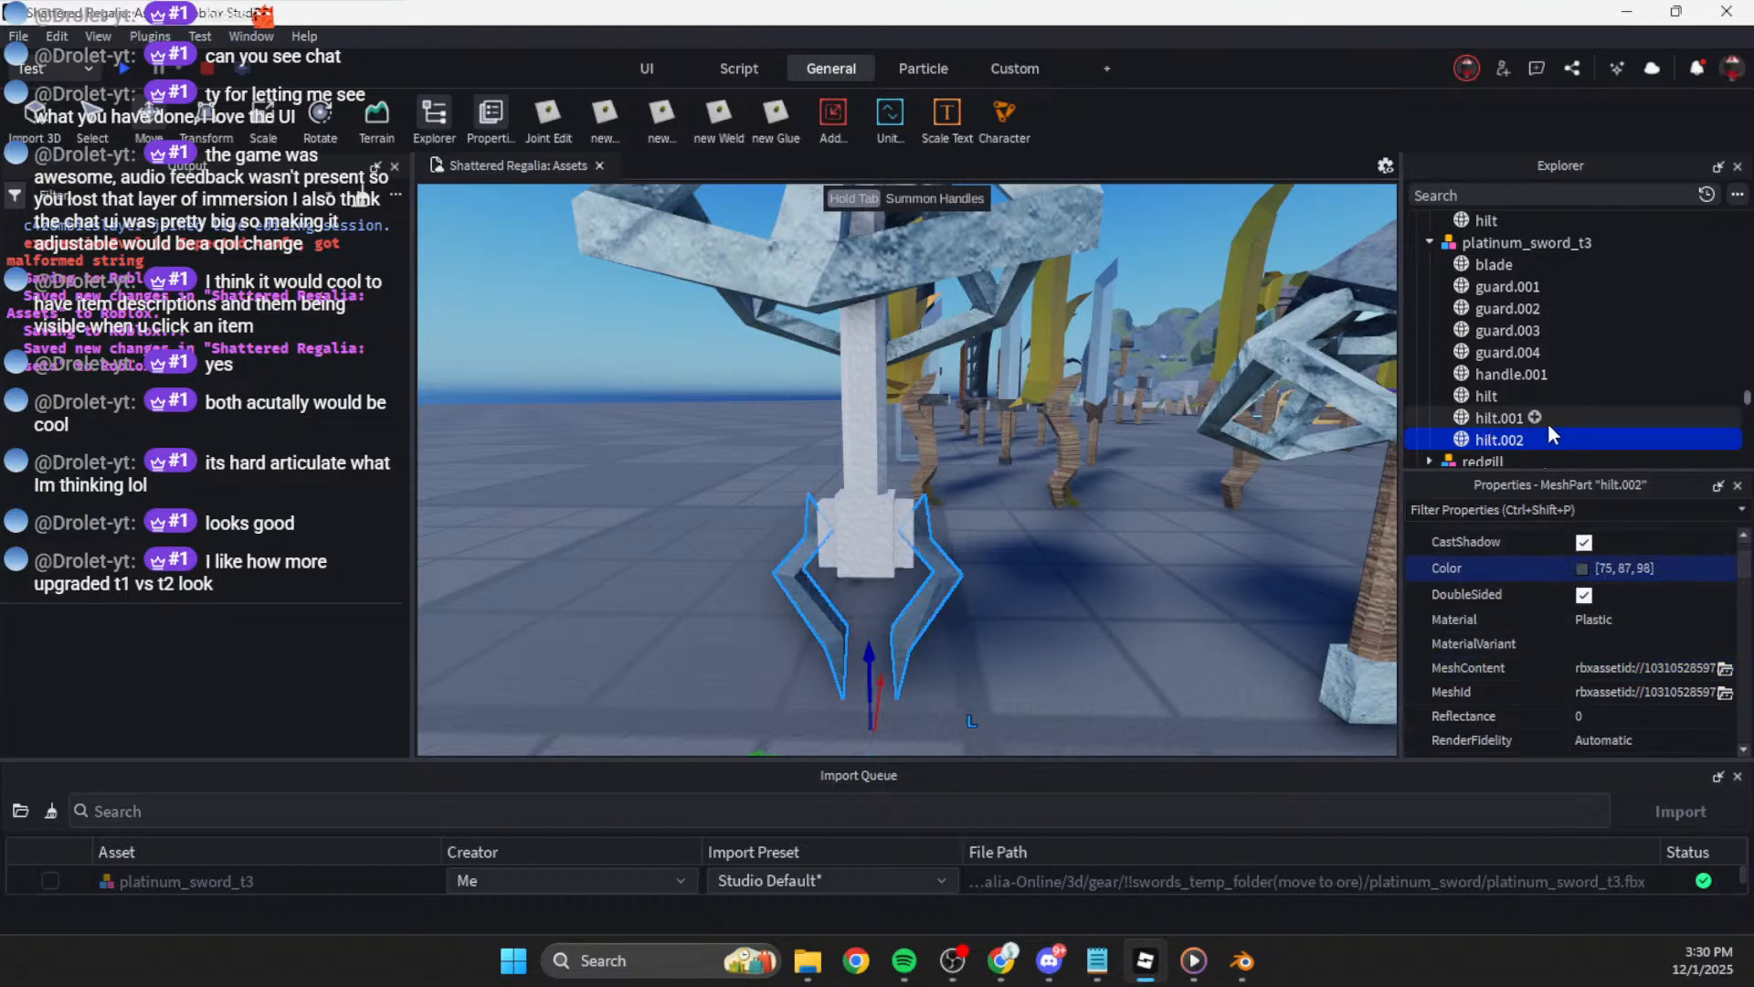
Step: Try the color 75, 87, 98 on platinum_sword_t3's hilt.001 and undo it
left_click(1481, 418)
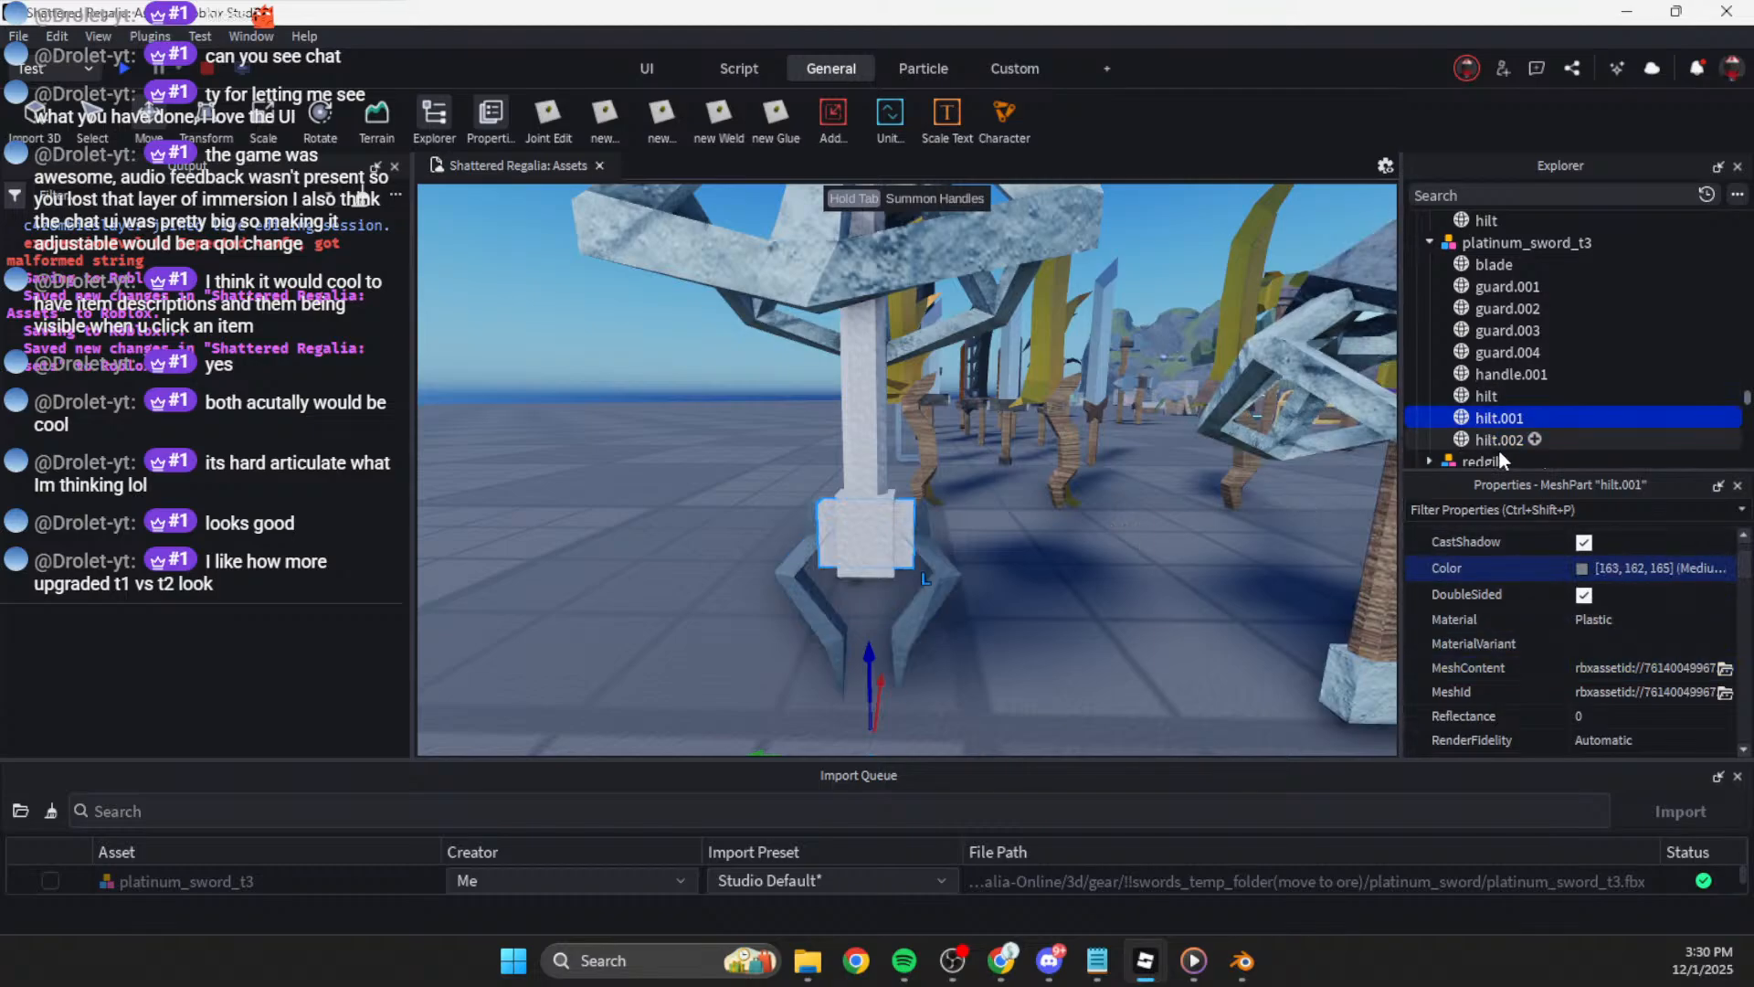
key("Return")
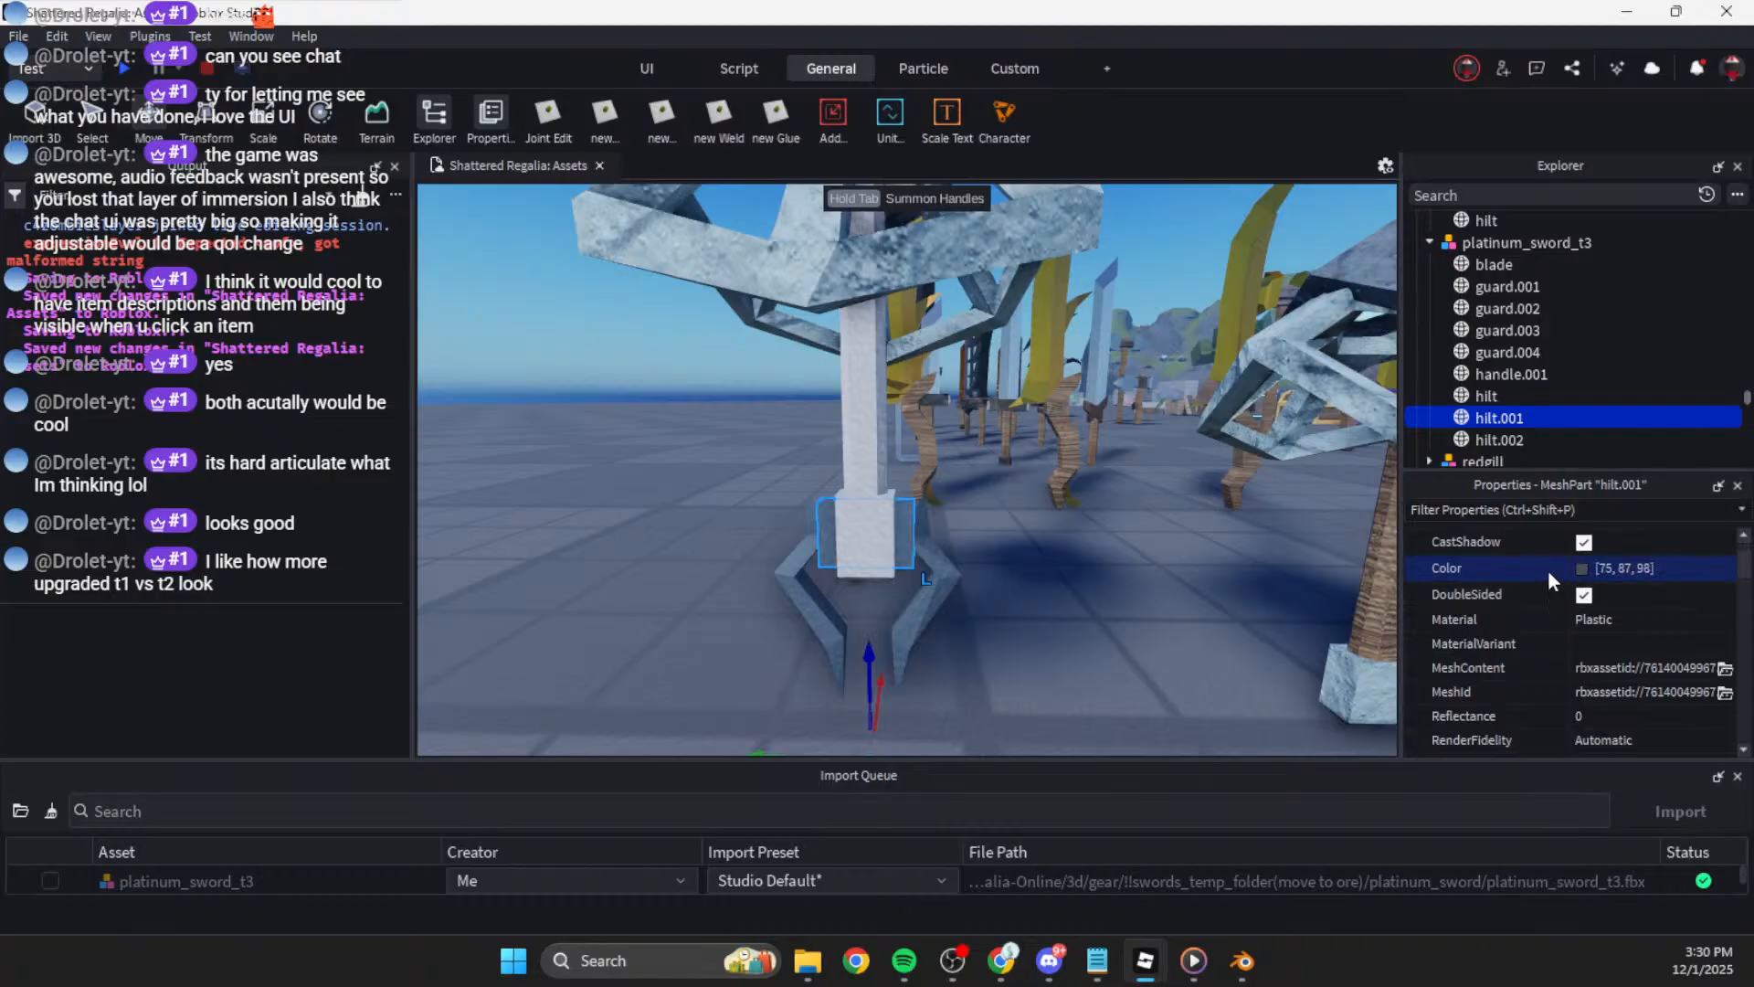
key("ctrl+z")
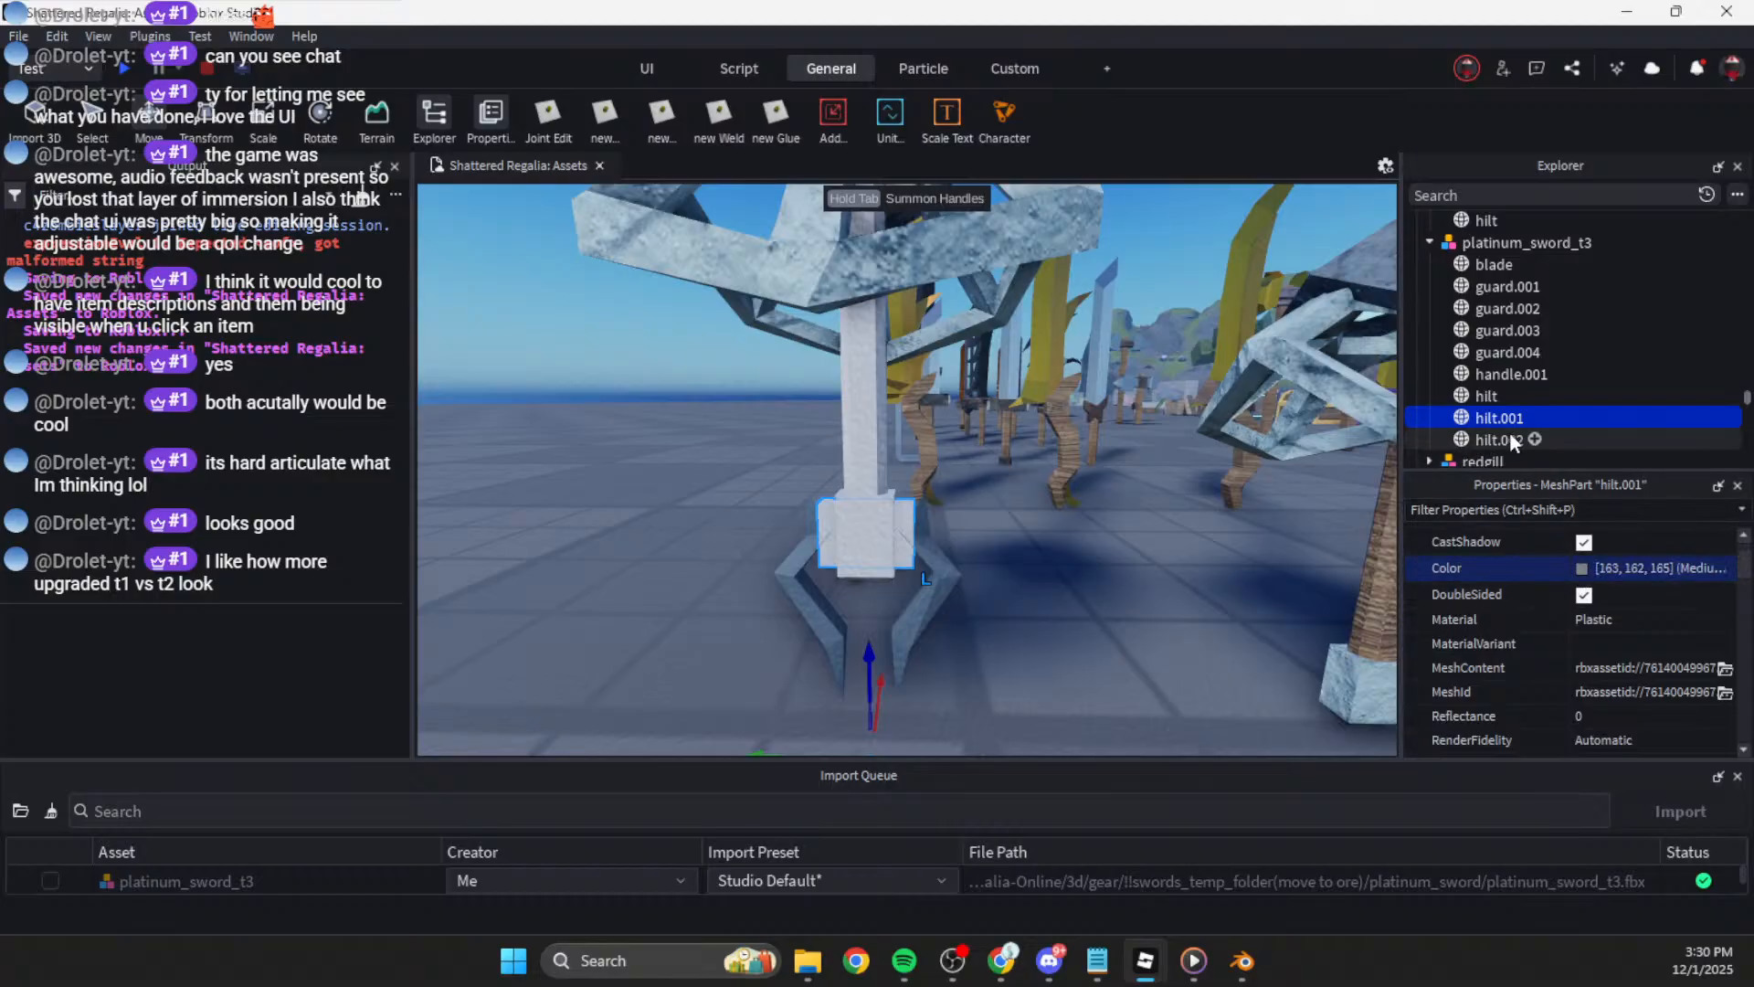
Step: Copy the color 91, 132, 144 from the guard.004 gem to platinum_sword_t3's hilt and hilt.001
left_click(1499, 353)
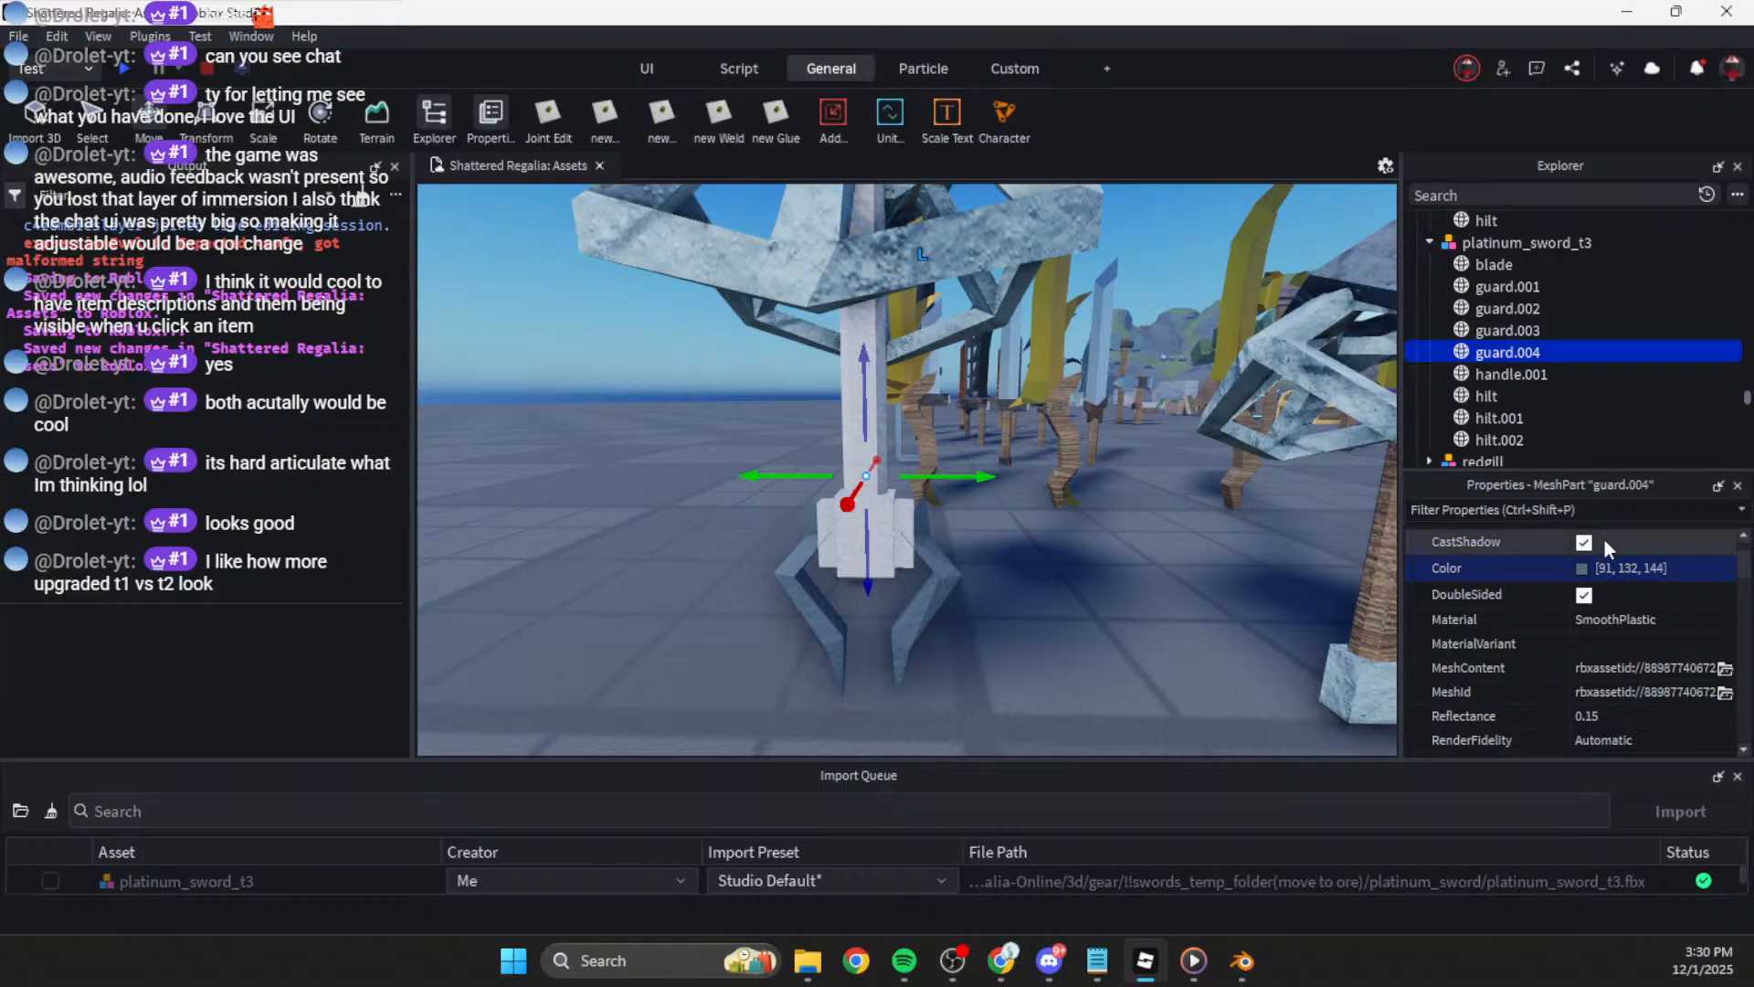
left_click(1498, 418)
left_click(1484, 395, "ctrl")
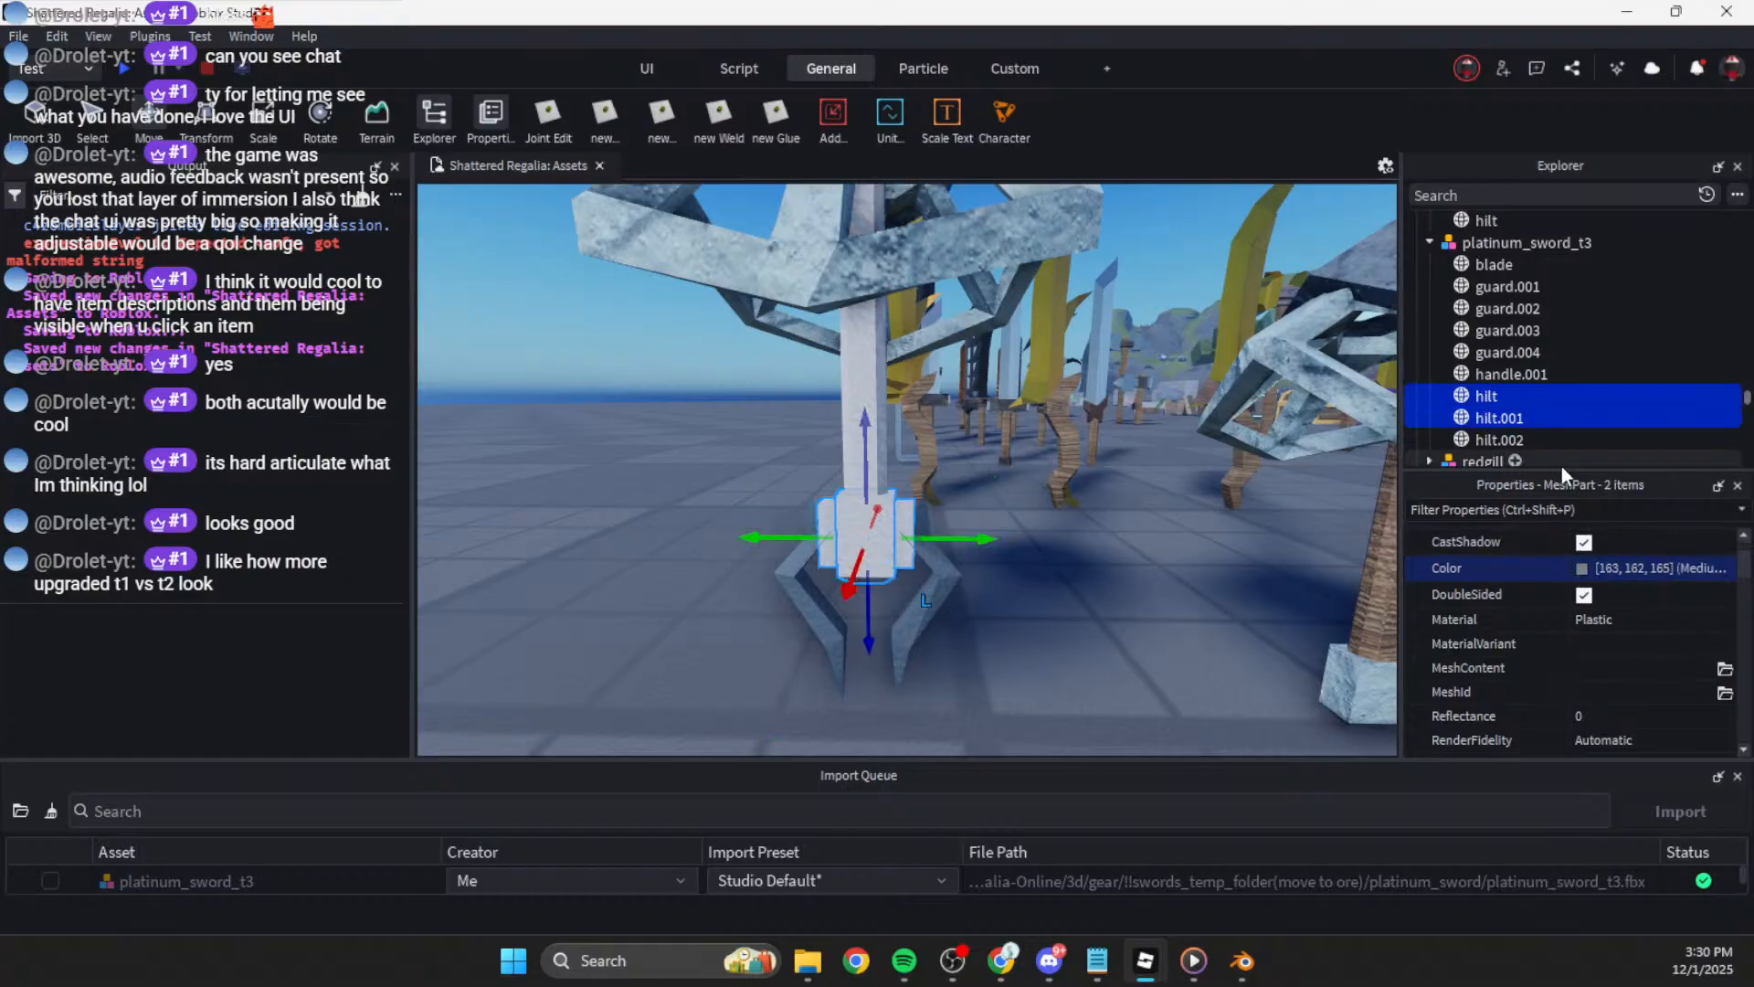
left_click(1643, 574)
type("[91, 132, 144]")
key("Return")
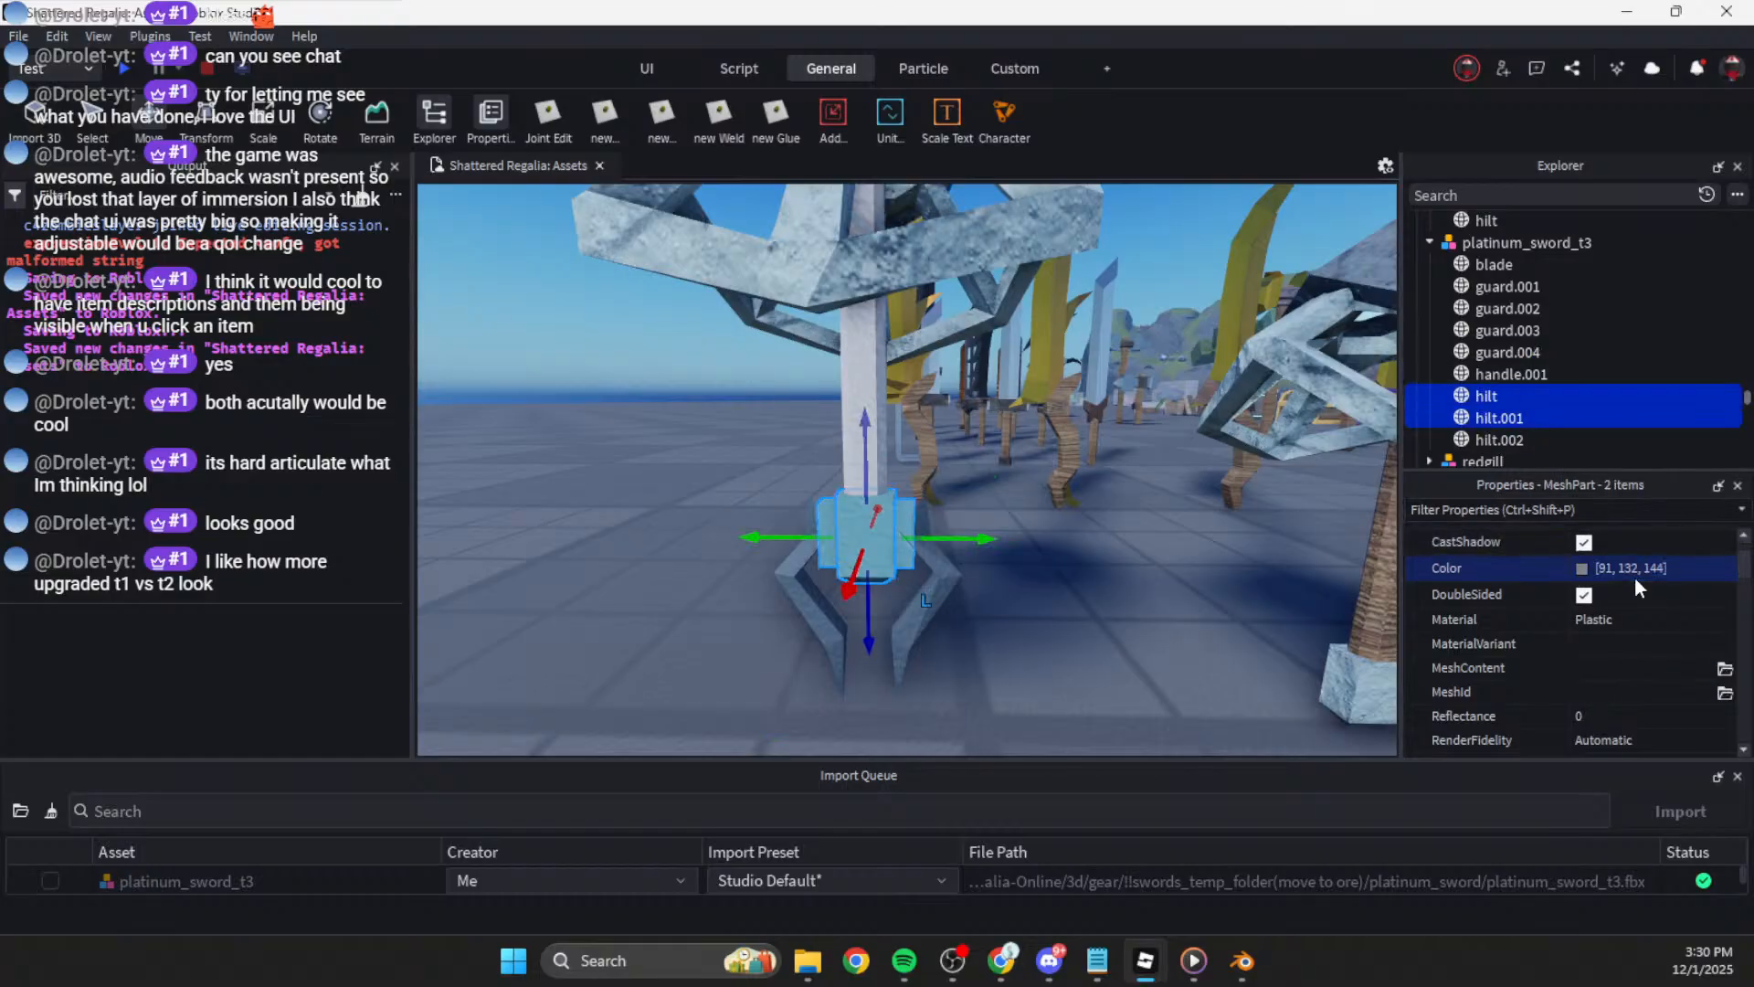
scroll(1173, 509, "down", 3)
scroll(1173, 509, "up", 3)
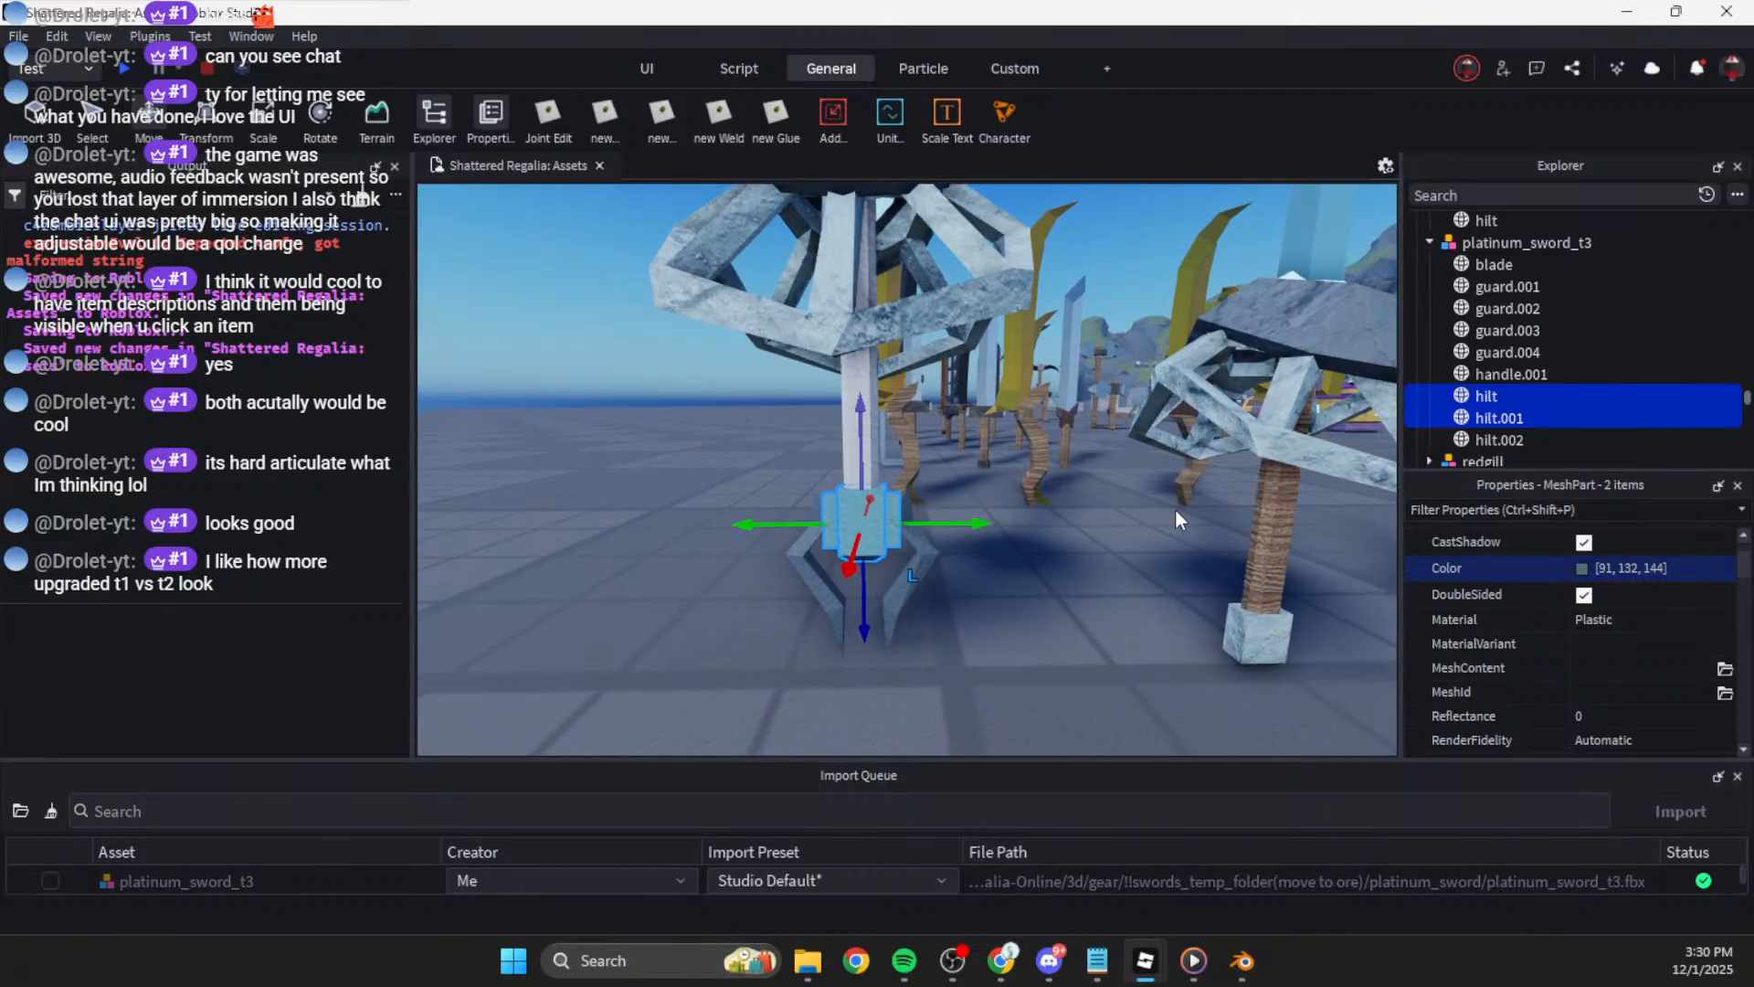
Step: Copy the color 134, 152, 157 from platinum_sword_t3's guard.002 to its hilt and hilt.001
left_click(1488, 309)
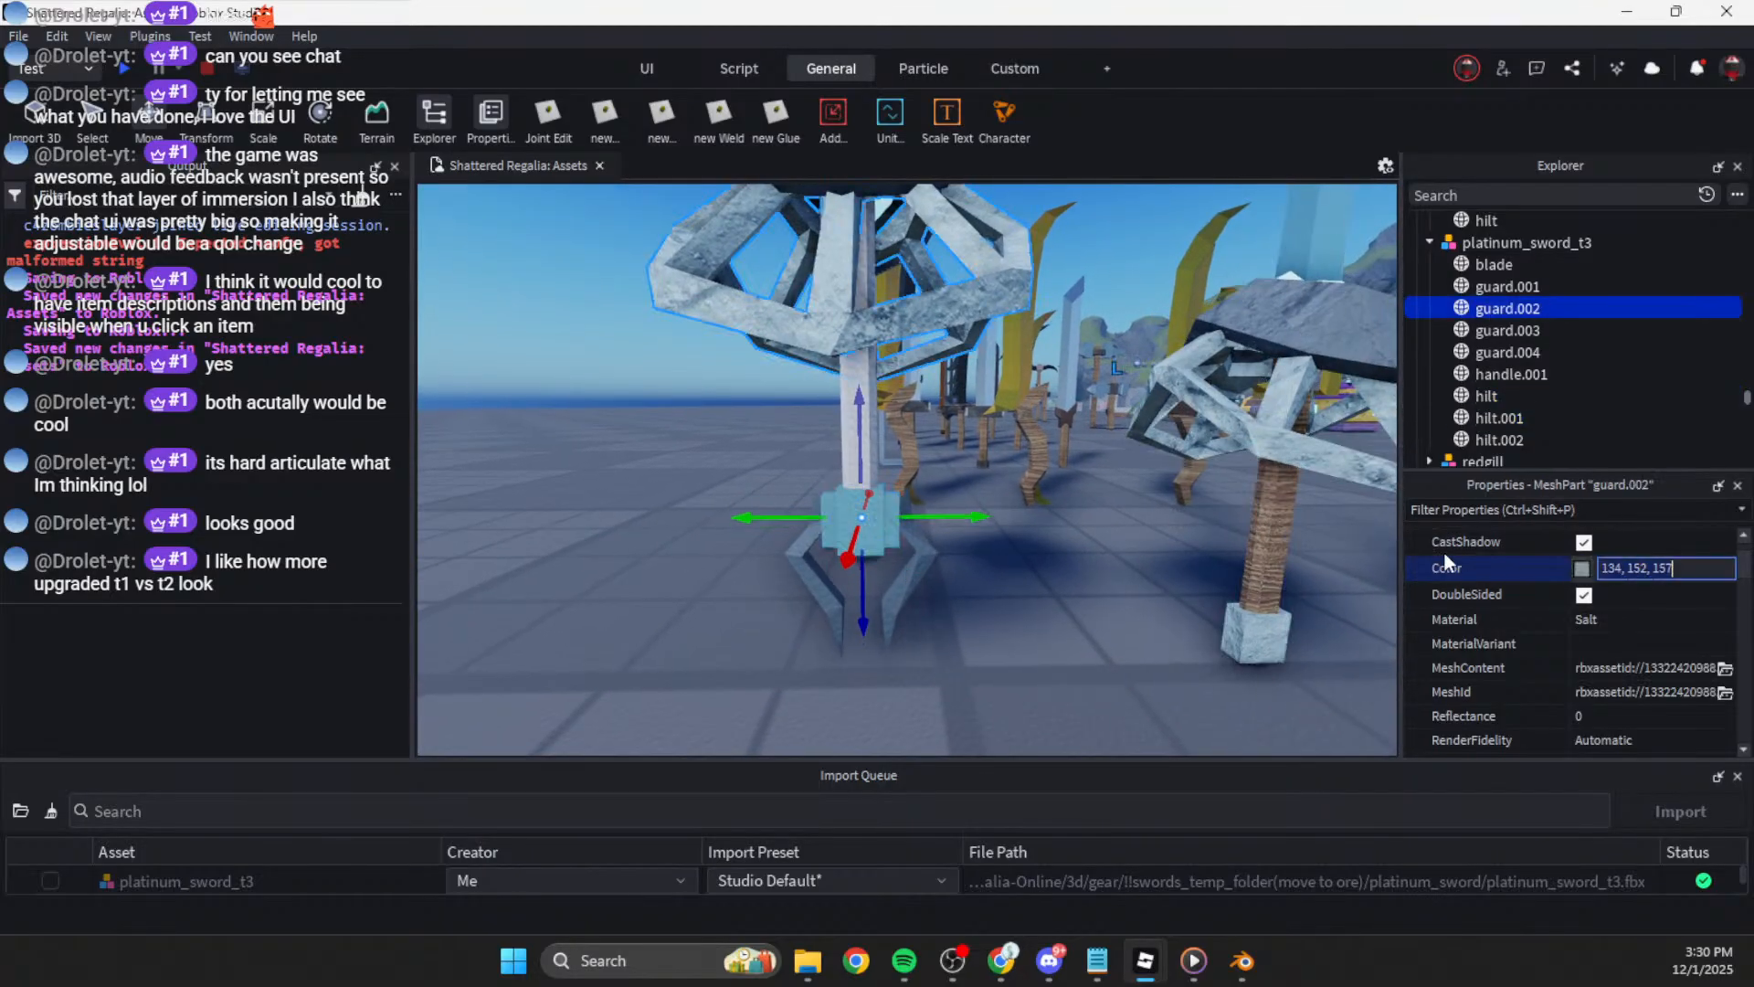
left_click(1480, 413)
left_click(1484, 395, "ctrl")
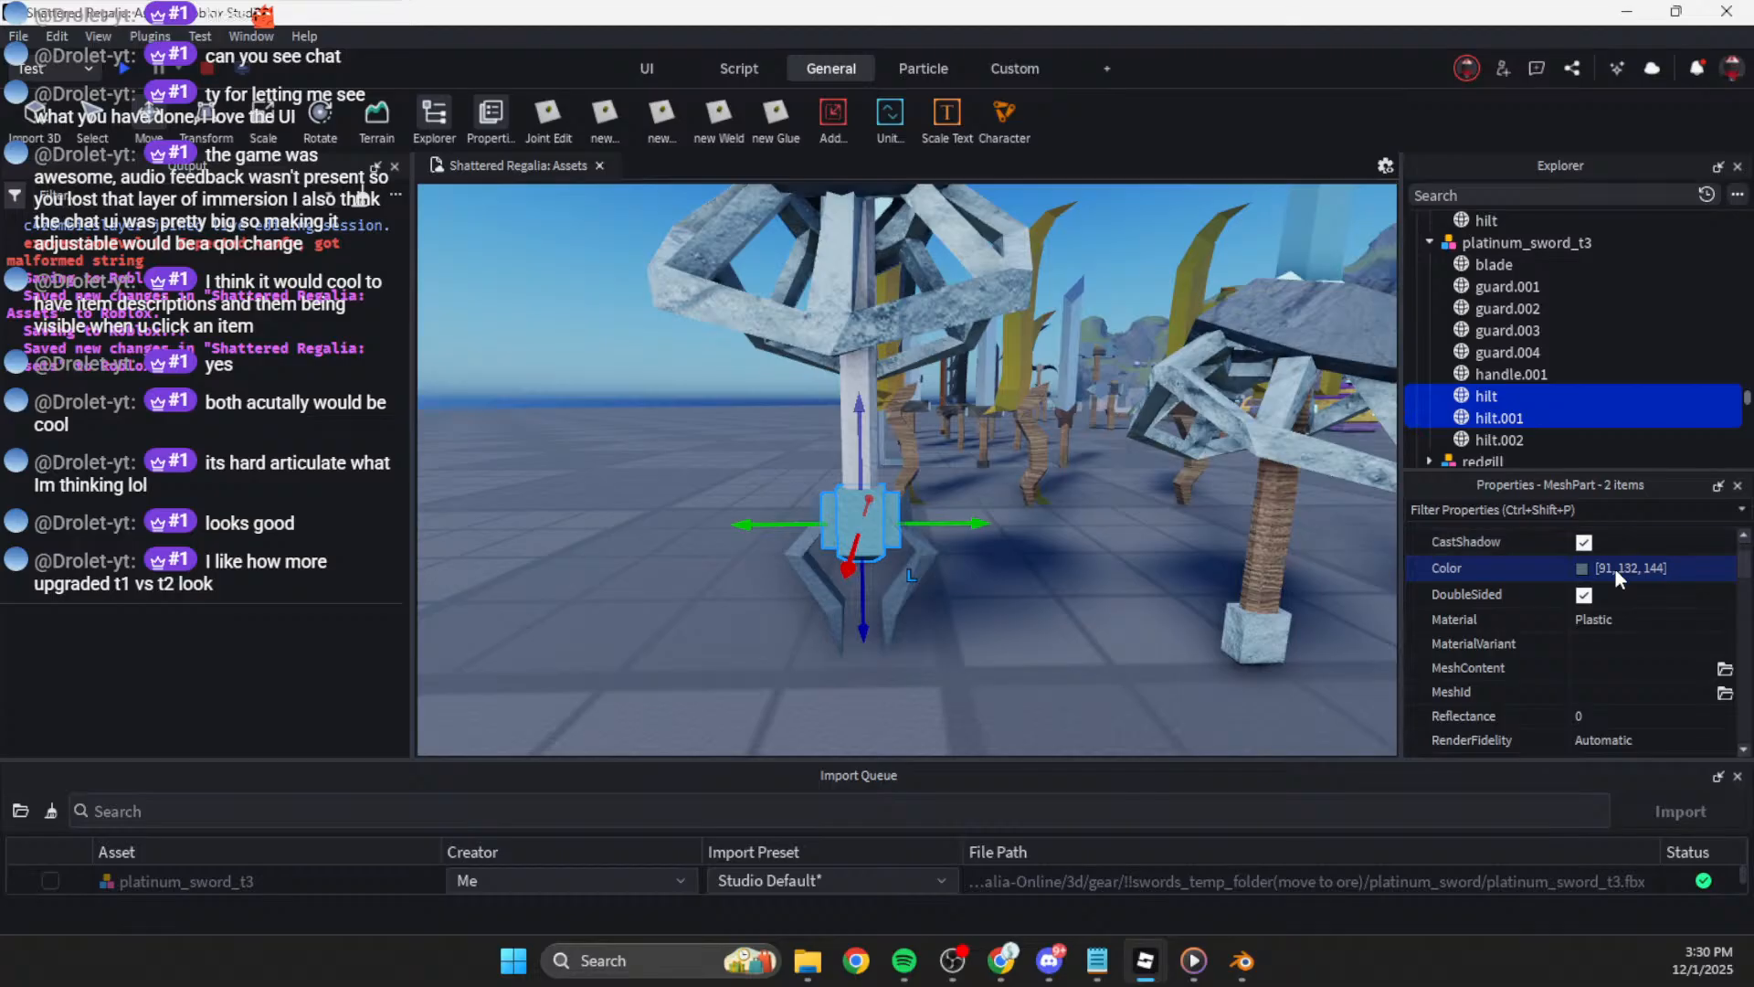
key("Return")
Step: Copy the Salt material from platinum_sword_t3's guard.001 to its hilt, hilt.001 and hilt.002
left_click(1596, 620)
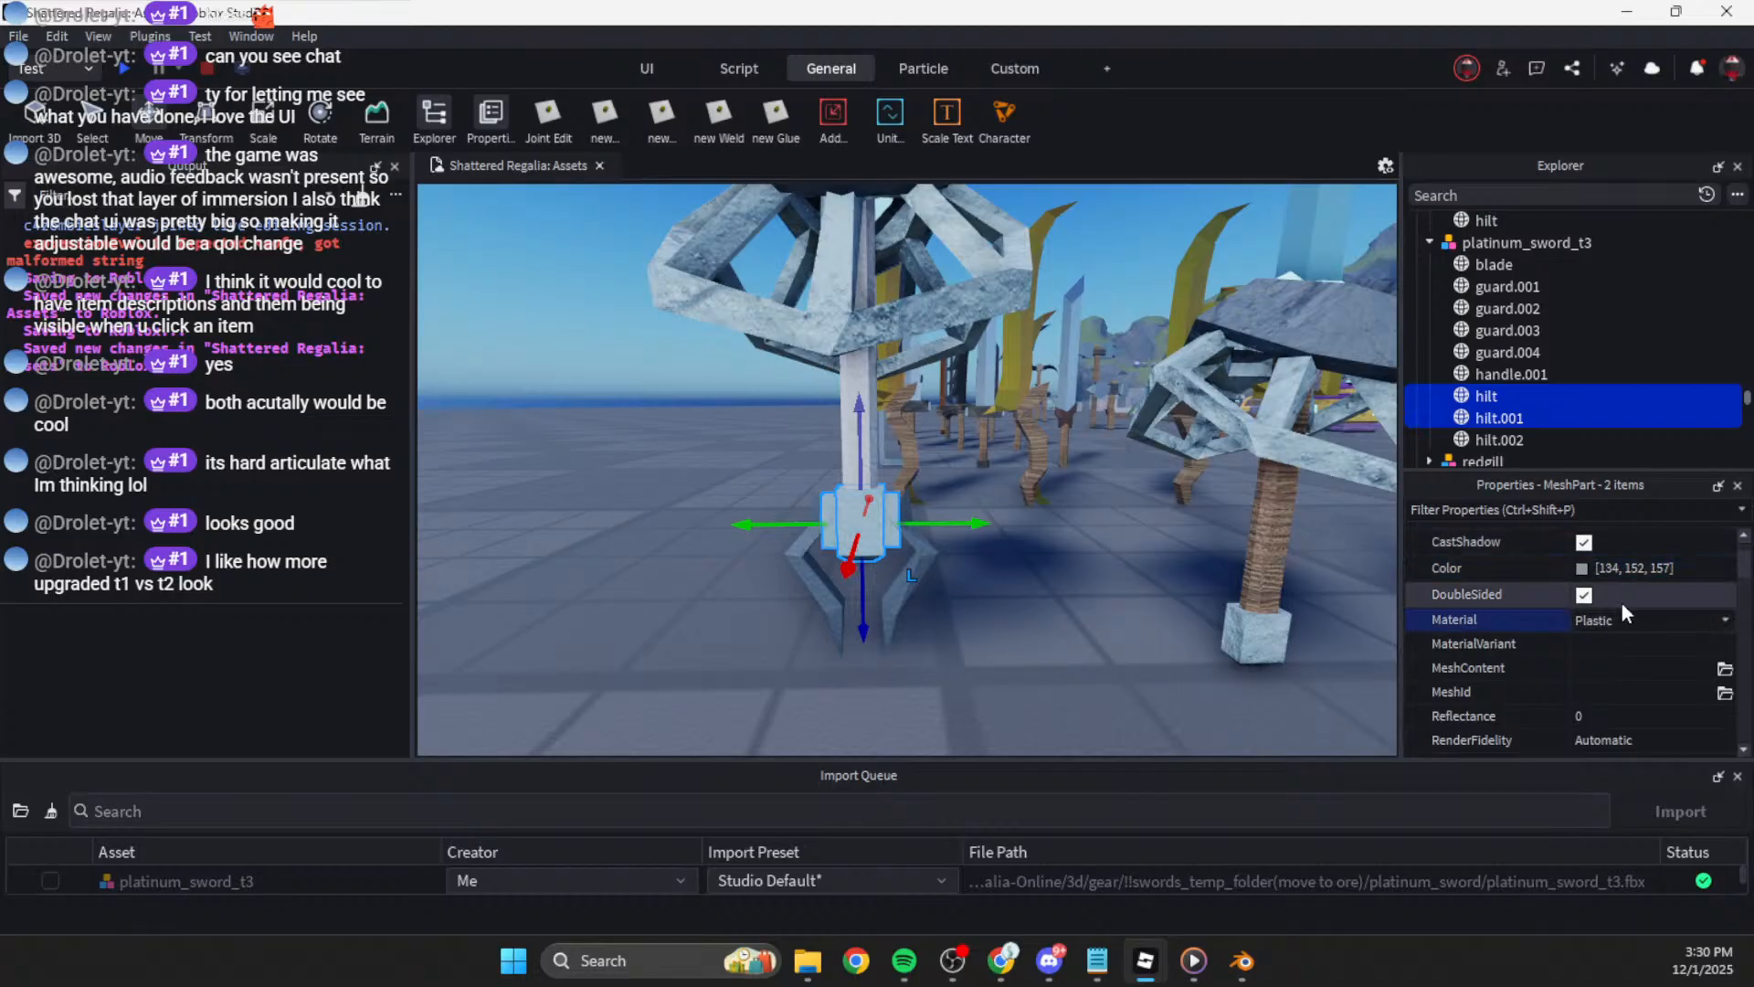
left_click(1488, 441, "shift")
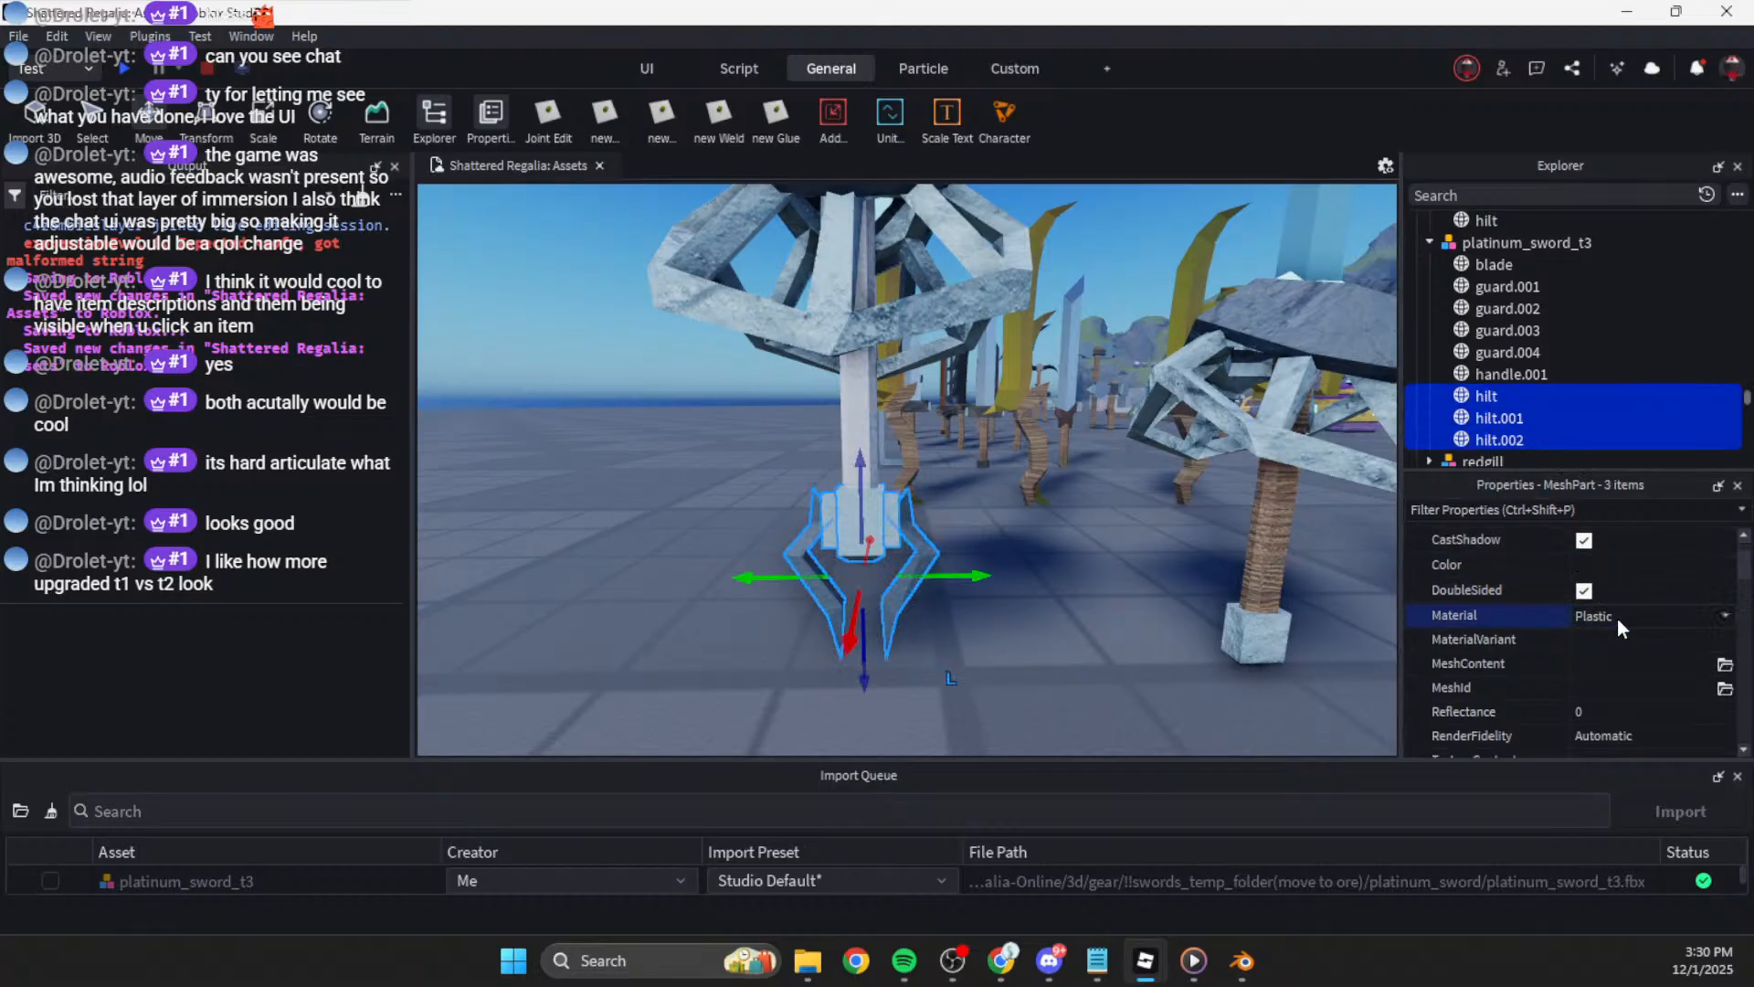
left_click(1508, 330)
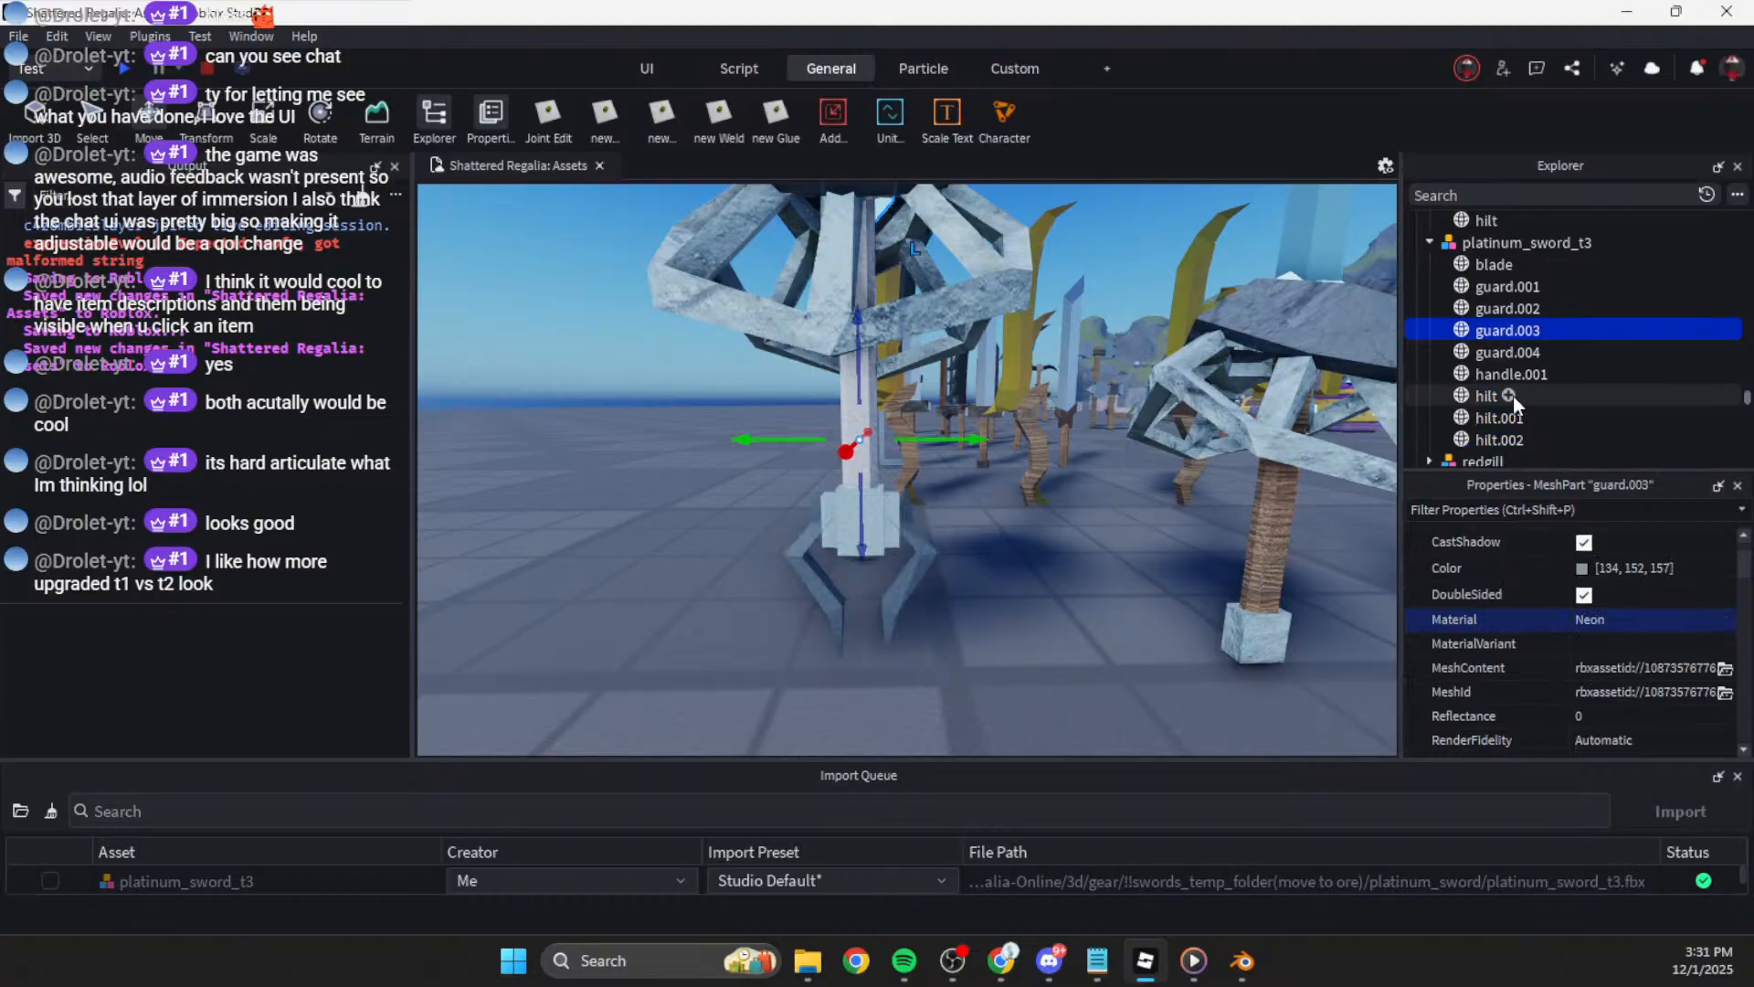
left_click(1482, 287)
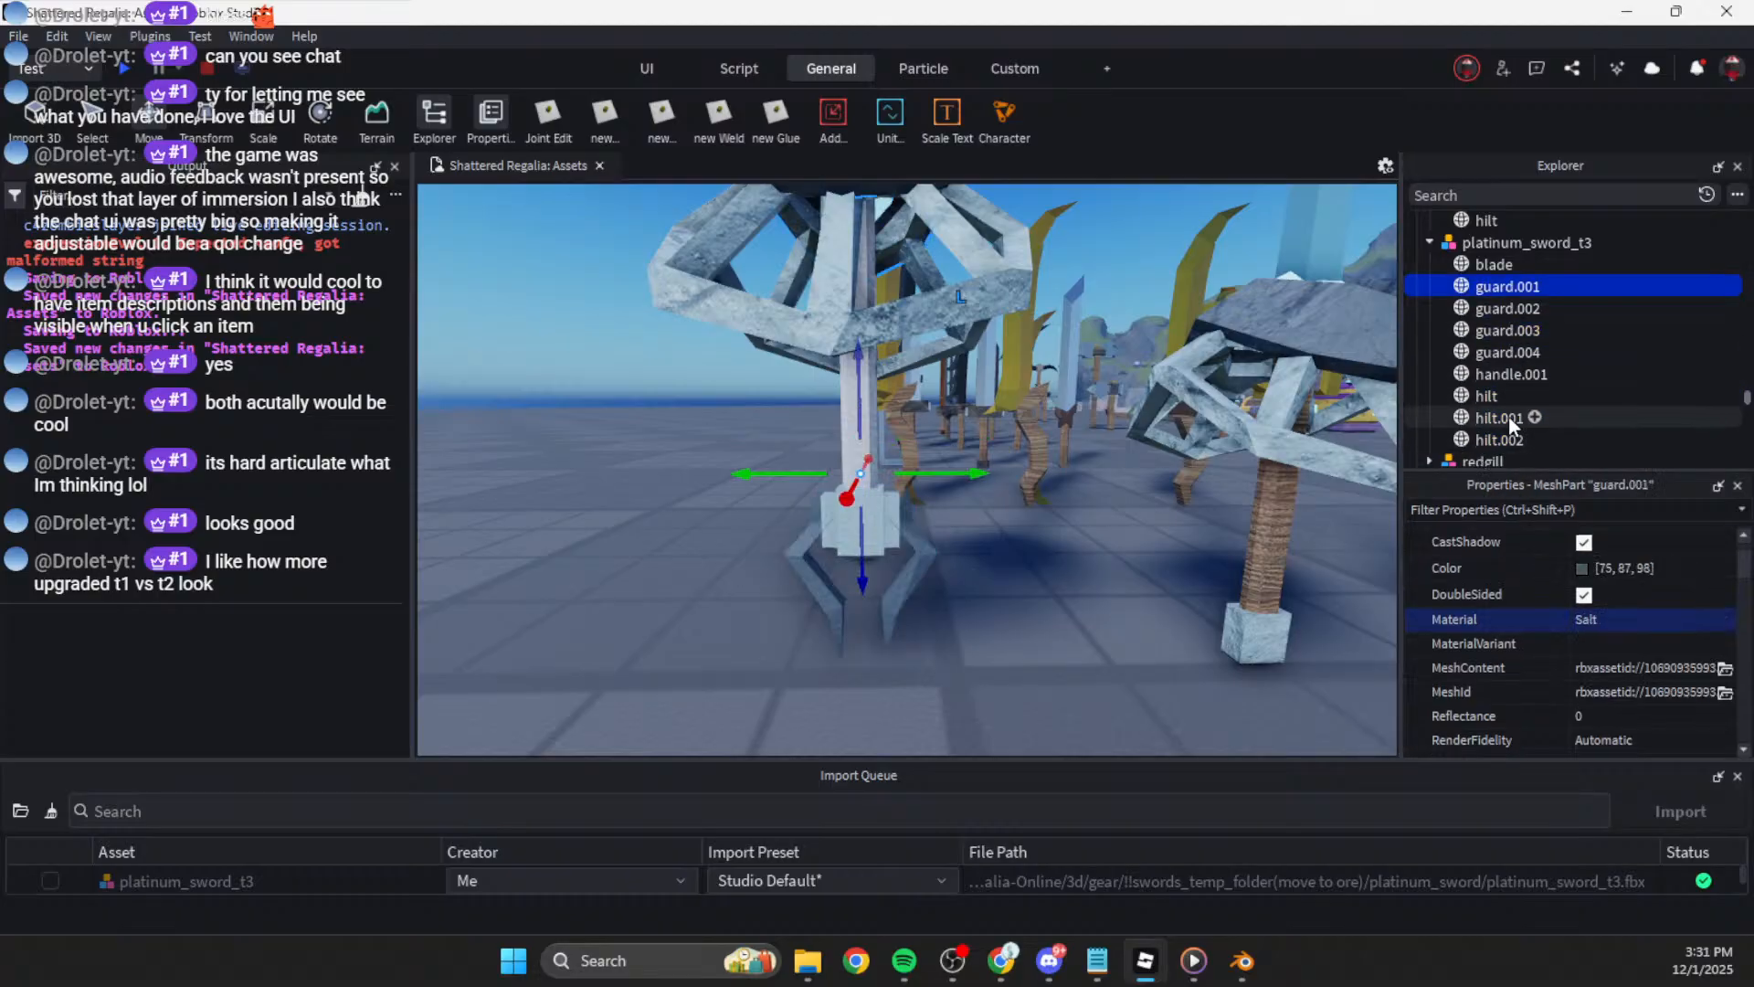
left_click(1501, 440, "shift")
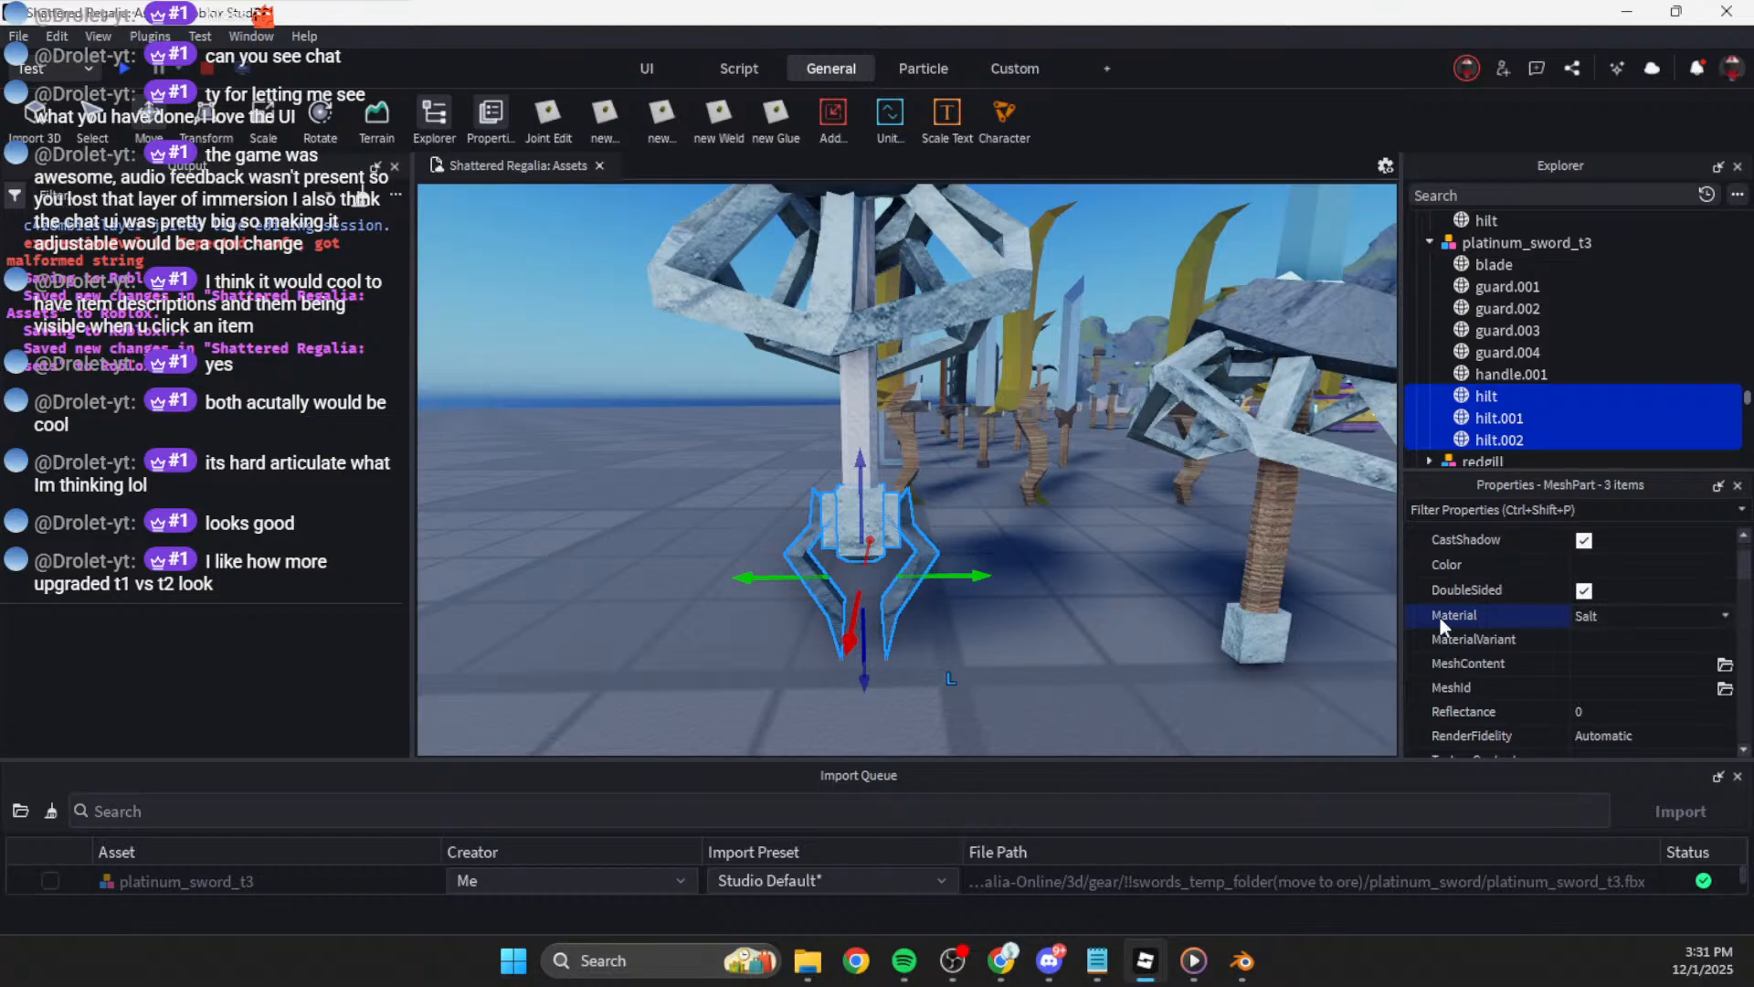
scroll(1070, 587, "down", 1)
left_click(1067, 589)
scroll(1069, 587, "down", 4)
scroll(1069, 586, "up", 2)
scroll(1070, 585, "up", 5)
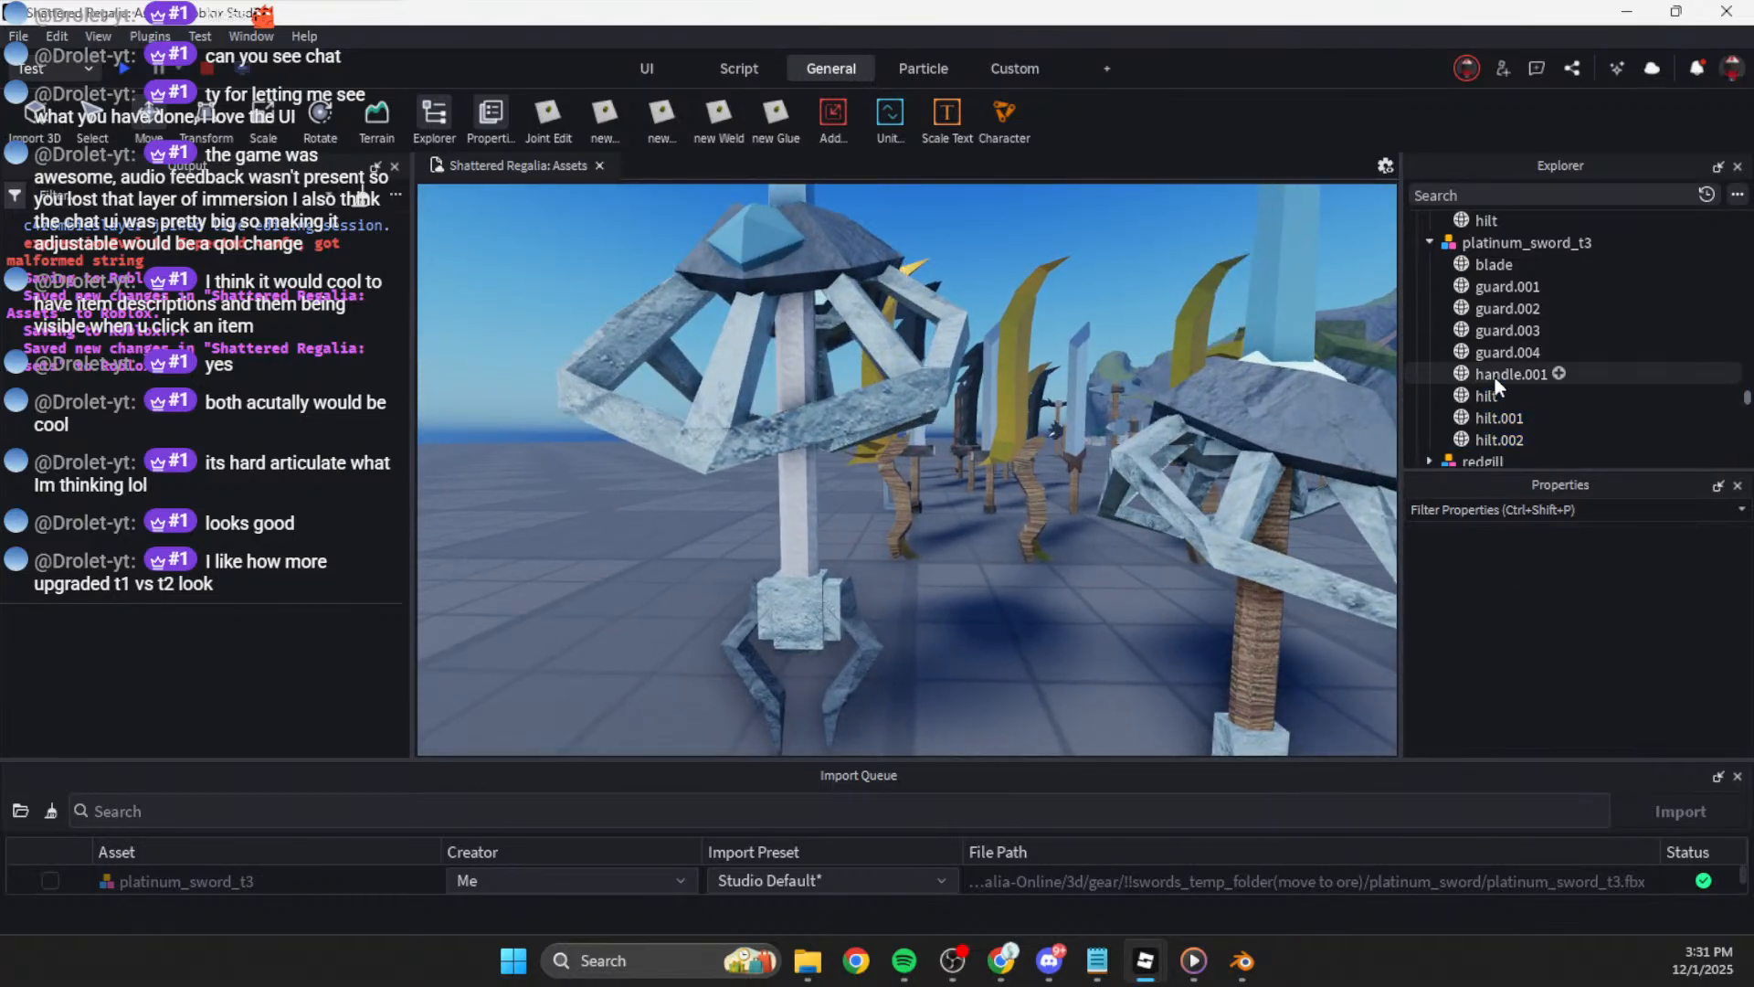
Step: Set the material of platinum_sword_t3's handle.001 to Wood
left_click(1495, 374)
left_click(1606, 671)
key("w")
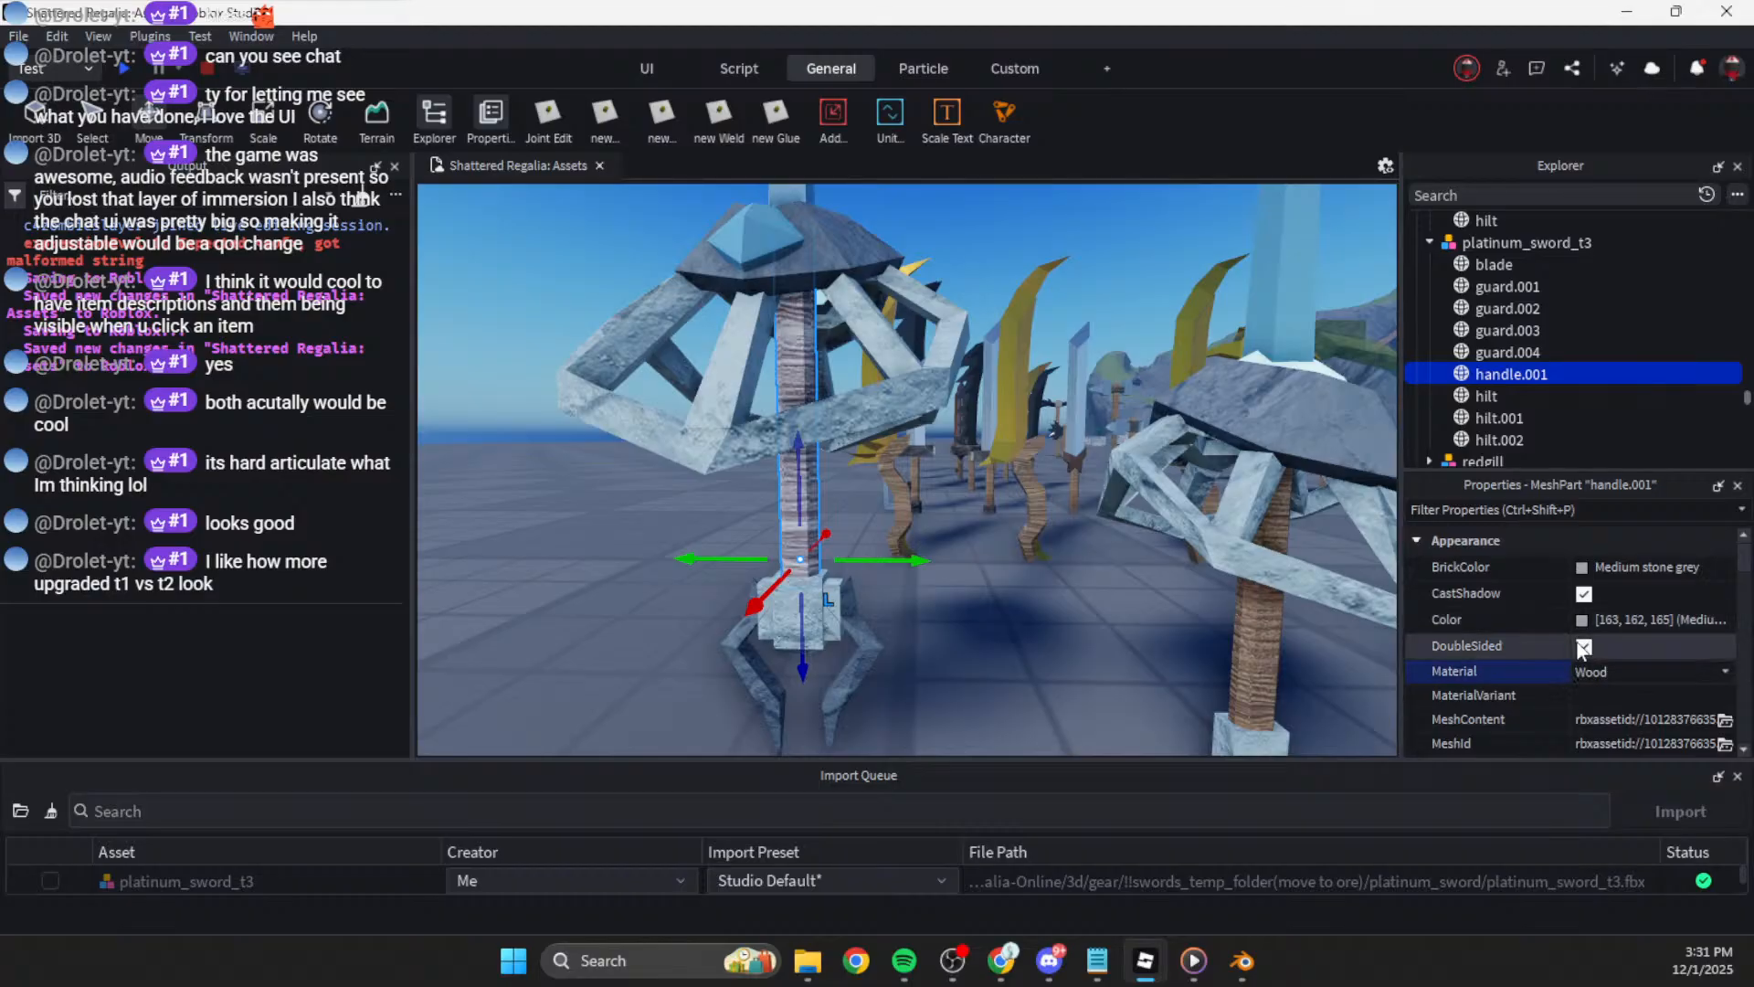
Step: Copy the color of platinum_sword_t2's handle.001 to the handle.001 of platinum_sword_t3
left_click(1237, 652)
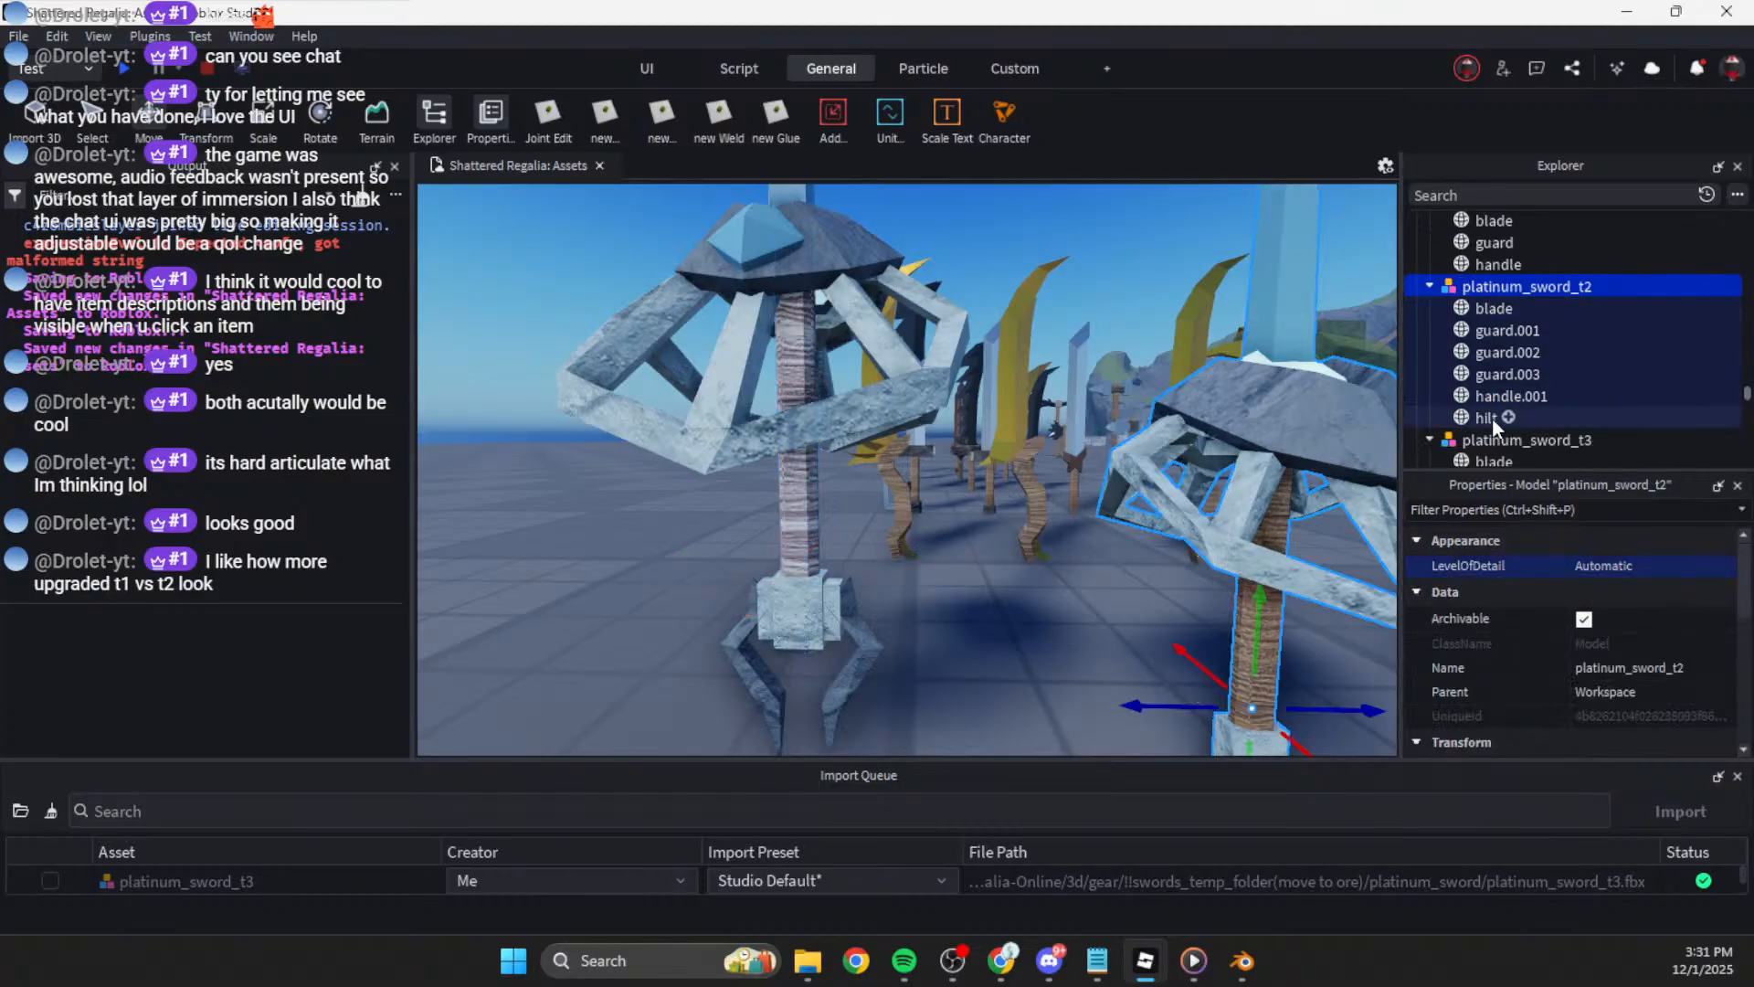
left_click(1503, 395)
left_click(1603, 618)
left_click(1526, 439)
scroll(1522, 423, "up", 1)
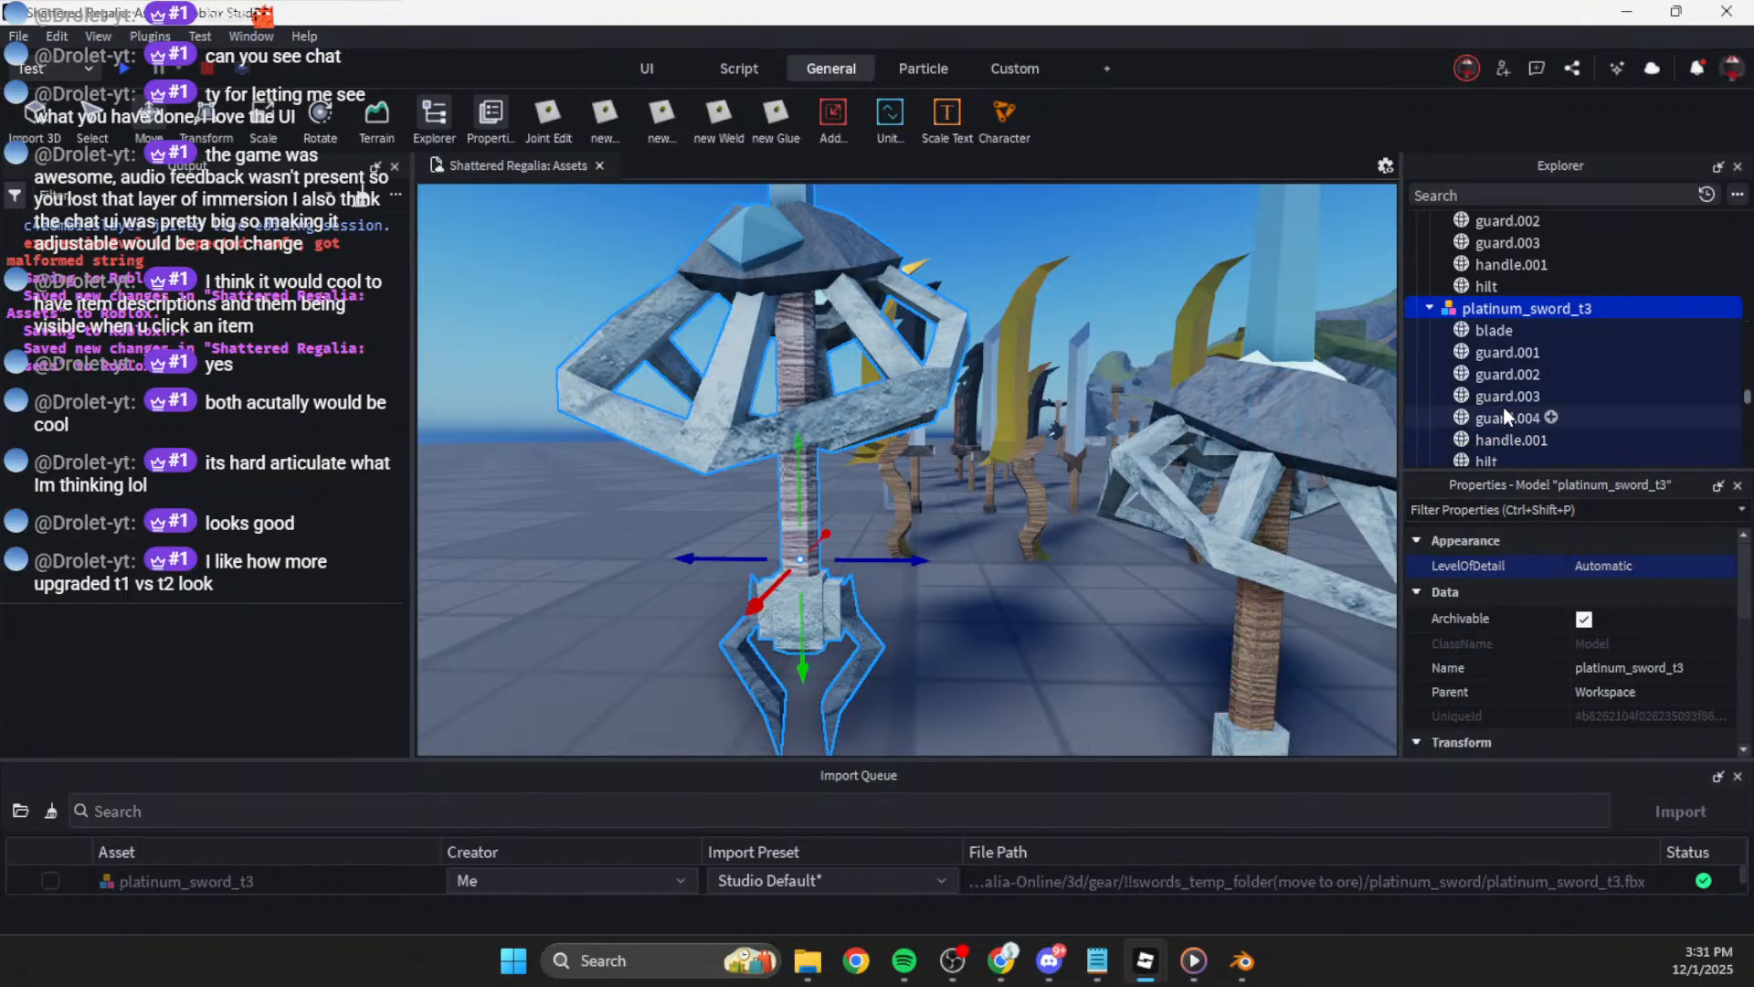
left_click(1512, 441)
left_click(1637, 618)
key("Return")
left_click(991, 674)
Step: Find the Platinum Axe and copy the particle Attachment inside its blade
scroll(991, 673, "down", 5)
mouse_move(990, 674)
right_mouse_down()
mouse_move(1007, 677)
mouse_move(990, 676)
right_mouse_up()
scroll(990, 674, "up", 4)
scroll(990, 676, "down", 4)
scroll(990, 674, "up", 5)
scroll(991, 674, "down", 3)
scroll(993, 675, "up", 4)
scroll(994, 674, "up", 4)
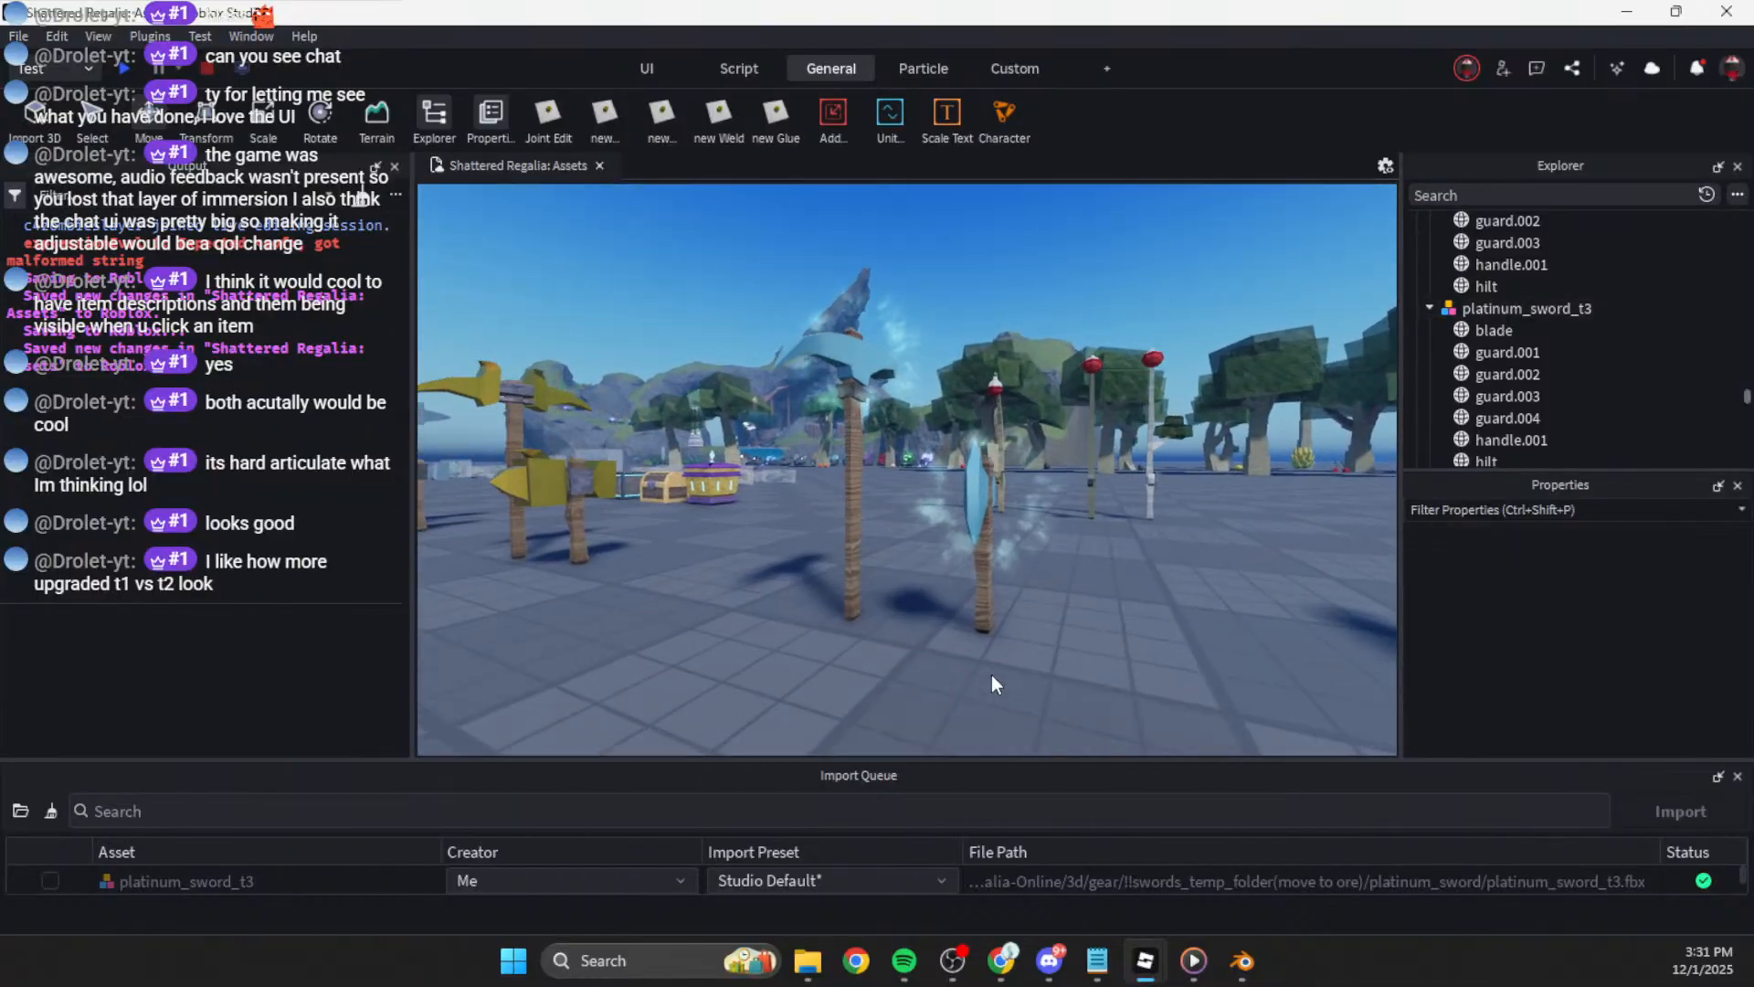
scroll(990, 675, "up", 2)
left_click(972, 605)
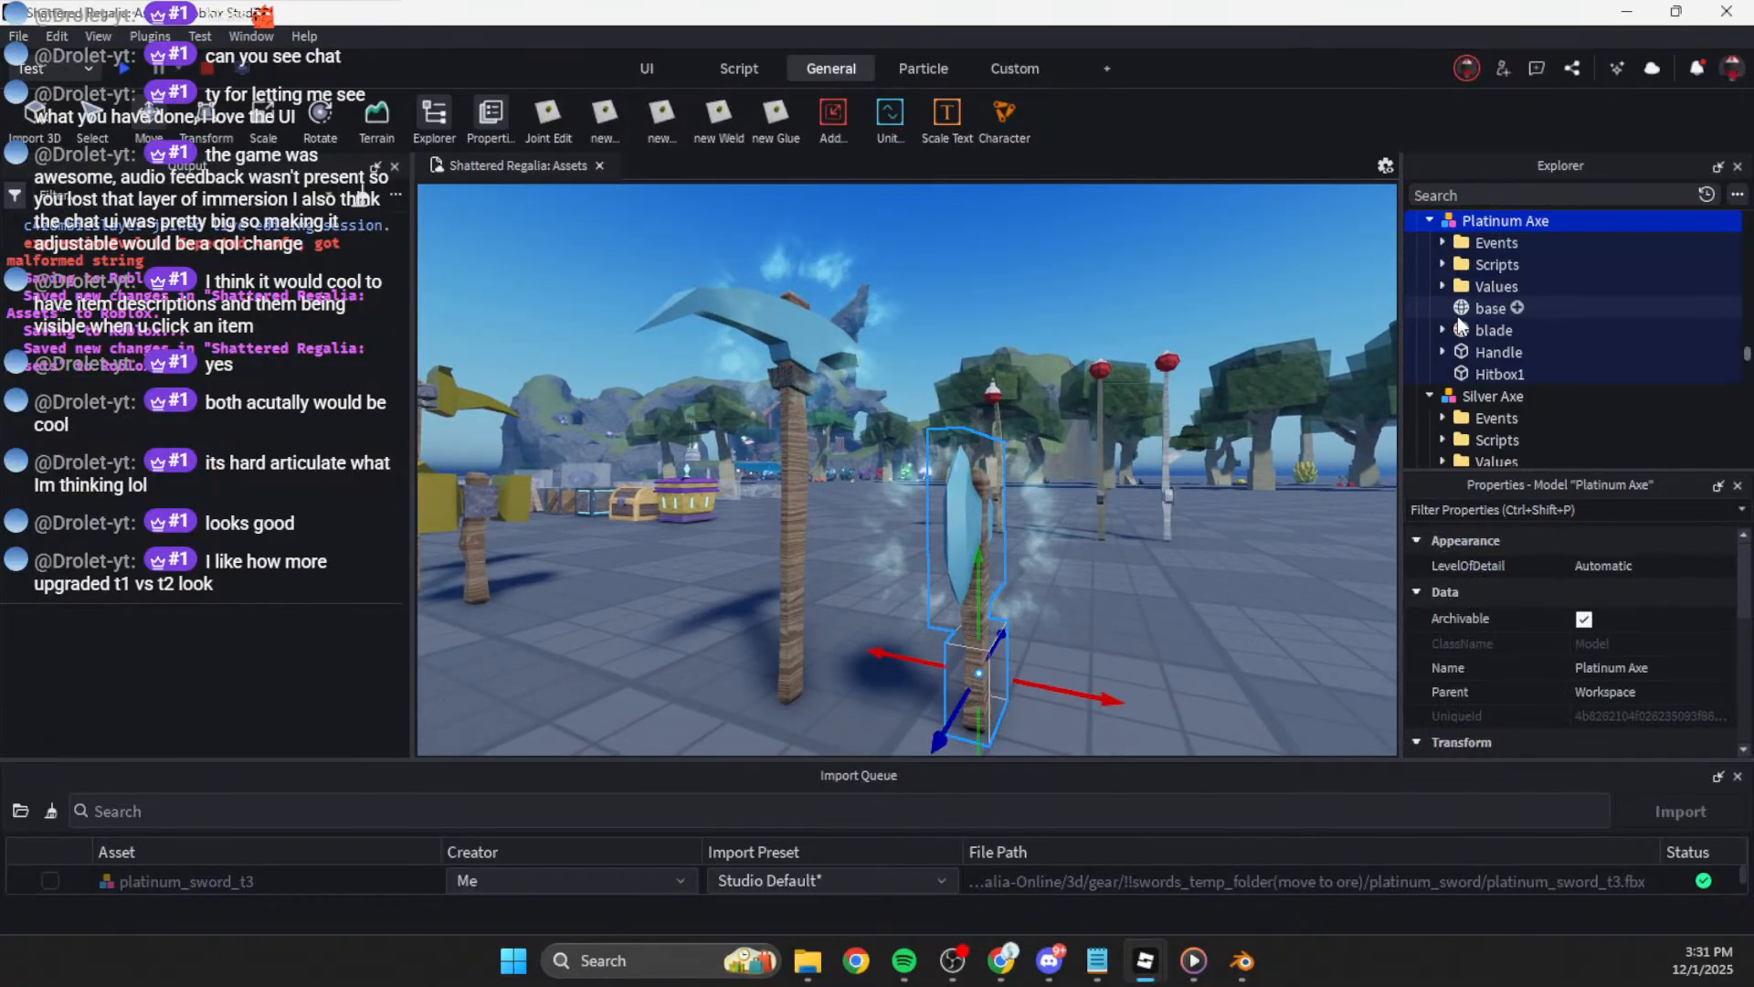
left_click(1442, 330)
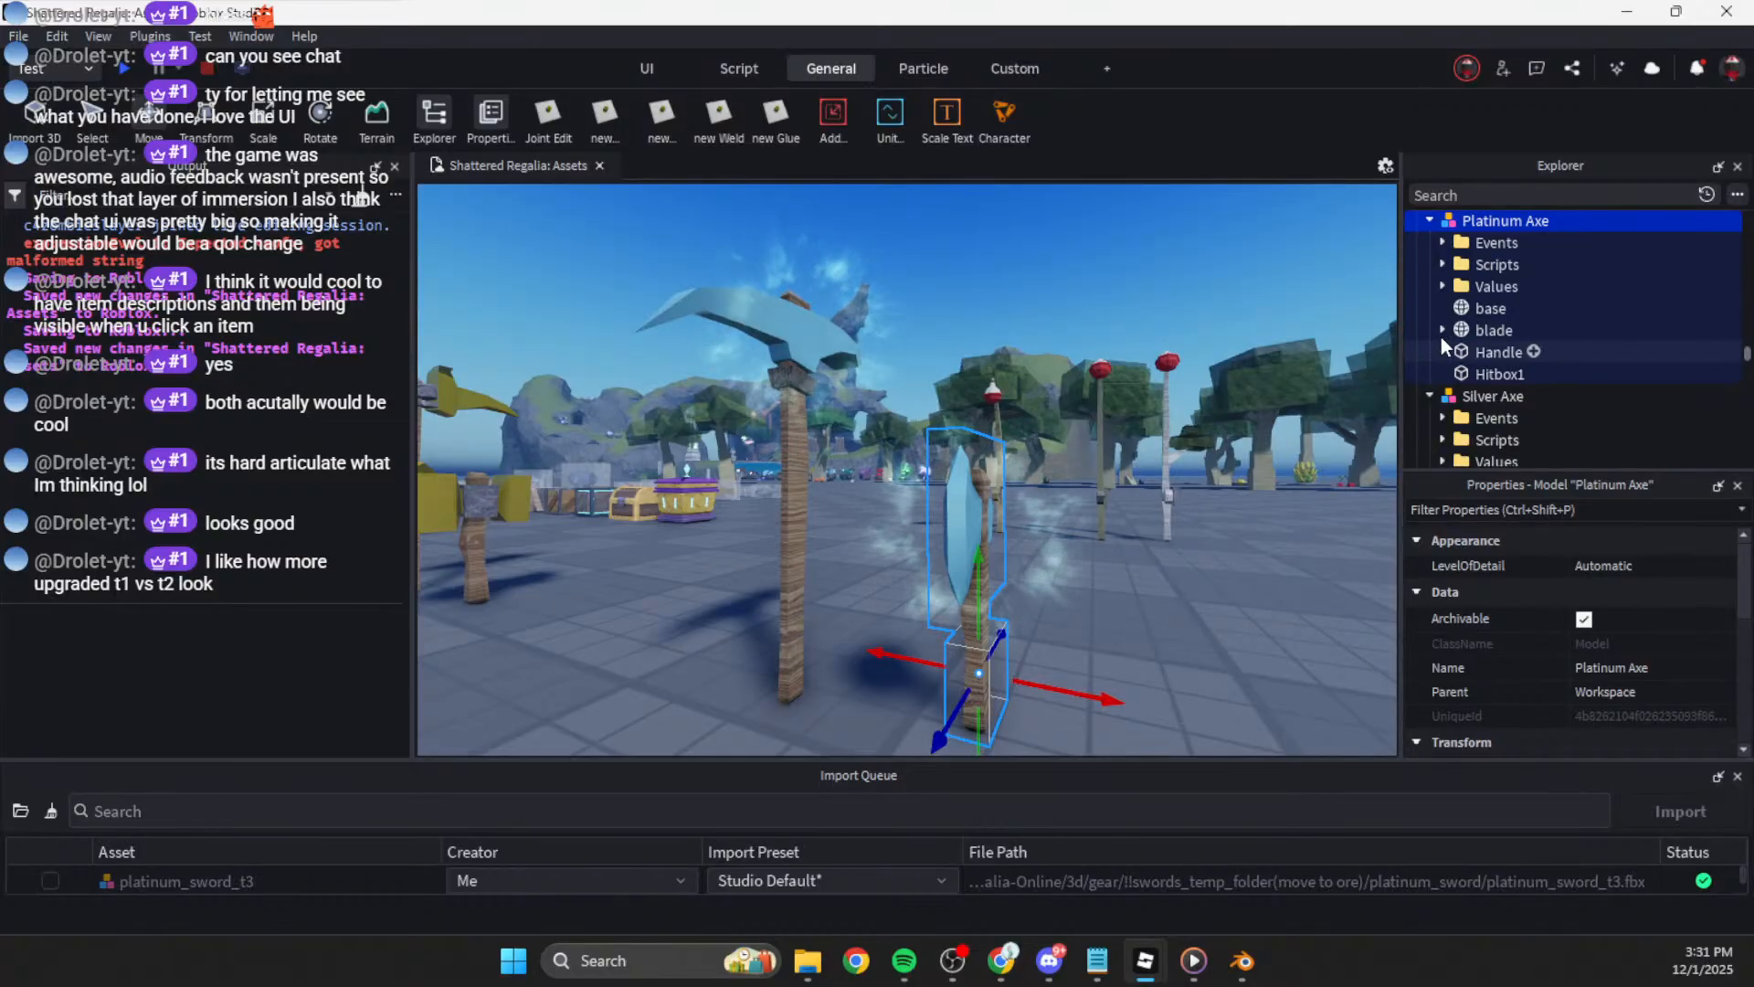
left_click(1514, 355)
key("f")
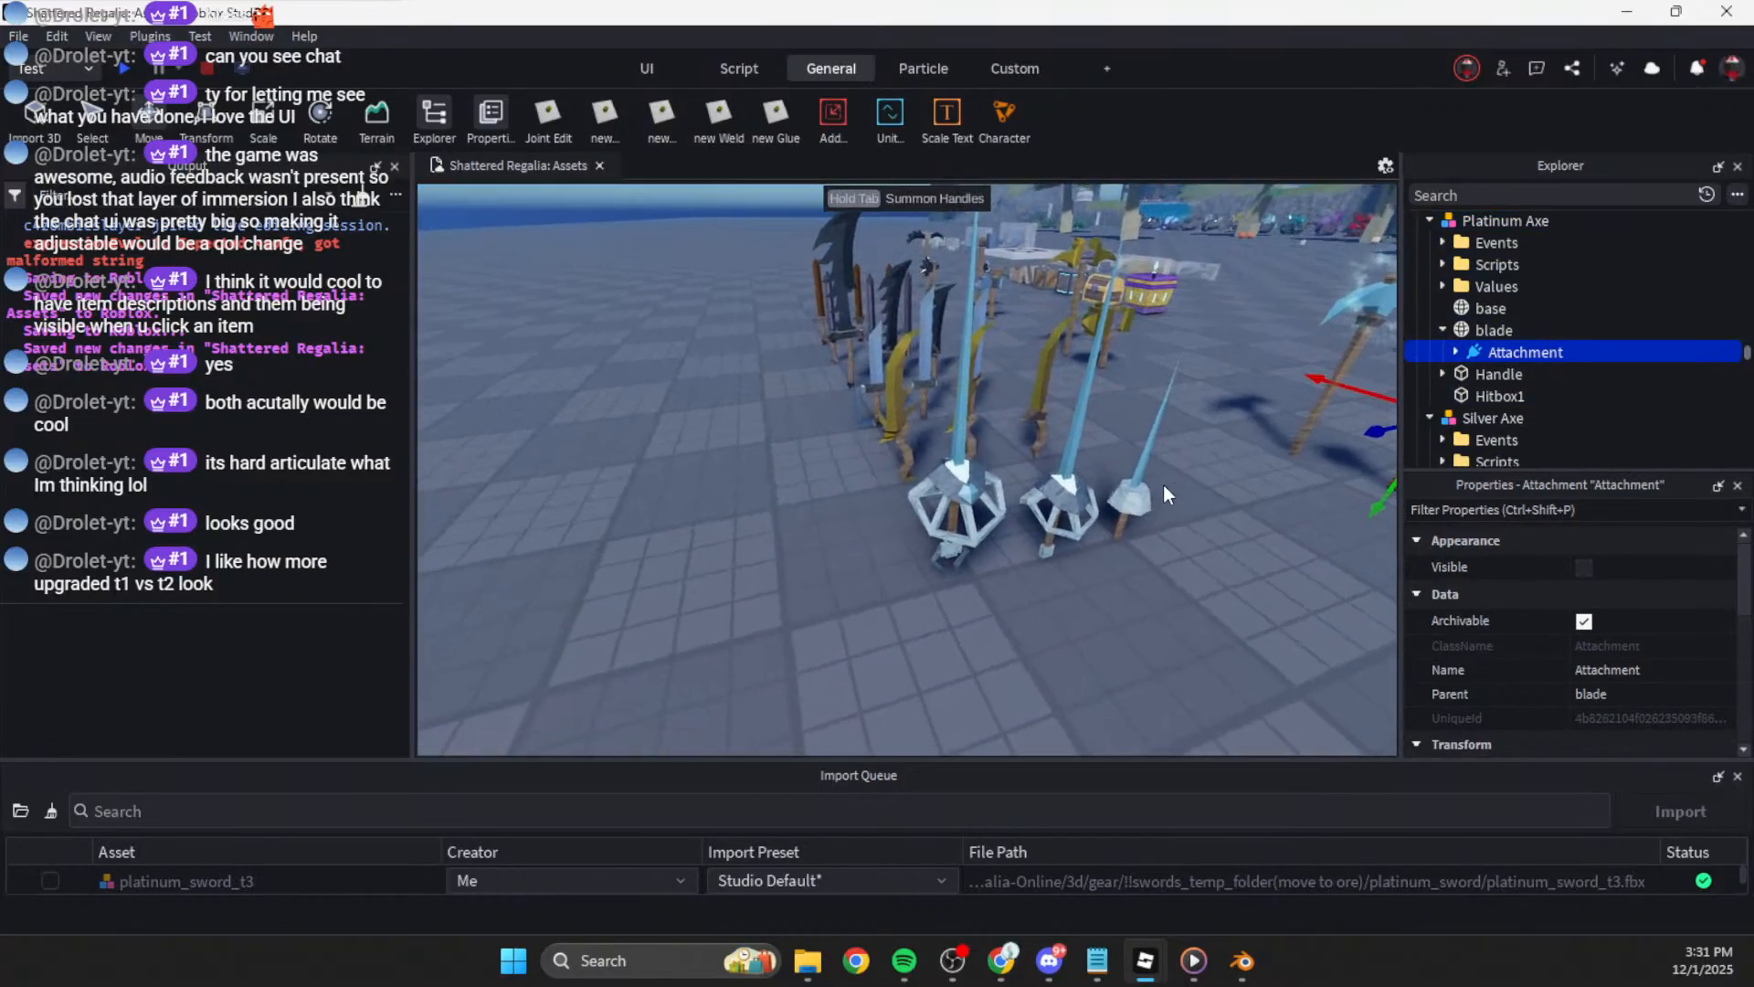
Step: Paste the copied Attachment into guard.003 of platinum_sword_t3
scroll(1162, 464, "down", 5)
left_click(1045, 500)
right_click_drag(1059, 543, 1097, 511)
scroll(1097, 511, "up", 2)
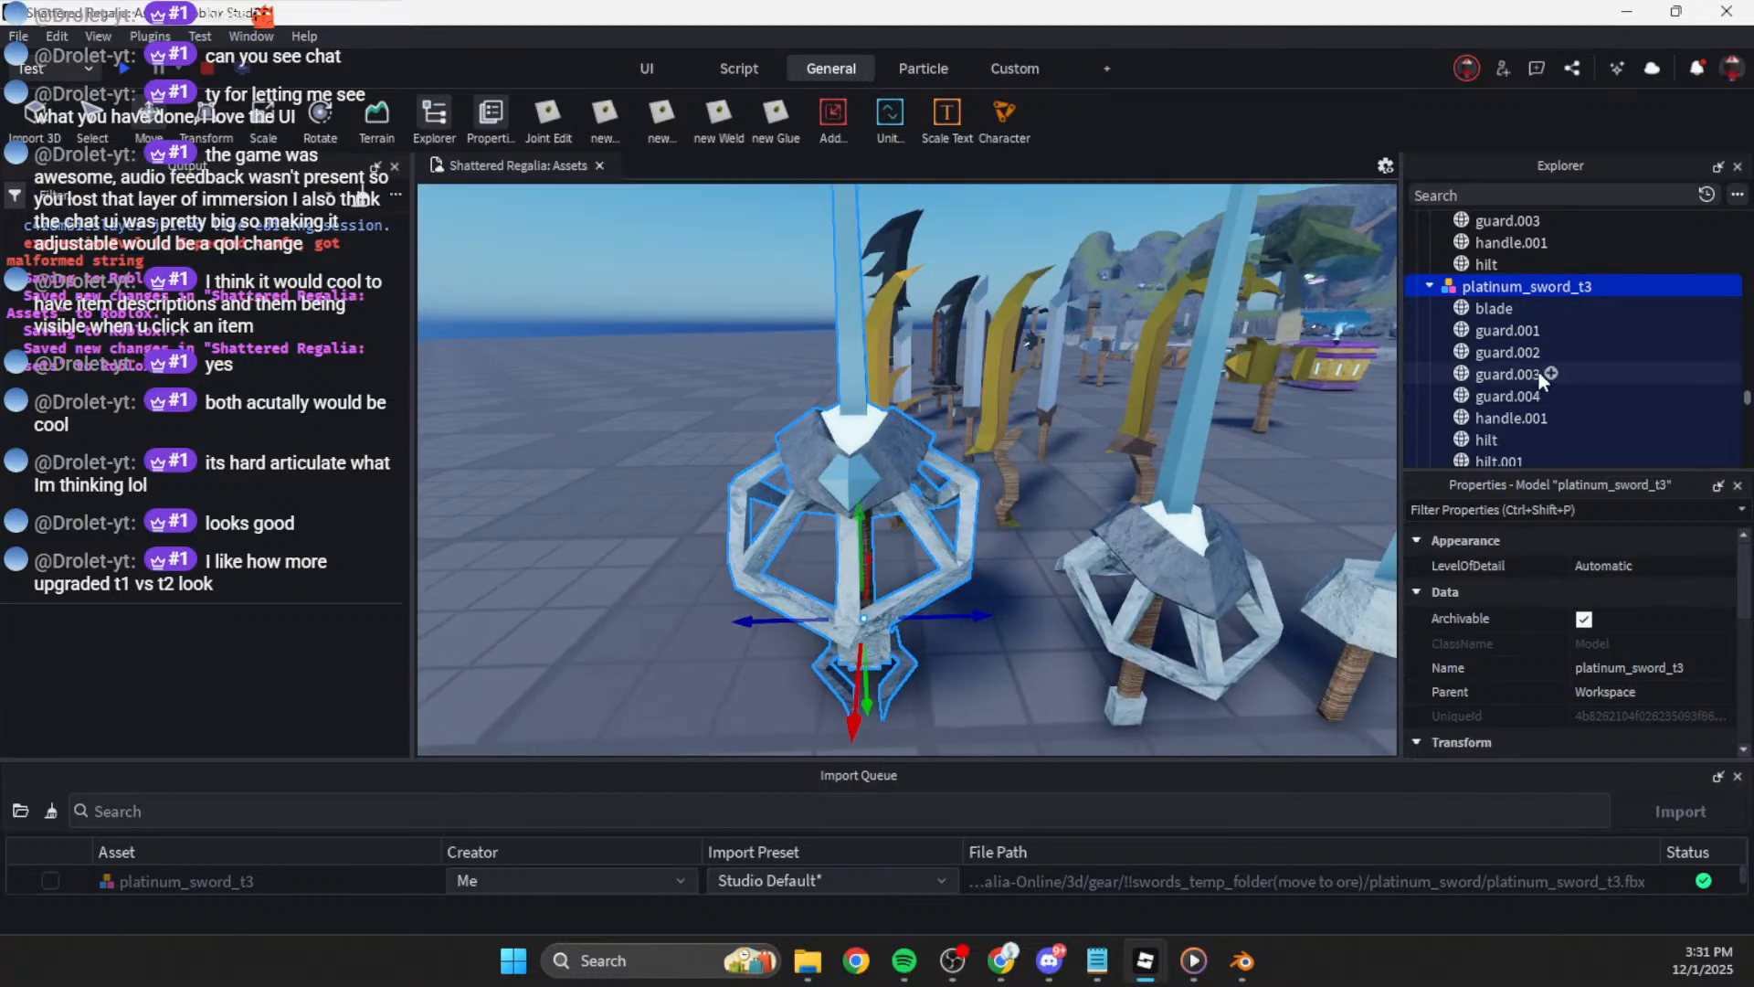
scroll(1473, 371, "down", 1)
left_click(1502, 248)
left_click(1489, 279)
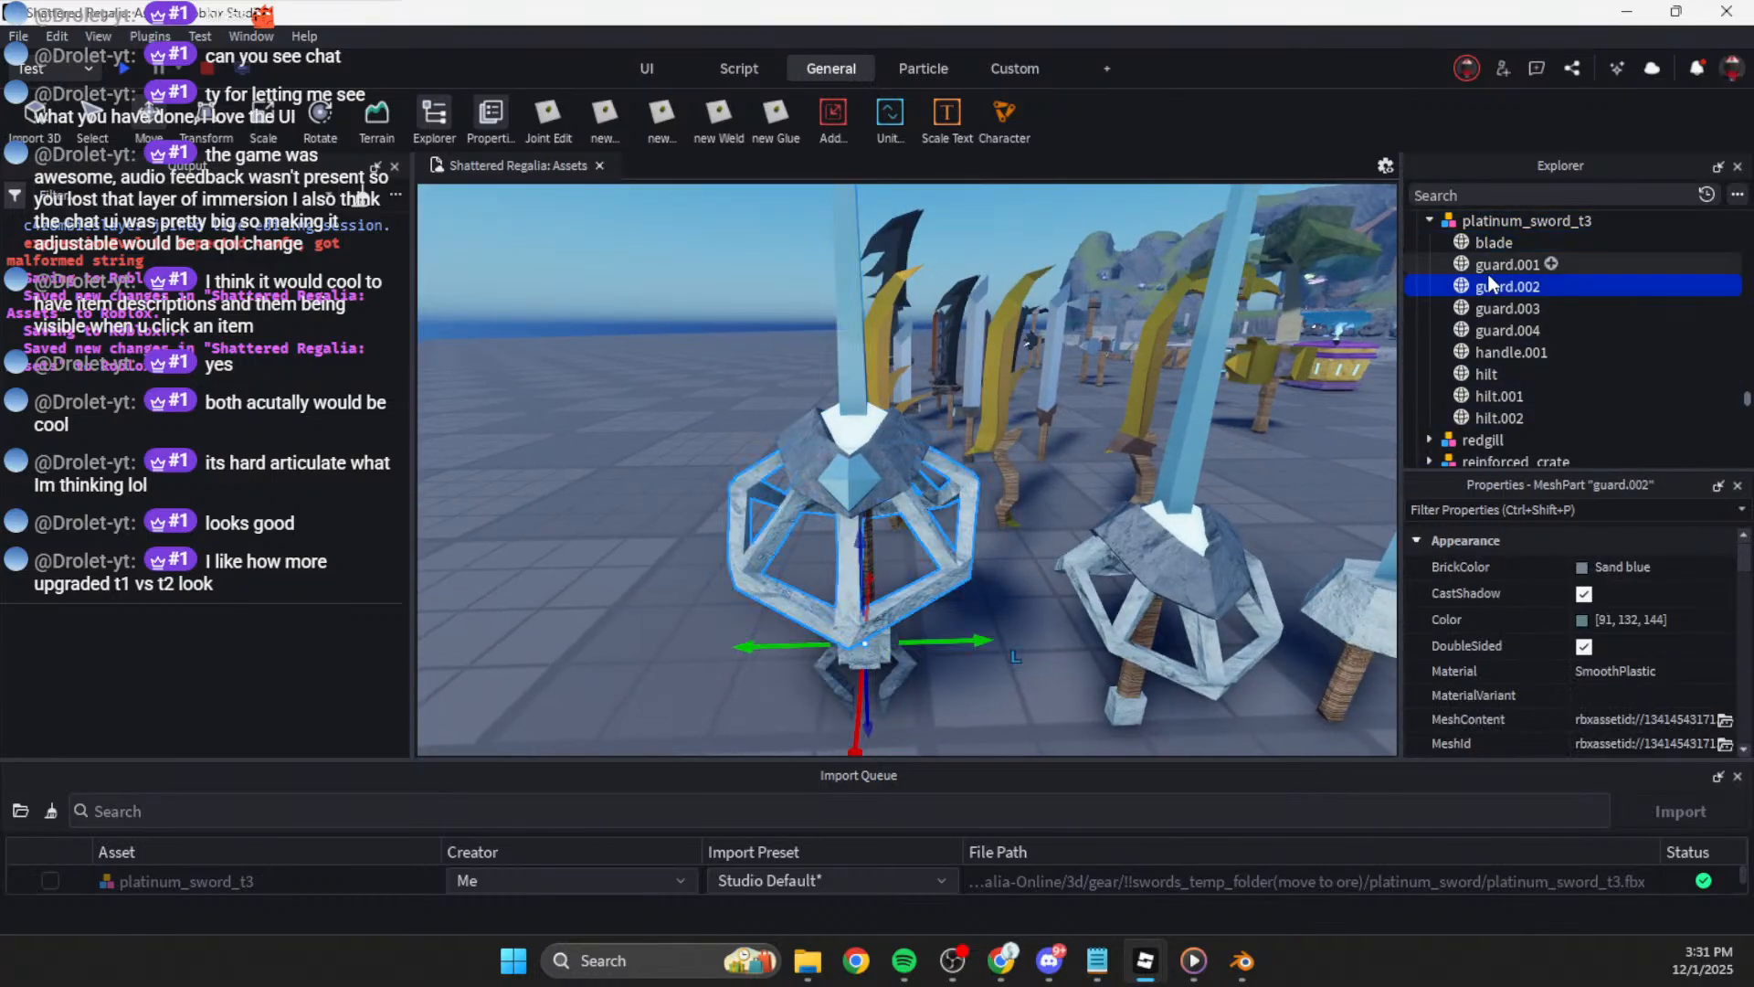
left_click(1493, 308)
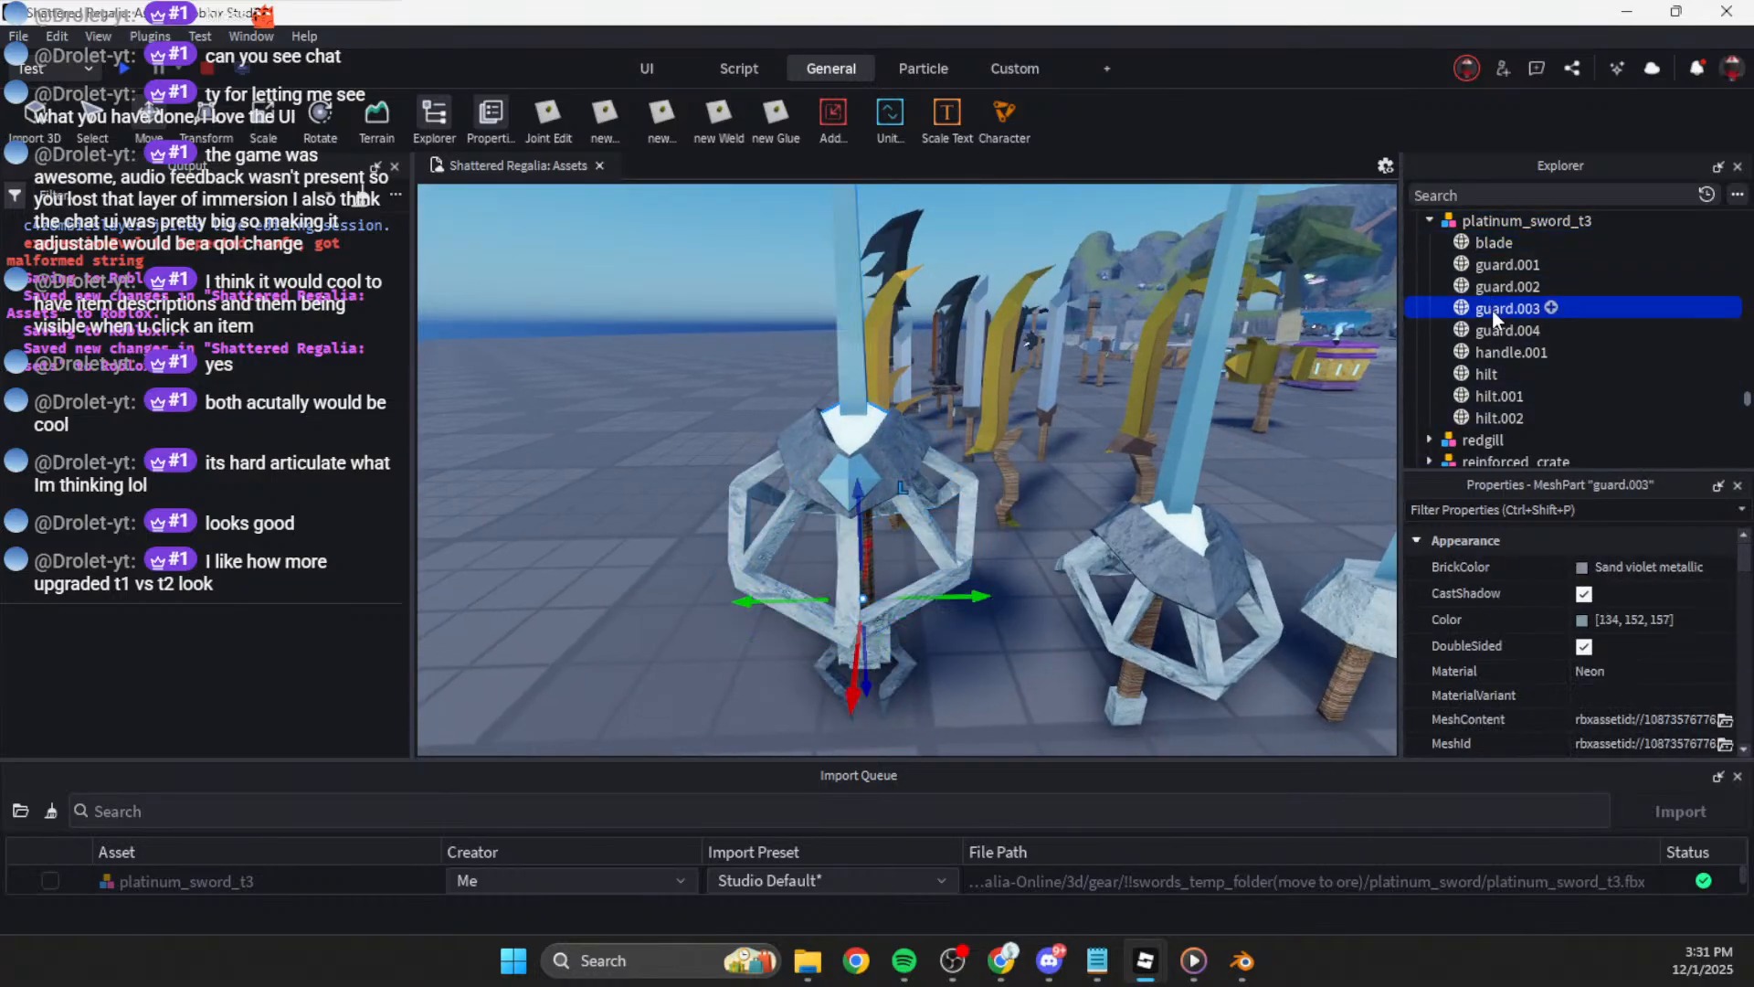
key("ctrl+shift+v")
Step: Nudge the pasted Attachment sideways along both horizontal axes to center it on the sword's guard, ending with a shift of about -0.067
right_click_drag(1111, 438, 1098, 440)
left_click_drag(1003, 478, 990, 480)
right_click_drag(1177, 372, 1142, 388)
key("w")
left_click_drag(989, 441, 978, 438)
right_click_drag(978, 438, 993, 443)
key("a")
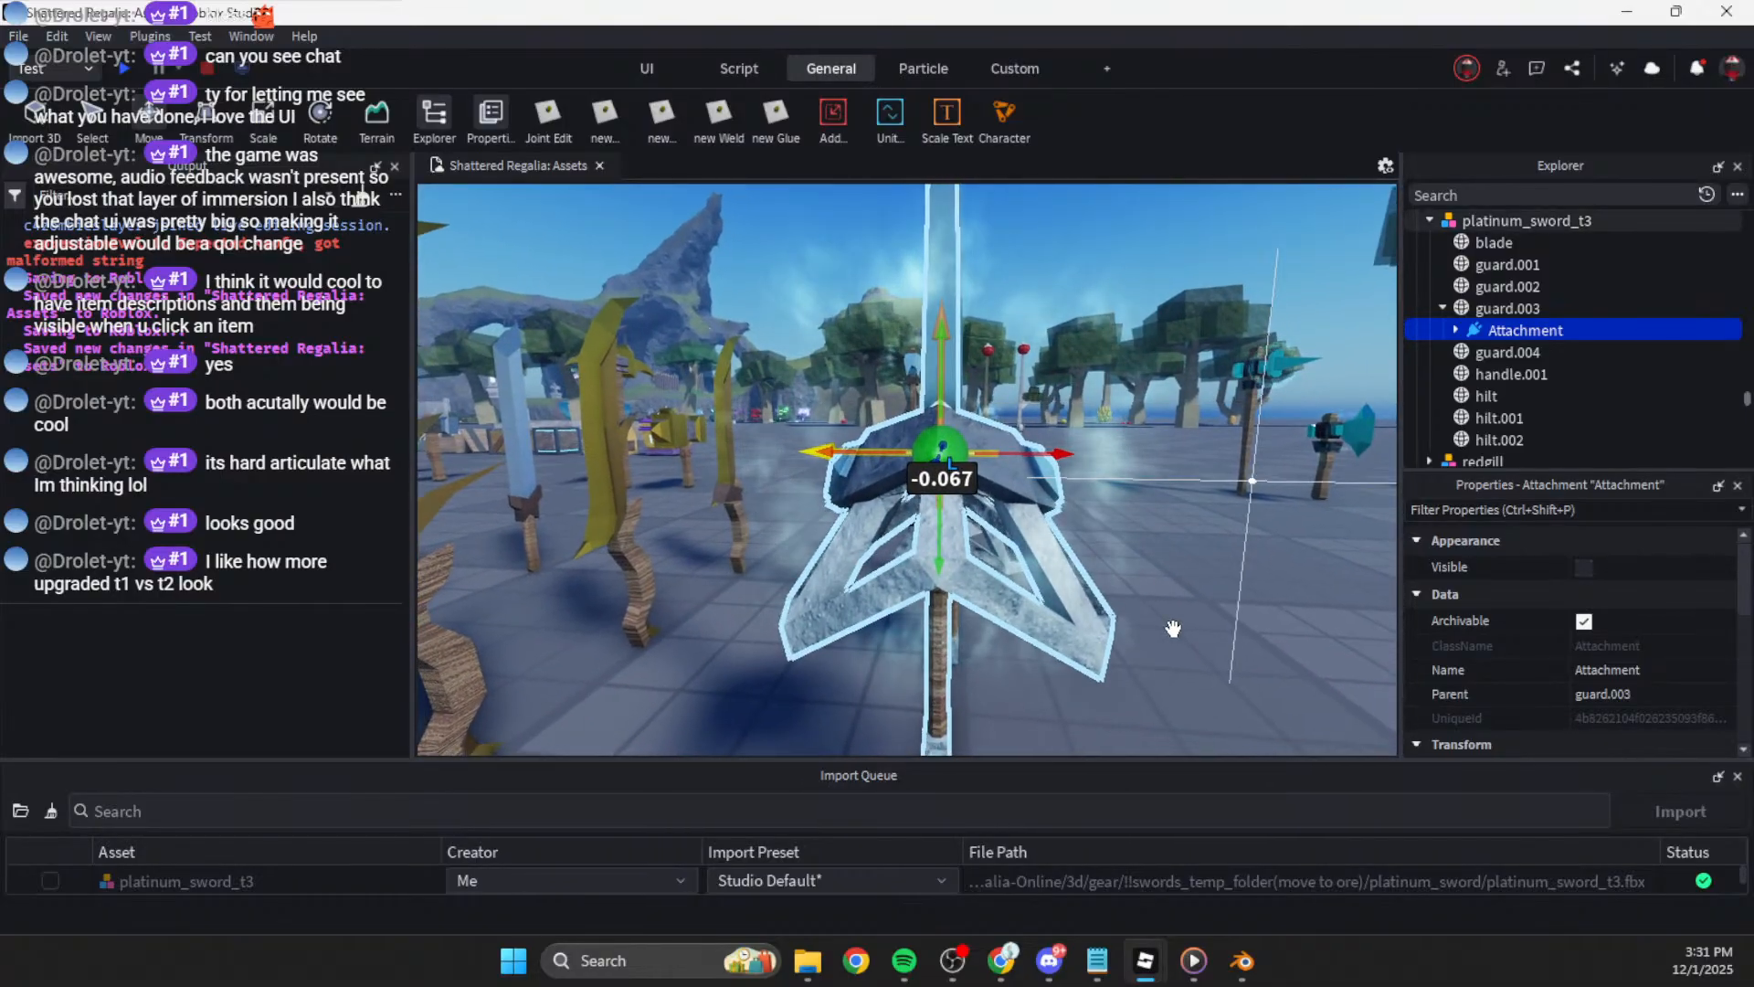
left_click(1172, 627)
key("s")
left_click(1169, 632)
right_click_drag(1170, 633, 1171, 633)
key("w")
key("s")
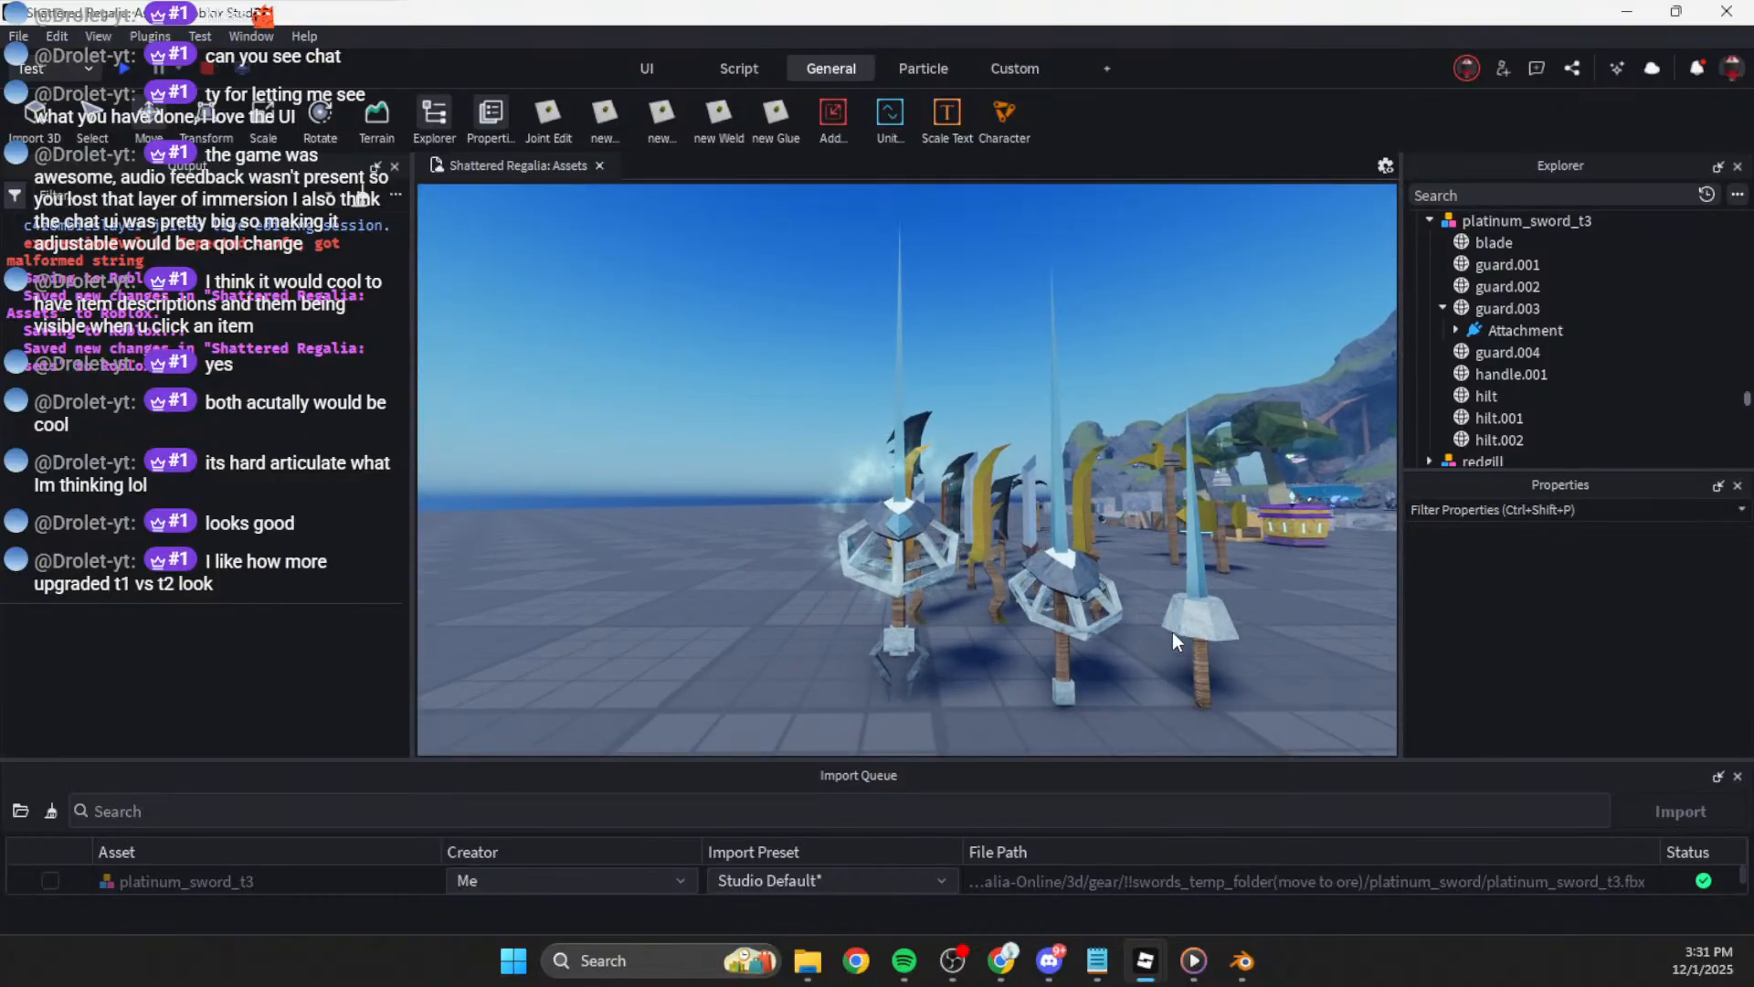
Step: Raise the Attachment in guard.003 slightly and deselect it
left_click(1522, 330)
left_click_drag(900, 499, 900, 485)
left_click(751, 515)
Step: Examine the sword's particle effect and tour the other tools laid out in the scene, including the purple, red and green ones
key("w")
right_click_drag(751, 515, 700, 519)
key("s")
key("a")
key("d")
key("w")
key("w")
key("s")
key("w")
key("s")
key("w")
key("s")
key("w")
key("s")
key("w")
key("a")
key("w")
key("d")
key("s")
key("w")
key("s")
key("s")
key("a")
key("w")
key("d")
key("a")
key("s")
key("d")
key("a")
key("d")
key("d")
key("d")
key("a")
key("s")
key("d")
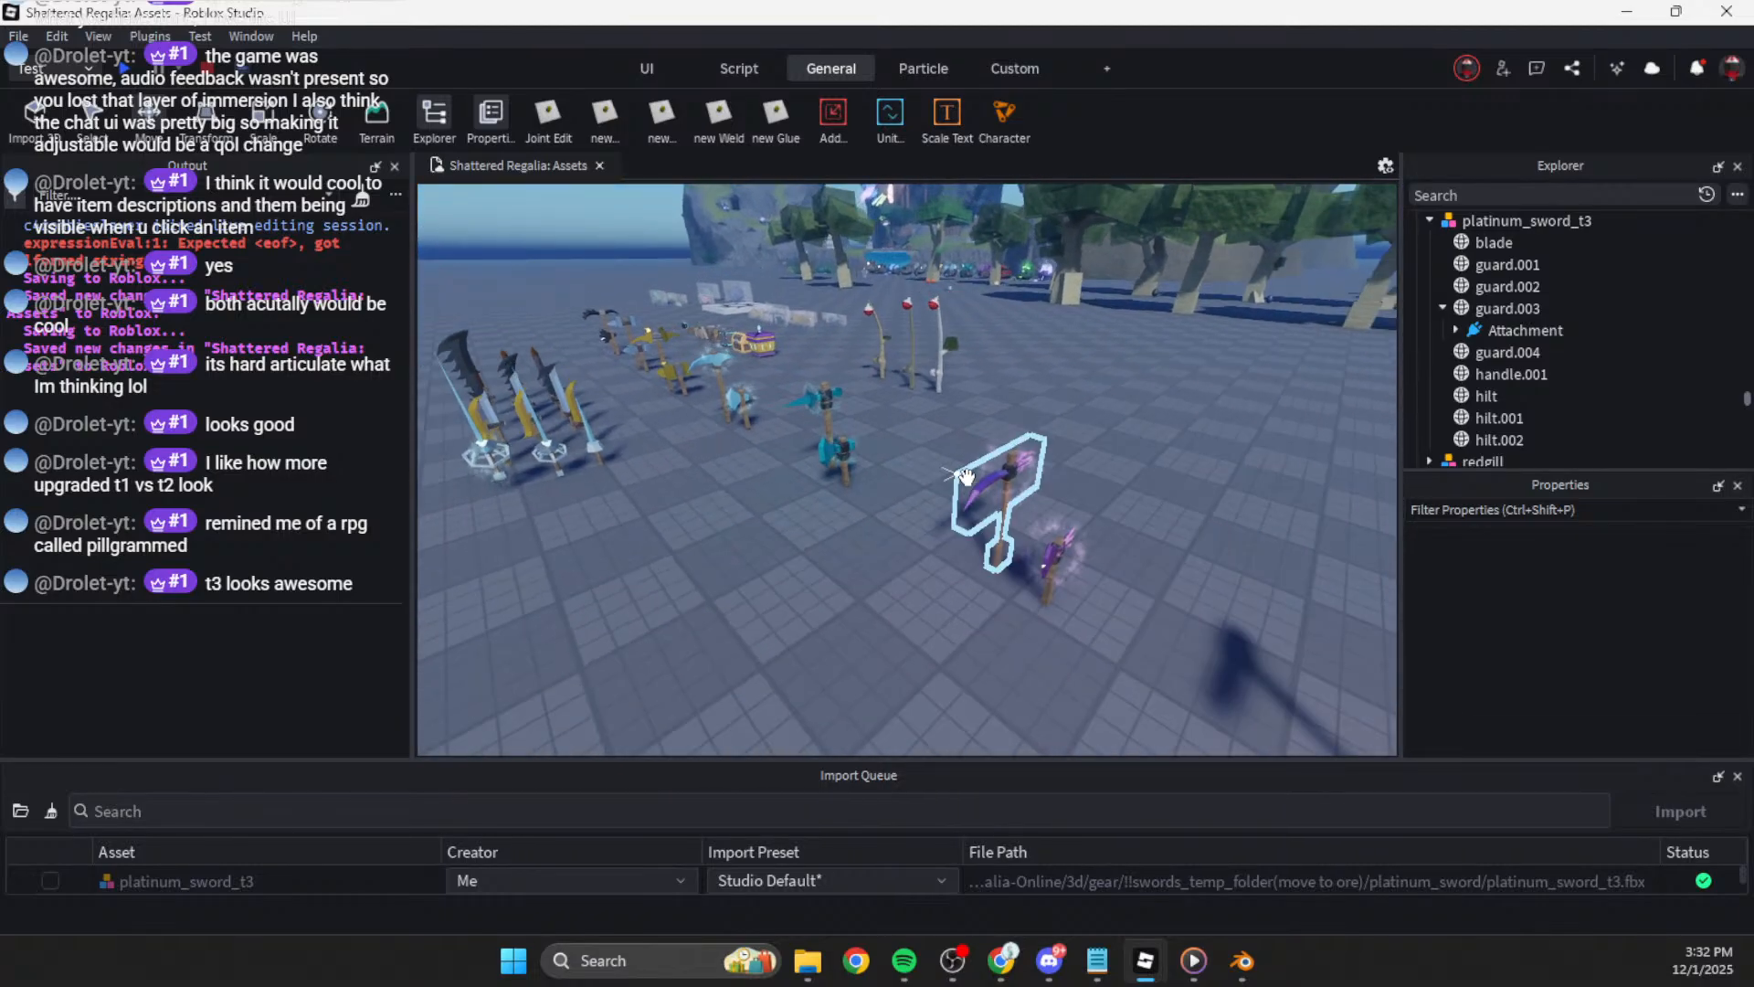
key("d")
key("s")
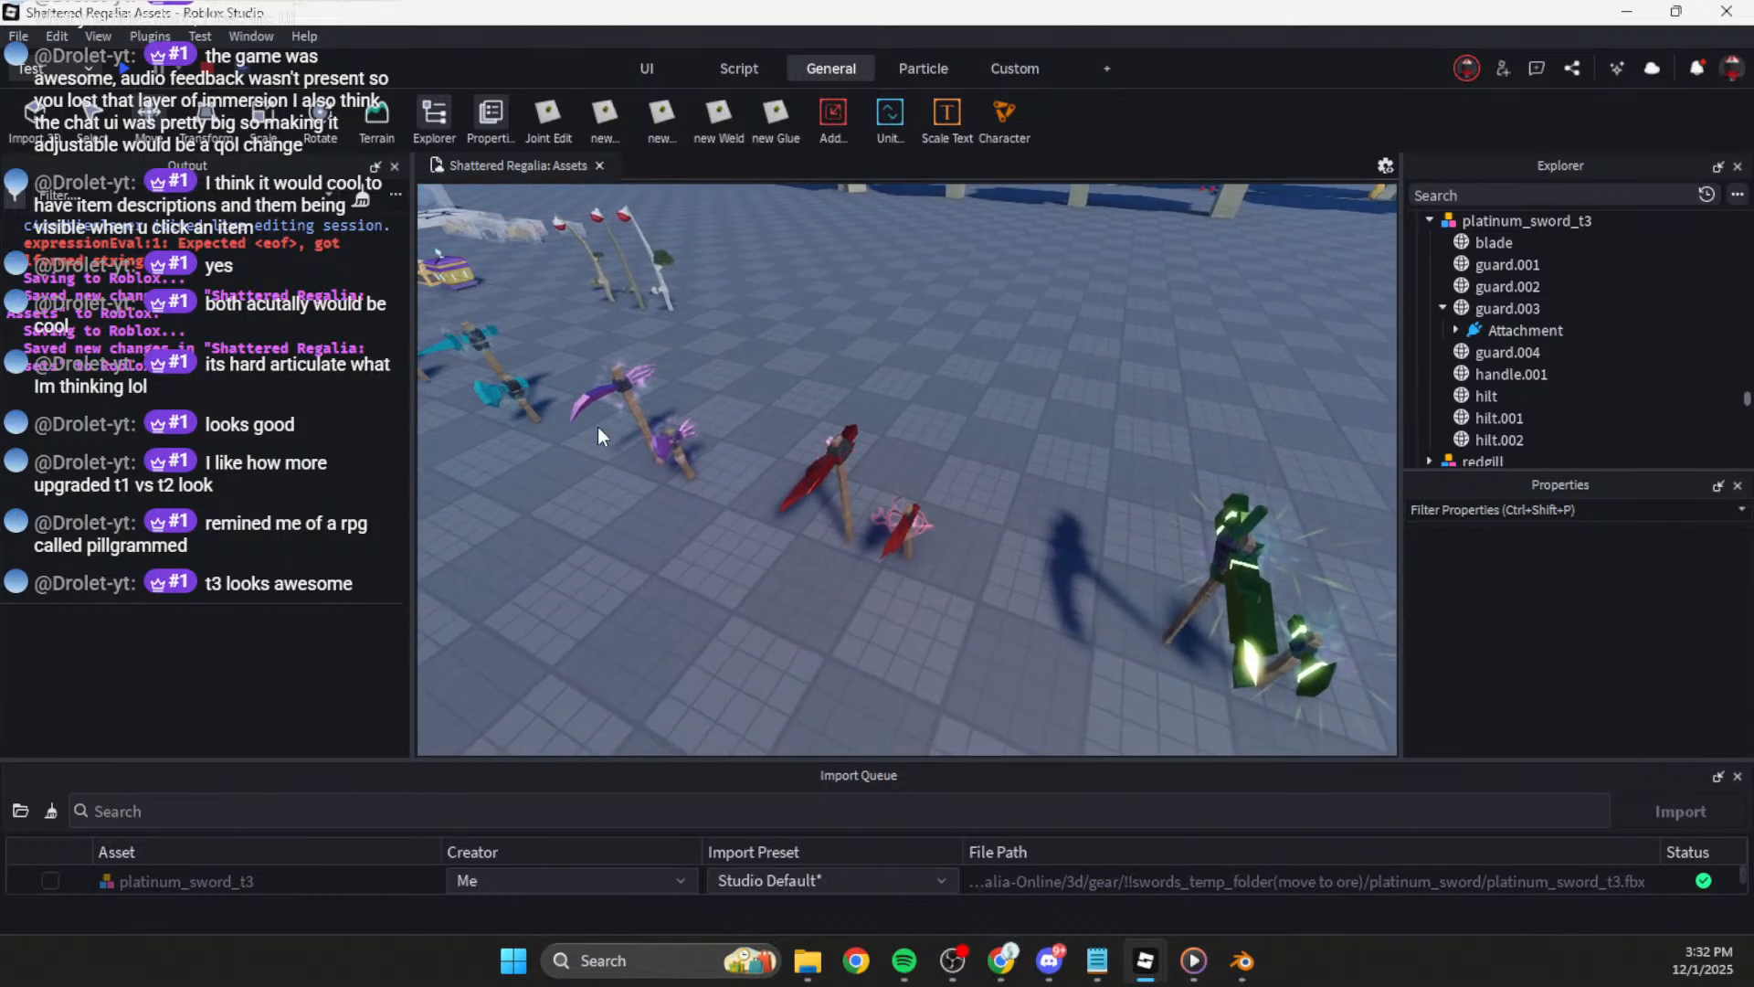
key("d")
key("d")
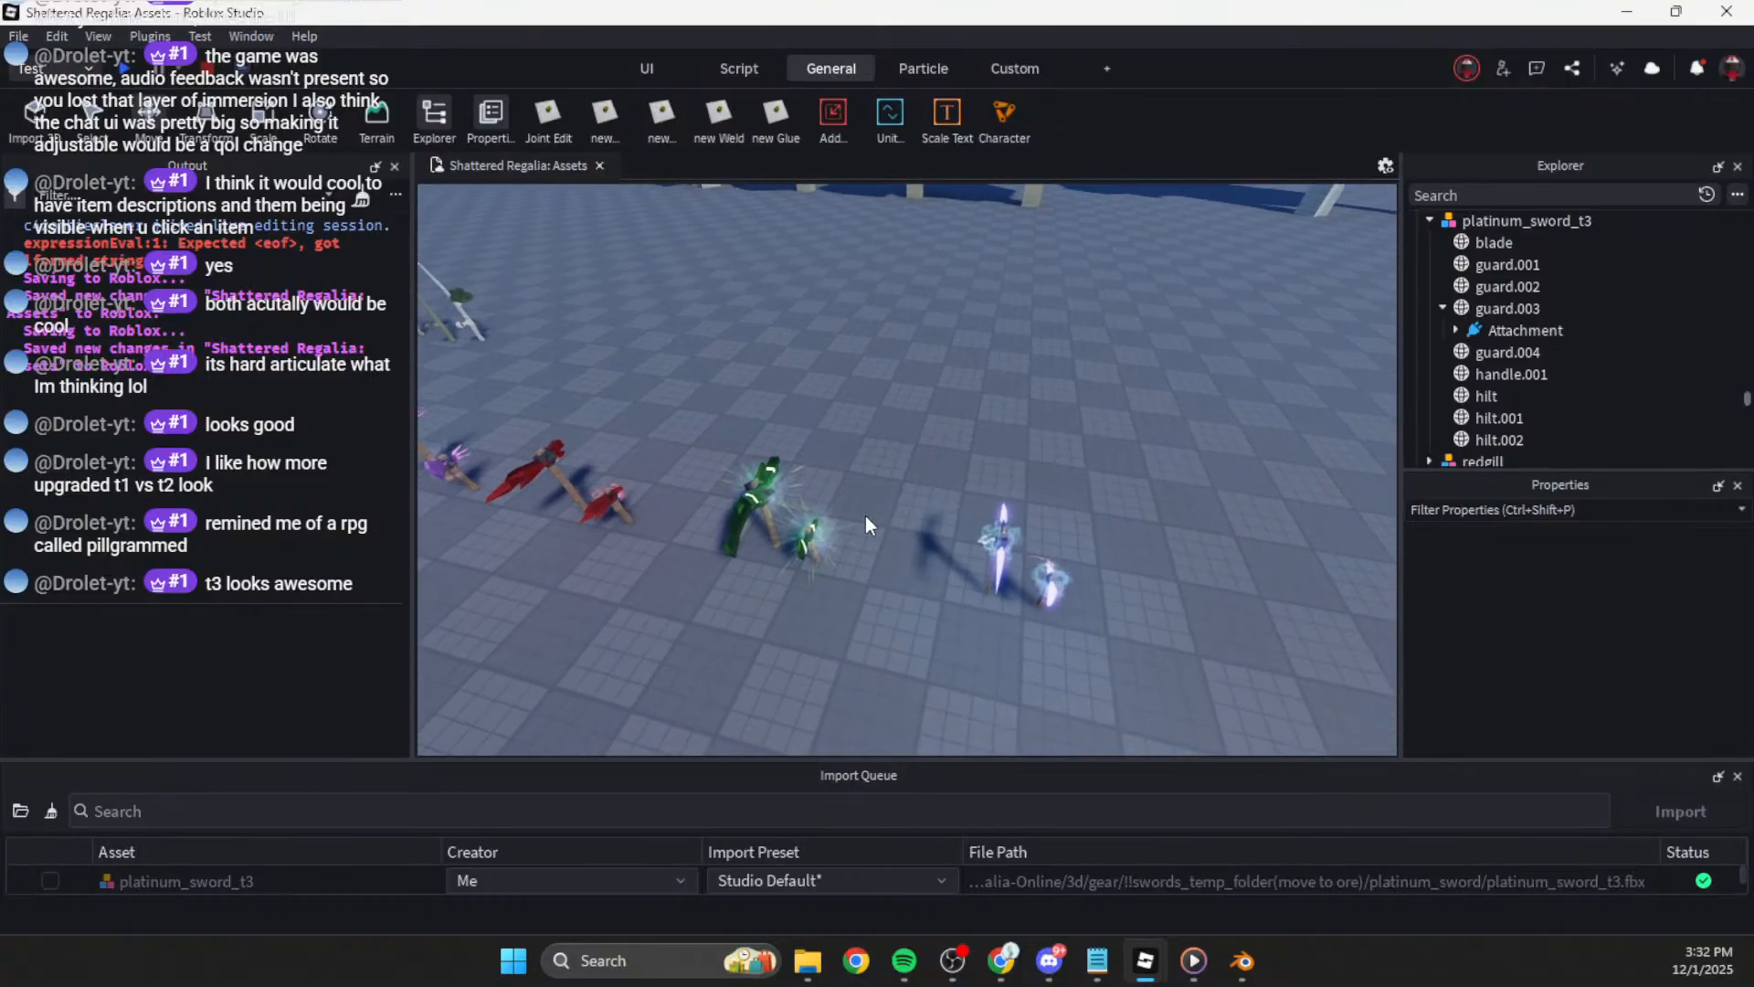
Step: Compare the finished tier-three platinum sword with the tier-two and tier-one platinum swords up close
key("w")
right_click_drag(948, 511, 986, 518)
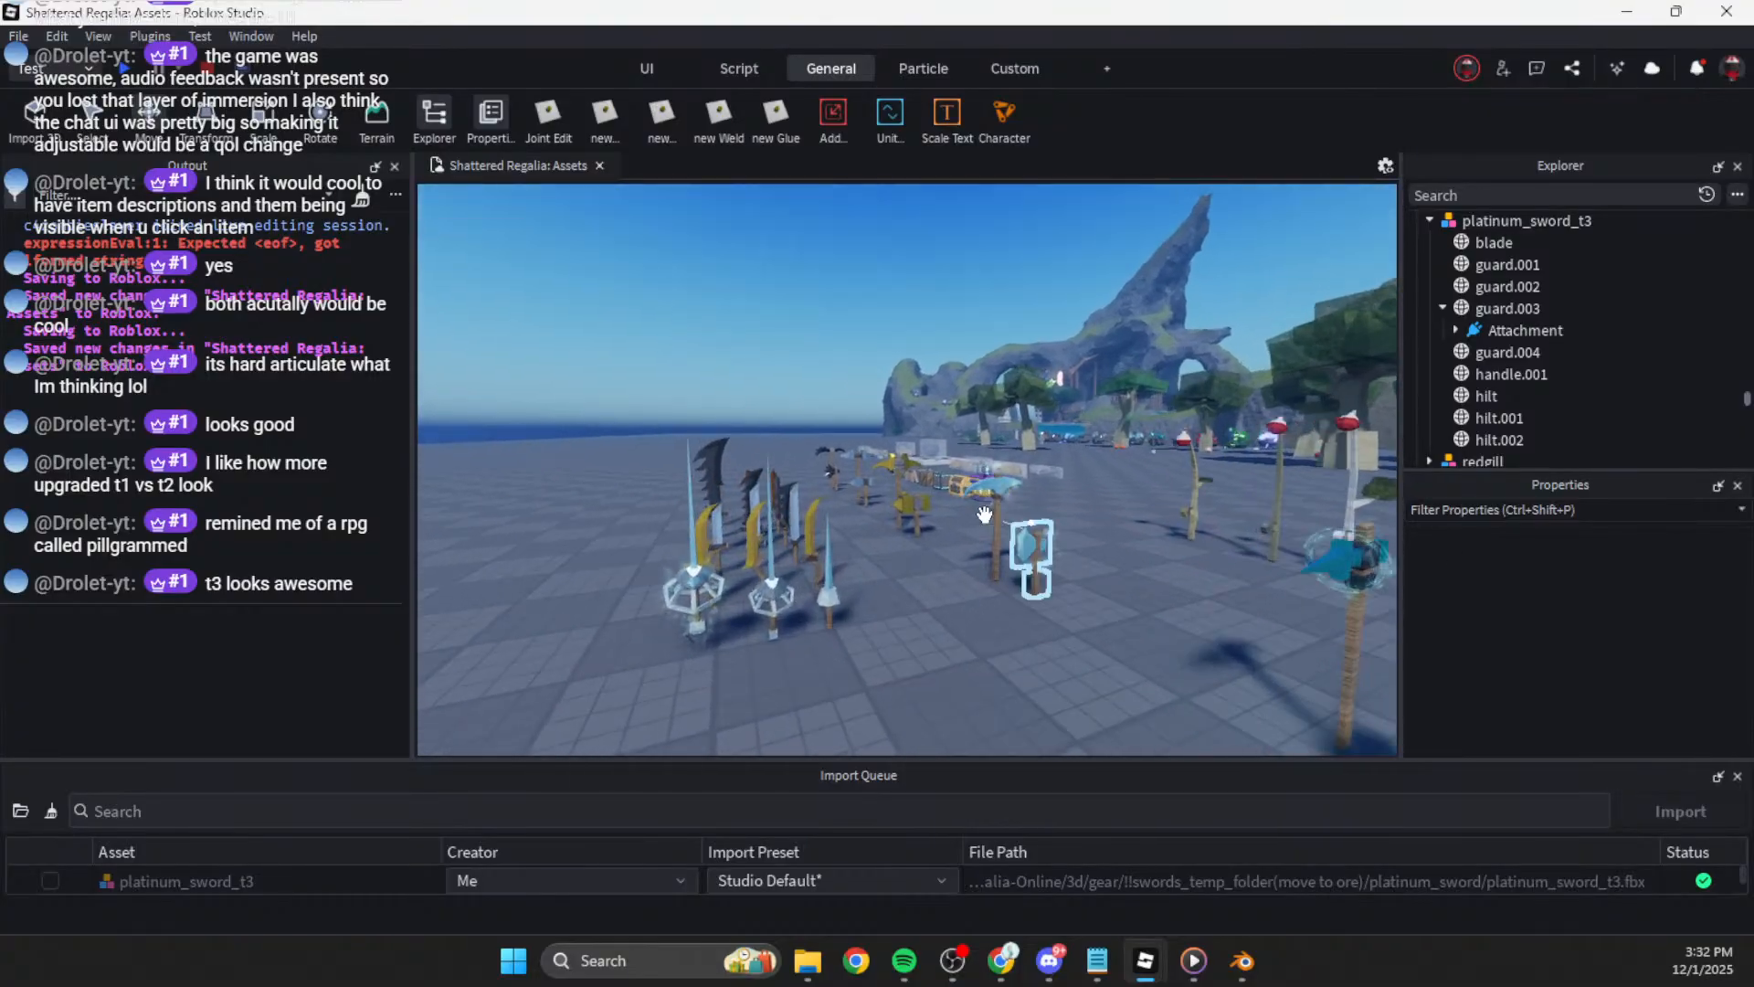
key("s")
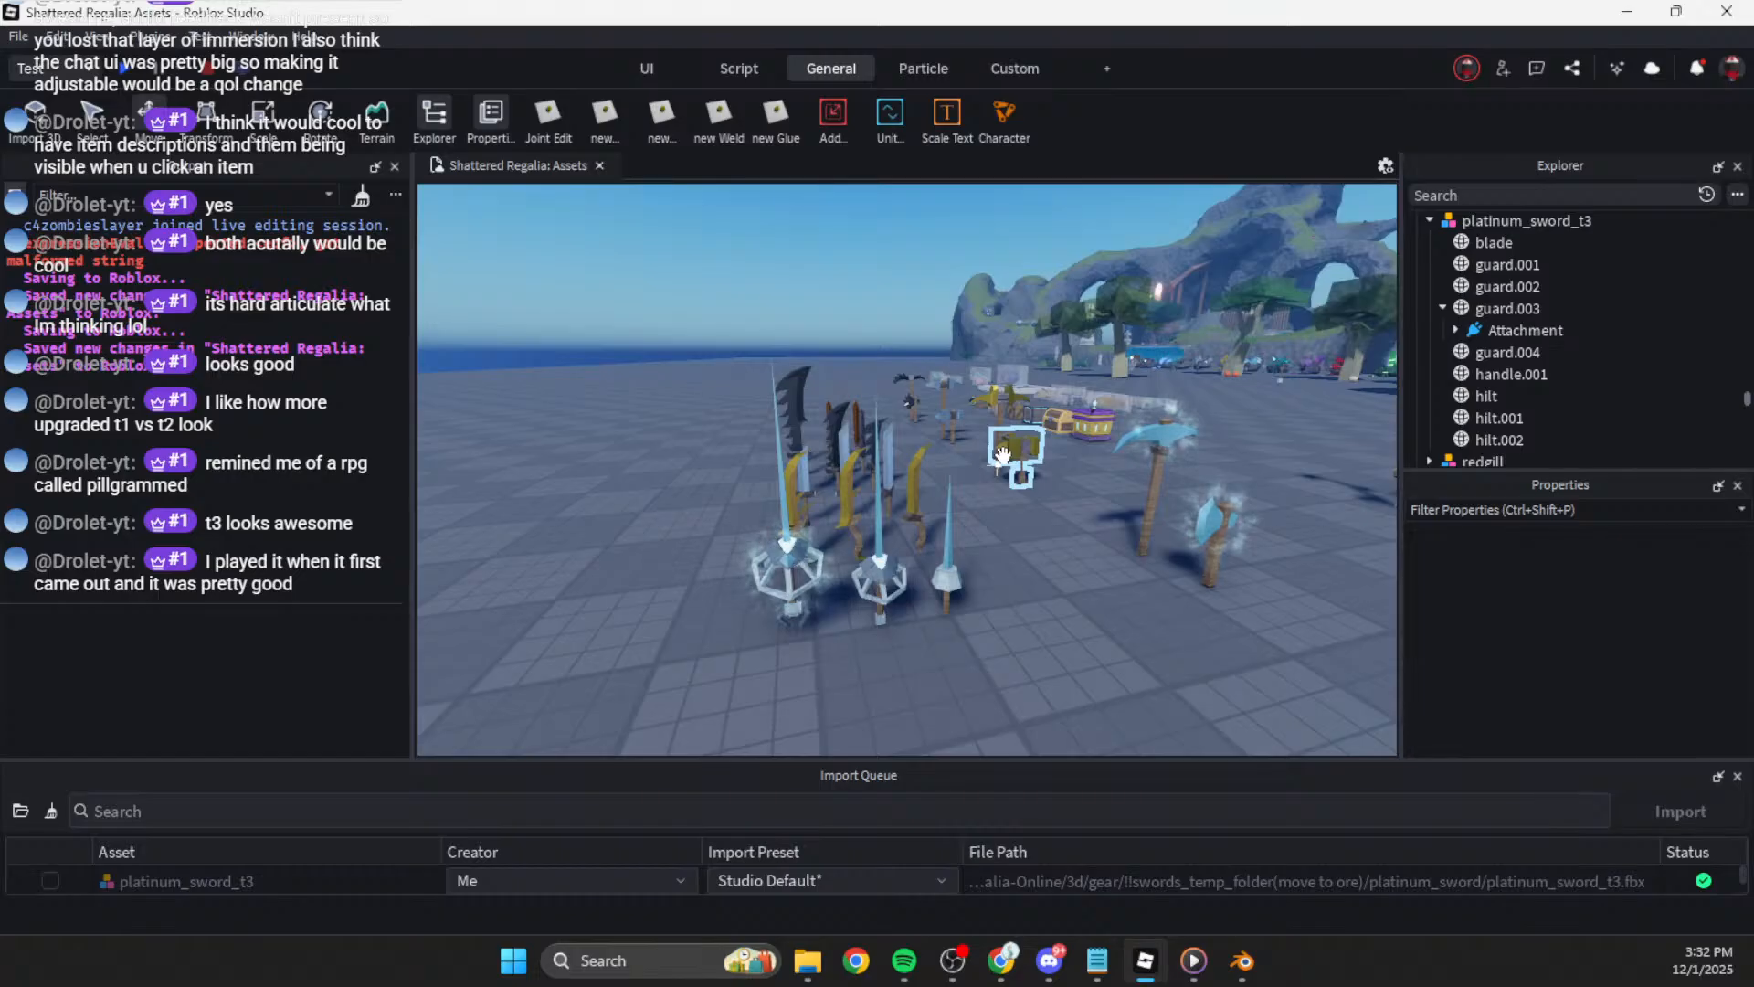
right_click_drag(1043, 530, 1043, 535)
scroll(1043, 535, "up", 4)
scroll(1042, 538, "down", 3)
scroll(1038, 530, "up", 5)
scroll(1038, 528, "down", 8)
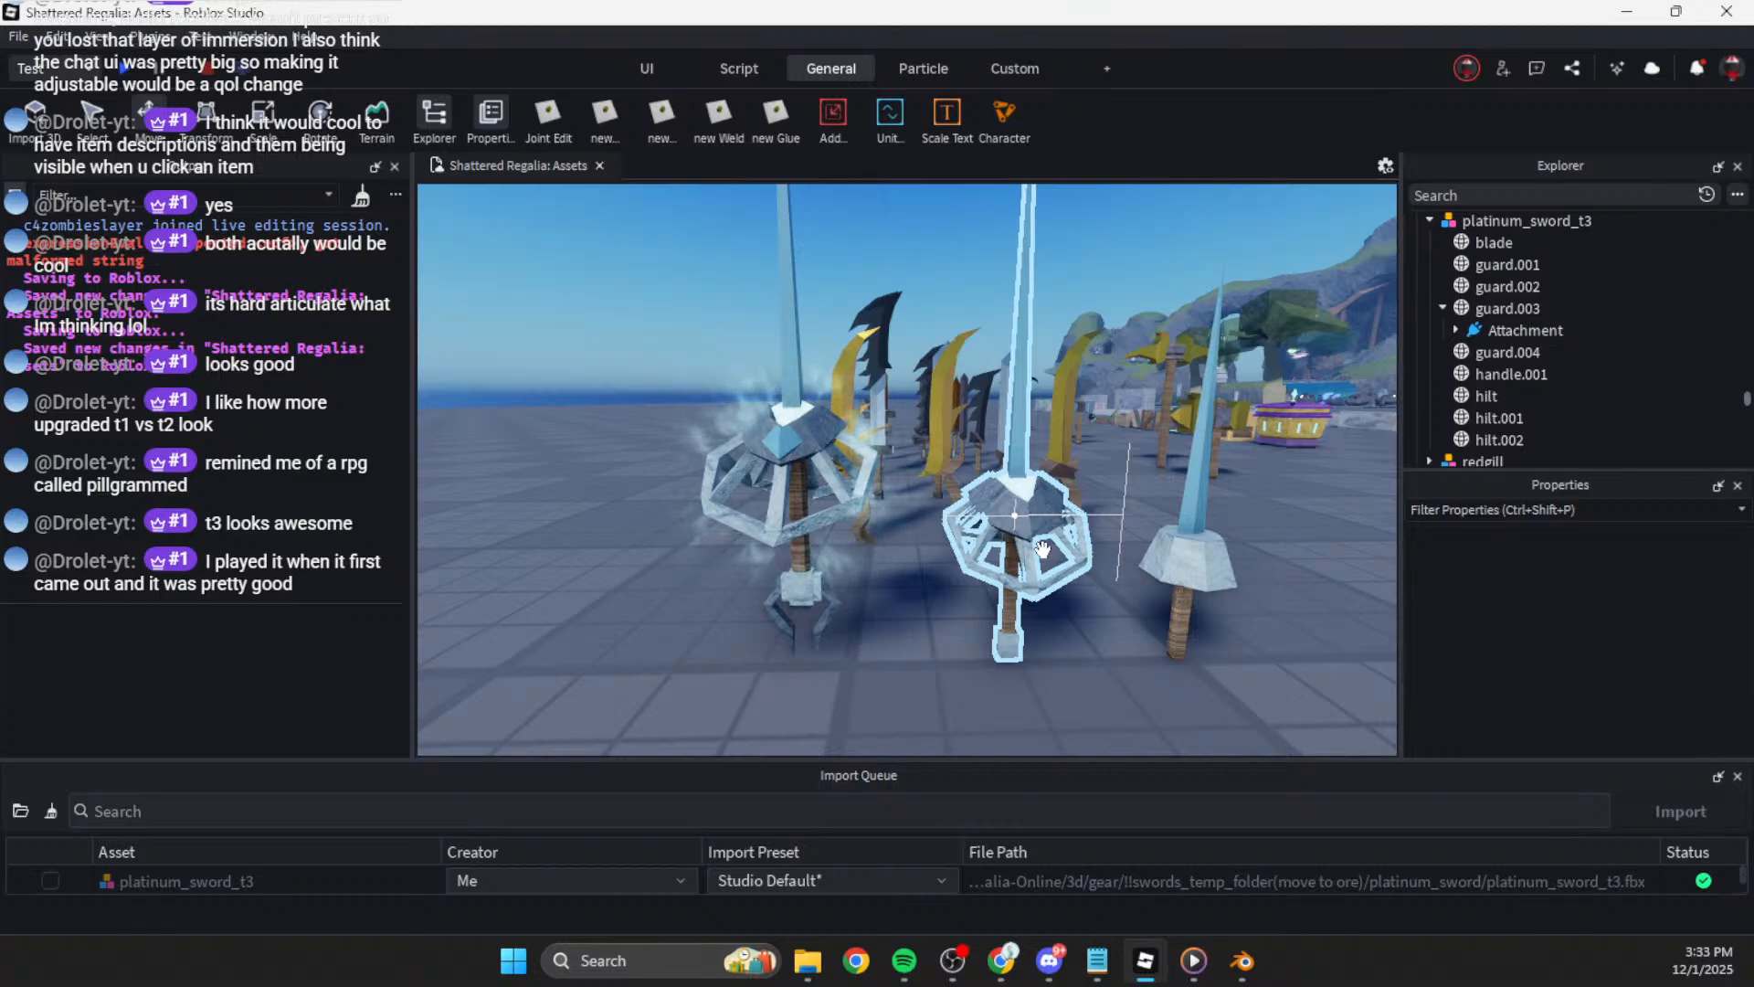
right_click_drag(978, 620, 978, 620)
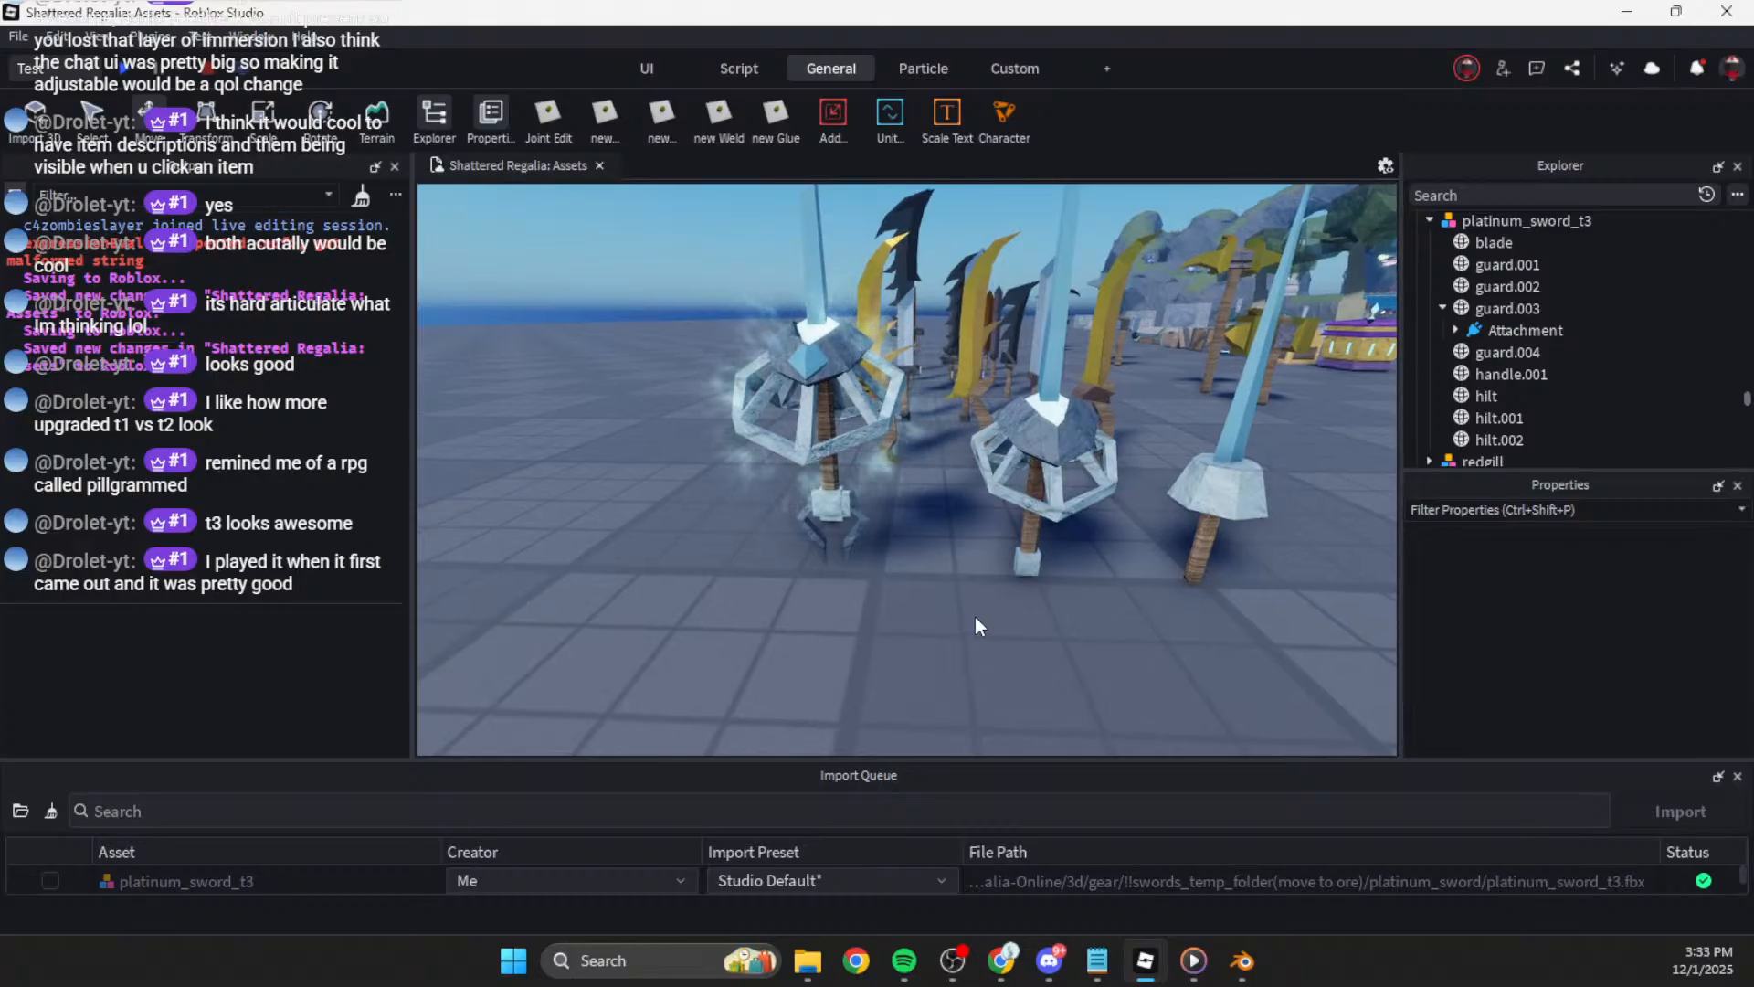